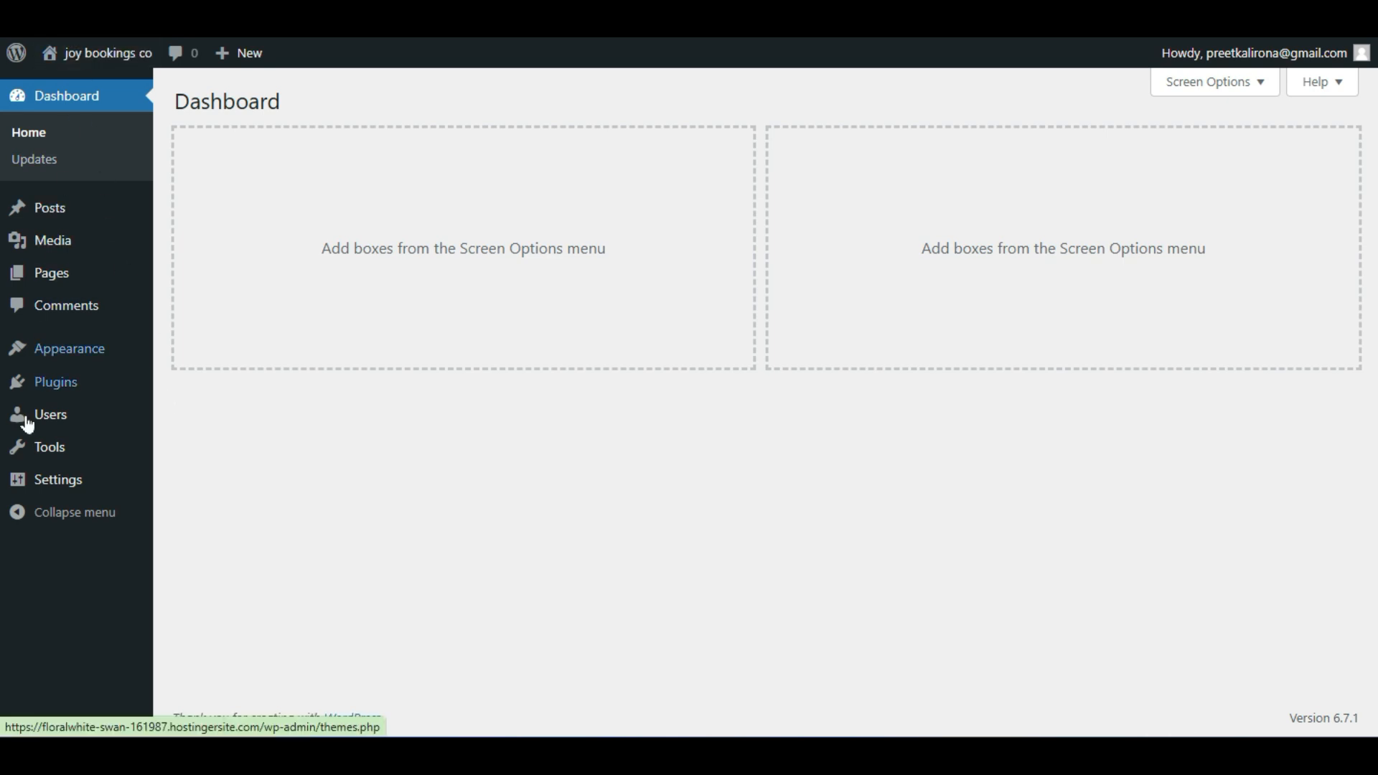
Save the site's permalink settings with the Post name structure.
{"action": "mouse_move", "coordinate": [66, 496]}
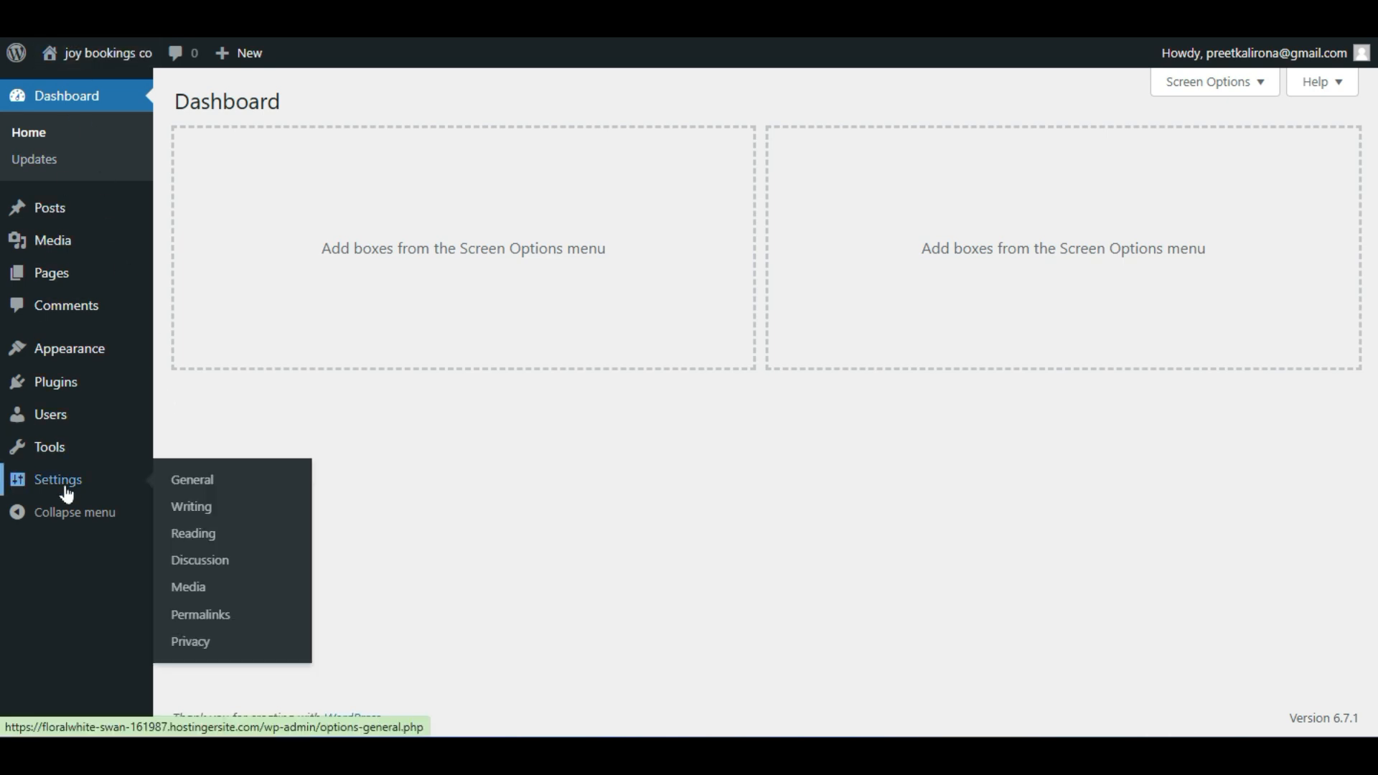
{"action": "left_click", "coordinate": [227, 610]}
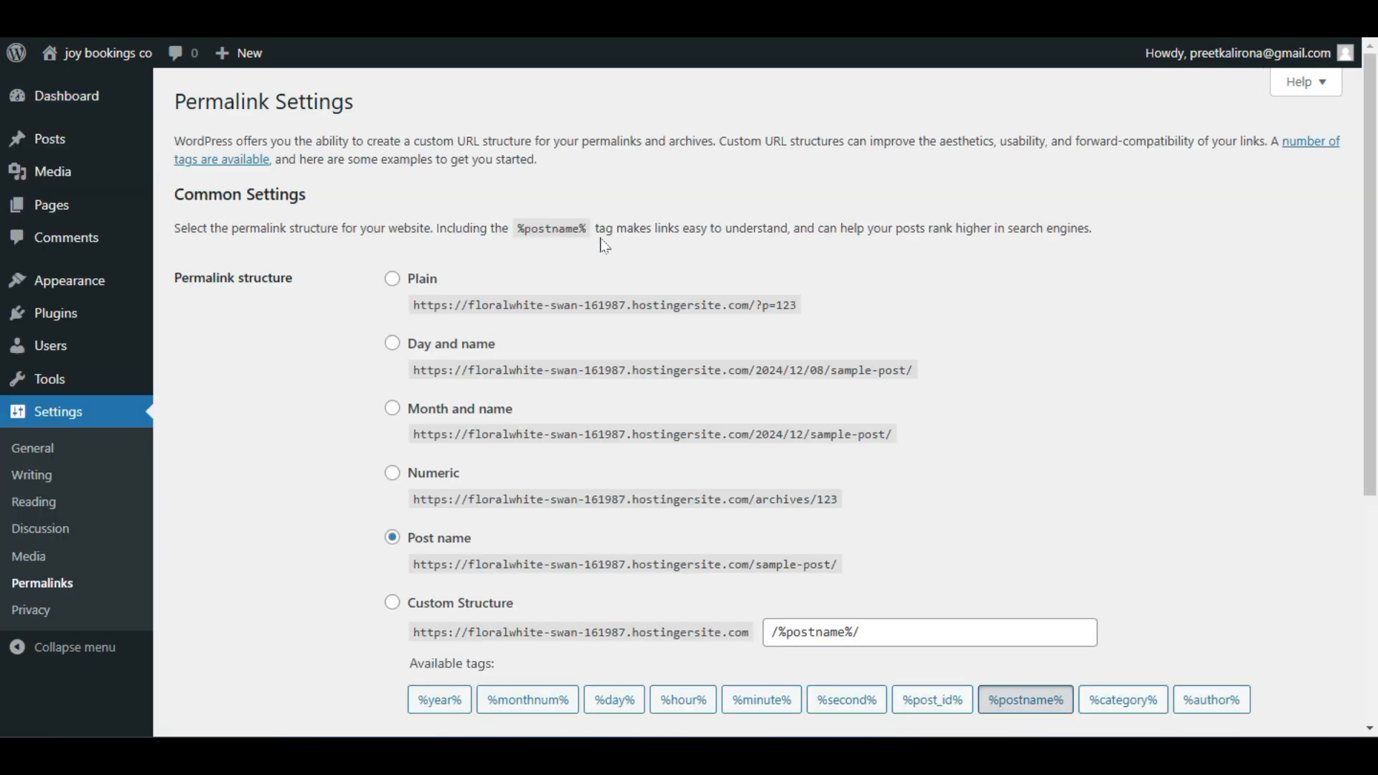
{"action": "scroll", "coordinate": [605, 246], "scroll_direction": "down", "scroll_amount": 5}
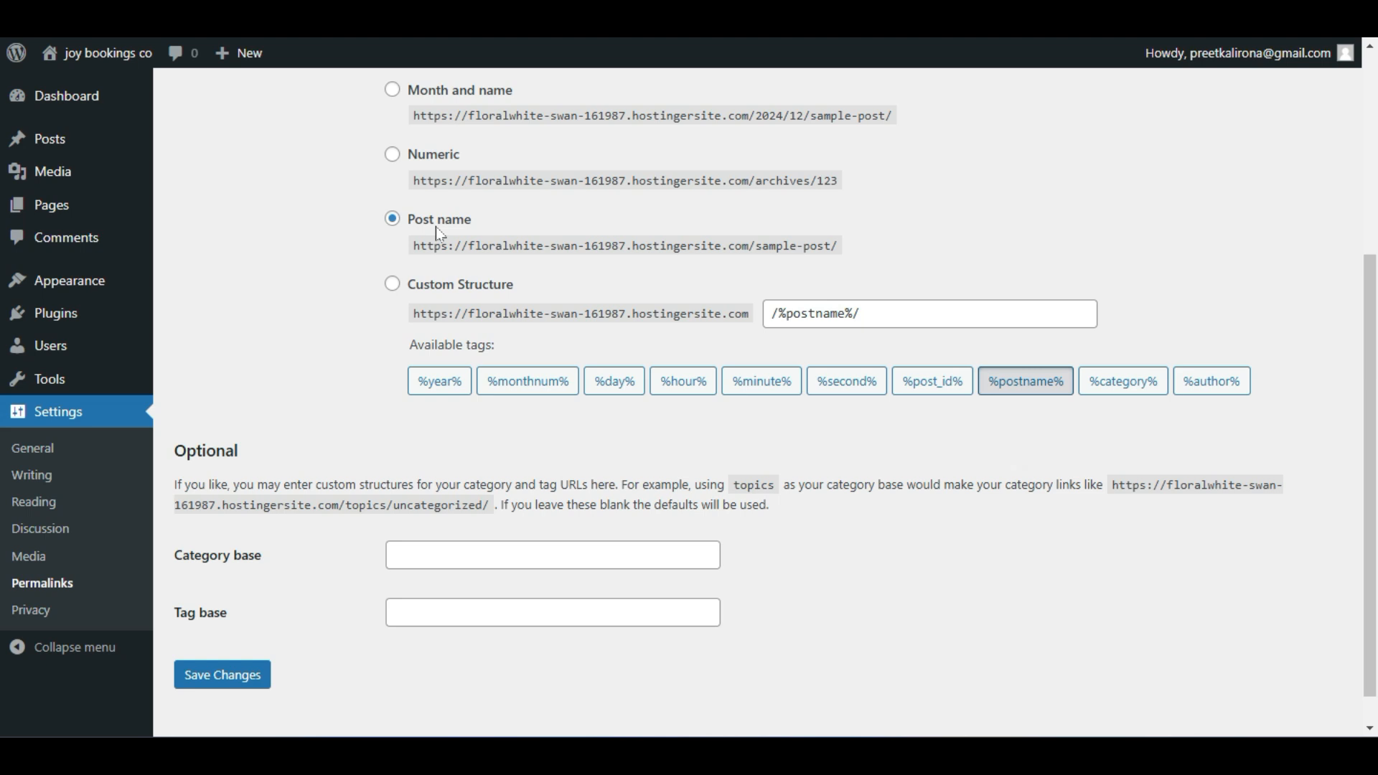
{"action": "left_click", "coordinate": [216, 676]}
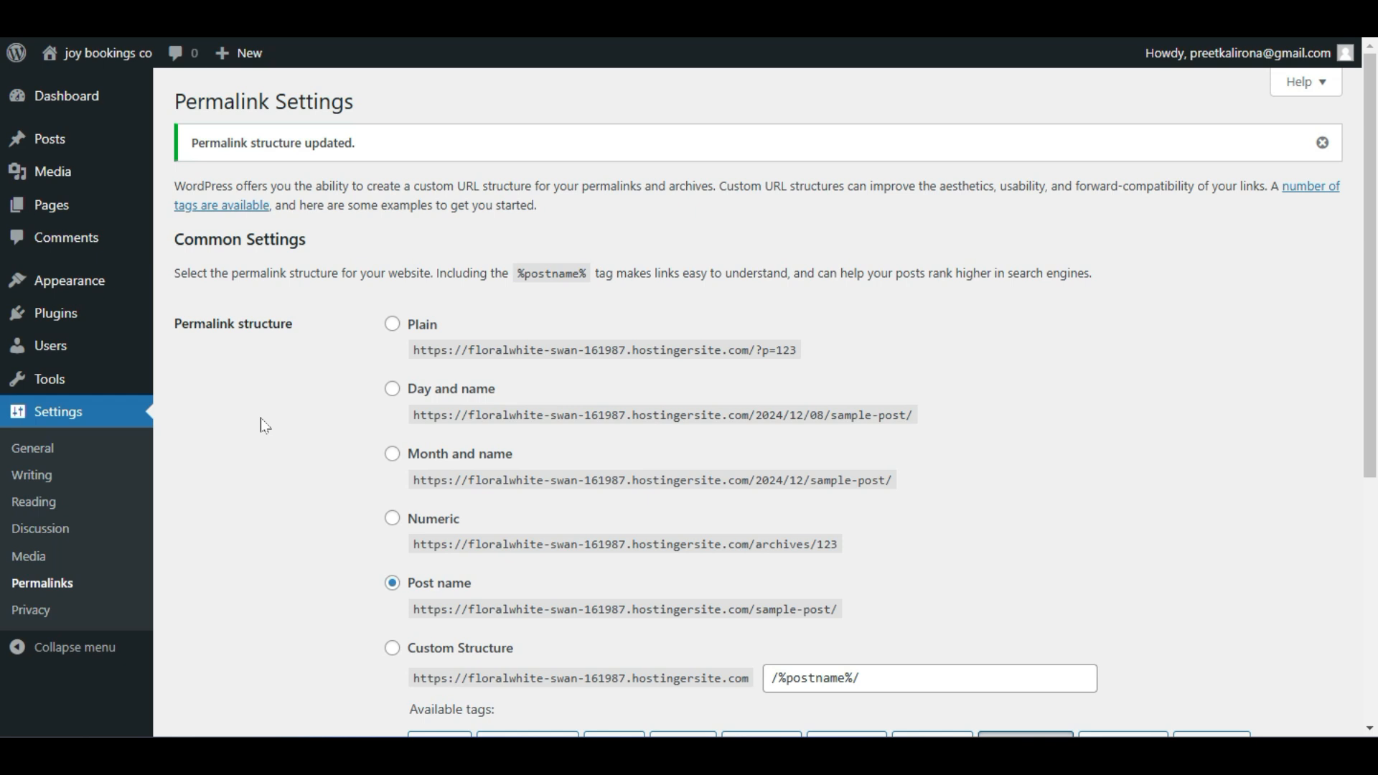
Install the theme from the uploaded file listeo.zip and activate it.
{"action": "mouse_move", "coordinate": [90, 290]}
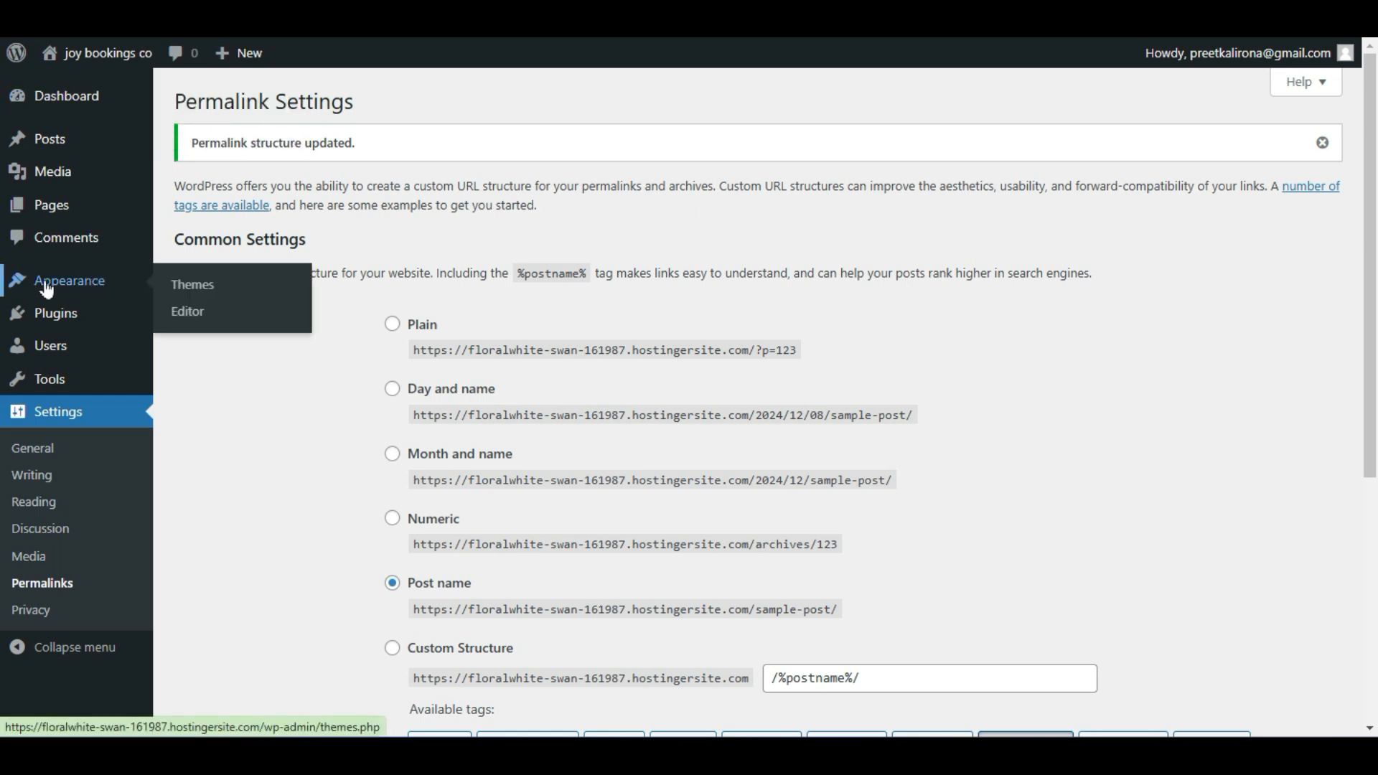
{"action": "left_click", "coordinate": [208, 284]}
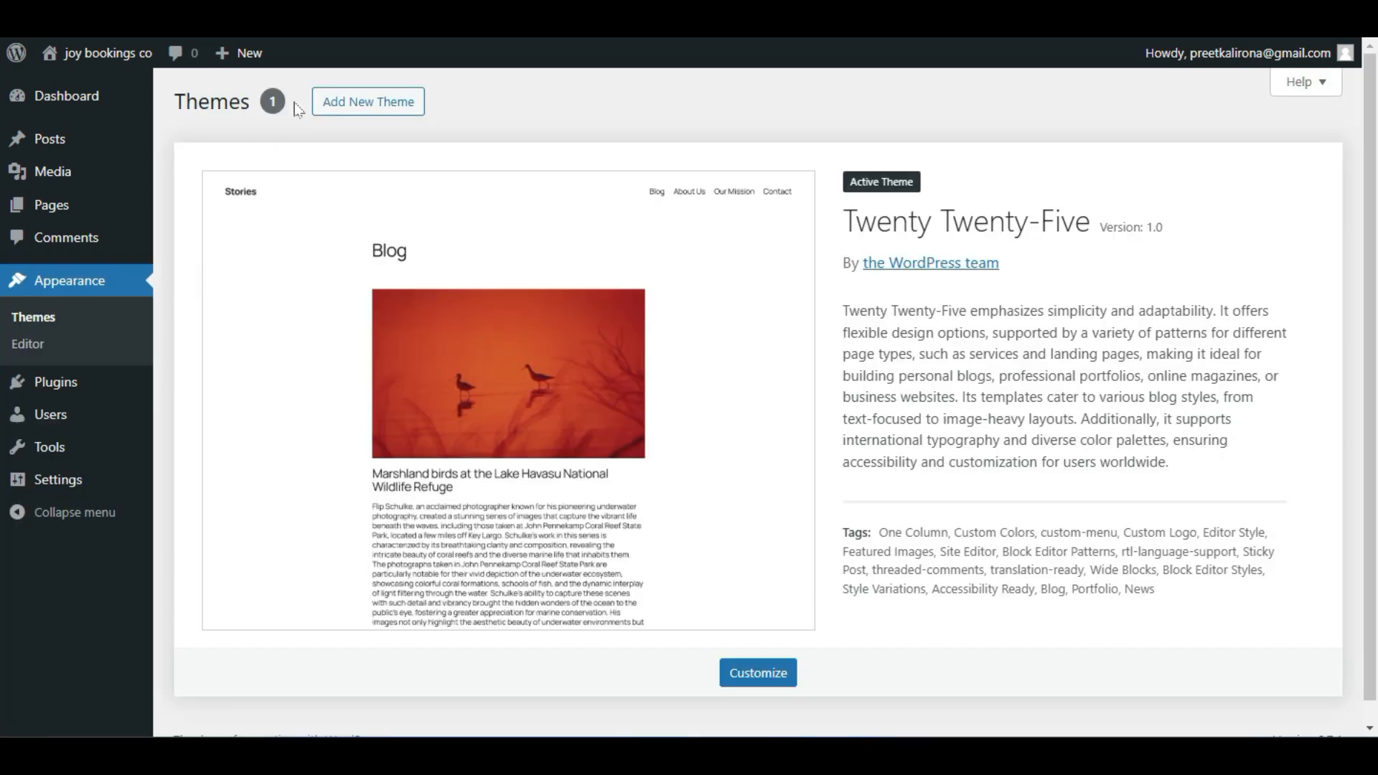
{"action": "left_click", "coordinate": [347, 103]}
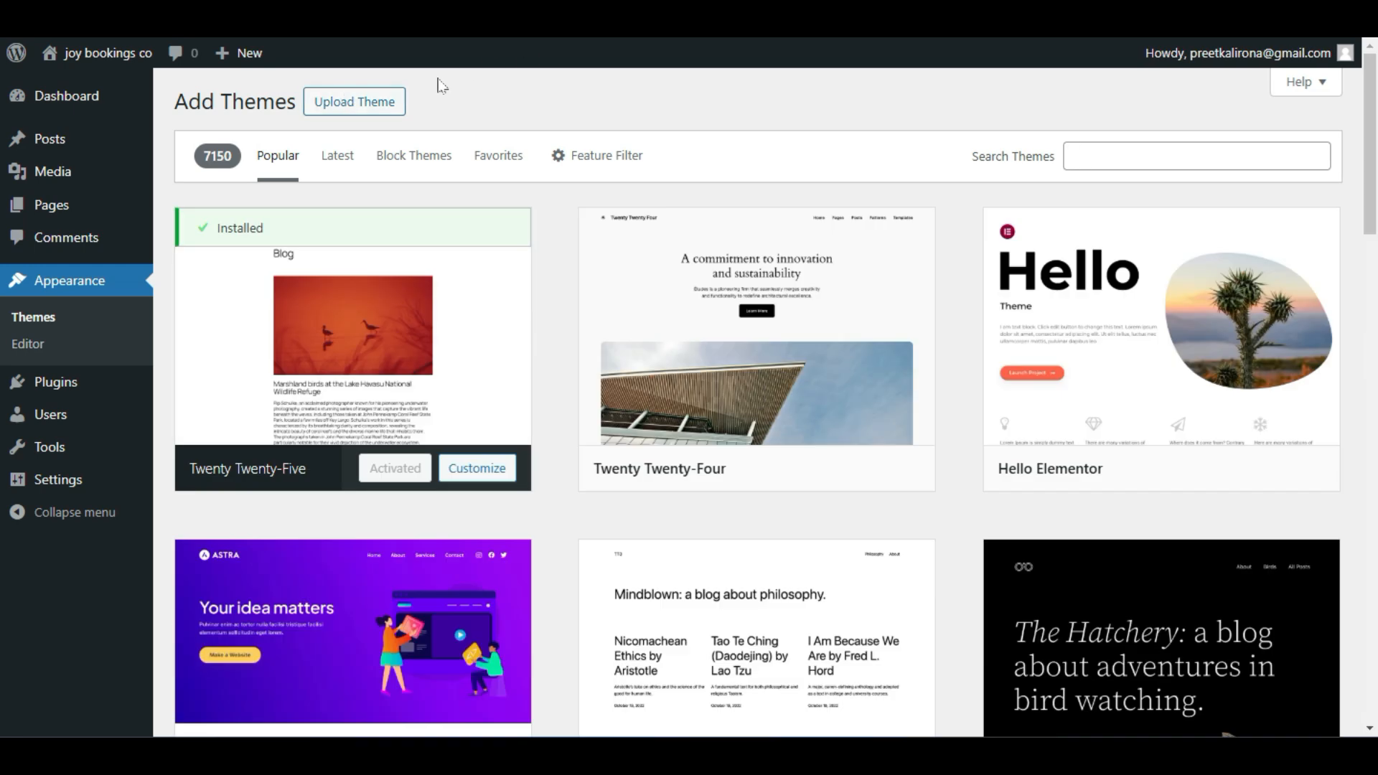
{"action": "left_click", "coordinate": [341, 106]}
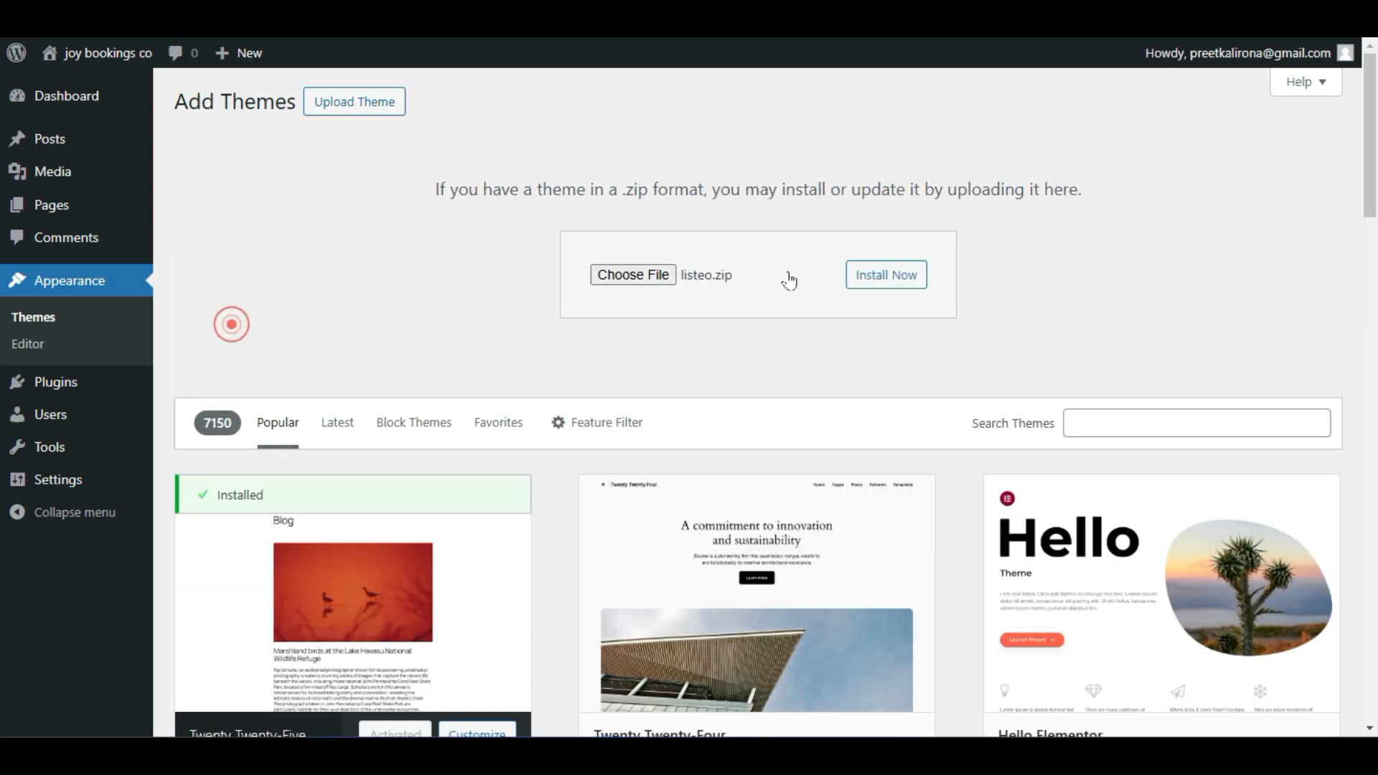
{"action": "left_click", "coordinate": [901, 280]}
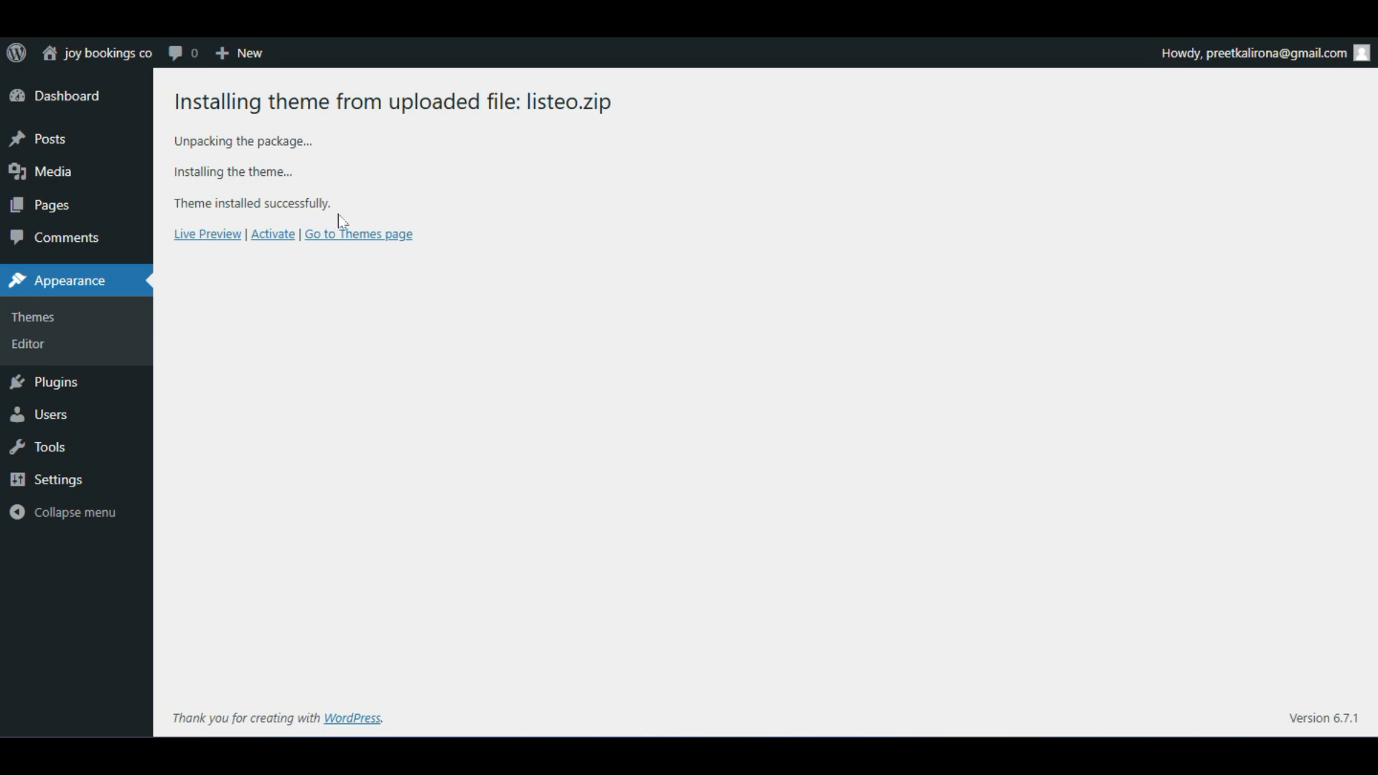
{"action": "left_click", "coordinate": [272, 234]}
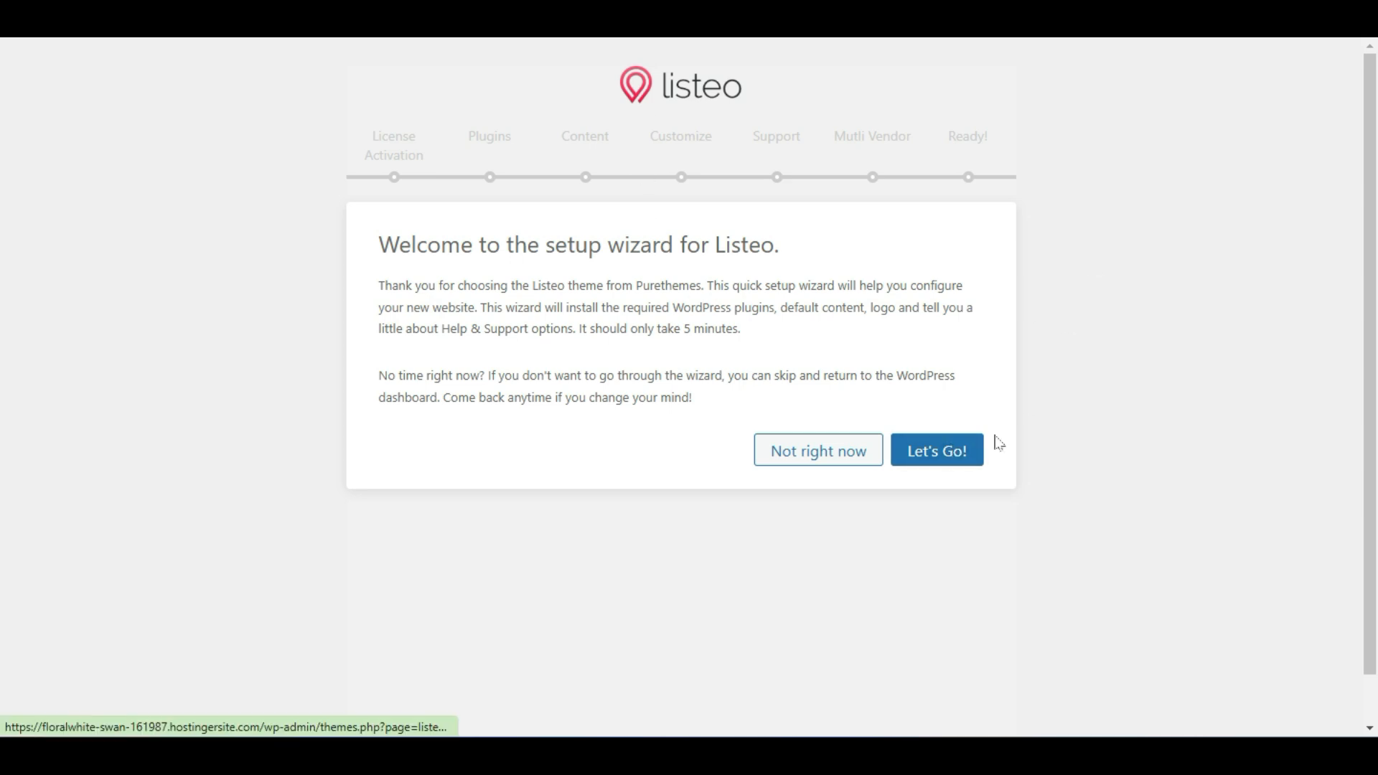
Start the Listeo setup wizard, continue past the license activation, and install all the default plugins.
{"action": "left_click", "coordinate": [965, 453]}
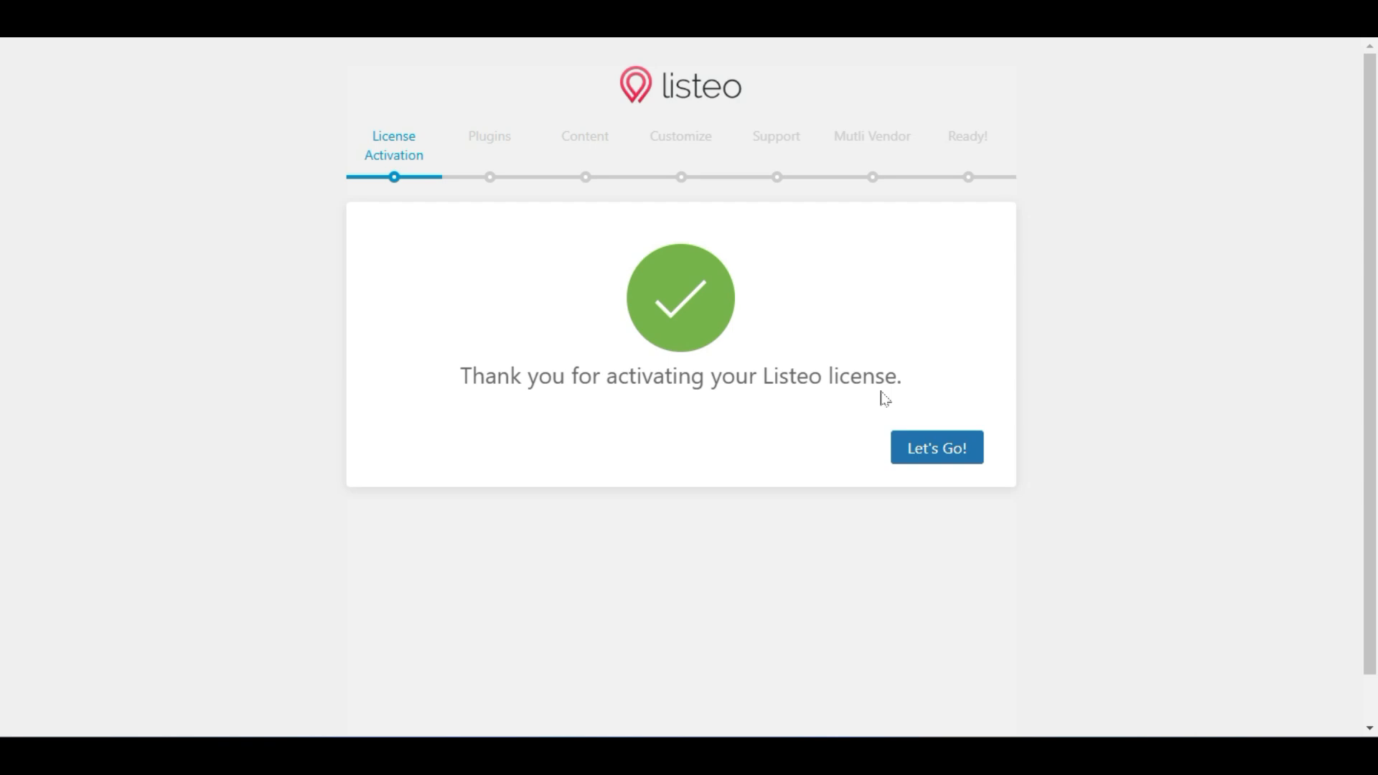
{"action": "left_click", "coordinate": [947, 447]}
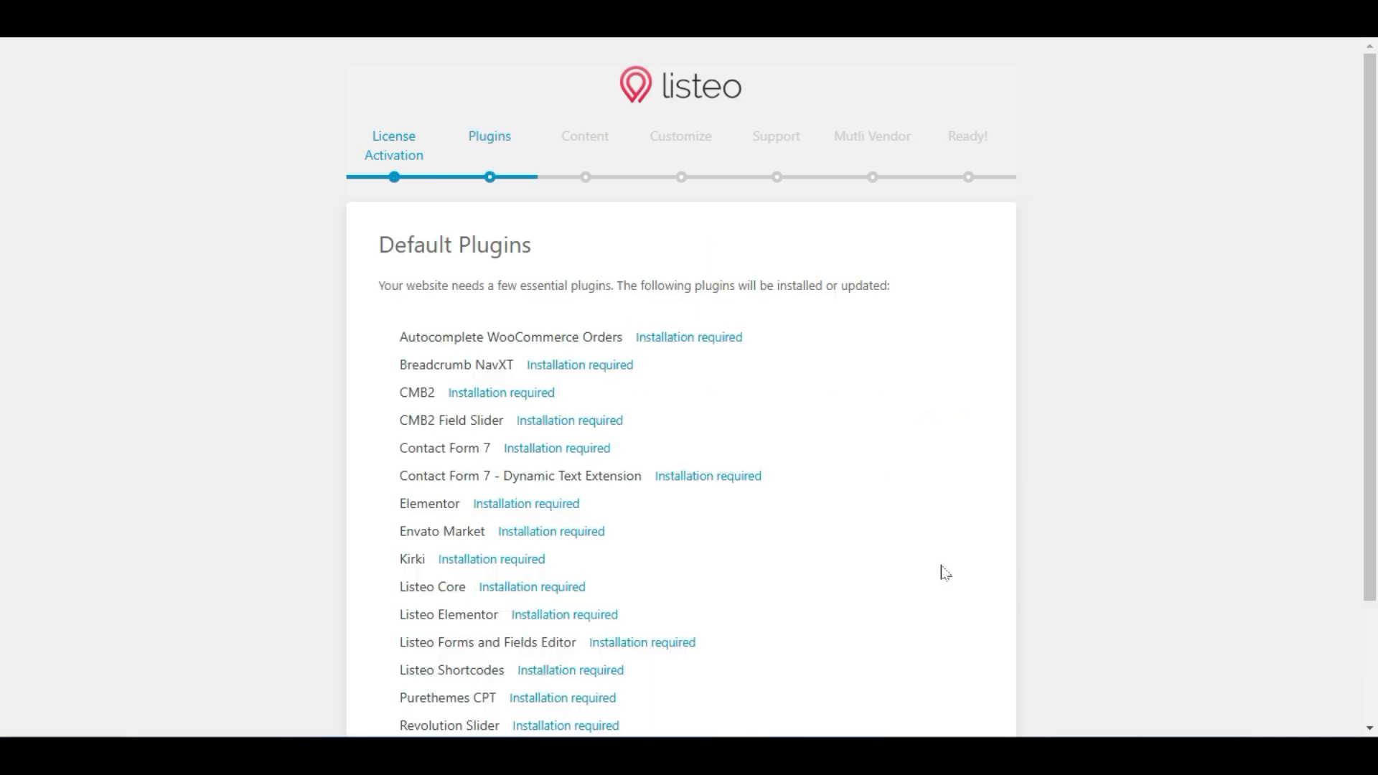
{"action": "scroll", "coordinate": [944, 573], "scroll_direction": "down", "scroll_amount": 1}
{"action": "scroll", "coordinate": [945, 572], "scroll_direction": "down", "scroll_amount": 1}
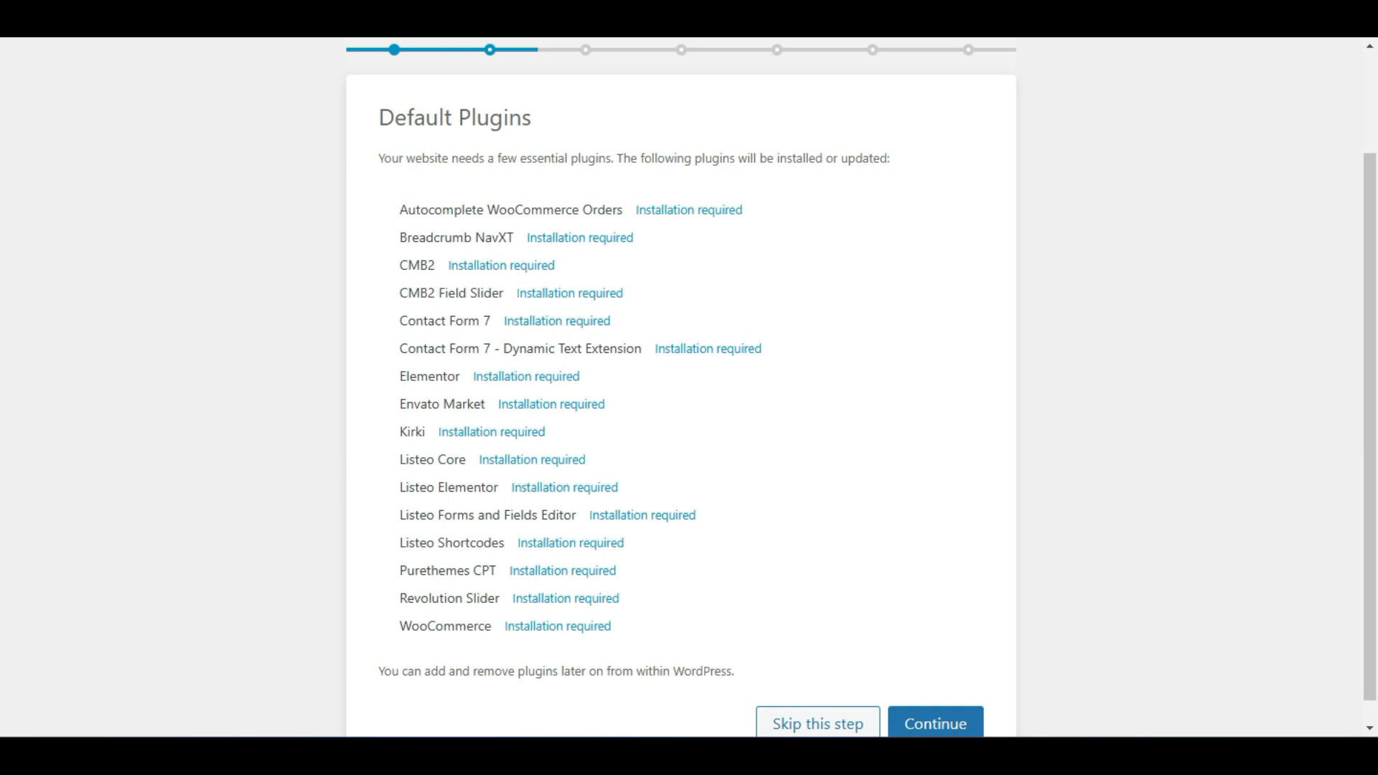
{"action": "scroll", "coordinate": [680, 391], "scroll_direction": "down", "scroll_amount": 1}
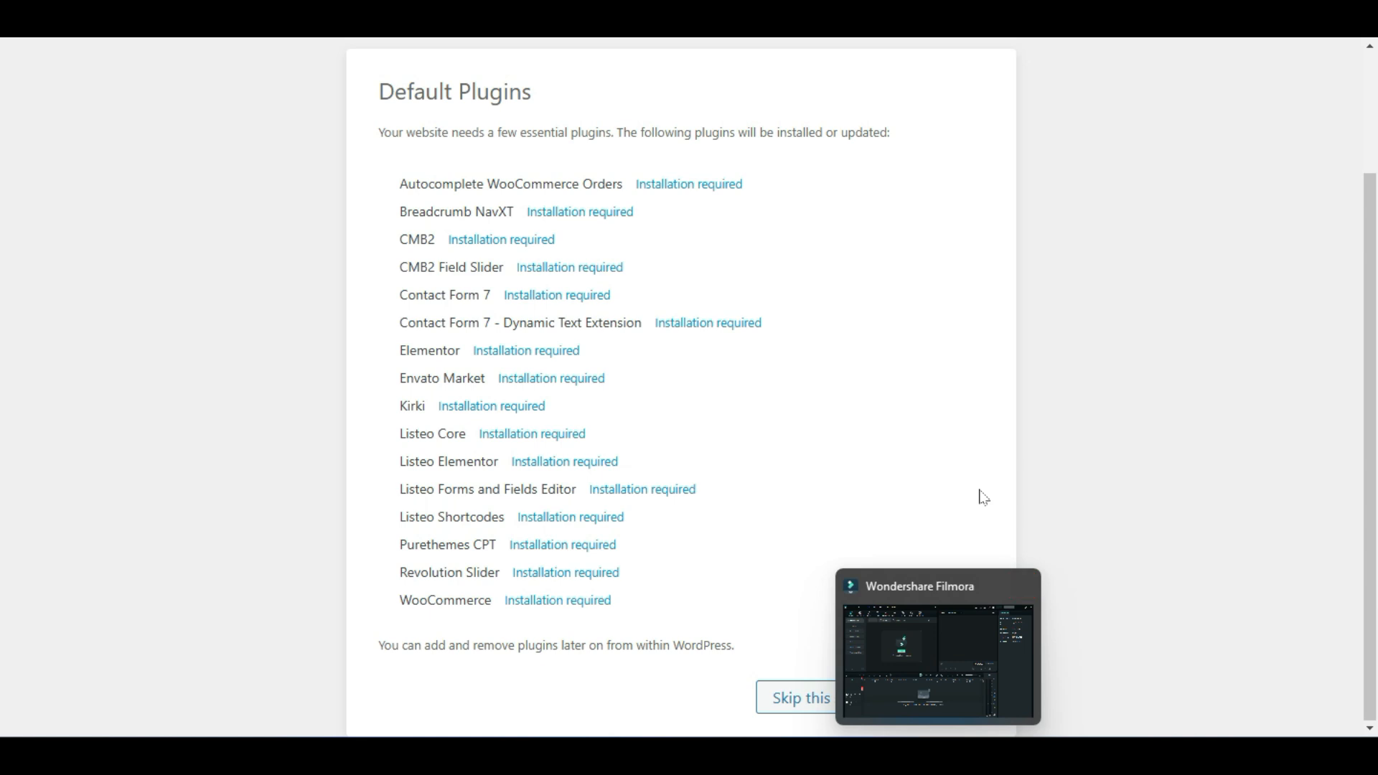
{"action": "left_click", "coordinate": [955, 696]}
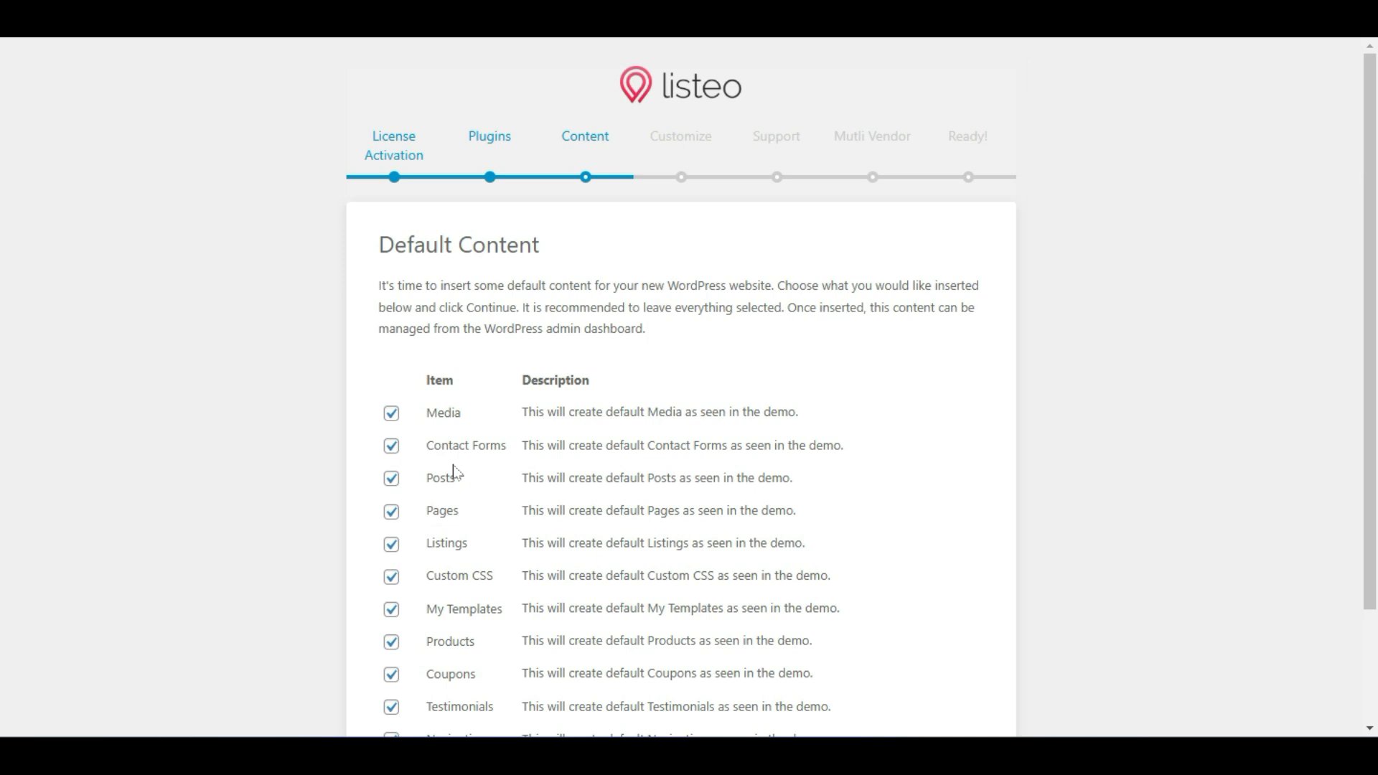
Insert the Listeo default content with every item selected, from Media to Settings.
{"action": "scroll", "coordinate": [454, 472], "scroll_direction": "down", "scroll_amount": 2}
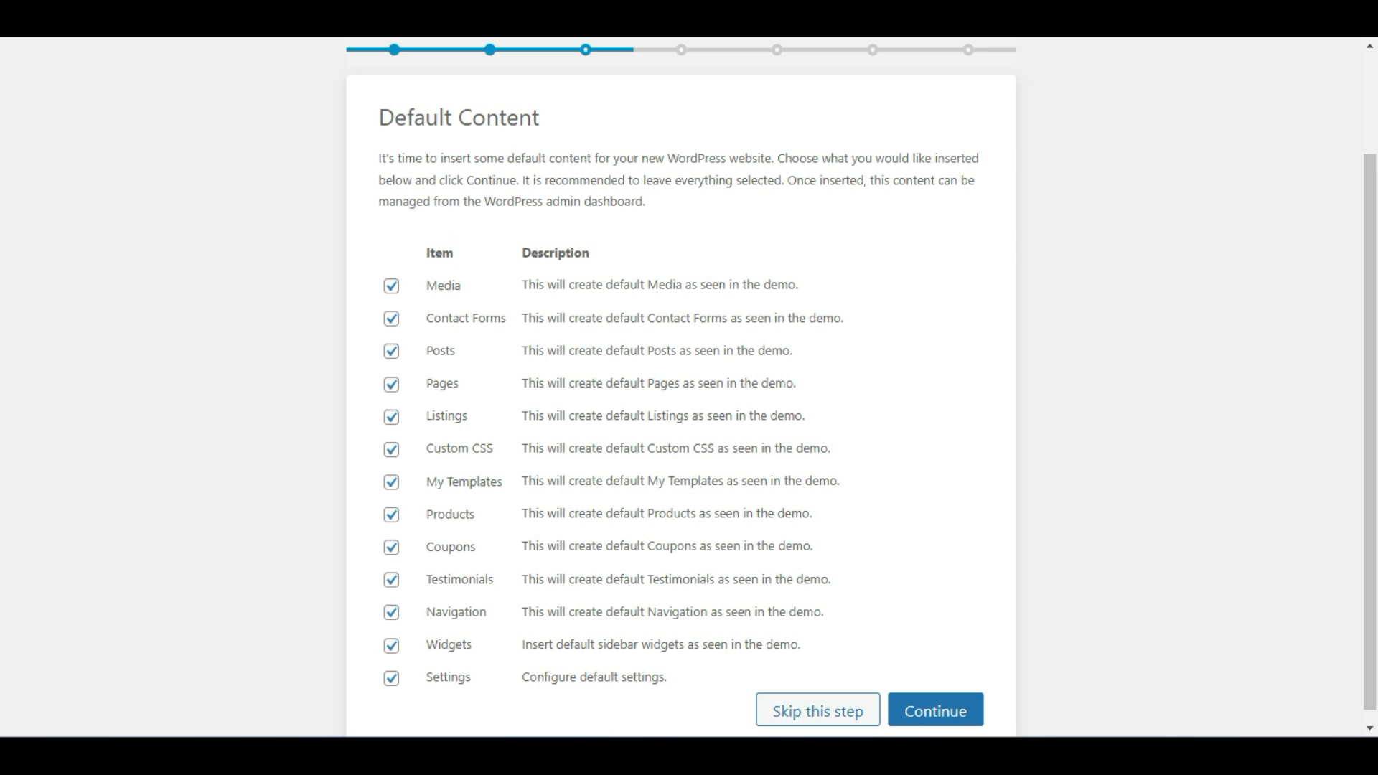
{"action": "scroll", "coordinate": [779, 231], "scroll_direction": "down", "scroll_amount": 1}
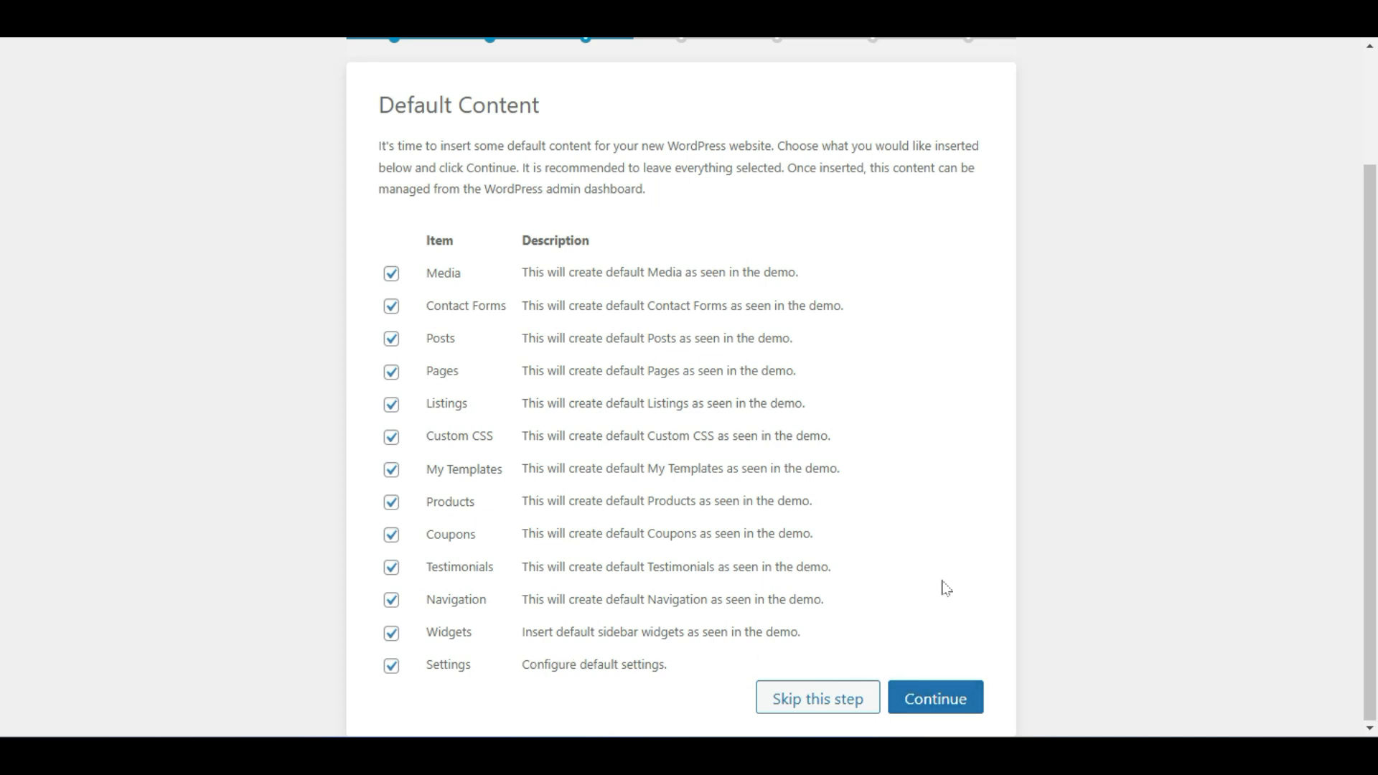
{"action": "left_click", "coordinate": [937, 696]}
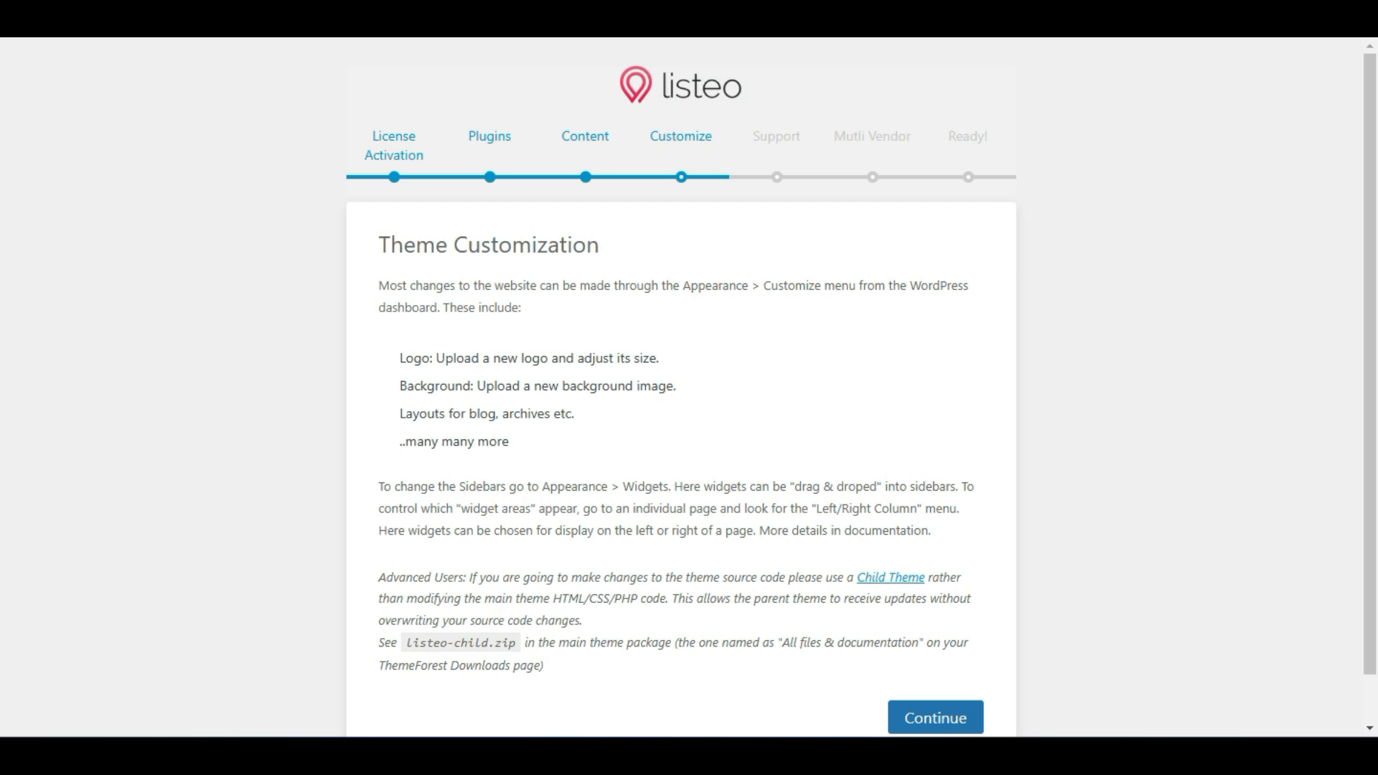
Review the wizard's Theme Customization and Help and Support pages and continue to the Multi-Vendor Marketplace stage.
{"action": "scroll", "coordinate": [676, 366], "scroll_direction": "down", "scroll_amount": 1}
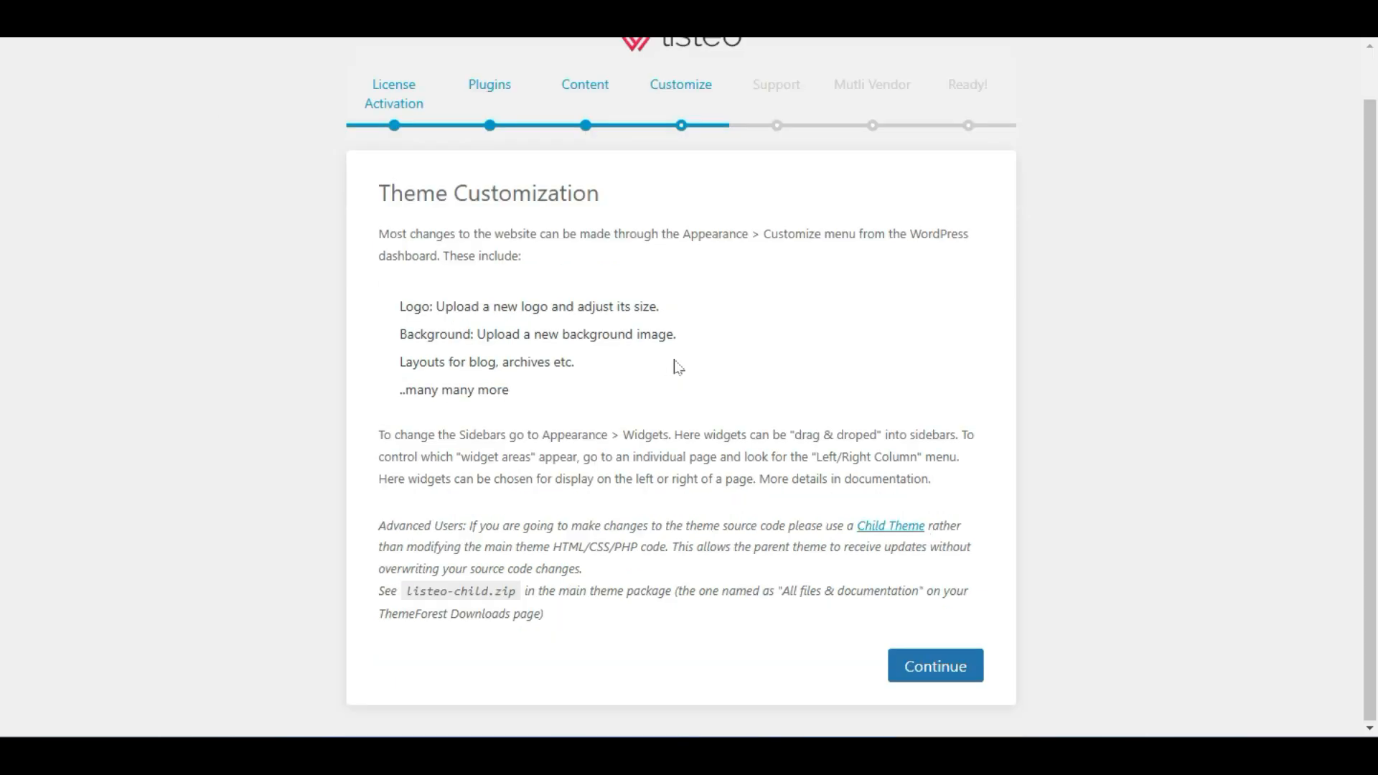
{"action": "scroll", "coordinate": [677, 366], "scroll_direction": "up", "scroll_amount": 1}
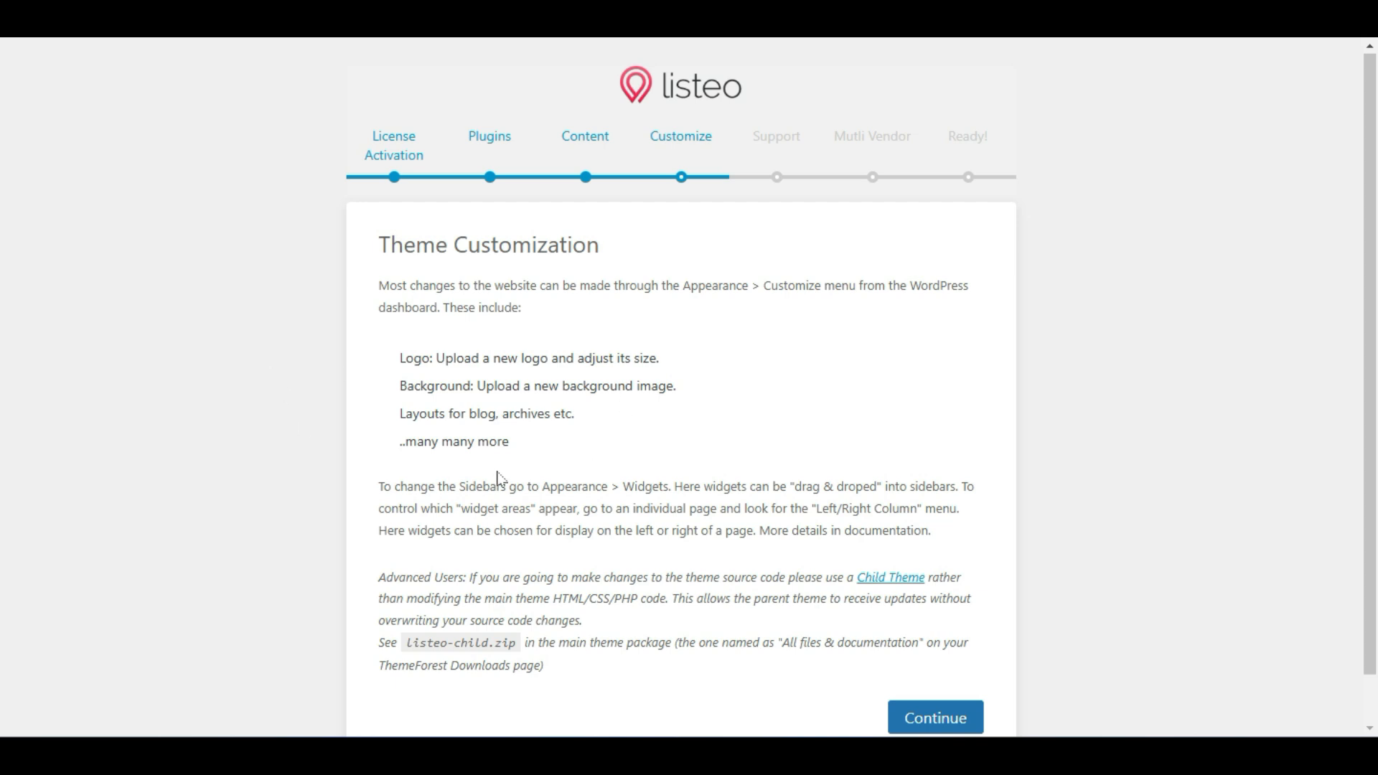
{"action": "scroll", "coordinate": [502, 477], "scroll_direction": "down", "scroll_amount": 1}
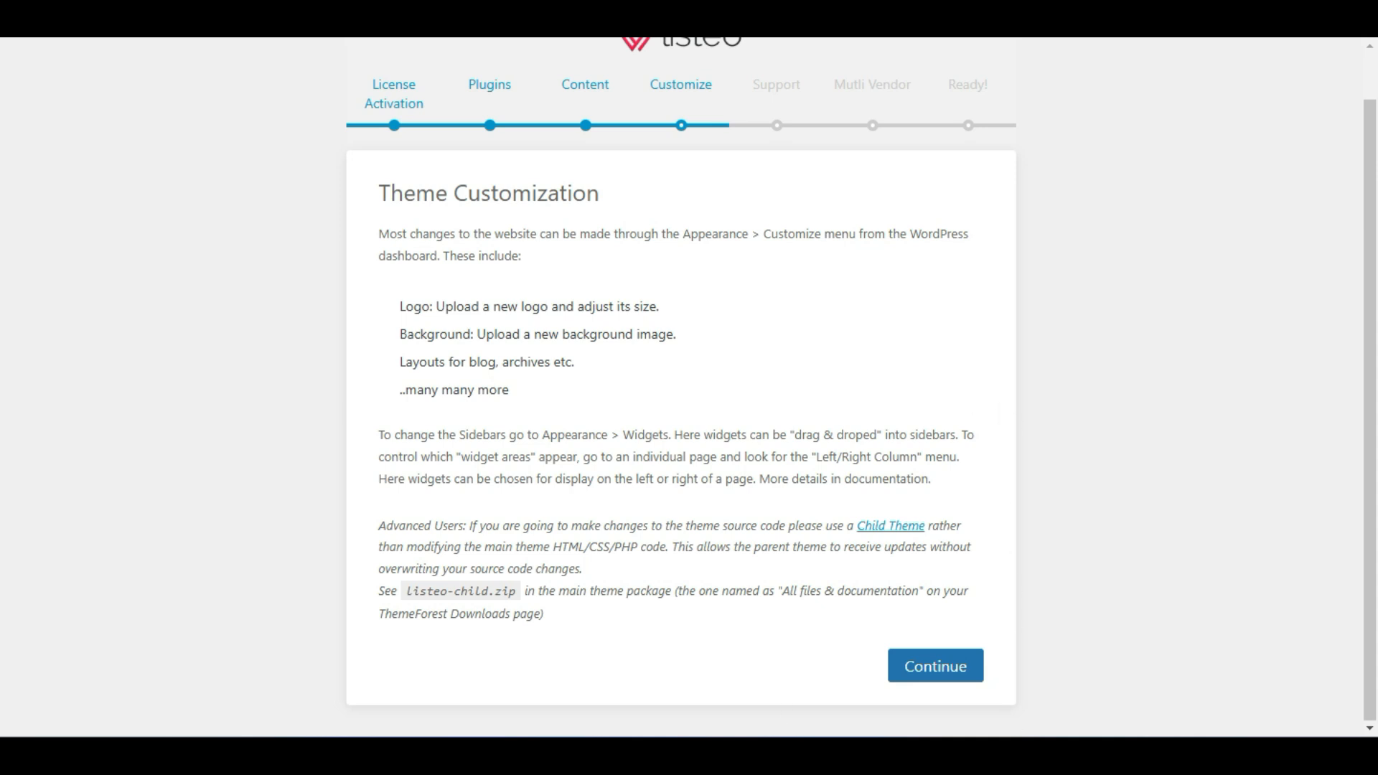
{"action": "left_click", "coordinate": [960, 656]}
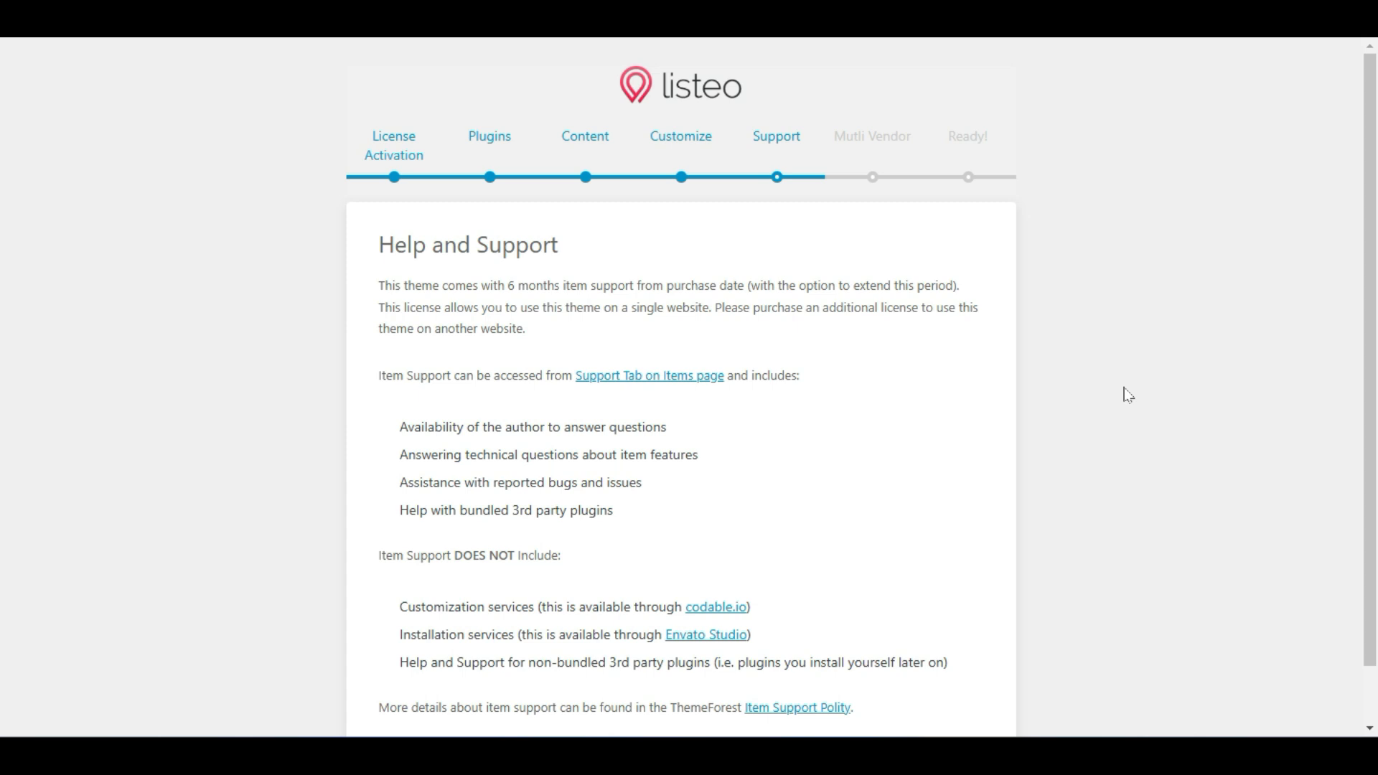
{"action": "scroll", "coordinate": [1080, 394], "scroll_direction": "down", "scroll_amount": 1}
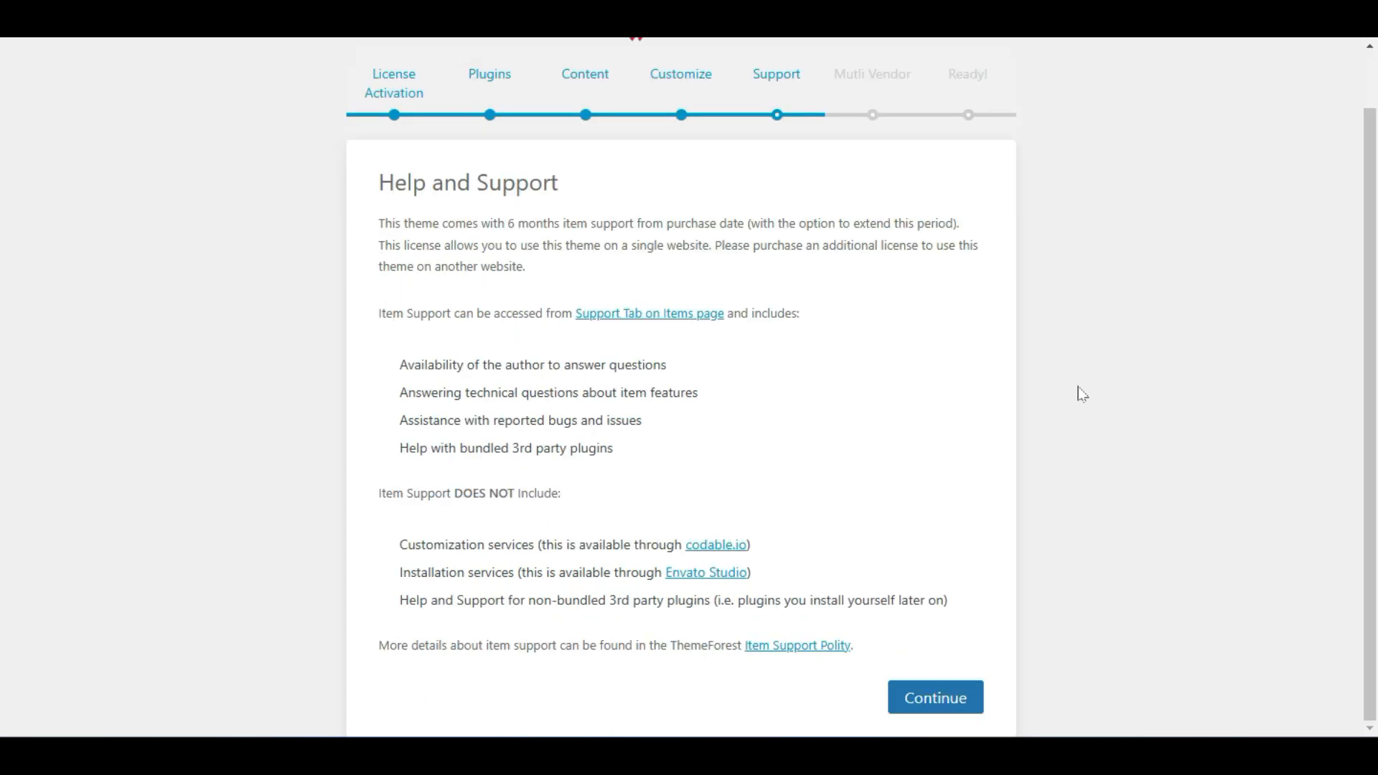
{"action": "left_click", "coordinate": [919, 707]}
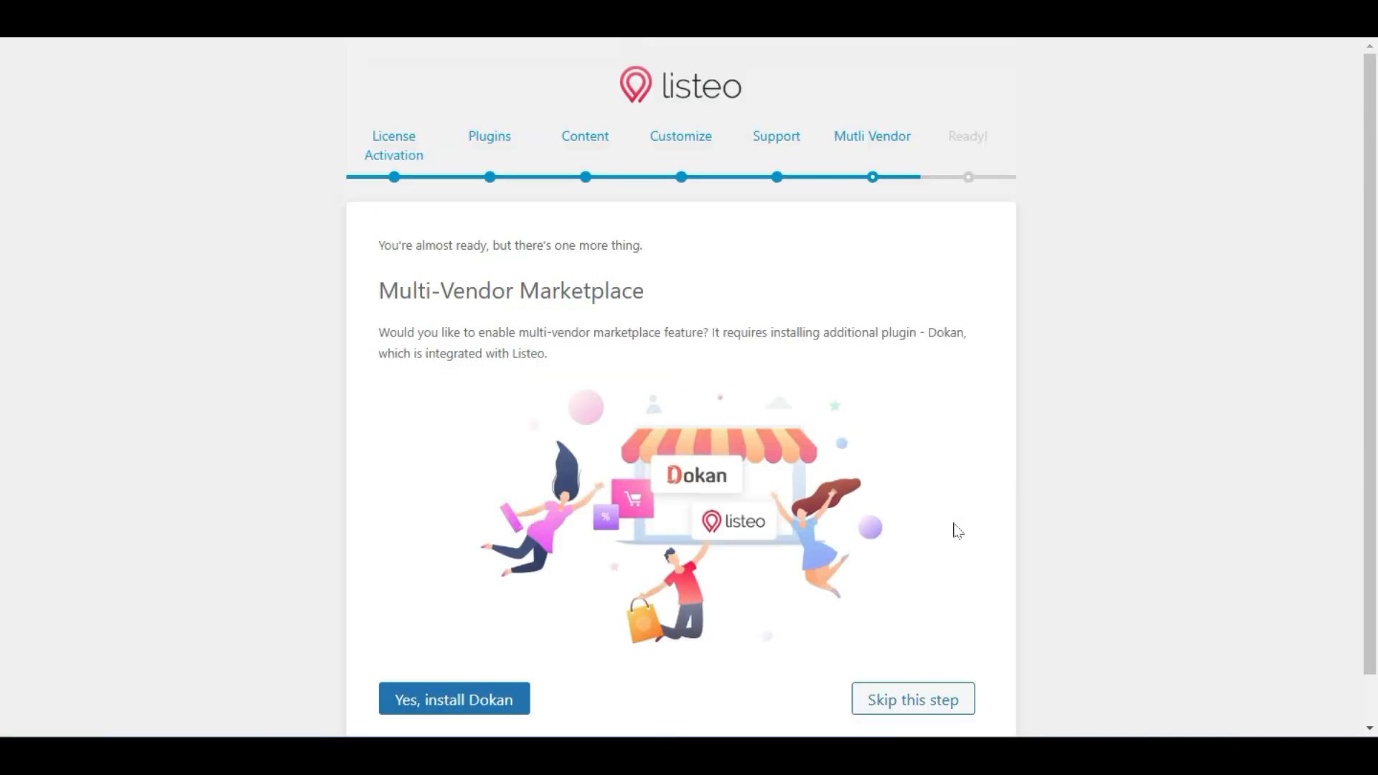
Install and activate the Dokan multivendor plugin, and start its setup wizard.
{"action": "scroll", "coordinate": [957, 531], "scroll_direction": "down", "scroll_amount": 1}
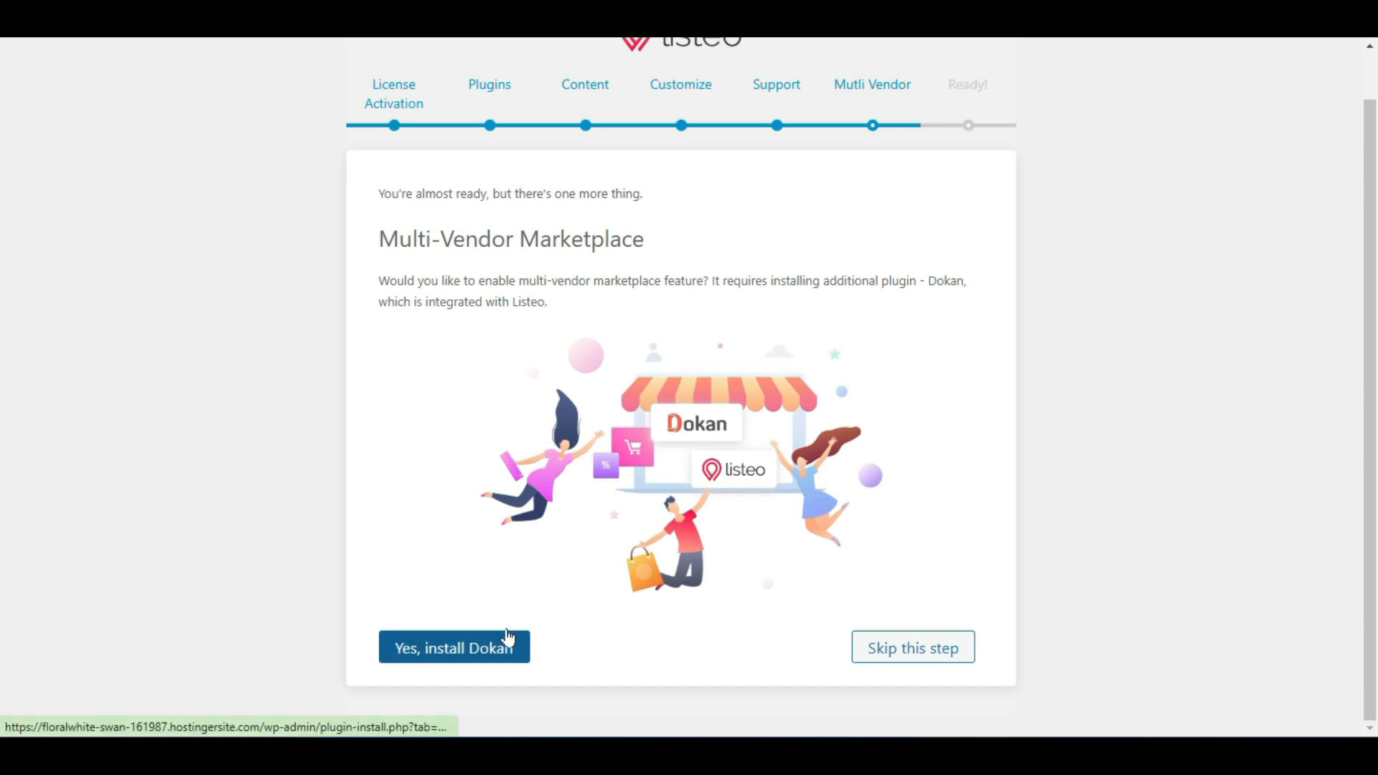
{"action": "left_click", "coordinate": [468, 649]}
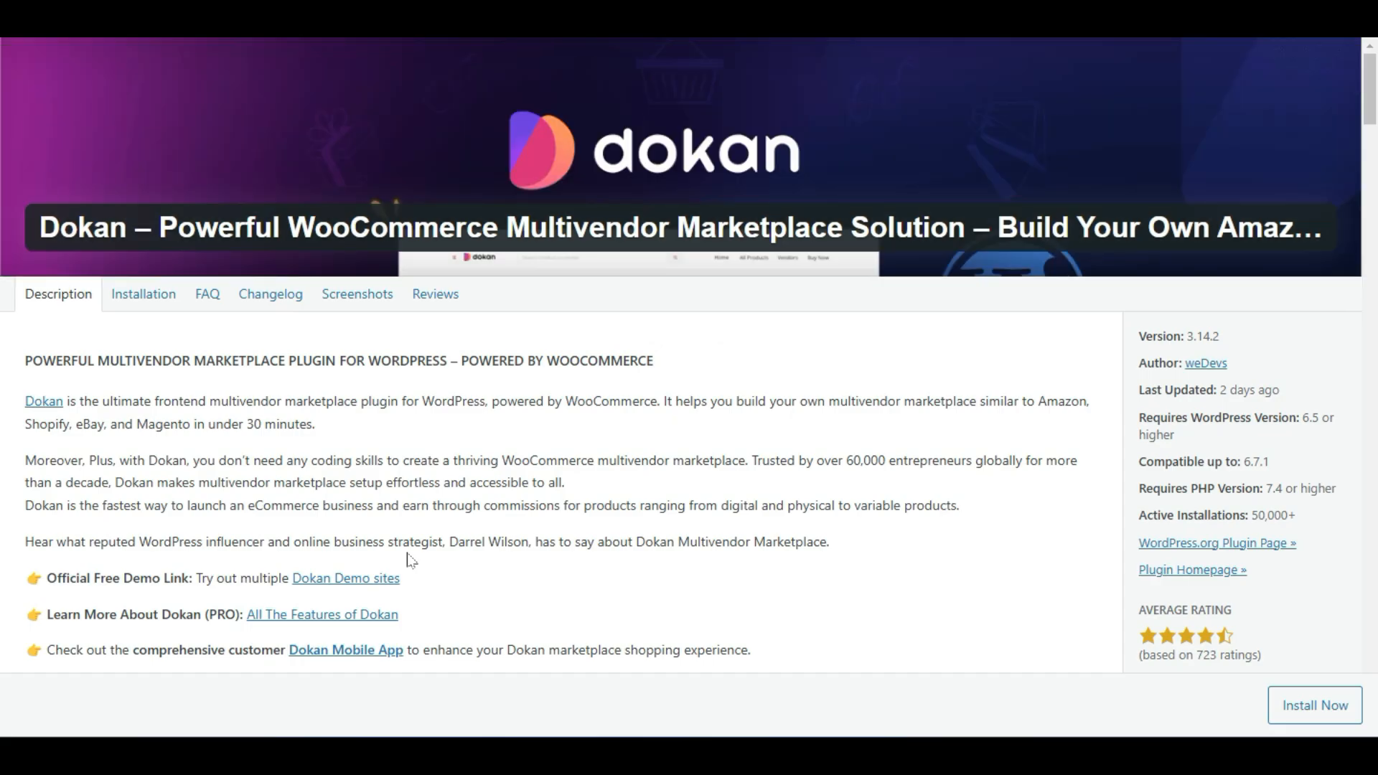
{"action": "scroll", "coordinate": [407, 559], "scroll_direction": "down", "scroll_amount": 4}
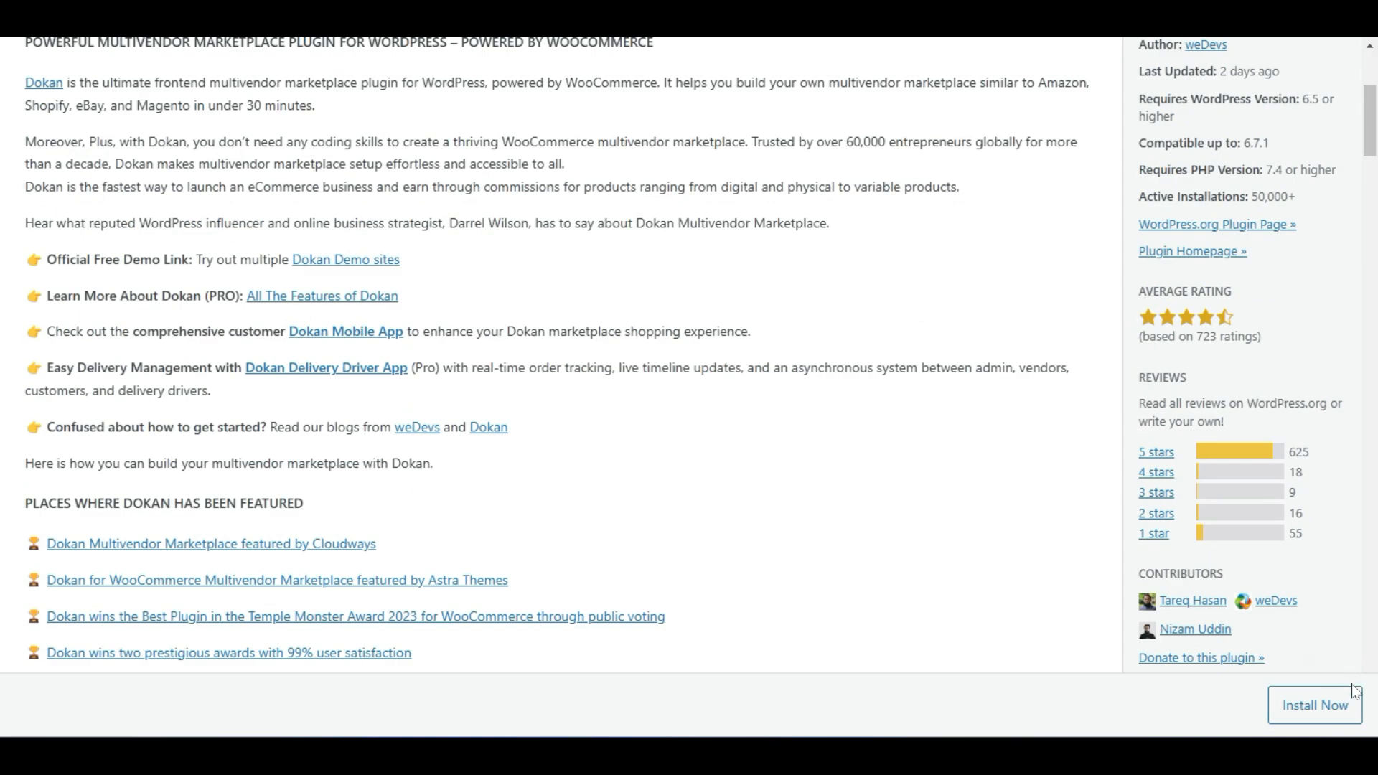
{"action": "left_click", "coordinate": [1329, 709]}
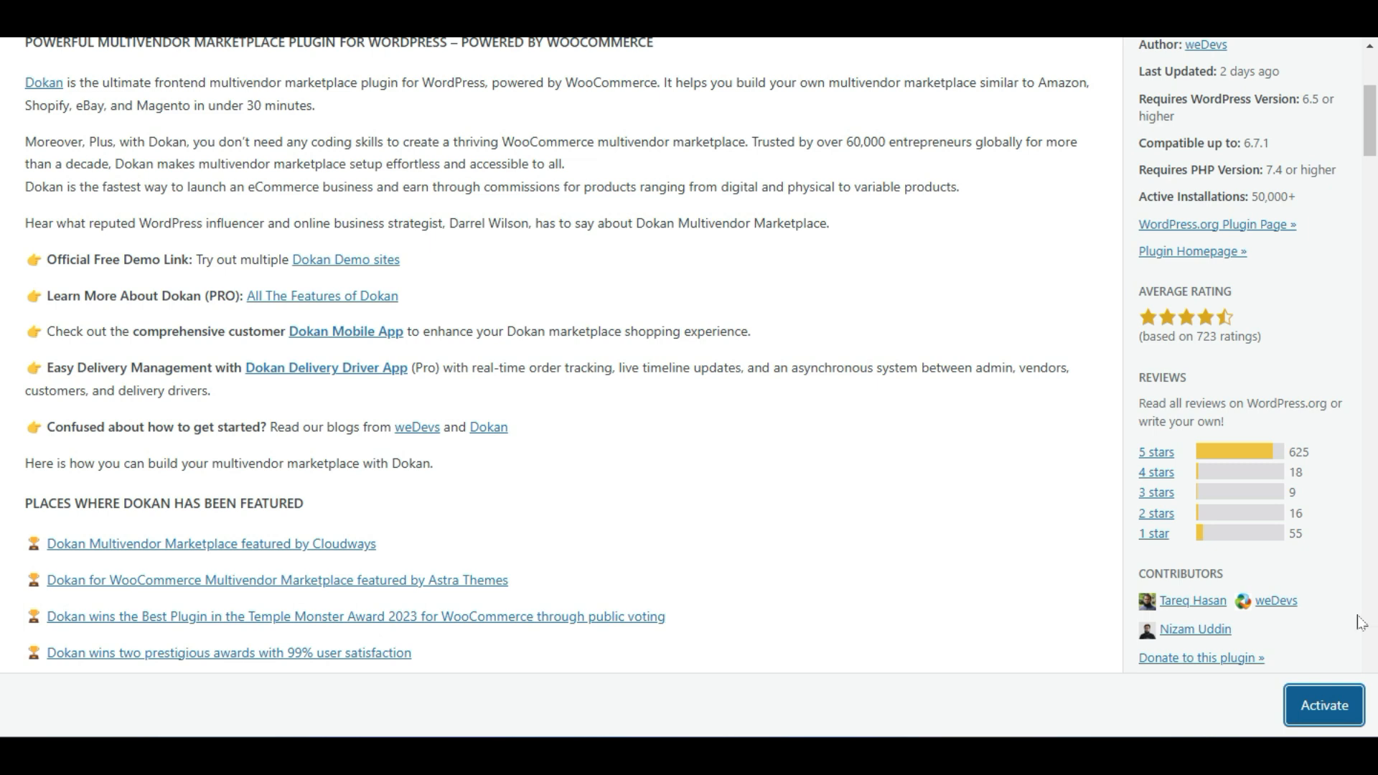
{"action": "left_click", "coordinate": [1299, 711]}
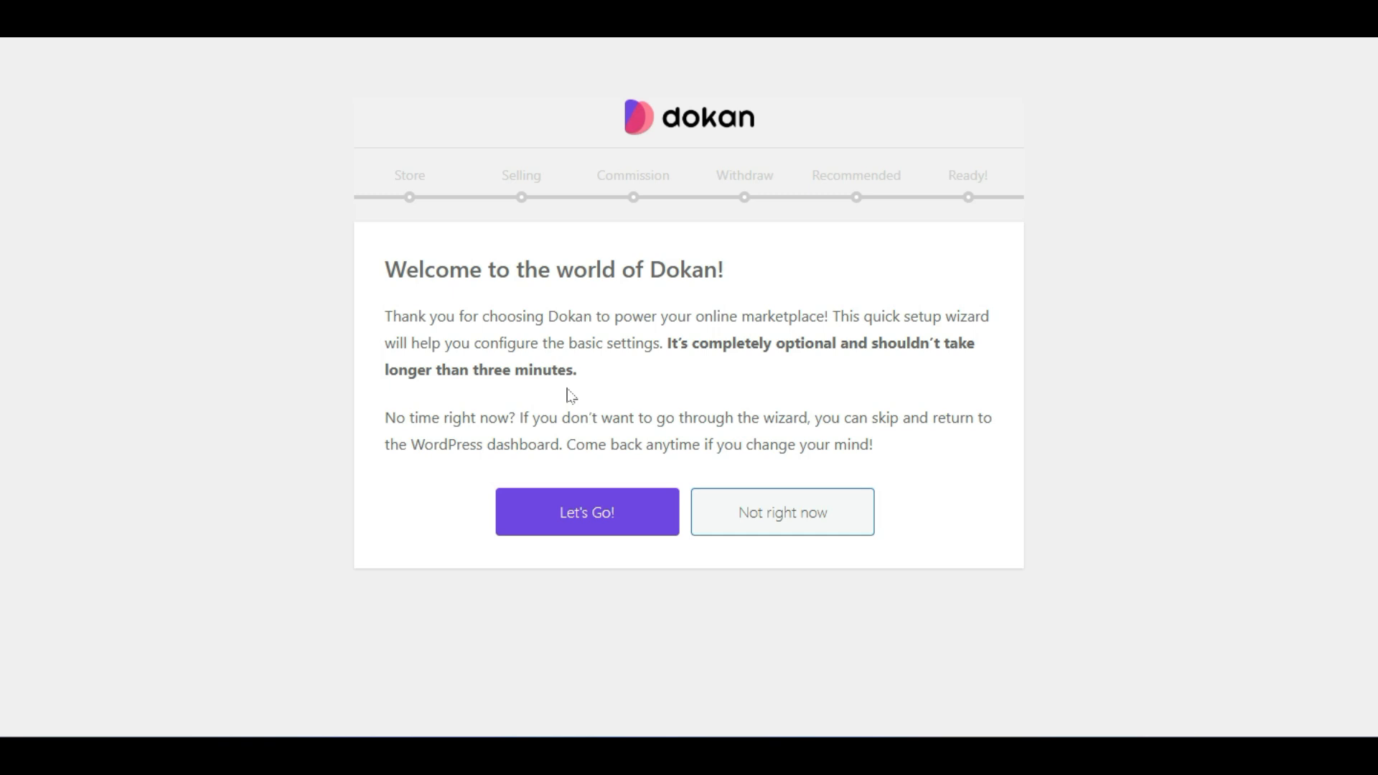
{"action": "left_click", "coordinate": [615, 514]}
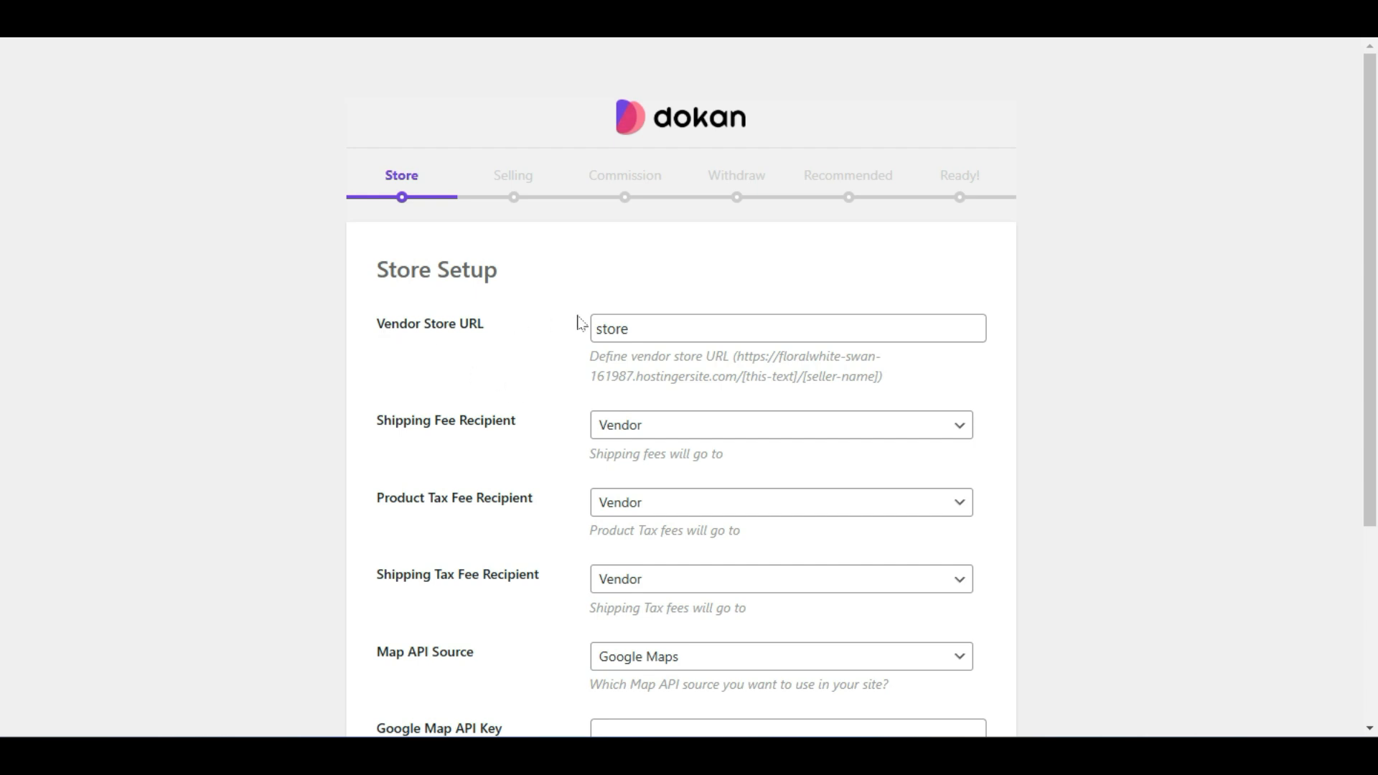
{"action": "left_click_drag", "start_coordinate": [683, 326], "coordinate": [460, 391]}
{"action": "left_click", "coordinate": [534, 376]}
{"action": "double_click", "coordinate": [643, 327]}
{"action": "left_click", "coordinate": [572, 358]}
{"action": "double_click", "coordinate": [615, 329]}
{"action": "left_click", "coordinate": [572, 353]}
Try adding /annastore to the vendor store URL as an example, and remove the addition again.
{"action": "left_click", "coordinate": [630, 328]}
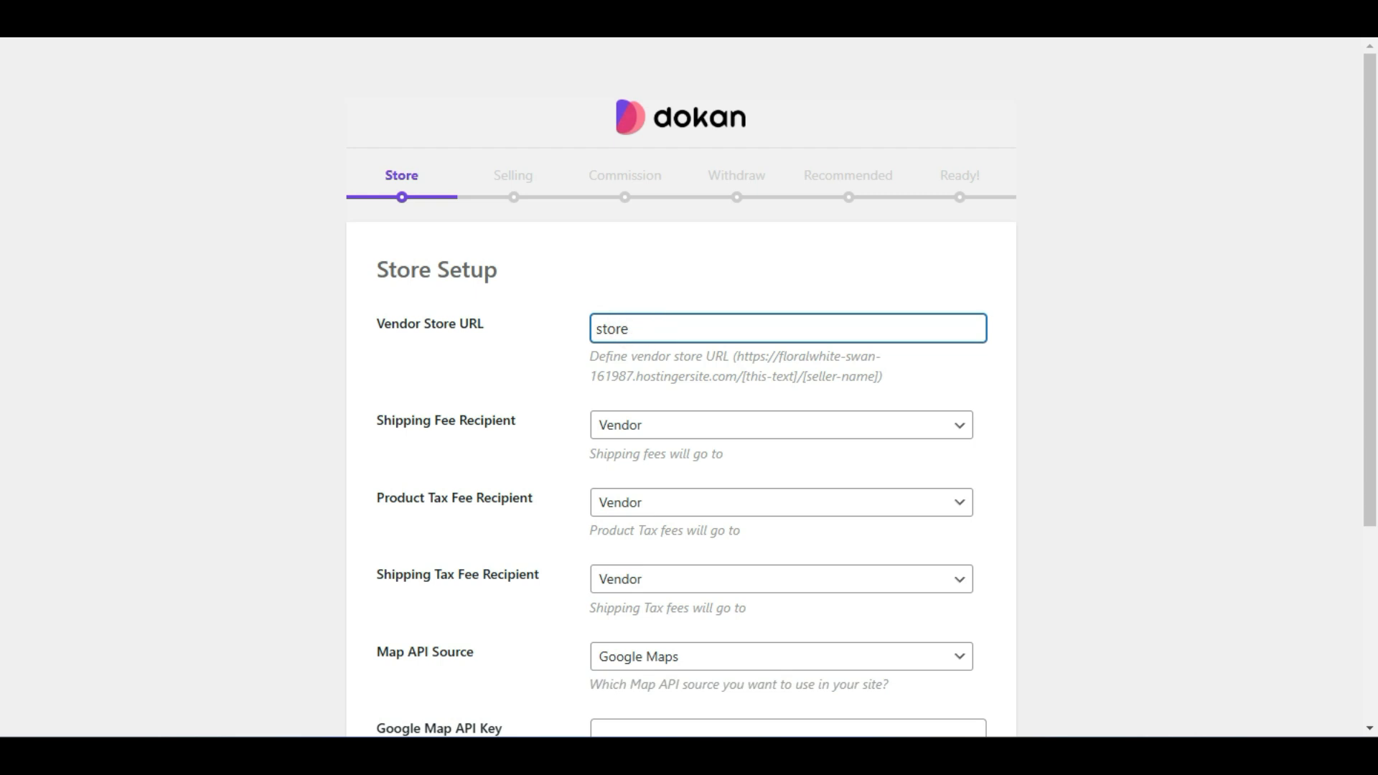
{"action": "type", "text": "/annasto"}
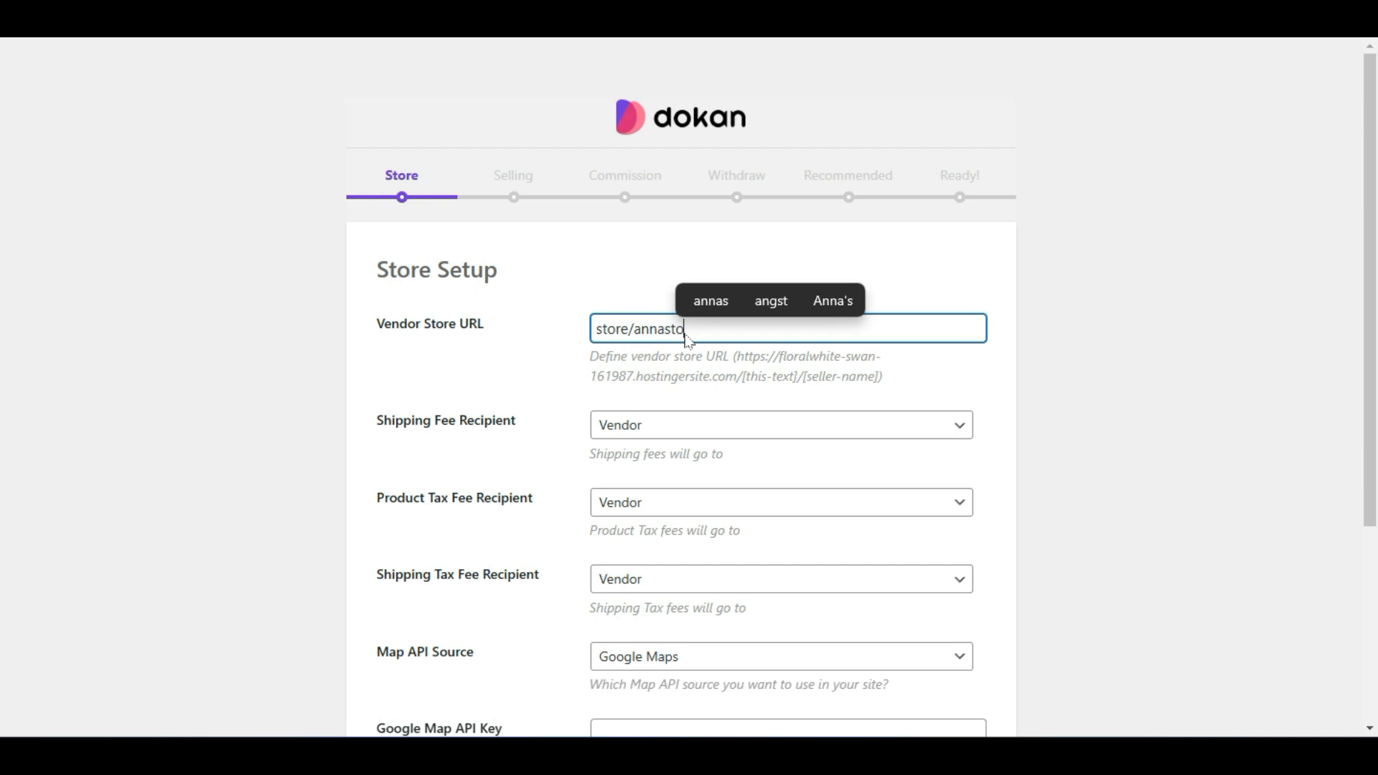
{"action": "type", "text": "re"}
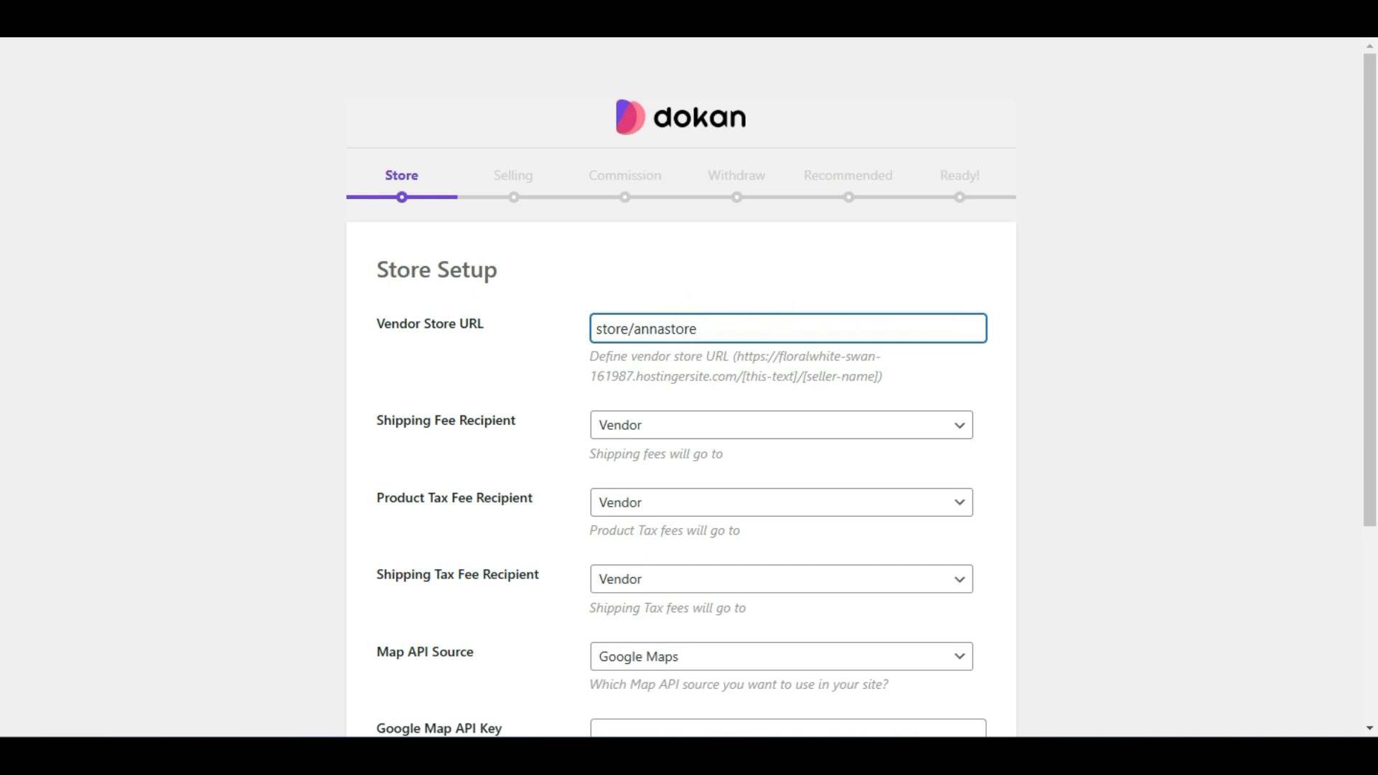
{"action": "left_click_drag", "start_coordinate": [697, 329], "coordinate": [627, 329]}
{"action": "key", "text": "BackSpace"}
{"action": "left_click", "coordinate": [557, 376]}
{"action": "left_click_drag", "start_coordinate": [645, 321], "coordinate": [532, 337]}
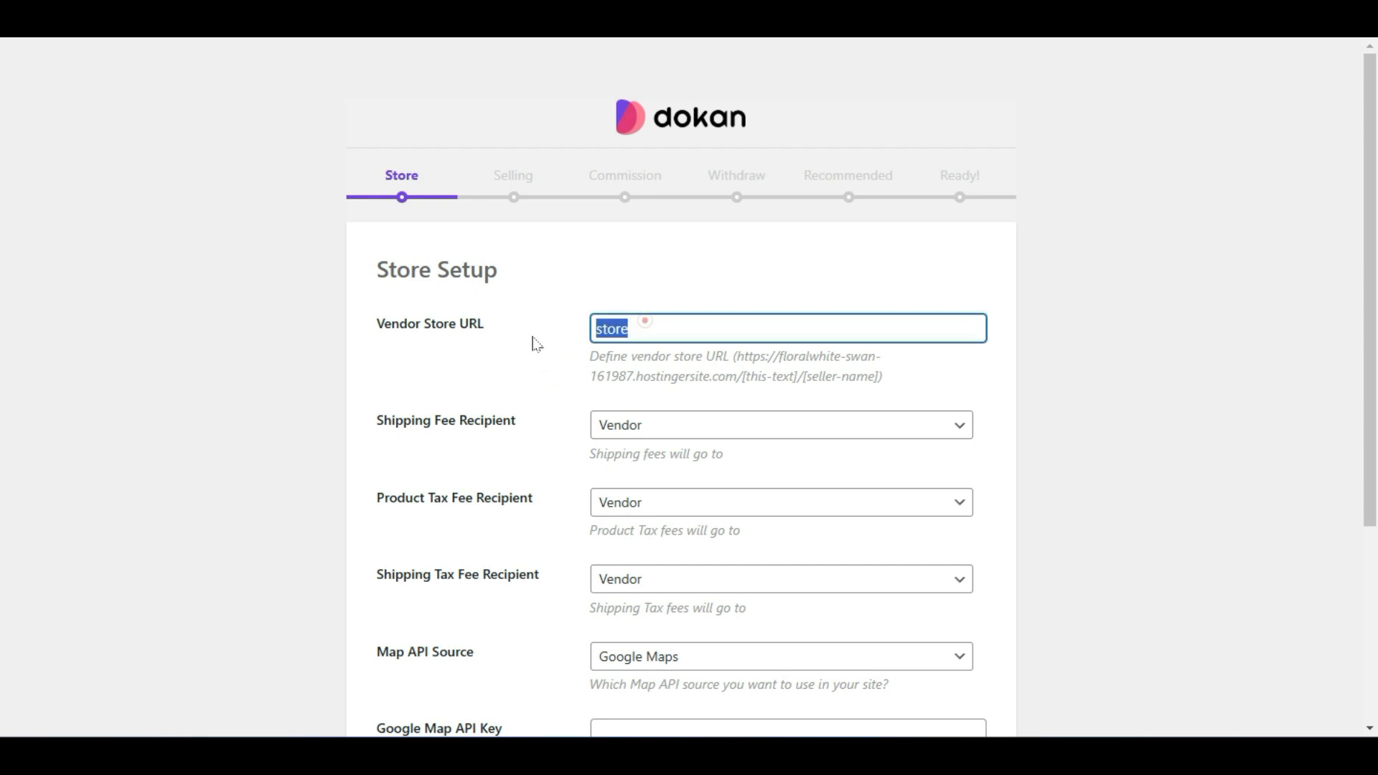
{"action": "left_click", "coordinate": [494, 370]}
{"action": "left_click_drag", "start_coordinate": [638, 327], "coordinate": [534, 337]}
{"action": "left_click", "coordinate": [583, 370]}
{"action": "left_click", "coordinate": [637, 329]}
{"action": "left_click_drag", "start_coordinate": [637, 326], "coordinate": [570, 337]}
{"action": "left_click", "coordinate": [563, 359]}
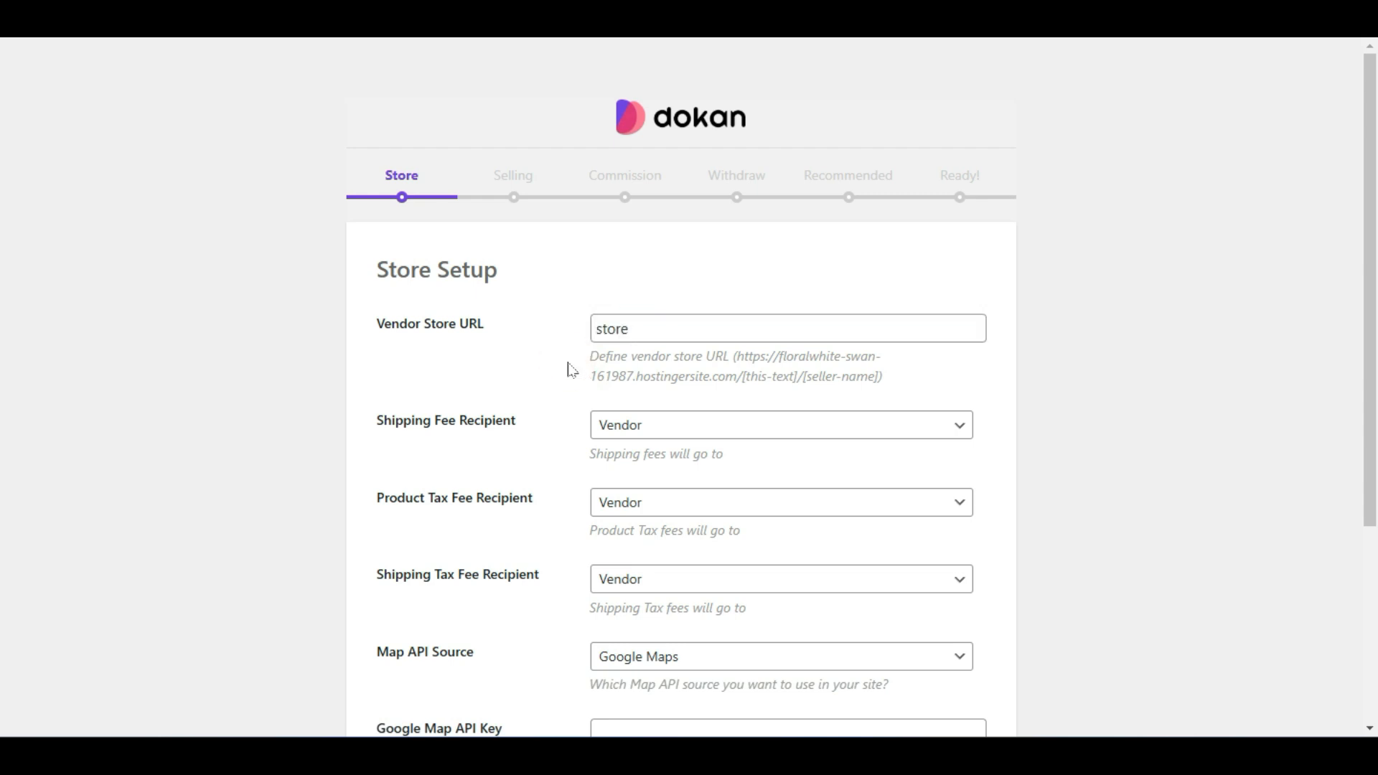
Check the fee recipient options and keep Vendor for shipping fees, product tax fees and shipping tax fees.
{"action": "scroll", "coordinate": [570, 370], "scroll_direction": "down", "scroll_amount": 2}
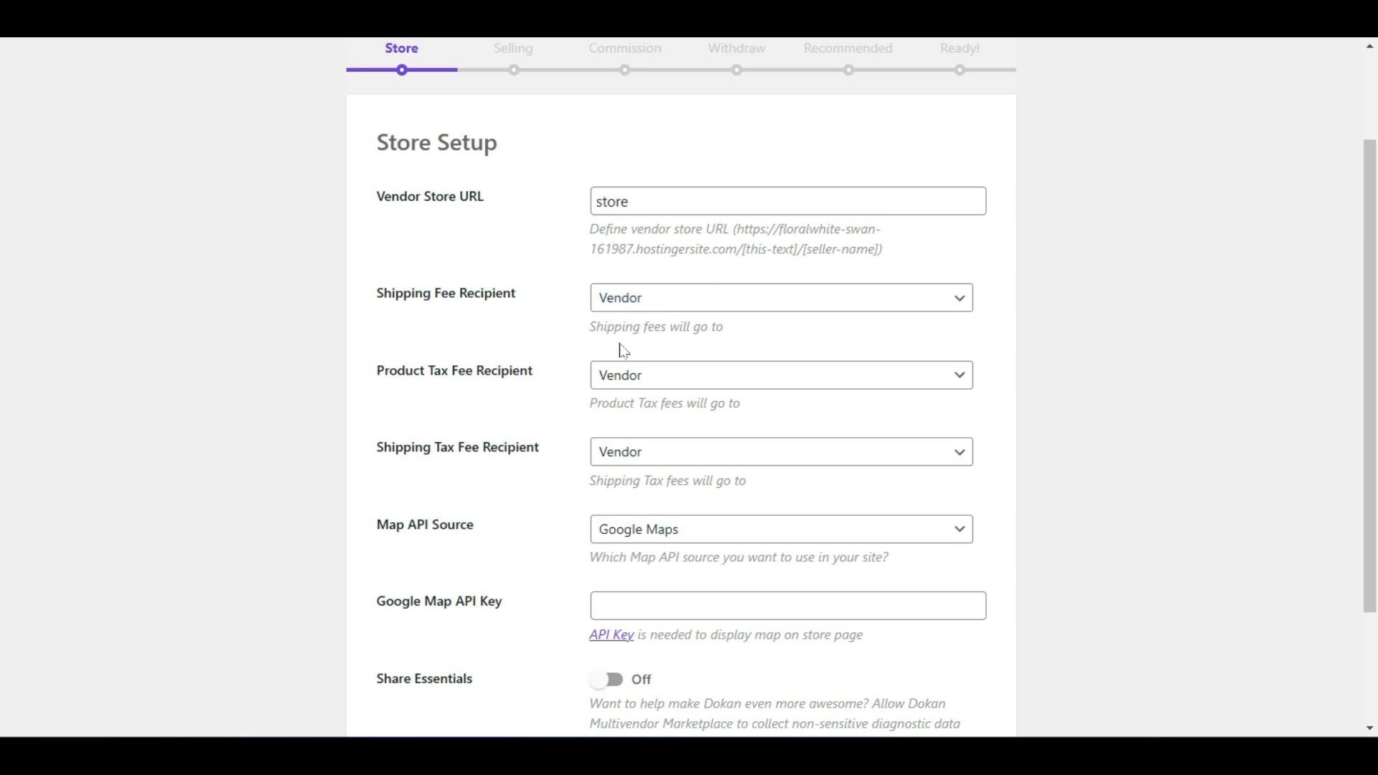
{"action": "left_click", "coordinate": [741, 308]}
{"action": "left_click", "coordinate": [742, 307]}
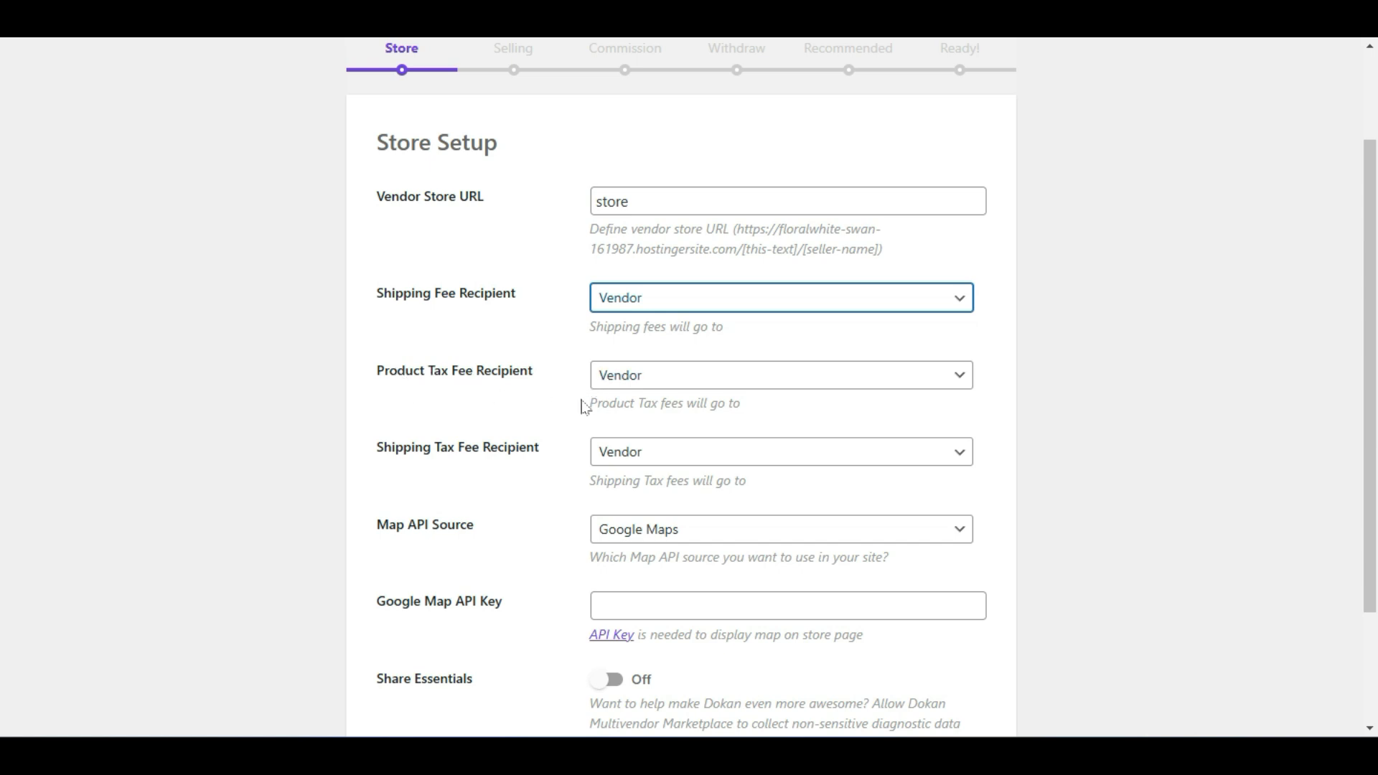
{"action": "left_click", "coordinate": [652, 388]}
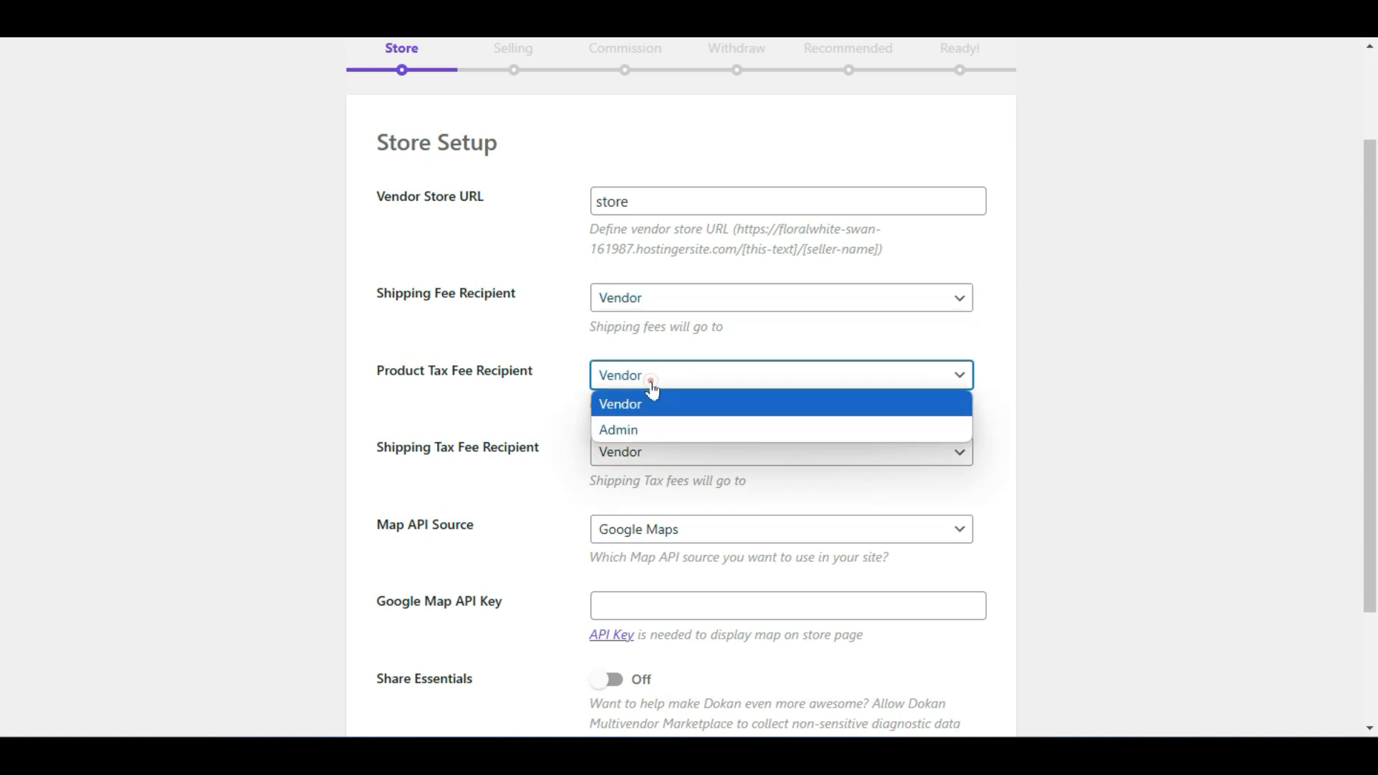
{"action": "left_click", "coordinate": [648, 407]}
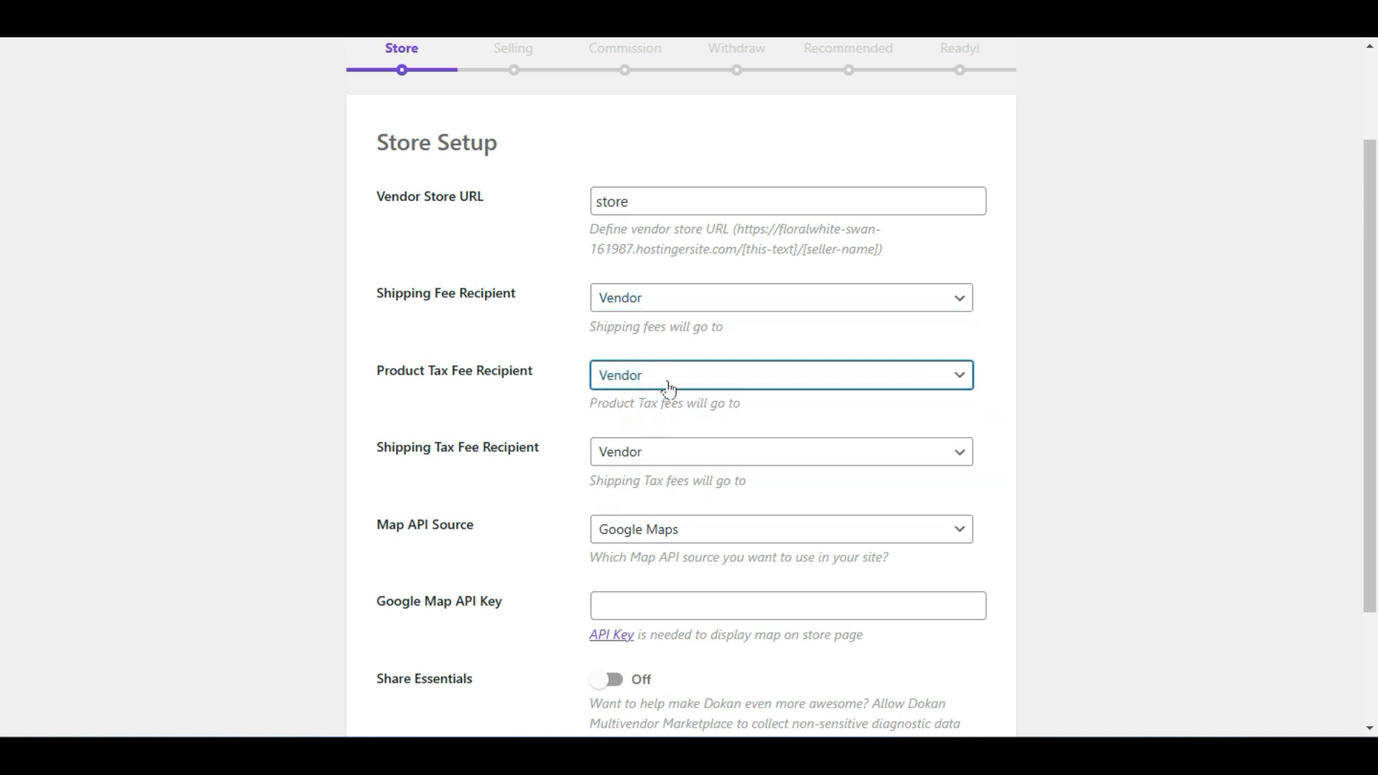
{"action": "left_click", "coordinate": [665, 377]}
{"action": "left_click", "coordinate": [665, 404]}
{"action": "left_click", "coordinate": [686, 458]}
{"action": "left_click", "coordinate": [683, 451]}
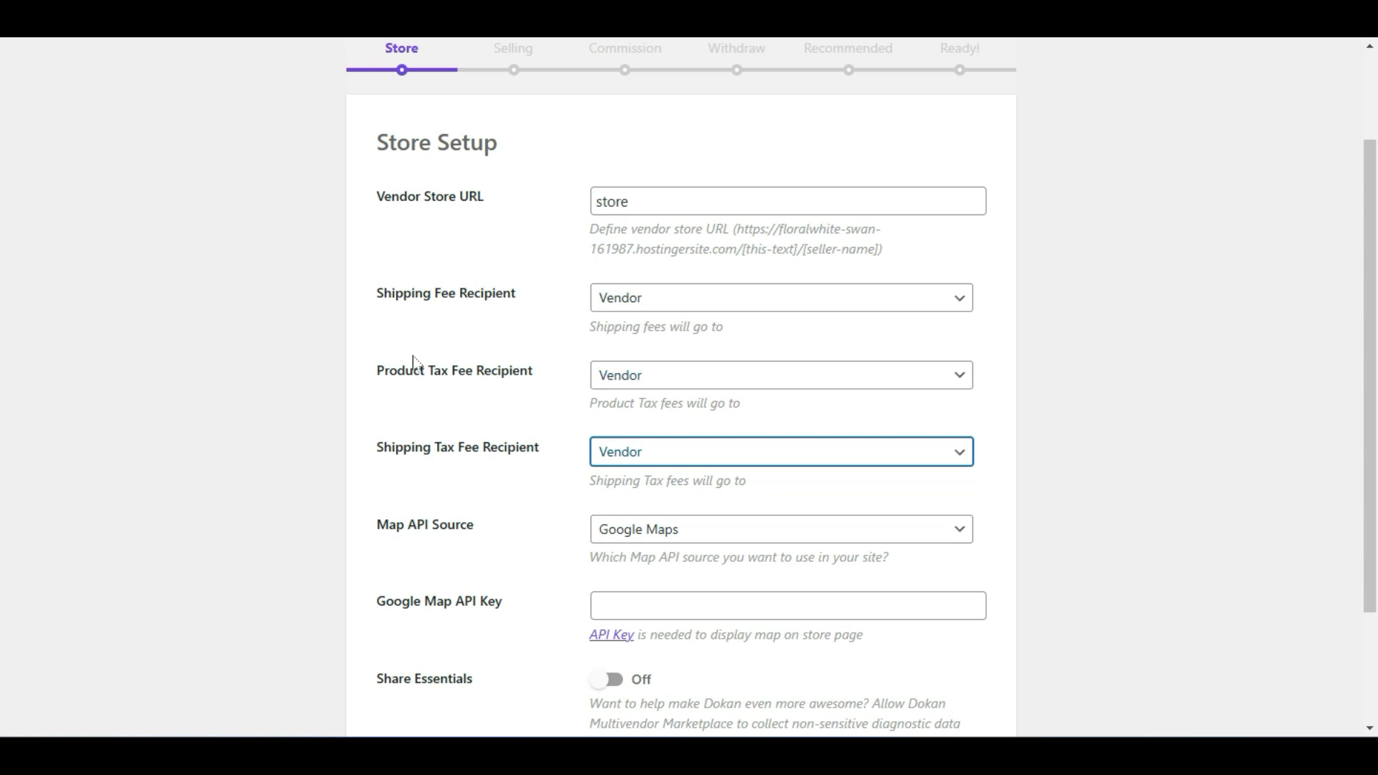
{"action": "left_click_drag", "start_coordinate": [363, 368], "coordinate": [556, 393]}
{"action": "left_click", "coordinate": [553, 390]}
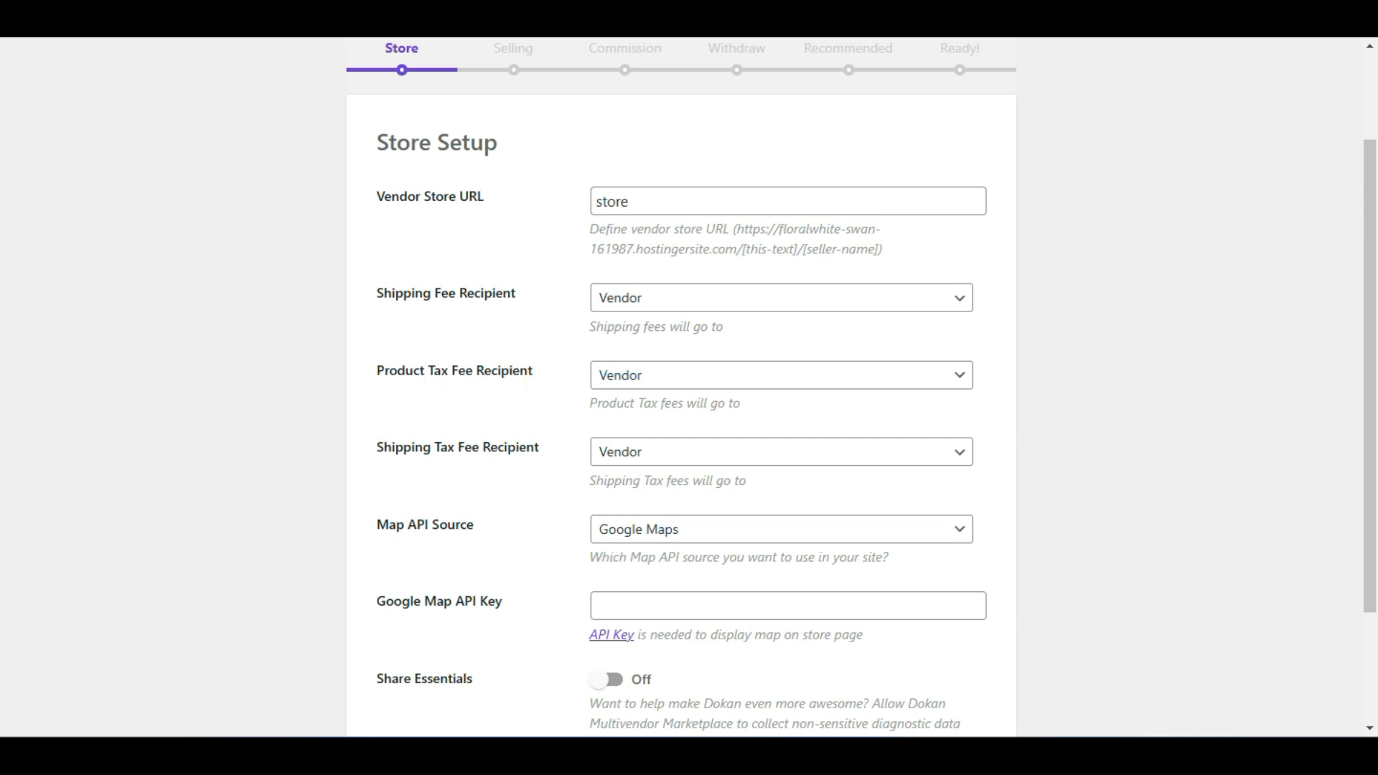
{"action": "left_click", "coordinate": [686, 379]}
{"action": "left_click", "coordinate": [689, 375]}
{"action": "left_click", "coordinate": [744, 407]}
Choose Google Maps as the map API source for the vendor stores.
{"action": "scroll", "coordinate": [691, 391], "scroll_direction": "down", "scroll_amount": 2}
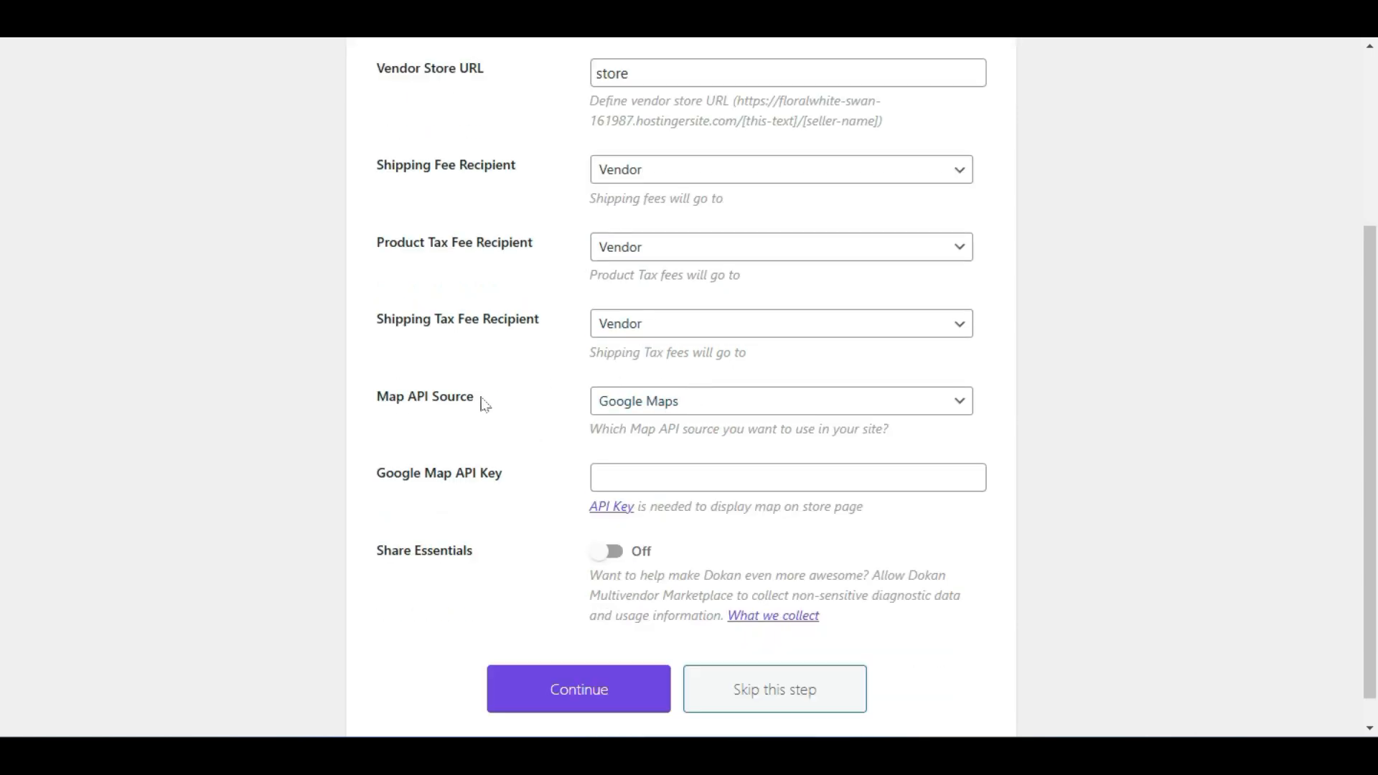
{"action": "left_click", "coordinate": [680, 410]}
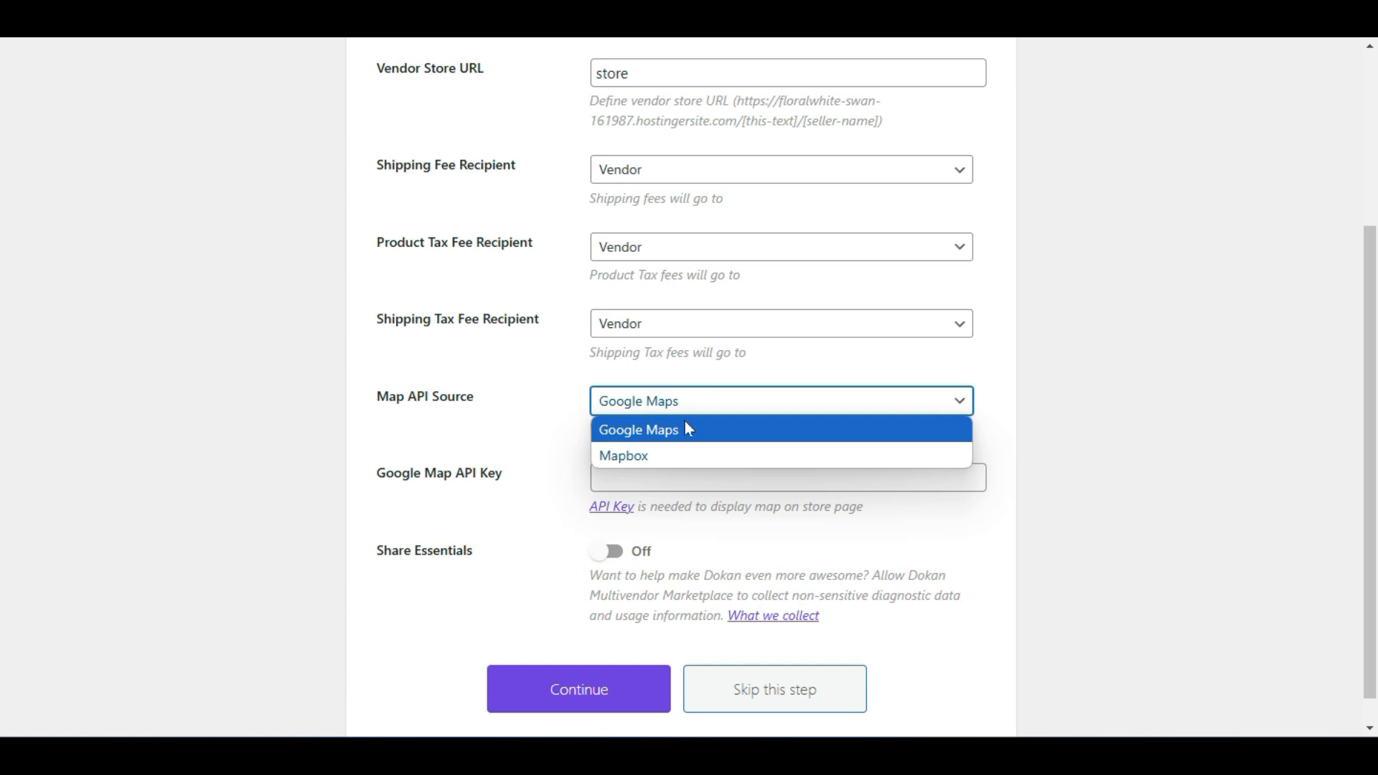
{"action": "left_click", "coordinate": [687, 429]}
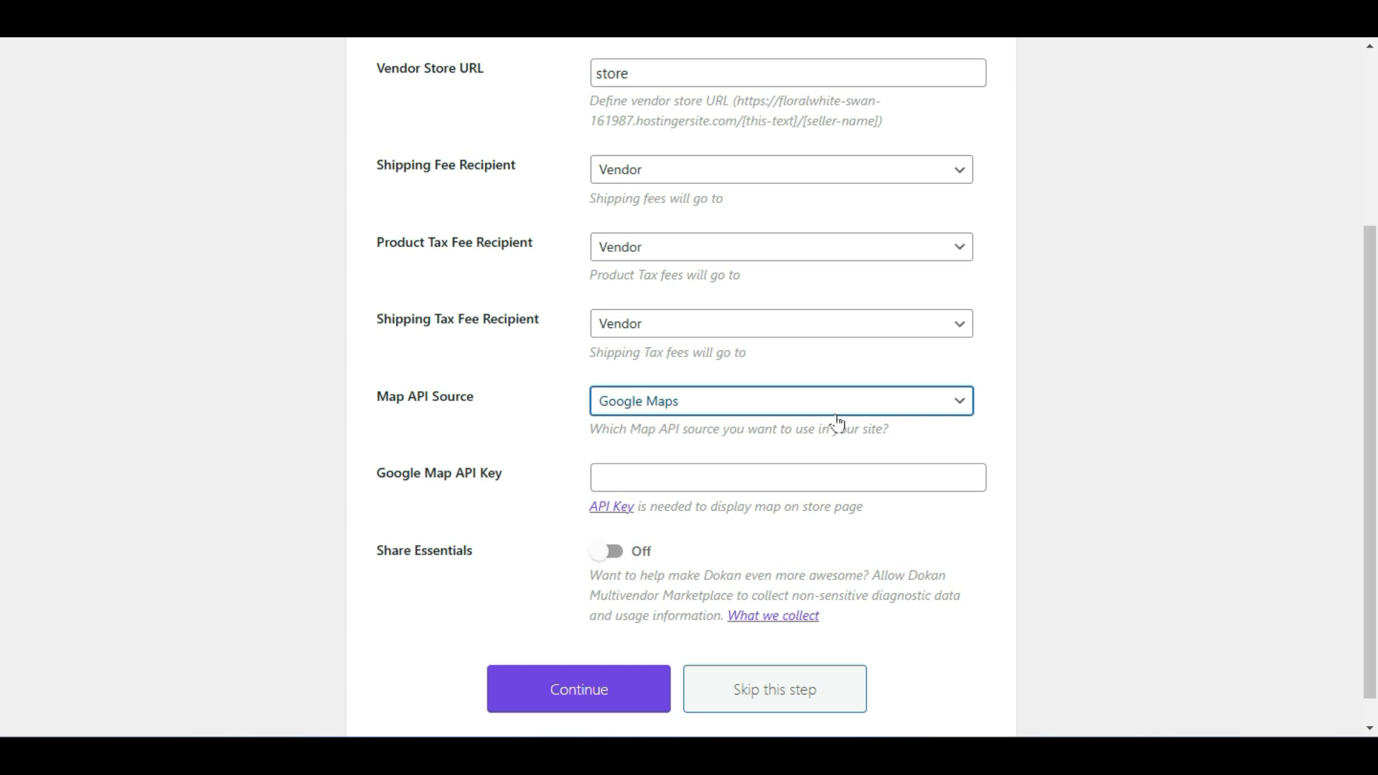
Open the linked Google Maps API key documentation separately and read through the Use API Keys guide.
{"action": "right_click", "coordinate": [605, 507]}
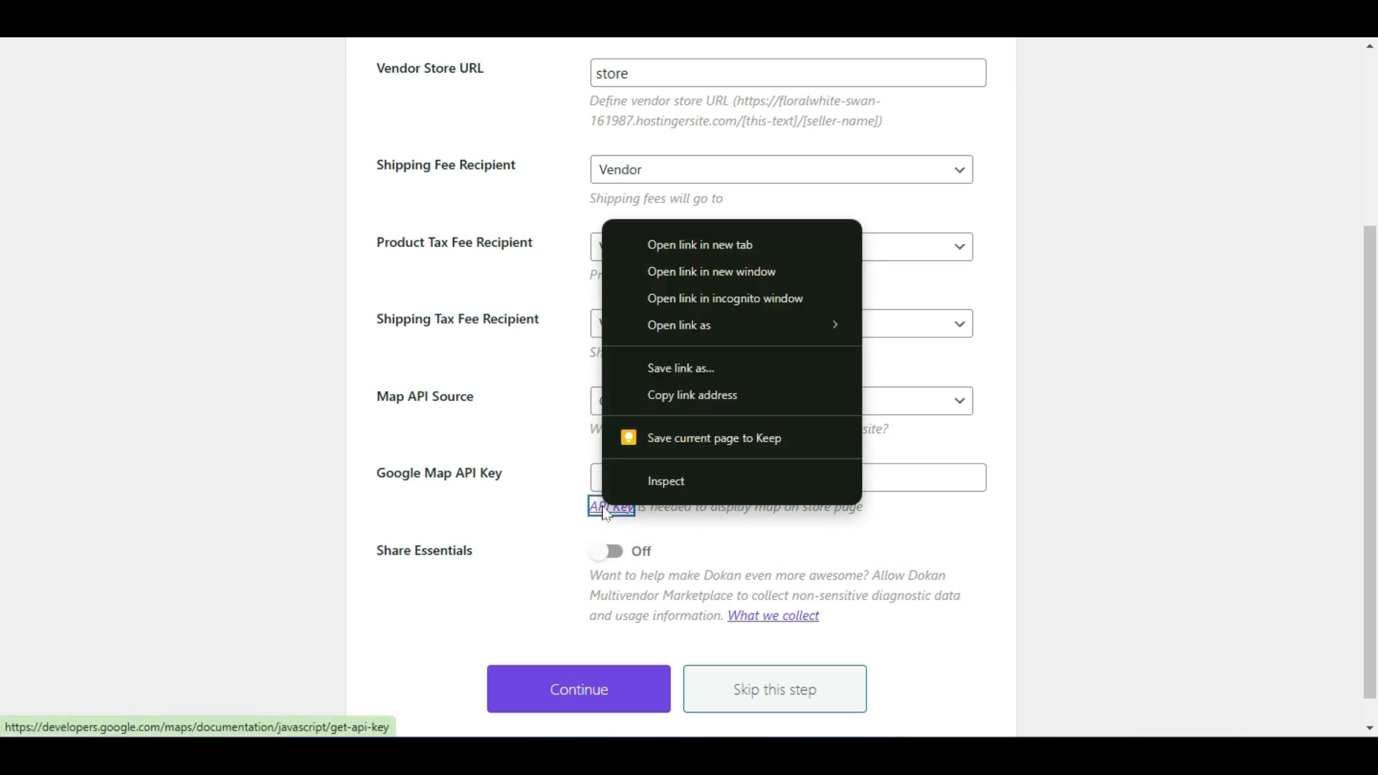
{"action": "left_click", "coordinate": [649, 245]}
{"action": "key", "text": "ctrl+Tab"}
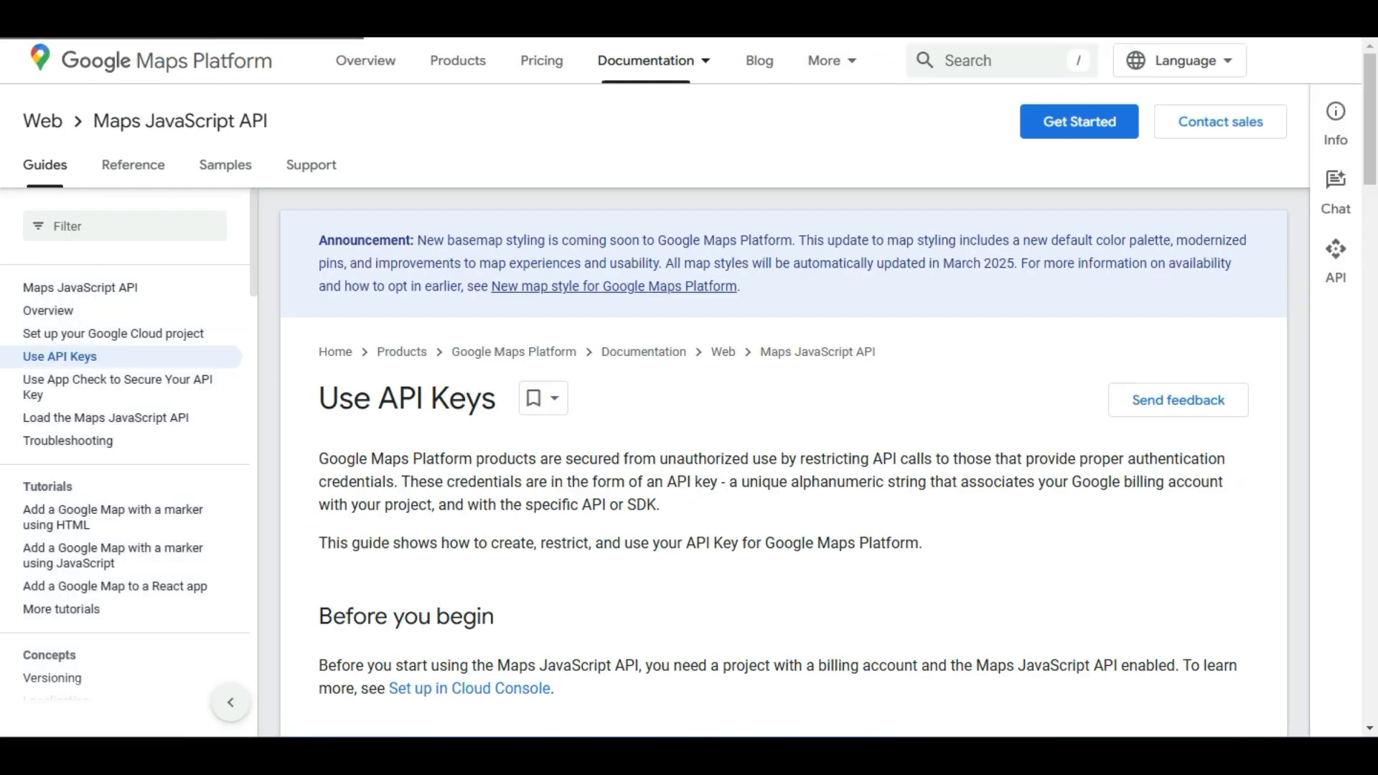
{"action": "scroll", "coordinate": [340, 473], "scroll_direction": "down", "scroll_amount": 5}
{"action": "scroll", "coordinate": [339, 473], "scroll_direction": "up", "scroll_amount": 2}
{"action": "scroll", "coordinate": [340, 473], "scroll_direction": "down", "scroll_amount": 5}
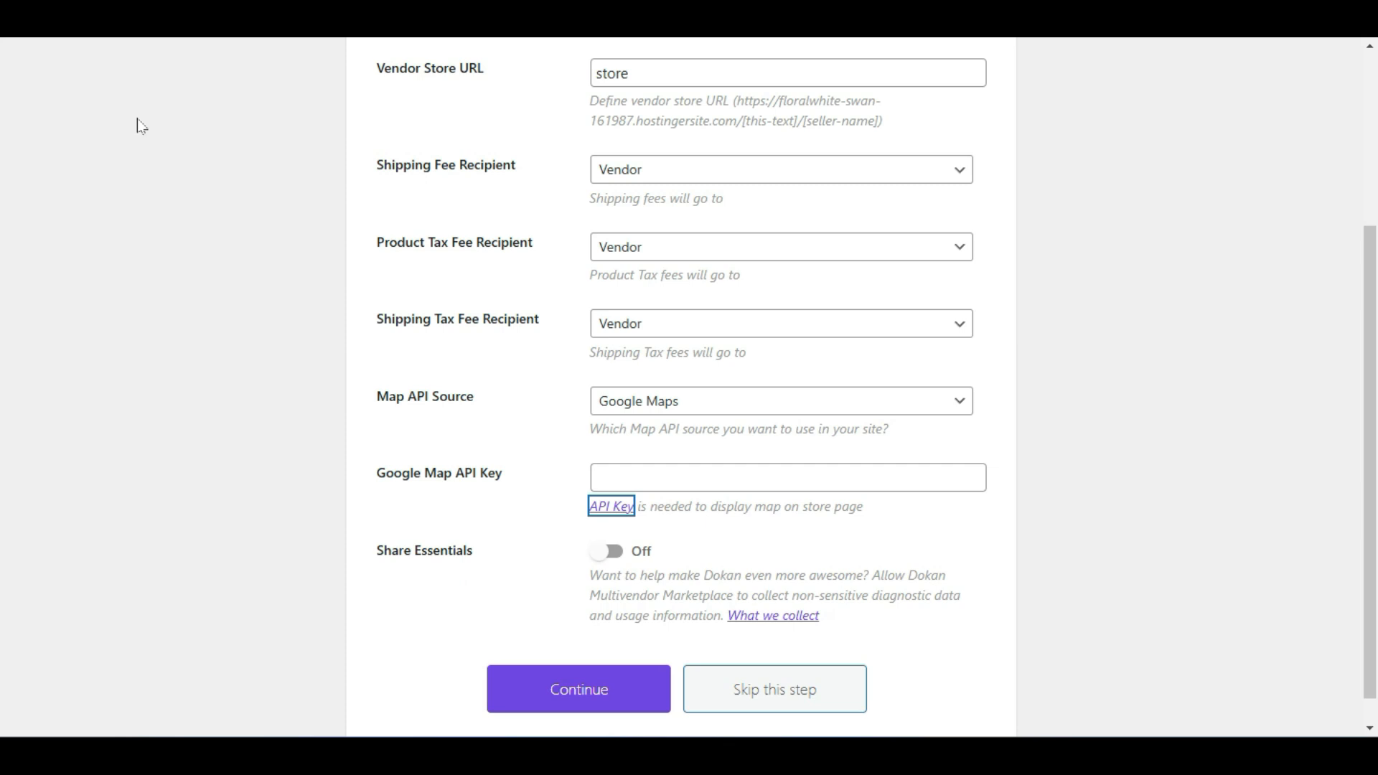
Leave the Google Map API key blank and Share Essentials off, and continue to the Selling stage.
{"action": "left_click", "coordinate": [363, 514]}
{"action": "scroll", "coordinate": [450, 526], "scroll_direction": "down", "scroll_amount": 1}
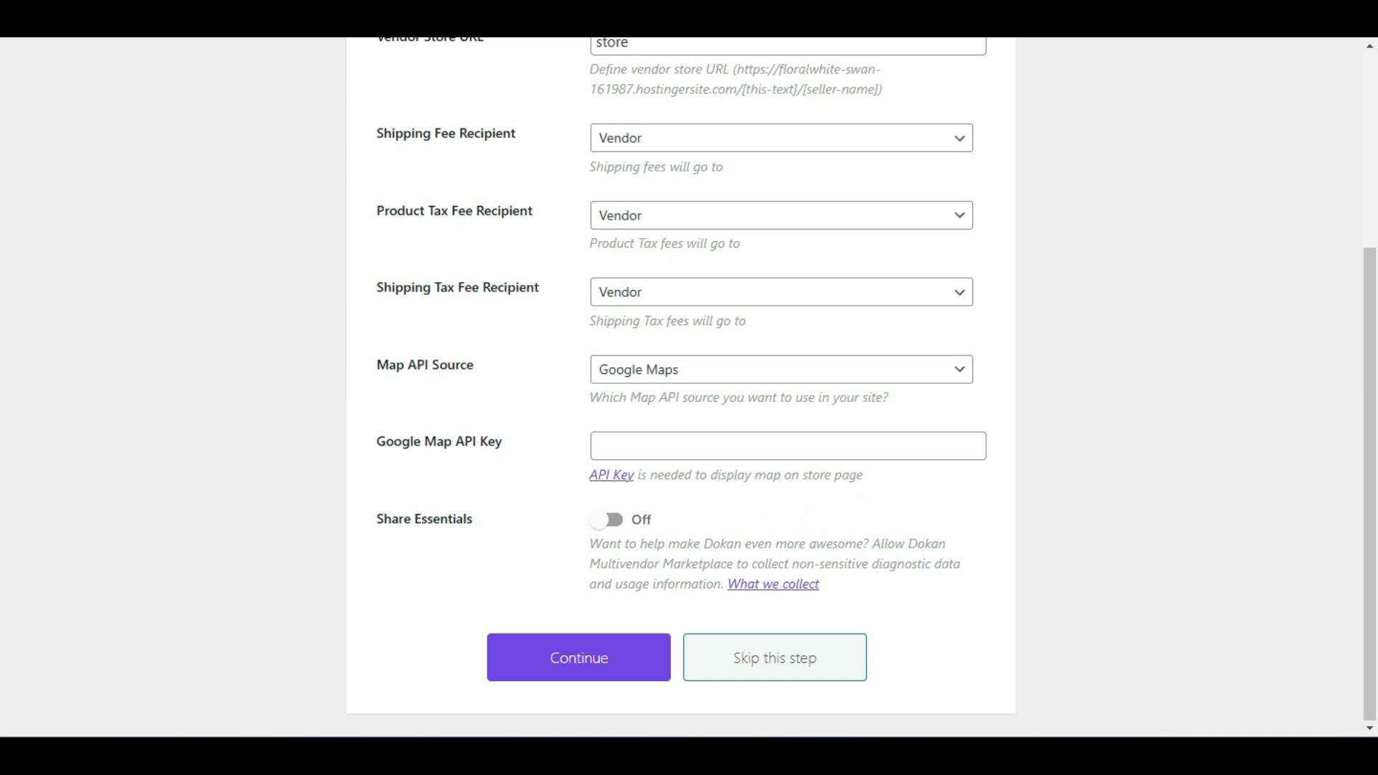
{"action": "left_click", "coordinate": [563, 655]}
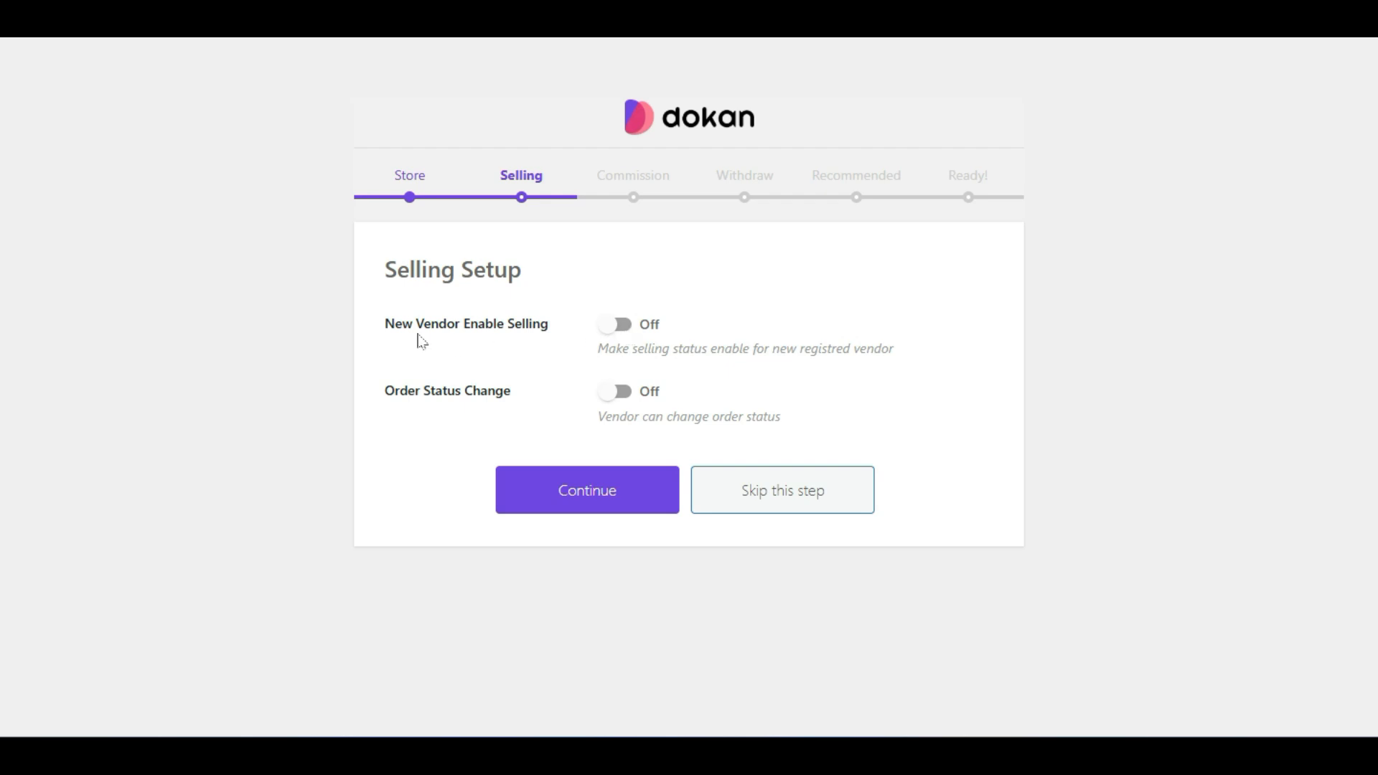
Enable selling for newly registered vendors, leave Order Status Change off, and continue to the Commission stage.
{"action": "left_click", "coordinate": [631, 332]}
{"action": "left_click_drag", "start_coordinate": [770, 348], "coordinate": [913, 360]}
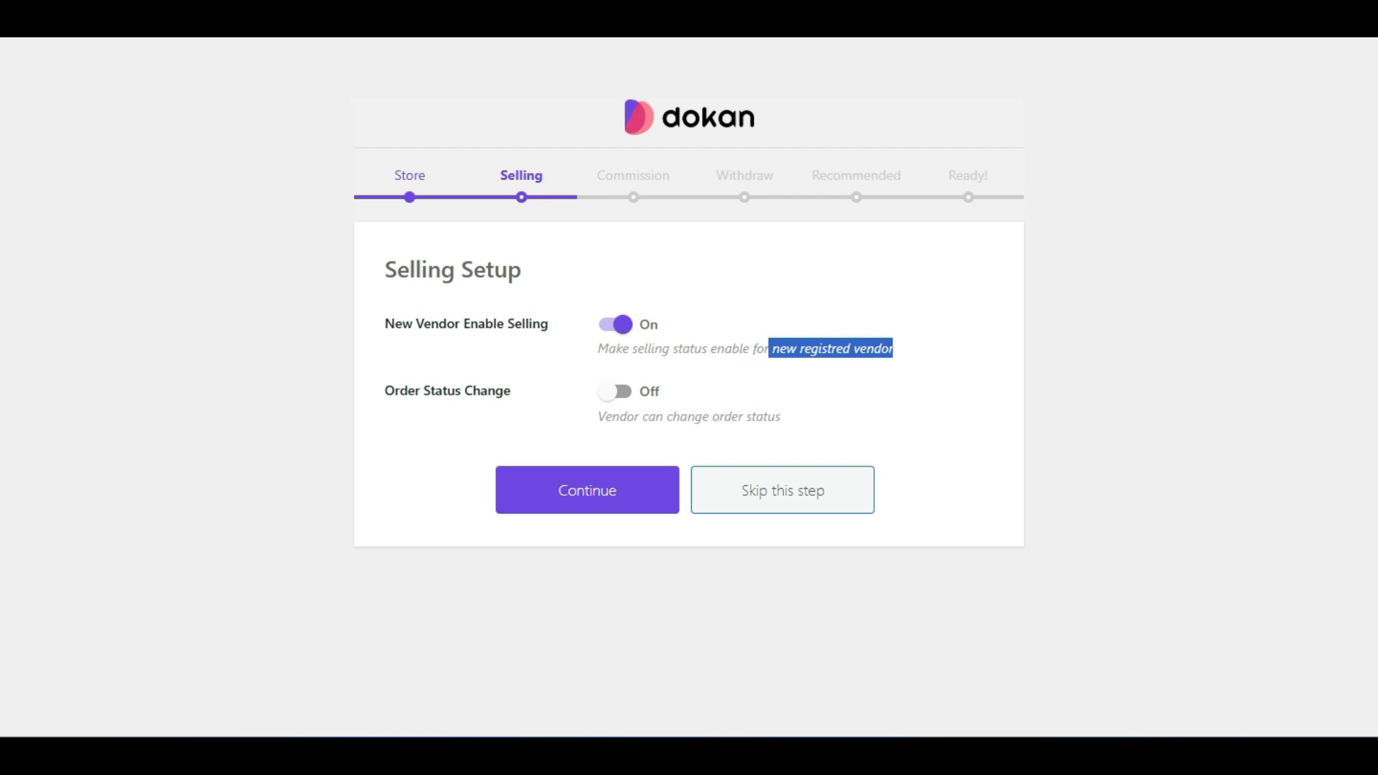
{"action": "left_click", "coordinate": [871, 338]}
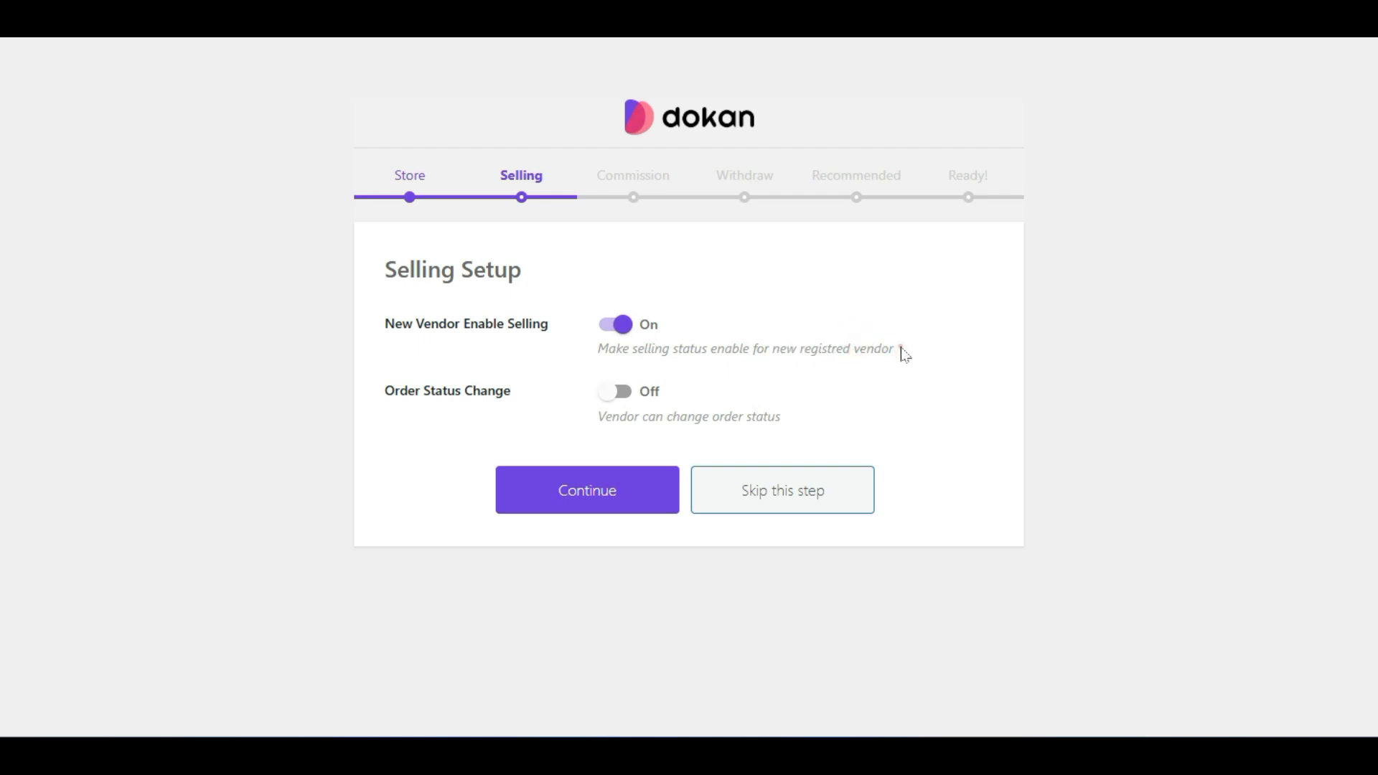
{"action": "left_click_drag", "start_coordinate": [903, 350], "coordinate": [778, 362]}
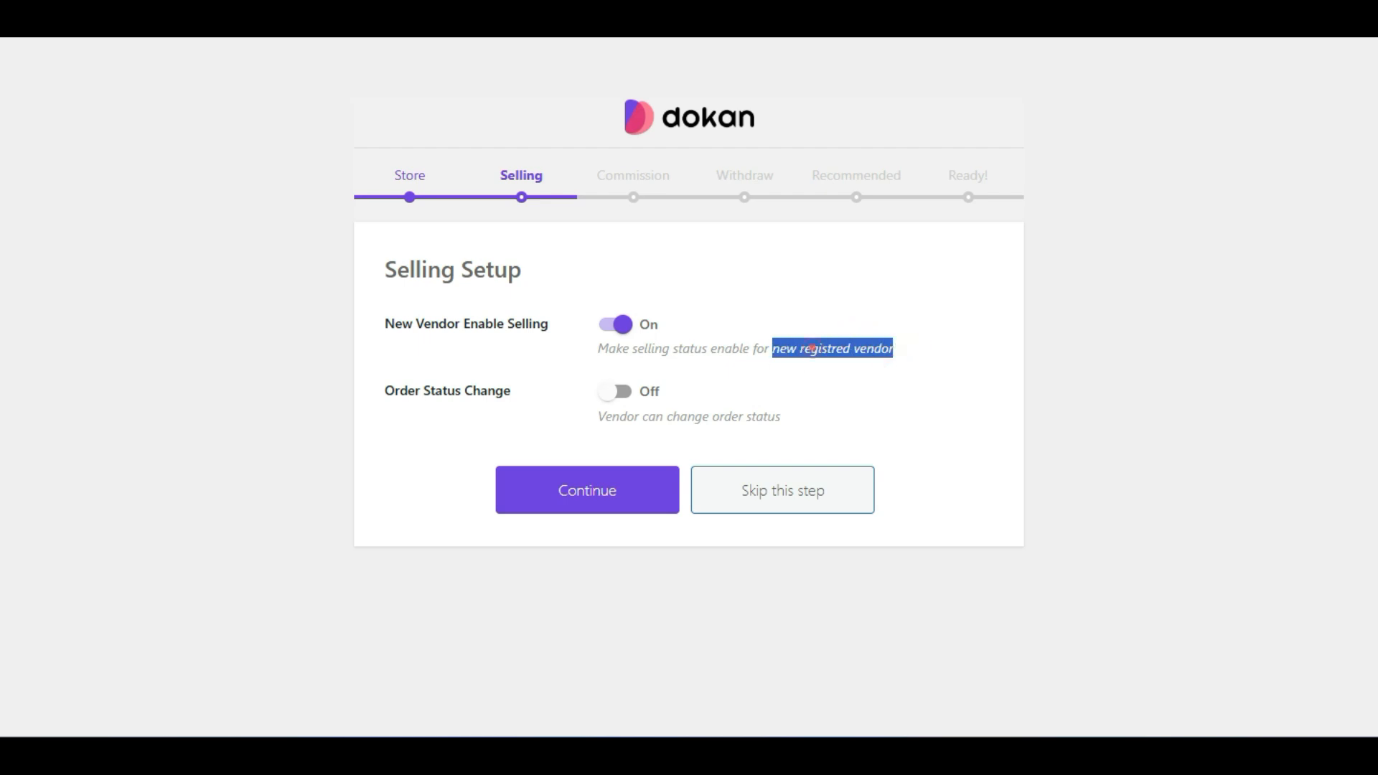
{"action": "left_click", "coordinate": [669, 348]}
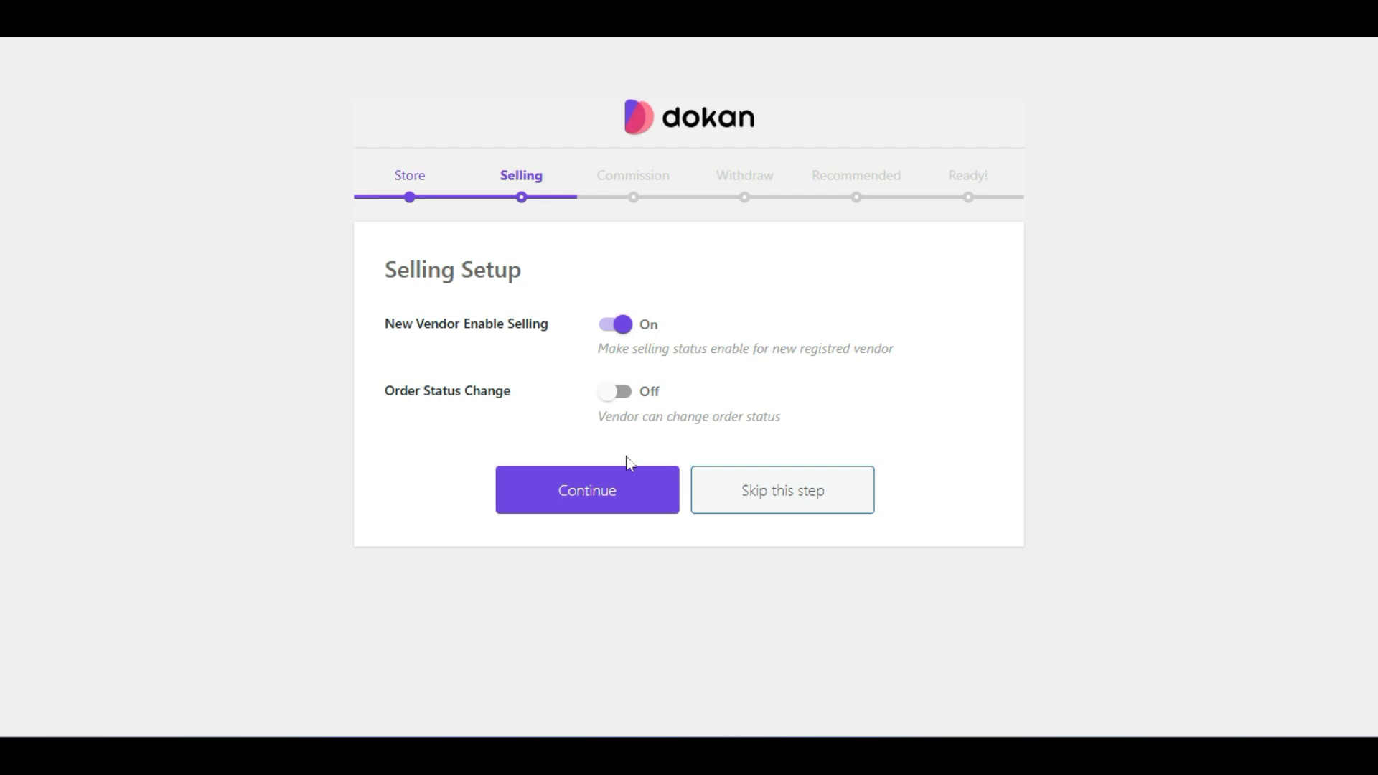
{"action": "left_click_drag", "start_coordinate": [619, 418], "coordinate": [794, 418]}
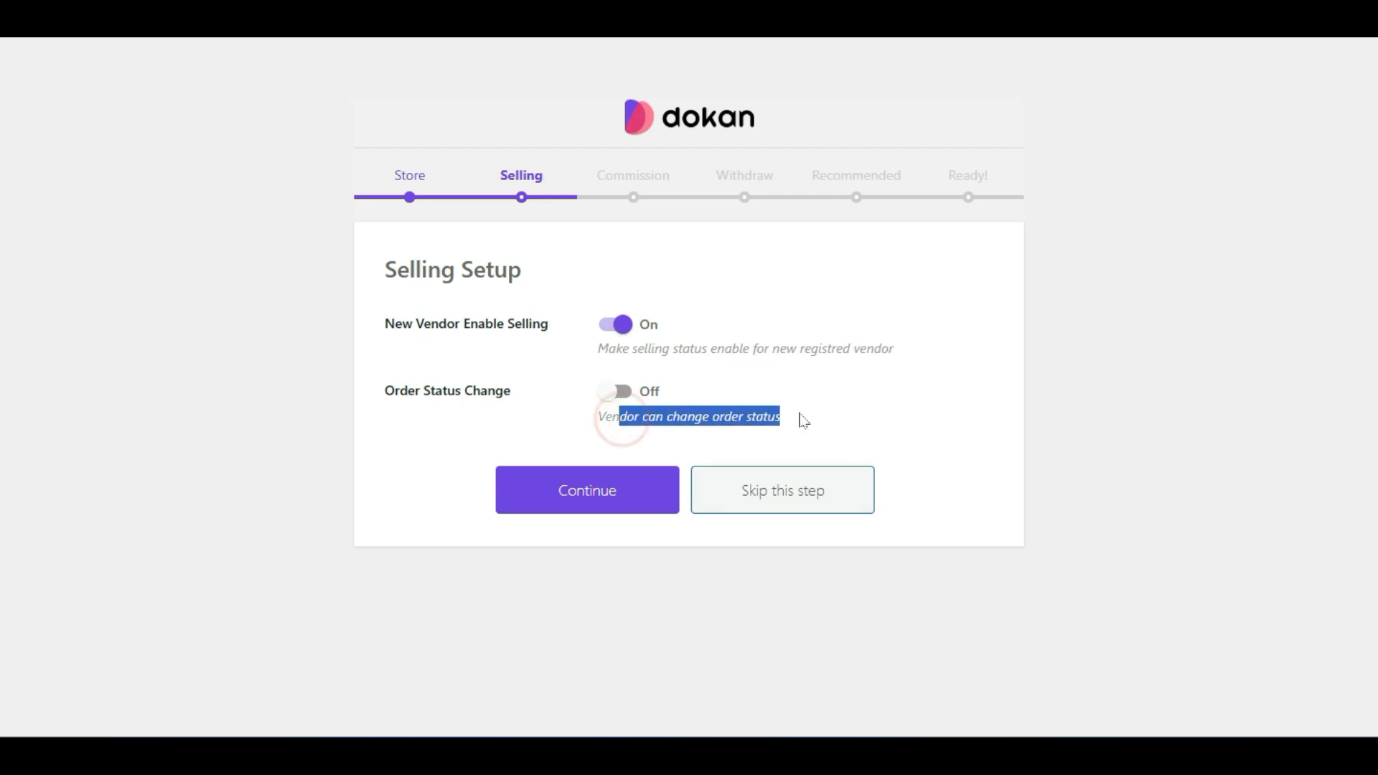
{"action": "left_click", "coordinate": [799, 416]}
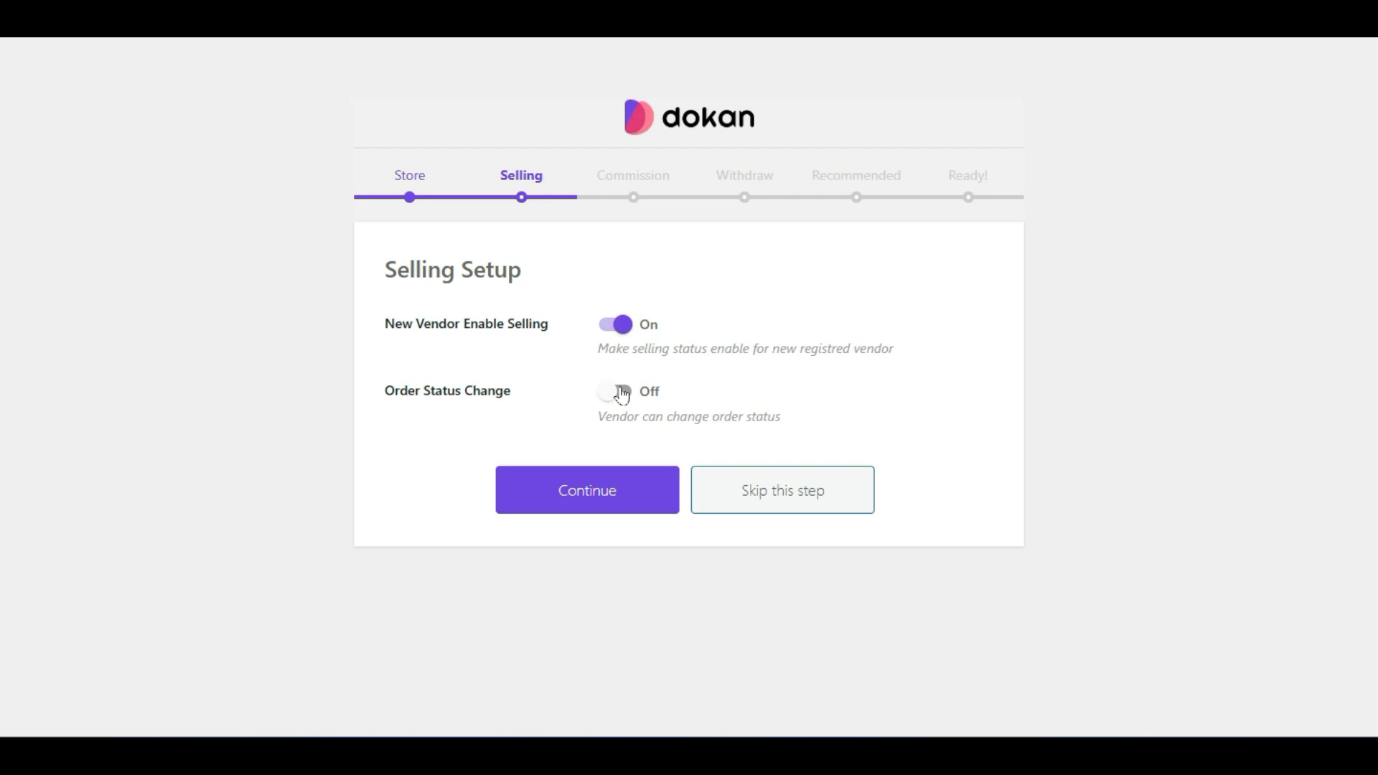
{"action": "left_click", "coordinate": [574, 477]}
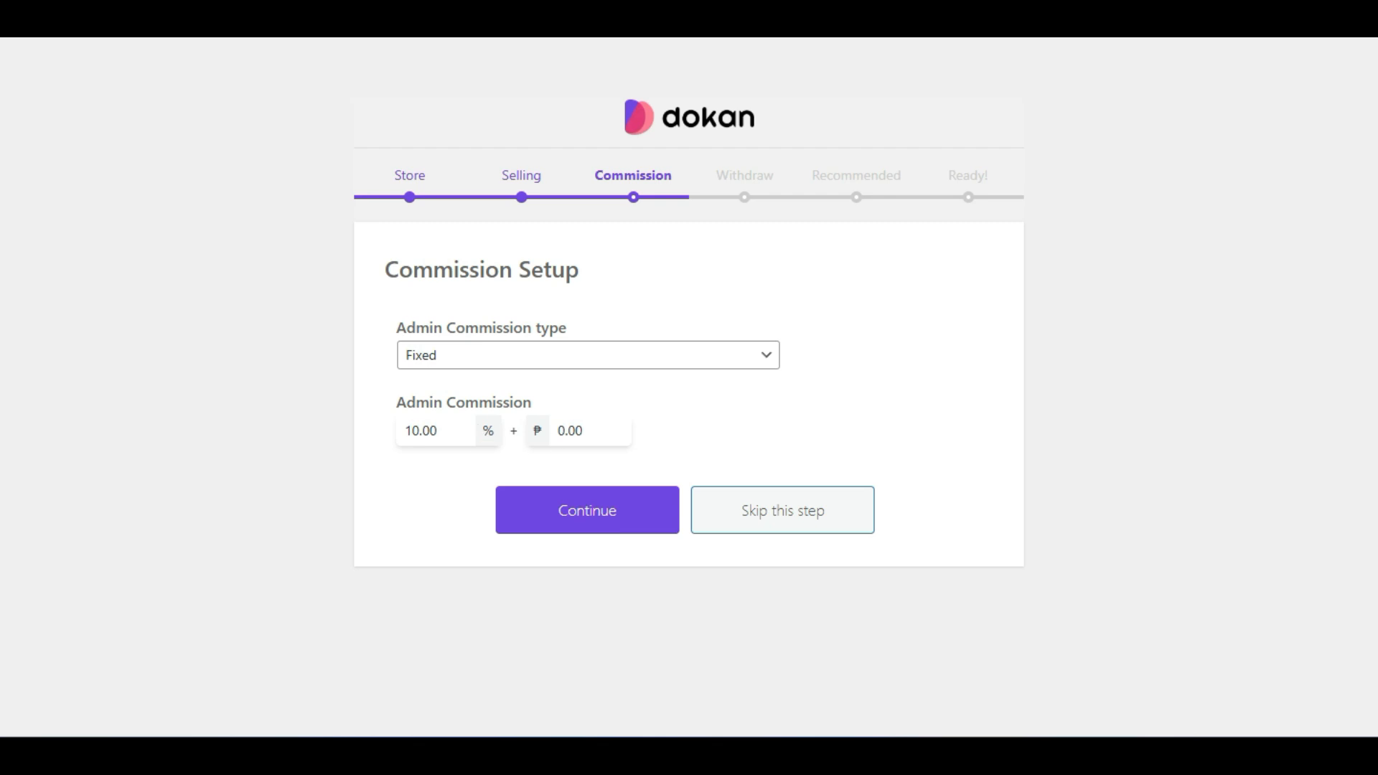
Examine the percentage and flat amount fields of the fixed admin commission.
{"action": "double_click", "coordinate": [605, 431]}
{"action": "left_click", "coordinate": [567, 455]}
{"action": "double_click", "coordinate": [539, 426]}
{"action": "left_click", "coordinate": [536, 450]}
{"action": "double_click", "coordinate": [539, 434]}
{"action": "double_click", "coordinate": [594, 432]}
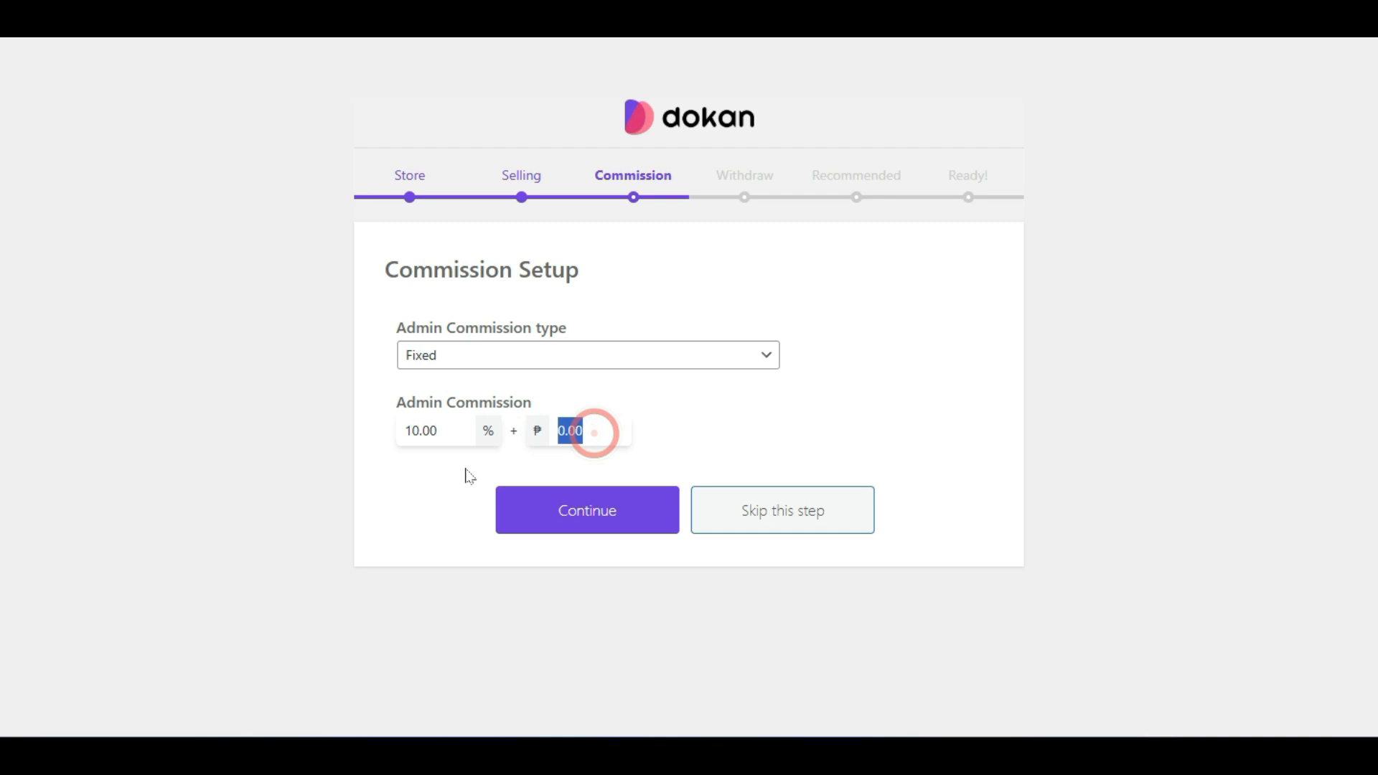
{"action": "left_click", "coordinate": [465, 429]}
{"action": "left_click_drag", "start_coordinate": [582, 422], "coordinate": [518, 432]}
{"action": "left_click", "coordinate": [516, 458]}
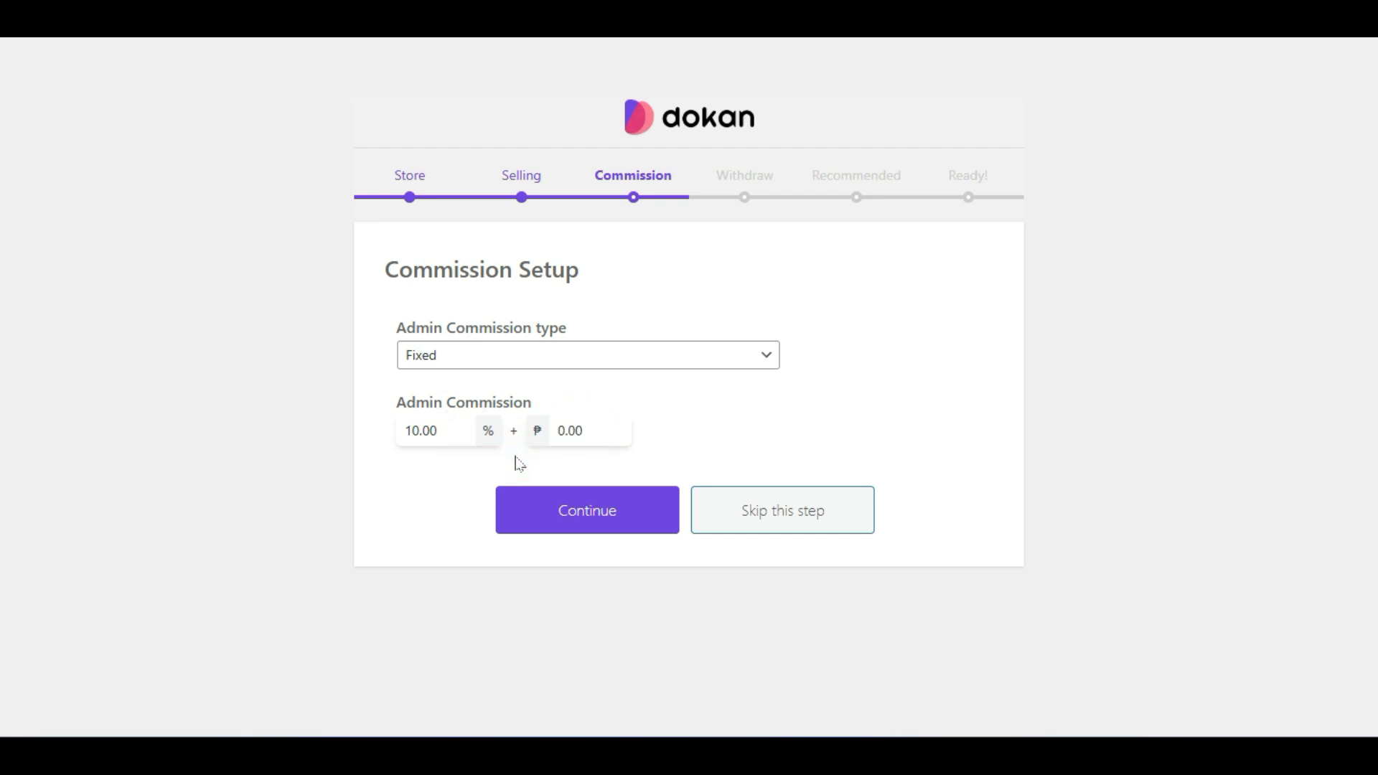
Try the Category Based admin commission type, and switch back to Fixed.
{"action": "left_click", "coordinate": [507, 356]}
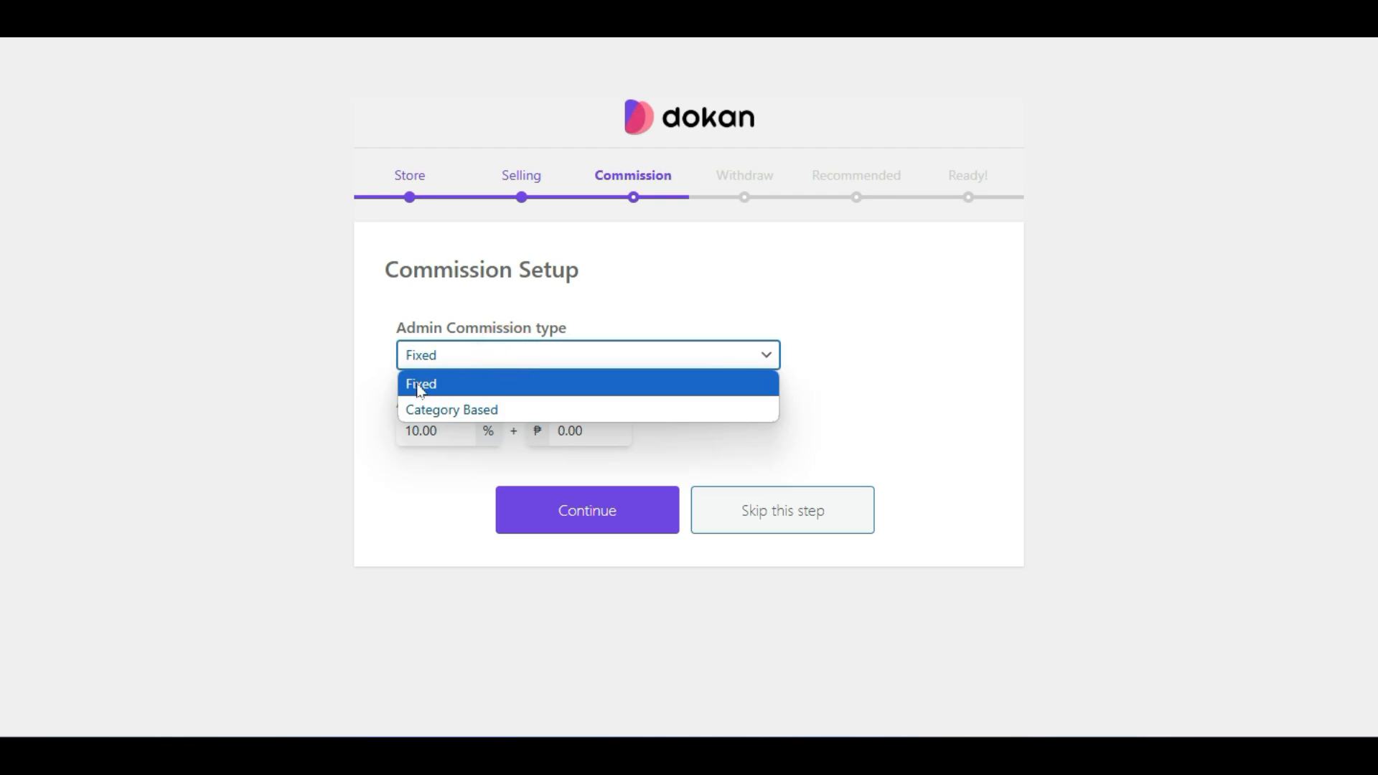
{"action": "left_click", "coordinate": [453, 410]}
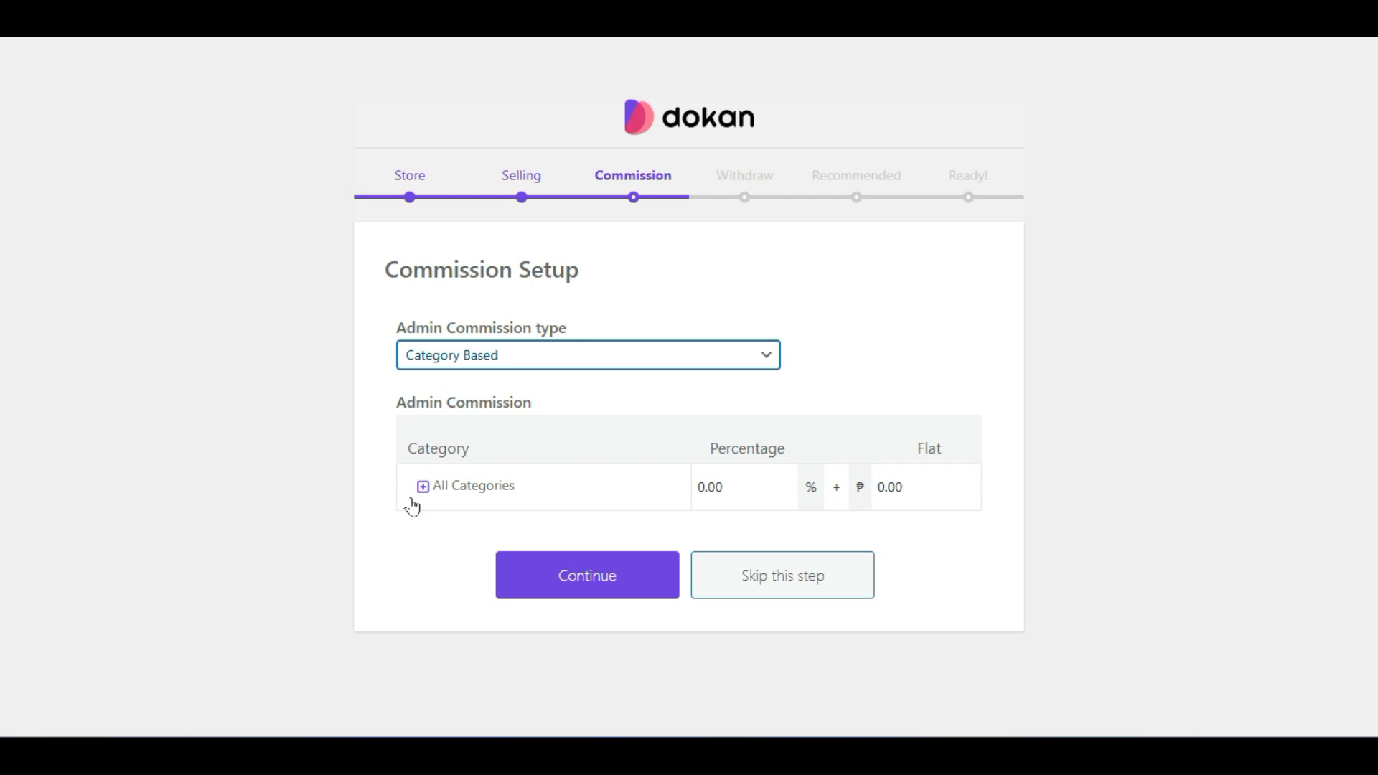
{"action": "left_click", "coordinate": [488, 358]}
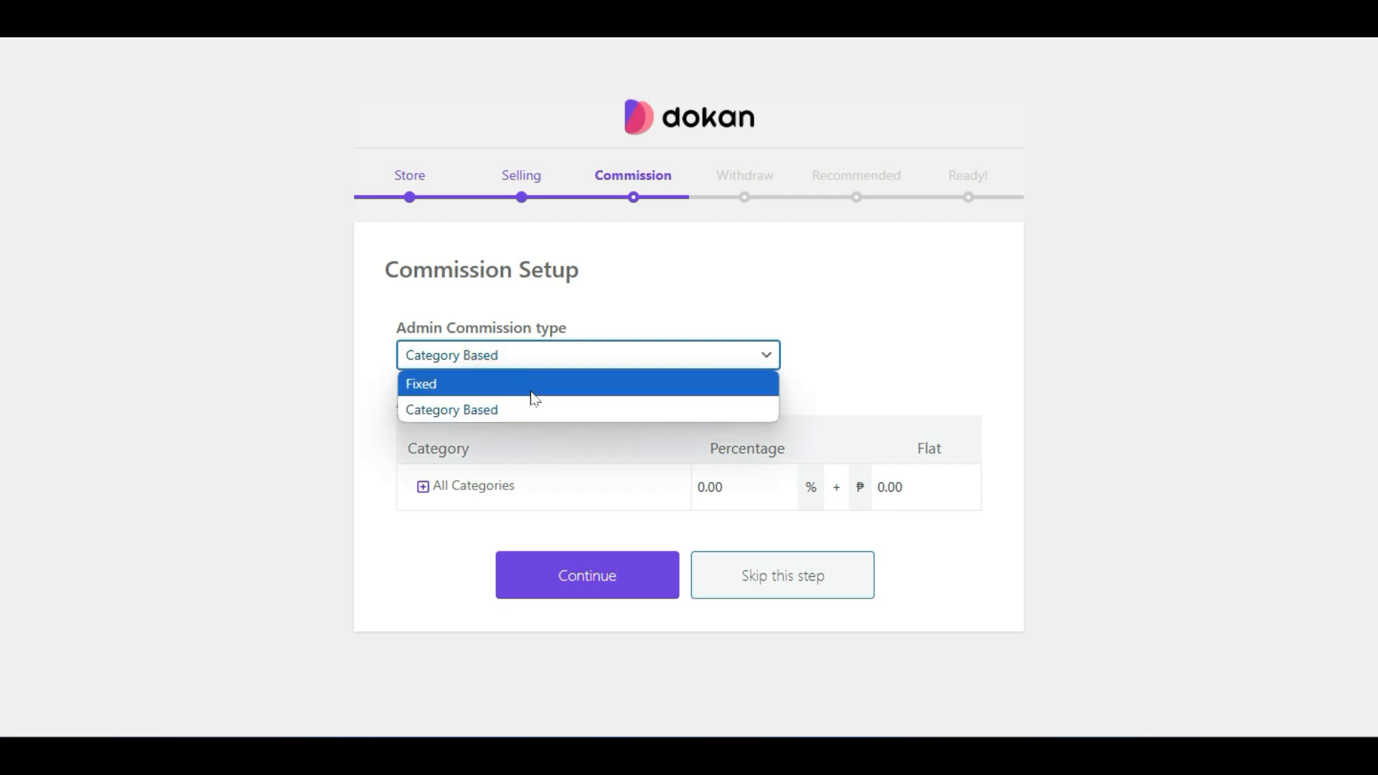
{"action": "left_click", "coordinate": [533, 394]}
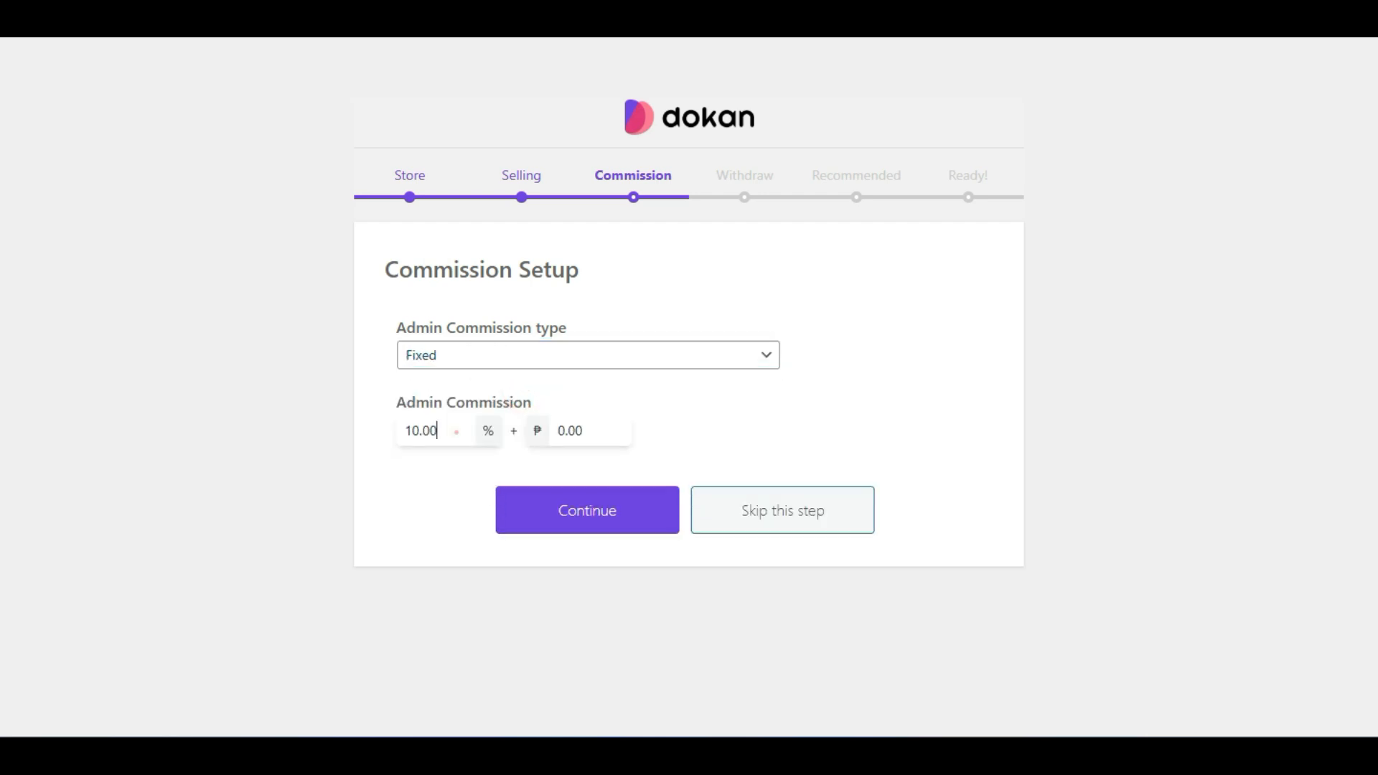
Keep the fixed admin commission at 10.00 % plus a flat 0.00, and continue to the Withdraw stage.
{"action": "double_click", "coordinate": [457, 433]}
{"action": "left_click", "coordinate": [457, 428]}
{"action": "left_click_drag", "start_coordinate": [597, 429], "coordinate": [248, 443]}
{"action": "left_click", "coordinate": [366, 450]}
{"action": "left_click_drag", "start_coordinate": [446, 425], "coordinate": [388, 513]}
{"action": "left_click", "coordinate": [600, 509]}
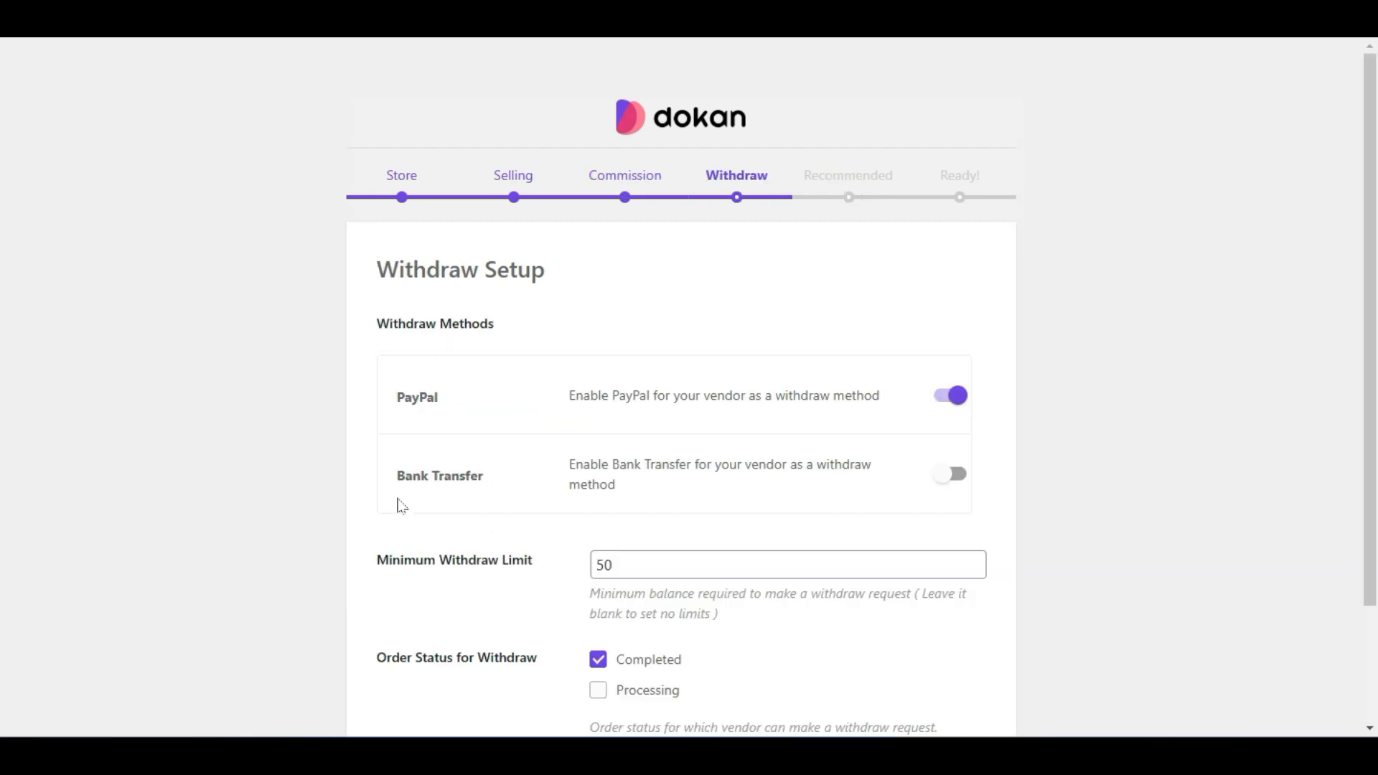
Try enabling Bank Transfer as a vendor withdraw method, and turn it off again.
{"action": "scroll", "coordinate": [401, 506], "scroll_direction": "down", "scroll_amount": 2}
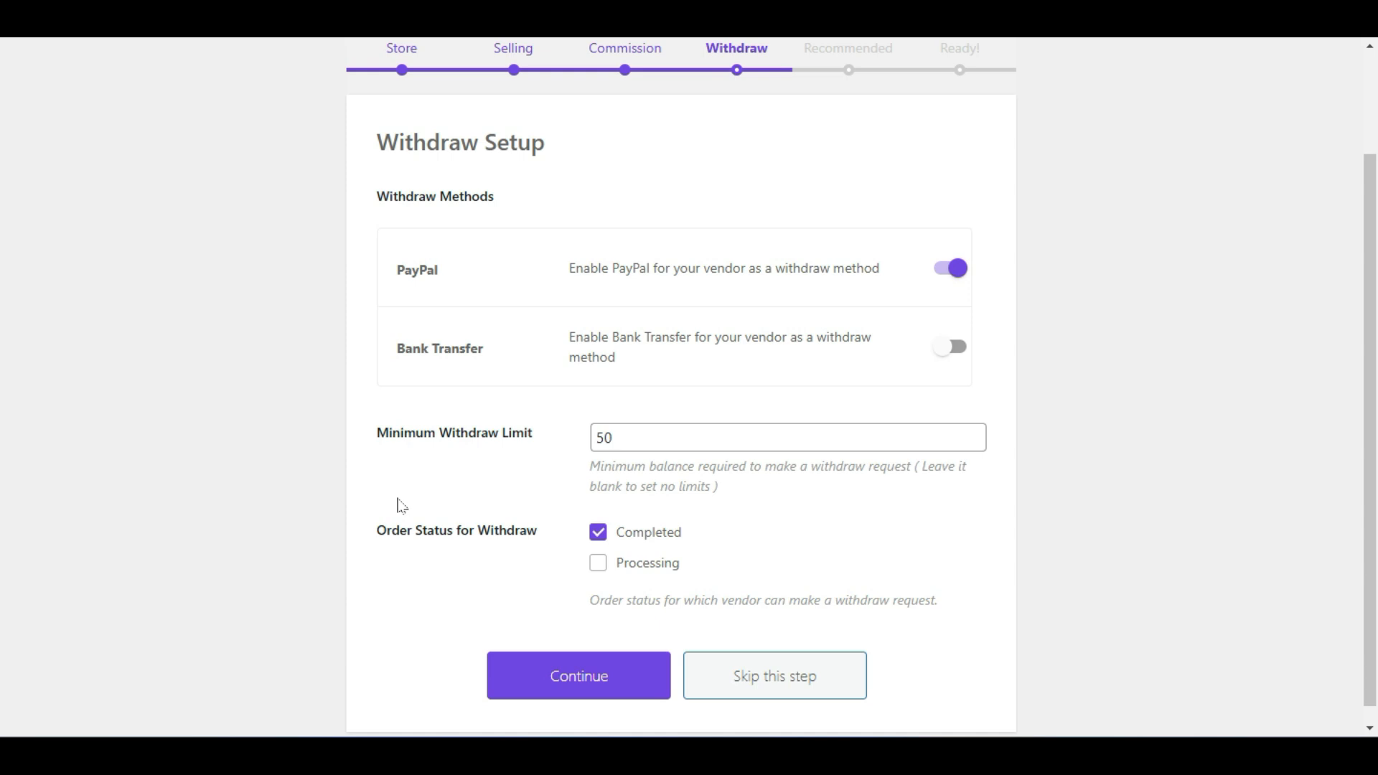
{"action": "scroll", "coordinate": [402, 506], "scroll_direction": "up", "scroll_amount": 1}
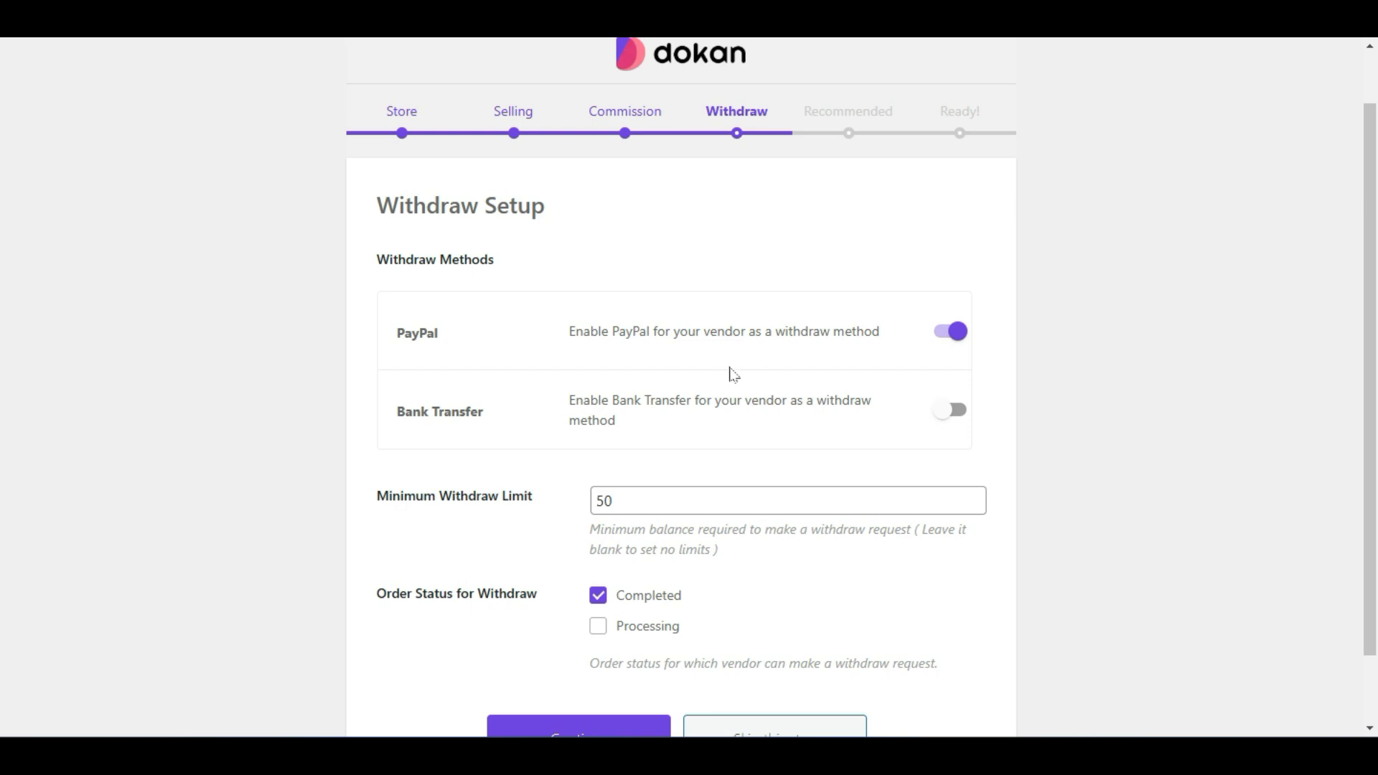
{"action": "left_click", "coordinate": [954, 412]}
{"action": "left_click", "coordinate": [957, 413]}
Set the minimum withdraw limit for vendors to 10.
{"action": "double_click", "coordinate": [633, 500]}
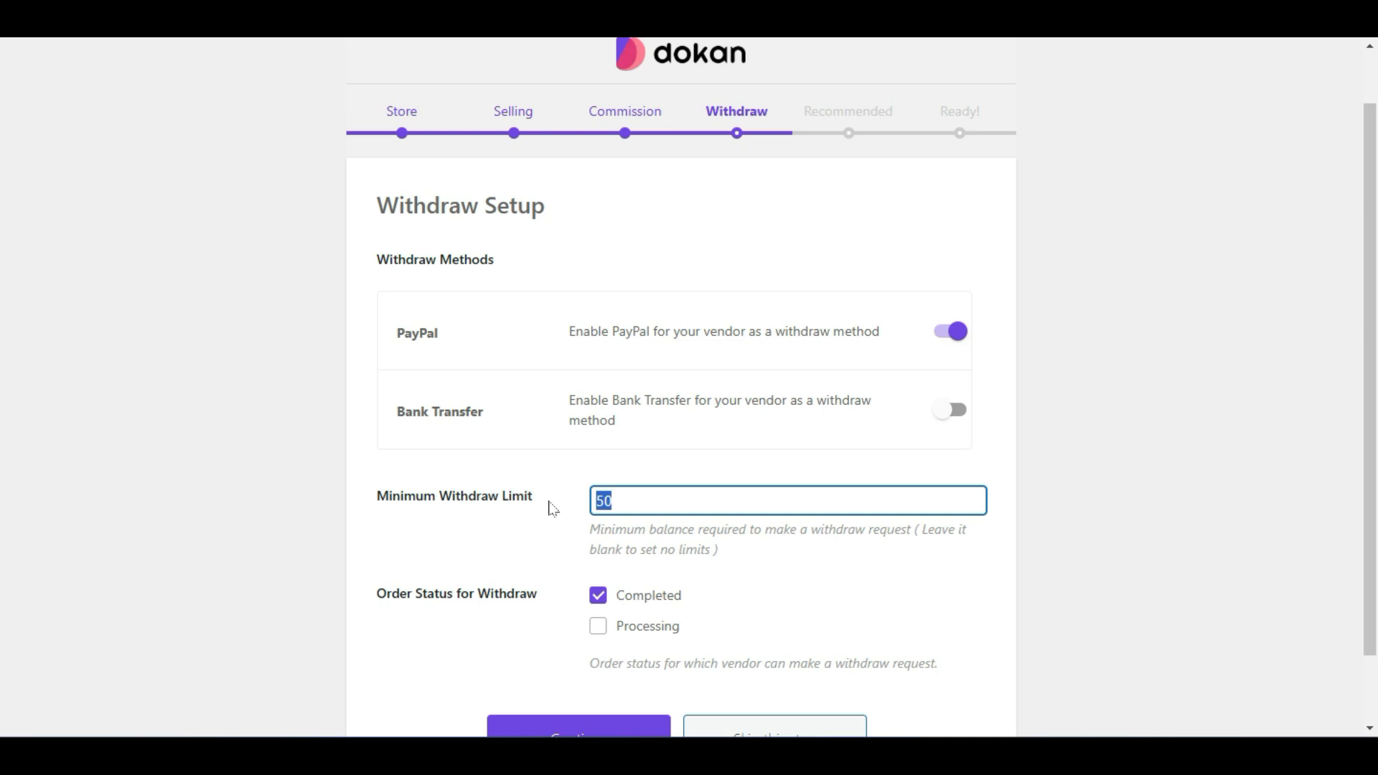
{"action": "key", "text": "BackSpace"}
{"action": "left_click", "coordinate": [596, 523]}
{"action": "left_click", "coordinate": [618, 501]}
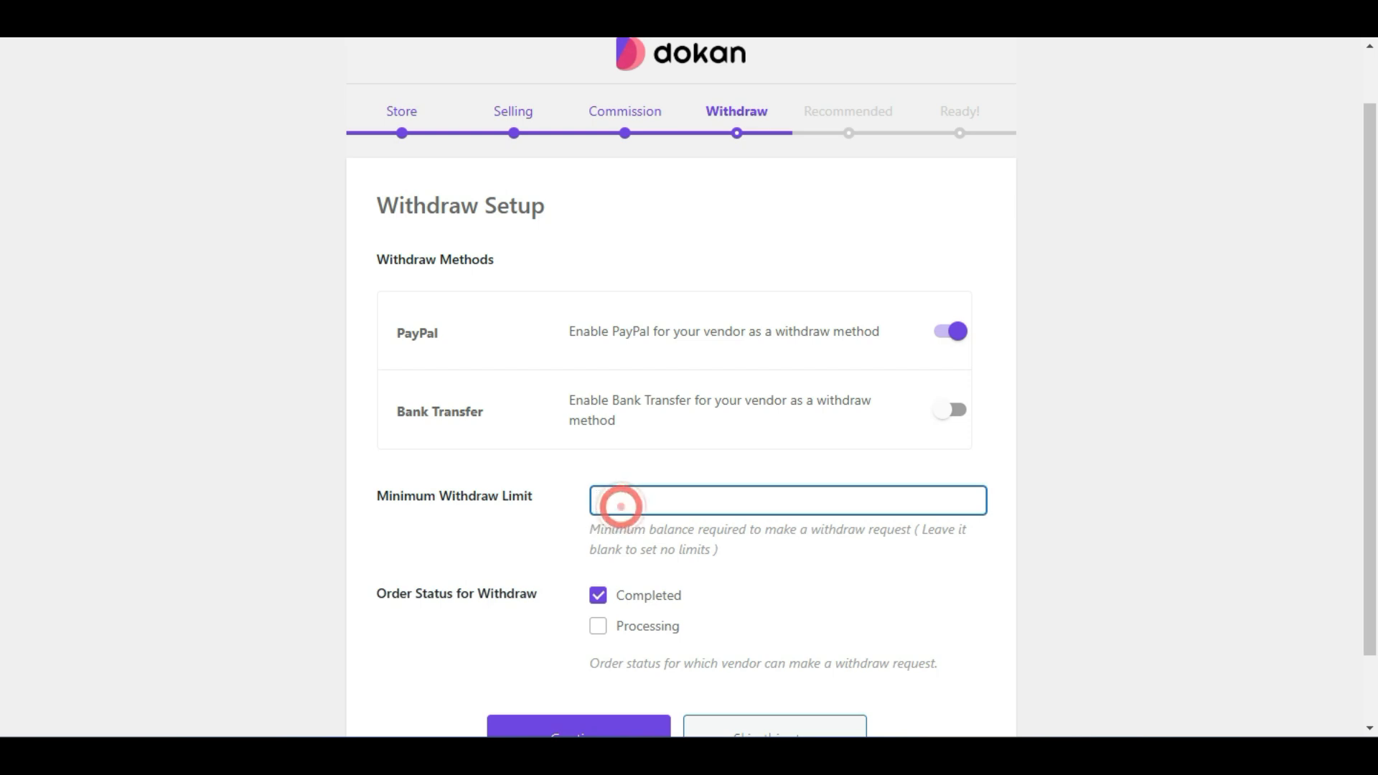
{"action": "type", "text": "10"}
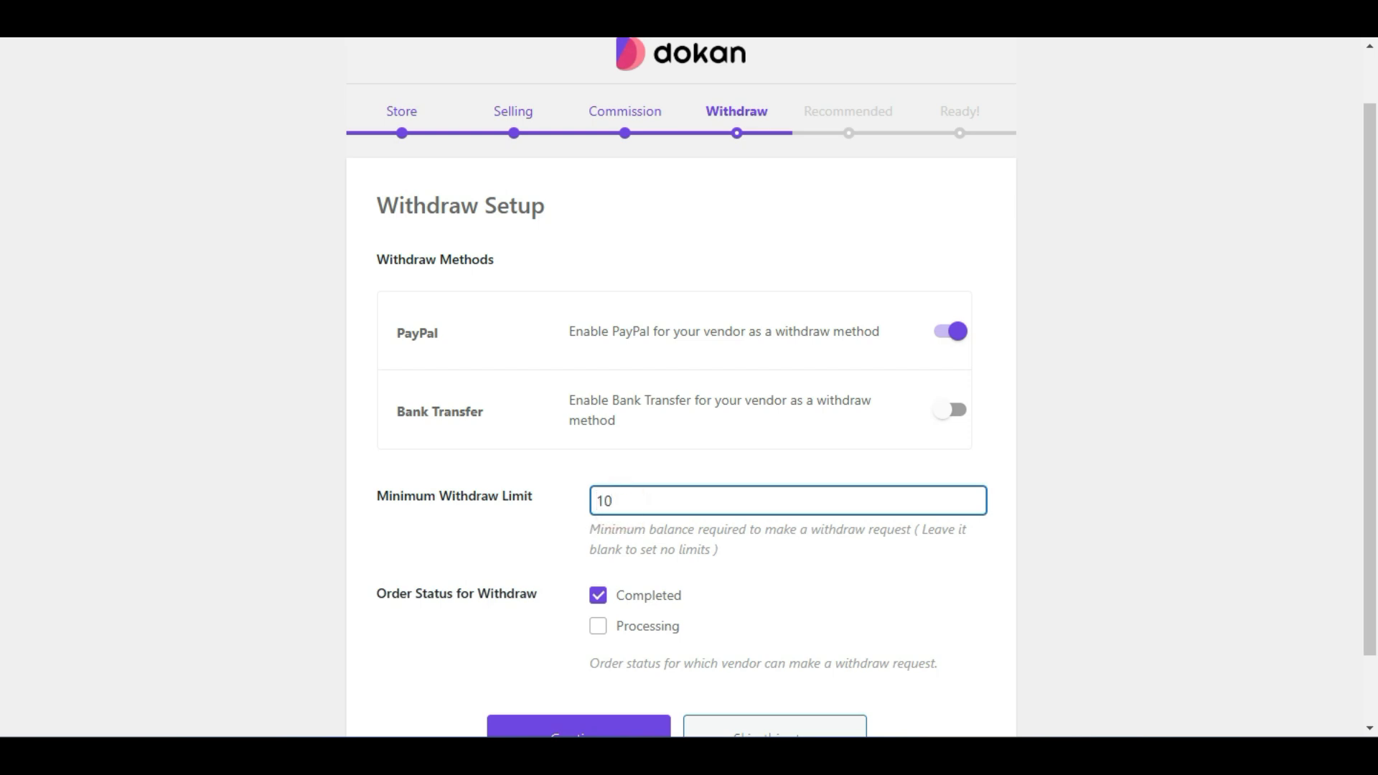
{"action": "left_click", "coordinate": [631, 531]}
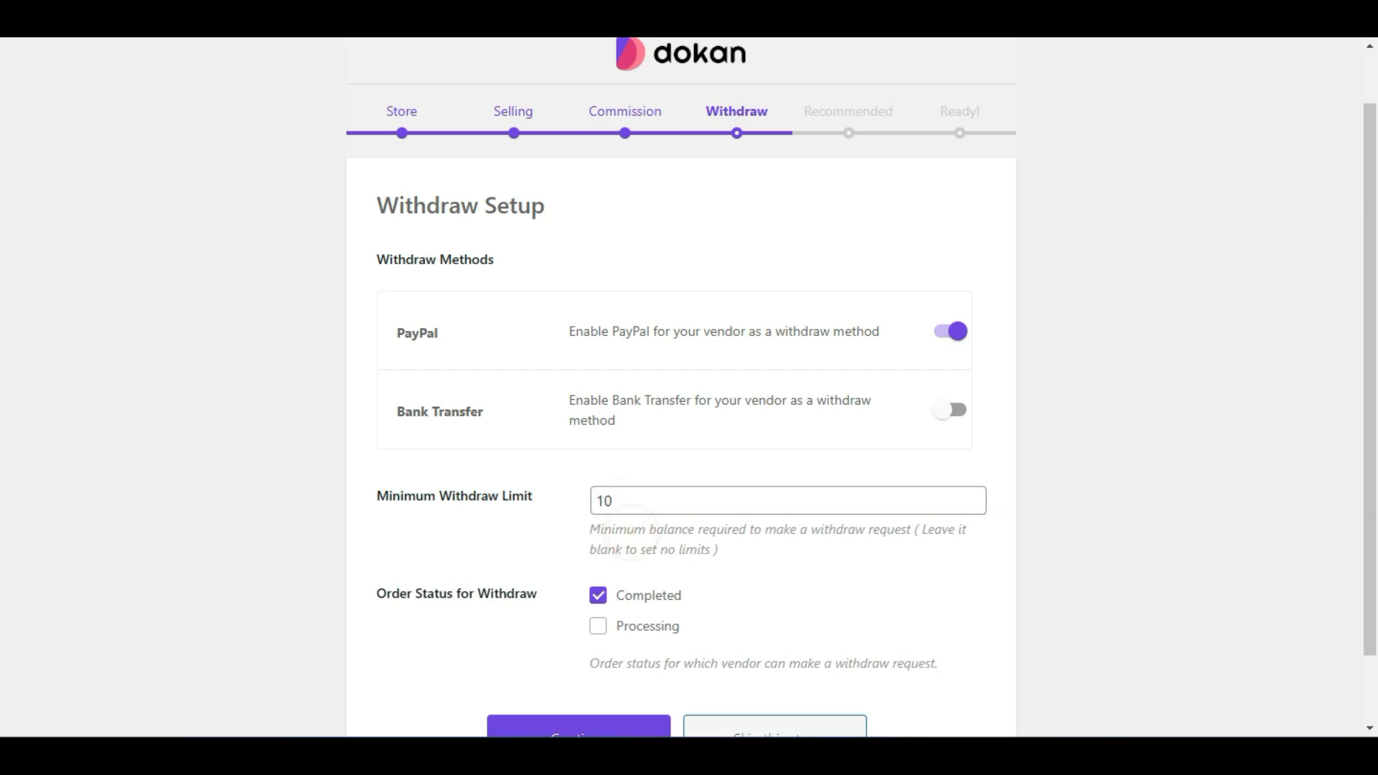
{"action": "left_click", "coordinate": [657, 495]}
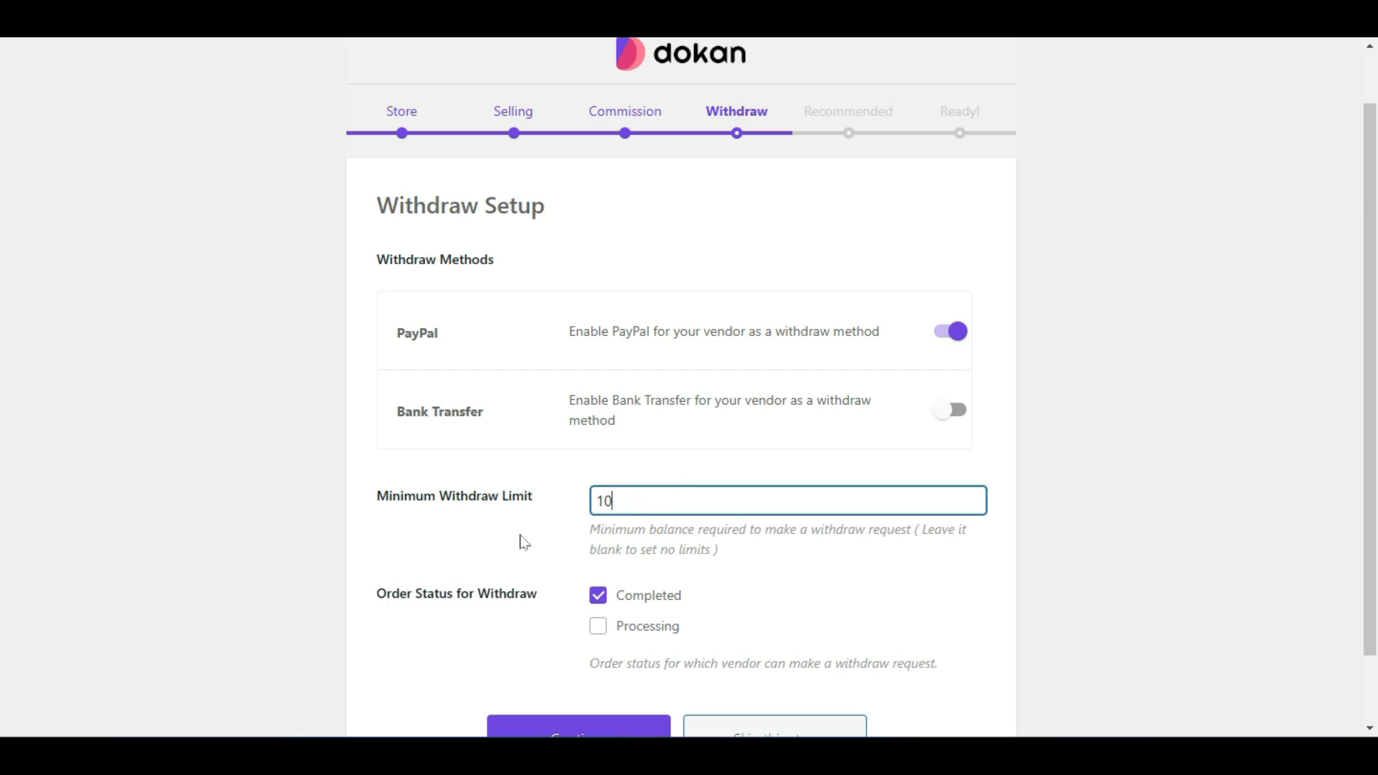
Try Processing instead of Completed as the order status for vendor withdrawals, and switch back to Completed only.
{"action": "scroll", "coordinate": [525, 542], "scroll_direction": "down", "scroll_amount": 1}
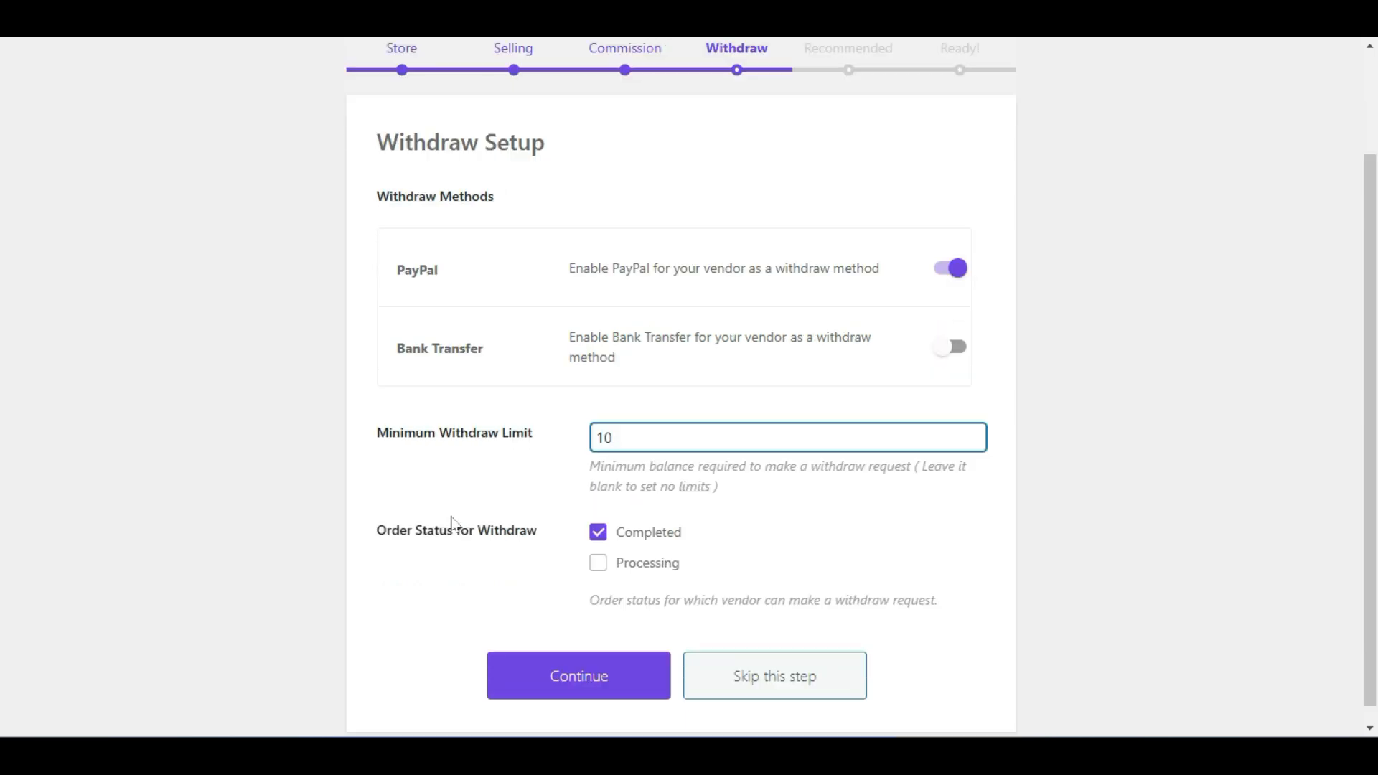
{"action": "left_click", "coordinate": [596, 564]}
{"action": "left_click", "coordinate": [597, 526]}
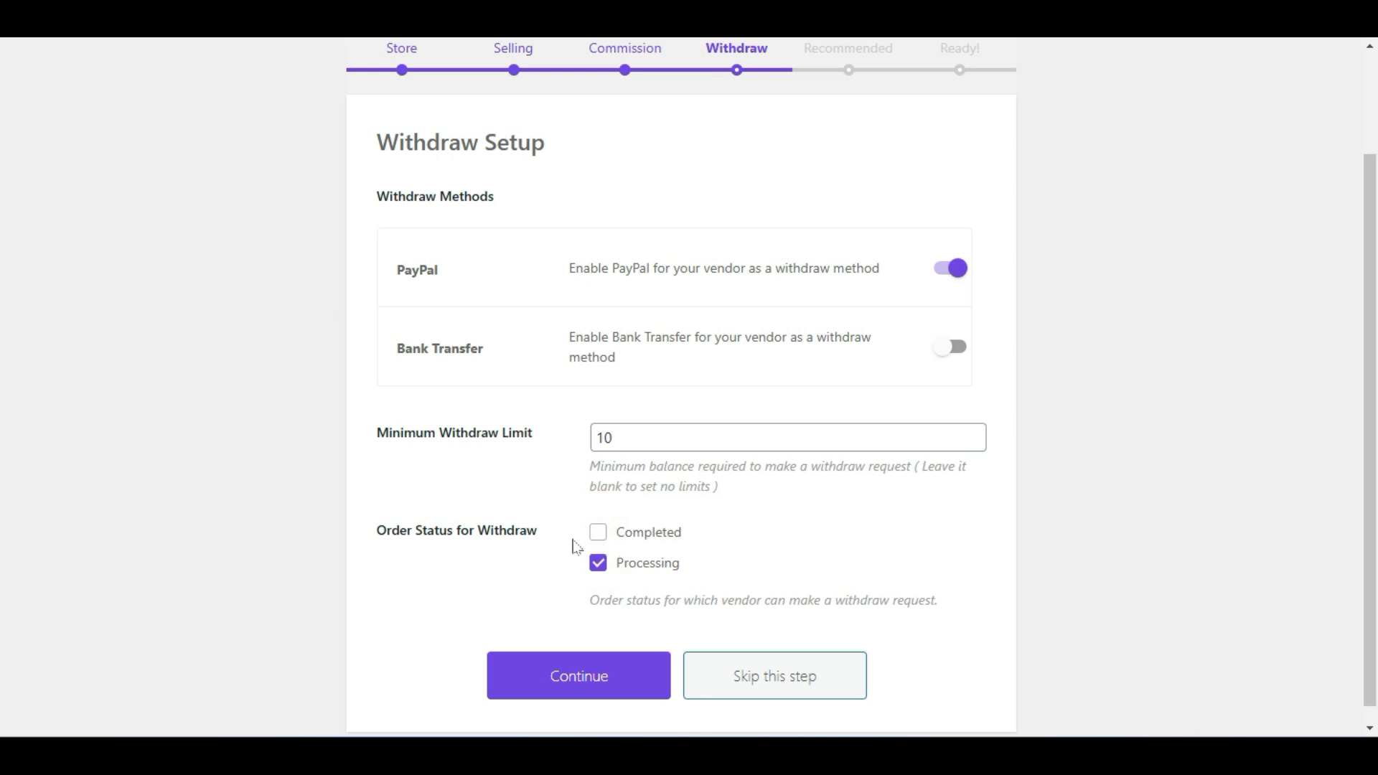
{"action": "left_click", "coordinate": [599, 567]}
{"action": "left_click", "coordinate": [599, 534]}
{"action": "left_click", "coordinate": [597, 566]}
{"action": "left_click", "coordinate": [597, 569]}
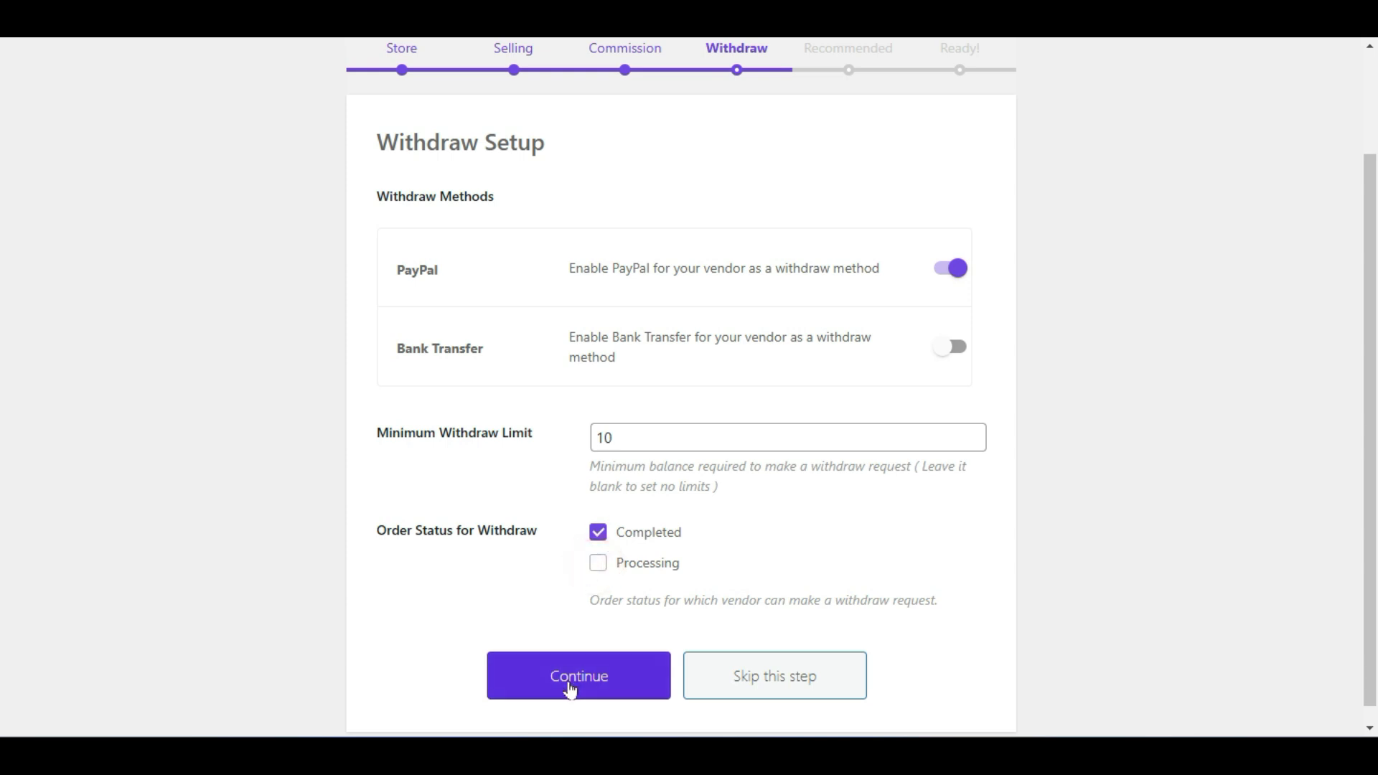
Keep only Completed as the order status for vendor withdrawals, and continue to the Recommended stage.
{"action": "left_click_drag", "start_coordinate": [595, 601], "coordinate": [951, 602]}
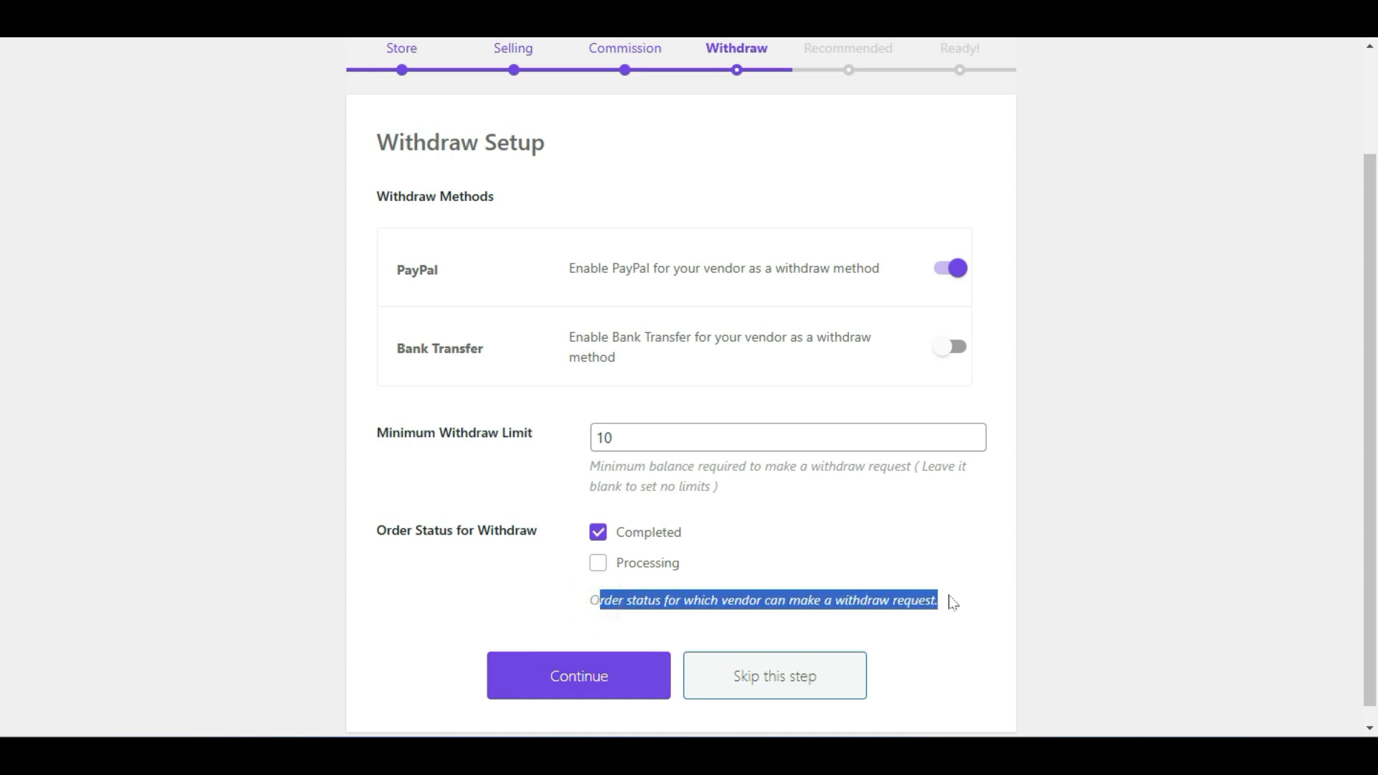
{"action": "left_click", "coordinate": [949, 600]}
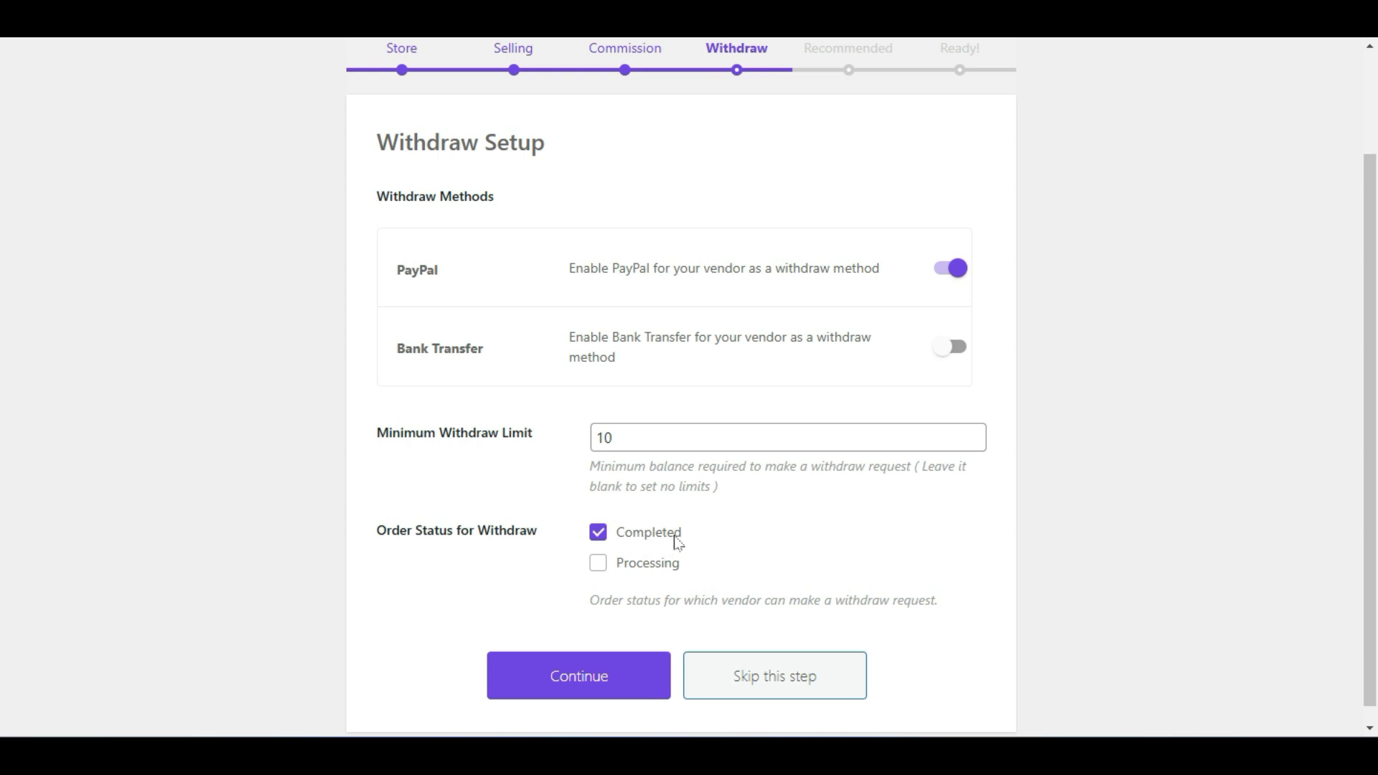
{"action": "left_click", "coordinate": [598, 565]}
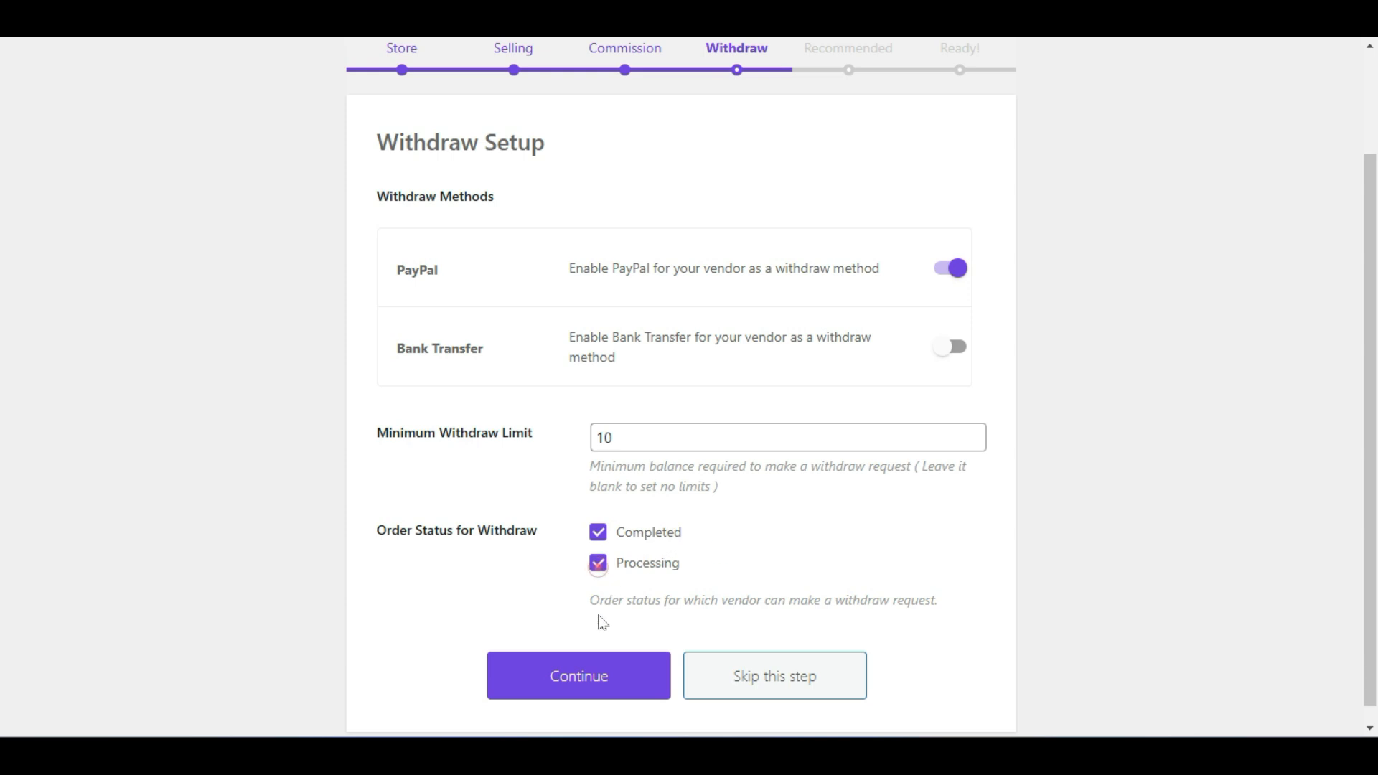
{"action": "left_click", "coordinate": [599, 564]}
{"action": "left_click", "coordinate": [574, 685]}
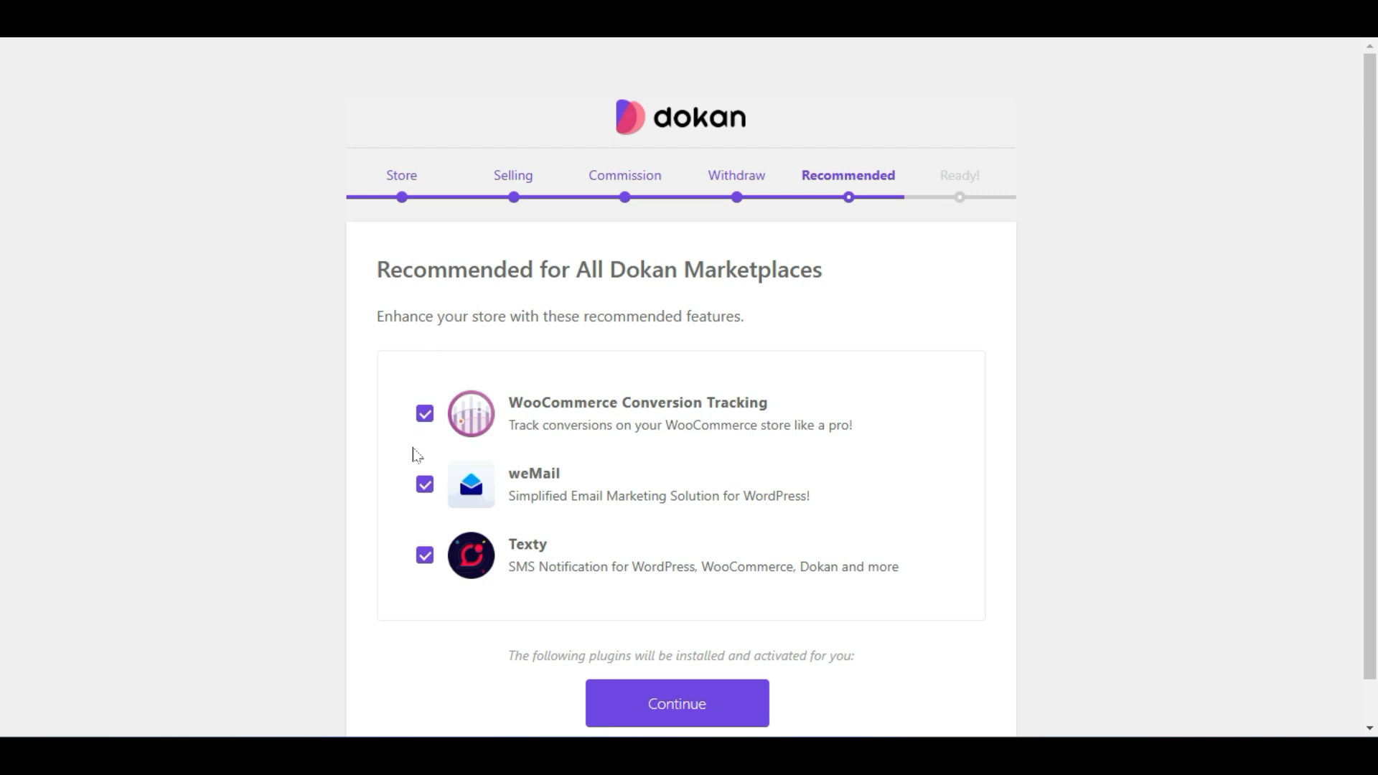
Deselect the recommended WooCommerce Conversion Tracking, weMail and Texty plugins, and continue to the Ready stage.
{"action": "double_click", "coordinate": [423, 547]}
{"action": "left_click", "coordinate": [424, 481]}
{"action": "left_click", "coordinate": [424, 414]}
{"action": "left_click", "coordinate": [424, 553]}
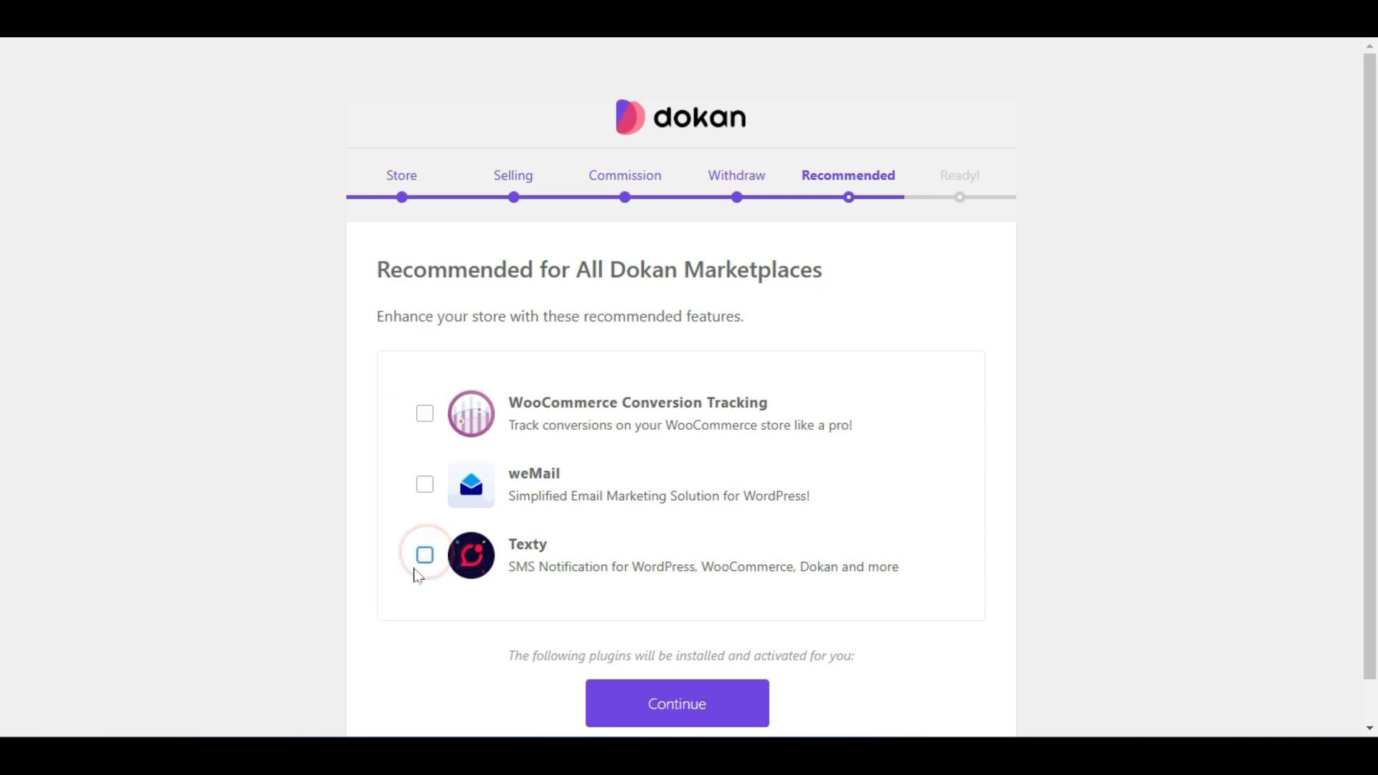
{"action": "scroll", "coordinate": [423, 571], "scroll_direction": "down", "scroll_amount": 1}
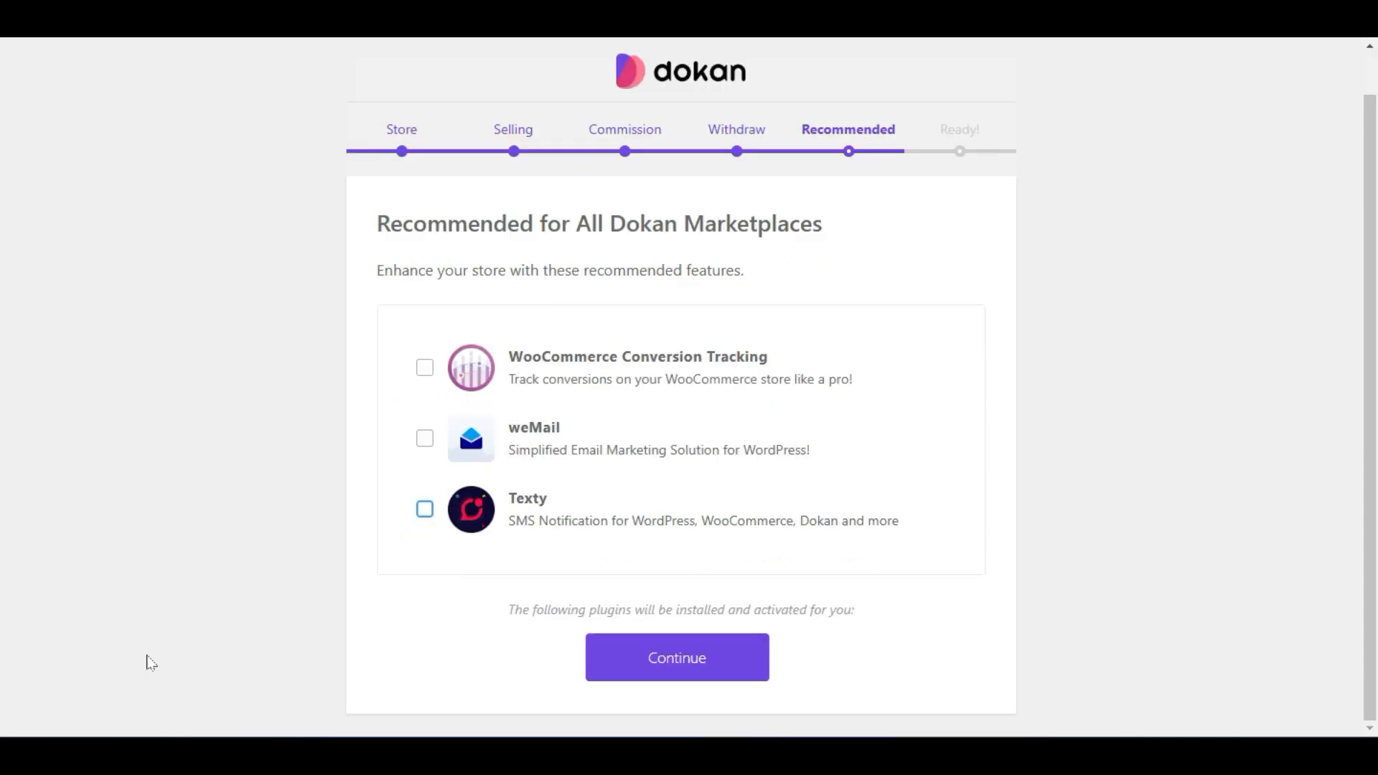
{"action": "left_click", "coordinate": [695, 659]}
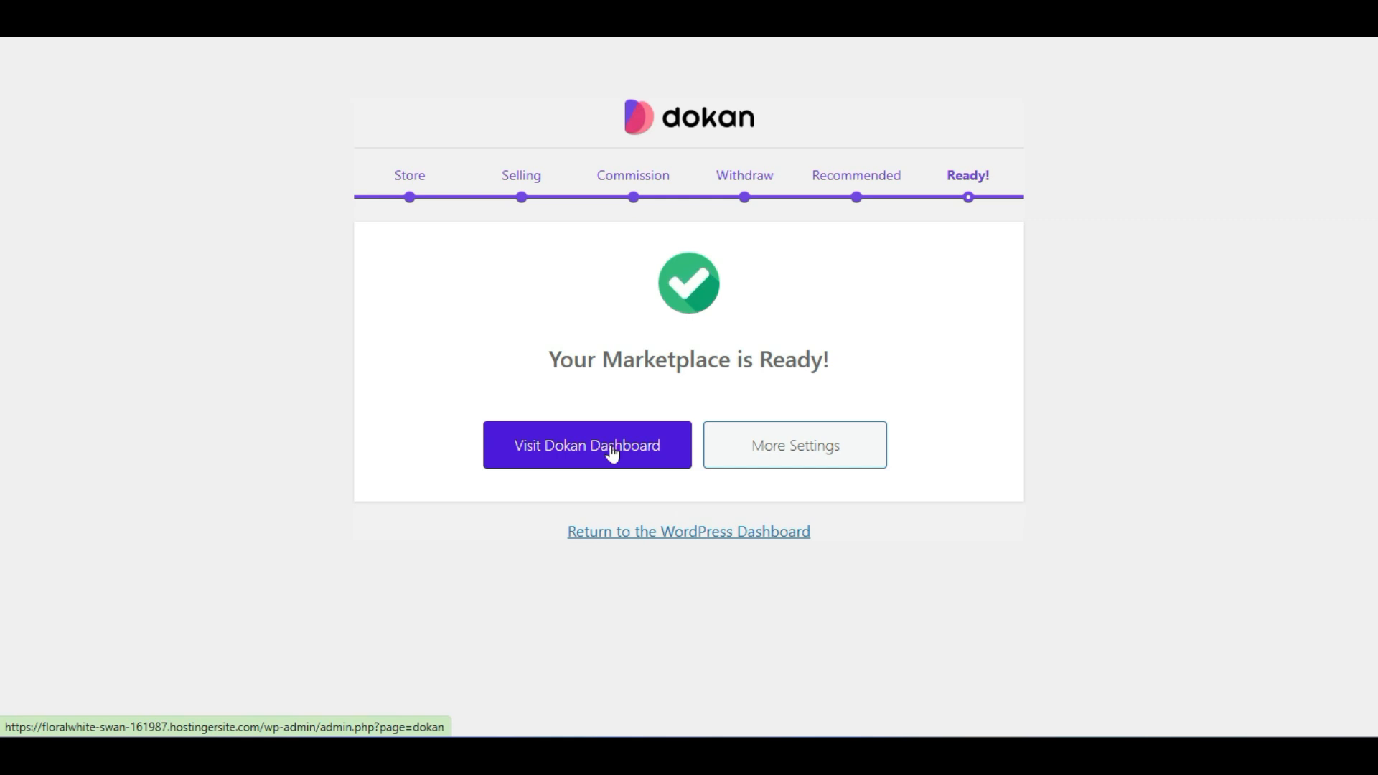
Leave the setup wizard for the Dokan dashboard and dismiss the plugin notices above the Dokan Premium banner.
{"action": "left_click", "coordinate": [608, 448]}
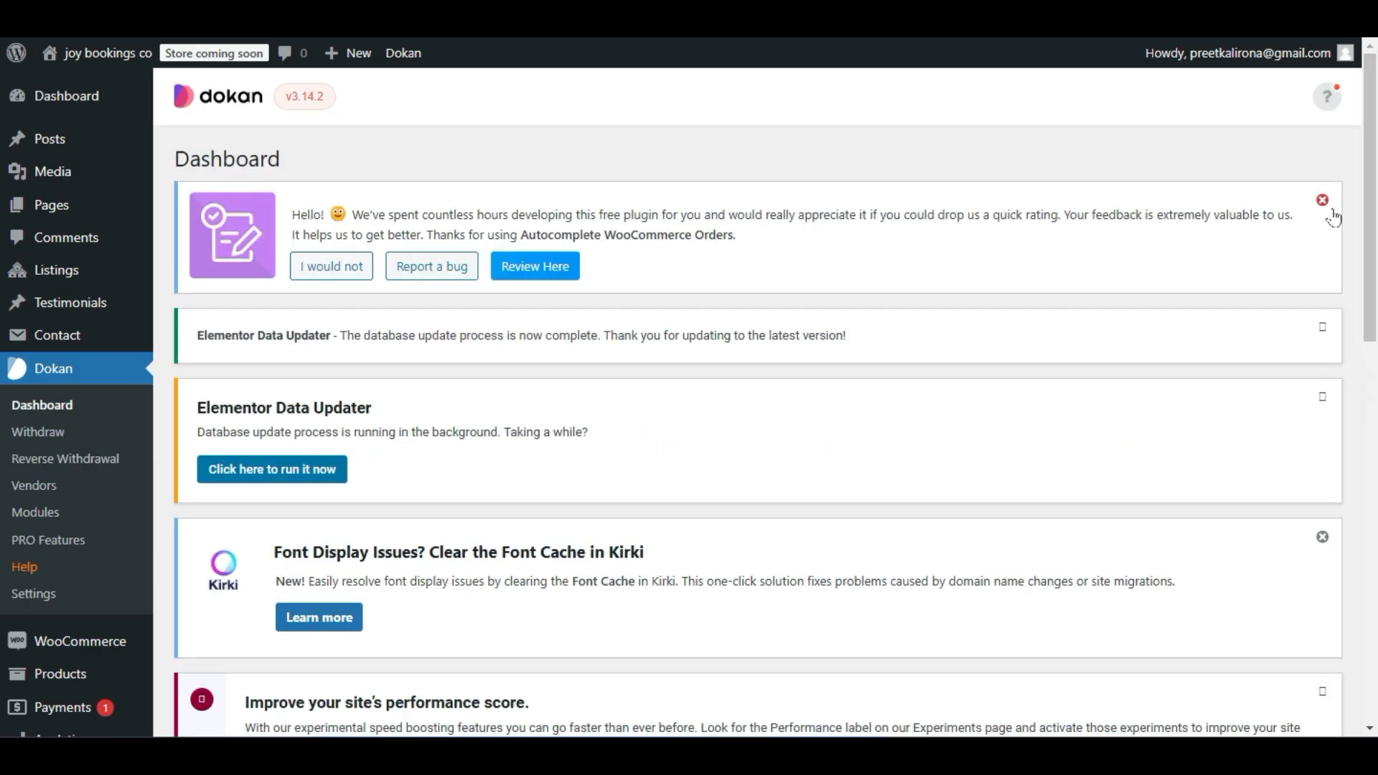
{"action": "left_click", "coordinate": [1324, 202]}
{"action": "left_click", "coordinate": [1324, 203]}
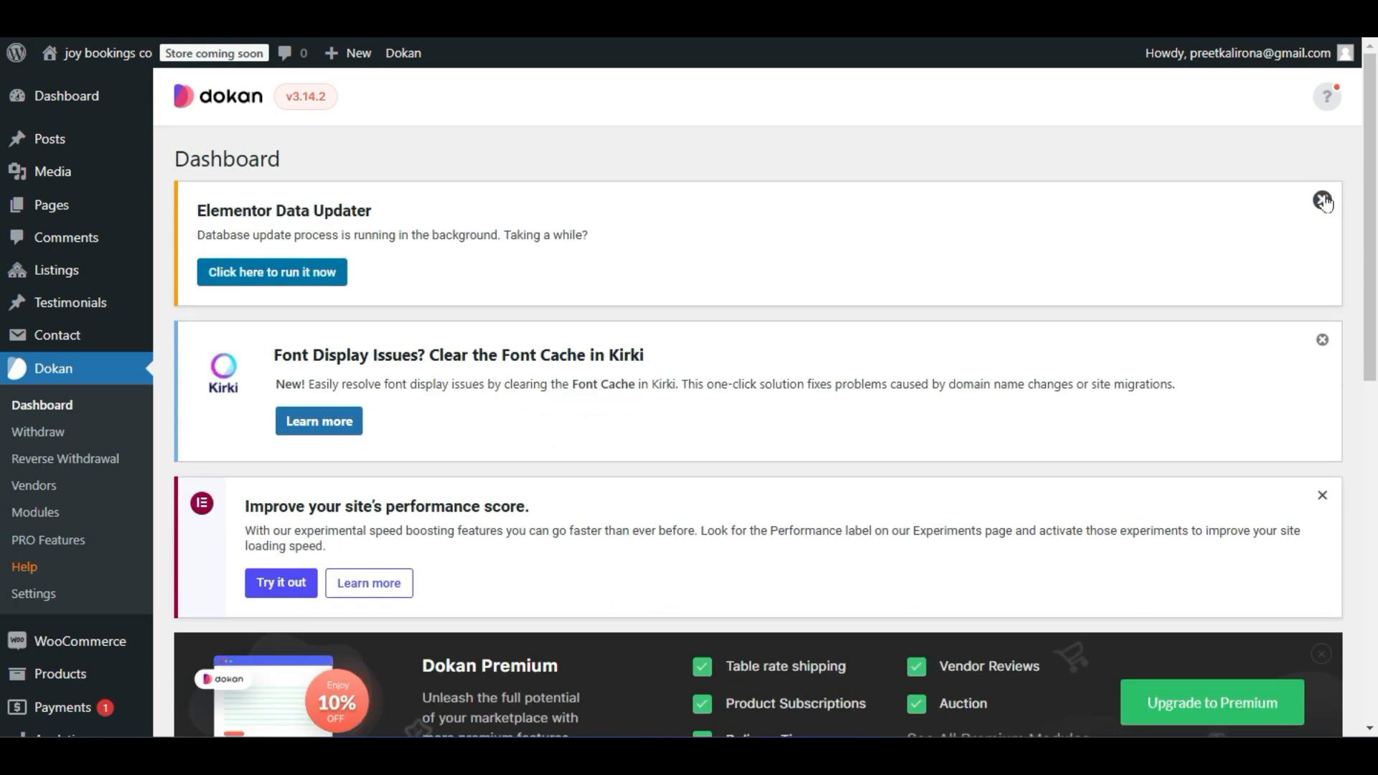
{"action": "left_click", "coordinate": [1324, 202]}
{"action": "left_click", "coordinate": [1323, 193]}
{"action": "left_click", "coordinate": [1324, 193]}
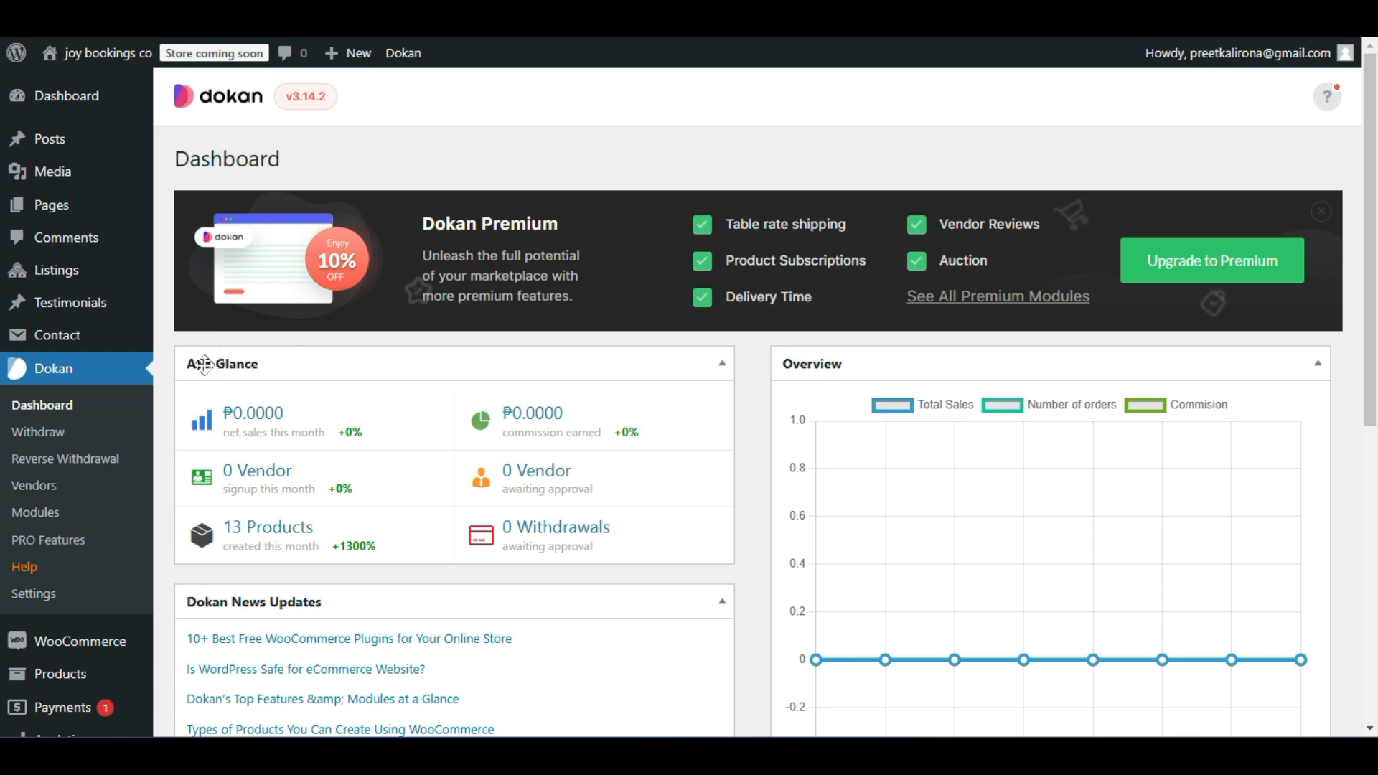
Open the WooCommerce settings in a separate browser tab, keeping the Dokan dashboard open.
{"action": "scroll", "coordinate": [188, 412], "scroll_direction": "down", "scroll_amount": 2}
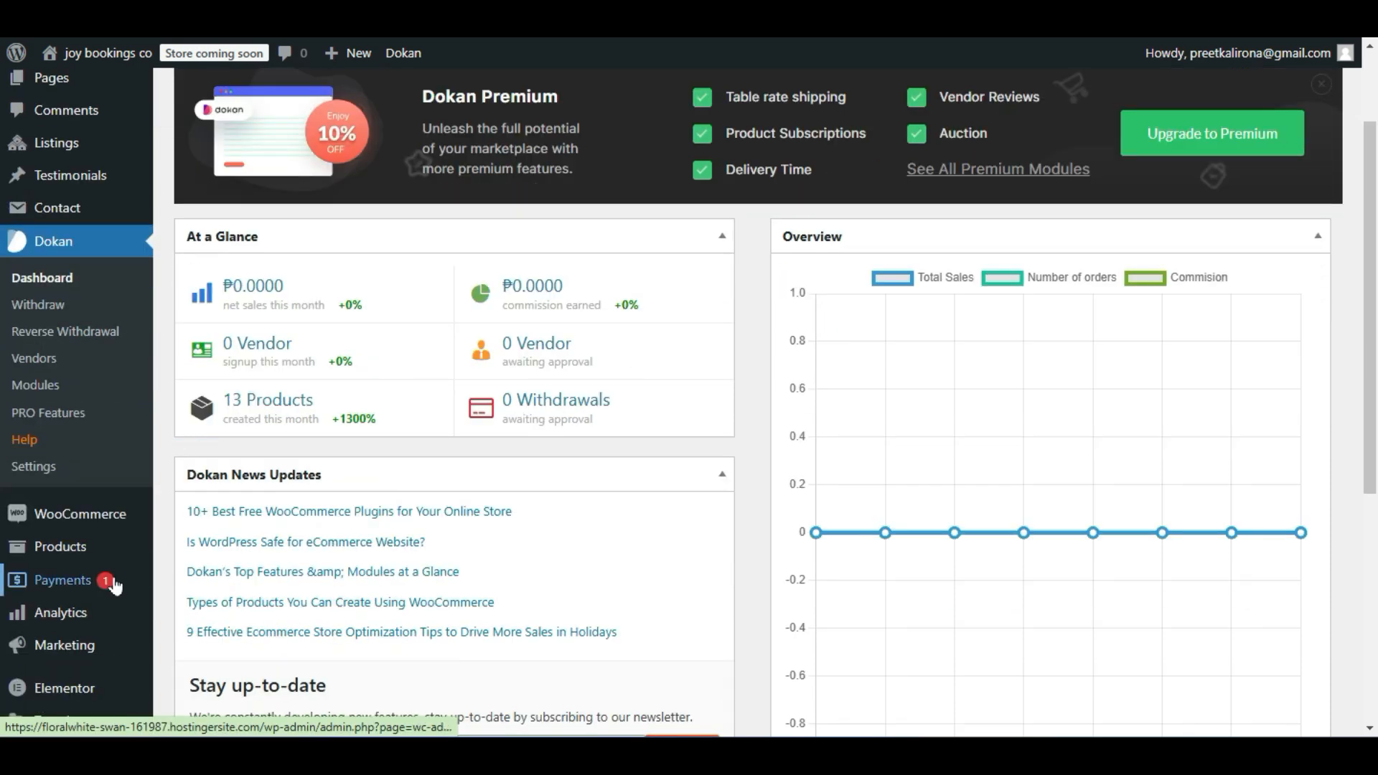
{"action": "scroll", "coordinate": [318, 548], "scroll_direction": "down", "scroll_amount": 4}
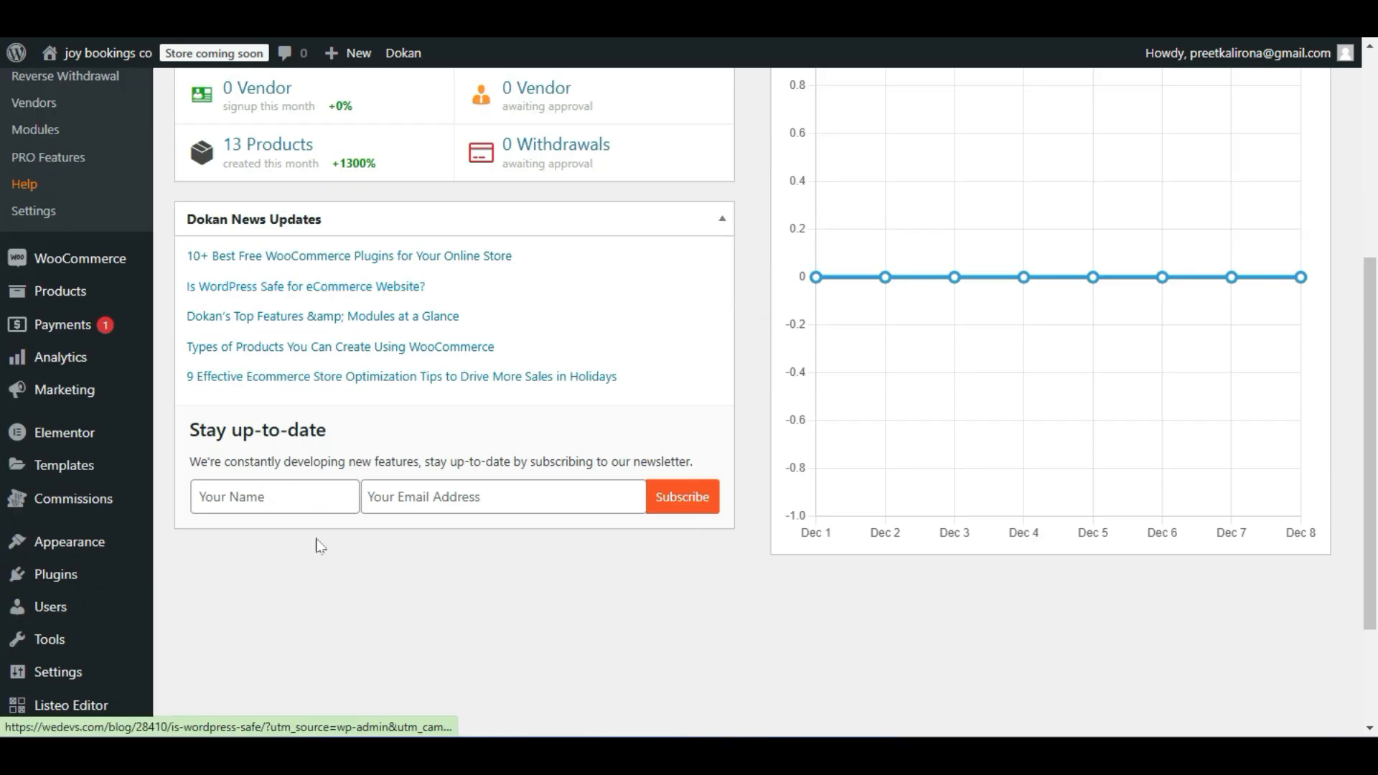
{"action": "scroll", "coordinate": [319, 546], "scroll_direction": "up", "scroll_amount": 6}
{"action": "scroll", "coordinate": [316, 540], "scroll_direction": "down", "scroll_amount": 4}
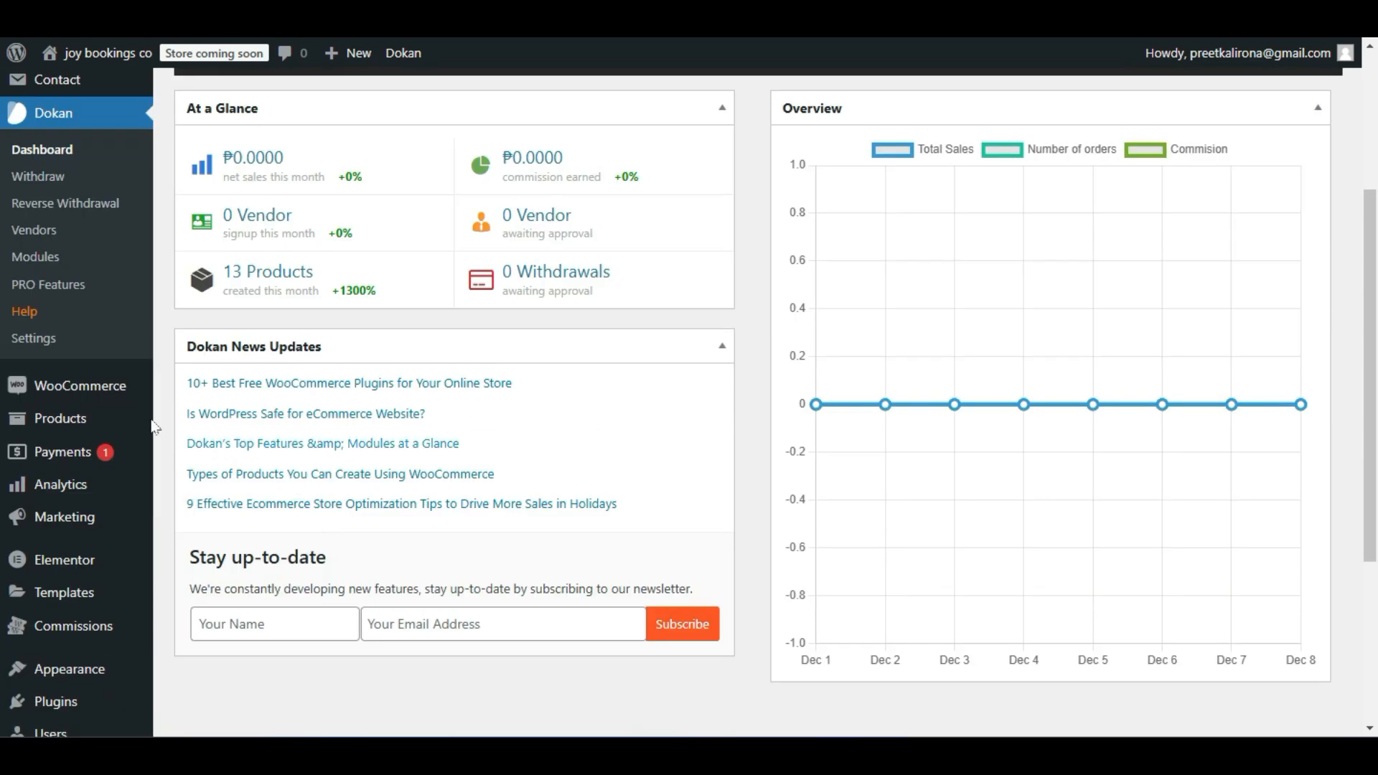
{"action": "mouse_move", "coordinate": [107, 415]}
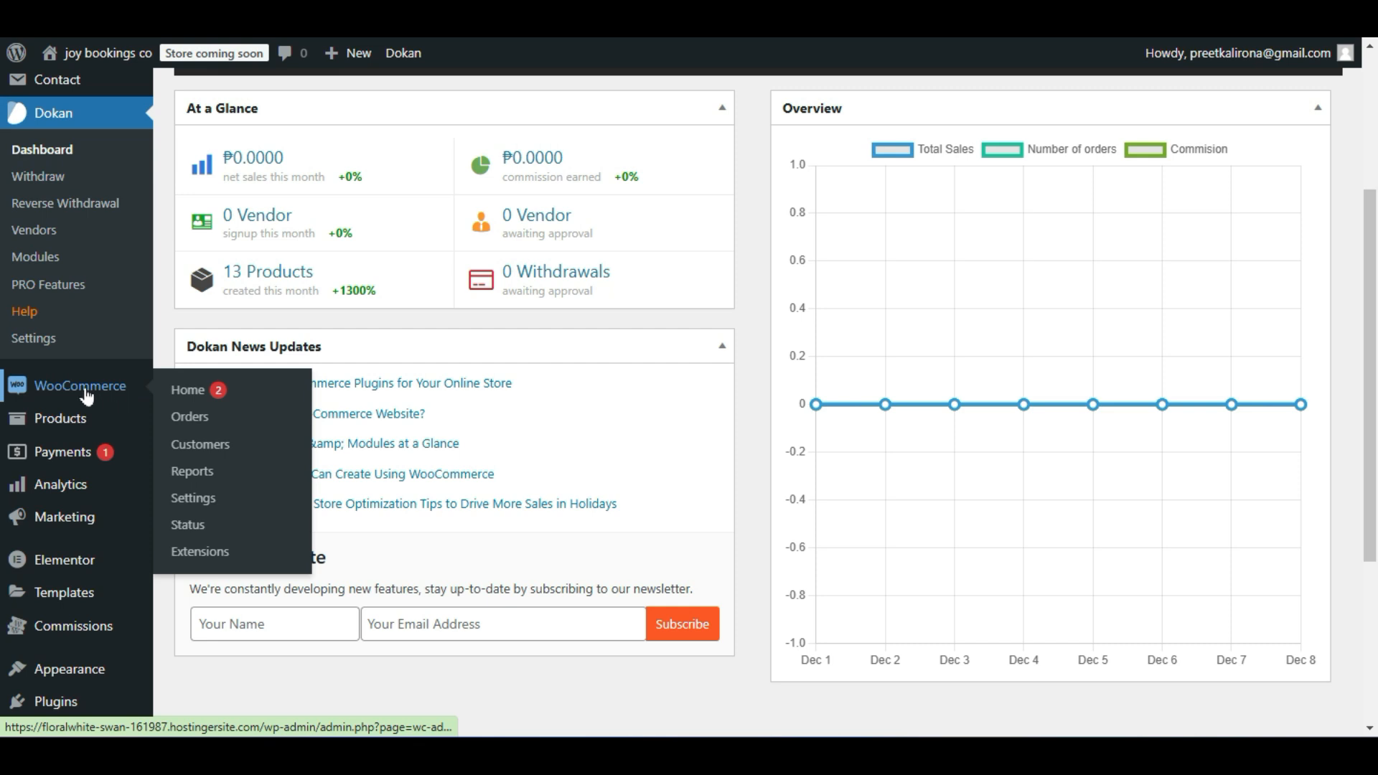
{"action": "scroll", "coordinate": [739, 456], "scroll_direction": "up", "scroll_amount": 3}
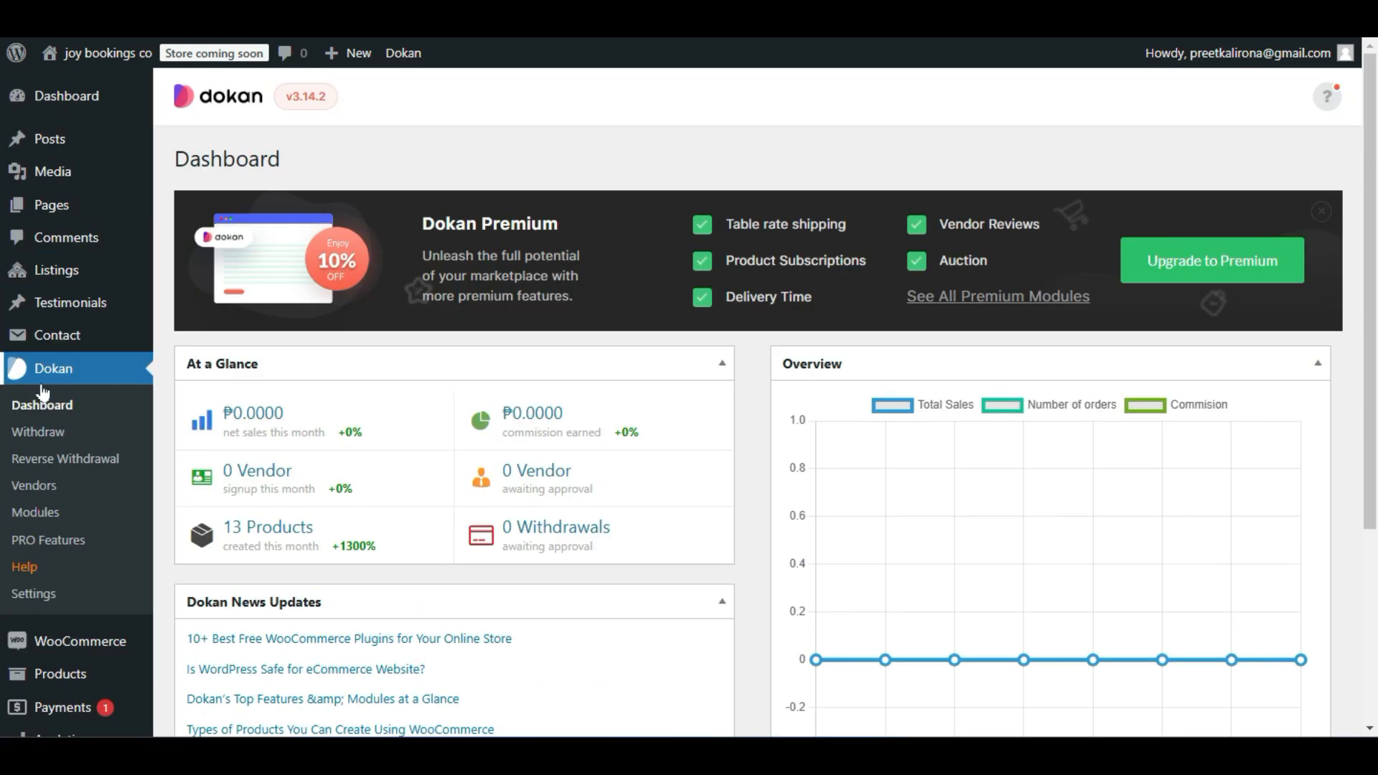
{"action": "scroll", "coordinate": [84, 379], "scroll_direction": "down", "scroll_amount": 4}
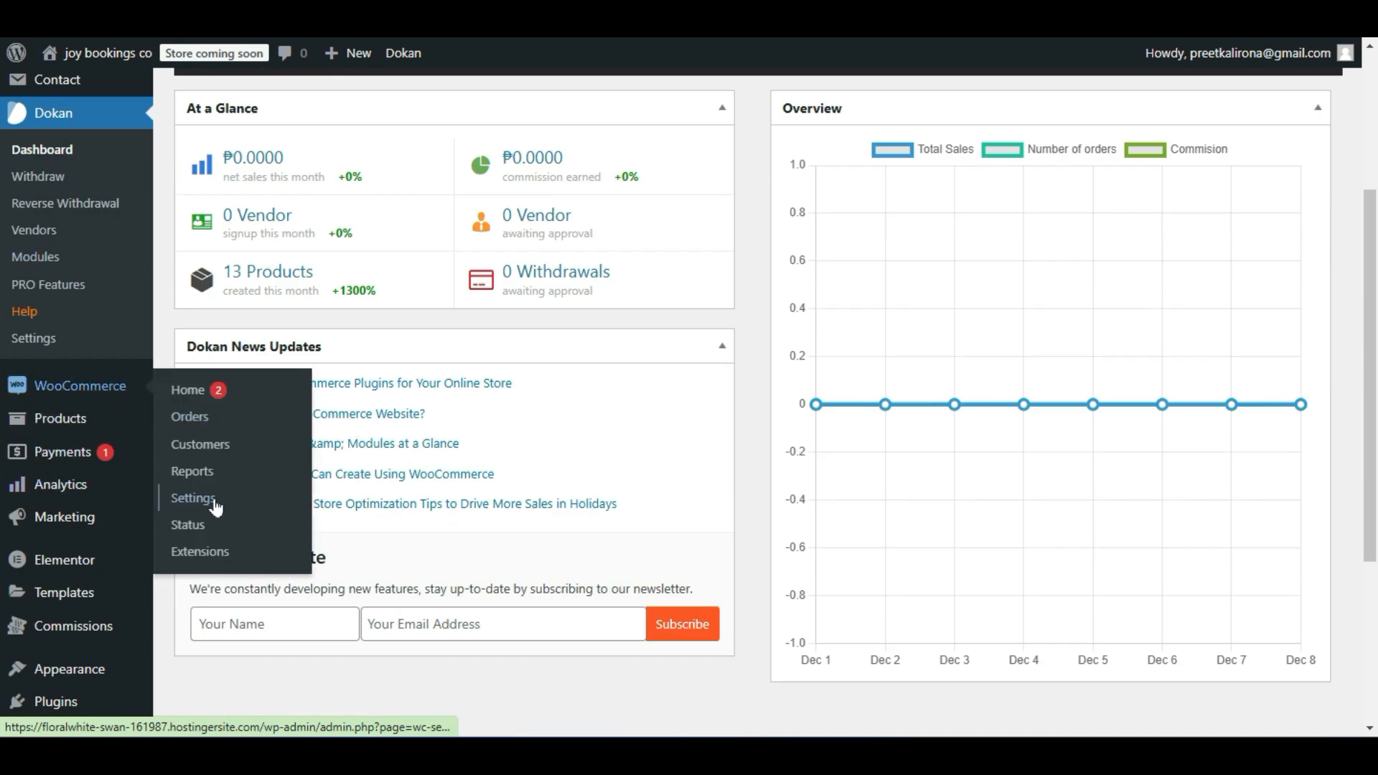
{"action": "left_click", "coordinate": [200, 504]}
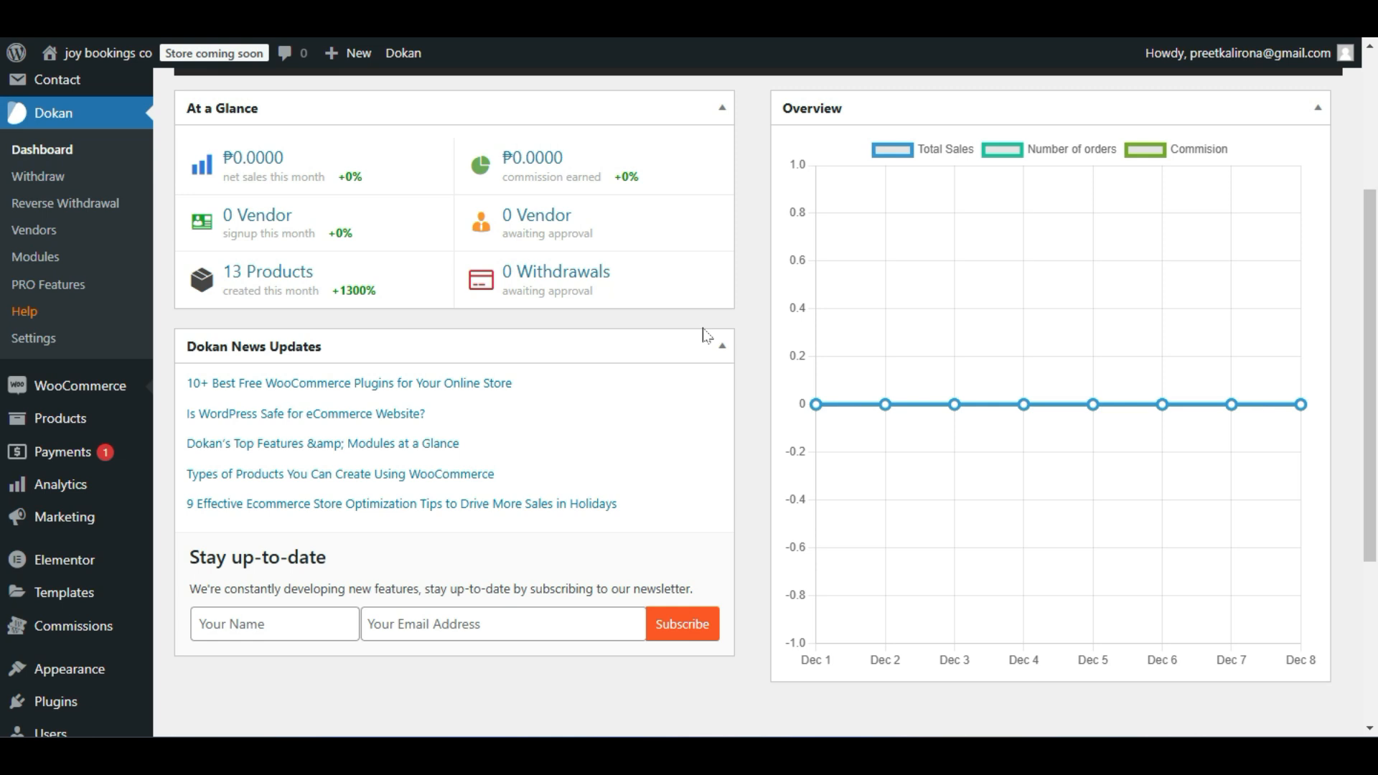
Open the public site in a new browser tab and look through the demo home page's sections.
{"action": "mouse_move", "coordinate": [120, 48]}
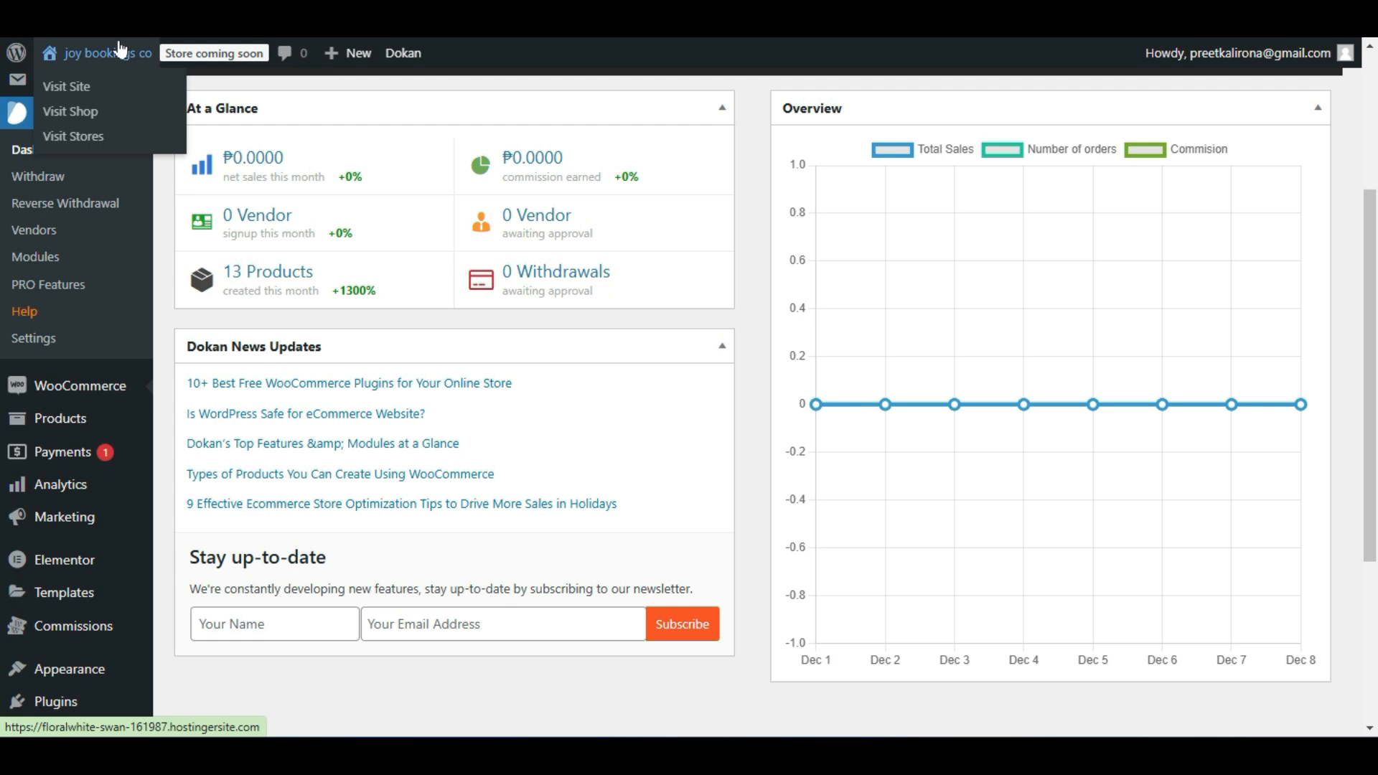
{"action": "right_click", "coordinate": [99, 84]}
{"action": "left_click", "coordinate": [144, 103]}
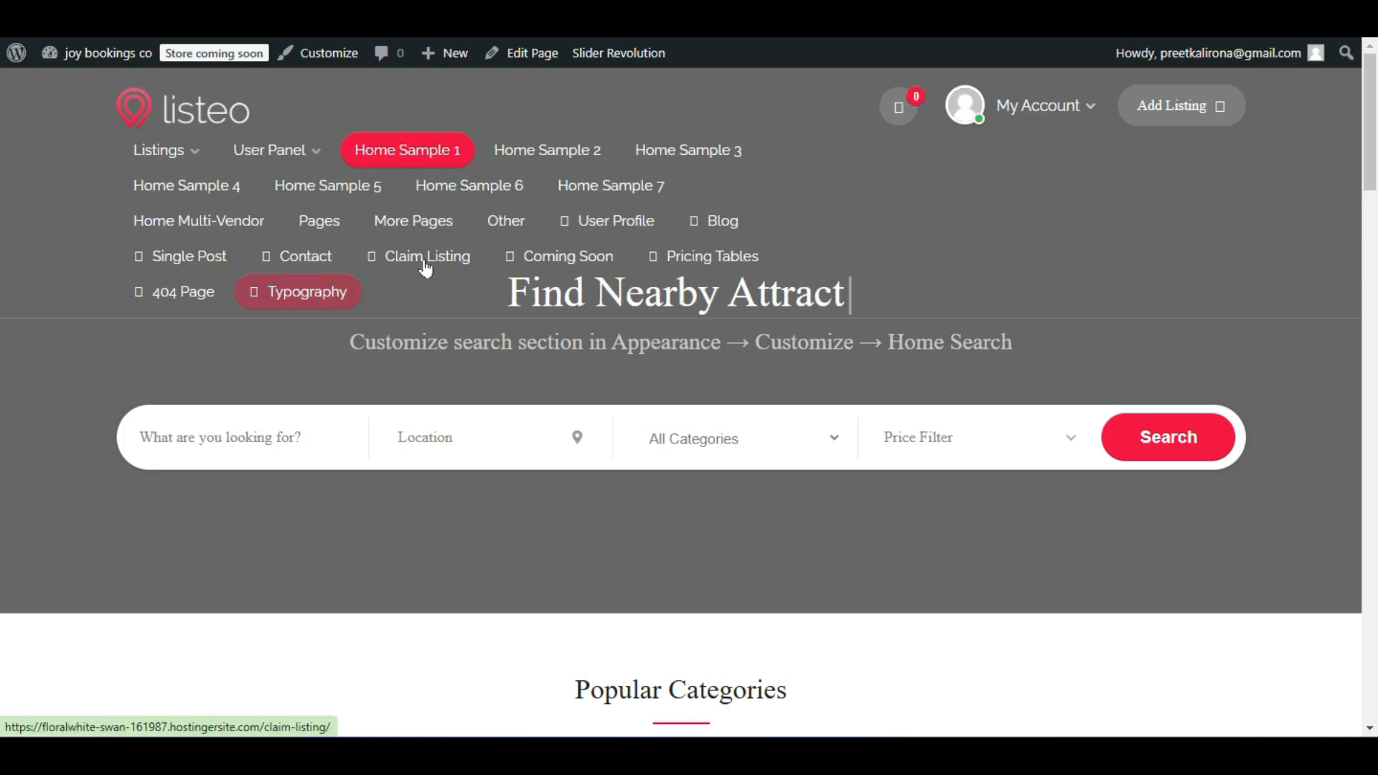
{"action": "scroll", "coordinate": [693, 380], "scroll_direction": "down", "scroll_amount": 6}
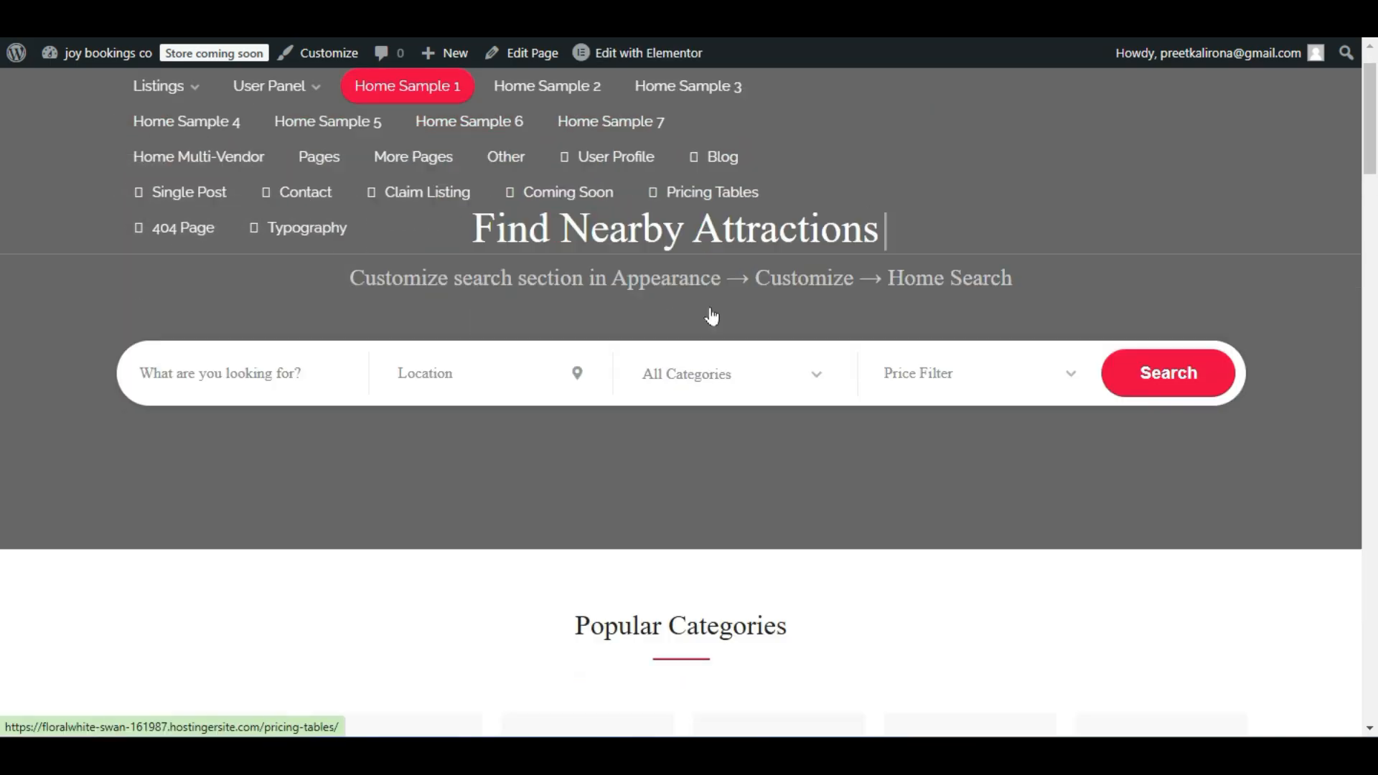
{"action": "scroll", "coordinate": [692, 423], "scroll_direction": "up", "scroll_amount": 6}
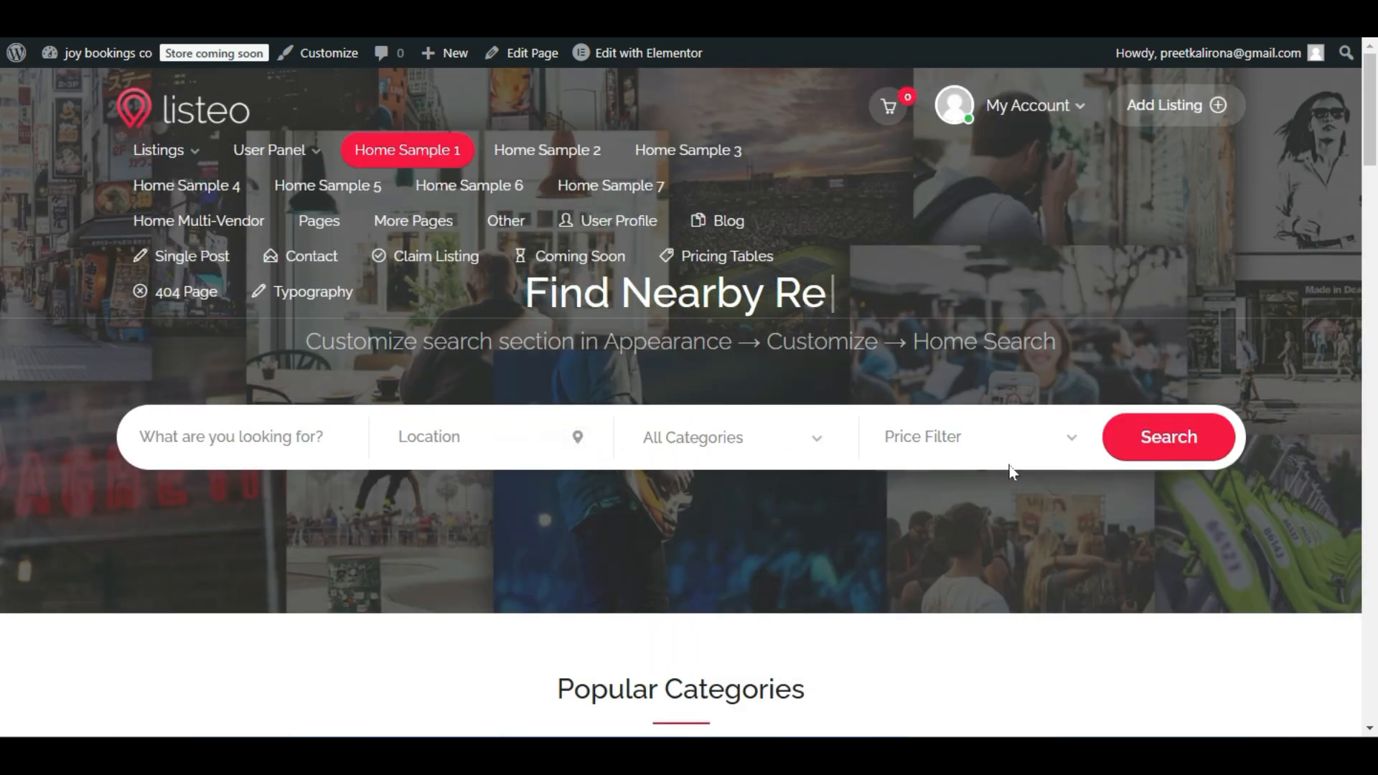
{"action": "scroll", "coordinate": [933, 470], "scroll_direction": "down", "scroll_amount": 5}
{"action": "scroll", "coordinate": [967, 474], "scroll_direction": "down", "scroll_amount": 15}
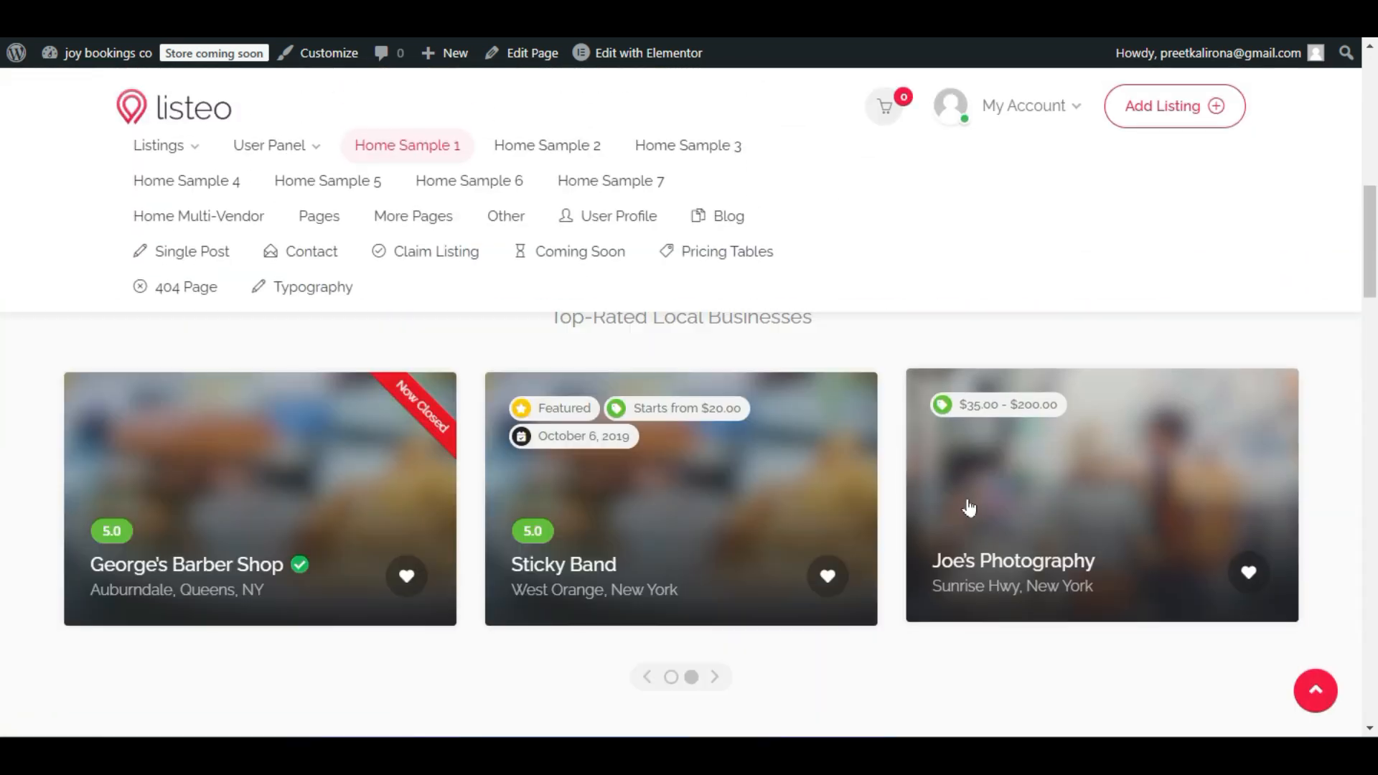
{"action": "scroll", "coordinate": [645, 521], "scroll_direction": "down", "scroll_amount": 15}
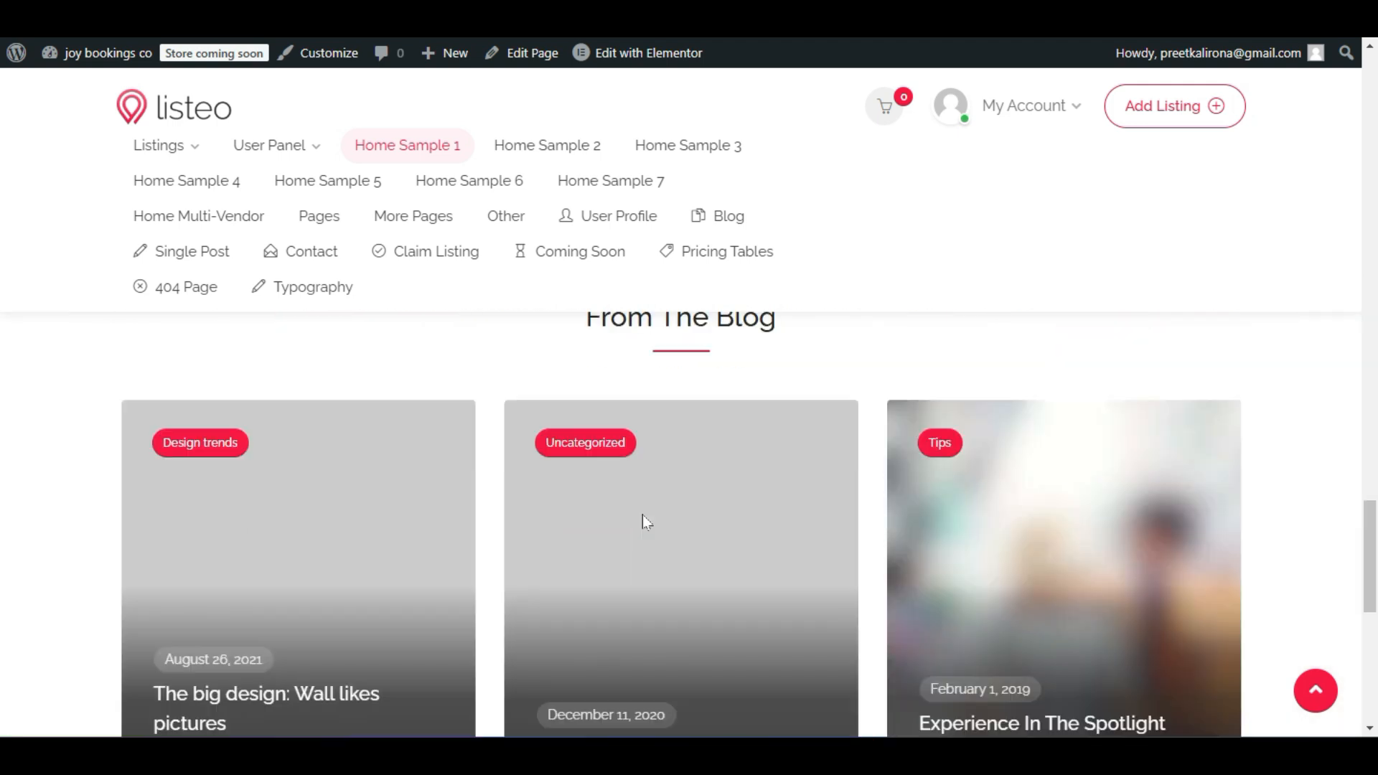
{"action": "scroll", "coordinate": [646, 524], "scroll_direction": "up", "scroll_amount": 12}
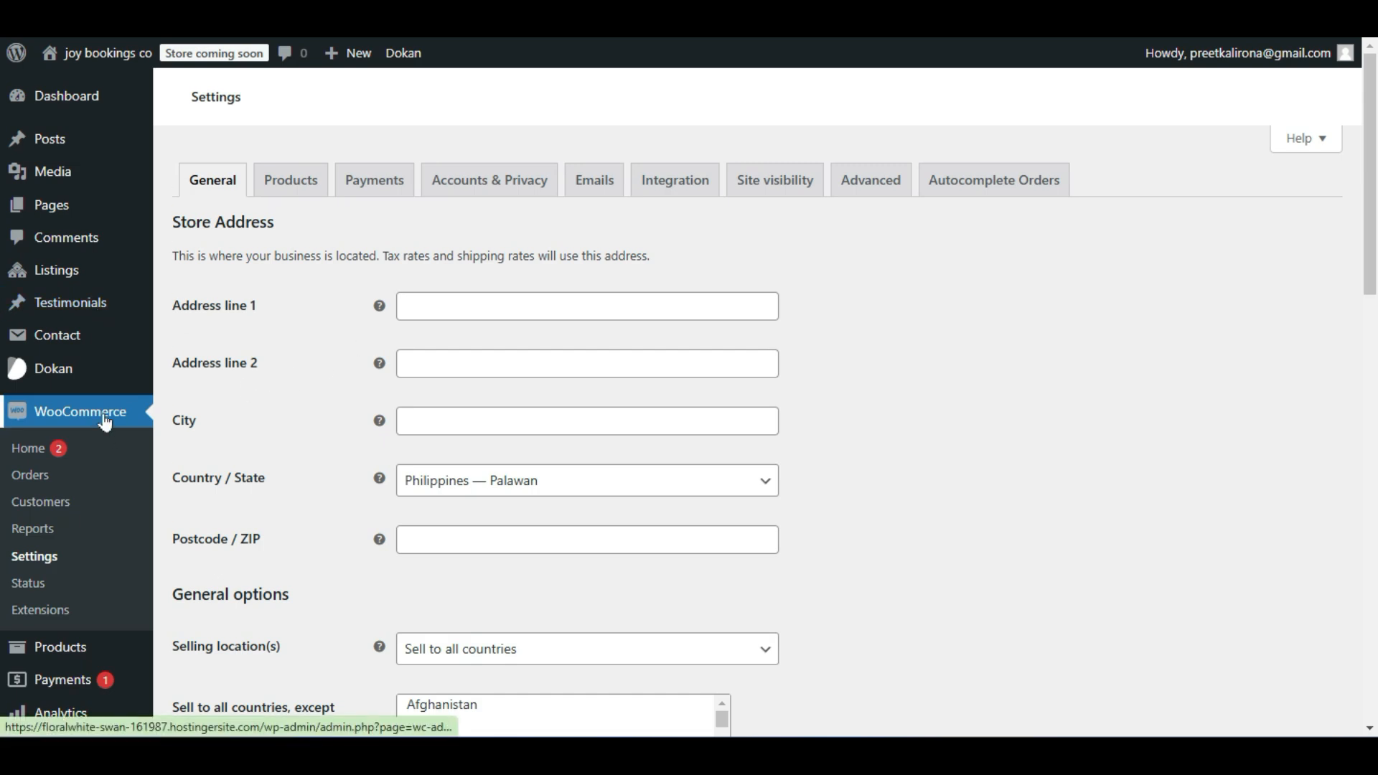
Dismiss the translation popup and review the store address, country, selling and shipping location options in the WooCommerce general settings.
{"action": "scroll", "coordinate": [201, 522], "scroll_direction": "down", "scroll_amount": 5}
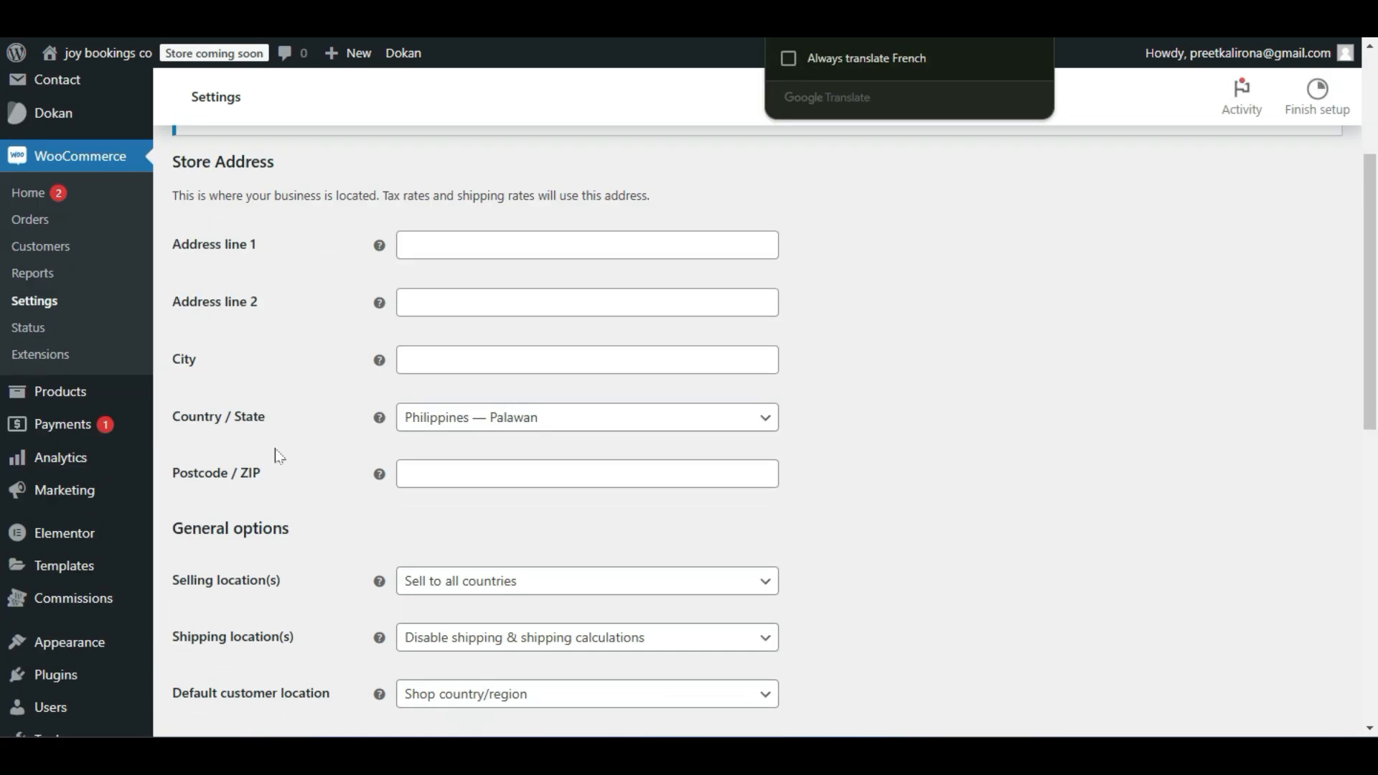
{"action": "scroll", "coordinate": [282, 456], "scroll_direction": "down", "scroll_amount": 1}
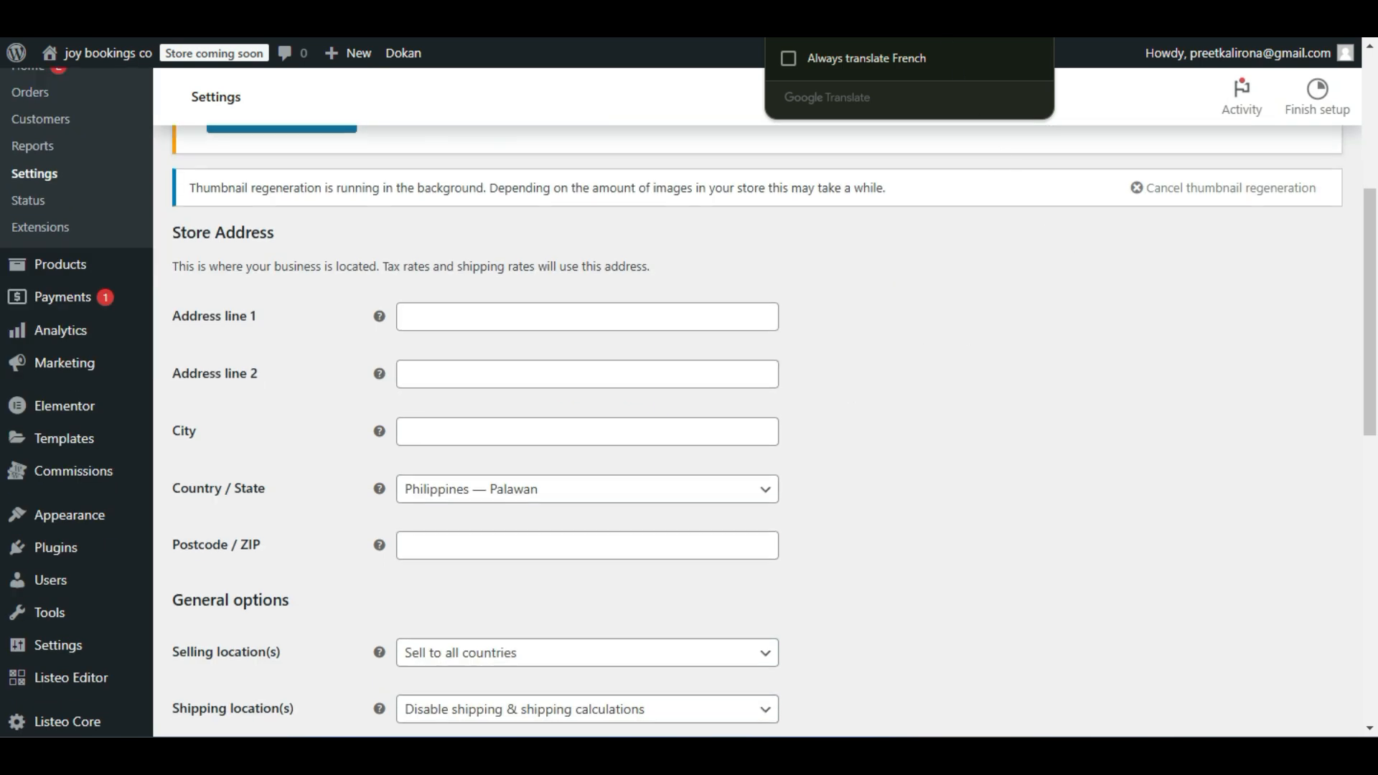
{"action": "left_click", "coordinate": [1033, 26]}
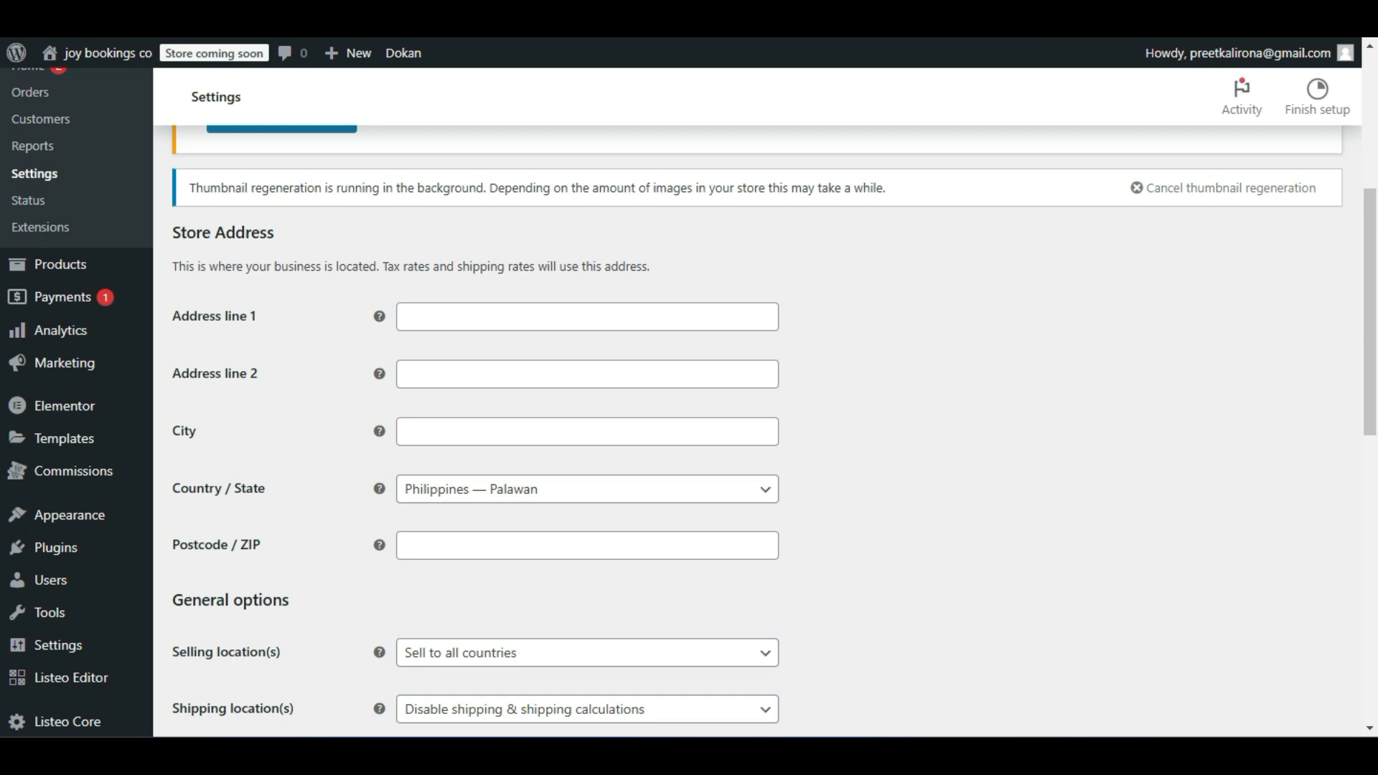
{"action": "left_click", "coordinate": [457, 495]}
{"action": "left_click", "coordinate": [468, 488]}
{"action": "scroll", "coordinate": [353, 599], "scroll_direction": "down", "scroll_amount": 3}
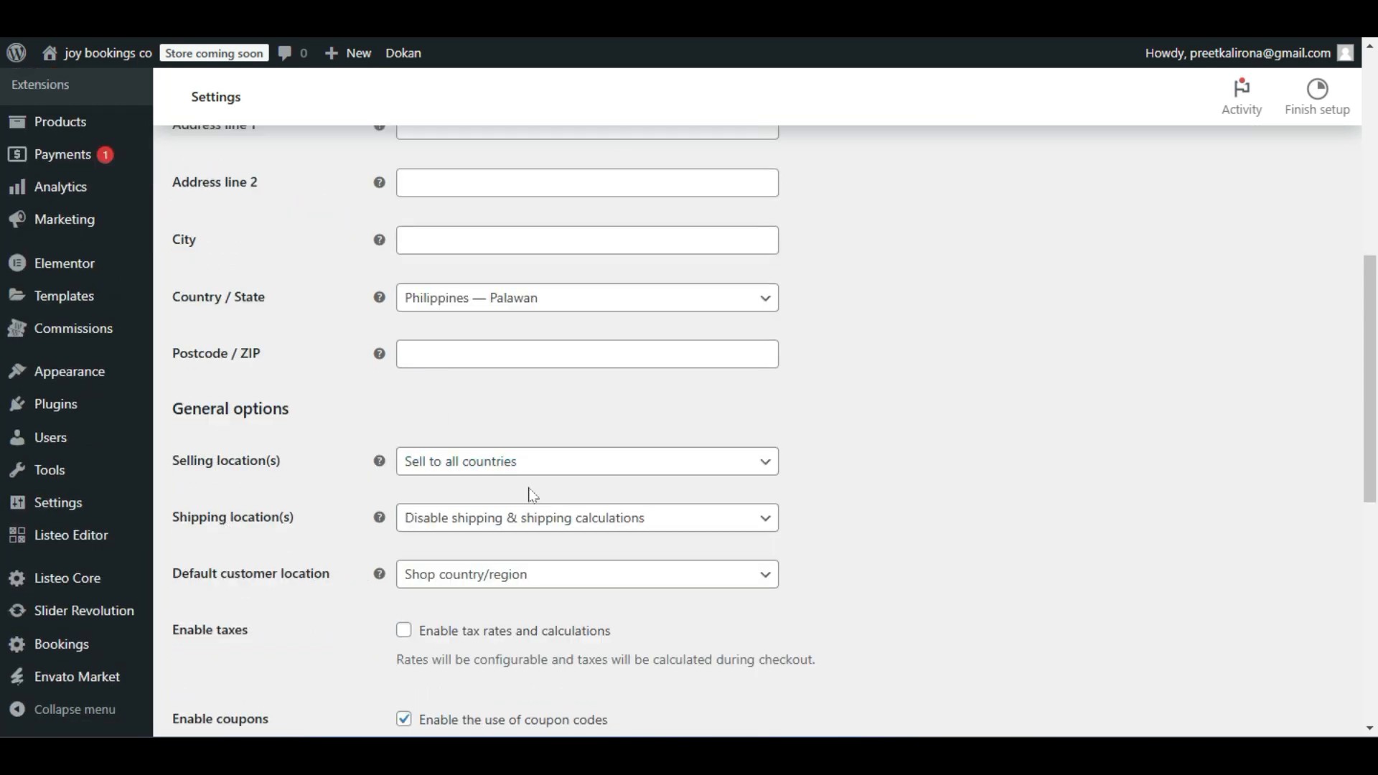
{"action": "scroll", "coordinate": [463, 465], "scroll_direction": "down", "scroll_amount": 3}
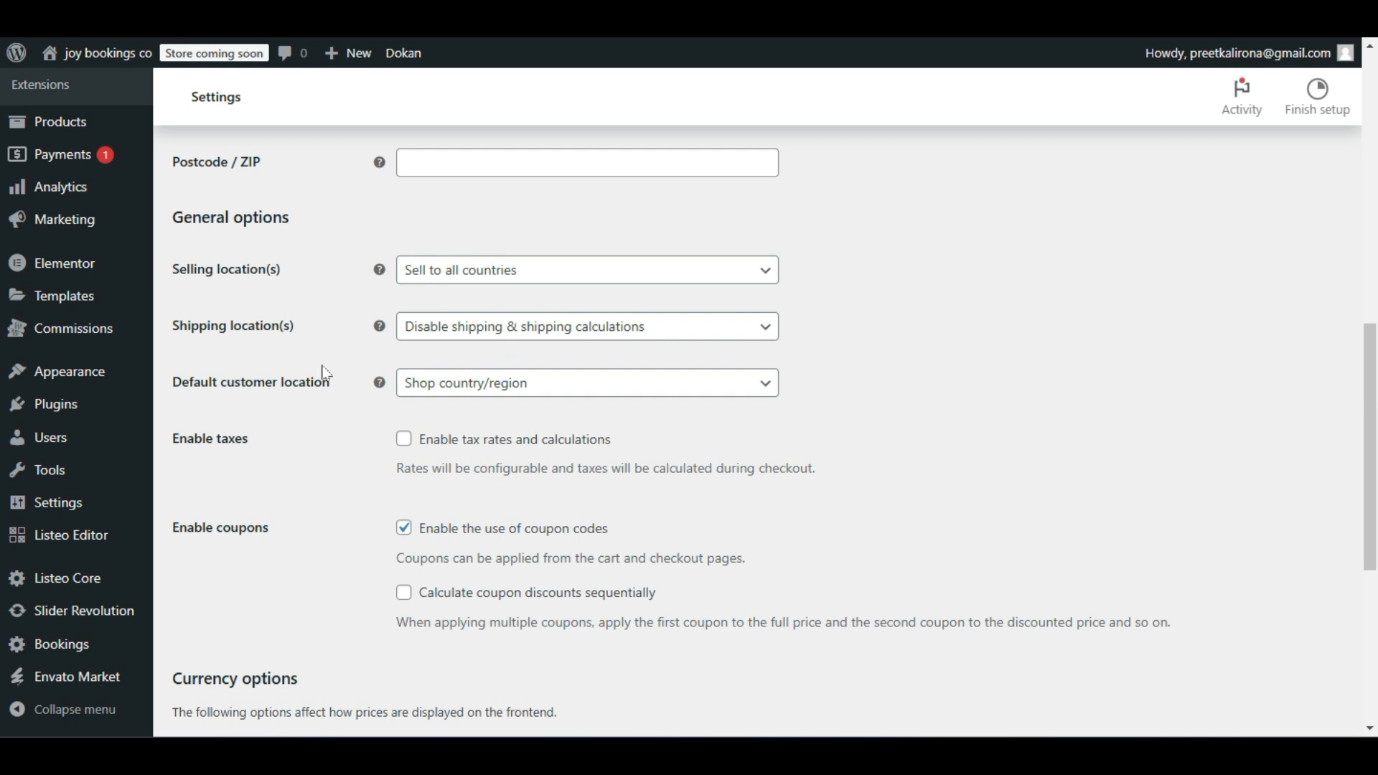
{"action": "scroll", "coordinate": [283, 486], "scroll_direction": "down", "scroll_amount": 2}
{"action": "scroll", "coordinate": [284, 486], "scroll_direction": "down", "scroll_amount": 1}
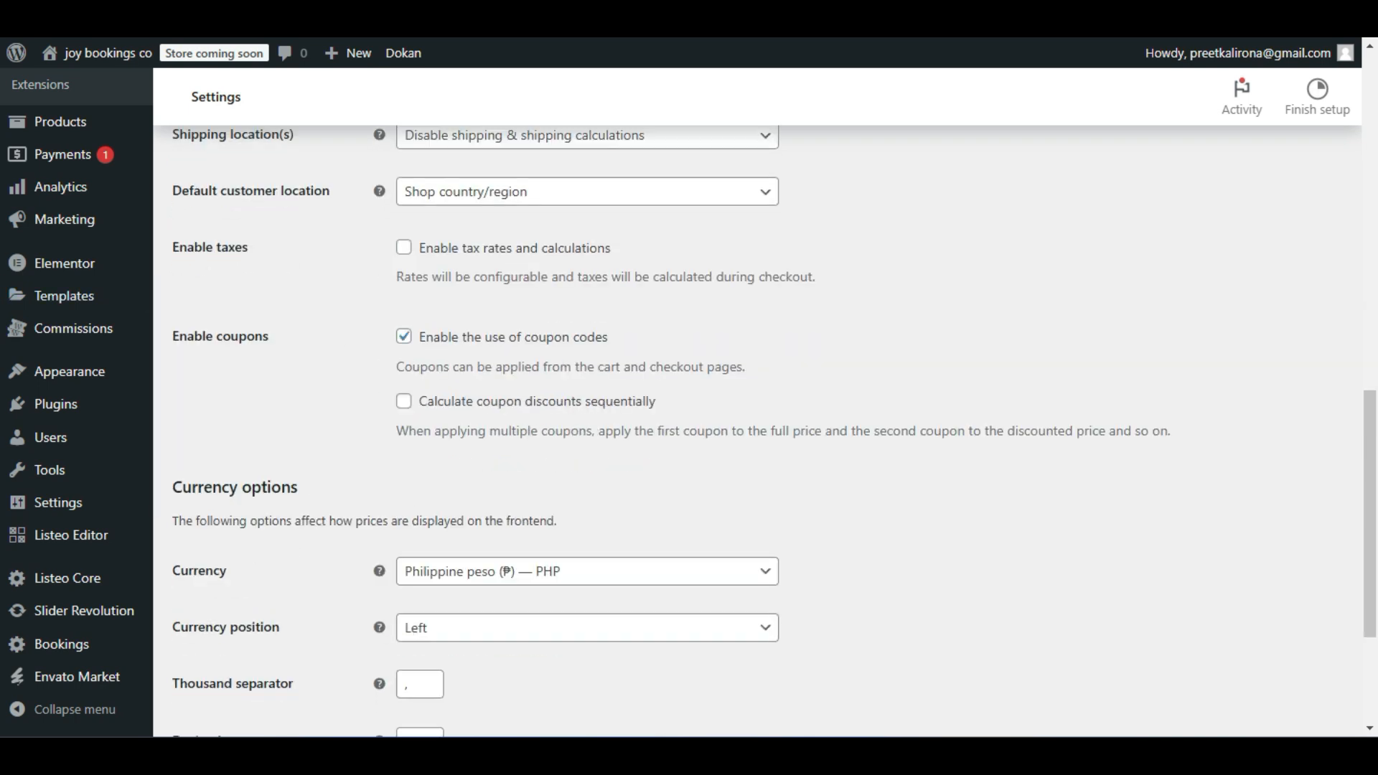
Try enabling tax rates and calculations for the store, and turn the option off again.
{"action": "left_click", "coordinate": [404, 246]}
{"action": "left_click", "coordinate": [402, 252]}
{"action": "left_click", "coordinate": [409, 250]}
{"action": "left_click", "coordinate": [407, 246]}
Check the currency options without changing the Philippine peso selection, and save the WooCommerce general settings.
{"action": "scroll", "coordinate": [392, 400], "scroll_direction": "down", "scroll_amount": 2}
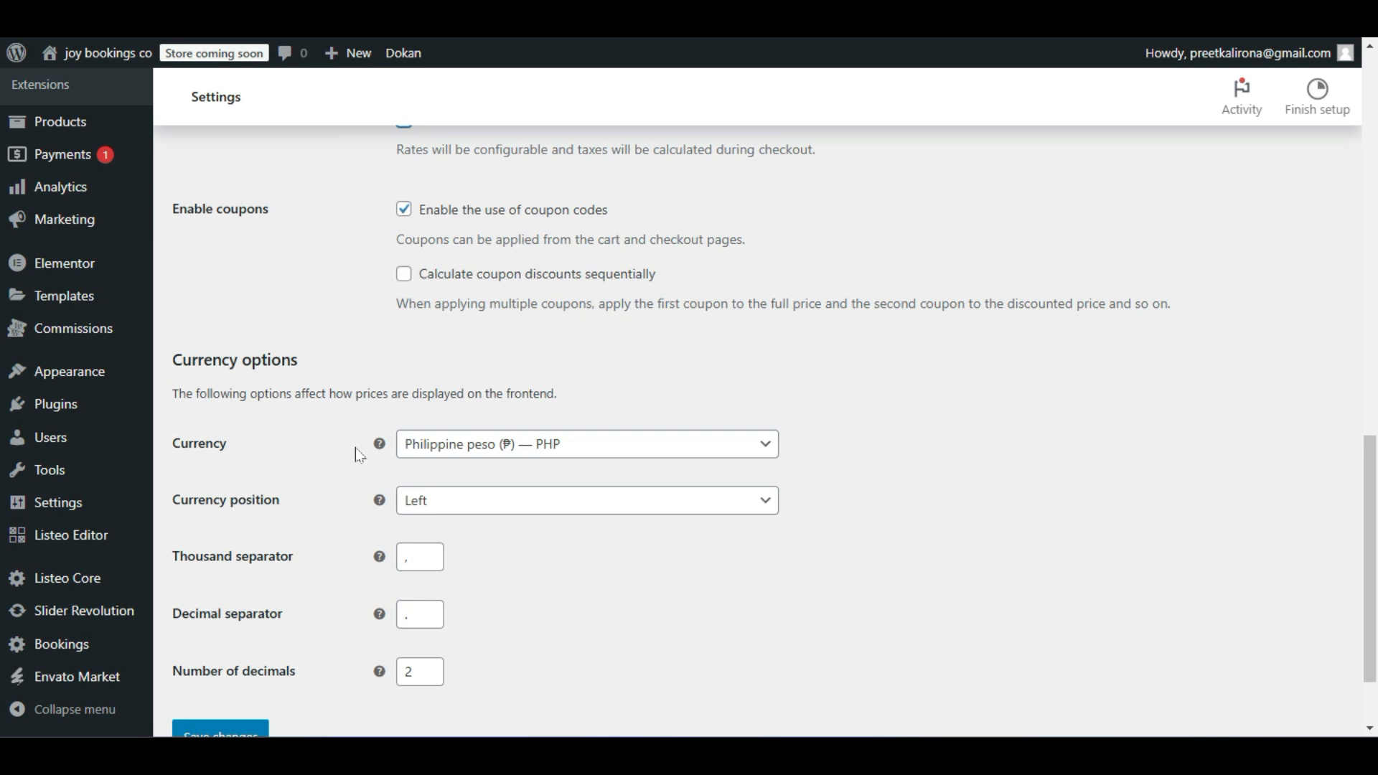
{"action": "left_click", "coordinate": [452, 439]}
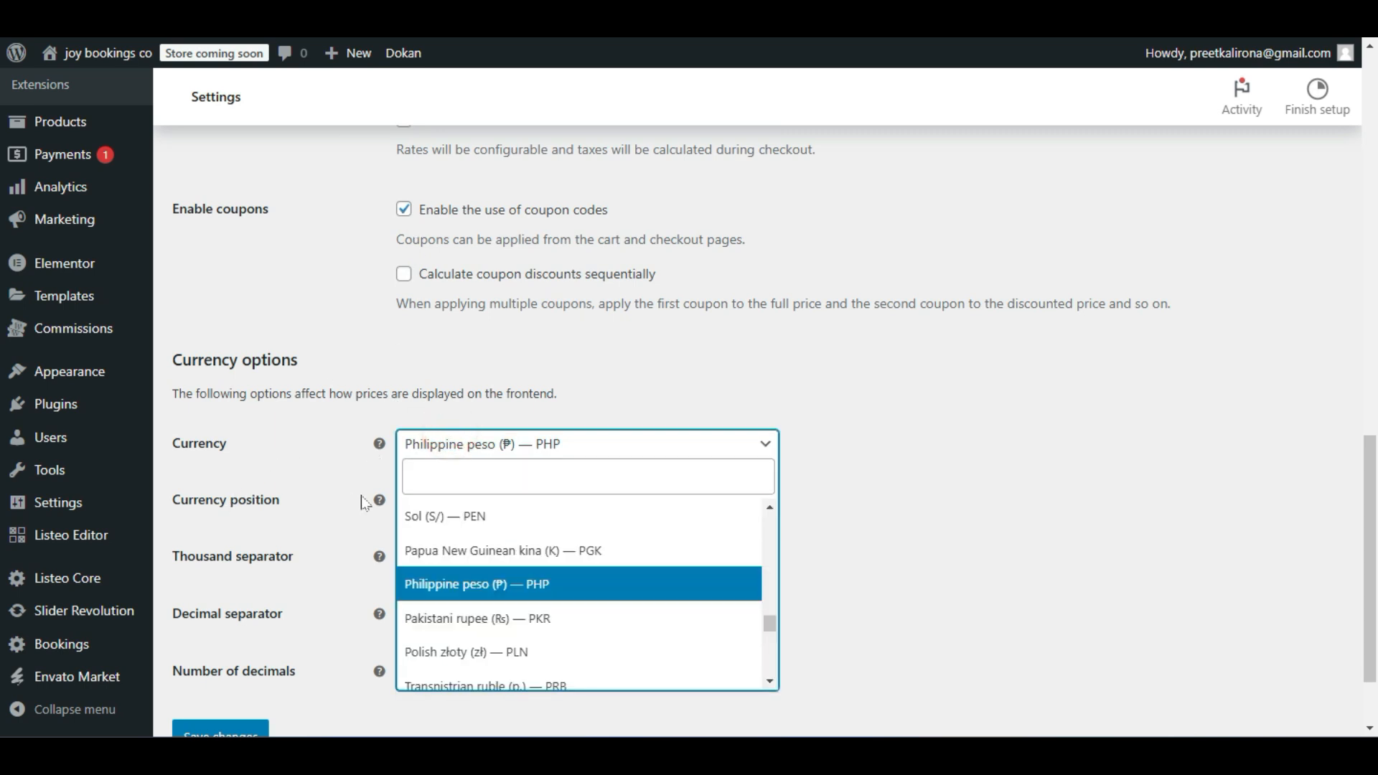
{"action": "left_click", "coordinate": [307, 474]}
{"action": "scroll", "coordinate": [374, 528], "scroll_direction": "down", "scroll_amount": 2}
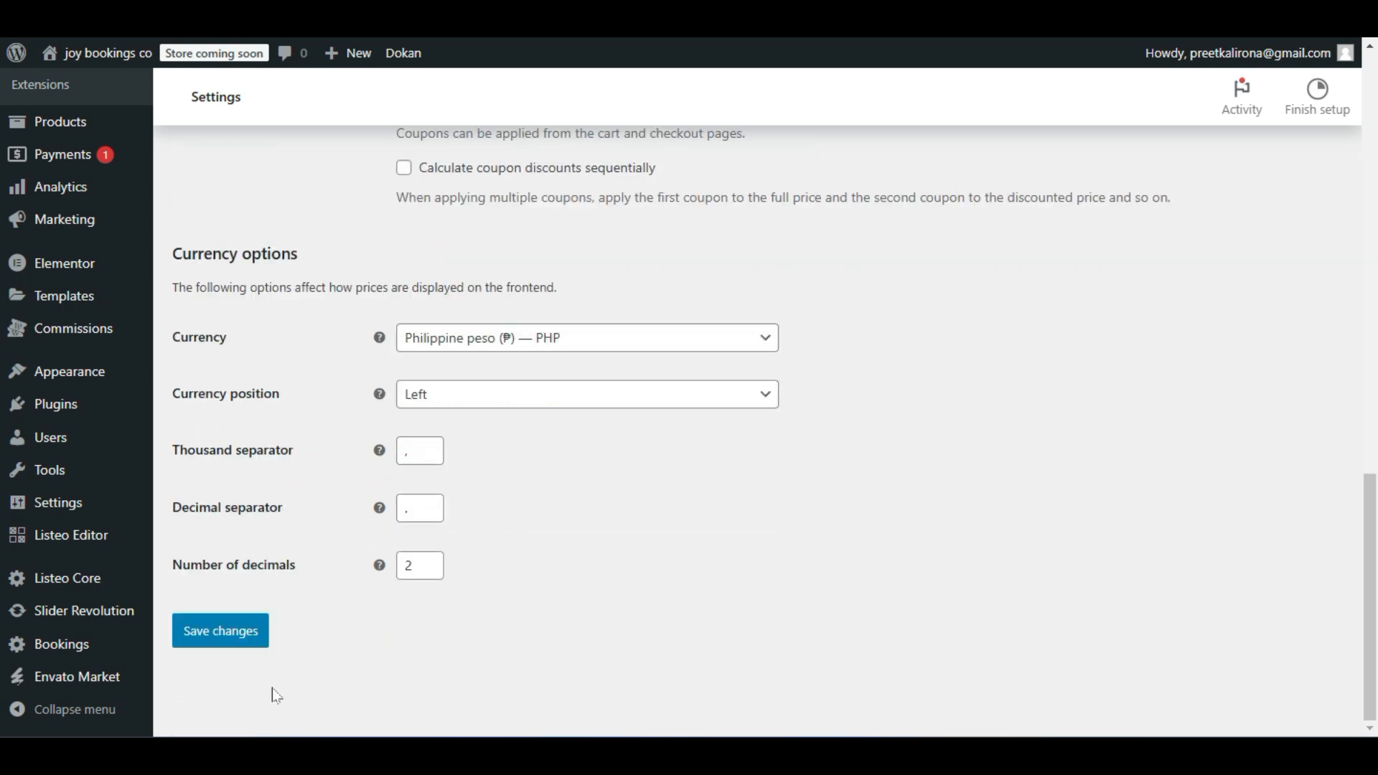
{"action": "left_click", "coordinate": [264, 643]}
{"action": "scroll", "coordinate": [326, 574], "scroll_direction": "up", "scroll_amount": 15}
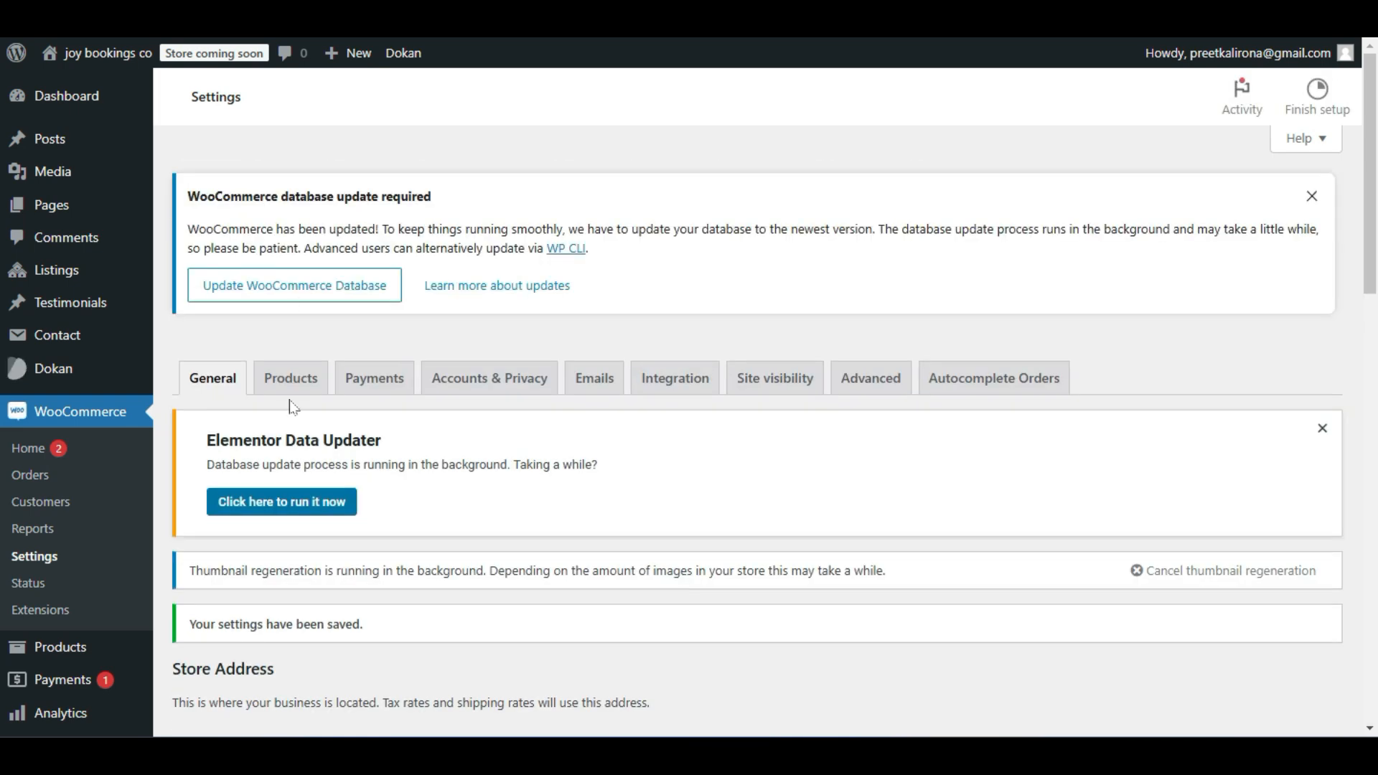
Review the shop page, measurement and review options in the product settings, briefly trying the limit of reviews to verified owners.
{"action": "left_click", "coordinate": [305, 378]}
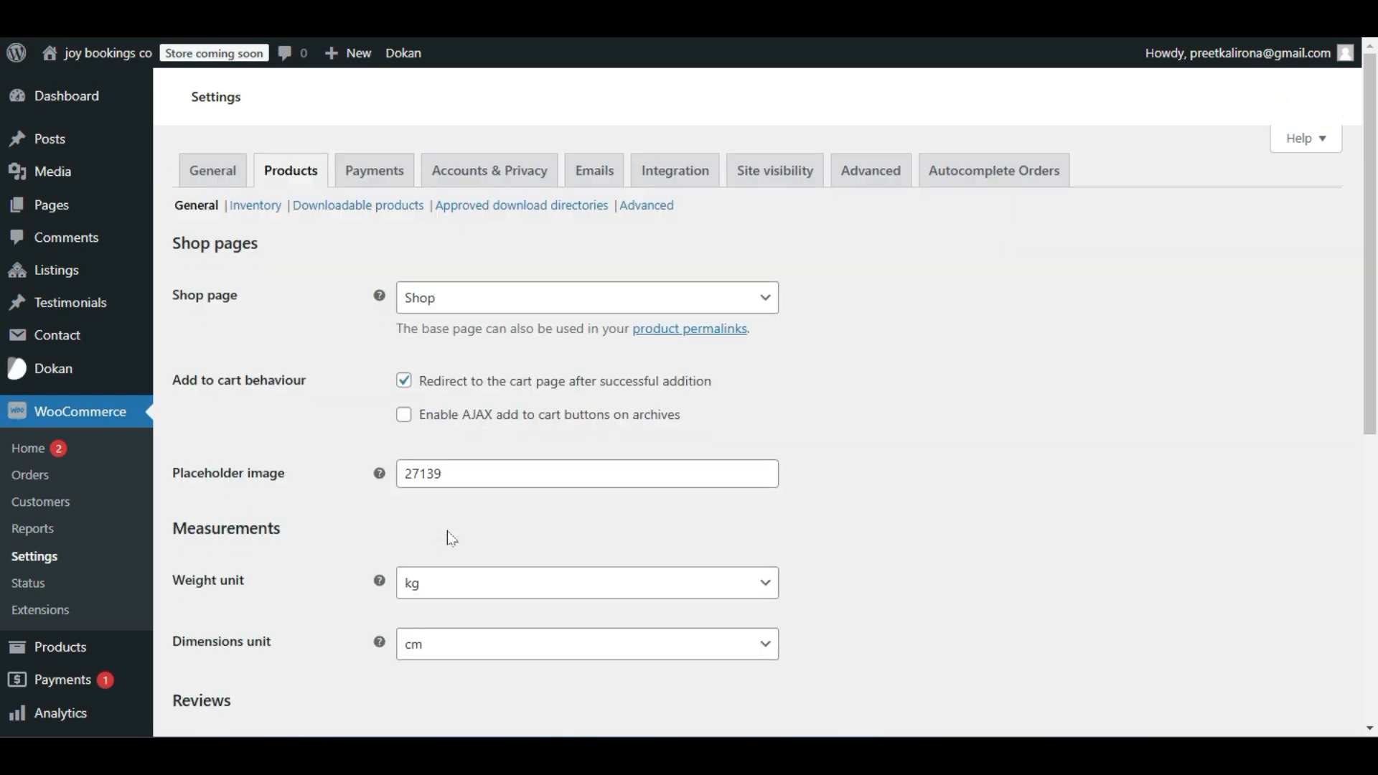
{"action": "scroll", "coordinate": [427, 473], "scroll_direction": "down", "scroll_amount": 2}
{"action": "scroll", "coordinate": [303, 437], "scroll_direction": "down", "scroll_amount": 4}
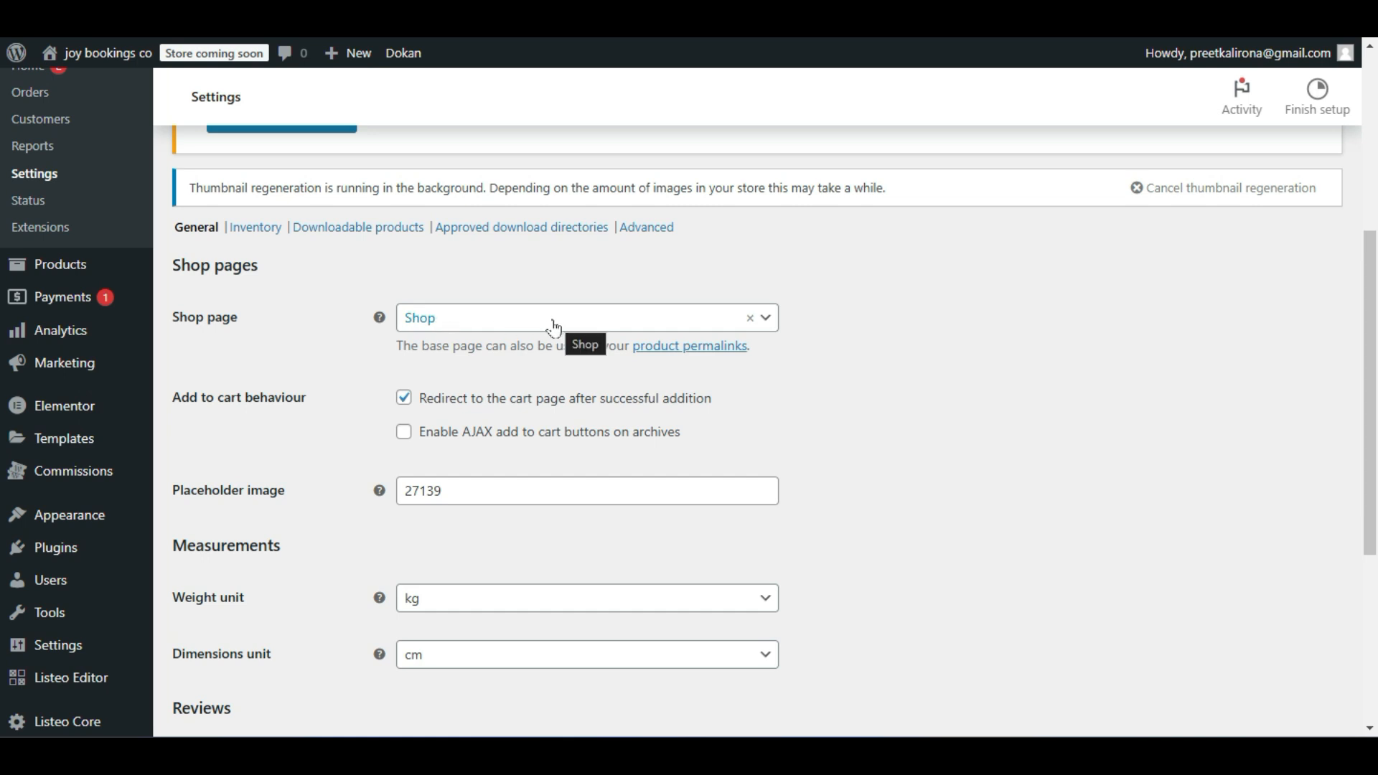
{"action": "scroll", "coordinate": [345, 466], "scroll_direction": "down", "scroll_amount": 3}
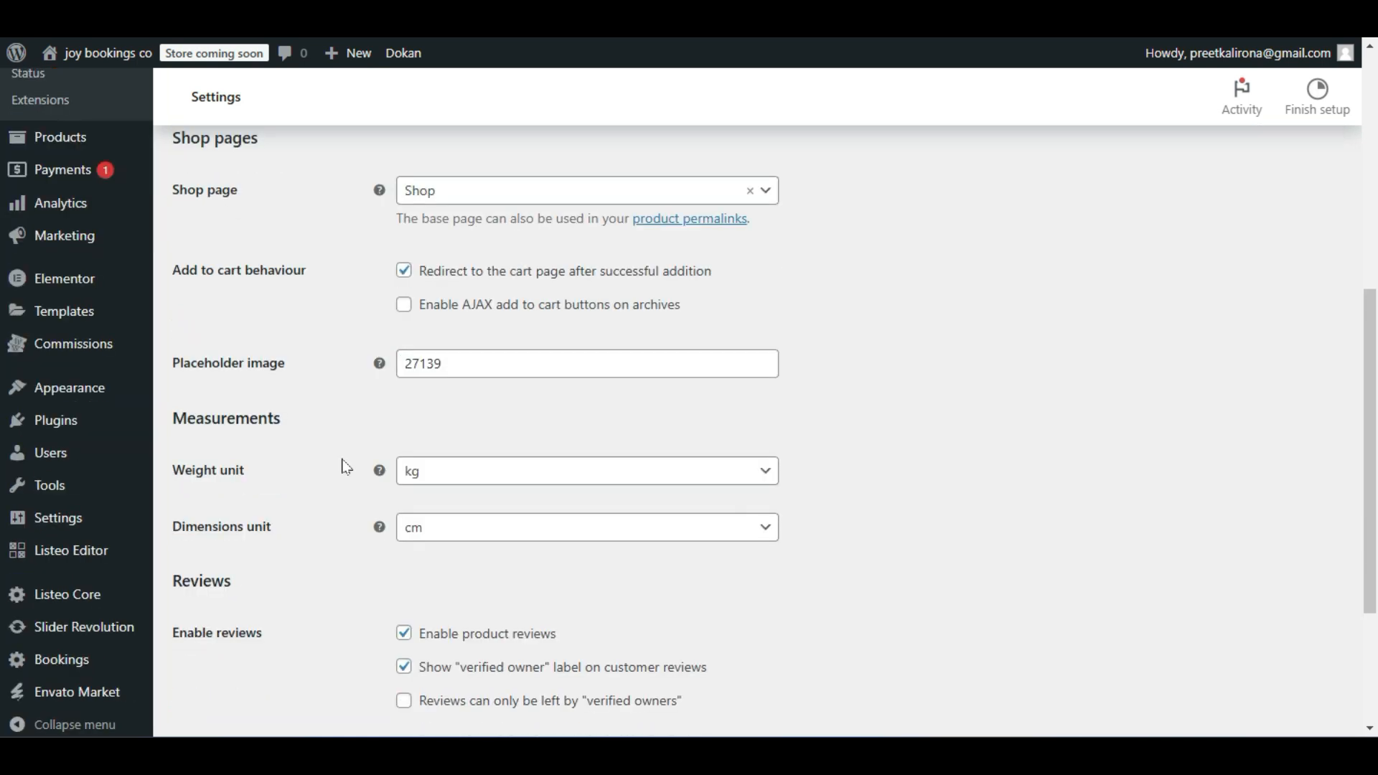
{"action": "scroll", "coordinate": [345, 466], "scroll_direction": "down", "scroll_amount": 2}
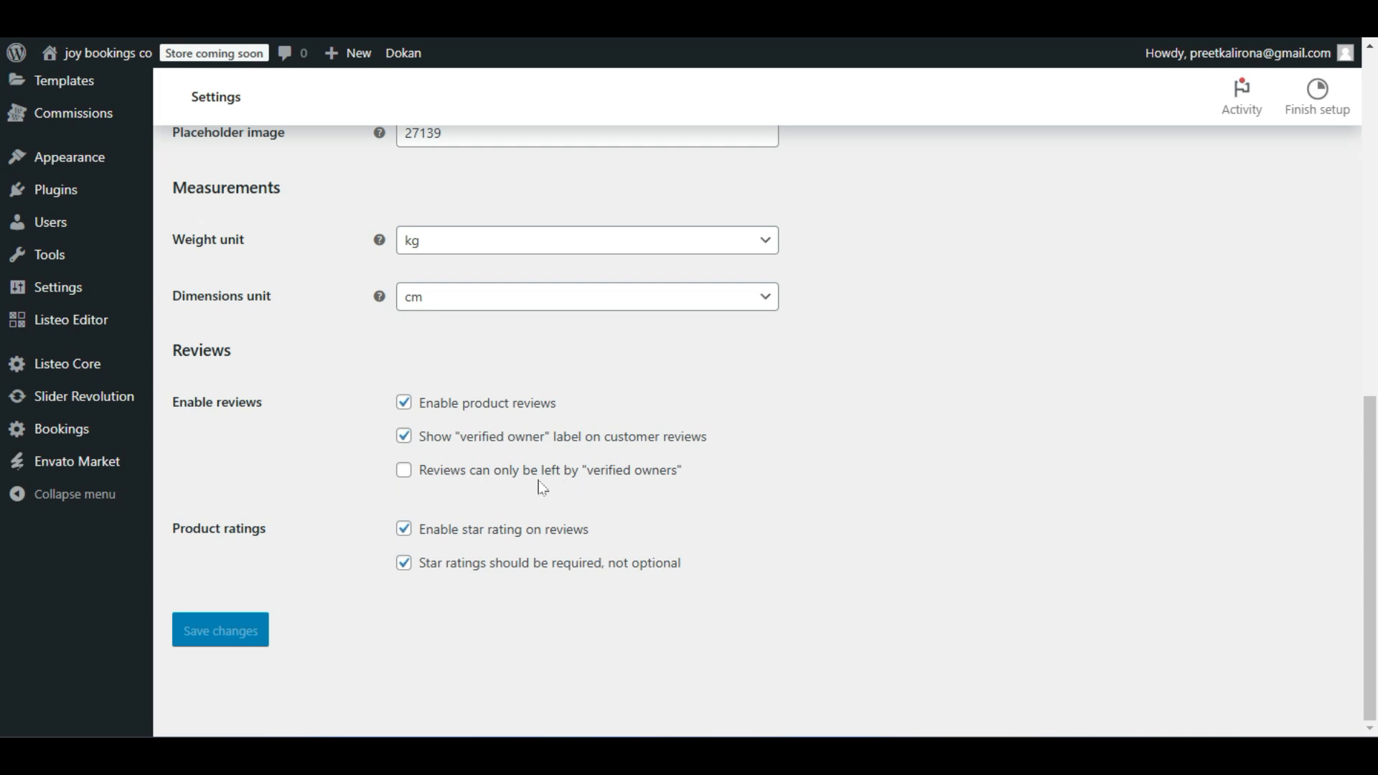
{"action": "left_click", "coordinate": [403, 470]}
{"action": "left_click", "coordinate": [404, 470]}
Open the product inventory settings, leaving the unsaved changes behind, and review the stock management, visibility and display options.
{"action": "scroll", "coordinate": [414, 504], "scroll_direction": "up", "scroll_amount": 5}
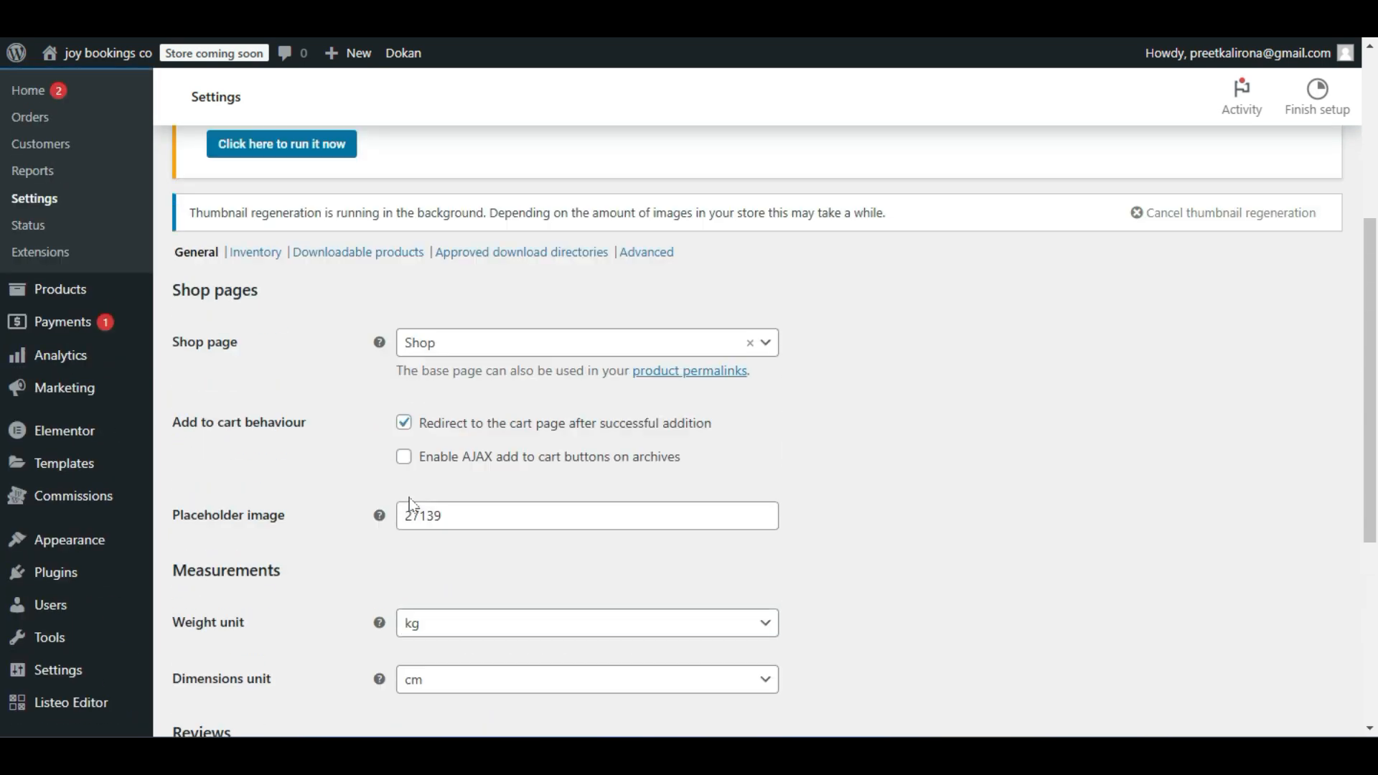
{"action": "left_click", "coordinate": [256, 260]}
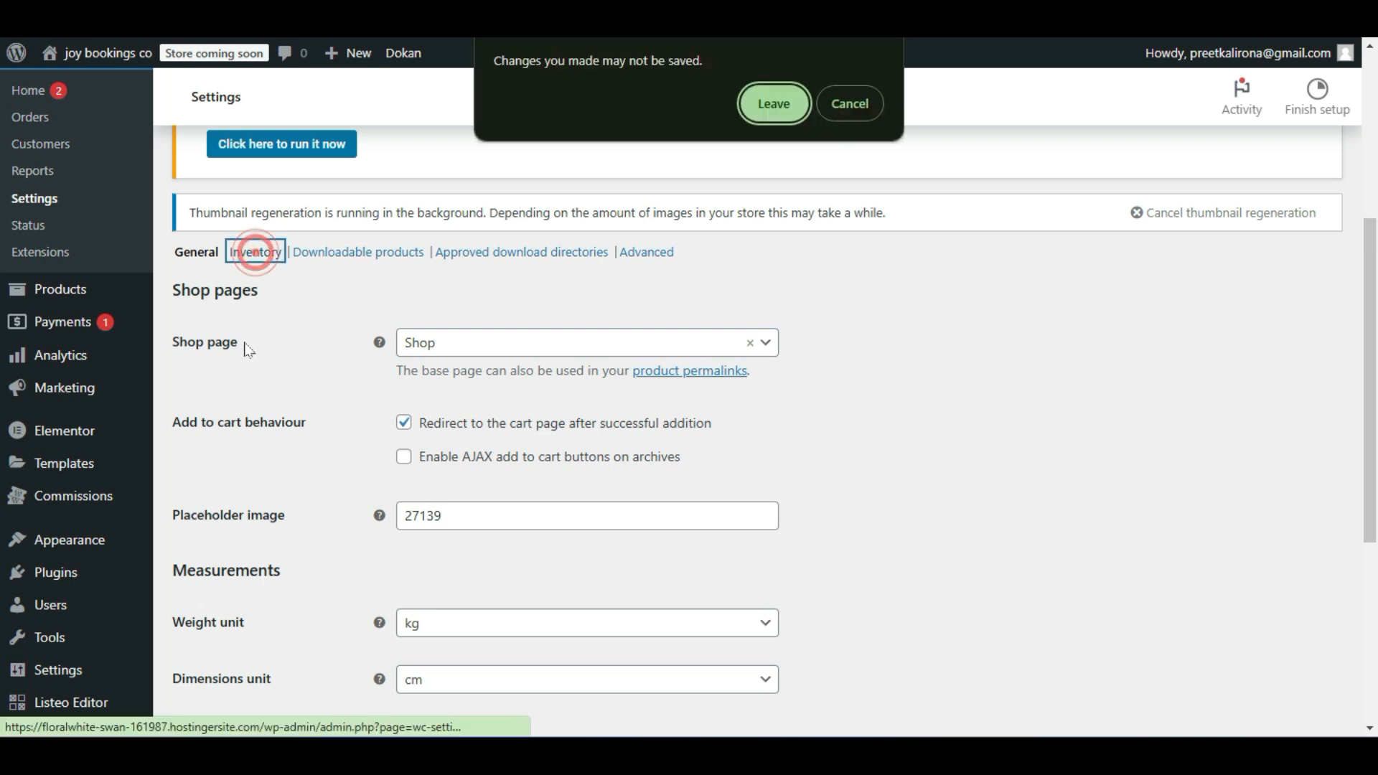
{"action": "left_click", "coordinate": [765, 102]}
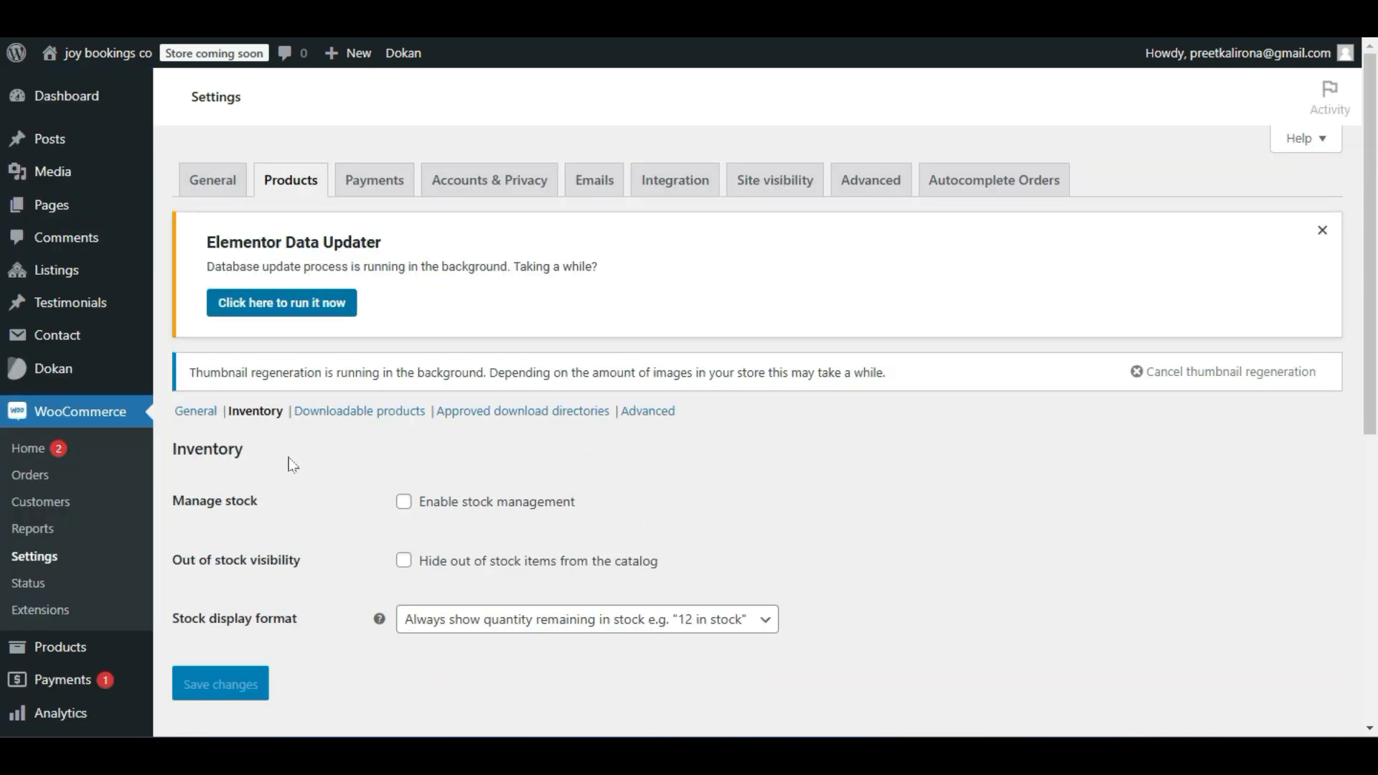
{"action": "scroll", "coordinate": [358, 482], "scroll_direction": "down", "scroll_amount": 3}
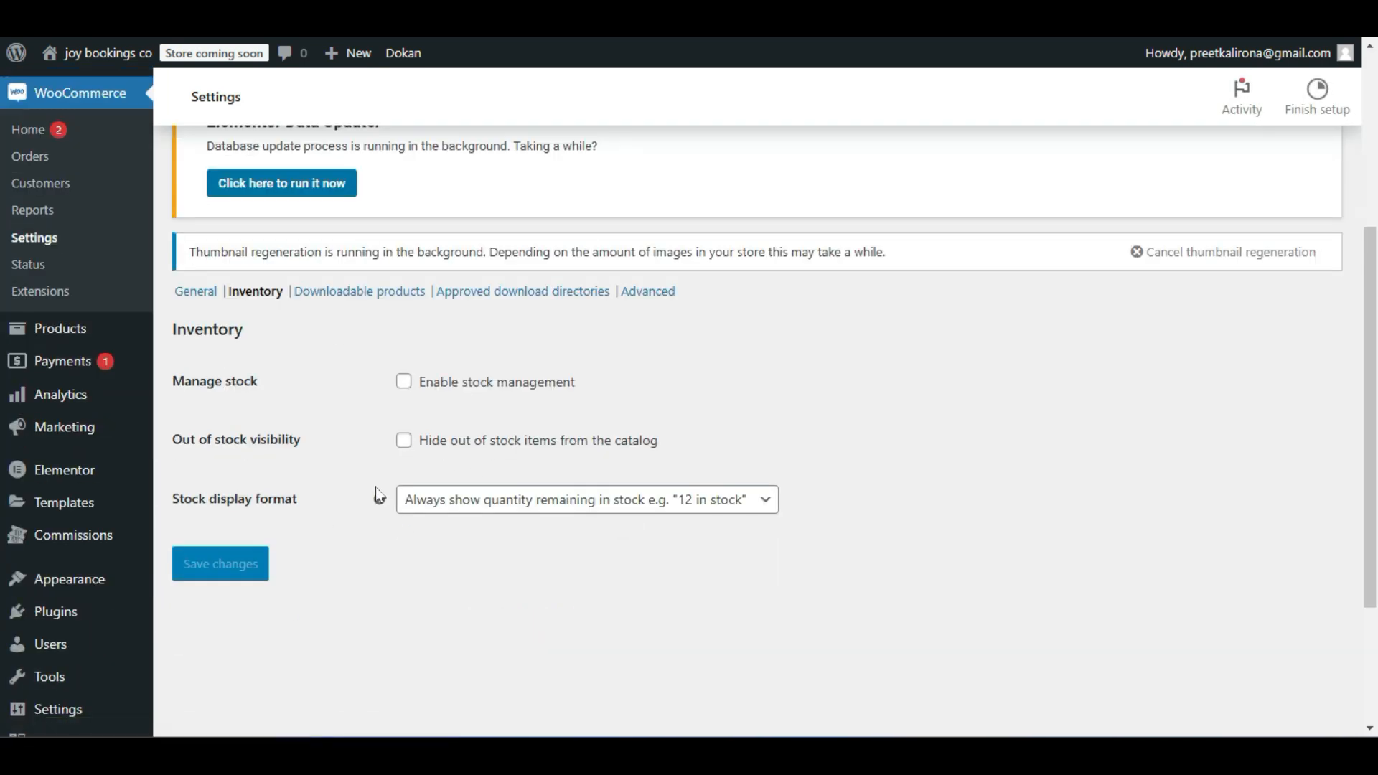
{"action": "scroll", "coordinate": [376, 486], "scroll_direction": "up", "scroll_amount": 4}
{"action": "scroll", "coordinate": [376, 487], "scroll_direction": "down", "scroll_amount": 2}
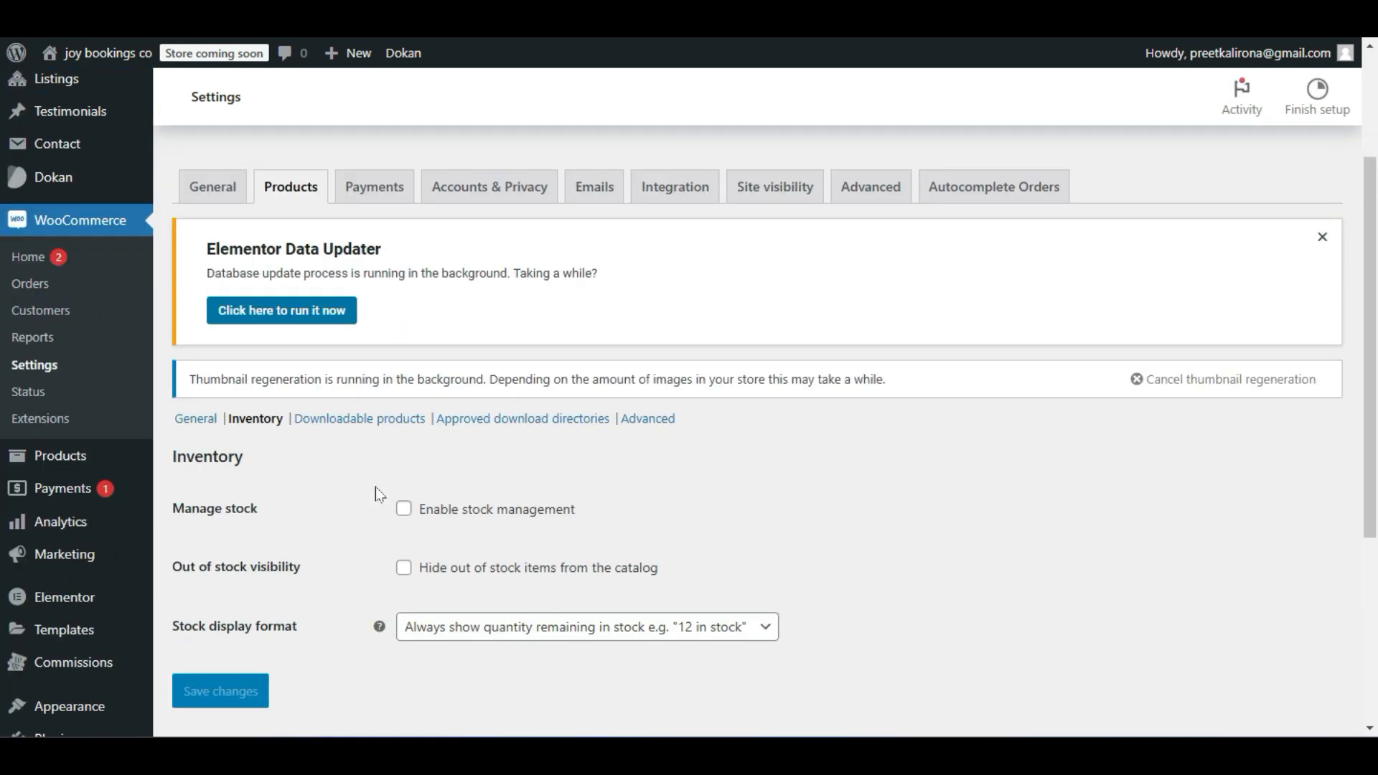
Review the installed payment methods and their setup options in the WooCommerce payment settings.
{"action": "left_click", "coordinate": [372, 188]}
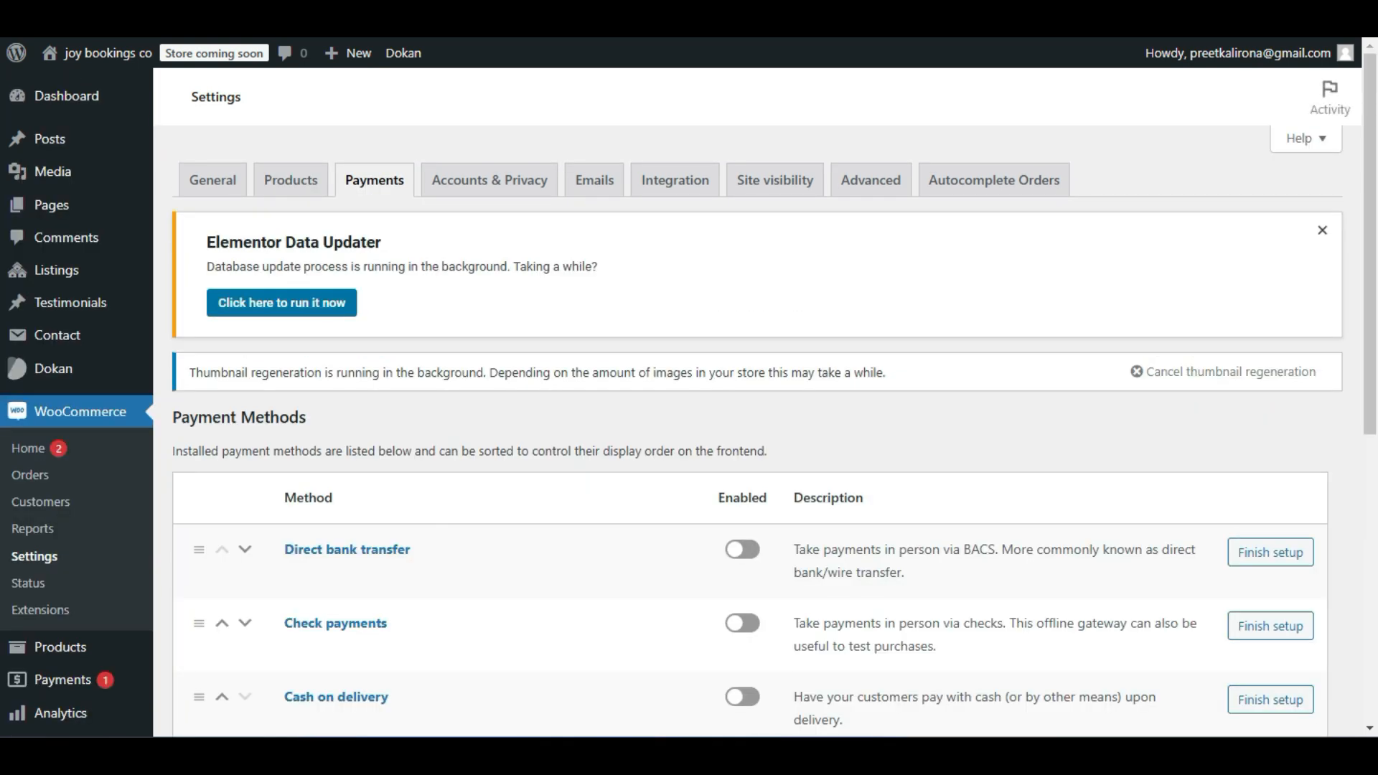
{"action": "scroll", "coordinate": [453, 345], "scroll_direction": "down", "scroll_amount": 4}
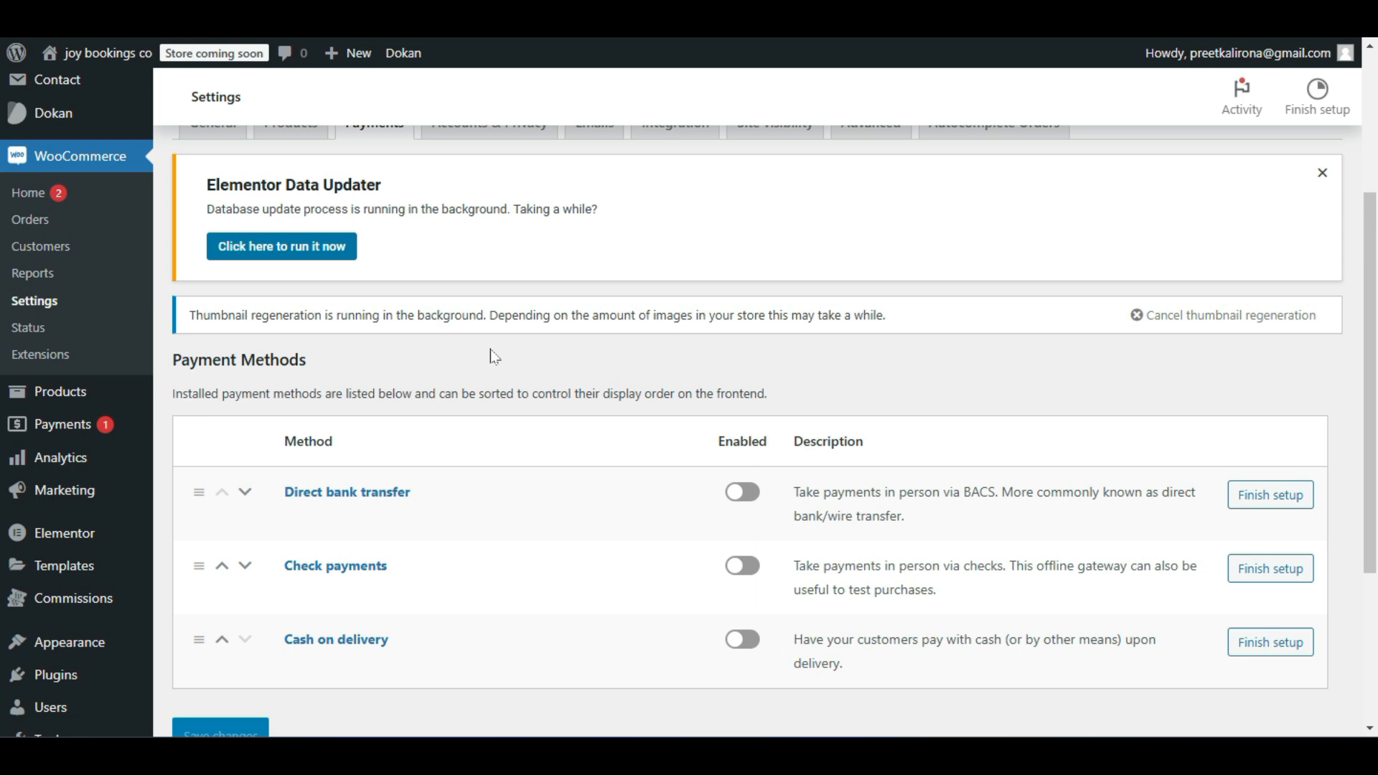
{"action": "scroll", "coordinate": [494, 357], "scroll_direction": "down", "scroll_amount": 2}
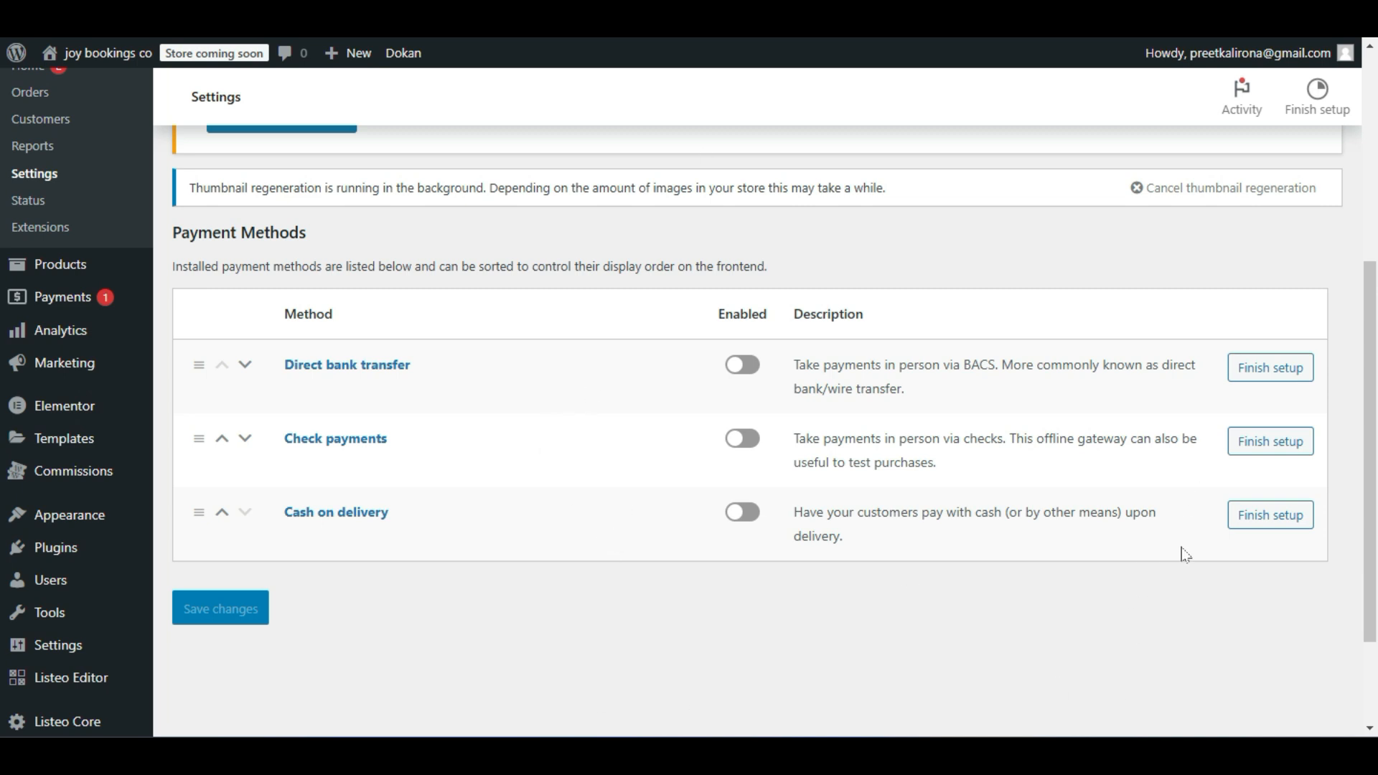
Review the checkout, account creation and erasure options in the accounts and privacy settings, briefly trying account creation during checkout.
{"action": "scroll", "coordinate": [1180, 554], "scroll_direction": "up", "scroll_amount": 3}
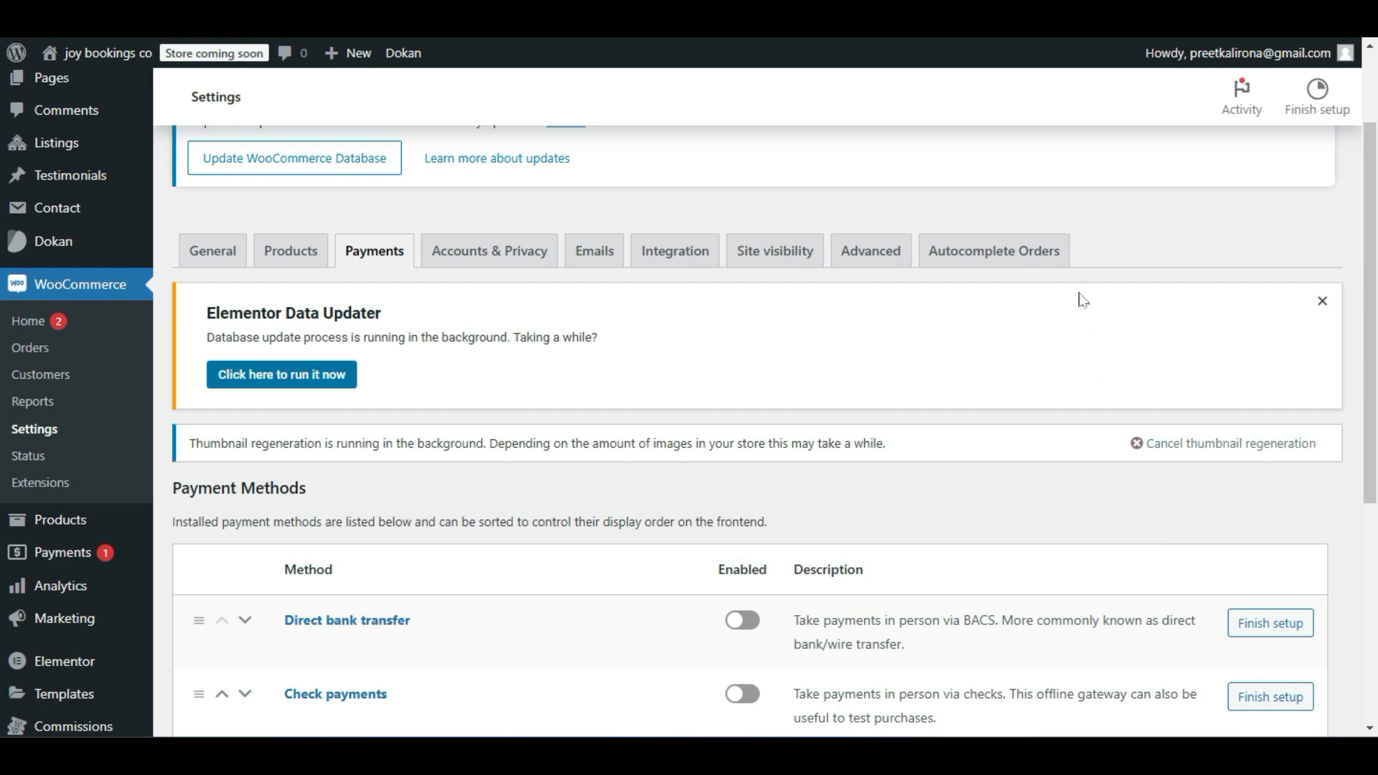
{"action": "left_click", "coordinate": [441, 252]}
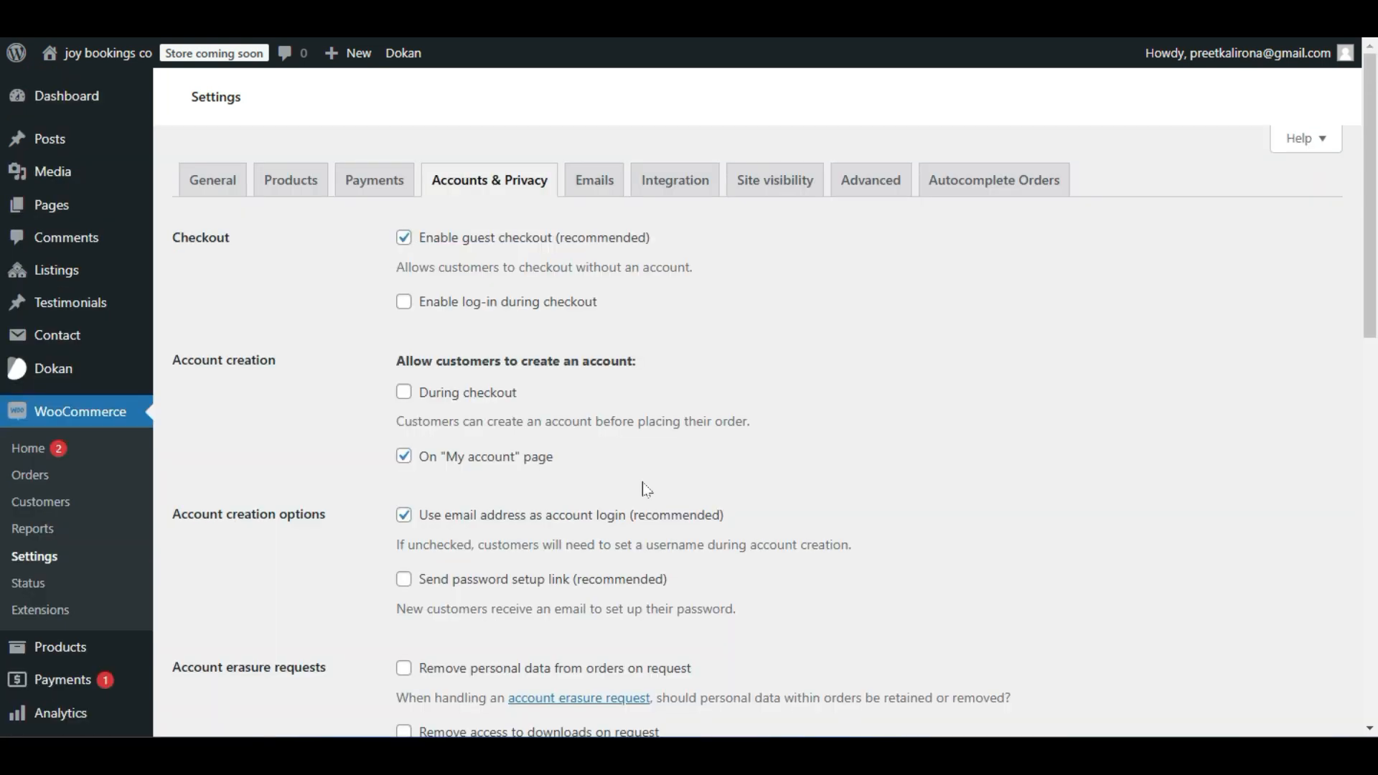
{"action": "scroll", "coordinate": [643, 488], "scroll_direction": "down", "scroll_amount": 3}
{"action": "scroll", "coordinate": [643, 488], "scroll_direction": "down", "scroll_amount": 3}
{"action": "scroll", "coordinate": [643, 488], "scroll_direction": "up", "scroll_amount": 6}
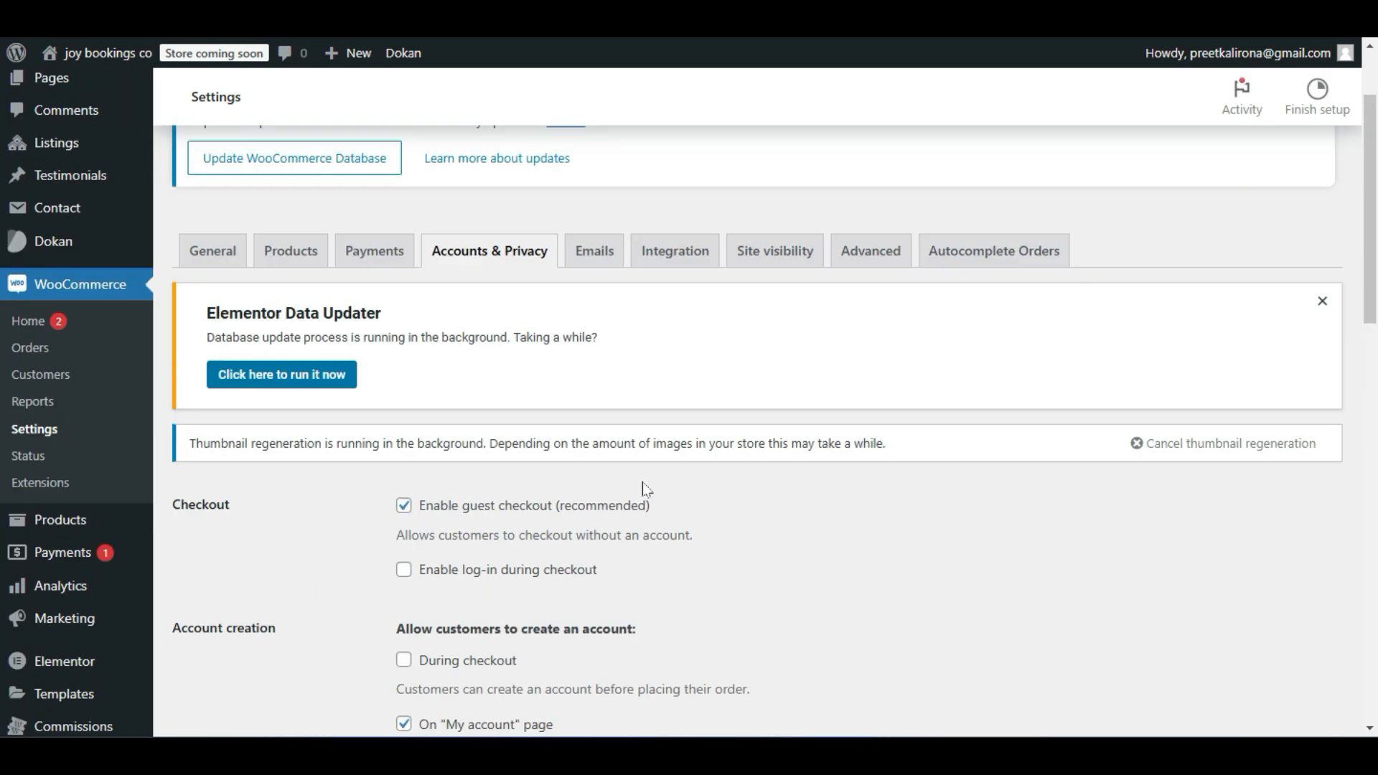
{"action": "scroll", "coordinate": [645, 489], "scroll_direction": "down", "scroll_amount": 7}
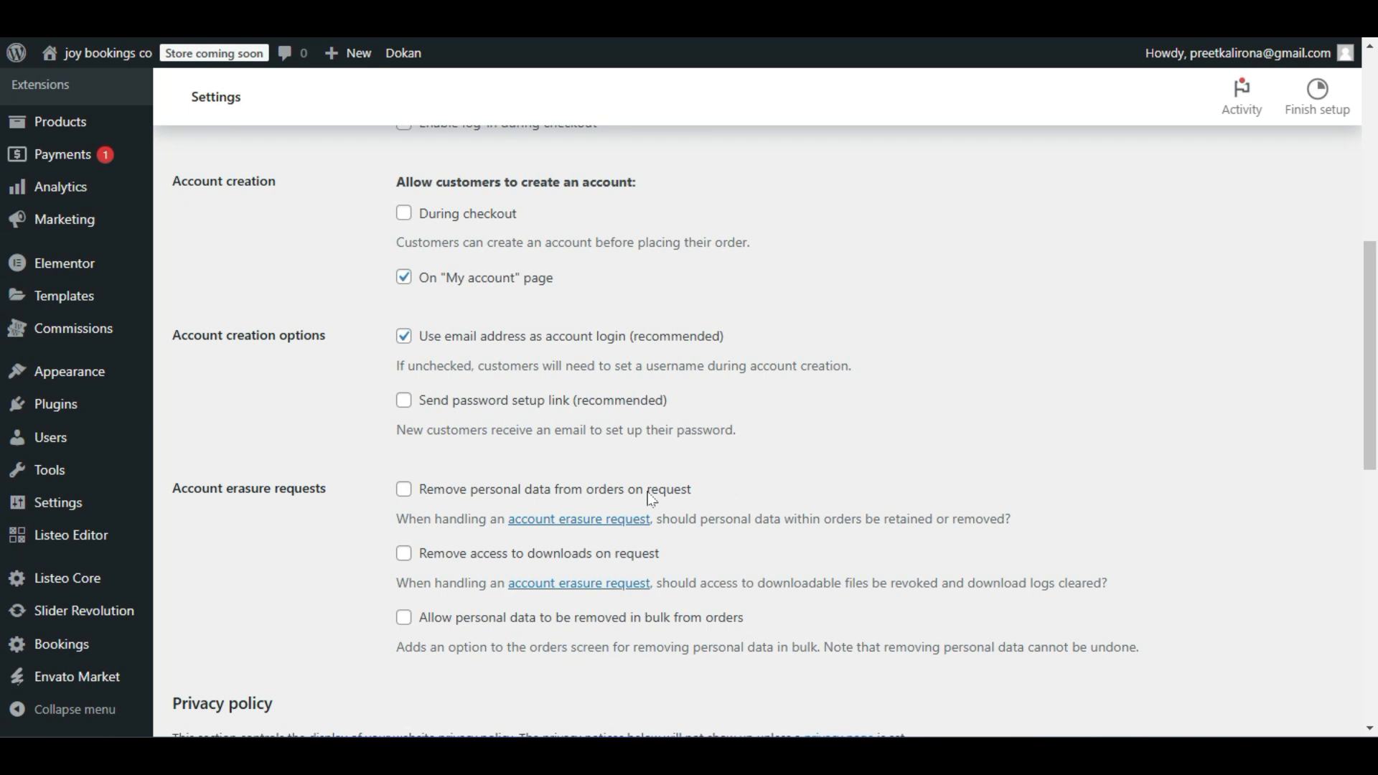
{"action": "scroll", "coordinate": [652, 501], "scroll_direction": "up", "scroll_amount": 3}
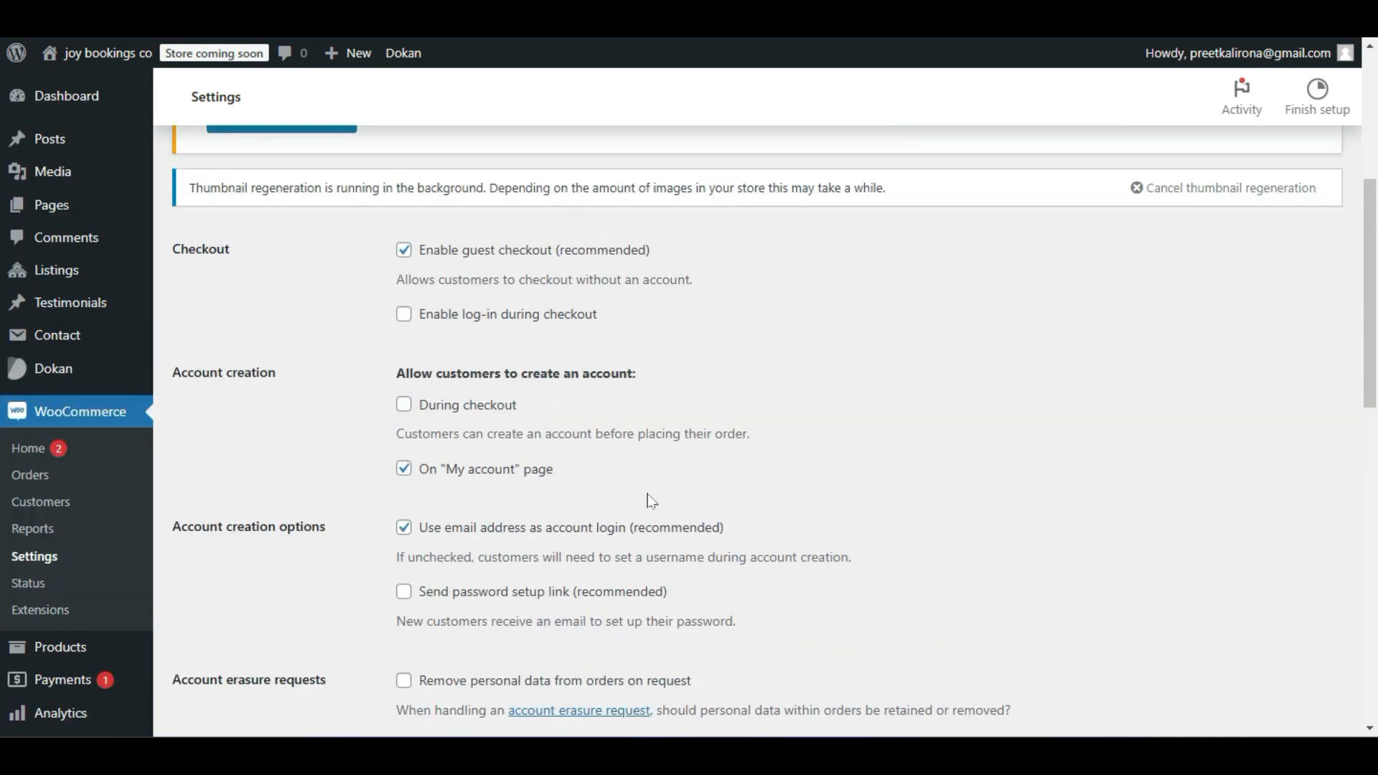
{"action": "left_click", "coordinate": [404, 407]}
{"action": "left_click", "coordinate": [402, 405]}
{"action": "scroll", "coordinate": [363, 430], "scroll_direction": "up", "scroll_amount": 2}
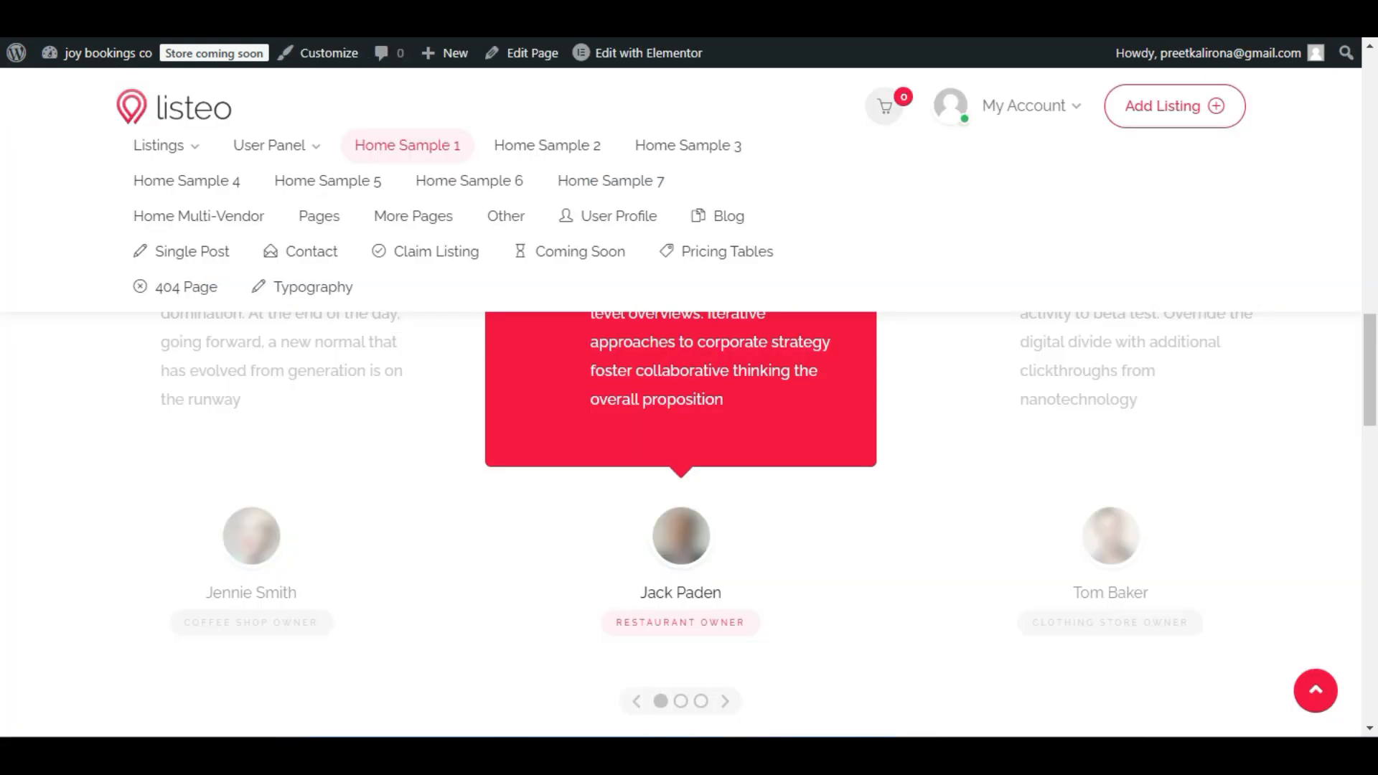
Look through the public demo home page and open one of its featured listings to view its page.
{"action": "scroll", "coordinate": [363, 406], "scroll_direction": "up", "scroll_amount": 3}
{"action": "scroll", "coordinate": [554, 471], "scroll_direction": "down", "scroll_amount": 3}
{"action": "scroll", "coordinate": [600, 552], "scroll_direction": "up", "scroll_amount": 3}
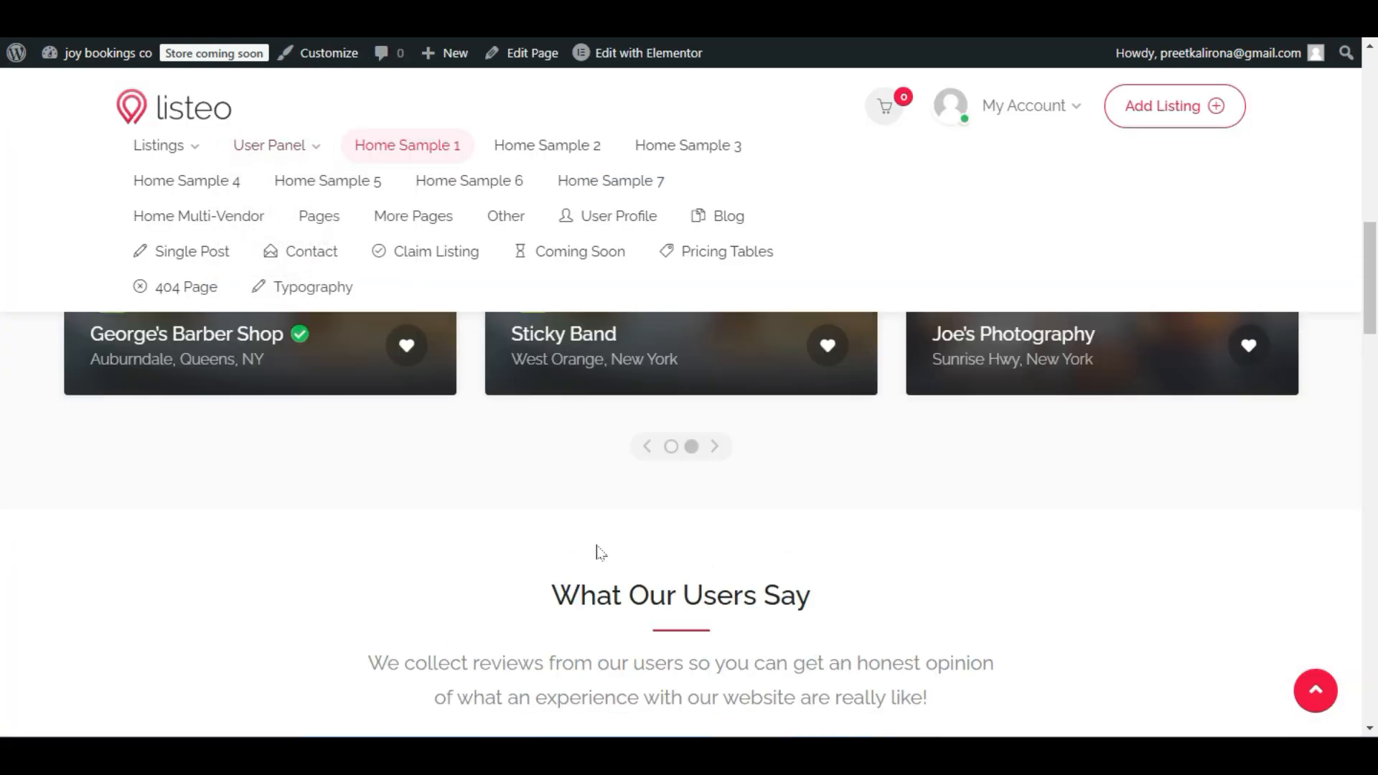
{"action": "scroll", "coordinate": [600, 552], "scroll_direction": "up", "scroll_amount": 7}
{"action": "scroll", "coordinate": [595, 549], "scroll_direction": "down", "scroll_amount": 4}
{"action": "left_click", "coordinate": [579, 521]}
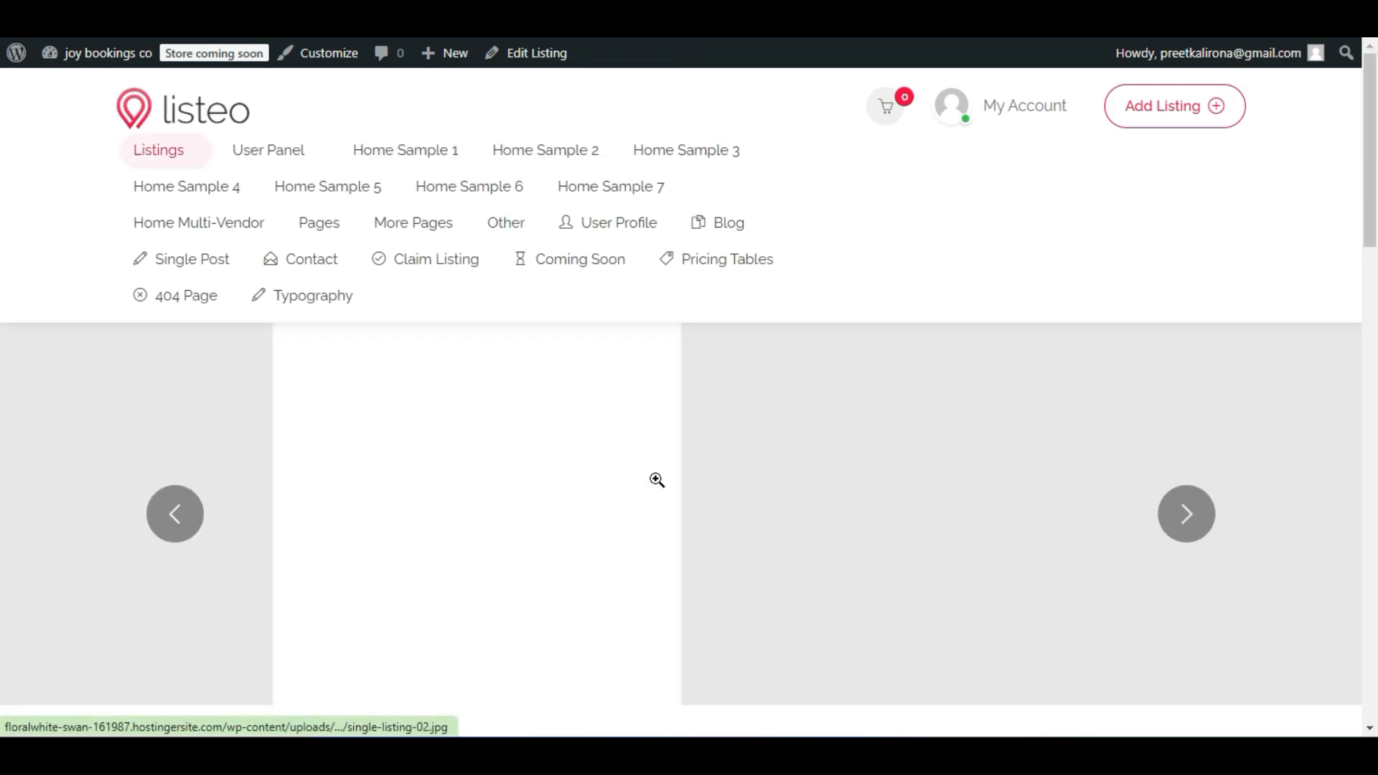
{"action": "scroll", "coordinate": [657, 480], "scroll_direction": "down", "scroll_amount": 5}
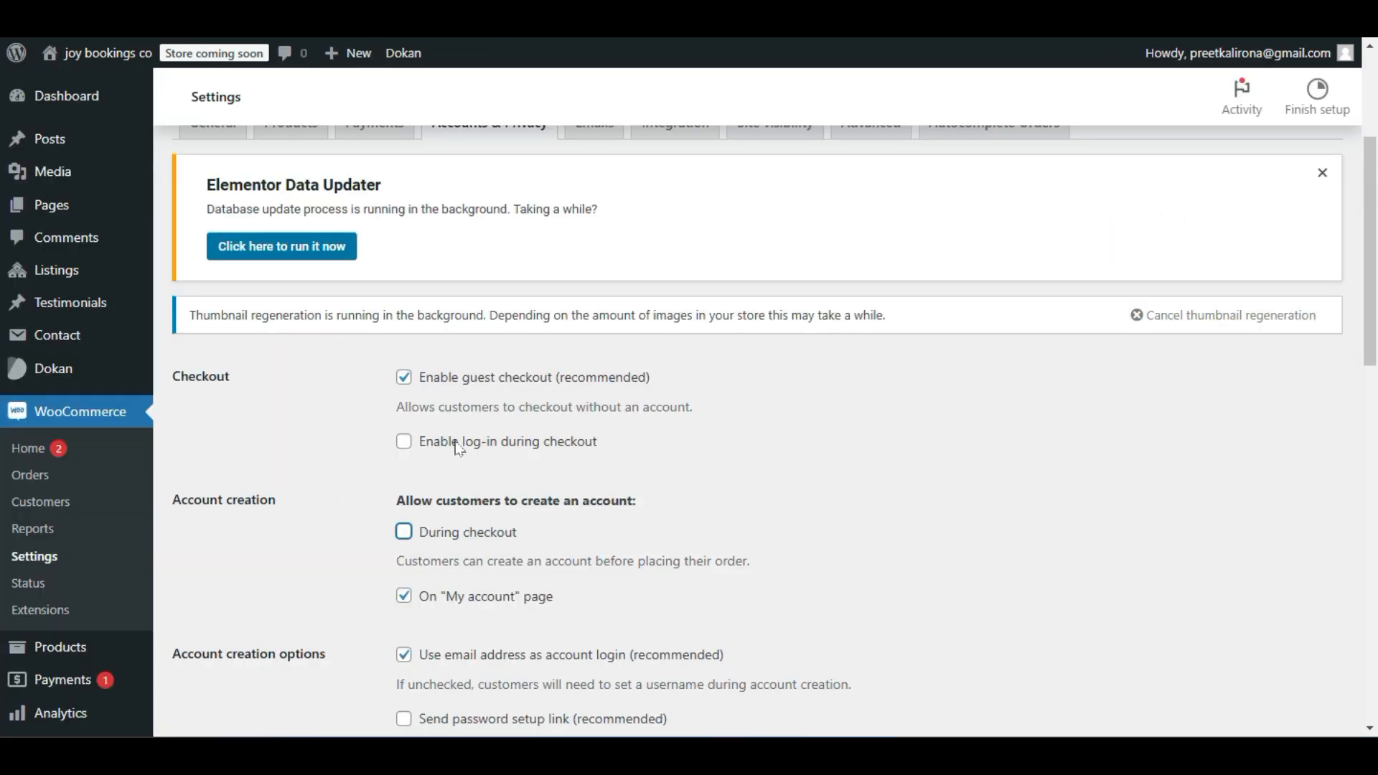
Return to the WooCommerce accounts and privacy settings and try enabling log-in and account creation during checkout.
{"action": "left_click", "coordinate": [404, 441]}
{"action": "left_click", "coordinate": [404, 531]}
Examine the account creation options, erasure requests, privacy policy texts and personal data retention settings.
{"action": "scroll", "coordinate": [502, 546], "scroll_direction": "down", "scroll_amount": 3}
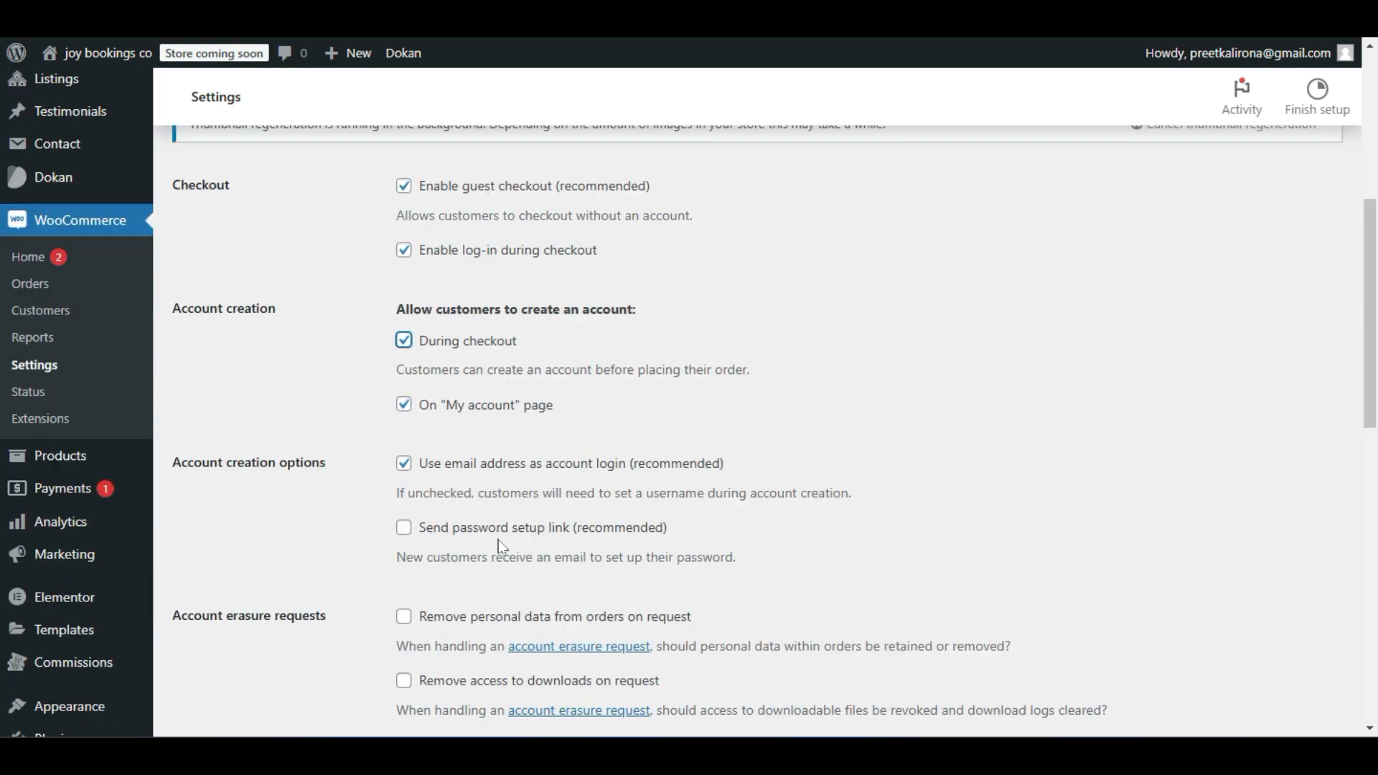
{"action": "scroll", "coordinate": [501, 546], "scroll_direction": "down", "scroll_amount": 2}
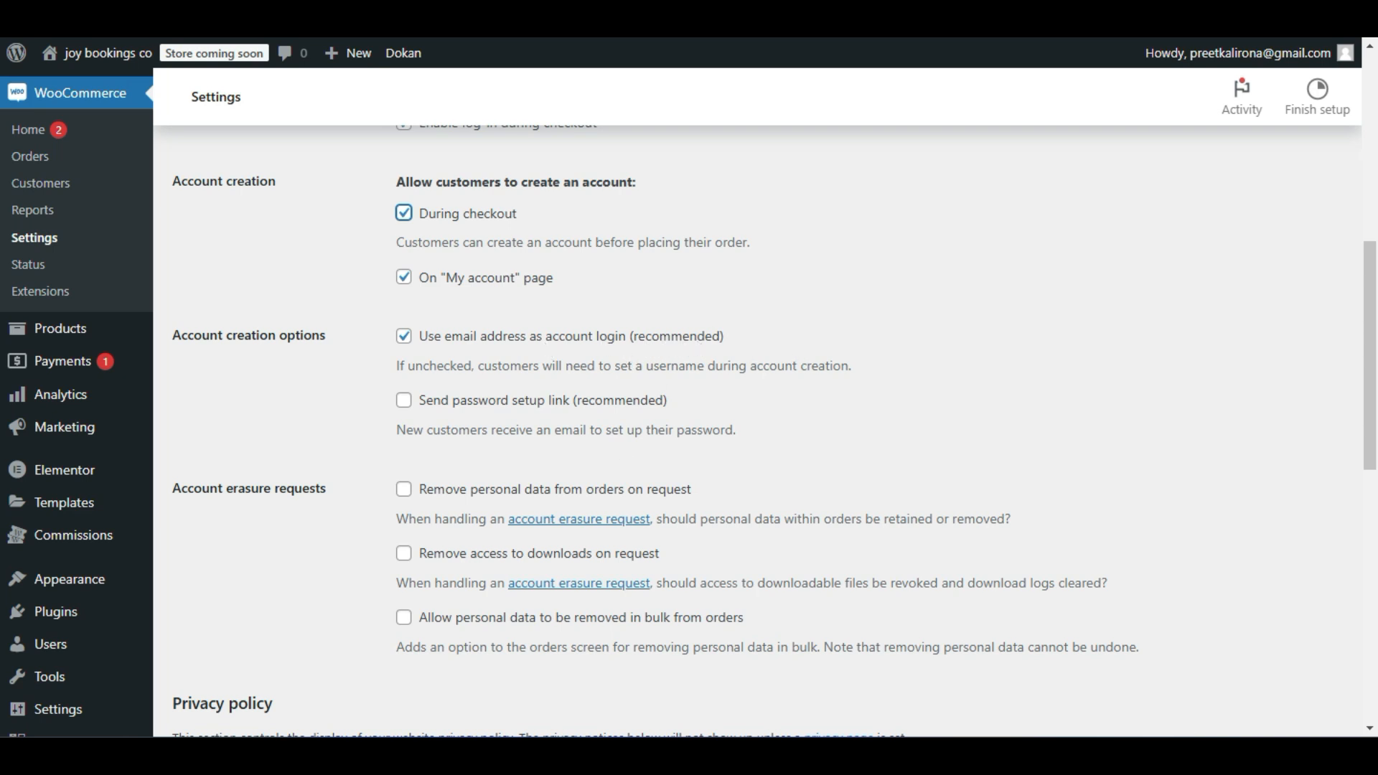
{"action": "scroll", "coordinate": [622, 408], "scroll_direction": "down", "scroll_amount": 1}
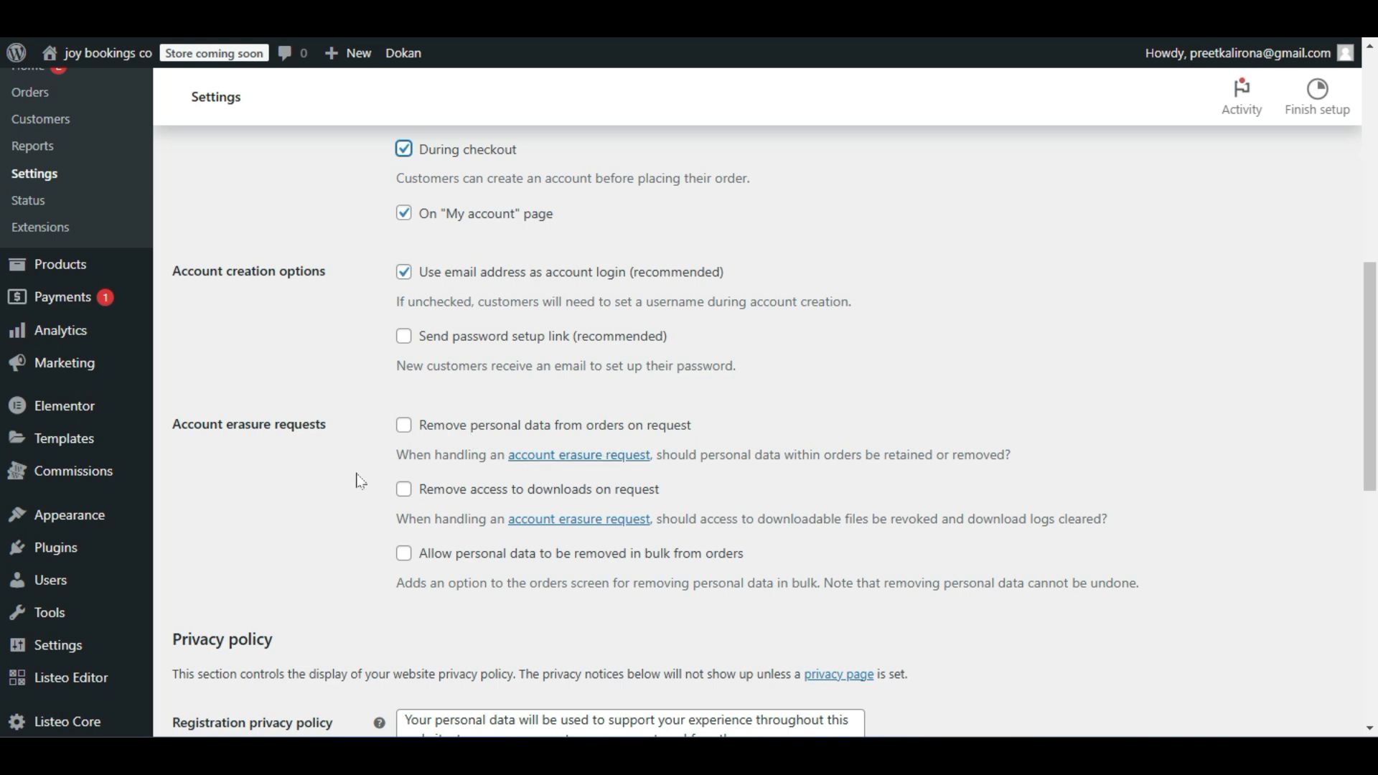
{"action": "scroll", "coordinate": [359, 480], "scroll_direction": "down", "scroll_amount": 2}
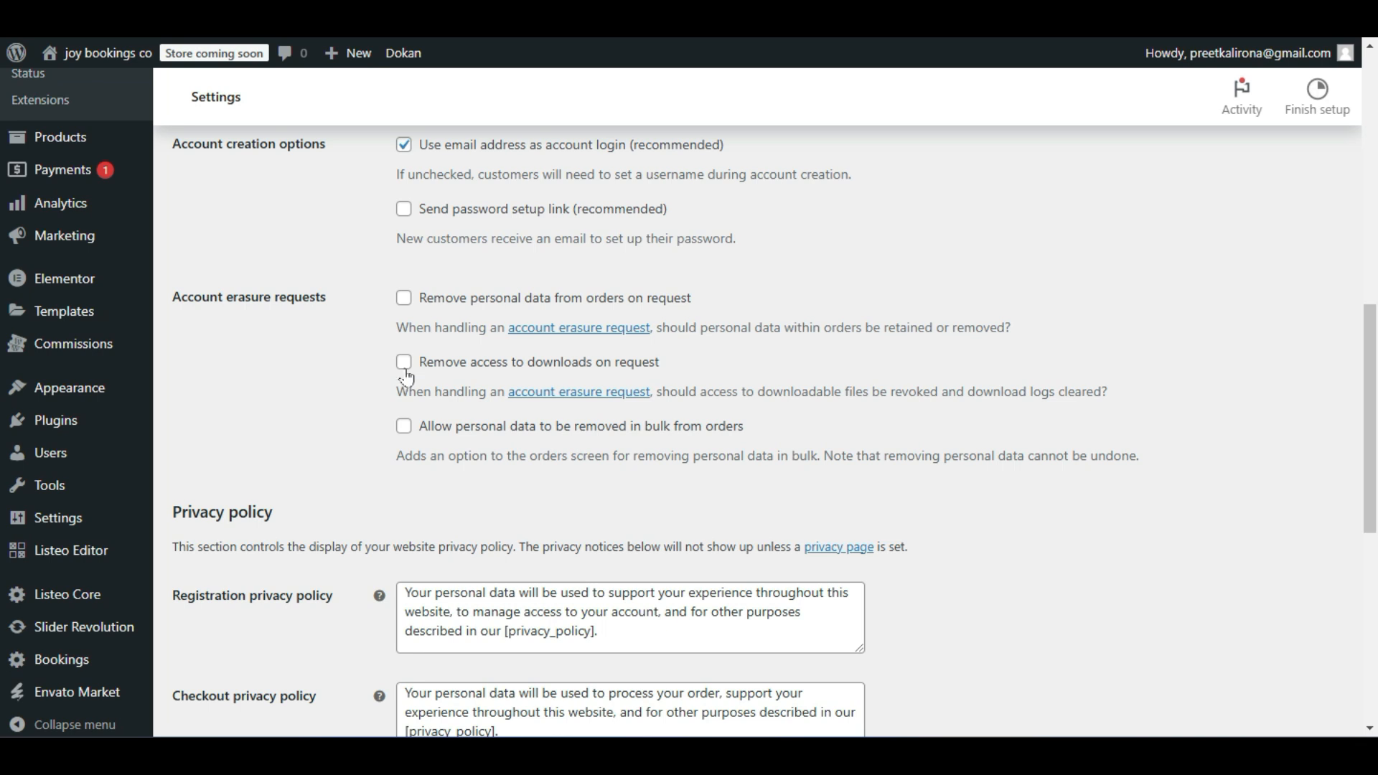
{"action": "scroll", "coordinate": [371, 538], "scroll_direction": "down", "scroll_amount": 9}
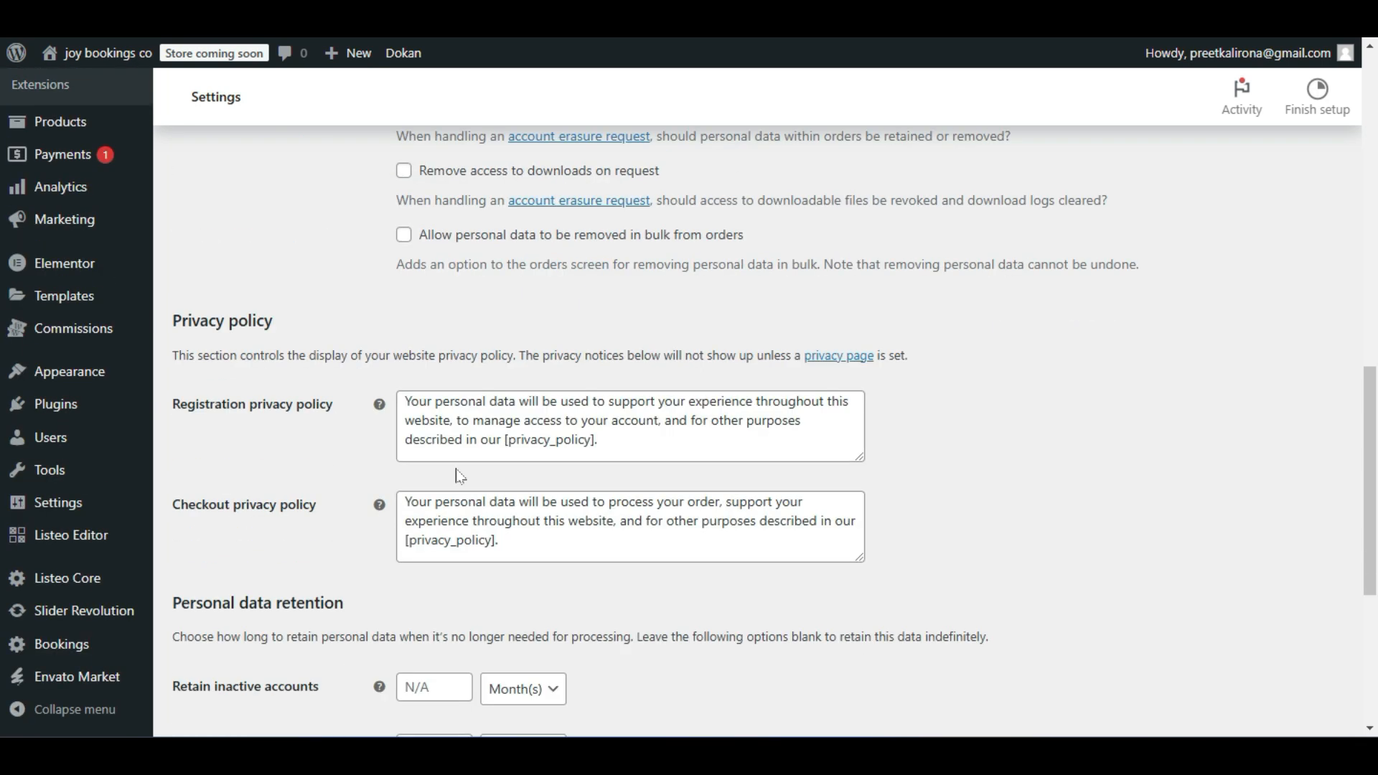
{"action": "scroll", "coordinate": [371, 538], "scroll_direction": "up", "scroll_amount": 6}
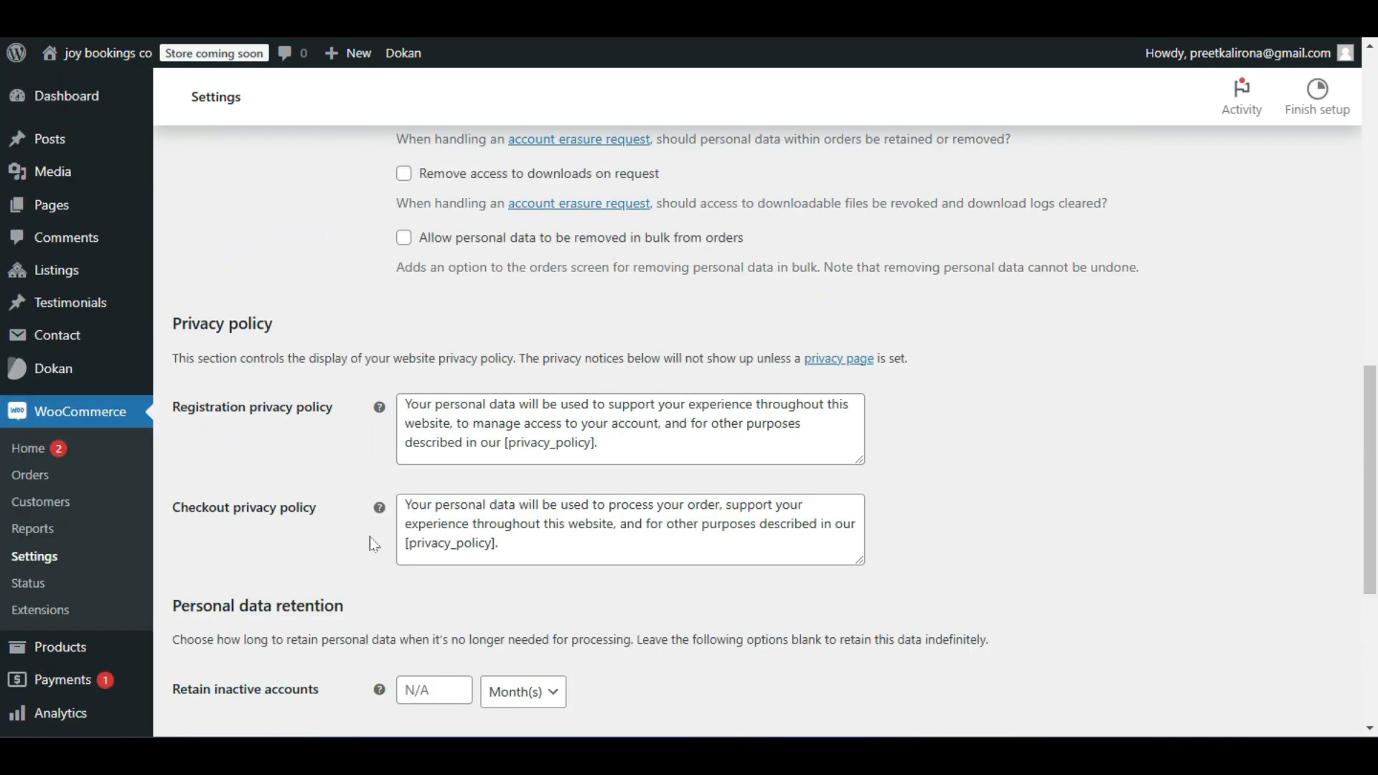
Leave the account settings without saving and review the coming soon and live options in the site visibility settings.
{"action": "scroll", "coordinate": [369, 536], "scroll_direction": "up", "scroll_amount": 8}
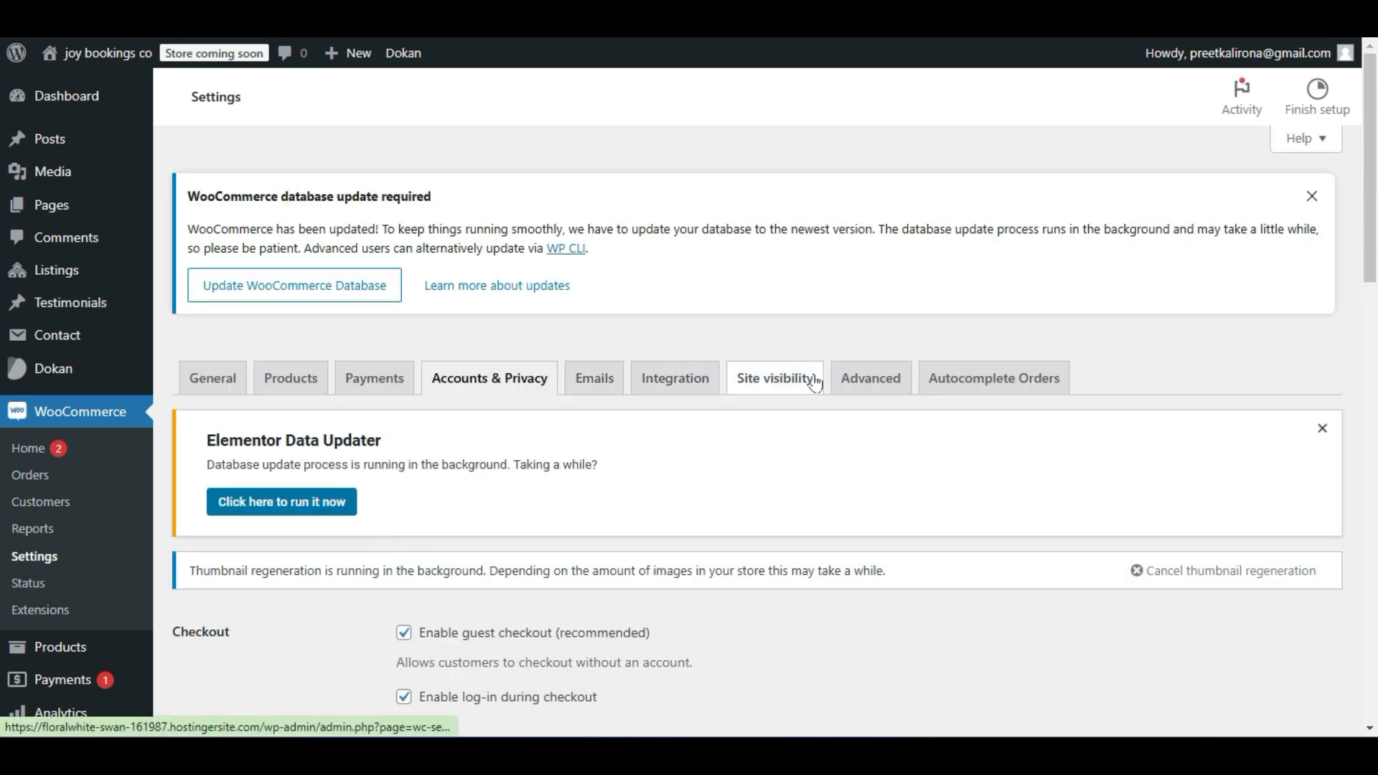
{"action": "left_click", "coordinate": [790, 384]}
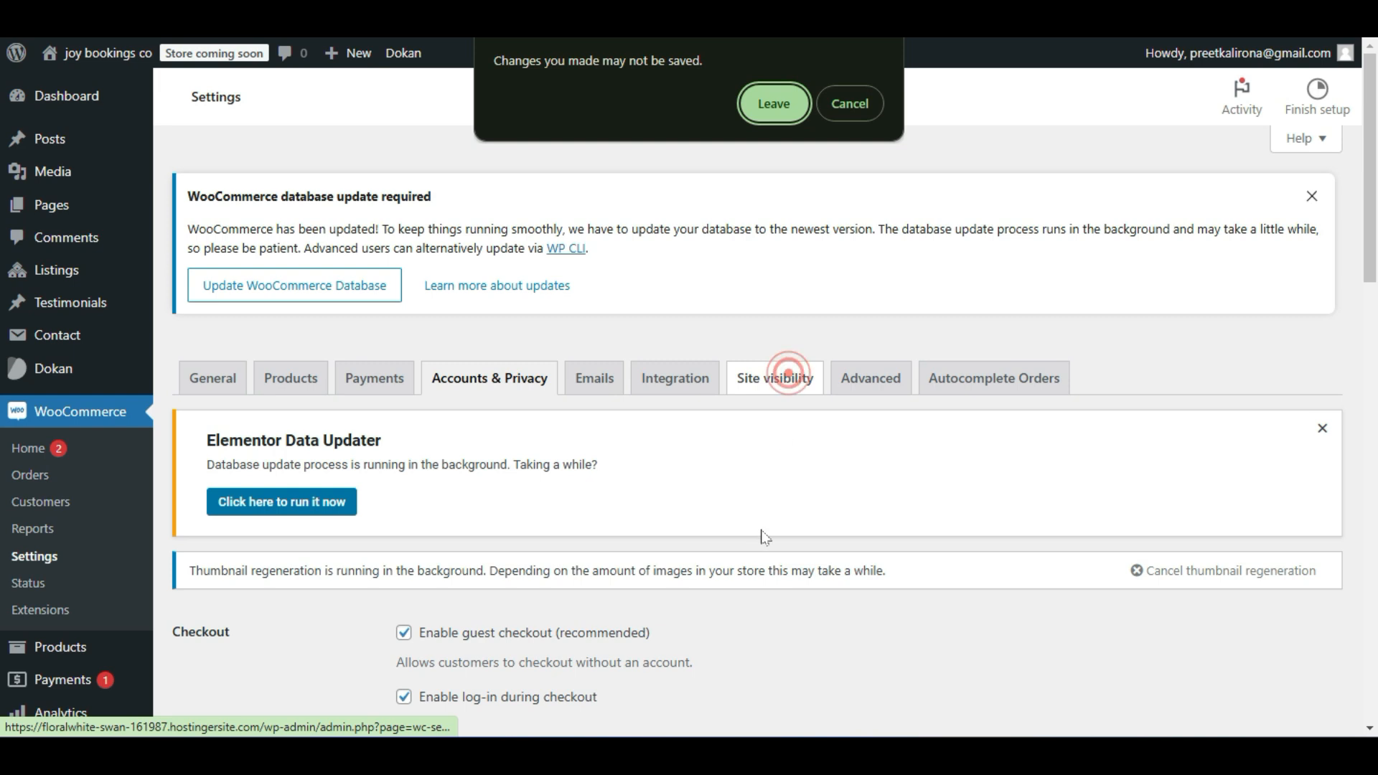
{"action": "left_click", "coordinate": [773, 103]}
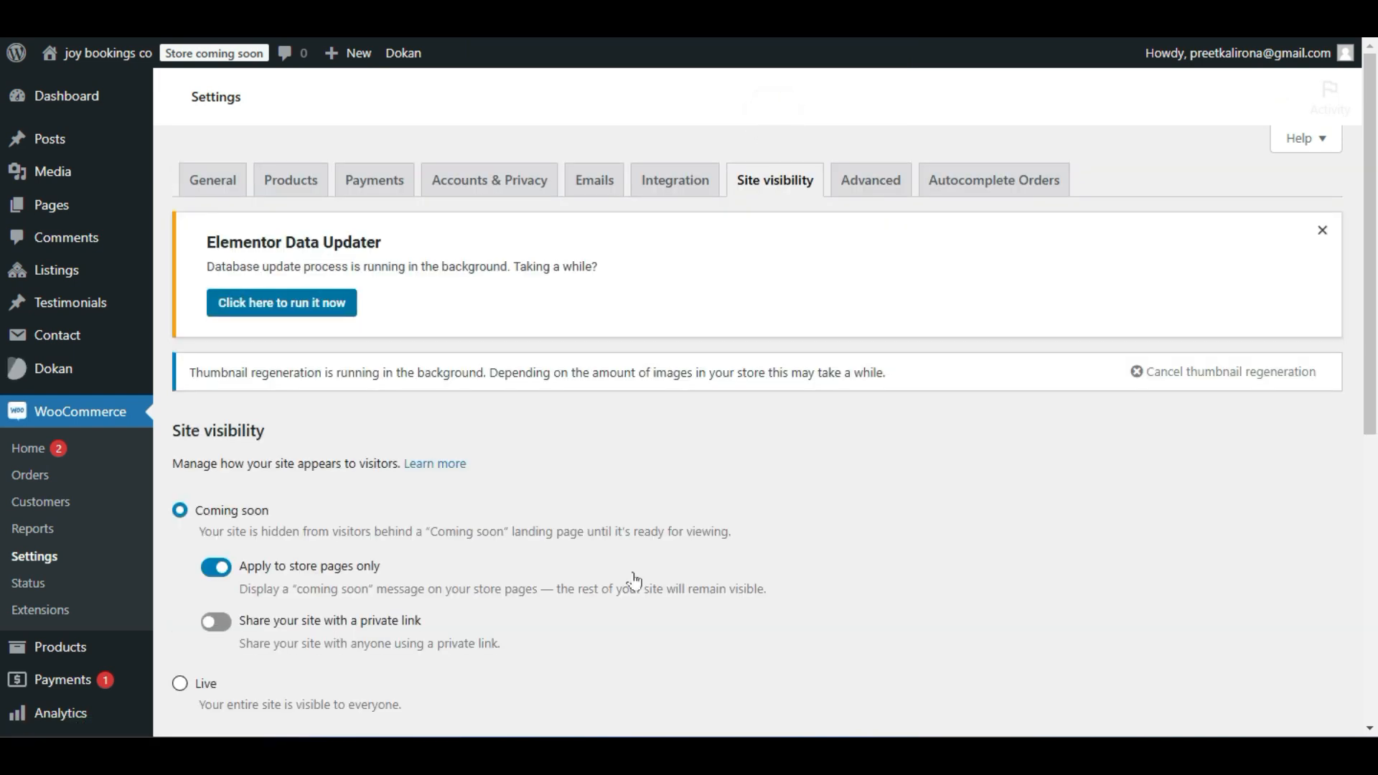
{"action": "scroll", "coordinate": [634, 580], "scroll_direction": "down", "scroll_amount": 3}
{"action": "scroll", "coordinate": [634, 580], "scroll_direction": "down", "scroll_amount": 3}
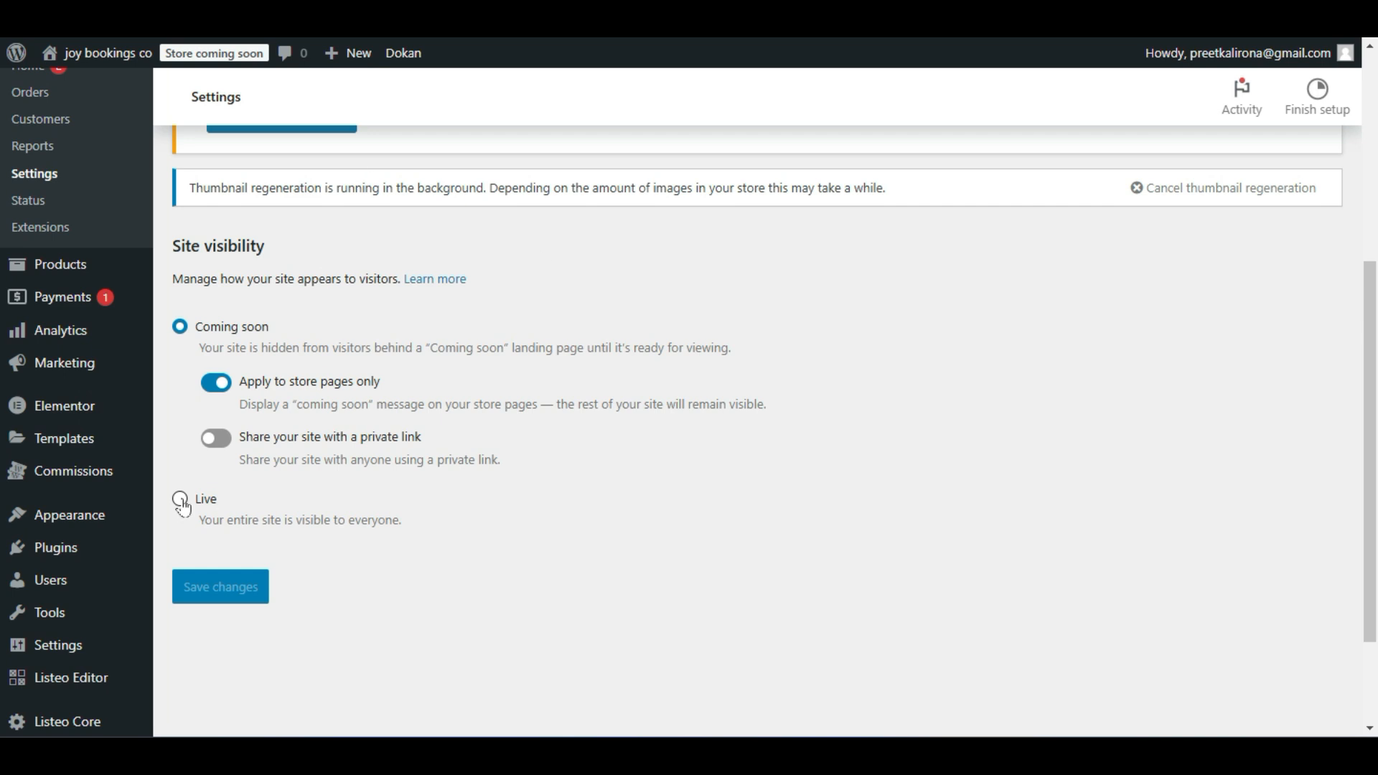
Compare the Sticky Band listing page with the coming soon and live options in the site visibility settings.
{"action": "scroll", "coordinate": [229, 506], "scroll_direction": "up", "scroll_amount": 3}
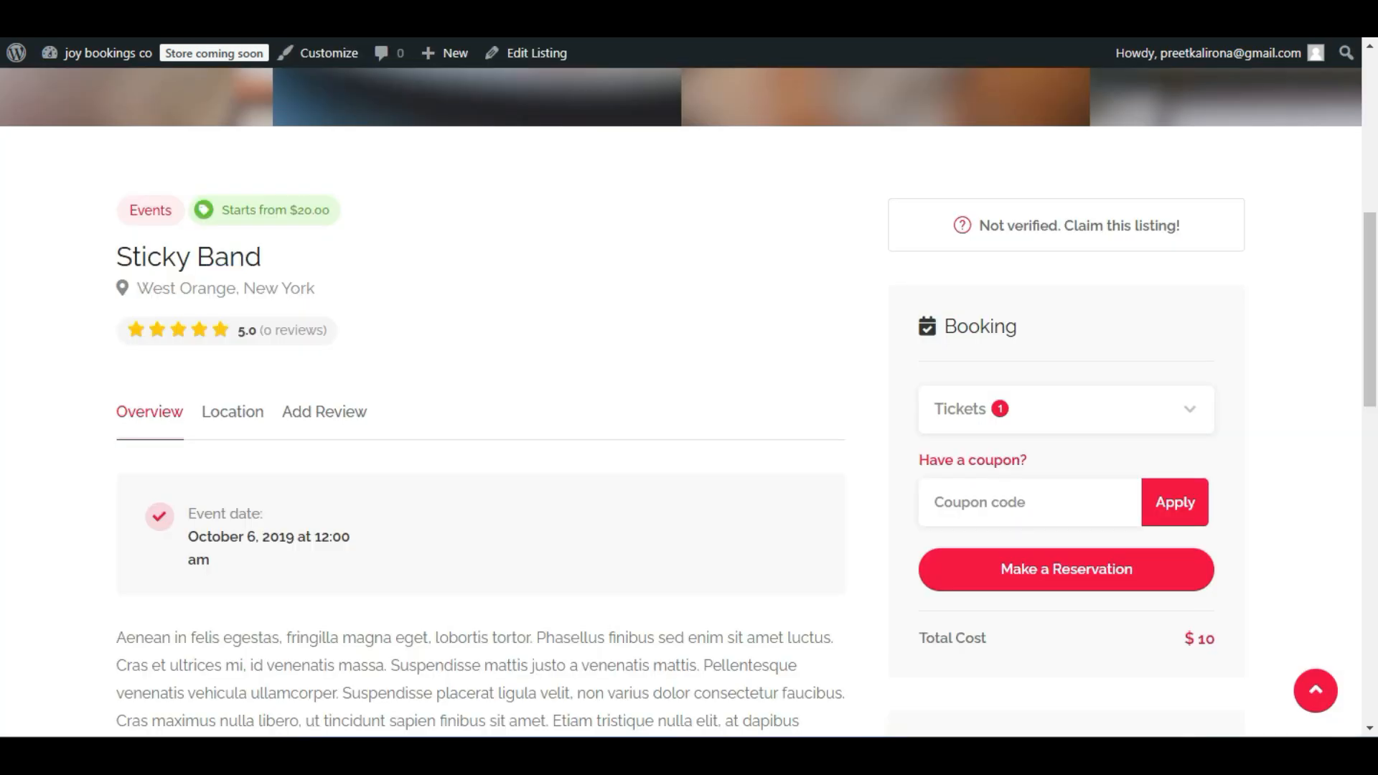
{"action": "scroll", "coordinate": [86, 397], "scroll_direction": "down", "scroll_amount": 10}
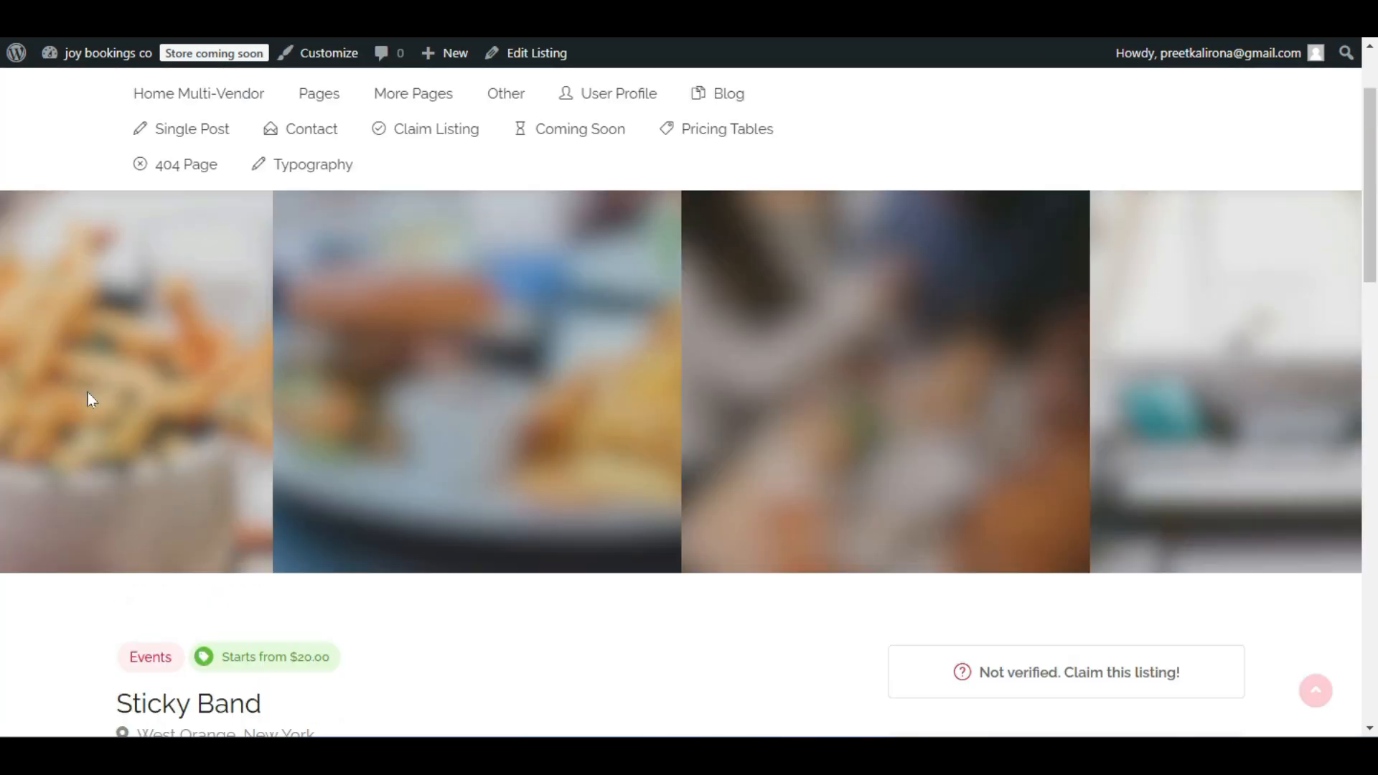
{"action": "scroll", "coordinate": [92, 399], "scroll_direction": "up", "scroll_amount": 2}
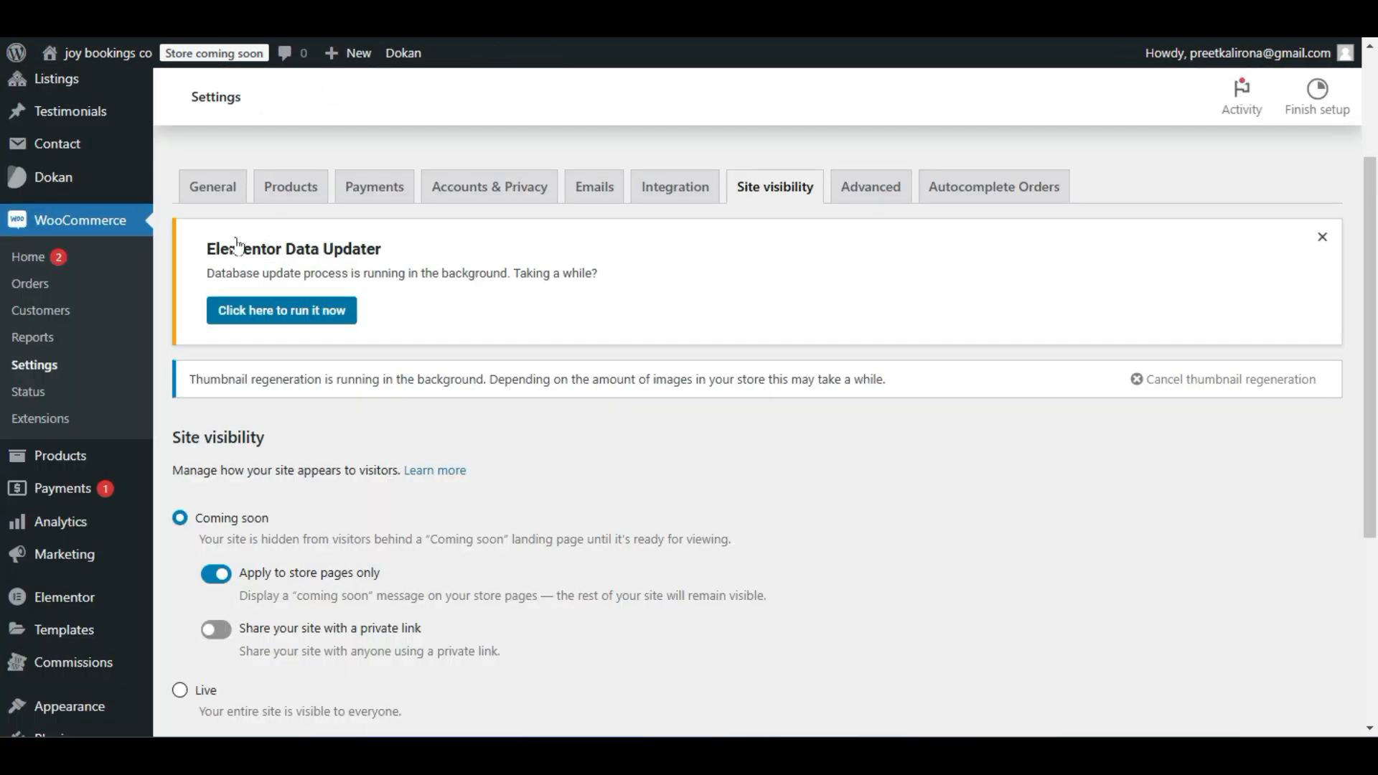
{"action": "scroll", "coordinate": [291, 515], "scroll_direction": "down", "scroll_amount": 2}
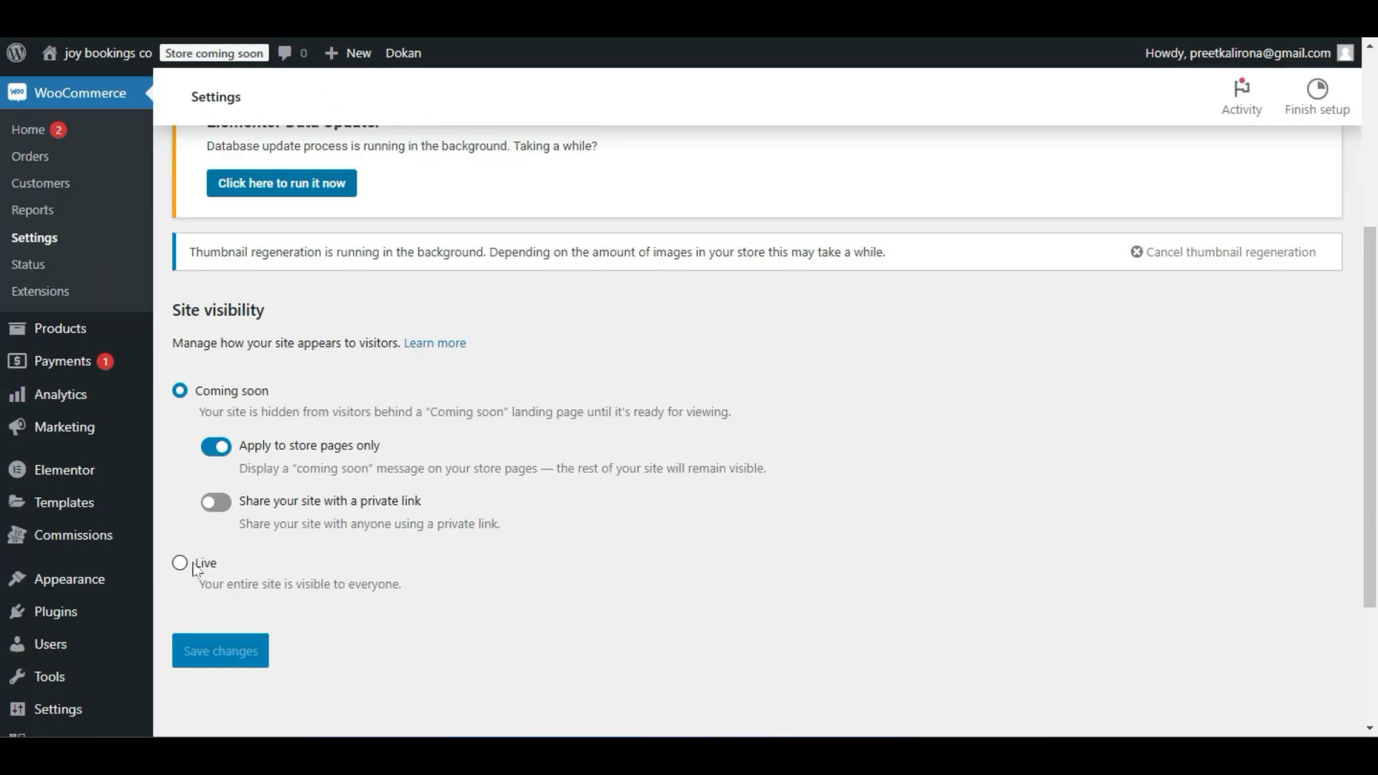
{"action": "scroll", "coordinate": [396, 543], "scroll_direction": "up", "scroll_amount": 5}
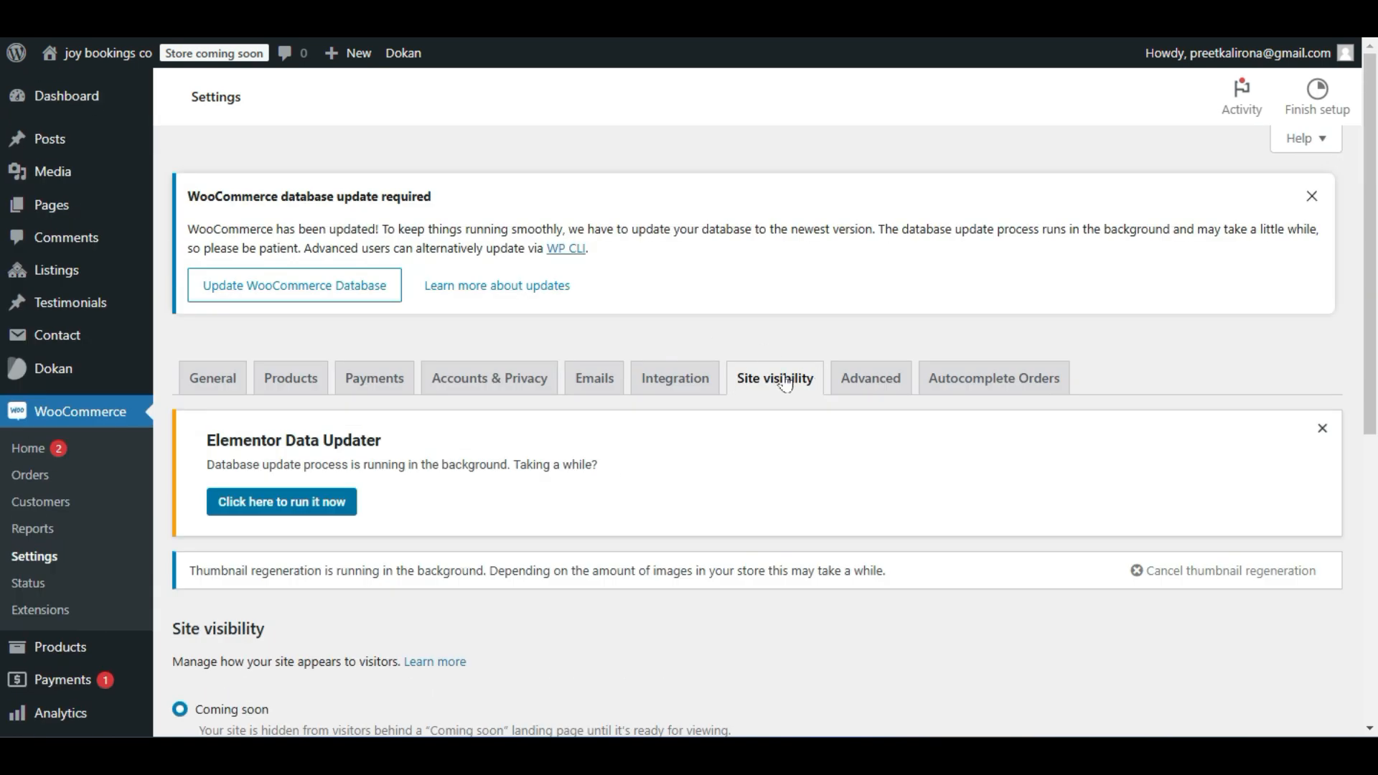
{"action": "scroll", "coordinate": [775, 451], "scroll_direction": "down", "scroll_amount": 4}
{"action": "scroll", "coordinate": [907, 390], "scroll_direction": "up", "scroll_amount": 3}
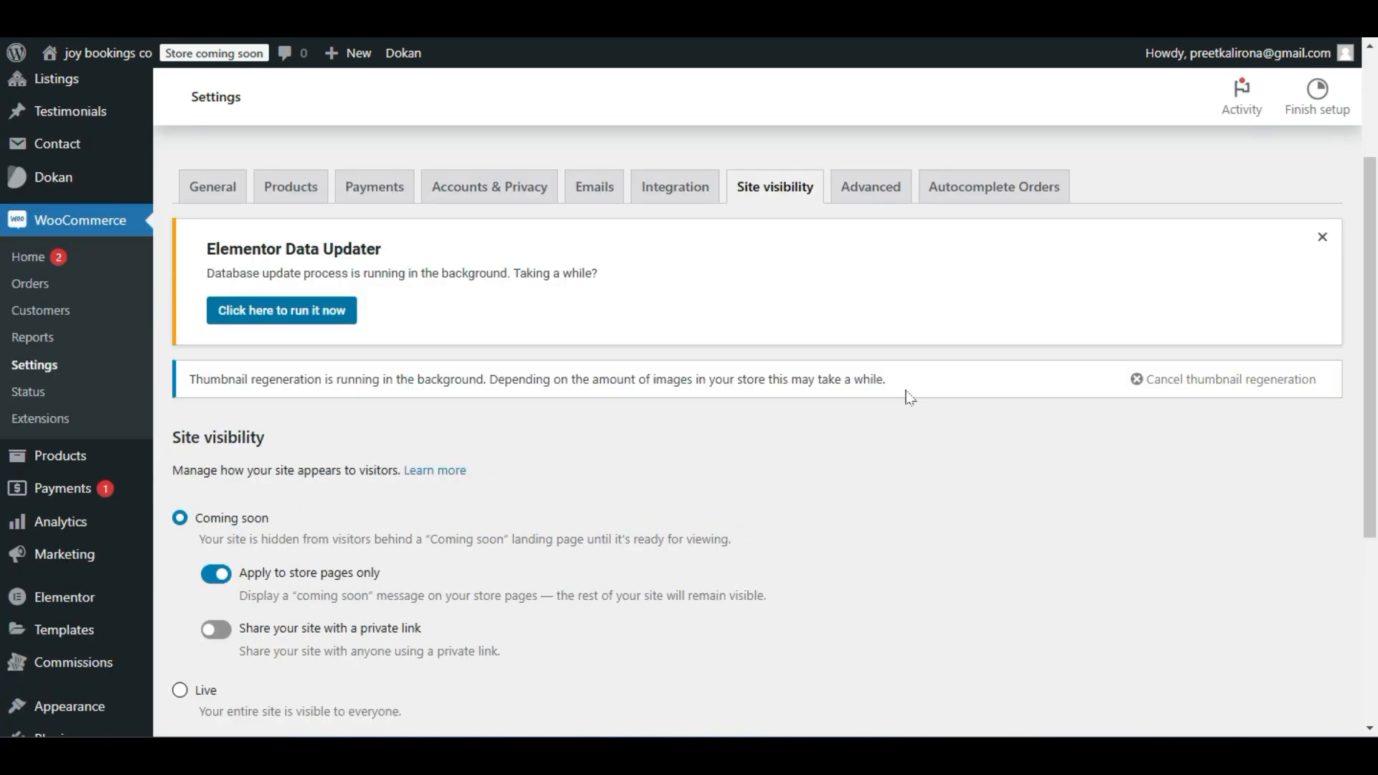
Open the advanced WooCommerce page setup and check the terms and conditions page search without choosing a page.
{"action": "left_click", "coordinate": [872, 314]}
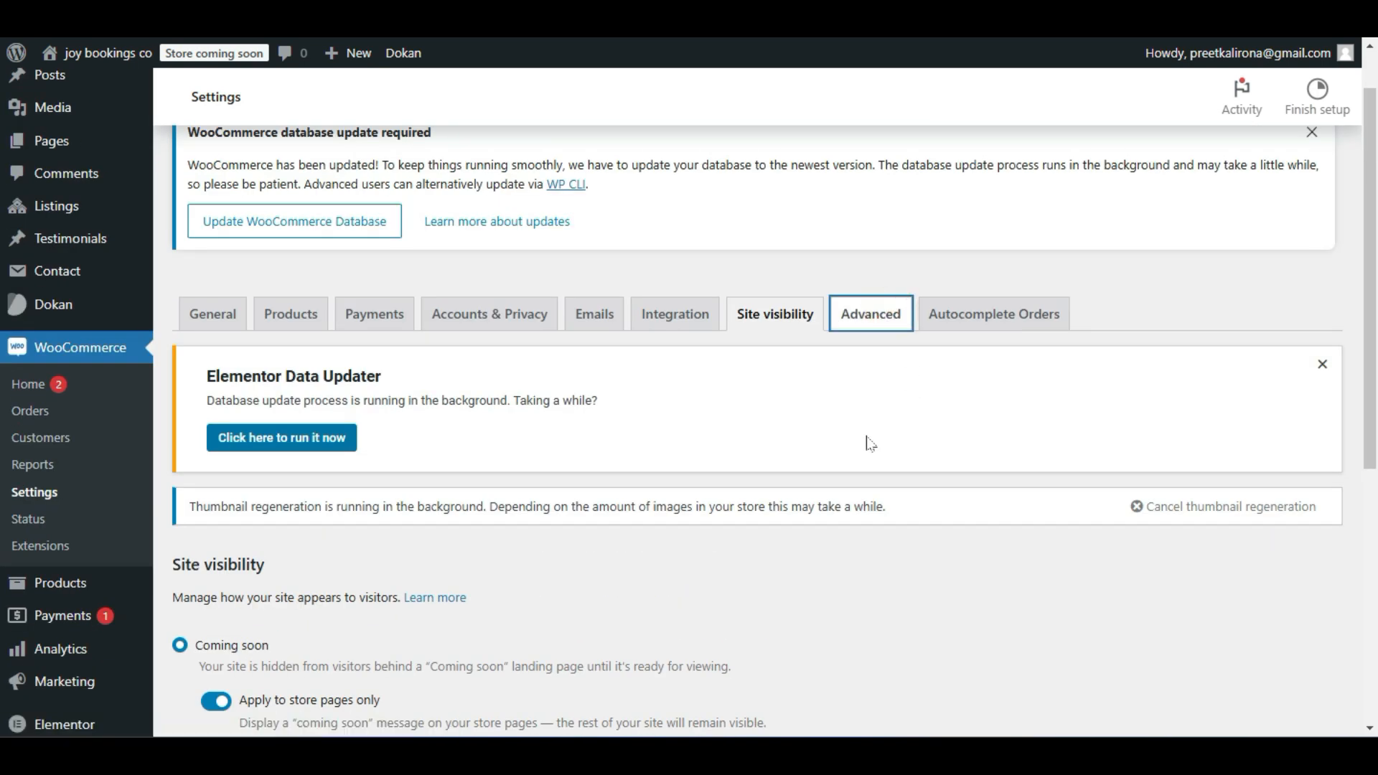
{"action": "scroll", "coordinate": [874, 441], "scroll_direction": "down", "scroll_amount": 4}
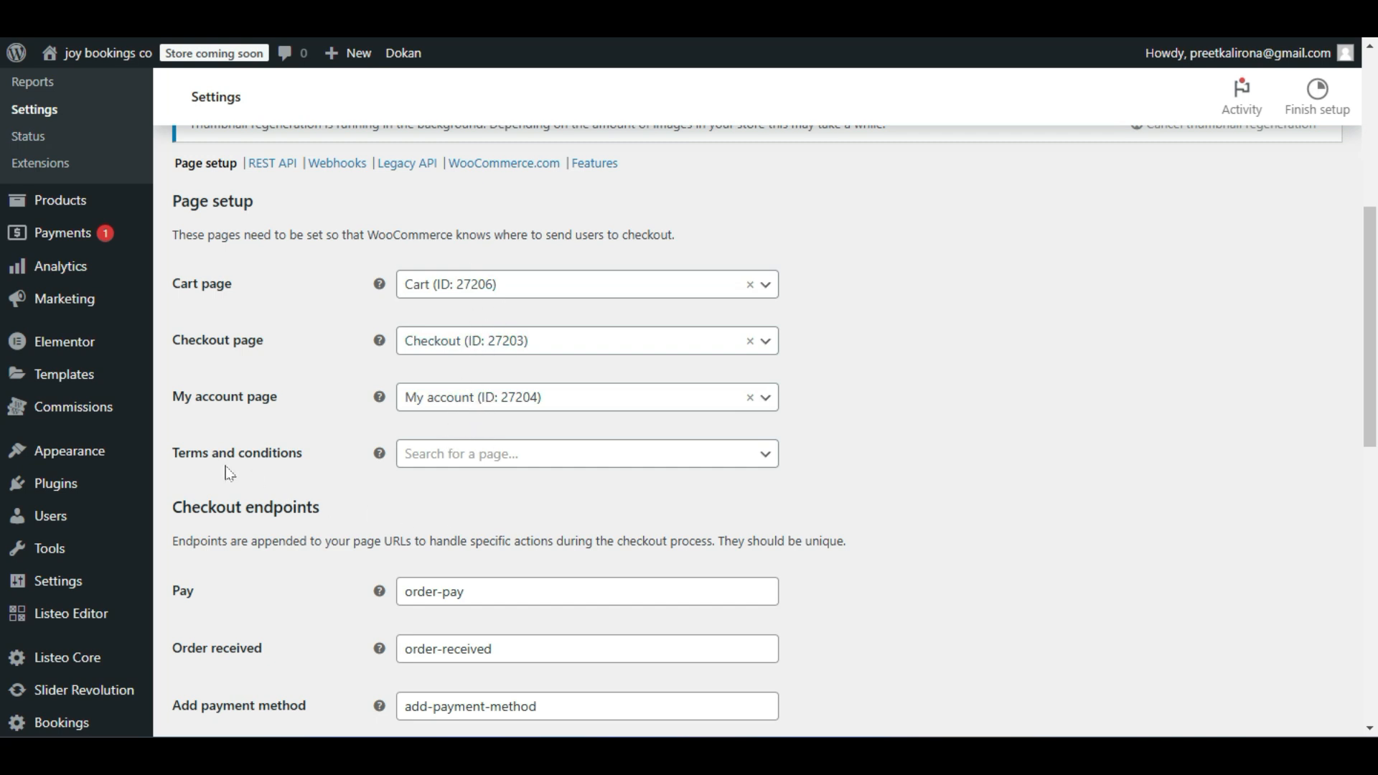
{"action": "left_click", "coordinate": [454, 453]}
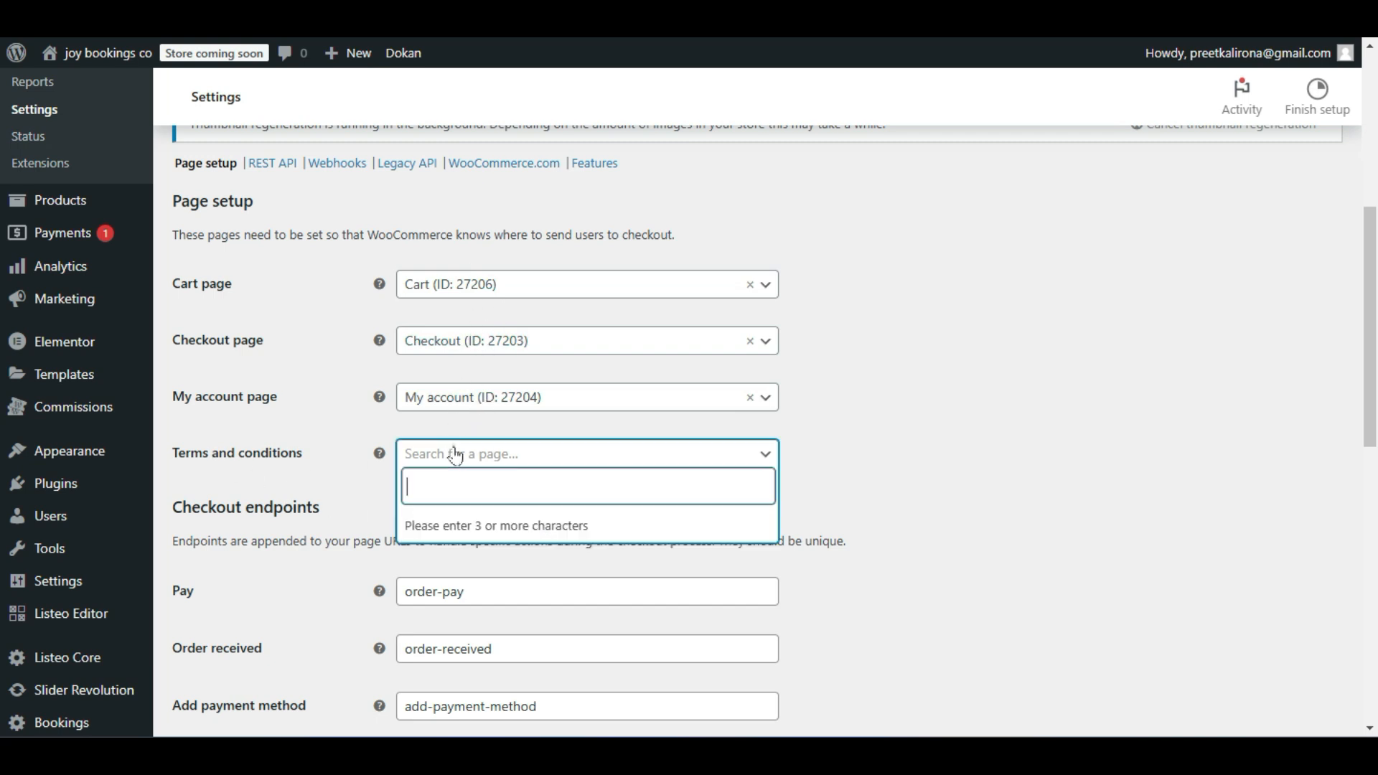
{"action": "left_click", "coordinate": [379, 463]}
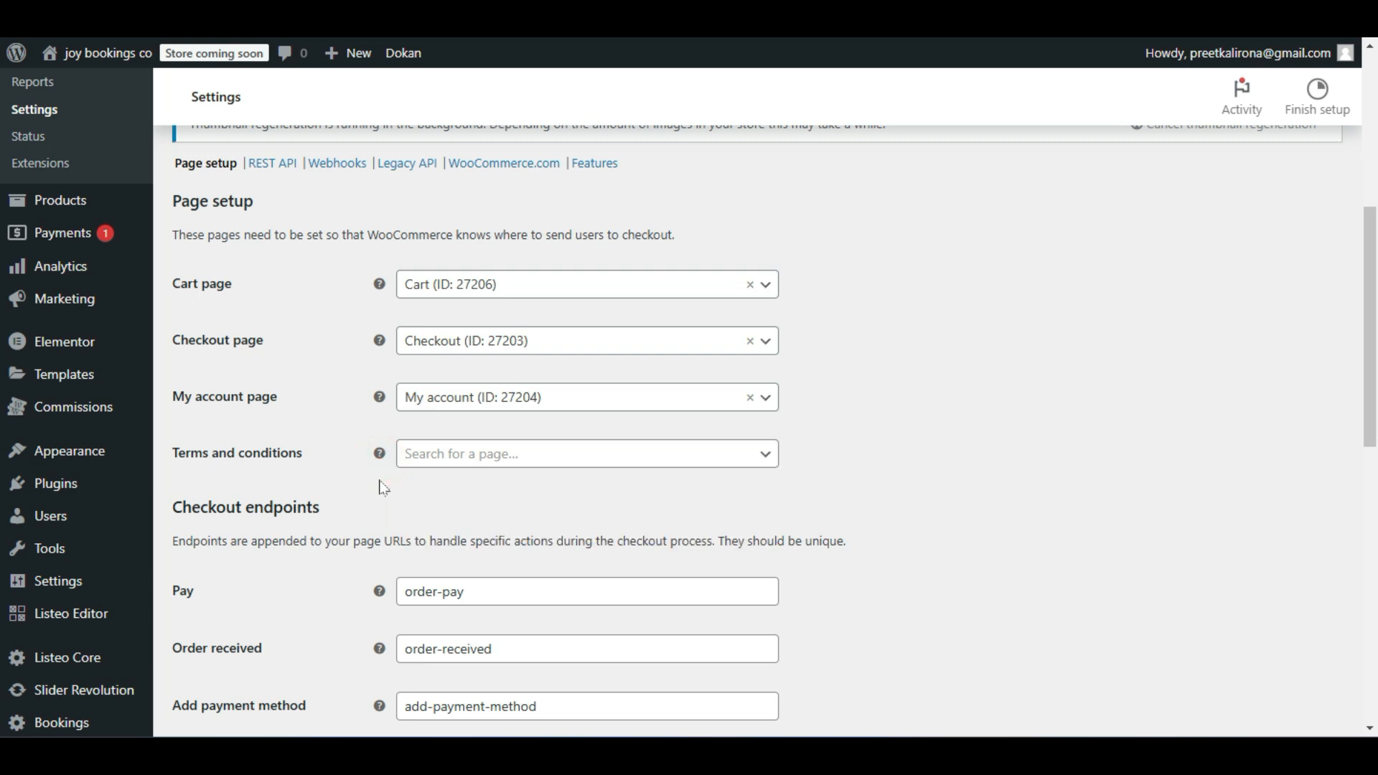
{"action": "left_click", "coordinate": [425, 445]}
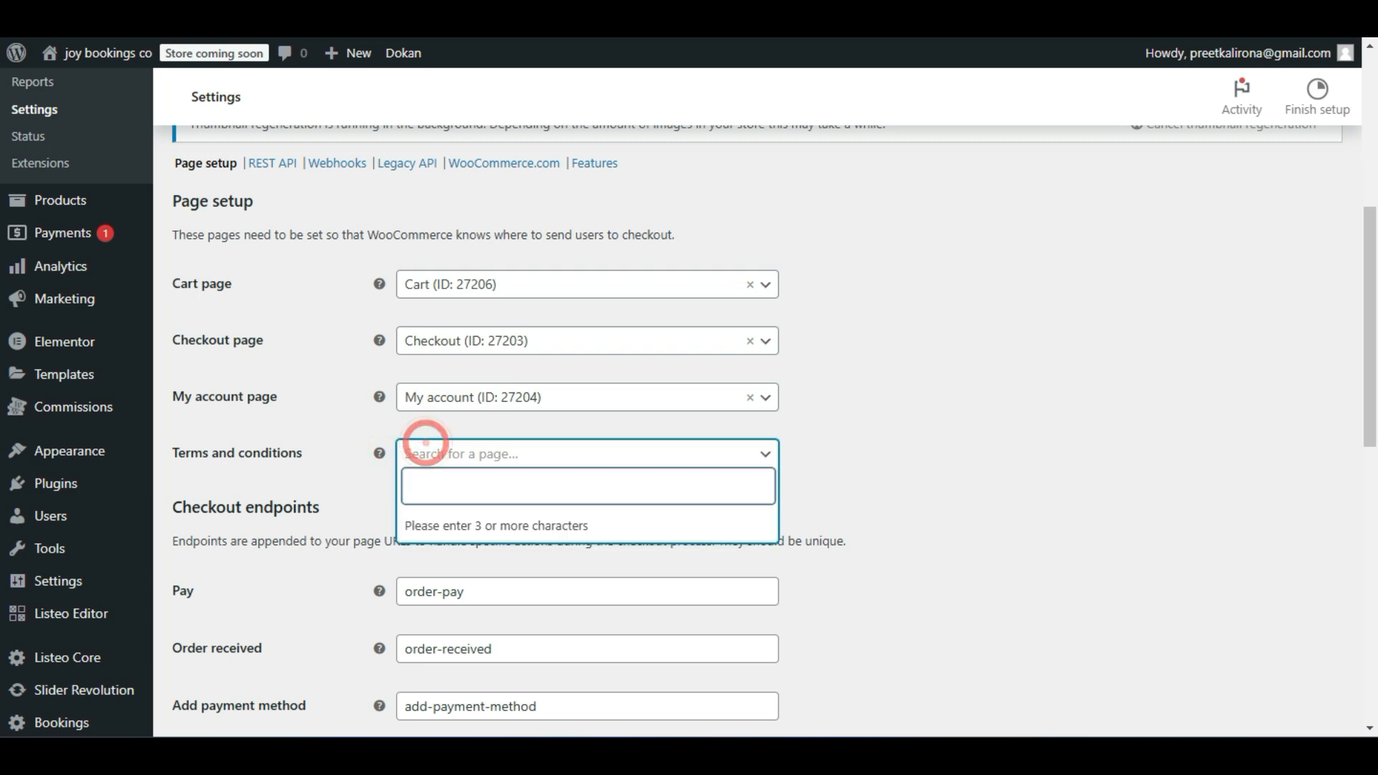
{"action": "left_click", "coordinate": [304, 498]}
Review the checkout and account endpoints and the assigned store pages in the advanced settings.
{"action": "scroll", "coordinate": [309, 508], "scroll_direction": "down", "scroll_amount": 5}
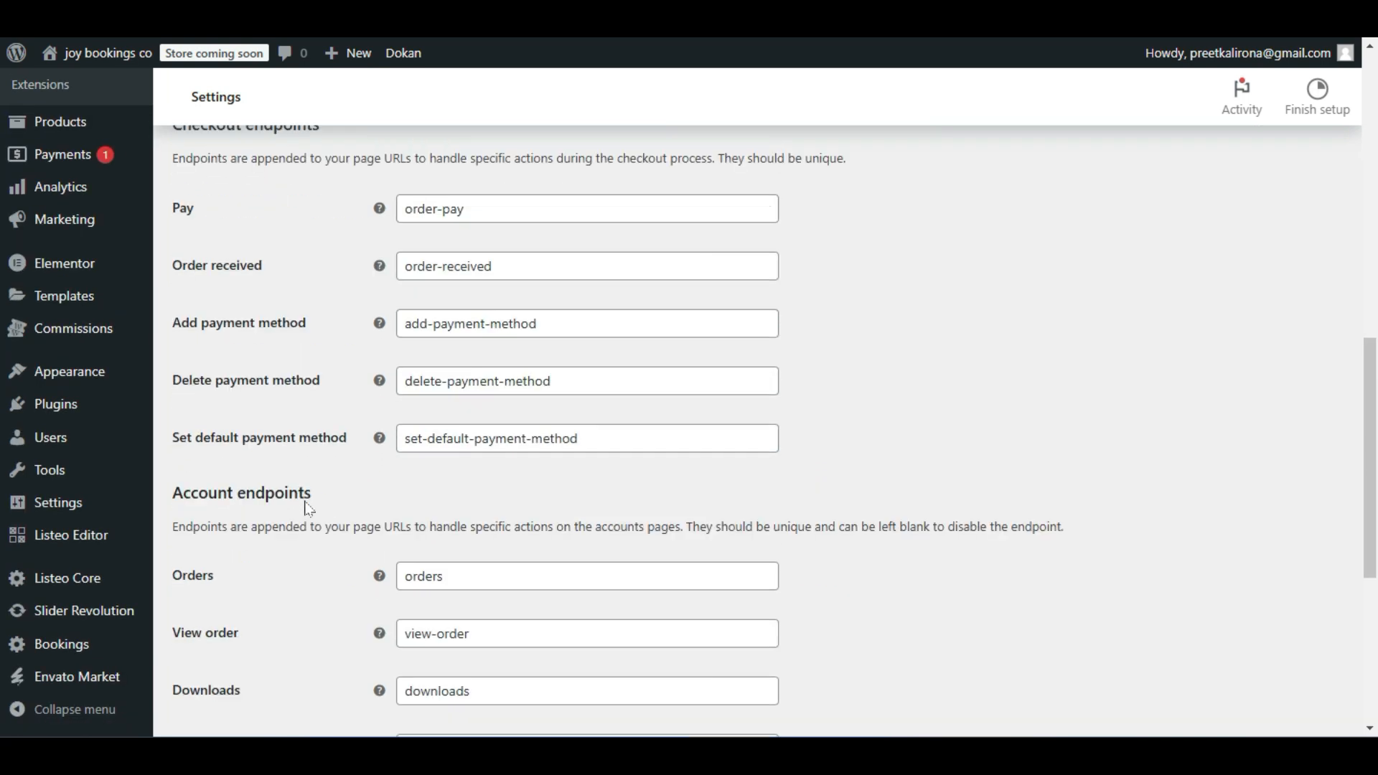
{"action": "scroll", "coordinate": [354, 483], "scroll_direction": "down", "scroll_amount": 5}
{"action": "scroll", "coordinate": [353, 483], "scroll_direction": "up", "scroll_amount": 15}
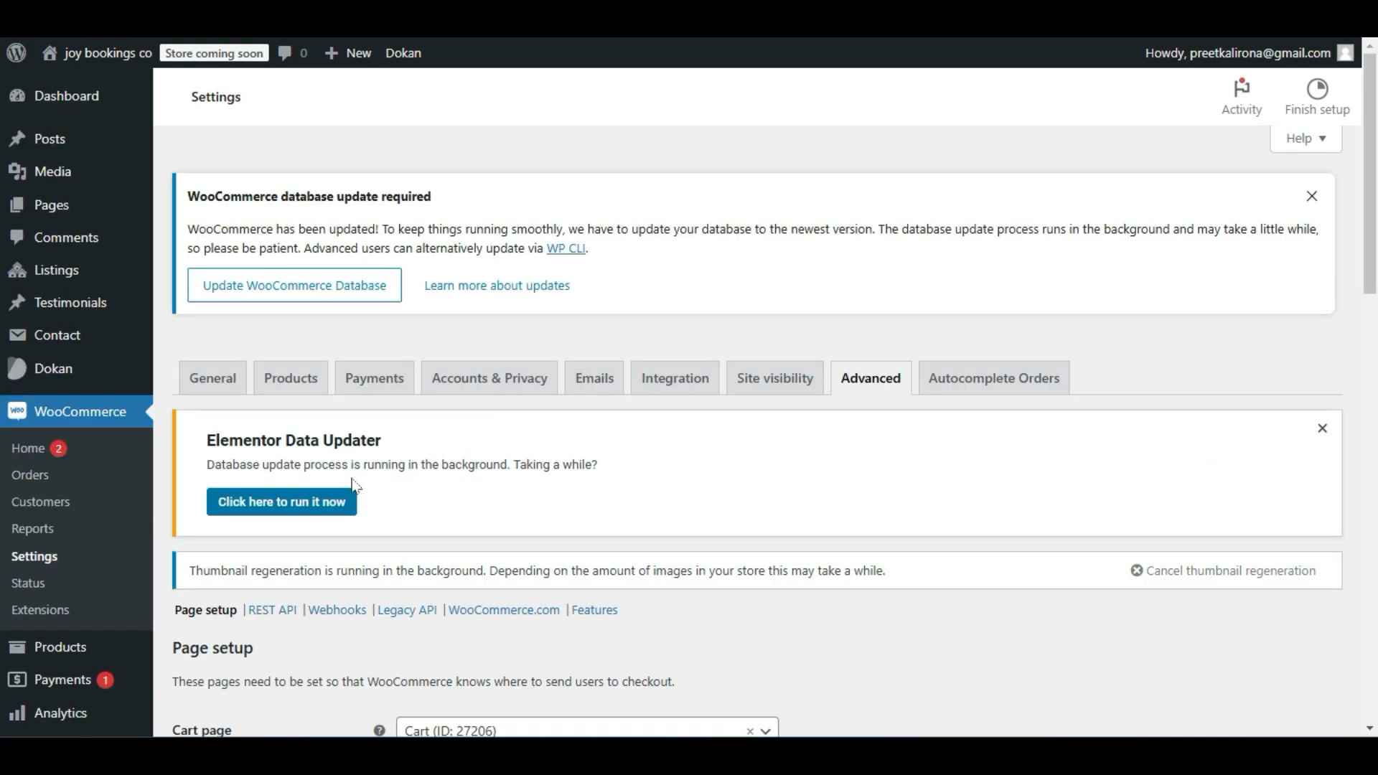
{"action": "scroll", "coordinate": [354, 486], "scroll_direction": "down", "scroll_amount": 4}
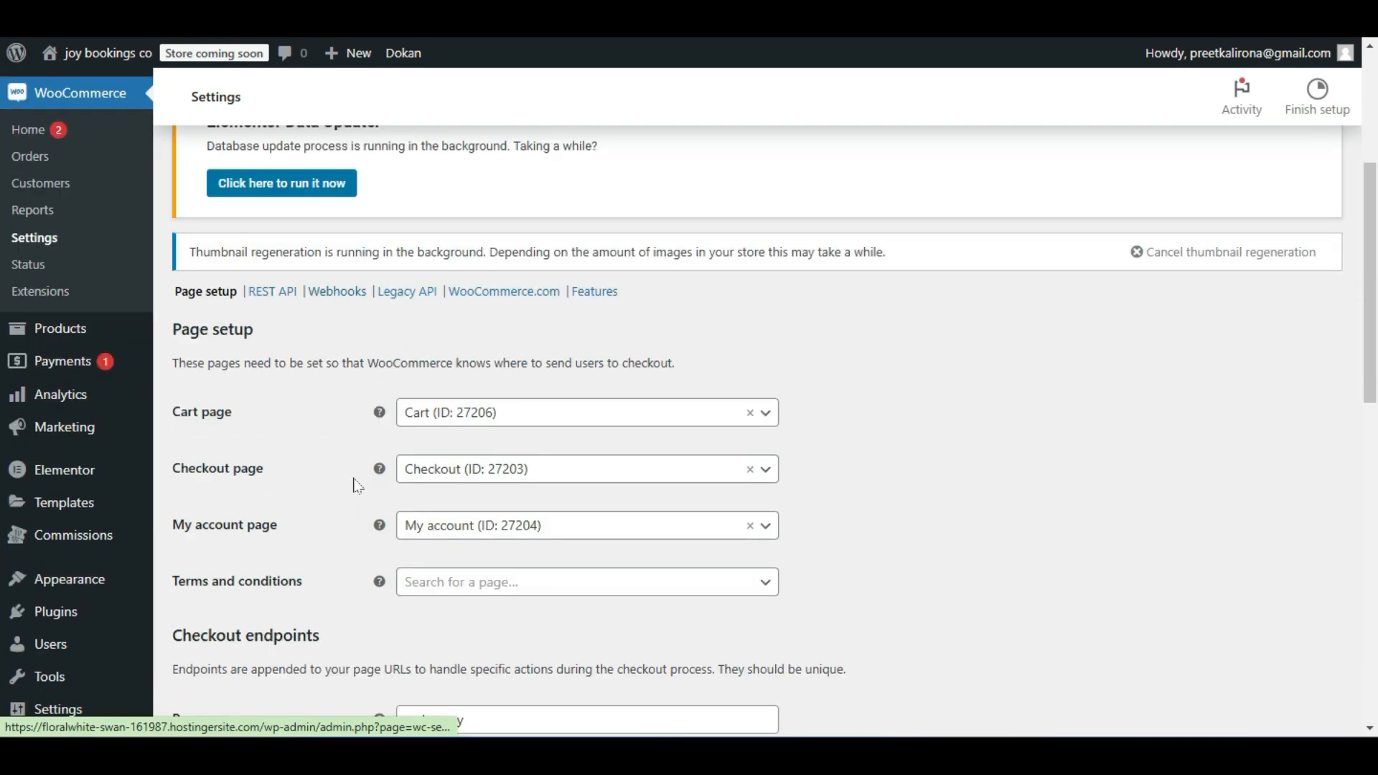
{"action": "scroll", "coordinate": [896, 332], "scroll_direction": "up", "scroll_amount": 5}
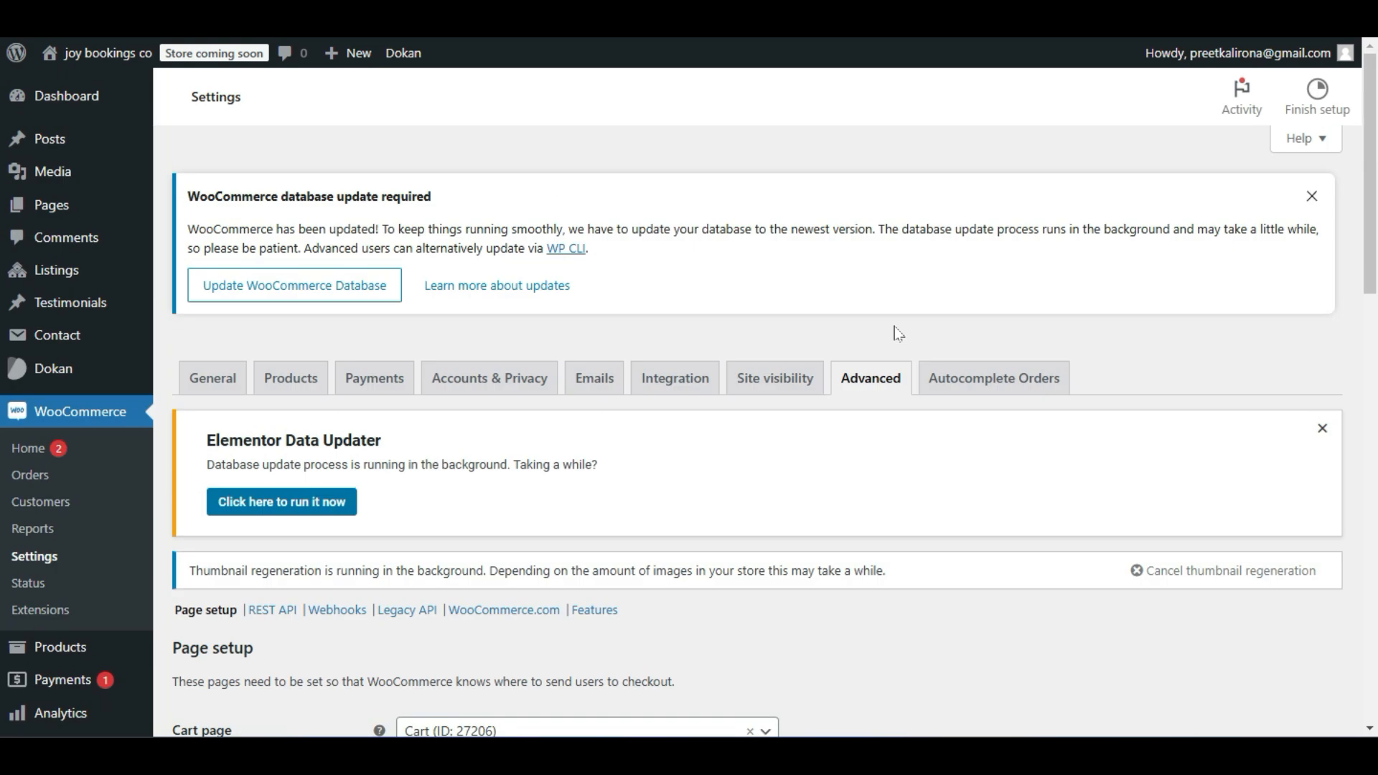
Review the Autocomplete Orders mode and payment status options, and dismiss the WooCommerce database update notice.
{"action": "left_click", "coordinate": [954, 379]}
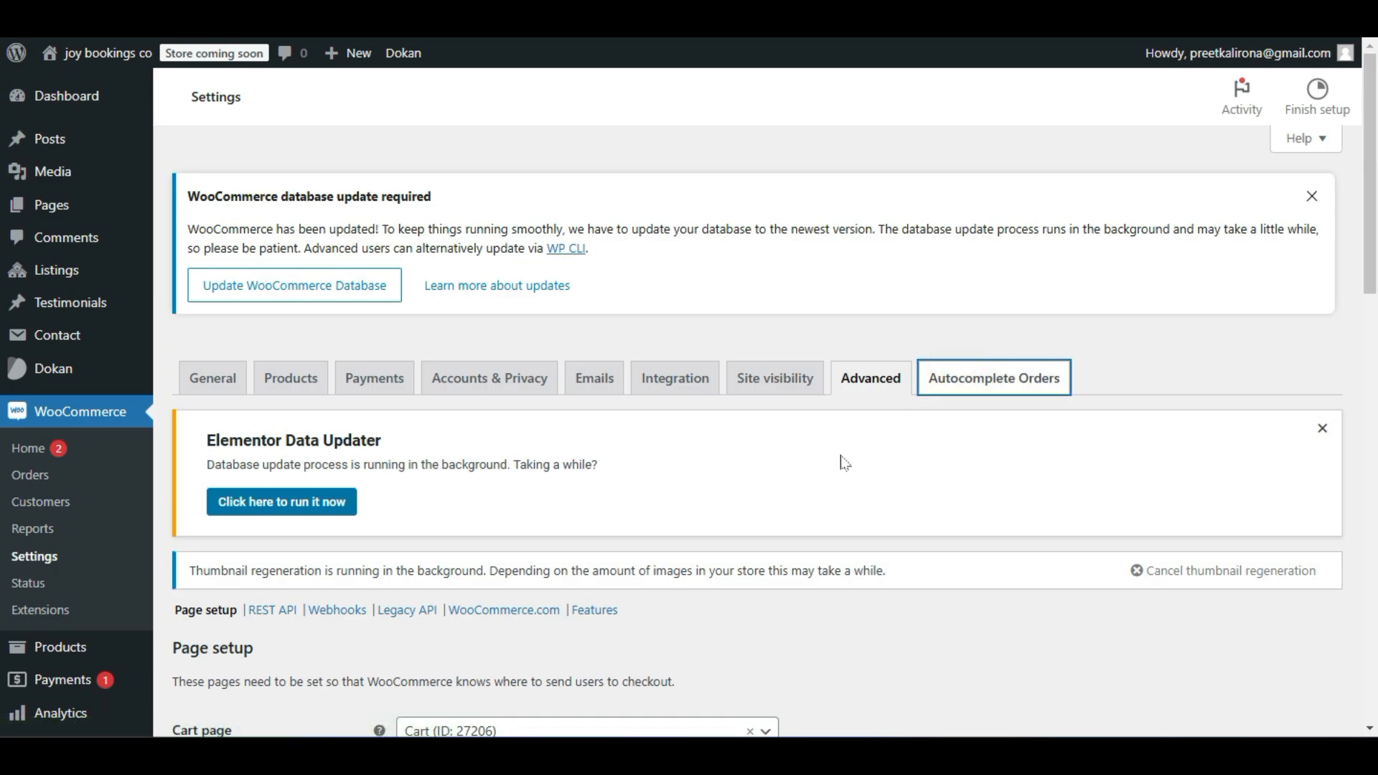
{"action": "scroll", "coordinate": [897, 463], "scroll_direction": "down", "scroll_amount": 4}
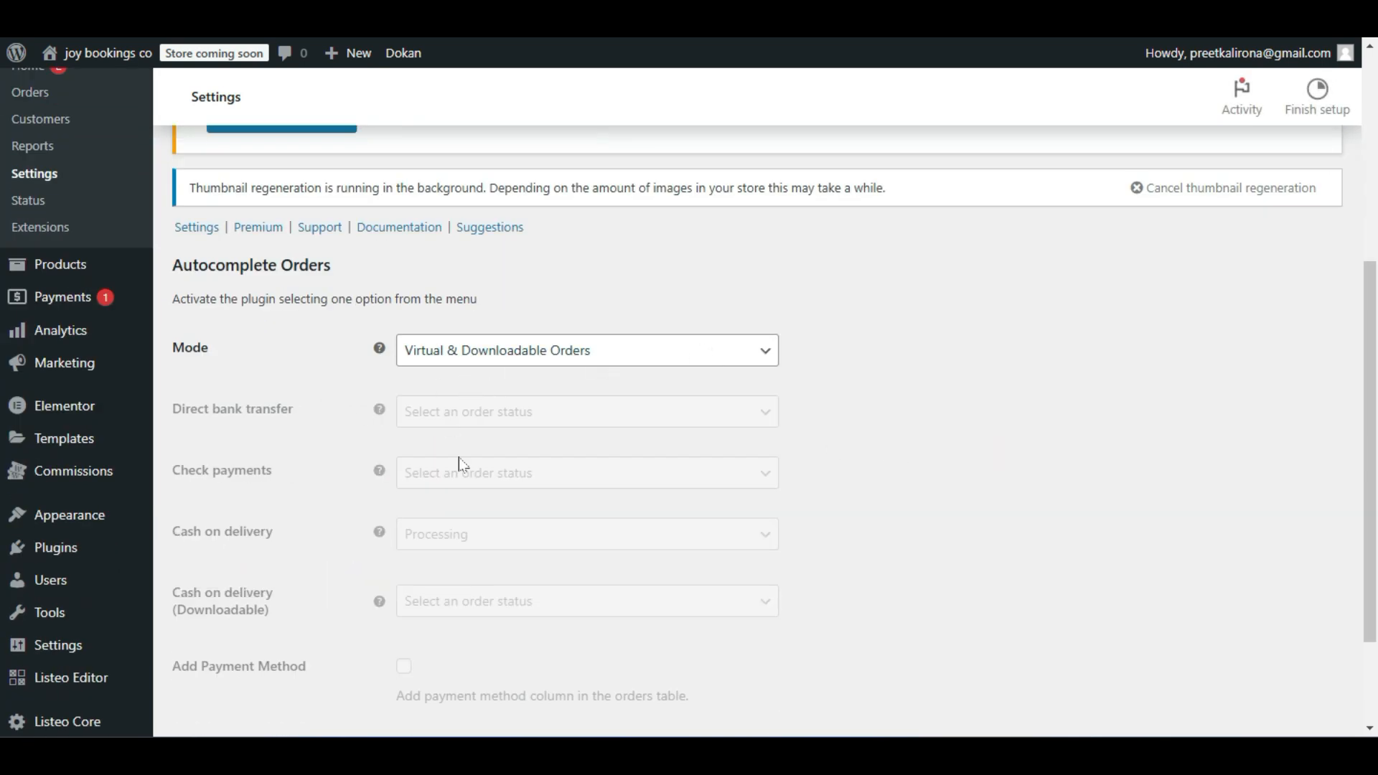
{"action": "scroll", "coordinate": [462, 467], "scroll_direction": "down", "scroll_amount": 3}
{"action": "scroll", "coordinate": [459, 469], "scroll_direction": "up", "scroll_amount": 4}
{"action": "scroll", "coordinate": [458, 467], "scroll_direction": "down", "scroll_amount": 1}
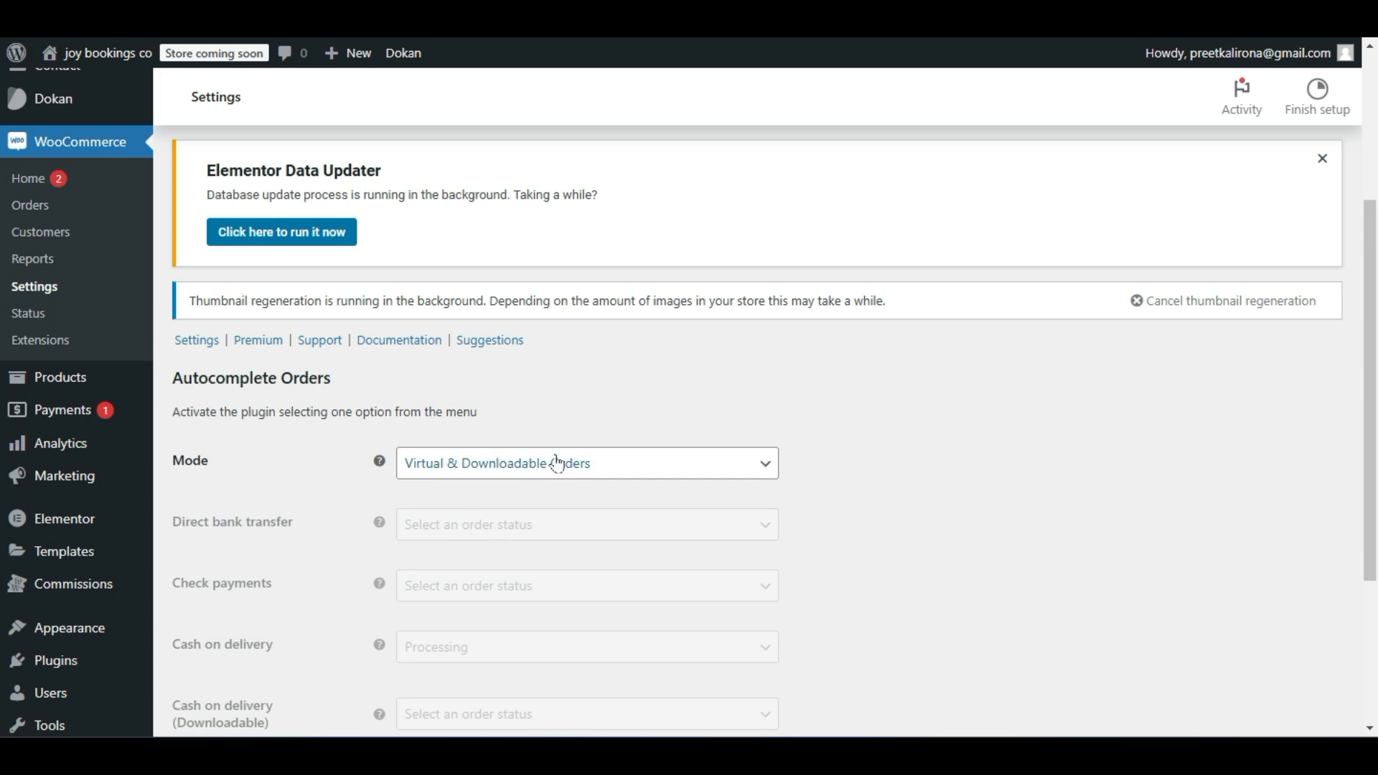
{"action": "scroll", "coordinate": [553, 463], "scroll_direction": "up", "scroll_amount": 4}
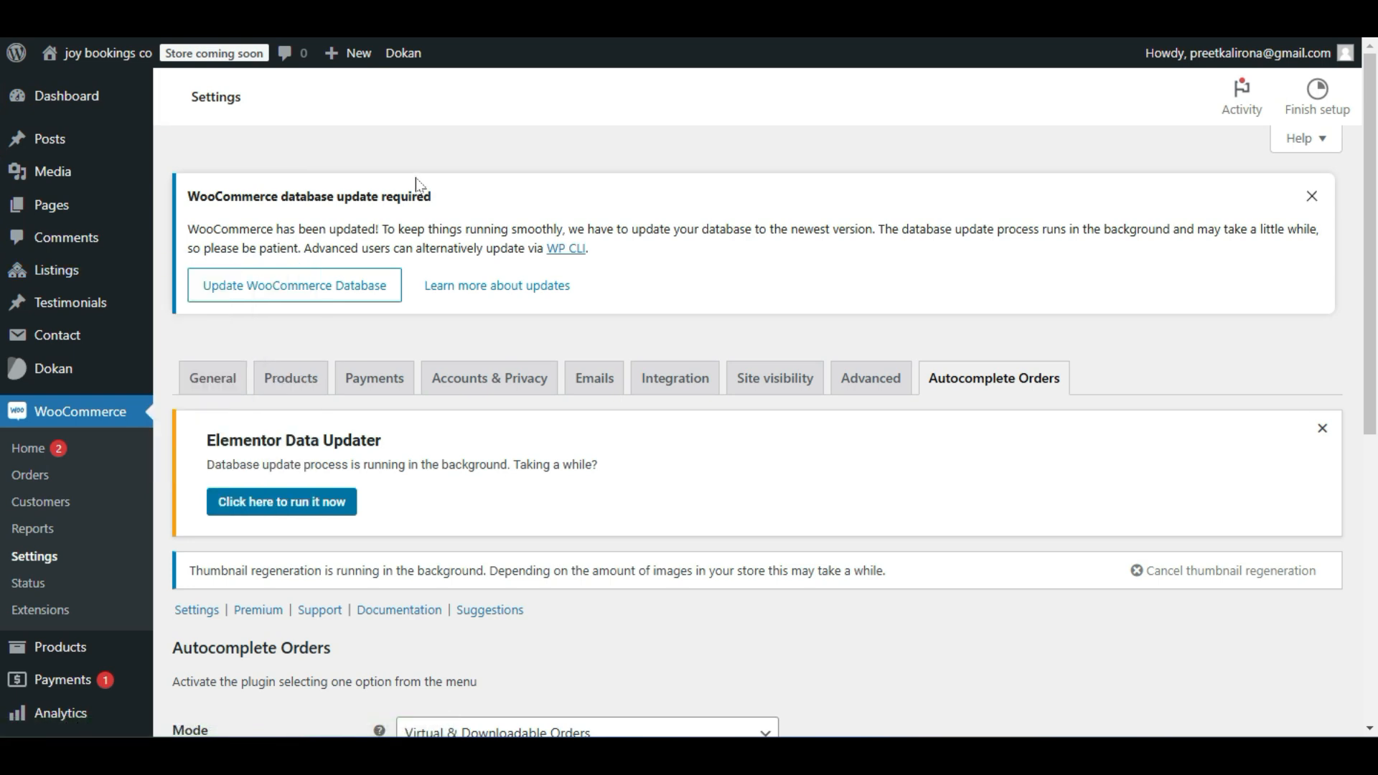
{"action": "left_click", "coordinate": [1312, 198]}
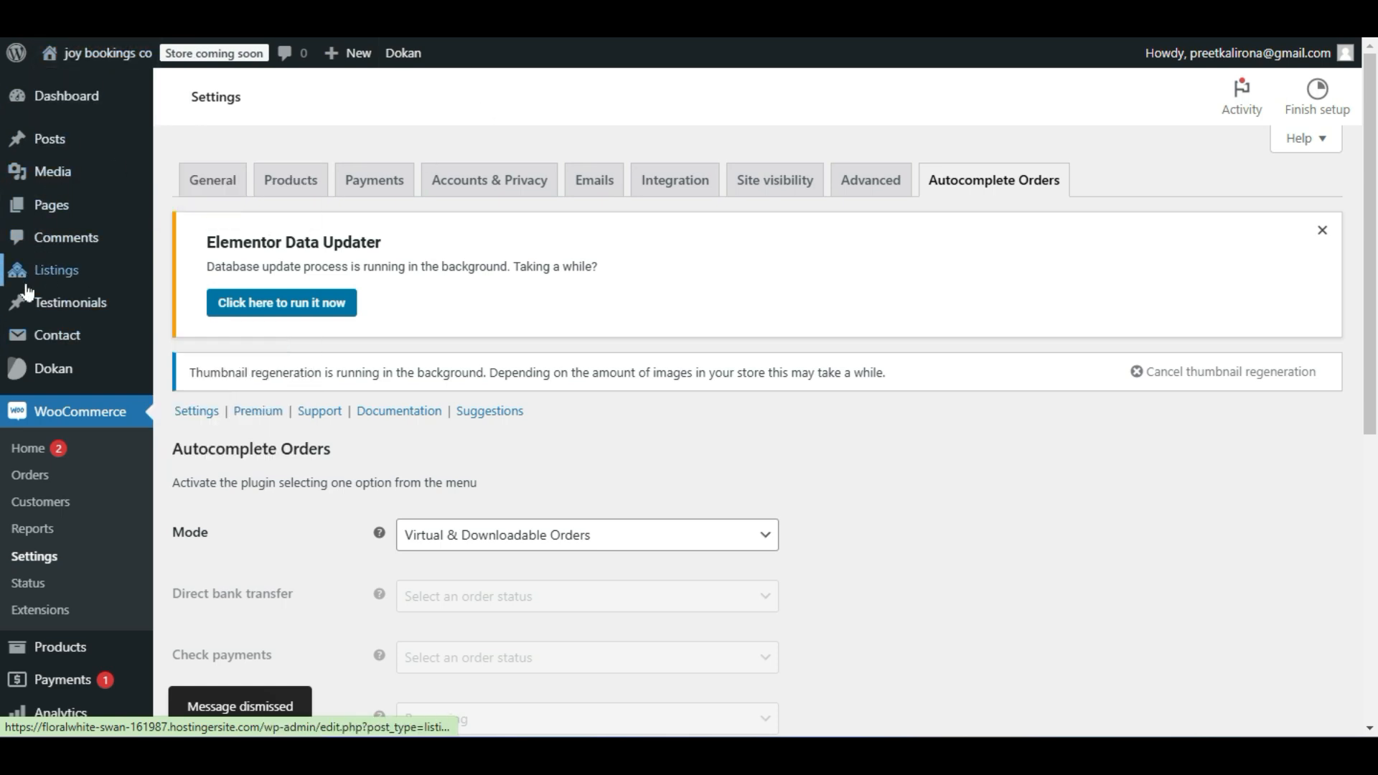
Open the list of all listings and look through the demo entries.
{"action": "mouse_move", "coordinate": [67, 285]}
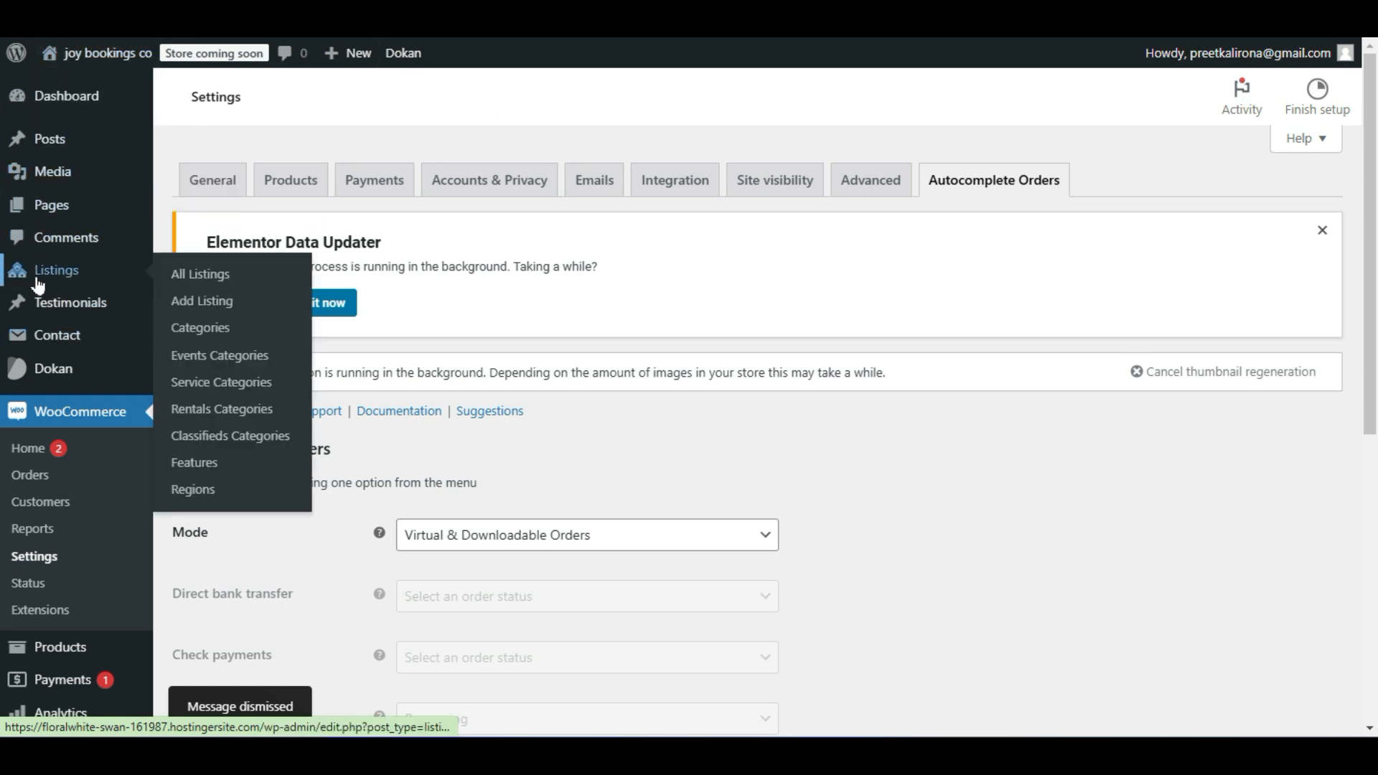
{"action": "left_click", "coordinate": [182, 280]}
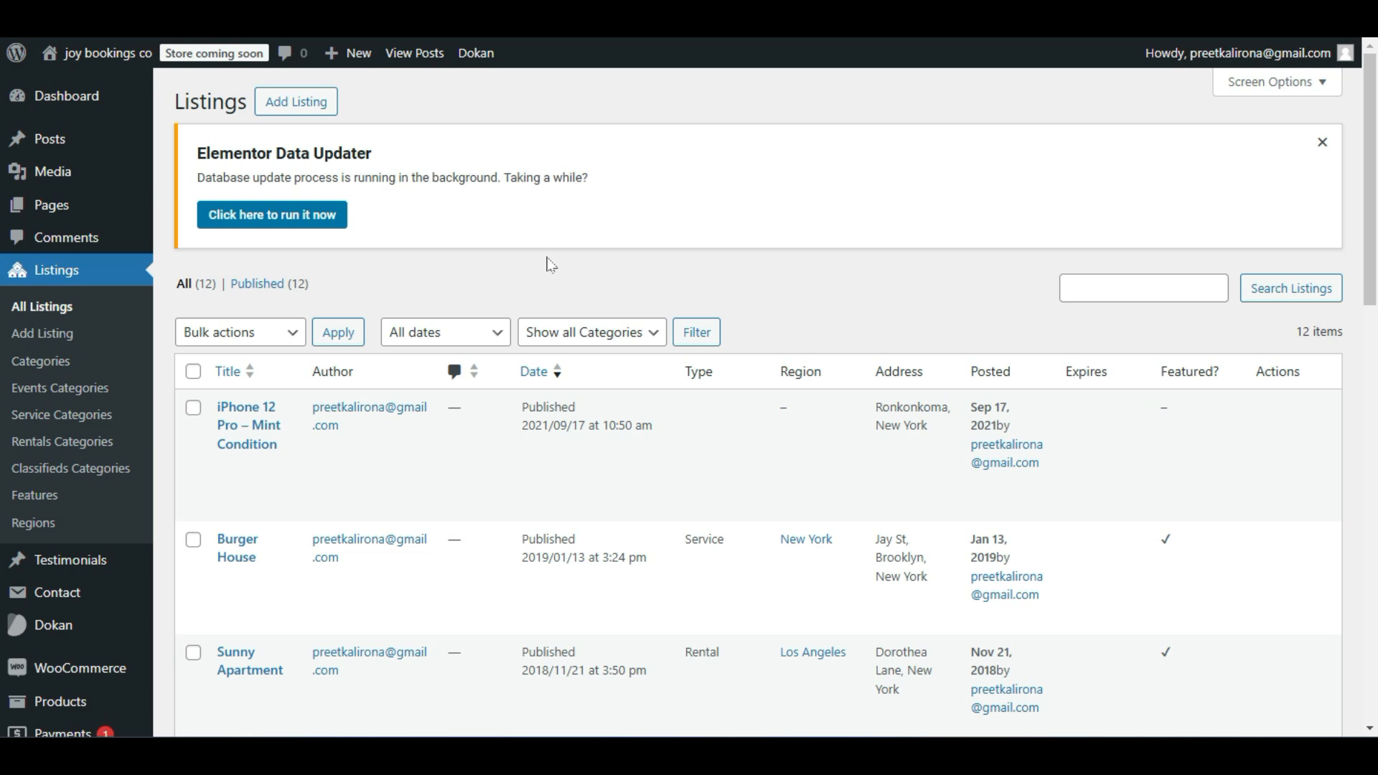
{"action": "scroll", "coordinate": [551, 265], "scroll_direction": "down", "scroll_amount": 1}
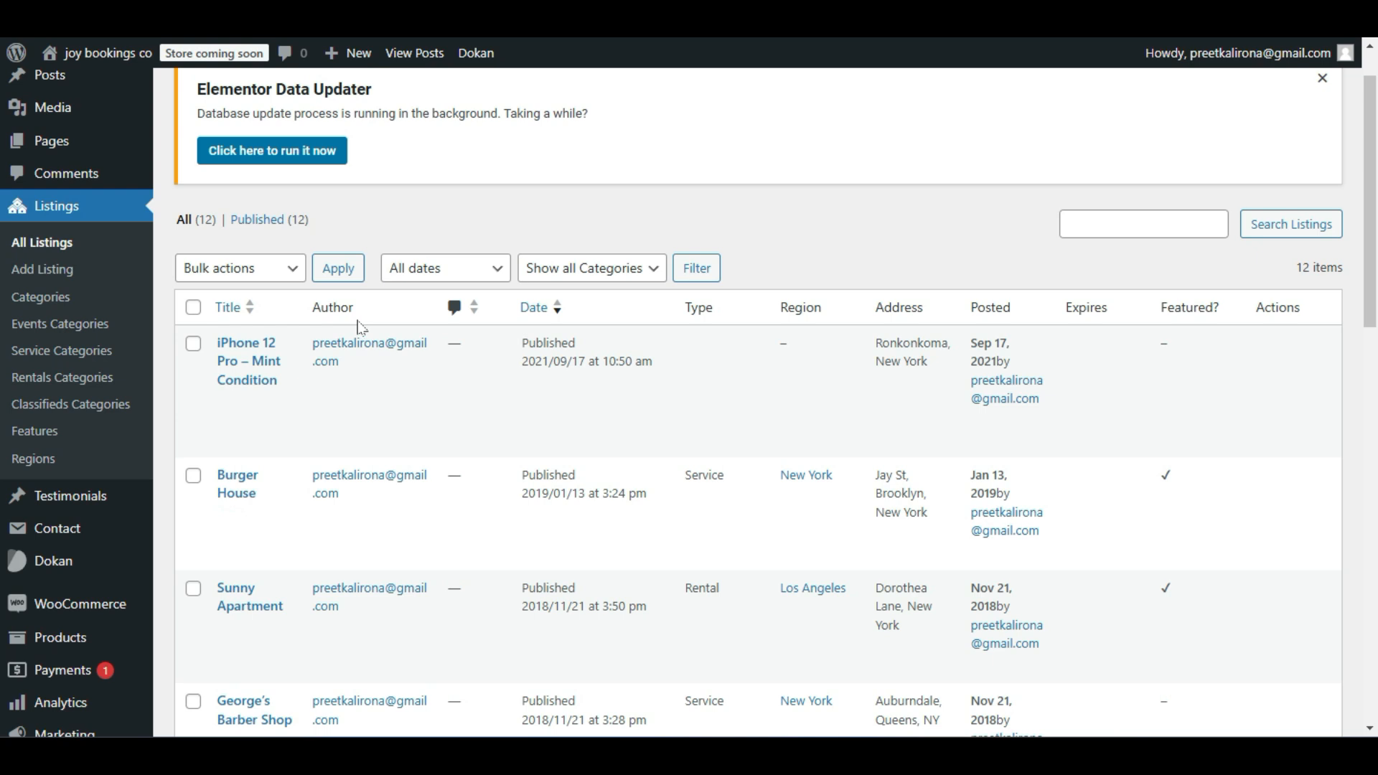
{"action": "scroll", "coordinate": [438, 556], "scroll_direction": "down", "scroll_amount": 4}
{"action": "scroll", "coordinate": [437, 554], "scroll_direction": "up", "scroll_amount": 5}
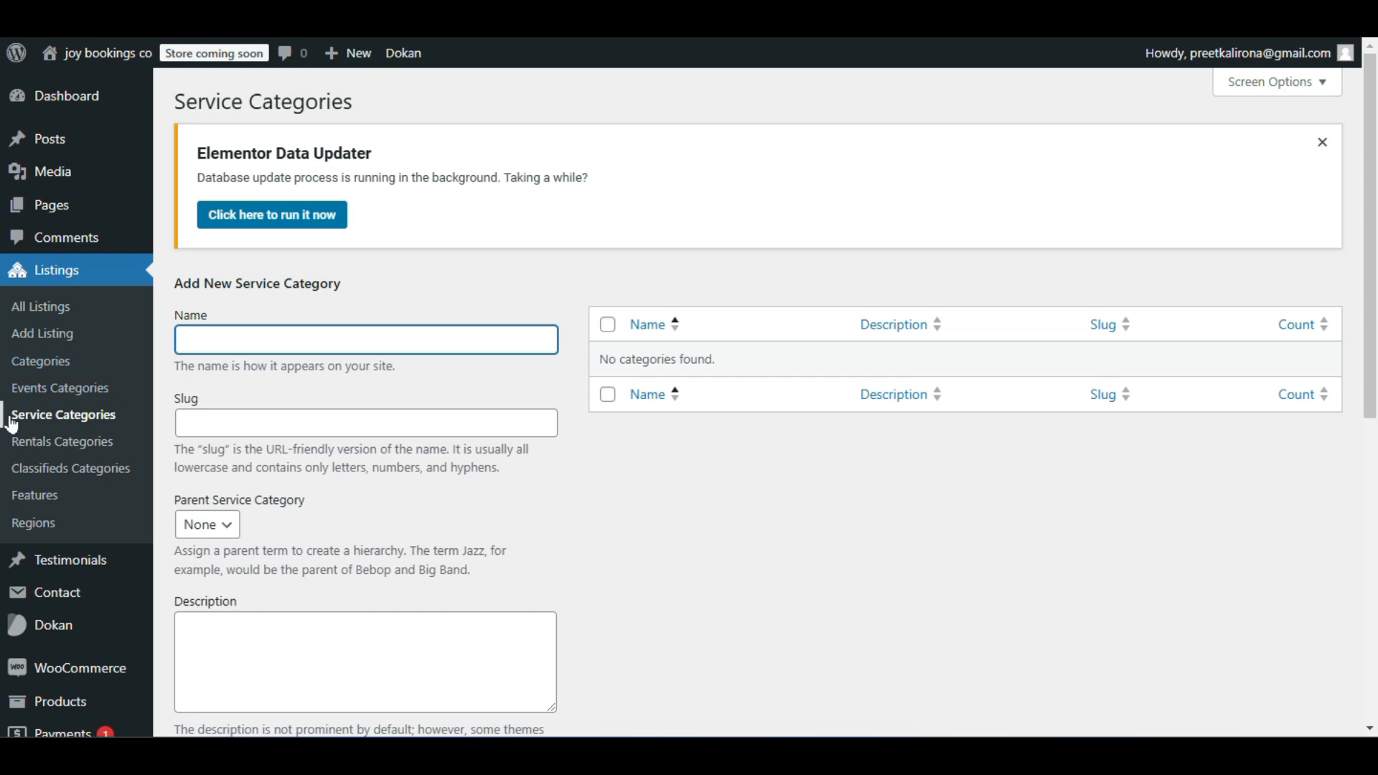
View the rentals categories and examine the listing features together with the form for adding a feature.
{"action": "left_click", "coordinate": [78, 446]}
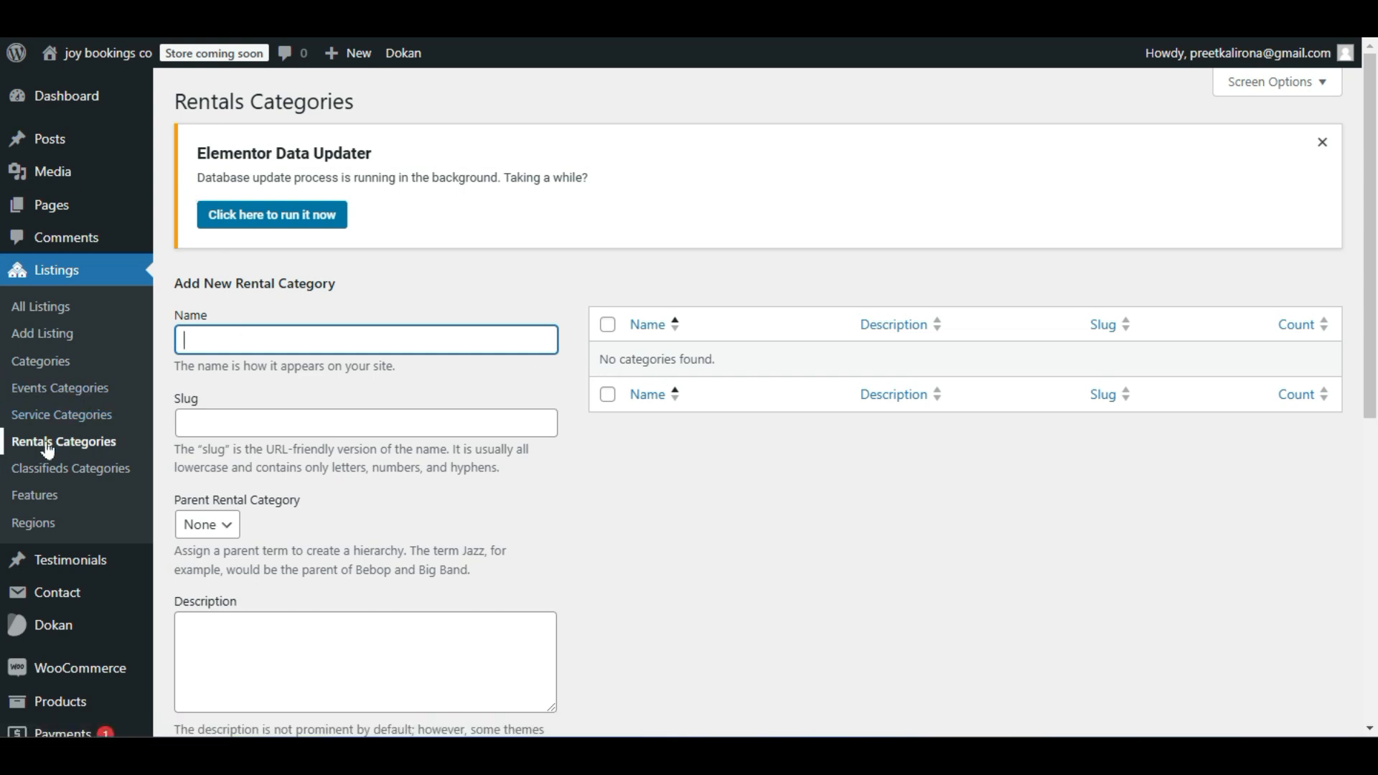
{"action": "left_click", "coordinate": [36, 495]}
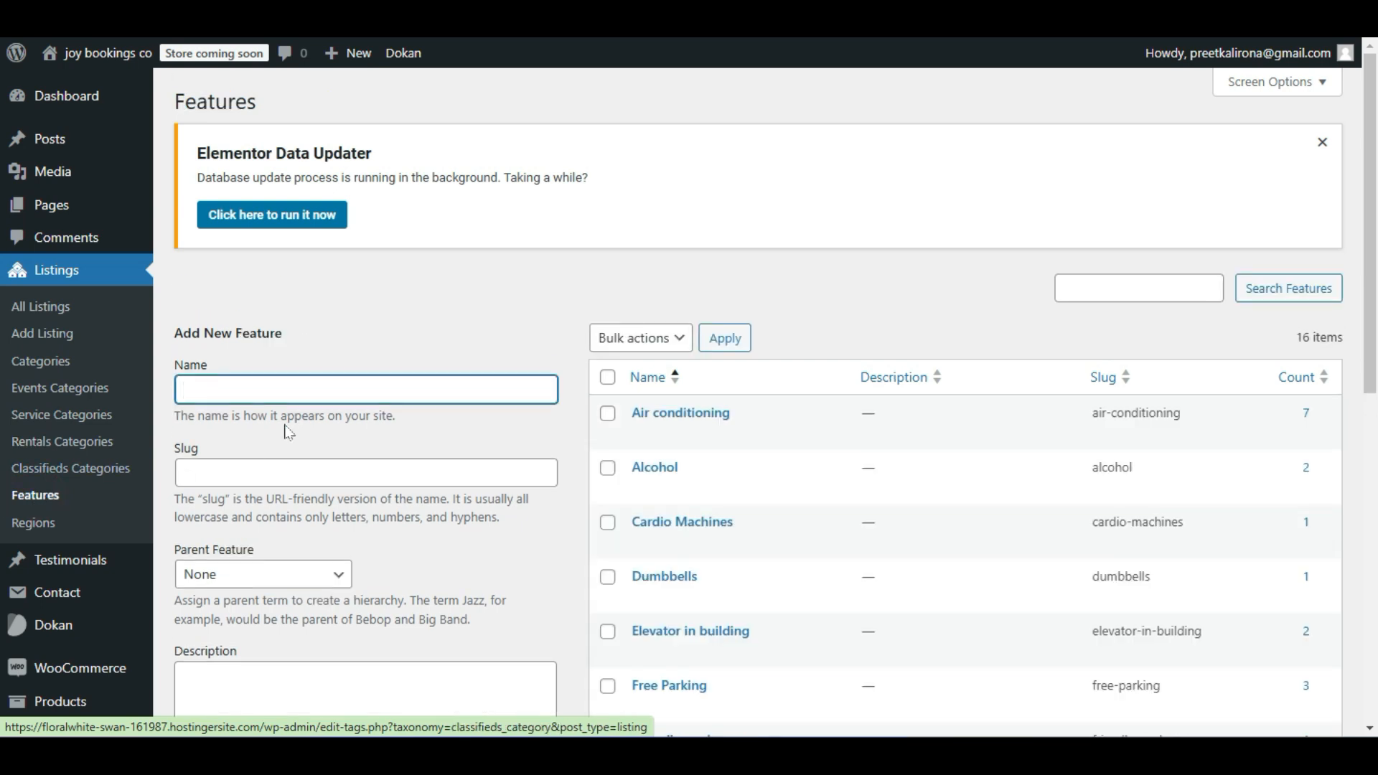
{"action": "scroll", "coordinate": [406, 378], "scroll_direction": "down", "scroll_amount": 5}
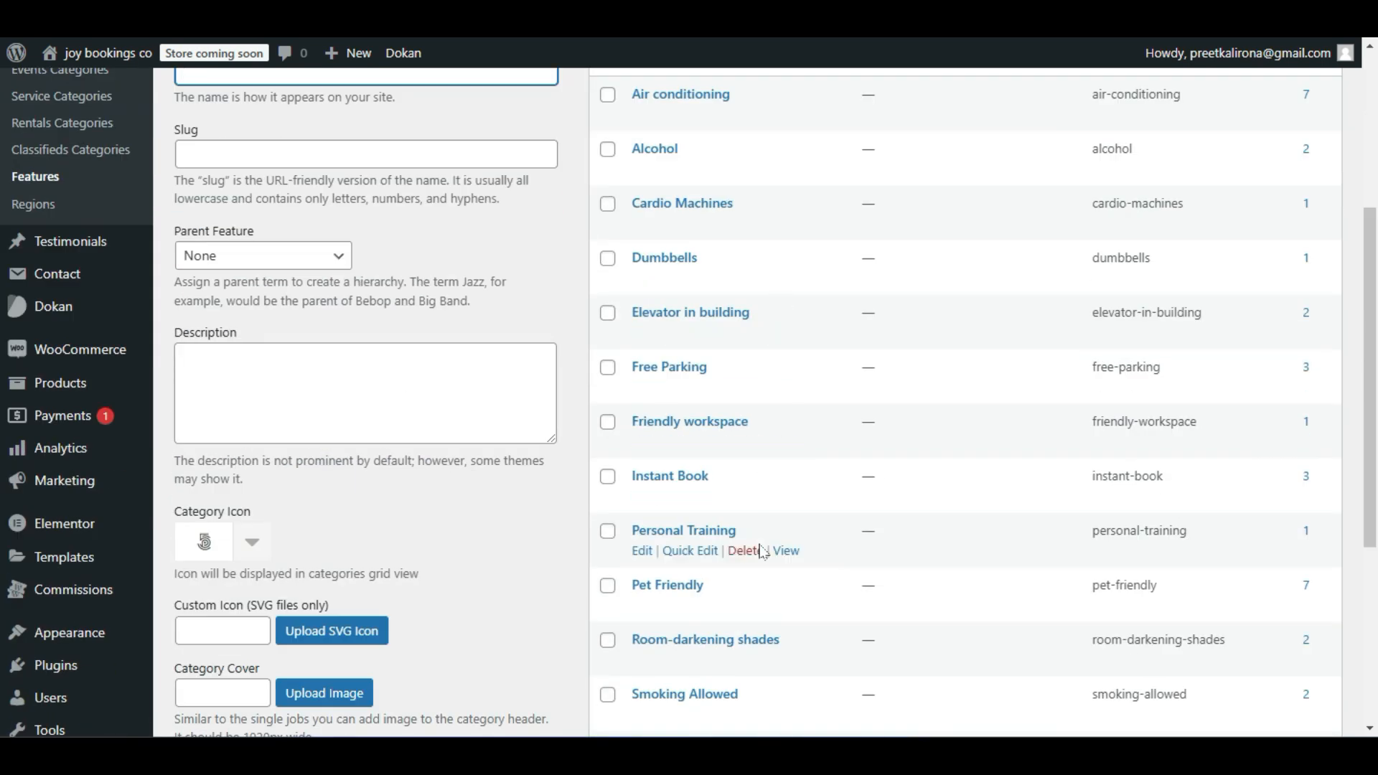
{"action": "scroll", "coordinate": [753, 552], "scroll_direction": "down", "scroll_amount": 5}
{"action": "scroll", "coordinate": [754, 578], "scroll_direction": "up", "scroll_amount": 10}
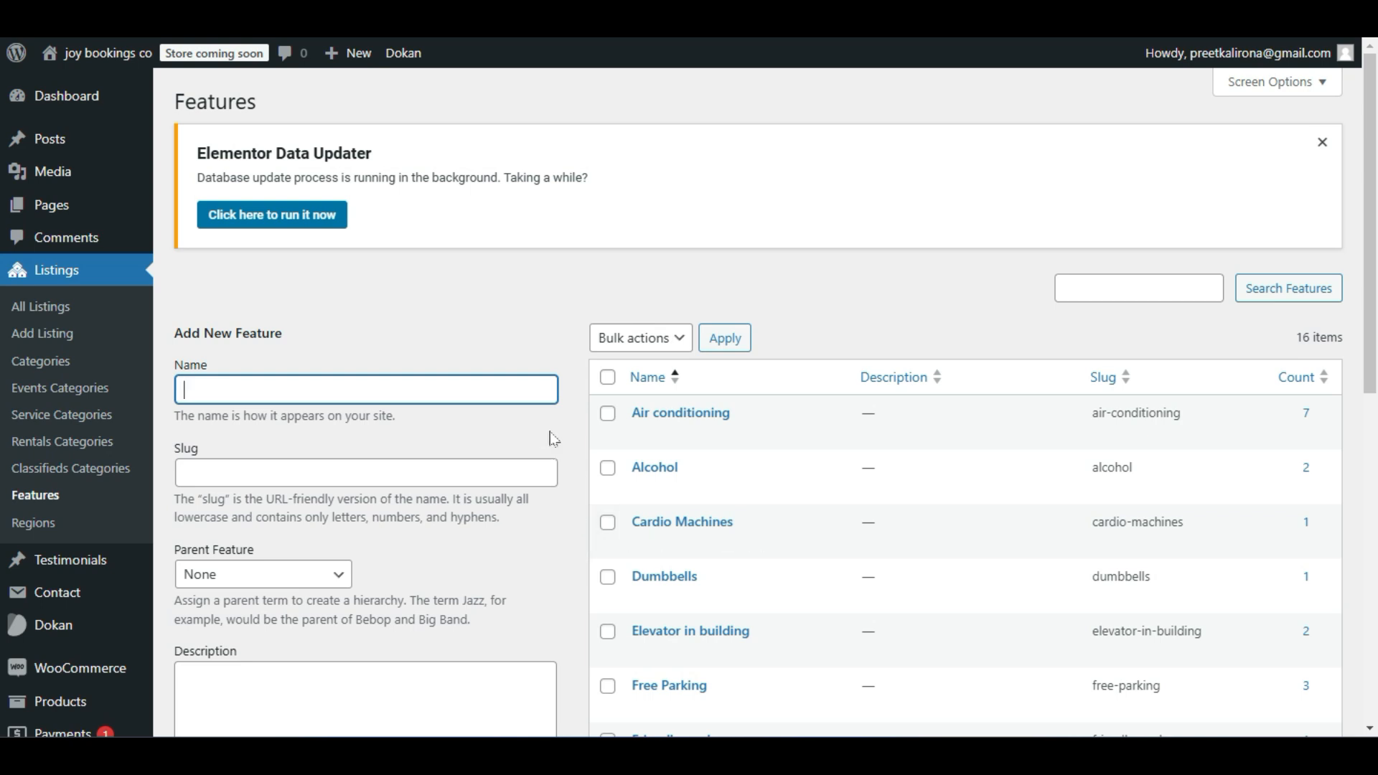
{"action": "scroll", "coordinate": [554, 439], "scroll_direction": "down", "scroll_amount": 7}
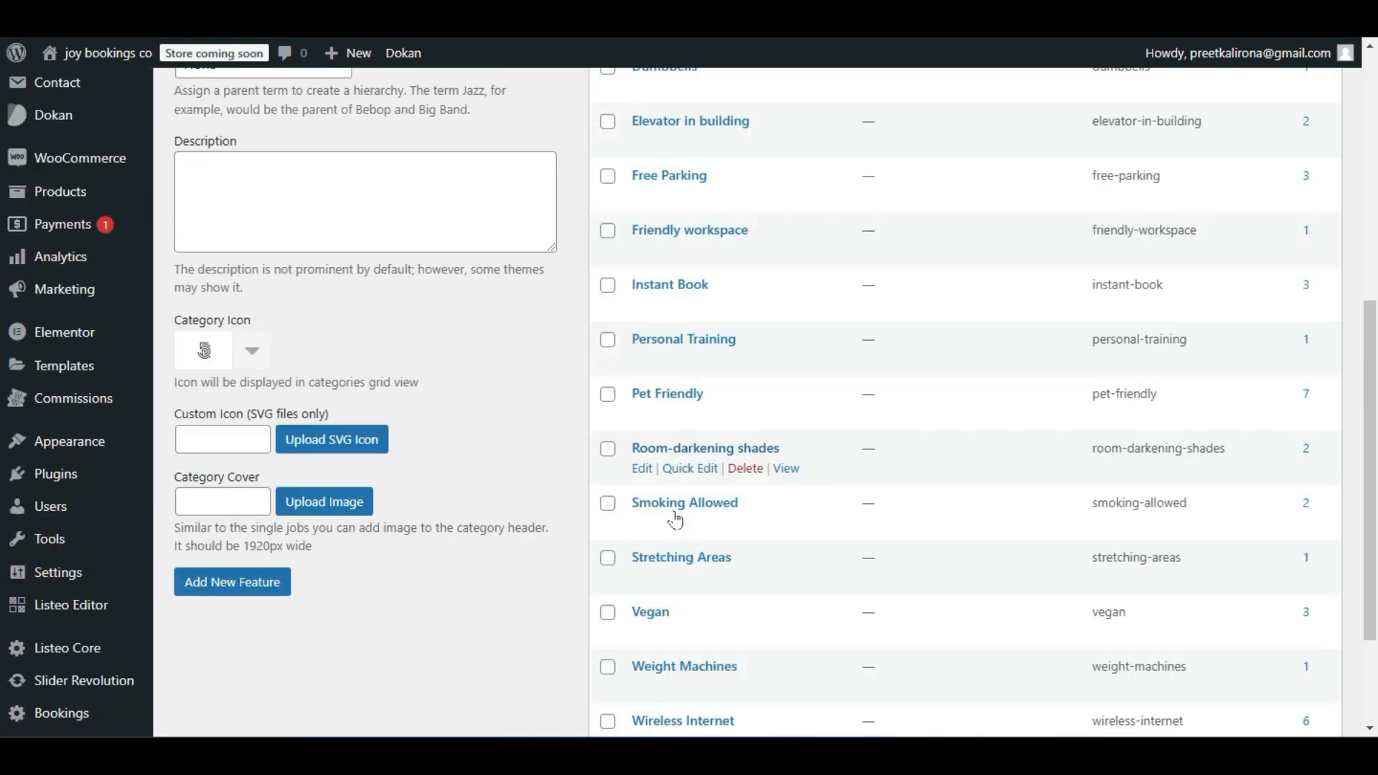
{"action": "scroll", "coordinate": [476, 595], "scroll_direction": "up", "scroll_amount": 3}
{"action": "scroll", "coordinate": [476, 595], "scroll_direction": "up", "scroll_amount": 4}
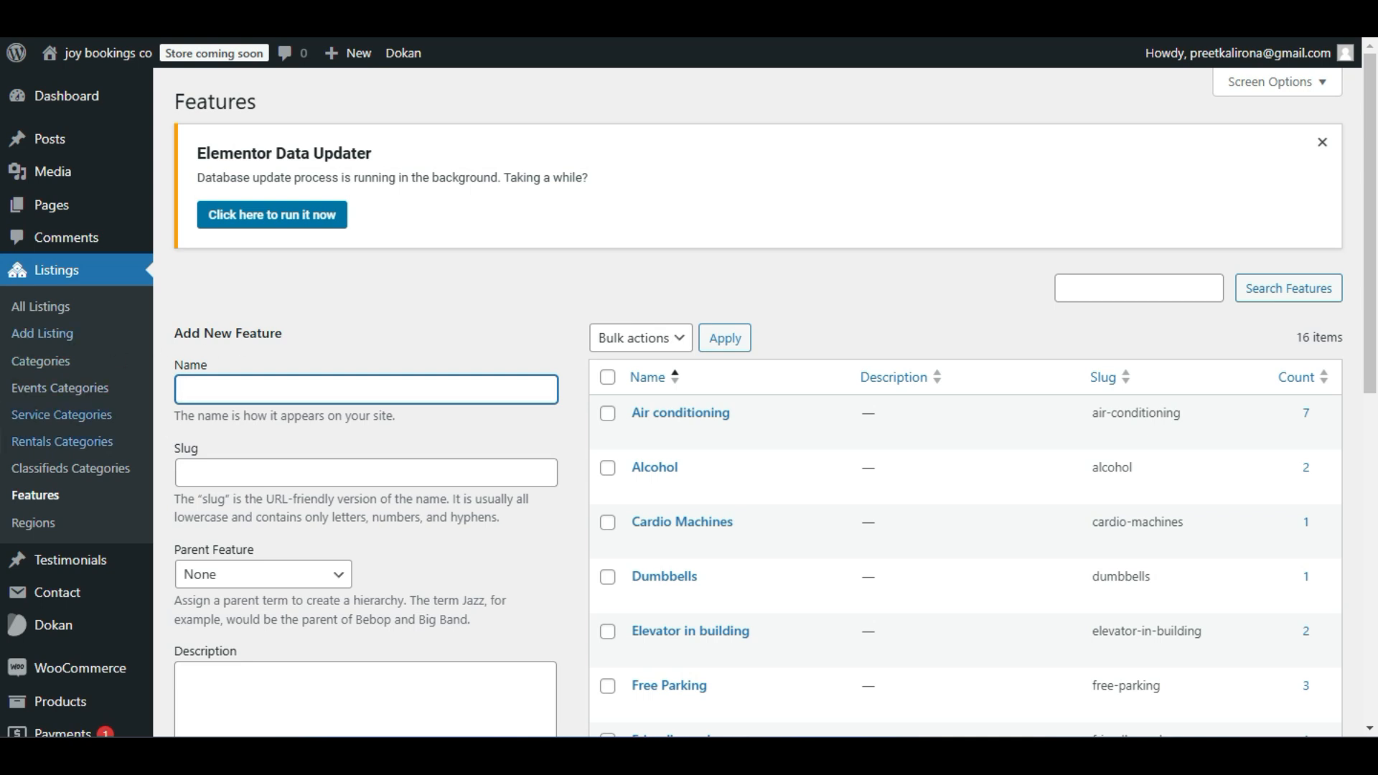
Open the listing regions and look over the existing regions and the form for adding one.
{"action": "left_click", "coordinate": [33, 523]}
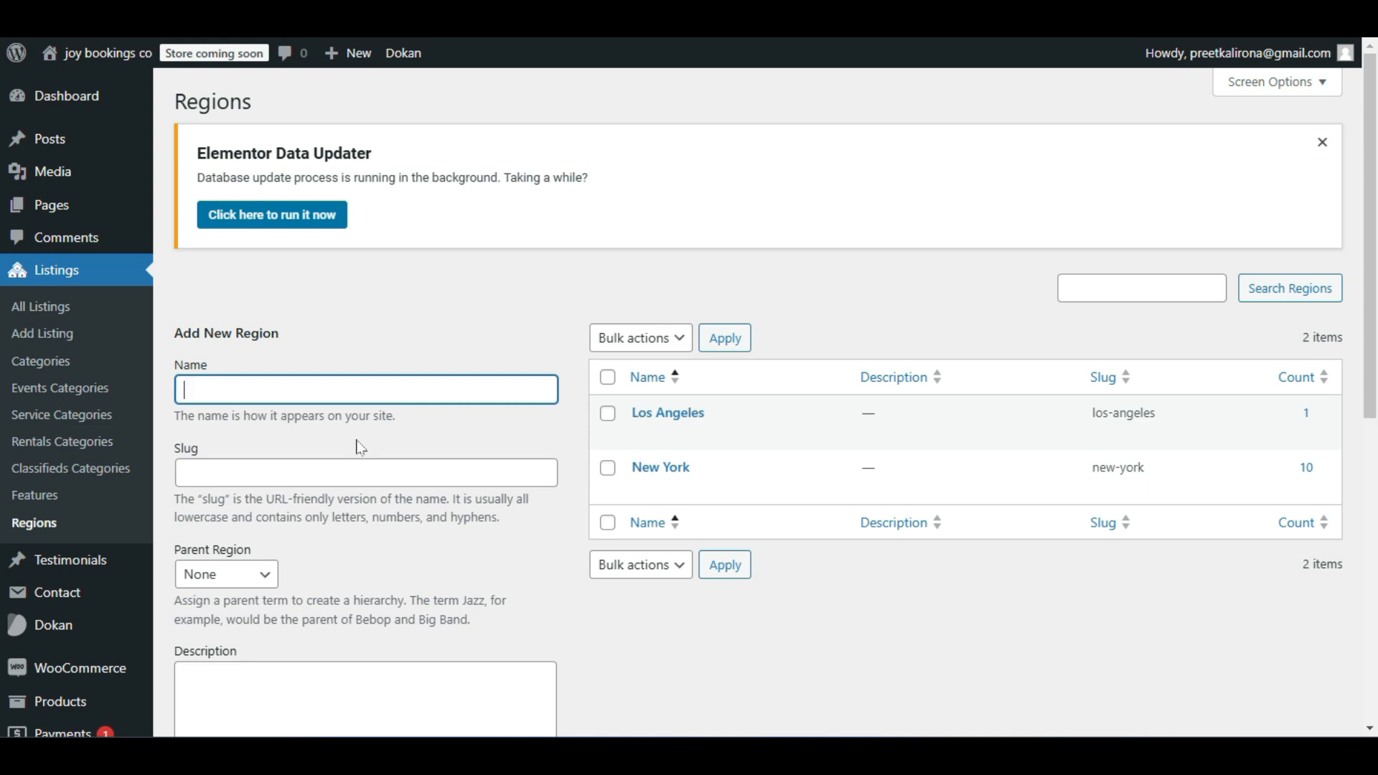
{"action": "scroll", "coordinate": [360, 447], "scroll_direction": "down", "scroll_amount": 7}
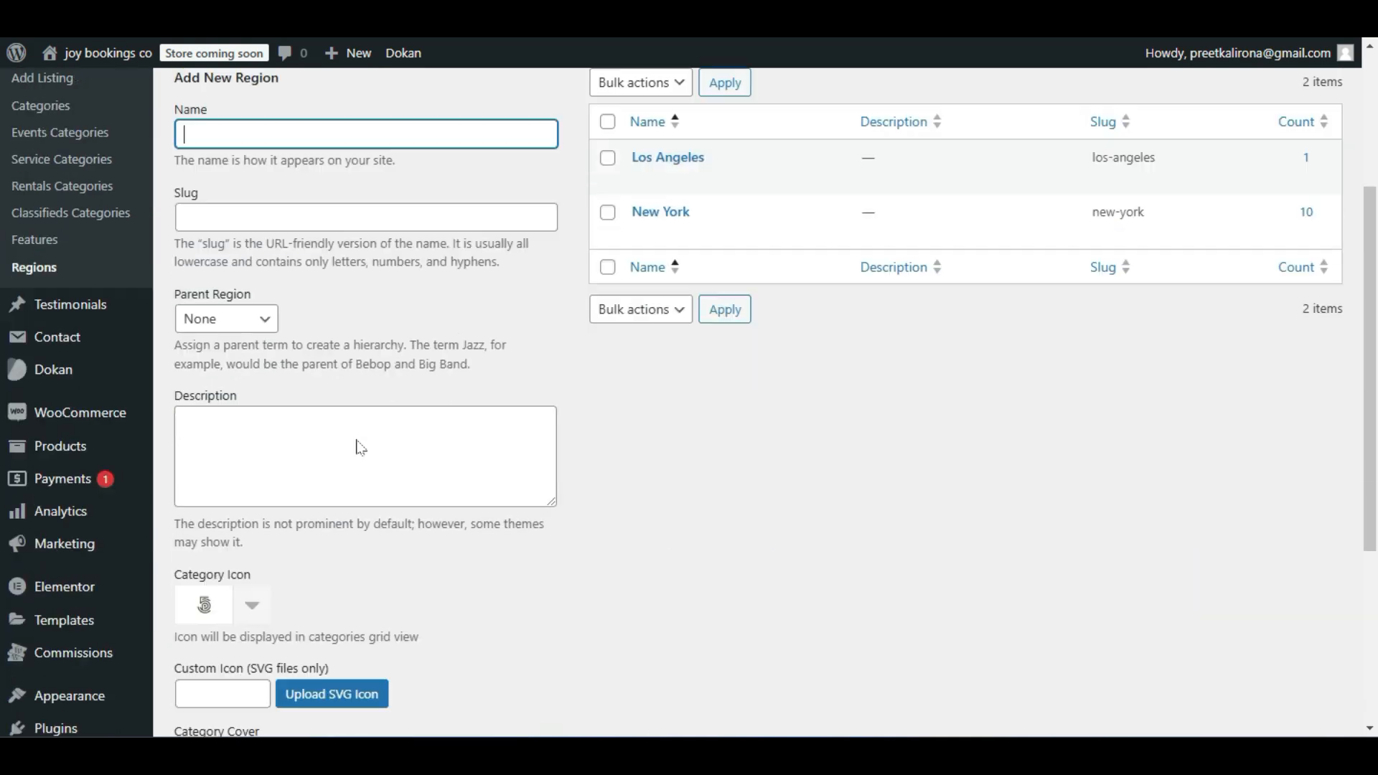
{"action": "scroll", "coordinate": [361, 448], "scroll_direction": "up", "scroll_amount": 5}
{"action": "scroll", "coordinate": [360, 448], "scroll_direction": "up", "scroll_amount": 2}
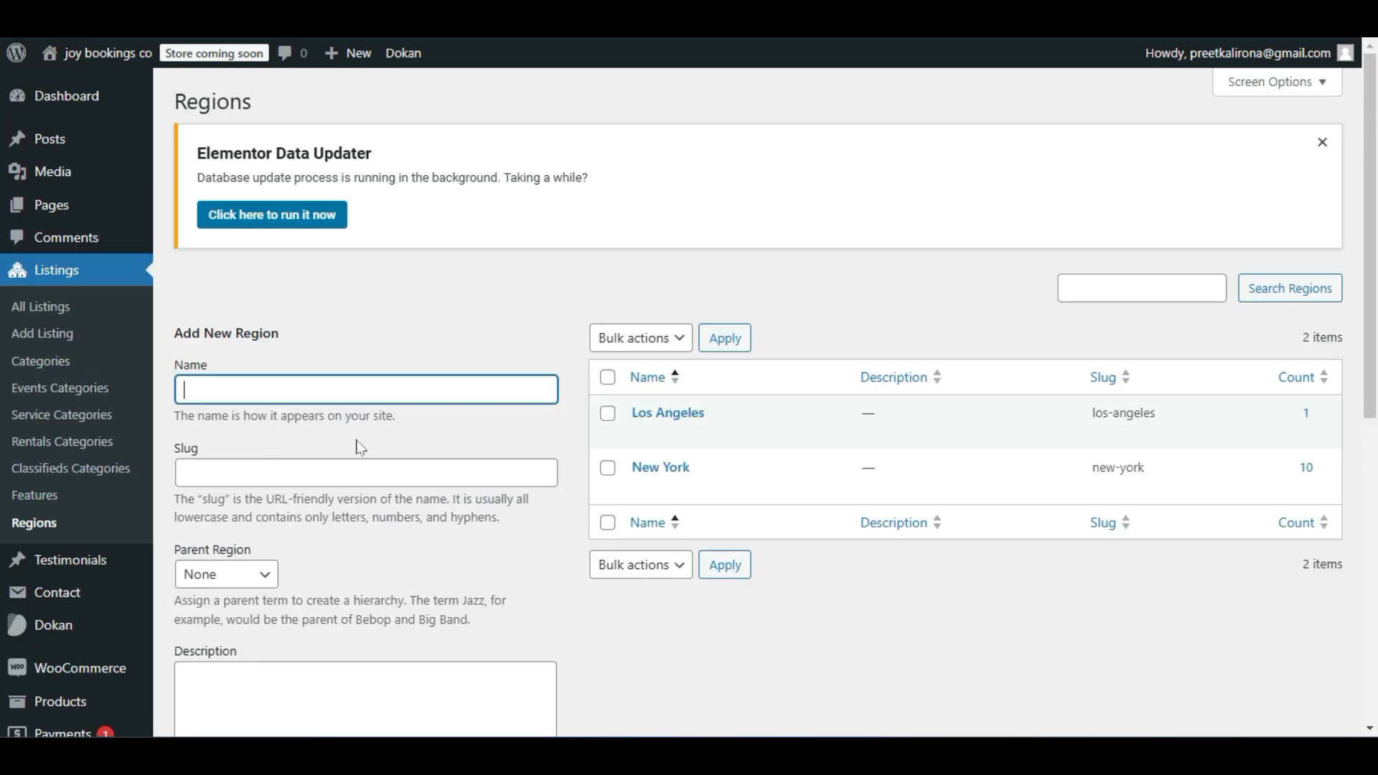
Fill in the new region form with New York as both the name and the slug.
{"action": "mouse_move", "coordinate": [691, 486]}
{"action": "scroll", "coordinate": [344, 373], "scroll_direction": "down", "scroll_amount": 3}
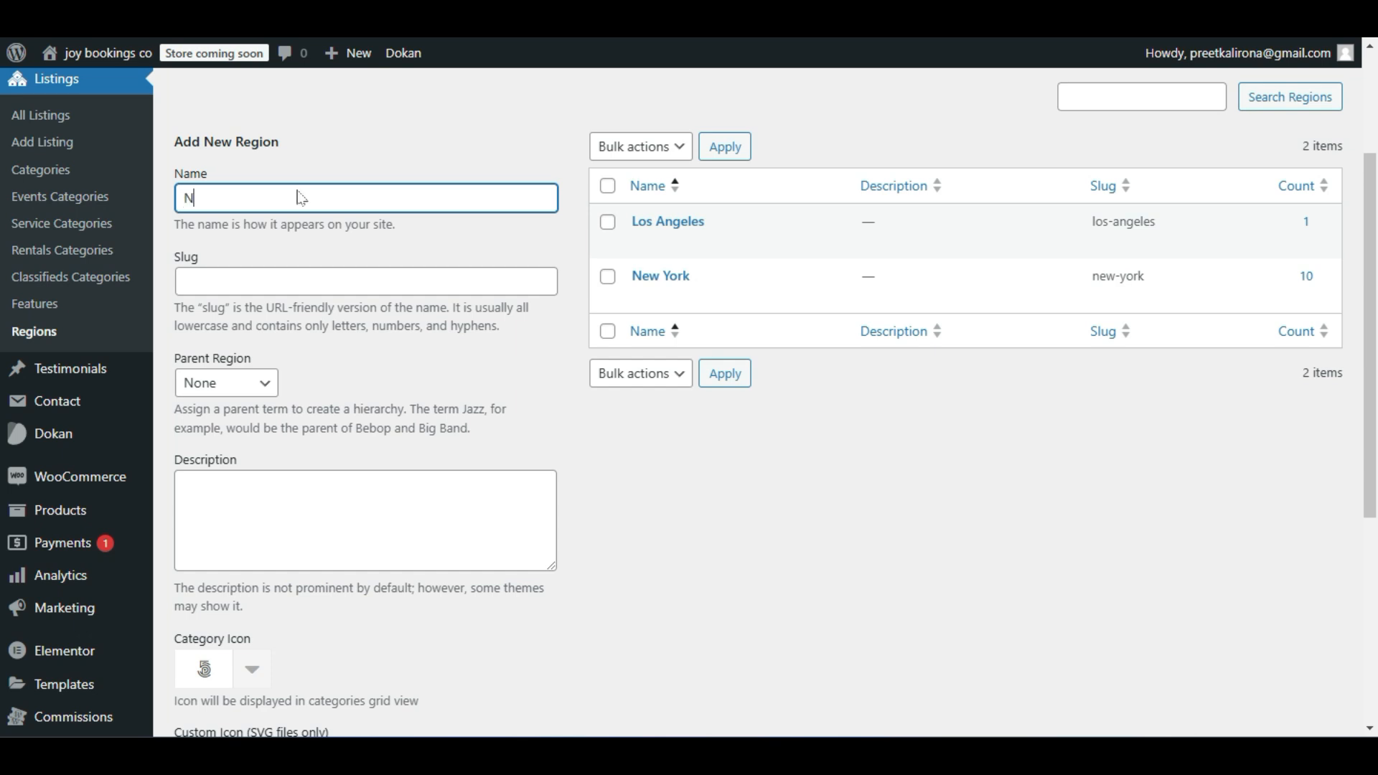
{"action": "type", "text": "y"}
{"action": "left_click", "coordinate": [283, 280]}
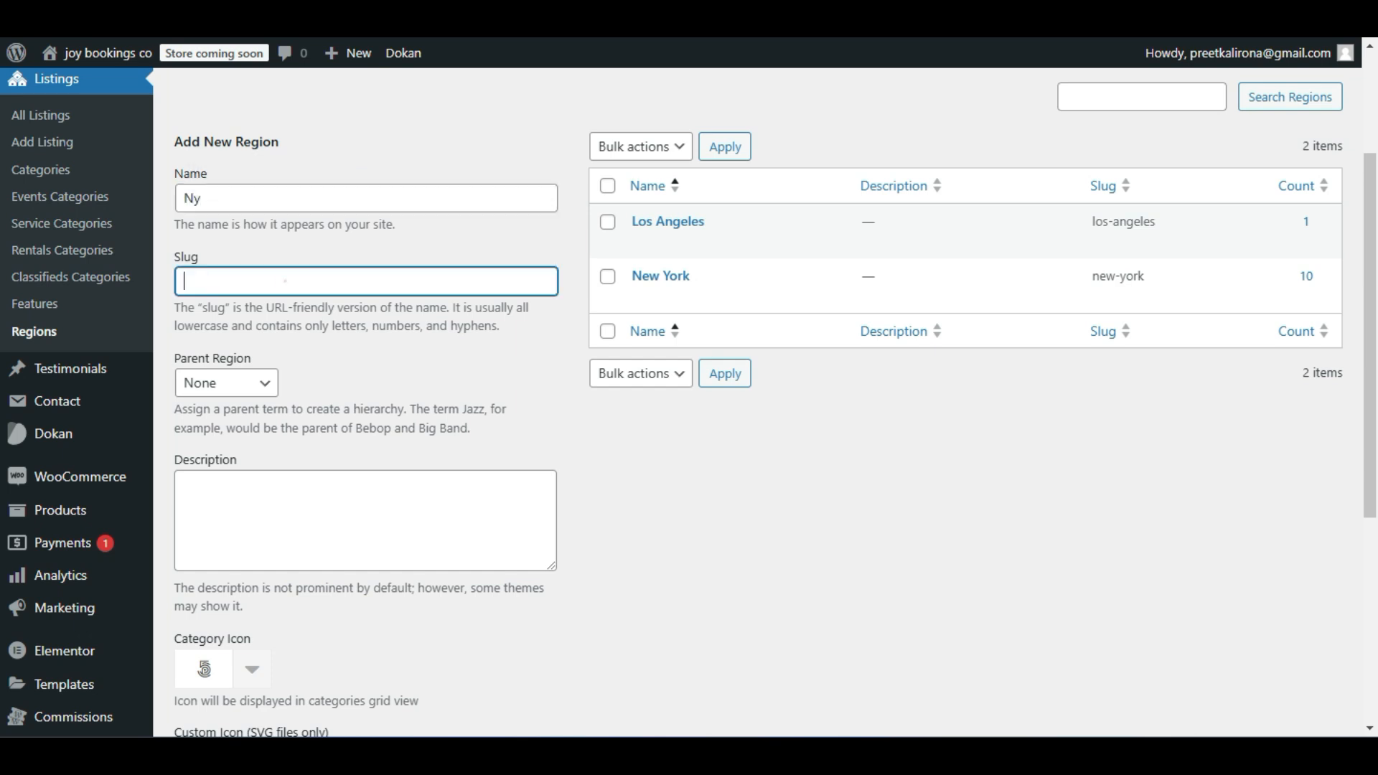
{"action": "double_click", "coordinate": [230, 197]}
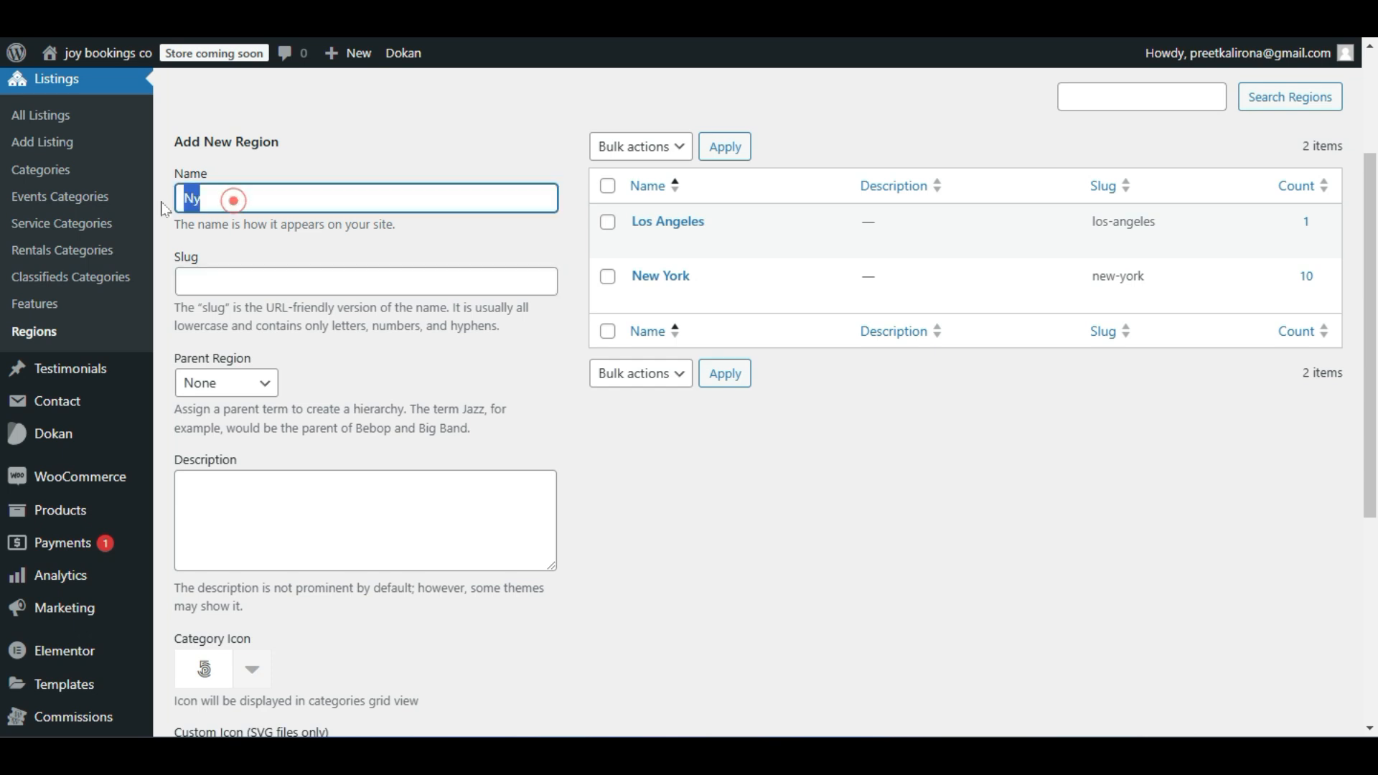
{"action": "type", "text": "New "}
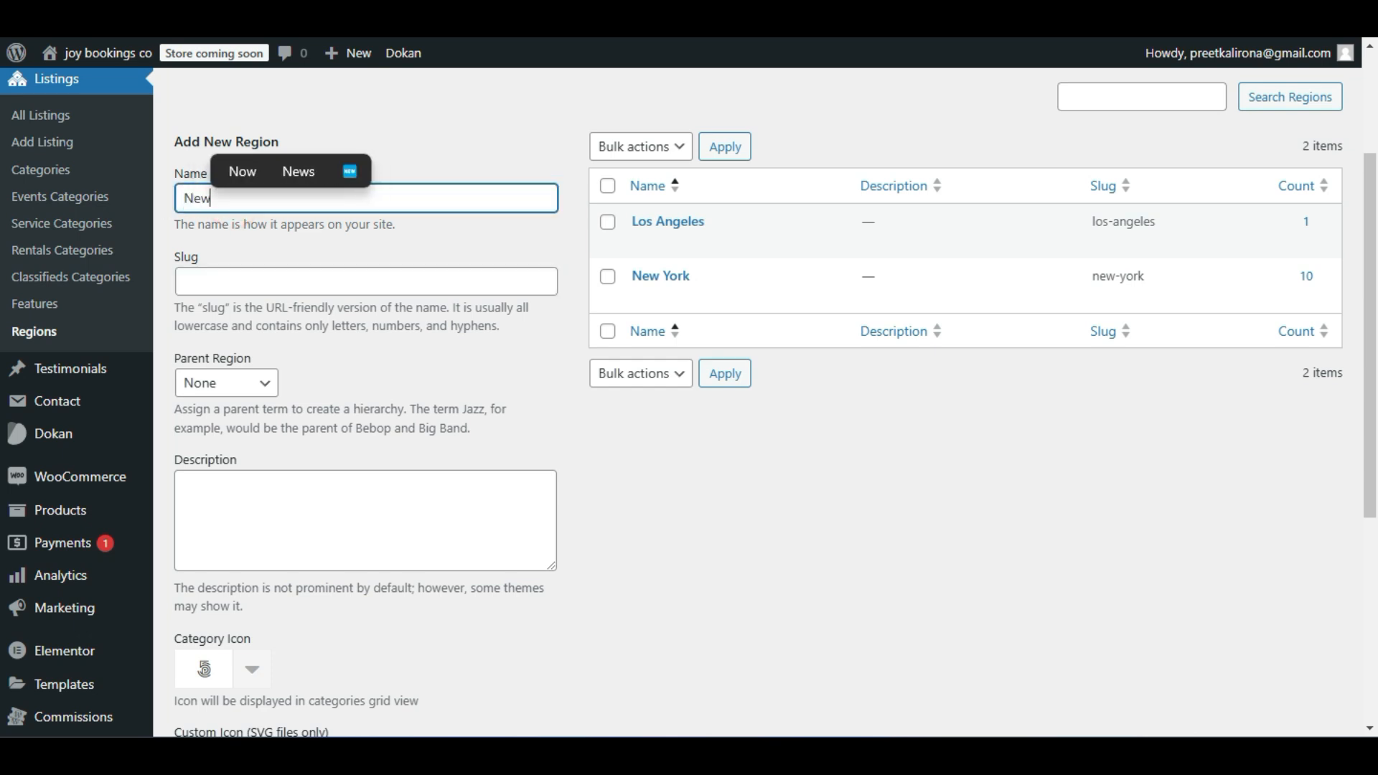
{"action": "type", "text": "York"}
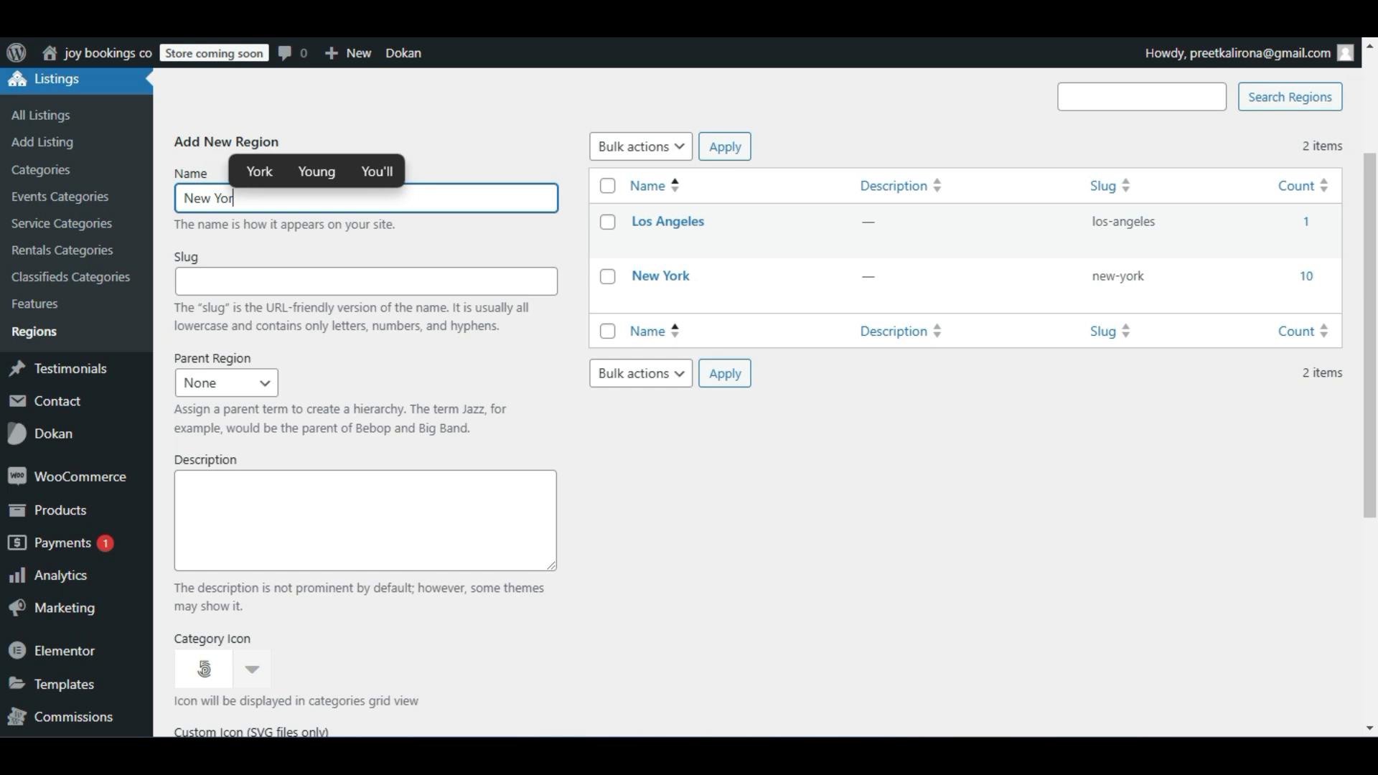
{"action": "triple_click", "coordinate": [200, 197]}
{"action": "key", "text": "ctrl+c"}
{"action": "left_click", "coordinate": [188, 281]}
{"action": "key", "text": "ctrl+v"}
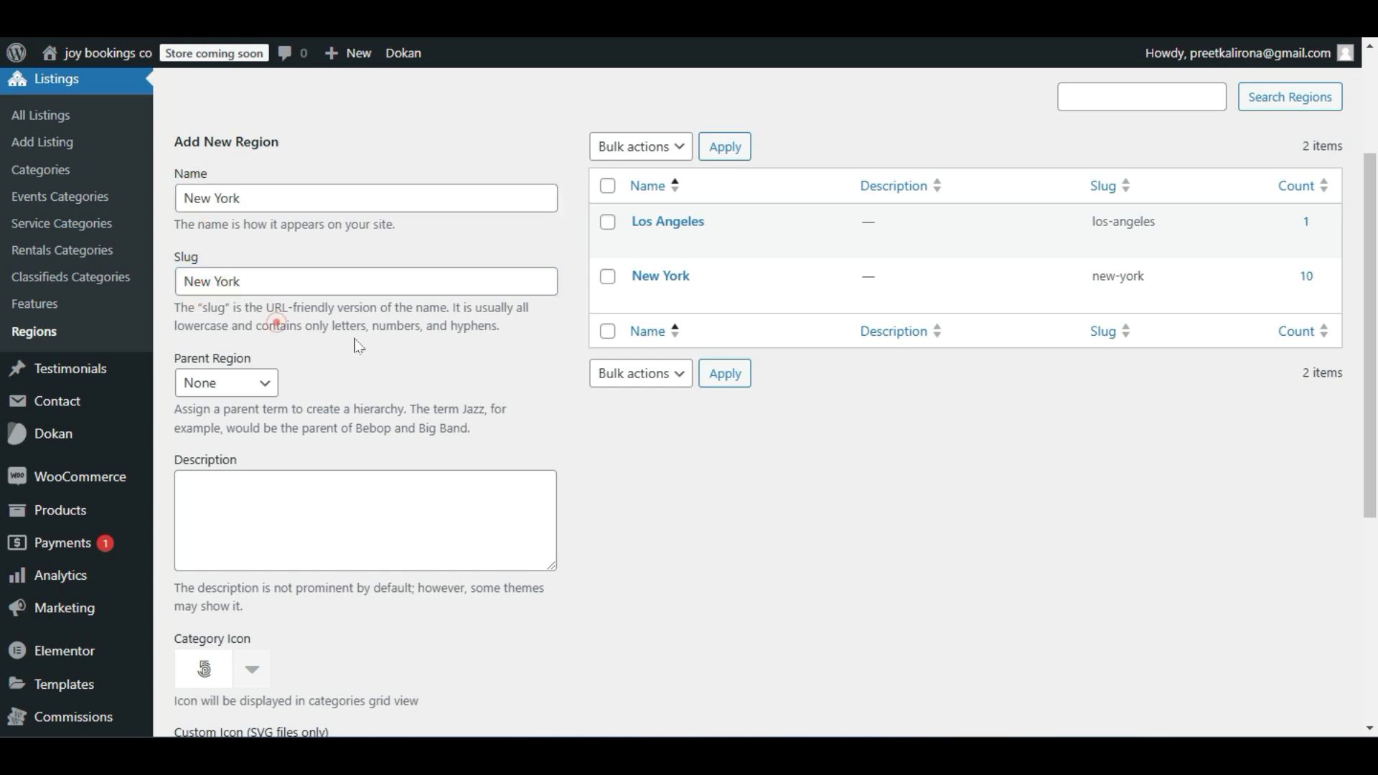
Look through the remaining new region fields, including parent region, description, category icon, custom SVG icon and category cover.
{"action": "scroll", "coordinate": [717, 437], "scroll_direction": "down", "scroll_amount": 3}
{"action": "mouse_move", "coordinate": [54, 242]}
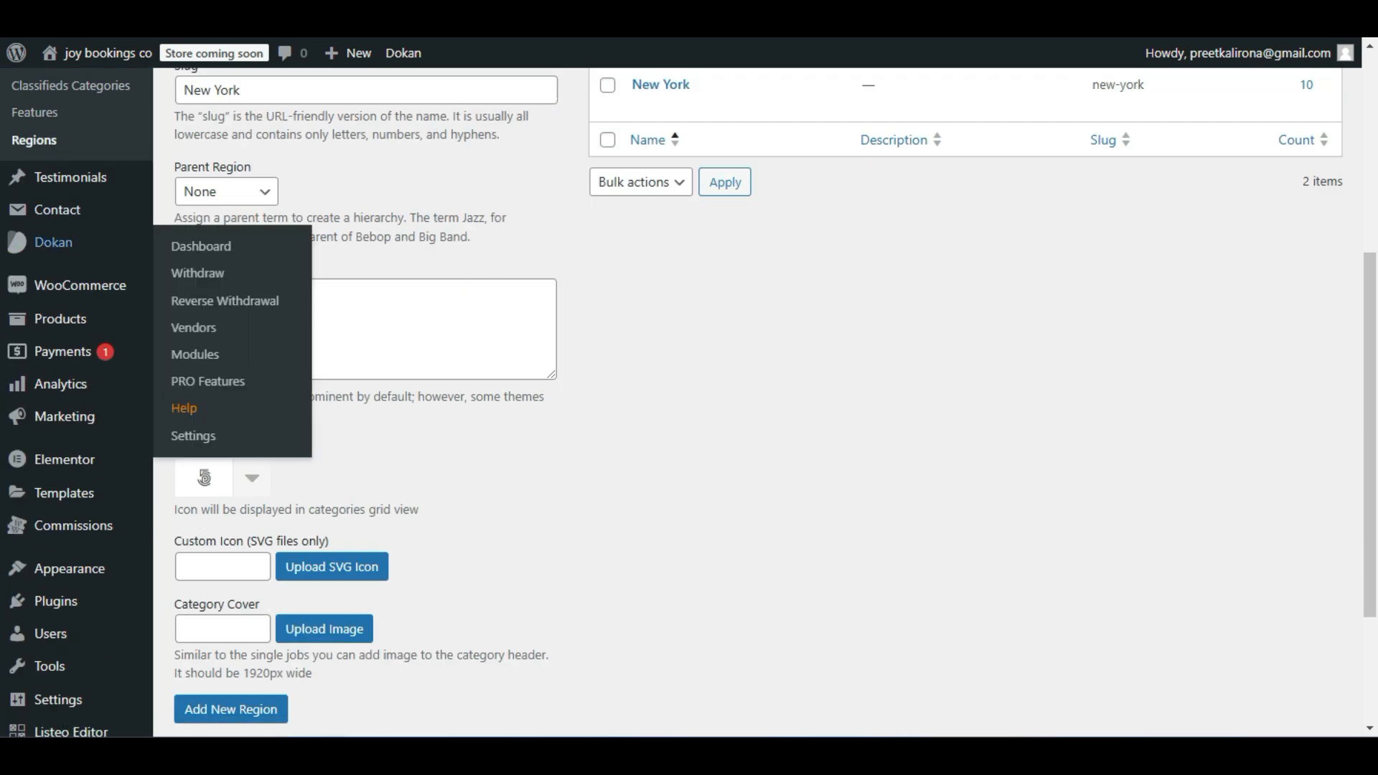
{"action": "left_click", "coordinate": [450, 325]}
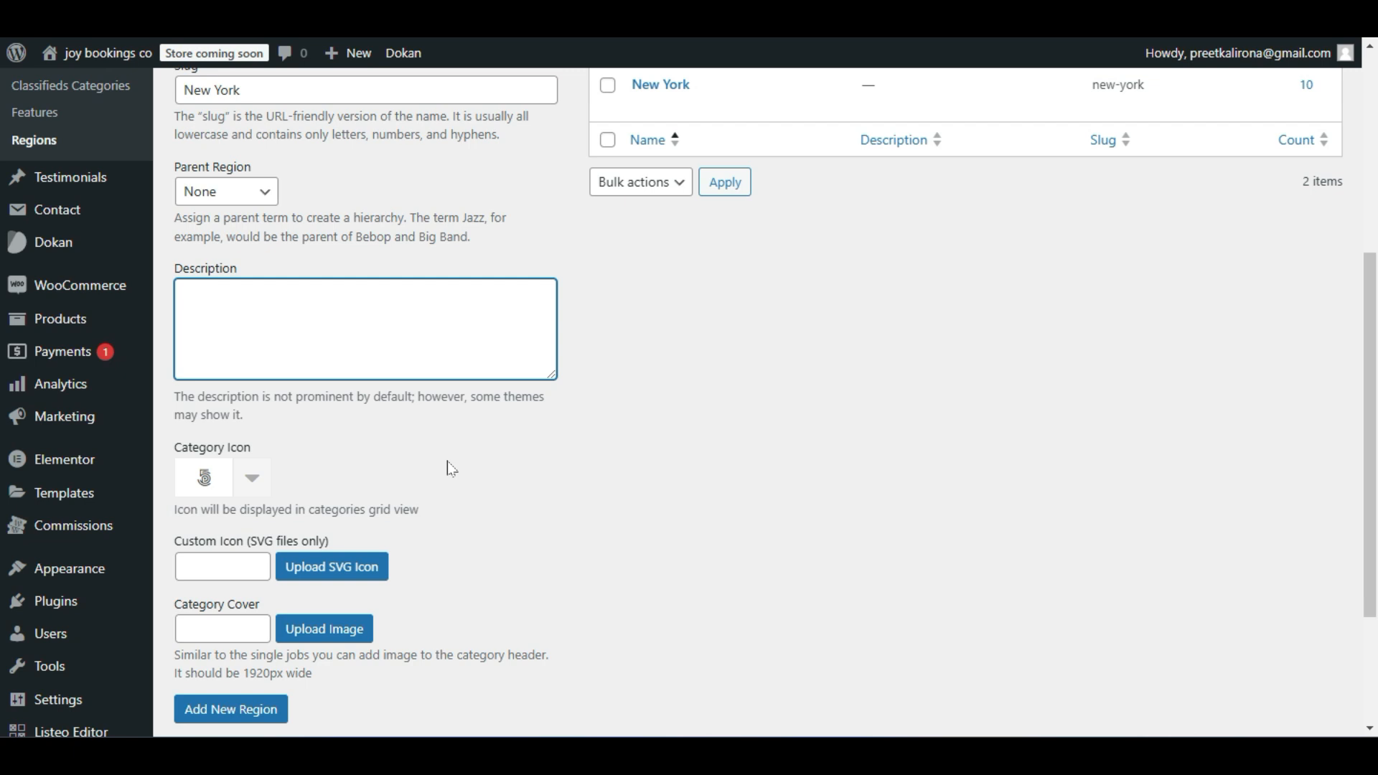
{"action": "scroll", "coordinate": [450, 469], "scroll_direction": "down", "scroll_amount": 2}
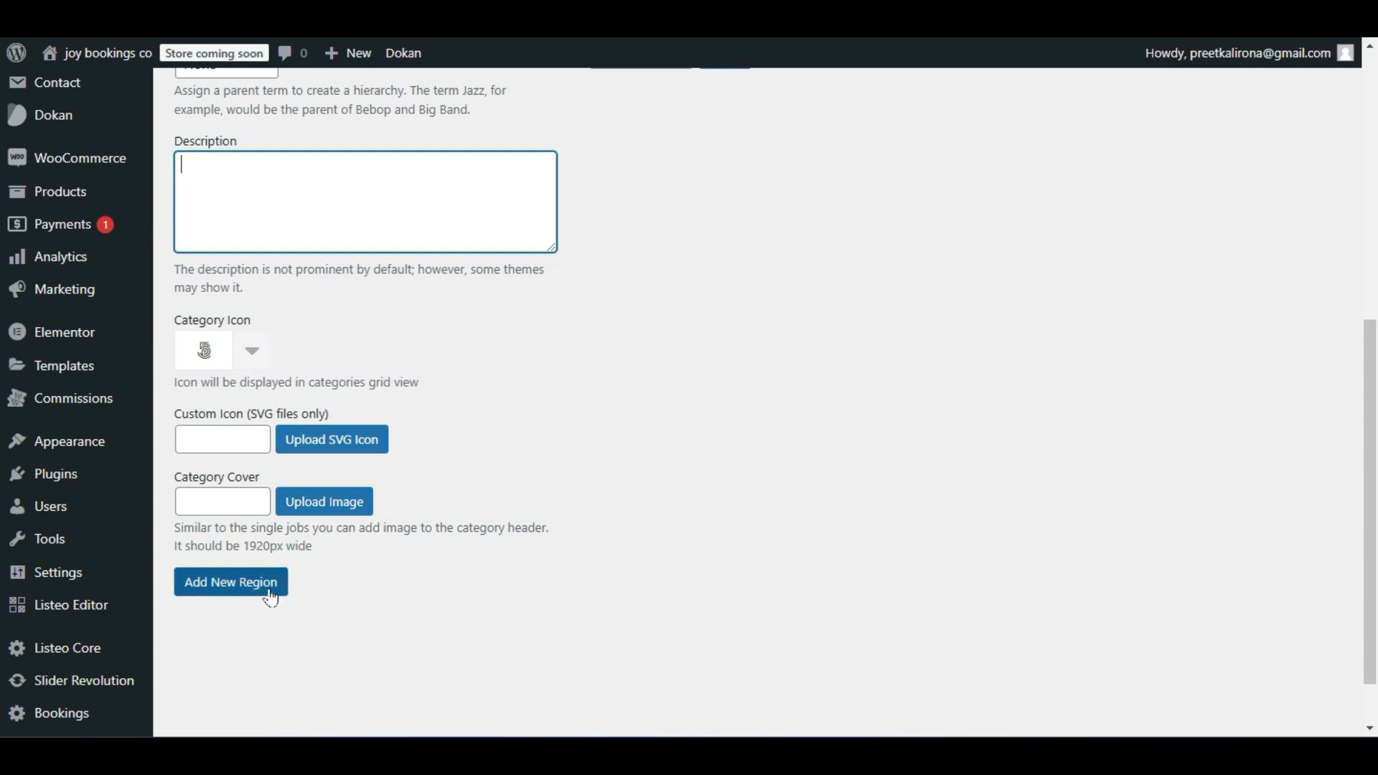
{"action": "scroll", "coordinate": [383, 514], "scroll_direction": "up", "scroll_amount": 5}
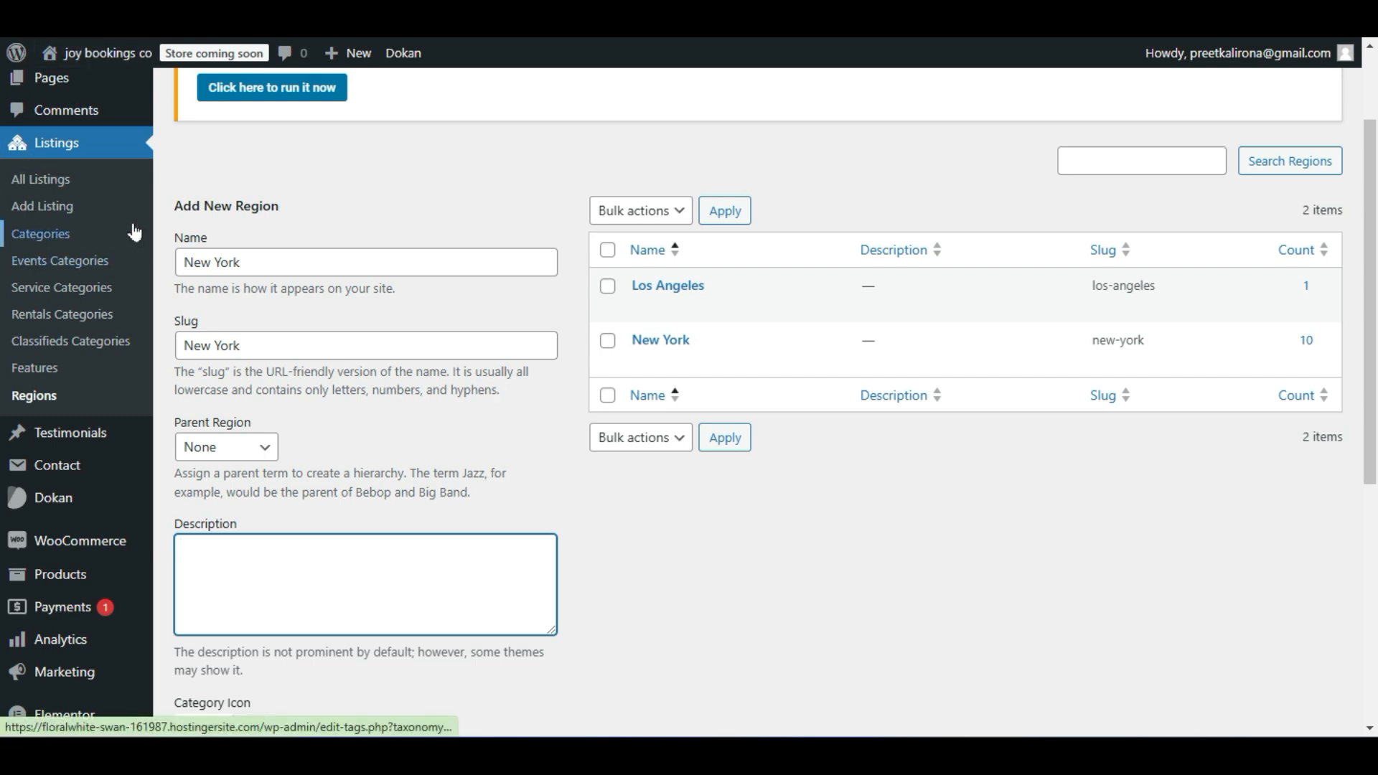
{"action": "scroll", "coordinate": [99, 227], "scroll_direction": "up", "scroll_amount": 2}
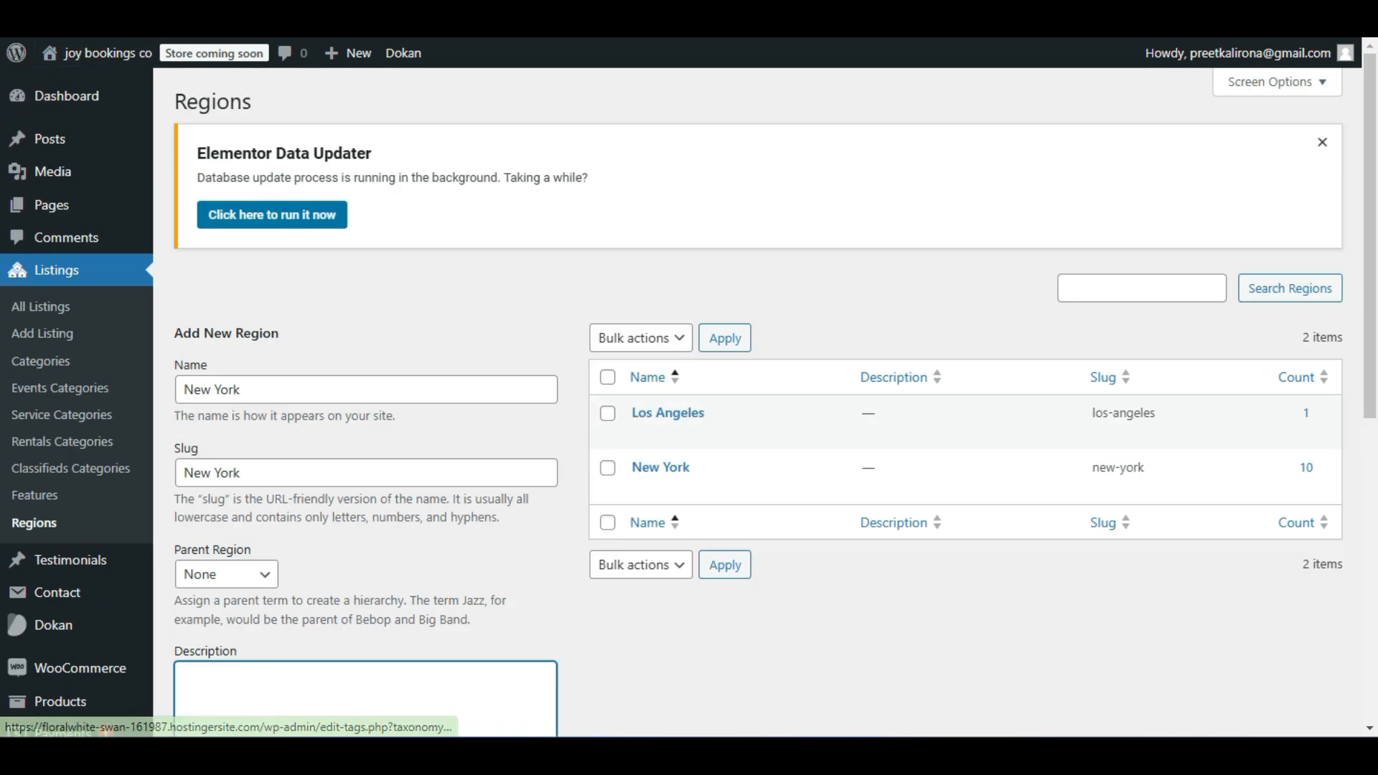
Open the listing categories and look over the existing categories and the form for adding one.
{"action": "left_click", "coordinate": [57, 362]}
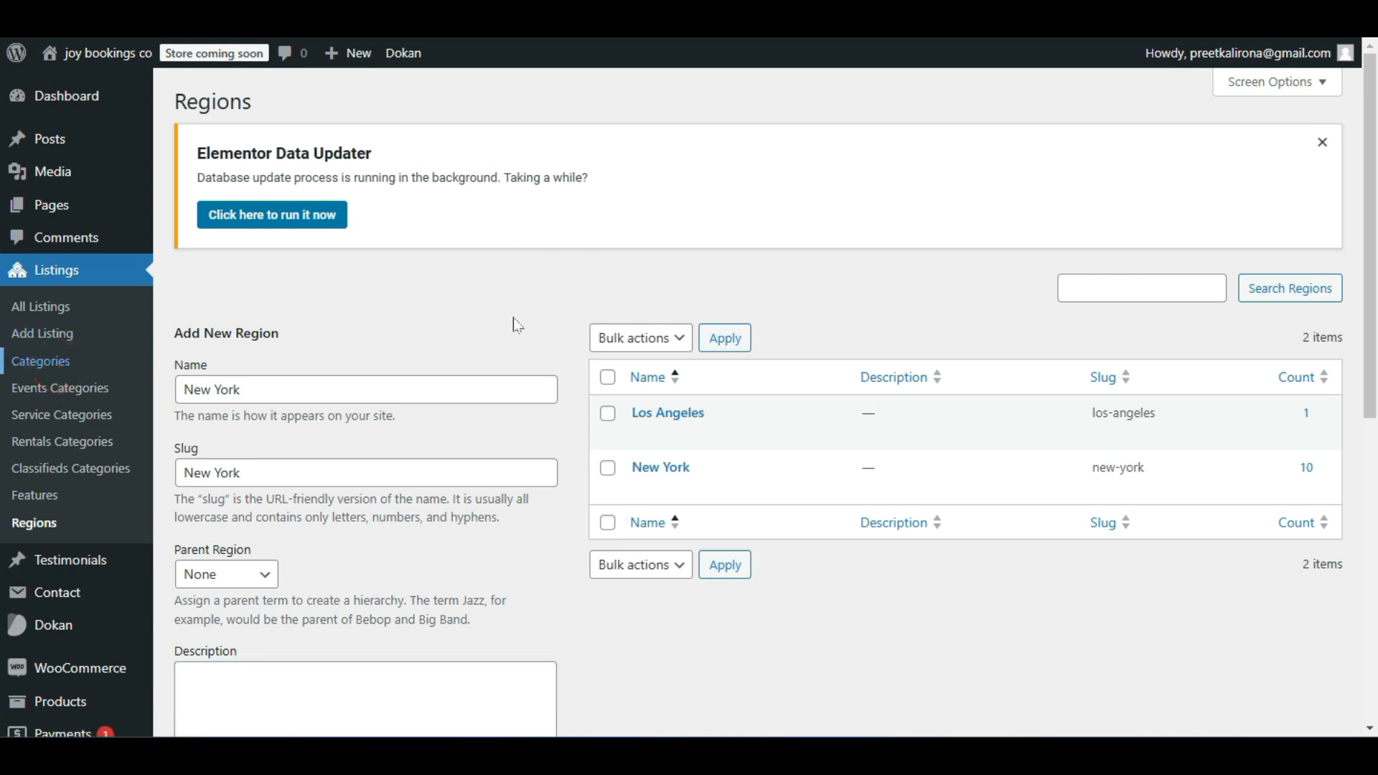
{"action": "scroll", "coordinate": [559, 362], "scroll_direction": "down", "scroll_amount": 5}
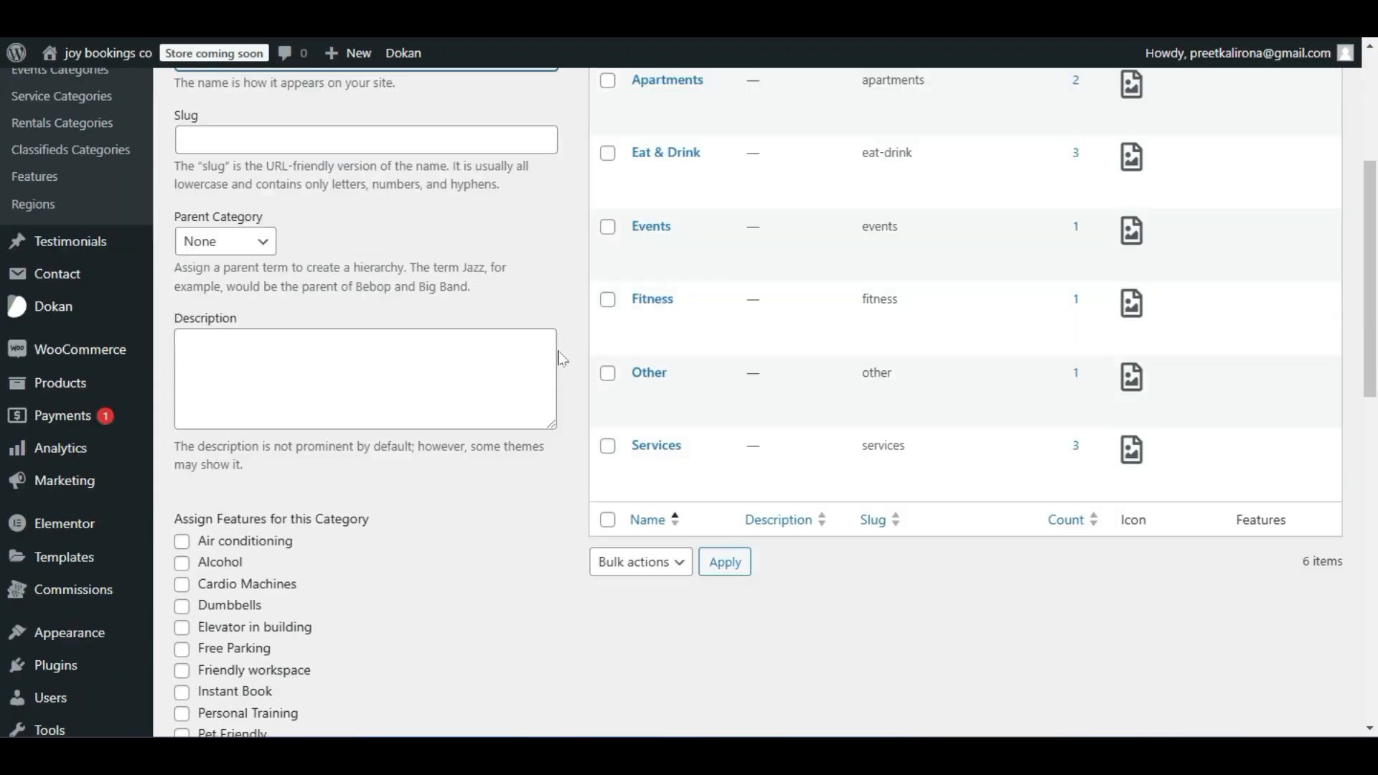
{"action": "scroll", "coordinate": [560, 358], "scroll_direction": "up", "scroll_amount": 4}
{"action": "scroll", "coordinate": [555, 361], "scroll_direction": "down", "scroll_amount": 1}
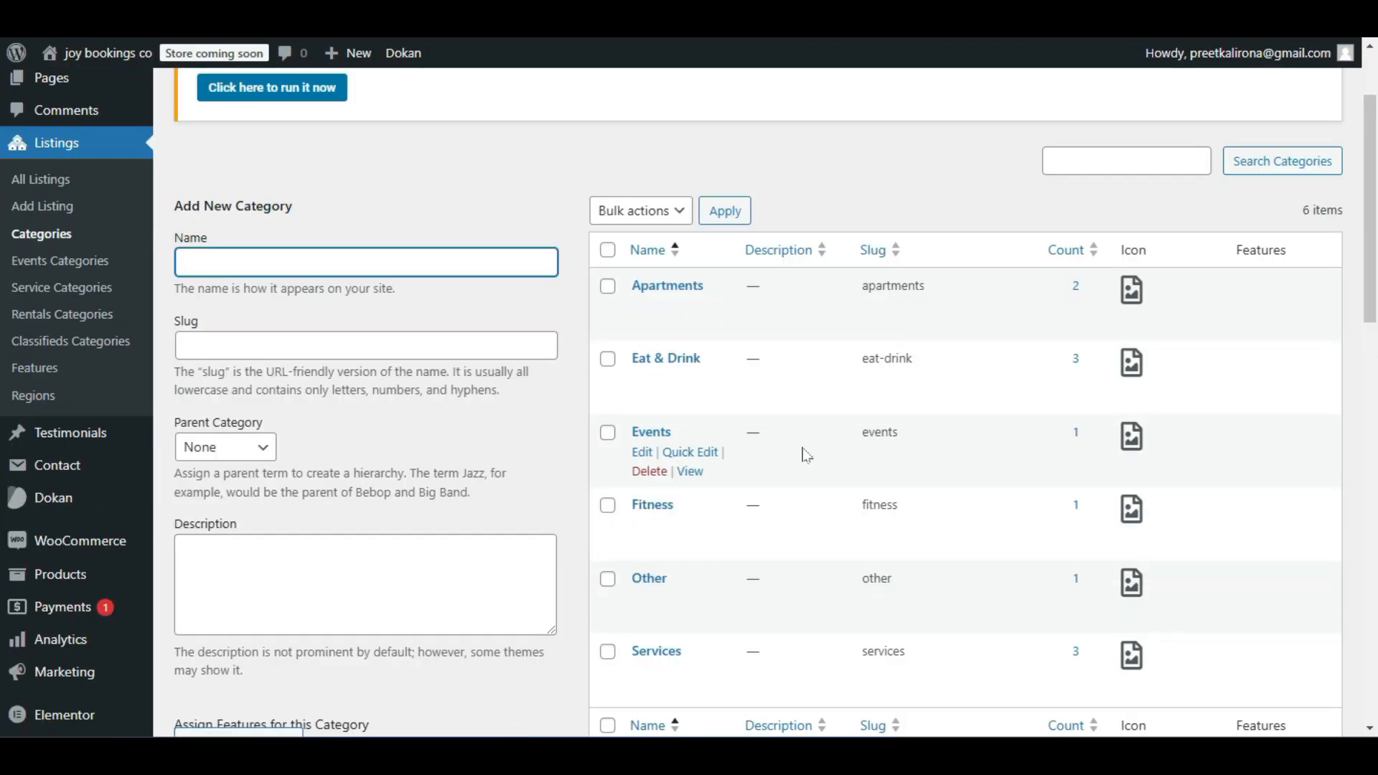
{"action": "scroll", "coordinate": [804, 454], "scroll_direction": "down", "scroll_amount": 2}
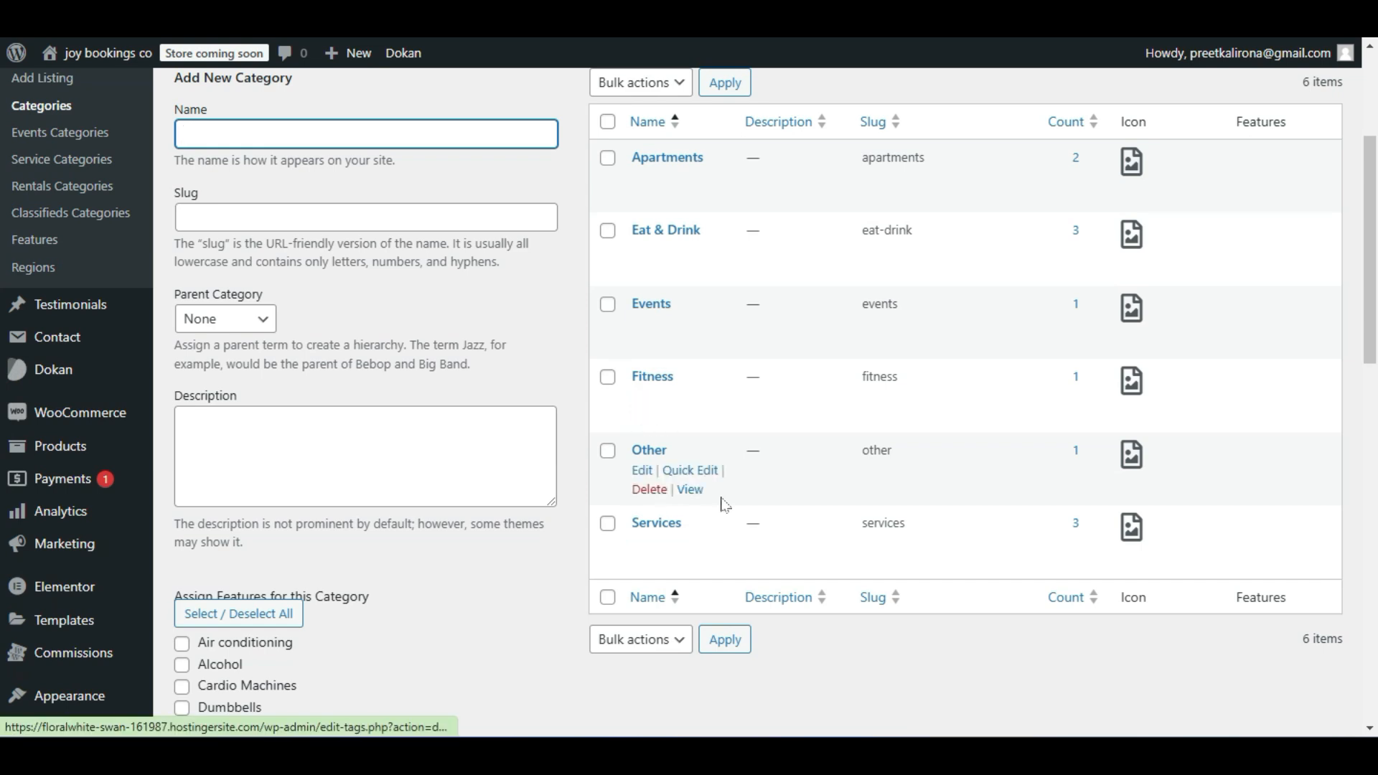
{"action": "scroll", "coordinate": [723, 500], "scroll_direction": "up", "scroll_amount": 3}
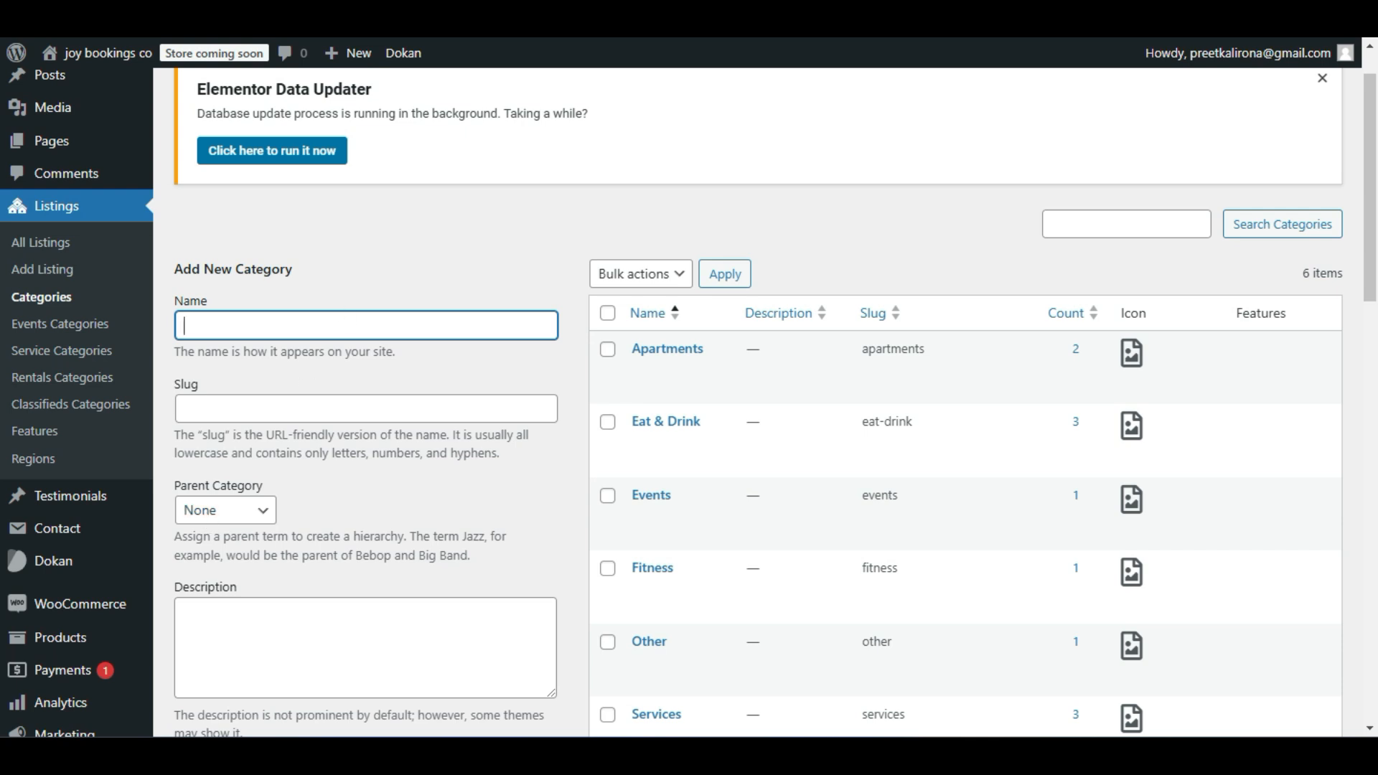
Open the list of testimonials and look through the demo entries.
{"action": "mouse_move", "coordinate": [100, 53]}
{"action": "scroll", "coordinate": [689, 402], "scroll_direction": "down", "scroll_amount": 2}
{"action": "mouse_move", "coordinate": [107, 369]}
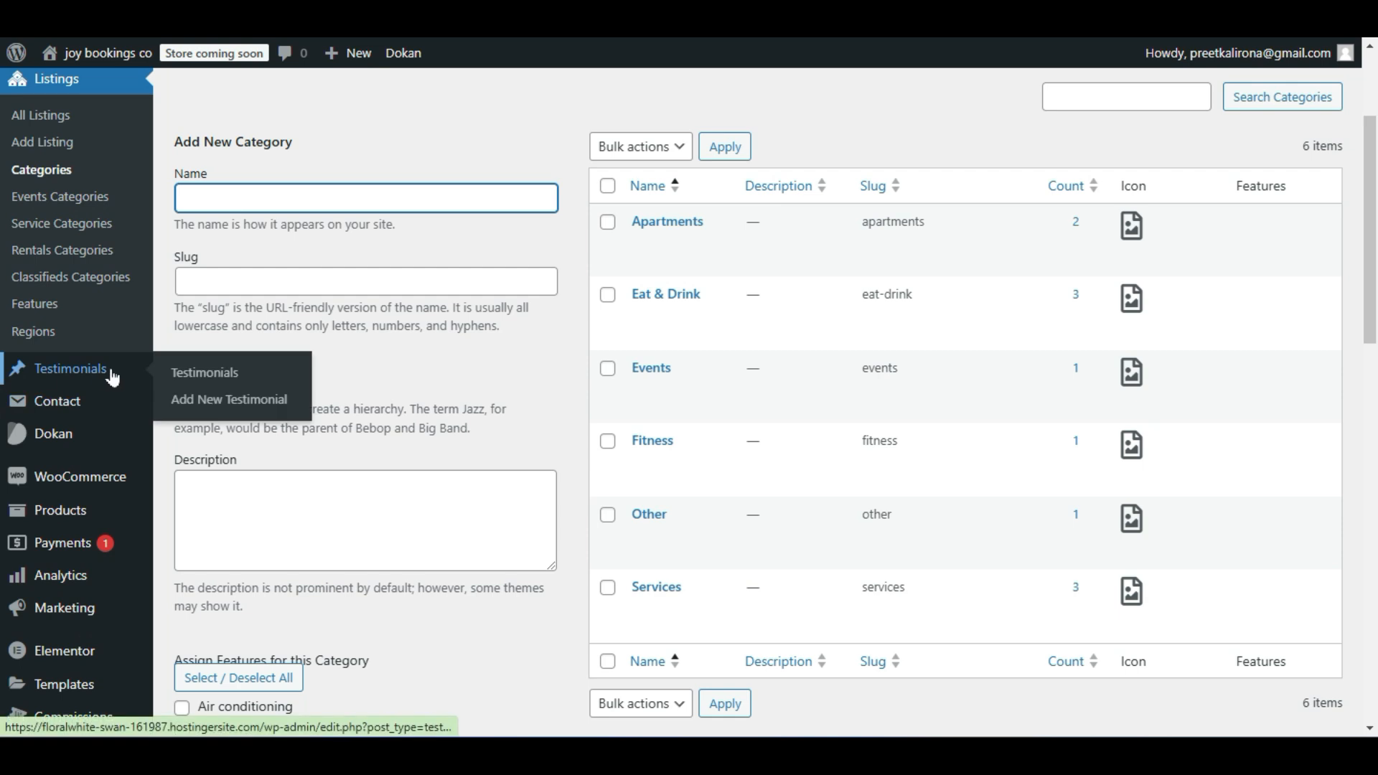
{"action": "left_click", "coordinate": [197, 367]}
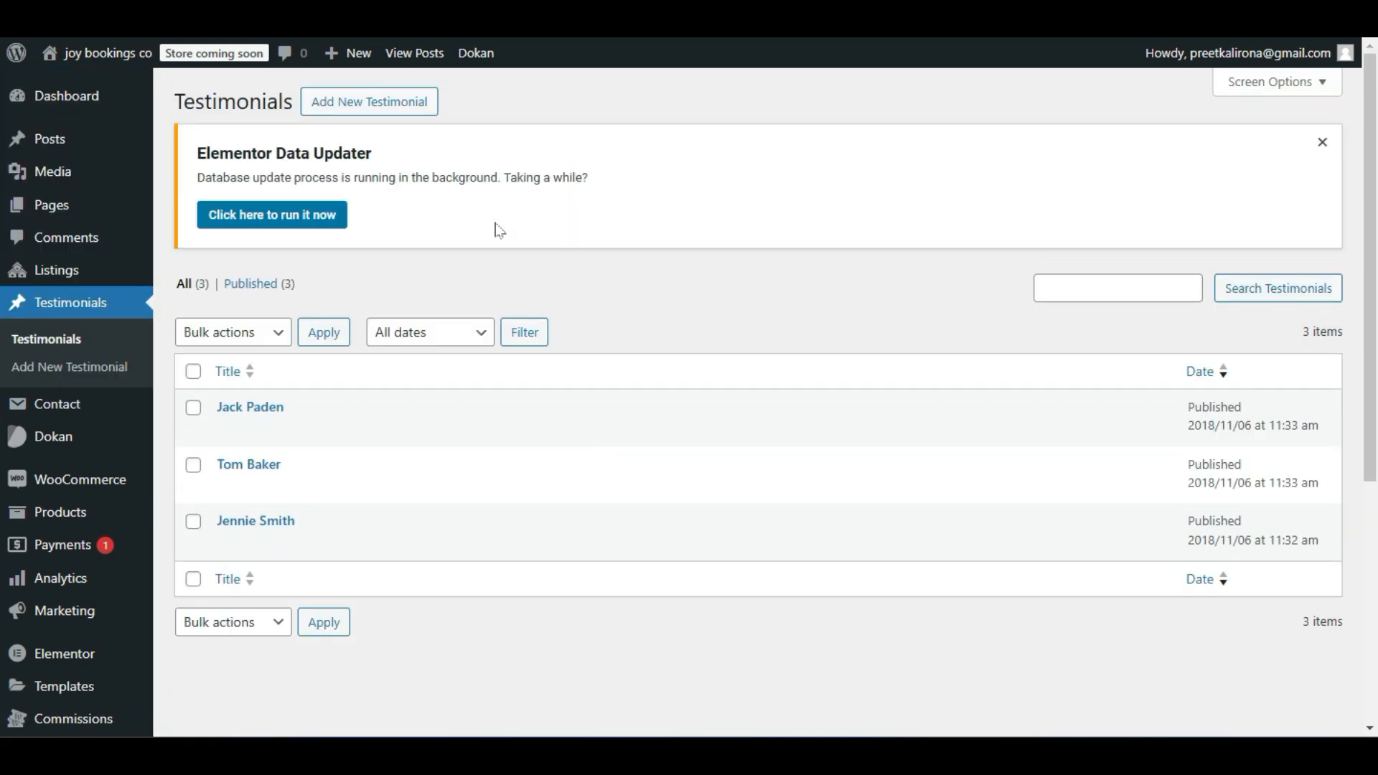
{"action": "scroll", "coordinate": [531, 230], "scroll_direction": "down", "scroll_amount": 2}
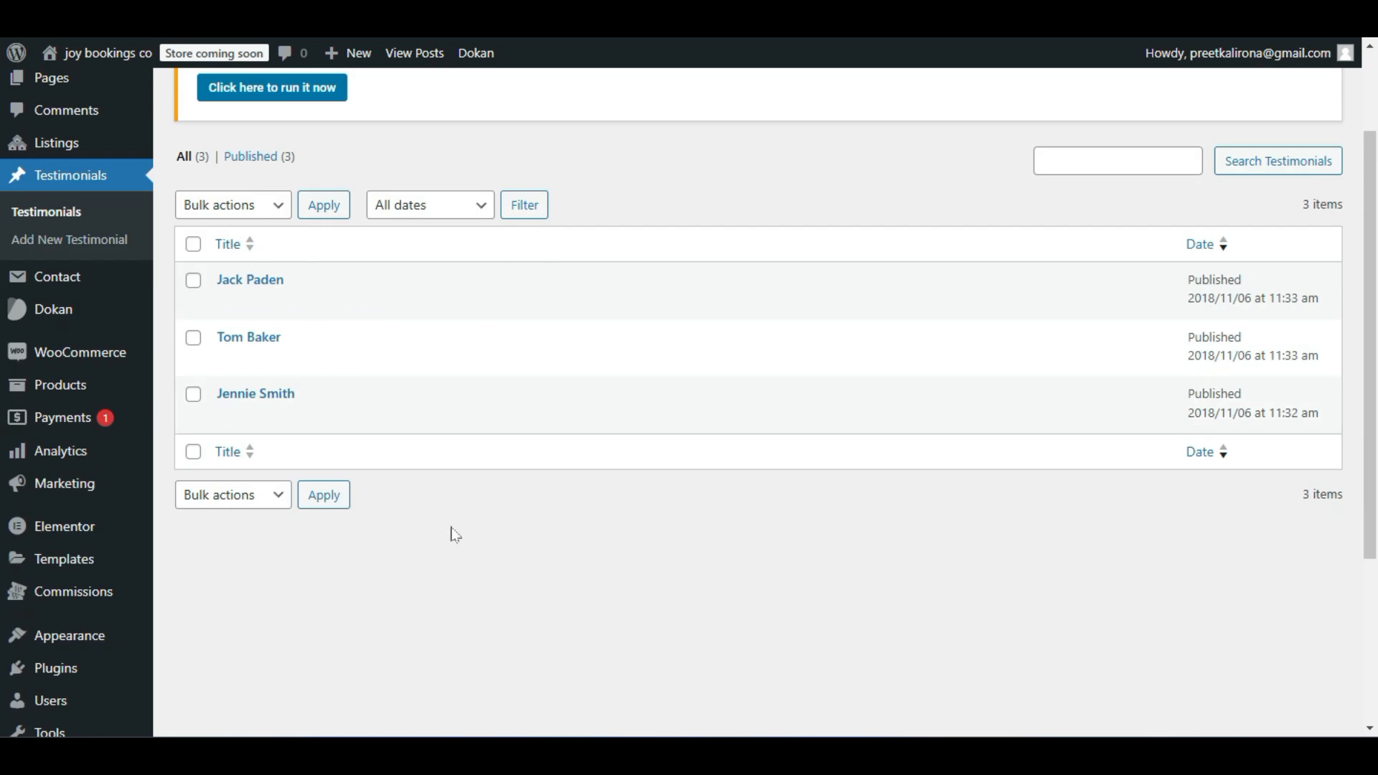
{"action": "scroll", "coordinate": [455, 535], "scroll_direction": "up", "scroll_amount": 2}
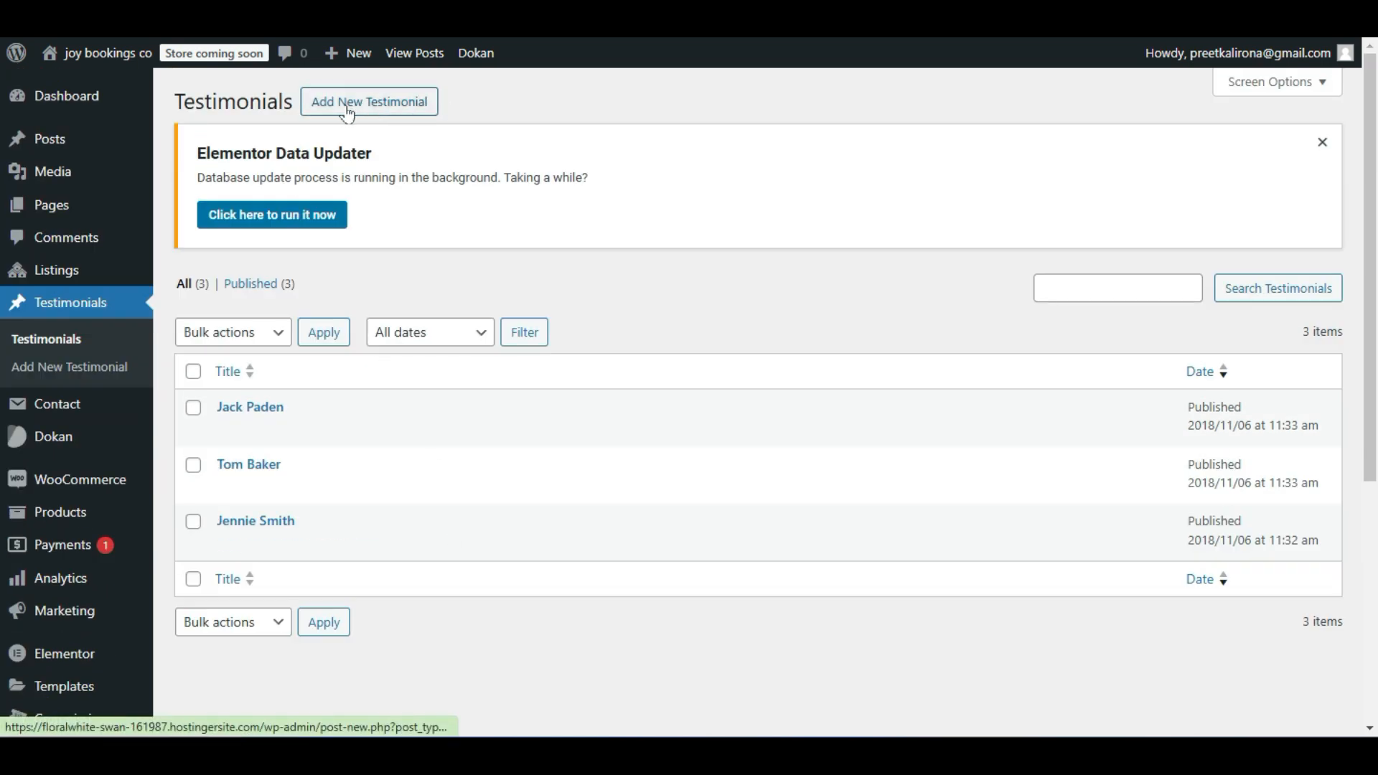
Open the form for adding a testimonial and examine its title, content, company, excerpt and featured image fields.
{"action": "left_click", "coordinate": [431, 103]}
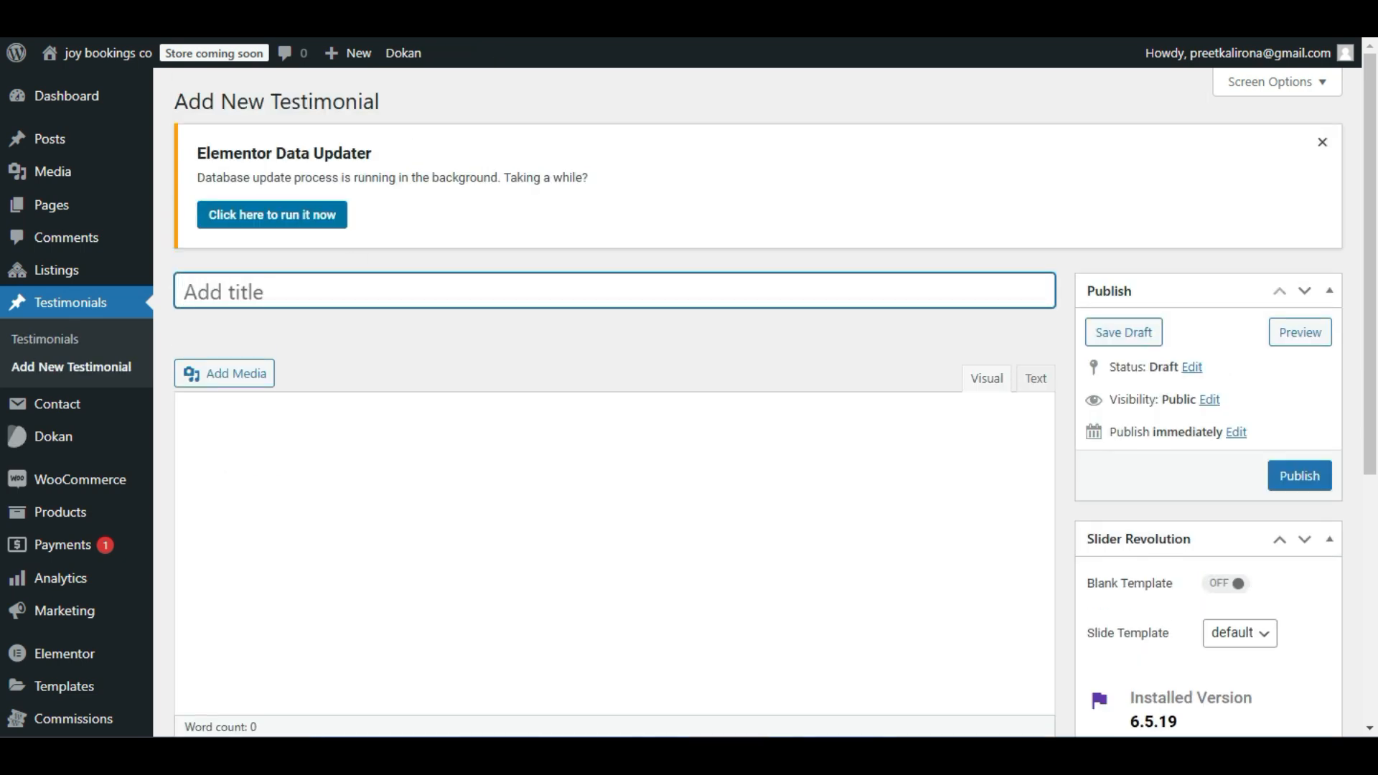
{"action": "scroll", "coordinate": [400, 286], "scroll_direction": "down", "scroll_amount": 3}
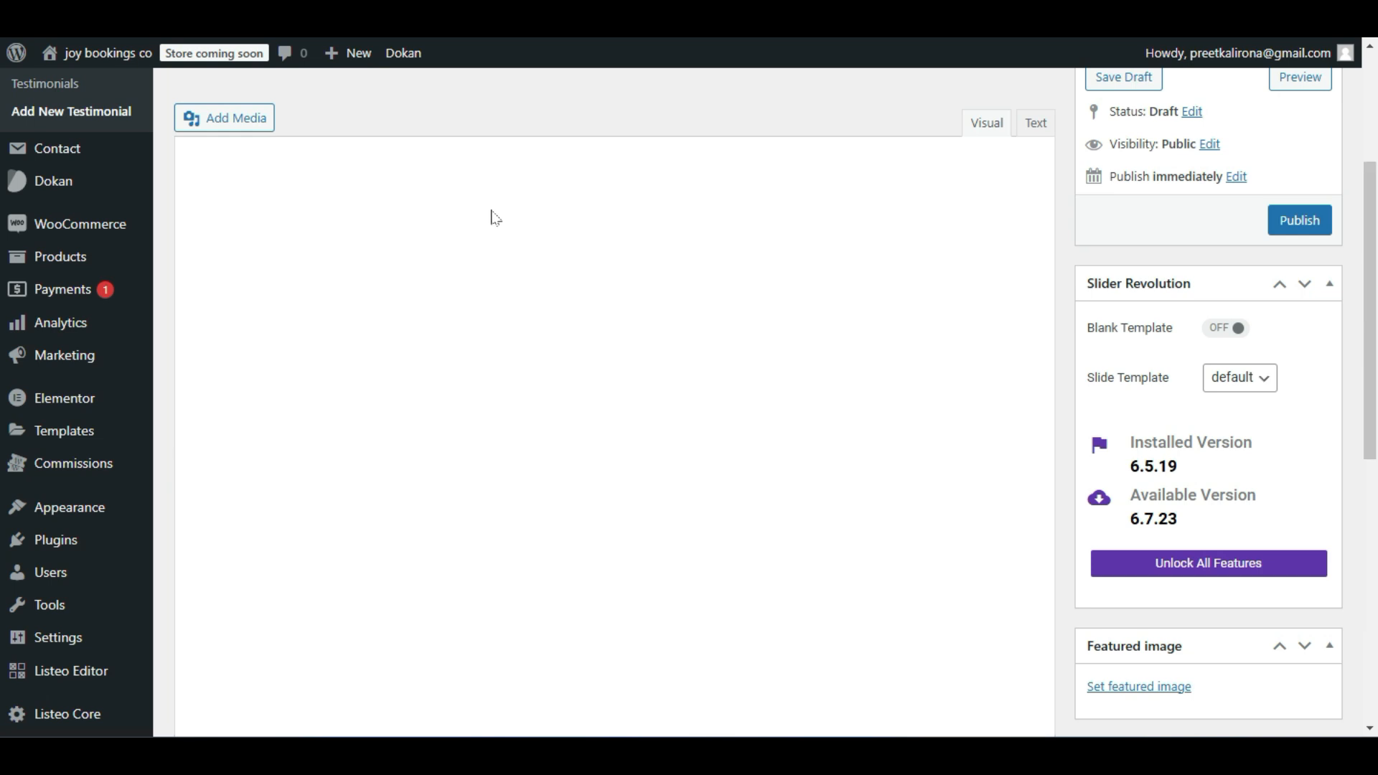
{"action": "scroll", "coordinate": [535, 295], "scroll_direction": "down", "scroll_amount": 3}
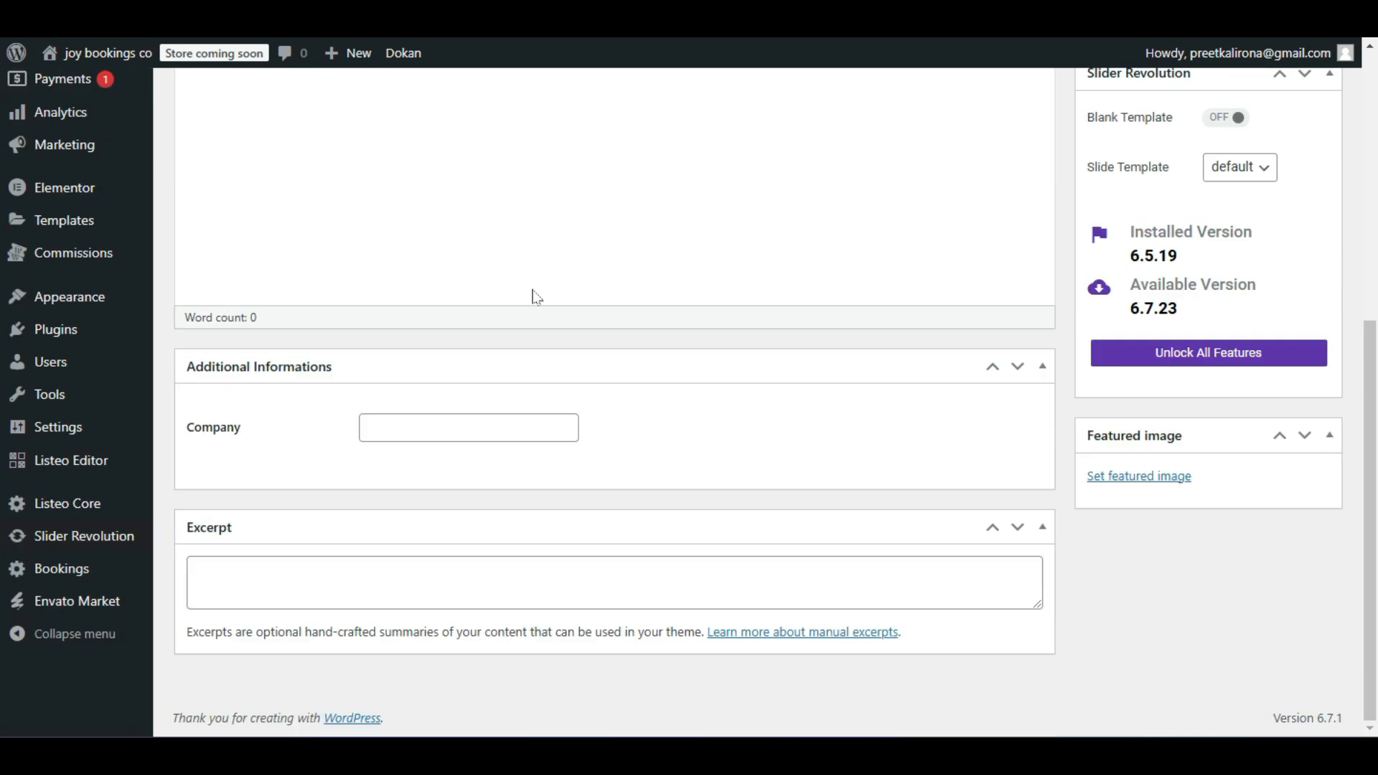
{"action": "left_click", "coordinate": [452, 426]}
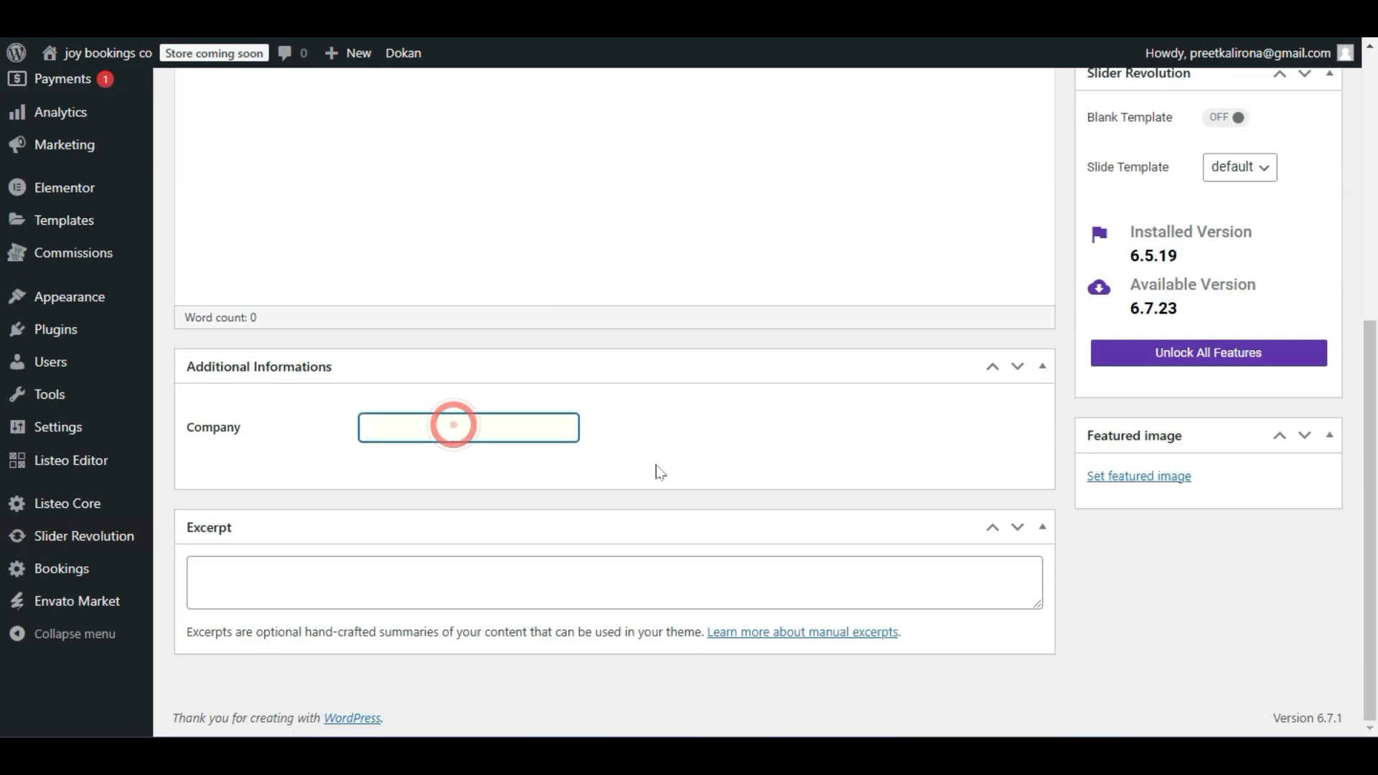
{"action": "scroll", "coordinate": [652, 470], "scroll_direction": "up", "scroll_amount": 5}
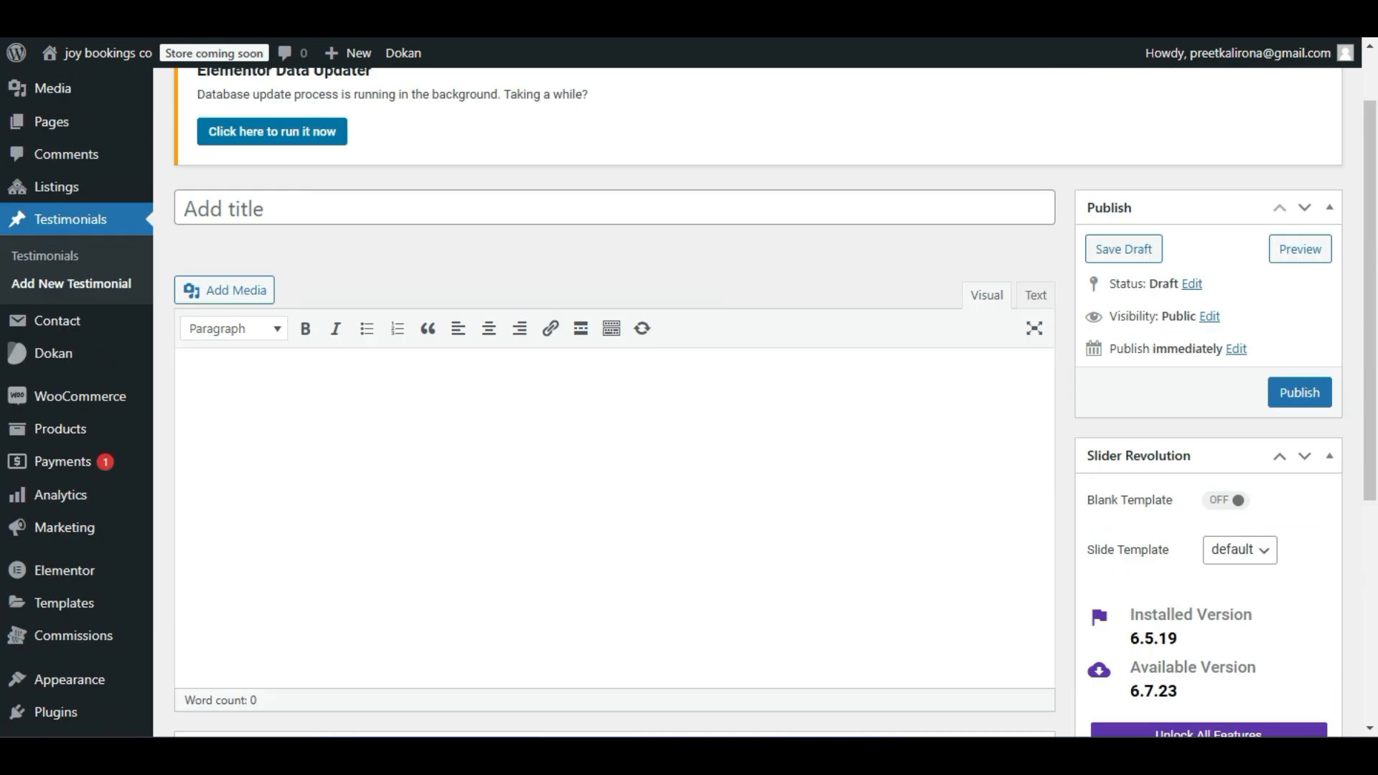
Go back to the testimonials list and open the first demo testimonial in the editor to view its contents.
{"action": "left_click", "coordinate": [43, 260]}
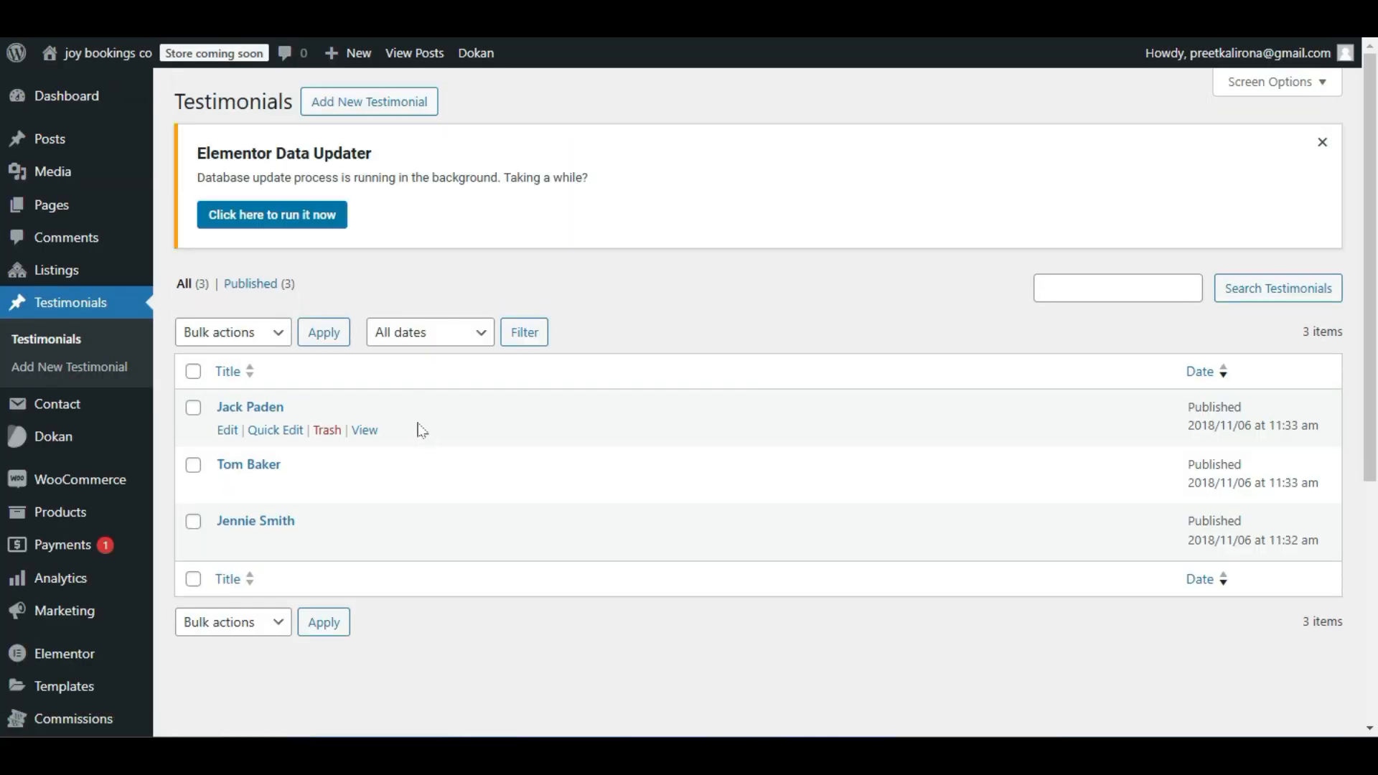
{"action": "scroll", "coordinate": [421, 431], "scroll_direction": "down", "scroll_amount": 2}
{"action": "left_click", "coordinate": [228, 305]}
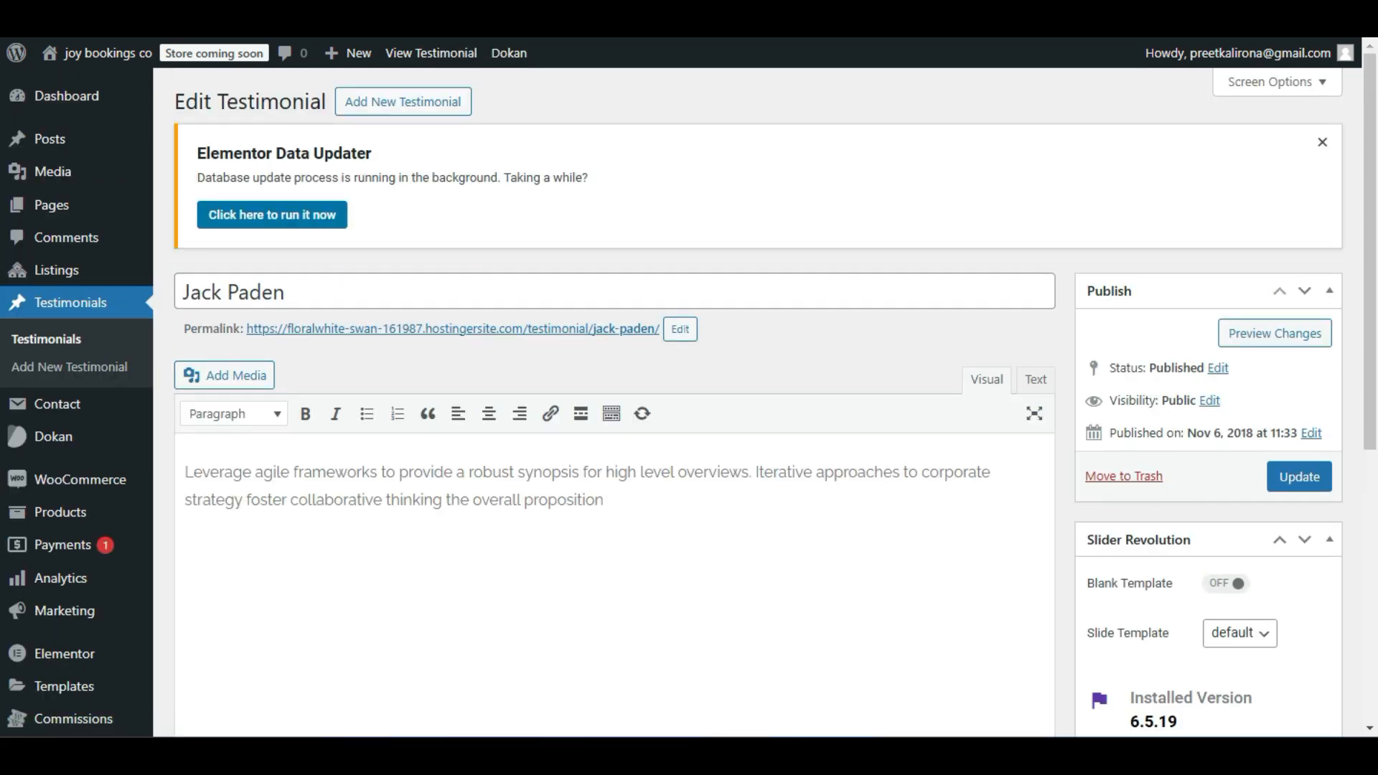
Return to the testimonials list, select all entries and set the bulk action to Move to Trash.
{"action": "left_click", "coordinate": [69, 335]}
{"action": "left_click", "coordinate": [194, 372]}
{"action": "left_click", "coordinate": [219, 333]}
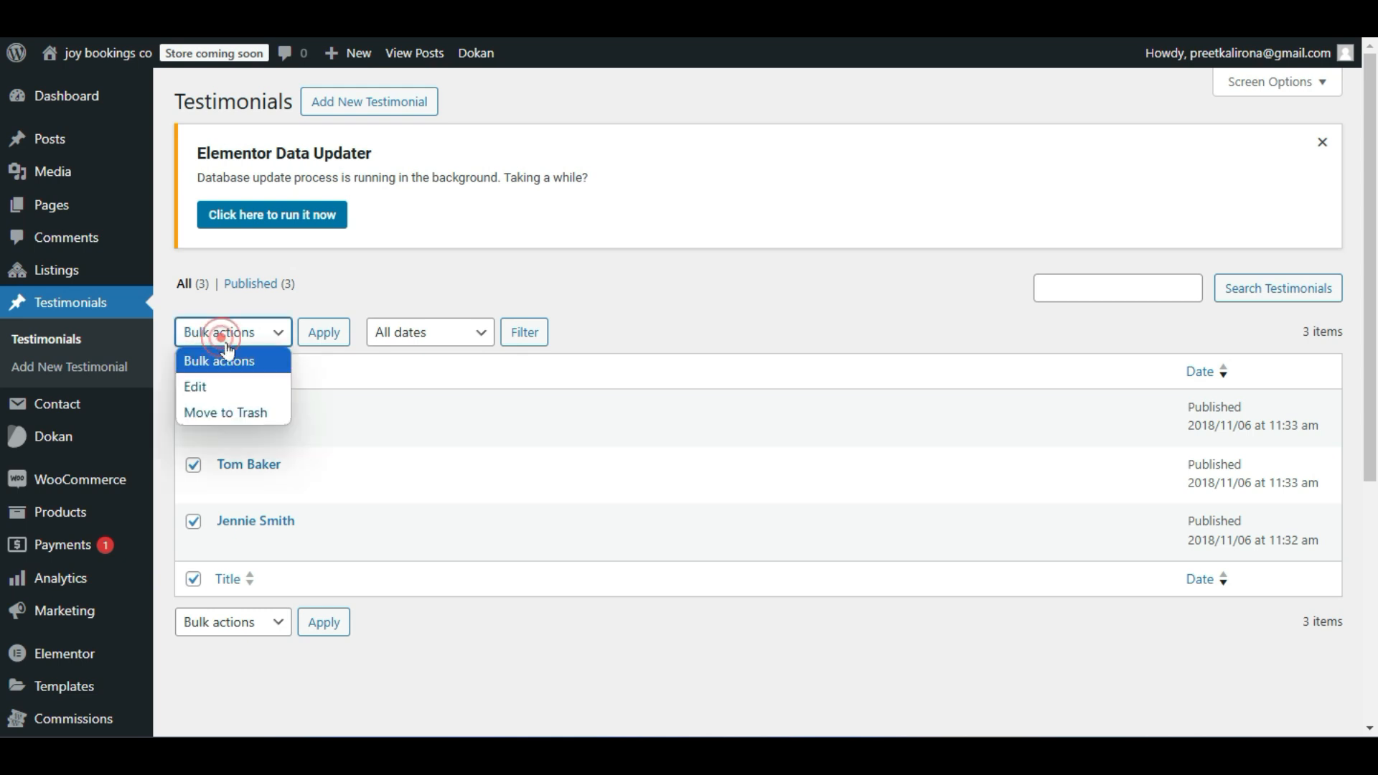
{"action": "left_click", "coordinate": [261, 413]}
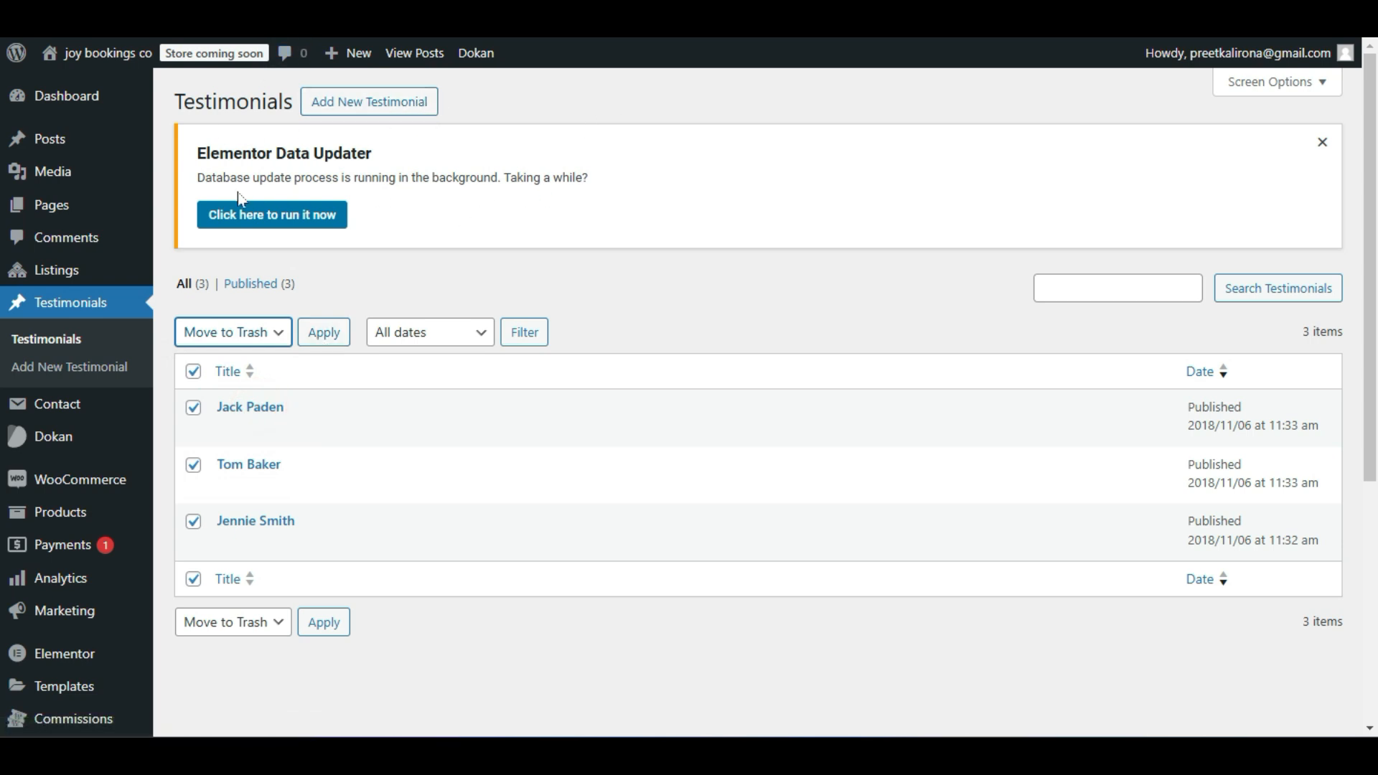
{"action": "key", "text": "F5"}
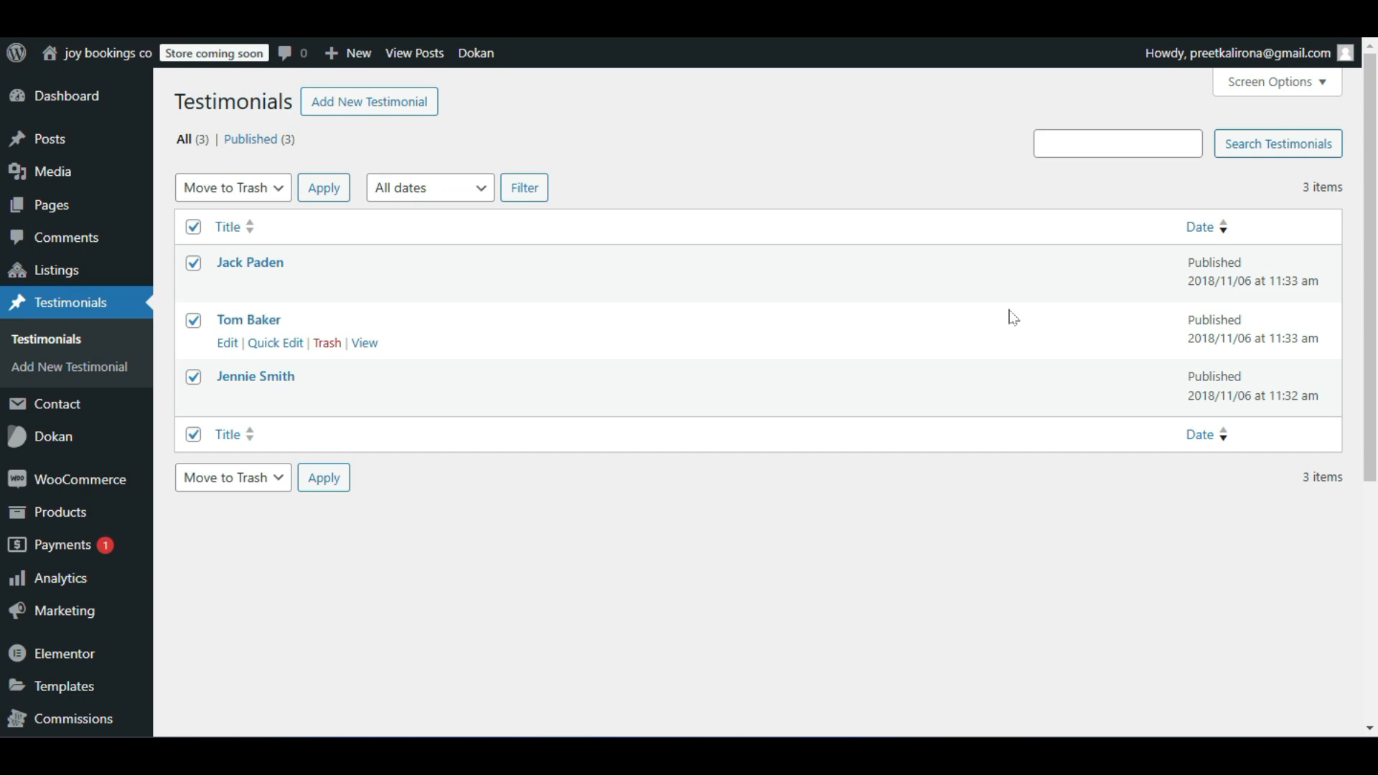
Open the list of contact forms and look over the existing forms and their shortcodes.
{"action": "mouse_move", "coordinate": [75, 404]}
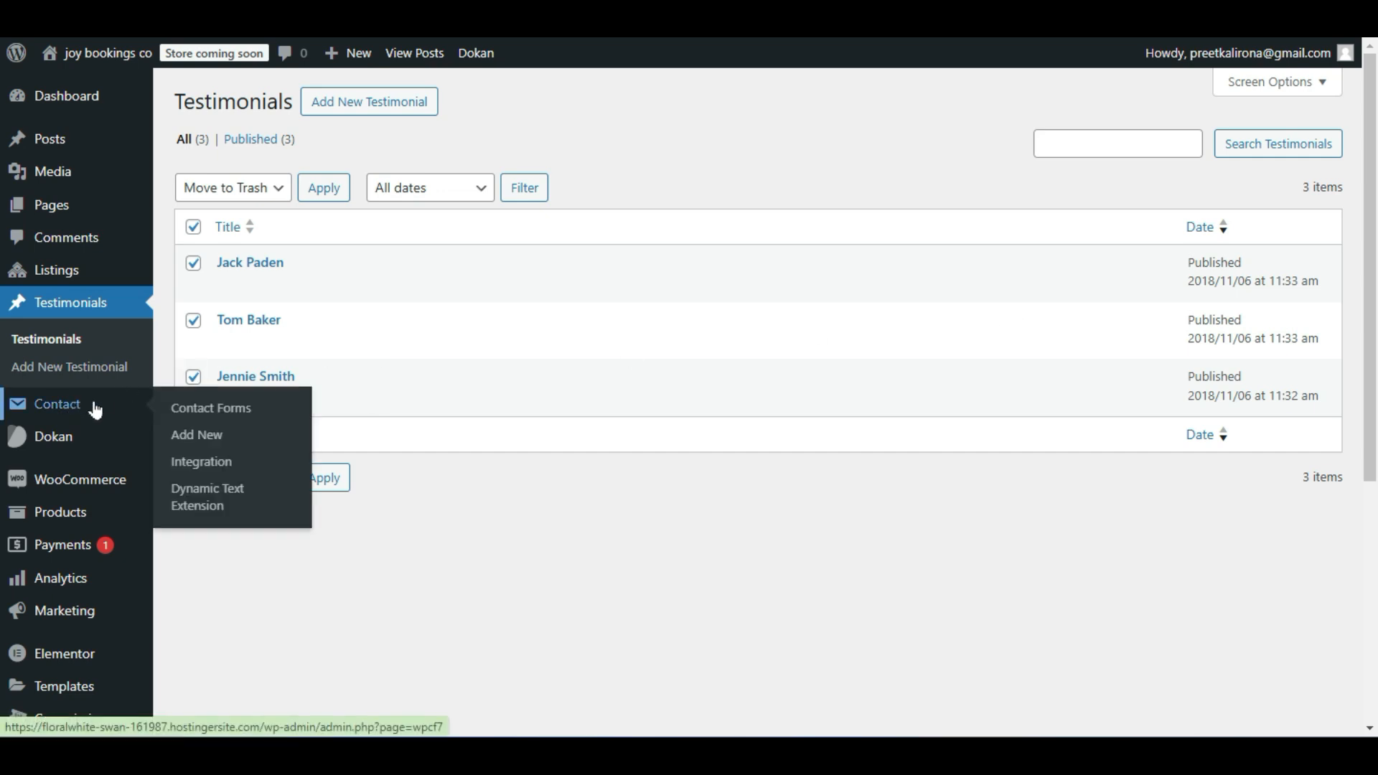
{"action": "left_click", "coordinate": [194, 409]}
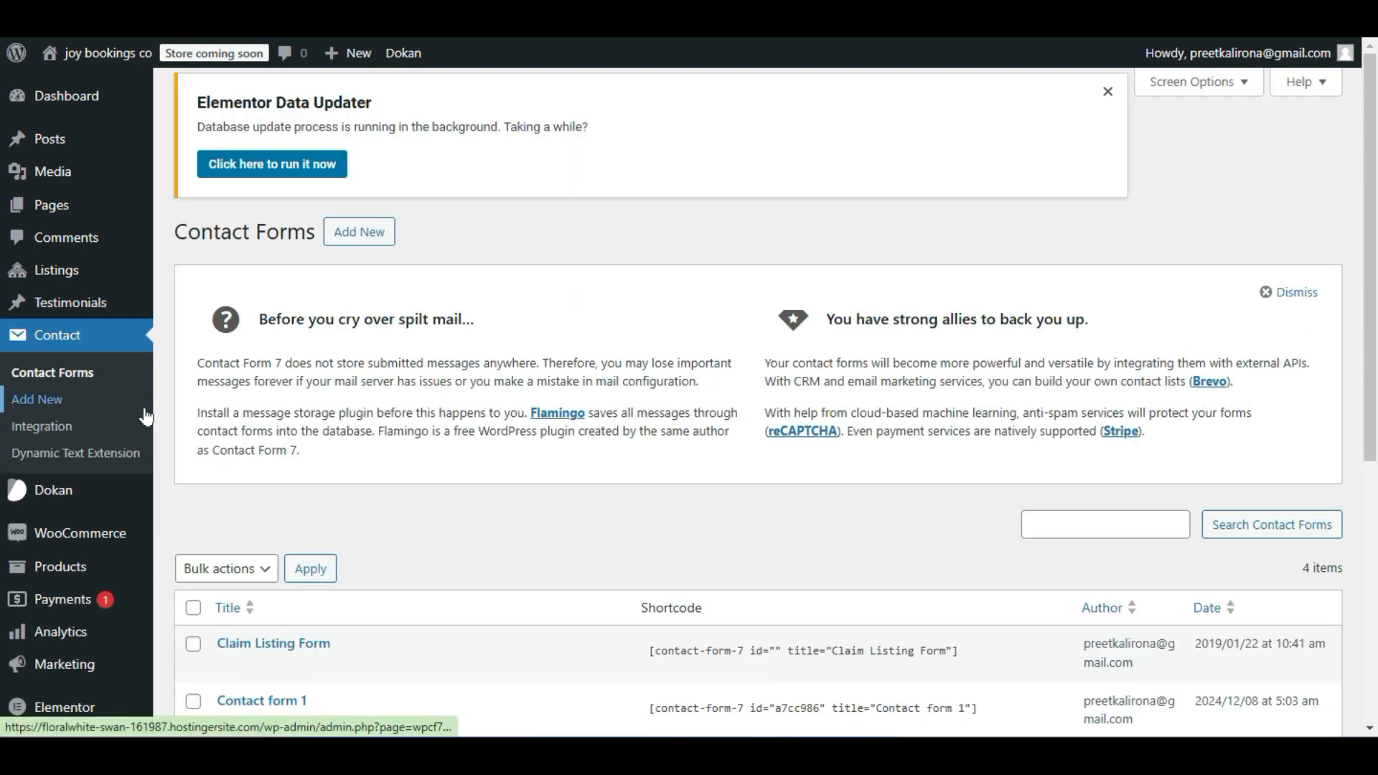
{"action": "scroll", "coordinate": [370, 467], "scroll_direction": "down", "scroll_amount": 2}
{"action": "scroll", "coordinate": [370, 468], "scroll_direction": "down", "scroll_amount": 1}
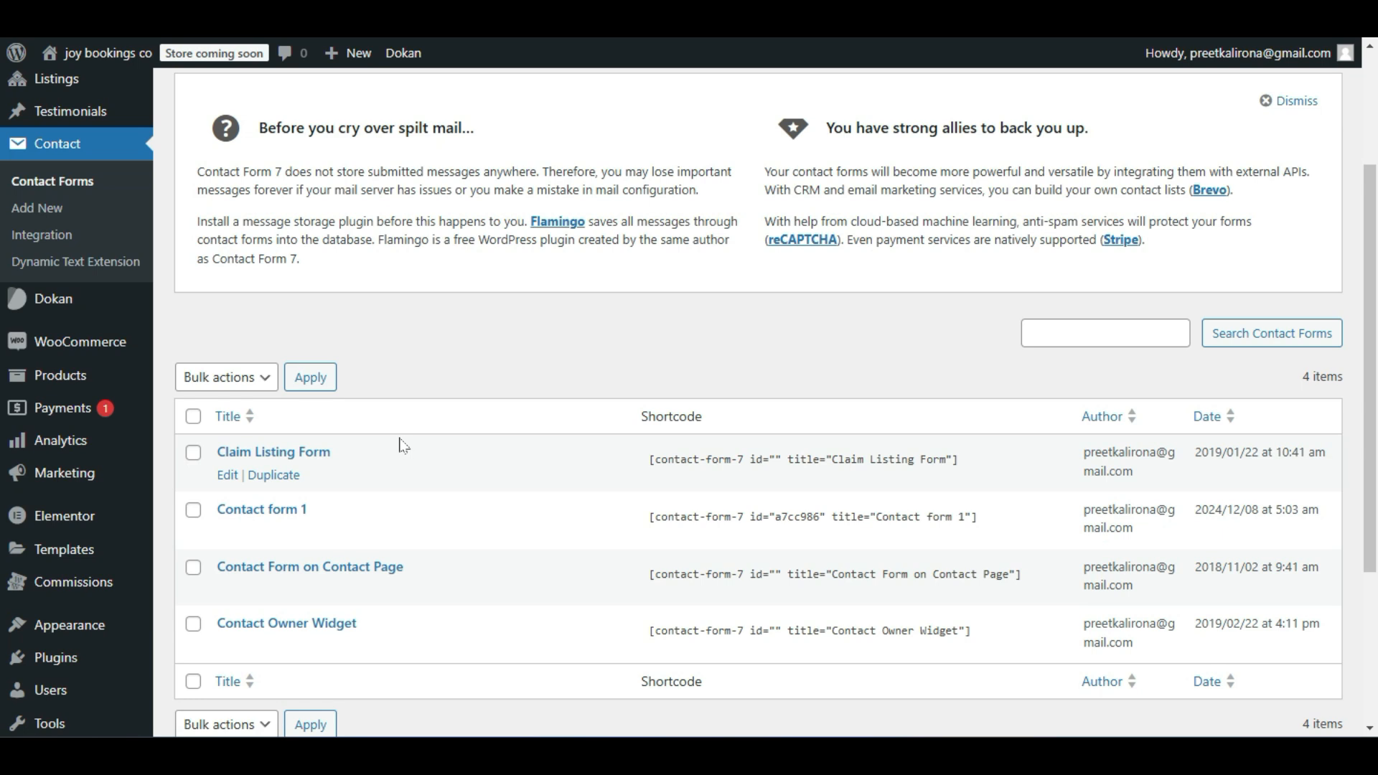
{"action": "scroll", "coordinate": [422, 356], "scroll_direction": "down", "scroll_amount": 2}
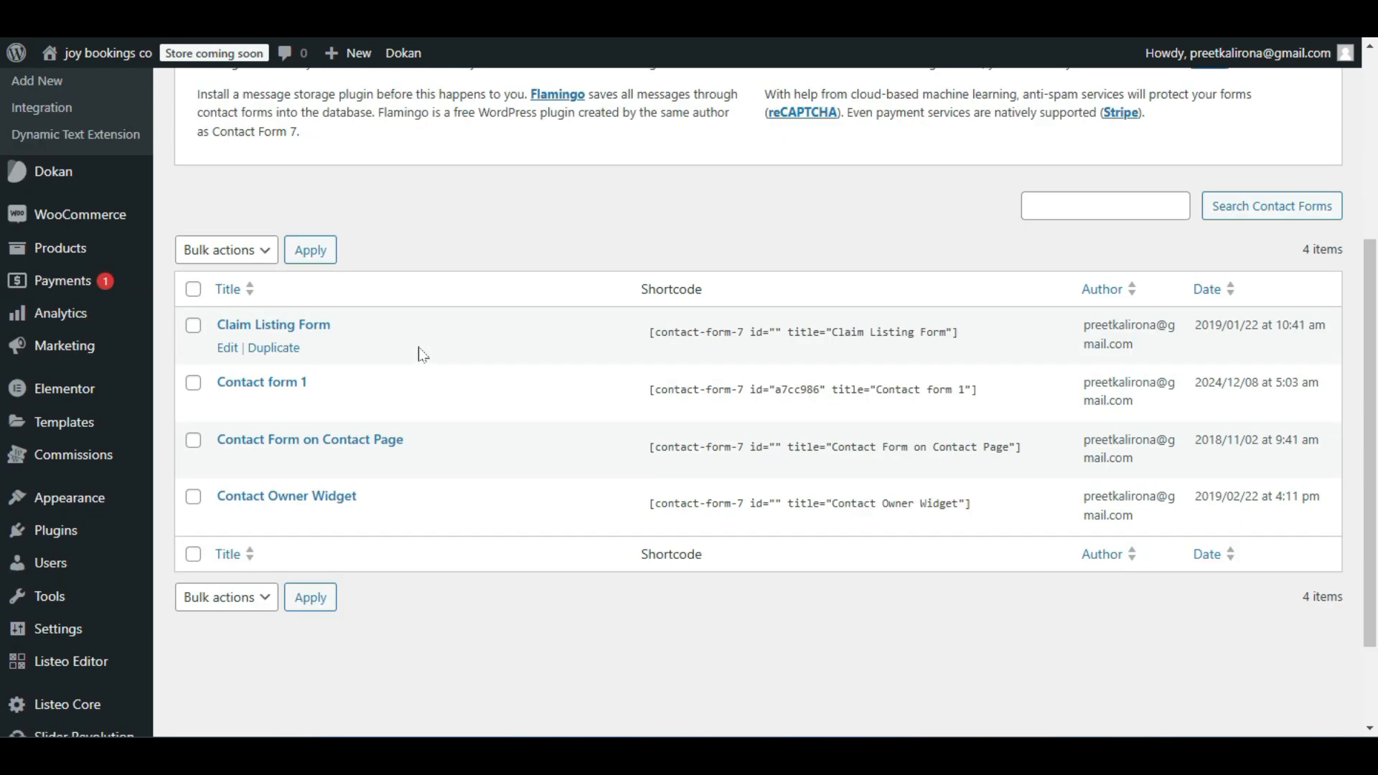
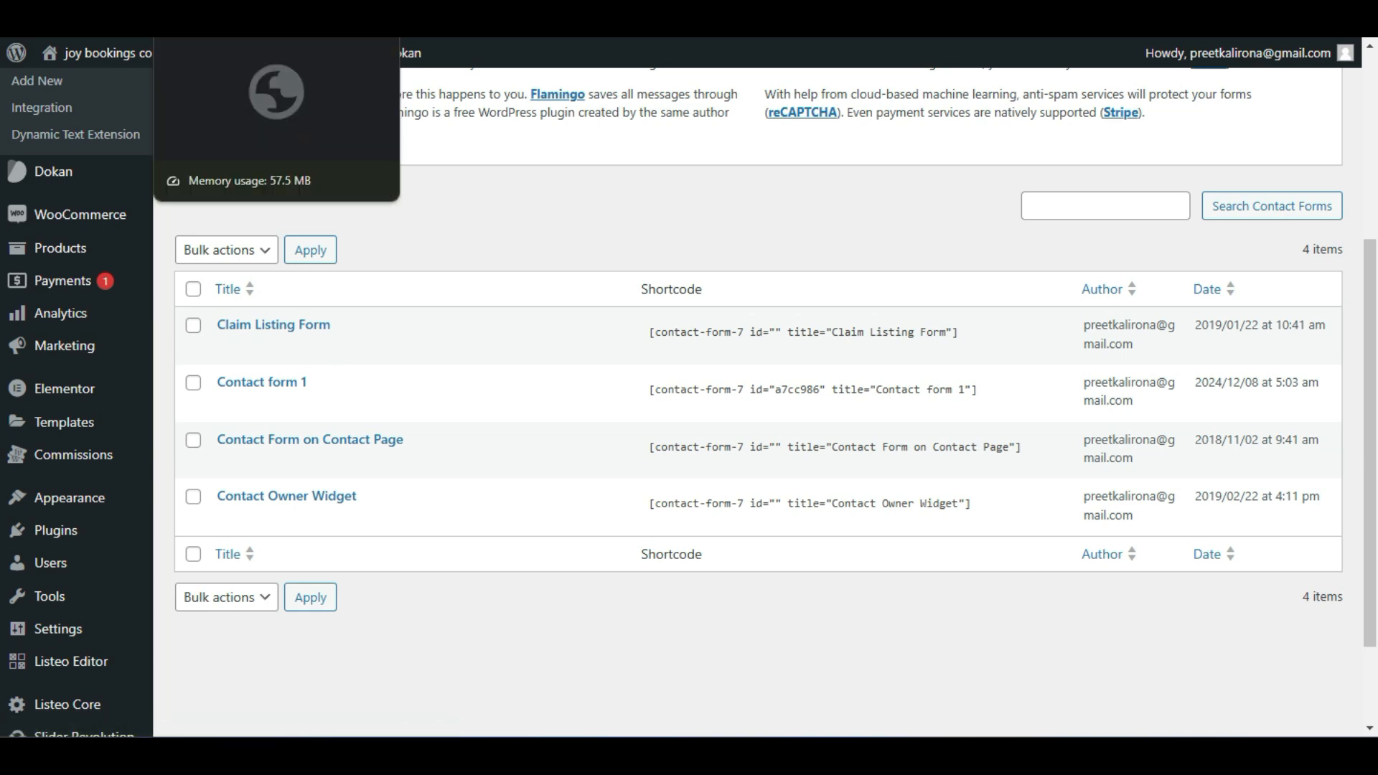
Open the Dokan vendors list and review the registered vendors with their status and contact columns.
{"action": "scroll", "coordinate": [347, 249], "scroll_direction": "up", "scroll_amount": 2}
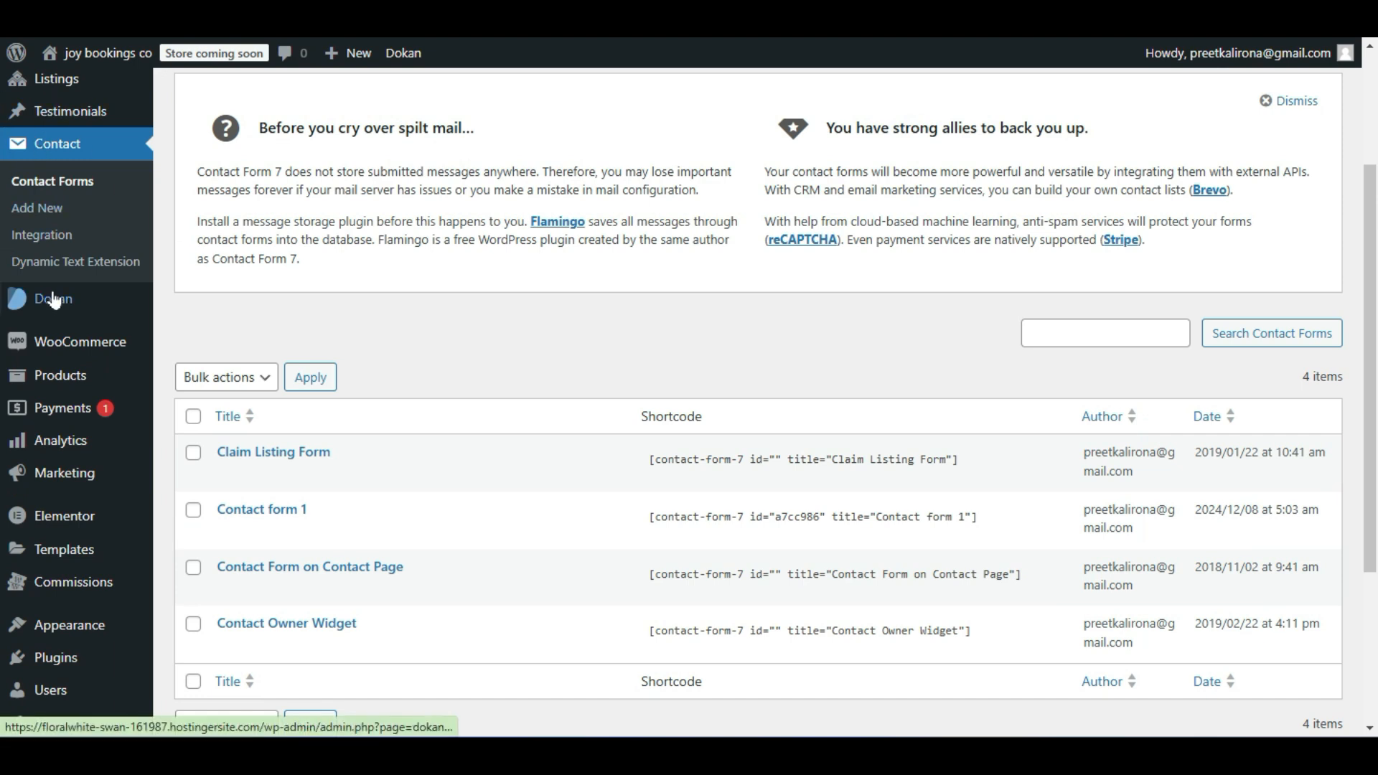
{"action": "mouse_move", "coordinate": [54, 300]}
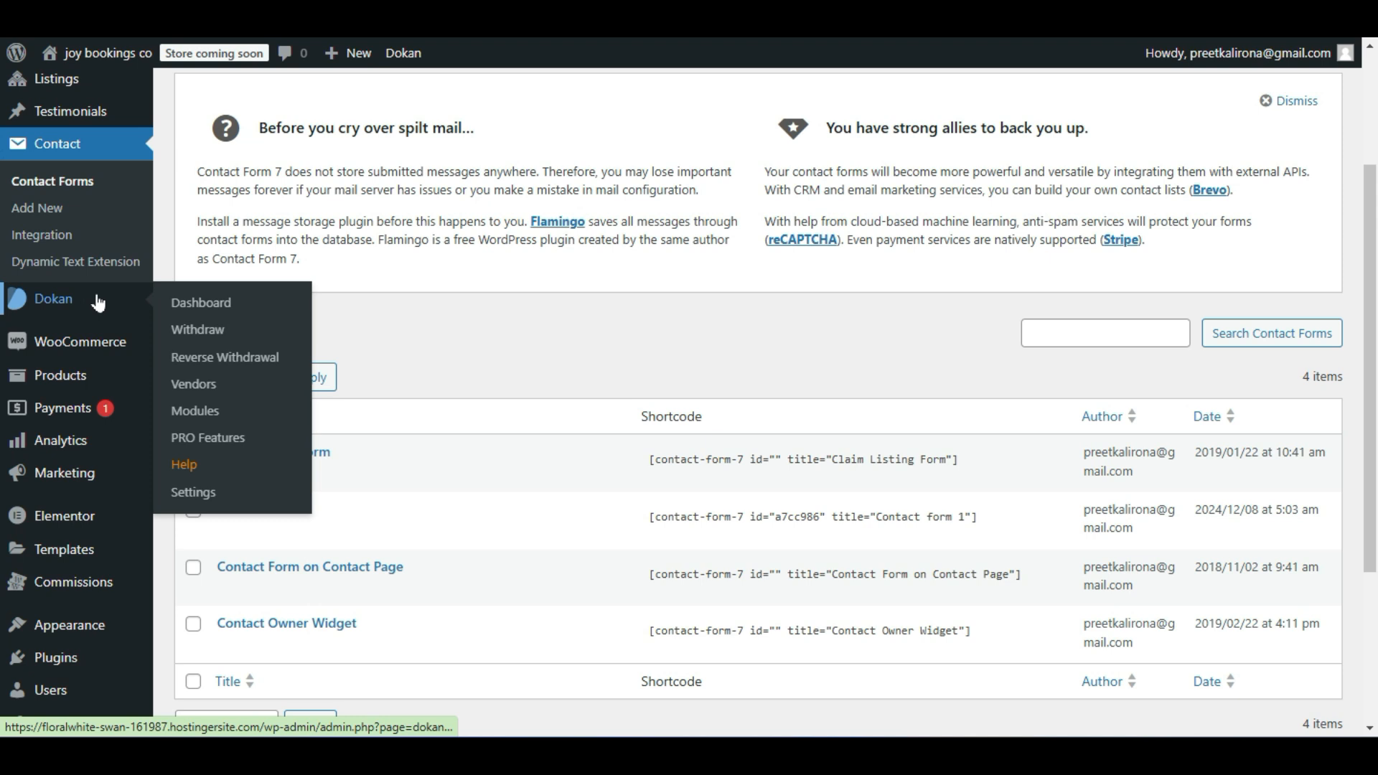
{"action": "left_click", "coordinate": [227, 388]}
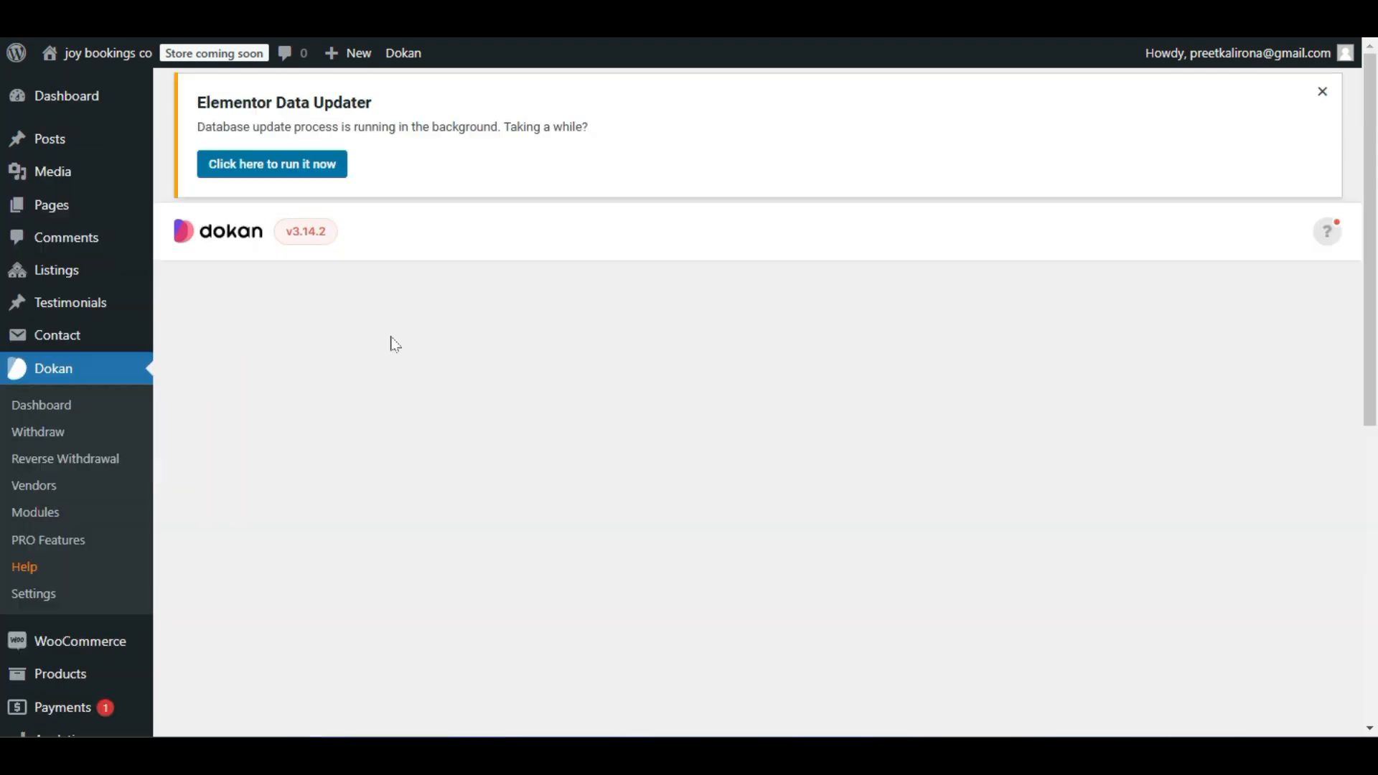
{"action": "scroll", "coordinate": [395, 344], "scroll_direction": "down", "scroll_amount": 4}
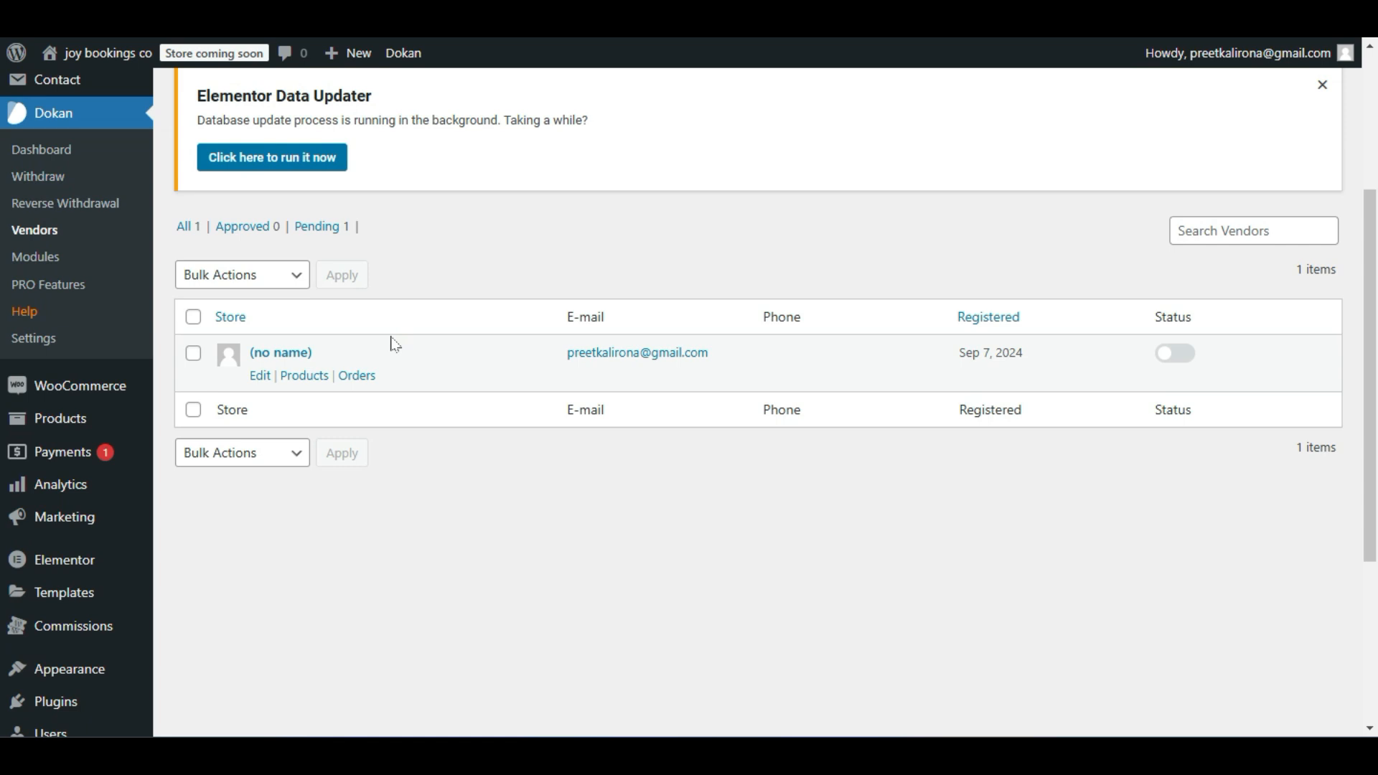
{"action": "scroll", "coordinate": [395, 345], "scroll_direction": "up", "scroll_amount": 4}
Open the Dokan modules page and look over the available modules, from WooCommerce Booking Integration to Product Enquiry.
{"action": "left_click", "coordinate": [41, 510]}
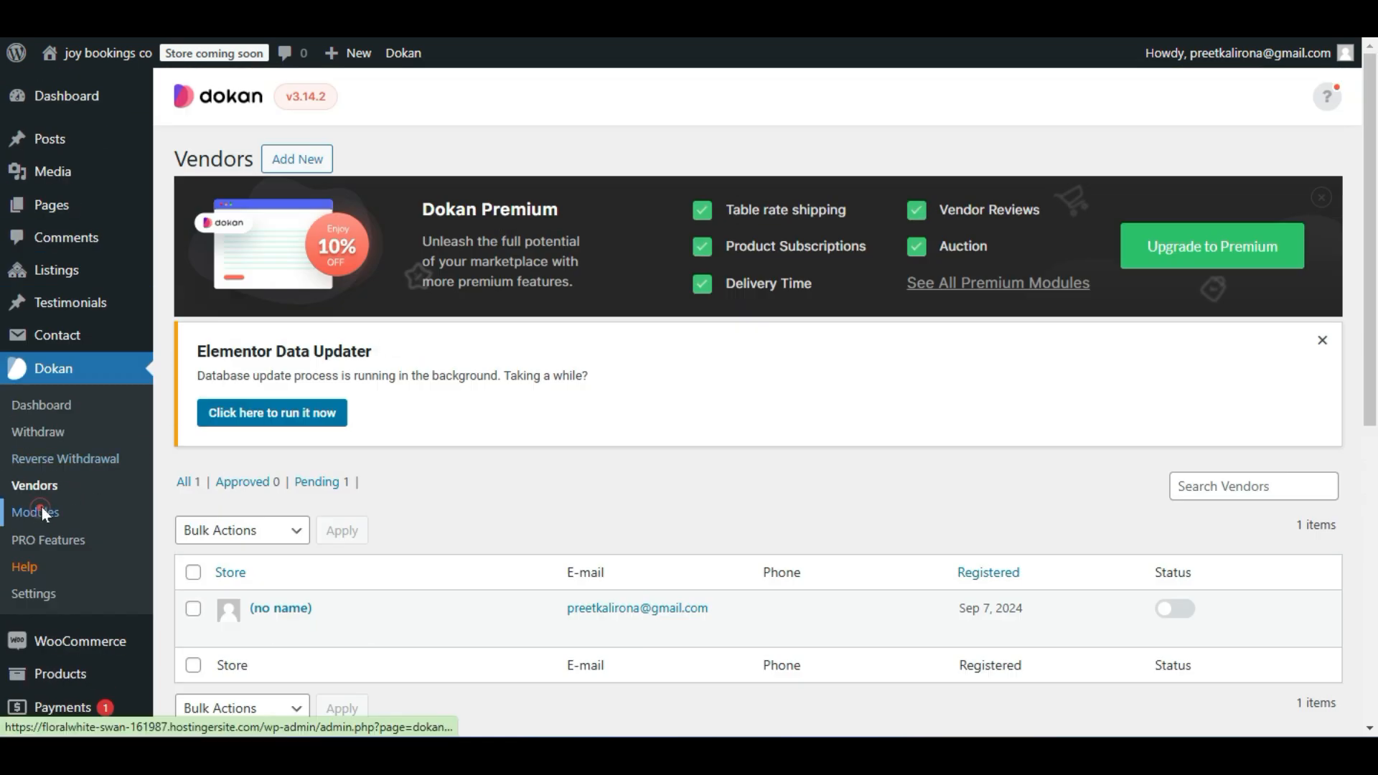
{"action": "left_click", "coordinate": [840, 121]}
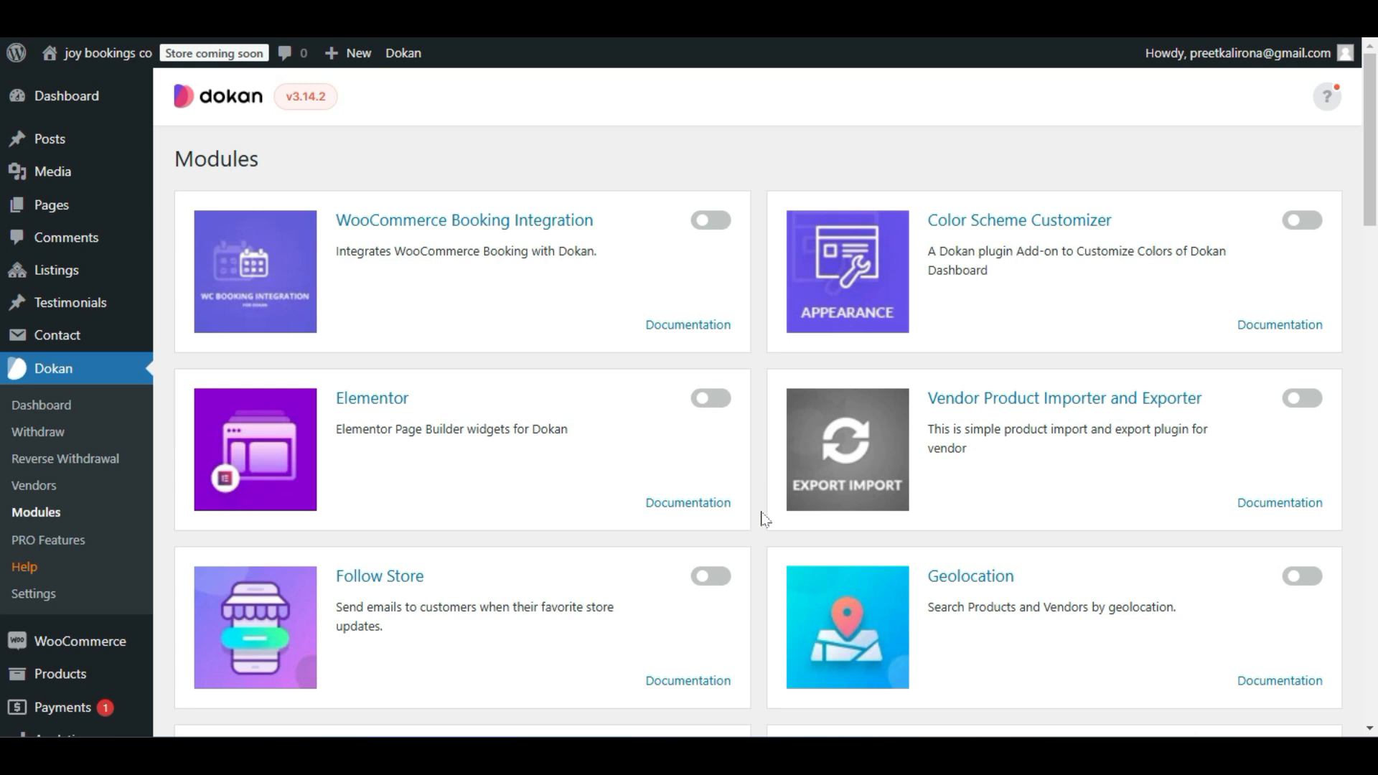
{"action": "scroll", "coordinate": [763, 517], "scroll_direction": "down", "scroll_amount": 1}
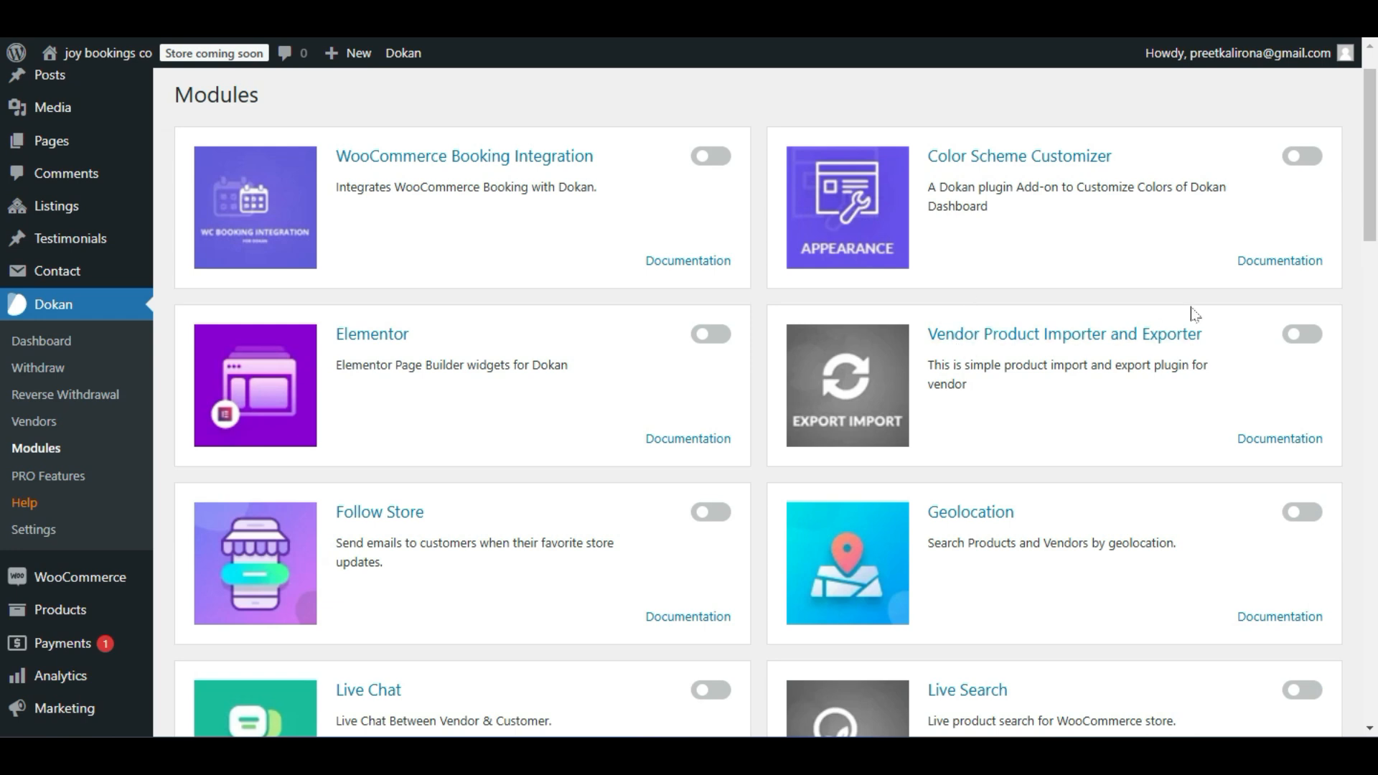
{"action": "scroll", "coordinate": [1249, 337], "scroll_direction": "down", "scroll_amount": 7}
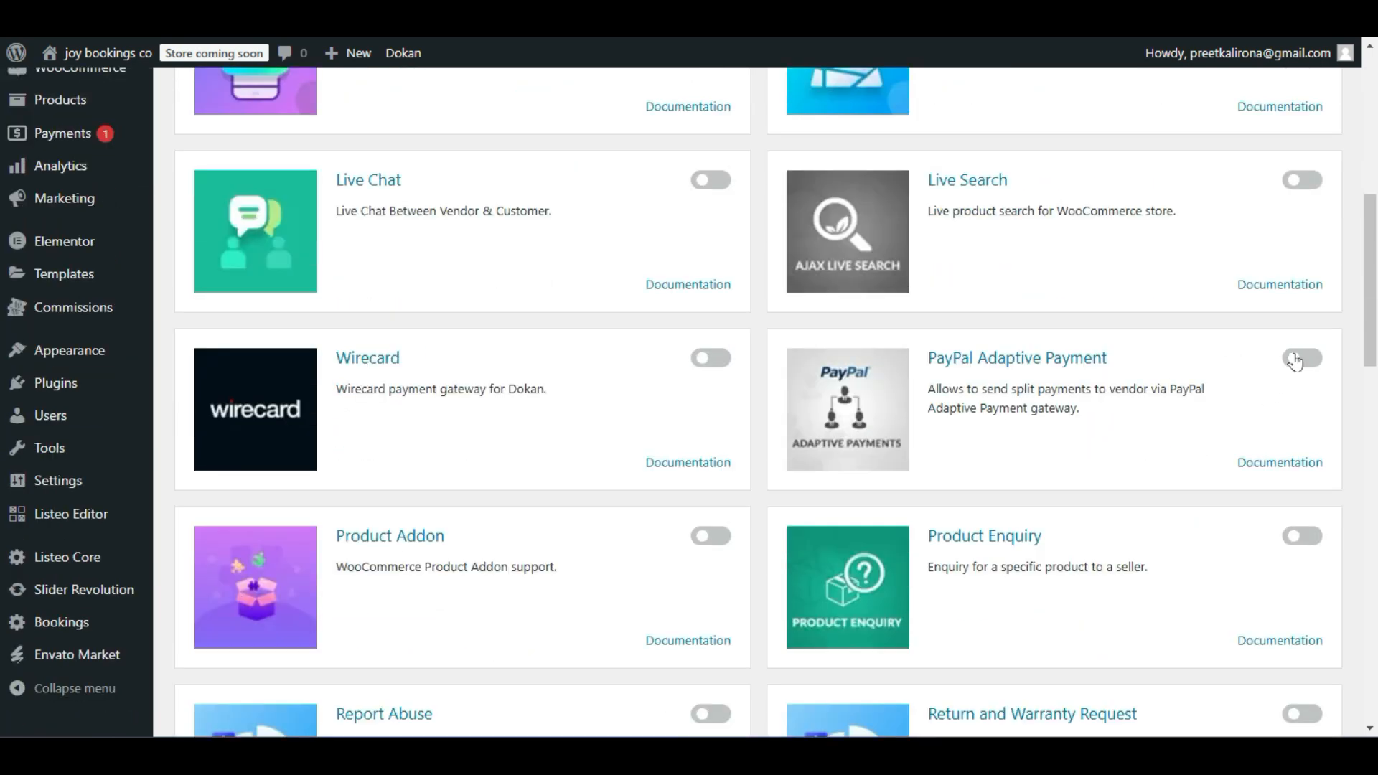
{"action": "scroll", "coordinate": [921, 400], "scroll_direction": "up", "scroll_amount": 8}
{"action": "scroll", "coordinate": [921, 400], "scroll_direction": "down", "scroll_amount": 9}
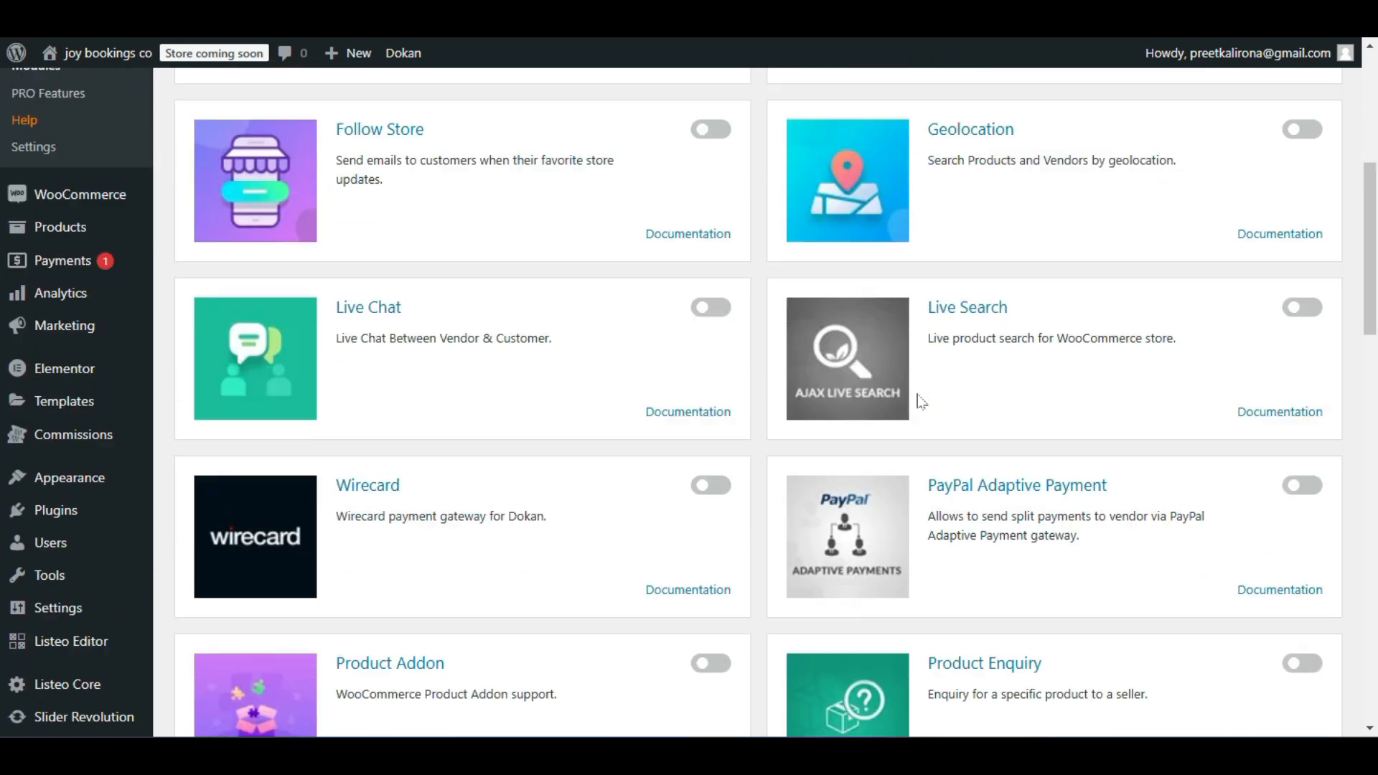
{"action": "scroll", "coordinate": [916, 400], "scroll_direction": "up", "scroll_amount": 8}
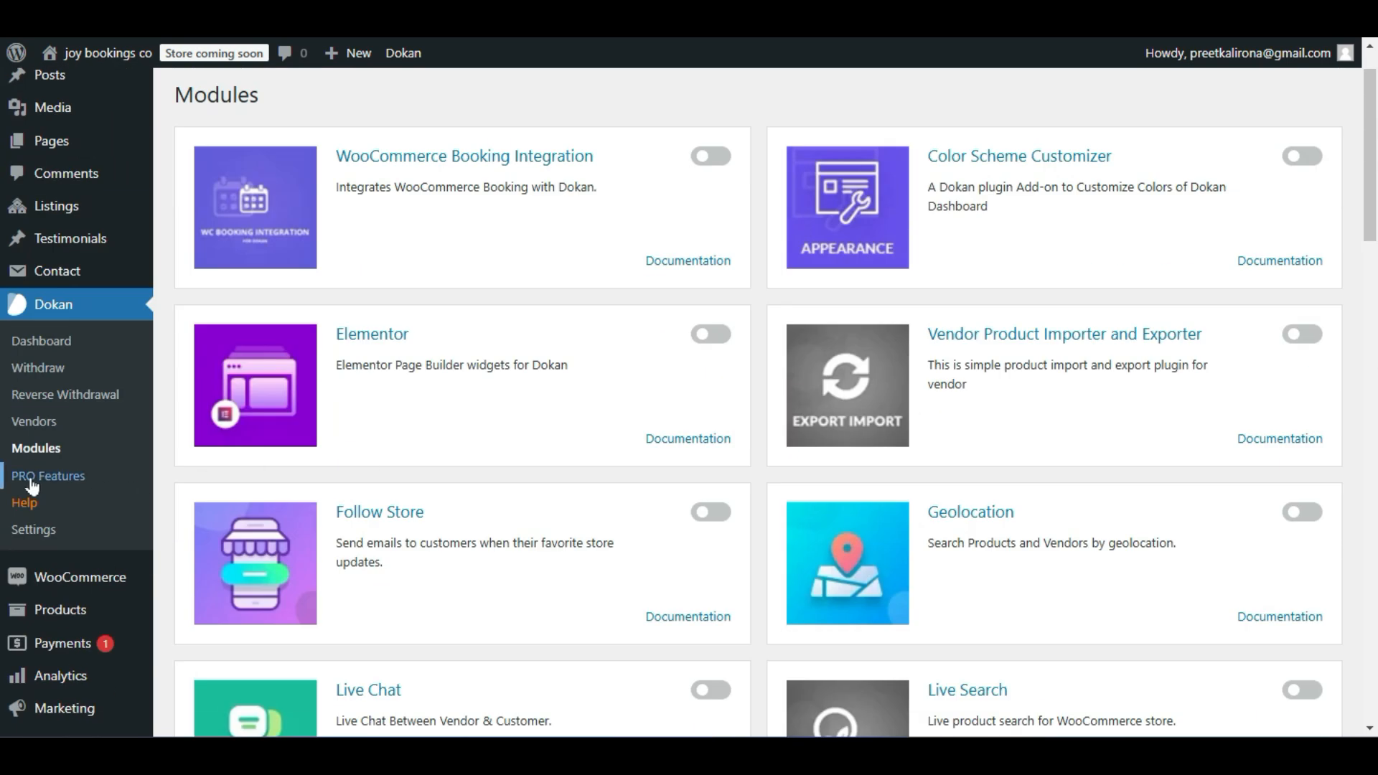
Open the Dokan PRO features page and read through the vendor capabilities and the reasons to upgrade.
{"action": "left_click", "coordinate": [70, 479]}
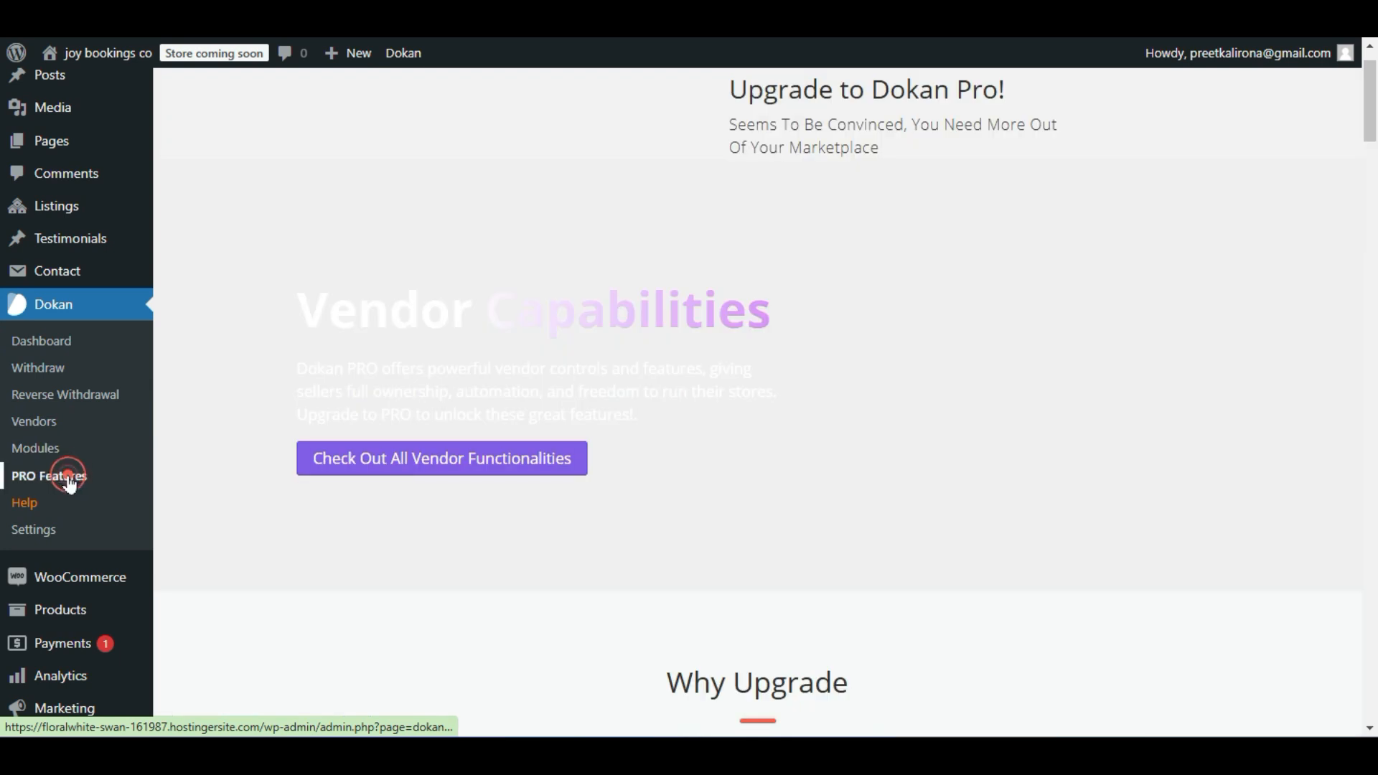
{"action": "scroll", "coordinate": [769, 372], "scroll_direction": "down", "scroll_amount": 5}
{"action": "scroll", "coordinate": [775, 370], "scroll_direction": "down", "scroll_amount": 3}
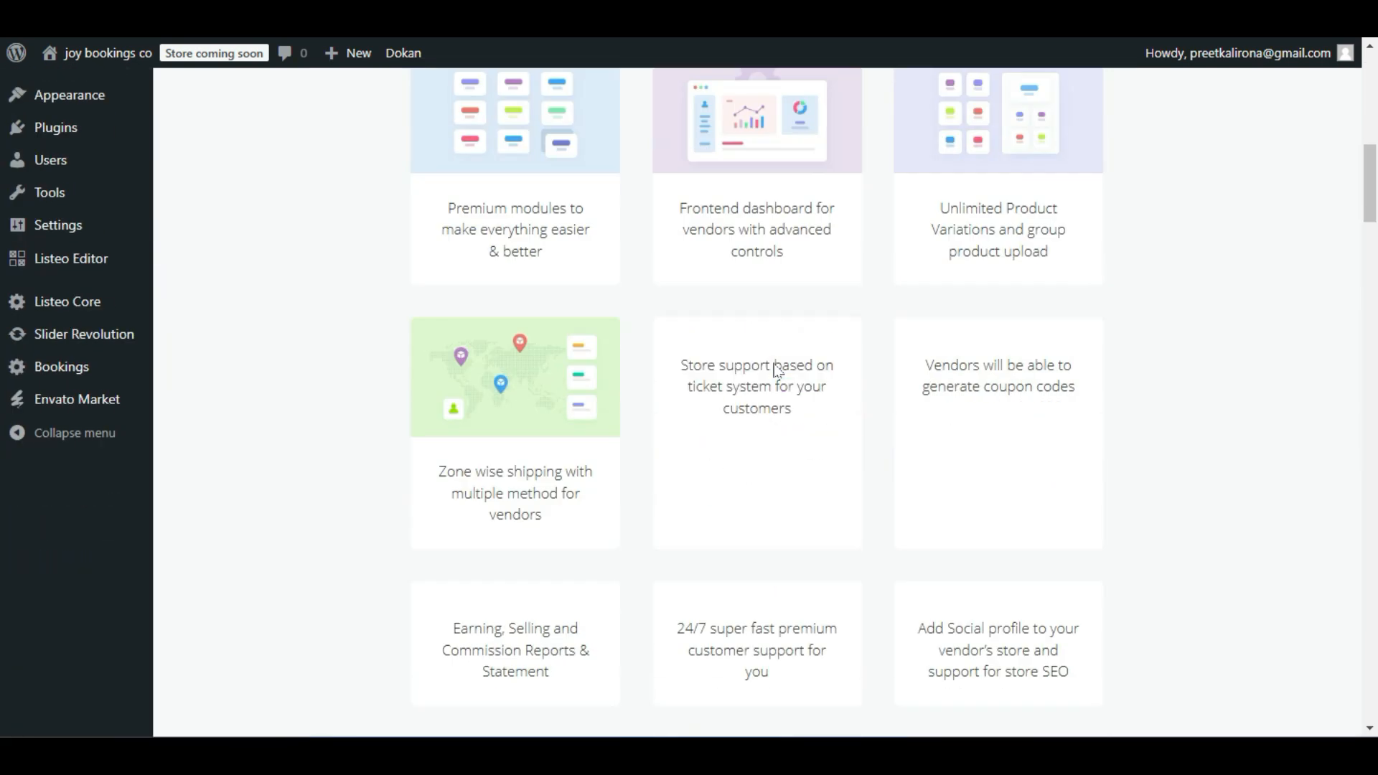
{"action": "scroll", "coordinate": [778, 371], "scroll_direction": "down", "scroll_amount": 4}
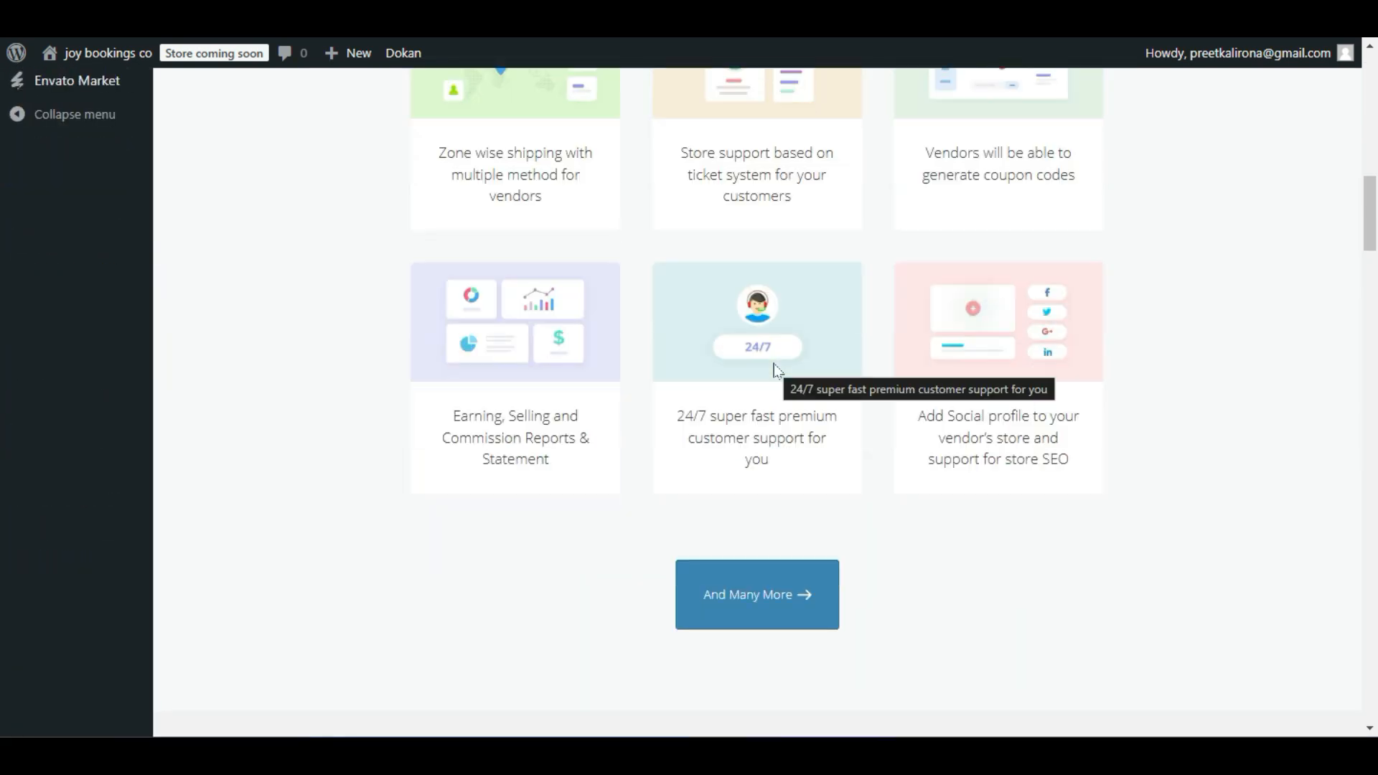
{"action": "scroll", "coordinate": [774, 370], "scroll_direction": "up", "scroll_amount": 12}
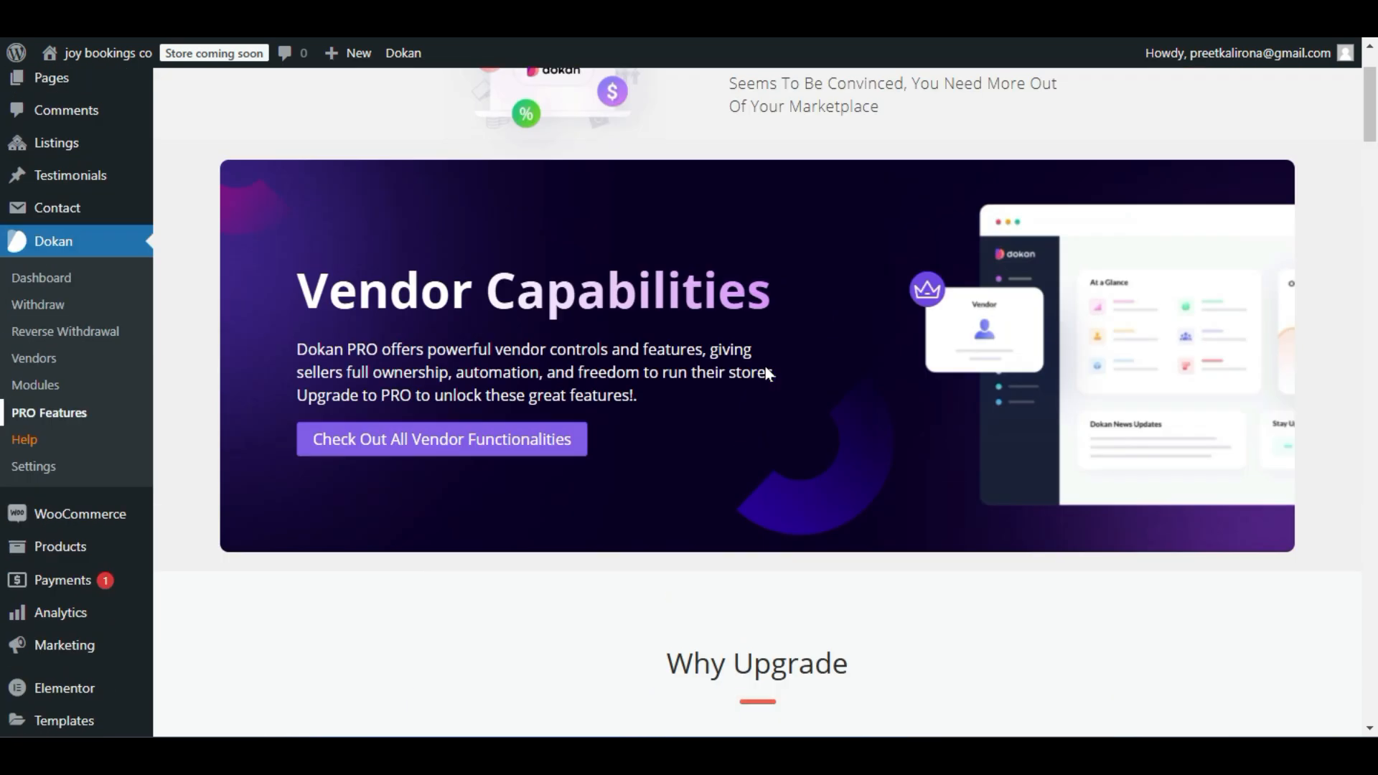
{"action": "scroll", "coordinate": [765, 372], "scroll_direction": "down", "scroll_amount": 3}
{"action": "scroll", "coordinate": [765, 372], "scroll_direction": "up", "scroll_amount": 3}
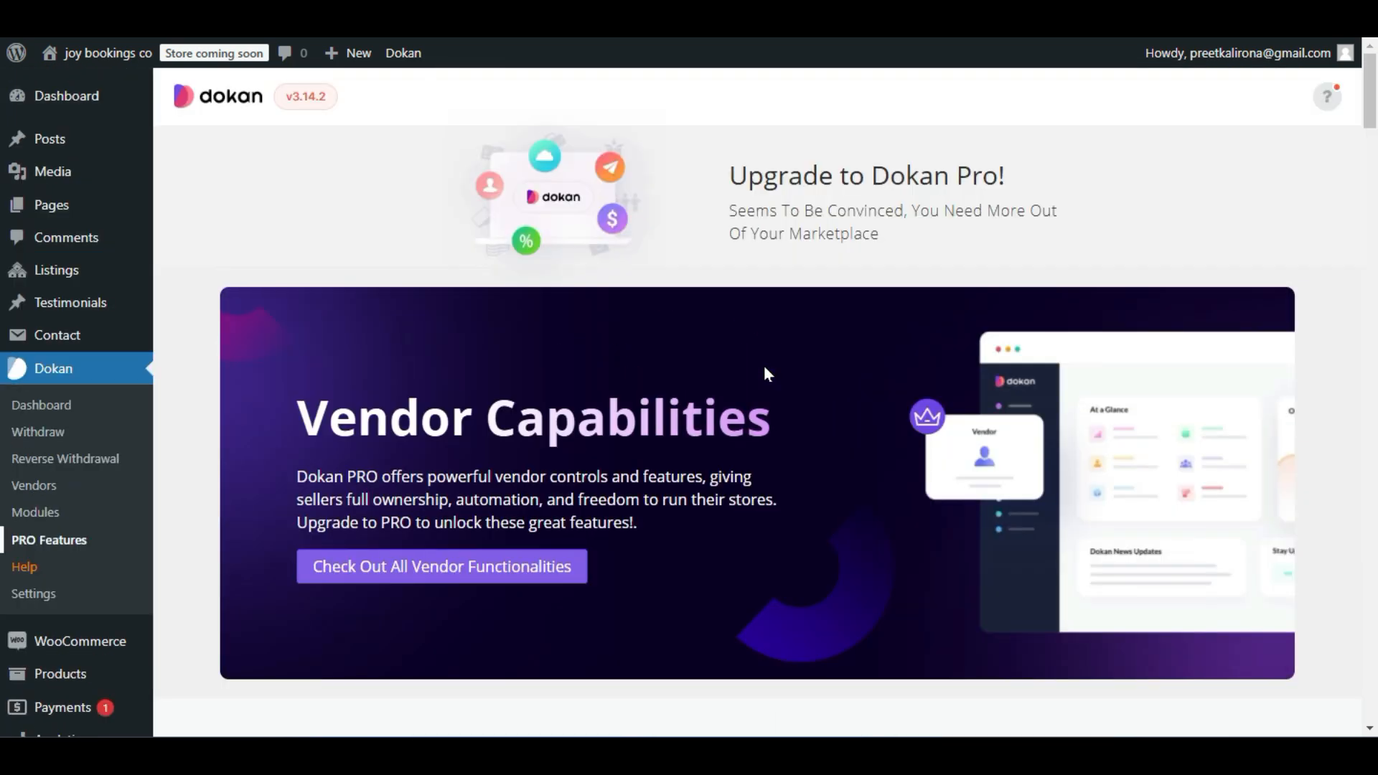
{"action": "scroll", "coordinate": [765, 368], "scroll_direction": "down", "scroll_amount": 10}
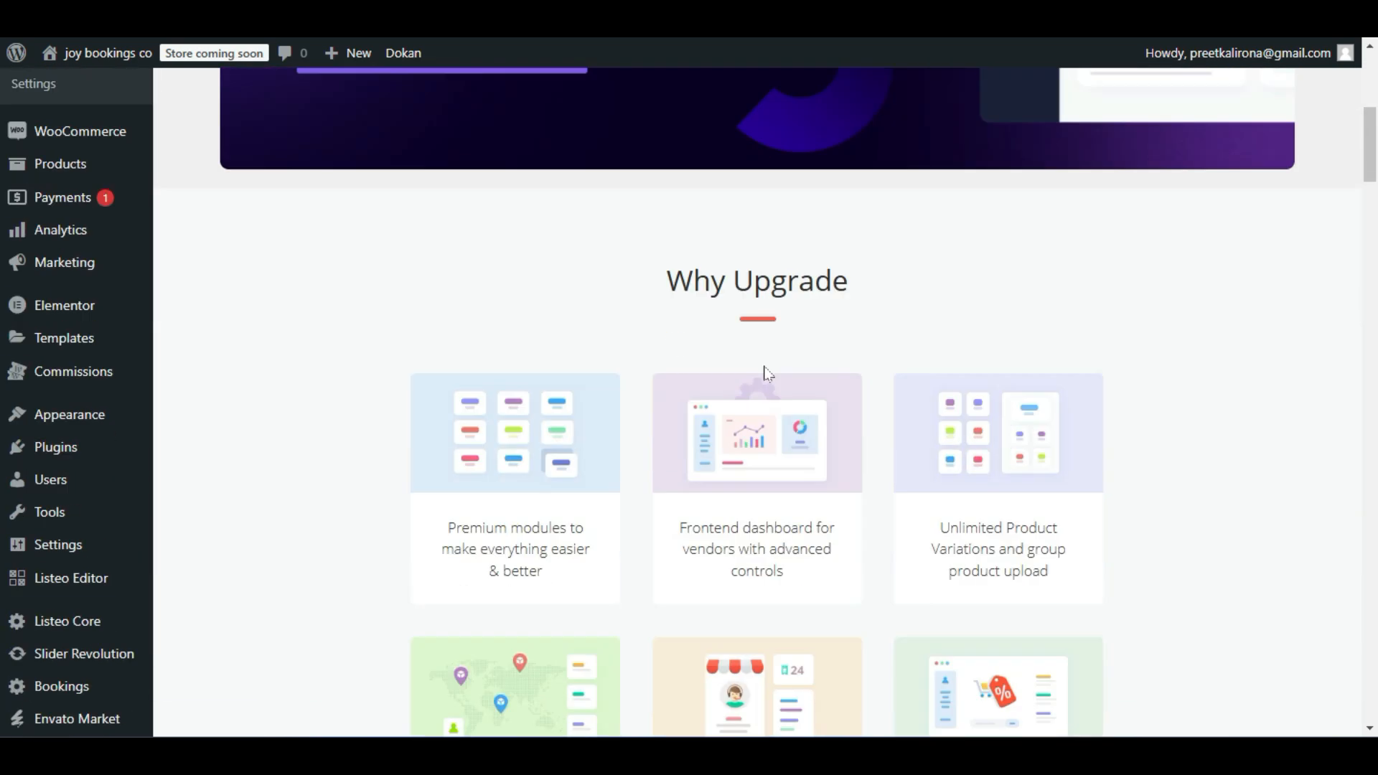
{"action": "scroll", "coordinate": [763, 373], "scroll_direction": "down", "scroll_amount": 4}
{"action": "scroll", "coordinate": [763, 373], "scroll_direction": "up", "scroll_amount": 11}
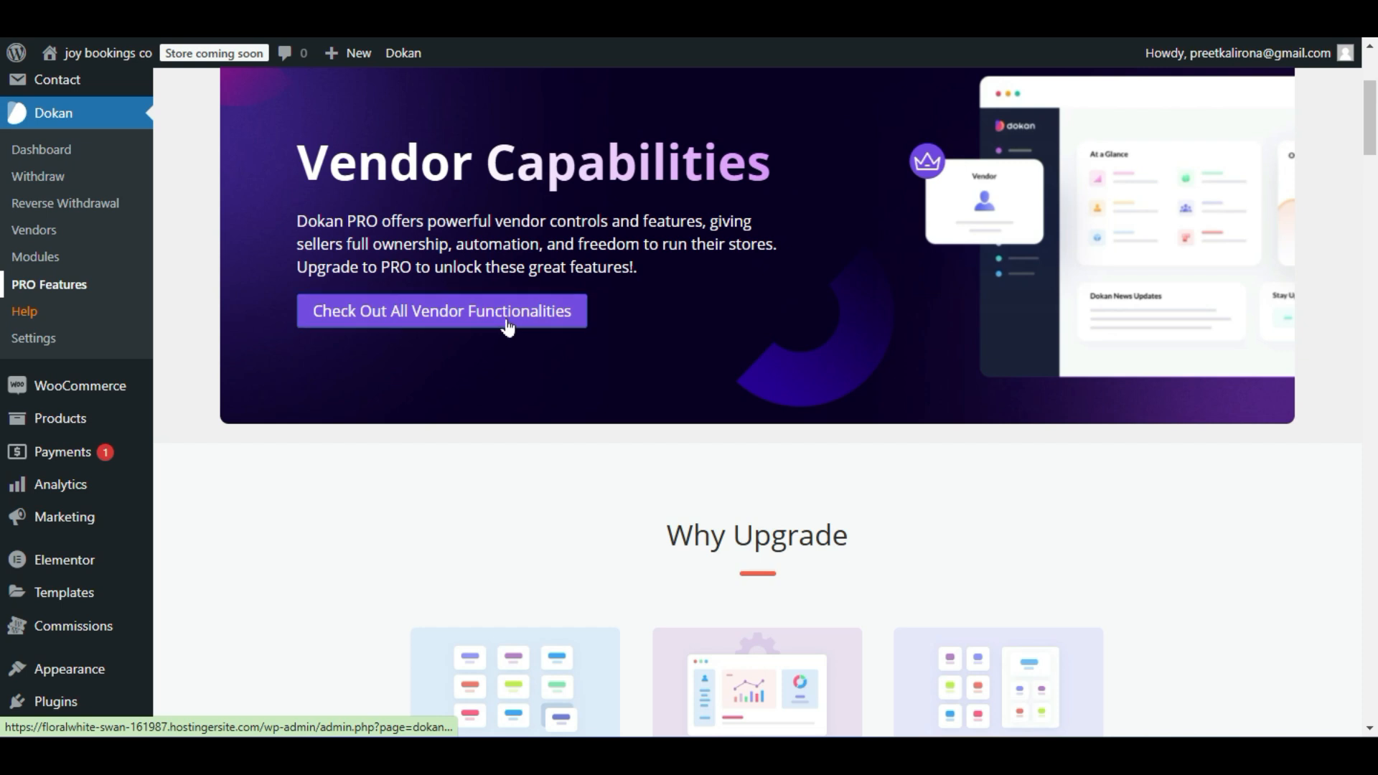
{"action": "scroll", "coordinate": [535, 329], "scroll_direction": "up", "scroll_amount": 2}
{"action": "scroll", "coordinate": [535, 328], "scroll_direction": "down", "scroll_amount": 4}
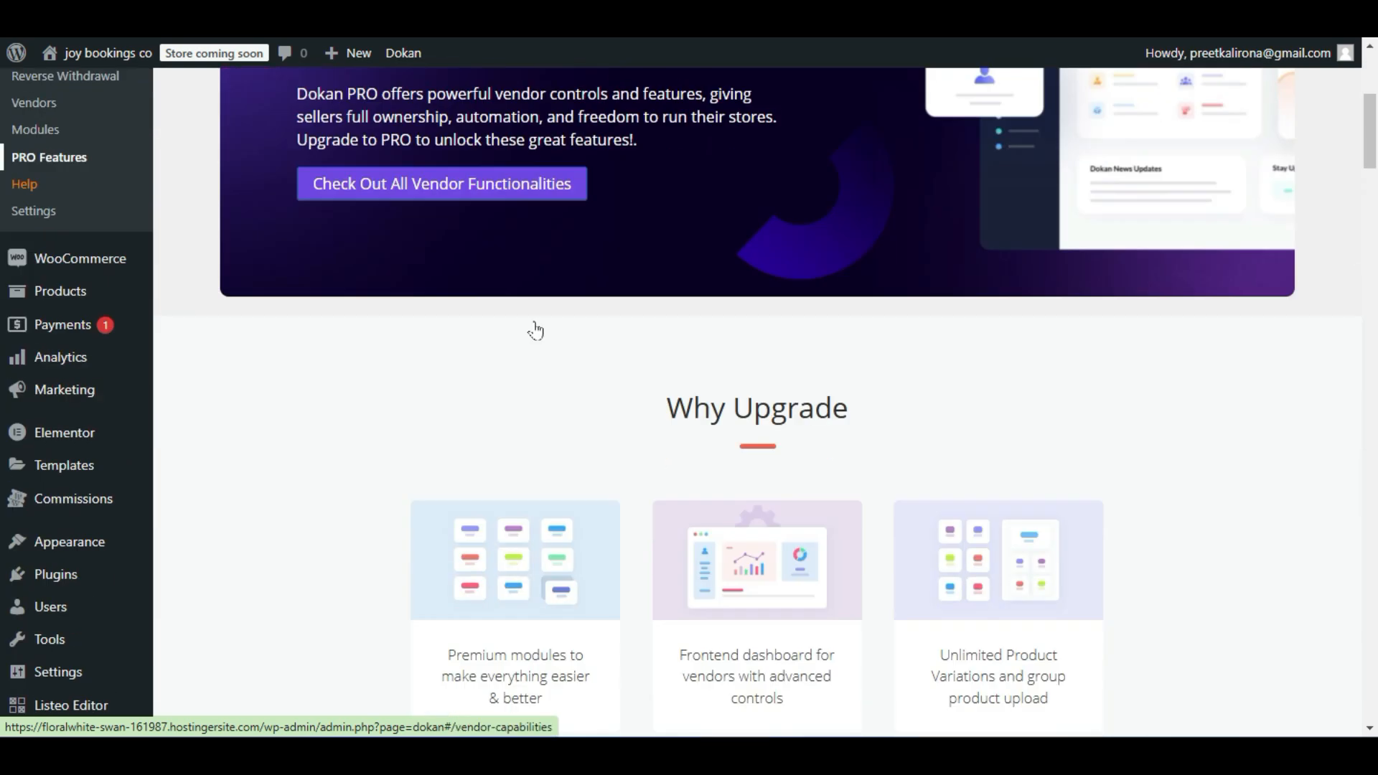
{"action": "scroll", "coordinate": [535, 331], "scroll_direction": "up", "scroll_amount": 4}
{"action": "scroll", "coordinate": [534, 329], "scroll_direction": "down", "scroll_amount": 6}
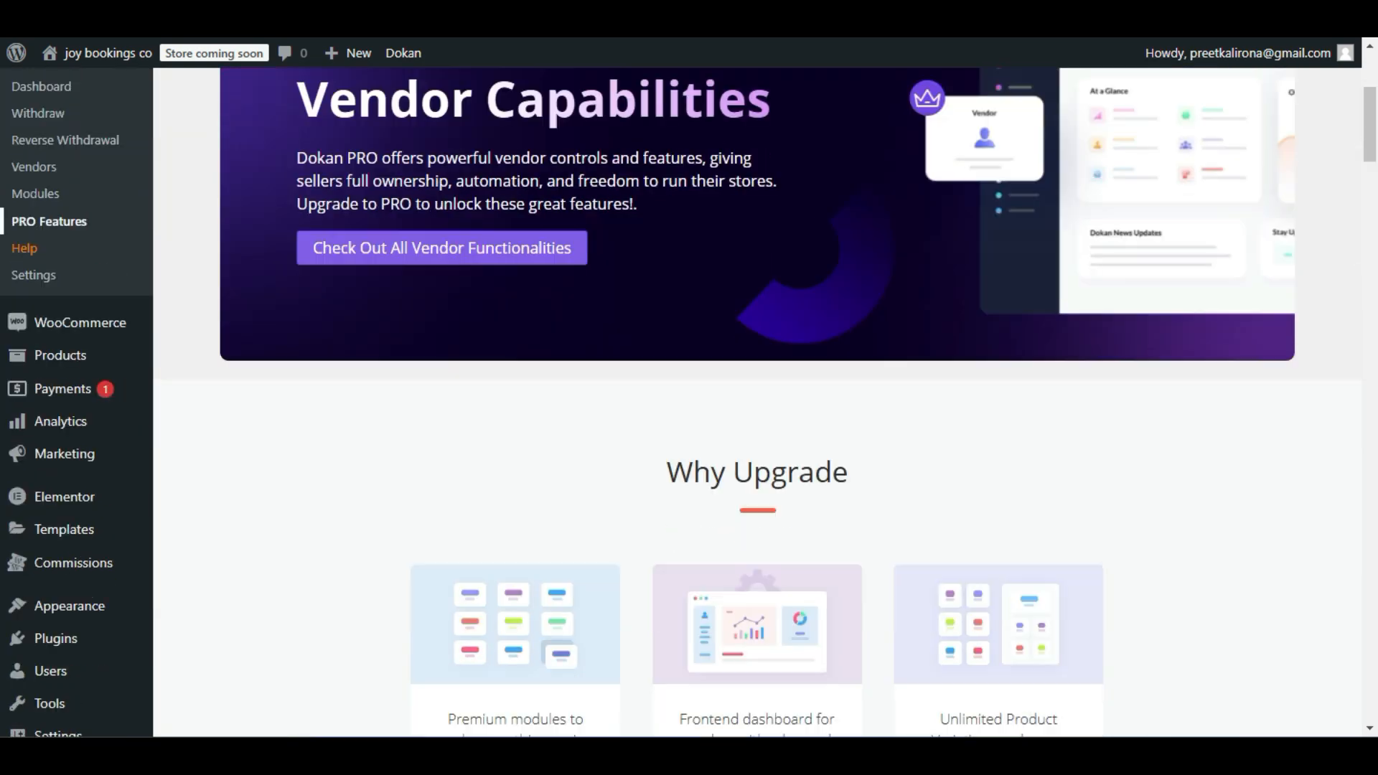
{"action": "scroll", "coordinate": [535, 330], "scroll_direction": "down", "scroll_amount": 6}
{"action": "scroll", "coordinate": [534, 330], "scroll_direction": "up", "scroll_amount": 9}
Open the WooCommerce home page and examine the store setup checklist and the suggested things to do next.
{"action": "mouse_move", "coordinate": [133, 337]}
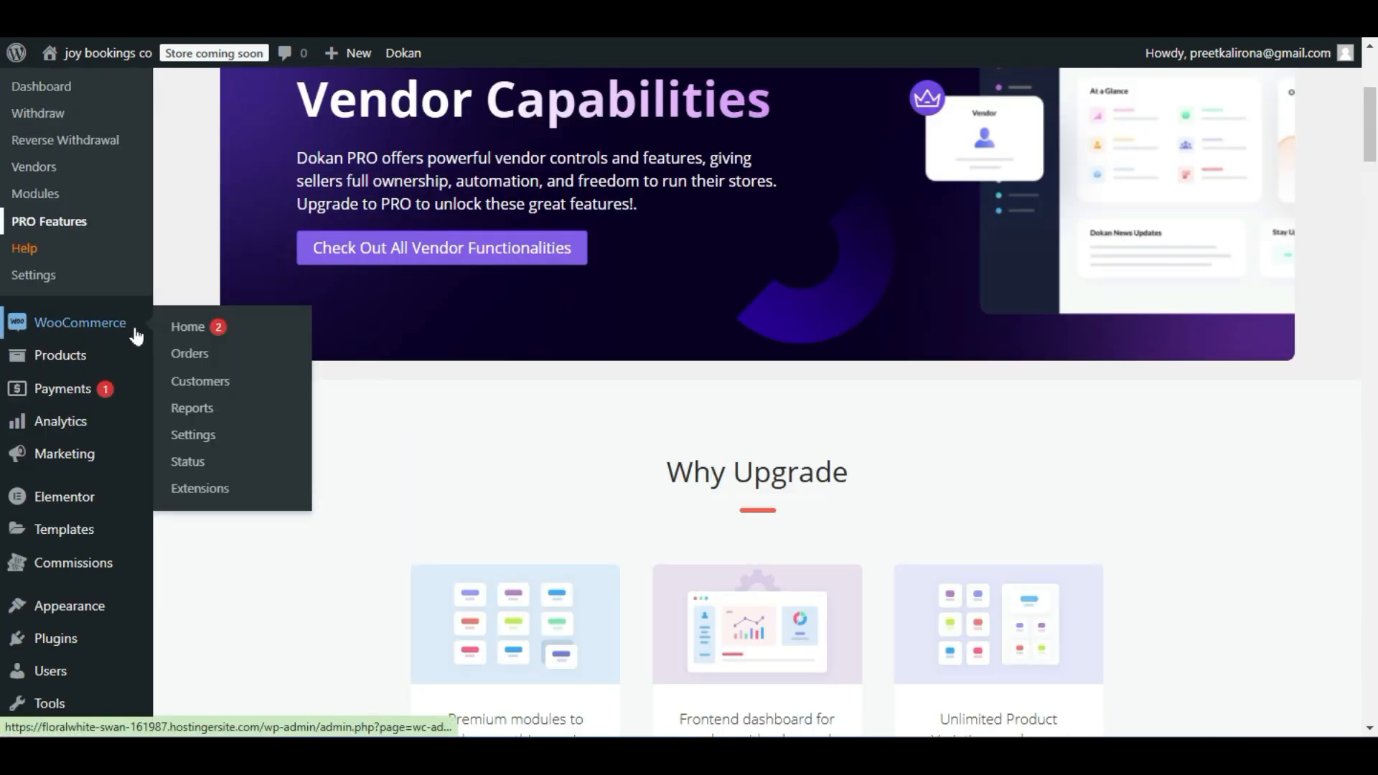
{"action": "left_click", "coordinate": [220, 337]}
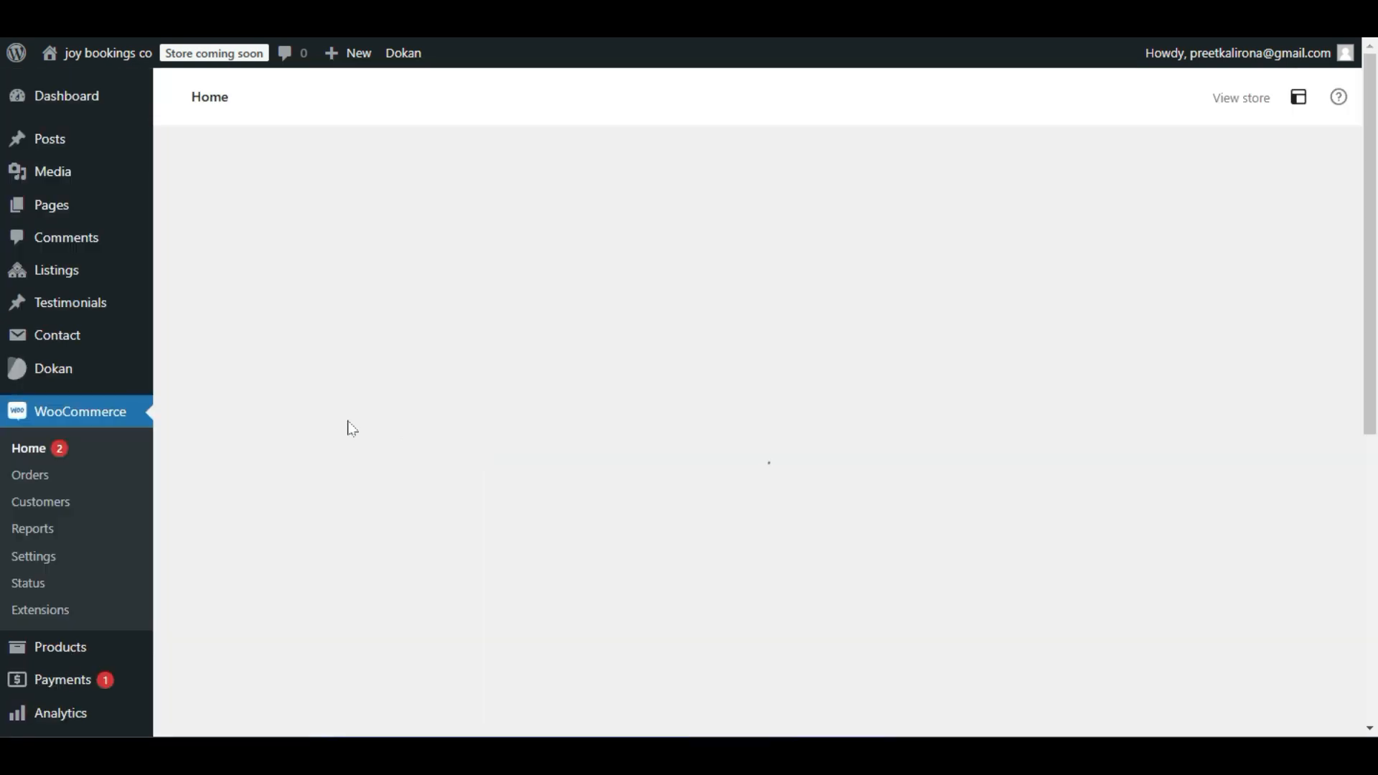
{"action": "scroll", "coordinate": [350, 429], "scroll_direction": "down", "scroll_amount": 4}
{"action": "scroll", "coordinate": [352, 429], "scroll_direction": "up", "scroll_amount": 4}
{"action": "scroll", "coordinate": [775, 263], "scroll_direction": "down", "scroll_amount": 4}
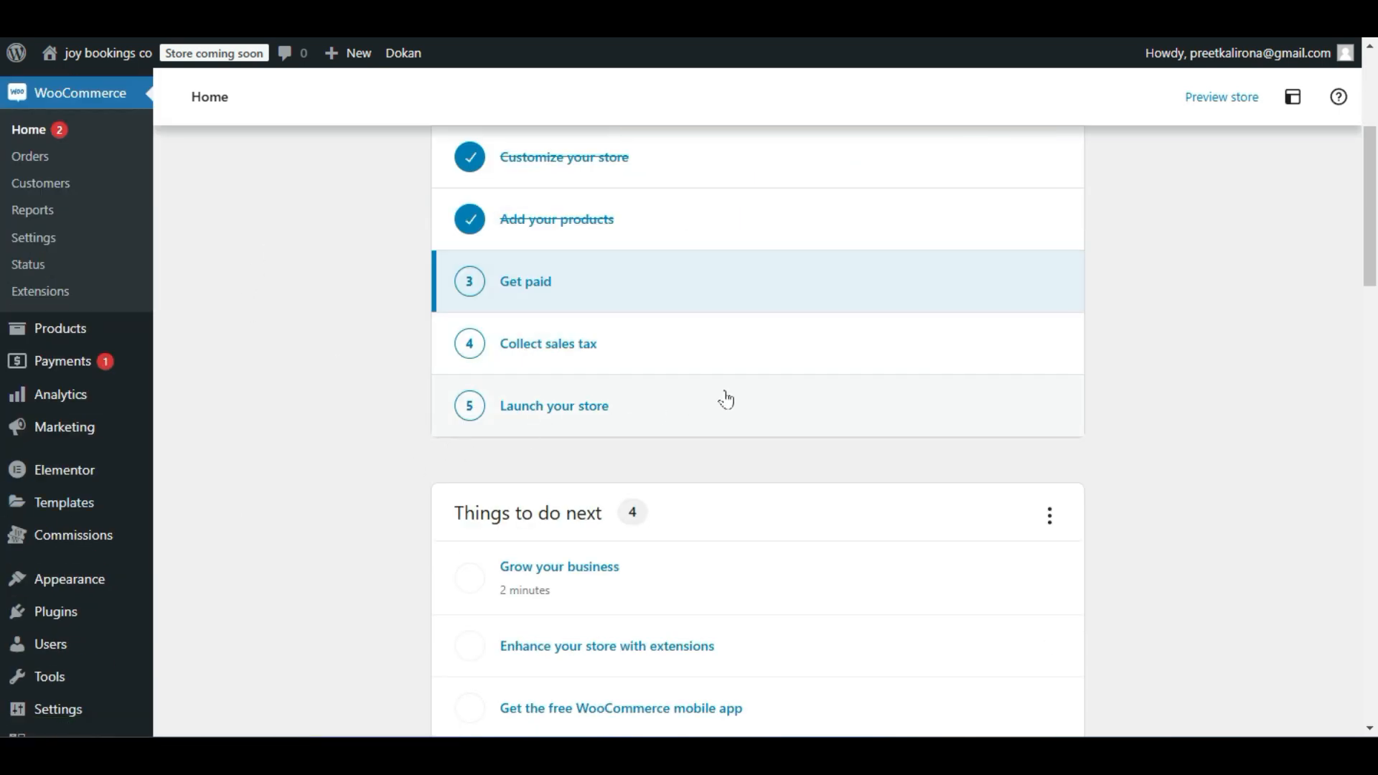
{"action": "scroll", "coordinate": [726, 397], "scroll_direction": "down", "scroll_amount": 3}
{"action": "scroll", "coordinate": [643, 225], "scroll_direction": "up", "scroll_amount": 7}
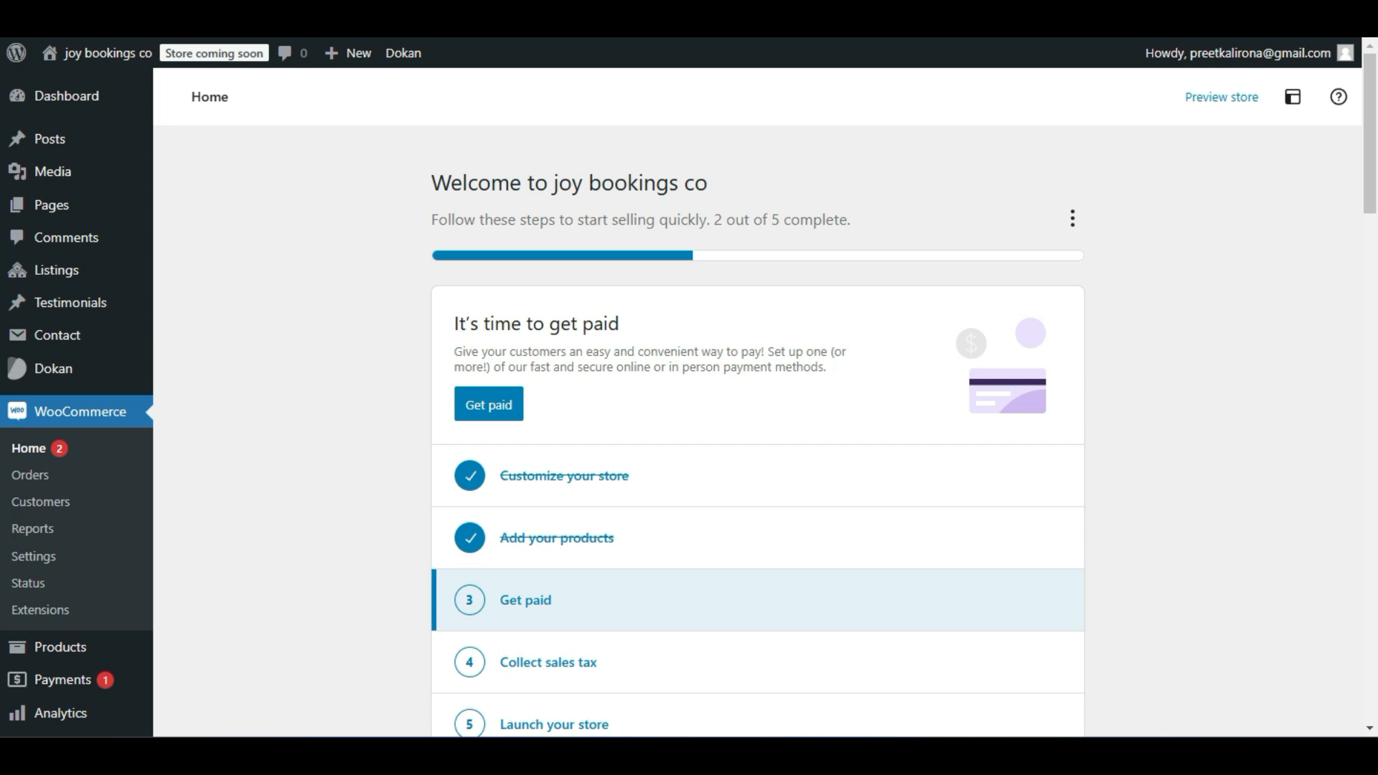
{"action": "scroll", "coordinate": [654, 415], "scroll_direction": "down", "scroll_amount": 4}
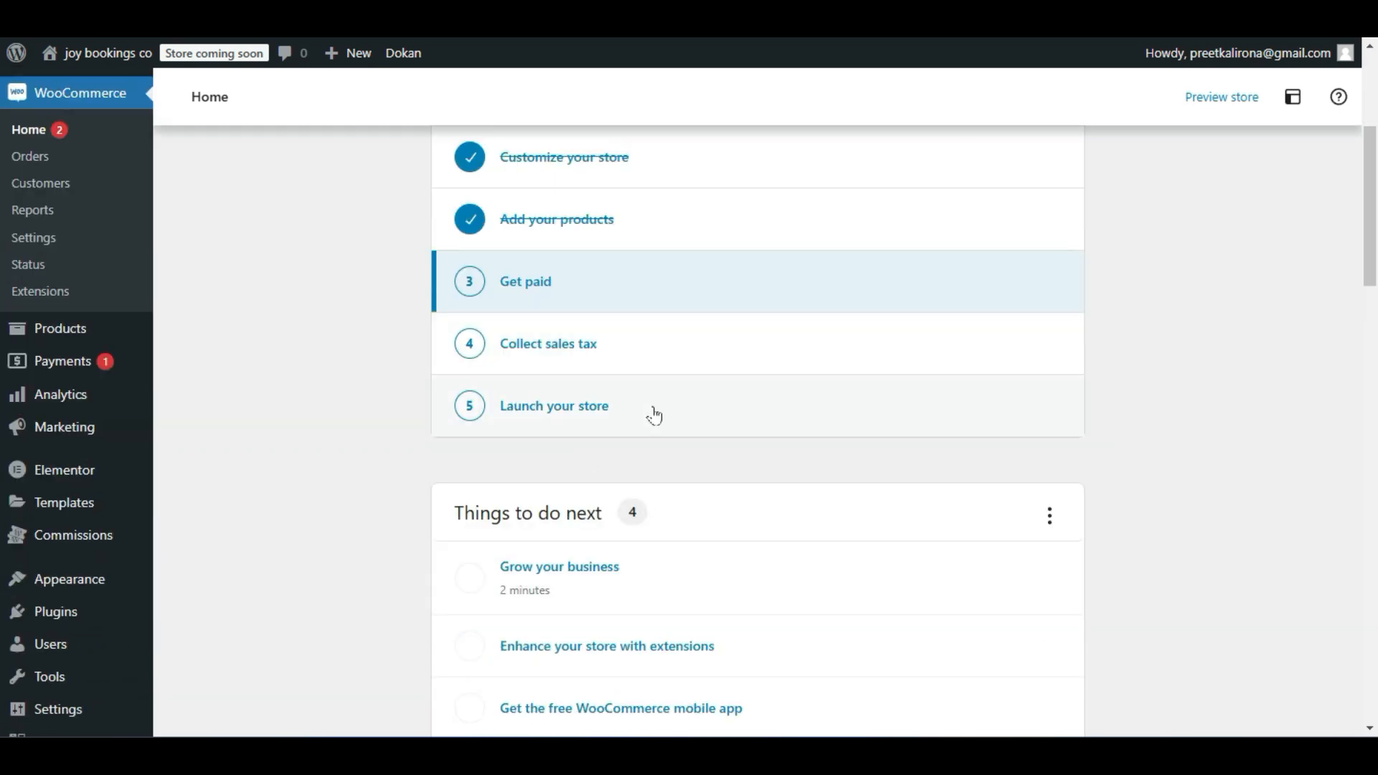
{"action": "scroll", "coordinate": [654, 414], "scroll_direction": "up", "scroll_amount": 4}
{"action": "scroll", "coordinate": [399, 446], "scroll_direction": "down", "scroll_amount": 3}
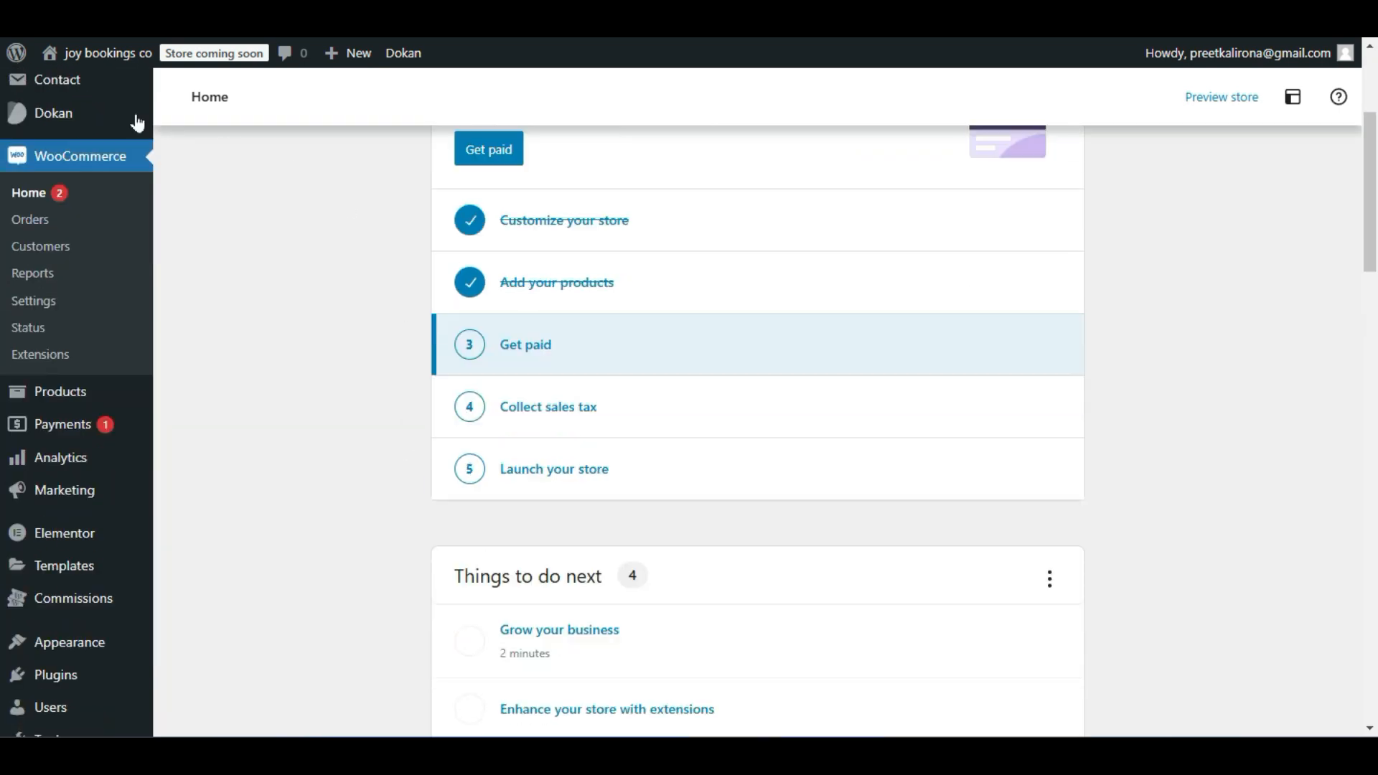
{"action": "scroll", "coordinate": [316, 246], "scroll_direction": "down", "scroll_amount": 2}
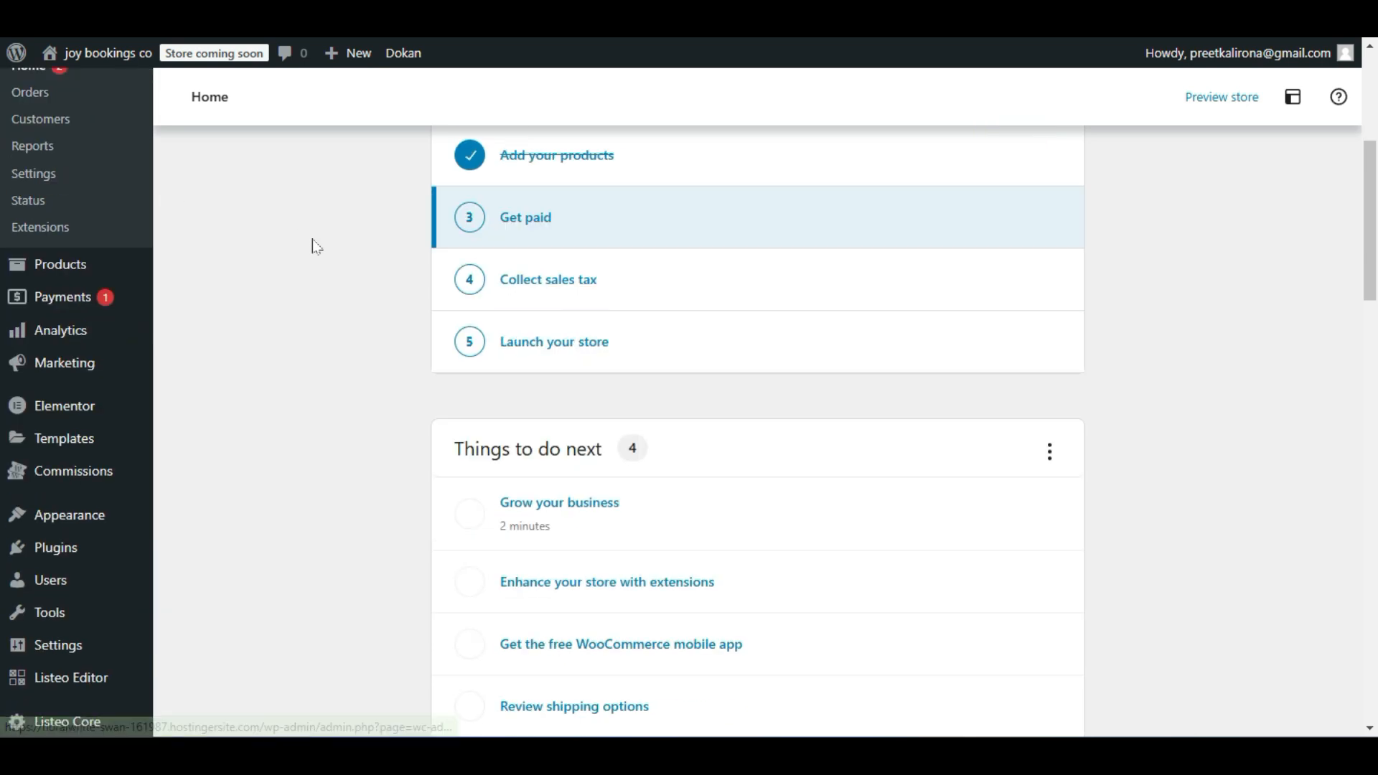
Open the list of all WooCommerce products and examine the demo products with their categories, prices and dates.
{"action": "mouse_move", "coordinate": [98, 277]}
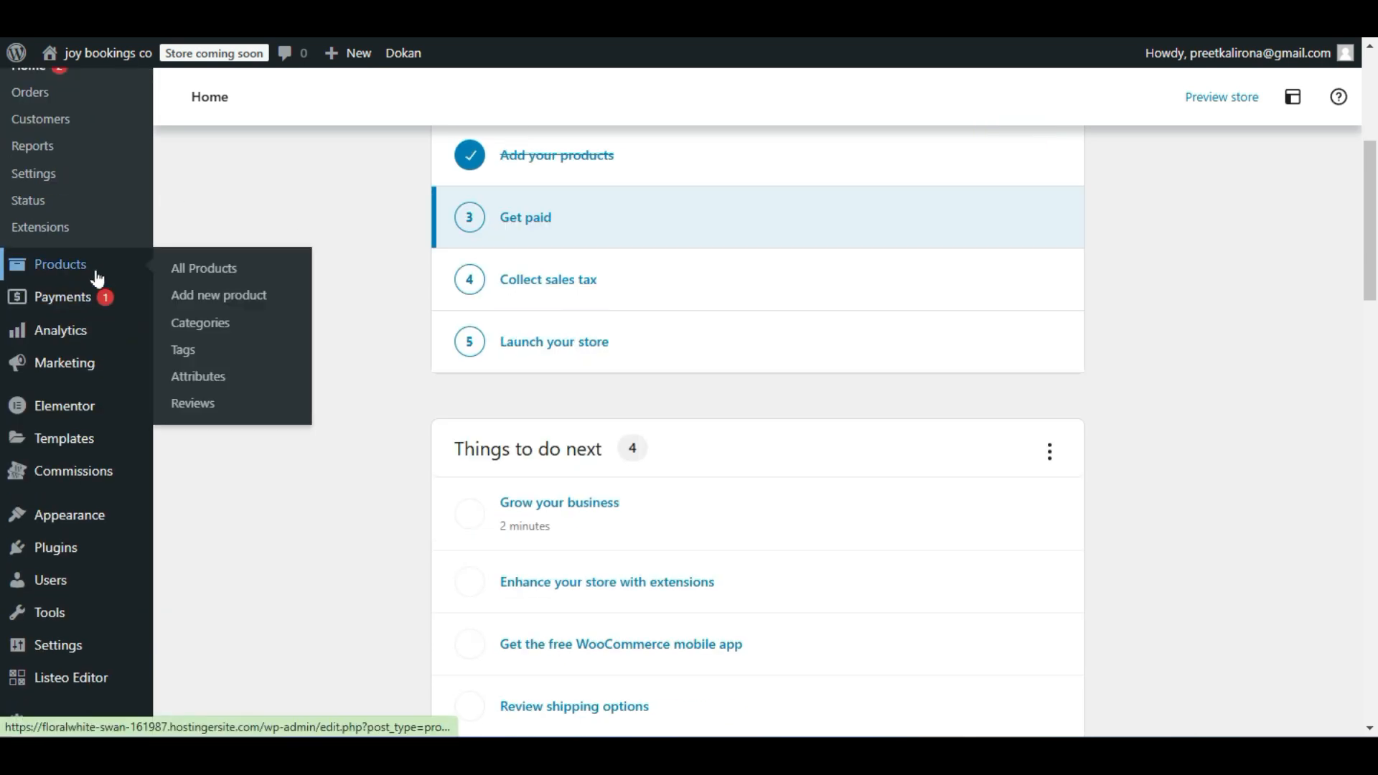
{"action": "left_click", "coordinate": [173, 270]}
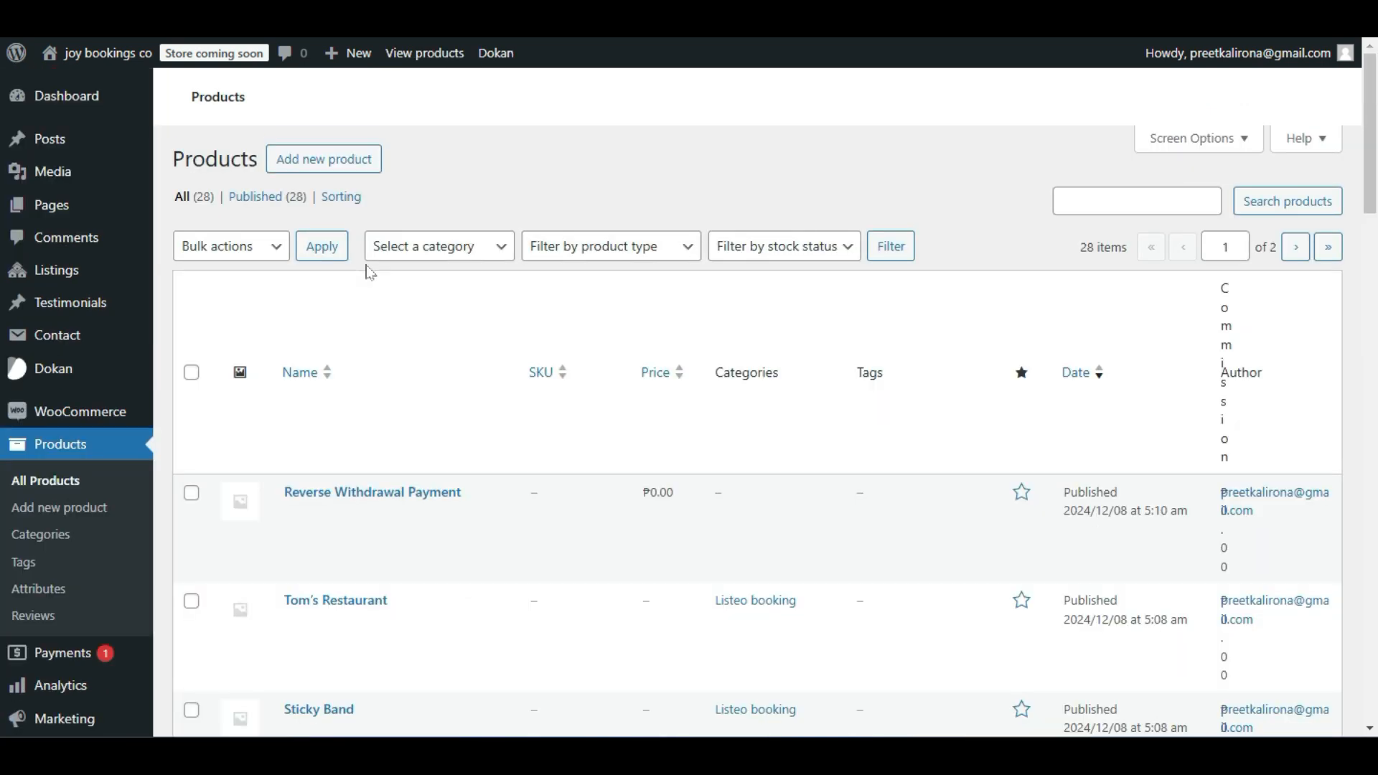
{"action": "scroll", "coordinate": [381, 272], "scroll_direction": "down", "scroll_amount": 6}
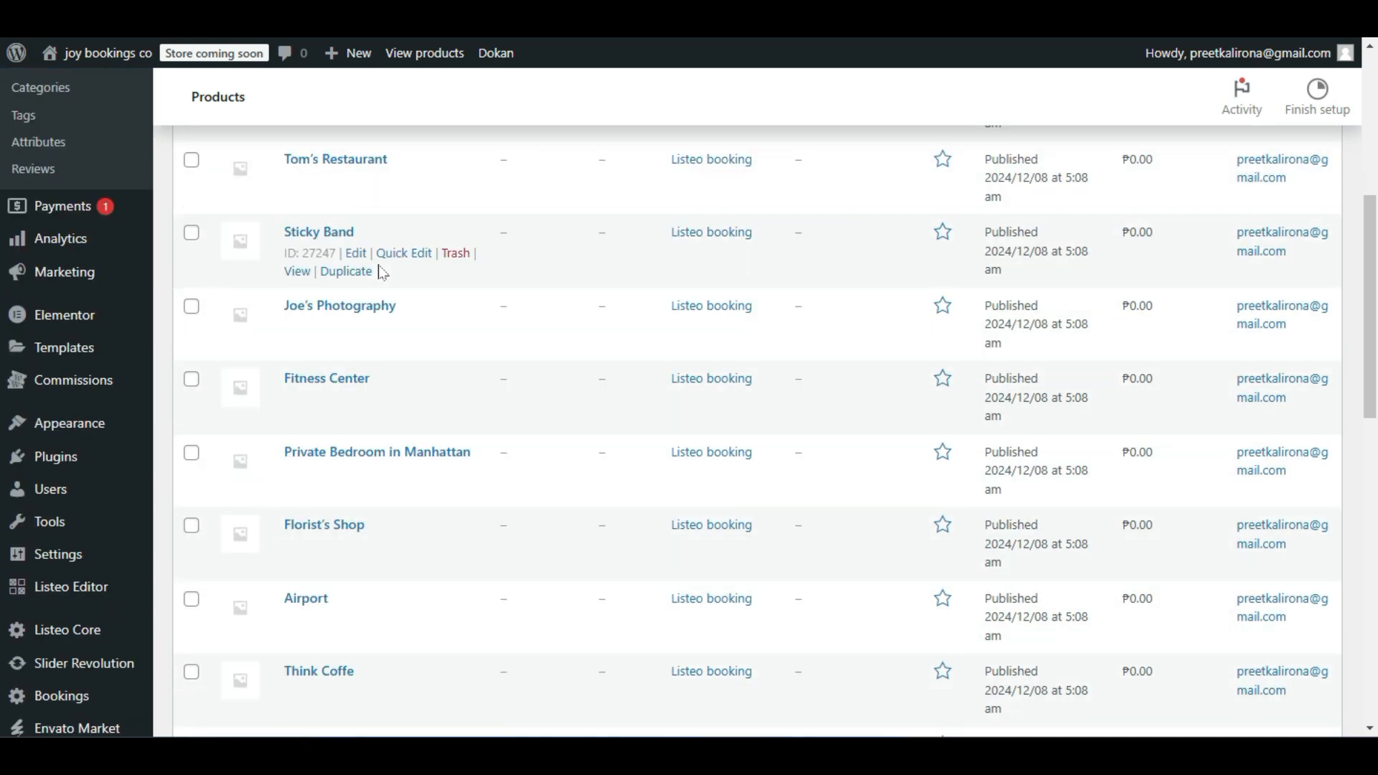
{"action": "scroll", "coordinate": [380, 272], "scroll_direction": "down", "scroll_amount": 2}
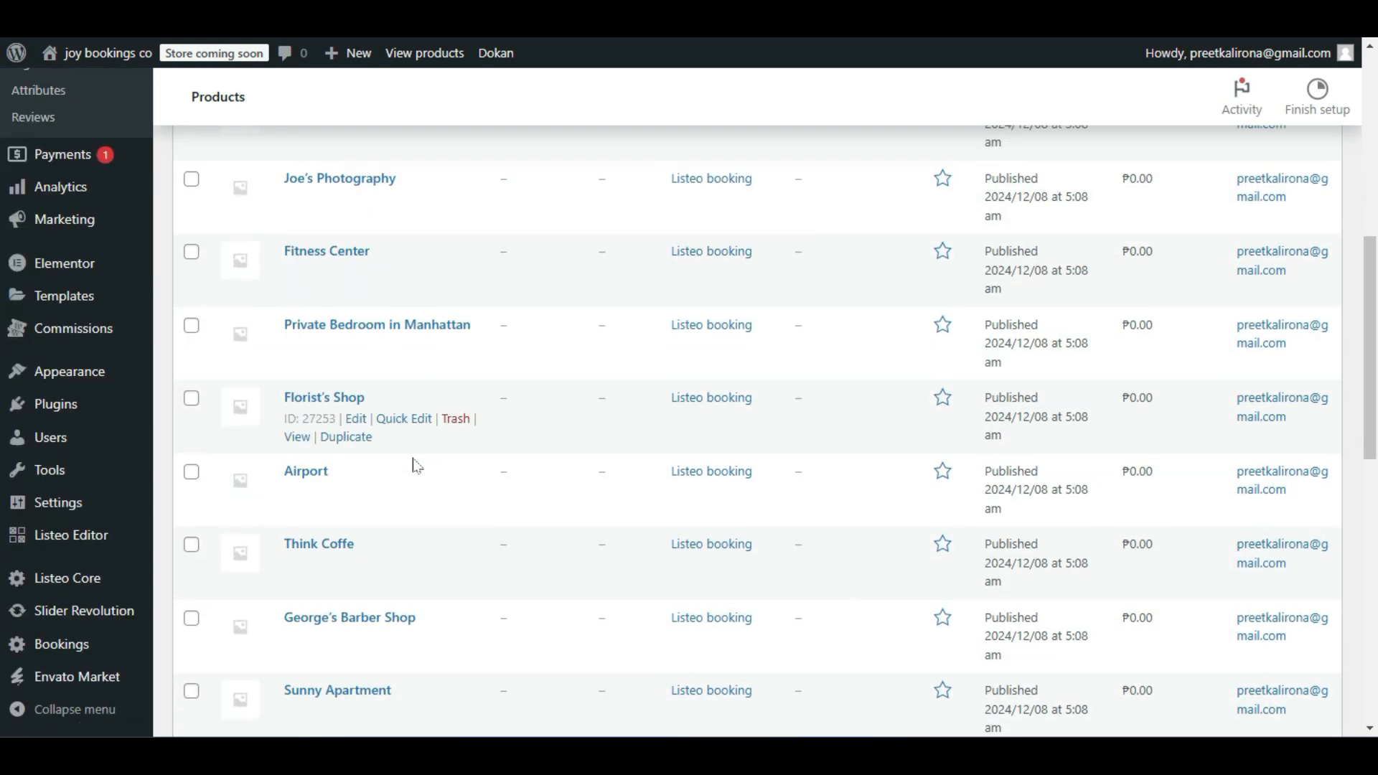
{"action": "scroll", "coordinate": [392, 429], "scroll_direction": "up", "scroll_amount": 5}
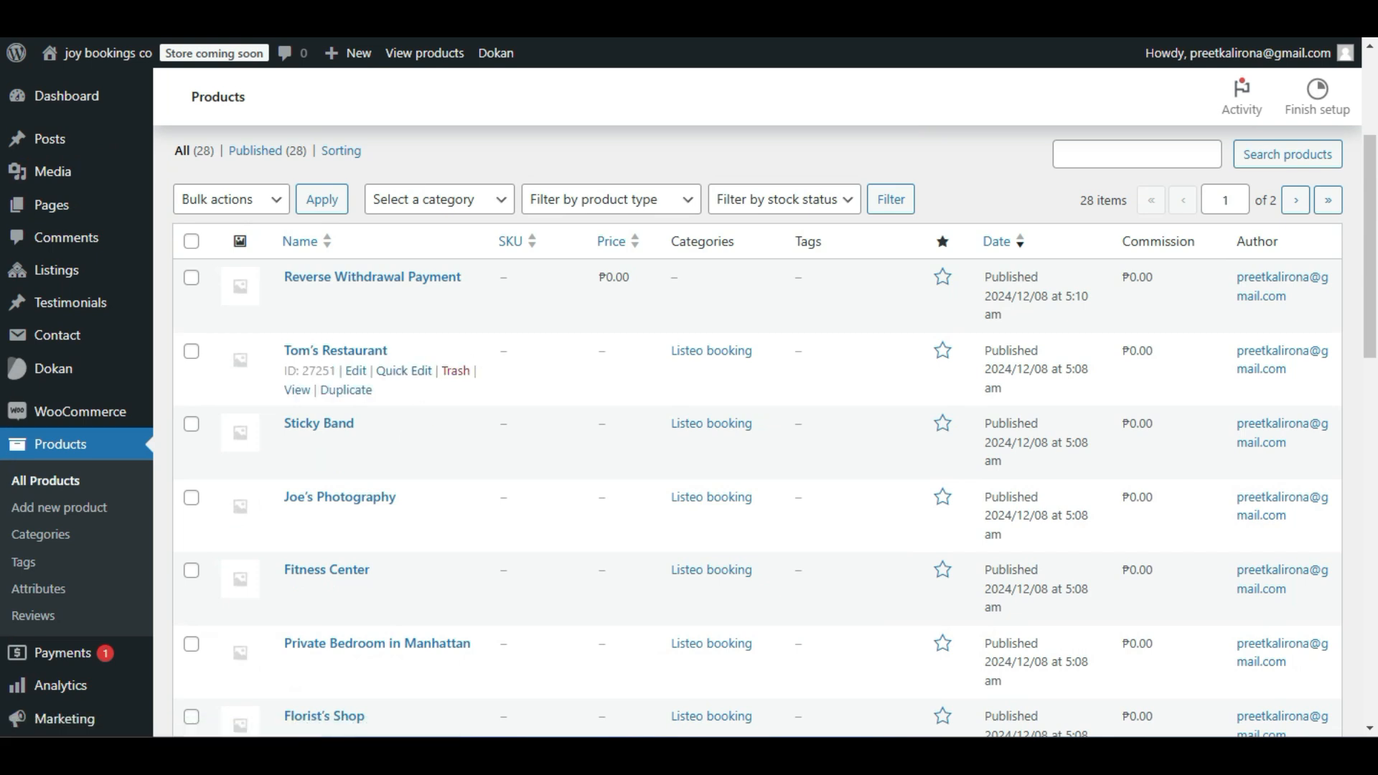
{"action": "scroll", "coordinate": [410, 378], "scroll_direction": "down", "scroll_amount": 1}
{"action": "scroll", "coordinate": [489, 406], "scroll_direction": "down", "scroll_amount": 1}
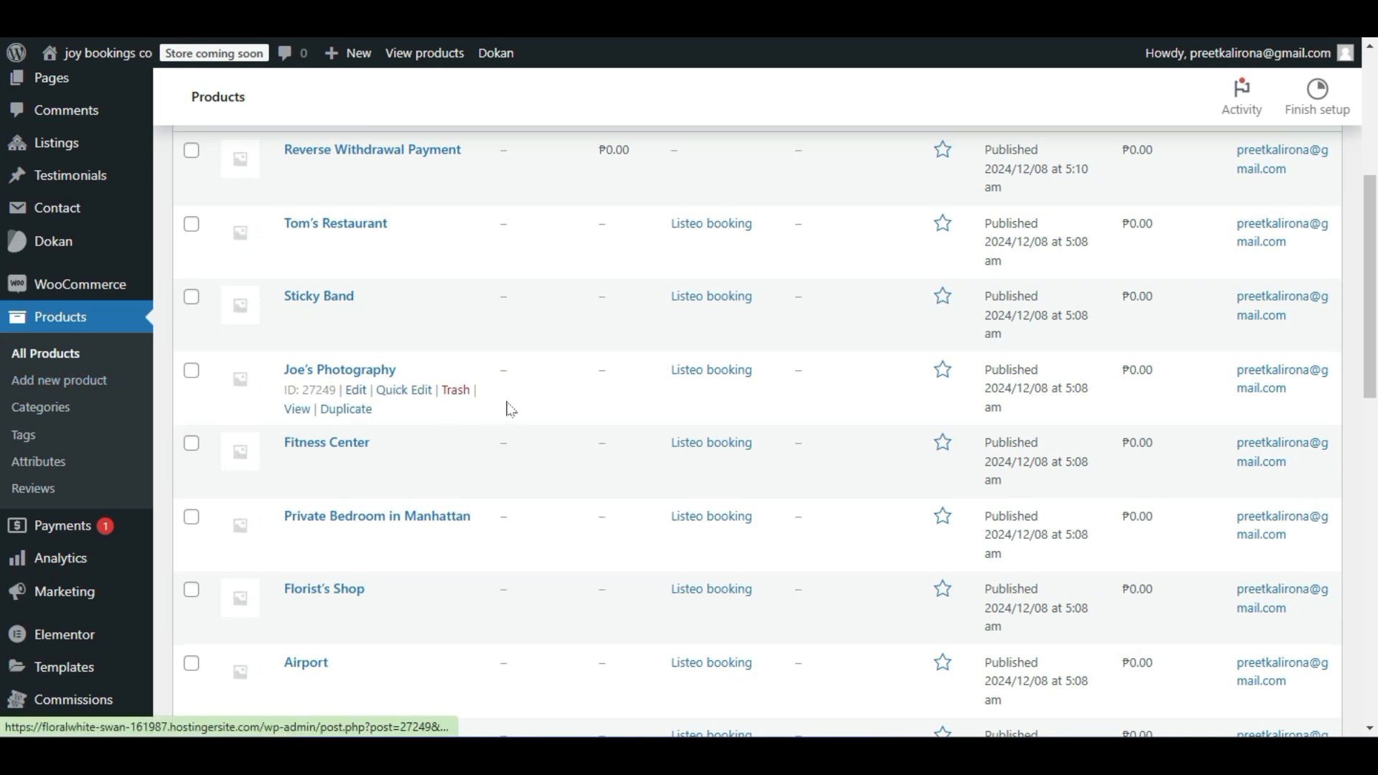
{"action": "scroll", "coordinate": [507, 409], "scroll_direction": "down", "scroll_amount": 1}
{"action": "scroll", "coordinate": [509, 409], "scroll_direction": "up", "scroll_amount": 6}
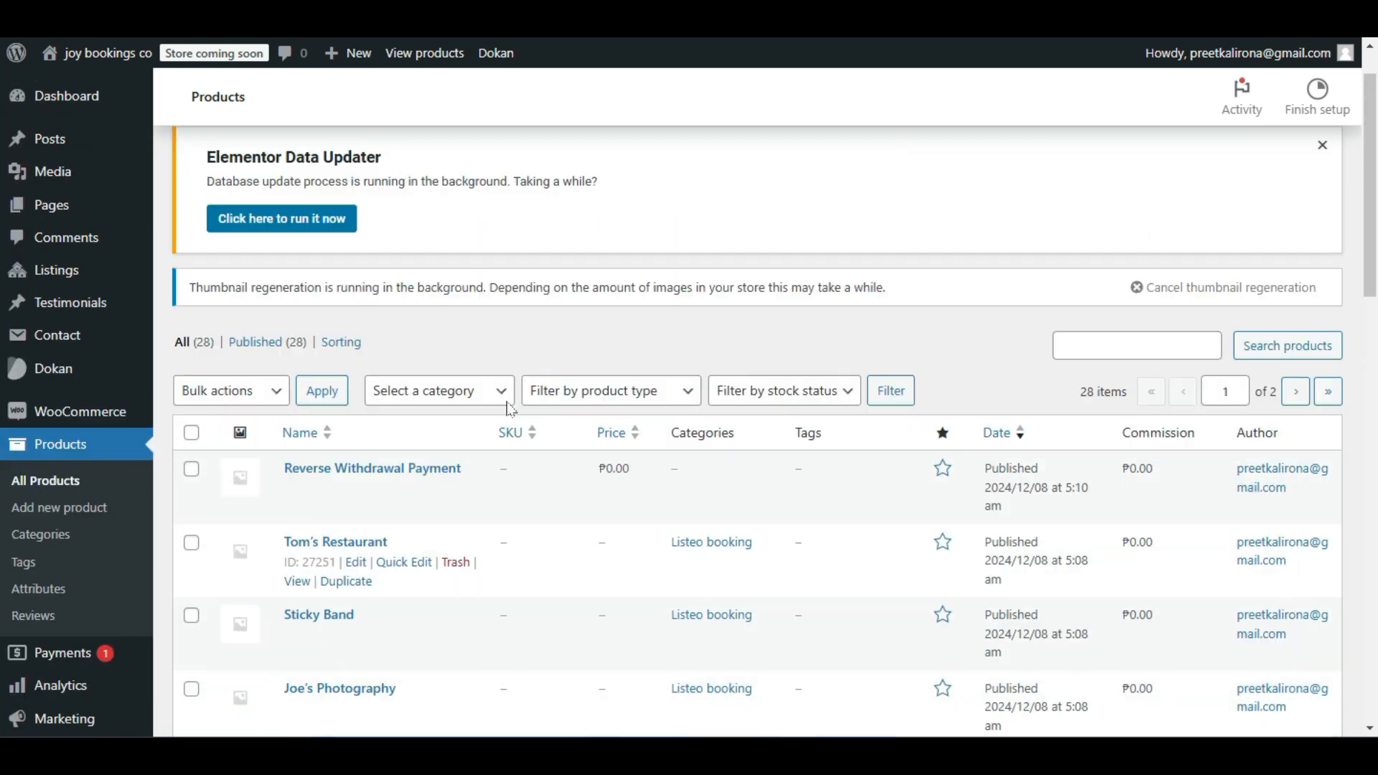
{"action": "scroll", "coordinate": [507, 409], "scroll_direction": "down", "scroll_amount": 3}
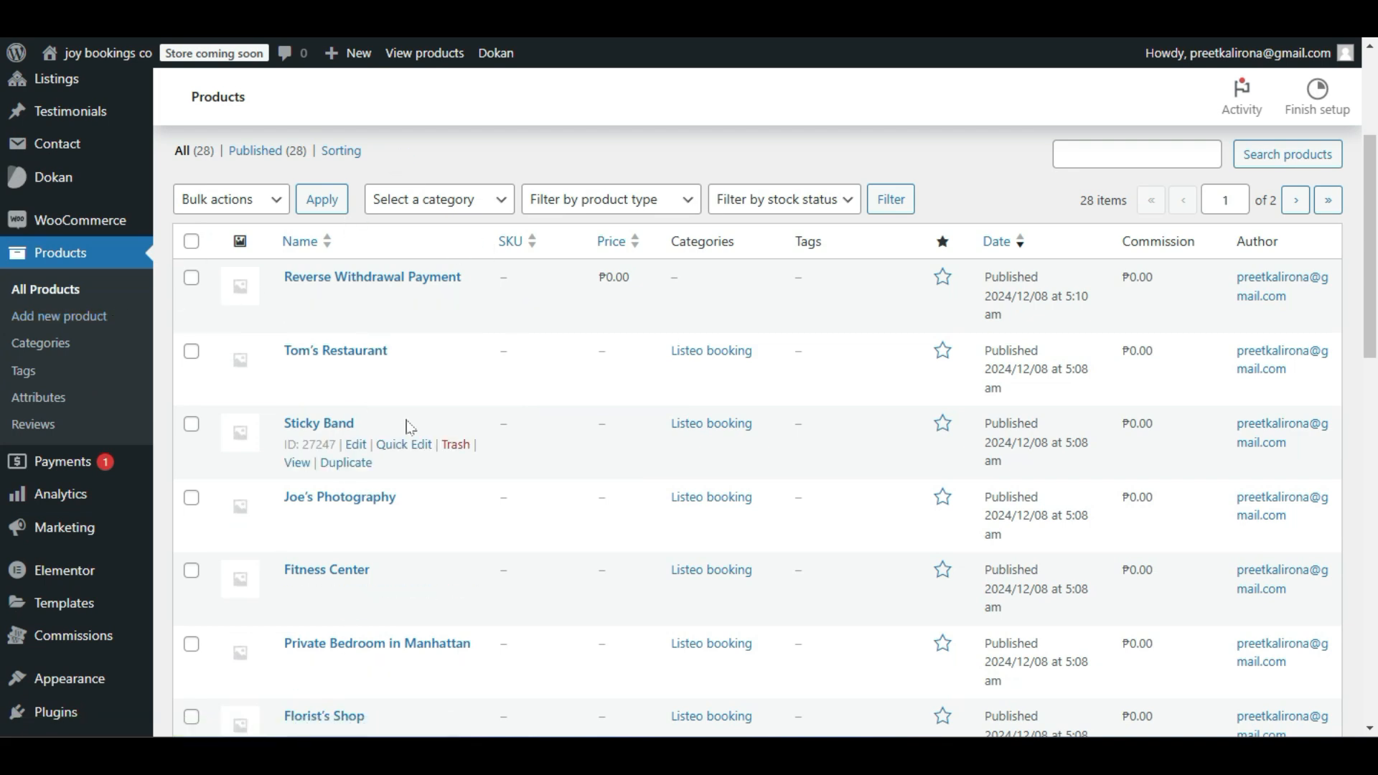
{"action": "scroll", "coordinate": [409, 428], "scroll_direction": "down", "scroll_amount": 4}
{"action": "scroll", "coordinate": [407, 428], "scroll_direction": "up", "scroll_amount": 5}
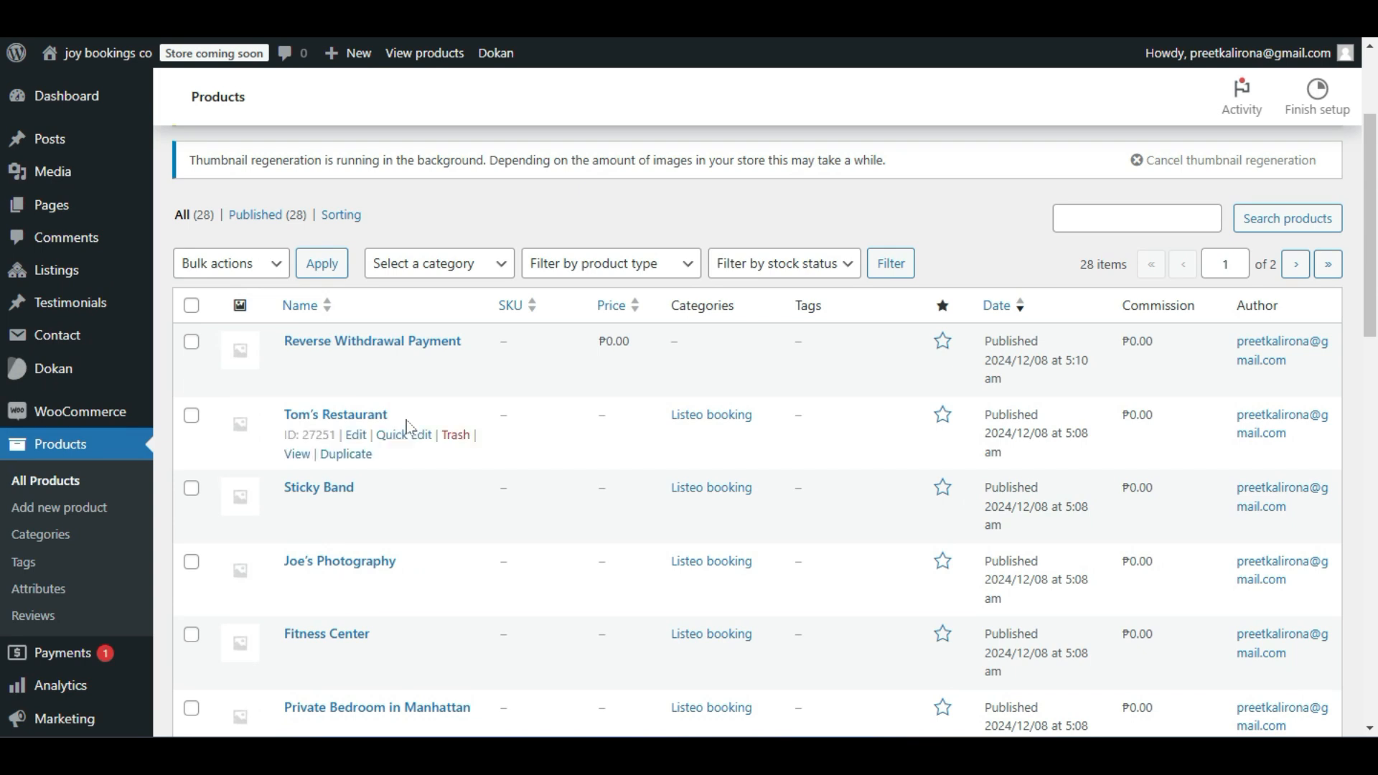
Look through the rest of the first page of products, down to the Scented Candle entry.
{"action": "scroll", "coordinate": [679, 244], "scroll_direction": "down", "scroll_amount": 2}
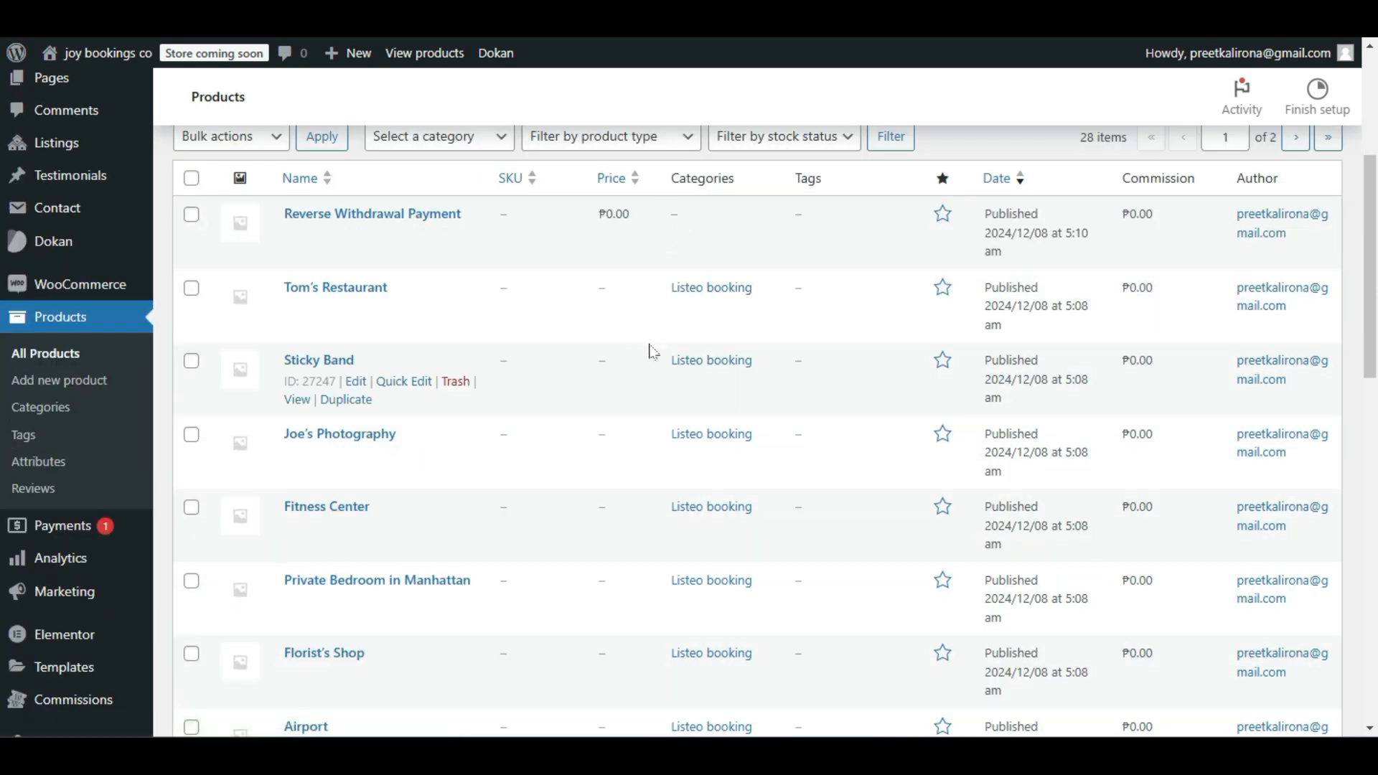
{"action": "scroll", "coordinate": [653, 352], "scroll_direction": "down", "scroll_amount": 10}
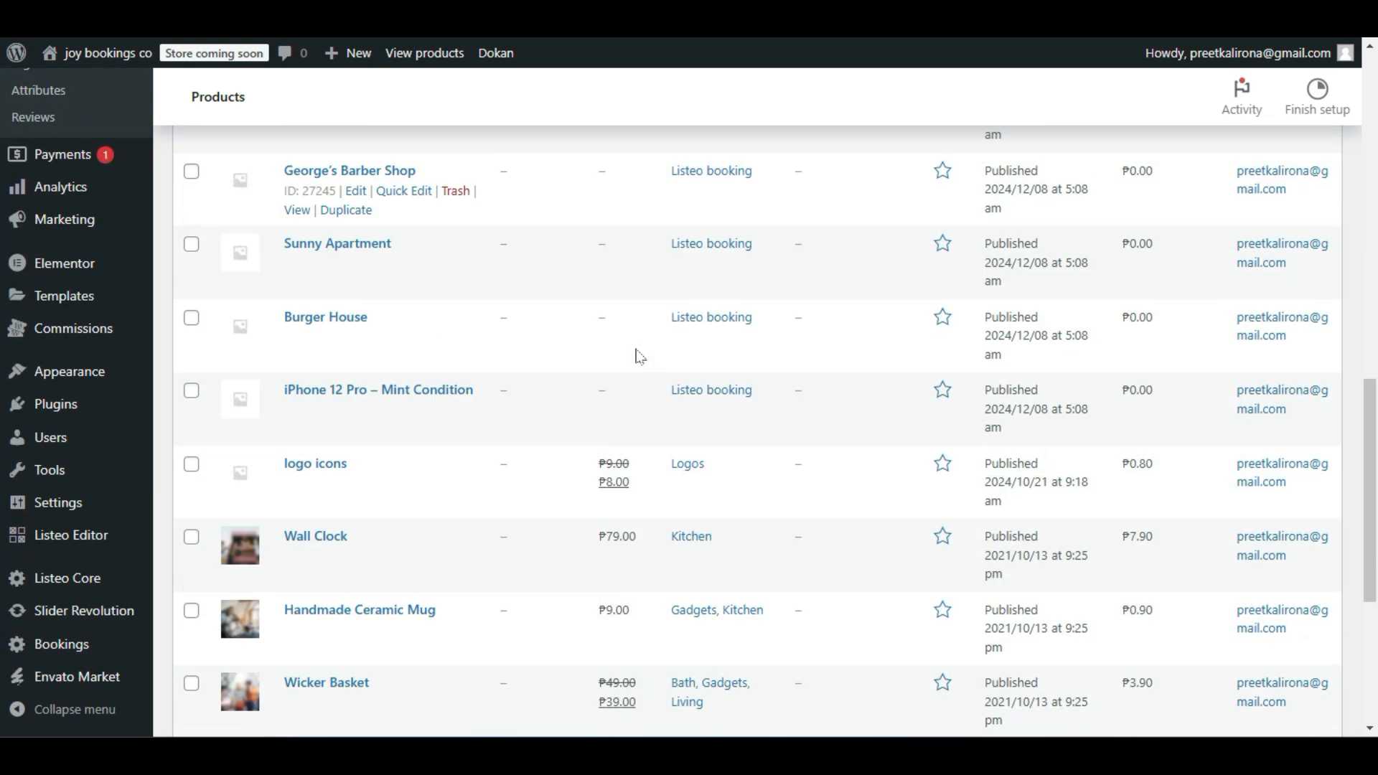
{"action": "scroll", "coordinate": [640, 355], "scroll_direction": "down", "scroll_amount": 5}
{"action": "scroll", "coordinate": [636, 350], "scroll_direction": "up", "scroll_amount": 4}
{"action": "scroll", "coordinate": [636, 356], "scroll_direction": "down", "scroll_amount": 4}
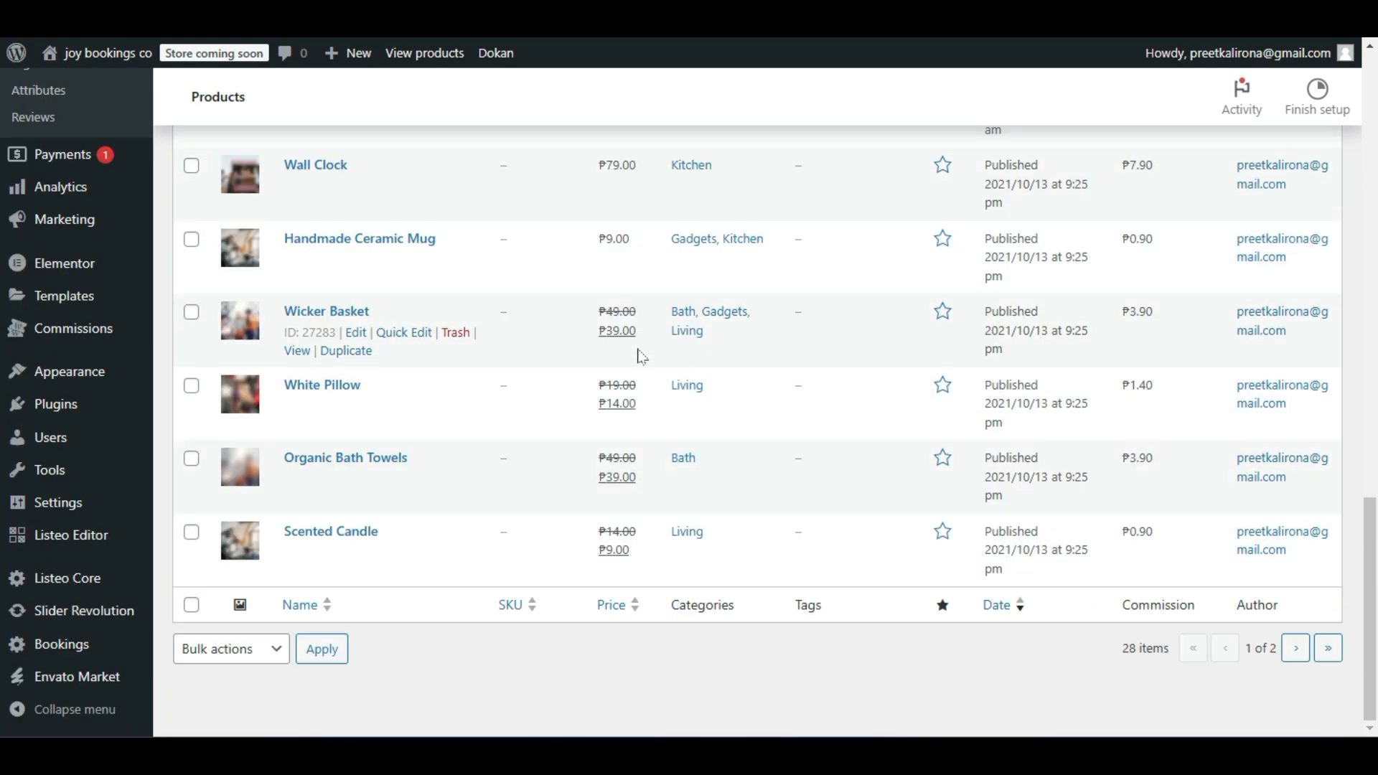
Open the last page of the product list and review its entries, from Wicker Basket to the Basic package.
{"action": "left_click", "coordinate": [1326, 655]}
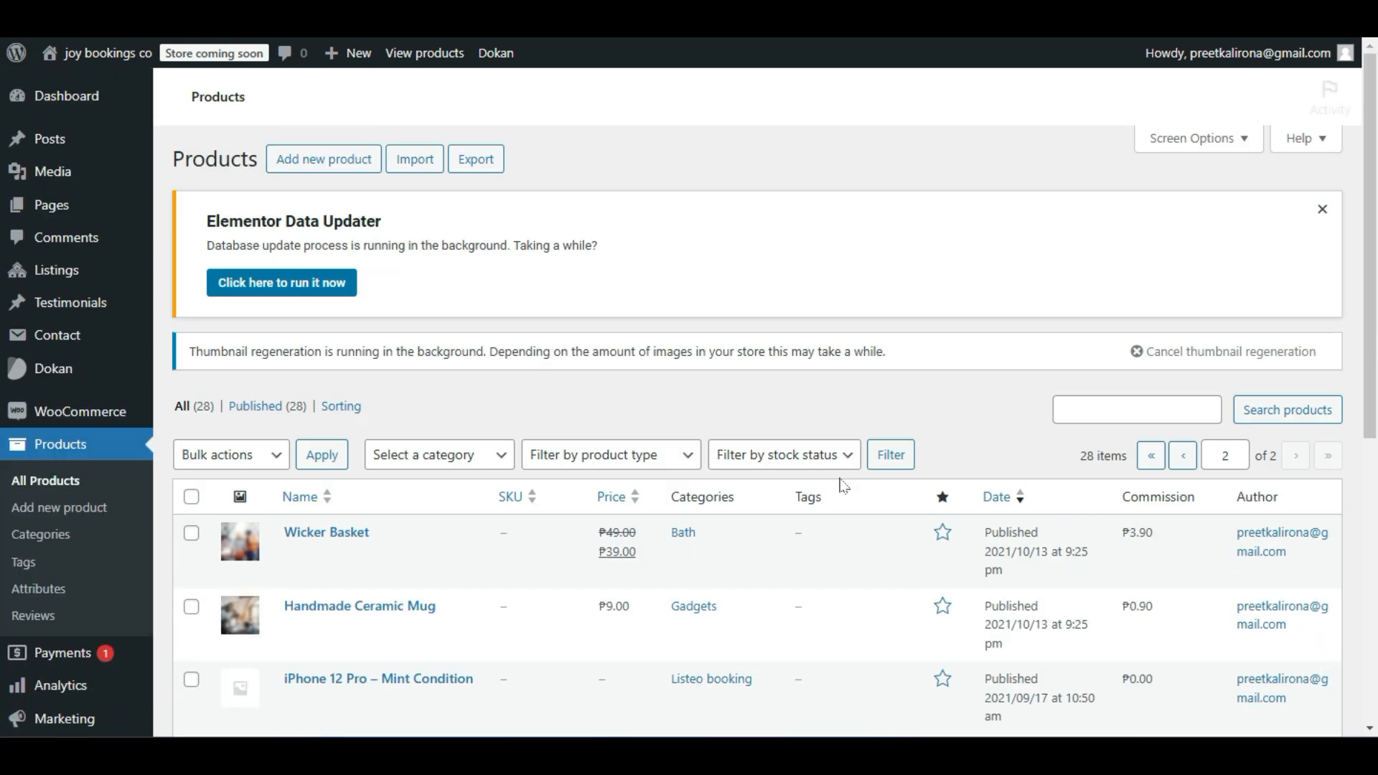
{"action": "scroll", "coordinate": [843, 488], "scroll_direction": "down", "scroll_amount": 5}
{"action": "scroll", "coordinate": [843, 486], "scroll_direction": "down", "scroll_amount": 2}
{"action": "scroll", "coordinate": [843, 487], "scroll_direction": "up", "scroll_amount": 2}
{"action": "scroll", "coordinate": [844, 486], "scroll_direction": "down", "scroll_amount": 2}
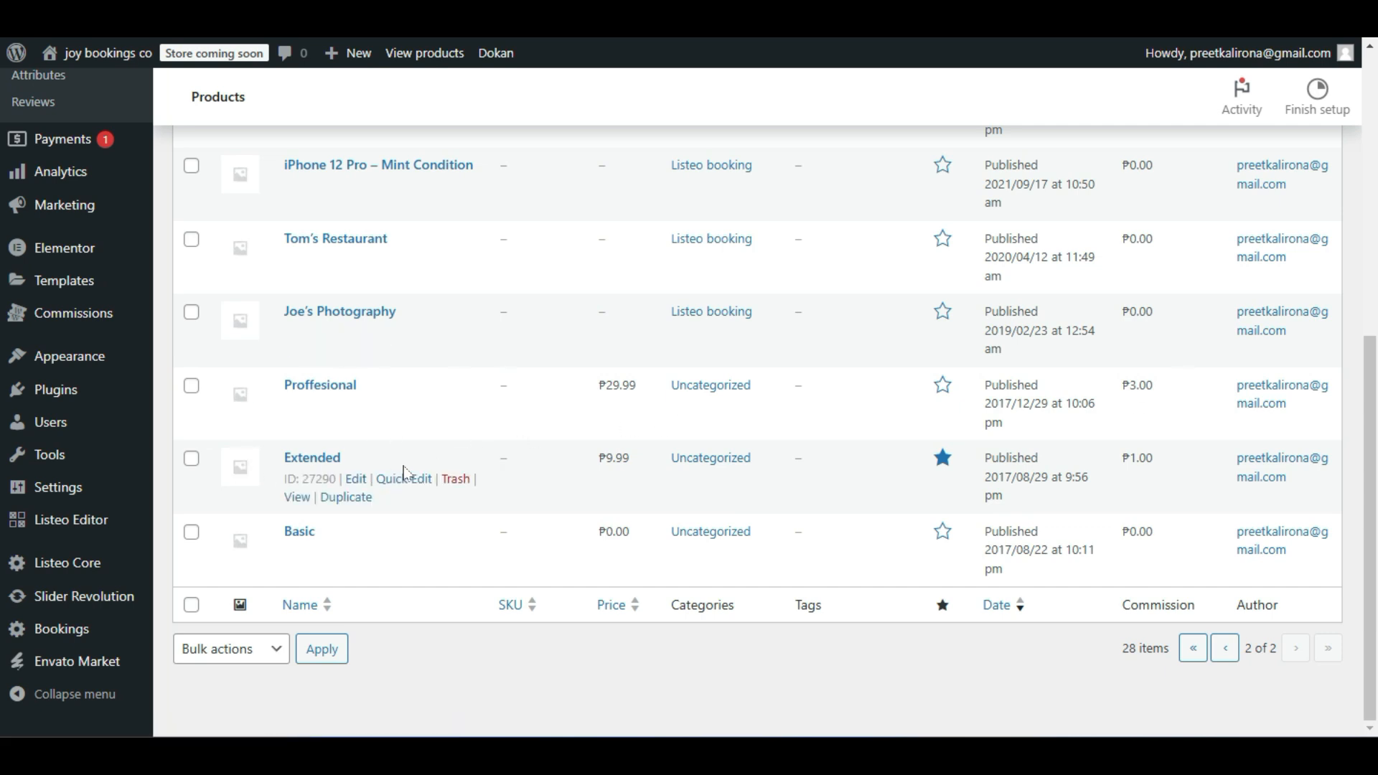
{"action": "scroll", "coordinate": [388, 520], "scroll_direction": "up", "scroll_amount": 7}
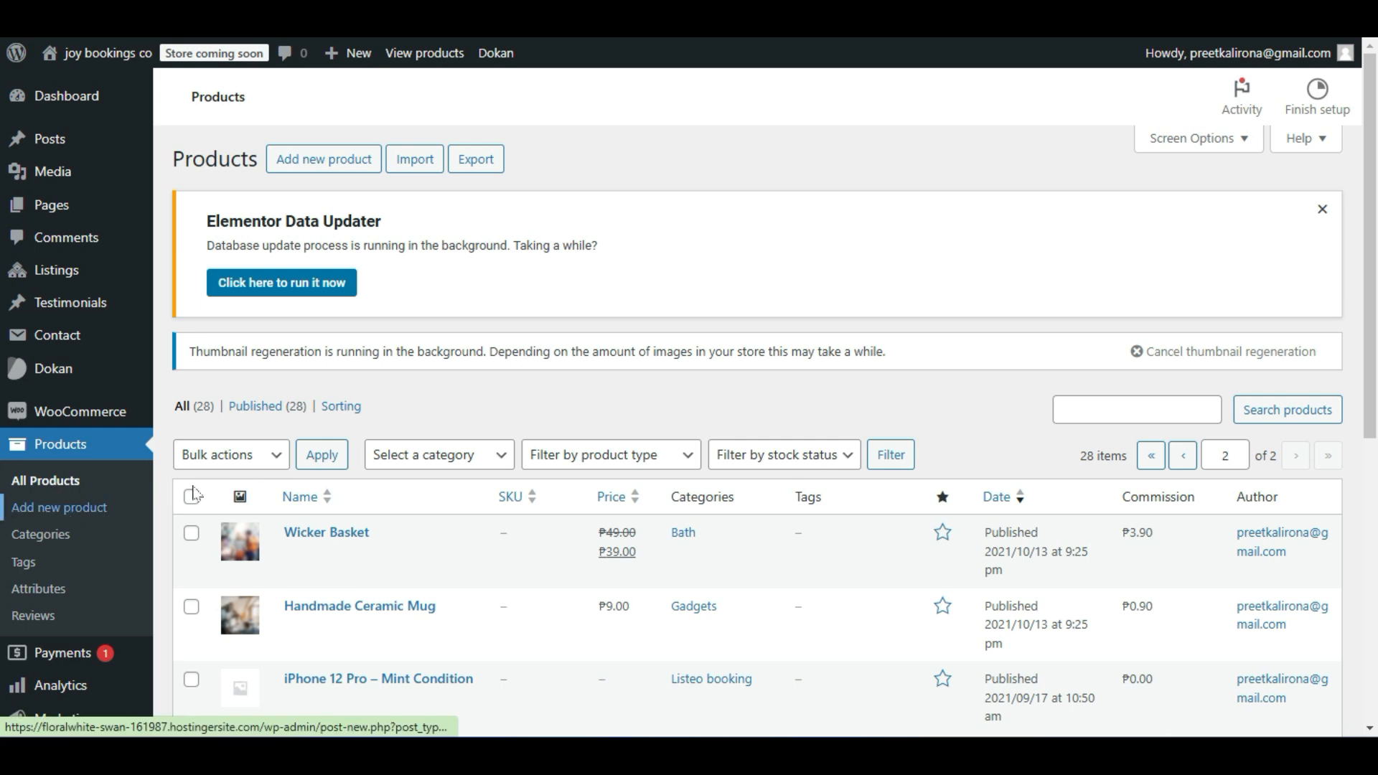
{"action": "scroll", "coordinate": [194, 493], "scroll_direction": "down", "scroll_amount": 7}
{"action": "scroll", "coordinate": [193, 493], "scroll_direction": "up", "scroll_amount": 7}
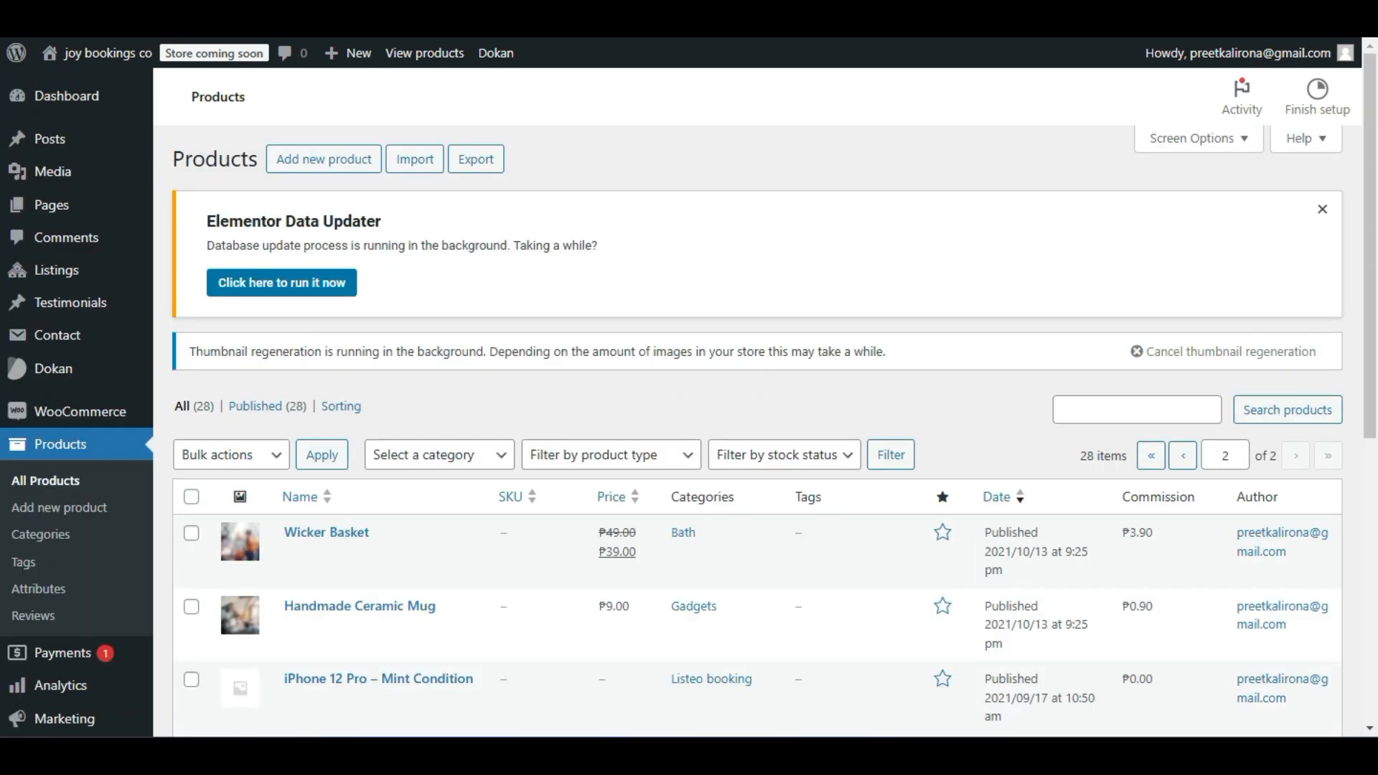
Open the WooCommerce payments setup page and review the offline payment methods, direct bank transfer and cash on delivery.
{"action": "mouse_move", "coordinate": [101, 276]}
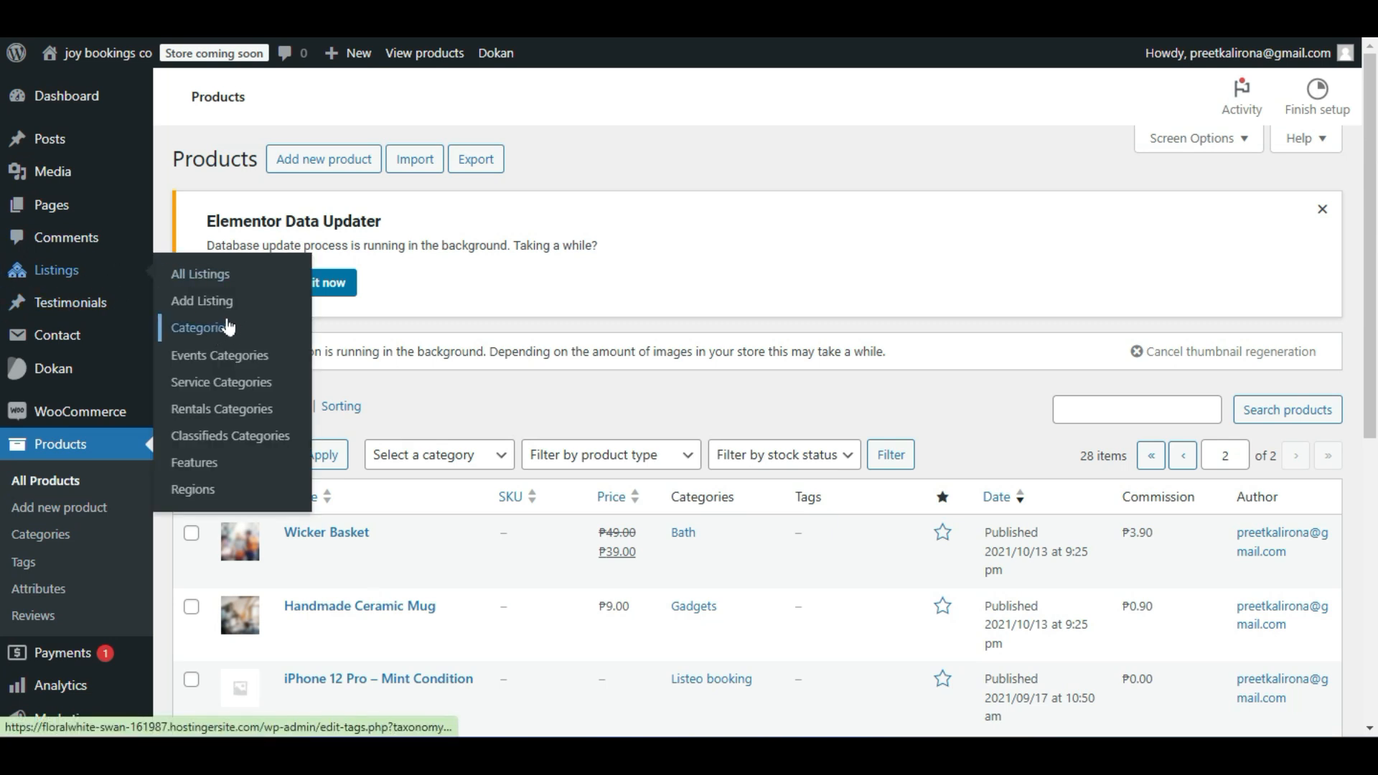
{"action": "scroll", "coordinate": [569, 373], "scroll_direction": "down", "scroll_amount": 4}
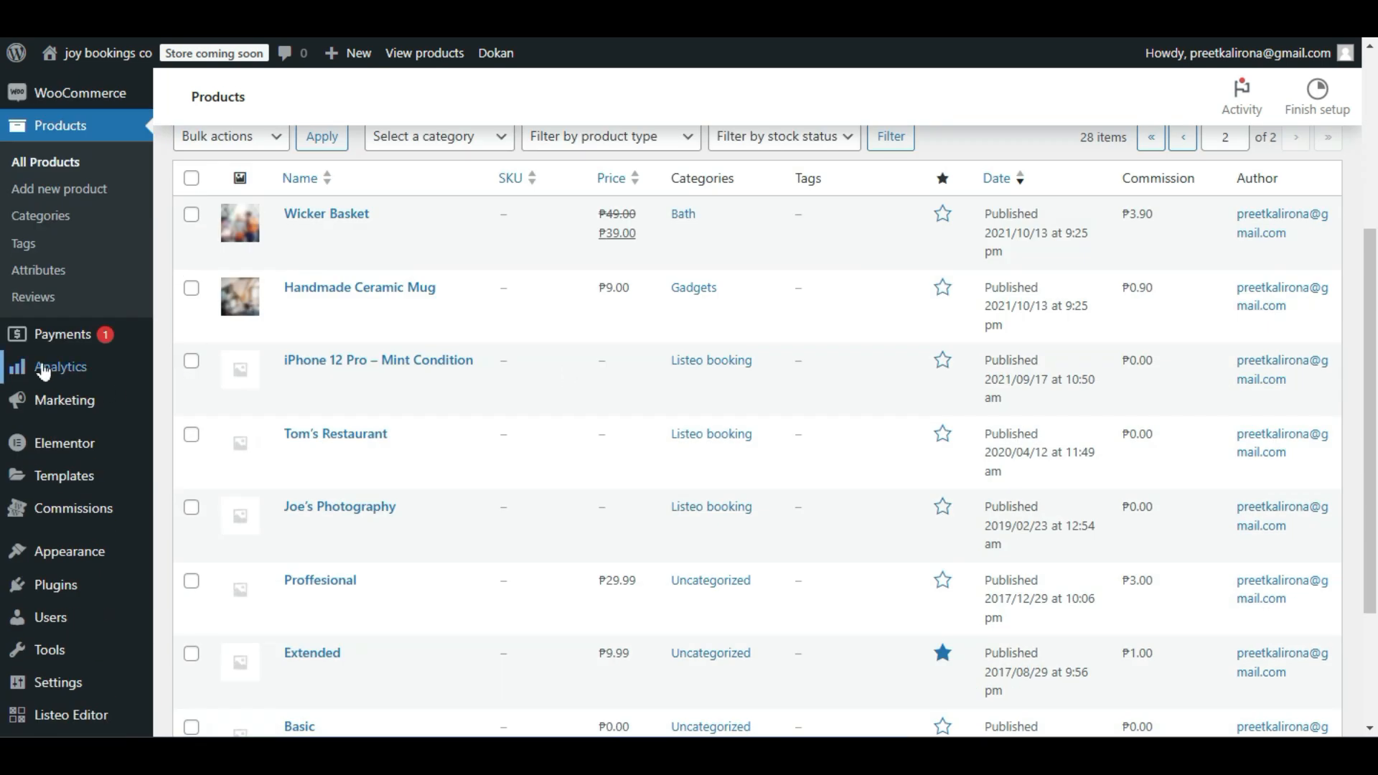
{"action": "left_click", "coordinate": [54, 343]}
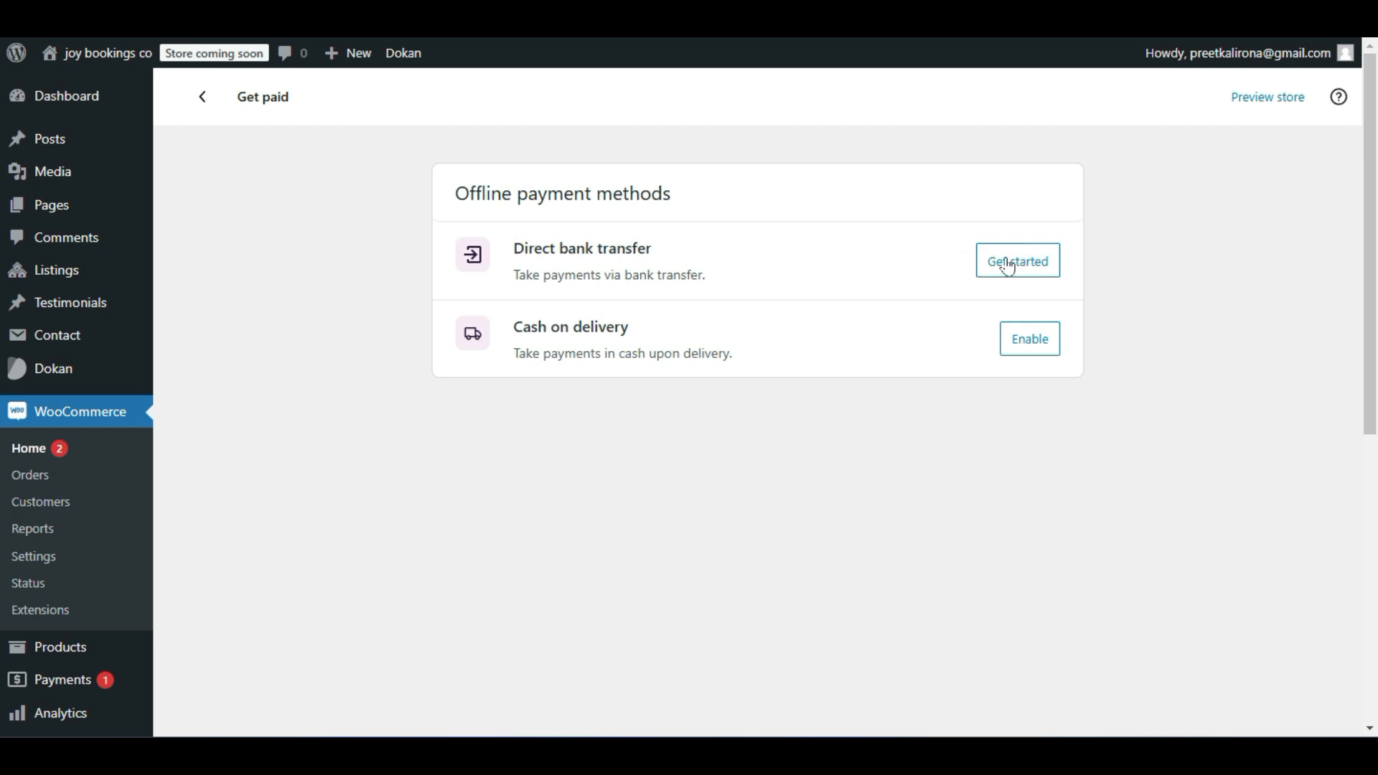
{"action": "scroll", "coordinate": [536, 384], "scroll_direction": "down", "scroll_amount": 4}
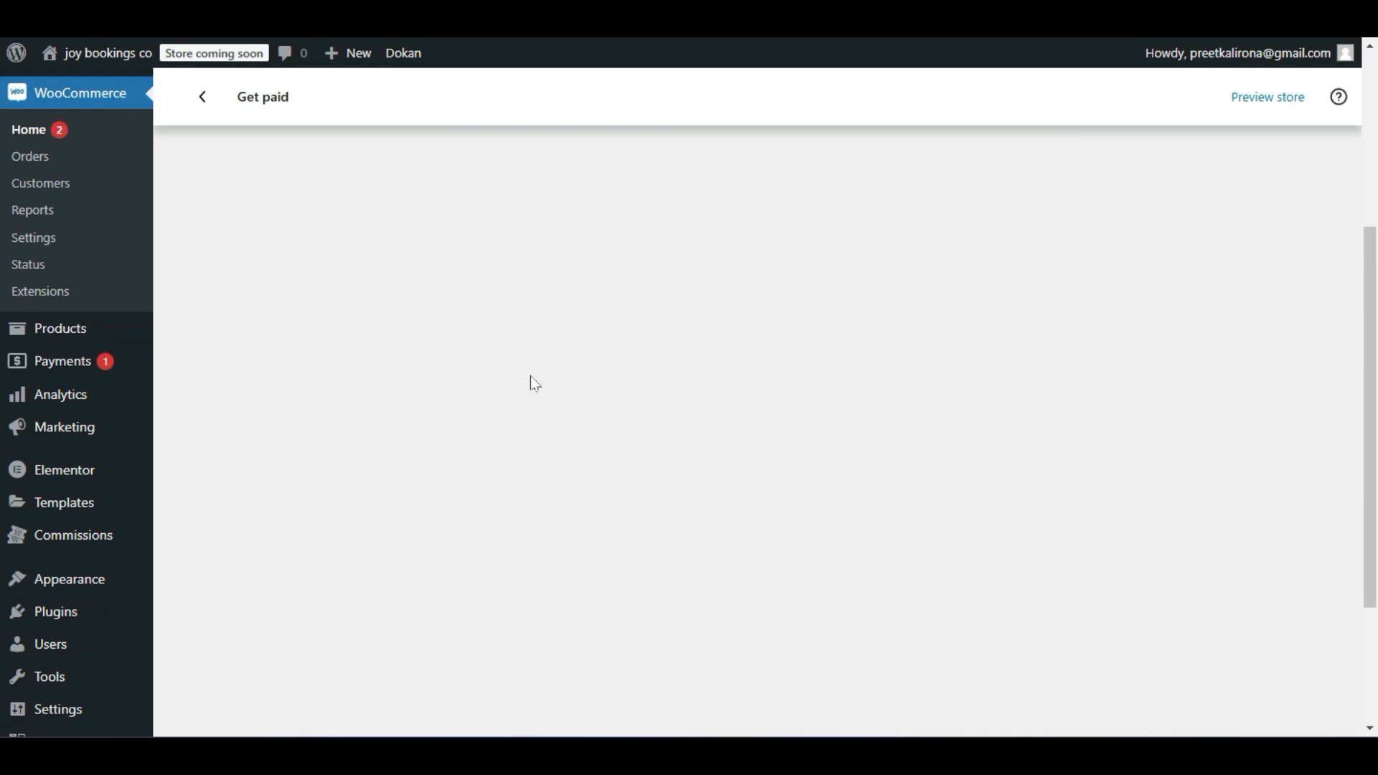
{"action": "scroll", "coordinate": [531, 384], "scroll_direction": "up", "scroll_amount": 4}
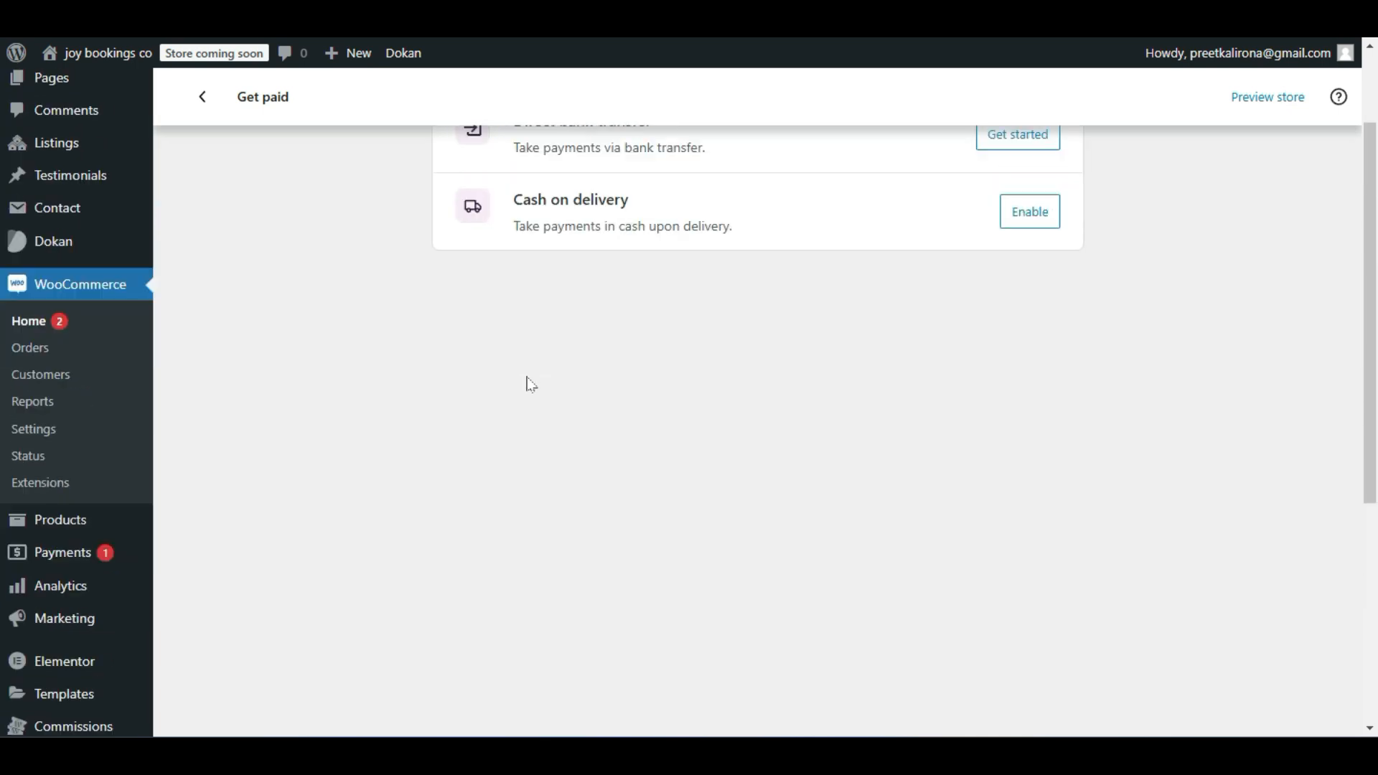
{"action": "scroll", "coordinate": [531, 384], "scroll_direction": "down", "scroll_amount": 3}
{"action": "scroll", "coordinate": [531, 385], "scroll_direction": "up", "scroll_amount": 4}
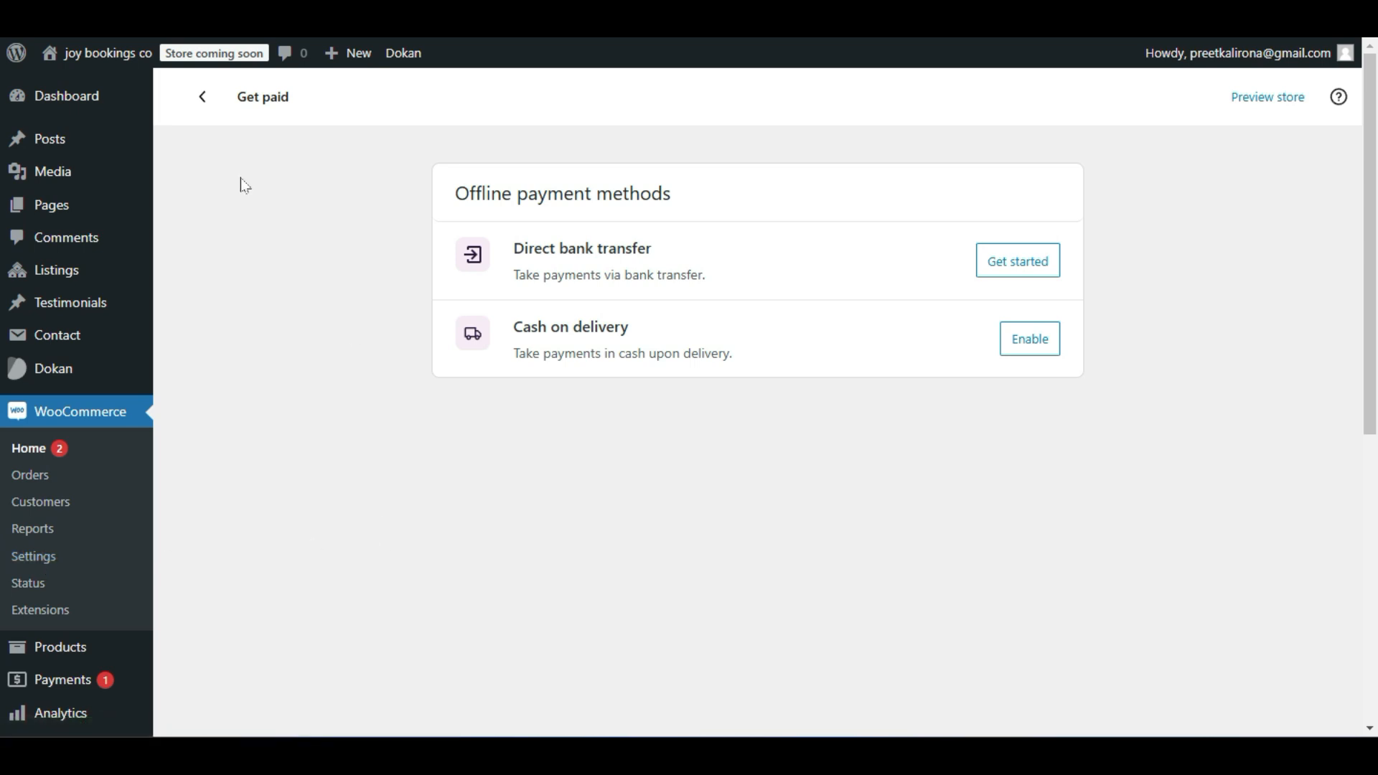
Open the store analytics overview and look through its charts and the leaderboards for top categories and products.
{"action": "mouse_move", "coordinate": [40, 364]}
{"action": "scroll", "coordinate": [224, 191], "scroll_direction": "down", "scroll_amount": 7}
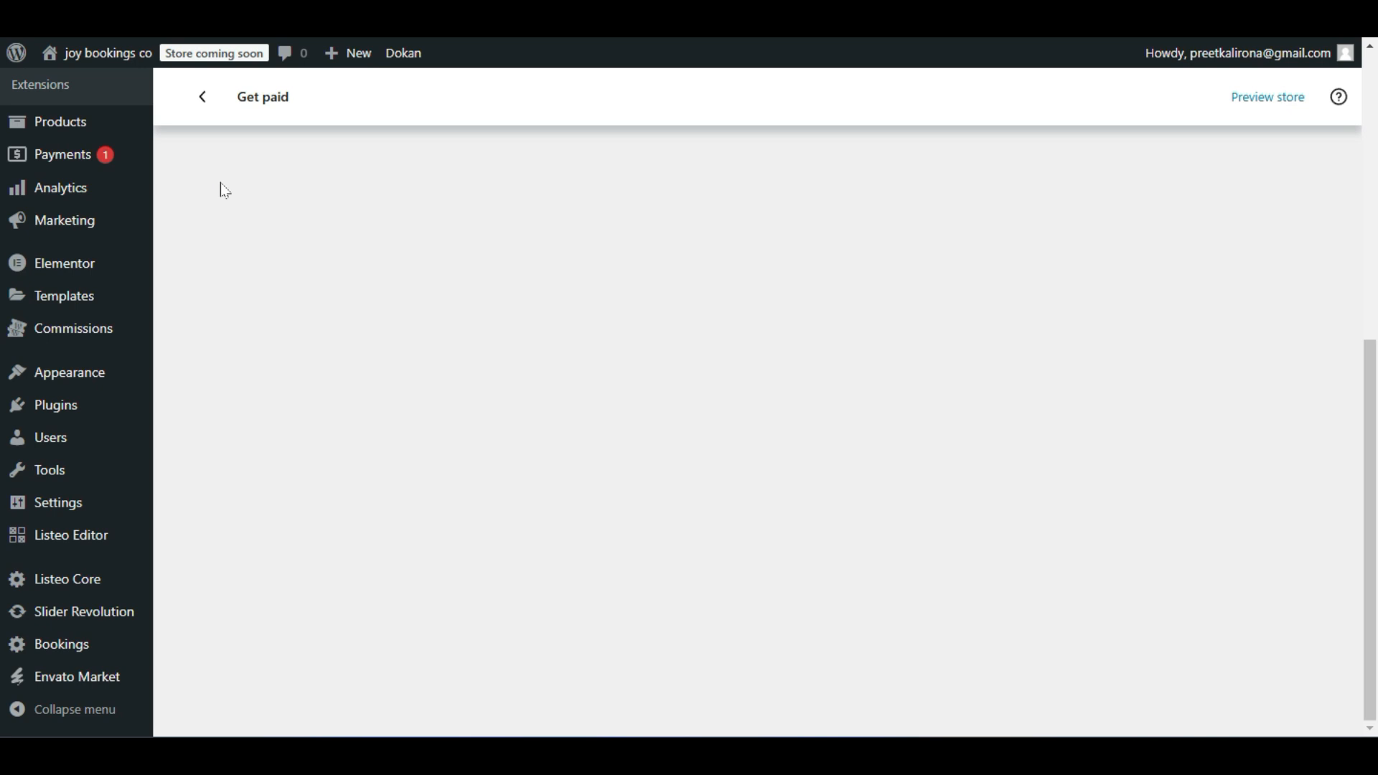
{"action": "scroll", "coordinate": [224, 191], "scroll_direction": "up", "scroll_amount": 3}
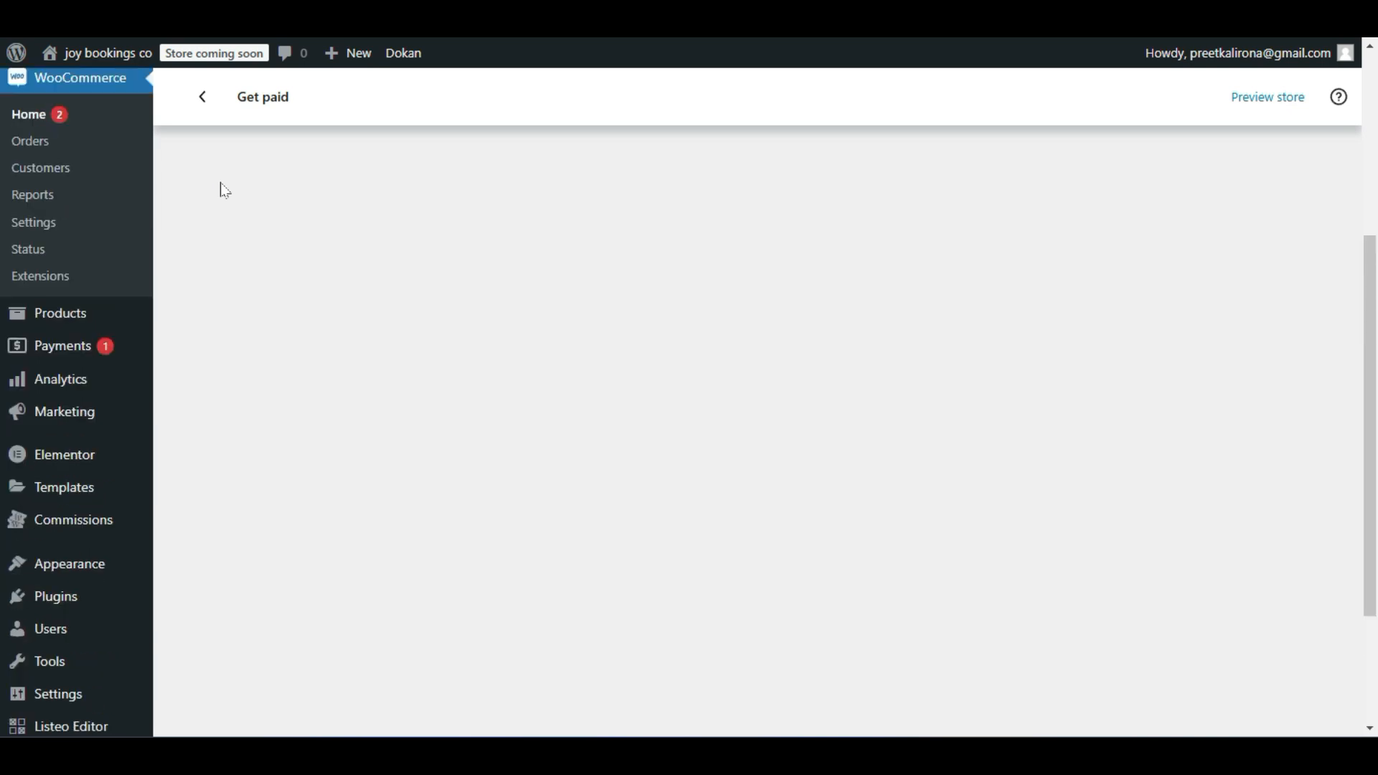
{"action": "mouse_move", "coordinate": [24, 395]}
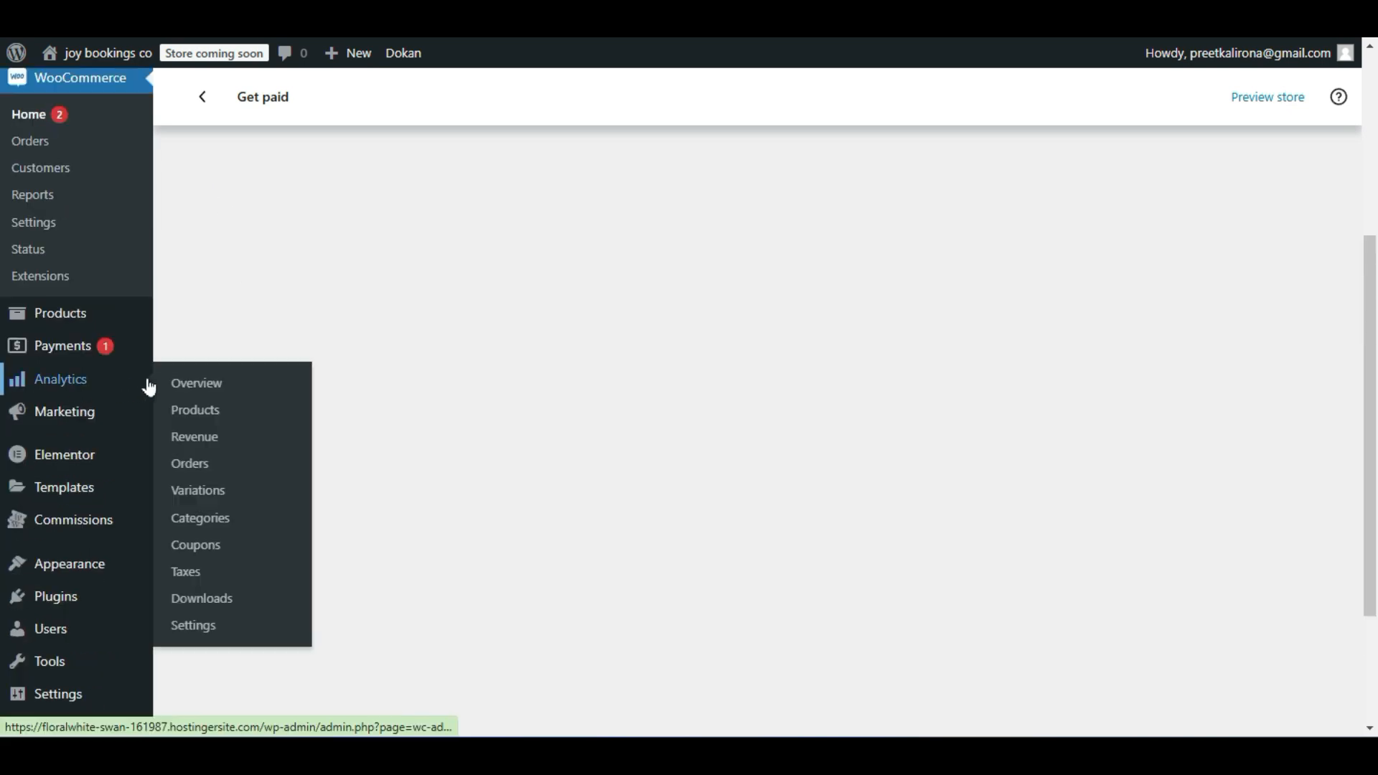
{"action": "left_click", "coordinate": [215, 384]}
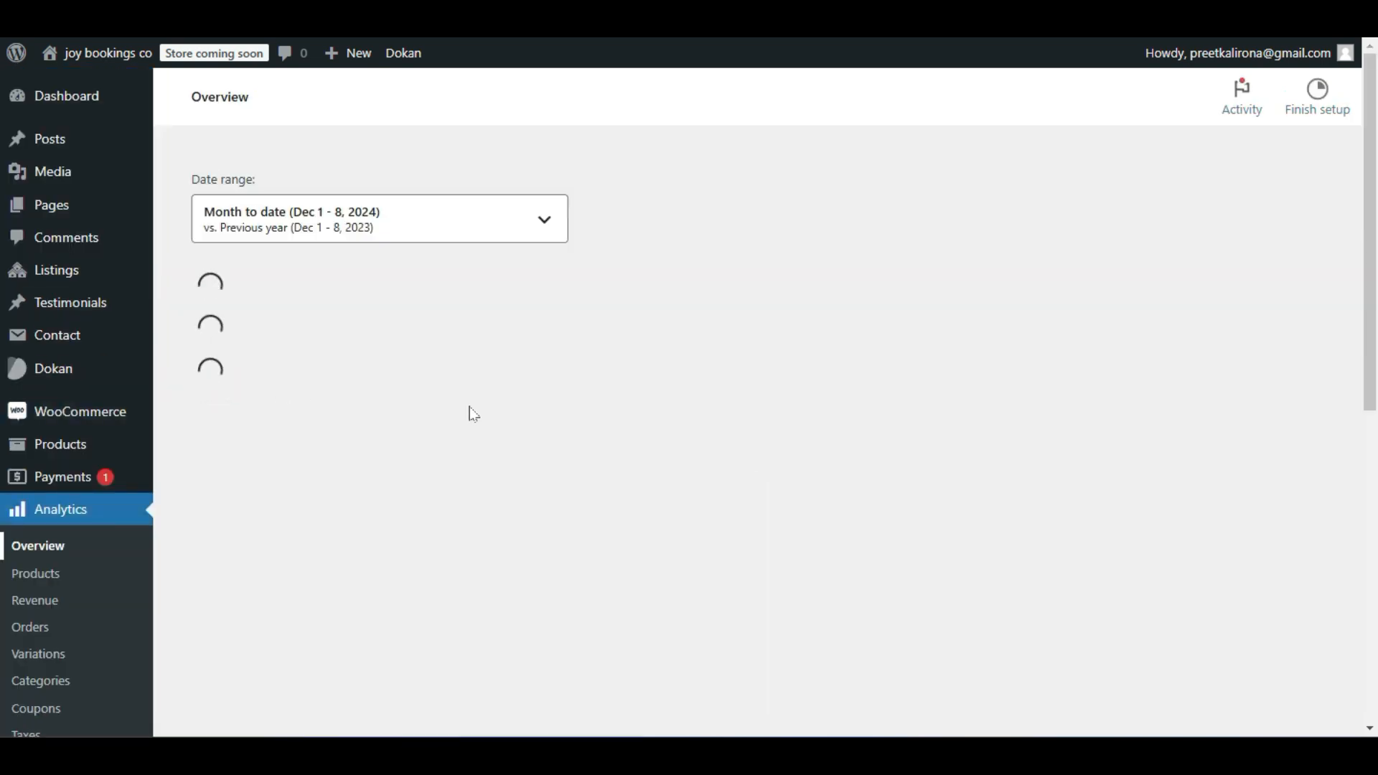
{"action": "scroll", "coordinate": [487, 391], "scroll_direction": "down", "scroll_amount": 11}
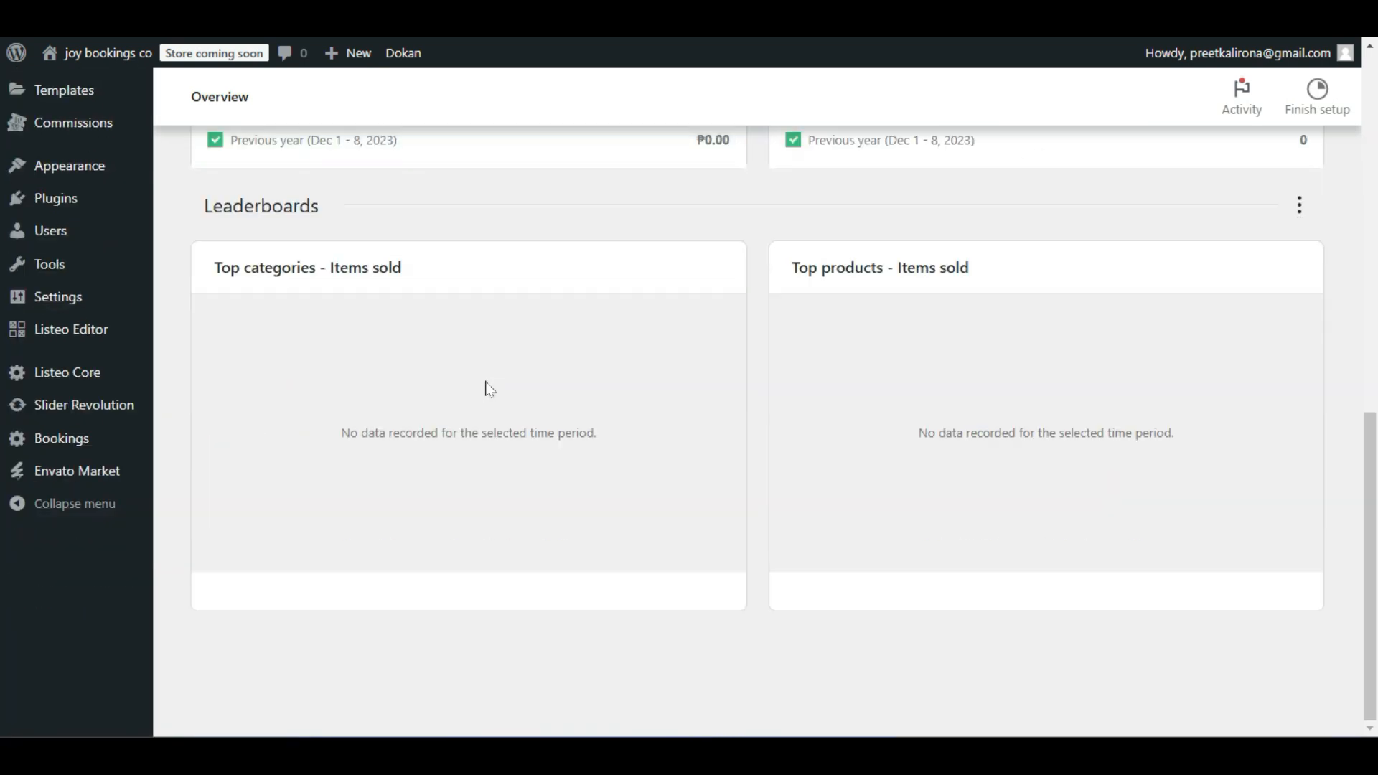
Open the WooCommerce marketing overview and skim its sales channels and additional marketing tools.
{"action": "scroll", "coordinate": [487, 389], "scroll_direction": "up", "scroll_amount": 4}
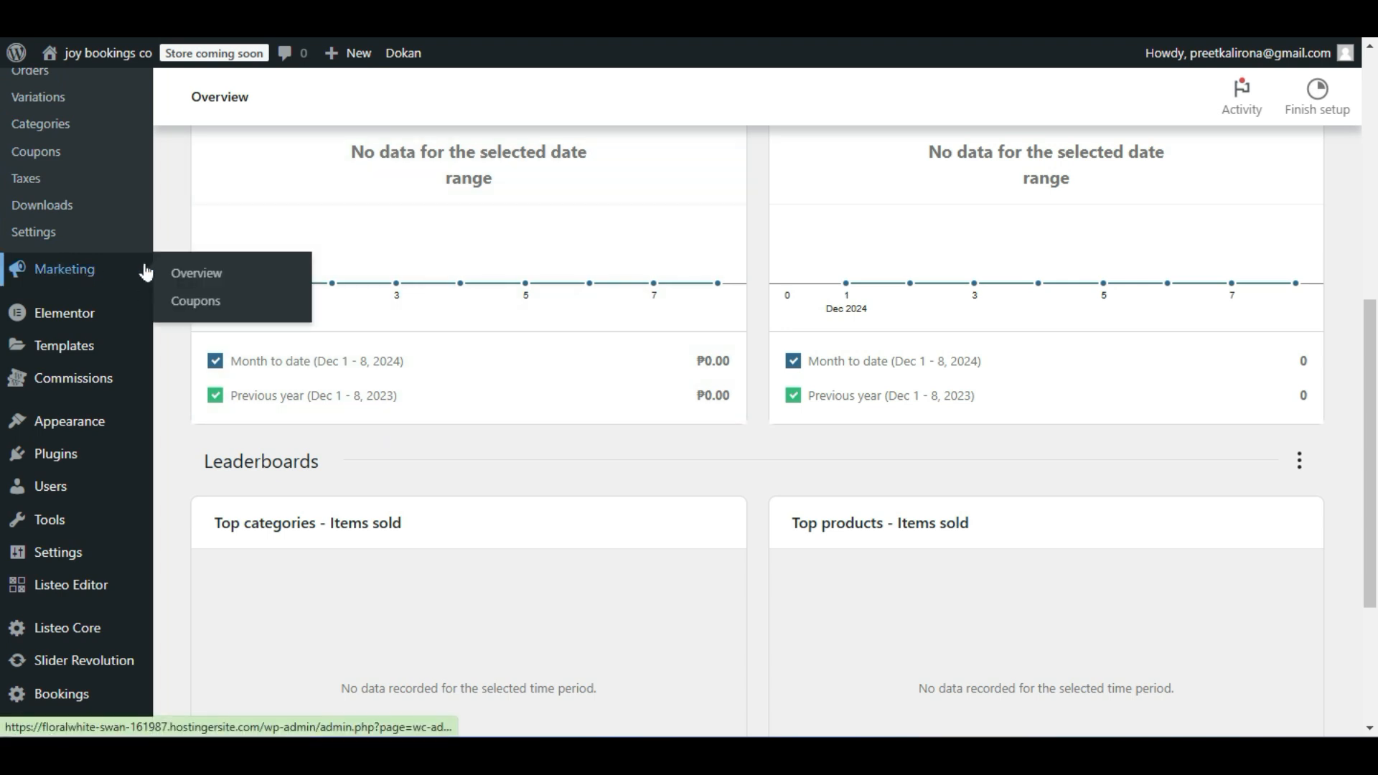
{"action": "left_click", "coordinate": [192, 281]}
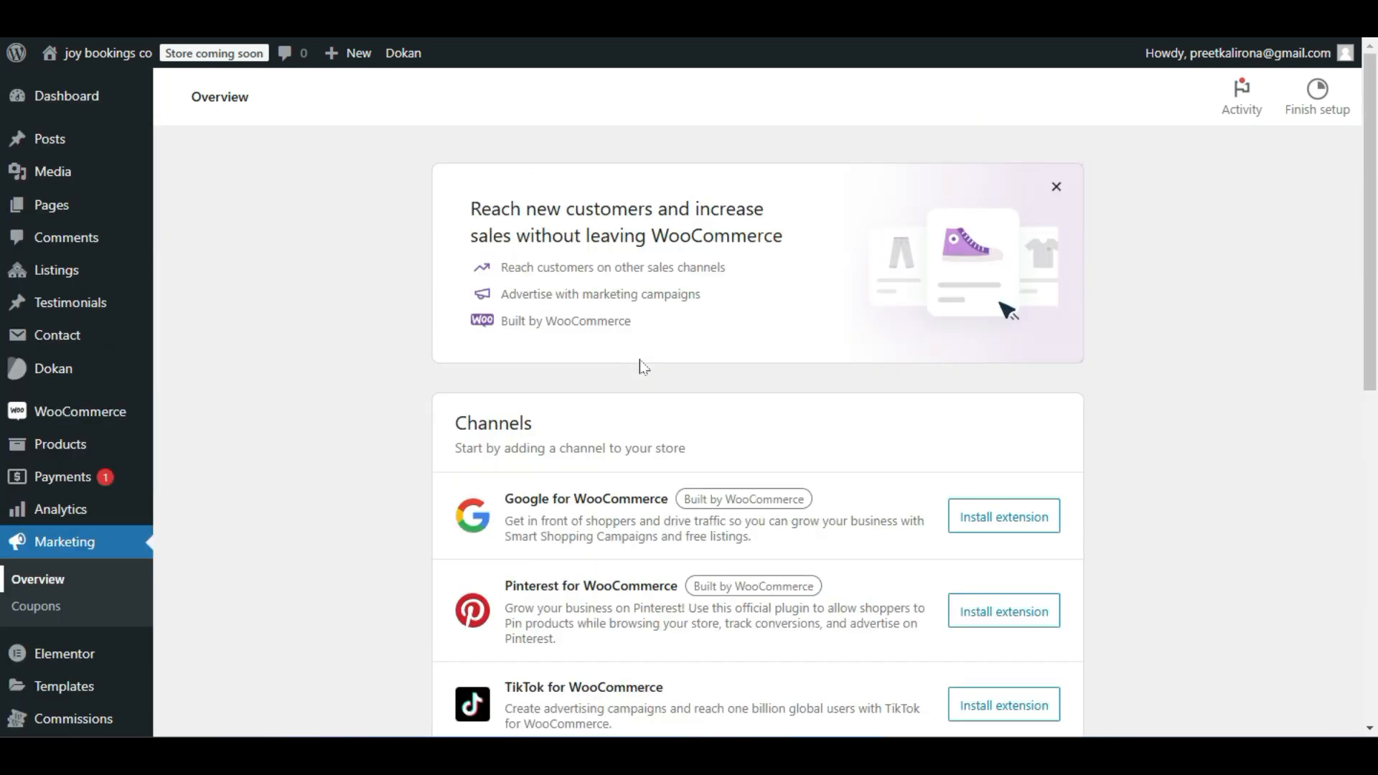
{"action": "scroll", "coordinate": [643, 368], "scroll_direction": "down", "scroll_amount": 5}
{"action": "scroll", "coordinate": [643, 367], "scroll_direction": "up", "scroll_amount": 2}
{"action": "scroll", "coordinate": [926, 418], "scroll_direction": "down", "scroll_amount": 4}
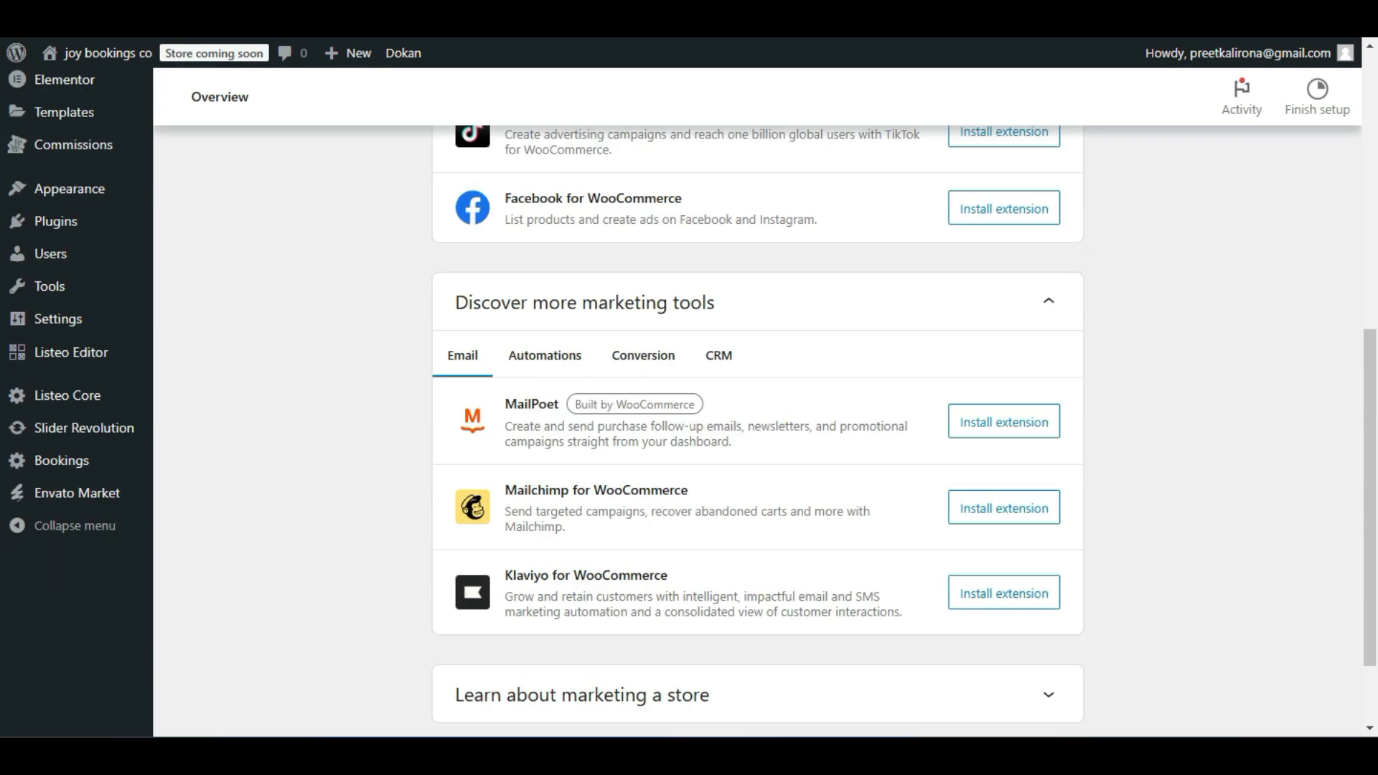
{"action": "scroll", "coordinate": [925, 418], "scroll_direction": "up", "scroll_amount": 7}
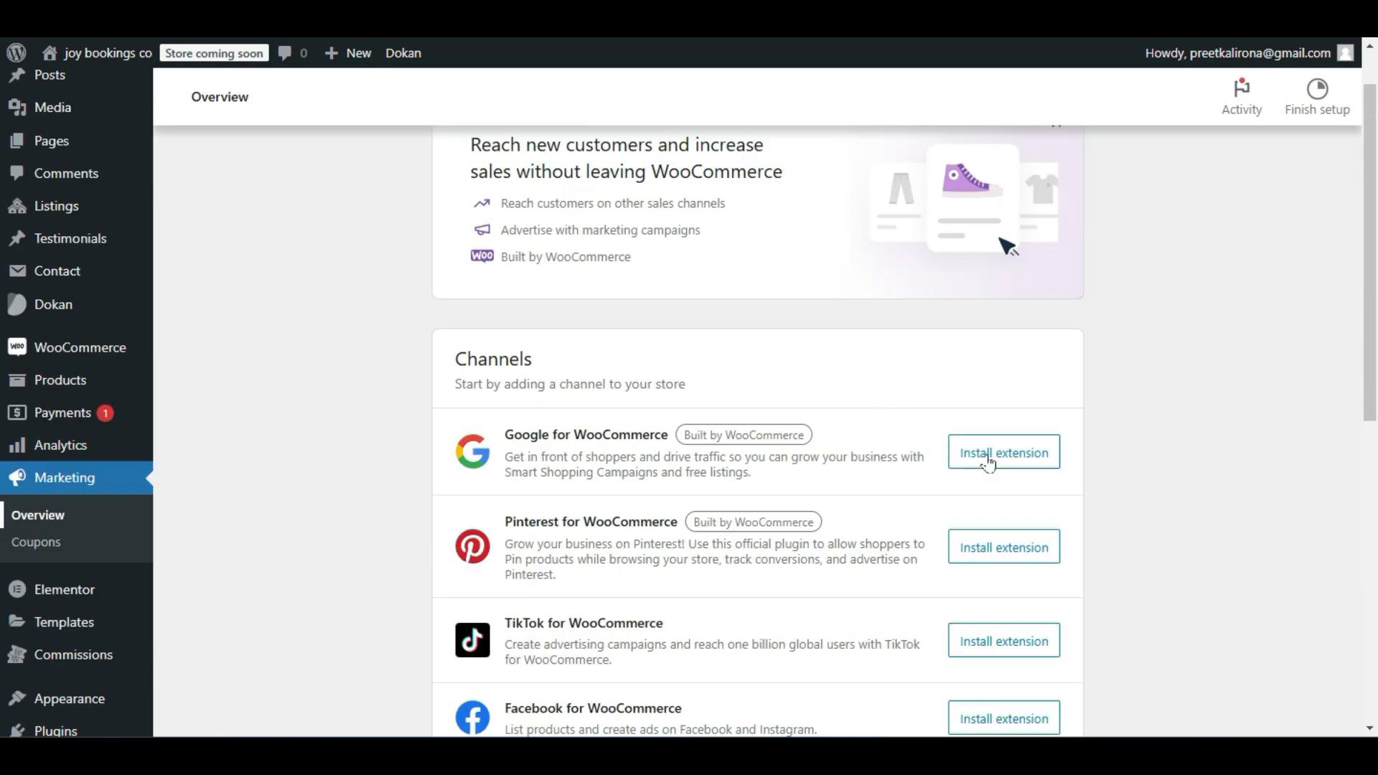
Examine the Google, Pinterest, TikTok and Facebook channel extensions and the MailPoet, Mailchimp and Klaviyo email tools.
{"action": "scroll", "coordinate": [988, 463], "scroll_direction": "down", "scroll_amount": 3}
{"action": "scroll", "coordinate": [894, 448], "scroll_direction": "up", "scroll_amount": 2}
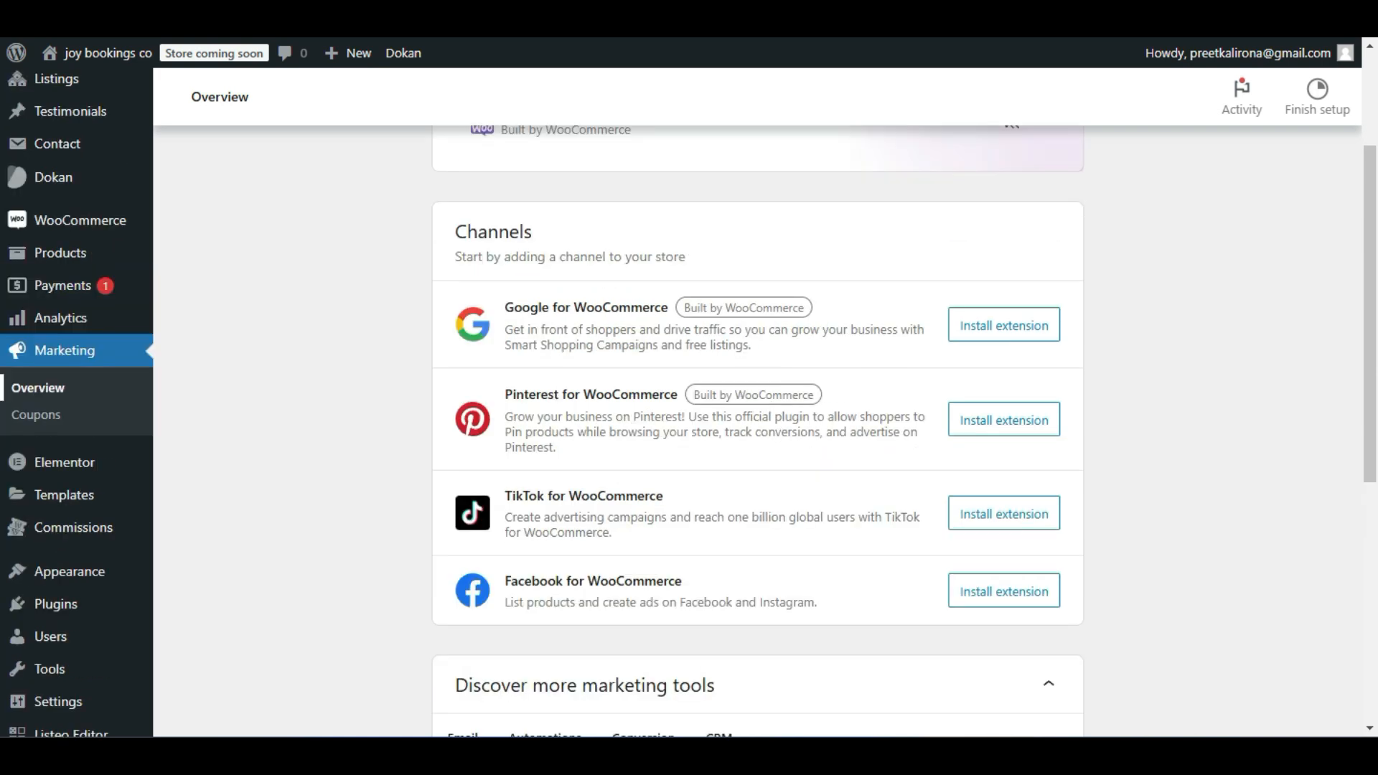
{"action": "scroll", "coordinate": [757, 431], "scroll_direction": "down", "scroll_amount": 1}
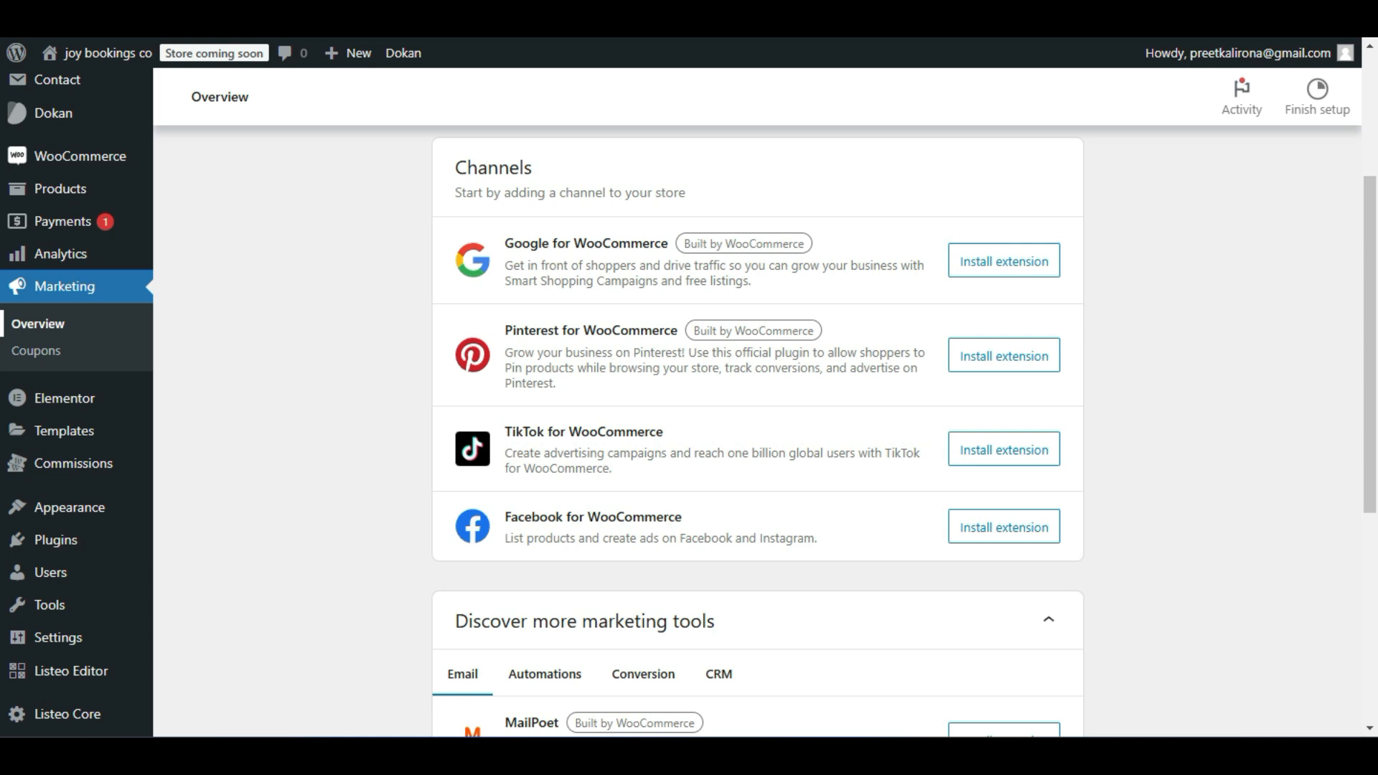
{"action": "scroll", "coordinate": [916, 293], "scroll_direction": "down", "scroll_amount": 3}
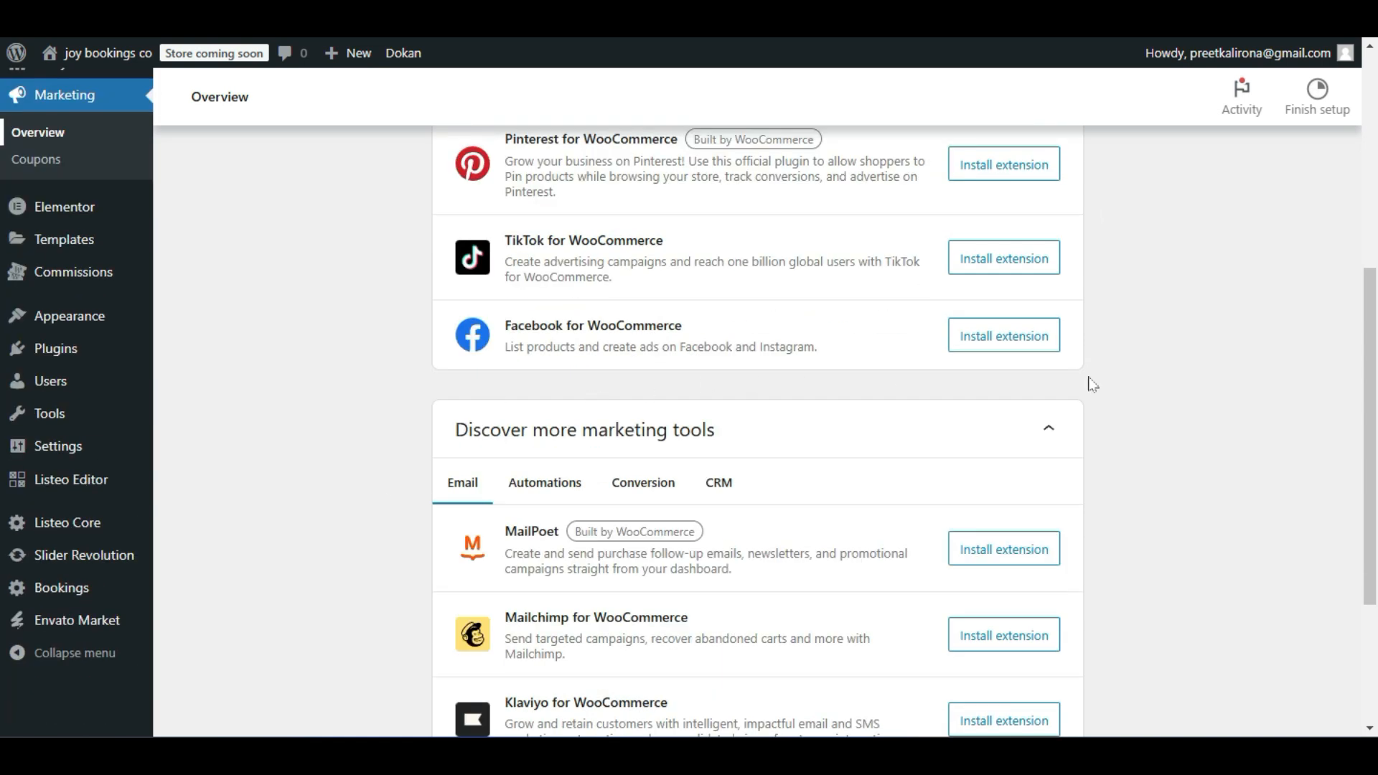
{"action": "scroll", "coordinate": [1091, 384], "scroll_direction": "up", "scroll_amount": 3}
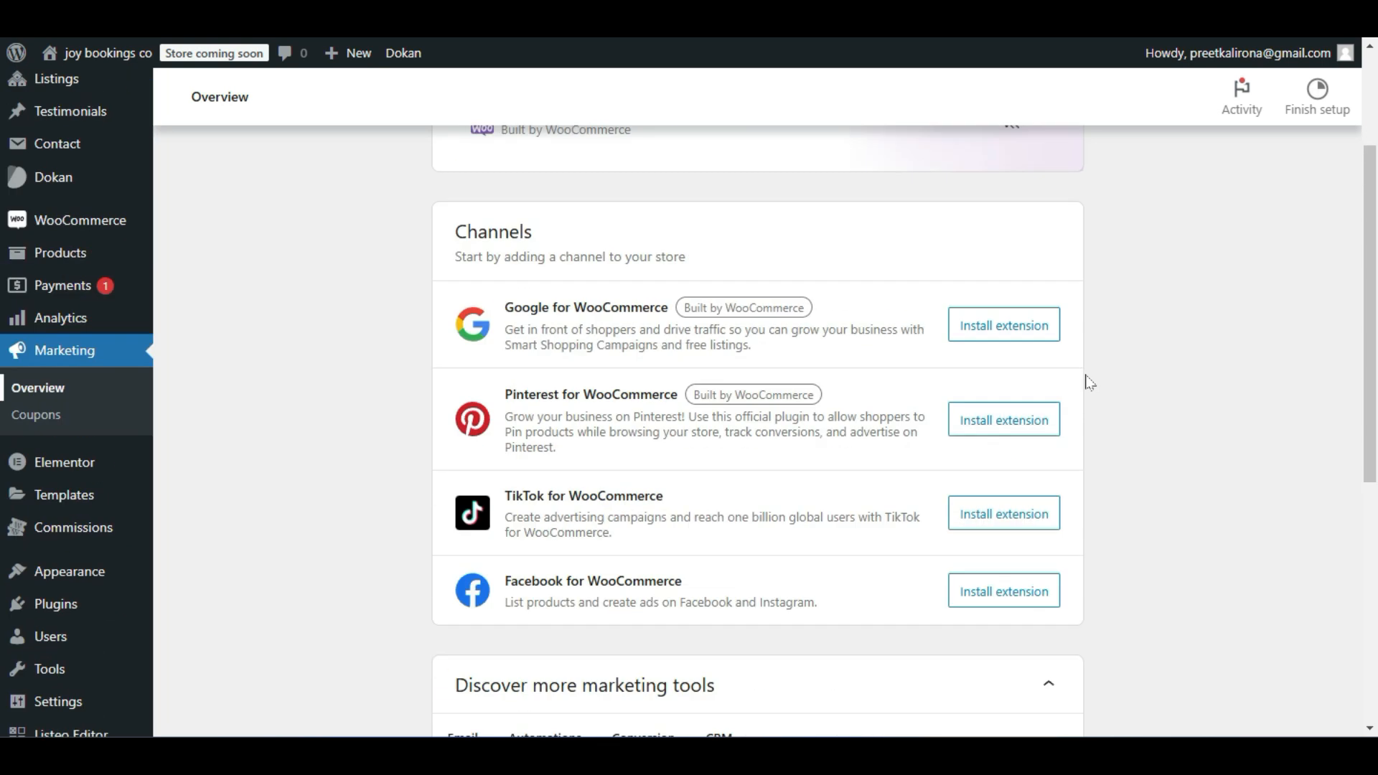
{"action": "scroll", "coordinate": [854, 338], "scroll_direction": "down", "scroll_amount": 7}
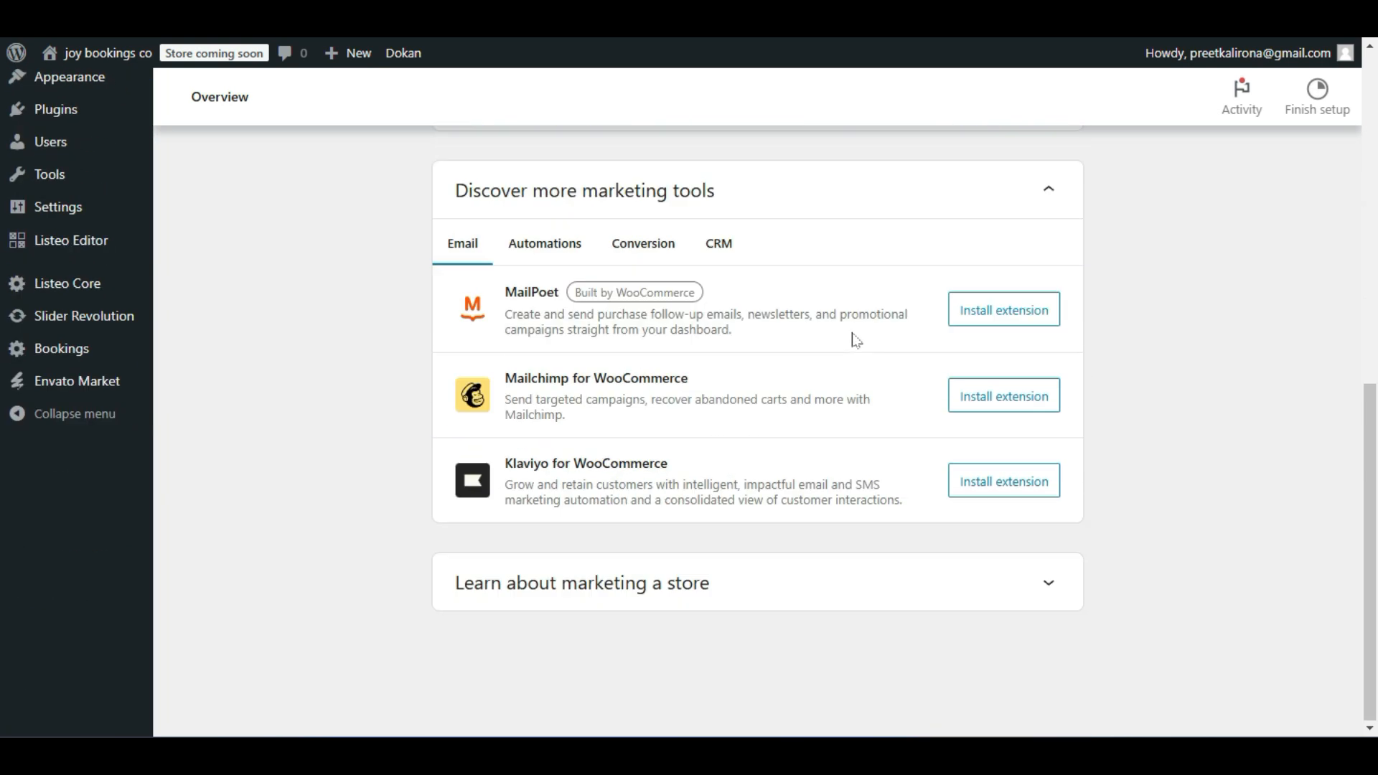
{"action": "scroll", "coordinate": [840, 338], "scroll_direction": "up", "scroll_amount": 11}
Open the list of saved Elementor templates and look over the containers, sections and pages on its first page.
{"action": "scroll", "coordinate": [843, 341], "scroll_direction": "down", "scroll_amount": 5}
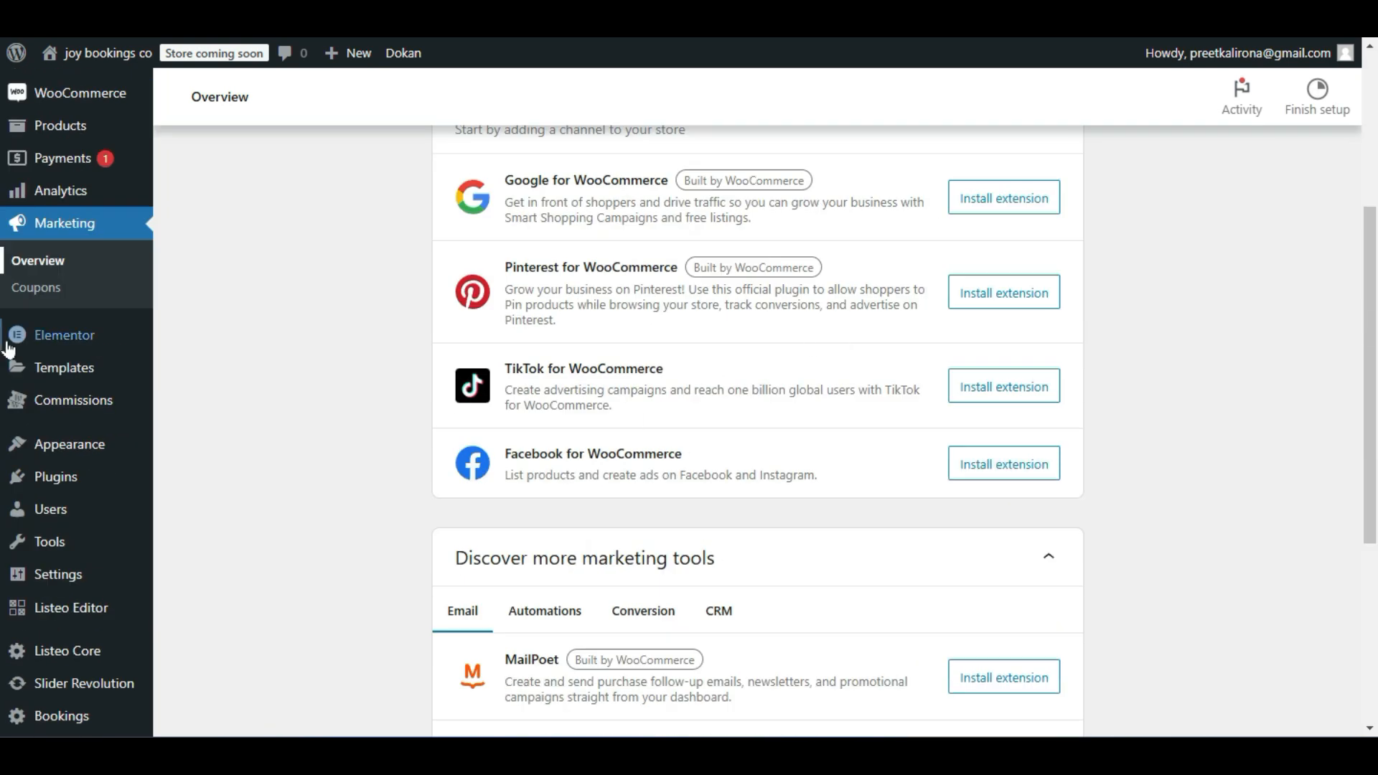
{"action": "mouse_move", "coordinate": [127, 341]}
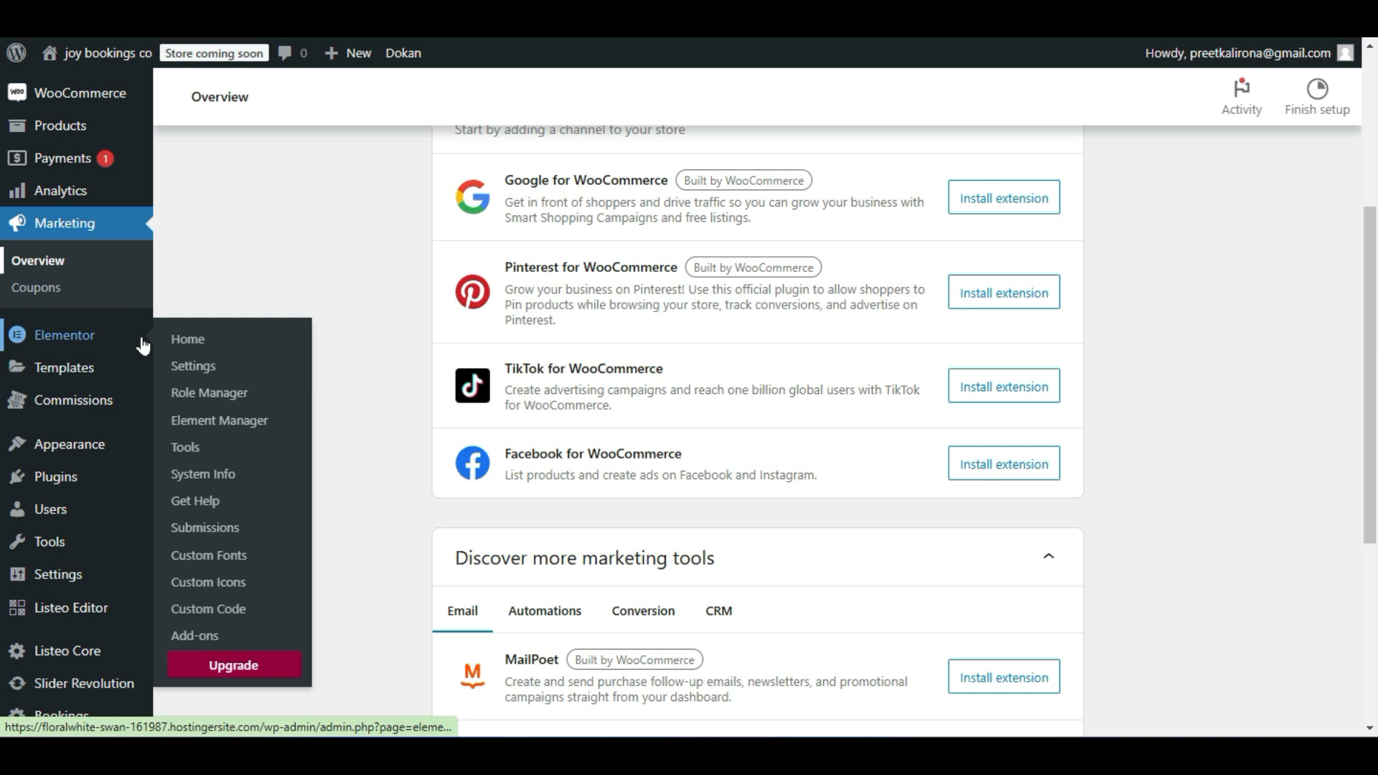
{"action": "mouse_move", "coordinate": [110, 382]}
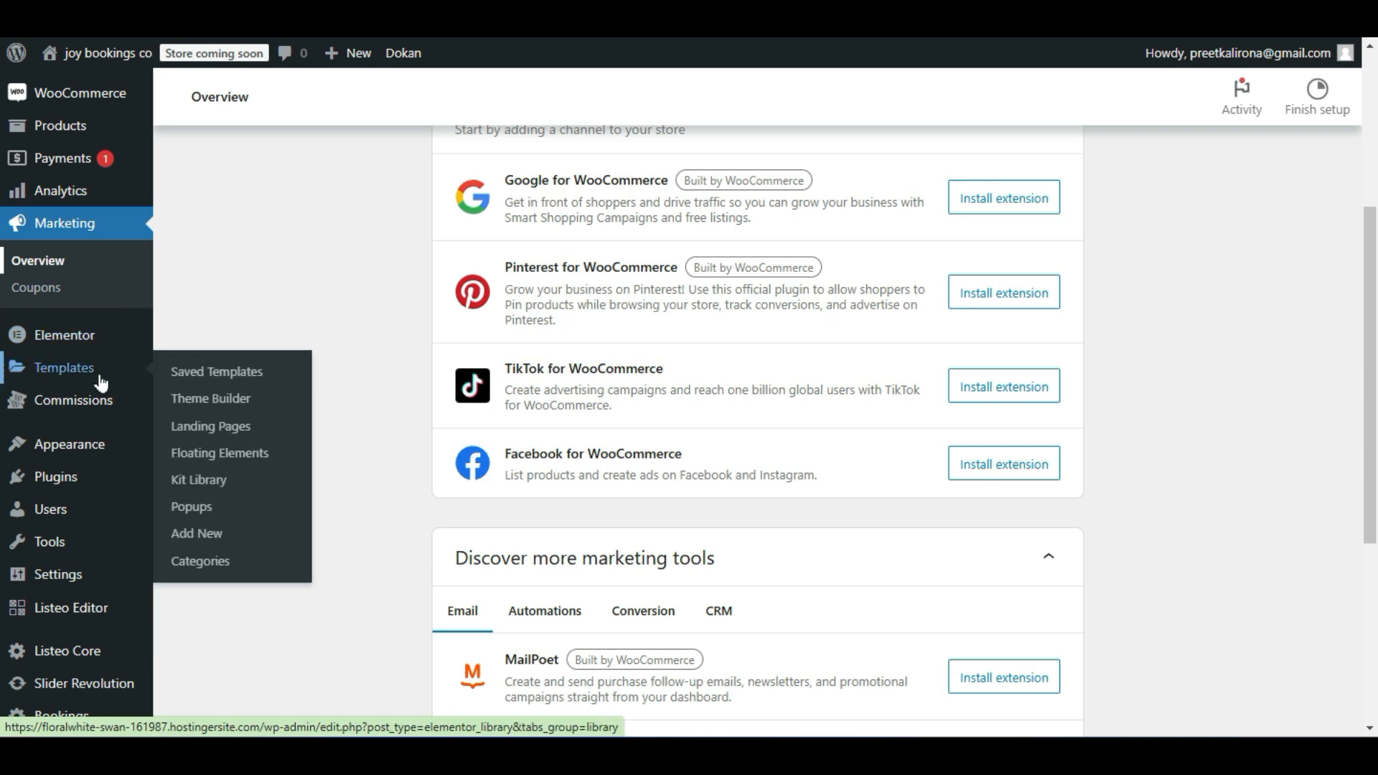
{"action": "left_click", "coordinate": [252, 380]}
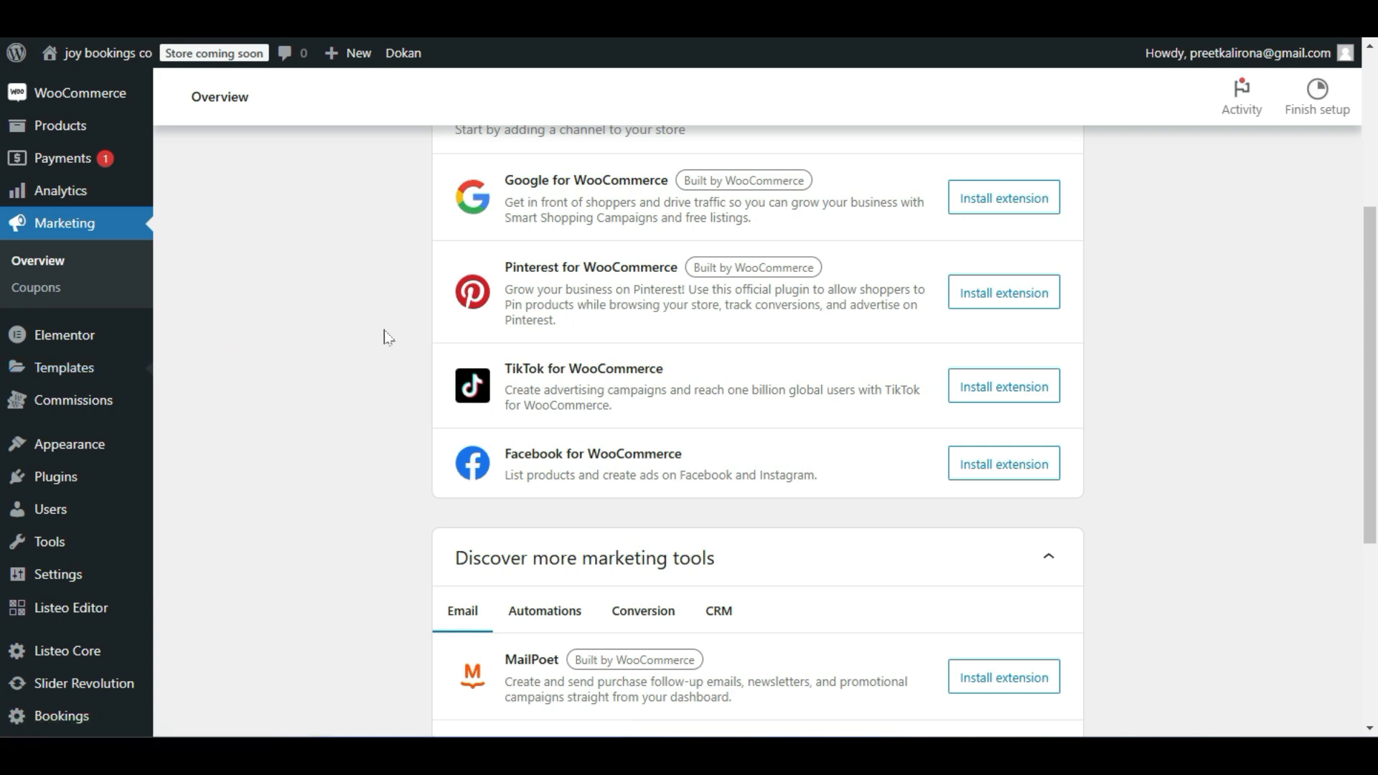
{"action": "scroll", "coordinate": [384, 338], "scroll_direction": "down", "scroll_amount": 8}
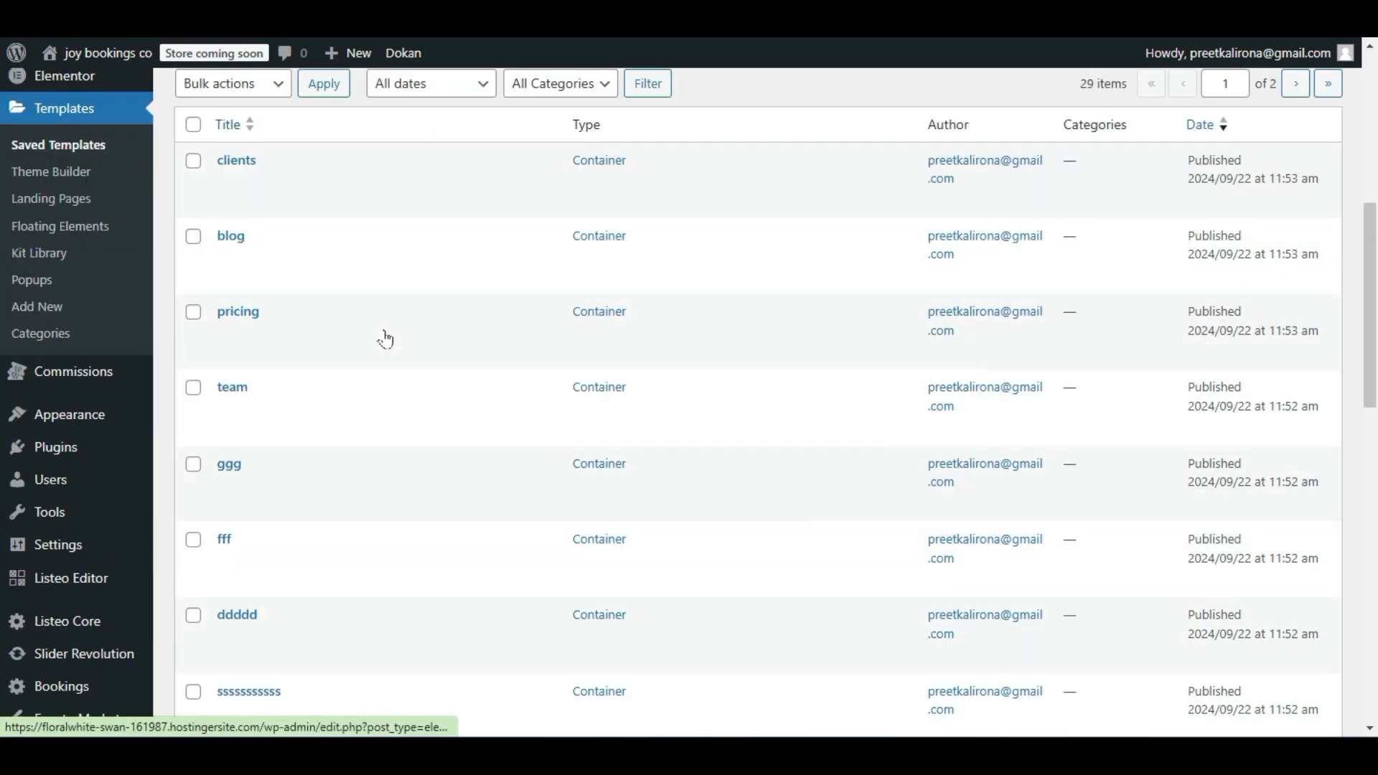
{"action": "scroll", "coordinate": [384, 624], "scroll_direction": "down", "scroll_amount": 9}
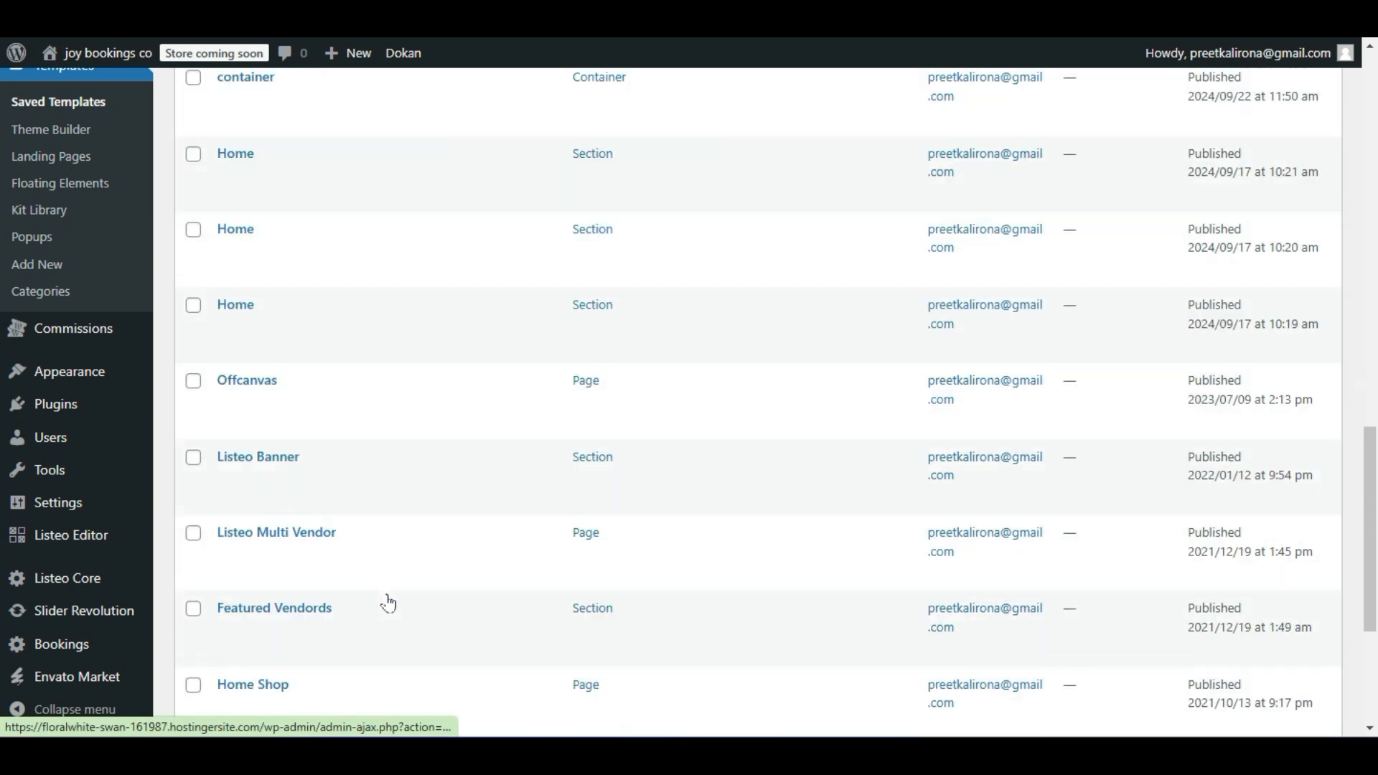
{"action": "scroll", "coordinate": [392, 601], "scroll_direction": "down", "scroll_amount": 2}
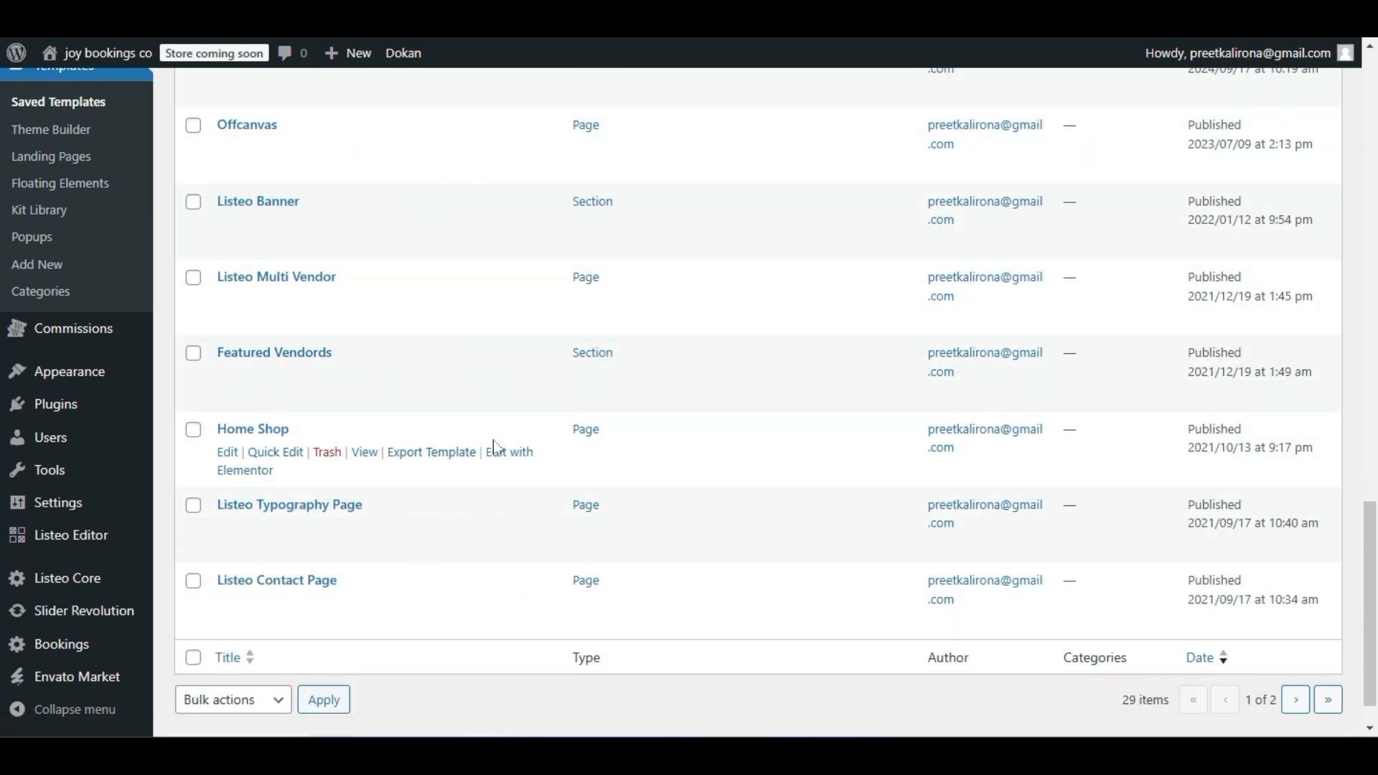
{"action": "scroll", "coordinate": [375, 482], "scroll_direction": "down", "scroll_amount": 1}
{"action": "scroll", "coordinate": [373, 483], "scroll_direction": "up", "scroll_amount": 6}
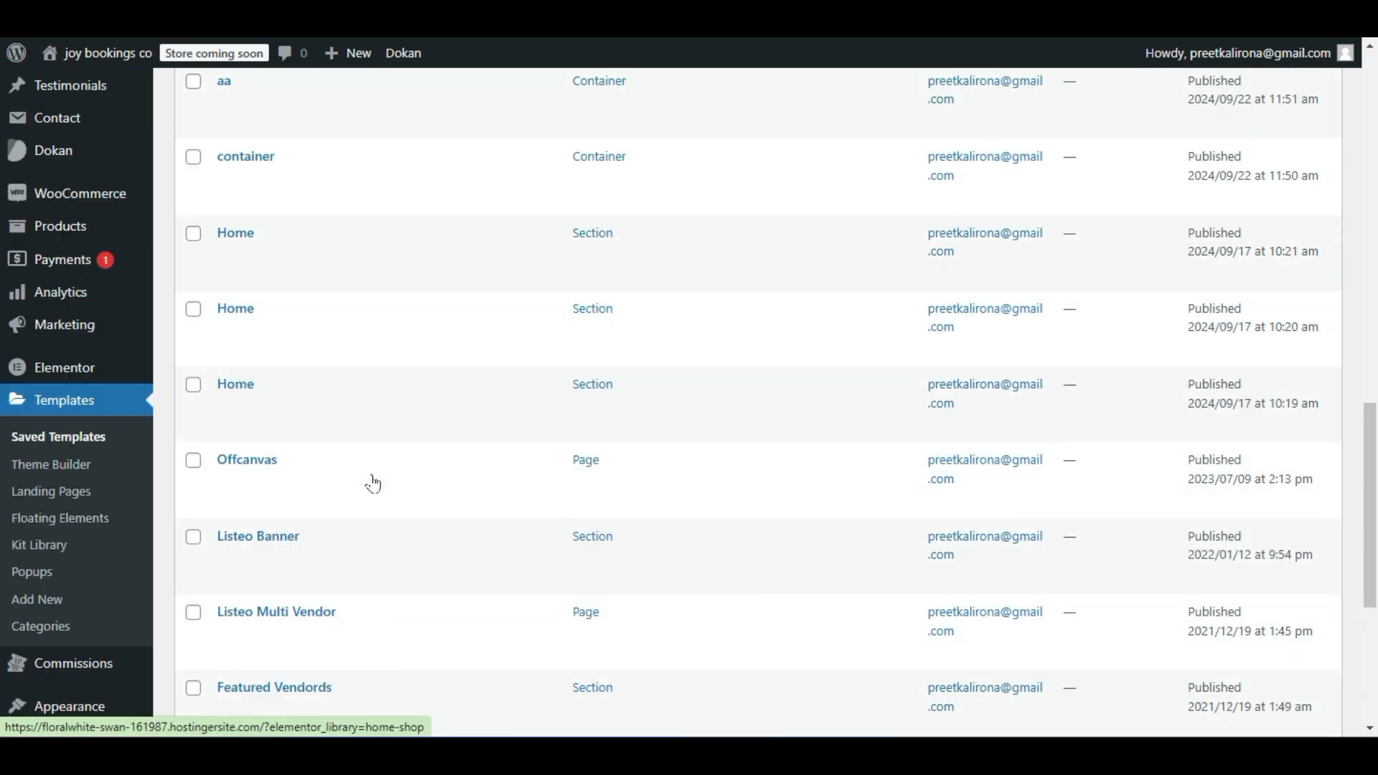
Look over the remaining saved templates, a single listing page and the Home Sample 1 page on the live site.
{"action": "scroll", "coordinate": [373, 483], "scroll_direction": "down", "scroll_amount": 2}
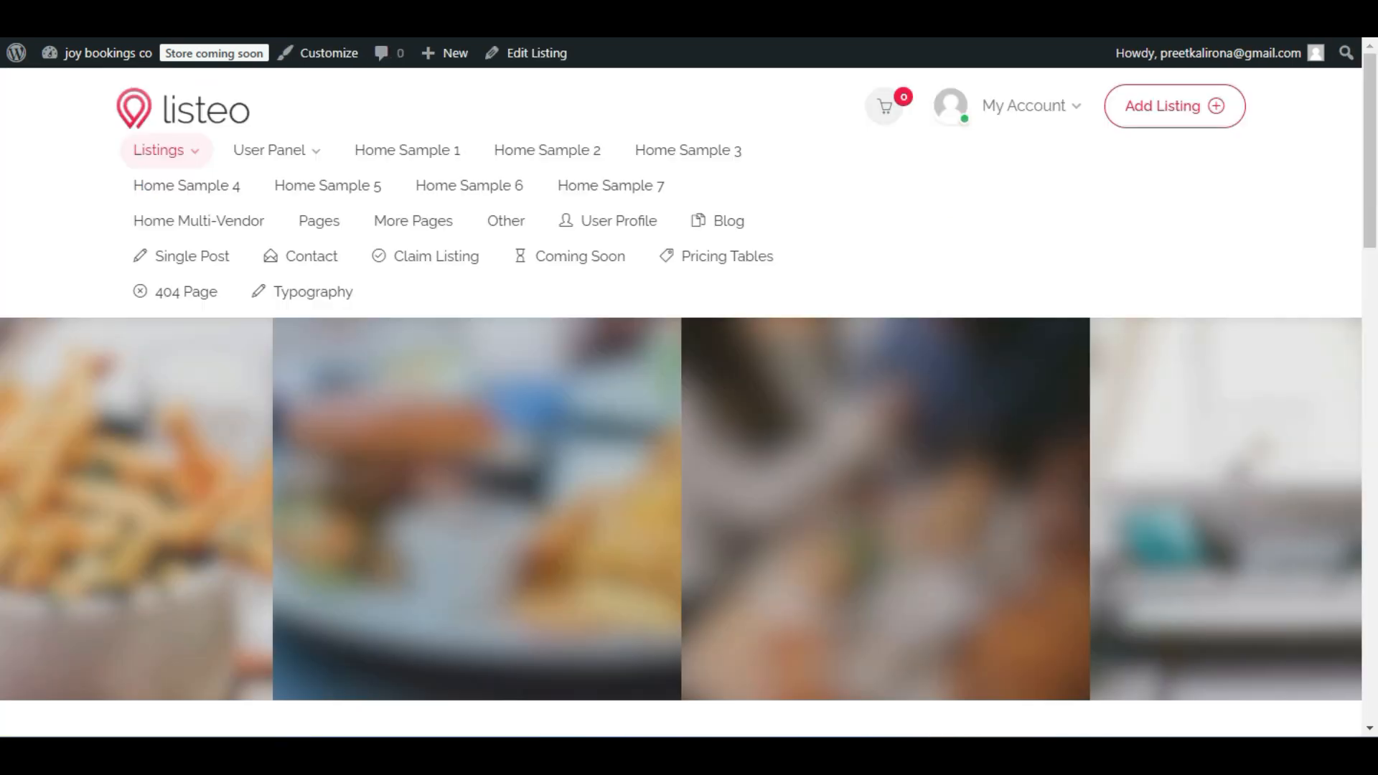
{"action": "scroll", "coordinate": [83, 381], "scroll_direction": "down", "scroll_amount": 8}
{"action": "scroll", "coordinate": [83, 381], "scroll_direction": "up", "scroll_amount": 10}
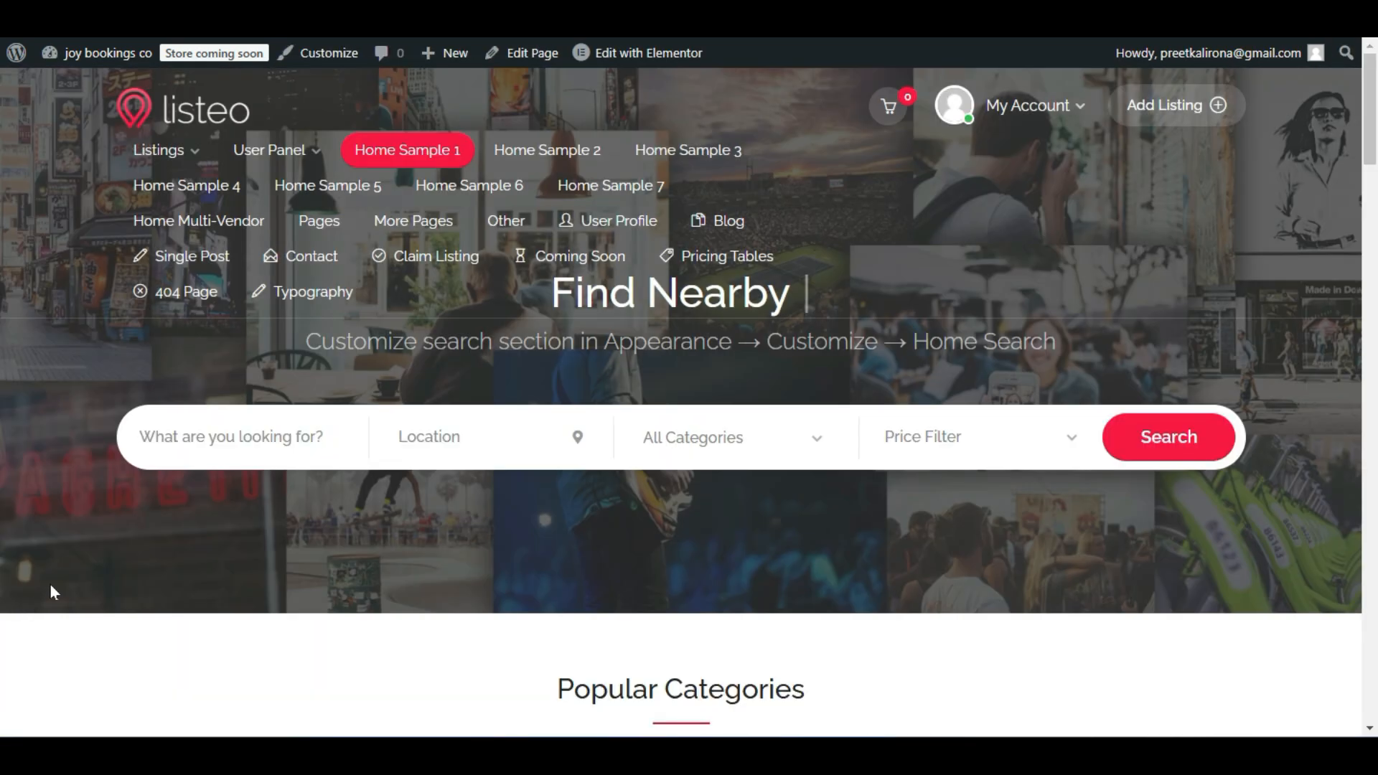
{"action": "scroll", "coordinate": [49, 583], "scroll_direction": "down", "scroll_amount": 10}
{"action": "scroll", "coordinate": [153, 409], "scroll_direction": "down", "scroll_amount": 5}
{"action": "scroll", "coordinate": [153, 409], "scroll_direction": "up", "scroll_amount": 5}
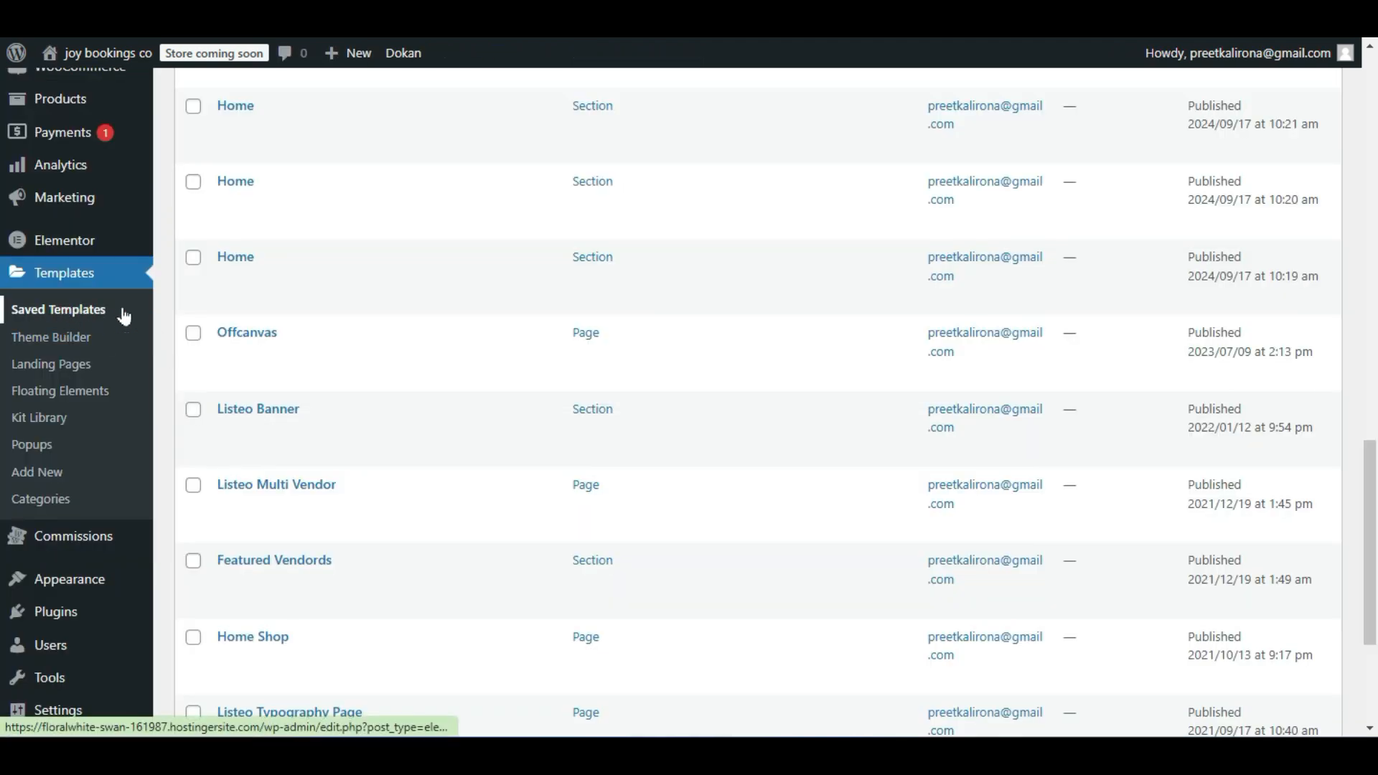
Preview the Listeo Banner template in a separate tab, look through the page and close it.
{"action": "scroll", "coordinate": [206, 418], "scroll_direction": "up", "scroll_amount": 3}
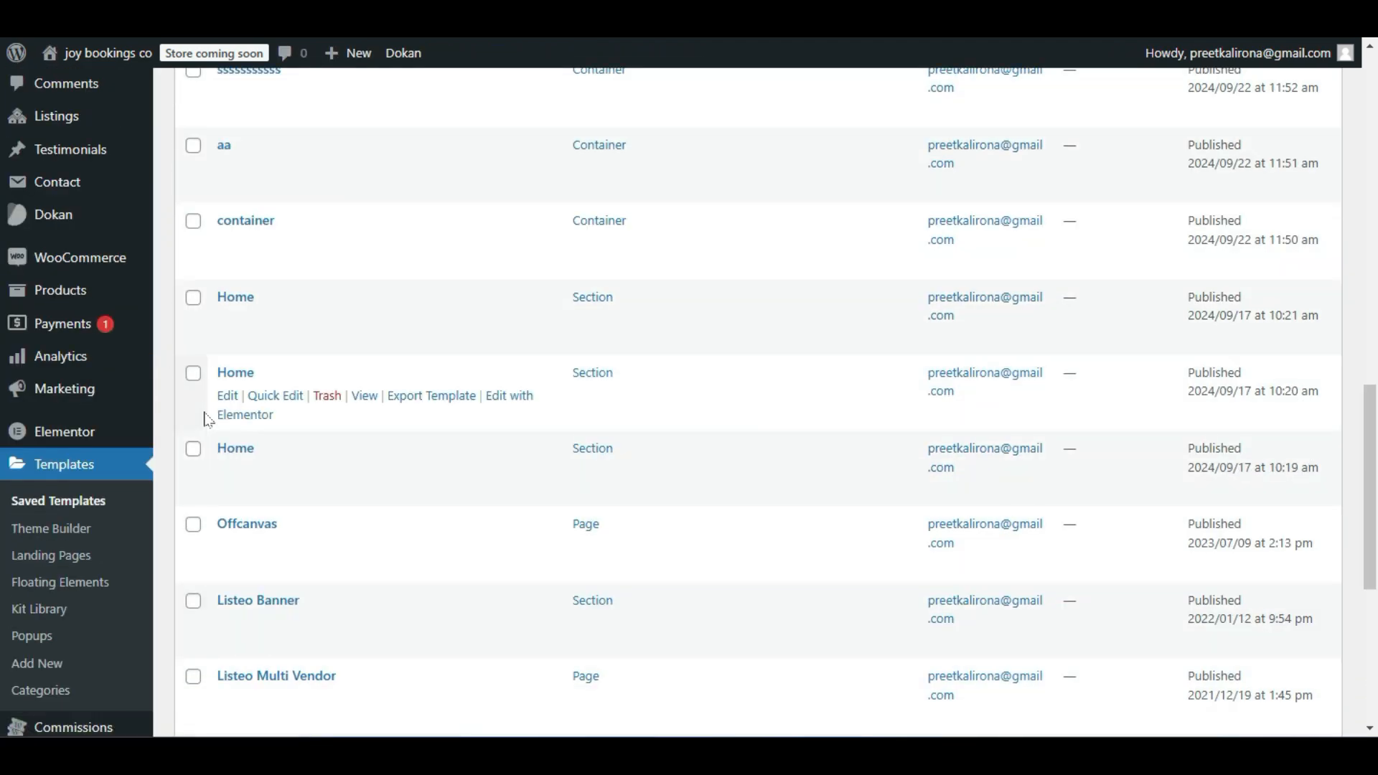
{"action": "scroll", "coordinate": [65, 387], "scroll_direction": "down", "scroll_amount": 4}
{"action": "right_click", "coordinate": [364, 369]}
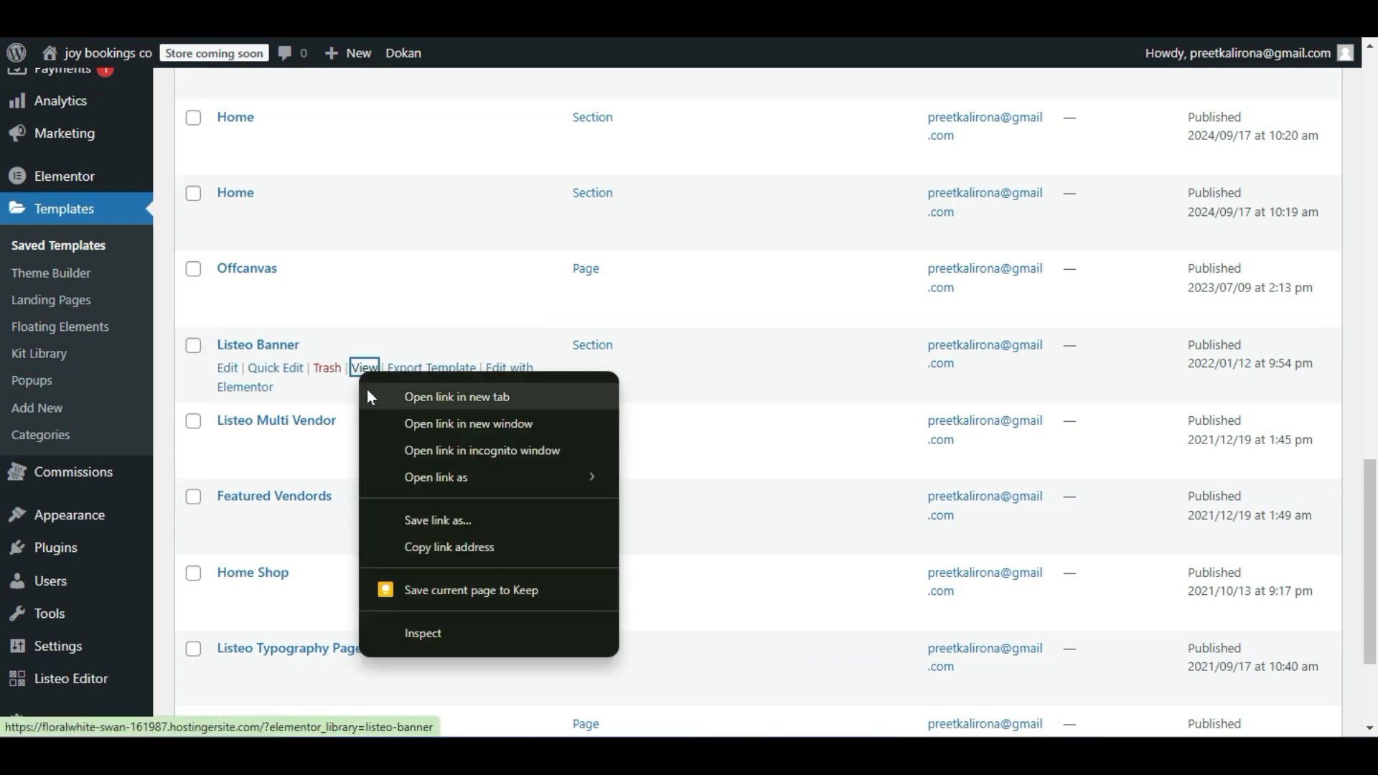
{"action": "left_click", "coordinate": [386, 393]}
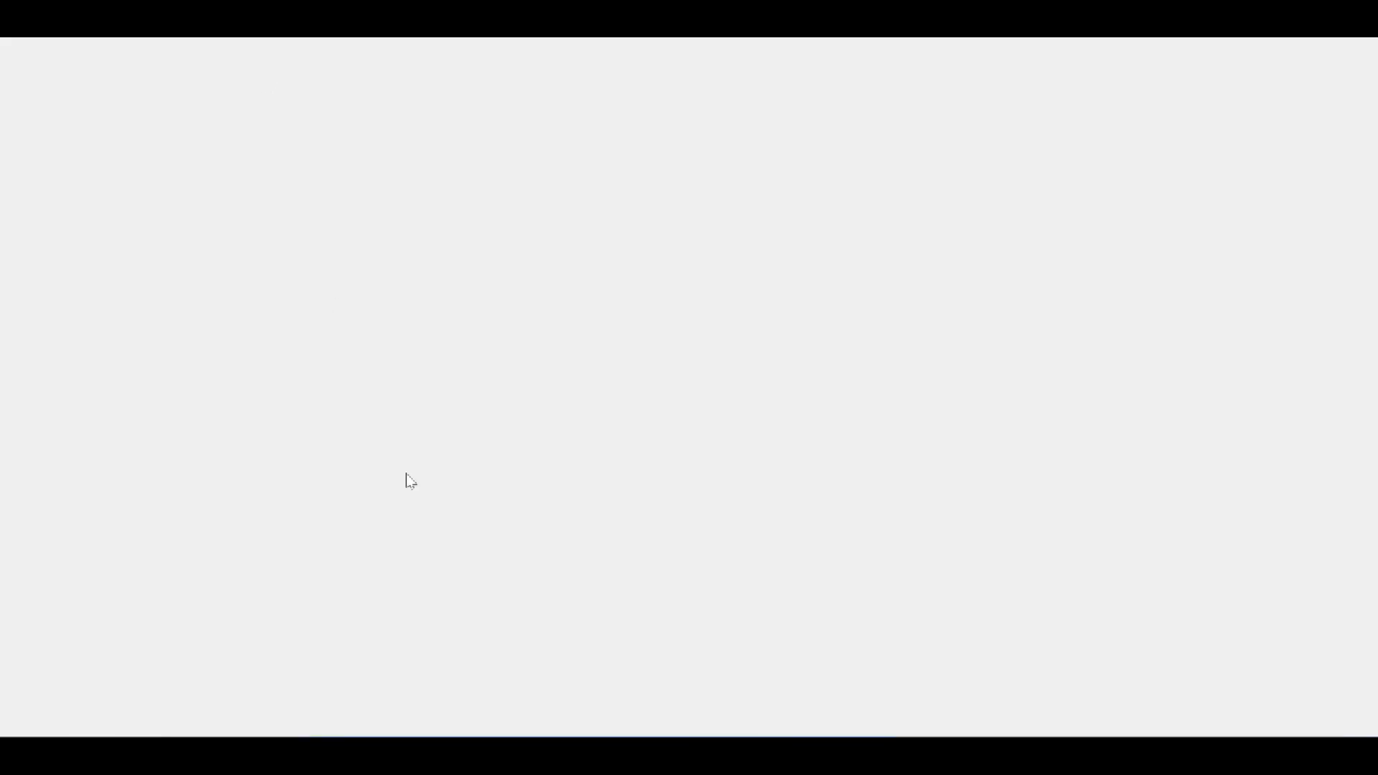
{"action": "scroll", "coordinate": [399, 482], "scroll_direction": "down", "scroll_amount": 5}
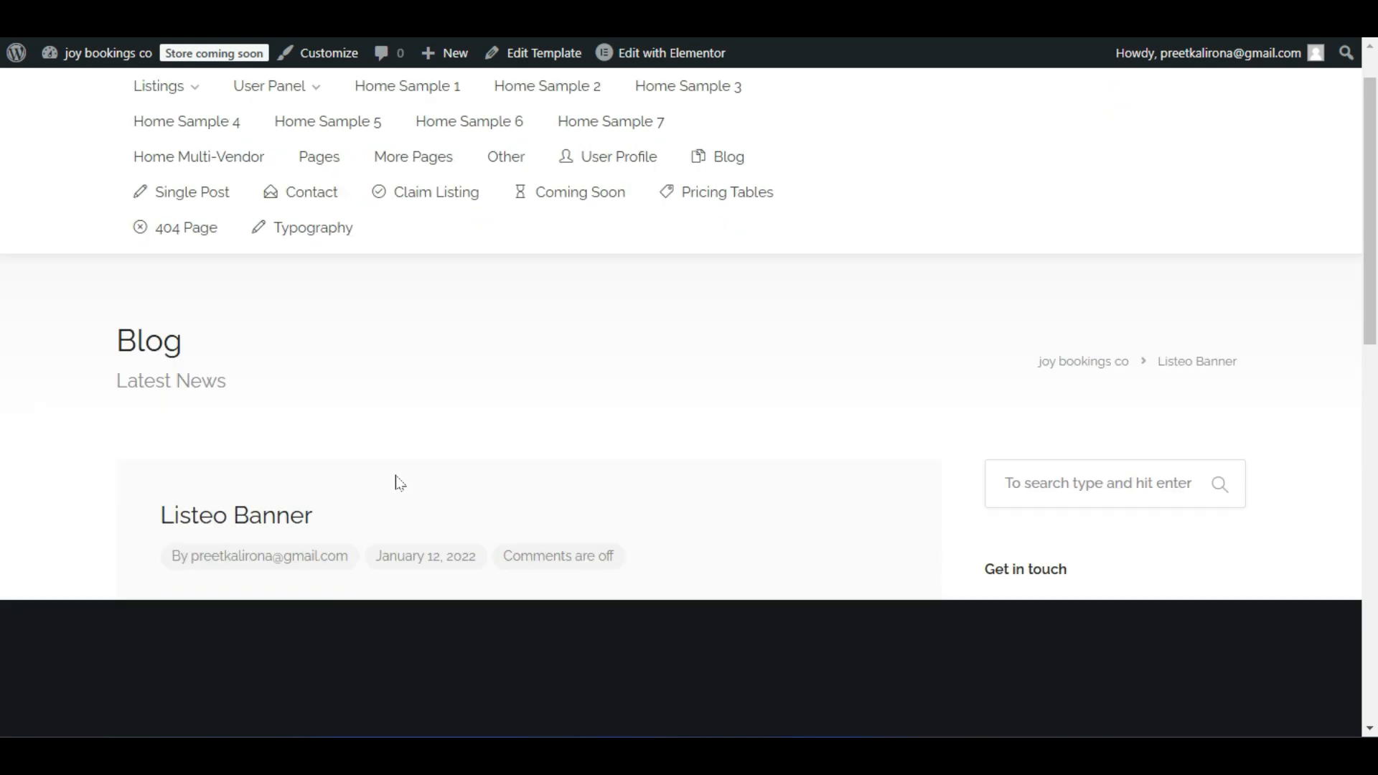
{"action": "scroll", "coordinate": [756, 470], "scroll_direction": "down", "scroll_amount": 4}
{"action": "scroll", "coordinate": [756, 470], "scroll_direction": "up", "scroll_amount": 4}
{"action": "key", "text": "ctrl+w"}
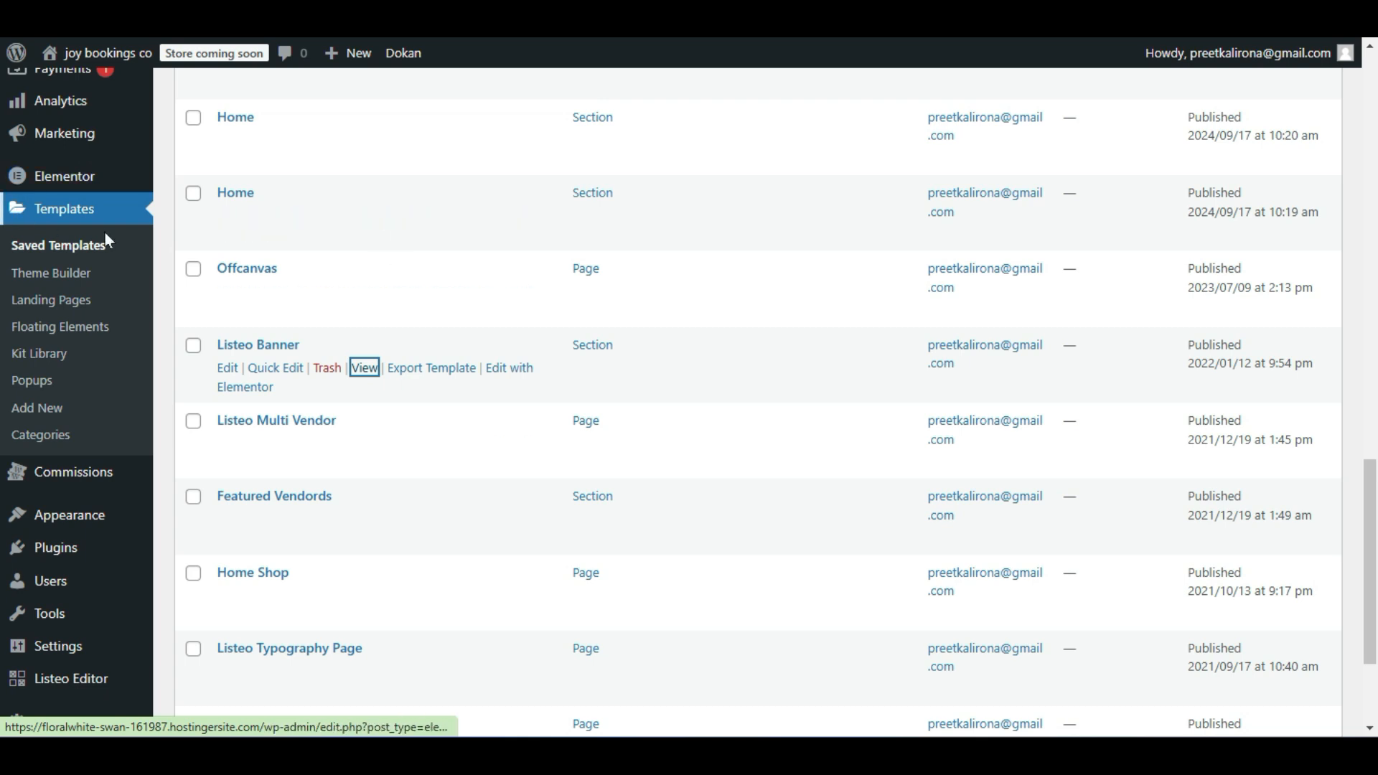
Open the Commissions page and look over the table of users' balances.
{"action": "scroll", "coordinate": [298, 556], "scroll_direction": "down", "scroll_amount": 3}
{"action": "mouse_move", "coordinate": [116, 357]}
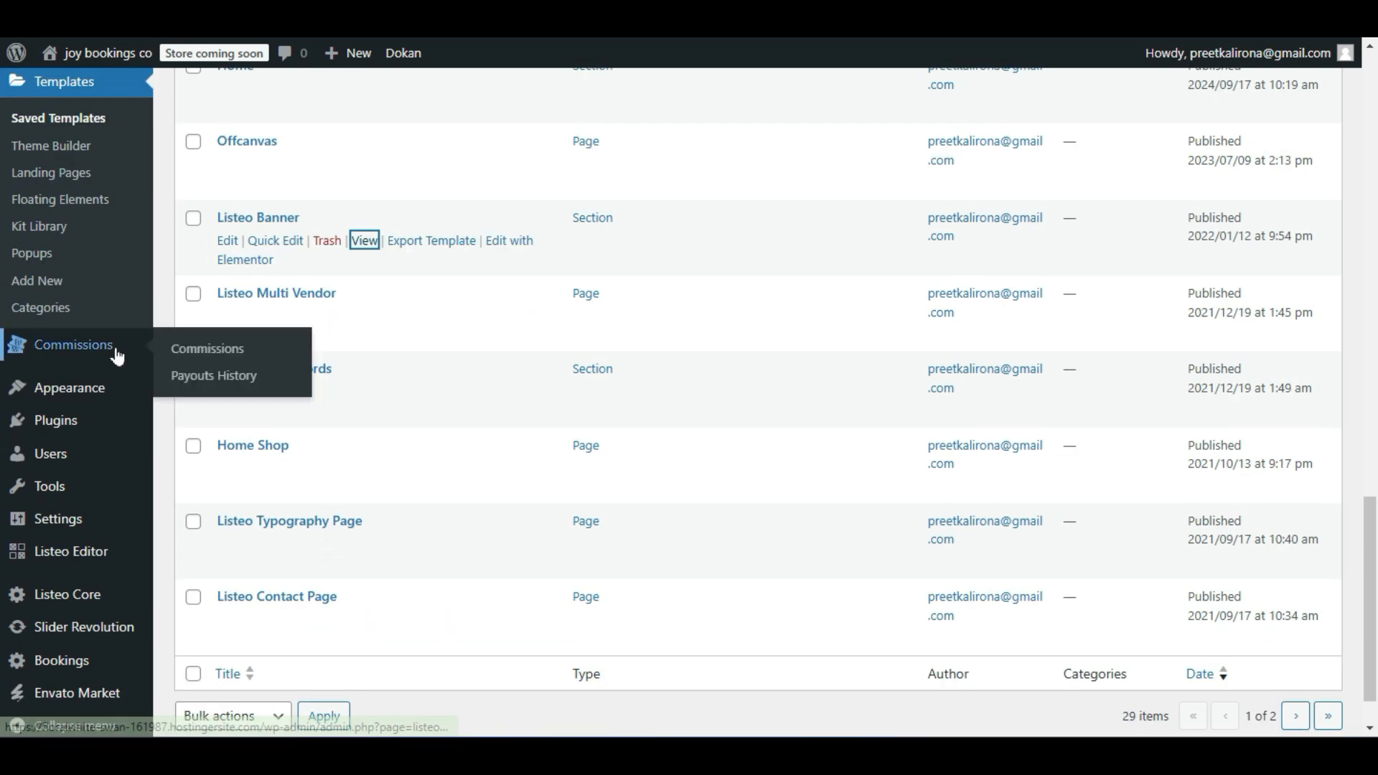
{"action": "left_click", "coordinate": [172, 350]}
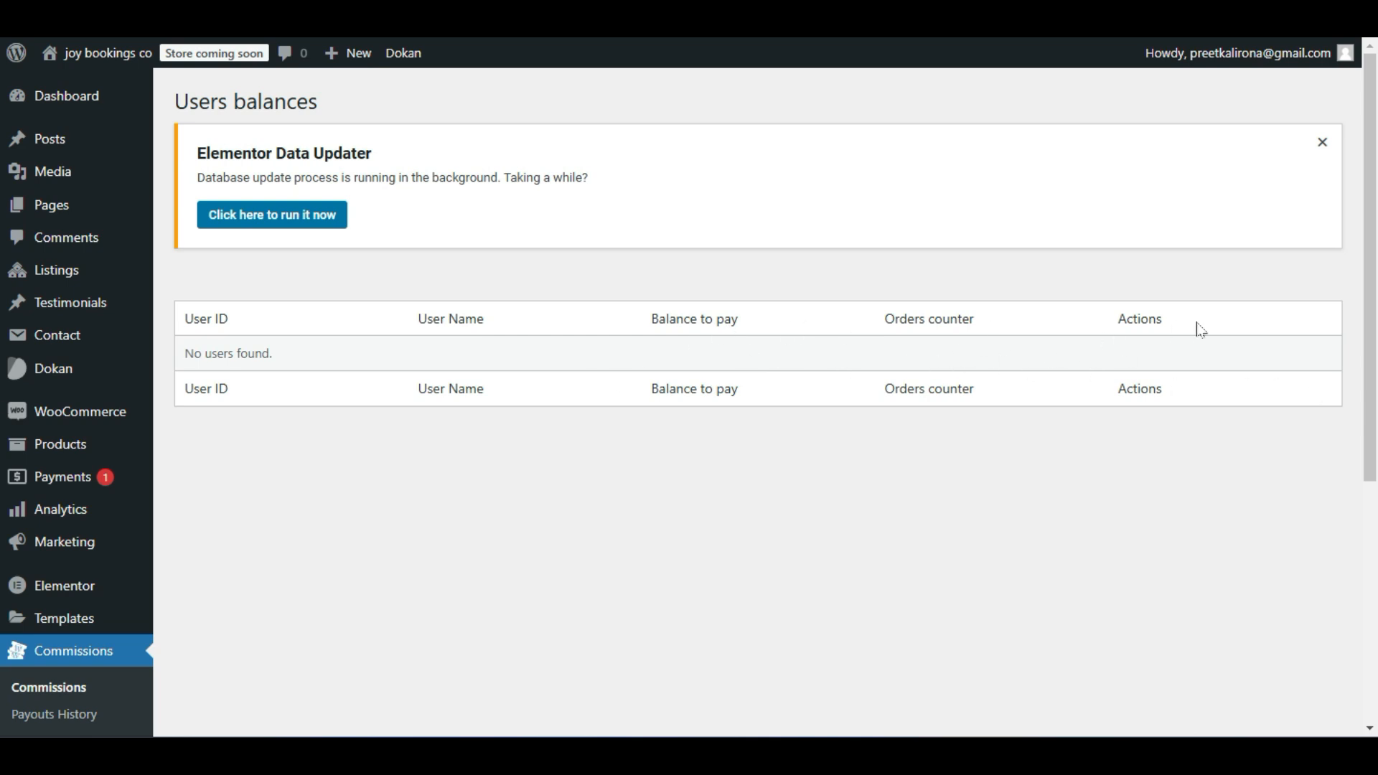
{"action": "scroll", "coordinate": [976, 503], "scroll_direction": "down", "scroll_amount": 5}
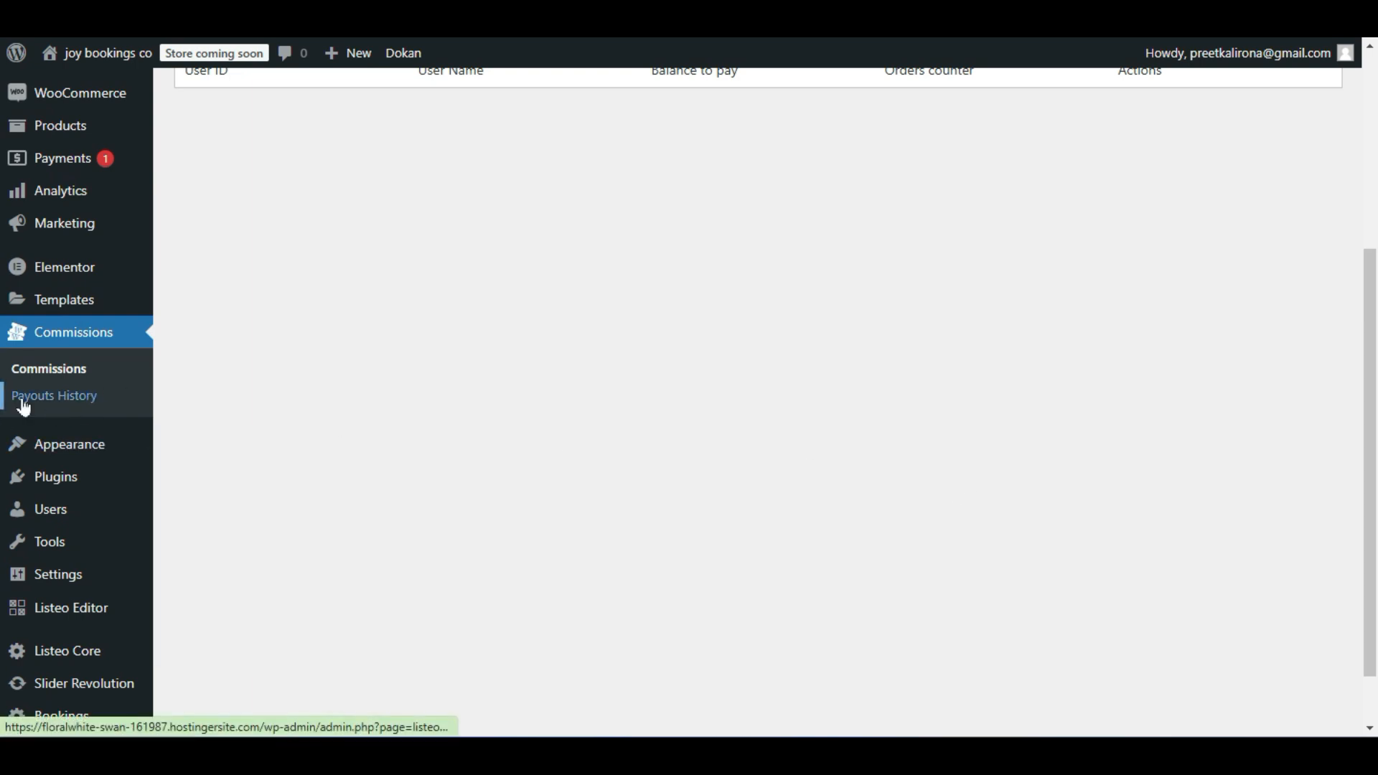
{"action": "scroll", "coordinate": [357, 481], "scroll_direction": "down", "scroll_amount": 1}
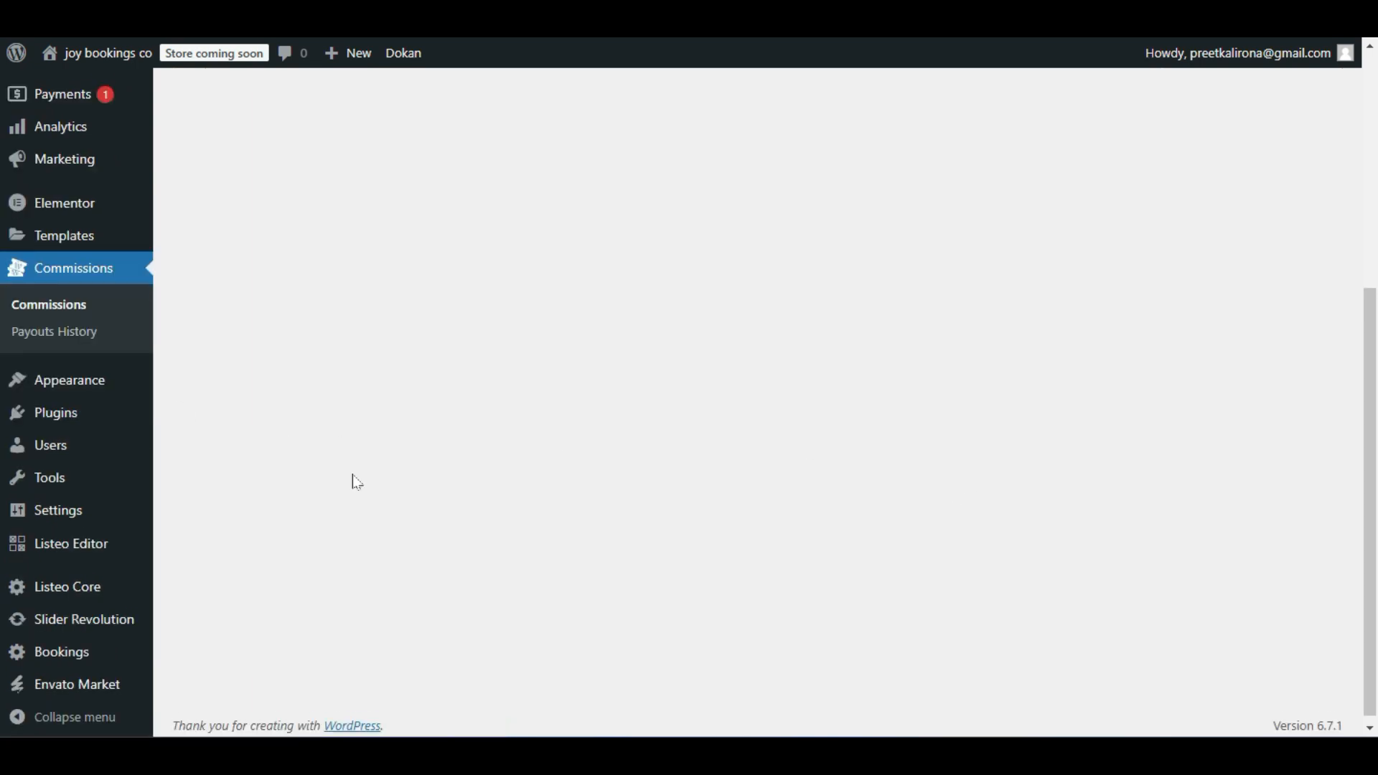
{"action": "mouse_move", "coordinate": [105, 382]}
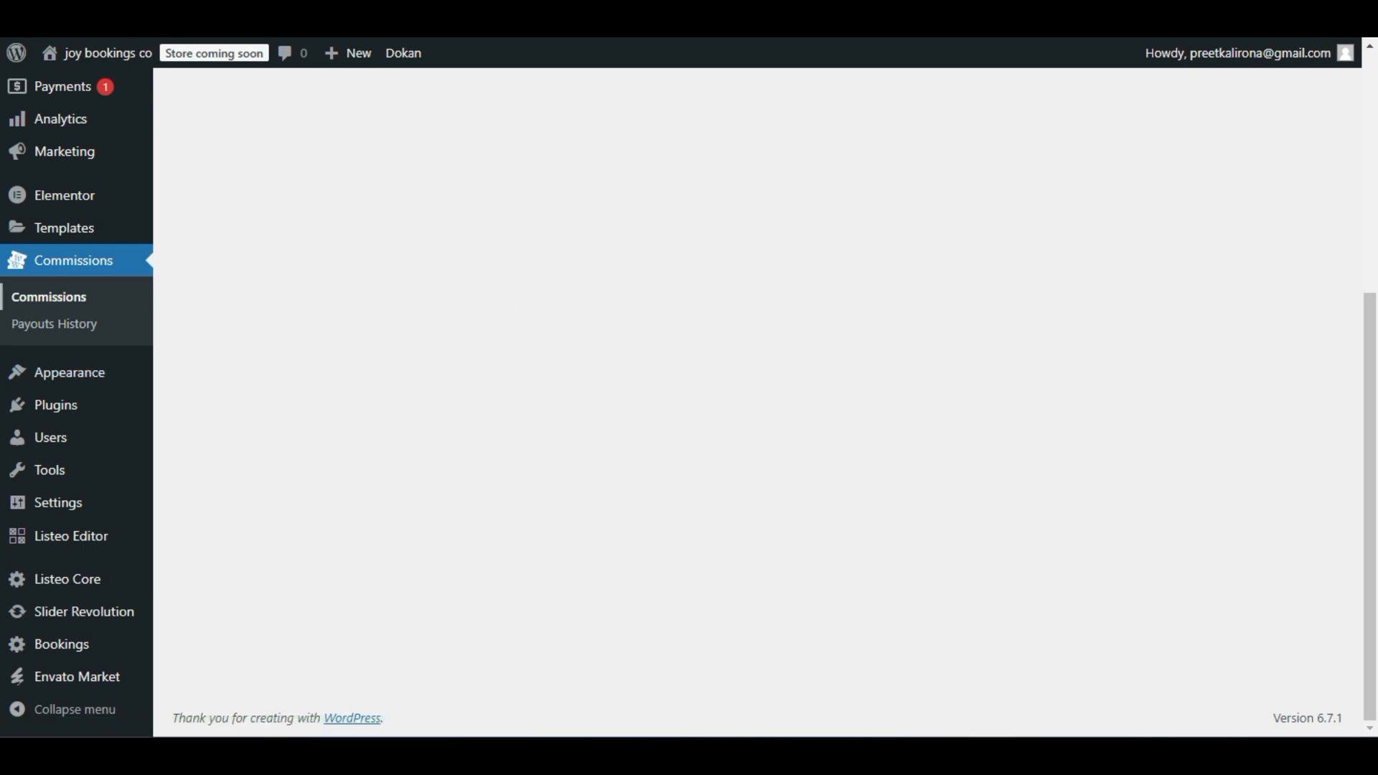
{"action": "mouse_move", "coordinate": [76, 518]}
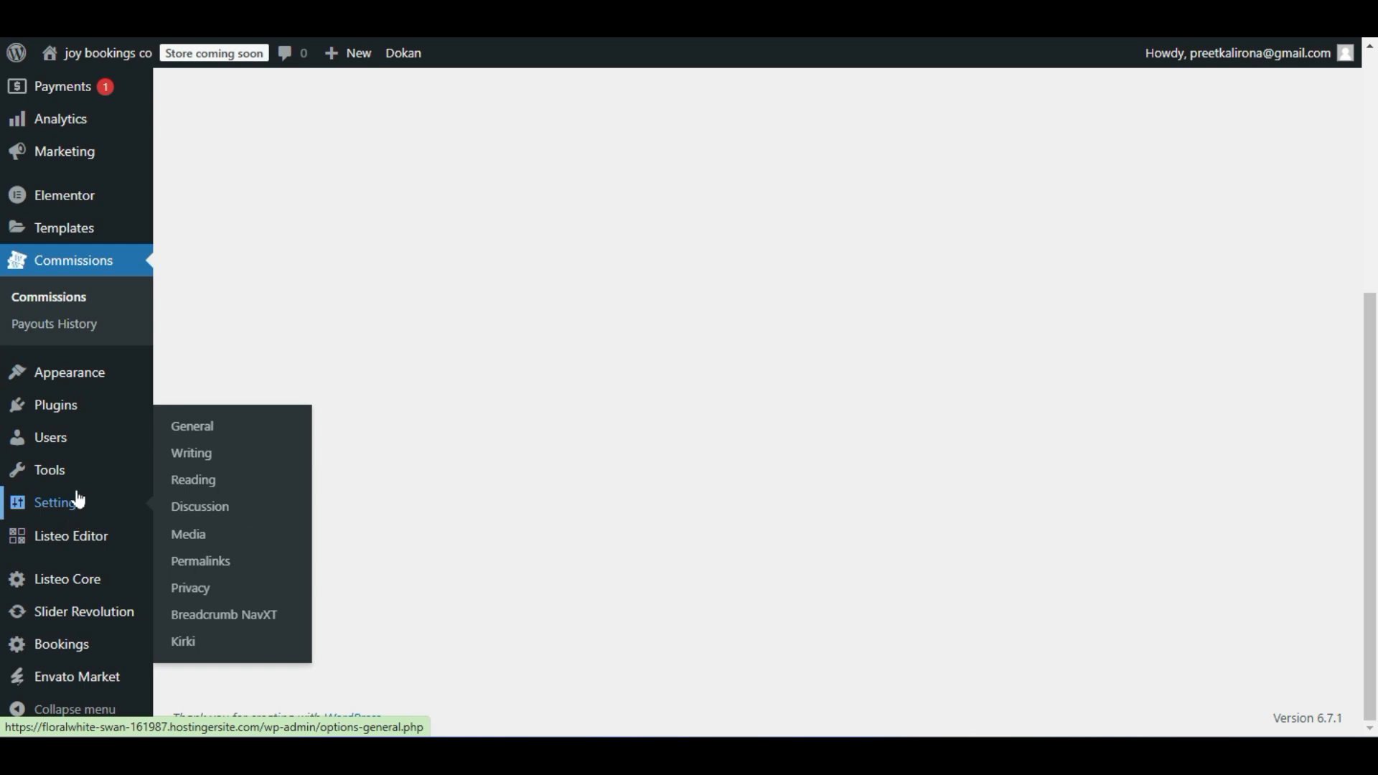
{"action": "mouse_move", "coordinate": [76, 483]}
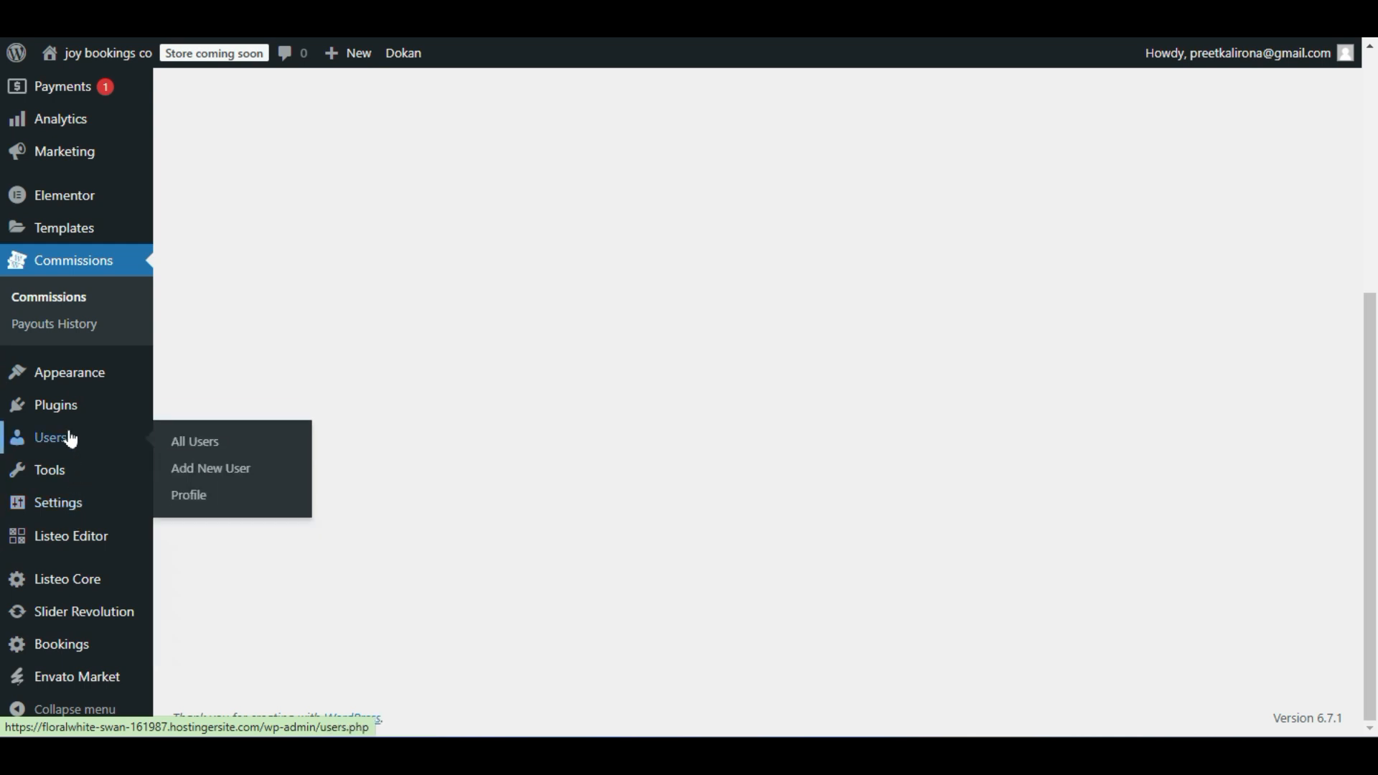
{"action": "mouse_move", "coordinate": [84, 457]}
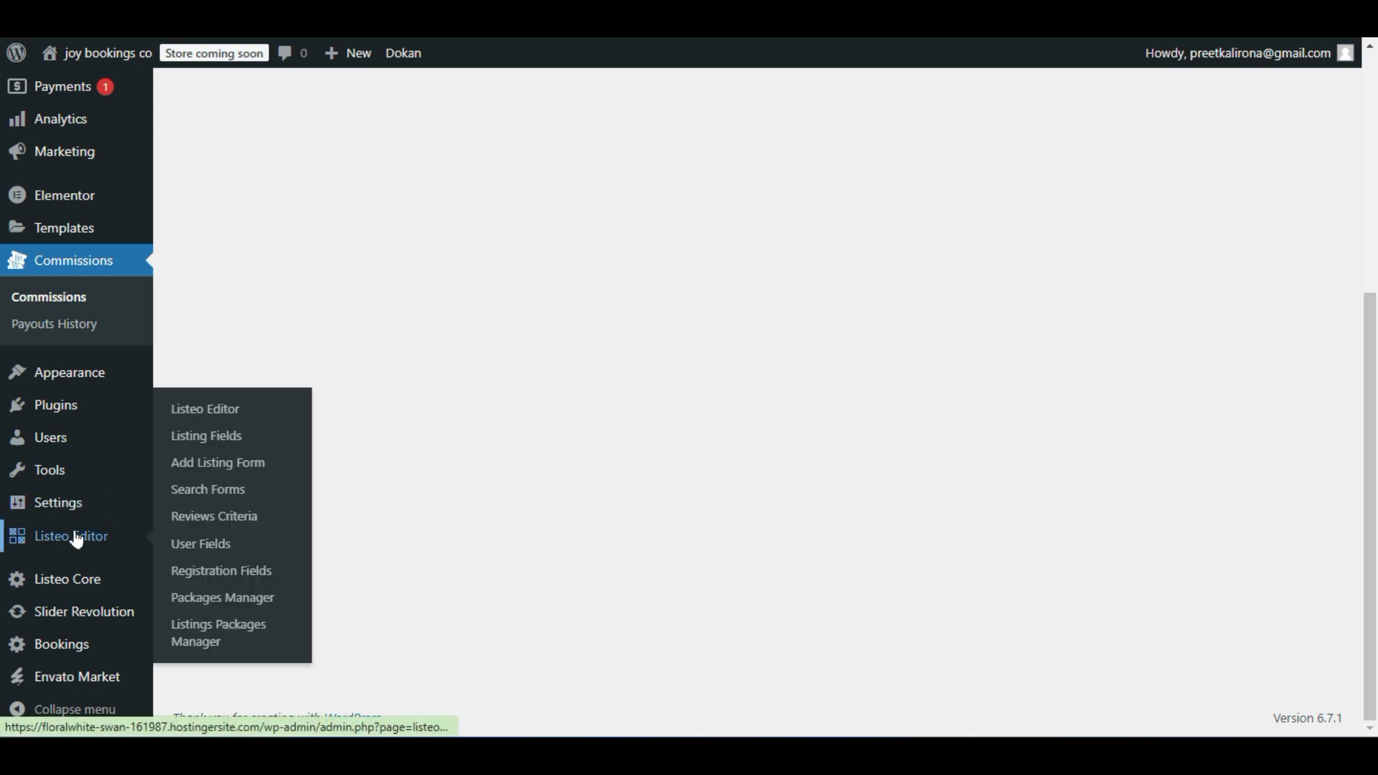
{"action": "mouse_move", "coordinate": [108, 575]}
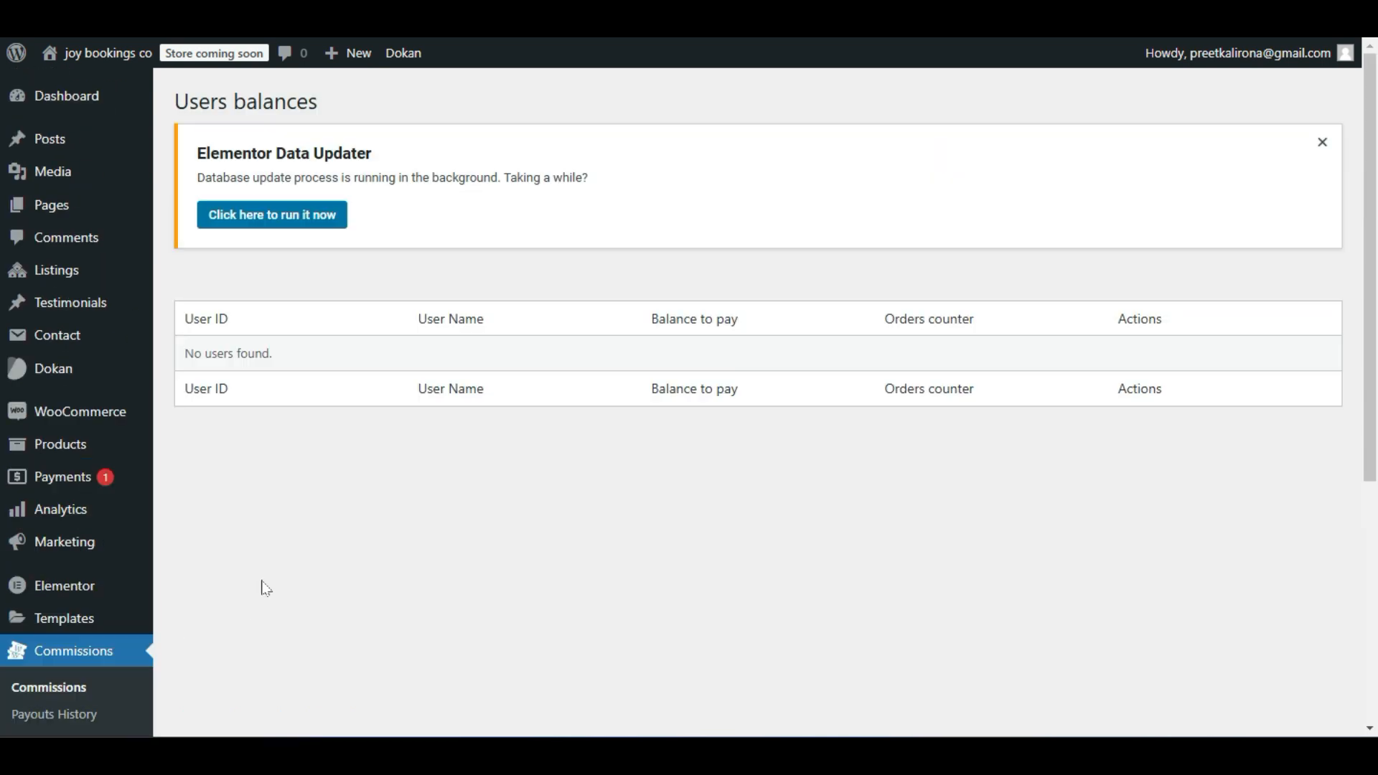
{"action": "scroll", "coordinate": [265, 589], "scroll_direction": "down", "scroll_amount": 5}
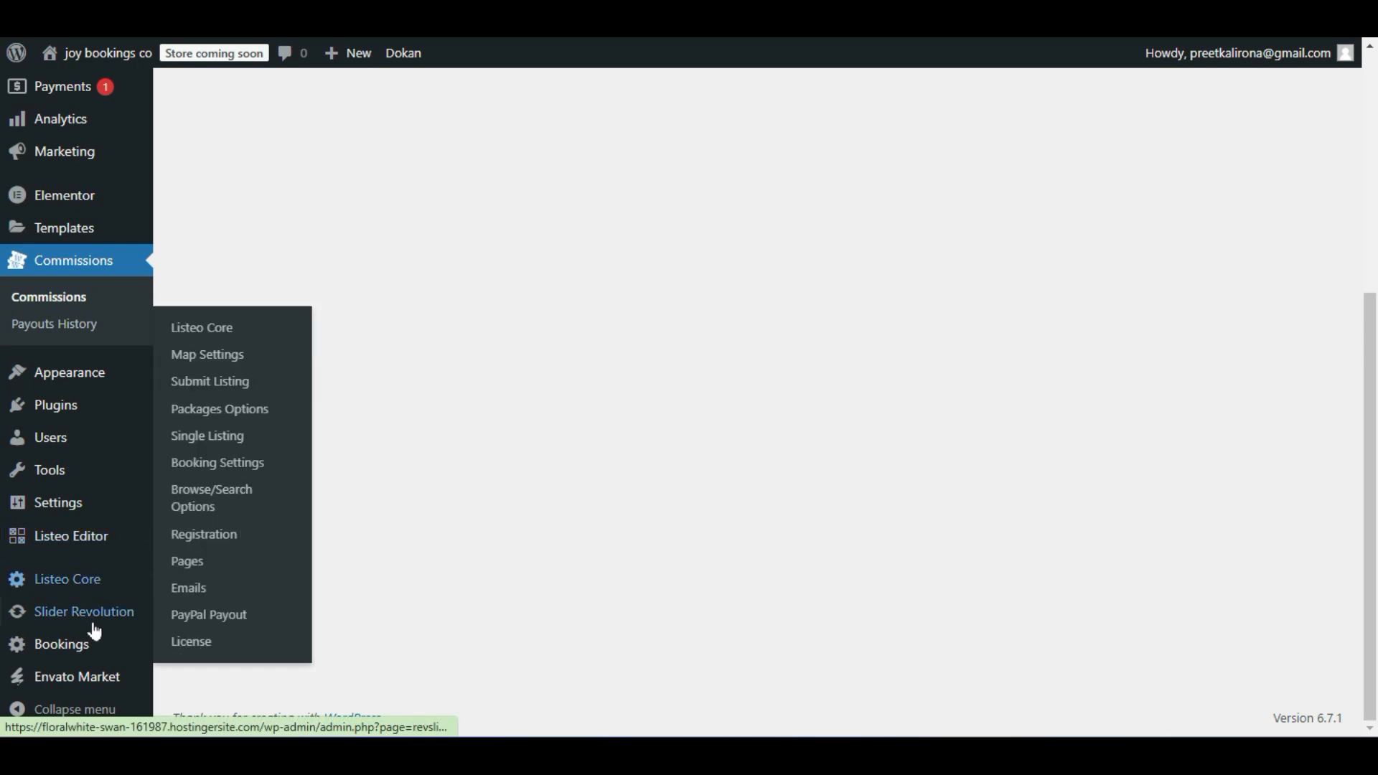
{"action": "scroll", "coordinate": [89, 653], "scroll_direction": "up", "scroll_amount": 5}
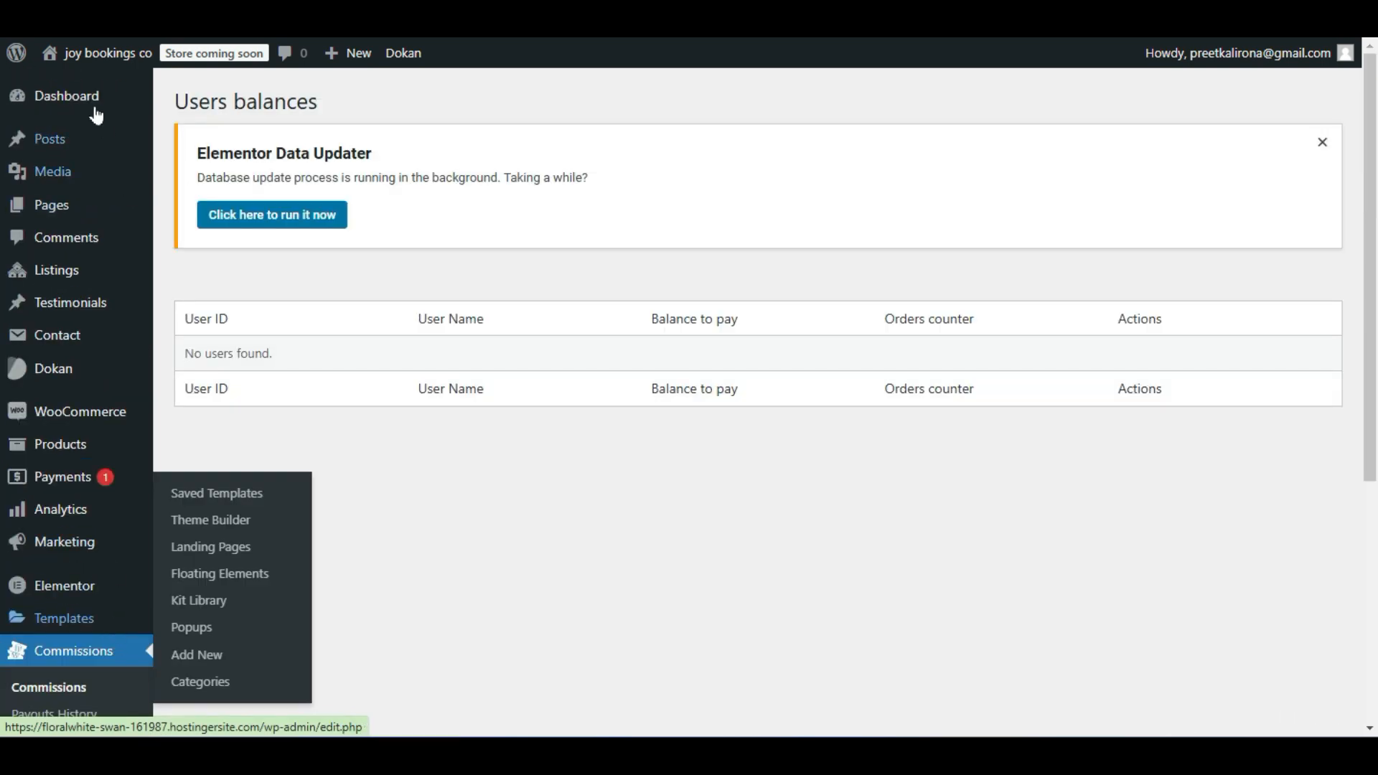
Open the bookings management page and look over its filters and table columns.
{"action": "scroll", "coordinate": [176, 403], "scroll_direction": "down", "scroll_amount": 5}
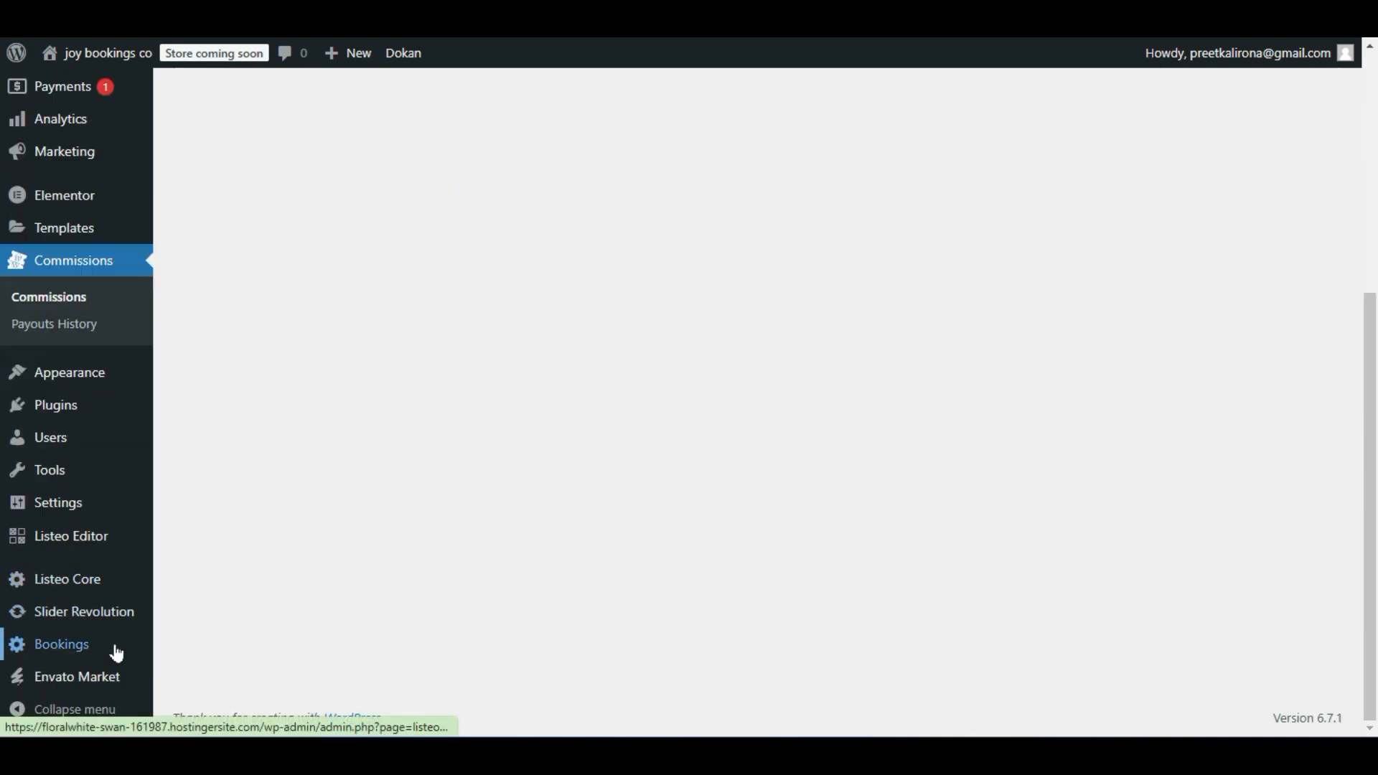
{"action": "left_click", "coordinate": [76, 645]}
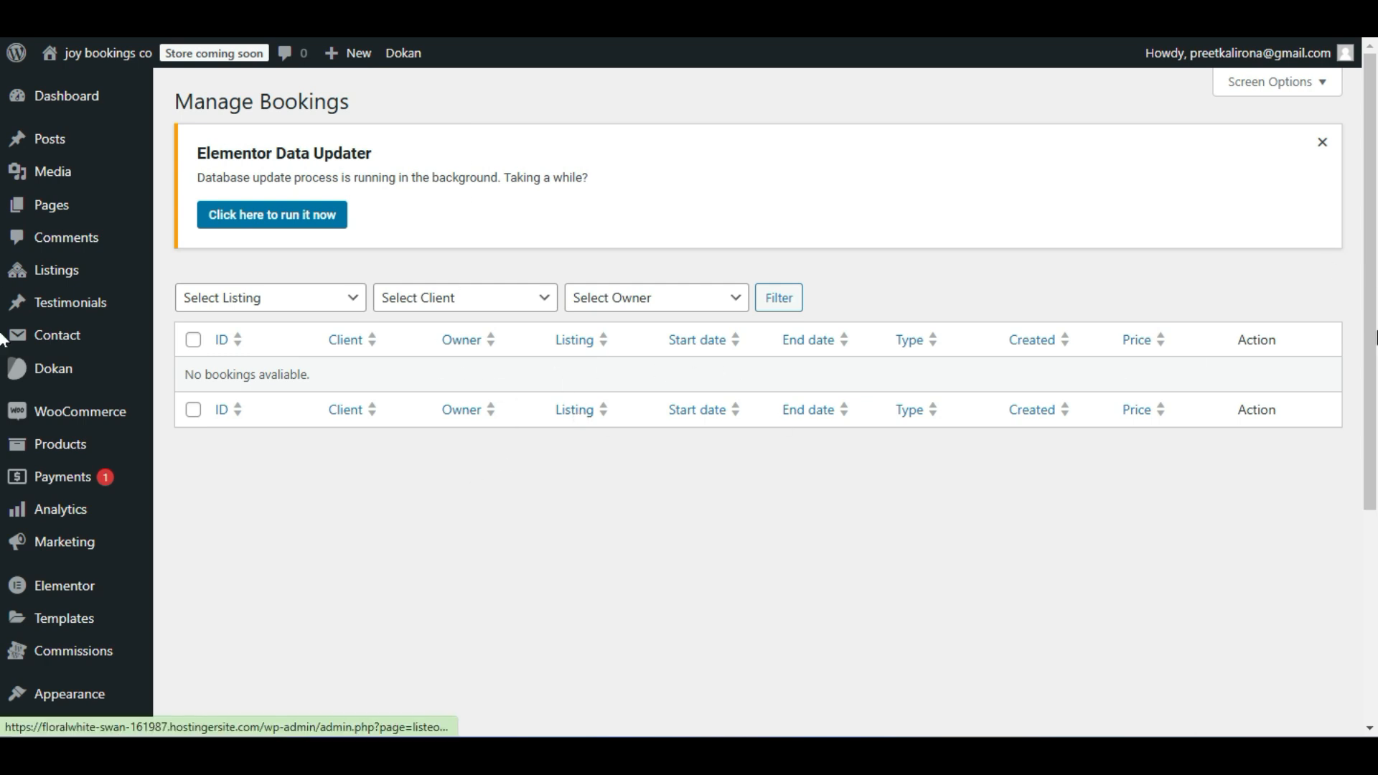
{"action": "scroll", "coordinate": [659, 455], "scroll_direction": "down", "scroll_amount": 5}
{"action": "scroll", "coordinate": [535, 440], "scroll_direction": "up", "scroll_amount": 5}
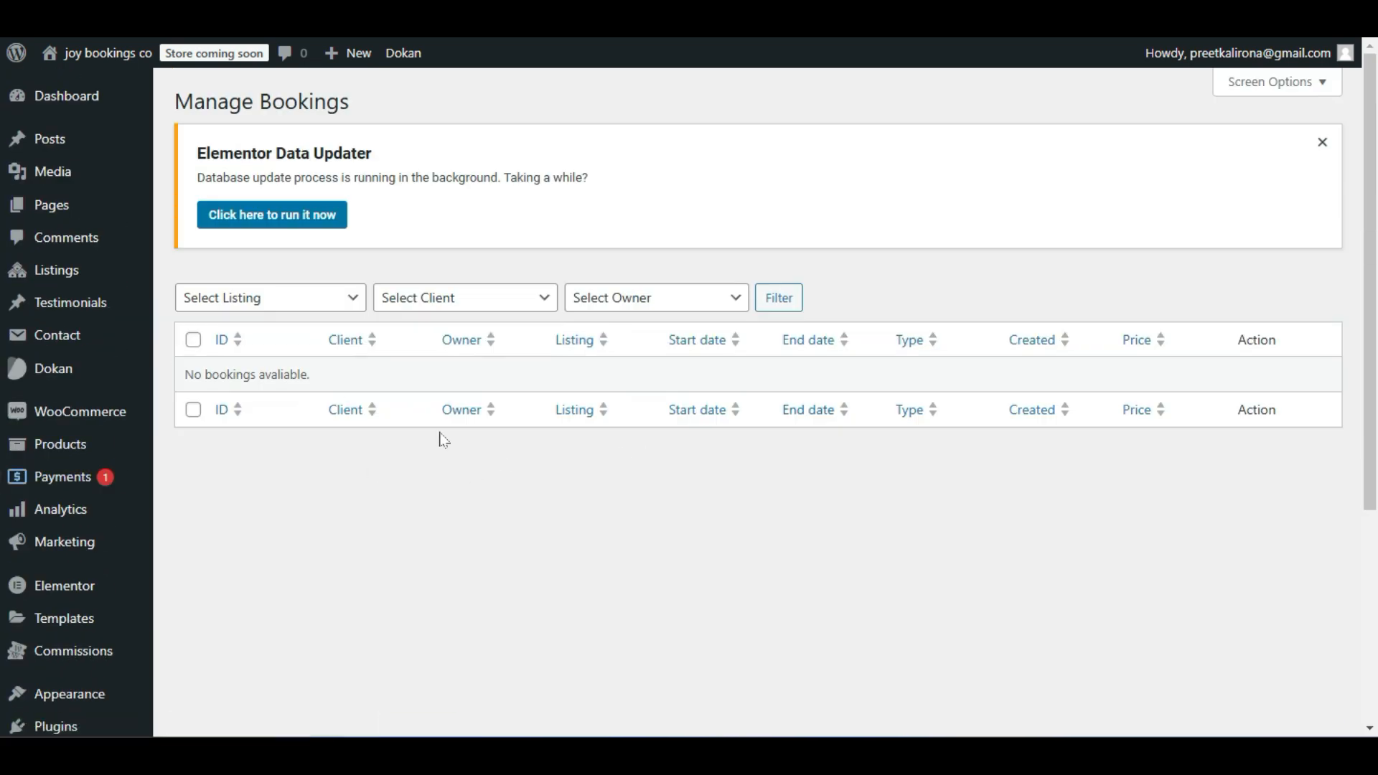
{"action": "scroll", "coordinate": [513, 361], "scroll_direction": "down", "scroll_amount": 5}
{"action": "scroll", "coordinate": [513, 361], "scroll_direction": "up", "scroll_amount": 5}
Check the choices offered by the client and owner filters for bookings without selecting any.
{"action": "left_click", "coordinate": [419, 293]}
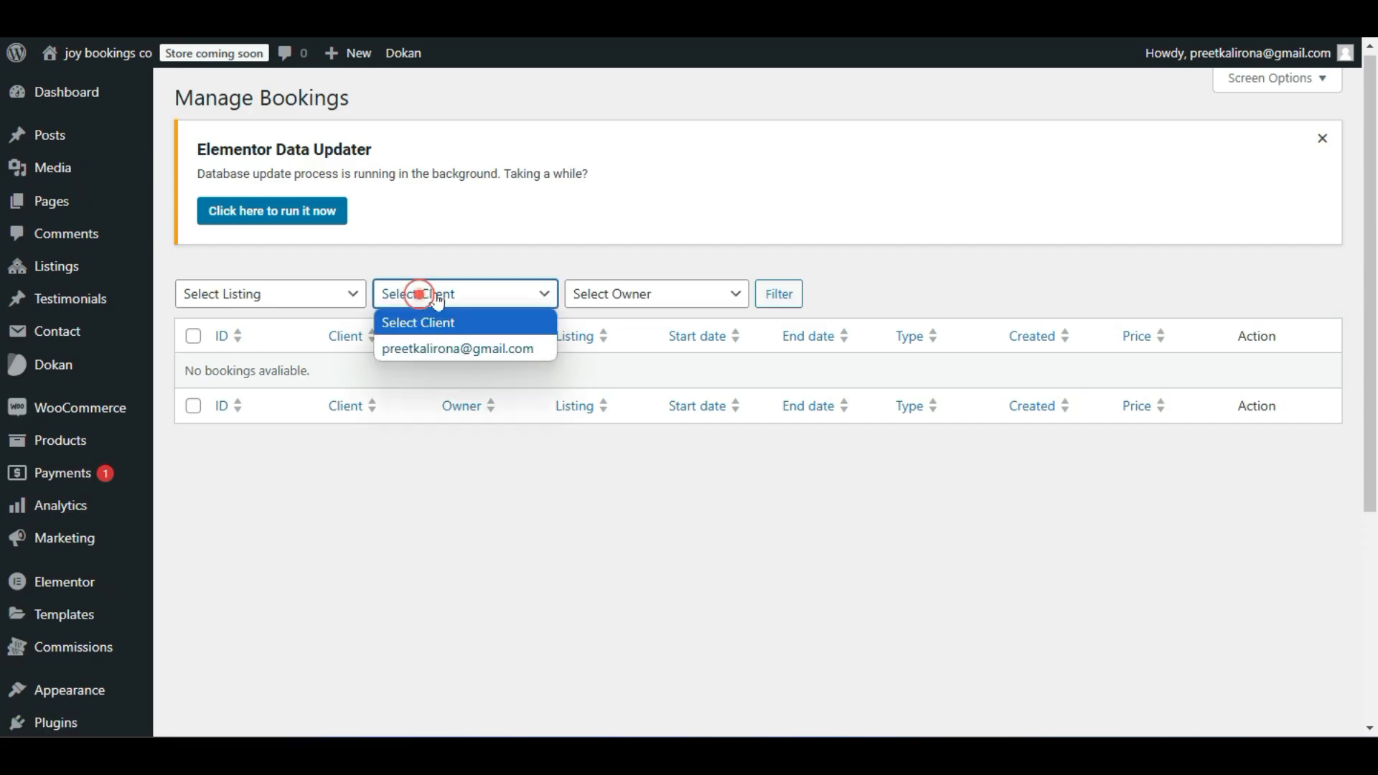
{"action": "left_click", "coordinate": [417, 299]}
{"action": "left_click", "coordinate": [618, 293]}
{"action": "left_click", "coordinate": [618, 288]}
{"action": "scroll", "coordinate": [466, 459], "scroll_direction": "down", "scroll_amount": 5}
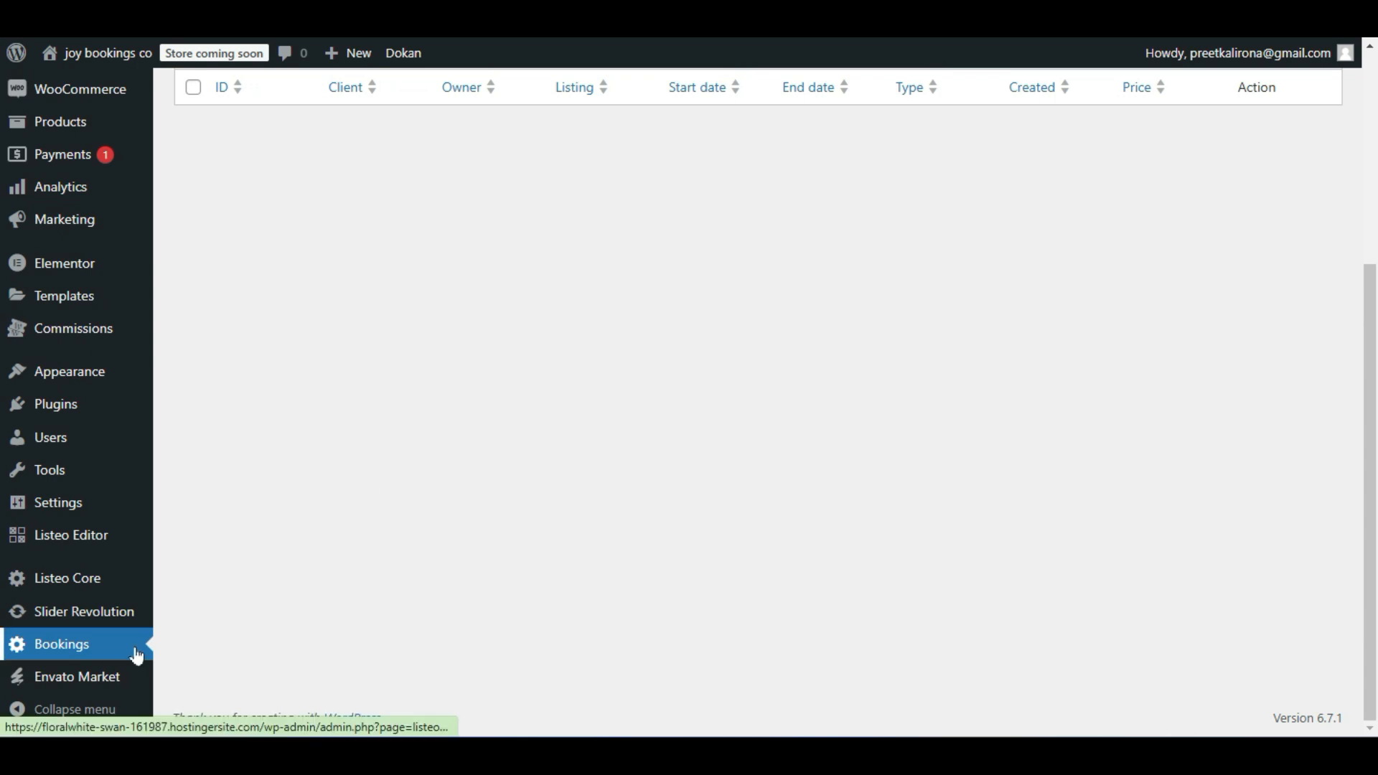
{"action": "scroll", "coordinate": [135, 652], "scroll_direction": "up", "scroll_amount": 1}
{"action": "mouse_move", "coordinate": [124, 654]}
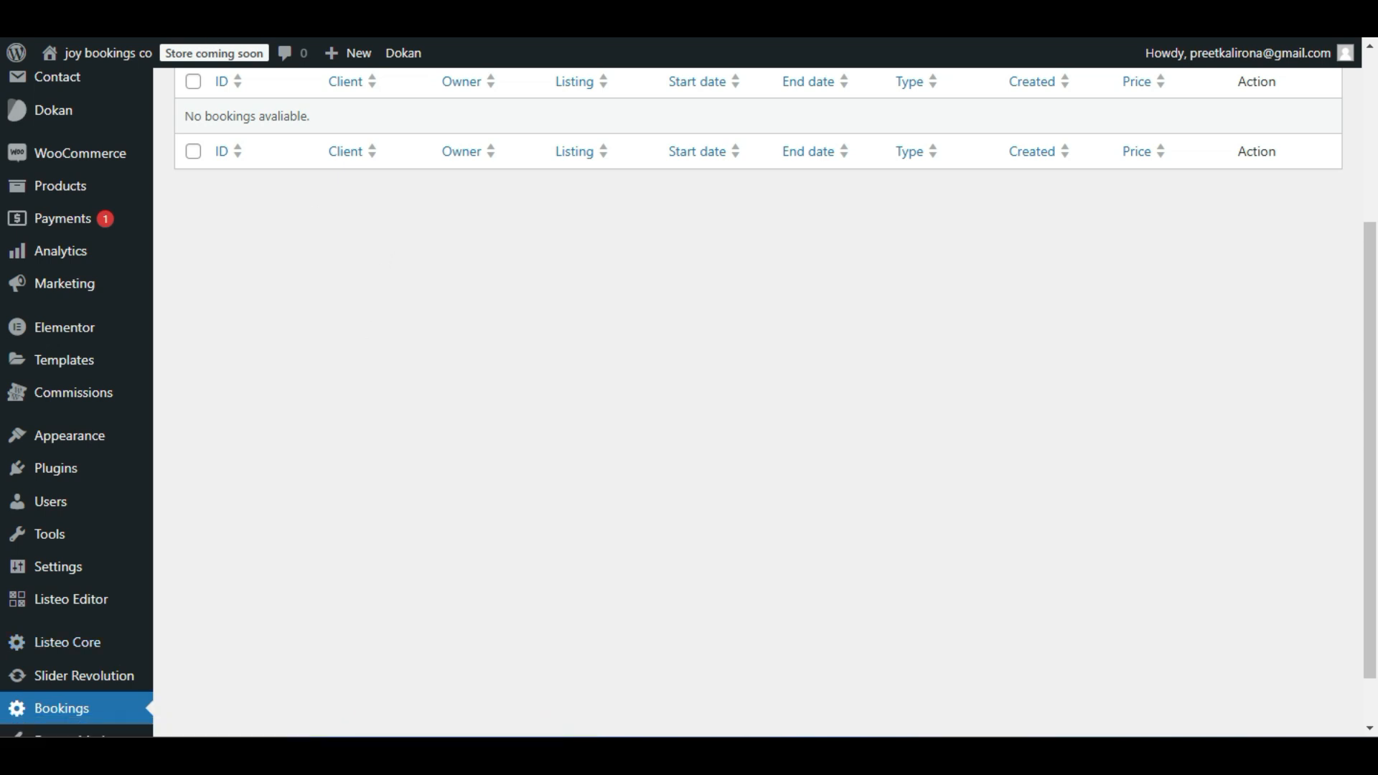
Open the Listeo Core general settings and review the clock format, date separator, iCal timezone, commission rate and currency options.
{"action": "left_click", "coordinate": [219, 10]}
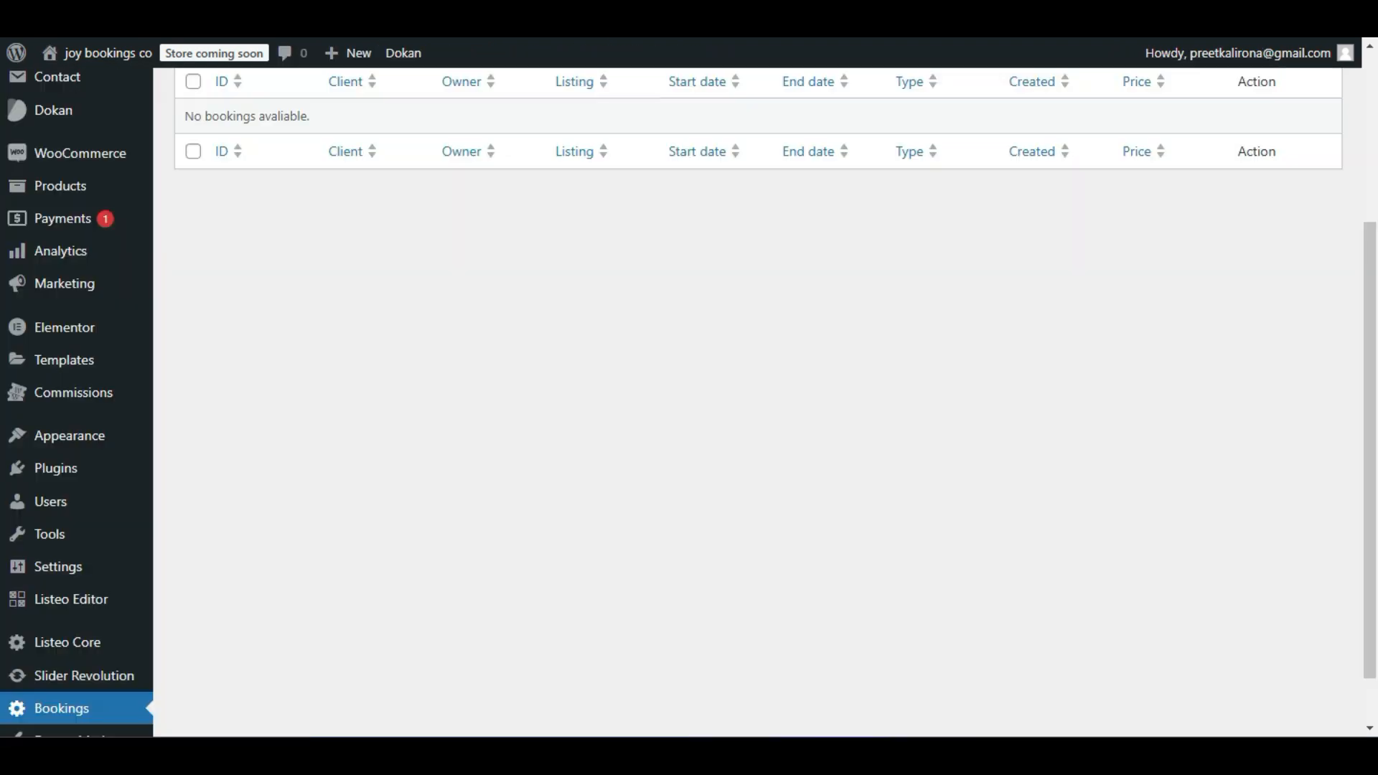
{"action": "scroll", "coordinate": [294, 209], "scroll_direction": "down", "scroll_amount": 2}
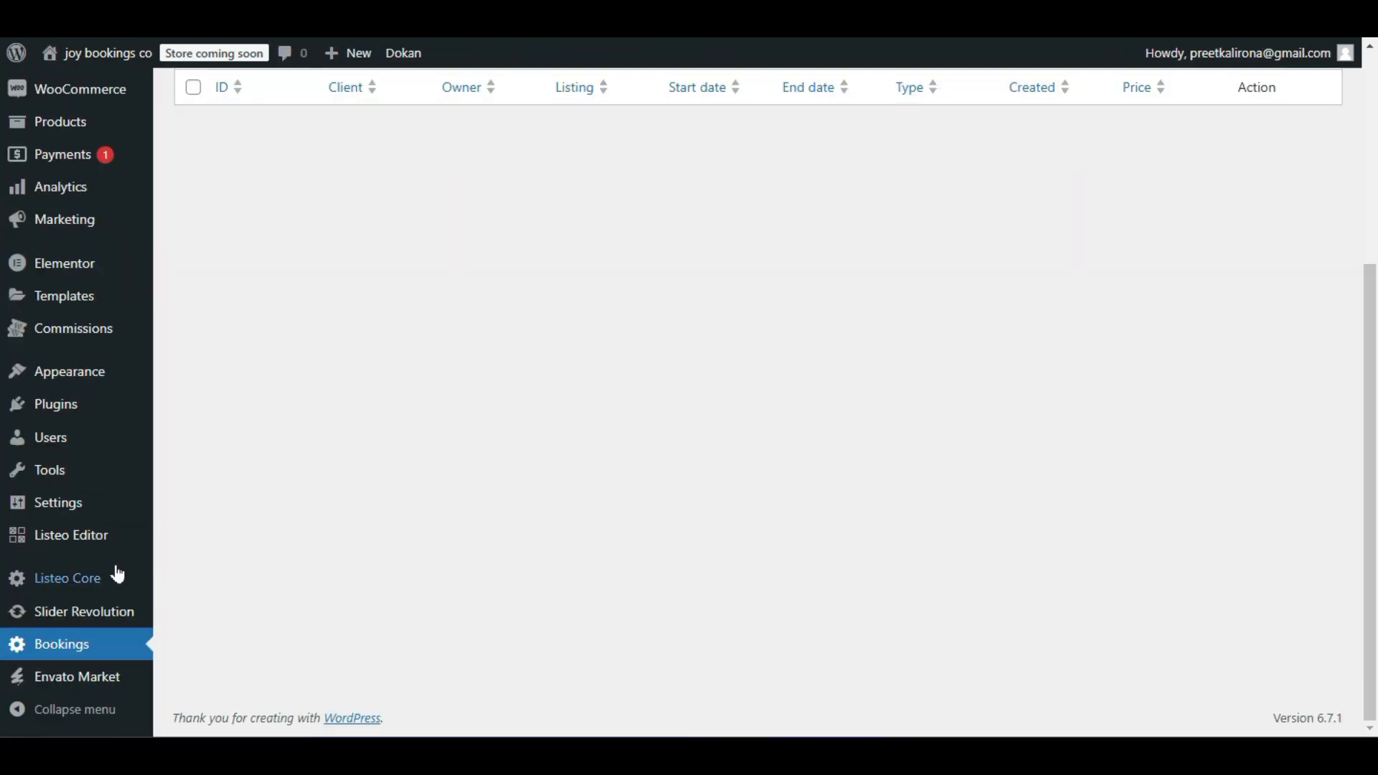
{"action": "mouse_move", "coordinate": [58, 578]}
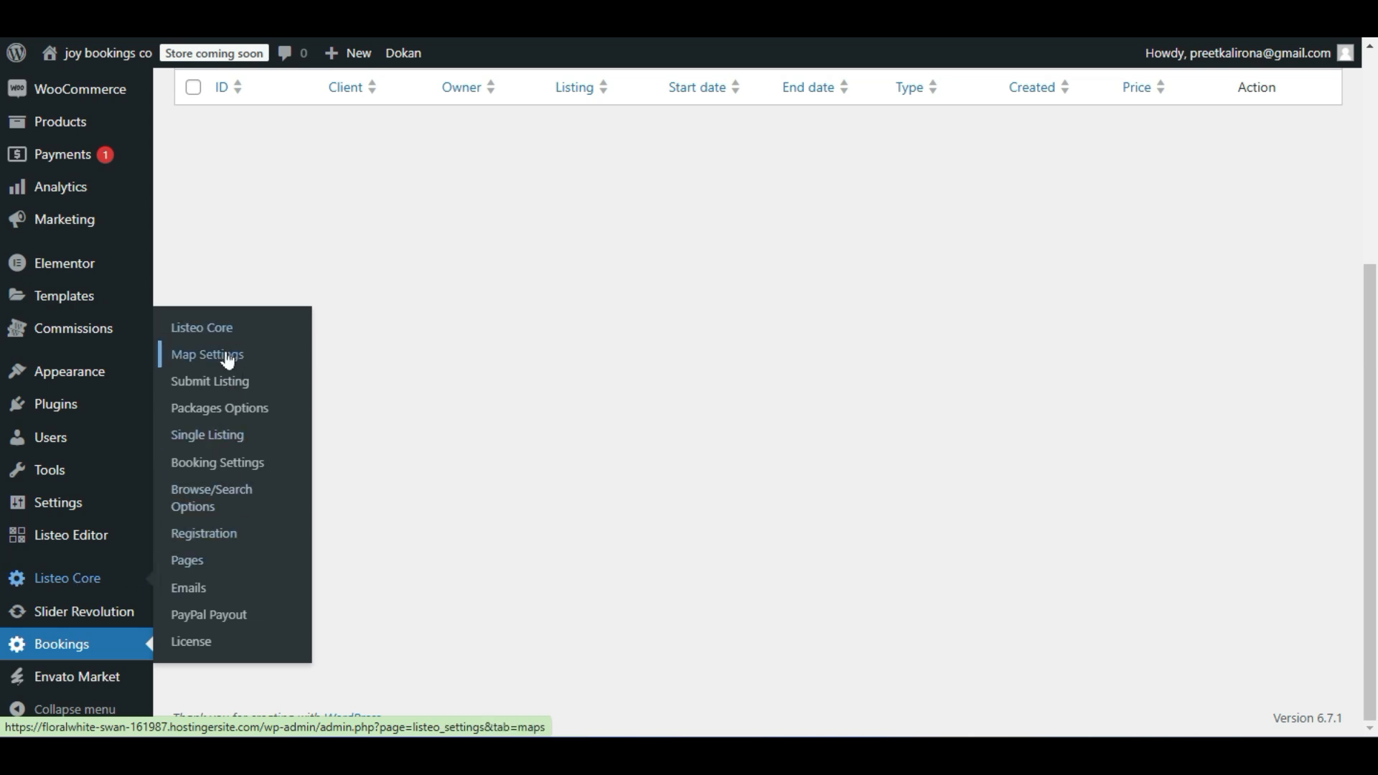
{"action": "mouse_move", "coordinate": [99, 547]}
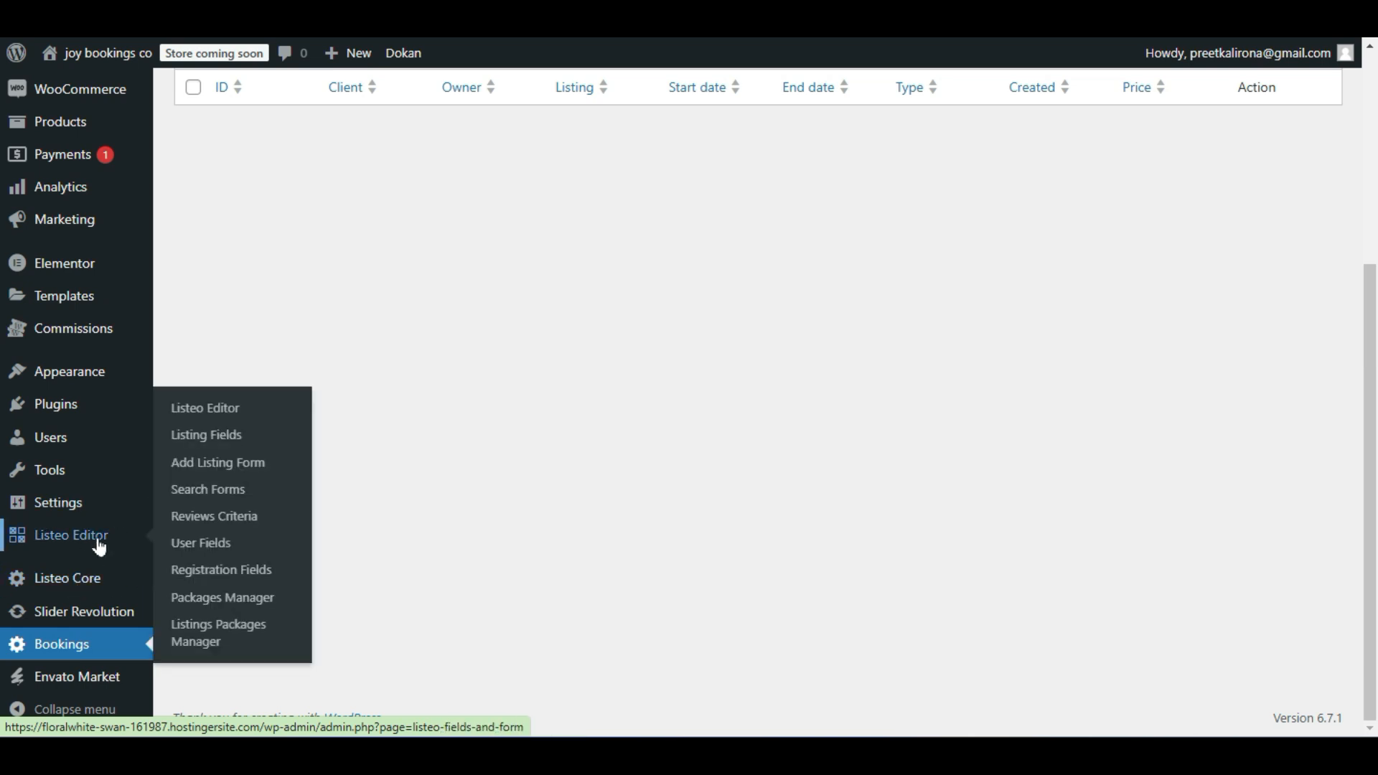
{"action": "mouse_move", "coordinate": [99, 587]}
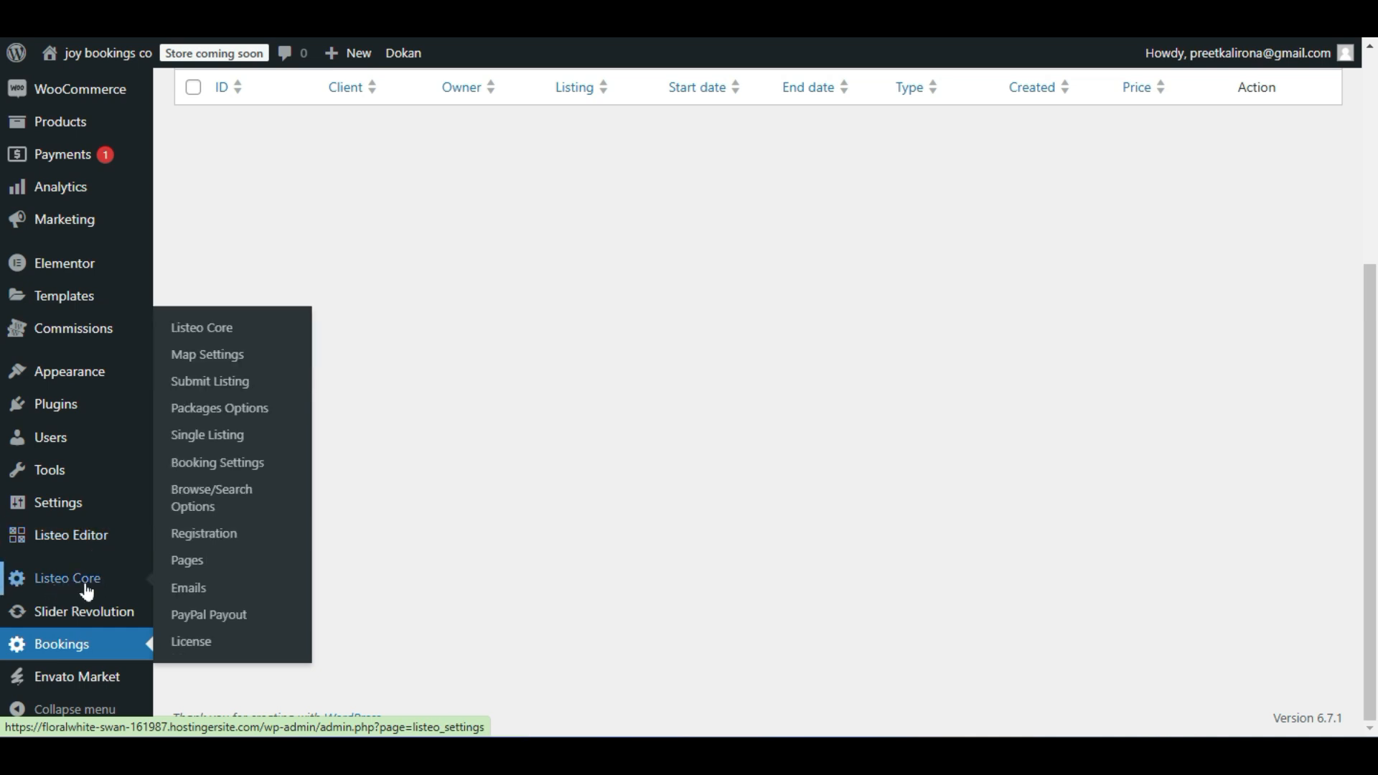
{"action": "left_click", "coordinate": [226, 334]}
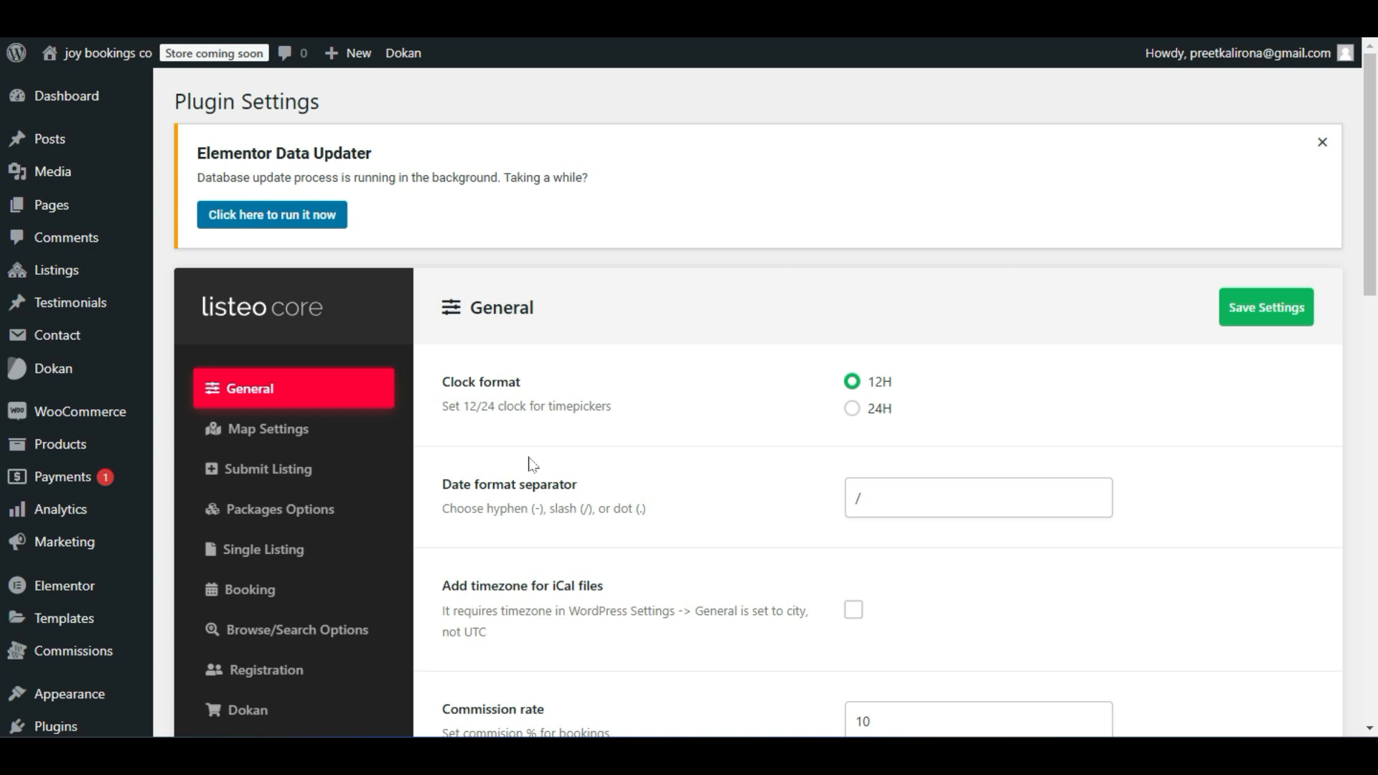
{"action": "scroll", "coordinate": [531, 465], "scroll_direction": "down", "scroll_amount": 2}
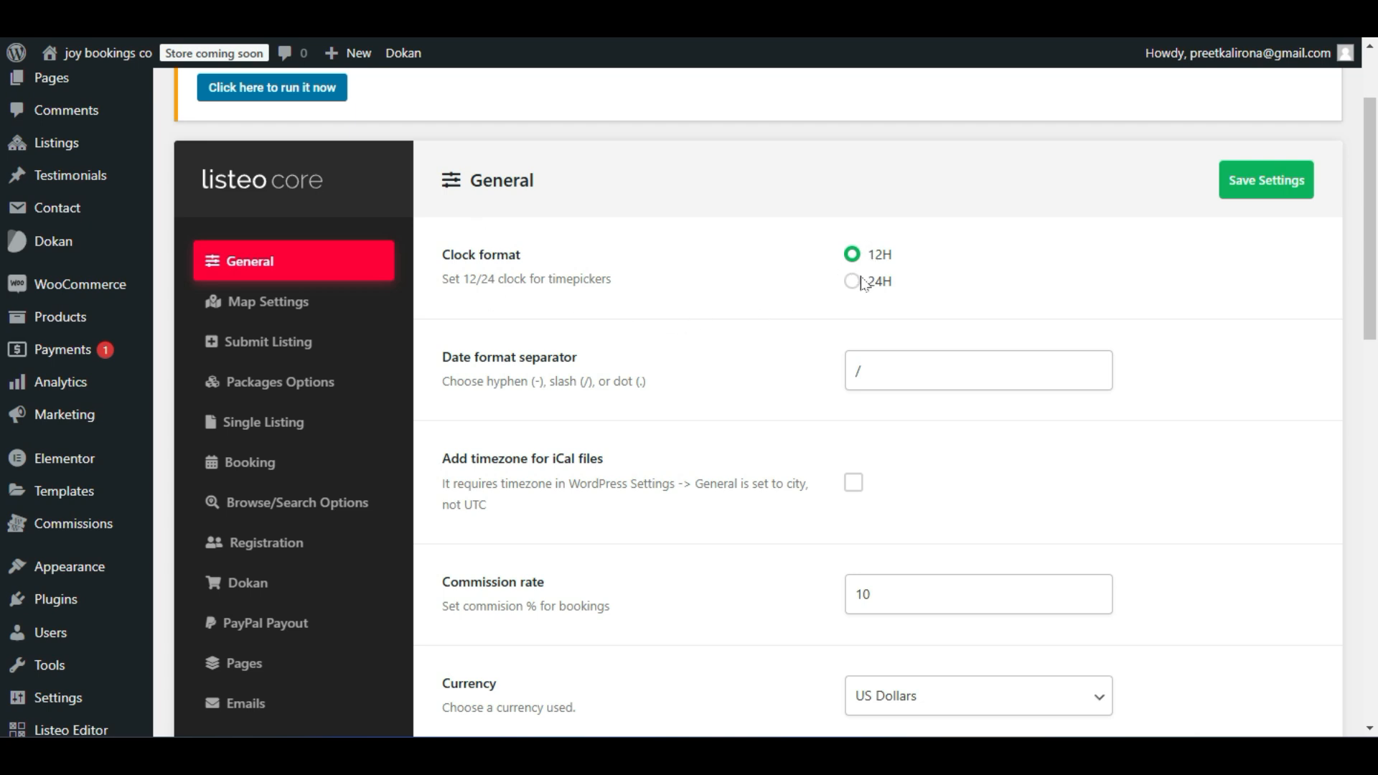
{"action": "scroll", "coordinate": [856, 285], "scroll_direction": "down", "scroll_amount": 1}
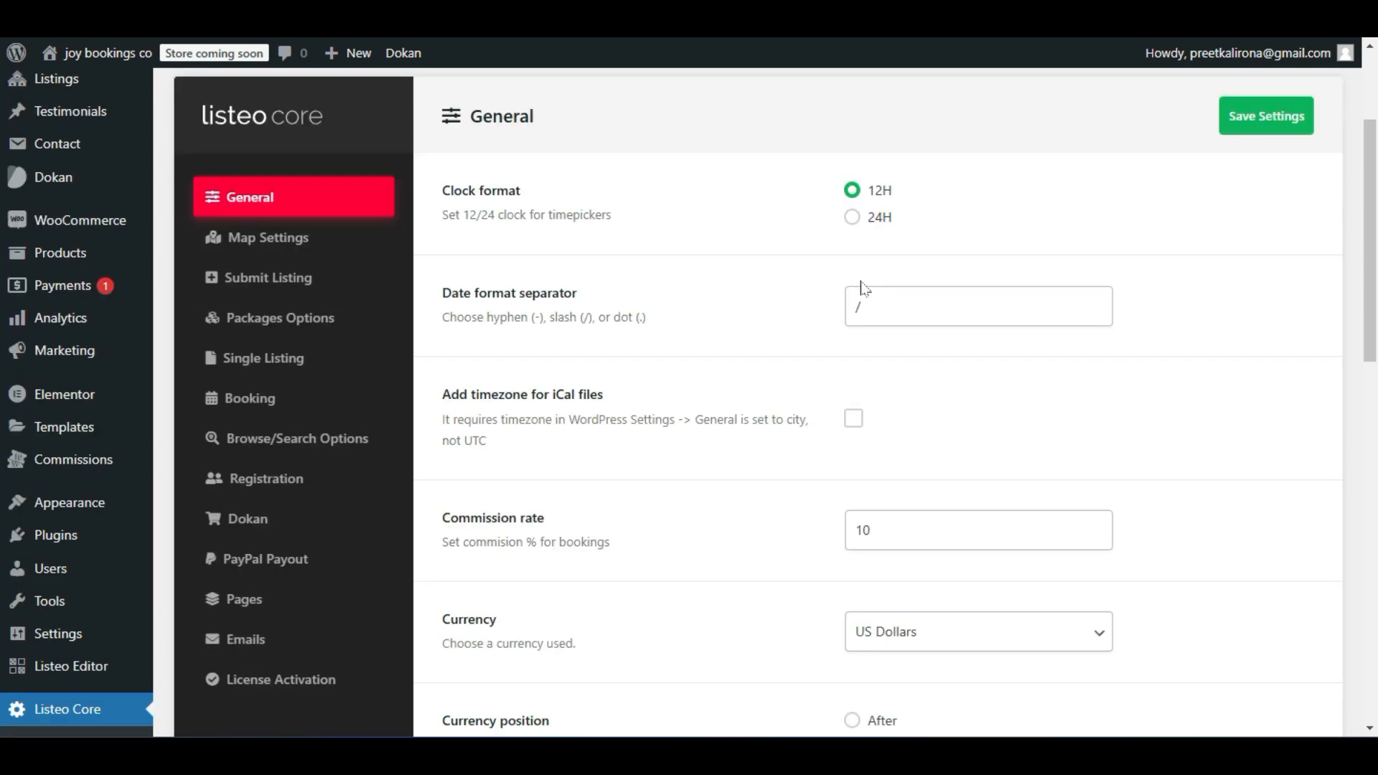
{"action": "scroll", "coordinate": [735, 327], "scroll_direction": "down", "scroll_amount": 2}
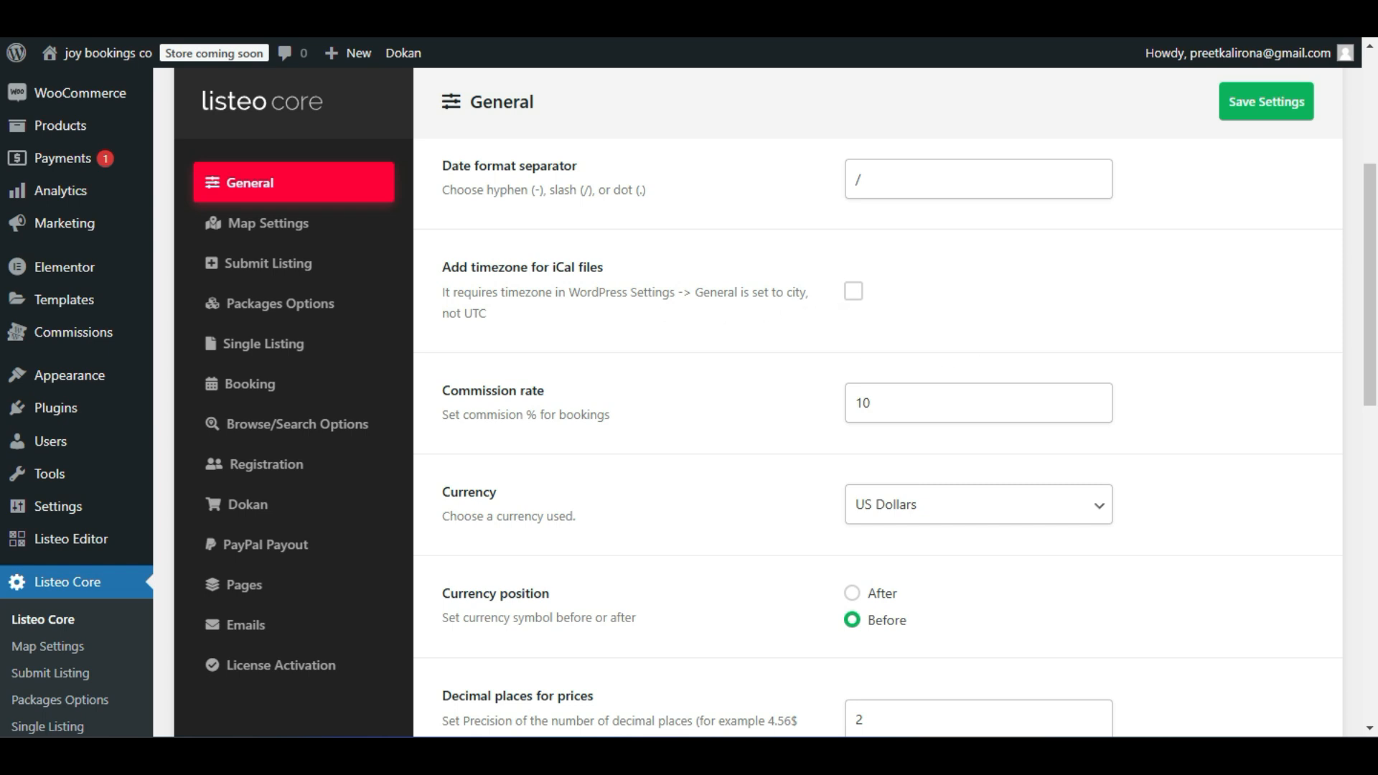
Try toggling the option to add the timezone for iCal files and leave it disabled.
{"action": "left_click_drag", "start_coordinate": [459, 316], "coordinate": [521, 316]}
{"action": "left_click", "coordinate": [521, 317]}
{"action": "left_click", "coordinate": [845, 294]}
{"action": "left_click", "coordinate": [849, 294]}
{"action": "left_click", "coordinate": [853, 296]}
{"action": "left_click", "coordinate": [854, 296]}
{"action": "scroll", "coordinate": [825, 393], "scroll_direction": "down", "scroll_amount": 1}
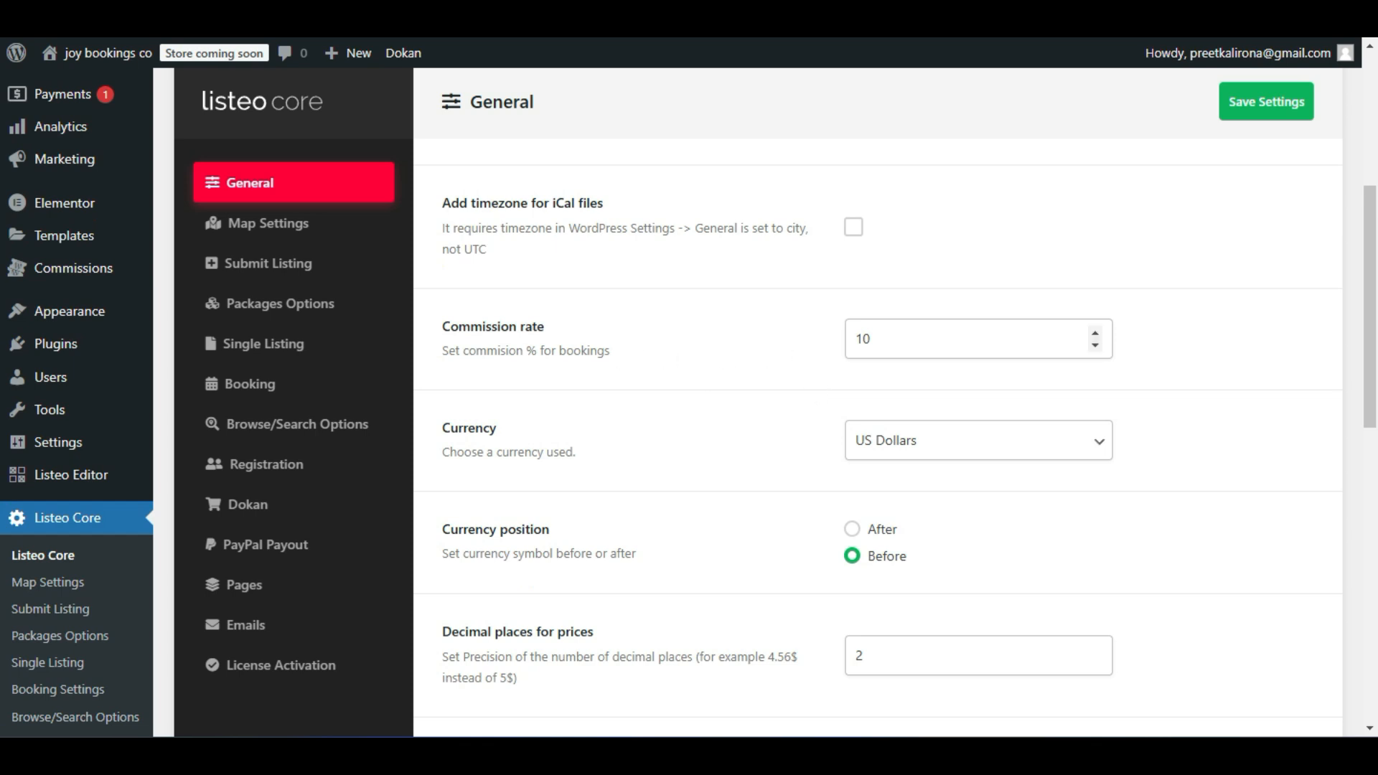
Check the commission rate setting for bookings in the general settings without changing it.
{"action": "double_click", "coordinate": [901, 329]}
{"action": "left_click", "coordinate": [855, 366]}
{"action": "double_click", "coordinate": [879, 336]}
{"action": "left_click", "coordinate": [769, 362]}
{"action": "scroll", "coordinate": [733, 432], "scroll_direction": "down", "scroll_amount": 1}
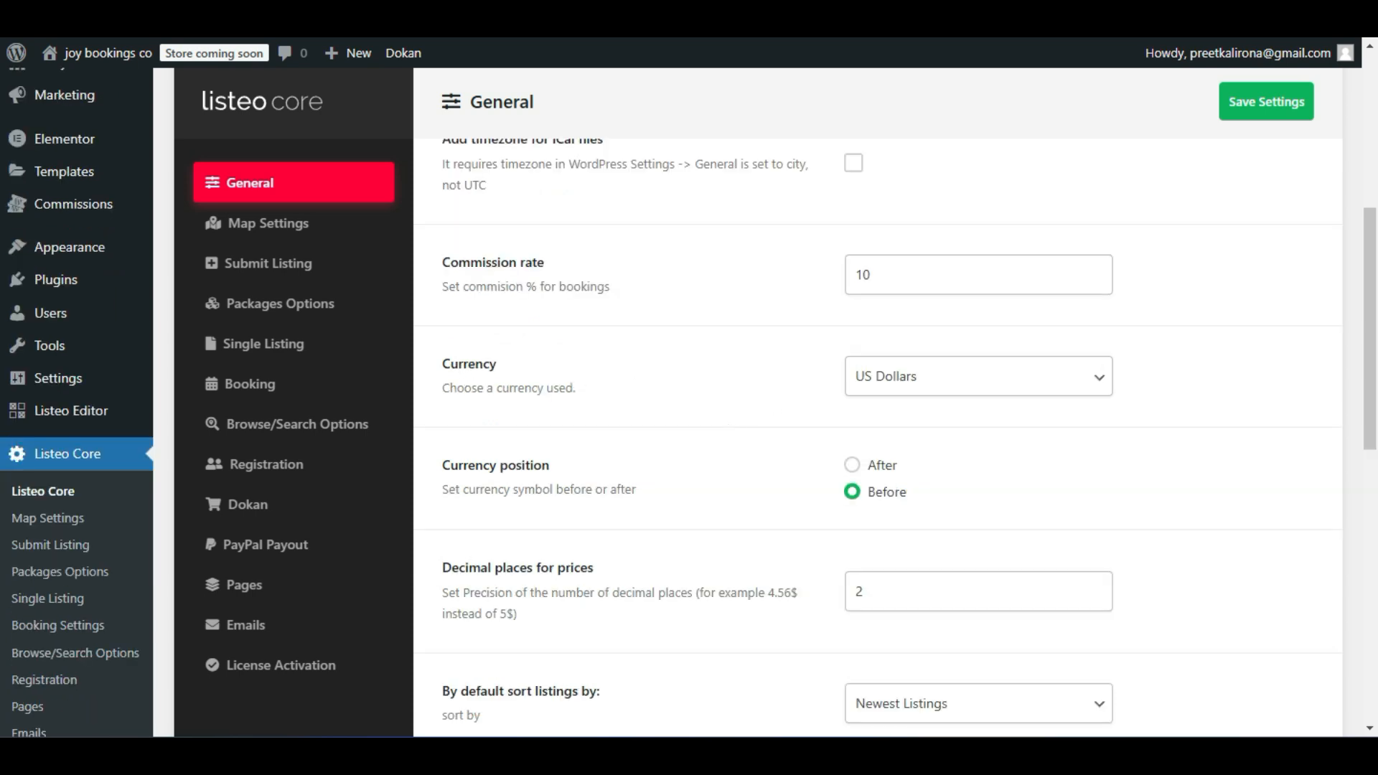
Browse the available currencies without choosing another and review the currency position, price decimals and default sorting options.
{"action": "left_click", "coordinate": [884, 369]}
{"action": "left_click", "coordinate": [878, 362]}
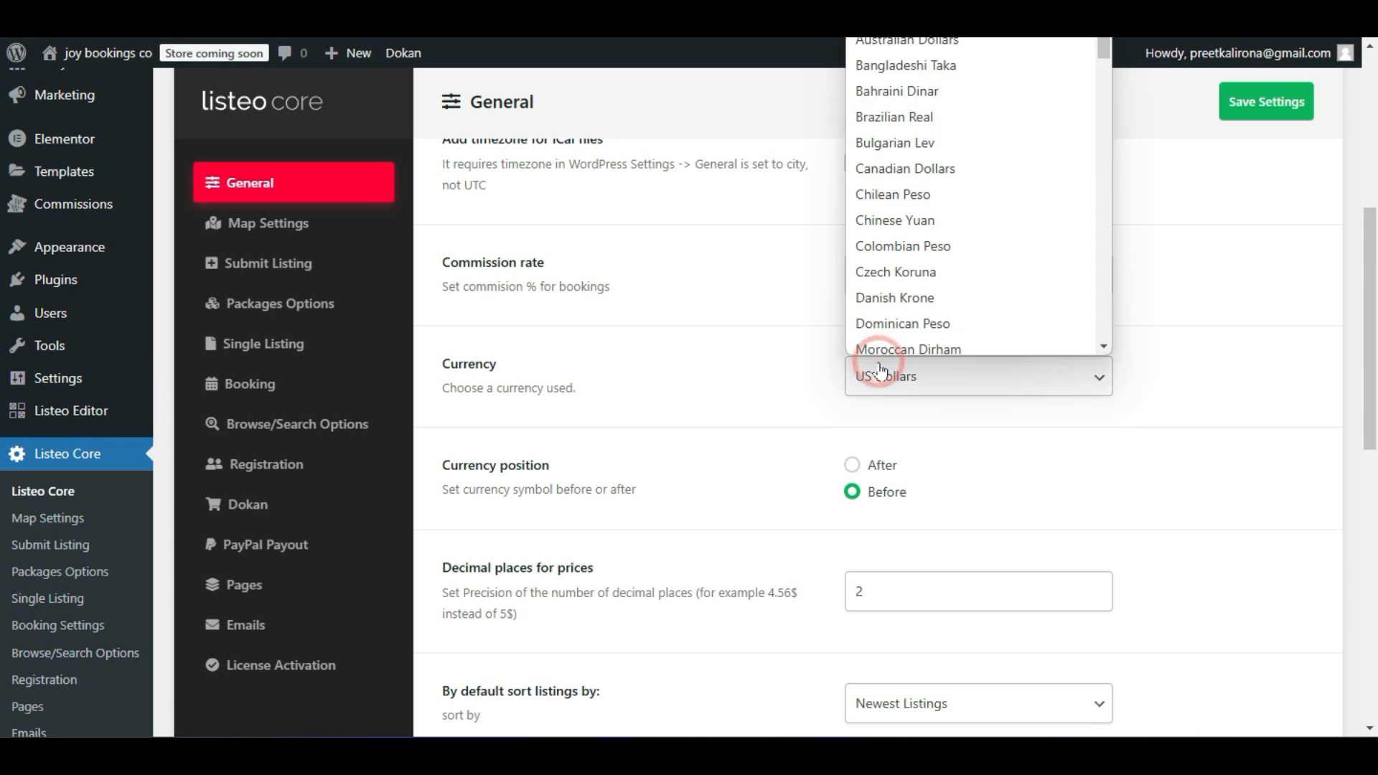
{"action": "left_click", "coordinate": [880, 364]}
{"action": "scroll", "coordinate": [928, 246], "scroll_direction": "down", "scroll_amount": 10}
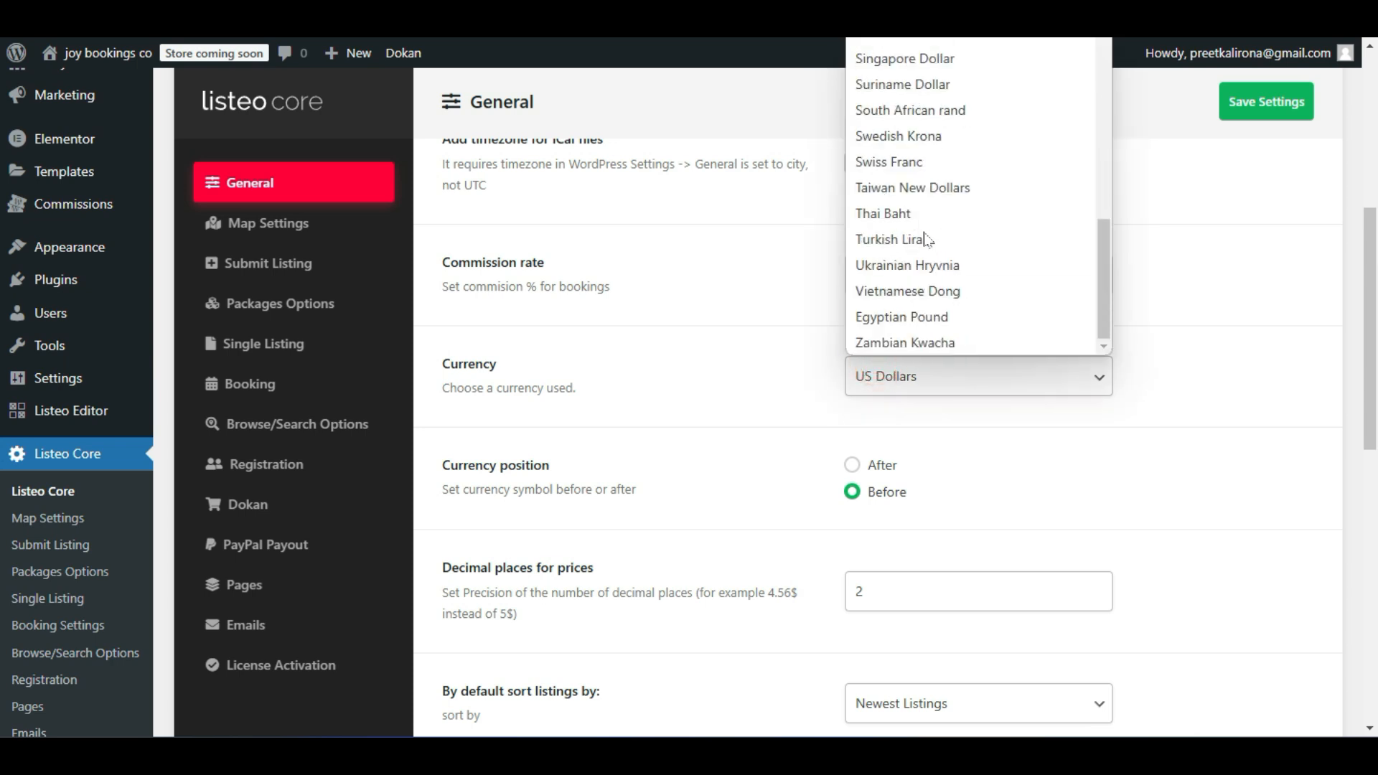
{"action": "scroll", "coordinate": [927, 240], "scroll_direction": "up", "scroll_amount": 5}
{"action": "scroll", "coordinate": [926, 238], "scroll_direction": "up", "scroll_amount": 3}
{"action": "left_click", "coordinate": [801, 321]}
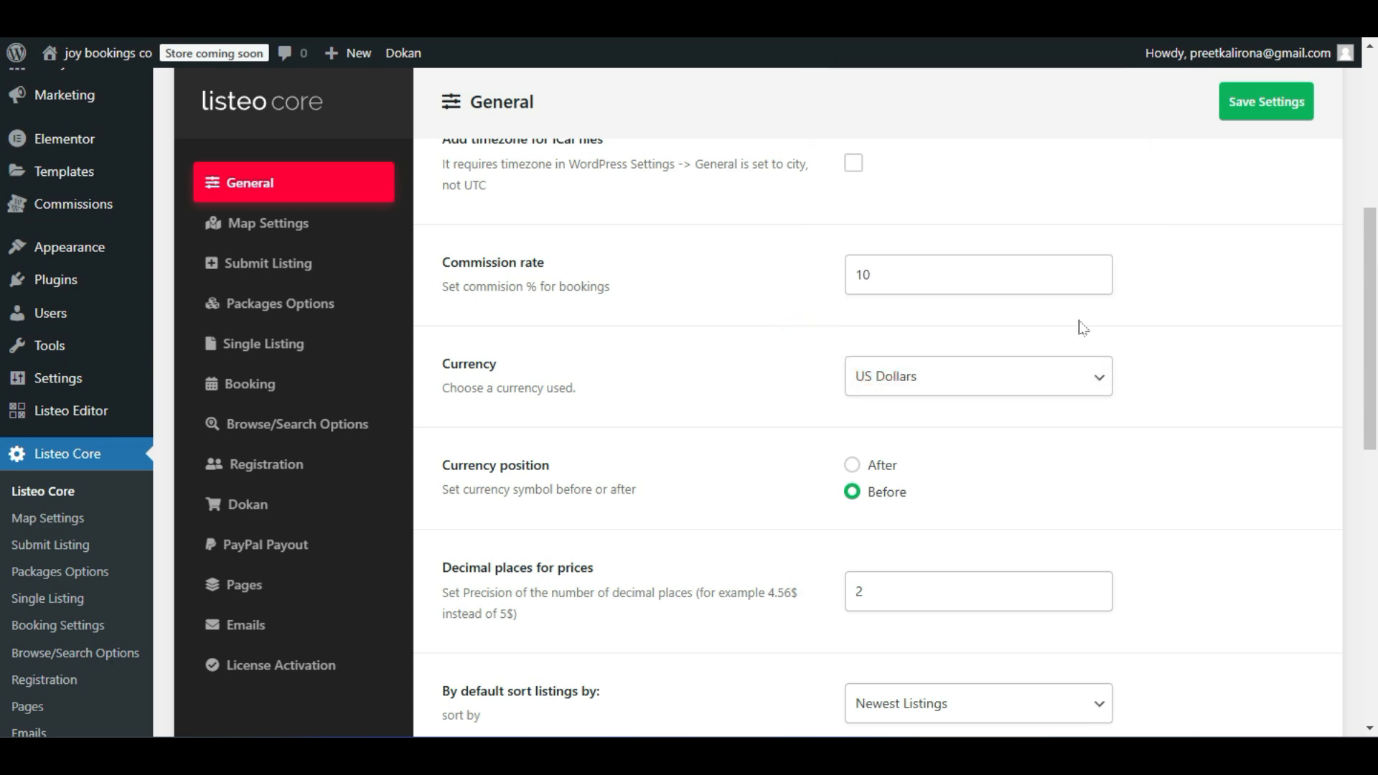
{"action": "scroll", "coordinate": [1078, 328], "scroll_direction": "down", "scroll_amount": 3}
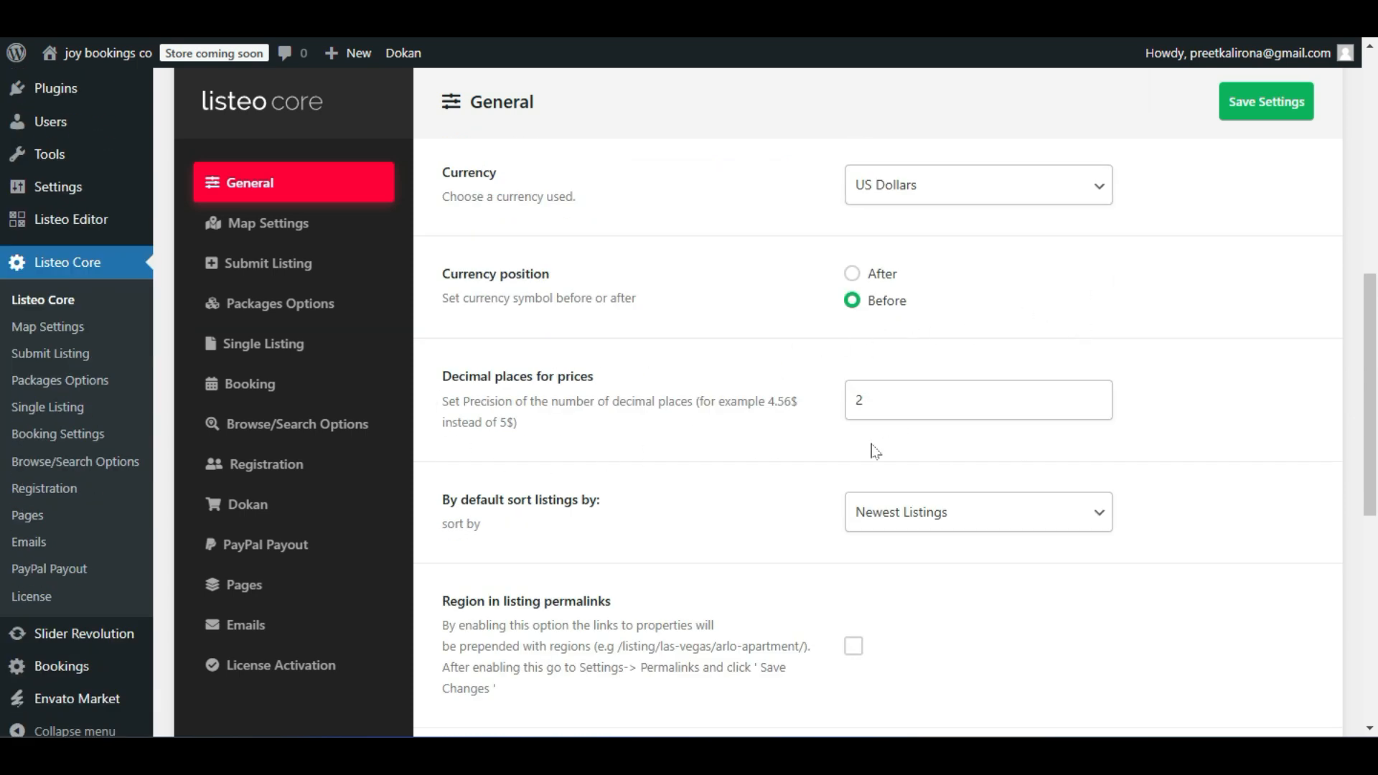
{"action": "scroll", "coordinate": [792, 515], "scroll_direction": "down", "scroll_amount": 3}
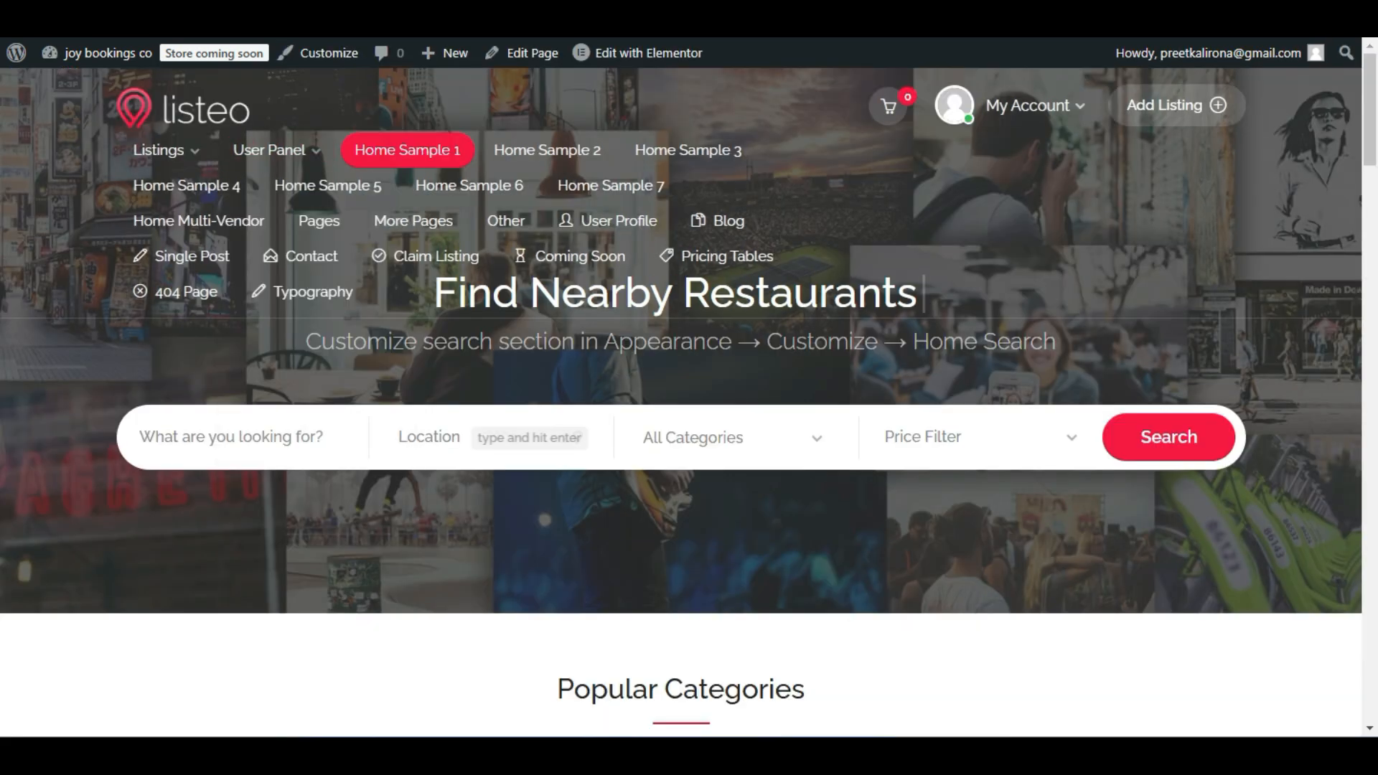
Look over the Popular Categories and Most Visited Places sections of the Home Sample 1 page.
{"action": "scroll", "coordinate": [518, 441], "scroll_direction": "down", "scroll_amount": 5}
{"action": "scroll", "coordinate": [530, 445], "scroll_direction": "down", "scroll_amount": 3}
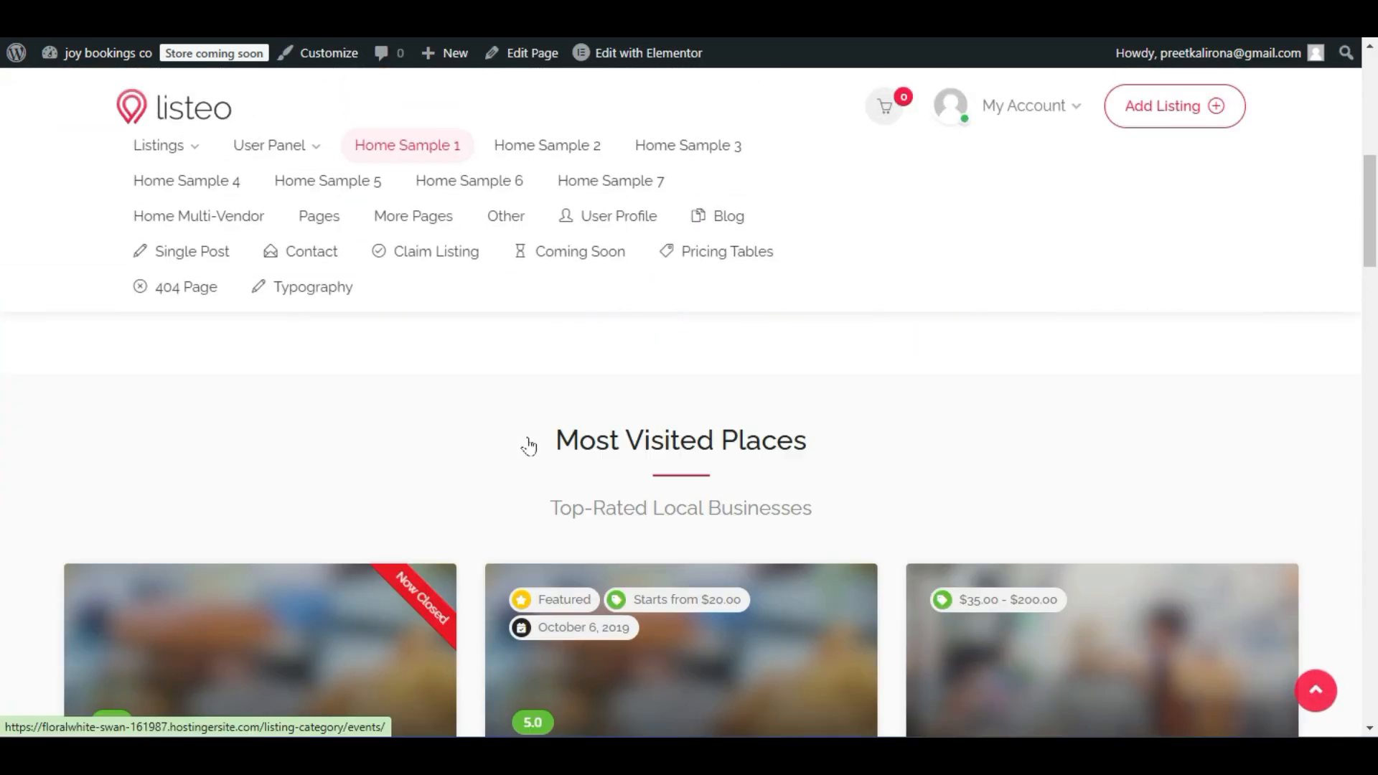
{"action": "scroll", "coordinate": [533, 444], "scroll_direction": "up", "scroll_amount": 5}
{"action": "scroll", "coordinate": [531, 443], "scroll_direction": "up", "scroll_amount": 3}
{"action": "scroll", "coordinate": [530, 446], "scroll_direction": "down", "scroll_amount": 6}
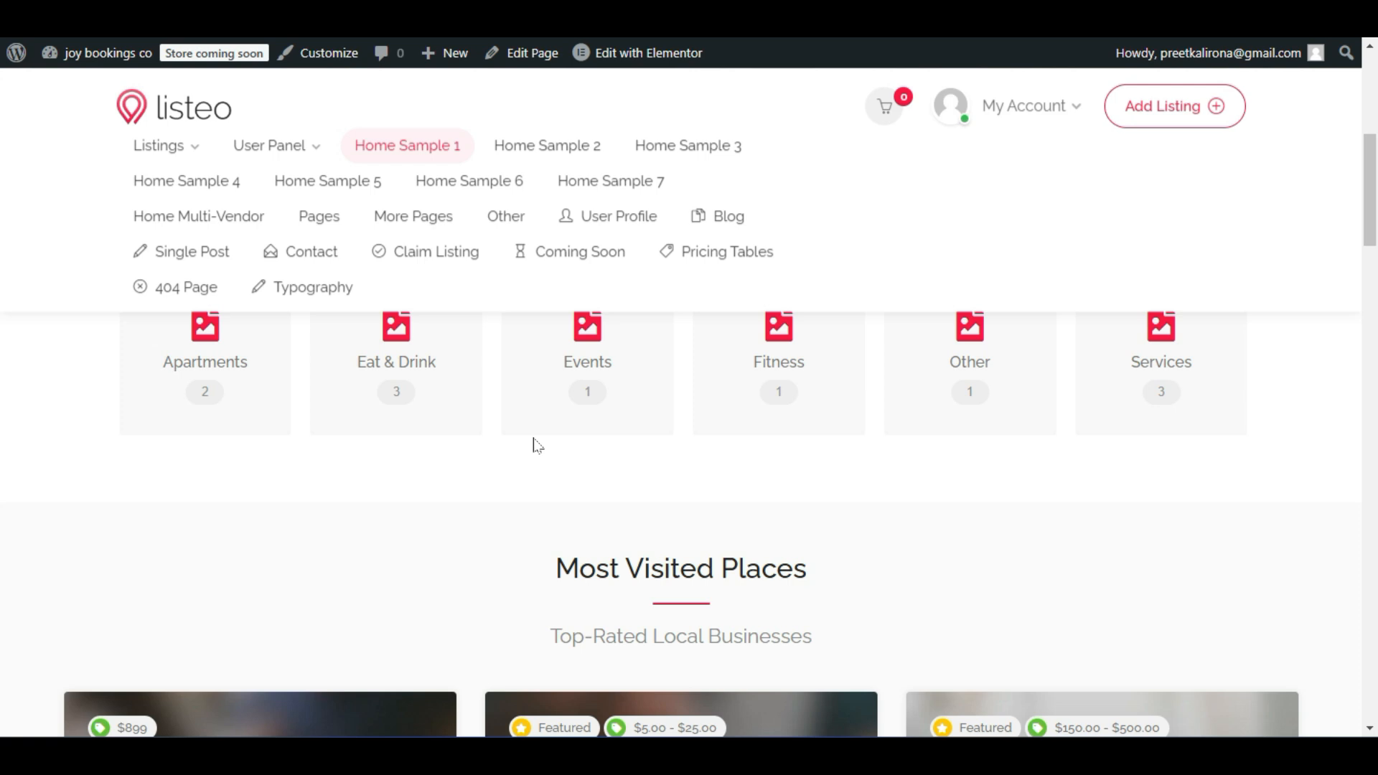
{"action": "scroll", "coordinate": [539, 446], "scroll_direction": "down", "scroll_amount": 4}
{"action": "scroll", "coordinate": [538, 446], "scroll_direction": "up", "scroll_amount": 3}
{"action": "scroll", "coordinate": [574, 424], "scroll_direction": "down", "scroll_amount": 1}
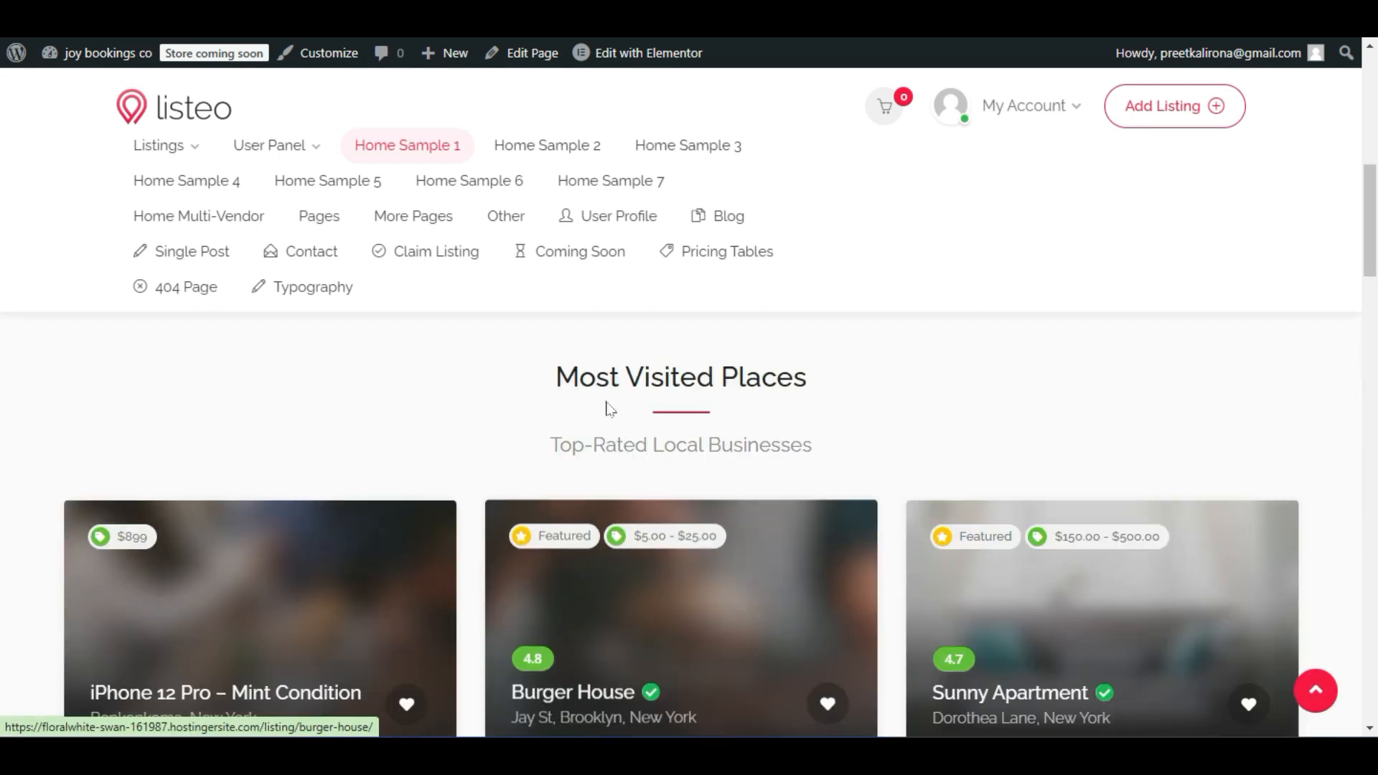
Open the list layout page with sidebar and examine its listings, filters and sorting choices.
{"action": "left_click", "coordinate": [183, 151]}
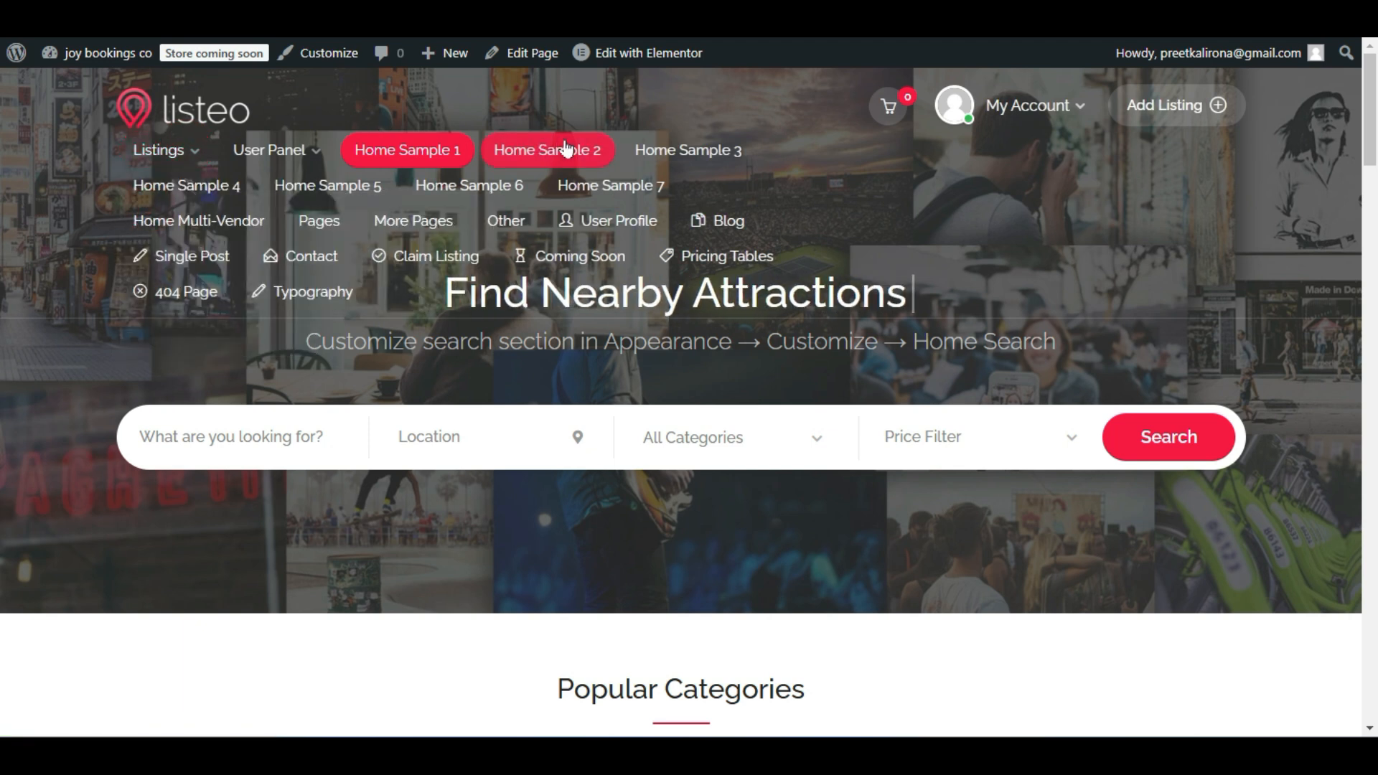
{"action": "mouse_move", "coordinate": [282, 164]}
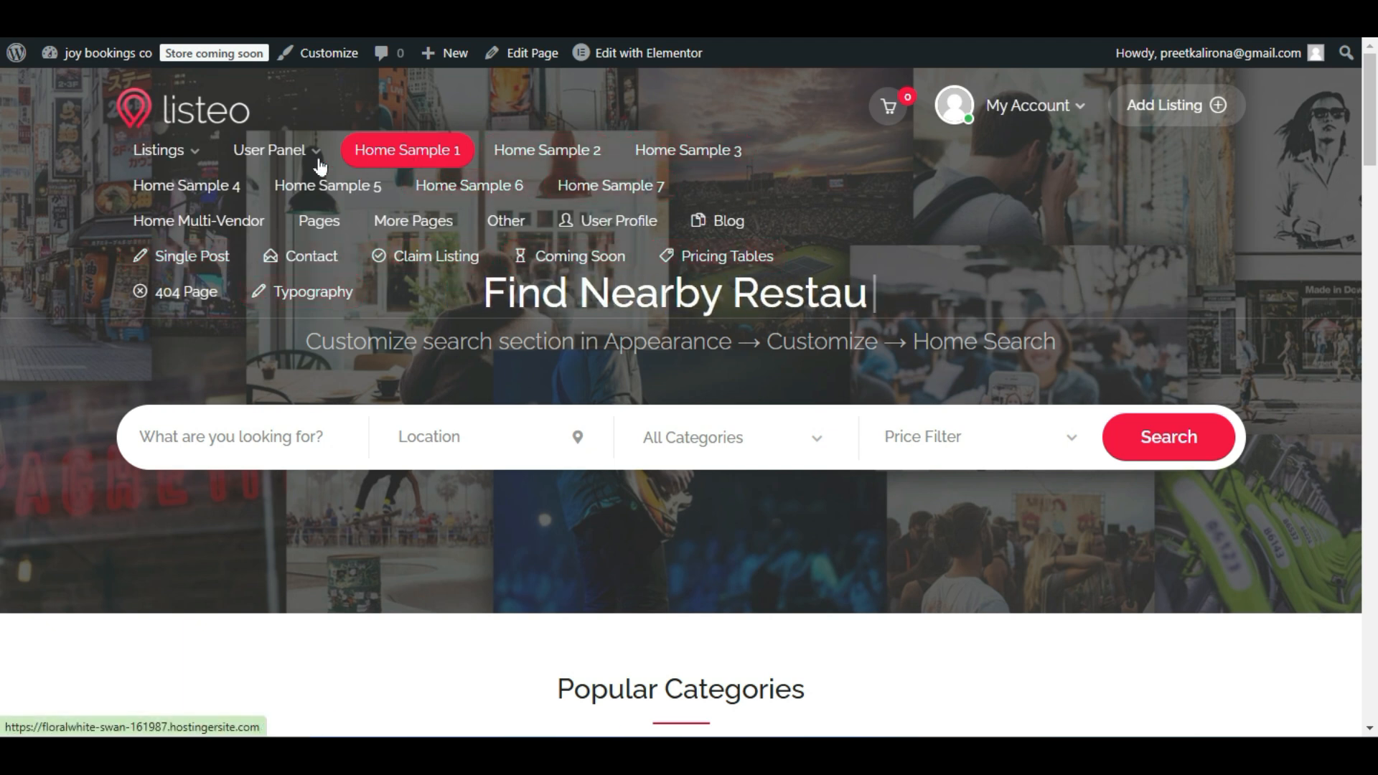
{"action": "mouse_move", "coordinate": [167, 164]}
{"action": "mouse_move", "coordinate": [144, 204]}
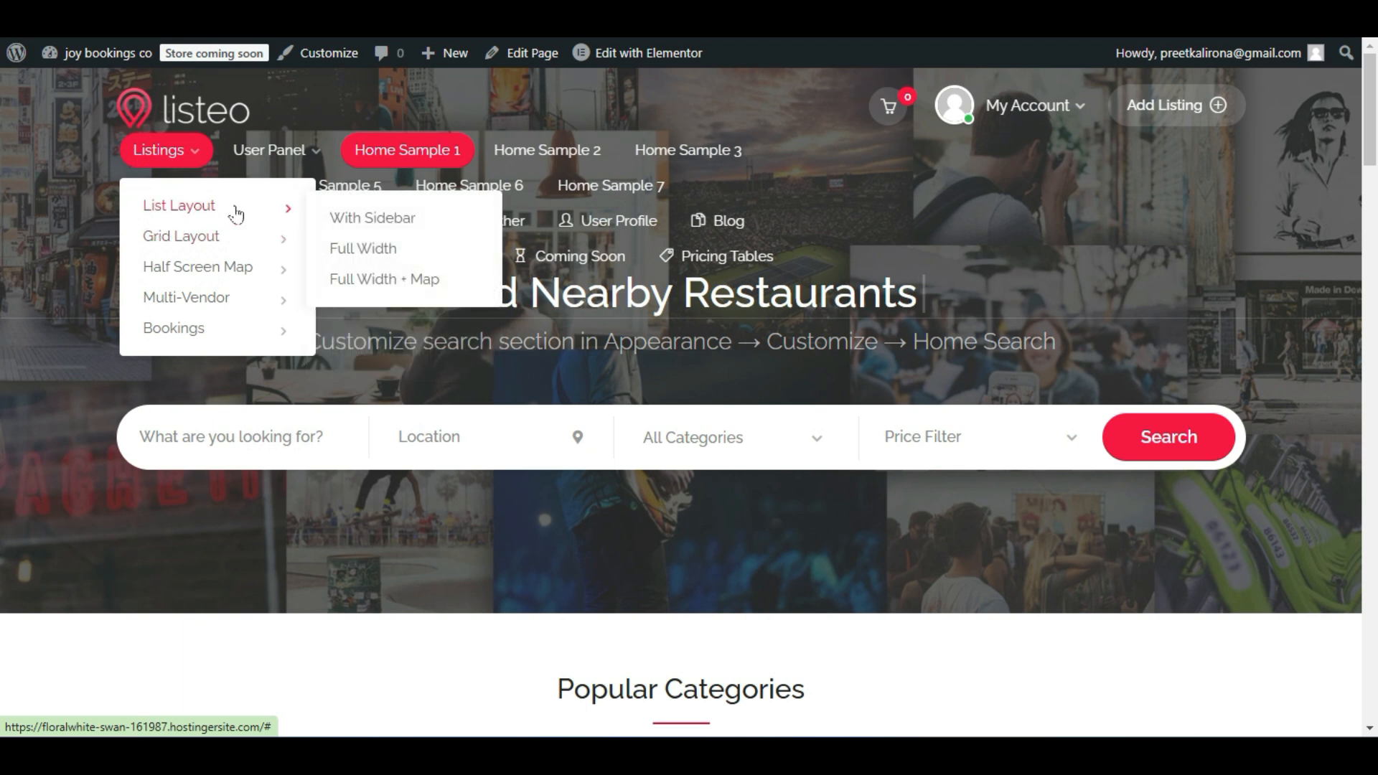
{"action": "left_click", "coordinate": [379, 208]}
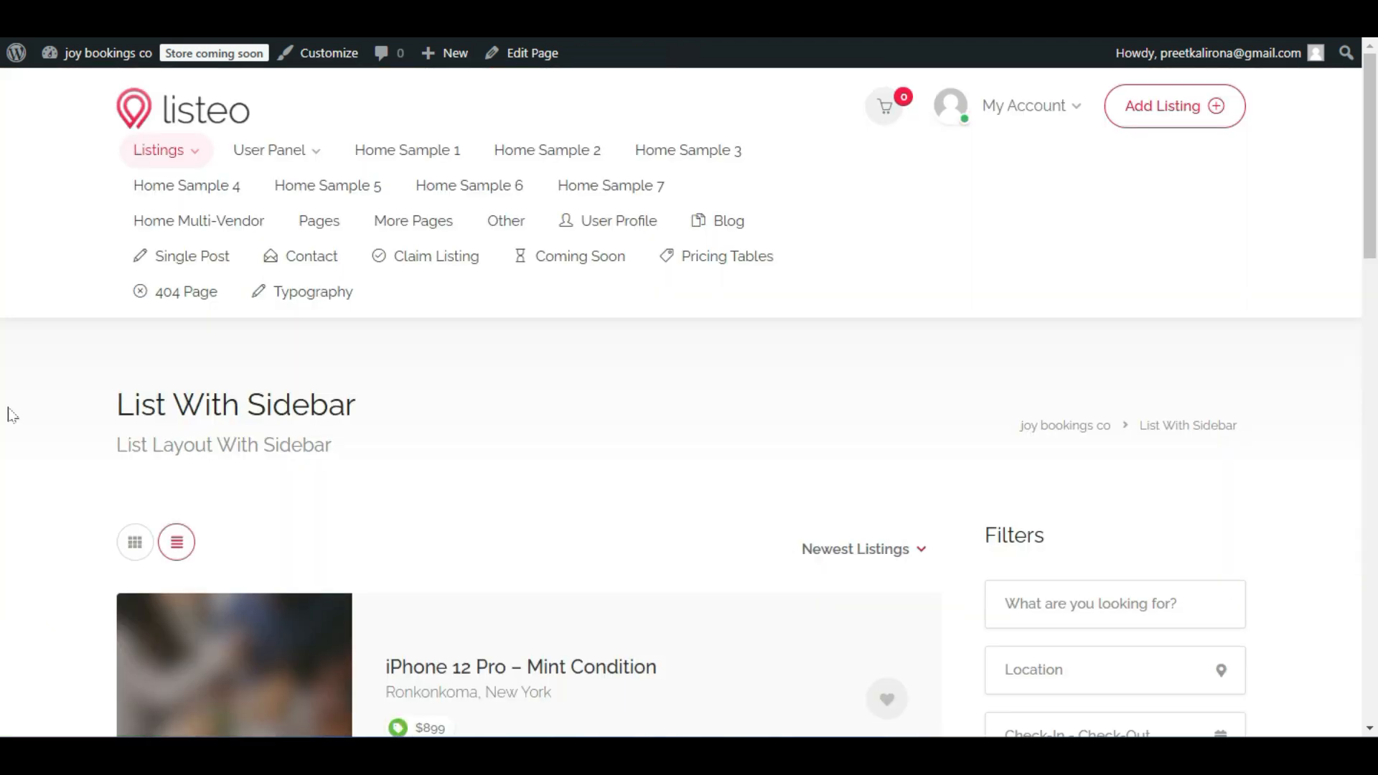
{"action": "scroll", "coordinate": [11, 415], "scroll_direction": "down", "scroll_amount": 5}
{"action": "scroll", "coordinate": [10, 414], "scroll_direction": "down", "scroll_amount": 5}
{"action": "scroll", "coordinate": [7, 414], "scroll_direction": "up", "scroll_amount": 10}
{"action": "scroll", "coordinate": [4, 415], "scroll_direction": "down", "scroll_amount": 2}
{"action": "scroll", "coordinate": [770, 440], "scroll_direction": "down", "scroll_amount": 3}
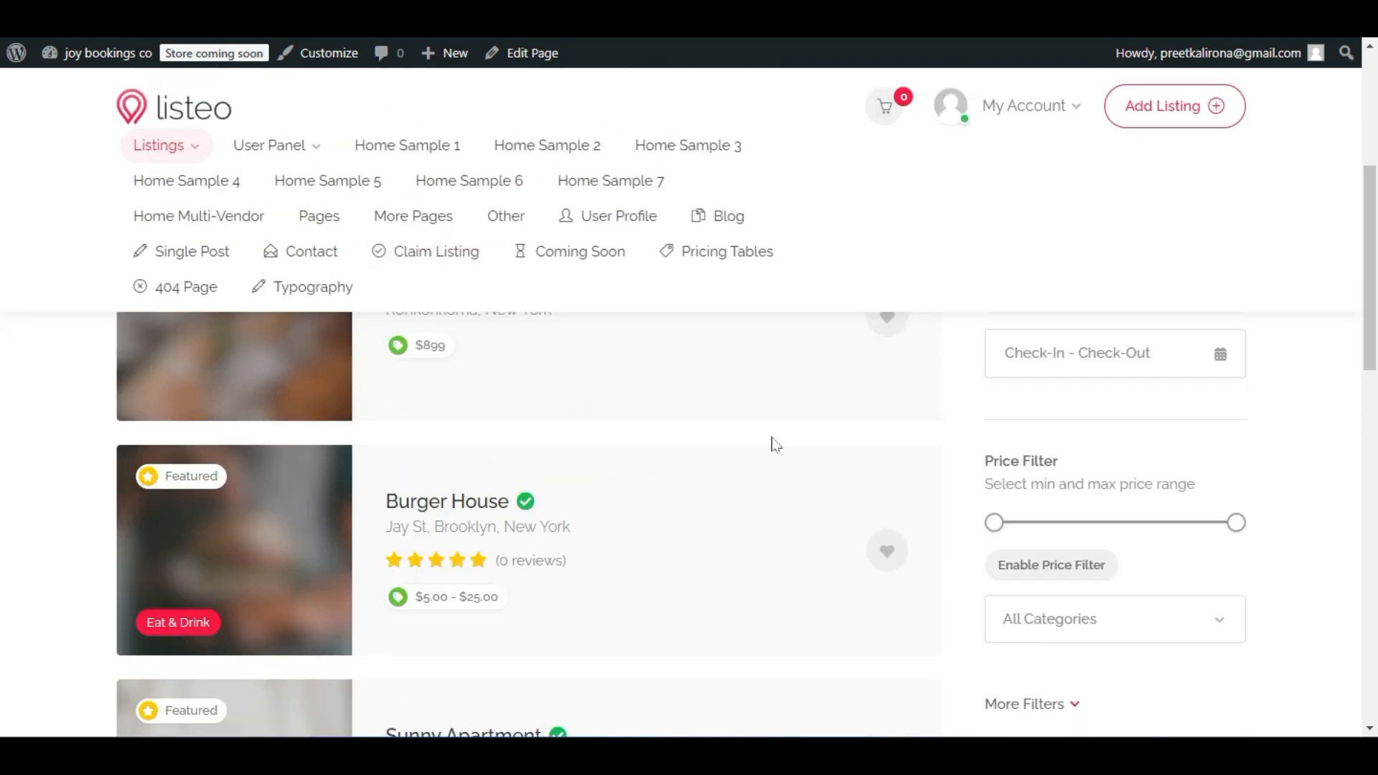
{"action": "scroll", "coordinate": [775, 445], "scroll_direction": "up", "scroll_amount": 4}
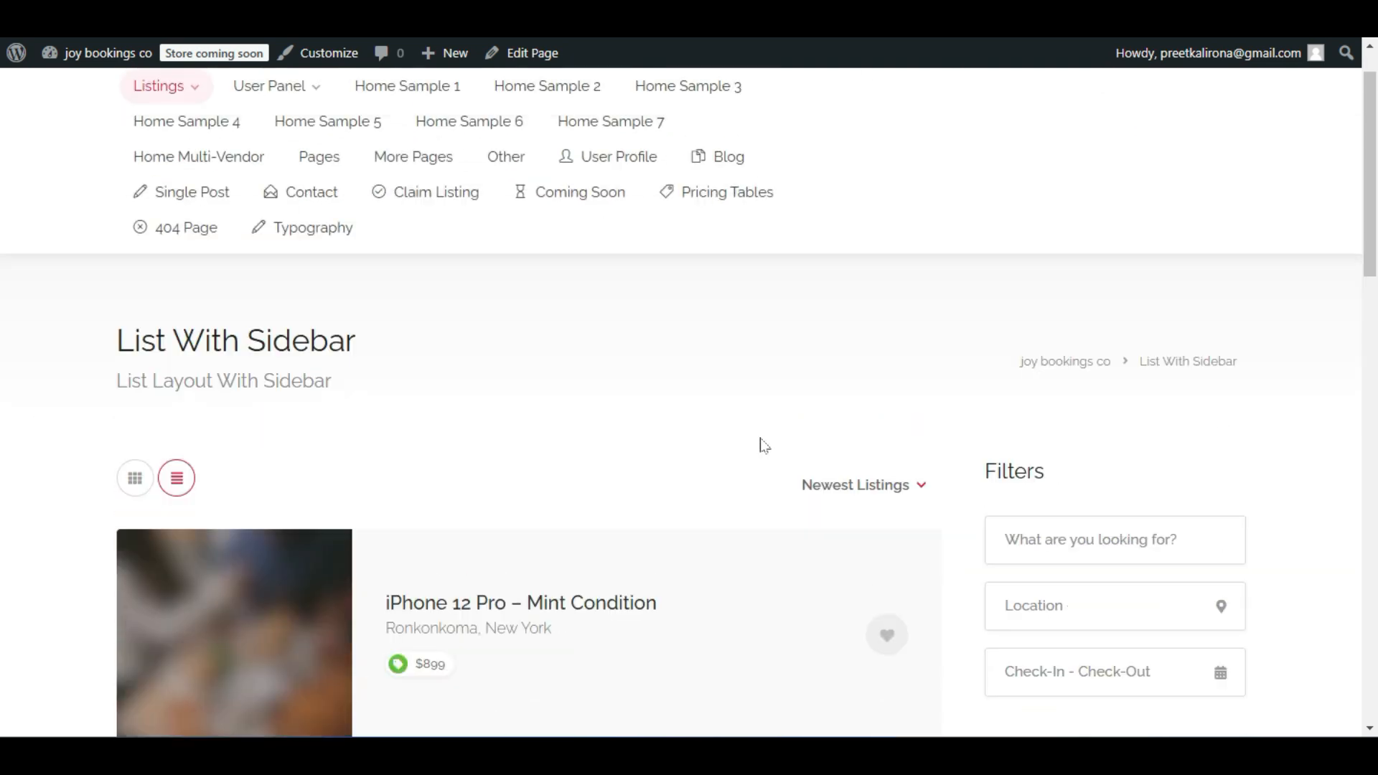
{"action": "left_click", "coordinate": [906, 476]}
{"action": "scroll", "coordinate": [845, 378], "scroll_direction": "down", "scroll_amount": 2}
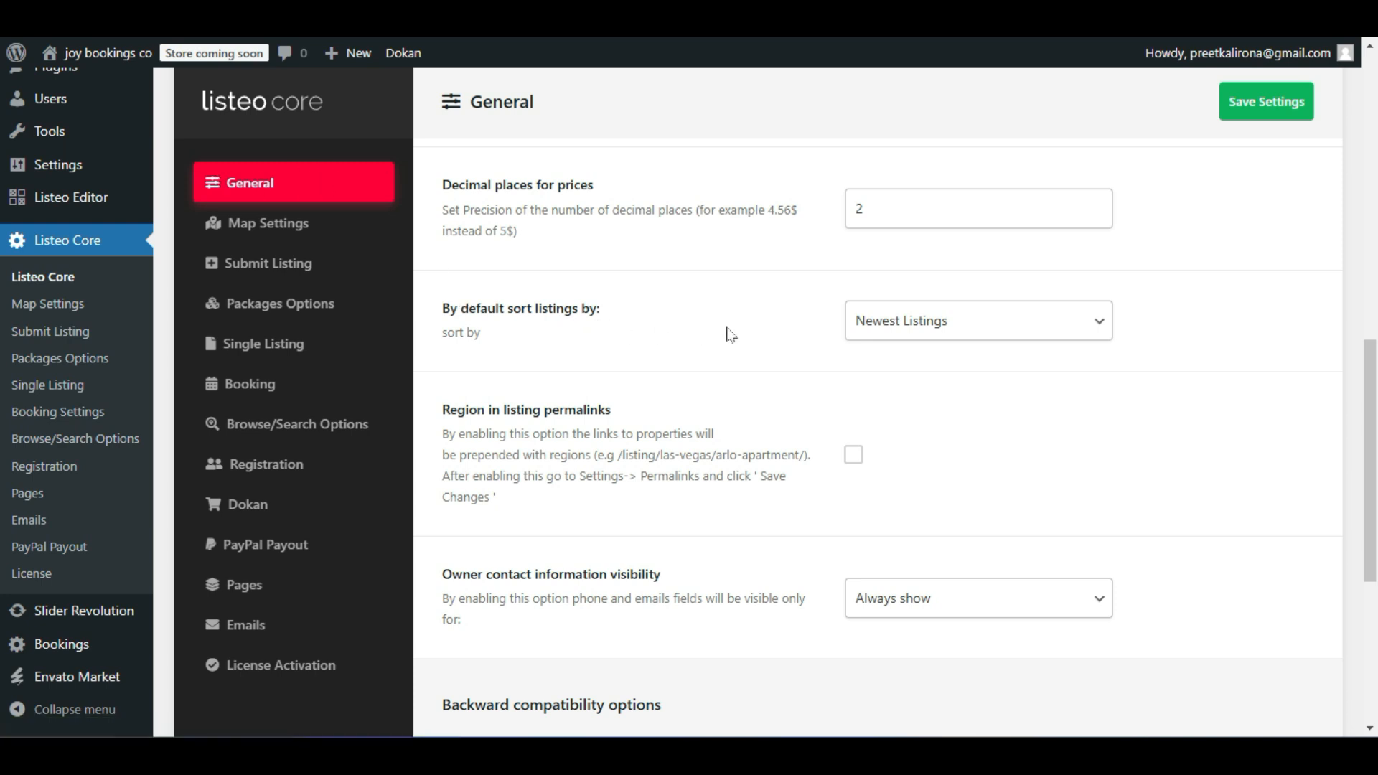
Set the default listing sort order to Featured and compare it with the featured listings on the List With Sidebar page.
{"action": "left_click", "coordinate": [930, 332]}
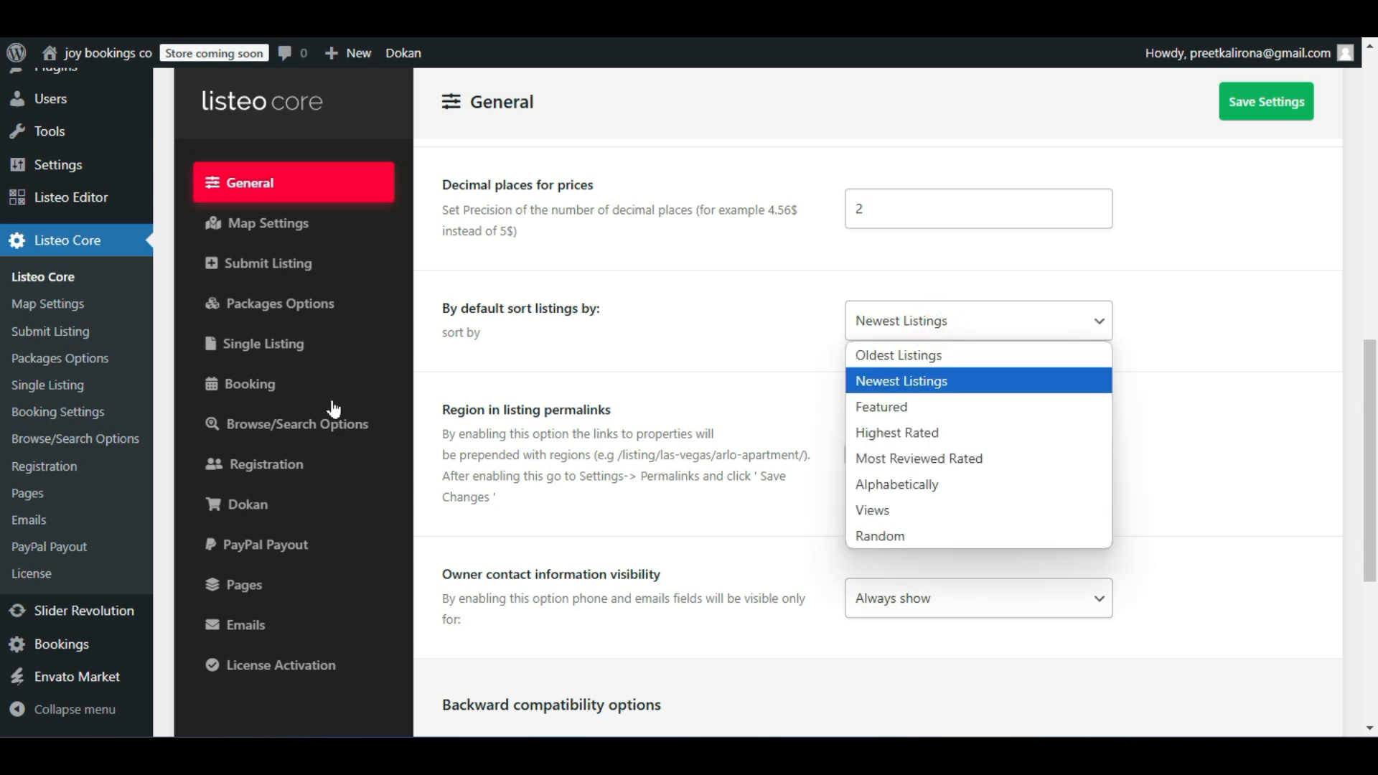
{"action": "left_click", "coordinate": [982, 407]}
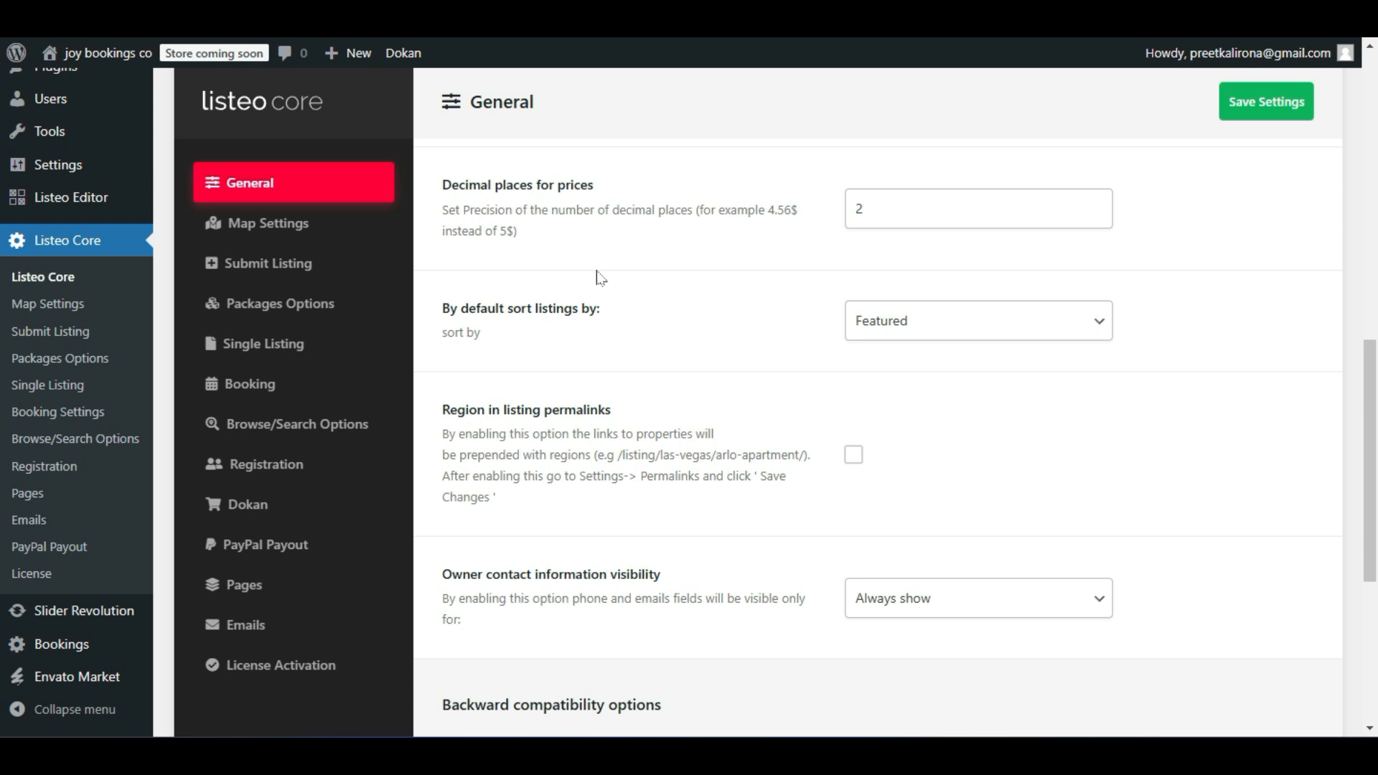
{"action": "left_click", "coordinate": [944, 320]}
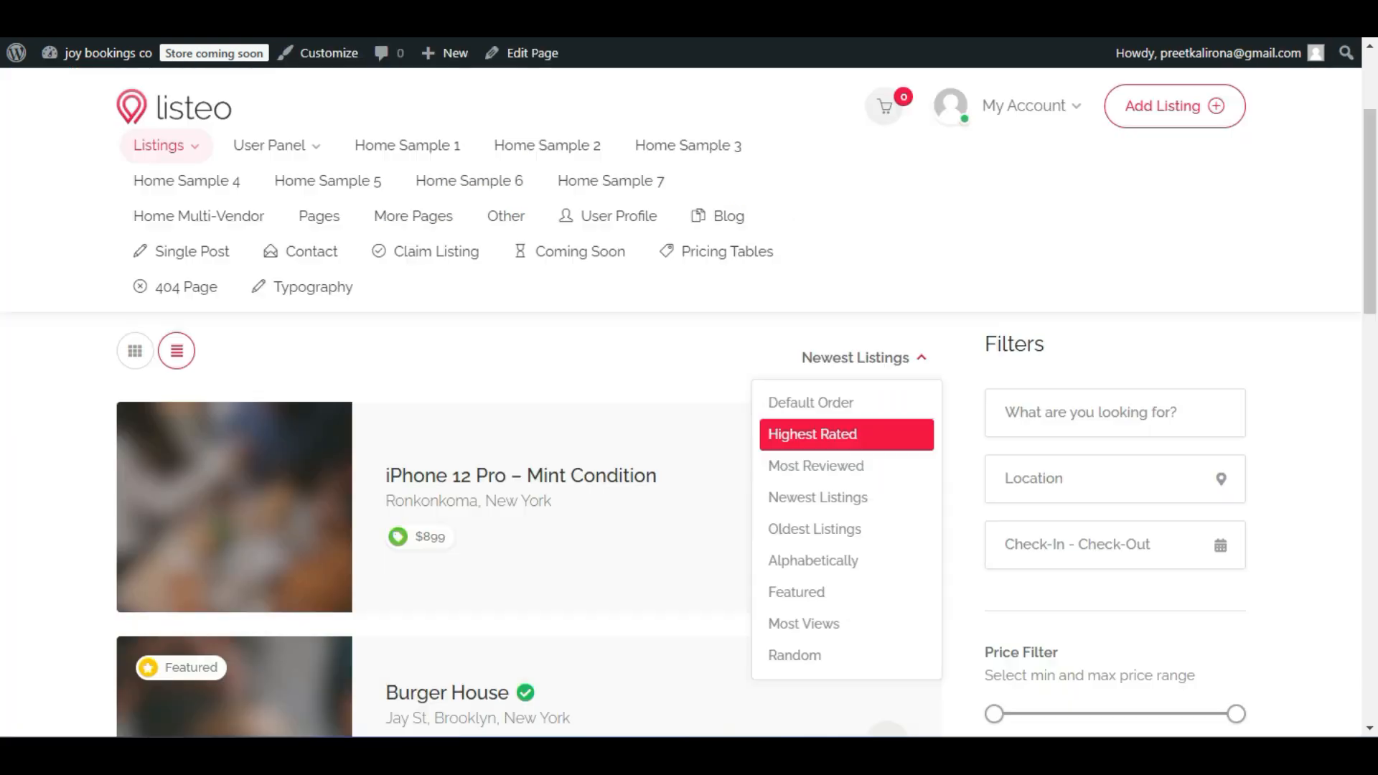
{"action": "scroll", "coordinate": [394, 446], "scroll_direction": "down", "scroll_amount": 7}
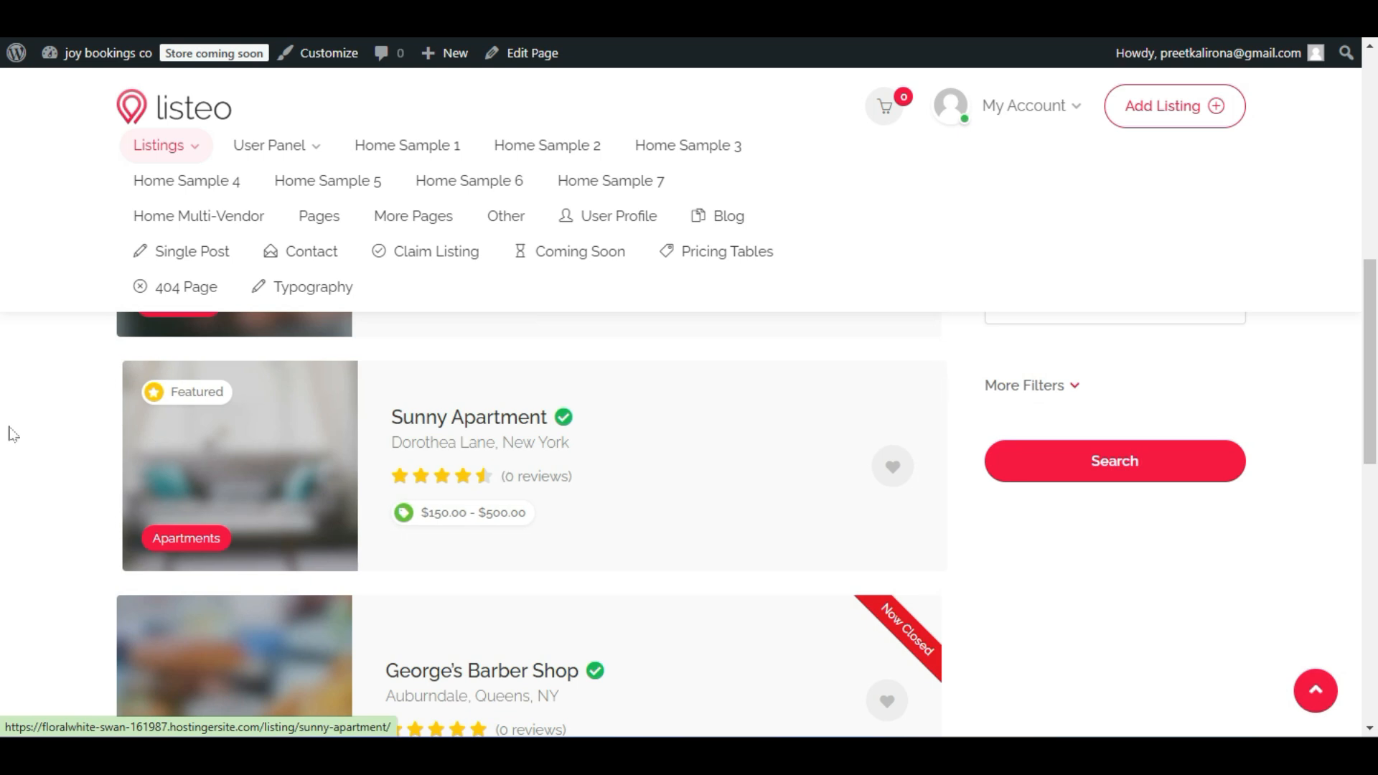
{"action": "scroll", "coordinate": [231, 391], "scroll_direction": "up", "scroll_amount": 4}
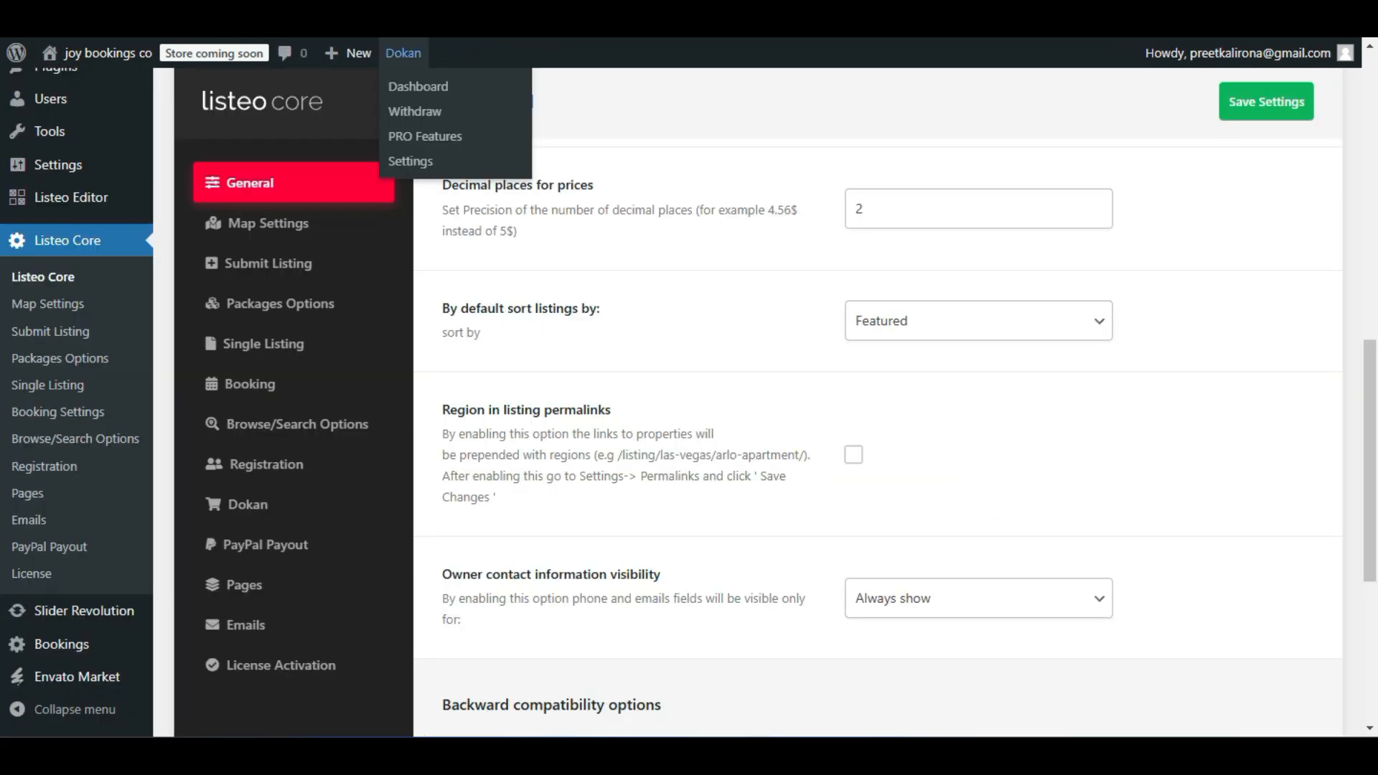
Try Views and Highest Rated as the default listing sort order and return it to Featured.
{"action": "left_click", "coordinate": [855, 320]}
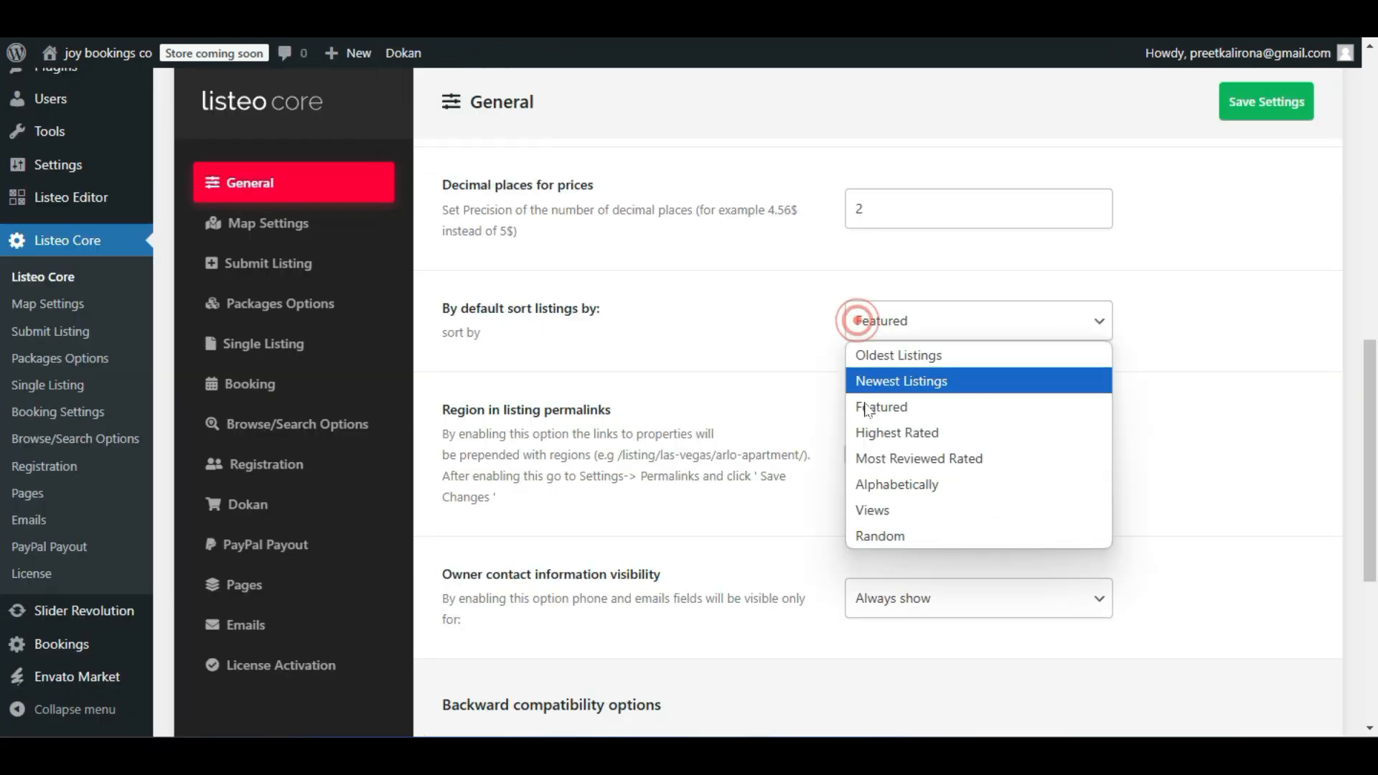
{"action": "left_click", "coordinate": [912, 511]}
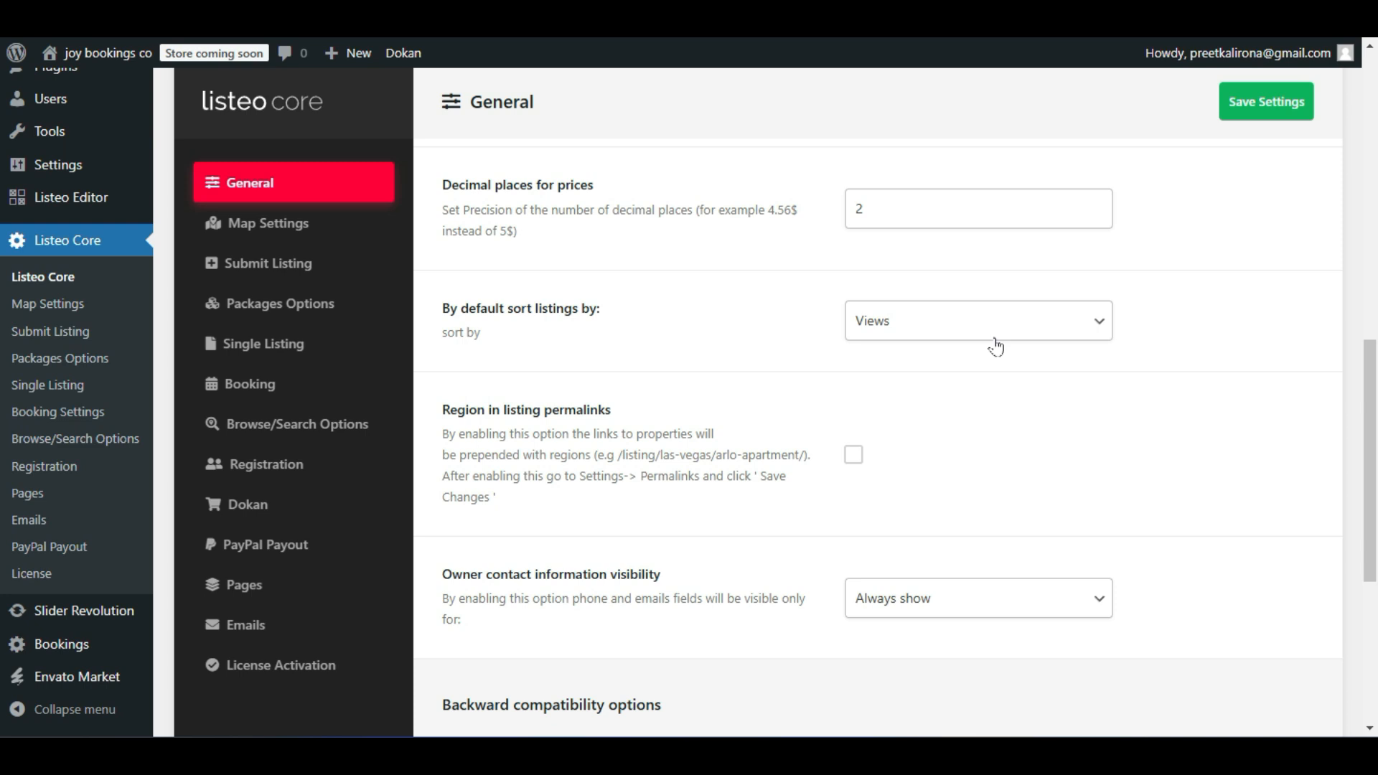
{"action": "left_click", "coordinate": [931, 336]}
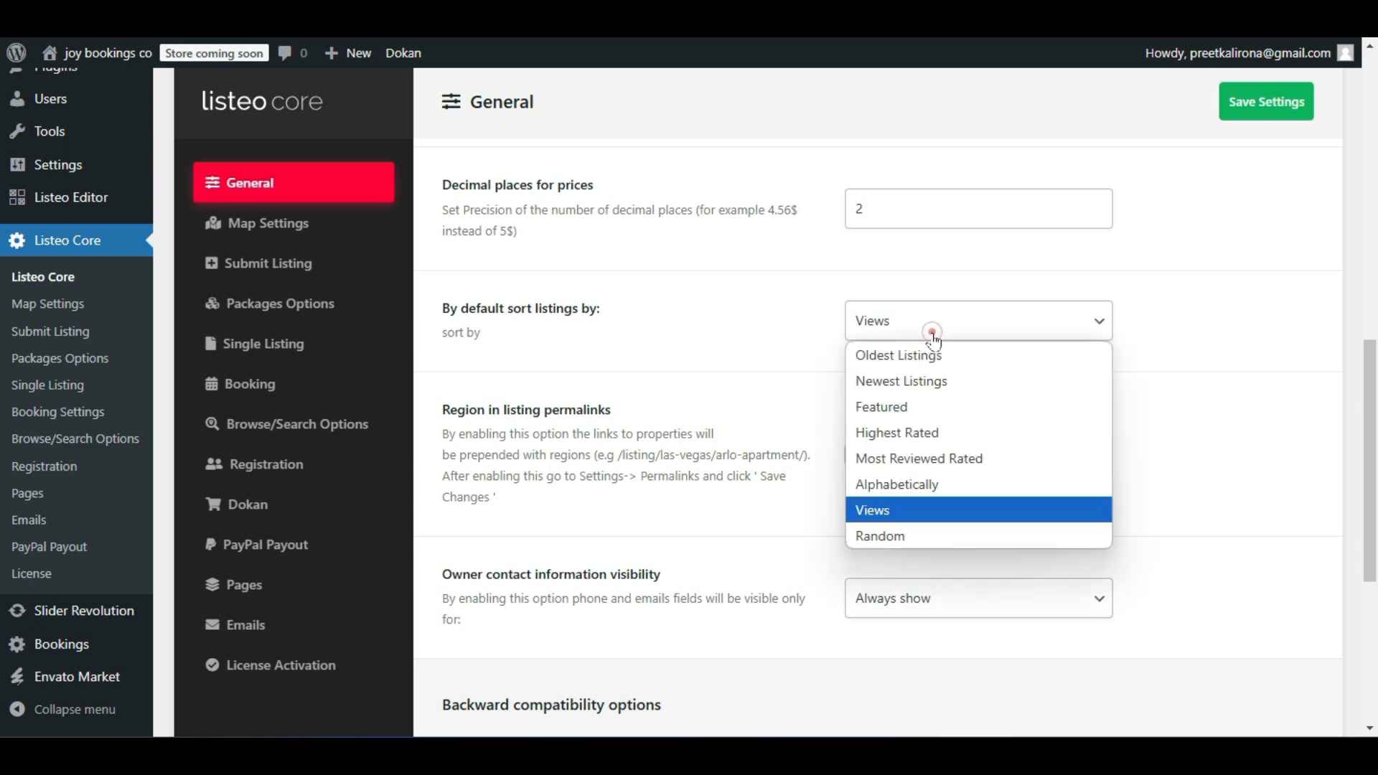
{"action": "left_click", "coordinate": [967, 432]}
{"action": "left_click", "coordinate": [938, 316]}
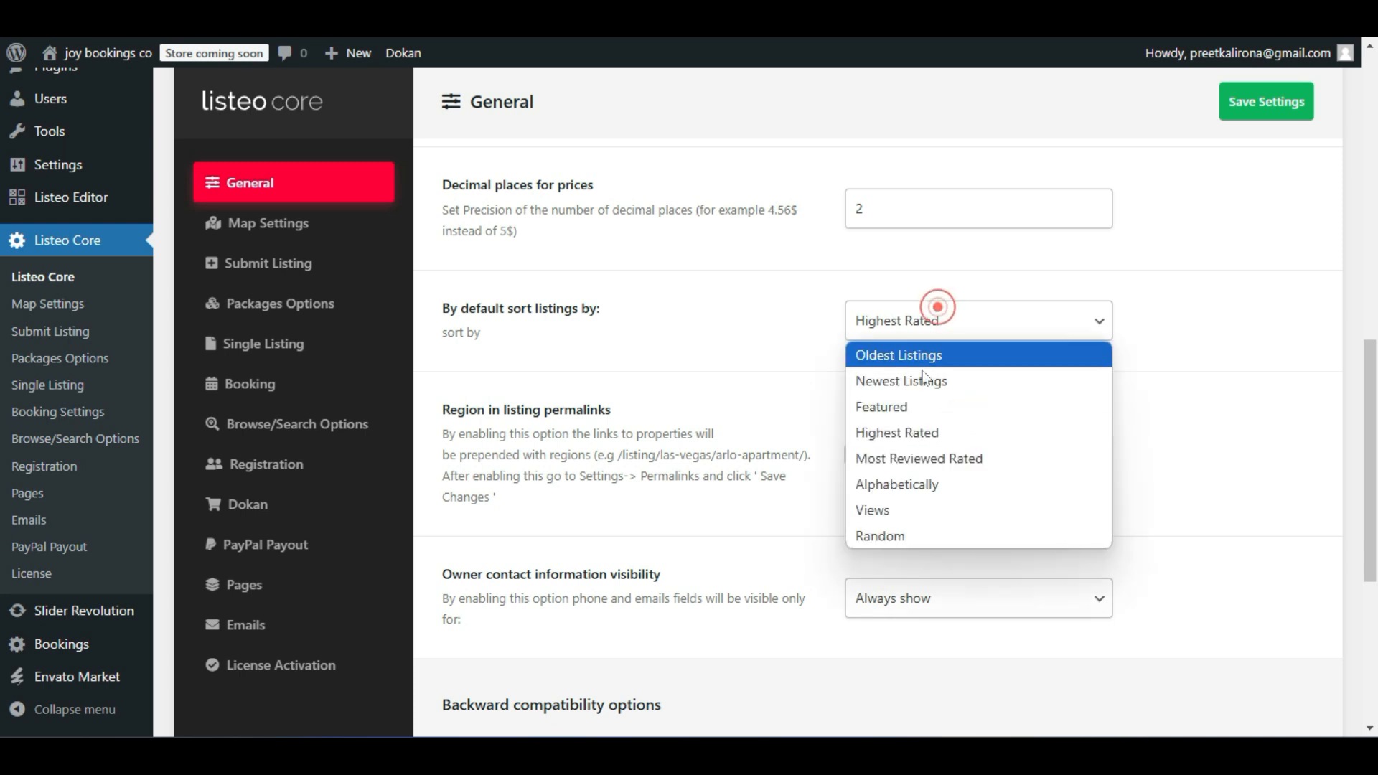
{"action": "left_click", "coordinate": [933, 399]}
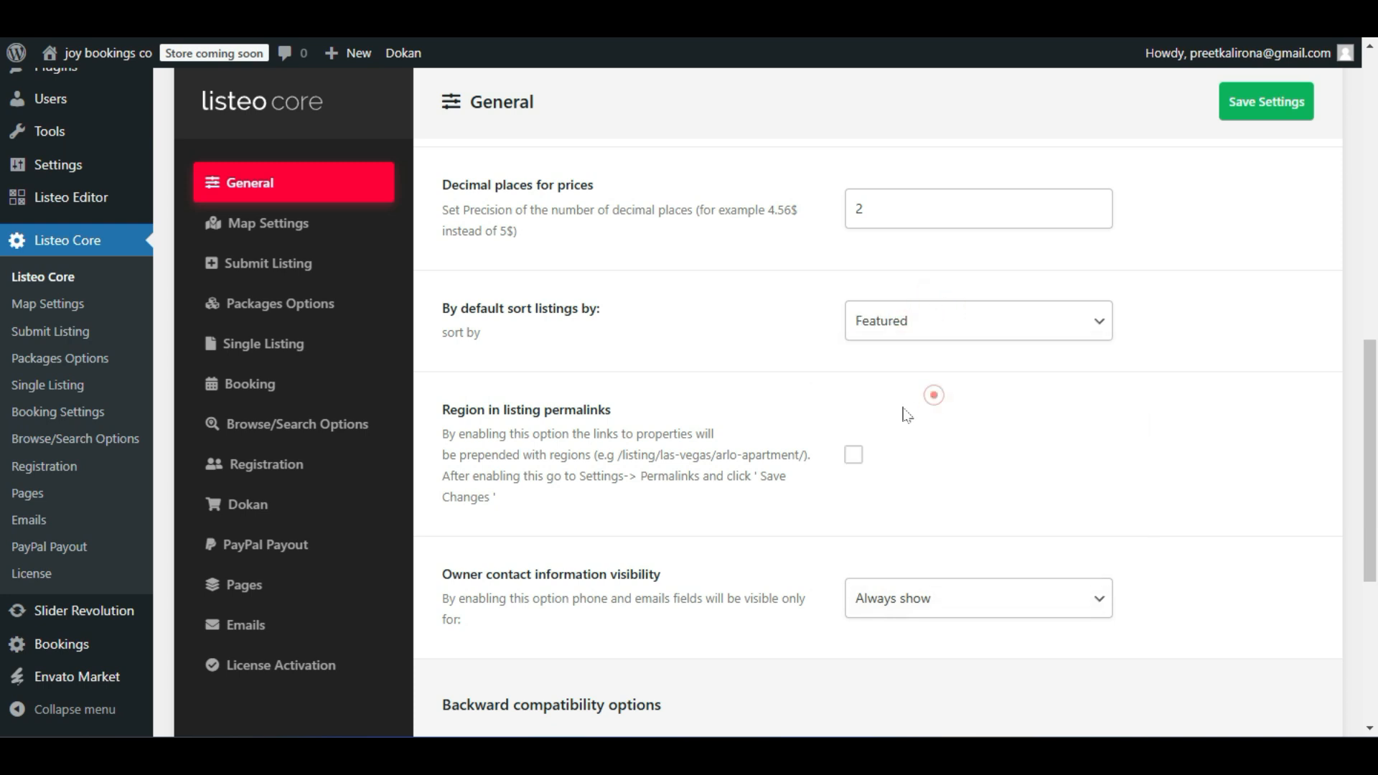
Try toggling the region in listing permalinks option and leave it disabled.
{"action": "scroll", "coordinate": [771, 431], "scroll_direction": "down", "scroll_amount": 2}
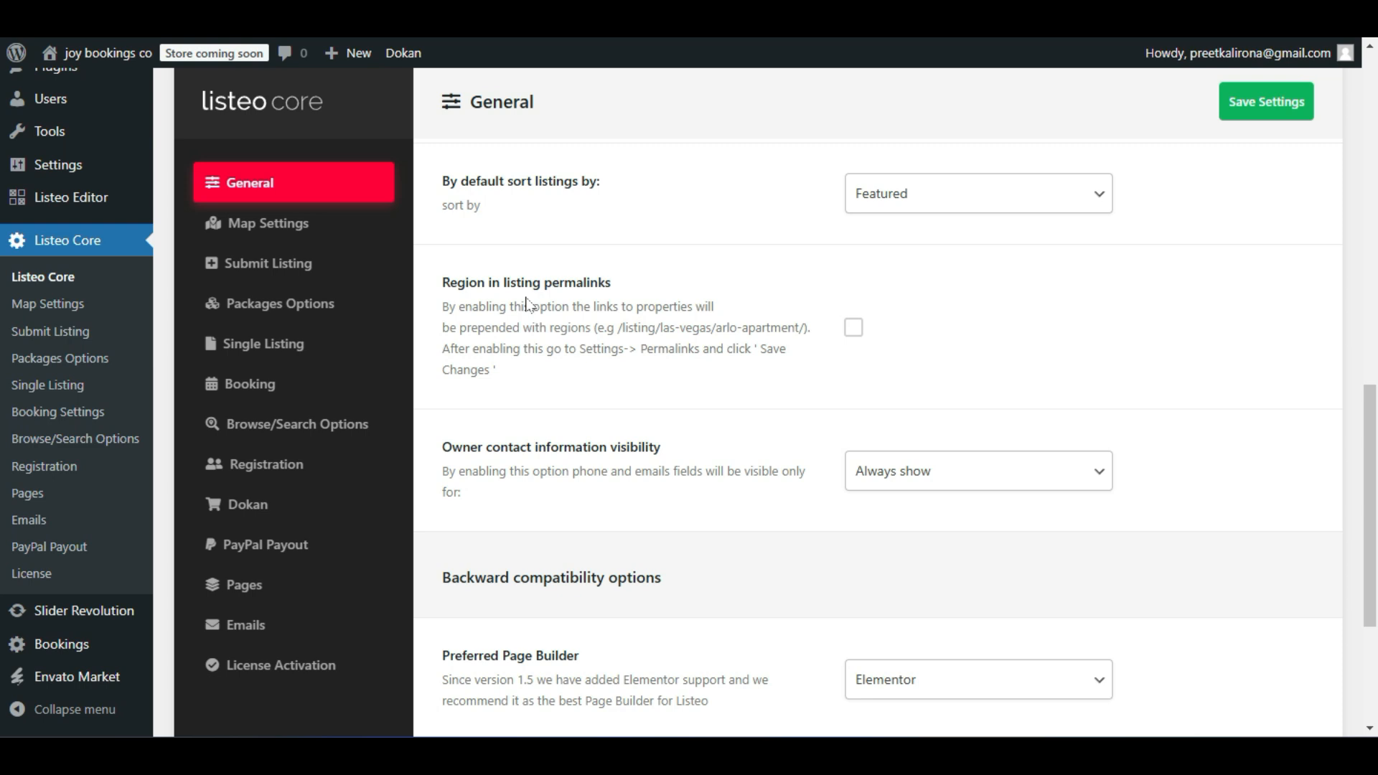
{"action": "left_click", "coordinate": [858, 334]}
{"action": "left_click", "coordinate": [854, 332]}
Open the Regions page for listings in a new browser tab and switch to it.
{"action": "scroll", "coordinate": [639, 476], "scroll_direction": "up", "scroll_amount": 5}
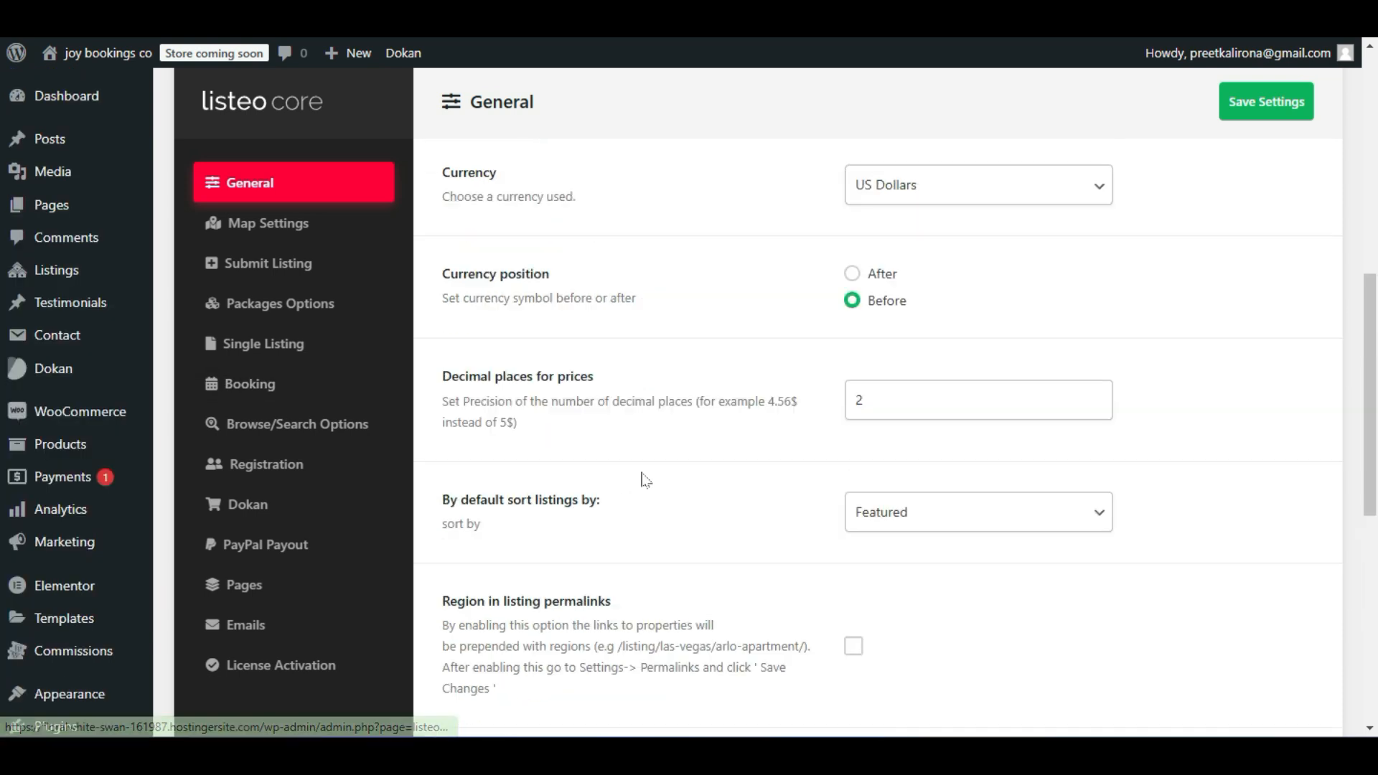
{"action": "mouse_move", "coordinate": [88, 279]}
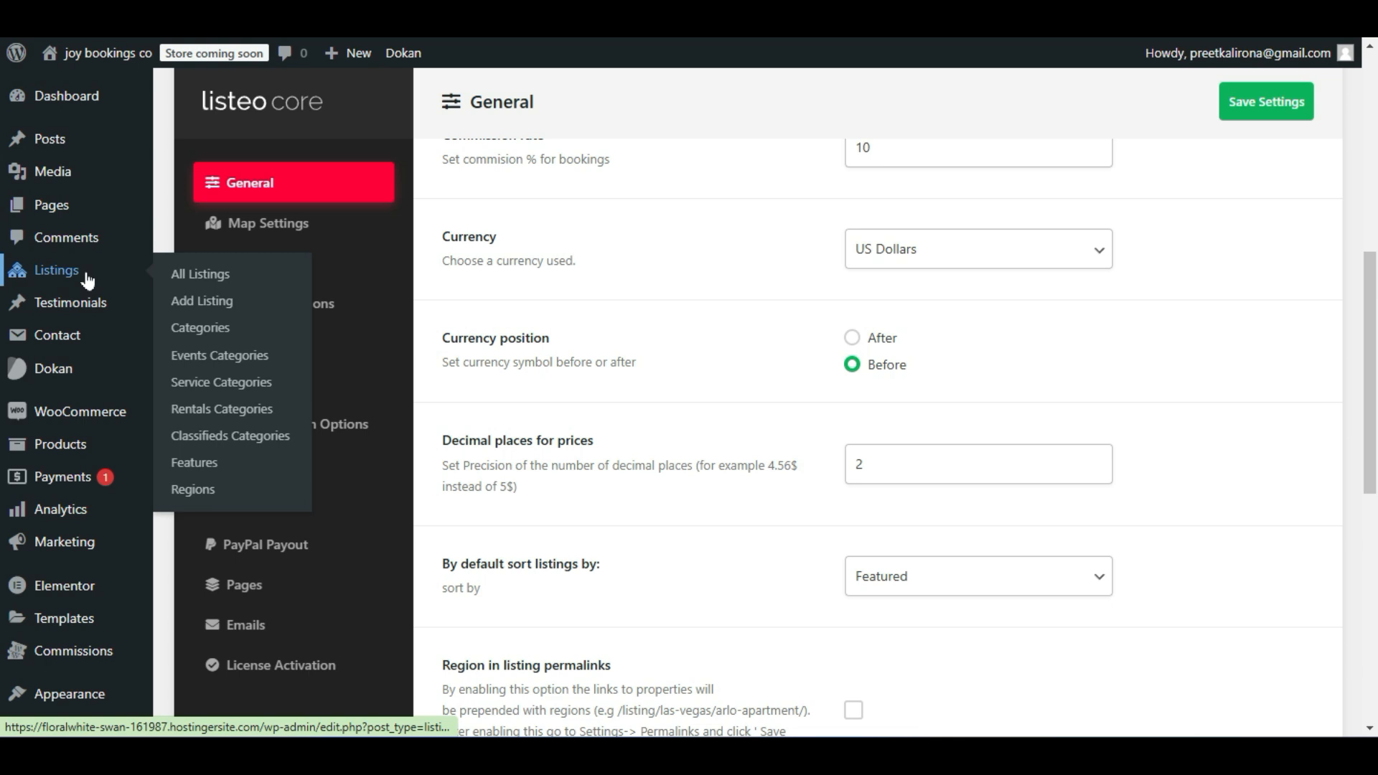
{"action": "right_click", "coordinate": [193, 488]}
{"action": "left_click", "coordinate": [252, 238]}
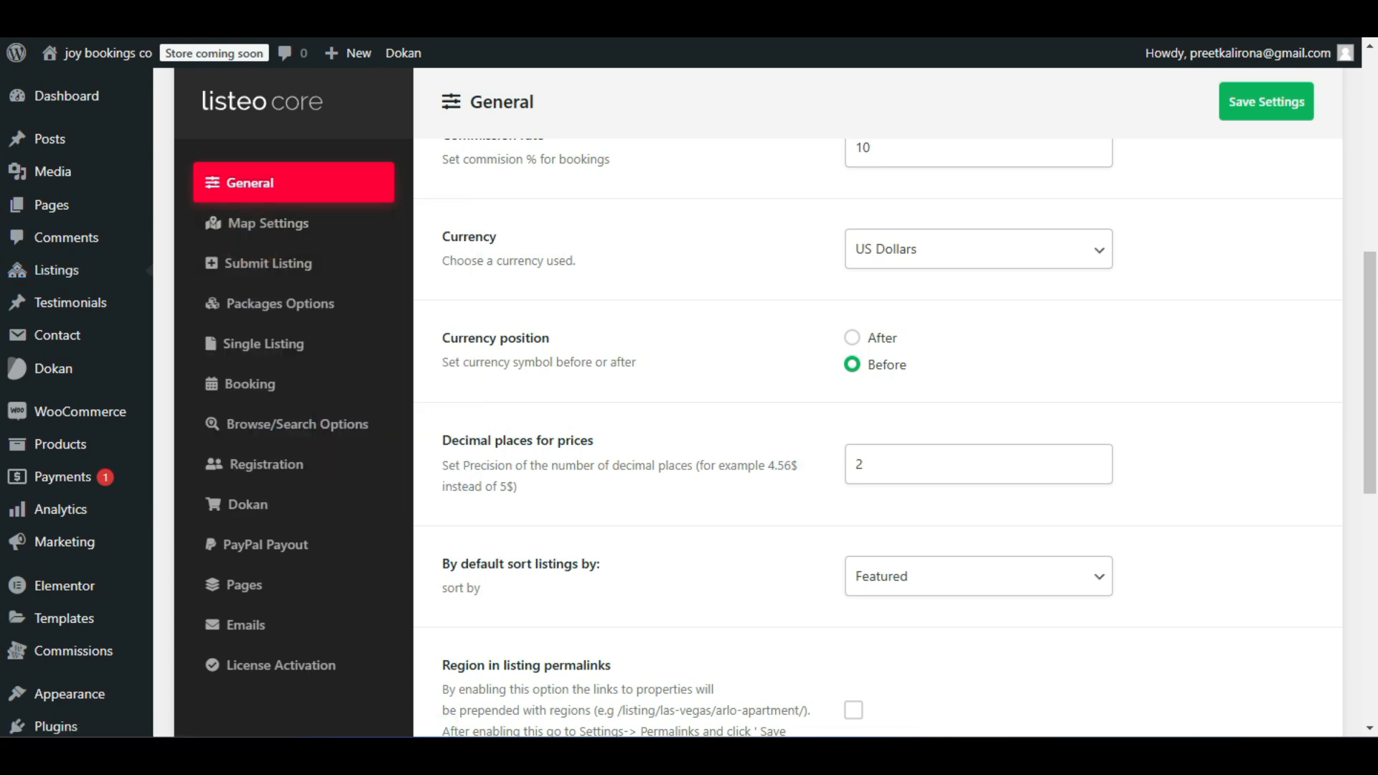
{"action": "key", "text": "ctrl+Tab"}
View the New York region's listing page in a new browser tab and switch between the open pages.
{"action": "mouse_move", "coordinate": [723, 483]}
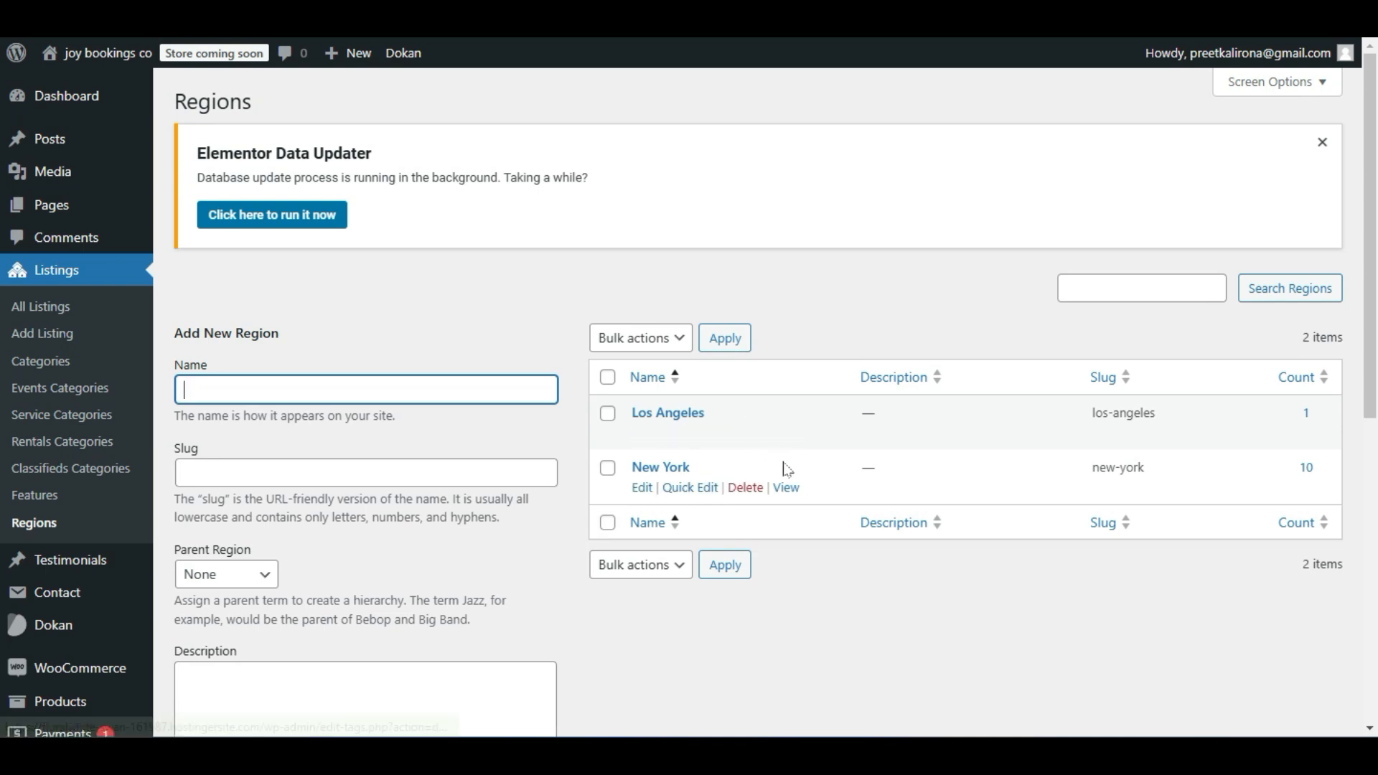
{"action": "right_click", "coordinate": [787, 489]}
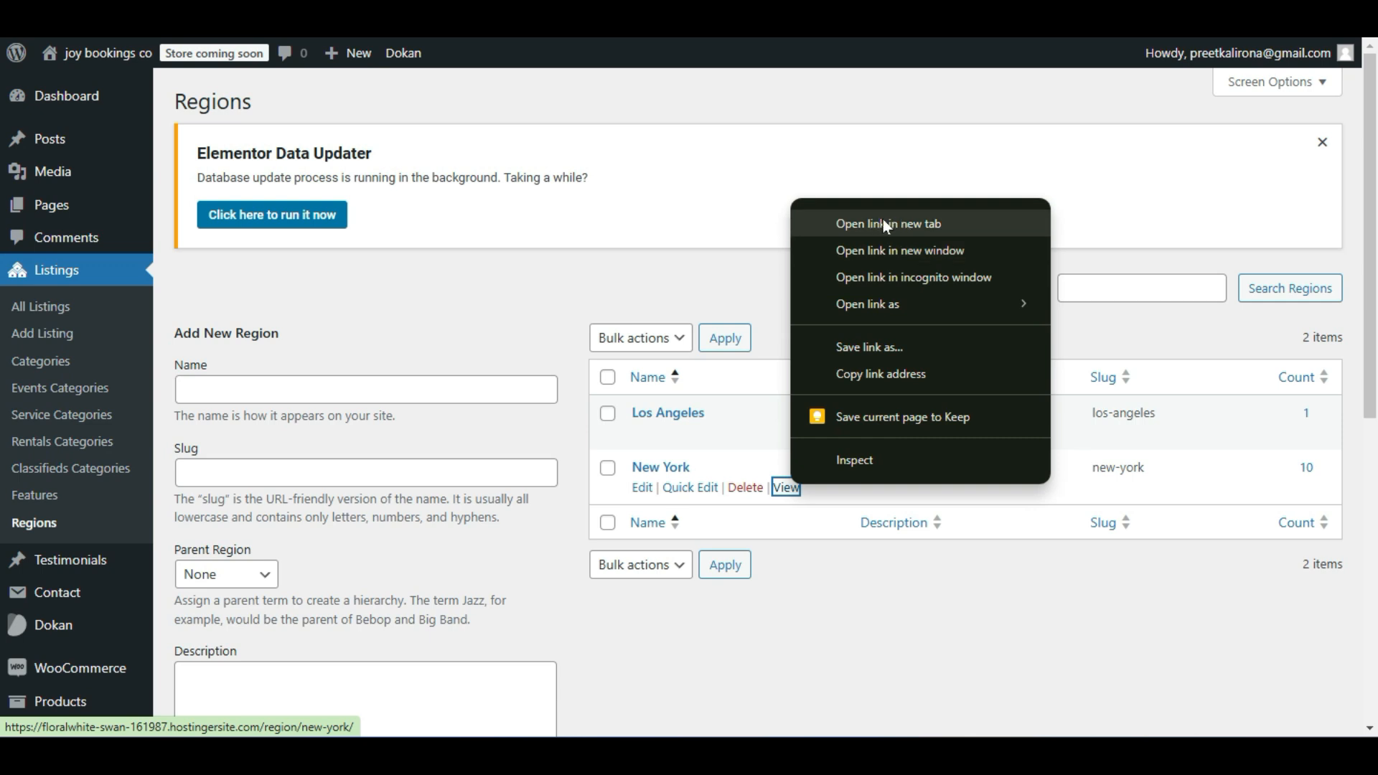
{"action": "left_click", "coordinate": [901, 223]}
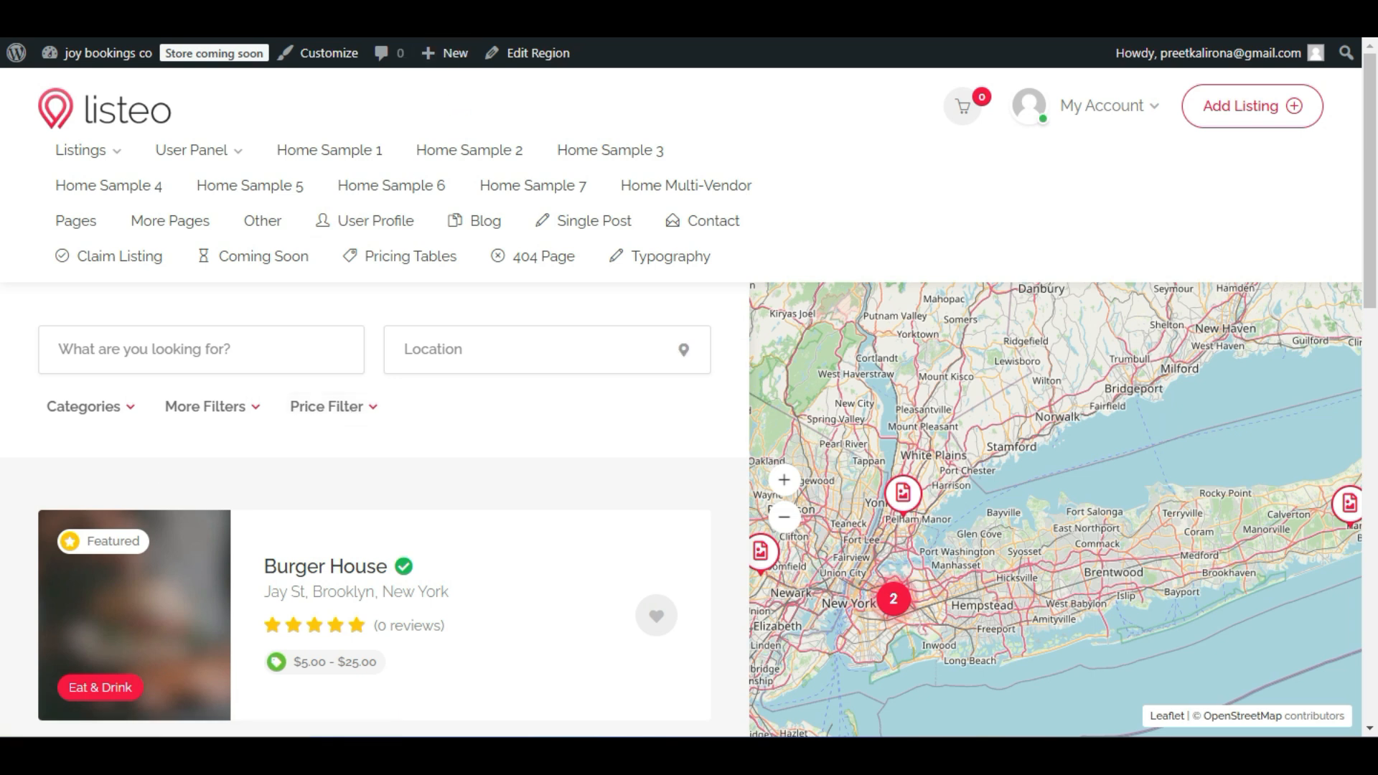
{"action": "key", "text": "ctrl+shift+Tab"}
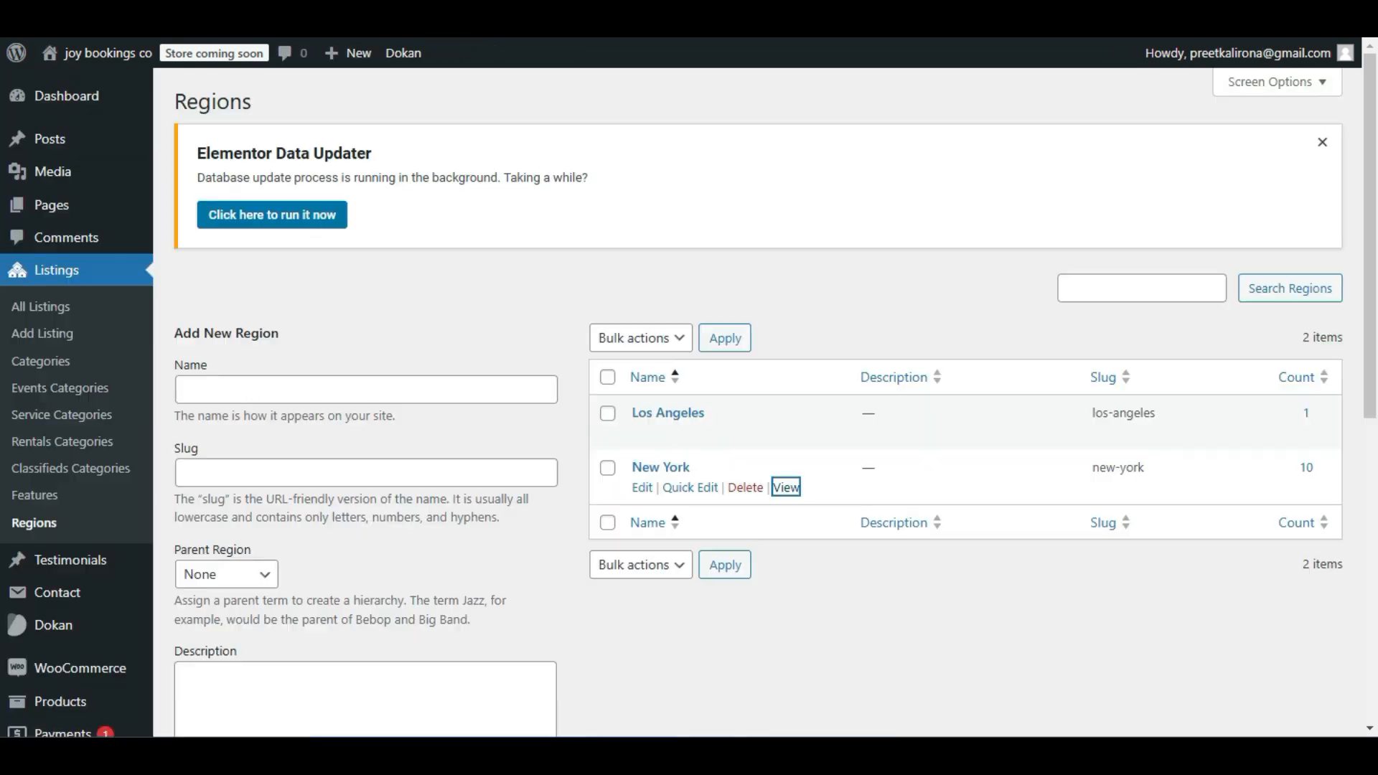
{"action": "key", "text": "ctrl+Tab"}
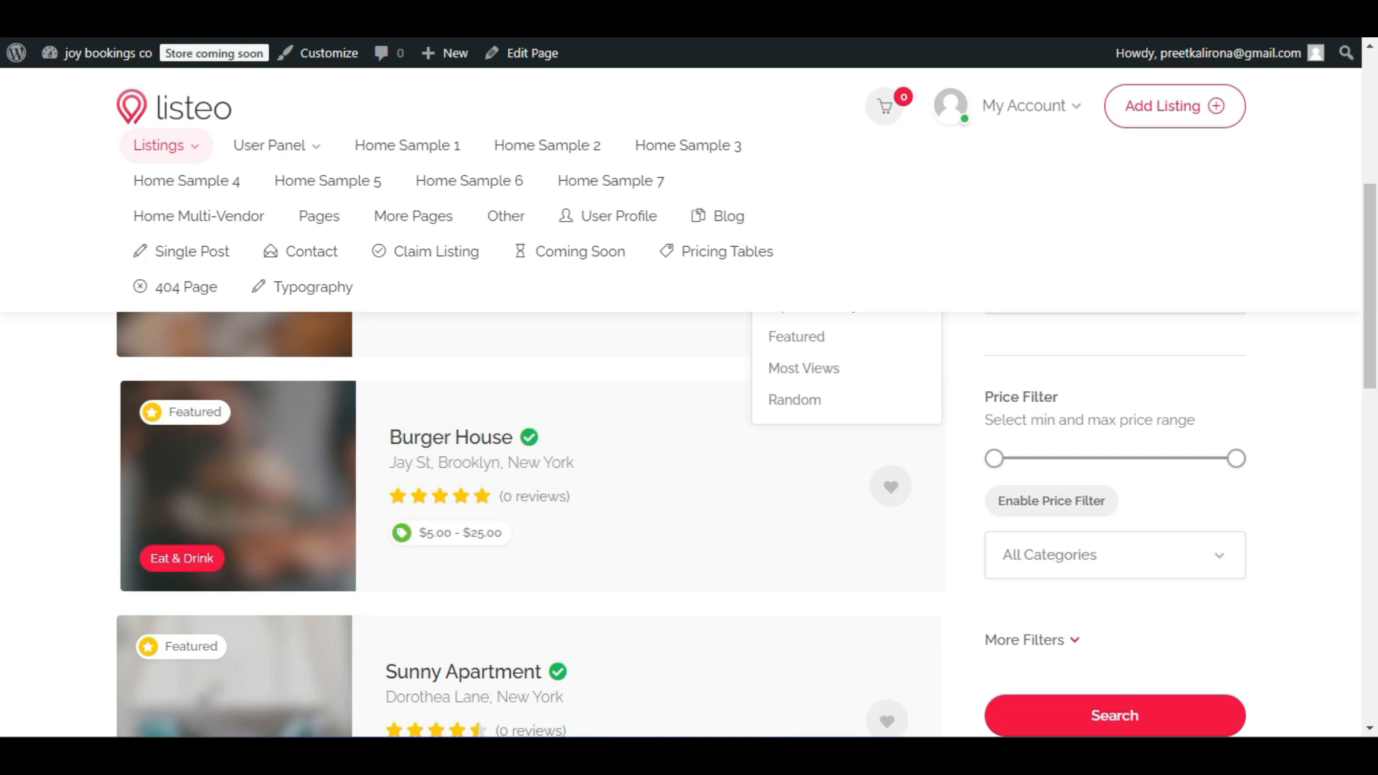
Return to the Listeo Core general settings, read the region in listing permalinks description with its example link, and toggle the option on and off.
{"action": "key", "text": "ctrl+Tab"}
{"action": "scroll", "coordinate": [757, 422], "scroll_direction": "down", "scroll_amount": 4}
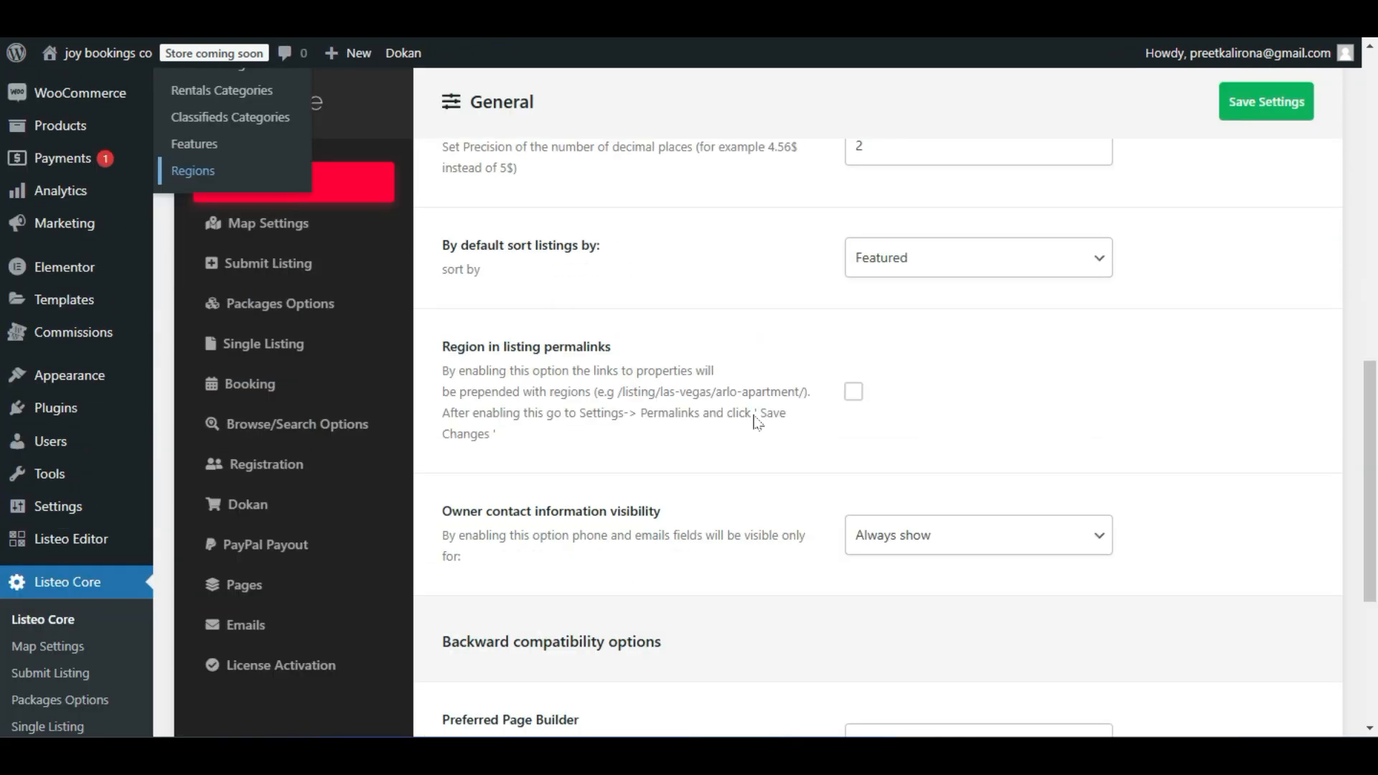
{"action": "left_click", "coordinate": [751, 471]}
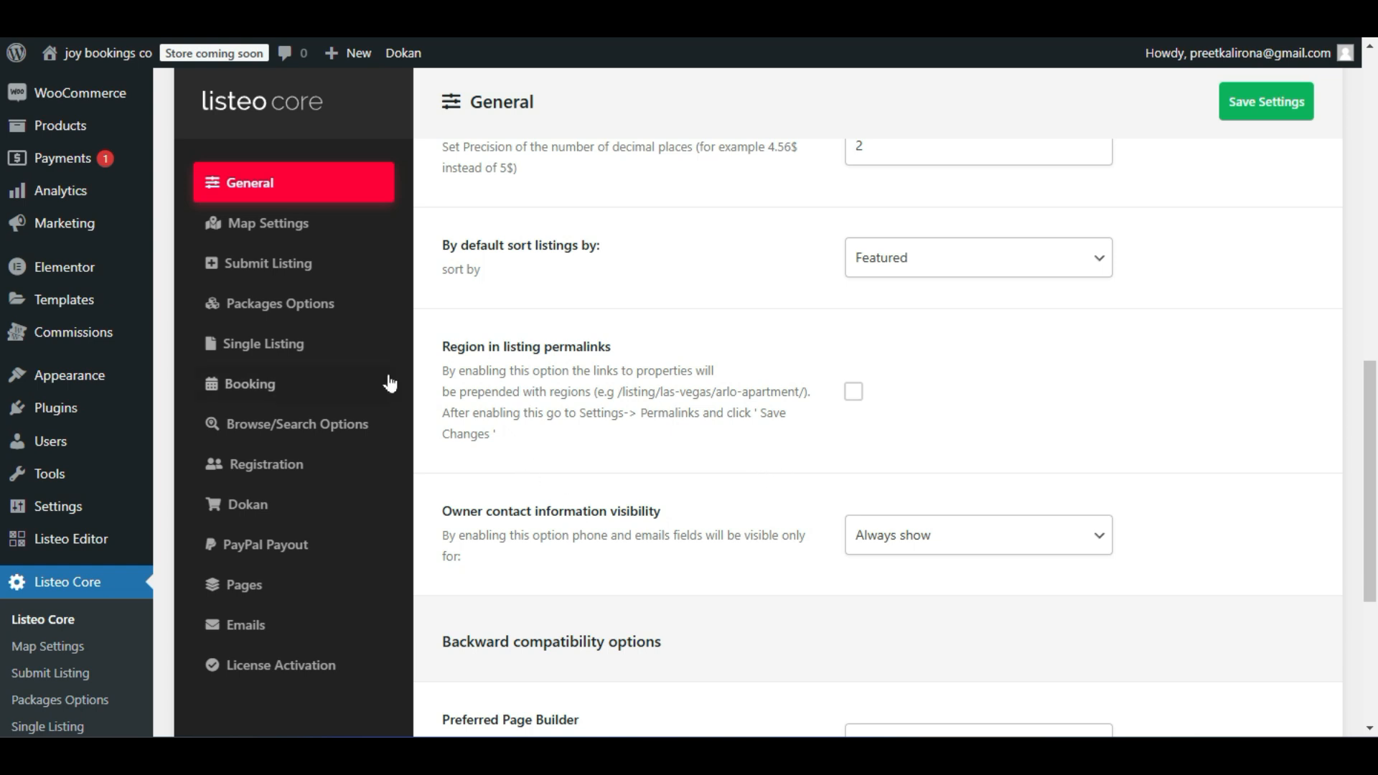
{"action": "left_click_drag", "start_coordinate": [439, 370], "coordinate": [585, 391]}
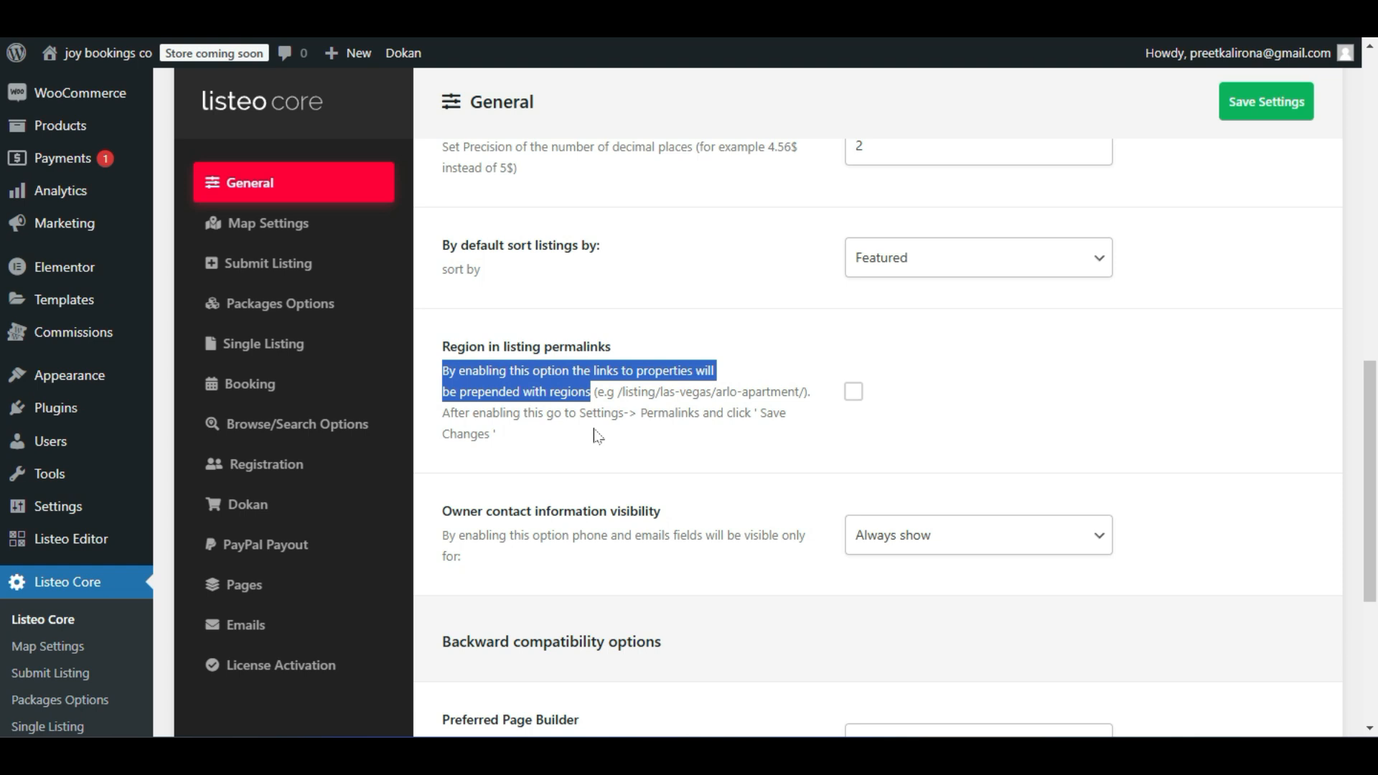
{"action": "left_click", "coordinate": [741, 392]}
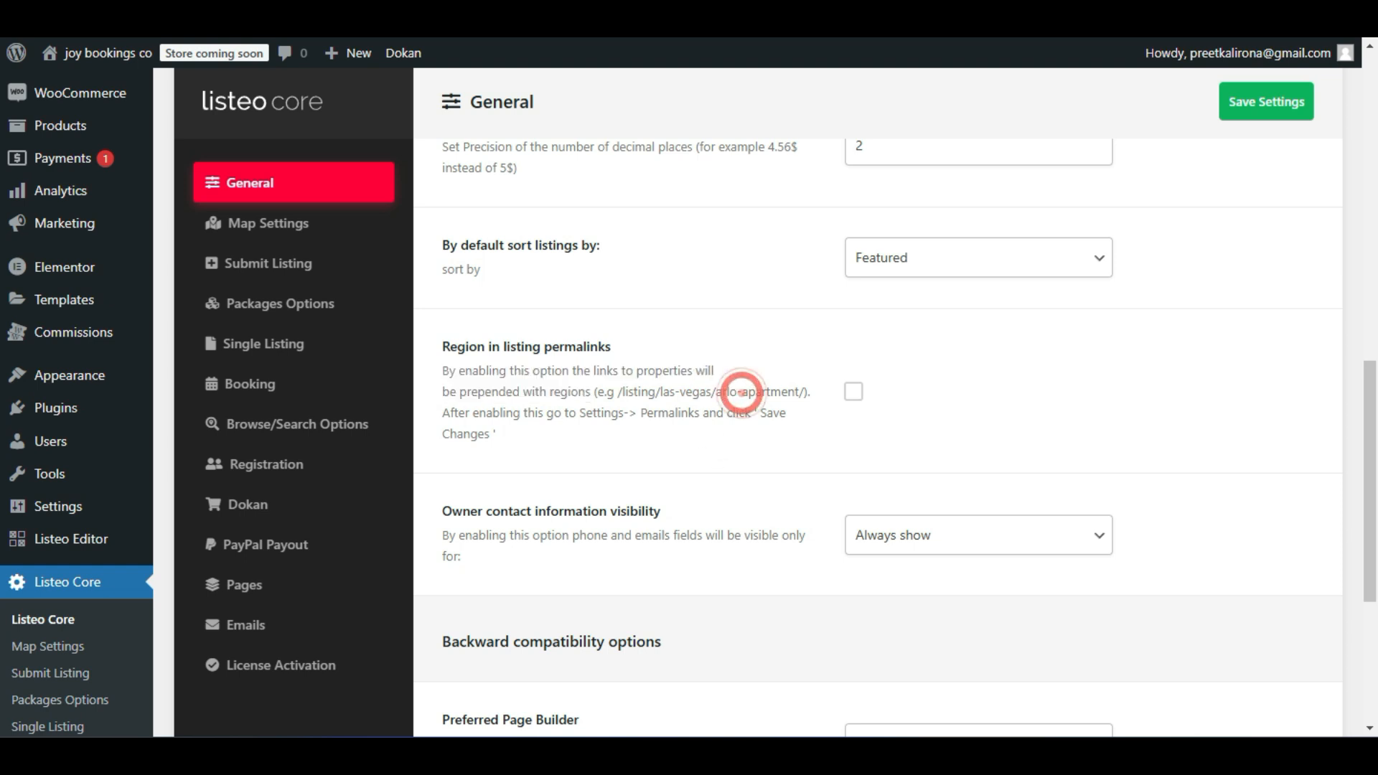
{"action": "left_click_drag", "start_coordinate": [617, 392], "coordinate": [809, 391]}
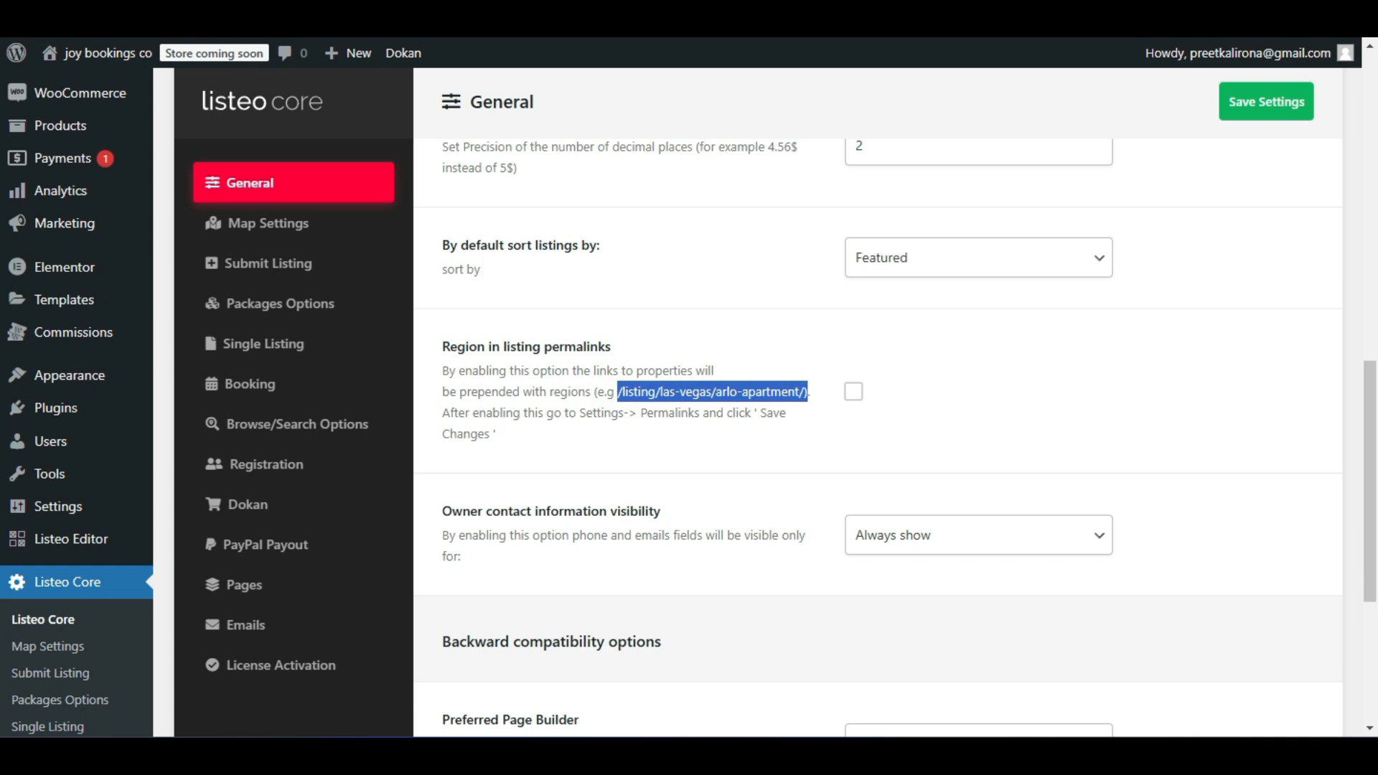
{"action": "left_click", "coordinate": [639, 468]}
{"action": "left_click", "coordinate": [853, 392]}
{"action": "left_click", "coordinate": [852, 392]}
Set the owner contact information visibility to show owner contact information only for logged in users.
{"action": "scroll", "coordinate": [807, 462], "scroll_direction": "down", "scroll_amount": 3}
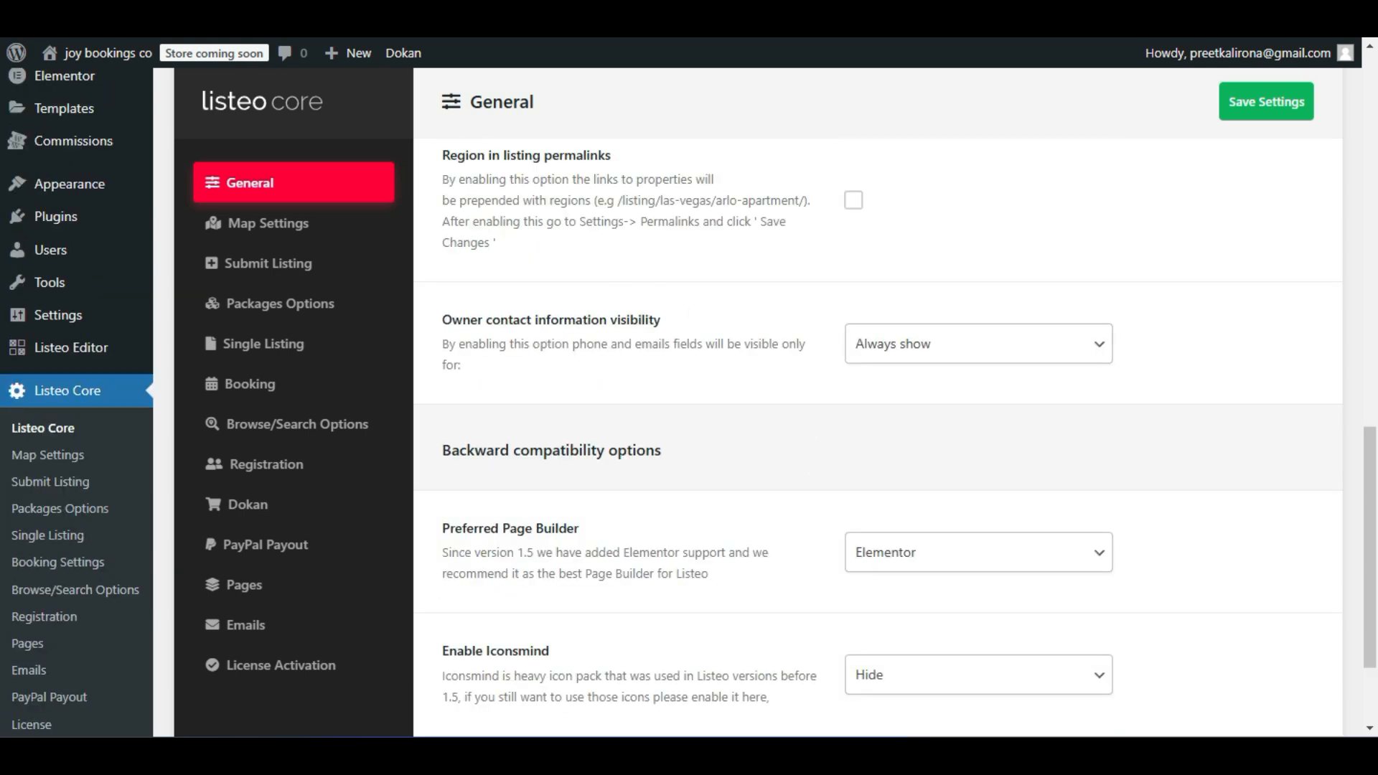
{"action": "left_click", "coordinate": [882, 341]}
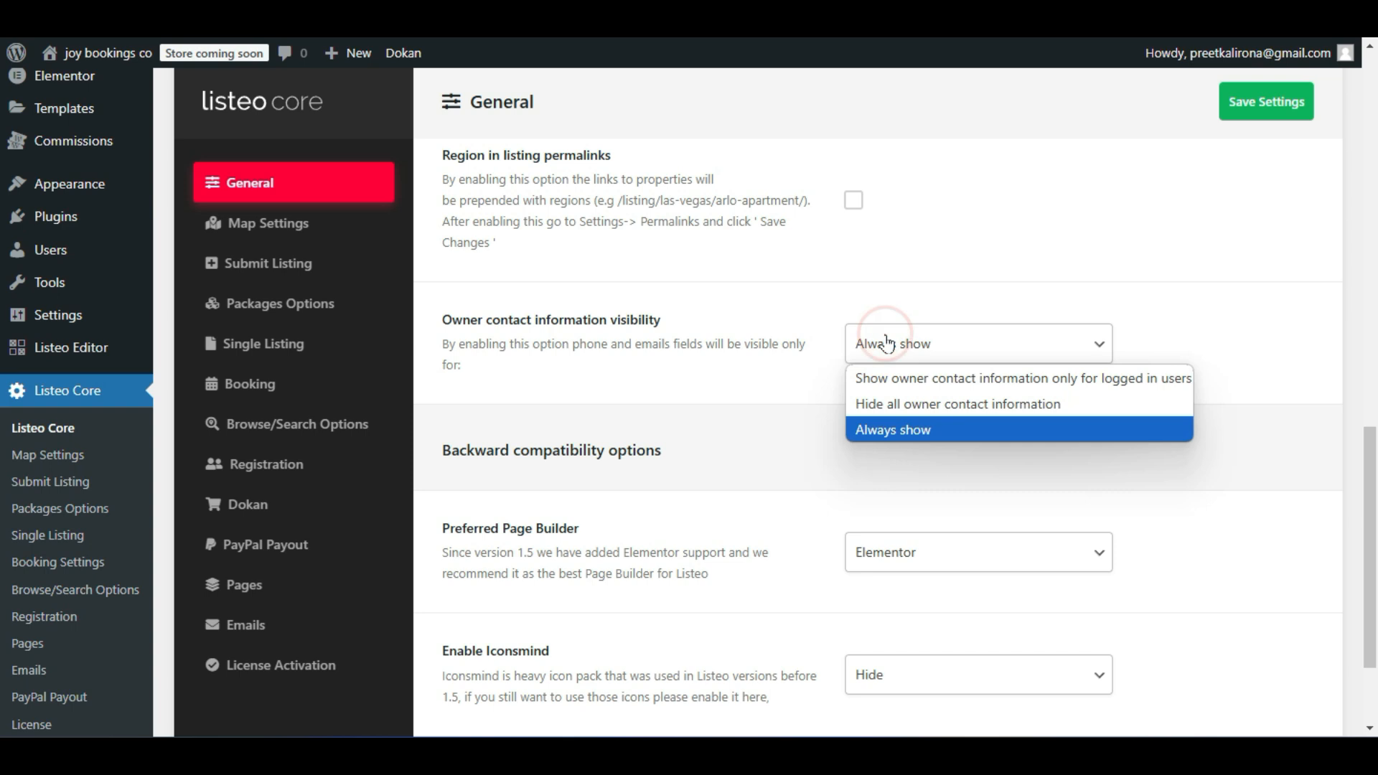
{"action": "left_click", "coordinate": [747, 409]}
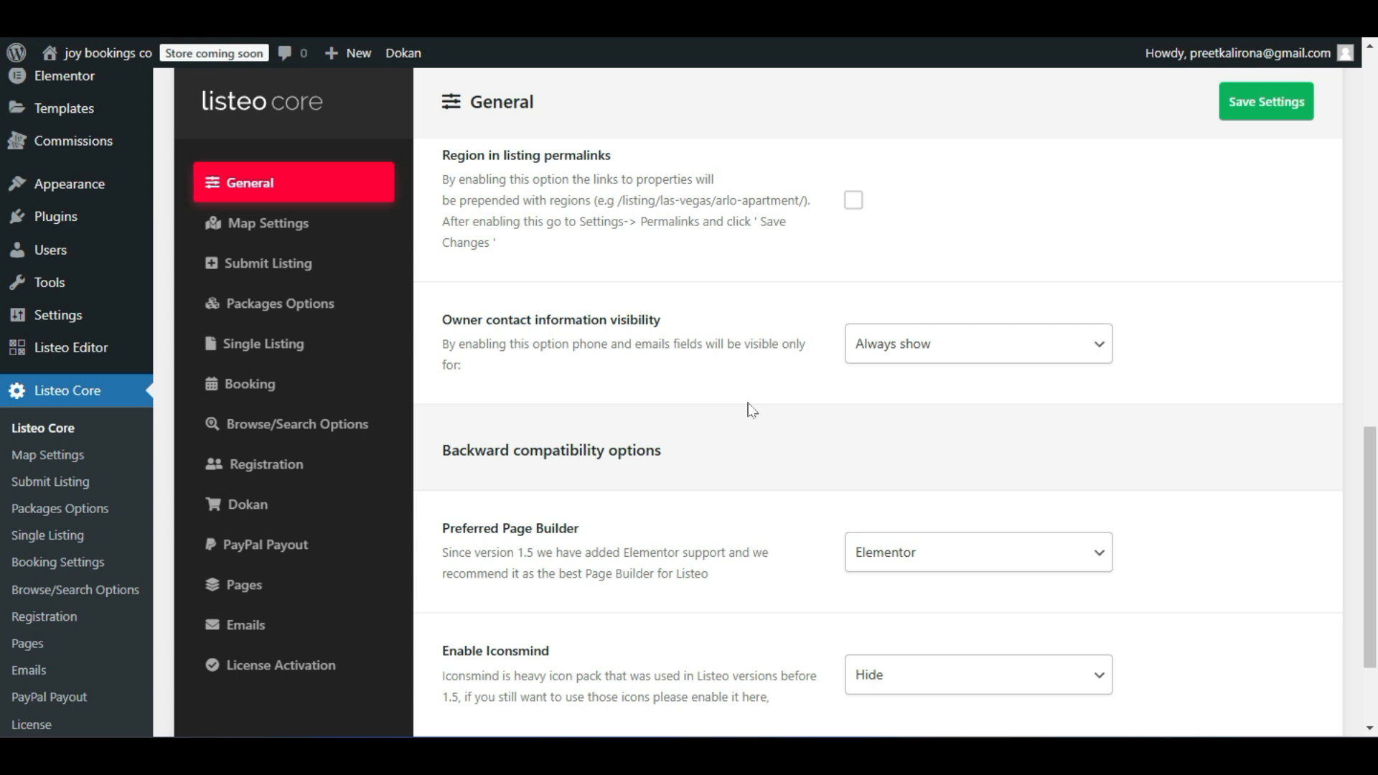
{"action": "left_click", "coordinate": [861, 351]}
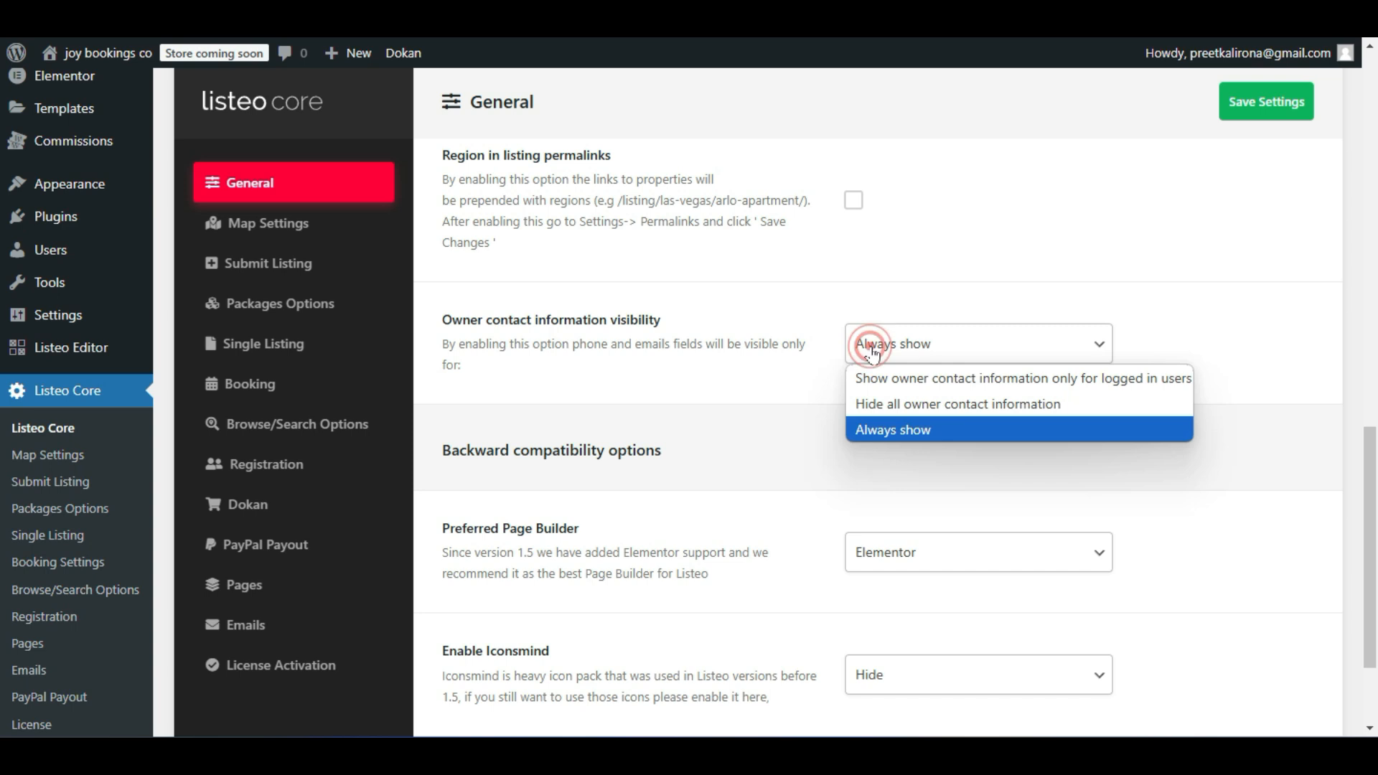
{"action": "left_click", "coordinate": [931, 380]}
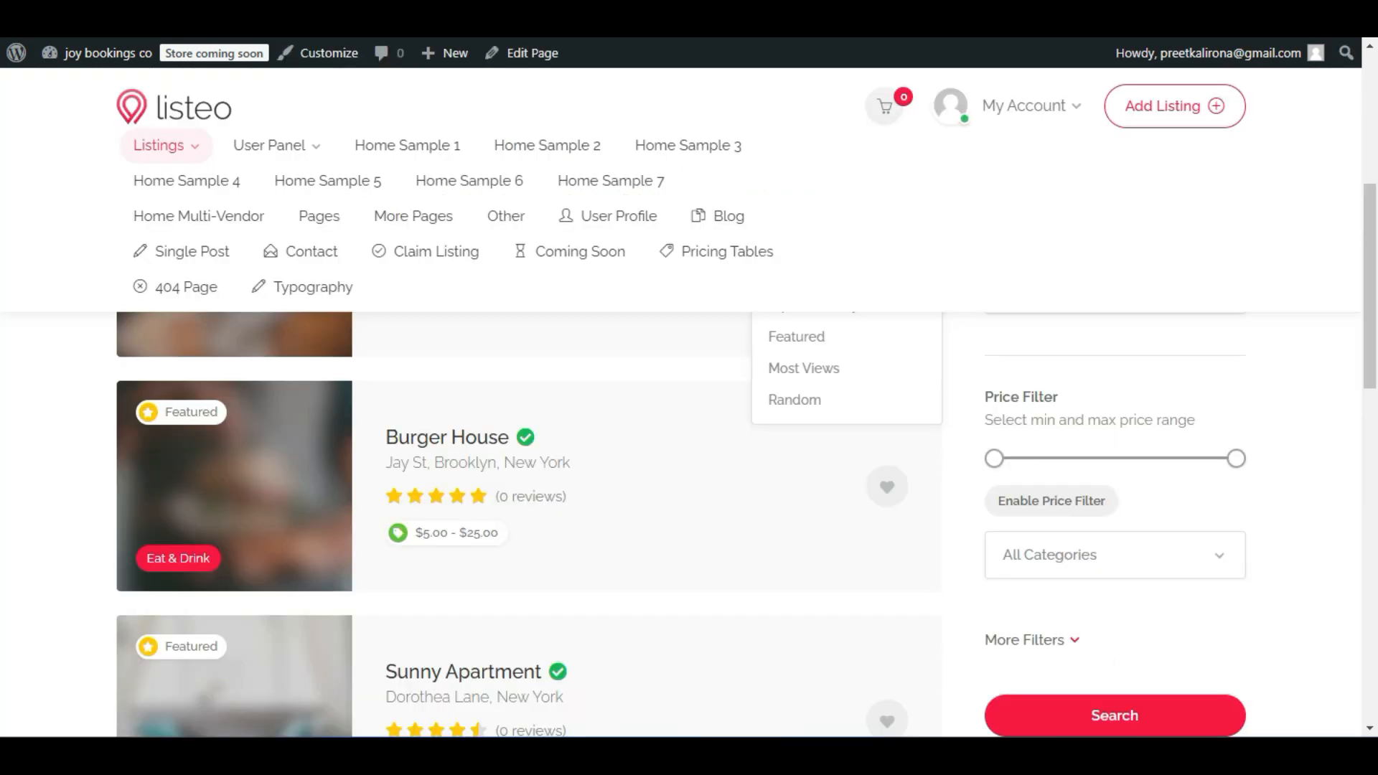
Open the Burger House listing from the site's listings page and examine its owner contact details, features, pricing and video sections.
{"action": "left_click", "coordinate": [408, 434]}
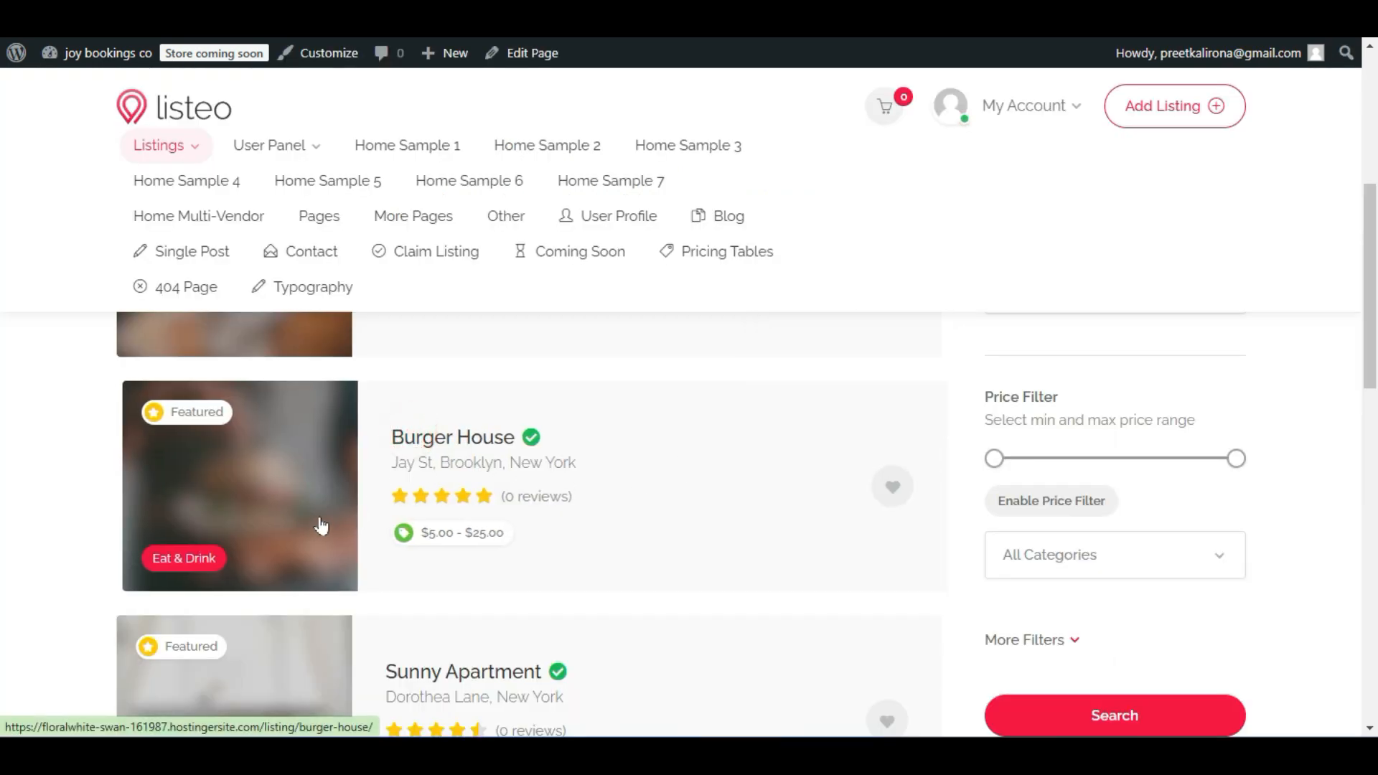
{"action": "scroll", "coordinate": [6, 309], "scroll_direction": "down", "scroll_amount": 12}
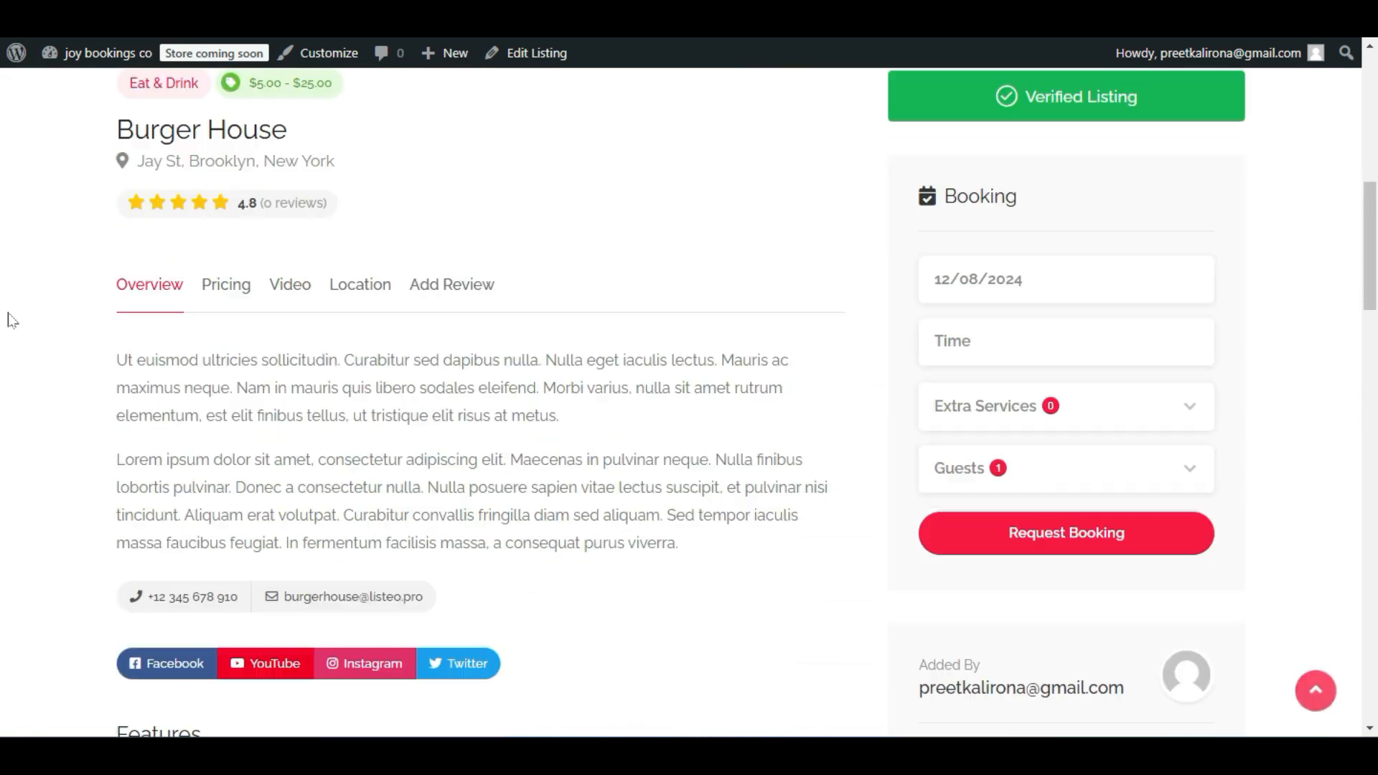
{"action": "scroll", "coordinate": [12, 323], "scroll_direction": "down", "scroll_amount": 1}
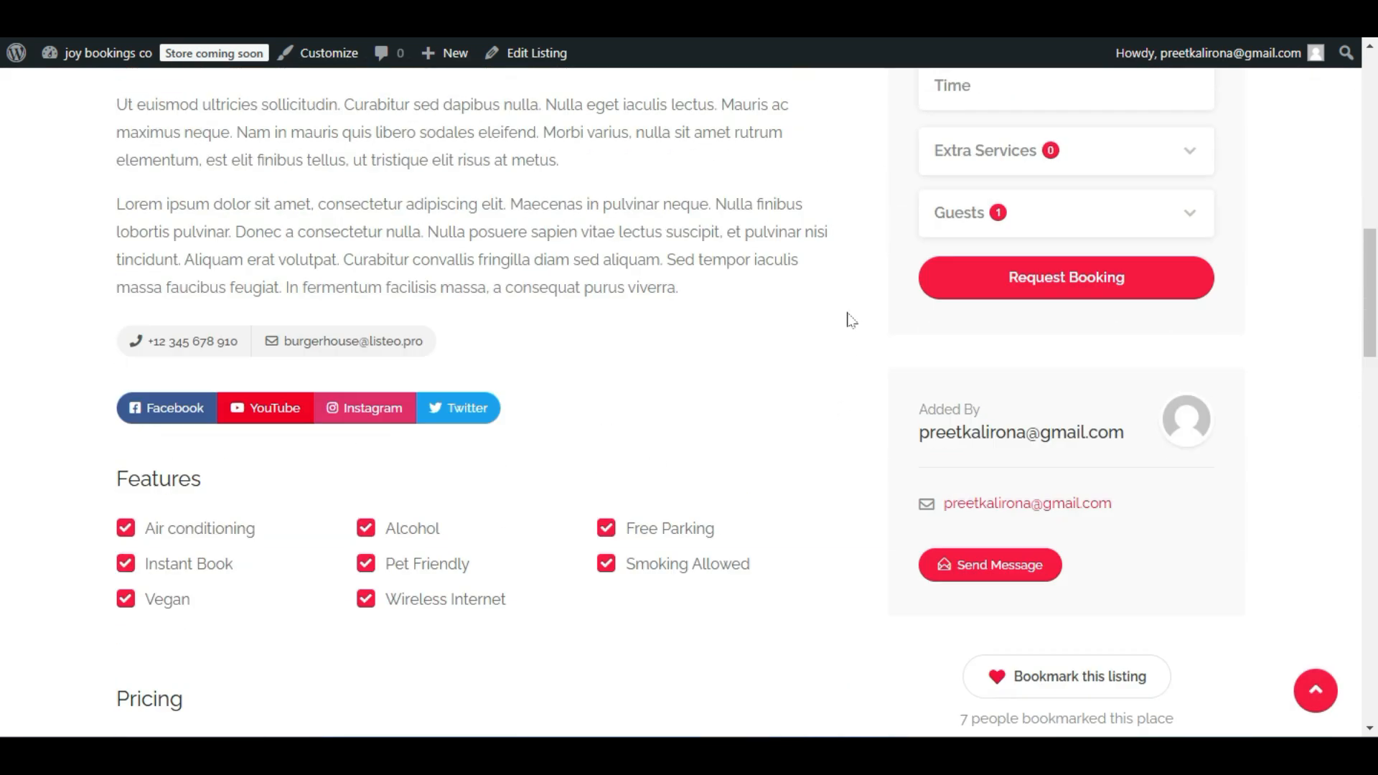
{"action": "scroll", "coordinate": [922, 348], "scroll_direction": "down", "scroll_amount": 10}
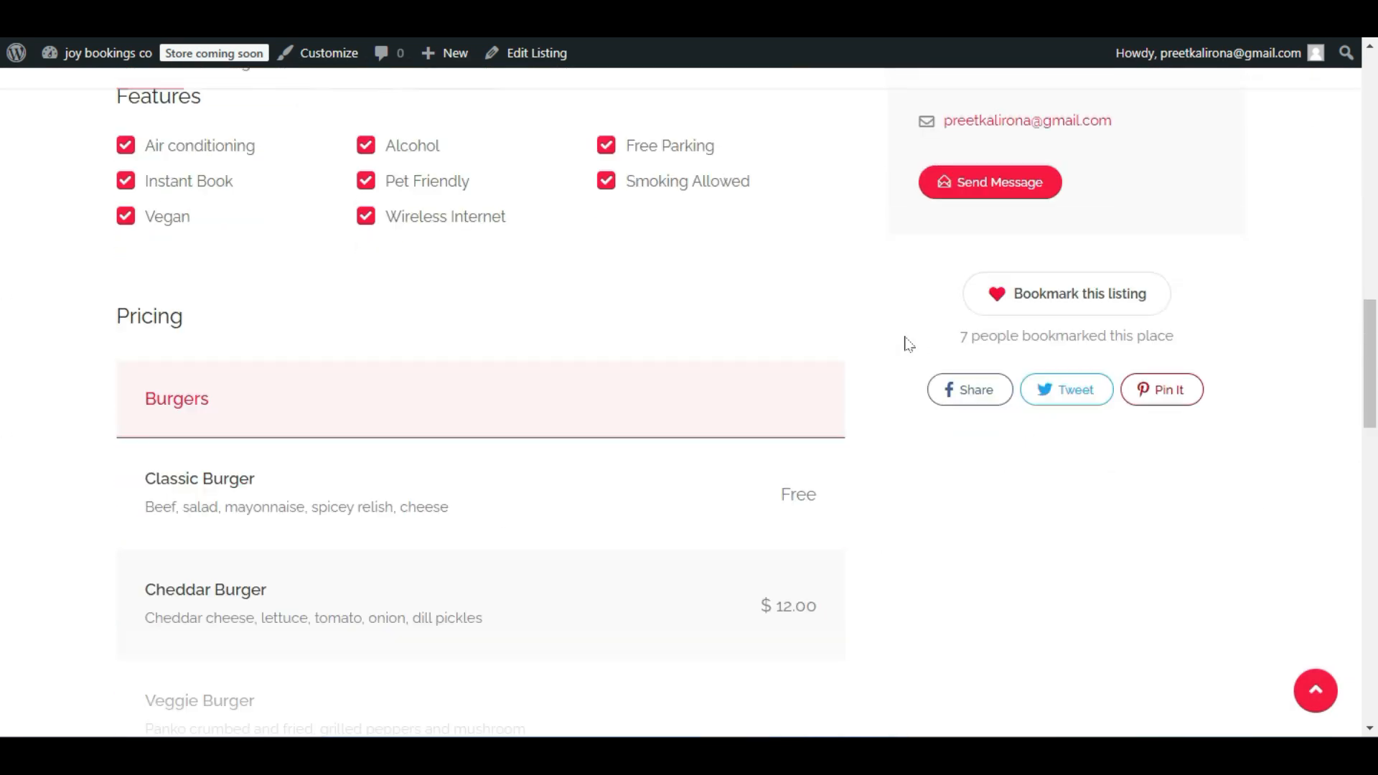
{"action": "scroll", "coordinate": [903, 342], "scroll_direction": "up", "scroll_amount": 3}
{"action": "scroll", "coordinate": [902, 342], "scroll_direction": "down", "scroll_amount": 1}
{"action": "scroll", "coordinate": [903, 342], "scroll_direction": "up", "scroll_amount": 5}
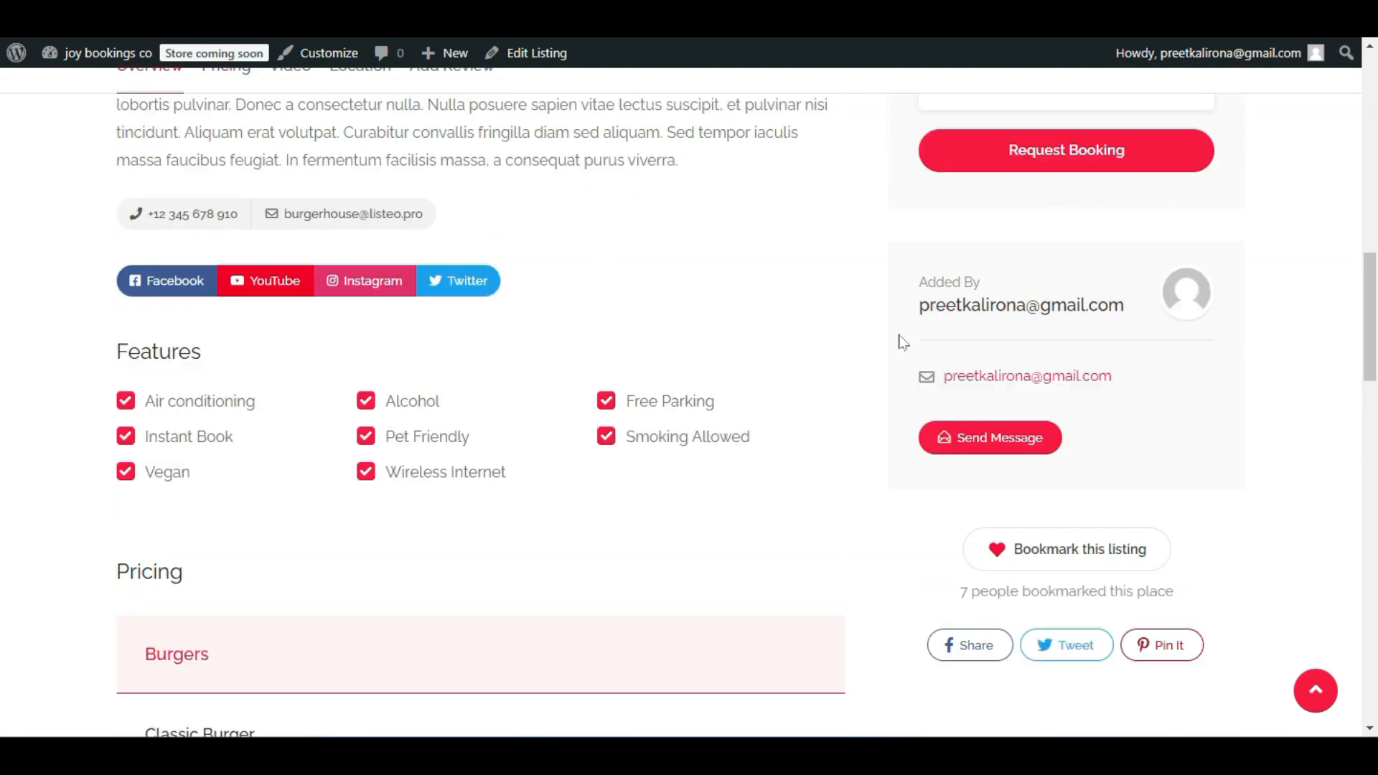
{"action": "scroll", "coordinate": [903, 342], "scroll_direction": "down", "scroll_amount": 4}
{"action": "scroll", "coordinate": [897, 352], "scroll_direction": "up", "scroll_amount": 1}
{"action": "scroll", "coordinate": [896, 351], "scroll_direction": "down", "scroll_amount": 15}
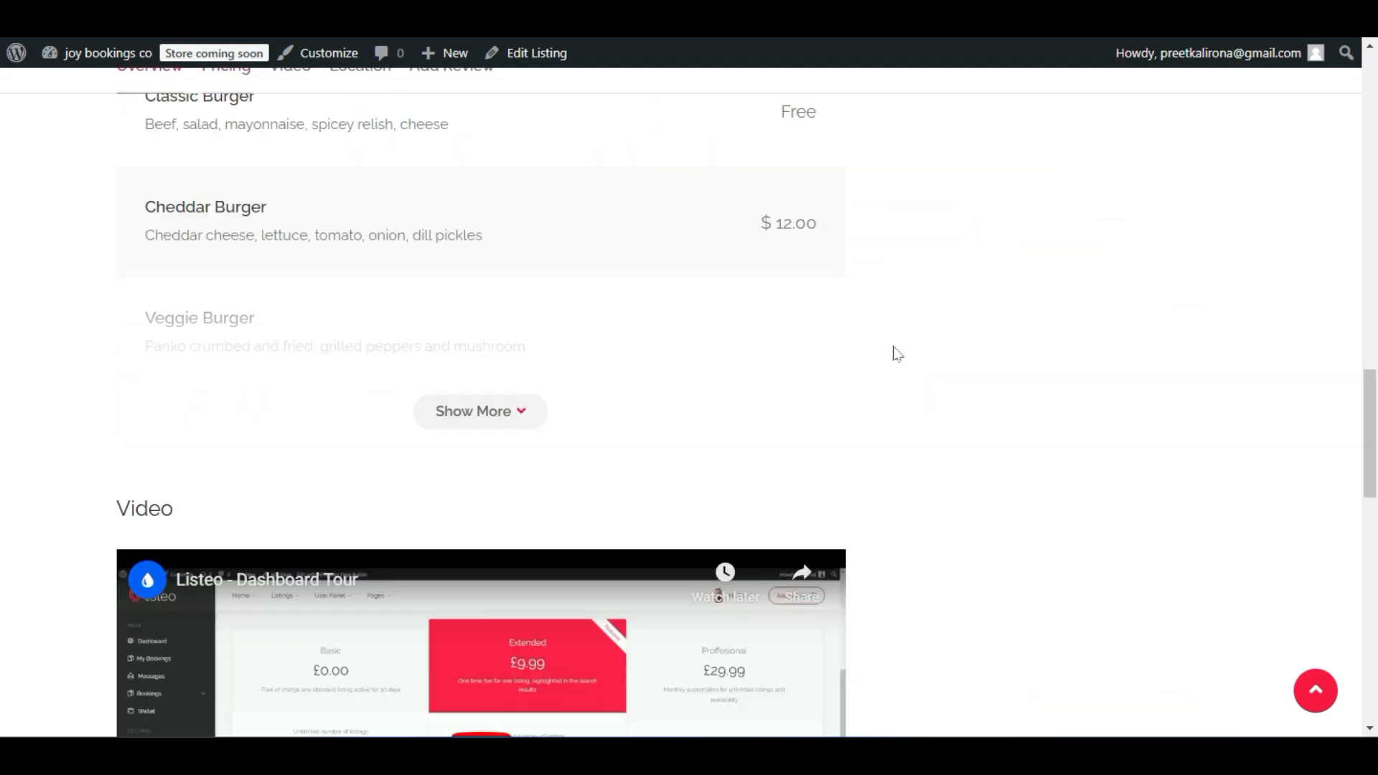
{"action": "scroll", "coordinate": [1131, 436], "scroll_direction": "down", "scroll_amount": 6}
{"action": "scroll", "coordinate": [1126, 437], "scroll_direction": "up", "scroll_amount": 7}
{"action": "scroll", "coordinate": [1117, 434], "scroll_direction": "down", "scroll_amount": 7}
{"action": "scroll", "coordinate": [1197, 290], "scroll_direction": "up", "scroll_amount": 20}
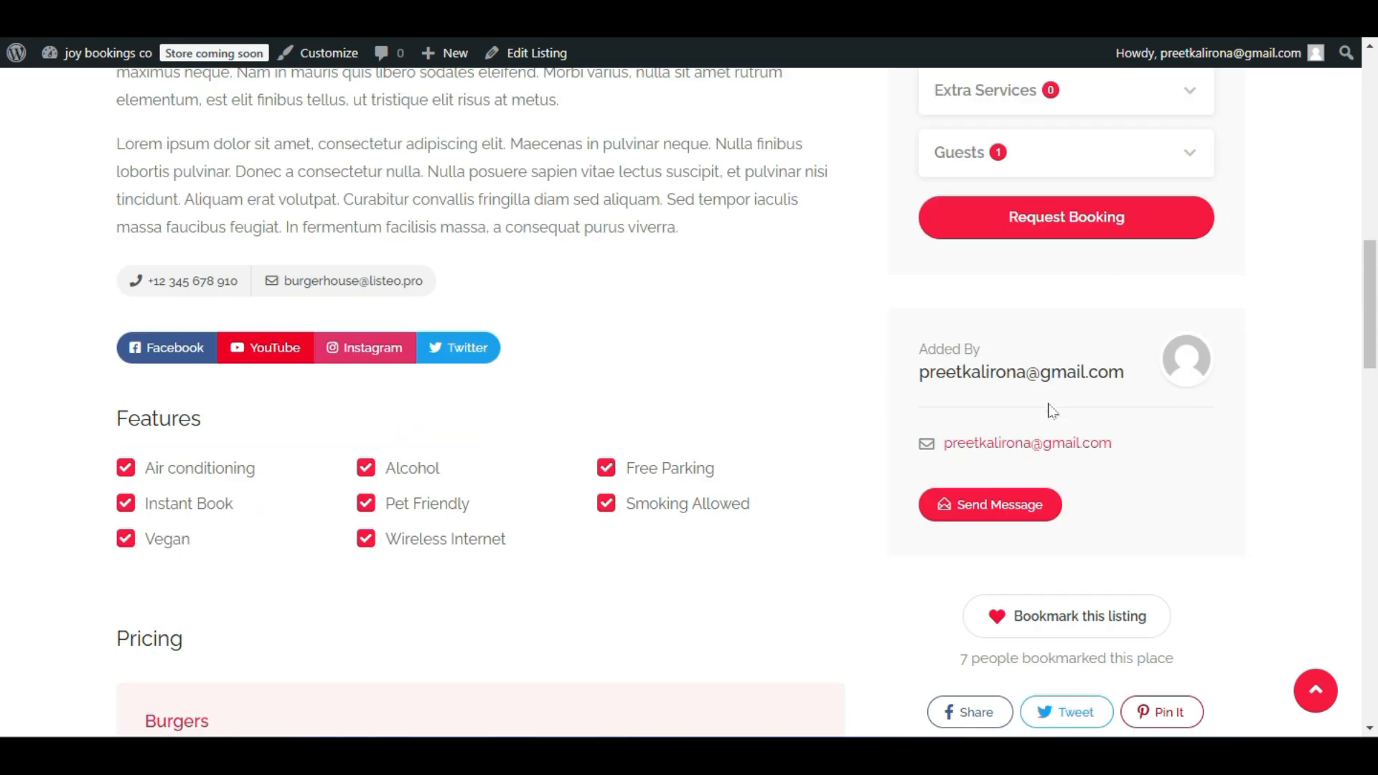
{"action": "scroll", "coordinate": [763, 510], "scroll_direction": "up", "scroll_amount": 9}
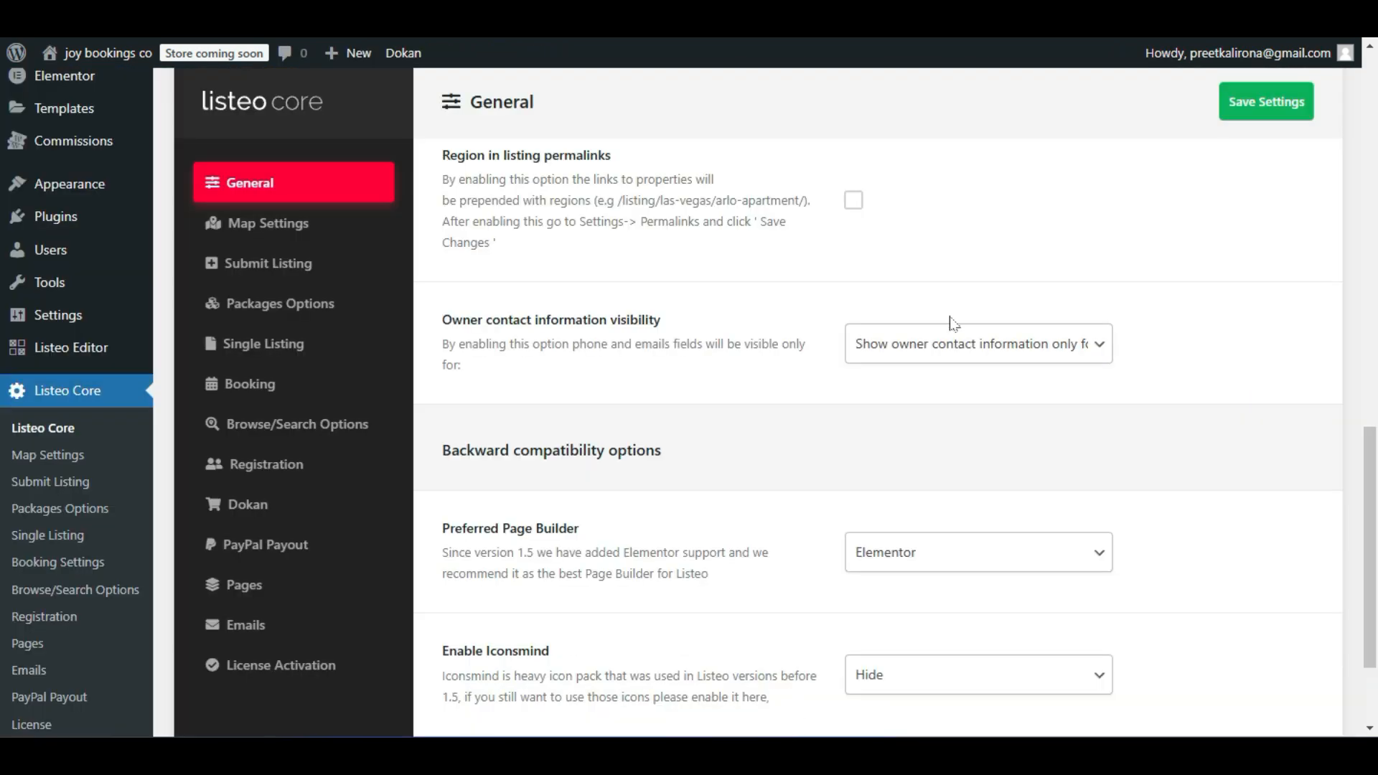
Back in the Listeo Core general settings, open the choices for owner contact information visibility.
{"action": "left_click", "coordinate": [877, 345]}
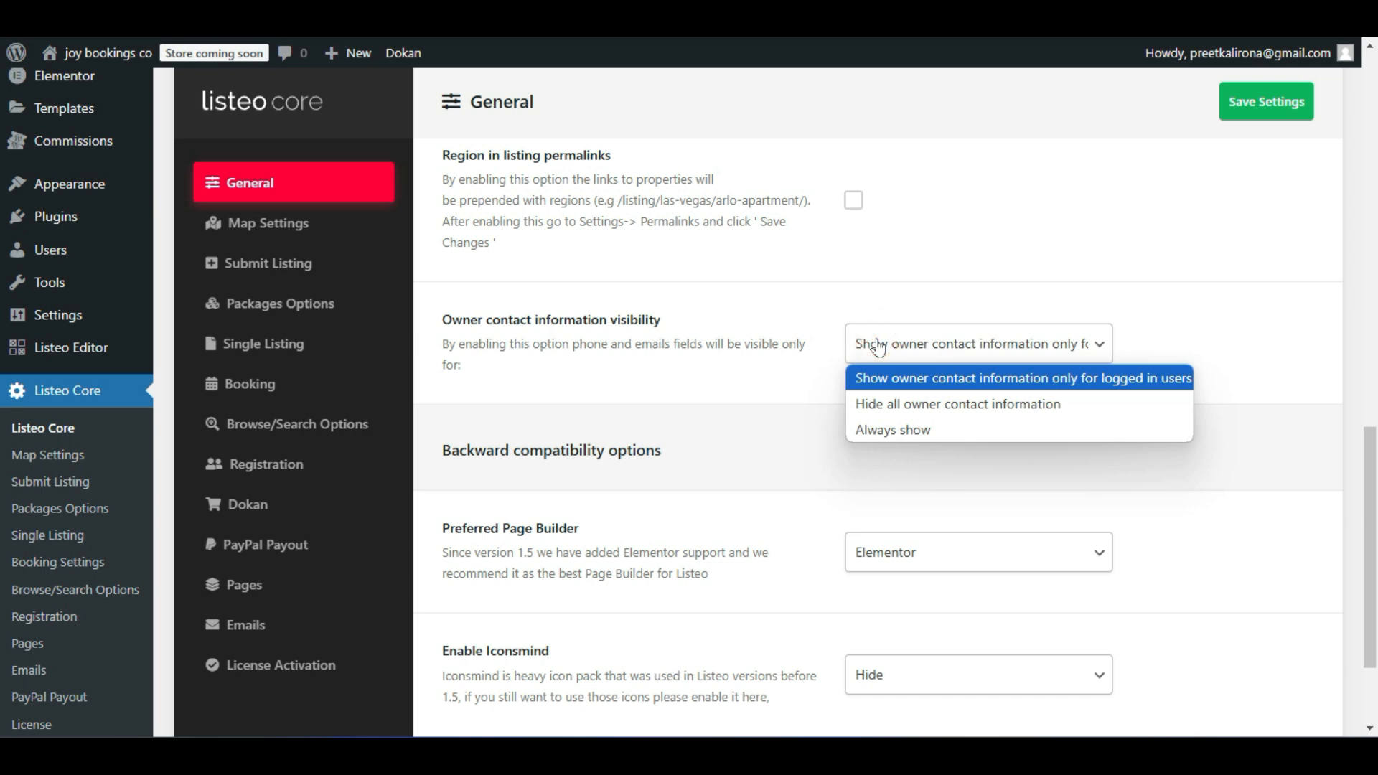
Set the owner contact information visibility to Always show in the General settings.
{"action": "left_click", "coordinate": [938, 406]}
{"action": "left_click", "coordinate": [978, 344]}
{"action": "left_click", "coordinate": [940, 430]}
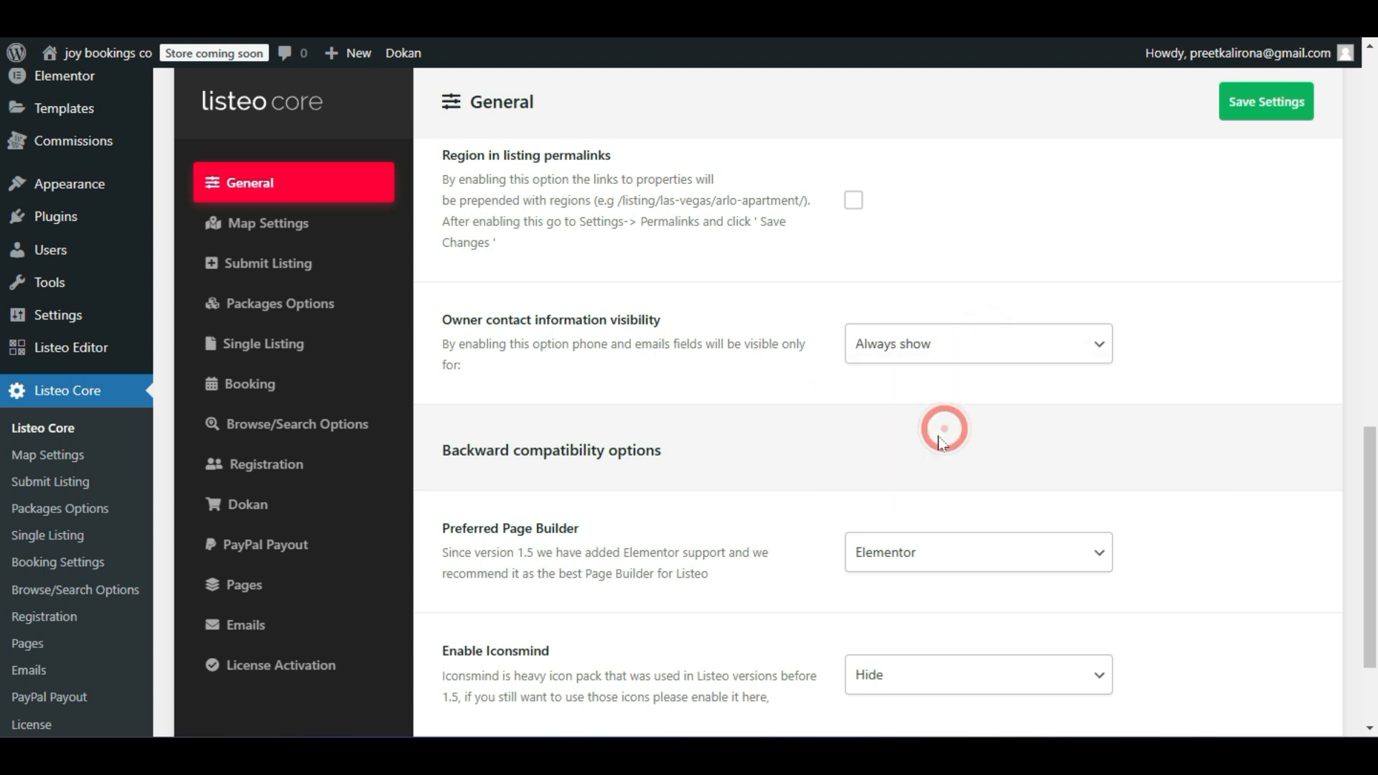
Set Enable Iconsmind to Use iconsmind and save the General settings.
{"action": "scroll", "coordinate": [921, 455], "scroll_direction": "down", "scroll_amount": 2}
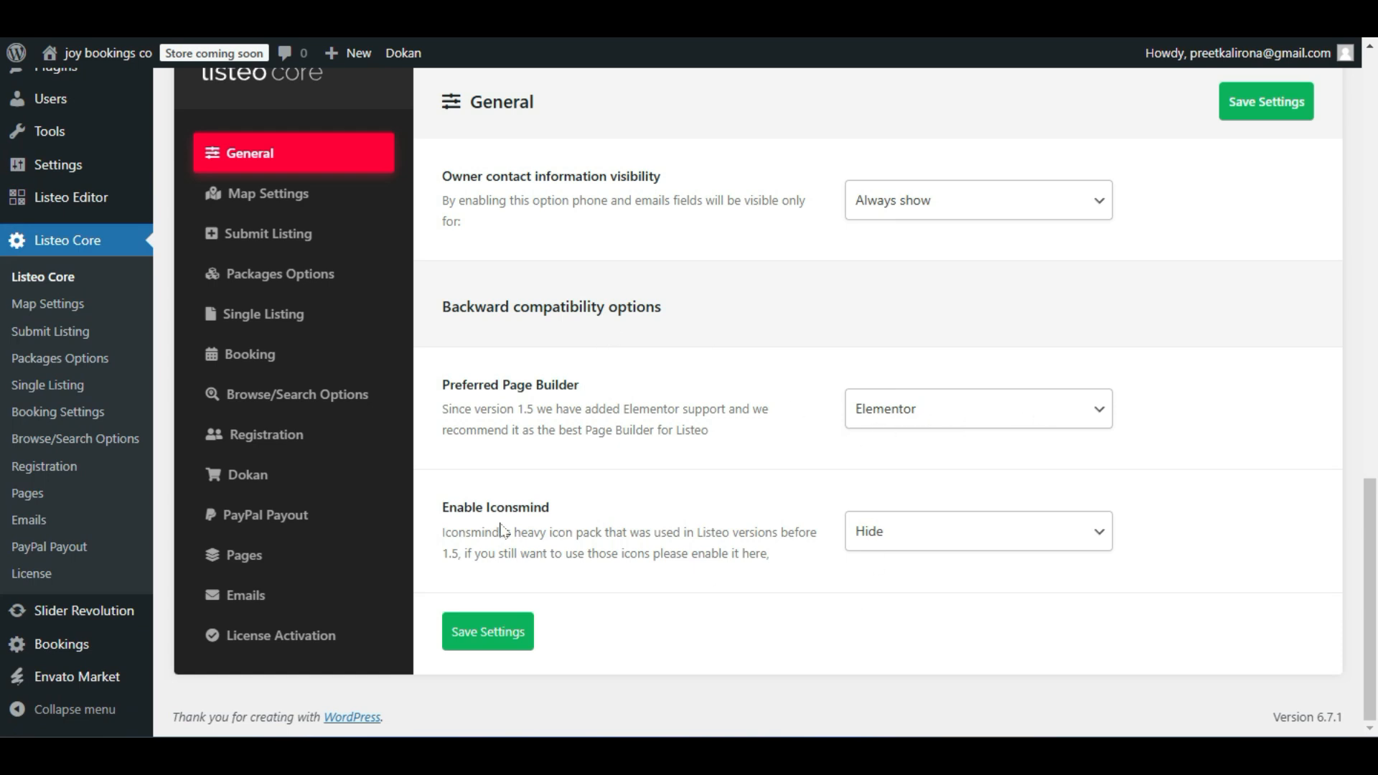
{"action": "left_click", "coordinate": [910, 535]}
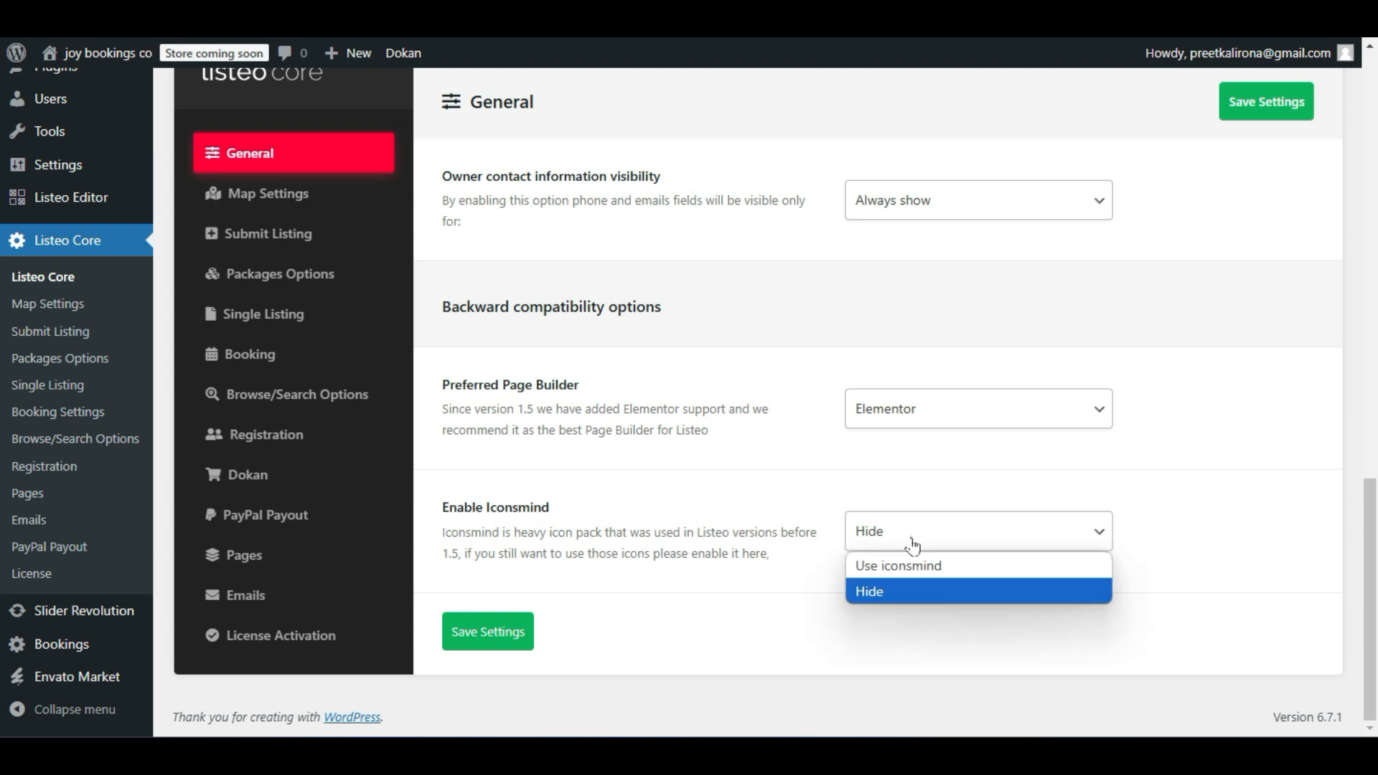
{"action": "left_click", "coordinate": [984, 565]}
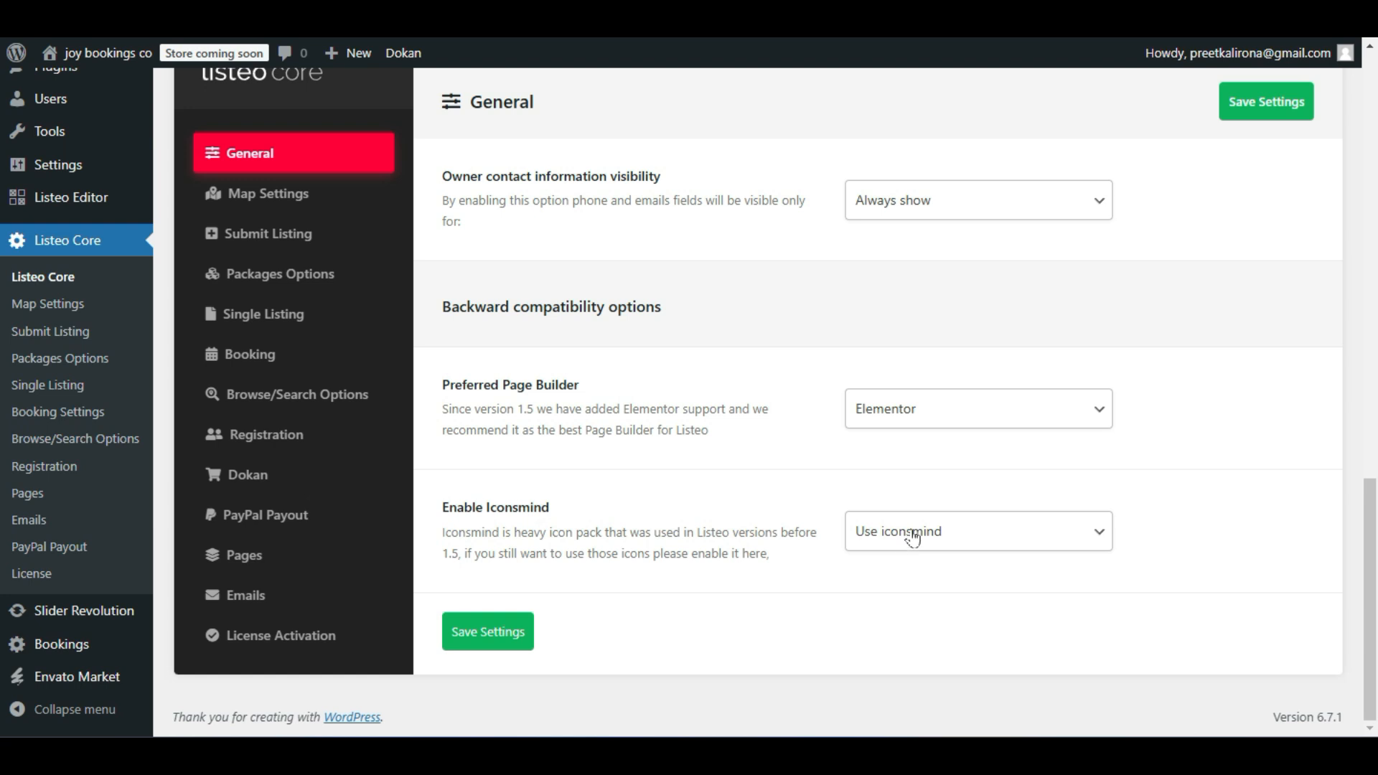
{"action": "left_click_drag", "start_coordinate": [572, 516], "coordinate": [487, 509]}
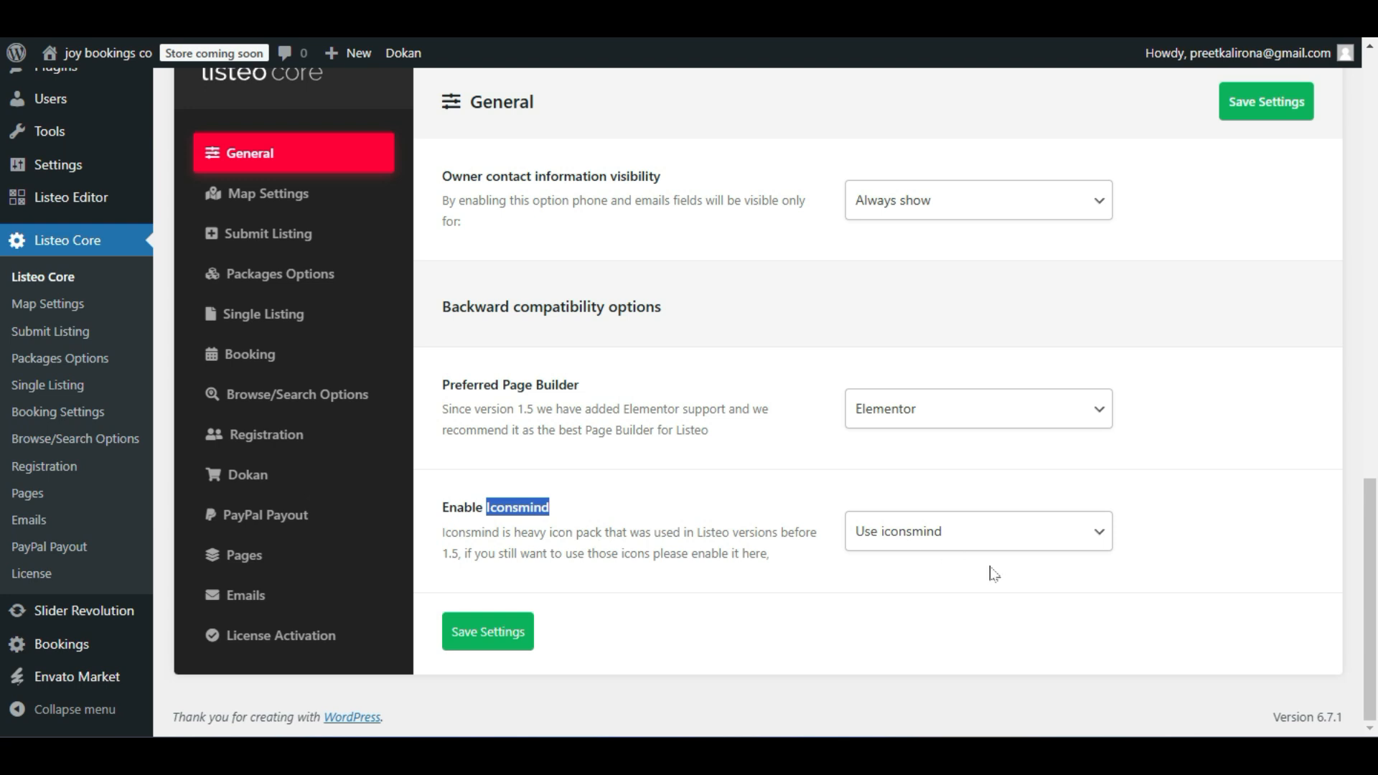
{"action": "left_click", "coordinate": [947, 527]}
{"action": "left_click", "coordinate": [937, 584]}
{"action": "left_click", "coordinate": [938, 535]}
{"action": "left_click", "coordinate": [935, 564]}
{"action": "left_click", "coordinate": [470, 640]}
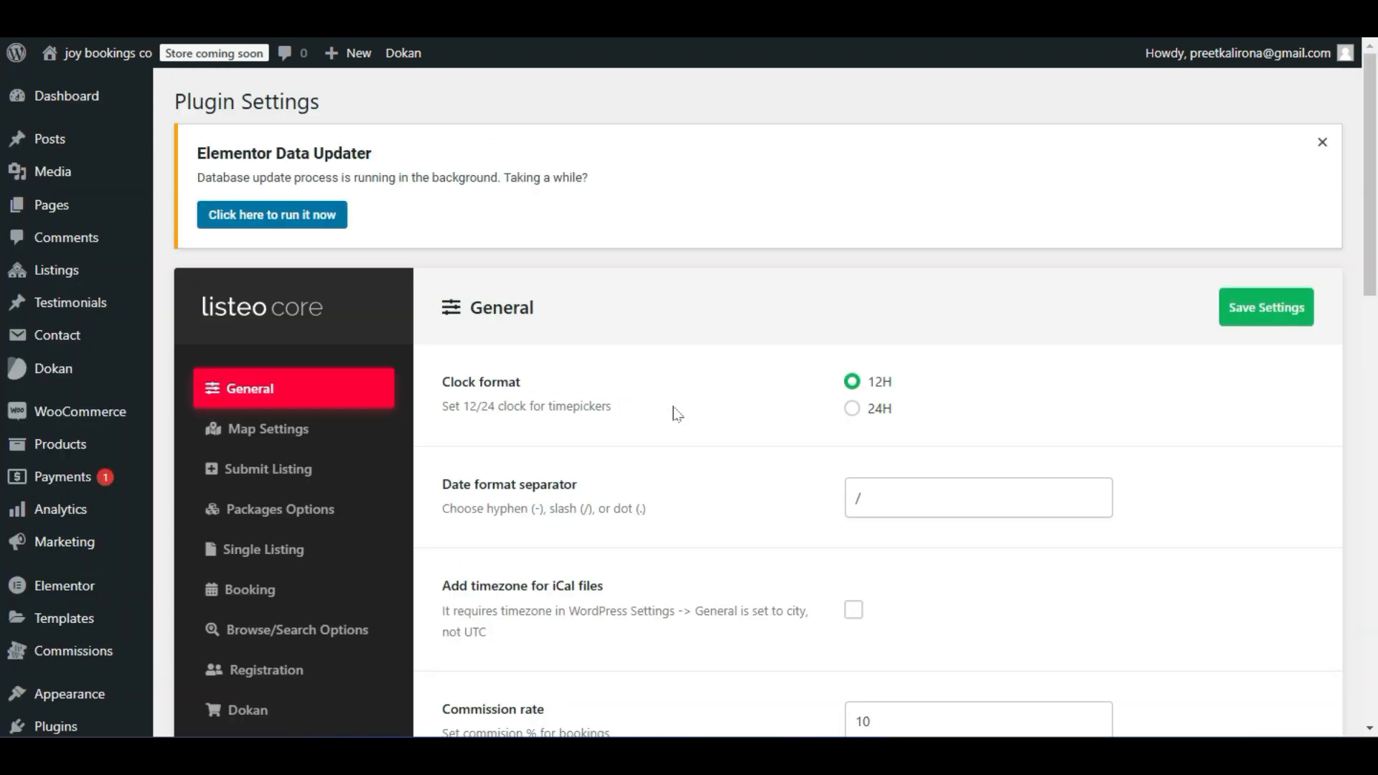
Examine the Map Settings, including country restriction, map center point, zoom levels, maps provider and address suggestion provider.
{"action": "left_click", "coordinate": [259, 447]}
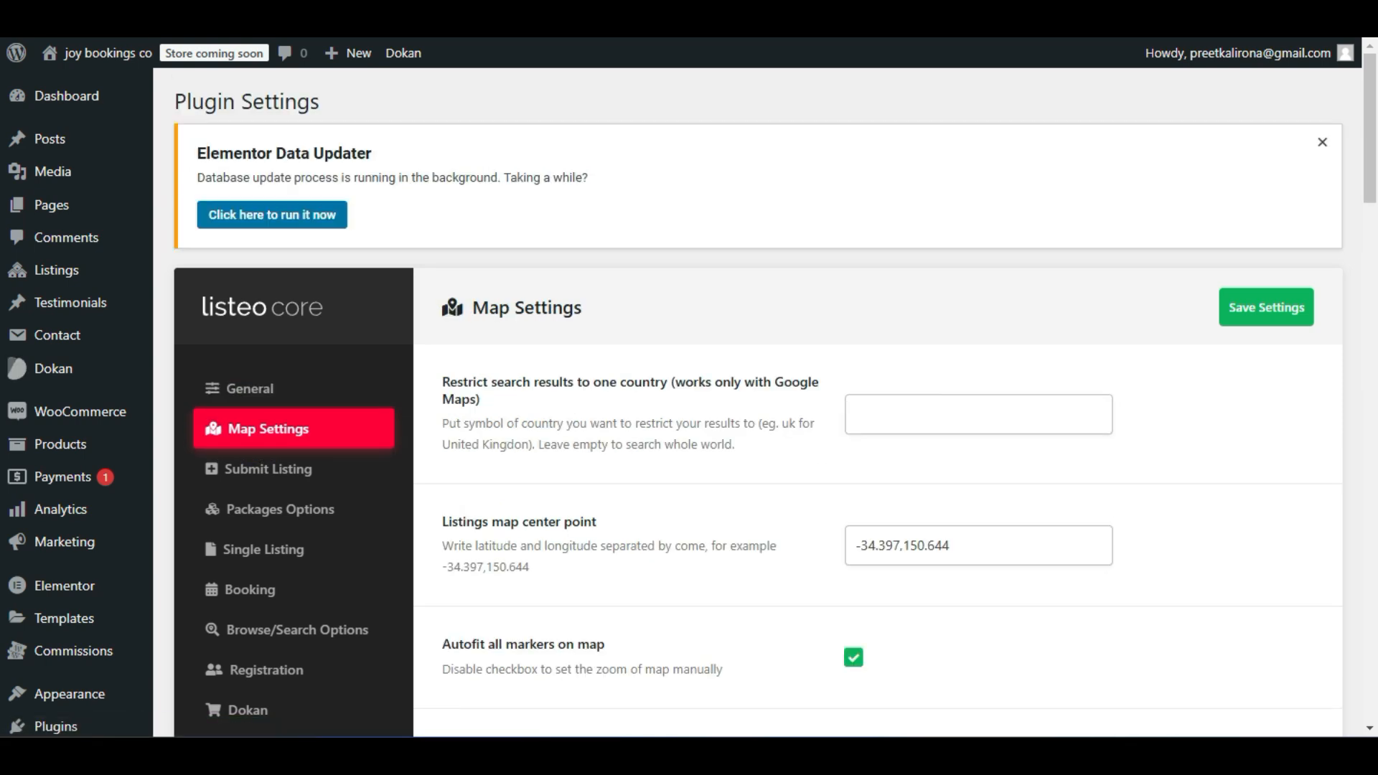
{"action": "scroll", "coordinate": [585, 513], "scroll_direction": "down", "scroll_amount": 4}
{"action": "scroll", "coordinate": [585, 513], "scroll_direction": "up", "scroll_amount": 4}
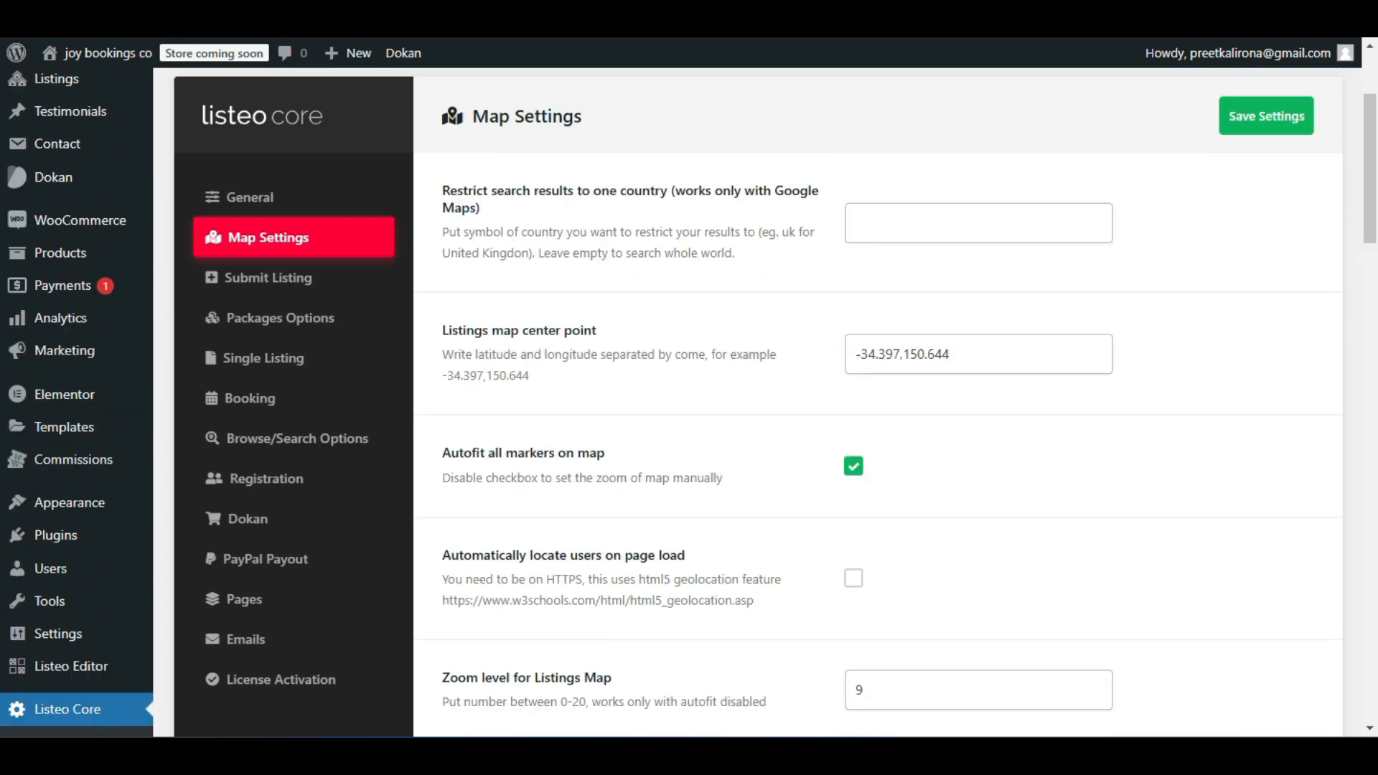
{"action": "scroll", "coordinate": [585, 513], "scroll_direction": "down", "scroll_amount": 1}
{"action": "scroll", "coordinate": [584, 518], "scroll_direction": "down", "scroll_amount": 10}
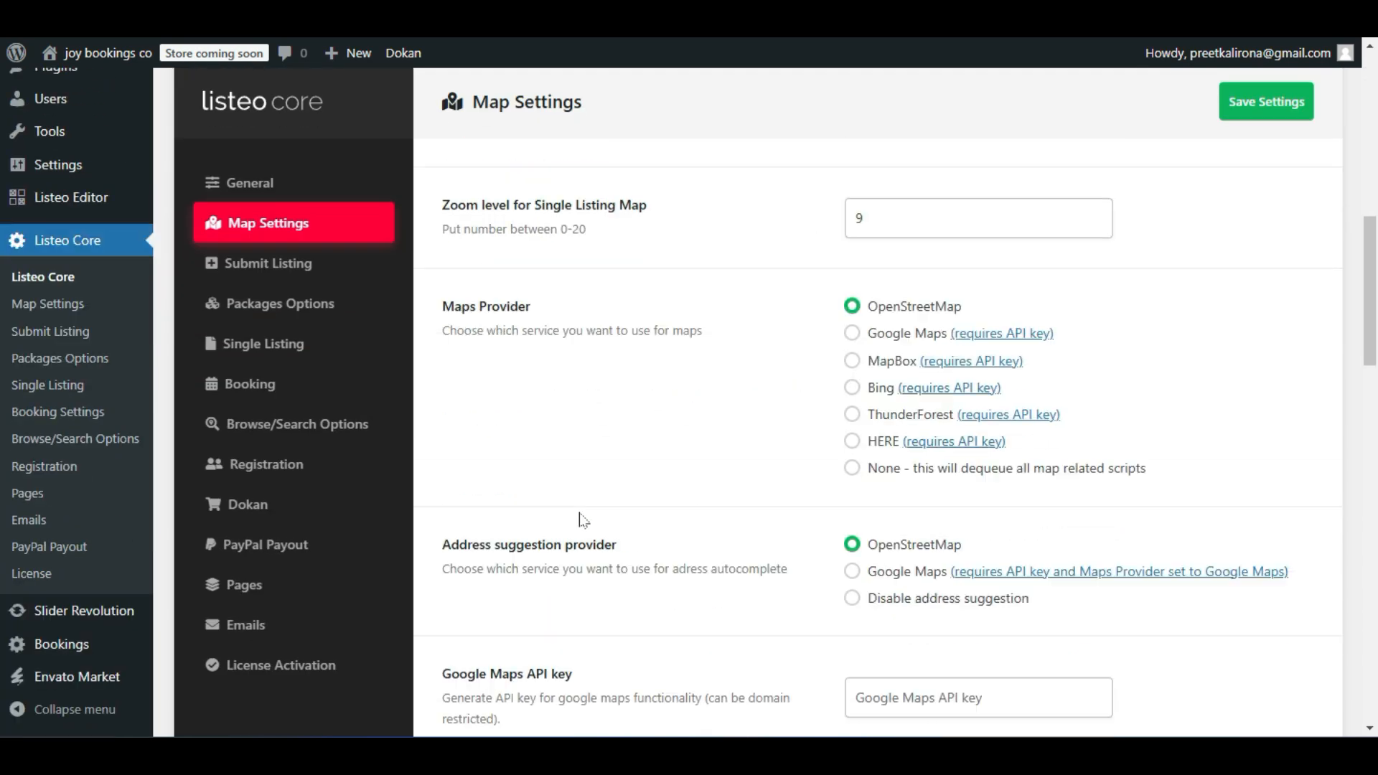
{"action": "scroll", "coordinate": [600, 523], "scroll_direction": "up", "scroll_amount": 3}
{"action": "scroll", "coordinate": [600, 522], "scroll_direction": "down", "scroll_amount": 3}
{"action": "scroll", "coordinate": [601, 523], "scroll_direction": "up", "scroll_amount": 8}
{"action": "scroll", "coordinate": [757, 401], "scroll_direction": "up", "scroll_amount": 4}
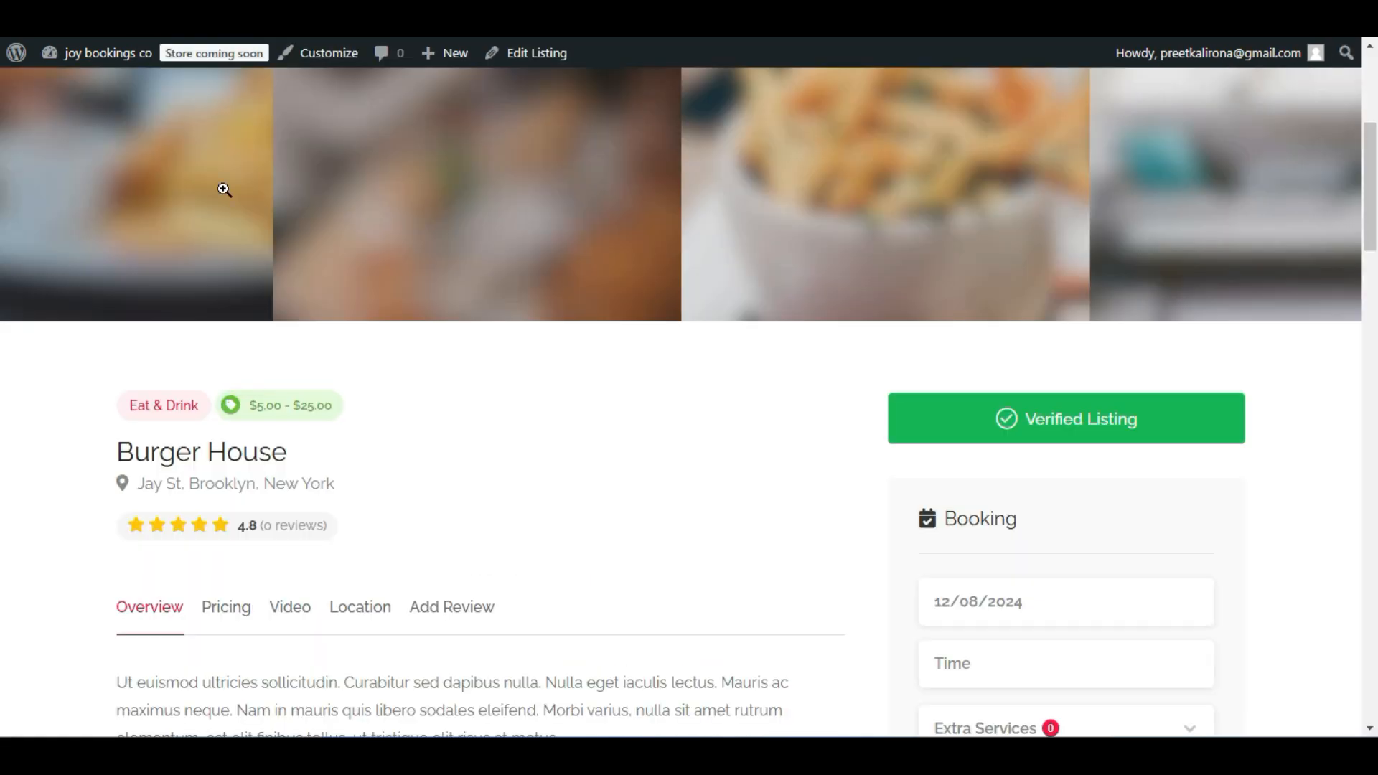
Open the Burger House listing from the Most Visited Places section of the site's home page.
{"action": "scroll", "coordinate": [224, 190], "scroll_direction": "up", "scroll_amount": 3}
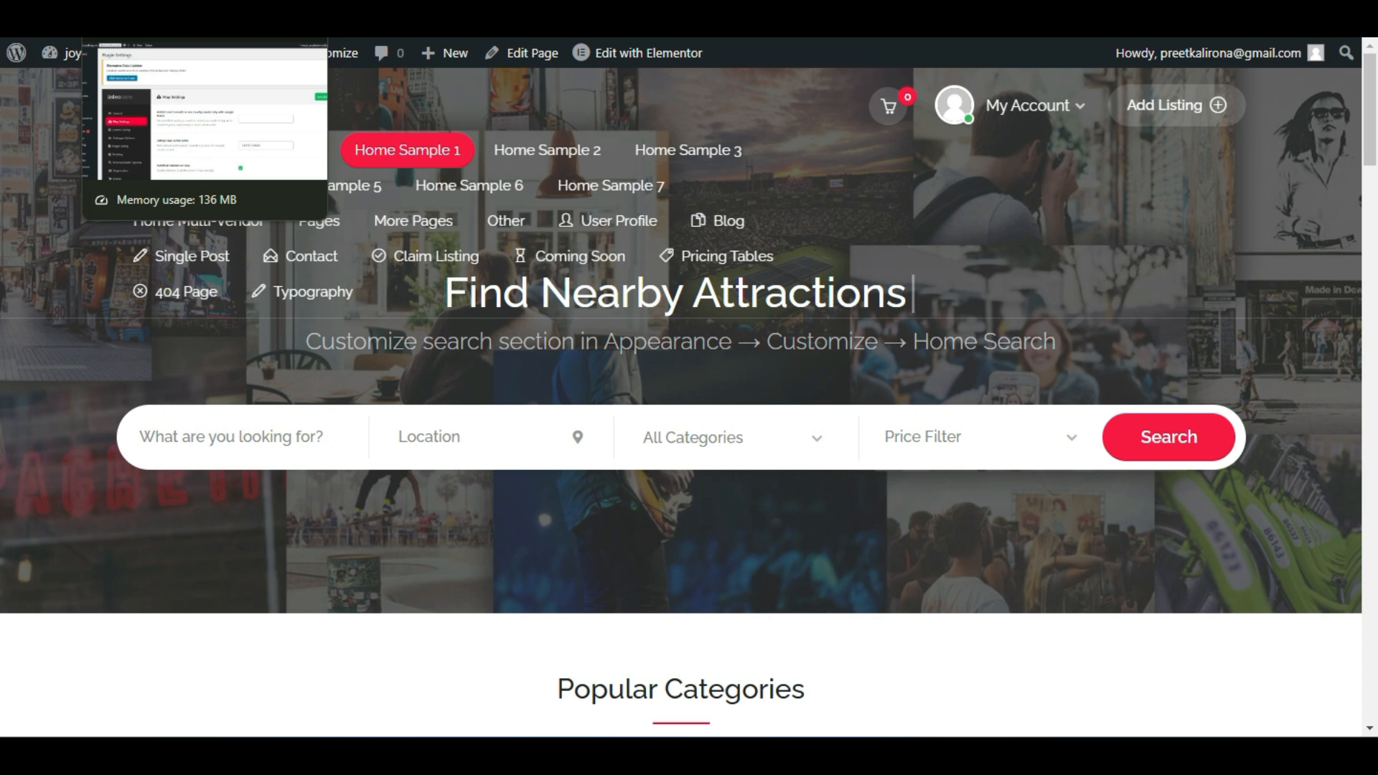
{"action": "scroll", "coordinate": [47, 387], "scroll_direction": "down", "scroll_amount": 15}
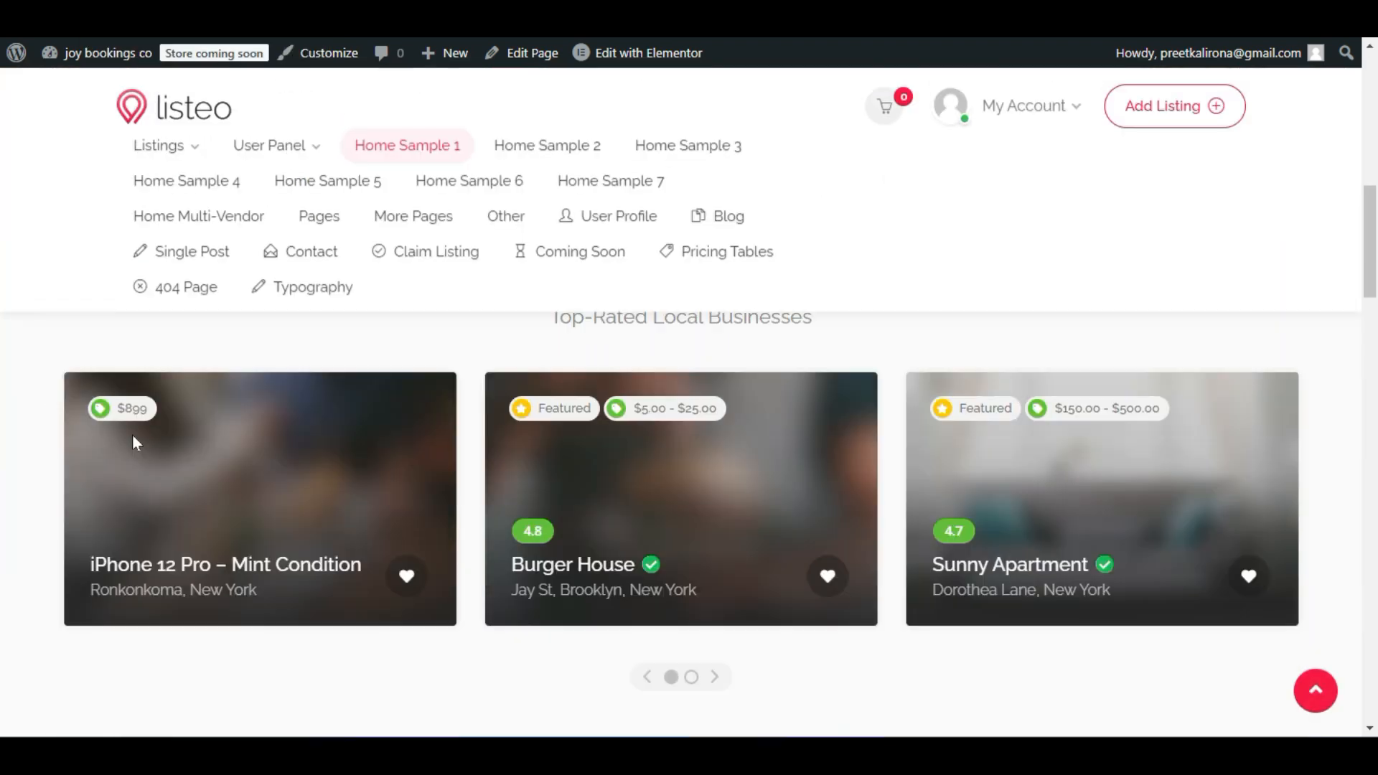
{"action": "scroll", "coordinate": [650, 420], "scroll_direction": "up", "scroll_amount": 3}
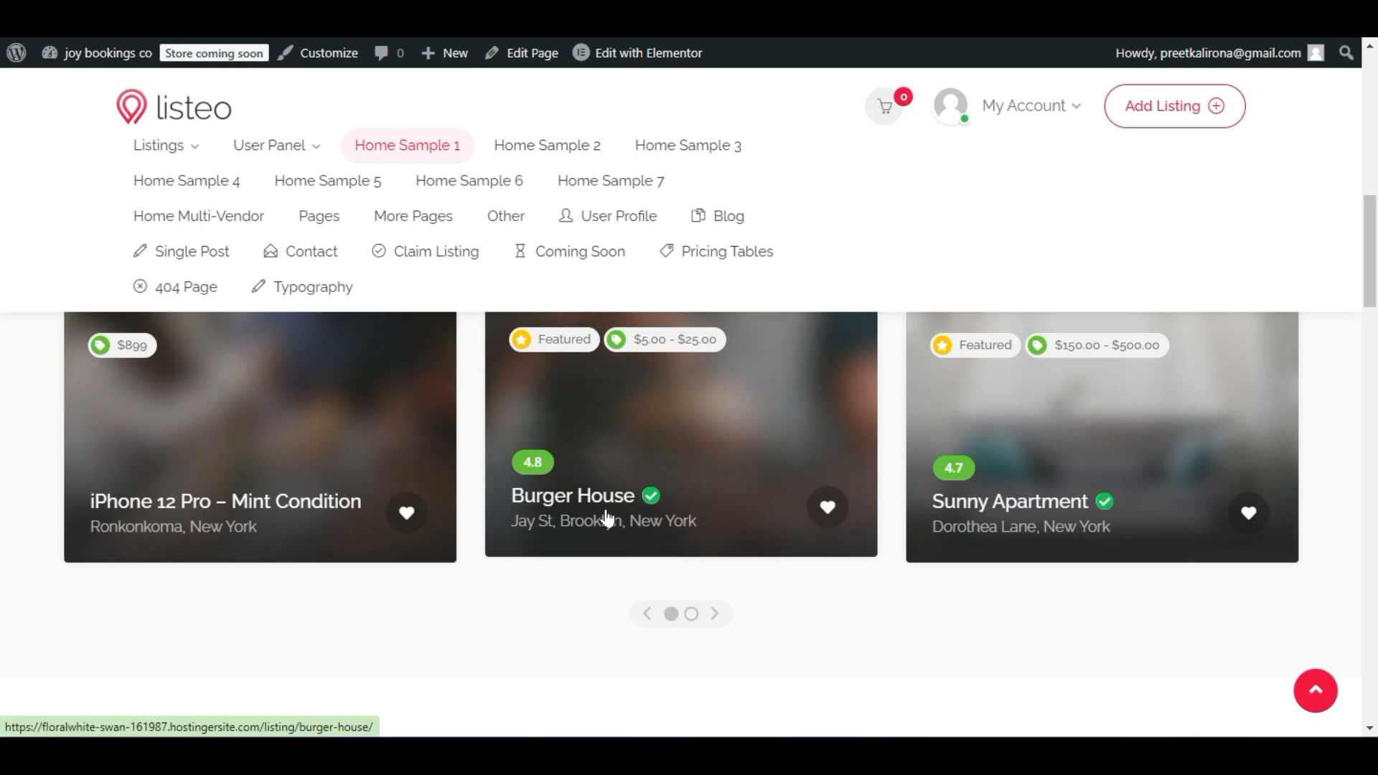
{"action": "left_click", "coordinate": [605, 506]}
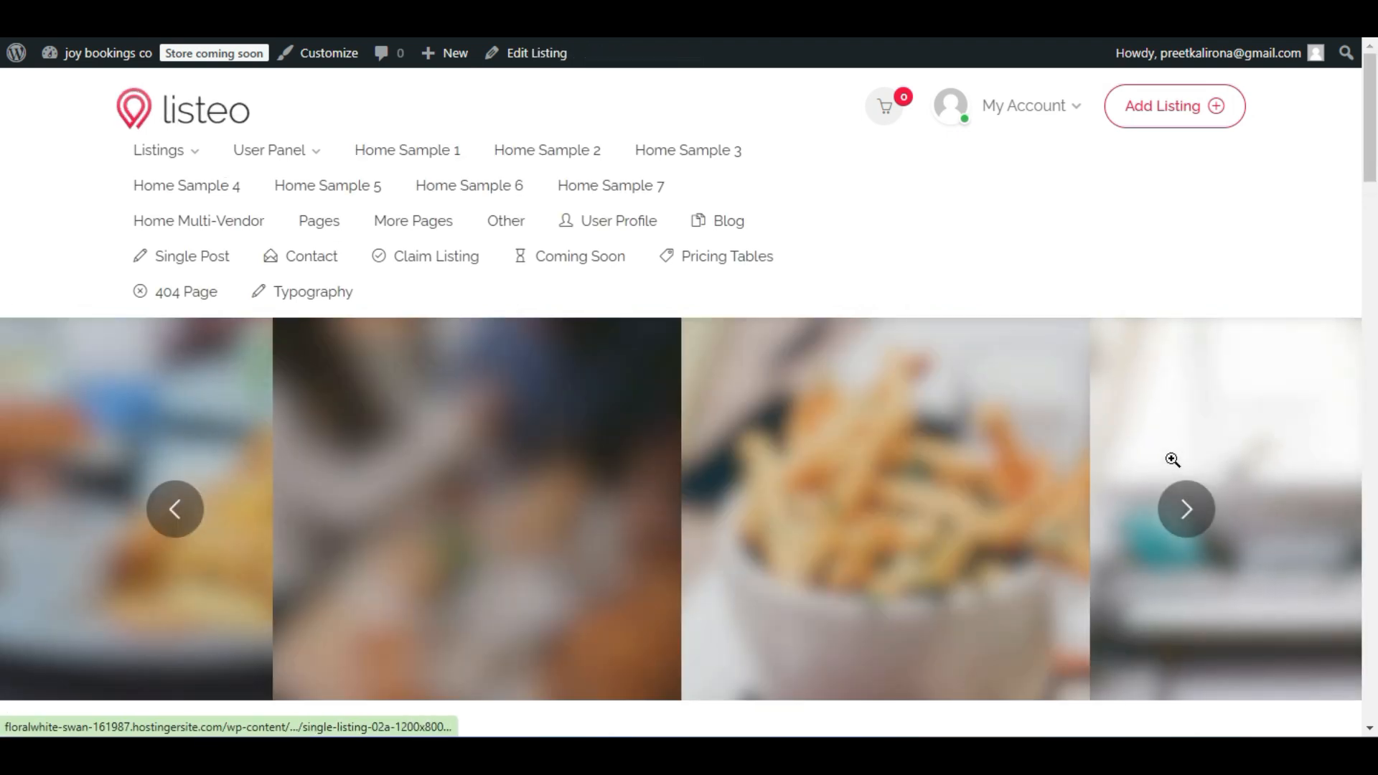
Examine the Burger House listing page, especially its Location map and marker.
{"action": "scroll", "coordinate": [1170, 462], "scroll_direction": "down", "scroll_amount": 5}
{"action": "scroll", "coordinate": [1160, 470], "scroll_direction": "down", "scroll_amount": 15}
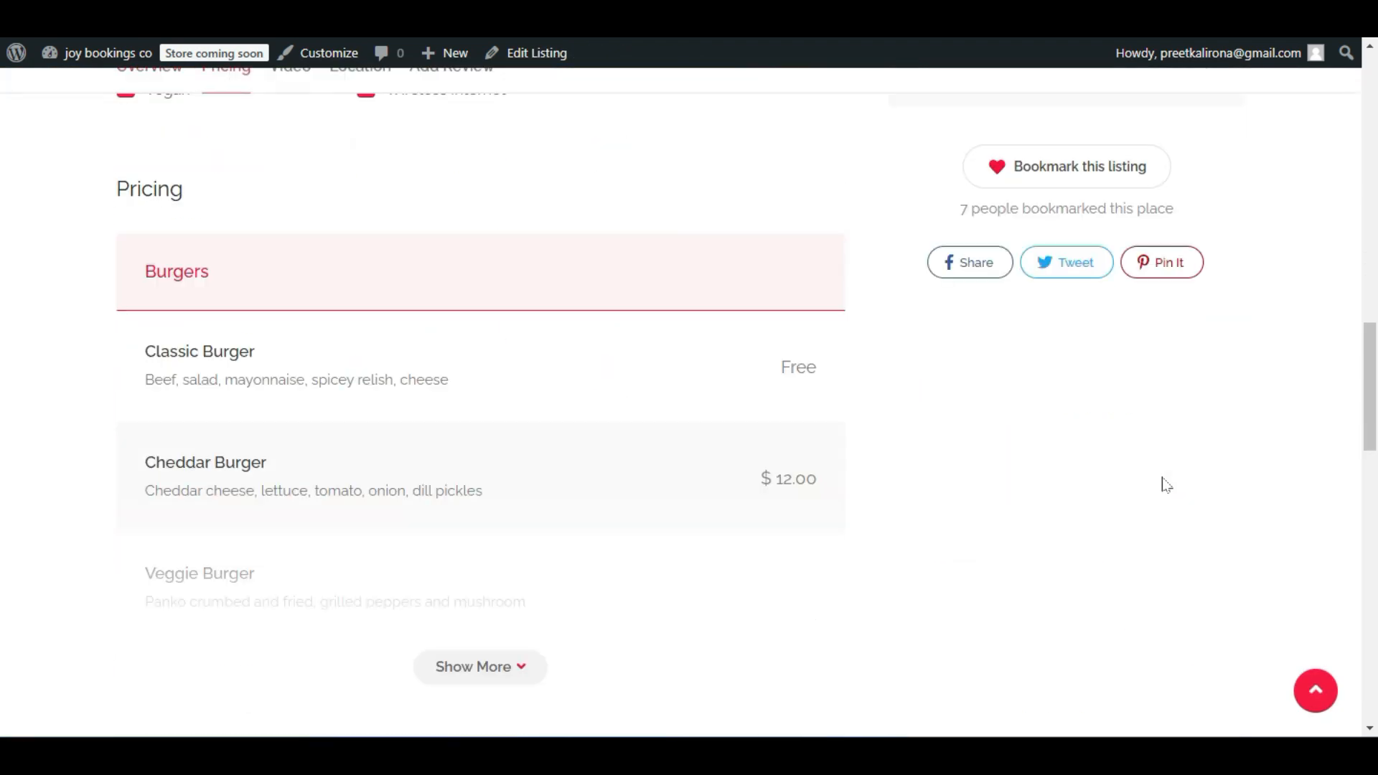
{"action": "scroll", "coordinate": [1162, 482], "scroll_direction": "down", "scroll_amount": 10}
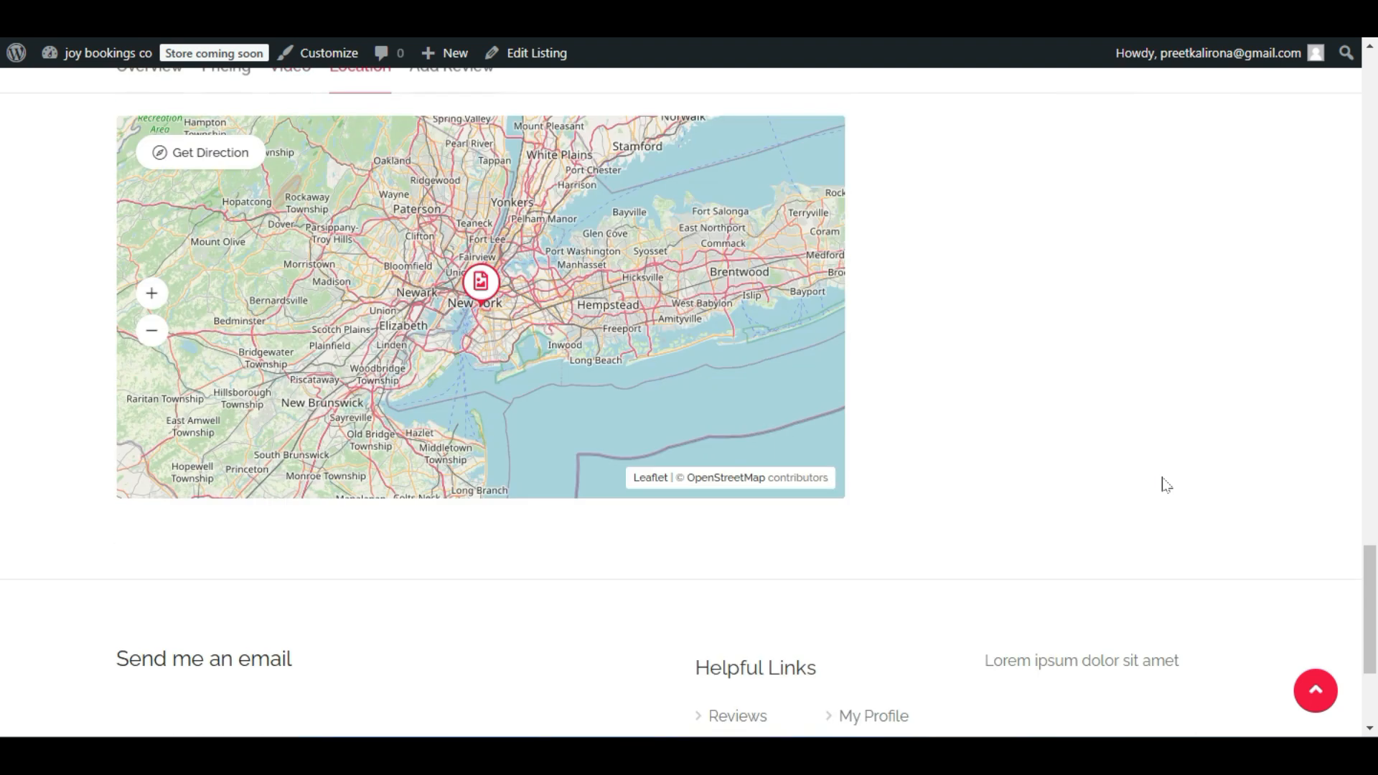
{"action": "scroll", "coordinate": [1157, 484], "scroll_direction": "up", "scroll_amount": 2}
{"action": "scroll", "coordinate": [1154, 486], "scroll_direction": "down", "scroll_amount": 1}
{"action": "scroll", "coordinate": [1045, 488], "scroll_direction": "up", "scroll_amount": 5}
{"action": "scroll", "coordinate": [1039, 483], "scroll_direction": "down", "scroll_amount": 5}
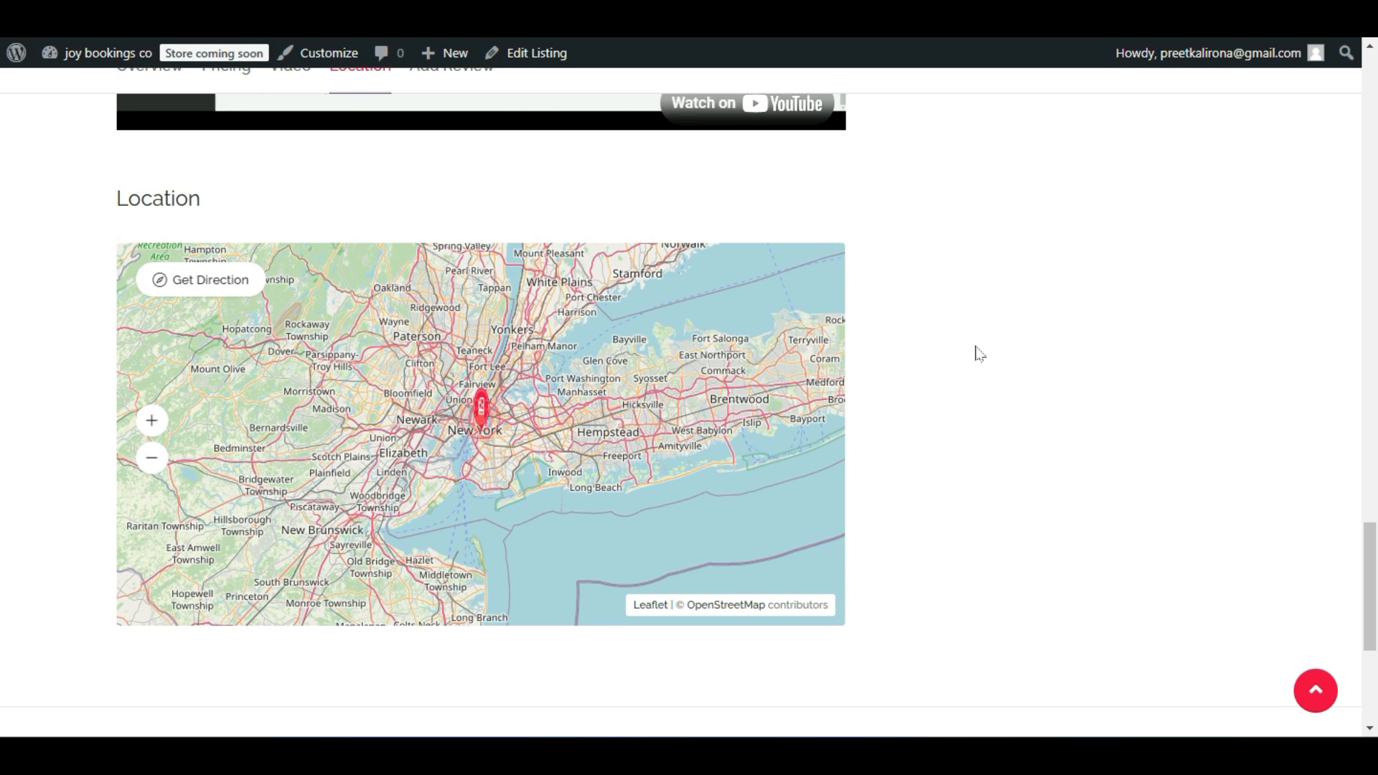
{"action": "scroll", "coordinate": [978, 353], "scroll_direction": "up", "scroll_amount": 1}
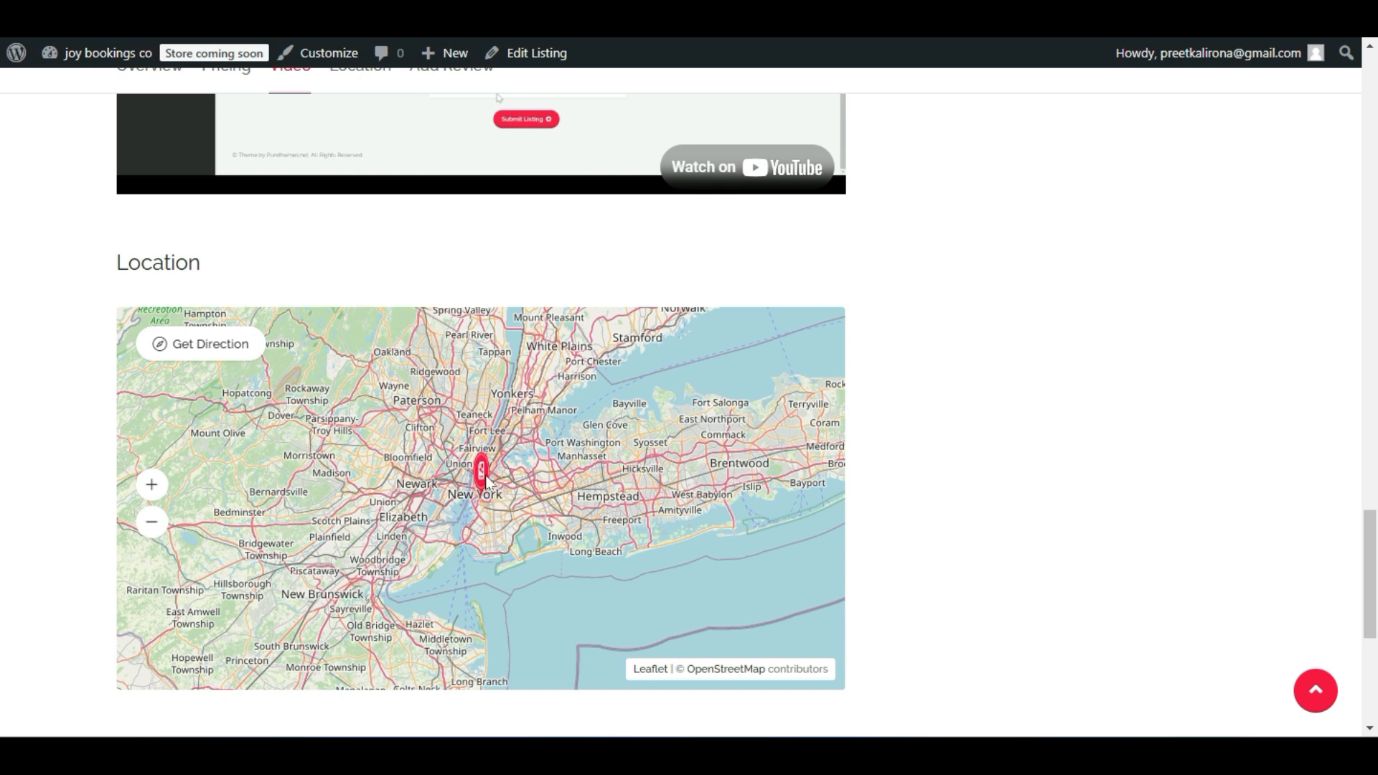
{"action": "scroll", "coordinate": [434, 410], "scroll_direction": "down", "scroll_amount": 2}
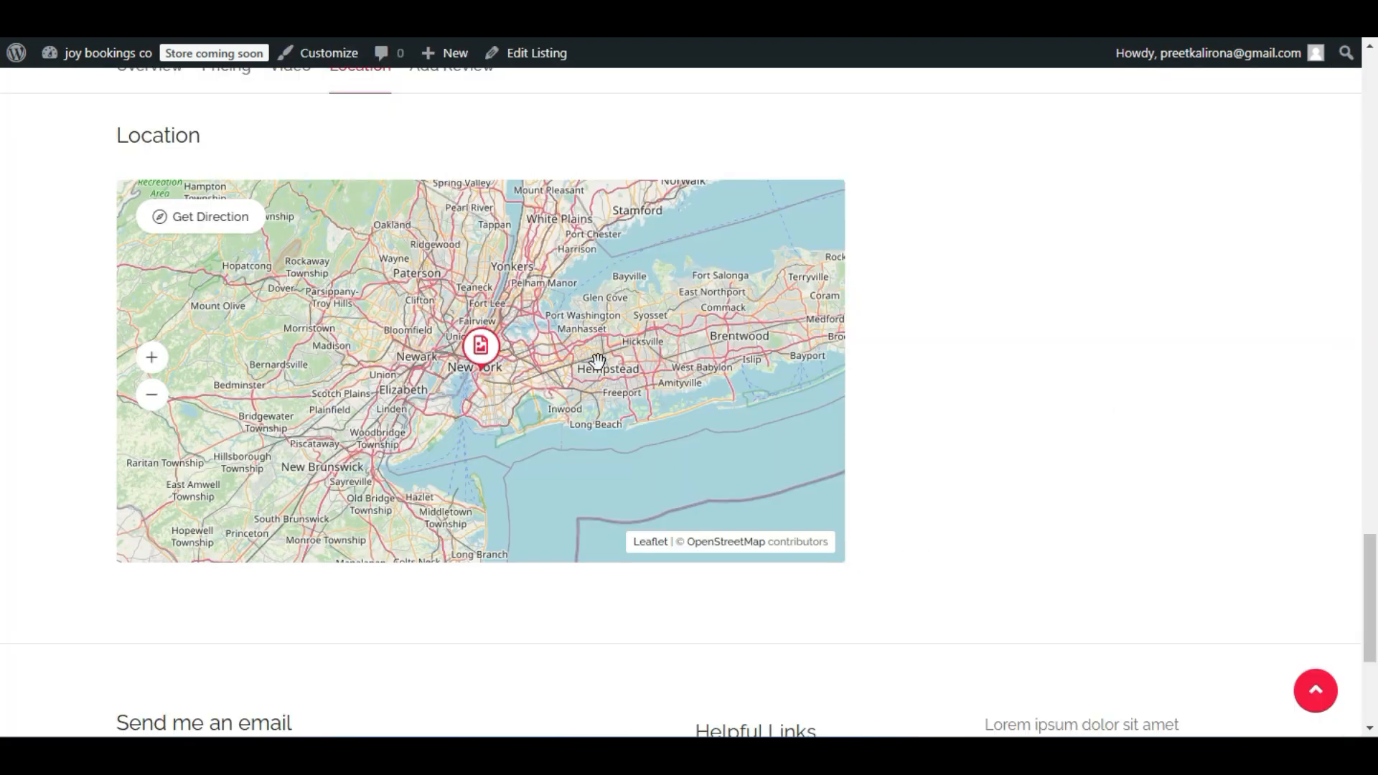
{"action": "scroll", "coordinate": [597, 360], "scroll_direction": "up", "scroll_amount": 5}
{"action": "left_click_drag", "start_coordinate": [1362, 492], "coordinate": [1354, 120]}
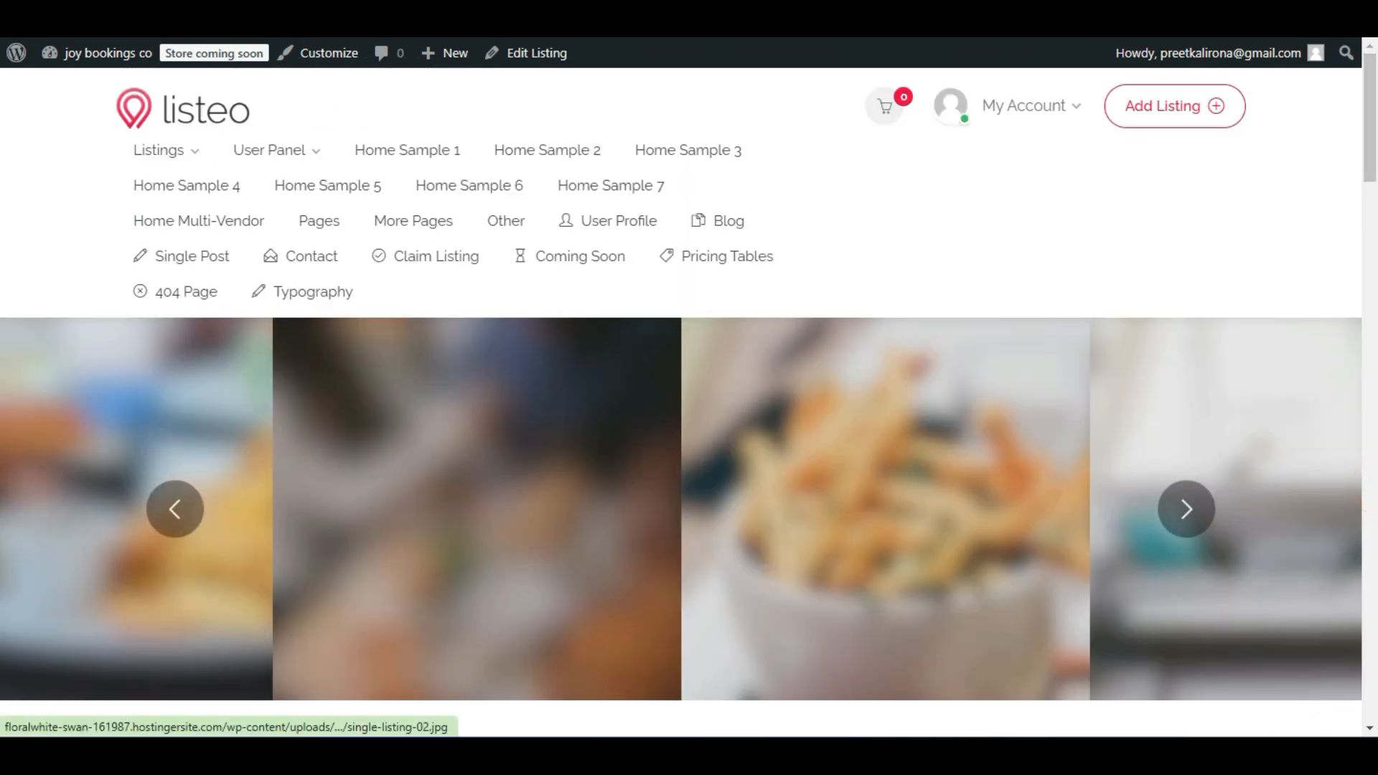
Return from the Burger House listing to the site's home page.
{"action": "scroll", "coordinate": [3, 477], "scroll_direction": "down", "scroll_amount": 10}
{"action": "scroll", "coordinate": [5, 480], "scroll_direction": "down", "scroll_amount": 10}
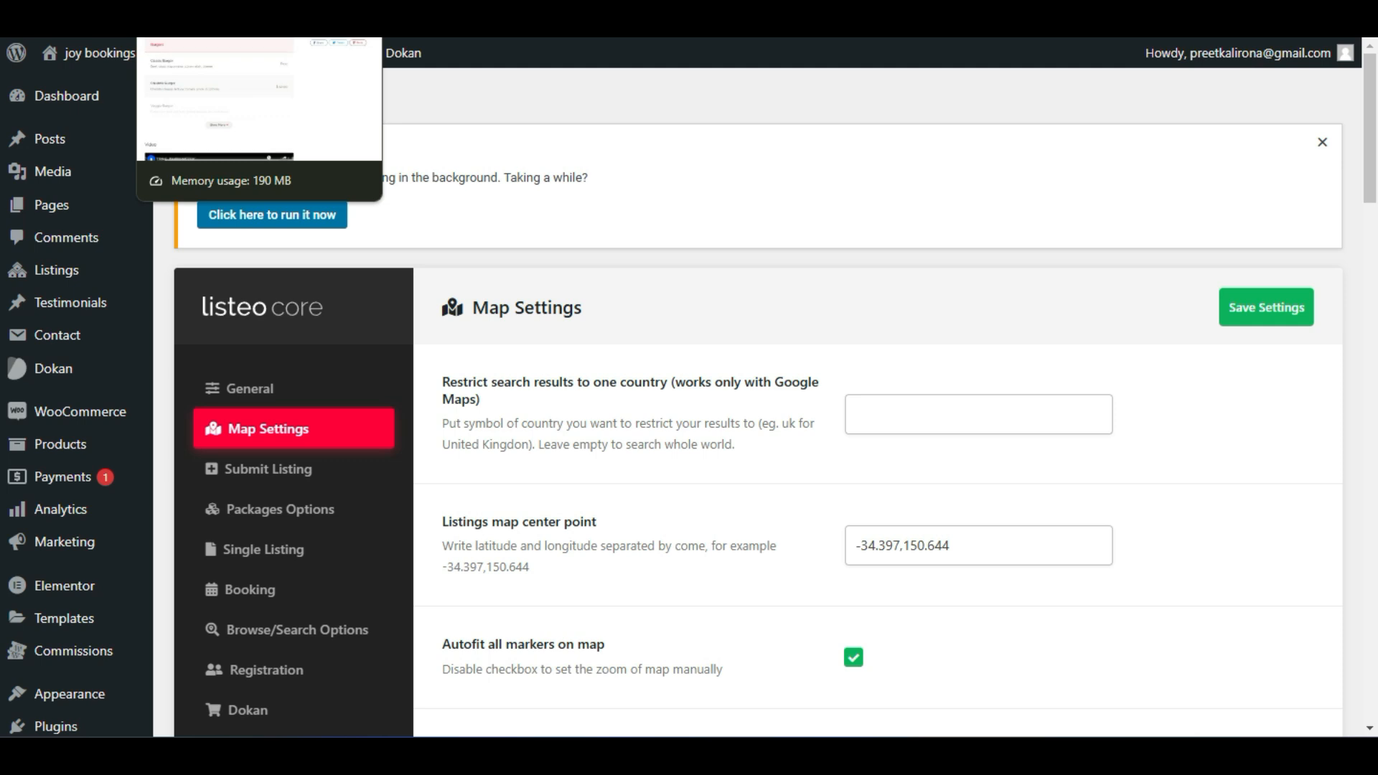
{"action": "left_click", "coordinate": [201, 14]}
{"action": "scroll", "coordinate": [163, 261], "scroll_direction": "up", "scroll_amount": 15}
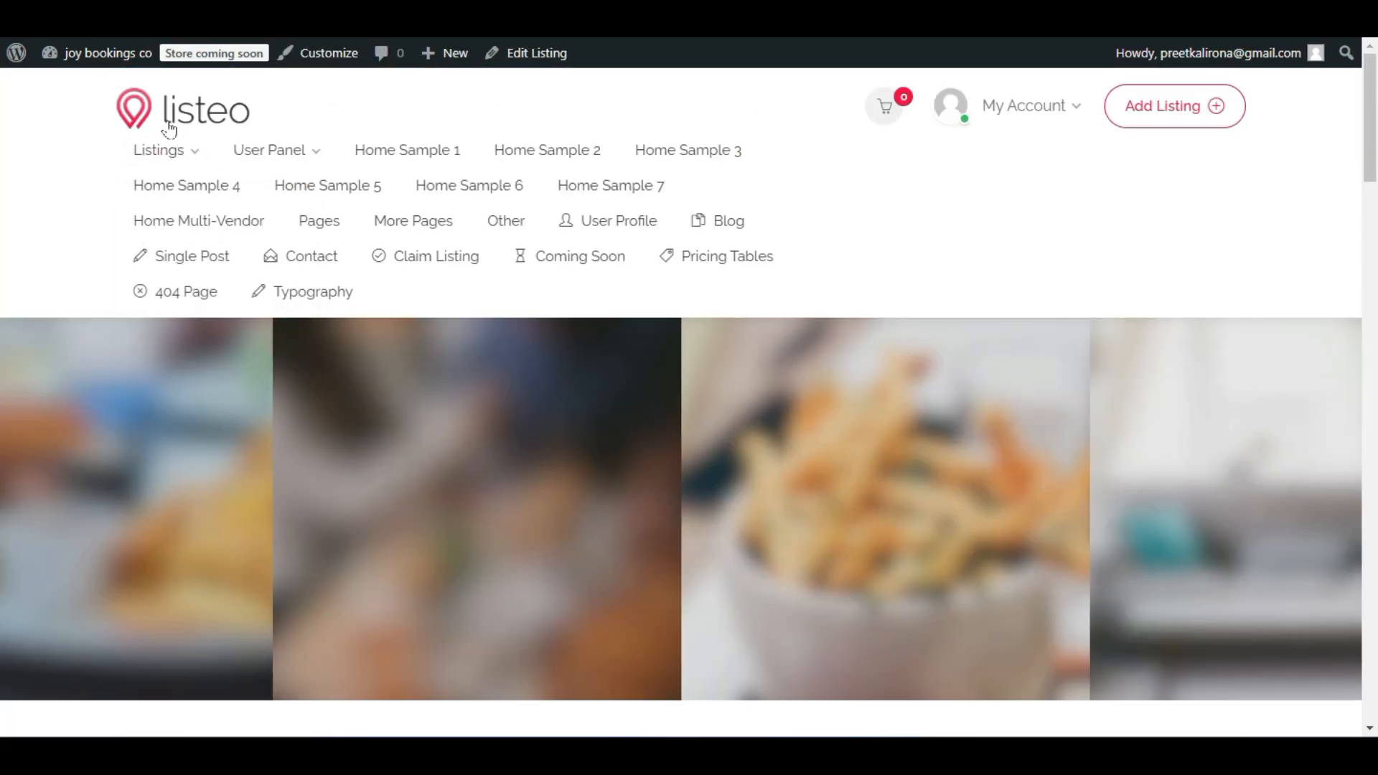
{"action": "left_click", "coordinate": [169, 130]}
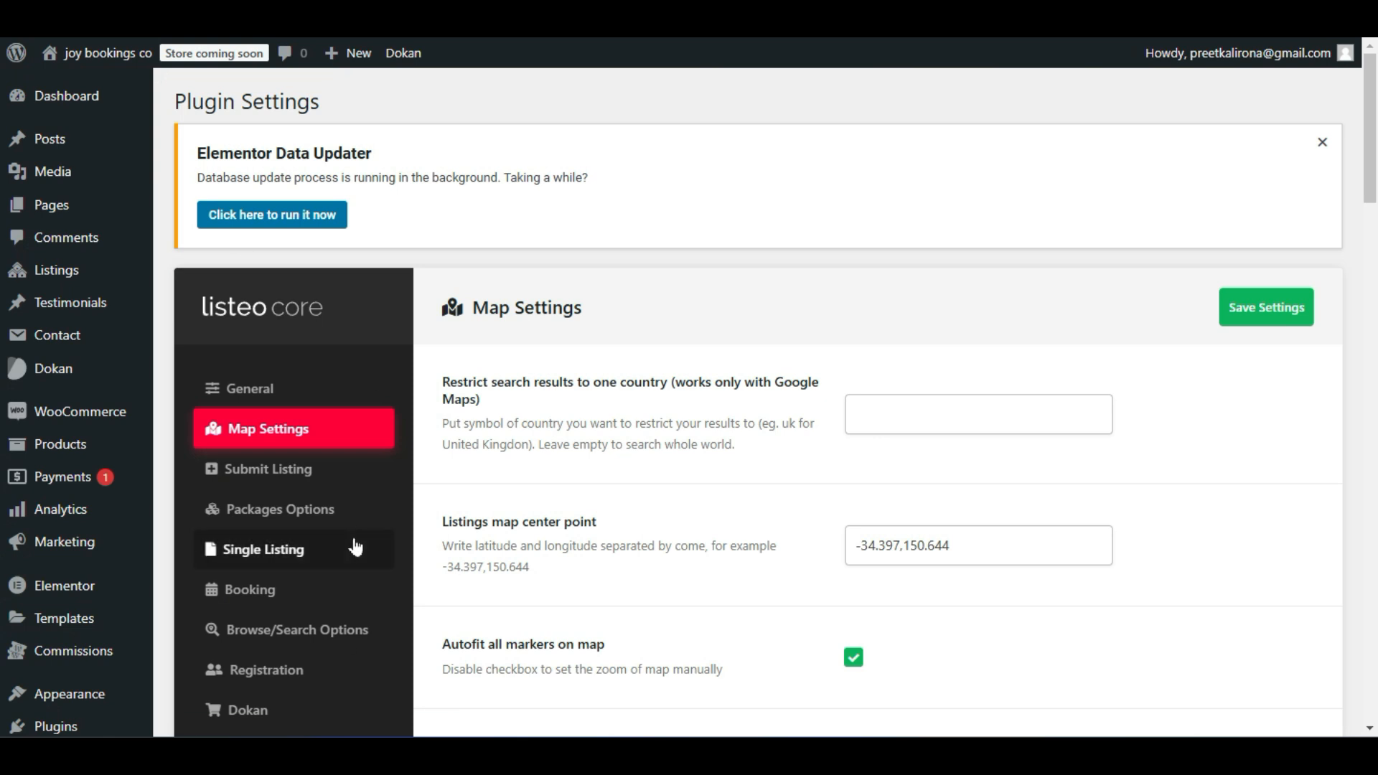
Review the Map Settings again and the home page's search area, Popular Categories and Most Visited Places sections.
{"action": "scroll", "coordinate": [353, 544], "scroll_direction": "down", "scroll_amount": 1}
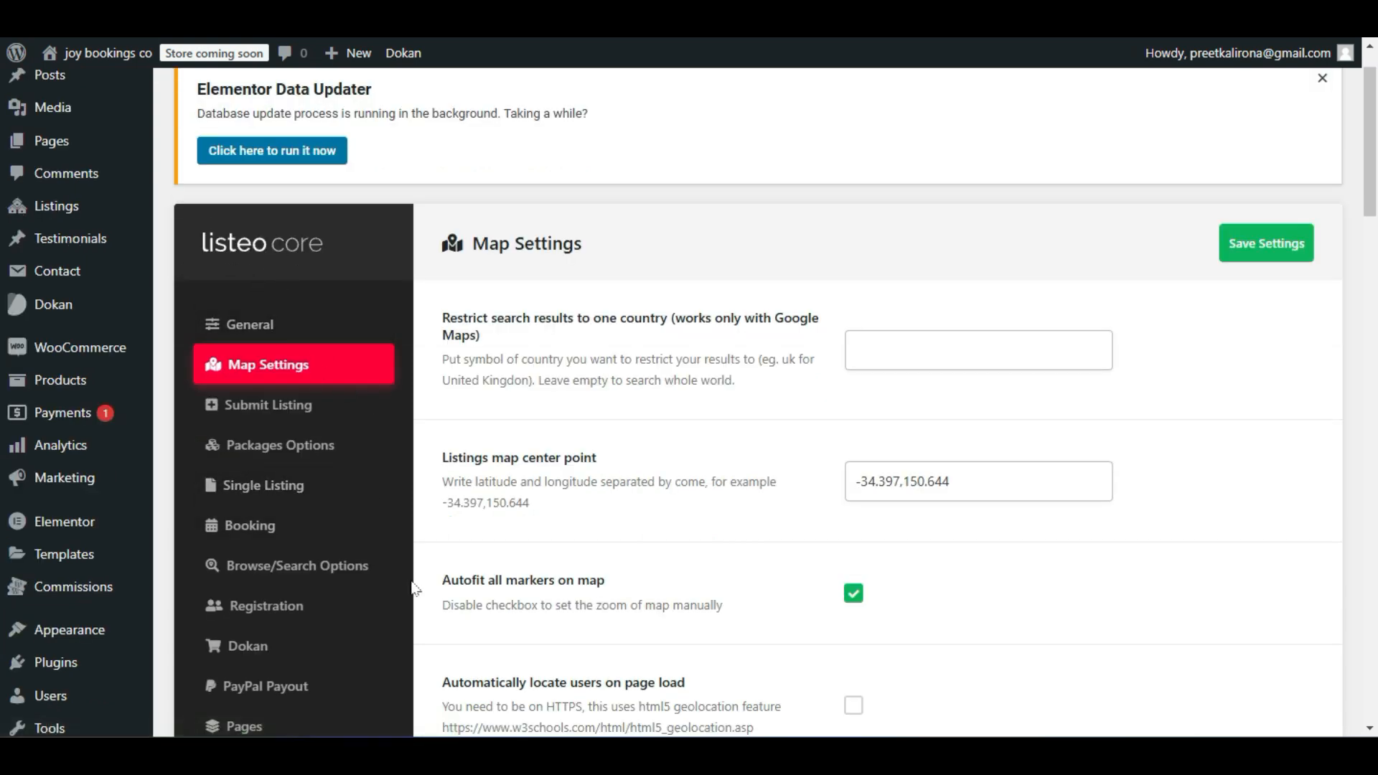
{"action": "scroll", "coordinate": [414, 589], "scroll_direction": "down", "scroll_amount": 2}
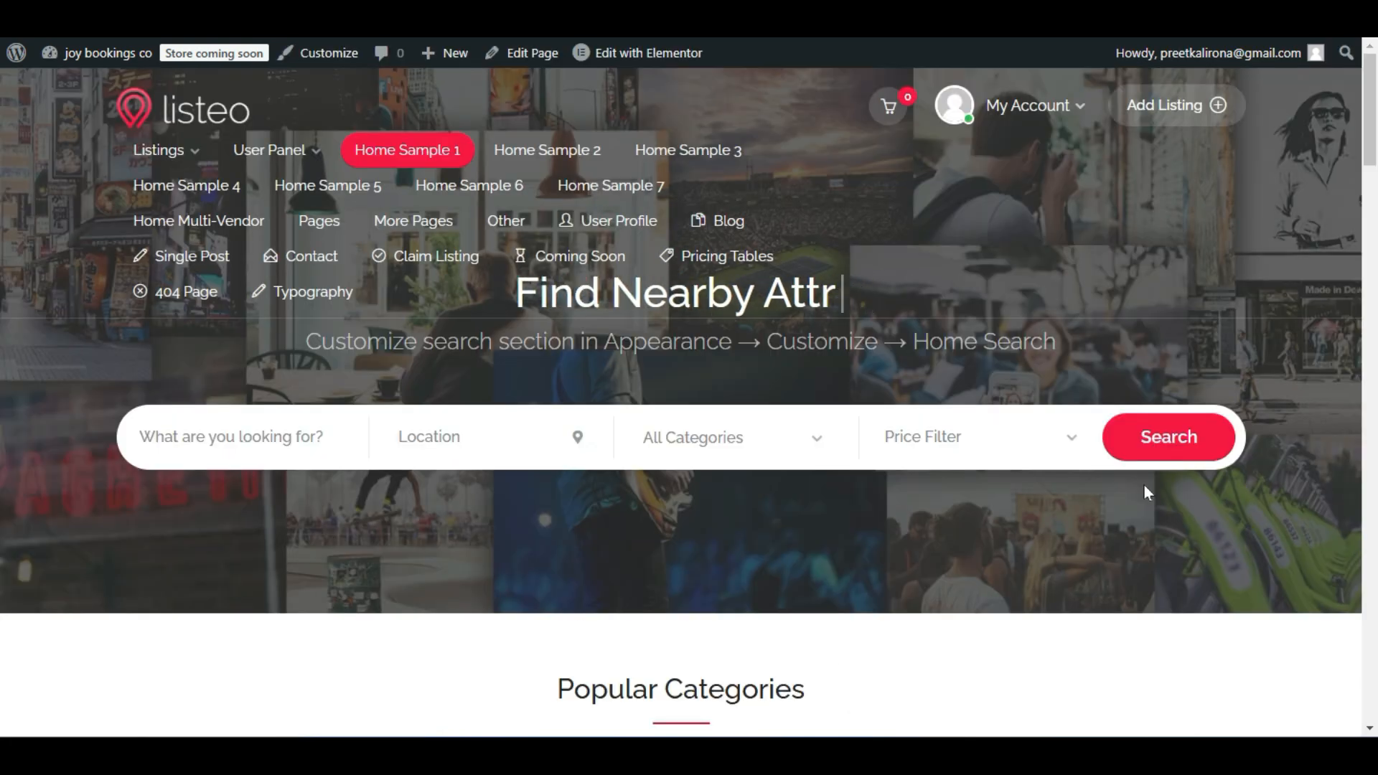
{"action": "scroll", "coordinate": [580, 350], "scroll_direction": "down", "scroll_amount": 3}
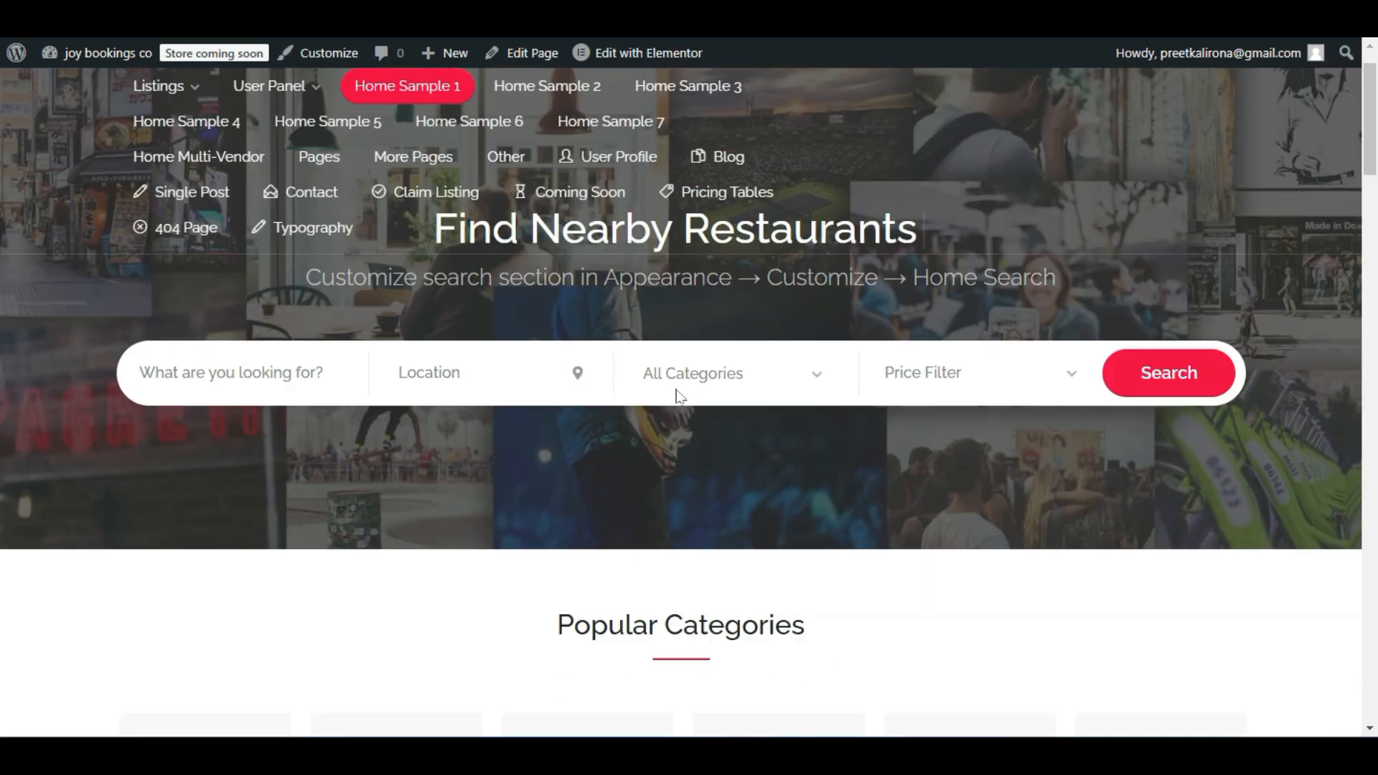
{"action": "scroll", "coordinate": [580, 350], "scroll_direction": "down", "scroll_amount": 3}
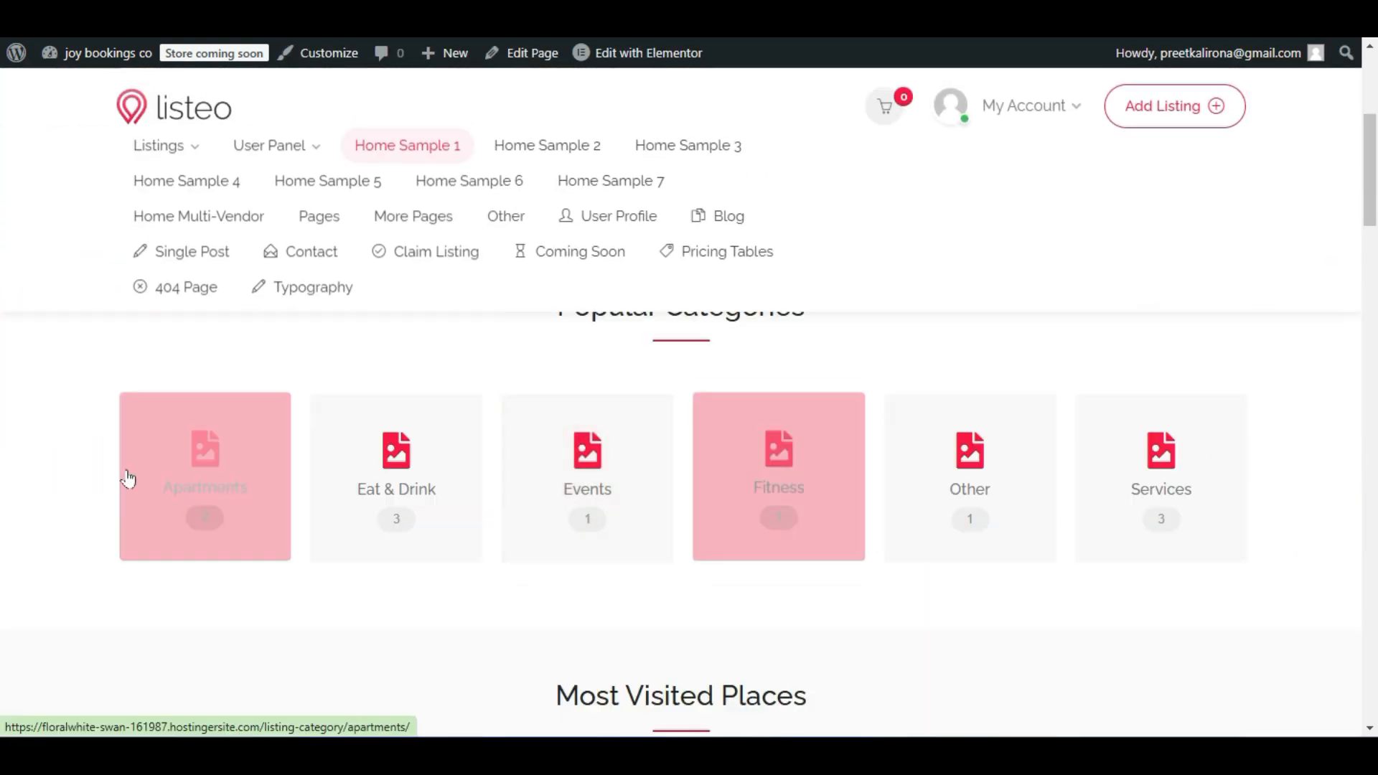
{"action": "scroll", "coordinate": [671, 470], "scroll_direction": "down", "scroll_amount": 4}
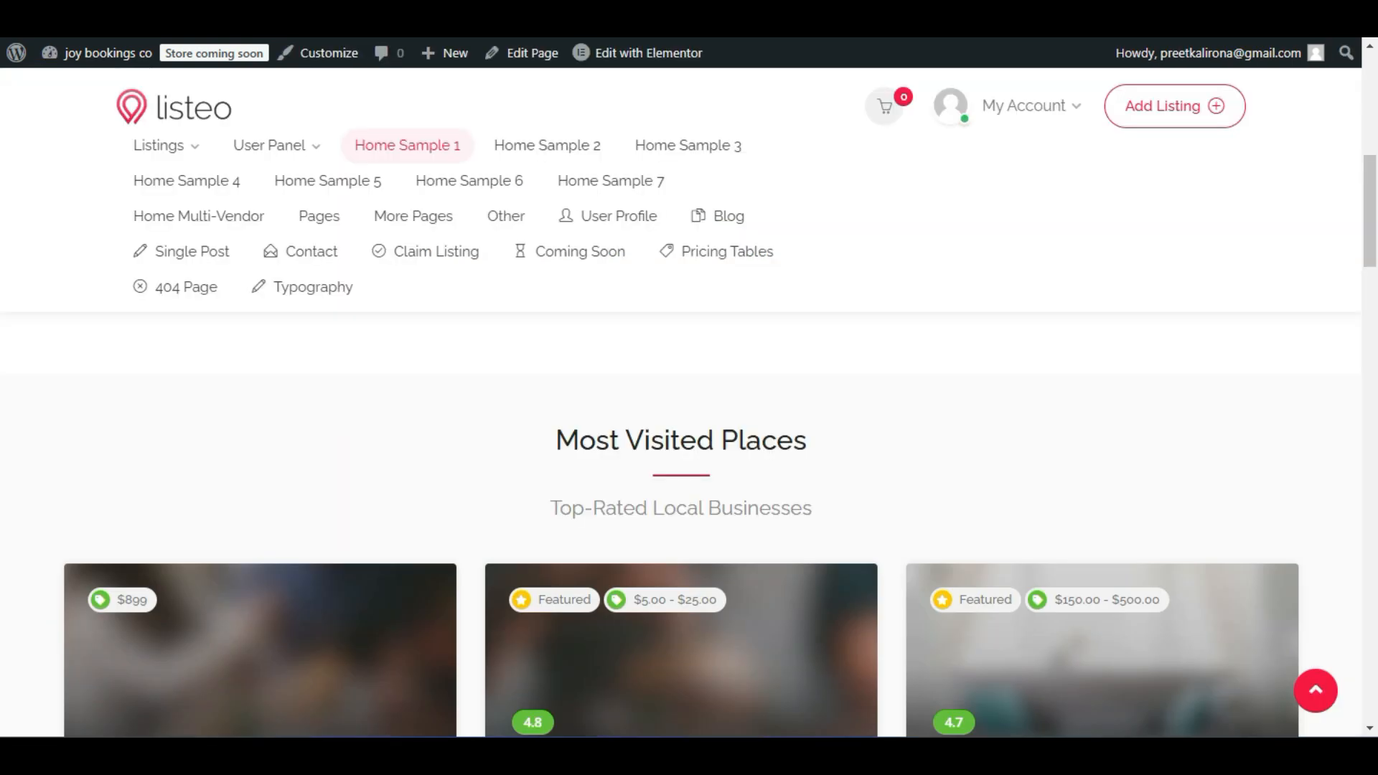
{"action": "scroll", "coordinate": [500, 490], "scroll_direction": "up", "scroll_amount": 5}
{"action": "scroll", "coordinate": [501, 490], "scroll_direction": "up", "scroll_amount": 3}
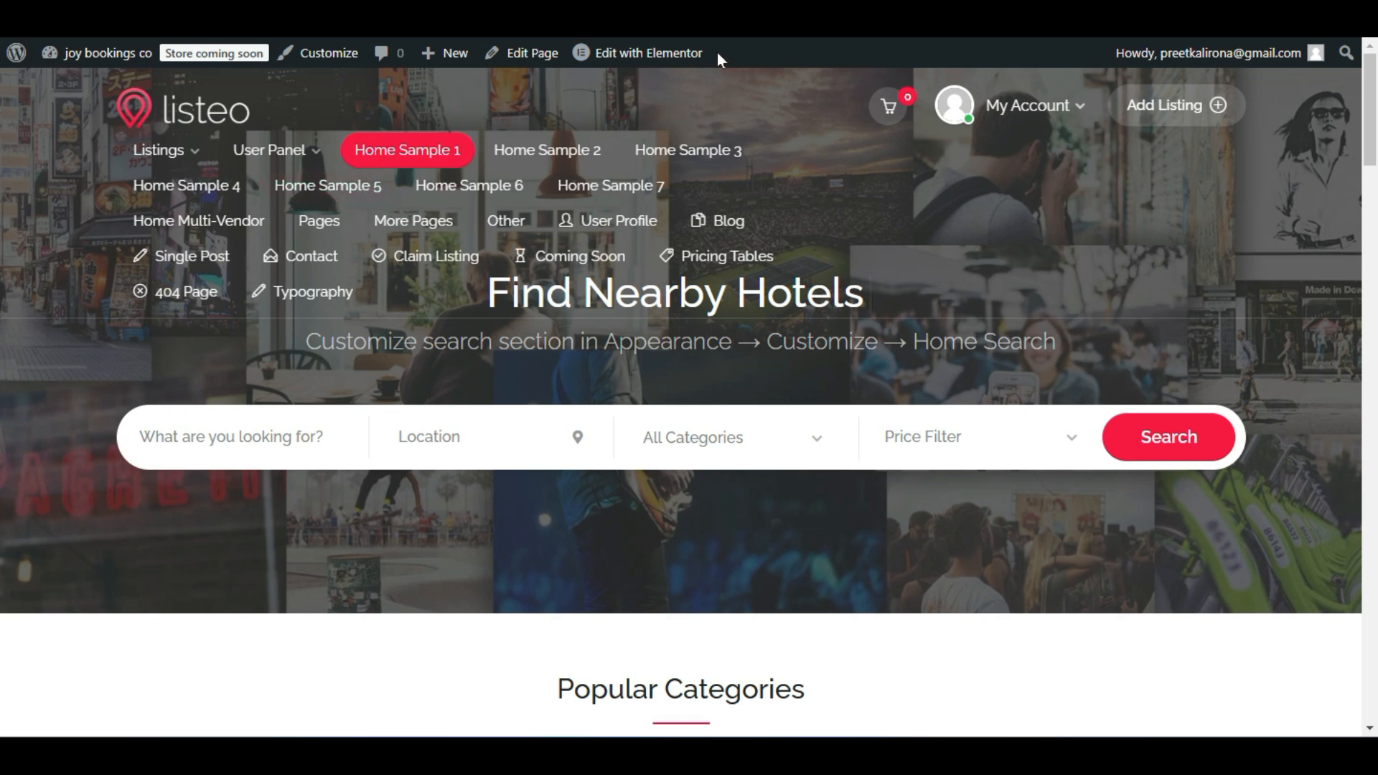
Open the site customizer from the home page and view its Header settings.
{"action": "mouse_move", "coordinate": [655, 54]}
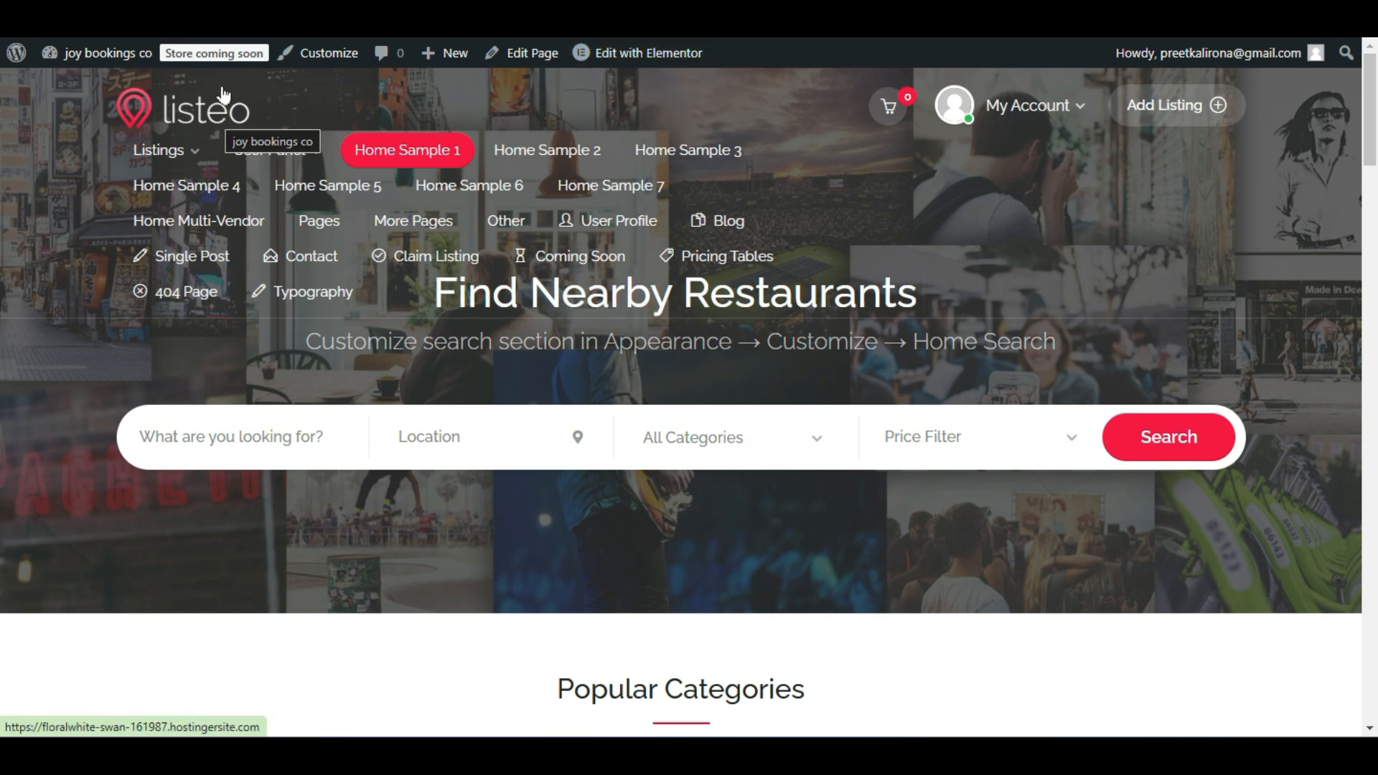
{"action": "left_click", "coordinate": [313, 48]}
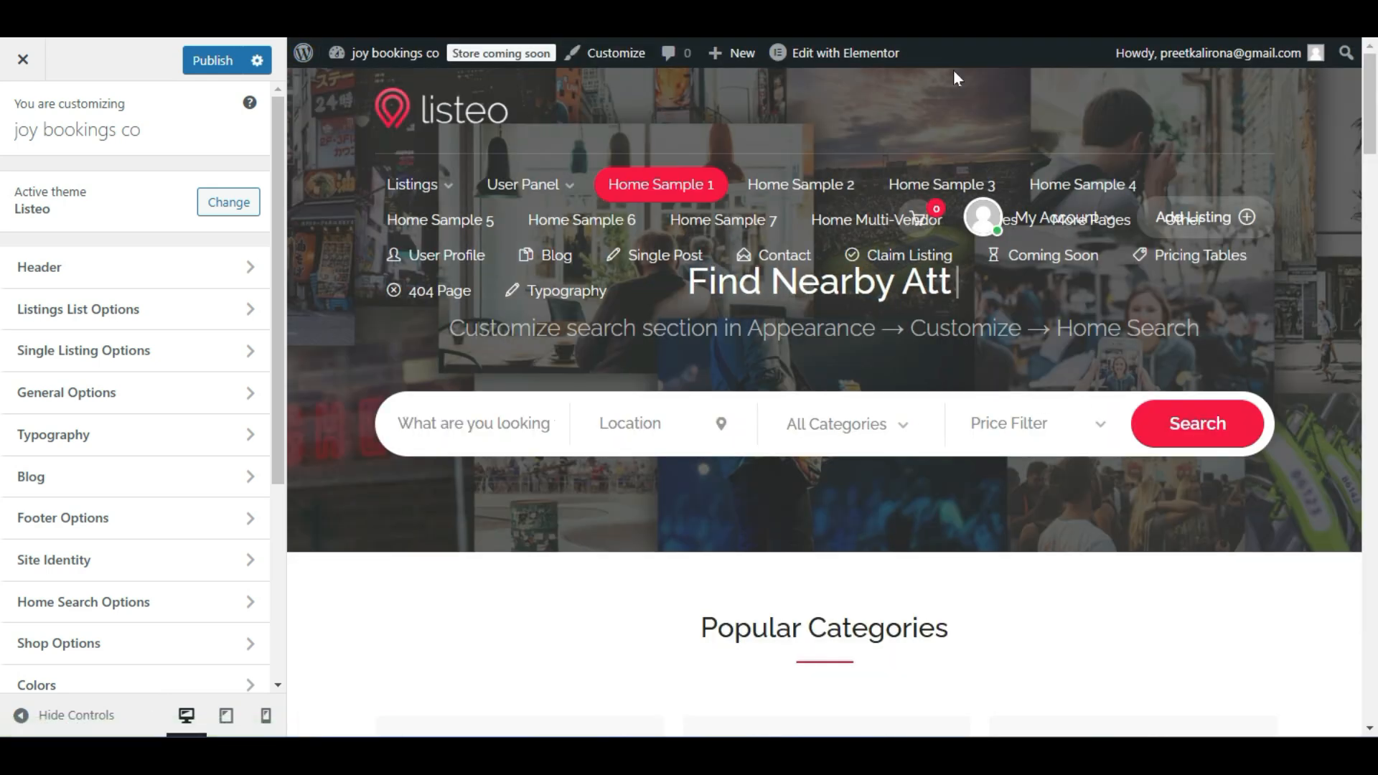
{"action": "left_click", "coordinate": [75, 265]}
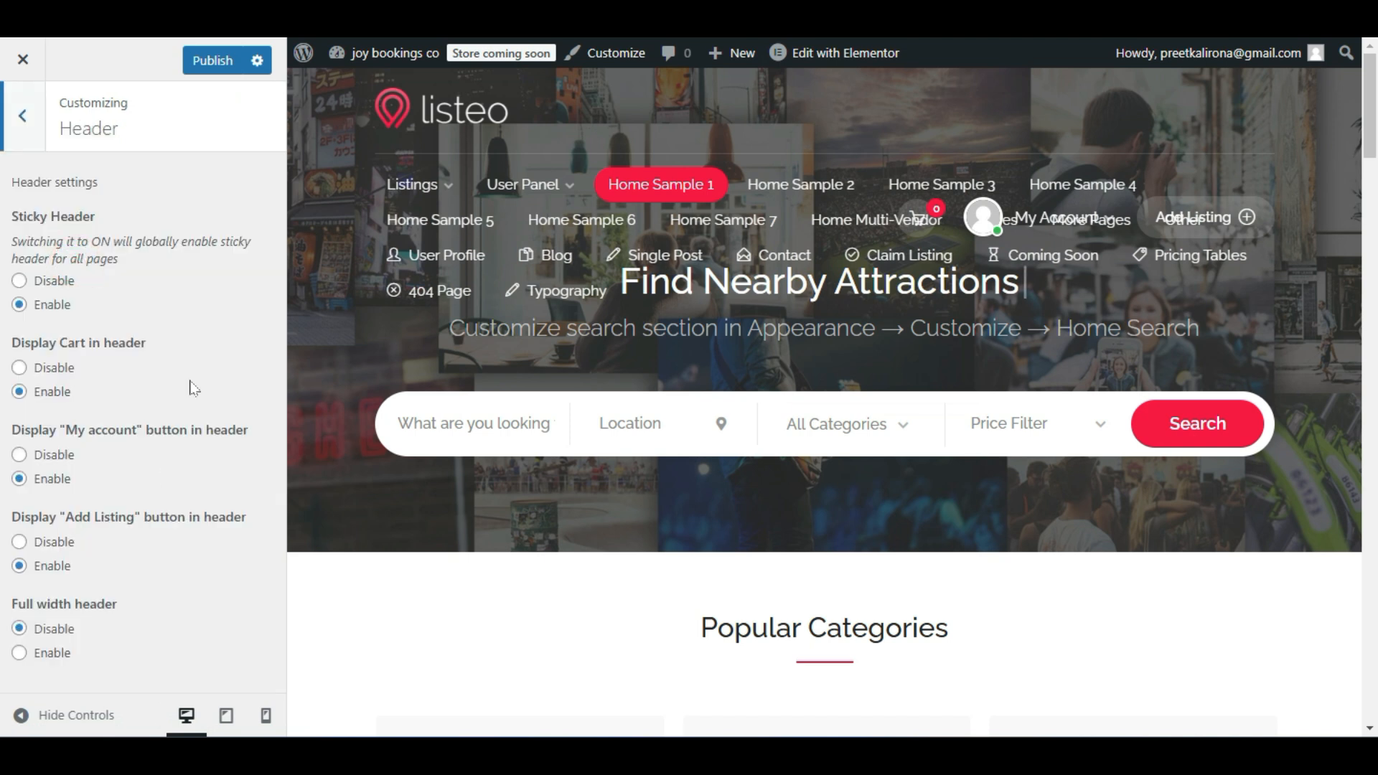
{"action": "left_click", "coordinate": [22, 115]}
View the Site Identity settings in the customizer and return to the main list of sections.
{"action": "scroll", "coordinate": [138, 422], "scroll_direction": "down", "scroll_amount": 3}
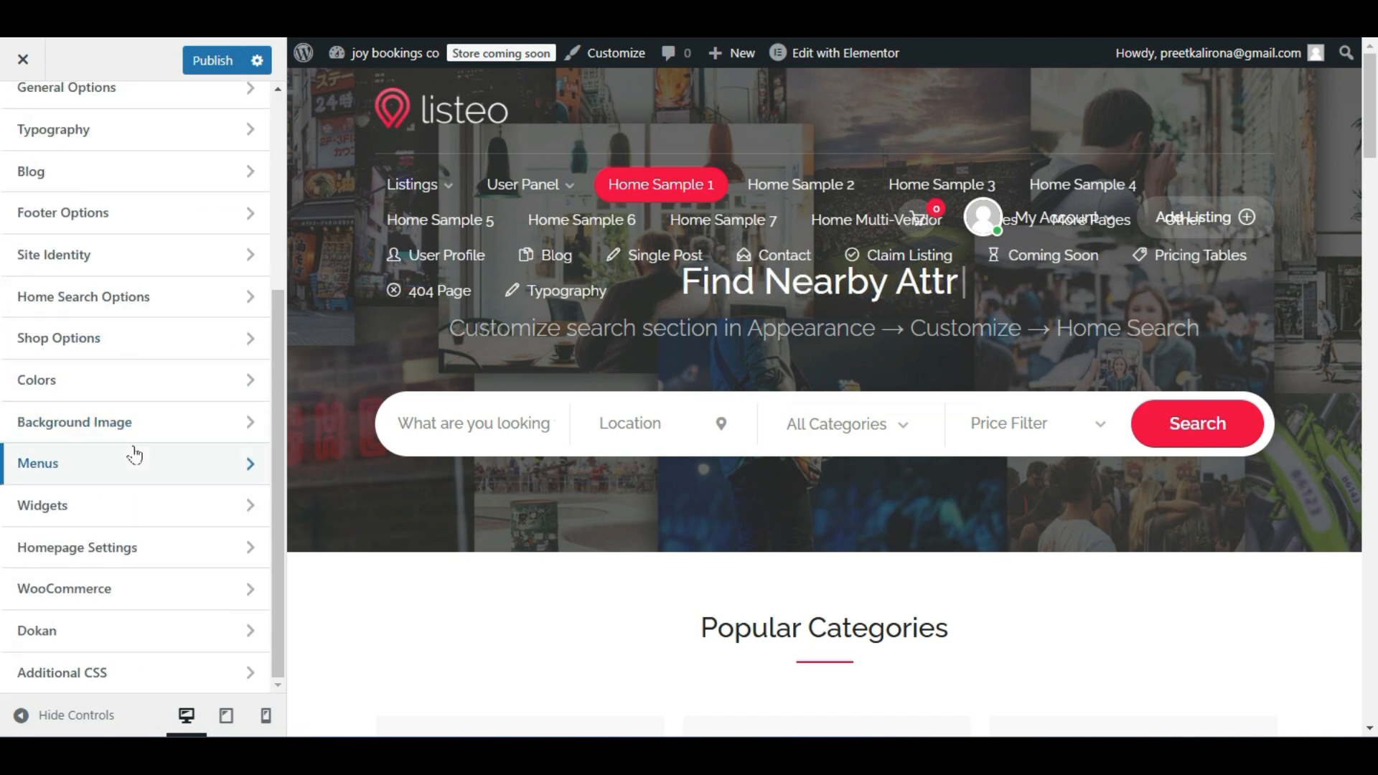
{"action": "scroll", "coordinate": [144, 452], "scroll_direction": "up", "scroll_amount": 1}
{"action": "left_click", "coordinate": [85, 311]}
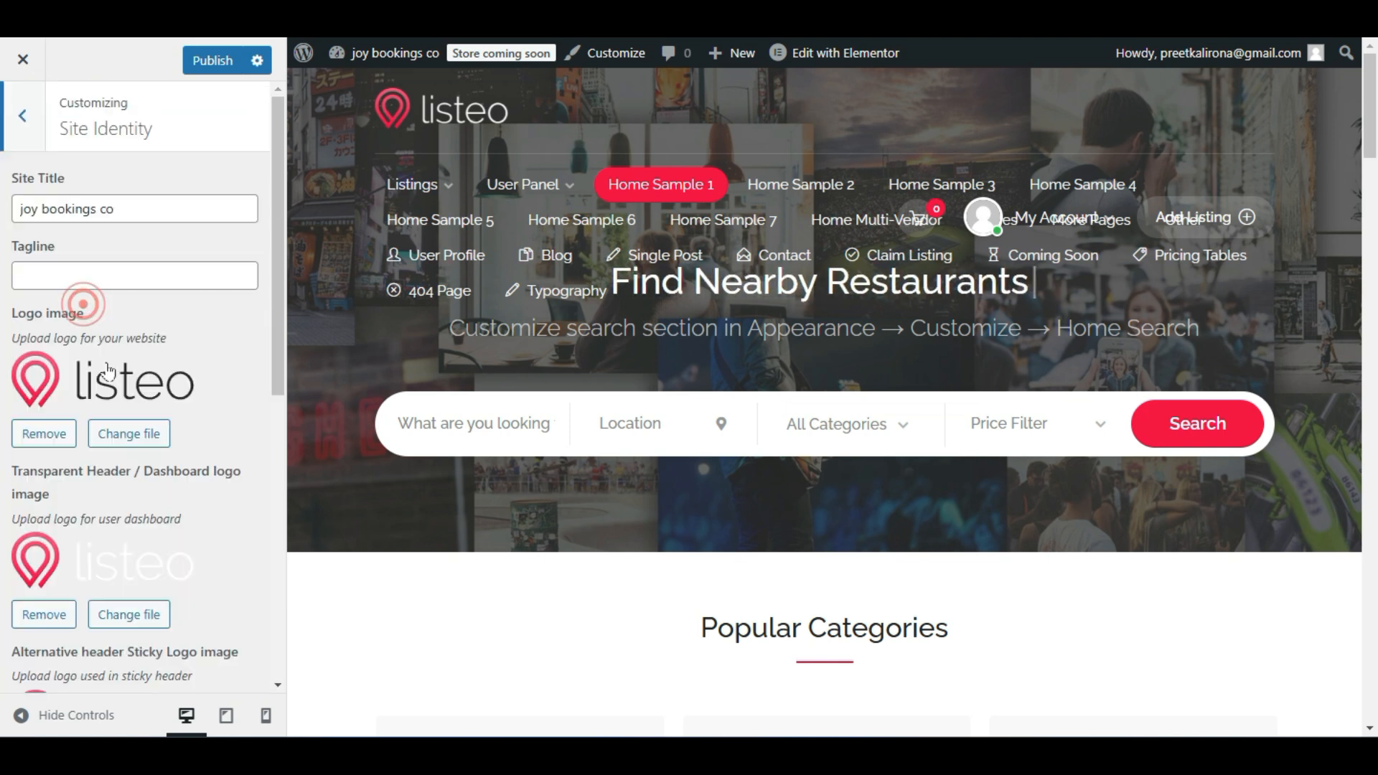
{"action": "left_click", "coordinate": [24, 118]}
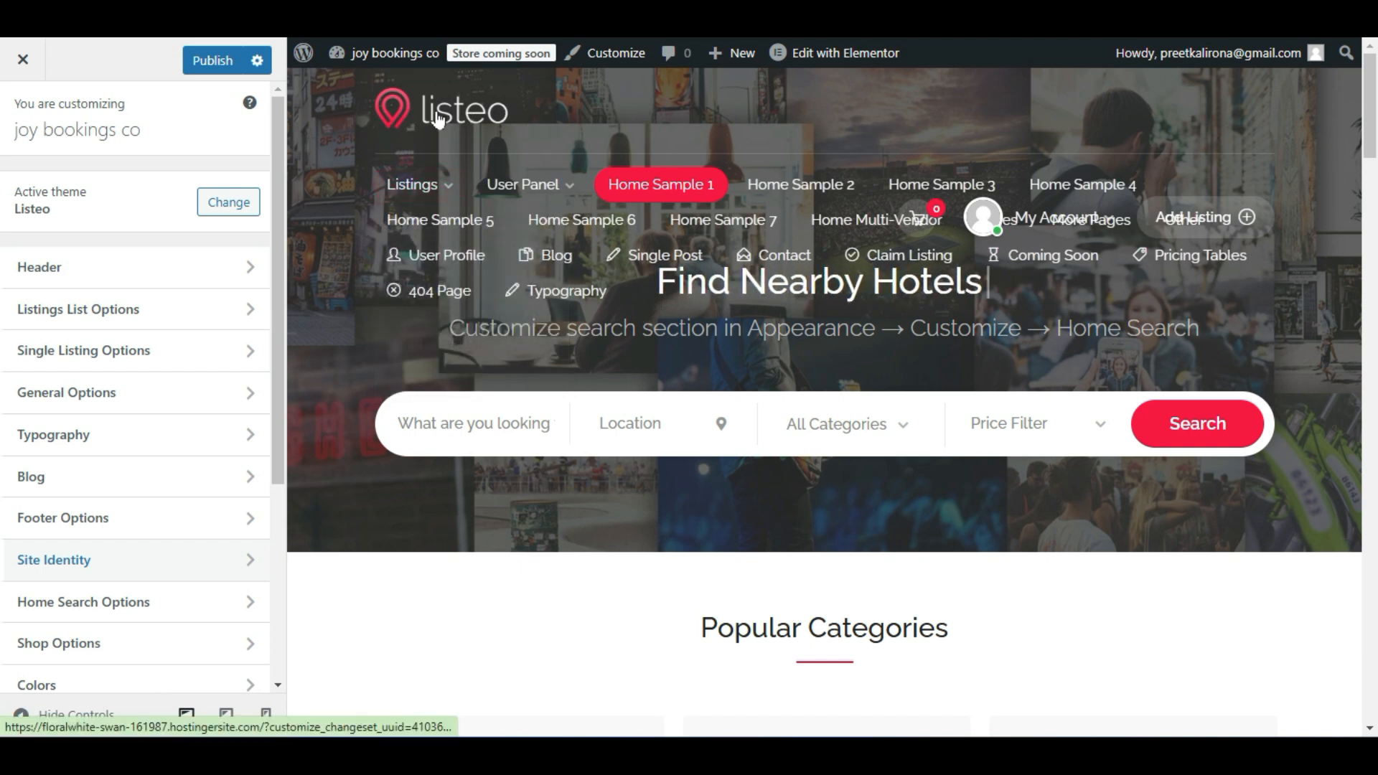
Review the logo image settings under Site Identity and return to the customizer's main list of sections.
{"action": "scroll", "coordinate": [84, 445], "scroll_direction": "down", "scroll_amount": 4}
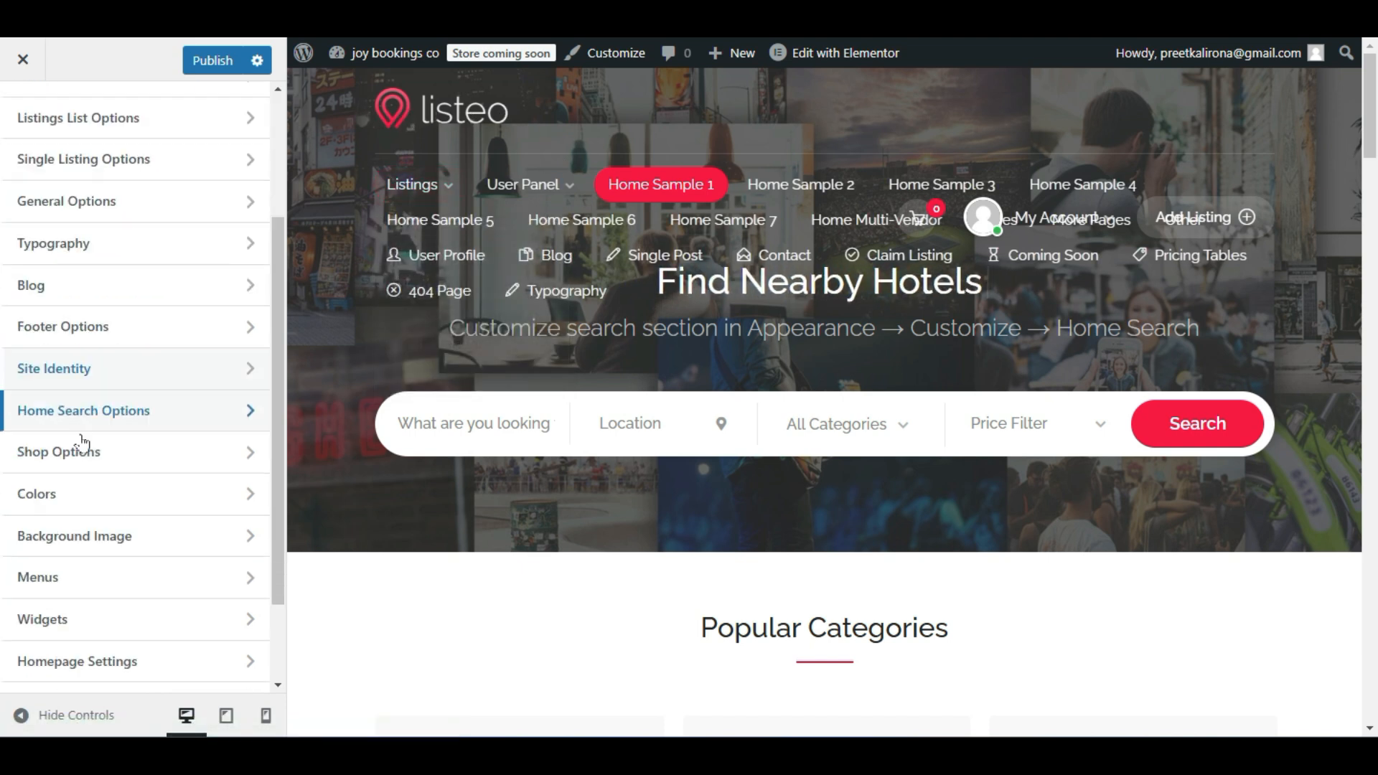
{"action": "left_click", "coordinate": [117, 311]}
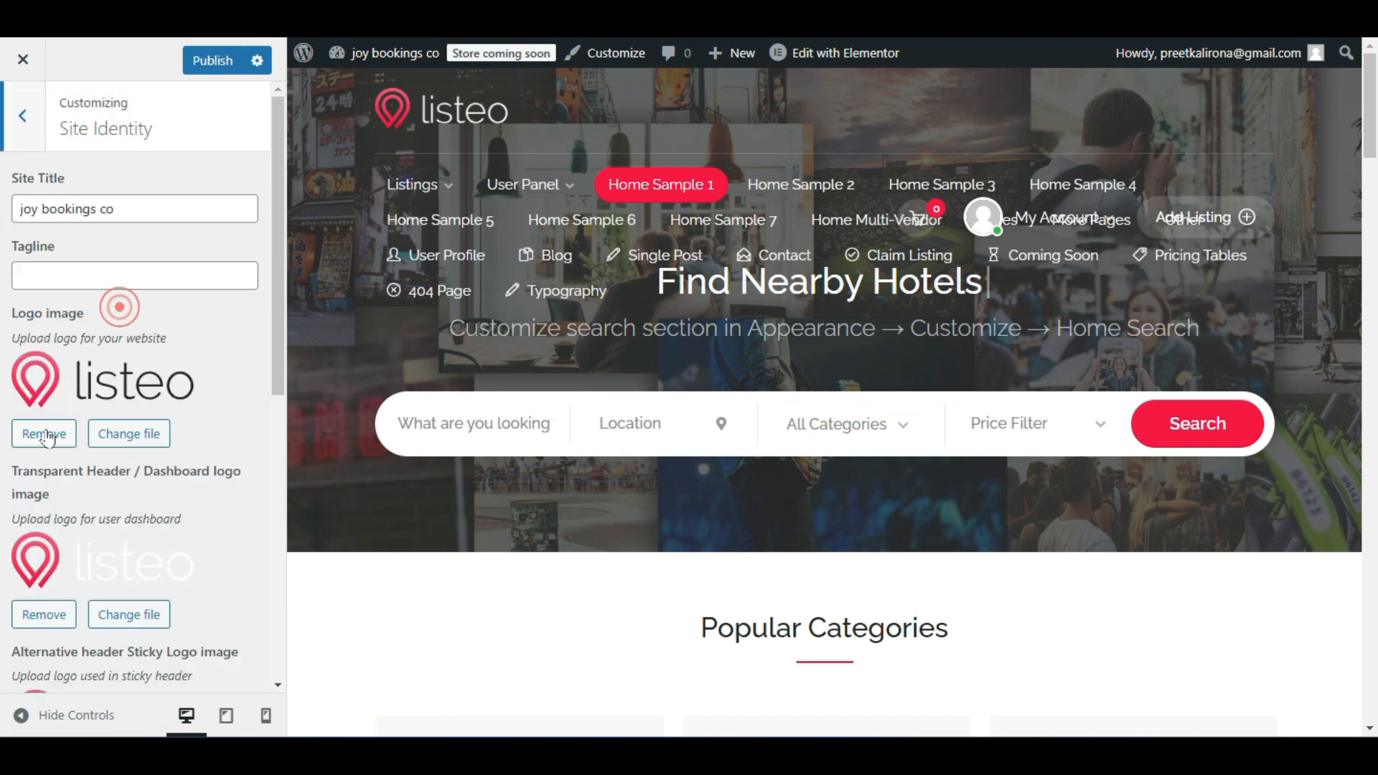
{"action": "scroll", "coordinate": [66, 316], "scroll_direction": "down", "scroll_amount": 6}
{"action": "scroll", "coordinate": [64, 362], "scroll_direction": "up", "scroll_amount": 6}
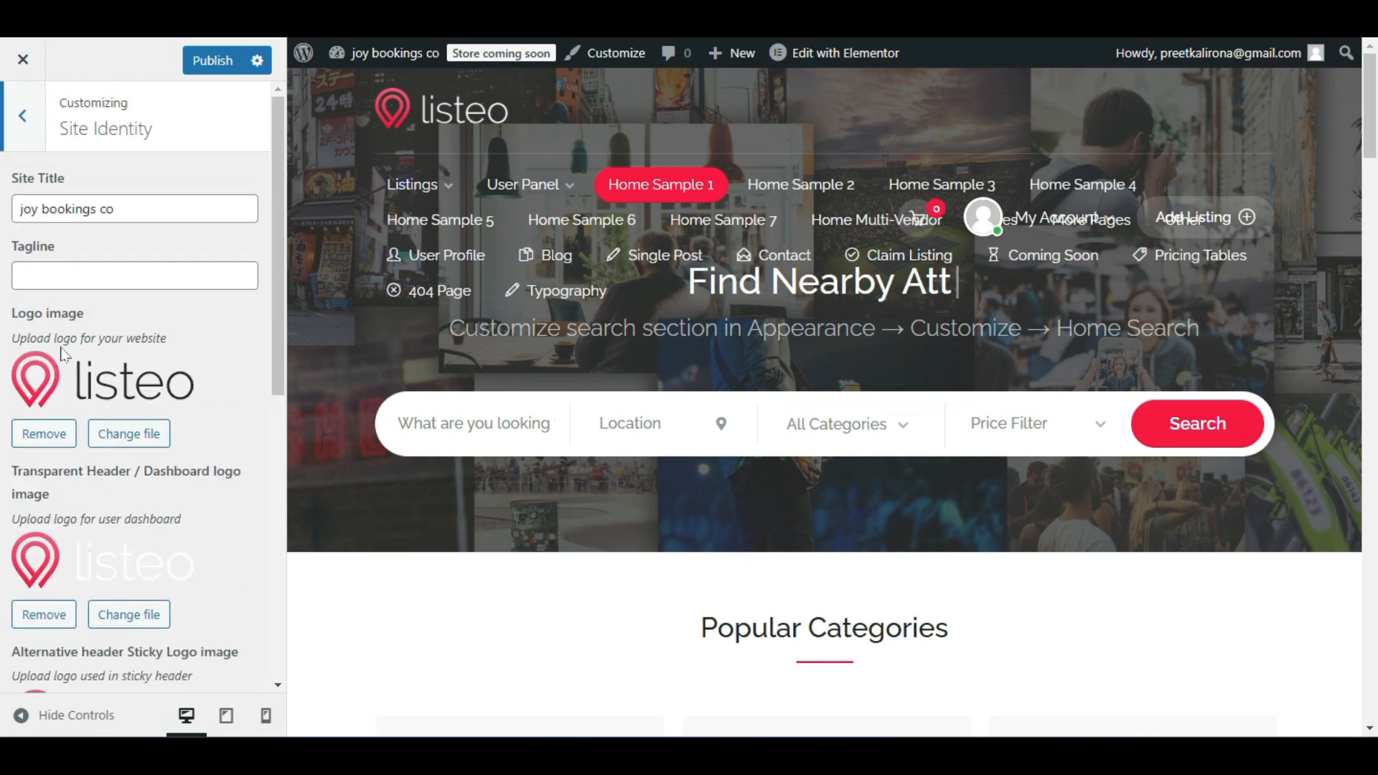
{"action": "left_click", "coordinate": [15, 140]}
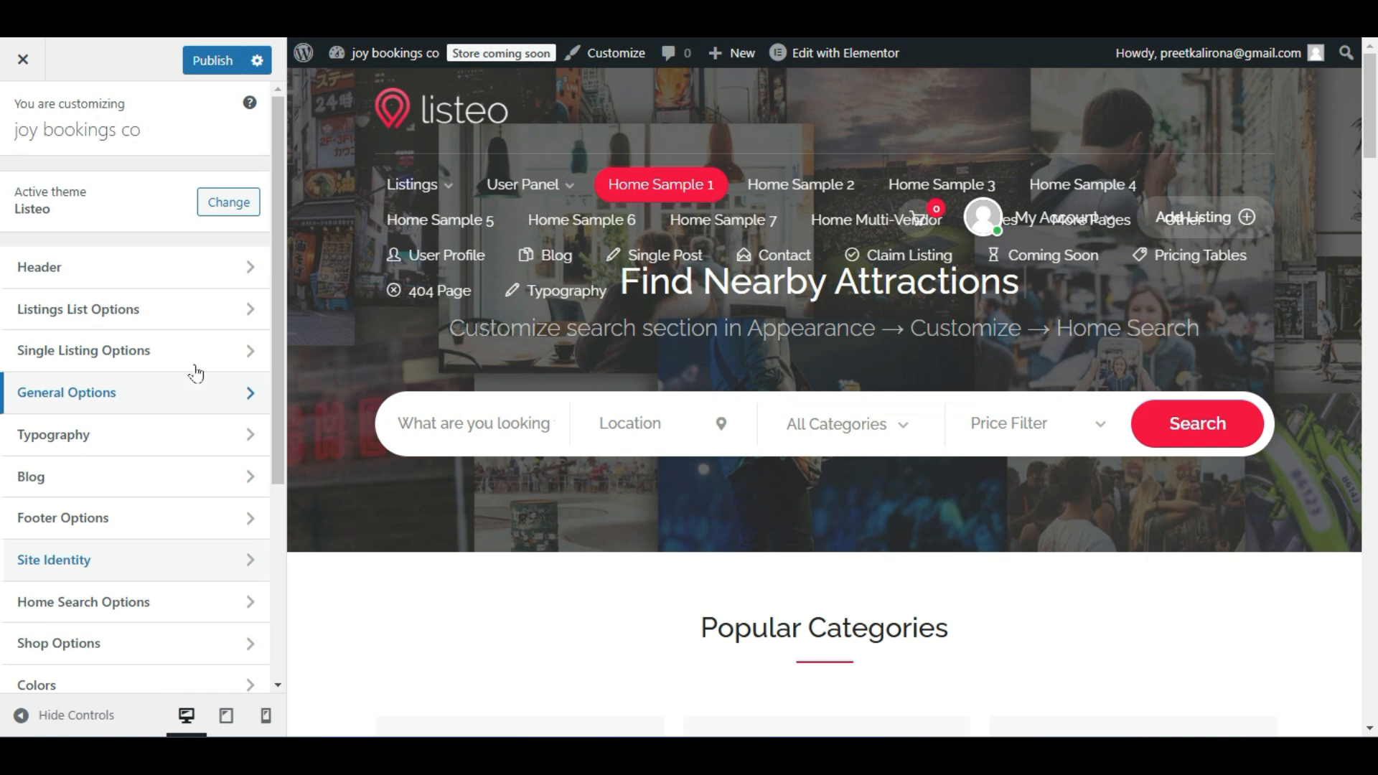
Open the Header settings and look through the Popular Categories and Most Visited Places sections in the live preview.
{"action": "left_click", "coordinate": [114, 273]}
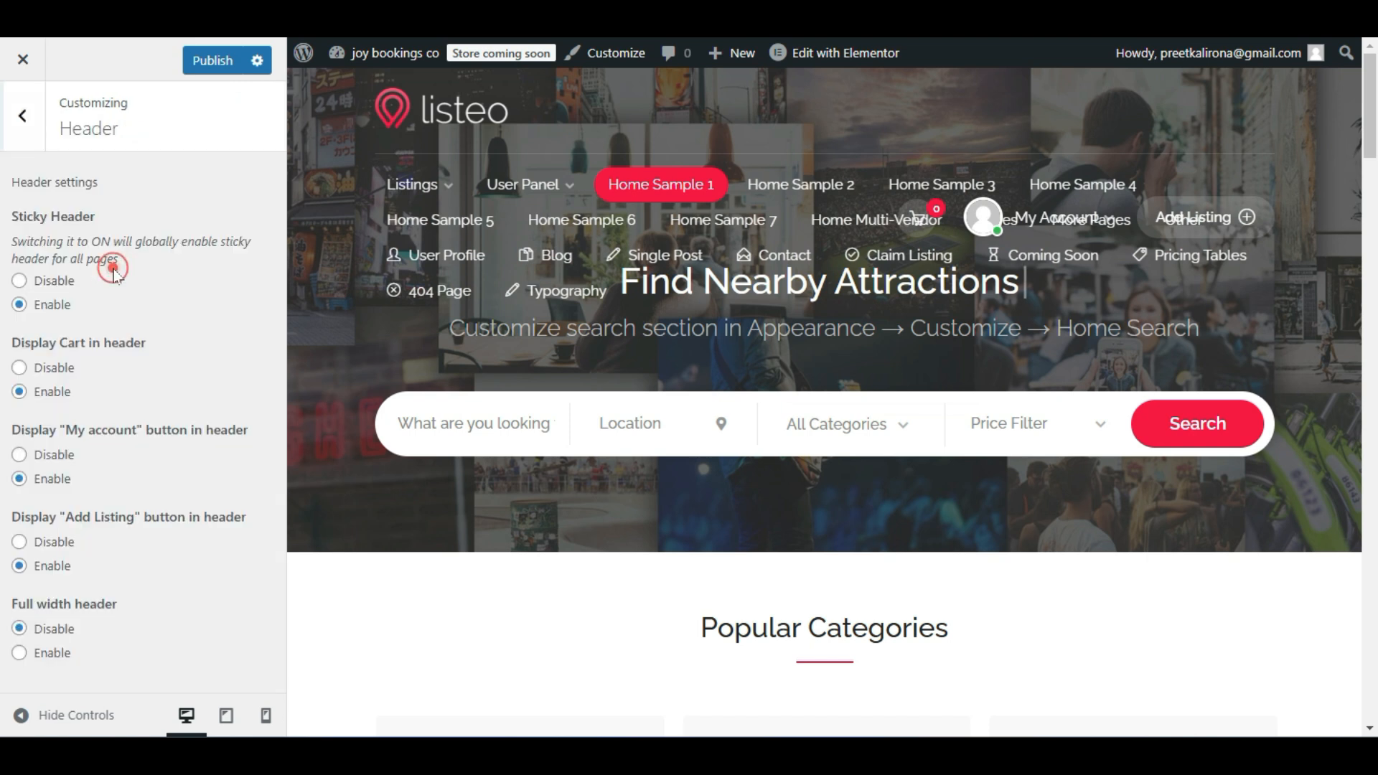
{"action": "scroll", "coordinate": [520, 428], "scroll_direction": "down", "scroll_amount": 4}
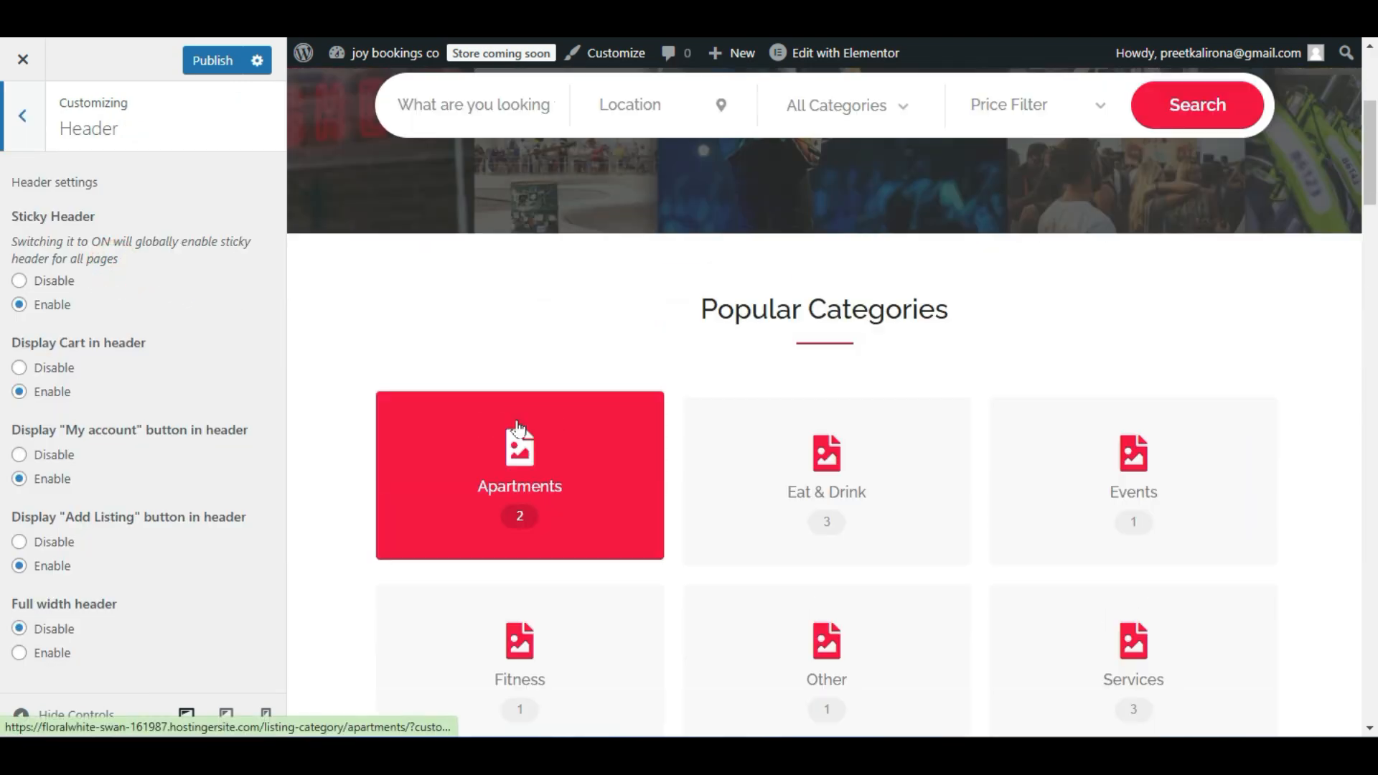
{"action": "scroll", "coordinate": [519, 429], "scroll_direction": "up", "scroll_amount": 4}
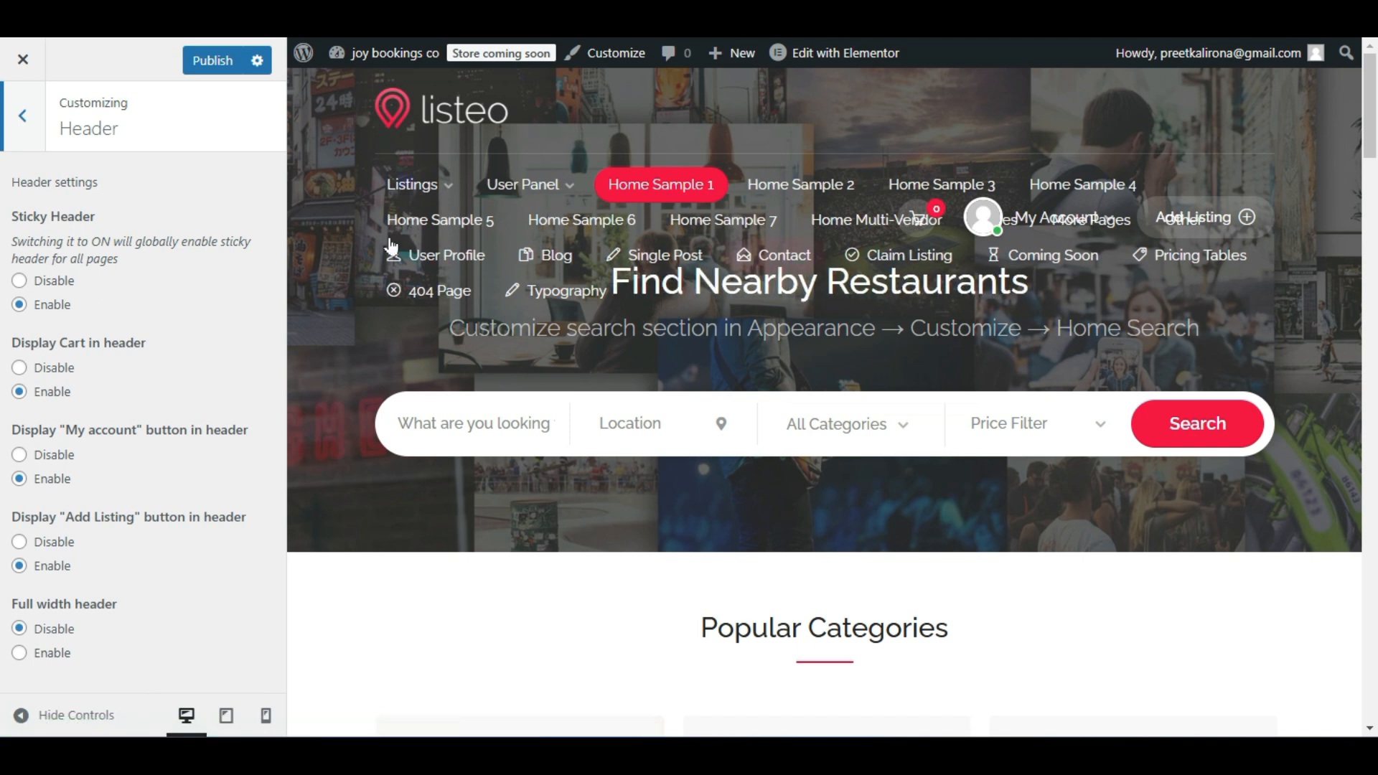
{"action": "scroll", "coordinate": [629, 396], "scroll_direction": "down", "scroll_amount": 11}
{"action": "scroll", "coordinate": [624, 397], "scroll_direction": "up", "scroll_amount": 8}
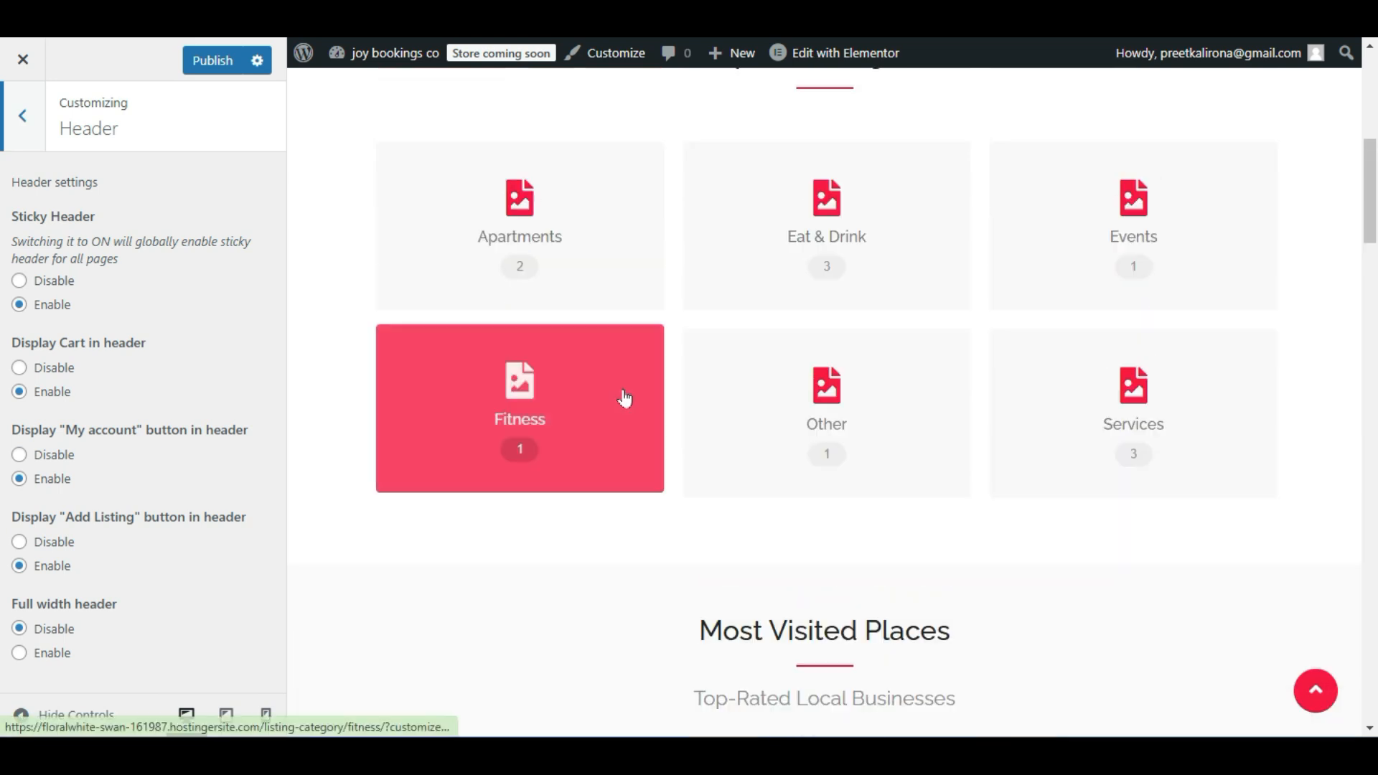
{"action": "scroll", "coordinate": [624, 396], "scroll_direction": "down", "scroll_amount": 7}
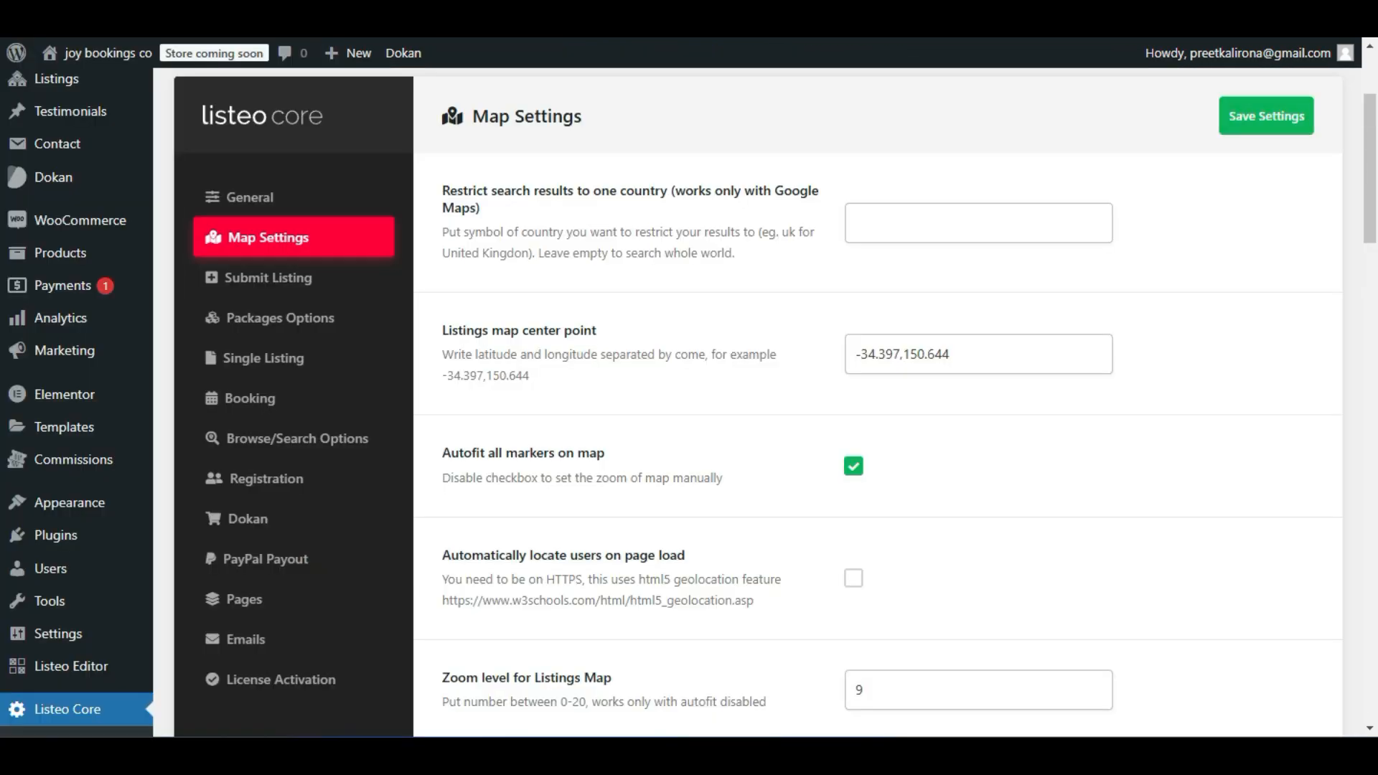
Visit the site from the Listeo Core Map Settings page and look through the home page past the What Our Users Say section.
{"action": "mouse_move", "coordinate": [108, 54]}
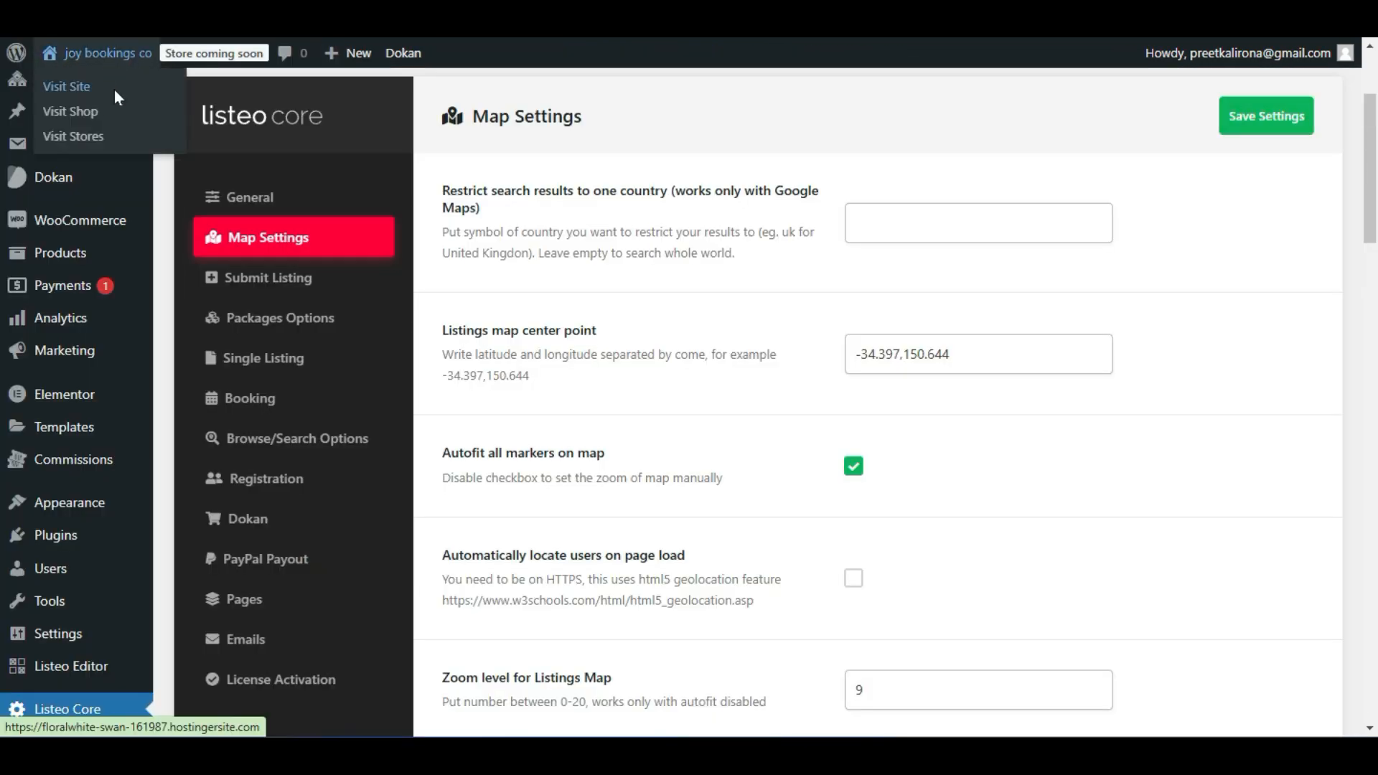
{"action": "left_click", "coordinate": [154, 110]}
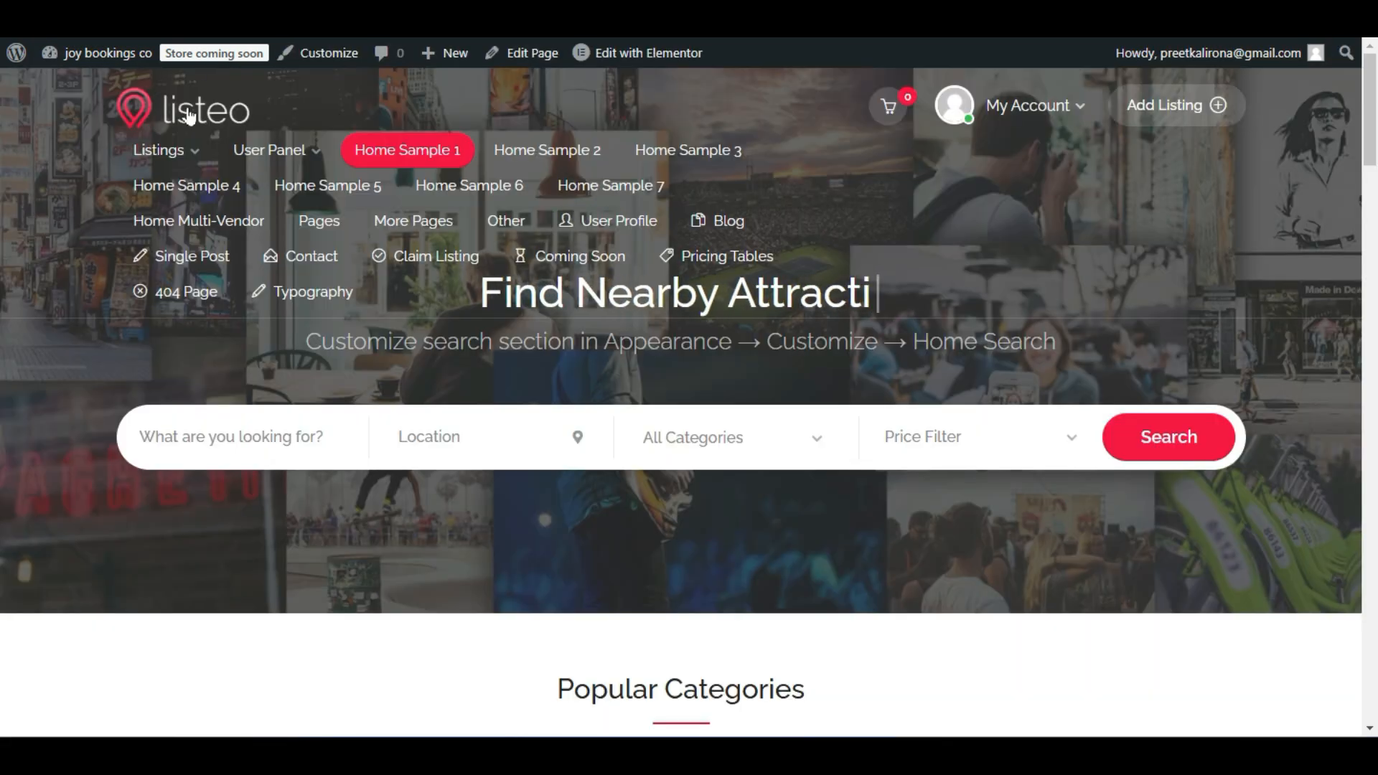
{"action": "scroll", "coordinate": [4, 466], "scroll_direction": "down", "scroll_amount": 10}
{"action": "scroll", "coordinate": [6, 468], "scroll_direction": "down", "scroll_amount": 3}
{"action": "scroll", "coordinate": [859, 519], "scroll_direction": "down", "scroll_amount": 10}
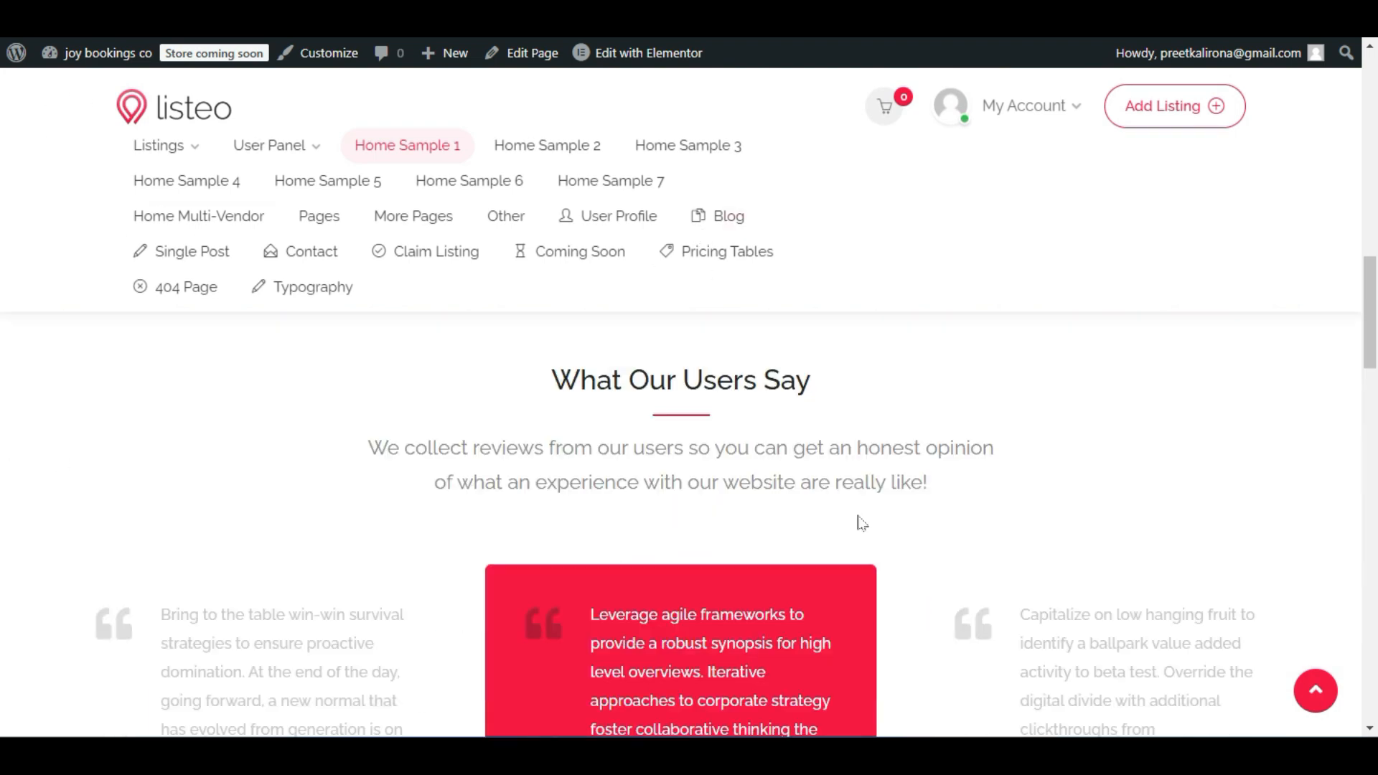
{"action": "scroll", "coordinate": [740, 198], "scroll_direction": "down", "scroll_amount": 5}
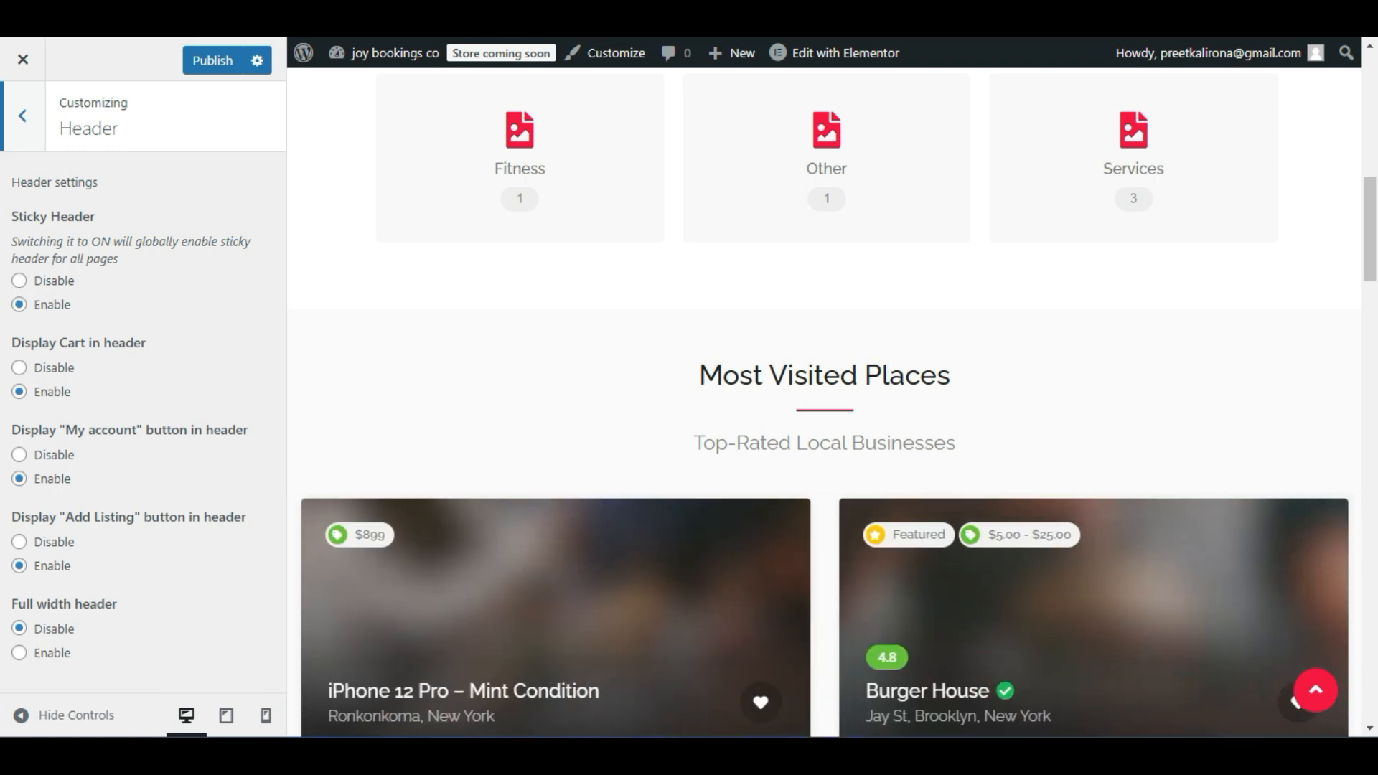
Leave the Header settings, close the customizer and switch to the WordPress Pages list.
{"action": "left_click", "coordinate": [27, 119]}
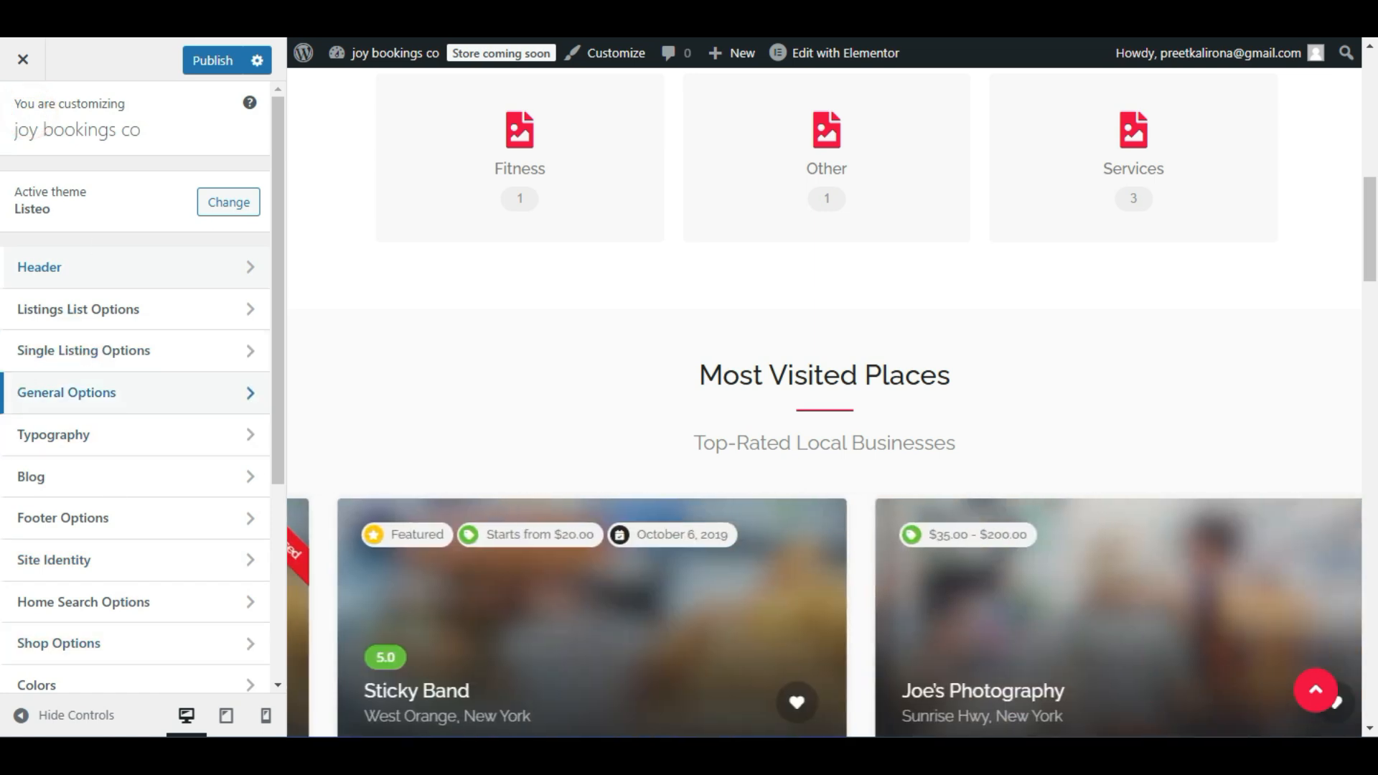
{"action": "left_click", "coordinate": [22, 59]}
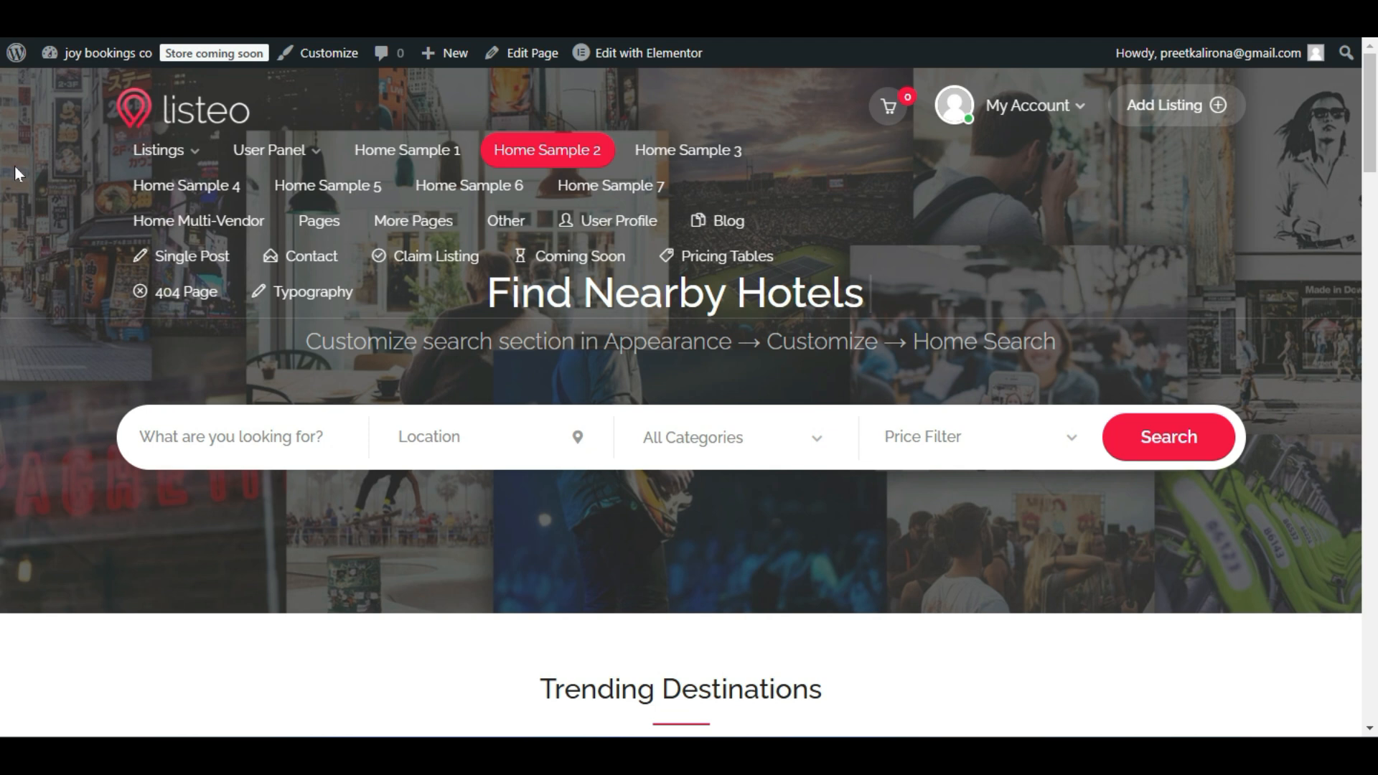
{"action": "key", "text": "ctrl+shift+Tab"}
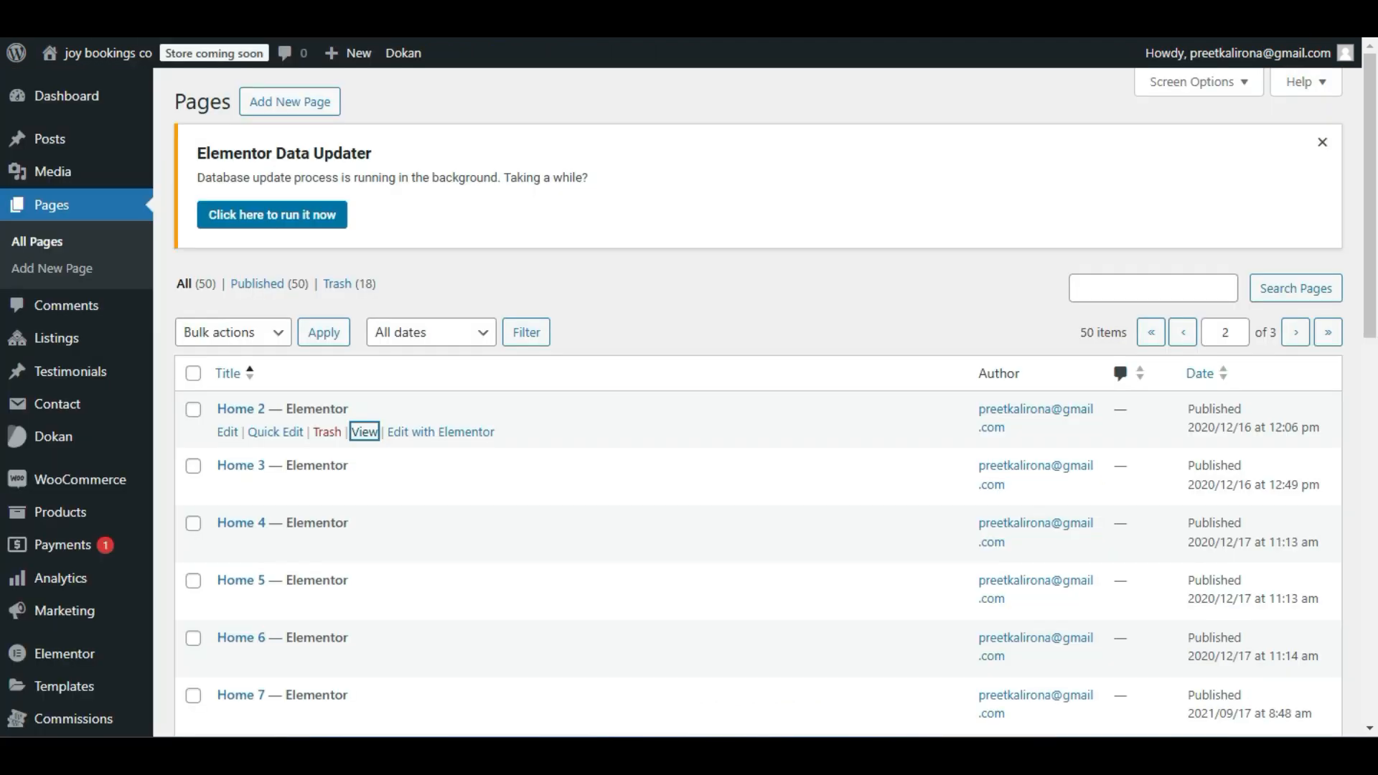
Browse the Pages list from its first page down to Home 1 and go to the second page of entries.
{"action": "scroll", "coordinate": [653, 238], "scroll_direction": "down", "scroll_amount": 3}
{"action": "scroll", "coordinate": [653, 238], "scroll_direction": "up", "scroll_amount": 3}
{"action": "left_click", "coordinate": [37, 236]}
{"action": "scroll", "coordinate": [488, 249], "scroll_direction": "down", "scroll_amount": 7}
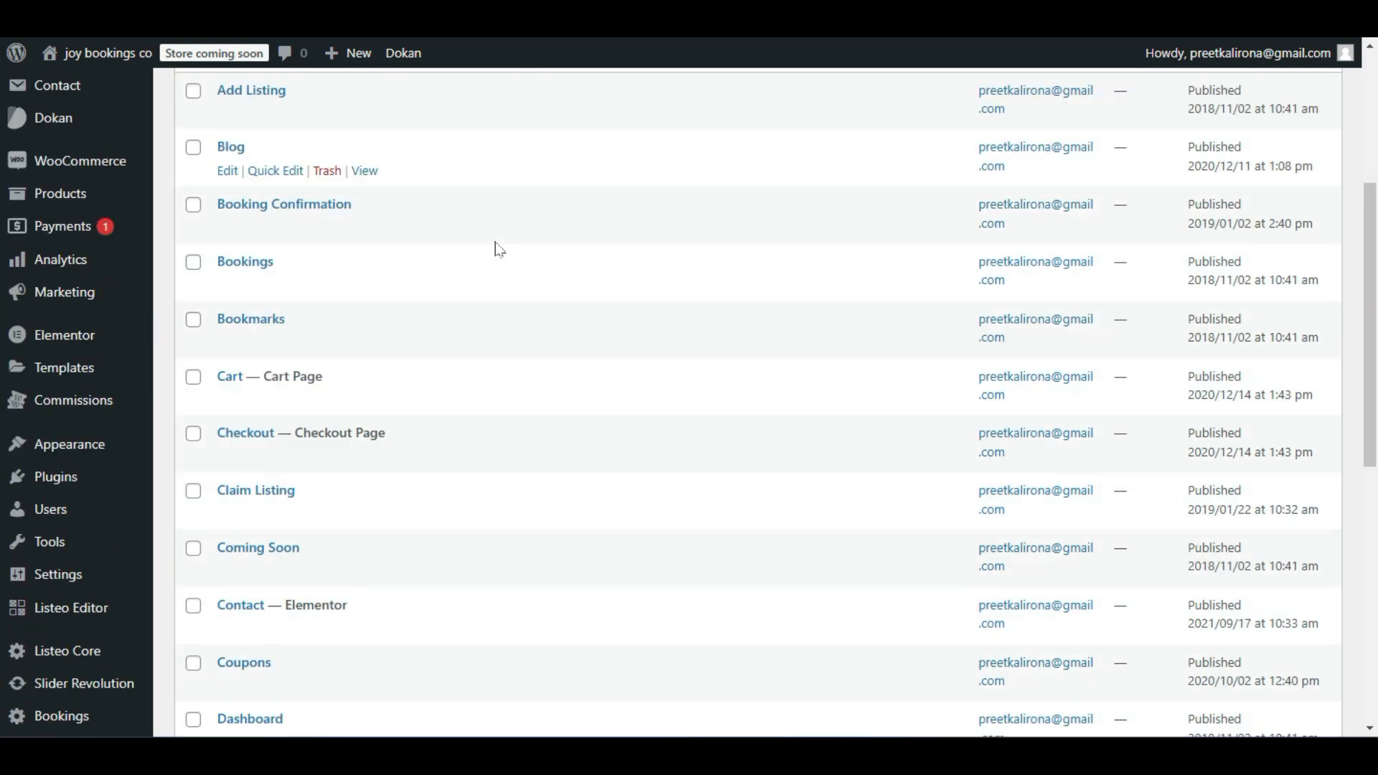
{"action": "scroll", "coordinate": [500, 249], "scroll_direction": "down", "scroll_amount": 5}
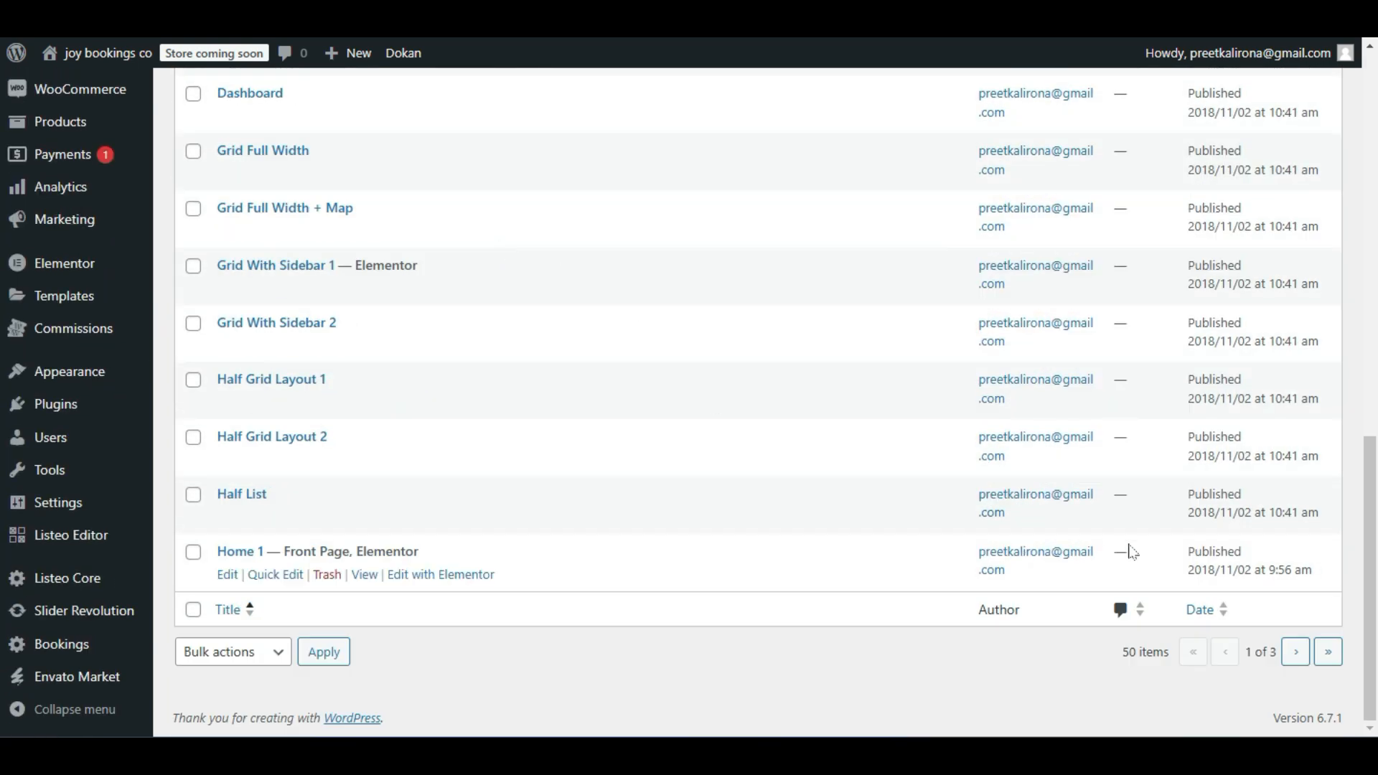
{"action": "left_click", "coordinate": [1286, 652]}
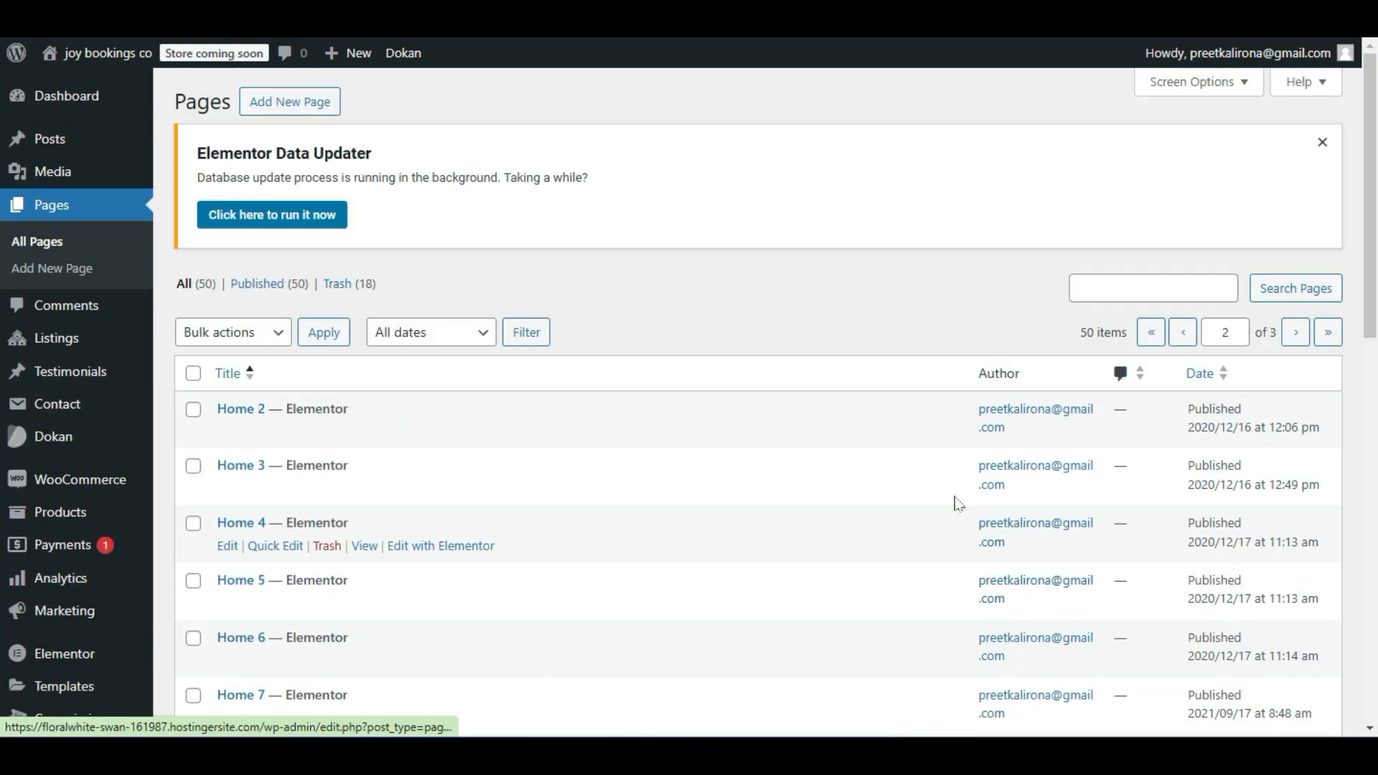
{"action": "scroll", "coordinate": [861, 323], "scroll_direction": "down", "scroll_amount": 3}
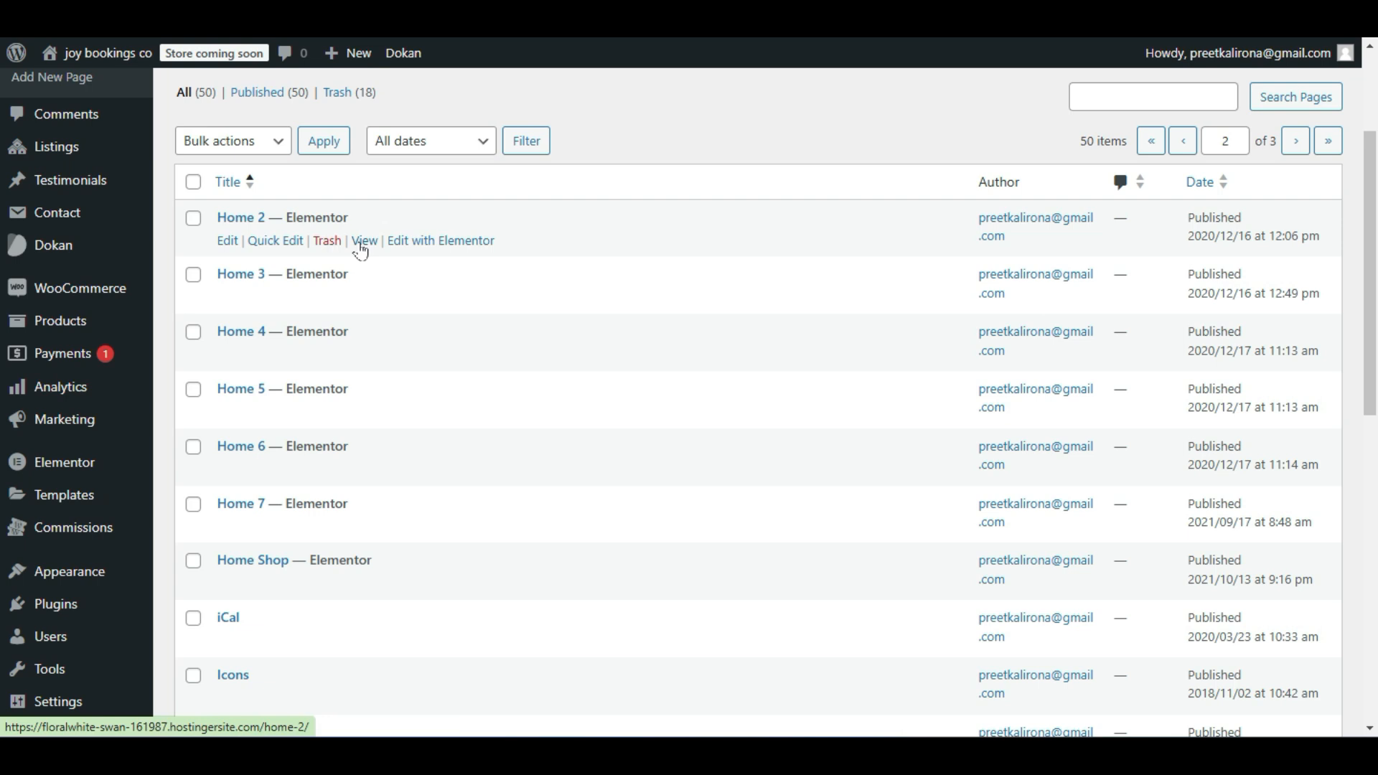
Open the front-end view of the Home 2 page in a new tab and examine its search banner and Trending Destinations section.
{"action": "right_click", "coordinate": [367, 238]}
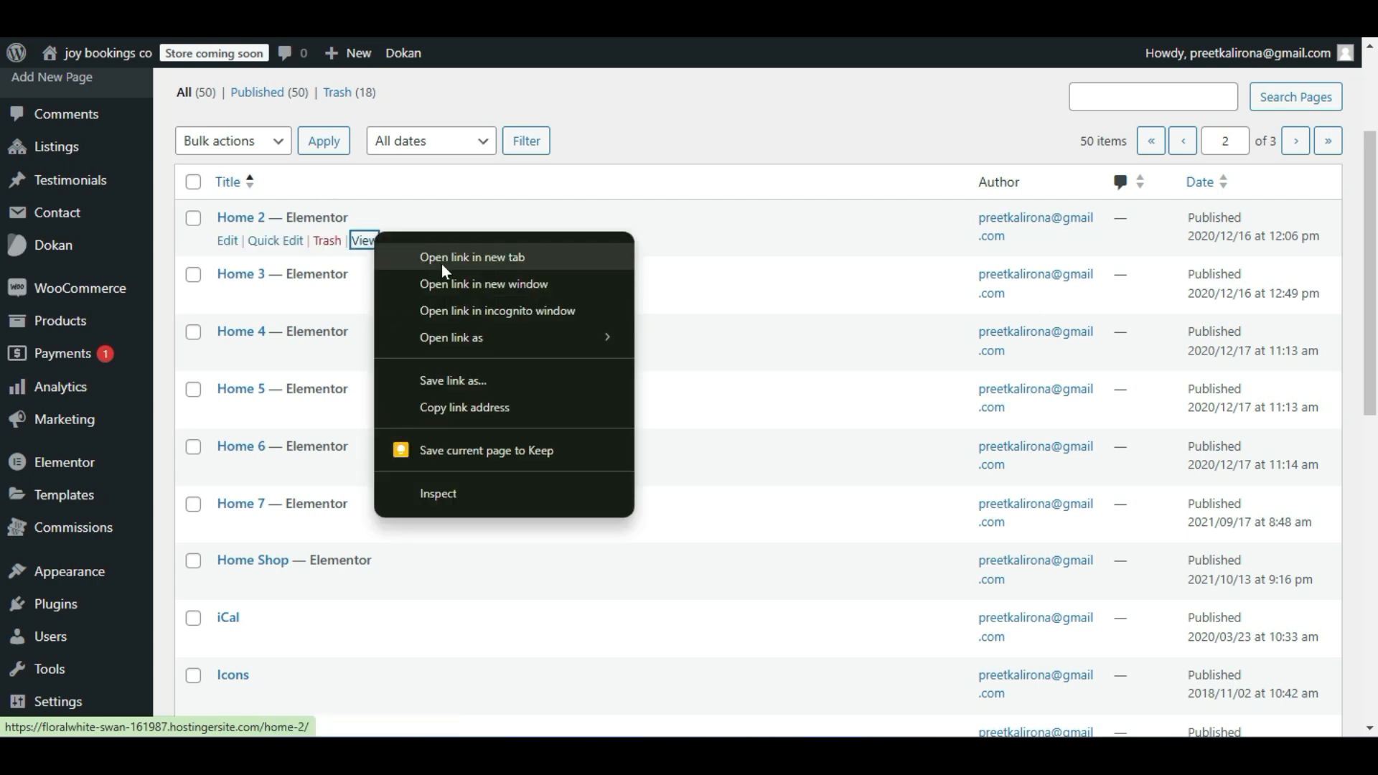
{"action": "right_click", "coordinate": [358, 236]}
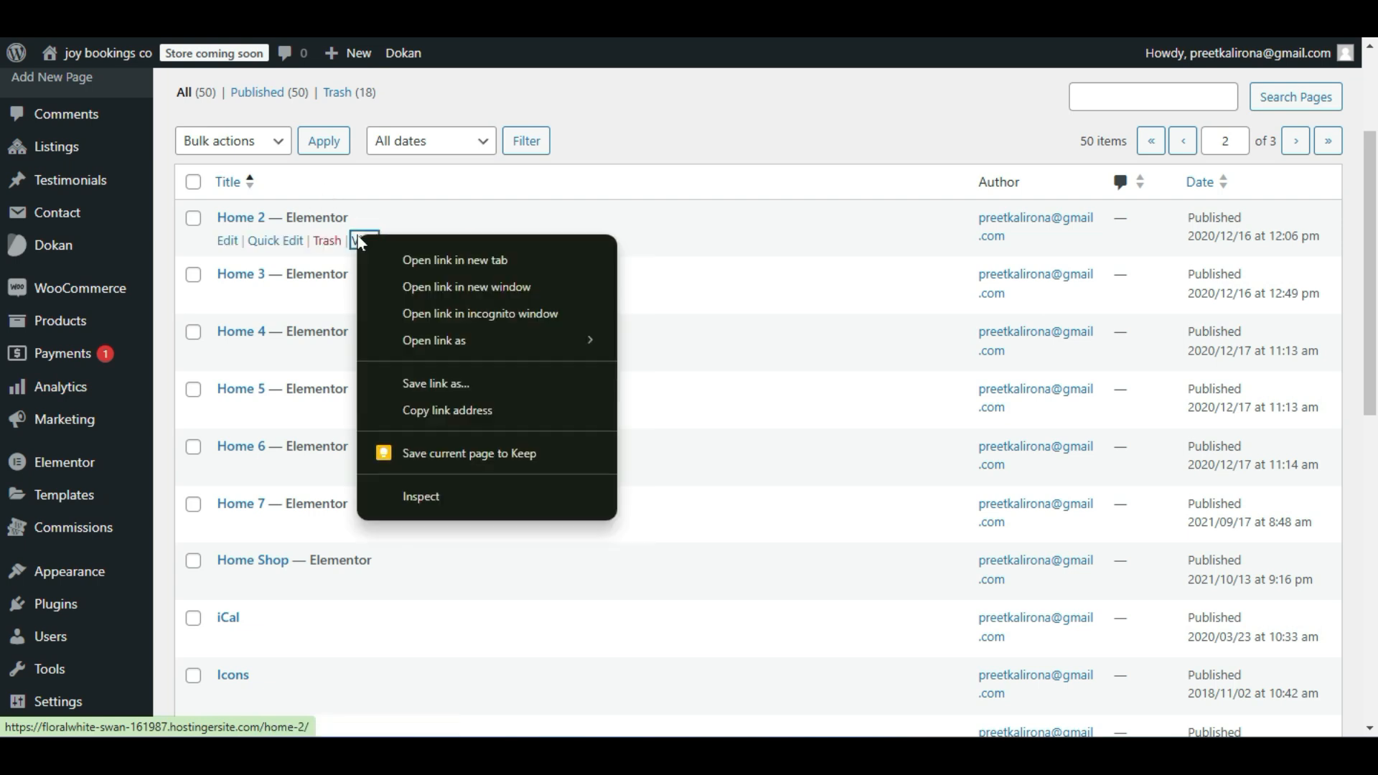
{"action": "left_click", "coordinate": [424, 259]}
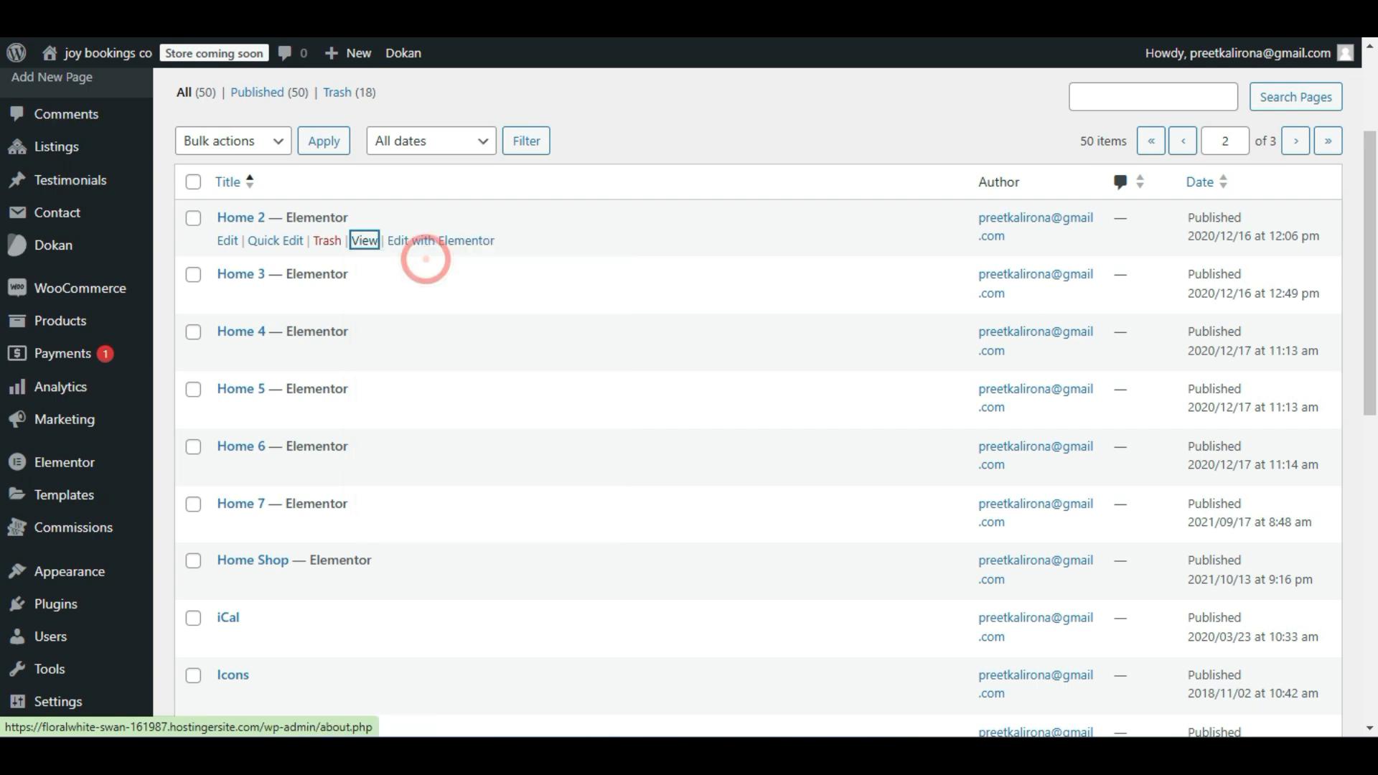
{"action": "key", "text": "ctrl+Tab"}
{"action": "scroll", "coordinate": [21, 287], "scroll_direction": "down", "scroll_amount": 6}
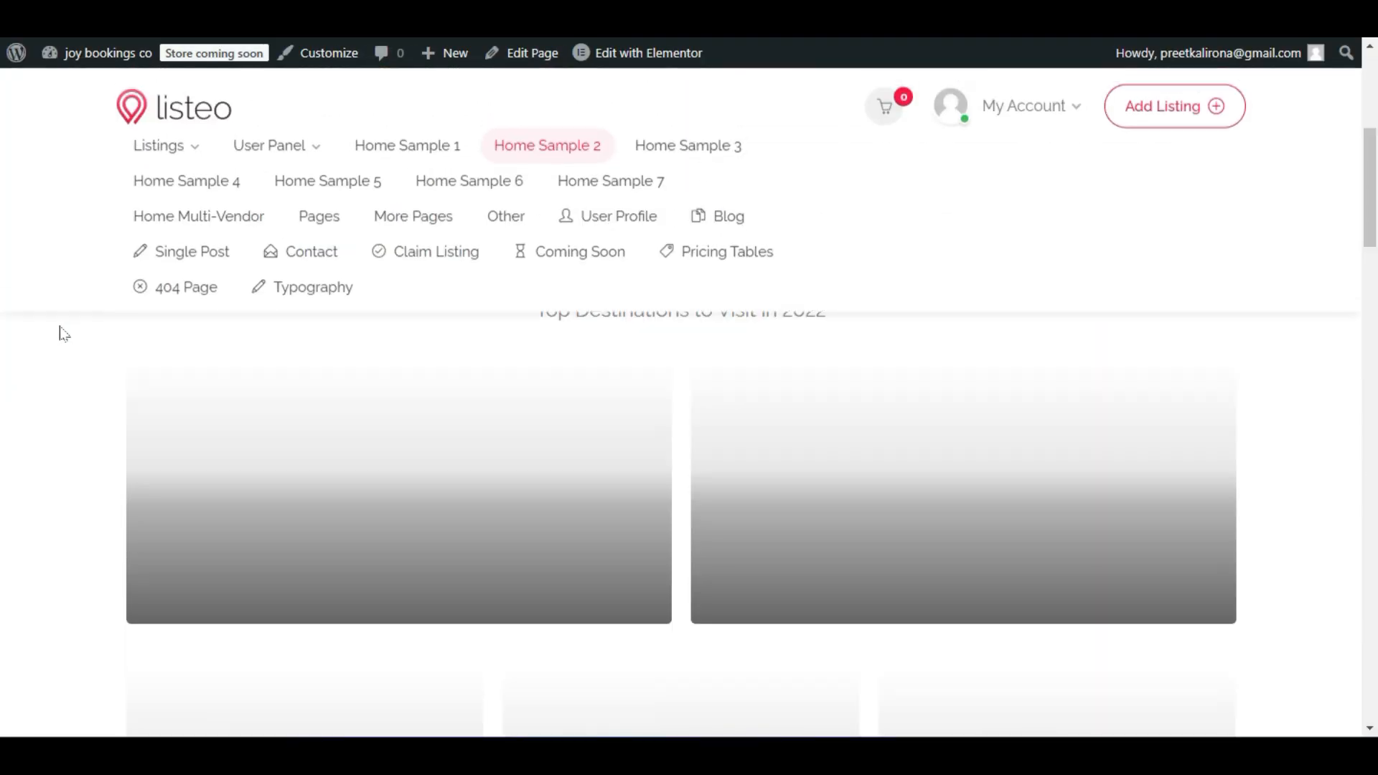
{"action": "scroll", "coordinate": [59, 326], "scroll_direction": "up", "scroll_amount": 6}
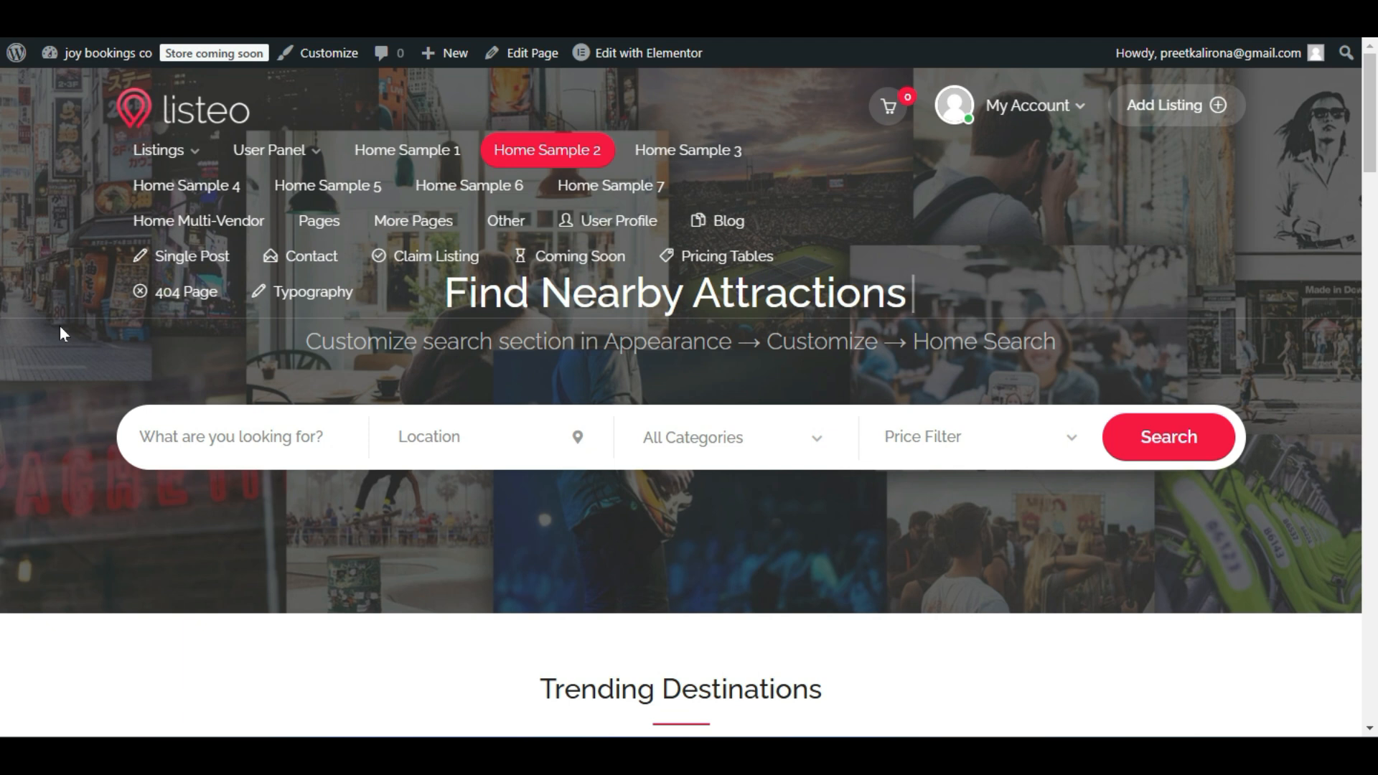
{"action": "scroll", "coordinate": [59, 325], "scroll_direction": "down", "scroll_amount": 4}
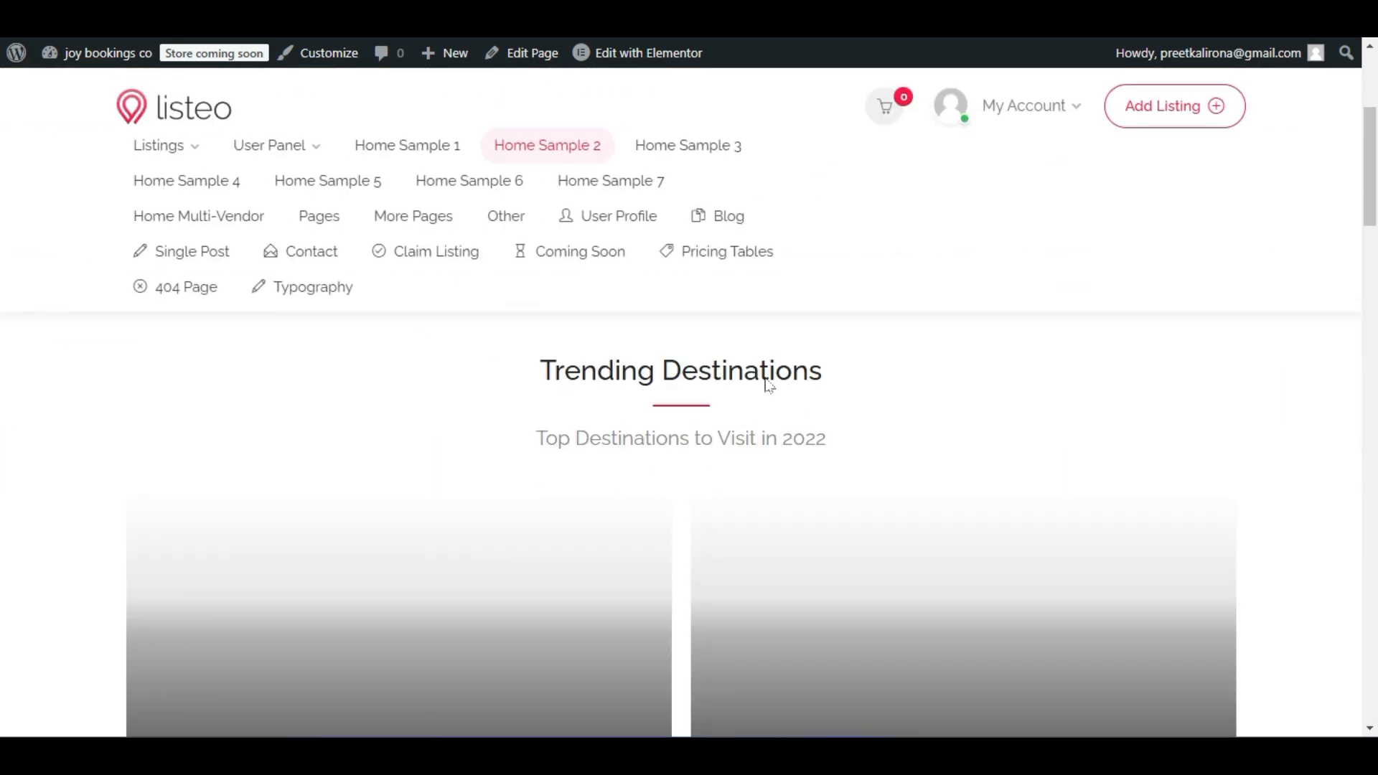
{"action": "scroll", "coordinate": [755, 402], "scroll_direction": "up", "scroll_amount": 4}
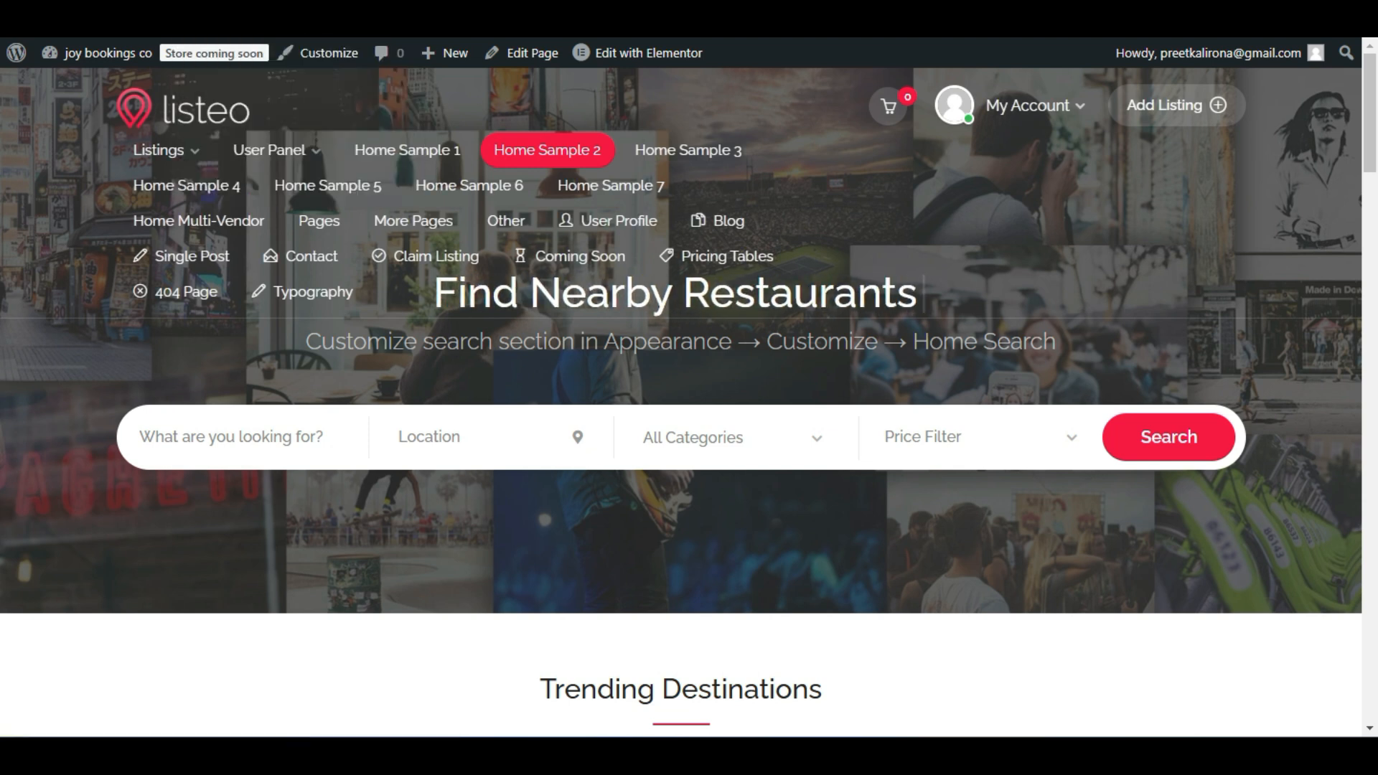
Show where the Customize option sits in the WordPress admin, open the customizer from the Home 2 page and select the Header section.
{"action": "key", "text": "ctrl+shift+Tab"}
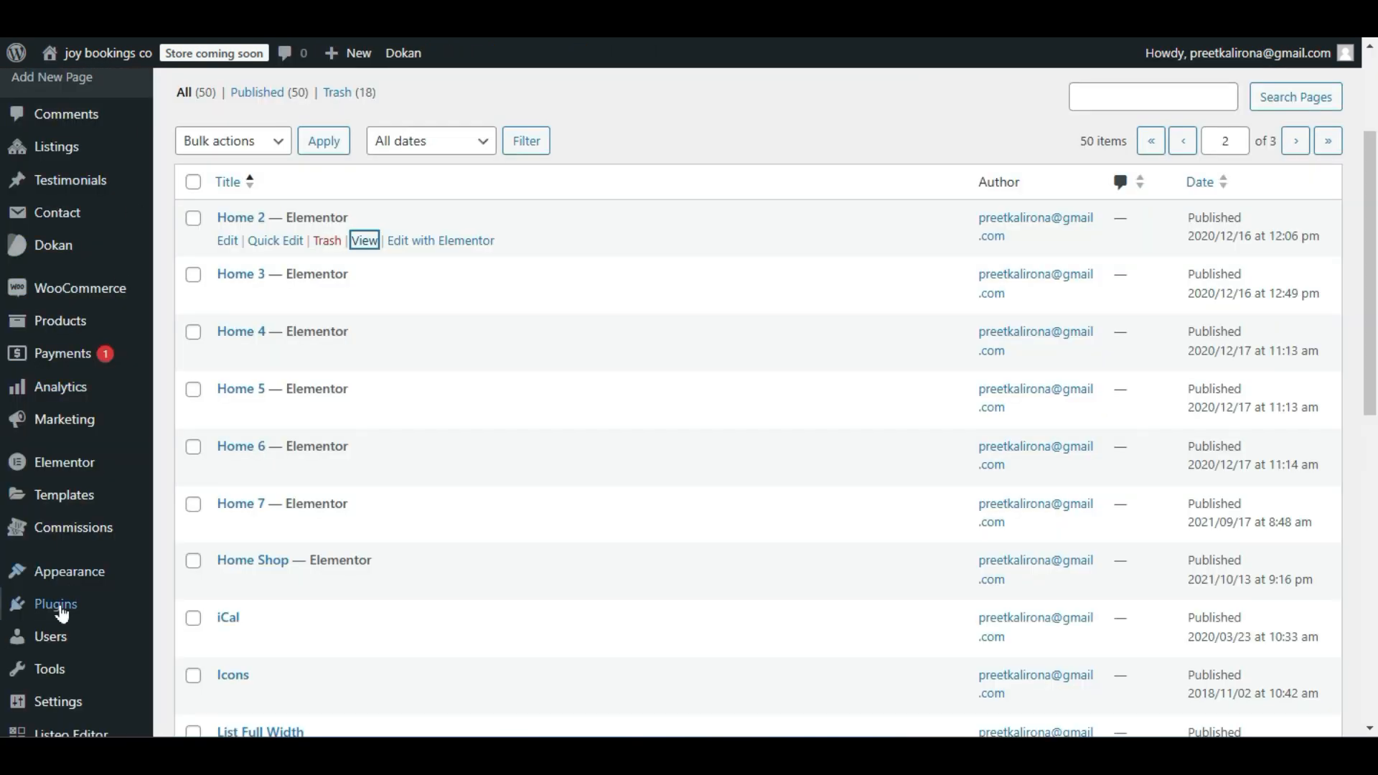
{"action": "mouse_move", "coordinate": [98, 575]}
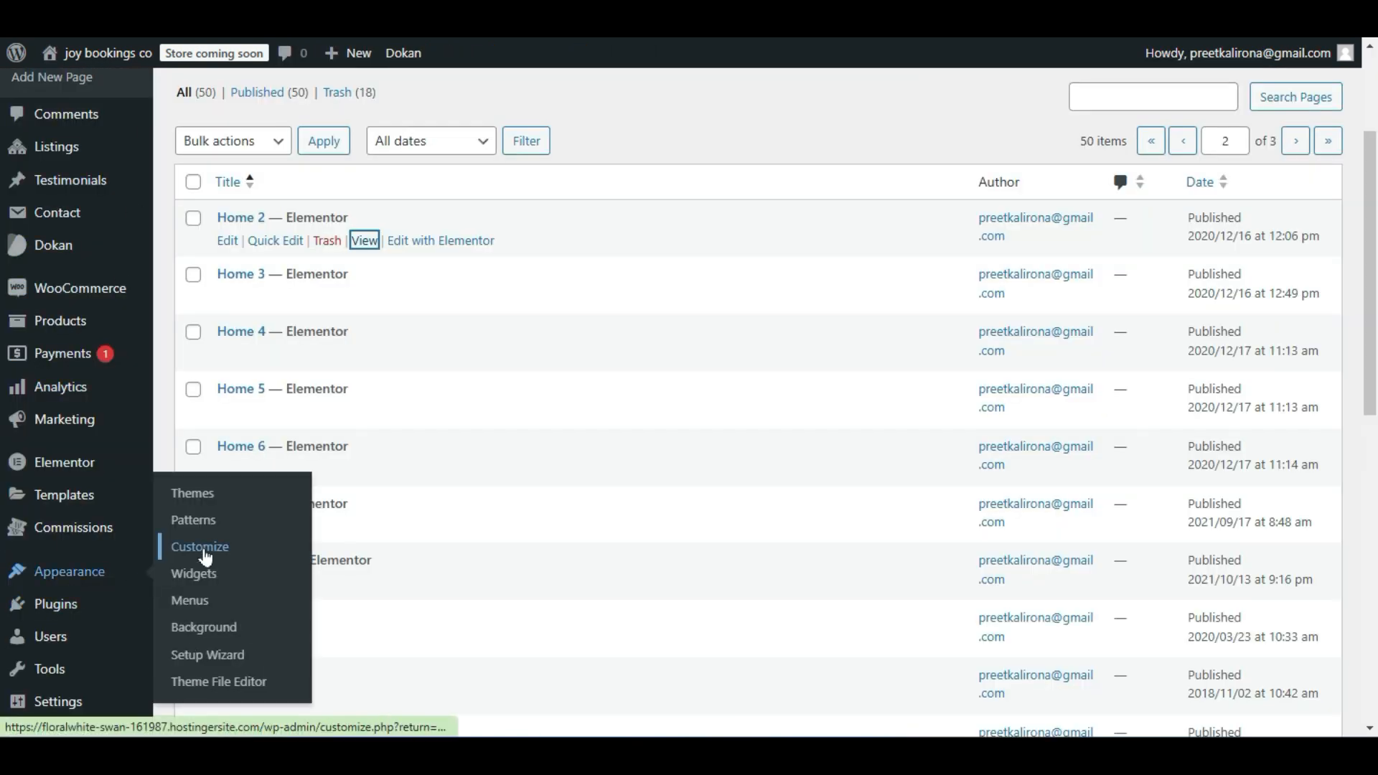
{"action": "key", "text": "ctrl+Tab"}
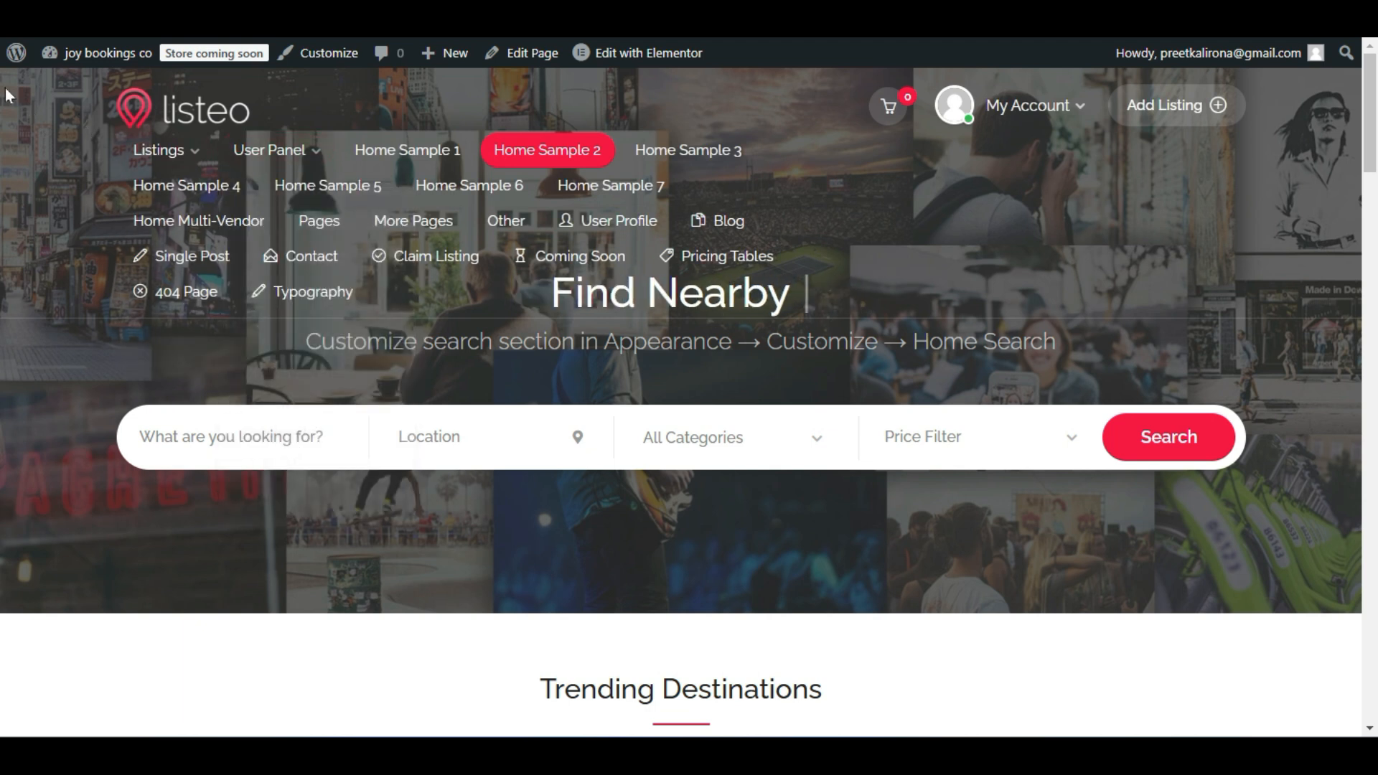
{"action": "left_click", "coordinate": [340, 62]}
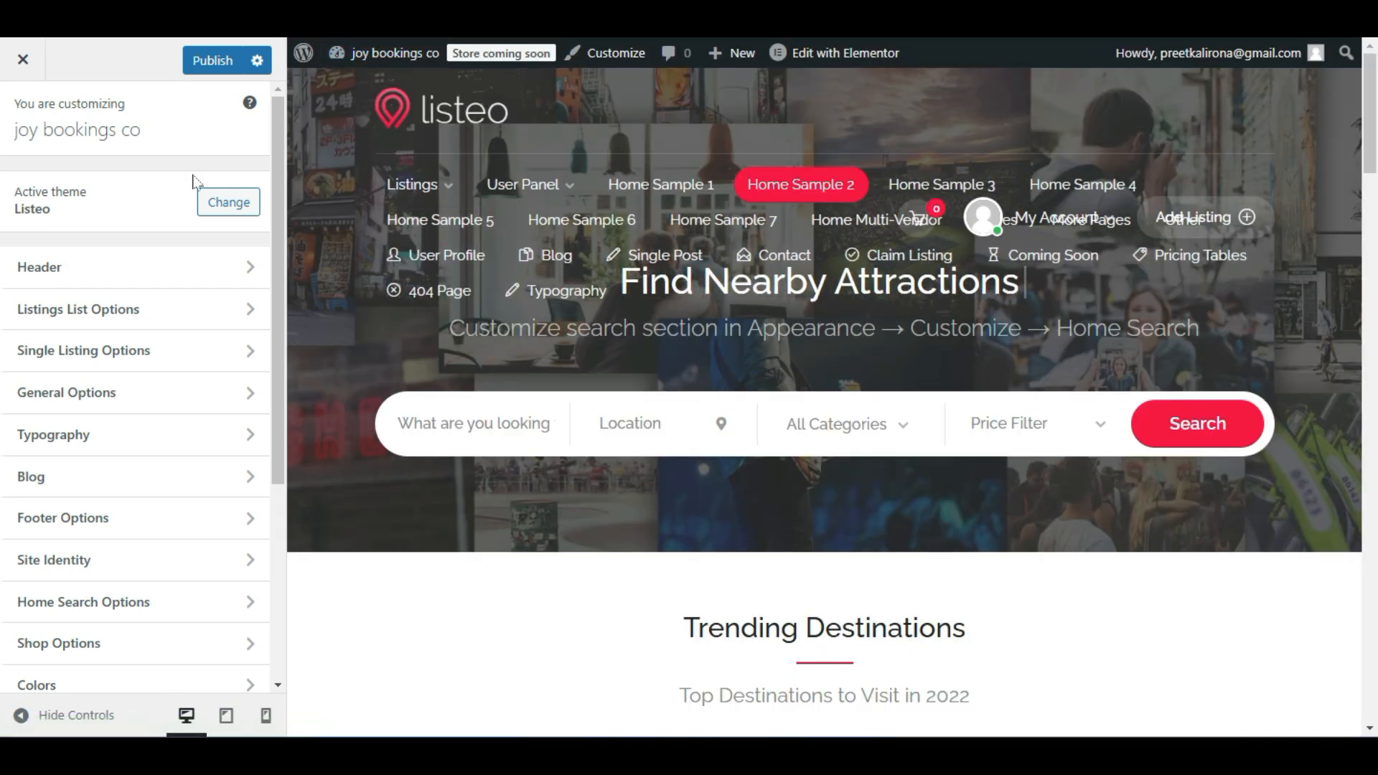
{"action": "left_click", "coordinate": [102, 270]}
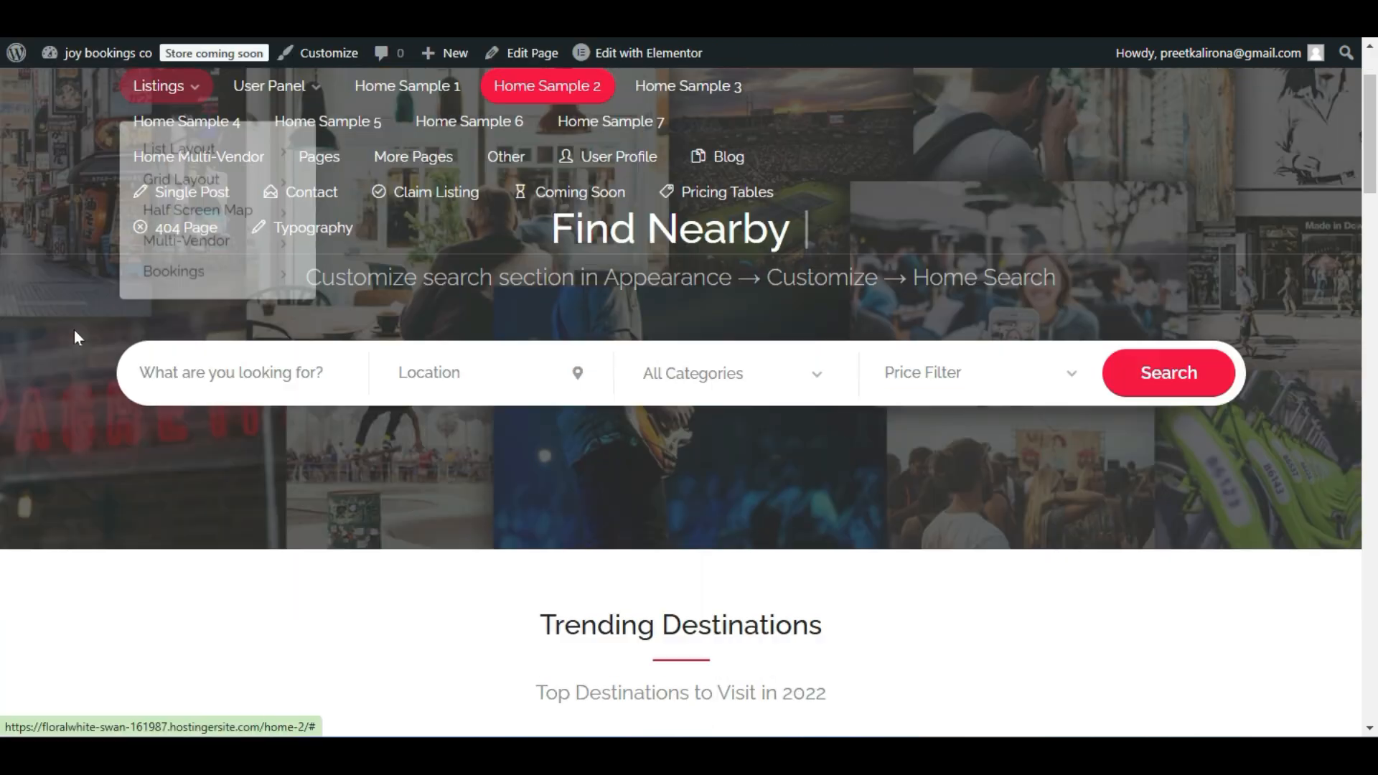
Look through the Home 2 page's Trending Destinations section and destination tiles outside the customizer.
{"action": "scroll", "coordinate": [77, 330], "scroll_direction": "down", "scroll_amount": 5}
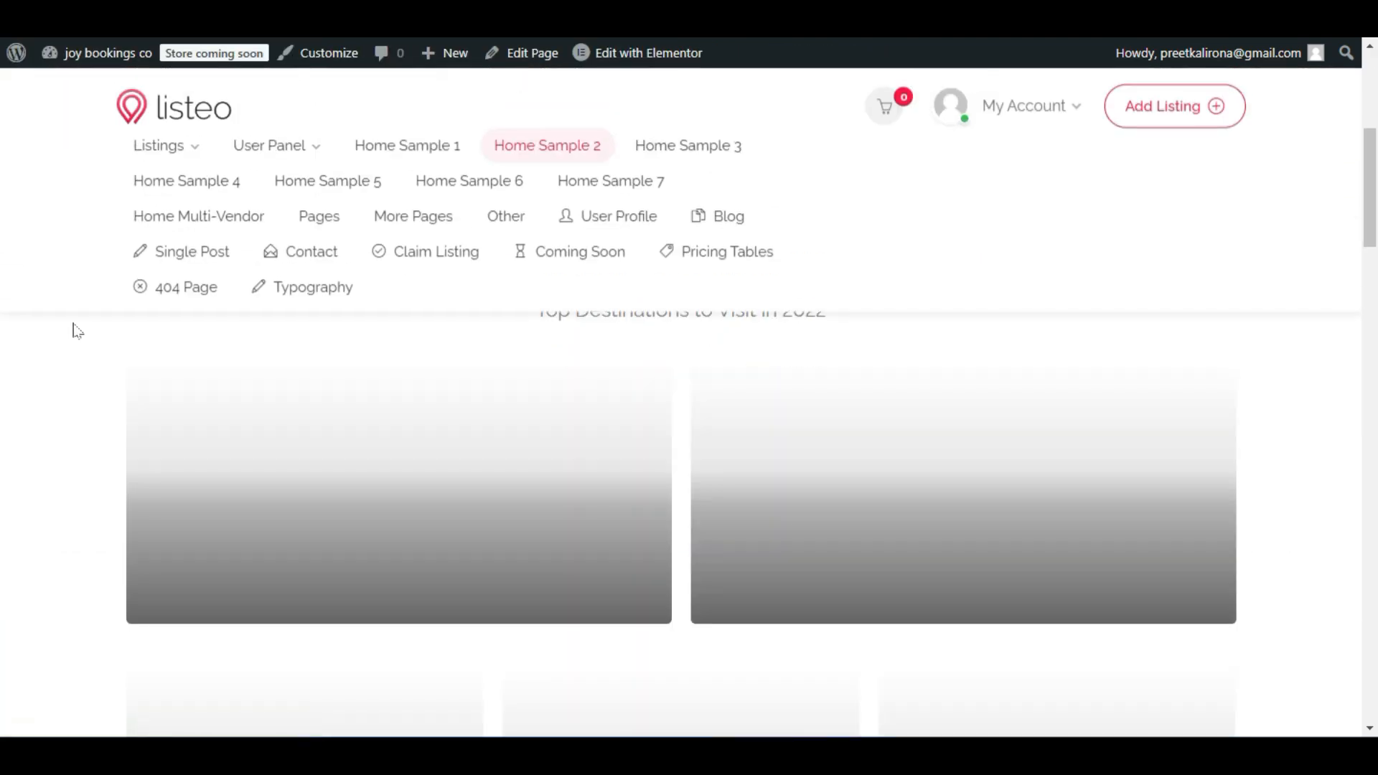
{"action": "scroll", "coordinate": [77, 330], "scroll_direction": "down", "scroll_amount": 5}
{"action": "scroll", "coordinate": [34, 392], "scroll_direction": "down", "scroll_amount": 4}
{"action": "scroll", "coordinate": [36, 388], "scroll_direction": "up", "scroll_amount": 10}
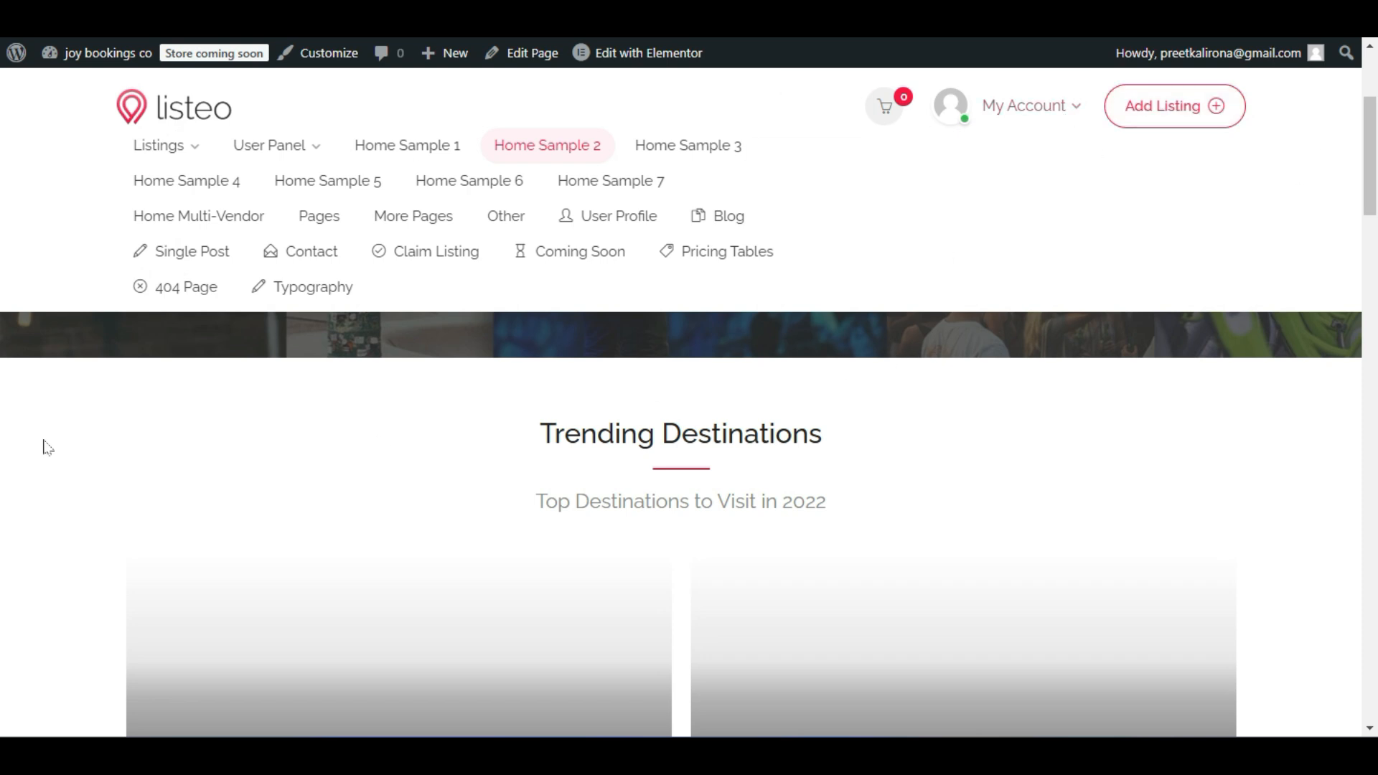
{"action": "scroll", "coordinate": [81, 458], "scroll_direction": "down", "scroll_amount": 5}
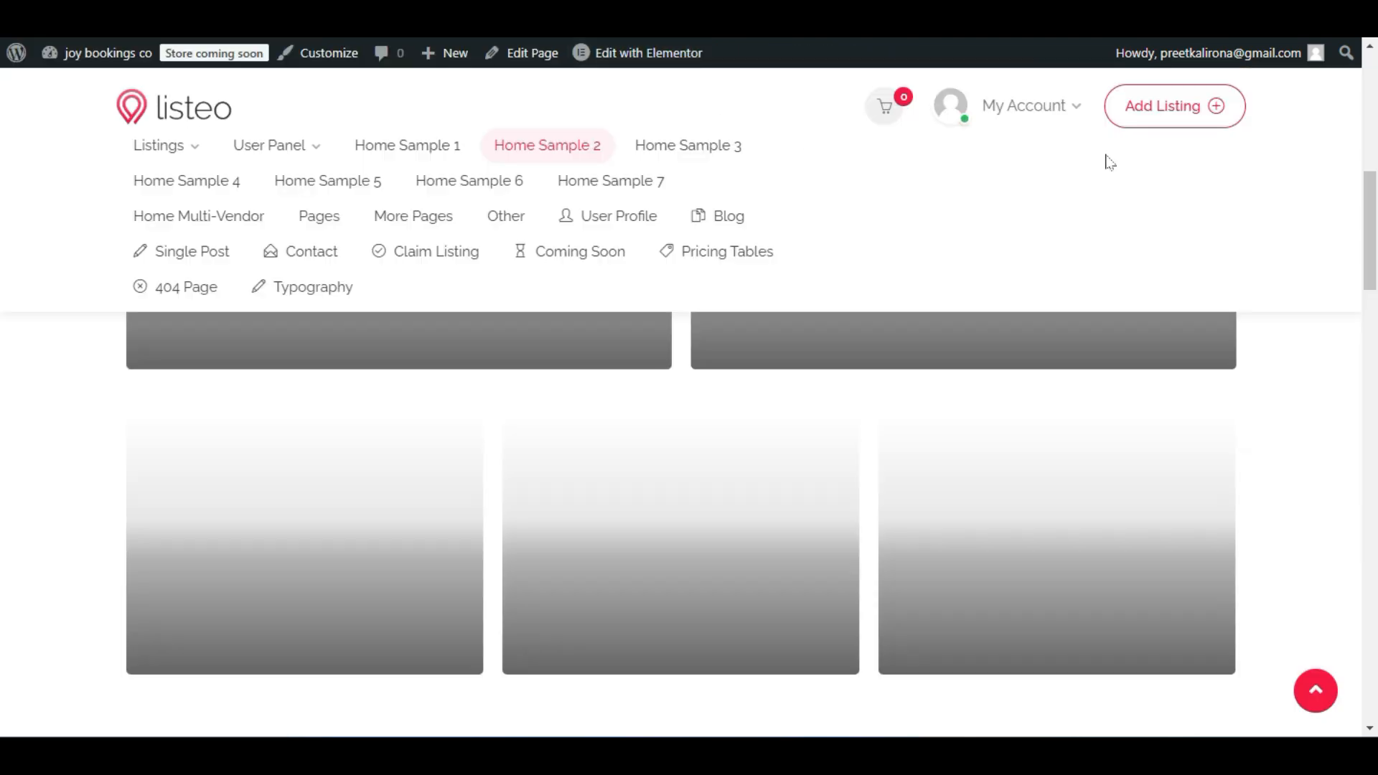
Check the header cart on the Home 2 page, open the Add Listing page and review the listing packages.
{"action": "mouse_move", "coordinate": [906, 109]}
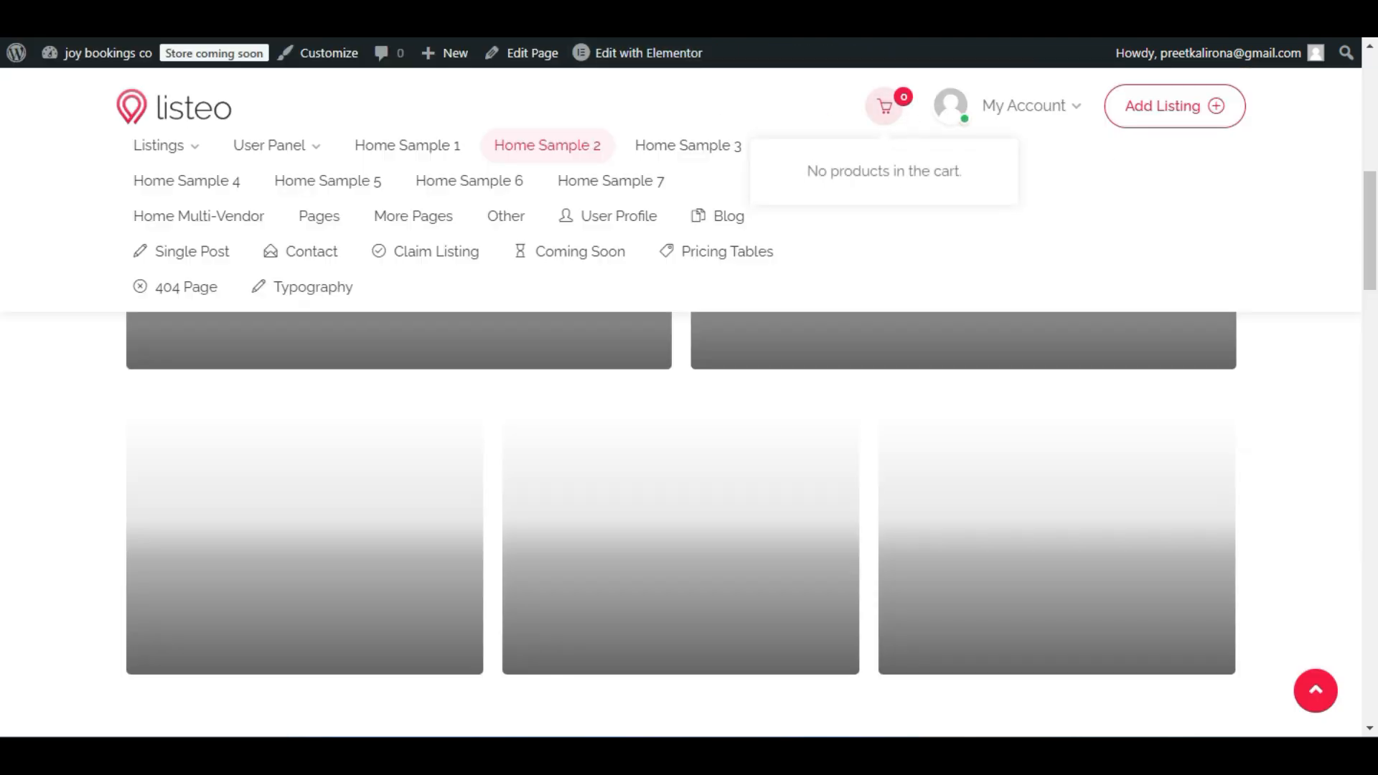
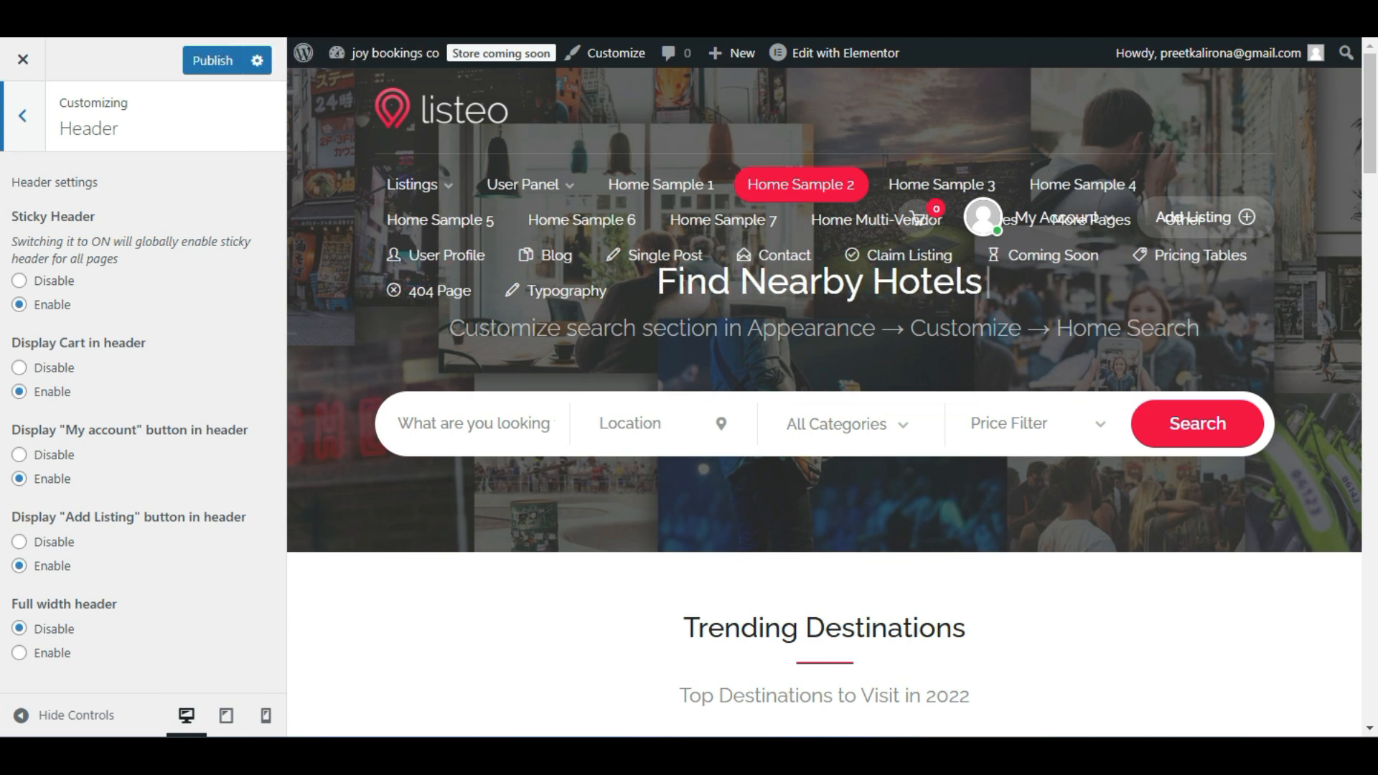
{"action": "left_click", "coordinate": [316, 15]}
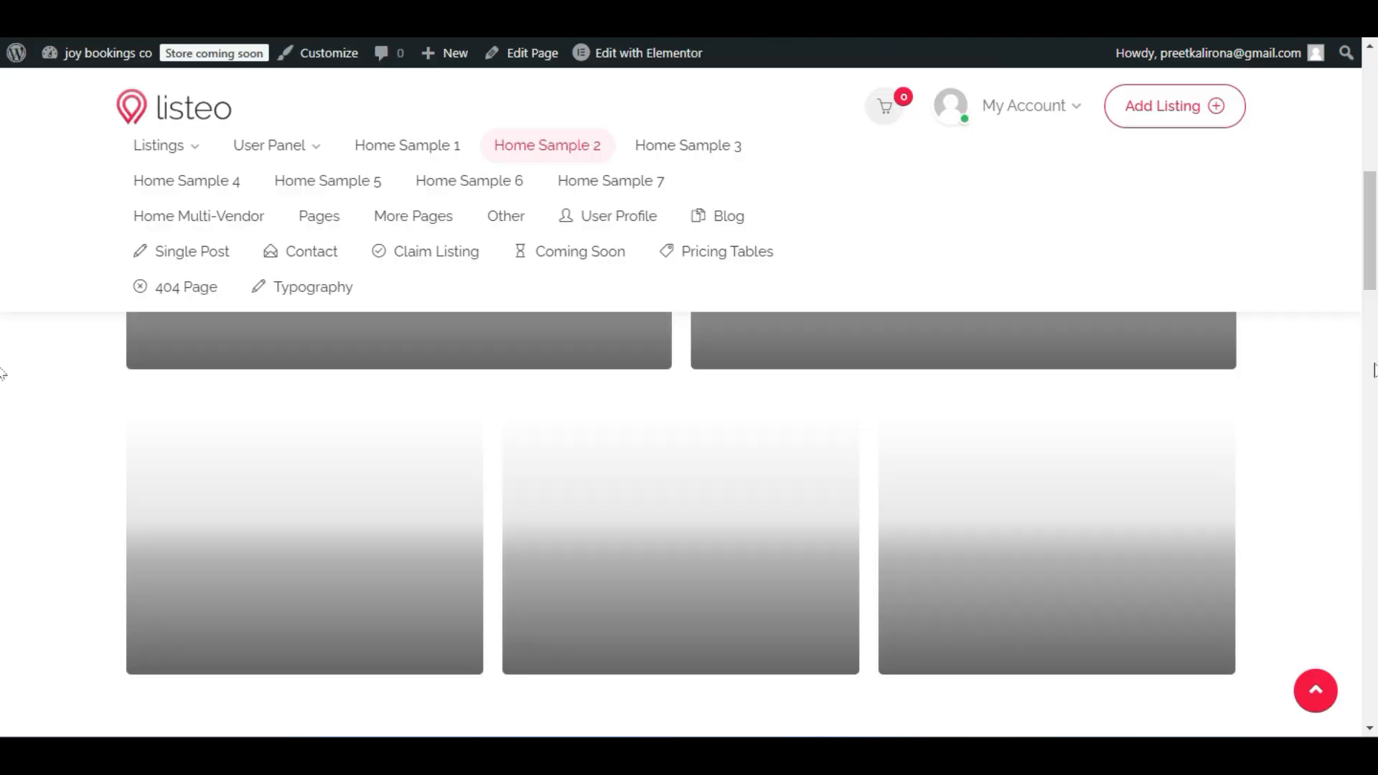
{"action": "left_click", "coordinate": [1212, 126]}
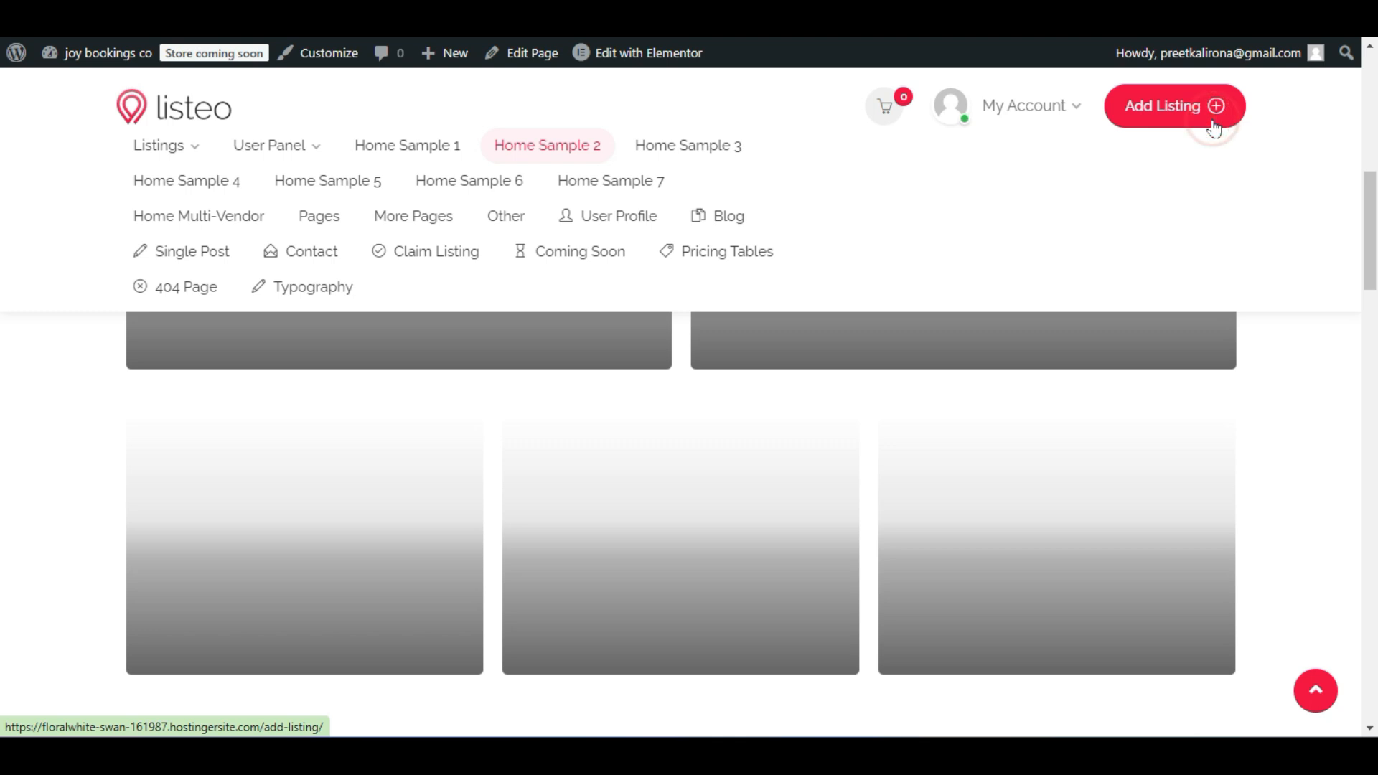
{"action": "scroll", "coordinate": [574, 540], "scroll_direction": "down", "scroll_amount": 5}
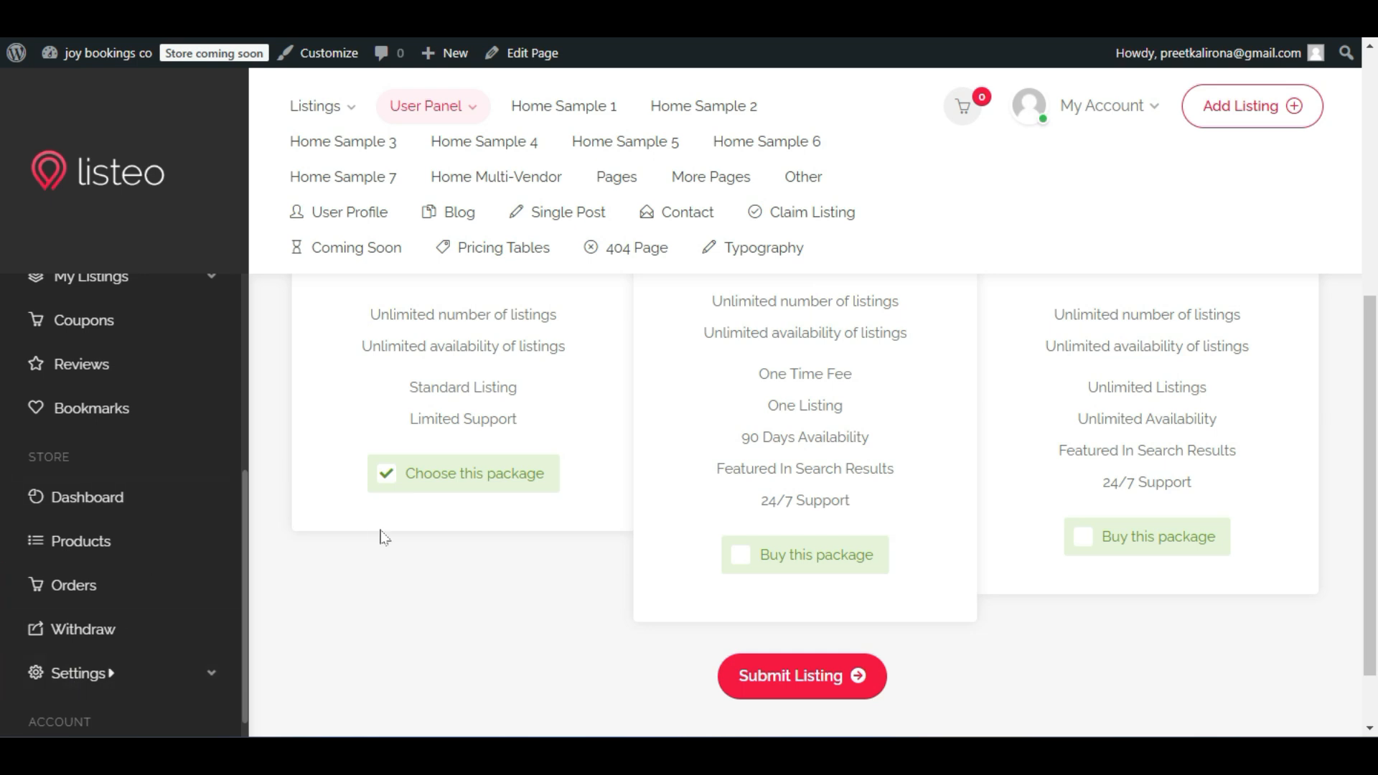
{"action": "scroll", "coordinate": [384, 537], "scroll_direction": "up", "scroll_amount": 1}
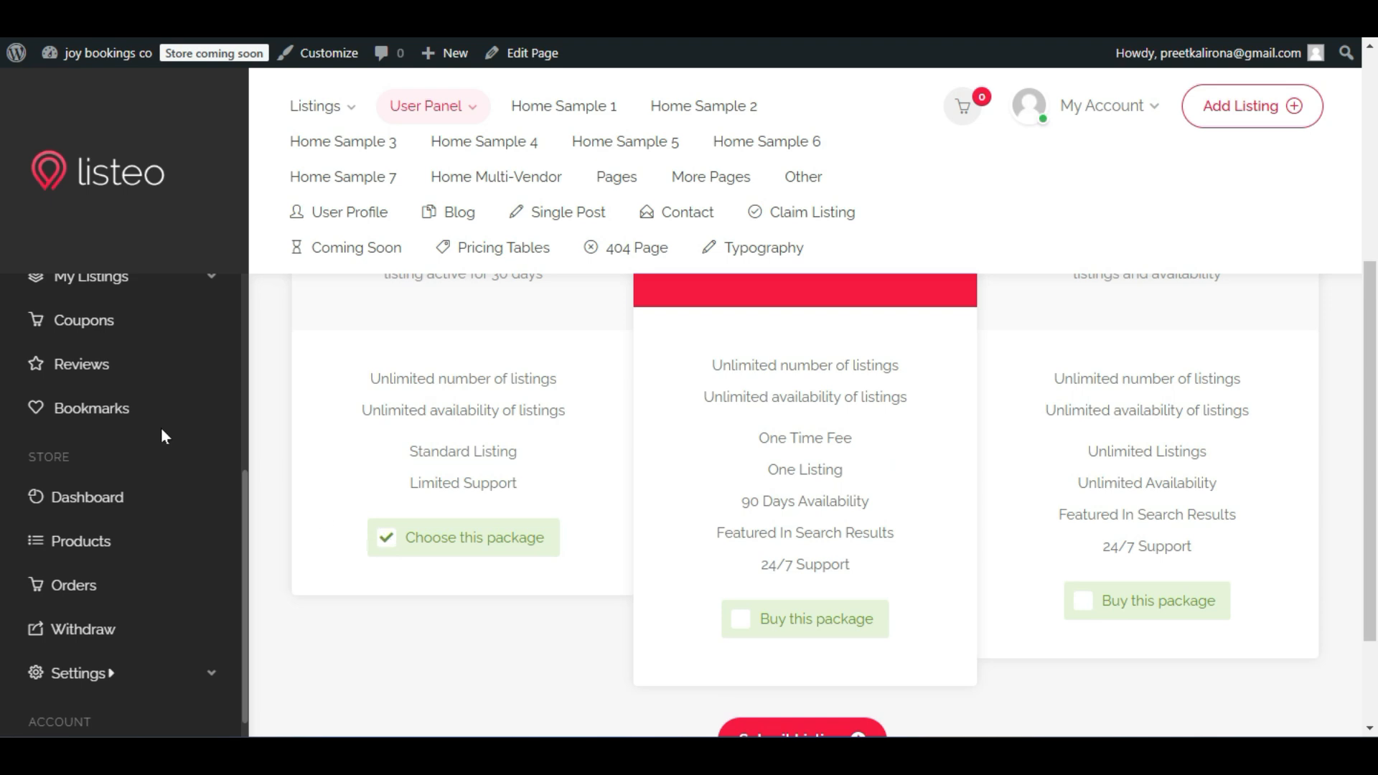
Open the active entries under My Listings in the user dashboard, look through them and return to the Home 2 page.
{"action": "scroll", "coordinate": [162, 435], "scroll_direction": "up", "scroll_amount": 3}
{"action": "left_click", "coordinate": [151, 461]}
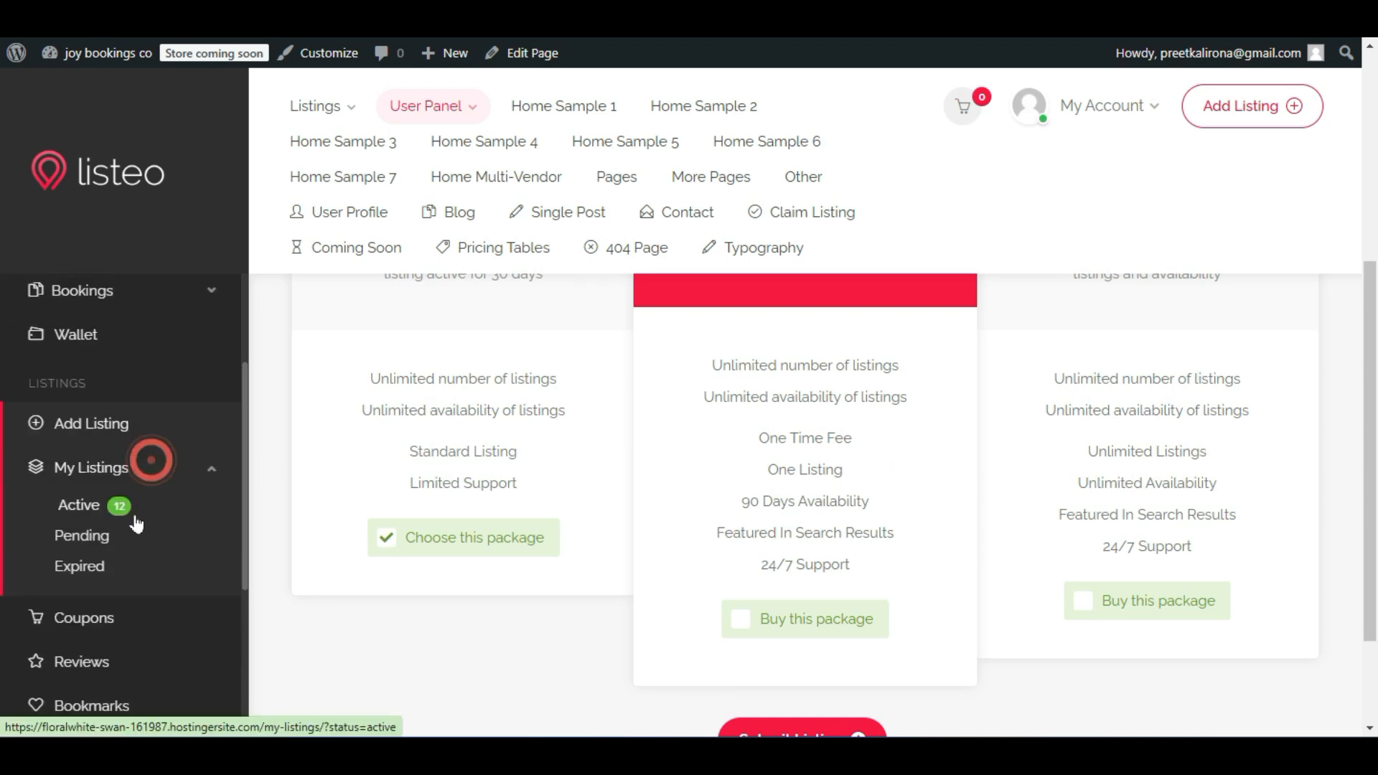
{"action": "left_click", "coordinate": [134, 501]}
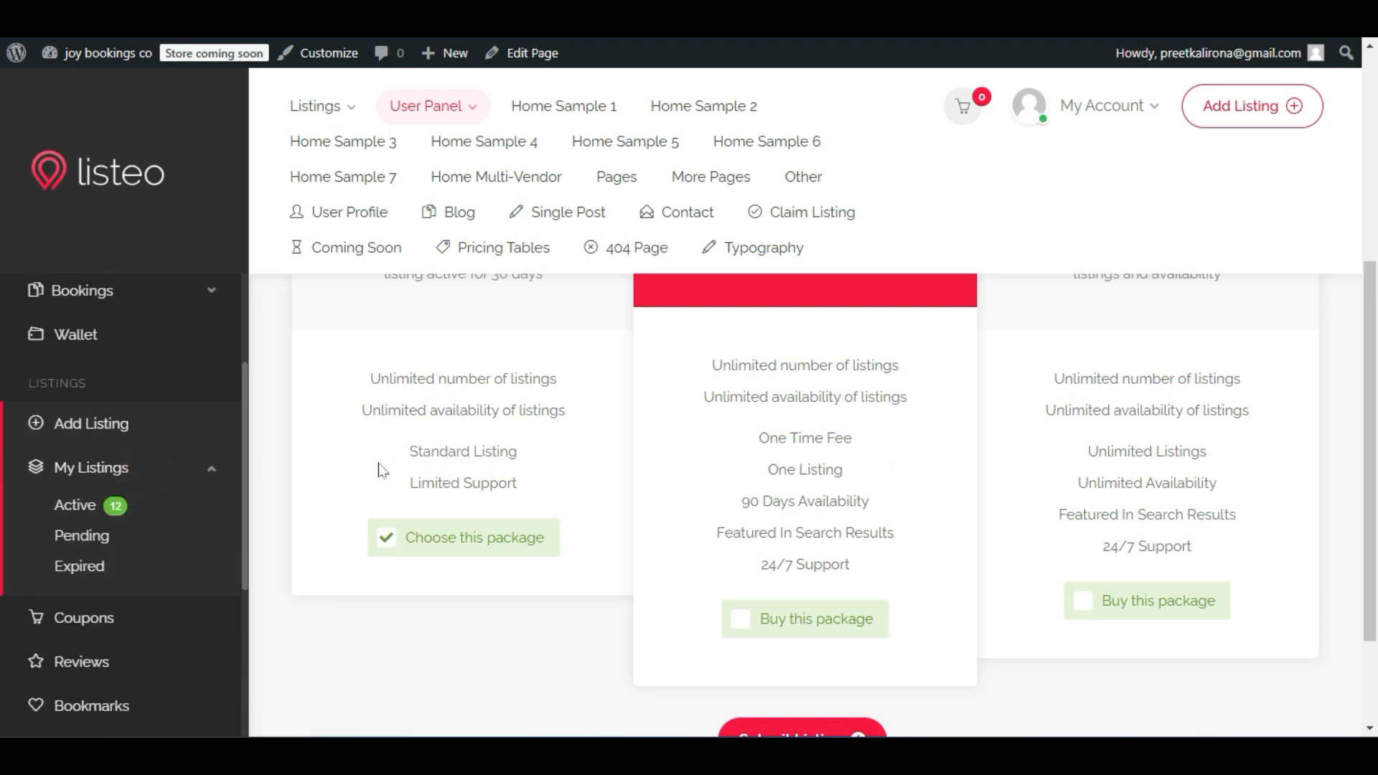
{"action": "scroll", "coordinate": [382, 471], "scroll_direction": "down", "scroll_amount": 7}
{"action": "scroll", "coordinate": [871, 518], "scroll_direction": "up", "scroll_amount": 5}
{"action": "scroll", "coordinate": [869, 517], "scroll_direction": "down", "scroll_amount": 4}
{"action": "scroll", "coordinate": [868, 517], "scroll_direction": "up", "scroll_amount": 5}
{"action": "scroll", "coordinate": [868, 518], "scroll_direction": "down", "scroll_amount": 2}
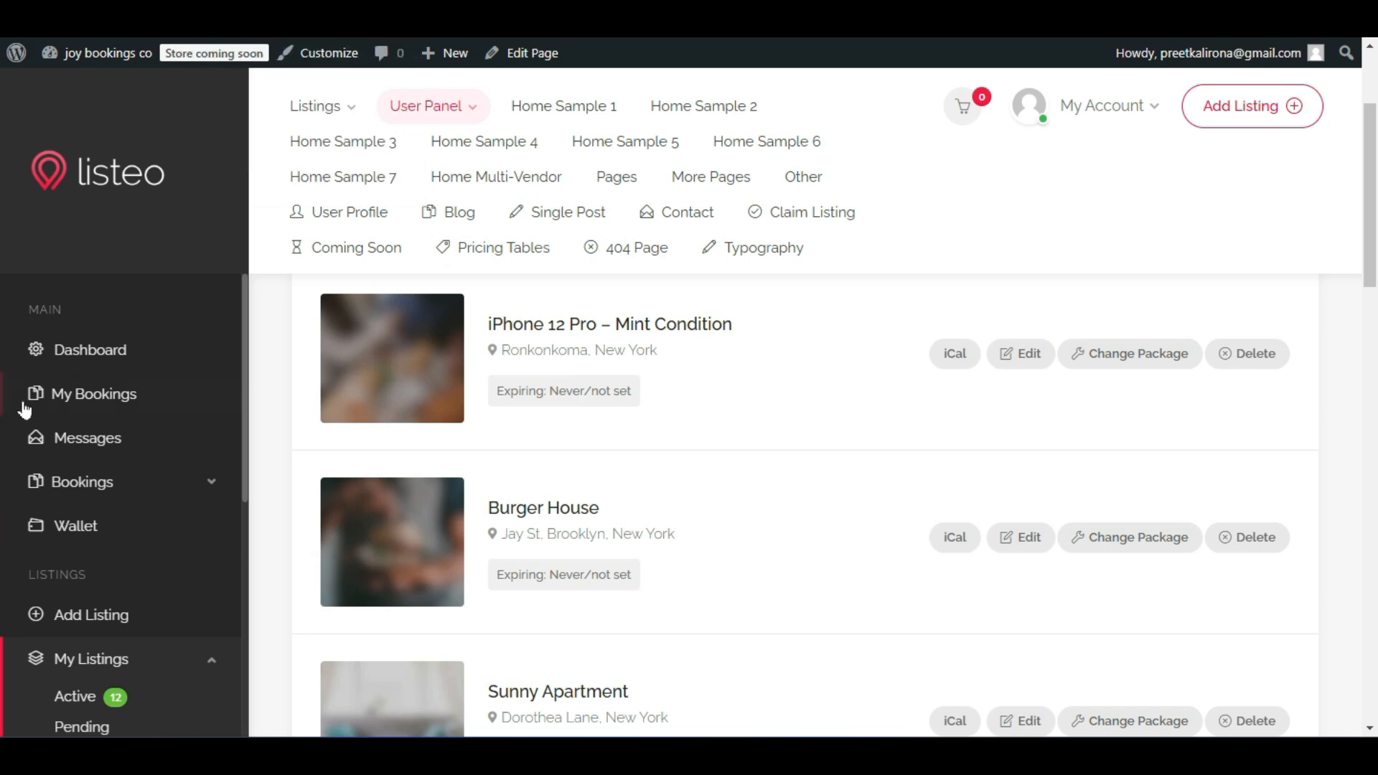
{"action": "scroll", "coordinate": [21, 399], "scroll_direction": "down", "scroll_amount": 5}
{"action": "scroll", "coordinate": [524, 456], "scroll_direction": "up", "scroll_amount": 2}
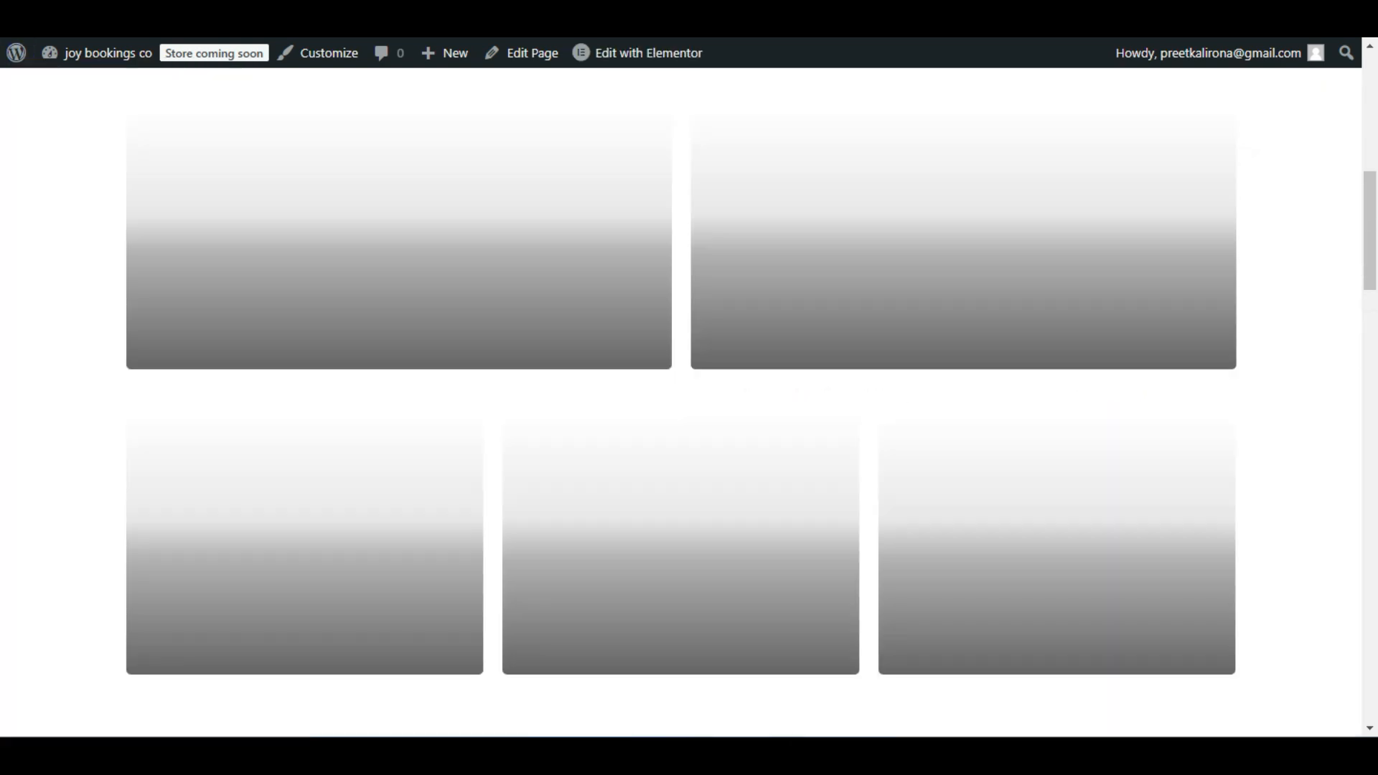
{"action": "scroll", "coordinate": [23, 373], "scroll_direction": "up", "scroll_amount": 8}
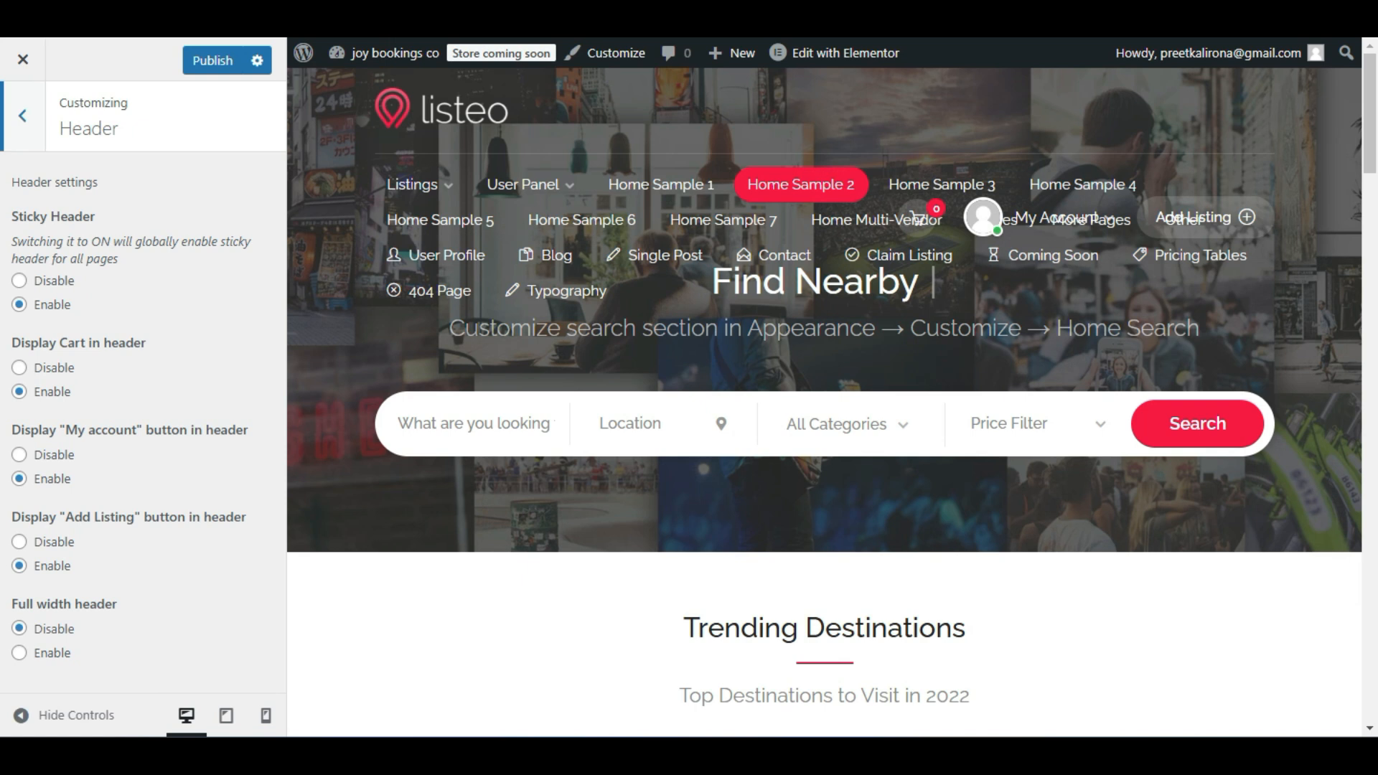
Leave the customizer's Header section, open Site Identity and point out the site title.
{"action": "left_click", "coordinate": [23, 116]}
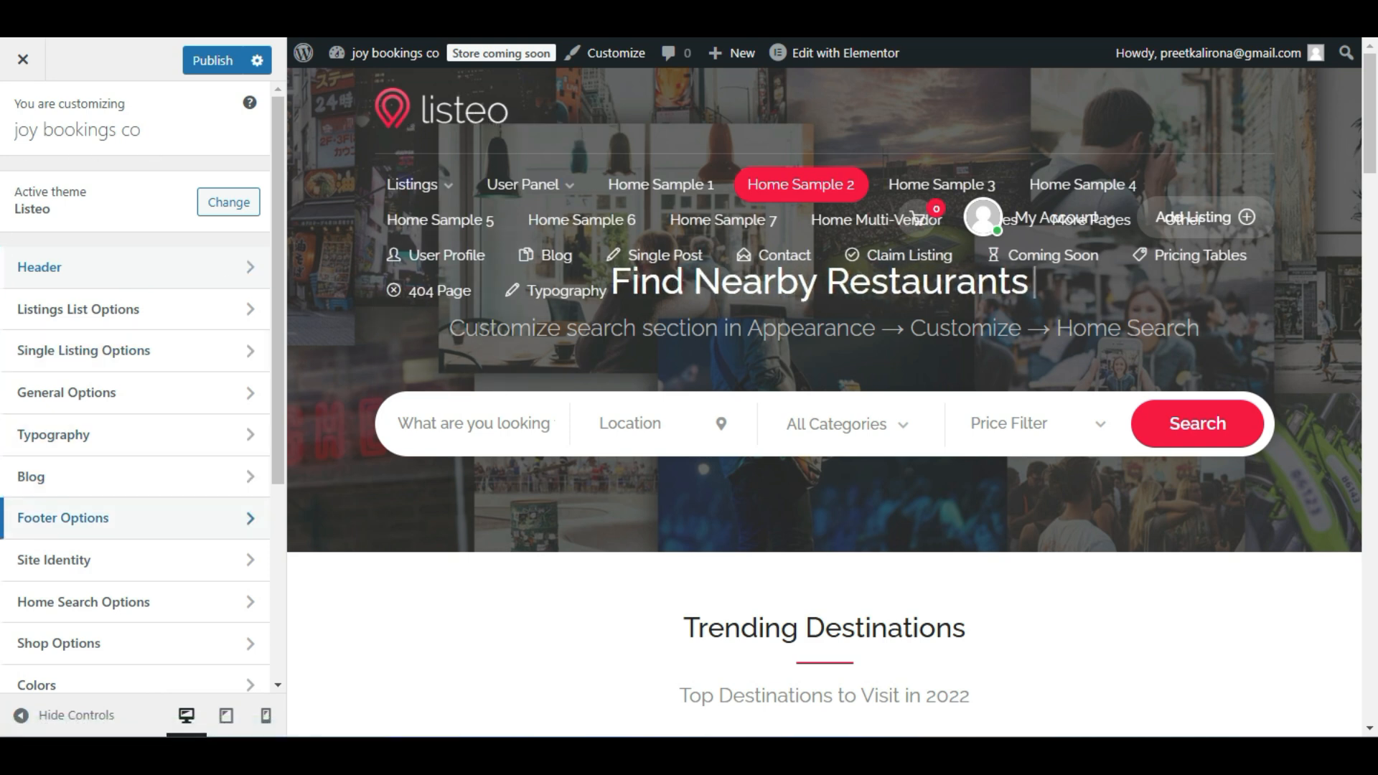
{"action": "left_click", "coordinate": [138, 559]}
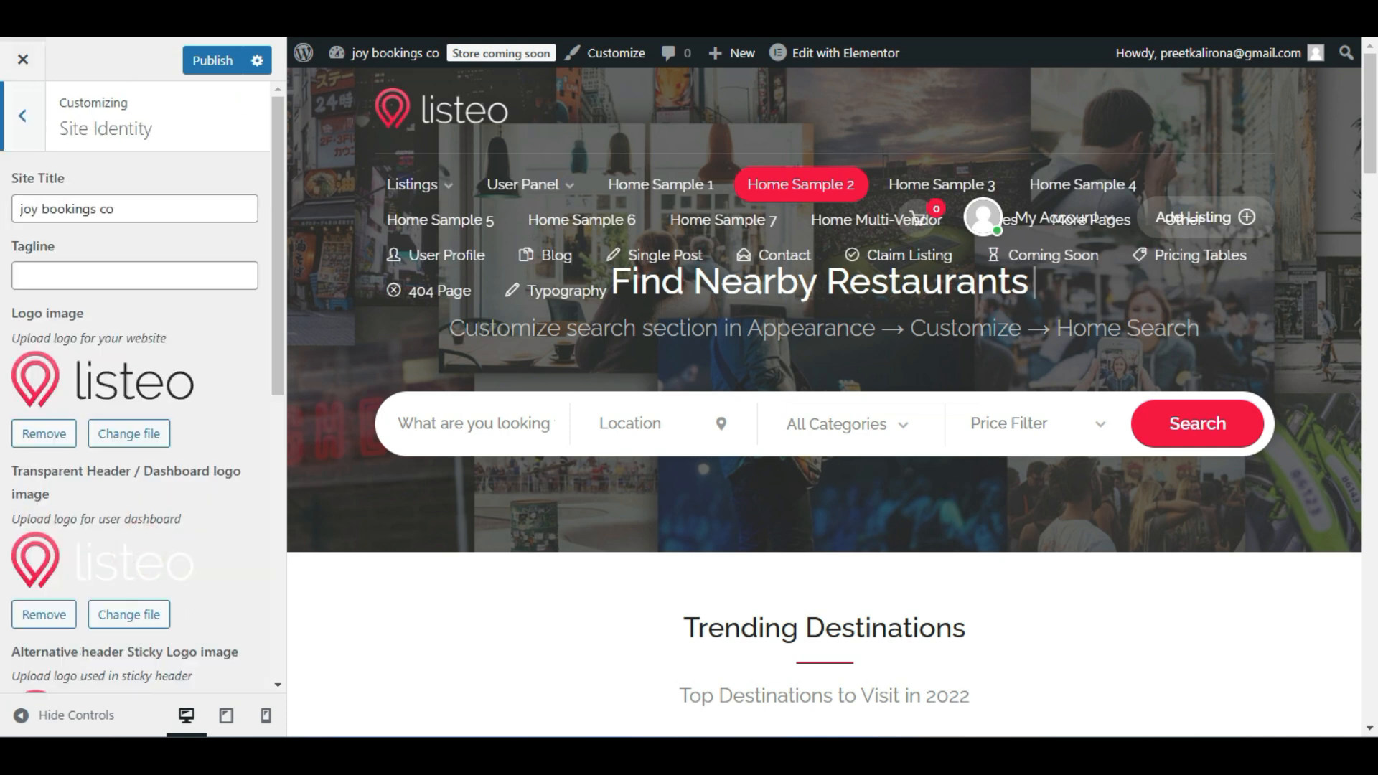
{"action": "left_click_drag", "start_coordinate": [19, 208], "coordinate": [179, 248]}
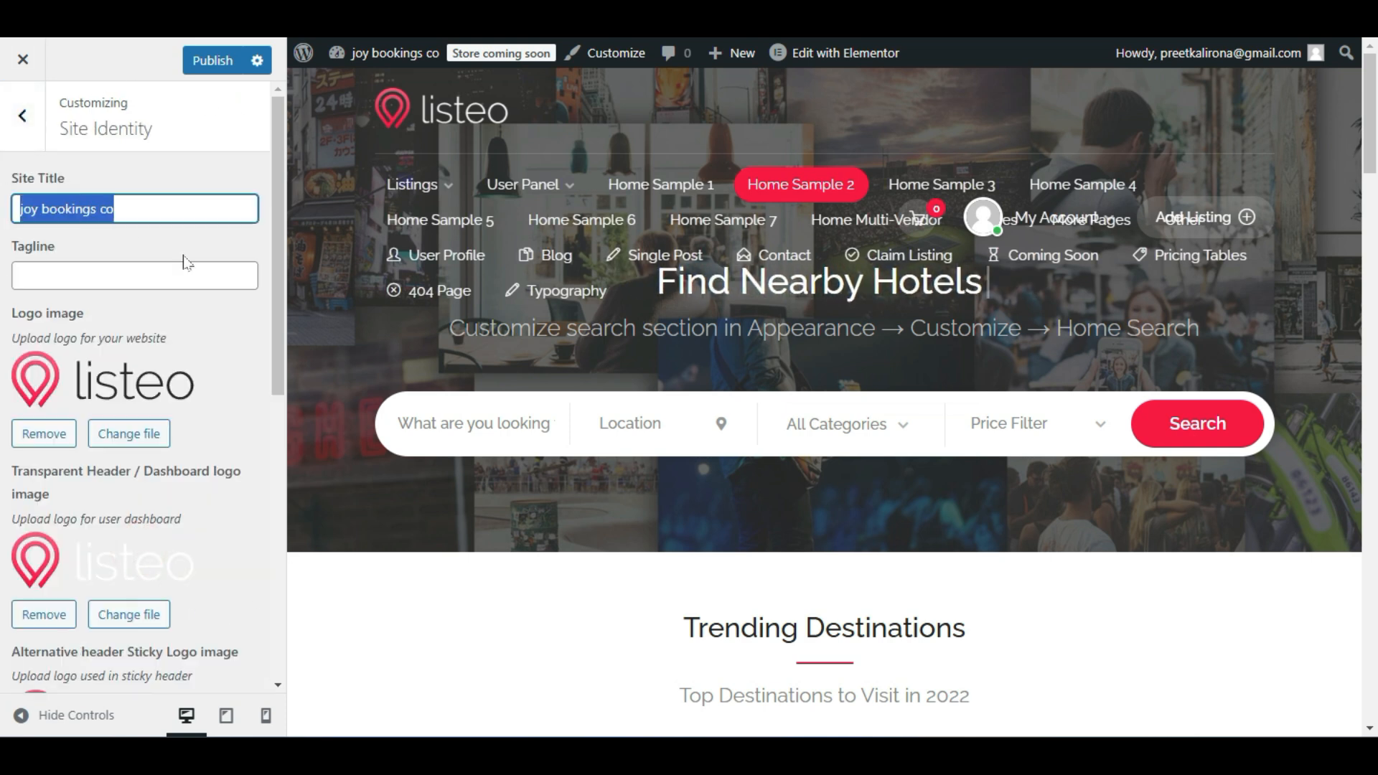
{"action": "left_click", "coordinate": [159, 319]}
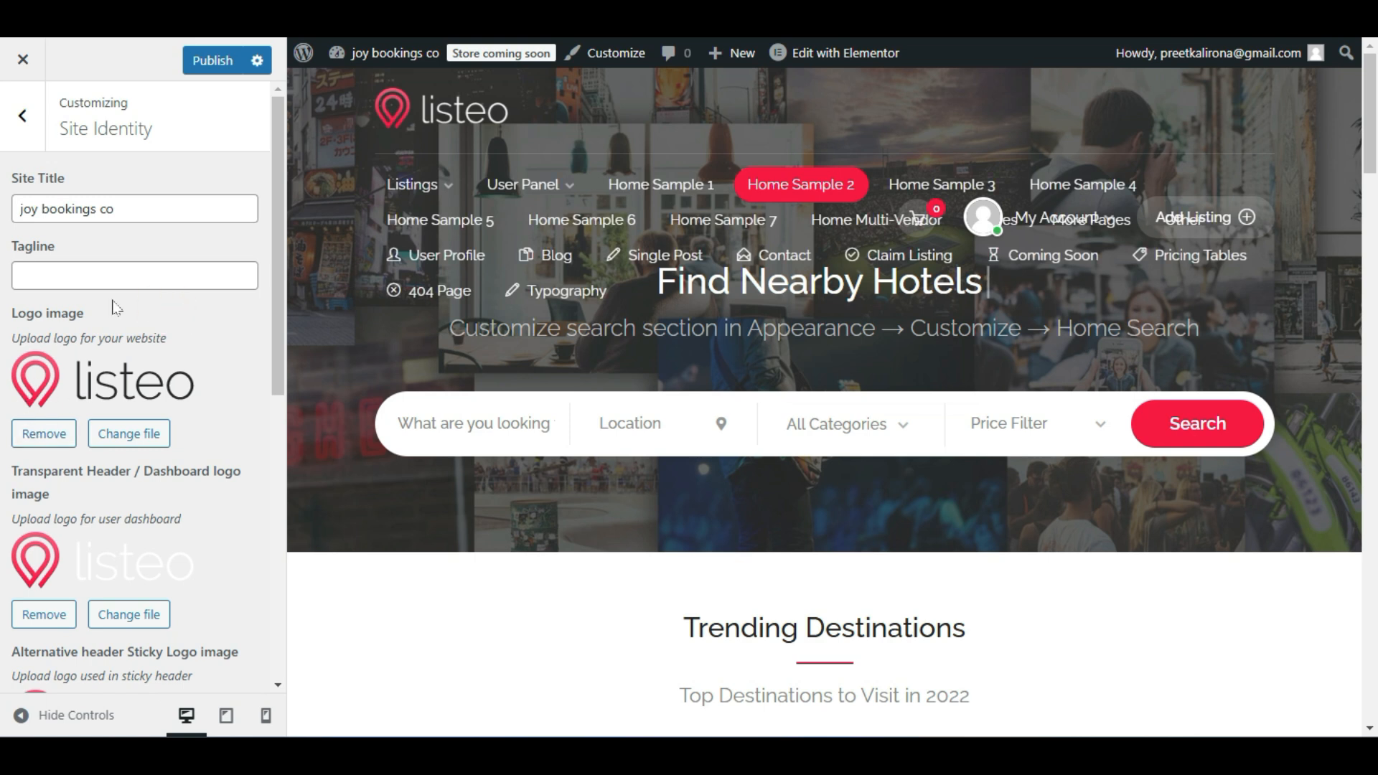
Remove the main logo image, the transparent header/dashboard logo and the alternative sticky header logo from Site Identity.
{"action": "left_click", "coordinate": [63, 443]}
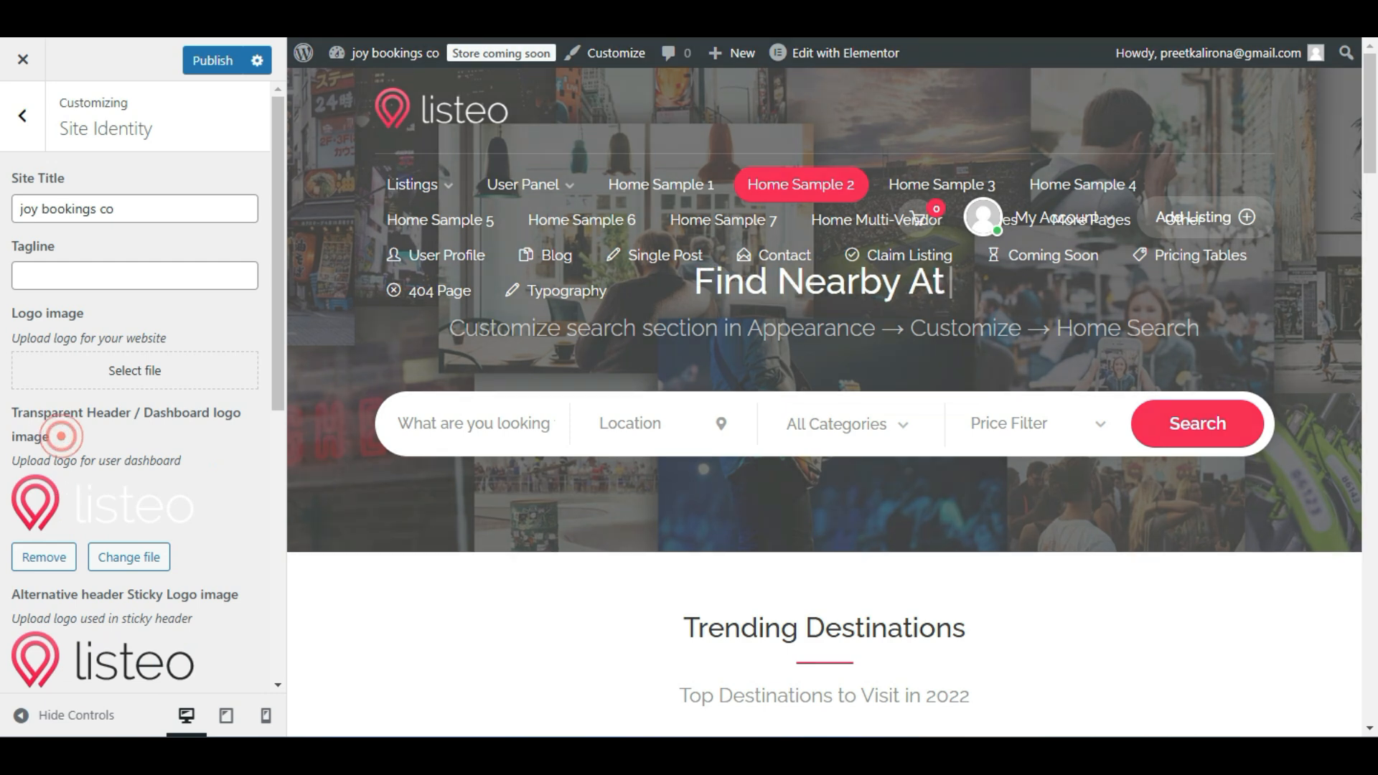
{"action": "left_click", "coordinate": [141, 206]}
{"action": "double_click", "coordinate": [142, 206]}
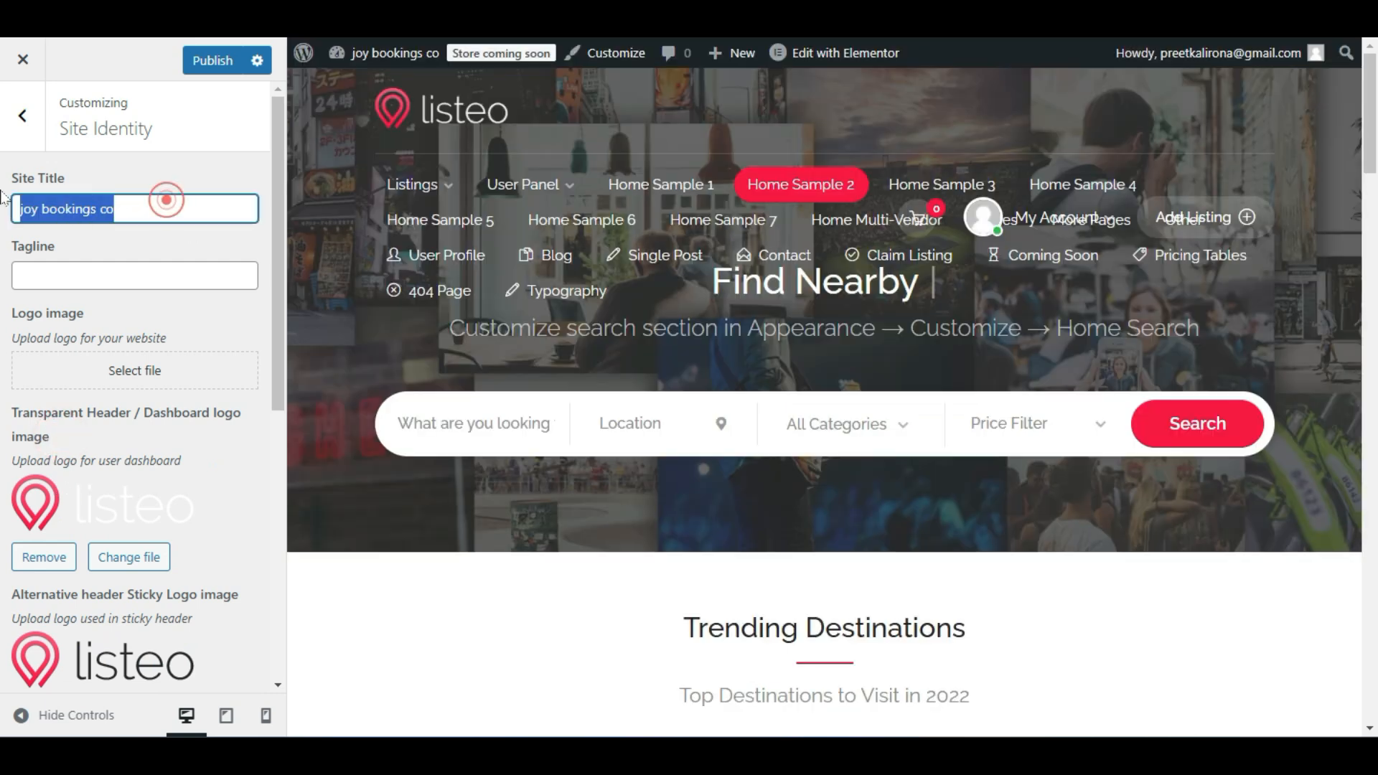
{"action": "left_click", "coordinate": [59, 560]}
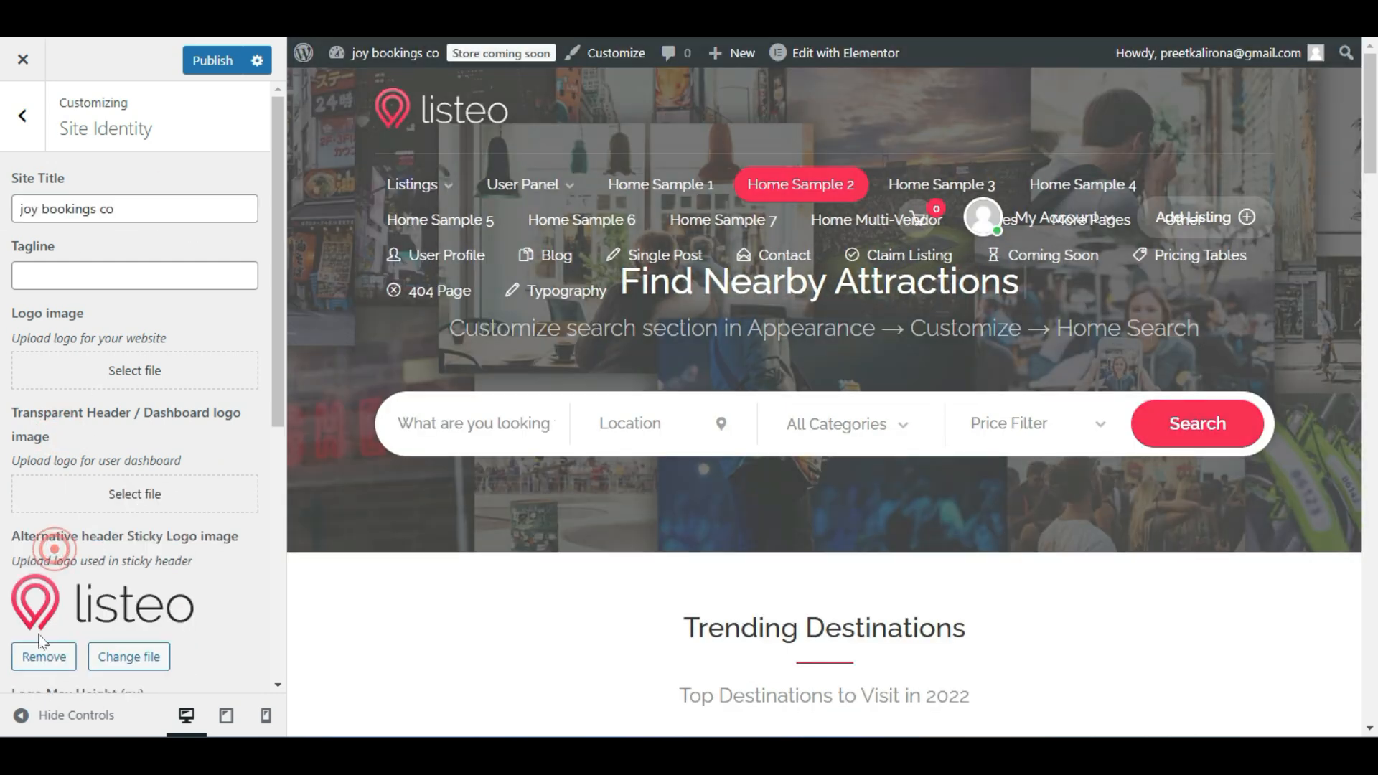
{"action": "scroll", "coordinate": [47, 575], "scroll_direction": "down", "scroll_amount": 1}
{"action": "left_click", "coordinate": [42, 590]}
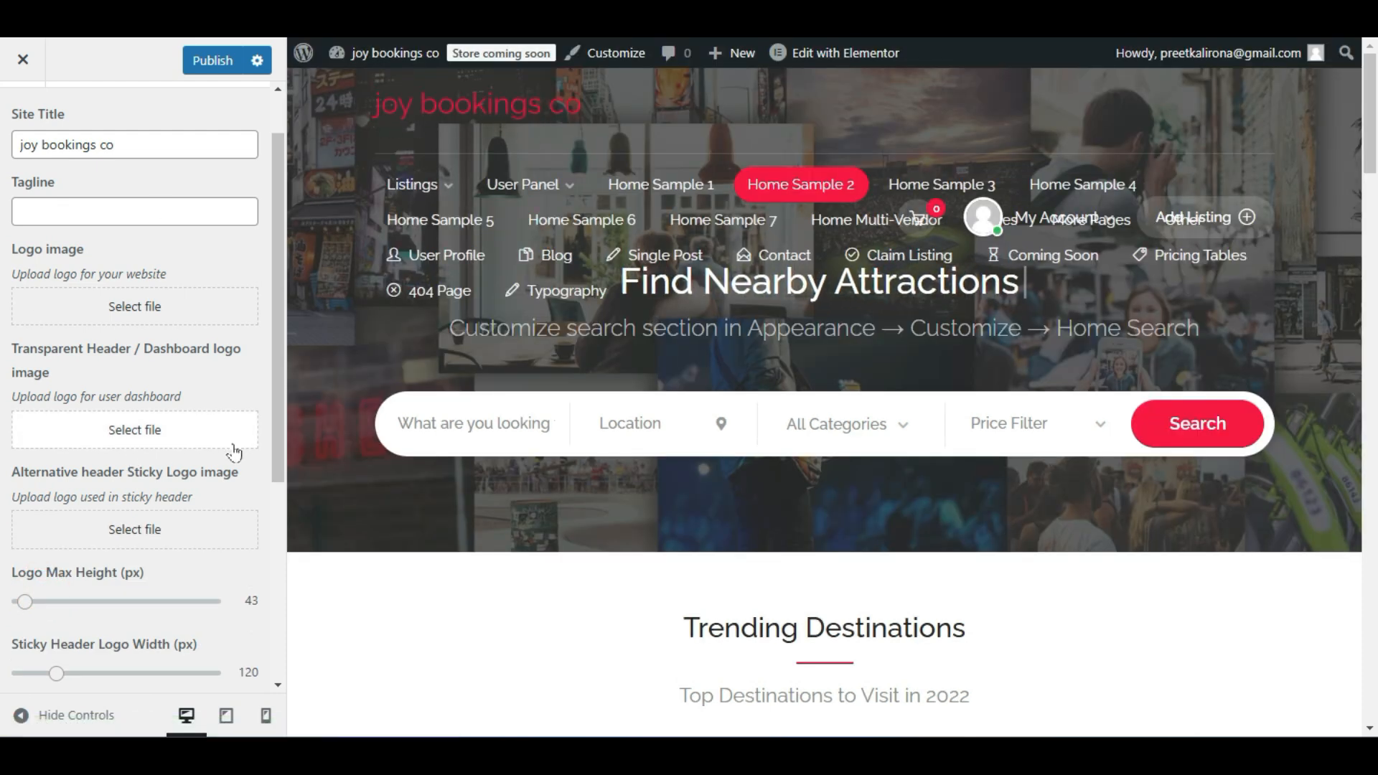
Look through the Site Identity settings for logo sizes, menu margins and site icon.
{"action": "scroll", "coordinate": [228, 447], "scroll_direction": "down", "scroll_amount": 5}
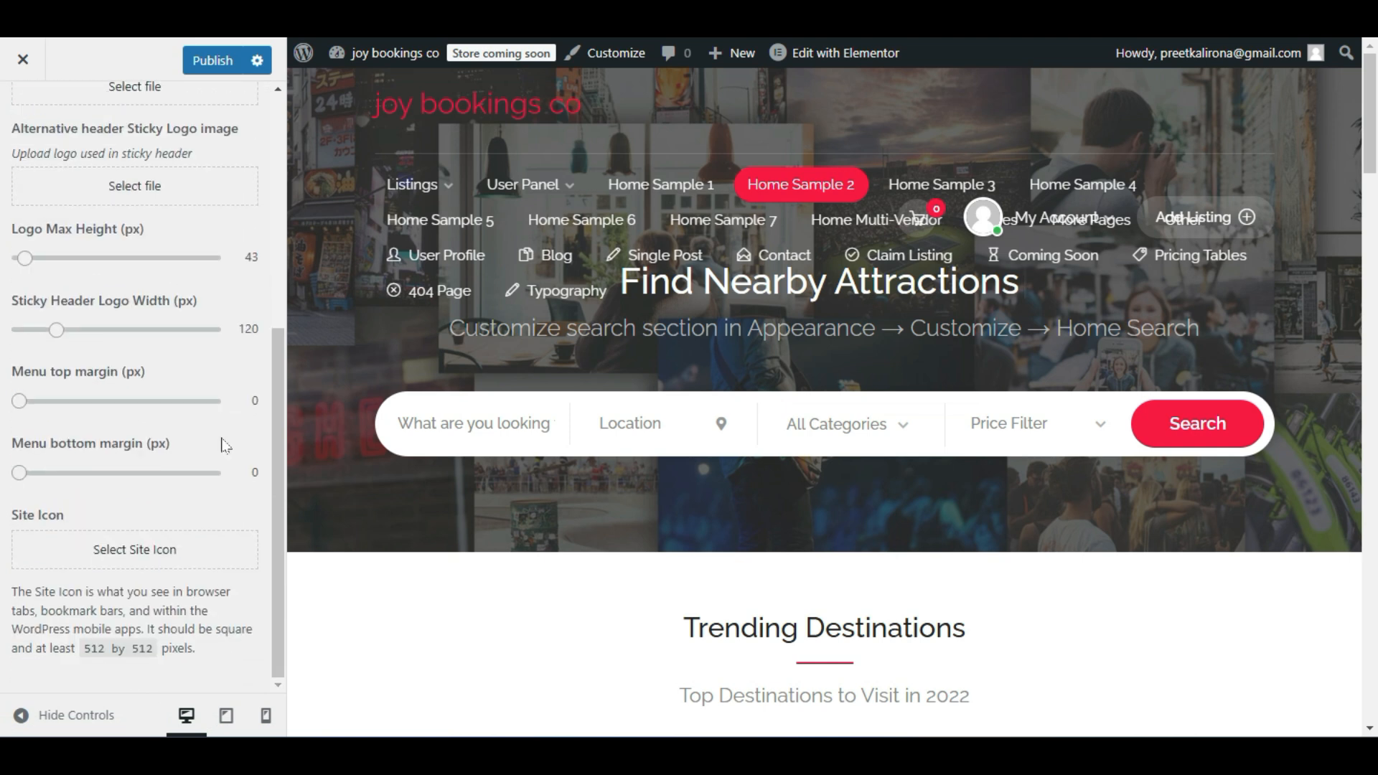
{"action": "scroll", "coordinate": [226, 447], "scroll_direction": "up", "scroll_amount": 6}
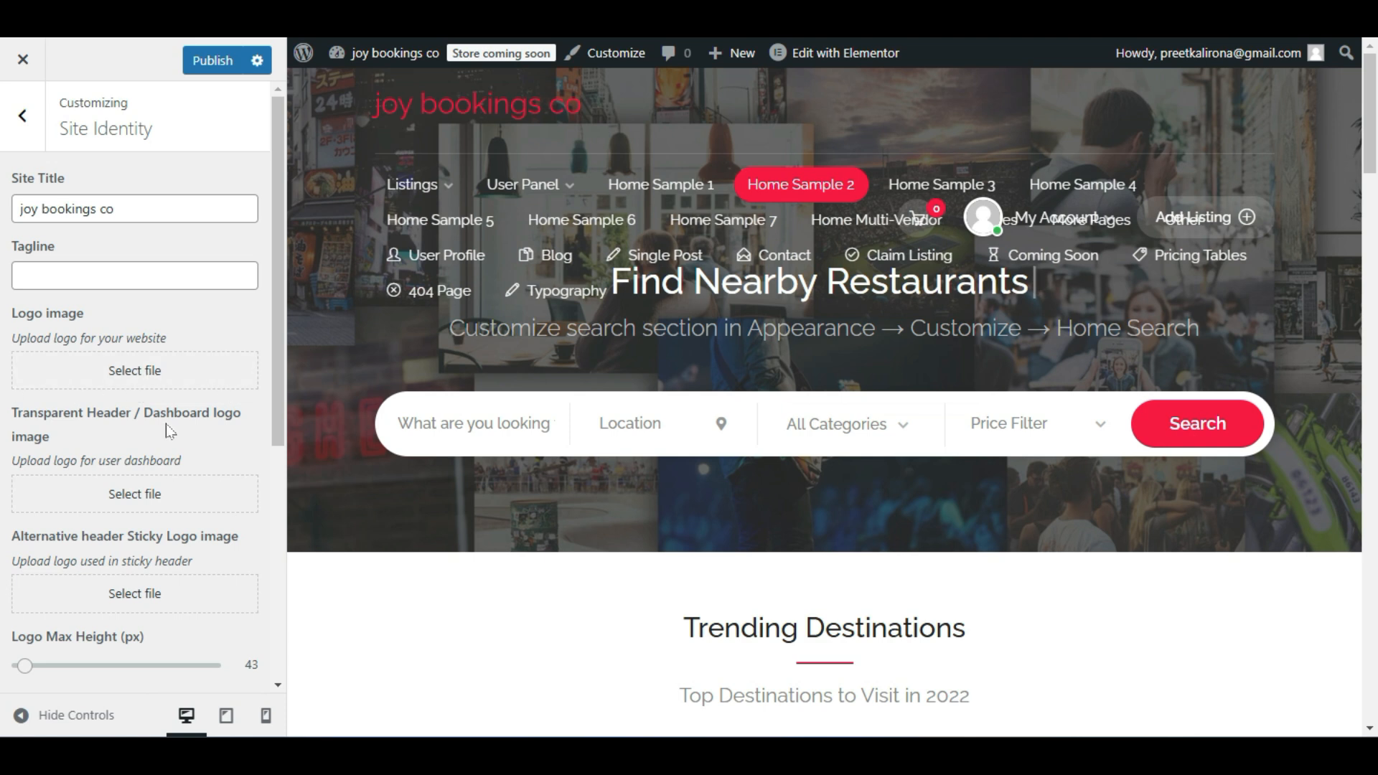
{"action": "scroll", "coordinate": [172, 436], "scroll_direction": "down", "scroll_amount": 2}
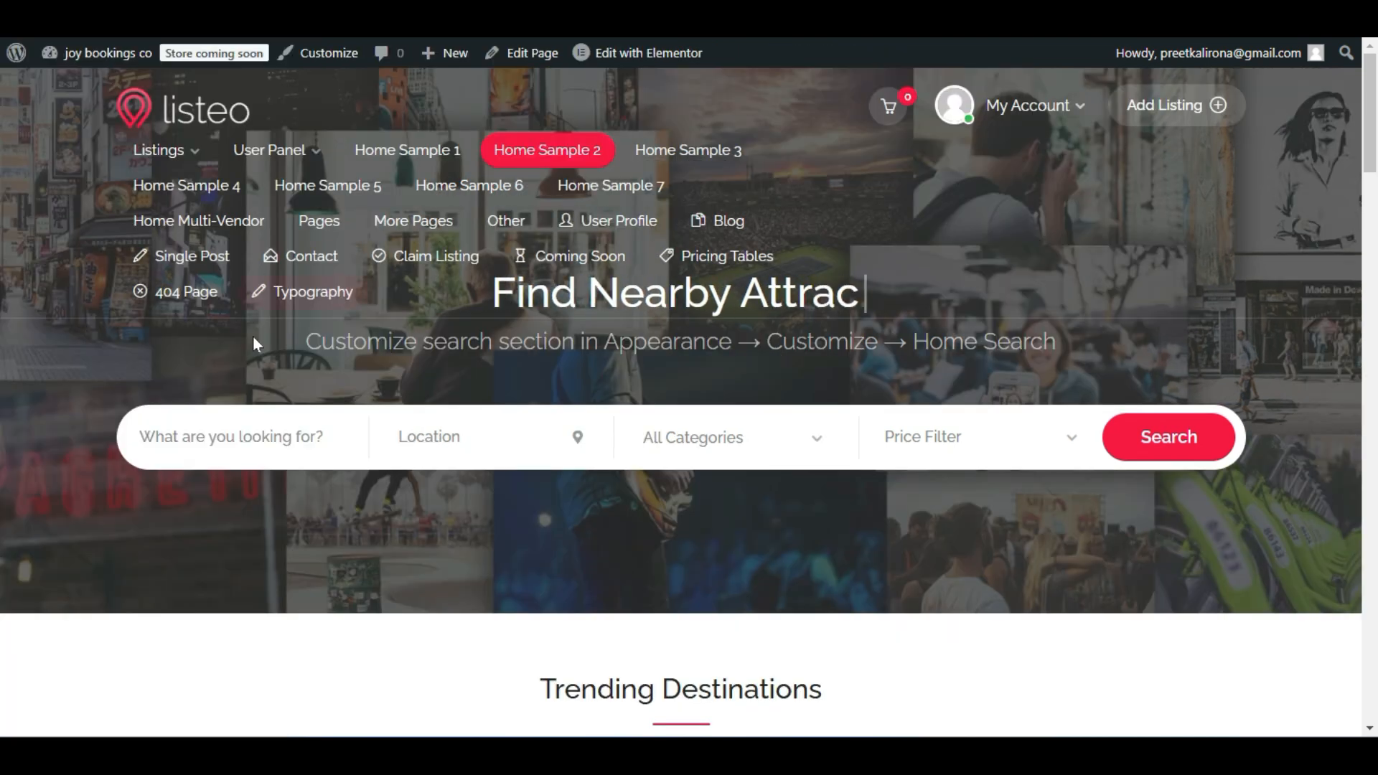
Examine the destination tiles and Hand-Picked Listings on the Home 2 page outside the customizer.
{"action": "scroll", "coordinate": [216, 467], "scroll_direction": "down", "scroll_amount": 5}
{"action": "scroll", "coordinate": [7, 502], "scroll_direction": "down", "scroll_amount": 5}
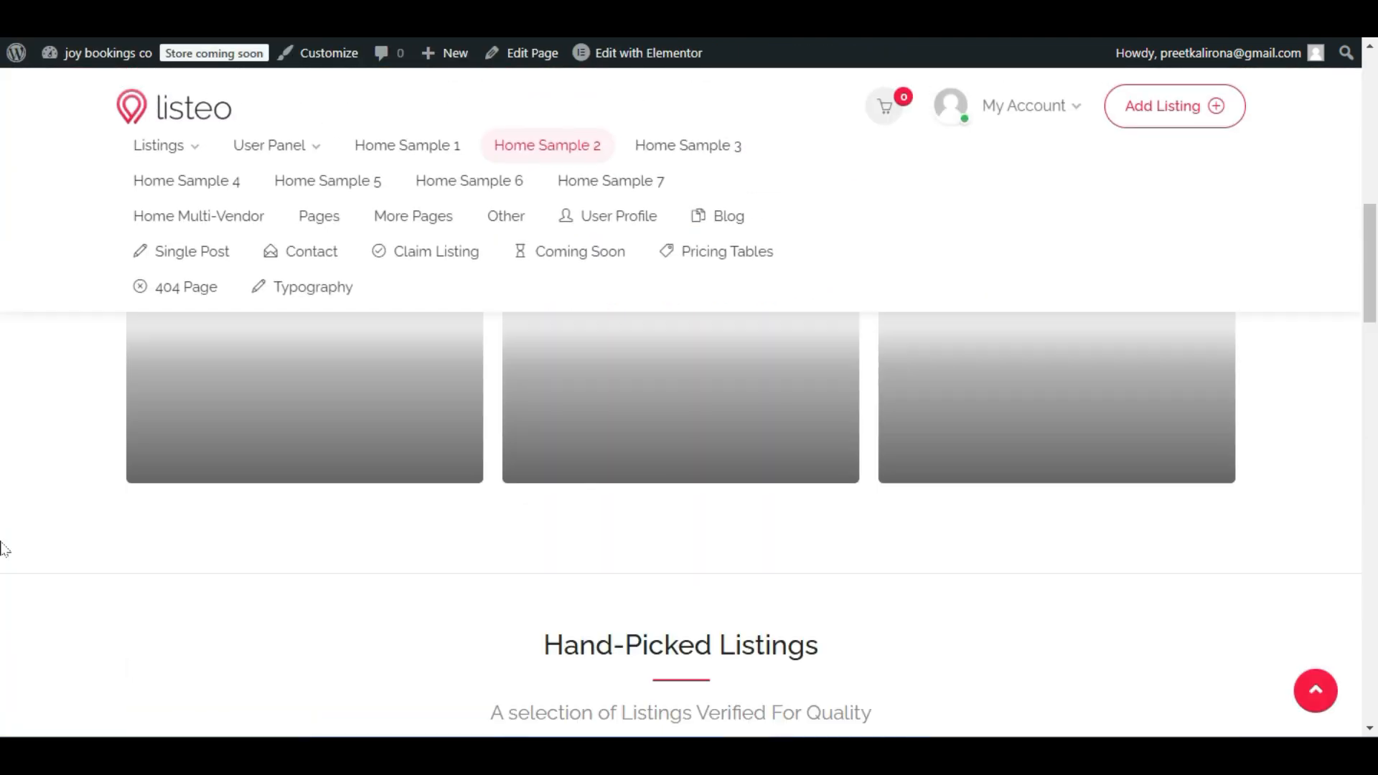
{"action": "scroll", "coordinate": [3, 548], "scroll_direction": "up", "scroll_amount": 3}
{"action": "scroll", "coordinate": [3, 547], "scroll_direction": "down", "scroll_amount": 3}
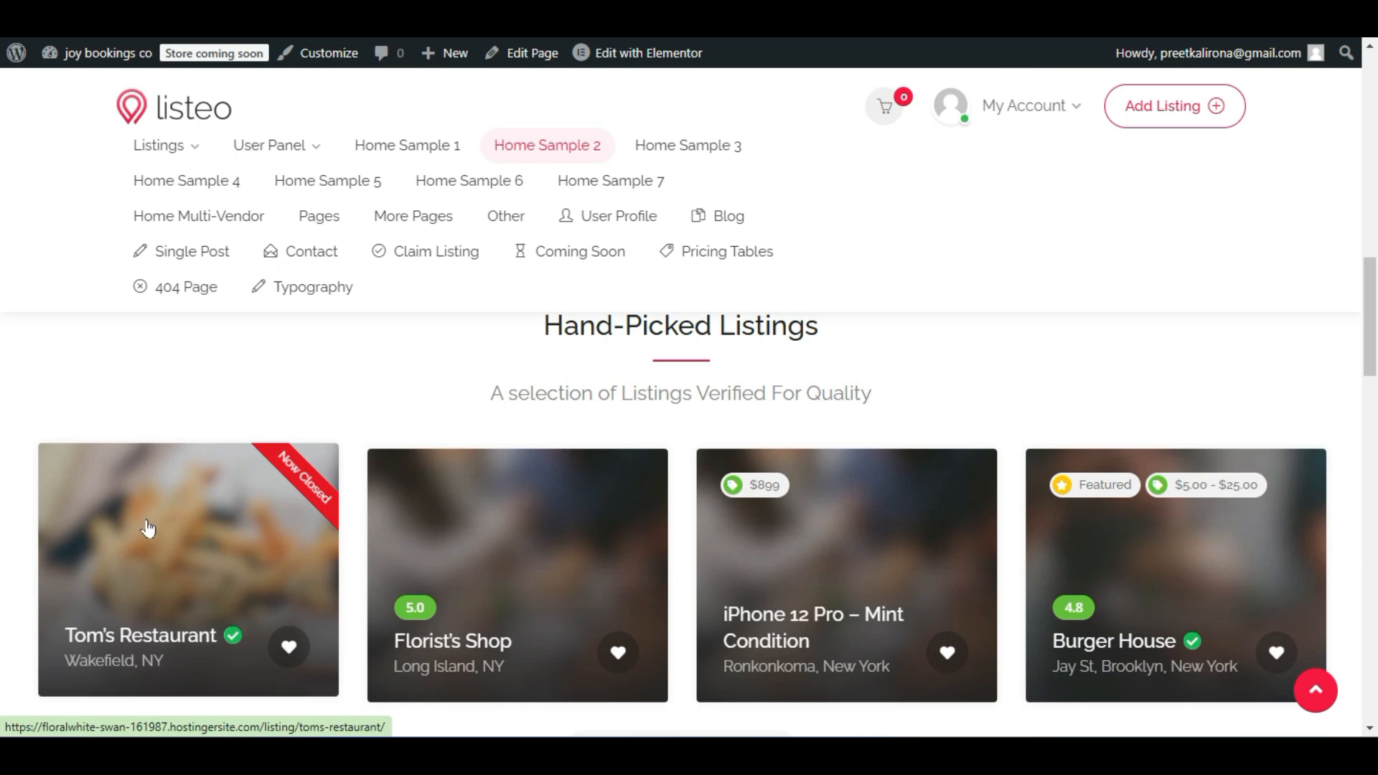
{"action": "scroll", "coordinate": [148, 529], "scroll_direction": "down", "scroll_amount": 3}
{"action": "mouse_move", "coordinate": [195, 142]}
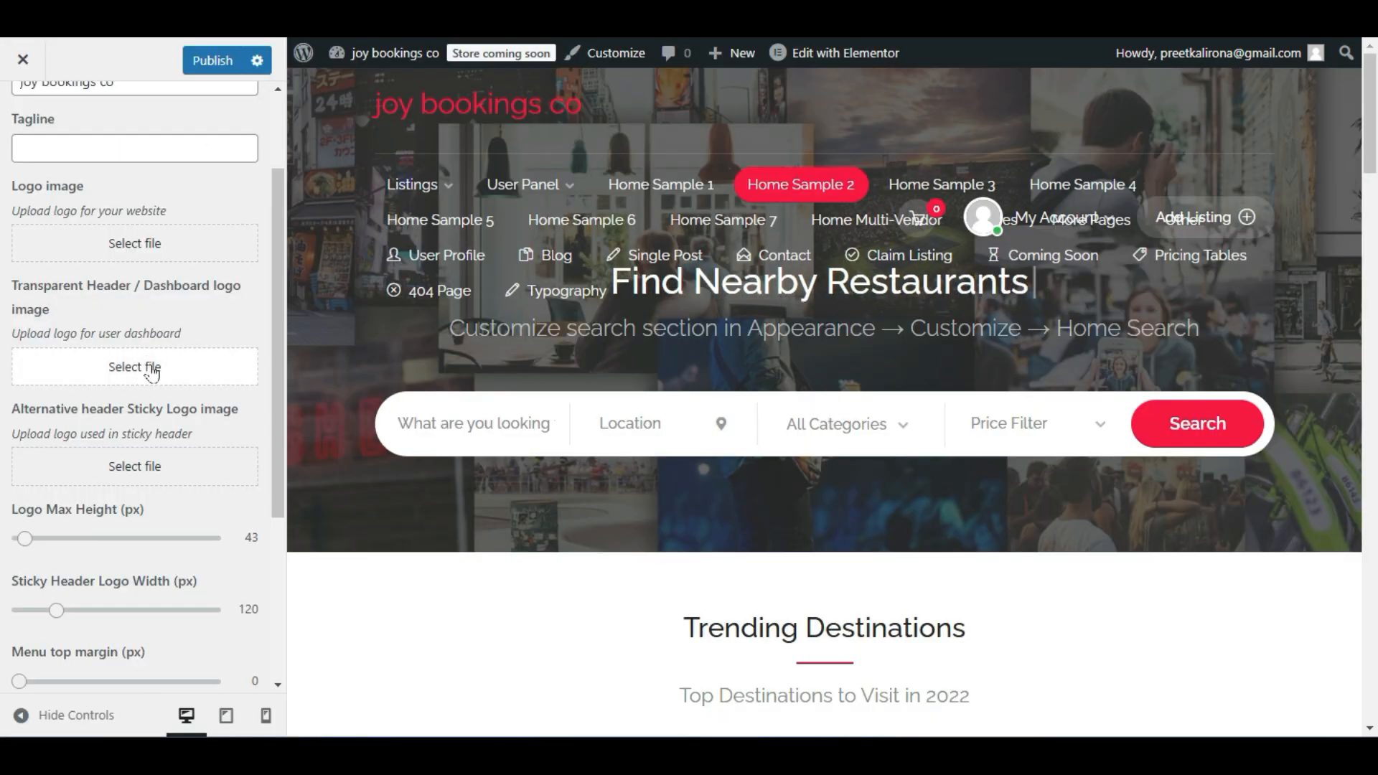
Start choosing a file for the Logo image in Site Identity and browse the existing media library items.
{"action": "scroll", "coordinate": [153, 385], "scroll_direction": "down", "scroll_amount": 3}
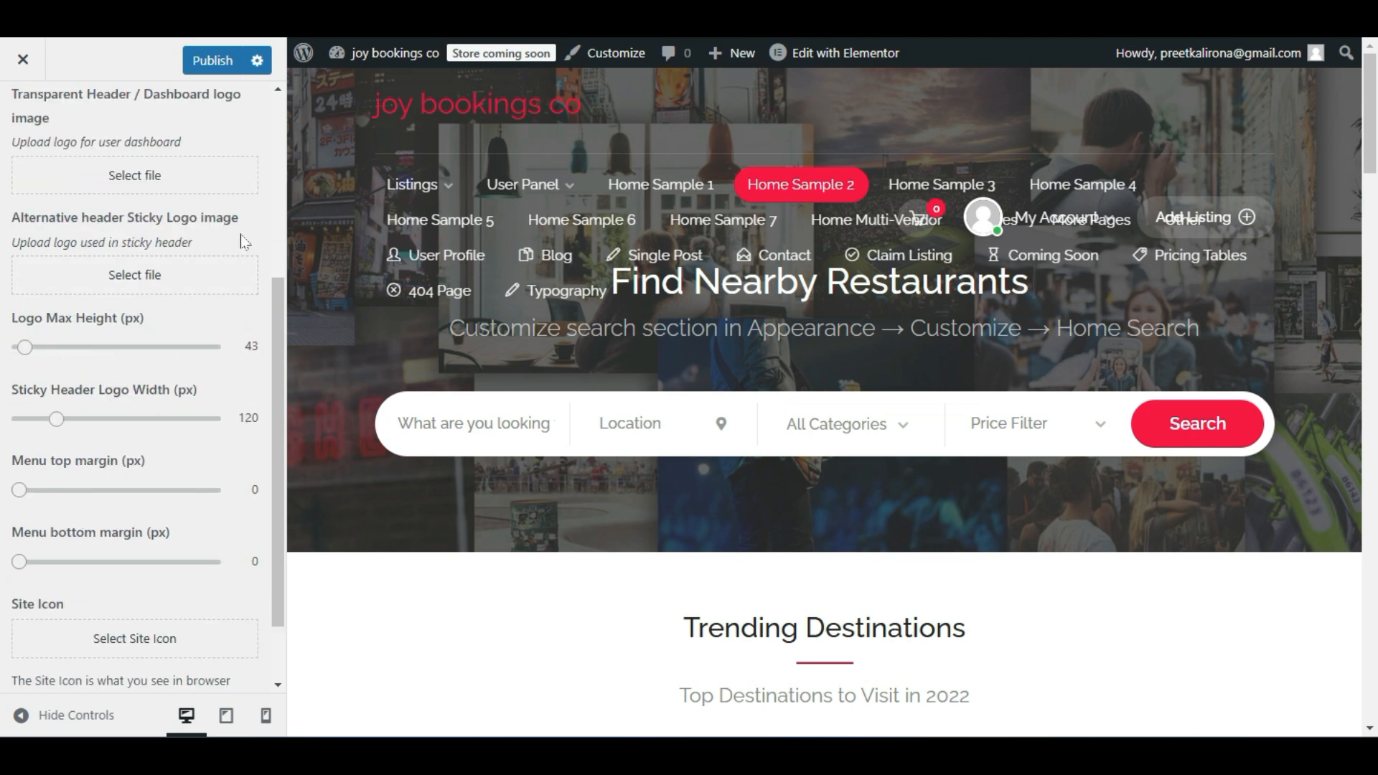
{"action": "scroll", "coordinate": [149, 329], "scroll_direction": "up", "scroll_amount": 2}
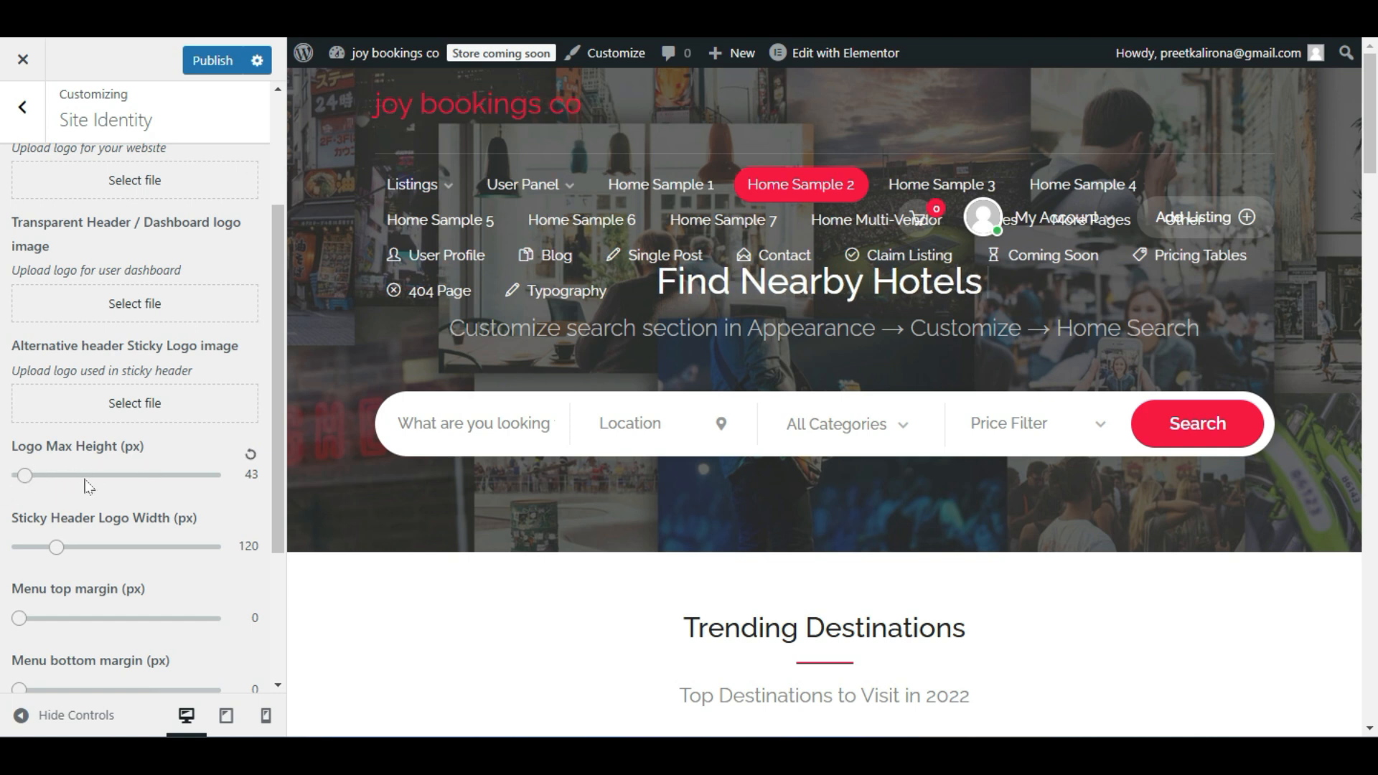
{"action": "scroll", "coordinate": [72, 409], "scroll_direction": "up", "scroll_amount": 3}
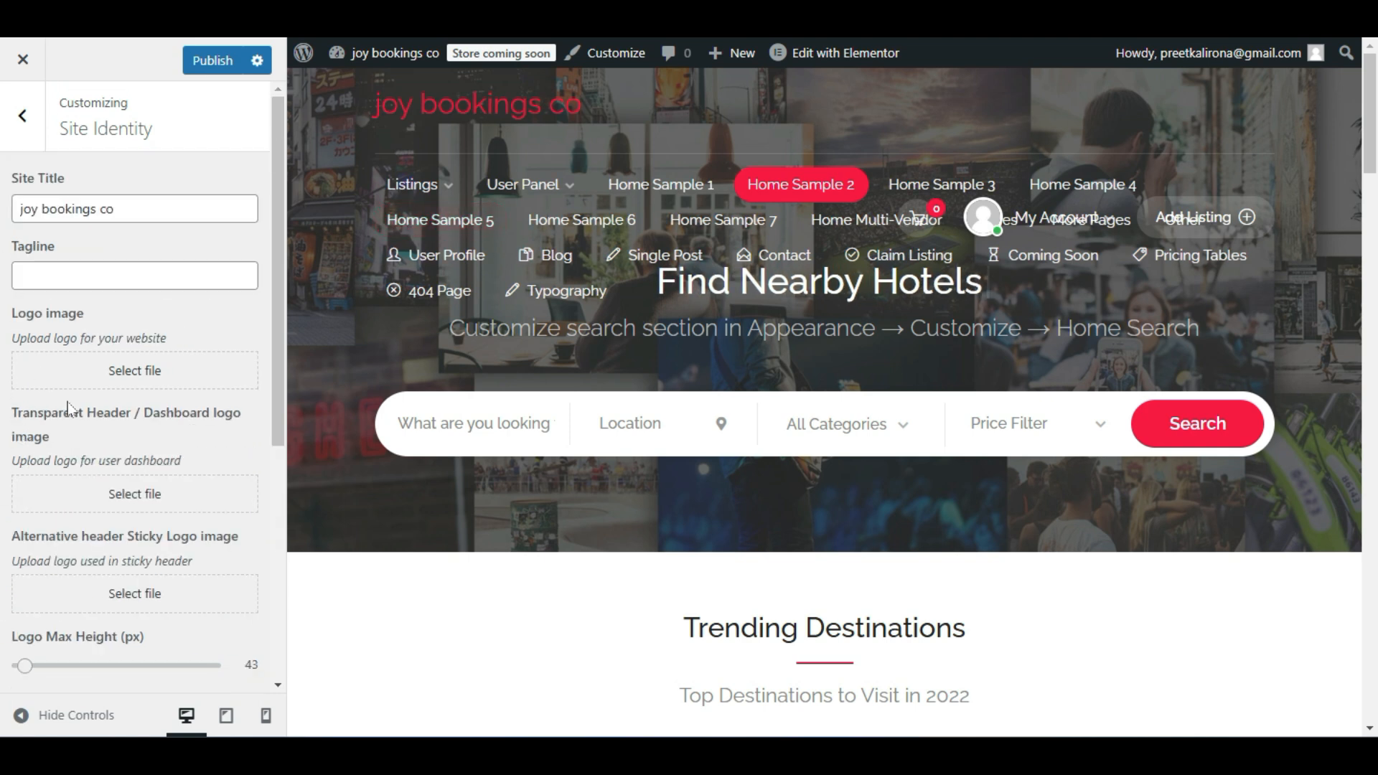
{"action": "left_click", "coordinate": [148, 367]}
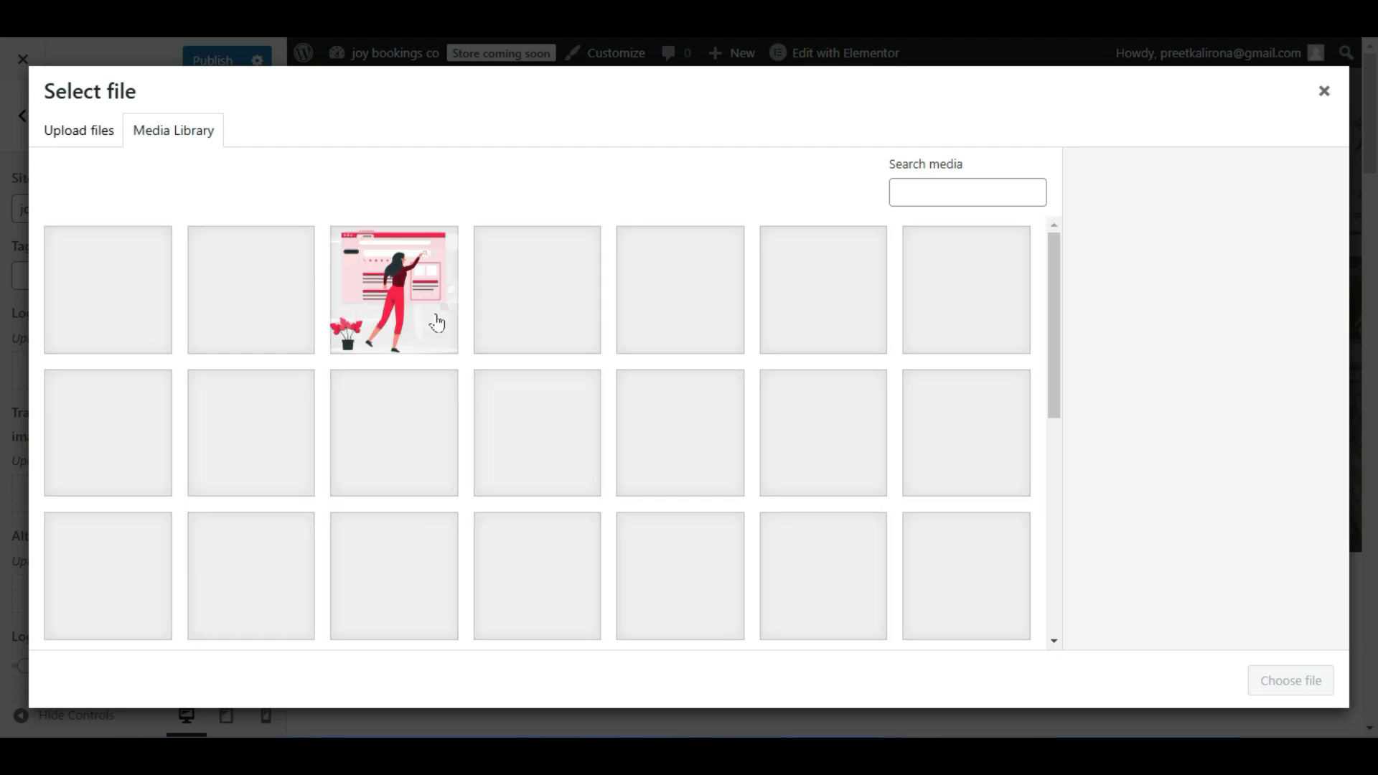
{"action": "scroll", "coordinate": [452, 323], "scroll_direction": "down", "scroll_amount": 6}
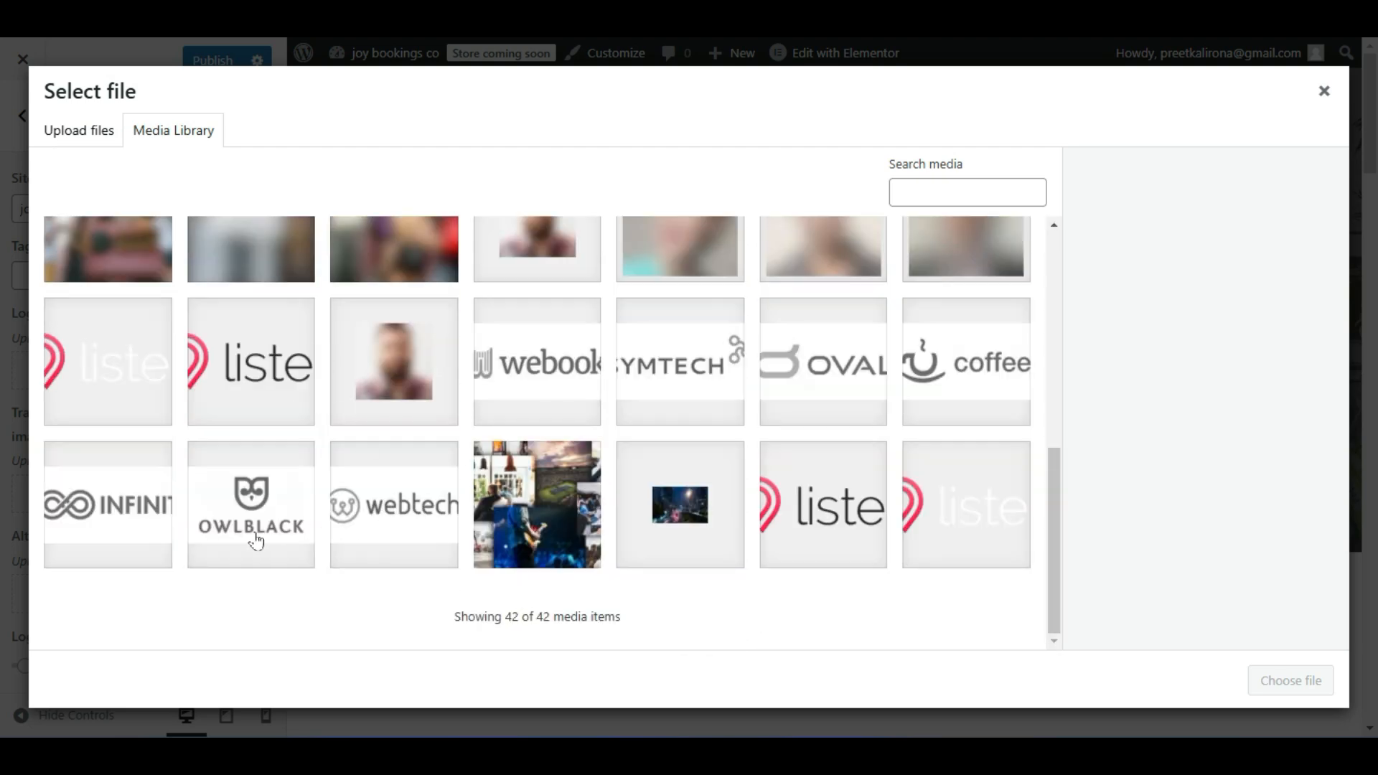
Upload preet web vision logo.png from the Downloads folder and set it as the site's Logo image.
{"action": "left_click", "coordinate": [79, 132]}
{"action": "left_click", "coordinate": [646, 406]}
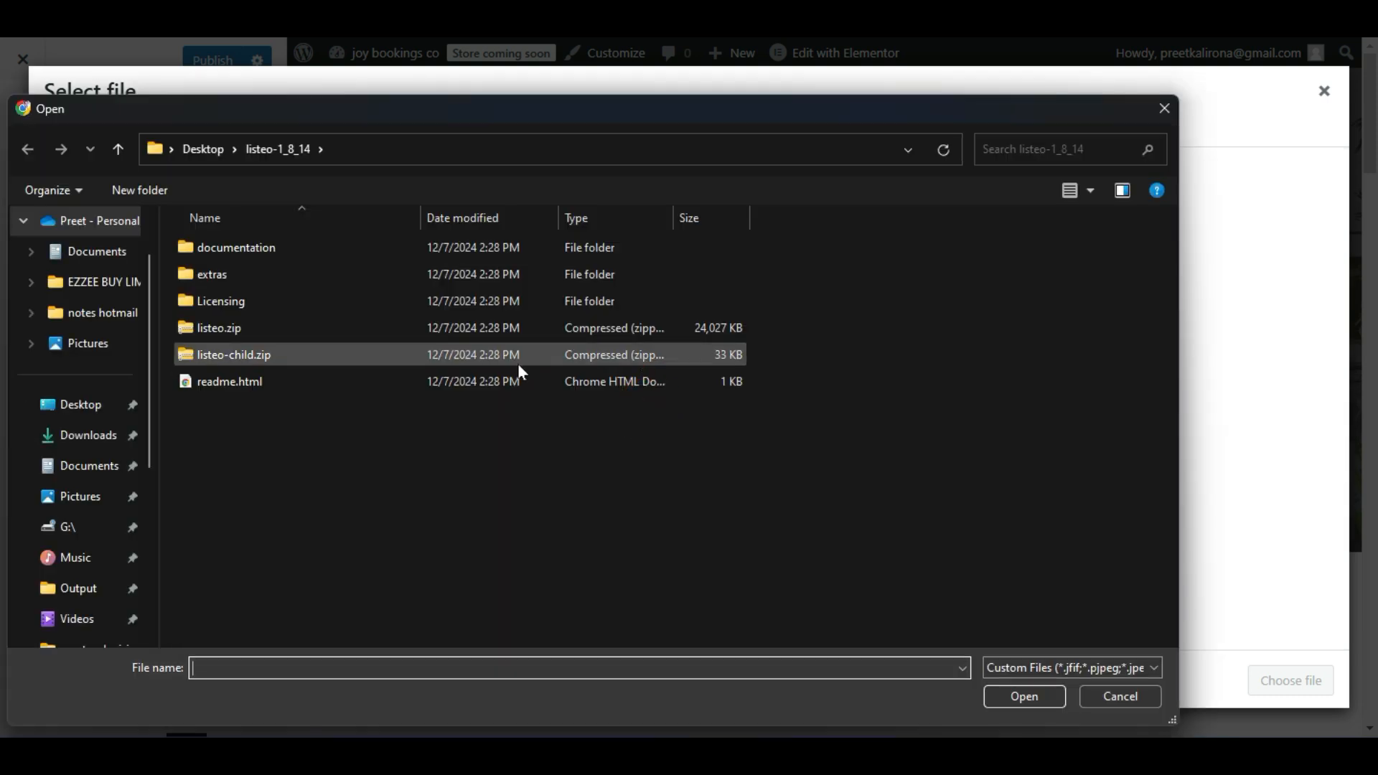
{"action": "left_click", "coordinate": [89, 436]}
{"action": "scroll", "coordinate": [380, 431], "scroll_direction": "down", "scroll_amount": 3}
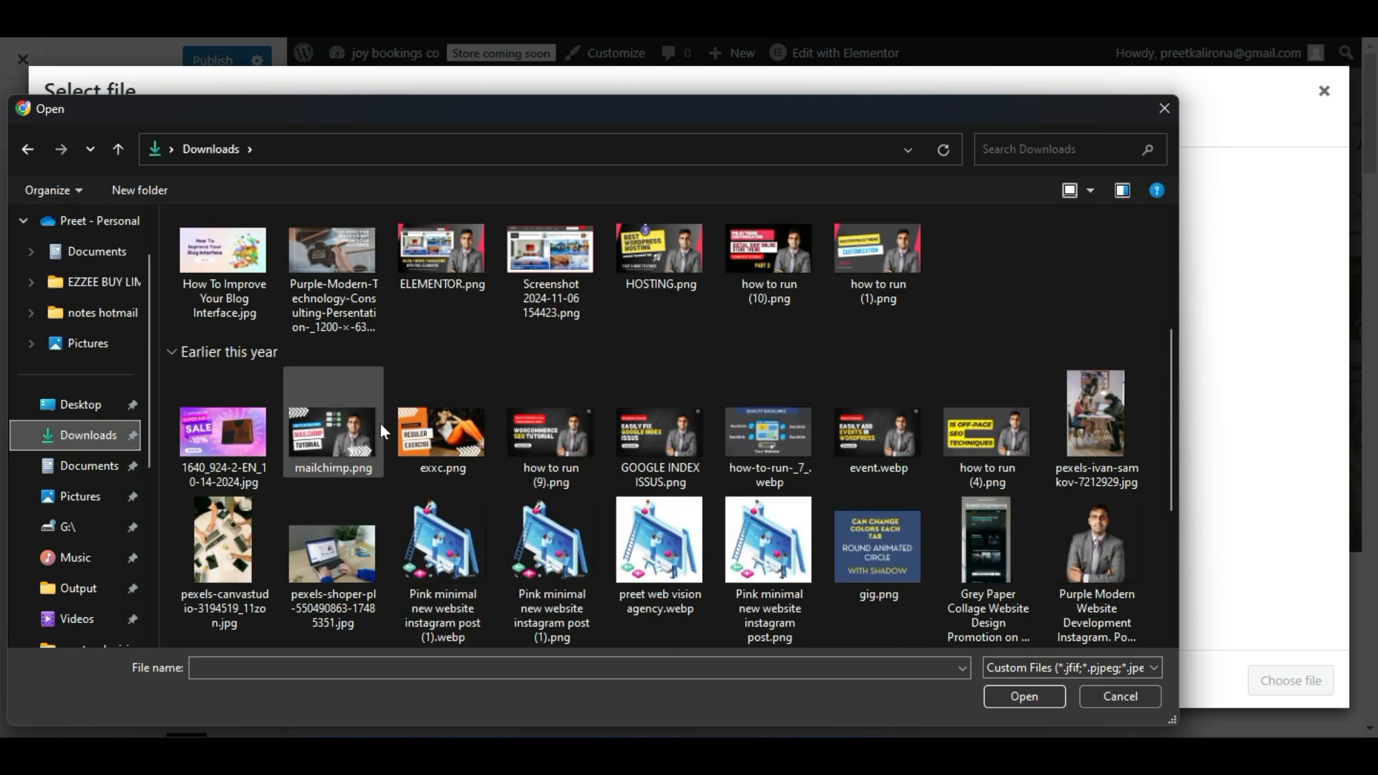
{"action": "scroll", "coordinate": [215, 330], "scroll_direction": "up", "scroll_amount": 1}
{"action": "scroll", "coordinate": [261, 394], "scroll_direction": "up", "scroll_amount": 3}
{"action": "left_click", "coordinate": [233, 316]}
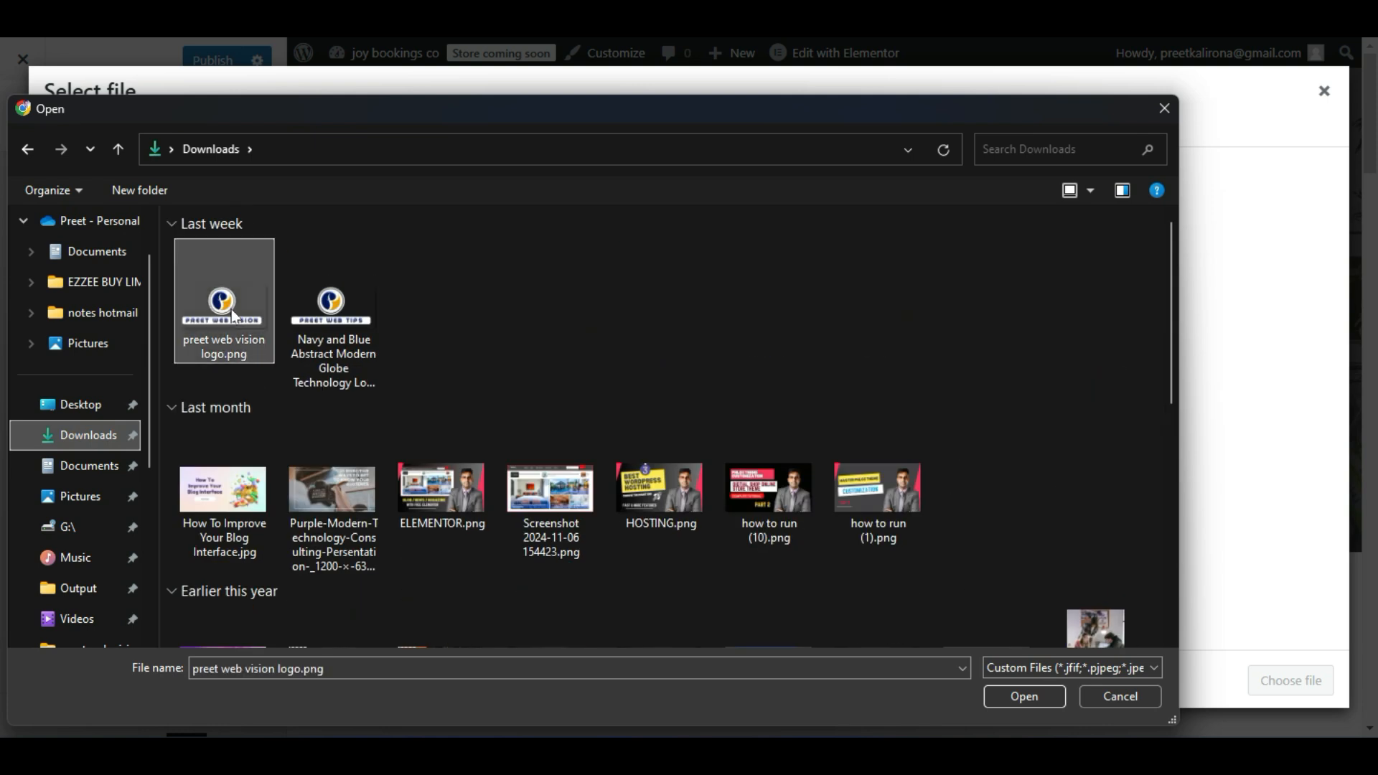
{"action": "double_click", "coordinate": [233, 315]}
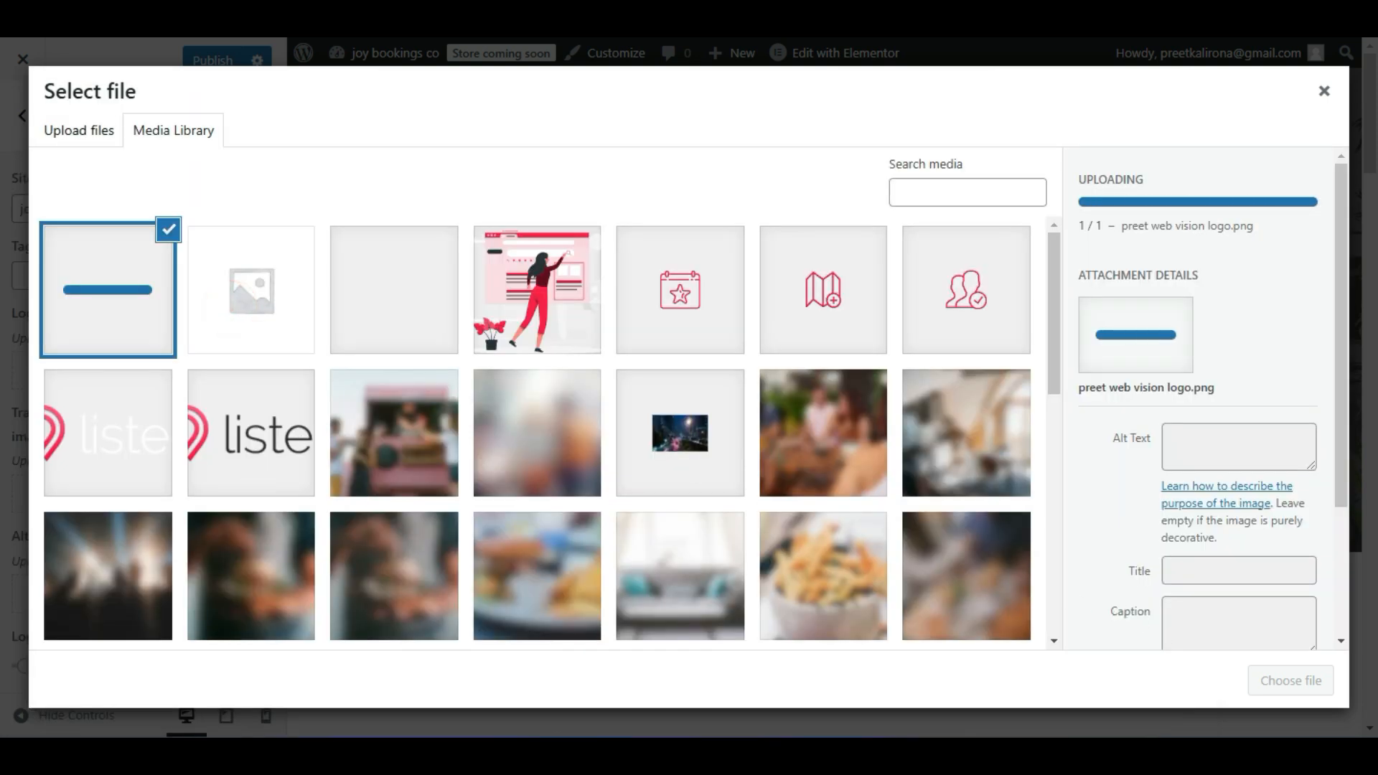
{"action": "left_click", "coordinate": [1284, 678]}
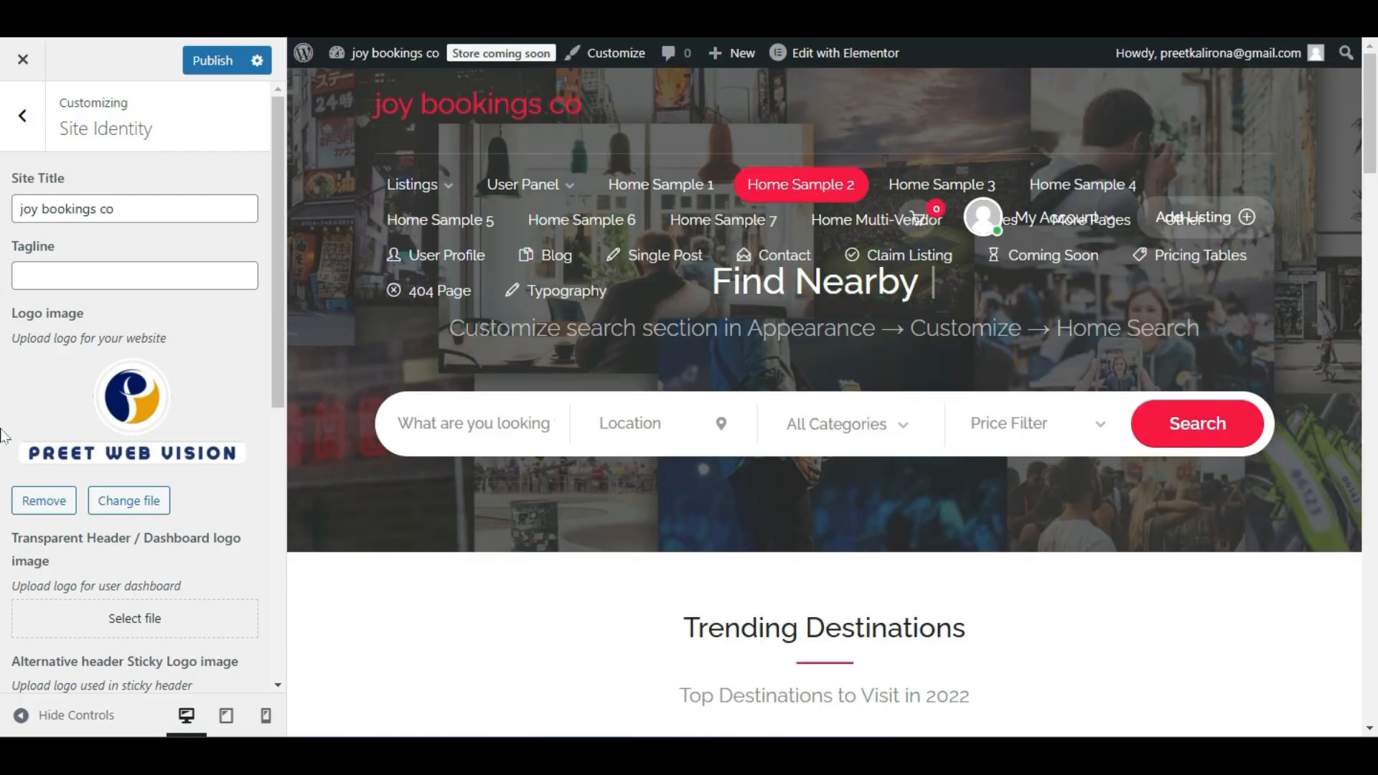
Set the uploaded Preet Web Vision logo from the media library as the Transparent Header / Dashboard logo image.
{"action": "scroll", "coordinate": [25, 531], "scroll_direction": "down", "scroll_amount": 3}
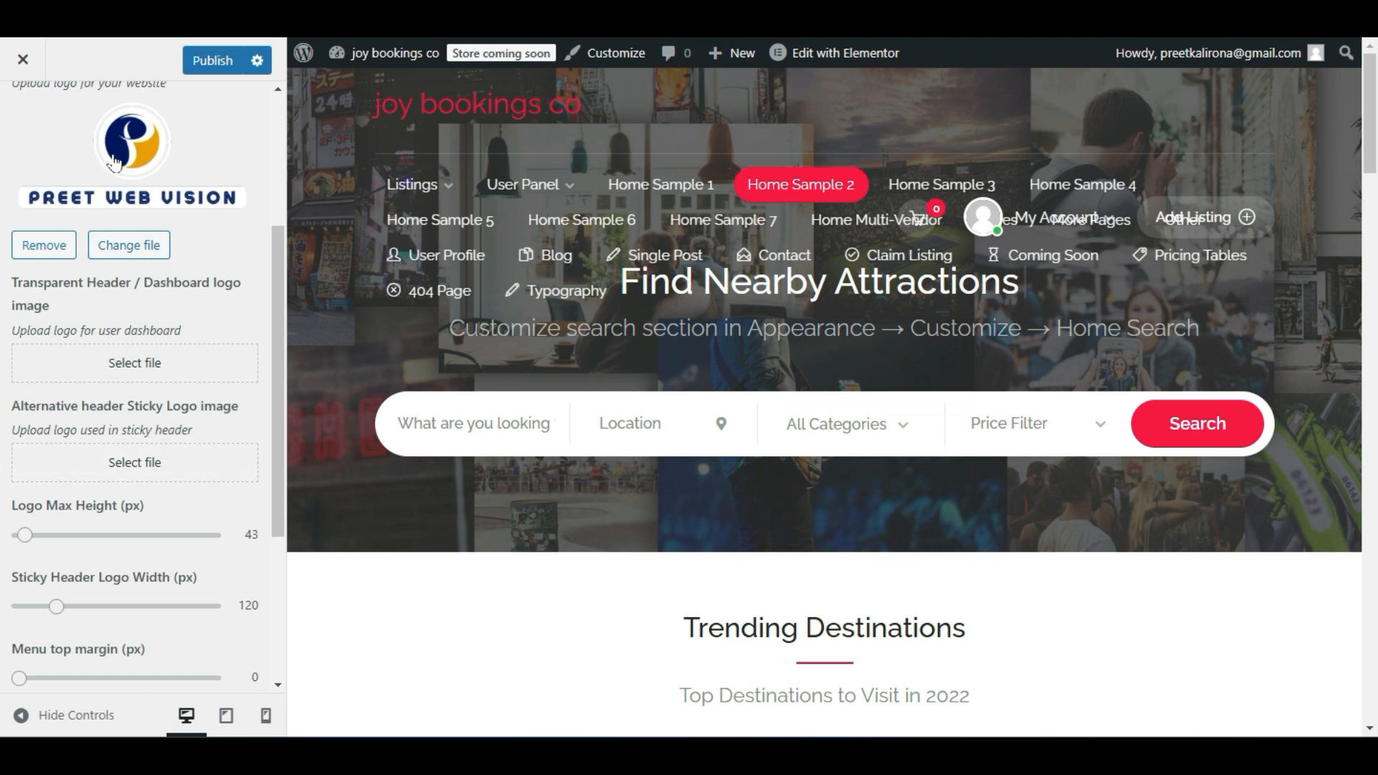
{"action": "scroll", "coordinate": [115, 164], "scroll_direction": "up", "scroll_amount": 3}
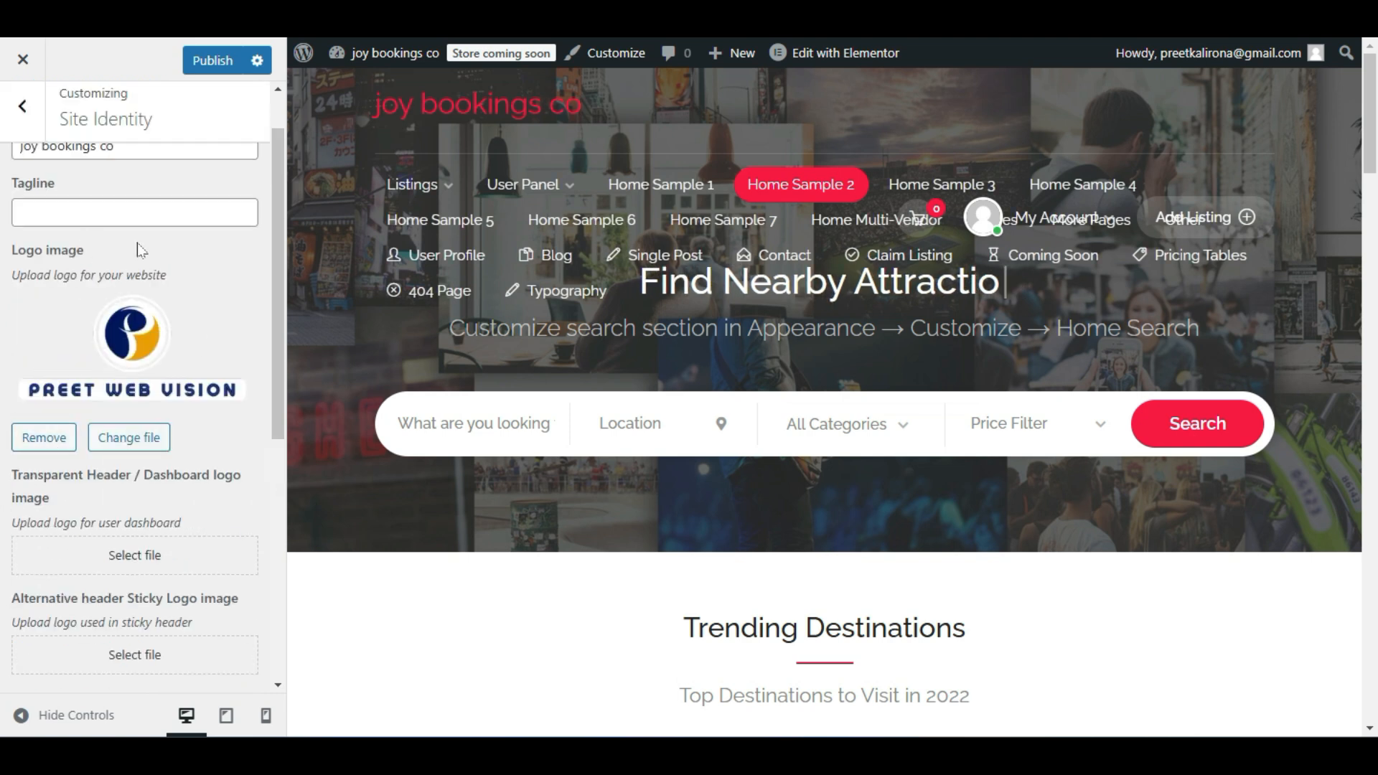
{"action": "scroll", "coordinate": [111, 378], "scroll_direction": "down", "scroll_amount": 3}
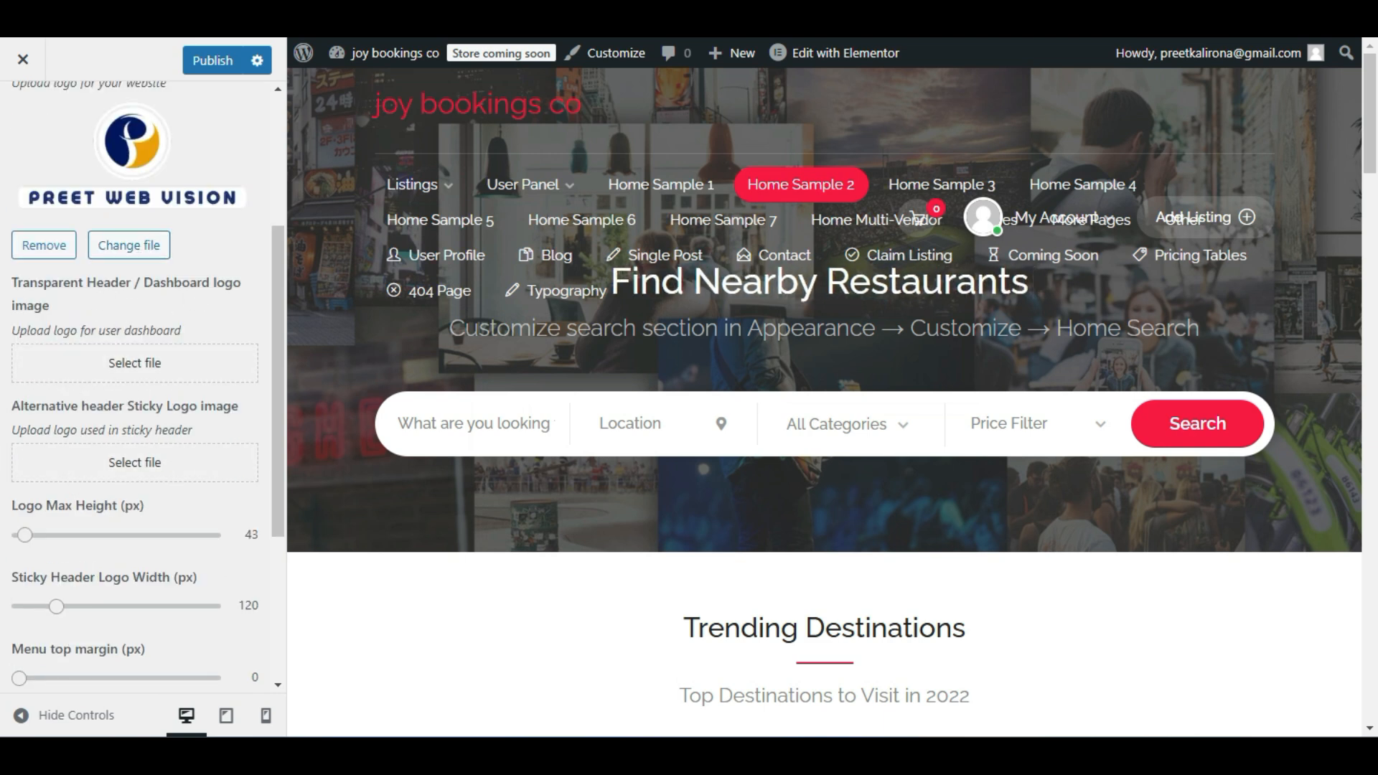
{"action": "left_click", "coordinate": [151, 363]}
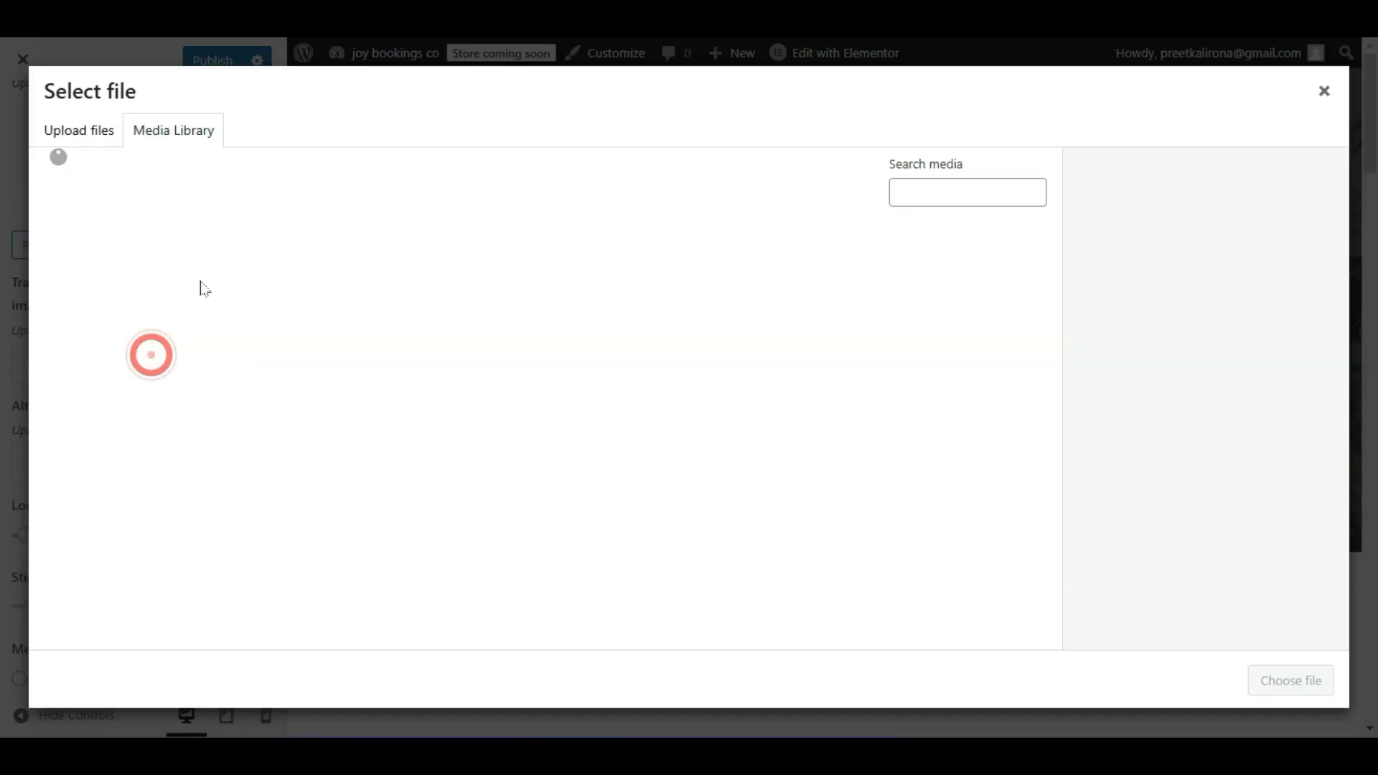
{"action": "left_click", "coordinate": [111, 231]}
{"action": "left_click", "coordinate": [1257, 678]}
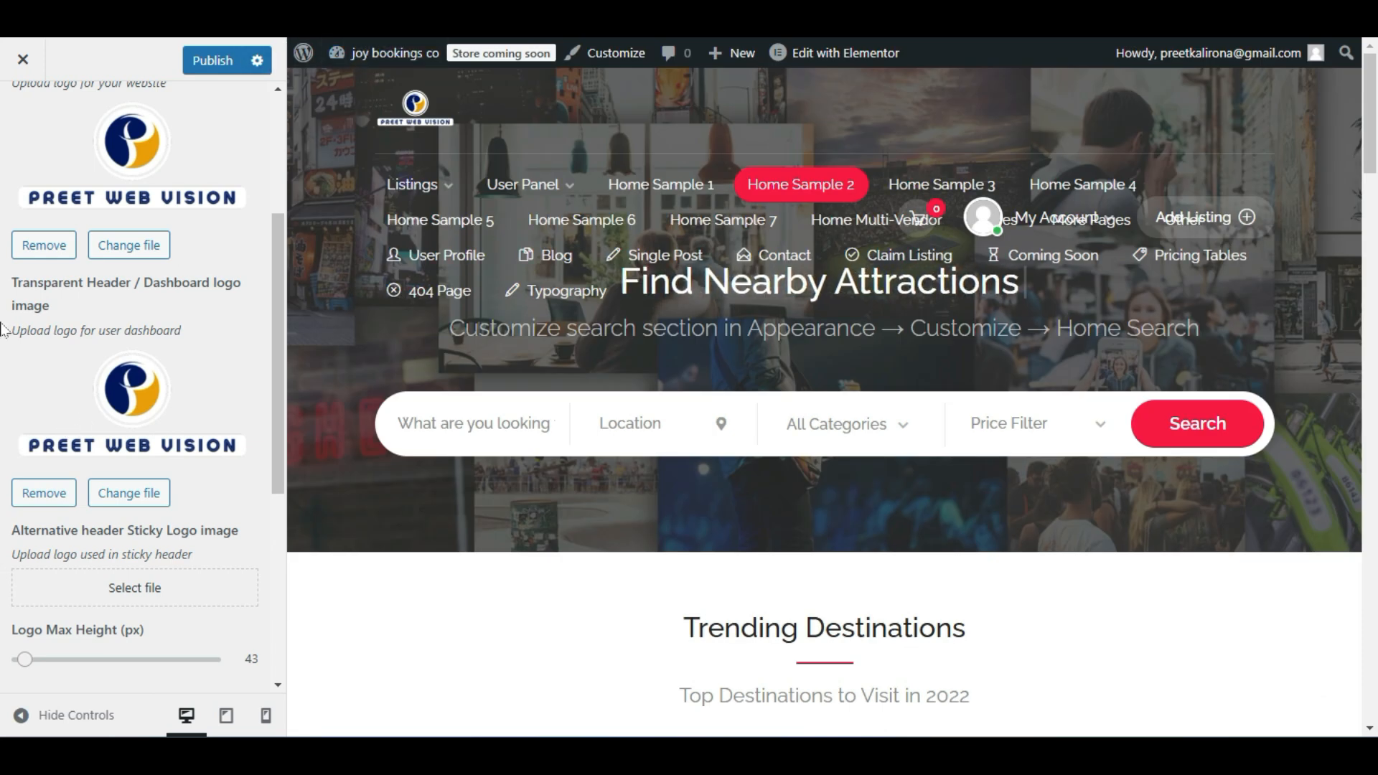
Set the Logo Max Height to 60 px and check the header logo in the preview with the customizer controls hidden.
{"action": "scroll", "coordinate": [2, 330], "scroll_direction": "down", "scroll_amount": 3}
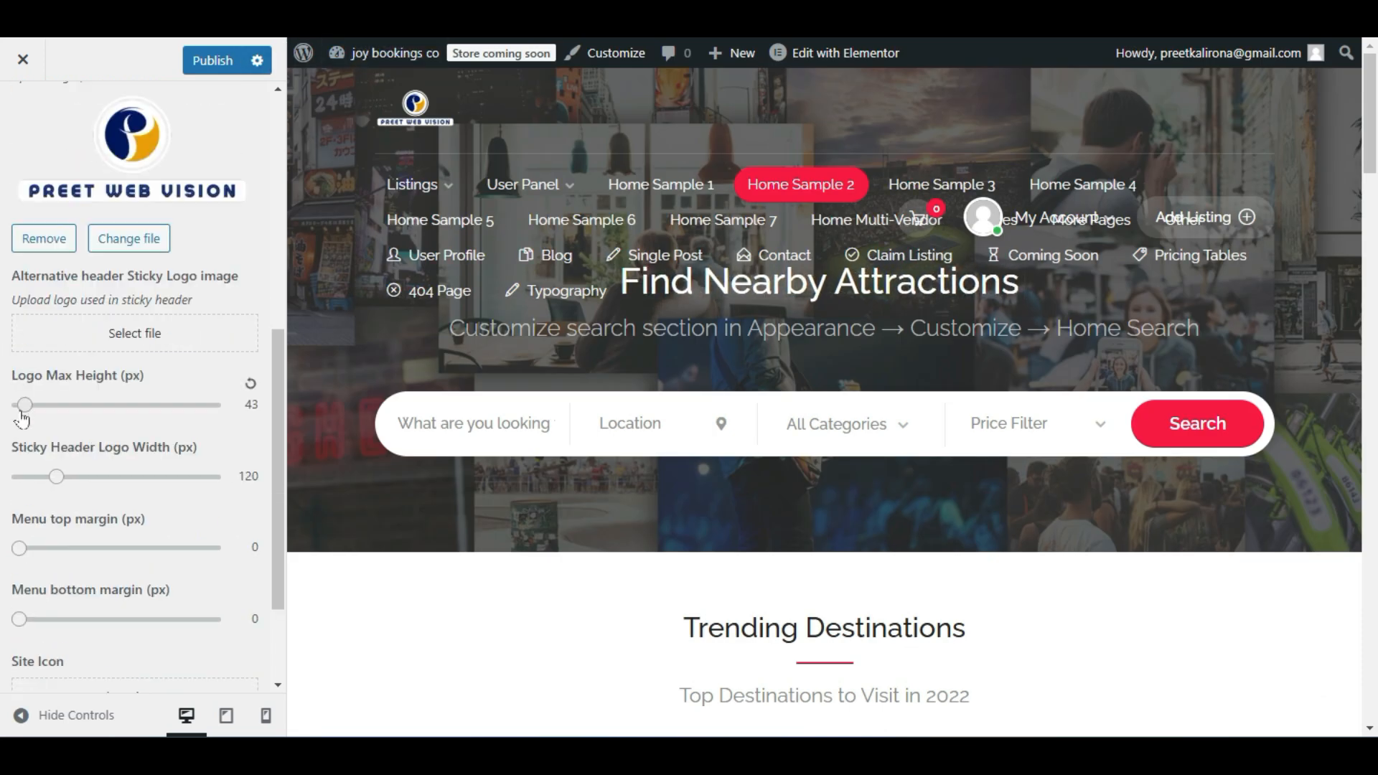
{"action": "left_click", "coordinate": [47, 408]}
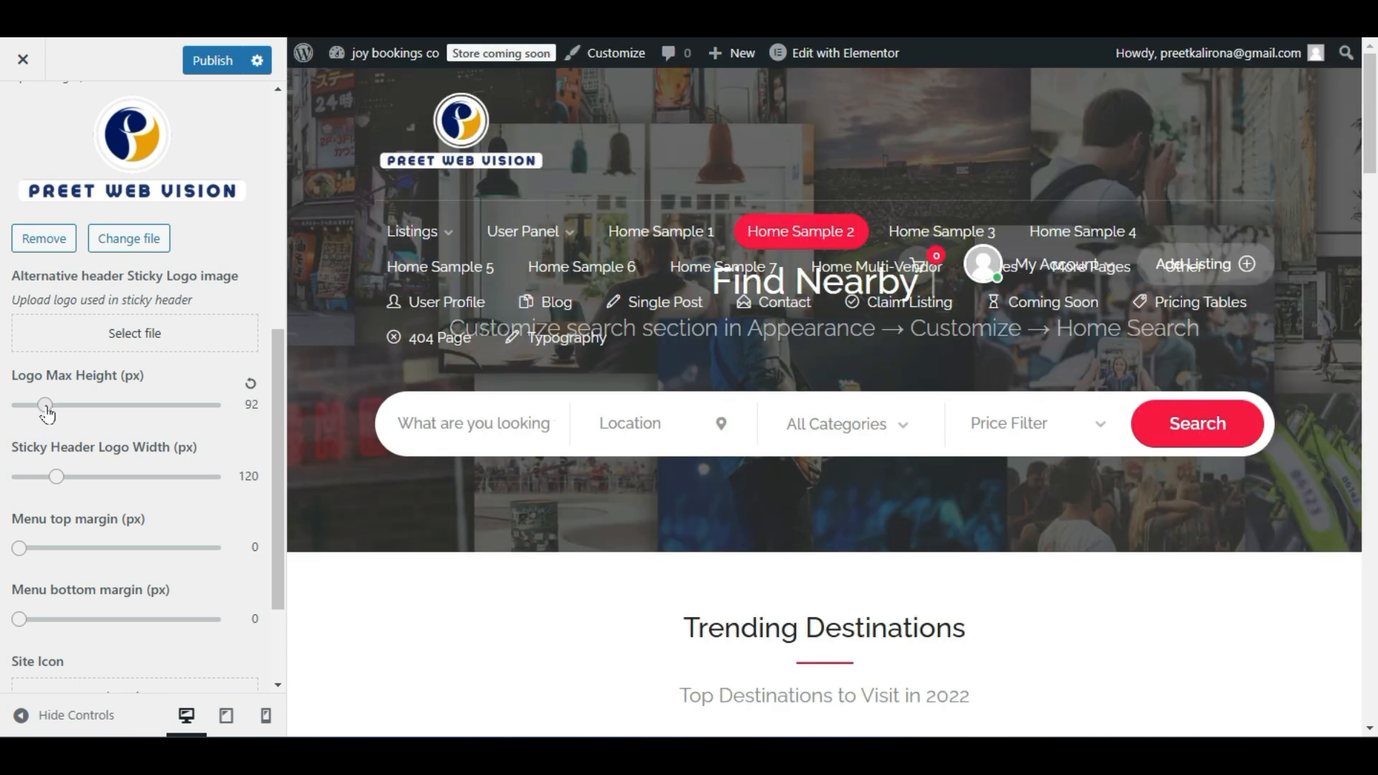
{"action": "left_click_drag", "start_coordinate": [46, 408], "coordinate": [31, 409]}
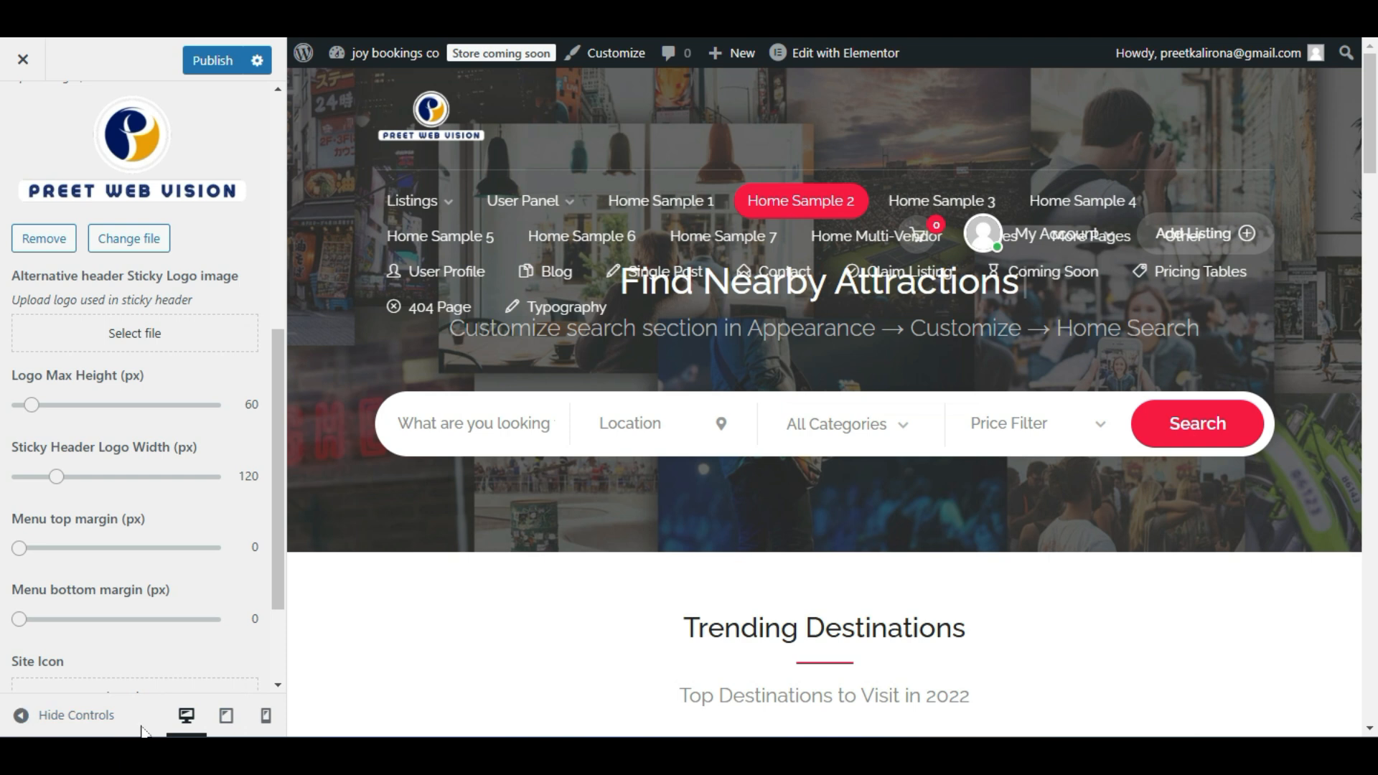
{"action": "left_click", "coordinate": [43, 717]}
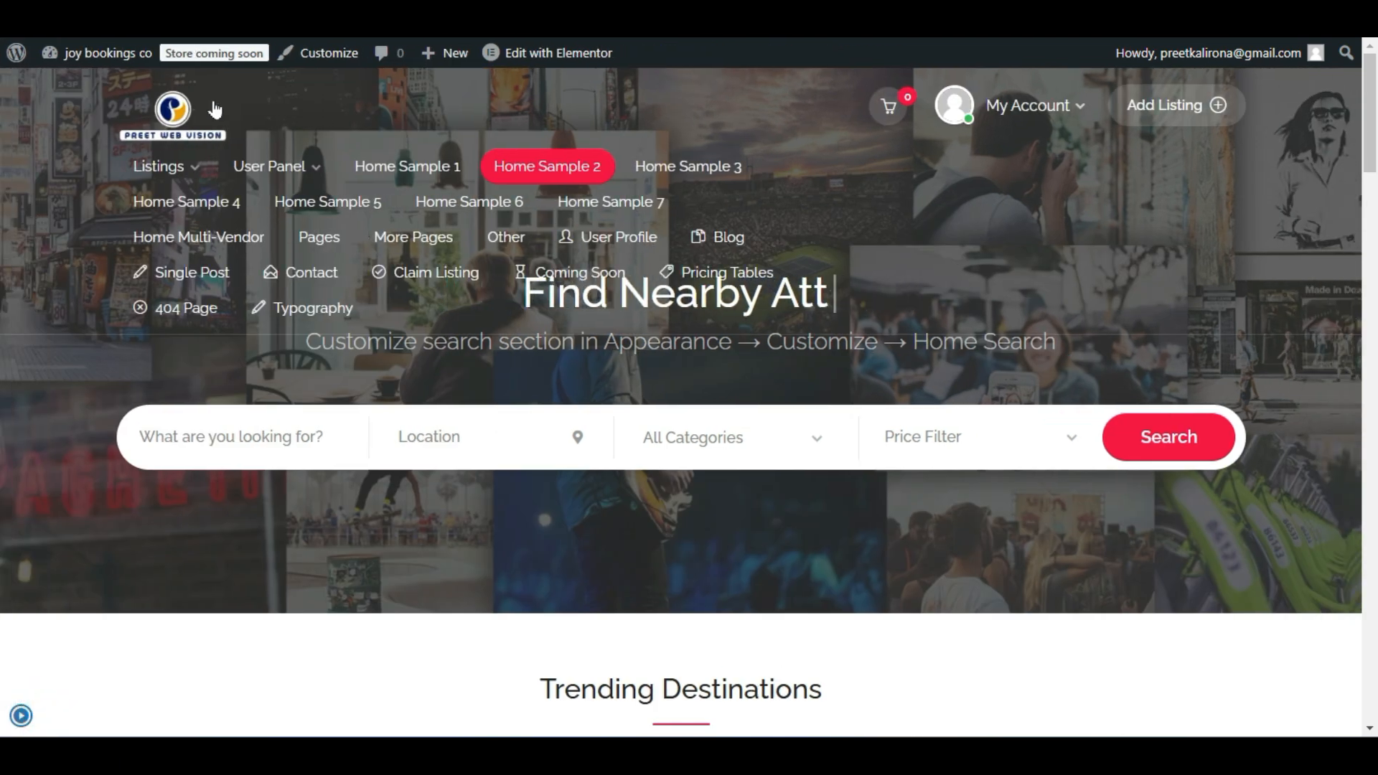
{"action": "left_click", "coordinate": [21, 715]}
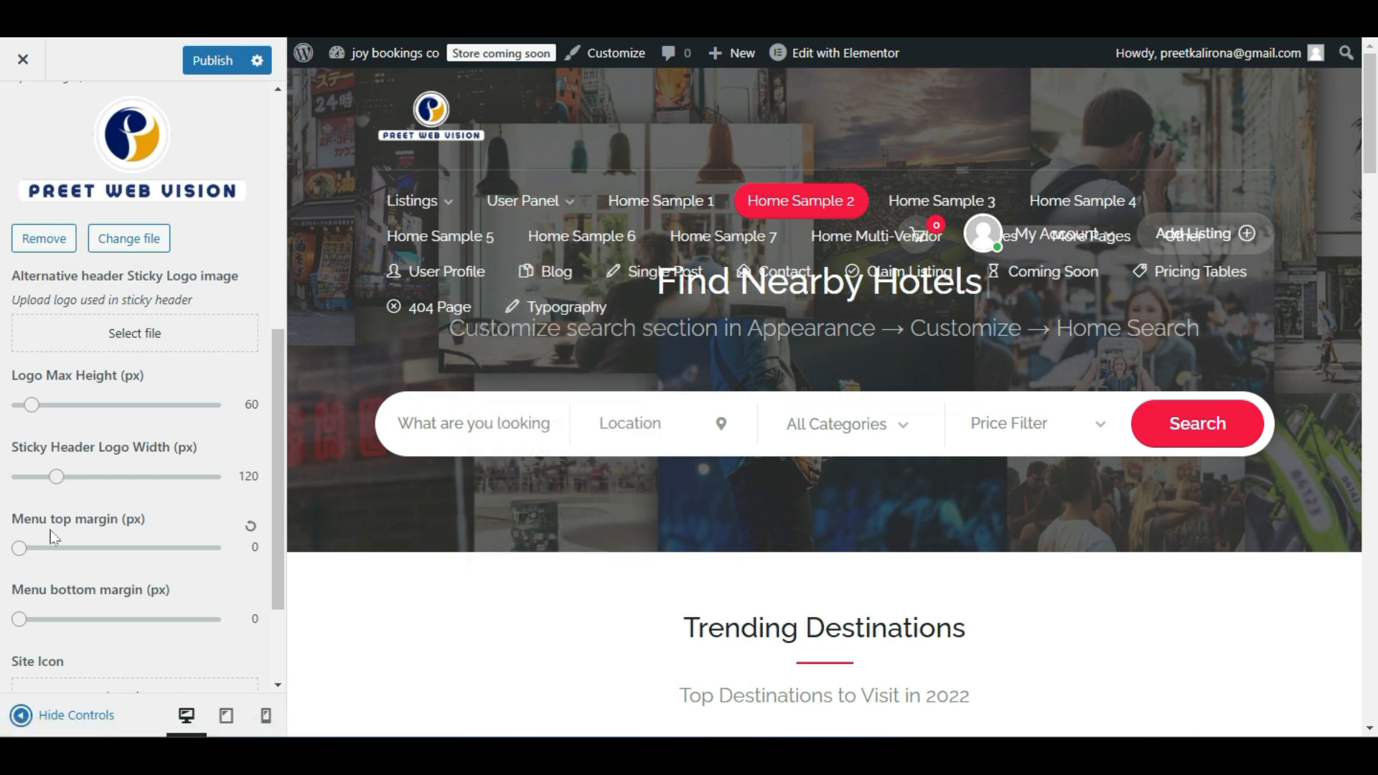
{"action": "scroll", "coordinate": [101, 553], "scroll_direction": "down", "scroll_amount": 2}
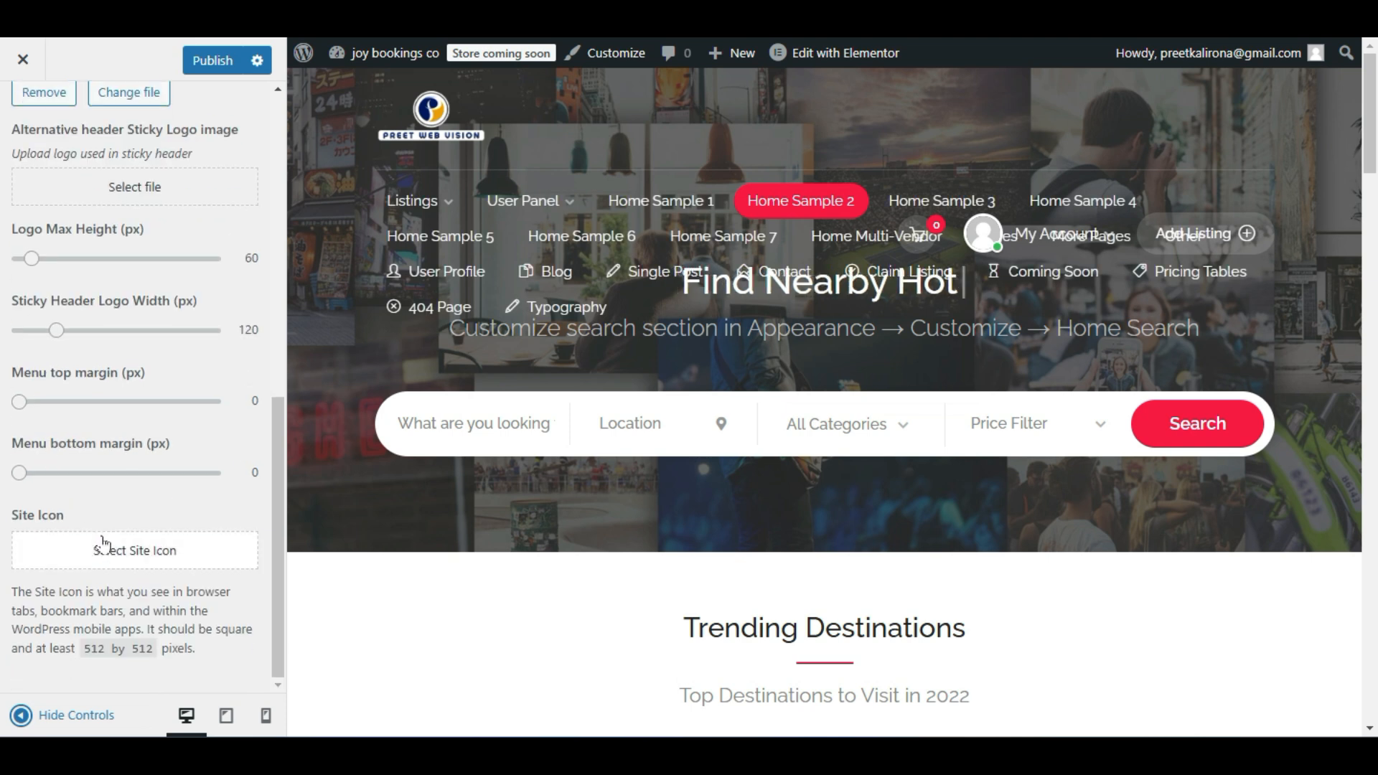
{"action": "scroll", "coordinate": [123, 517], "scroll_direction": "up", "scroll_amount": 6}
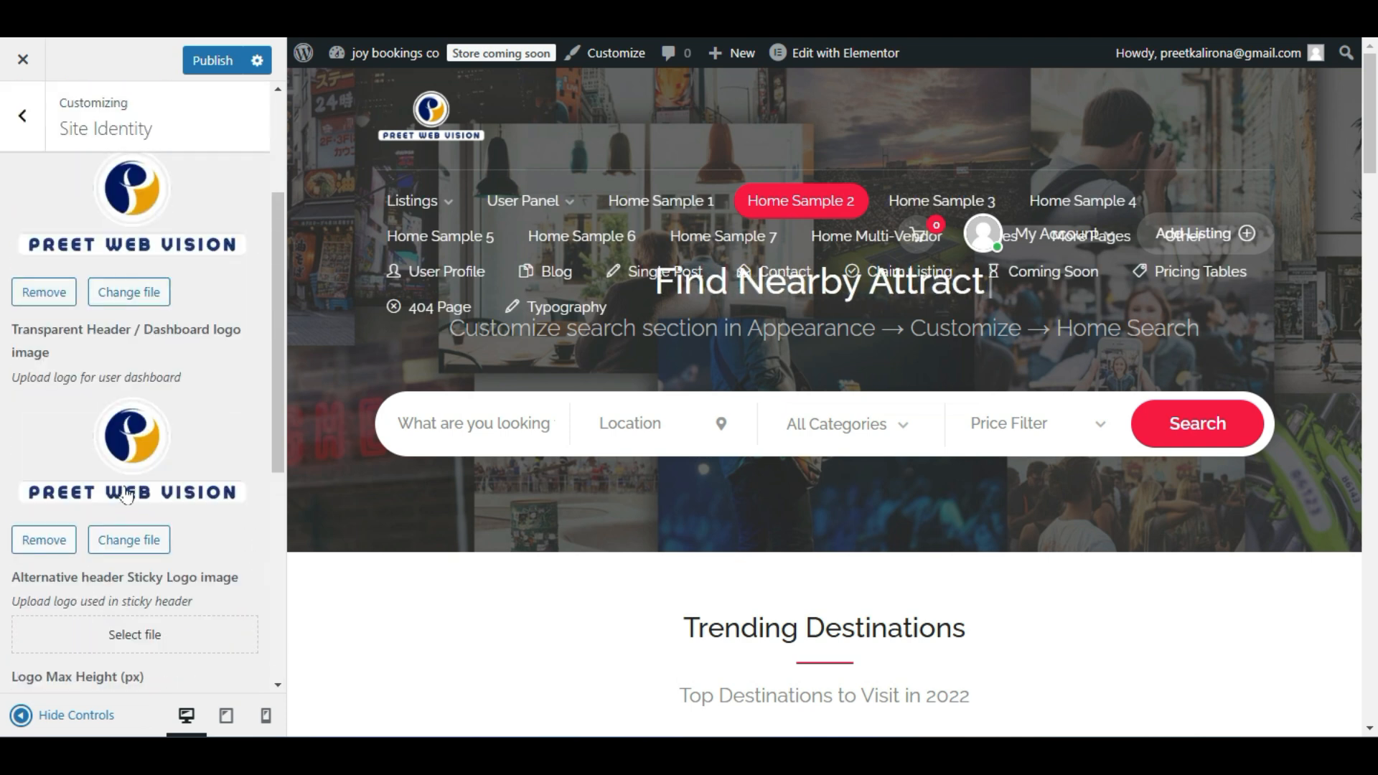
Using the mobile preview, set the Sticky Header Logo Width to 88 px and the Logo Max Height to 44 px.
{"action": "left_click", "coordinate": [265, 719]}
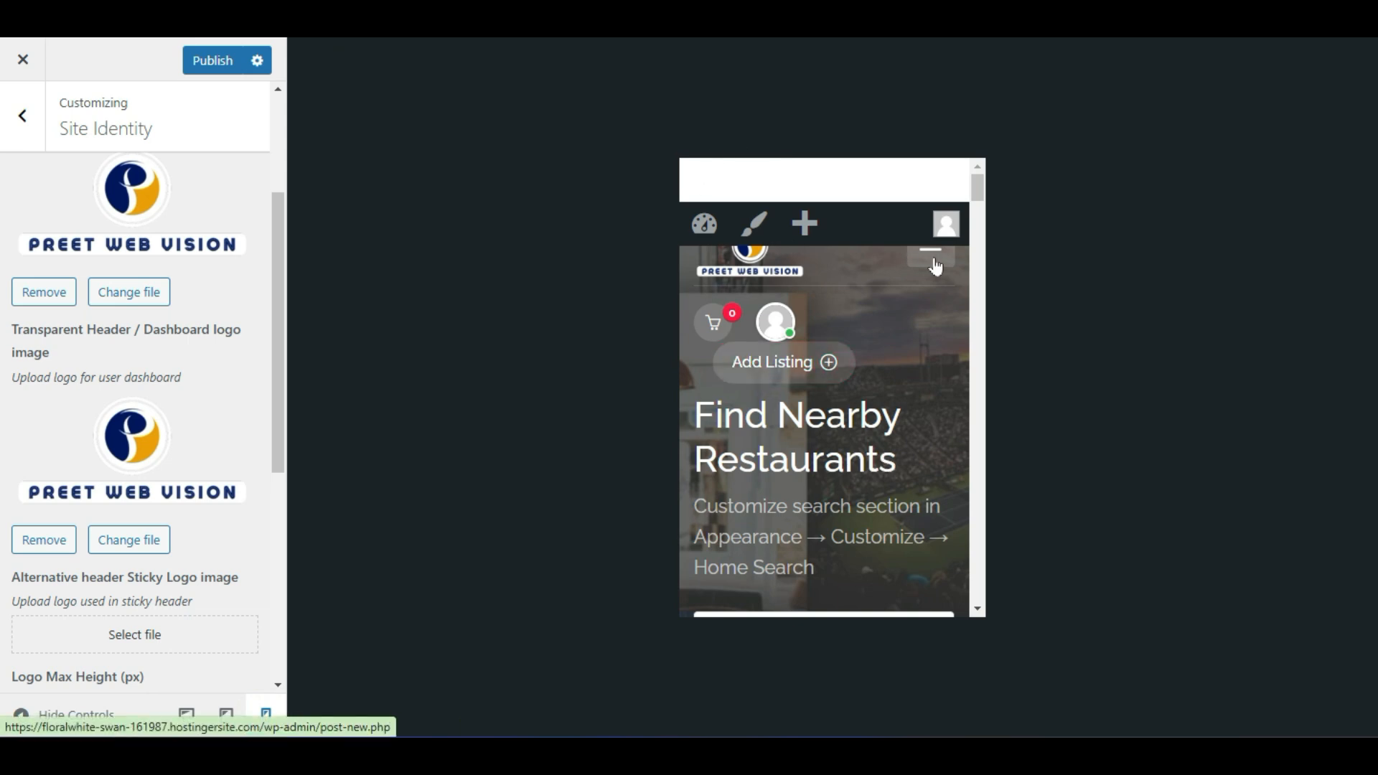
{"action": "scroll", "coordinate": [56, 523], "scroll_direction": "down", "scroll_amount": 3}
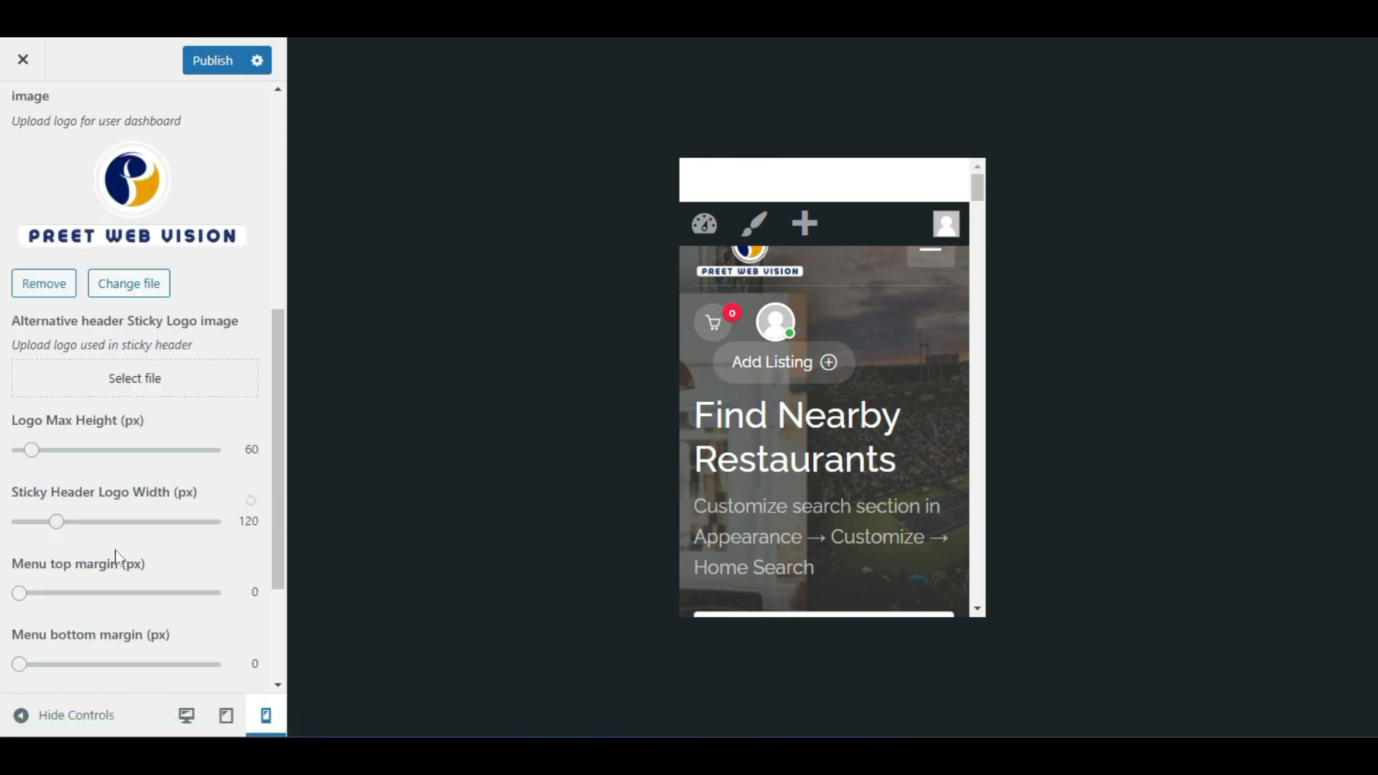
{"action": "scroll", "coordinate": [118, 562], "scroll_direction": "down", "scroll_amount": 2}
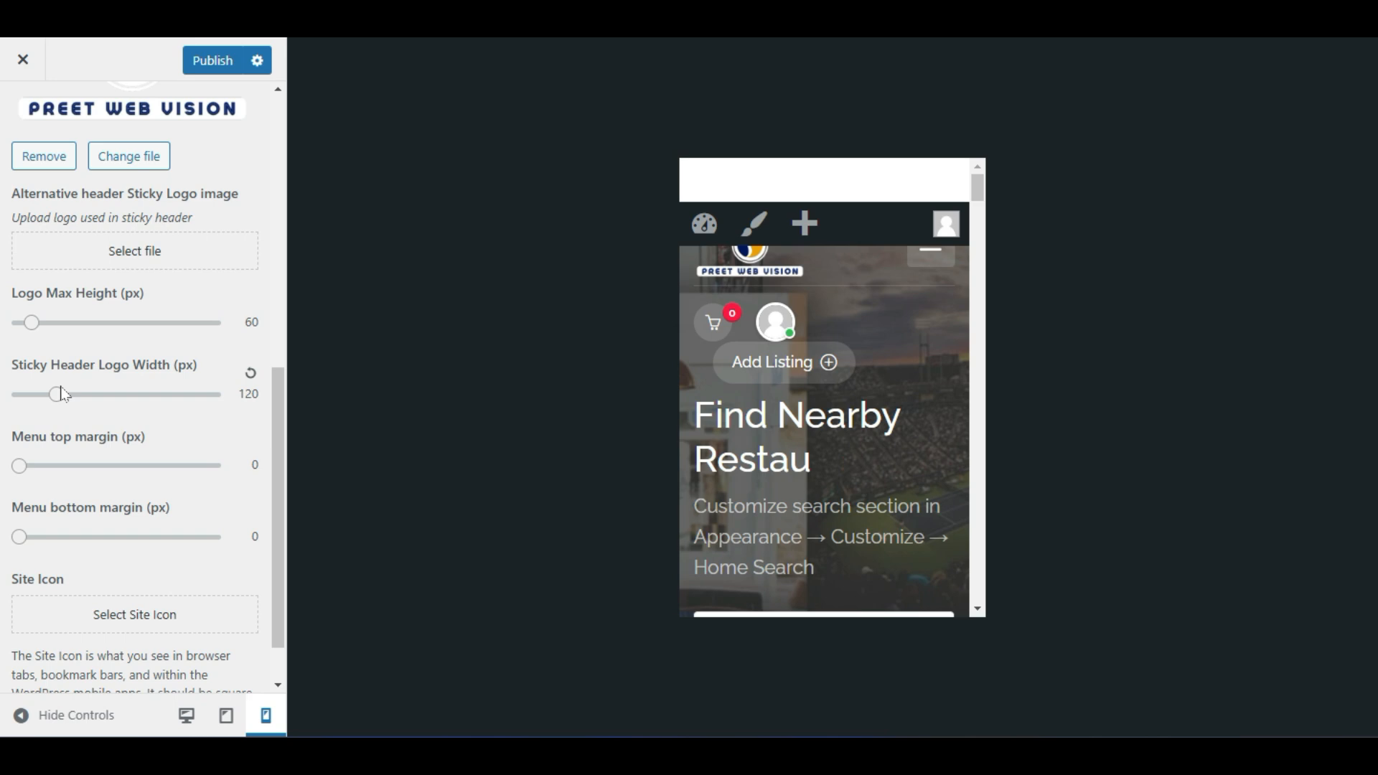
{"action": "left_click_drag", "start_coordinate": [60, 402], "coordinate": [44, 404]}
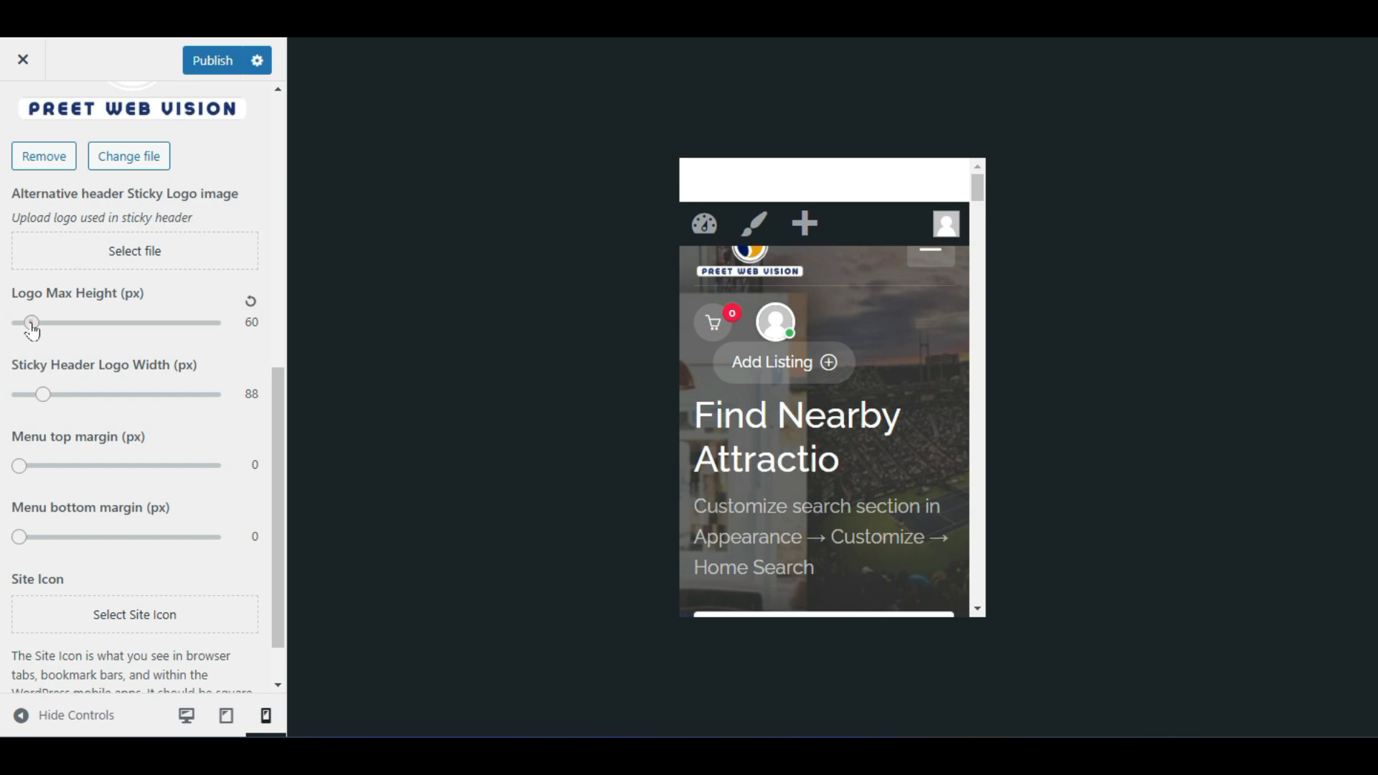
{"action": "left_click_drag", "start_coordinate": [31, 327], "coordinate": [28, 325]}
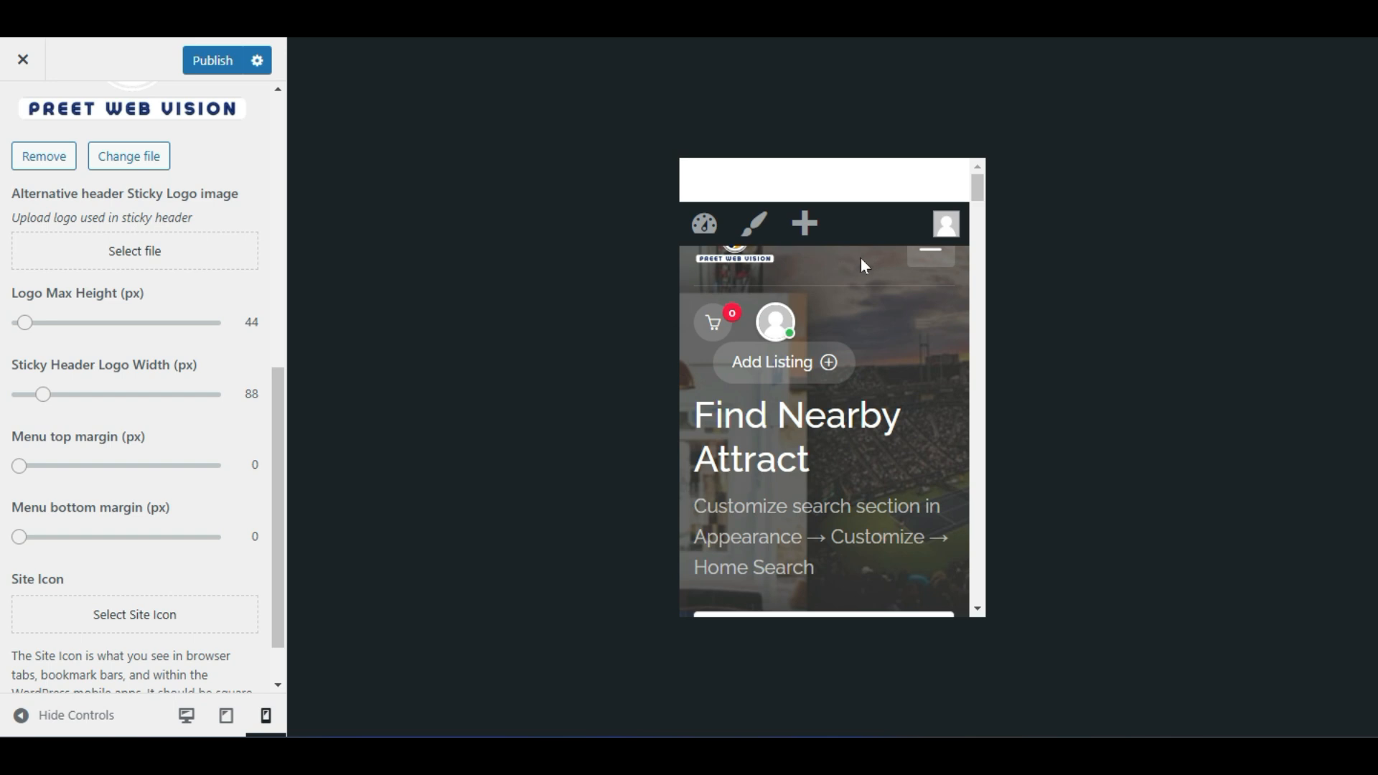
Return the preview to desktop size and publish the Site Identity changes.
{"action": "left_click", "coordinate": [188, 716]}
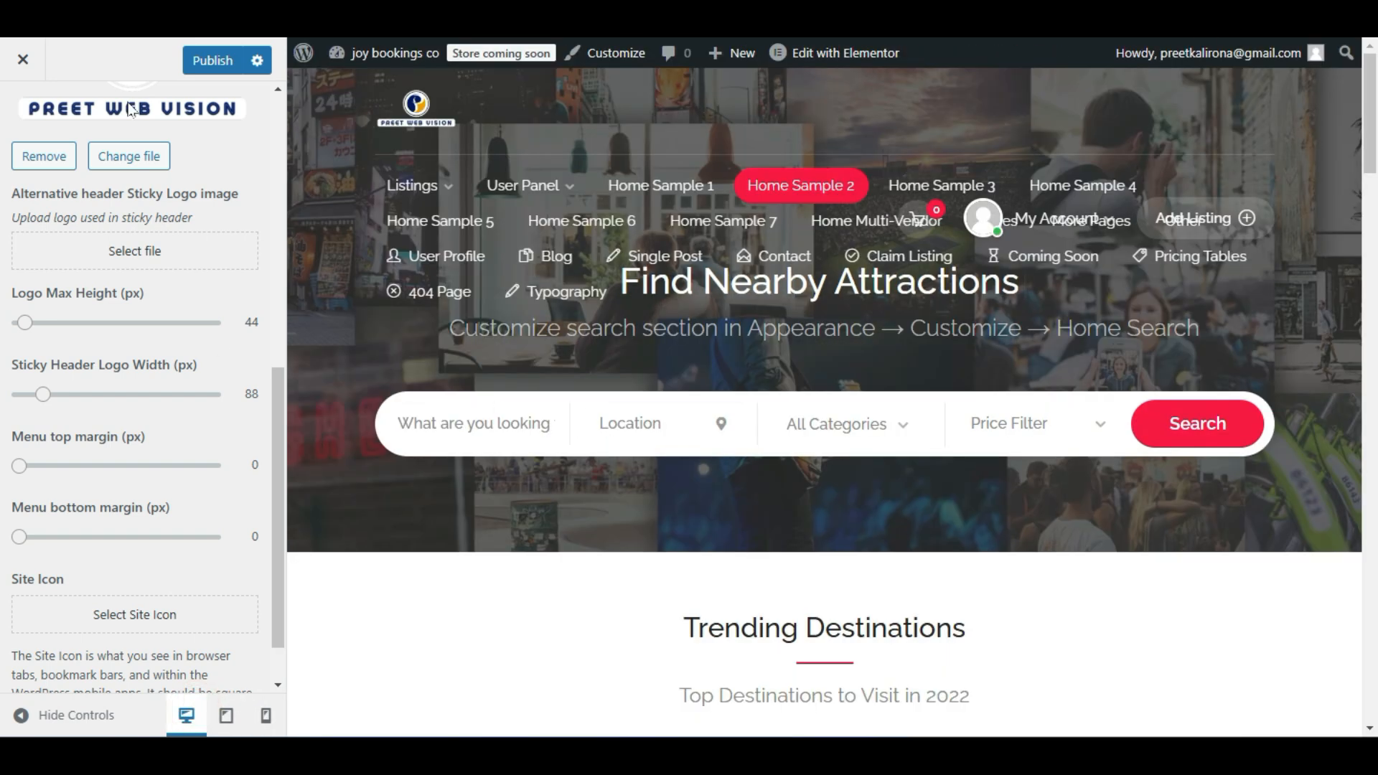
{"action": "left_click", "coordinate": [192, 65]}
{"action": "scroll", "coordinate": [176, 247], "scroll_direction": "up", "scroll_amount": 10}
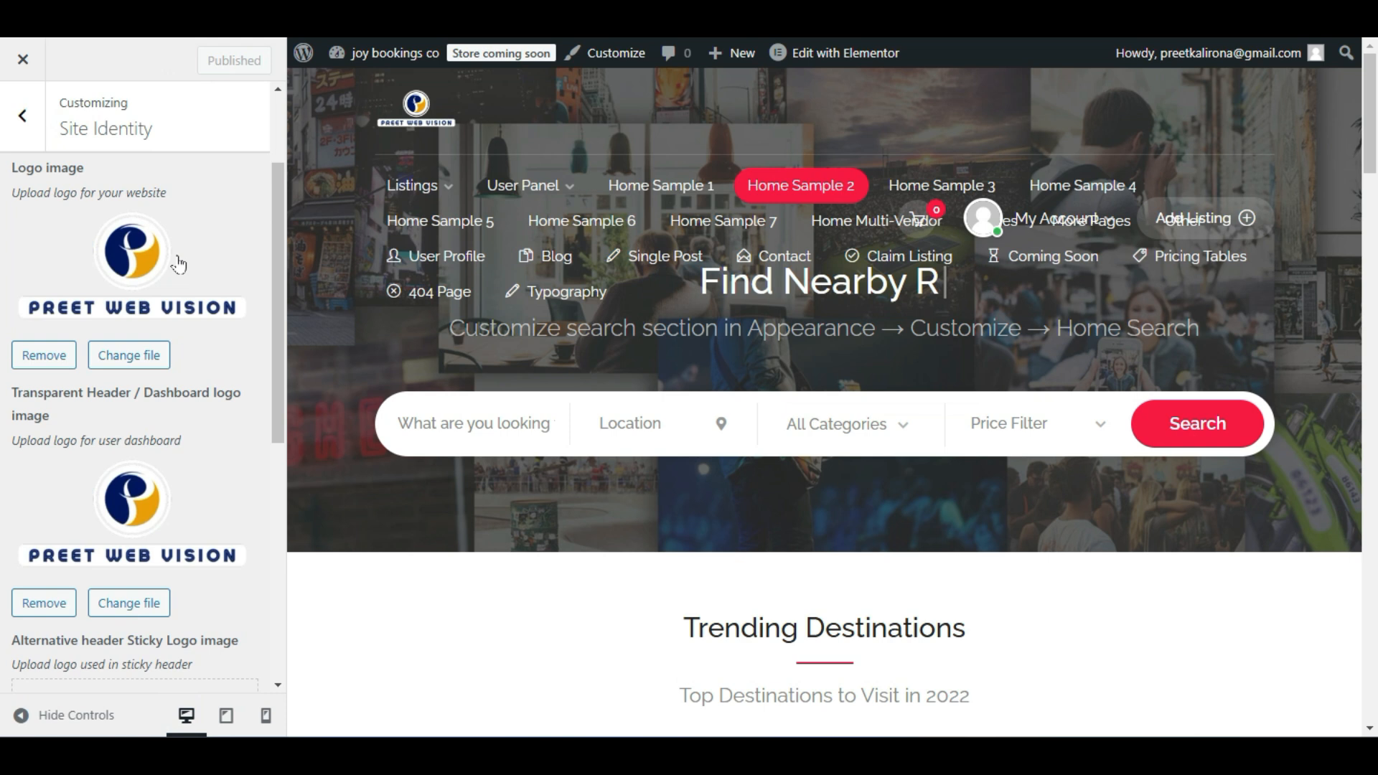
{"action": "scroll", "coordinate": [172, 234], "scroll_direction": "up", "scroll_amount": 3}
Leave Site Identity, open the Menus settings and look through the list of existing menus.
{"action": "left_click", "coordinate": [23, 116]}
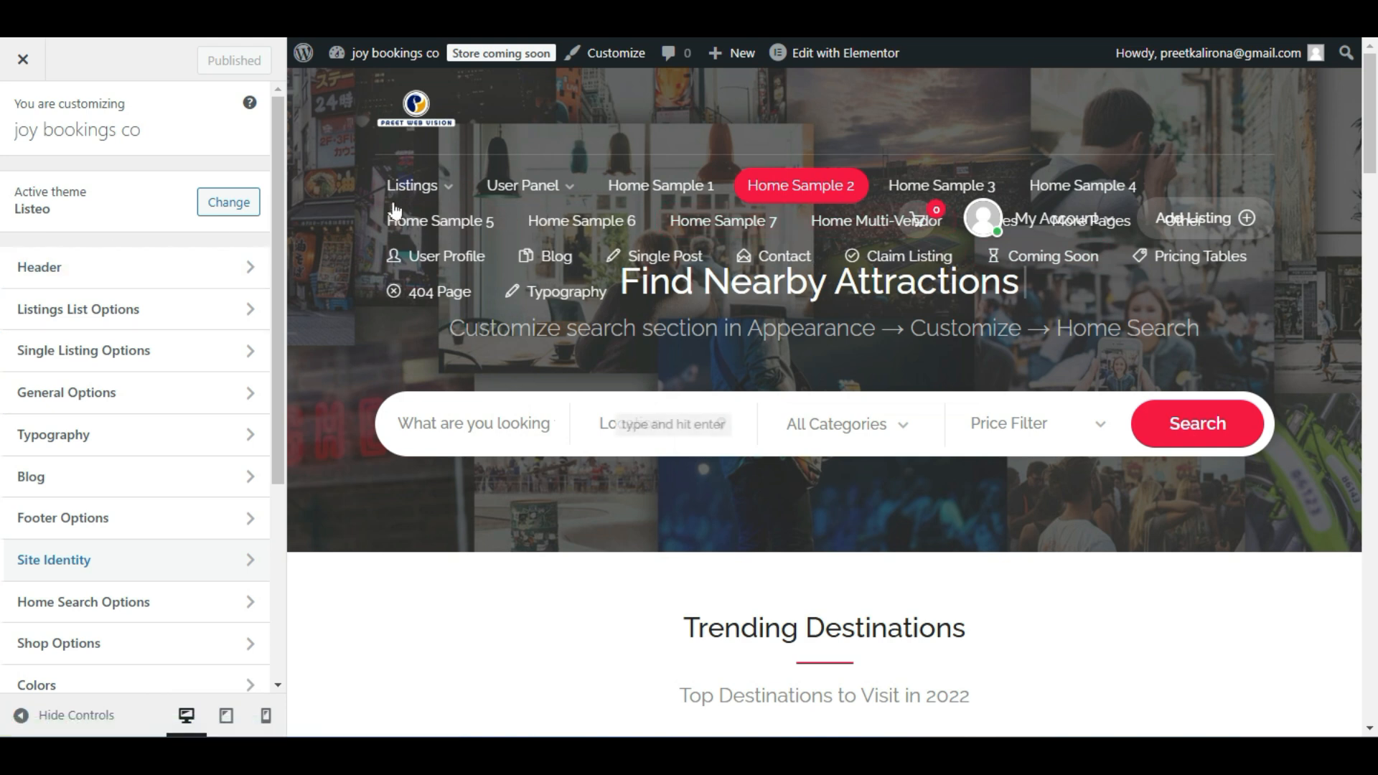
{"action": "scroll", "coordinate": [19, 477], "scroll_direction": "down", "scroll_amount": 2}
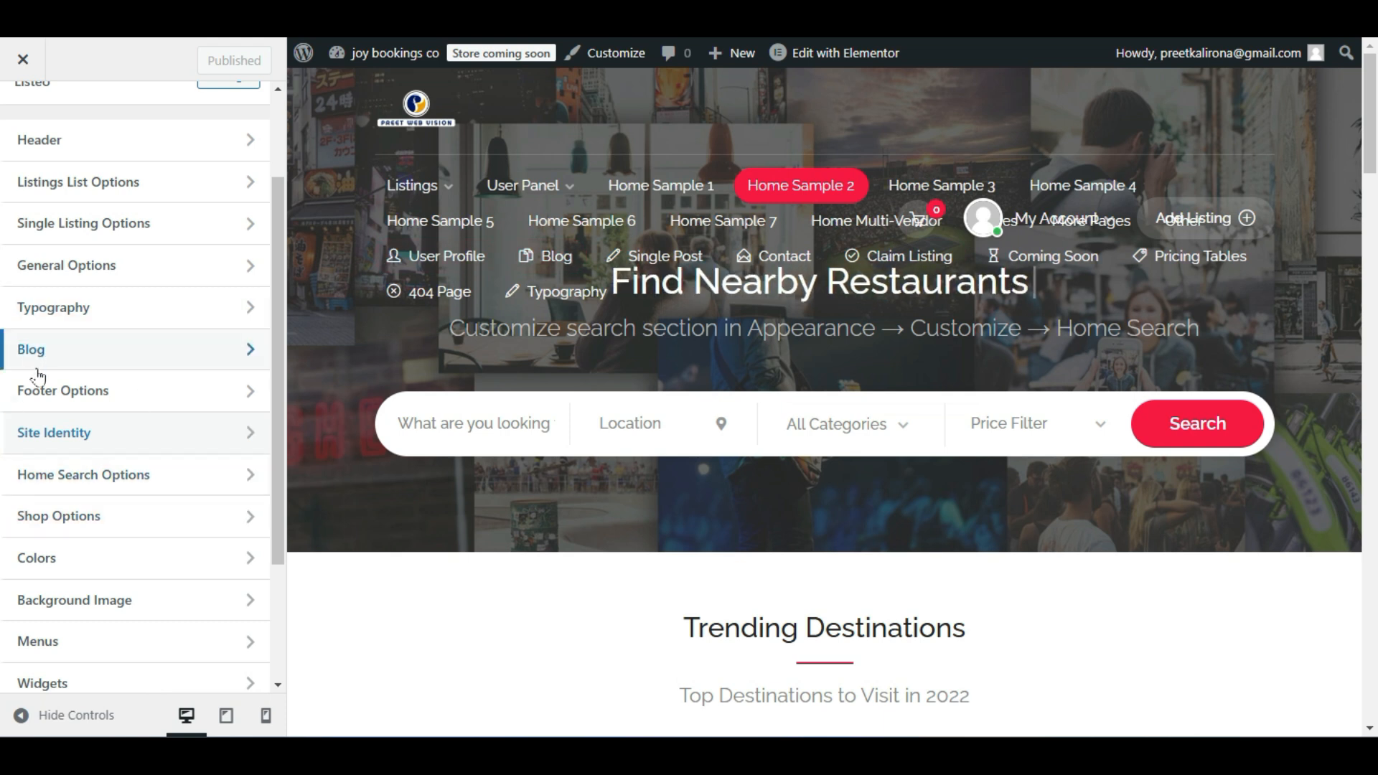
{"action": "scroll", "coordinate": [37, 380], "scroll_direction": "down", "scroll_amount": 3}
{"action": "left_click", "coordinate": [95, 531]}
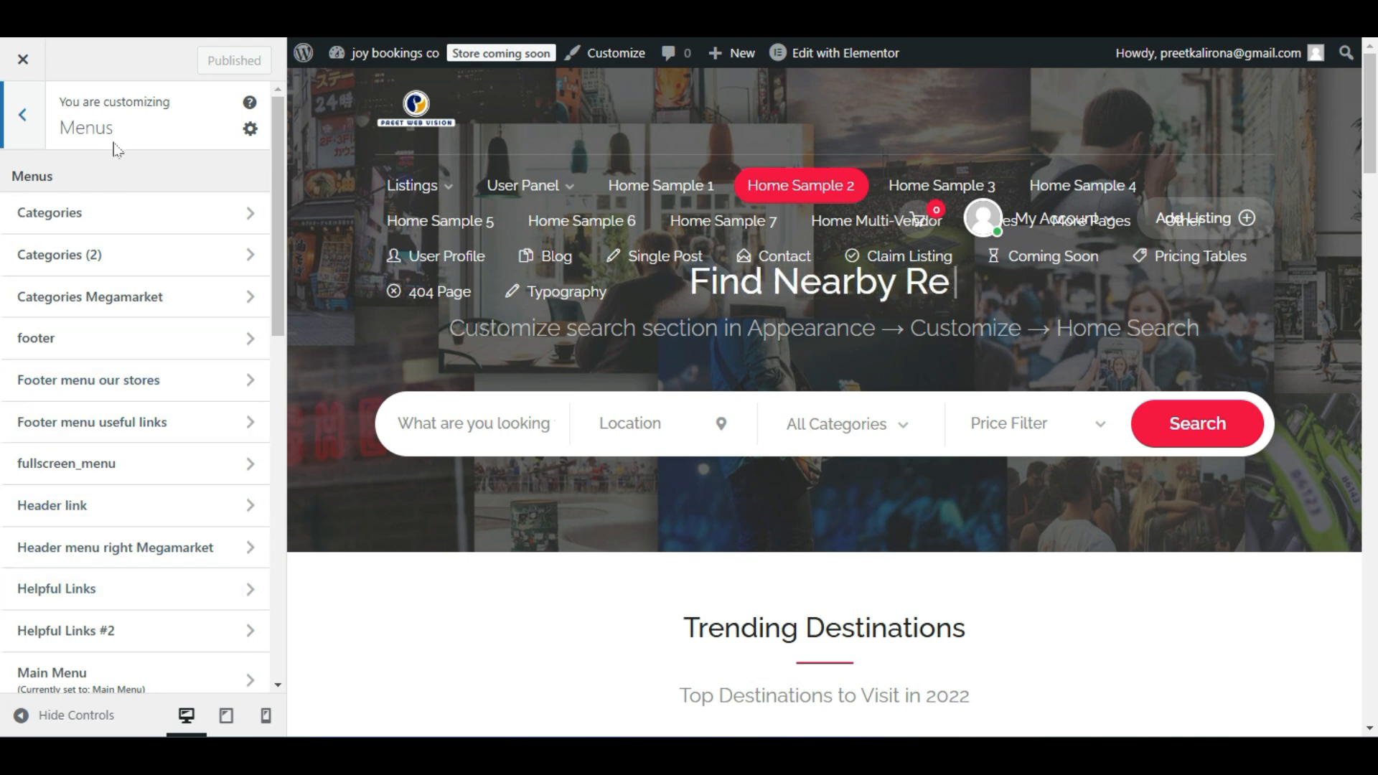
{"action": "scroll", "coordinate": [92, 302], "scroll_direction": "down", "scroll_amount": 10}
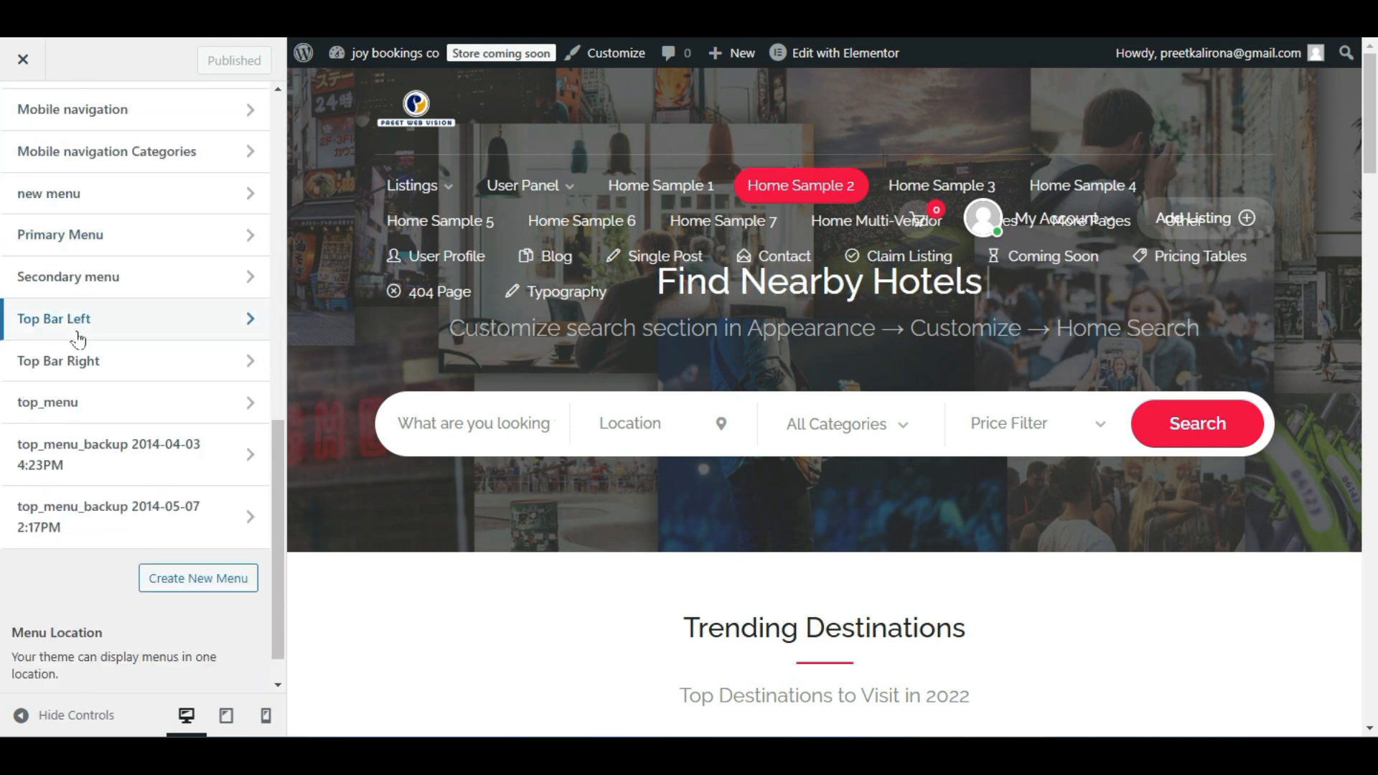
{"action": "scroll", "coordinate": [84, 400], "scroll_direction": "up", "scroll_amount": 10}
{"action": "scroll", "coordinate": [111, 431], "scroll_direction": "down", "scroll_amount": 10}
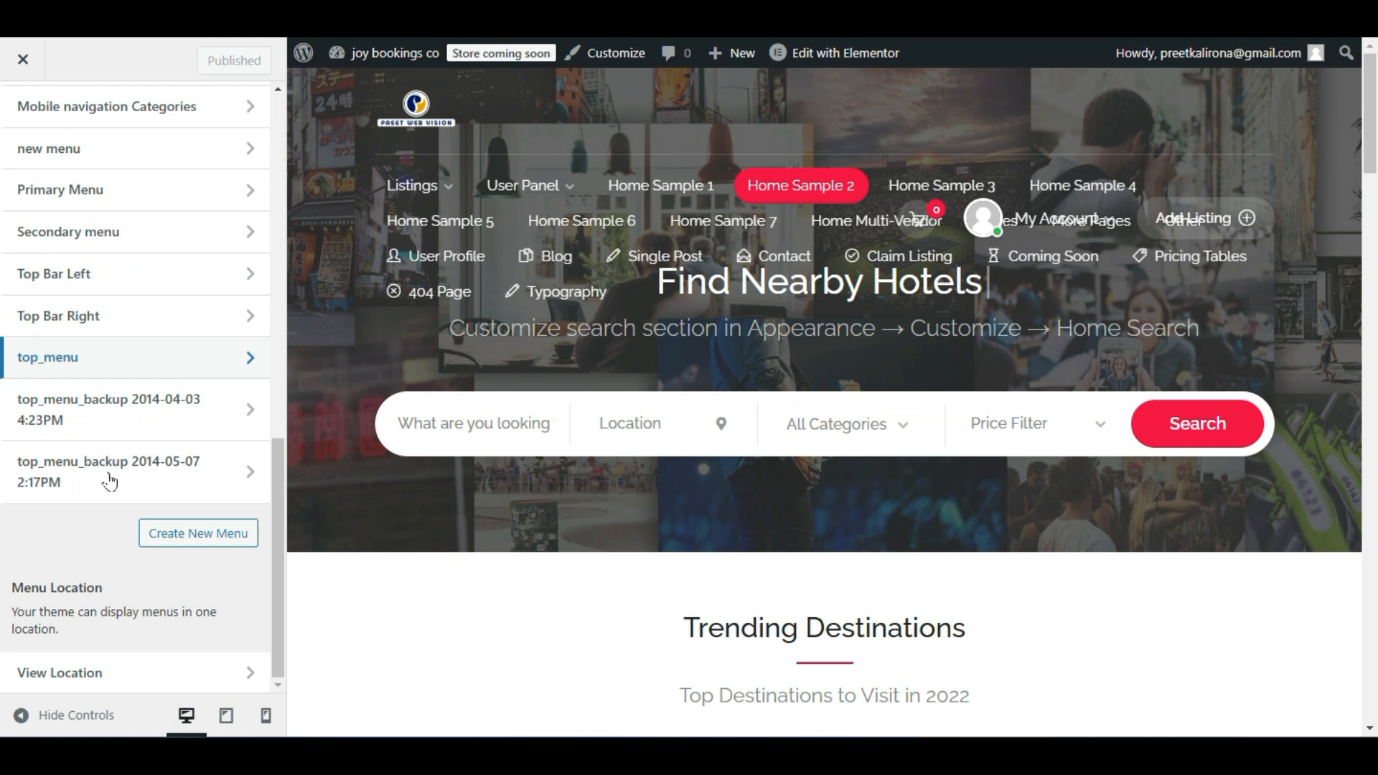
{"action": "scroll", "coordinate": [163, 267], "scroll_direction": "up", "scroll_amount": 10}
{"action": "scroll", "coordinate": [162, 256], "scroll_direction": "down", "scroll_amount": 10}
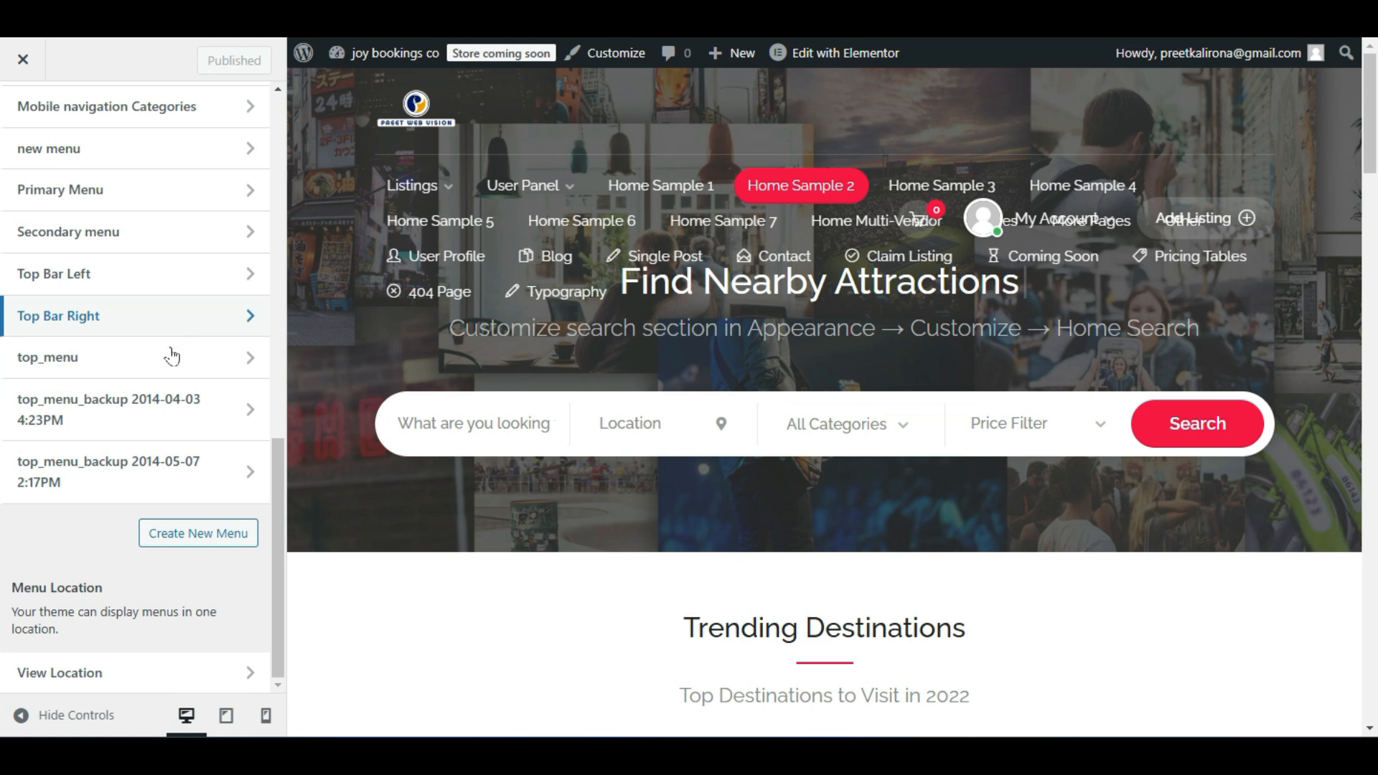
Create a new menu named "my header menu" and assign it to the Main Menu location.
{"action": "left_click", "coordinate": [188, 539]}
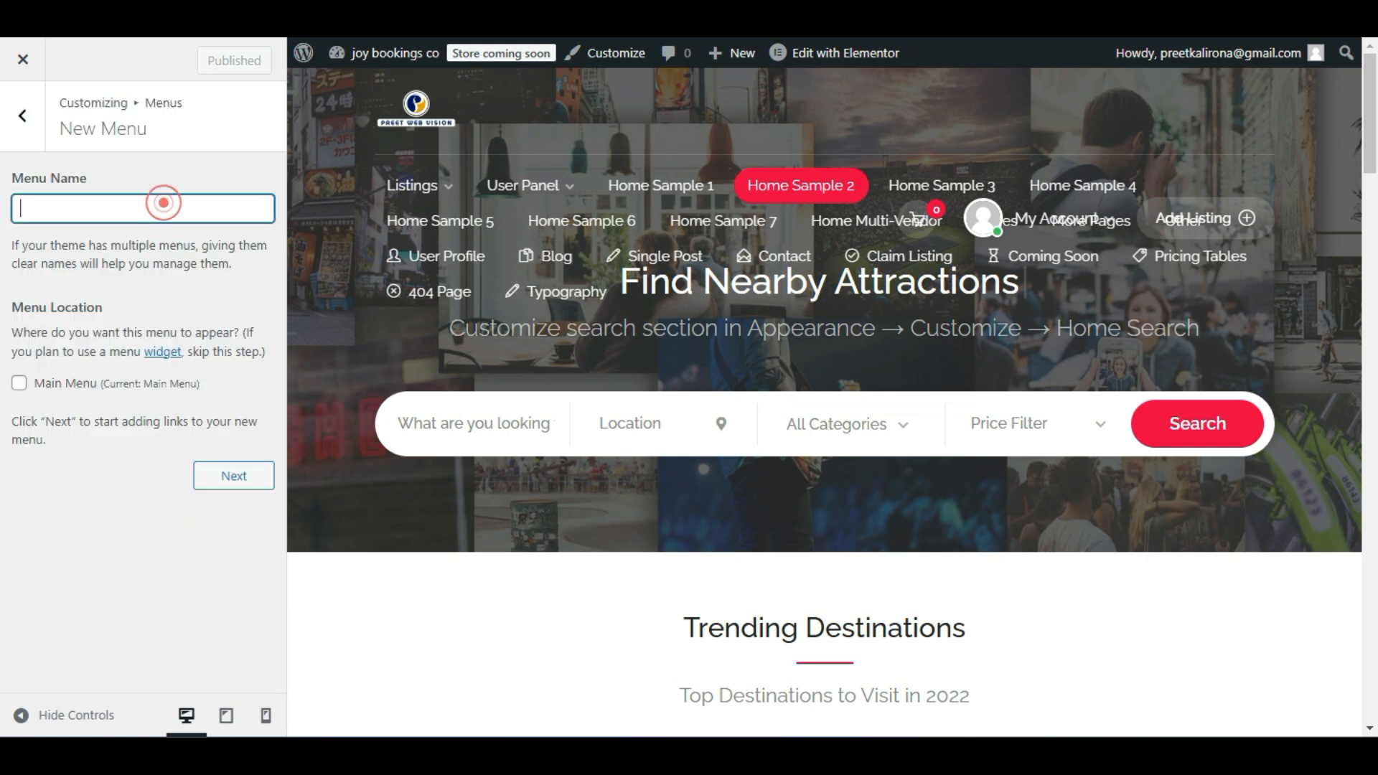
{"action": "type", "text": "my h"}
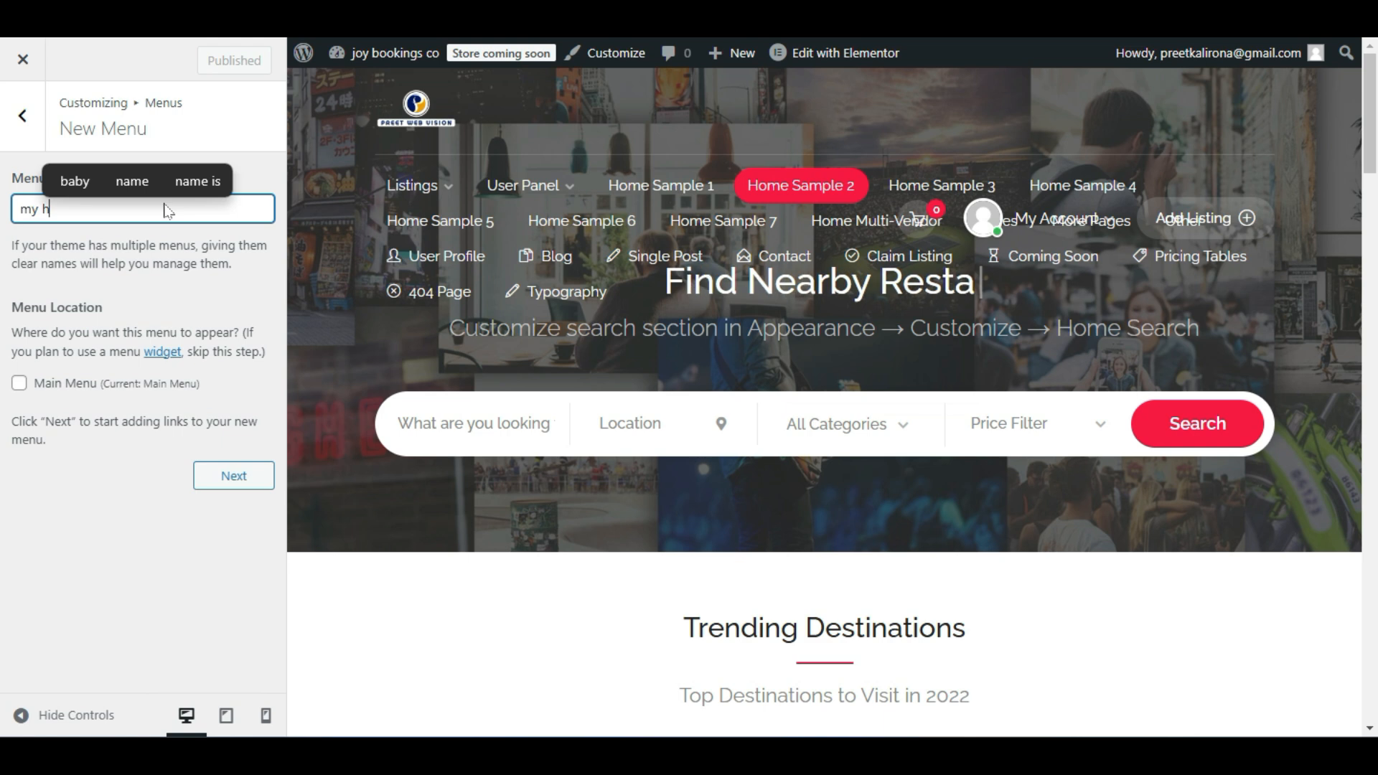
{"action": "type", "text": "eader menu"}
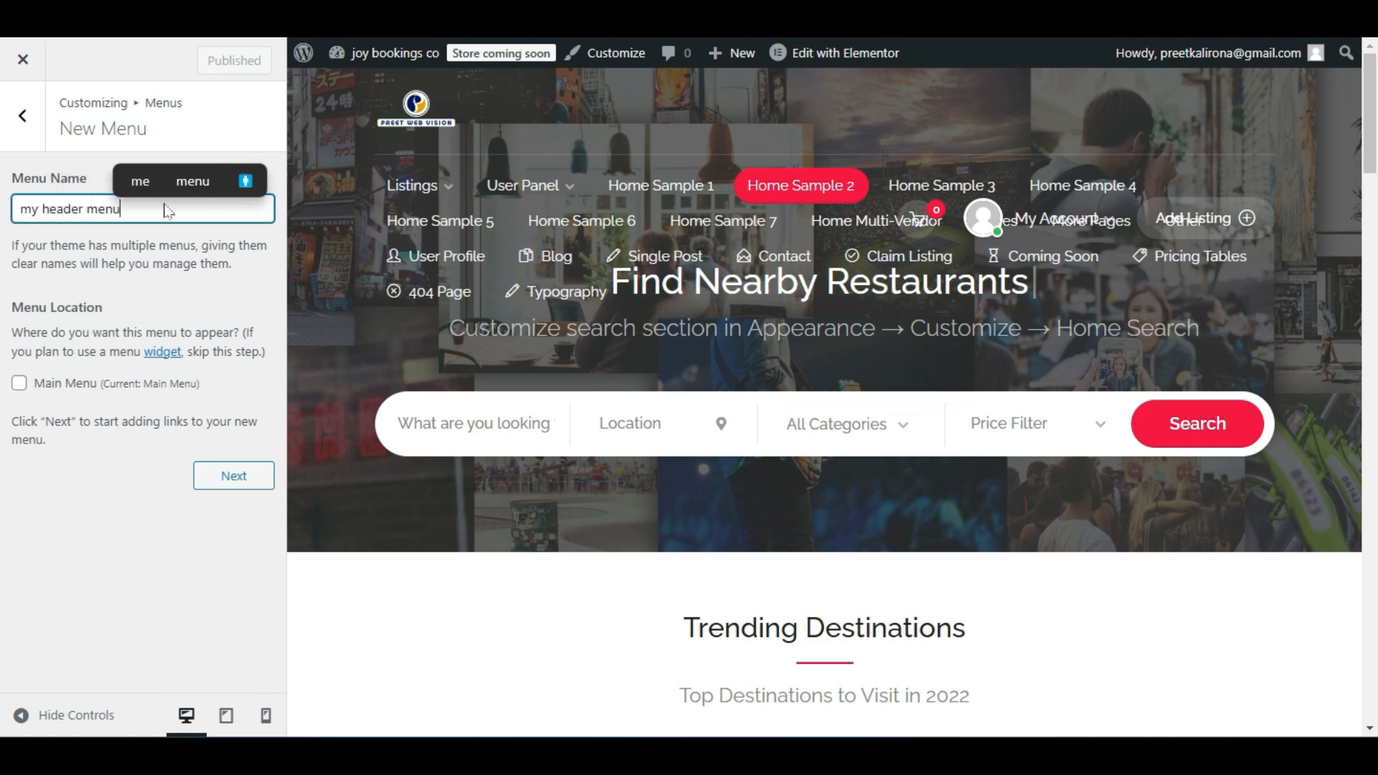
{"action": "left_click", "coordinate": [178, 284]}
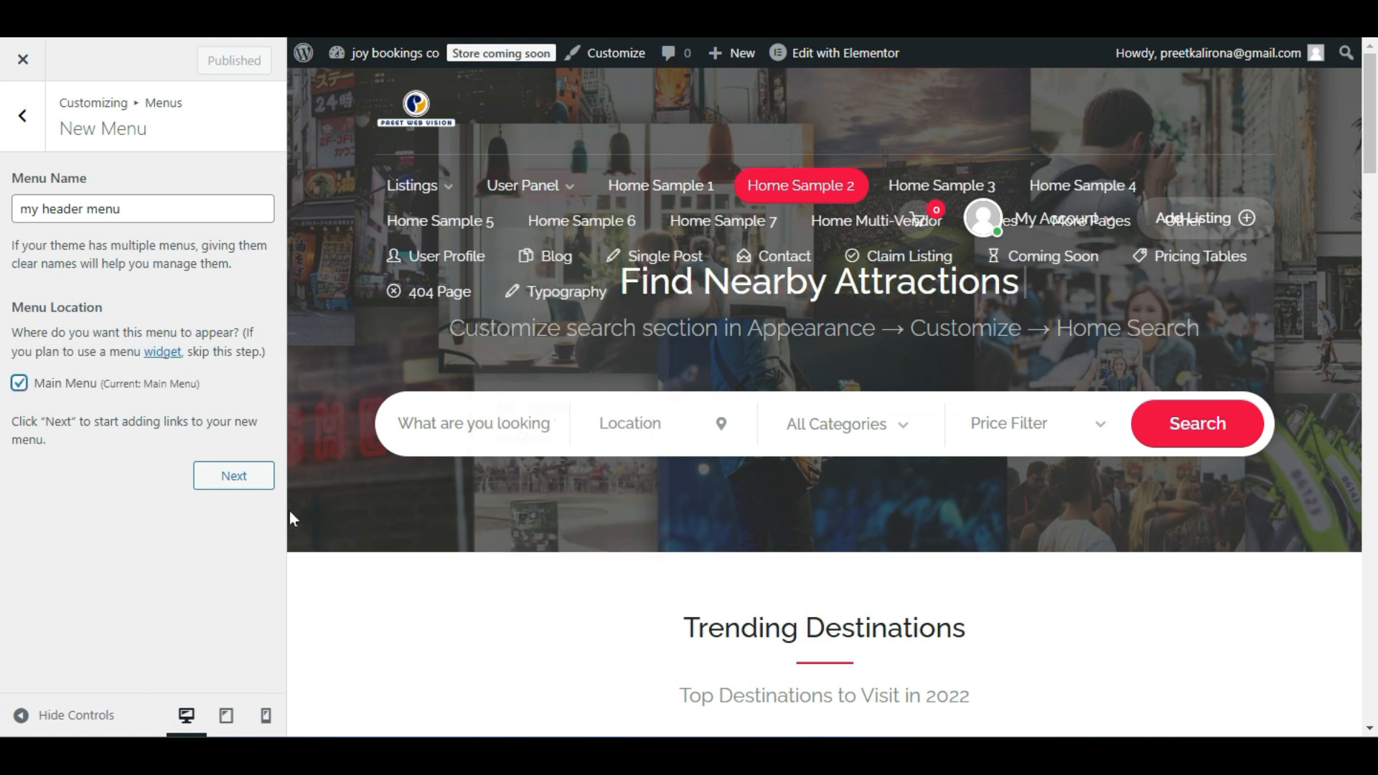
{"action": "left_click", "coordinate": [234, 476]}
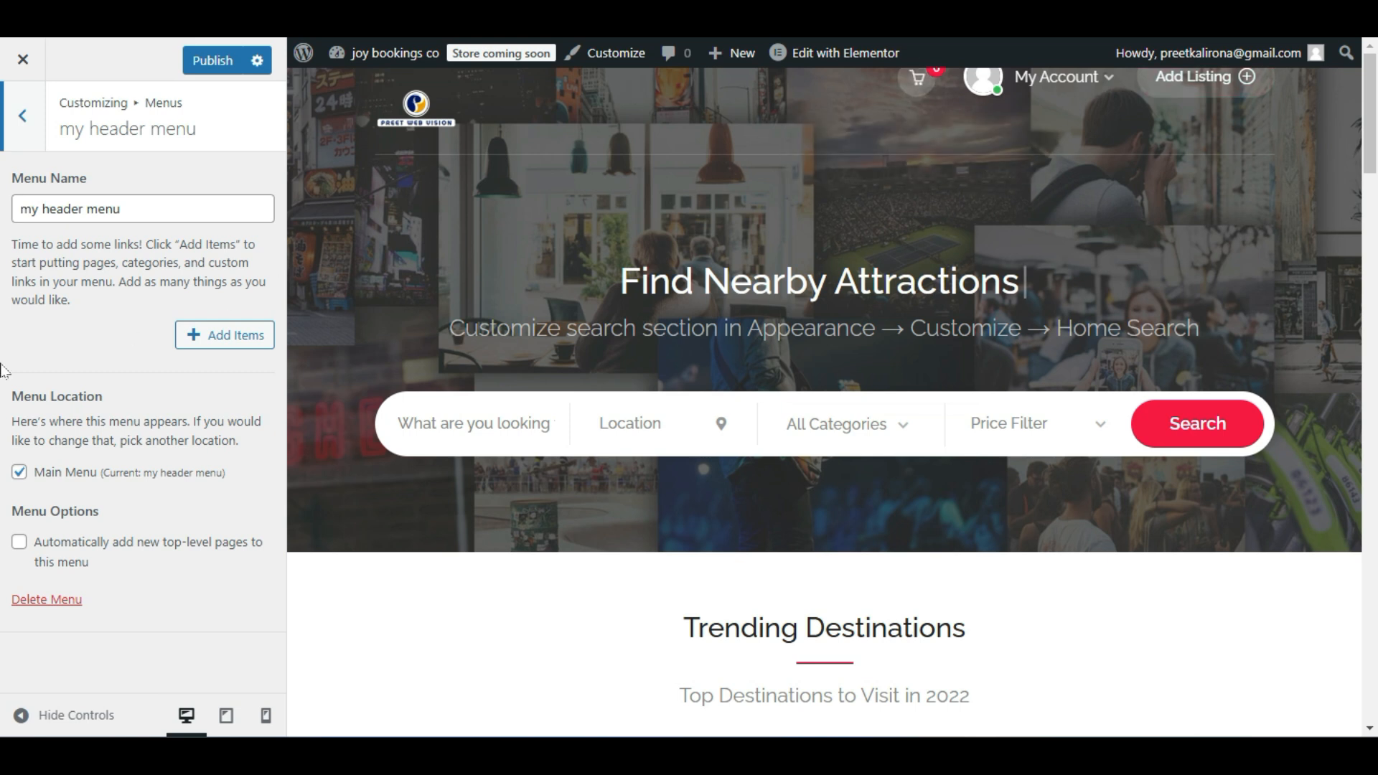
Open the available items for my header menu, look through the pages and add the Contact page.
{"action": "left_click", "coordinate": [217, 343]}
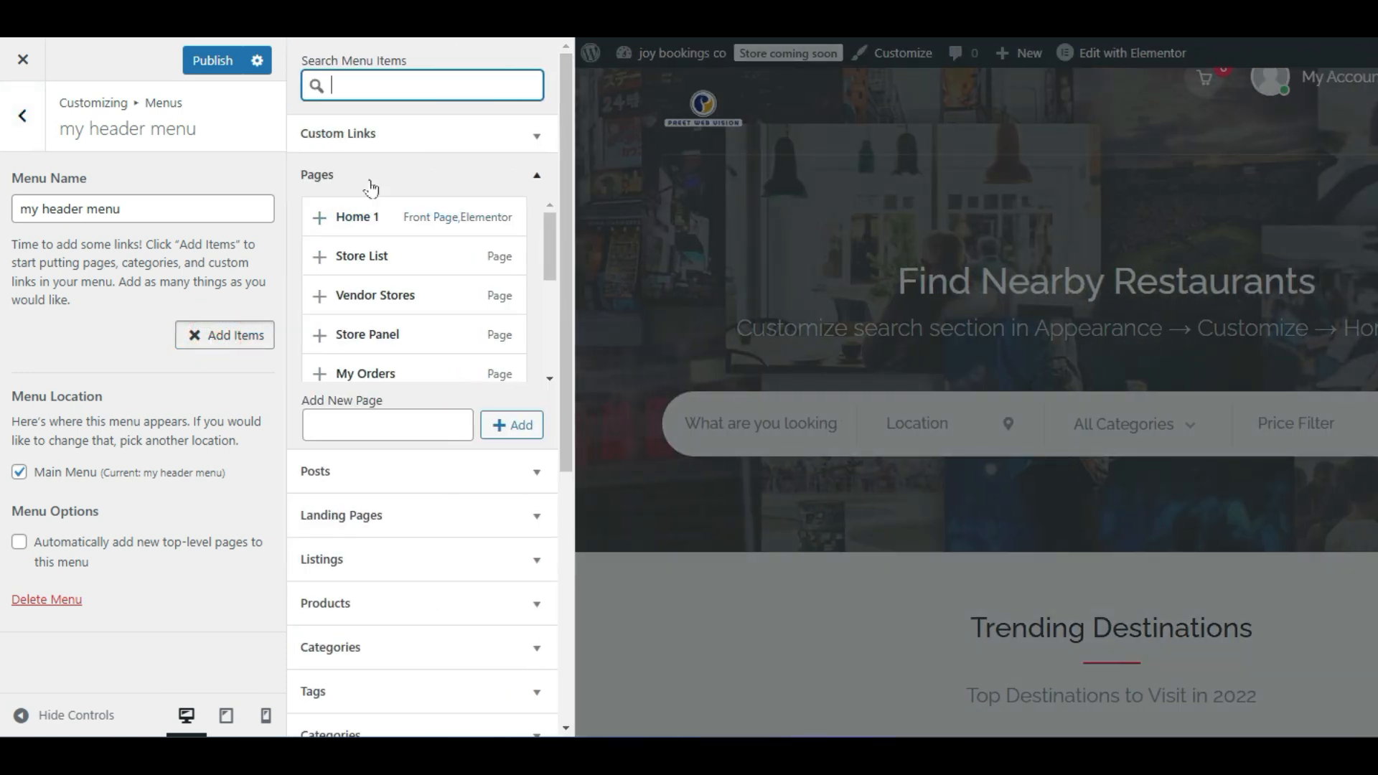
{"action": "scroll", "coordinate": [418, 266], "scroll_direction": "down", "scroll_amount": 3}
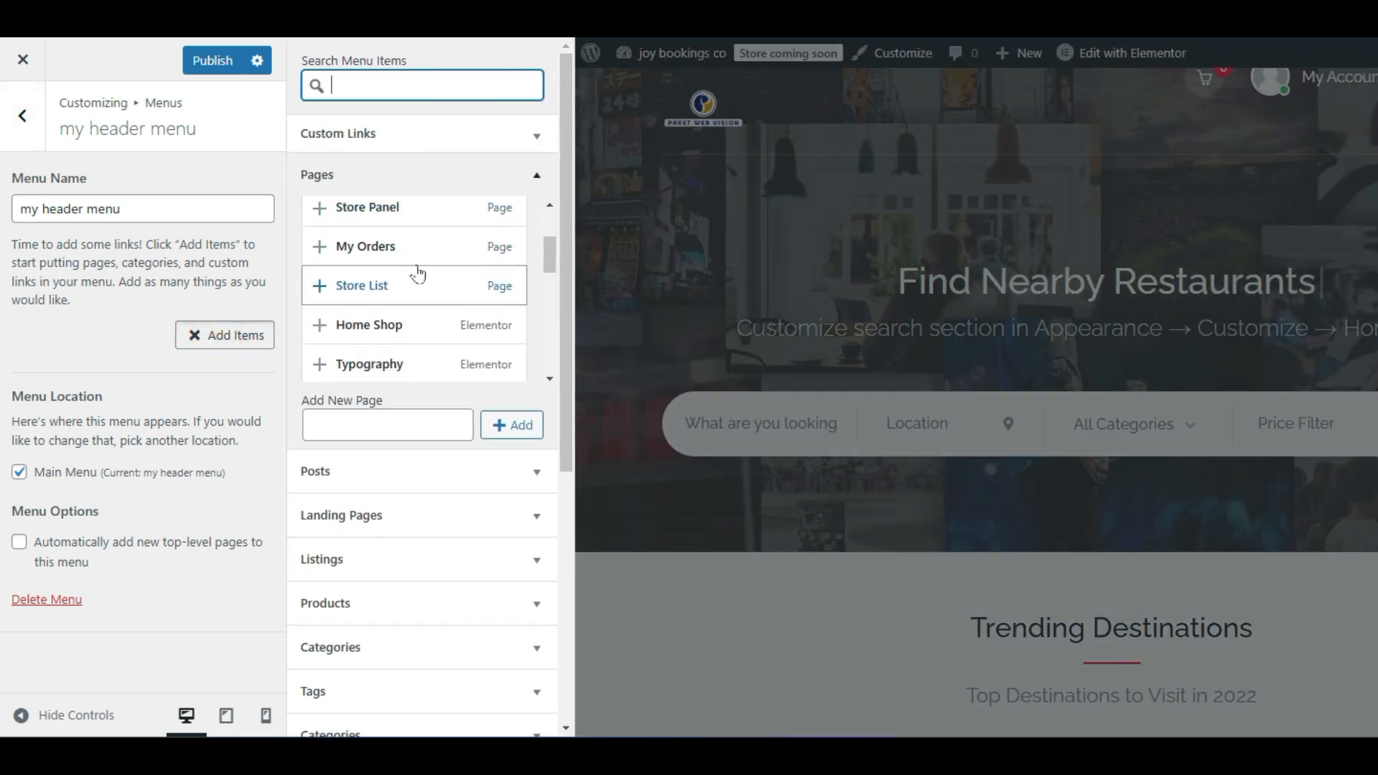
{"action": "scroll", "coordinate": [422, 280], "scroll_direction": "up", "scroll_amount": 3}
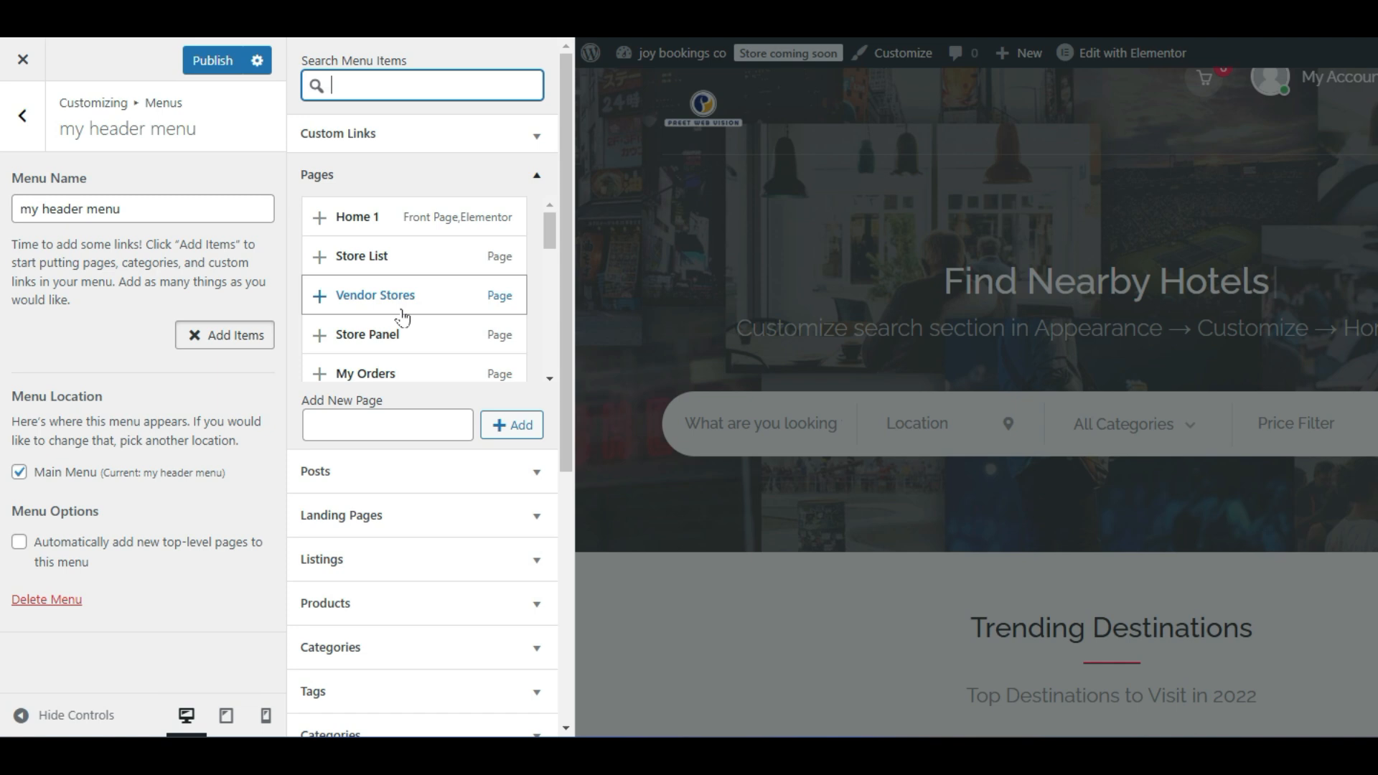
{"action": "scroll", "coordinate": [401, 318], "scroll_direction": "down", "scroll_amount": 2}
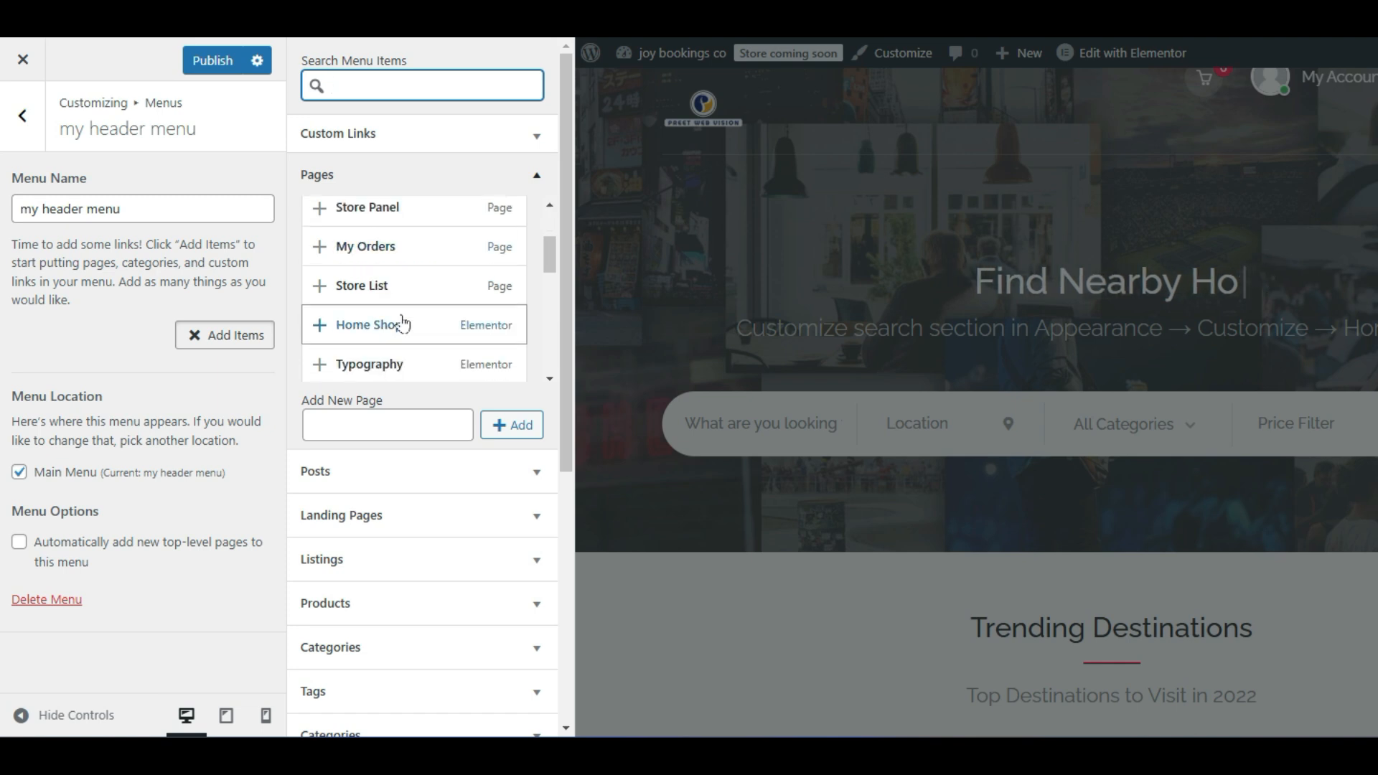
{"action": "scroll", "coordinate": [403, 321], "scroll_direction": "down", "scroll_amount": 1}
{"action": "scroll", "coordinate": [391, 320], "scroll_direction": "up", "scroll_amount": 1}
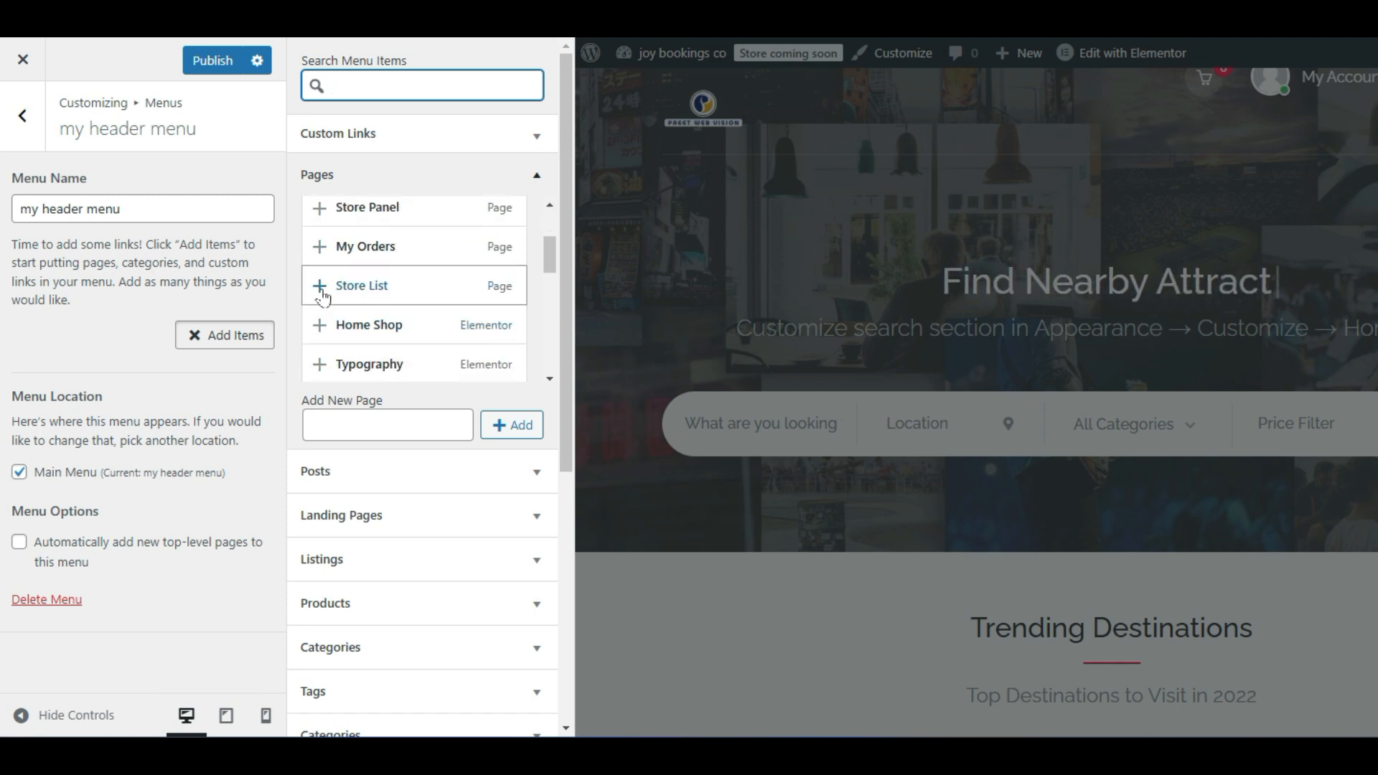
{"action": "scroll", "coordinate": [331, 287], "scroll_direction": "up", "scroll_amount": 2}
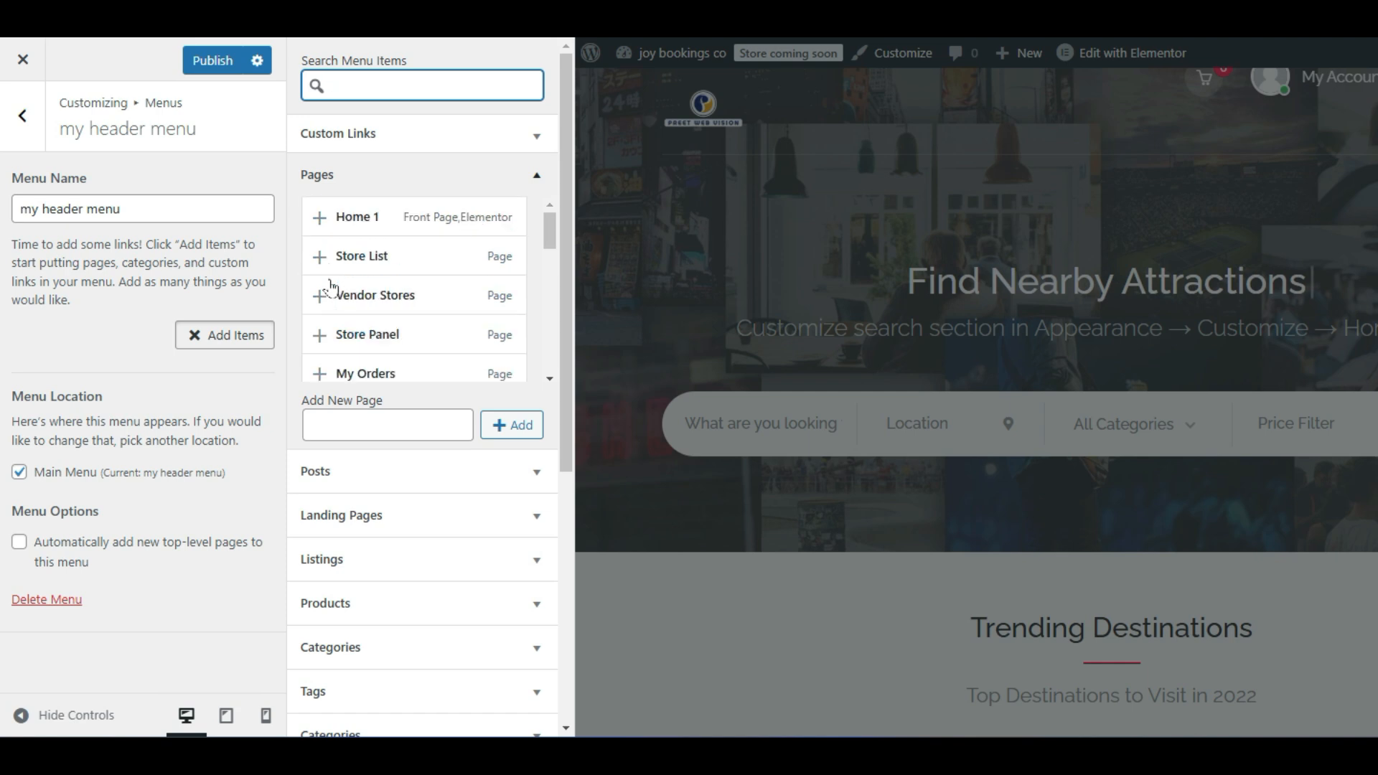
{"action": "scroll", "coordinate": [331, 287], "scroll_direction": "down", "scroll_amount": 4}
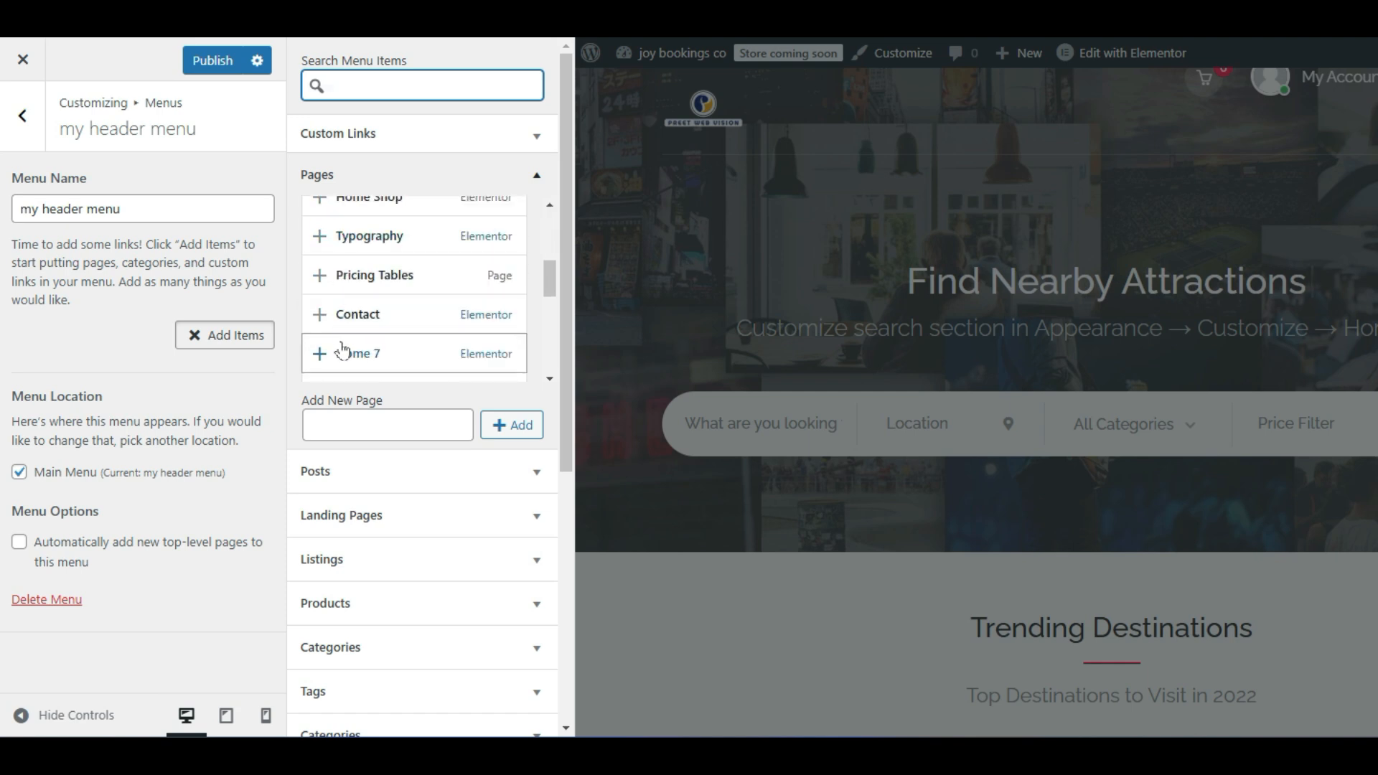
{"action": "scroll", "coordinate": [331, 315], "scroll_direction": "down", "scroll_amount": 5}
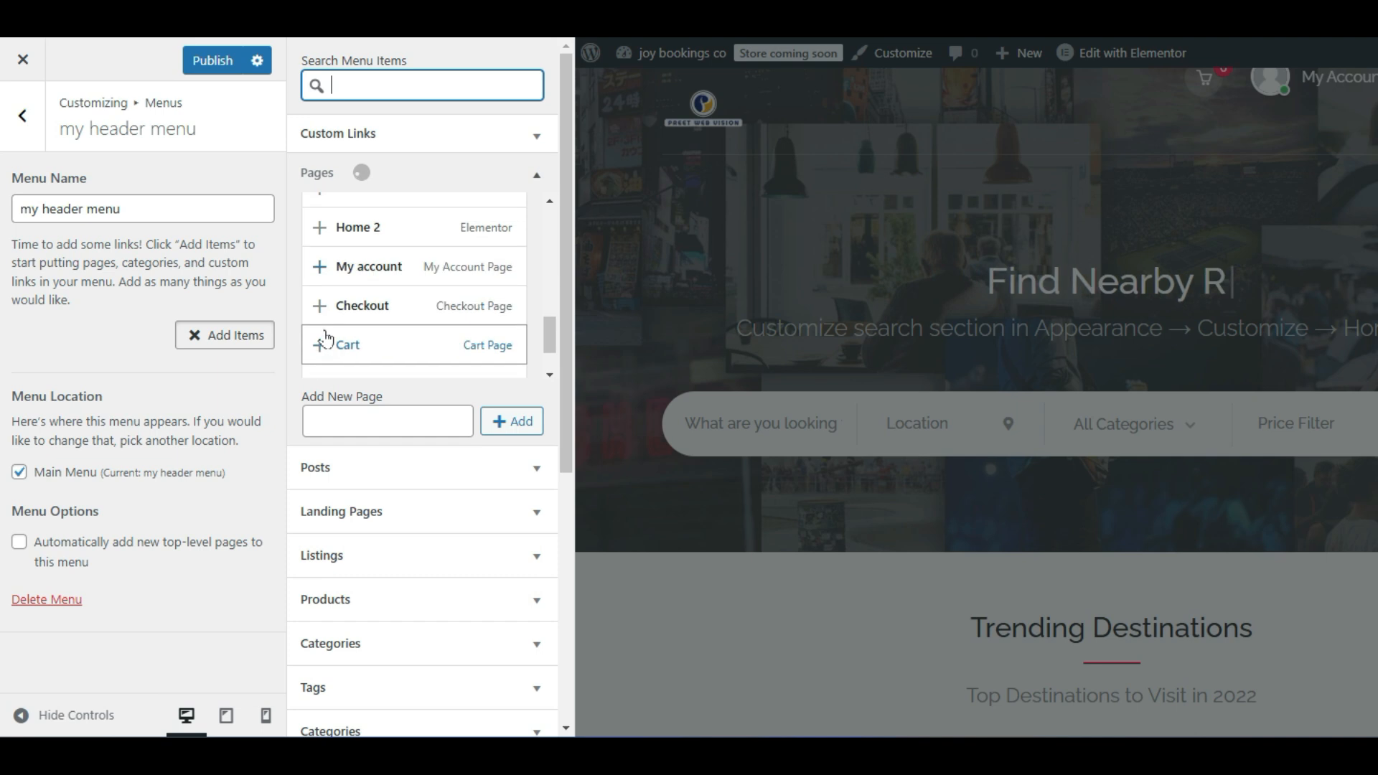
{"action": "scroll", "coordinate": [327, 343], "scroll_direction": "up", "scroll_amount": 5}
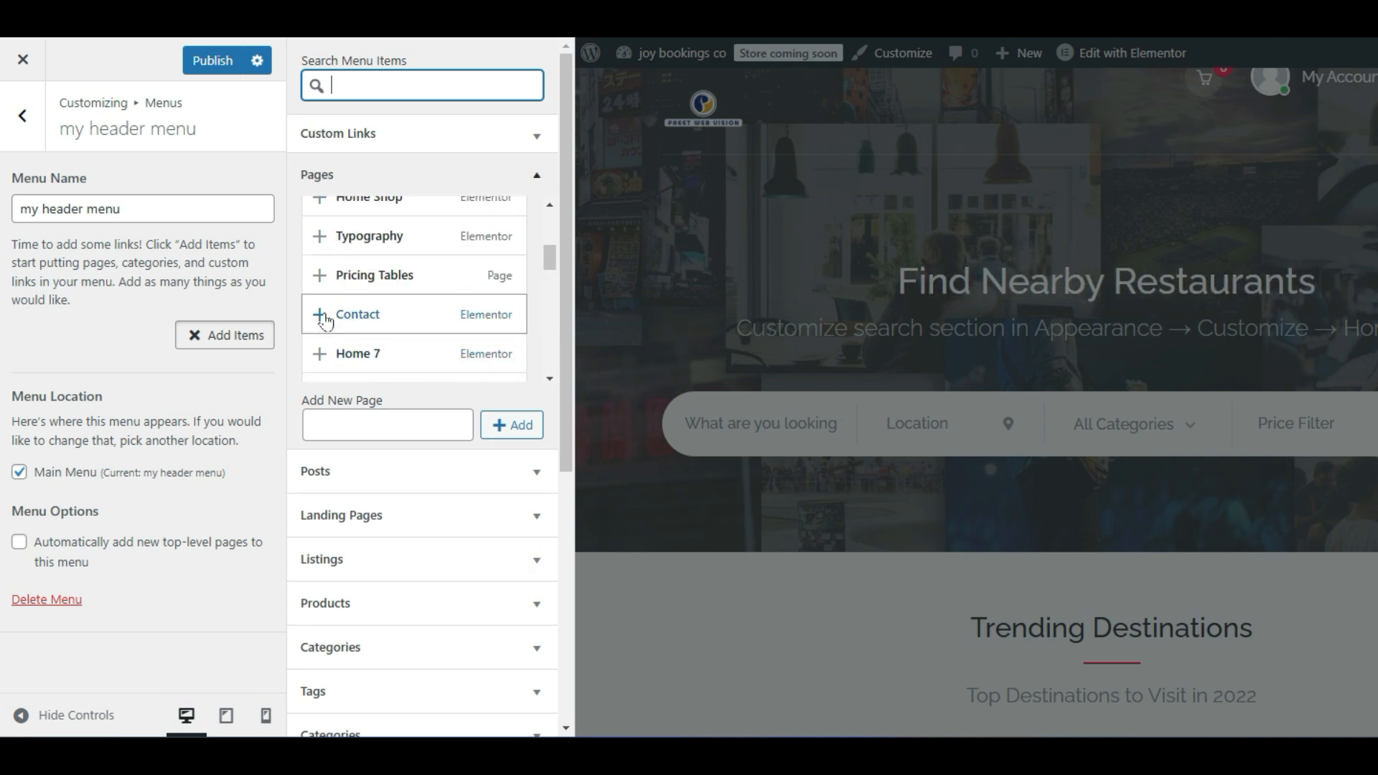
{"action": "left_click", "coordinate": [321, 316]}
Add the Shop page to my header menu and remove it again.
{"action": "scroll", "coordinate": [338, 316], "scroll_direction": "down", "scroll_amount": 5}
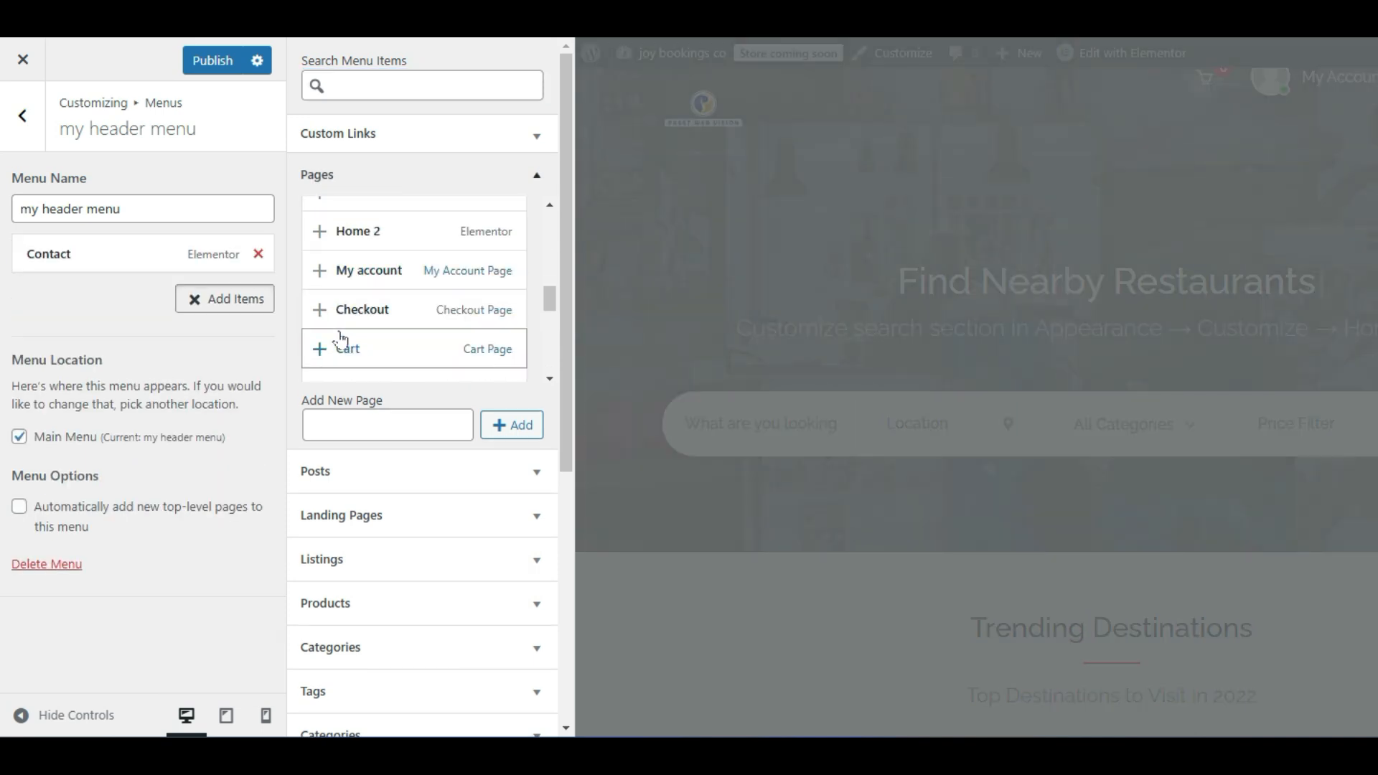
{"action": "scroll", "coordinate": [339, 343], "scroll_direction": "down", "scroll_amount": 2}
{"action": "left_click", "coordinate": [326, 330]}
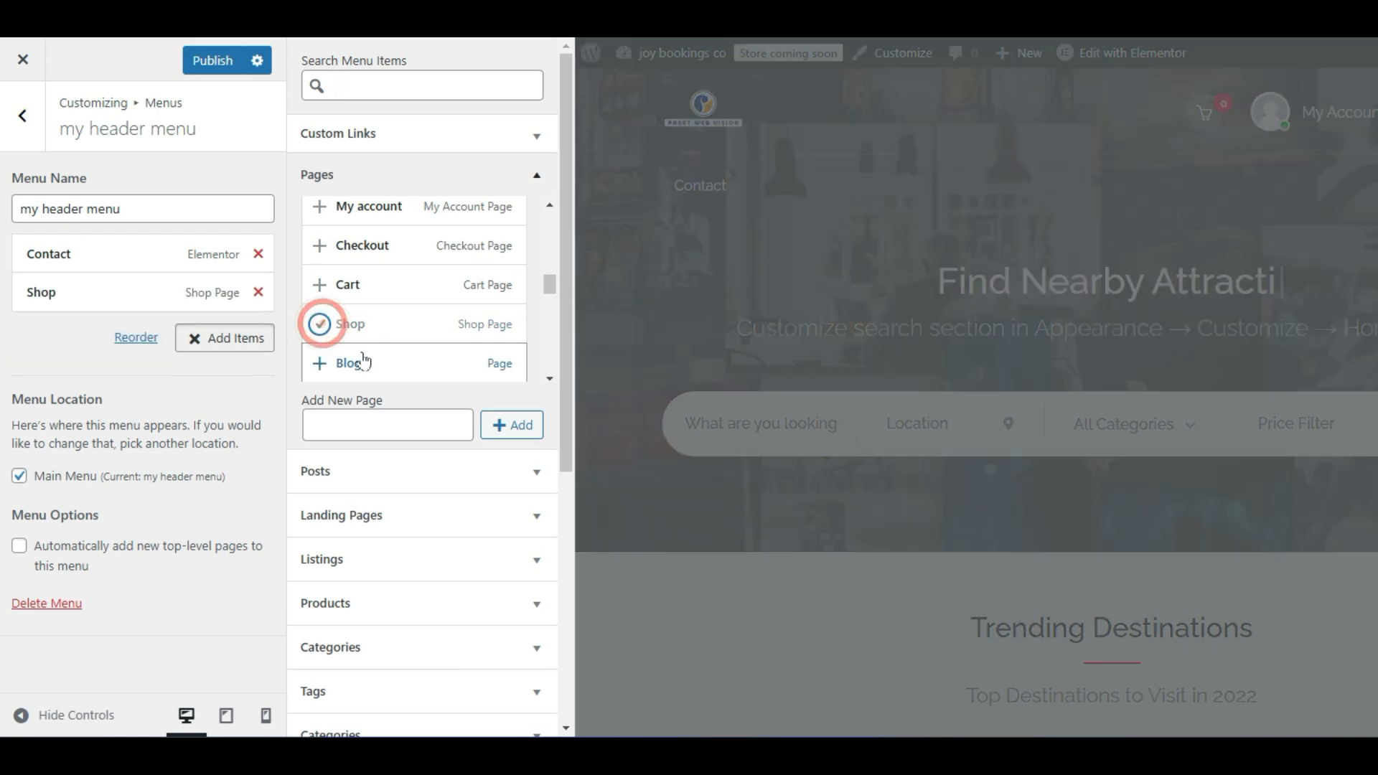
{"action": "scroll", "coordinate": [362, 356], "scroll_direction": "down", "scroll_amount": 1}
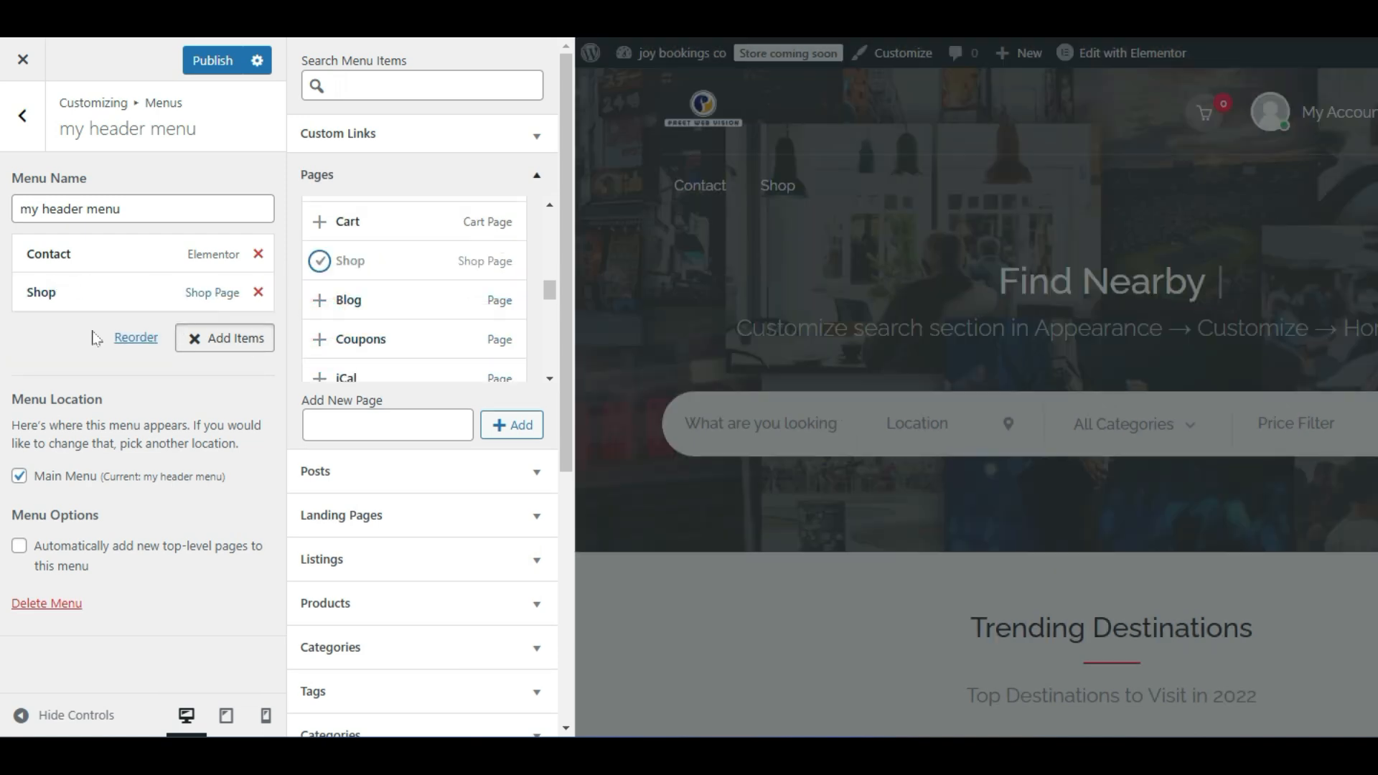
{"action": "scroll", "coordinate": [337, 355], "scroll_direction": "down", "scroll_amount": 3}
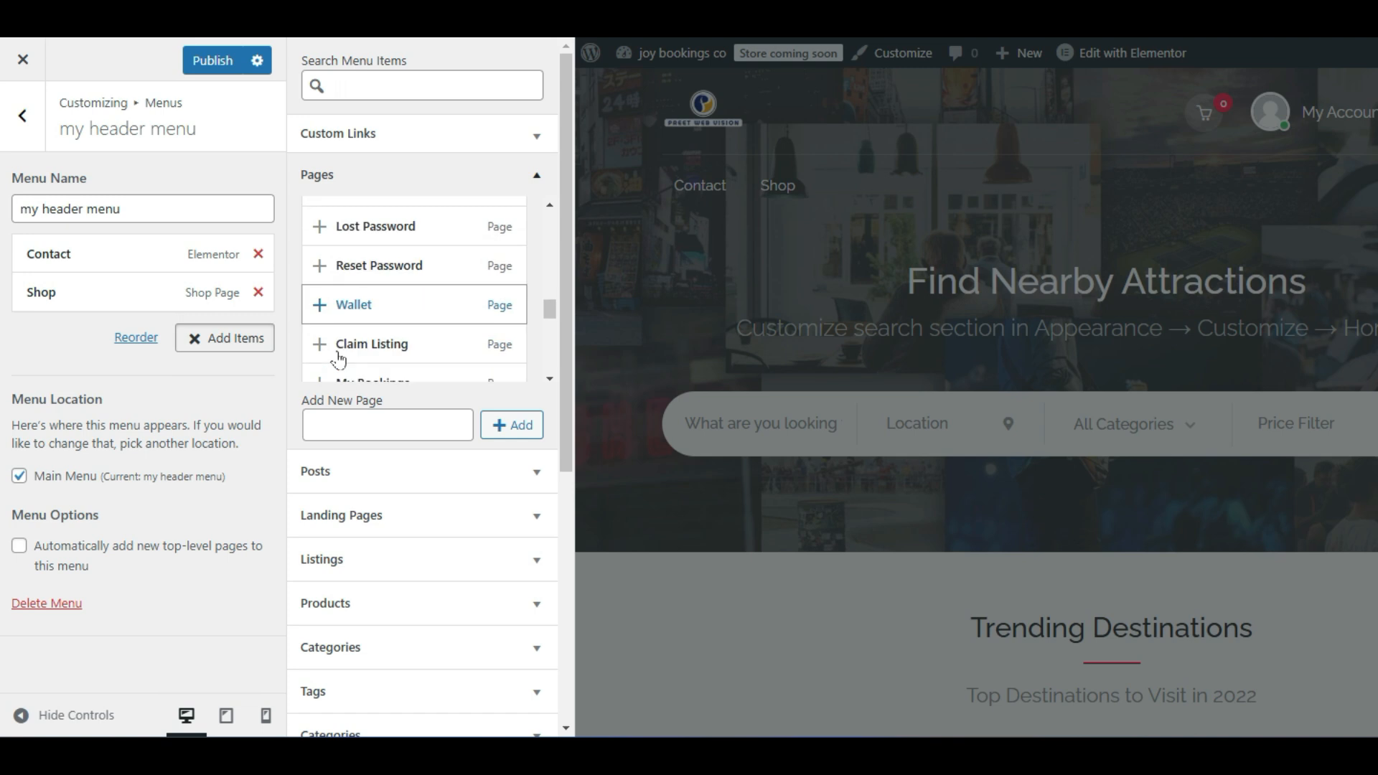
{"action": "scroll", "coordinate": [339, 358], "scroll_direction": "down", "scroll_amount": 3}
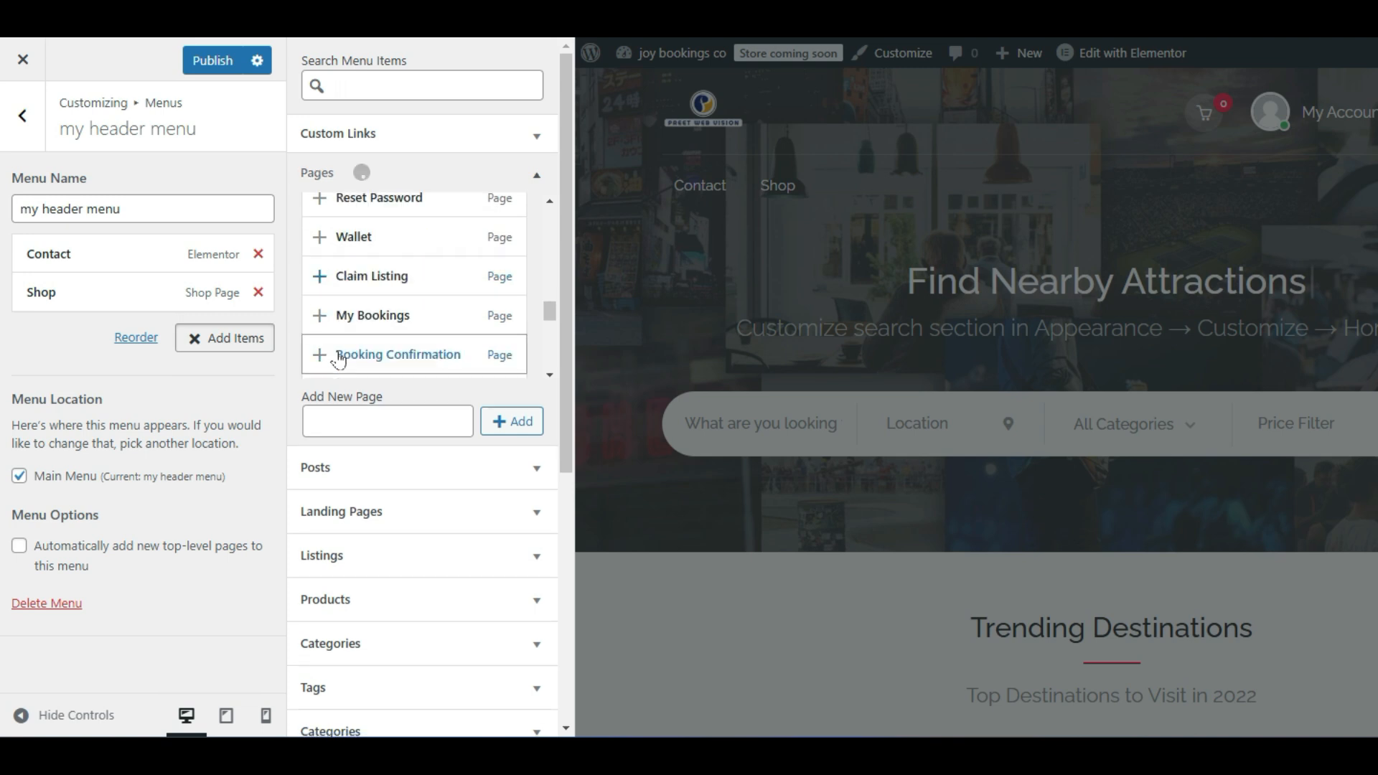
{"action": "left_click", "coordinate": [258, 292]}
Look through the rest of the available pages for the menu, including the grid and list layout pages.
{"action": "scroll", "coordinate": [400, 320], "scroll_direction": "up", "scroll_amount": 3}
{"action": "scroll", "coordinate": [404, 325], "scroll_direction": "down", "scroll_amount": 2}
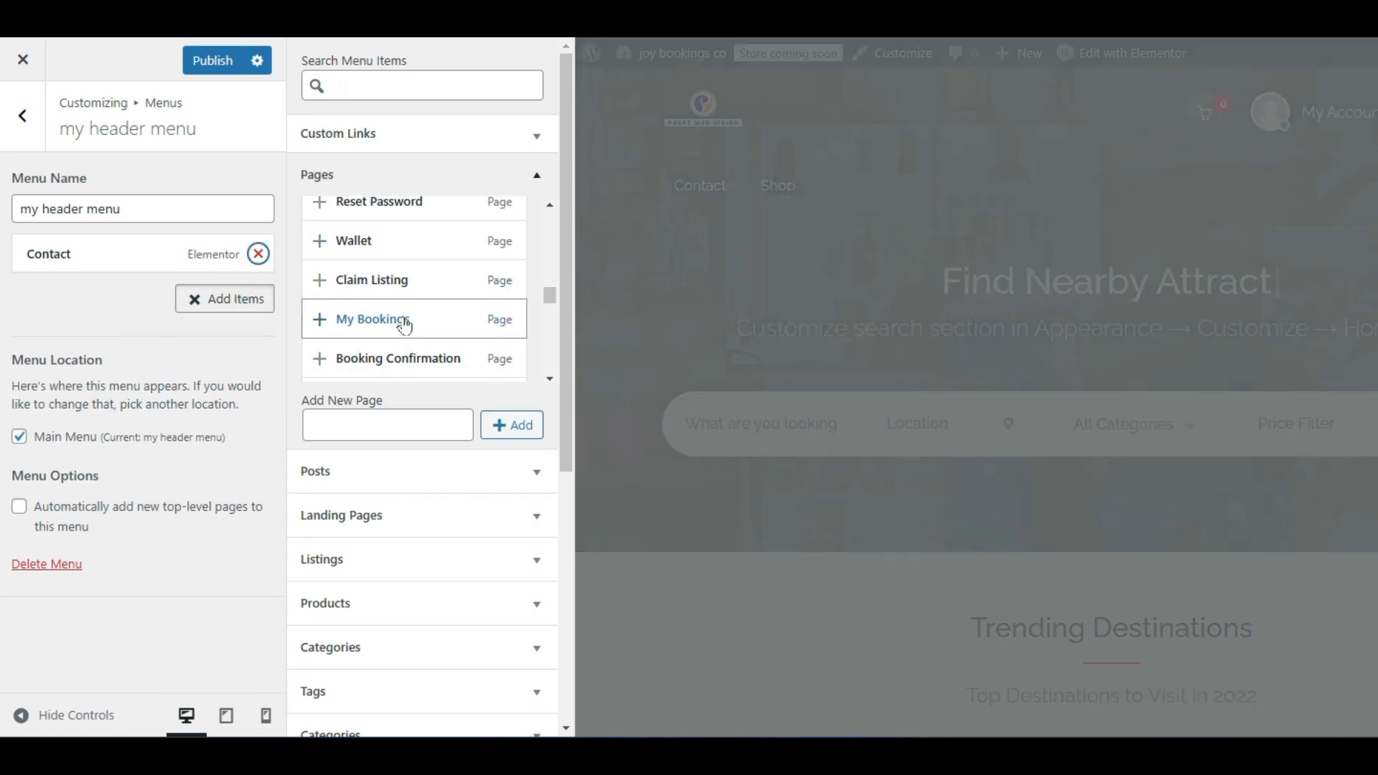
{"action": "scroll", "coordinate": [402, 319], "scroll_direction": "down", "scroll_amount": 2}
{"action": "scroll", "coordinate": [400, 310], "scroll_direction": "down", "scroll_amount": 6}
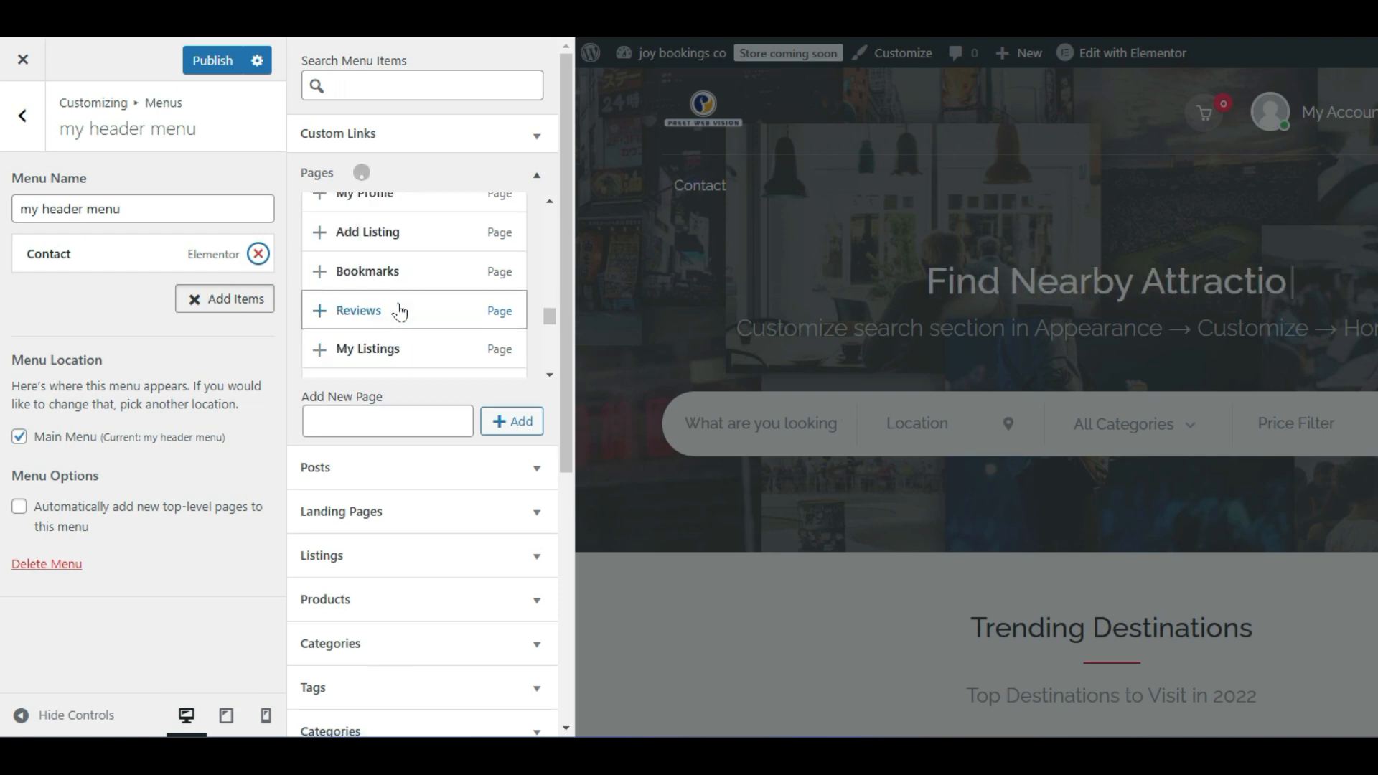
{"action": "scroll", "coordinate": [421, 329], "scroll_direction": "down", "scroll_amount": 4}
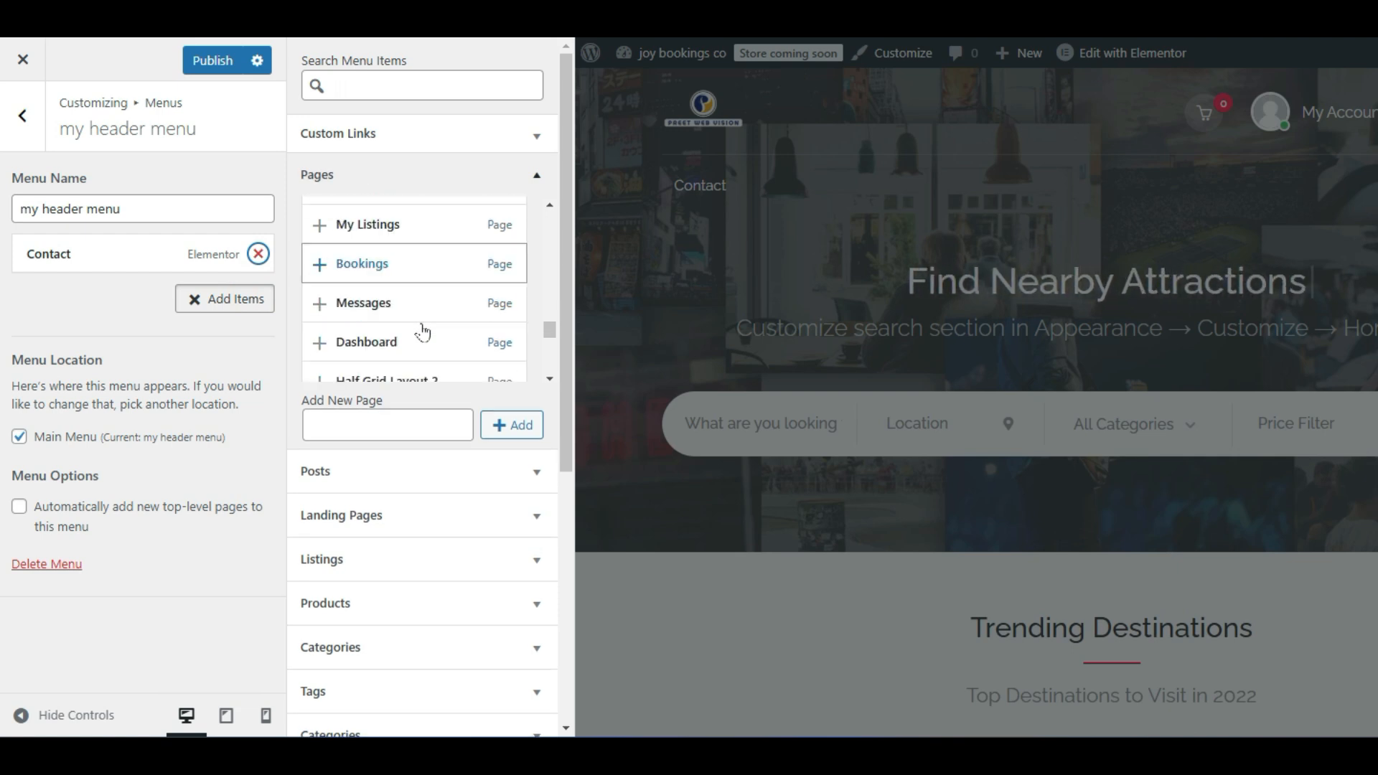
{"action": "scroll", "coordinate": [338, 337], "scroll_direction": "down", "scroll_amount": 7}
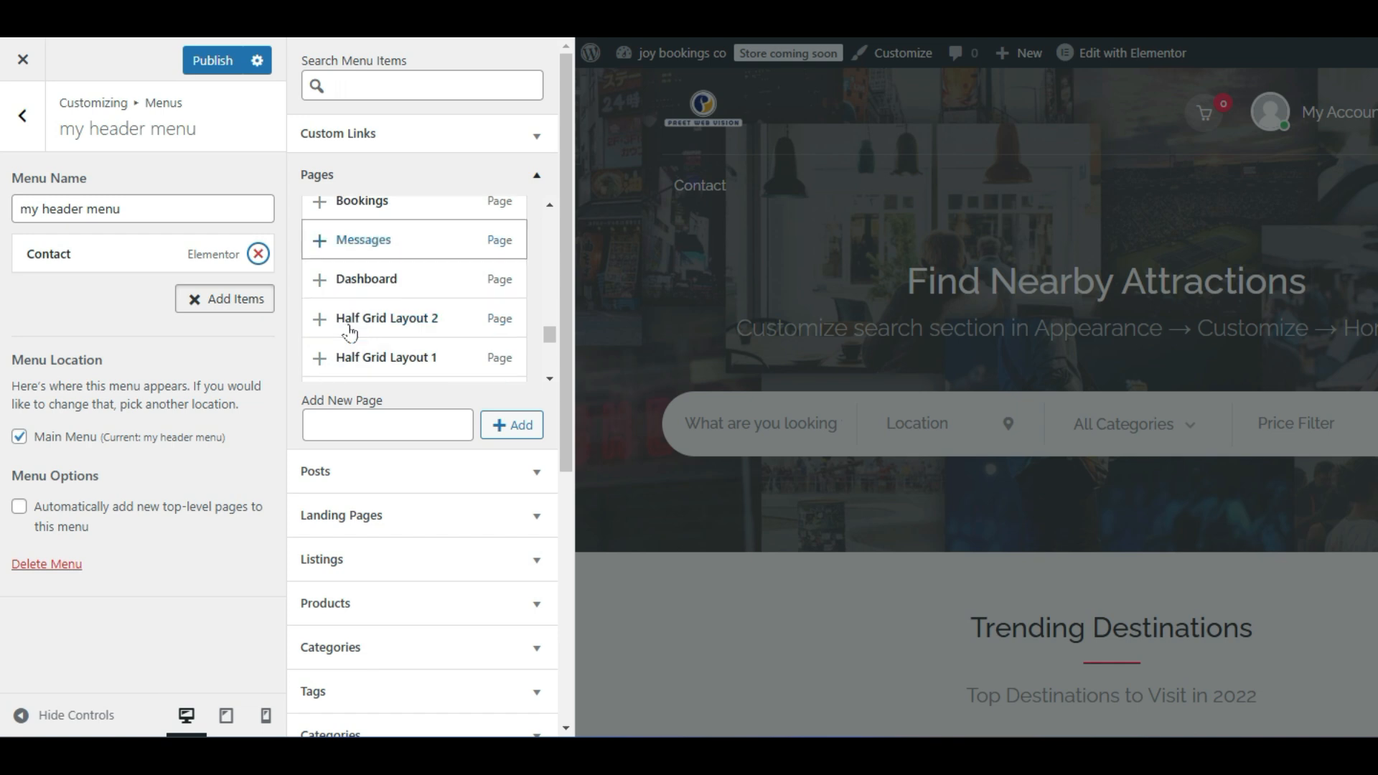
{"action": "scroll", "coordinate": [373, 348], "scroll_direction": "down", "scroll_amount": 3}
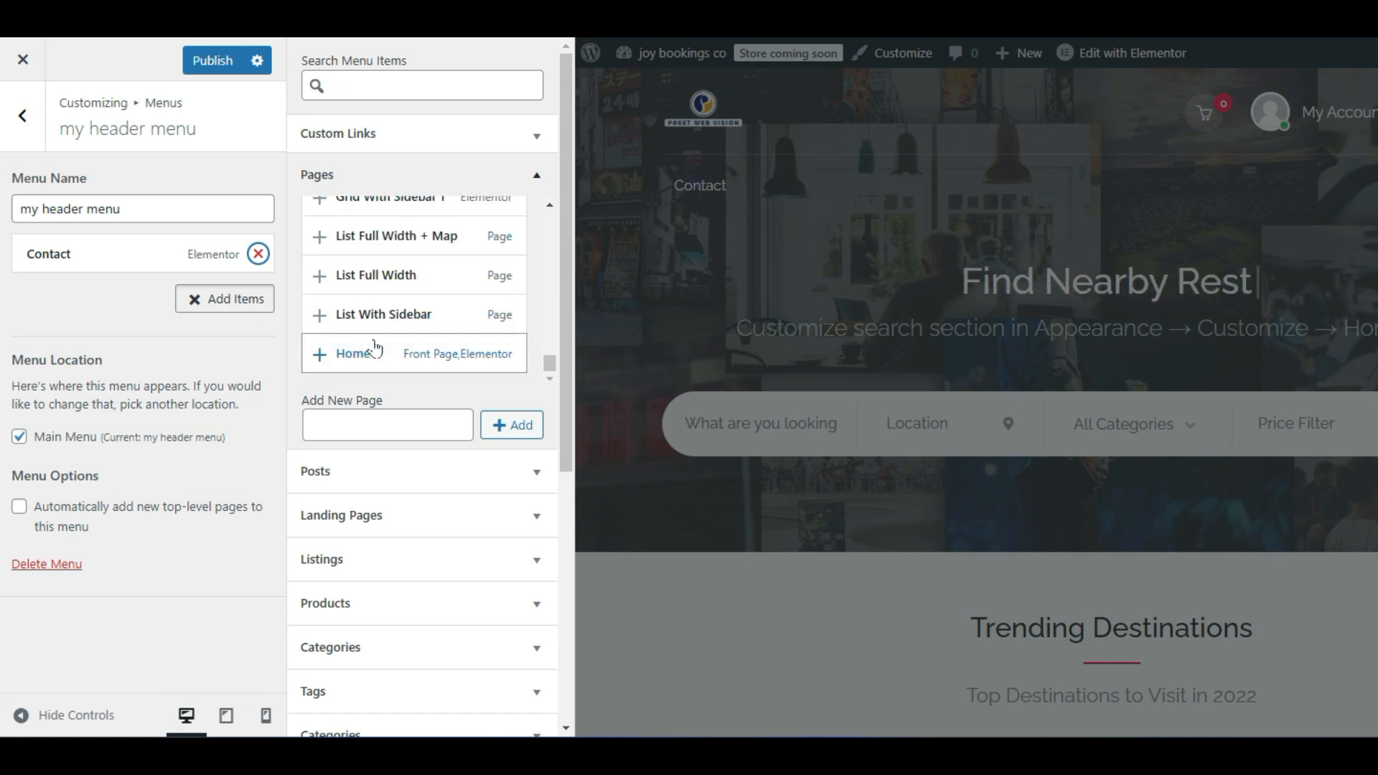
{"action": "scroll", "coordinate": [391, 344], "scroll_direction": "down", "scroll_amount": 1}
{"action": "scroll", "coordinate": [403, 288], "scroll_direction": "up", "scroll_amount": 1}
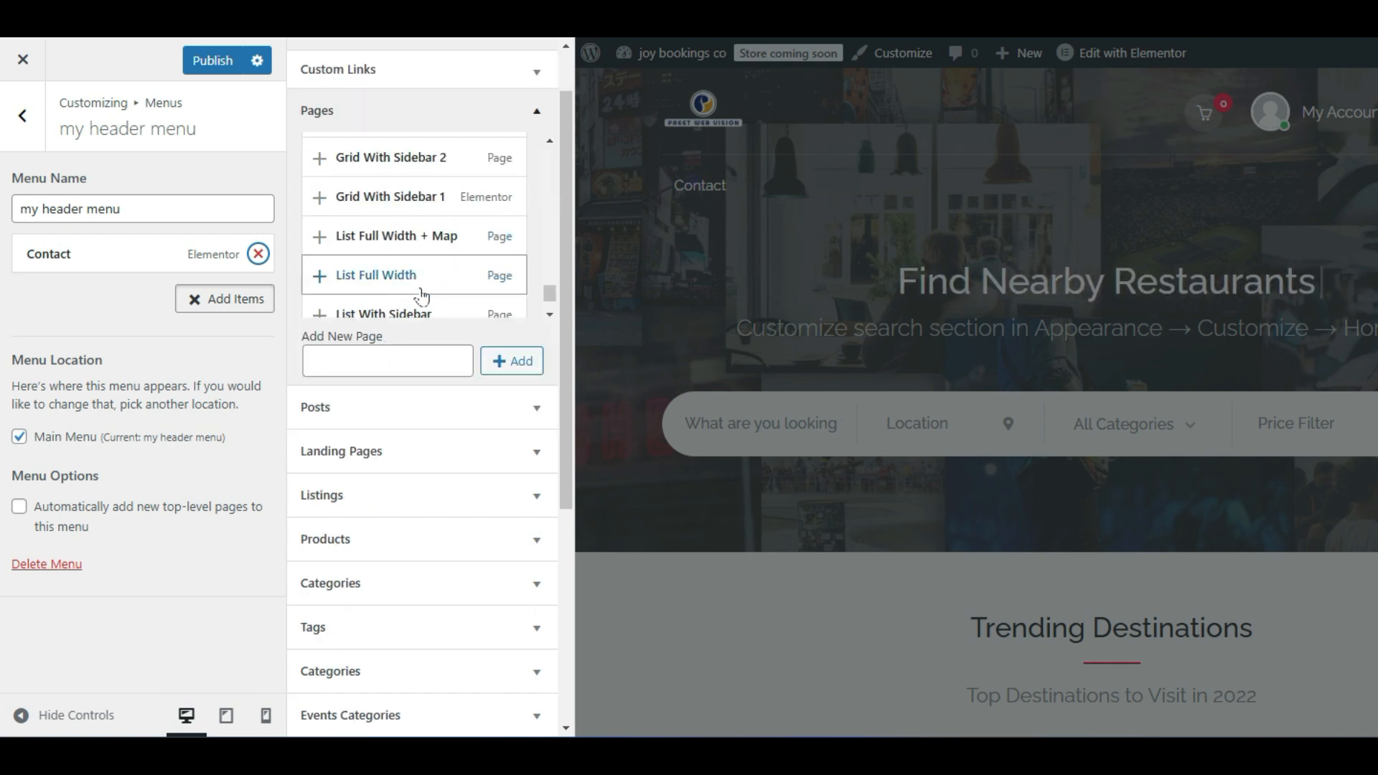
{"action": "scroll", "coordinate": [422, 296], "scroll_direction": "up", "scroll_amount": 1}
{"action": "scroll", "coordinate": [422, 296], "scroll_direction": "up", "scroll_amount": 1}
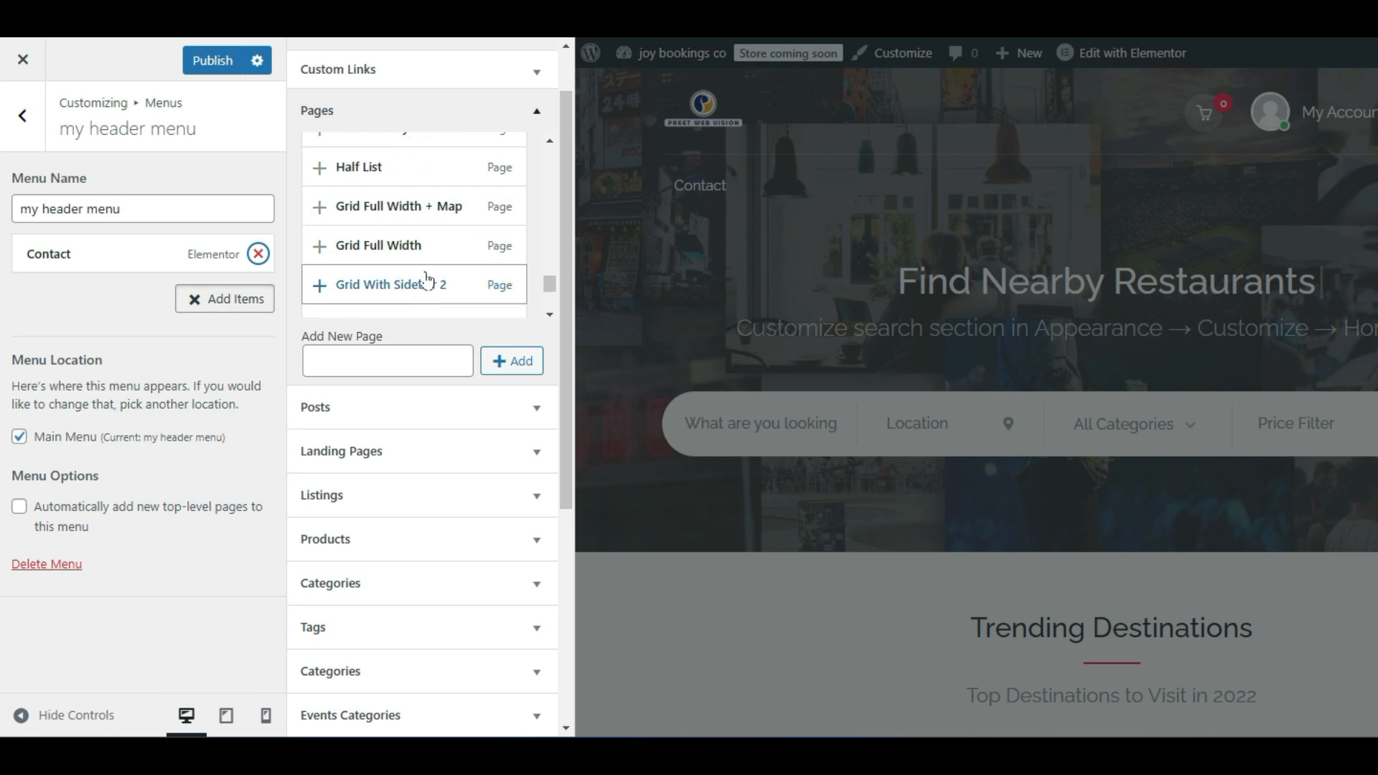
{"action": "scroll", "coordinate": [427, 279], "scroll_direction": "down", "scroll_amount": 1}
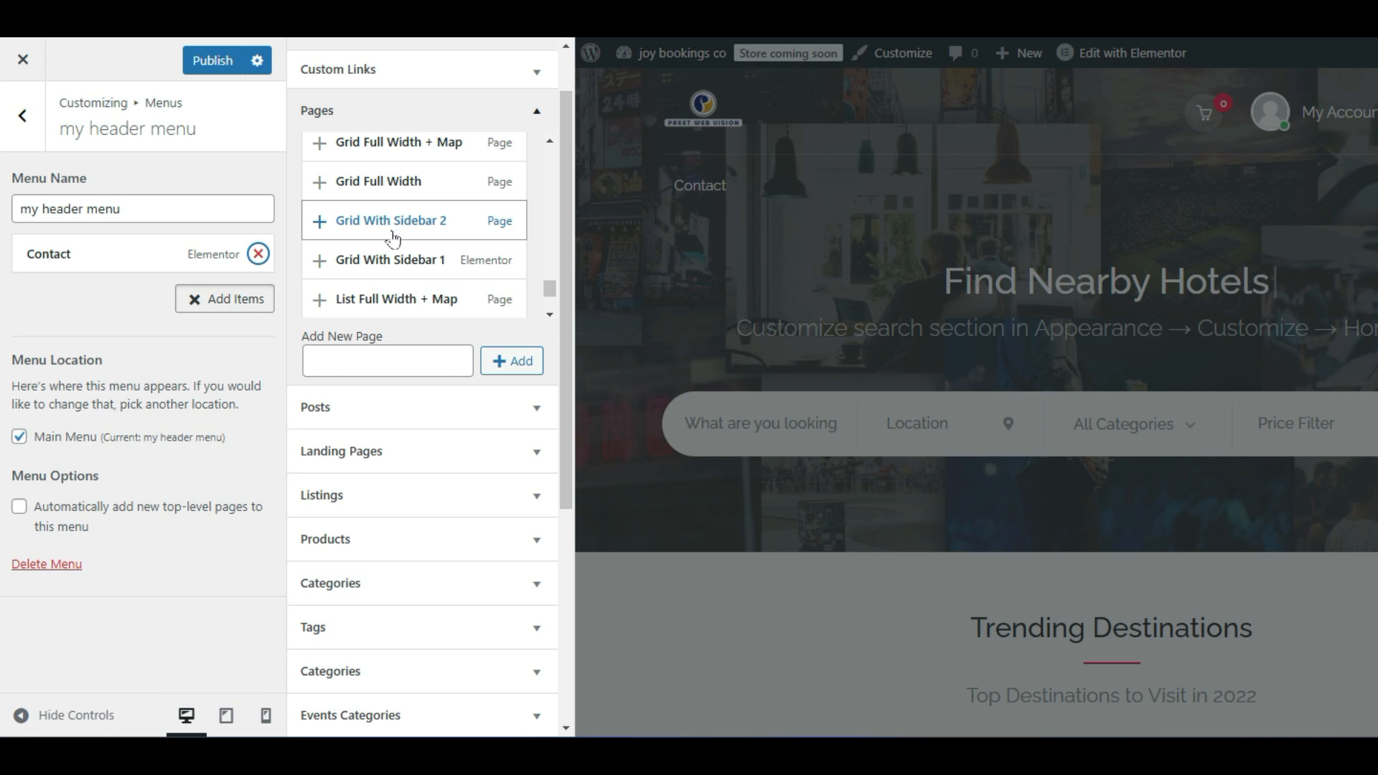
{"action": "scroll", "coordinate": [444, 272], "scroll_direction": "down", "scroll_amount": 1}
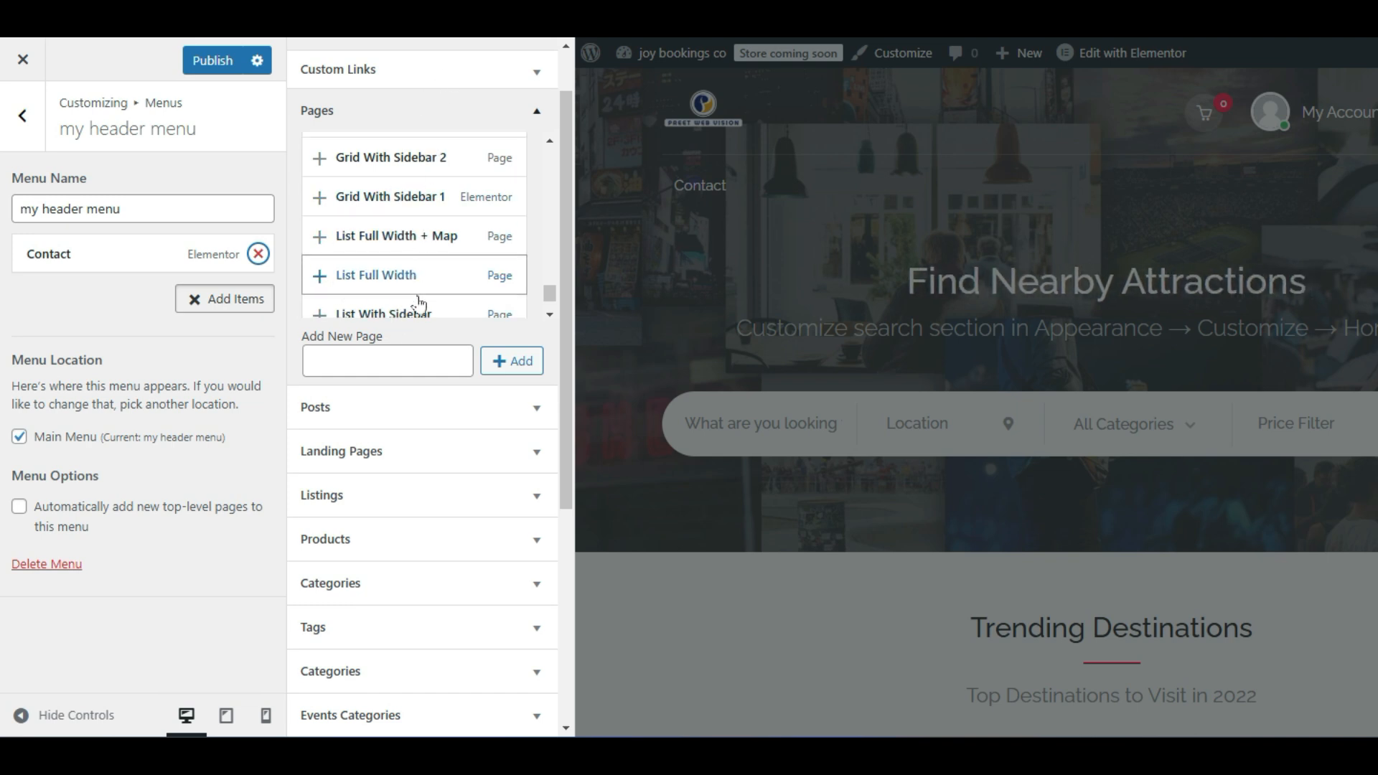
Switch to the Saved Templates admin list and look through the templates on both of its pages.
{"action": "left_click", "coordinate": [108, 20]}
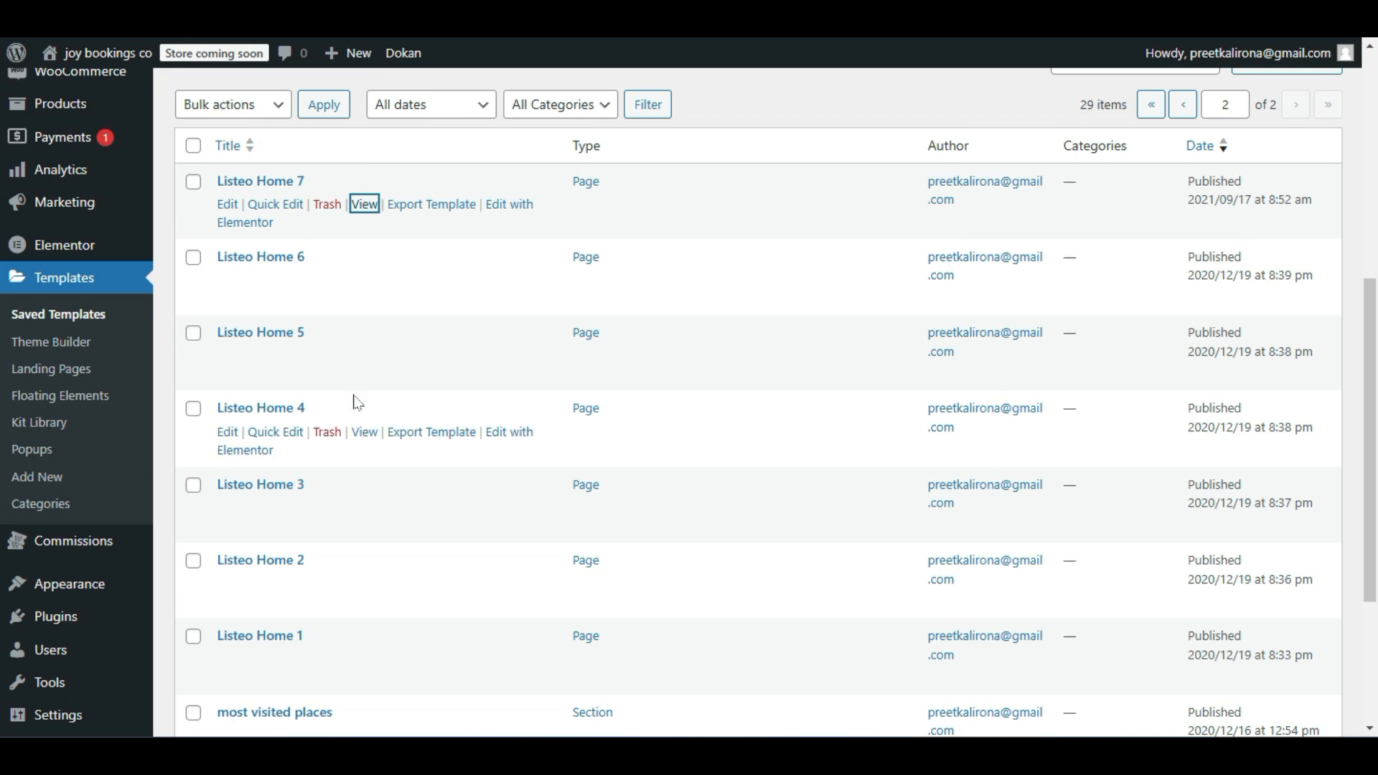
{"action": "scroll", "coordinate": [625, 448], "scroll_direction": "down", "scroll_amount": 4}
{"action": "left_click", "coordinate": [1234, 662]}
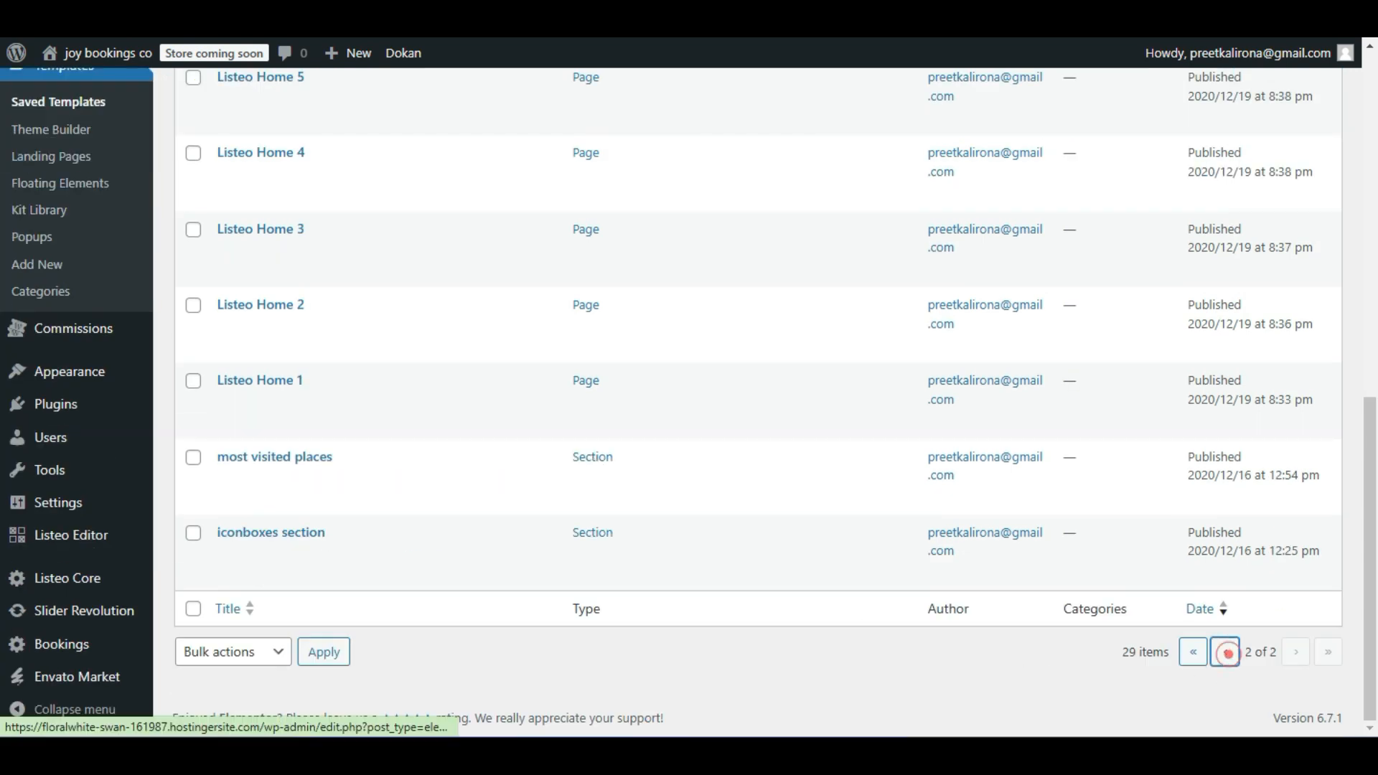
{"action": "scroll", "coordinate": [566, 508], "scroll_direction": "down", "scroll_amount": 15}
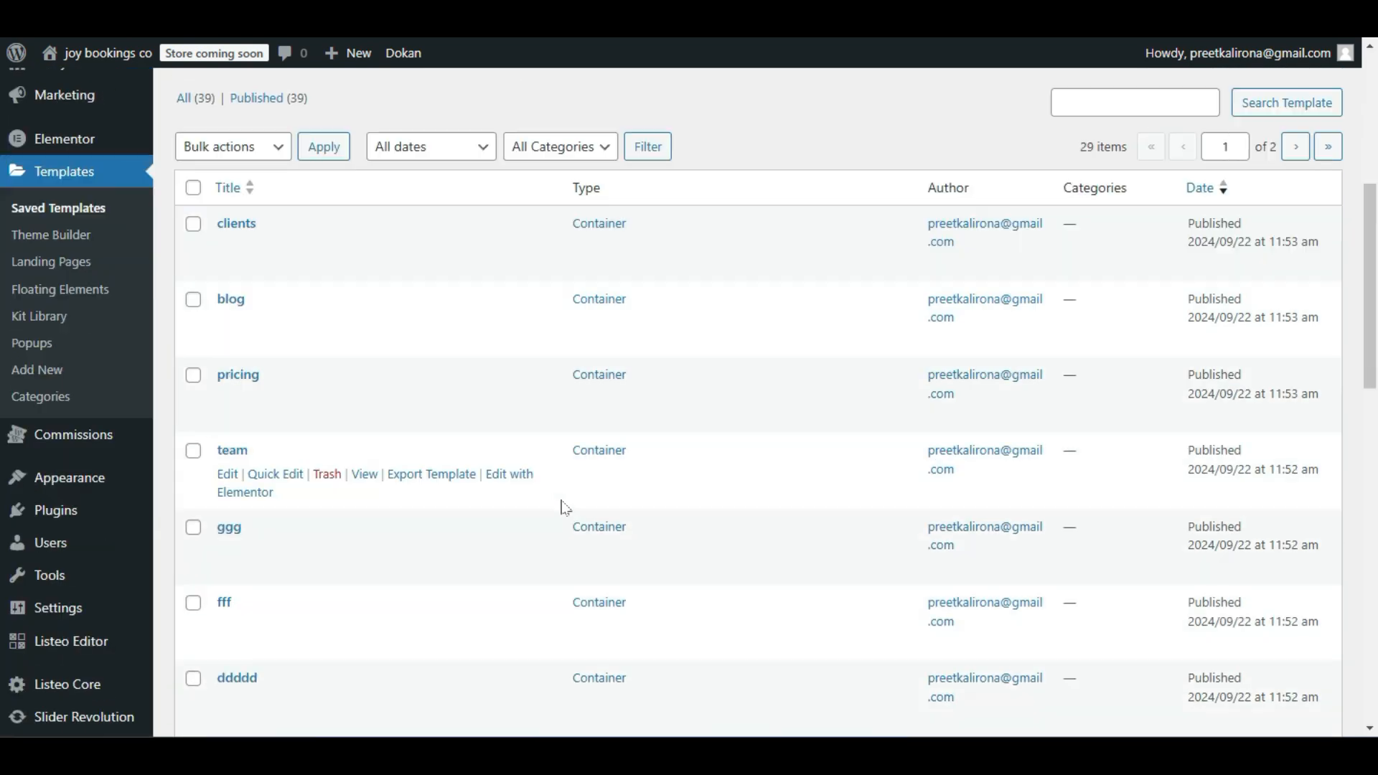
{"action": "scroll", "coordinate": [560, 507], "scroll_direction": "down", "scroll_amount": 3}
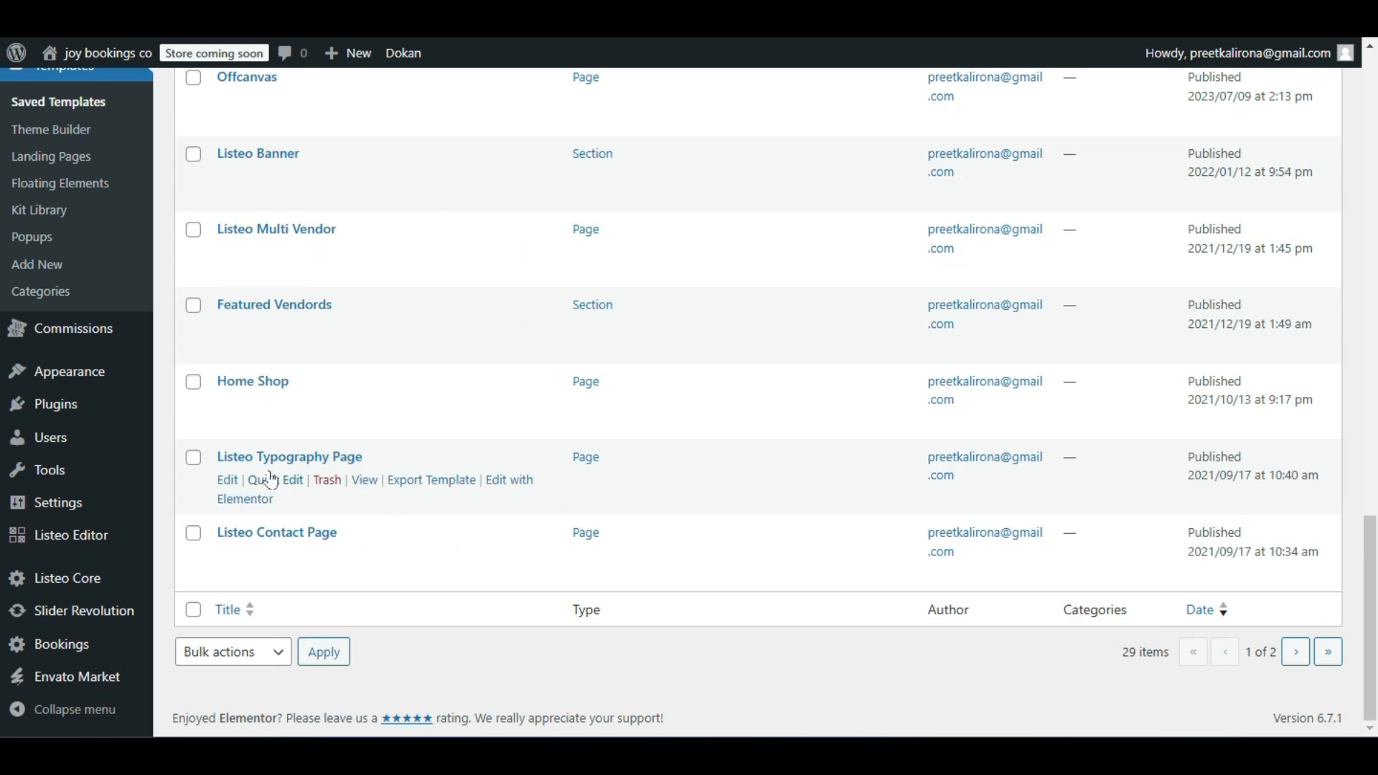
{"action": "scroll", "coordinate": [283, 477], "scroll_direction": "up", "scroll_amount": 4}
{"action": "scroll", "coordinate": [334, 485], "scroll_direction": "down", "scroll_amount": 6}
{"action": "scroll", "coordinate": [1316, 631], "scroll_direction": "up", "scroll_amount": 2}
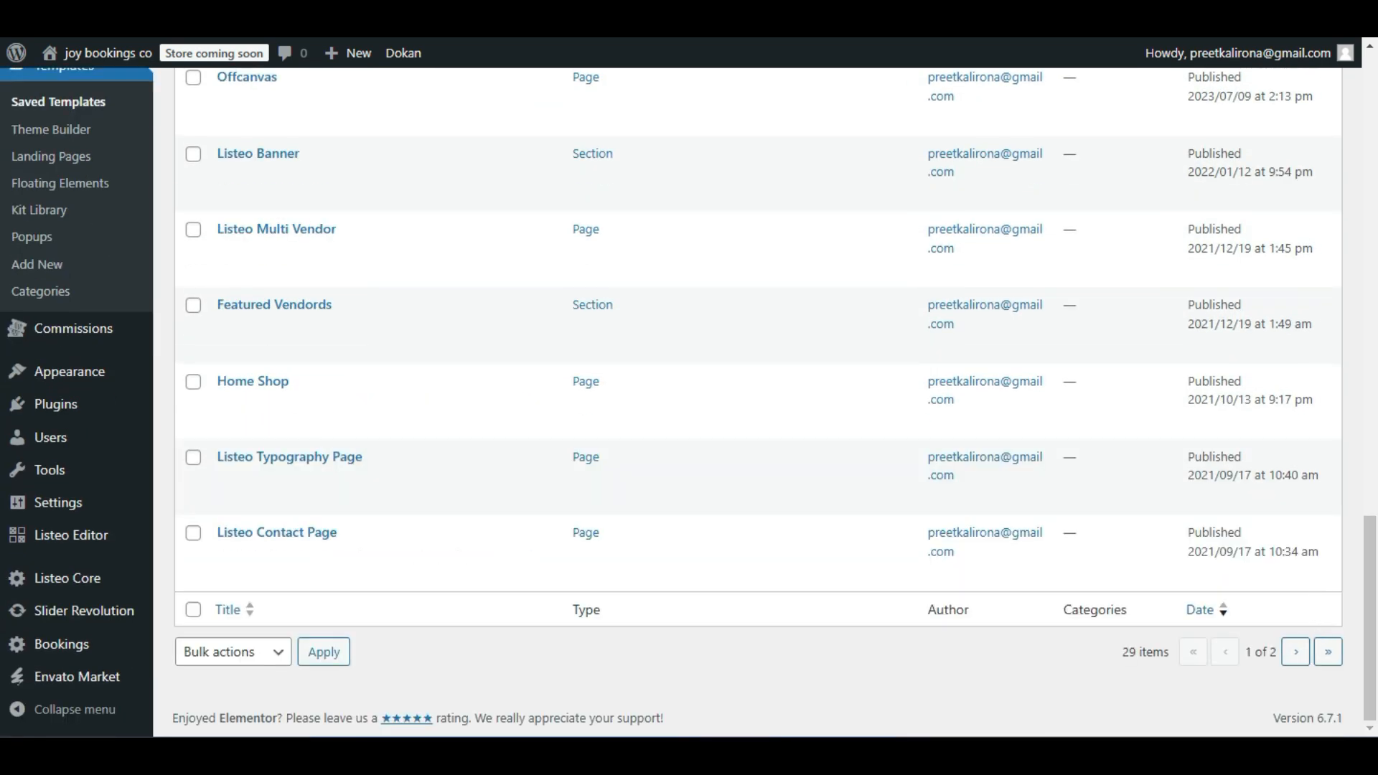
{"action": "left_click", "coordinate": [1294, 652]}
{"action": "scroll", "coordinate": [264, 405], "scroll_direction": "up", "scroll_amount": 5}
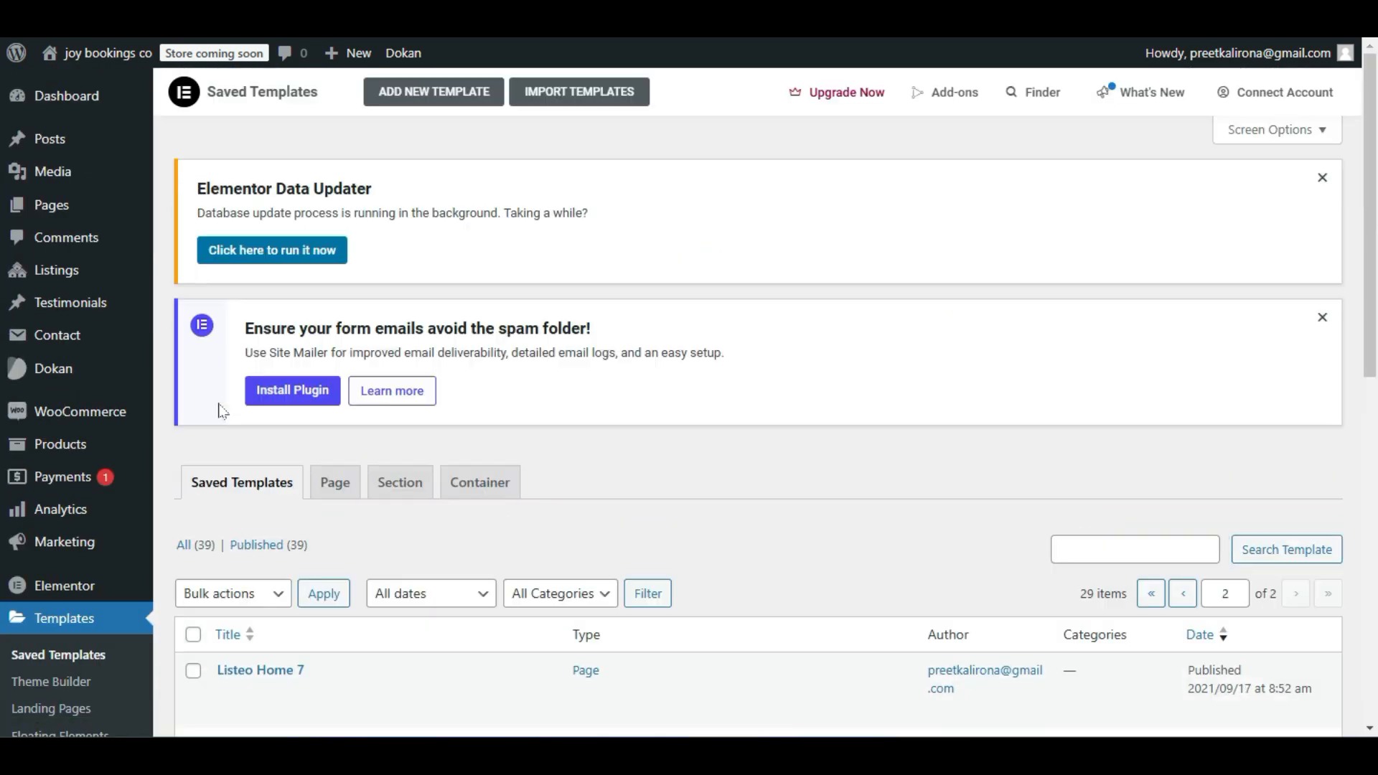
{"action": "scroll", "coordinate": [222, 411], "scroll_direction": "down", "scroll_amount": 6}
{"action": "scroll", "coordinate": [226, 411], "scroll_direction": "down", "scroll_amount": 4}
{"action": "scroll", "coordinate": [231, 412], "scroll_direction": "up", "scroll_amount": 5}
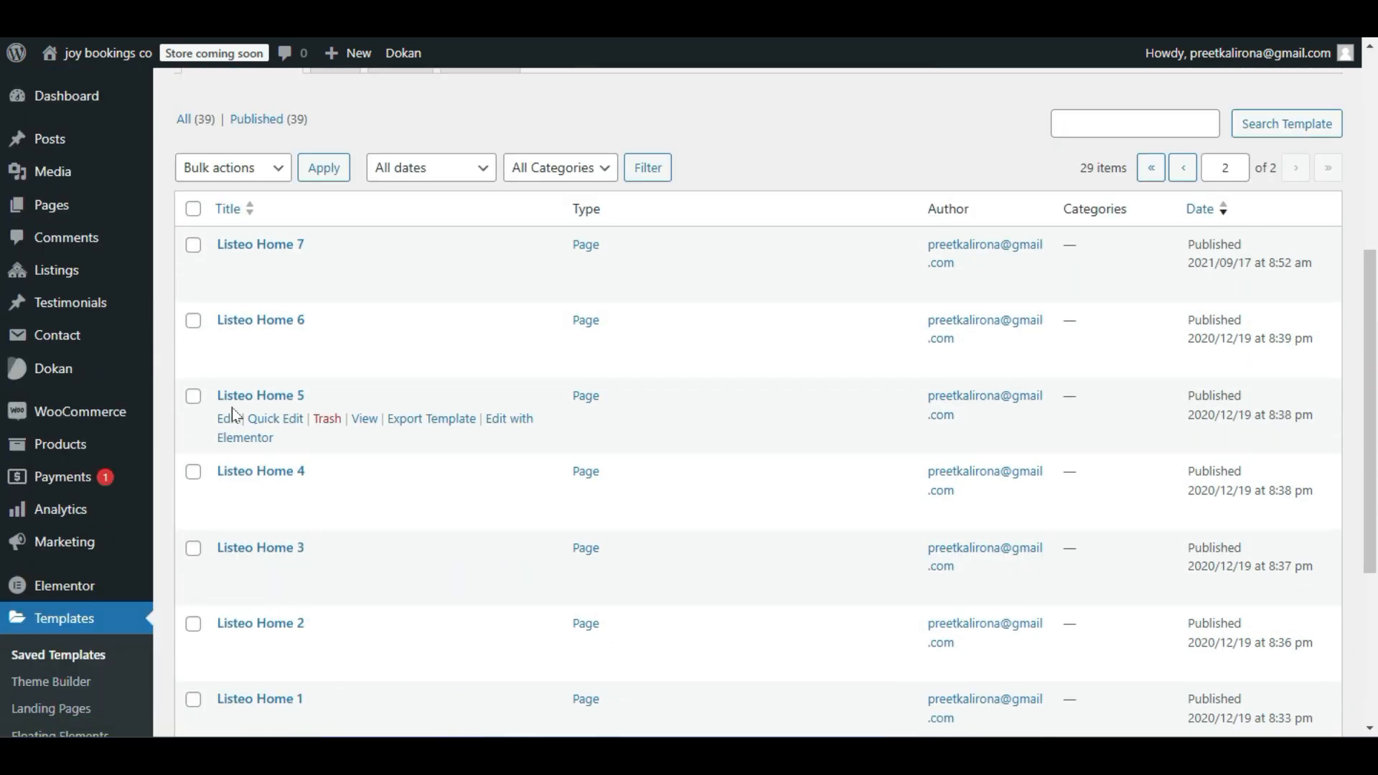
{"action": "scroll", "coordinate": [233, 413], "scroll_direction": "down", "scroll_amount": 6}
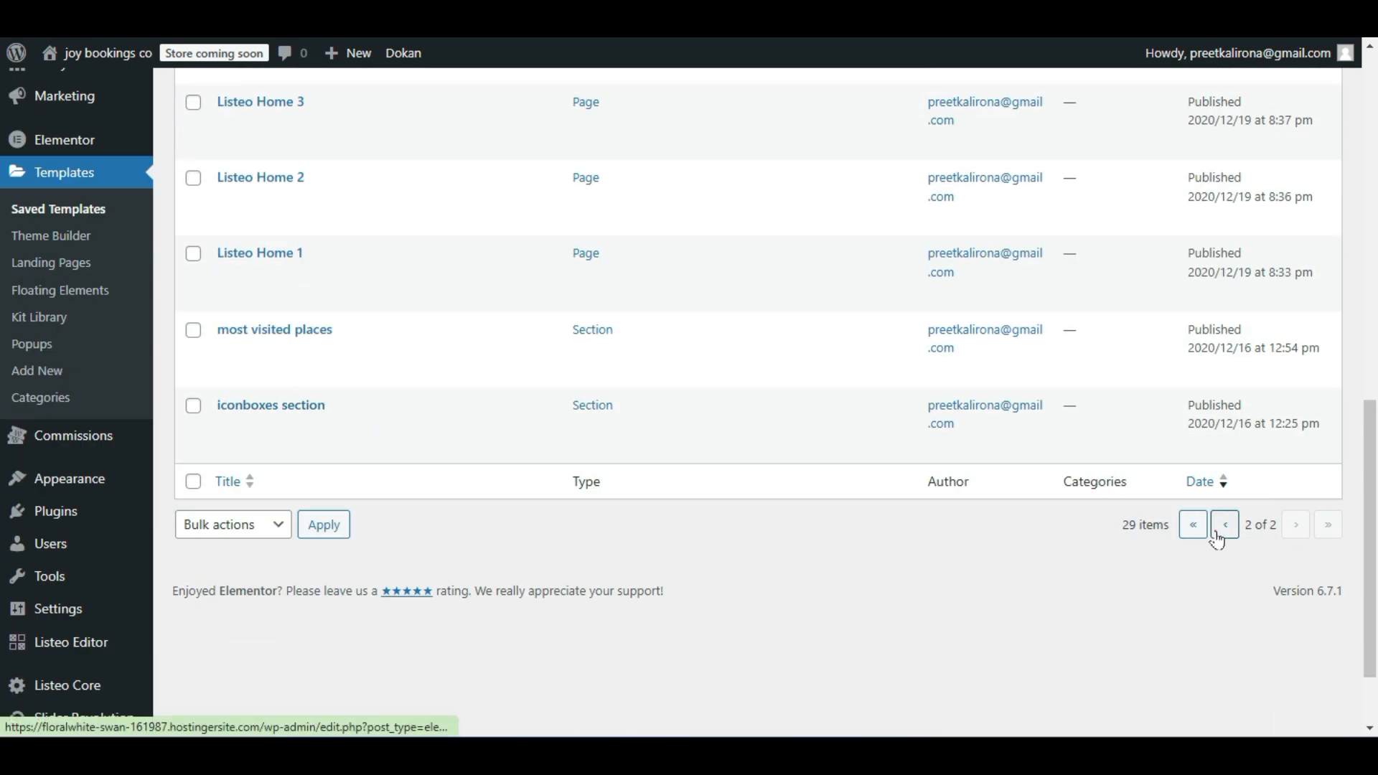
Switch to the Pages admin list and open the live List Full Width page in a new tab.
{"action": "left_click", "coordinate": [391, 14]}
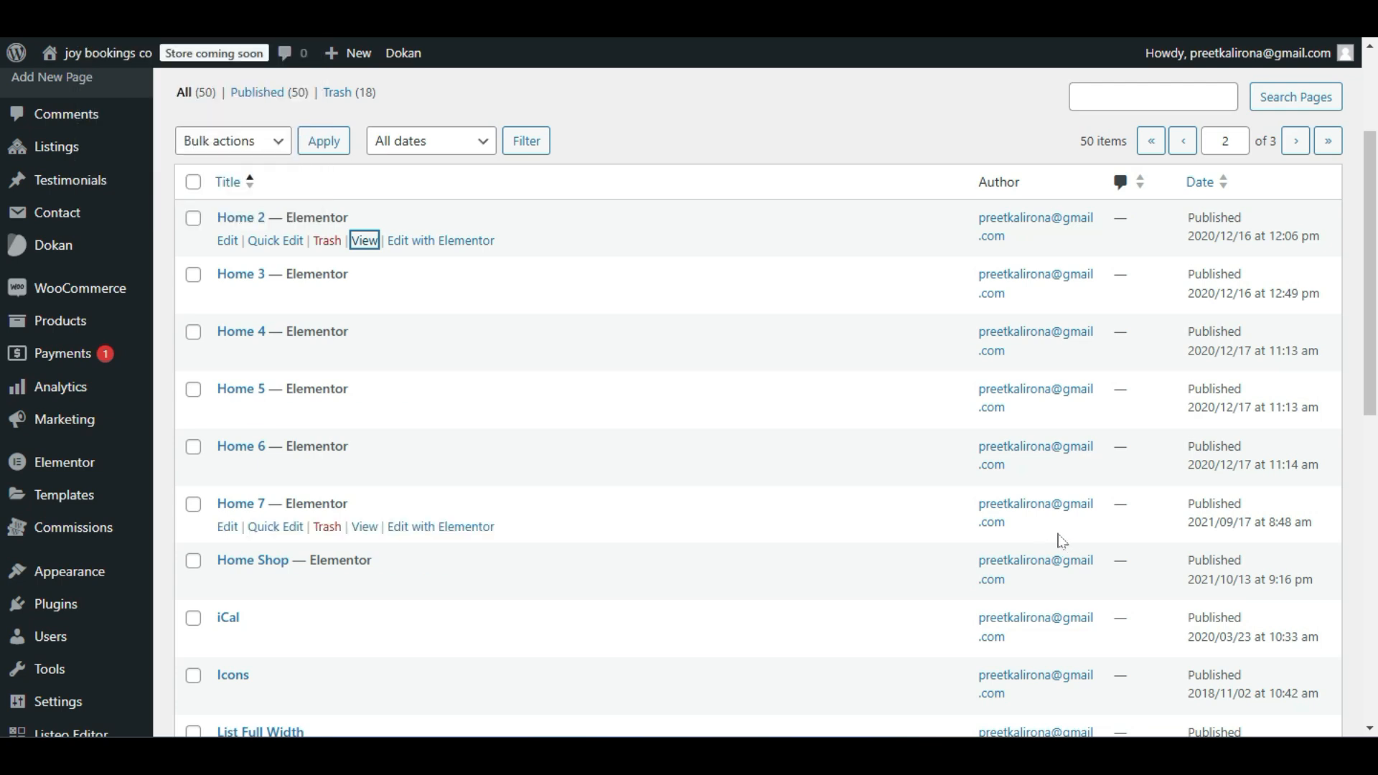
{"action": "scroll", "coordinate": [732, 445], "scroll_direction": "up", "scroll_amount": 1}
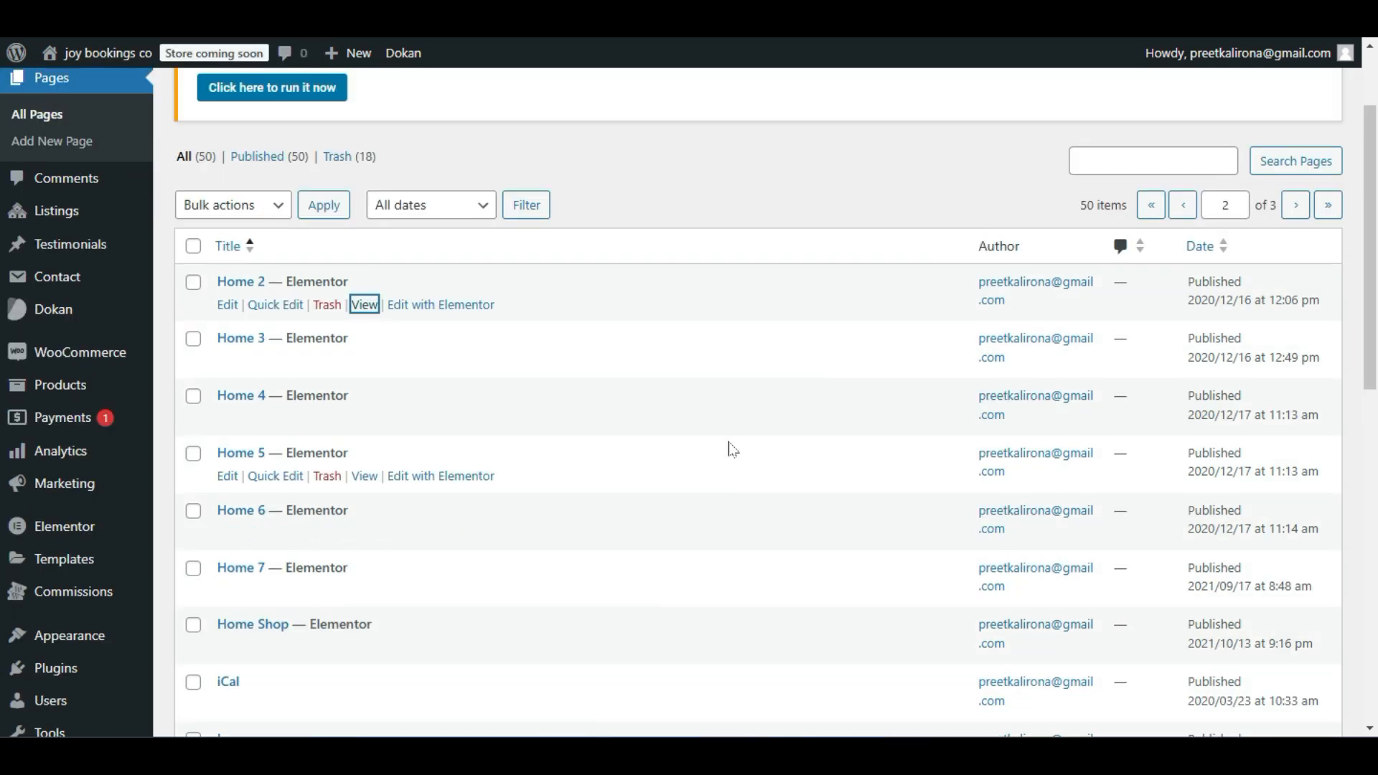
{"action": "scroll", "coordinate": [732, 449], "scroll_direction": "down", "scroll_amount": 6}
{"action": "scroll", "coordinate": [732, 457], "scroll_direction": "down", "scroll_amount": 1}
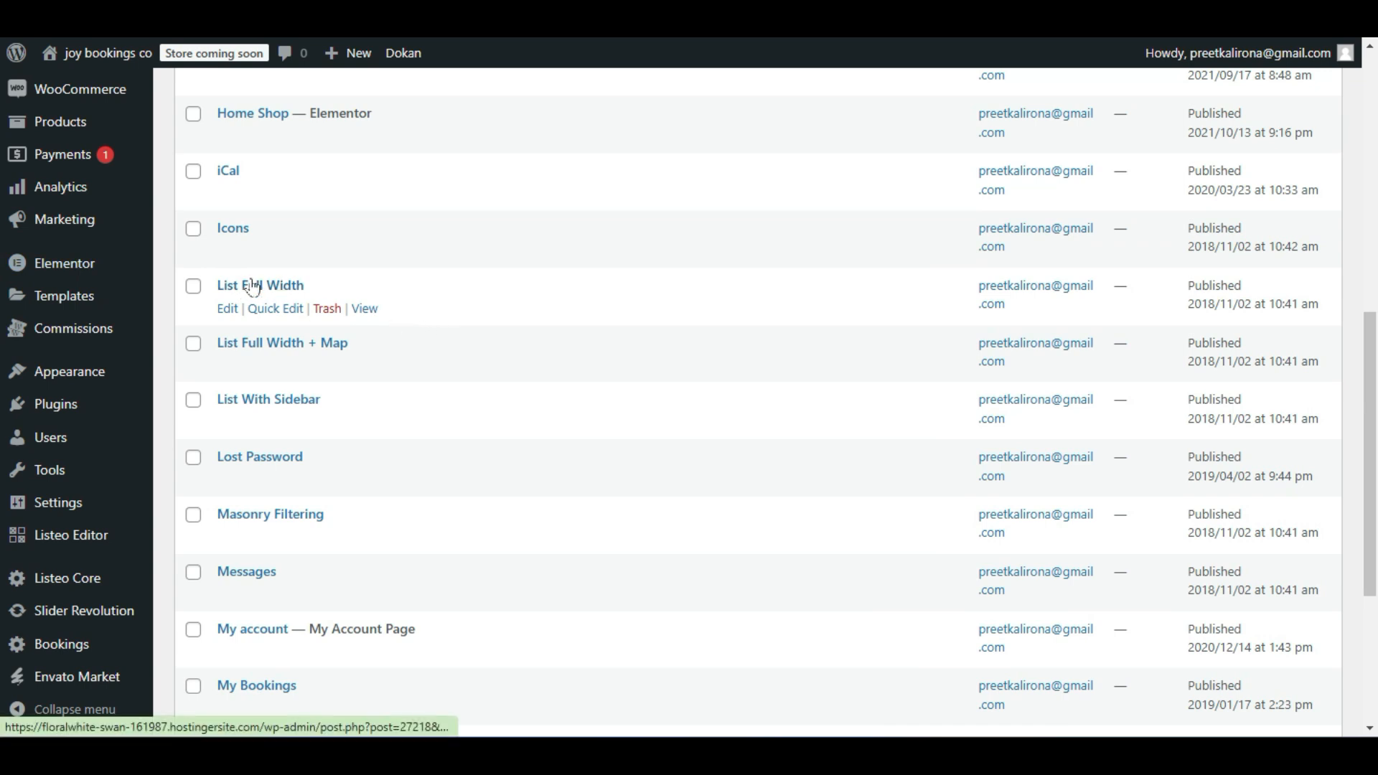
{"action": "right_click", "coordinate": [362, 312]}
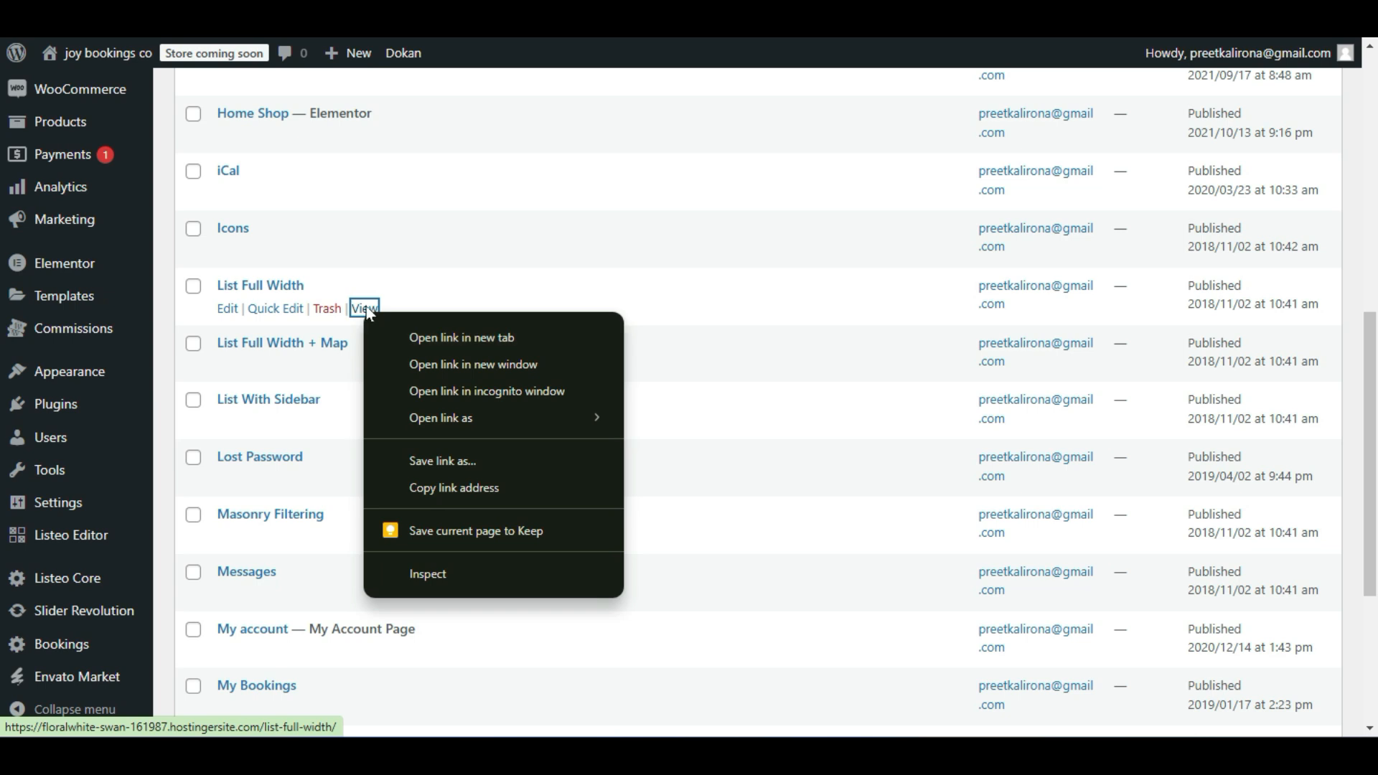
{"action": "left_click", "coordinate": [399, 326]}
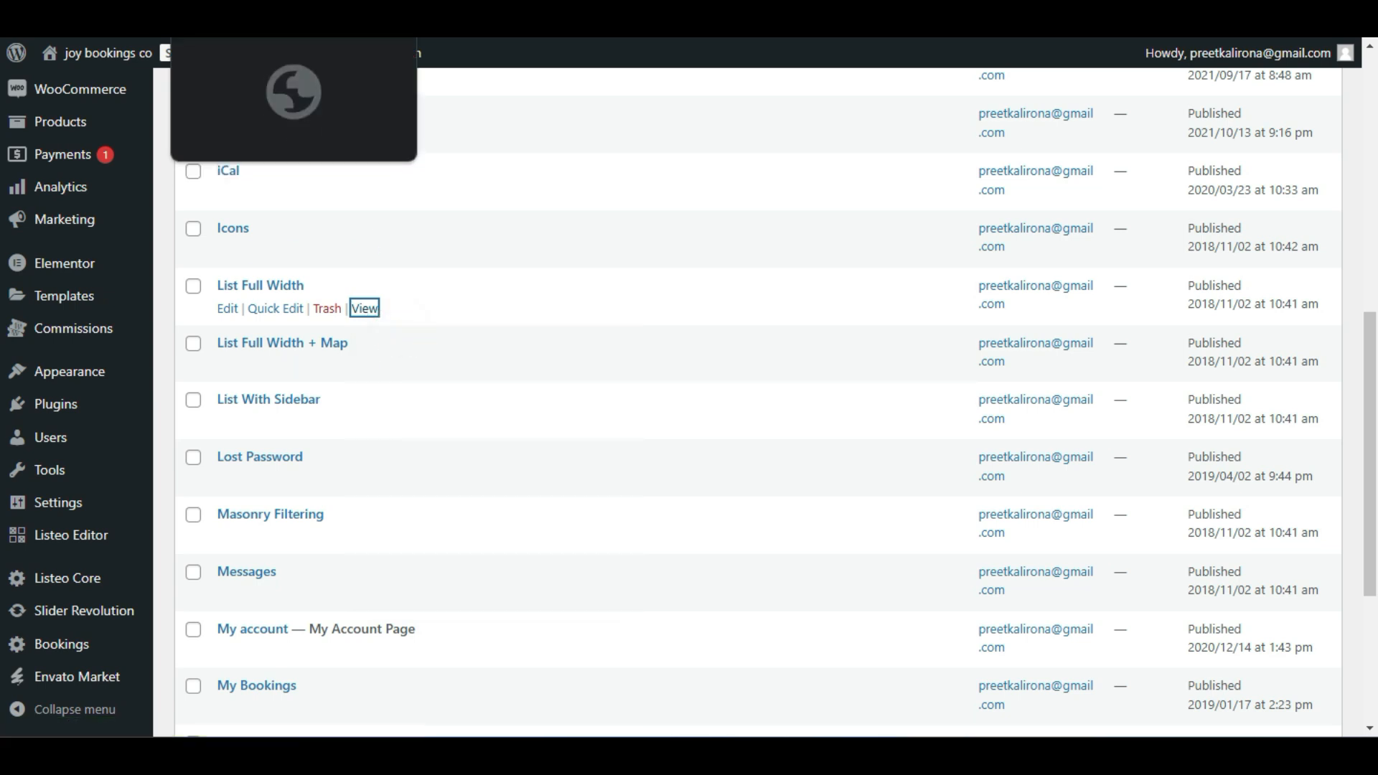
{"action": "left_click", "coordinate": [244, 18]}
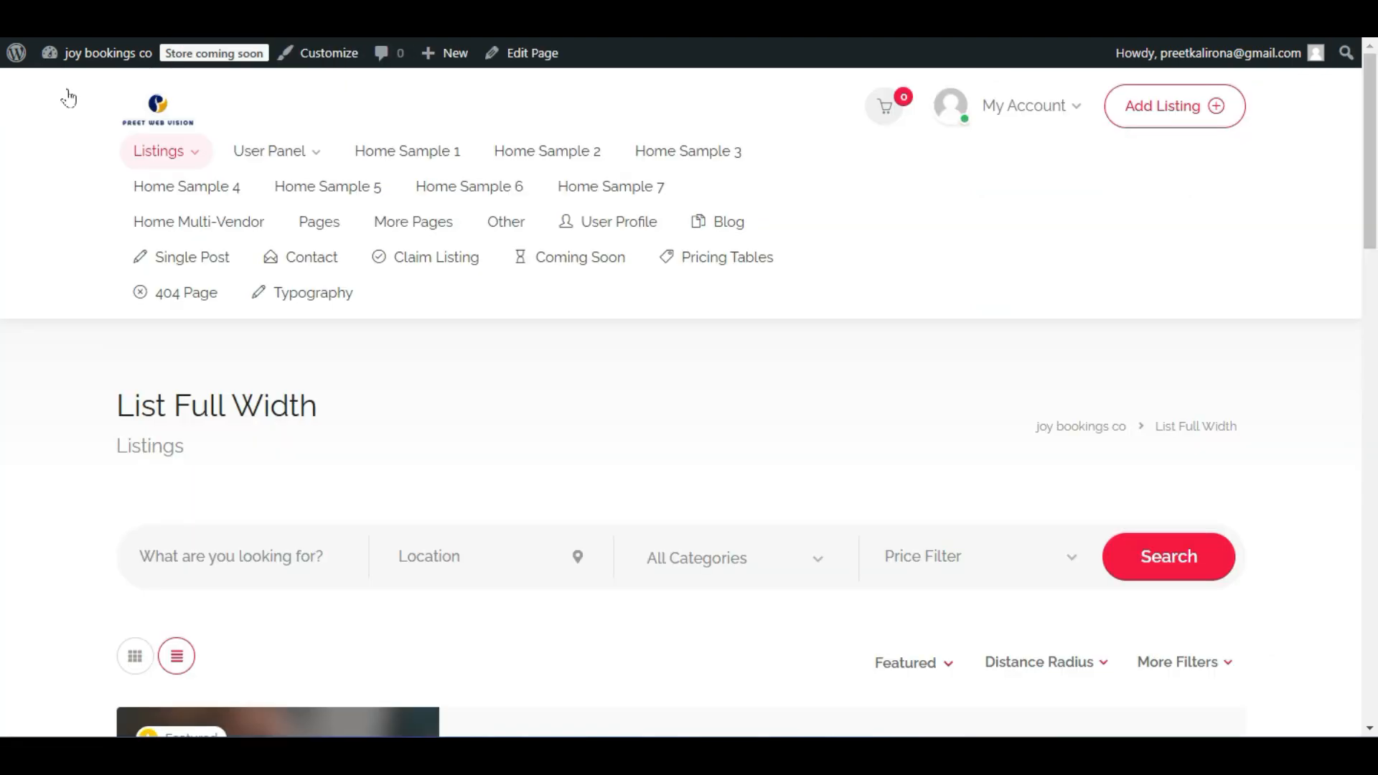
Examine the search bar, filters and listing entries on the List Full Width page.
{"action": "scroll", "coordinate": [70, 455], "scroll_direction": "down", "scroll_amount": 4}
{"action": "scroll", "coordinate": [37, 409], "scroll_direction": "down", "scroll_amount": 3}
{"action": "scroll", "coordinate": [49, 442], "scroll_direction": "up", "scroll_amount": 3}
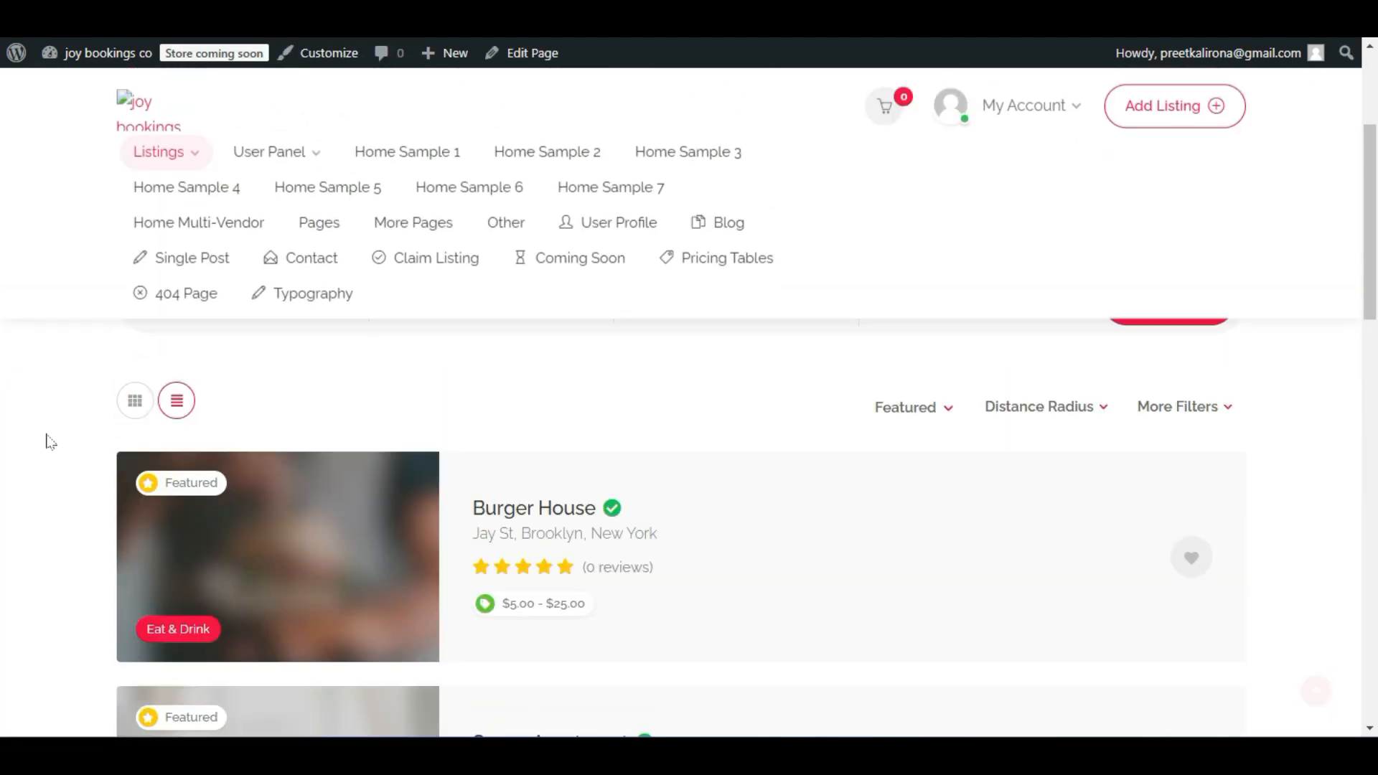
{"action": "scroll", "coordinate": [49, 442], "scroll_direction": "up", "scroll_amount": 1}
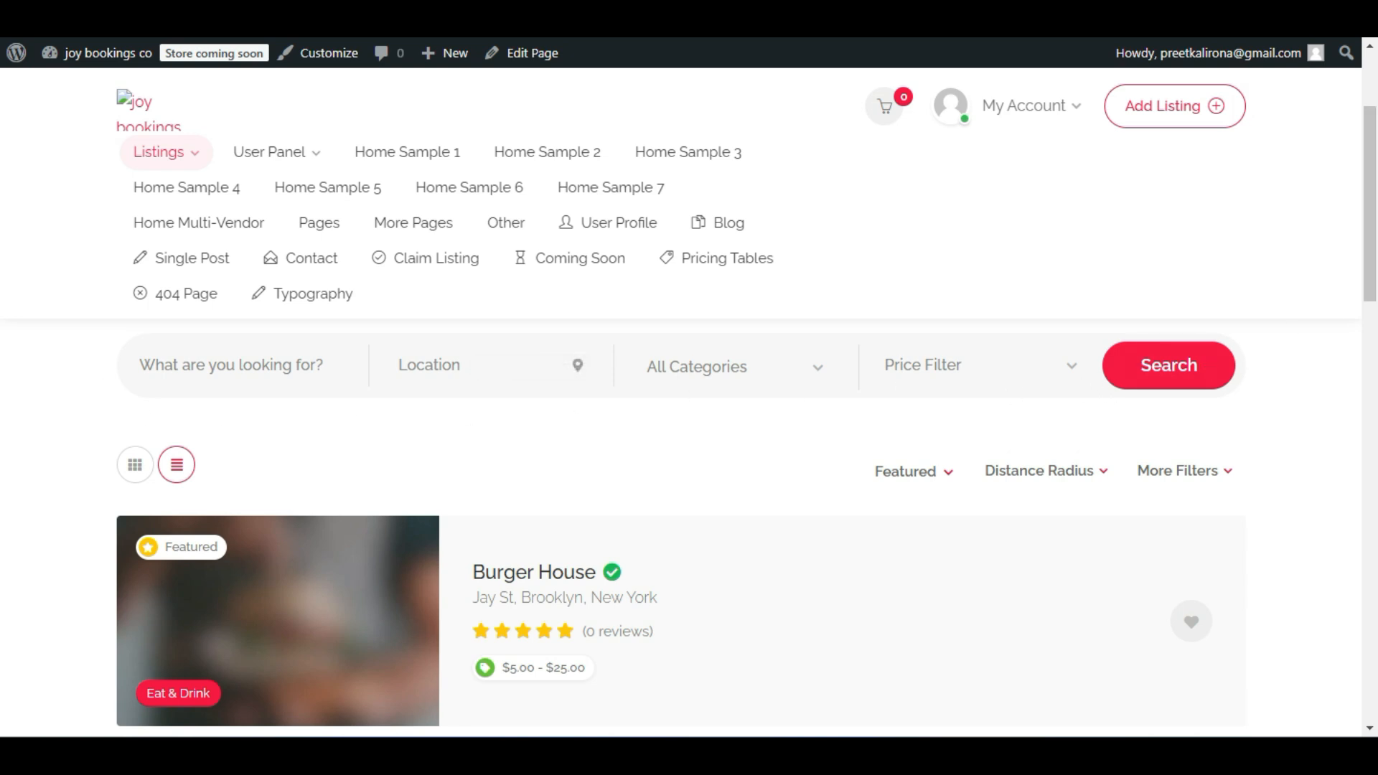
{"action": "scroll", "coordinate": [412, 467], "scroll_direction": "down", "scroll_amount": 7}
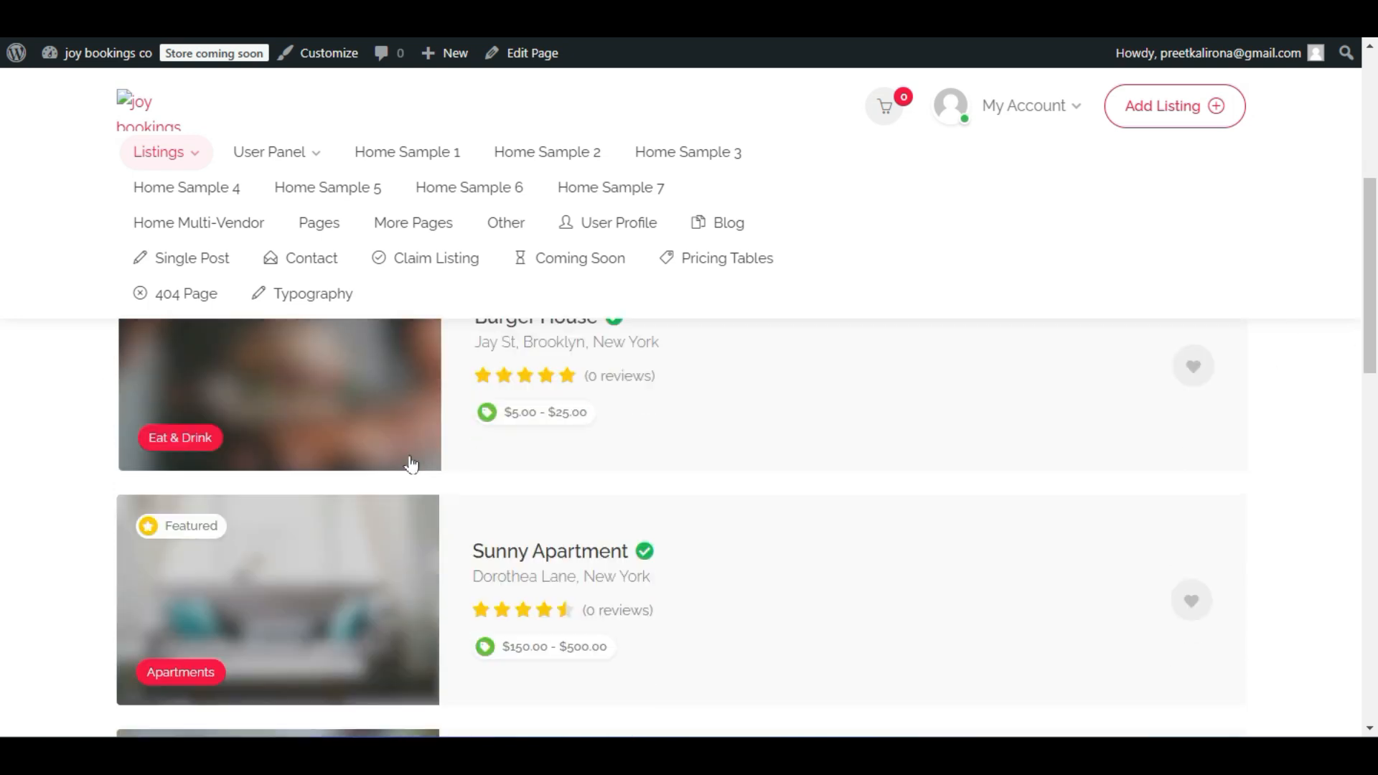
{"action": "scroll", "coordinate": [717, 489], "scroll_direction": "up", "scroll_amount": 5}
{"action": "scroll", "coordinate": [718, 492], "scroll_direction": "up", "scroll_amount": 2}
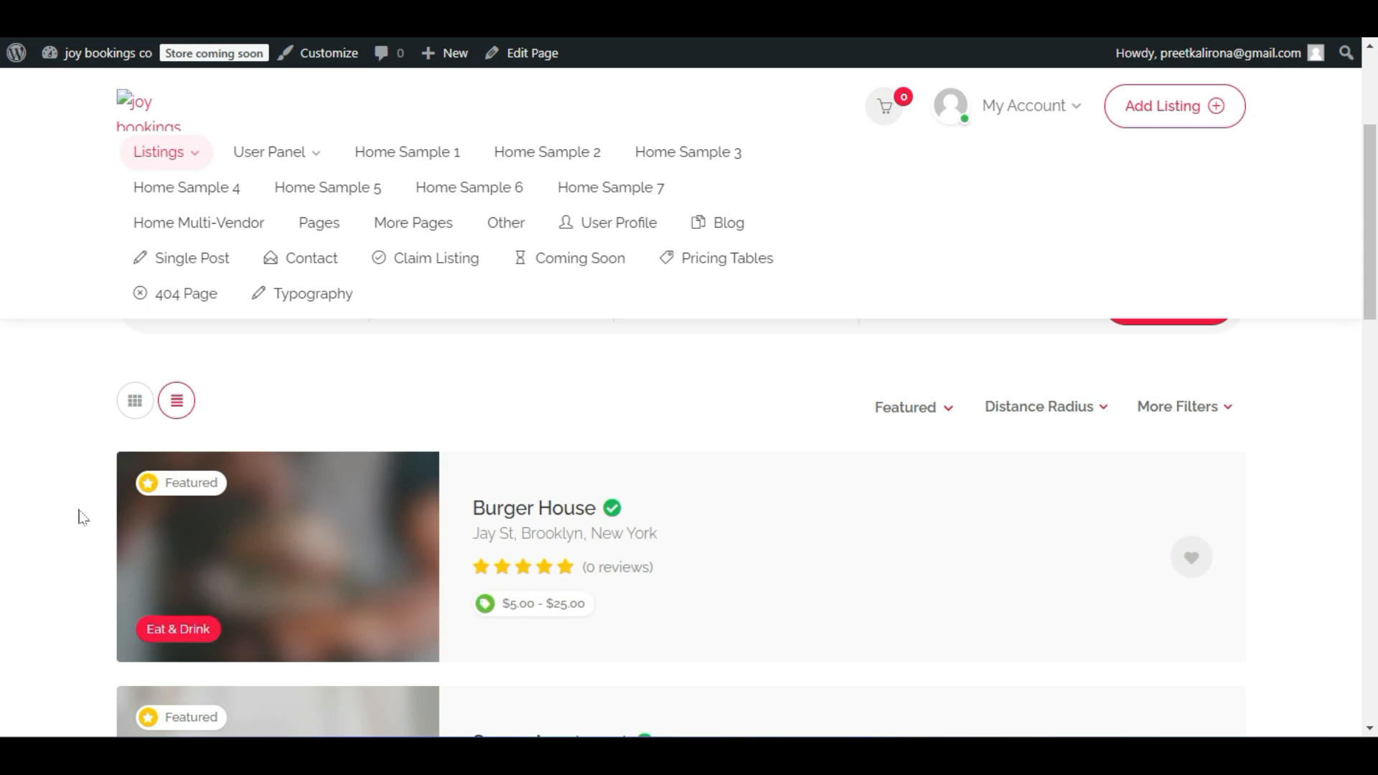
{"action": "left_click", "coordinate": [20, 22]}
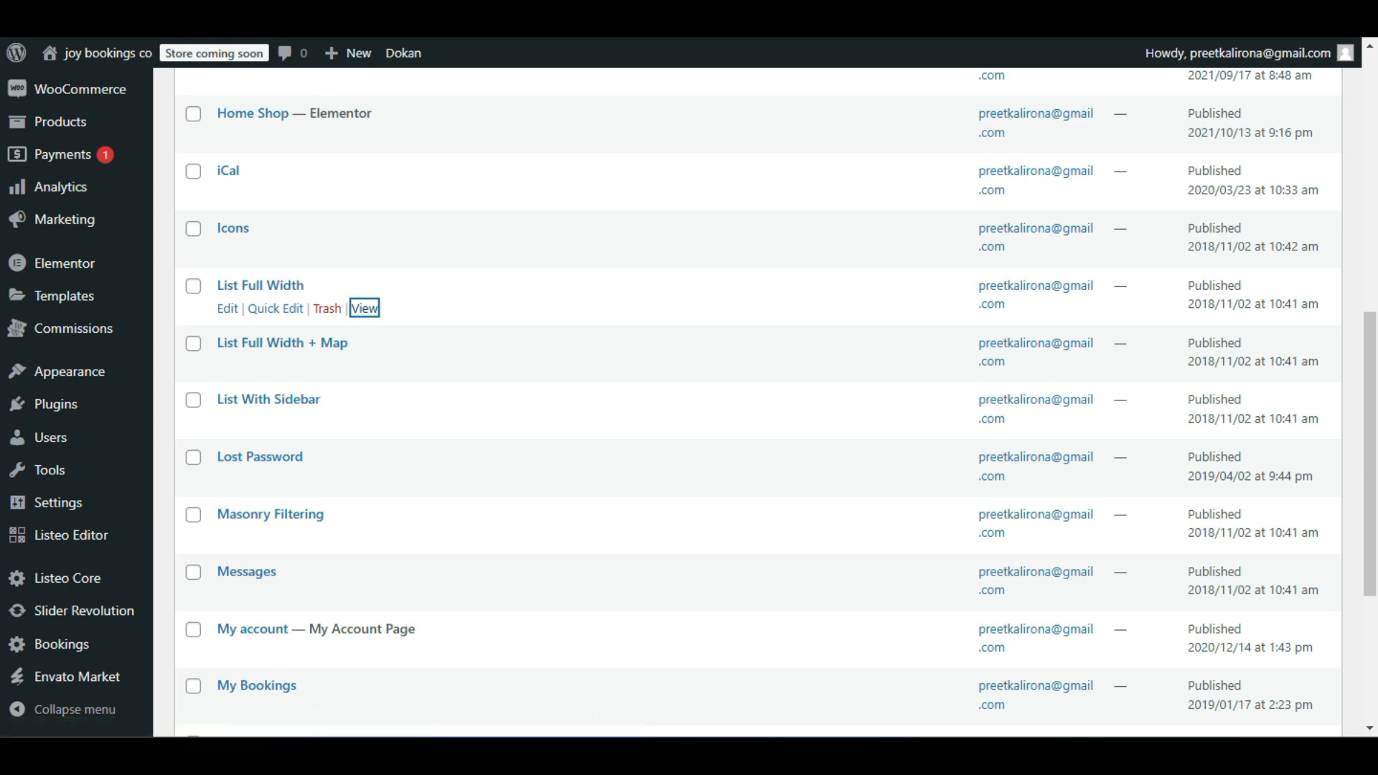
{"action": "left_click", "coordinate": [387, 14]}
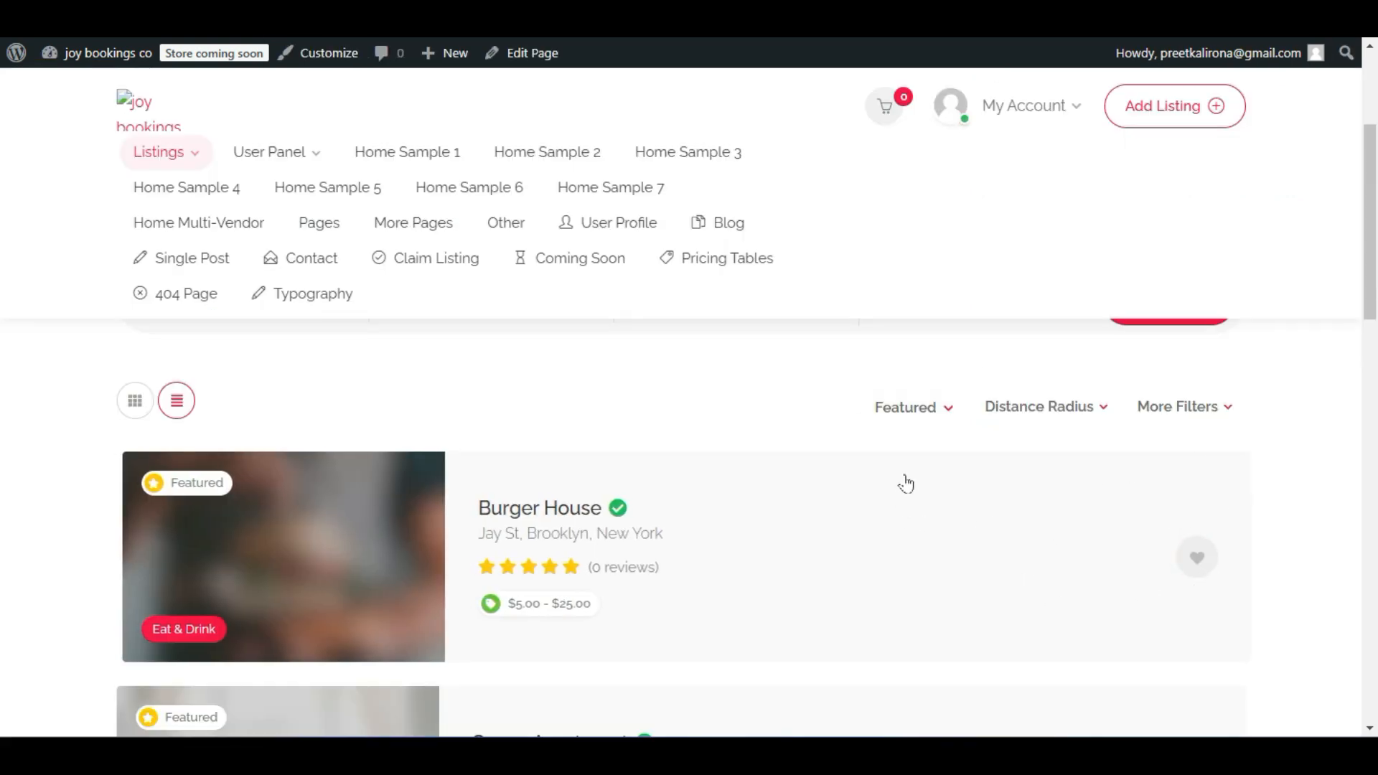
{"action": "scroll", "coordinate": [682, 467], "scroll_direction": "up", "scroll_amount": 4}
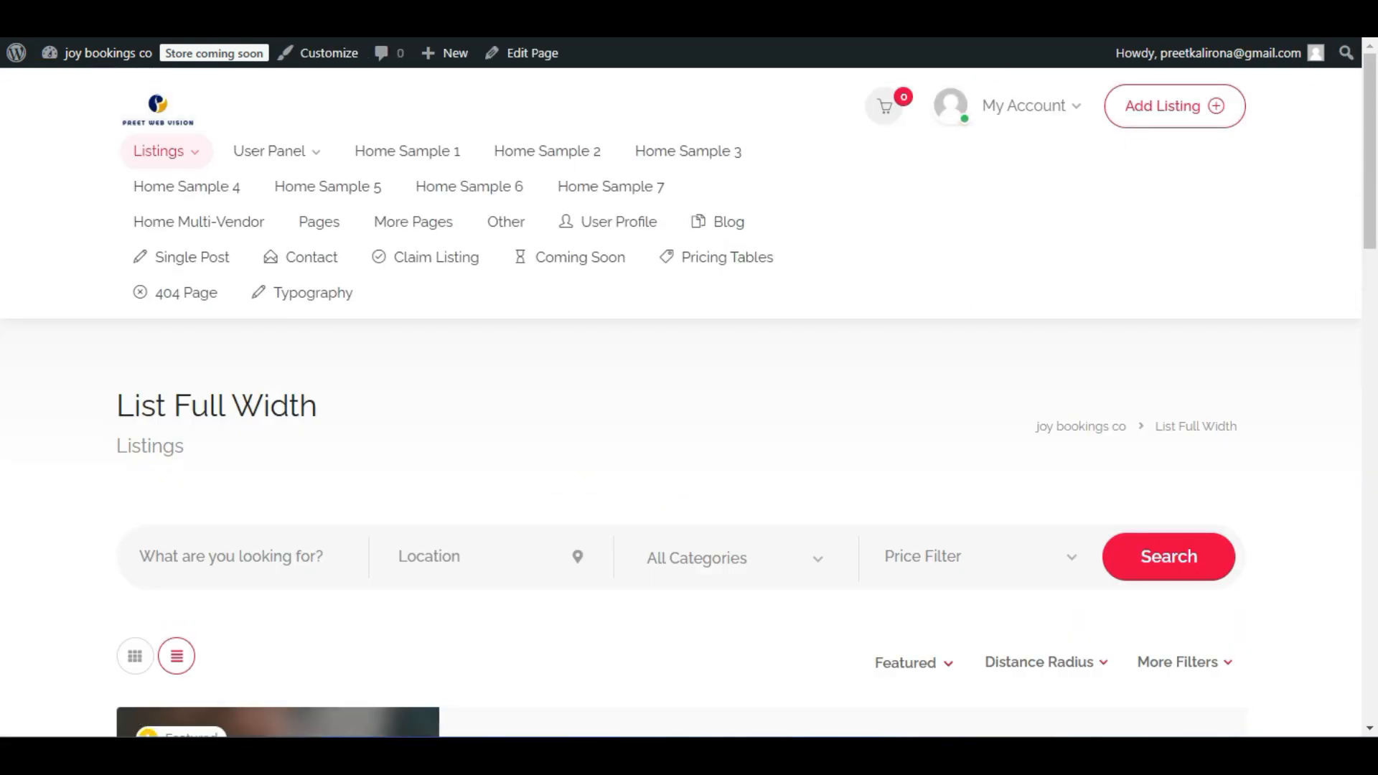
{"action": "scroll", "coordinate": [514, 470], "scroll_direction": "down", "scroll_amount": 6}
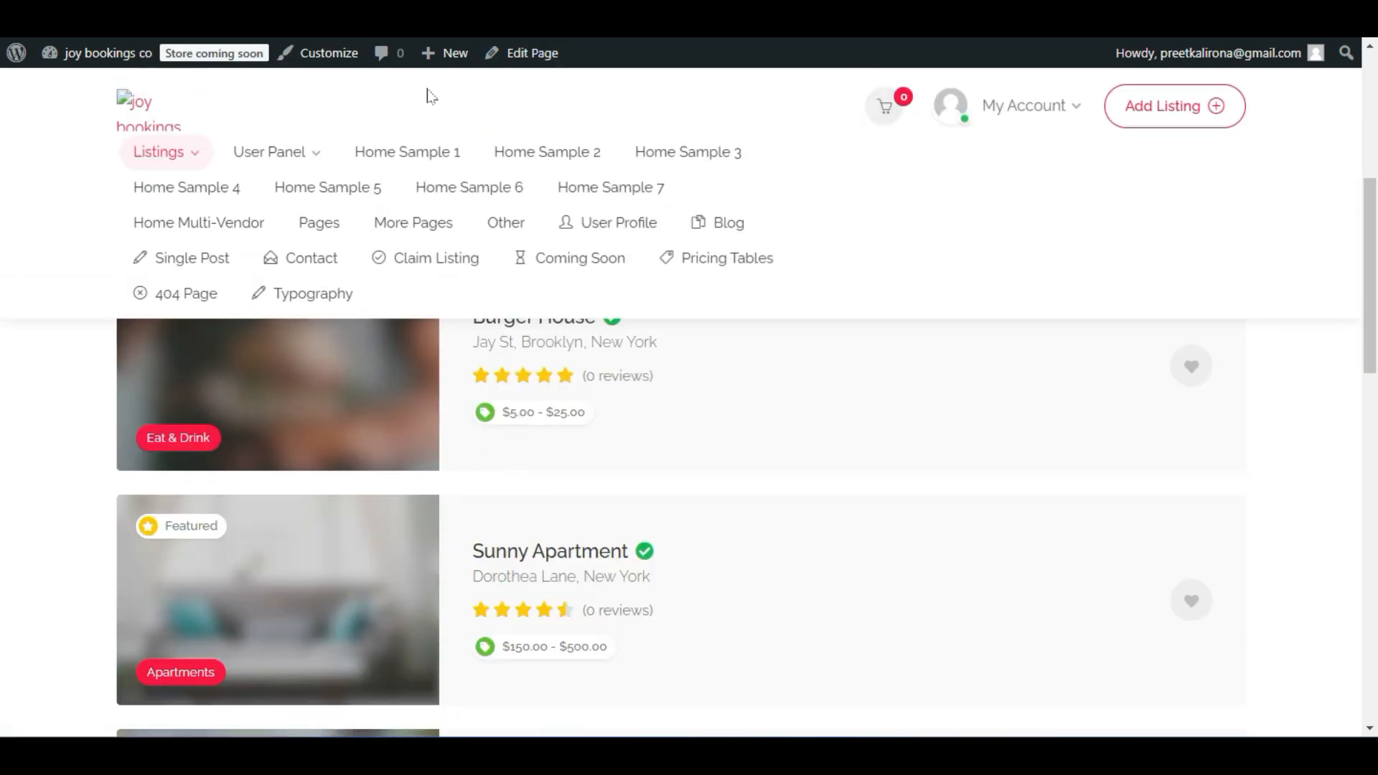
{"action": "scroll", "coordinate": [578, 538], "scroll_direction": "down", "scroll_amount": 4}
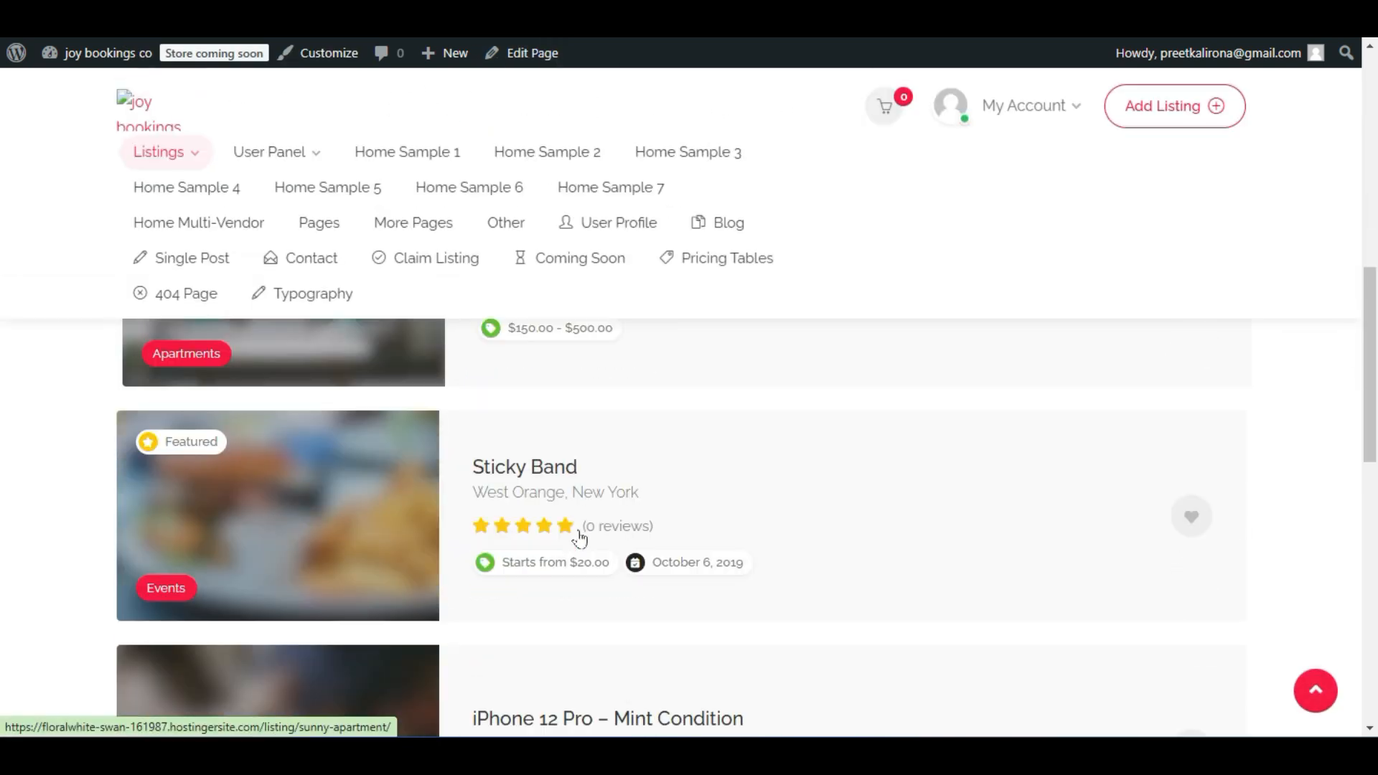
{"action": "scroll", "coordinate": [578, 538], "scroll_direction": "up", "scroll_amount": 5}
{"action": "scroll", "coordinate": [631, 452], "scroll_direction": "down", "scroll_amount": 4}
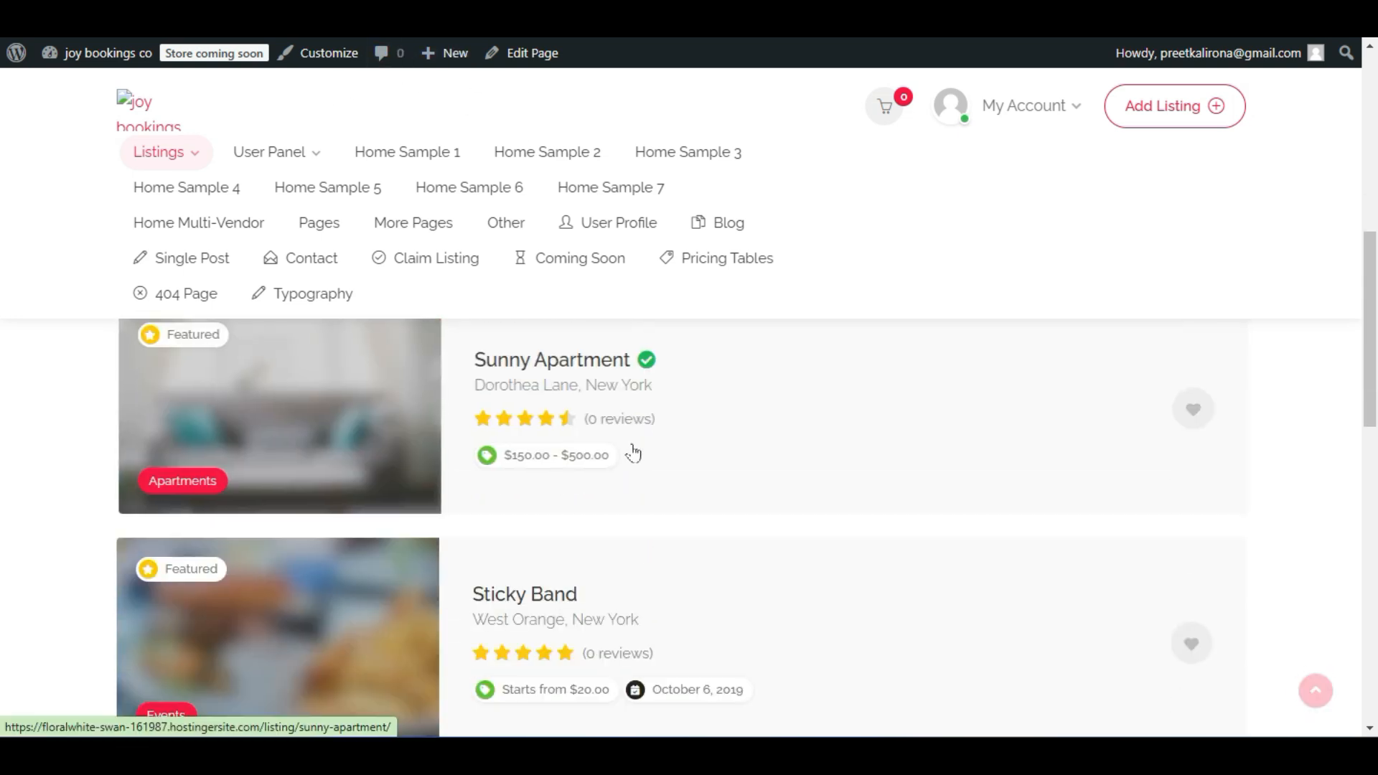
{"action": "scroll", "coordinate": [541, 440], "scroll_direction": "up", "scroll_amount": 3}
View the List Full Width + Map page in a new tab and examine its map, search bar and listings.
{"action": "left_click", "coordinate": [108, 18]}
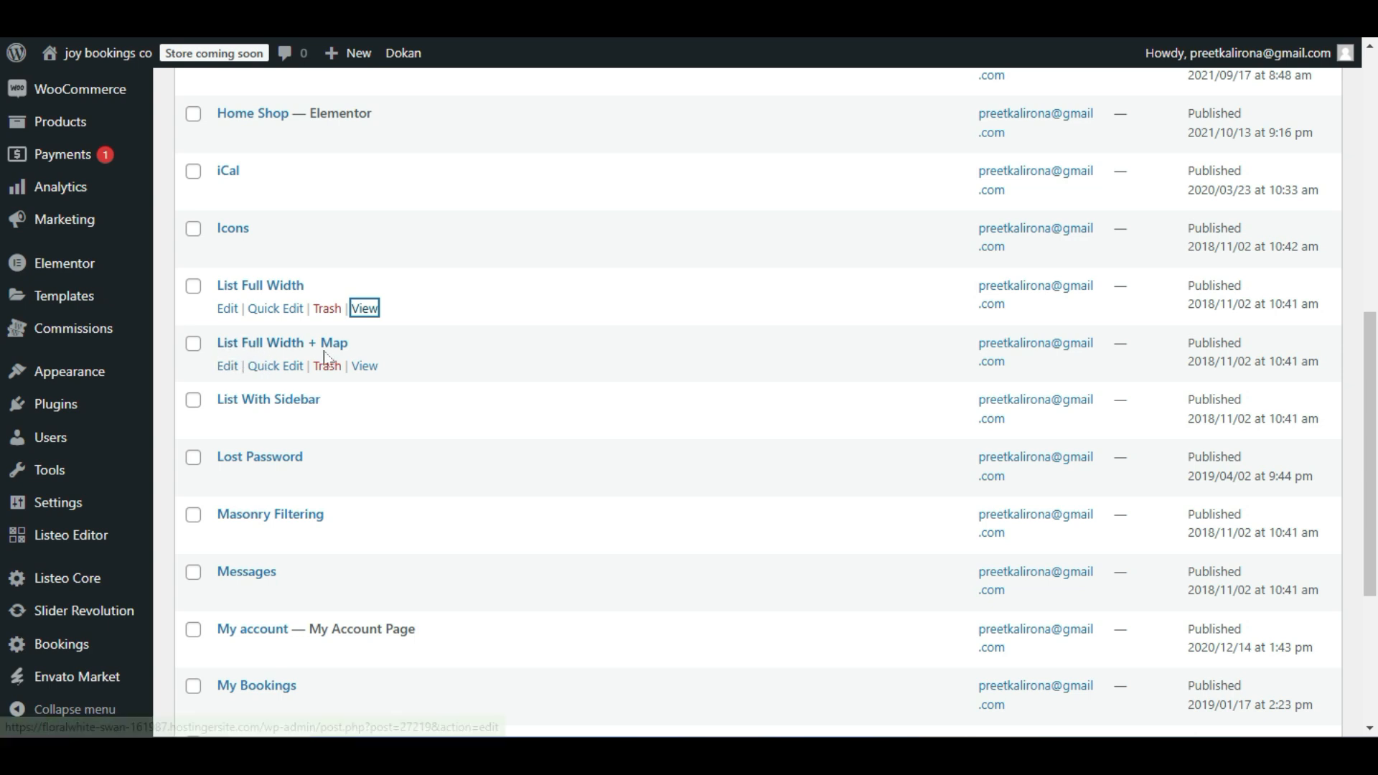
{"action": "right_click", "coordinate": [355, 365]}
{"action": "left_click", "coordinate": [373, 381]}
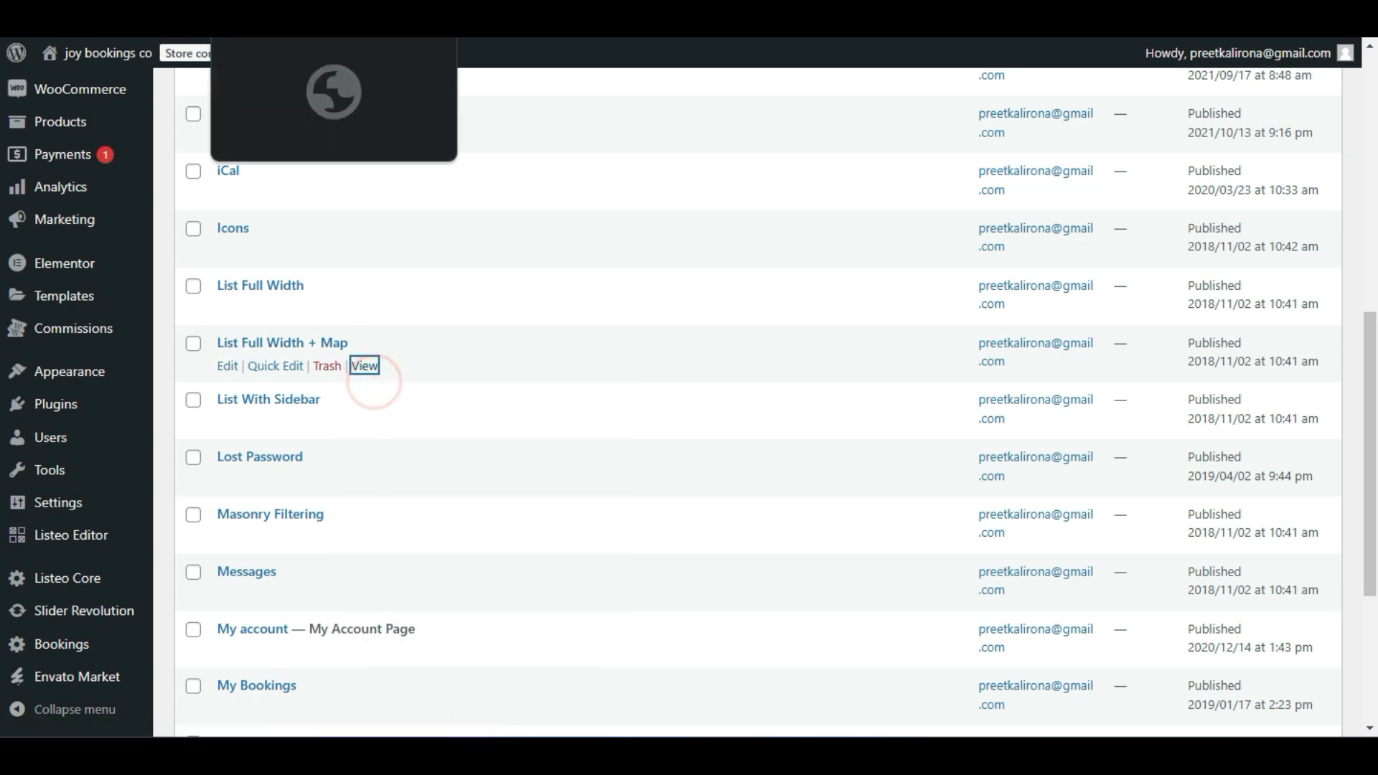
{"action": "left_click", "coordinate": [394, 18]}
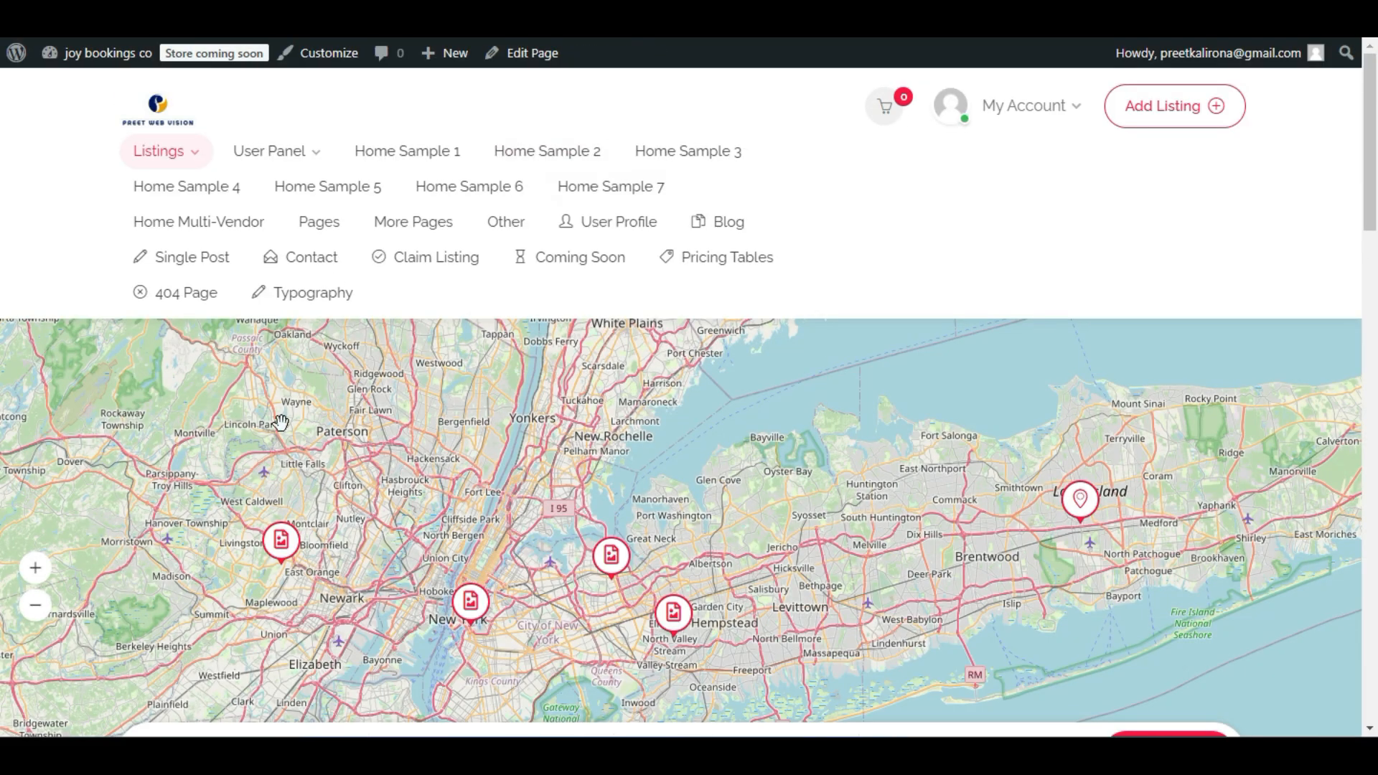
{"action": "scroll", "coordinate": [324, 549], "scroll_direction": "down", "scroll_amount": 5}
{"action": "scroll", "coordinate": [323, 549], "scroll_direction": "up", "scroll_amount": 4}
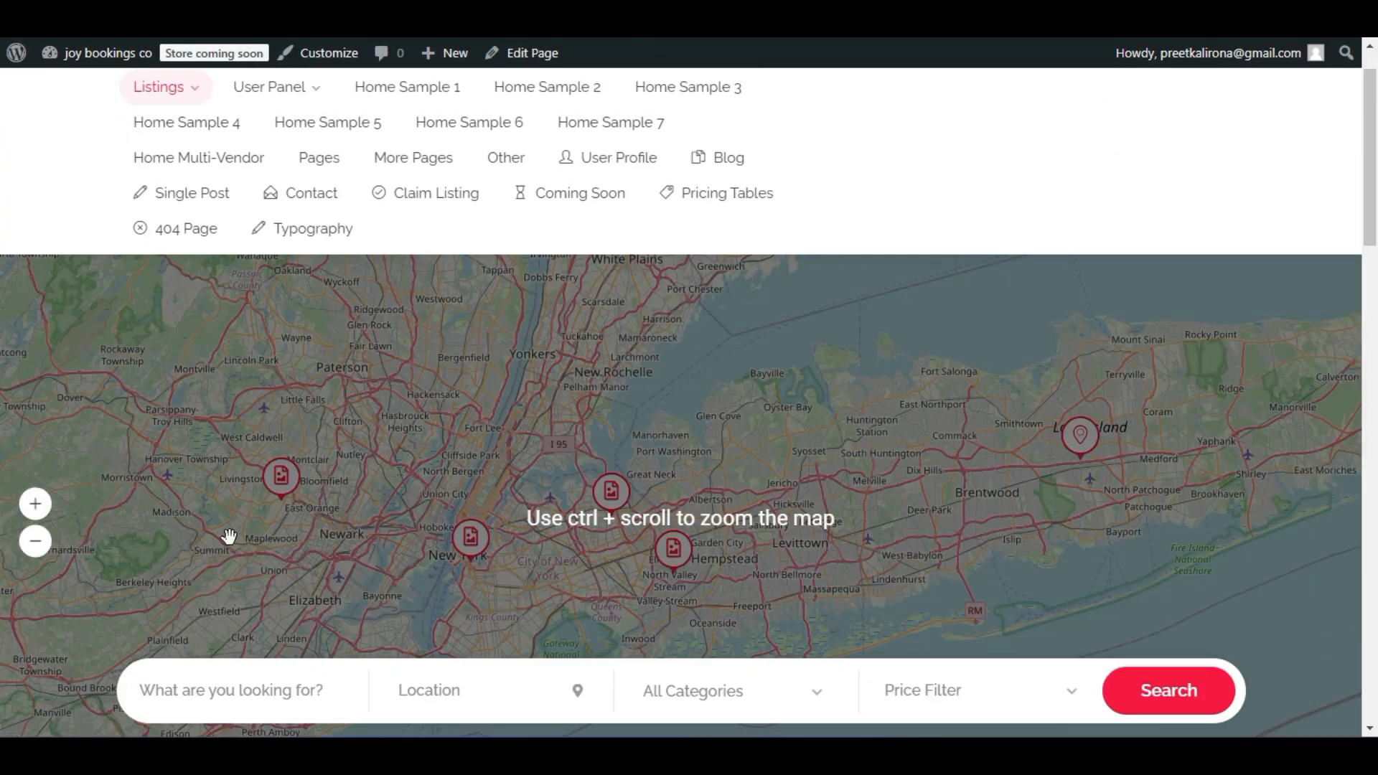
{"action": "scroll", "coordinate": [760, 386], "scroll_direction": "down", "scroll_amount": 2}
{"action": "scroll", "coordinate": [760, 391], "scroll_direction": "down", "scroll_amount": 2}
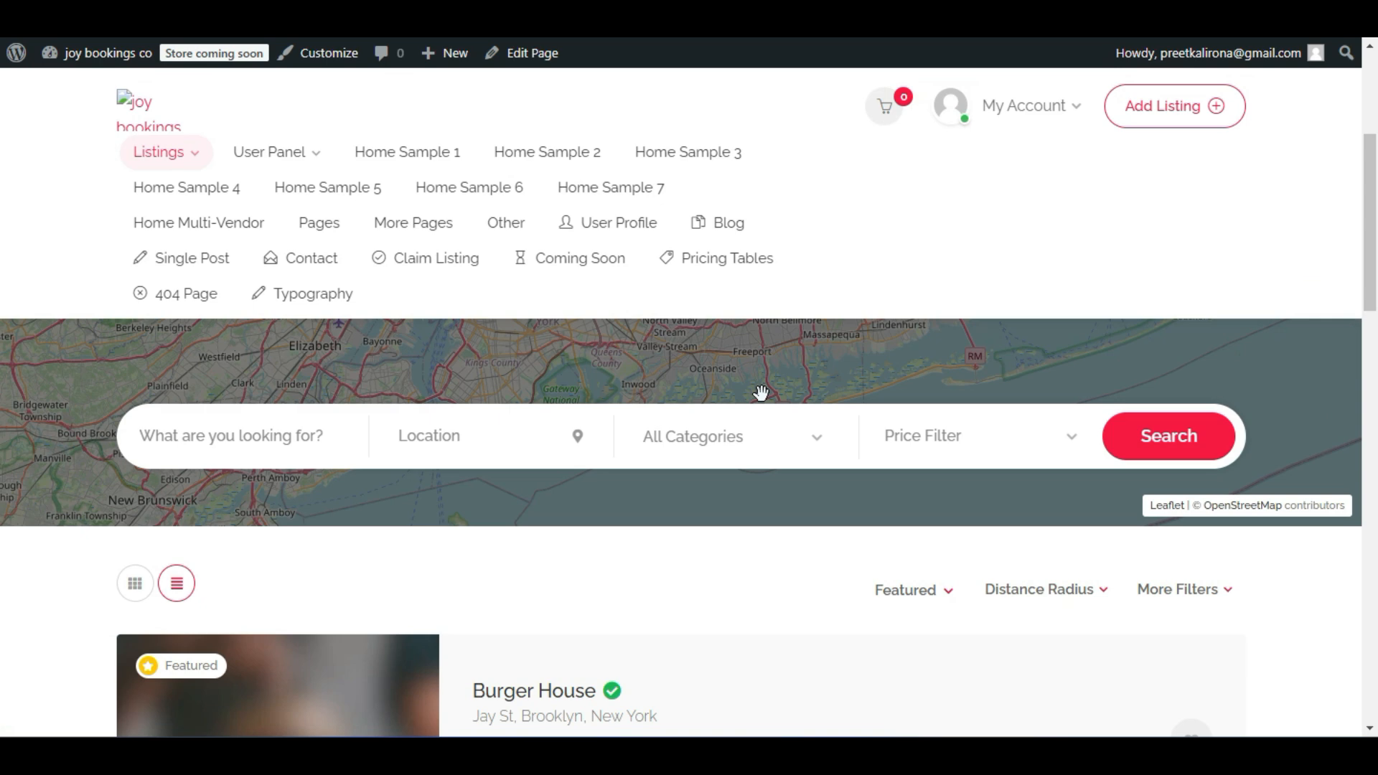
{"action": "scroll", "coordinate": [753, 445], "scroll_direction": "down", "scroll_amount": 4}
{"action": "scroll", "coordinate": [748, 470], "scroll_direction": "down", "scroll_amount": 4}
{"action": "scroll", "coordinate": [685, 449], "scroll_direction": "up", "scroll_amount": 12}
{"action": "scroll", "coordinate": [312, 378], "scroll_direction": "down", "scroll_amount": 4}
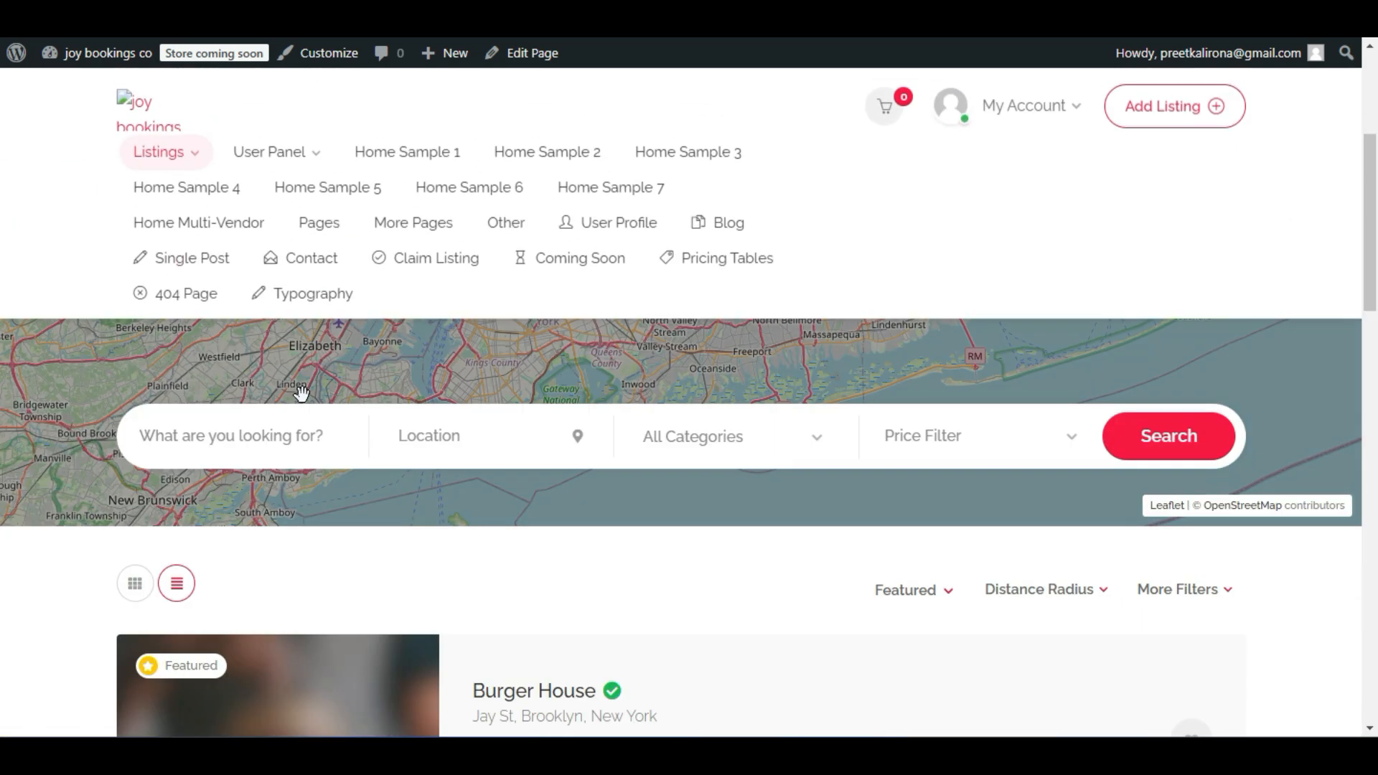
View the List With Sidebar page in a new tab and examine its listings and sidebar filters.
{"action": "left_click", "coordinate": [200, 15]}
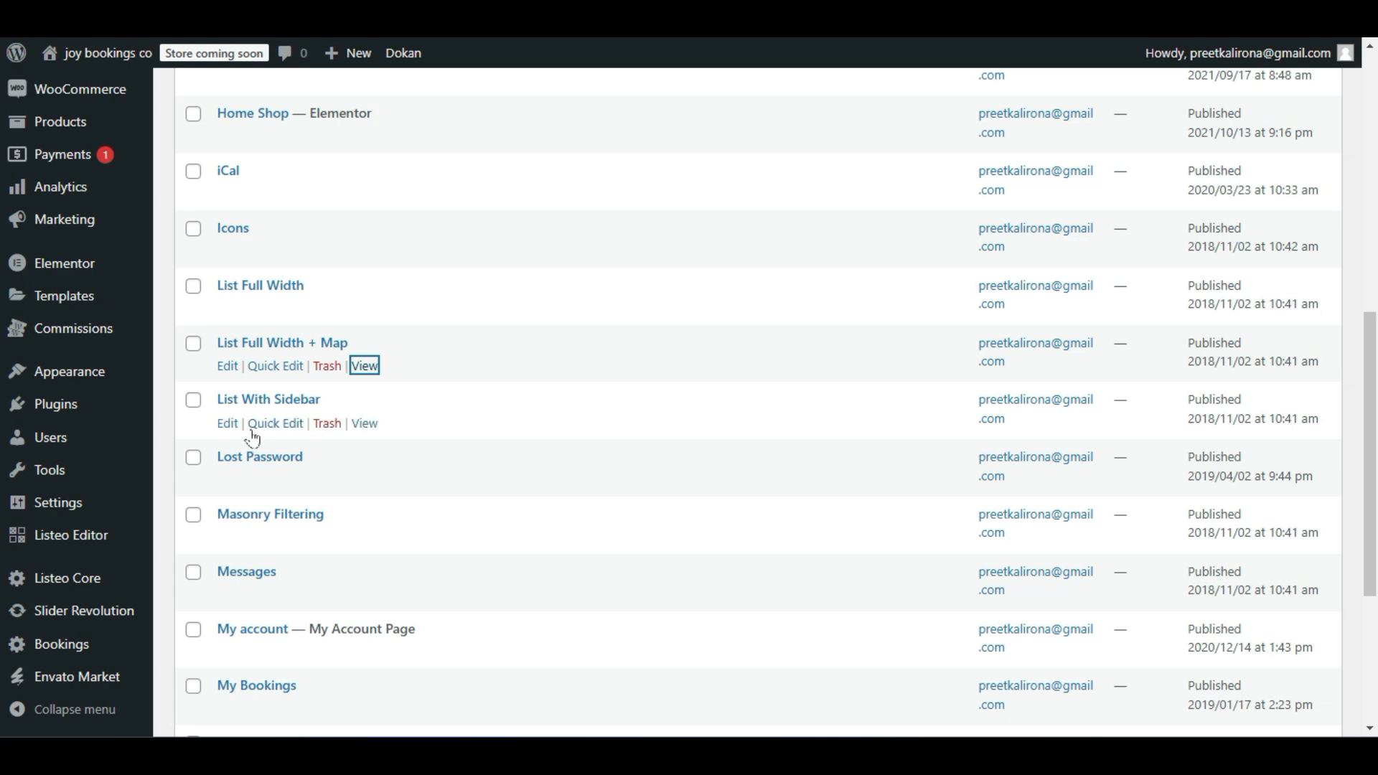
{"action": "right_click", "coordinate": [366, 427]}
{"action": "left_click", "coordinate": [387, 436]}
{"action": "left_click", "coordinate": [287, 14]}
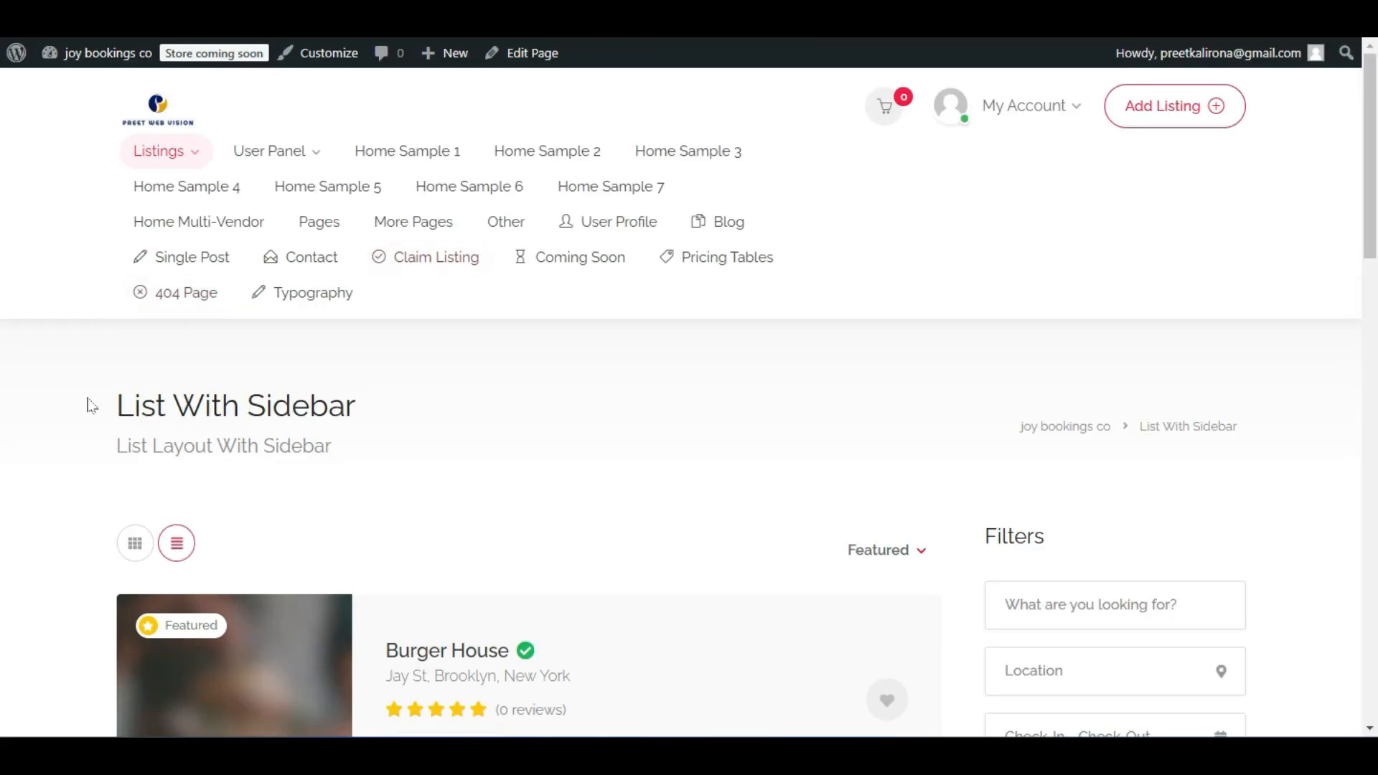
{"action": "scroll", "coordinate": [424, 493], "scroll_direction": "down", "scroll_amount": 4}
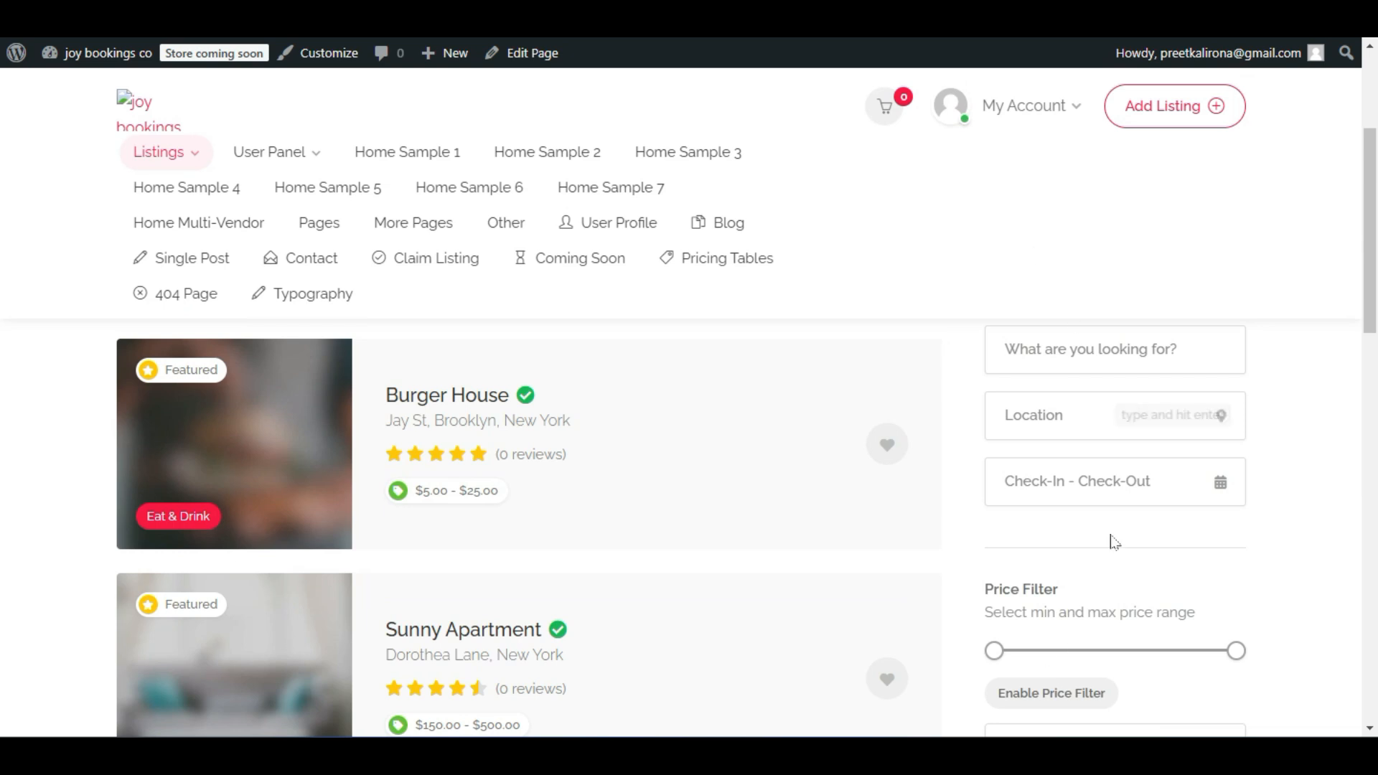
{"action": "scroll", "coordinate": [1074, 545], "scroll_direction": "up", "scroll_amount": 4}
{"action": "scroll", "coordinate": [1084, 543], "scroll_direction": "down", "scroll_amount": 3}
{"action": "scroll", "coordinate": [1099, 463], "scroll_direction": "up", "scroll_amount": 4}
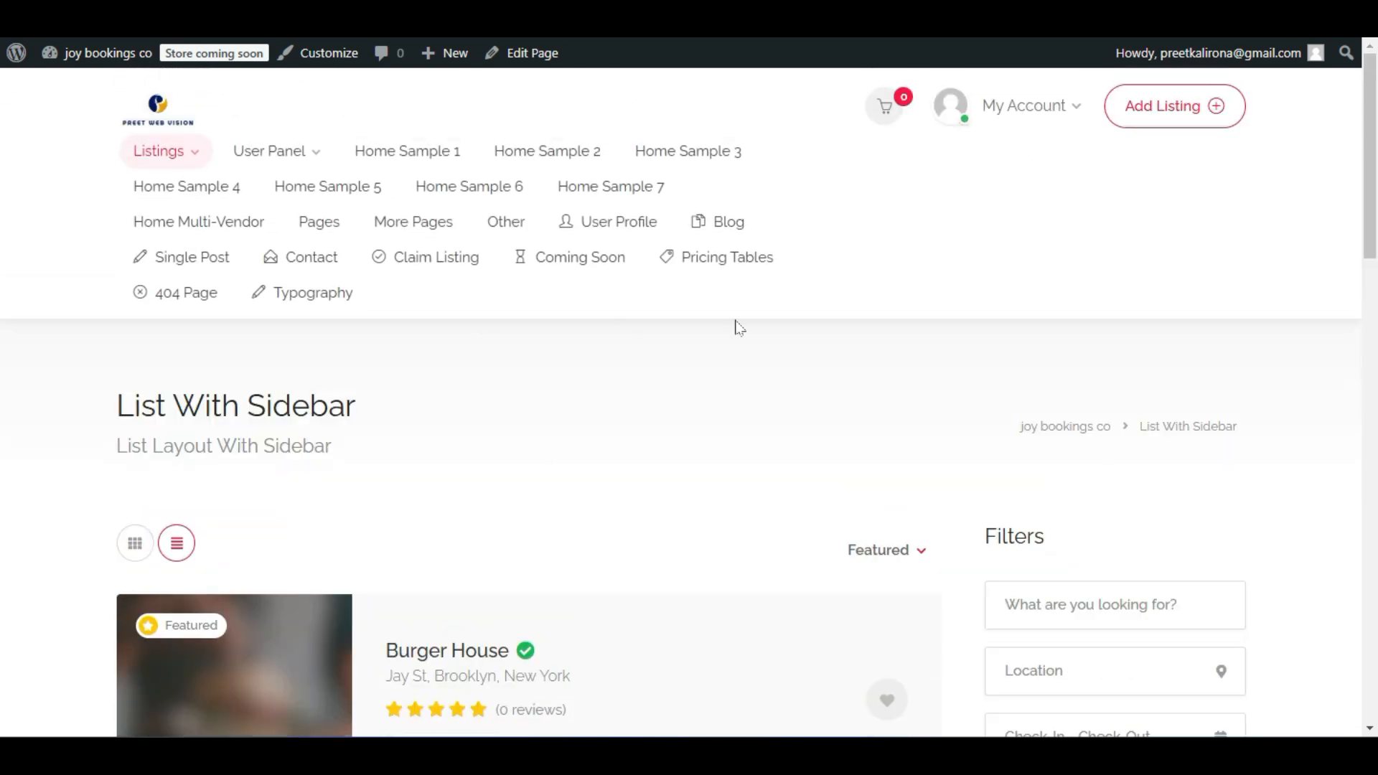
{"action": "scroll", "coordinate": [900, 531], "scroll_direction": "down", "scroll_amount": 15}
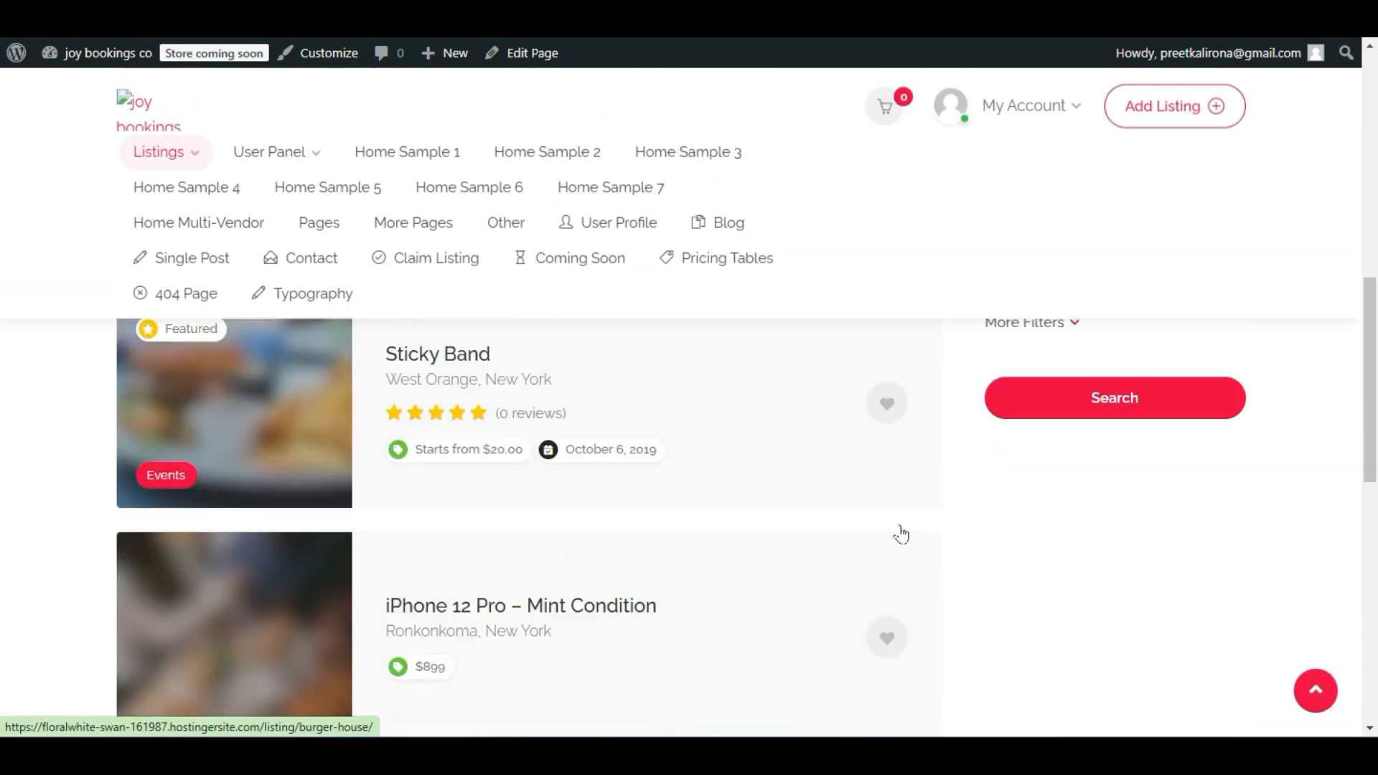
{"action": "scroll", "coordinate": [900, 535], "scroll_direction": "up", "scroll_amount": 15}
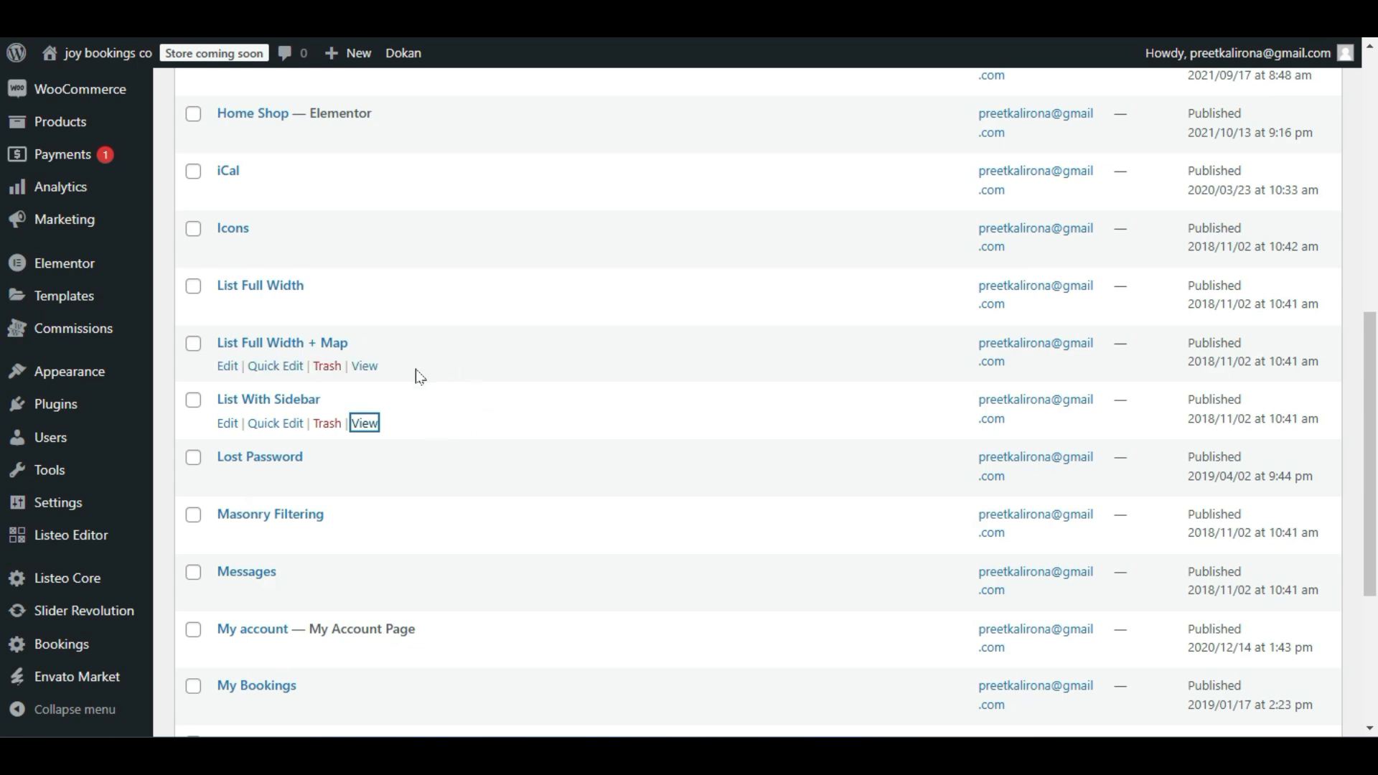
Return to the Pages admin list and look through the remaining pages, including those on its third page.
{"action": "scroll", "coordinate": [416, 375], "scroll_direction": "up", "scroll_amount": 1}
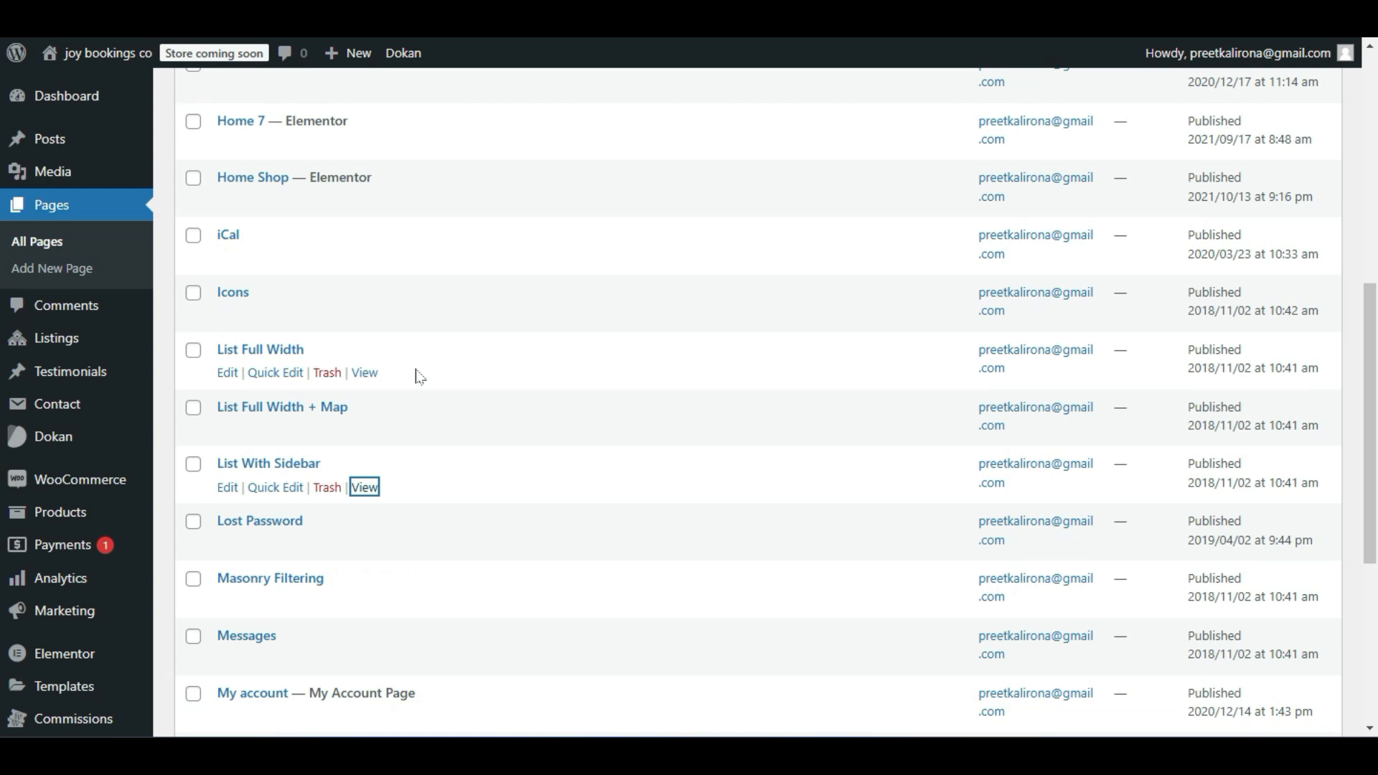
{"action": "scroll", "coordinate": [416, 376], "scroll_direction": "down", "scroll_amount": 3}
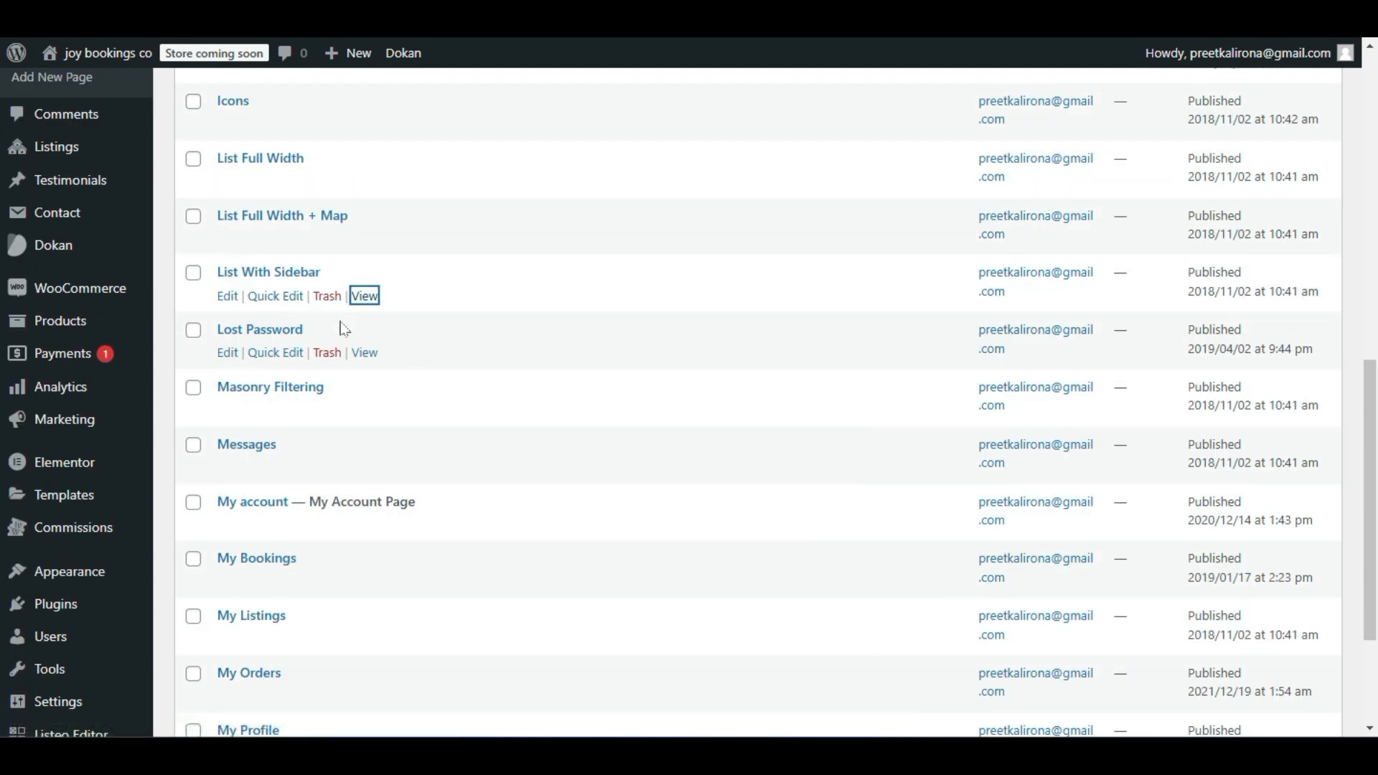
{"action": "scroll", "coordinate": [343, 329], "scroll_direction": "down", "scroll_amount": 3}
{"action": "left_click", "coordinate": [1291, 652]}
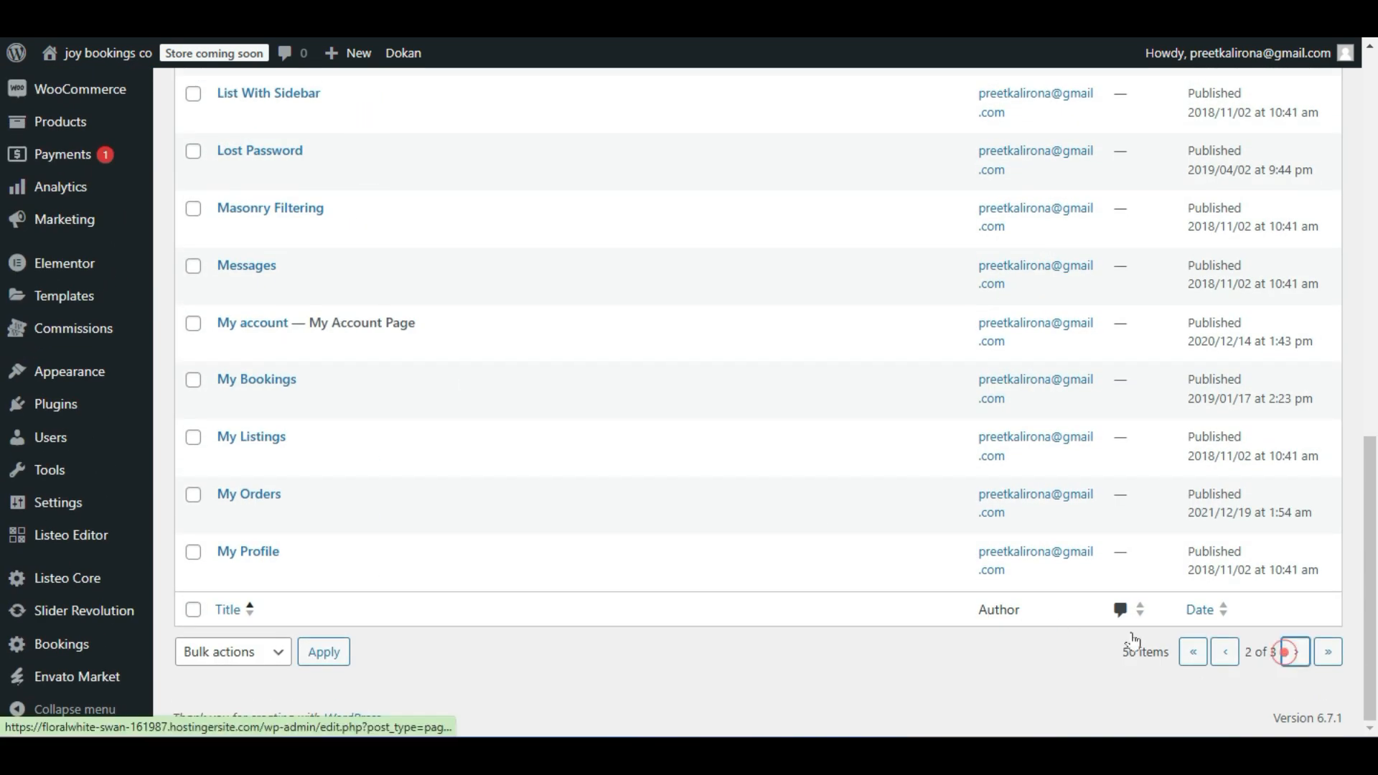
{"action": "scroll", "coordinate": [648, 573], "scroll_direction": "down", "scroll_amount": 3}
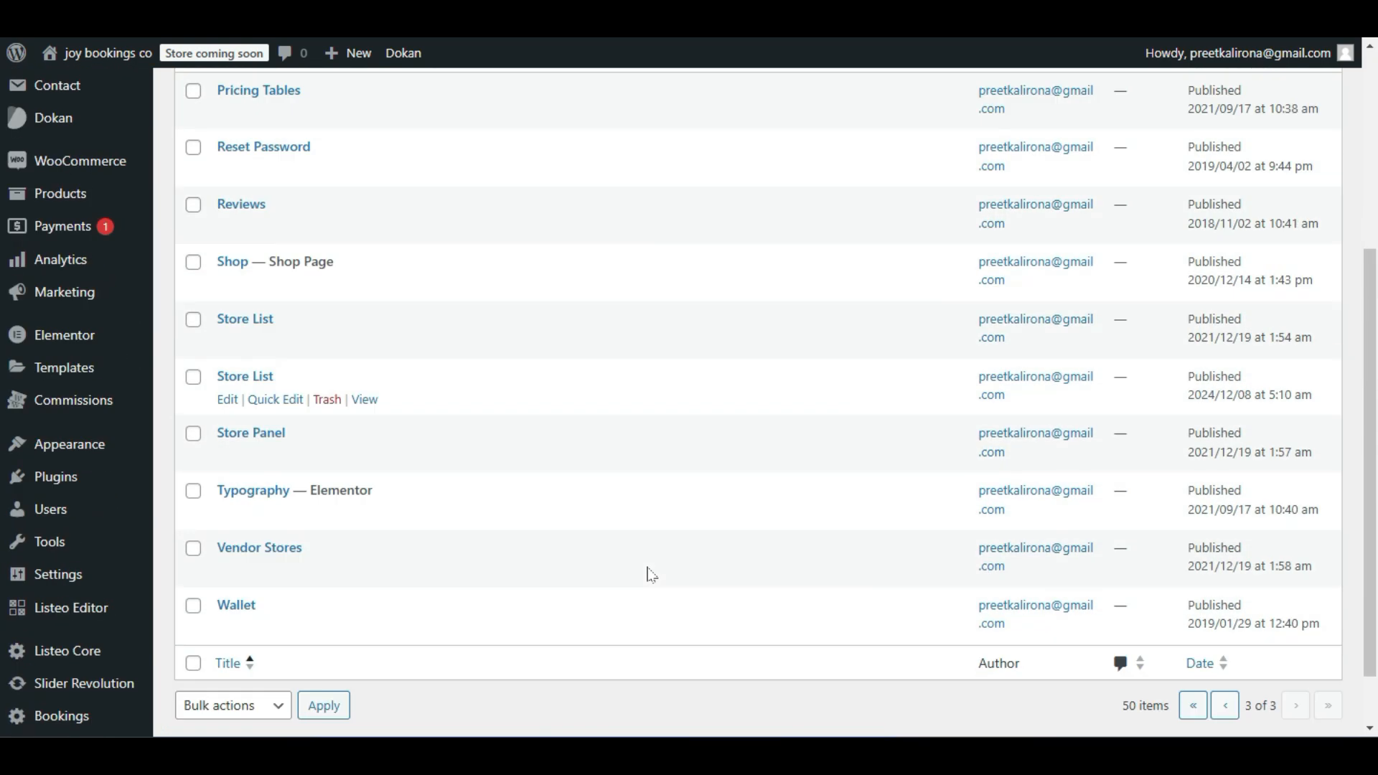
{"action": "scroll", "coordinate": [645, 571], "scroll_direction": "up", "scroll_amount": 5}
{"action": "scroll", "coordinate": [649, 575], "scroll_direction": "down", "scroll_amount": 5}
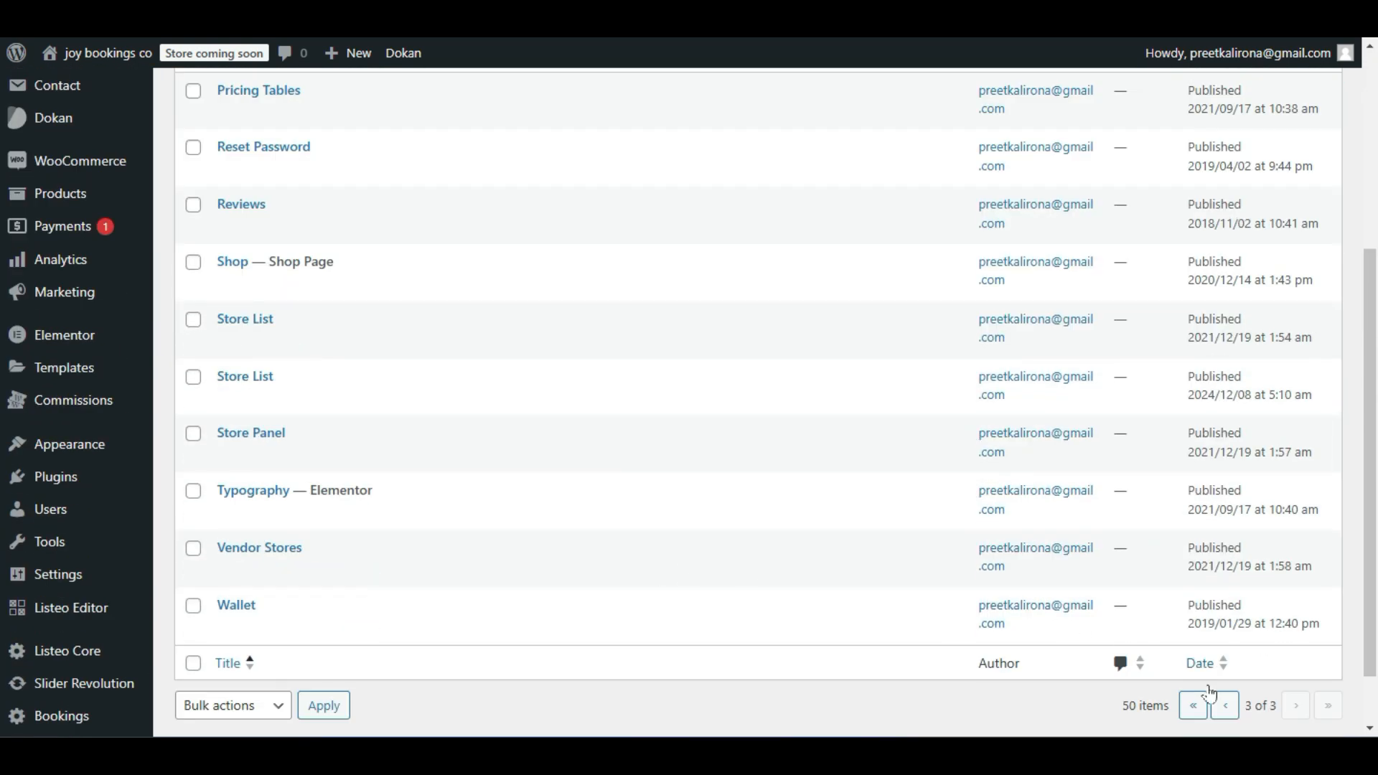
Search the site's pages for "grid".
{"action": "scroll", "coordinate": [1228, 674], "scroll_direction": "up", "scroll_amount": 4}
{"action": "left_click", "coordinate": [1170, 291]}
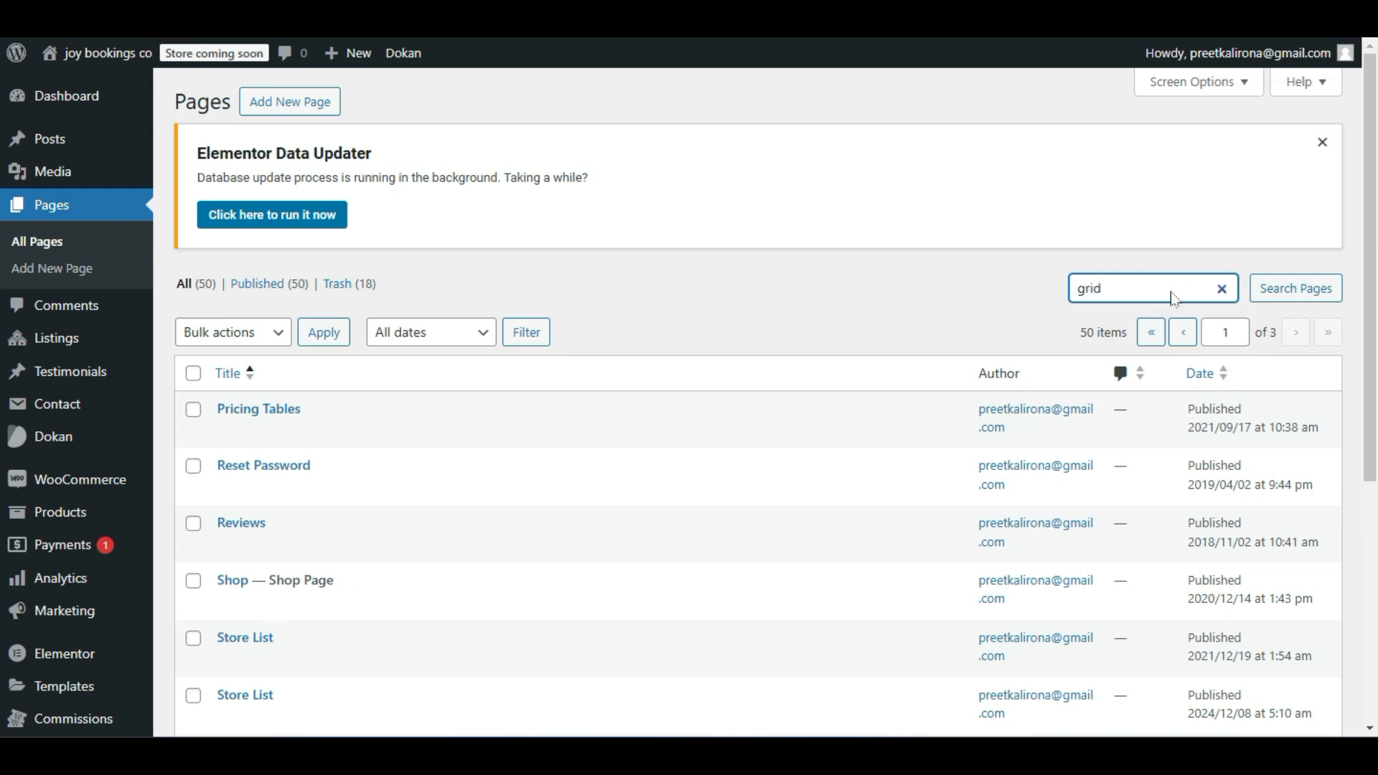
{"action": "key", "text": "Return"}
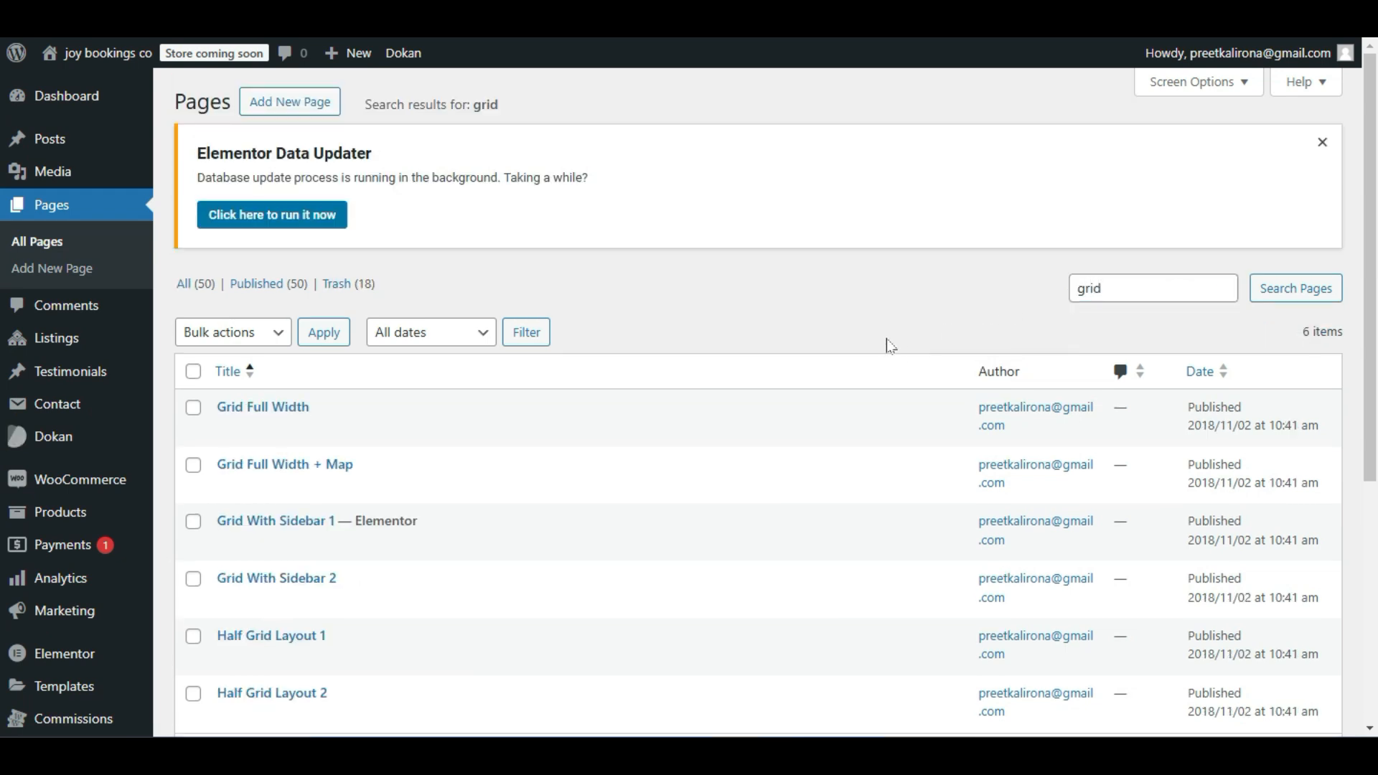
View the Grid Full Width + Map page in a new tab and examine its map, search bar and listing grid.
{"action": "scroll", "coordinate": [861, 366], "scroll_direction": "down", "scroll_amount": 1}
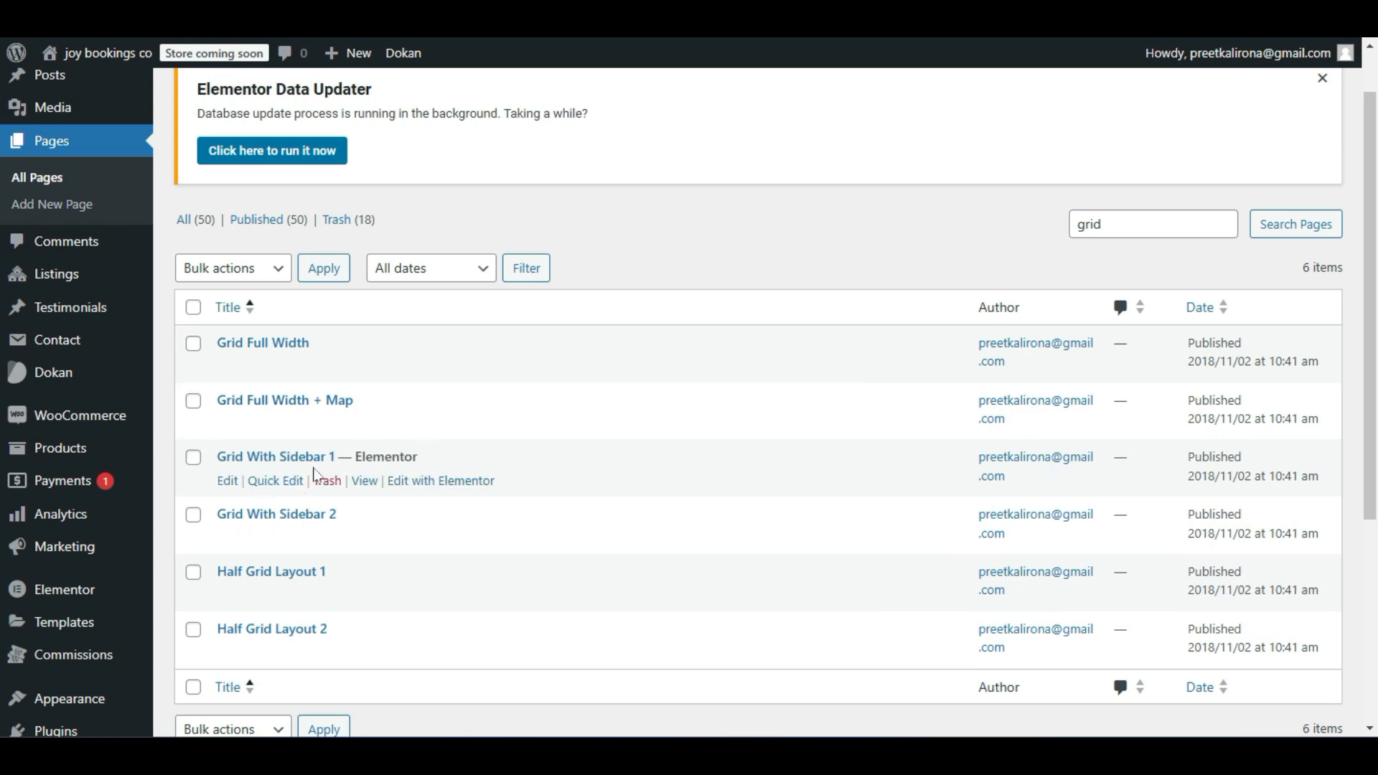
{"action": "right_click", "coordinate": [365, 423]}
{"action": "left_click", "coordinate": [403, 440]}
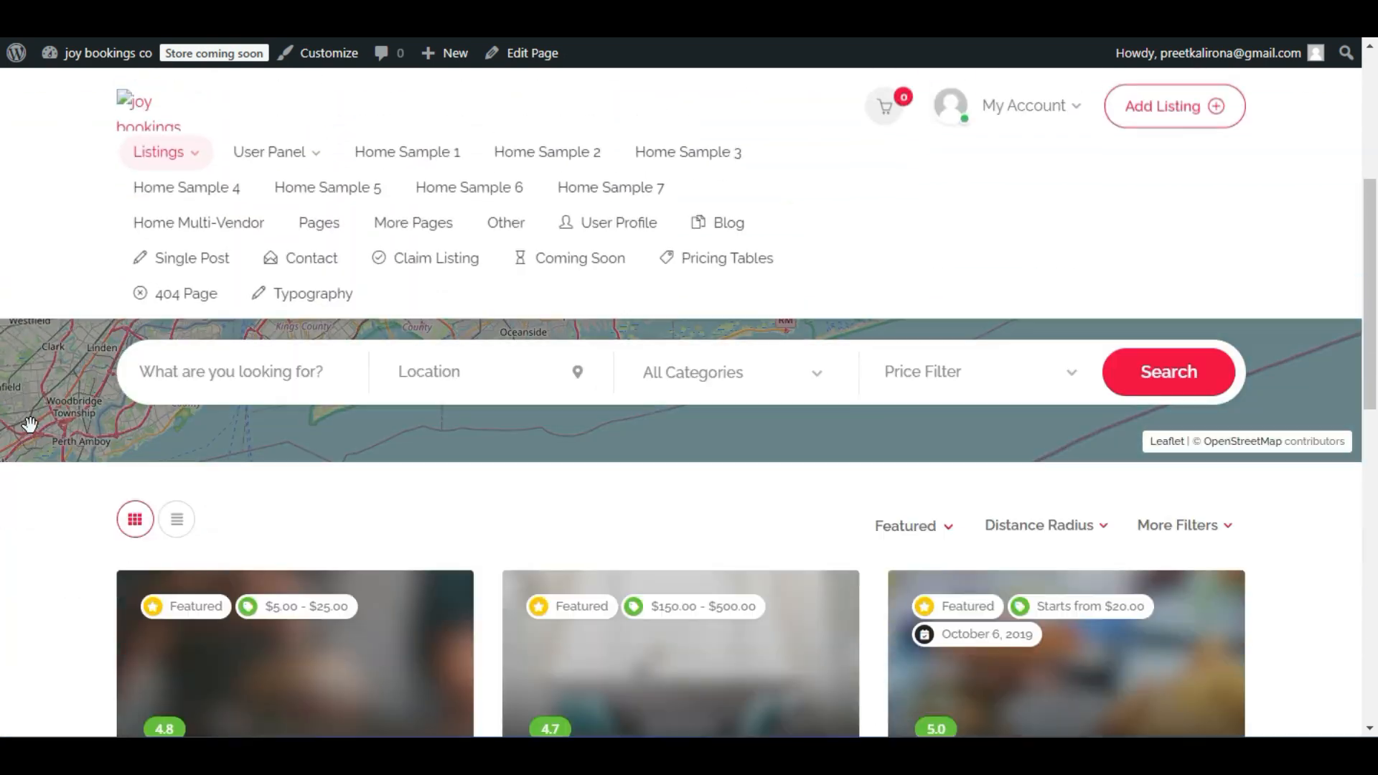
{"action": "scroll", "coordinate": [41, 445], "scroll_direction": "down", "scroll_amount": 2}
{"action": "scroll", "coordinate": [55, 470], "scroll_direction": "up", "scroll_amount": 4}
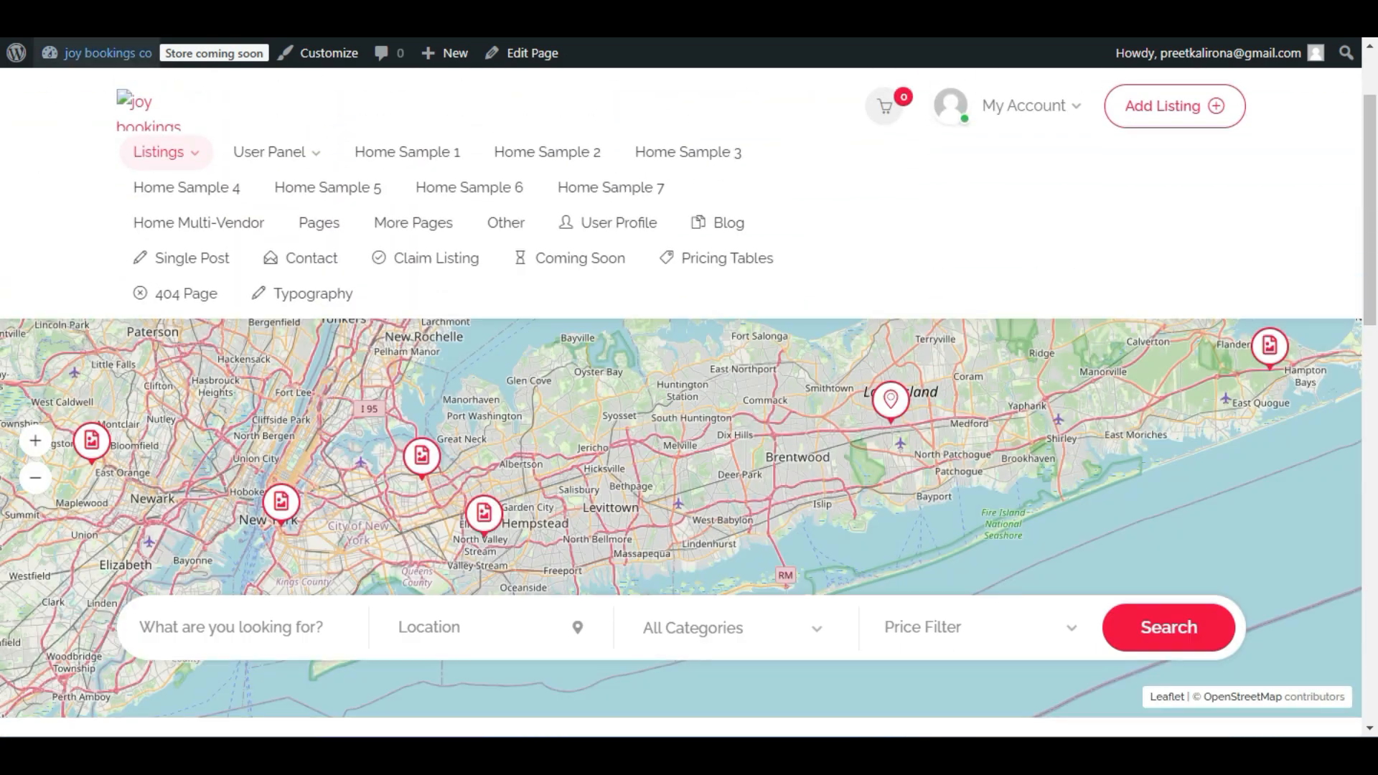
{"action": "scroll", "coordinate": [22, 503], "scroll_direction": "down", "scroll_amount": 4}
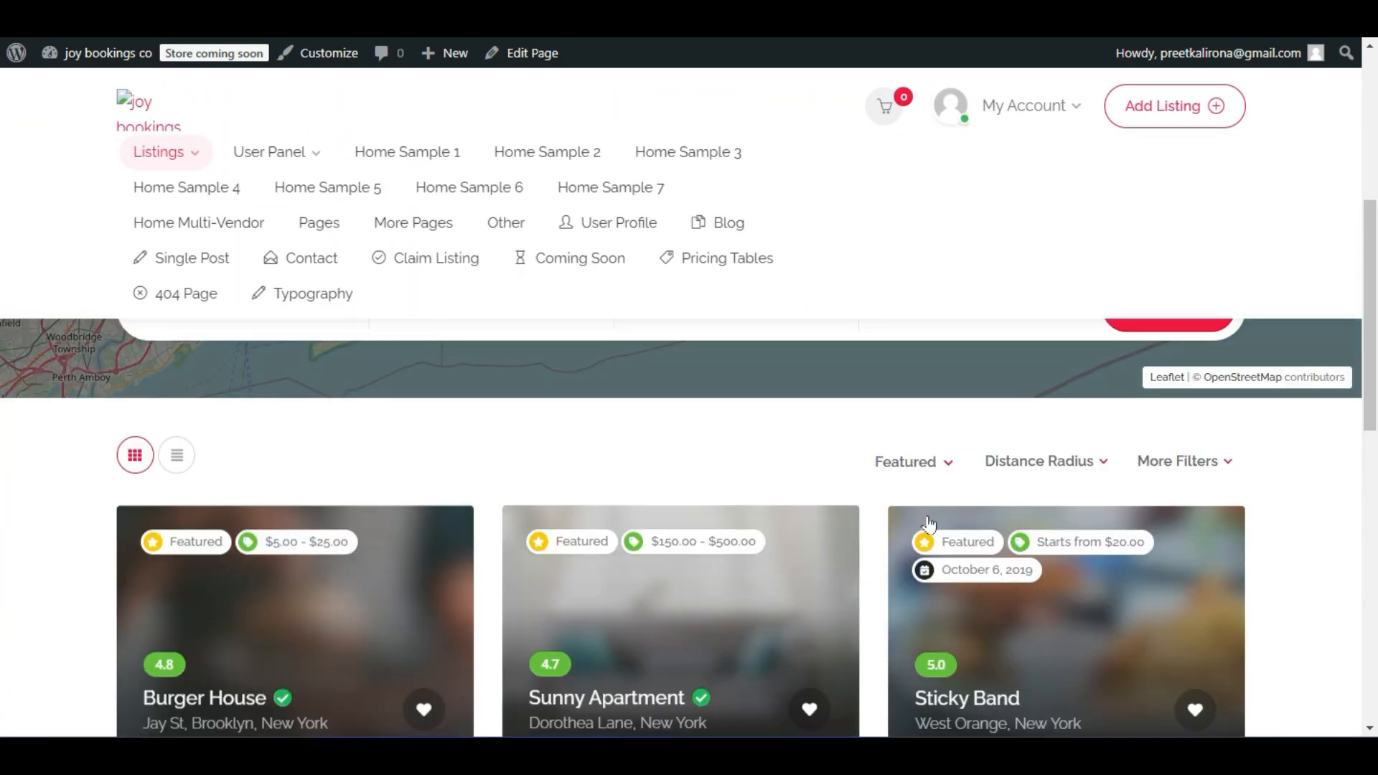
{"action": "scroll", "coordinate": [747, 523], "scroll_direction": "down", "scroll_amount": 3}
{"action": "scroll", "coordinate": [390, 562], "scroll_direction": "up", "scroll_amount": 2}
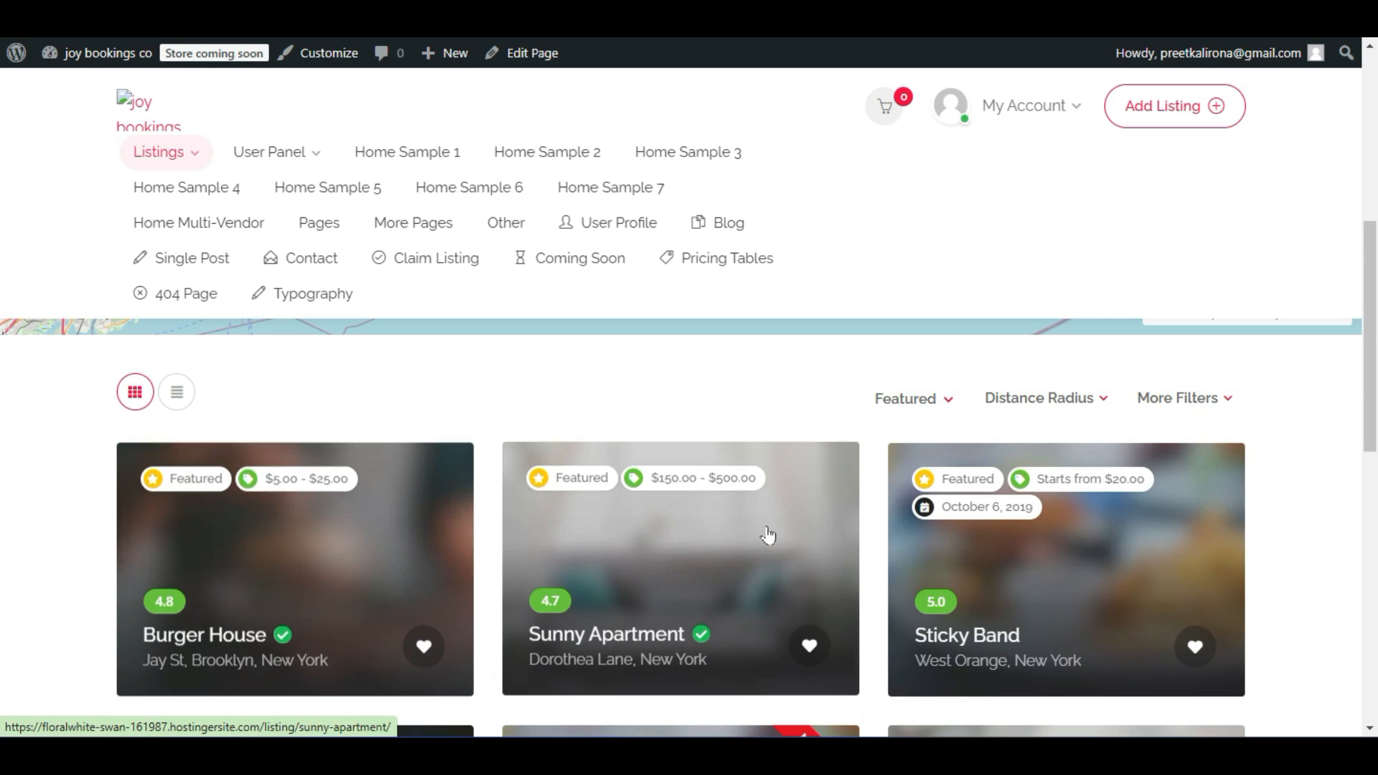
{"action": "scroll", "coordinate": [1209, 553], "scroll_direction": "down", "scroll_amount": 4}
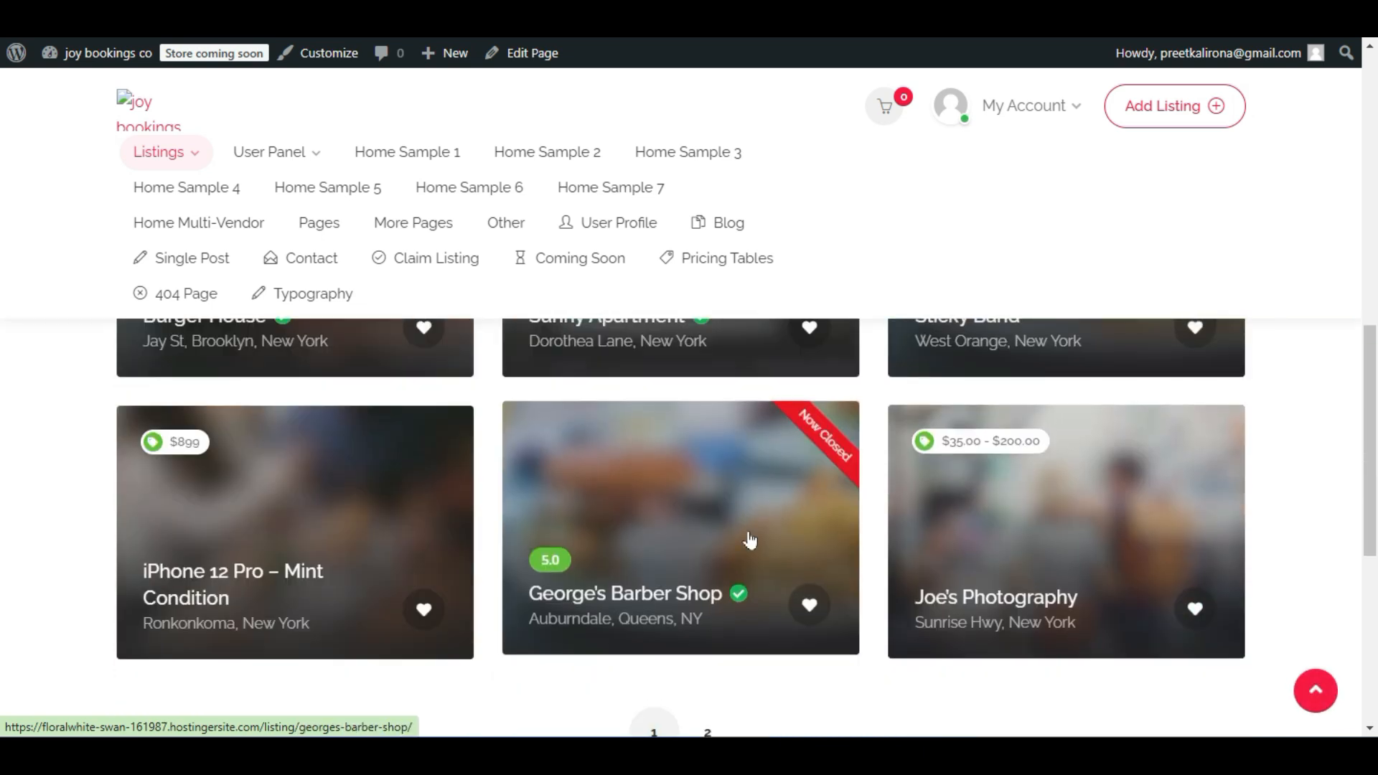
{"action": "scroll", "coordinate": [237, 397], "scroll_direction": "down", "scroll_amount": 4}
{"action": "scroll", "coordinate": [587, 566], "scroll_direction": "up", "scroll_amount": 3}
{"action": "scroll", "coordinate": [710, 563], "scroll_direction": "down", "scroll_amount": 2}
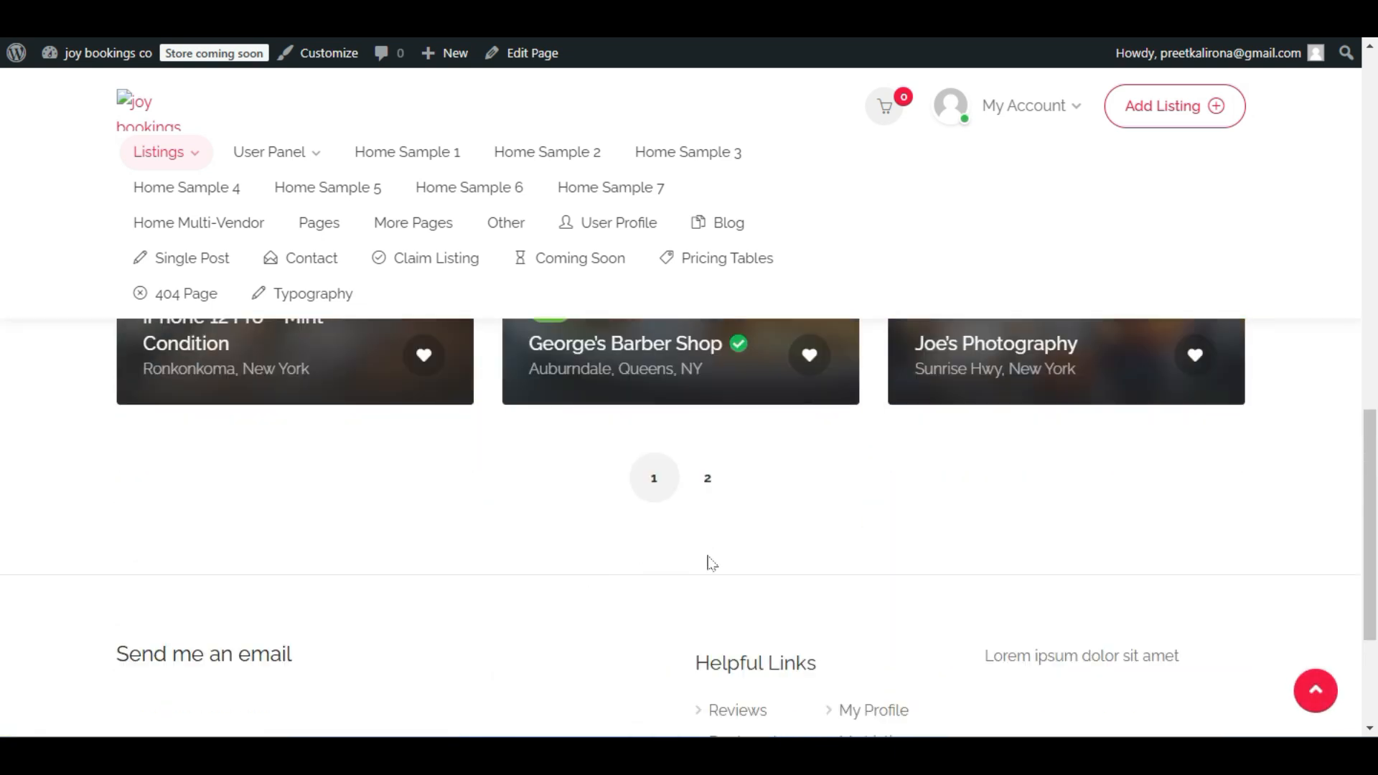
Open the second page of listings in the map grid layout, look it over and return to the Pages admin list.
{"action": "left_click", "coordinate": [709, 478]}
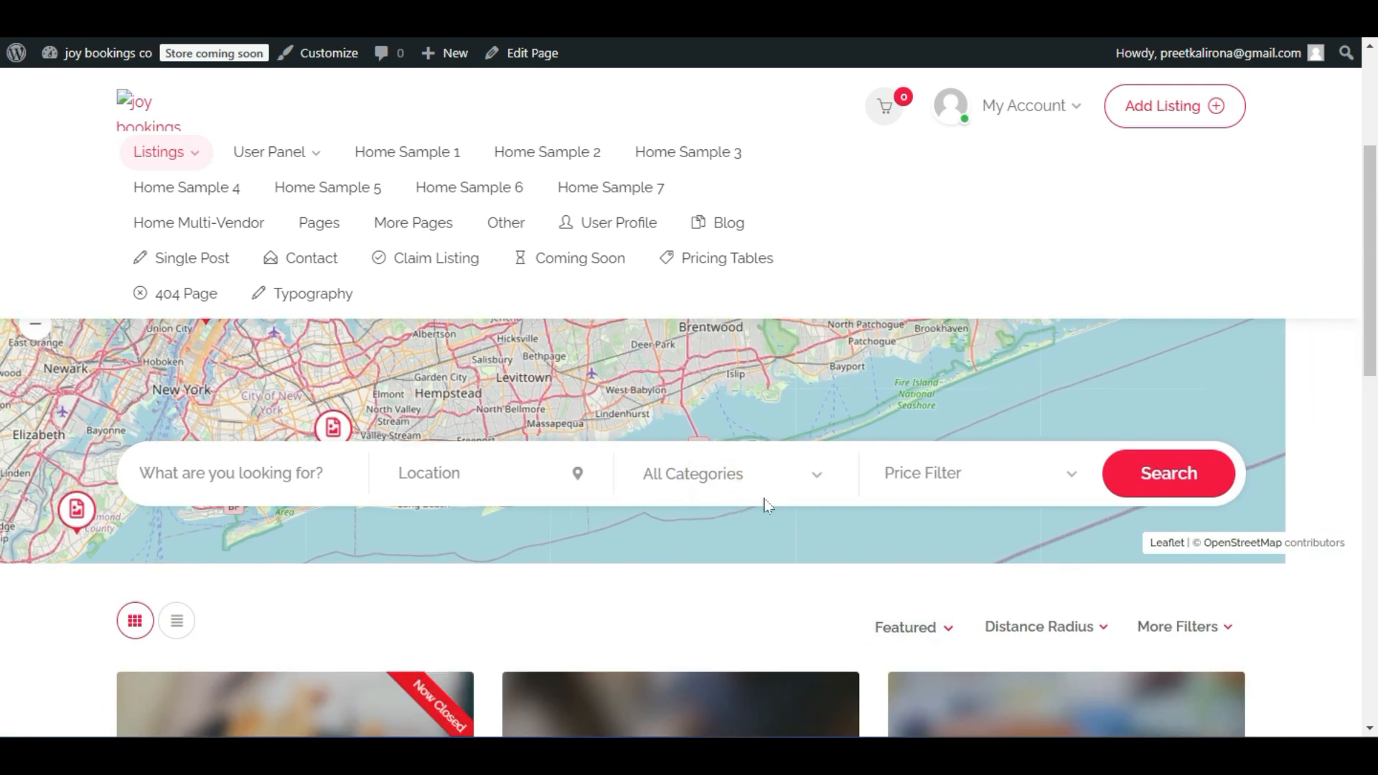
{"action": "scroll", "coordinate": [766, 505], "scroll_direction": "up", "scroll_amount": 4}
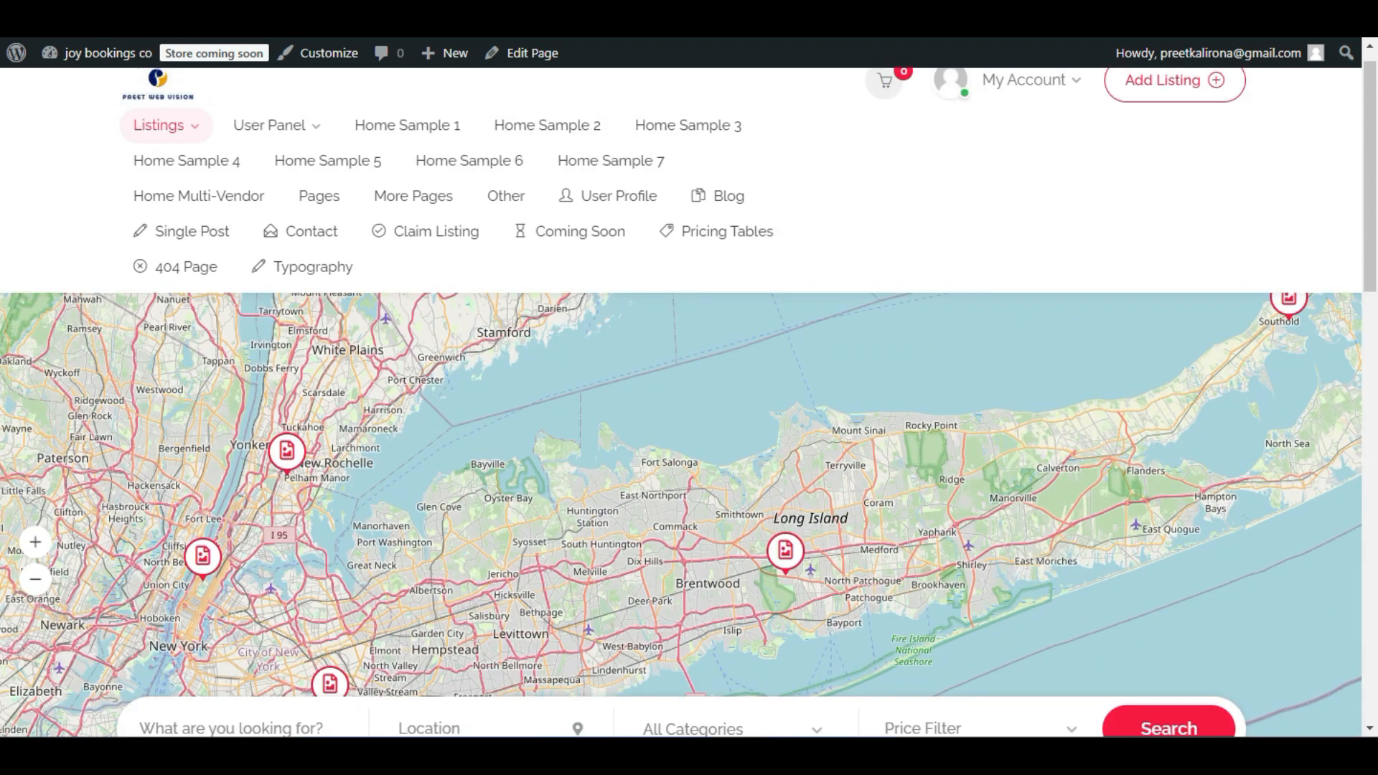
{"action": "key", "text": "ctrl+shift+Tab"}
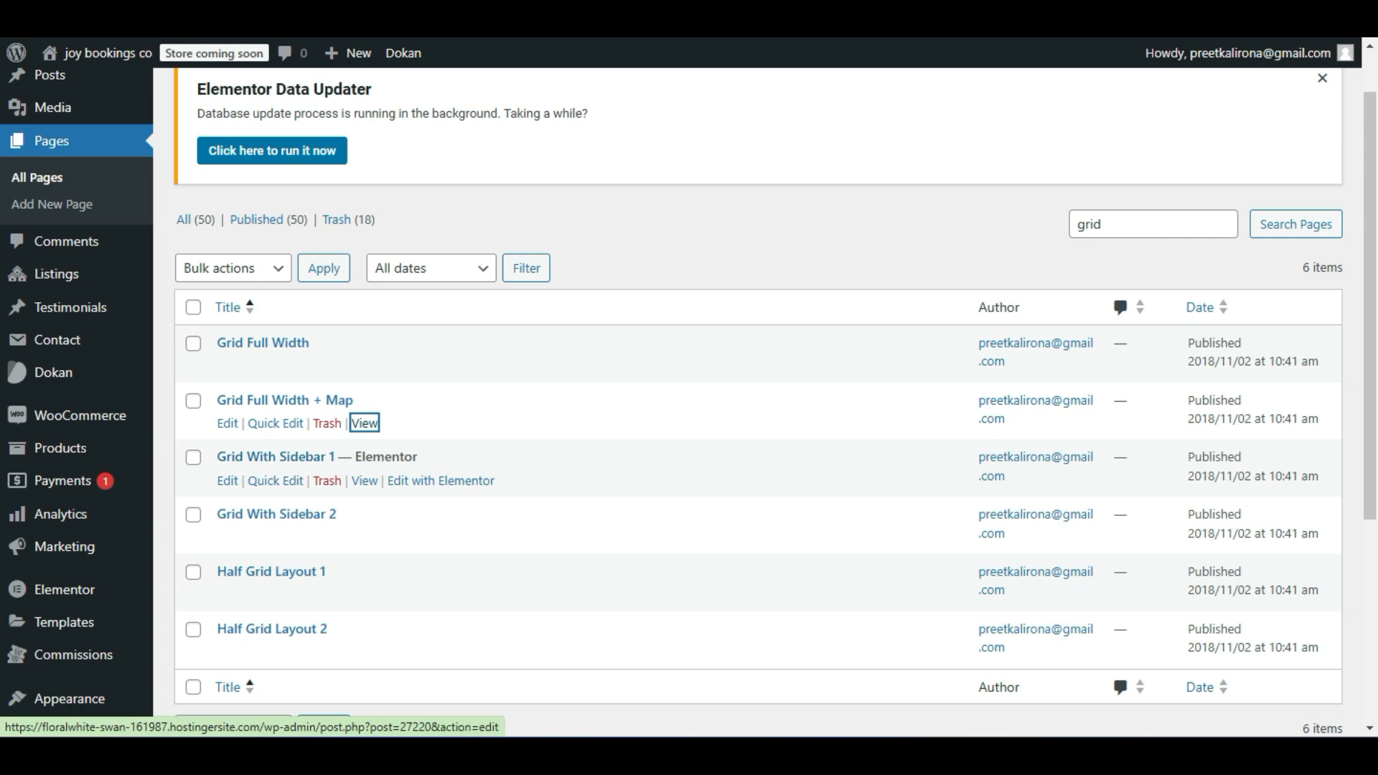
View the Grid With Sidebar 1 page in a new tab and examine its listings and sidebar filters.
{"action": "right_click", "coordinate": [376, 488]}
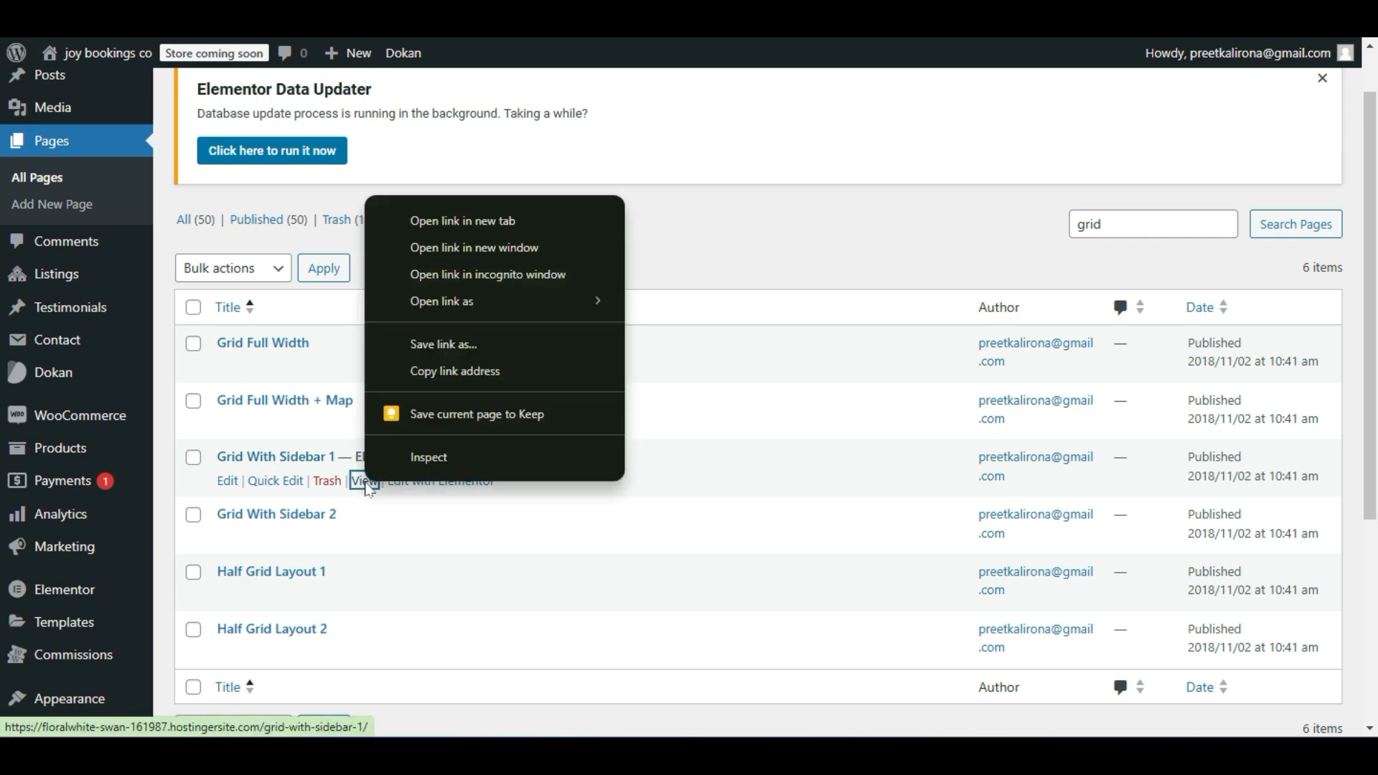
{"action": "left_click", "coordinate": [422, 213]}
{"action": "left_click", "coordinate": [302, 15]}
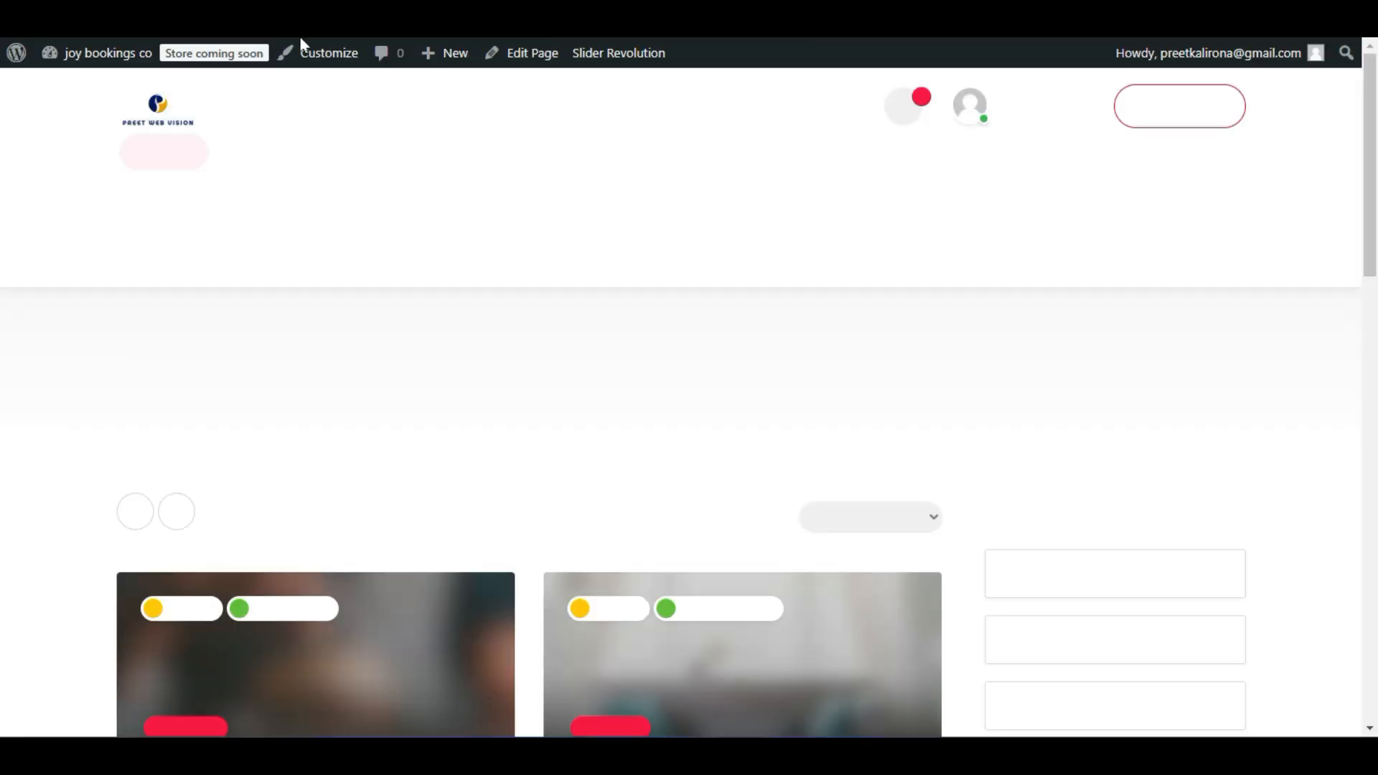
{"action": "scroll", "coordinate": [151, 247], "scroll_direction": "down", "scroll_amount": 1}
{"action": "scroll", "coordinate": [148, 287], "scroll_direction": "up", "scroll_amount": 1}
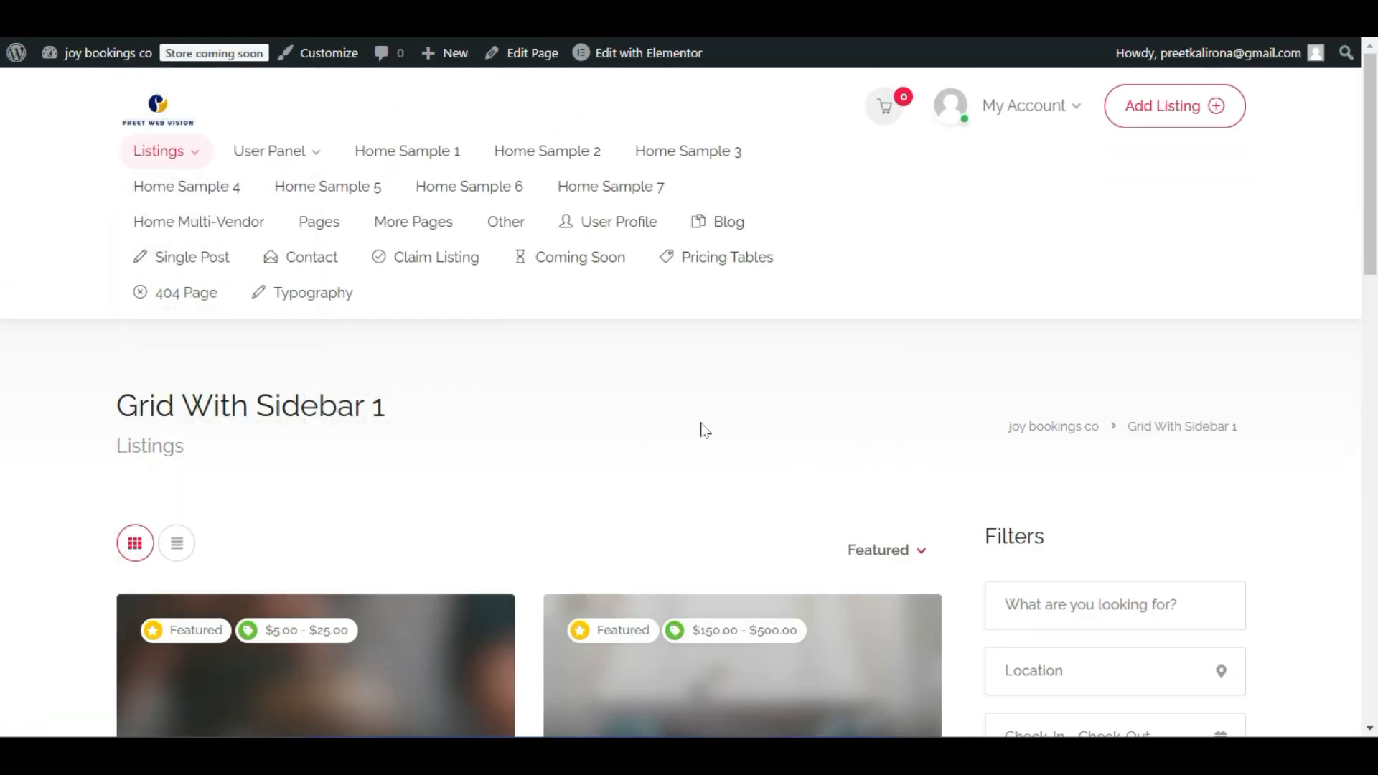
{"action": "scroll", "coordinate": [703, 429], "scroll_direction": "down", "scroll_amount": 3}
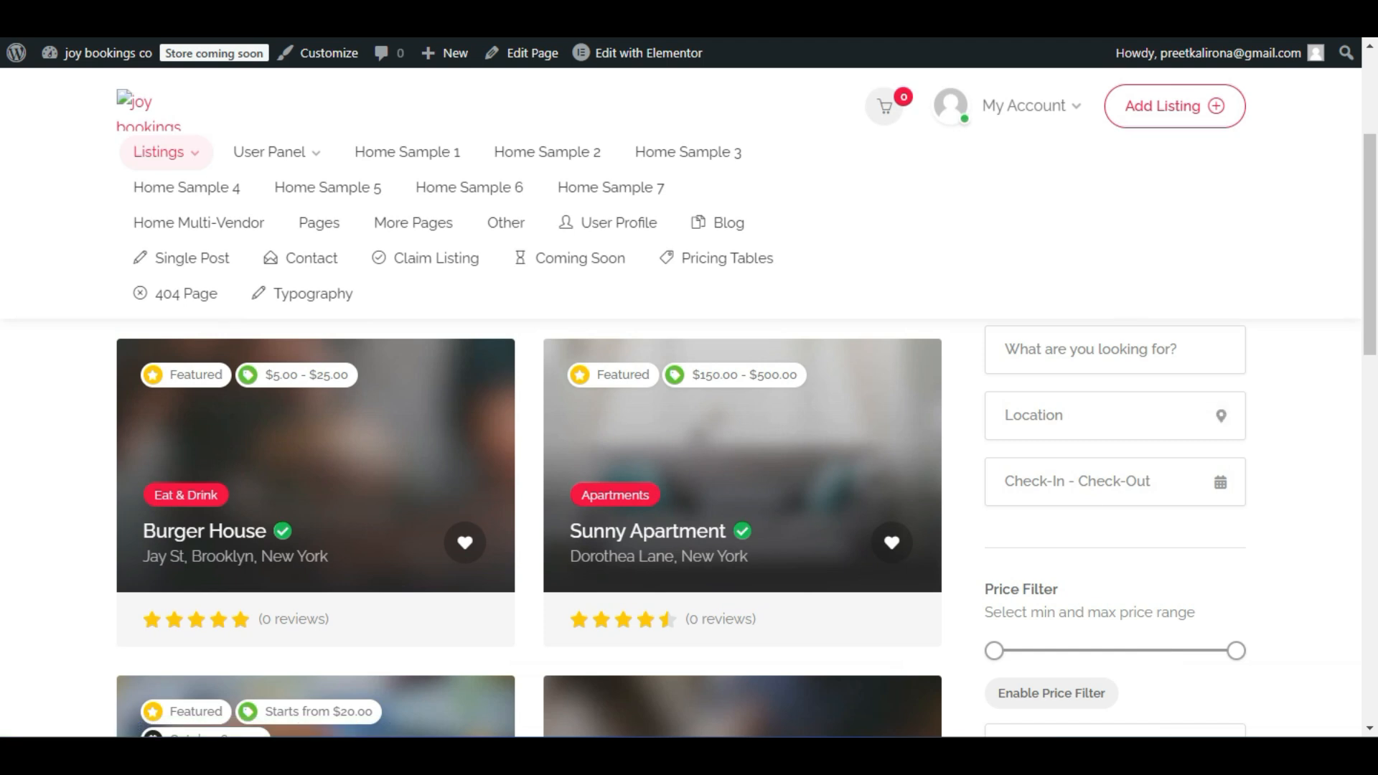
Return to the Pages admin list, view the Grid With Sidebar 2 page in a new tab and examine its layout.
{"action": "left_click", "coordinate": [208, 15]}
{"action": "scroll", "coordinate": [399, 362], "scroll_direction": "down", "scroll_amount": 1}
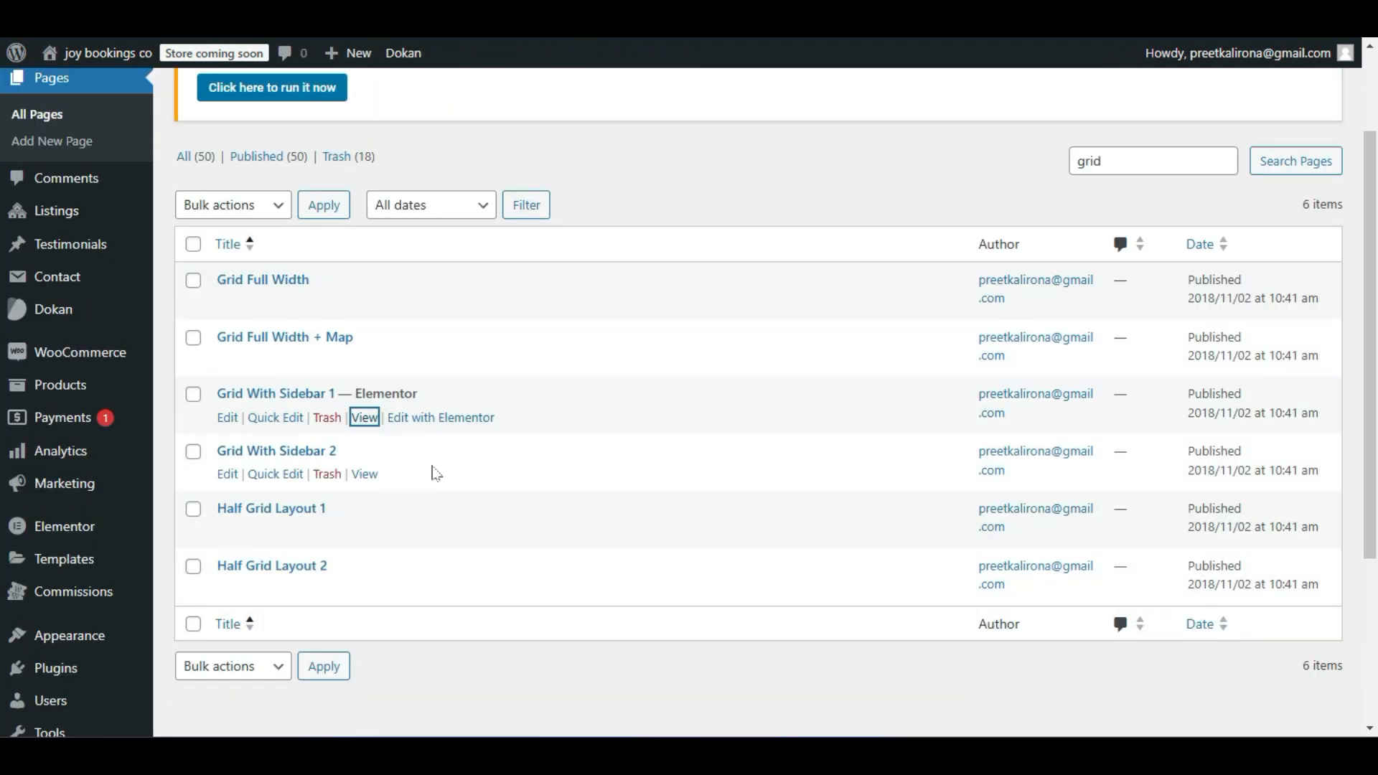
{"action": "right_click", "coordinate": [366, 477]}
{"action": "left_click", "coordinate": [464, 209]}
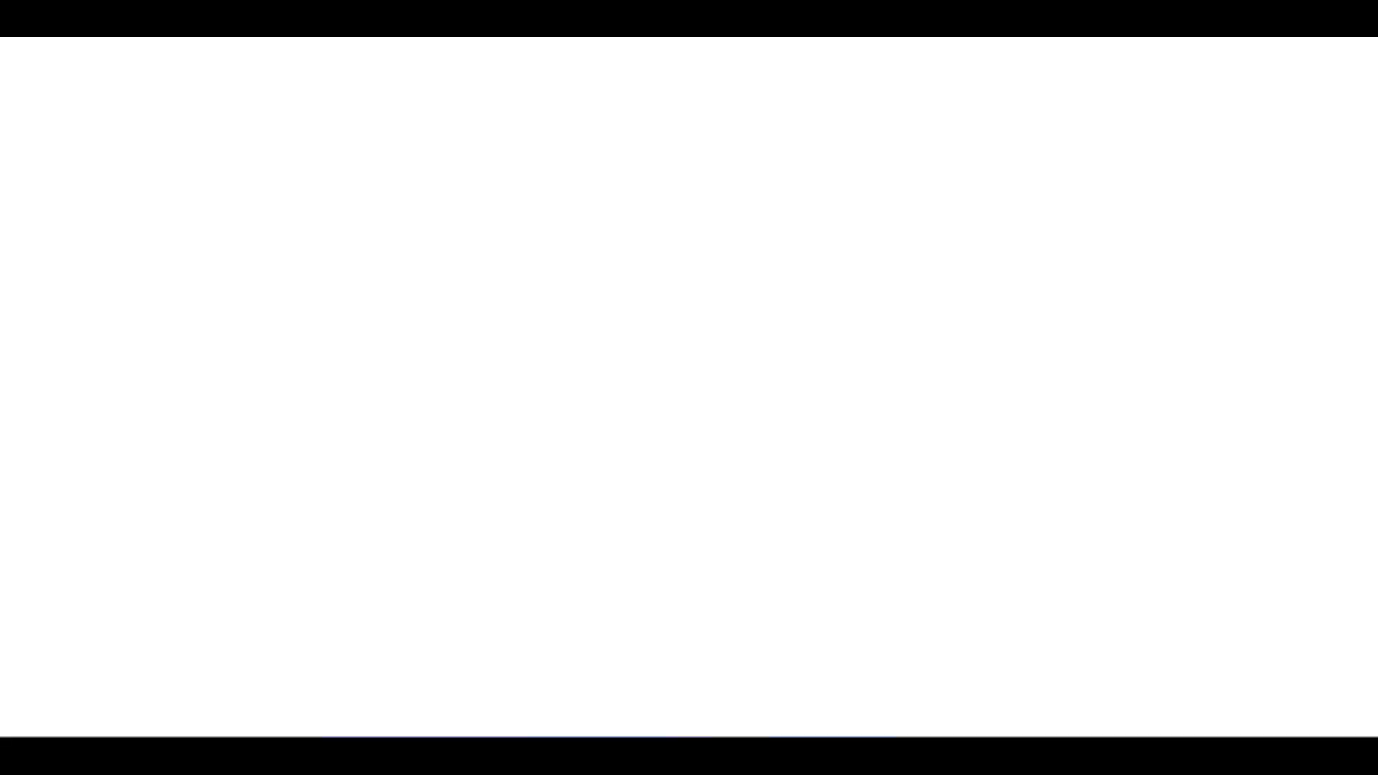
{"action": "scroll", "coordinate": [15, 323], "scroll_direction": "down", "scroll_amount": 7}
{"action": "scroll", "coordinate": [15, 344], "scroll_direction": "down", "scroll_amount": 2}
{"action": "scroll", "coordinate": [16, 344], "scroll_direction": "up", "scroll_amount": 6}
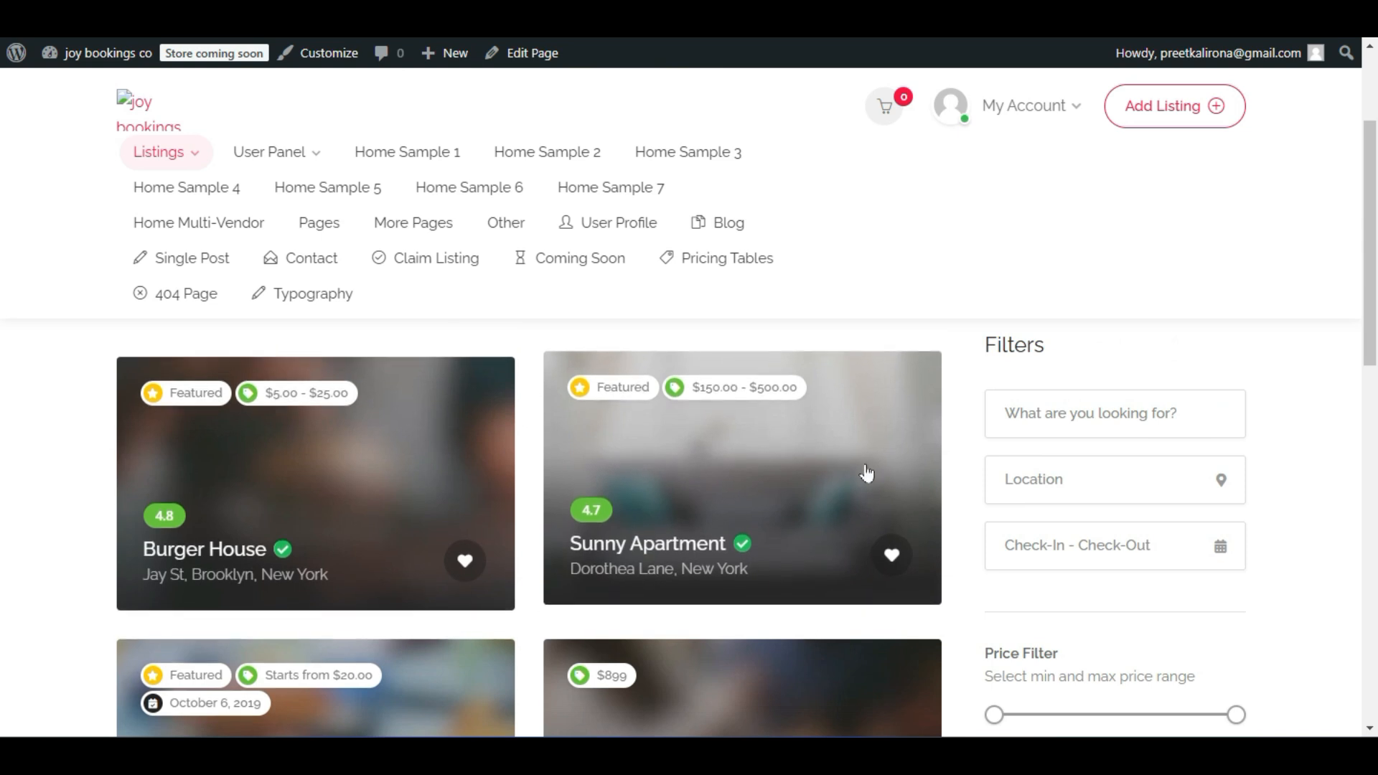
{"action": "scroll", "coordinate": [867, 474], "scroll_direction": "down", "scroll_amount": 1}
{"action": "scroll", "coordinate": [1148, 515], "scroll_direction": "up", "scroll_amount": 3}
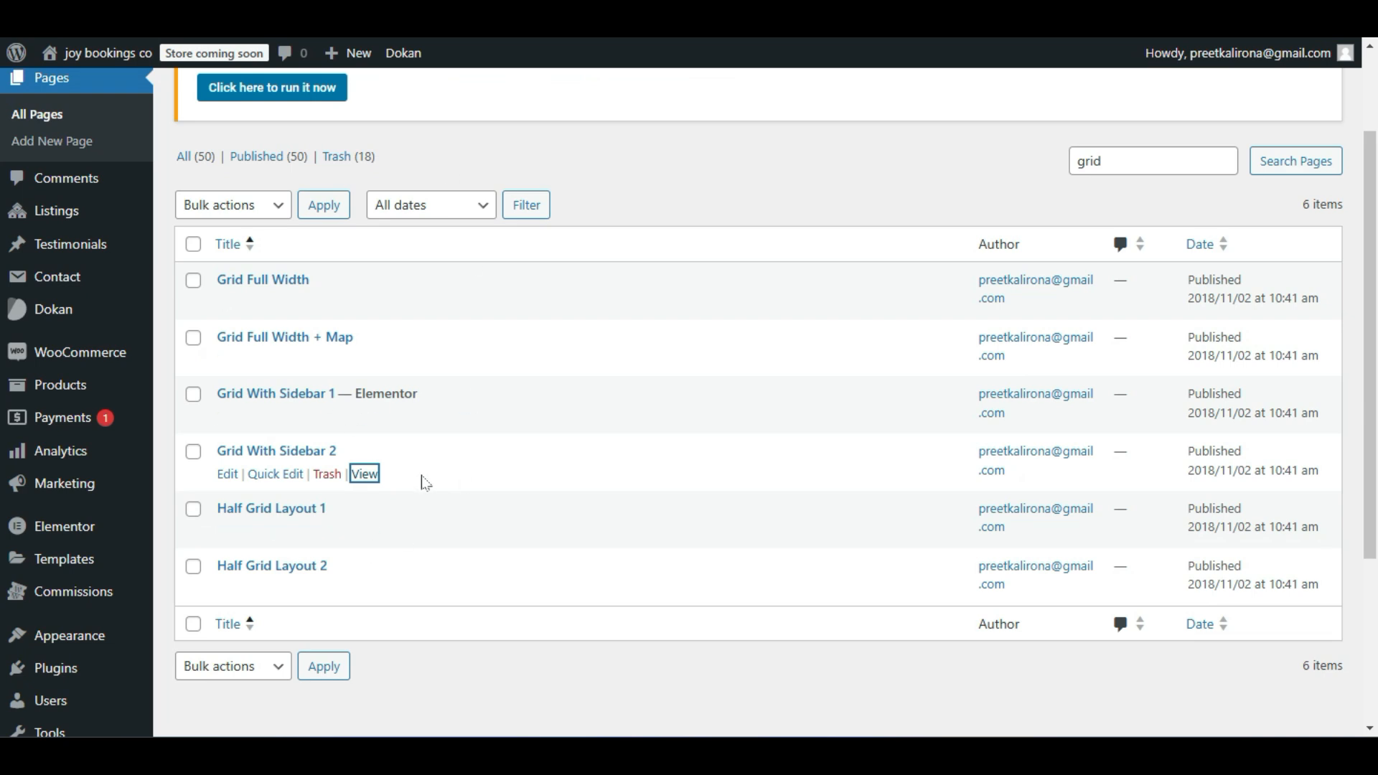
View the Grid With Sidebar 2 page once more, check its listing cards and filters, and return to the Pages admin list.
{"action": "scroll", "coordinate": [425, 482], "scroll_direction": "down", "scroll_amount": 1}
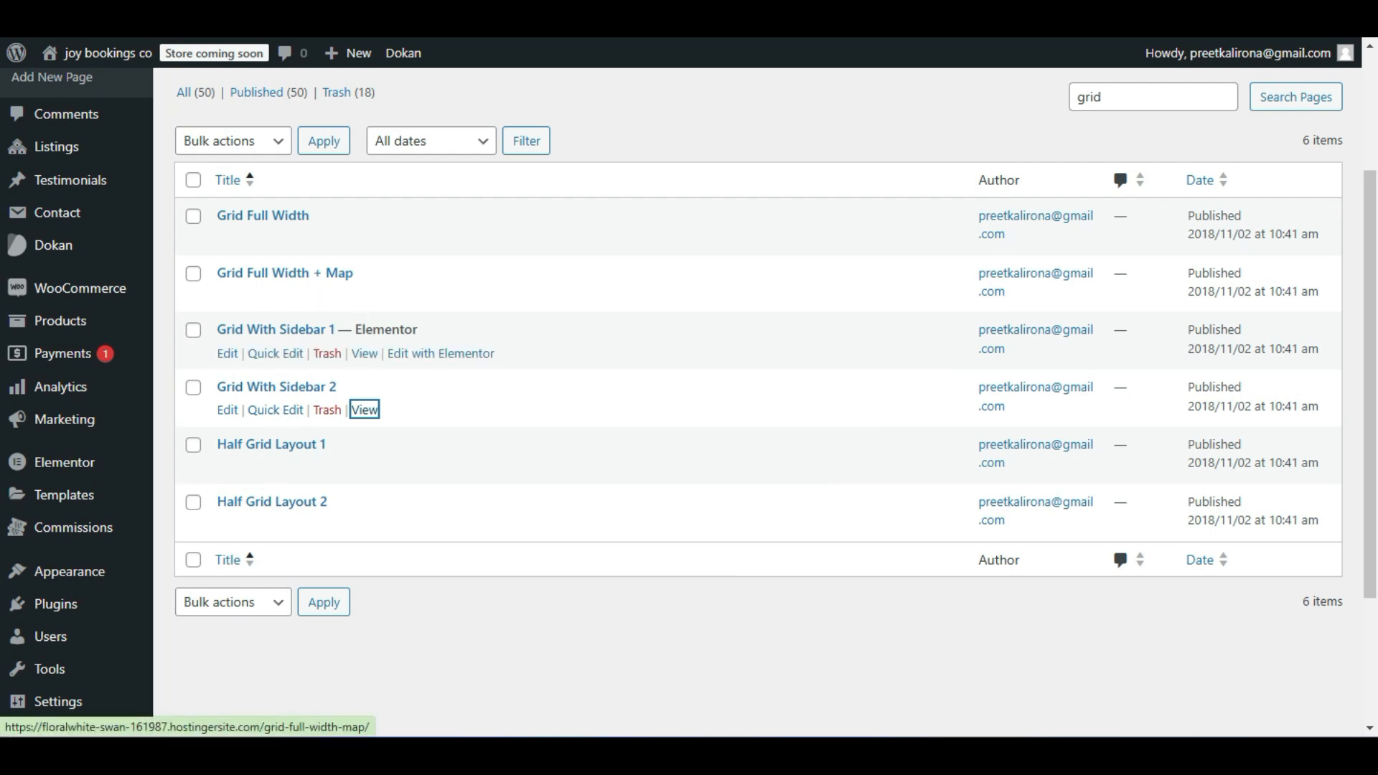
{"action": "right_click", "coordinate": [377, 418]}
{"action": "left_click", "coordinate": [378, 421]}
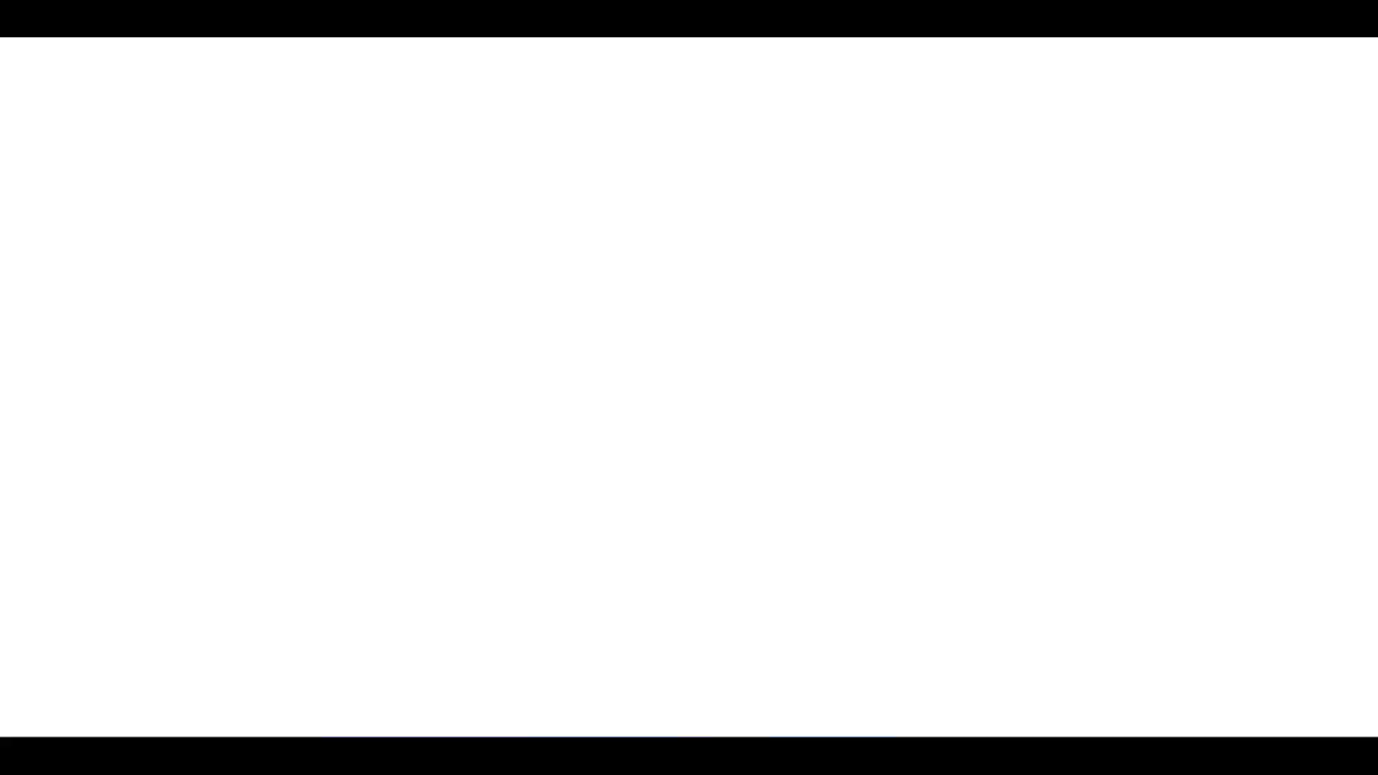
{"action": "scroll", "coordinate": [362, 689], "scroll_direction": "down", "scroll_amount": 3}
{"action": "scroll", "coordinate": [363, 689], "scroll_direction": "up", "scroll_amount": 2}
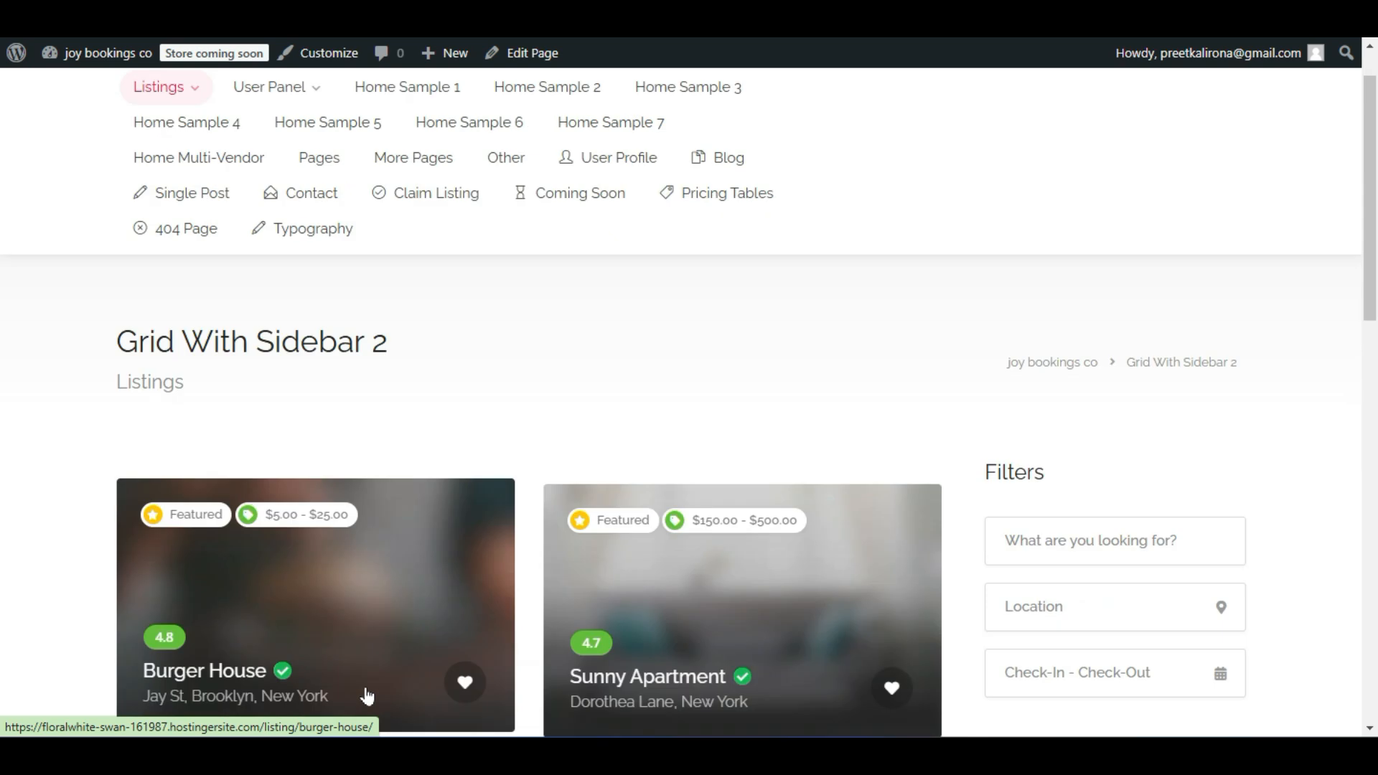
{"action": "scroll", "coordinate": [366, 689], "scroll_direction": "down", "scroll_amount": 2}
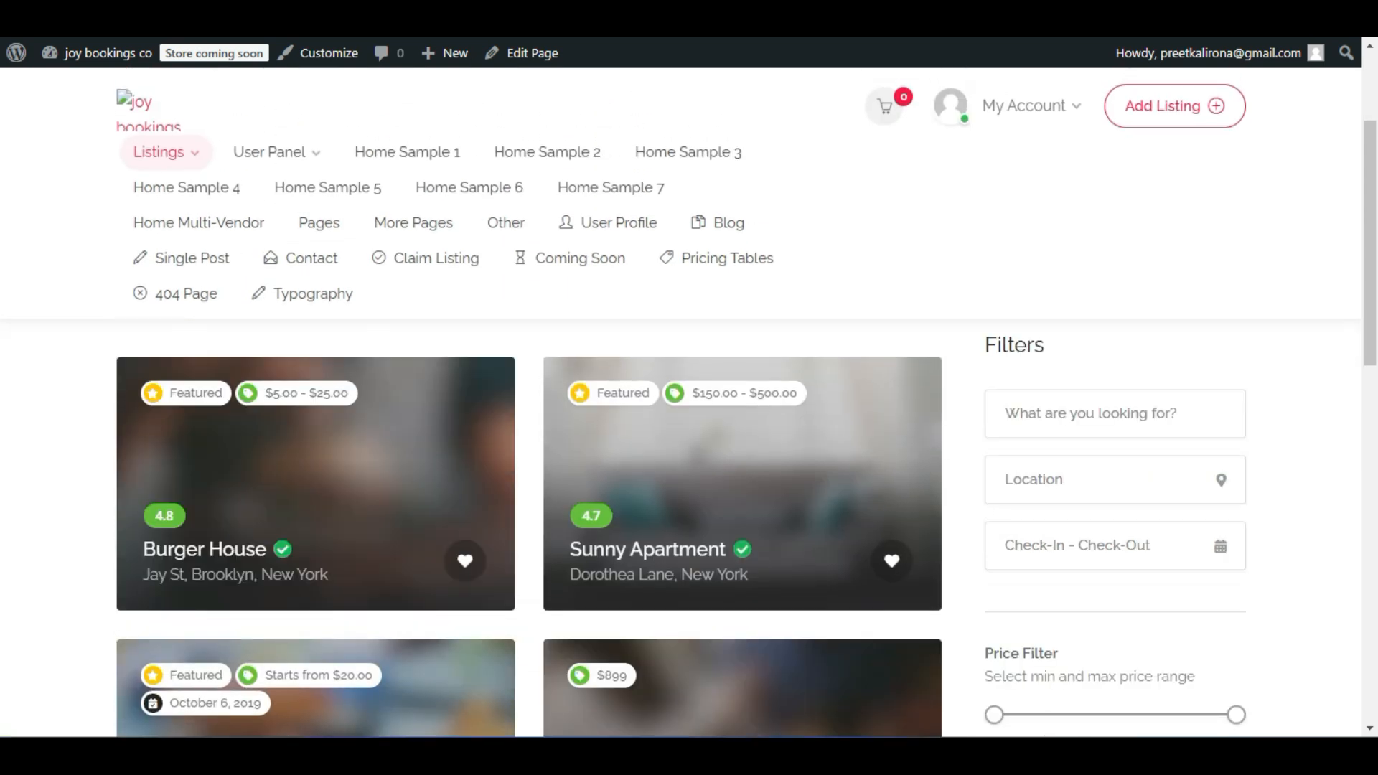
{"action": "scroll", "coordinate": [1031, 672], "scroll_direction": "down", "scroll_amount": 3}
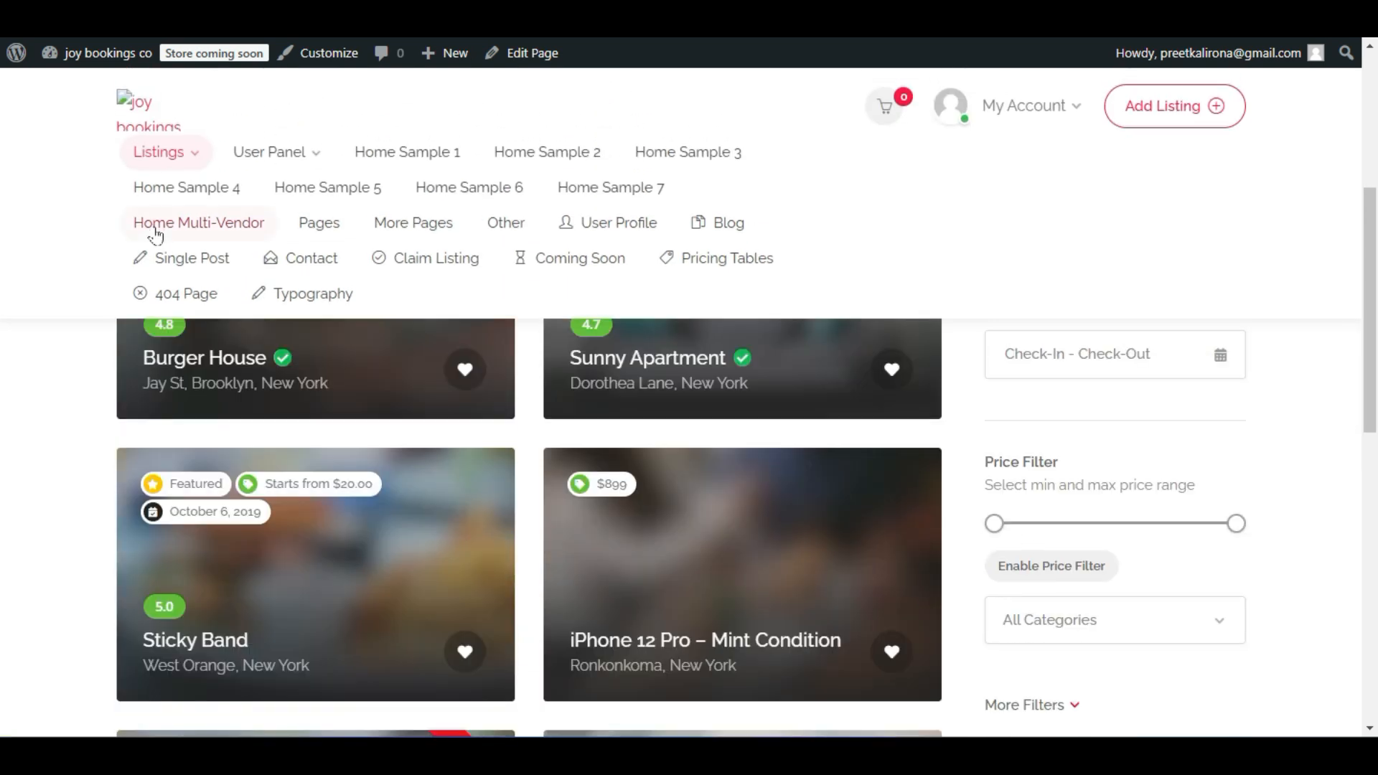
{"action": "left_click", "coordinate": [208, 21]}
{"action": "left_click", "coordinate": [122, 21]}
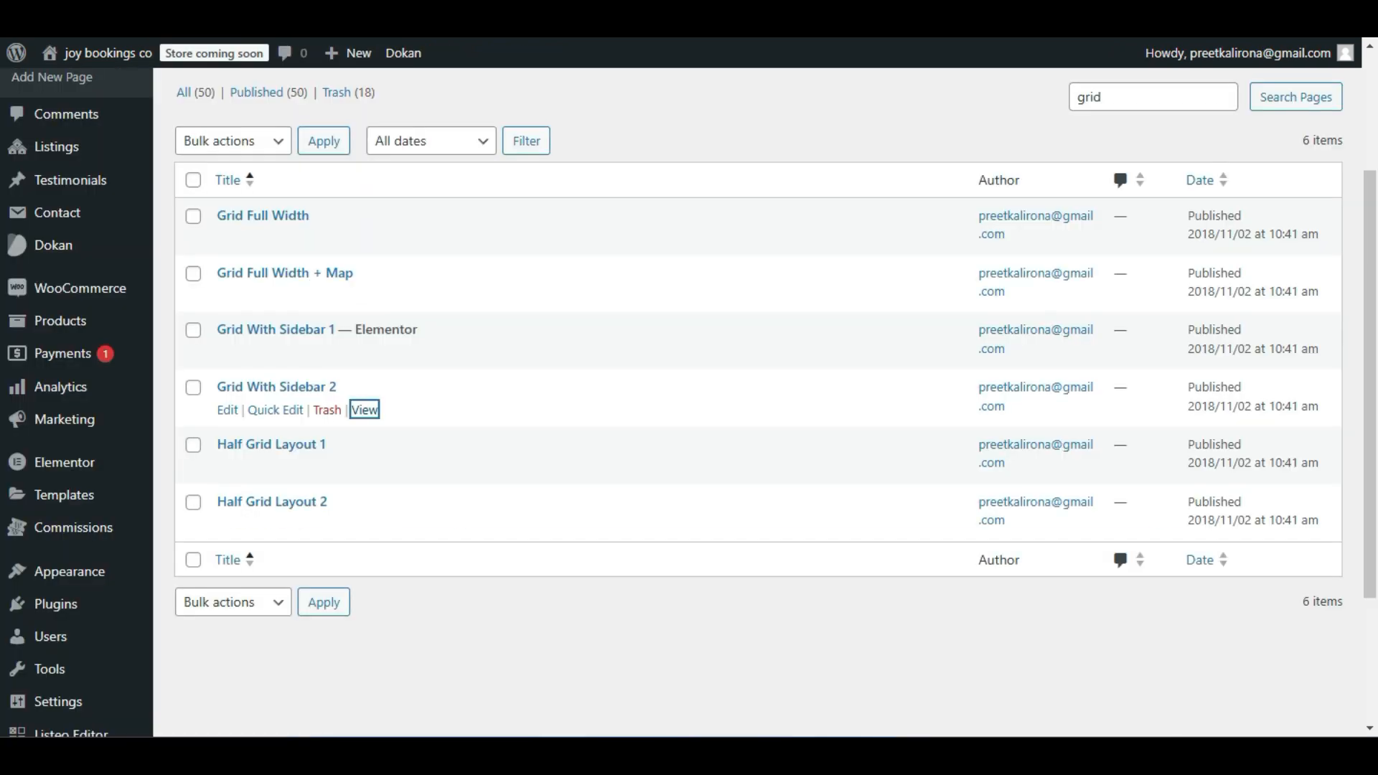
Quick-edit the Grid With Sidebar 2 page and set both its title and slug to "Listings".
{"action": "left_click", "coordinate": [276, 409]}
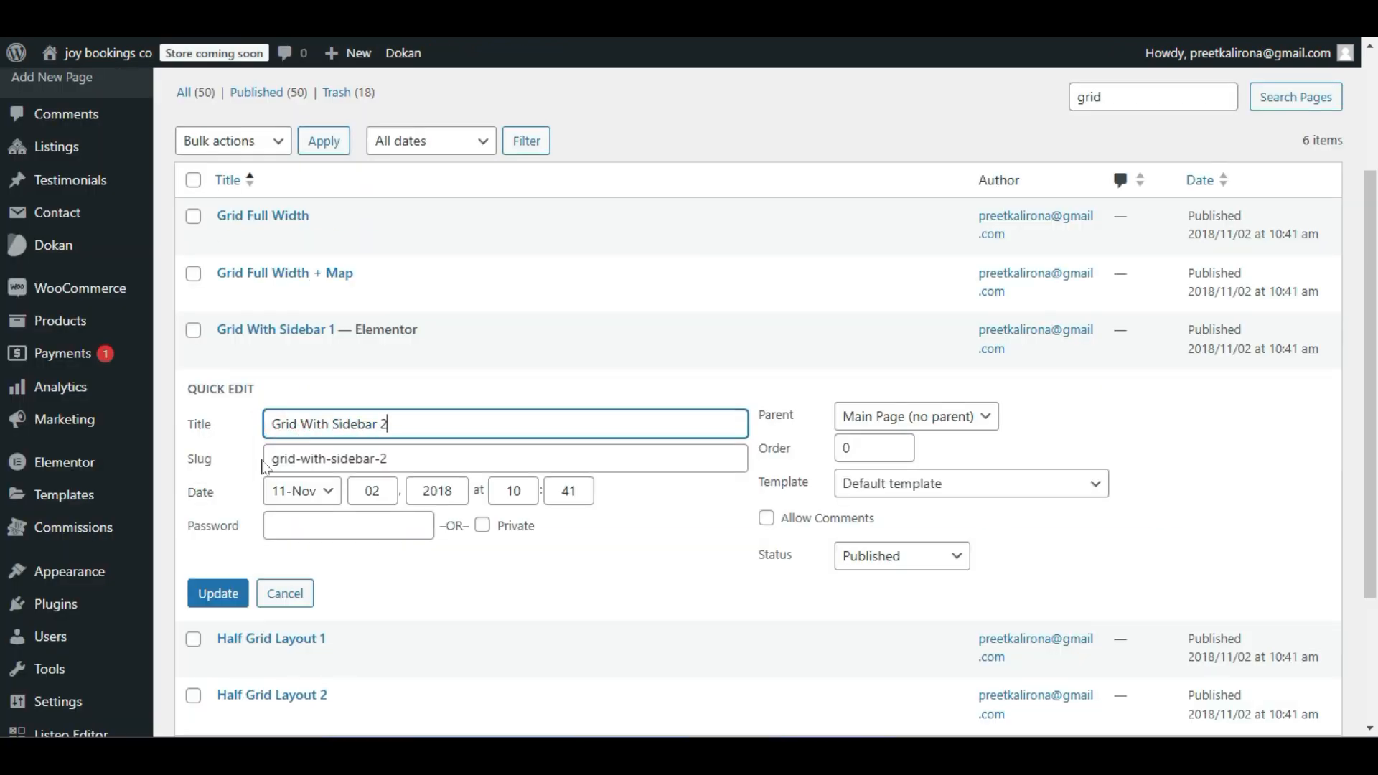
{"action": "scroll", "coordinate": [266, 466], "scroll_direction": "down", "scroll_amount": 2}
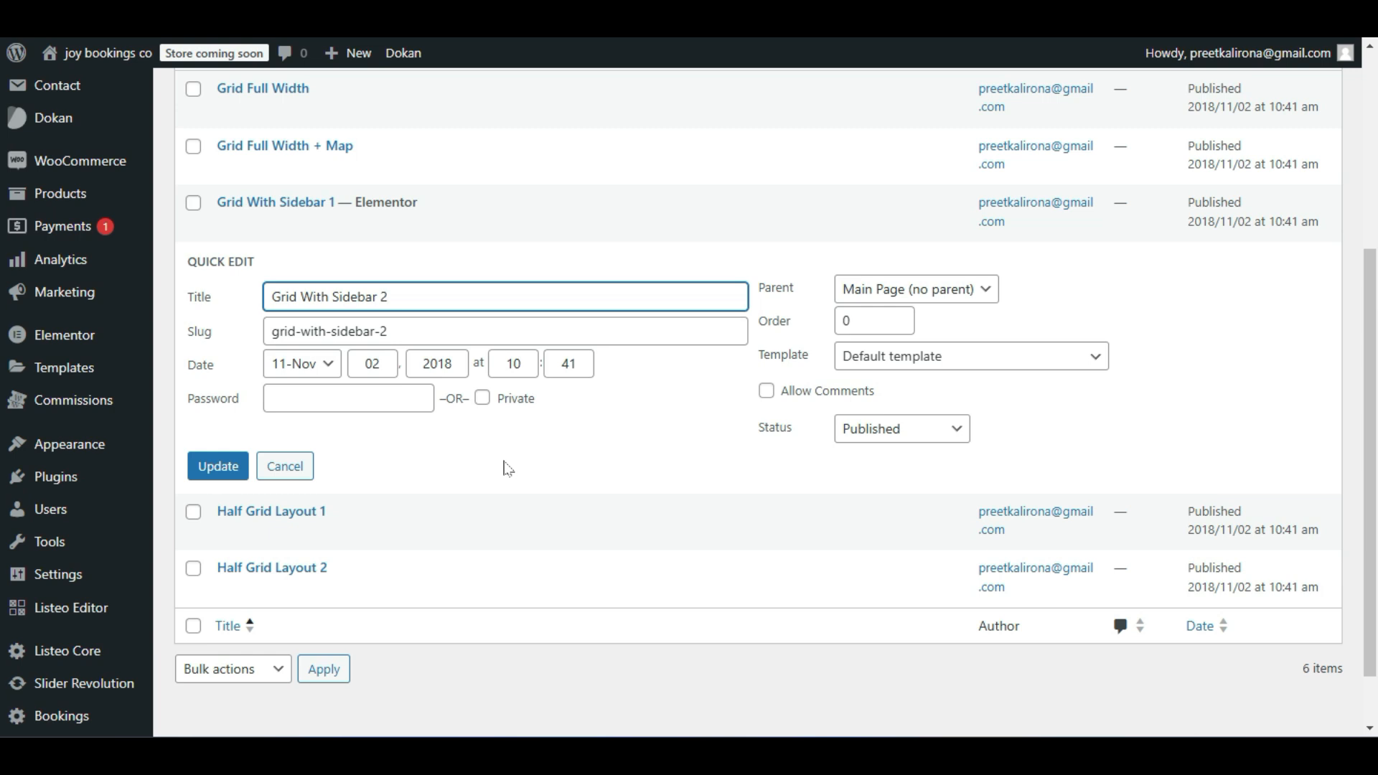
{"action": "triple_click", "coordinate": [413, 296]}
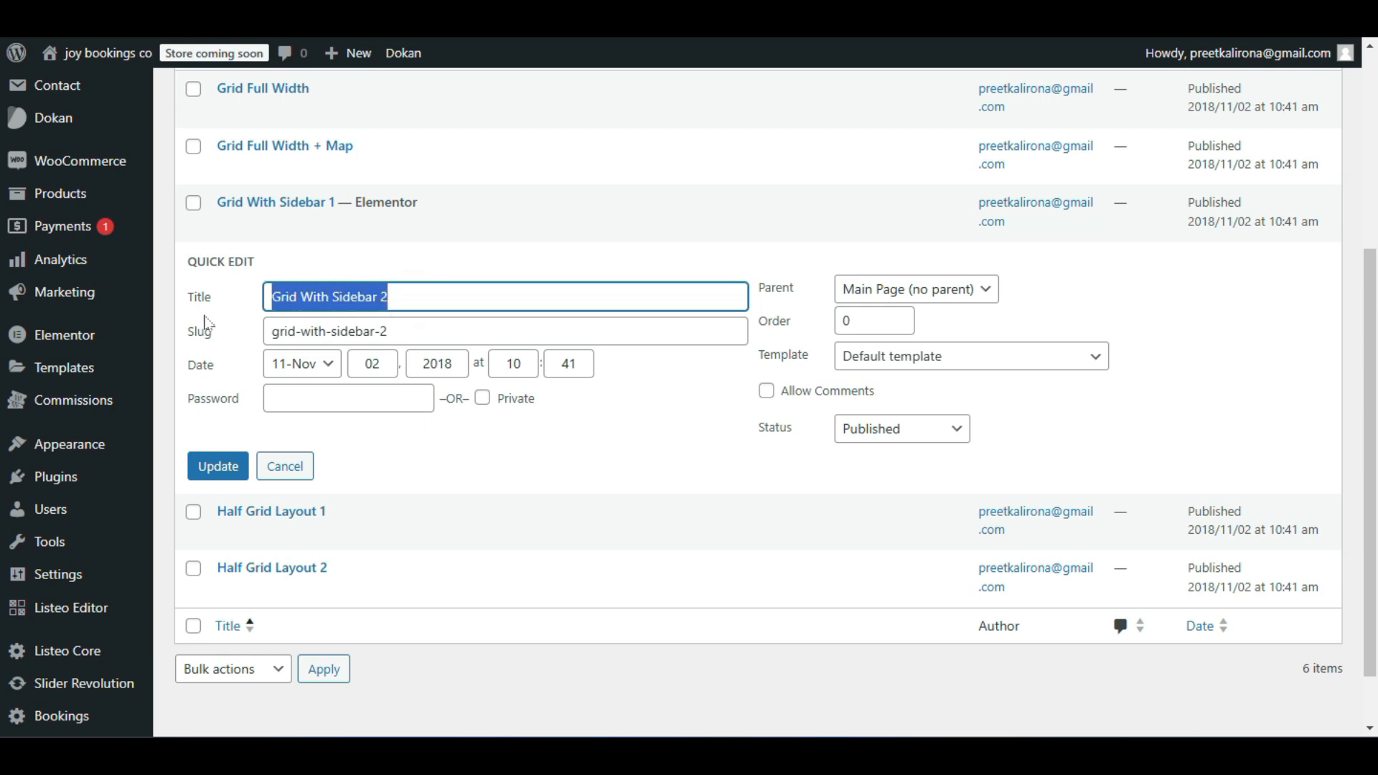
{"action": "type", "text": "L"}
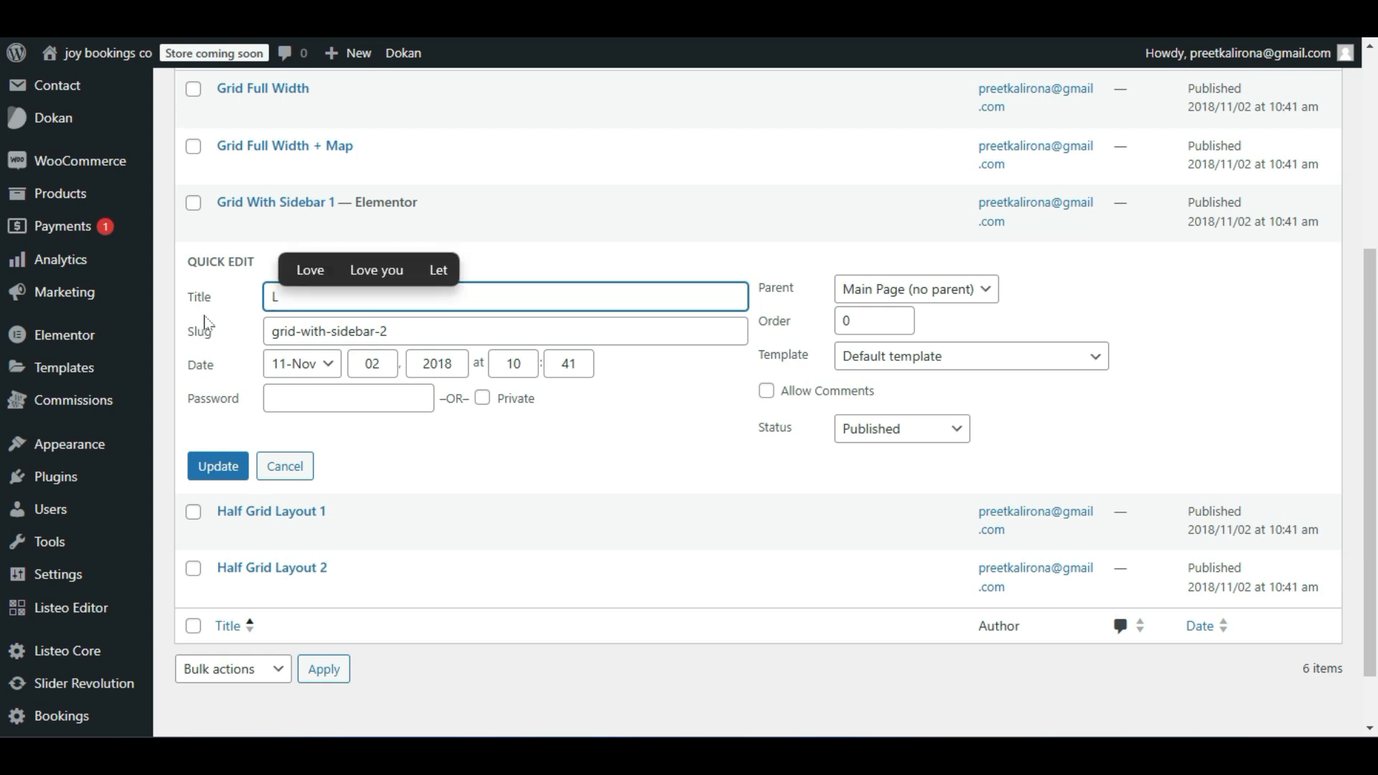
{"action": "type", "text": "istings"}
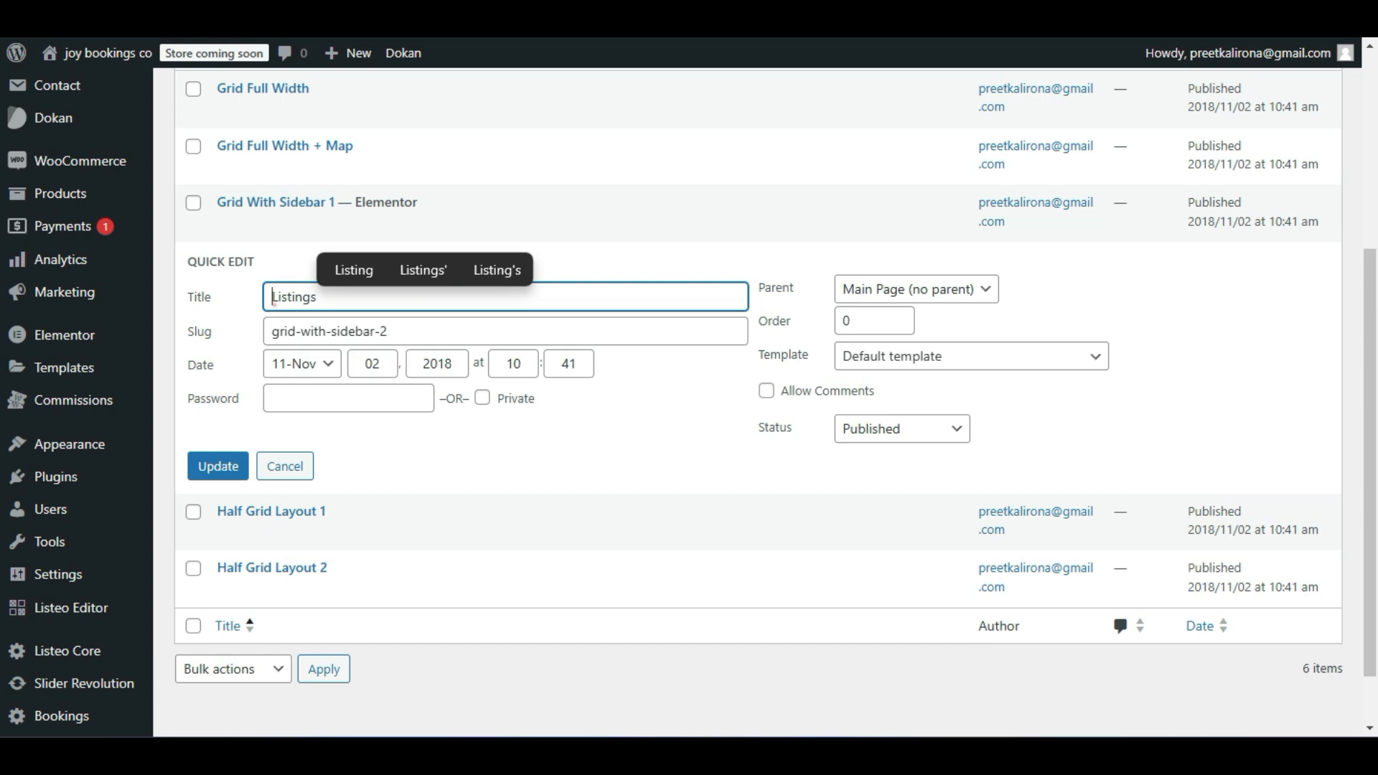
{"action": "key", "text": "ctrl+c"}
{"action": "triple_click", "coordinate": [279, 333]}
{"action": "key", "text": "ctrl+v"}
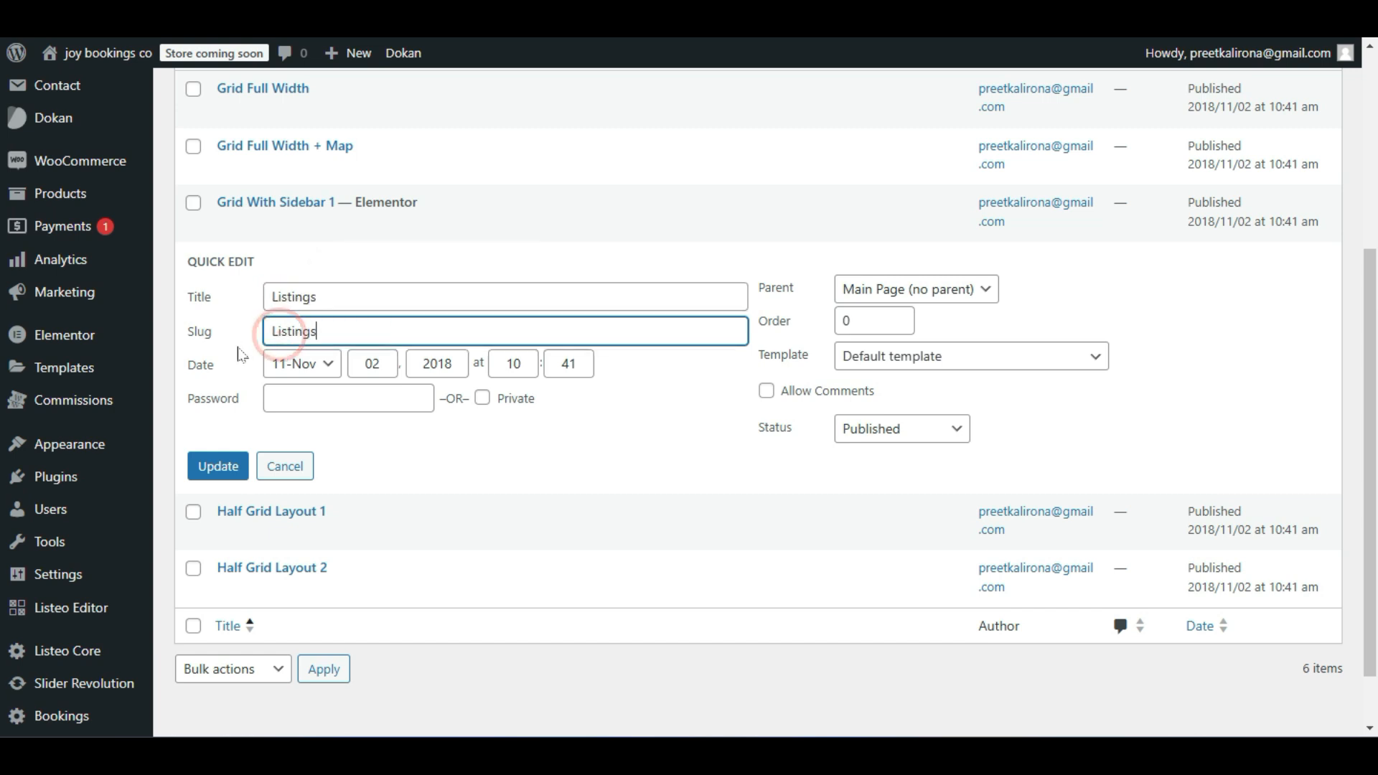
{"action": "left_click", "coordinate": [271, 296]}
{"action": "type", "text": "all"}
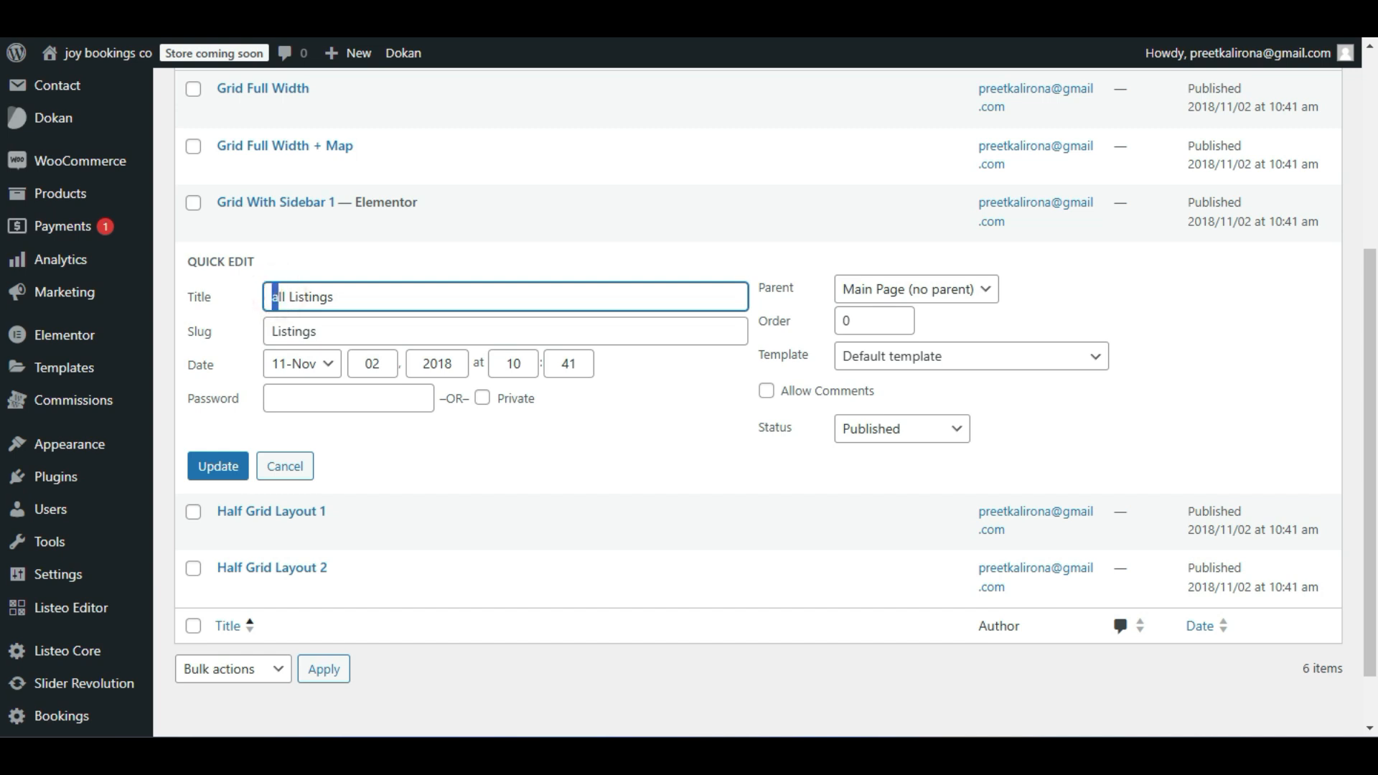
{"action": "left_click_drag", "start_coordinate": [290, 297], "coordinate": [233, 306]}
Save the quick edit of the Listings page, reopen it to check the title and slug, and close it without changes.
{"action": "left_click", "coordinate": [317, 330]}
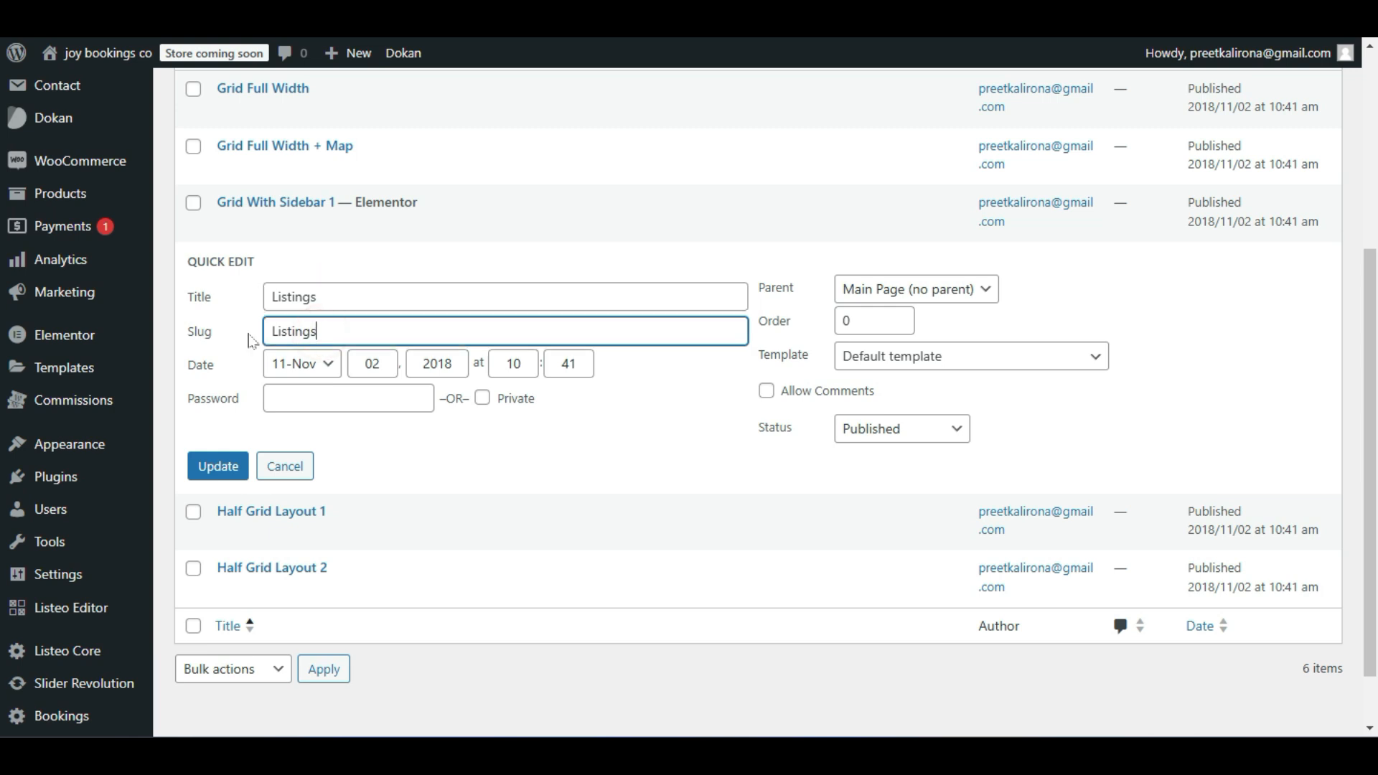
{"action": "left_click", "coordinate": [229, 468]}
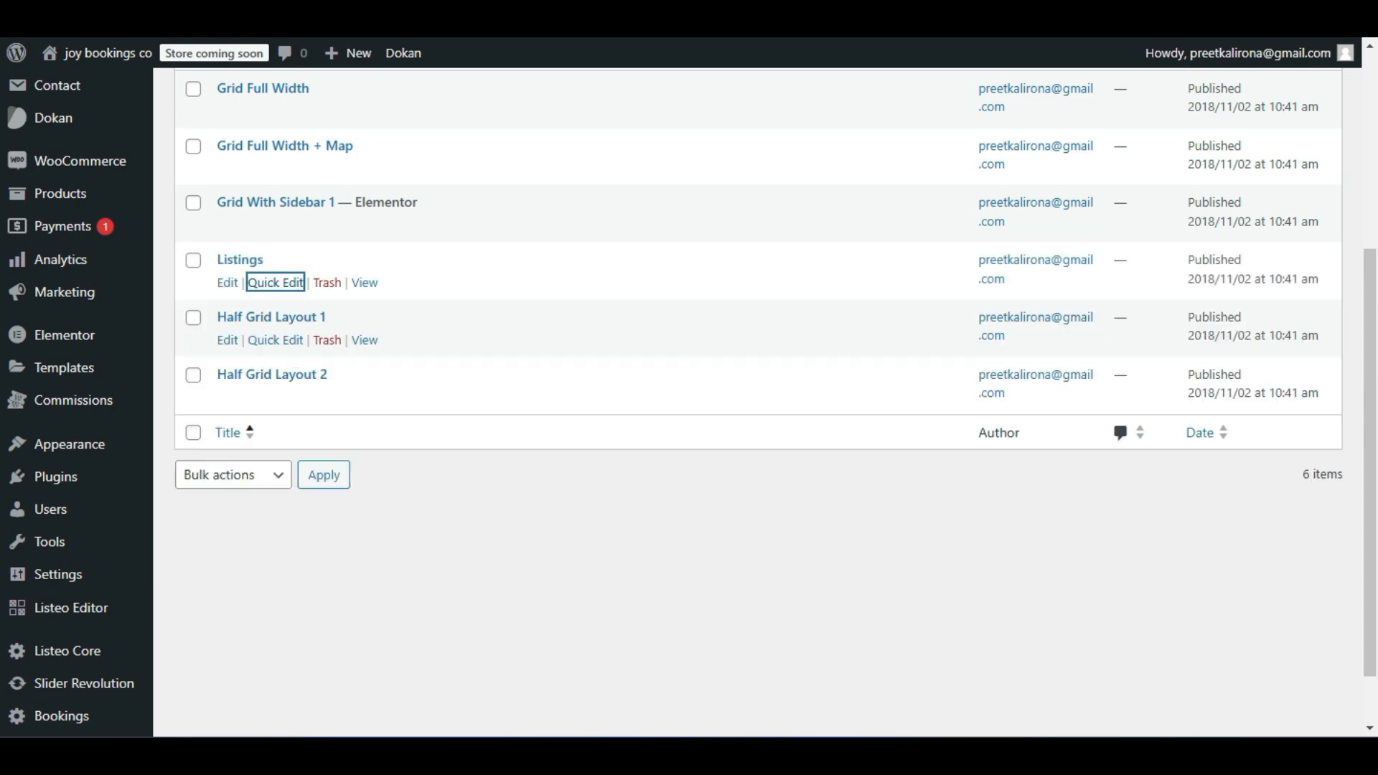
{"action": "left_click", "coordinate": [257, 289]}
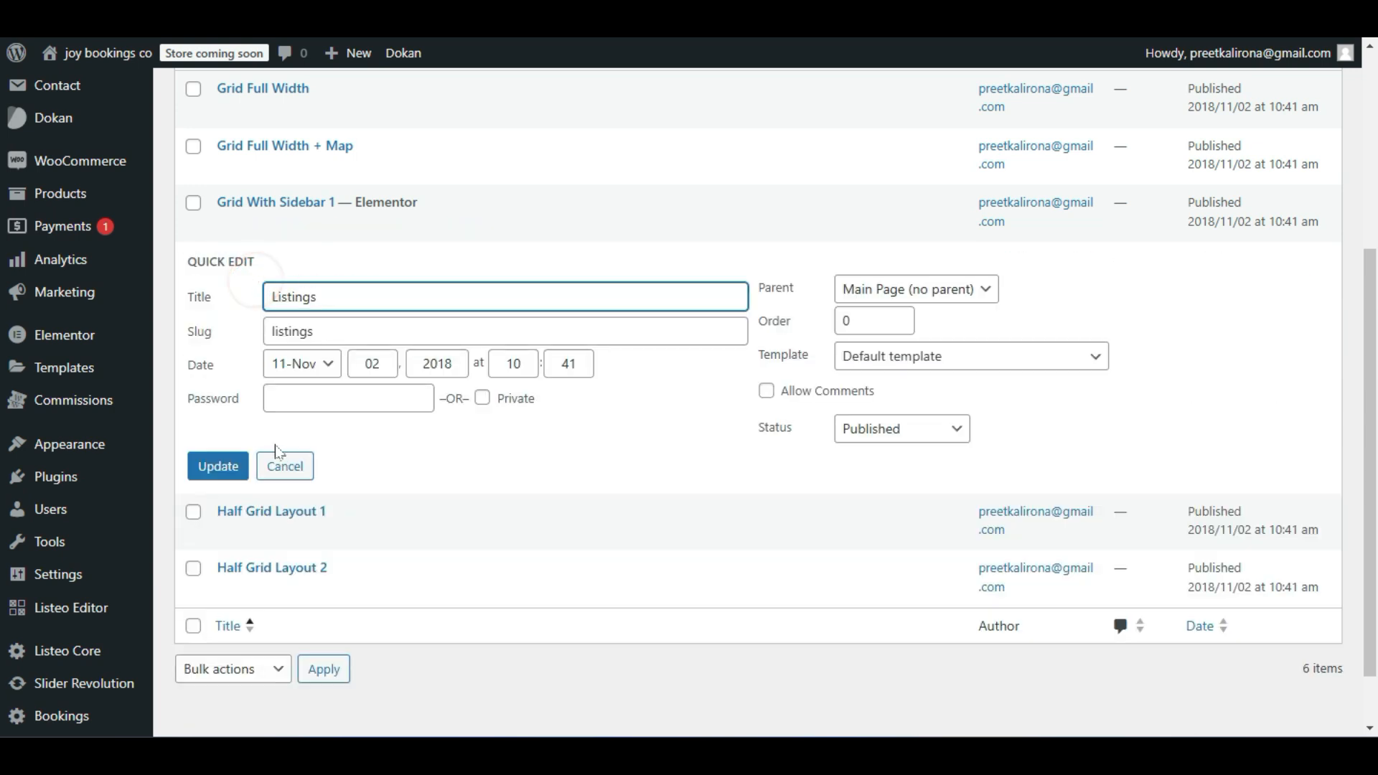
{"action": "left_click", "coordinate": [287, 466]}
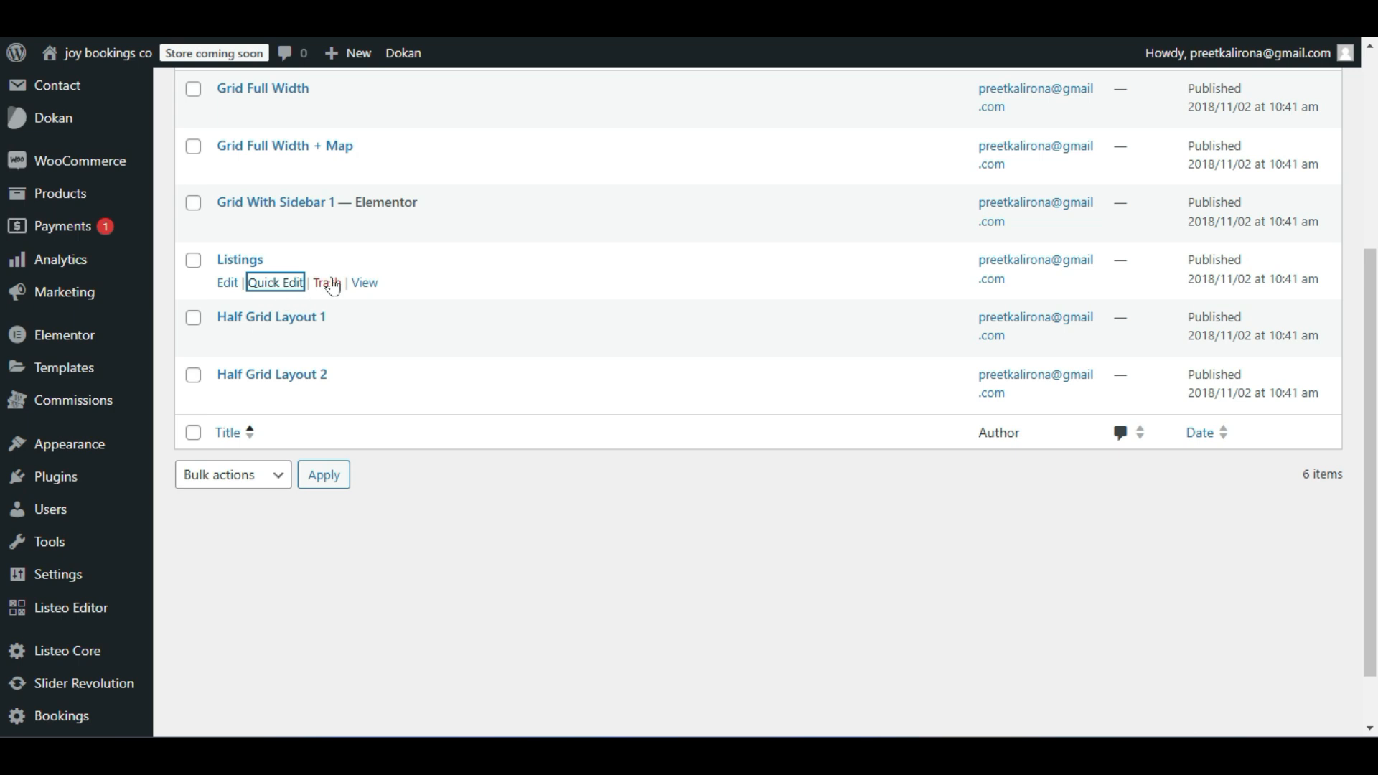
View the Listings page in a new tab, check its listing cards and map layout, and return to the Pages list.
{"action": "left_click", "coordinate": [365, 283]}
{"action": "right_click", "coordinate": [365, 283]}
{"action": "left_click", "coordinate": [401, 317]}
{"action": "key", "text": "Return"}
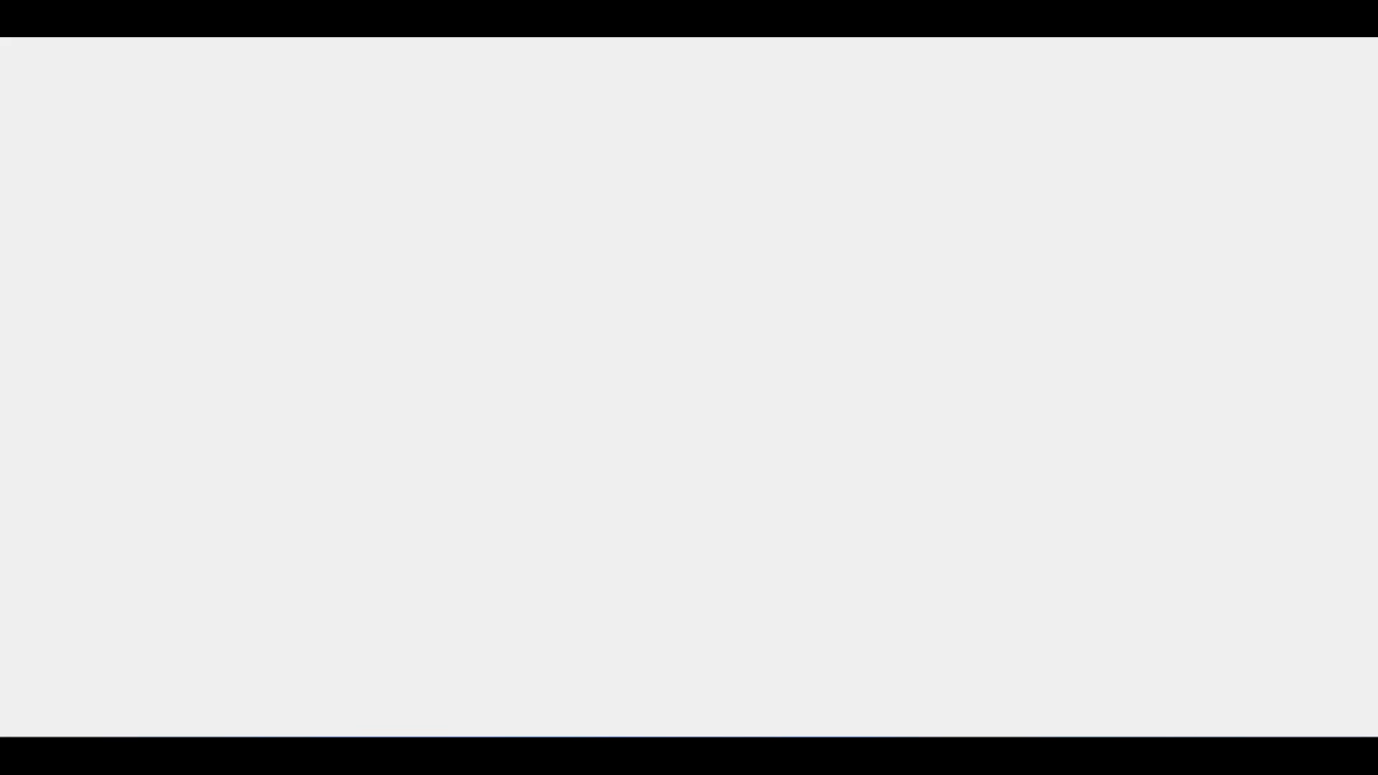
{"action": "scroll", "coordinate": [635, 431], "scroll_direction": "down", "scroll_amount": 10}
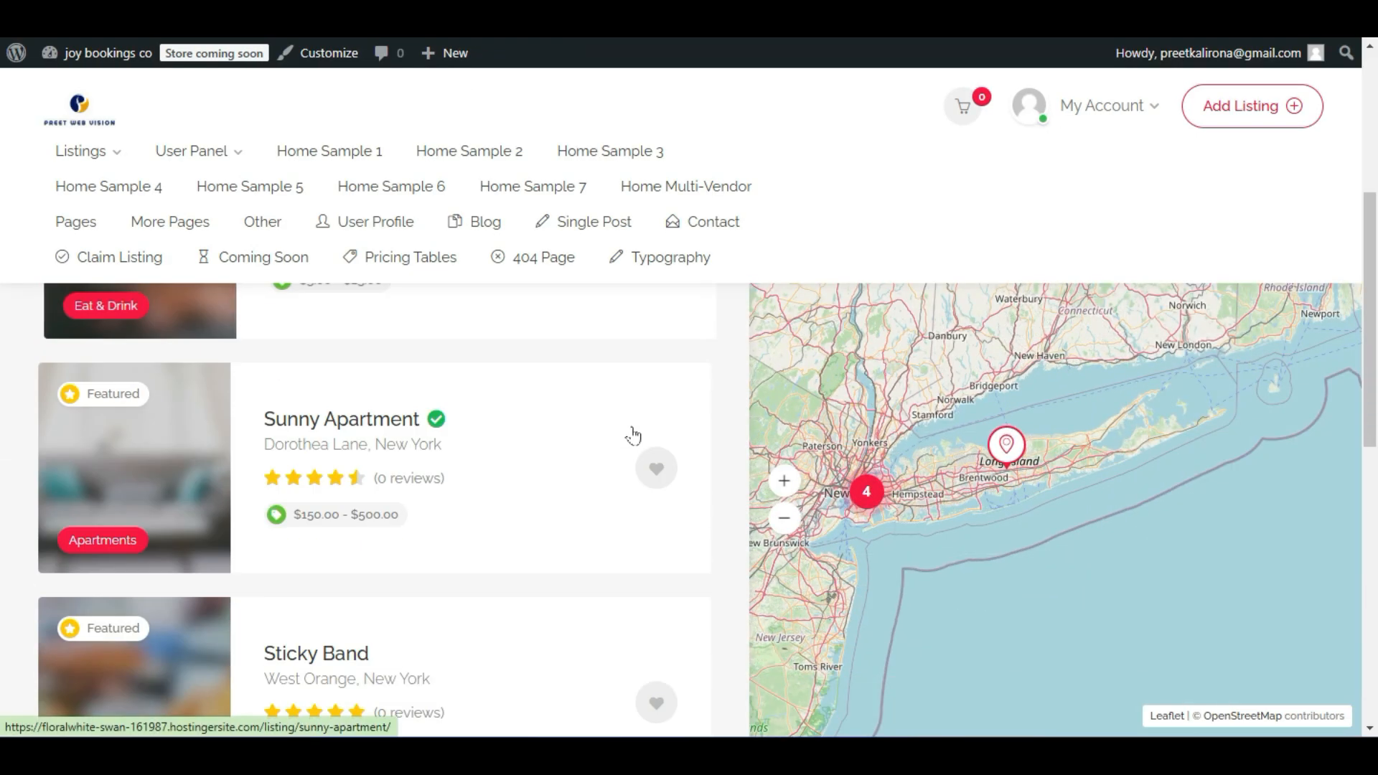
{"action": "scroll", "coordinate": [630, 433], "scroll_direction": "up", "scroll_amount": 10}
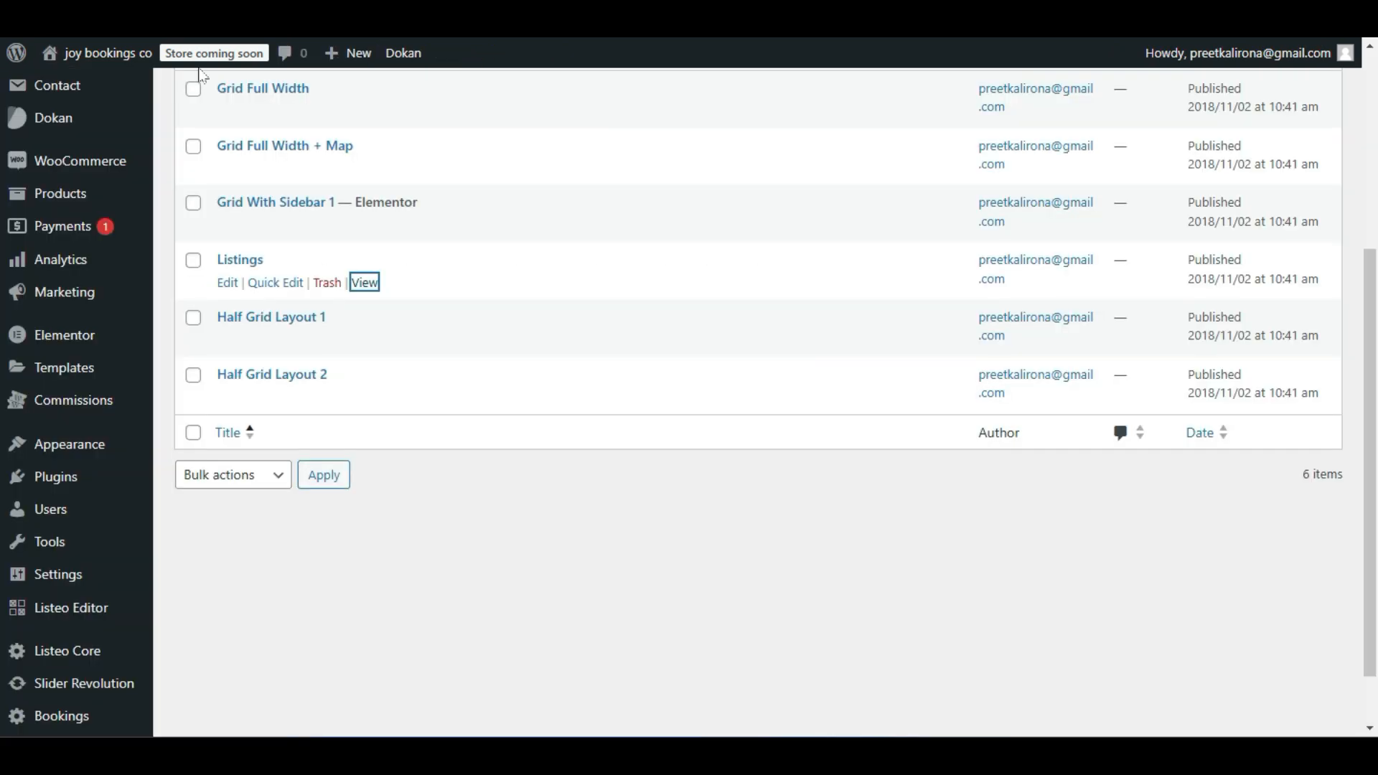
Quick-edit the Listings page, set both its title and slug to "All Listings", and update it.
{"action": "left_click", "coordinate": [277, 282]}
{"action": "left_click", "coordinate": [268, 299]}
{"action": "type", "text": "AlListings"}
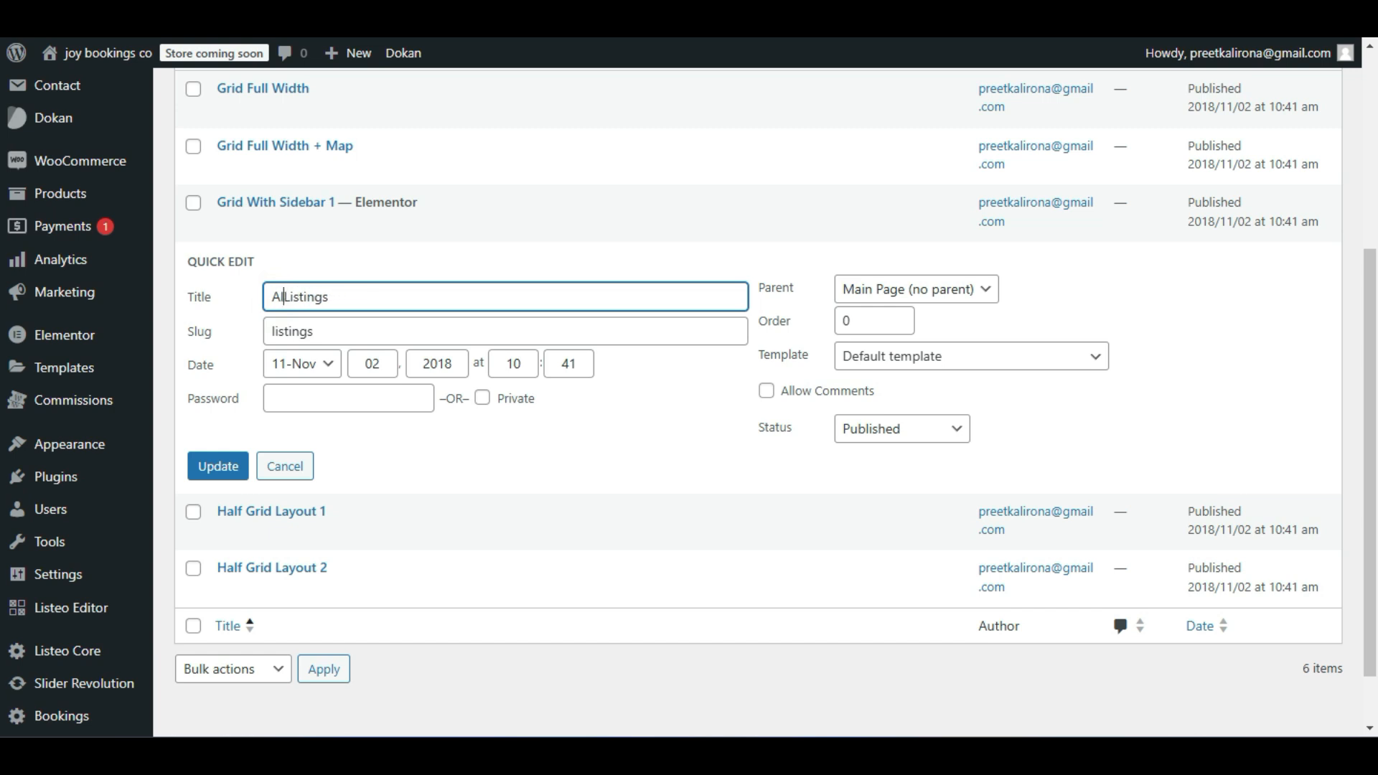
{"action": "triple_click", "coordinate": [347, 298]}
{"action": "key", "text": "ctrl+c"}
{"action": "triple_click", "coordinate": [307, 331]}
{"action": "key", "text": "ctrl+v"}
{"action": "left_click", "coordinate": [237, 465]}
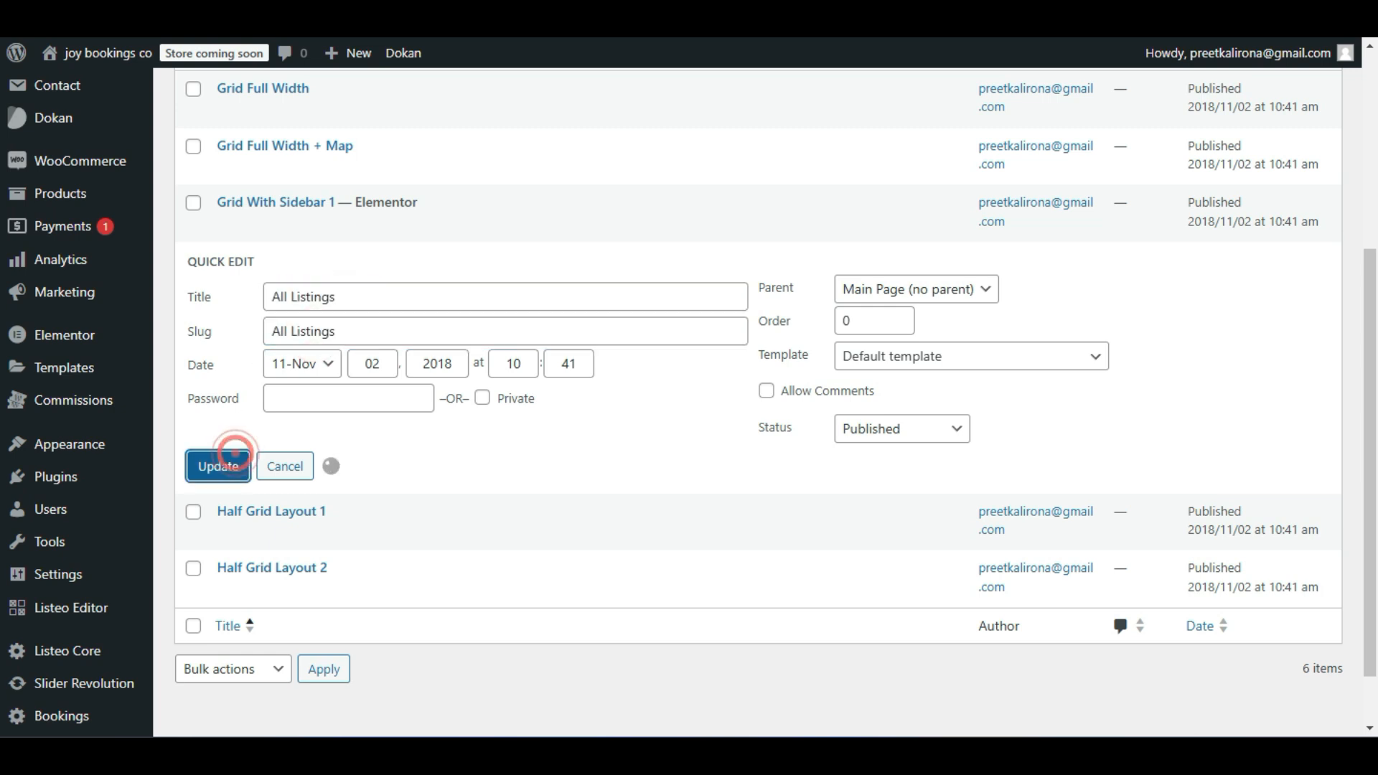
View the All Listings page in a new tab and check its grid cards and filters.
{"action": "right_click", "coordinate": [366, 284]}
{"action": "left_click", "coordinate": [399, 305]}
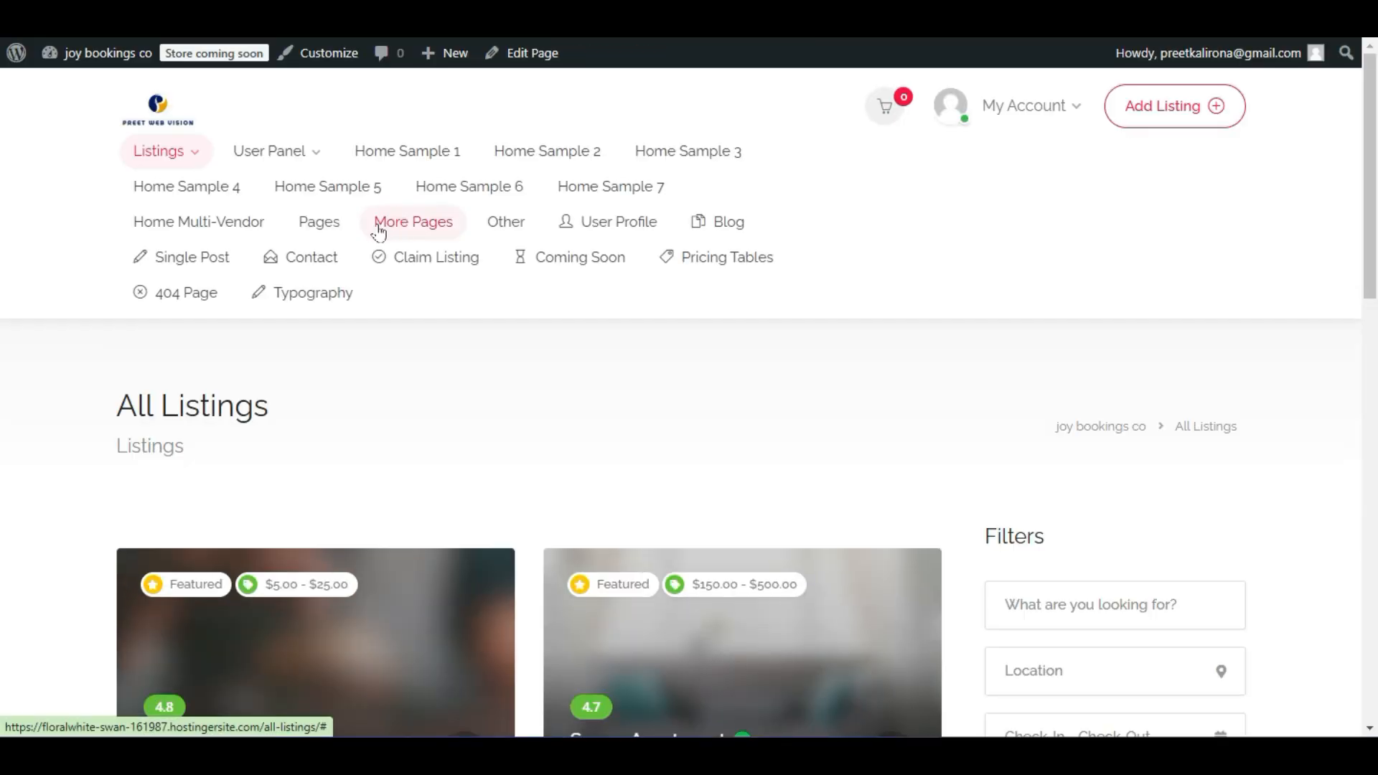
{"action": "scroll", "coordinate": [180, 479], "scroll_direction": "down", "scroll_amount": 5}
{"action": "scroll", "coordinate": [180, 476], "scroll_direction": "up", "scroll_amount": 5}
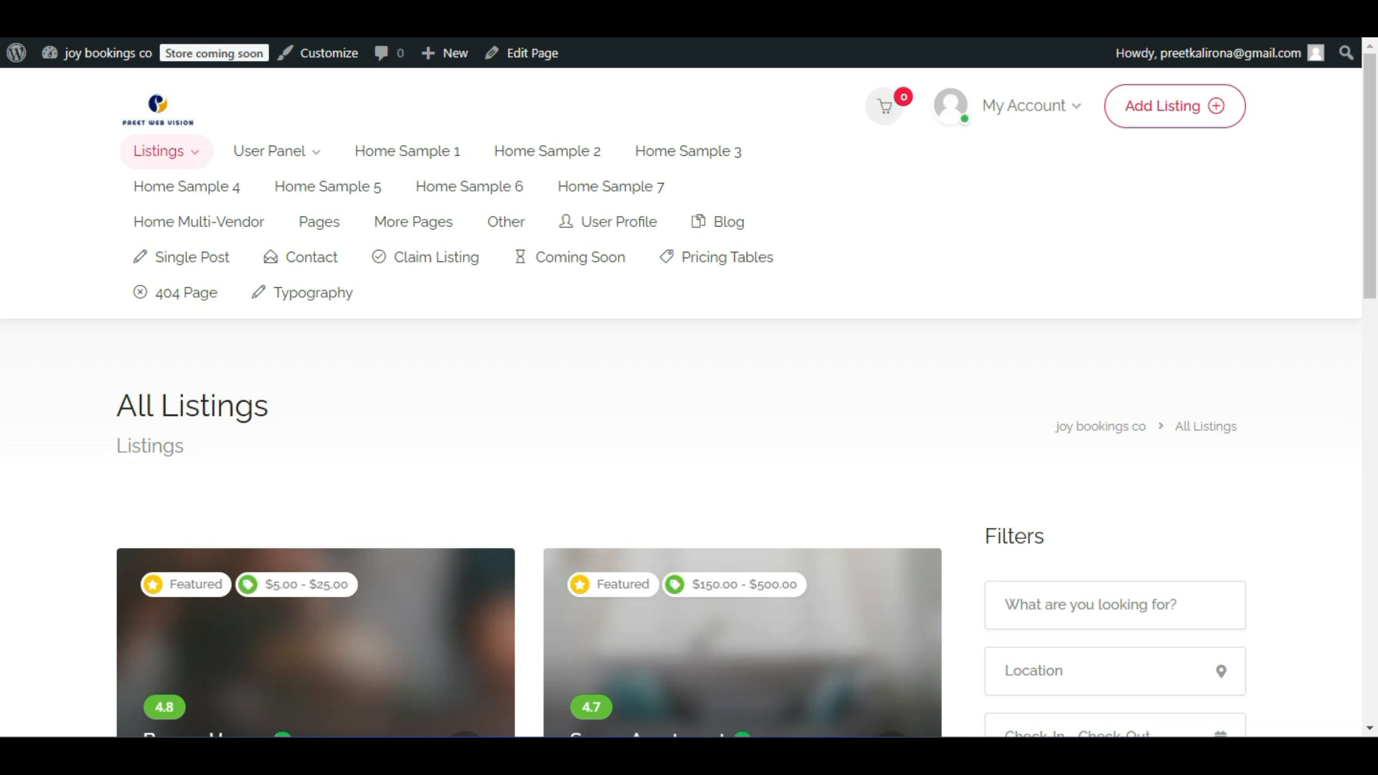
Load the site's /listings address and compare its half-map layout with the All Listings page.
{"action": "type", "text": "listings"}
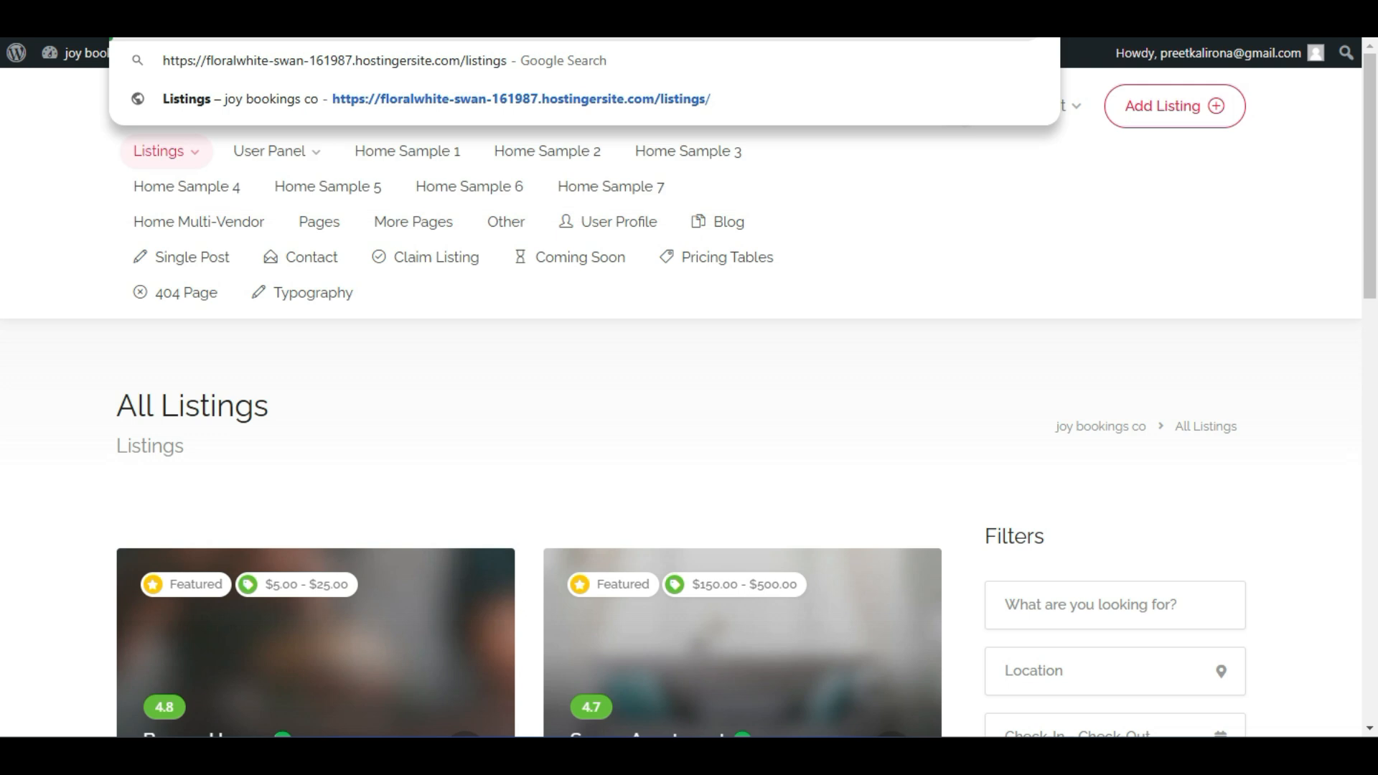
{"action": "key", "text": "Return"}
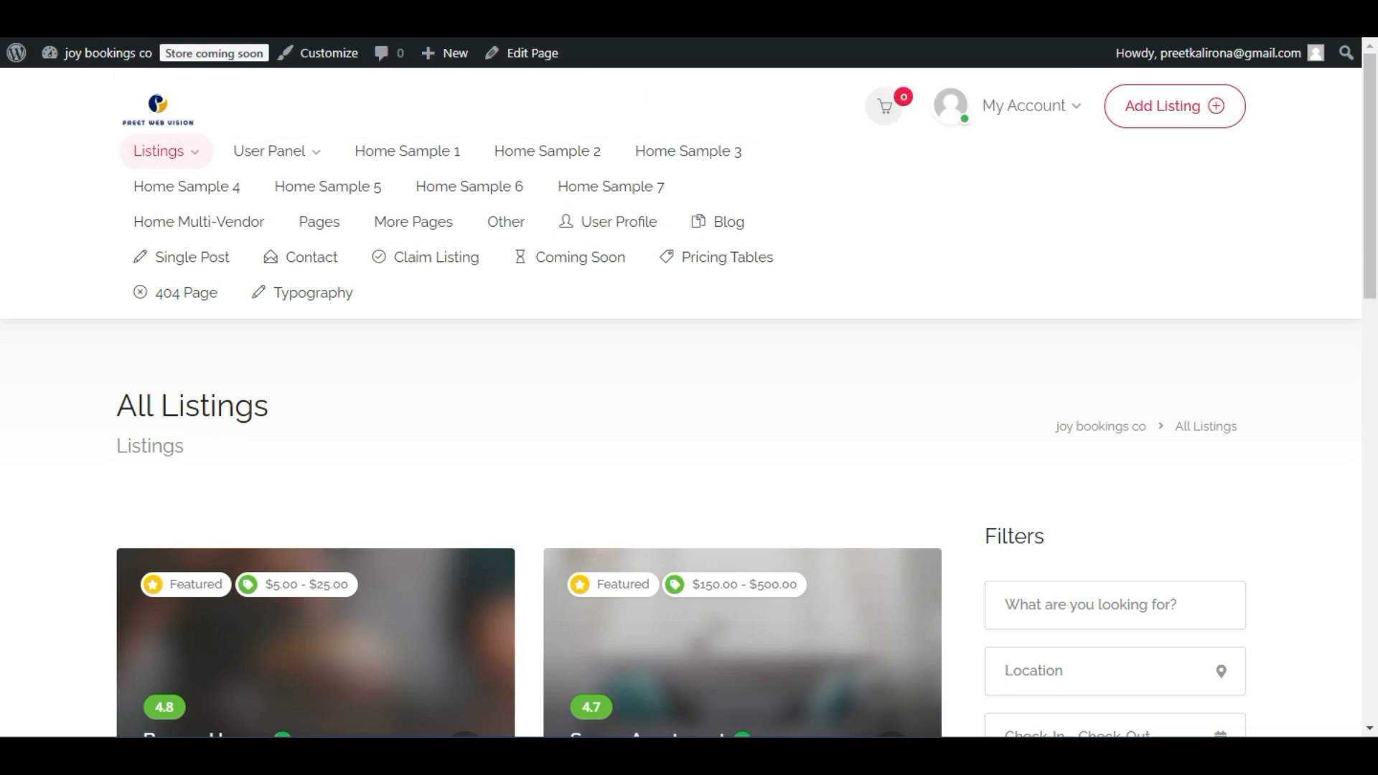
{"action": "scroll", "coordinate": [4, 379], "scroll_direction": "down", "scroll_amount": 4}
{"action": "scroll", "coordinate": [27, 442], "scroll_direction": "up", "scroll_amount": 4}
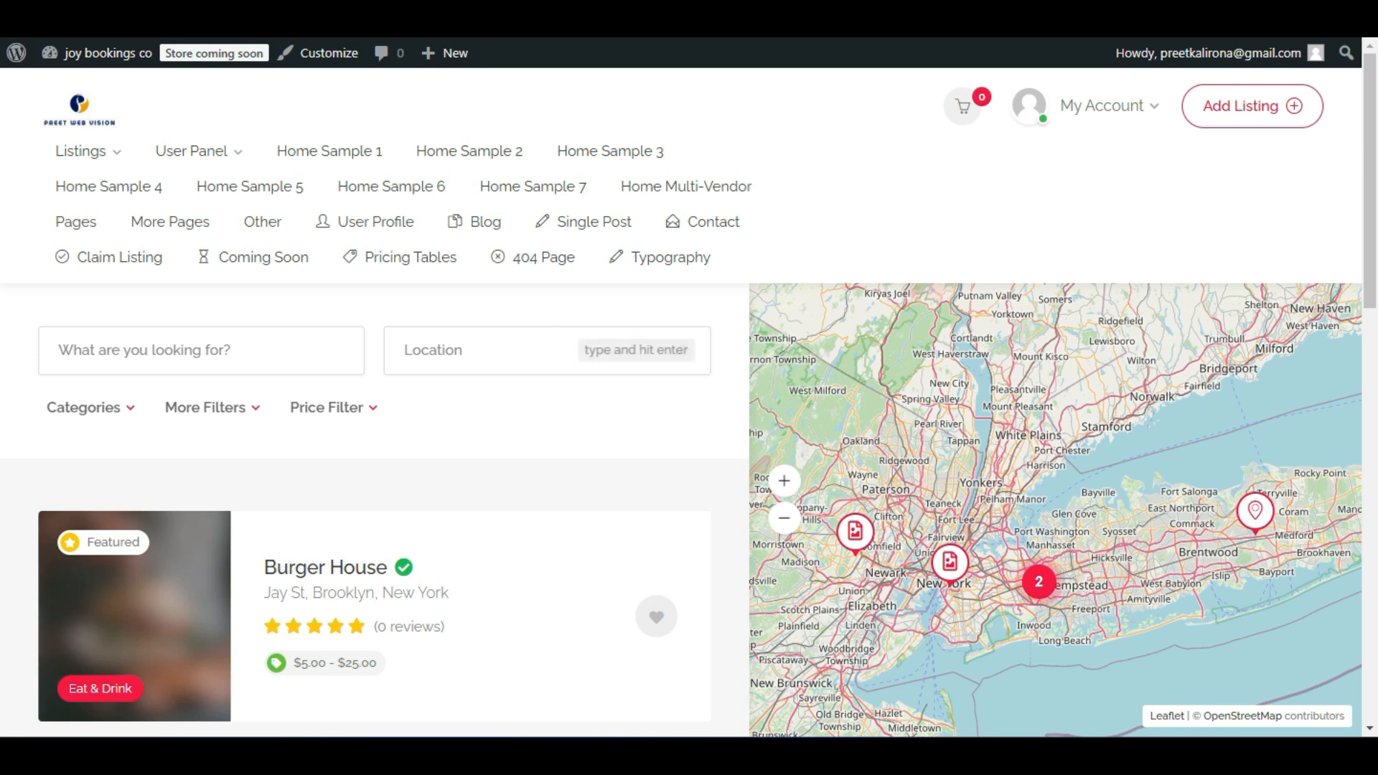
{"action": "scroll", "coordinate": [732, 538], "scroll_direction": "down", "scroll_amount": 3}
{"action": "scroll", "coordinate": [725, 540], "scroll_direction": "up", "scroll_amount": 3}
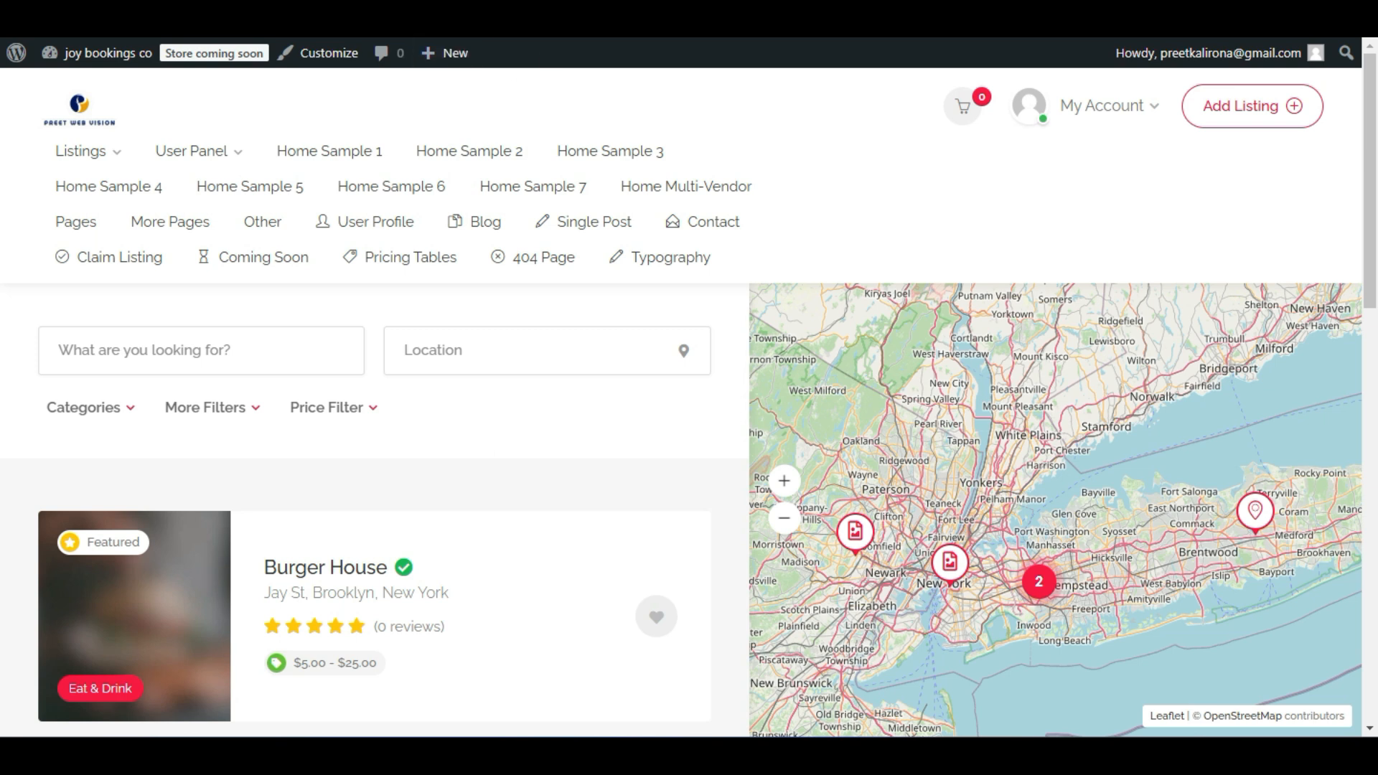
{"action": "scroll", "coordinate": [759, 403], "scroll_direction": "down", "scroll_amount": 1}
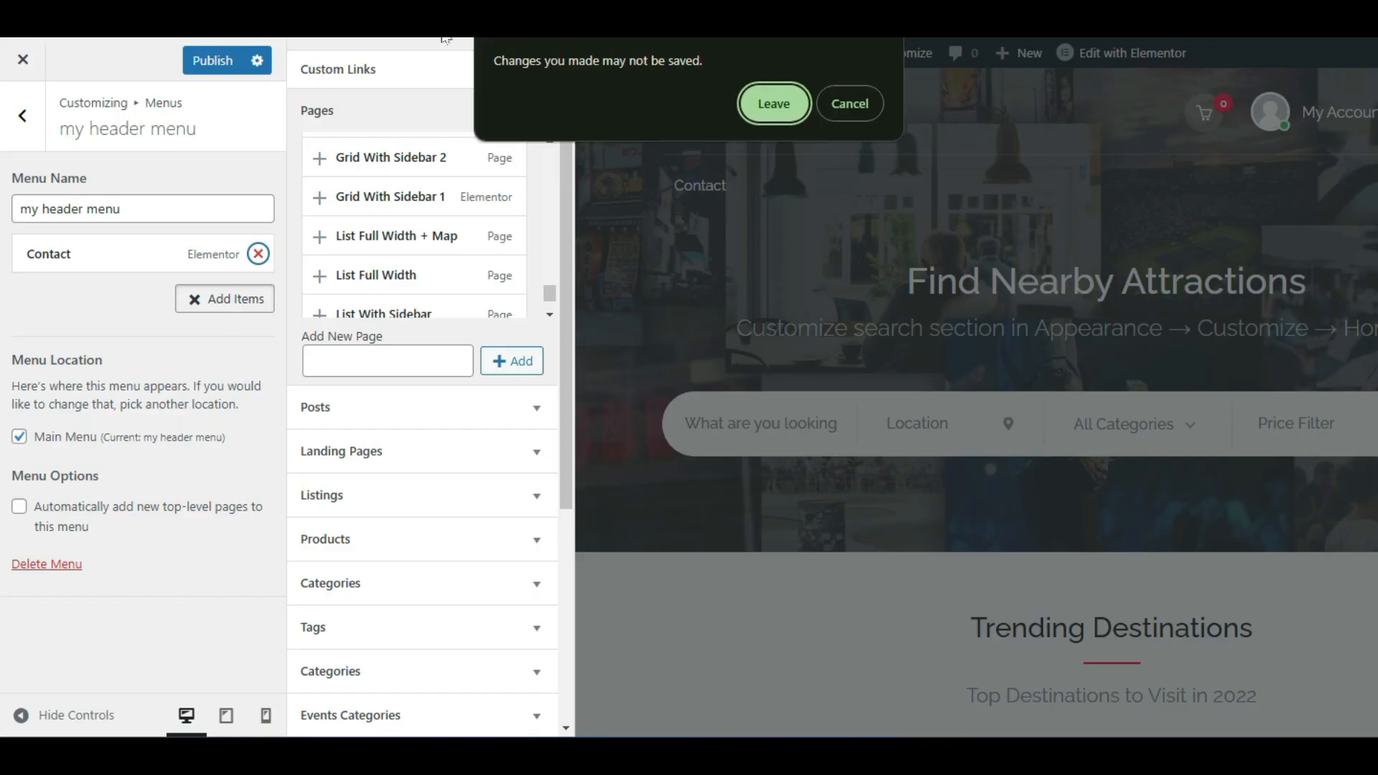
Stay in the Customizer without discarding changes and try adding the Grid With Sidebar 2 page to my header menu.
{"action": "left_click", "coordinate": [825, 103]}
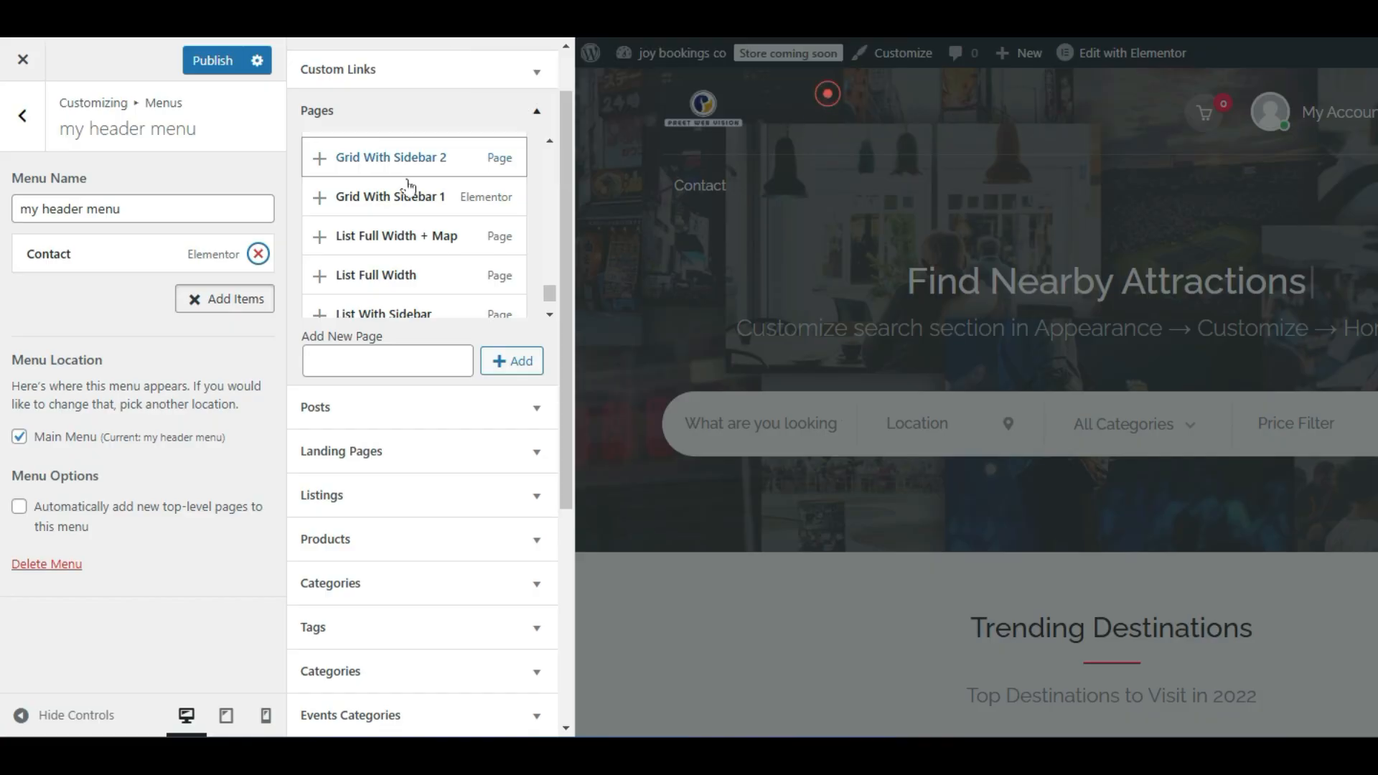
{"action": "left_click", "coordinate": [103, 292]}
{"action": "left_click", "coordinate": [193, 298]}
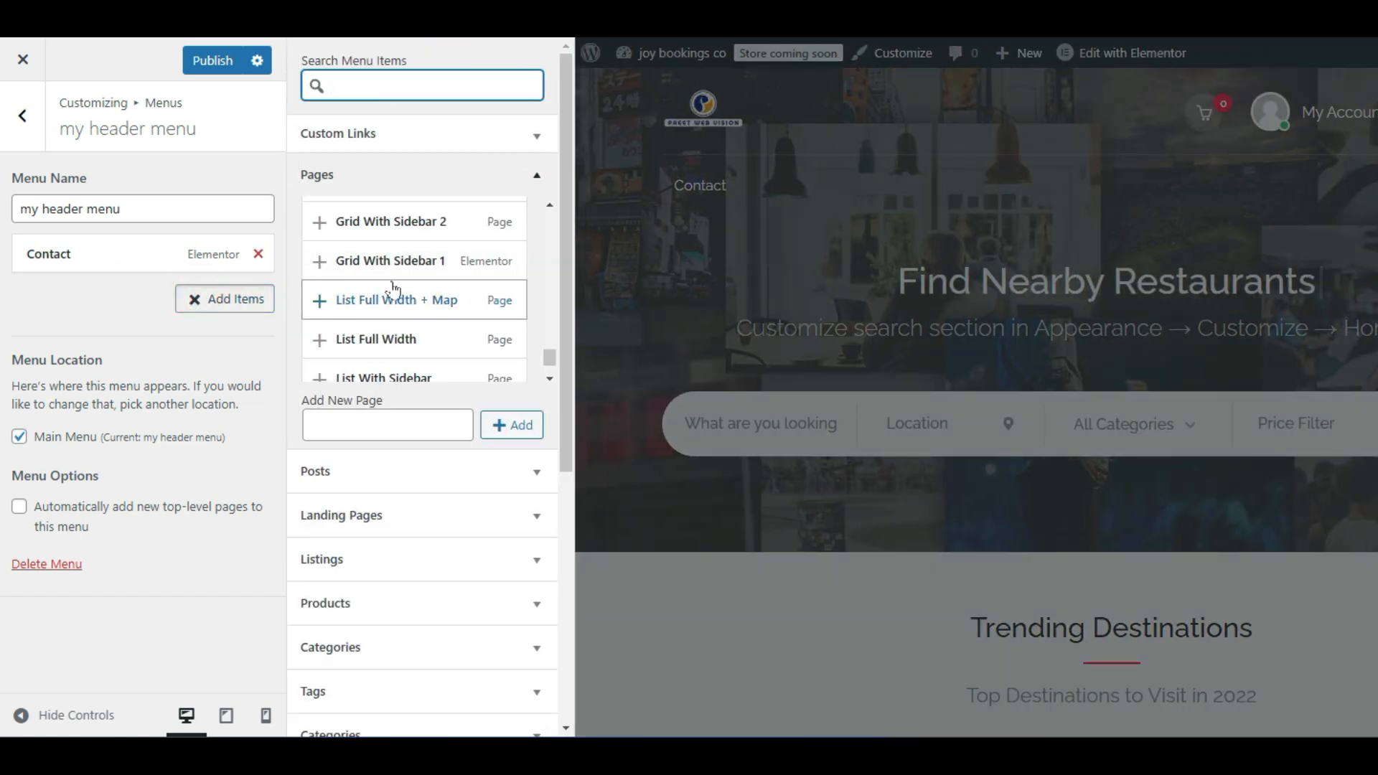
{"action": "scroll", "coordinate": [452, 335], "scroll_direction": "down", "scroll_amount": 1}
{"action": "scroll", "coordinate": [454, 334], "scroll_direction": "up", "scroll_amount": 3}
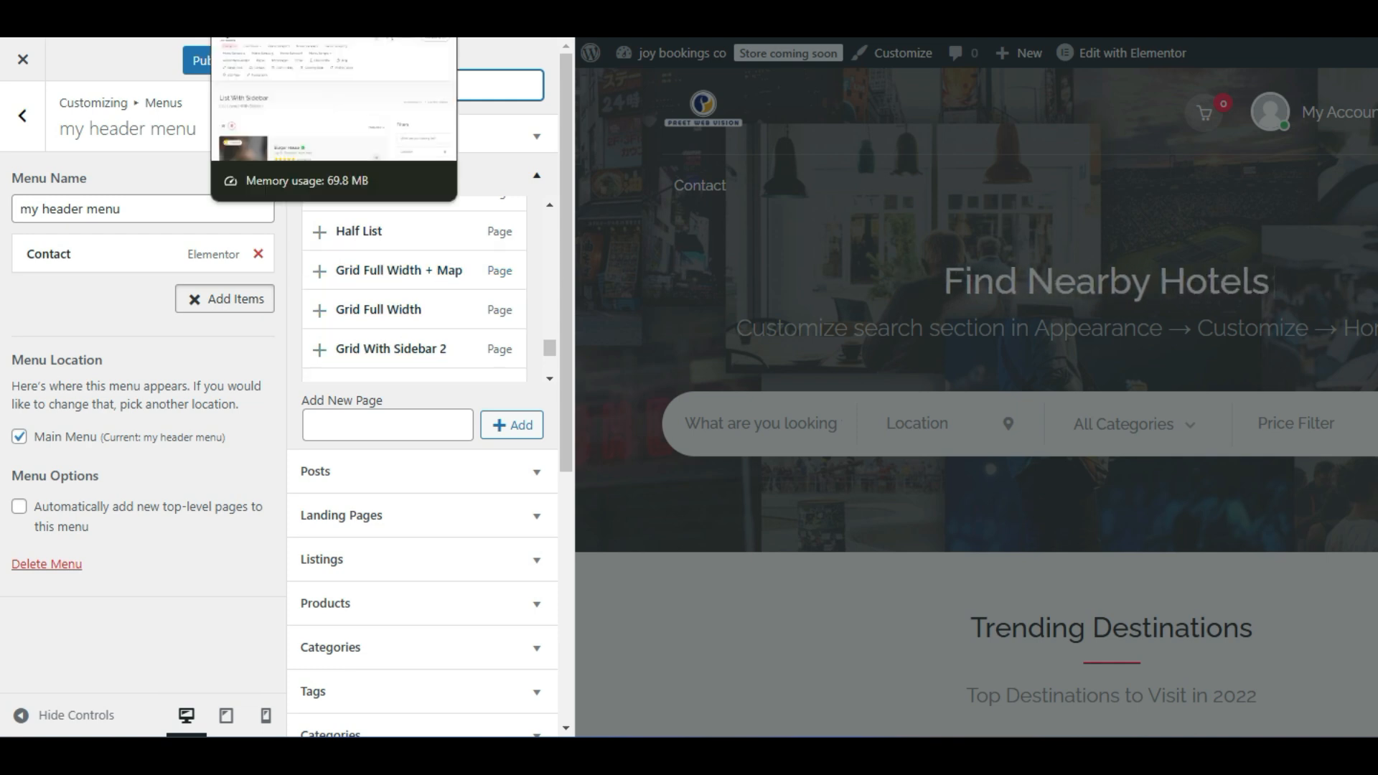
{"action": "left_click", "coordinate": [280, 15]}
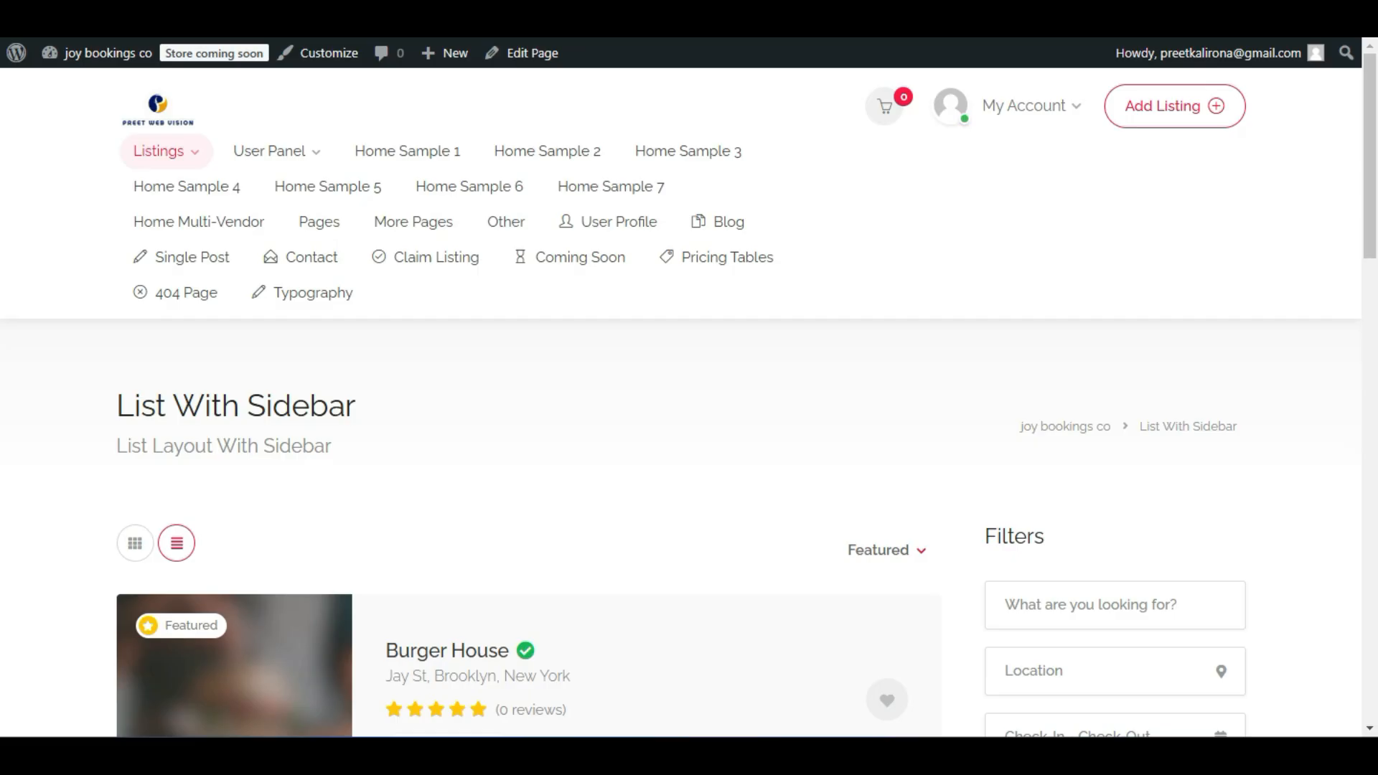
{"action": "left_click", "coordinate": [144, 14]}
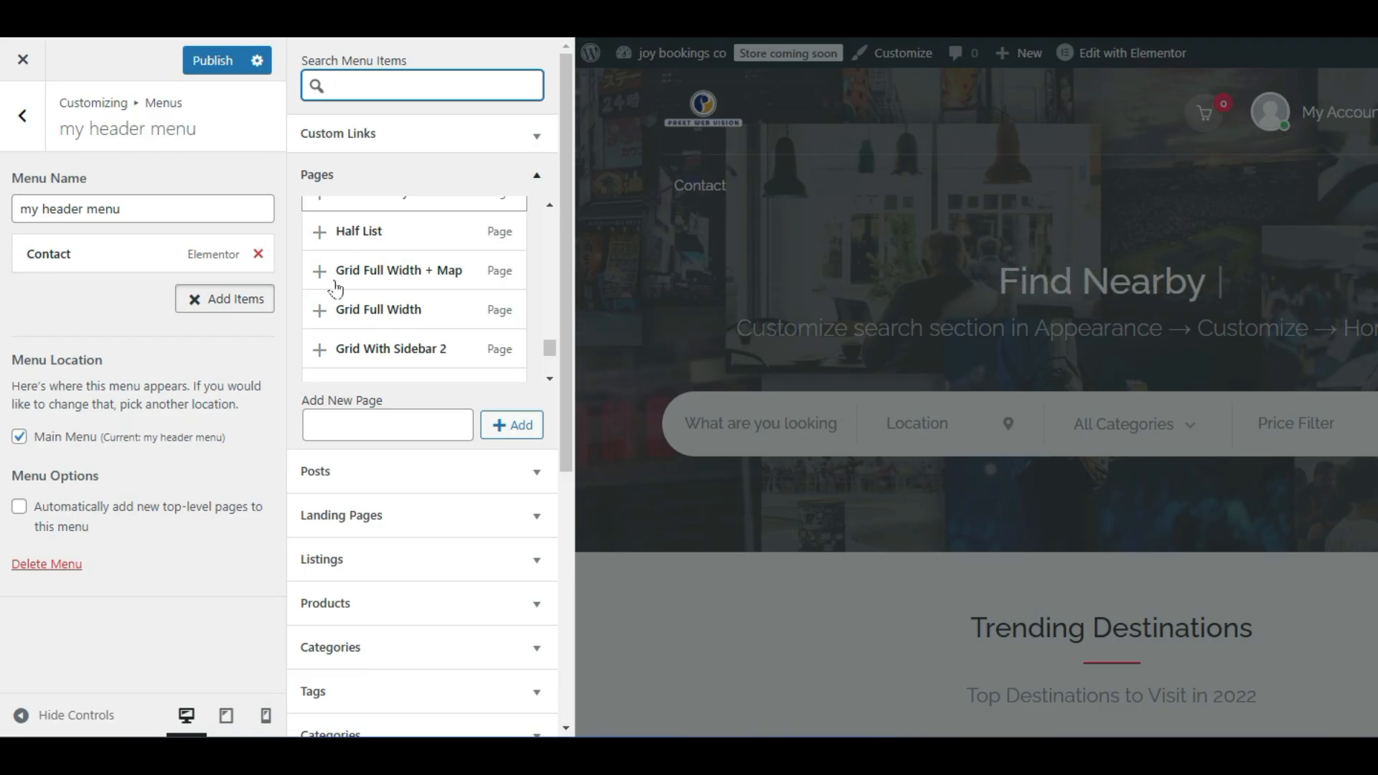
{"action": "scroll", "coordinate": [352, 305], "scroll_direction": "down", "scroll_amount": 1}
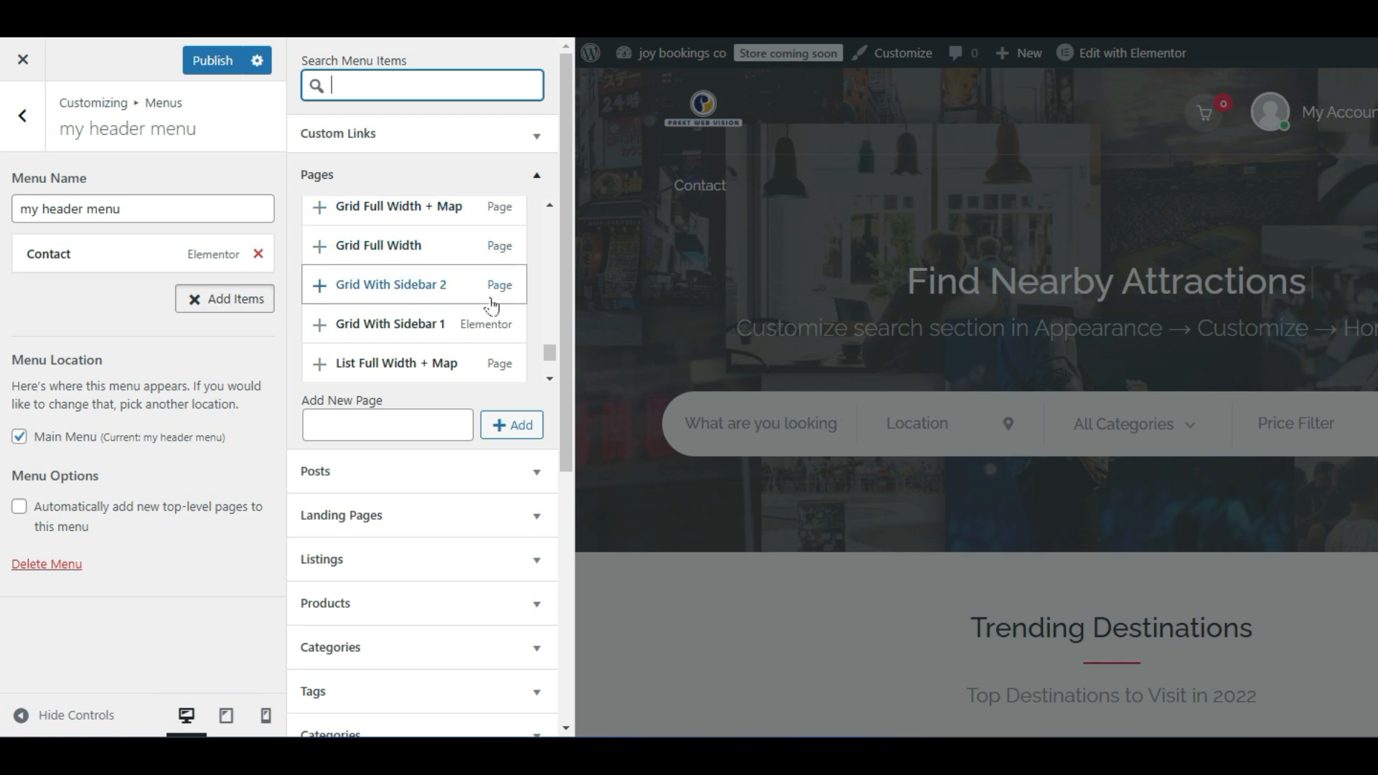
{"action": "left_click", "coordinate": [332, 289]}
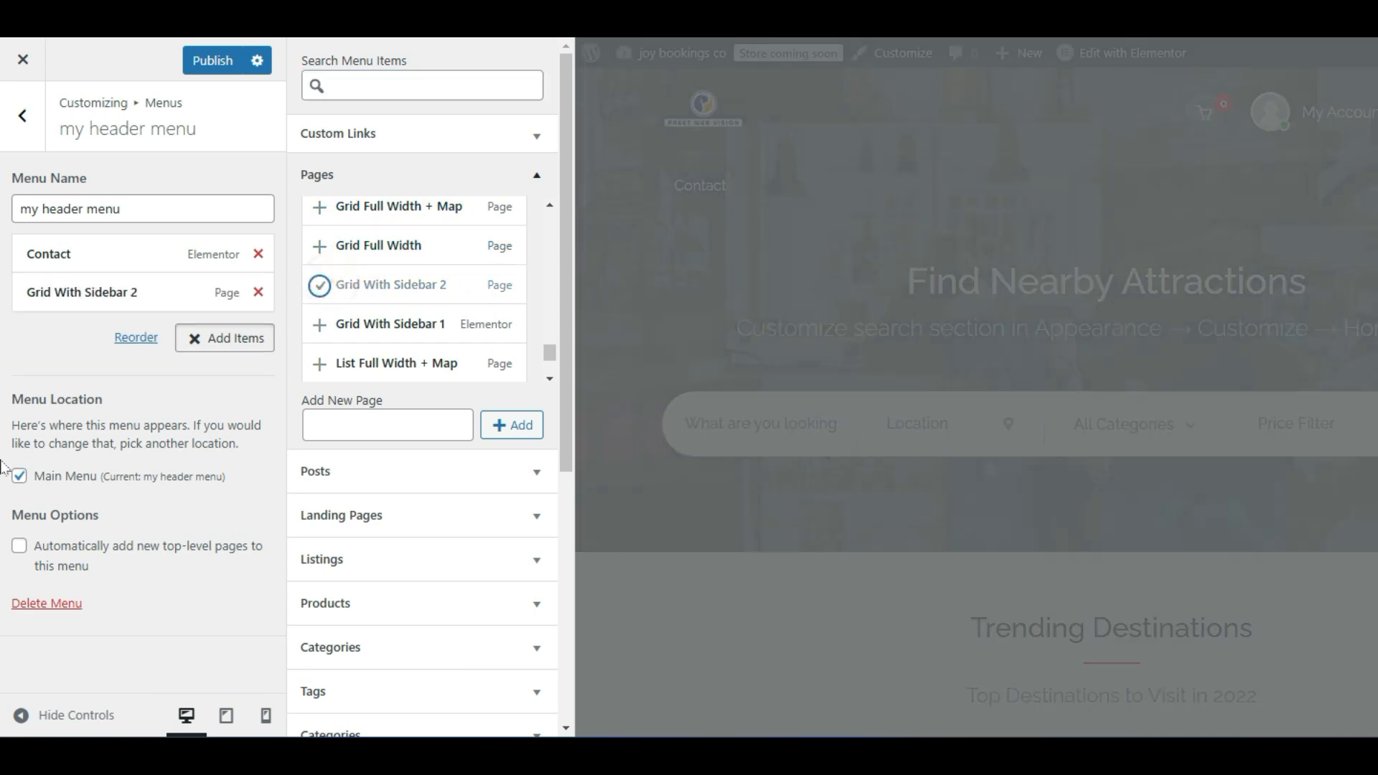
Inspect the Grid With Sidebar 2 menu item's navigation settings and remove the item from my header menu.
{"action": "left_click", "coordinate": [77, 287]}
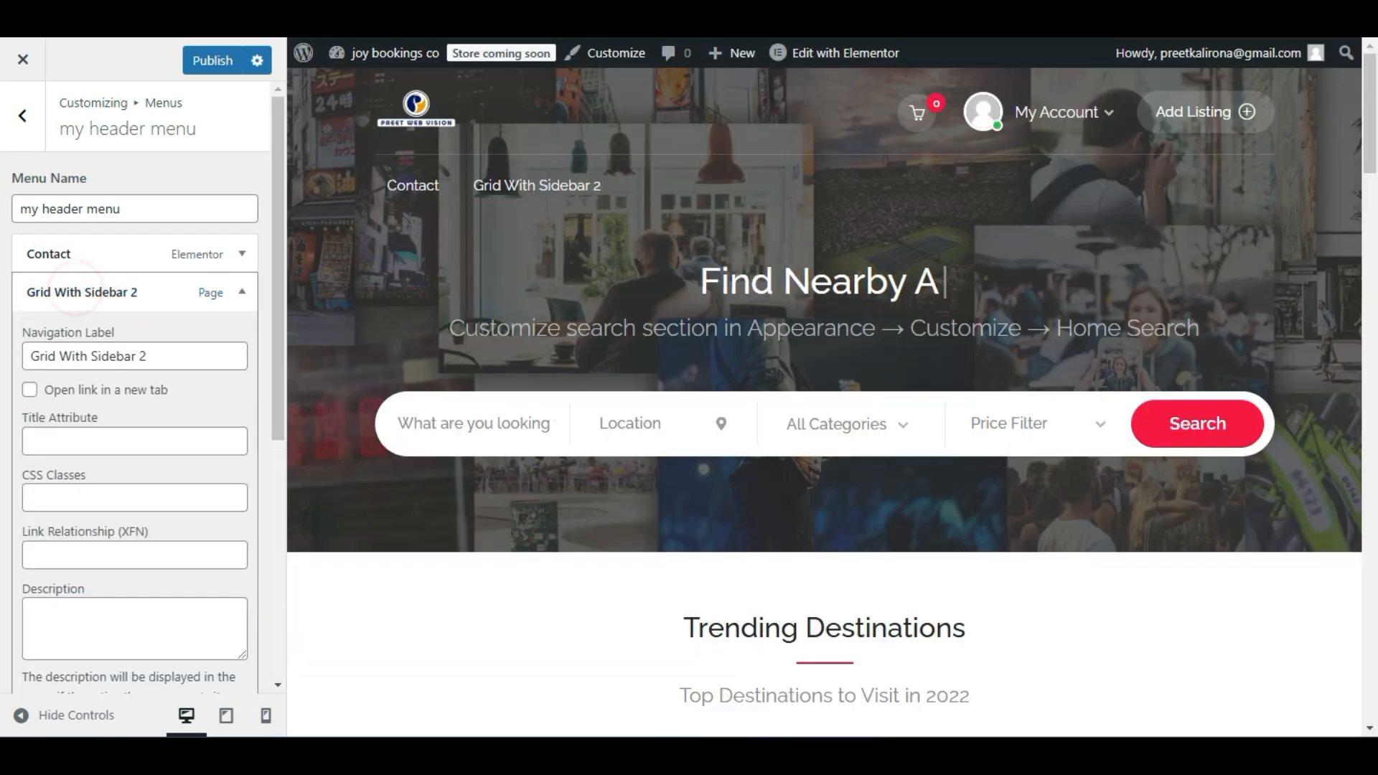
{"action": "triple_click", "coordinate": [179, 354]}
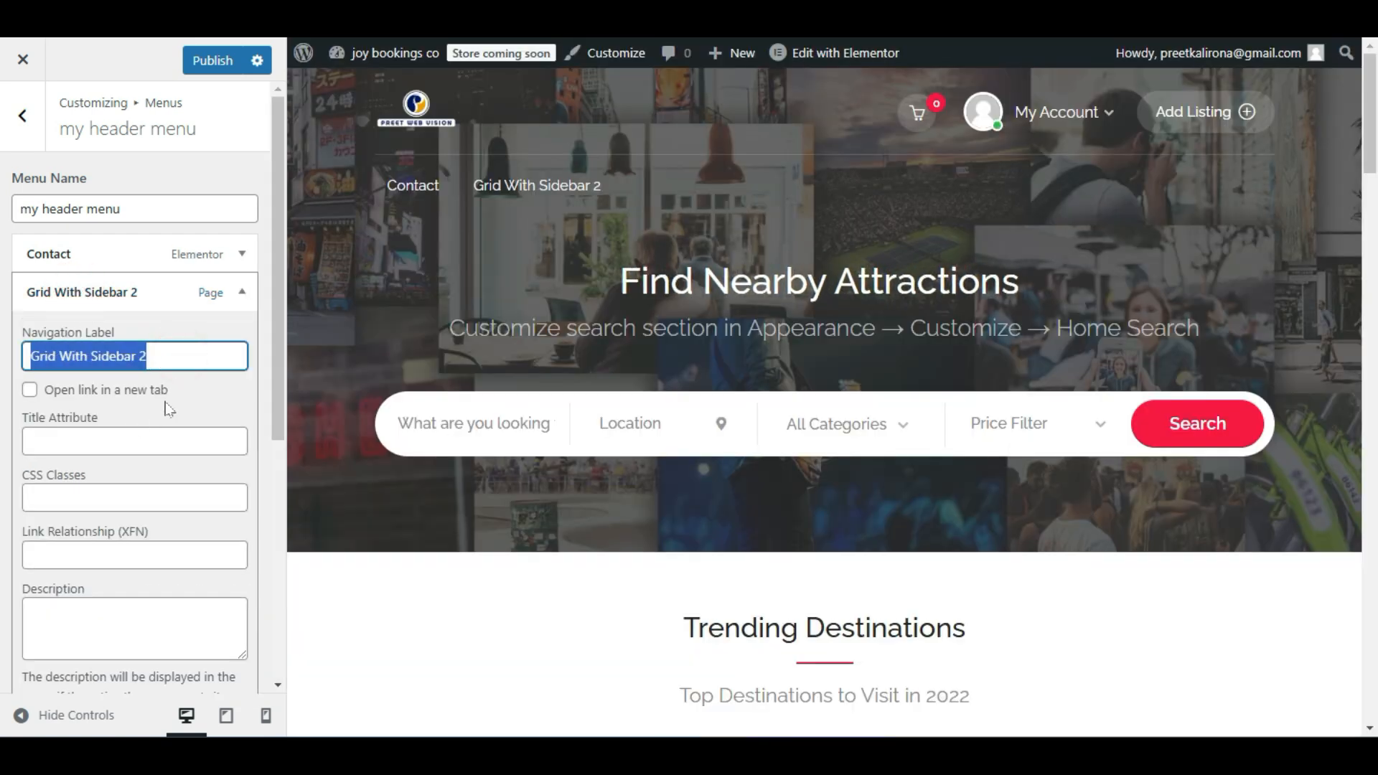
{"action": "scroll", "coordinate": [169, 409], "scroll_direction": "down", "scroll_amount": 3}
{"action": "scroll", "coordinate": [194, 402], "scroll_direction": "up", "scroll_amount": 3}
{"action": "left_click", "coordinate": [244, 292]}
{"action": "left_click", "coordinate": [255, 290]}
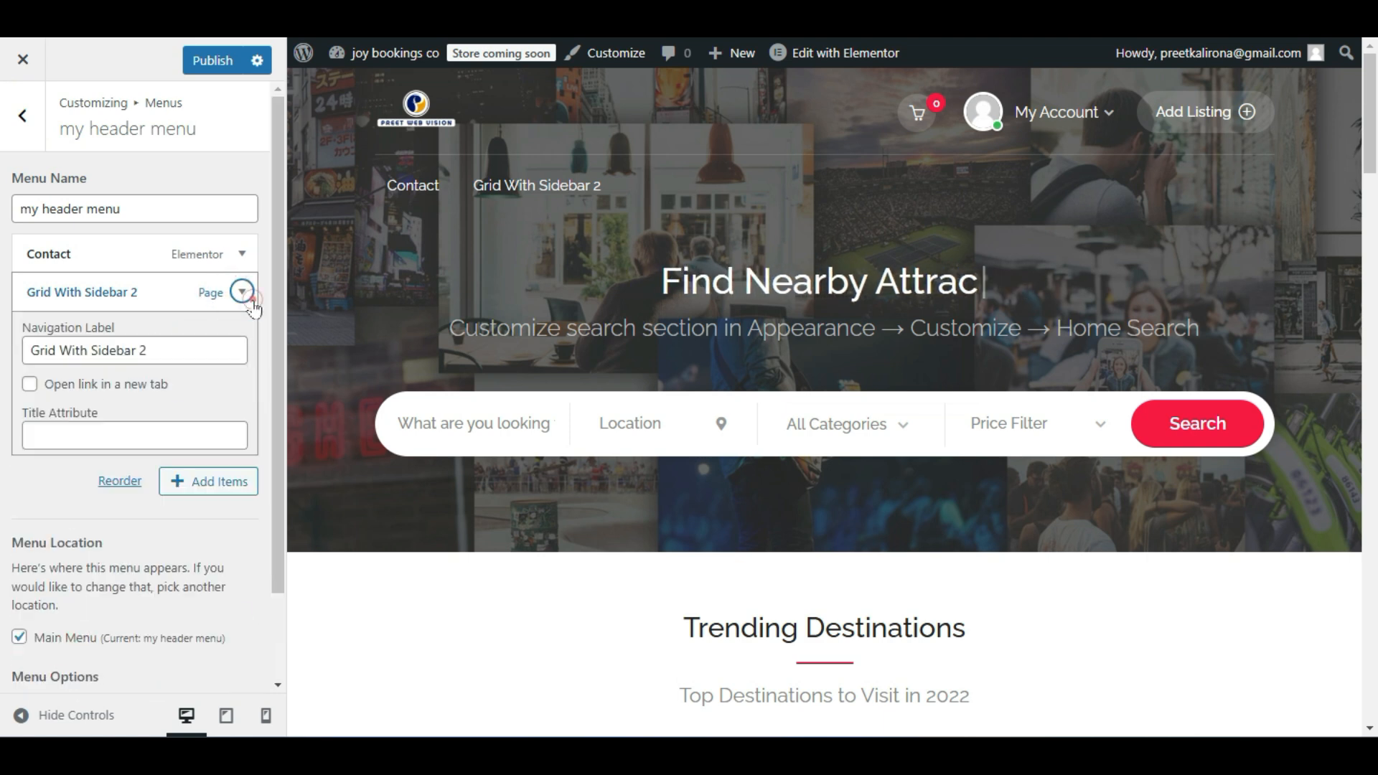
{"action": "scroll", "coordinate": [252, 297], "scroll_direction": "down", "scroll_amount": 4}
{"action": "left_click", "coordinate": [63, 505]}
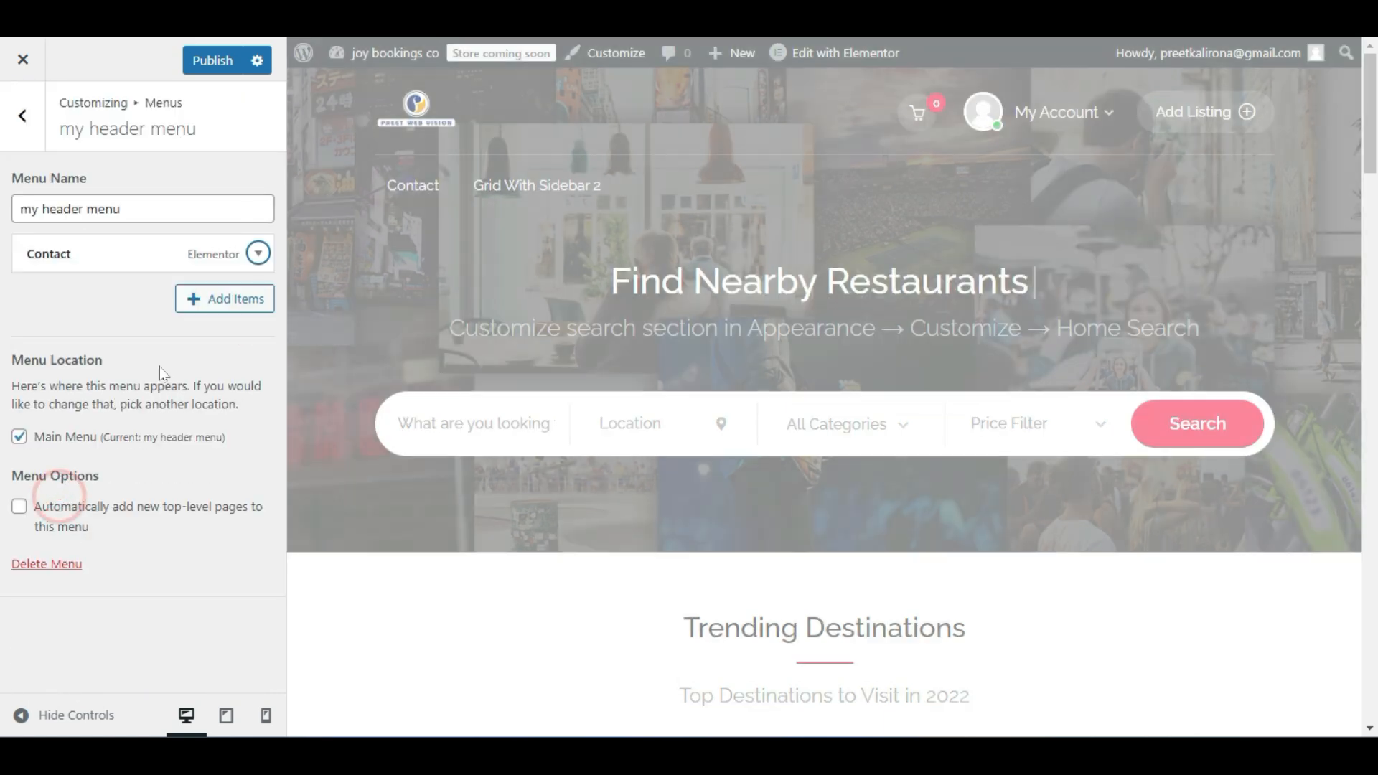
Return to the Pages admin list, check the All Listings title and slug without changes, and copy the page's view link.
{"action": "left_click", "coordinate": [57, 301]}
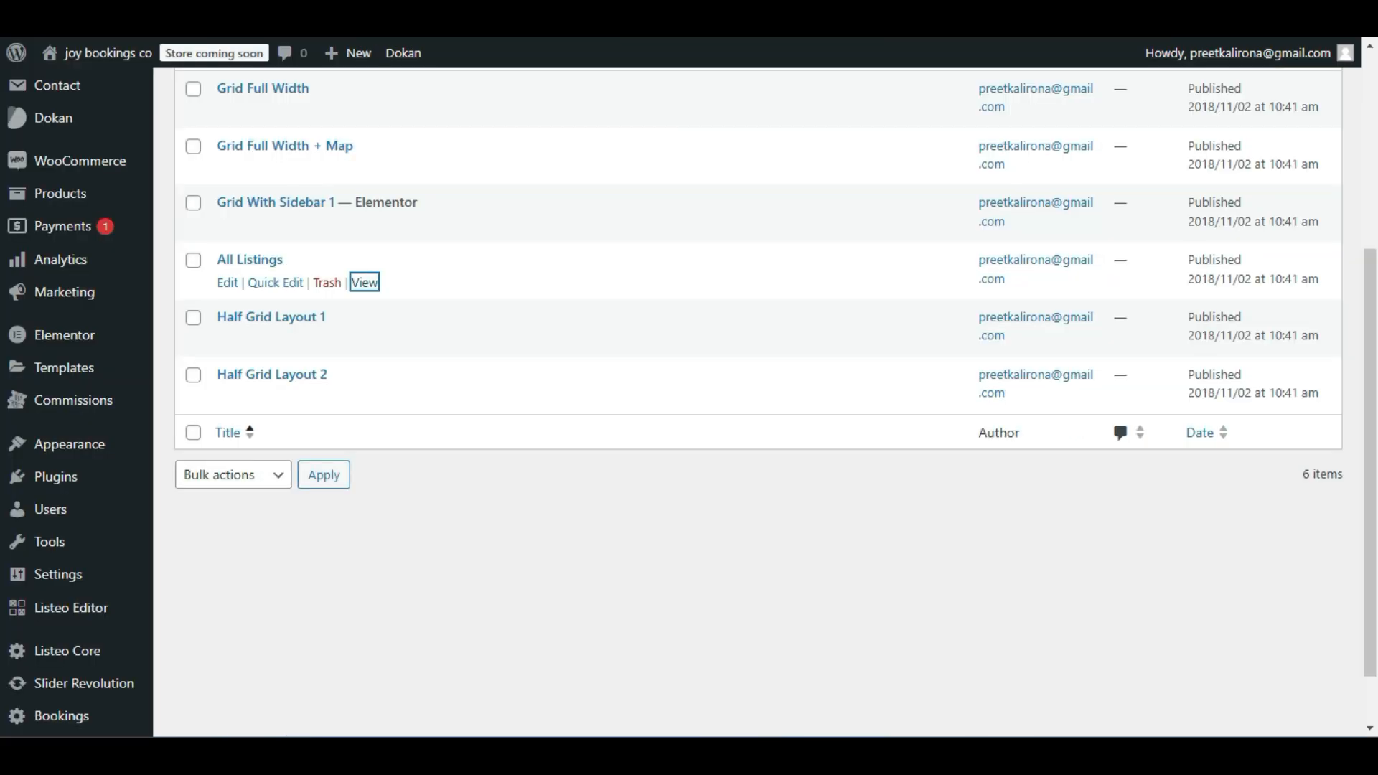
{"action": "left_click", "coordinate": [273, 284]}
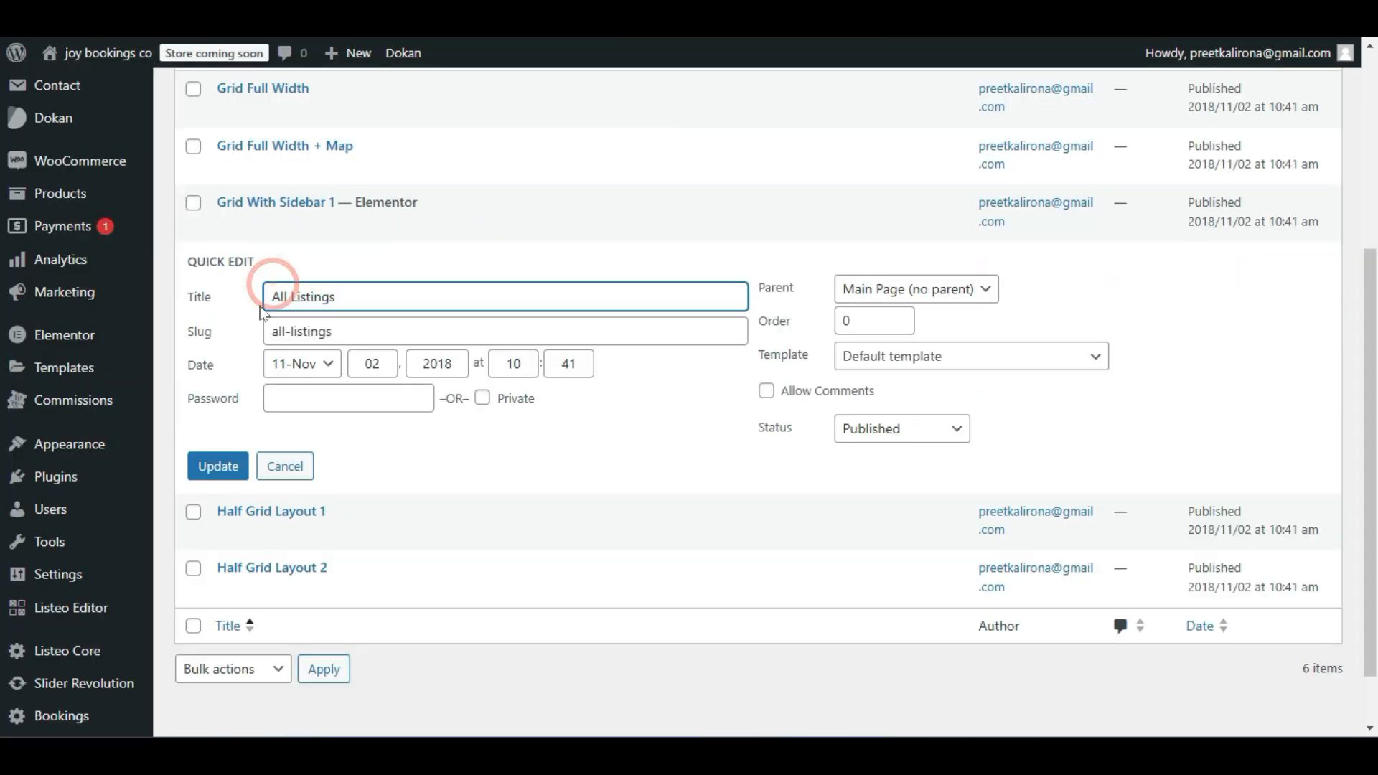
{"action": "left_click", "coordinate": [287, 466]}
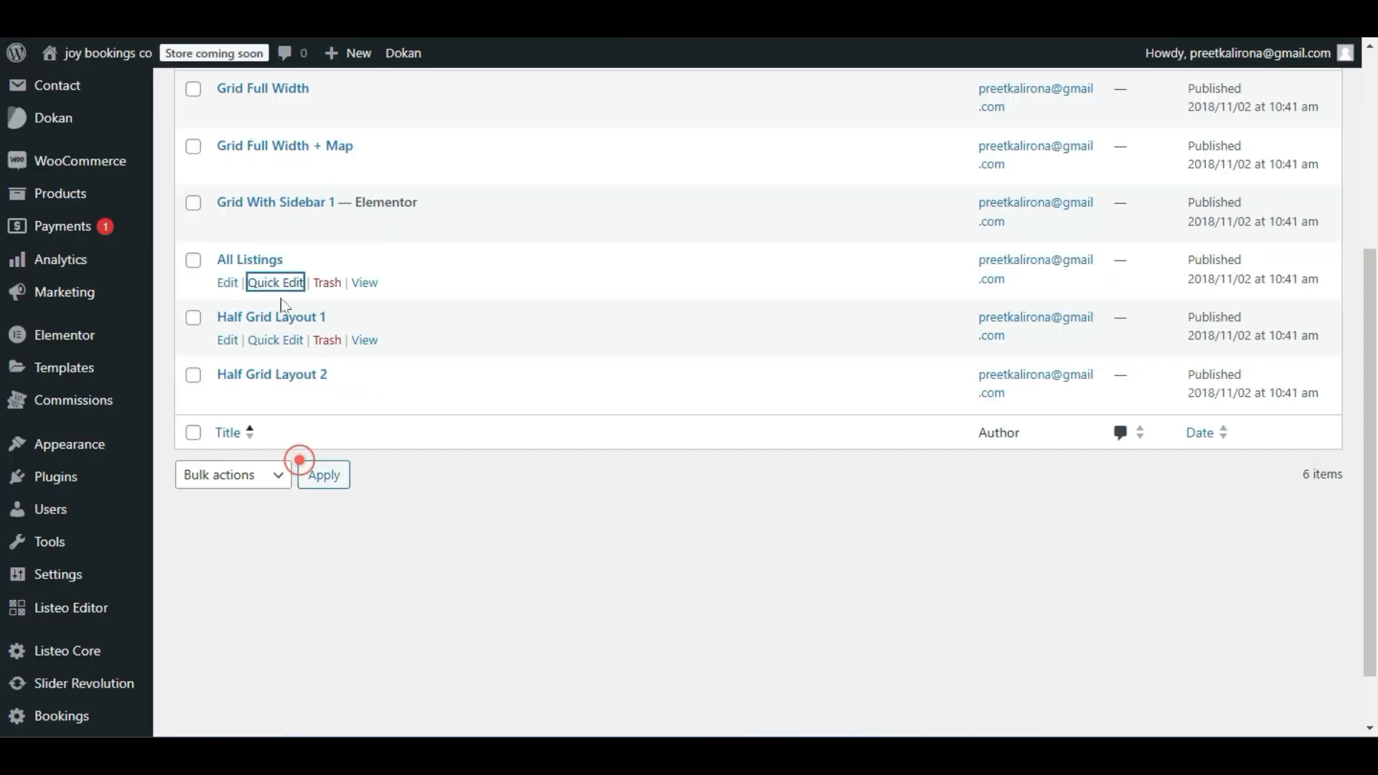
{"action": "right_click", "coordinate": [375, 297]}
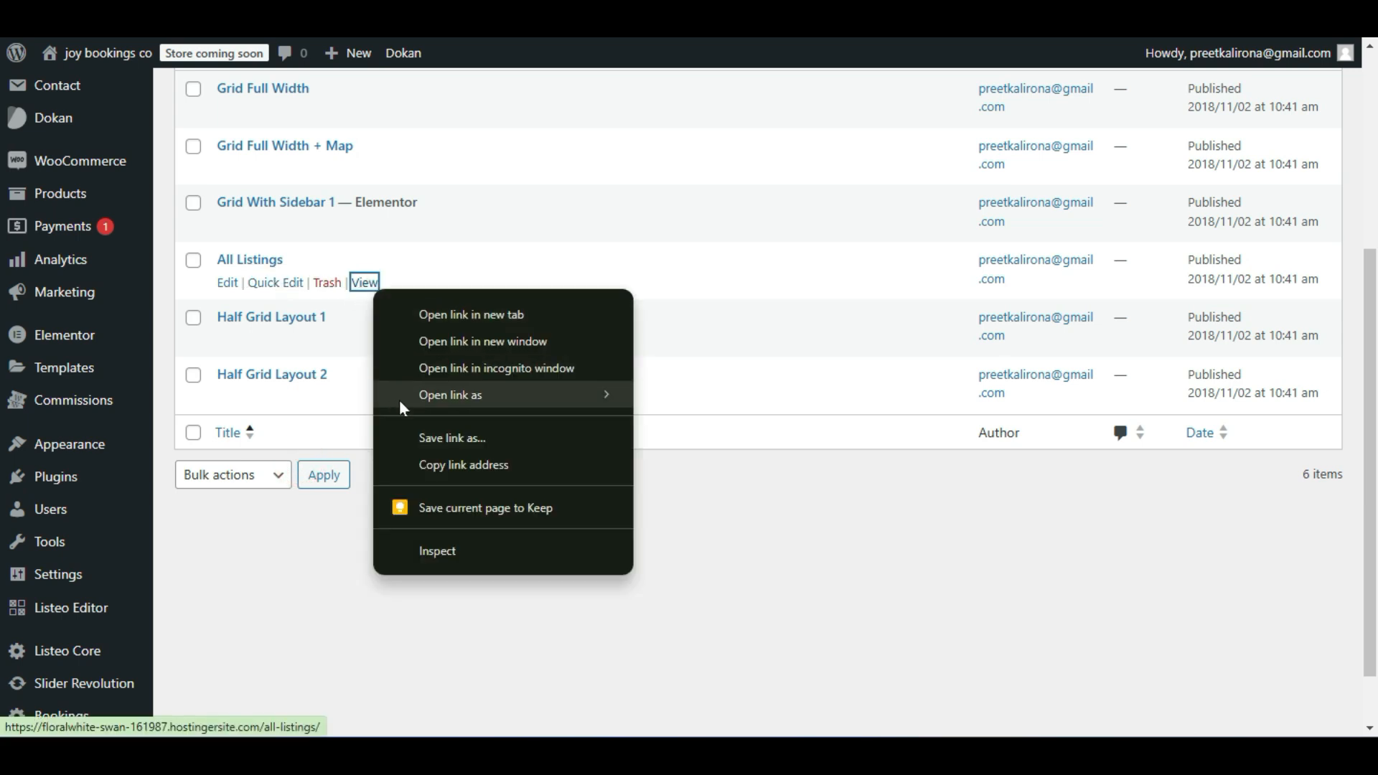
{"action": "left_click", "coordinate": [454, 467]}
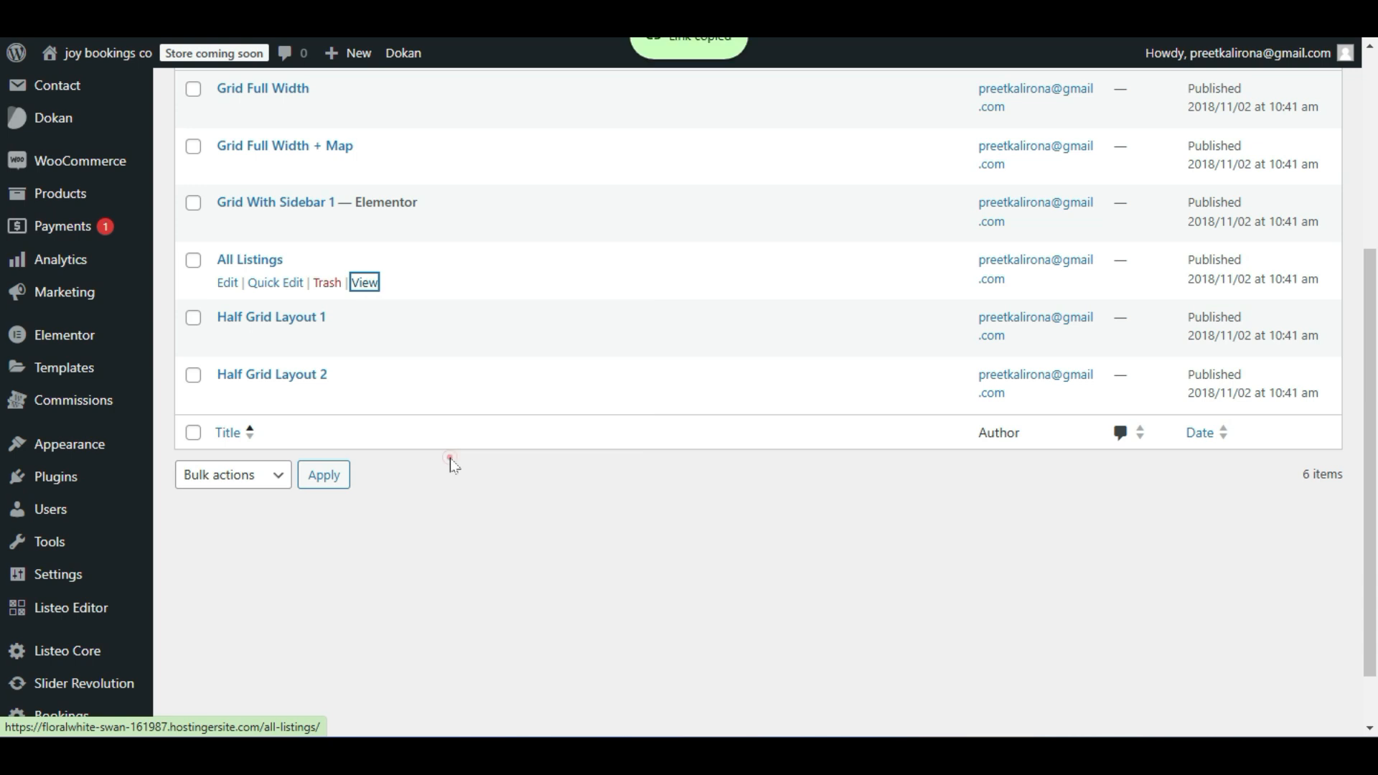
{"action": "left_click", "coordinate": [364, 283]}
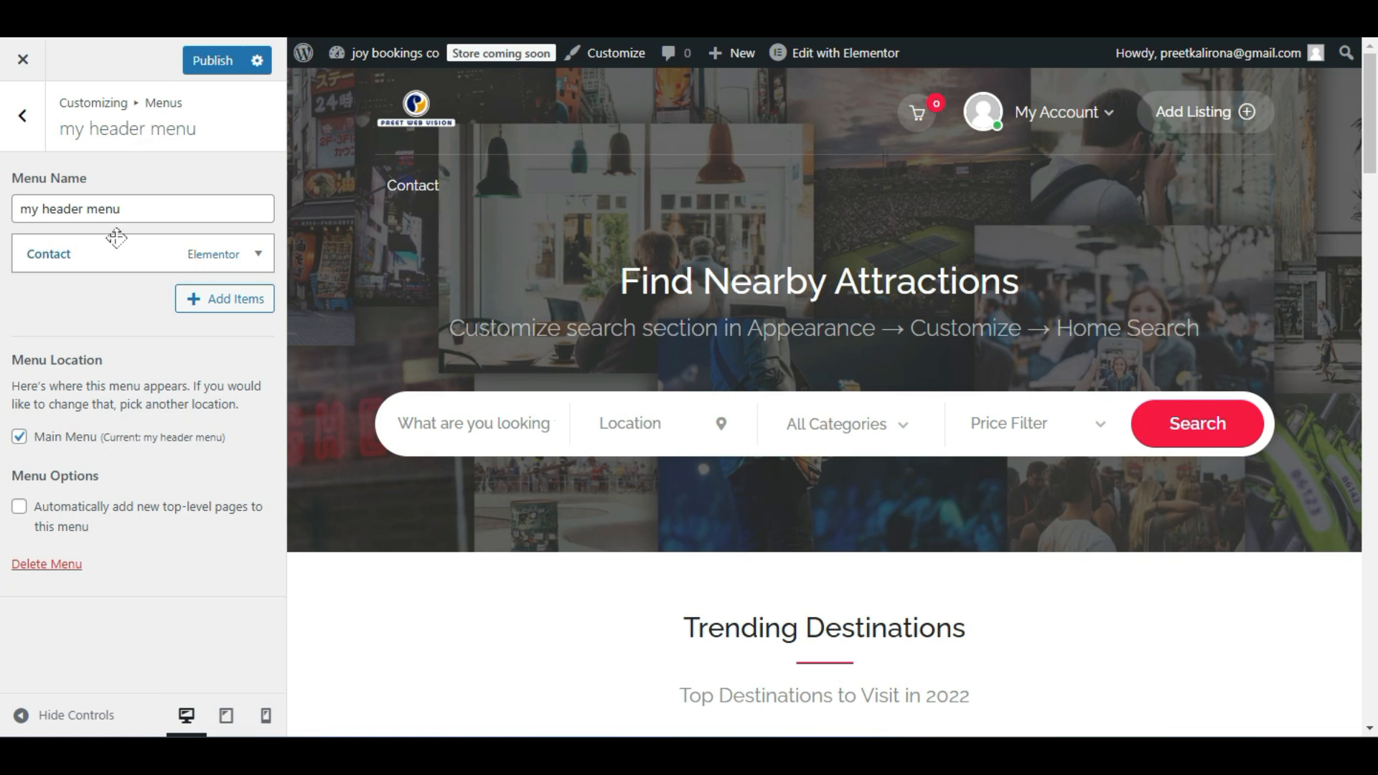
Start a custom link for my header menu and set its URL to /all-listings/.
{"action": "left_click", "coordinate": [193, 300]}
{"action": "scroll", "coordinate": [373, 545], "scroll_direction": "down", "scroll_amount": 3}
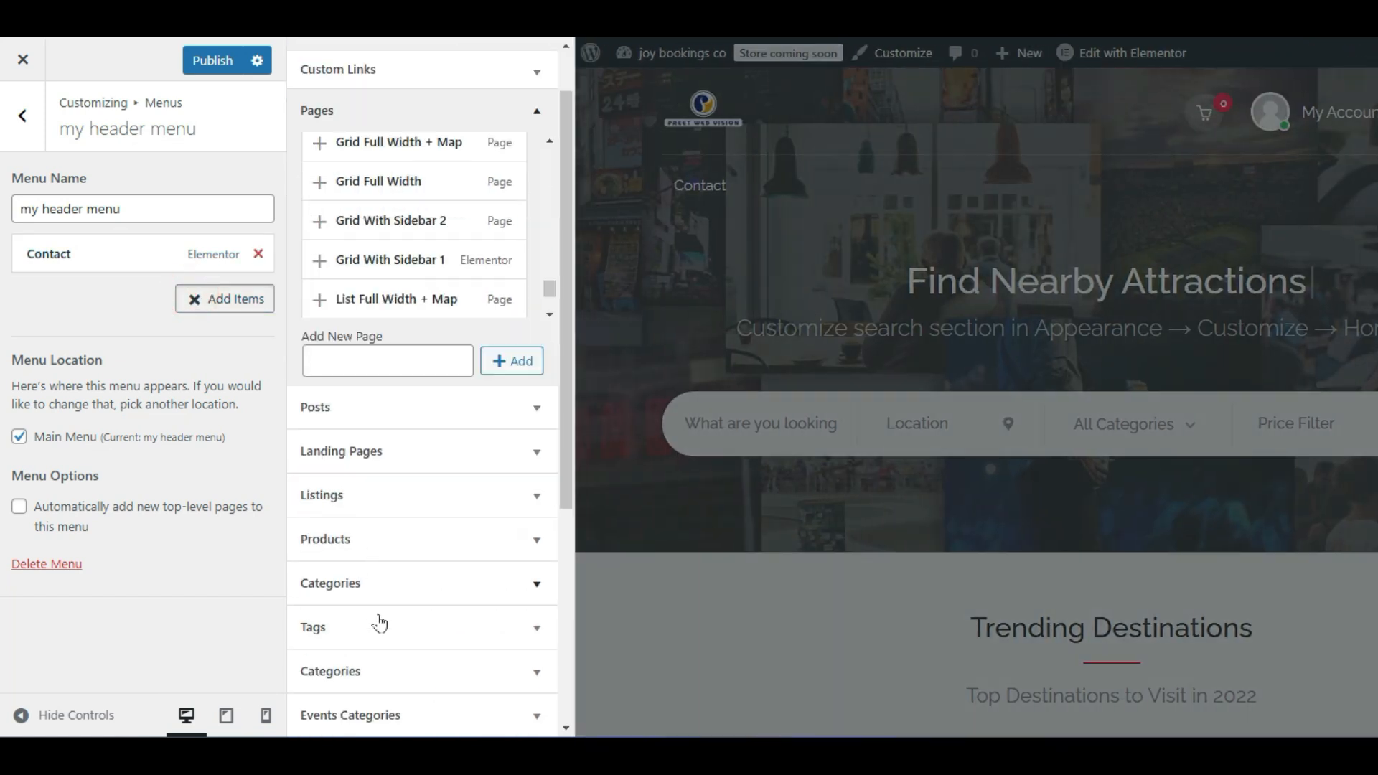
{"action": "scroll", "coordinate": [396, 610], "scroll_direction": "down", "scroll_amount": 4}
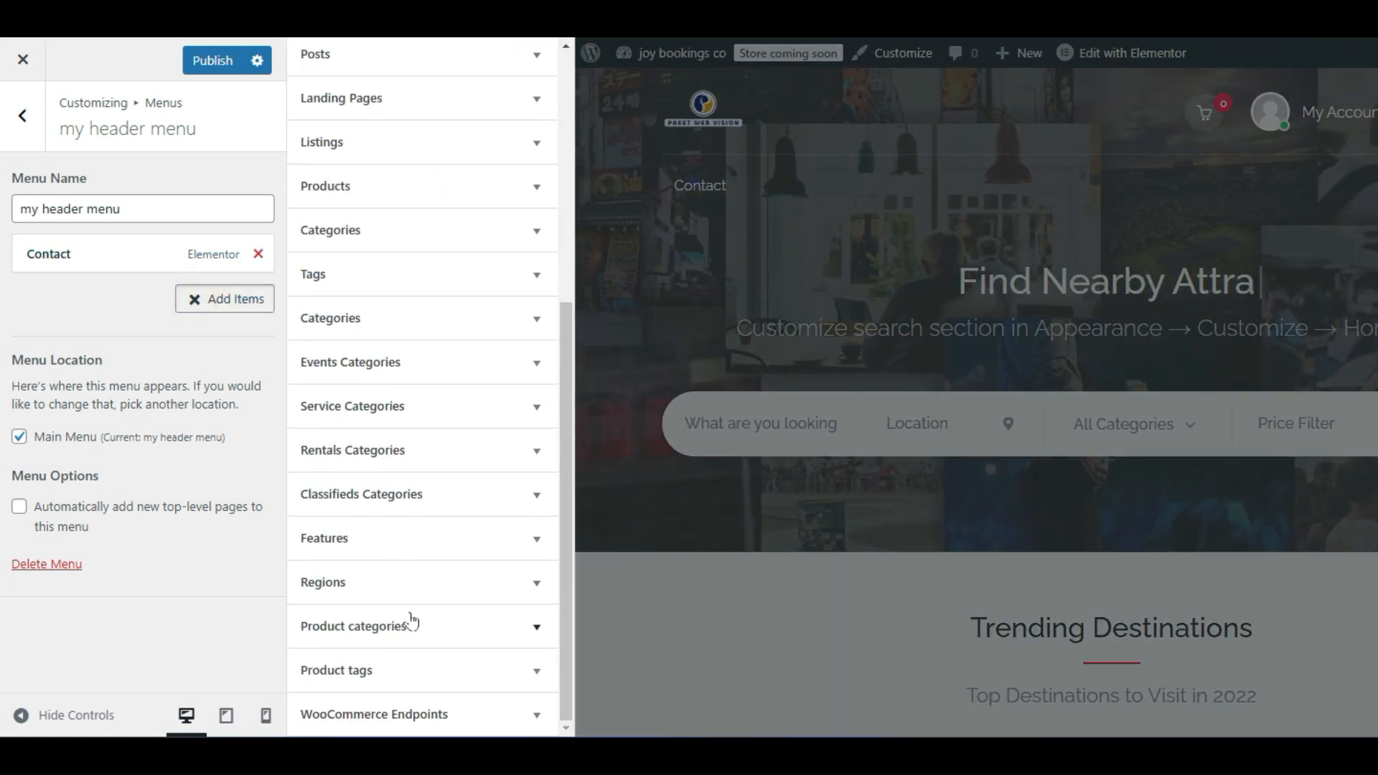
{"action": "scroll", "coordinate": [411, 619], "scroll_direction": "up", "scroll_amount": 6}
{"action": "left_click", "coordinate": [395, 138]}
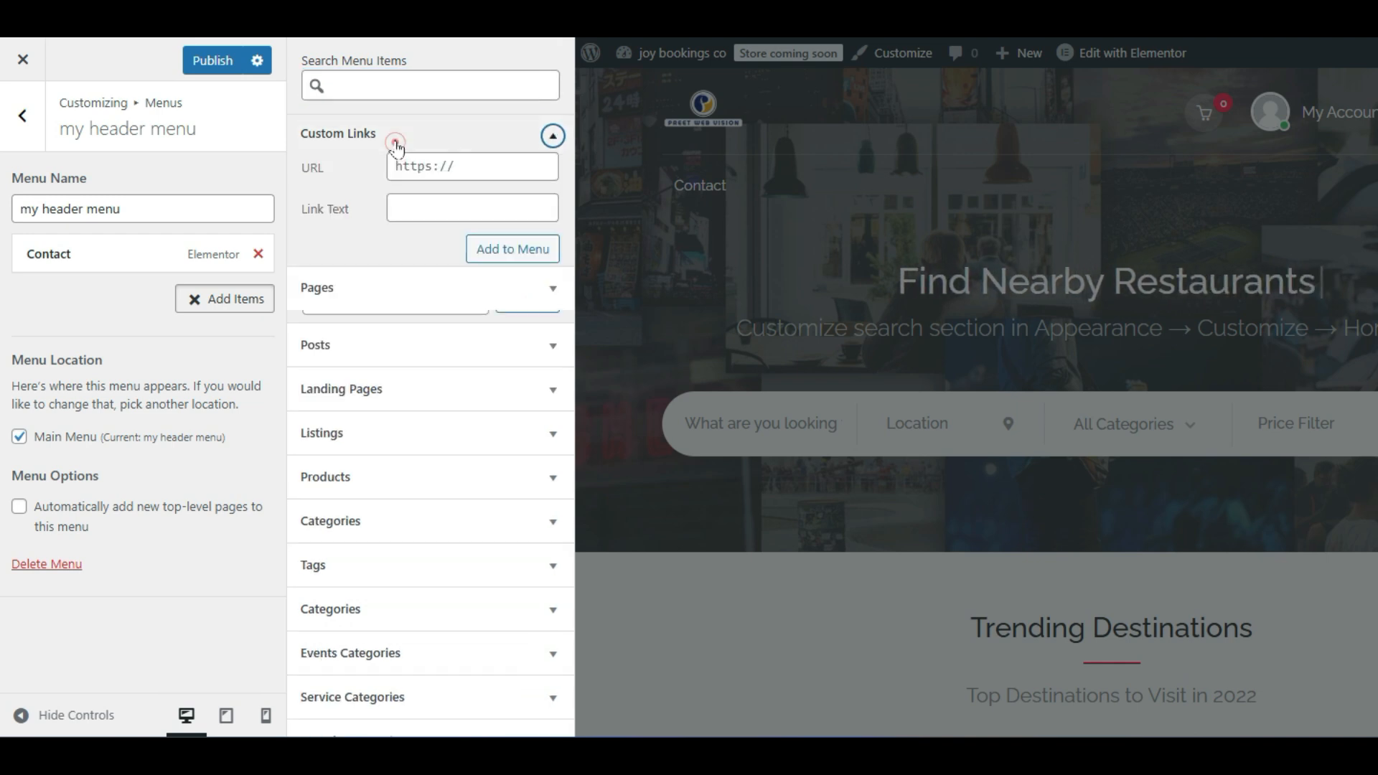
{"action": "left_click", "coordinate": [440, 164]}
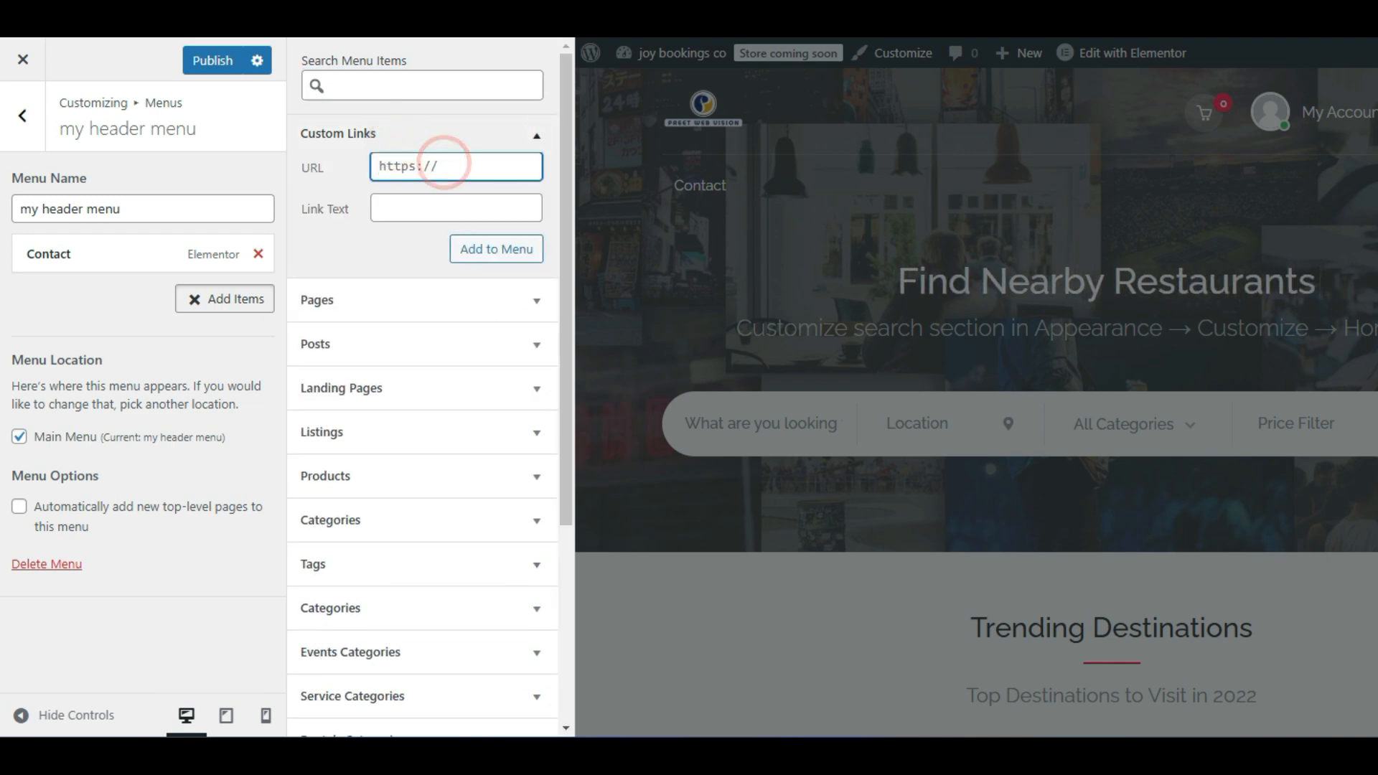
{"action": "key", "text": "ctrl+v"}
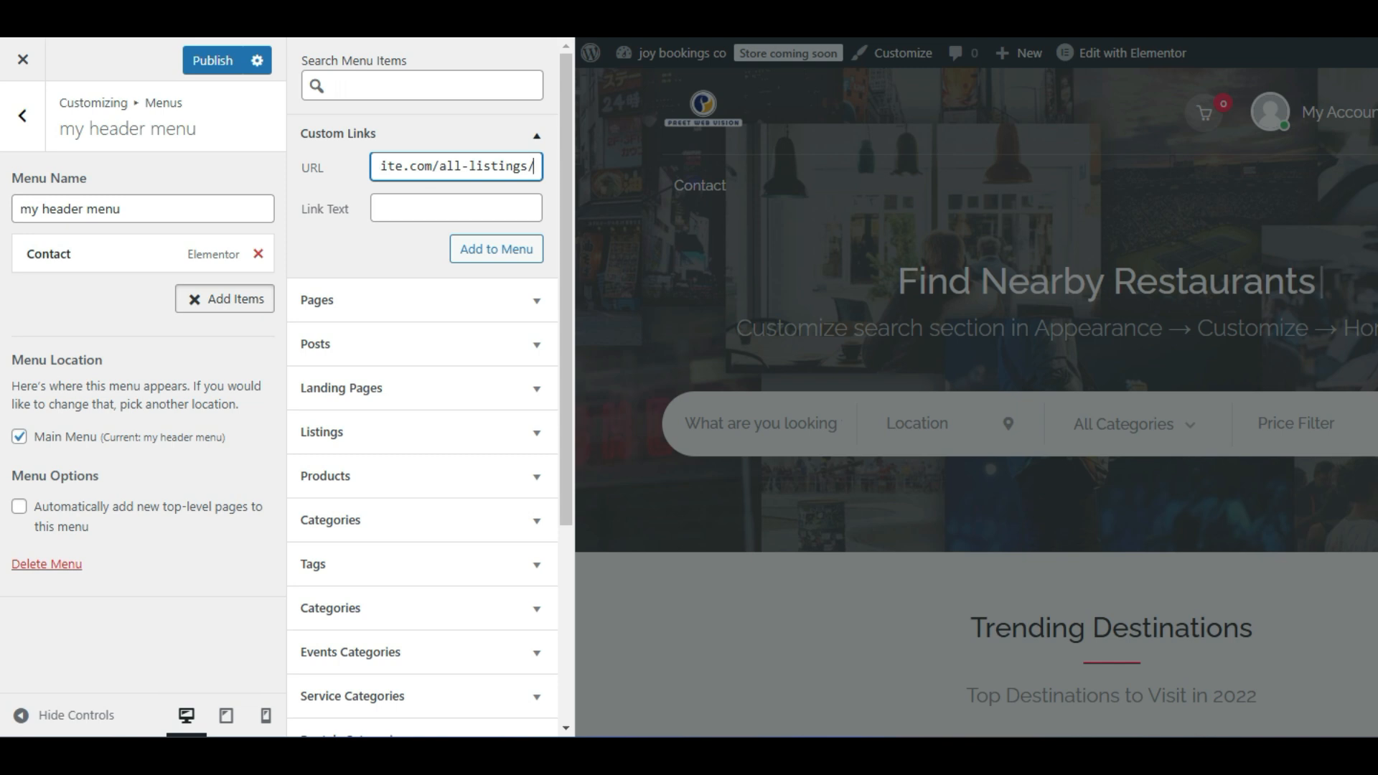
{"action": "triple_click", "coordinate": [430, 166]}
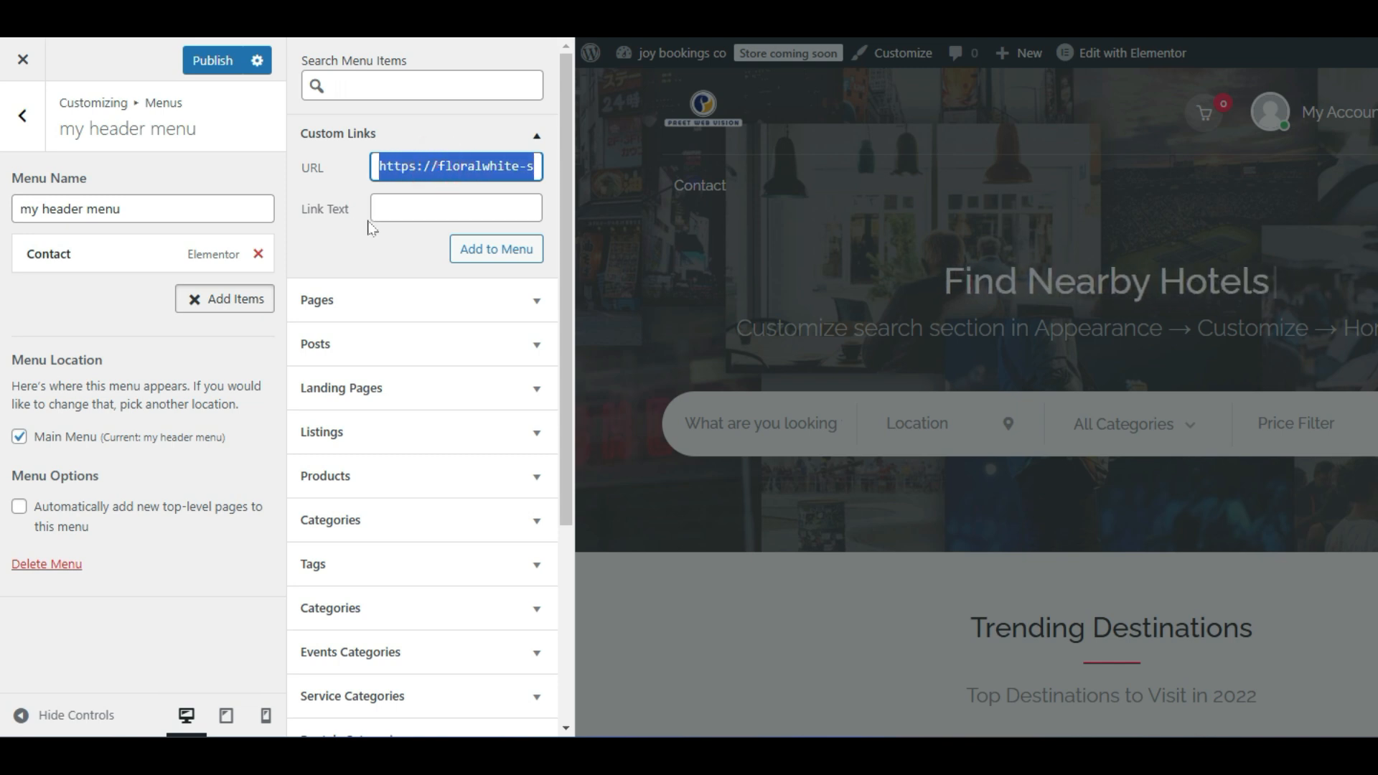
{"action": "key", "text": "BackSpace"}
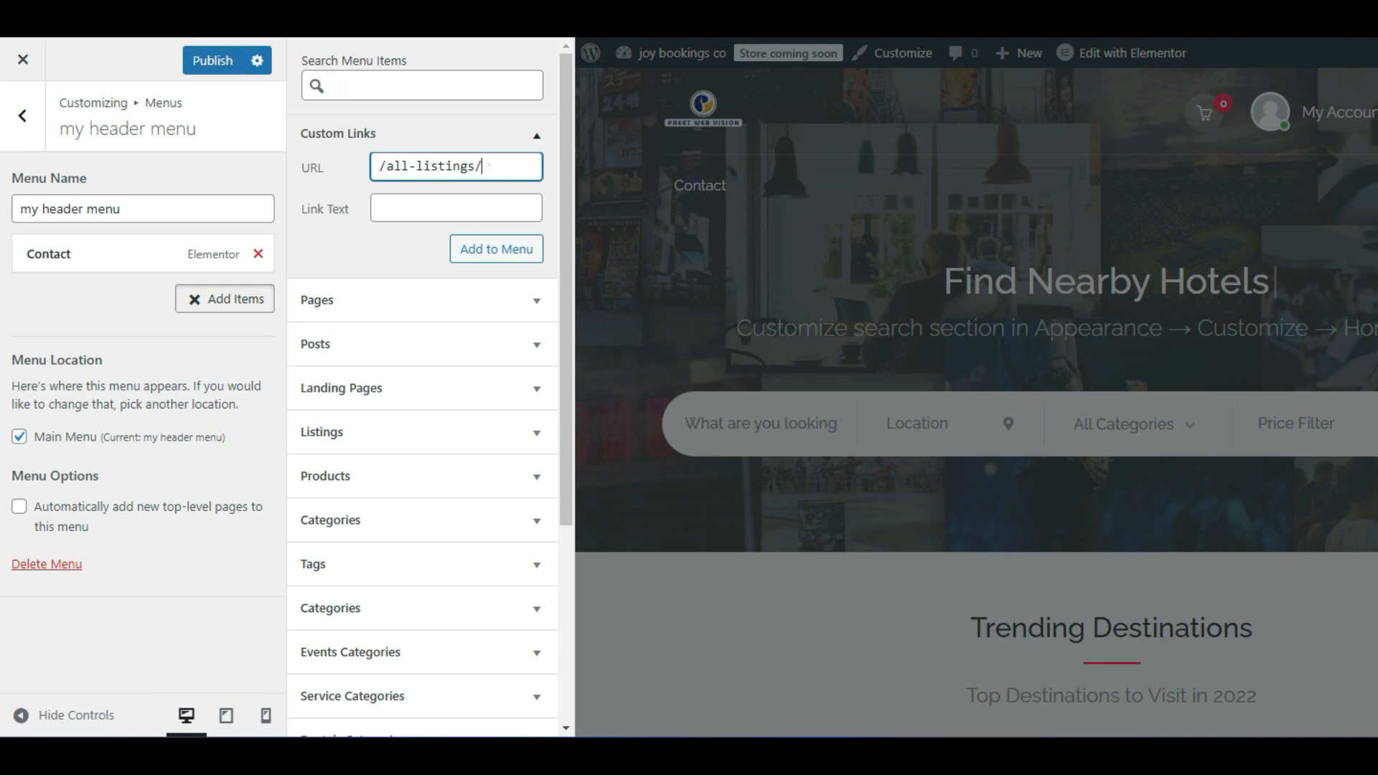
{"action": "triple_click", "coordinate": [495, 166]}
Enter Lintings as the custom link's text and add the link to my header menu.
{"action": "left_click", "coordinate": [393, 200]}
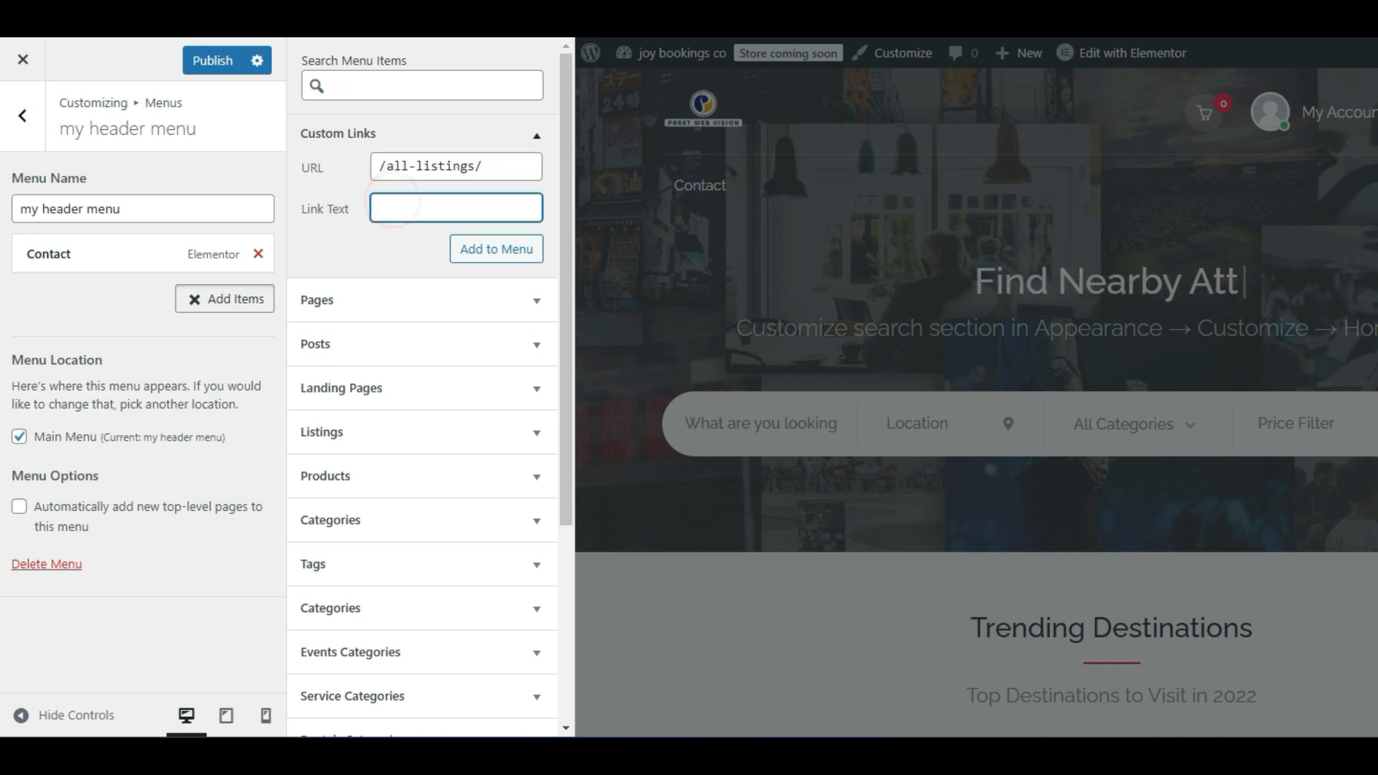
{"action": "type", "text": "Lintings"}
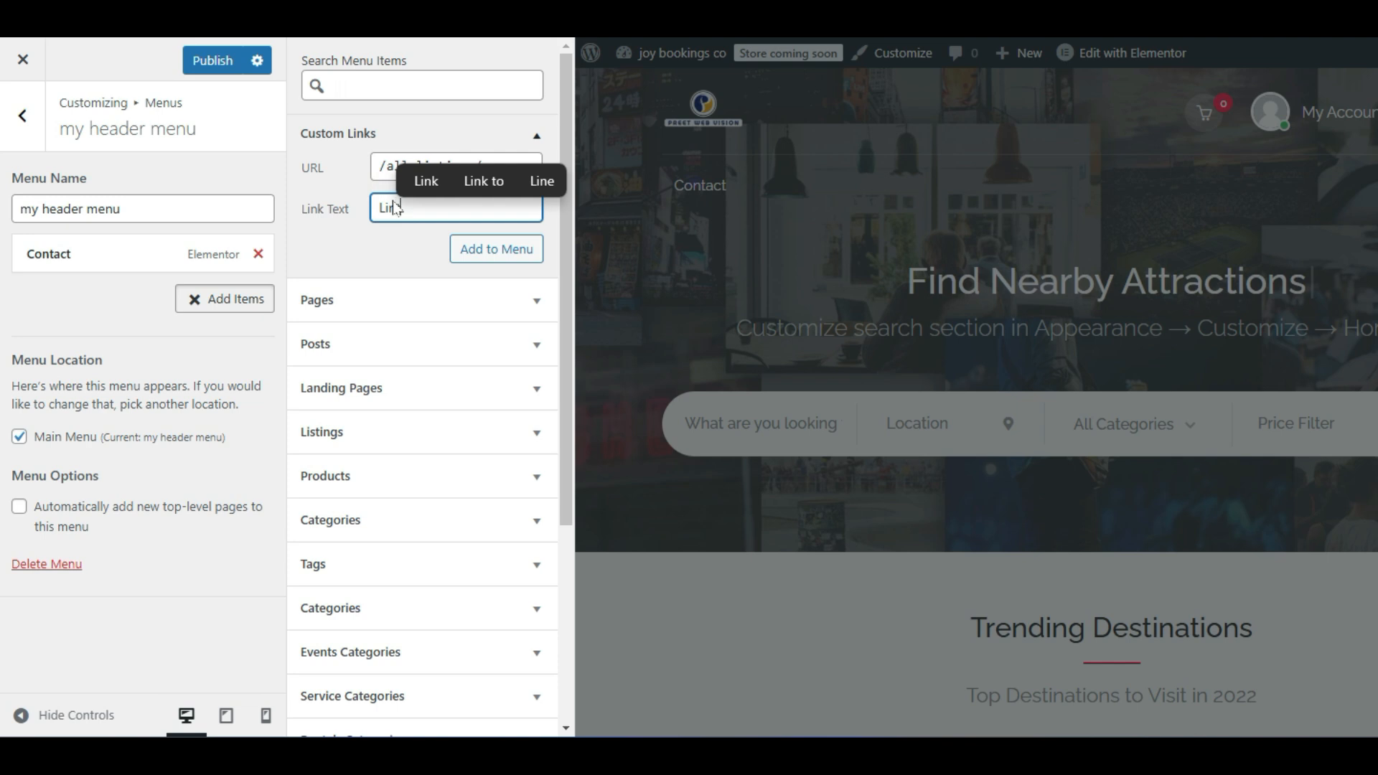
{"action": "left_click", "coordinate": [488, 247]}
{"action": "left_click", "coordinate": [40, 337]}
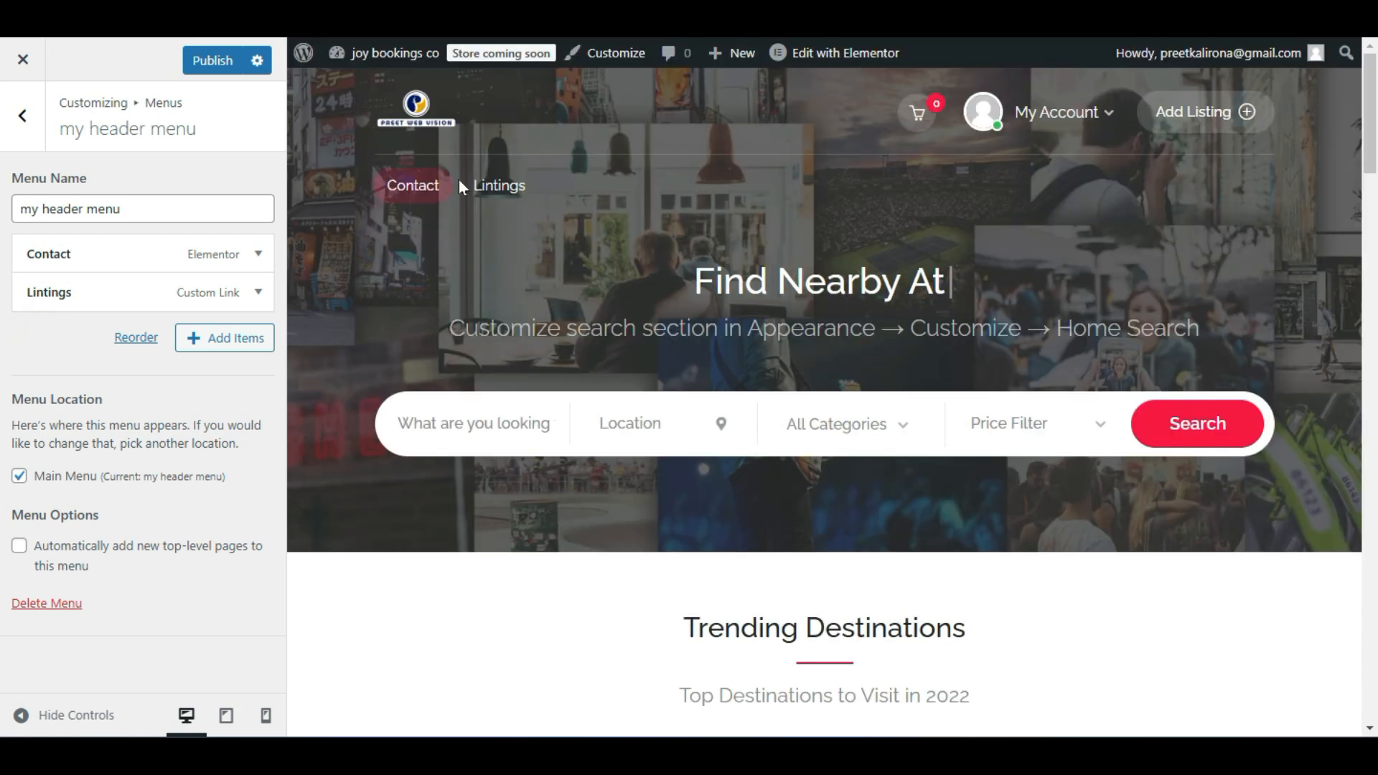
Set the custom link's navigation label to Listings and publish the Customizer changes.
{"action": "left_click", "coordinate": [96, 294]}
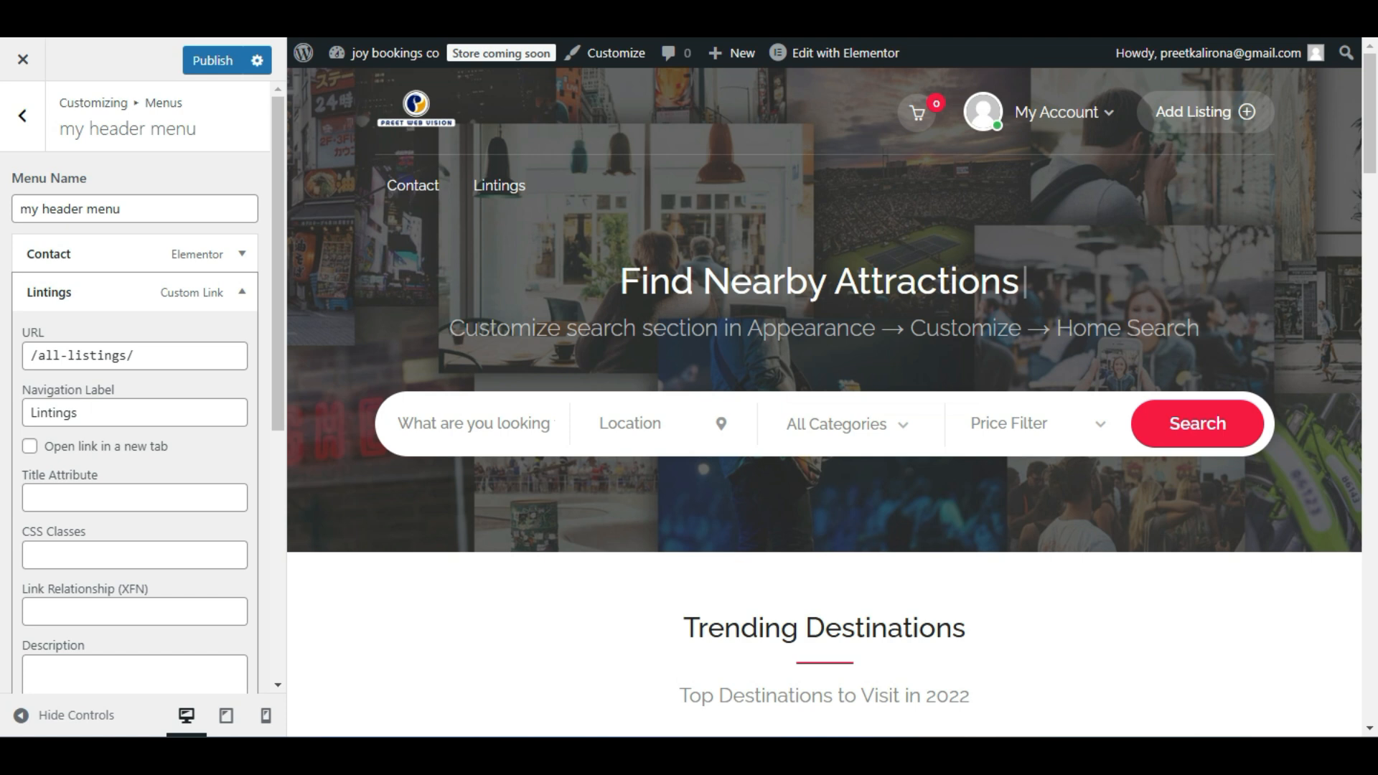
{"action": "left_click", "coordinate": [54, 413]}
{"action": "double_click", "coordinate": [54, 413]}
{"action": "type", "text": "Listings"}
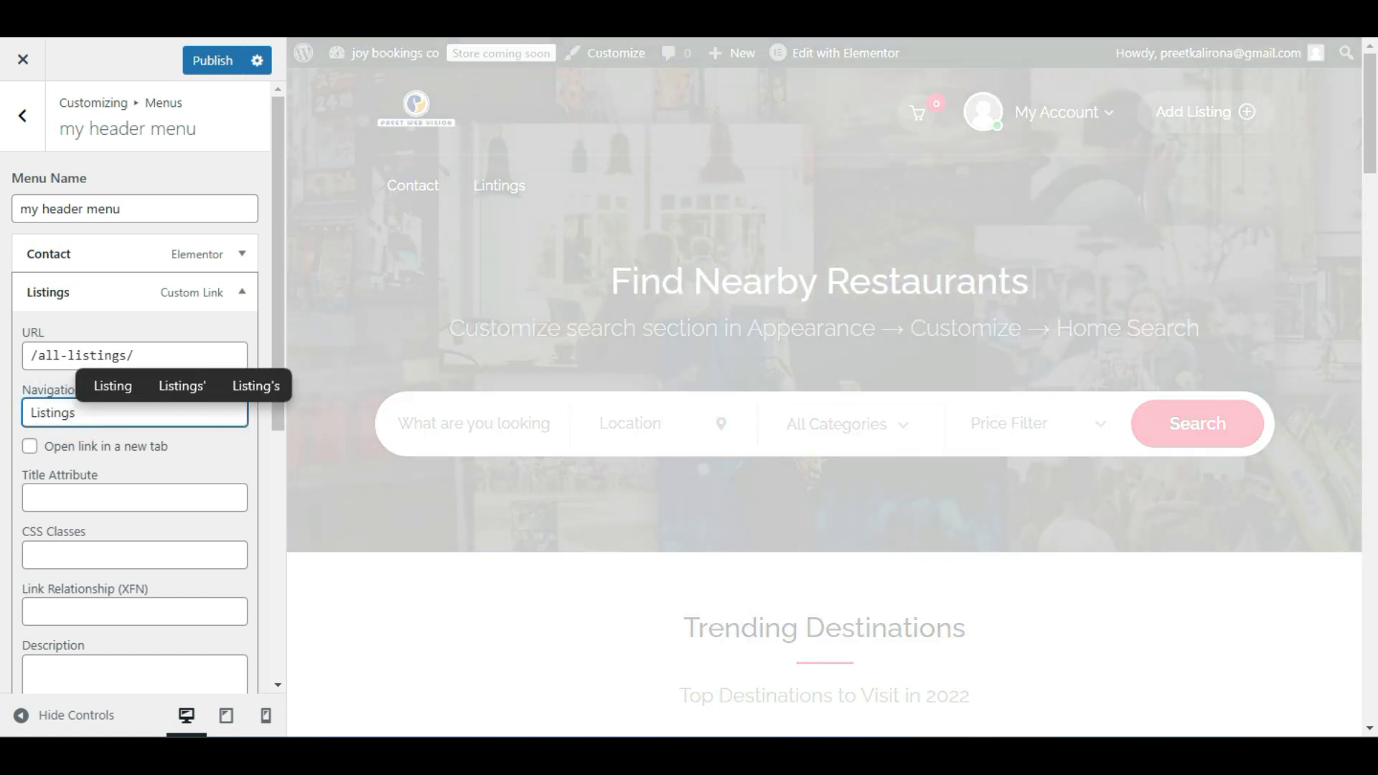
{"action": "left_click", "coordinate": [139, 295]}
{"action": "left_click", "coordinate": [210, 59]}
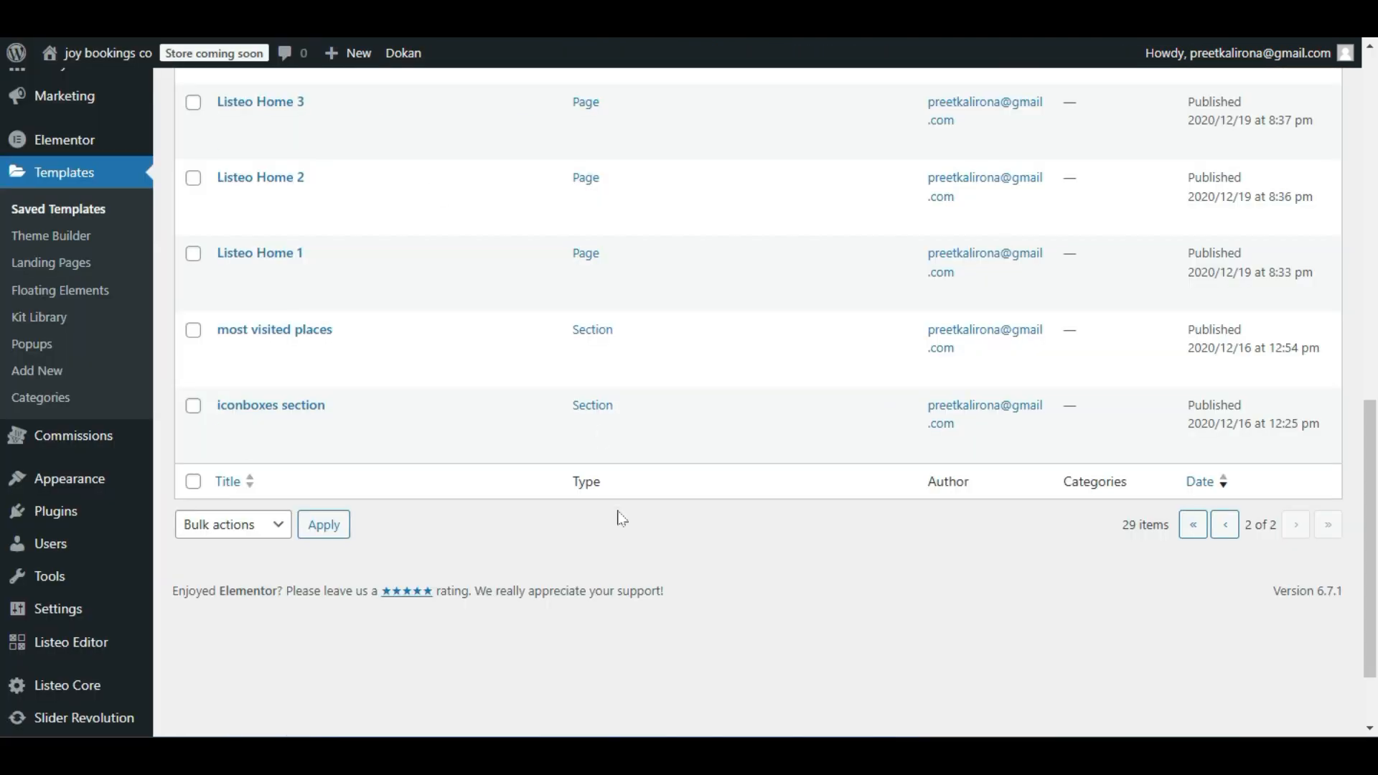
Look through both pages of saved Elementor templates to see which page, section and container templates are available.
{"action": "scroll", "coordinate": [622, 518], "scroll_direction": "up", "scroll_amount": 12}
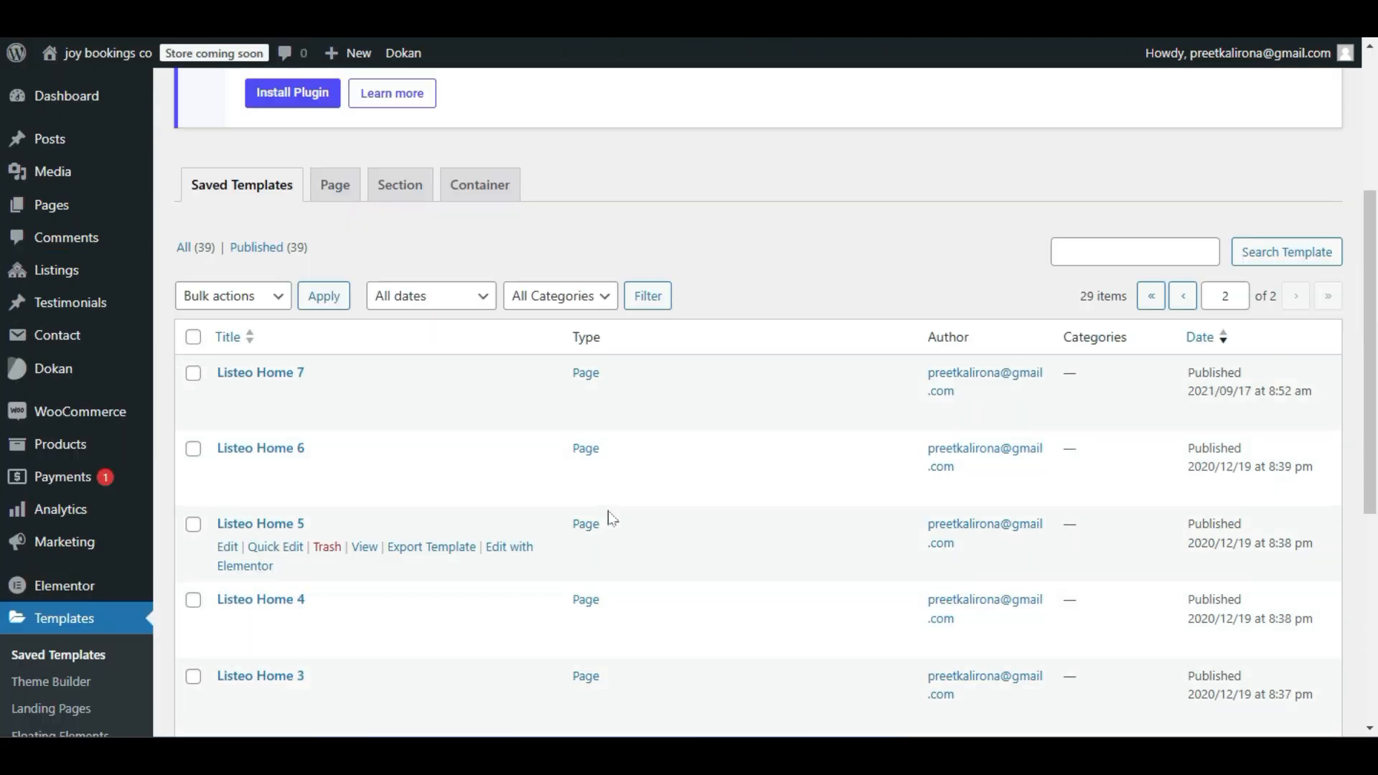
{"action": "scroll", "coordinate": [613, 518], "scroll_direction": "down", "scroll_amount": 9}
{"action": "scroll", "coordinate": [613, 518], "scroll_direction": "down", "scroll_amount": 1}
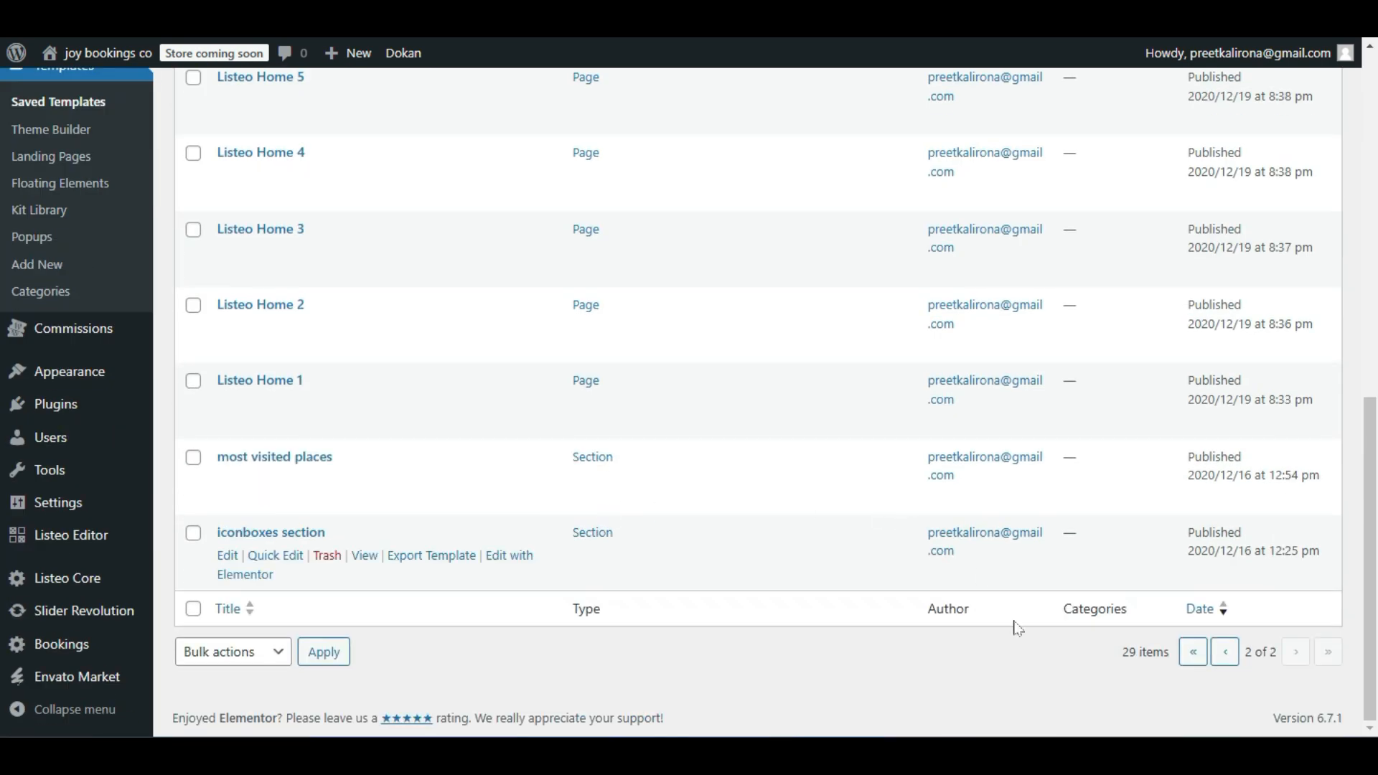
{"action": "left_click", "coordinate": [1225, 652]}
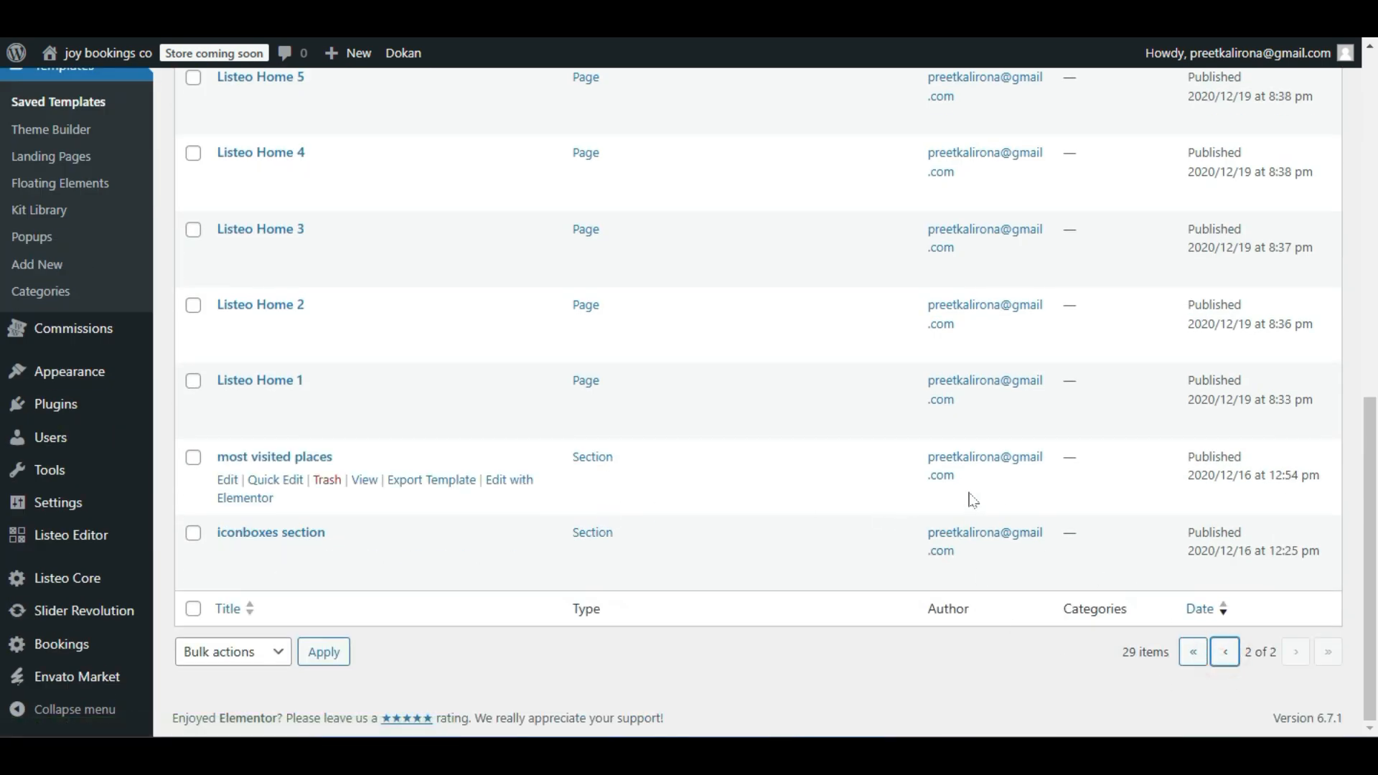
{"action": "scroll", "coordinate": [969, 499], "scroll_direction": "down", "scroll_amount": 6}
{"action": "scroll", "coordinate": [972, 500], "scroll_direction": "down", "scroll_amount": 6}
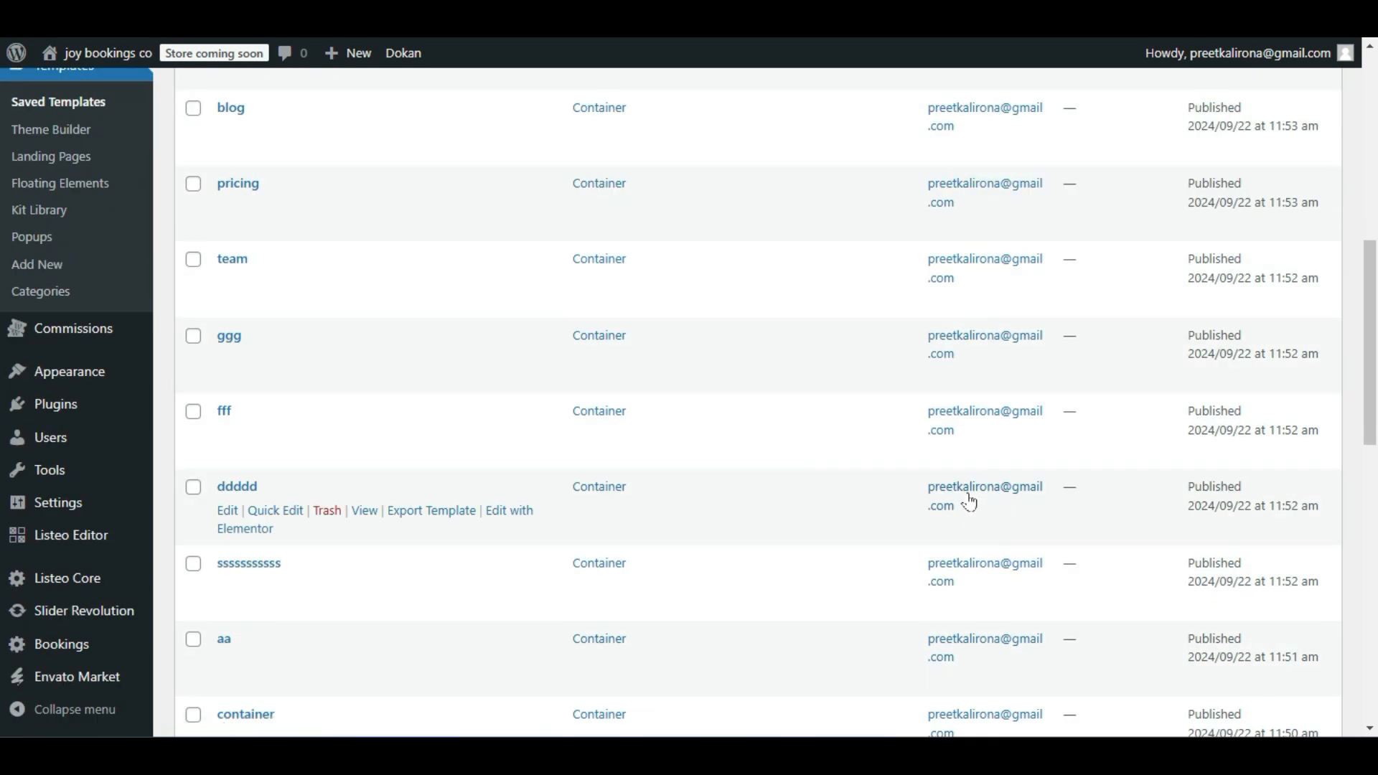
{"action": "scroll", "coordinate": [972, 501], "scroll_direction": "down", "scroll_amount": 4}
{"action": "scroll", "coordinate": [968, 499], "scroll_direction": "down", "scroll_amount": 6}
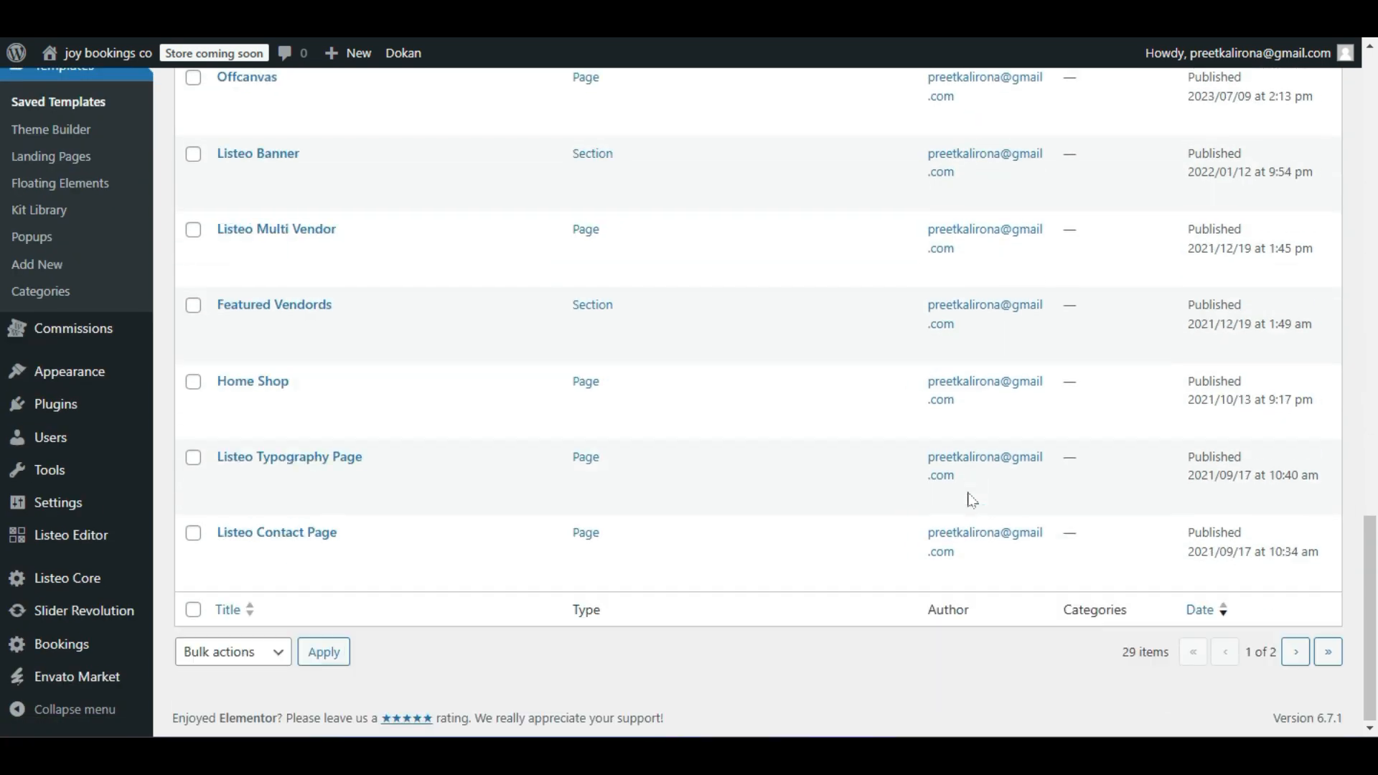
{"action": "scroll", "coordinate": [966, 513], "scroll_direction": "up", "scroll_amount": 10}
Look through all three pages of the Pages admin list and return to the first one.
{"action": "mouse_move", "coordinate": [146, 221]}
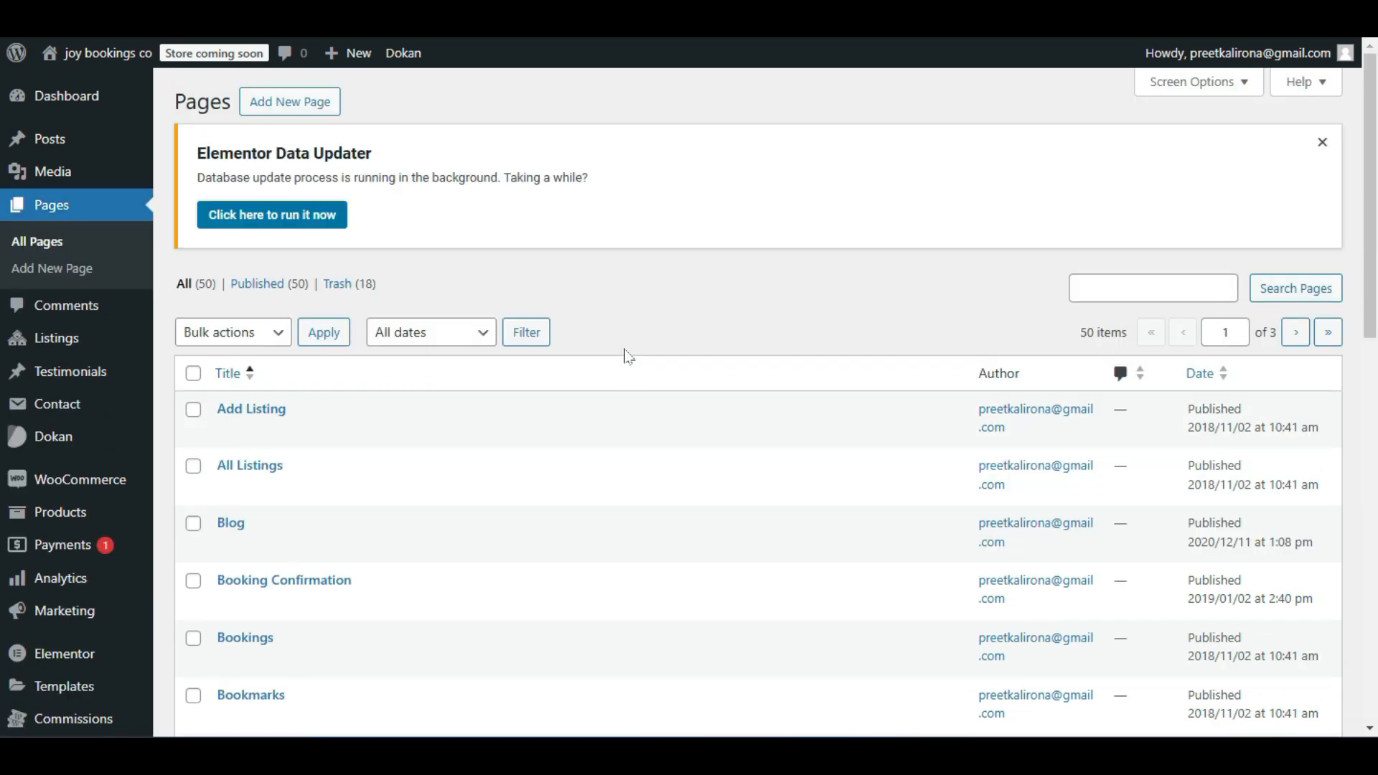
{"action": "scroll", "coordinate": [624, 357], "scroll_direction": "down", "scroll_amount": 5}
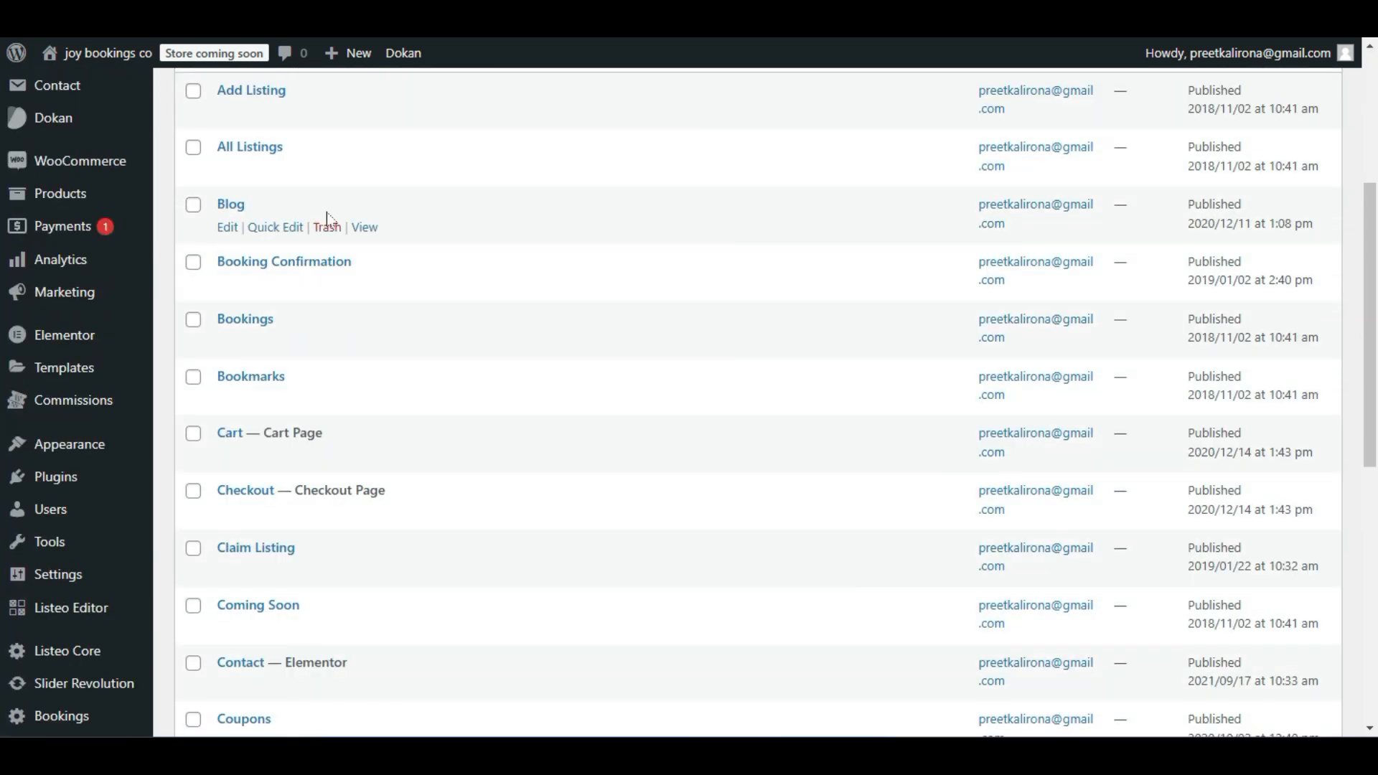
{"action": "scroll", "coordinate": [600, 477], "scroll_direction": "down", "scroll_amount": 8}
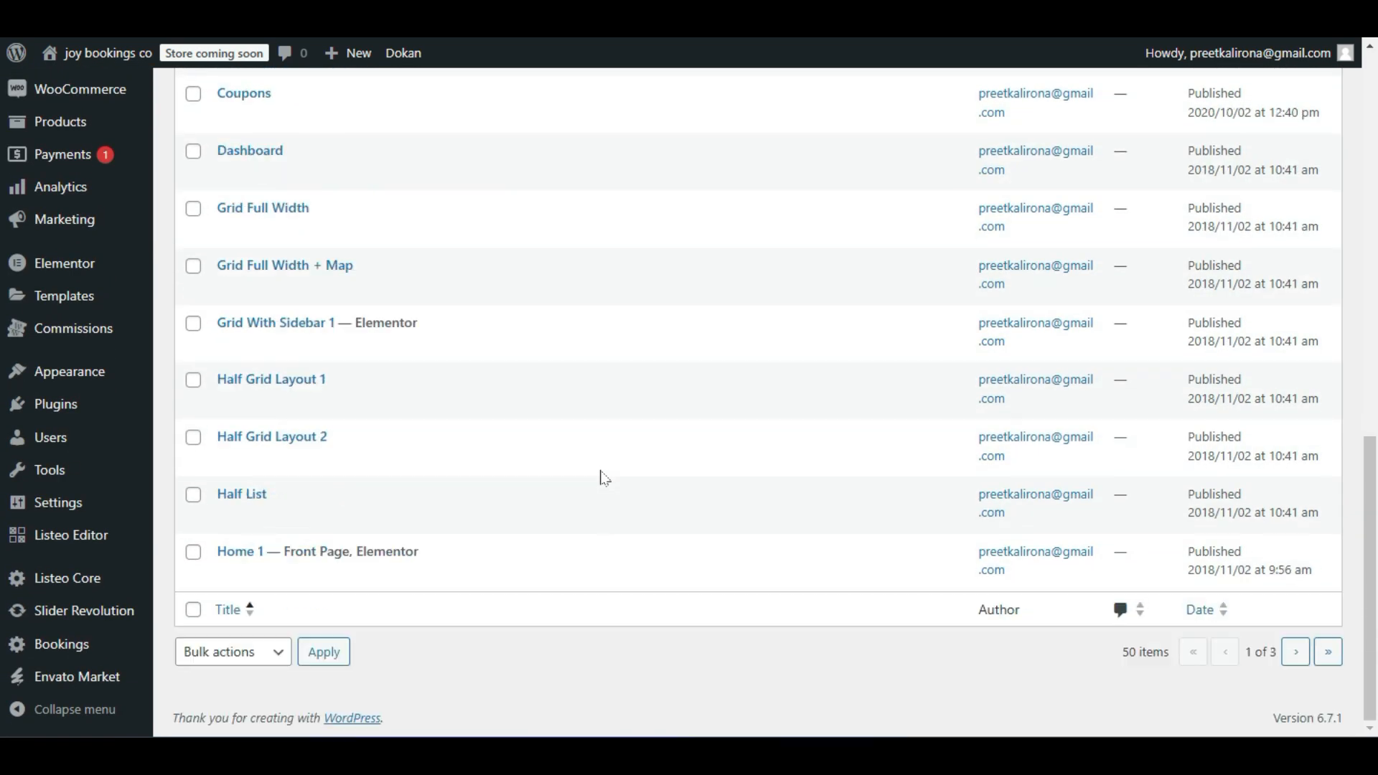
{"action": "left_click", "coordinate": [1296, 651]}
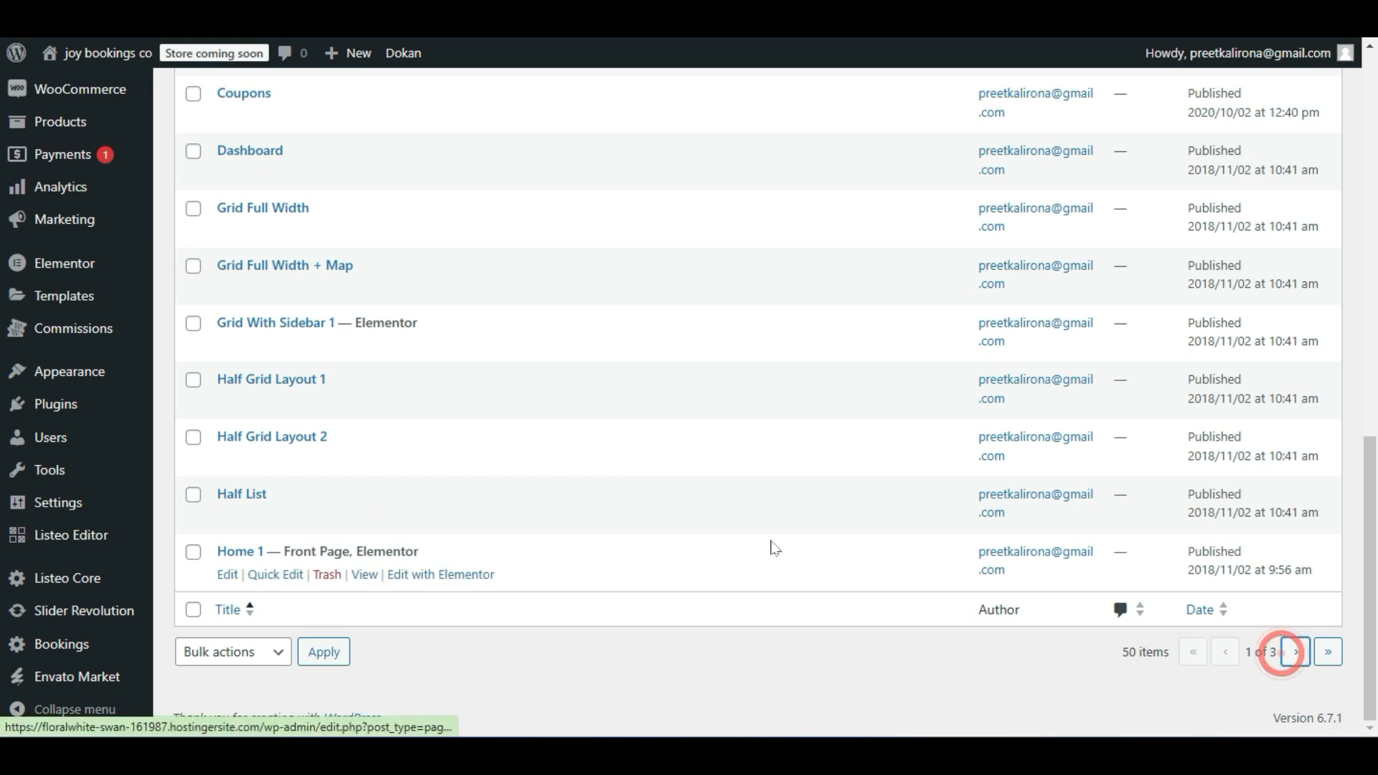
{"action": "scroll", "coordinate": [612, 368], "scroll_direction": "down", "scroll_amount": 8}
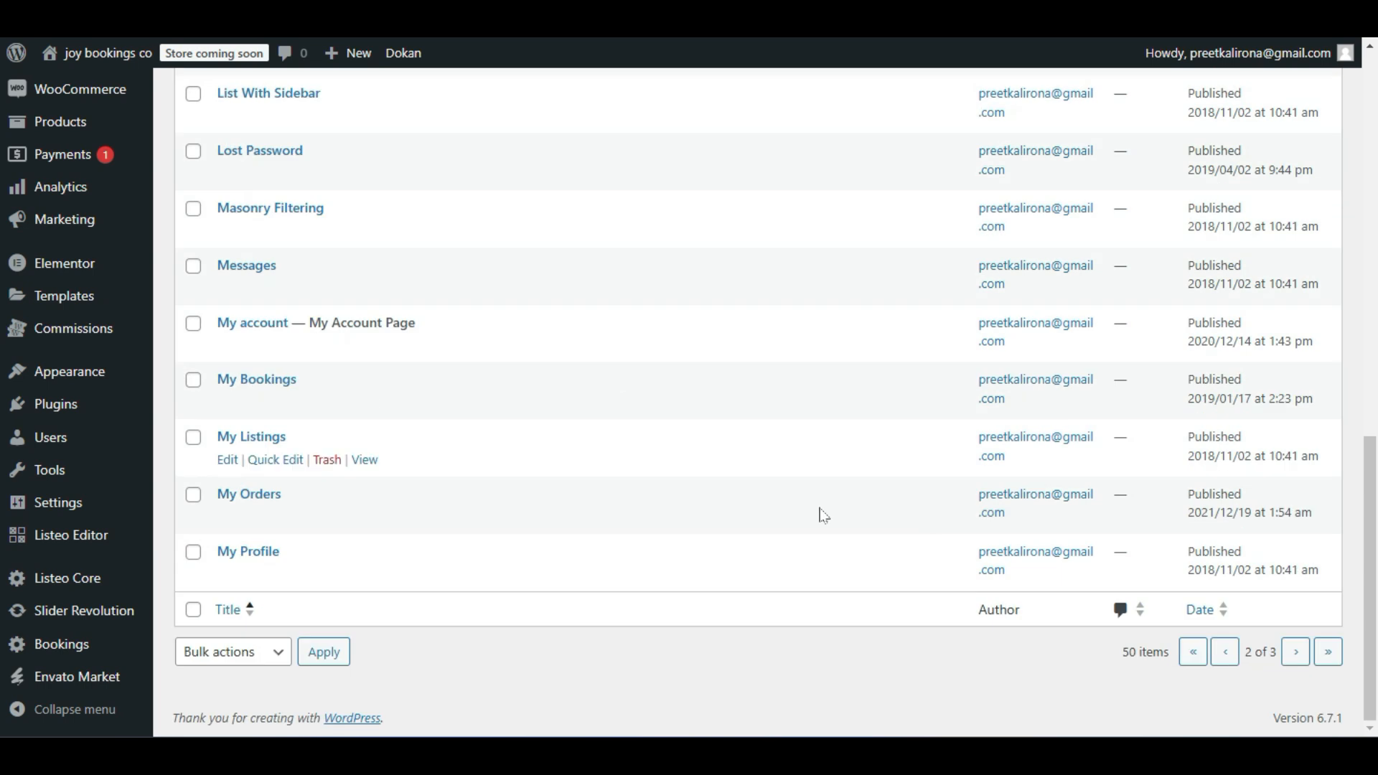
{"action": "left_click", "coordinate": [1295, 652]}
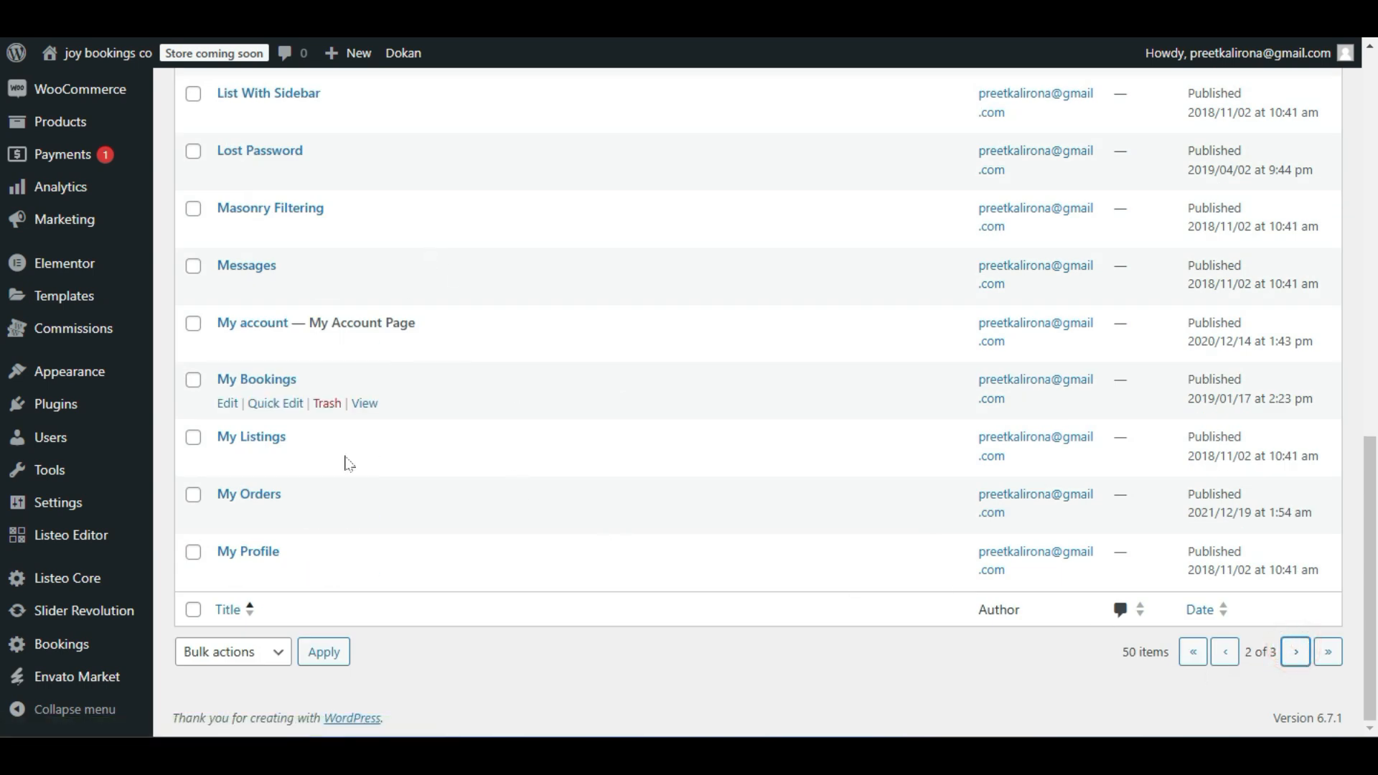
{"action": "scroll", "coordinate": [381, 501], "scroll_direction": "down", "scroll_amount": 4}
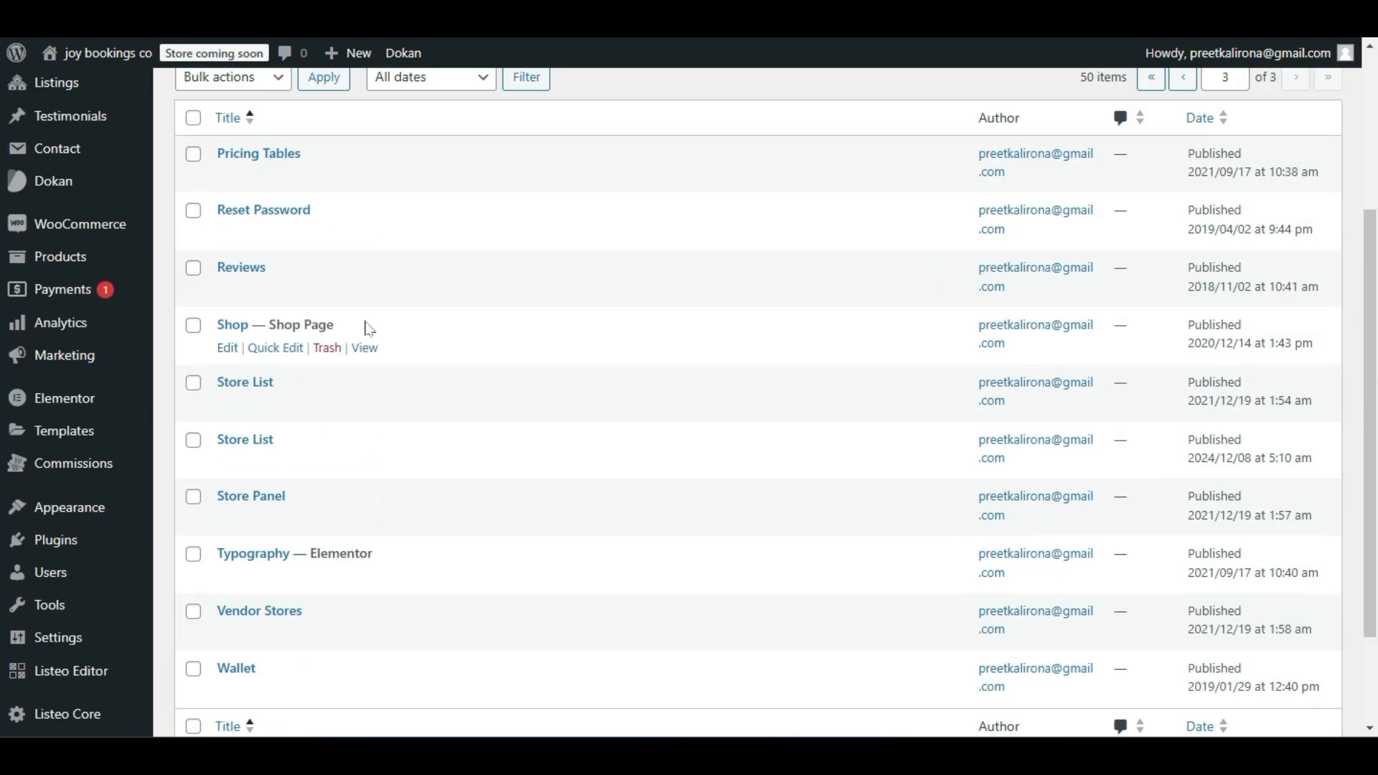
{"action": "scroll", "coordinate": [338, 405], "scroll_direction": "down", "scroll_amount": 2}
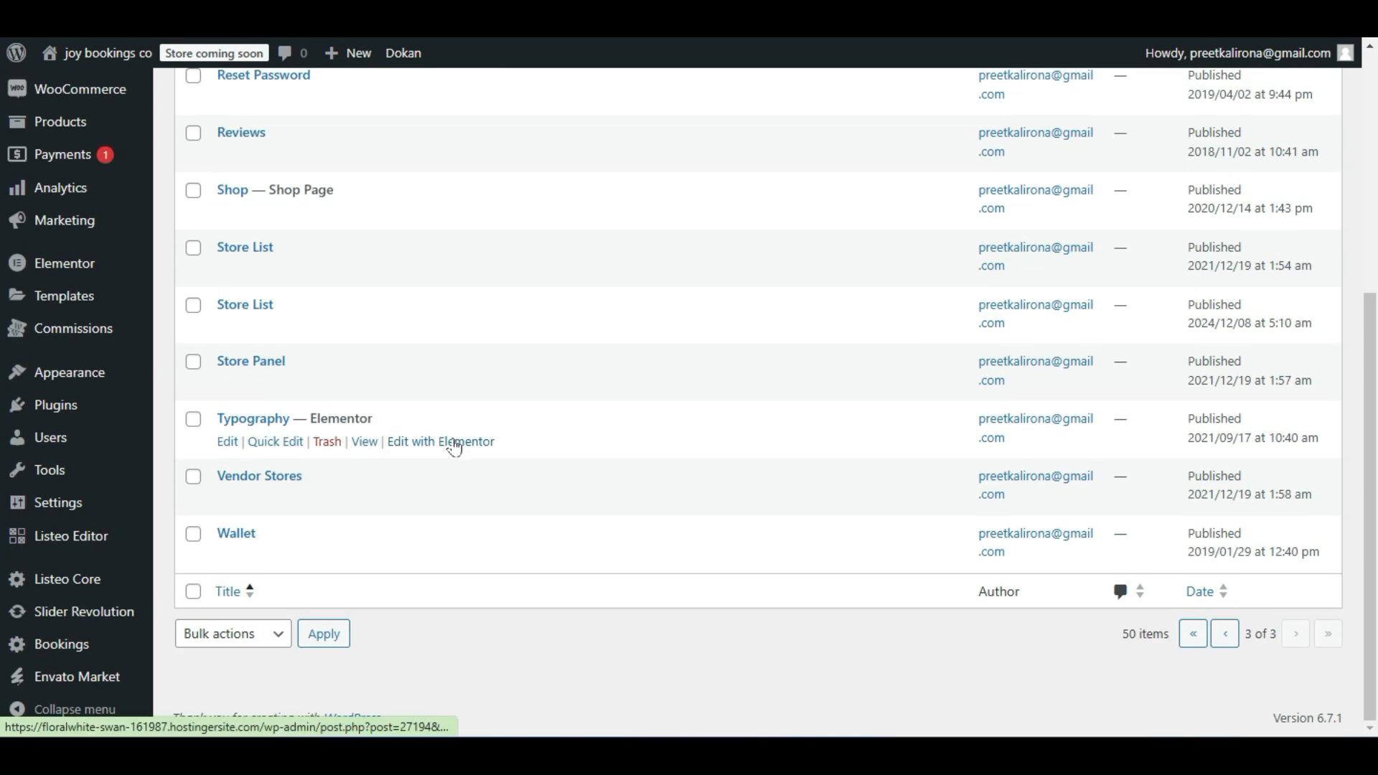
{"action": "scroll", "coordinate": [437, 488], "scroll_direction": "up", "scroll_amount": 5}
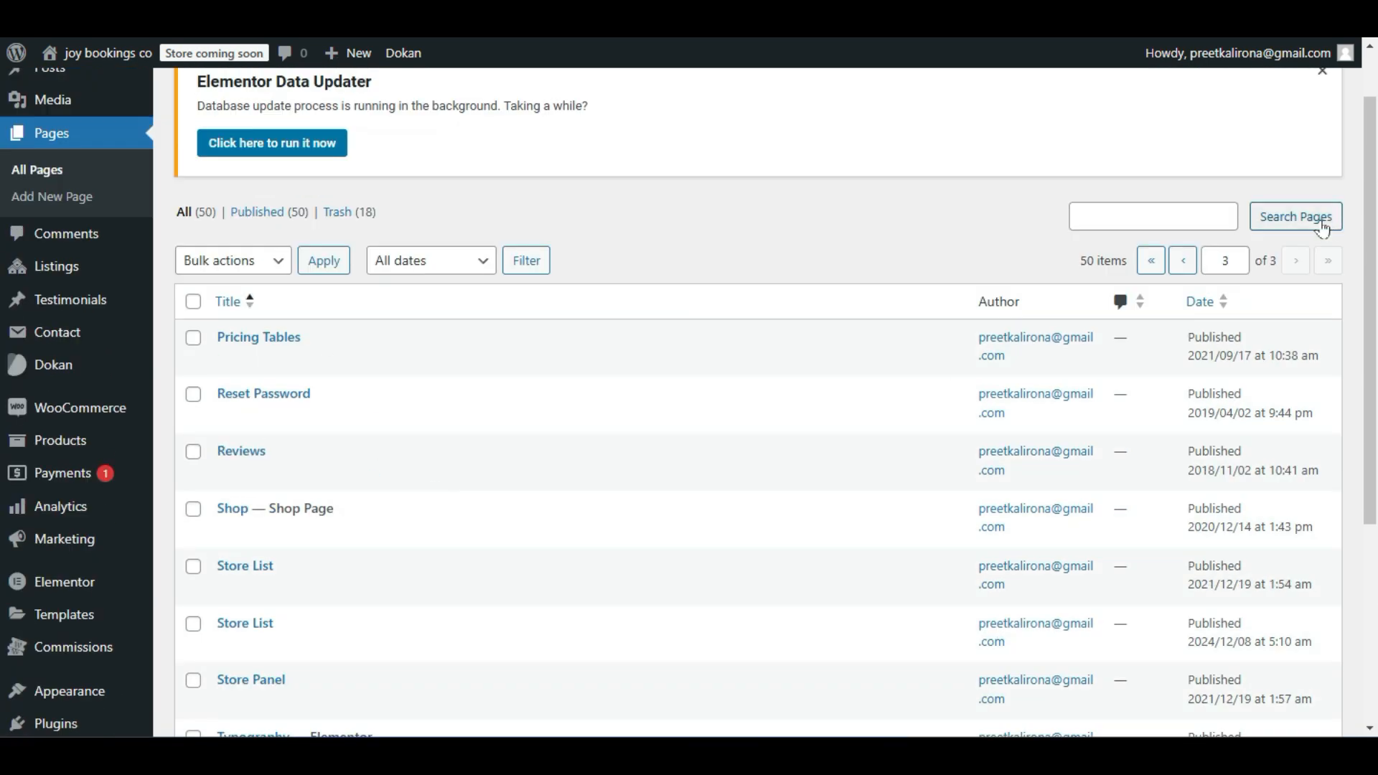
{"action": "left_click", "coordinate": [1191, 263]}
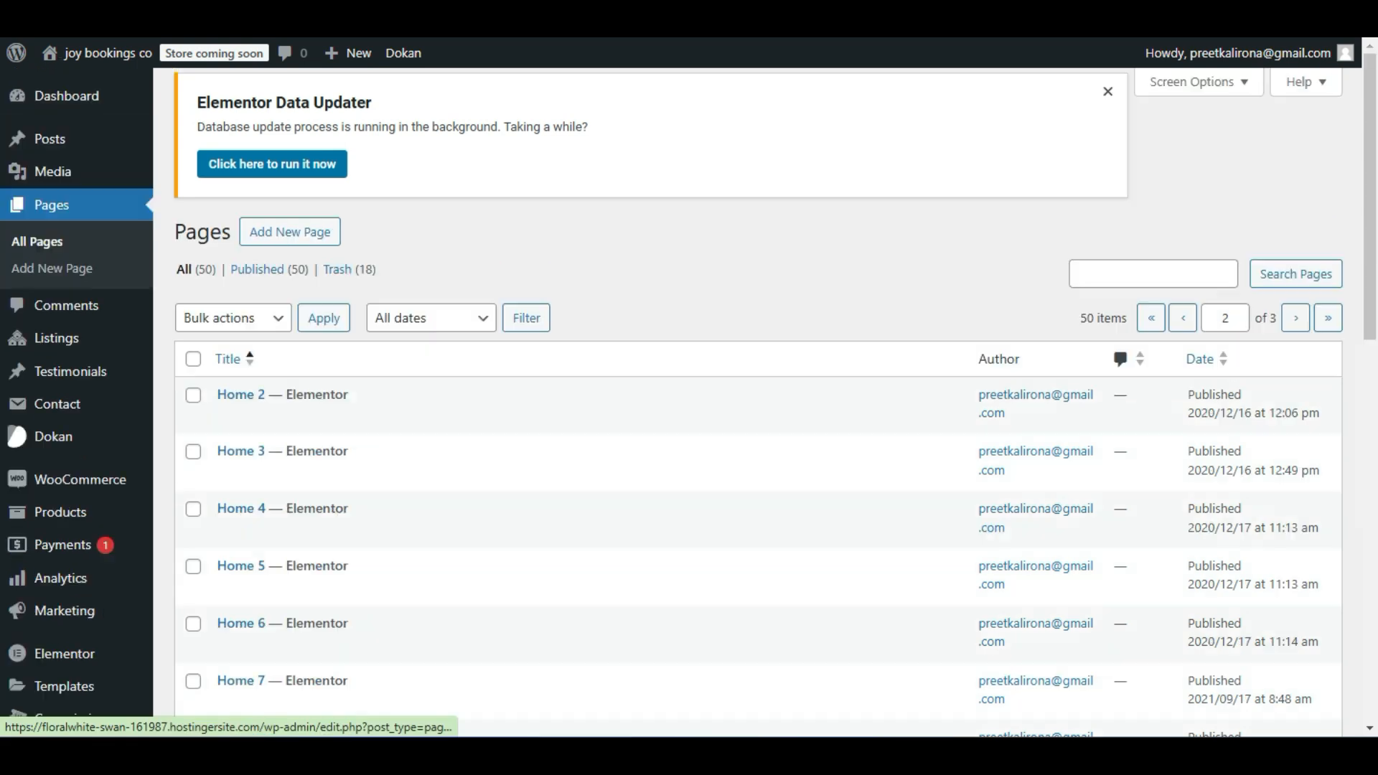
{"action": "left_click", "coordinate": [1182, 331]}
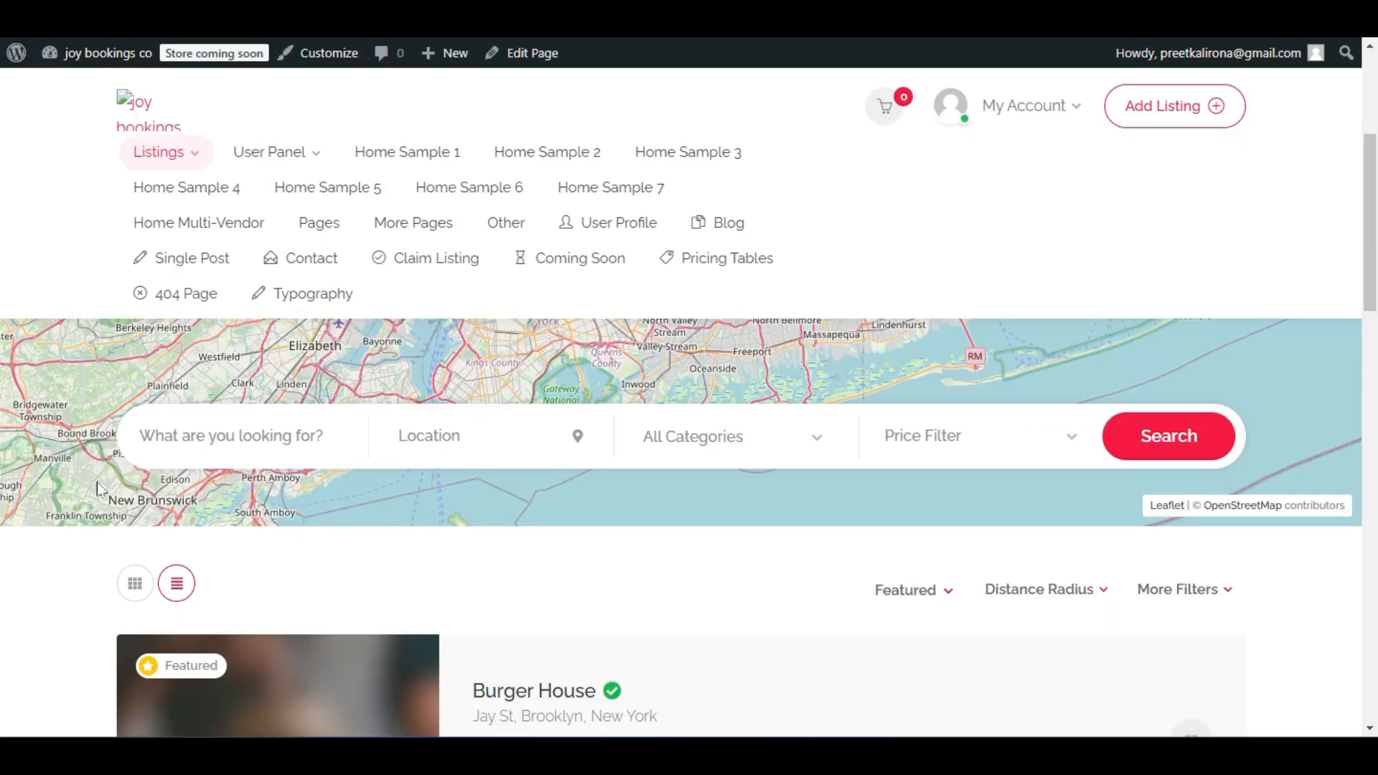
Examine the live listings page with its map and search results, and go to the site's home page.
{"action": "scroll", "coordinate": [99, 502], "scroll_direction": "down", "scroll_amount": 8}
{"action": "scroll", "coordinate": [167, 426], "scroll_direction": "up", "scroll_amount": 11}
{"action": "left_click", "coordinate": [130, 133]}
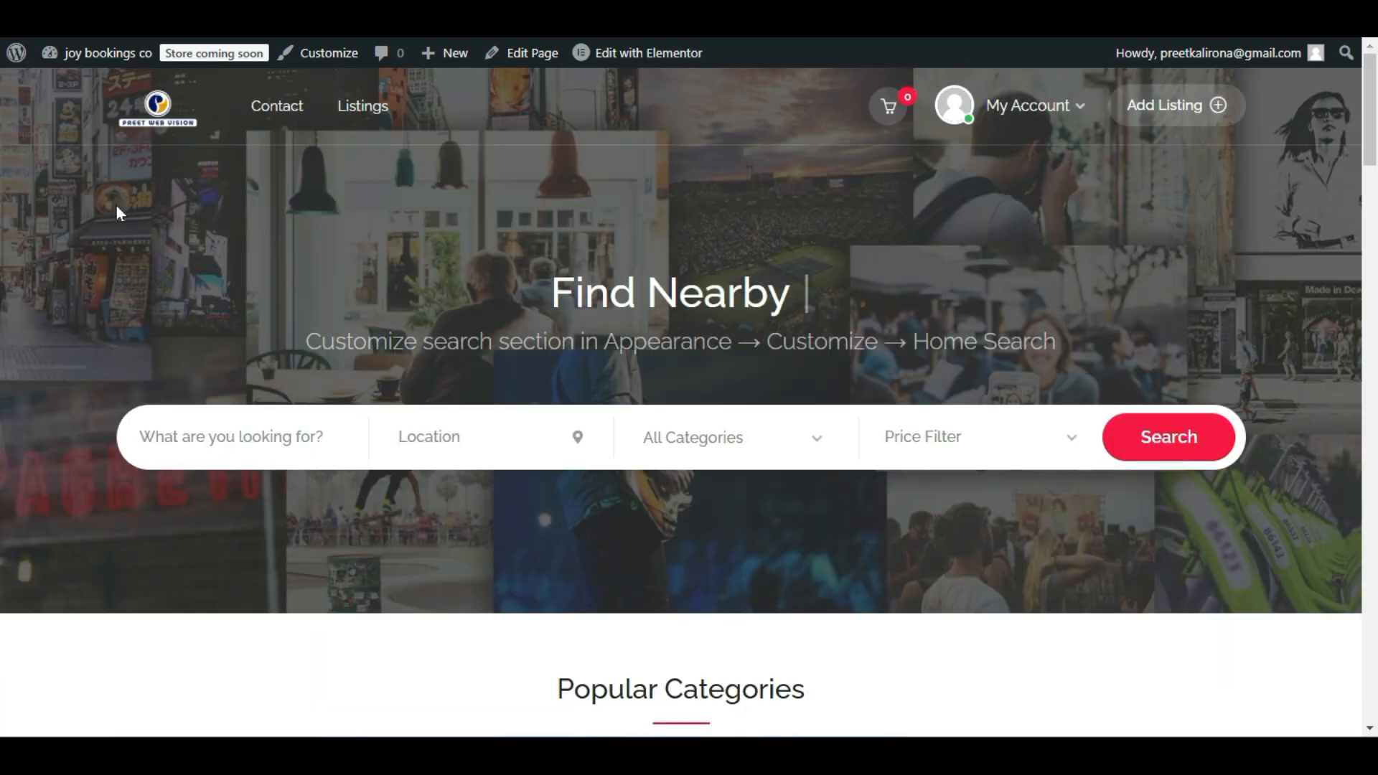
Examine the home page's sections from the hero search through the testimonials and vacation planning blocks.
{"action": "scroll", "coordinate": [89, 326], "scroll_direction": "down", "scroll_amount": 15}
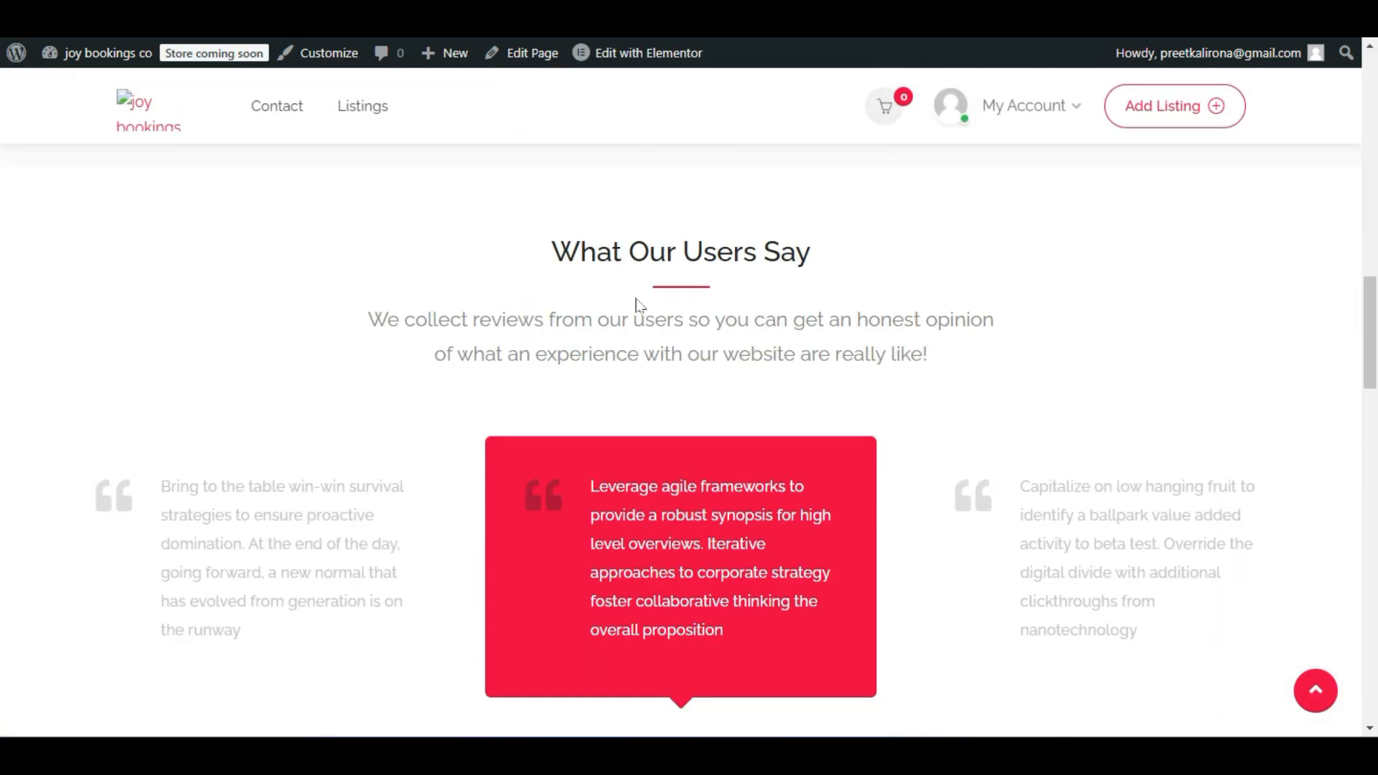
{"action": "scroll", "coordinate": [793, 328], "scroll_direction": "down", "scroll_amount": 15}
{"action": "scroll", "coordinate": [793, 339], "scroll_direction": "up", "scroll_amount": 2}
{"action": "scroll", "coordinate": [901, 267], "scroll_direction": "down", "scroll_amount": 2}
{"action": "scroll", "coordinate": [901, 268], "scroll_direction": "down", "scroll_amount": 5}
{"action": "scroll", "coordinate": [901, 269], "scroll_direction": "up", "scroll_amount": 5}
{"action": "scroll", "coordinate": [778, 506], "scroll_direction": "up", "scroll_amount": 3}
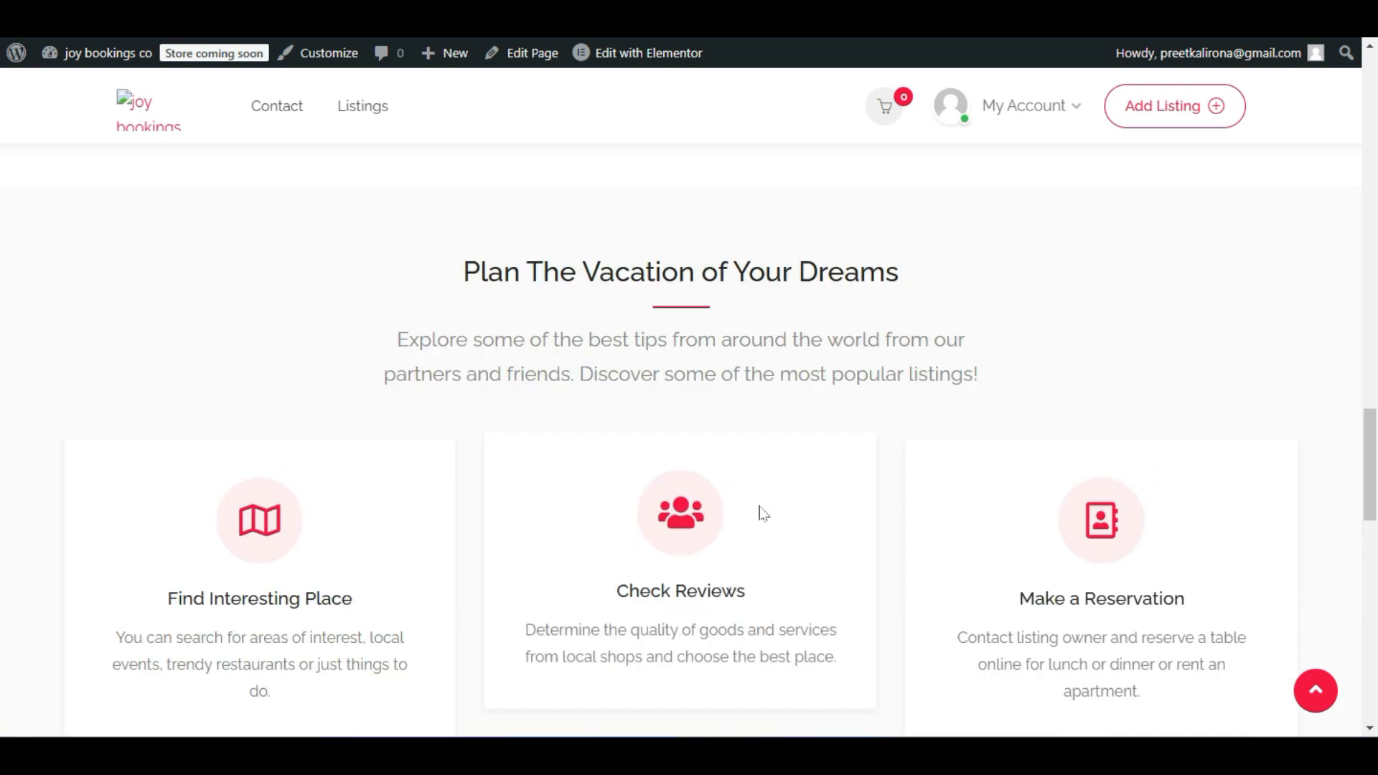
{"action": "scroll", "coordinate": [763, 512], "scroll_direction": "up", "scroll_amount": 20}
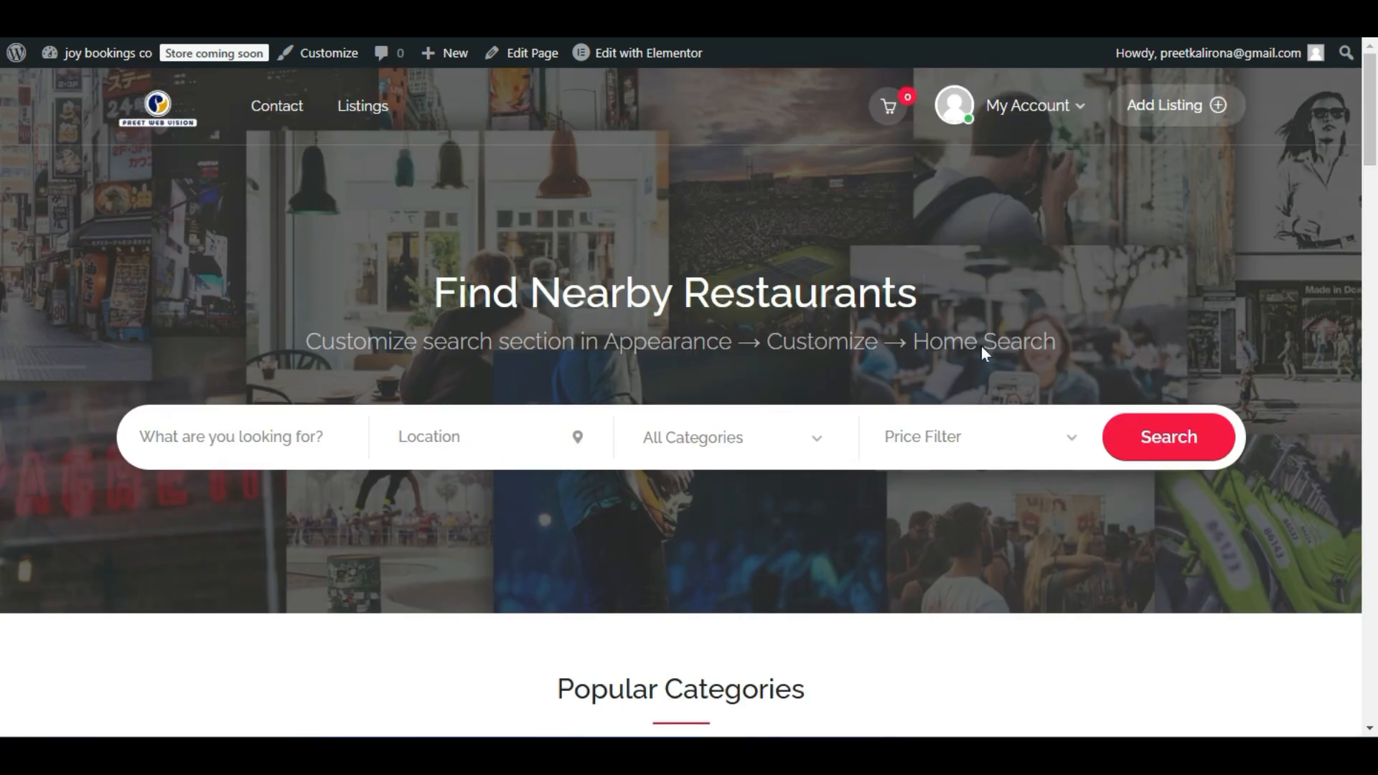
Open the home page for editing with Elementor, and start a new blank page from the Pages admin list.
{"action": "left_click", "coordinate": [639, 55]}
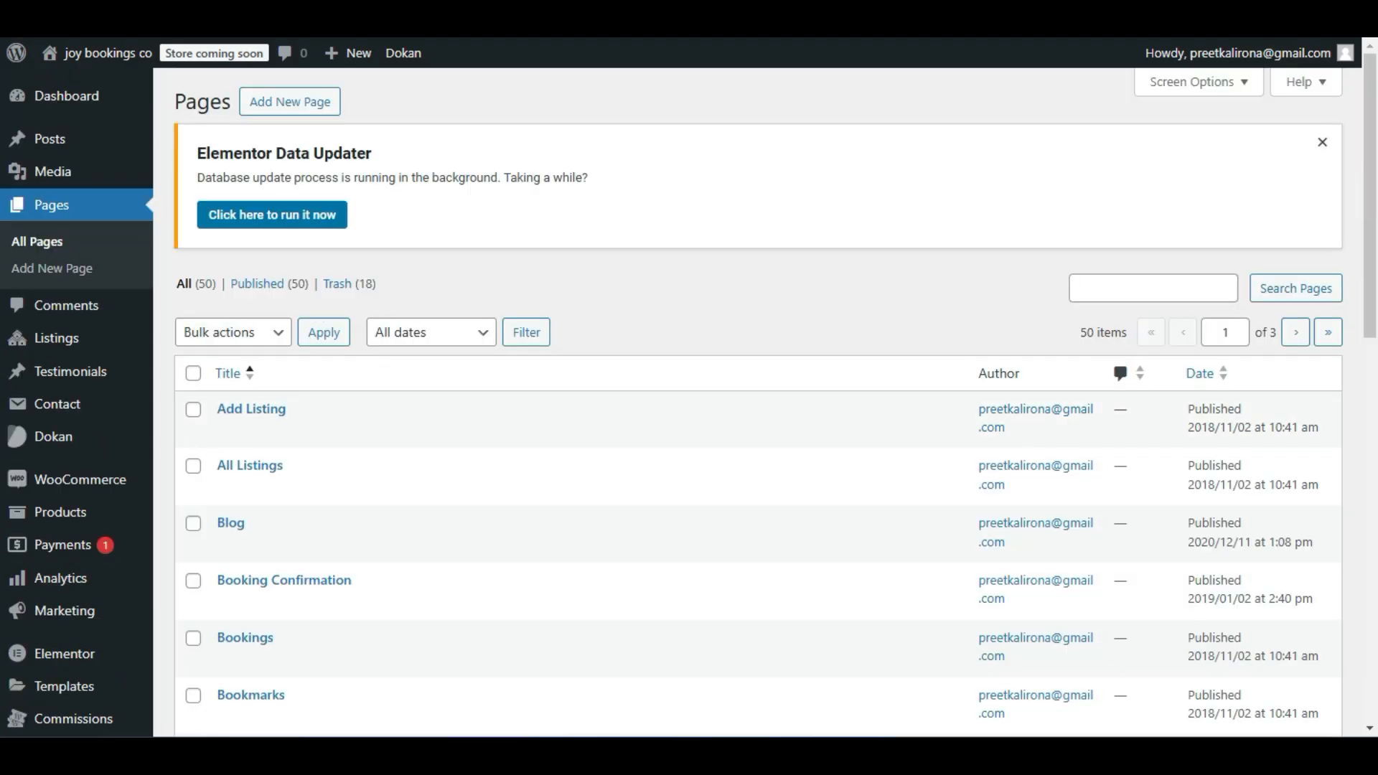
{"action": "left_click", "coordinate": [319, 101]}
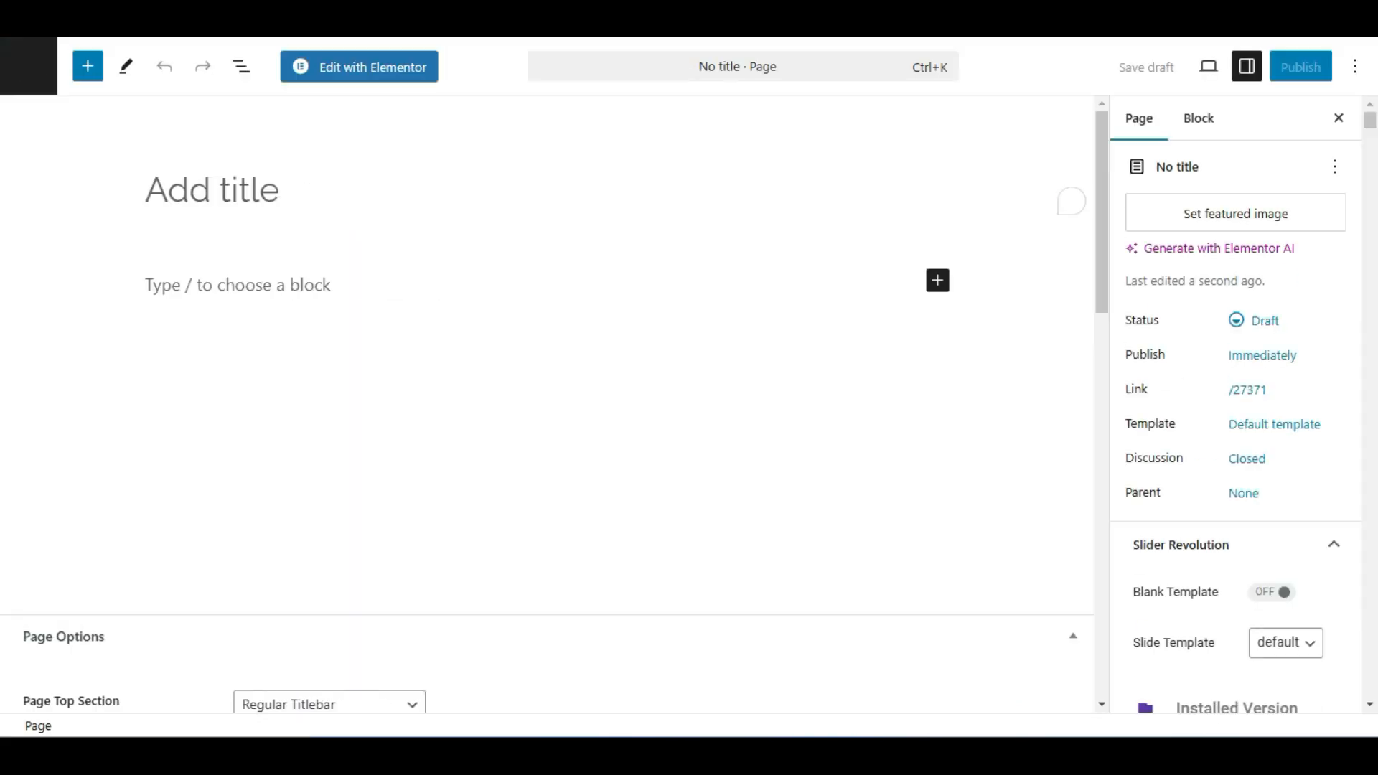
Title the new page "about us".
{"action": "left_click", "coordinate": [340, 178]}
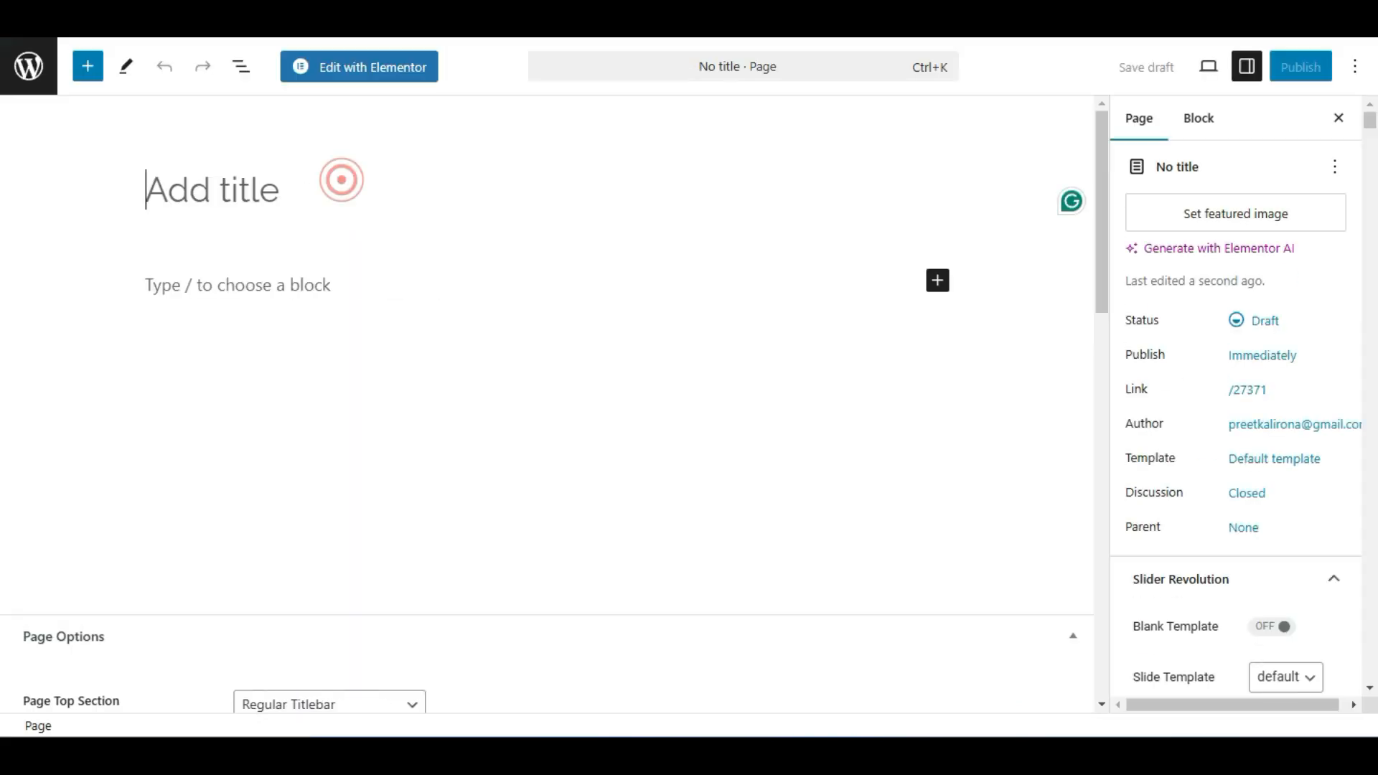
{"action": "type", "text": "about us"}
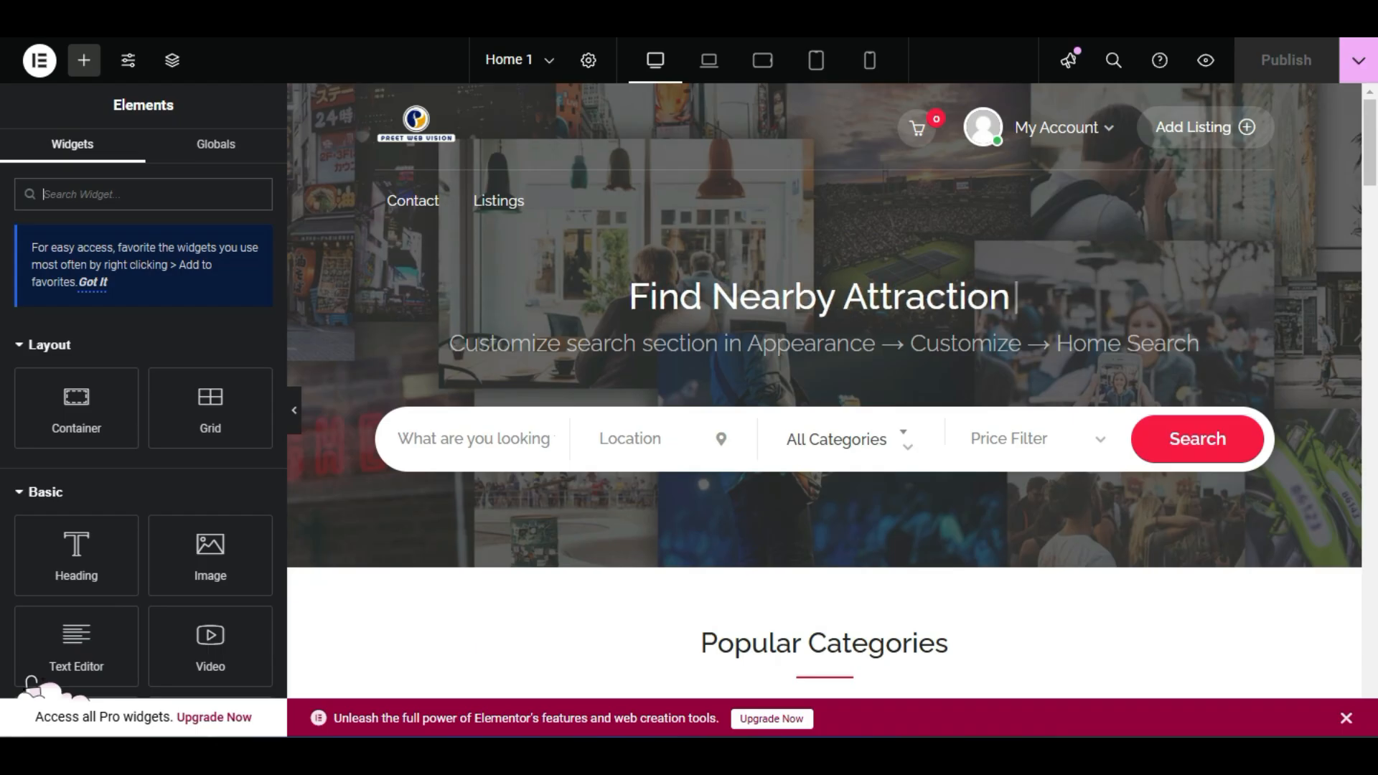
On the Home 1 page in Elementor, copy the whole "Plan The Vacation of Your Dreams" section.
{"action": "scroll", "coordinate": [674, 338], "scroll_direction": "down", "scroll_amount": 9}
{"action": "scroll", "coordinate": [674, 339], "scroll_direction": "up", "scroll_amount": 5}
{"action": "scroll", "coordinate": [675, 338], "scroll_direction": "down", "scroll_amount": 15}
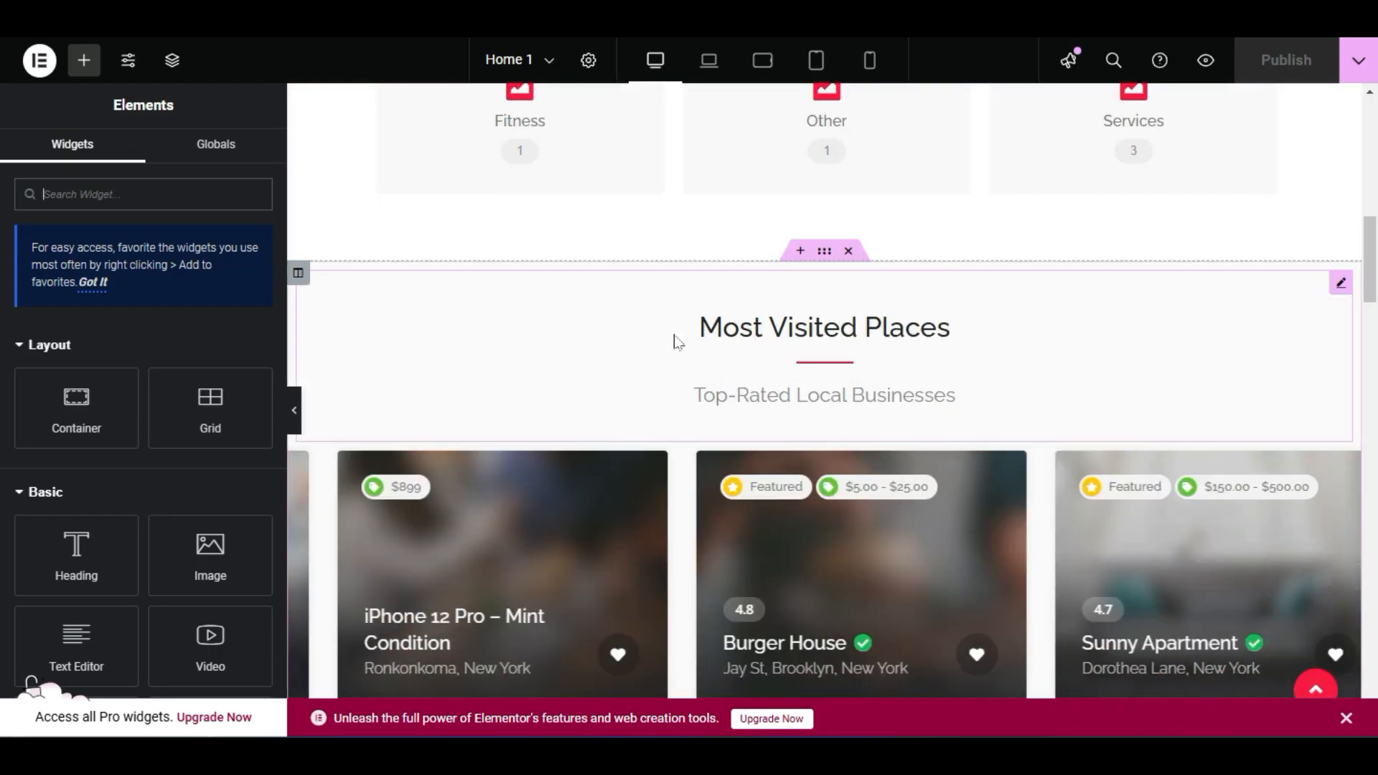
{"action": "scroll", "coordinate": [675, 340], "scroll_direction": "down", "scroll_amount": 14}
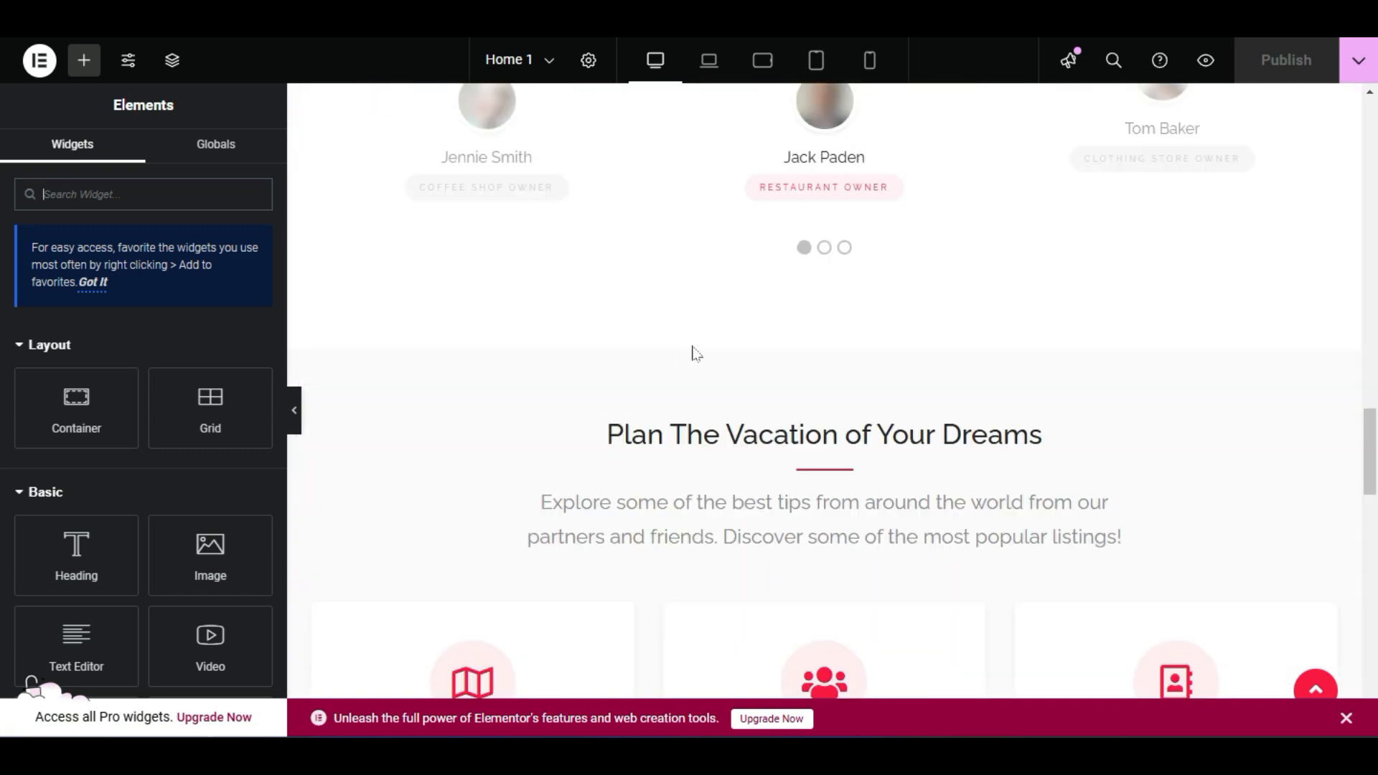
{"action": "scroll", "coordinate": [550, 469], "scroll_direction": "down", "scroll_amount": 5}
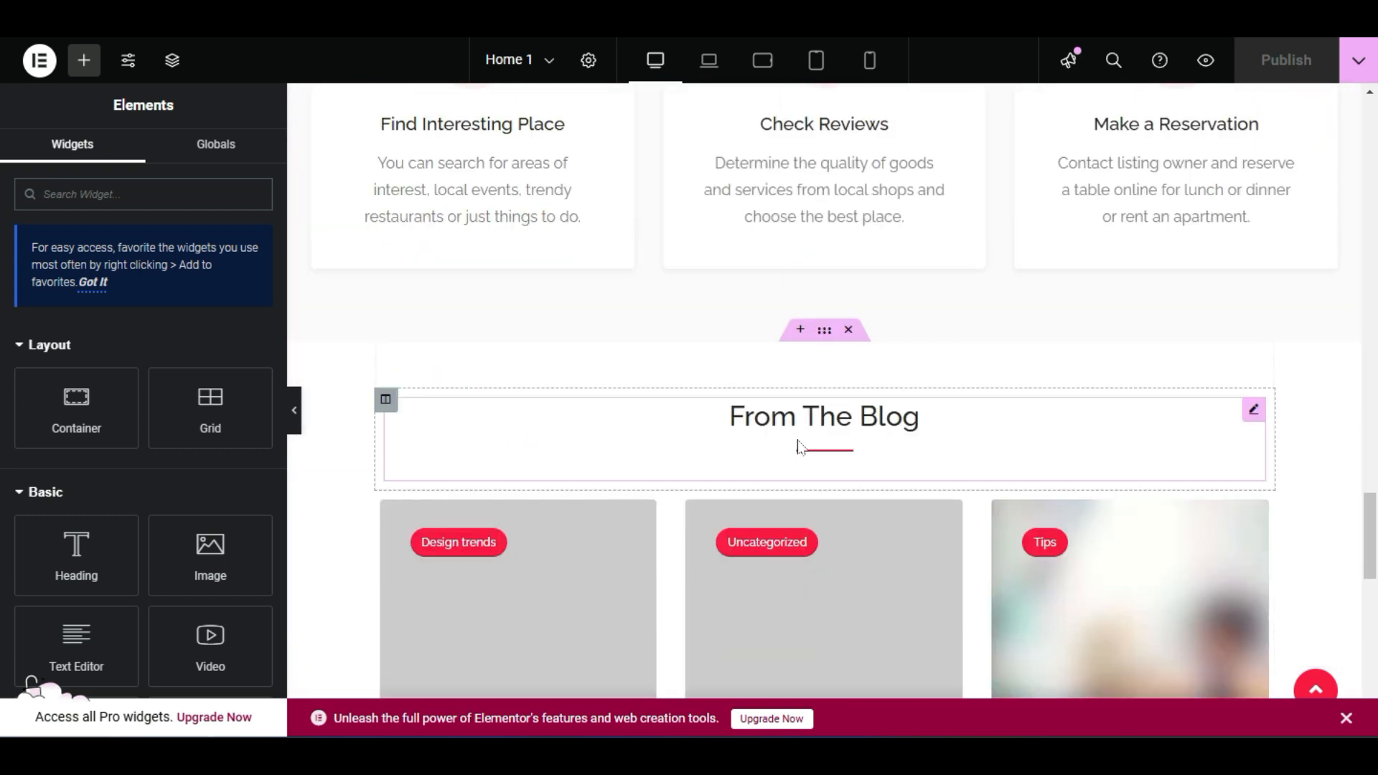
{"action": "scroll", "coordinate": [797, 450], "scroll_direction": "up", "scroll_amount": 6}
{"action": "scroll", "coordinate": [802, 448], "scroll_direction": "down", "scroll_amount": 2}
{"action": "scroll", "coordinate": [800, 452], "scroll_direction": "up", "scroll_amount": 3}
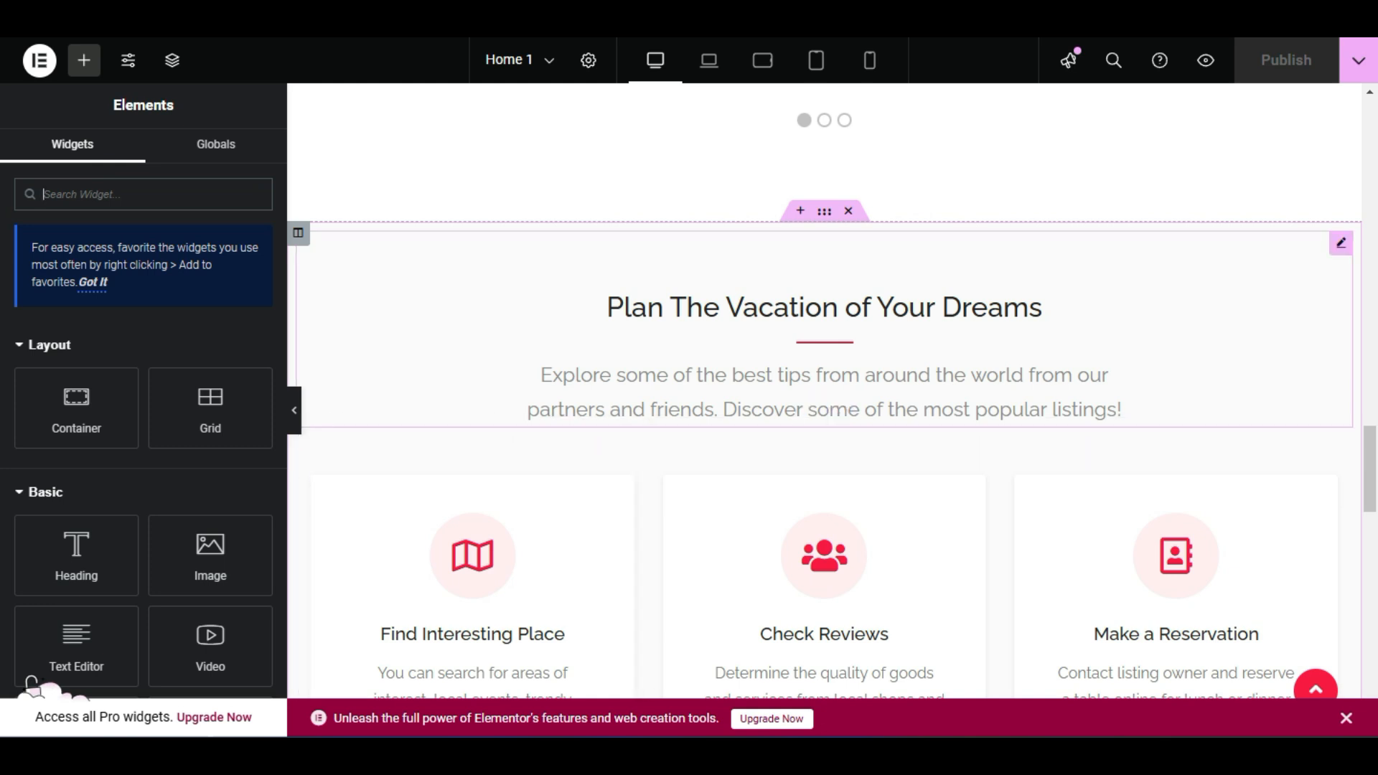
{"action": "scroll", "coordinate": [969, 485], "scroll_direction": "down", "scroll_amount": 12}
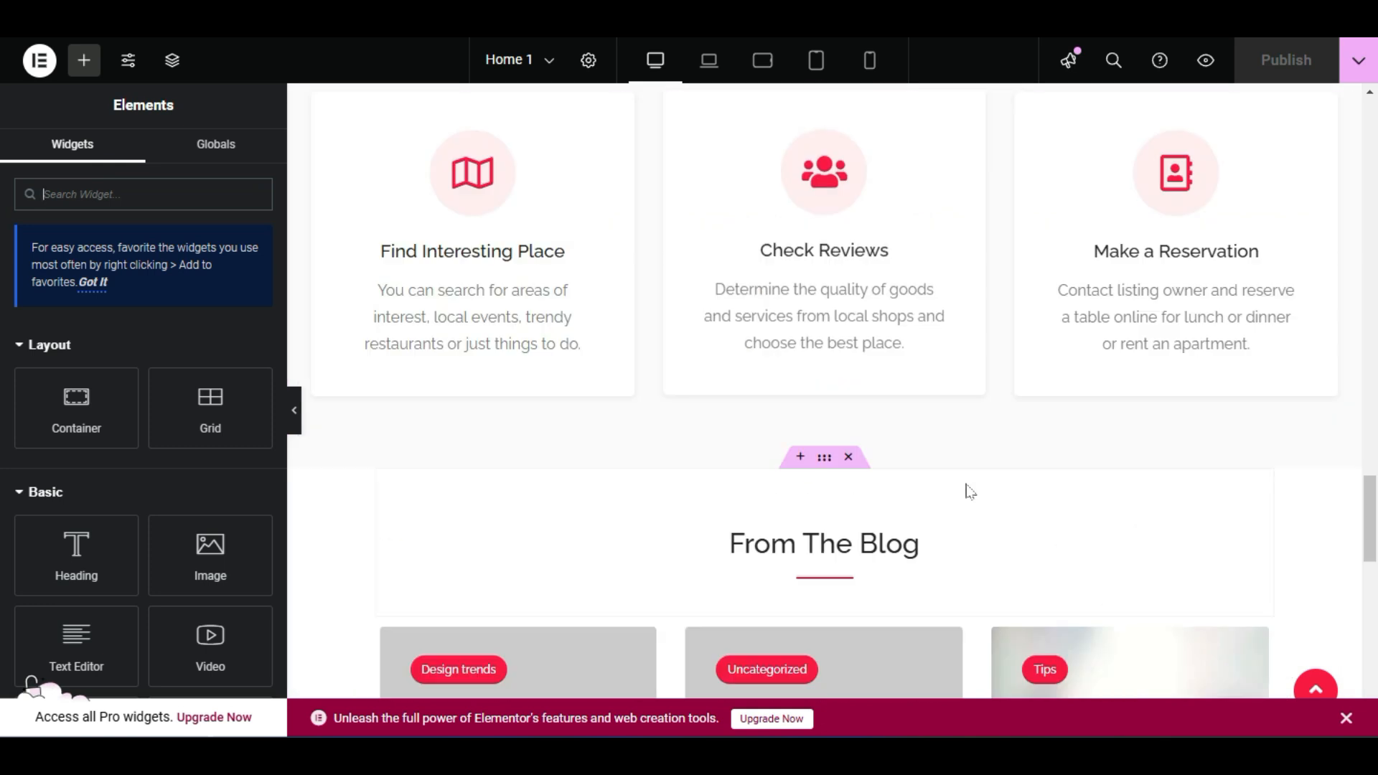
{"action": "scroll", "coordinate": [962, 495], "scroll_direction": "up", "scroll_amount": 10}
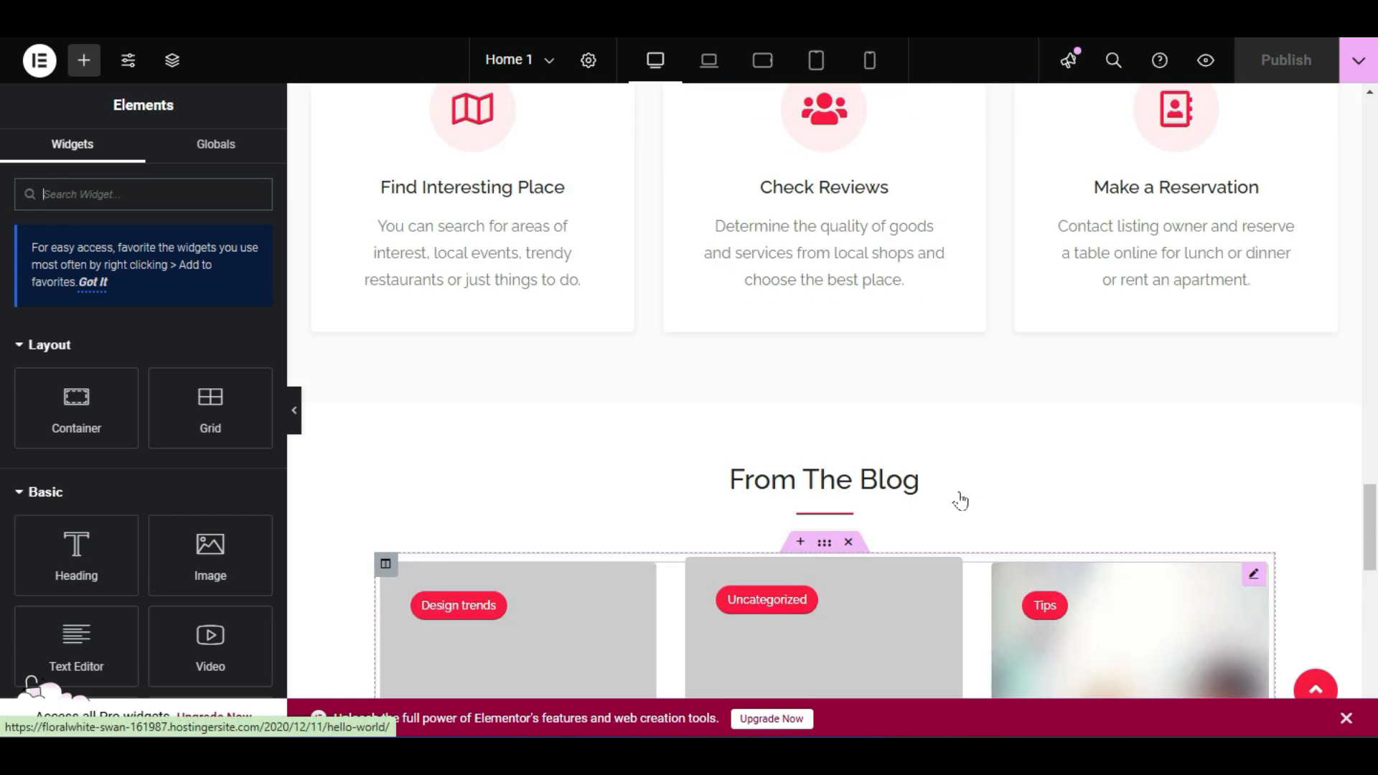
{"action": "scroll", "coordinate": [796, 407], "scroll_direction": "up", "scroll_amount": 2}
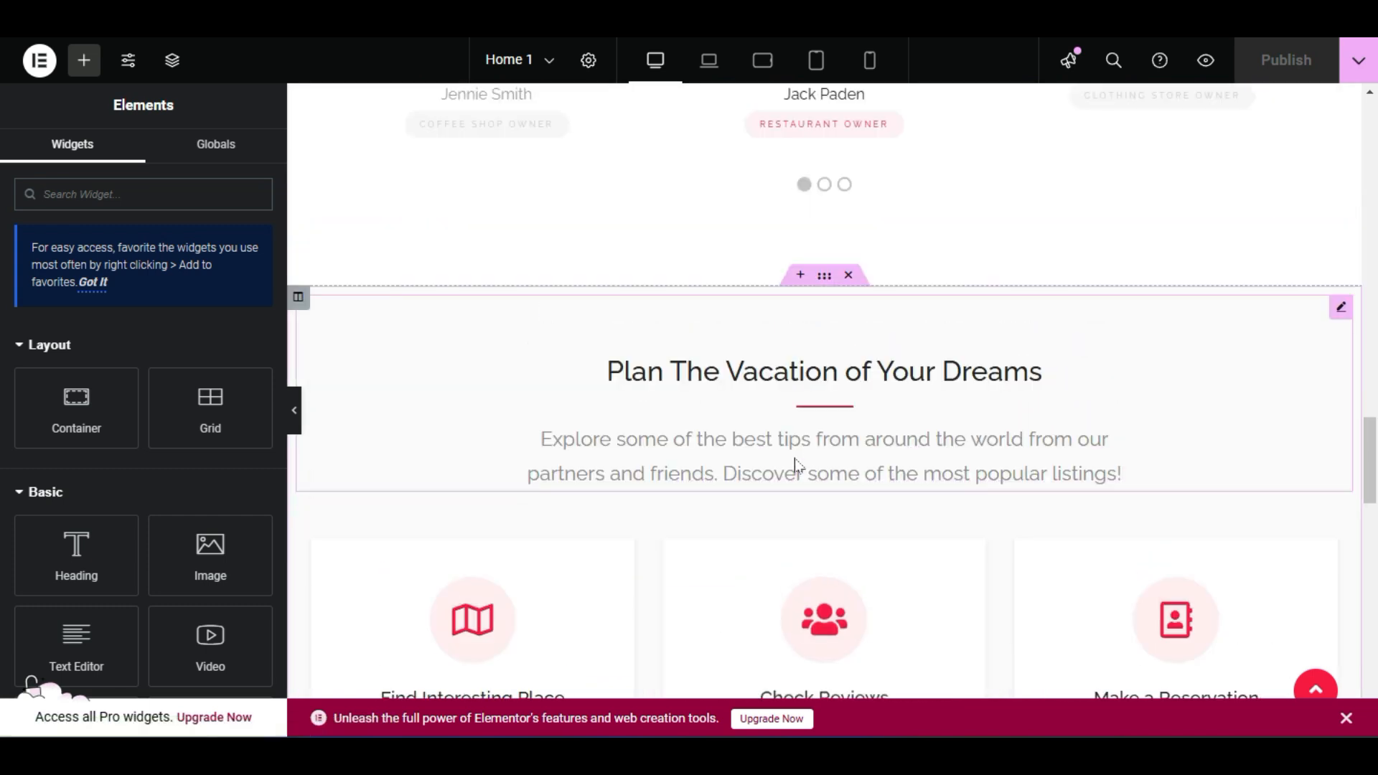
{"action": "right_click", "coordinate": [825, 279]}
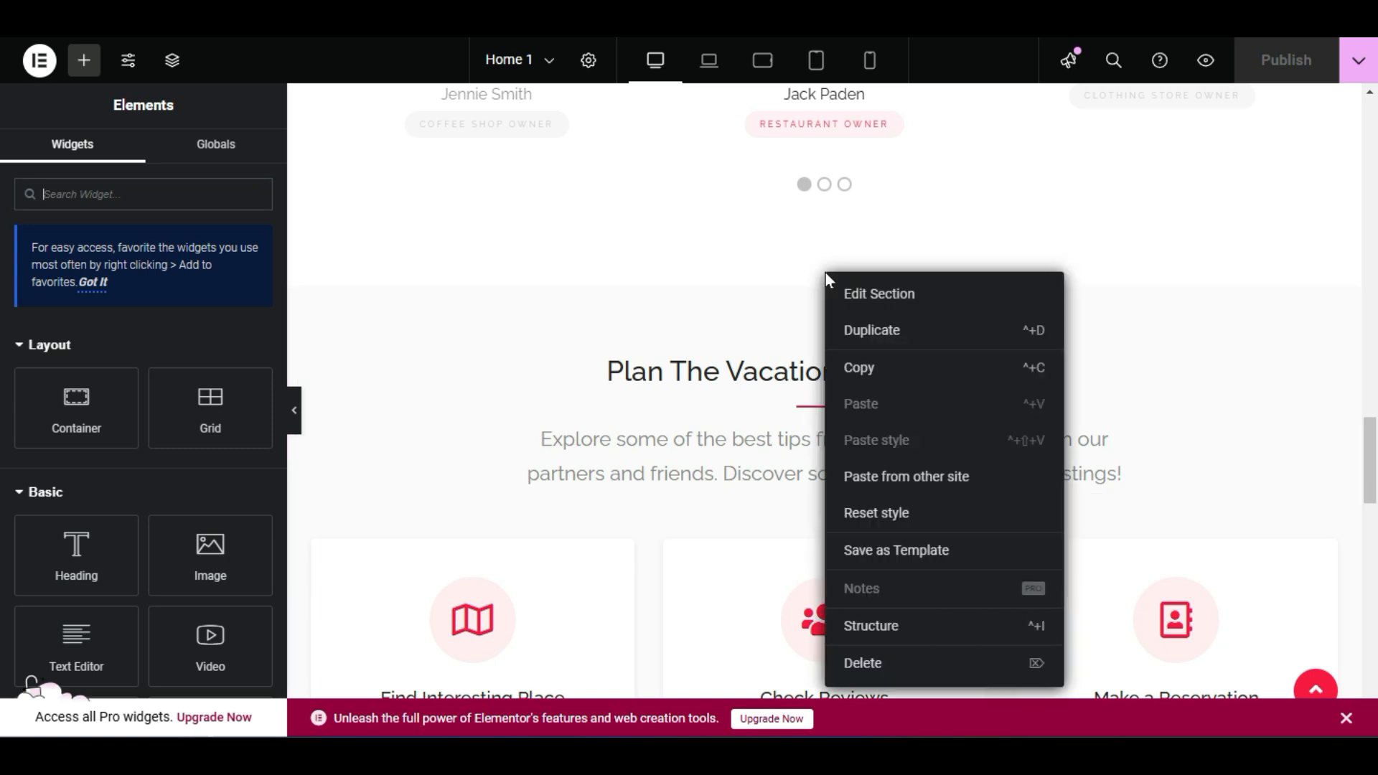
{"action": "left_click", "coordinate": [854, 367]}
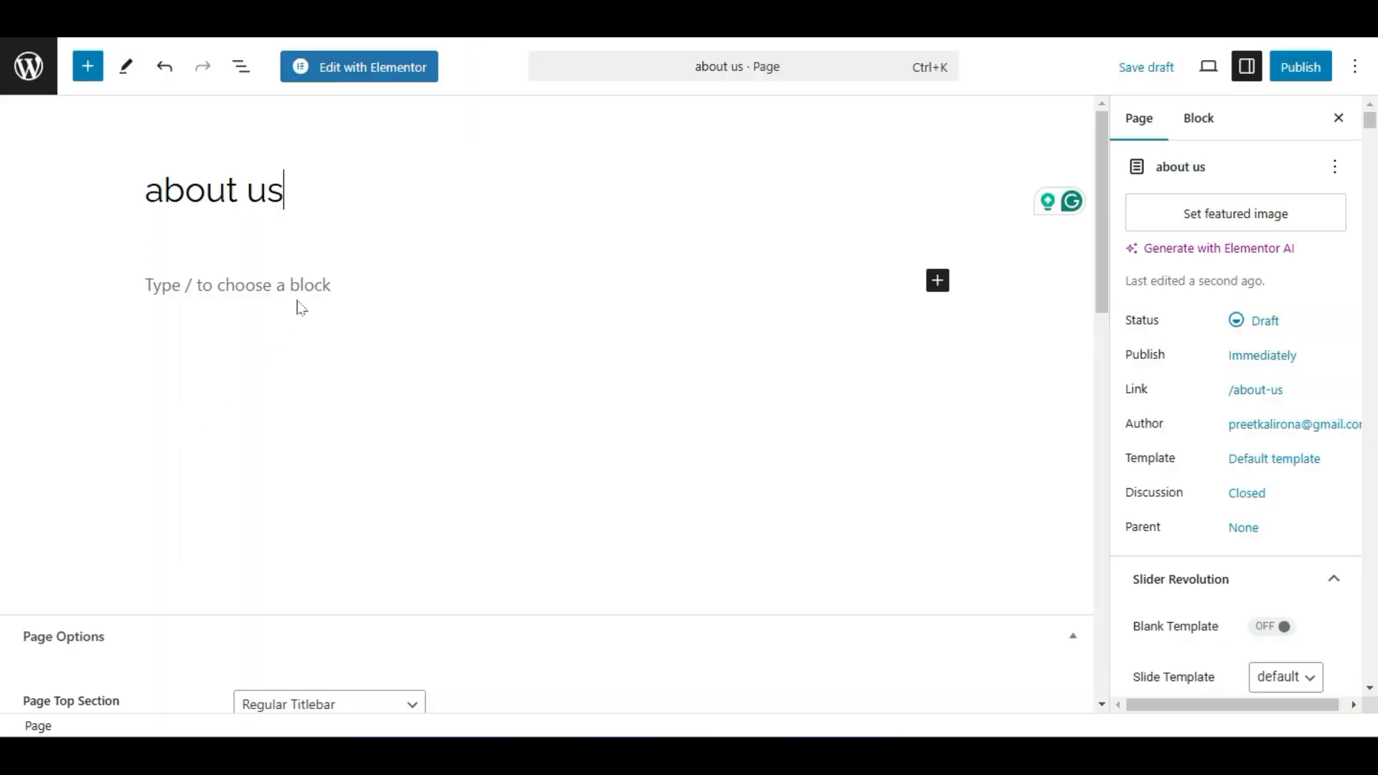
Publish the new "about us" page and open it for editing with Elementor.
{"action": "left_click", "coordinate": [301, 296]}
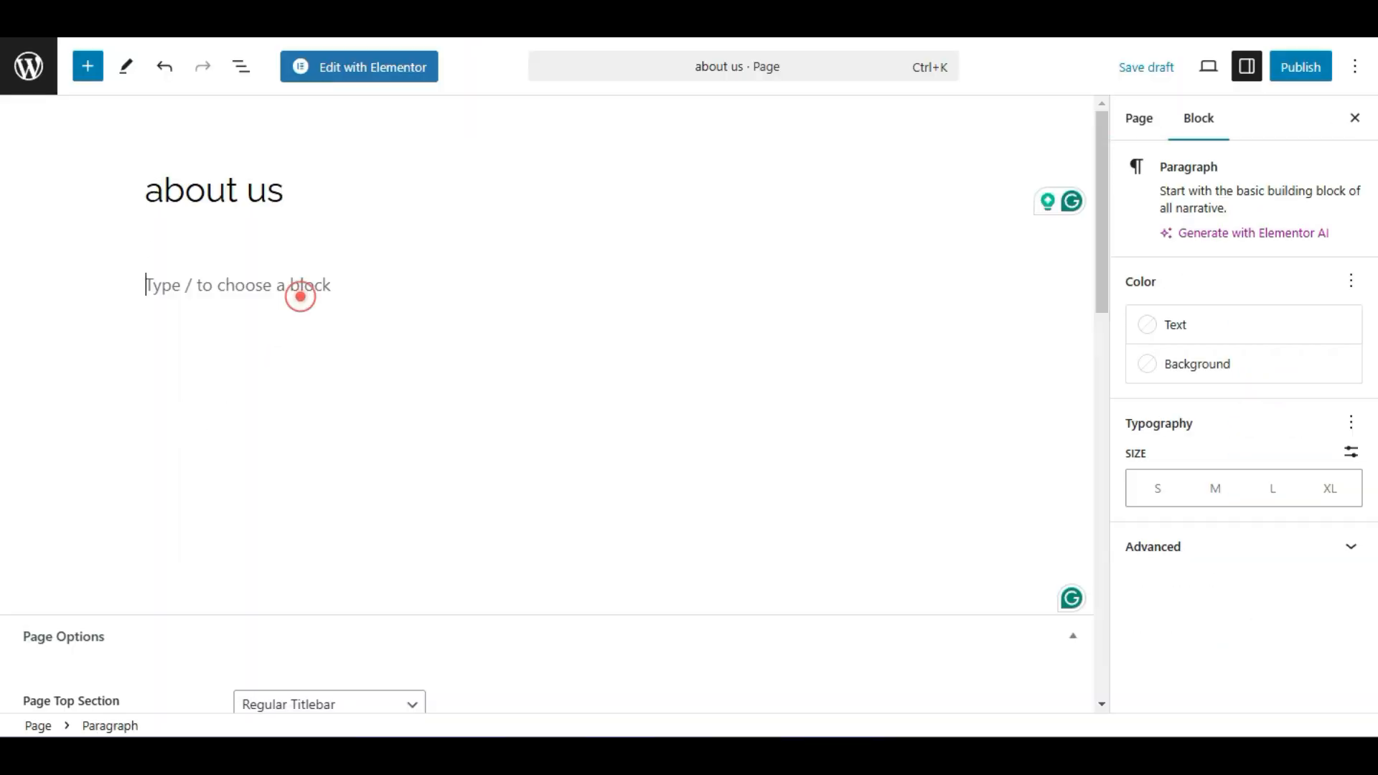
{"action": "left_click", "coordinate": [1314, 76]}
{"action": "left_click", "coordinate": [1302, 67]}
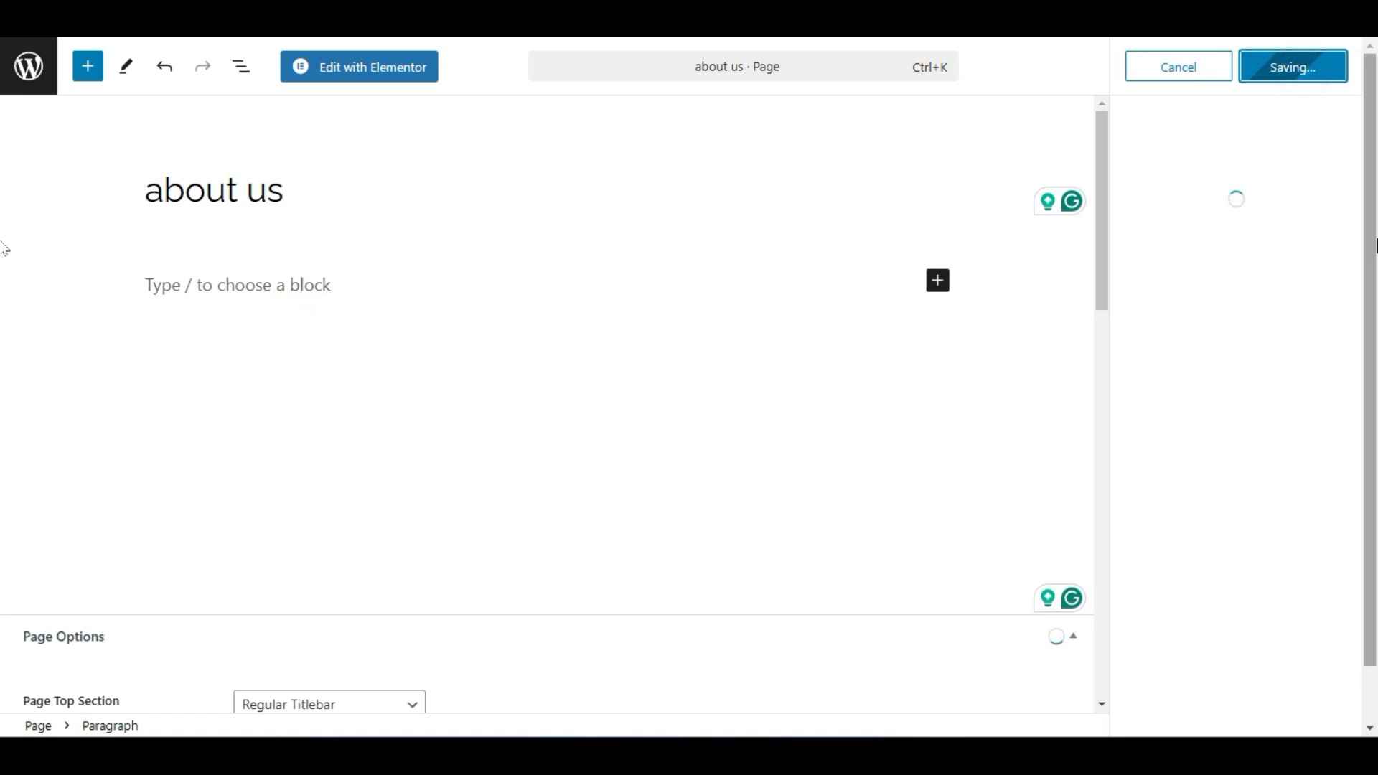
{"action": "left_click", "coordinate": [392, 80]}
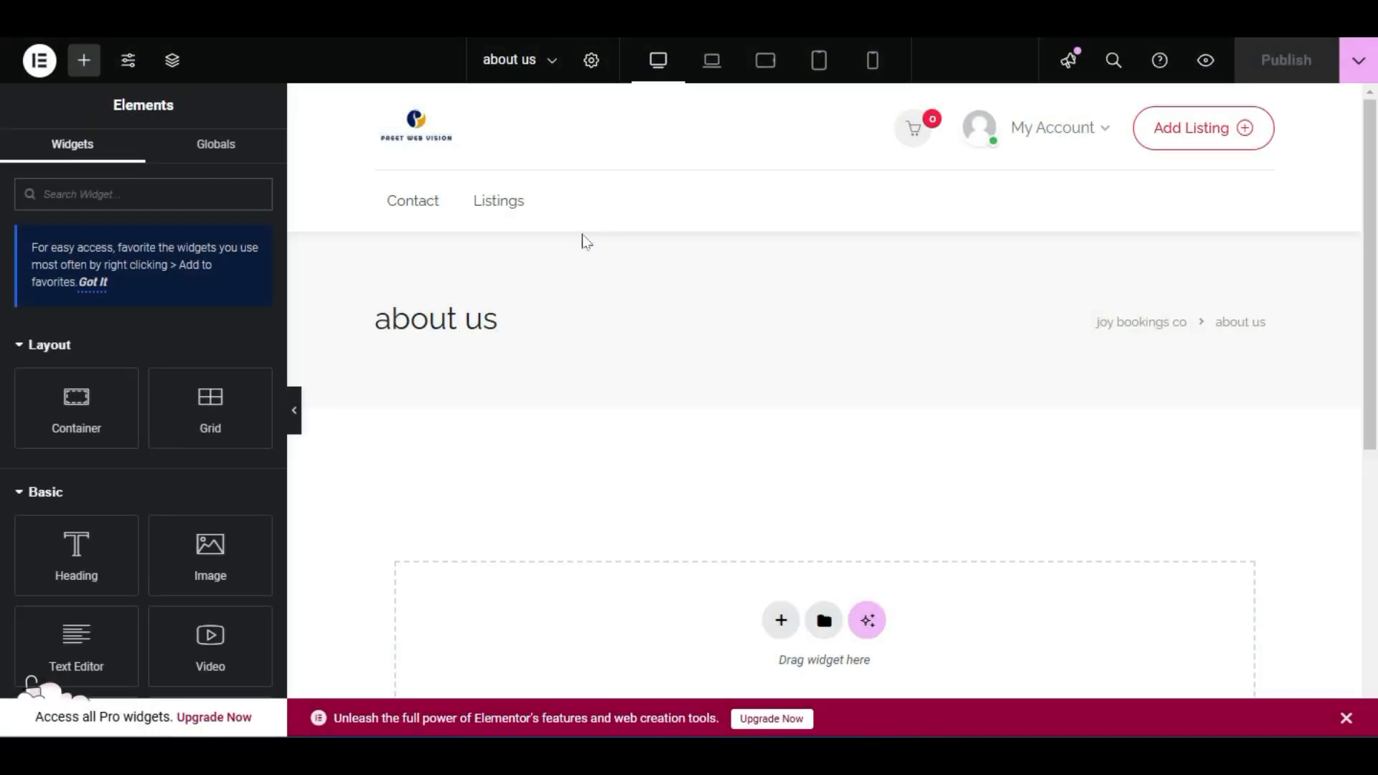
Set the about us page's layout to Elementor Full Width and publish the change.
{"action": "scroll", "coordinate": [859, 399], "scroll_direction": "down", "scroll_amount": 5}
{"action": "scroll", "coordinate": [868, 396], "scroll_direction": "up", "scroll_amount": 4}
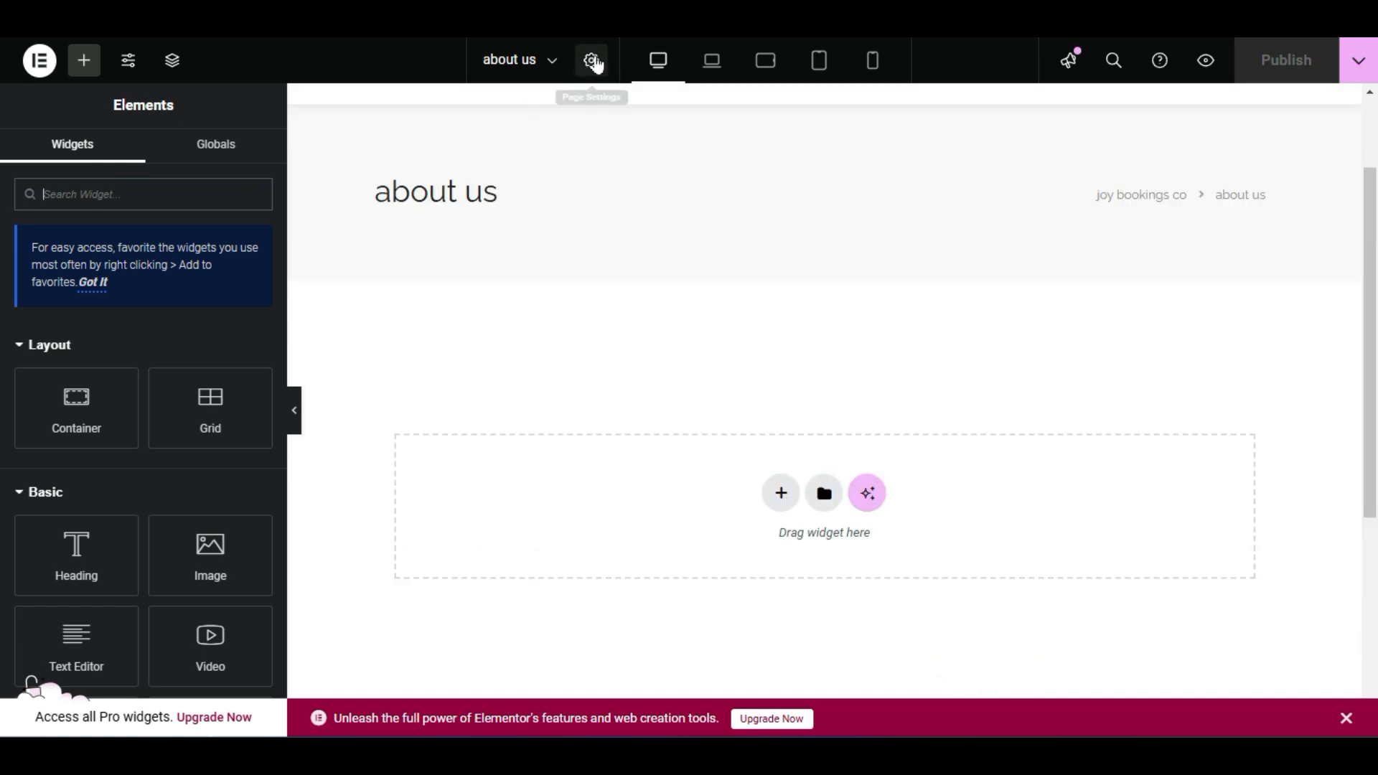
{"action": "left_click", "coordinate": [593, 61]}
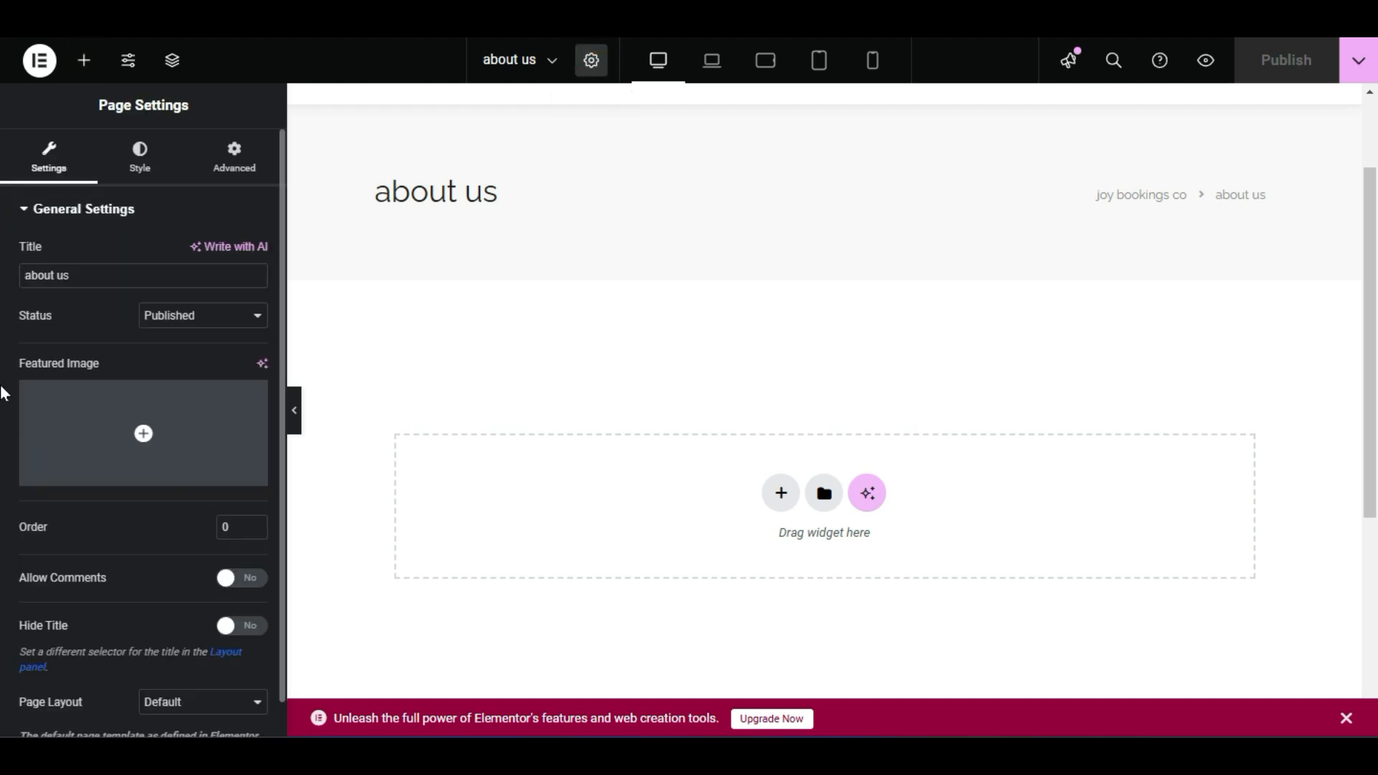
{"action": "scroll", "coordinate": [8, 459], "scroll_direction": "down", "scroll_amount": 1}
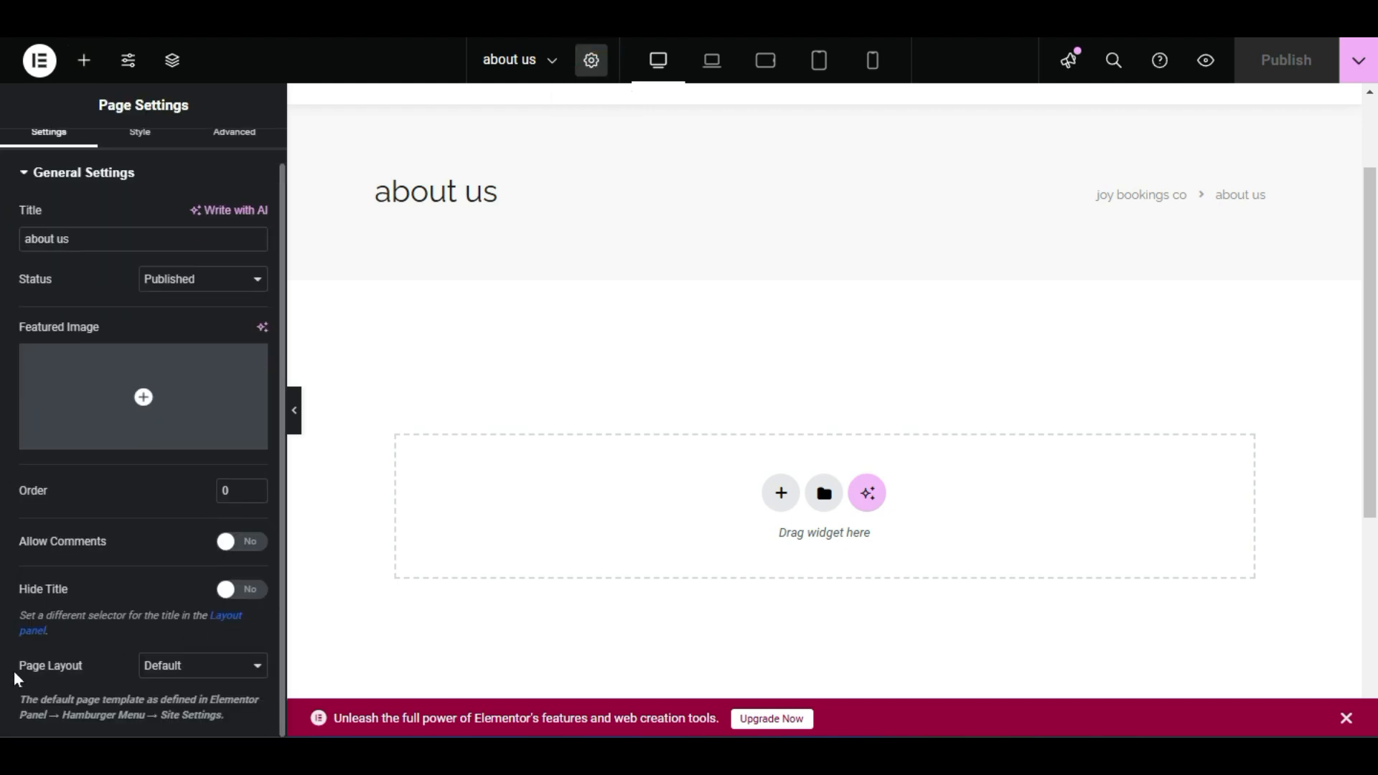
{"action": "left_click", "coordinate": [206, 680]}
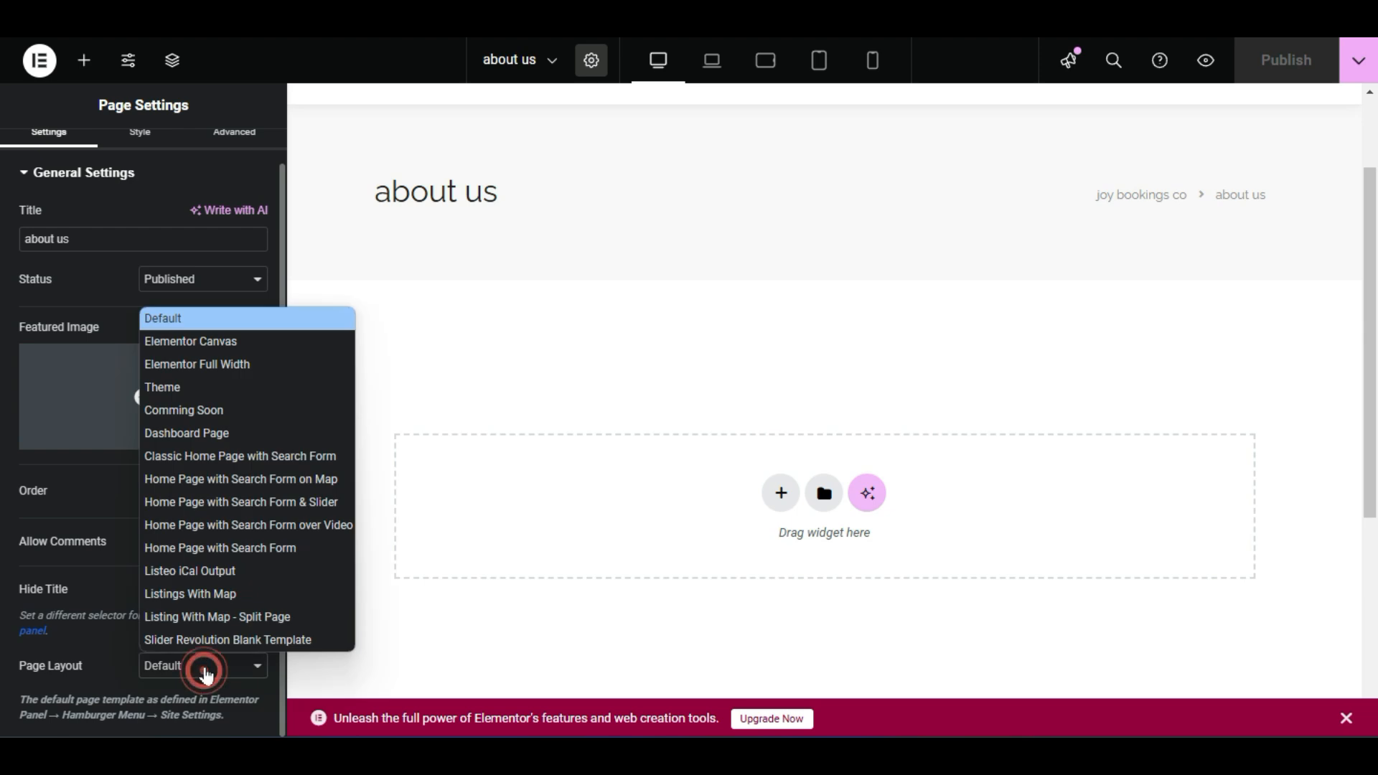
{"action": "left_click", "coordinate": [255, 366]}
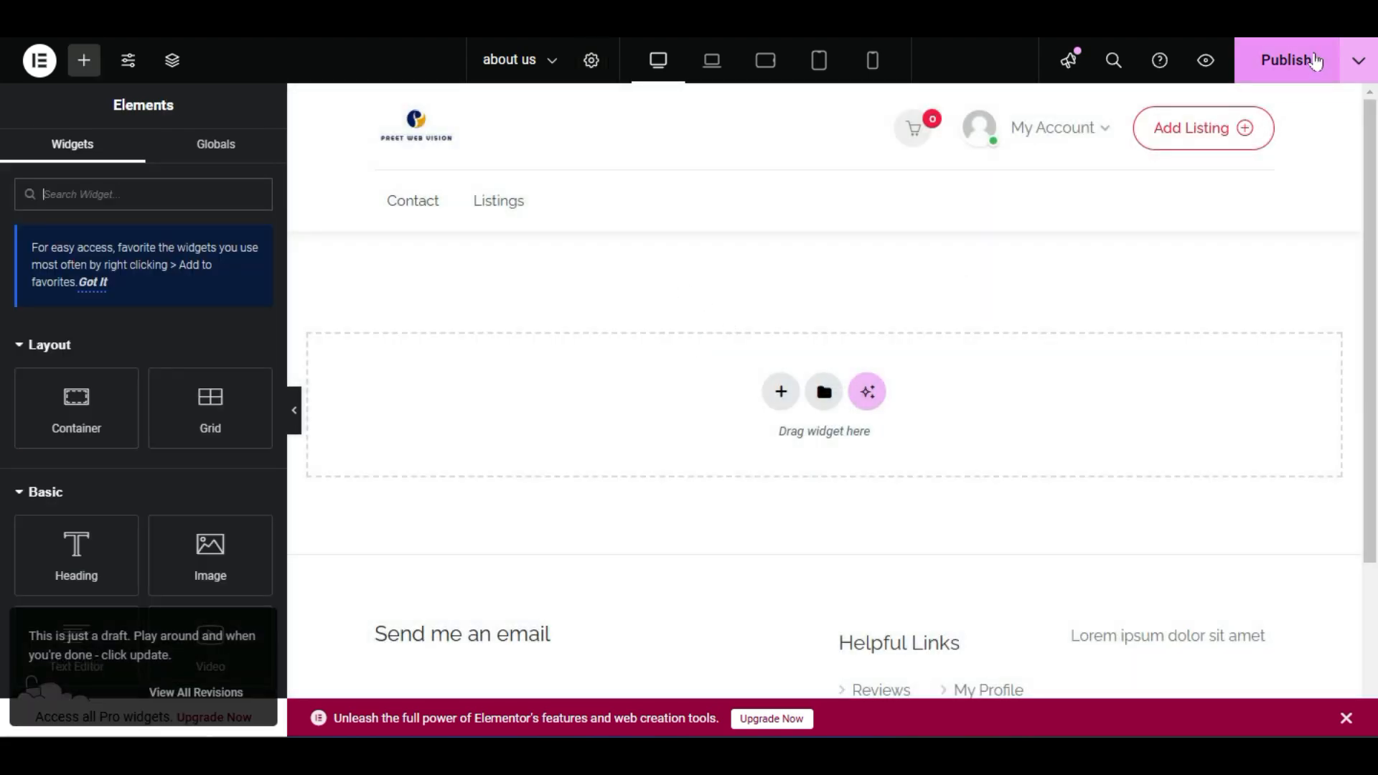
{"action": "left_click", "coordinate": [1292, 60]}
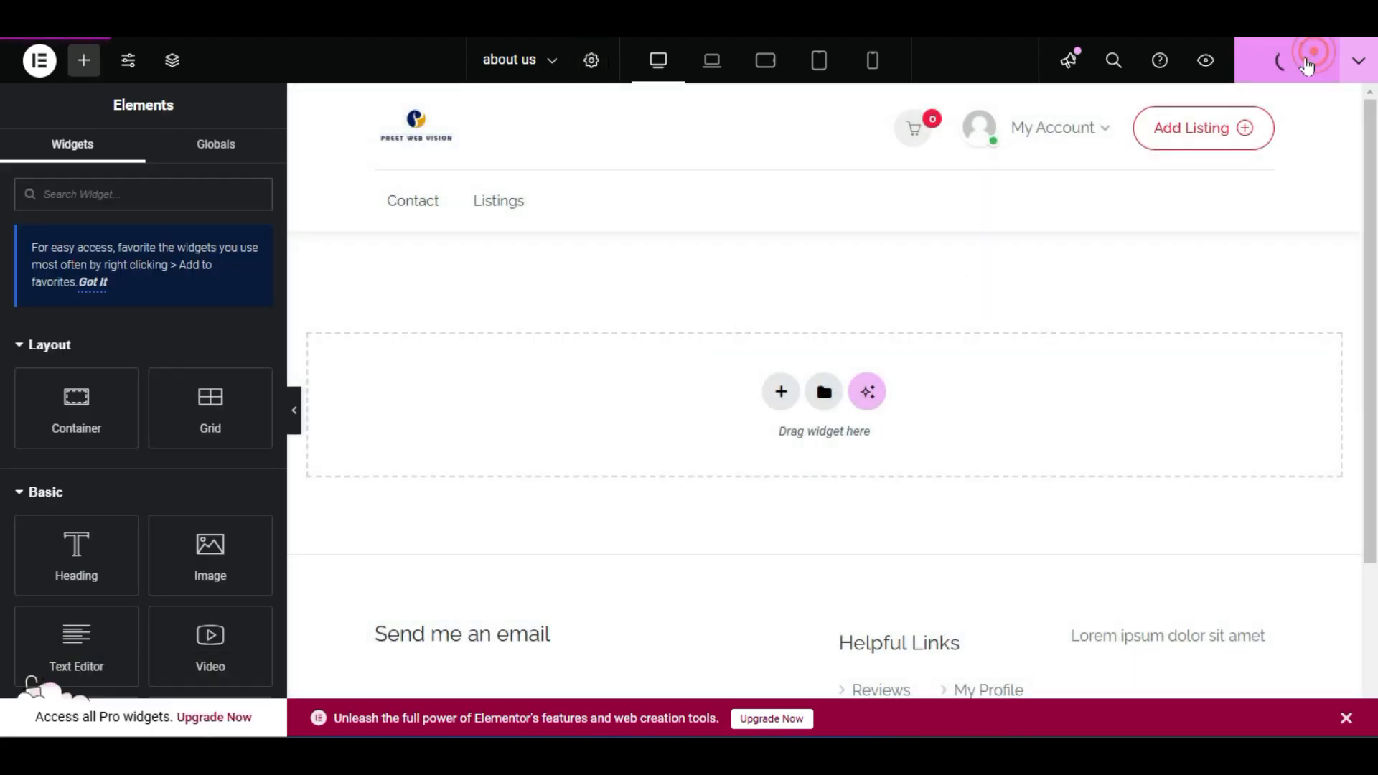
Paste the copied vacation section into the empty content area of the about us page.
{"action": "right_click", "coordinate": [526, 419]}
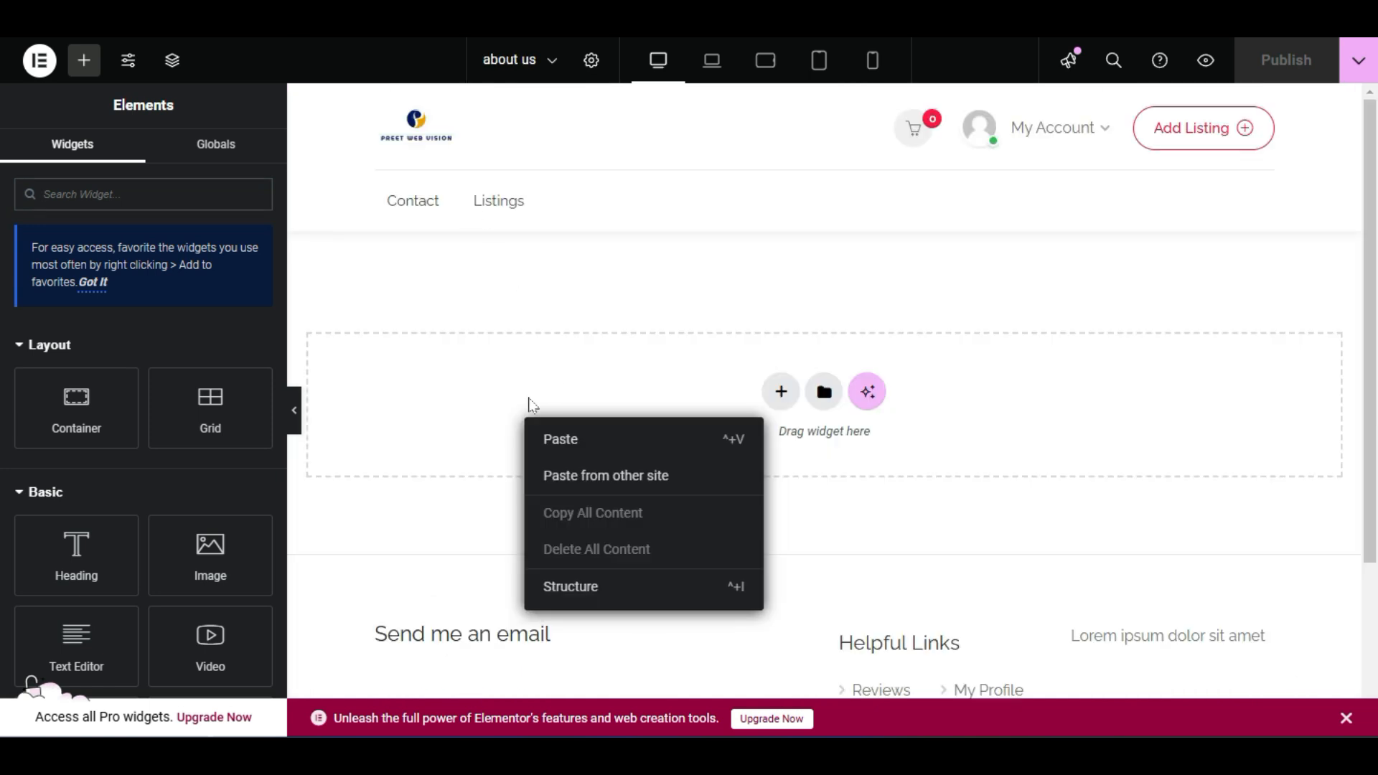
{"action": "left_click", "coordinate": [554, 415]}
{"action": "scroll", "coordinate": [902, 351], "scroll_direction": "down", "scroll_amount": 2}
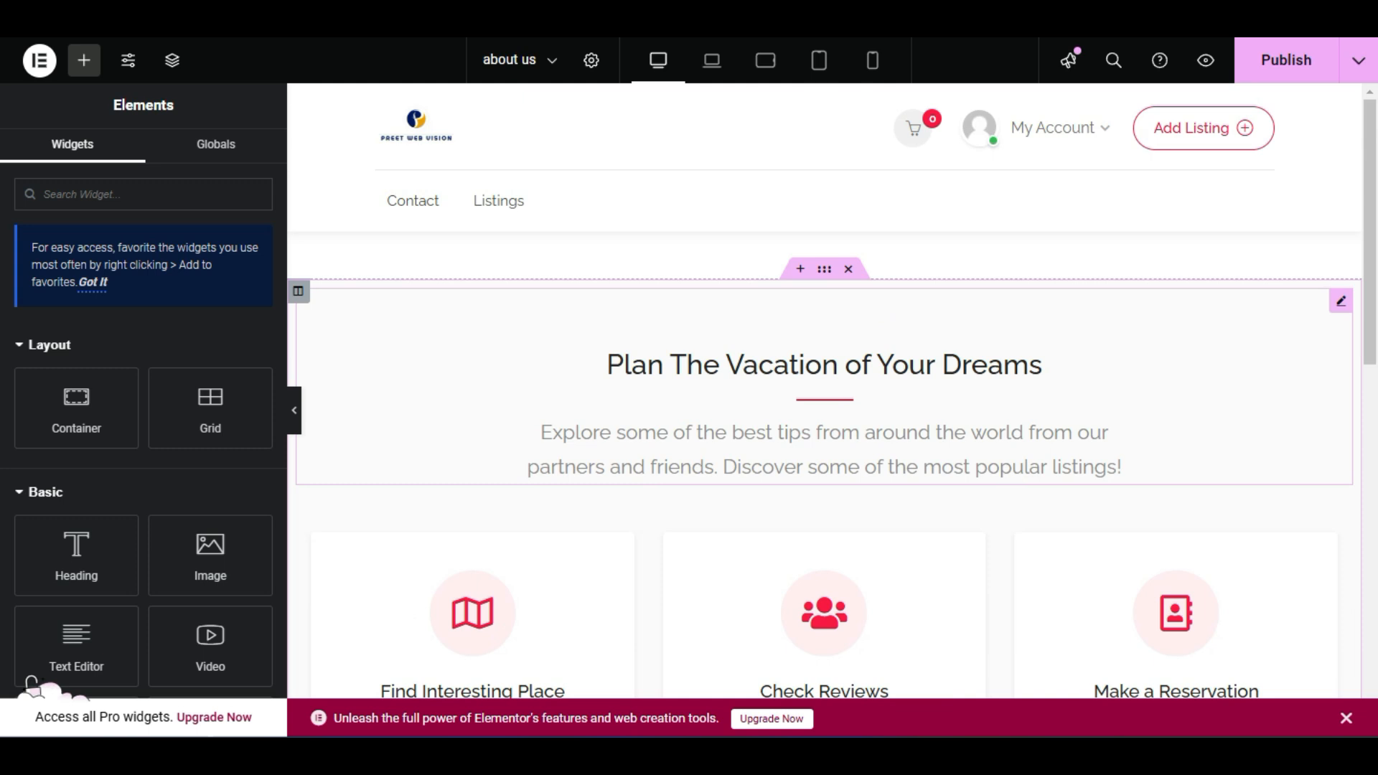
Change the pasted section's headline title to "About Us" and select its subtitle text for editing.
{"action": "left_click", "coordinate": [894, 365]}
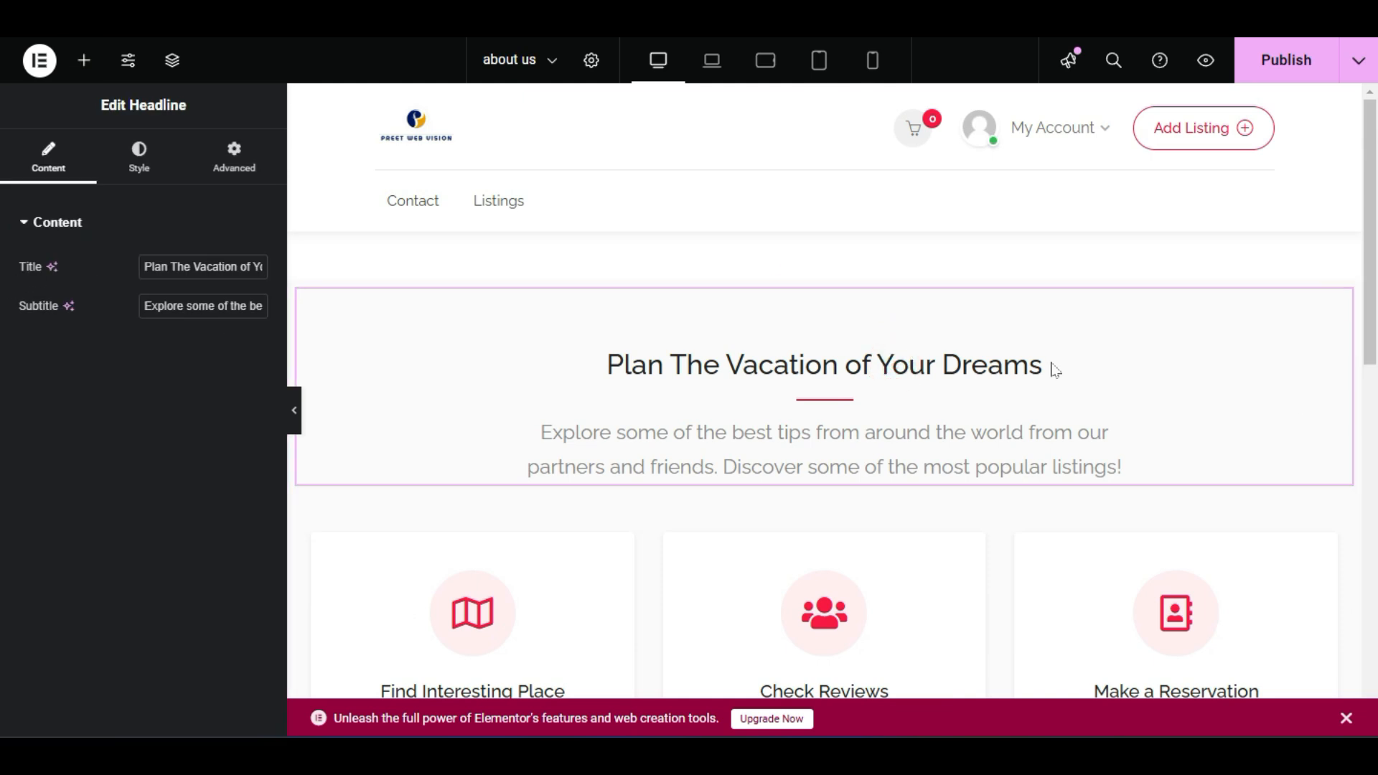
{"action": "left_click", "coordinate": [911, 376]}
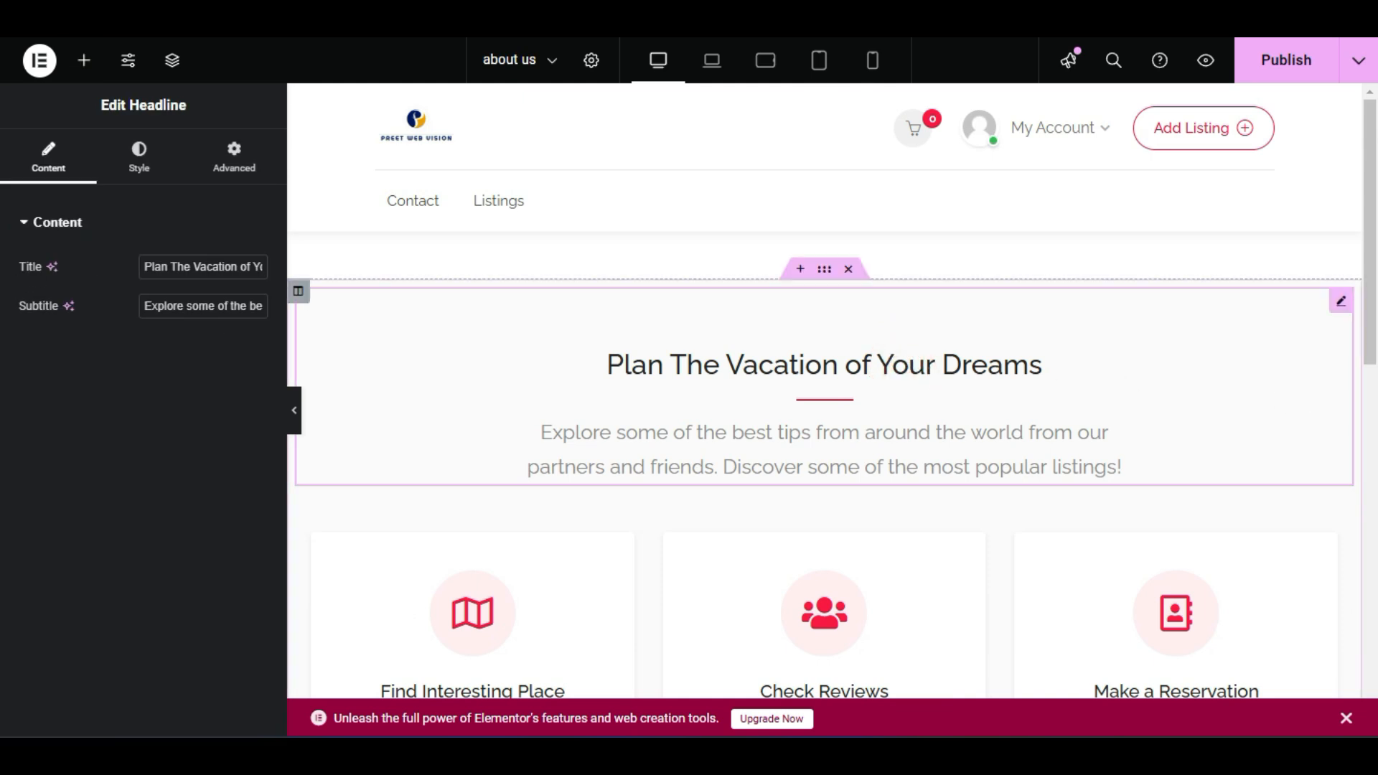
{"action": "triple_click", "coordinate": [237, 268]}
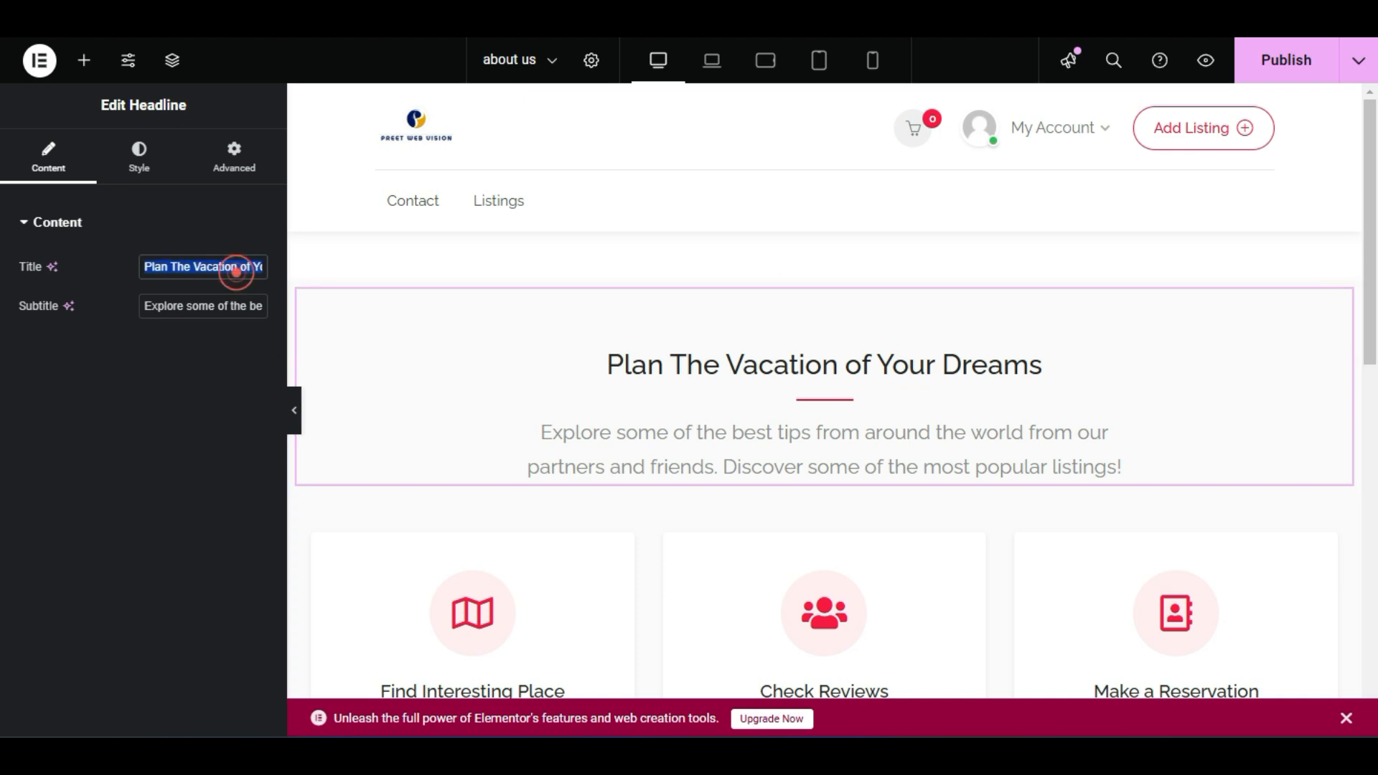
{"action": "type", "text": "About"}
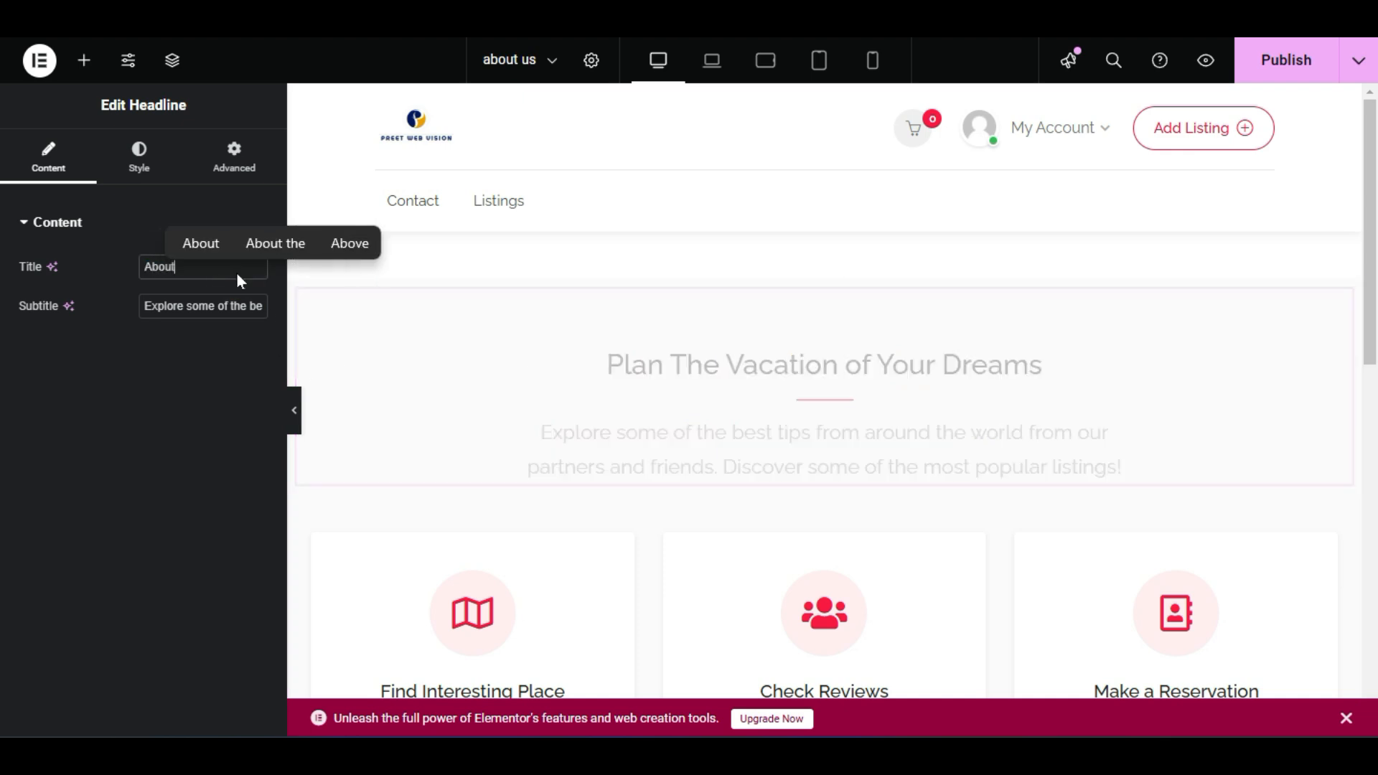
{"action": "type", "text": " Us"}
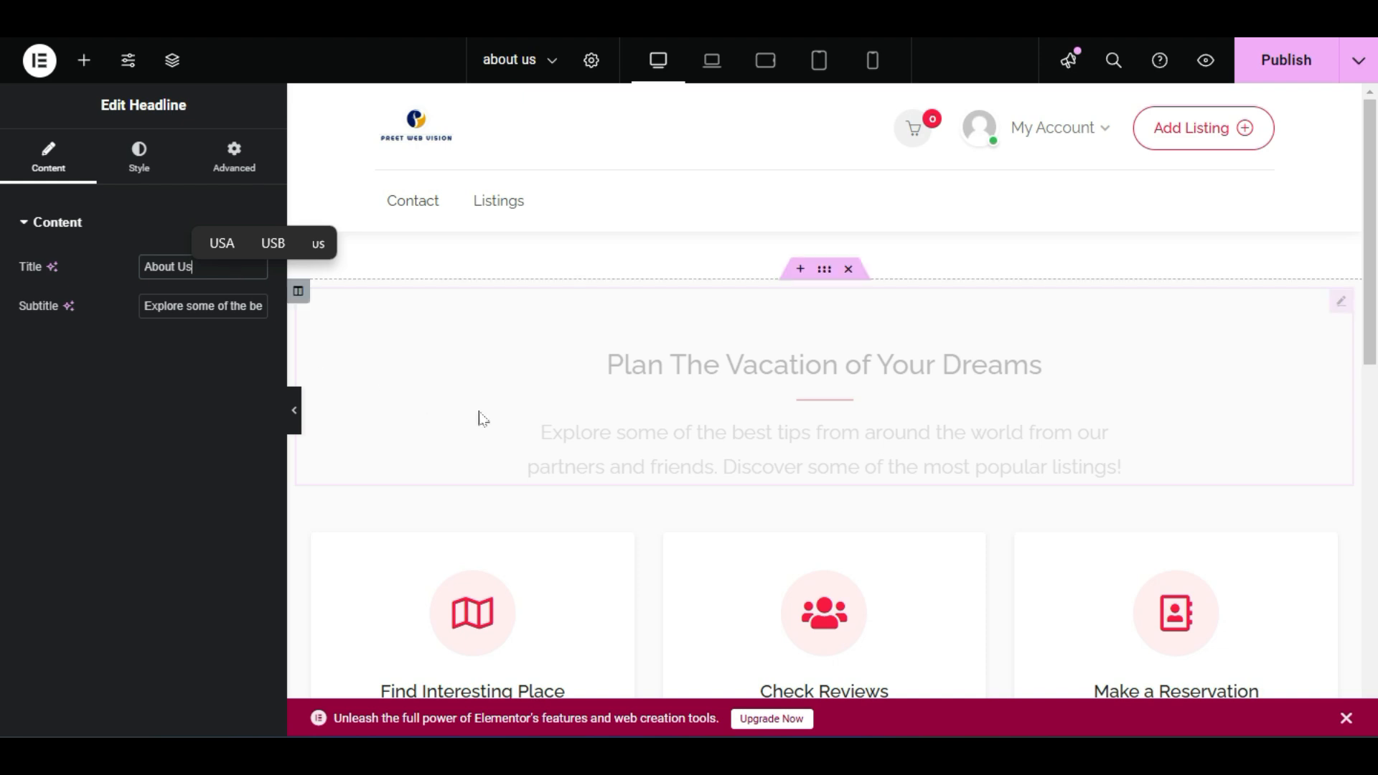
{"action": "left_click", "coordinate": [69, 440]}
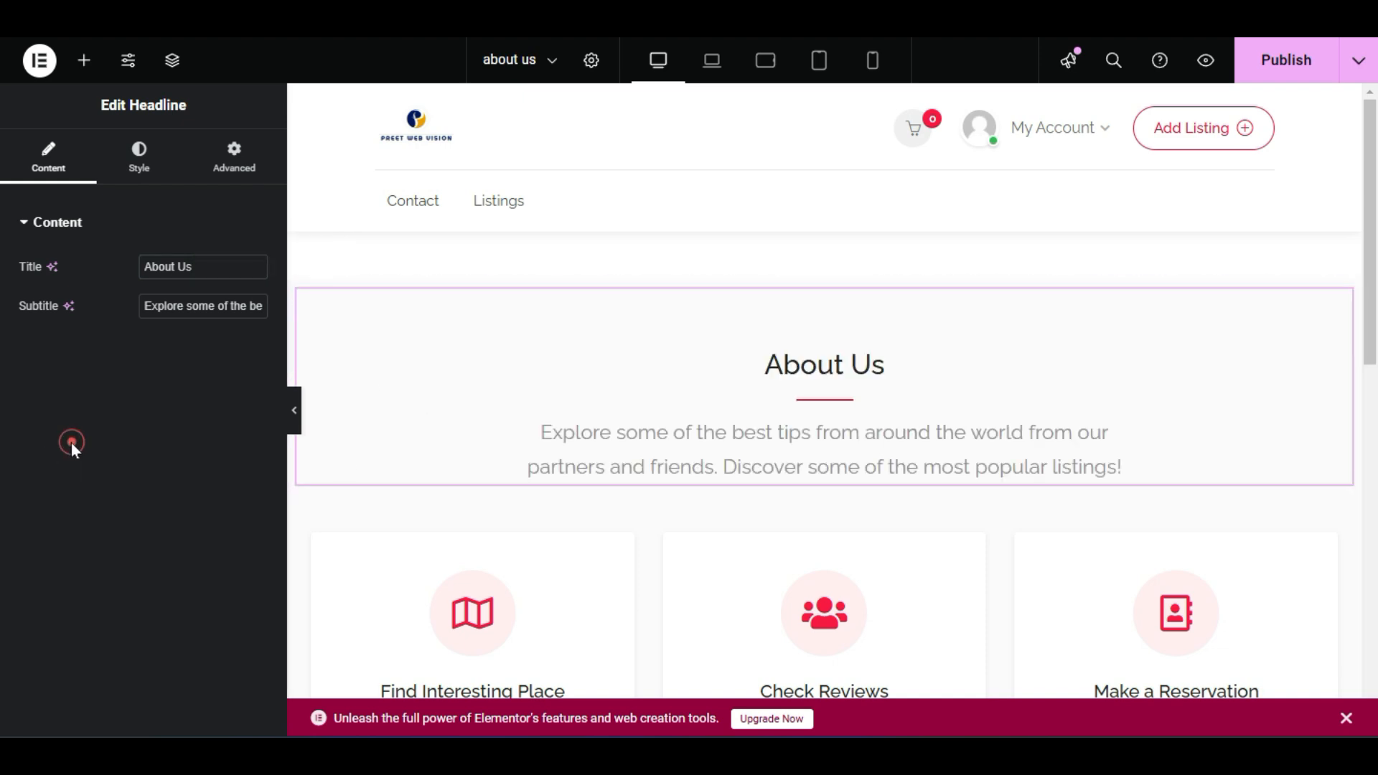
{"action": "left_click", "coordinate": [950, 453]}
{"action": "triple_click", "coordinate": [223, 307]}
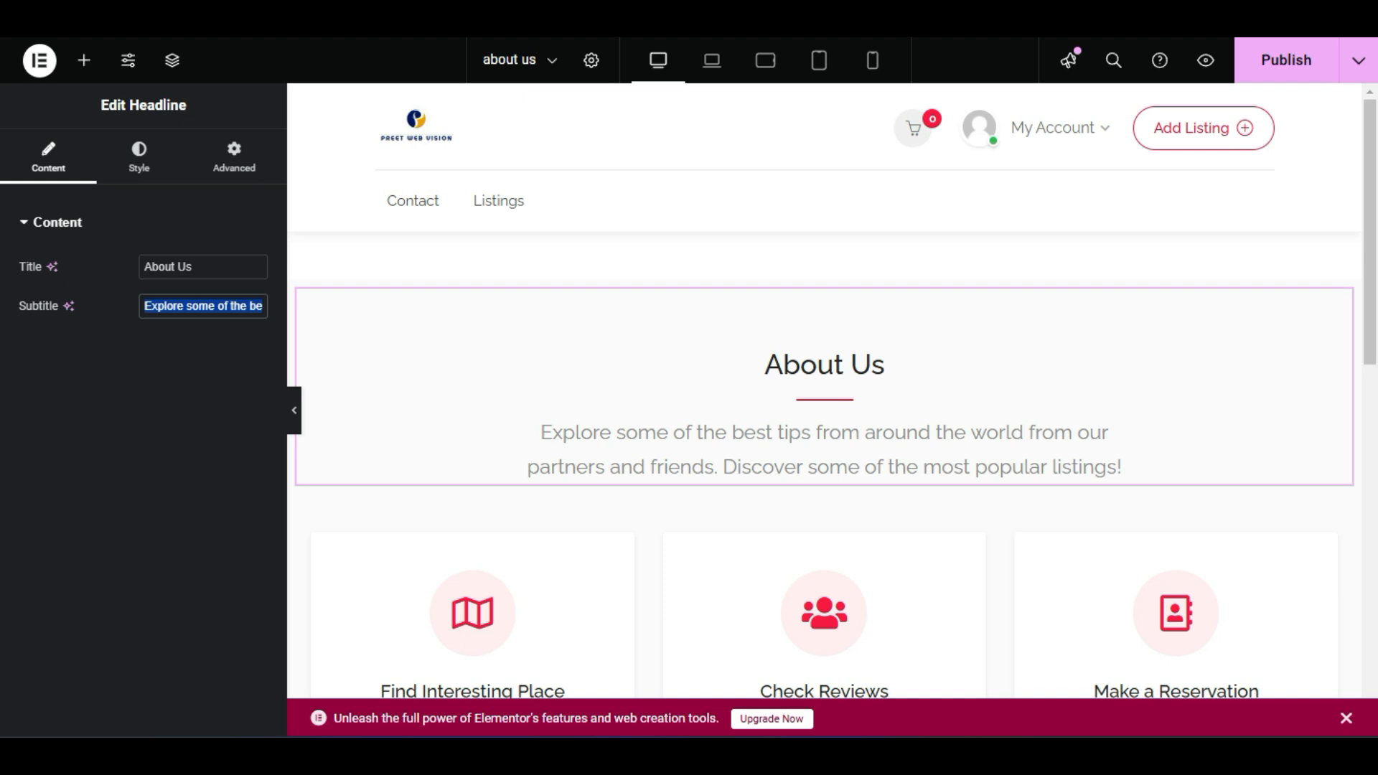
Delete the "Find Interesting Place" icon box and the empty column it leaves in the About Us section.
{"action": "scroll", "coordinate": [596, 359], "scroll_direction": "down", "scroll_amount": 3}
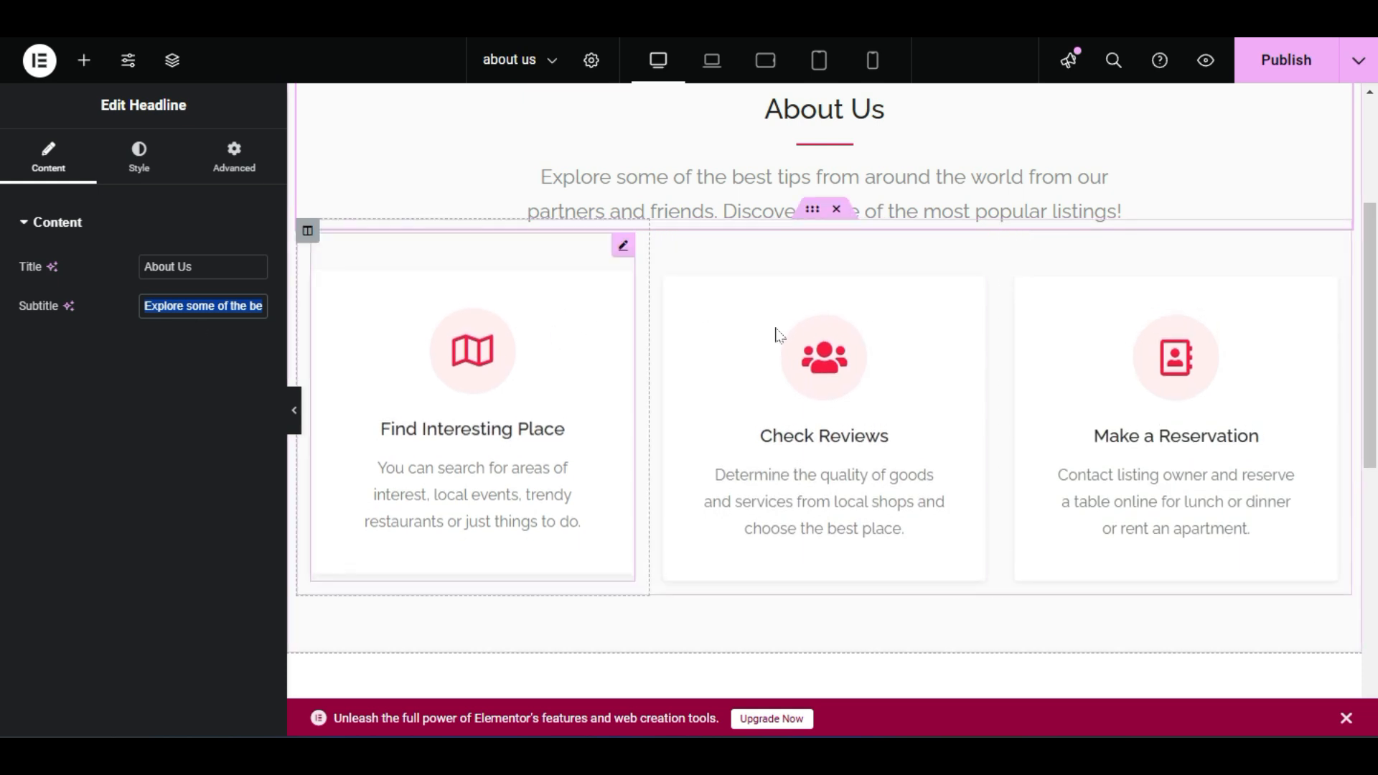
{"action": "right_click", "coordinate": [581, 327]}
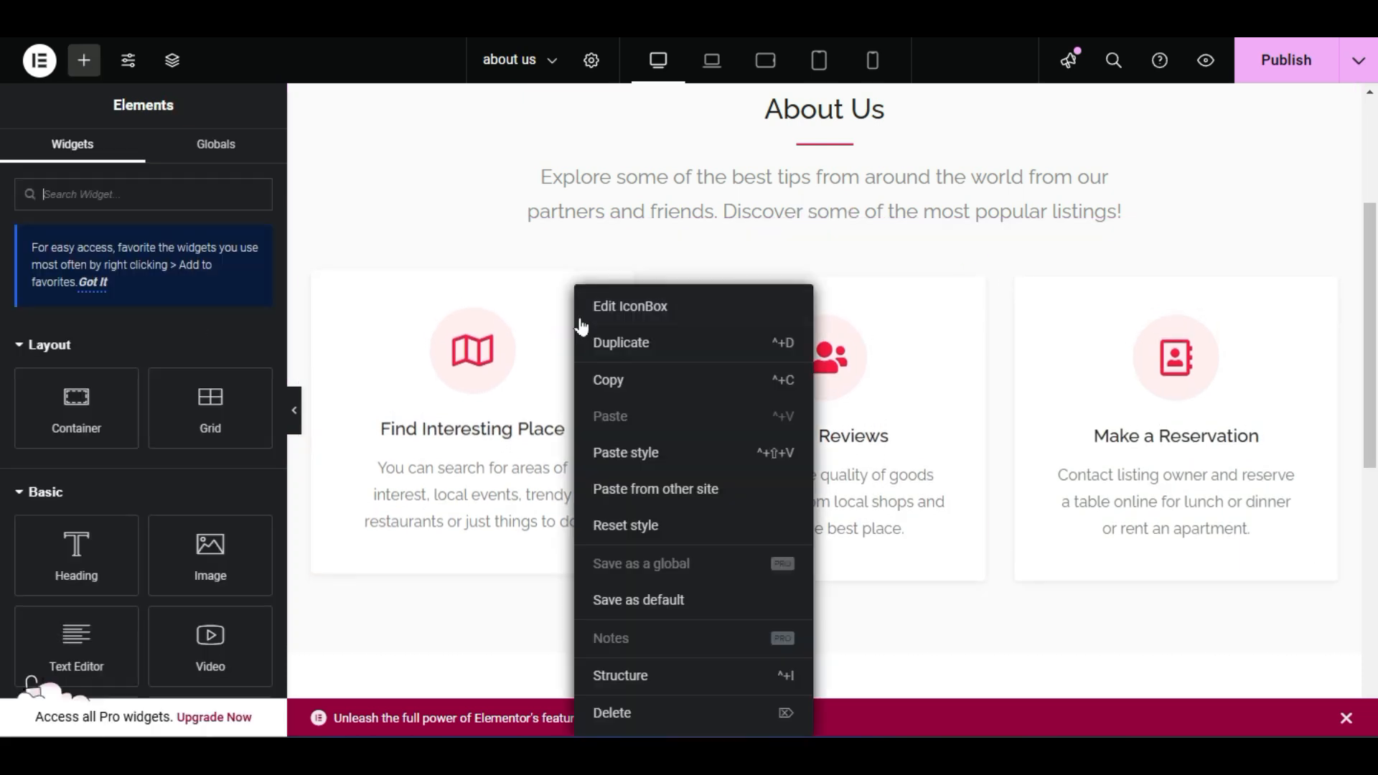
{"action": "left_click", "coordinate": [612, 712]}
{"action": "right_click", "coordinate": [483, 354]}
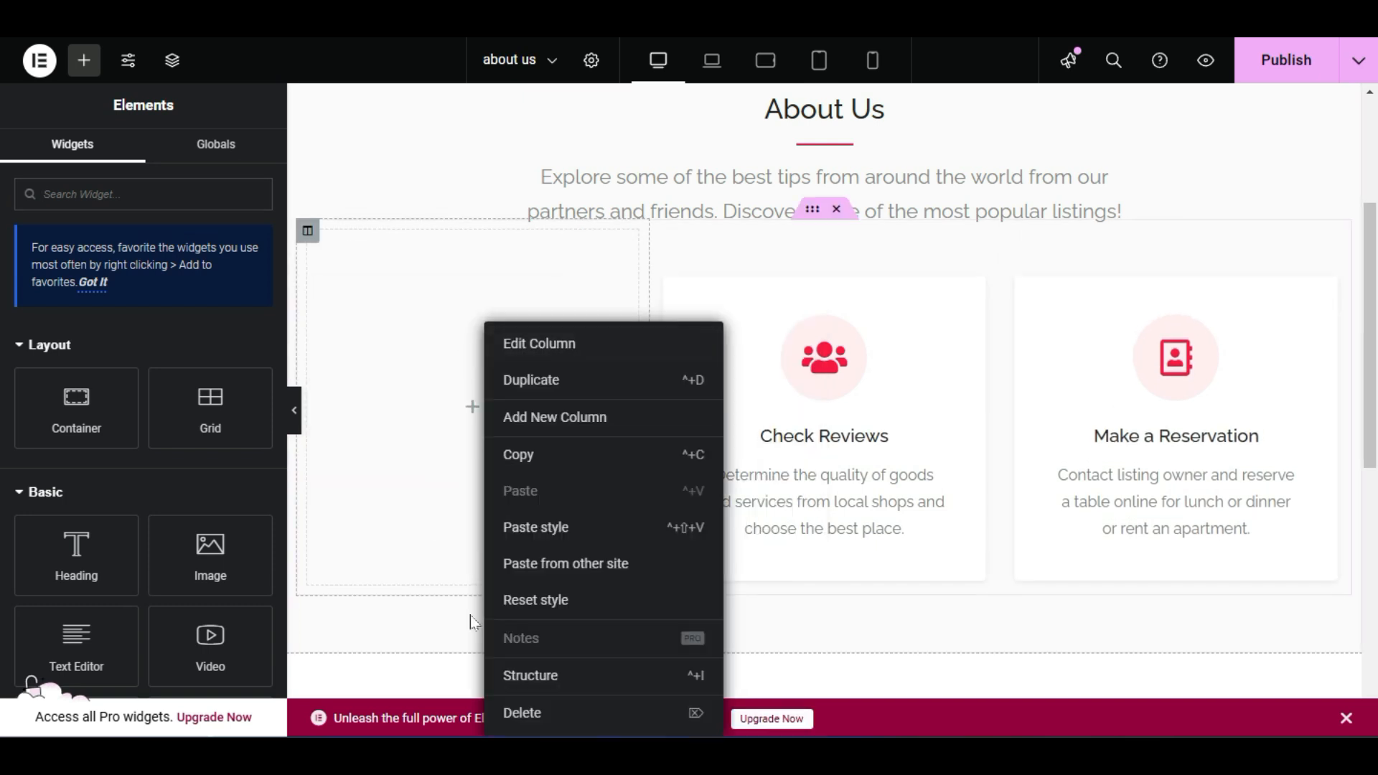
{"action": "left_click", "coordinate": [520, 711]}
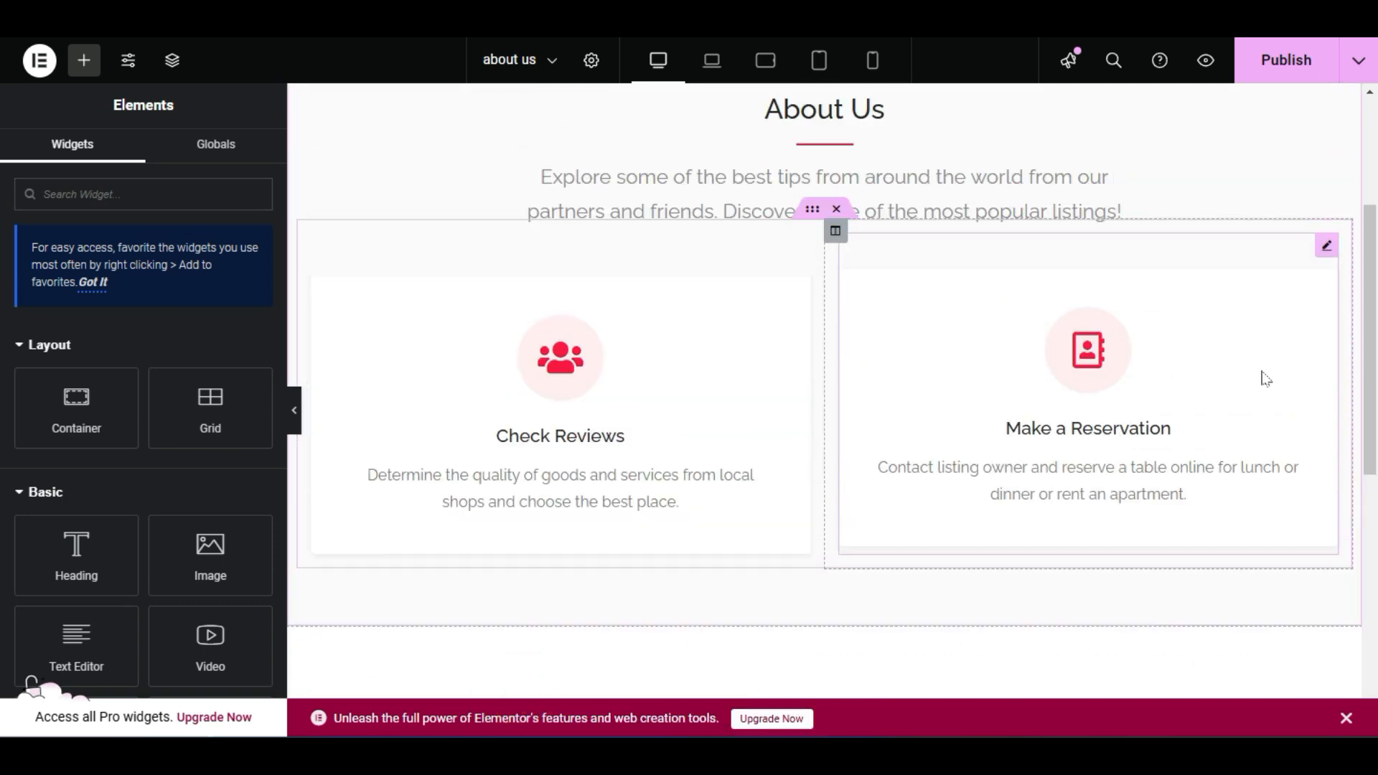
Browse the template library's blocks, page templates and saved templates for a section to add below About Us.
{"action": "scroll", "coordinate": [683, 495], "scroll_direction": "down", "scroll_amount": 3}
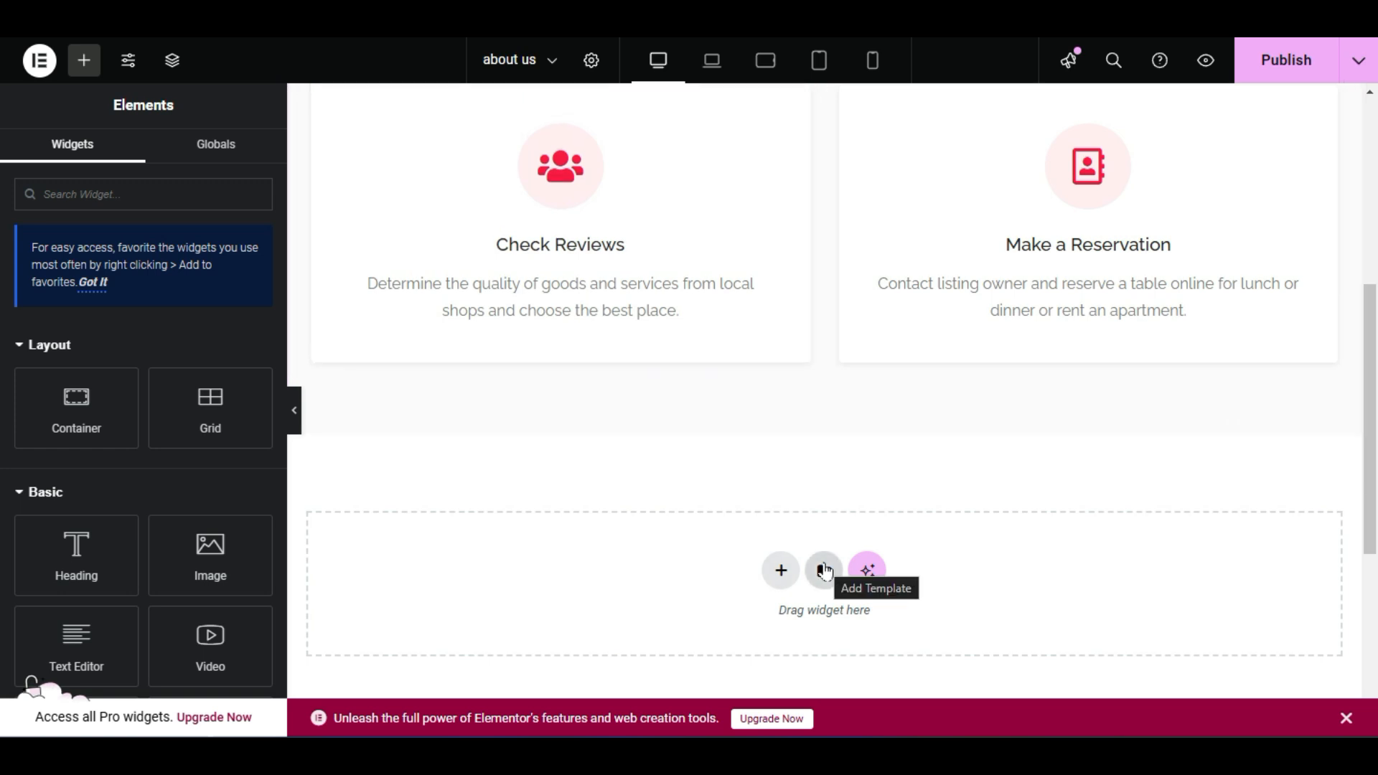
{"action": "left_click", "coordinate": [825, 570]}
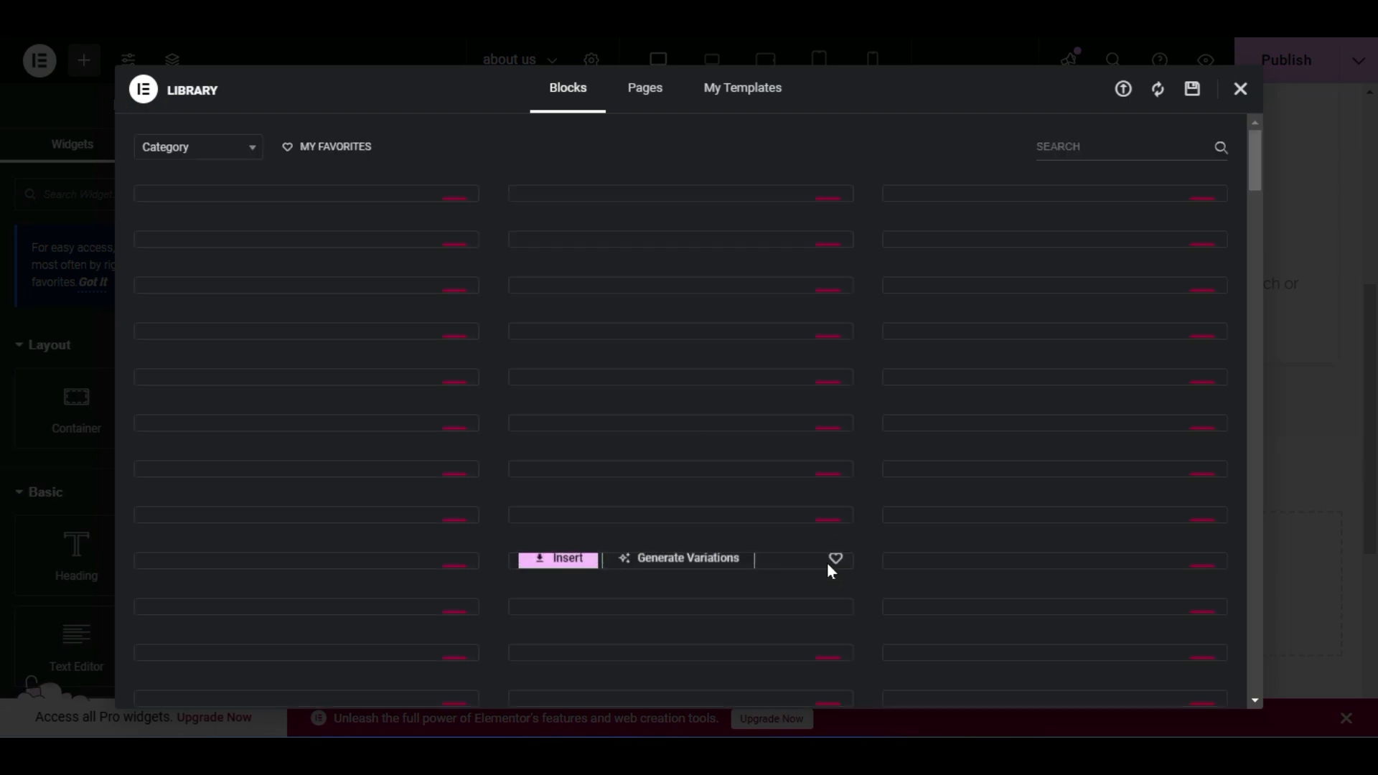
{"action": "left_click", "coordinate": [647, 99]}
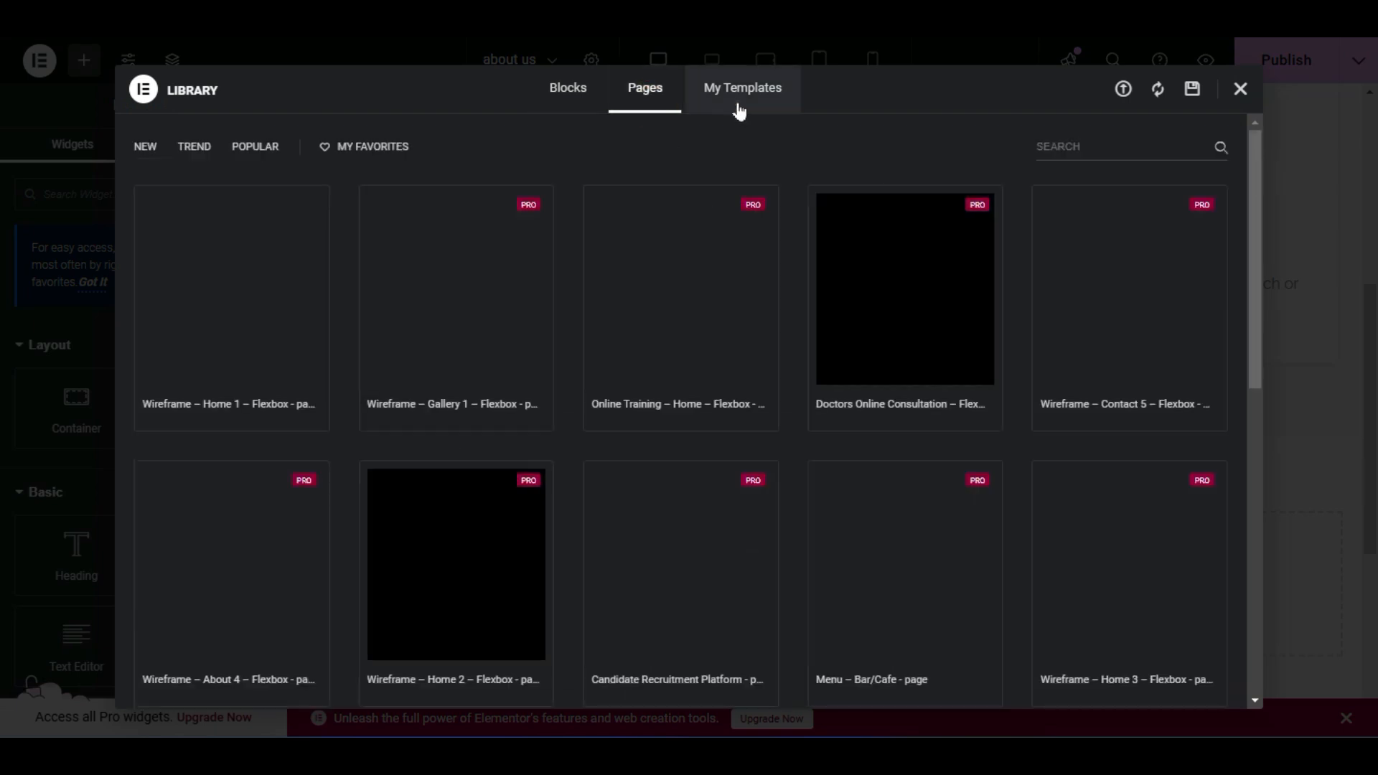
{"action": "left_click", "coordinate": [738, 104]}
{"action": "scroll", "coordinate": [719, 356], "scroll_direction": "down", "scroll_amount": 4}
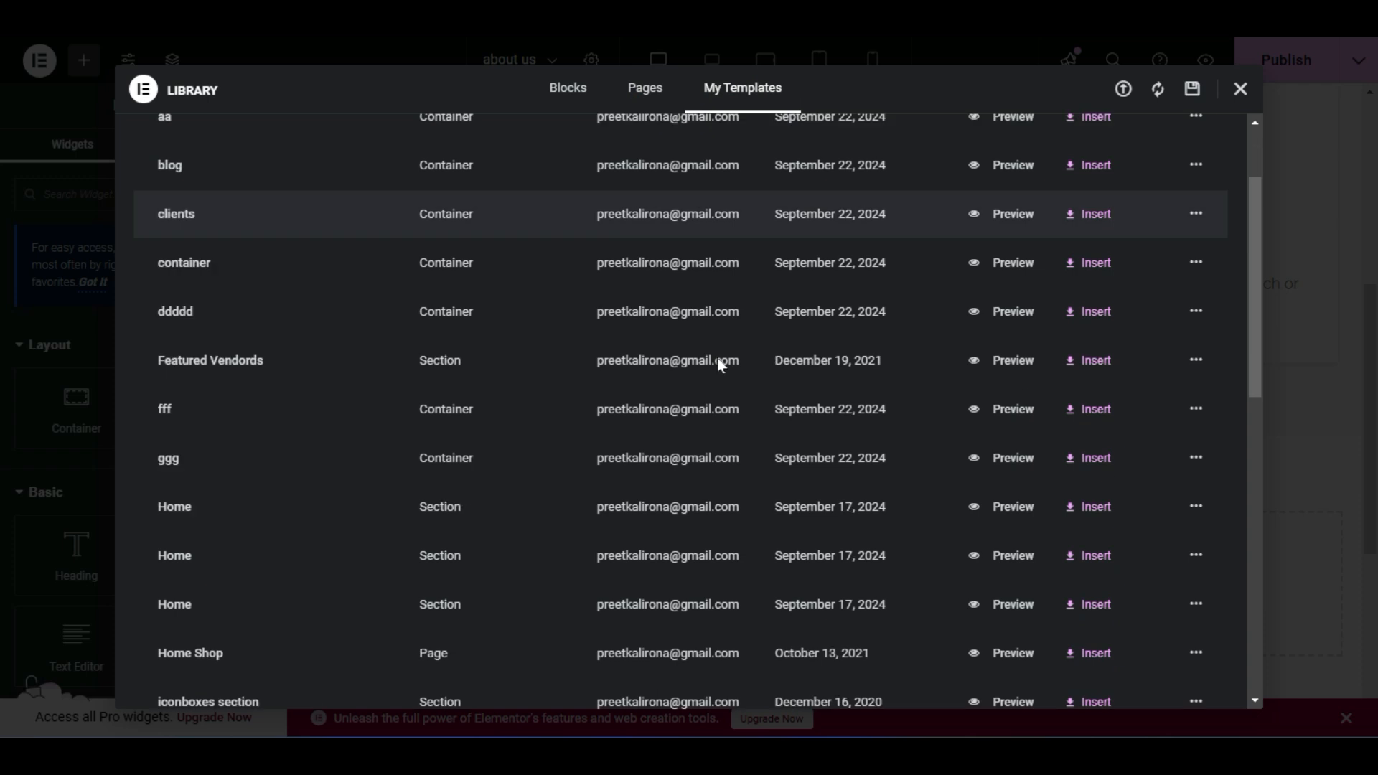
{"action": "scroll", "coordinate": [718, 368], "scroll_direction": "up", "scroll_amount": 1}
{"action": "scroll", "coordinate": [453, 399], "scroll_direction": "down", "scroll_amount": 10}
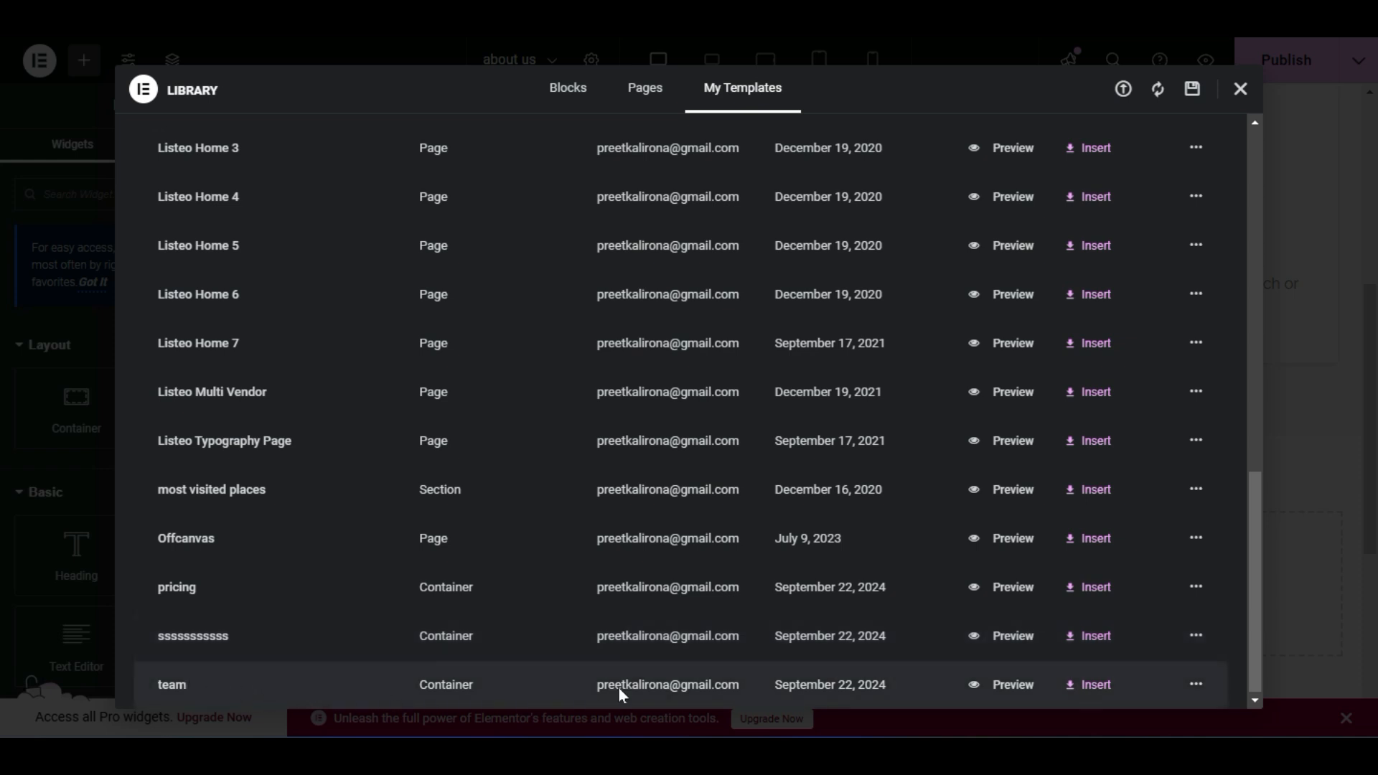
{"action": "scroll", "coordinate": [1070, 462], "scroll_direction": "up", "scroll_amount": 10}
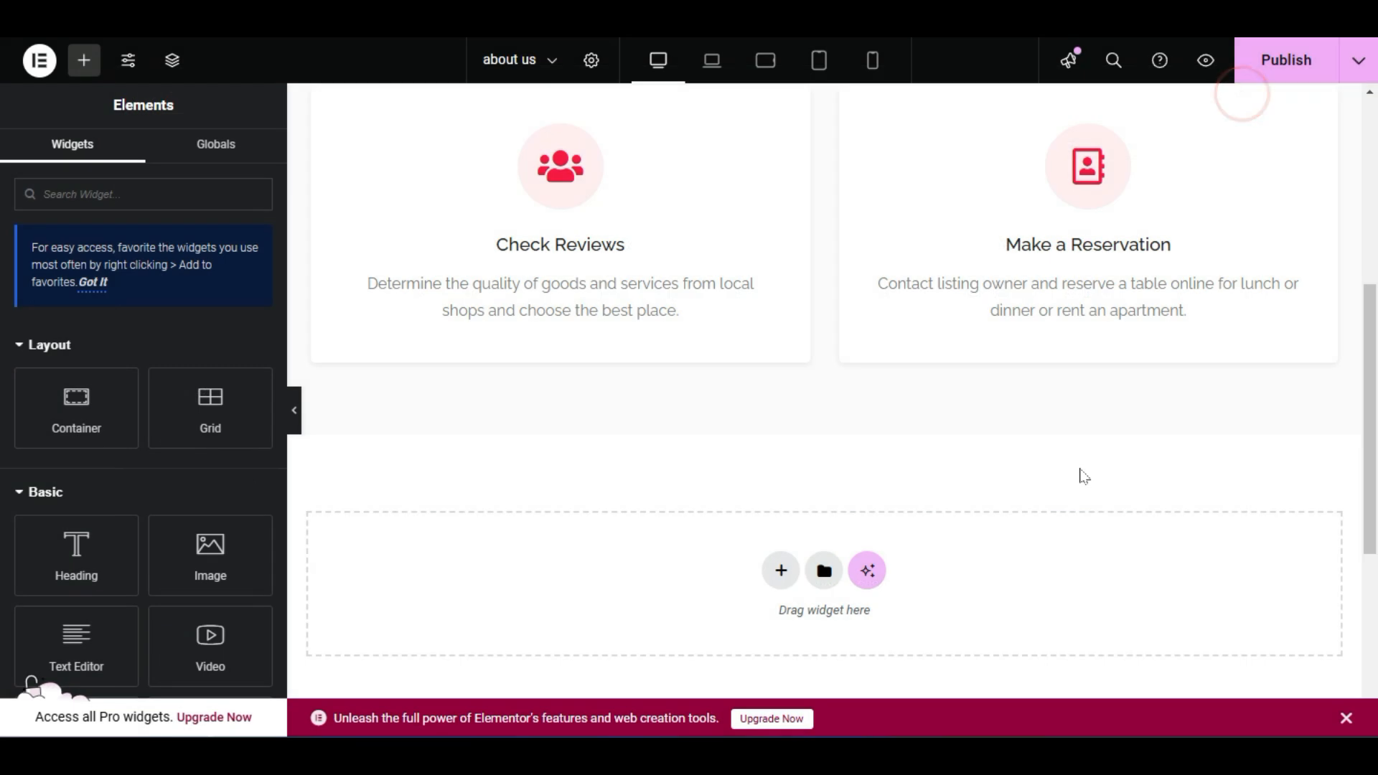
Examine the About Us section's layout and the widgets available for extending the page.
{"action": "scroll", "coordinate": [849, 345], "scroll_direction": "down", "scroll_amount": 3}
{"action": "scroll", "coordinate": [855, 357], "scroll_direction": "up", "scroll_amount": 6}
{"action": "scroll", "coordinate": [854, 356], "scroll_direction": "down", "scroll_amount": 4}
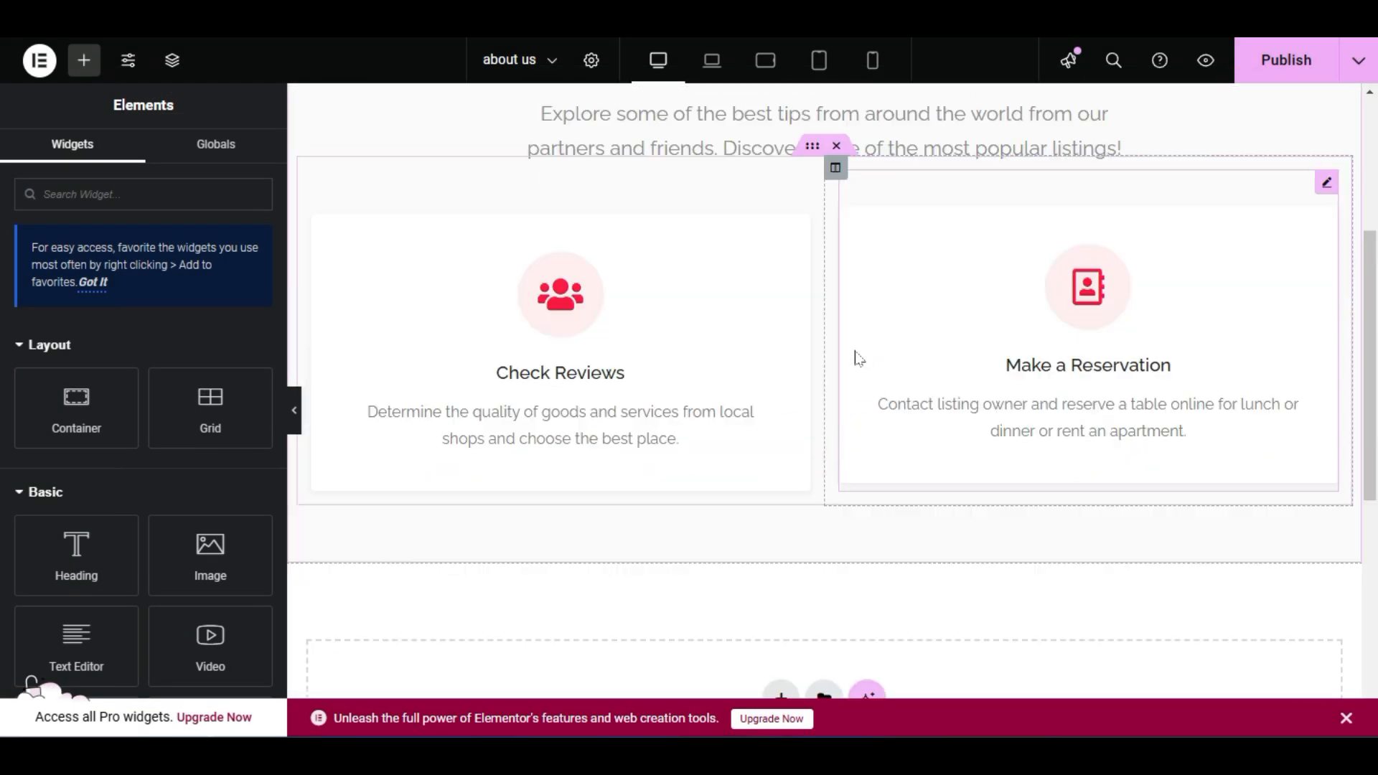
{"action": "scroll", "coordinate": [858, 357], "scroll_direction": "down", "scroll_amount": 2}
{"action": "scroll", "coordinate": [857, 356], "scroll_direction": "up", "scroll_amount": 4}
{"action": "scroll", "coordinate": [857, 356], "scroll_direction": "down", "scroll_amount": 3}
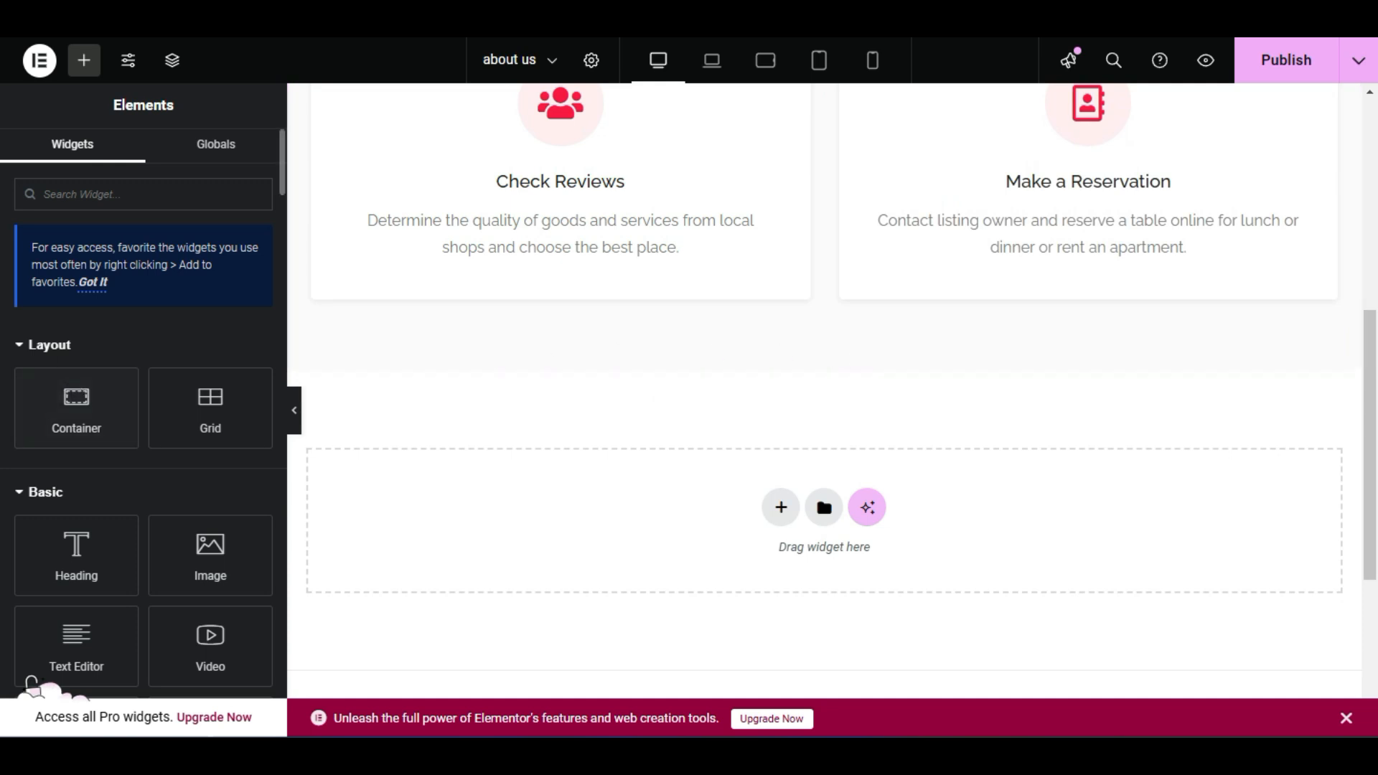
{"action": "scroll", "coordinate": [7, 357], "scroll_direction": "down", "scroll_amount": 4}
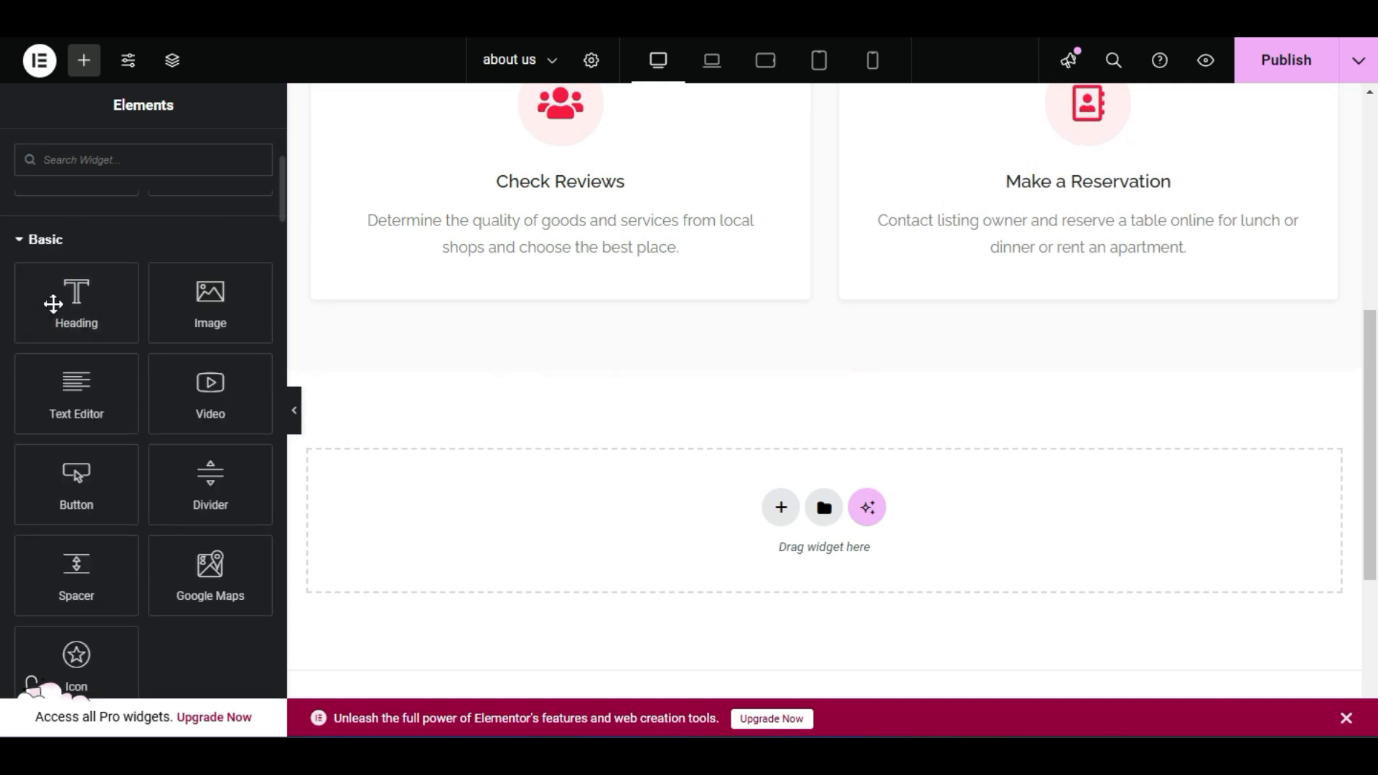
{"action": "scroll", "coordinate": [143, 352], "scroll_direction": "down", "scroll_amount": 3}
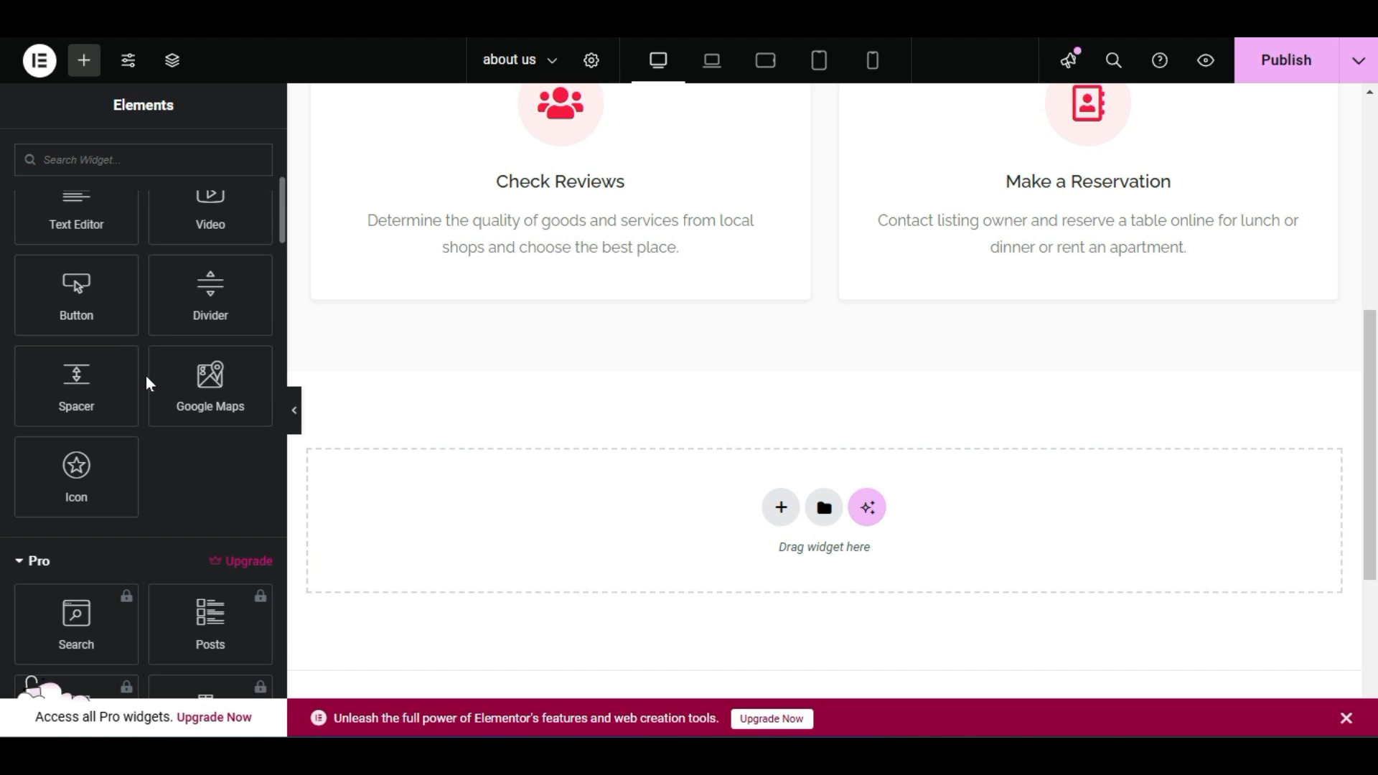
{"action": "scroll", "coordinate": [140, 351], "scroll_direction": "up", "scroll_amount": 7}
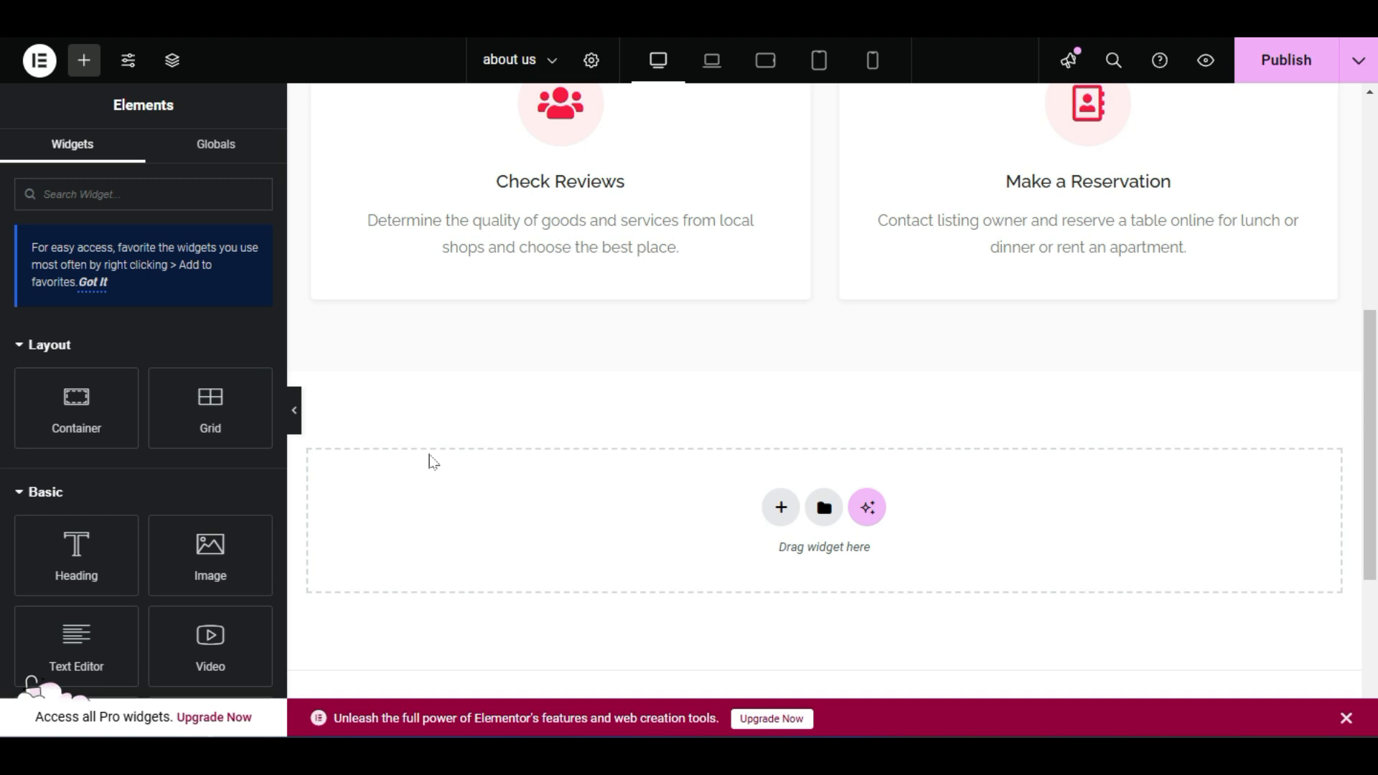
Check the finished About Us section and publish the about us page.
{"action": "scroll", "coordinate": [378, 464], "scroll_direction": "up", "scroll_amount": 5}
{"action": "scroll", "coordinate": [377, 464], "scroll_direction": "down", "scroll_amount": 5}
{"action": "scroll", "coordinate": [775, 486], "scroll_direction": "up", "scroll_amount": 5}
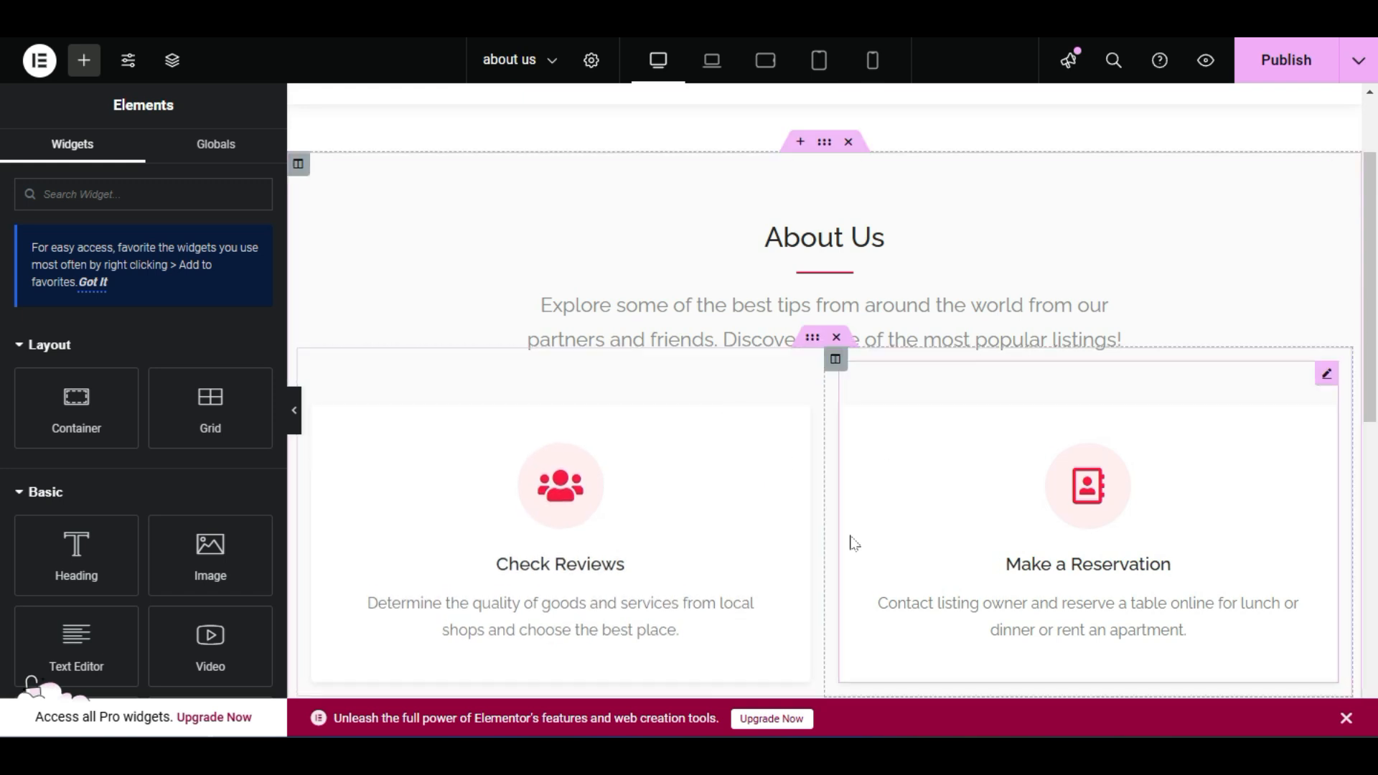
{"action": "scroll", "coordinate": [763, 503], "scroll_direction": "down", "scroll_amount": 3}
{"action": "scroll", "coordinate": [789, 502], "scroll_direction": "down", "scroll_amount": 2}
{"action": "scroll", "coordinate": [809, 467], "scroll_direction": "up", "scroll_amount": 5}
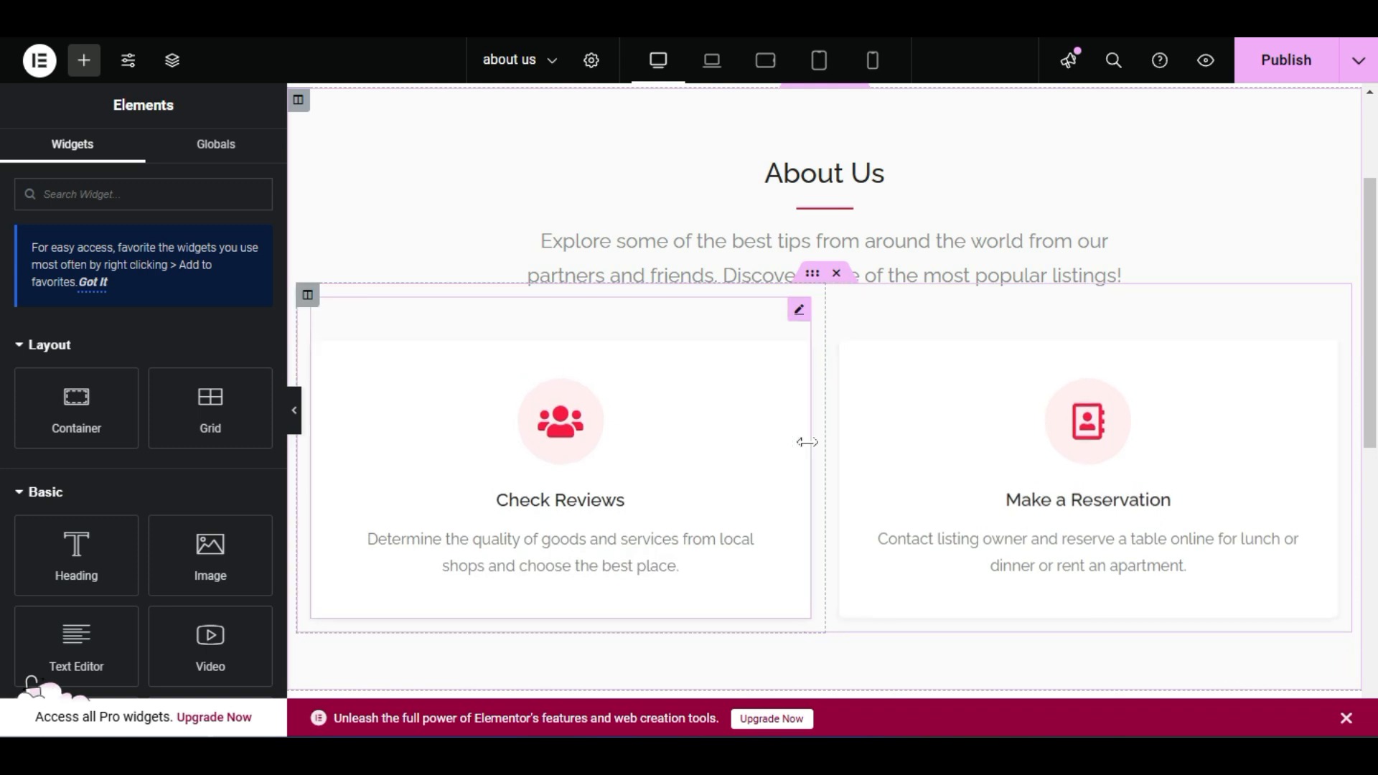
{"action": "scroll", "coordinate": [823, 439], "scroll_direction": "down", "scroll_amount": 5}
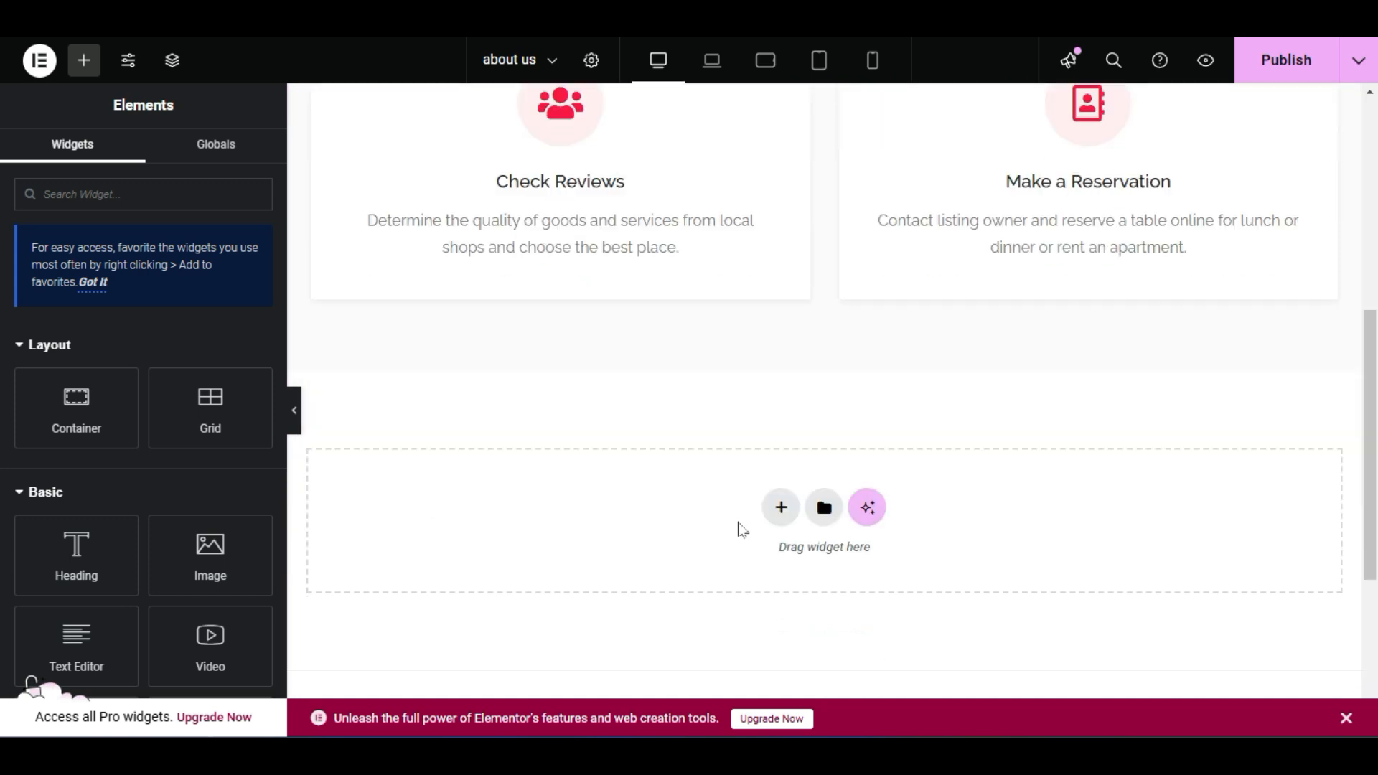
{"action": "scroll", "coordinate": [893, 478], "scroll_direction": "up", "scroll_amount": 8}
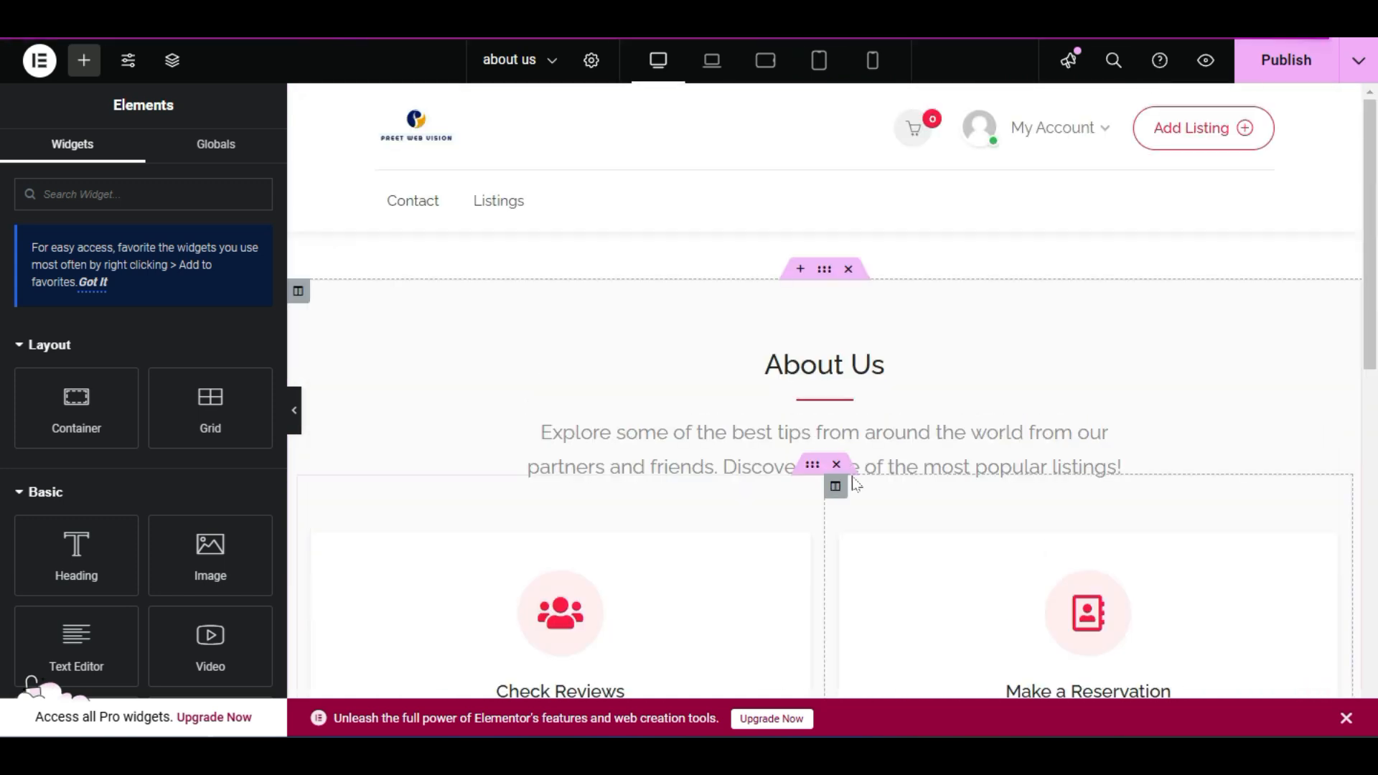
{"action": "left_click", "coordinate": [1309, 63]}
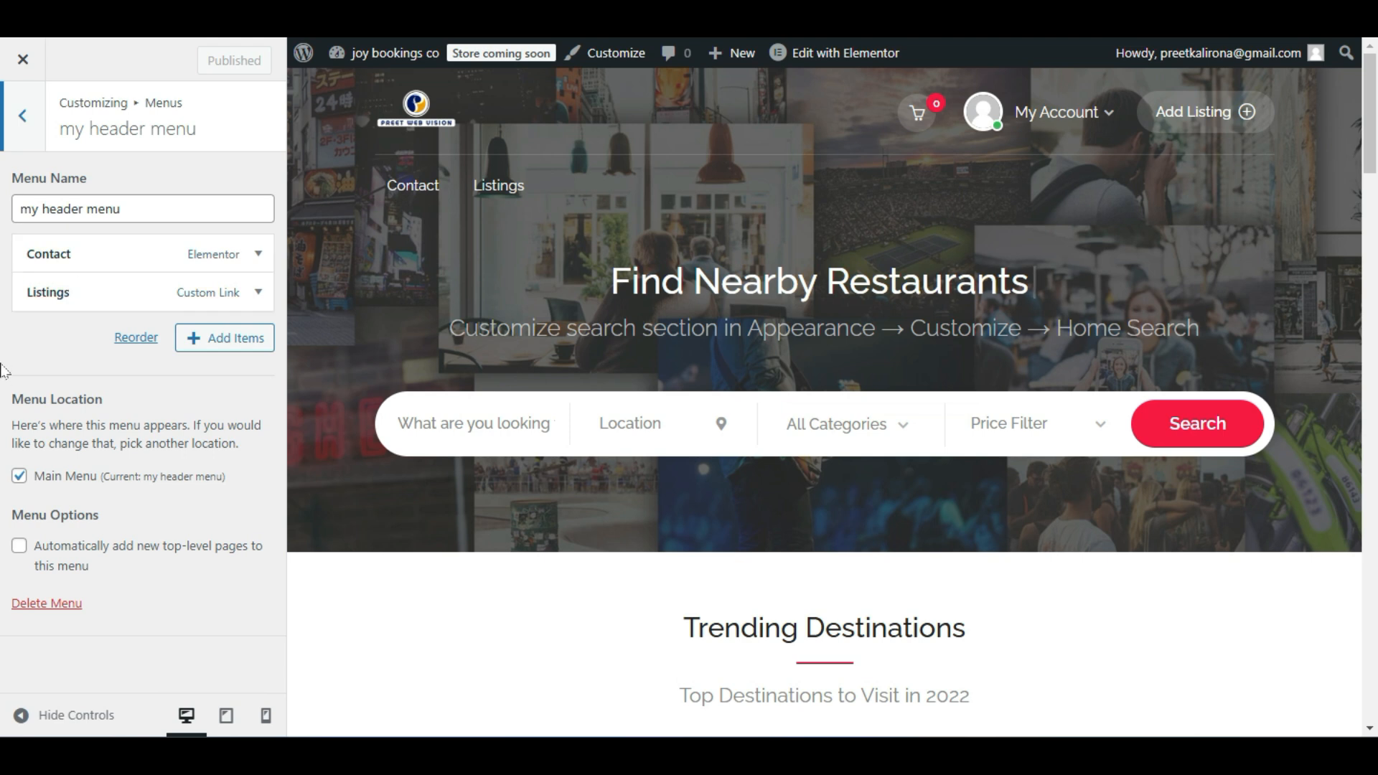
Reload the site Customizer and open the "my header menu" menu for editing.
{"action": "key", "text": "F5"}
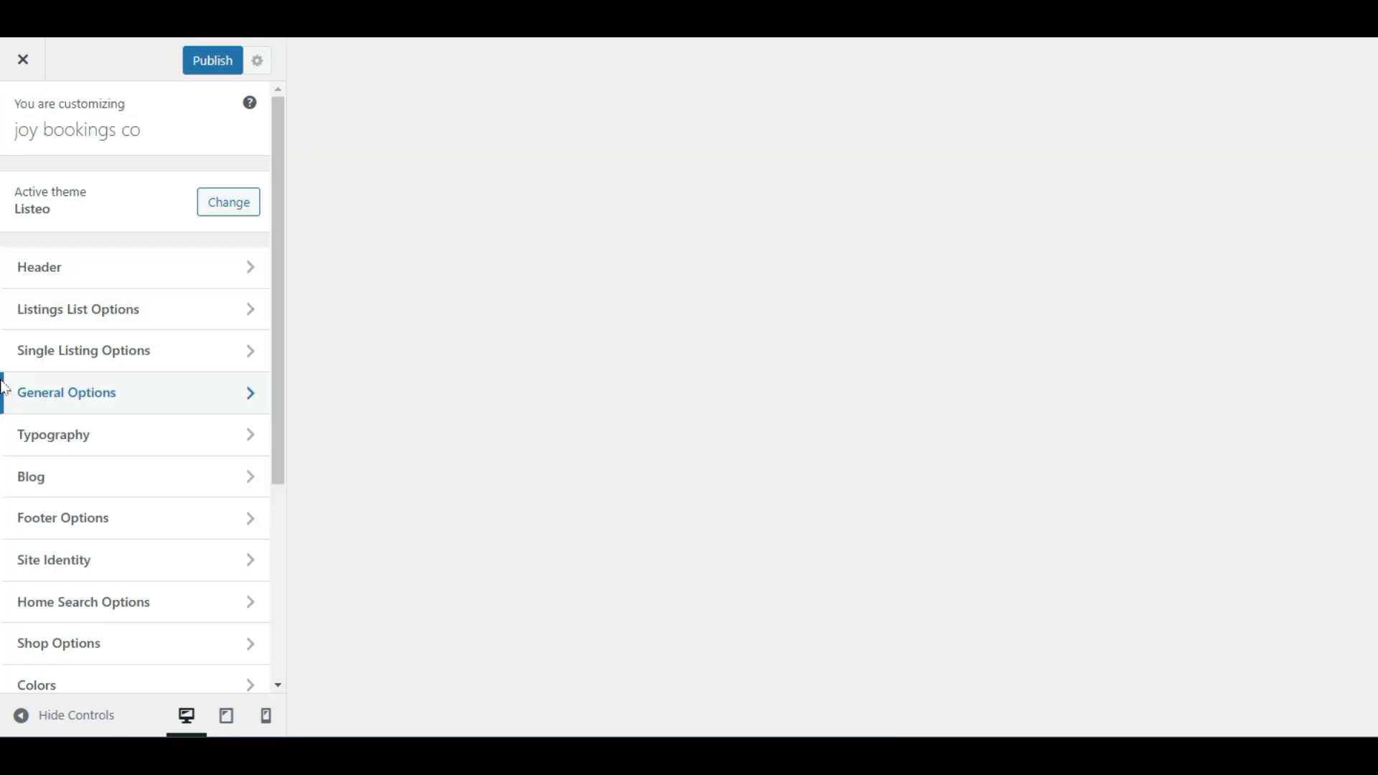
{"action": "scroll", "coordinate": [81, 495], "scroll_direction": "down", "scroll_amount": 2}
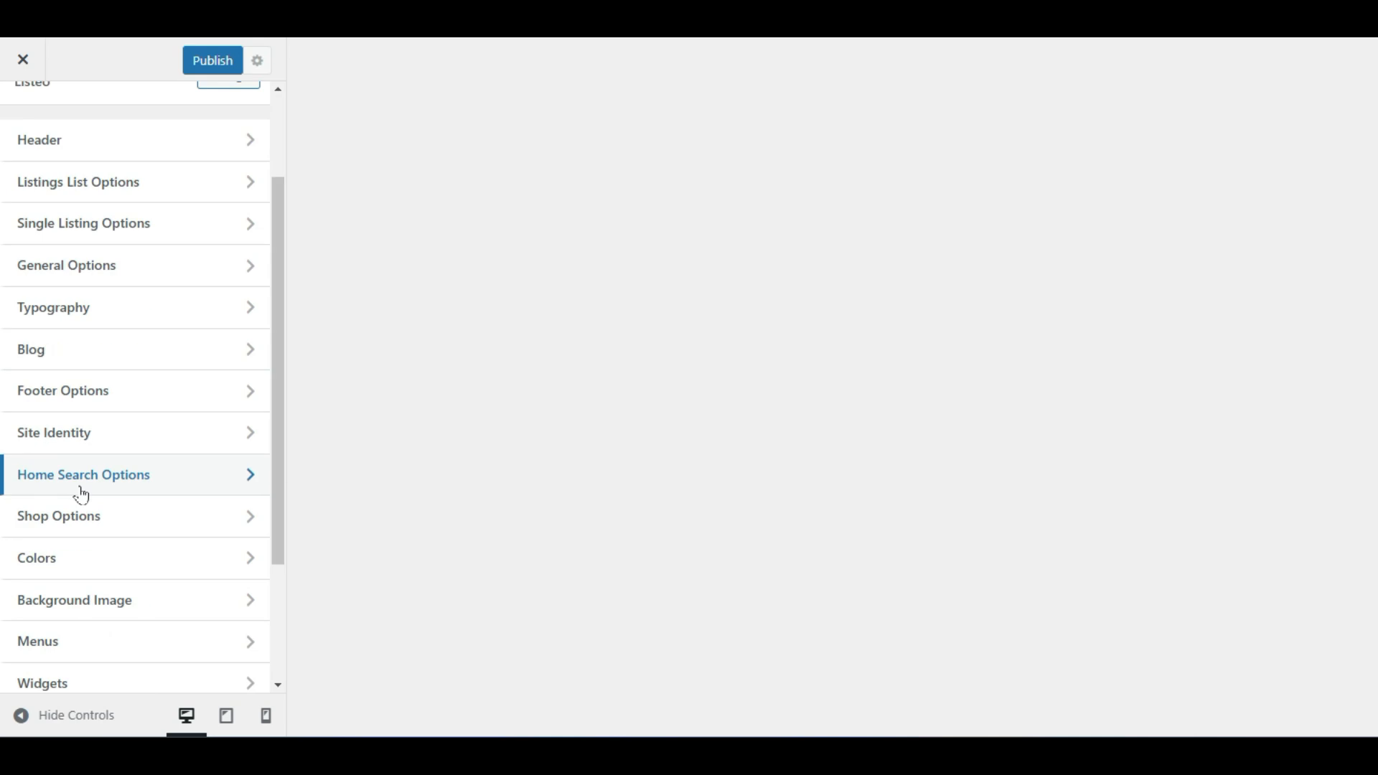
{"action": "left_click", "coordinate": [121, 644]}
{"action": "left_click", "coordinate": [120, 645]}
{"action": "scroll", "coordinate": [144, 571], "scroll_direction": "down", "scroll_amount": 8}
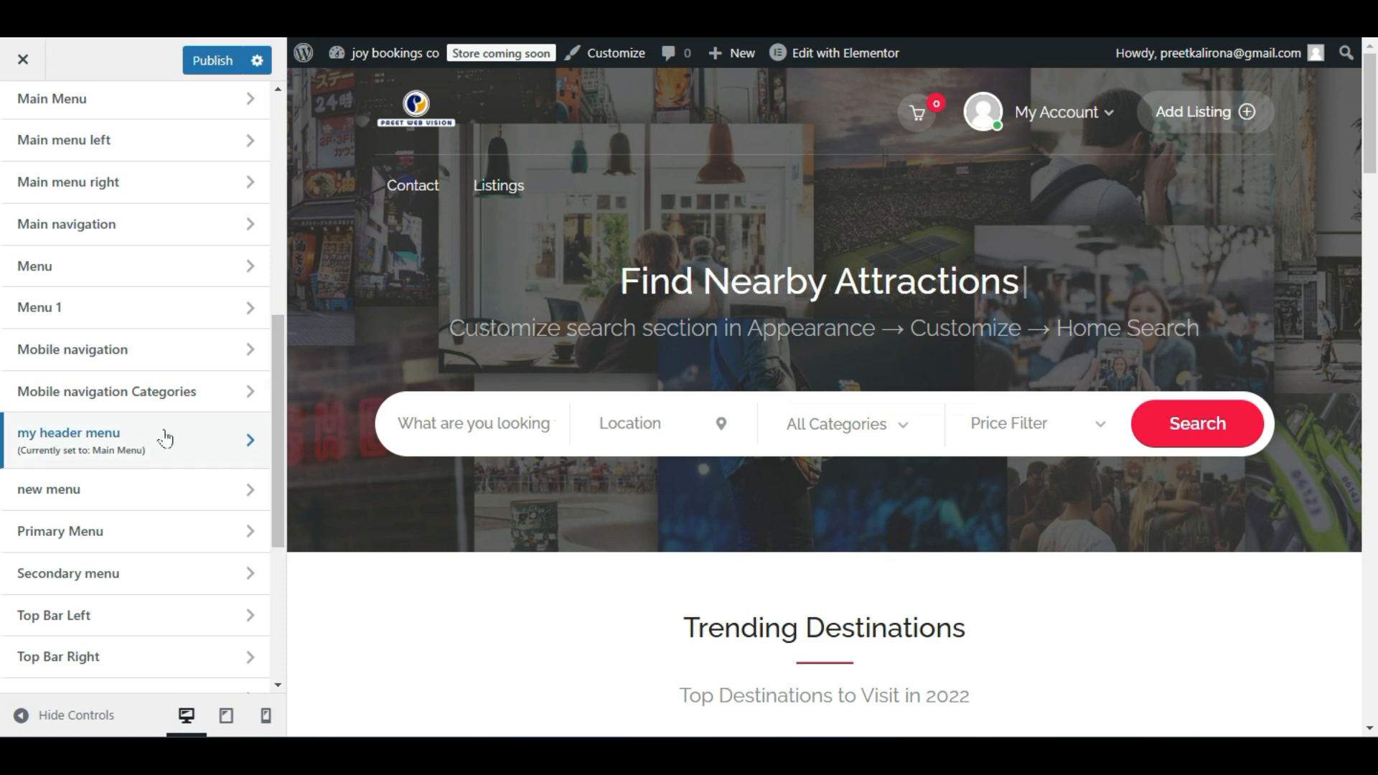
{"action": "left_click", "coordinate": [133, 439]}
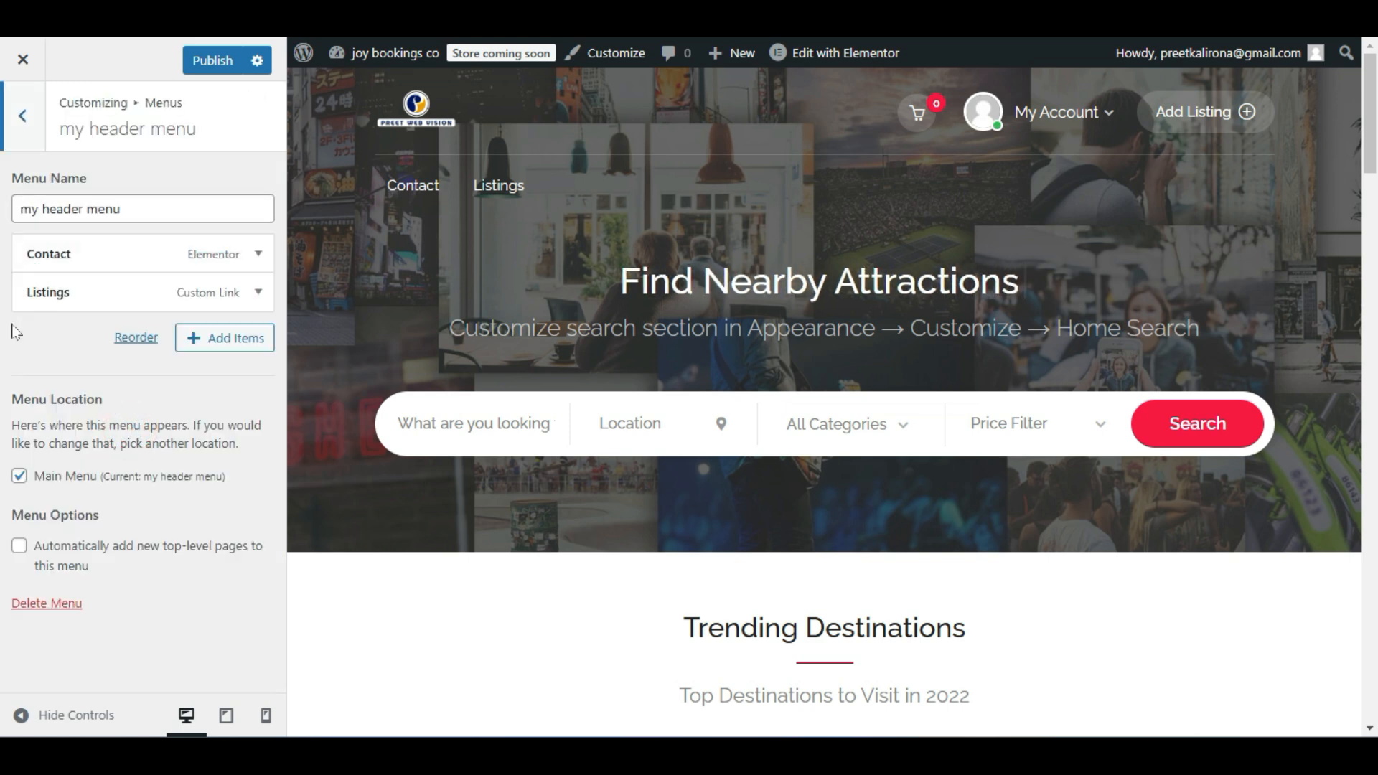
Add the about us page as the first item of the header menu and place Listings ahead of Contact.
{"action": "left_click", "coordinate": [223, 348]}
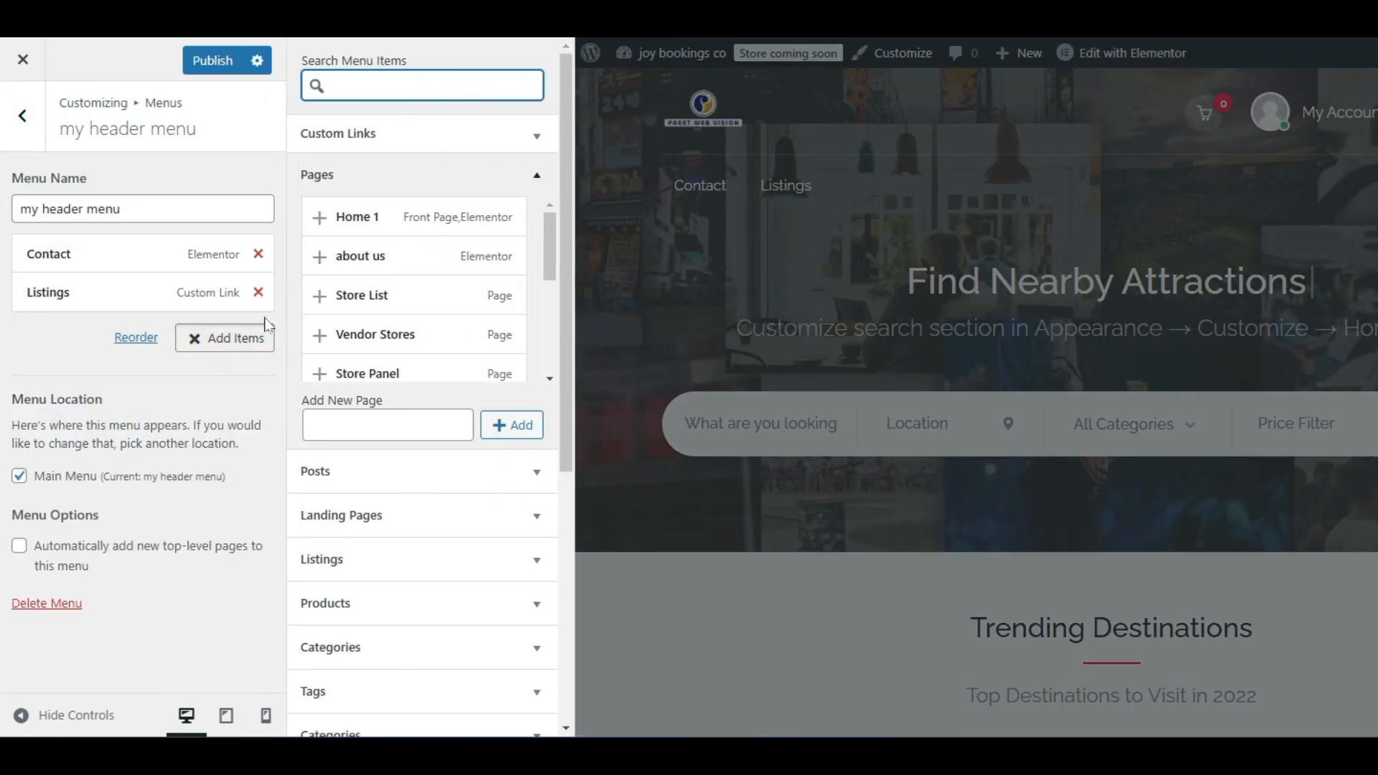
{"action": "left_click", "coordinate": [321, 257]}
{"action": "left_click_drag", "start_coordinate": [130, 339], "coordinate": [133, 257]}
{"action": "left_click_drag", "start_coordinate": [175, 332], "coordinate": [180, 290]}
Add the Home 1 page as the first header menu item and set its navigation label to "Home".
{"action": "left_click", "coordinate": [313, 228]}
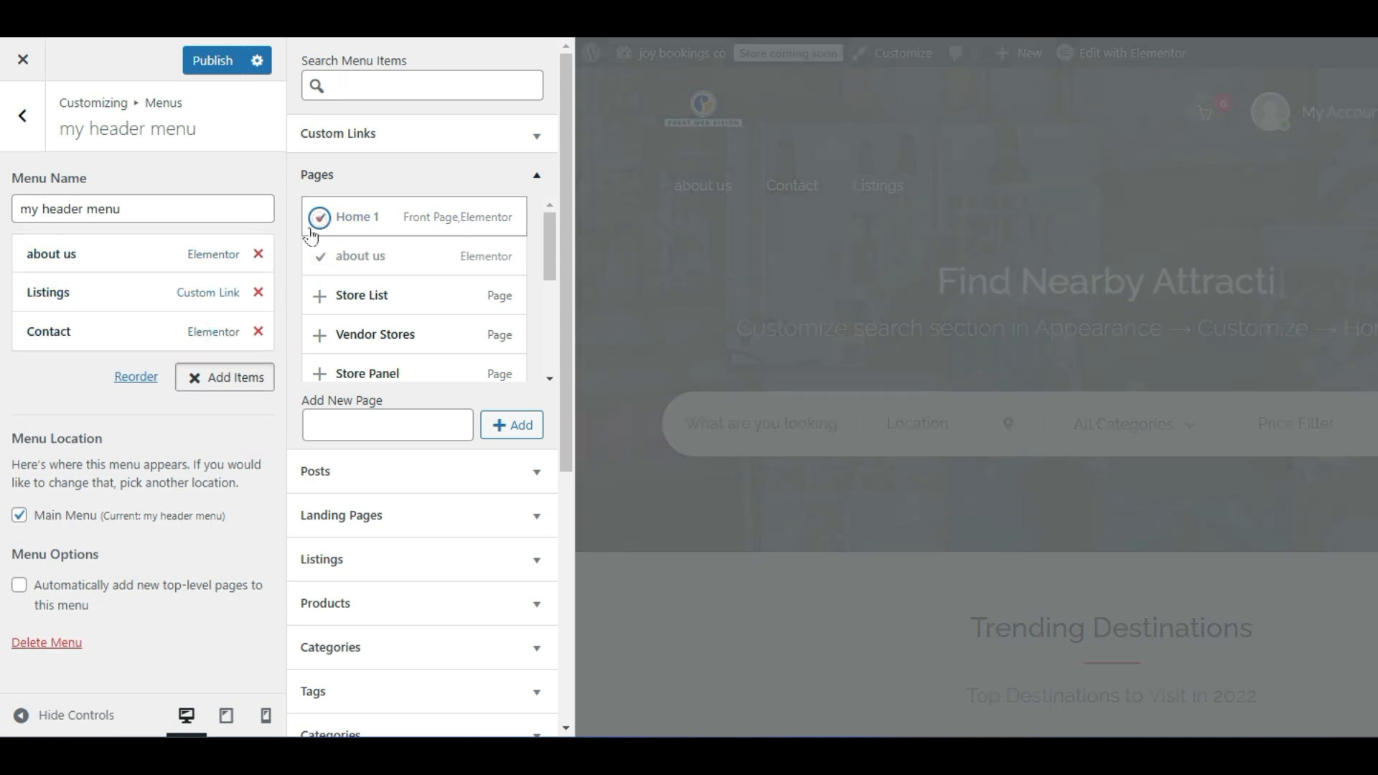
{"action": "left_click_drag", "start_coordinate": [123, 364], "coordinate": [127, 250]}
{"action": "left_click", "coordinate": [132, 253]}
{"action": "left_click", "coordinate": [113, 306]}
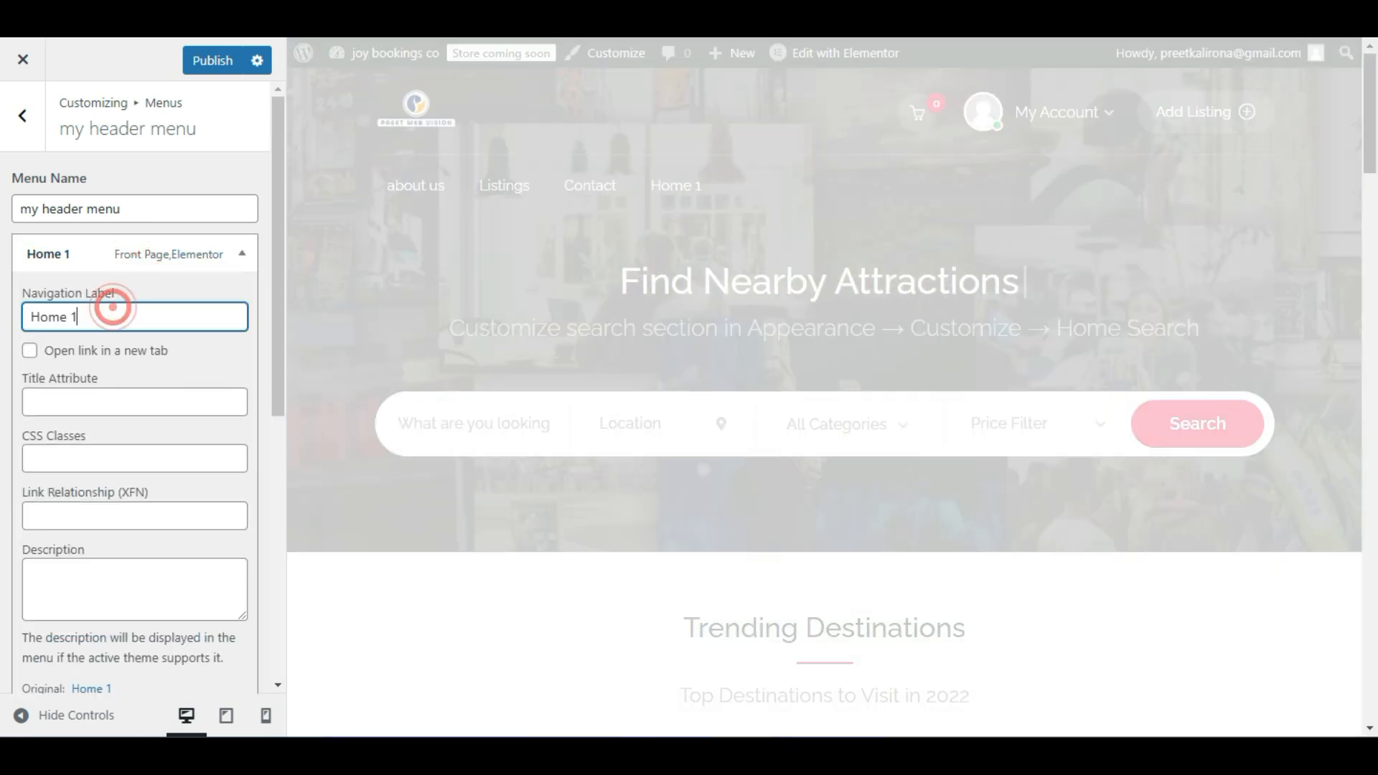
{"action": "key", "text": "BackSpace"}
{"action": "key", "text": "BackSpace"}
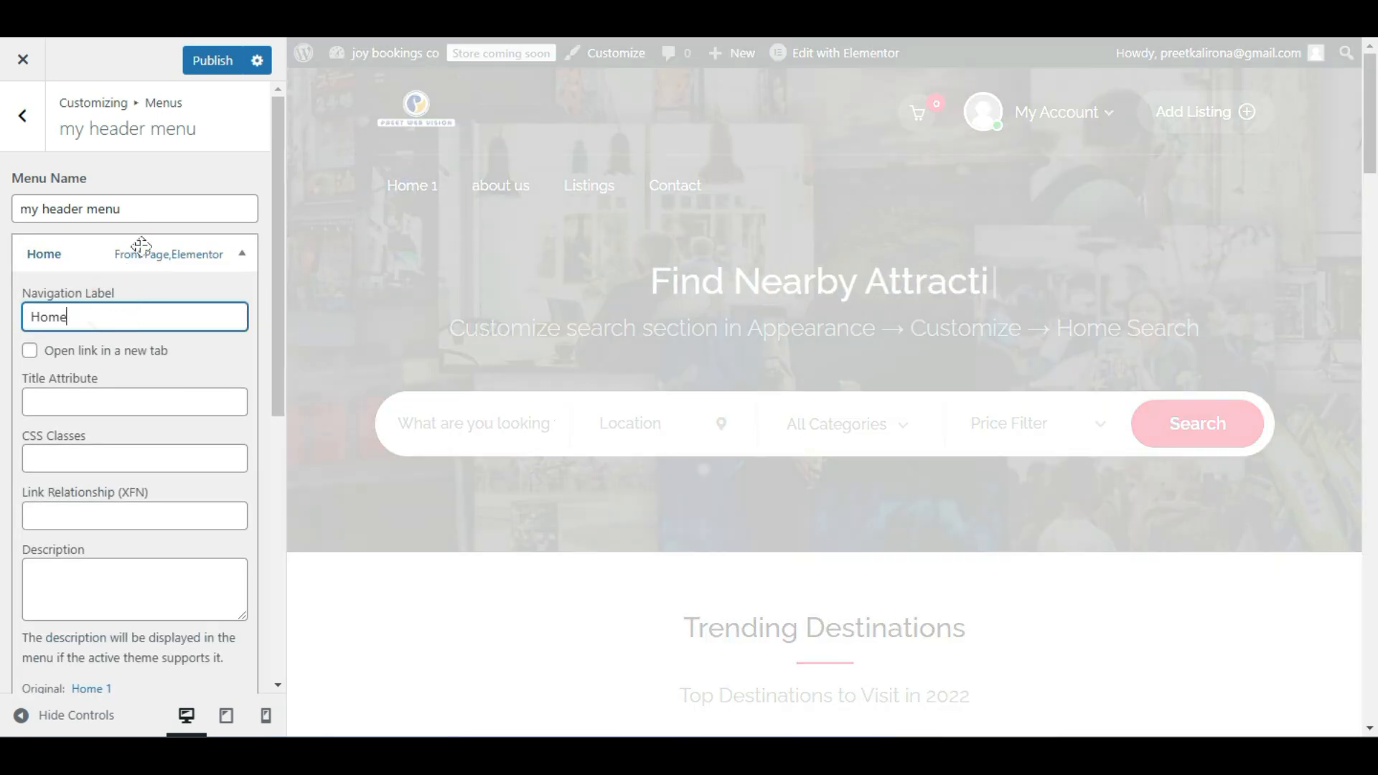
{"action": "left_click", "coordinate": [137, 252]}
Publish the header menu changes and close the Customizer.
{"action": "left_click", "coordinate": [200, 69]}
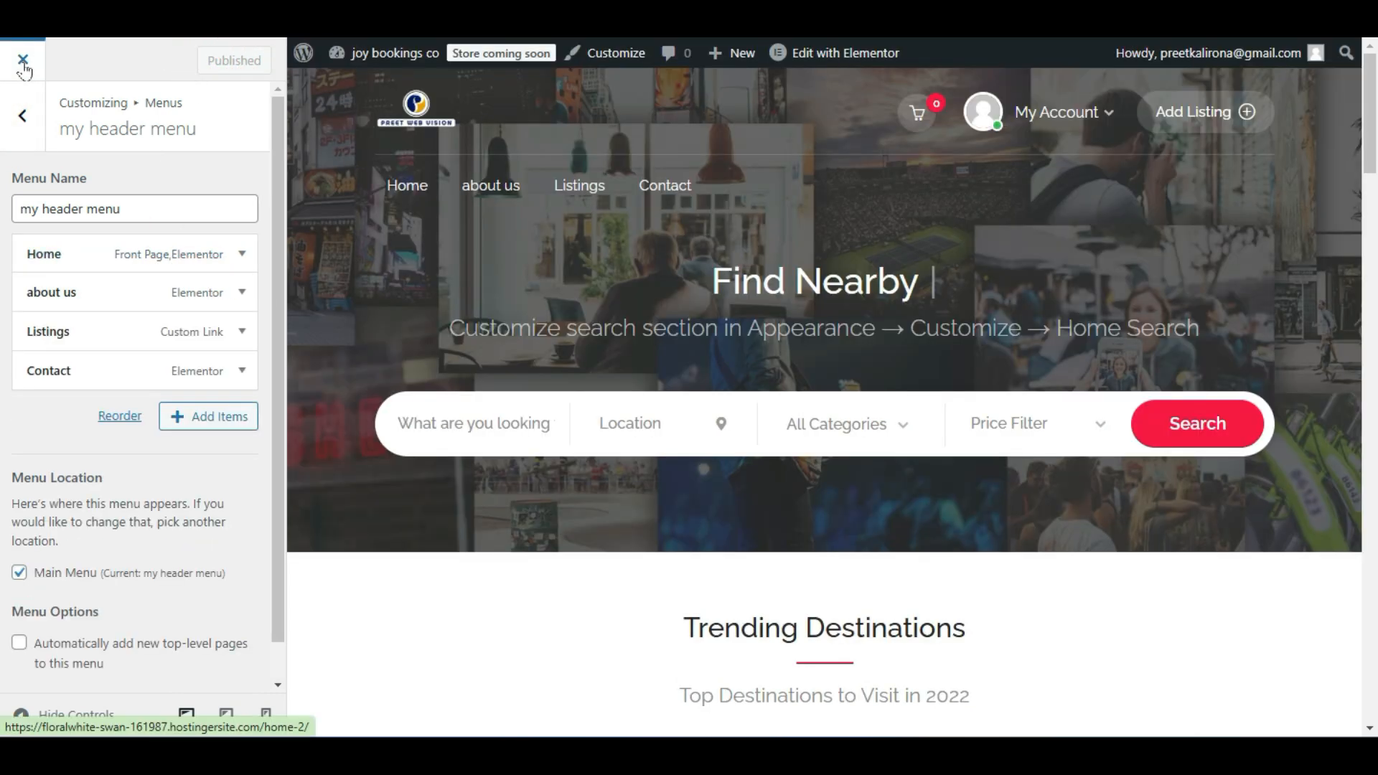
{"action": "left_click", "coordinate": [23, 62]}
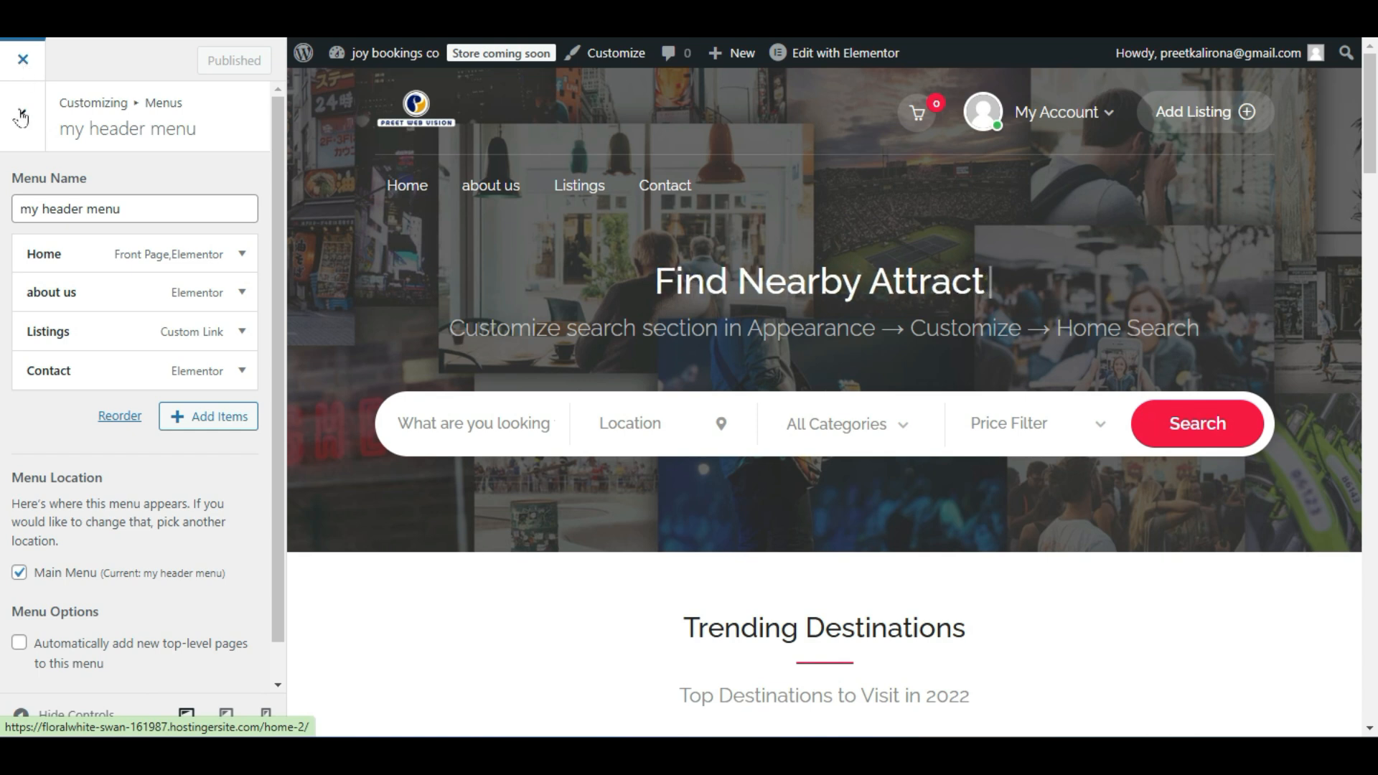
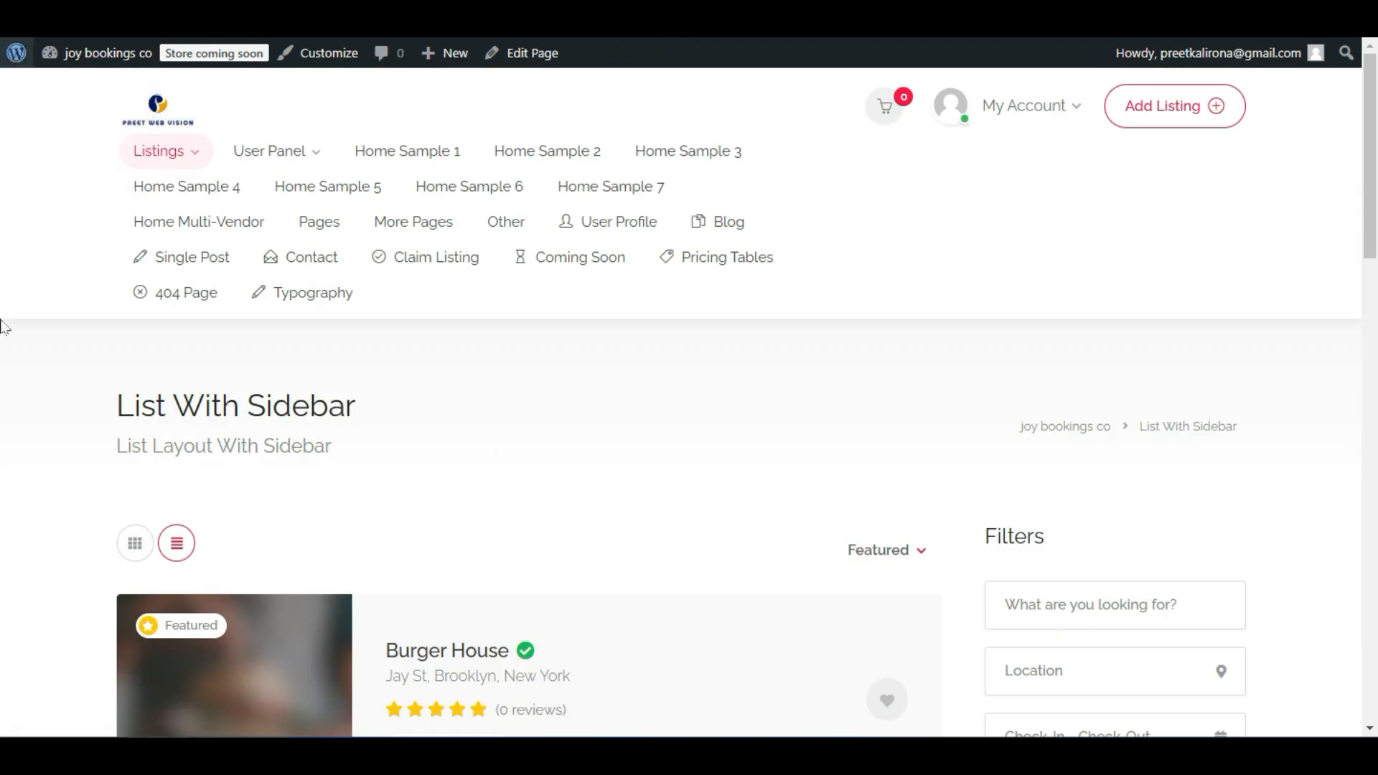
Open the theme Customizer from the WordPress dashboard and look through its settings sections.
{"action": "scroll", "coordinate": [52, 425], "scroll_direction": "down", "scroll_amount": 2}
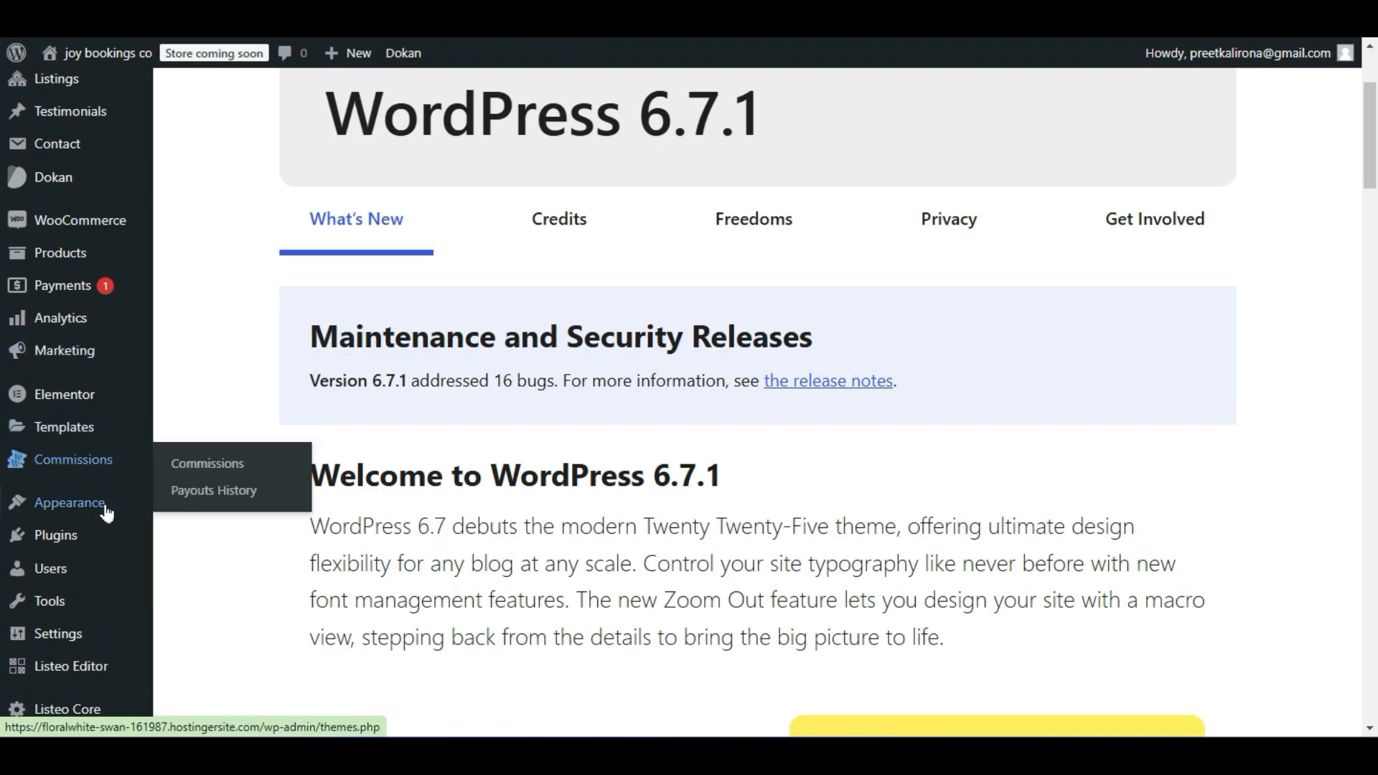
{"action": "mouse_move", "coordinate": [107, 512]}
{"action": "left_click", "coordinate": [214, 557]}
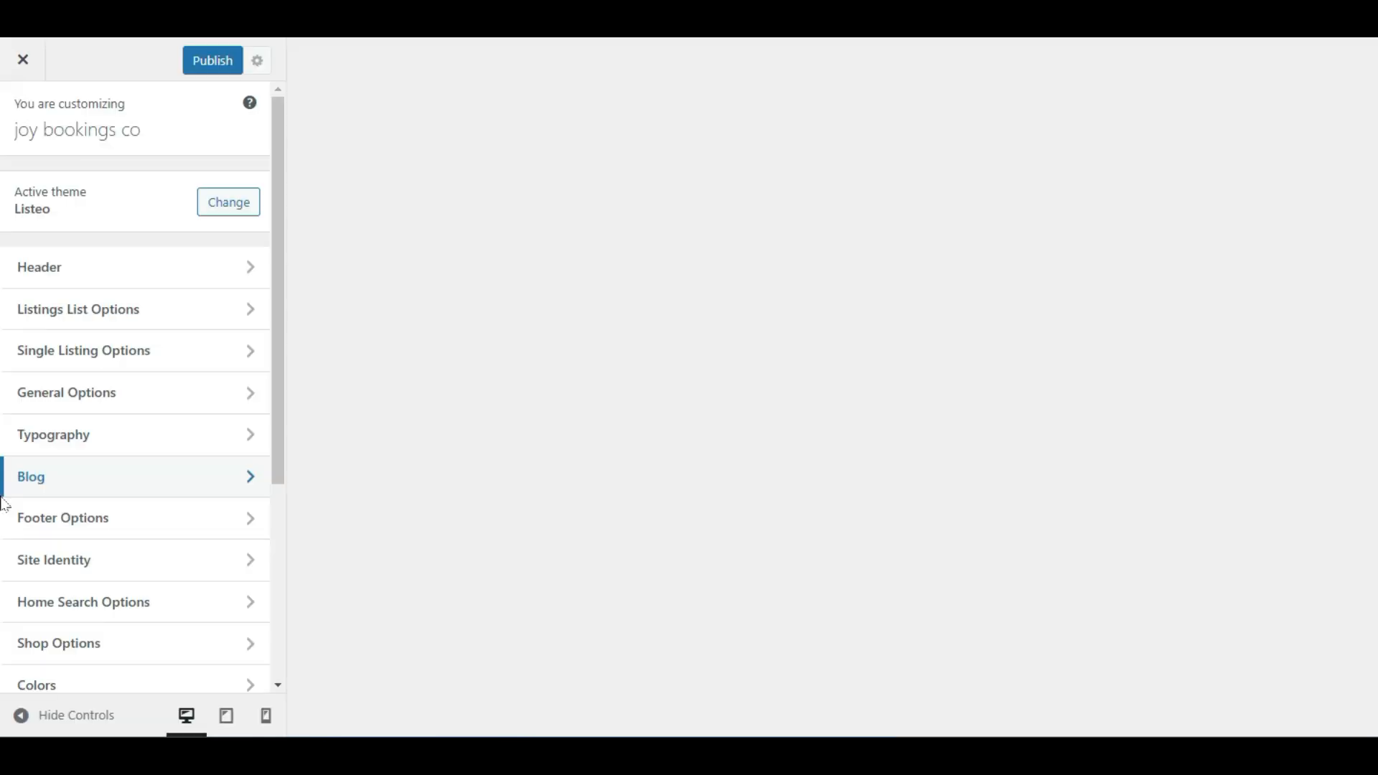
{"action": "scroll", "coordinate": [73, 442], "scroll_direction": "down", "scroll_amount": 3}
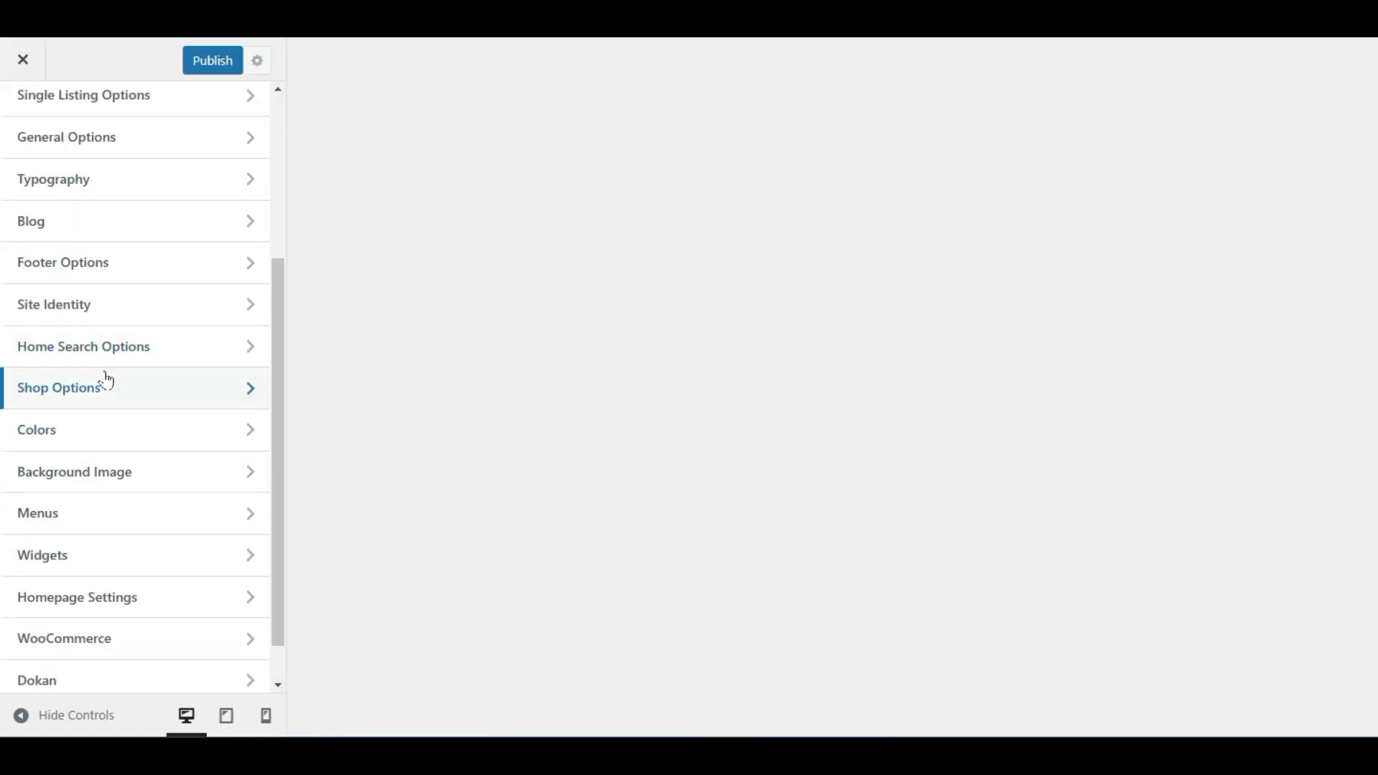
{"action": "scroll", "coordinate": [104, 394], "scroll_direction": "down", "scroll_amount": 1}
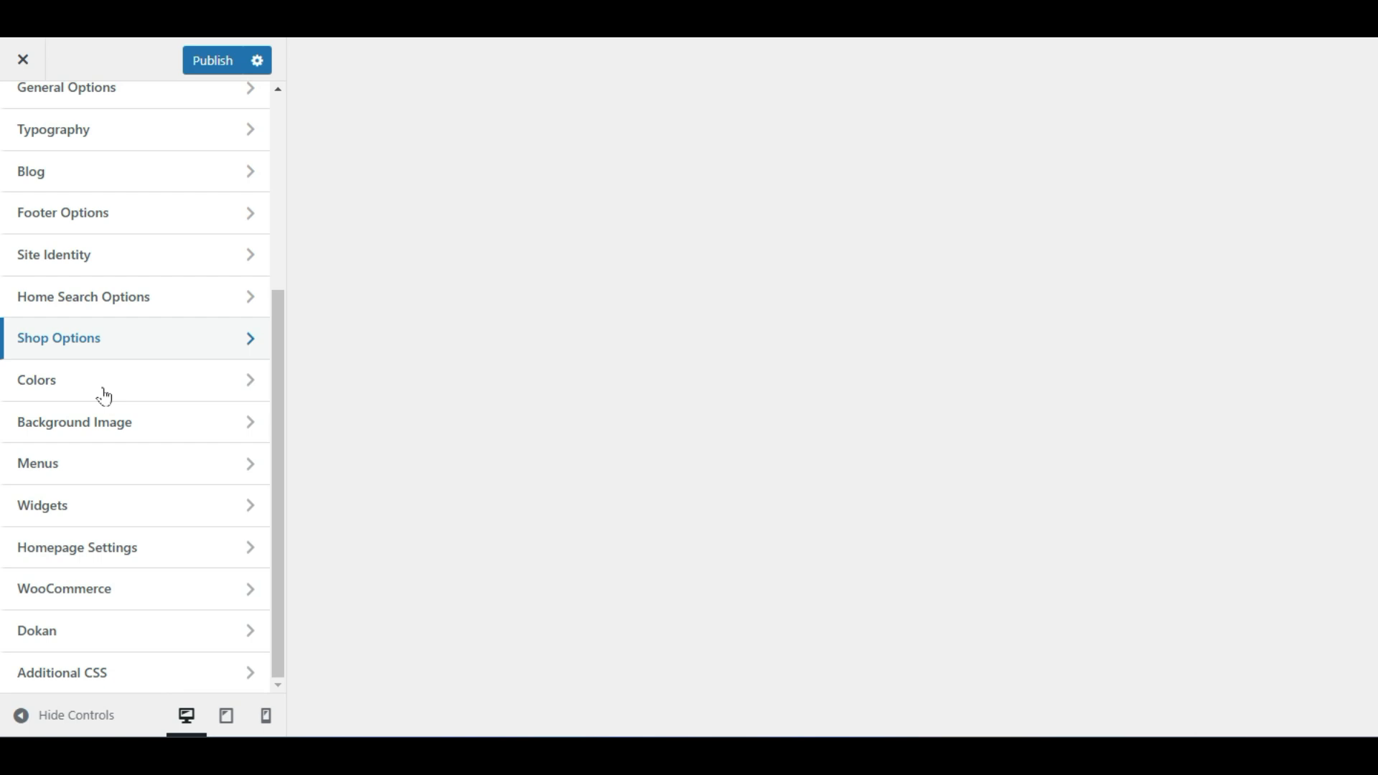
Remove the background image from the homepage search banner in the General Home Search Template Options.
{"action": "scroll", "coordinate": [117, 422], "scroll_direction": "up", "scroll_amount": 3}
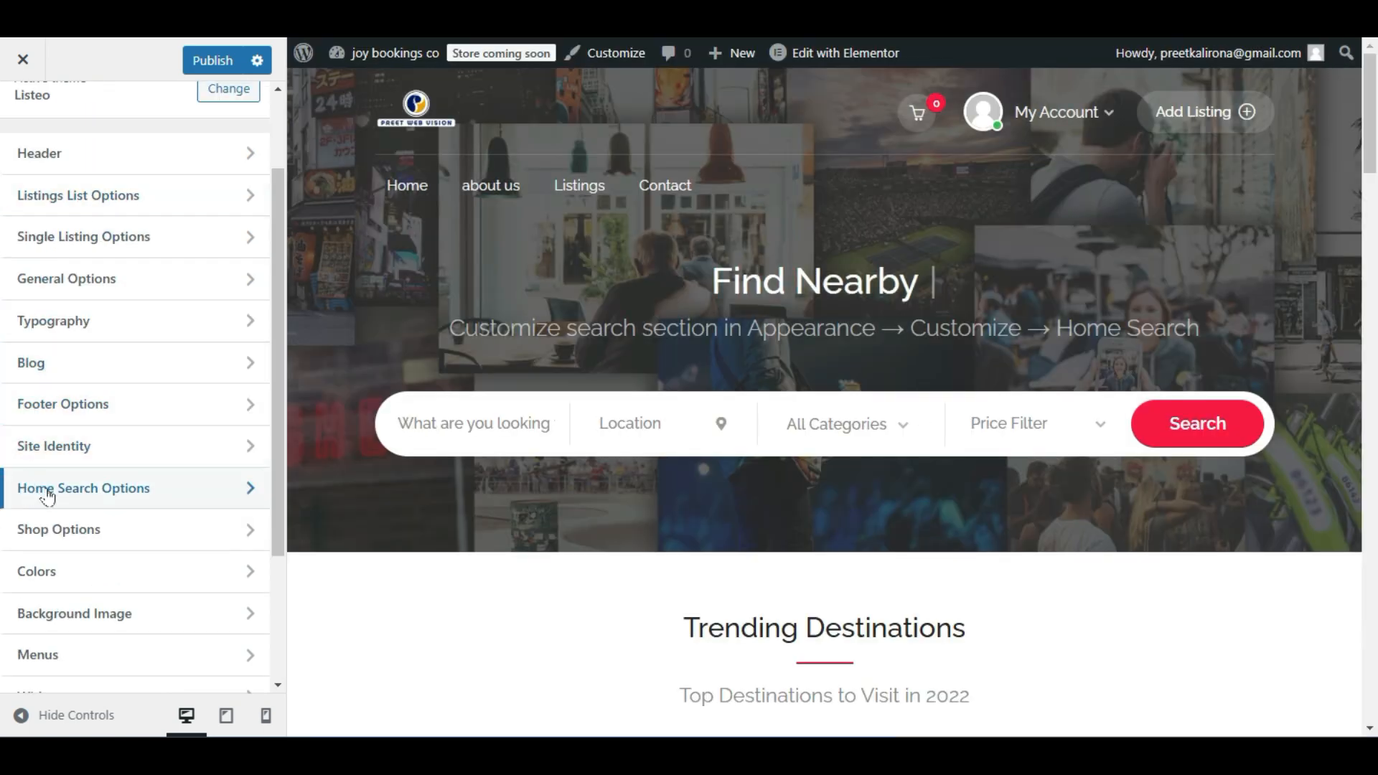
{"action": "left_click", "coordinate": [156, 491]}
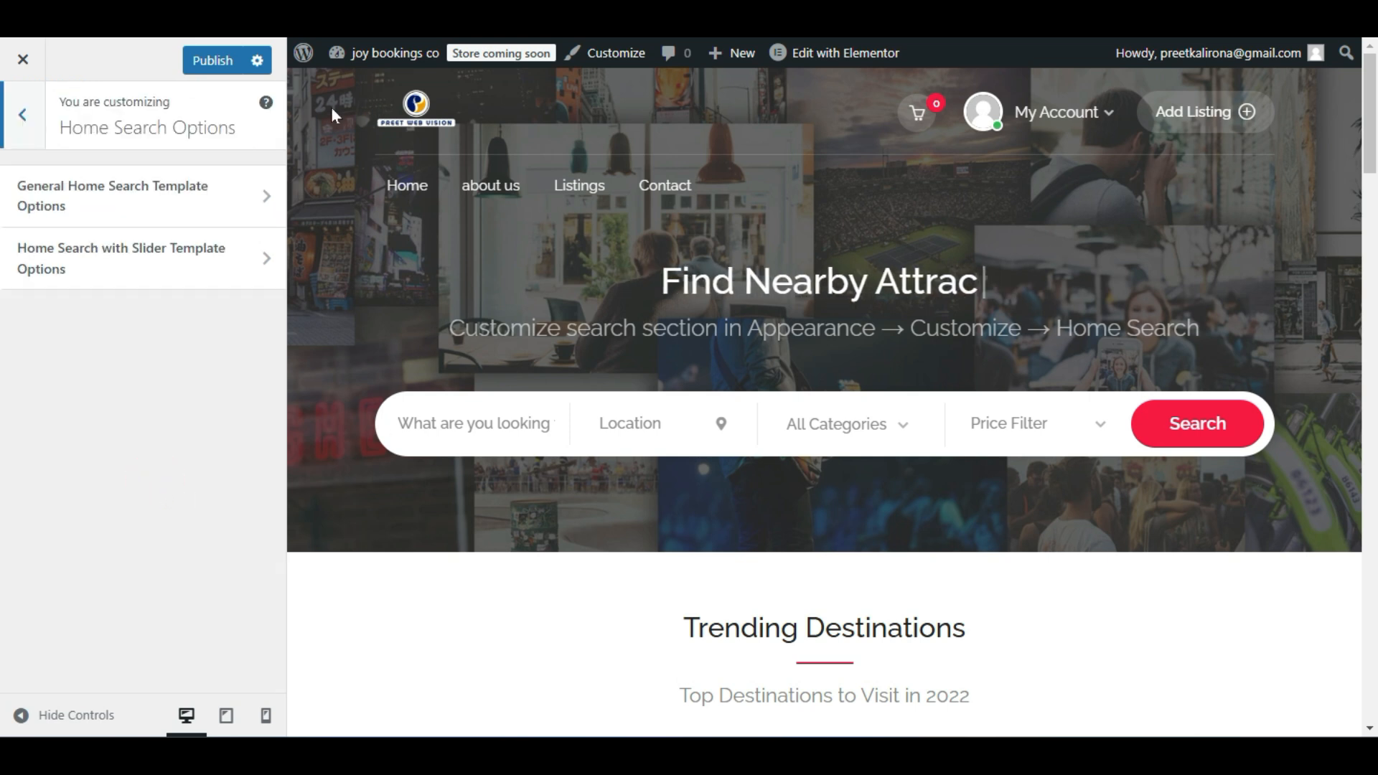
{"action": "left_click", "coordinate": [154, 203]}
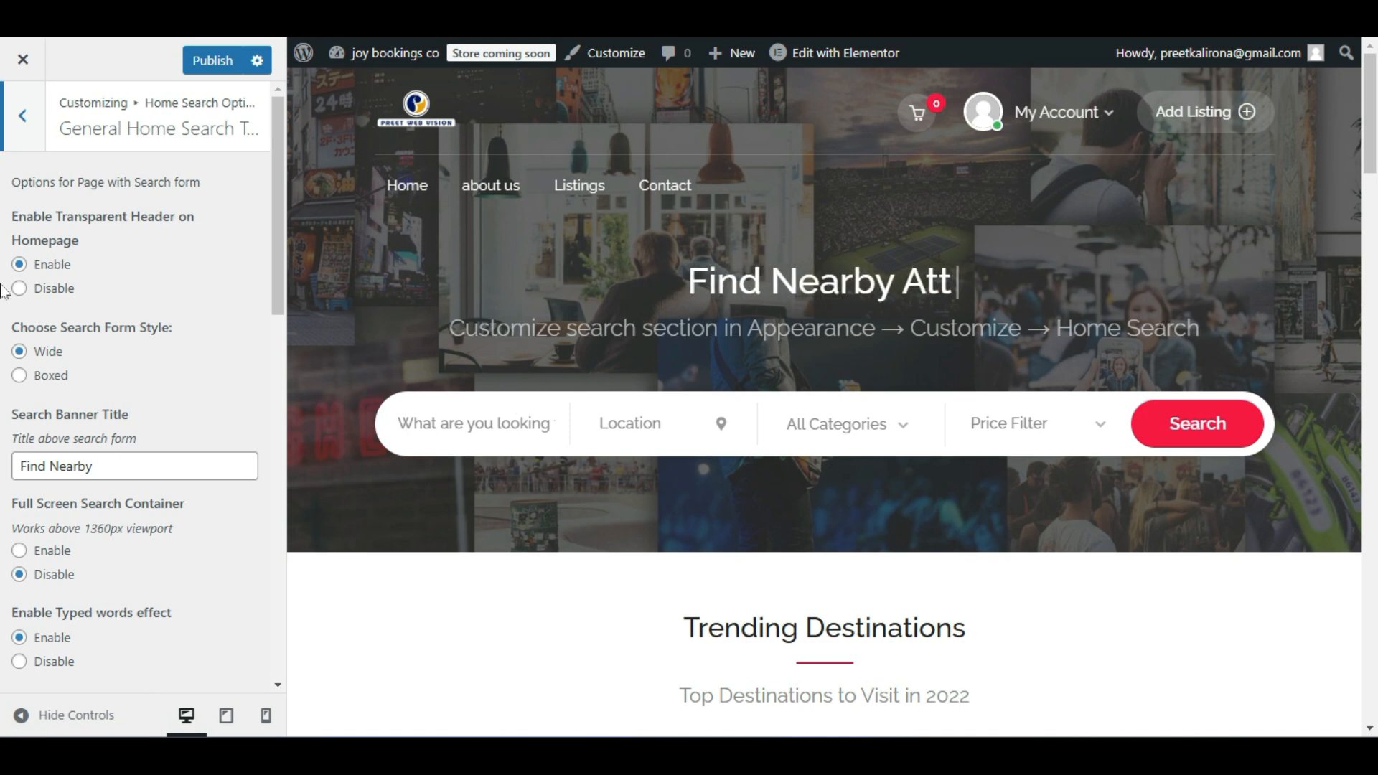
{"action": "scroll", "coordinate": [118, 233], "scroll_direction": "down", "scroll_amount": 1}
{"action": "scroll", "coordinate": [118, 233], "scroll_direction": "down", "scroll_amount": 10}
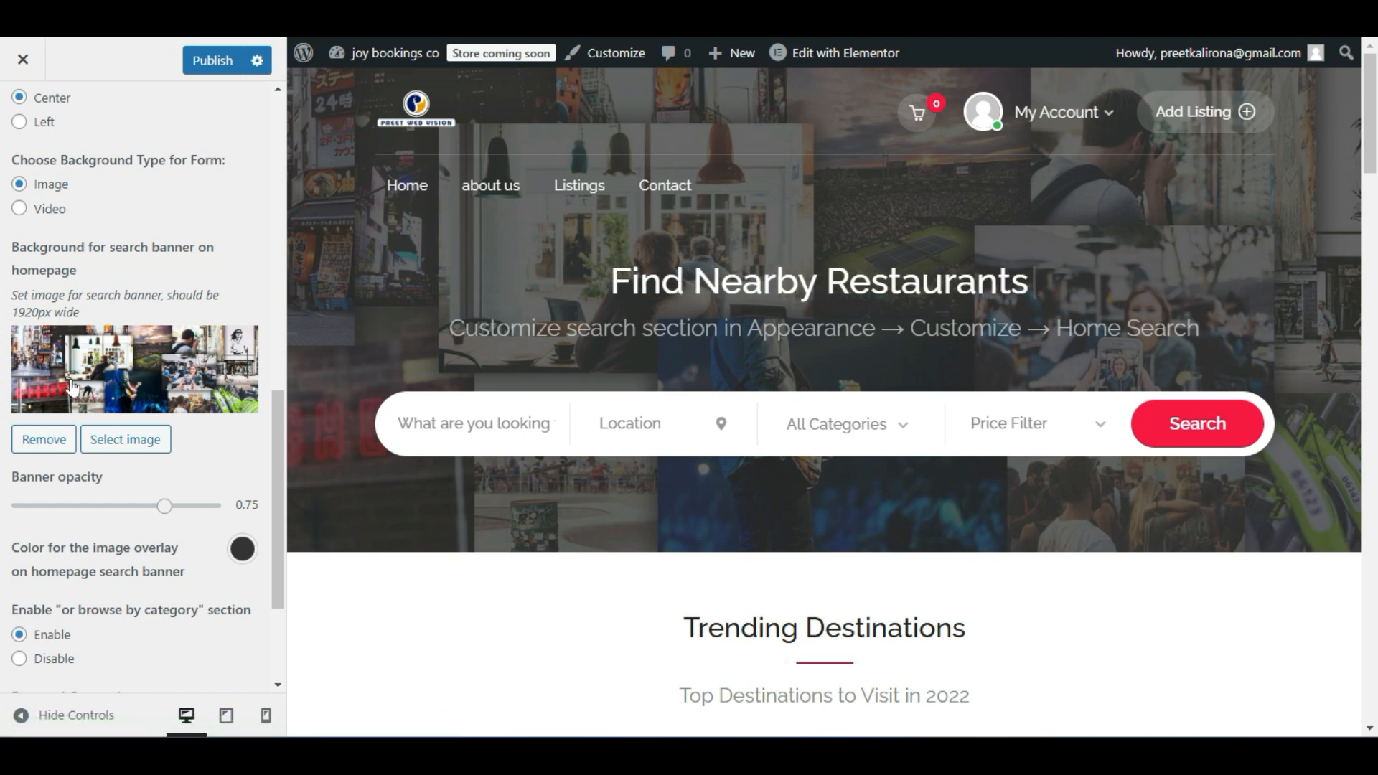
{"action": "left_click", "coordinate": [33, 441]}
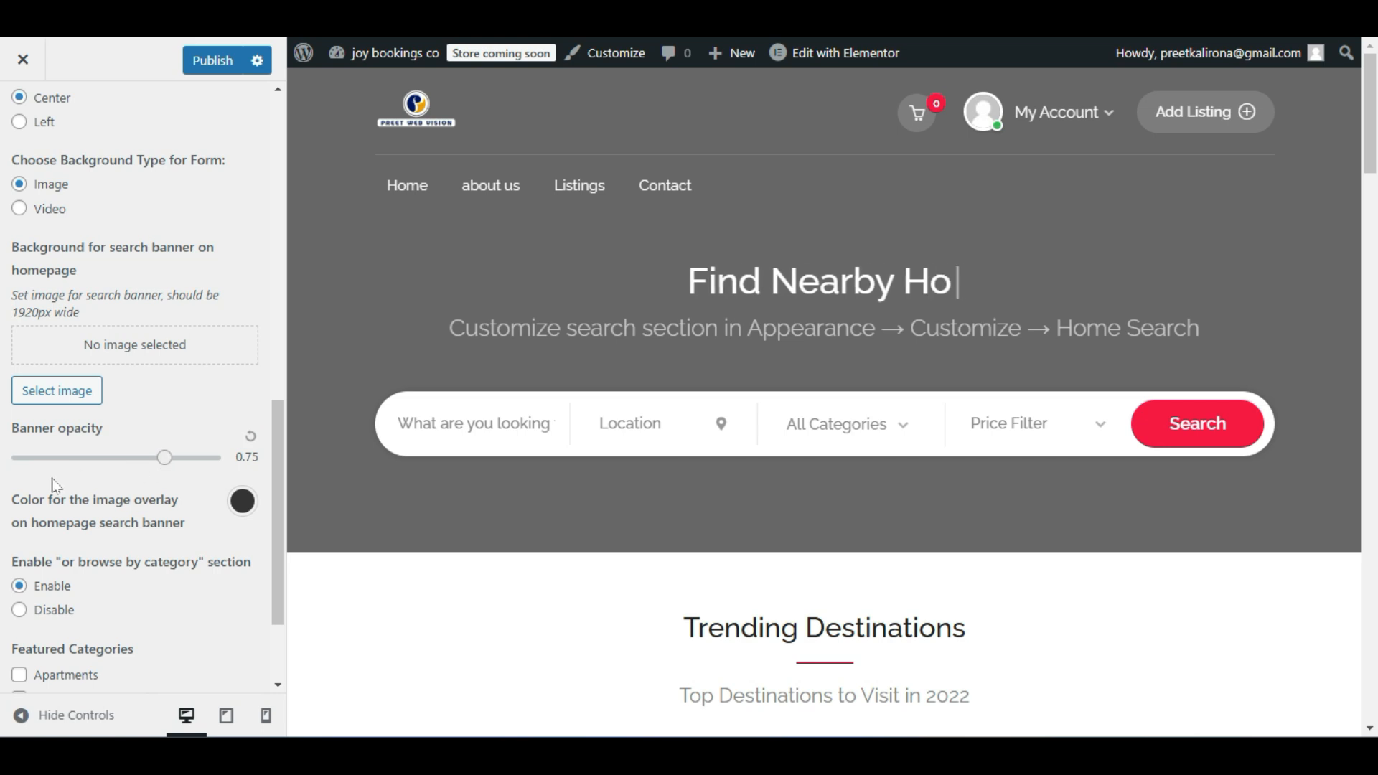
Try red and blue overlay colours on the homepage search banner and finish with dark grey.
{"action": "scroll", "coordinate": [45, 502], "scroll_direction": "down", "scroll_amount": 1}
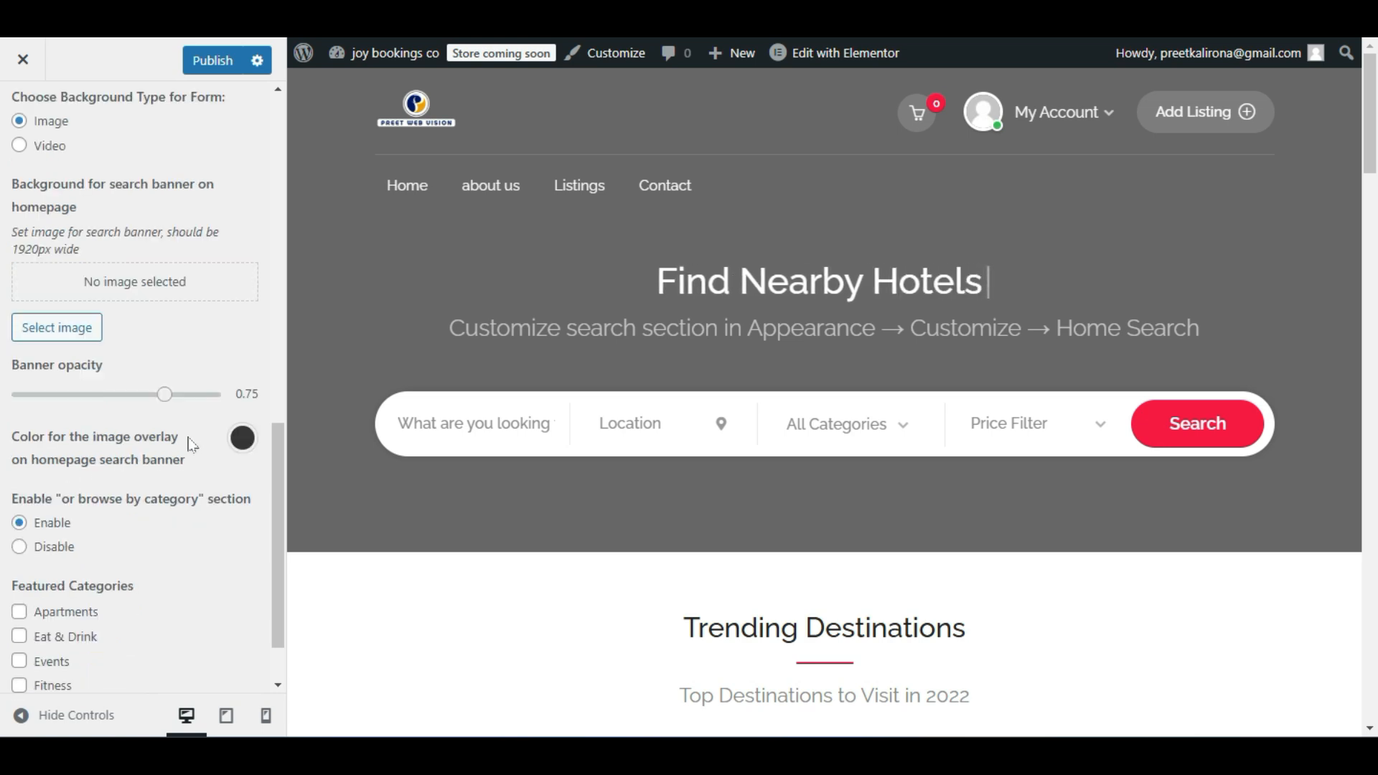
{"action": "left_click", "coordinate": [244, 440]}
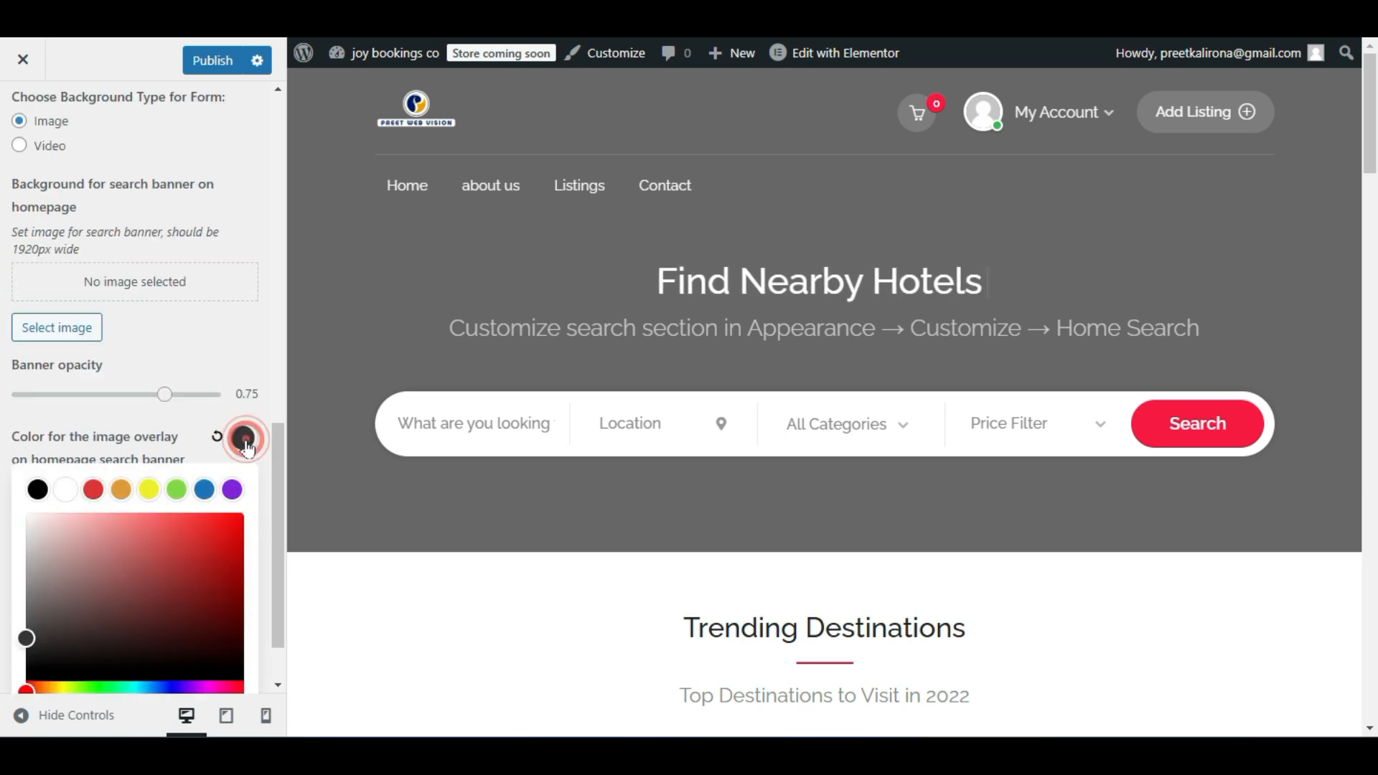
{"action": "left_click_drag", "start_coordinate": [215, 560], "coordinate": [231, 518]}
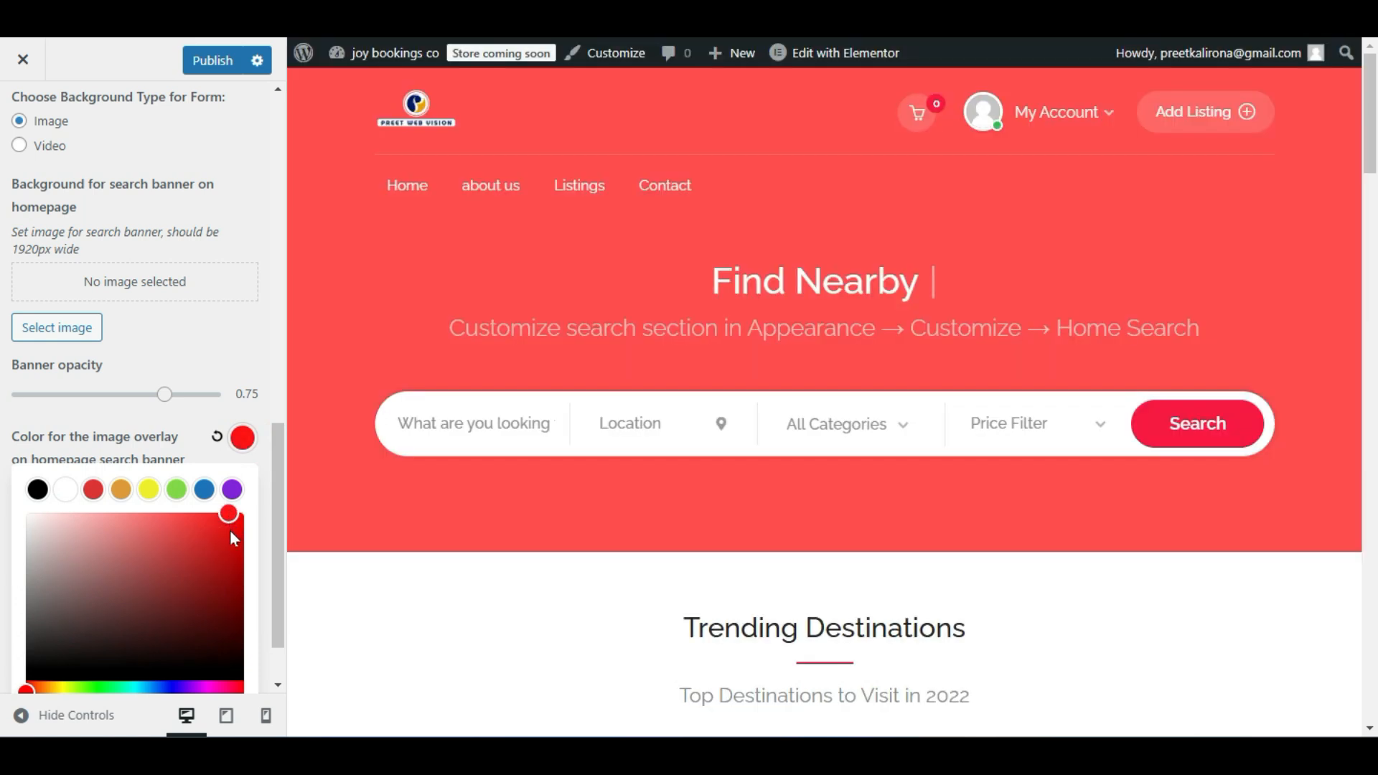
{"action": "left_click", "coordinate": [204, 489]}
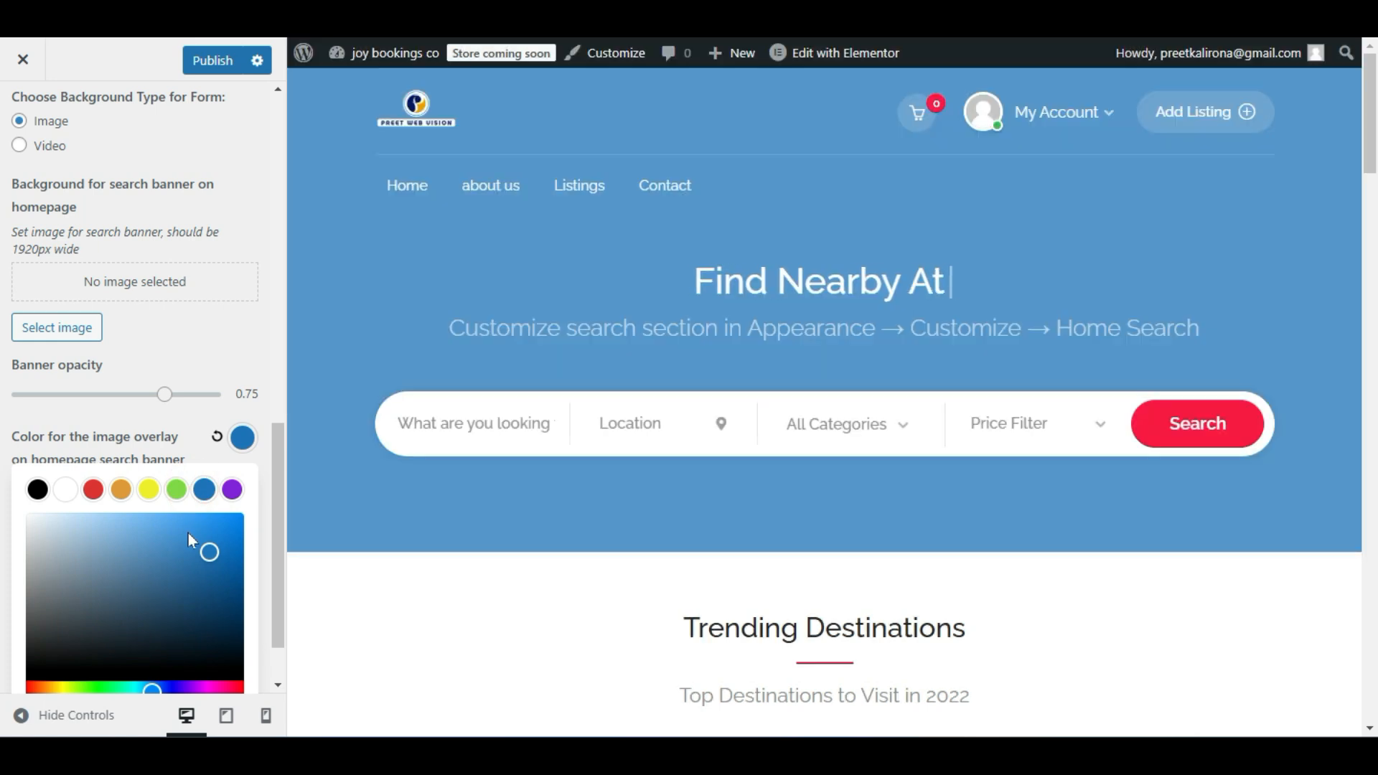
{"action": "left_click", "coordinate": [169, 494]}
{"action": "left_click", "coordinate": [93, 489]}
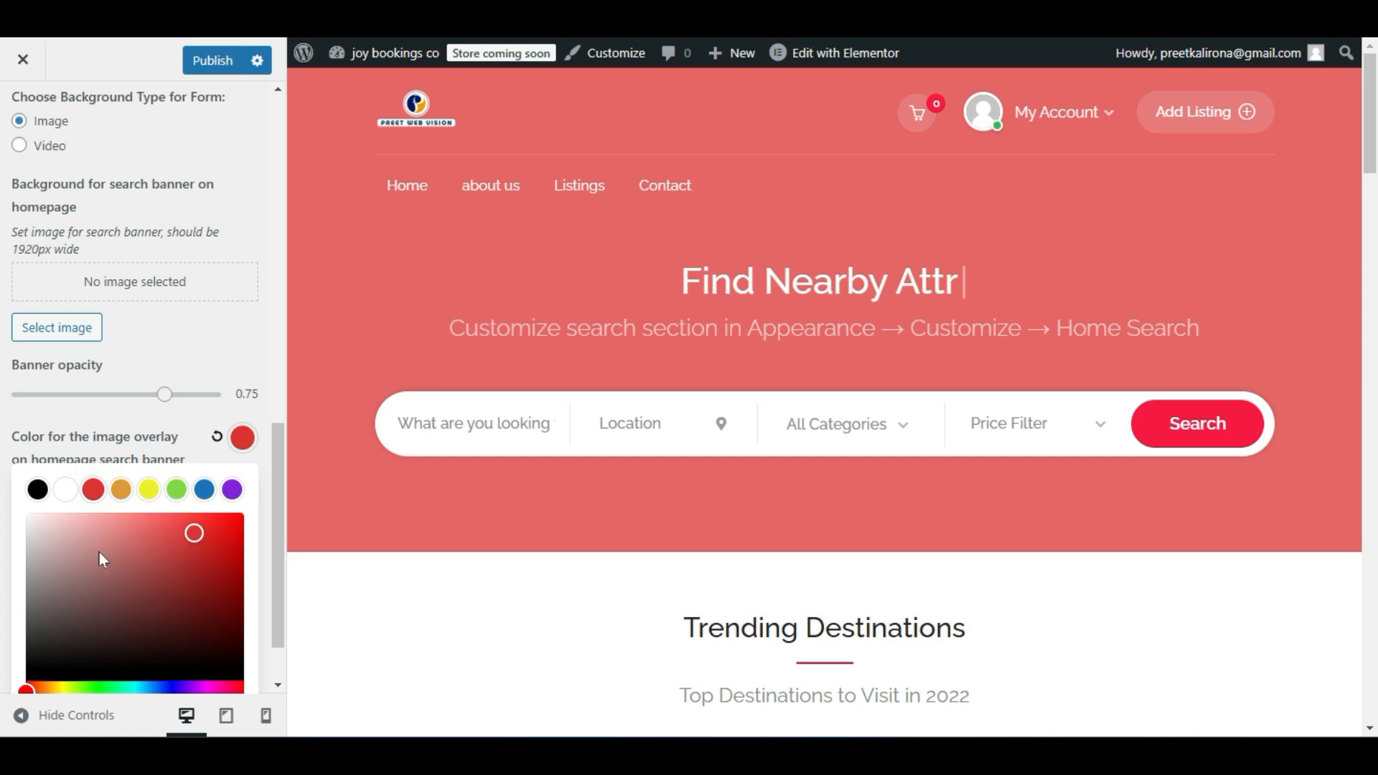
{"action": "left_click_drag", "start_coordinate": [80, 584], "coordinate": [24, 637]}
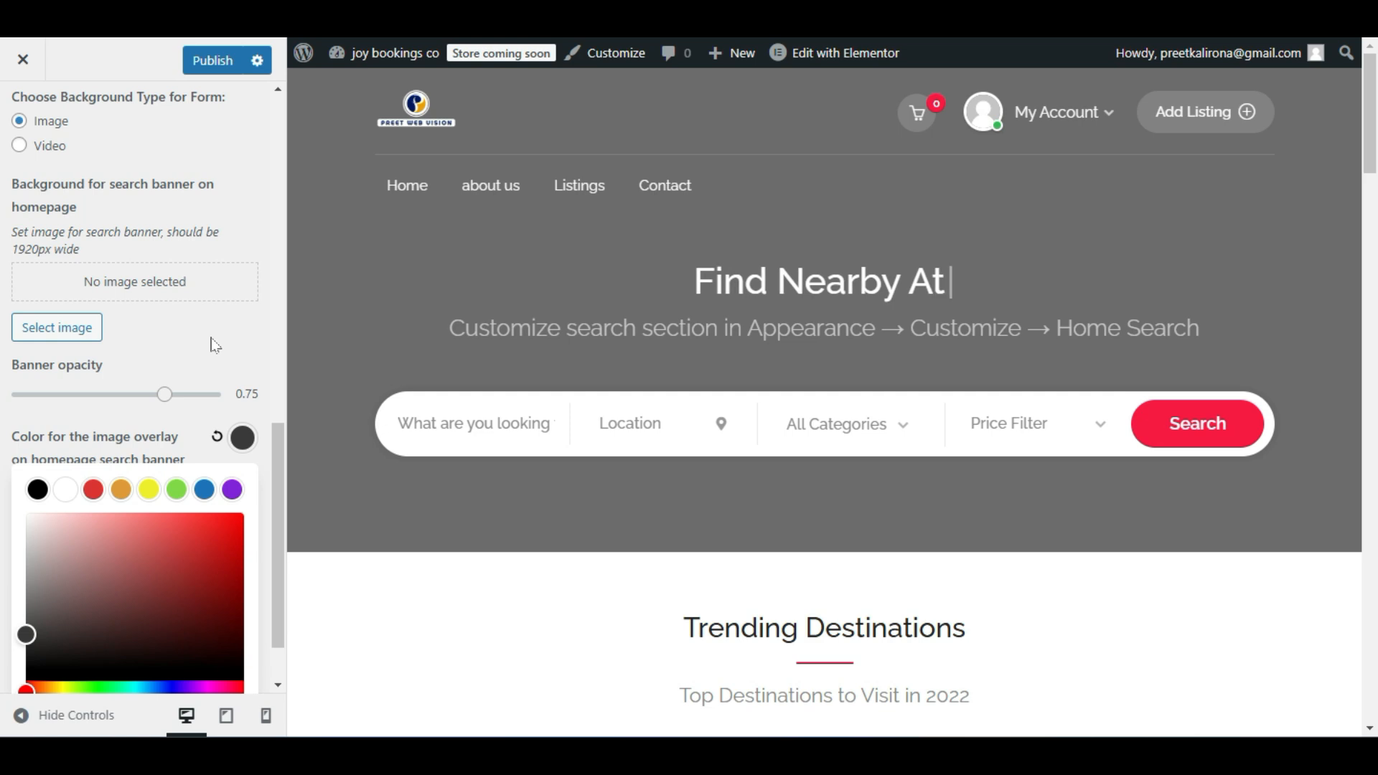
{"action": "left_click", "coordinate": [212, 337]}
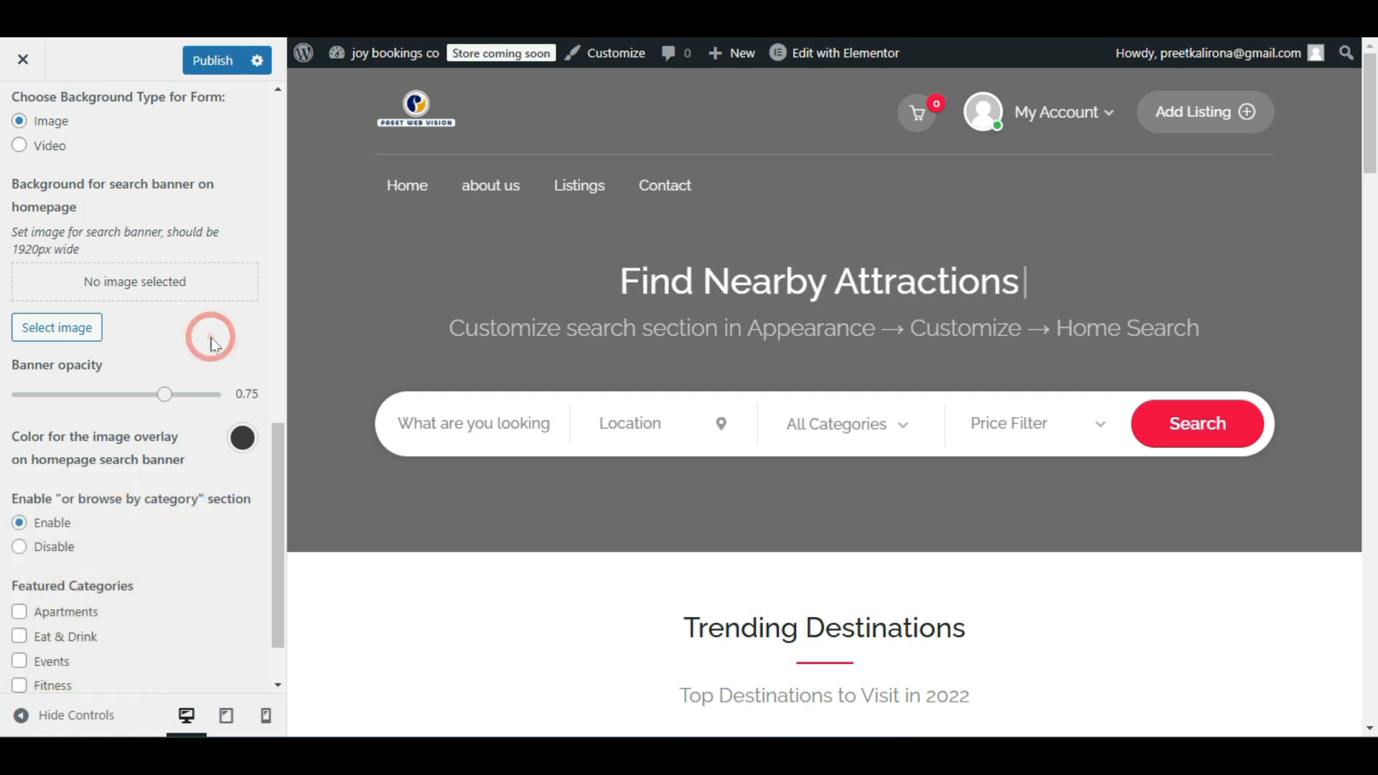
Browse the media library for a homepage search banner background and close it without selecting an image.
{"action": "left_click", "coordinate": [50, 328]}
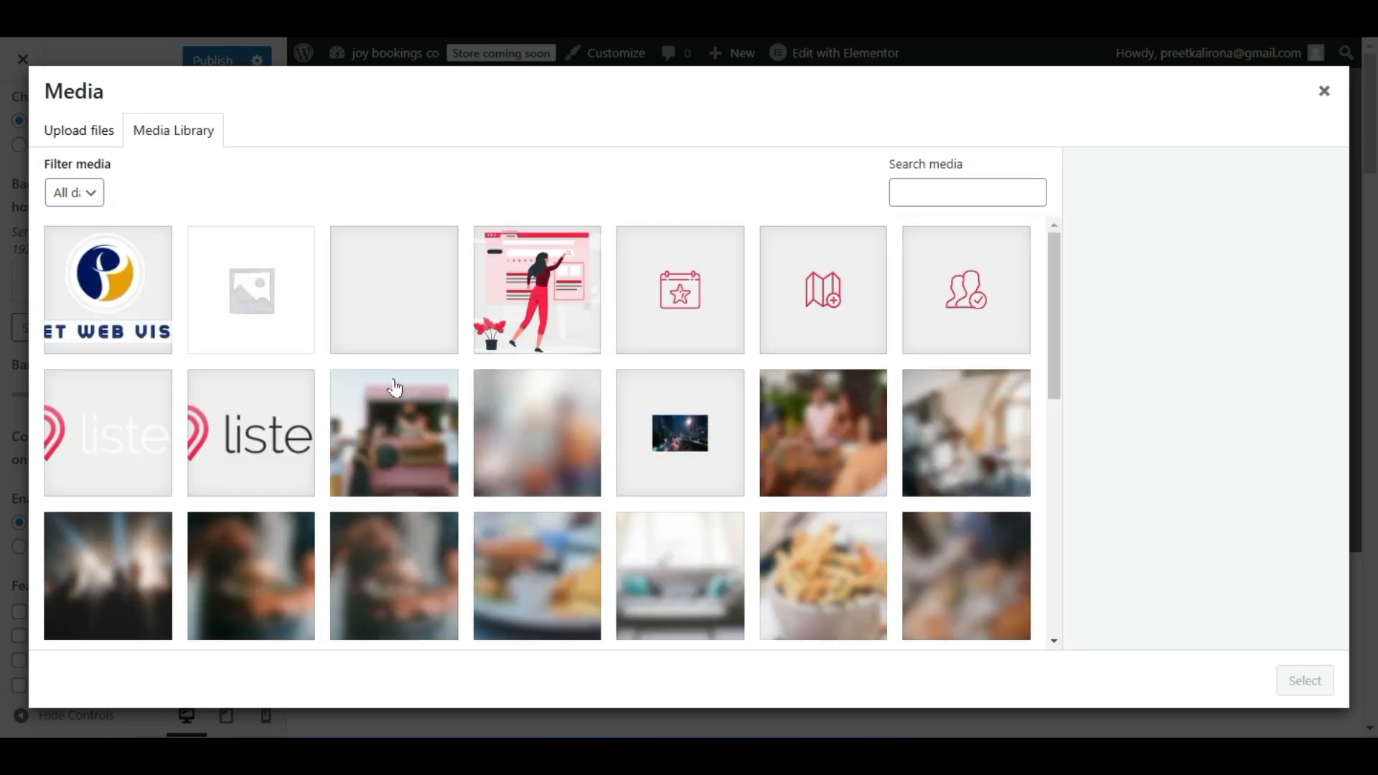
{"action": "scroll", "coordinate": [388, 394], "scroll_direction": "down", "scroll_amount": 9}
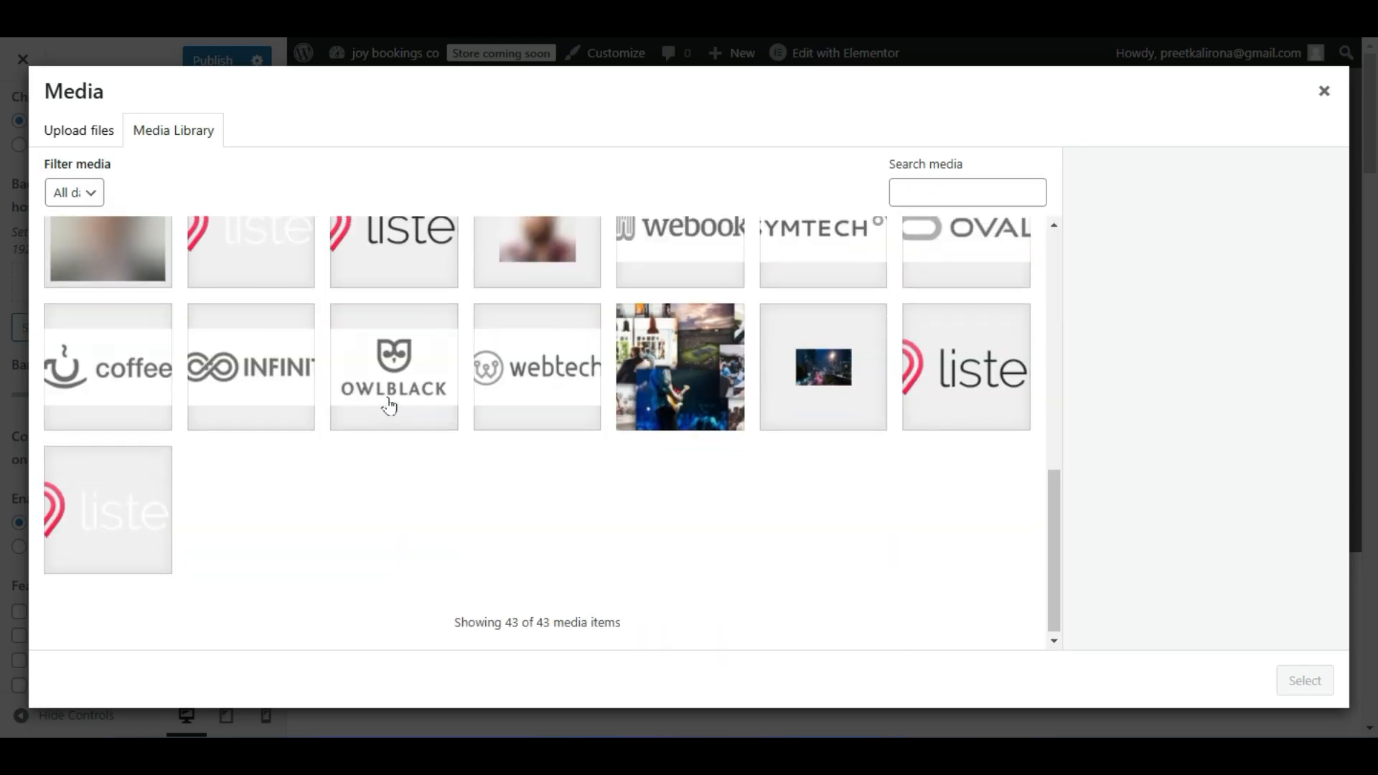
{"action": "scroll", "coordinate": [397, 447], "scroll_direction": "up", "scroll_amount": 8}
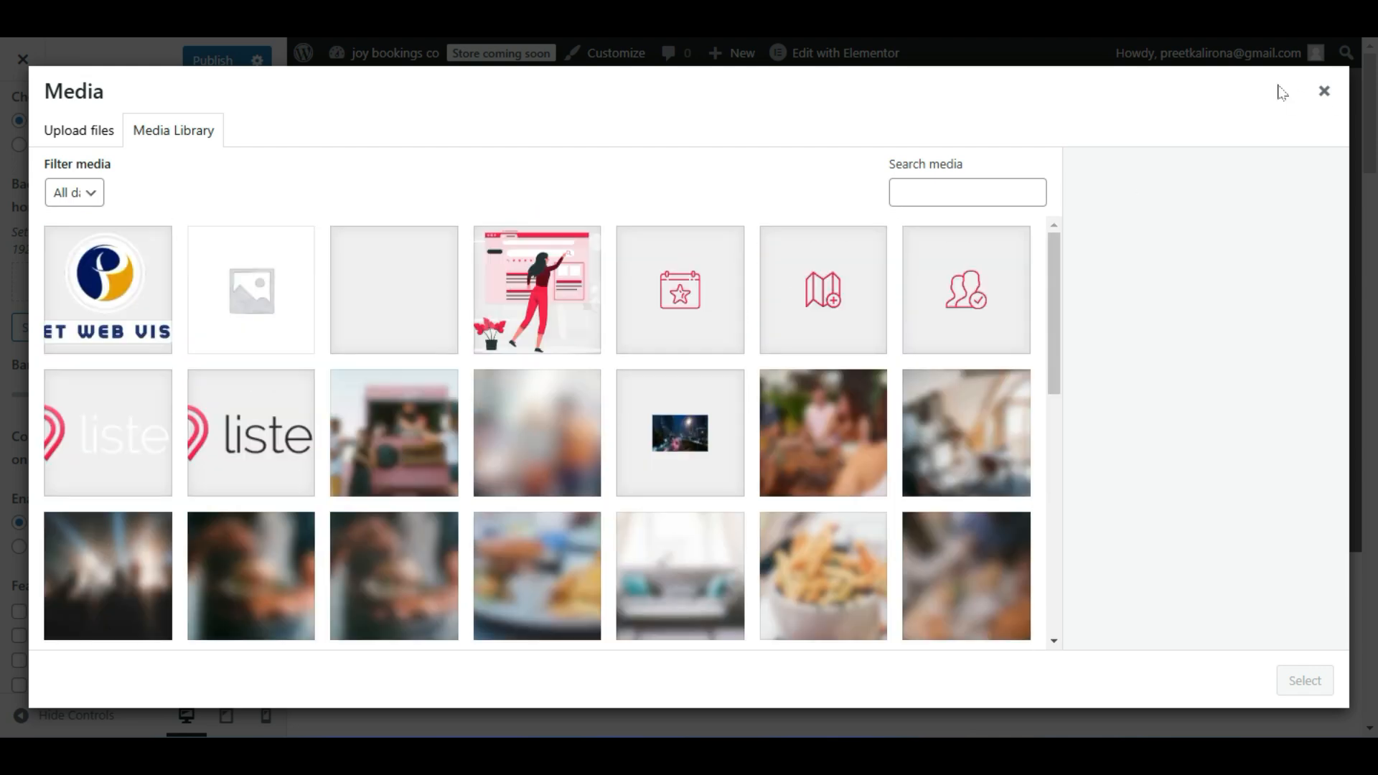
{"action": "left_click", "coordinate": [1324, 91]}
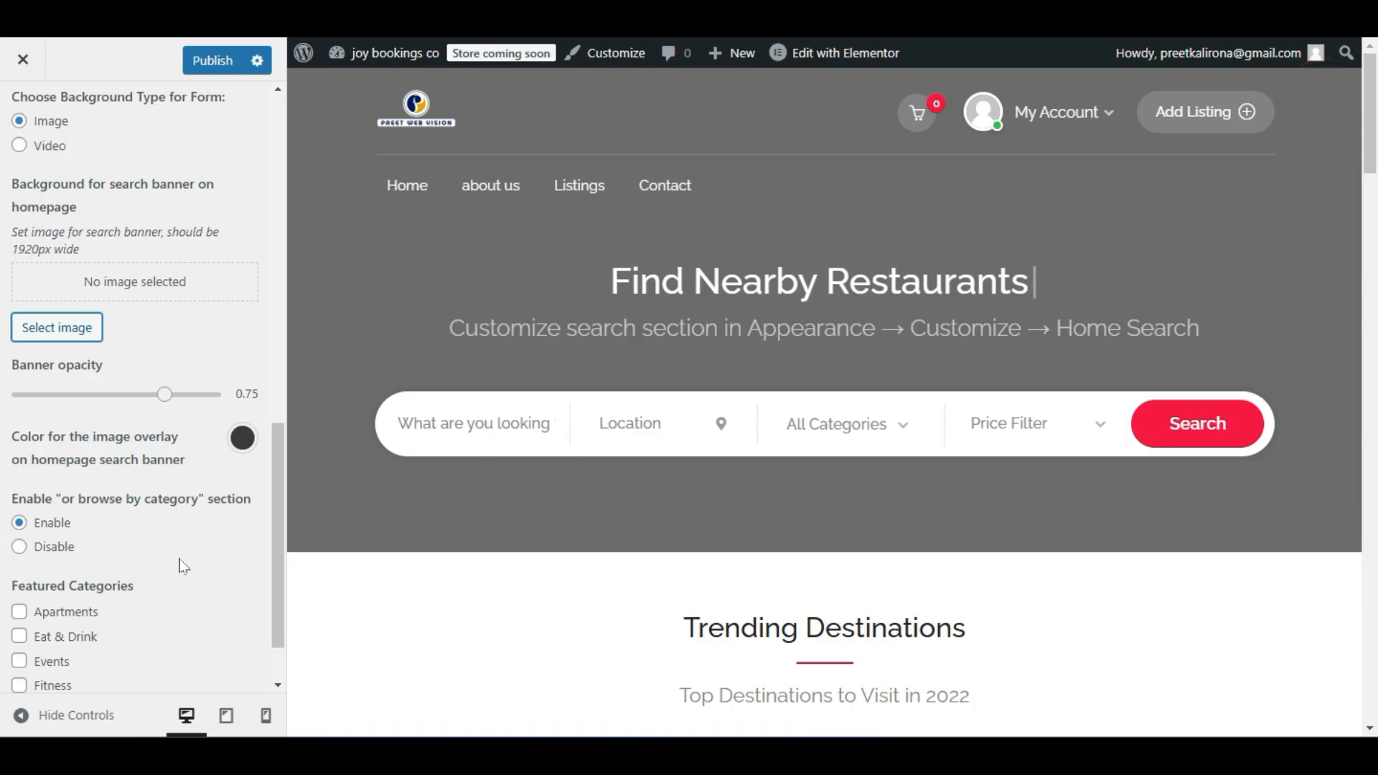
Disable the "or browse by category" section of the search banner and enable it again.
{"action": "scroll", "coordinate": [47, 377], "scroll_direction": "up", "scroll_amount": 4}
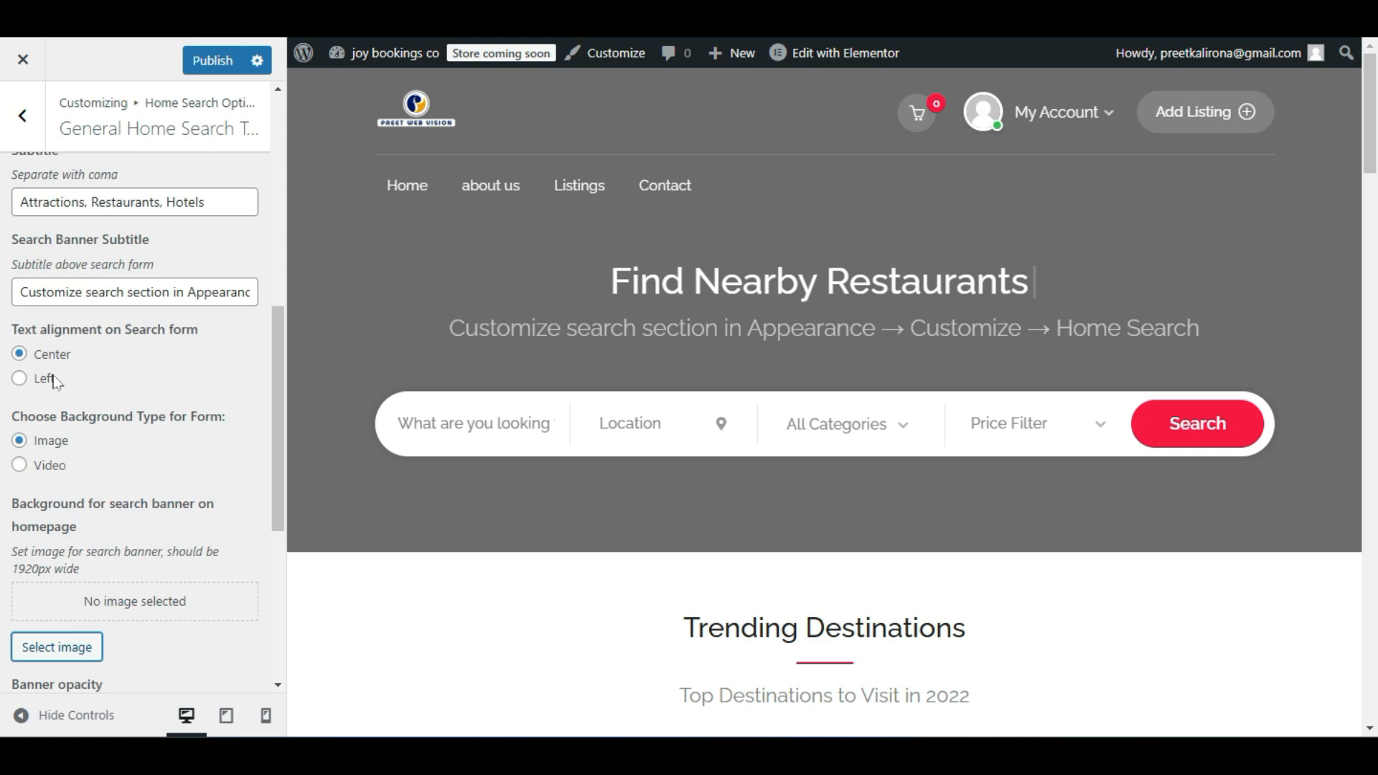
{"action": "scroll", "coordinate": [56, 375], "scroll_direction": "down", "scroll_amount": 4}
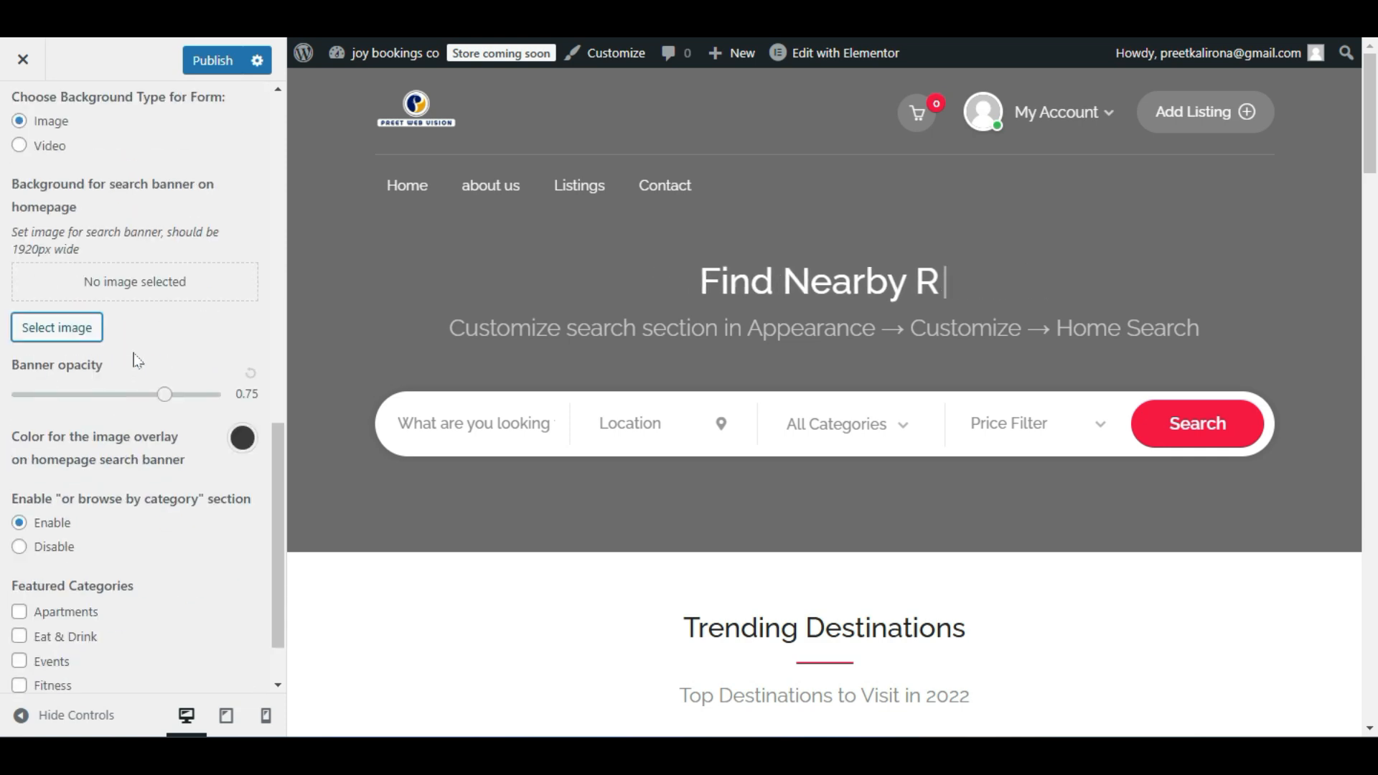
{"action": "scroll", "coordinate": [136, 360], "scroll_direction": "up", "scroll_amount": 1}
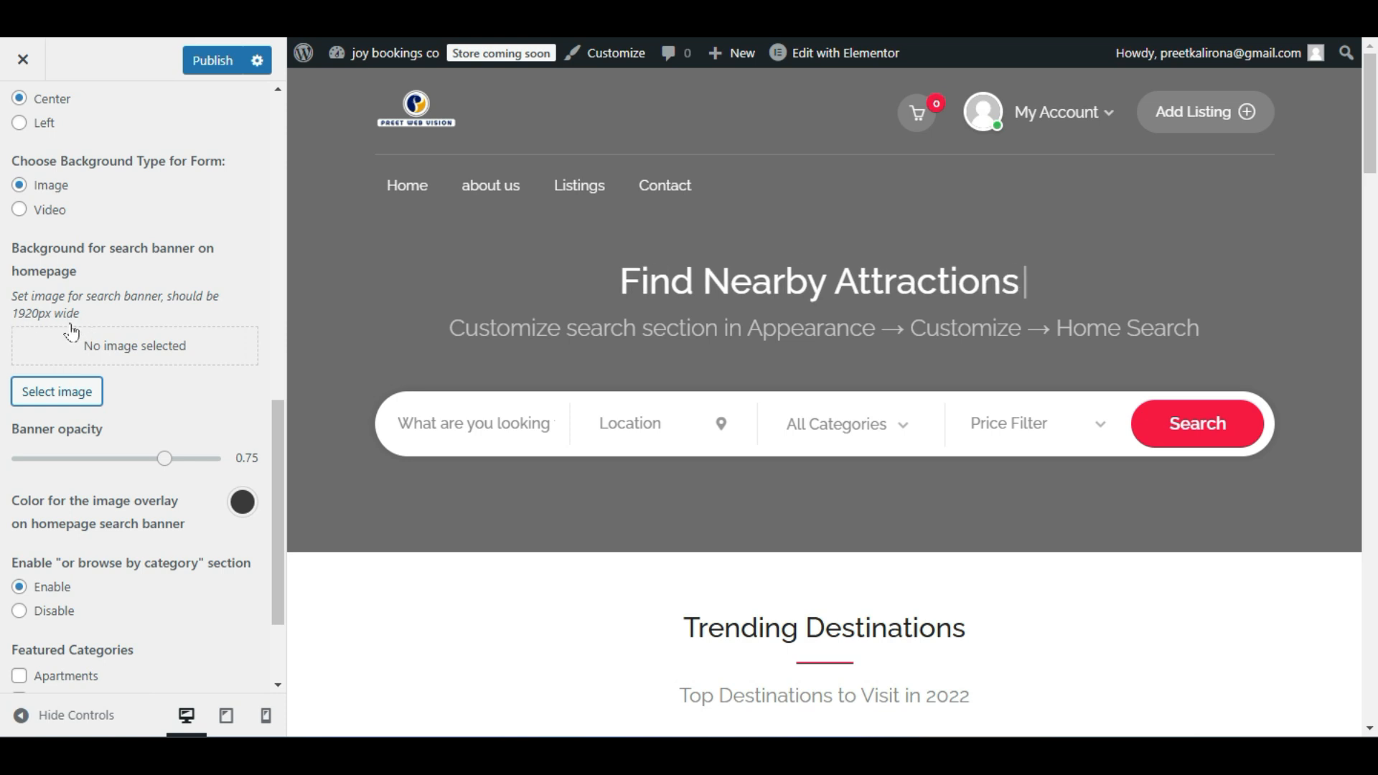
{"action": "scroll", "coordinate": [72, 332], "scroll_direction": "down", "scroll_amount": 2}
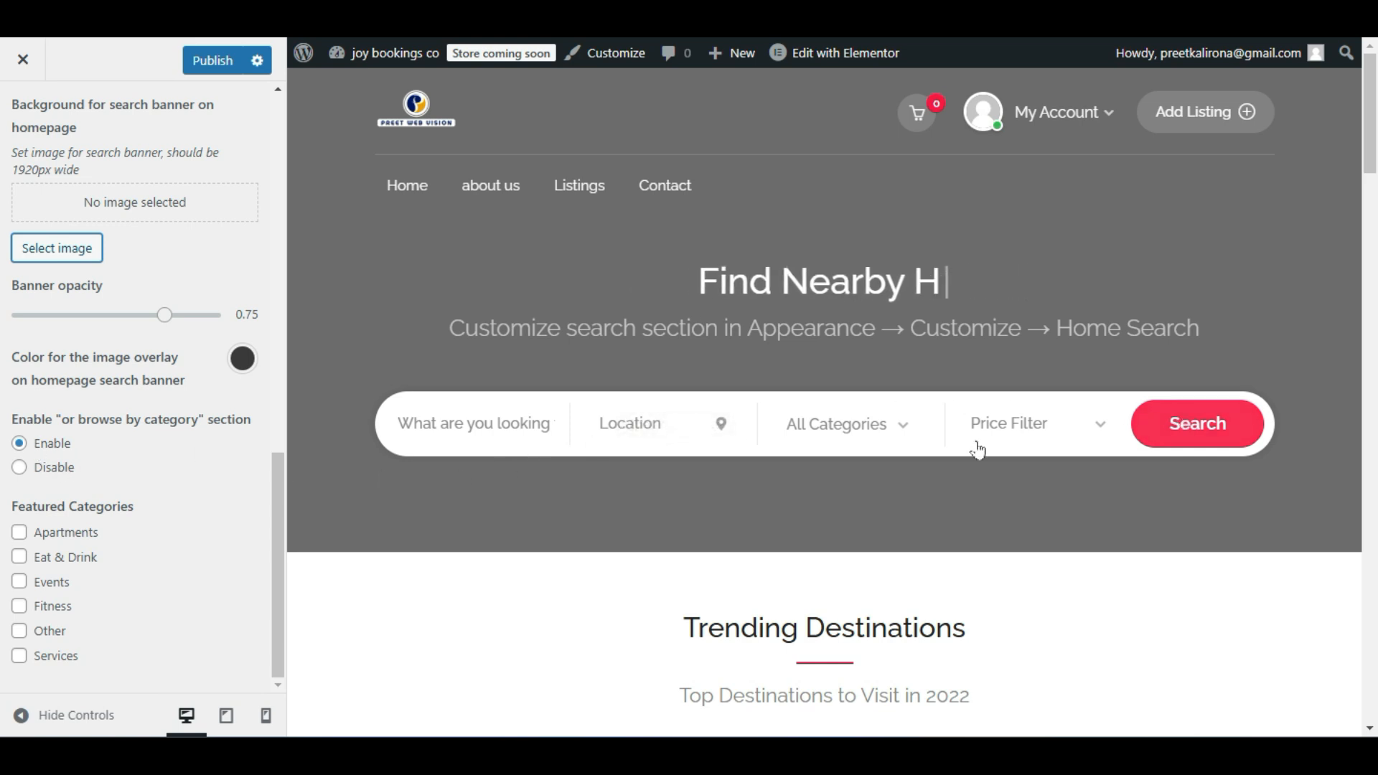
{"action": "left_click", "coordinate": [20, 467]}
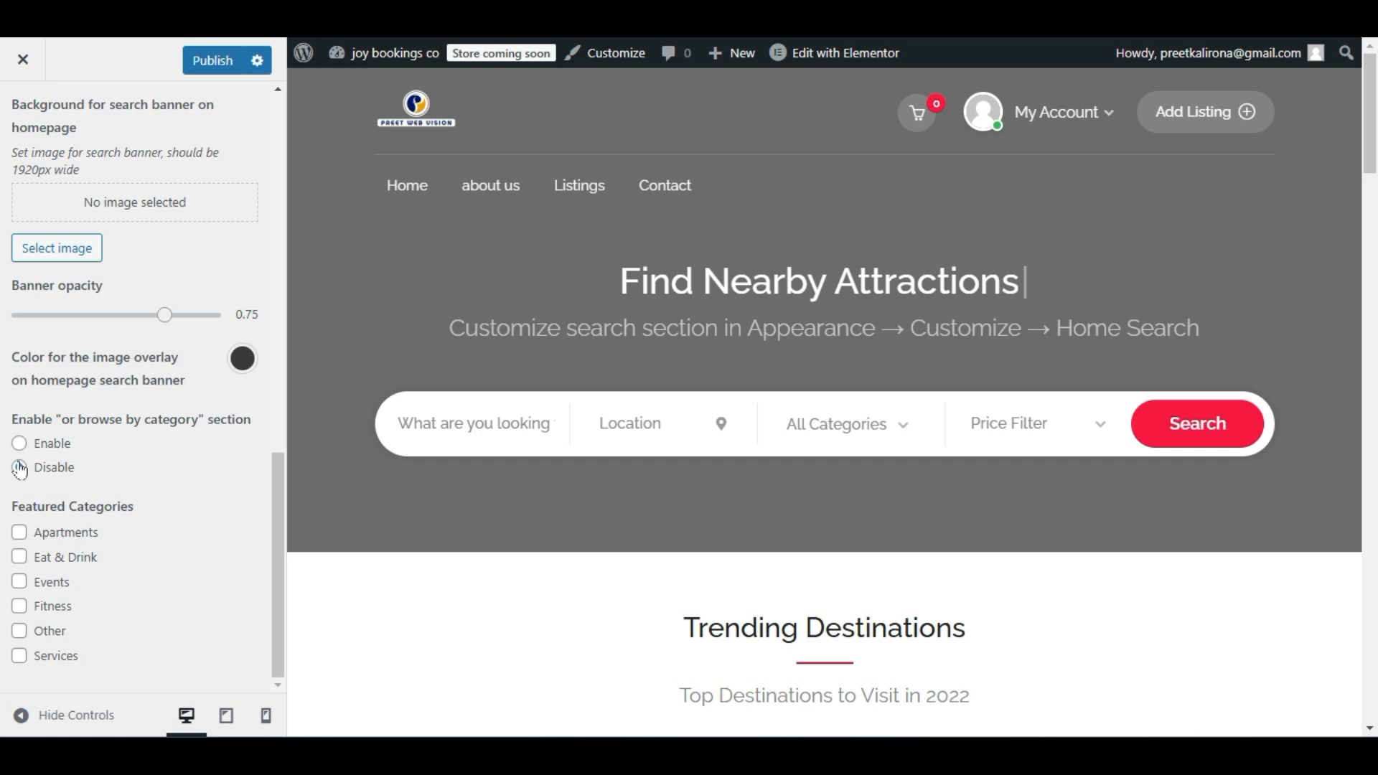
{"action": "left_click", "coordinate": [20, 444]}
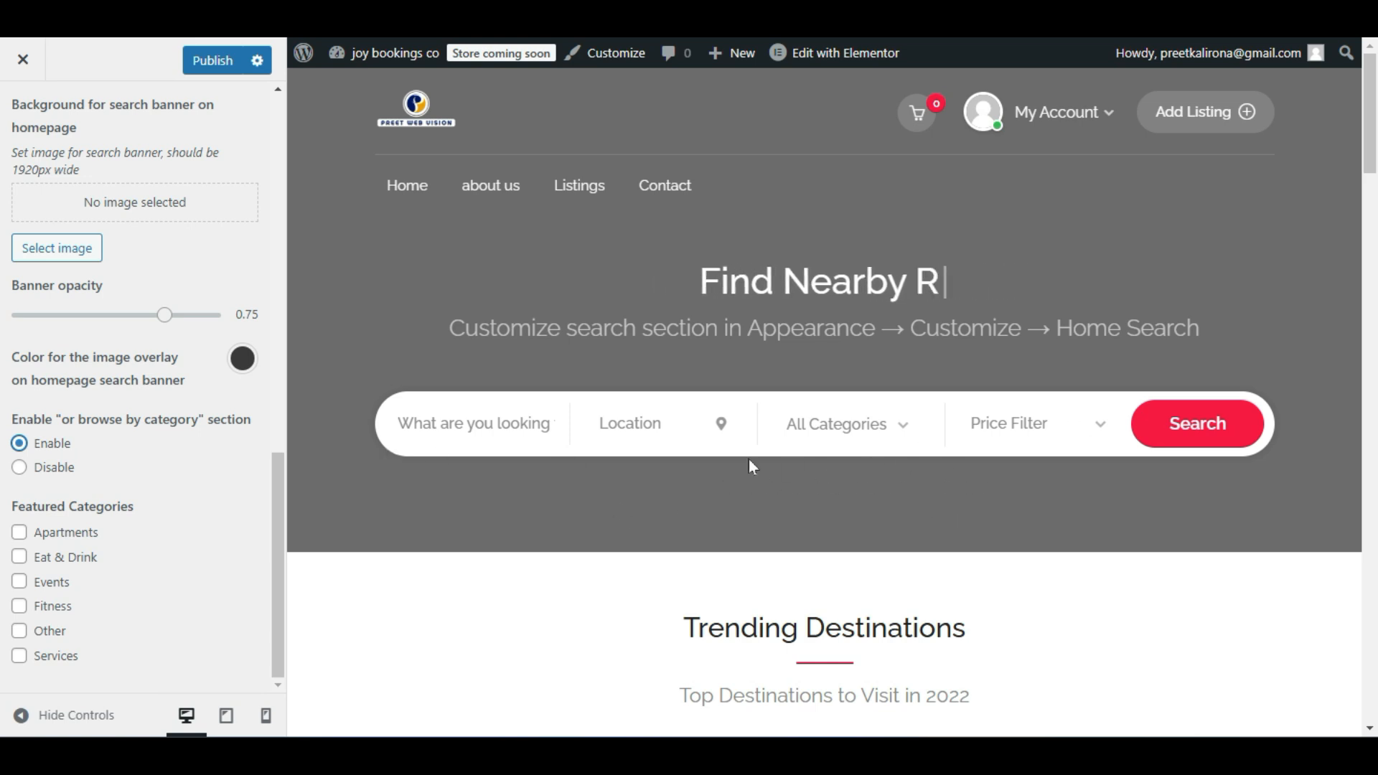
Feature the Apartments, Eat & Drink and Events categories, switching the browse-by-category section off and on to compare the banner.
{"action": "left_click", "coordinate": [20, 531]}
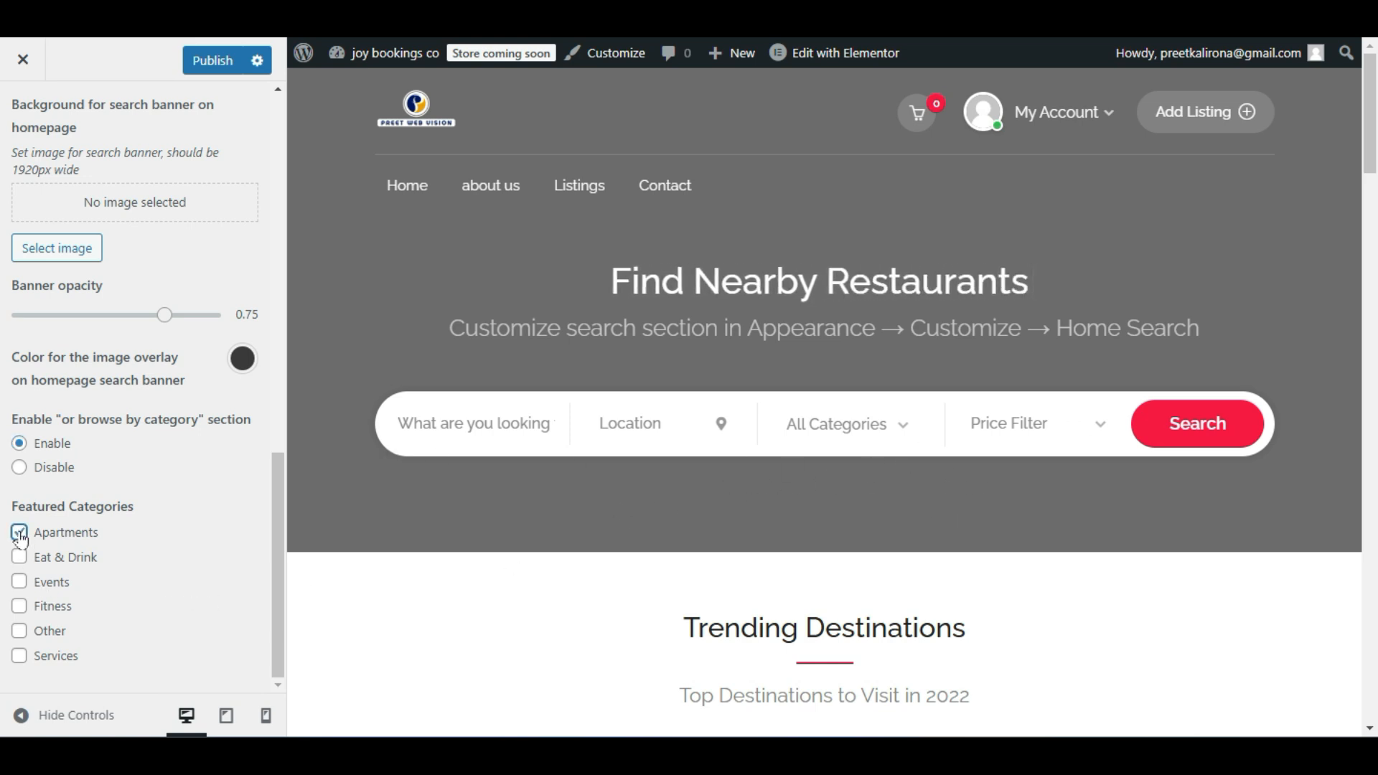
{"action": "left_click", "coordinate": [20, 556]}
{"action": "left_click", "coordinate": [19, 581]}
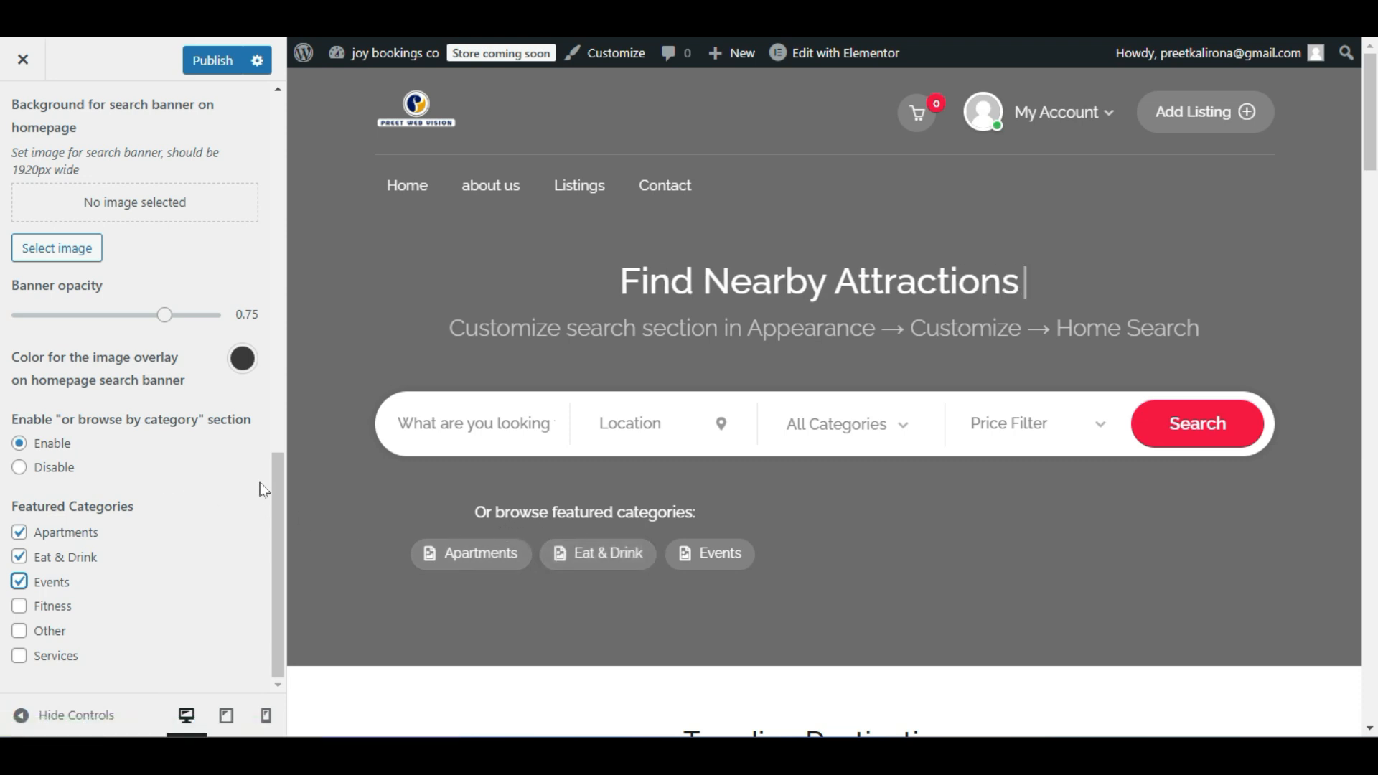
{"action": "left_click", "coordinate": [19, 468]}
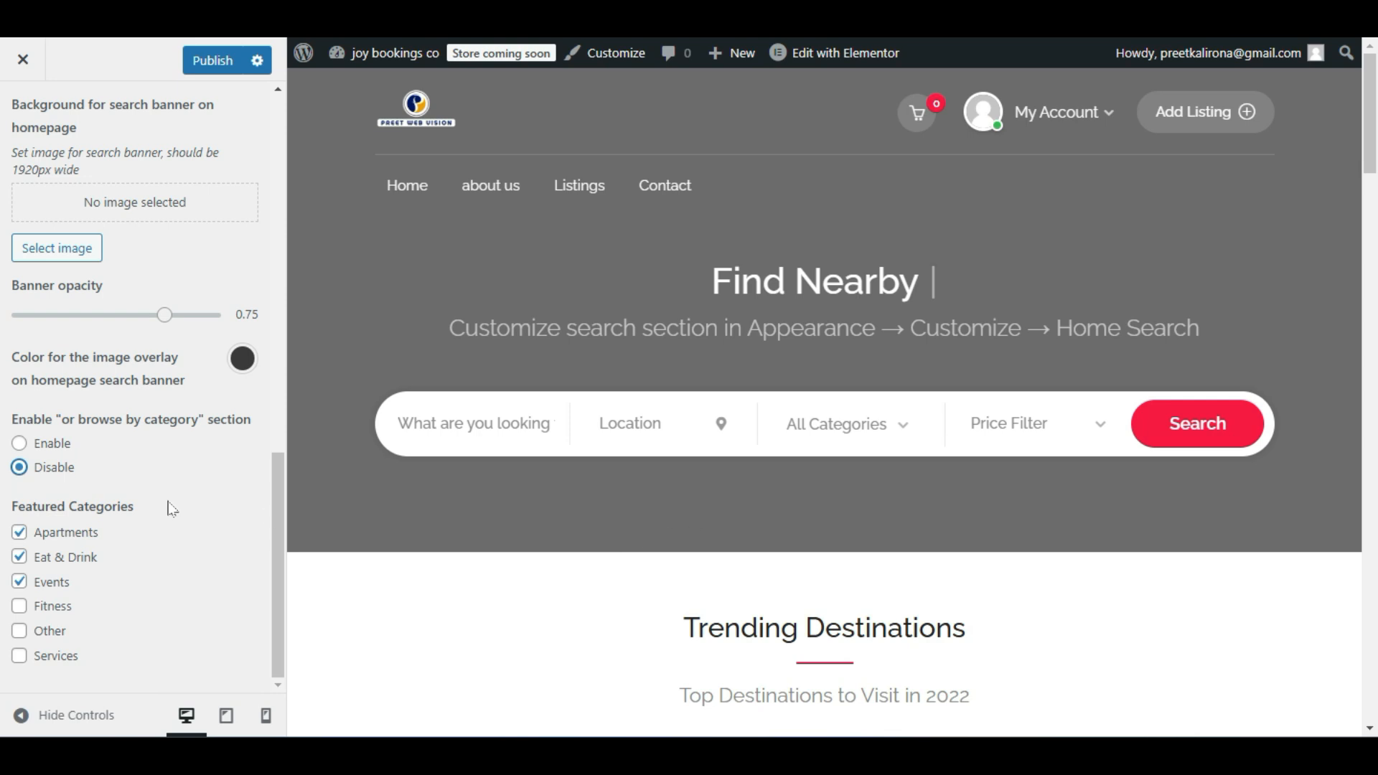
{"action": "left_click", "coordinate": [21, 444]}
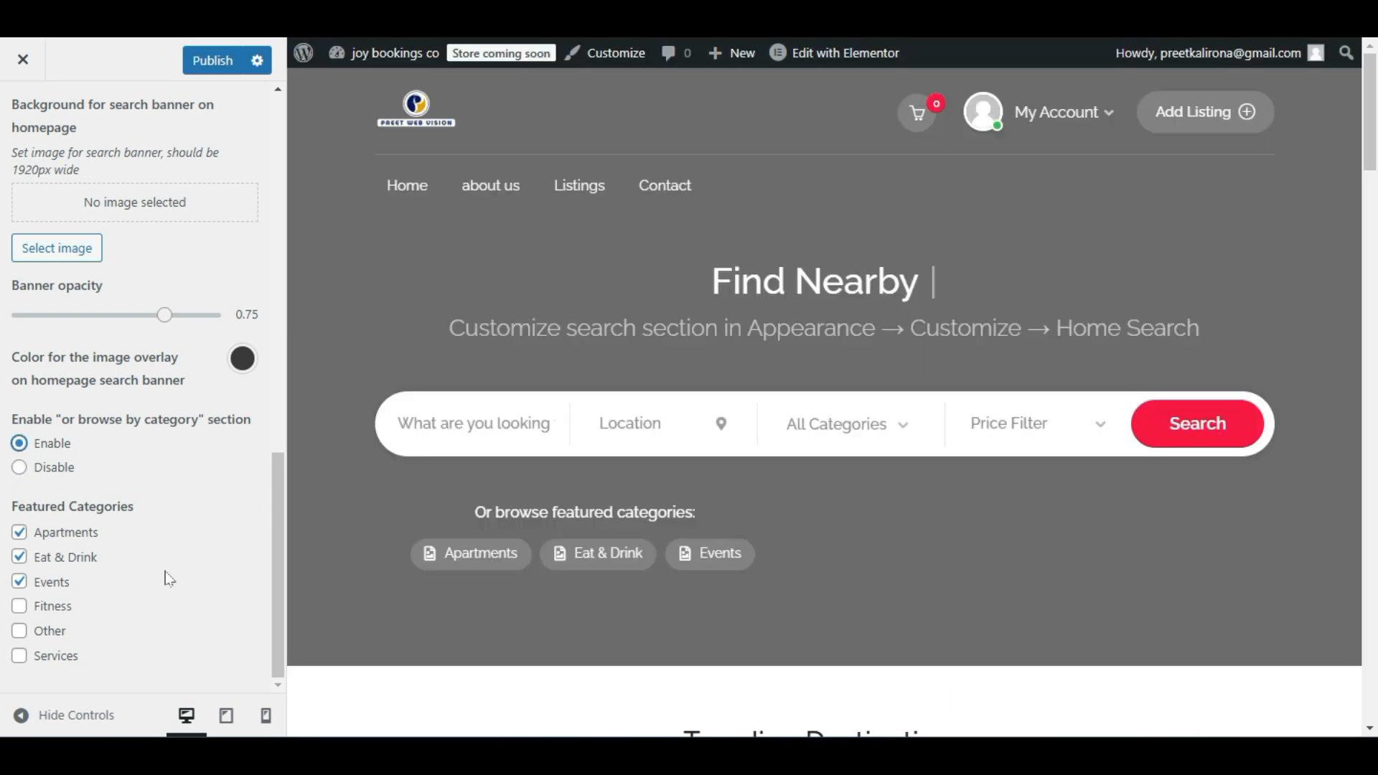
Add Fitness, Other and Services to the featured categories and preview the banner at full width.
{"action": "left_click", "coordinate": [19, 606]}
{"action": "left_click", "coordinate": [20, 631]}
{"action": "left_click", "coordinate": [18, 655]}
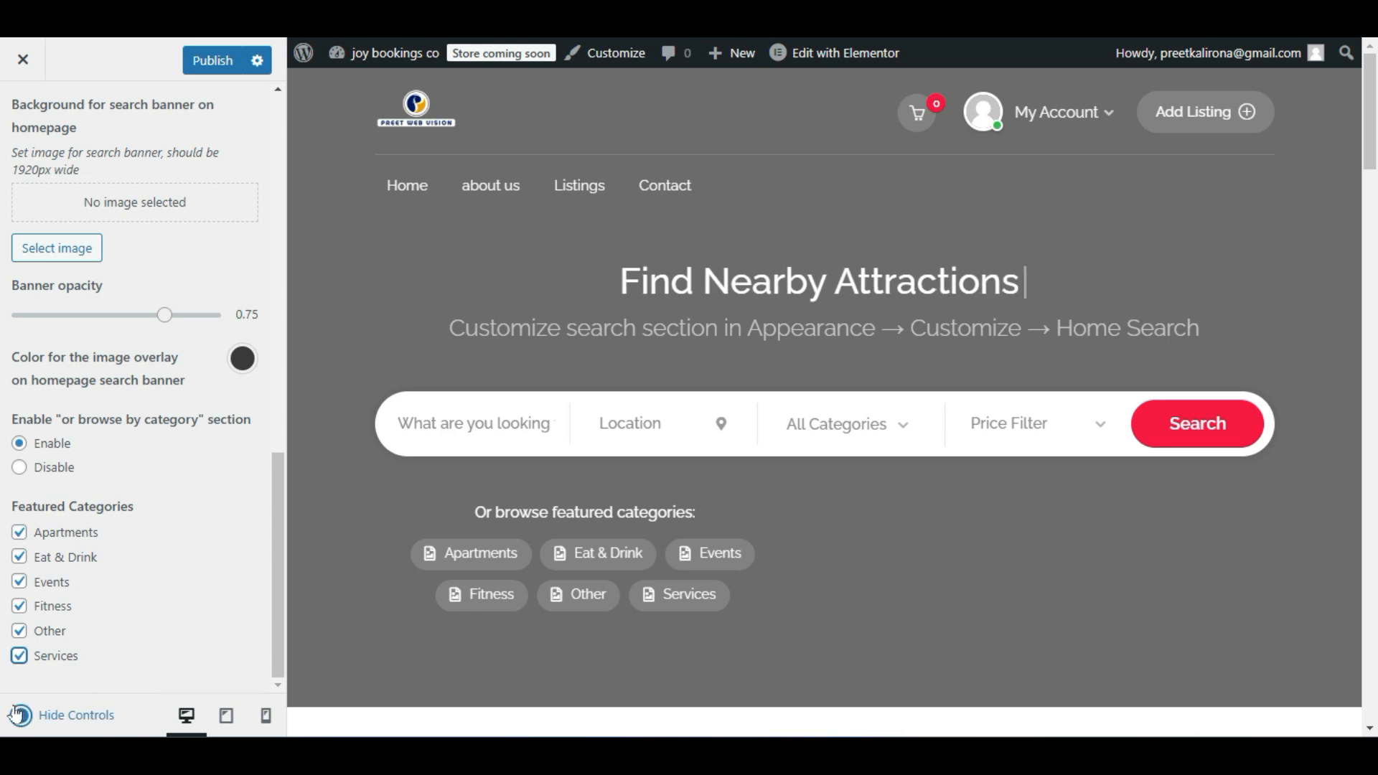
{"action": "left_click", "coordinate": [20, 715]}
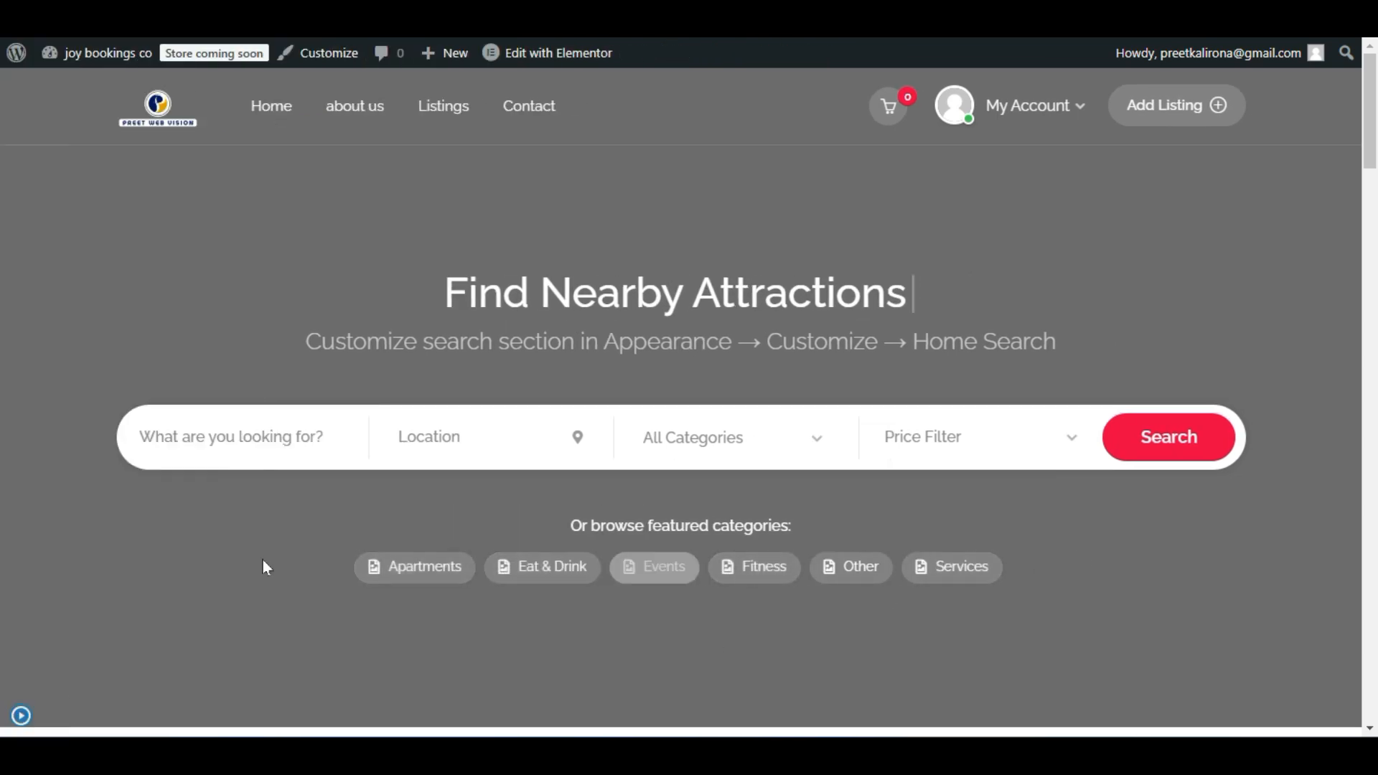
{"action": "left_click", "coordinate": [21, 715]}
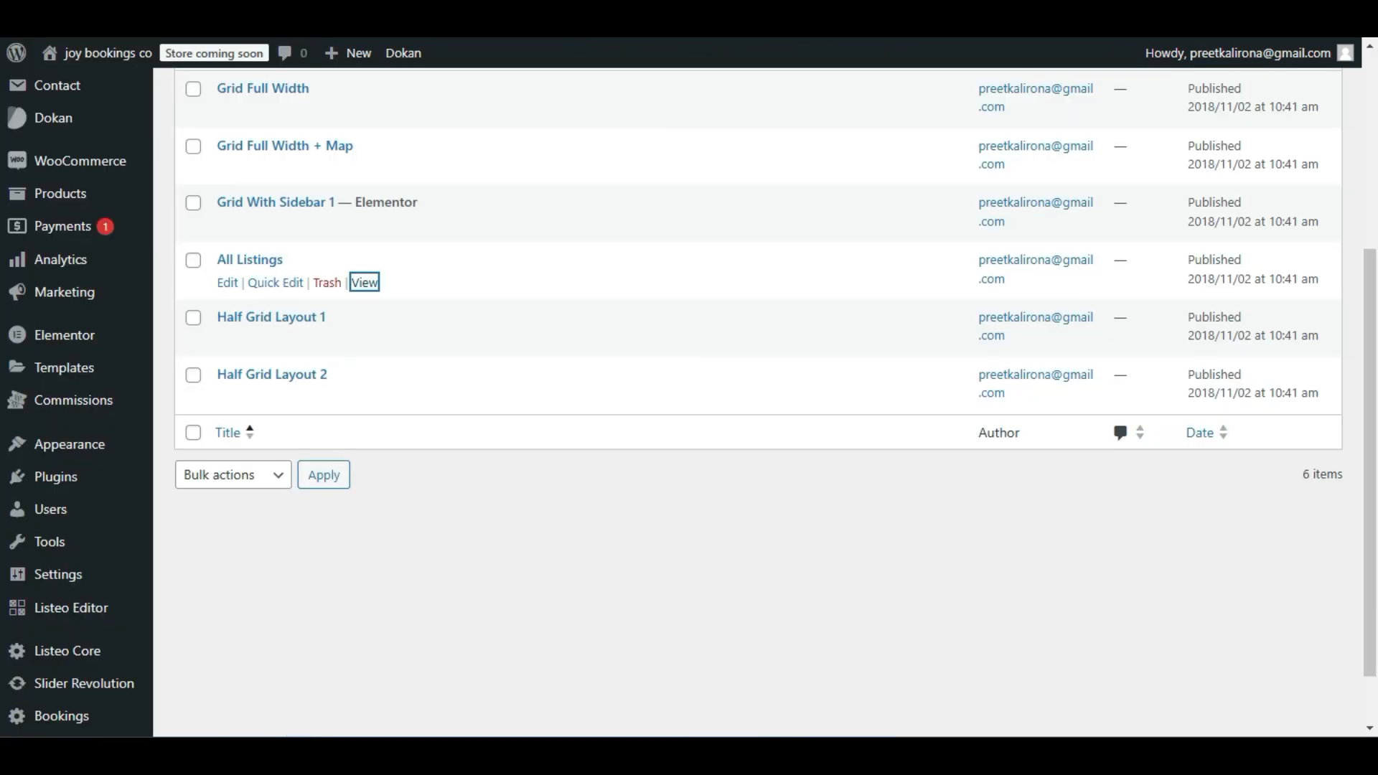
Open the listing Categories page in the WordPress admin and examine the new-category form and existing categories.
{"action": "scroll", "coordinate": [132, 431], "scroll_direction": "up", "scroll_amount": 5}
{"action": "mouse_move", "coordinate": [92, 346]}
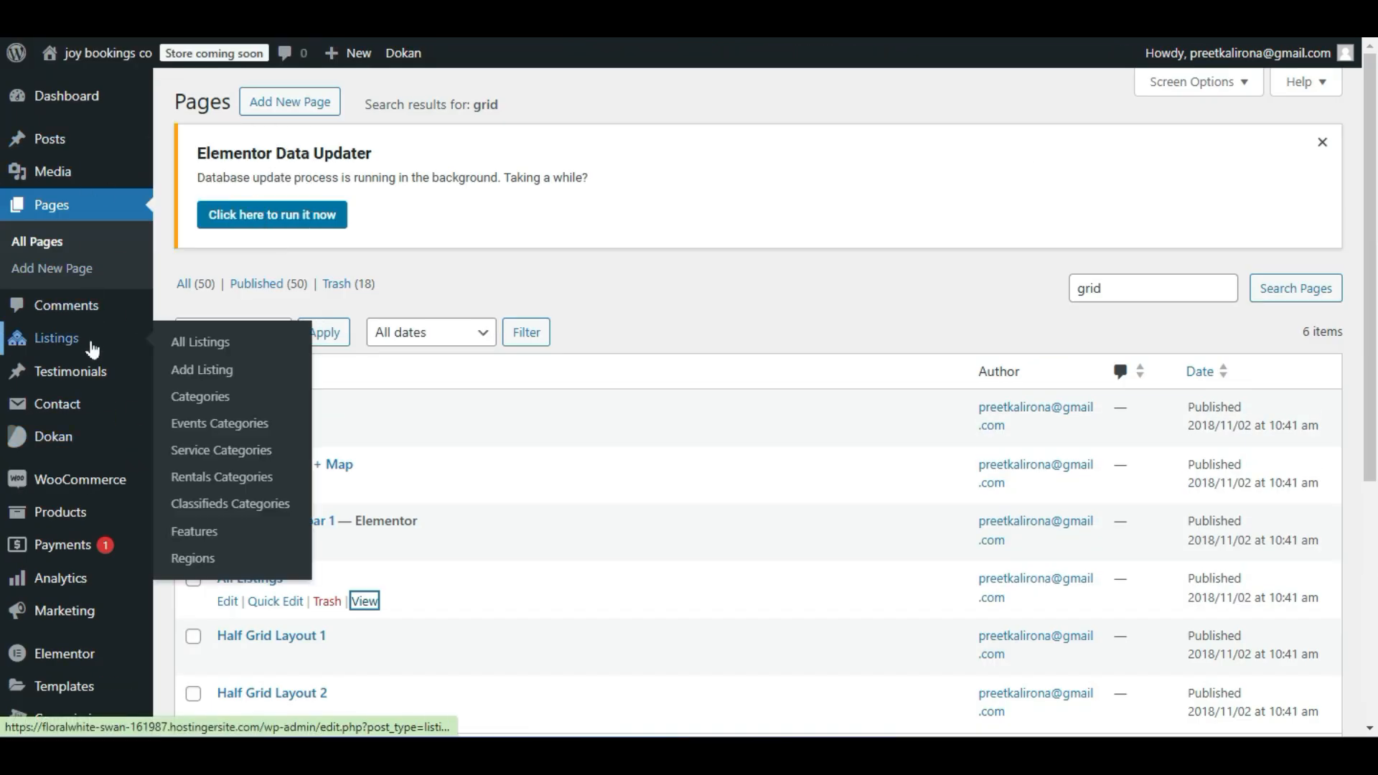
{"action": "left_click", "coordinate": [252, 399]}
{"action": "scroll", "coordinate": [562, 272], "scroll_direction": "down", "scroll_amount": 1}
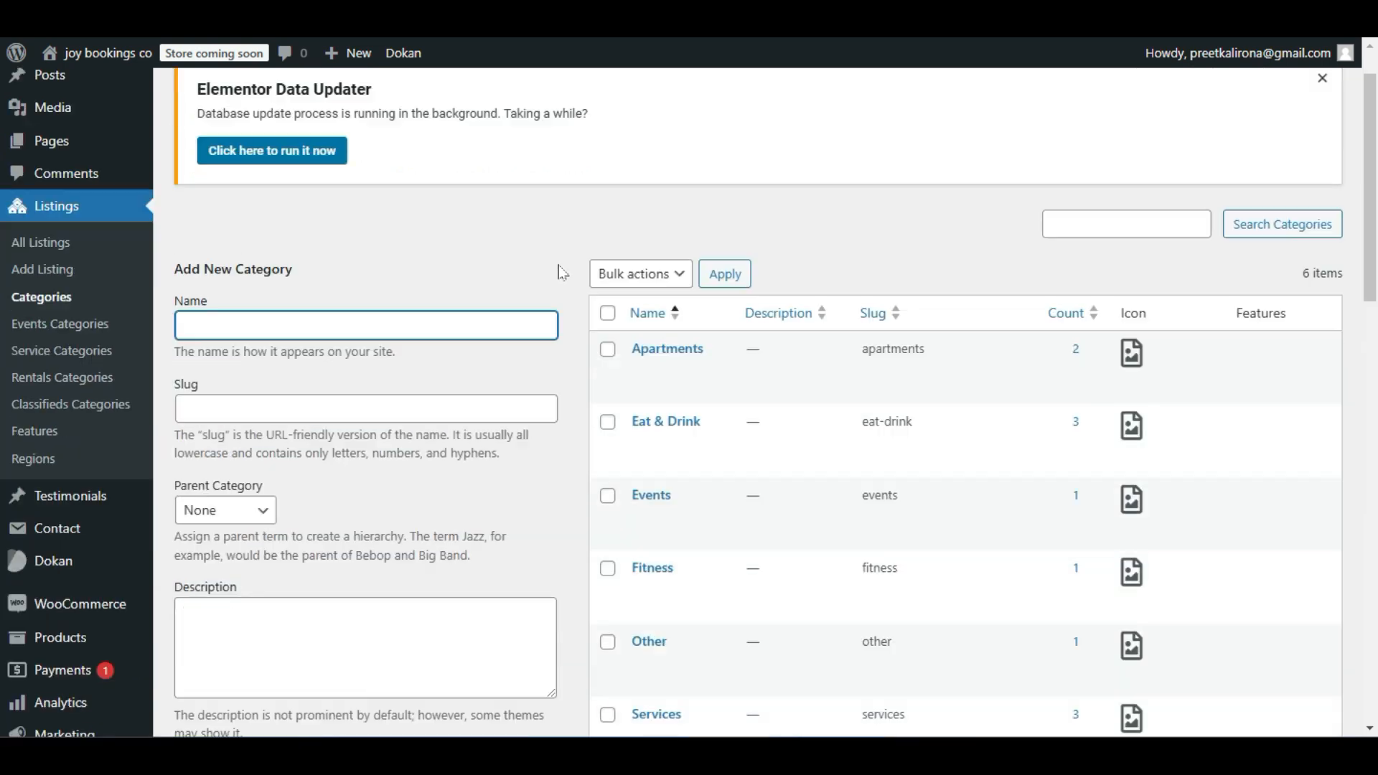
{"action": "scroll", "coordinate": [562, 273], "scroll_direction": "down", "scroll_amount": 3}
{"action": "scroll", "coordinate": [562, 272], "scroll_direction": "up", "scroll_amount": 4}
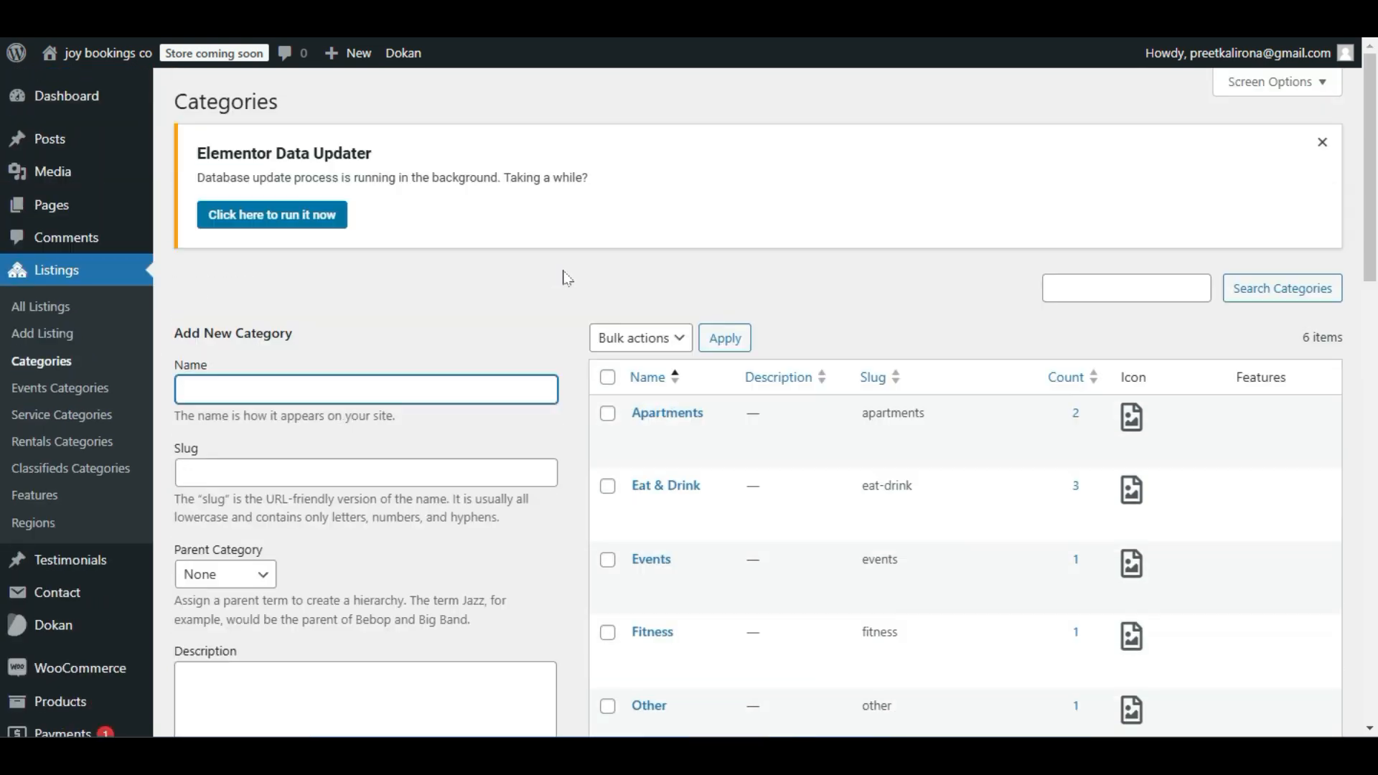
{"action": "scroll", "coordinate": [563, 274], "scroll_direction": "down", "scroll_amount": 2}
{"action": "scroll", "coordinate": [566, 278], "scroll_direction": "down", "scroll_amount": 1}
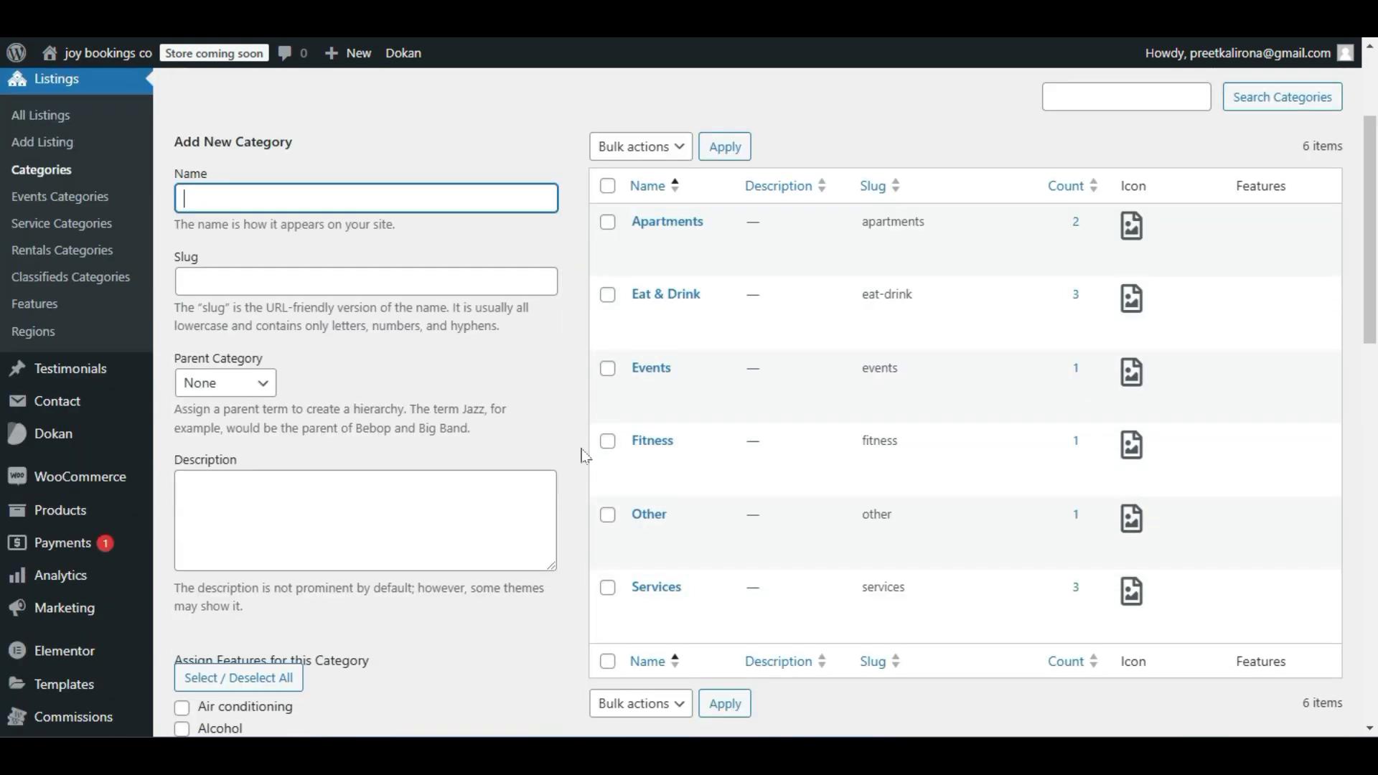
{"action": "scroll", "coordinate": [584, 455], "scroll_direction": "down", "scroll_amount": 1}
{"action": "scroll", "coordinate": [584, 455], "scroll_direction": "up", "scroll_amount": 2}
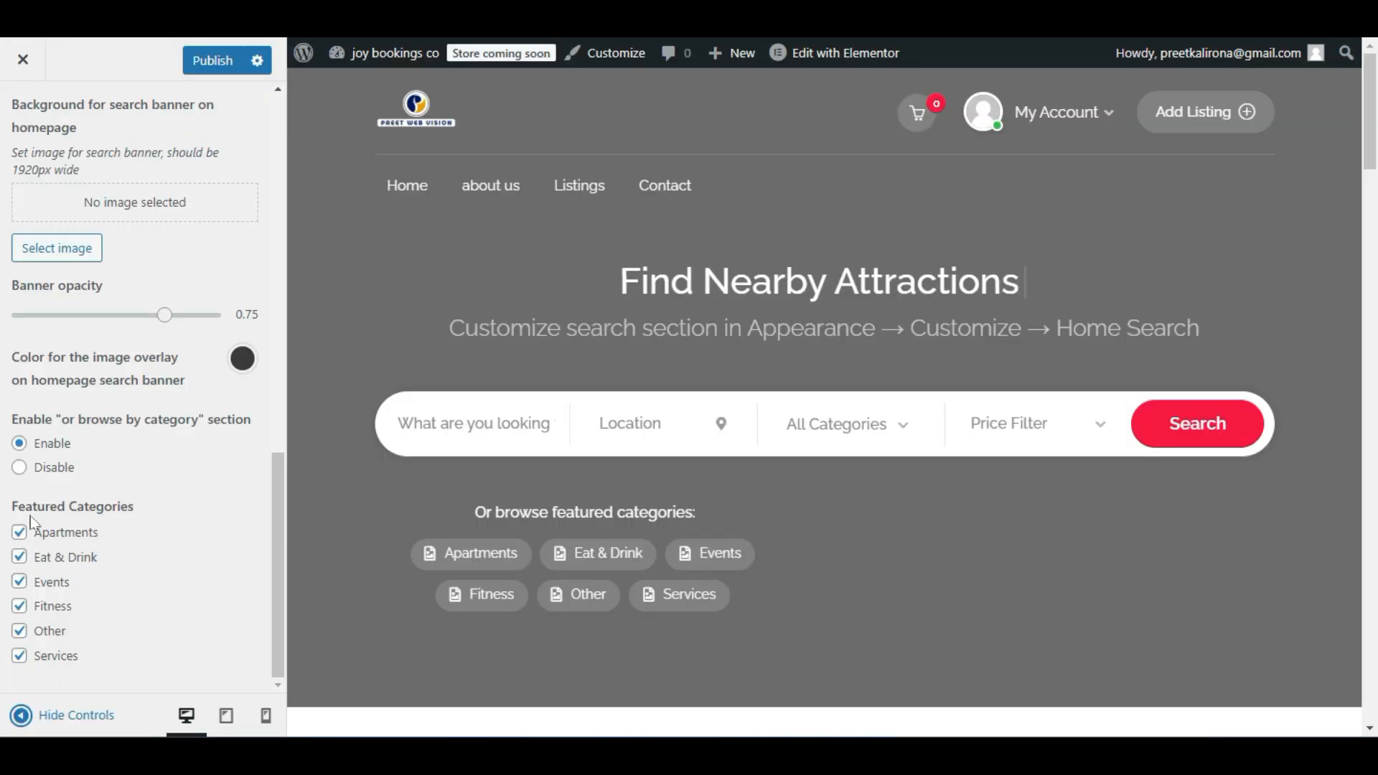
Try the Boxed search form style, preview the banner at full width, and restore the Wide style.
{"action": "scroll", "coordinate": [57, 510], "scroll_direction": "up", "scroll_amount": 10}
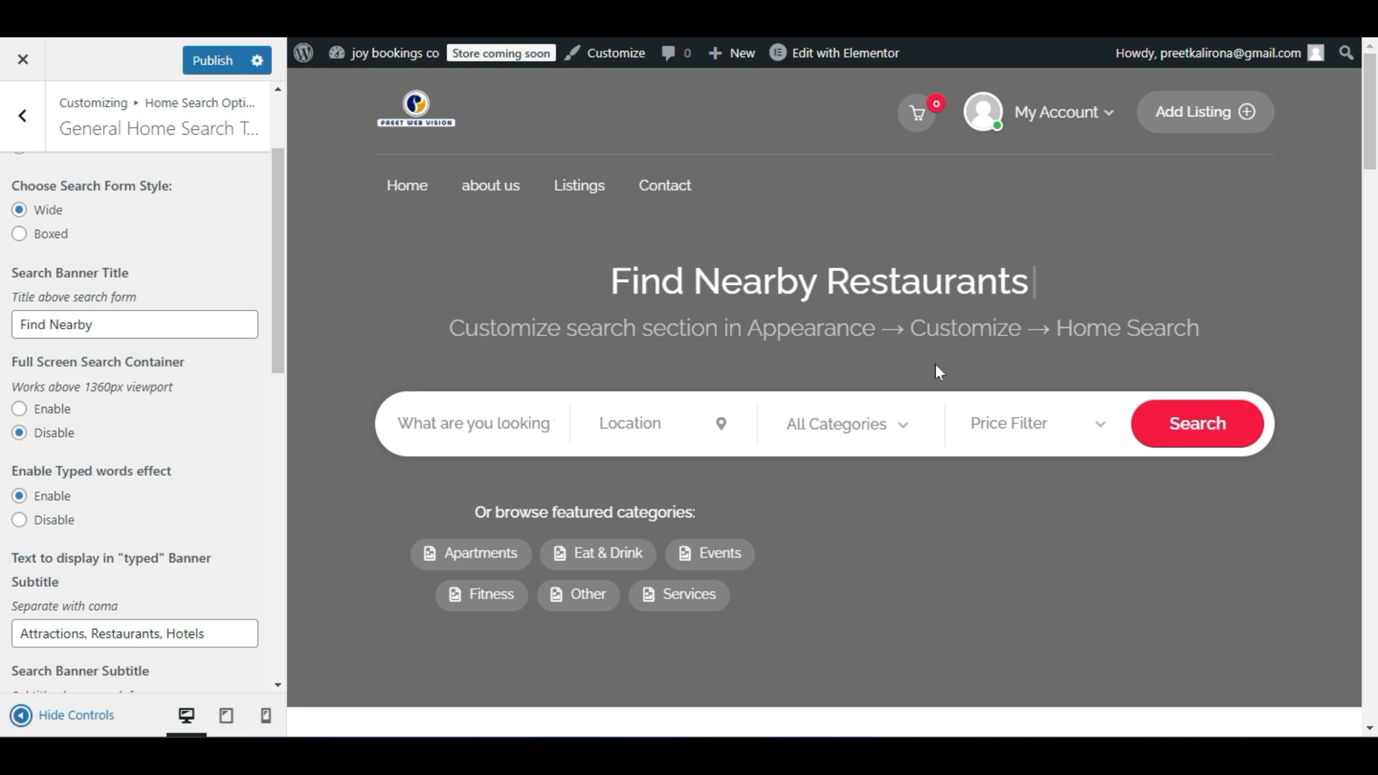
{"action": "triple_click", "coordinate": [144, 325]}
{"action": "scroll", "coordinate": [111, 381], "scroll_direction": "up", "scroll_amount": 2}
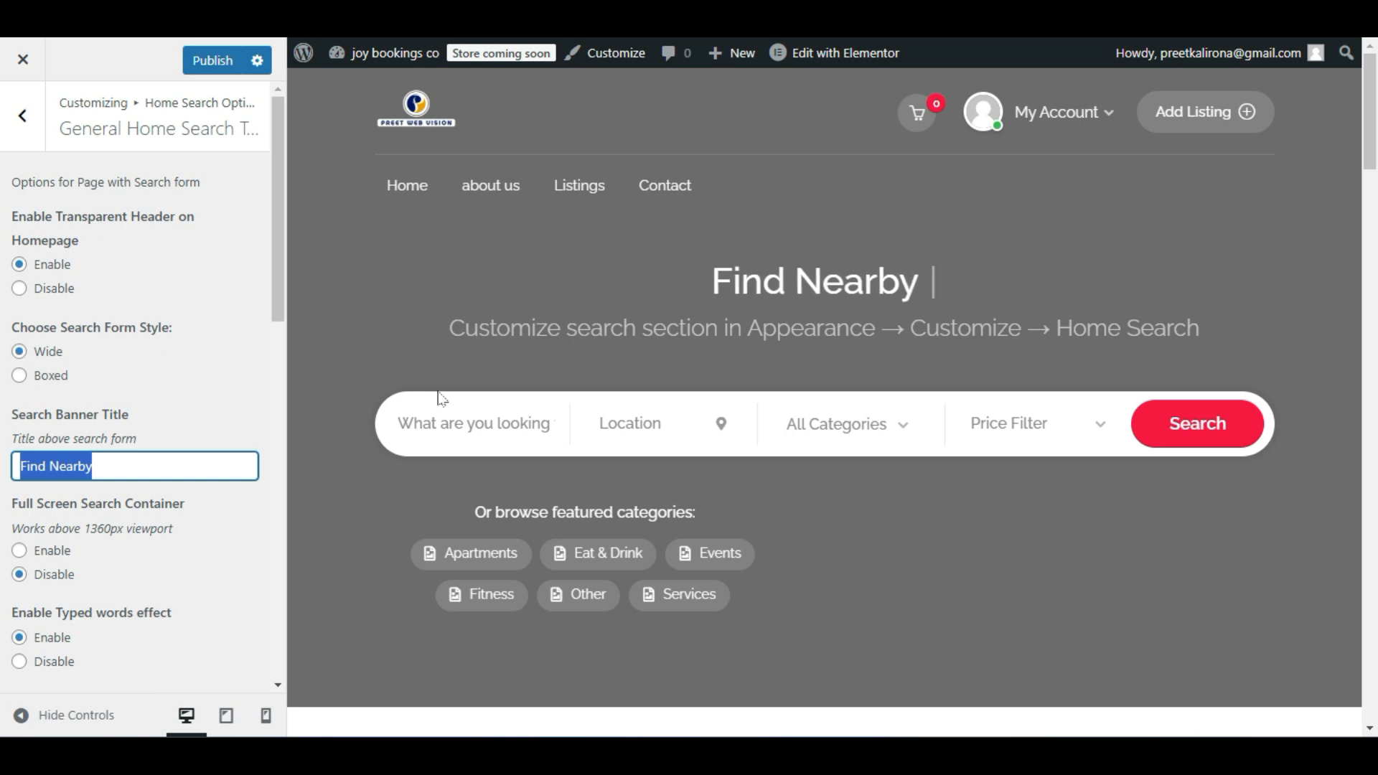
{"action": "left_click", "coordinate": [20, 376]}
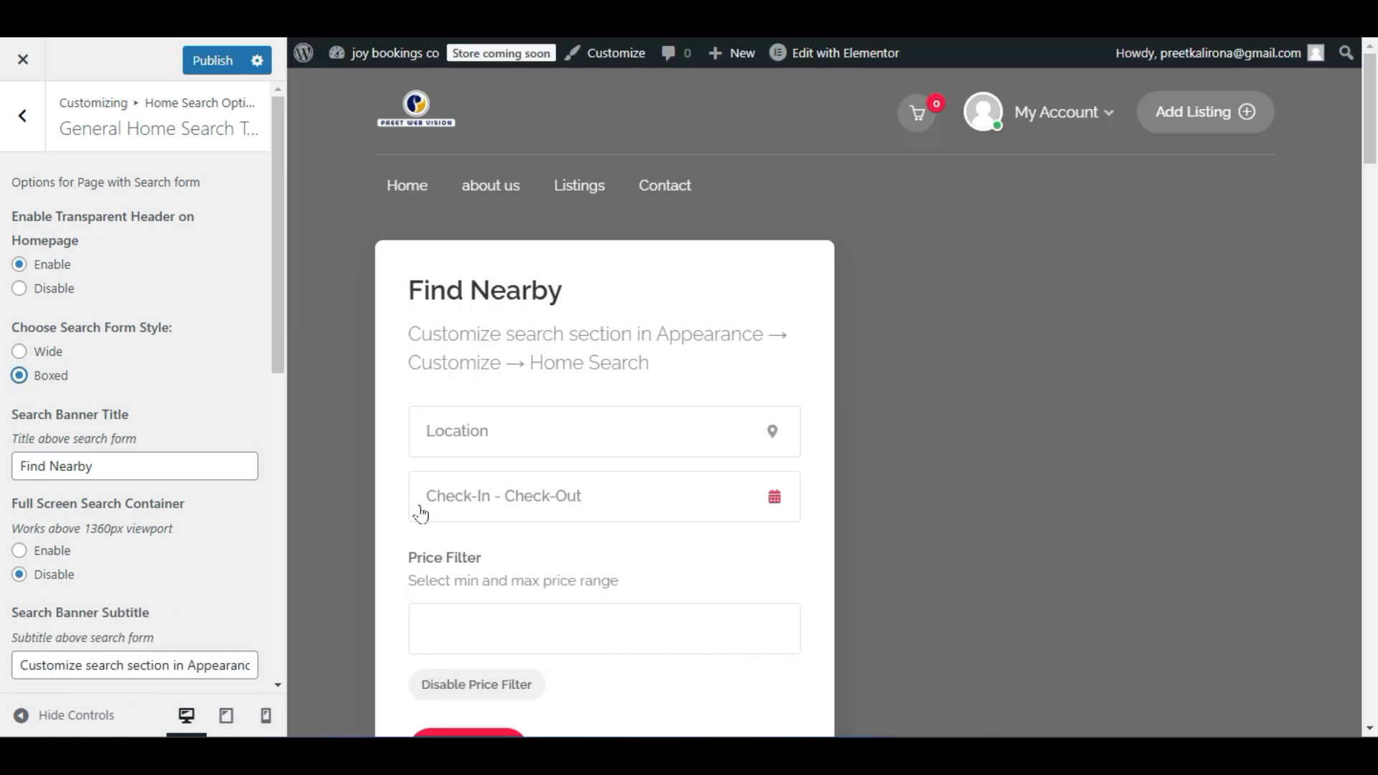
{"action": "scroll", "coordinate": [422, 514], "scroll_direction": "down", "scroll_amount": 3}
{"action": "scroll", "coordinate": [440, 298], "scroll_direction": "up", "scroll_amount": 2}
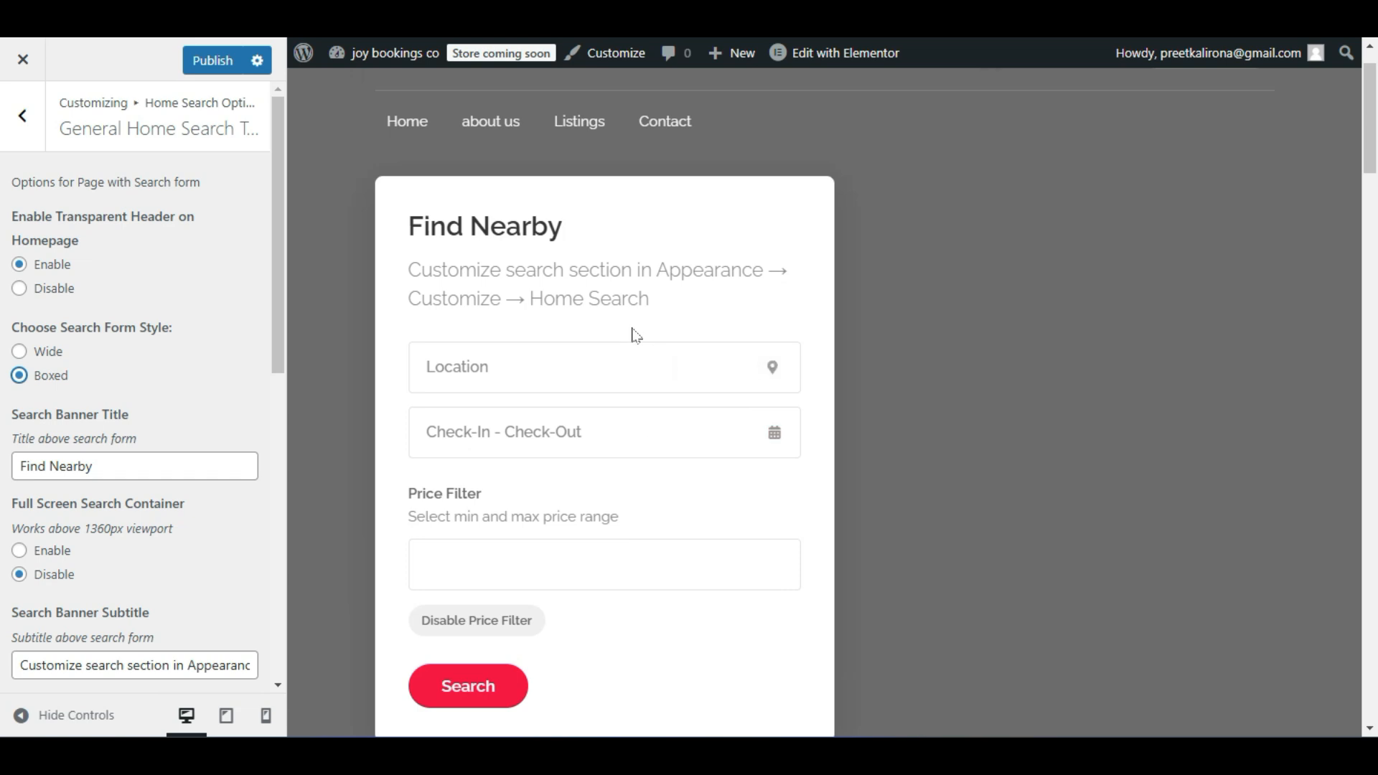
{"action": "left_click", "coordinate": [21, 716]}
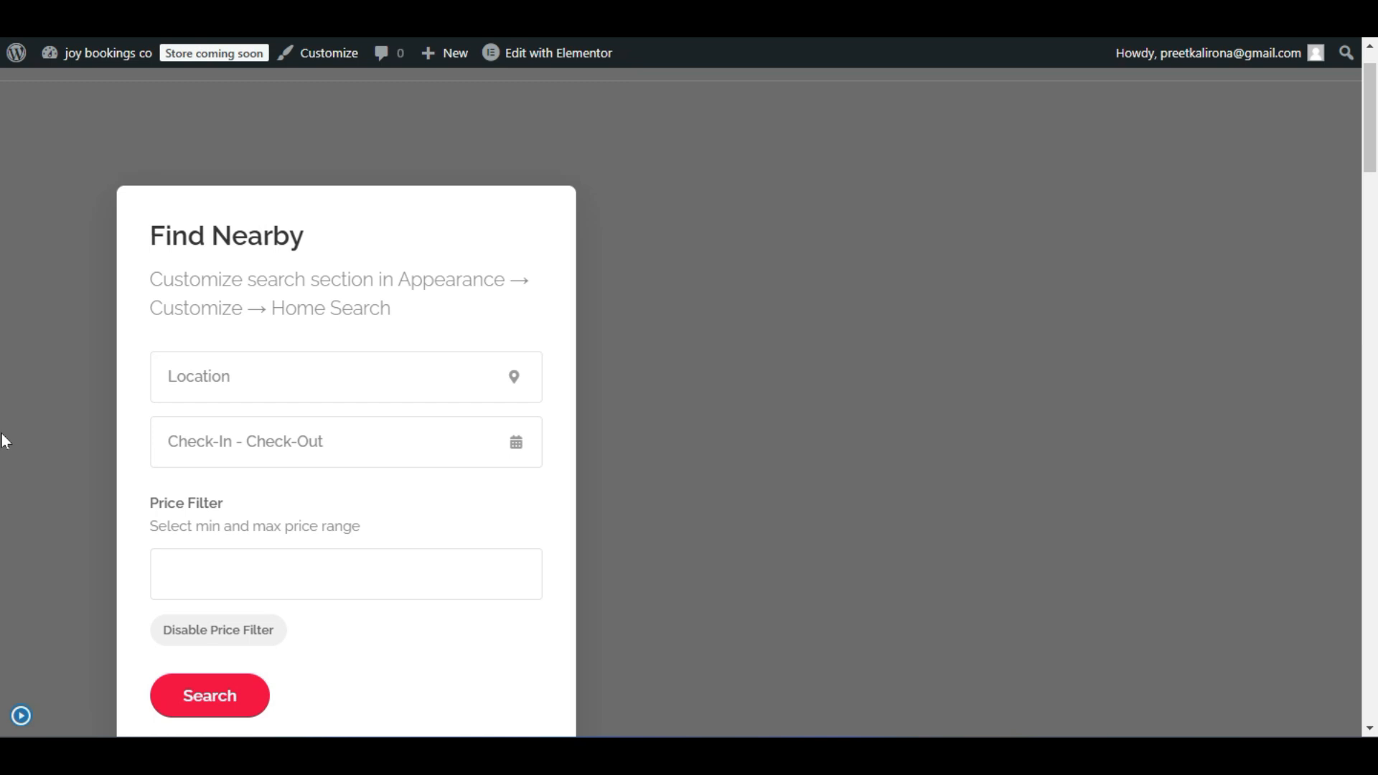
{"action": "scroll", "coordinate": [41, 403], "scroll_direction": "up", "scroll_amount": 1}
{"action": "scroll", "coordinate": [40, 403], "scroll_direction": "down", "scroll_amount": 4}
{"action": "scroll", "coordinate": [40, 403], "scroll_direction": "up", "scroll_amount": 4}
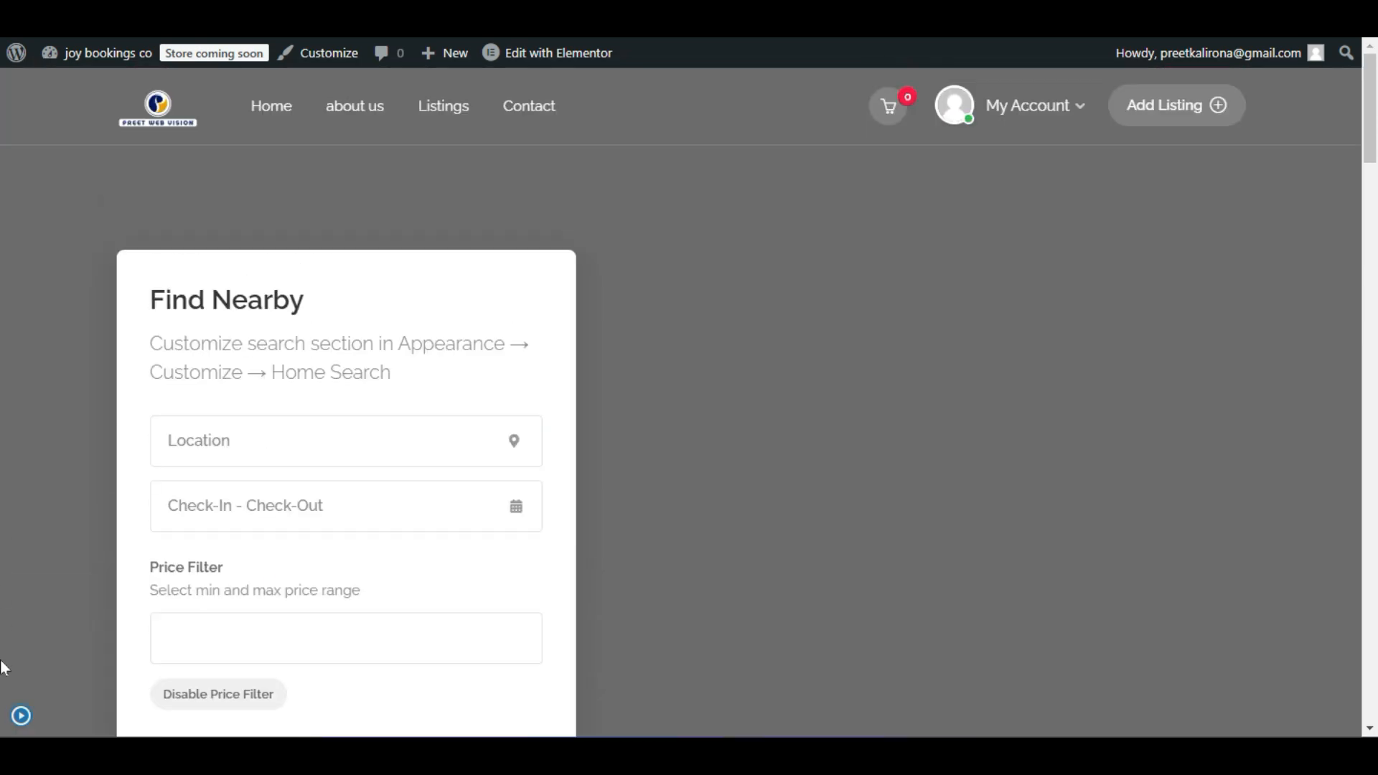
{"action": "left_click", "coordinate": [21, 715]}
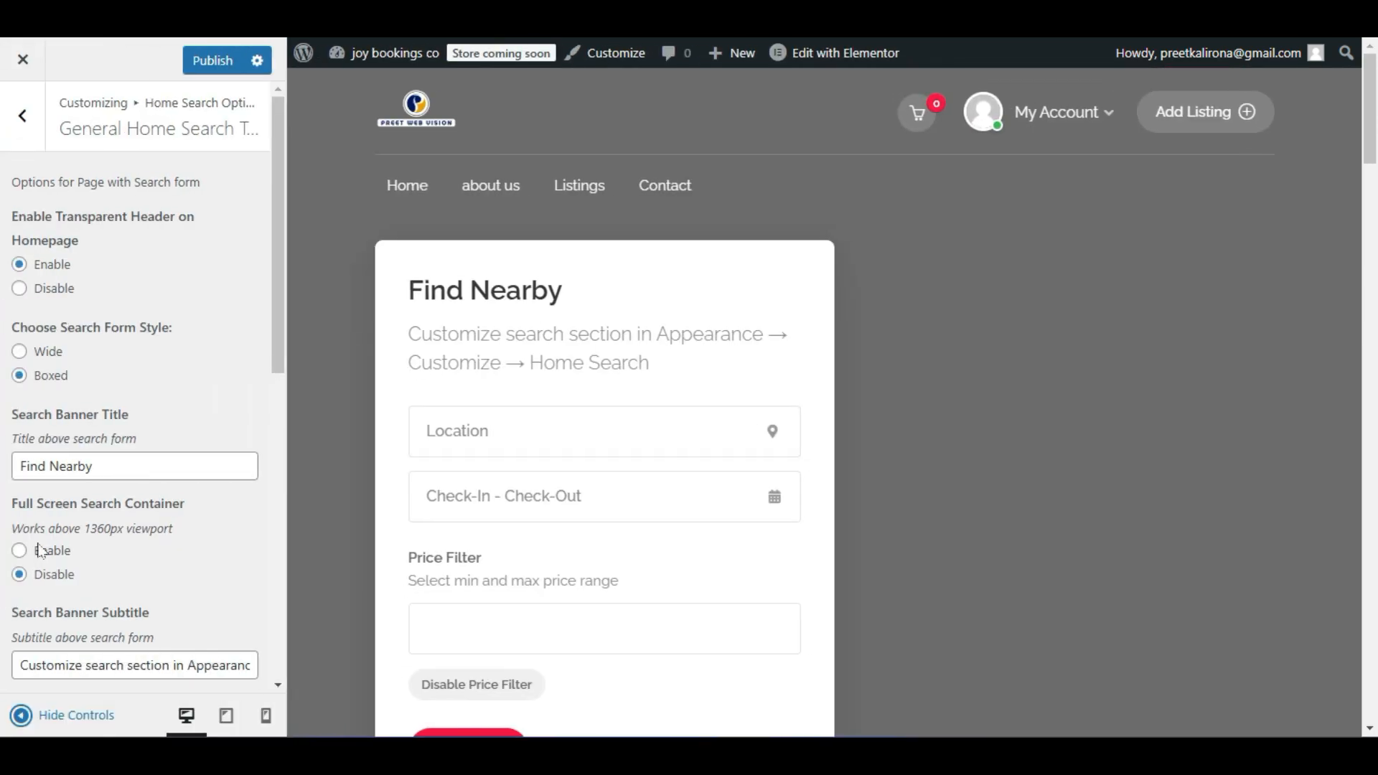
{"action": "left_click", "coordinate": [20, 351]}
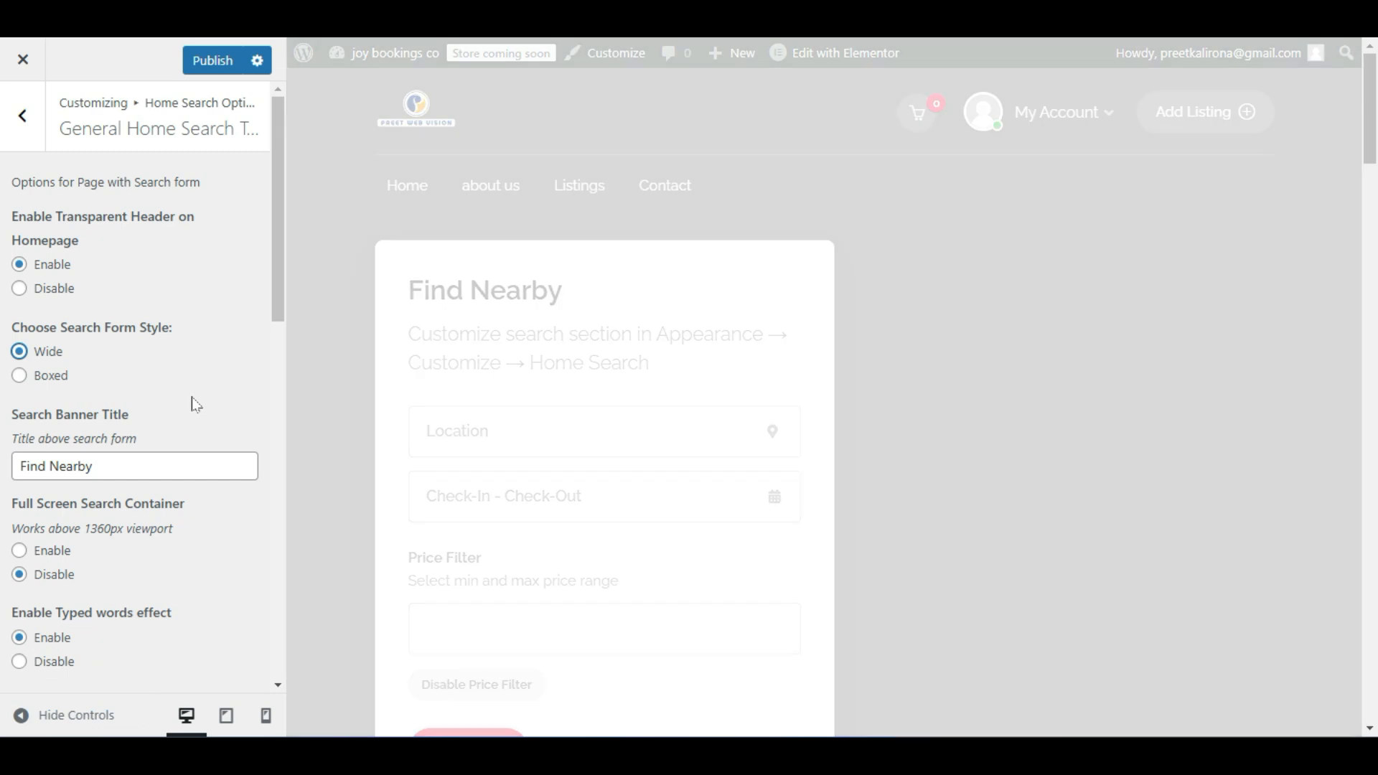
Set the search banner title to "Find Local" and enable the full screen search container.
{"action": "scroll", "coordinate": [196, 404], "scroll_direction": "down", "scroll_amount": 2}
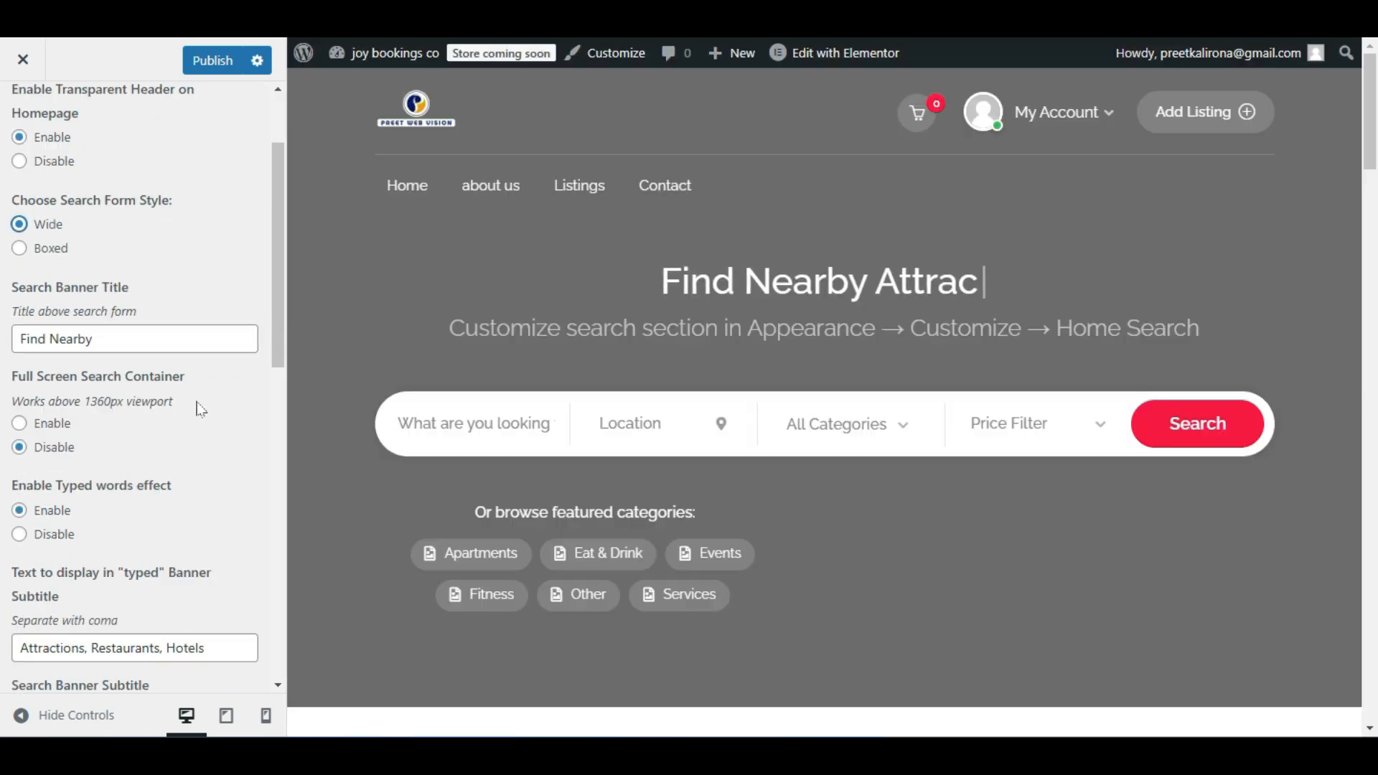
{"action": "triple_click", "coordinate": [147, 342]}
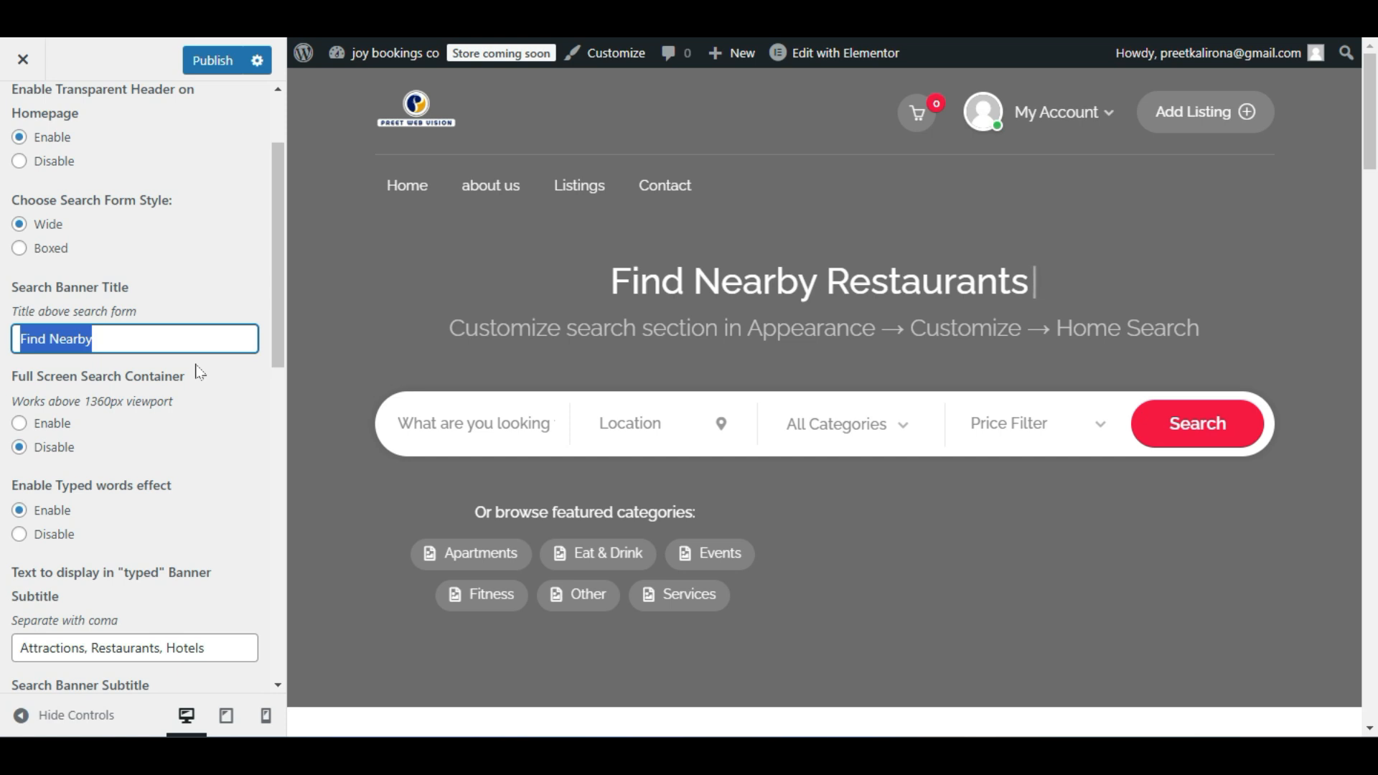
{"action": "type", "text": "Find"}
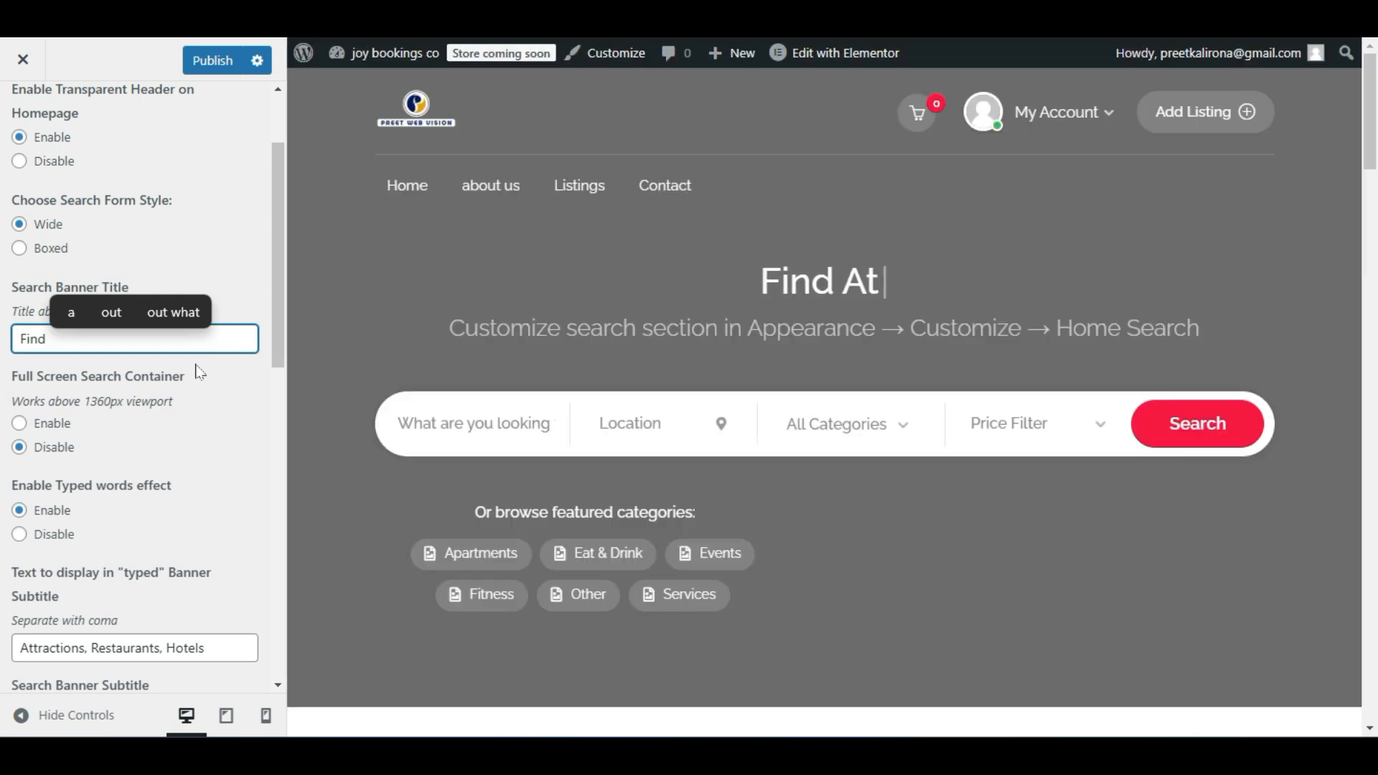
{"action": "type", "text": " Local"}
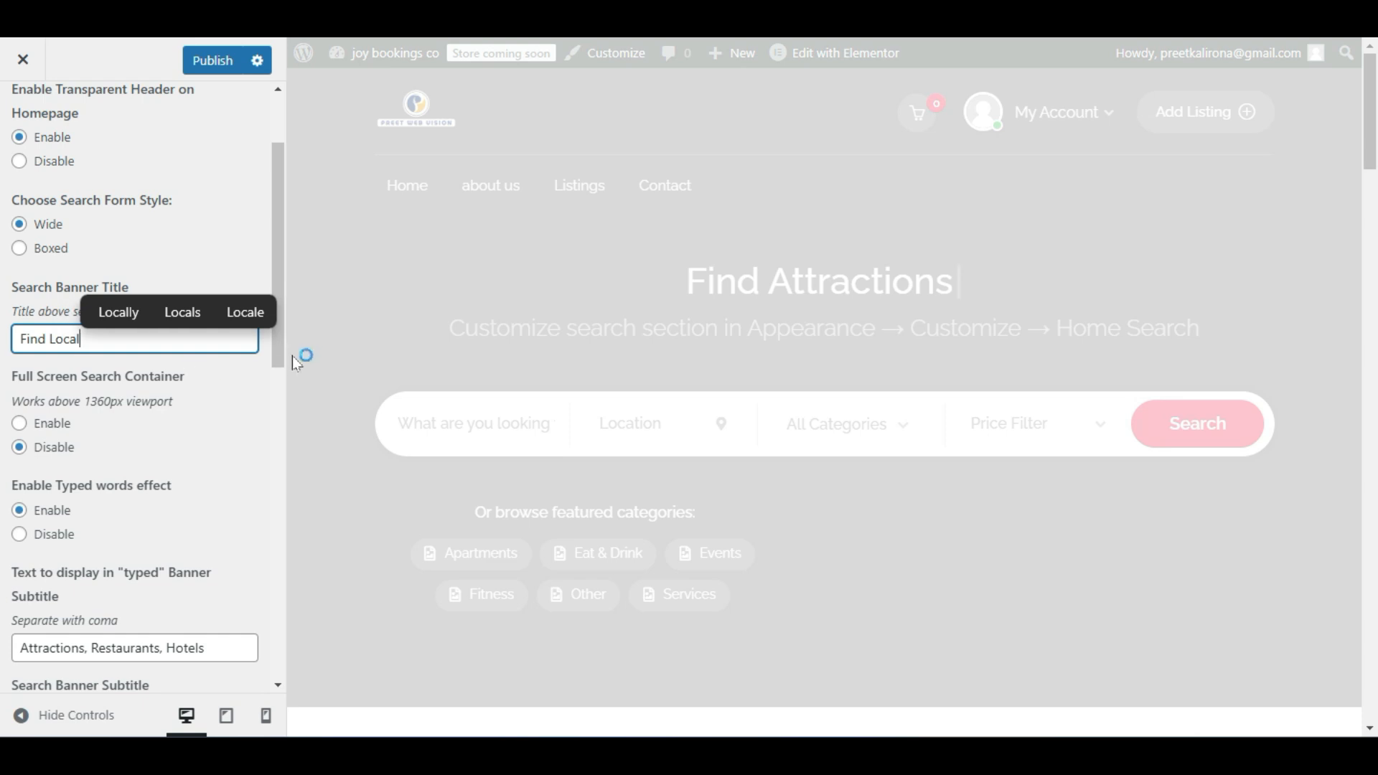
{"action": "left_click", "coordinate": [253, 426]}
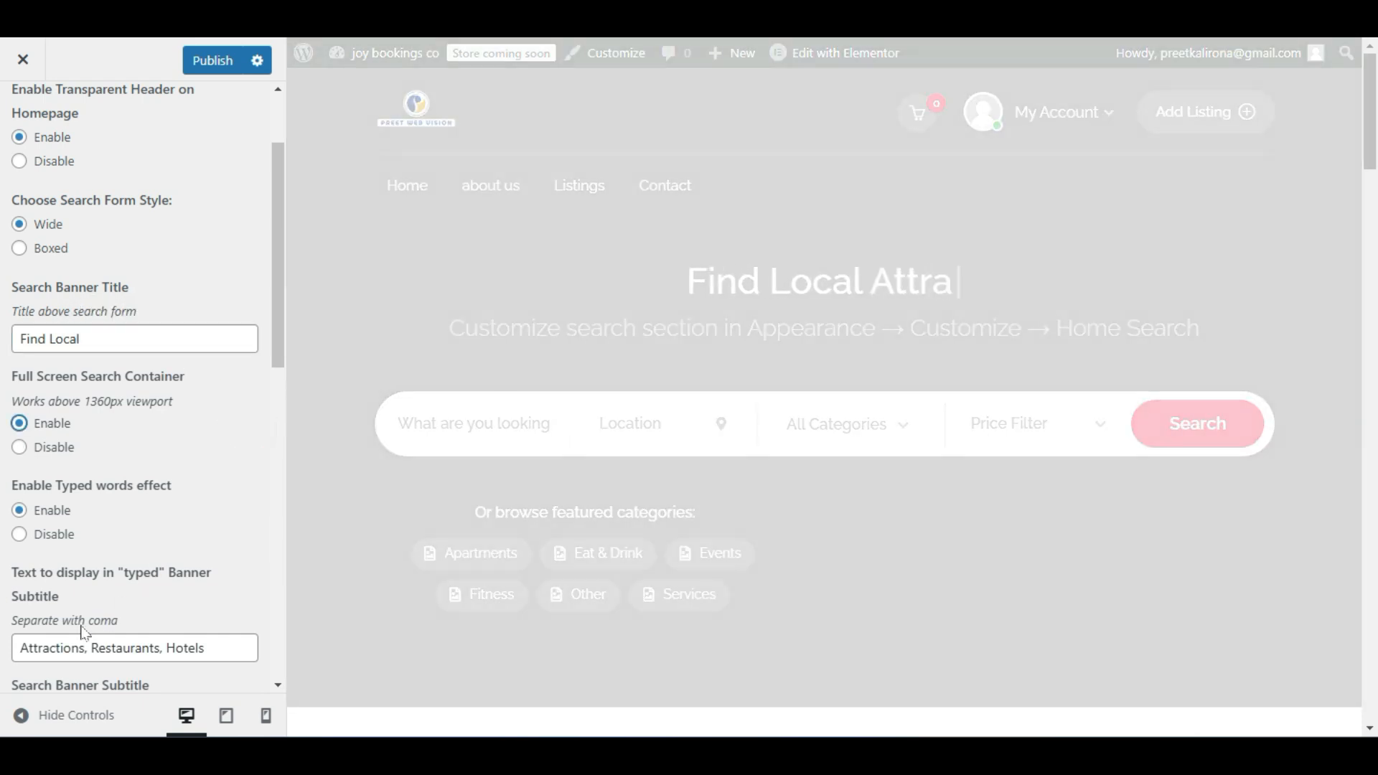
Replace "Attractions" with "Homes" in the comma-separated words for the typed banner effect.
{"action": "scroll", "coordinate": [88, 630], "scroll_direction": "down", "scroll_amount": 2}
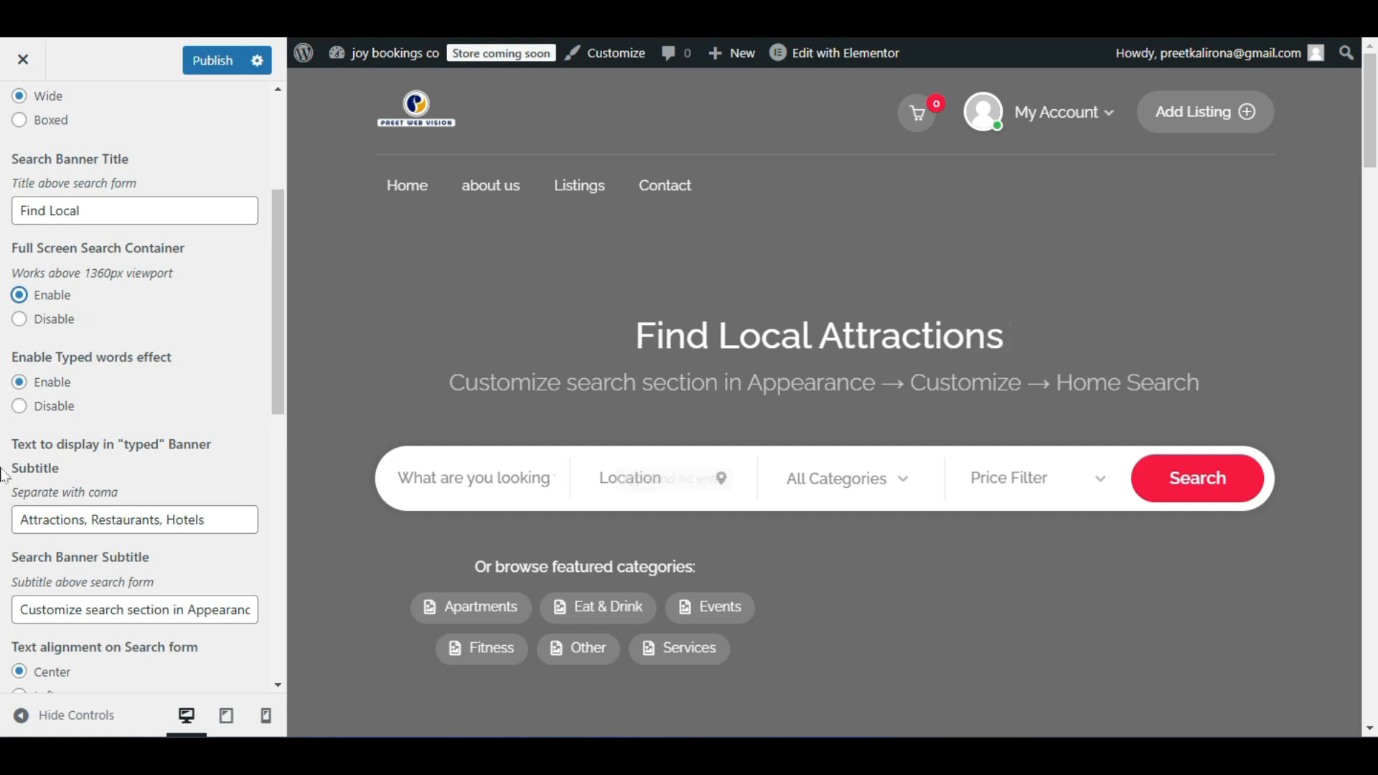
{"action": "left_click_drag", "start_coordinate": [19, 520], "coordinate": [215, 519]}
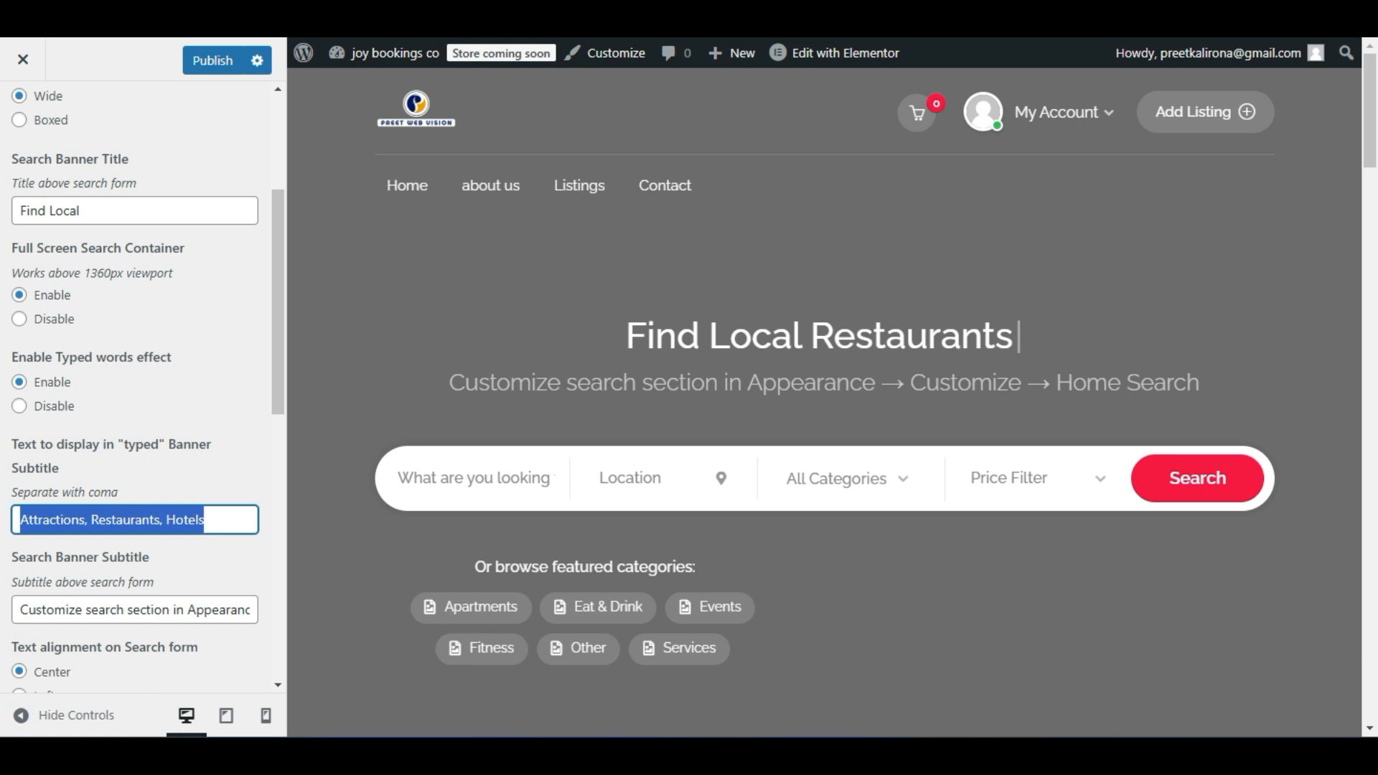
{"action": "left_click", "coordinate": [72, 519]}
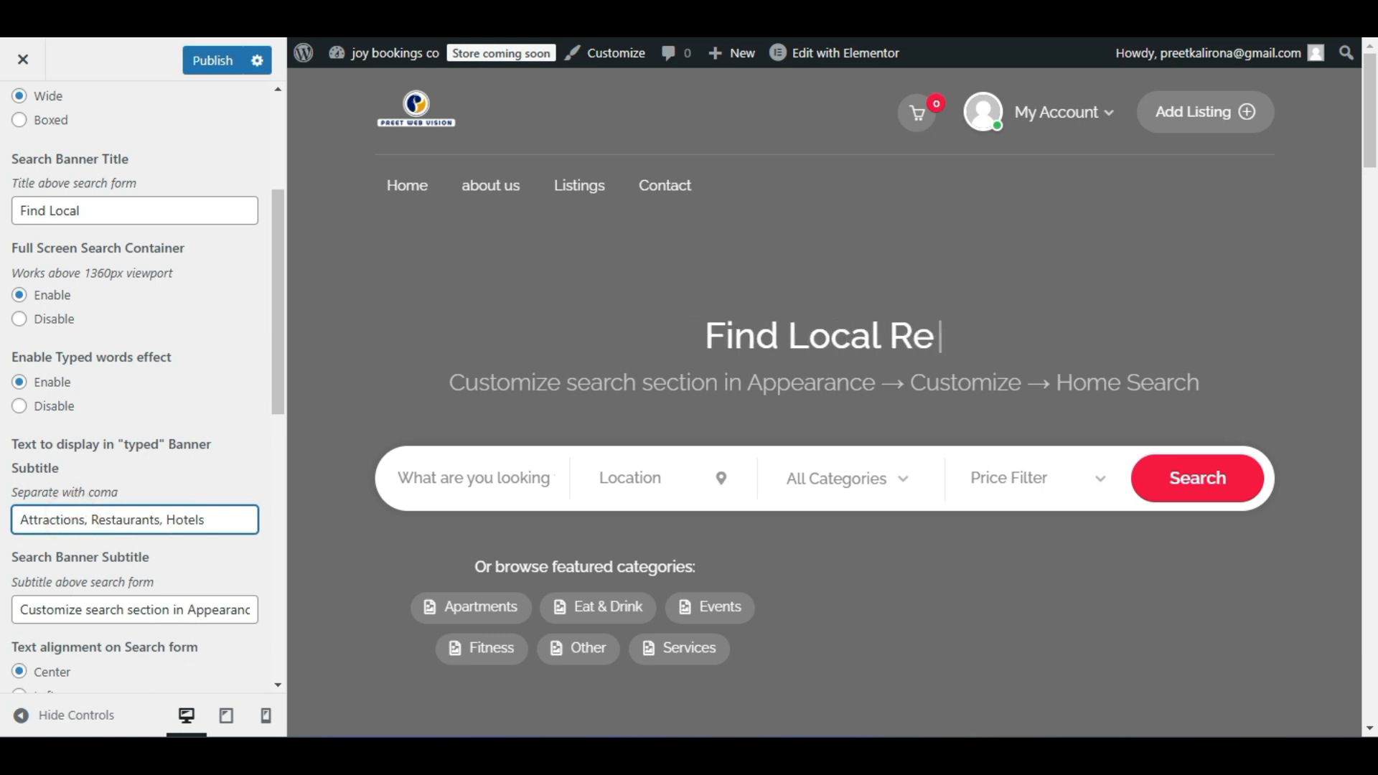
{"action": "left_click_drag", "start_coordinate": [83, 519], "coordinate": [4, 539]}
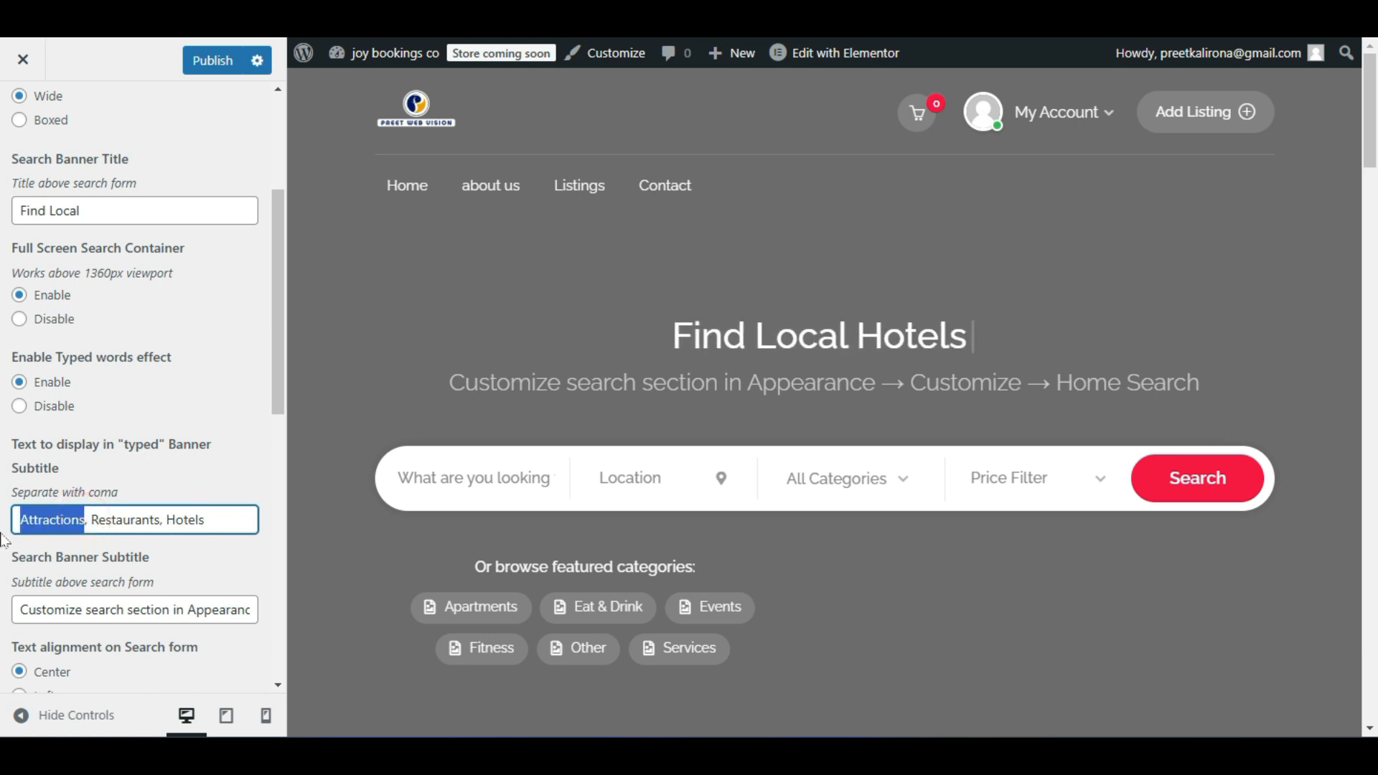
{"action": "type", "text": "Homes"}
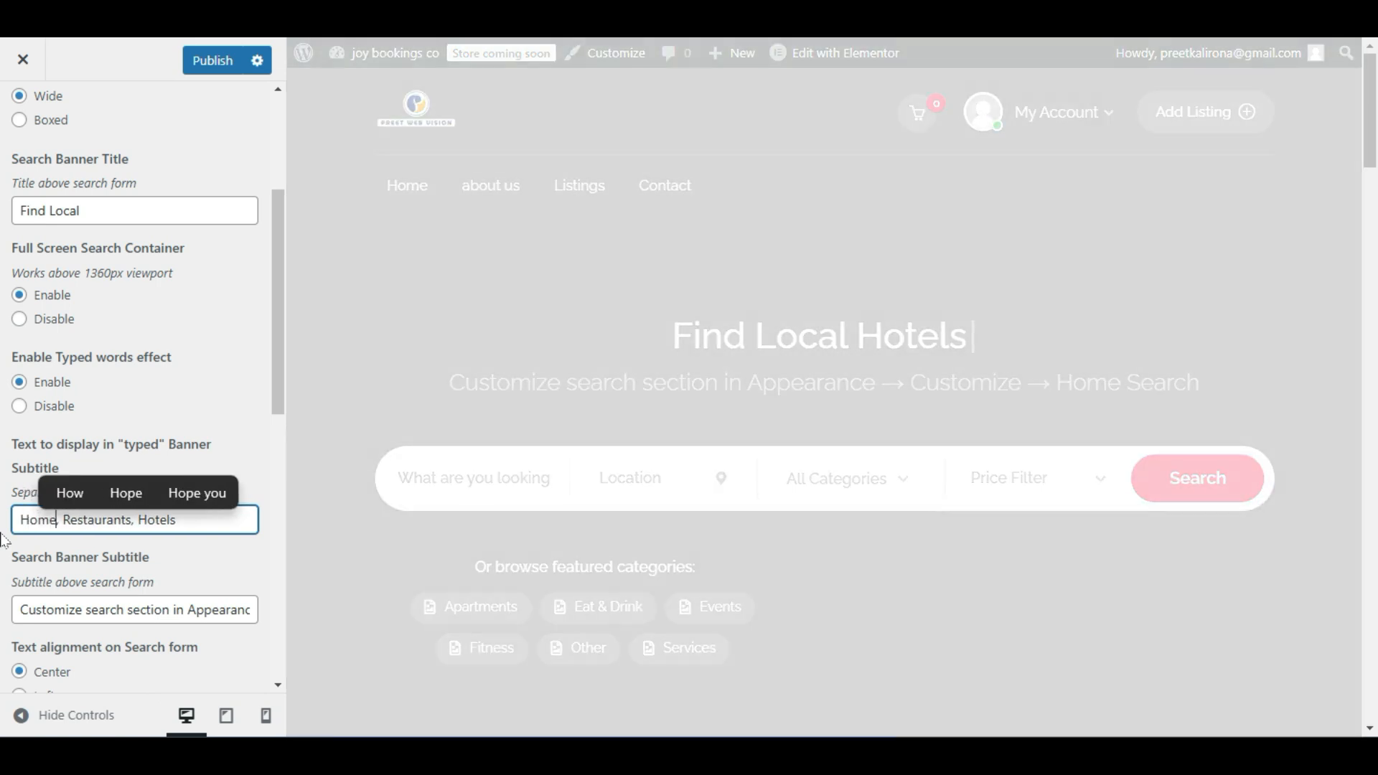
{"action": "left_click", "coordinate": [115, 573]}
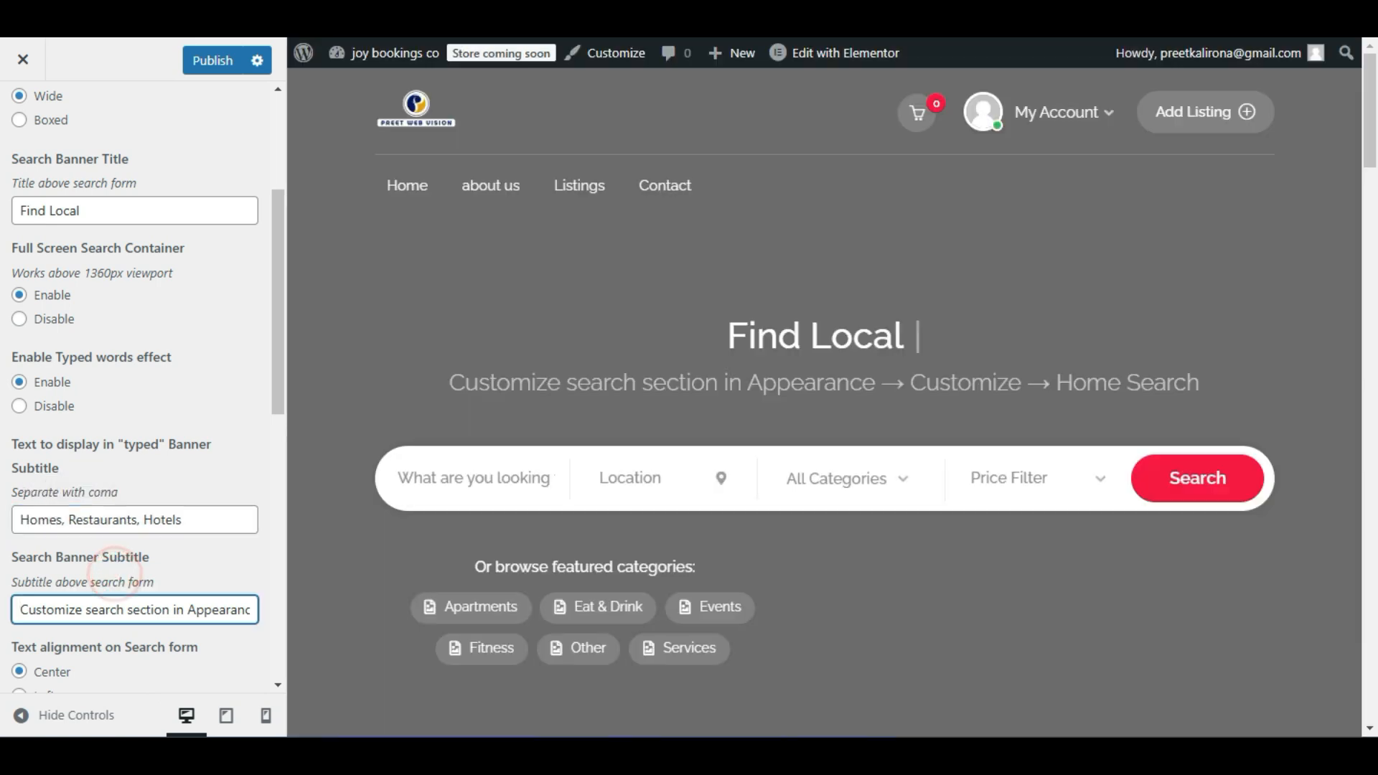
{"action": "left_click", "coordinate": [207, 524]}
{"action": "left_click", "coordinate": [202, 568]}
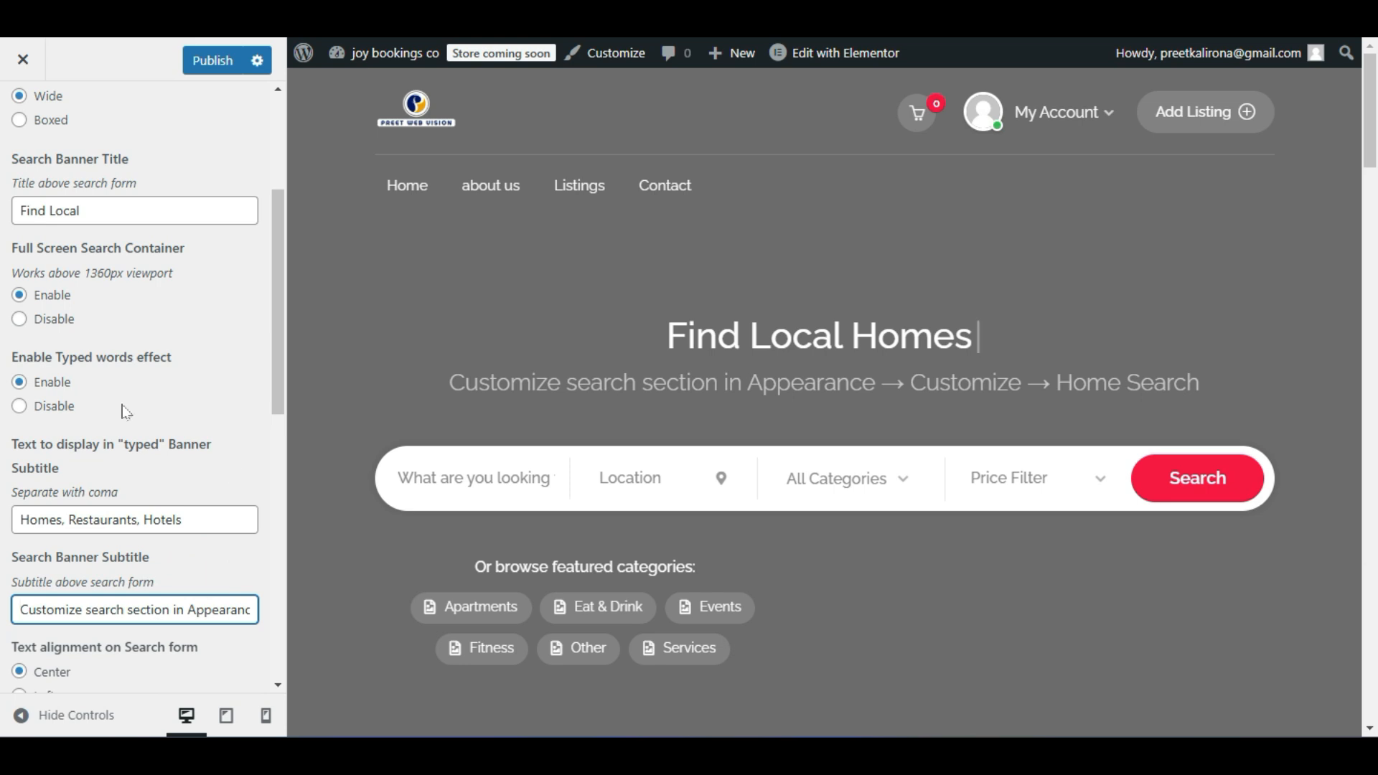
Change the search banner title to "Find Rental".
{"action": "double_click", "coordinate": [86, 210]}
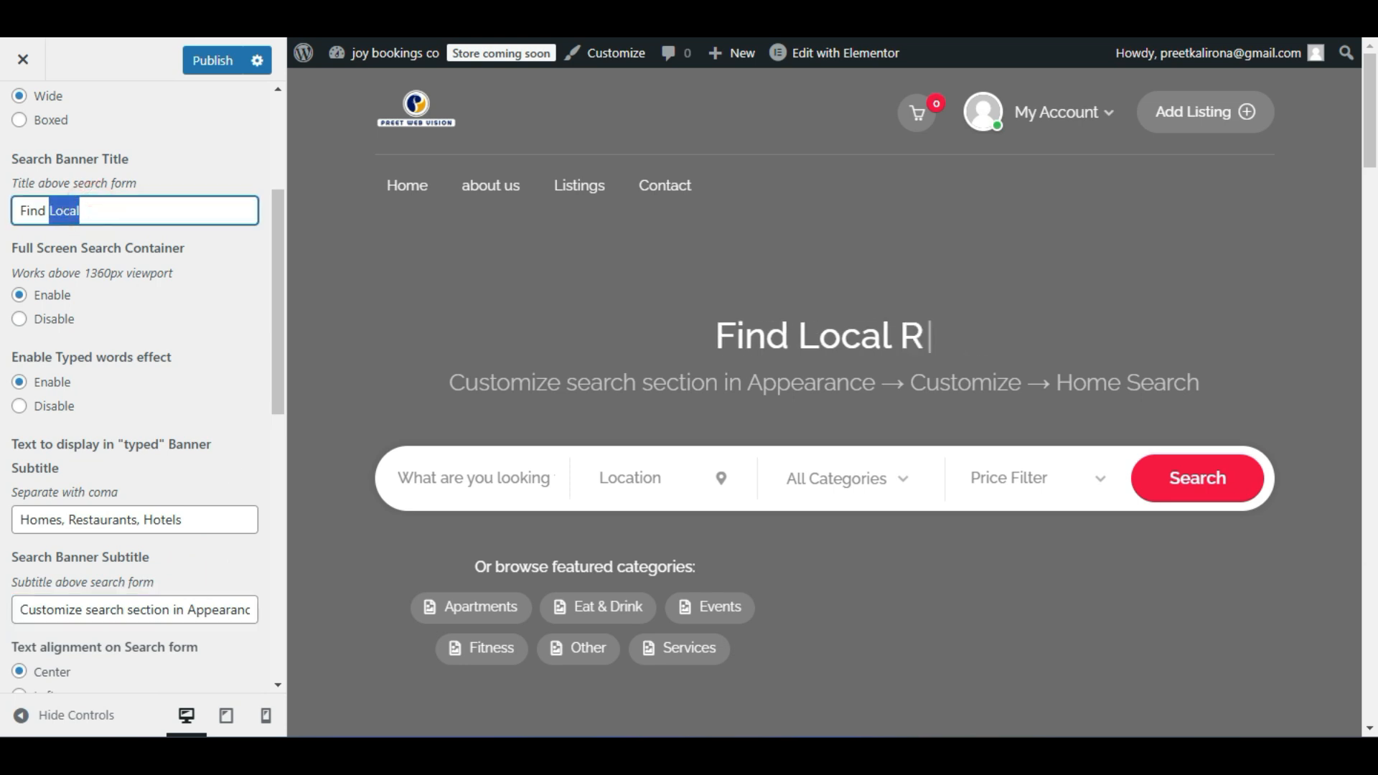
{"action": "type", "text": "Re"}
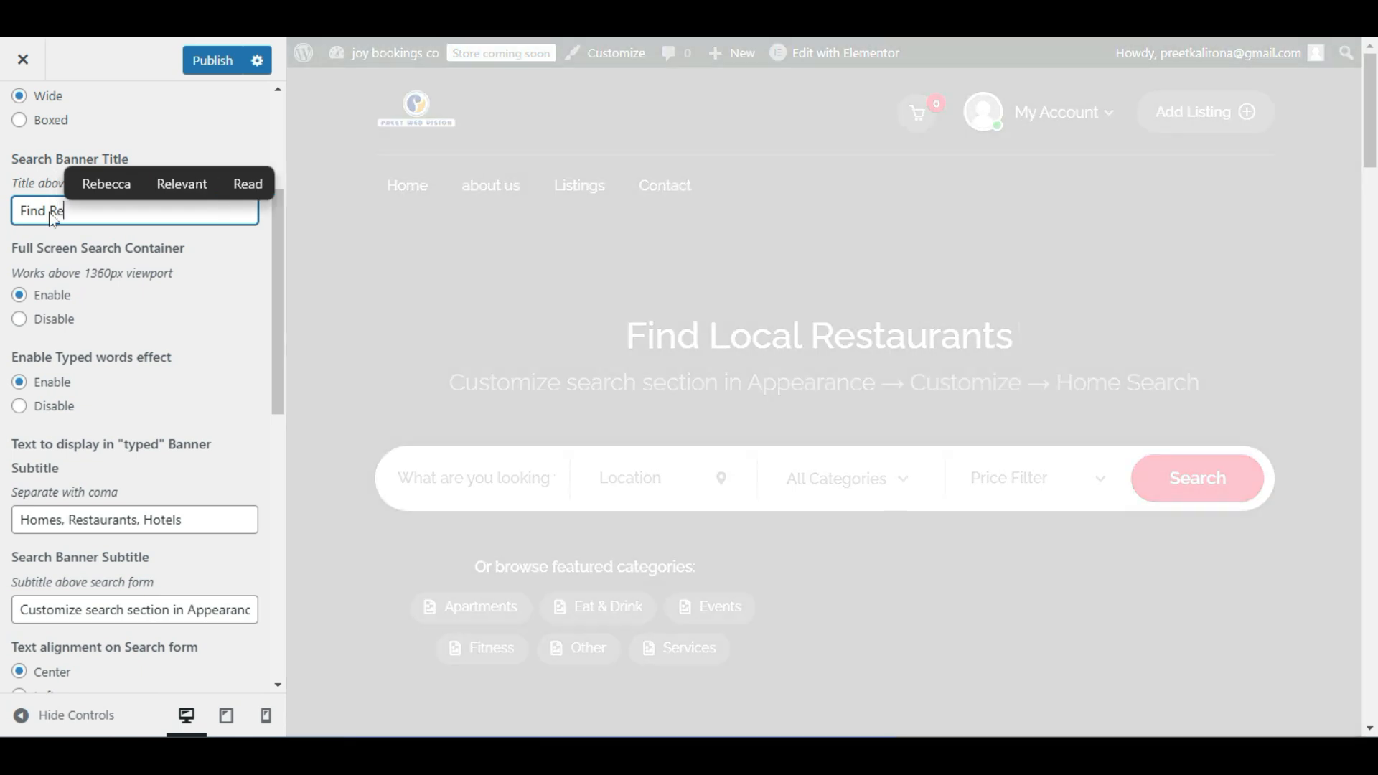
{"action": "type", "text": "ntal"}
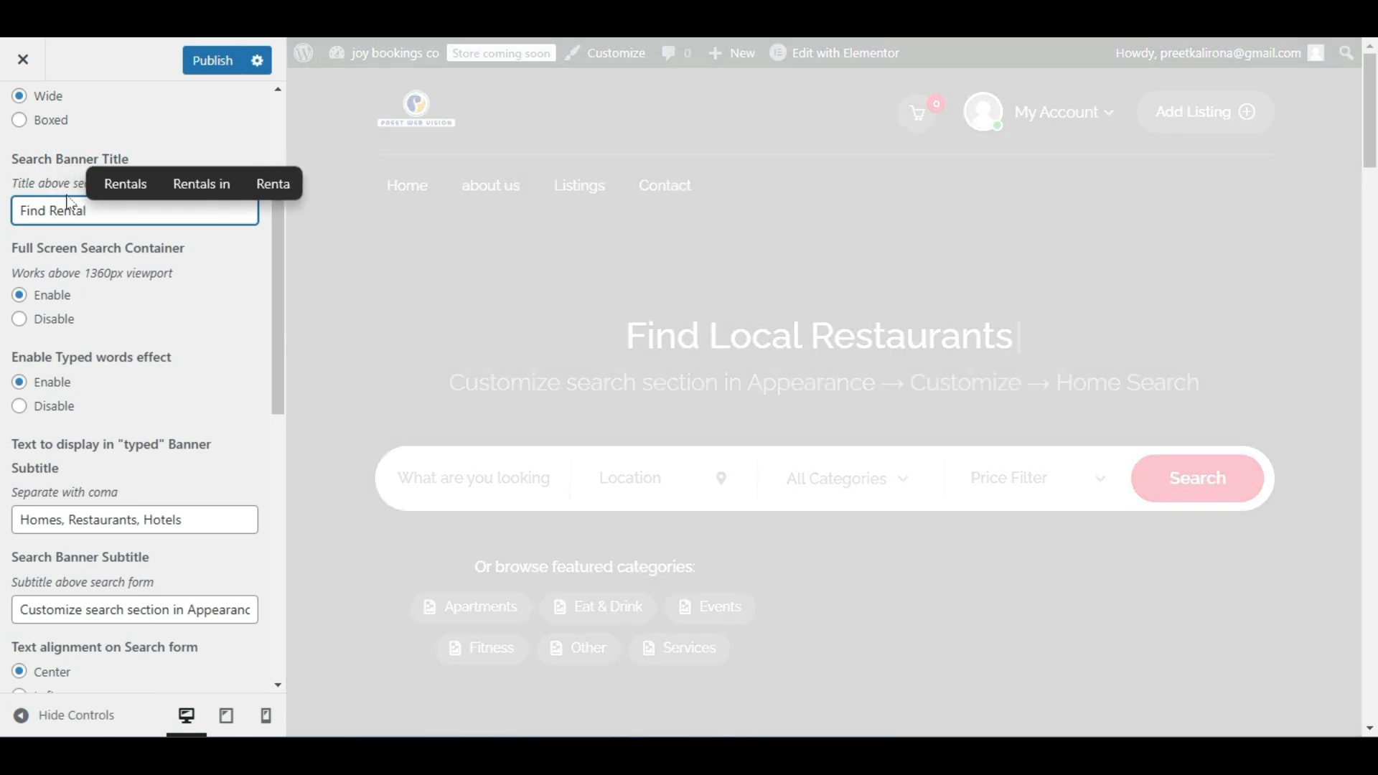
{"action": "left_click", "coordinate": [237, 310]}
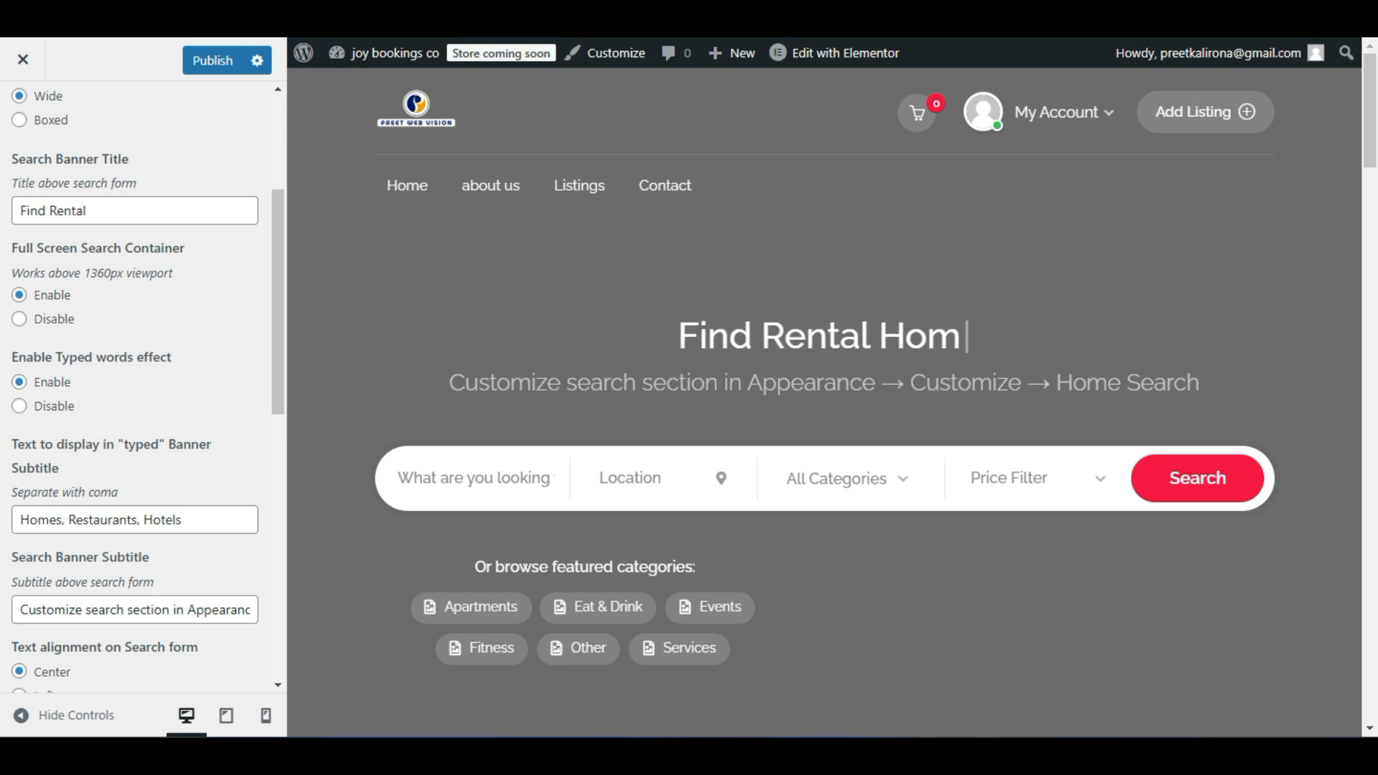
Replace "Hotels" with "Bars" in the typed banner words so the list reads "Homes, Restaurants, Bars".
{"action": "double_click", "coordinate": [151, 521]}
{"action": "type", "text": "Bars"}
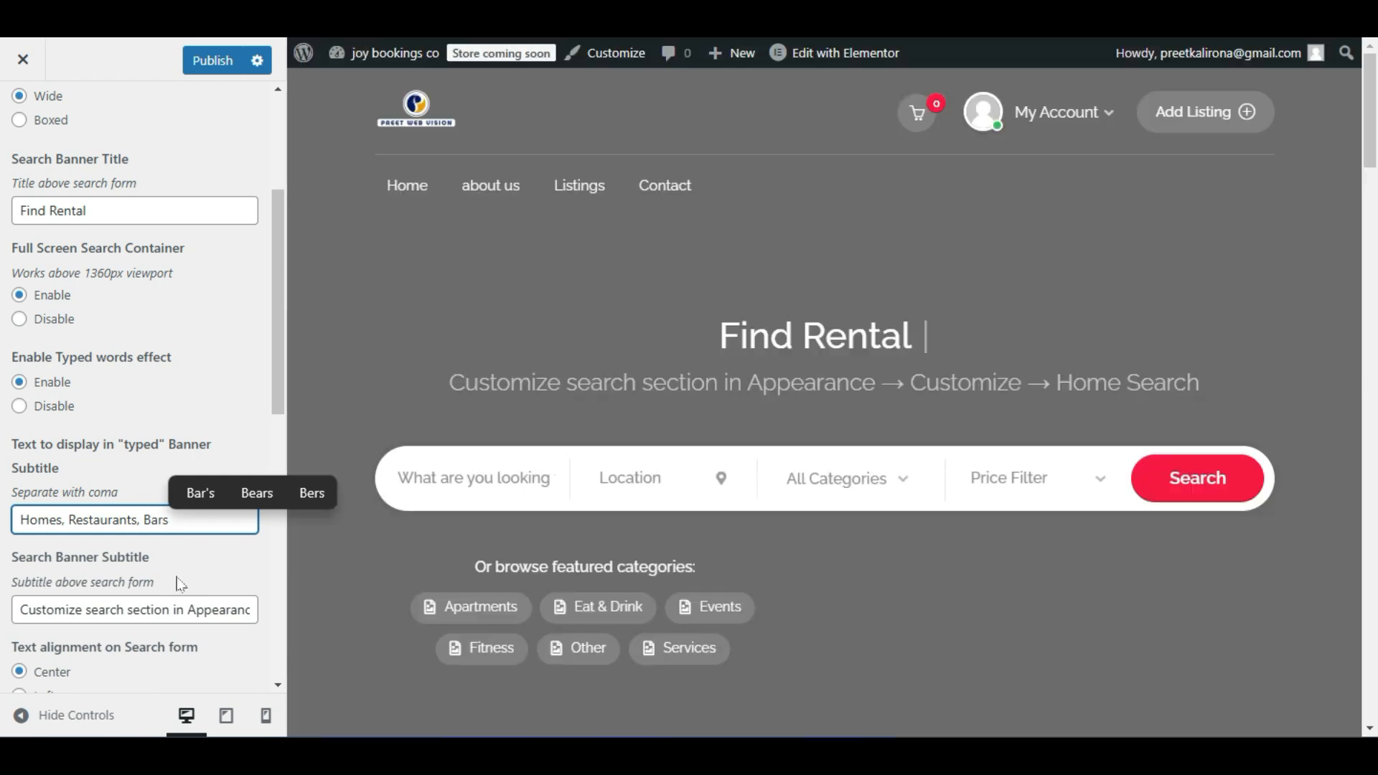
{"action": "left_click", "coordinate": [192, 565]}
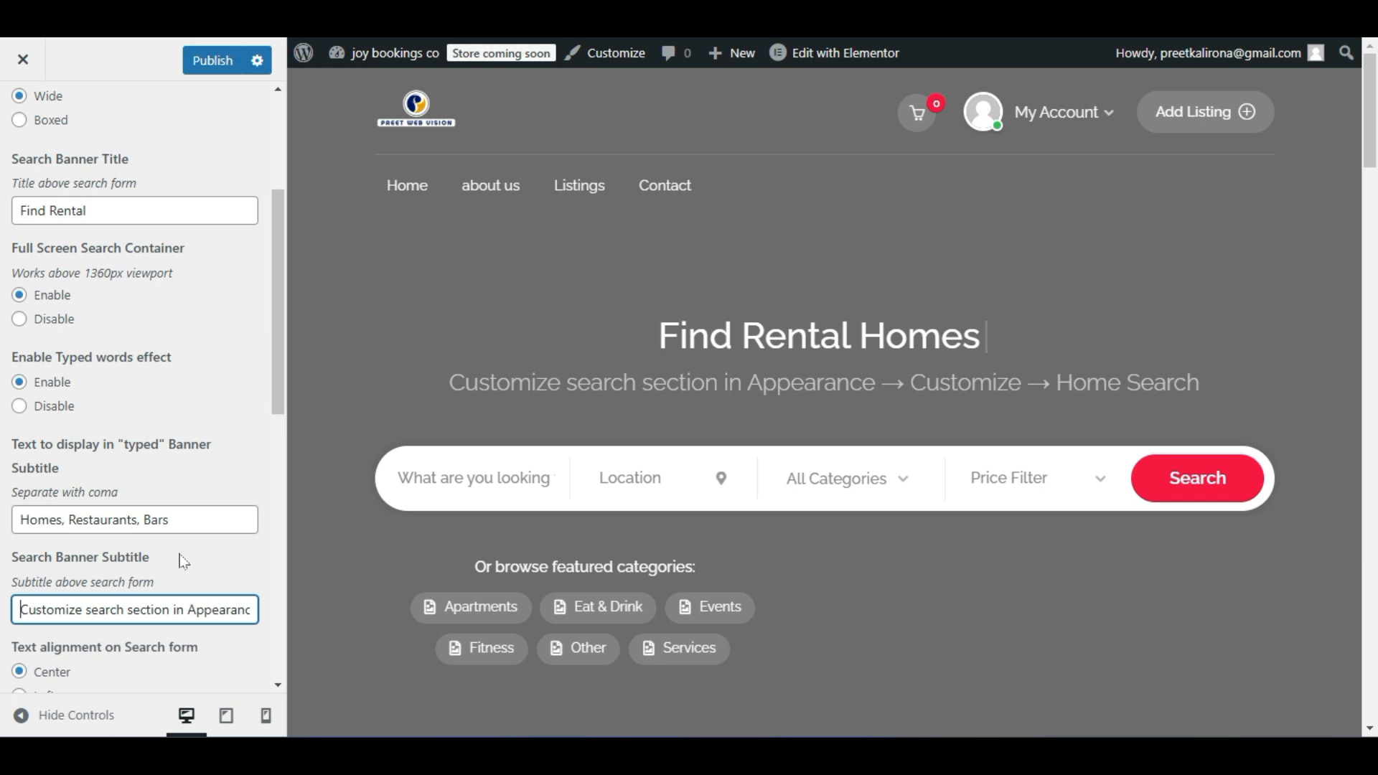
Highlight the search banner subtitle in the page preview and in its settings field to compare the text.
{"action": "scroll", "coordinate": [41, 563], "scroll_direction": "down", "scroll_amount": 2}
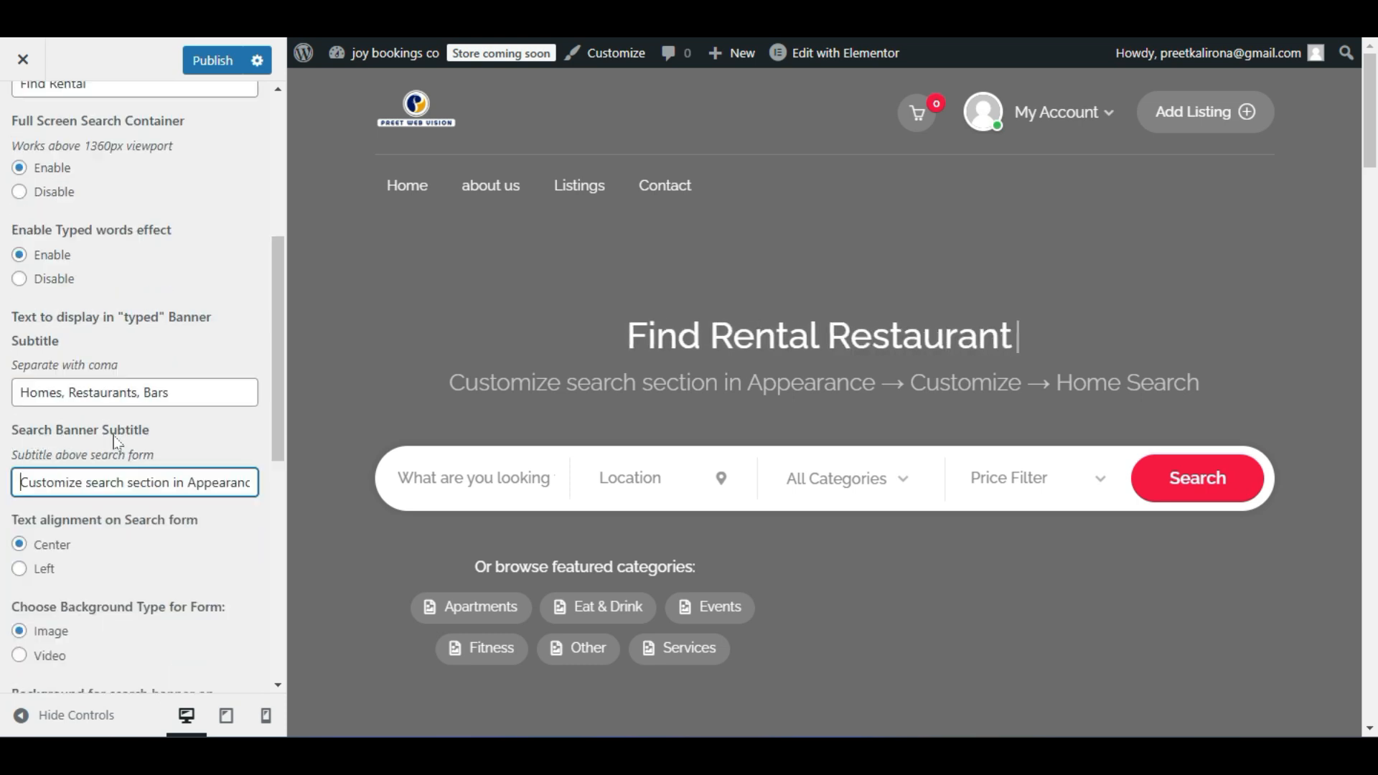
{"action": "left_click_drag", "start_coordinate": [450, 382], "coordinate": [1198, 382]}
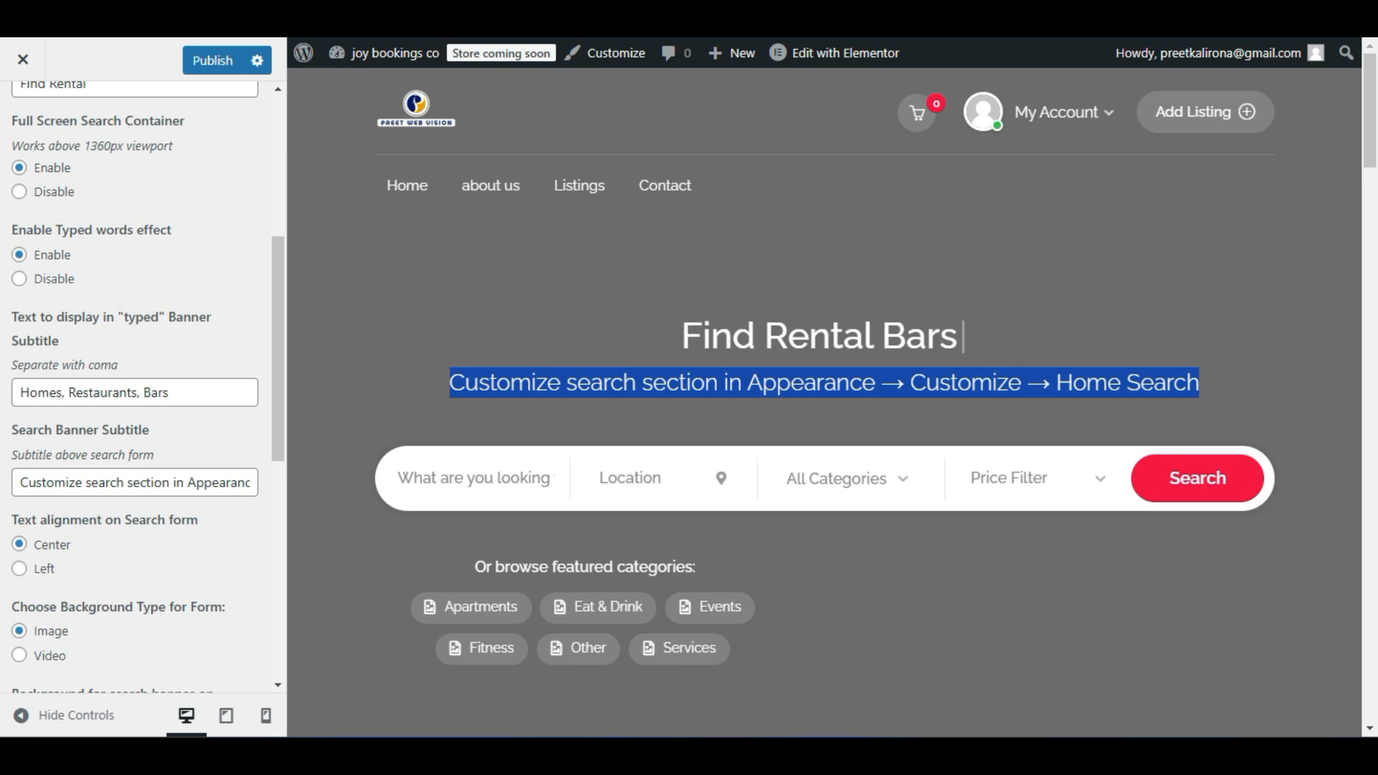
{"action": "left_click_drag", "start_coordinate": [20, 483], "coordinate": [278, 446]}
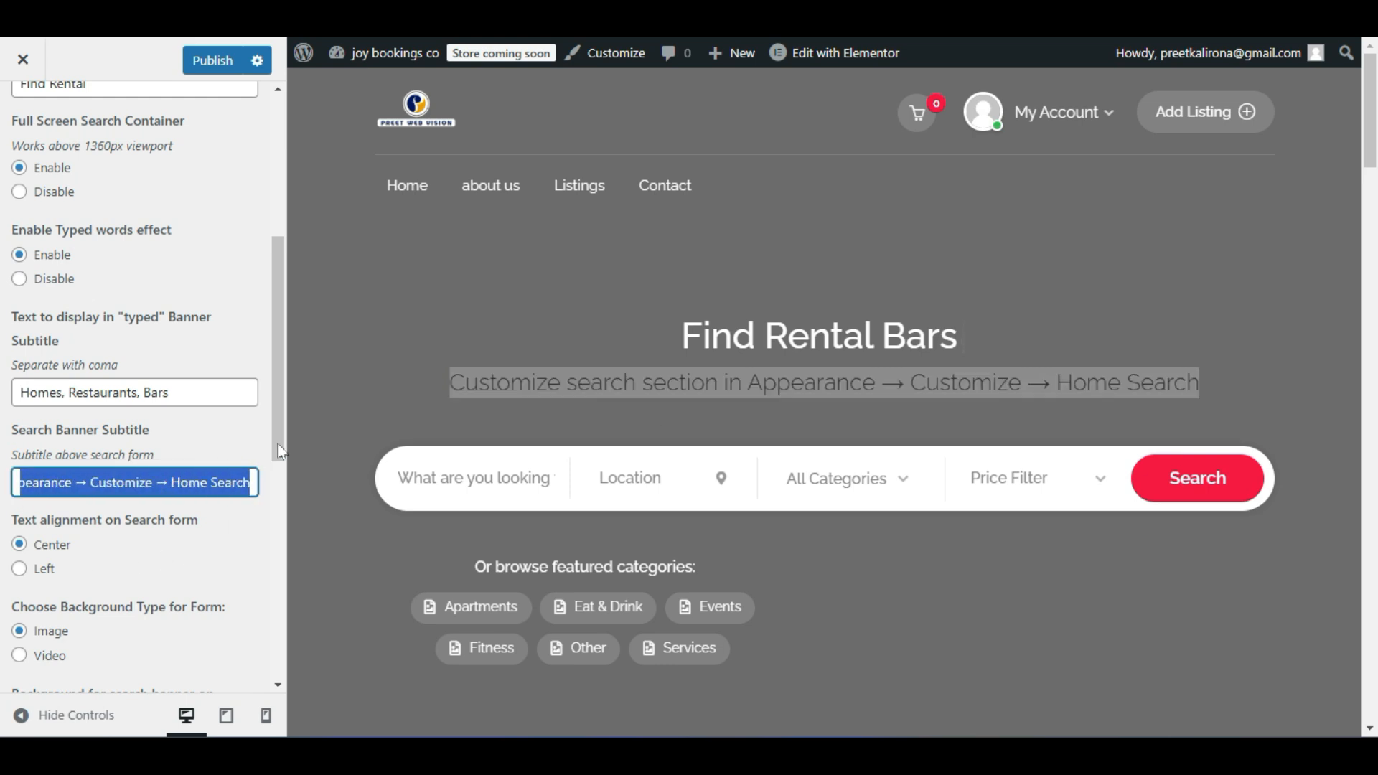
{"action": "left_click", "coordinate": [213, 483]}
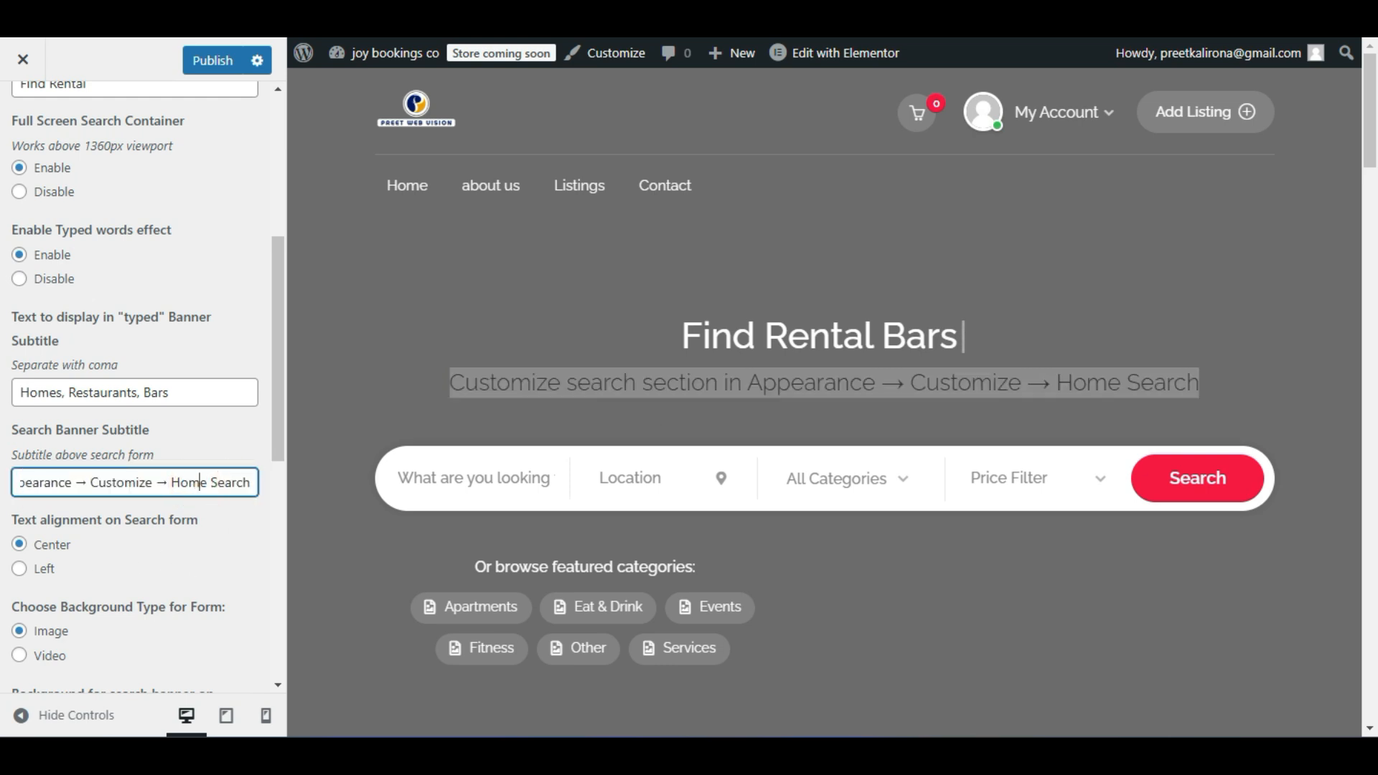
{"action": "triple_click", "coordinate": [213, 483]}
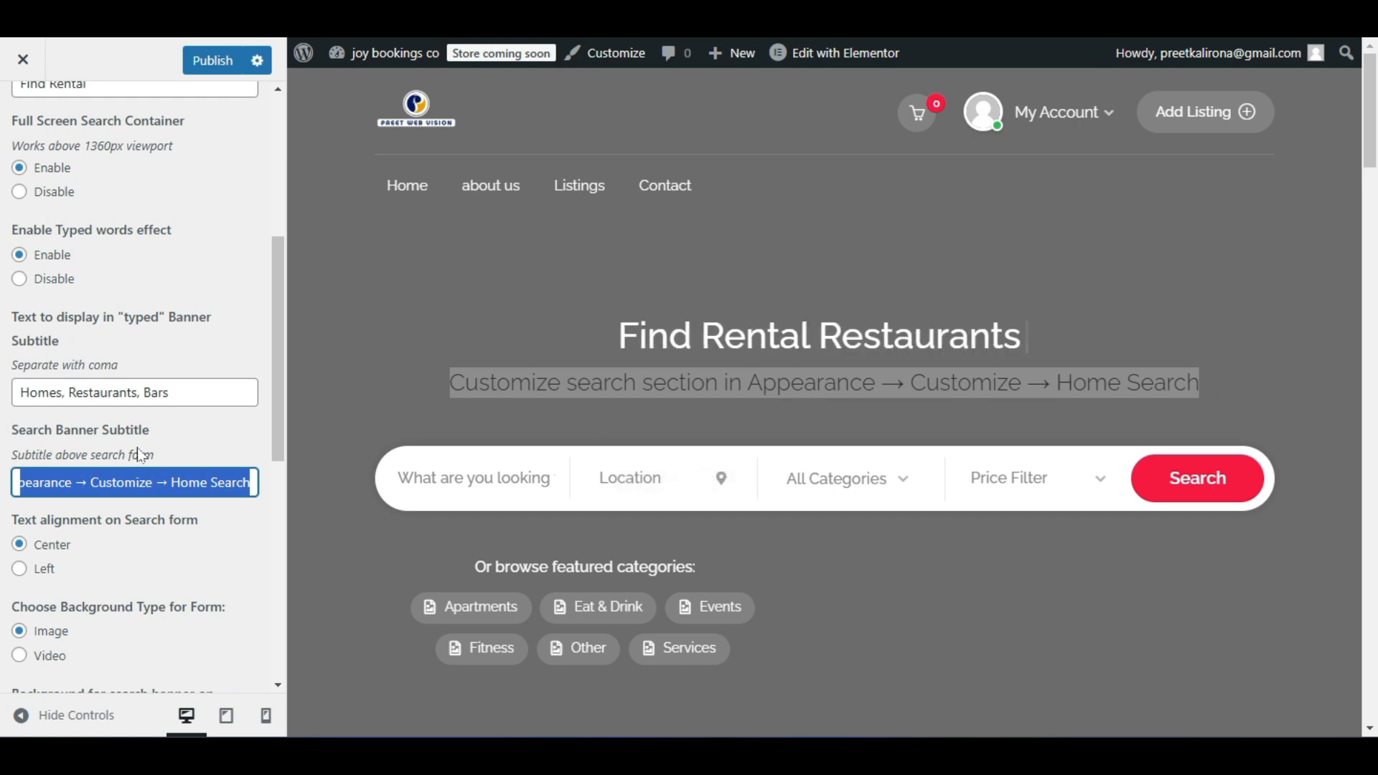
Align the search form text to the left and preview the banner at full width.
{"action": "scroll", "coordinate": [136, 456], "scroll_direction": "down", "scroll_amount": 2}
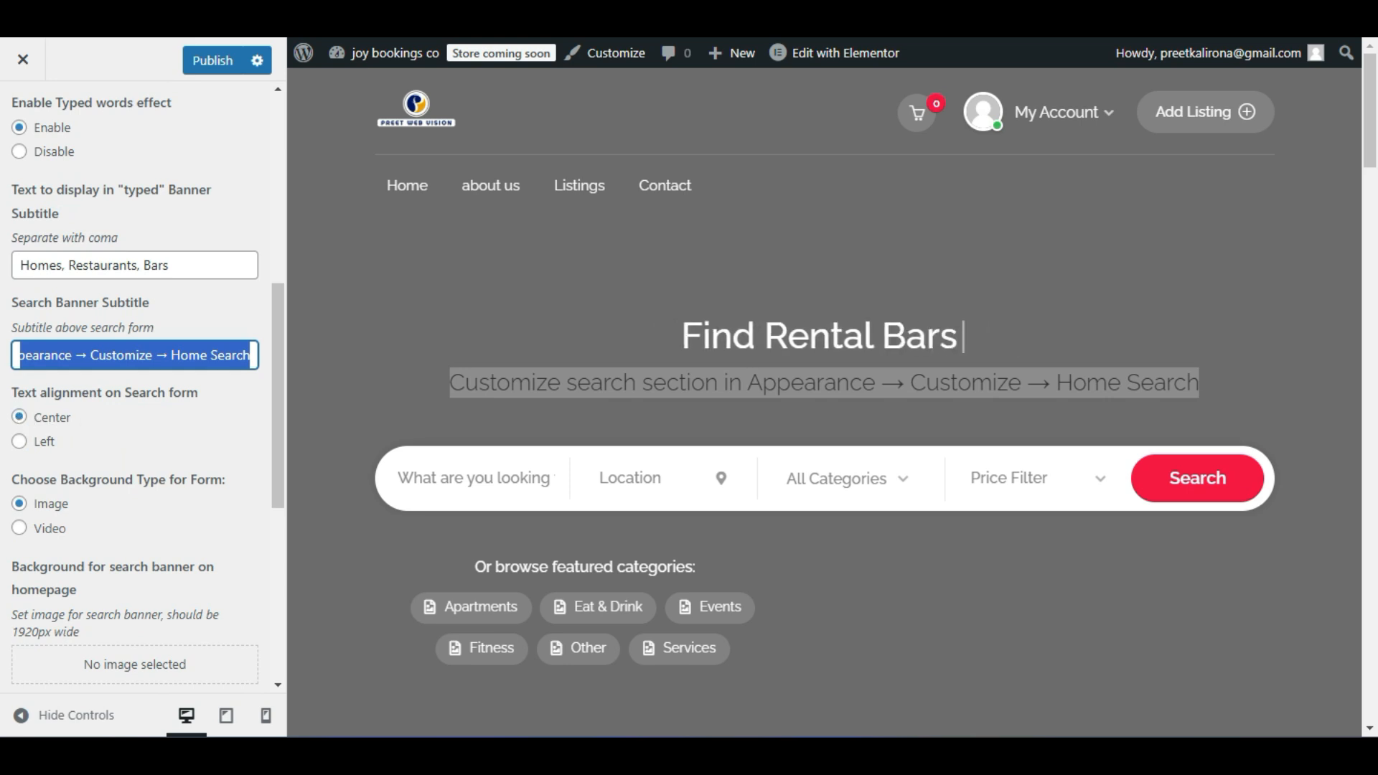
{"action": "left_click", "coordinate": [22, 443]}
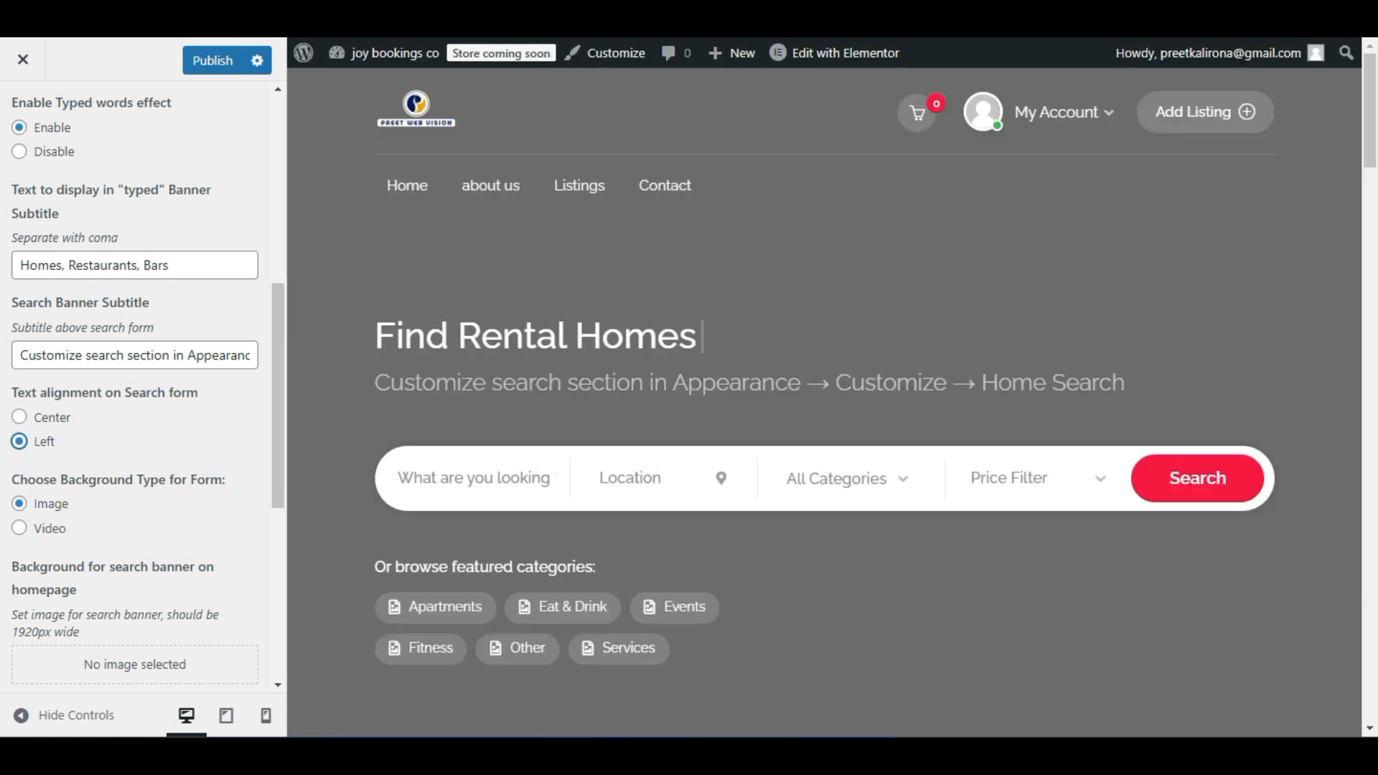
{"action": "left_click", "coordinate": [21, 715]}
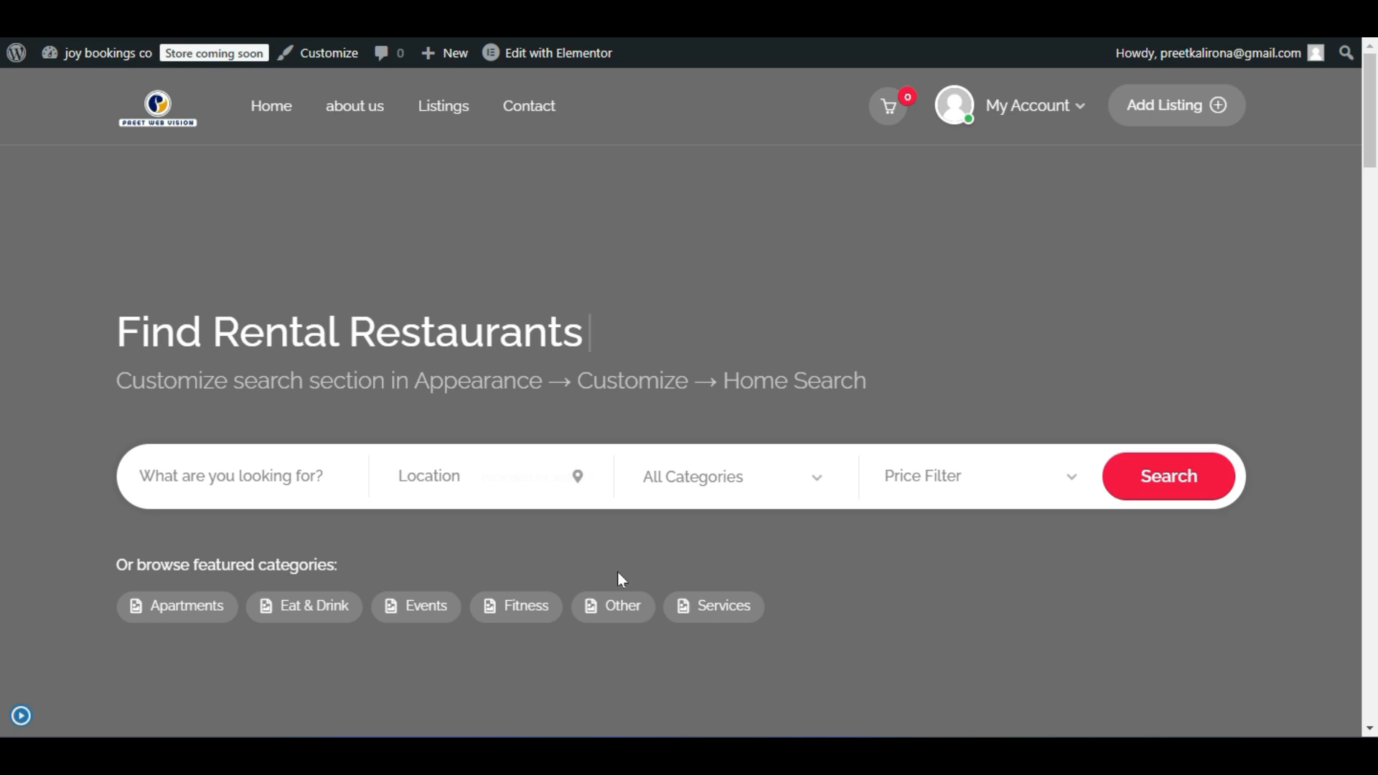
{"action": "left_click", "coordinate": [22, 719]}
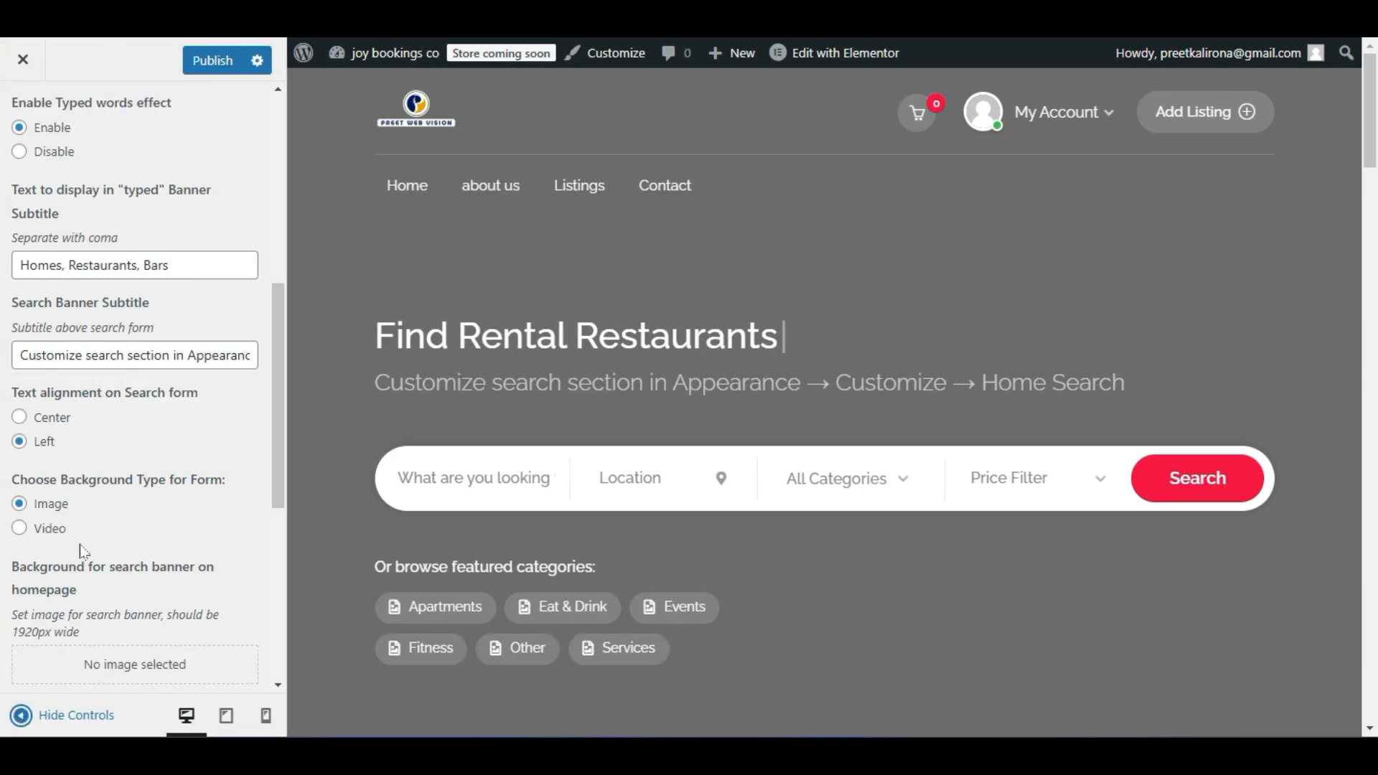
Center the text on the search form and compare the Video and Image background types.
{"action": "left_click", "coordinate": [20, 420]}
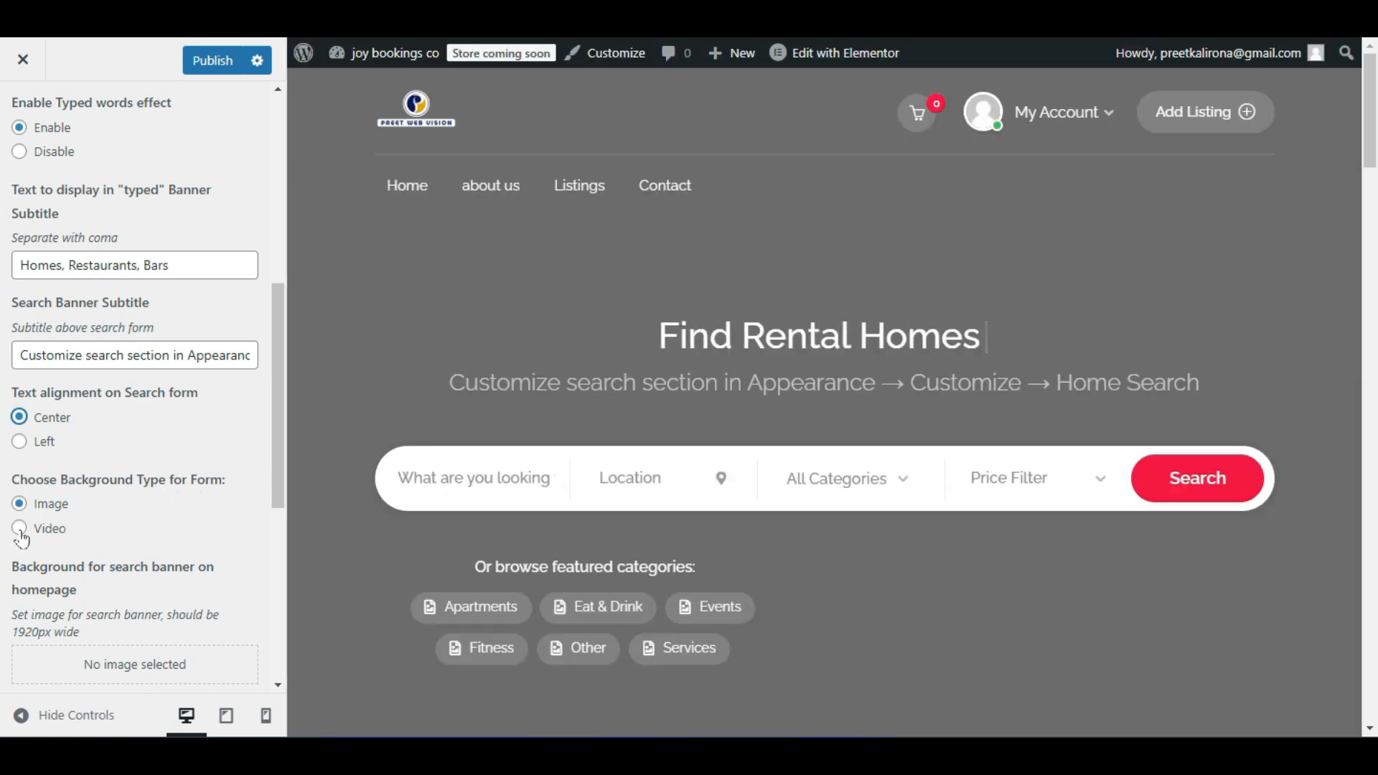
{"action": "left_click", "coordinate": [20, 528]}
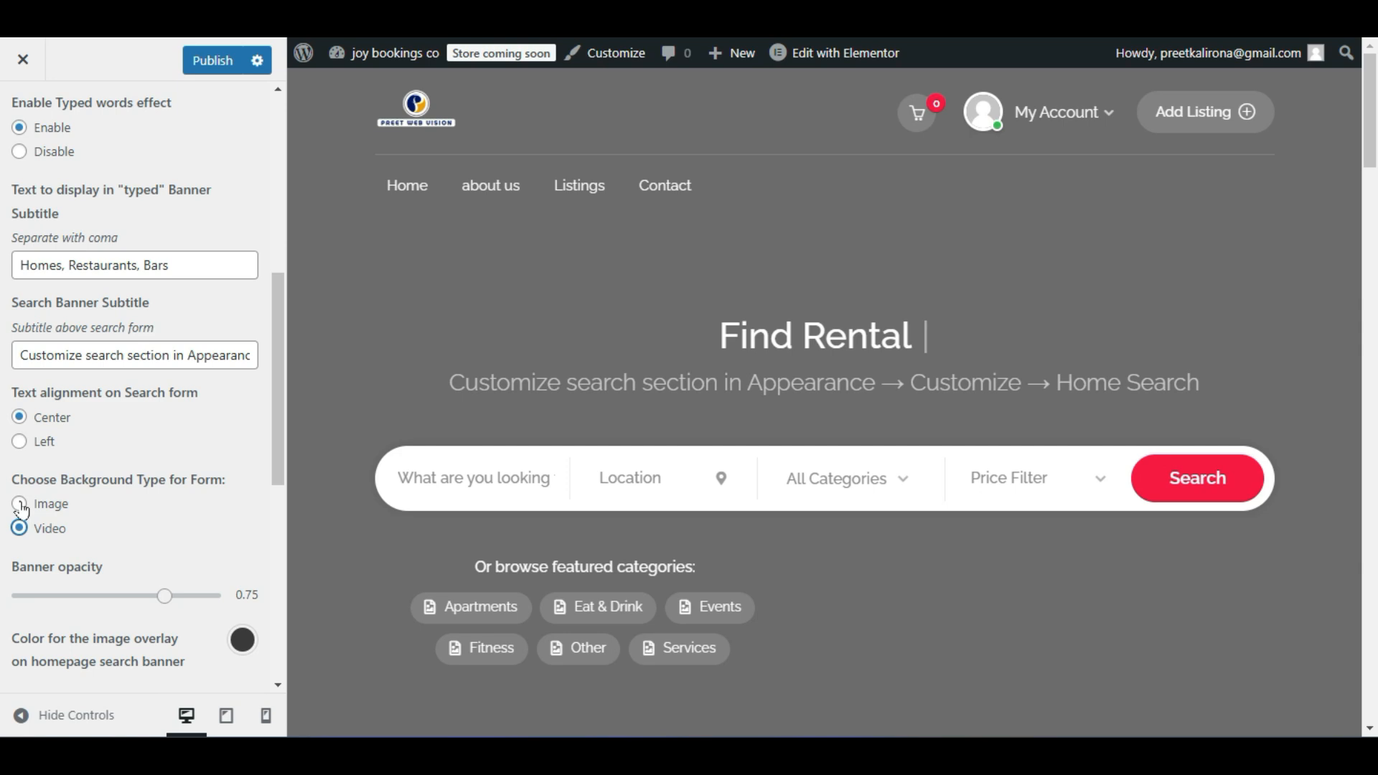
{"action": "left_click", "coordinate": [20, 505]}
{"action": "scroll", "coordinate": [90, 529], "scroll_direction": "down", "scroll_amount": 2}
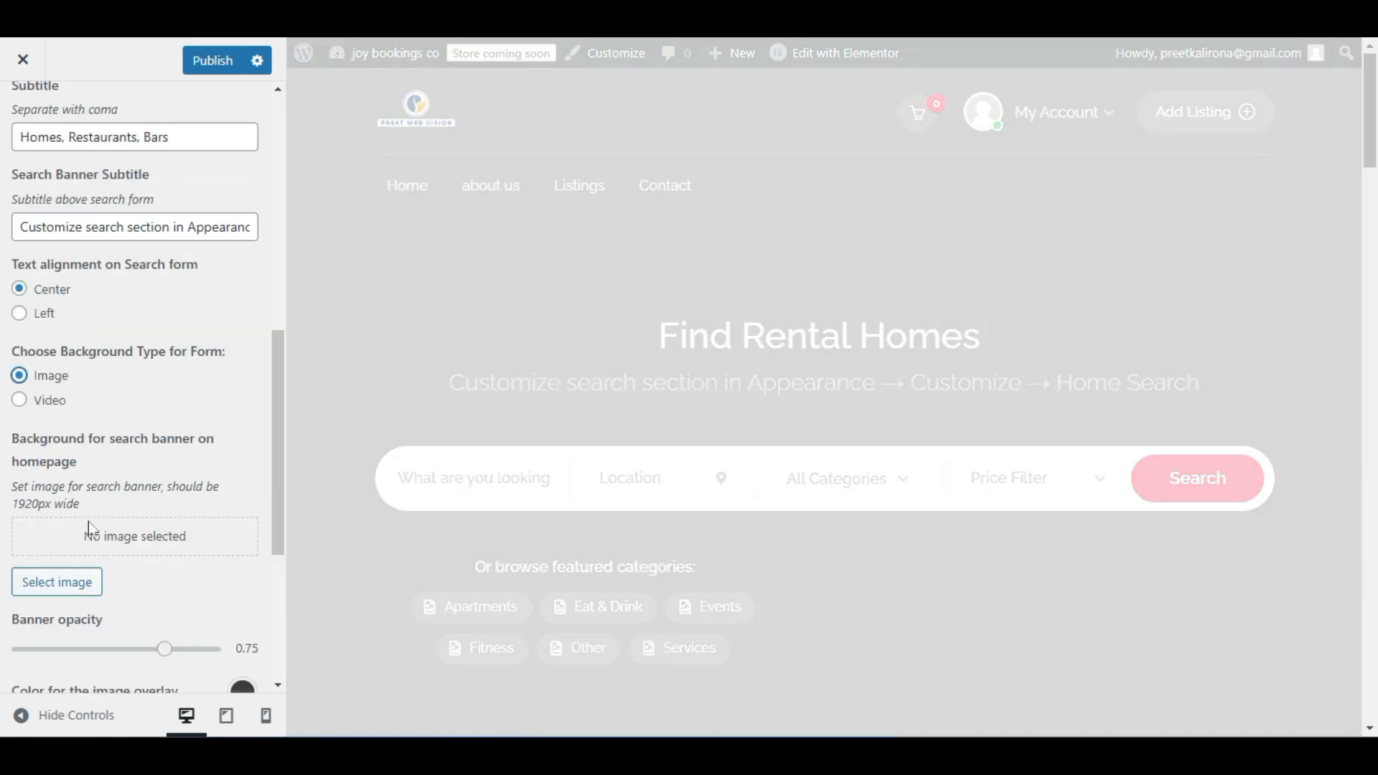
Review the poster, webm and mp4 options of the Video background type, and set the background back to Image.
{"action": "left_click", "coordinate": [20, 400]}
{"action": "scroll", "coordinate": [33, 450], "scroll_direction": "down", "scroll_amount": 2}
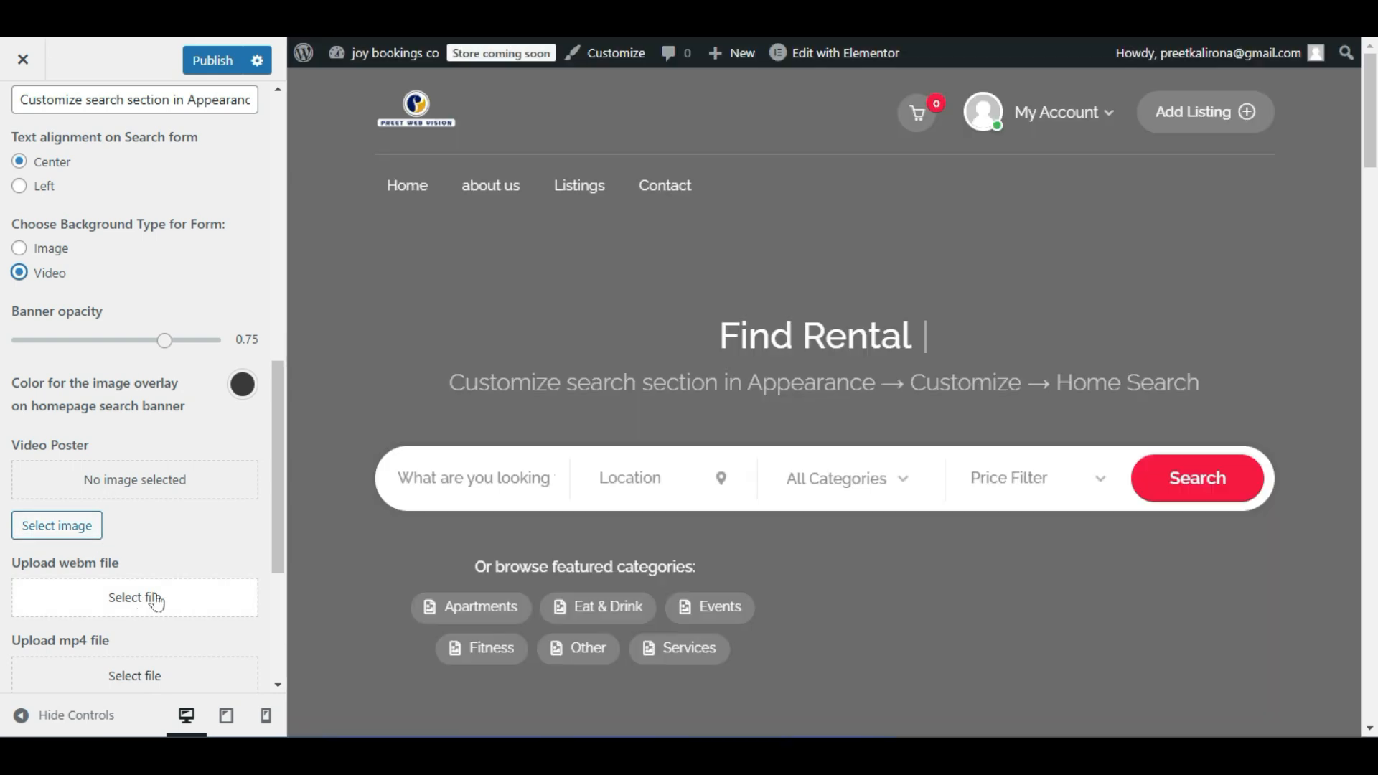
{"action": "scroll", "coordinate": [156, 601], "scroll_direction": "down", "scroll_amount": 1}
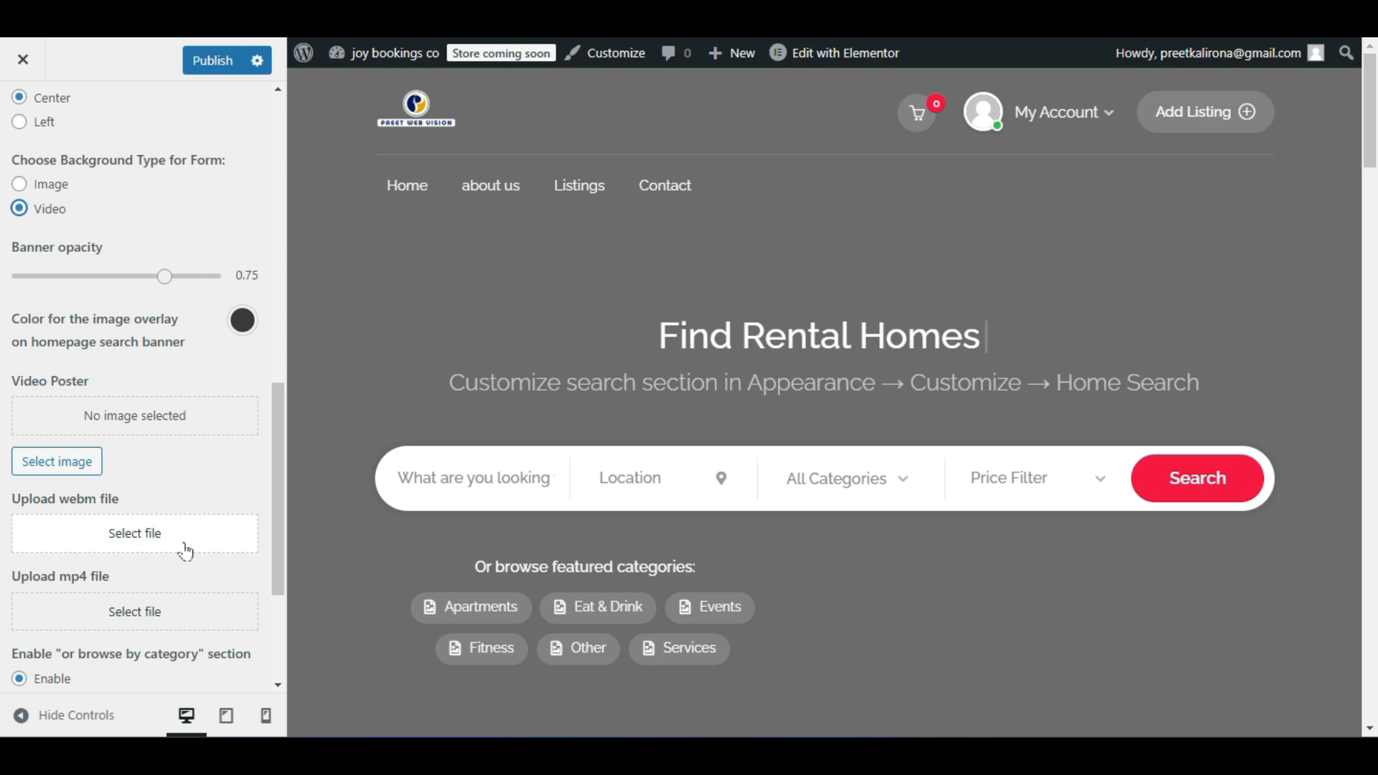
{"action": "scroll", "coordinate": [185, 551], "scroll_direction": "down", "scroll_amount": 1}
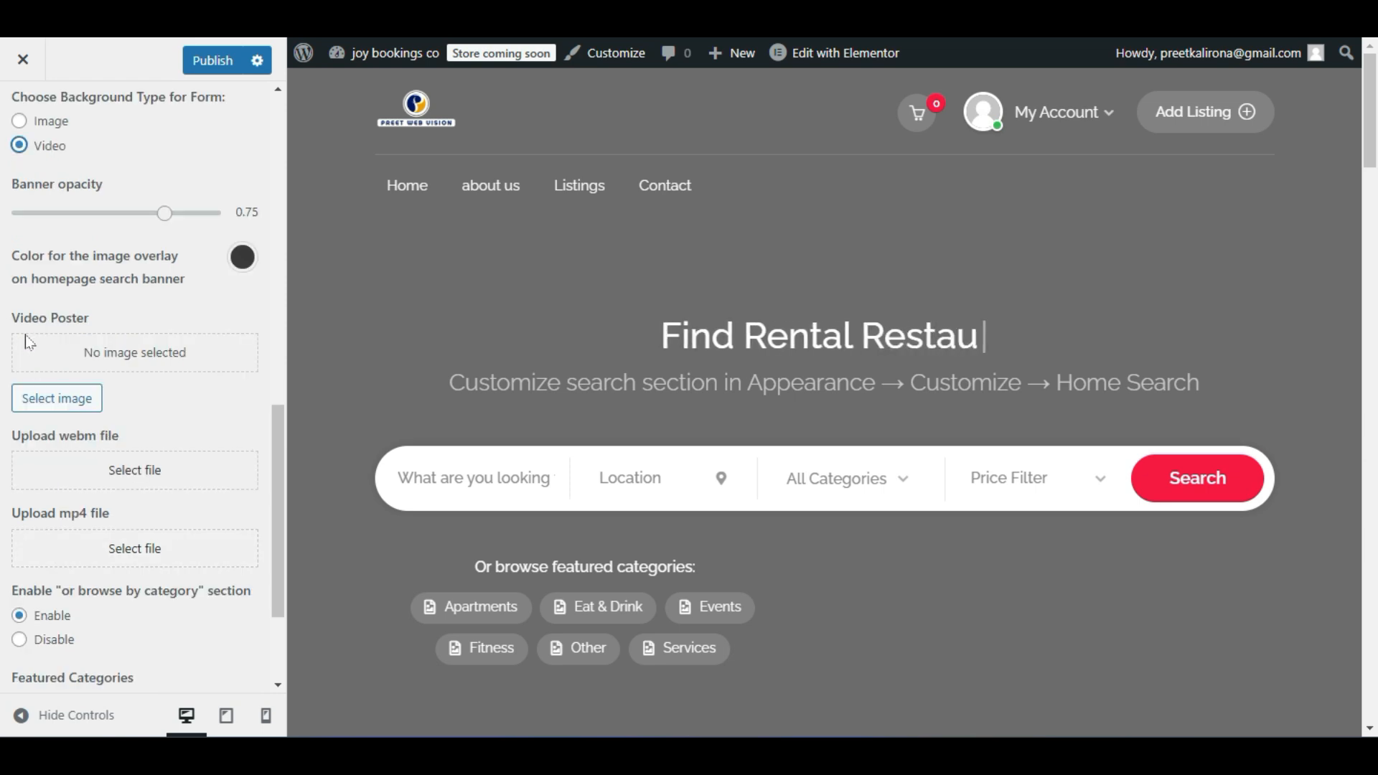
{"action": "left_click", "coordinate": [19, 120]}
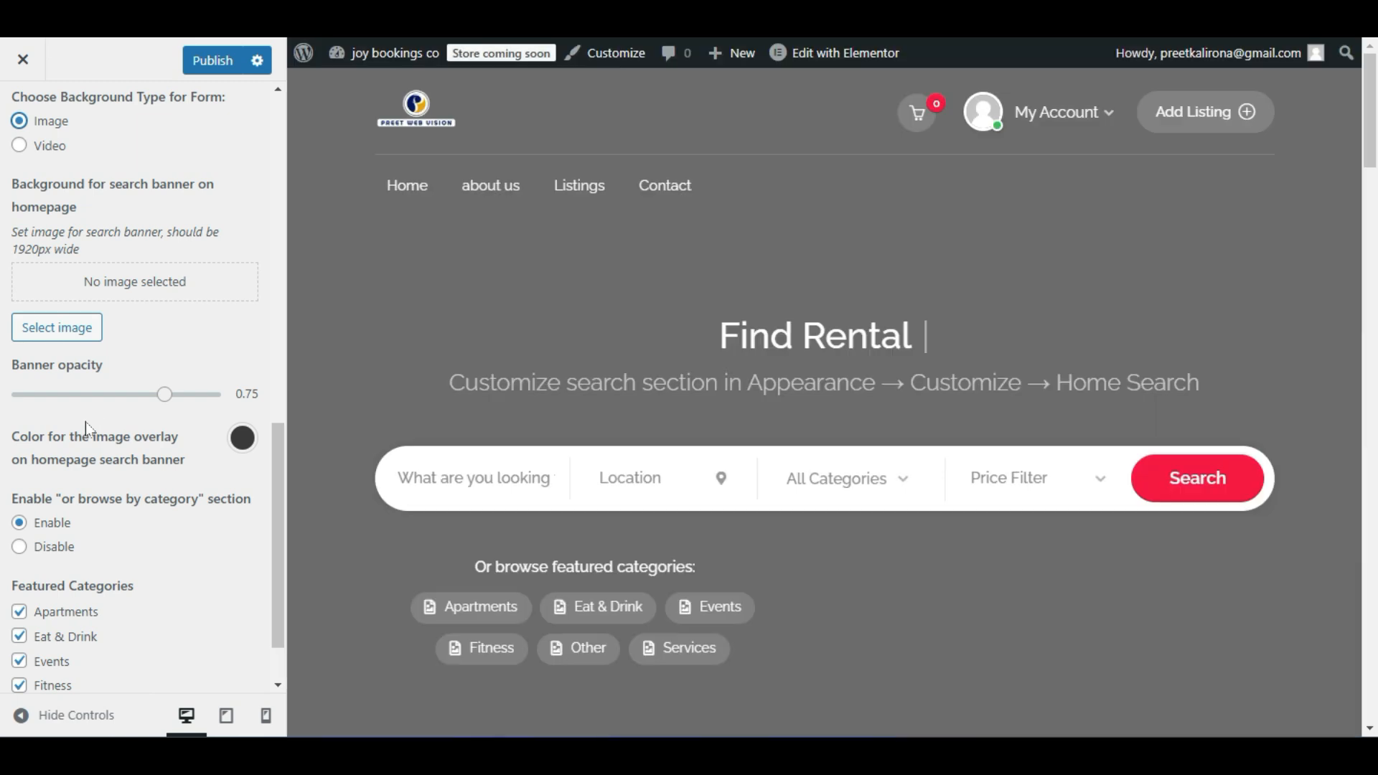
Check the search banner in the homepage preview and publish the changes.
{"action": "scroll", "coordinate": [86, 429], "scroll_direction": "up", "scroll_amount": 6}
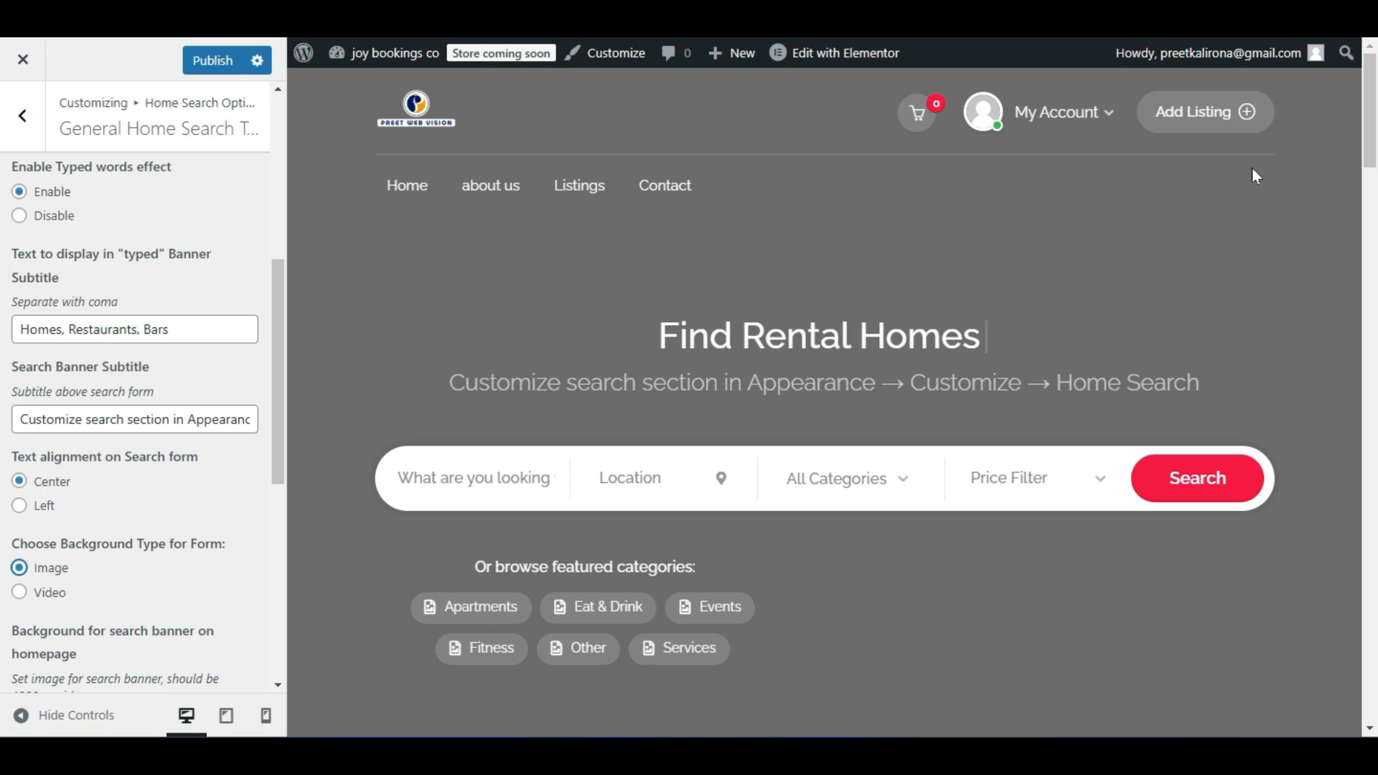
{"action": "scroll", "coordinate": [1023, 284], "scroll_direction": "down", "scroll_amount": 3}
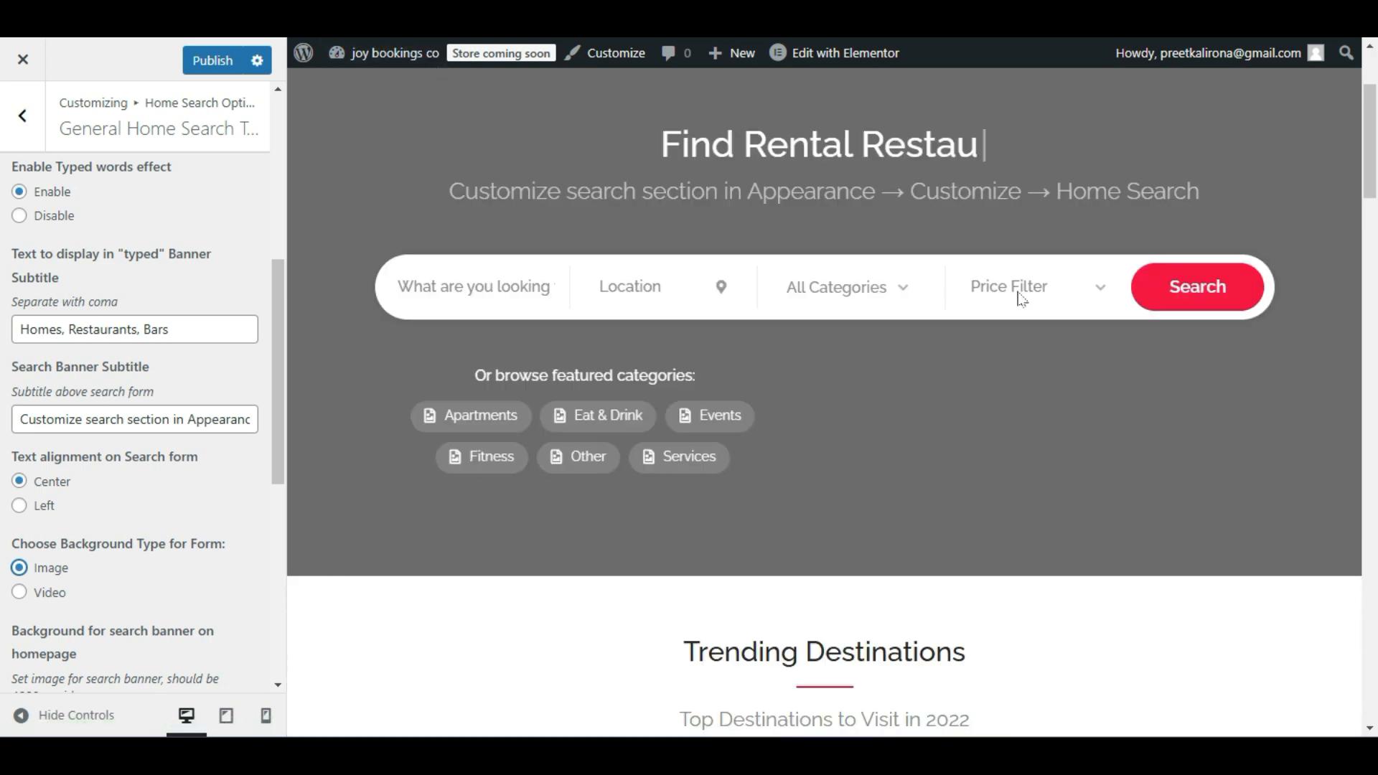
{"action": "scroll", "coordinate": [1018, 293], "scroll_direction": "up", "scroll_amount": 3}
{"action": "left_click", "coordinate": [213, 61]}
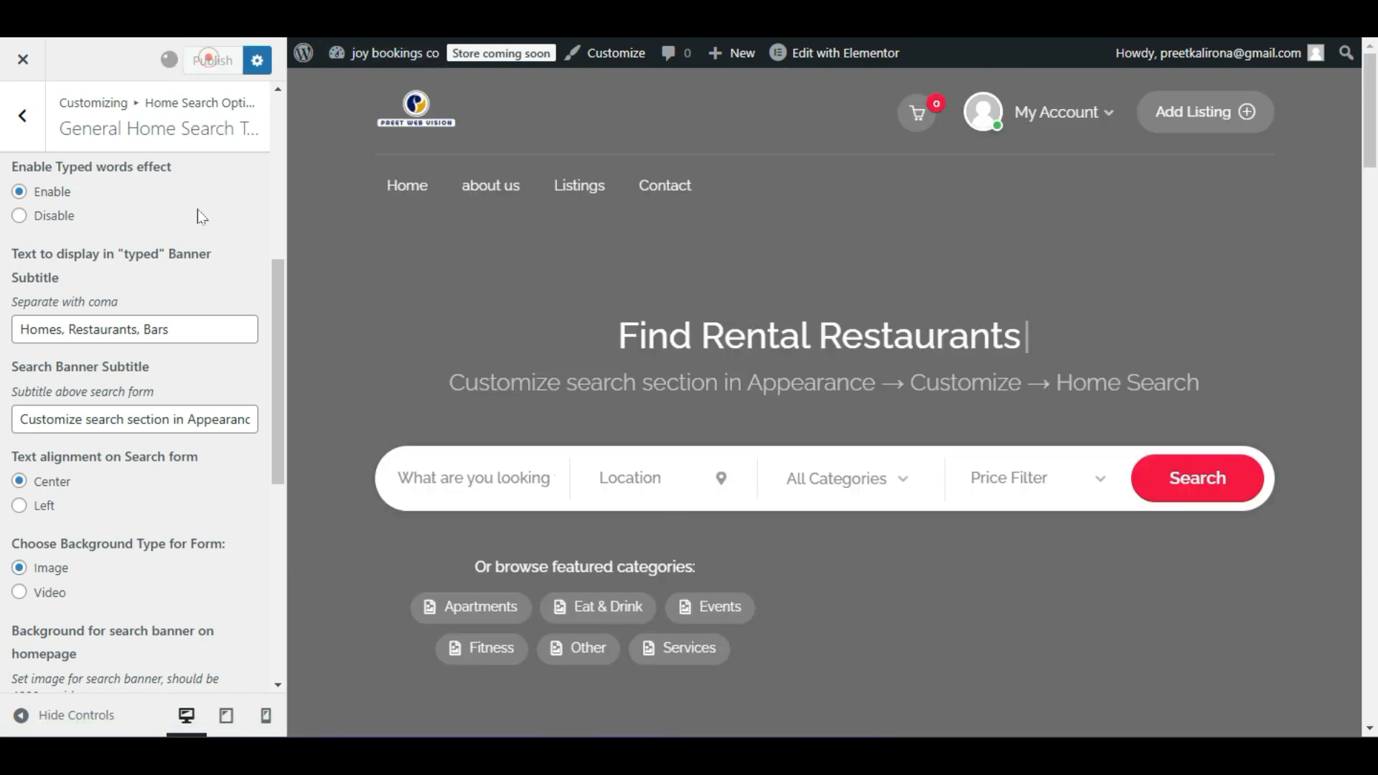
{"action": "scroll", "coordinate": [200, 239], "scroll_direction": "up", "scroll_amount": 5}
{"action": "scroll", "coordinate": [203, 245], "scroll_direction": "up", "scroll_amount": 1}
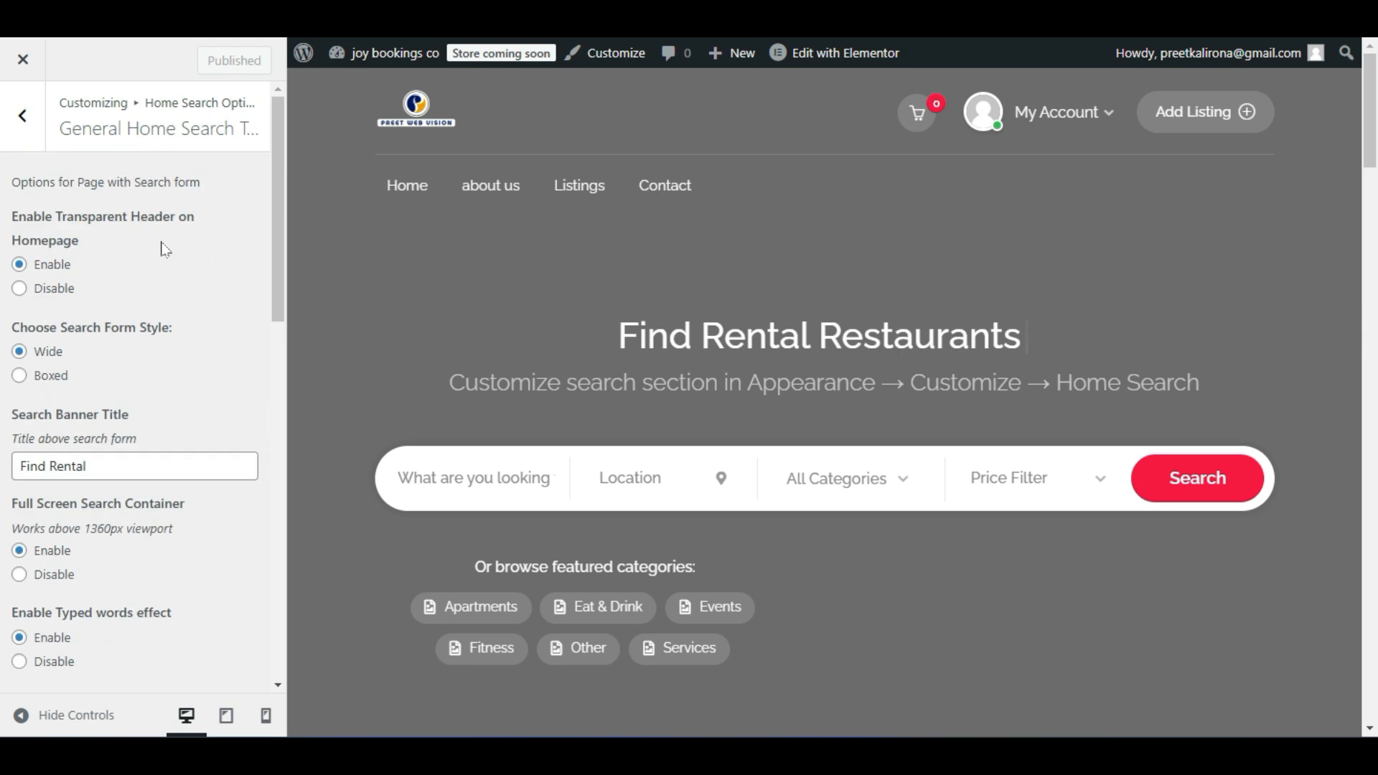
Open the Listings List Options and review the archive title, rating, map marker, layout and sidebar settings.
{"action": "left_click", "coordinate": [22, 114]}
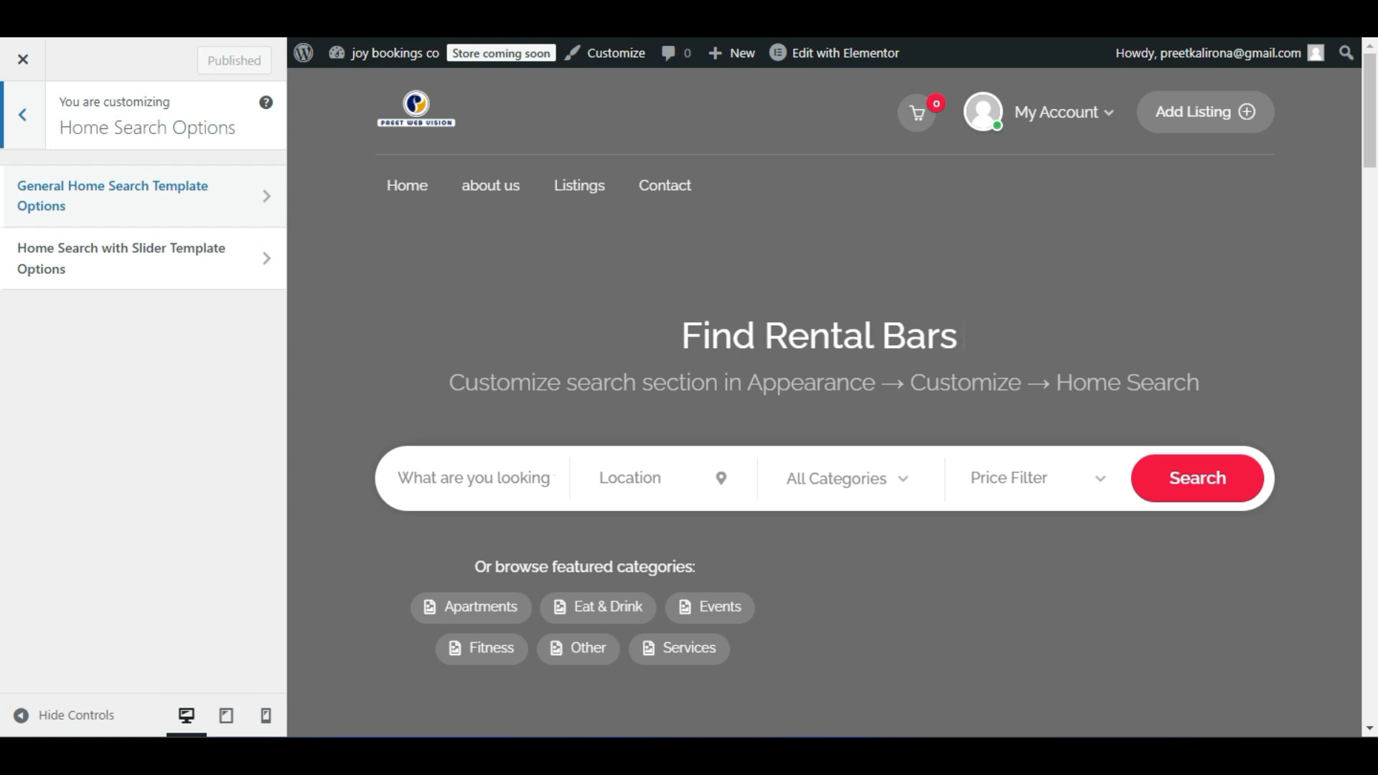
{"action": "left_click", "coordinate": [3, 136]}
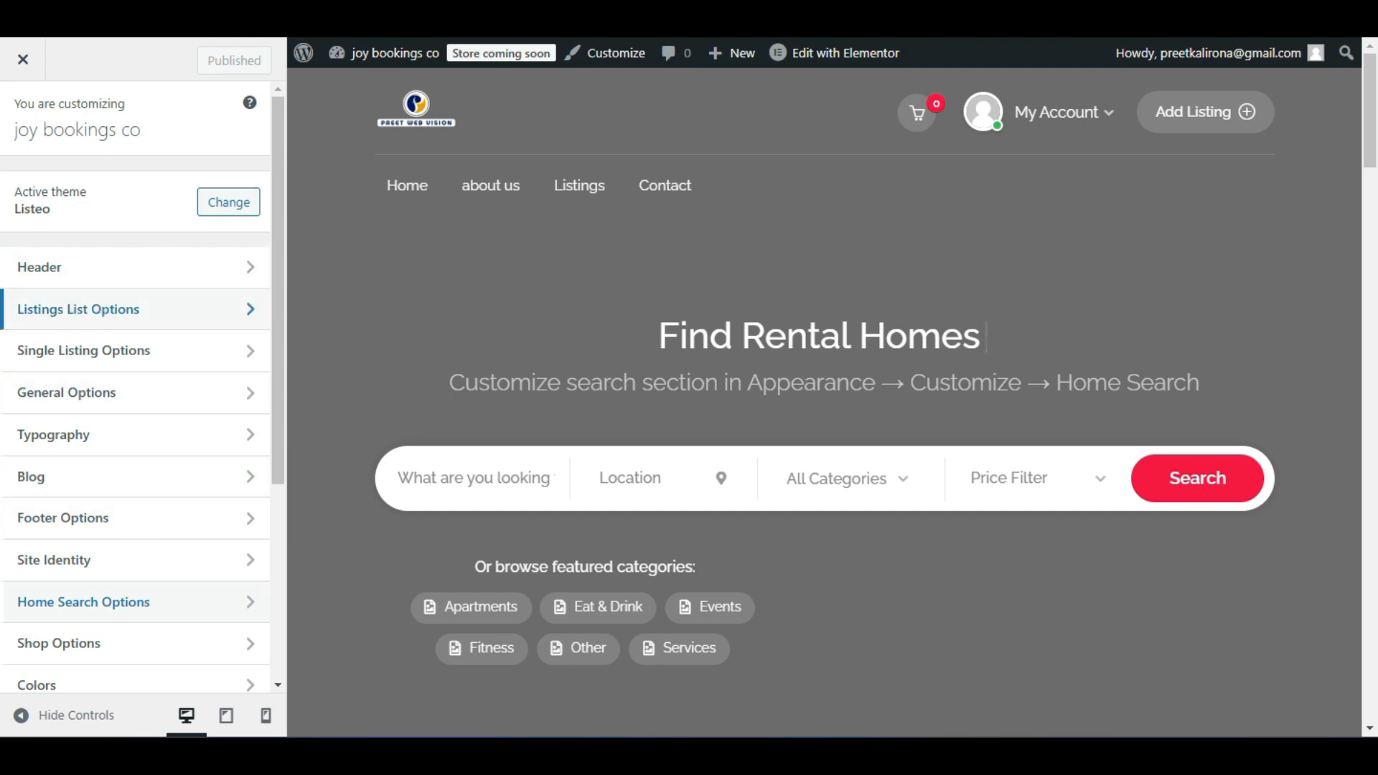
{"action": "left_click", "coordinate": [140, 314]}
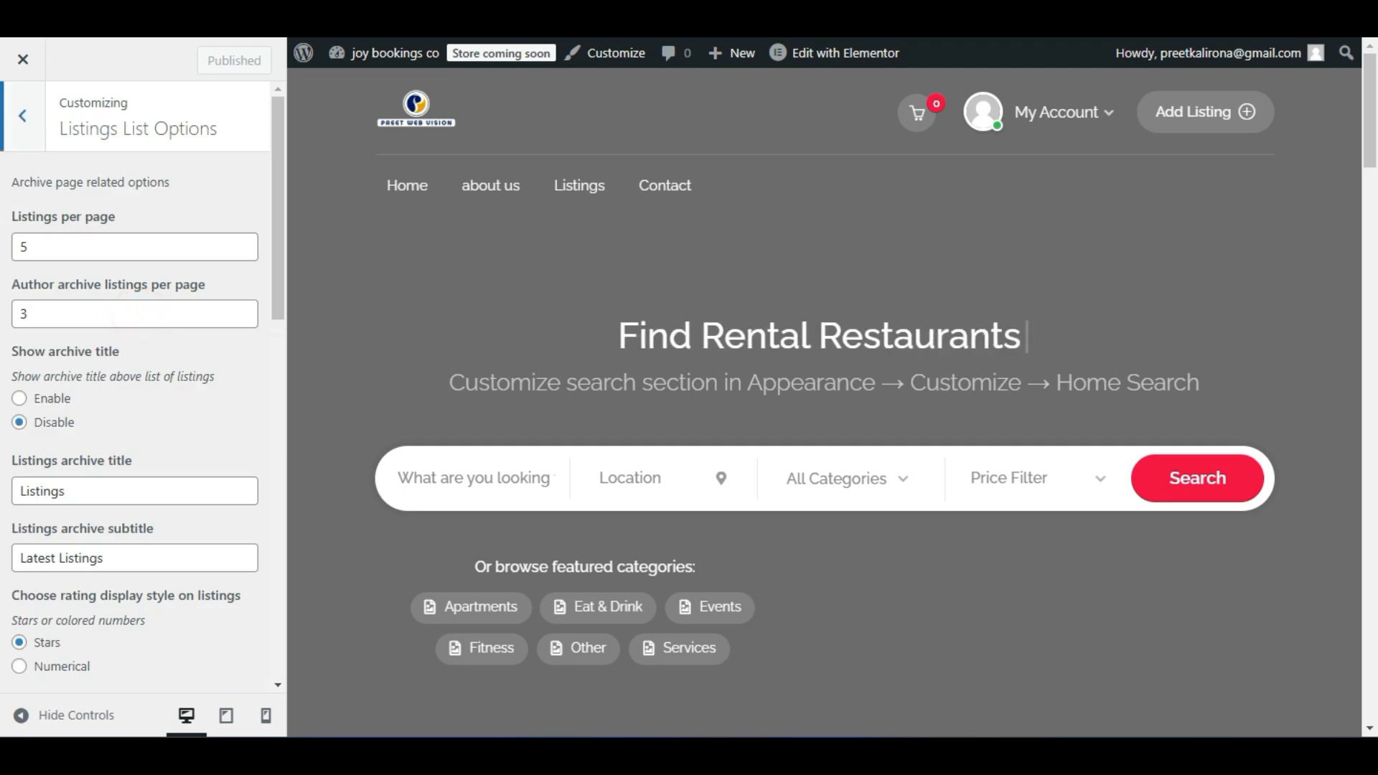
{"action": "scroll", "coordinate": [188, 395], "scroll_direction": "down", "scroll_amount": 6}
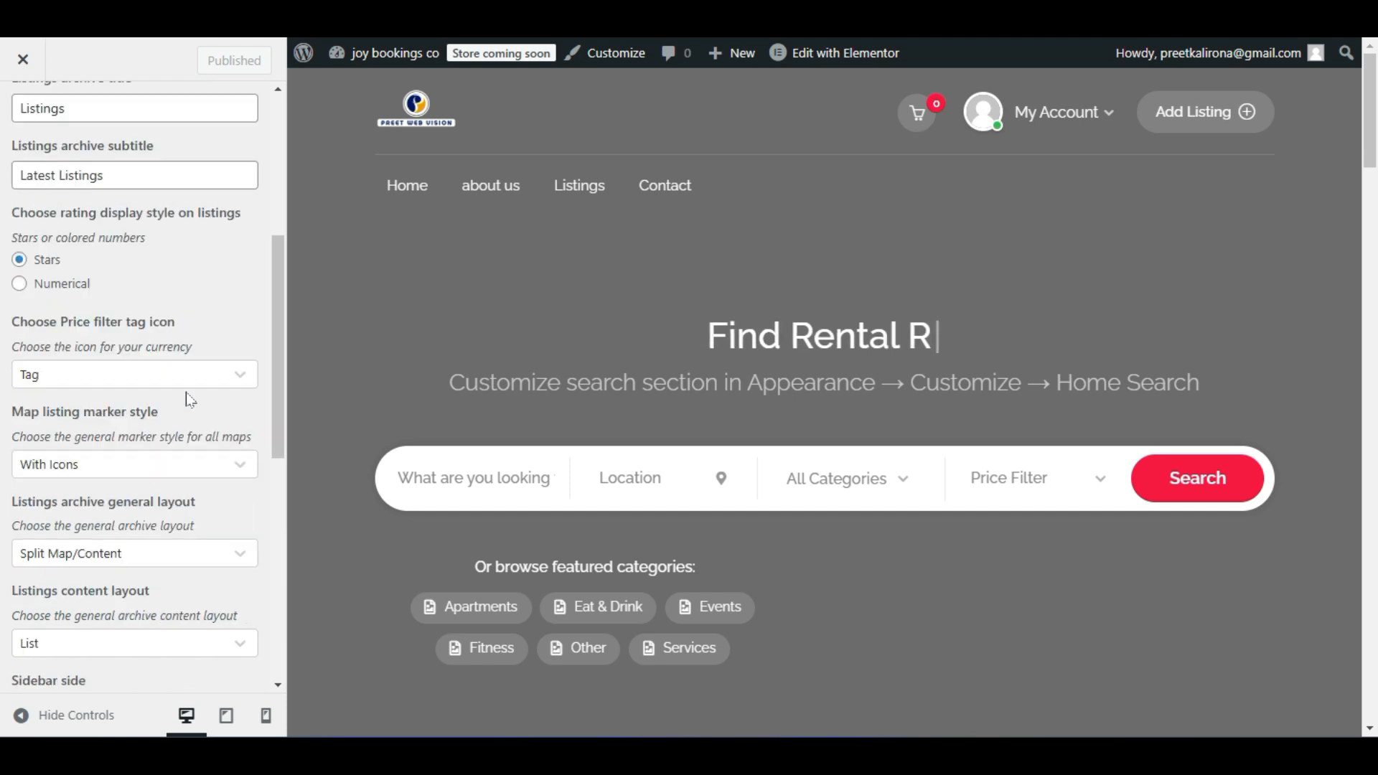
{"action": "scroll", "coordinate": [188, 399], "scroll_direction": "down", "scroll_amount": 6}
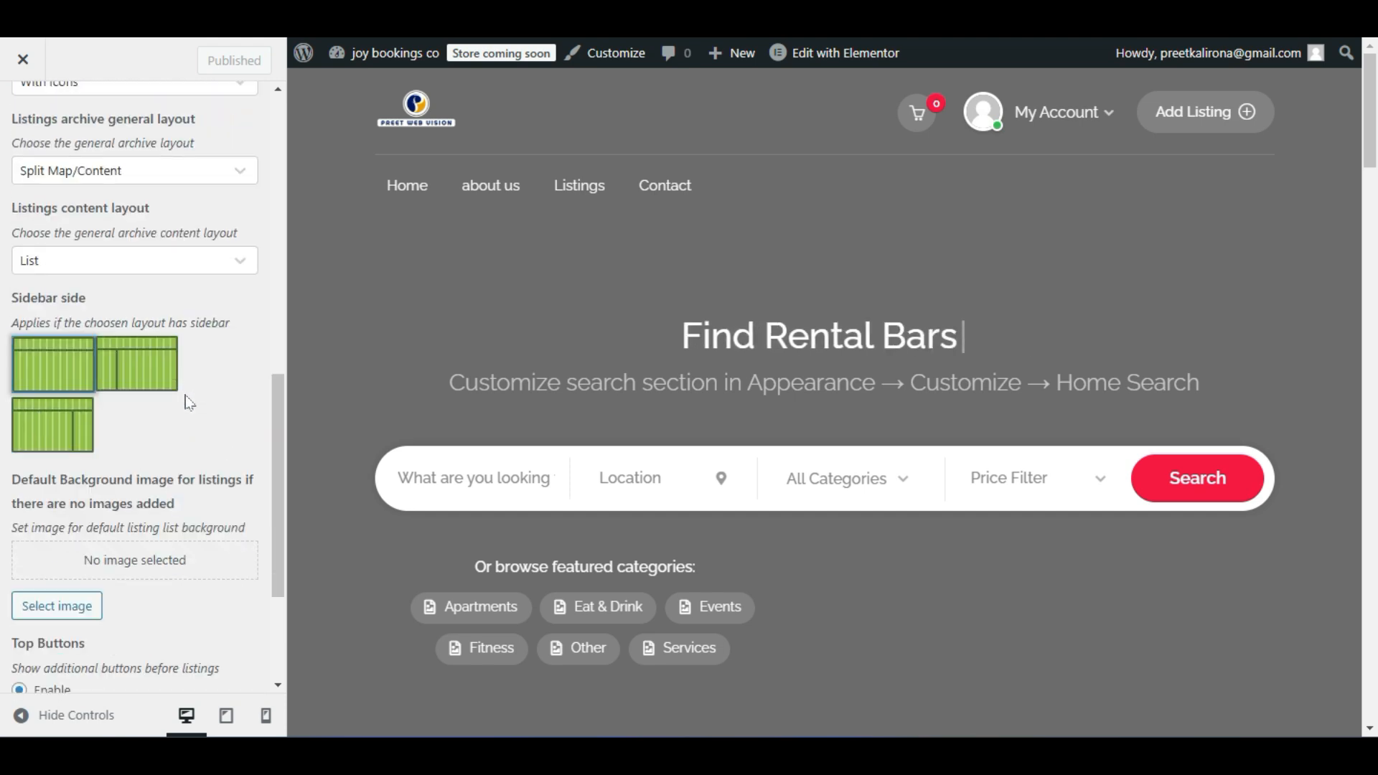
{"action": "scroll", "coordinate": [188, 404], "scroll_direction": "up", "scroll_amount": 12}
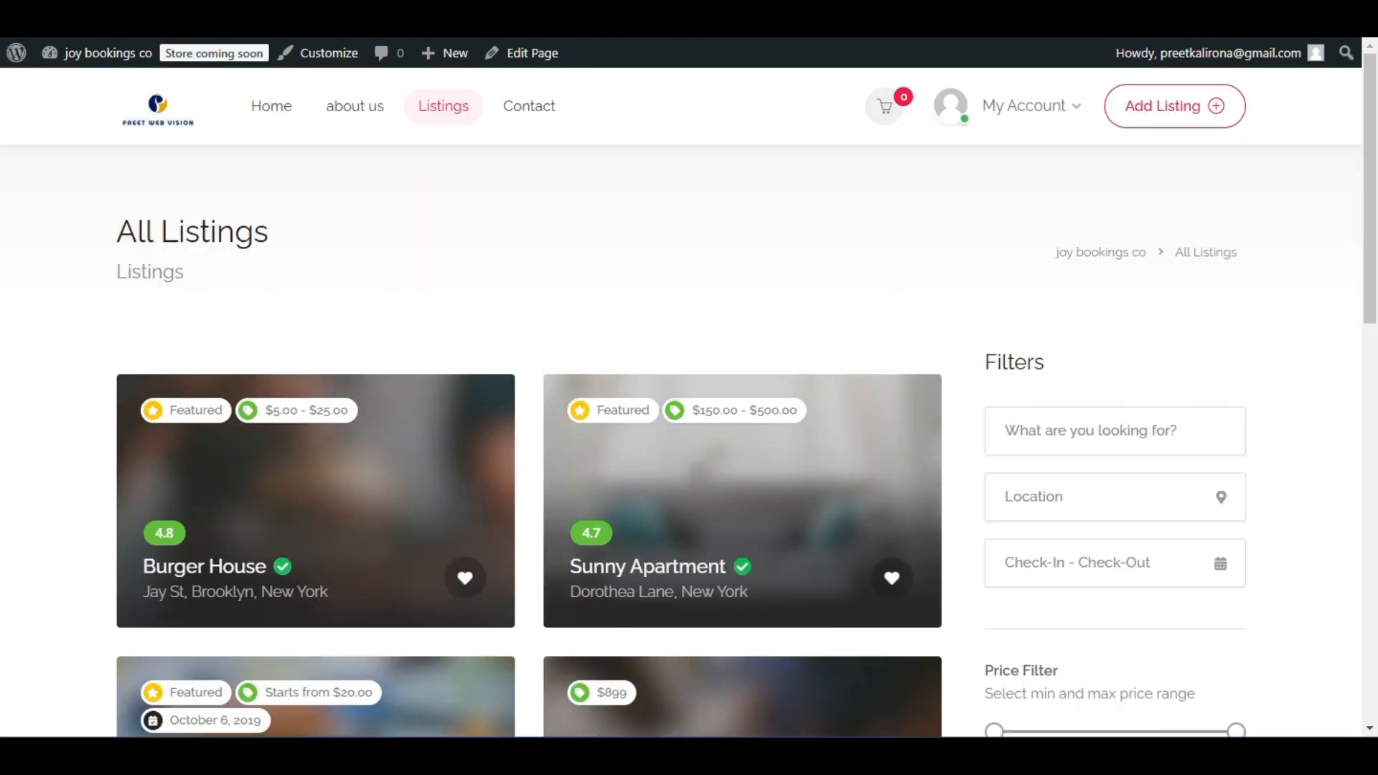
Highlight the title and subtitle of the All Listings page and look through its listings.
{"action": "left_click_drag", "start_coordinate": [117, 231], "coordinate": [246, 259]}
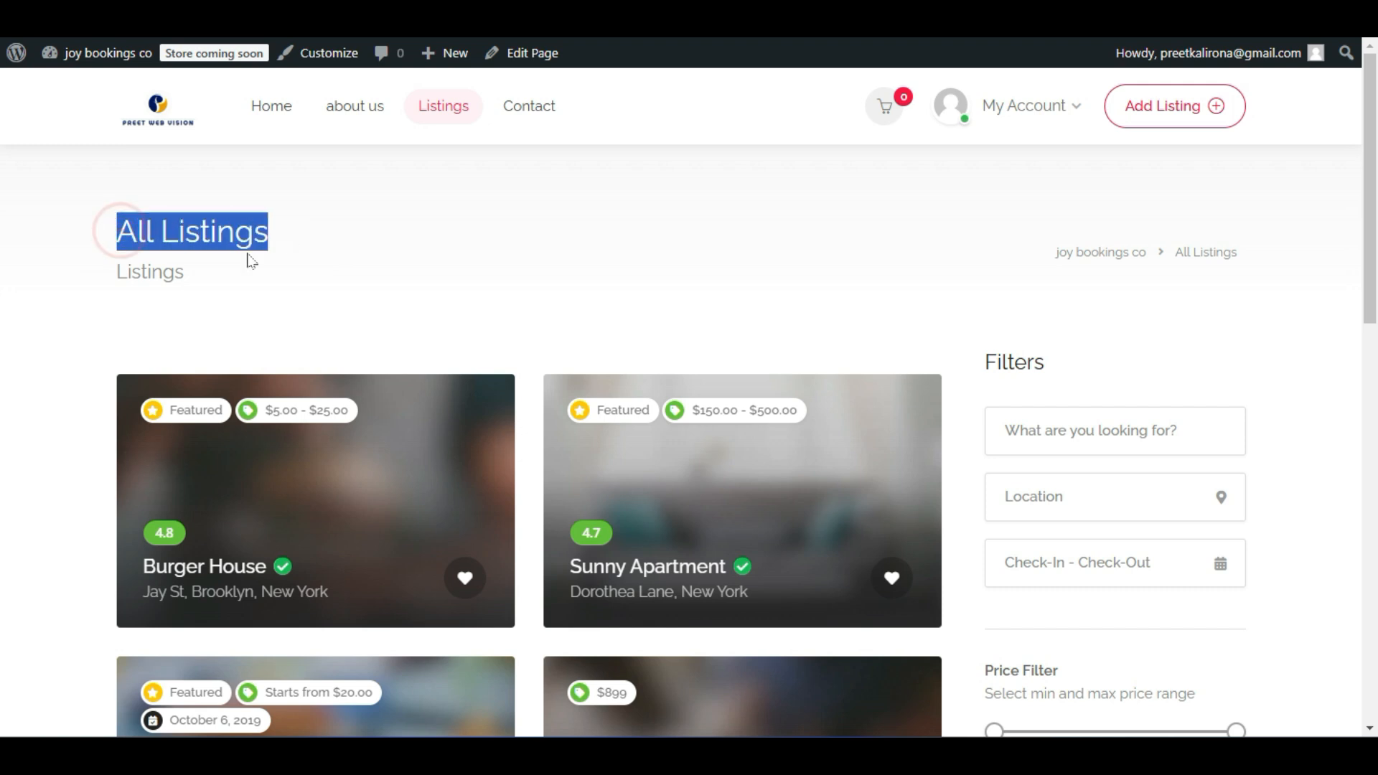
{"action": "left_click", "coordinate": [142, 231]}
{"action": "double_click", "coordinate": [151, 269]}
{"action": "scroll", "coordinate": [802, 299], "scroll_direction": "down", "scroll_amount": 3}
{"action": "scroll", "coordinate": [802, 299], "scroll_direction": "down", "scroll_amount": 7}
{"action": "scroll", "coordinate": [801, 359], "scroll_direction": "up", "scroll_amount": 5}
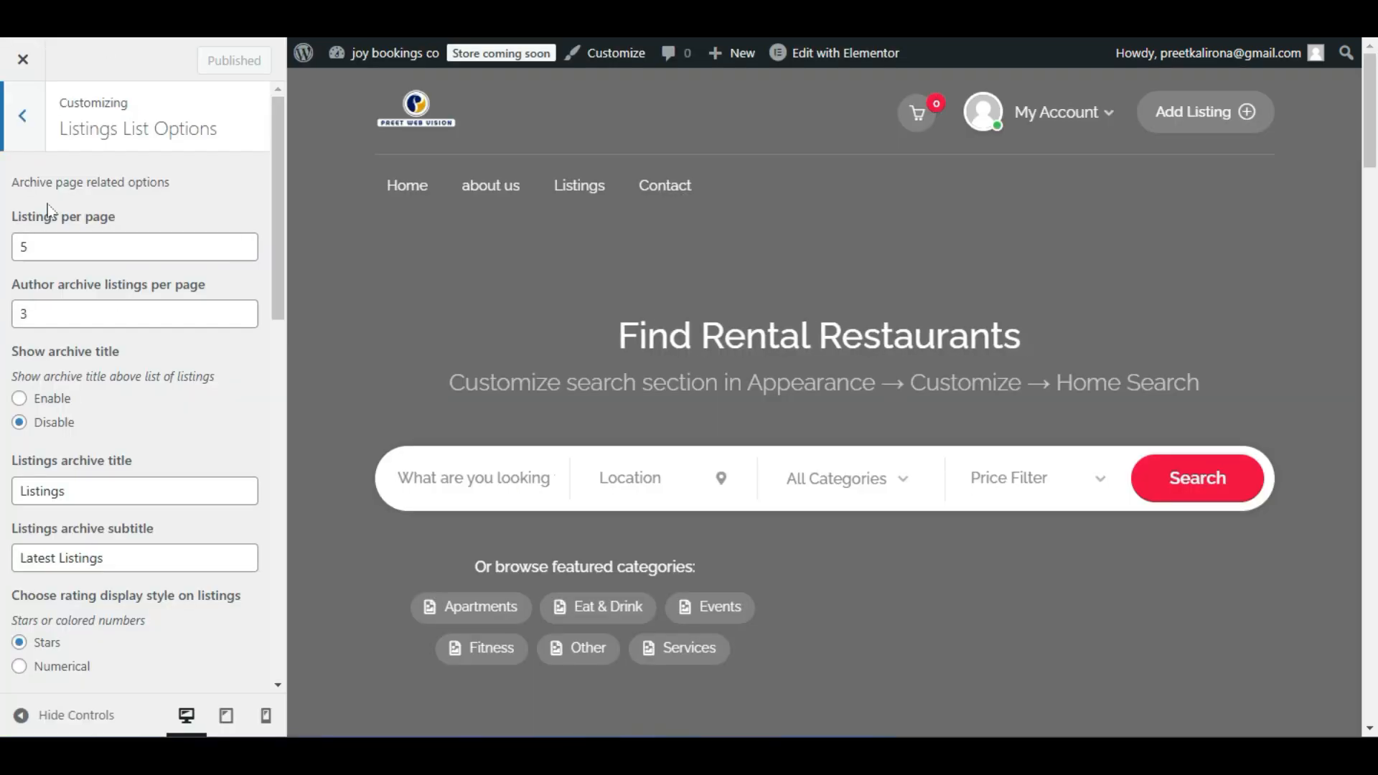
Compare the Listings List Options heading with the All Listings page, examining its listing cards, filters and pagination.
{"action": "triple_click", "coordinate": [58, 131]}
{"action": "left_click", "coordinate": [229, 206]}
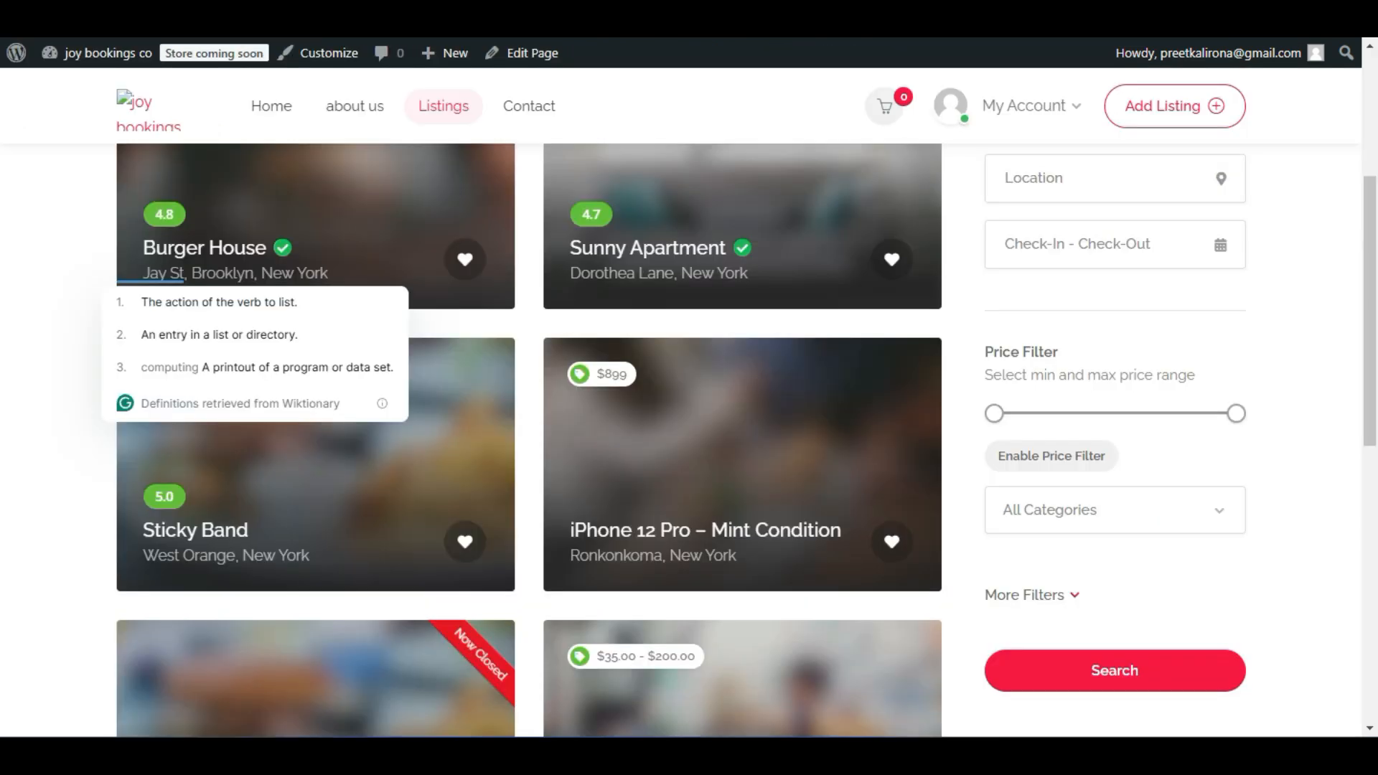
{"action": "scroll", "coordinate": [59, 344], "scroll_direction": "down", "scroll_amount": 10}
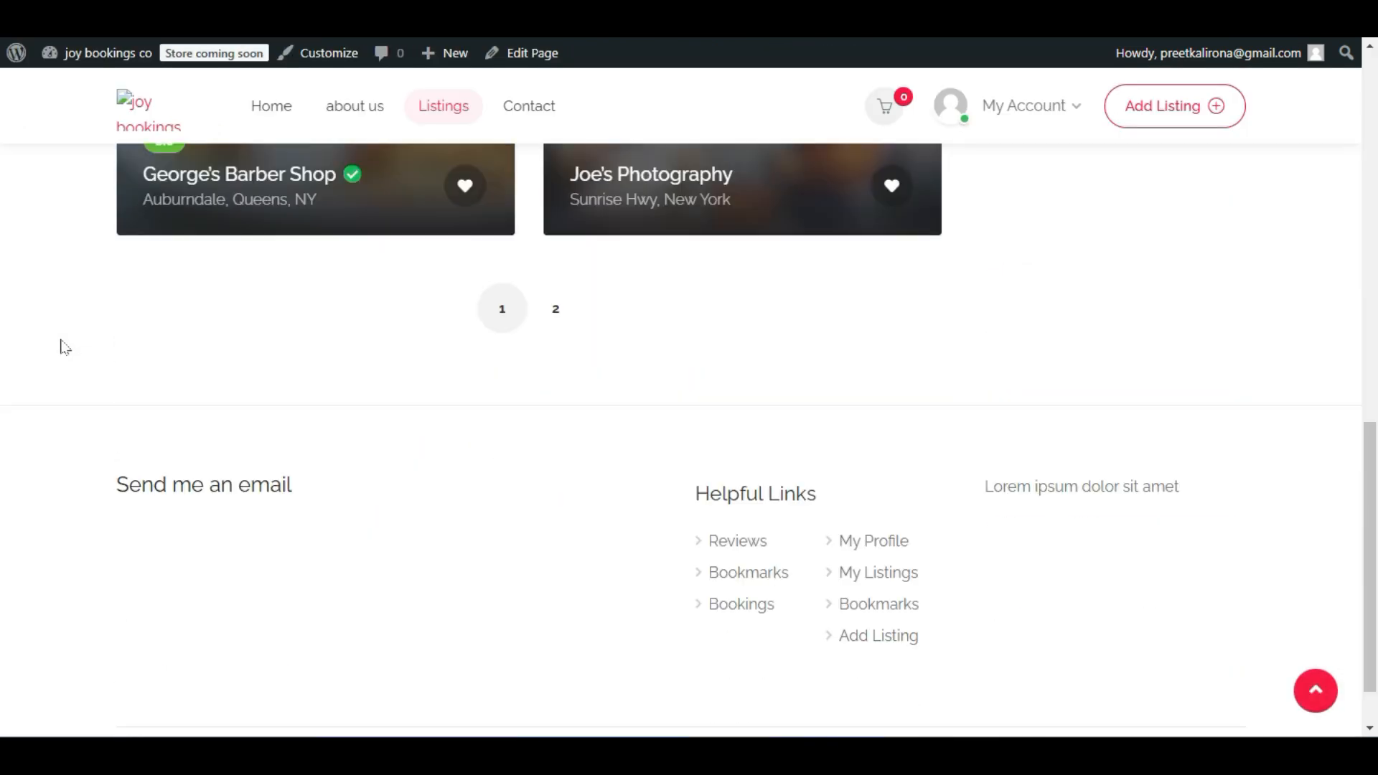
{"action": "scroll", "coordinate": [58, 344], "scroll_direction": "up", "scroll_amount": 15}
{"action": "scroll", "coordinate": [61, 352], "scroll_direction": "down", "scroll_amount": 3}
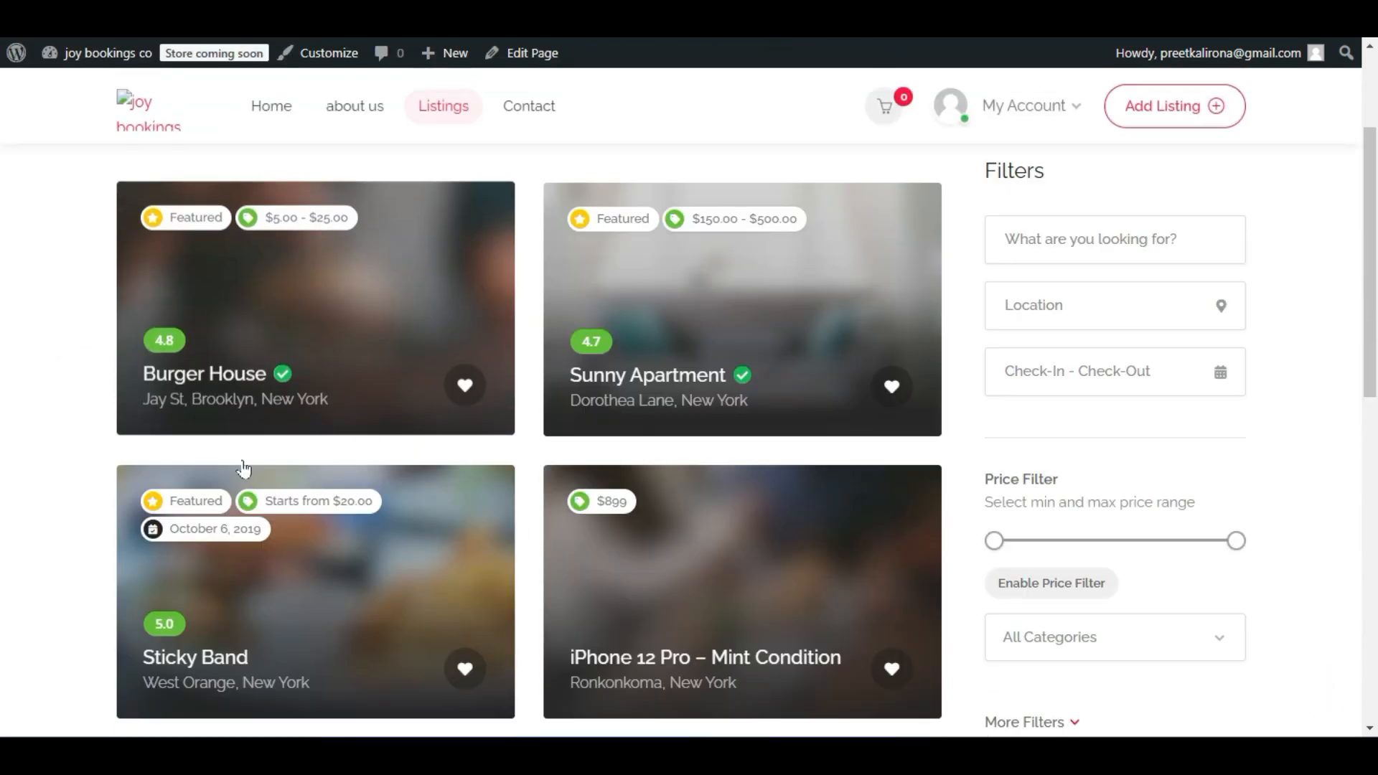
{"action": "scroll", "coordinate": [617, 352], "scroll_direction": "down", "scroll_amount": 6}
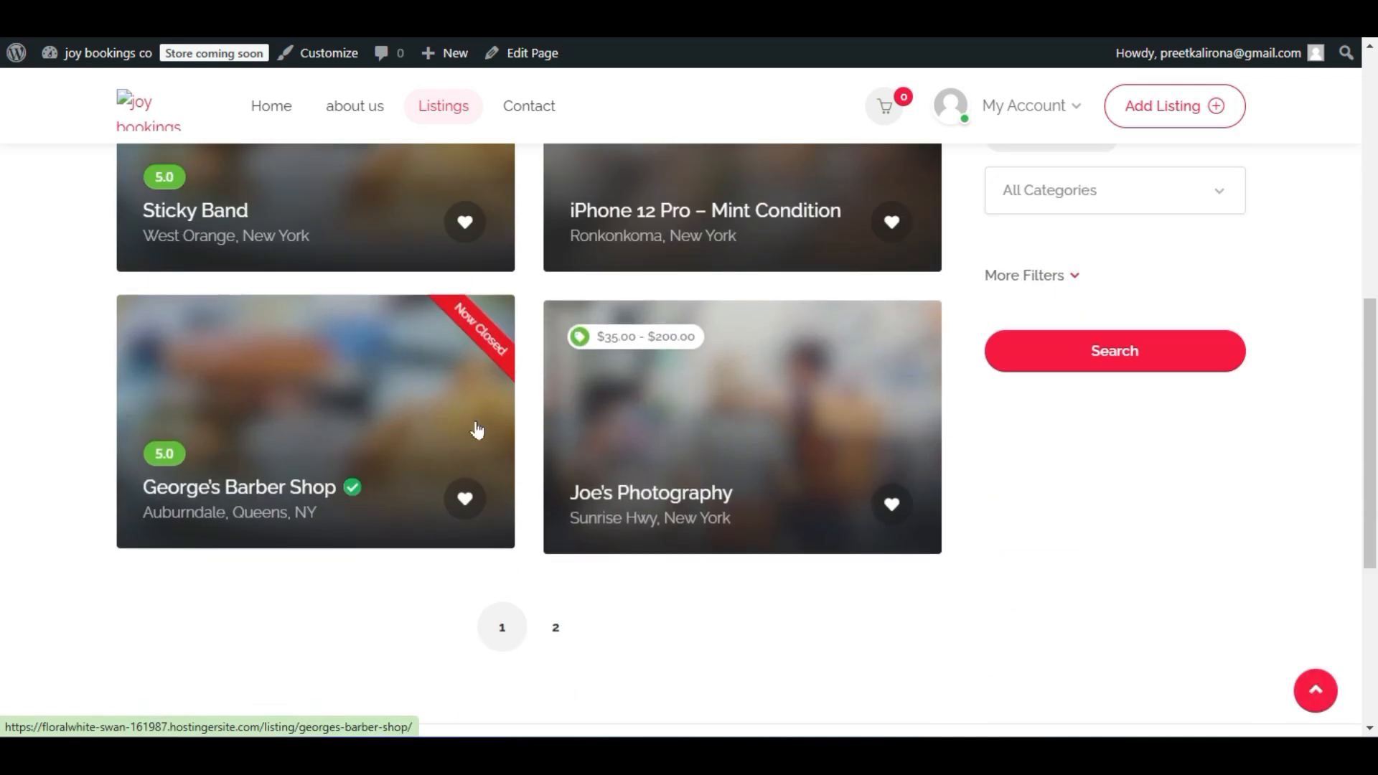
{"action": "scroll", "coordinate": [476, 431], "scroll_direction": "up", "scroll_amount": 10}
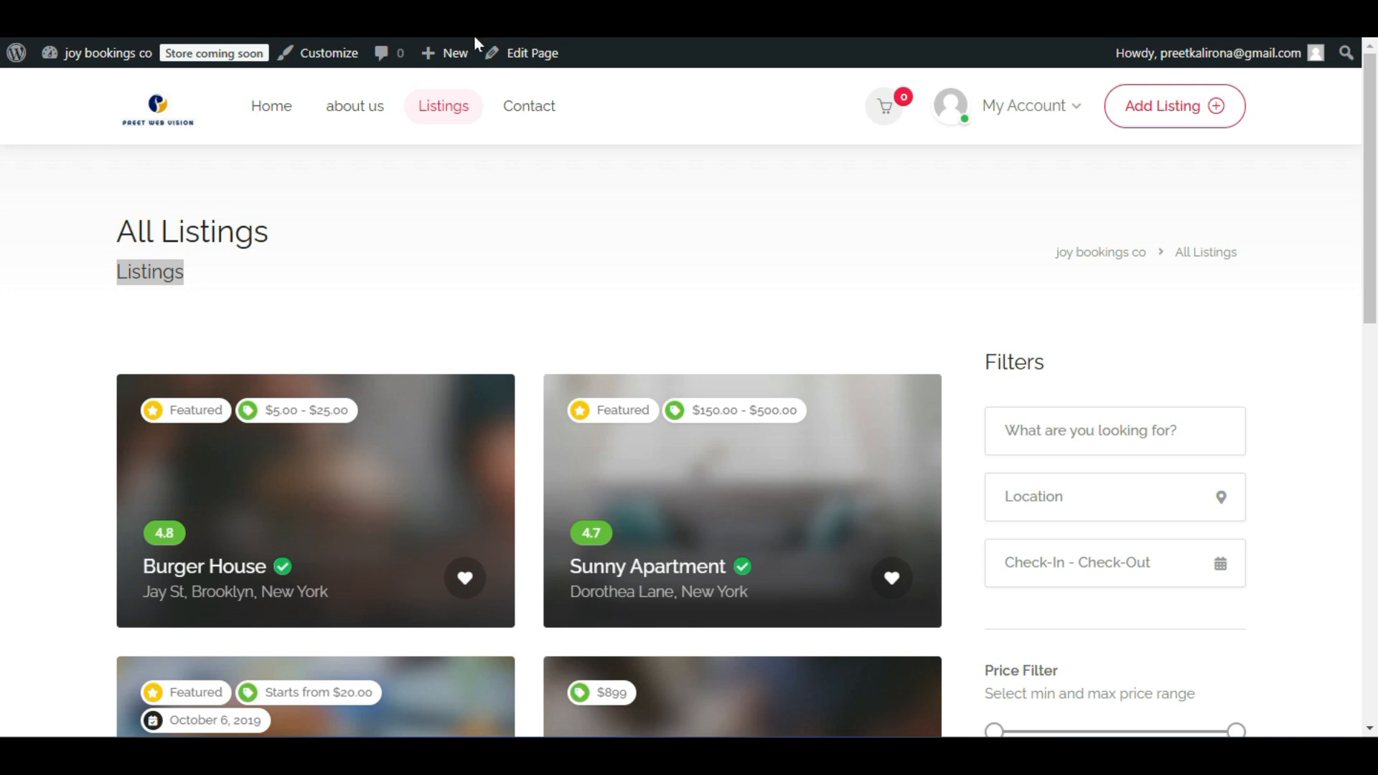
{"action": "key", "text": "BackSpace"}
{"action": "key", "text": "BackSpace"}
{"action": "key", "text": "BackSpace"}
{"action": "key", "text": "BackSpace"}
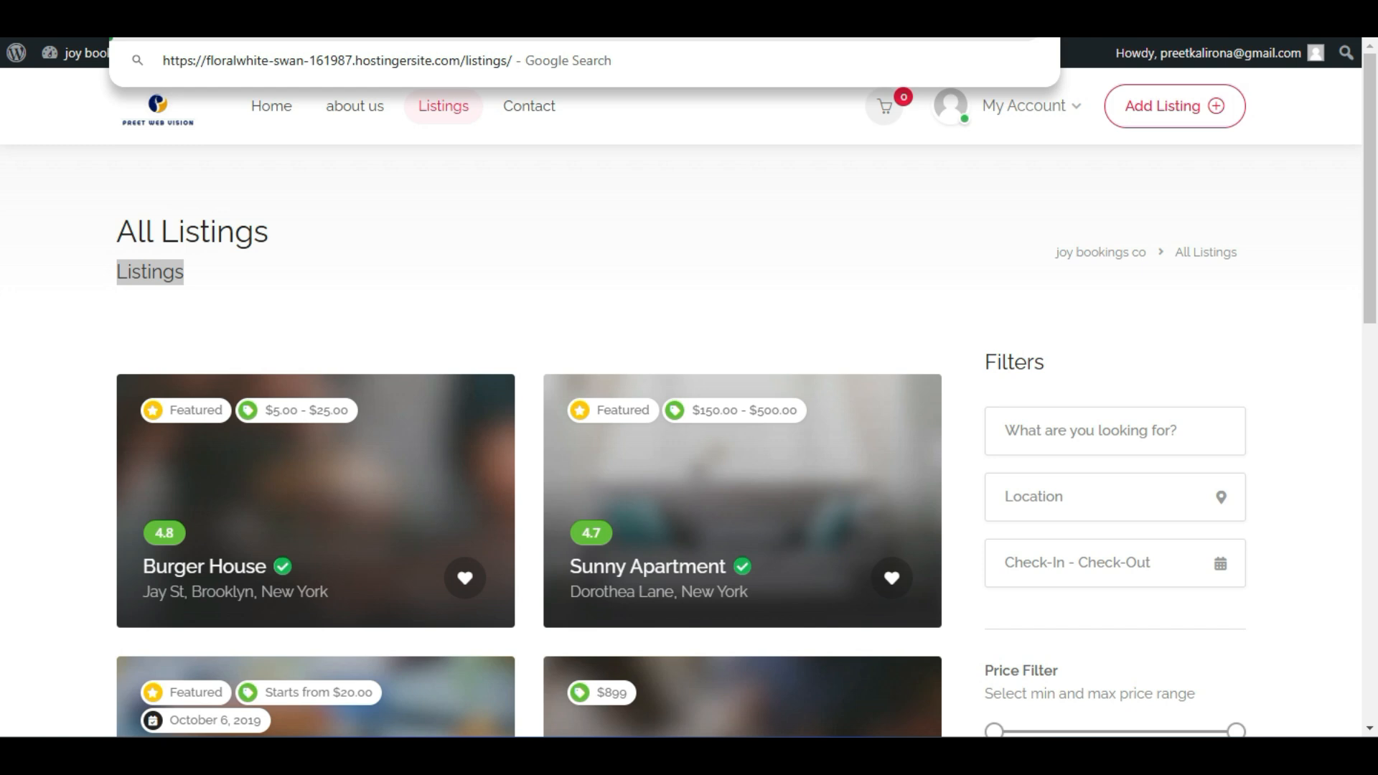
{"action": "key", "text": "Return"}
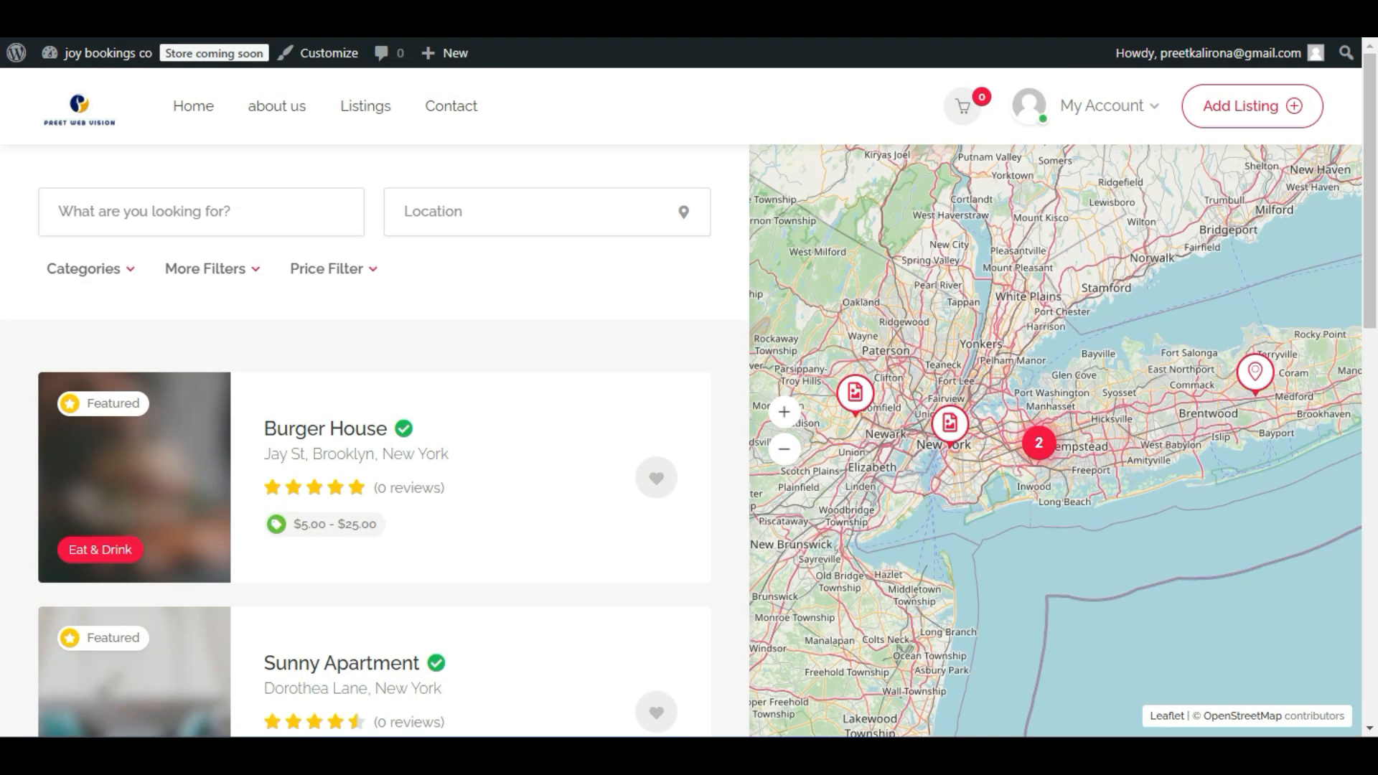
Examine the listings archive page, including its search filters, listing rows and map.
{"action": "scroll", "coordinate": [488, 370], "scroll_direction": "down", "scroll_amount": 5}
{"action": "scroll", "coordinate": [492, 371], "scroll_direction": "down", "scroll_amount": 5}
{"action": "scroll", "coordinate": [488, 373], "scroll_direction": "up", "scroll_amount": 10}
{"action": "scroll", "coordinate": [1118, 401], "scroll_direction": "down", "scroll_amount": 5}
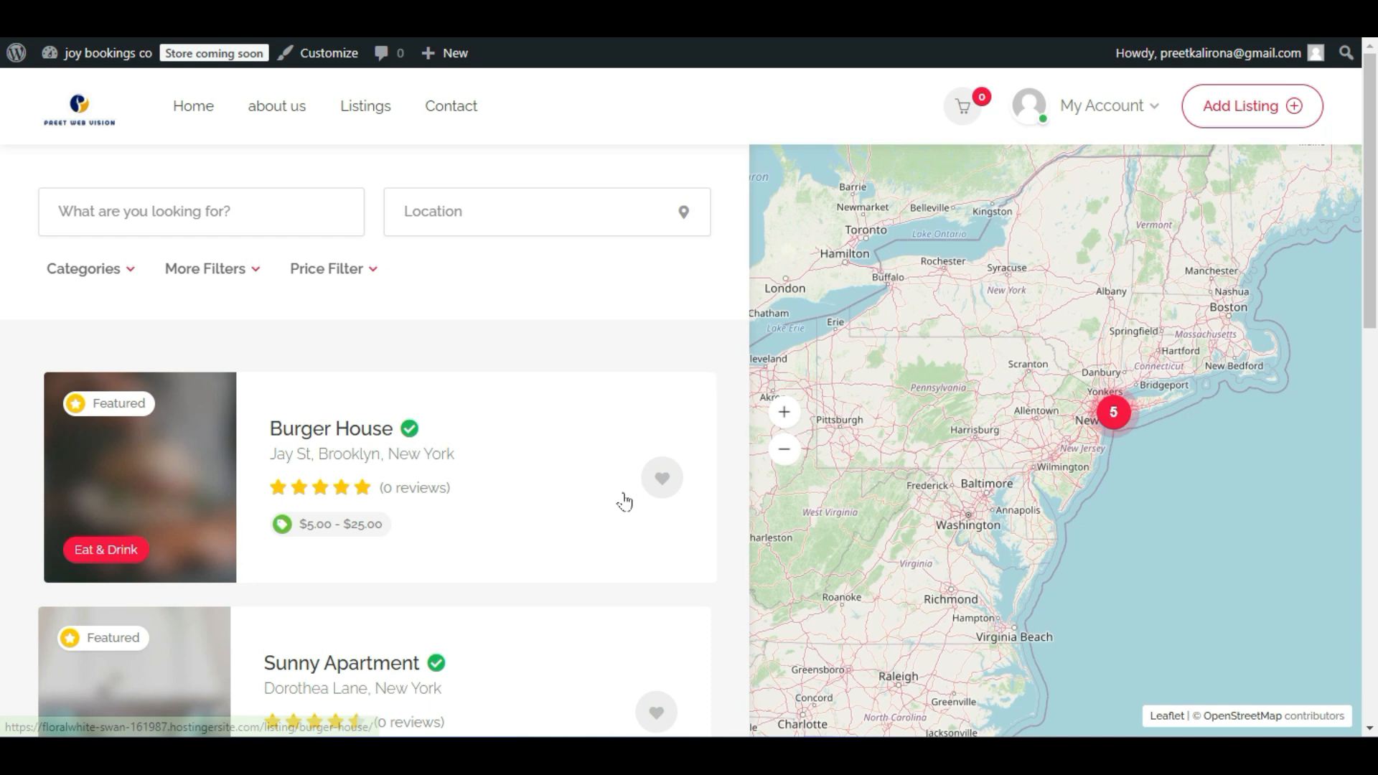
{"action": "scroll", "coordinate": [625, 501], "scroll_direction": "down", "scroll_amount": 5}
{"action": "scroll", "coordinate": [624, 500], "scroll_direction": "down", "scroll_amount": 3}
{"action": "scroll", "coordinate": [624, 500], "scroll_direction": "up", "scroll_amount": 8}
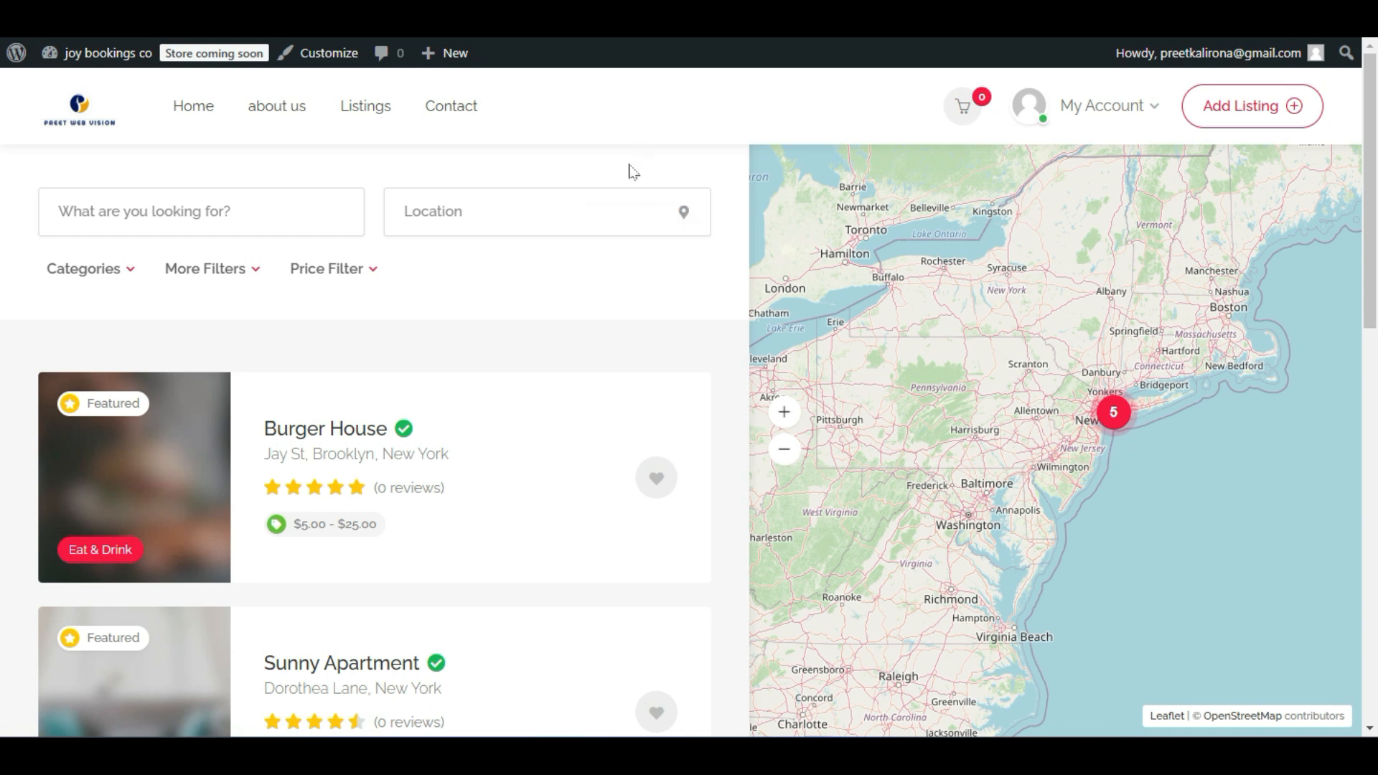
Copy the archive page address and paste it into a new note in Sticky Notes, closing the existing note.
{"action": "right_click", "coordinate": [425, 18]}
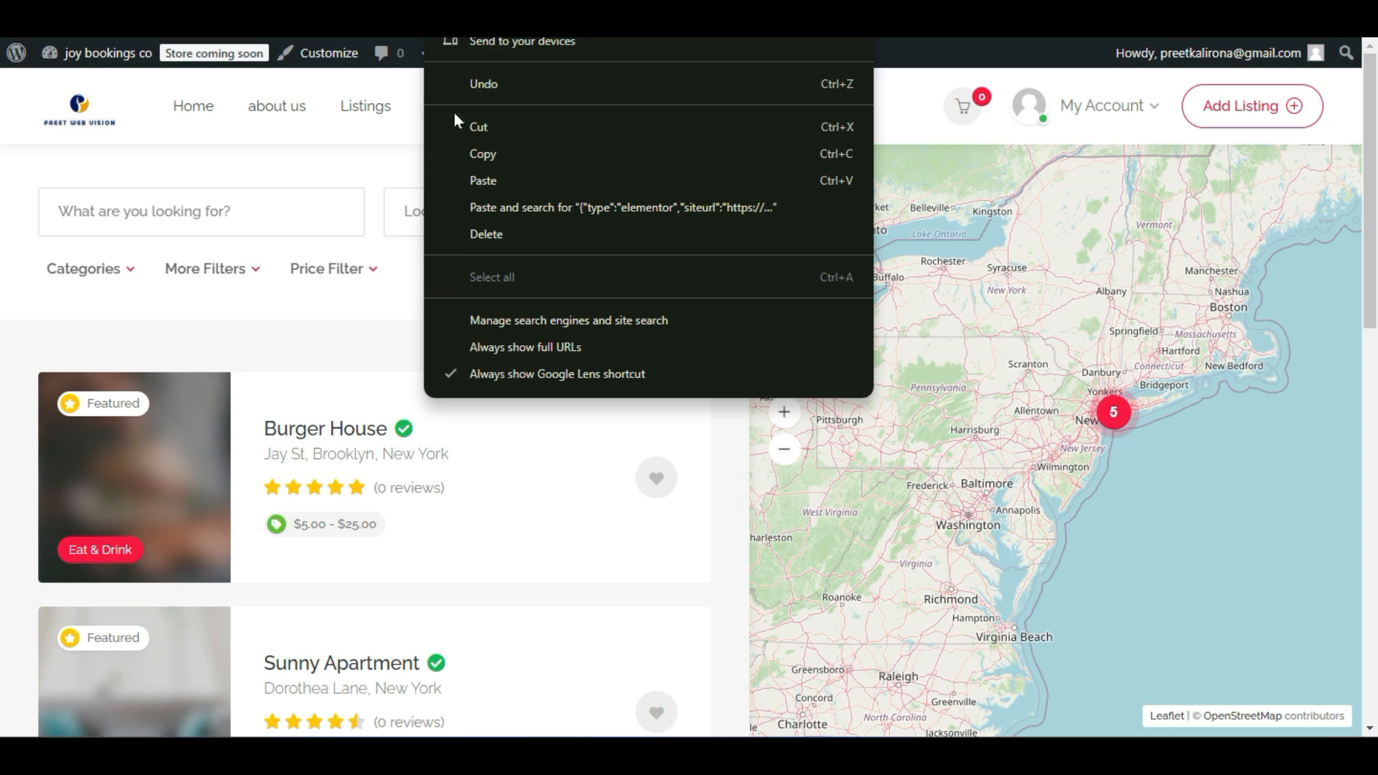
{"action": "left_click", "coordinate": [460, 146]}
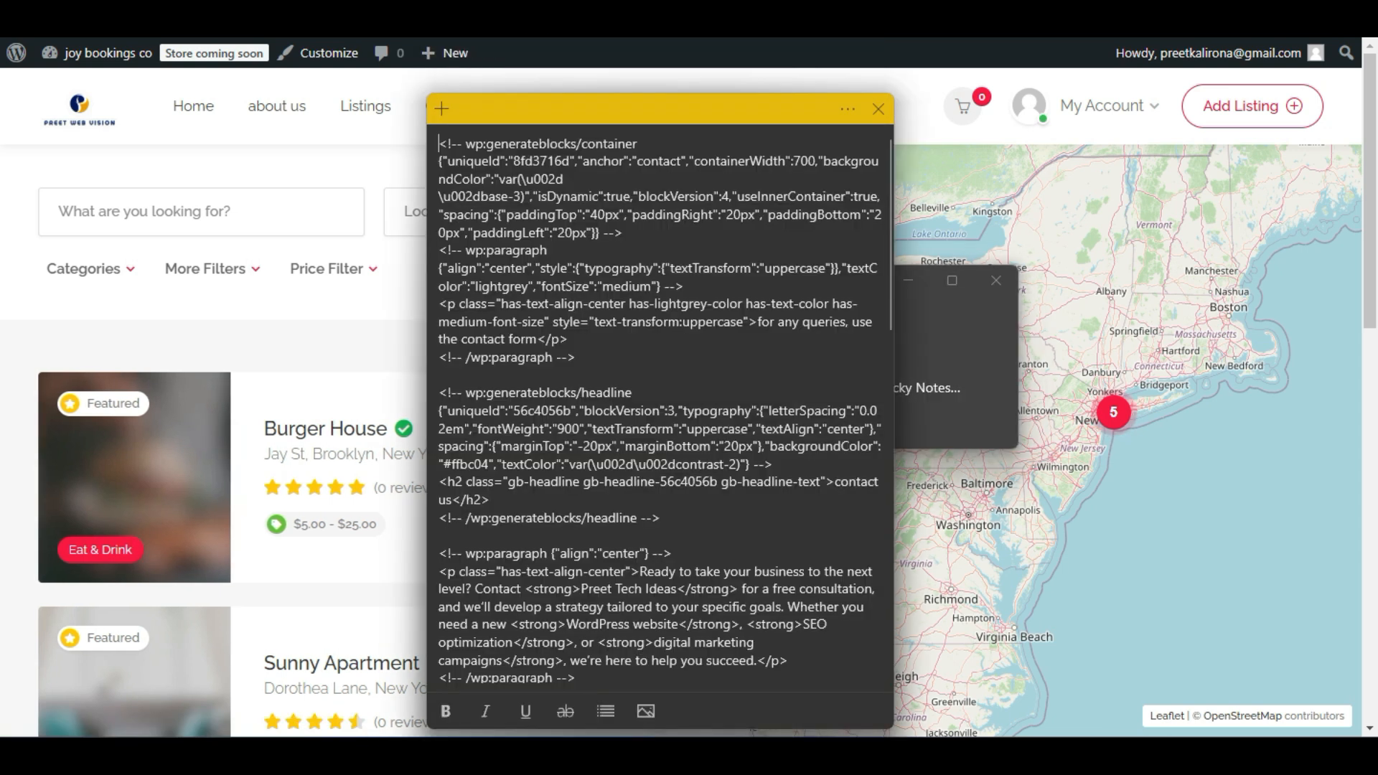
{"action": "left_click", "coordinate": [443, 107]}
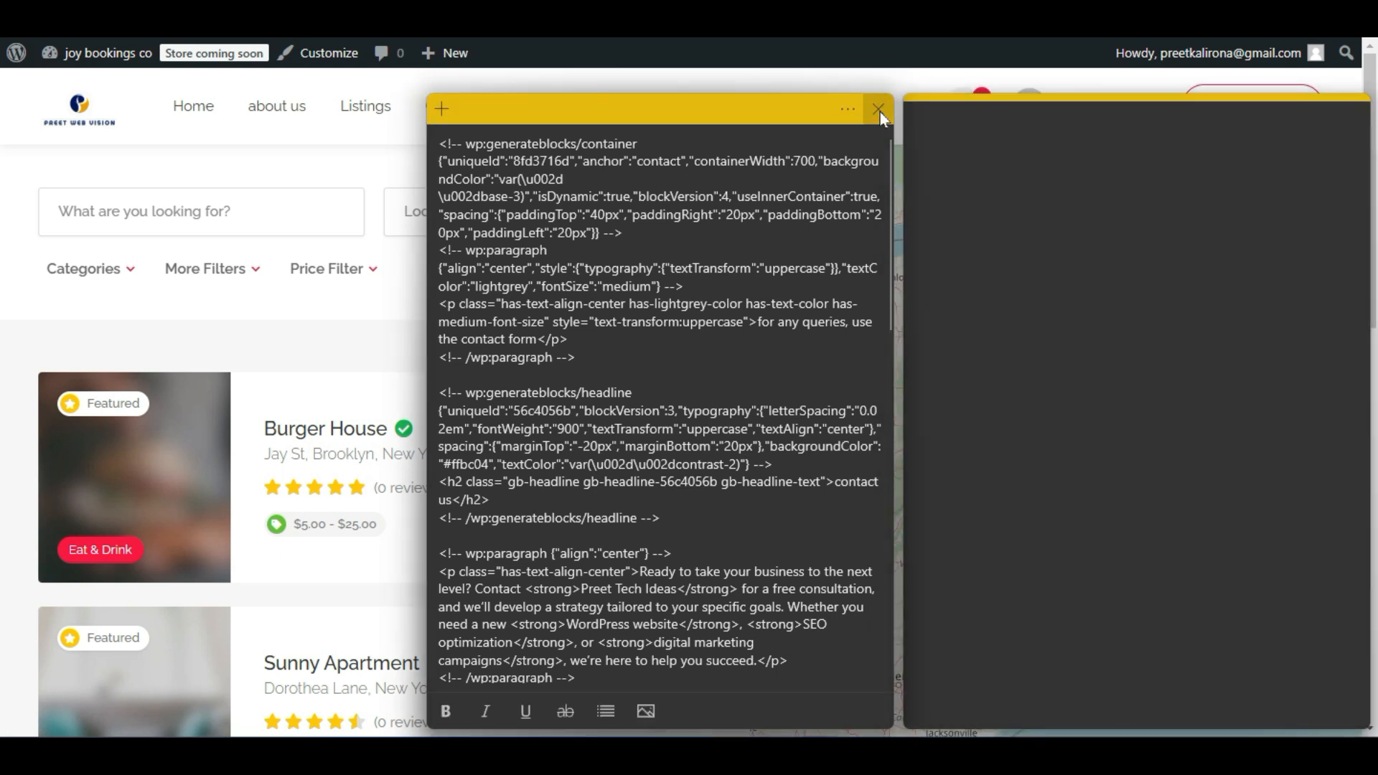
{"action": "left_click", "coordinate": [879, 109]}
{"action": "left_click_drag", "start_coordinate": [923, 111], "coordinate": [407, 66]}
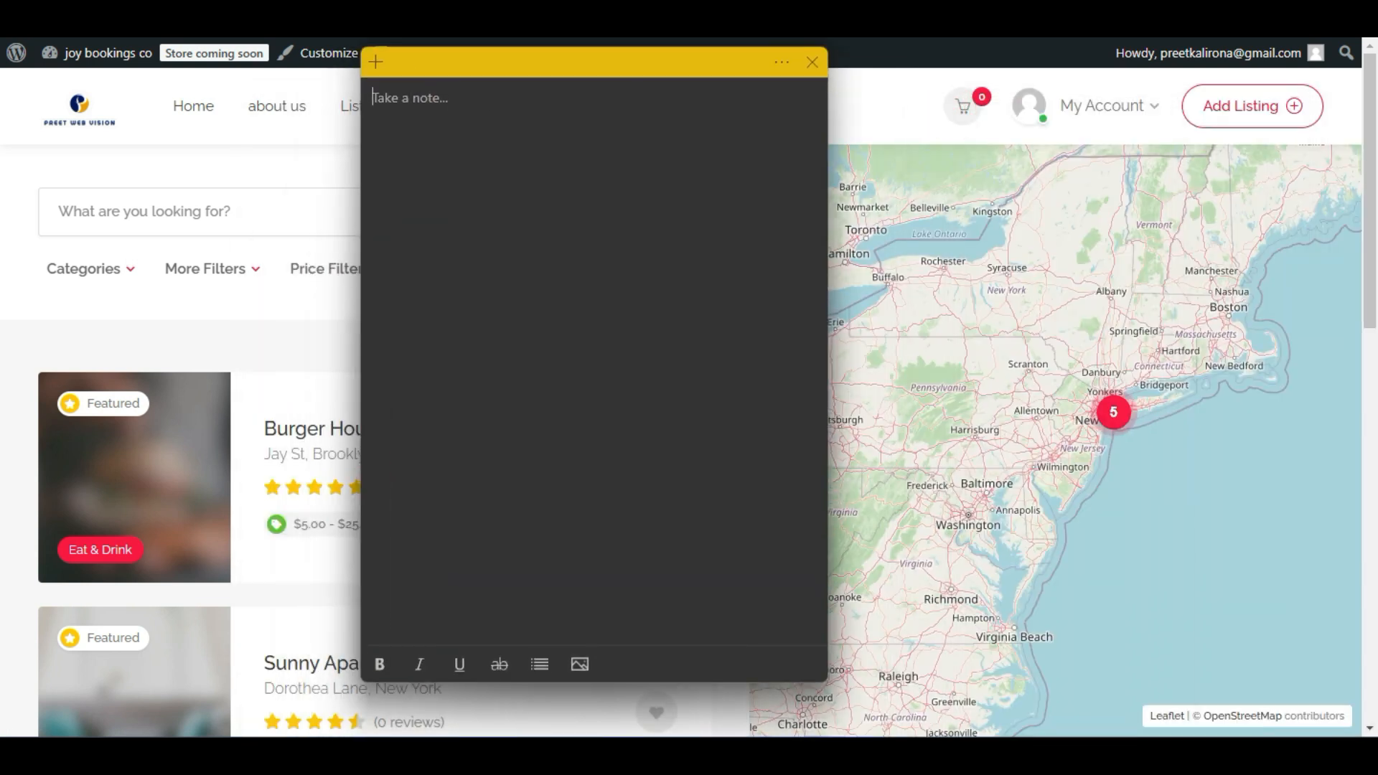
{"action": "left_click", "coordinate": [437, 101]}
{"action": "key", "text": "ctrl+v"}
Reposition the note over the archive page and highlight the listings URL in it.
{"action": "left_click_drag", "start_coordinate": [822, 681], "coordinate": [1126, 735]}
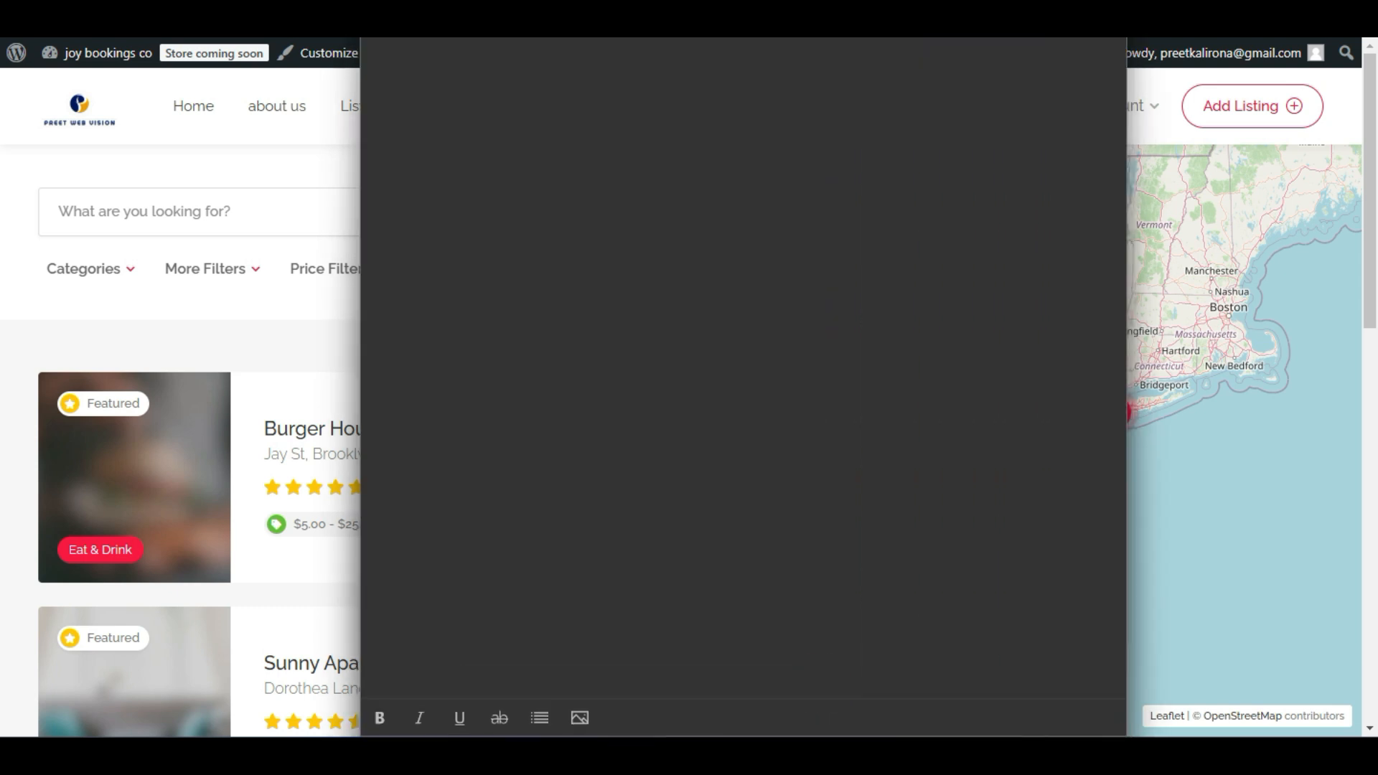
{"action": "left_click_drag", "start_coordinate": [599, 55], "coordinate": [674, 197]}
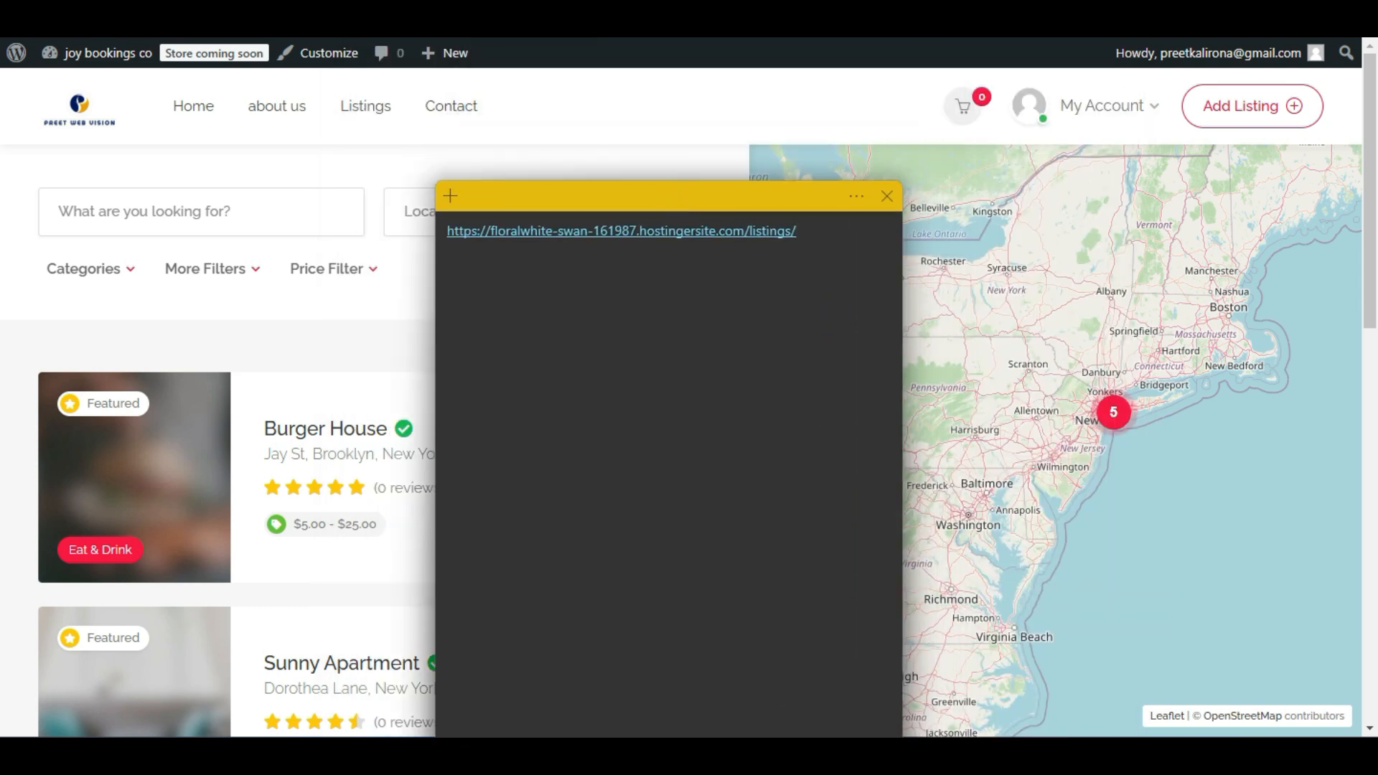
{"action": "left_click_drag", "start_coordinate": [743, 235], "coordinate": [446, 233]}
{"action": "left_click", "coordinate": [716, 224]}
{"action": "left_click_drag", "start_coordinate": [743, 234], "coordinate": [798, 234]}
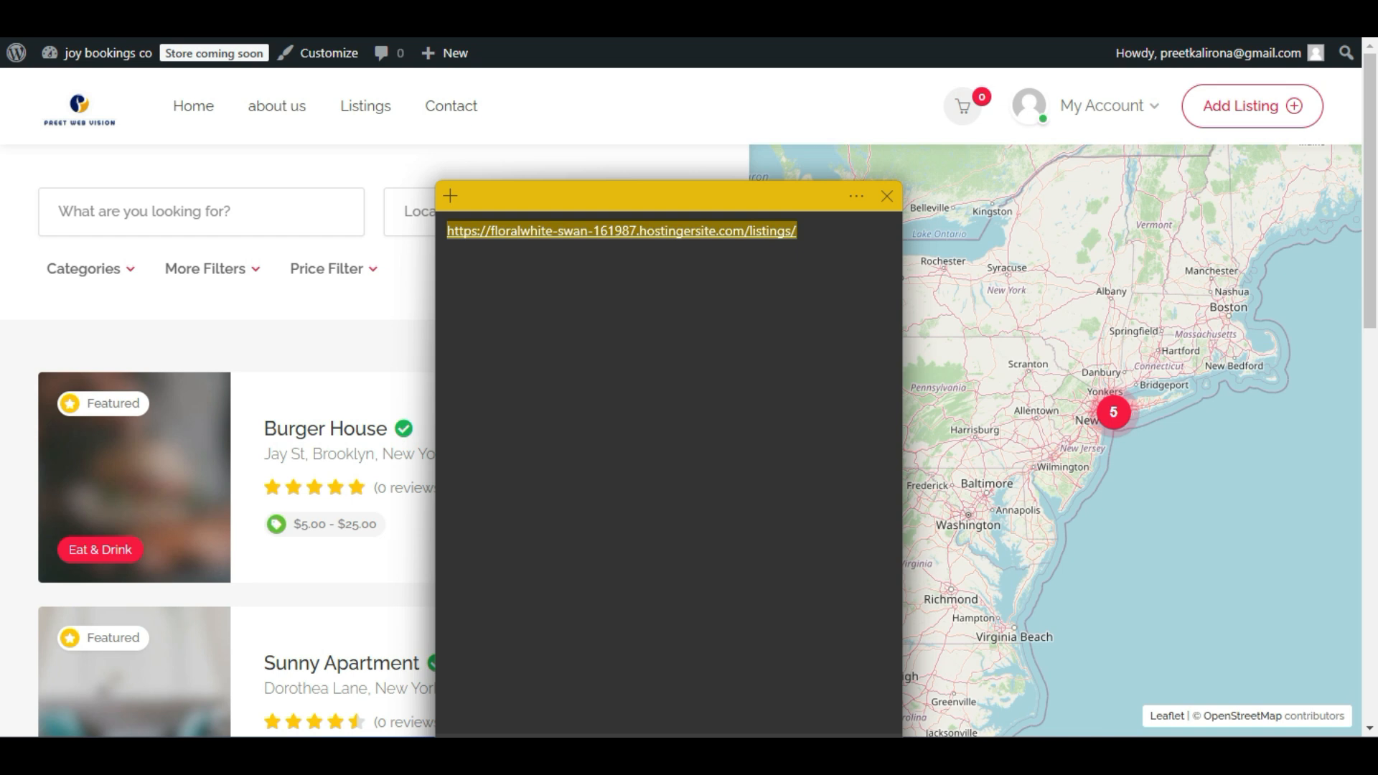
Copy only the /listings/ part of the address in the note and close the note.
{"action": "left_click", "coordinate": [798, 232]}
{"action": "double_click", "coordinate": [802, 232]}
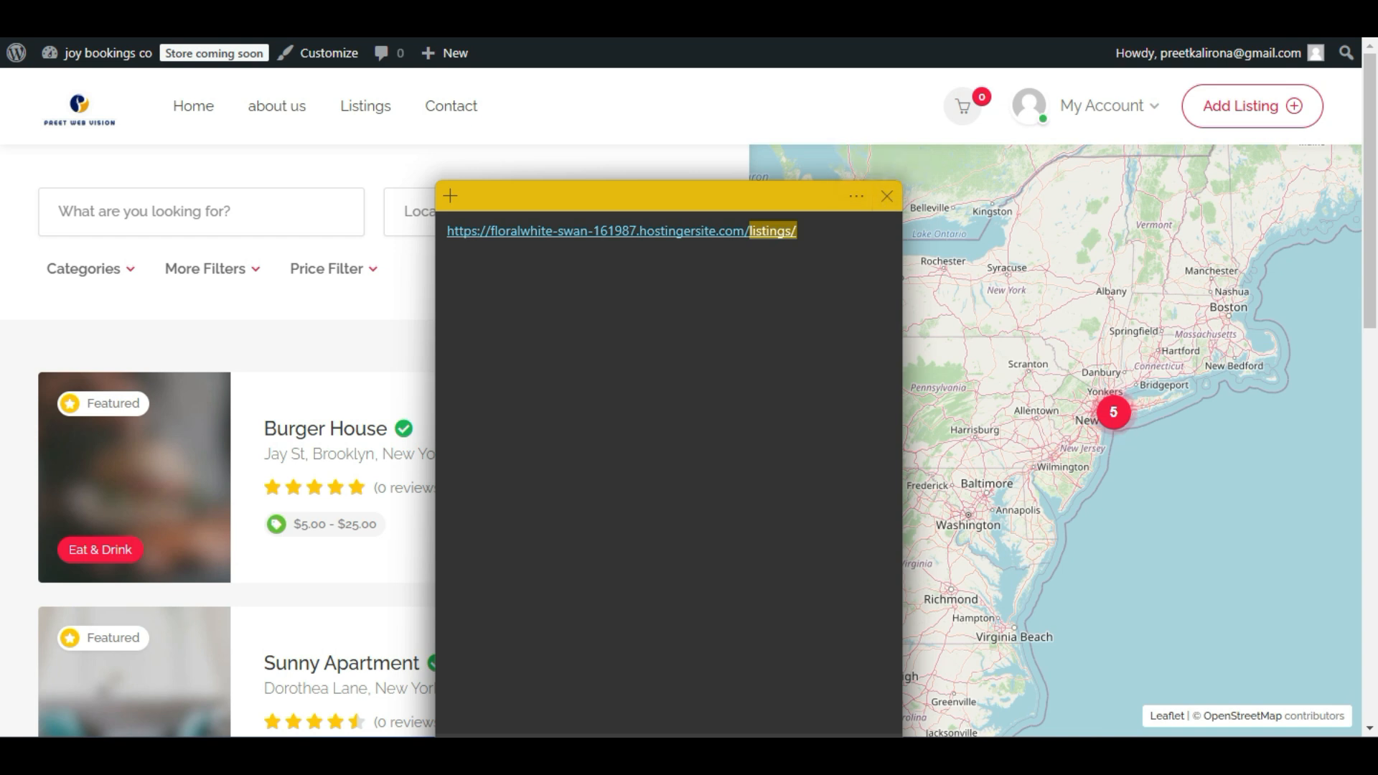
{"action": "triple_click", "coordinate": [717, 230]}
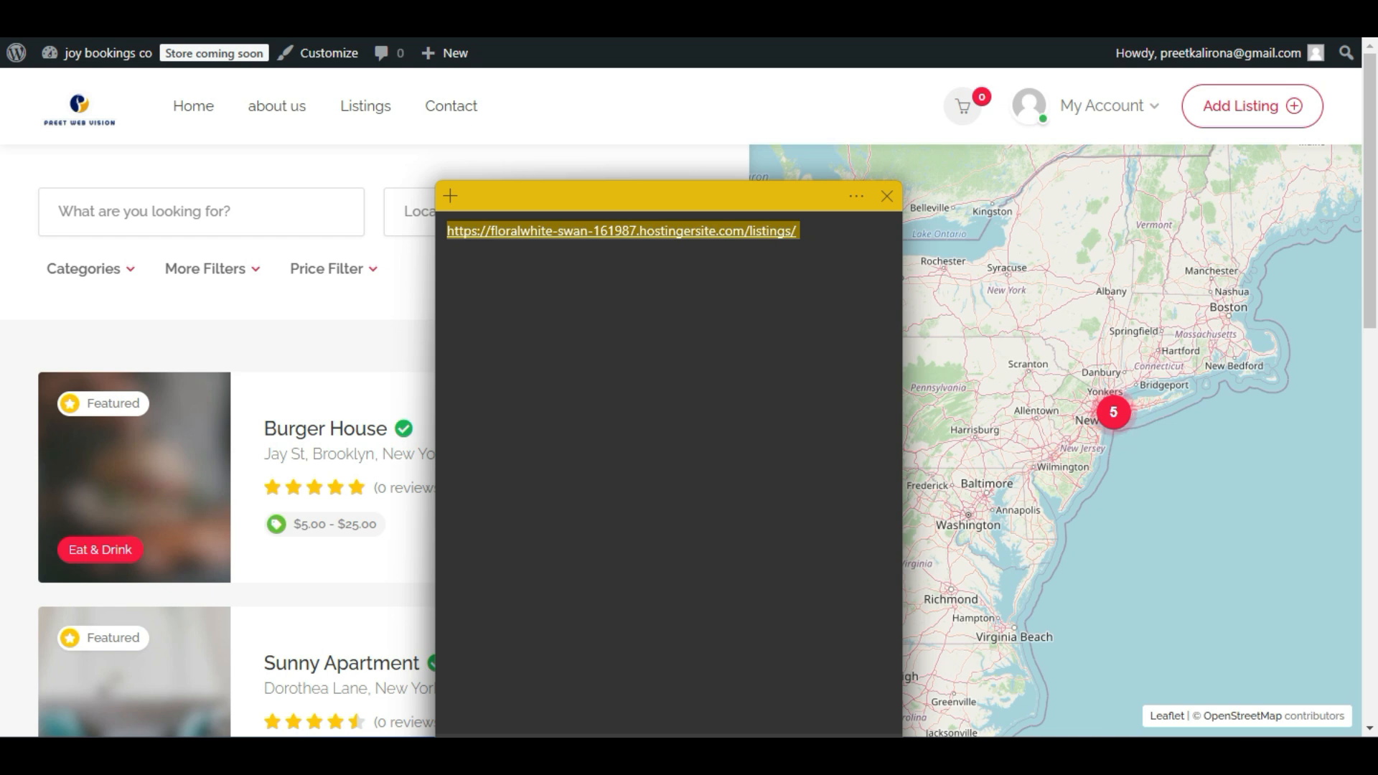
{"action": "left_click_drag", "start_coordinate": [746, 230], "coordinate": [798, 234]}
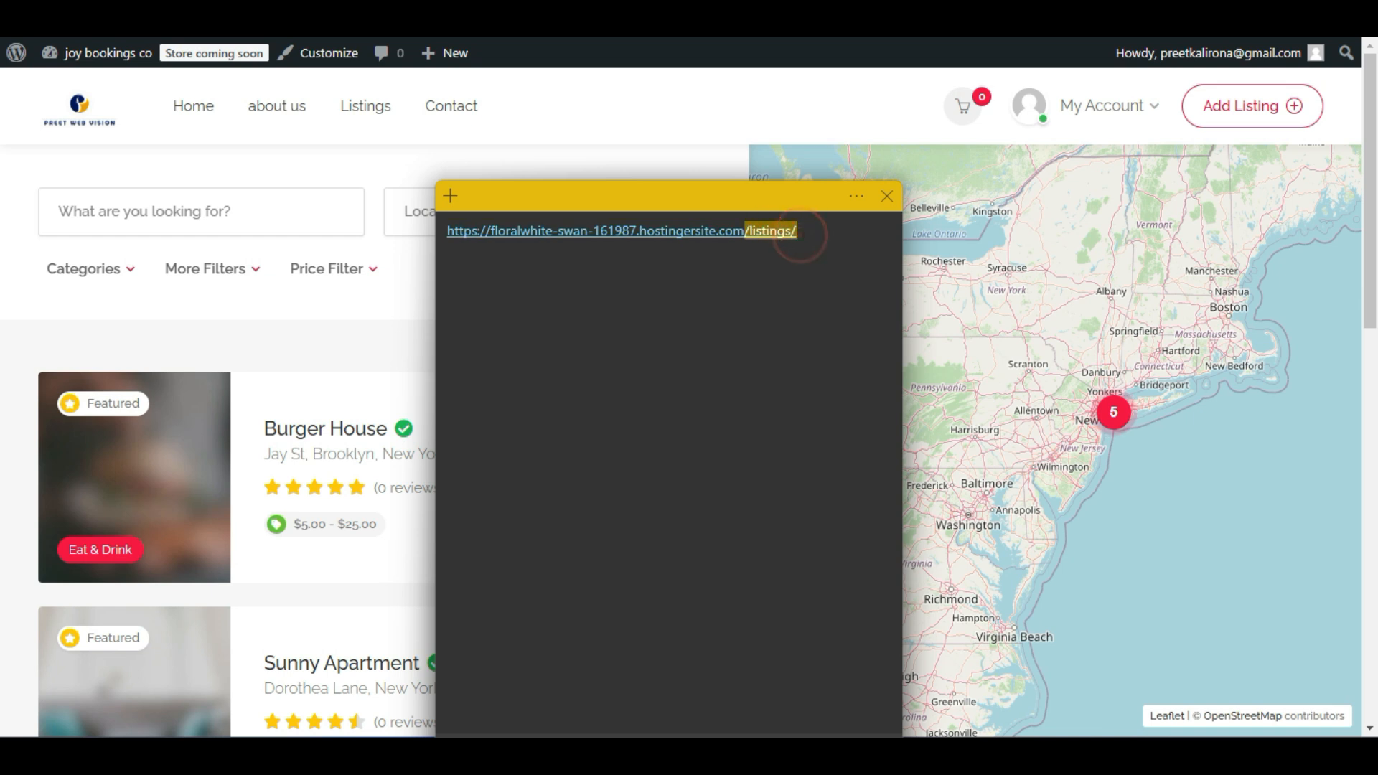
{"action": "right_click", "coordinate": [769, 242]}
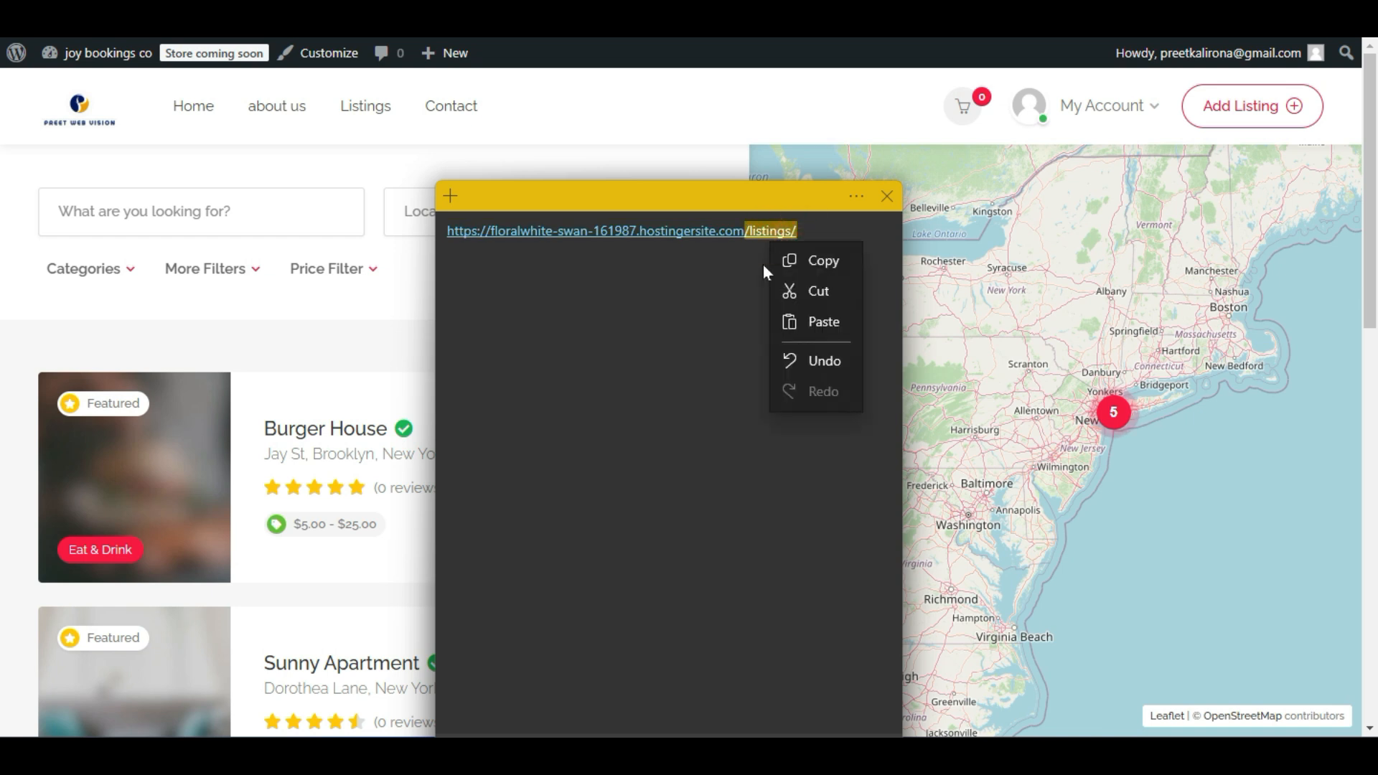
{"action": "left_click", "coordinate": [803, 261]}
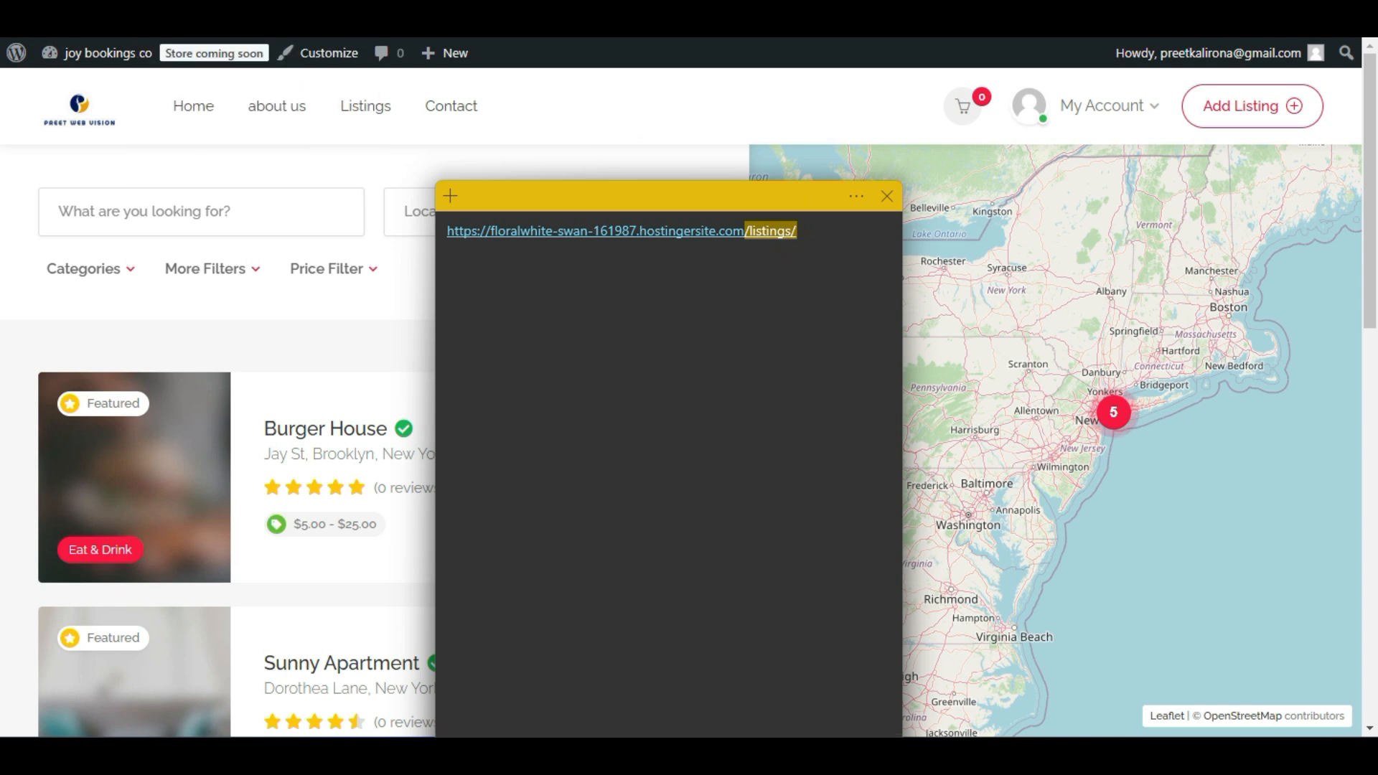
{"action": "left_click", "coordinate": [887, 197]}
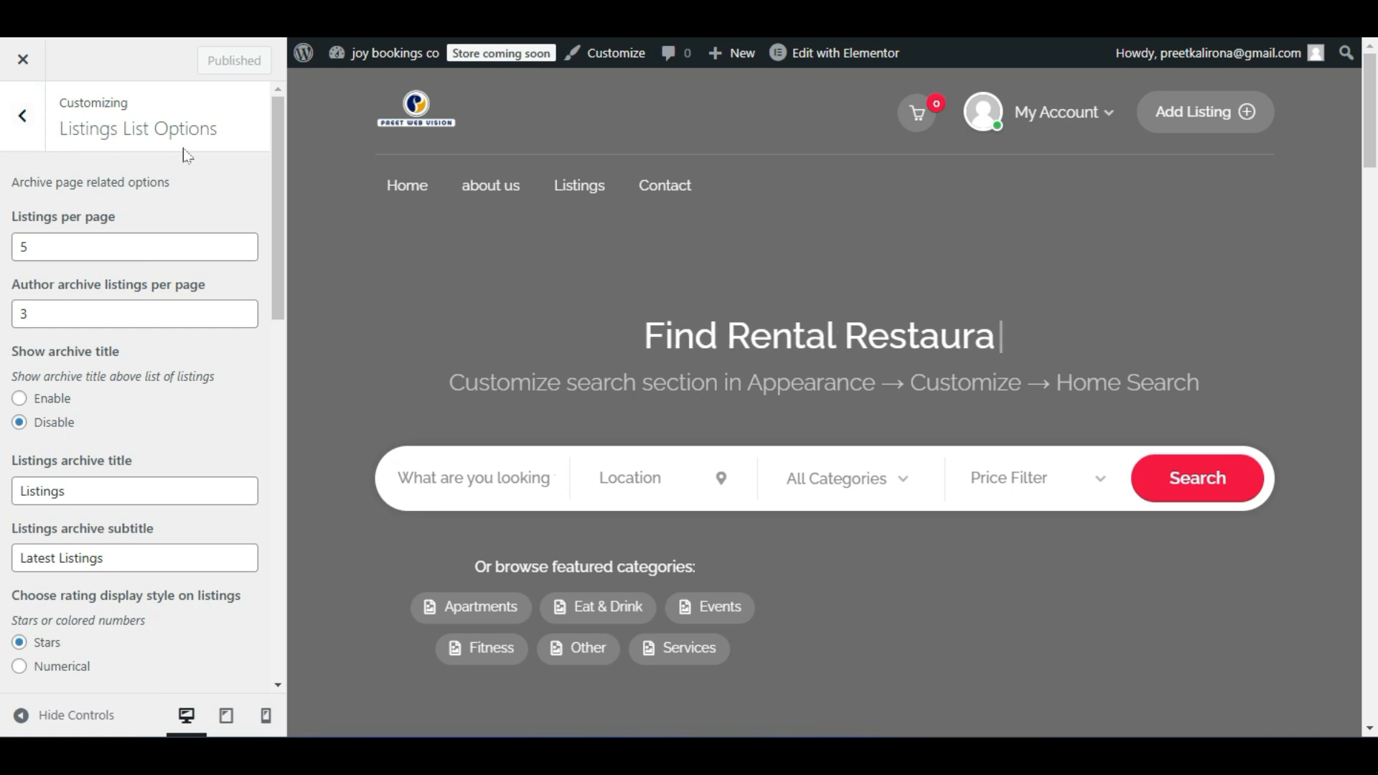
Leave Listings List Options and open the menu named my header menu for editing in the customizer.
{"action": "left_click", "coordinate": [24, 123]}
{"action": "scroll", "coordinate": [103, 543], "scroll_direction": "down", "scroll_amount": 3}
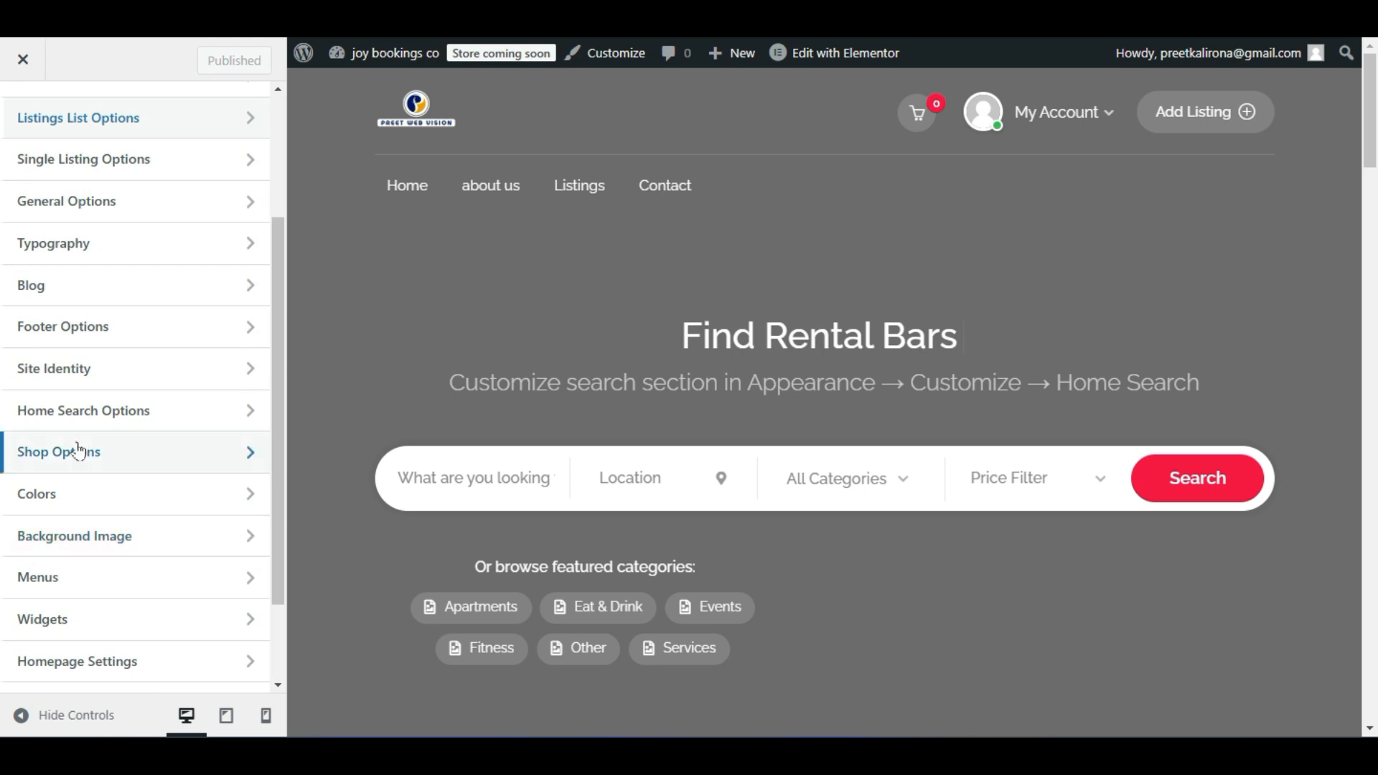
{"action": "left_click", "coordinate": [29, 583]}
{"action": "left_click", "coordinate": [75, 587]}
{"action": "scroll", "coordinate": [79, 589], "scroll_direction": "down", "scroll_amount": 6}
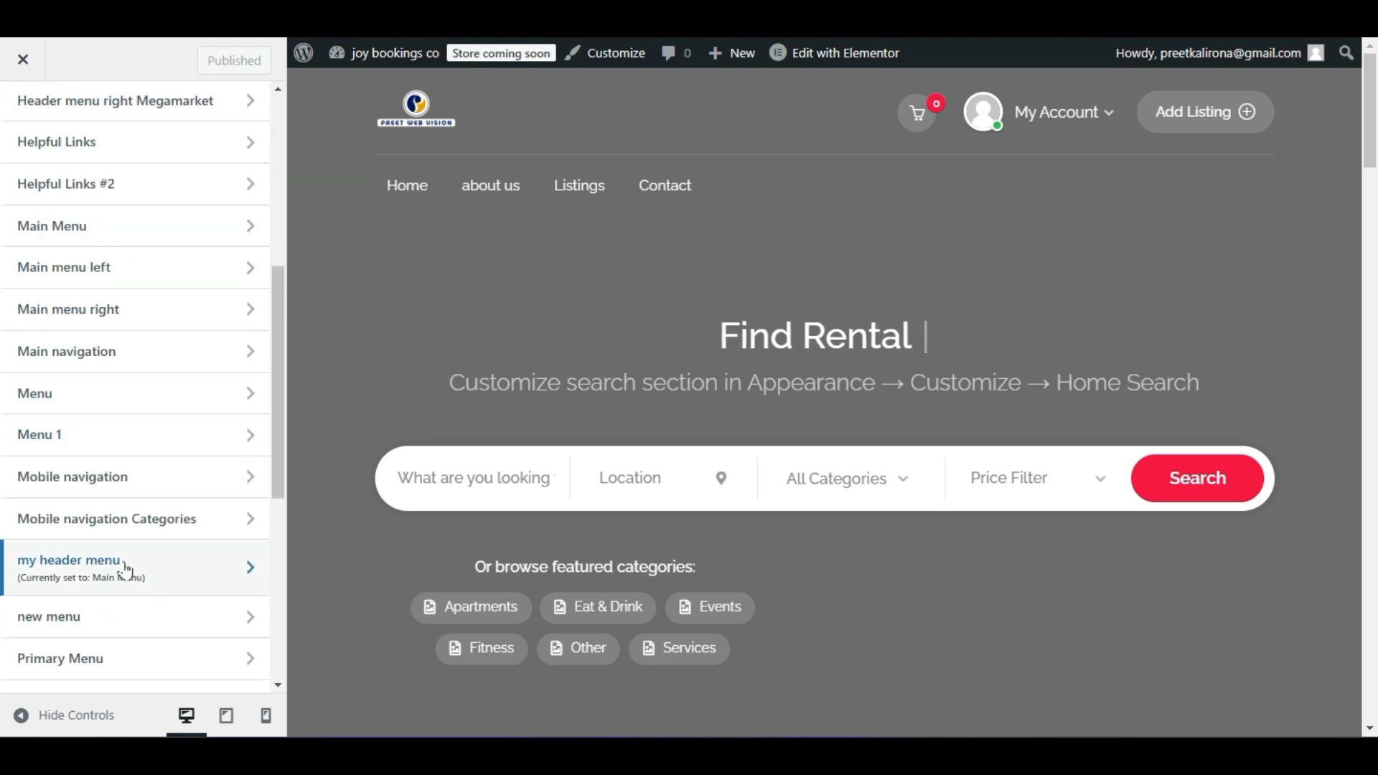
{"action": "left_click", "coordinate": [139, 574]}
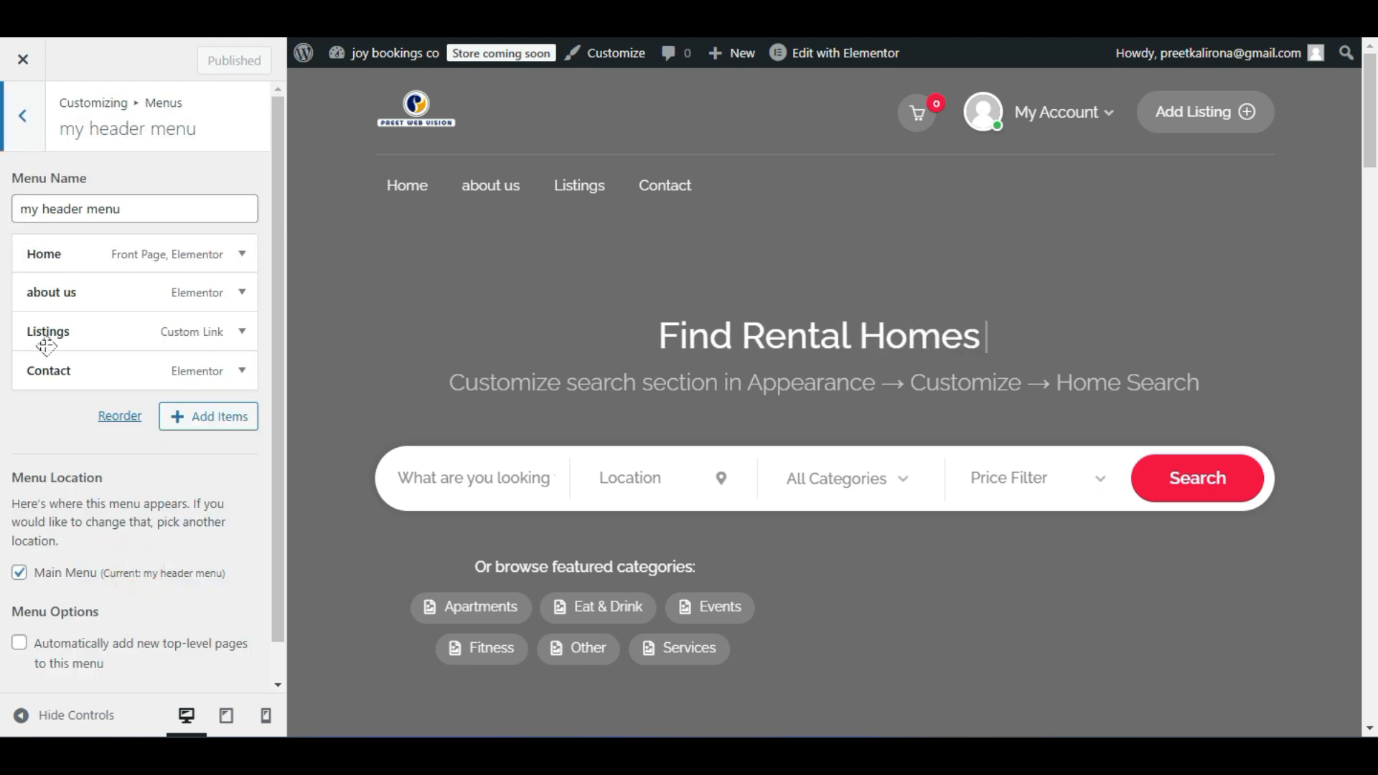
Replace the Listings menu item's URL with /listings/ and publish the change.
{"action": "left_click", "coordinate": [242, 332]}
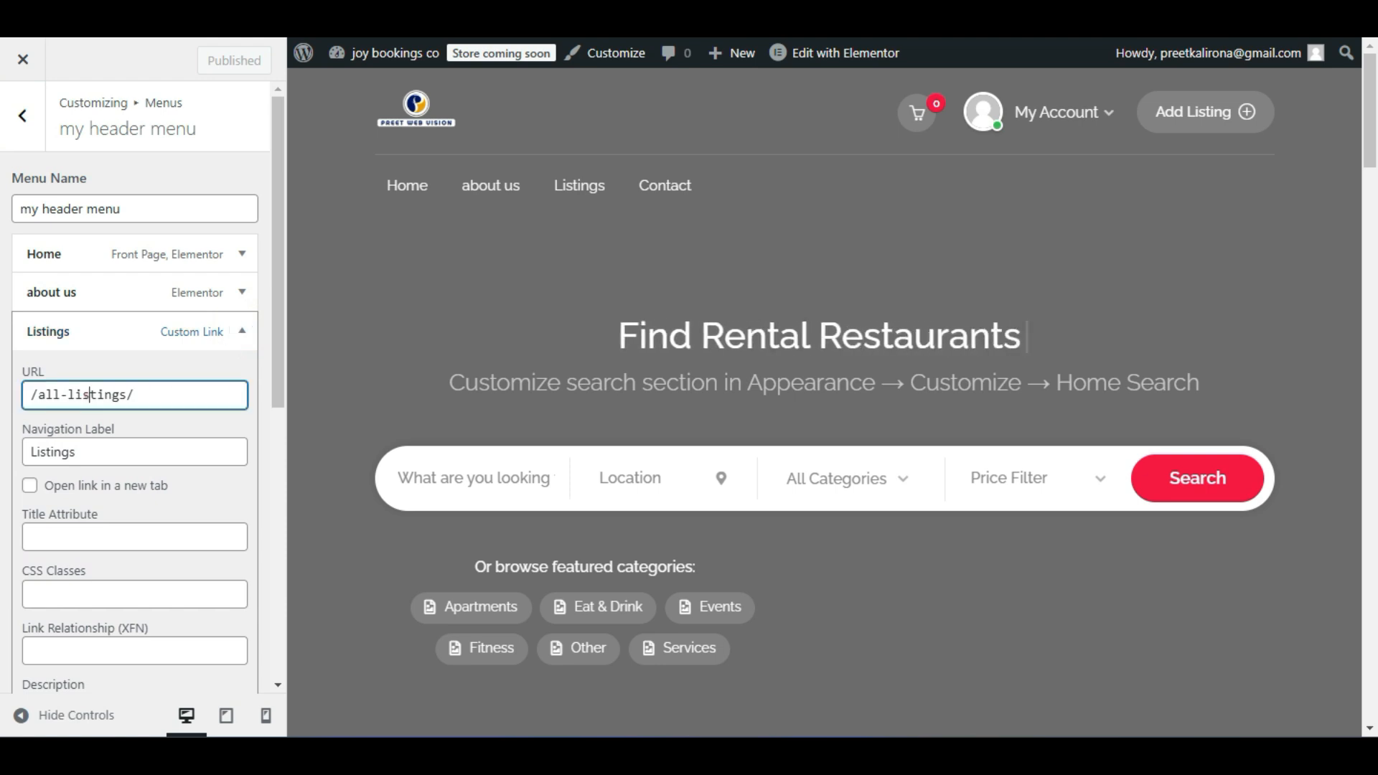
{"action": "triple_click", "coordinate": [107, 397]}
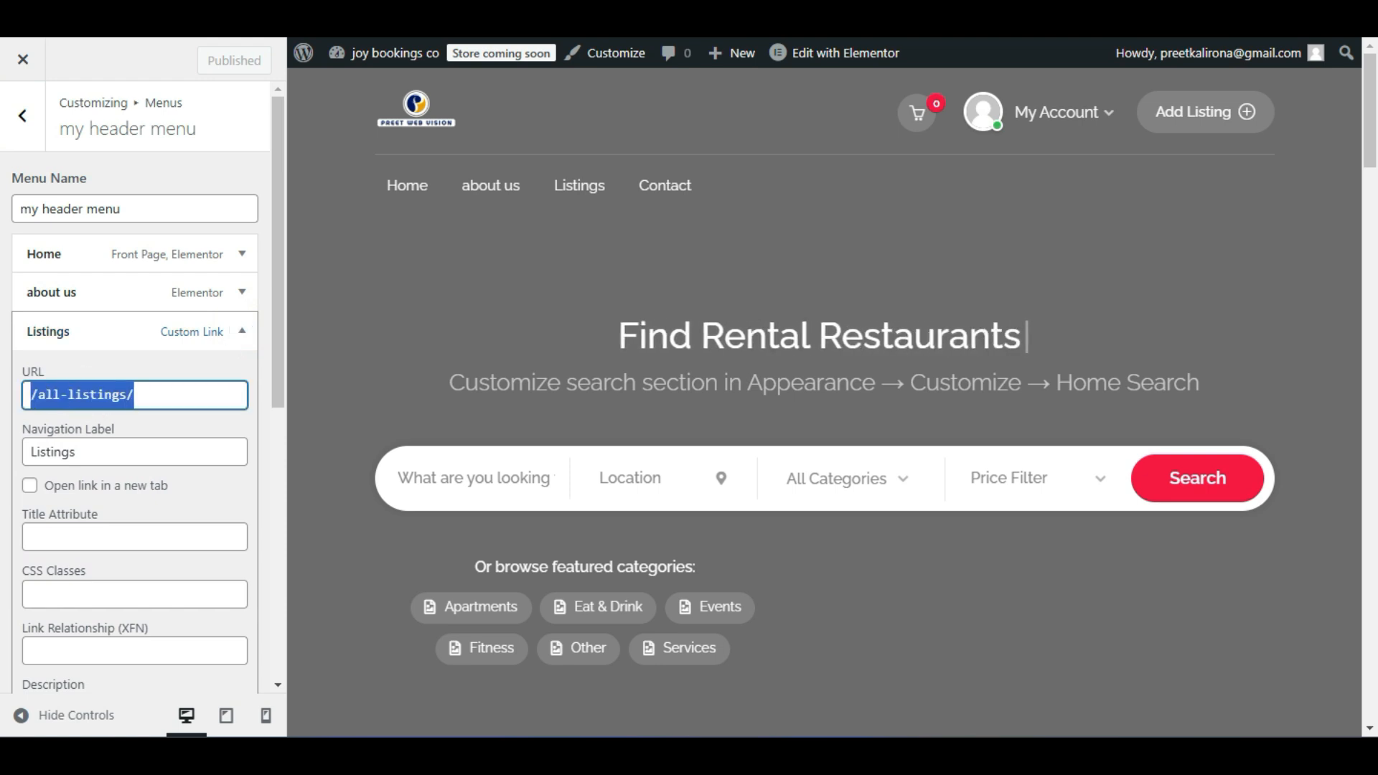
{"action": "key", "text": "ctrl+v"}
{"action": "left_click", "coordinate": [145, 426]}
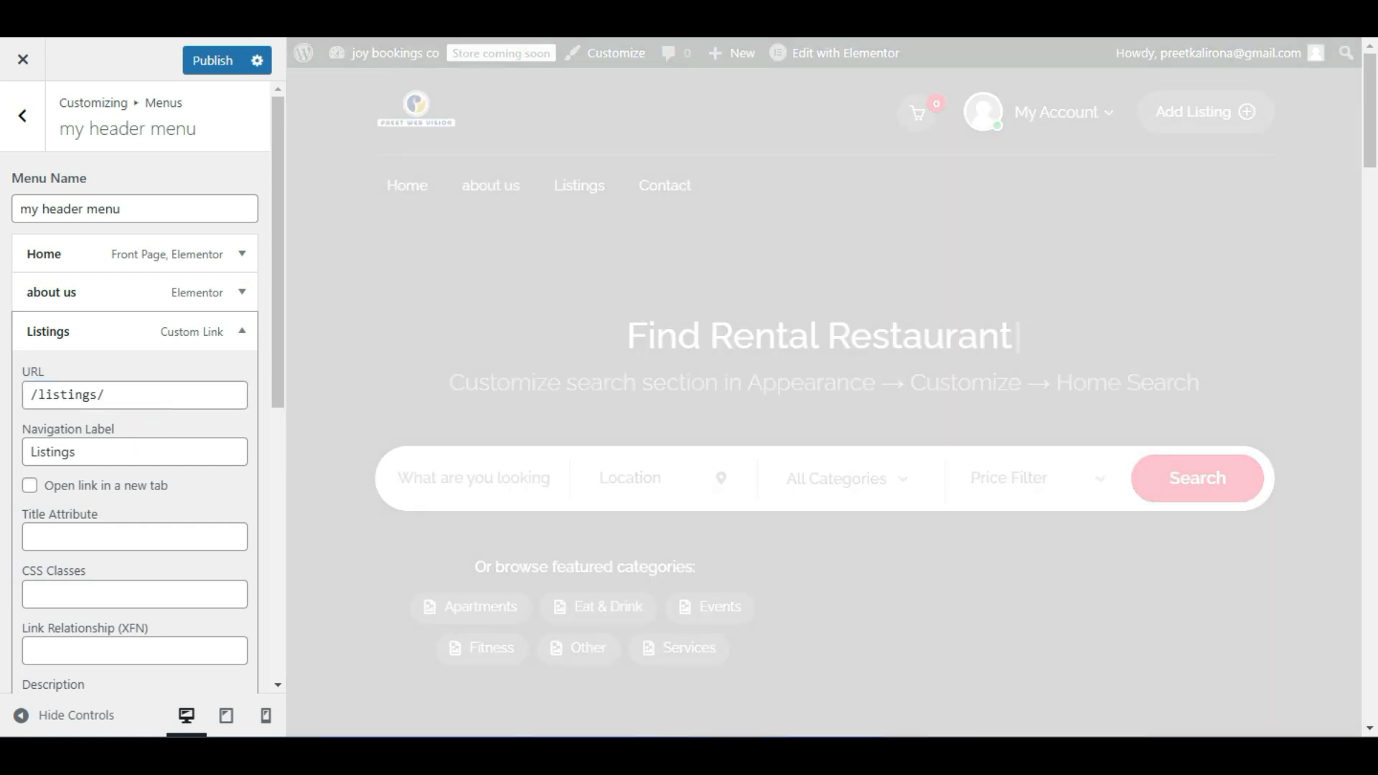
{"action": "left_click", "coordinate": [209, 61]}
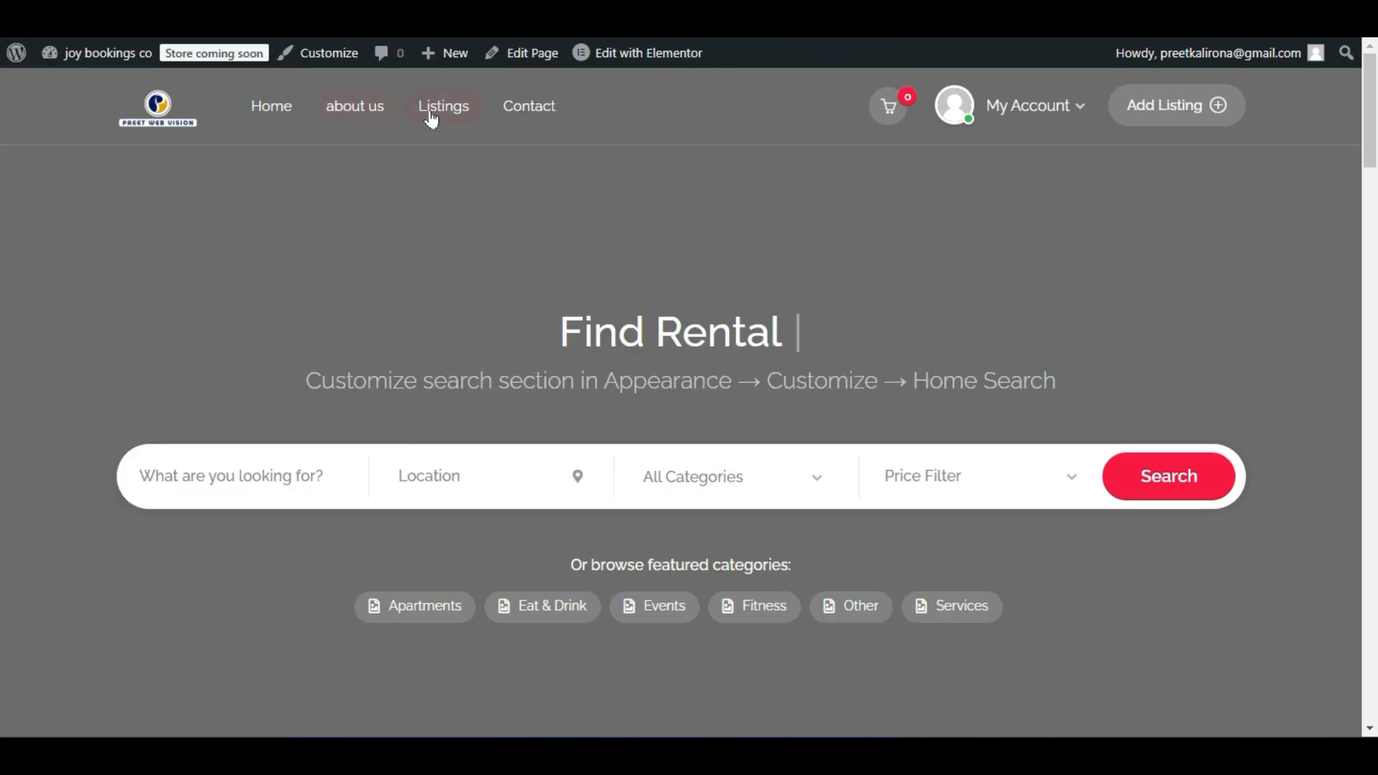
Follow the Listings link in the live site's header and look through the listings on the archive page.
{"action": "left_click", "coordinate": [447, 112]}
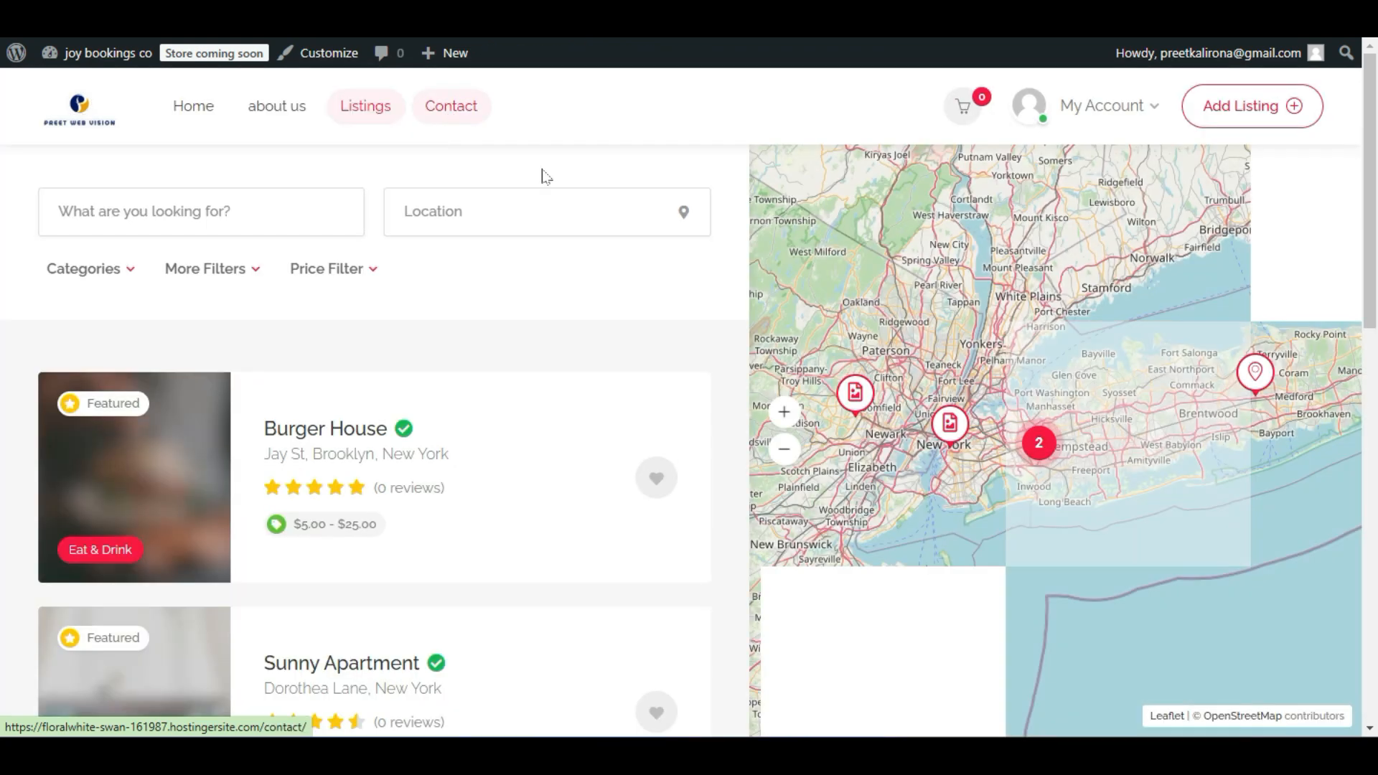
{"action": "scroll", "coordinate": [276, 452], "scroll_direction": "down", "scroll_amount": 3}
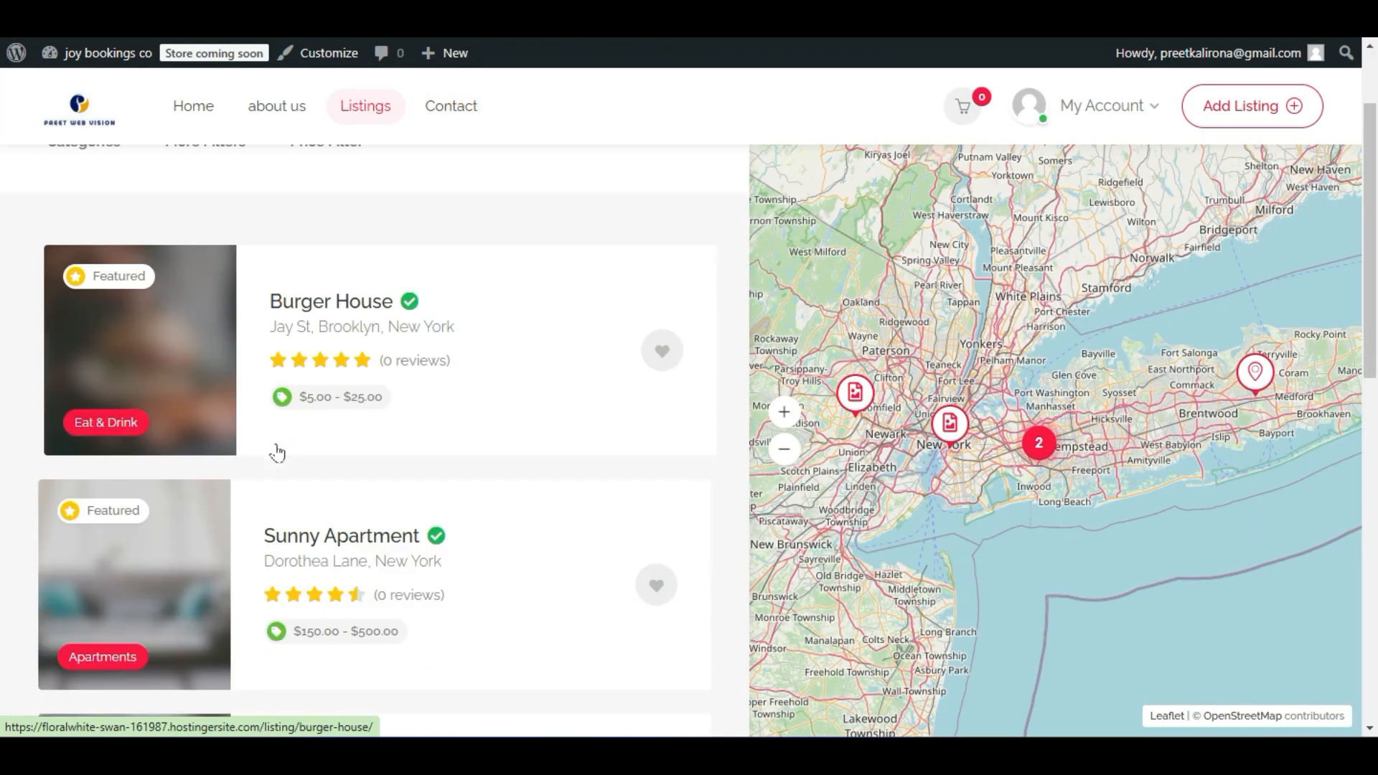
{"action": "scroll", "coordinate": [524, 488], "scroll_direction": "down", "scroll_amount": 7}
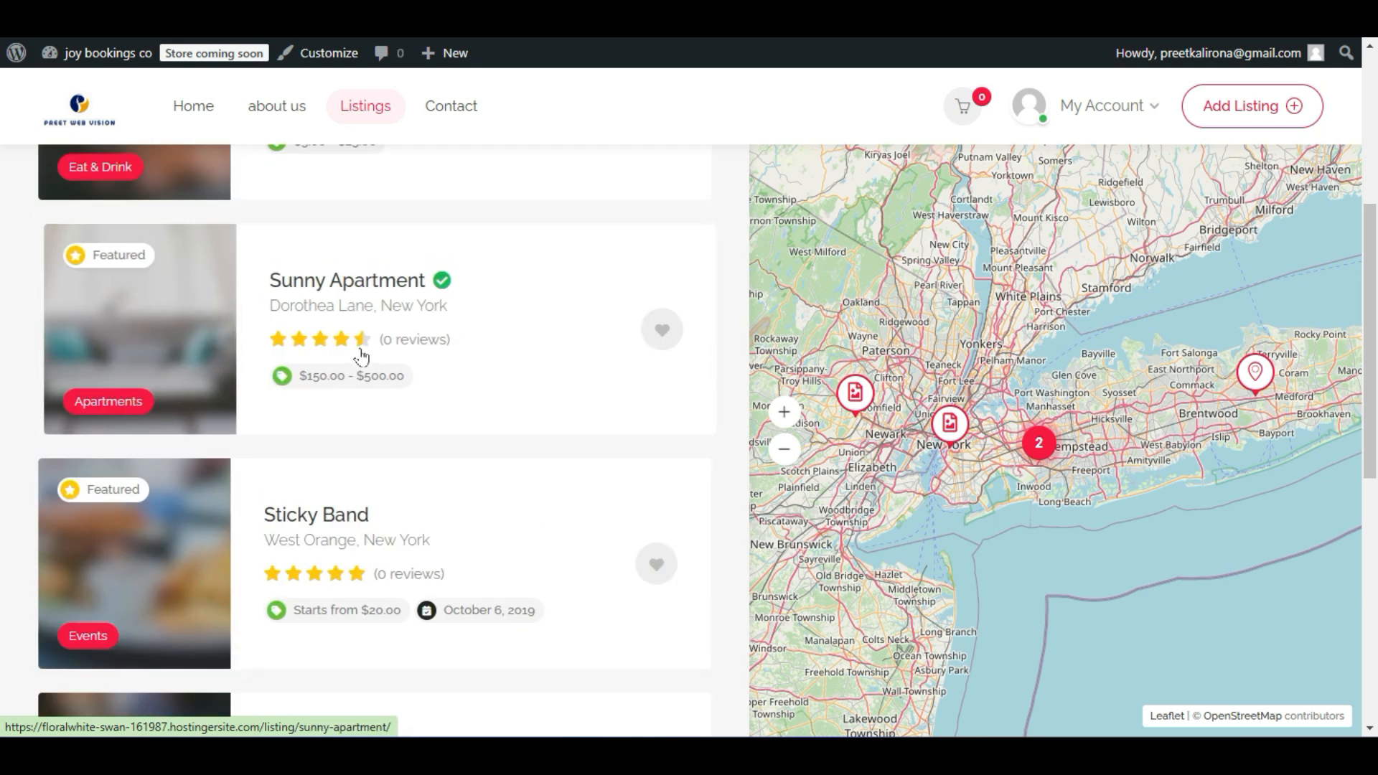
{"action": "scroll", "coordinate": [457, 510], "scroll_direction": "down", "scroll_amount": 1}
{"action": "scroll", "coordinate": [457, 511], "scroll_direction": "down", "scroll_amount": 5}
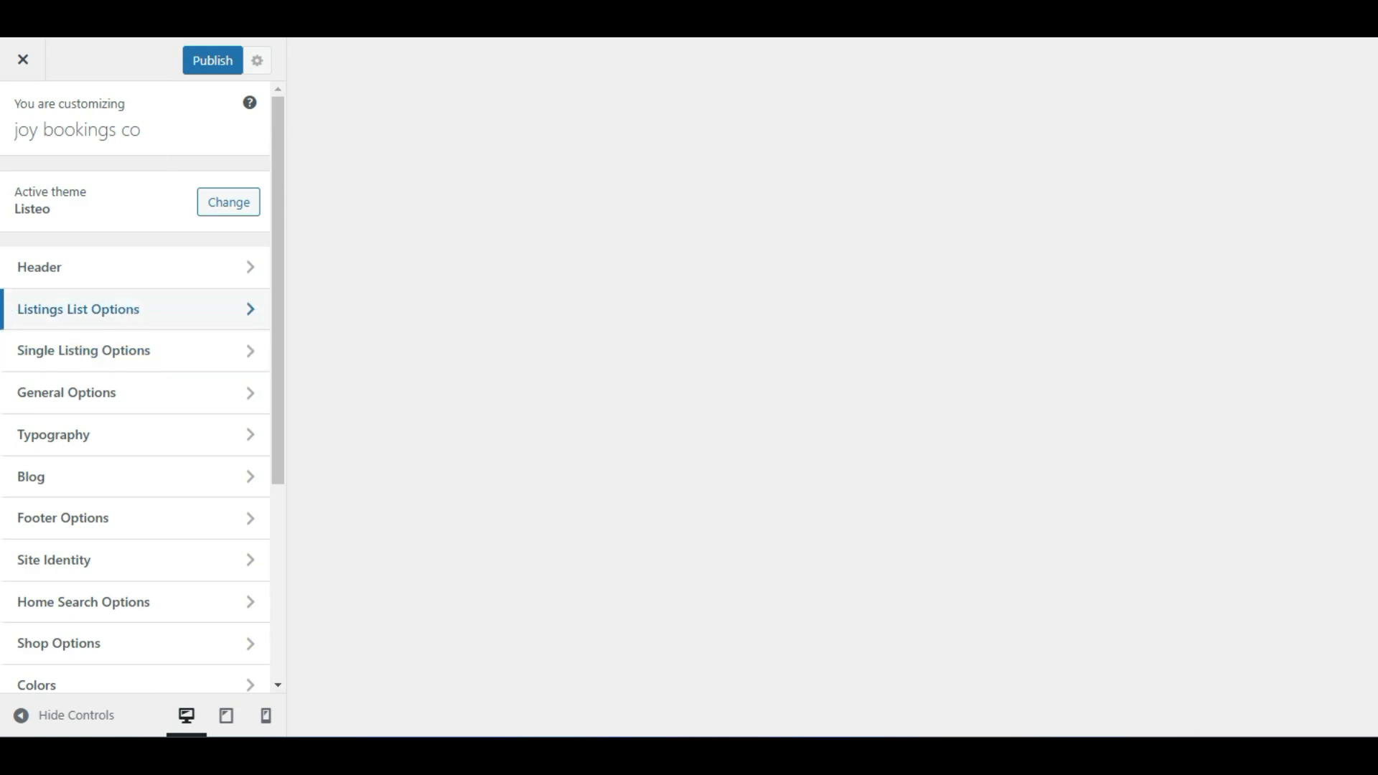
Open Listings List Options for the archive page and set the listings per page to 10.
{"action": "left_click", "coordinate": [117, 300]}
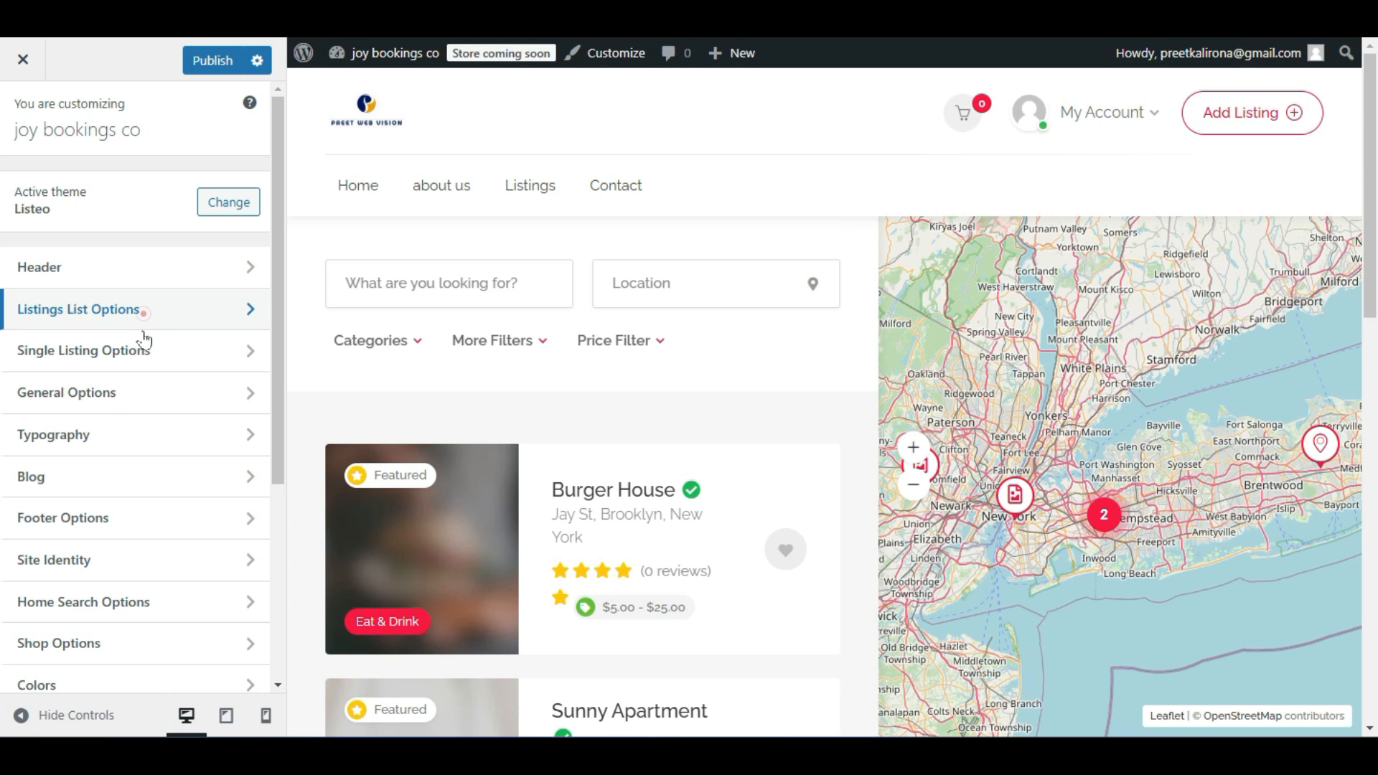
{"action": "left_click", "coordinate": [143, 313]}
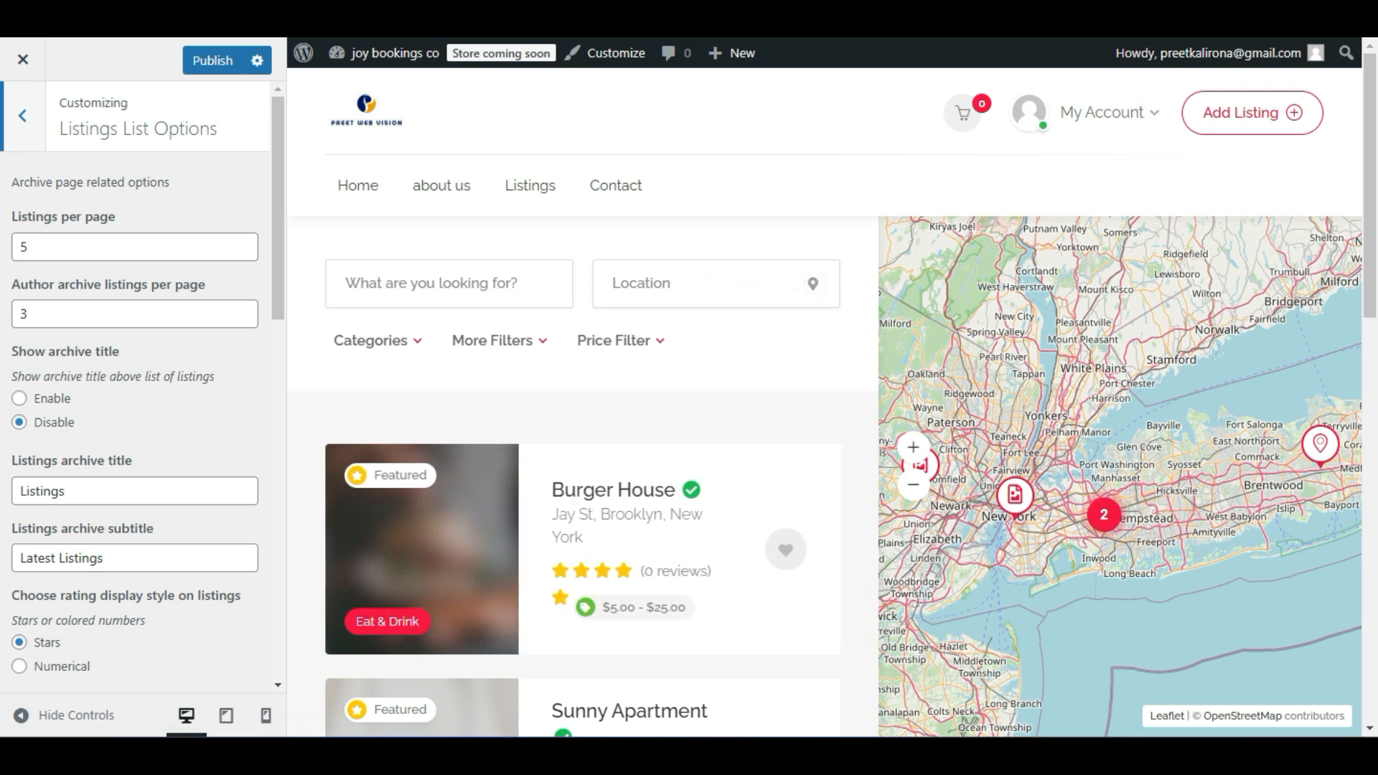
{"action": "scroll", "coordinate": [567, 392], "scroll_direction": "down", "scroll_amount": 12}
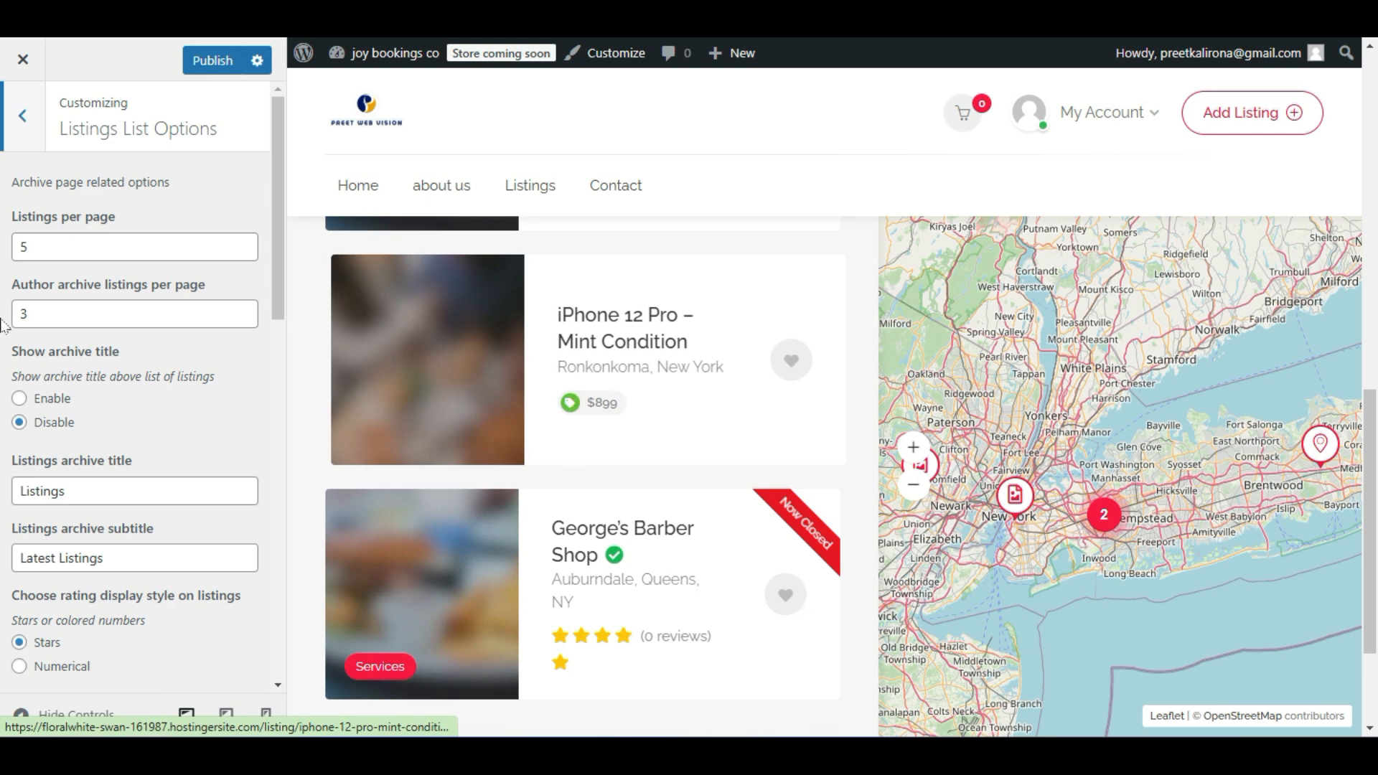
{"action": "double_click", "coordinate": [43, 250]}
{"action": "type", "text": "10"}
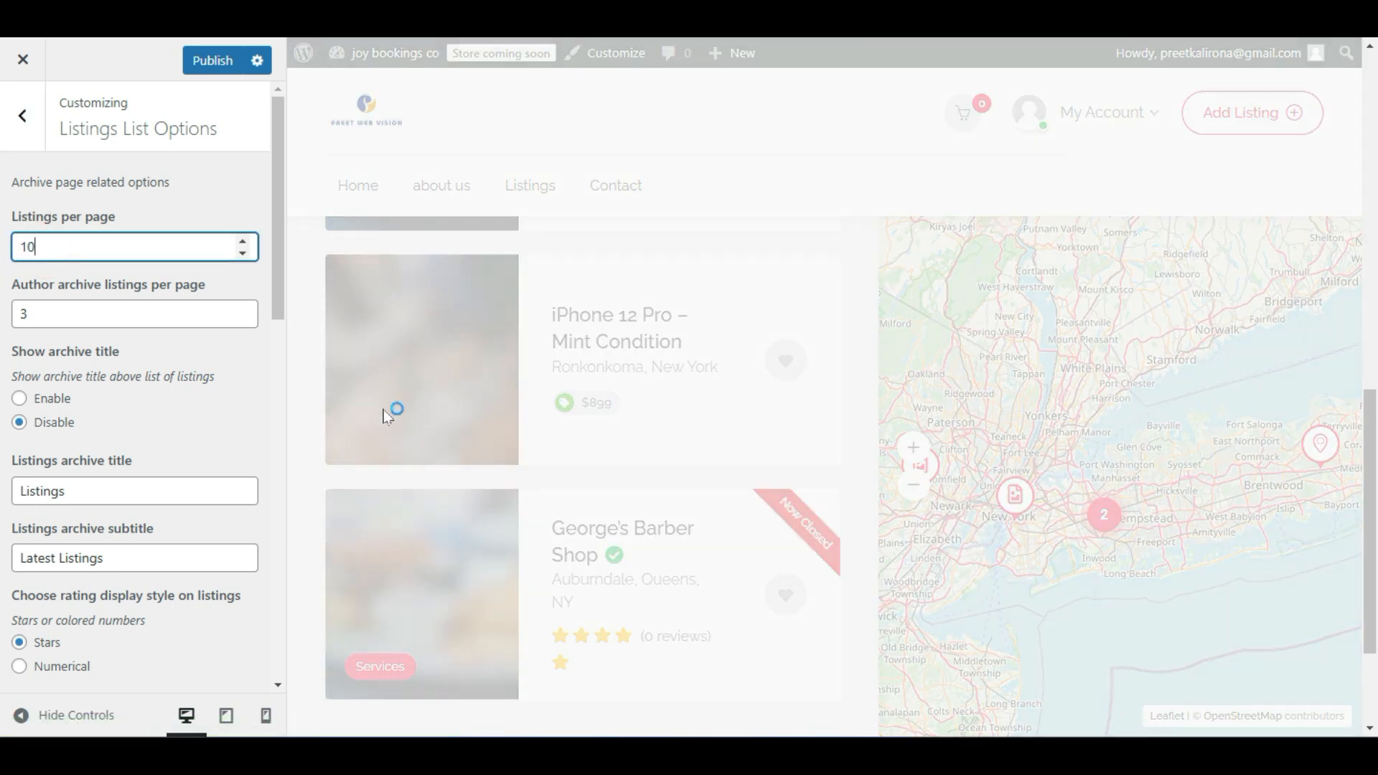
Review the archive preview from the first listing down to the pagination to check the longer list.
{"action": "scroll", "coordinate": [416, 431], "scroll_direction": "down", "scroll_amount": 15}
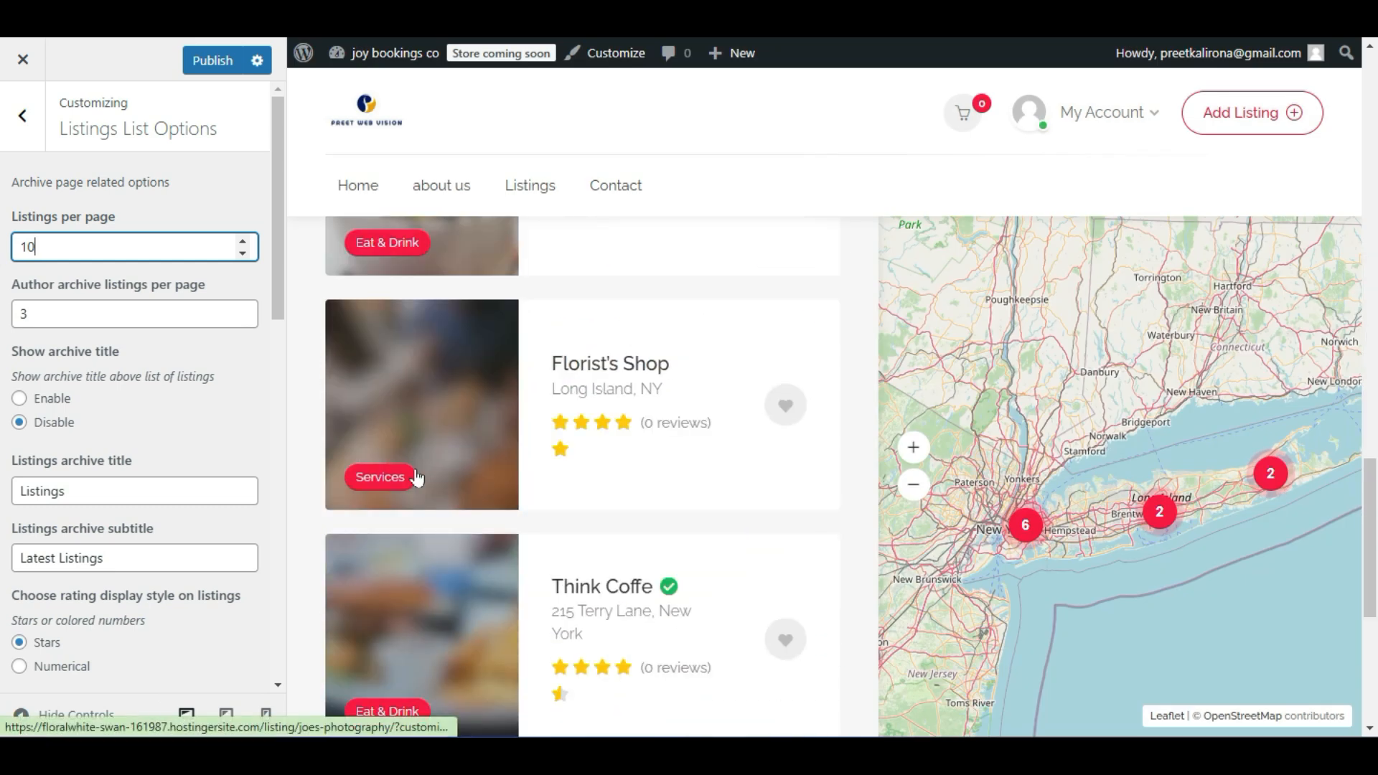
{"action": "scroll", "coordinate": [441, 395], "scroll_direction": "up", "scroll_amount": 15}
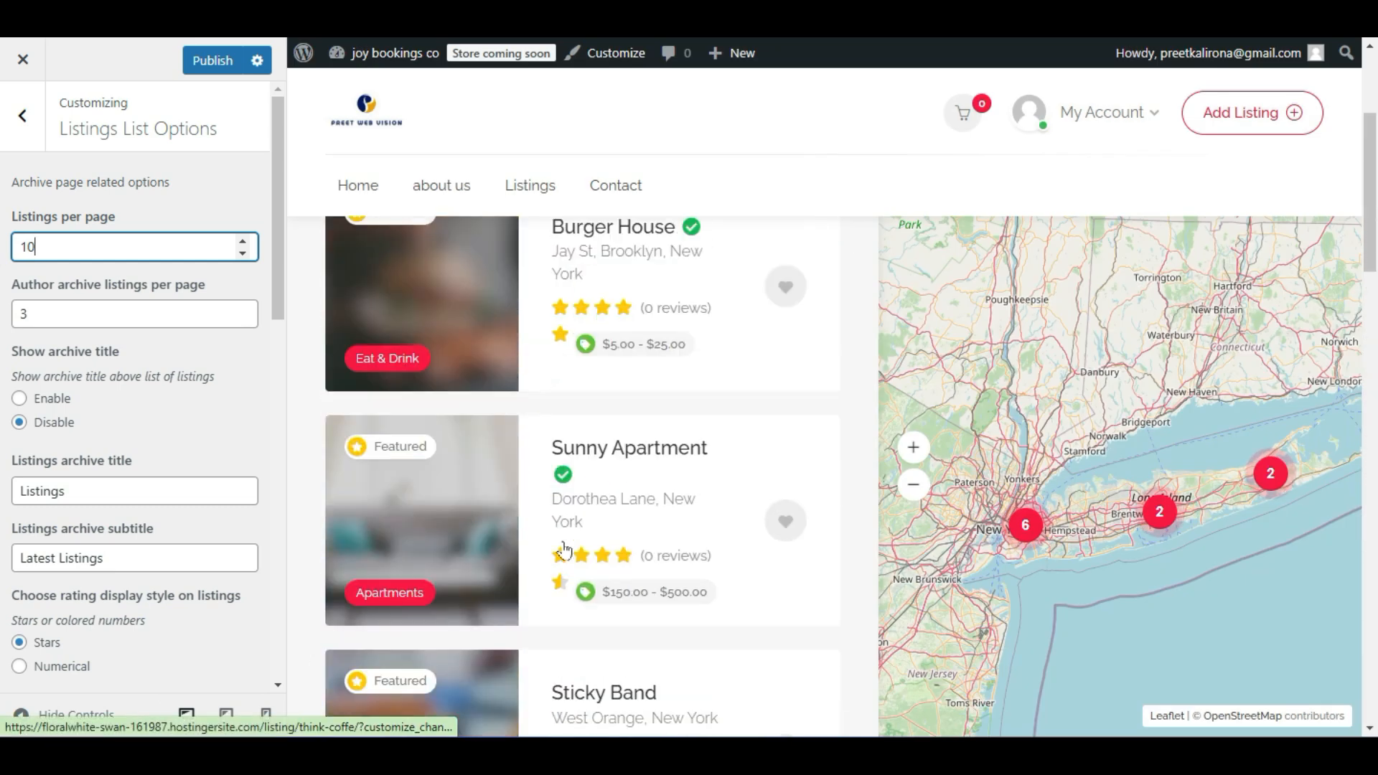
{"action": "scroll", "coordinate": [564, 549], "scroll_direction": "down", "scroll_amount": 12}
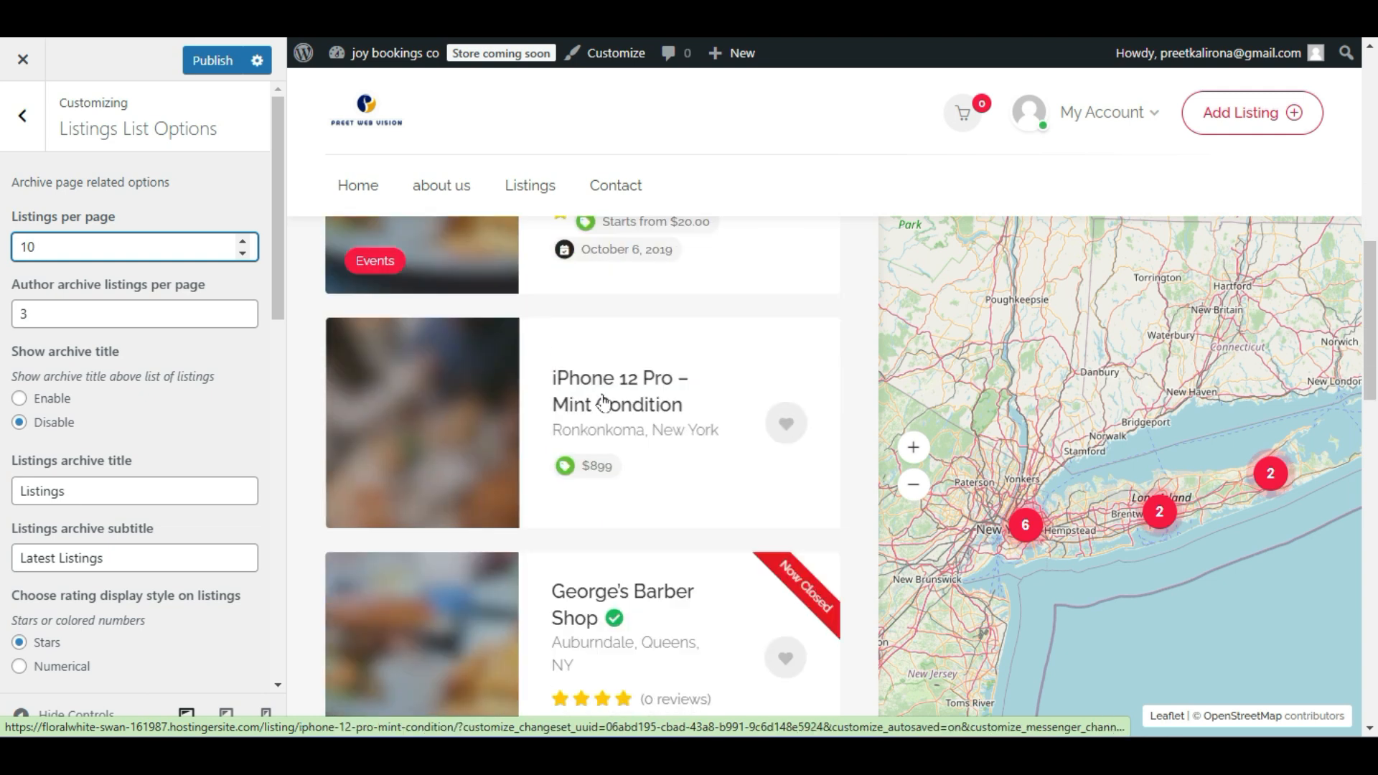
{"action": "scroll", "coordinate": [622, 423], "scroll_direction": "down", "scroll_amount": 10}
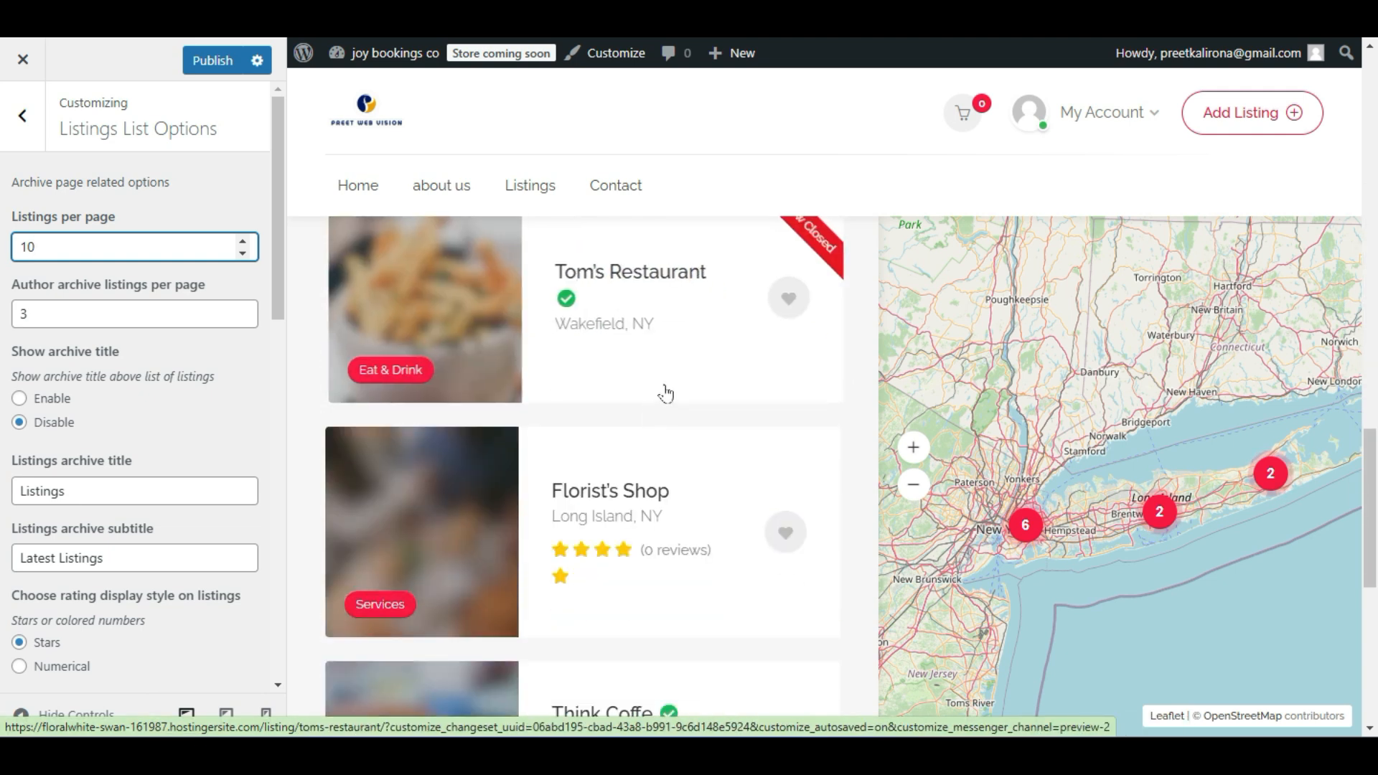
{"action": "scroll", "coordinate": [664, 449], "scroll_direction": "down", "scroll_amount": 5}
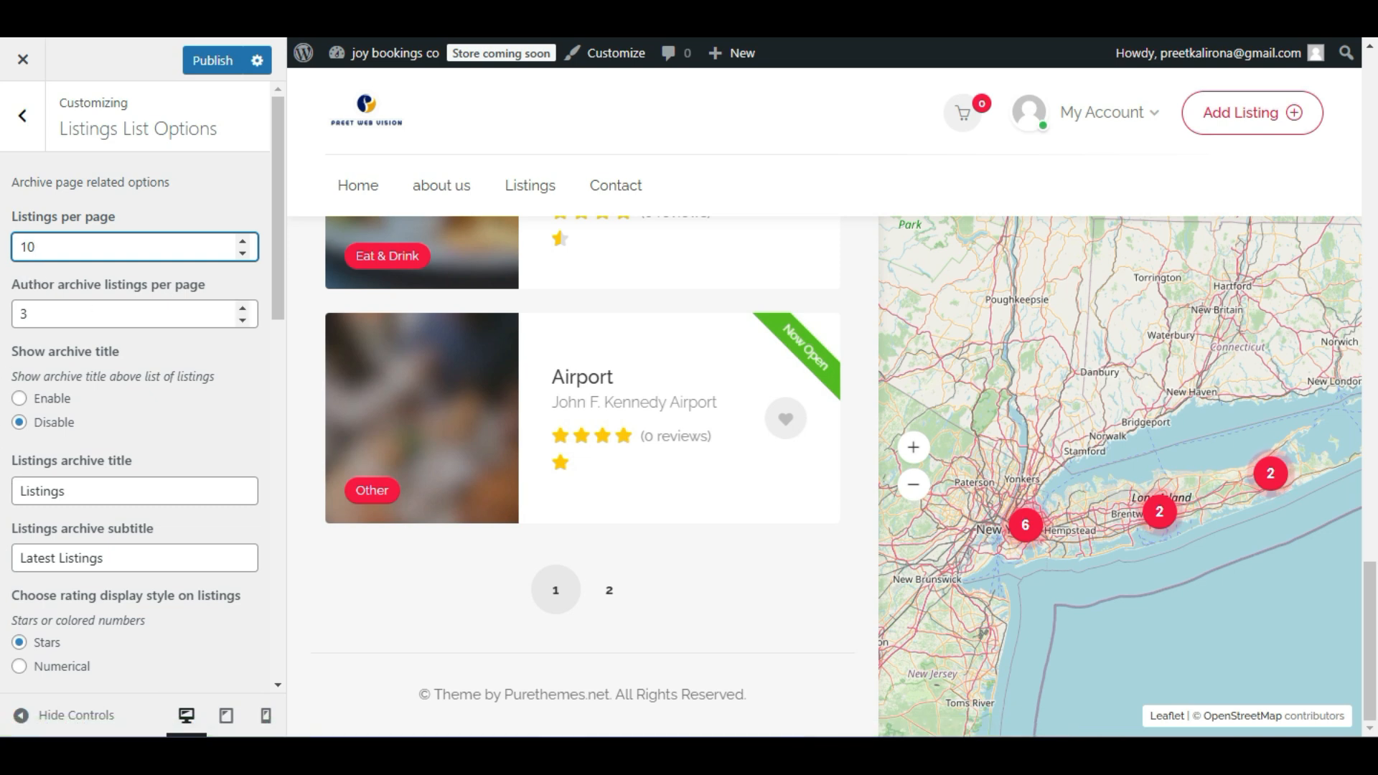
{"action": "scroll", "coordinate": [675, 444], "scroll_direction": "up", "scroll_amount": 15}
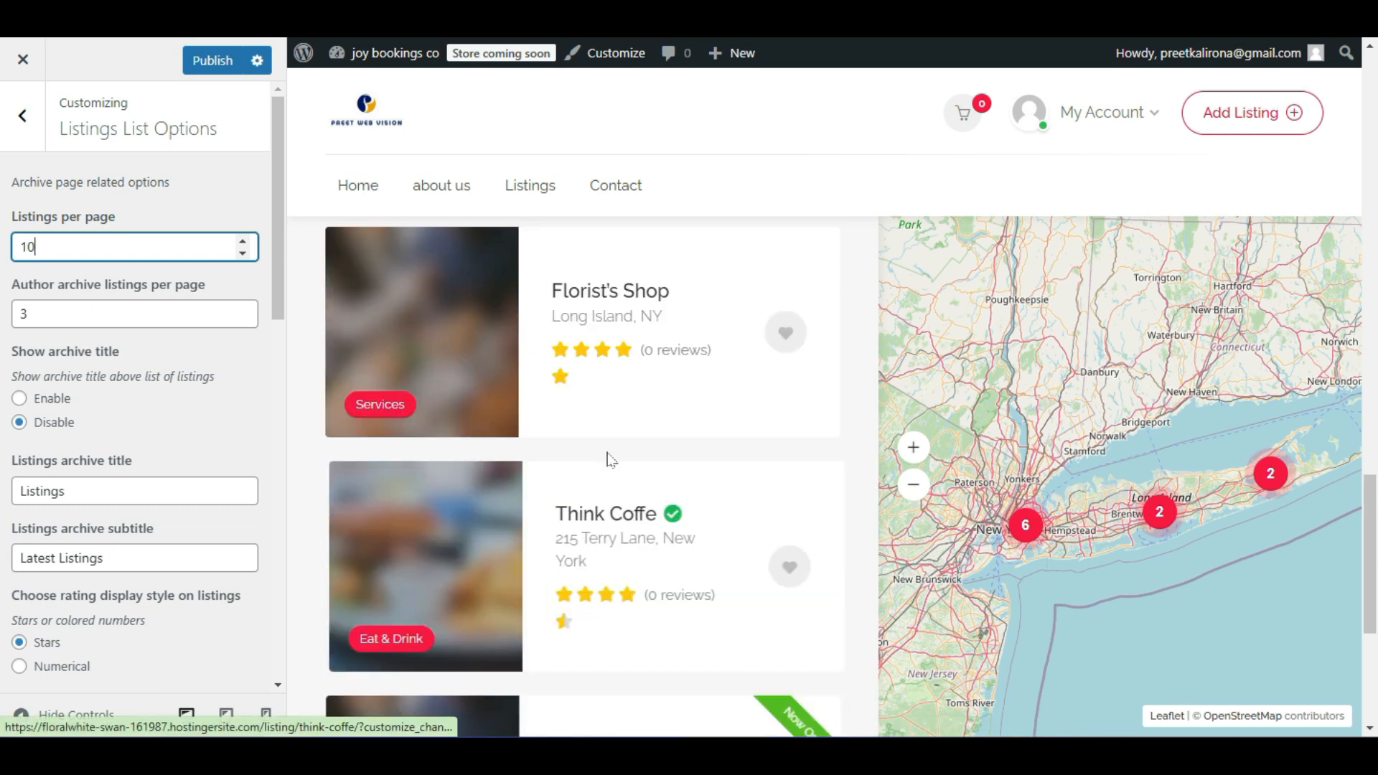
{"action": "scroll", "coordinate": [610, 459], "scroll_direction": "up", "scroll_amount": 8}
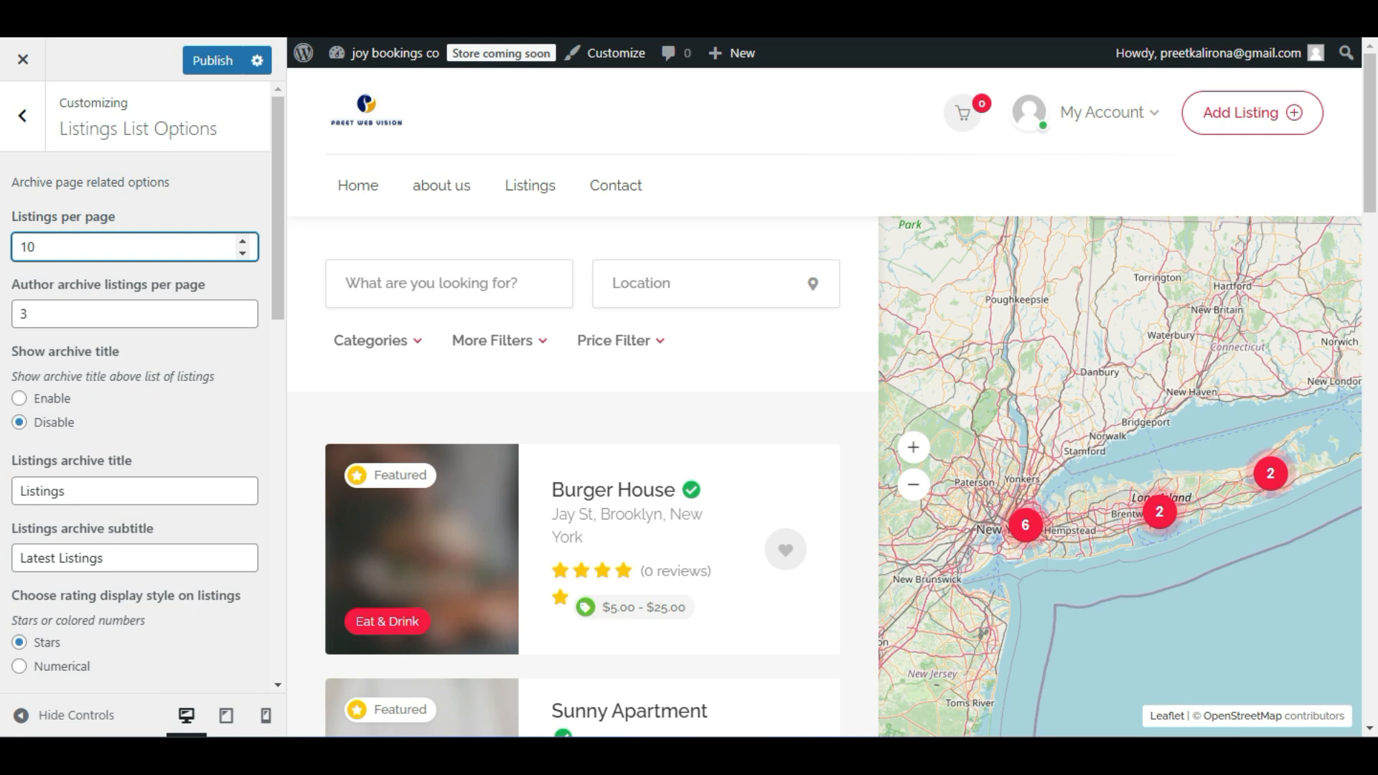
Try enabling the archive title with a full-width preview, set it back to Disable, and preview the page at full width again.
{"action": "left_click", "coordinate": [20, 398]}
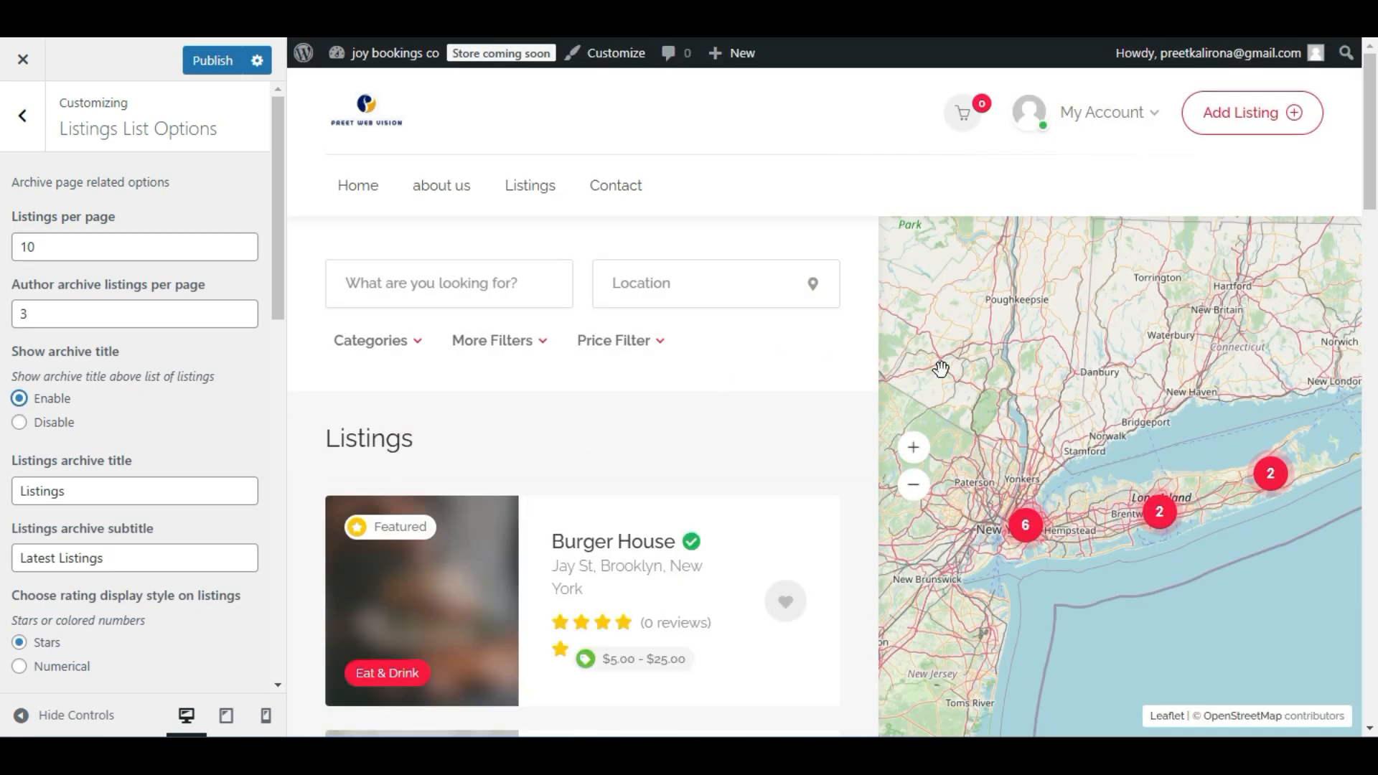
{"action": "left_click", "coordinate": [76, 714]}
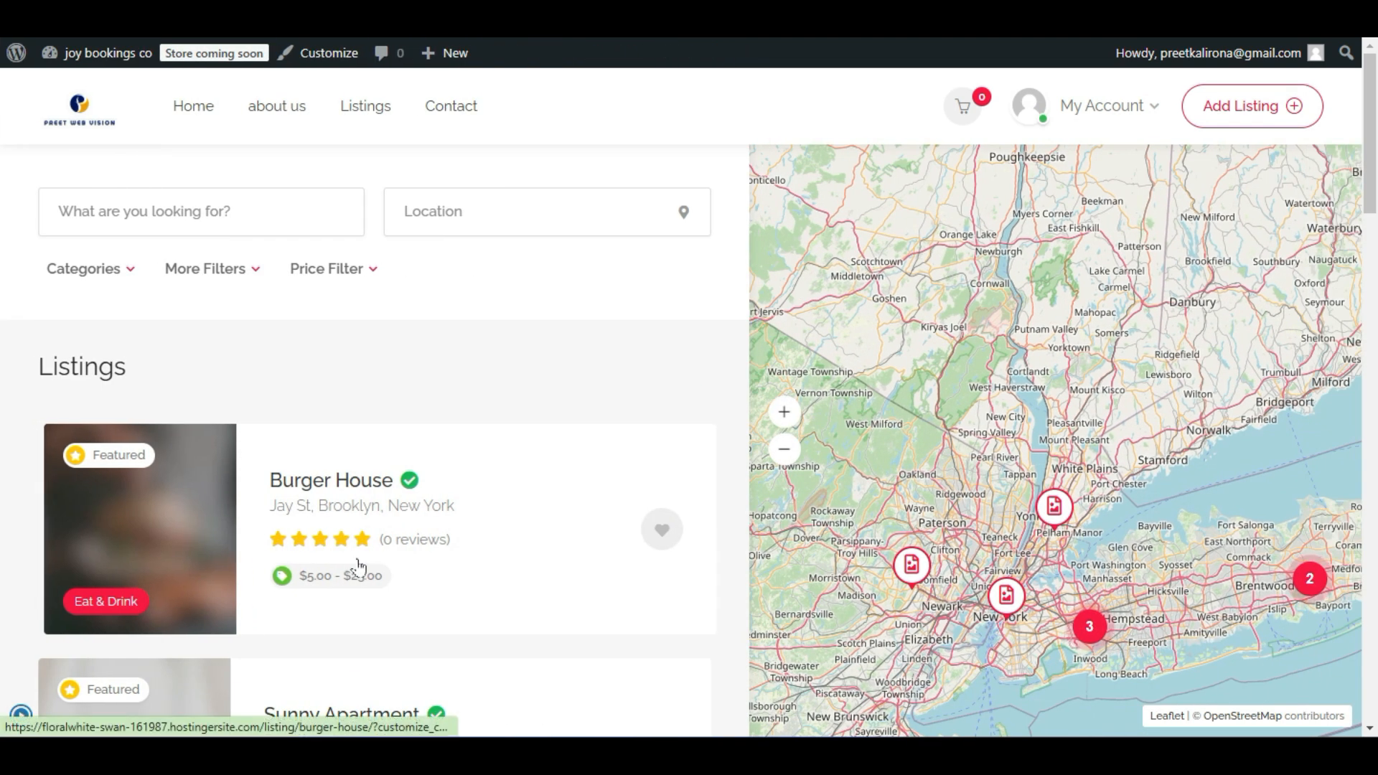
{"action": "left_click", "coordinate": [20, 714]}
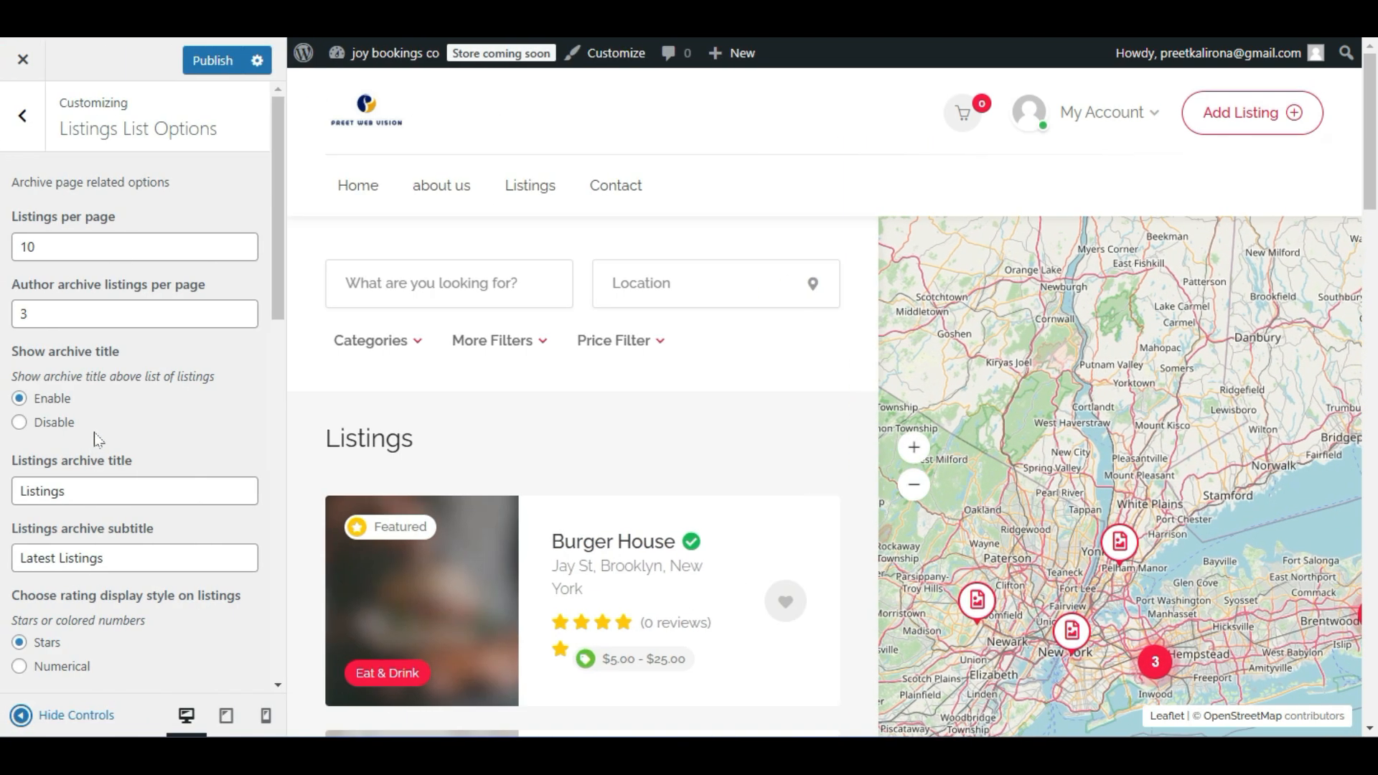
{"action": "left_click", "coordinate": [19, 422]}
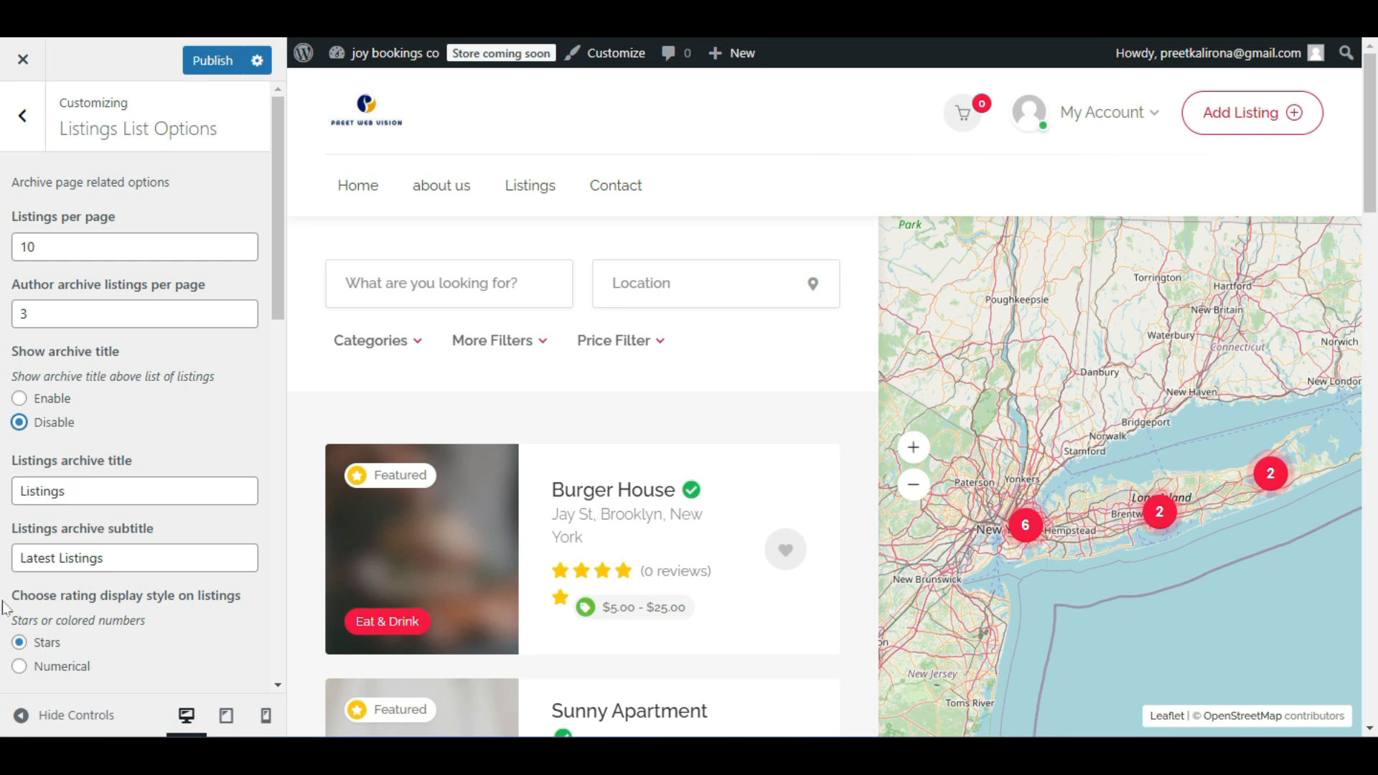
{"action": "left_click", "coordinate": [25, 714]}
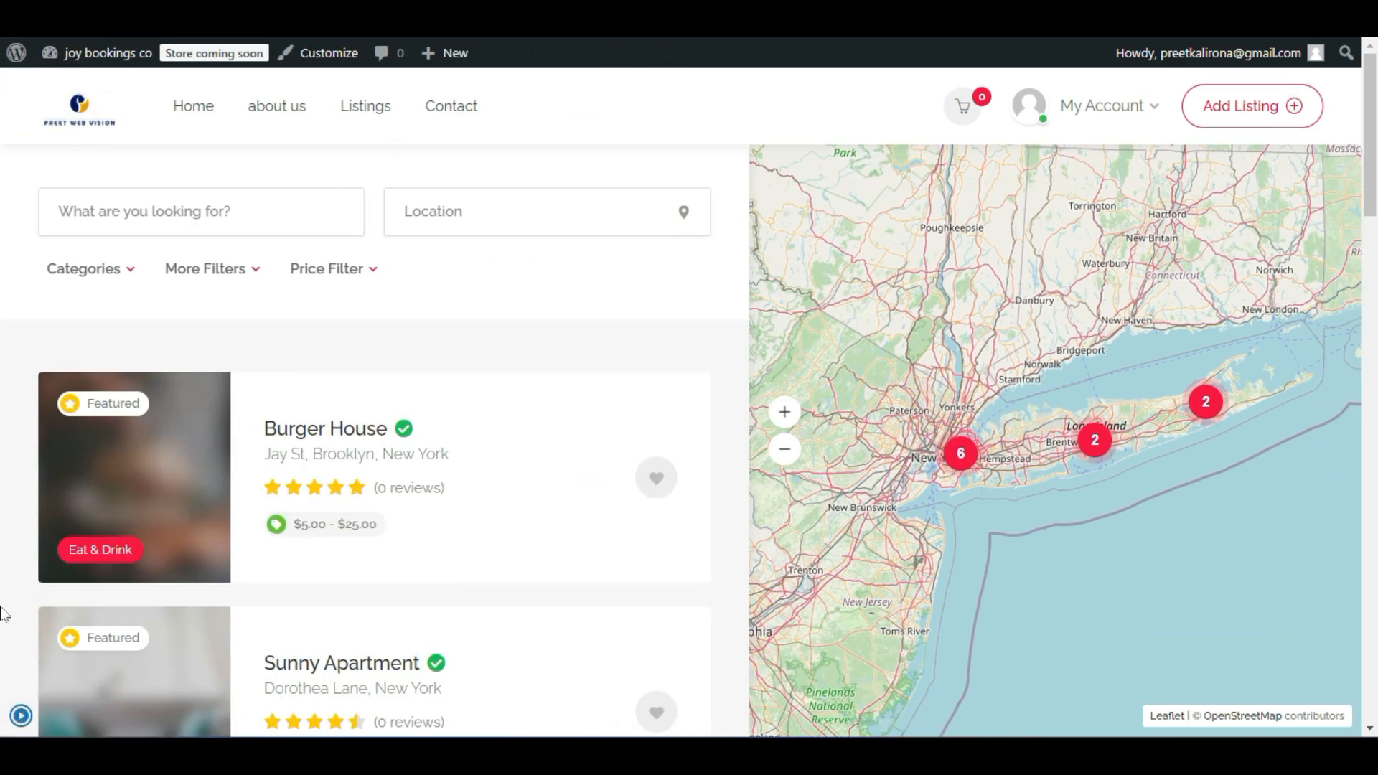
{"action": "left_click", "coordinate": [20, 715]}
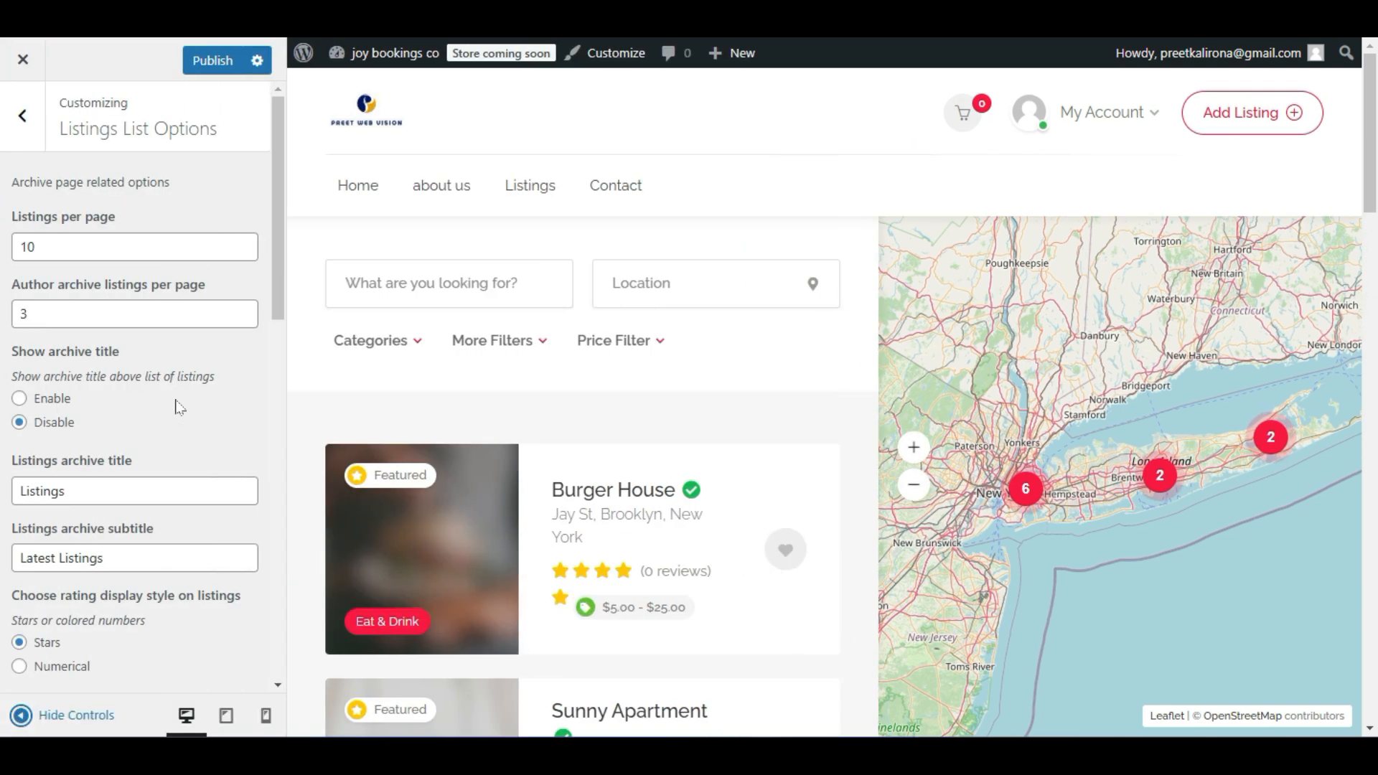
Look through the Listings List Options from the archive title and subtitle fields down to the content layout.
{"action": "scroll", "coordinate": [180, 407], "scroll_direction": "down", "scroll_amount": 2}
{"action": "left_click", "coordinate": [129, 357]}
{"action": "double_click", "coordinate": [100, 362]}
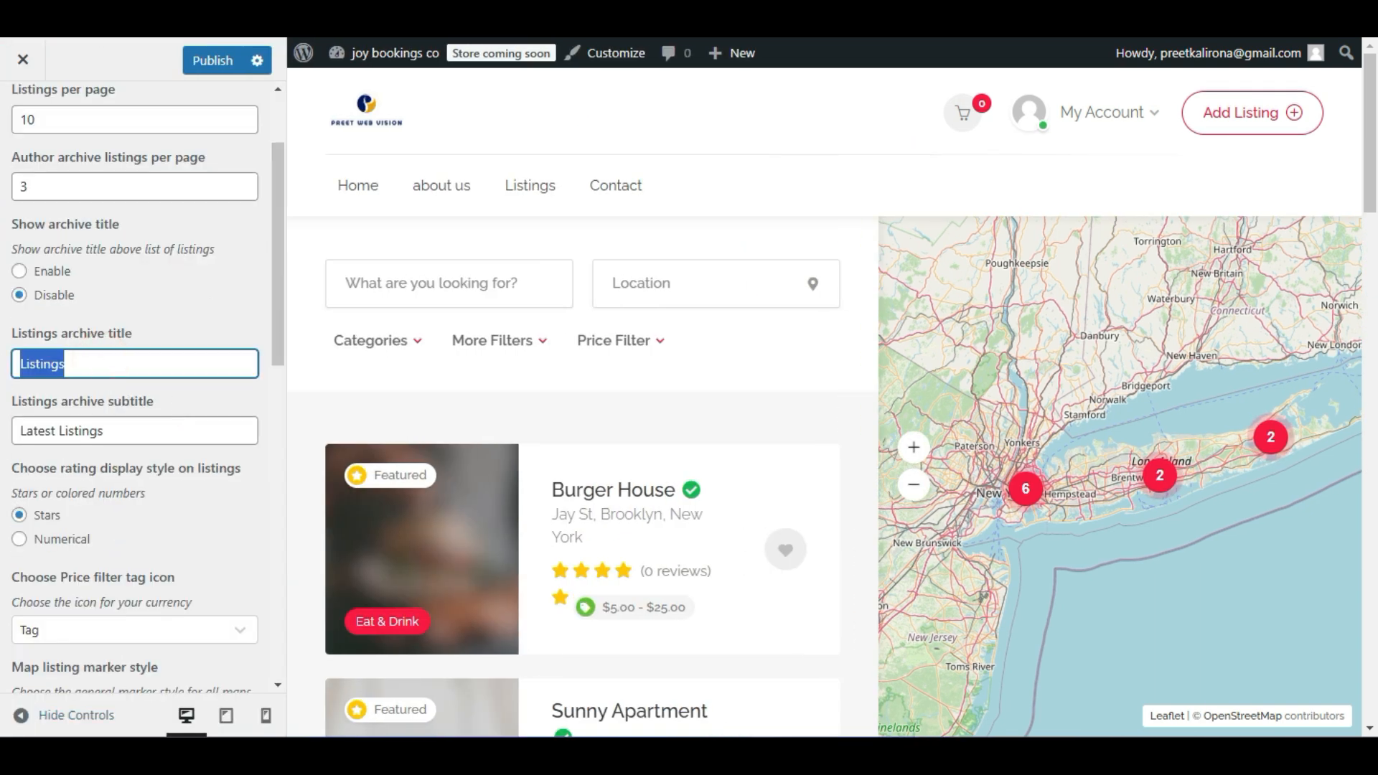
{"action": "triple_click", "coordinate": [133, 430]}
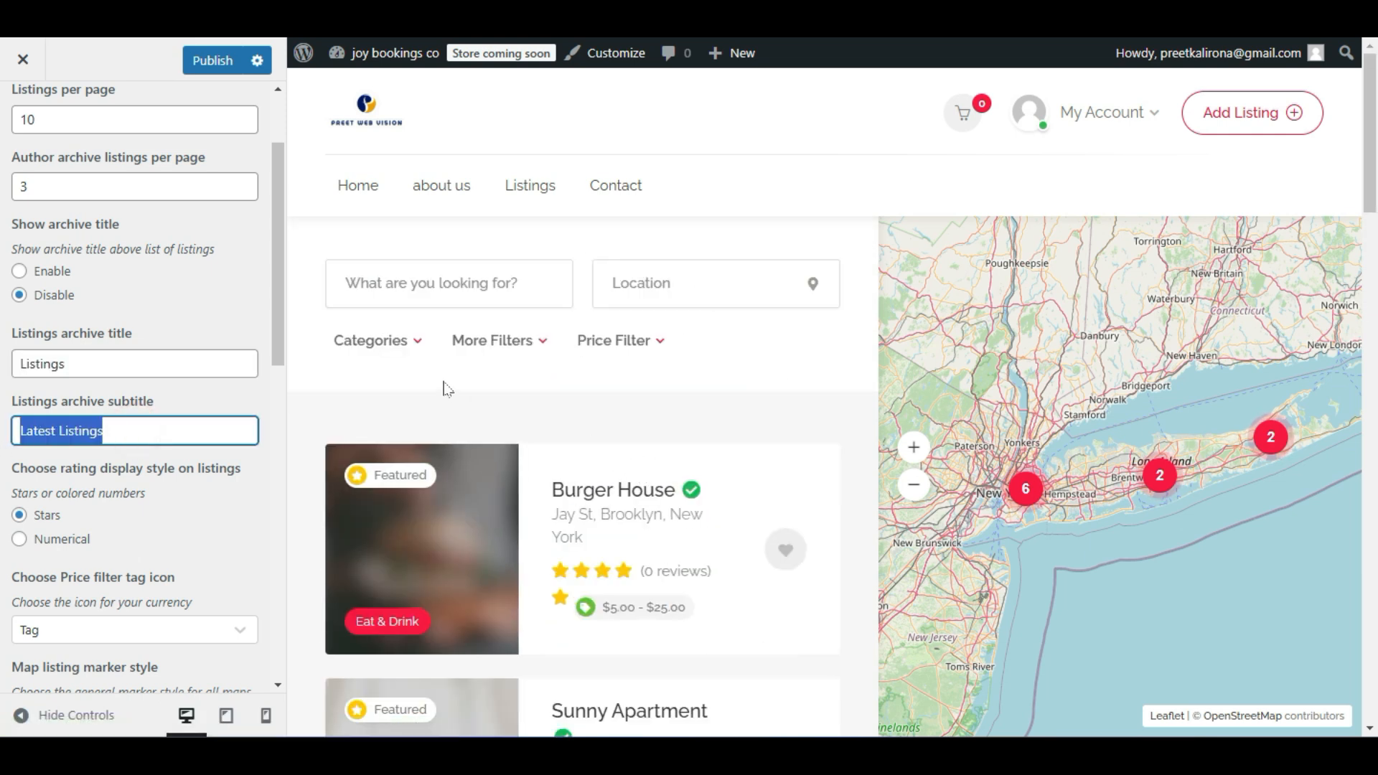
{"action": "left_click", "coordinate": [457, 274]}
{"action": "left_click", "coordinate": [456, 359]}
{"action": "scroll", "coordinate": [158, 508], "scroll_direction": "down", "scroll_amount": 1}
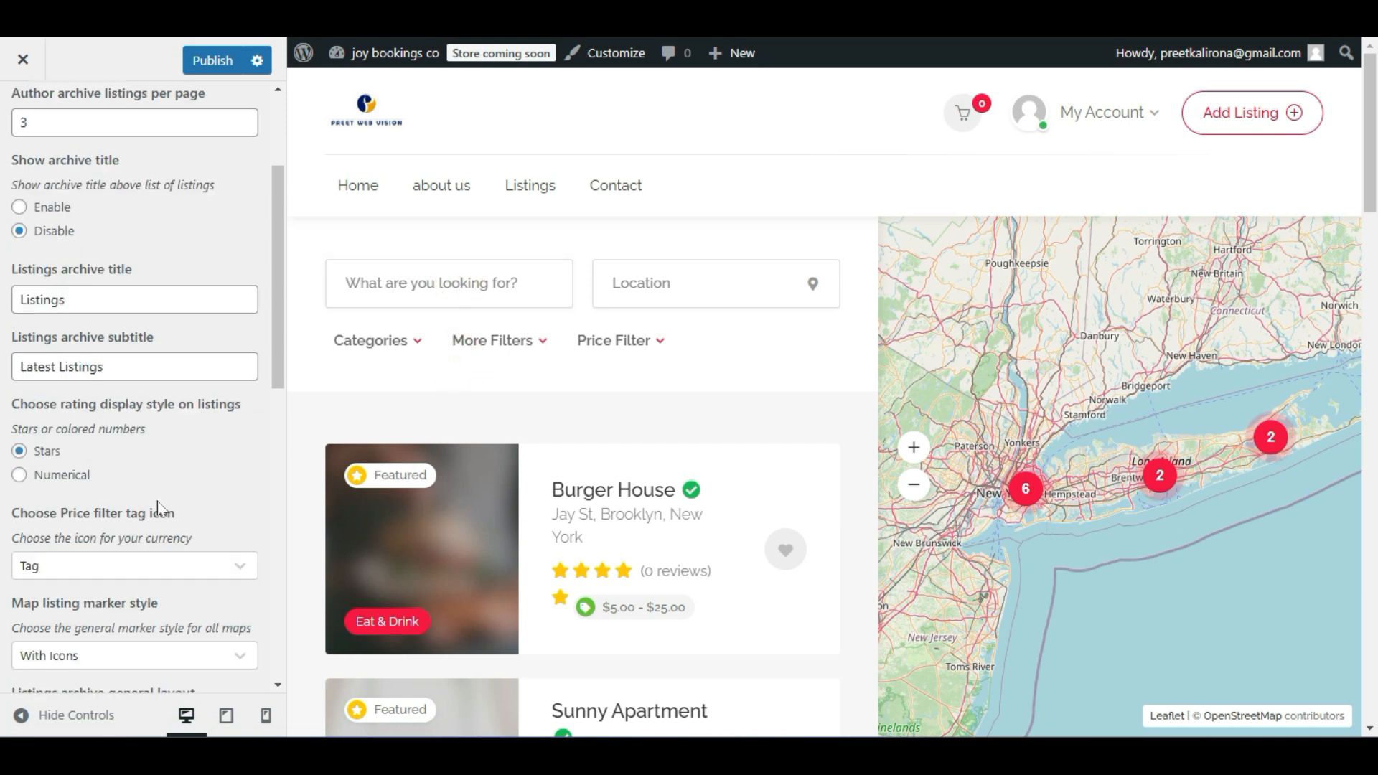
{"action": "scroll", "coordinate": [159, 507], "scroll_direction": "down", "scroll_amount": 2}
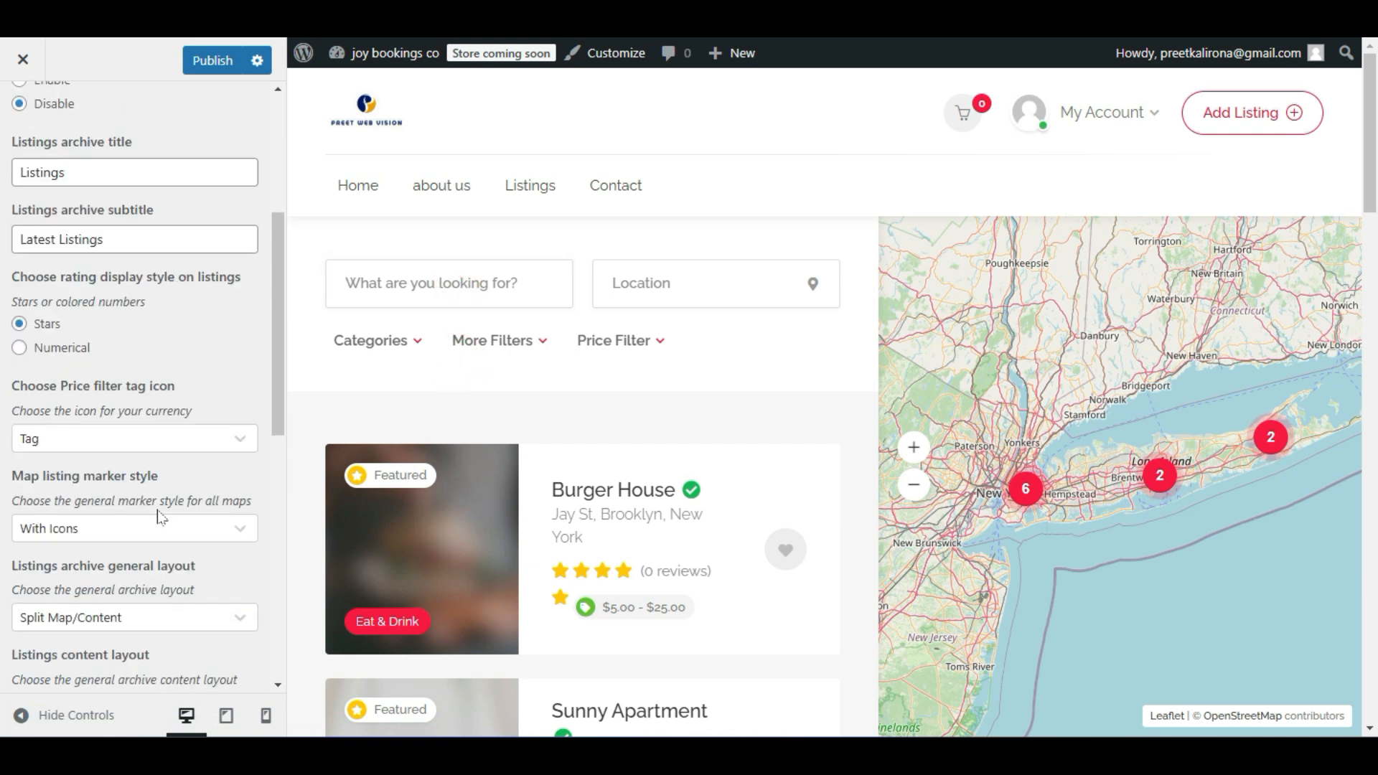
{"action": "scroll", "coordinate": [159, 516], "scroll_direction": "down", "scroll_amount": 1}
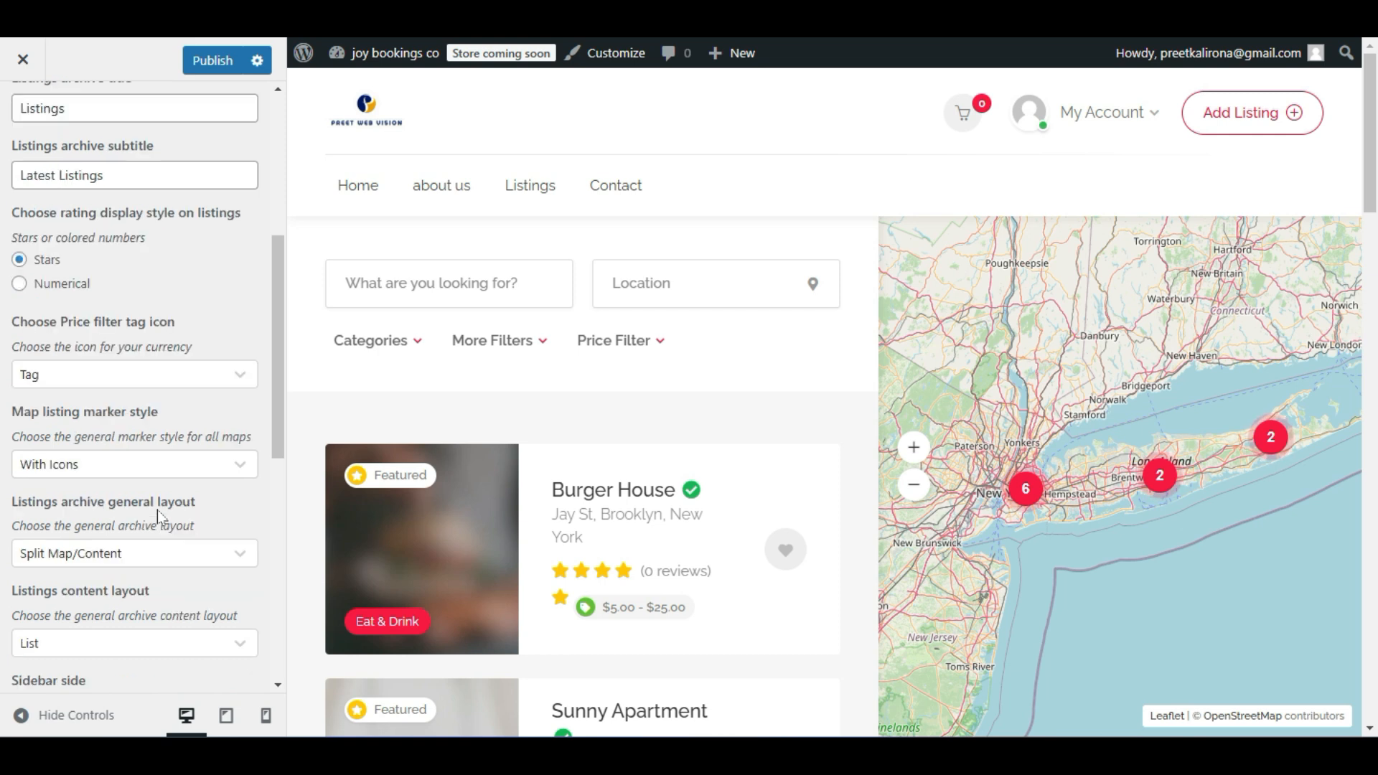
{"action": "scroll", "coordinate": [161, 517], "scroll_direction": "up", "scroll_amount": 4}
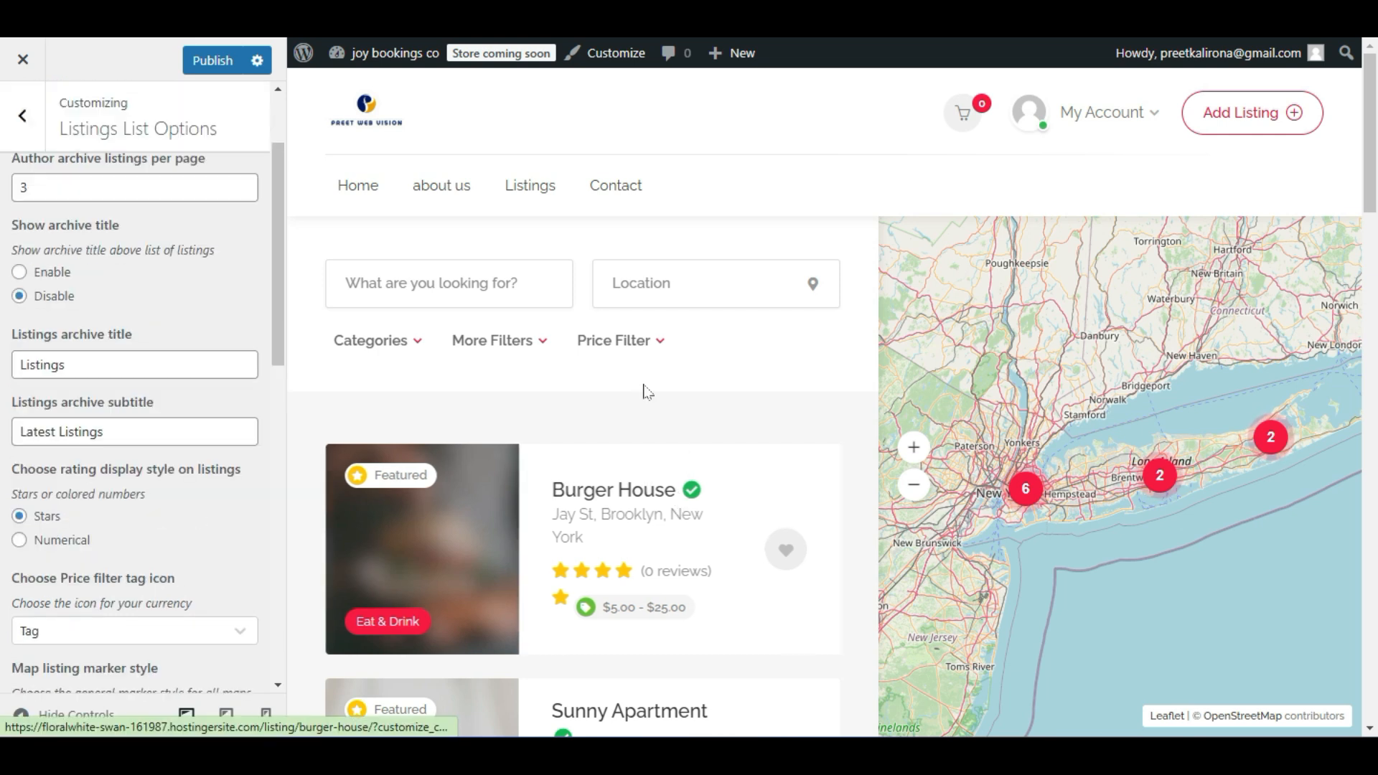
Switch to the live Listings page and examine the area above and around its first listings.
{"action": "key", "text": "ctrl+Tab"}
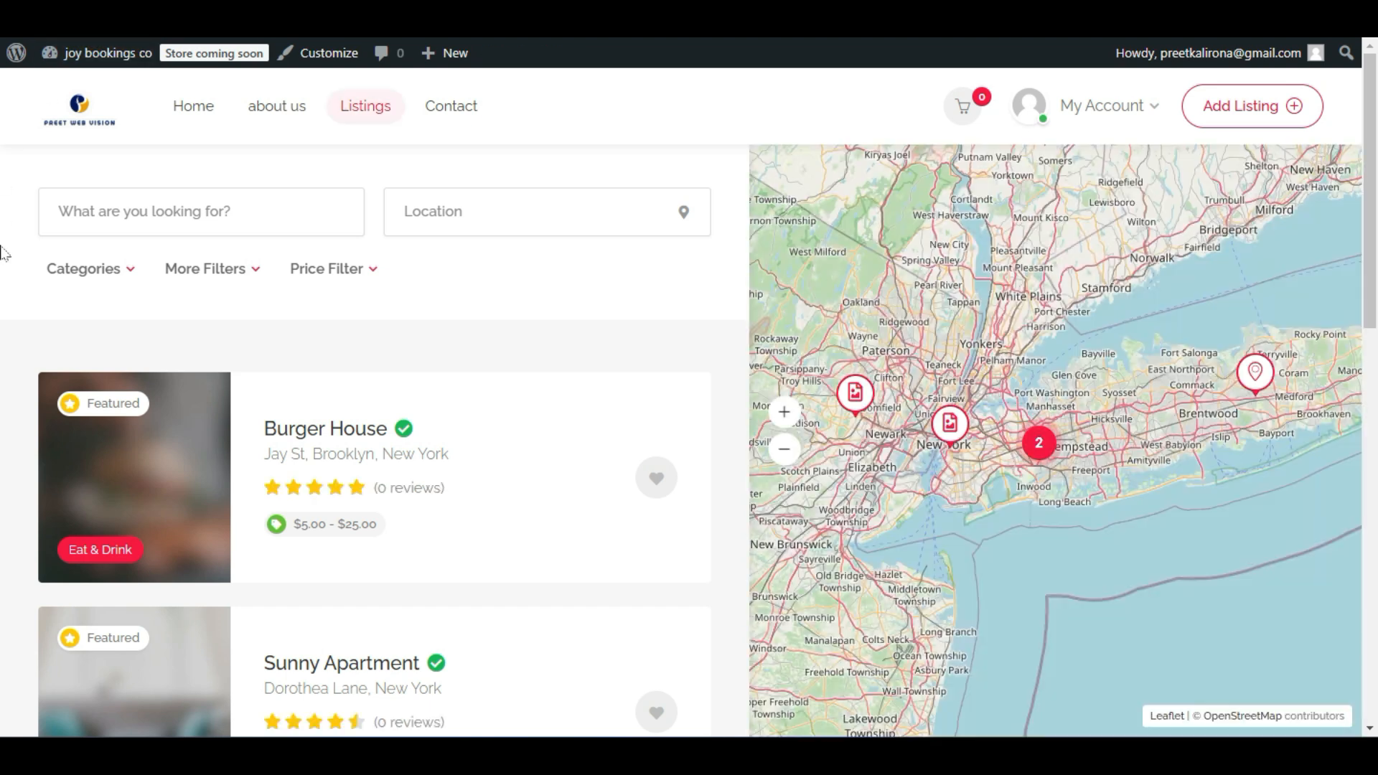
{"action": "scroll", "coordinate": [8, 273], "scroll_direction": "down", "scroll_amount": 3}
{"action": "scroll", "coordinate": [14, 298], "scroll_direction": "up", "scroll_amount": 3}
{"action": "scroll", "coordinate": [562, 483], "scroll_direction": "down", "scroll_amount": 15}
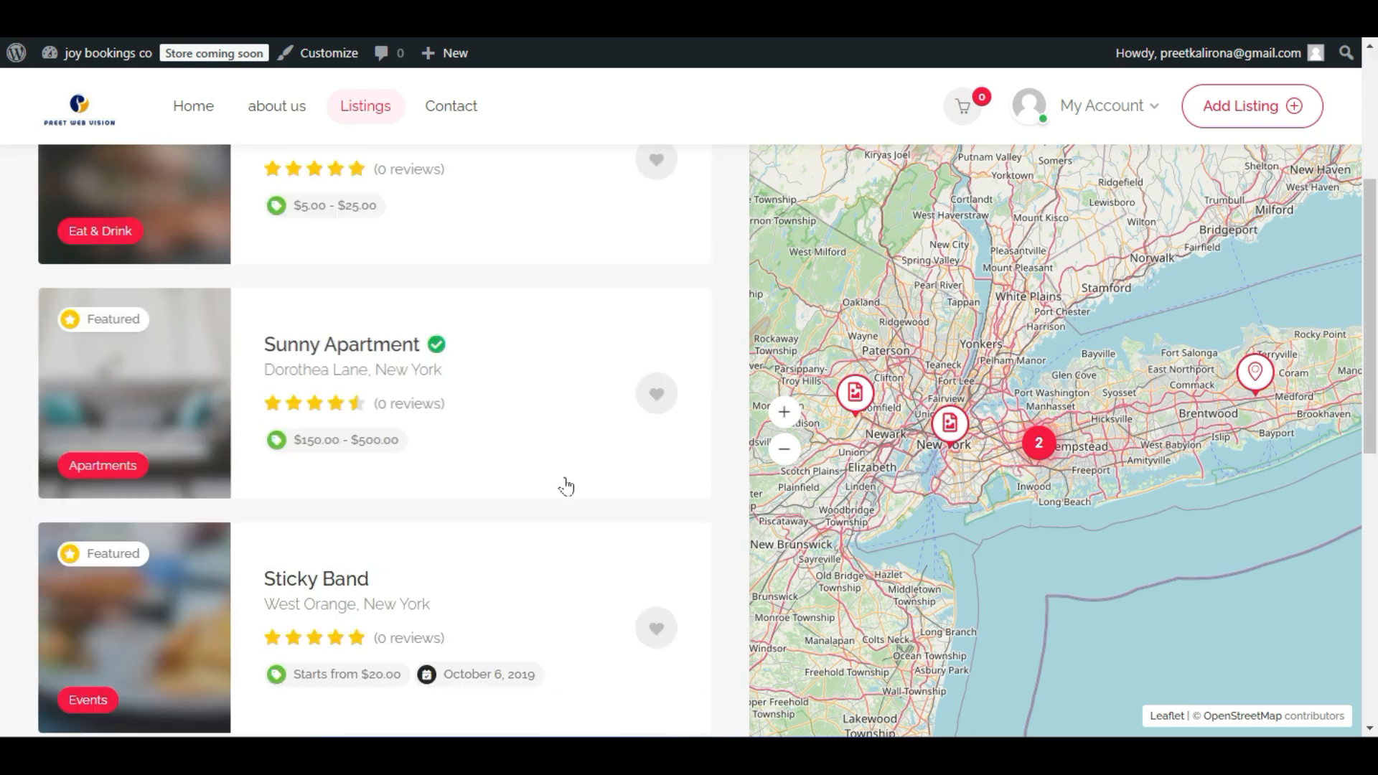
{"action": "scroll", "coordinate": [567, 488], "scroll_direction": "up", "scroll_amount": 15}
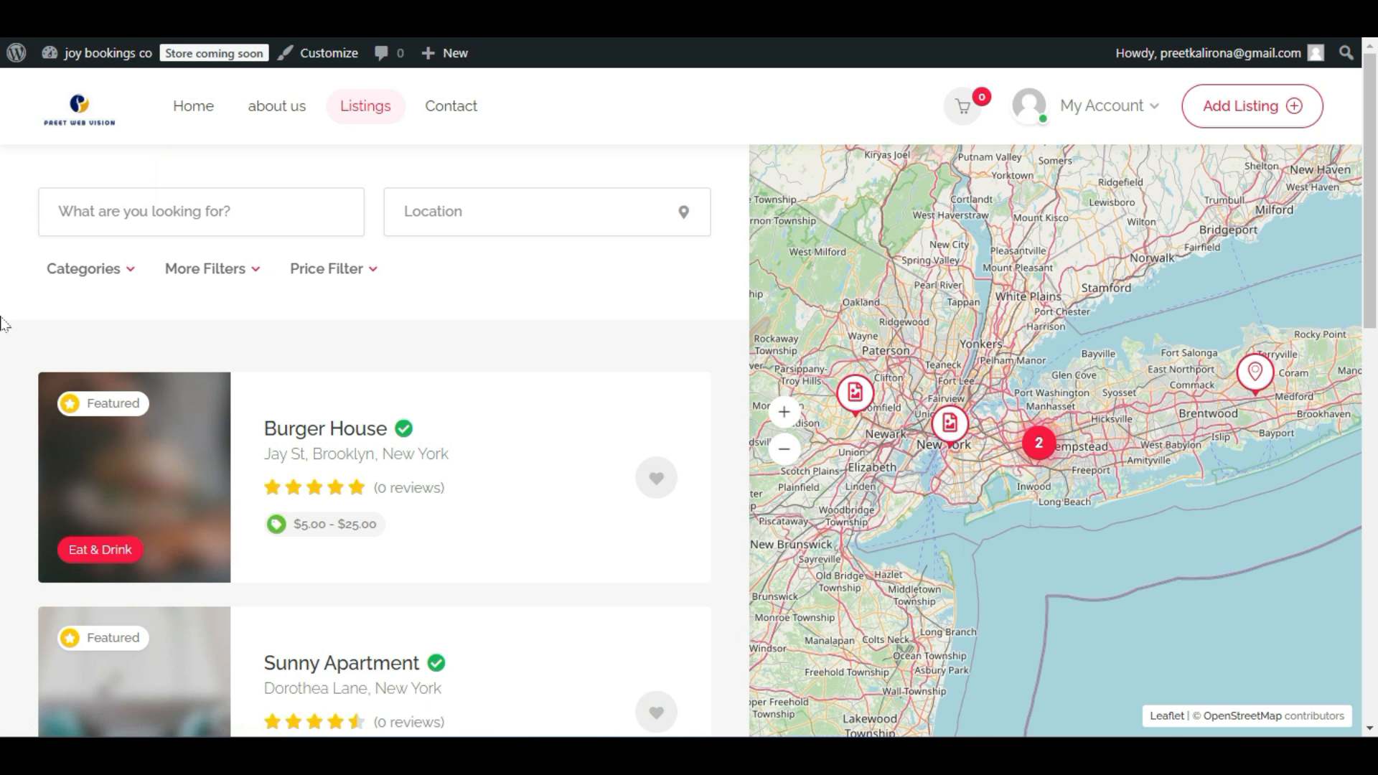
{"action": "scroll", "coordinate": [2, 378], "scroll_direction": "down", "scroll_amount": 12}
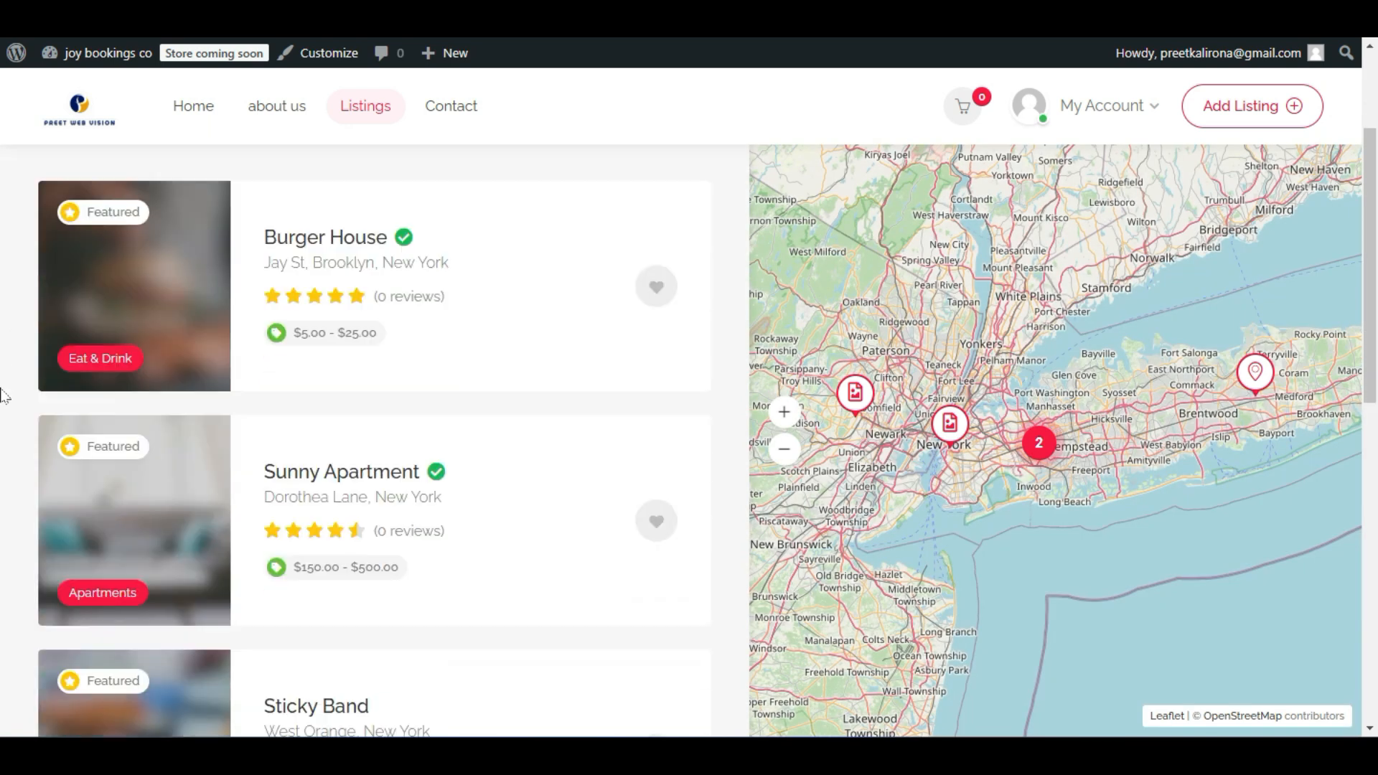
{"action": "scroll", "coordinate": [2, 402], "scroll_direction": "up", "scroll_amount": 12}
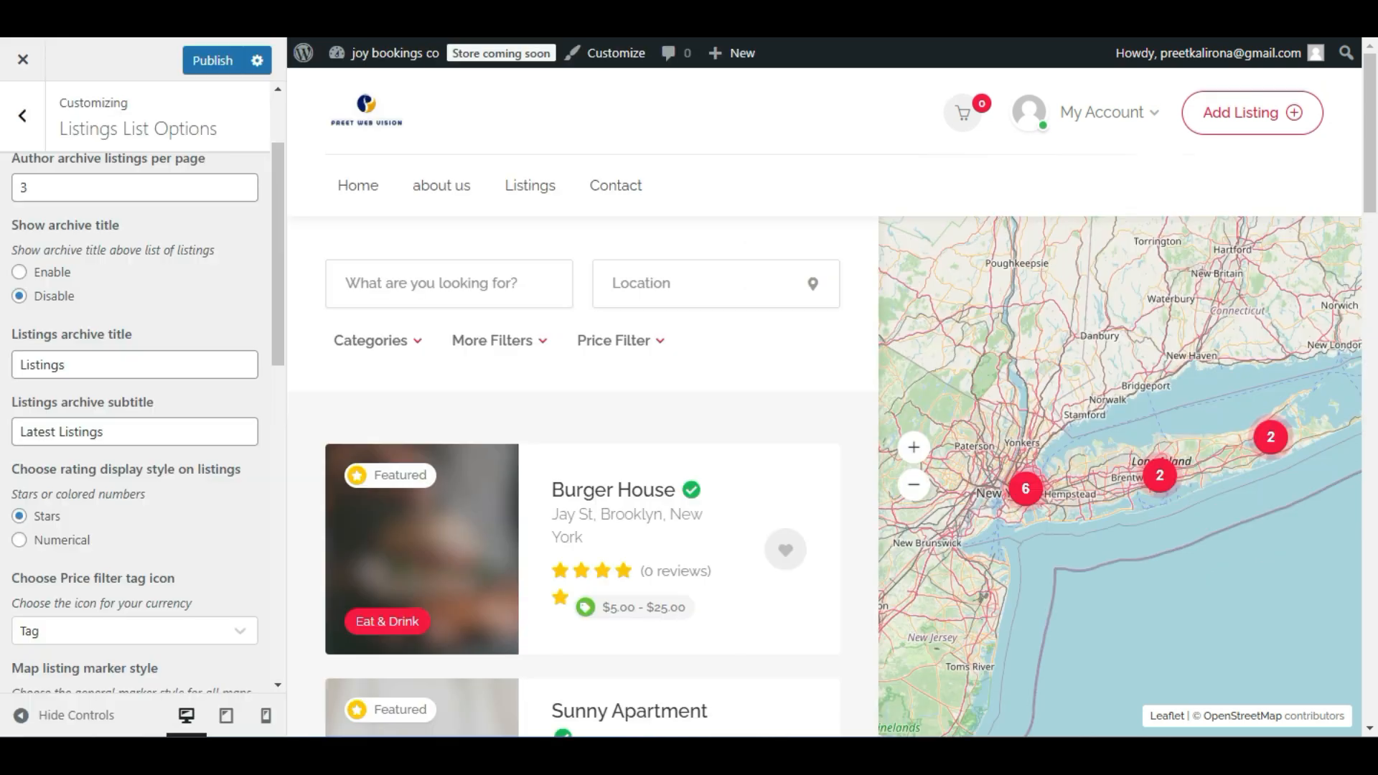
Try setting Show archive title to Enable and publish the change.
{"action": "scroll", "coordinate": [164, 316], "scroll_direction": "up", "scroll_amount": 2}
{"action": "left_click", "coordinate": [212, 61]}
{"action": "left_click", "coordinate": [19, 400]}
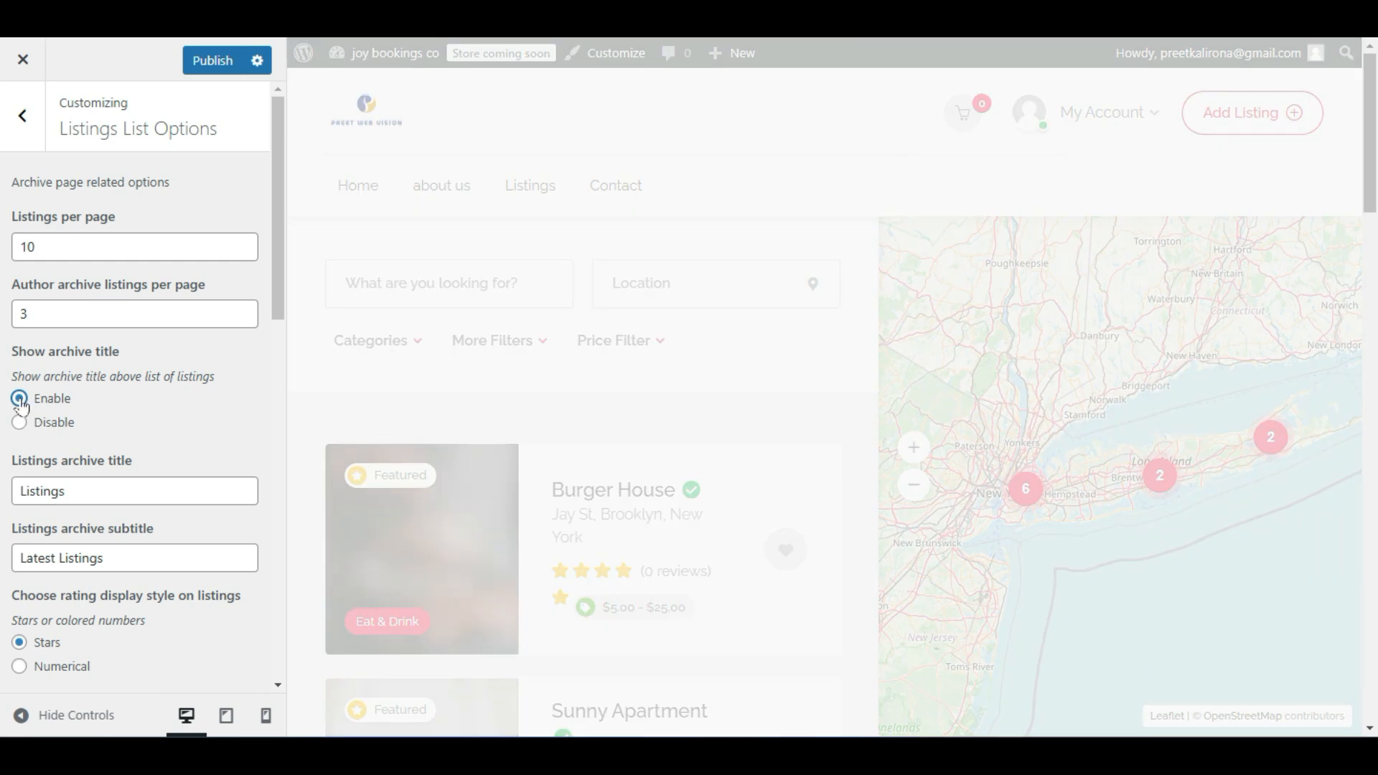
{"action": "left_click", "coordinate": [203, 58]}
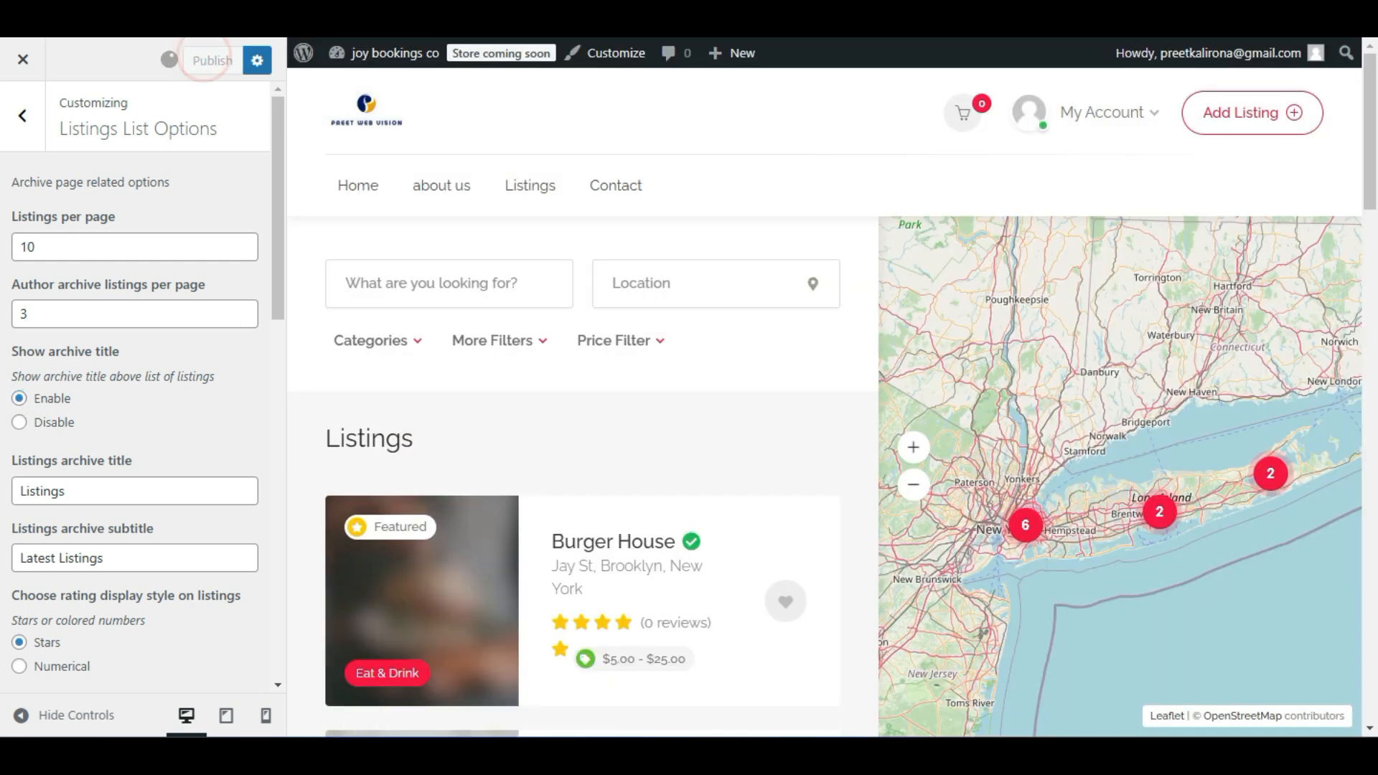
Return to the live Listings page and examine the archive title above the first listing.
{"action": "left_click", "coordinate": [237, 9]}
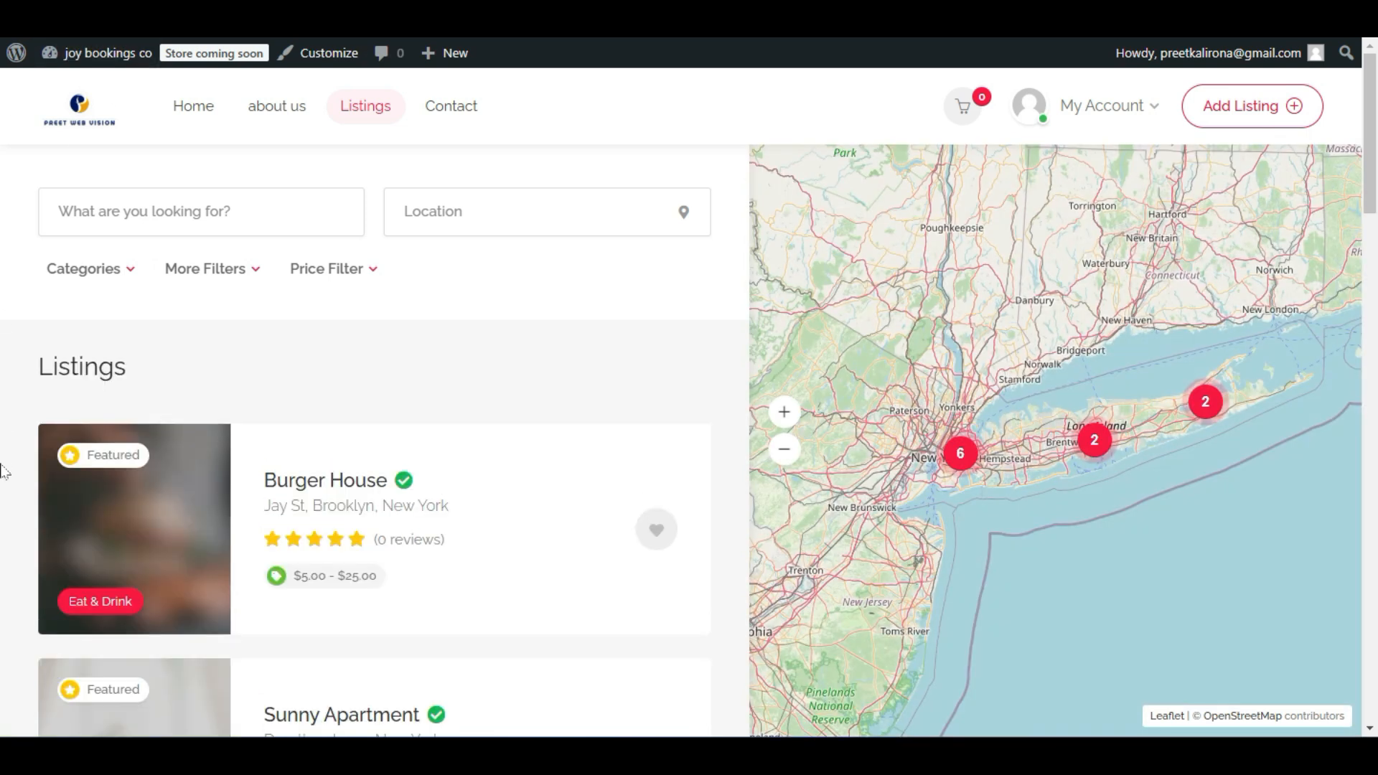
{"action": "double_click", "coordinate": [39, 363]}
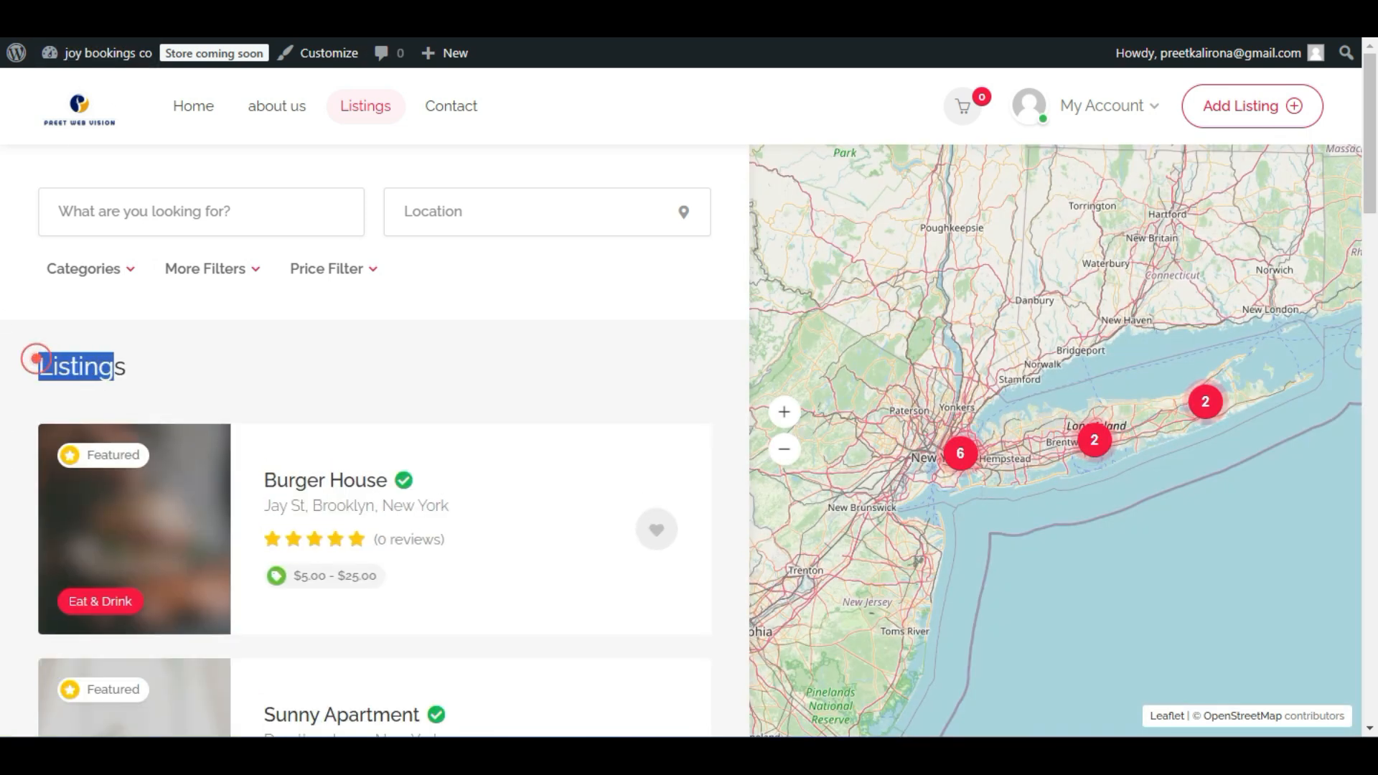
{"action": "left_click", "coordinate": [106, 360]}
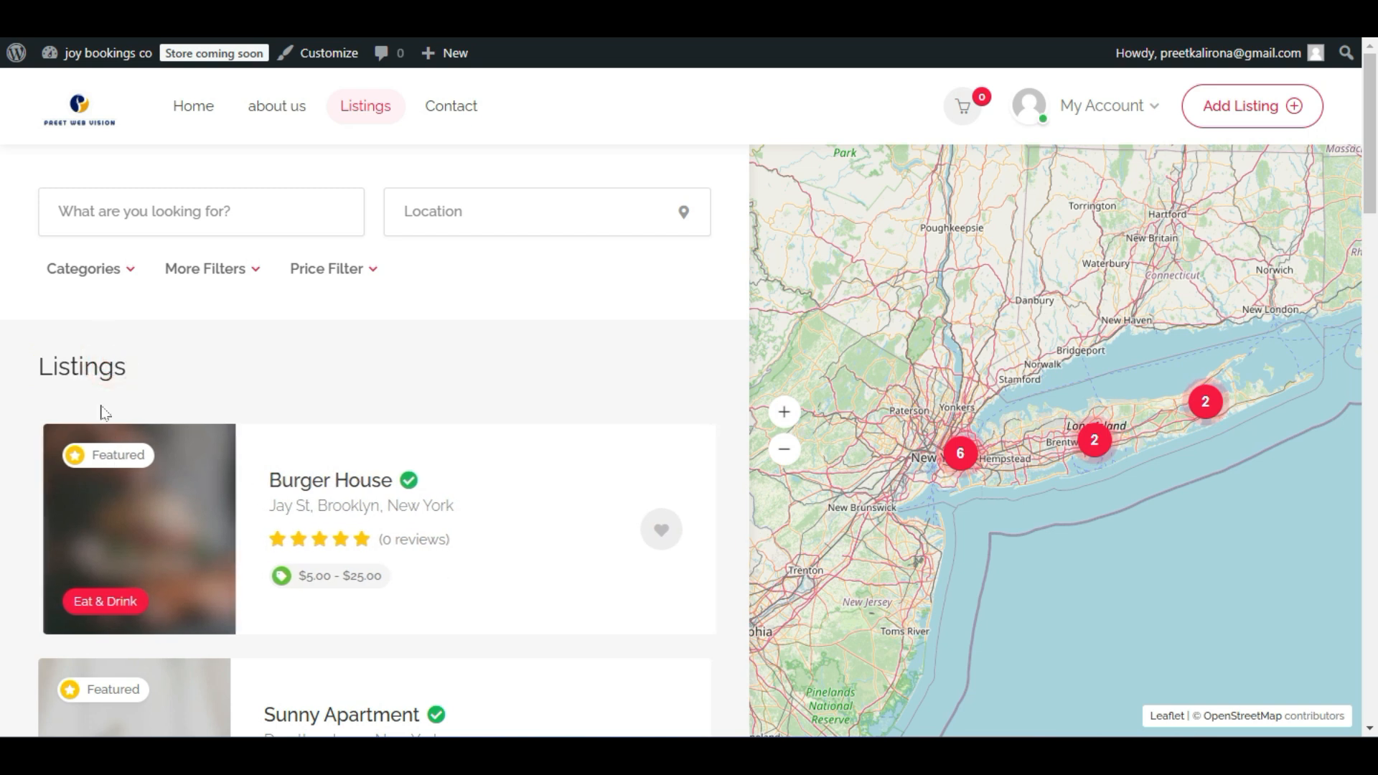
{"action": "double_click", "coordinate": [101, 367]}
{"action": "double_click", "coordinate": [101, 369]}
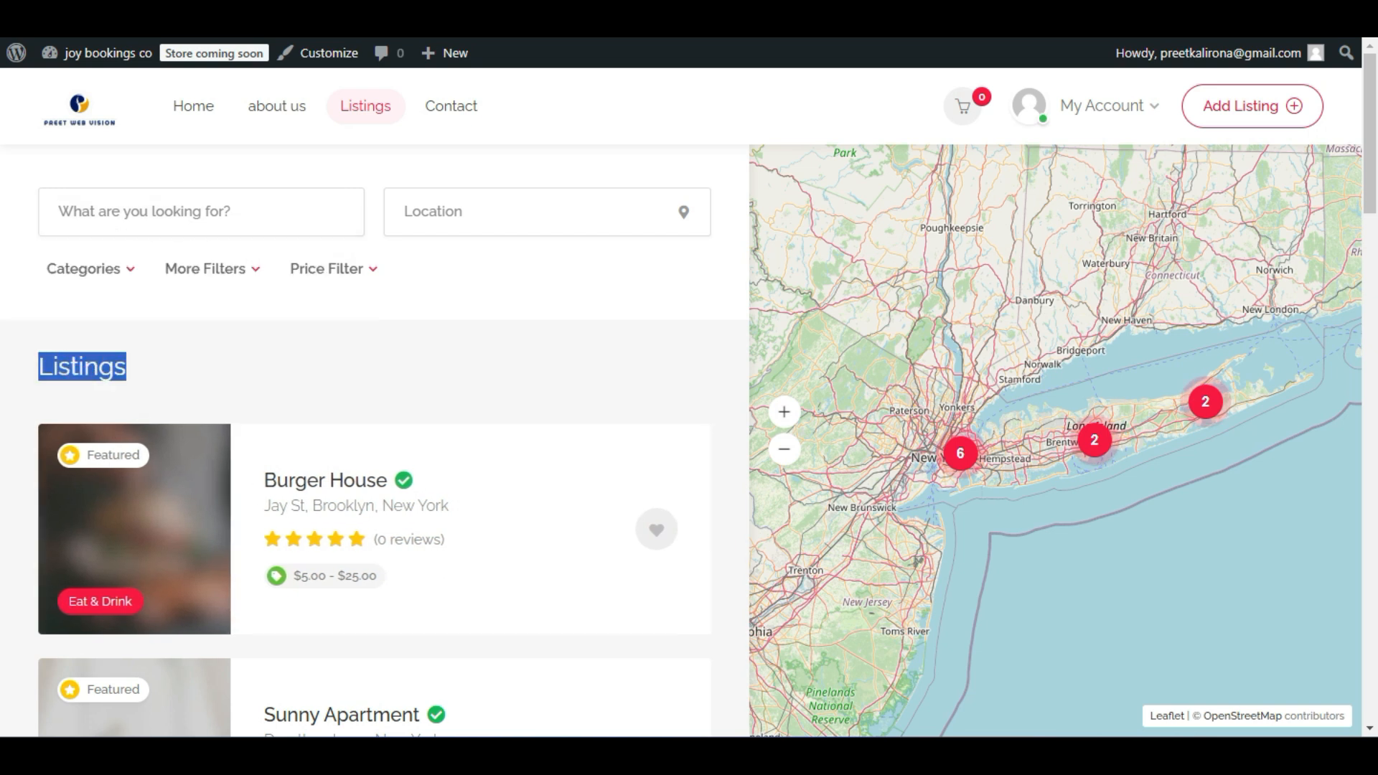
{"action": "left_click", "coordinate": [158, 353]}
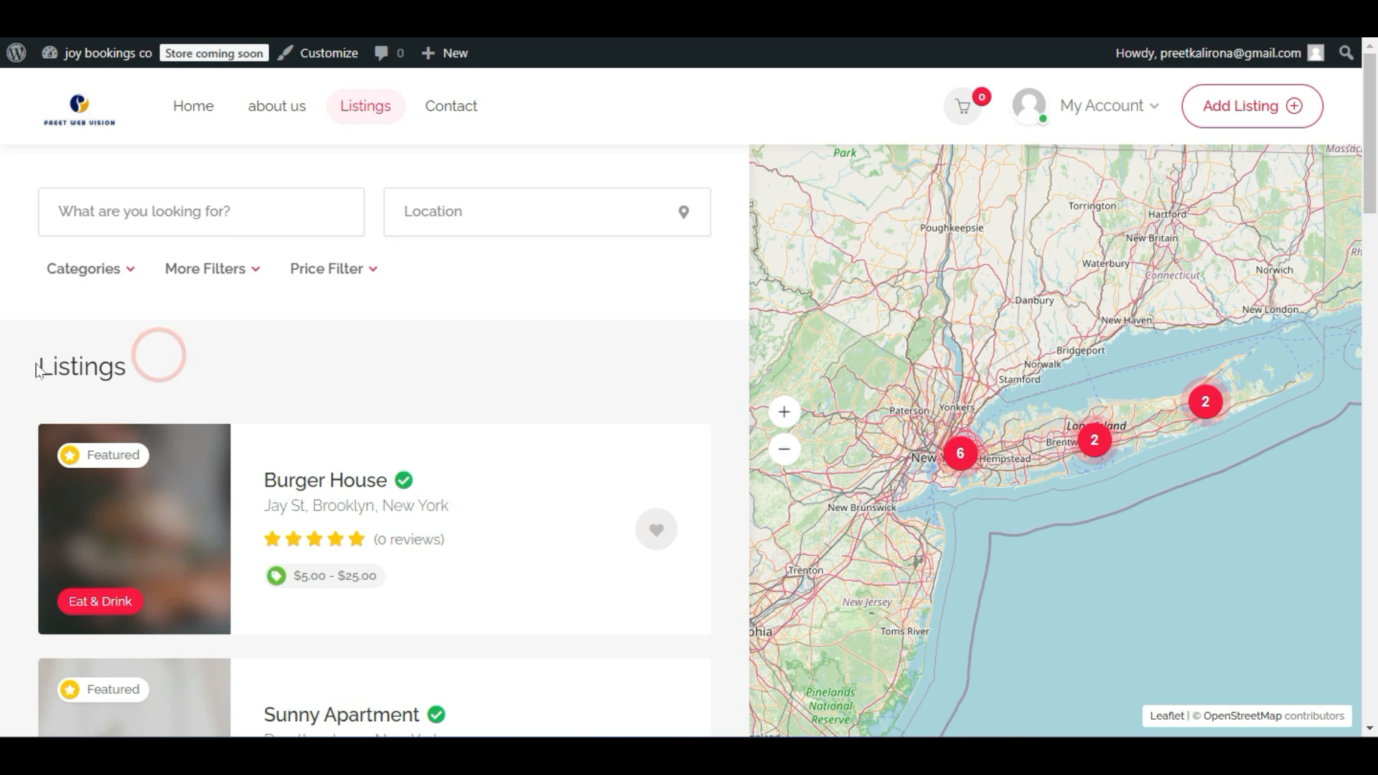
{"action": "double_click", "coordinate": [101, 366]}
{"action": "left_click", "coordinate": [151, 362]}
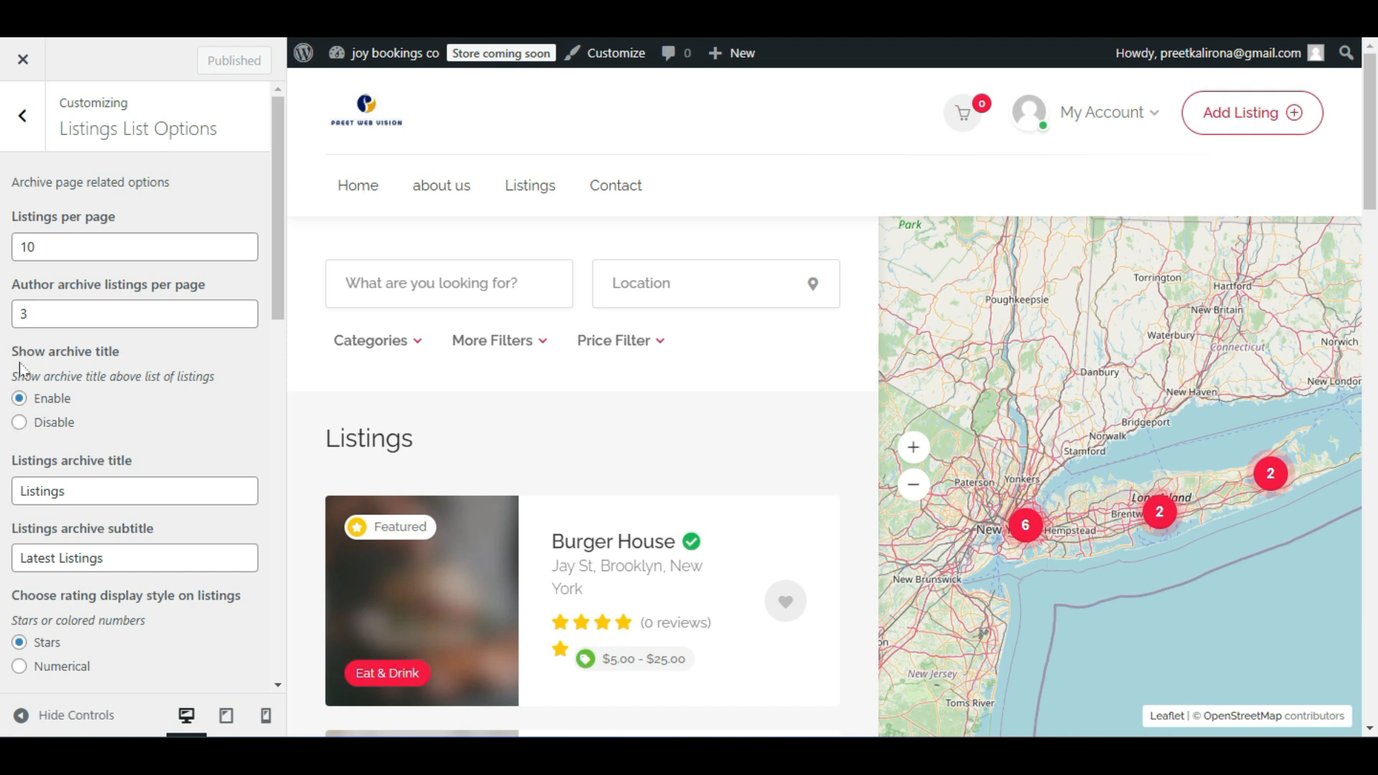
Set Show archive title back to Disable, publish the change, and check the archive title and subtitle fields.
{"action": "left_click", "coordinate": [20, 423]}
{"action": "left_click", "coordinate": [209, 62]}
{"action": "scroll", "coordinate": [108, 474], "scroll_direction": "down", "scroll_amount": 1}
{"action": "left_click_drag", "start_coordinate": [99, 423], "coordinate": [3, 423]}
{"action": "triple_click", "coordinate": [140, 494]}
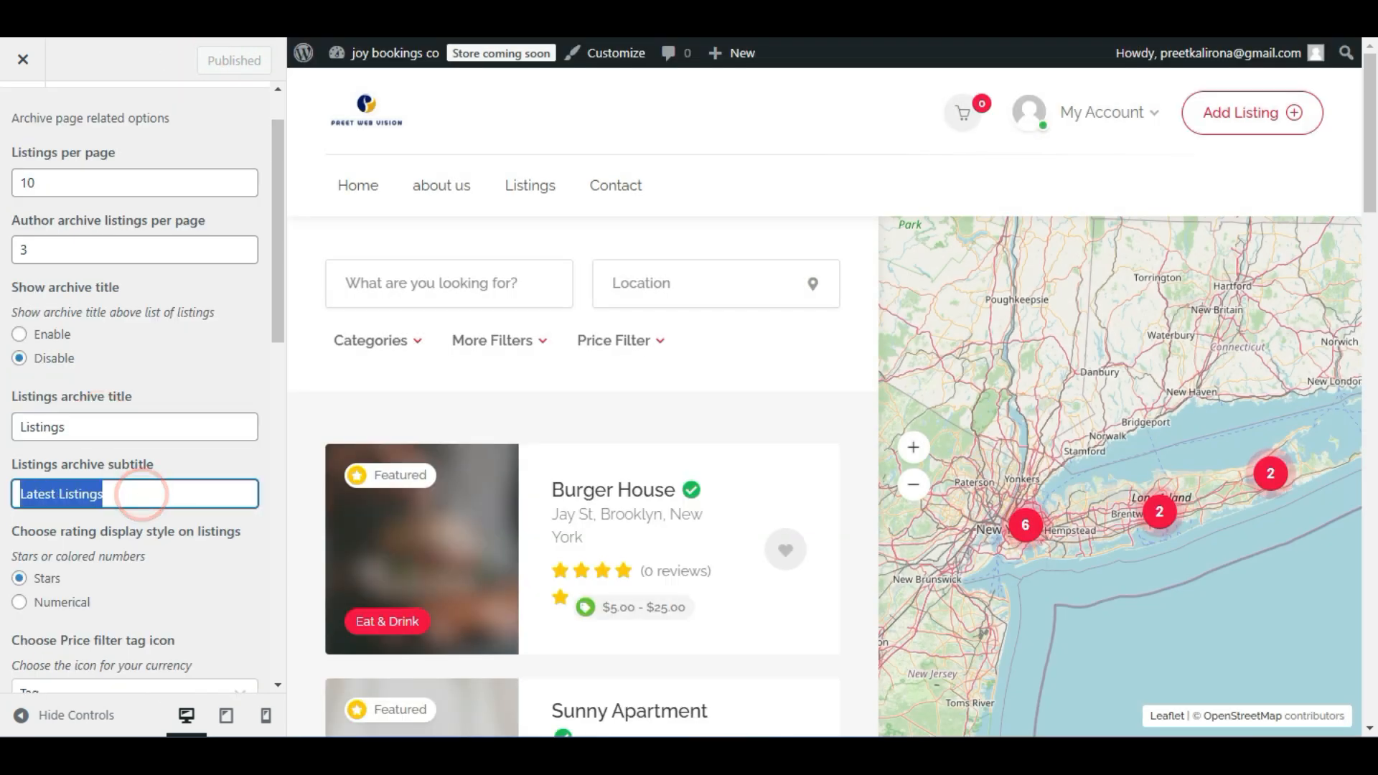
{"action": "left_click", "coordinate": [95, 532]}
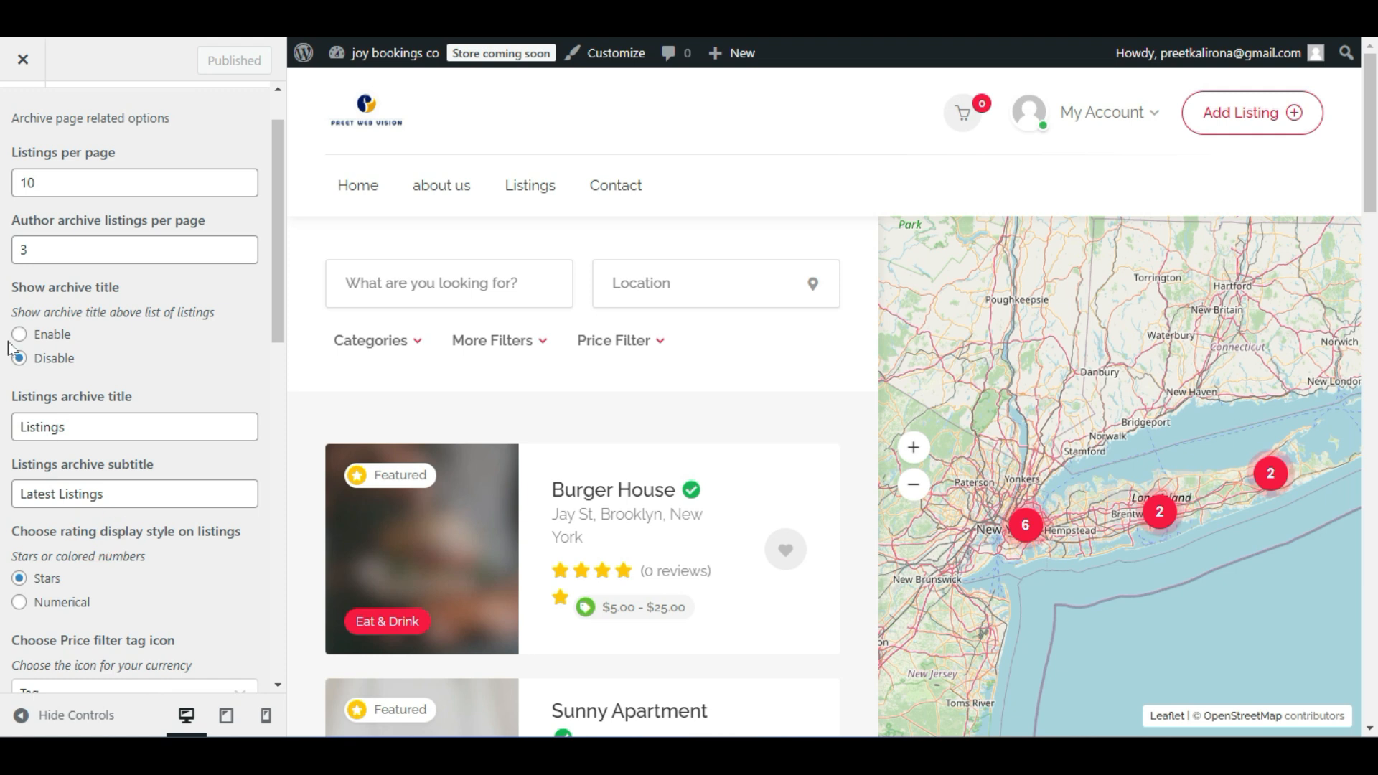
{"action": "left_click_drag", "start_coordinate": [86, 436], "coordinate": [7, 431]}
{"action": "double_click", "coordinate": [95, 495]}
{"action": "left_click", "coordinate": [166, 547]}
Set the rating display style on listings to Numerical and check the ratings throughout the preview.
{"action": "scroll", "coordinate": [166, 547], "scroll_direction": "down", "scroll_amount": 2}
{"action": "scroll", "coordinate": [166, 549], "scroll_direction": "down", "scroll_amount": 1}
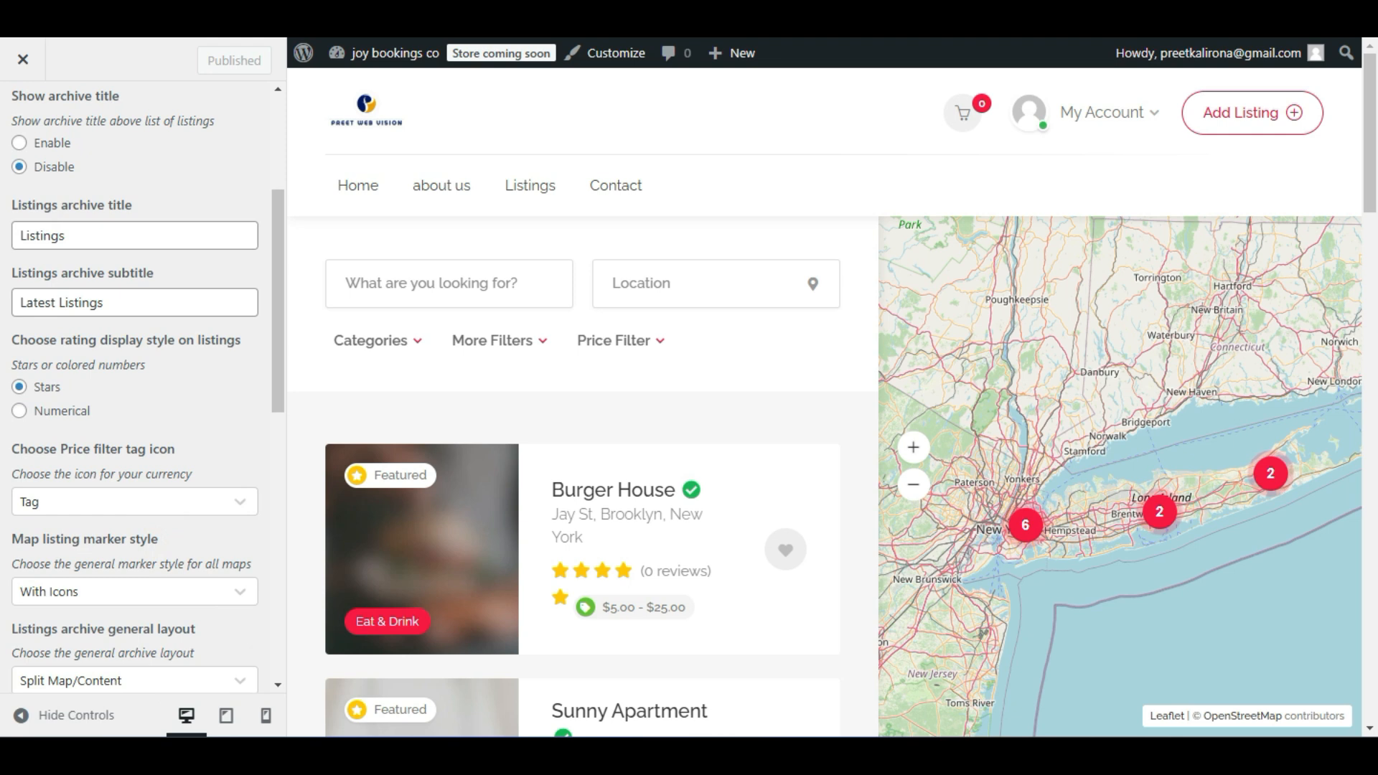
{"action": "scroll", "coordinate": [387, 429], "scroll_direction": "down", "scroll_amount": 3}
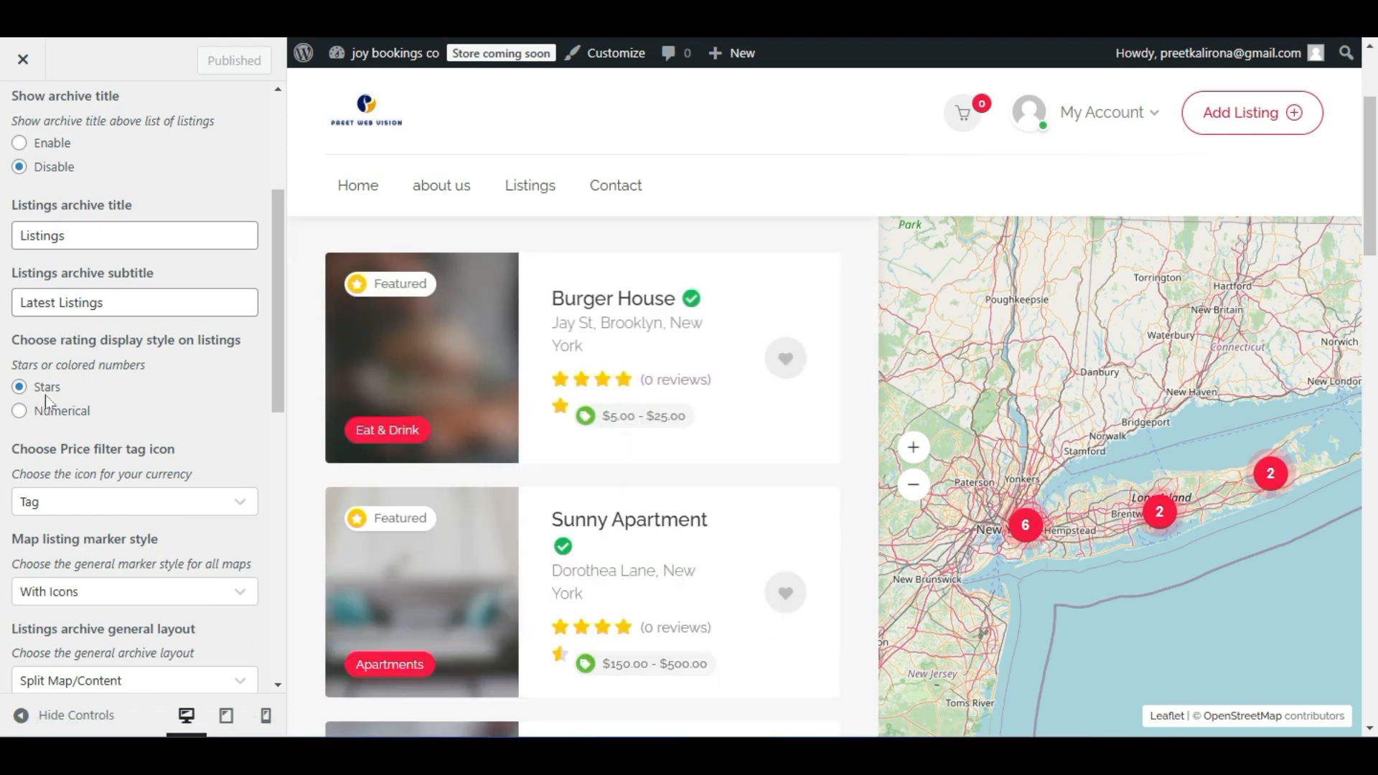
{"action": "left_click", "coordinate": [36, 412]}
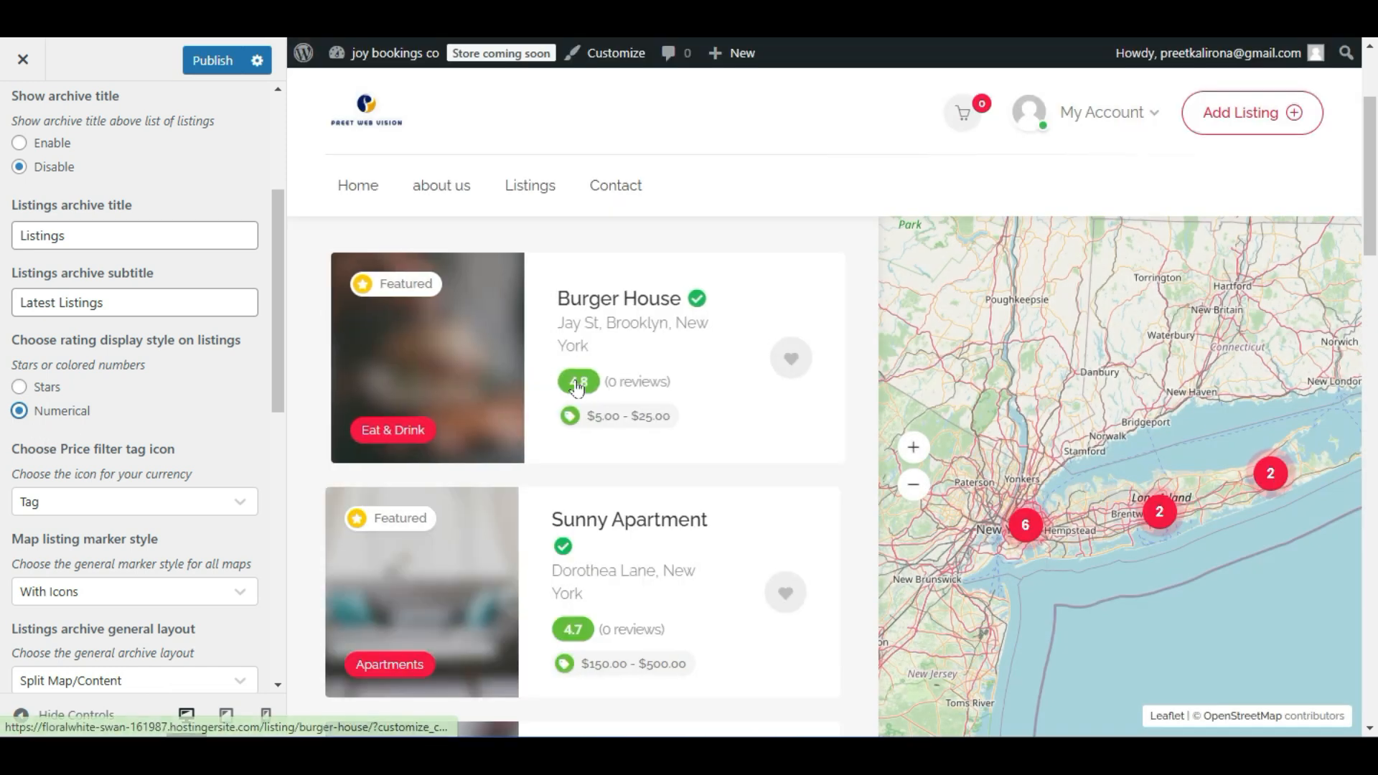
{"action": "scroll", "coordinate": [686, 486], "scroll_direction": "down", "scroll_amount": 3}
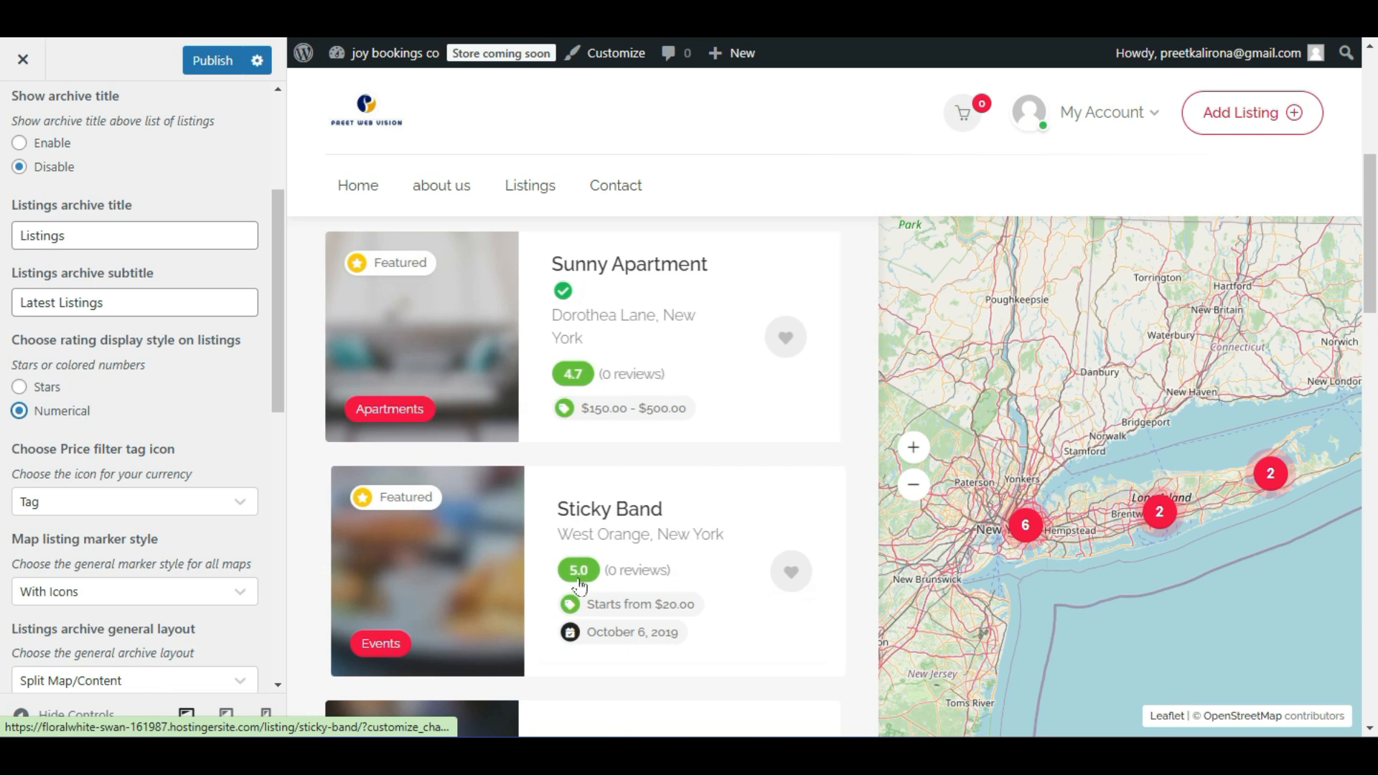
{"action": "scroll", "coordinate": [667, 602], "scroll_direction": "down", "scroll_amount": 6}
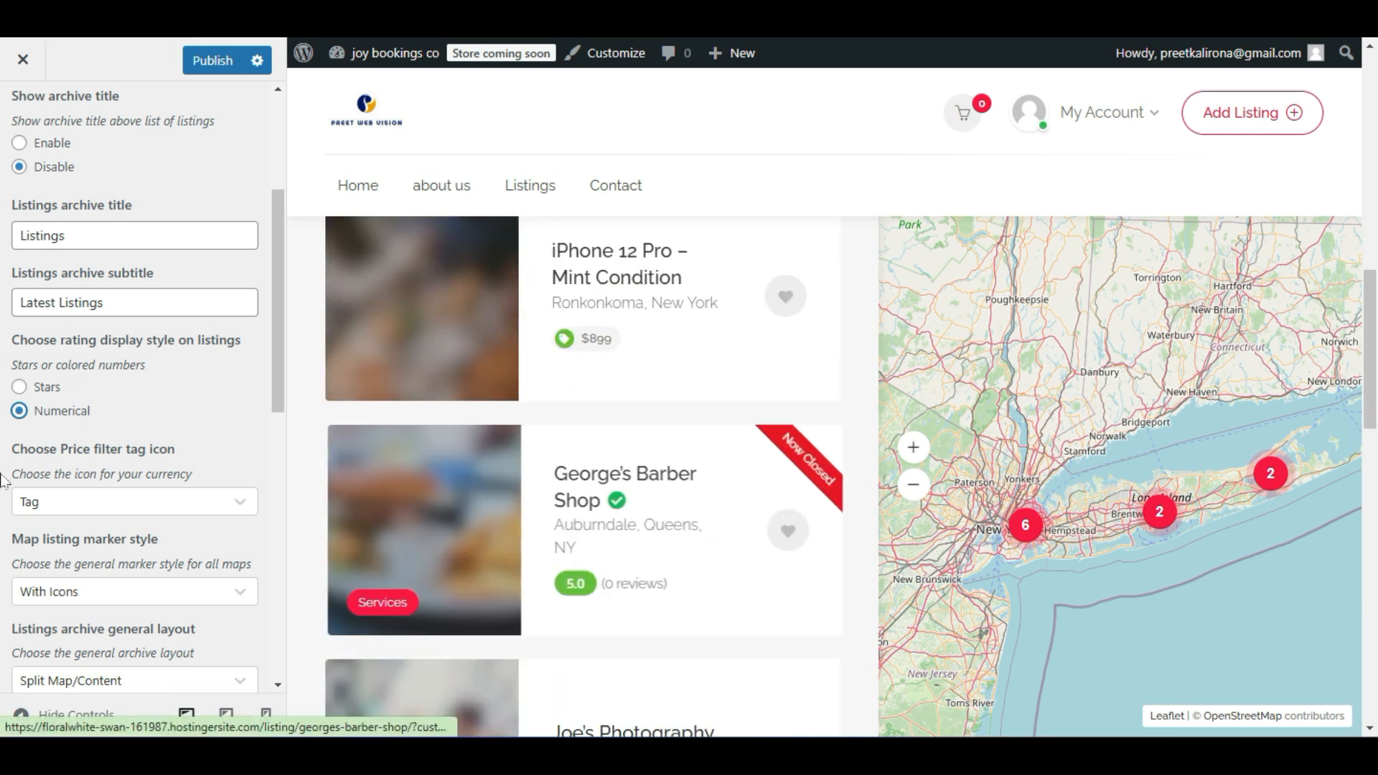
Look at the Price Filter in the archive preview and set the price filter tag icon to Dollar.
{"action": "scroll", "coordinate": [104, 430], "scroll_direction": "down", "scroll_amount": 2}
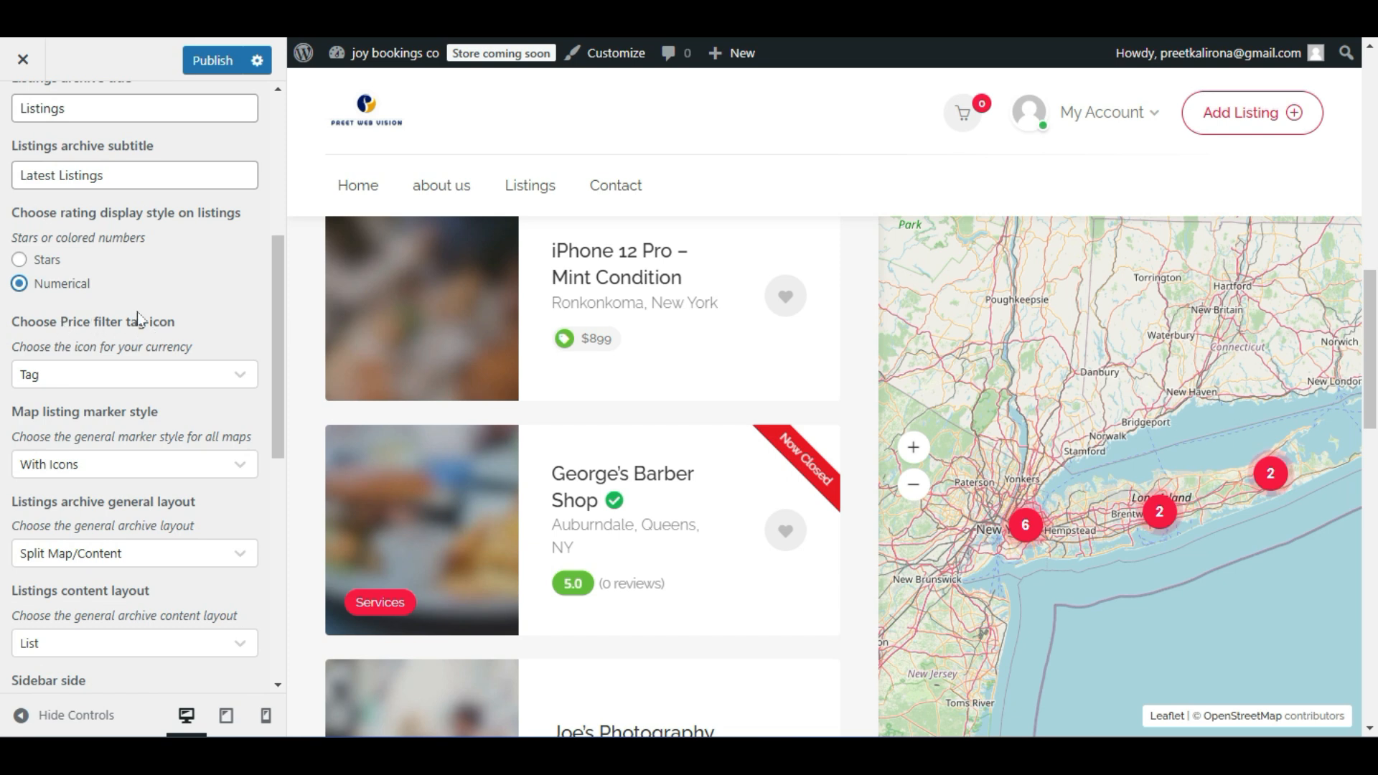
{"action": "scroll", "coordinate": [381, 400], "scroll_direction": "up", "scroll_amount": 10}
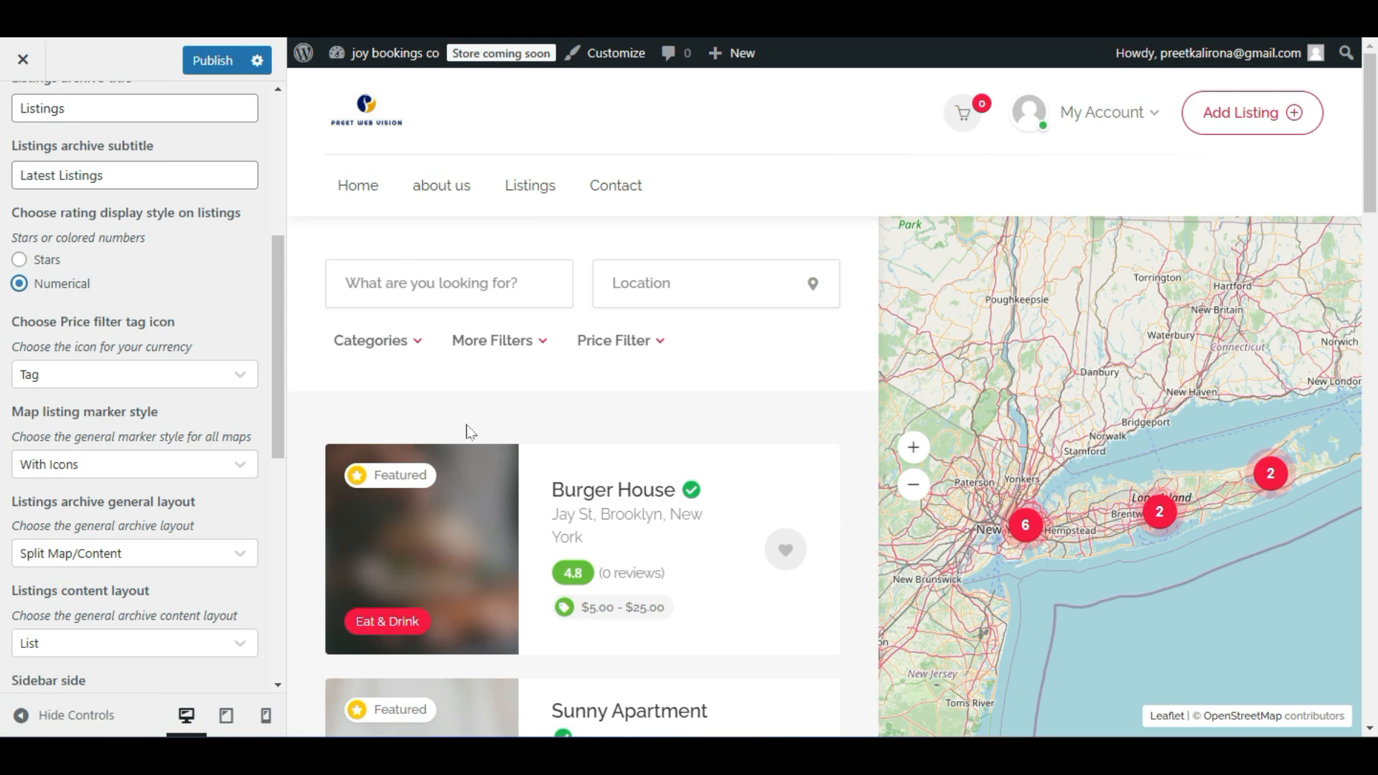
{"action": "left_click", "coordinate": [656, 343]}
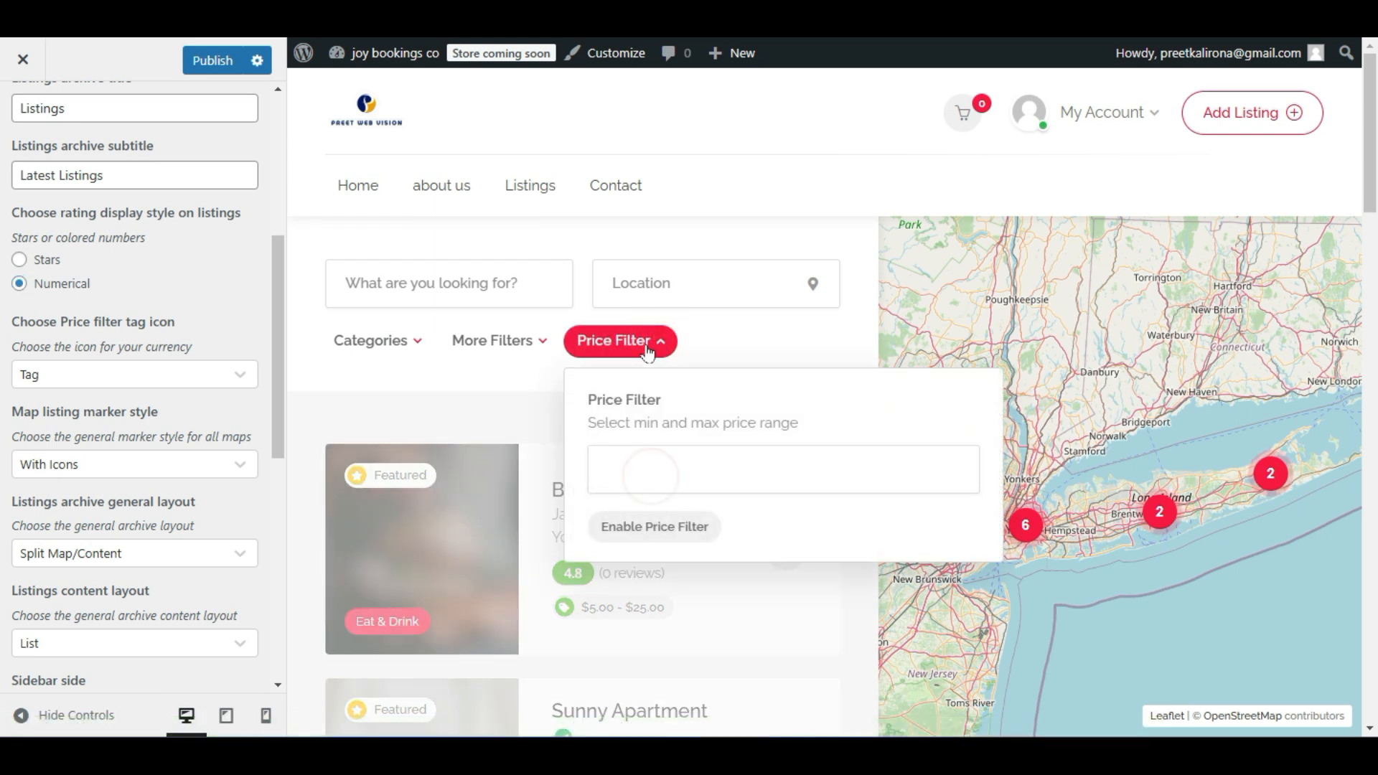
{"action": "left_click", "coordinate": [648, 346]}
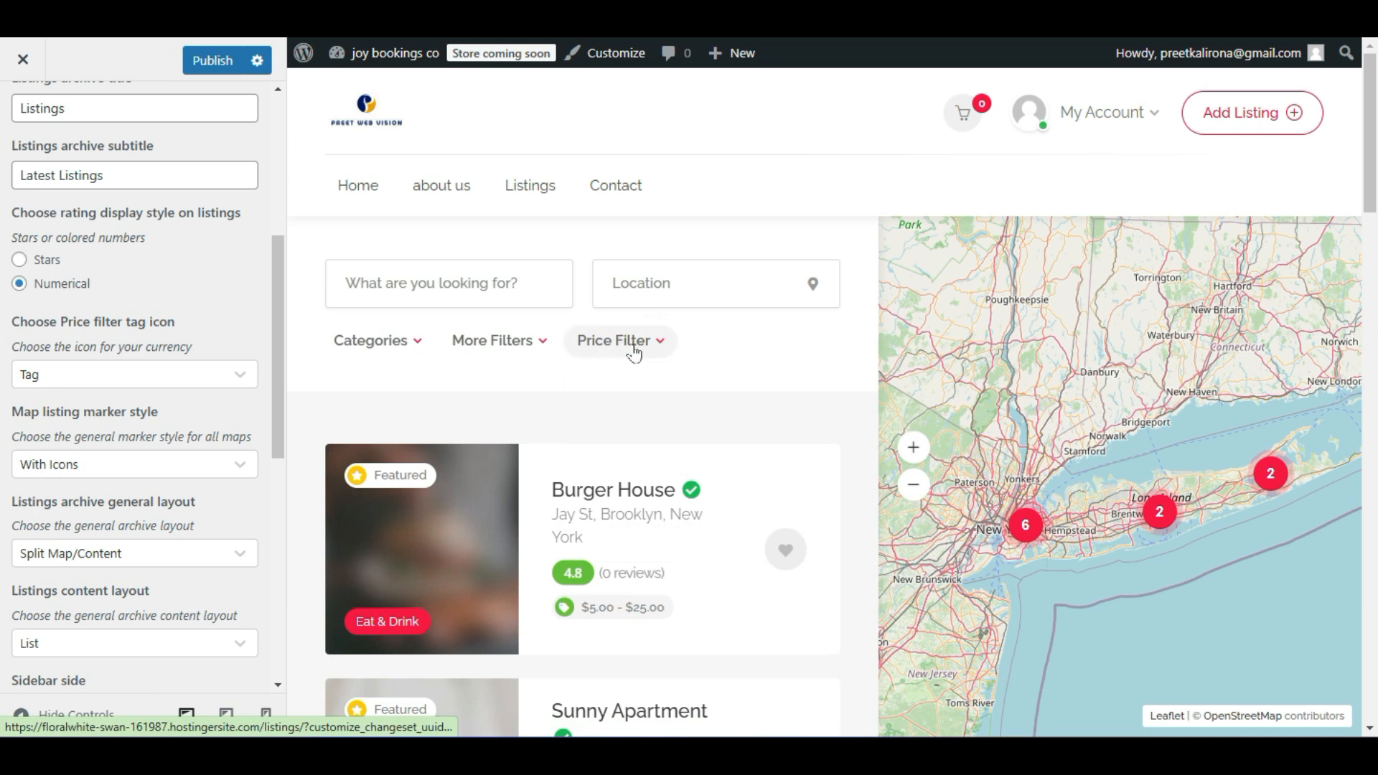
{"action": "left_click", "coordinate": [90, 373]}
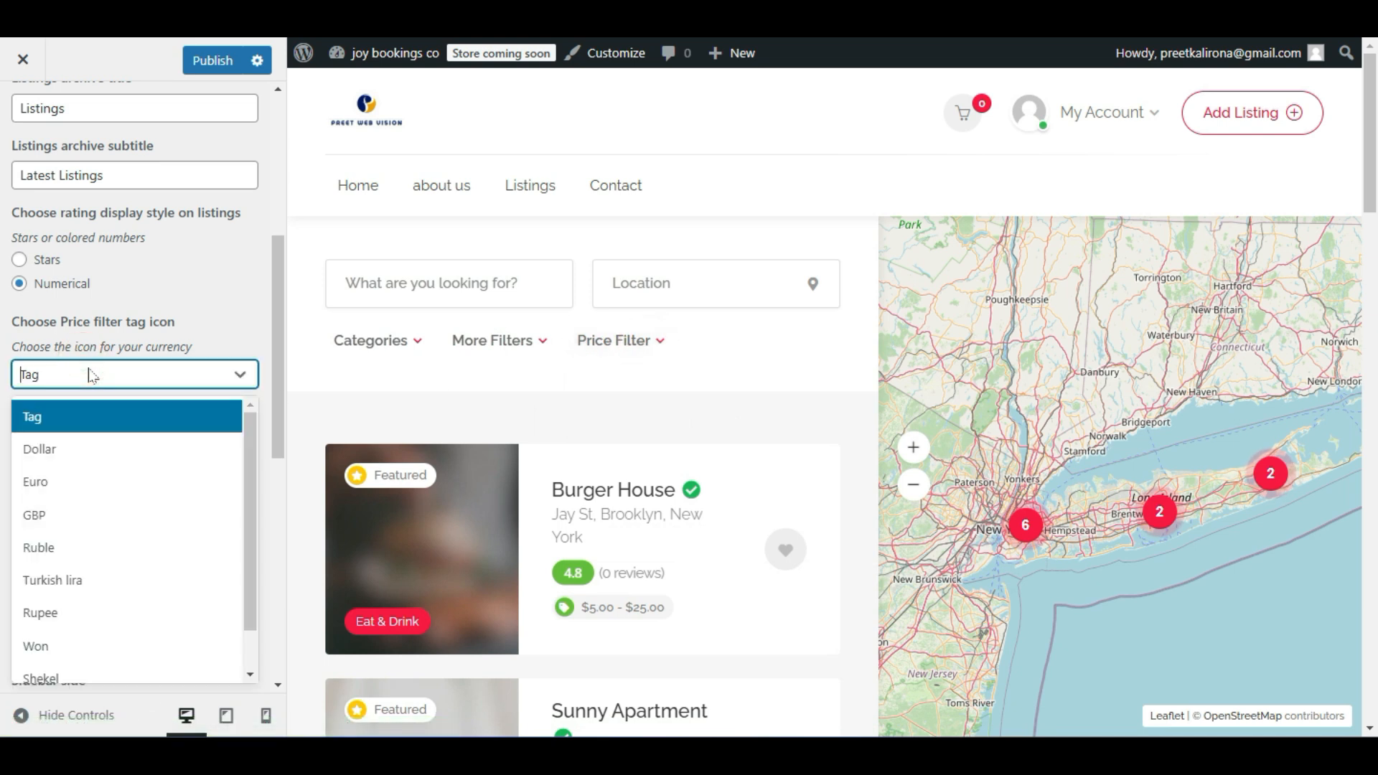
{"action": "left_click", "coordinate": [88, 447]}
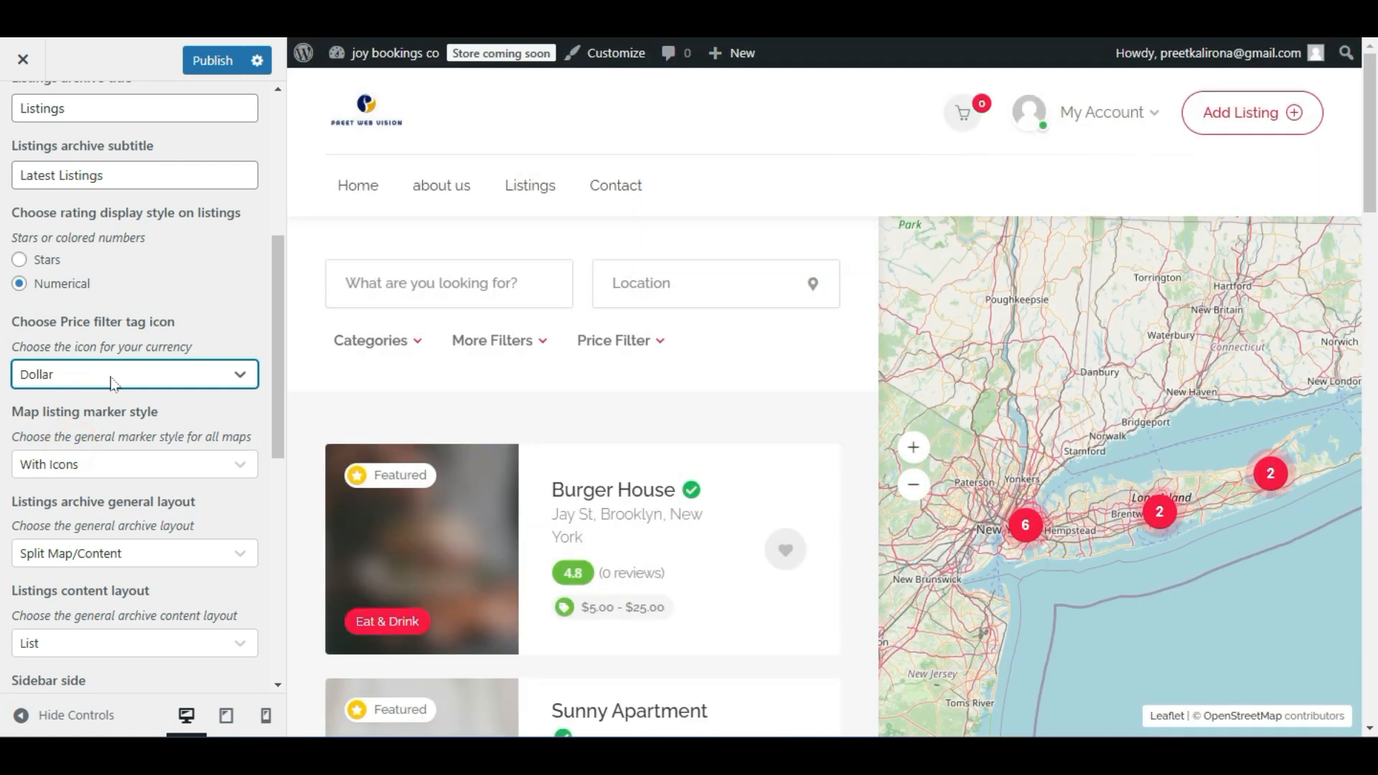
Open the Price Filter in the archive preview and review the available price filter tag icon options.
{"action": "left_click", "coordinate": [631, 340]}
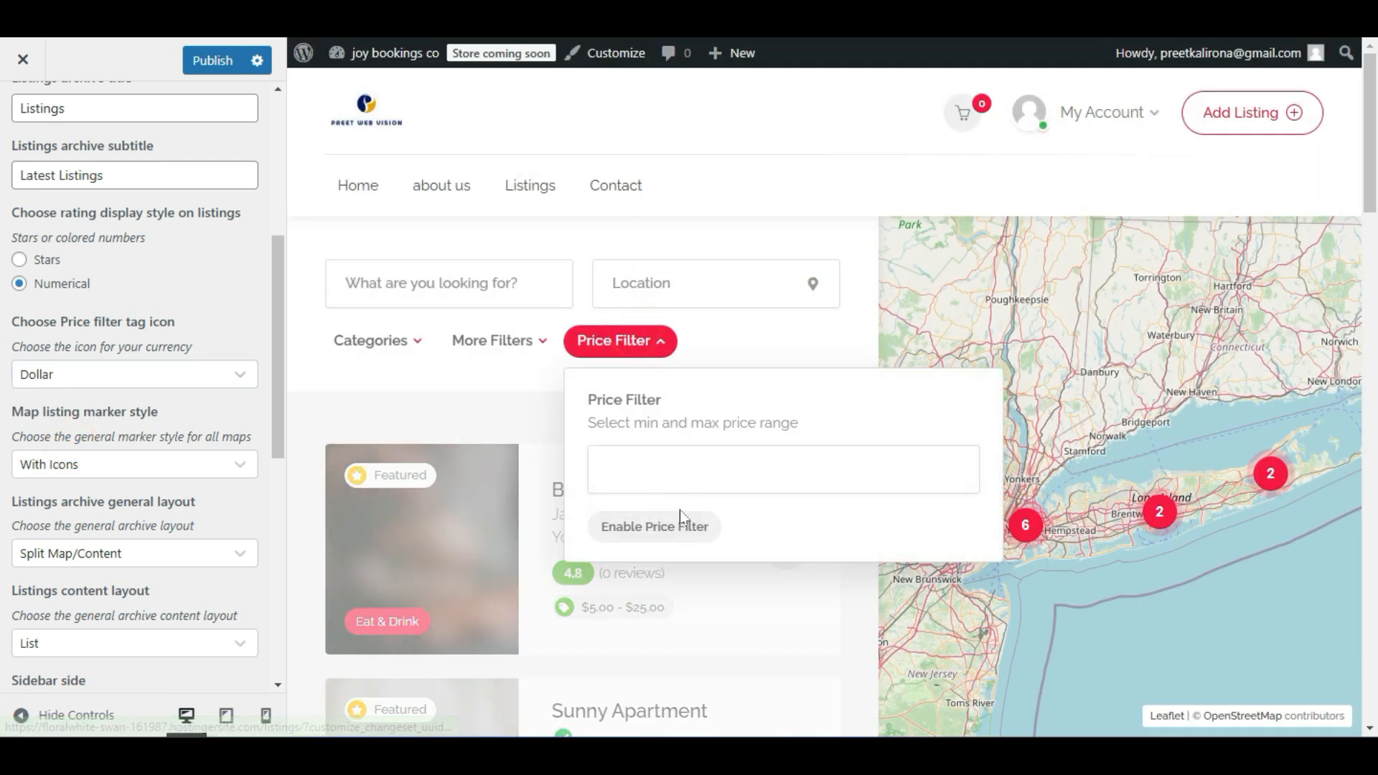
{"action": "left_click", "coordinate": [695, 478]}
{"action": "left_click", "coordinate": [83, 409]}
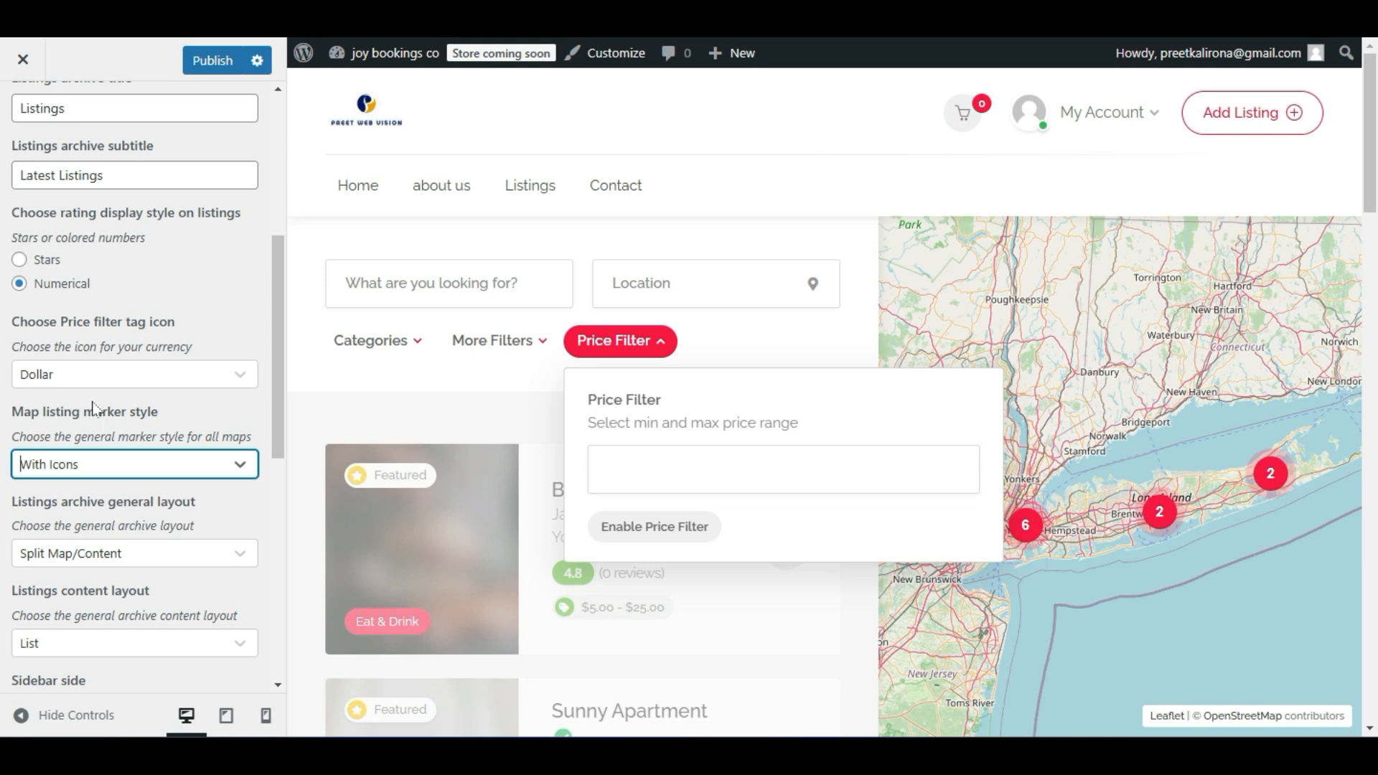
{"action": "left_click", "coordinate": [97, 373]}
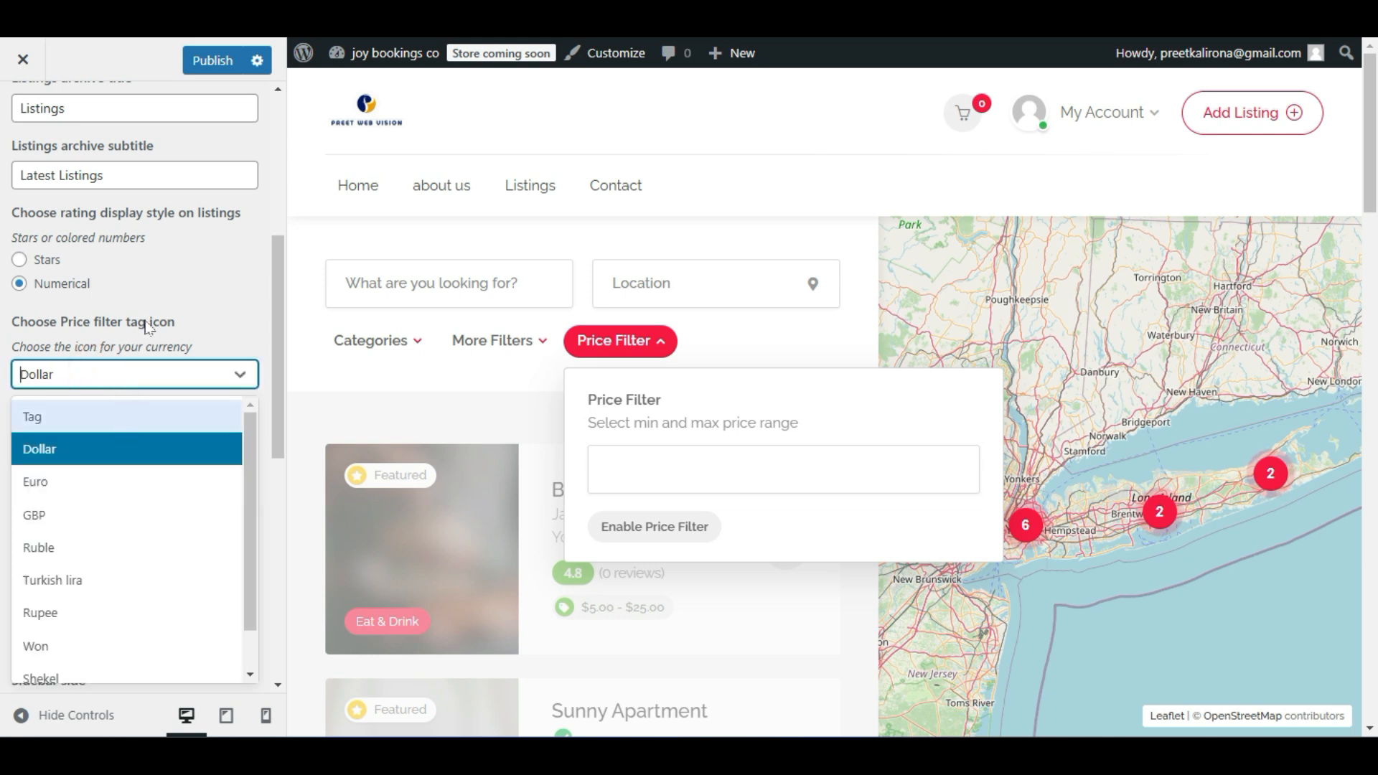
{"action": "left_click", "coordinate": [251, 296]}
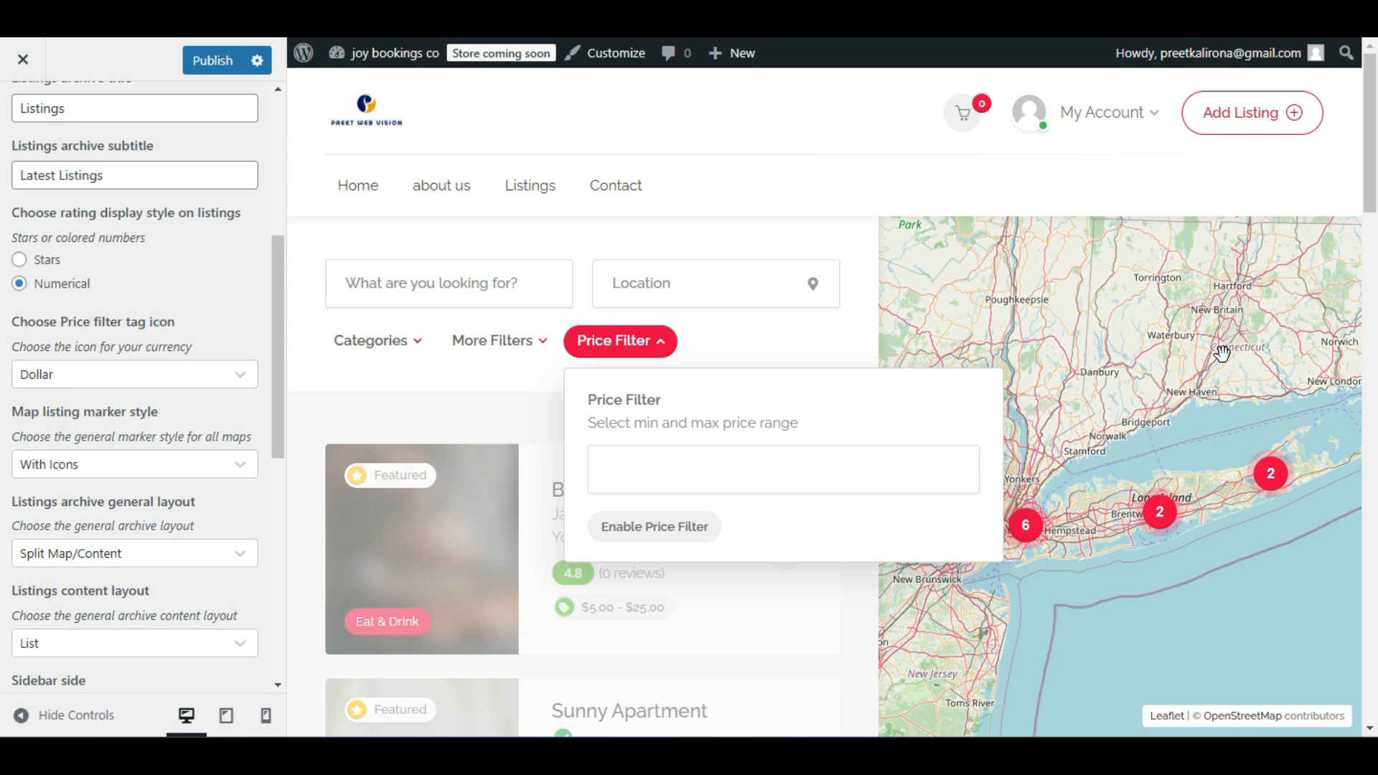
Inspect the icon markers on the preview map, set the map listing marker style to No Icon, and compare the individual markers.
{"action": "scroll", "coordinate": [1222, 353], "scroll_direction": "down", "scroll_amount": 1}
{"action": "left_click", "coordinate": [1127, 437]}
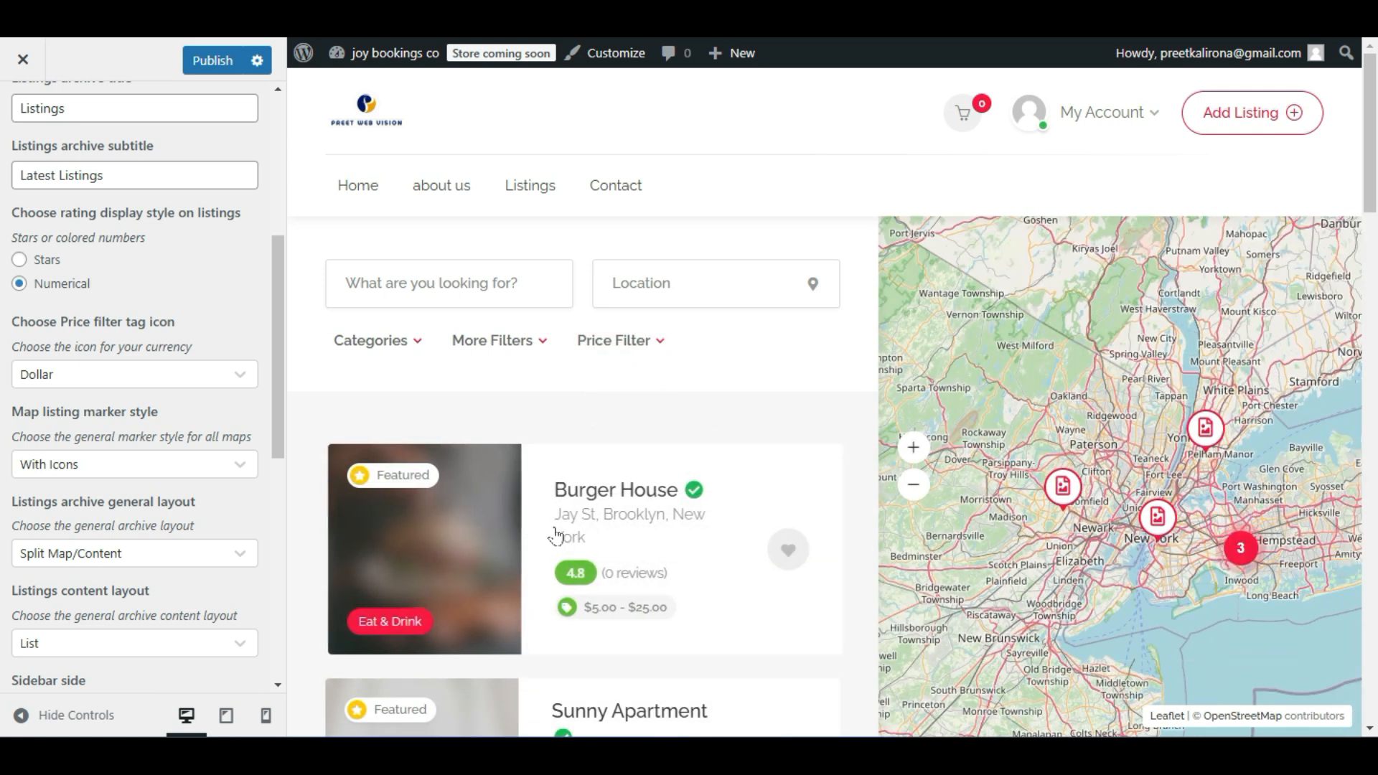
{"action": "left_click", "coordinate": [85, 468]}
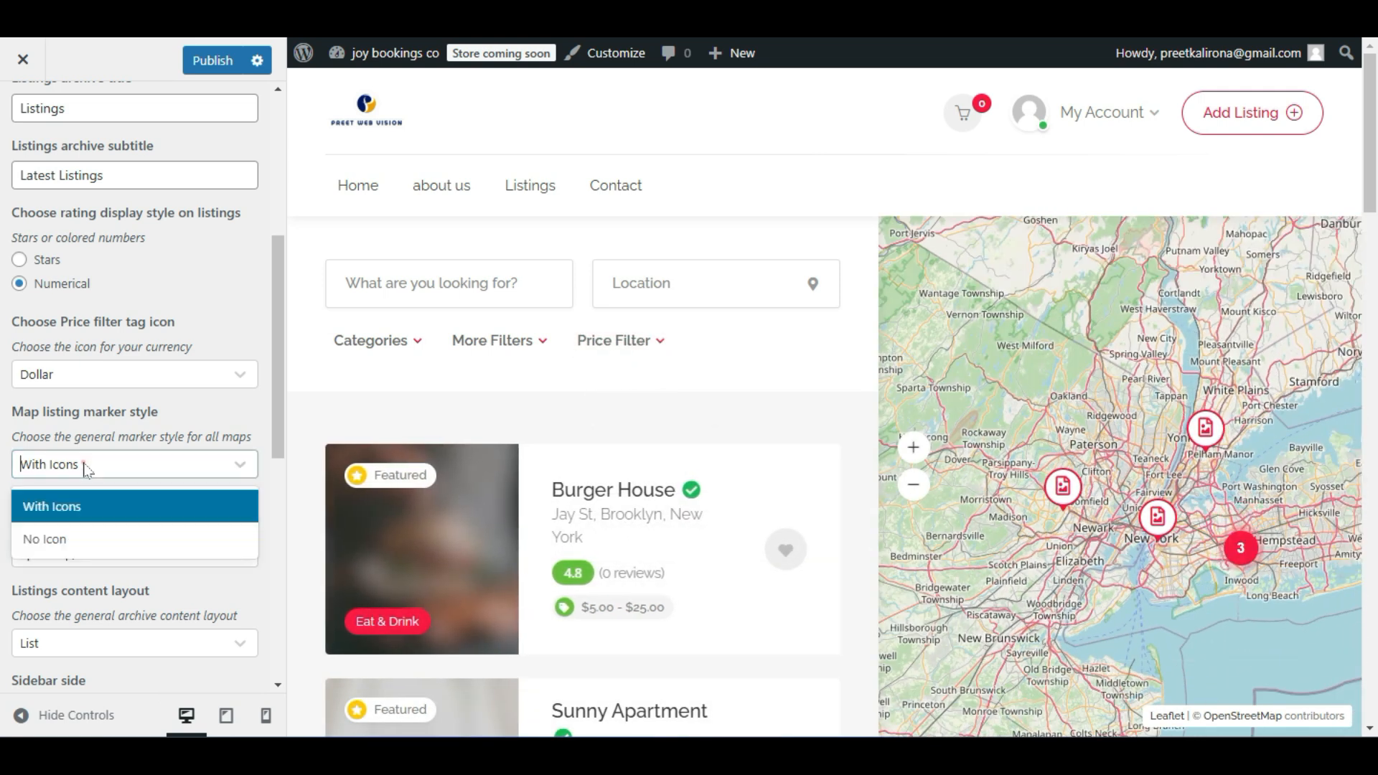
{"action": "left_click", "coordinate": [69, 537]}
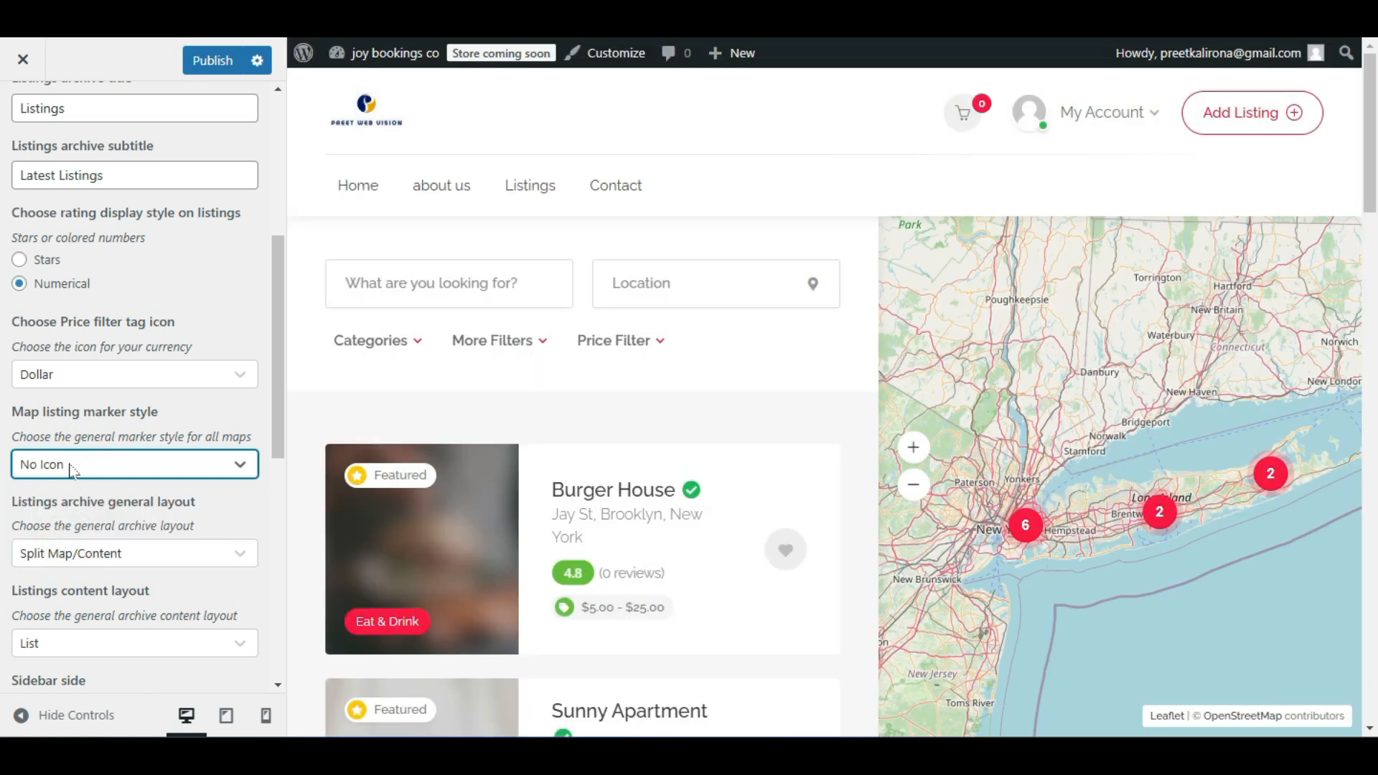
{"action": "scroll", "coordinate": [1164, 464], "scroll_direction": "up", "scroll_amount": 2}
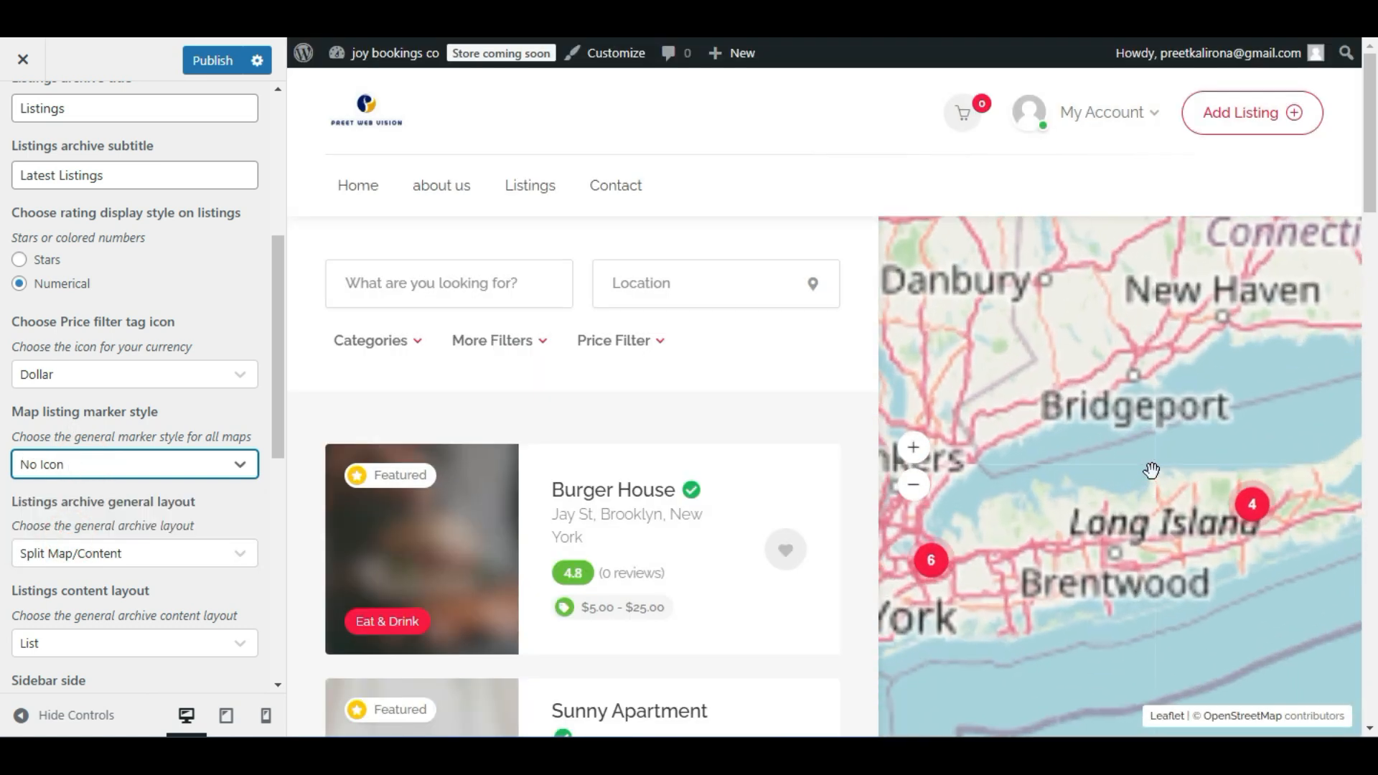
{"action": "scroll", "coordinate": [1151, 470], "scroll_direction": "down", "scroll_amount": 2}
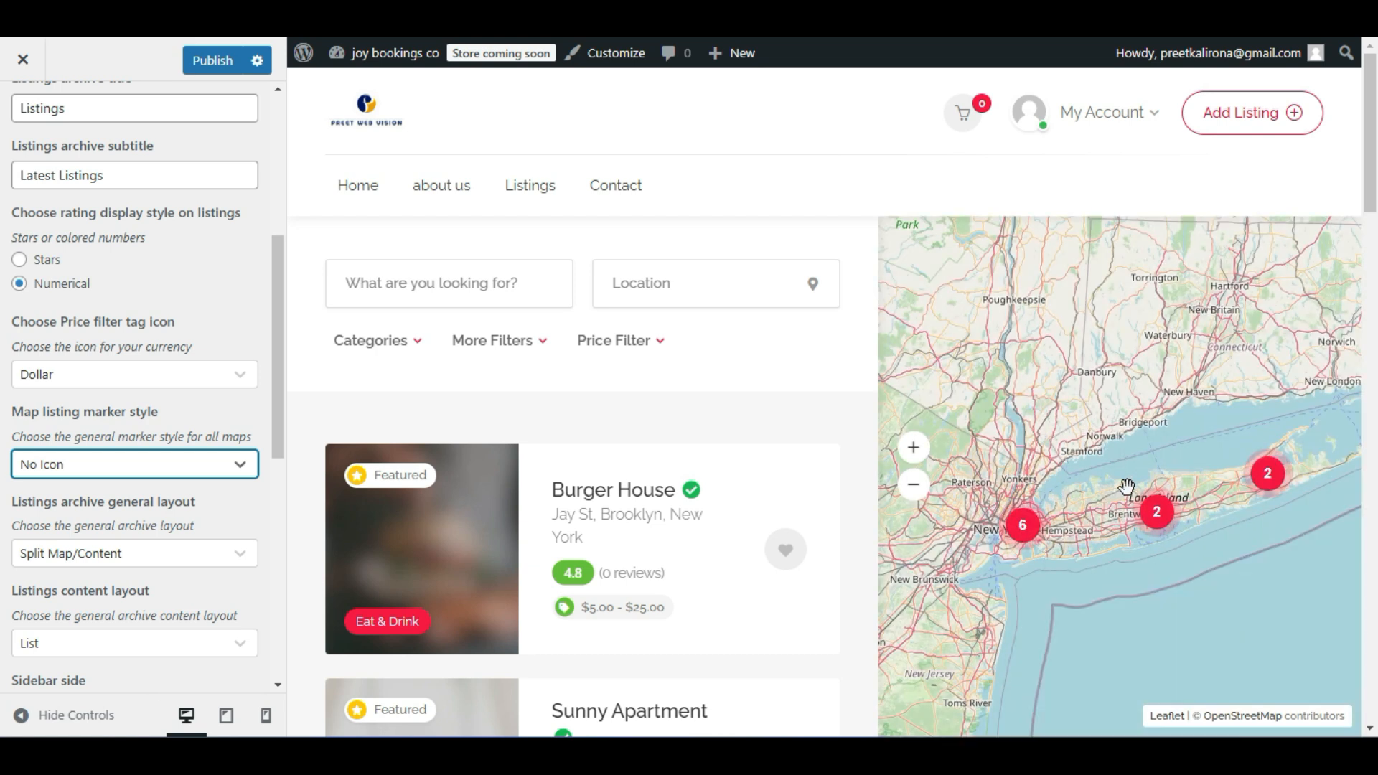
{"action": "left_click", "coordinate": [1019, 540]}
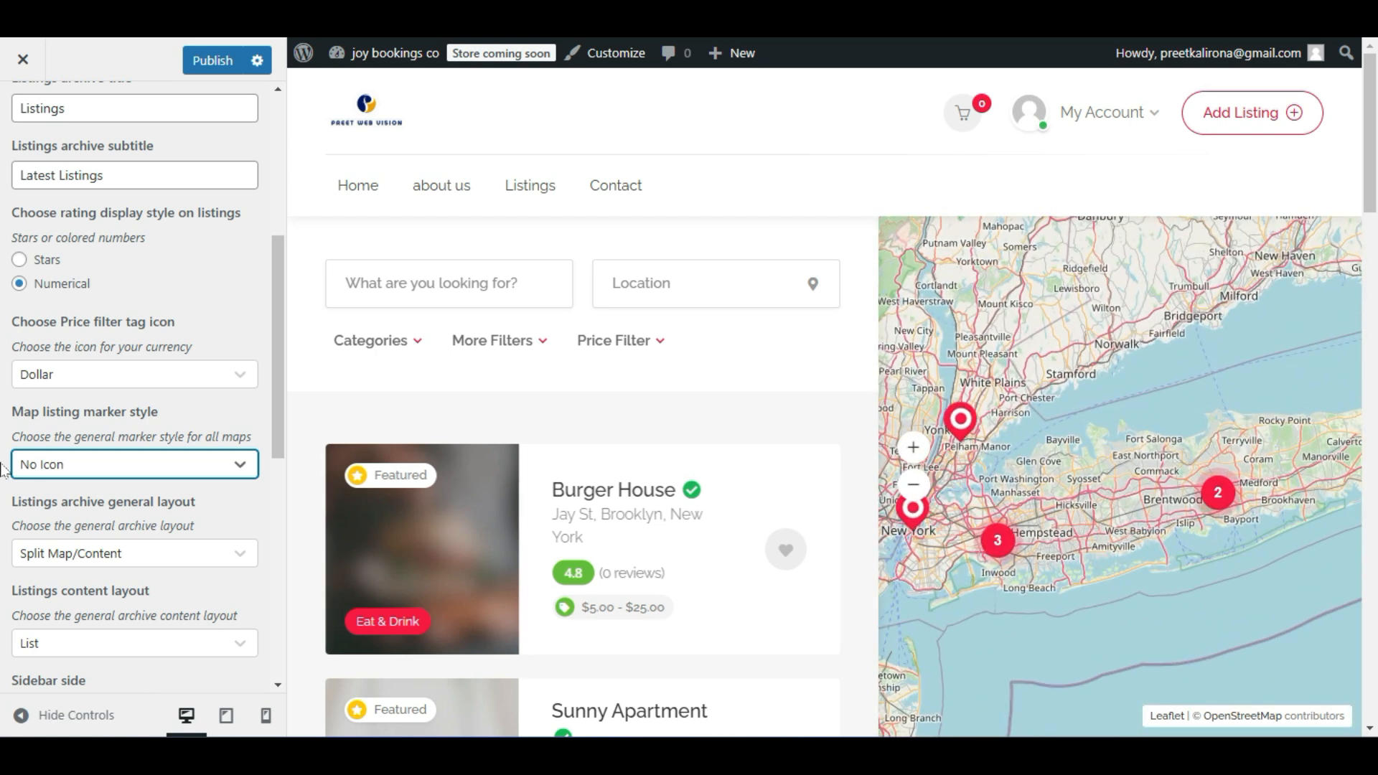
Set the map listing marker style to With Icons and inspect individual listing markers on the preview map.
{"action": "left_click", "coordinate": [47, 465]}
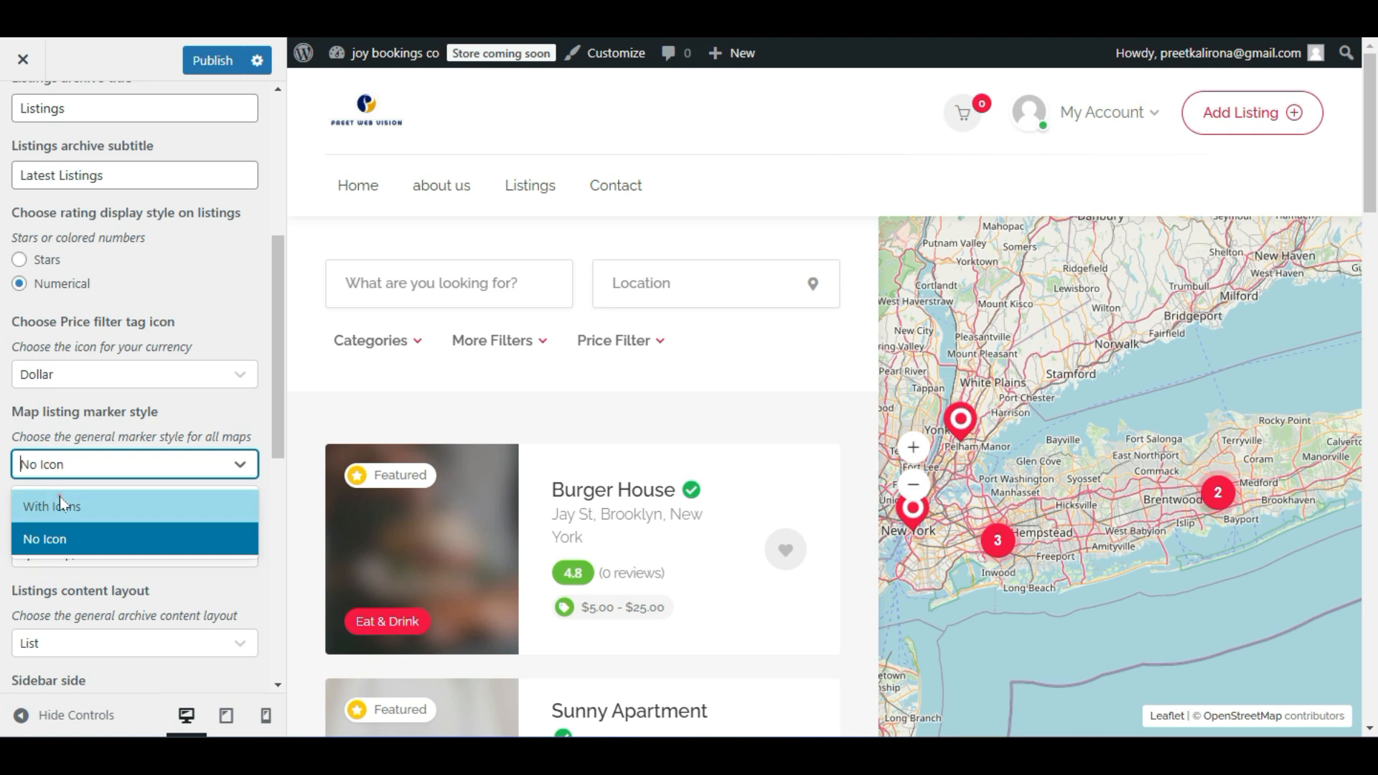
{"action": "left_click", "coordinate": [59, 497]}
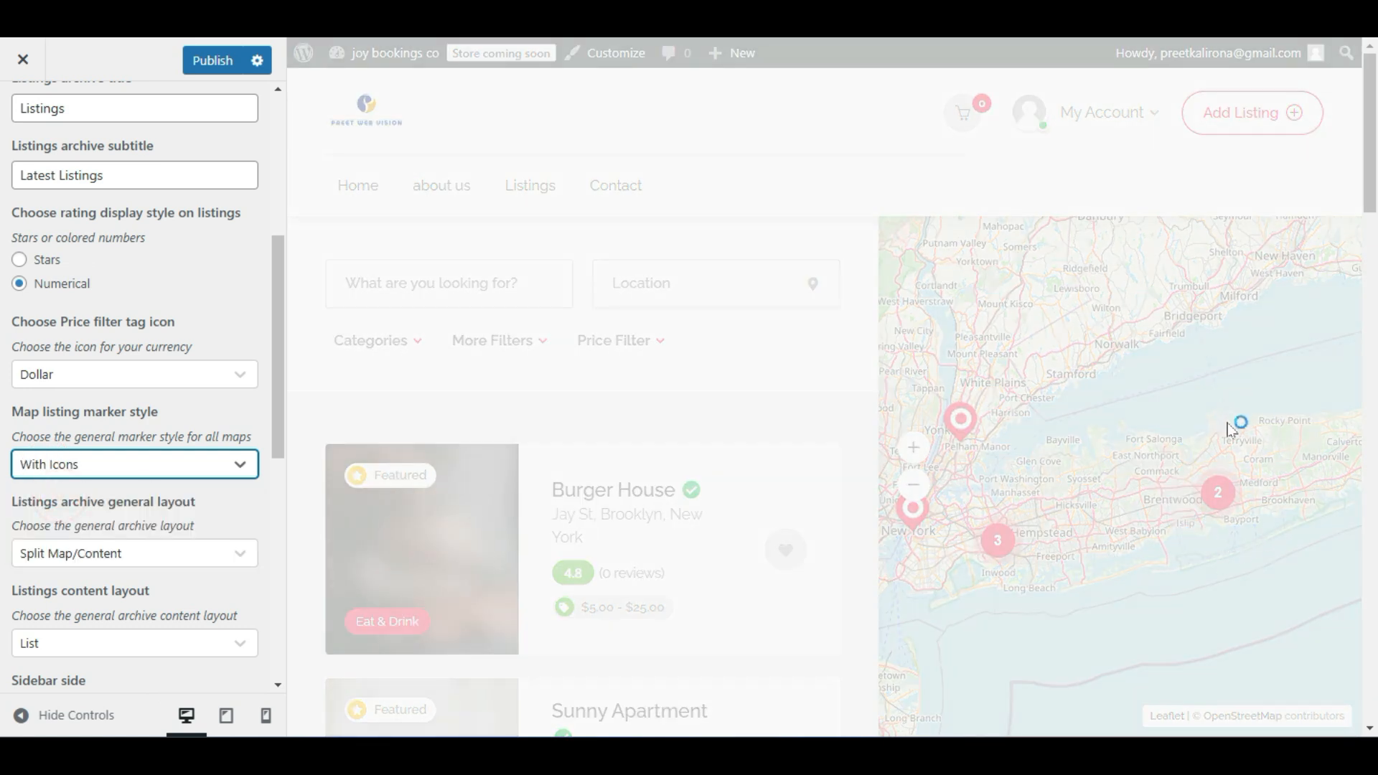
{"action": "scroll", "coordinate": [1052, 495], "scroll_direction": "up", "scroll_amount": 5}
{"action": "scroll", "coordinate": [1052, 495], "scroll_direction": "down", "scroll_amount": 4}
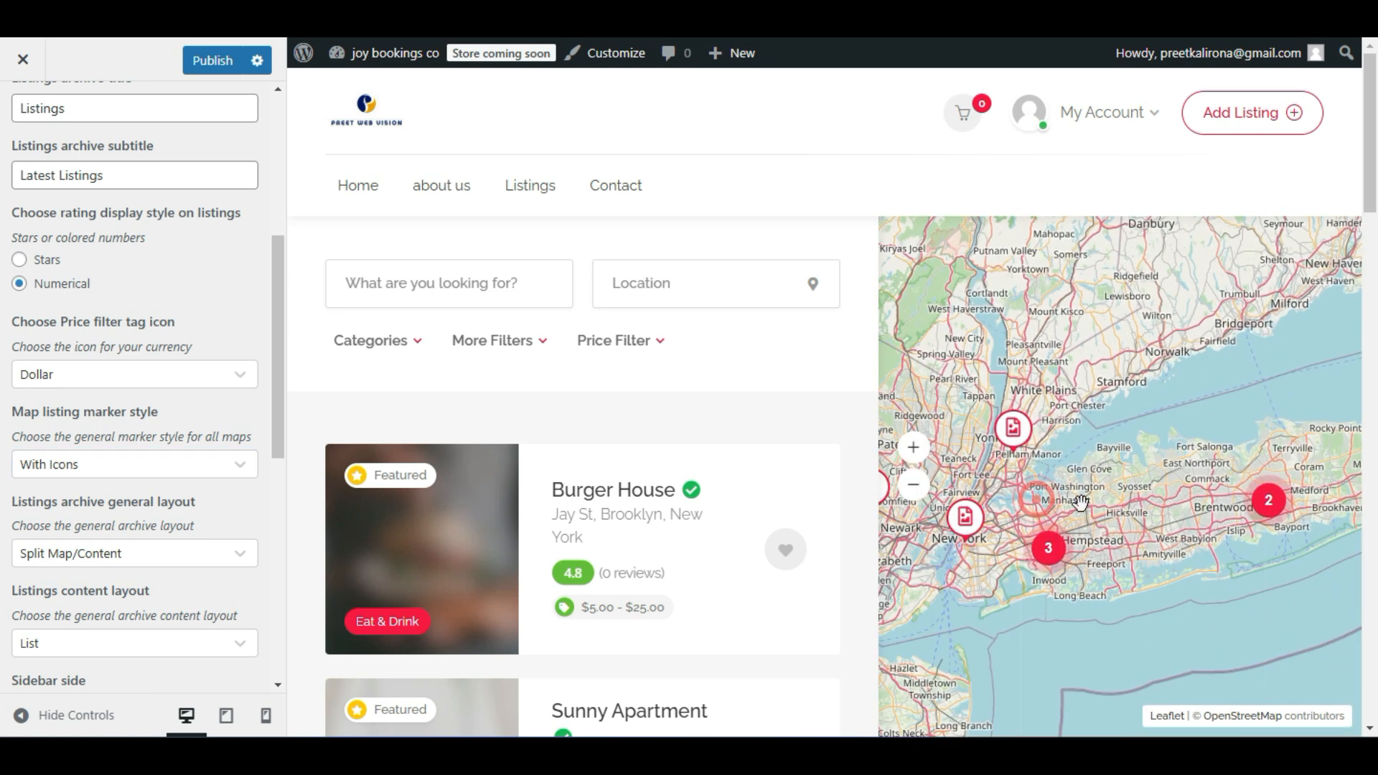
{"action": "left_click", "coordinate": [1013, 428]}
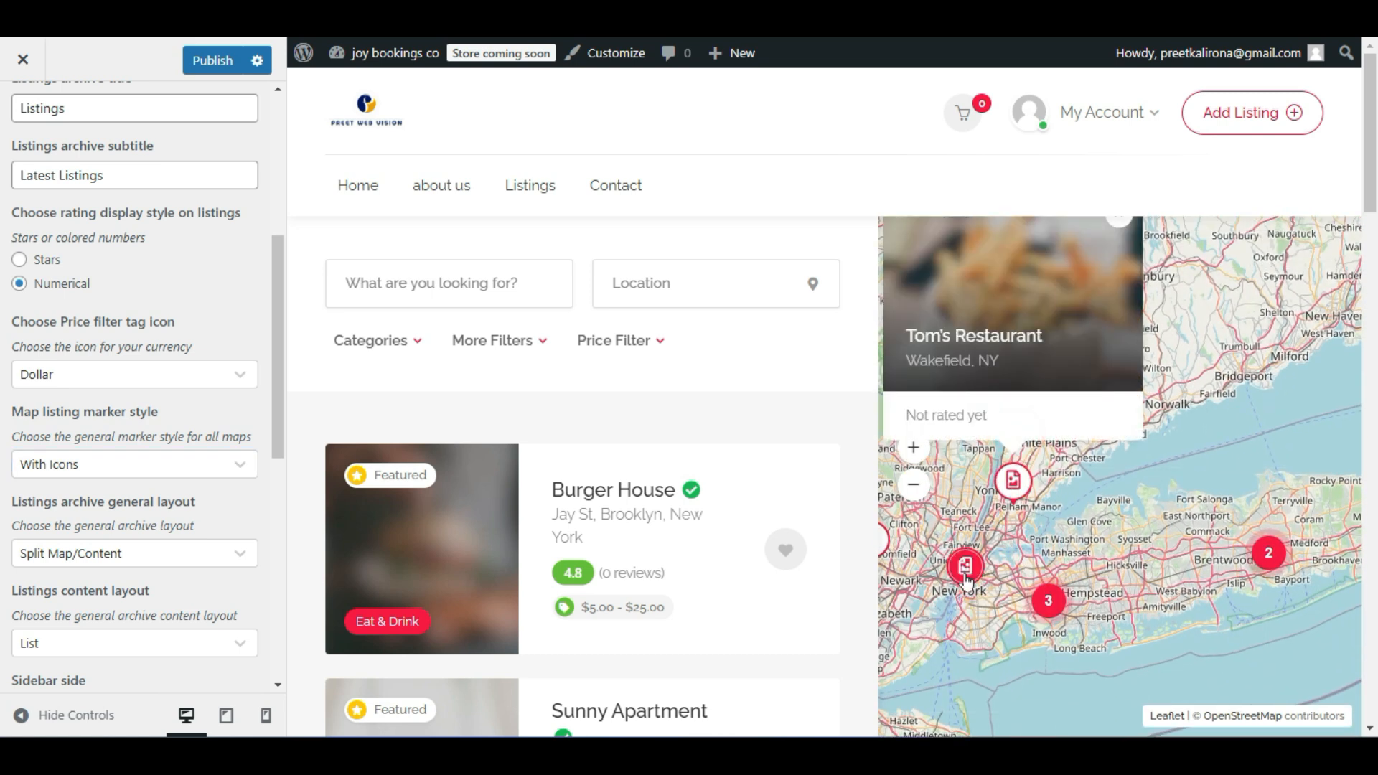
{"action": "left_click", "coordinate": [966, 577]}
{"action": "left_click", "coordinate": [1014, 574]}
{"action": "left_click", "coordinate": [1014, 571]}
{"action": "left_click", "coordinate": [1168, 394]}
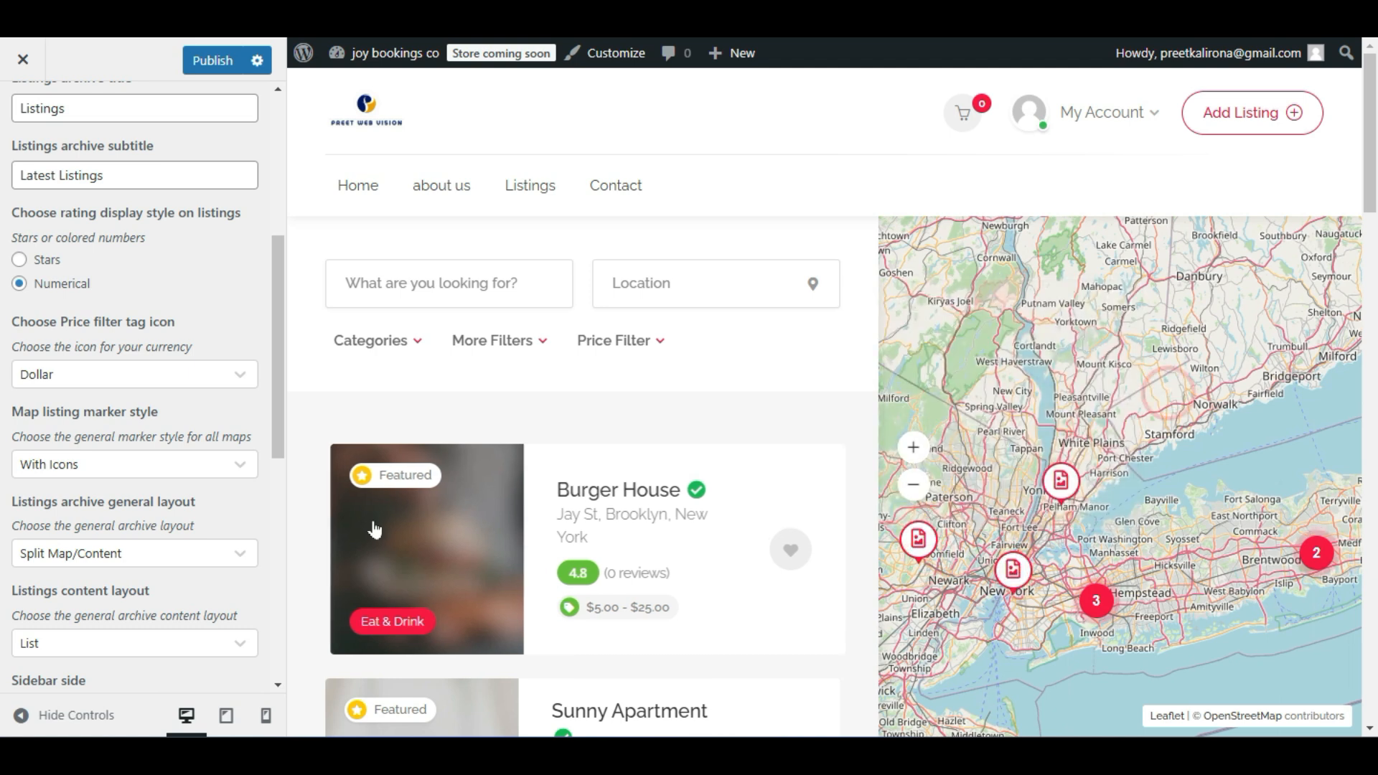
Try the Standard titlebar and Full width search form options for the listings archive general layout and check the preview.
{"action": "scroll", "coordinate": [4, 441], "scroll_direction": "down", "scroll_amount": 1}
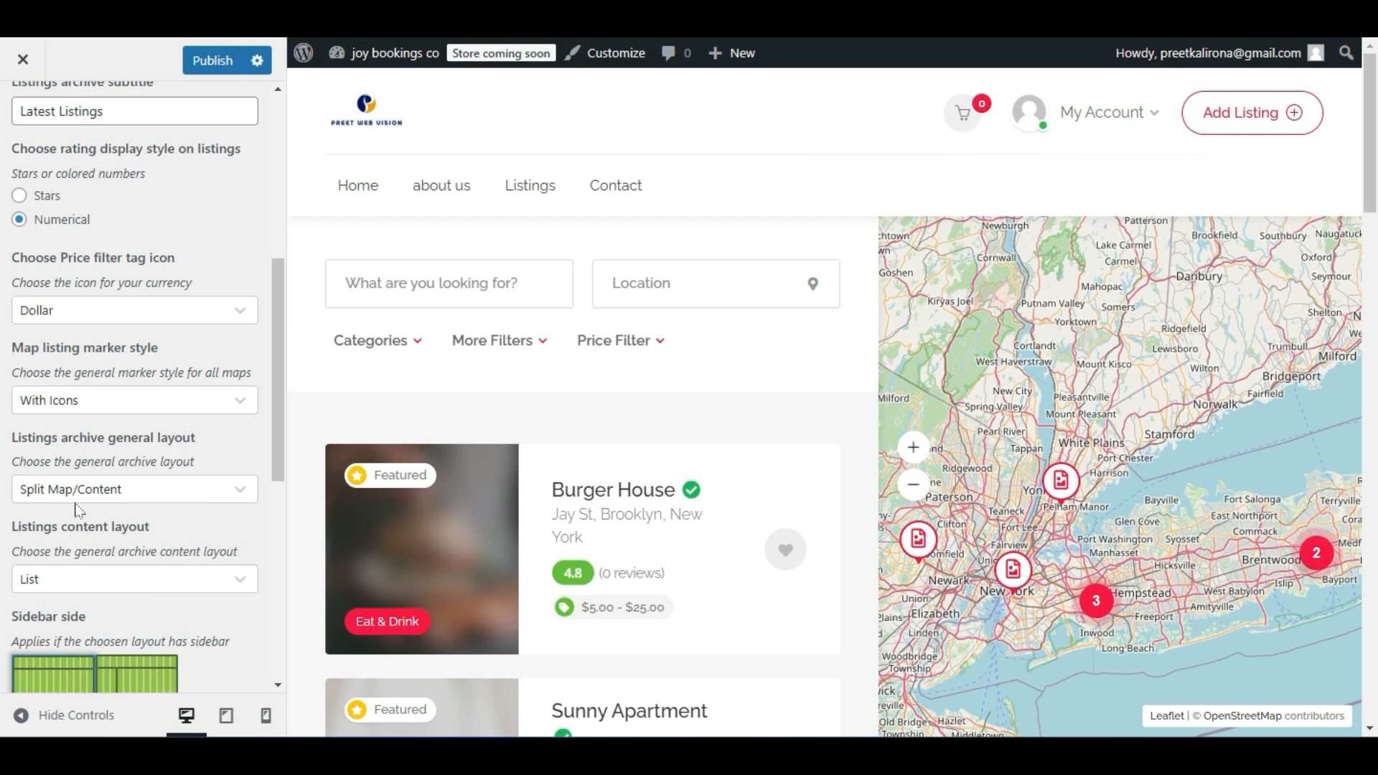
{"action": "left_click", "coordinate": [114, 491]}
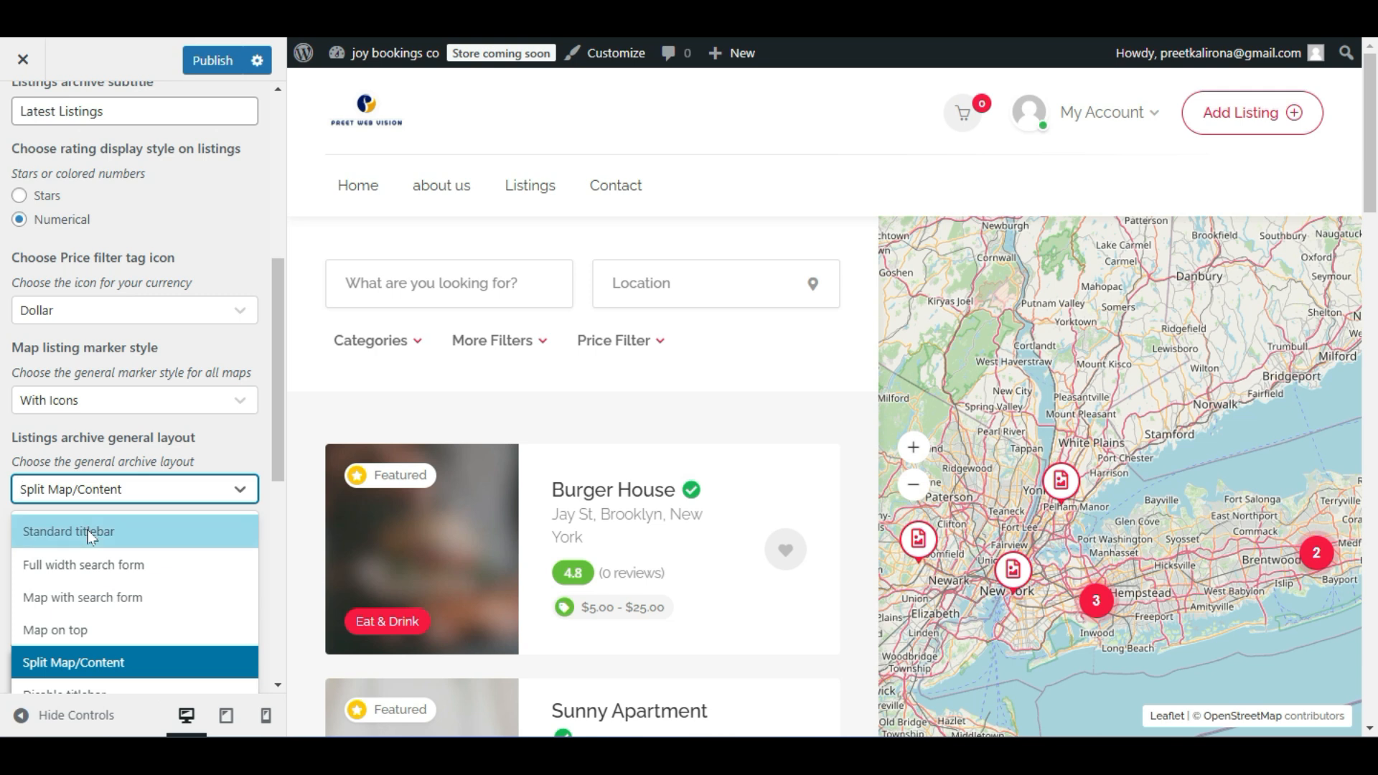
{"action": "left_click", "coordinate": [56, 531]}
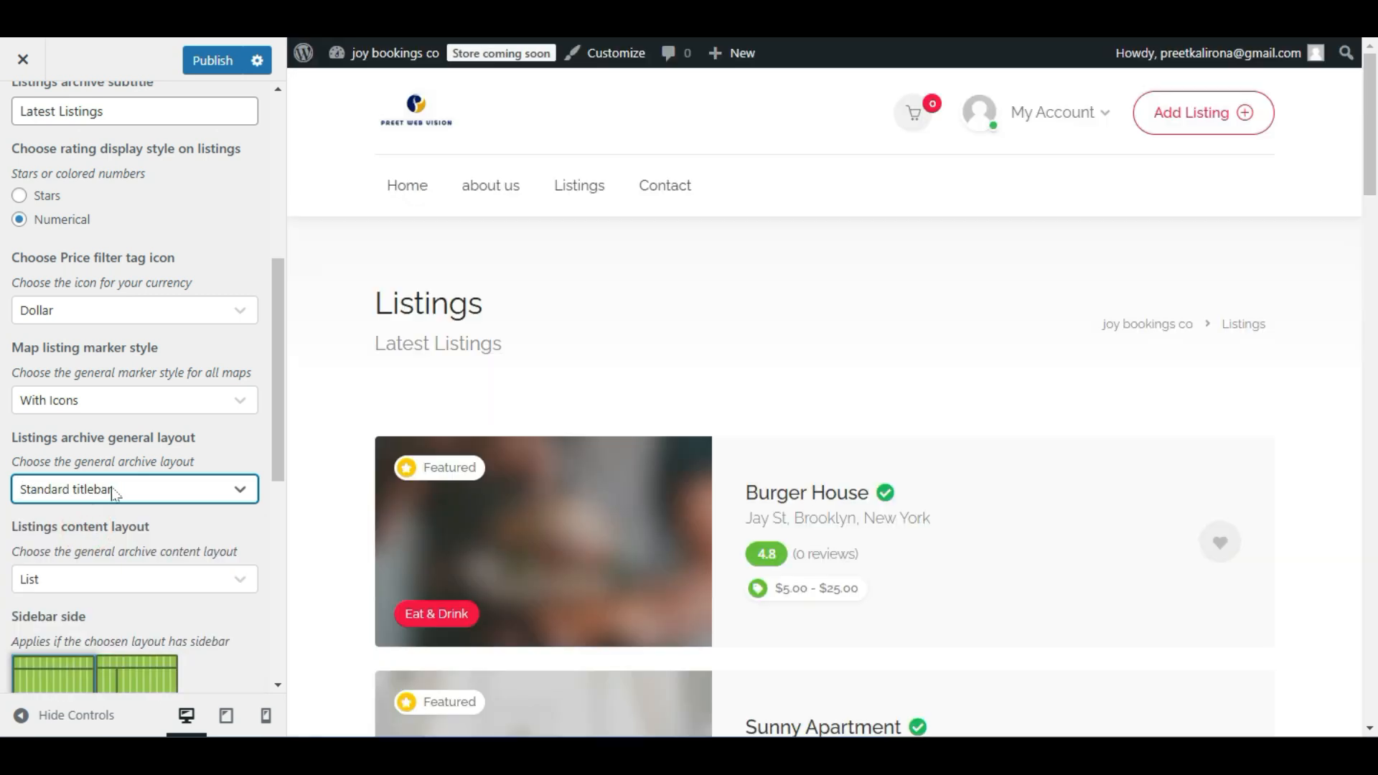
{"action": "left_click", "coordinate": [114, 494]}
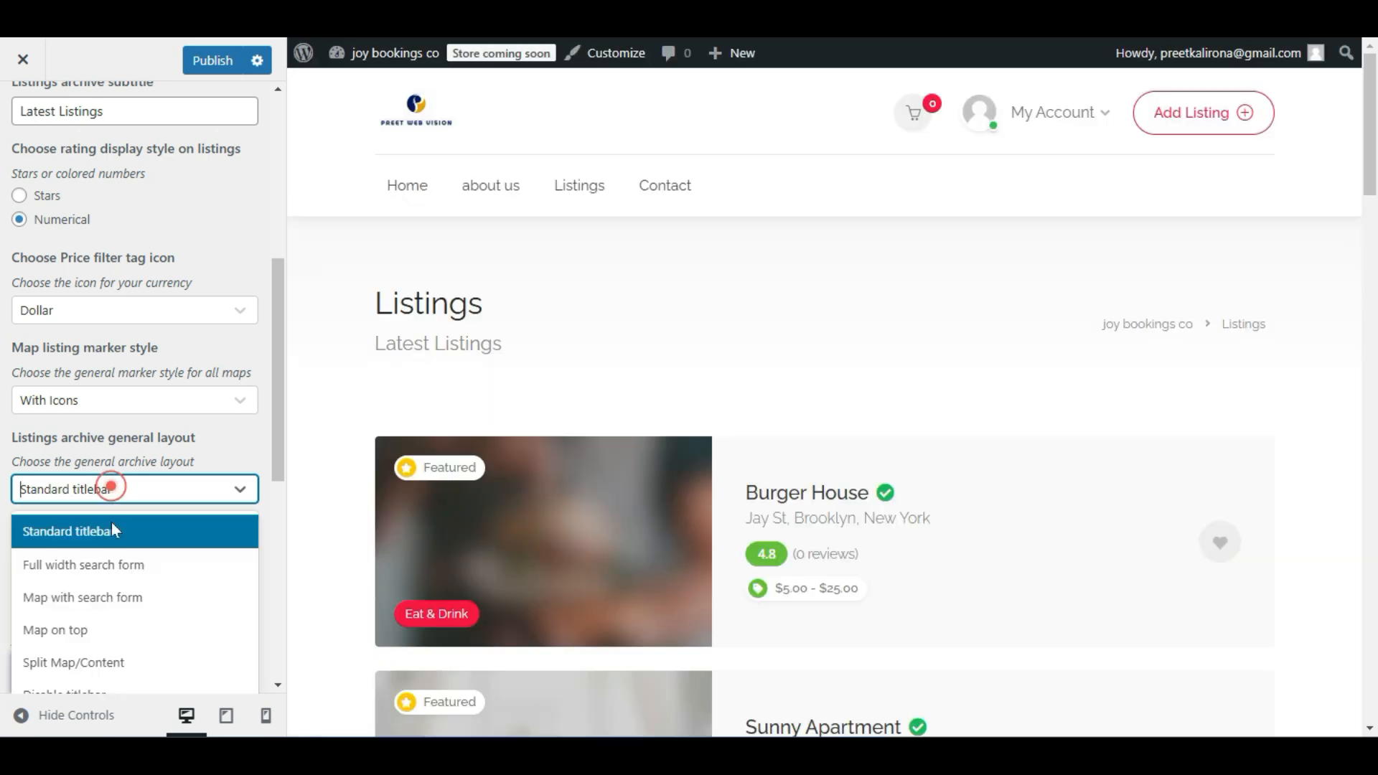
{"action": "left_click", "coordinate": [108, 563]}
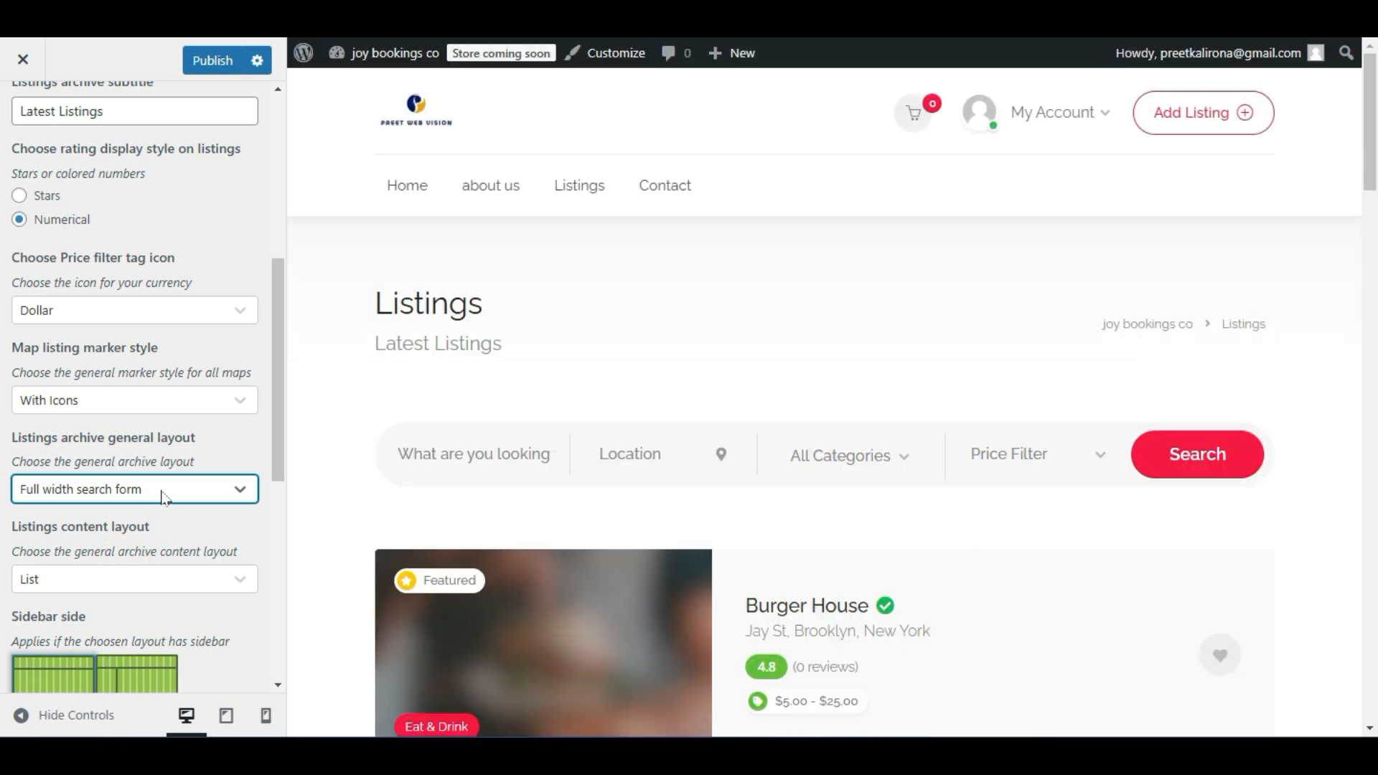
{"action": "scroll", "coordinate": [807, 348], "scroll_direction": "down", "scroll_amount": 5}
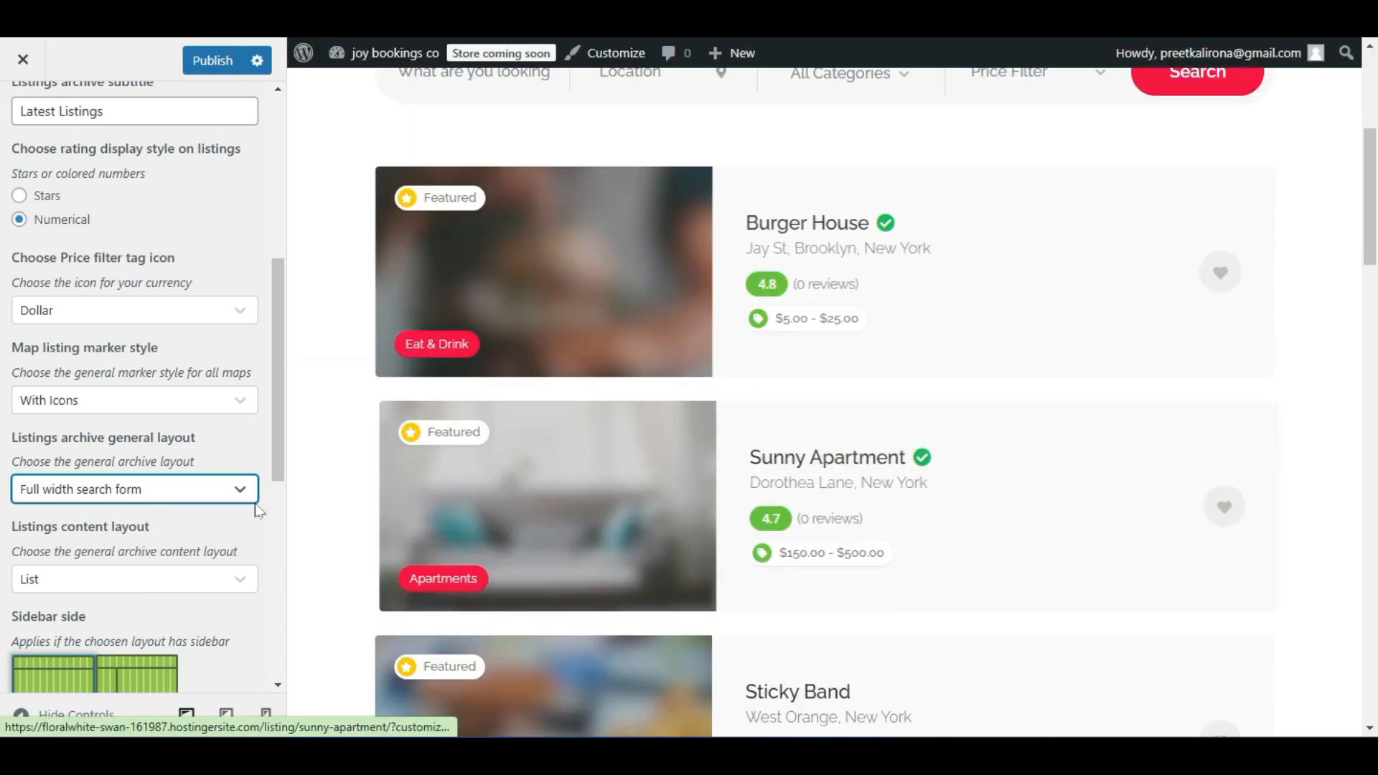
Try the Map with search form and Map on top archive layouts and look through the listings preview.
{"action": "left_click", "coordinate": [124, 502]}
{"action": "left_click", "coordinate": [142, 599]}
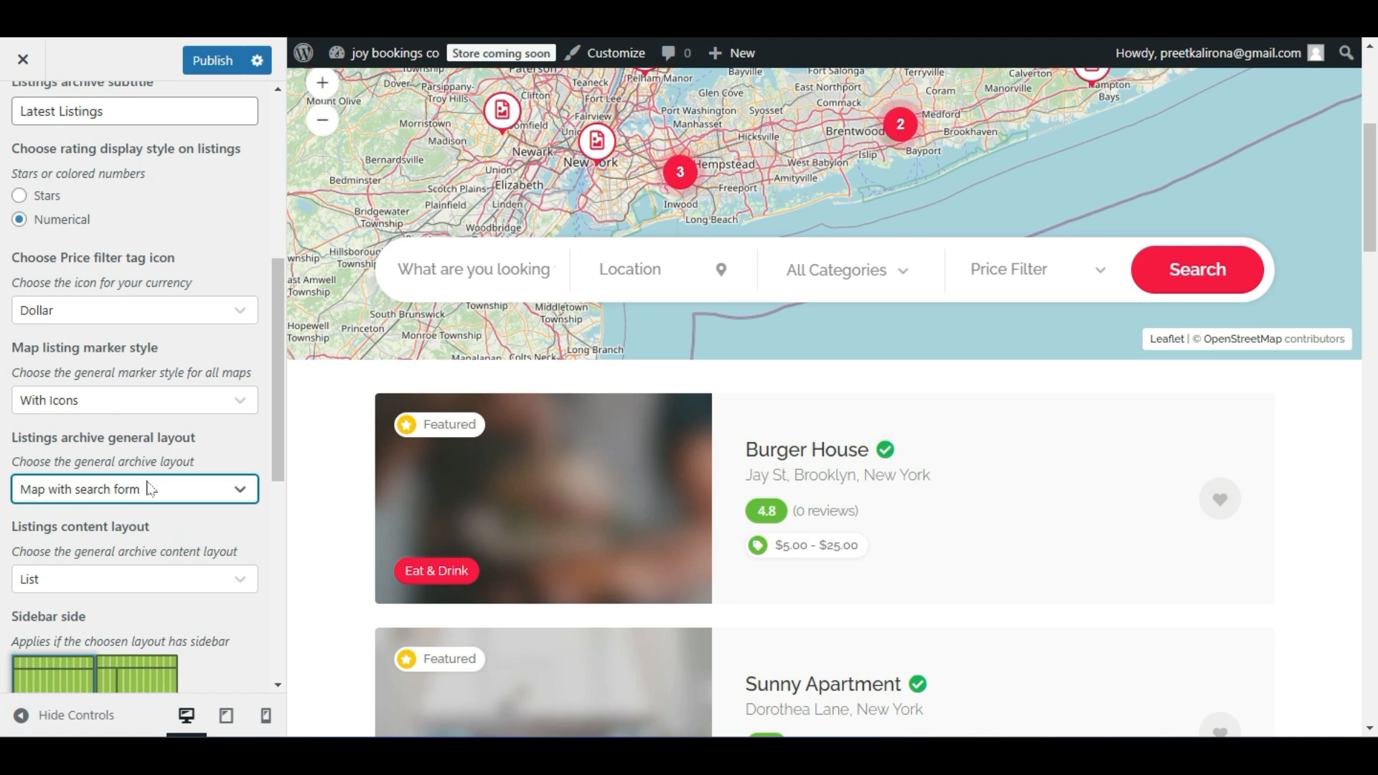
{"action": "left_click", "coordinate": [117, 496]}
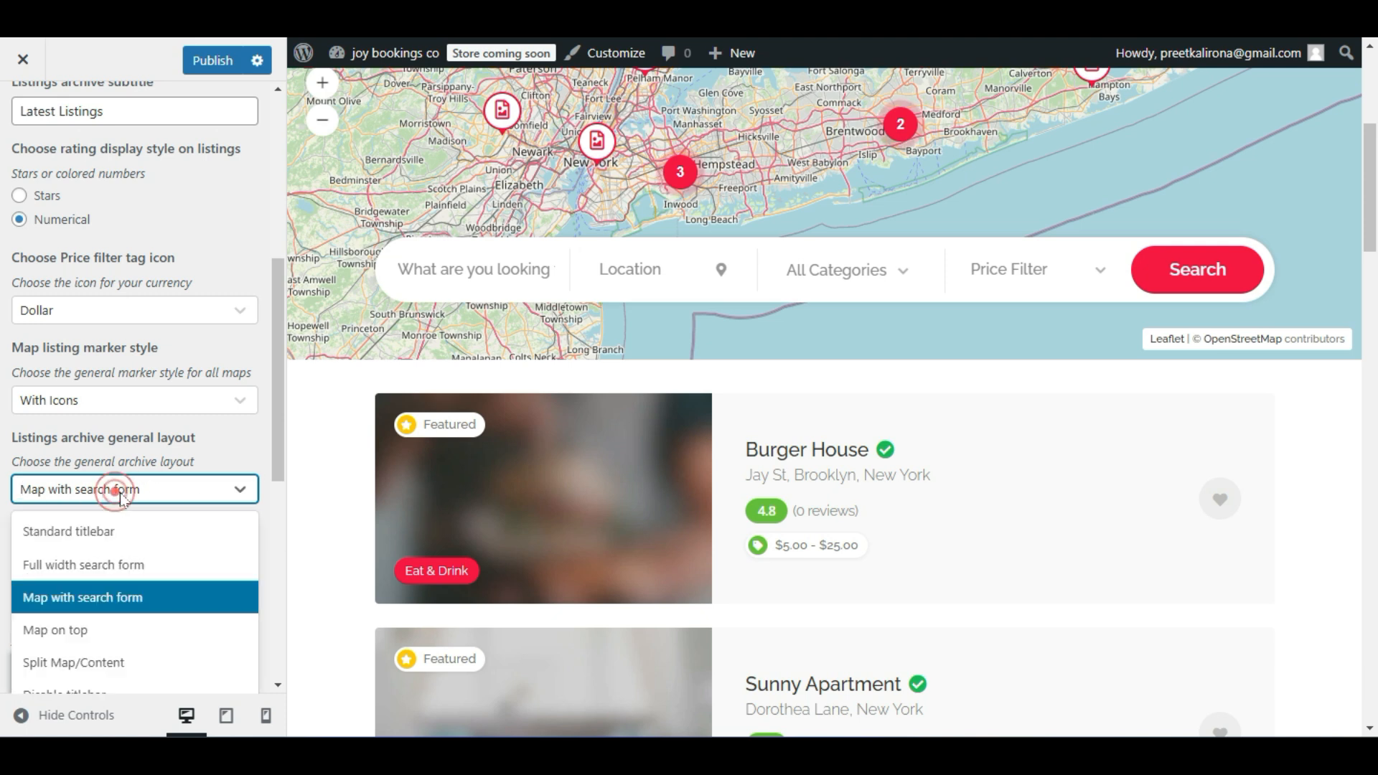
{"action": "left_click", "coordinate": [117, 621]}
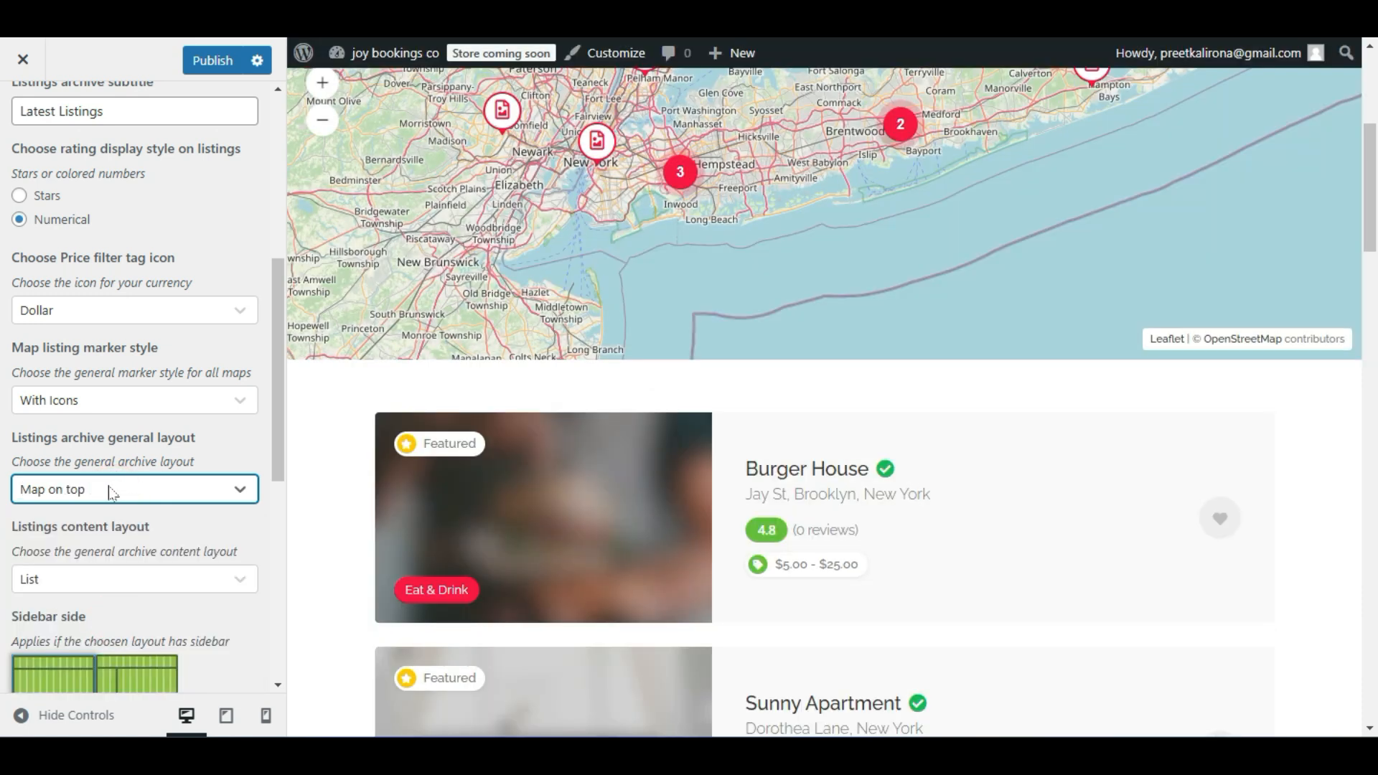
{"action": "scroll", "coordinate": [1076, 387], "scroll_direction": "up", "scroll_amount": 3}
{"action": "scroll", "coordinate": [1012, 538], "scroll_direction": "down", "scroll_amount": 10}
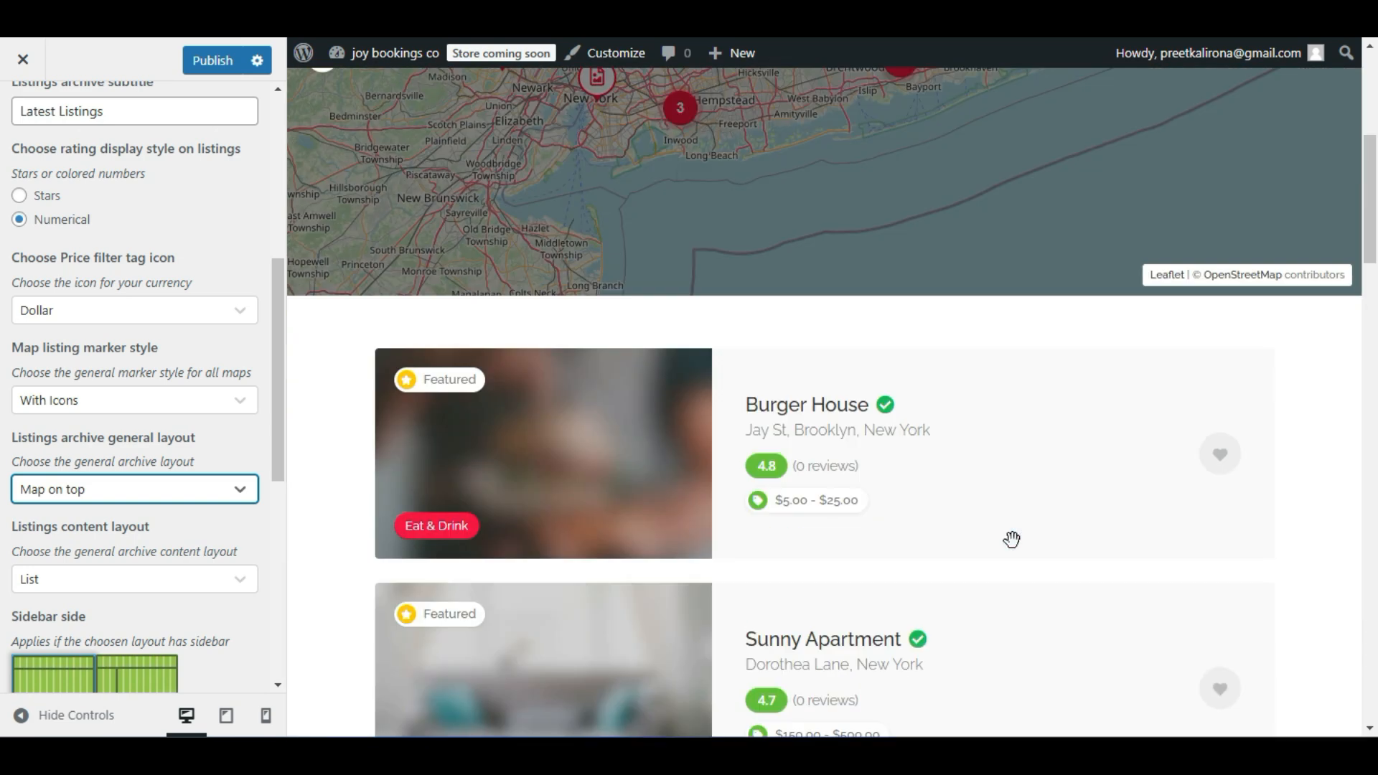
{"action": "scroll", "coordinate": [1011, 551], "scroll_direction": "up", "scroll_amount": 8}
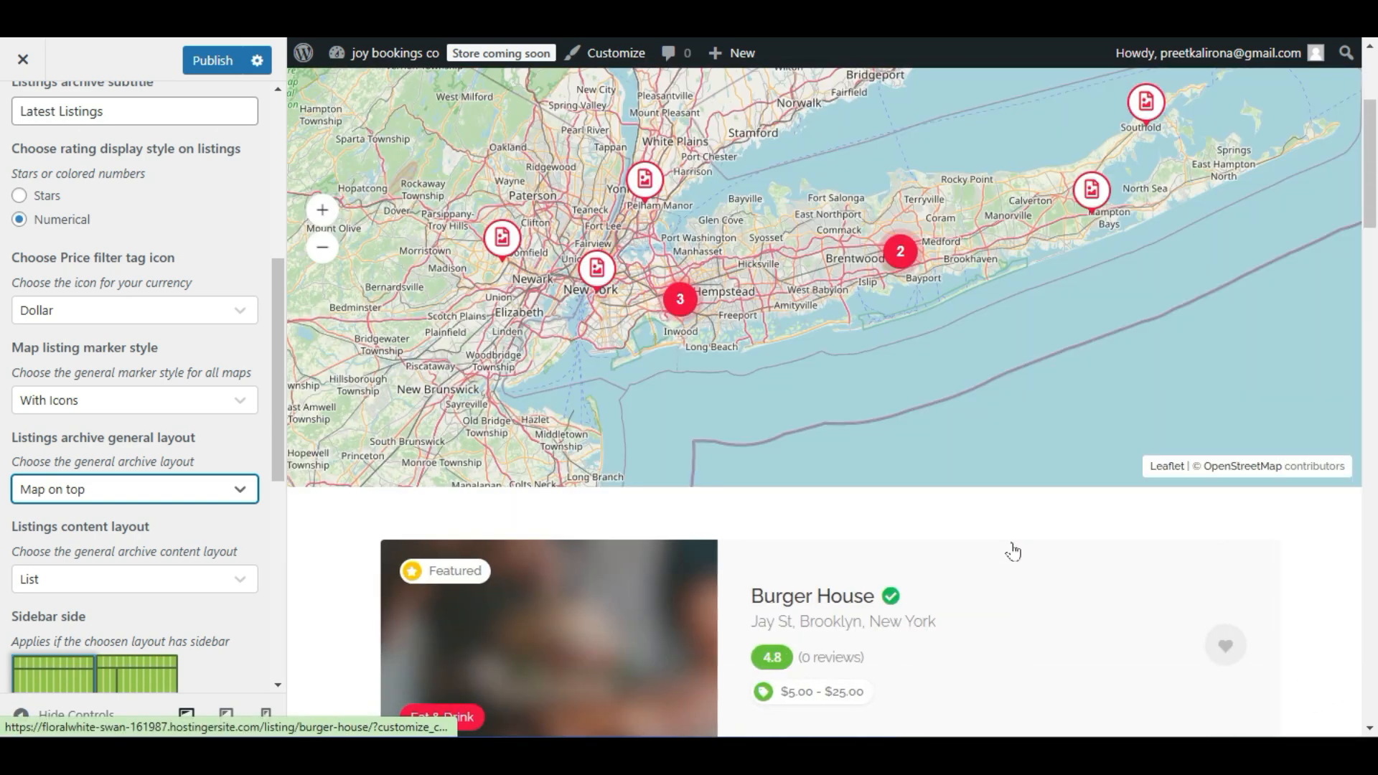
{"action": "scroll", "coordinate": [1012, 552], "scroll_direction": "down", "scroll_amount": 2}
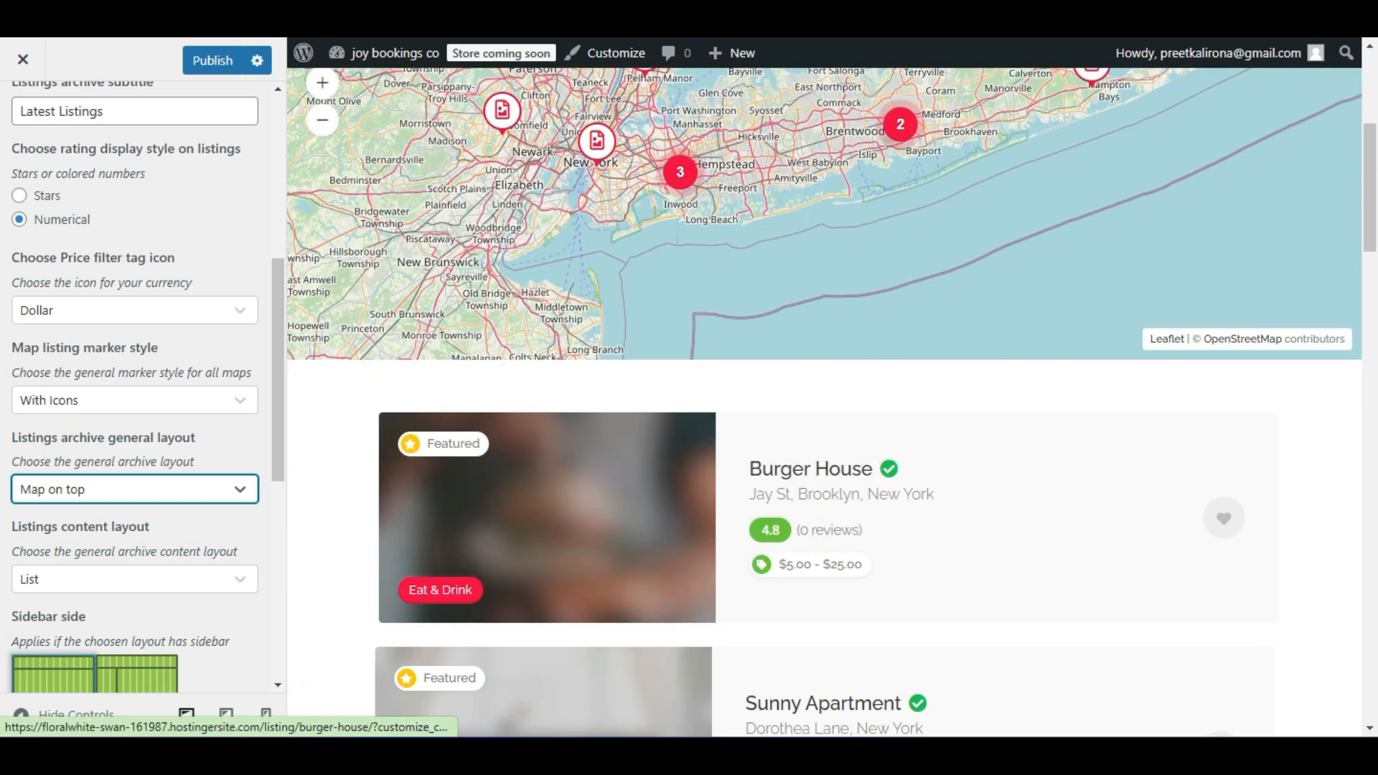
Set the listings archive general layout to Split Map/Content and review the remaining layout options.
{"action": "left_click", "coordinate": [115, 491]}
{"action": "left_click", "coordinate": [110, 661]}
{"action": "left_click", "coordinate": [121, 494]}
{"action": "scroll", "coordinate": [136, 502], "scroll_direction": "down", "scroll_amount": 3}
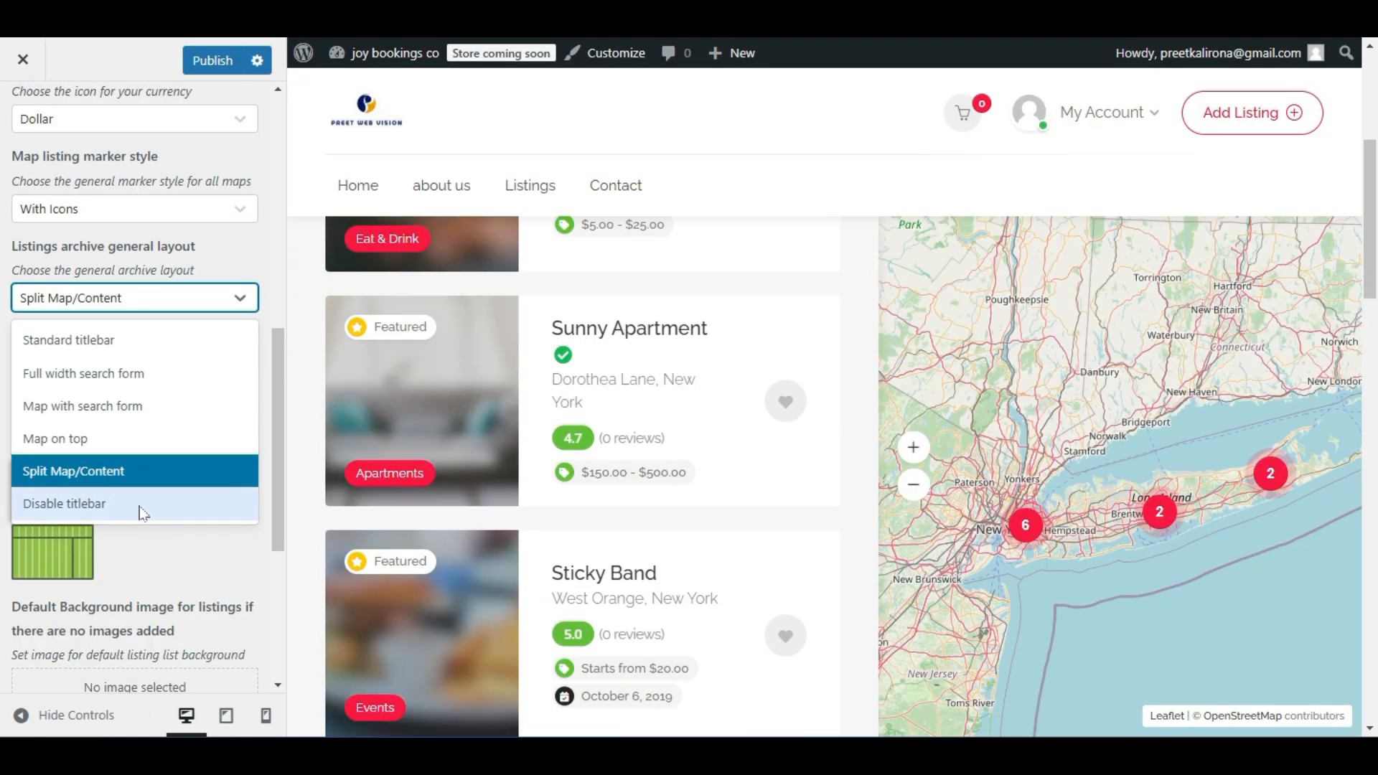
{"action": "left_click", "coordinate": [190, 265]}
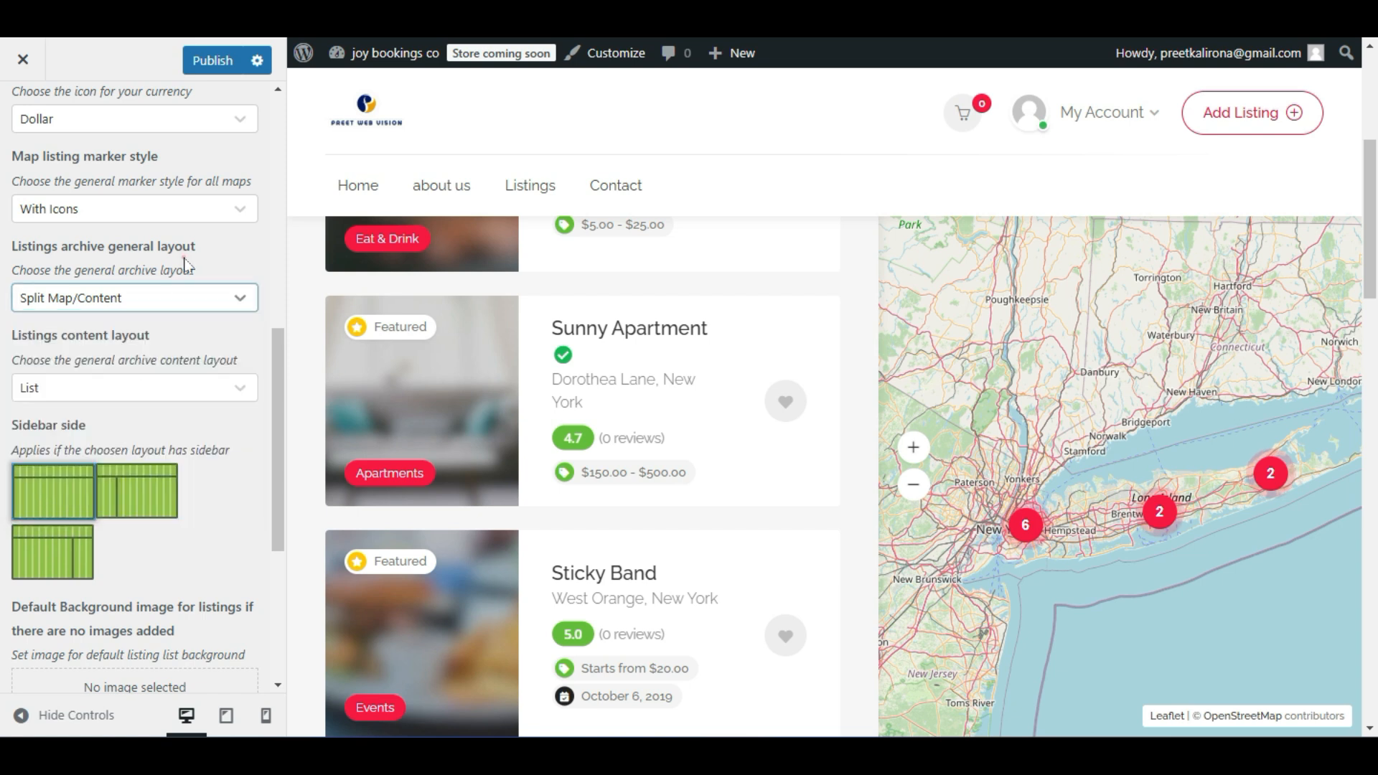
Try the left and right sidebar options under Sidebar side and return to the full-width option without a sidebar.
{"action": "scroll", "coordinate": [185, 258], "scroll_direction": "down", "scroll_amount": 1}
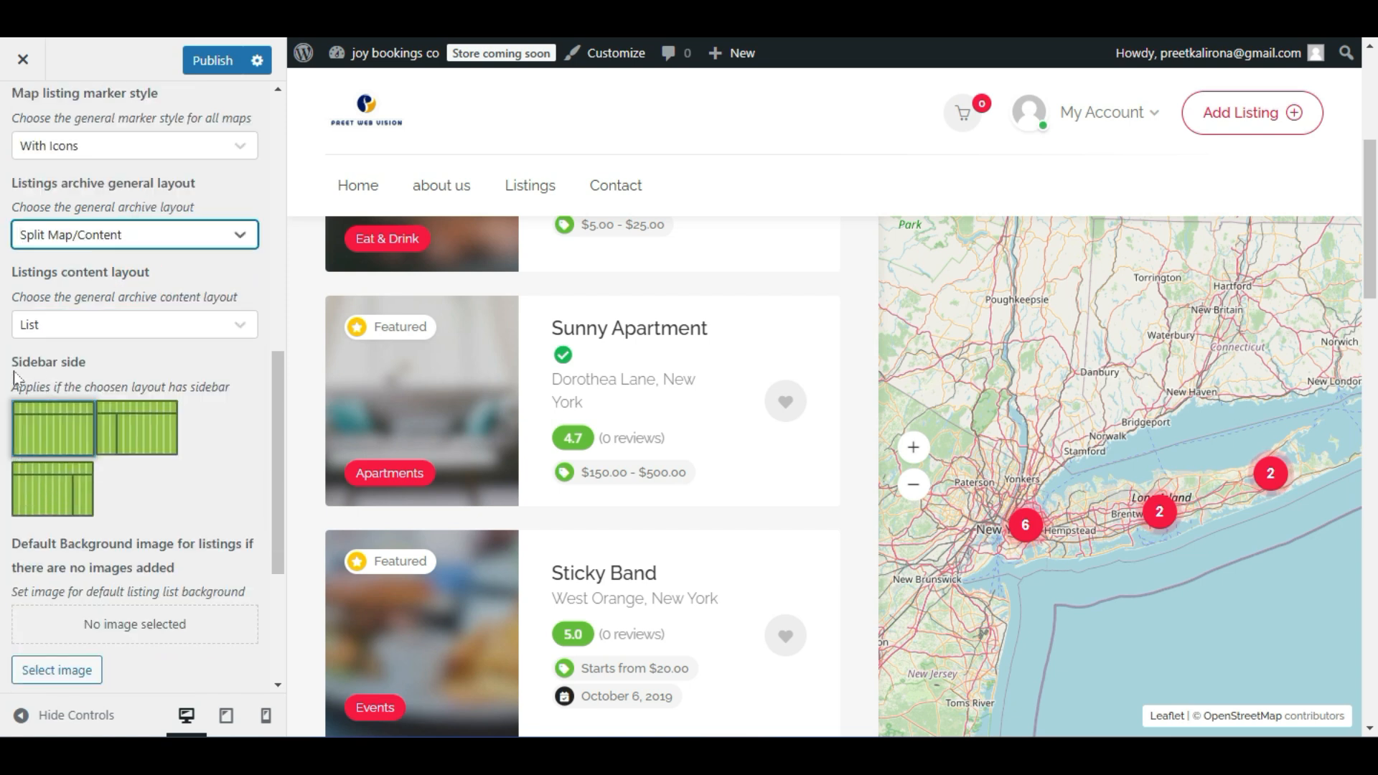
{"action": "scroll", "coordinate": [624, 359], "scroll_direction": "down", "scroll_amount": 1}
{"action": "left_click", "coordinate": [144, 419]}
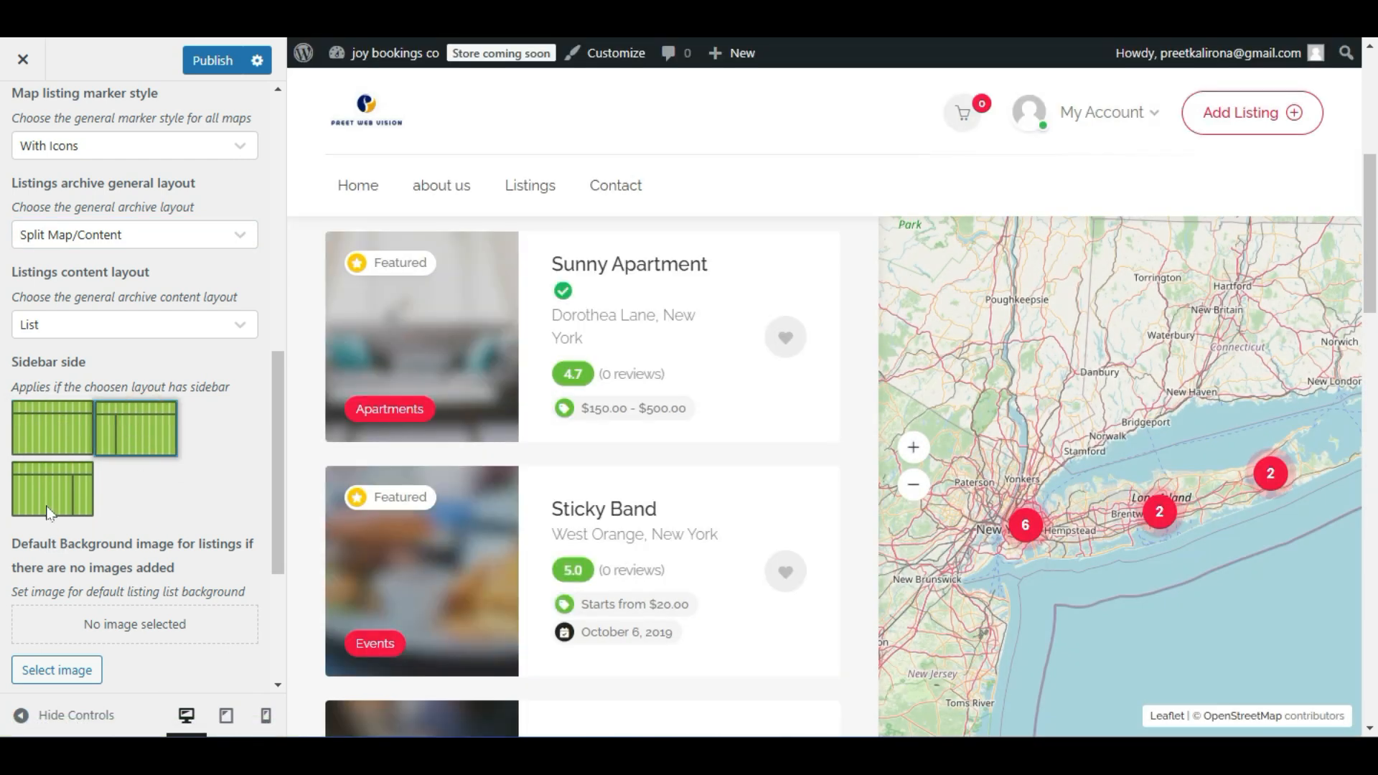
{"action": "left_click", "coordinate": [46, 503]}
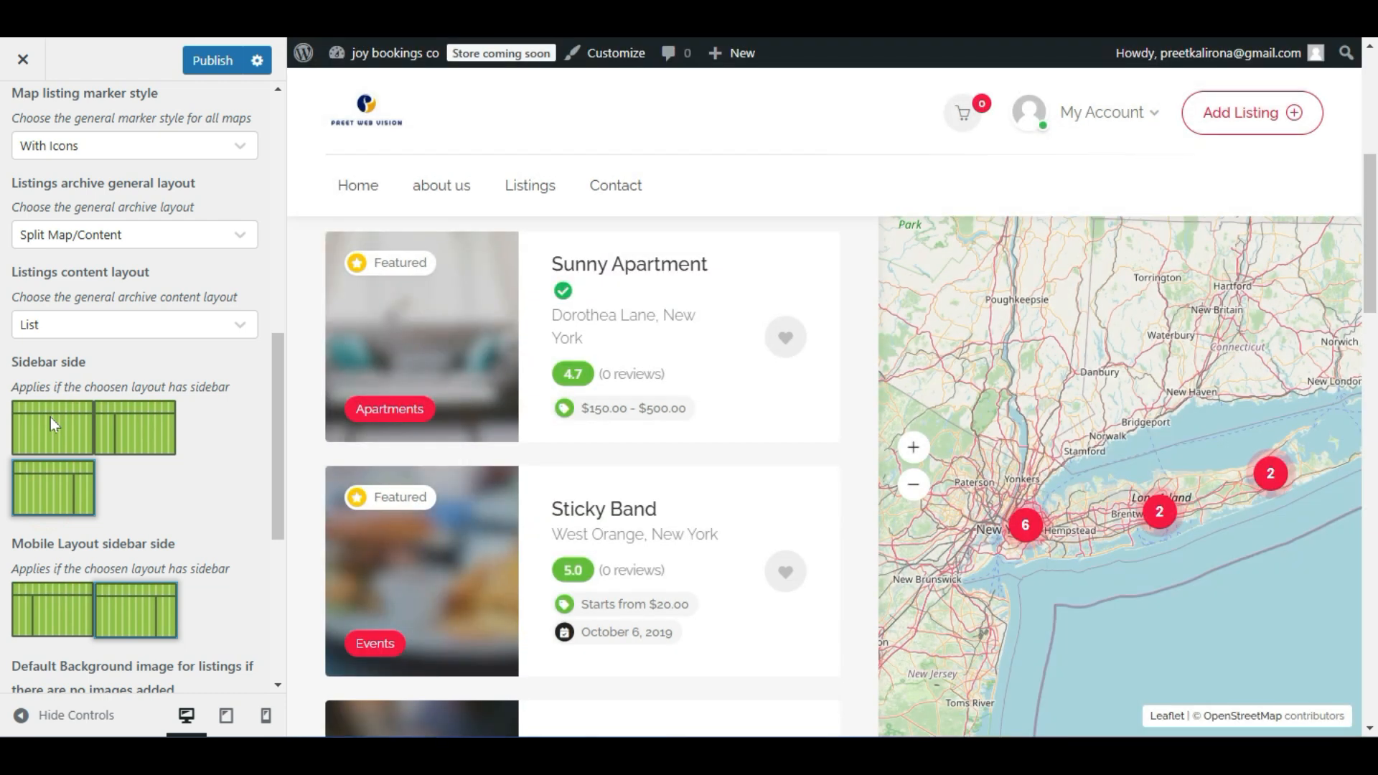
{"action": "left_click", "coordinate": [51, 420]}
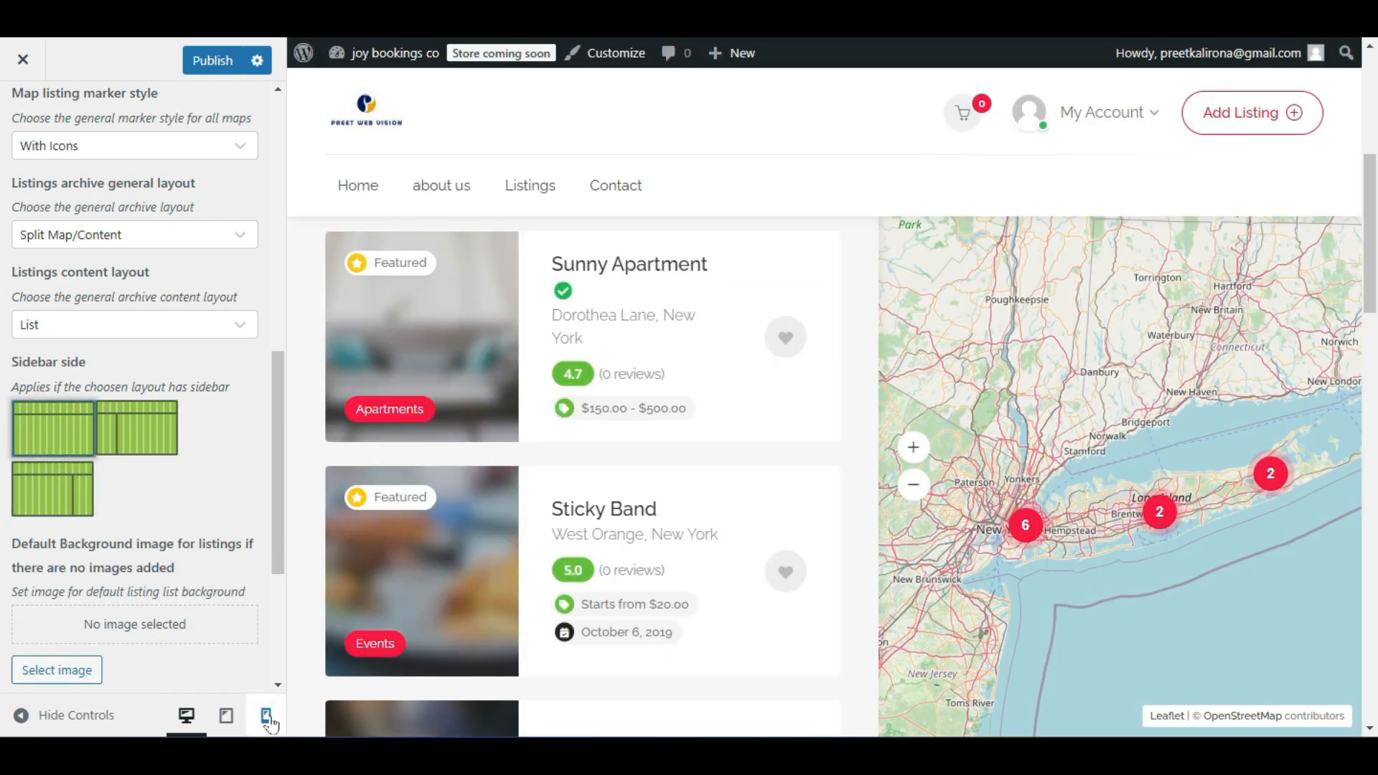
Switch to the mobile preview and examine the map, search fields and listings of the archive.
{"action": "left_click", "coordinate": [266, 716]}
{"action": "scroll", "coordinate": [837, 502], "scroll_direction": "down", "scroll_amount": 5}
{"action": "scroll", "coordinate": [849, 391], "scroll_direction": "down", "scroll_amount": 4}
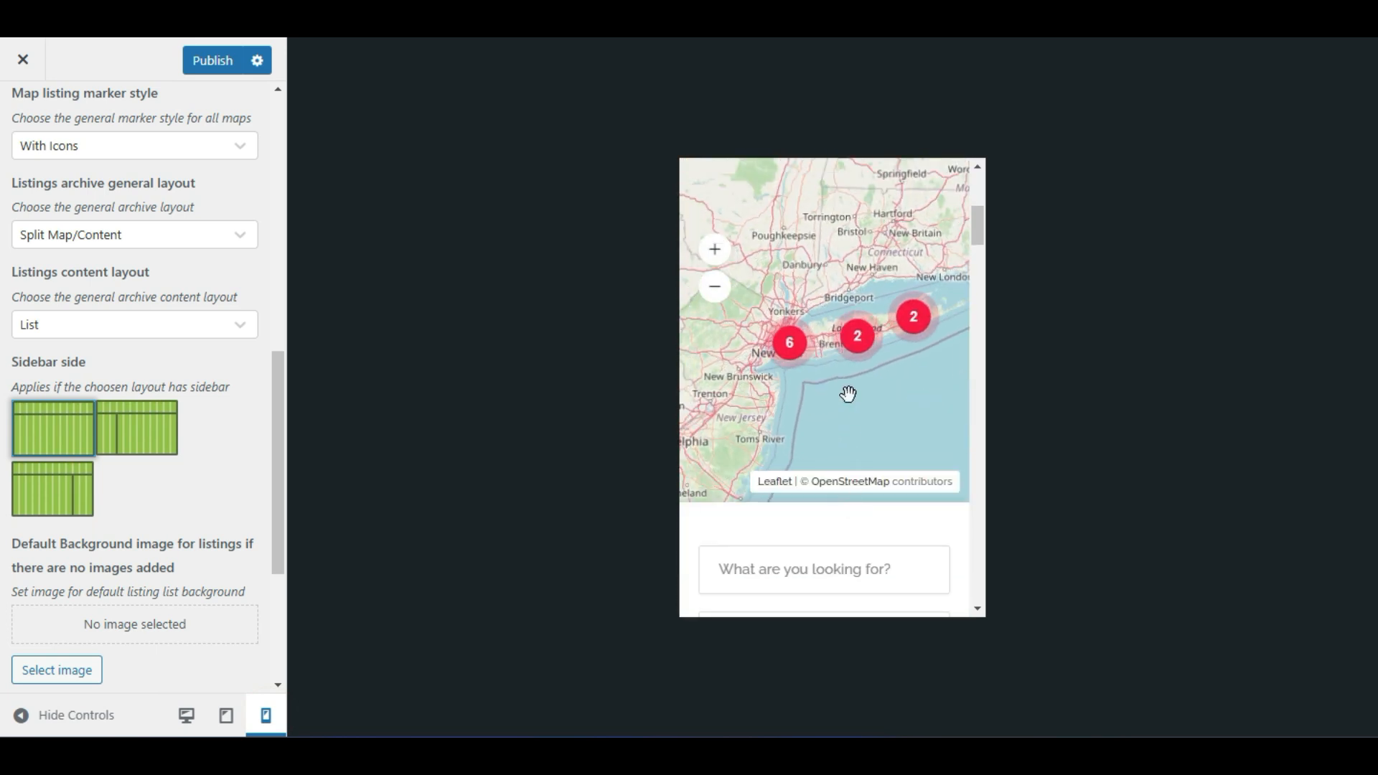
{"action": "scroll", "coordinate": [883, 540], "scroll_direction": "down", "scroll_amount": 3}
{"action": "scroll", "coordinate": [885, 529], "scroll_direction": "down", "scroll_amount": 2}
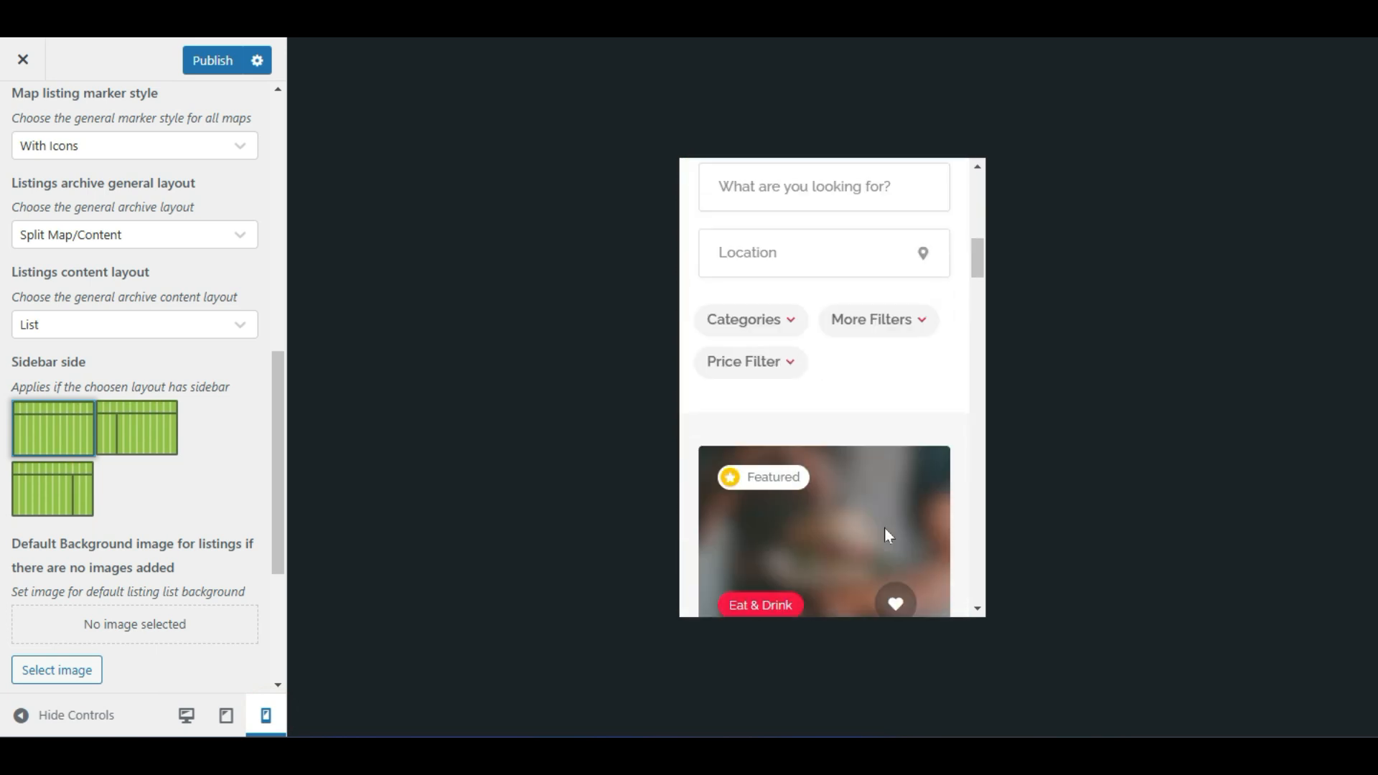
Look through the listing cards in the mobile preview and return to the desktop preview.
{"action": "scroll", "coordinate": [885, 529], "scroll_direction": "up", "scroll_amount": 5}
{"action": "scroll", "coordinate": [886, 535], "scroll_direction": "down", "scroll_amount": 10}
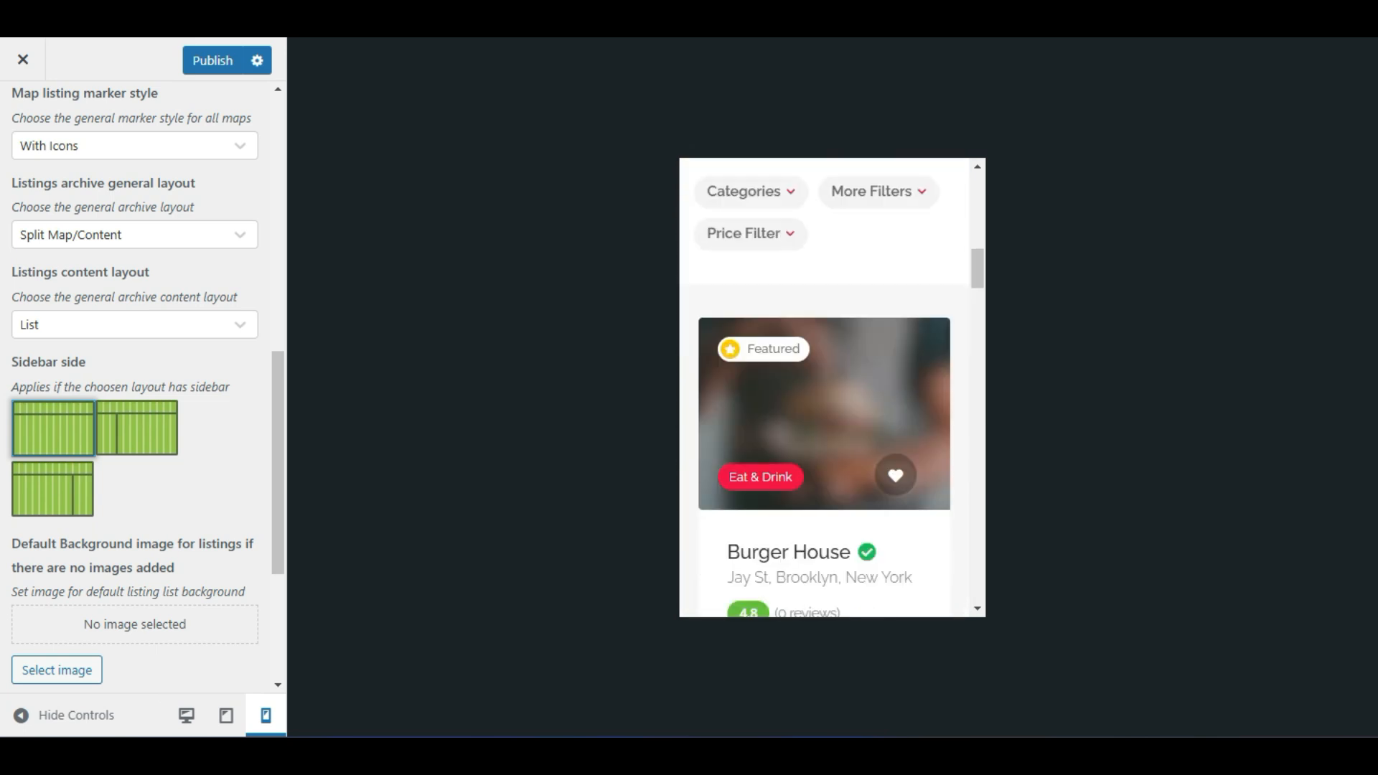
{"action": "scroll", "coordinate": [886, 535], "scroll_direction": "down", "scroll_amount": 5}
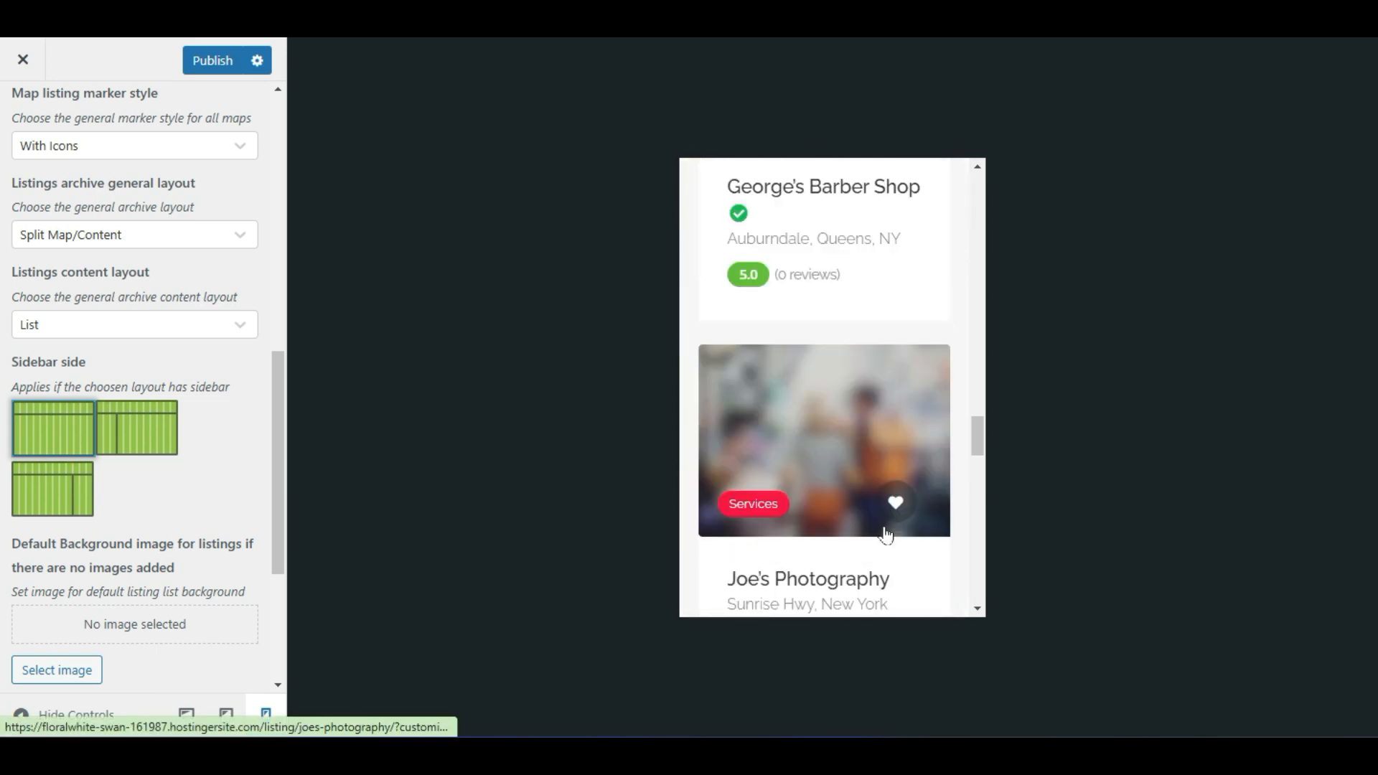
{"action": "left_click", "coordinate": [200, 712]}
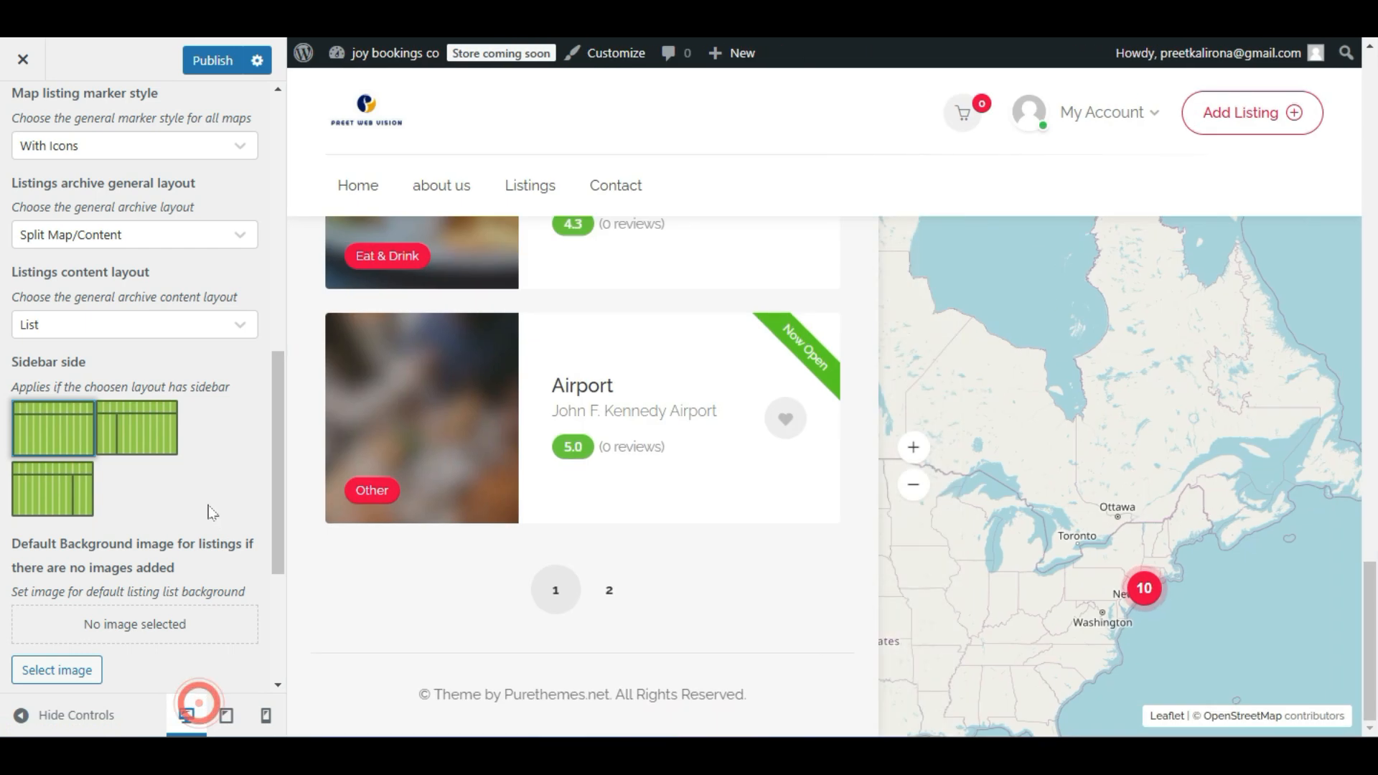
Review the default background image and Top Buttons settings against the listing images and search area in the preview.
{"action": "scroll", "coordinate": [208, 511], "scroll_direction": "down", "scroll_amount": 3}
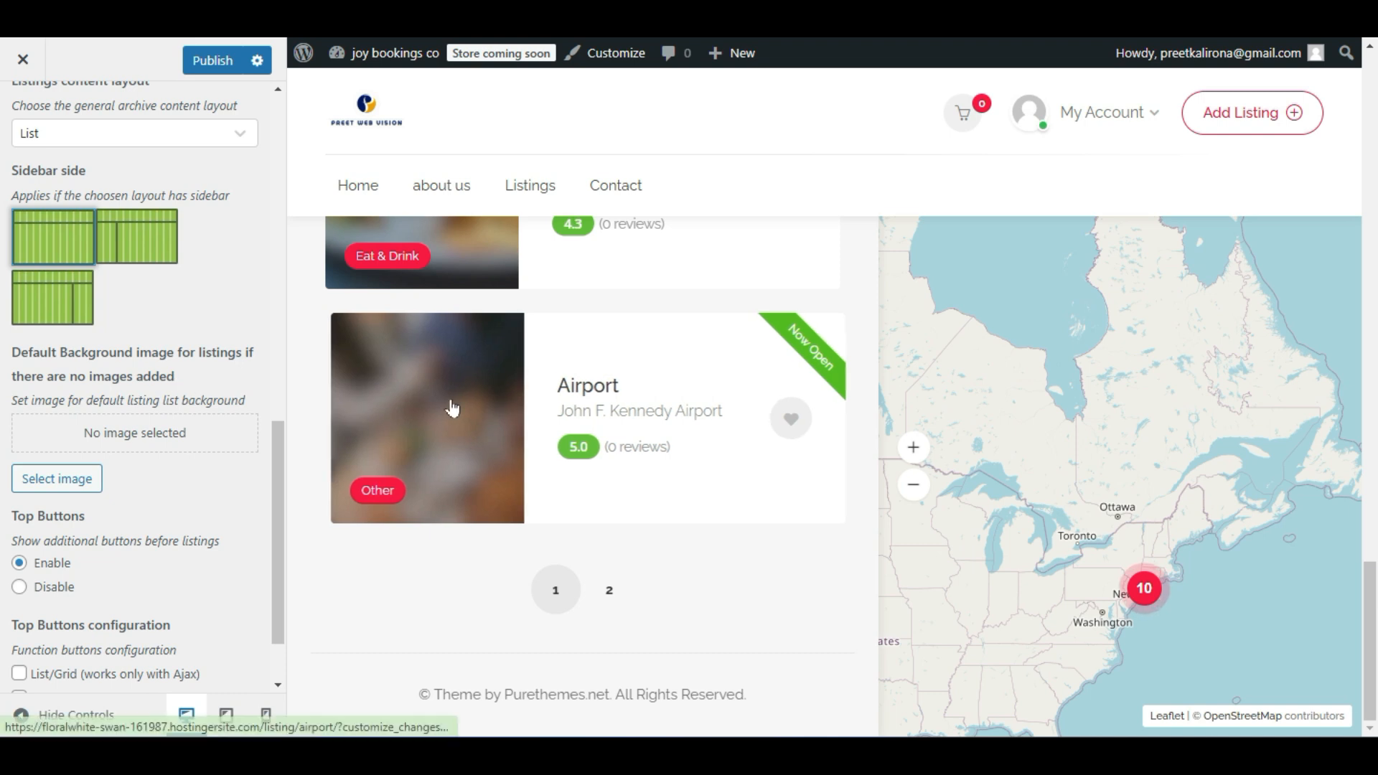
{"action": "scroll", "coordinate": [453, 412], "scroll_direction": "up", "scroll_amount": 5}
{"action": "scroll", "coordinate": [451, 296], "scroll_direction": "down", "scroll_amount": 3}
{"action": "scroll", "coordinate": [452, 343], "scroll_direction": "down", "scroll_amount": 3}
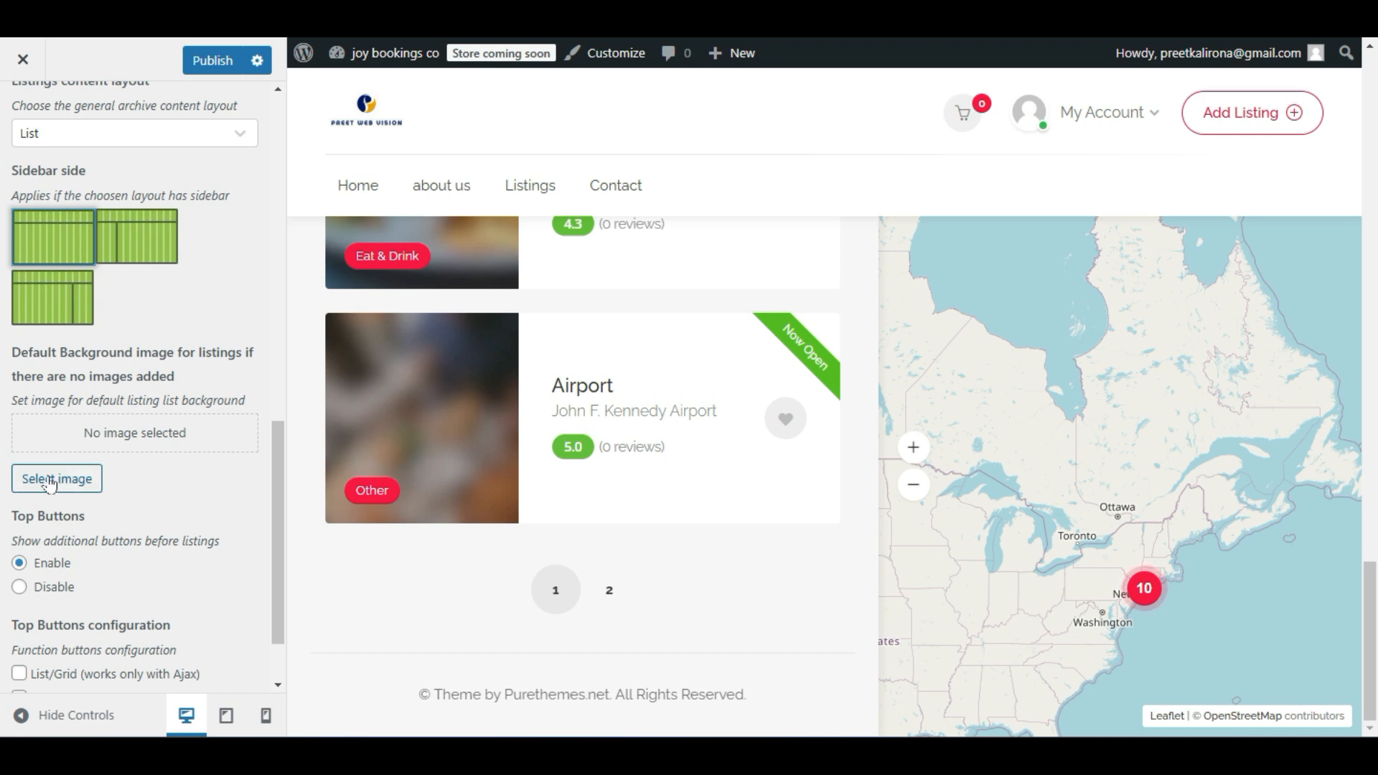
{"action": "scroll", "coordinate": [44, 527], "scroll_direction": "down", "scroll_amount": 1}
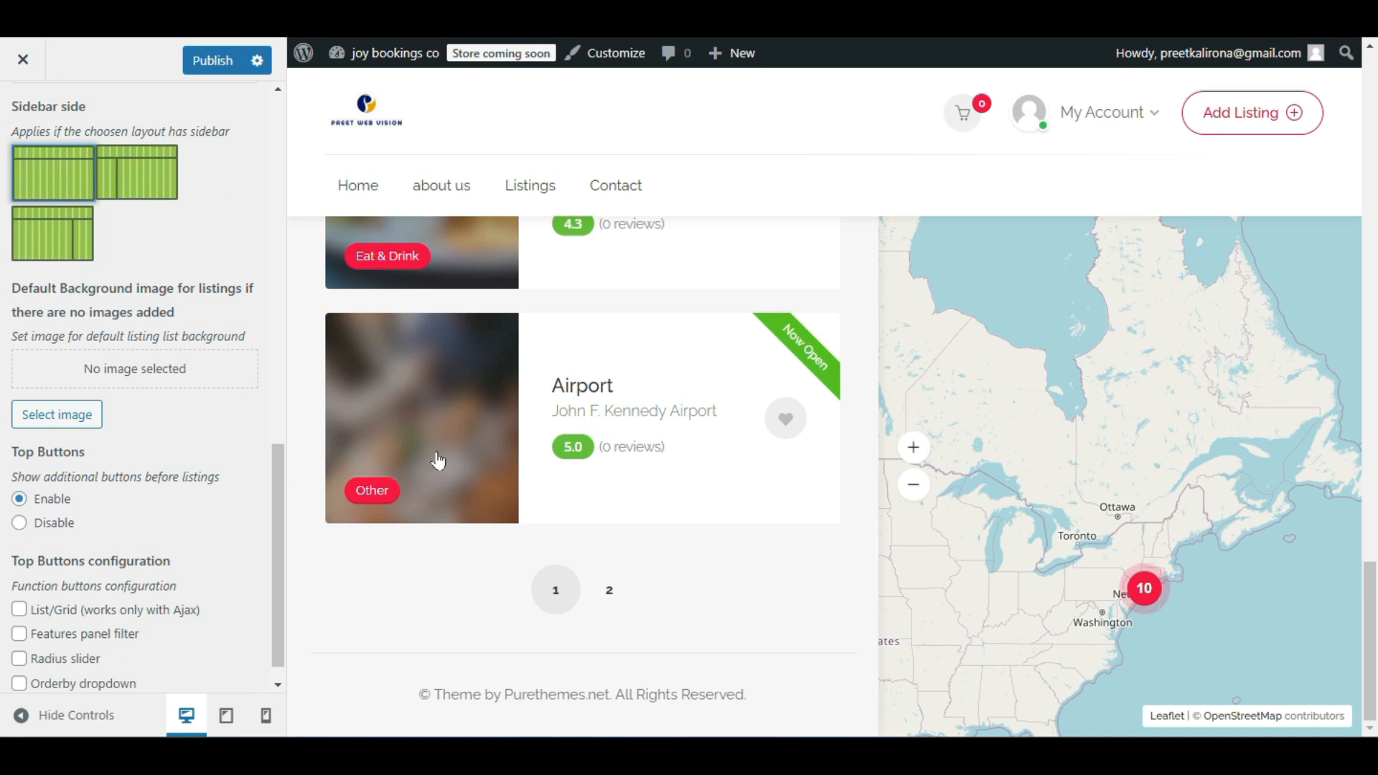
{"action": "scroll", "coordinate": [488, 438], "scroll_direction": "up", "scroll_amount": 20}
{"action": "scroll", "coordinate": [521, 425], "scroll_direction": "up", "scroll_amount": 3}
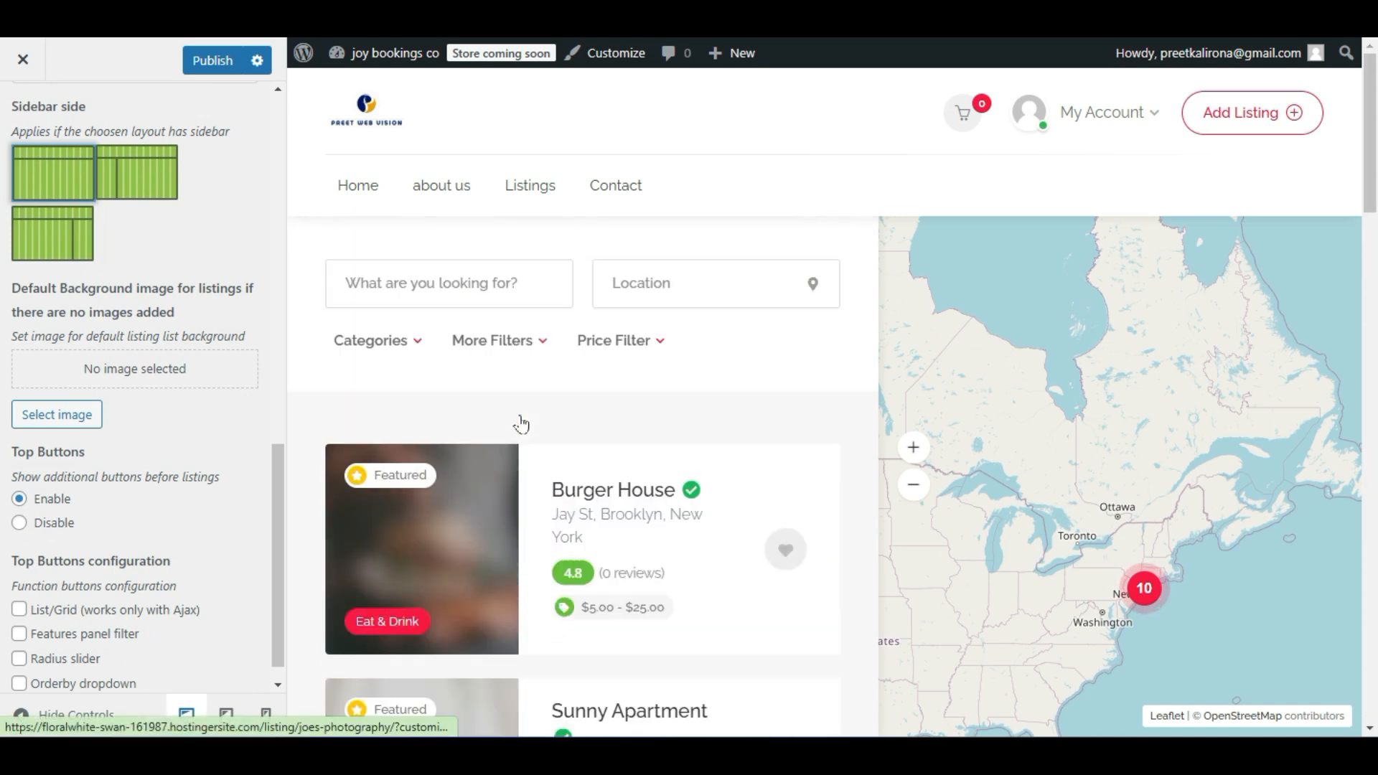
Try disabling the Top Buttons before the listings and set them back to Enable.
{"action": "left_click", "coordinate": [20, 522]}
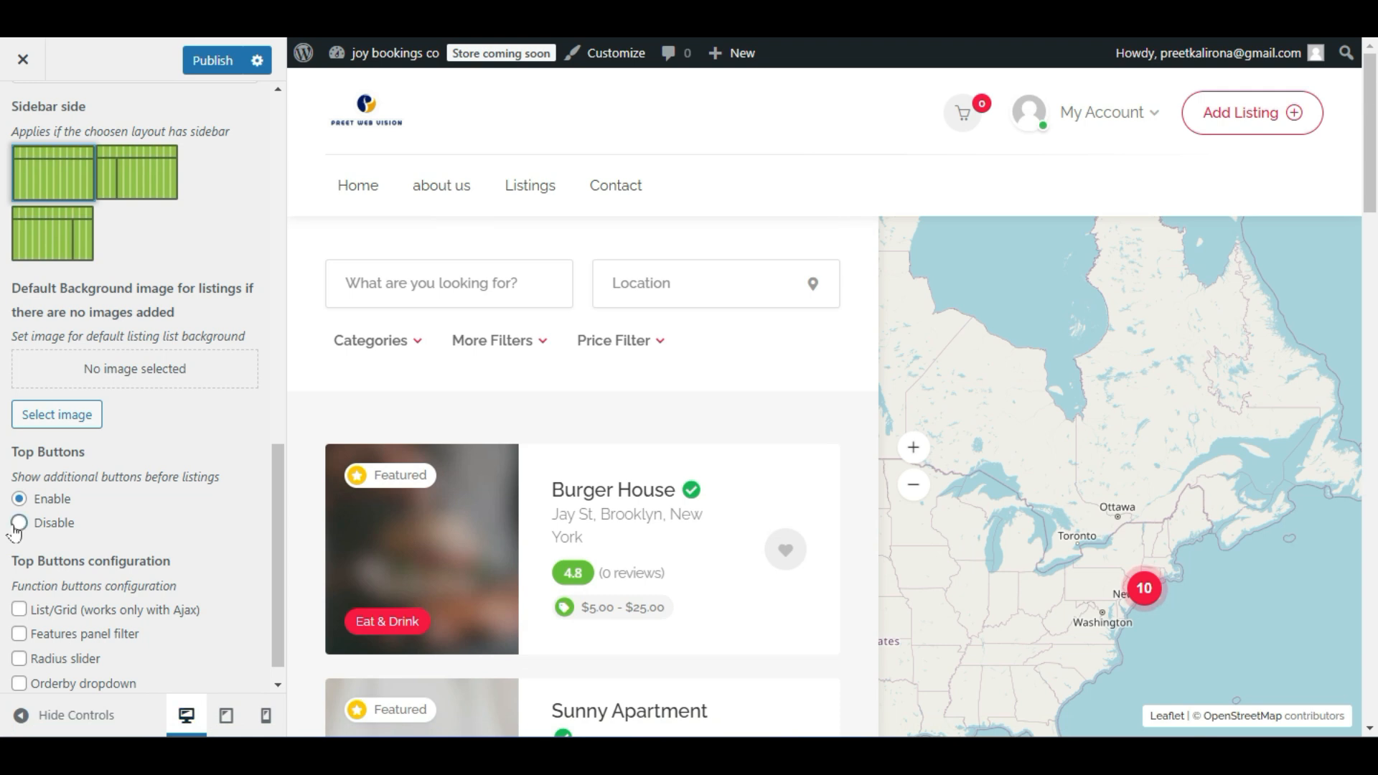
{"action": "scroll", "coordinate": [22, 518], "scroll_direction": "up", "scroll_amount": 2}
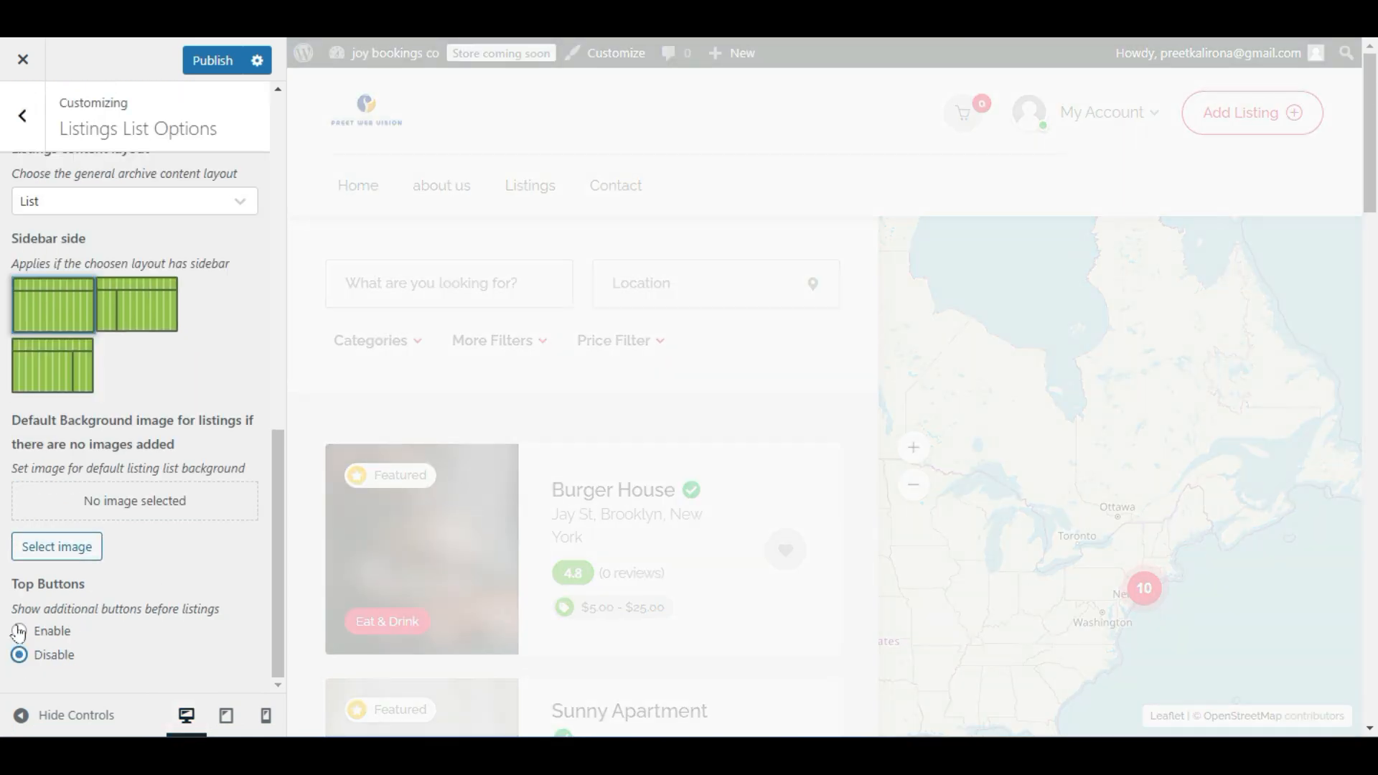
{"action": "left_click", "coordinate": [20, 631]}
{"action": "scroll", "coordinate": [40, 599], "scroll_direction": "down", "scroll_amount": 2}
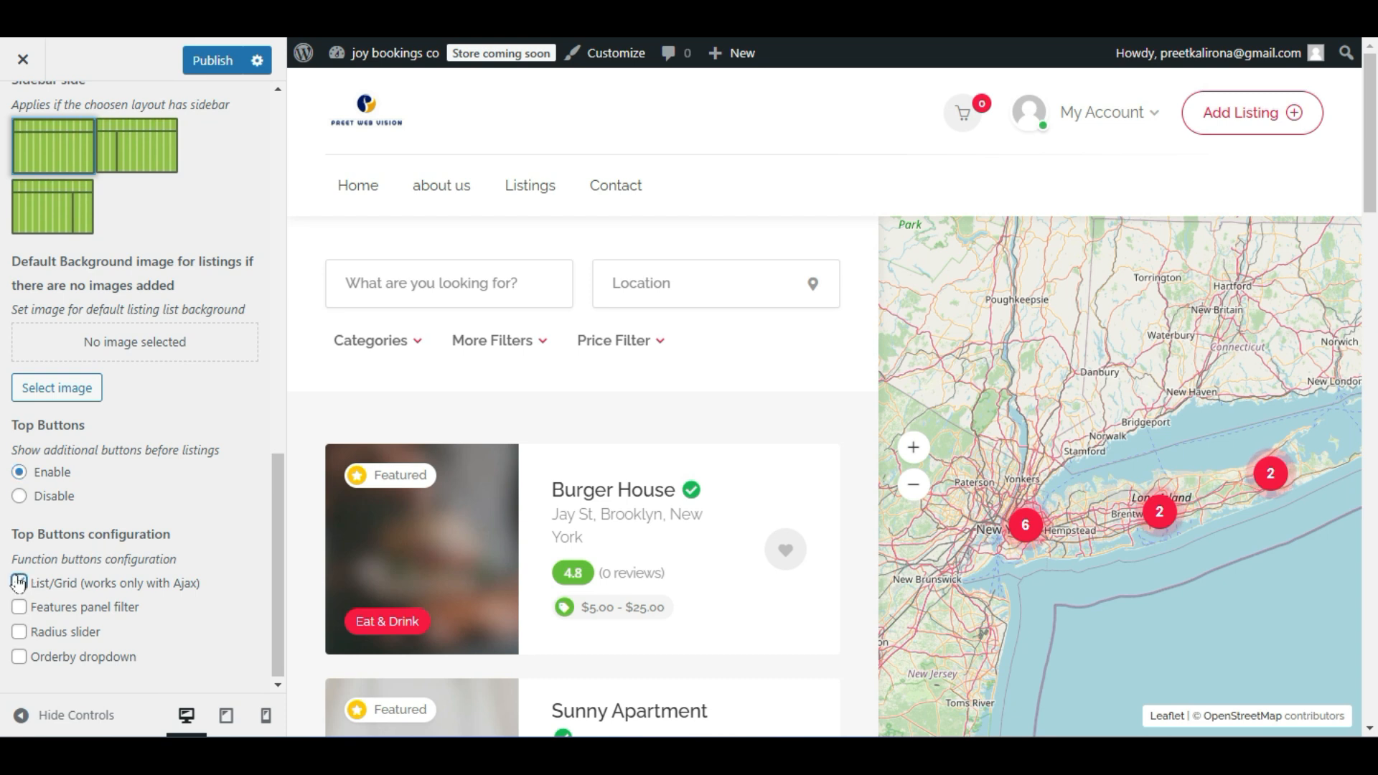
Add the List/Grid and Features panel filter functions to the Top Buttons configuration and publish the changes.
{"action": "left_click", "coordinate": [19, 582]}
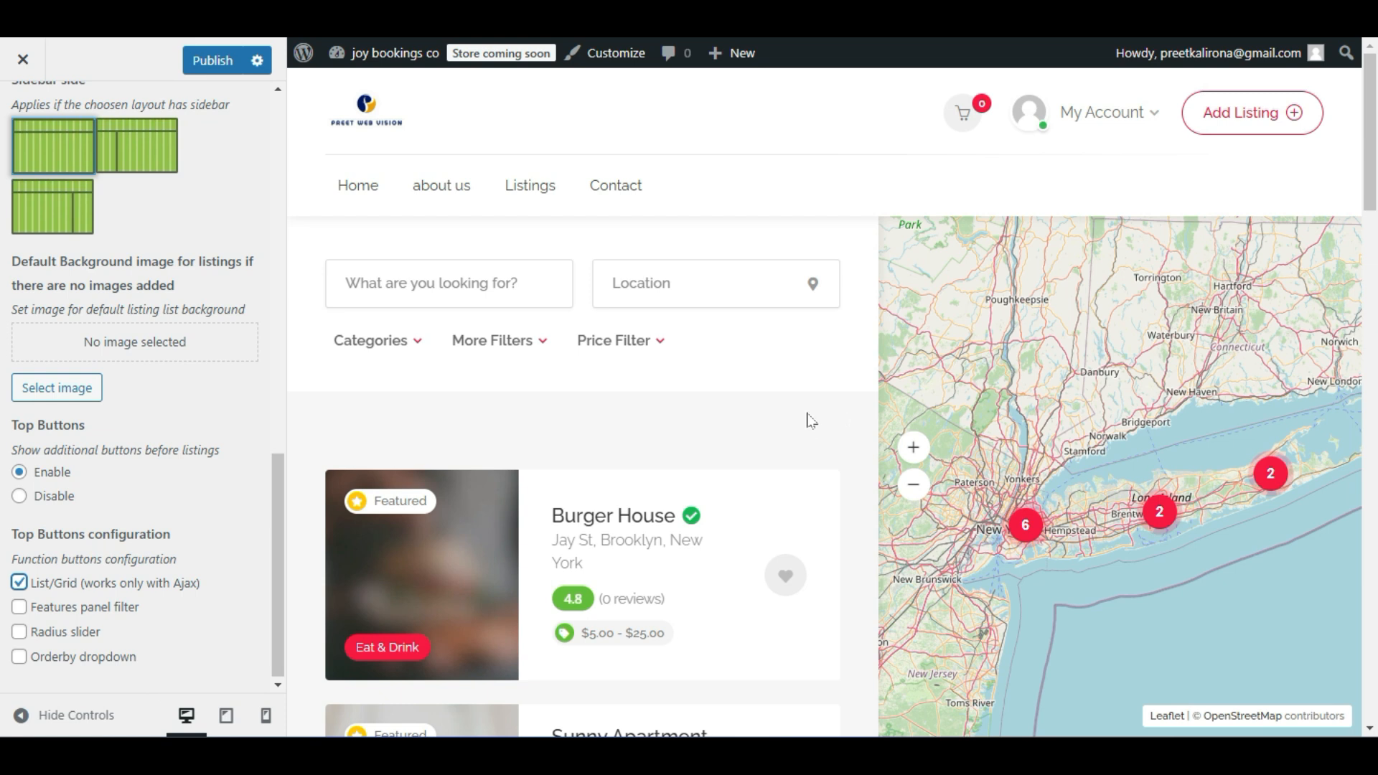
{"action": "left_click", "coordinate": [19, 608]}
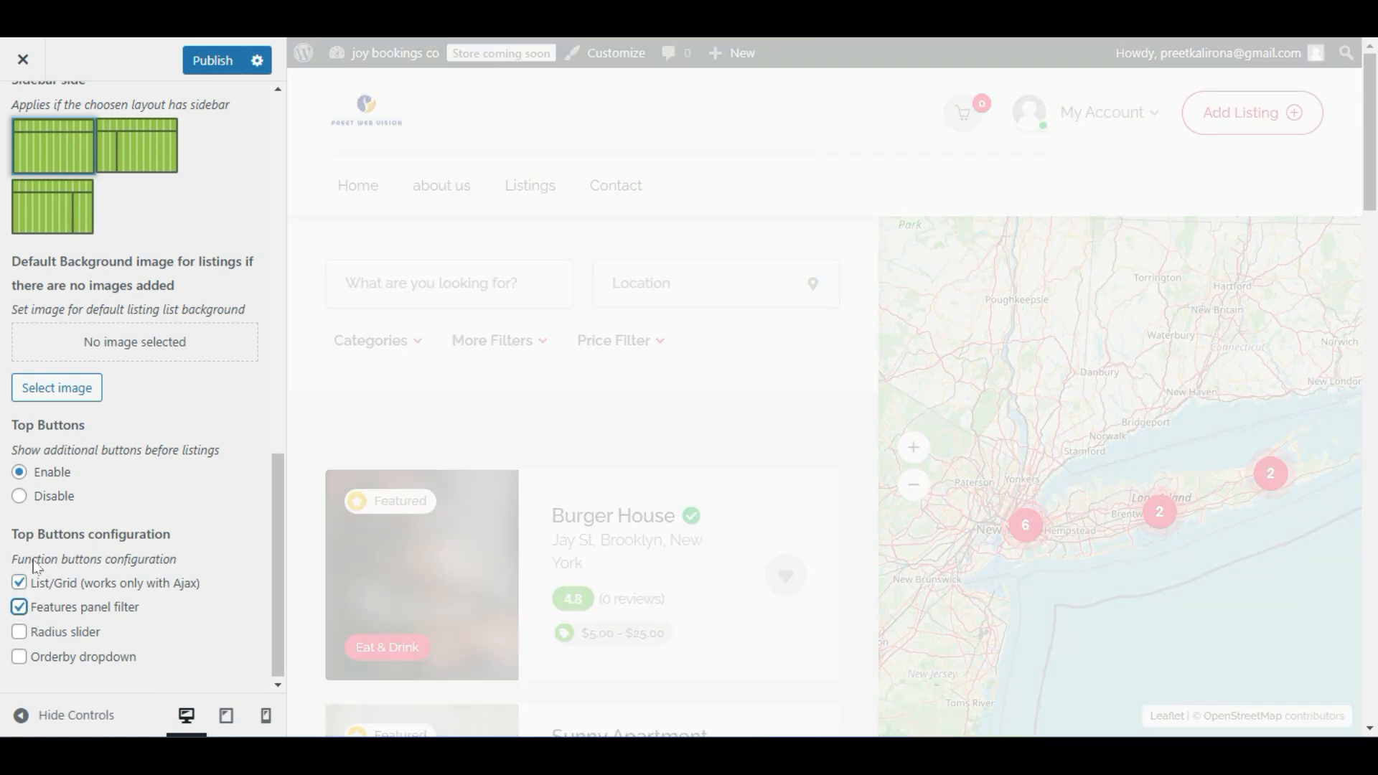
{"action": "left_click", "coordinate": [206, 57]}
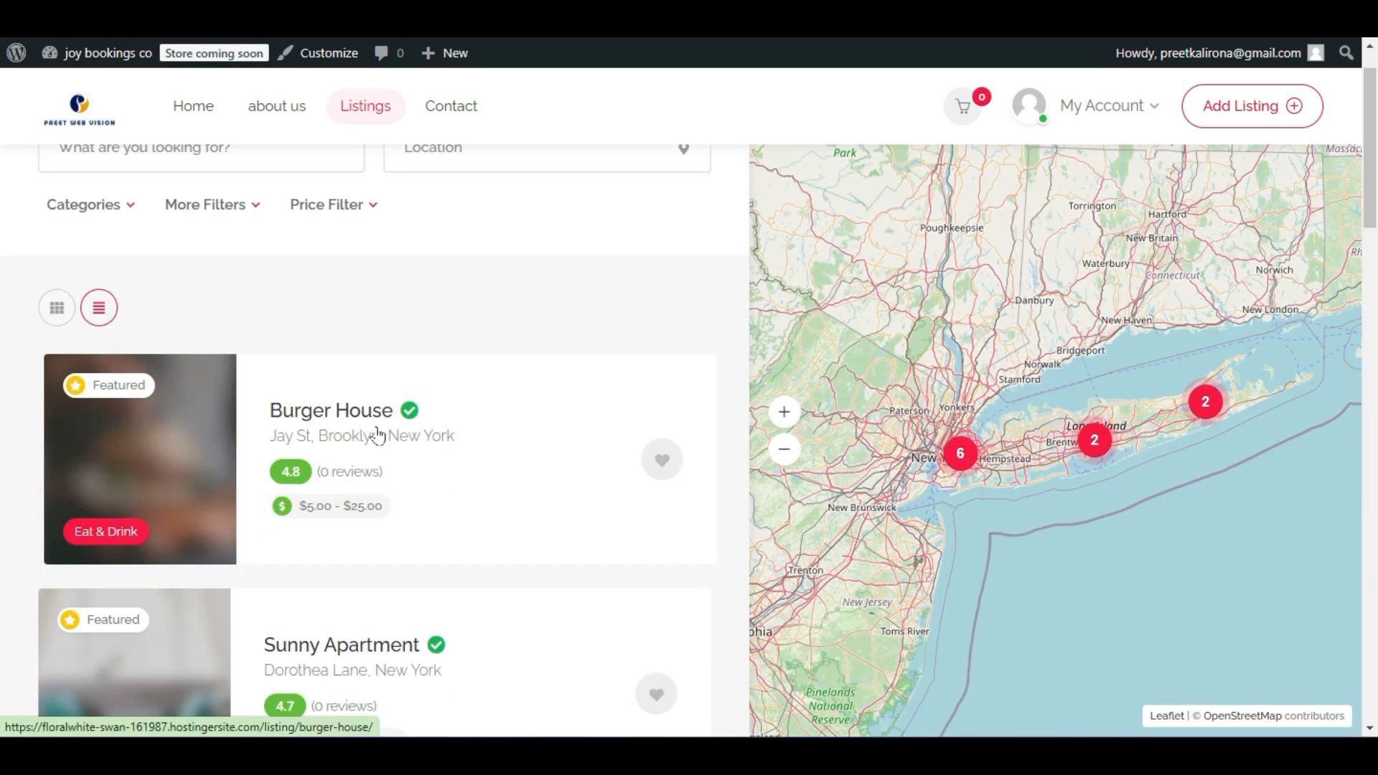
Test the grid and list view switches on the live Listings page and look through the listings.
{"action": "left_click", "coordinate": [57, 372]}
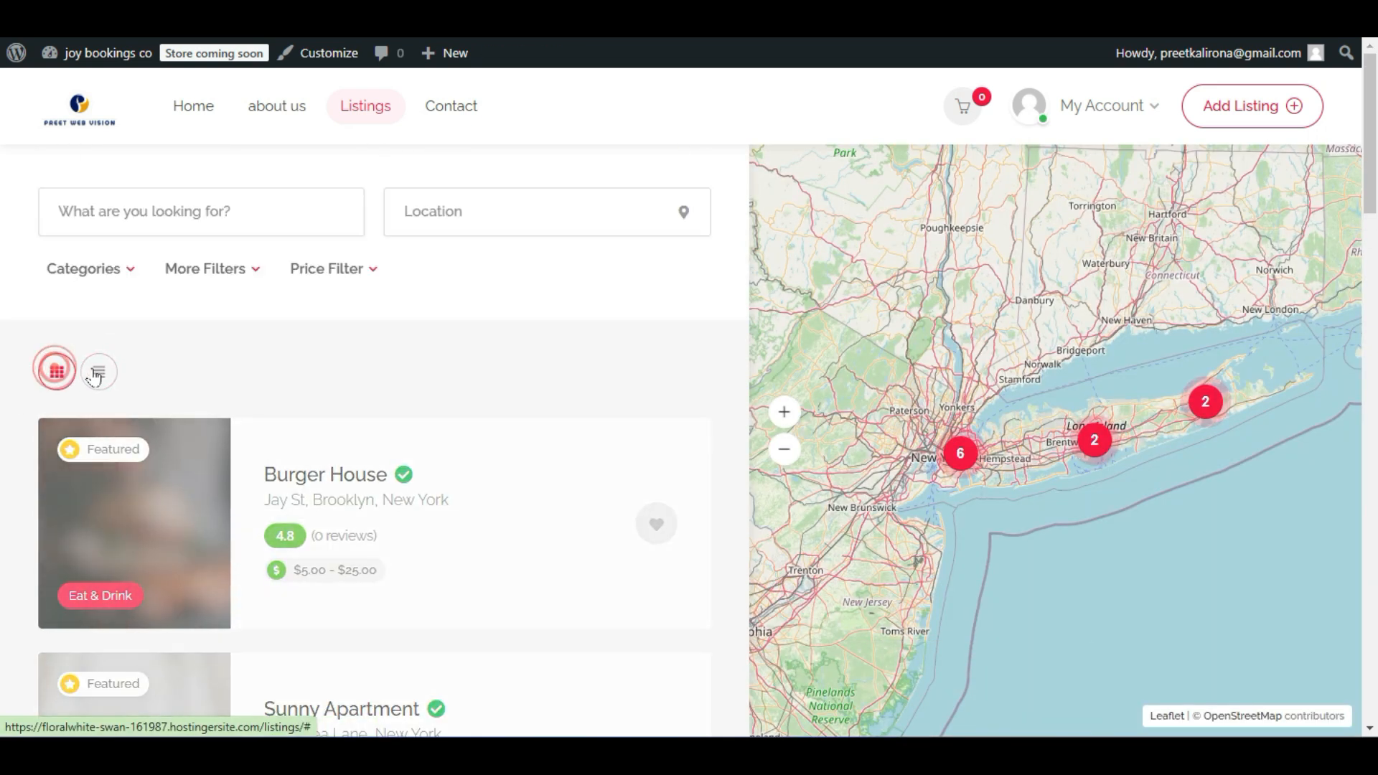
{"action": "left_click", "coordinate": [100, 373]}
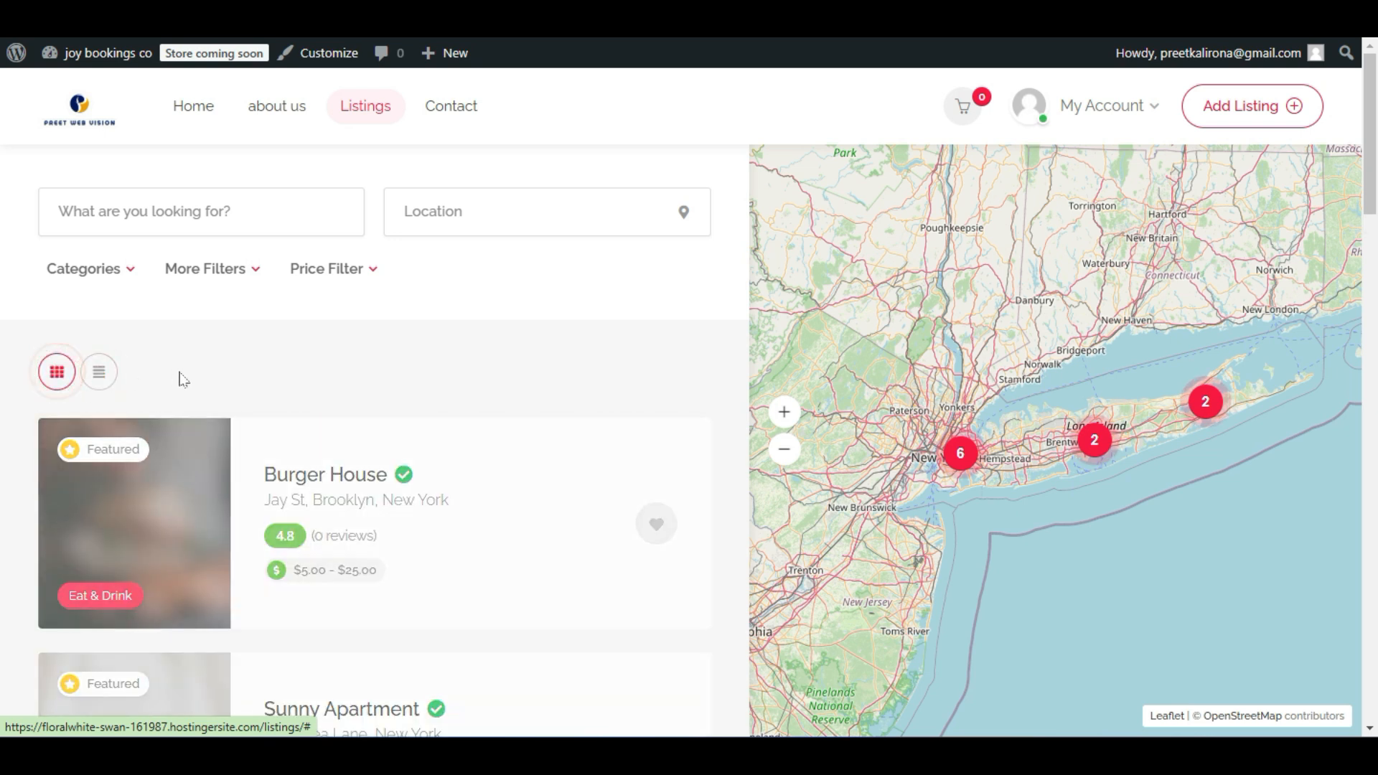
{"action": "left_click", "coordinate": [99, 371]}
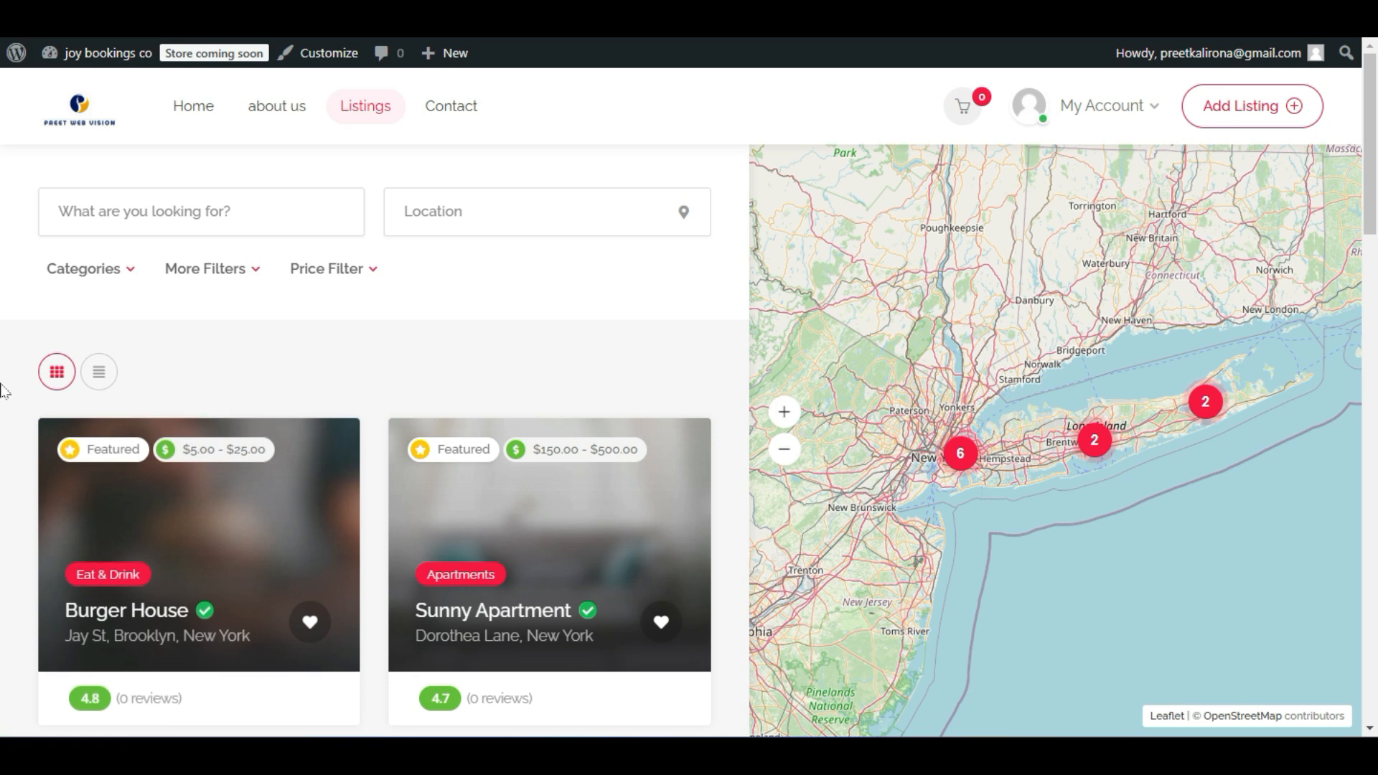
{"action": "scroll", "coordinate": [4, 391], "scroll_direction": "down", "scroll_amount": 7}
{"action": "scroll", "coordinate": [16, 391], "scroll_direction": "up", "scroll_amount": 7}
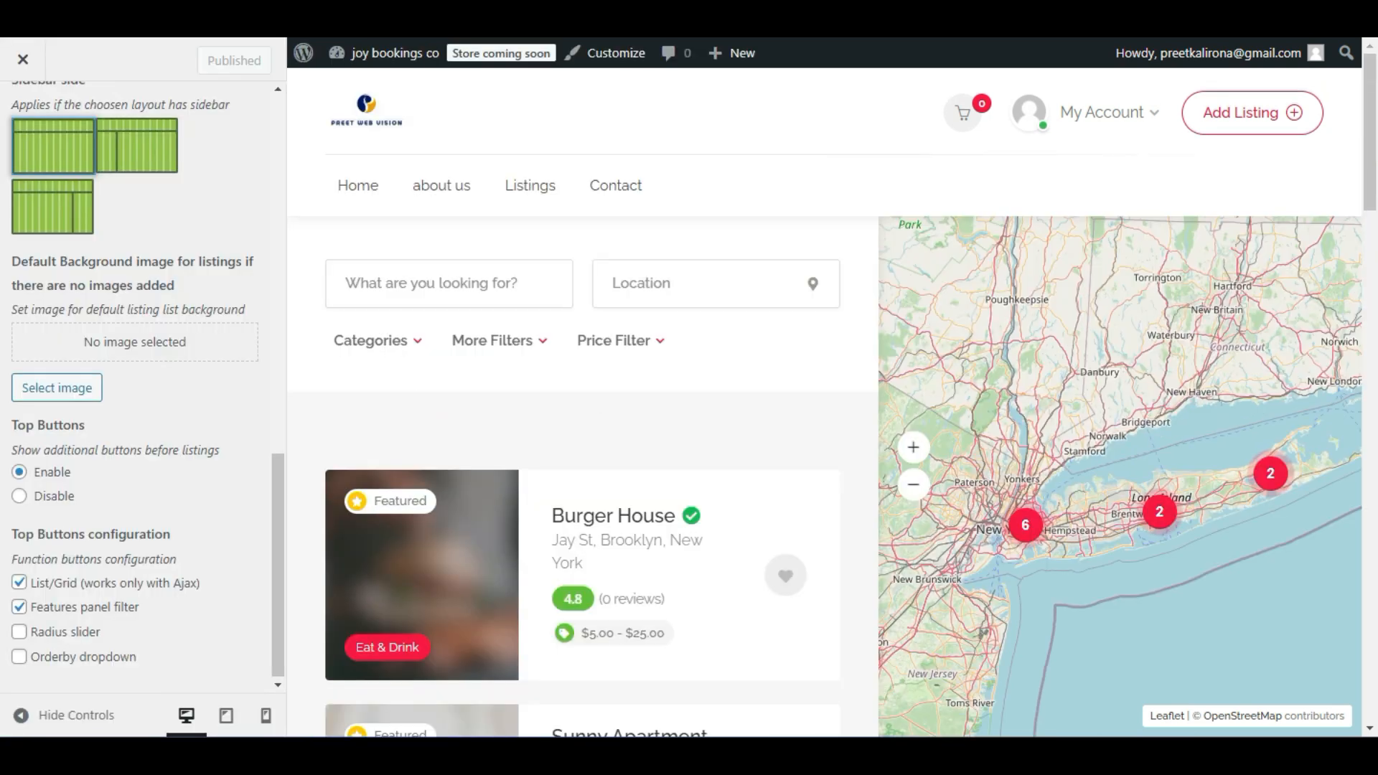
Add the Orderby dropdown to the Top Buttons, publish it, and check its sorting choices on the live Listings page.
{"action": "left_click", "coordinate": [19, 657]}
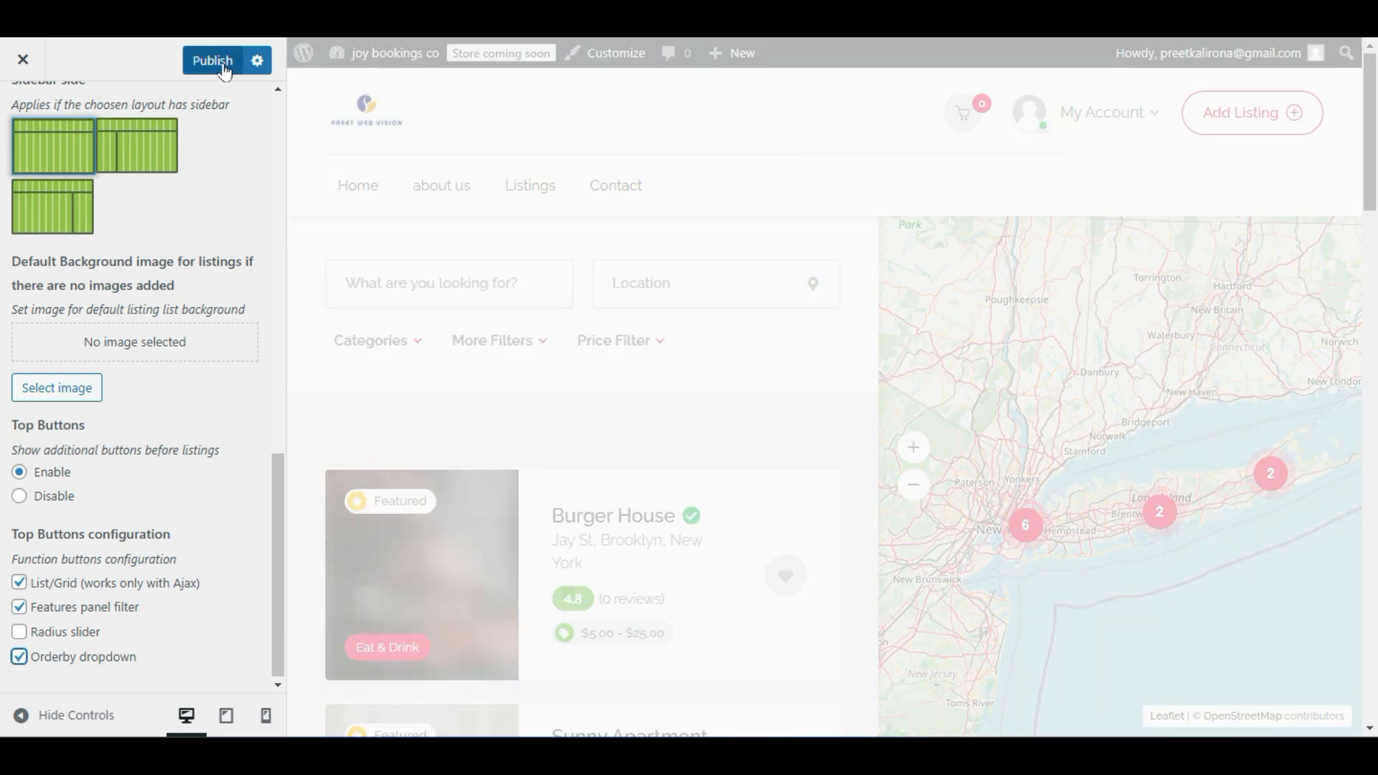
{"action": "left_click", "coordinate": [237, 9]}
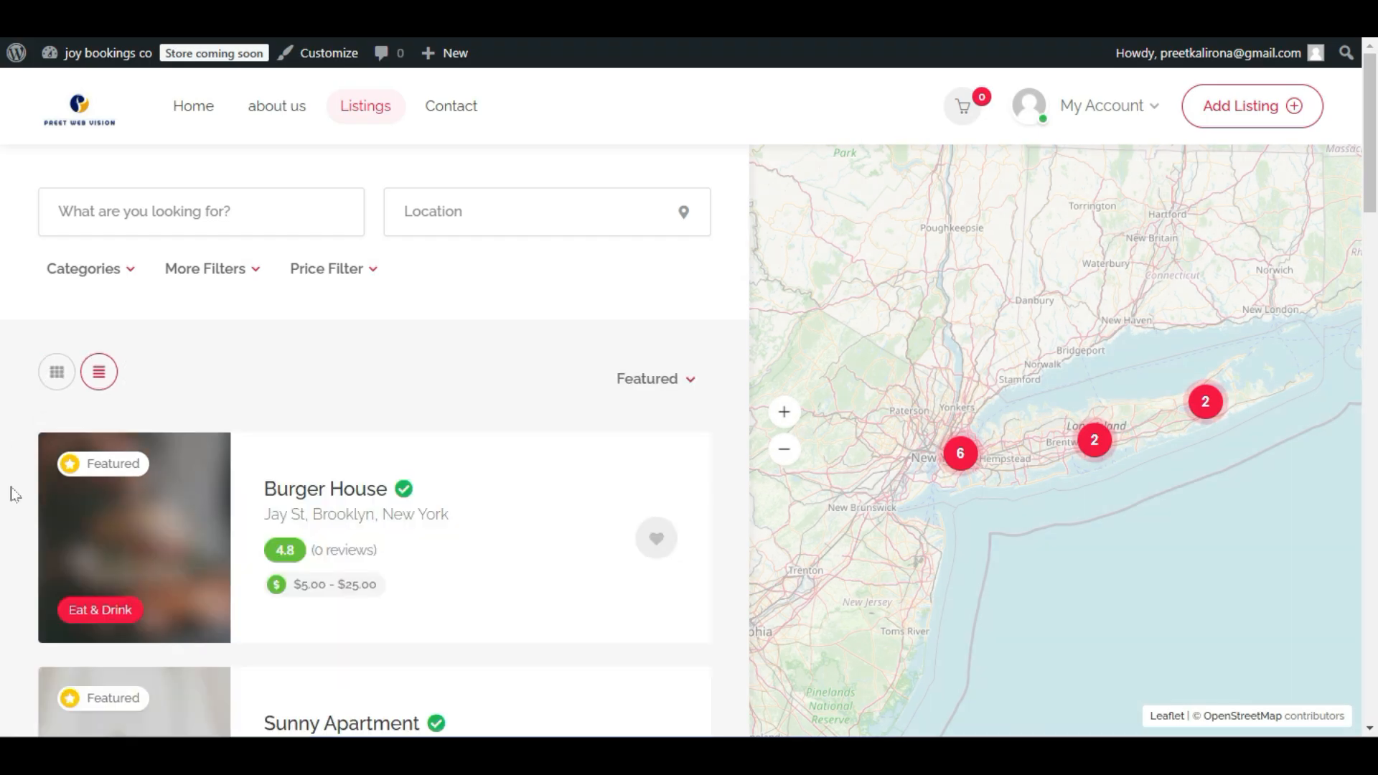
{"action": "left_click", "coordinate": [656, 380]}
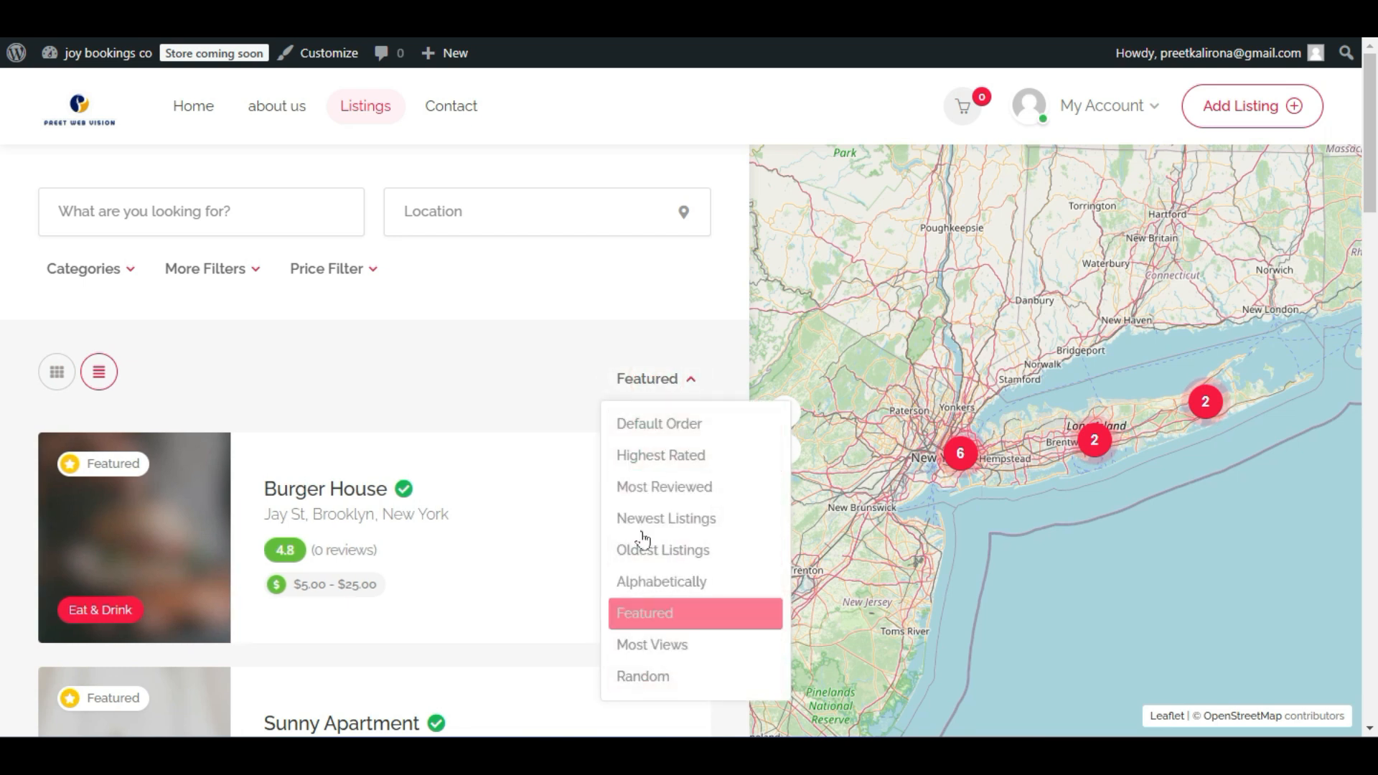
{"action": "left_click", "coordinate": [564, 419]}
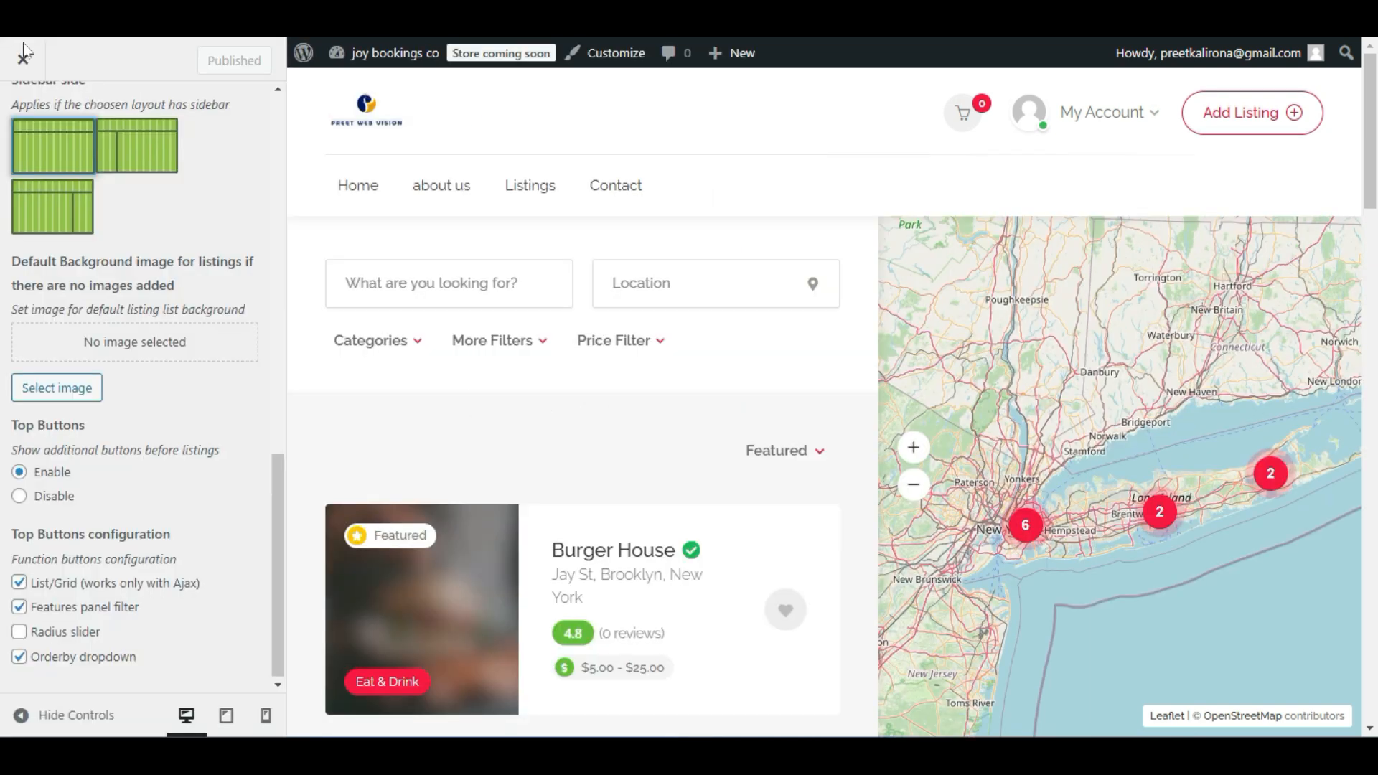
Leave the Listings List Options and open the Single Listing Options in the customizer.
{"action": "scroll", "coordinate": [33, 158], "scroll_direction": "up", "scroll_amount": 15}
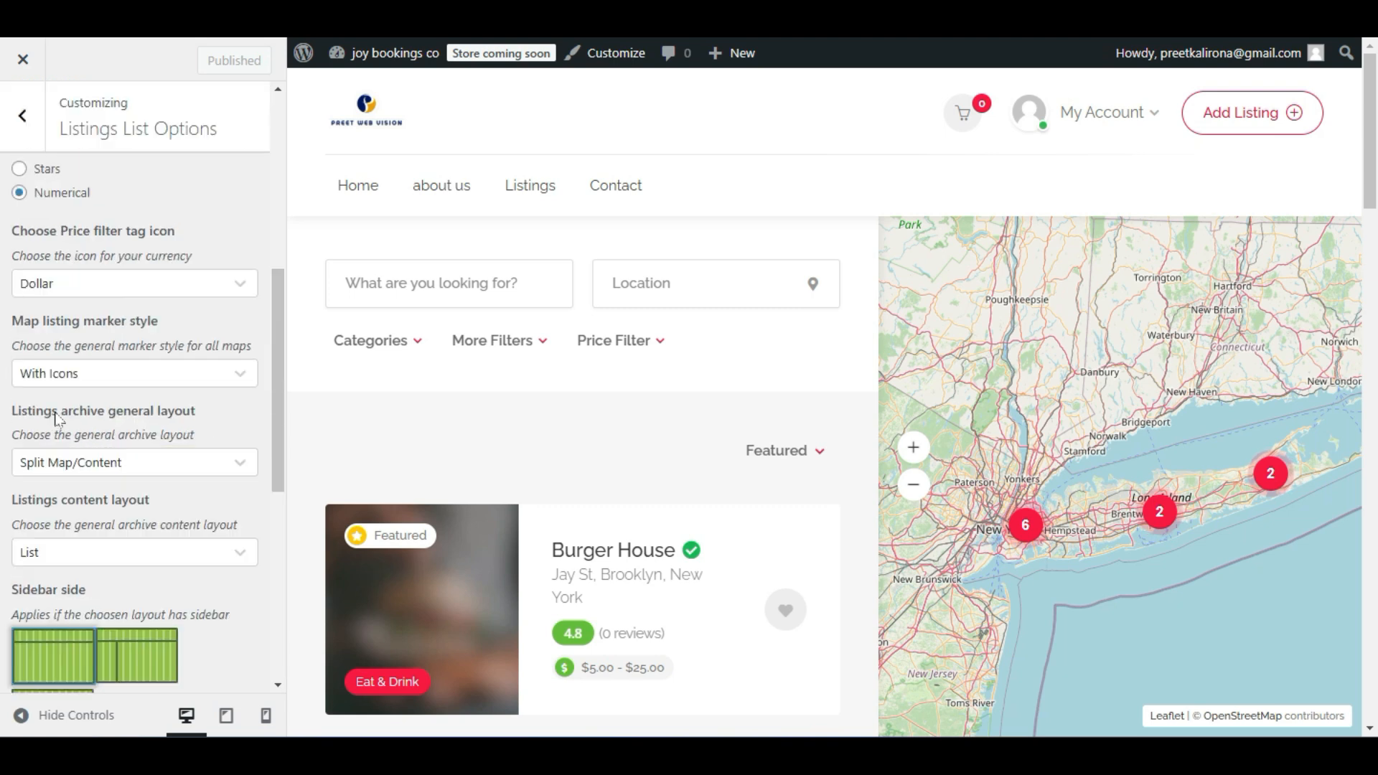
{"action": "left_click", "coordinate": [30, 128]}
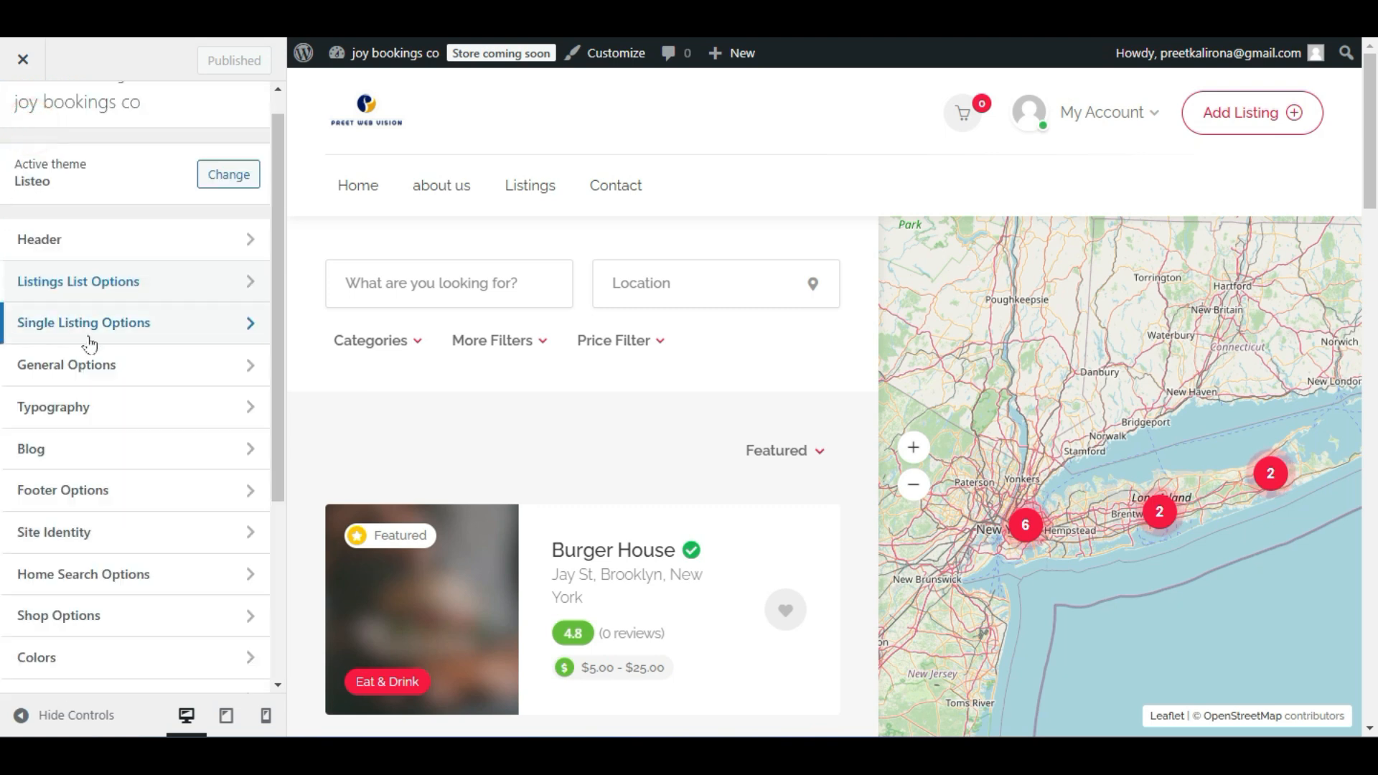
{"action": "left_click", "coordinate": [119, 336]}
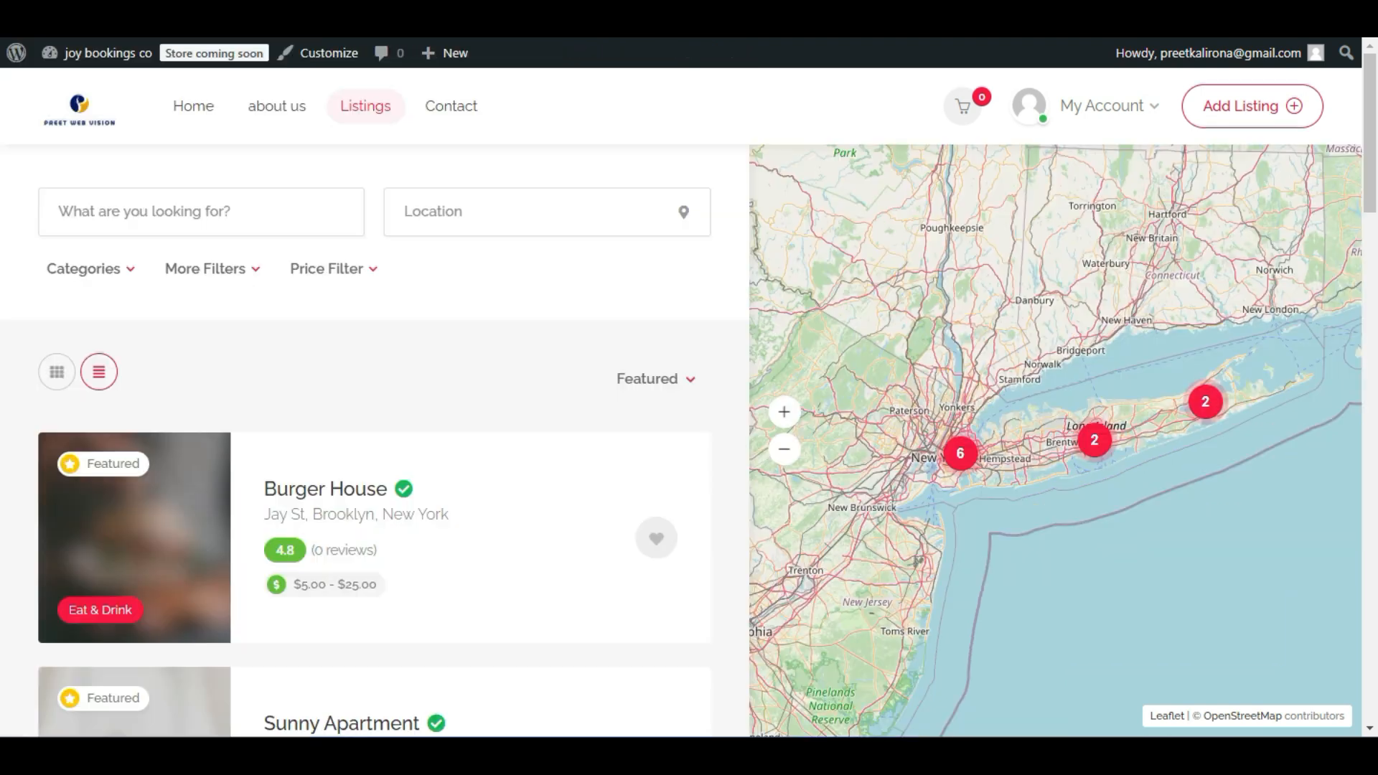
Open the Burger House listing from the live Listings page and examine its gallery, overview and features.
{"action": "scroll", "coordinate": [402, 388], "scroll_direction": "down", "scroll_amount": 3}
{"action": "left_click", "coordinate": [351, 362]}
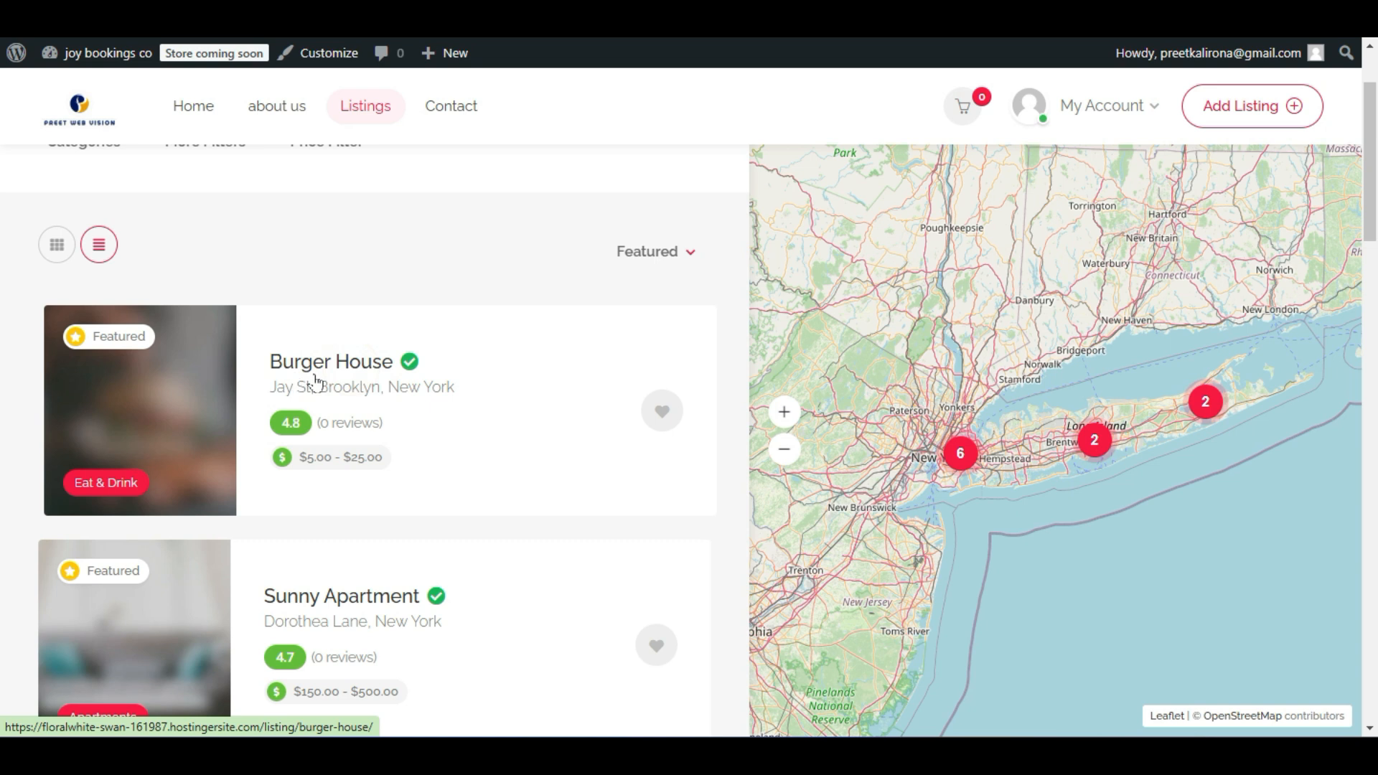
{"action": "scroll", "coordinate": [464, 436], "scroll_direction": "down", "scroll_amount": 8}
{"action": "scroll", "coordinate": [468, 431], "scroll_direction": "down", "scroll_amount": 8}
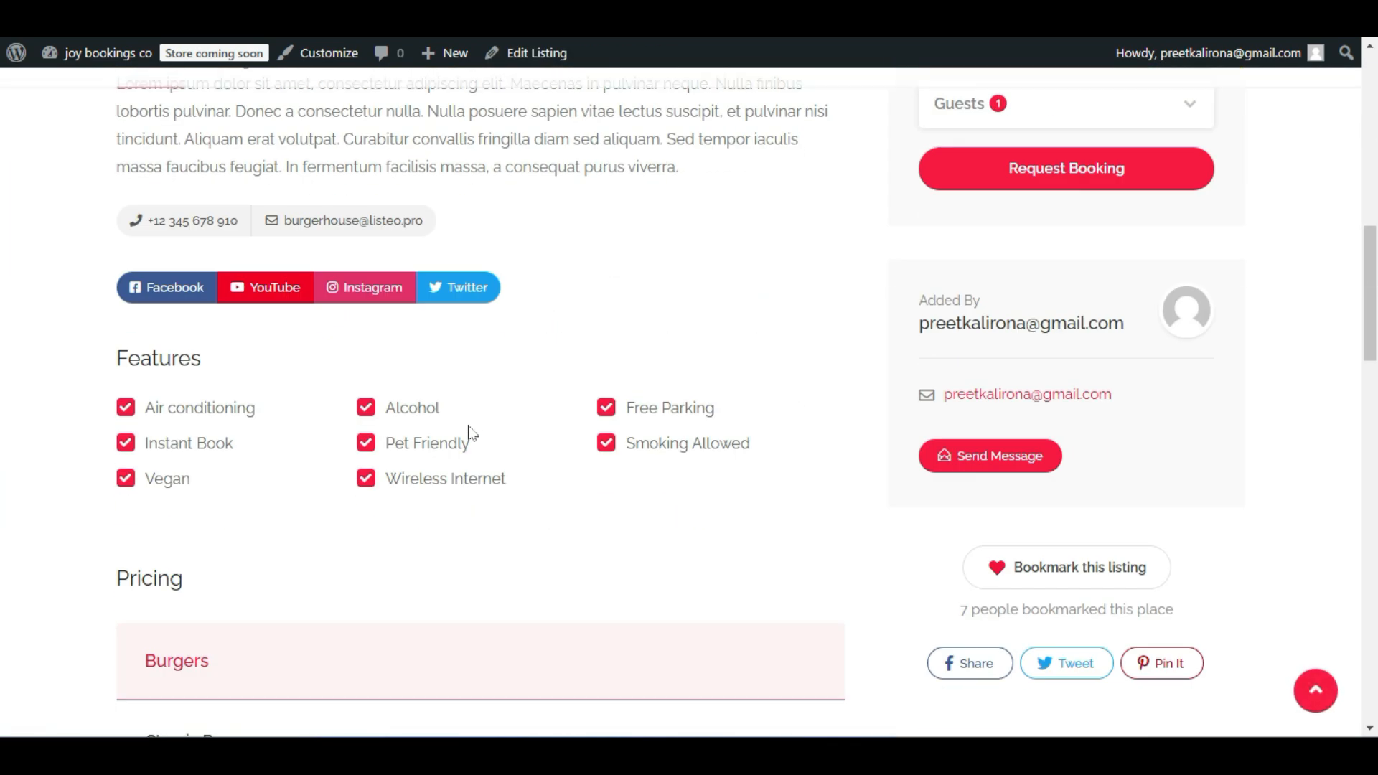
{"action": "scroll", "coordinate": [468, 430], "scroll_direction": "up", "scroll_amount": 15}
{"action": "scroll", "coordinate": [471, 429], "scroll_direction": "down", "scroll_amount": 3}
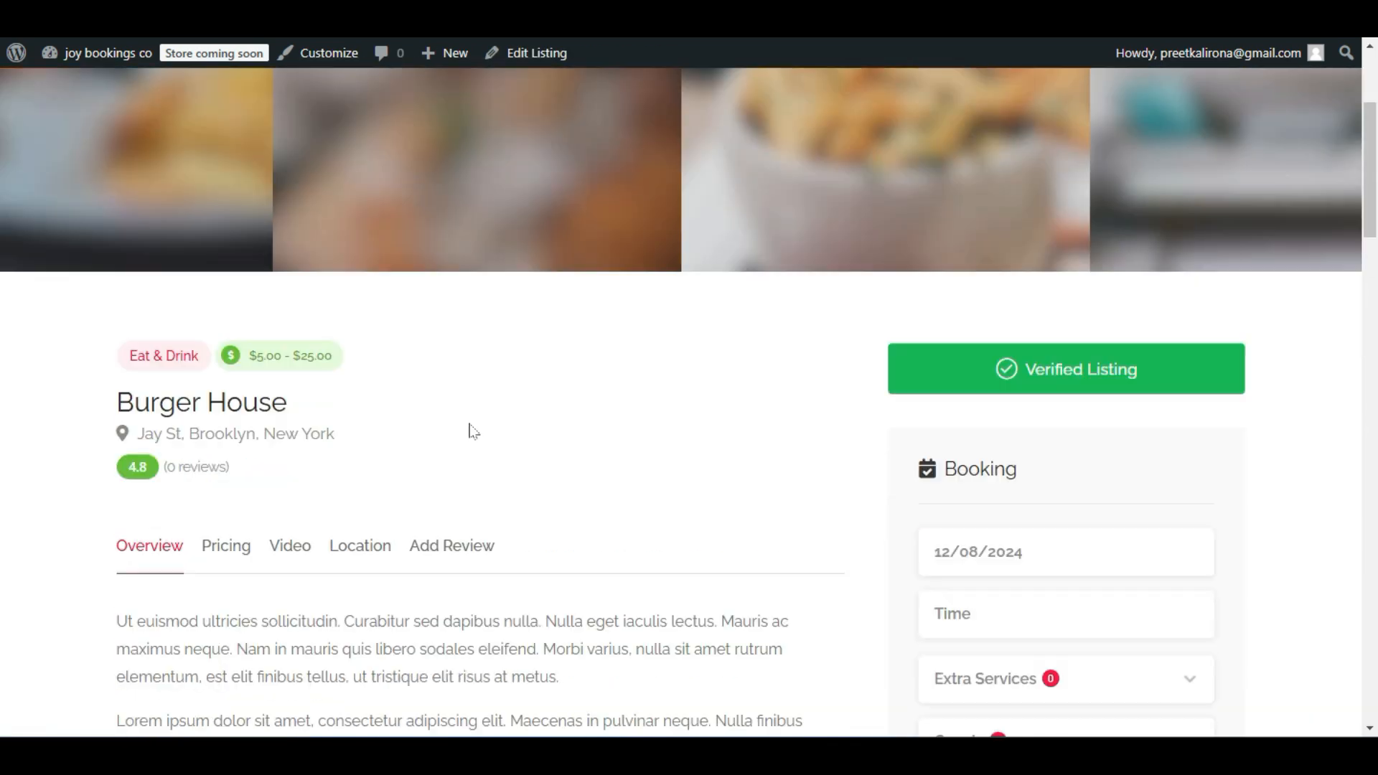
{"action": "scroll", "coordinate": [1045, 190], "scroll_direction": "down", "scroll_amount": 5}
{"action": "scroll", "coordinate": [141, 282], "scroll_direction": "up", "scroll_amount": 8}
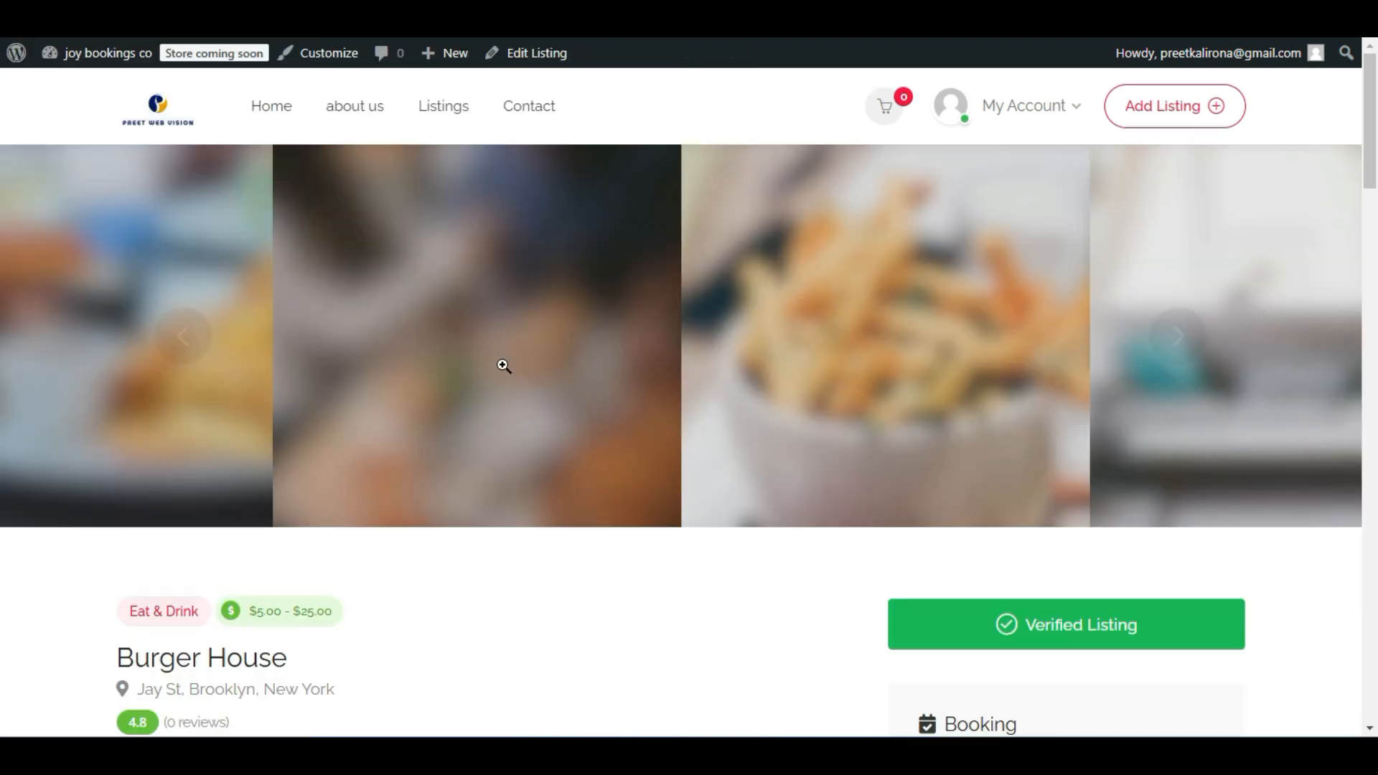
Examine the Burger House listing's booking sidebar, section navigation, pricing and video sections.
{"action": "scroll", "coordinate": [502, 367], "scroll_direction": "down", "scroll_amount": 5}
{"action": "scroll", "coordinate": [511, 373], "scroll_direction": "down", "scroll_amount": 10}
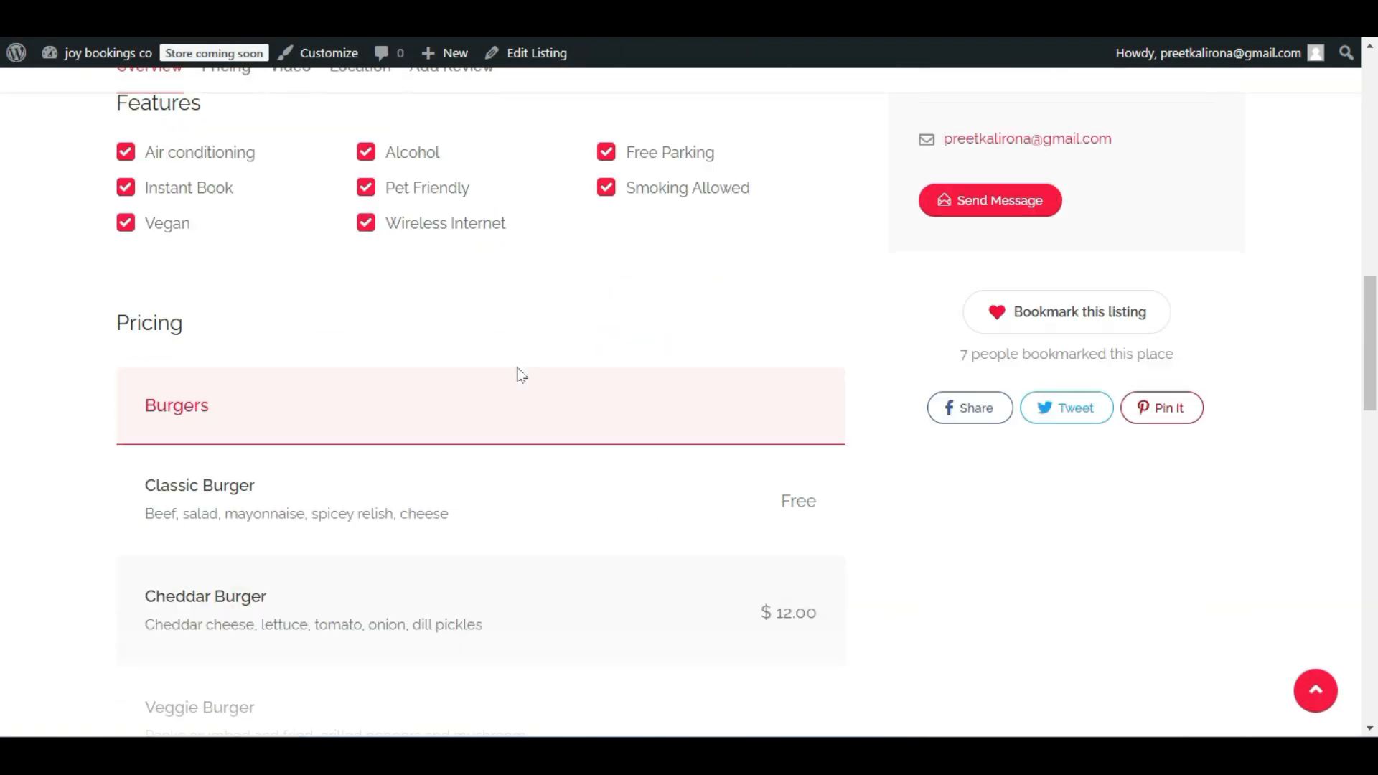
{"action": "scroll", "coordinate": [524, 387], "scroll_direction": "up", "scroll_amount": 8}
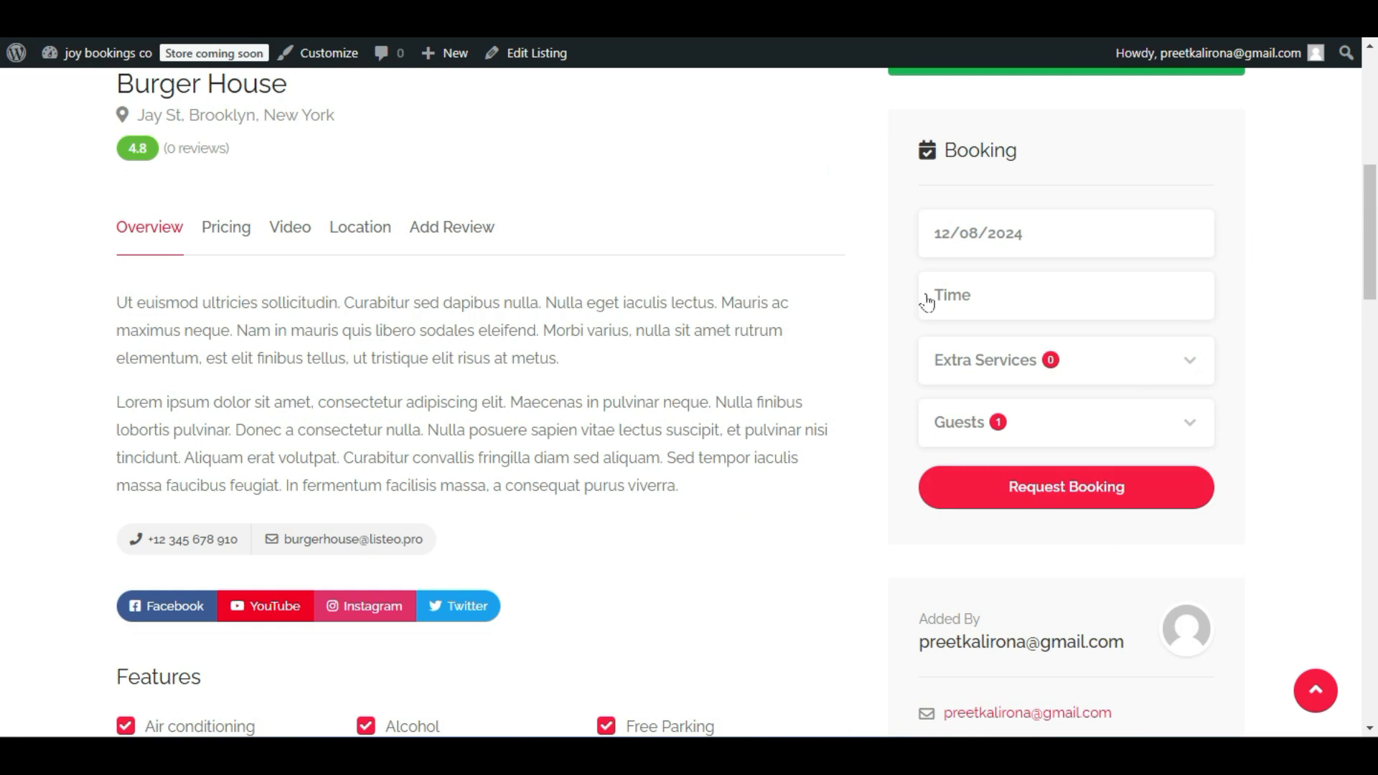
{"action": "scroll", "coordinate": [883, 467], "scroll_direction": "down", "scroll_amount": 5}
{"action": "scroll", "coordinate": [873, 524], "scroll_direction": "up", "scroll_amount": 10}
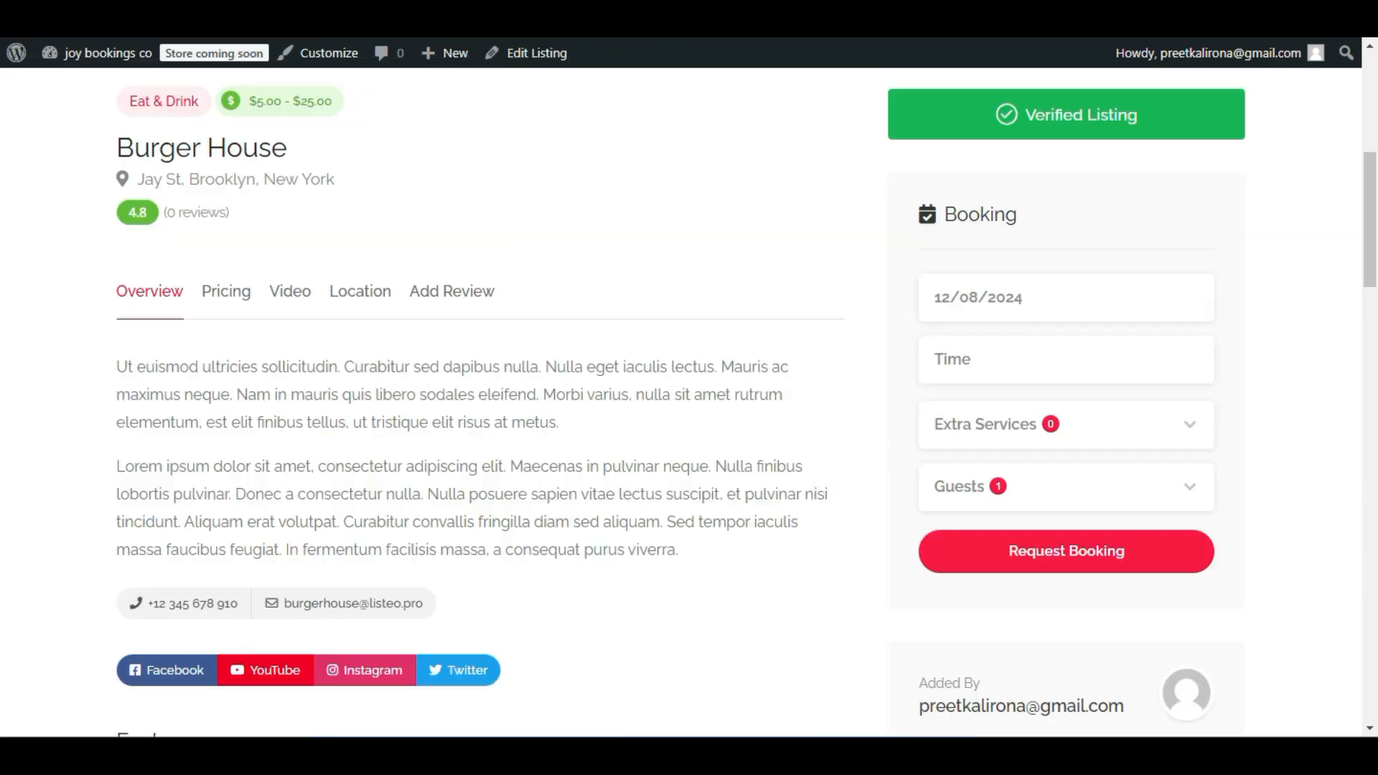
{"action": "scroll", "coordinate": [215, 208], "scroll_direction": "up", "scroll_amount": 5}
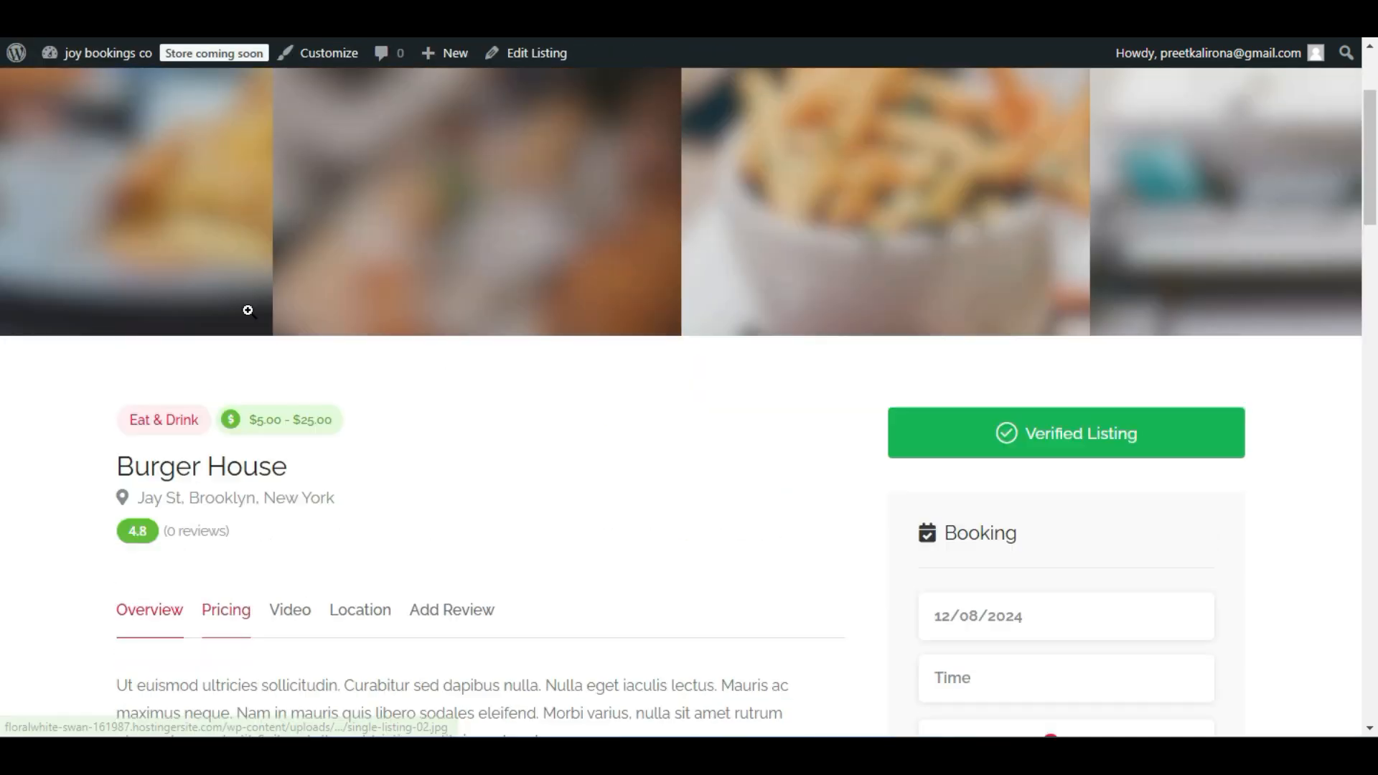
{"action": "scroll", "coordinate": [247, 421], "scroll_direction": "down", "scroll_amount": 6}
{"action": "scroll", "coordinate": [506, 477], "scroll_direction": "down", "scroll_amount": 12}
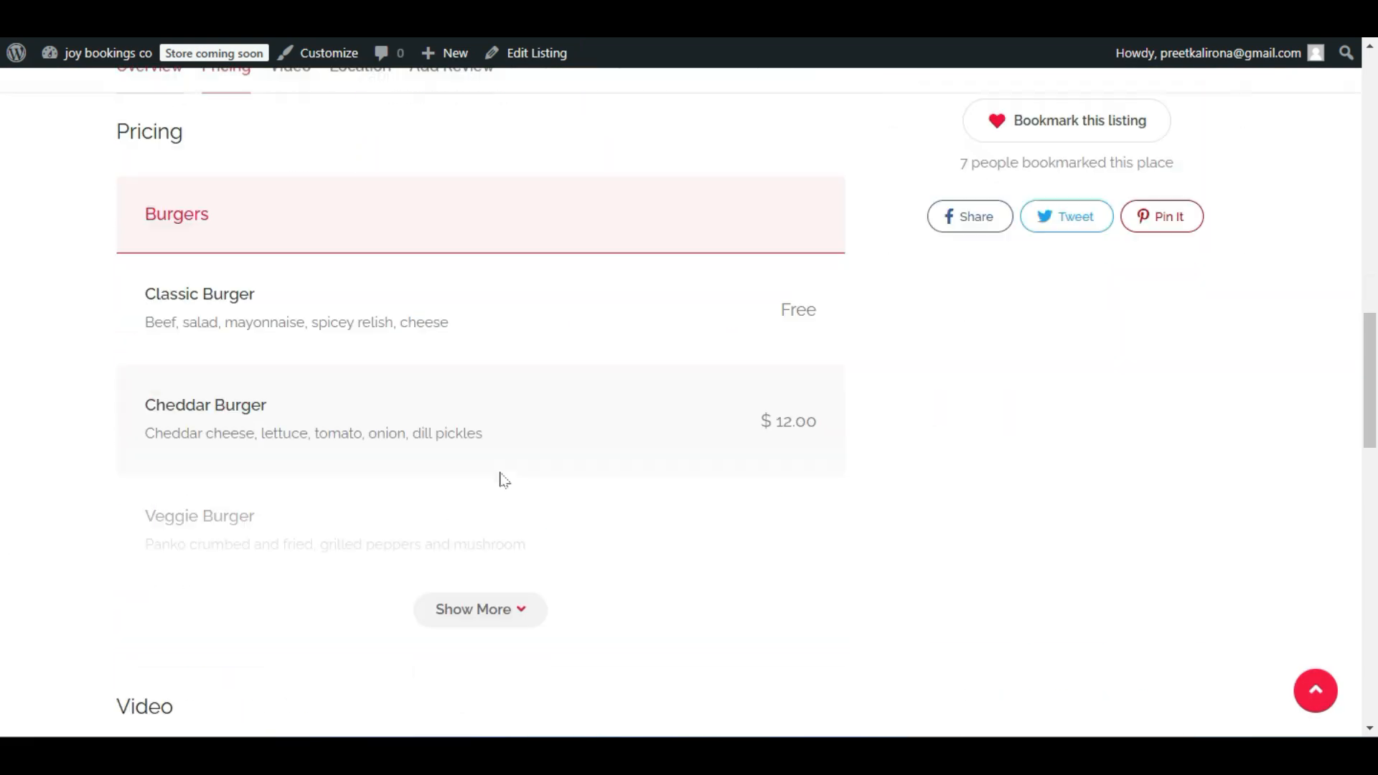
{"action": "scroll", "coordinate": [509, 516], "scroll_direction": "up", "scroll_amount": 5}
{"action": "scroll", "coordinate": [510, 540], "scroll_direction": "down", "scroll_amount": 15}
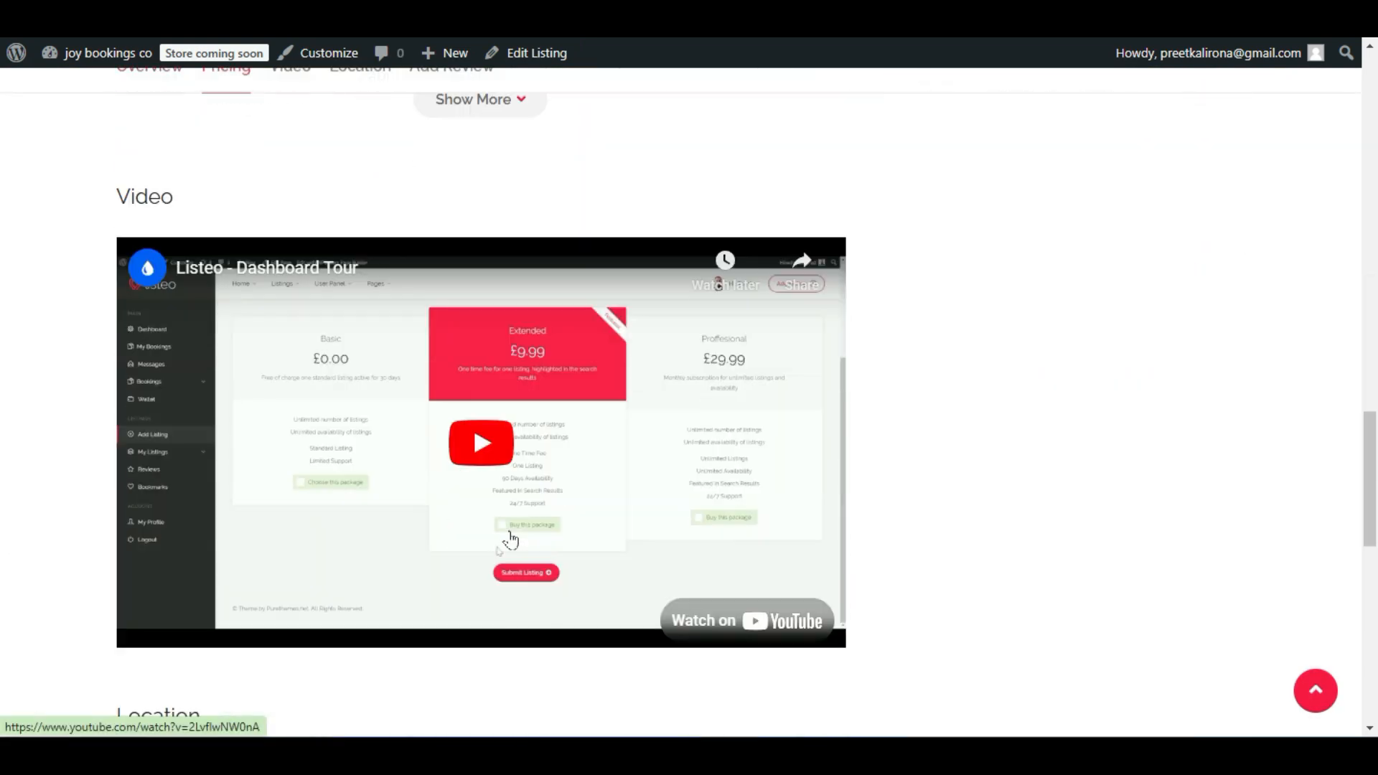
{"action": "scroll", "coordinate": [510, 540], "scroll_direction": "down", "scroll_amount": 3}
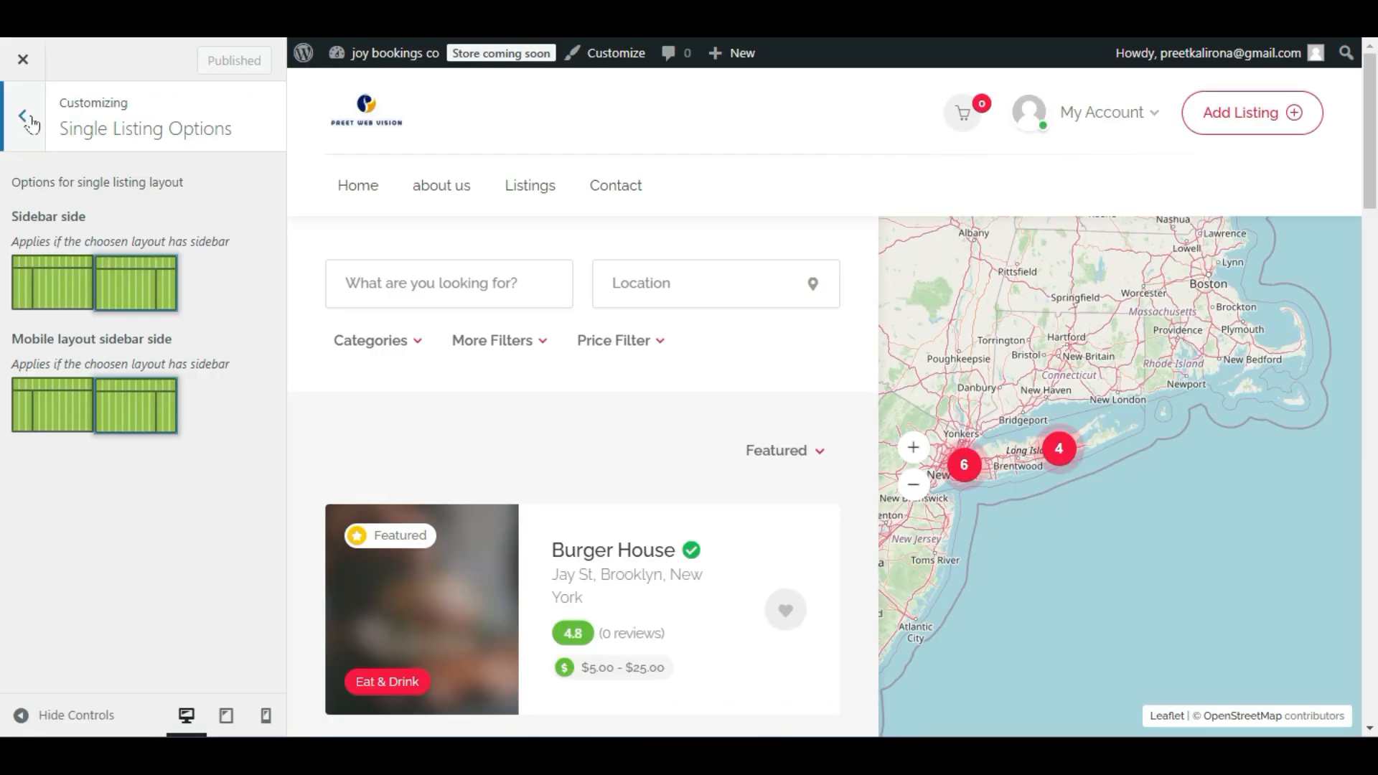
Leave the Single Listing Options, examine the sidebar generator row in General Options, and open the Typography settings.
{"action": "left_click", "coordinate": [30, 121]}
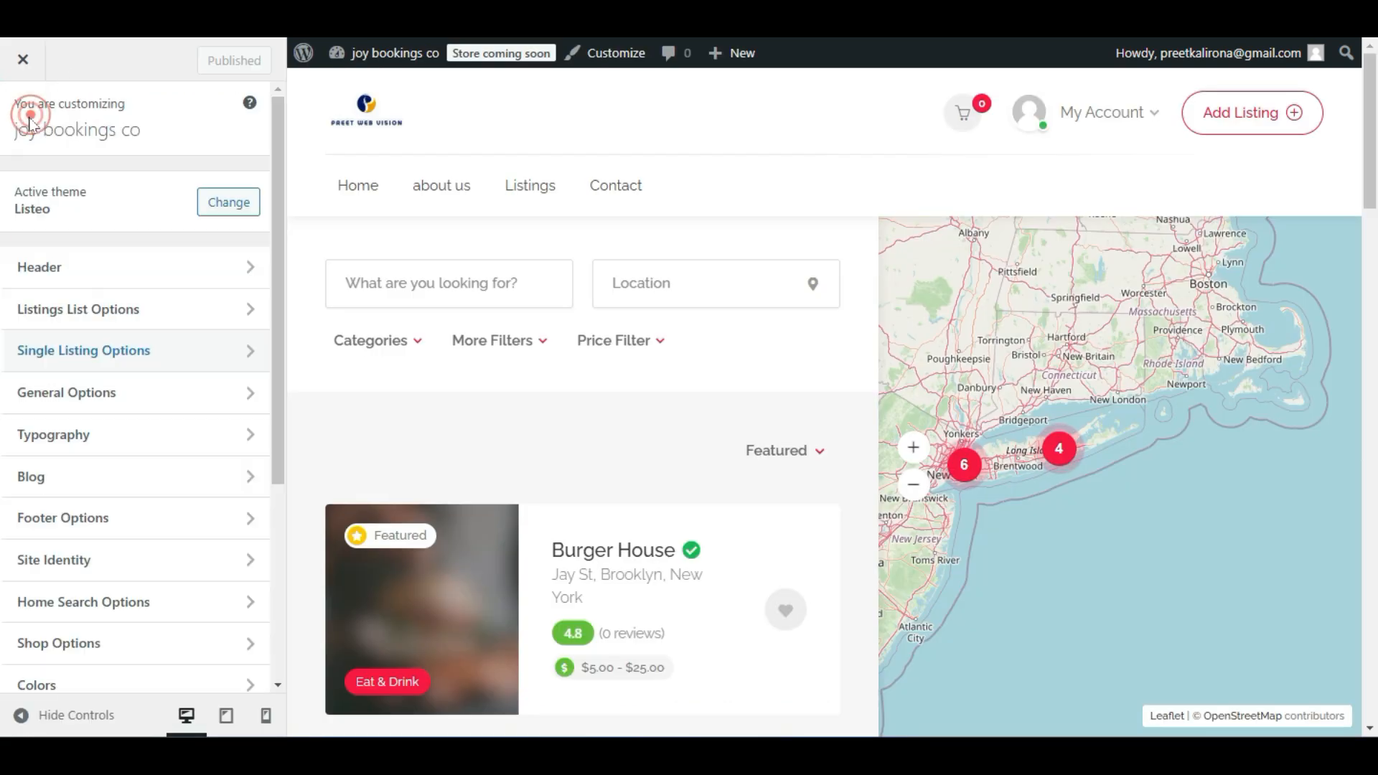
{"action": "left_click", "coordinate": [54, 393]}
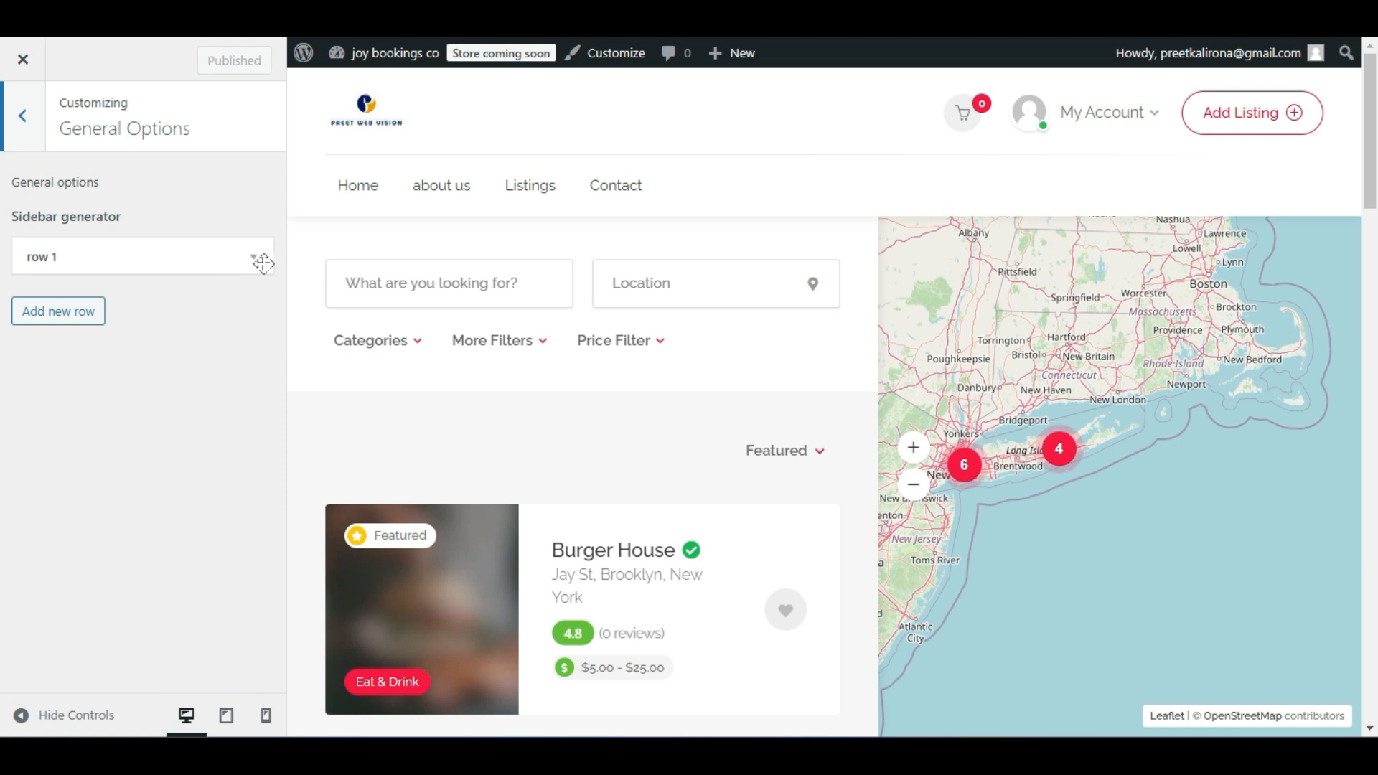
{"action": "left_click", "coordinate": [219, 253]}
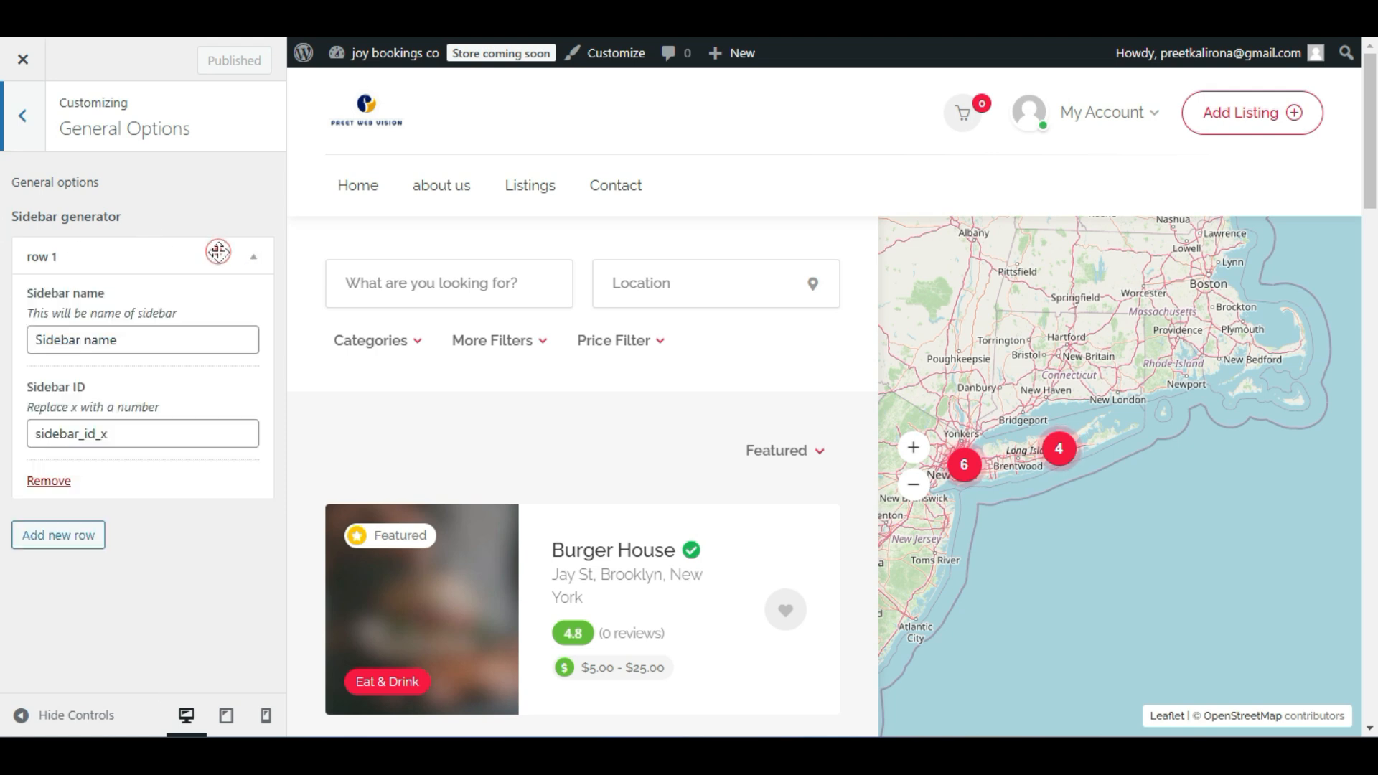
{"action": "left_click", "coordinate": [36, 133]}
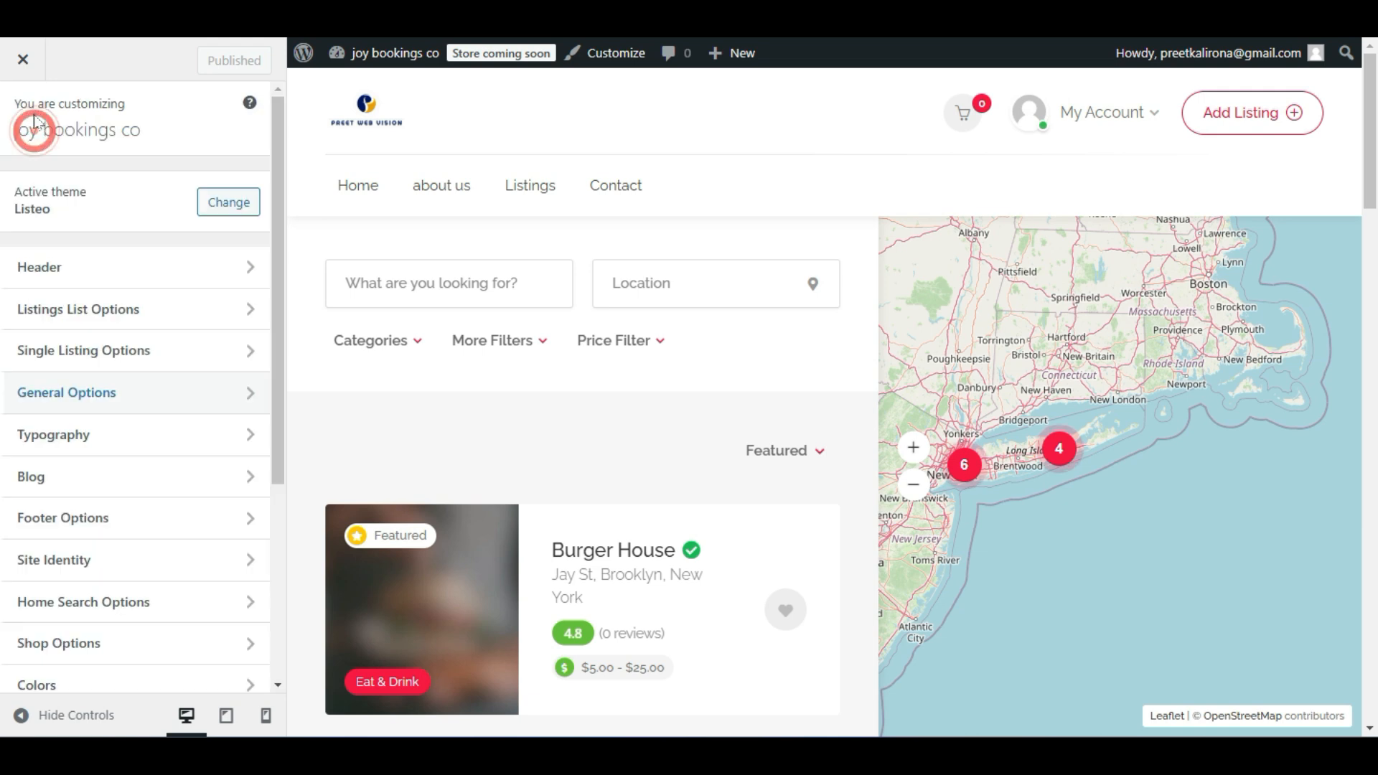
{"action": "left_click", "coordinate": [93, 434]}
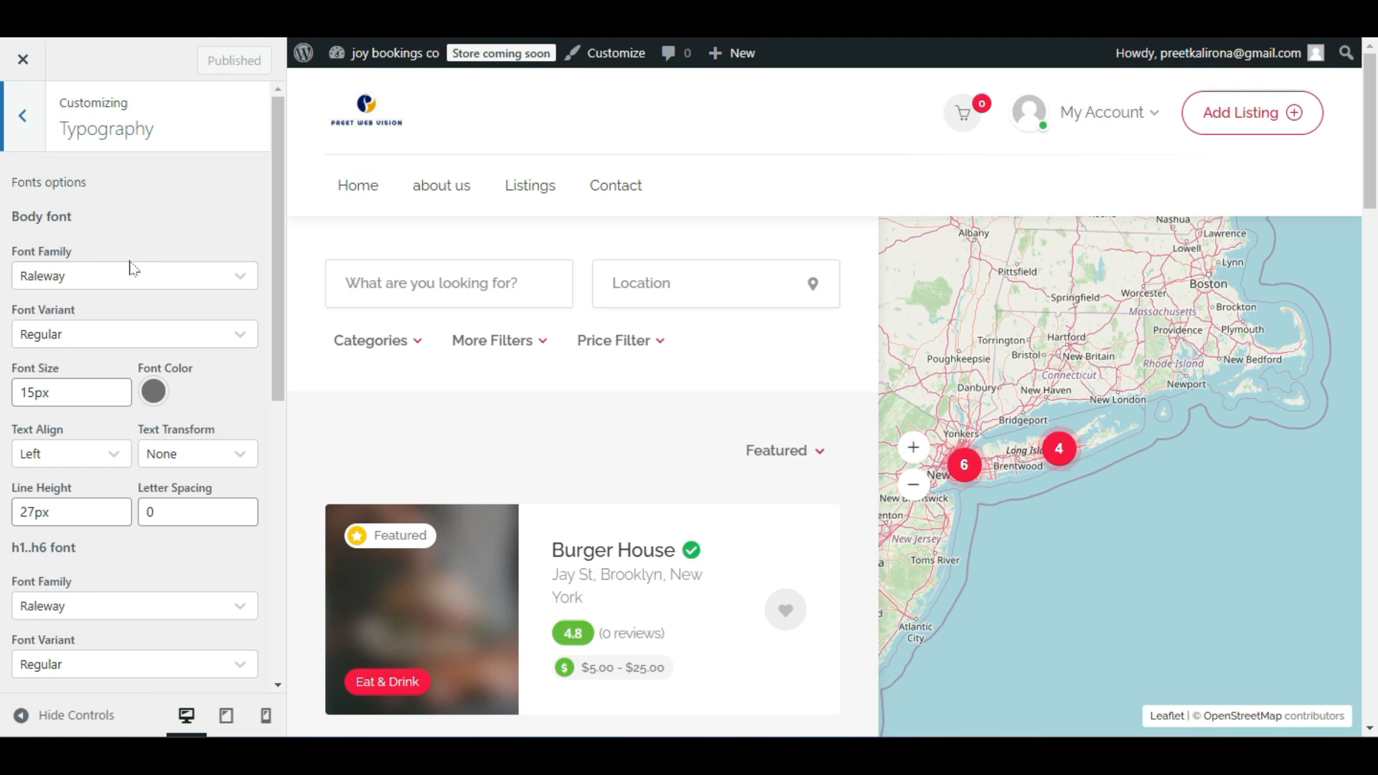
Try Racing Sans One and Qwigley as the body font family and look over the remaining typography settings.
{"action": "left_click", "coordinate": [124, 276]}
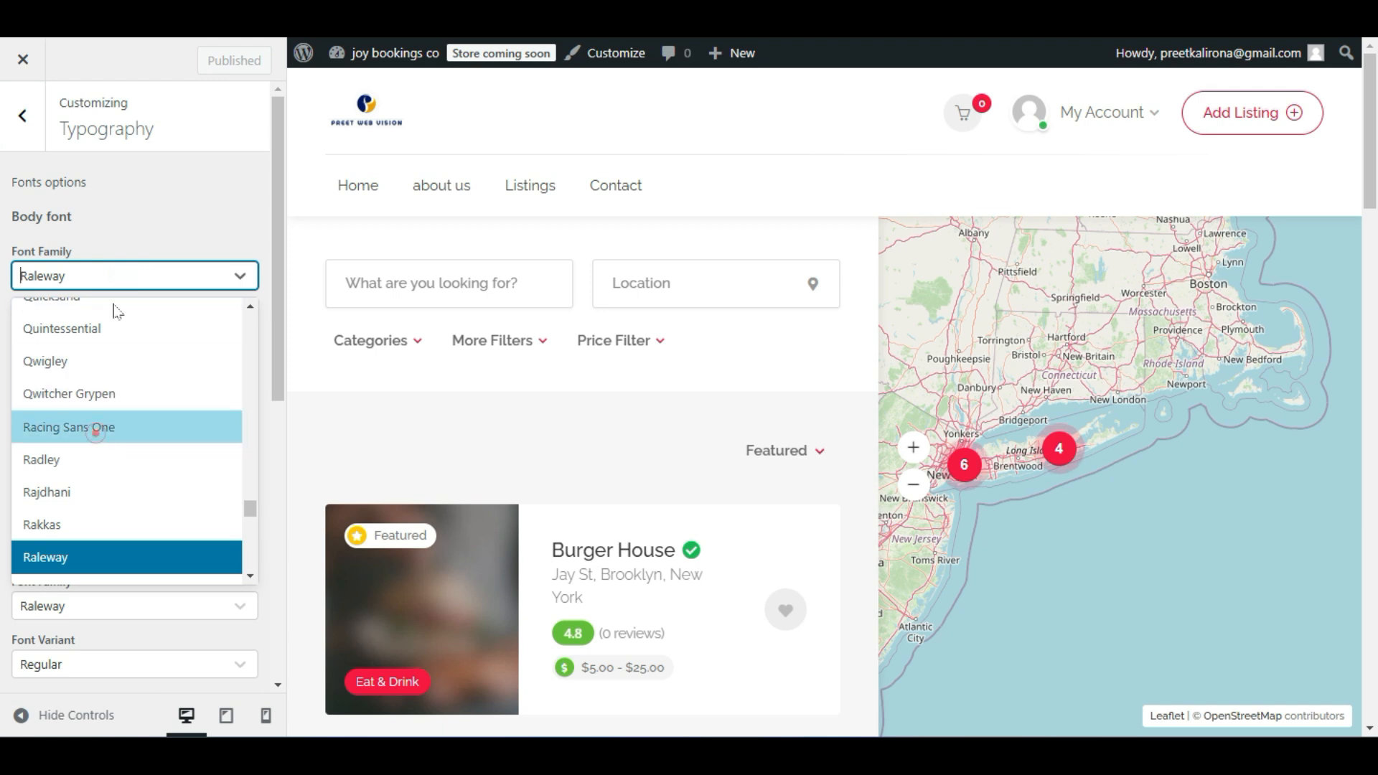
{"action": "left_click", "coordinate": [95, 430]}
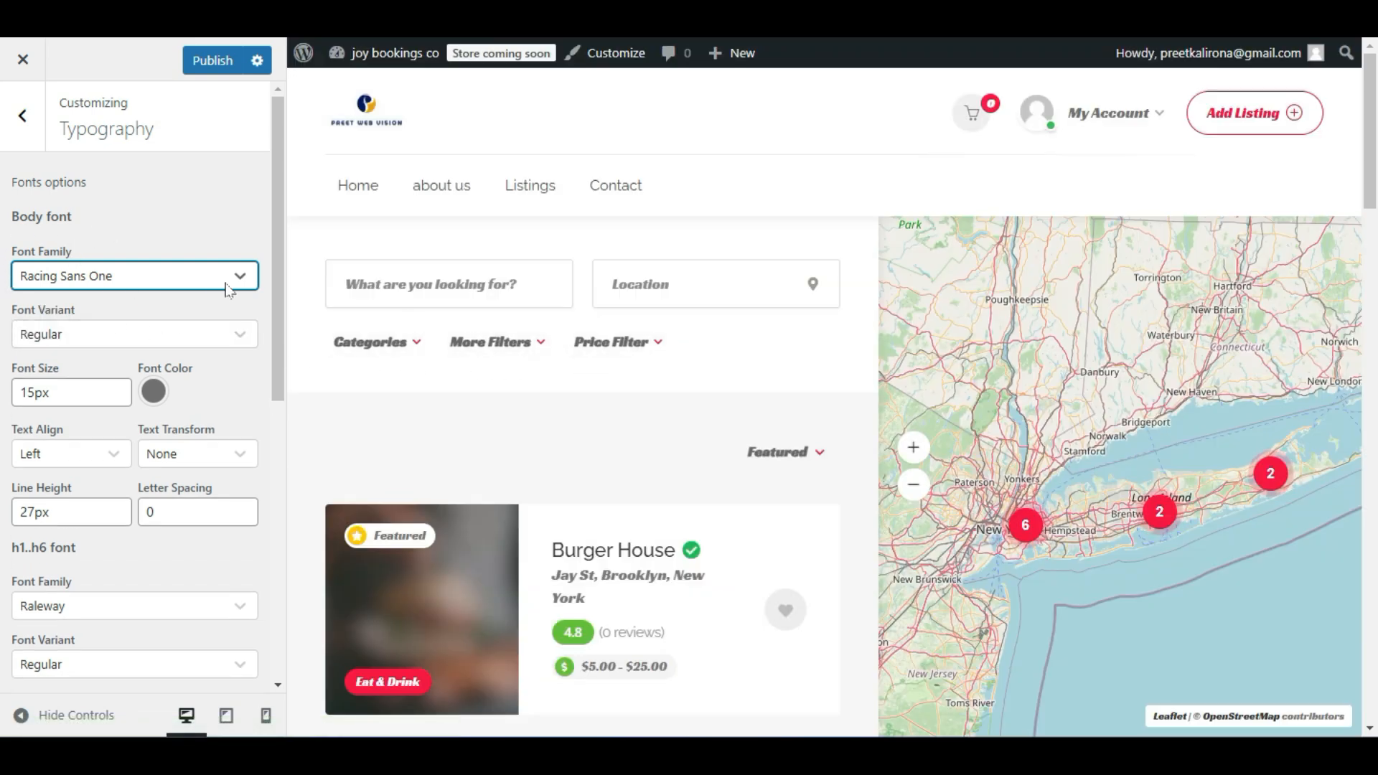
{"action": "left_click", "coordinate": [104, 277]}
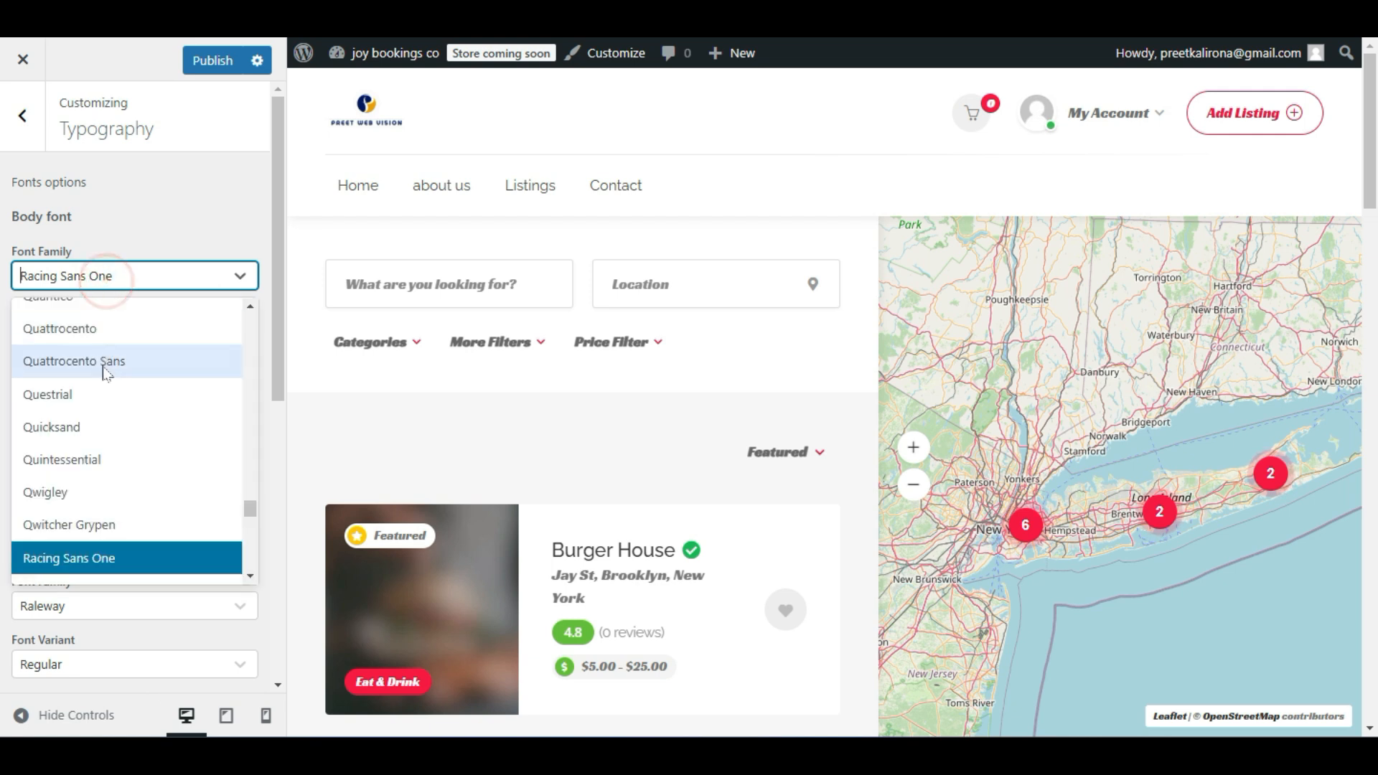
{"action": "left_click", "coordinate": [96, 480]}
{"action": "scroll", "coordinate": [129, 438], "scroll_direction": "down", "scroll_amount": 3}
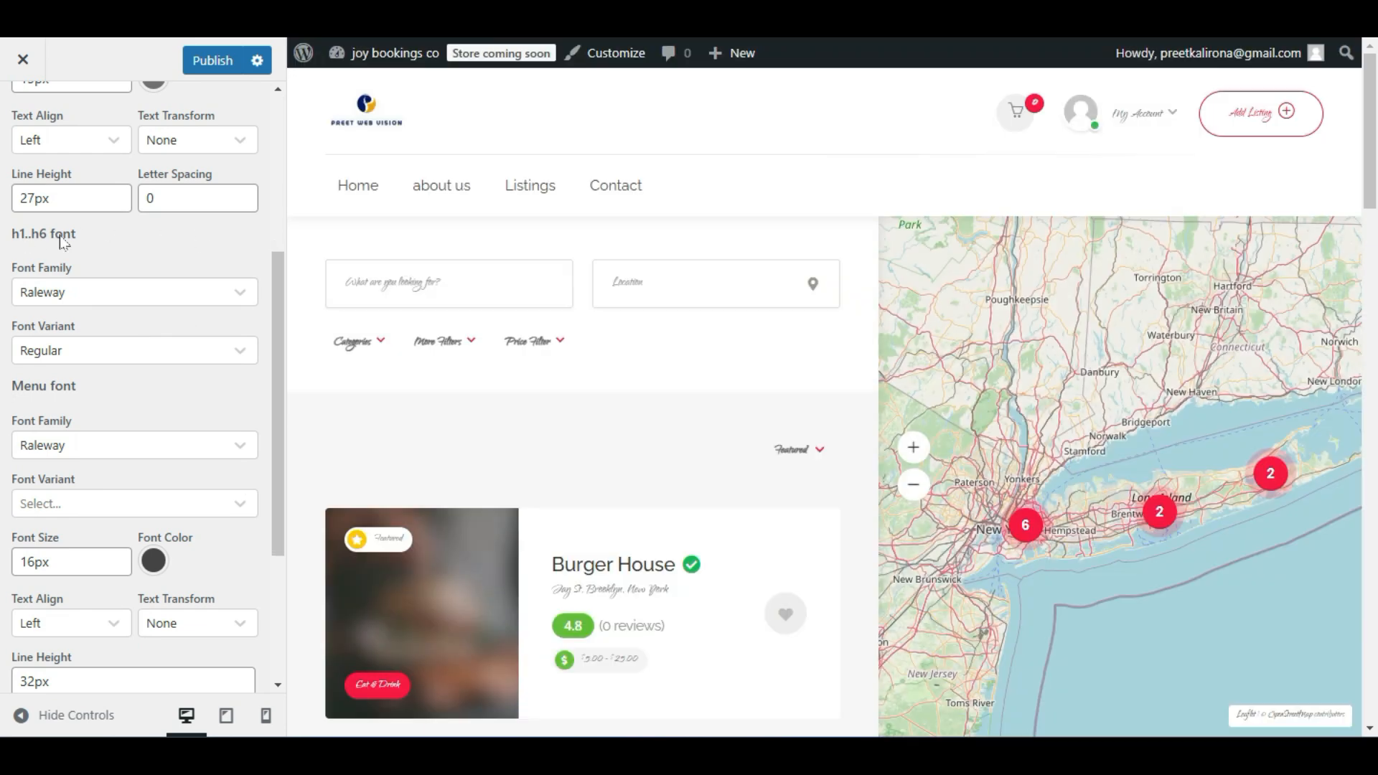
{"action": "scroll", "coordinate": [171, 356], "scroll_direction": "up", "scroll_amount": 3}
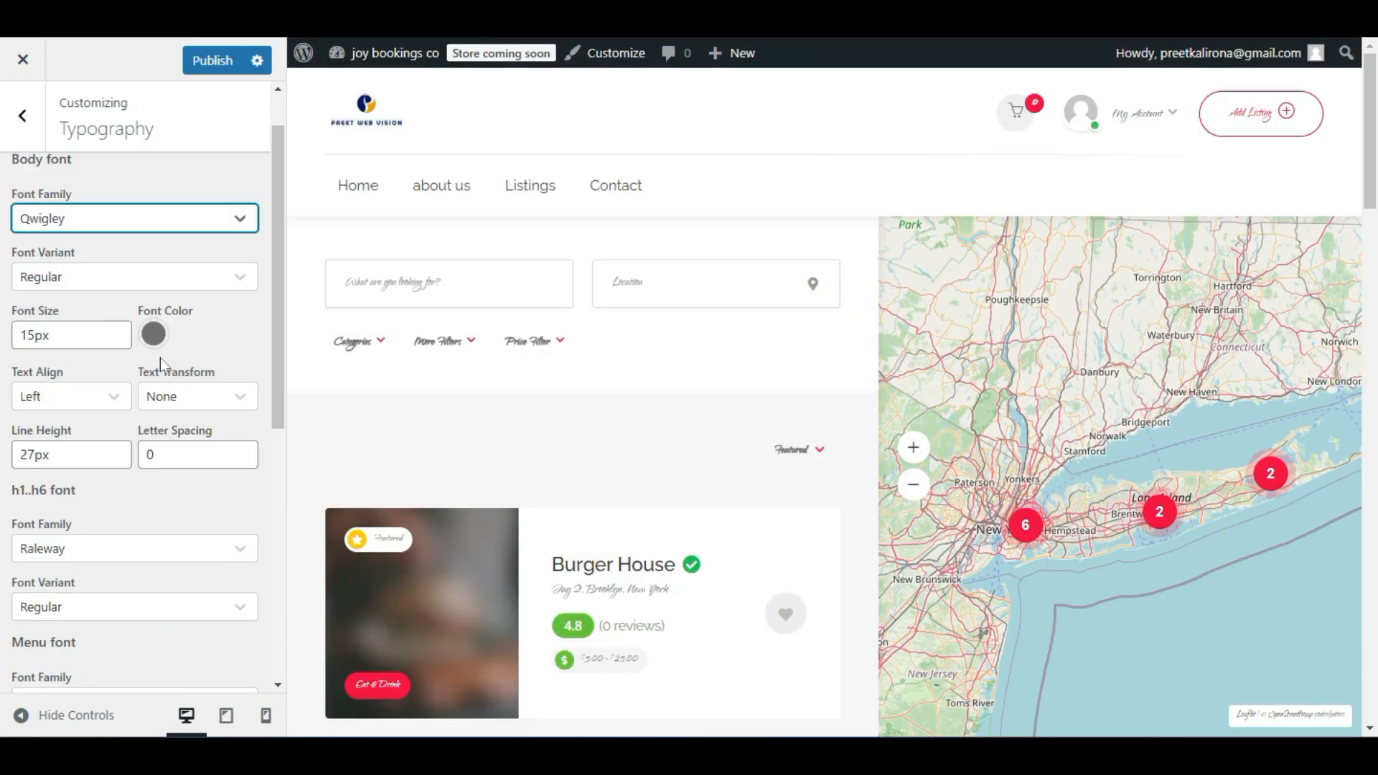
Set the body font family to Default and check it in the preview.
{"action": "left_click", "coordinate": [108, 206]}
{"action": "left_click_drag", "start_coordinate": [247, 454], "coordinate": [244, 247]}
{"action": "left_click", "coordinate": [137, 286]}
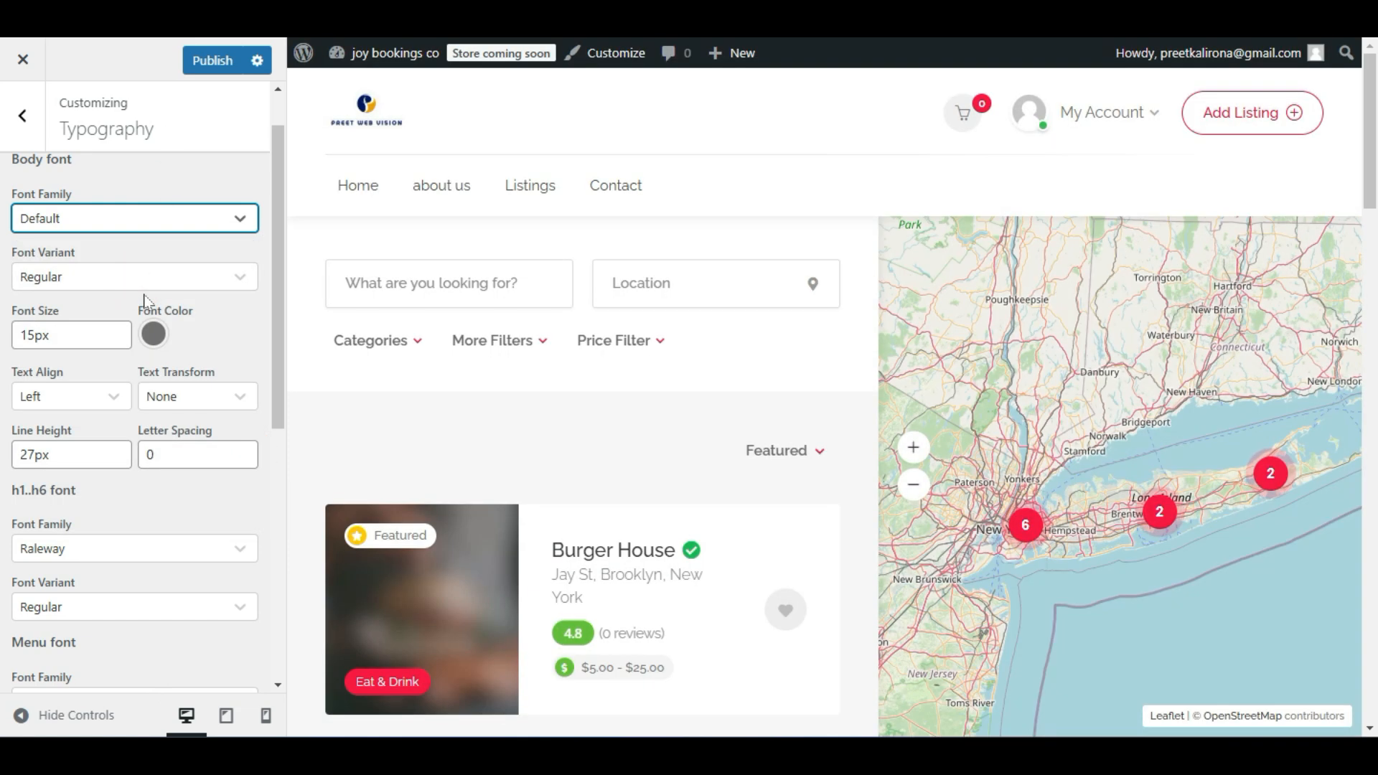
{"action": "scroll", "coordinate": [147, 301], "scroll_direction": "down", "scroll_amount": 2}
{"action": "scroll", "coordinate": [142, 400], "scroll_direction": "up", "scroll_amount": 3}
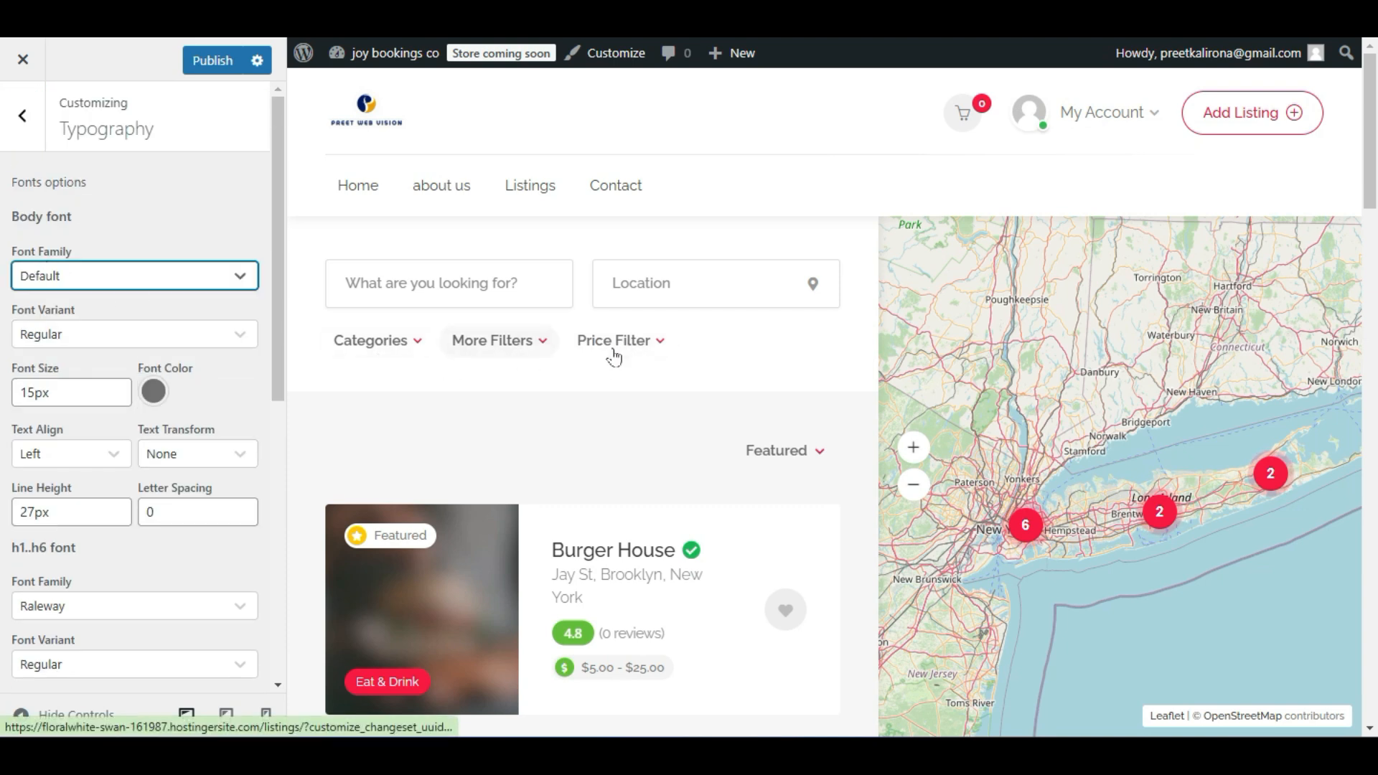
{"action": "scroll", "coordinate": [4, 493], "scroll_direction": "down", "scroll_amount": 3}
{"action": "scroll", "coordinate": [6, 514], "scroll_direction": "up", "scroll_amount": 3}
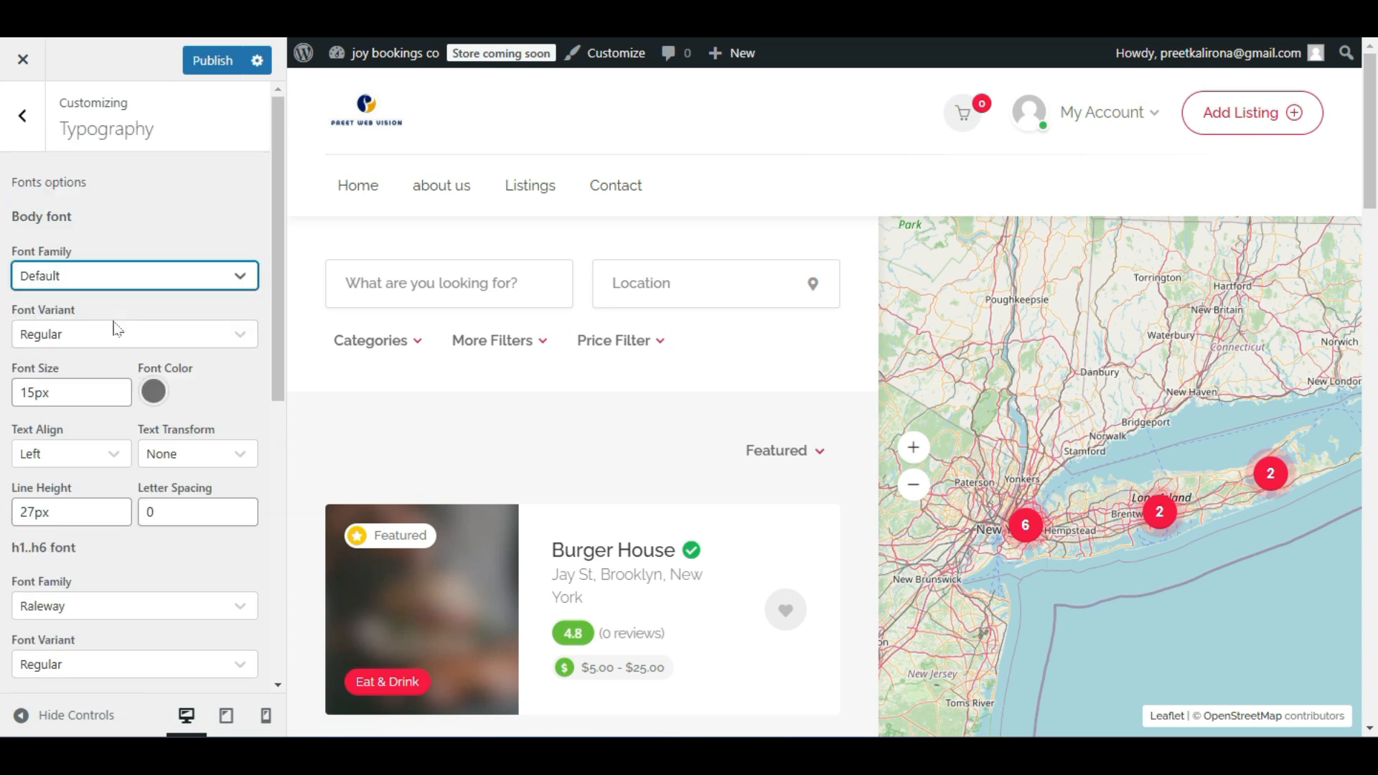
Try the Italic variant for the body font, then set it back to Regular.
{"action": "left_click", "coordinate": [86, 332]}
{"action": "left_click", "coordinate": [111, 412]}
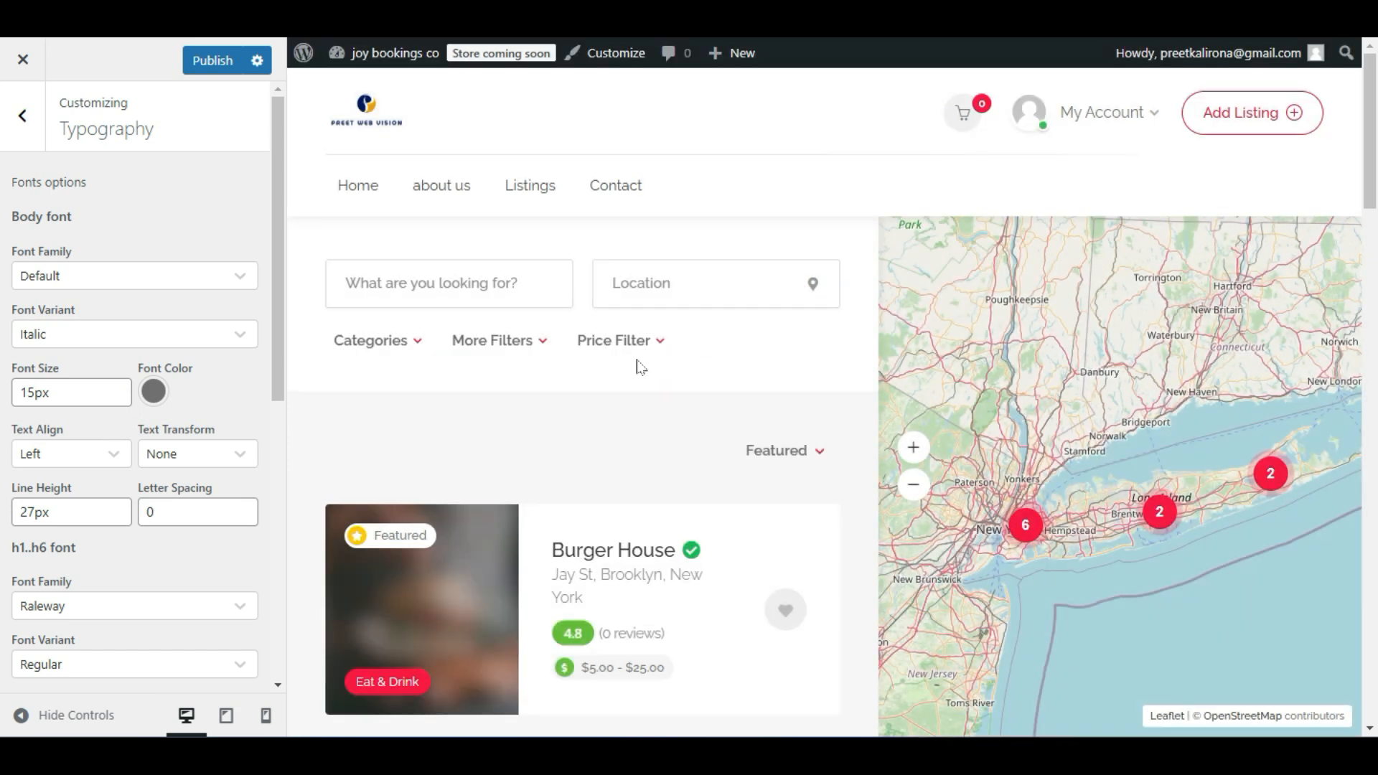
{"action": "left_click", "coordinate": [92, 334]}
{"action": "left_click", "coordinate": [93, 373]}
Set the body font size to 17px, then reduce it to 16px.
{"action": "left_click", "coordinate": [31, 393]}
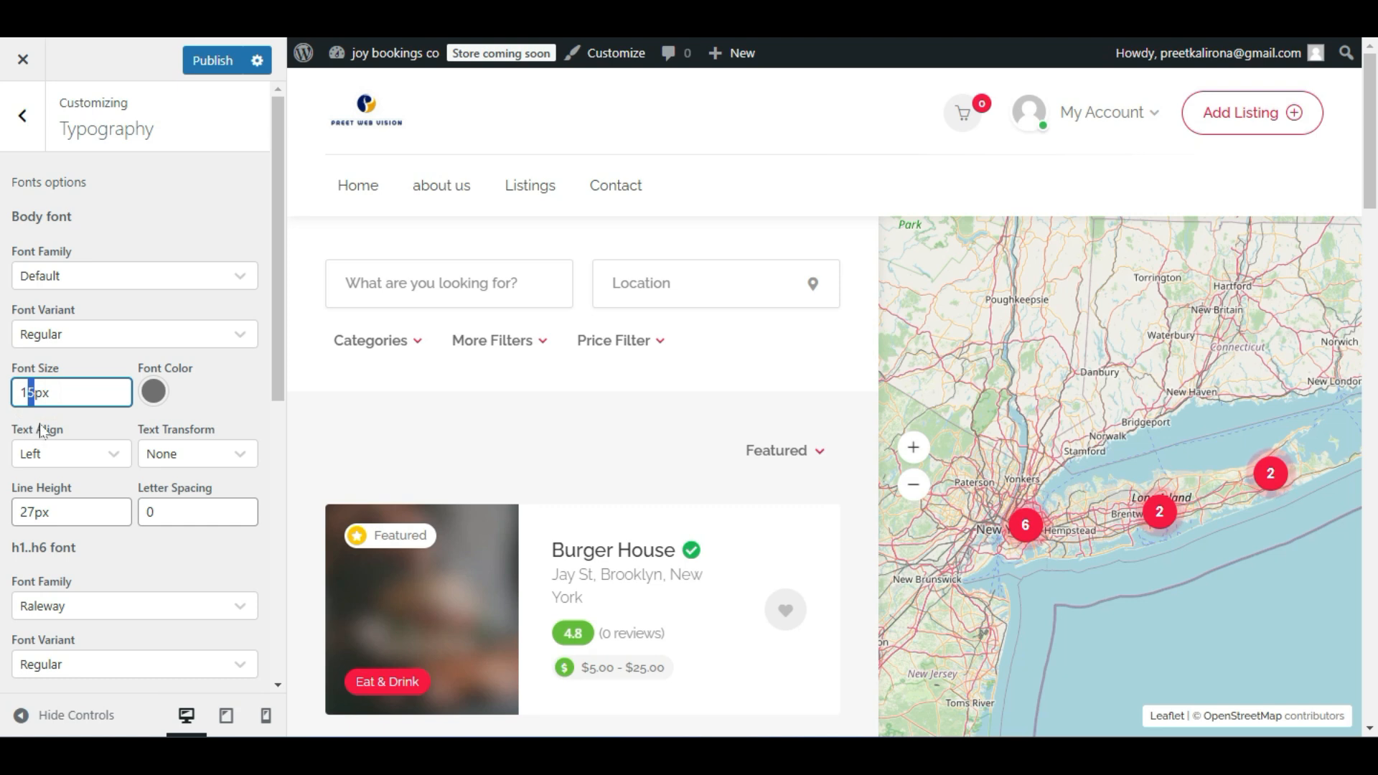
{"action": "type", "text": "7"}
{"action": "left_click", "coordinate": [120, 423]}
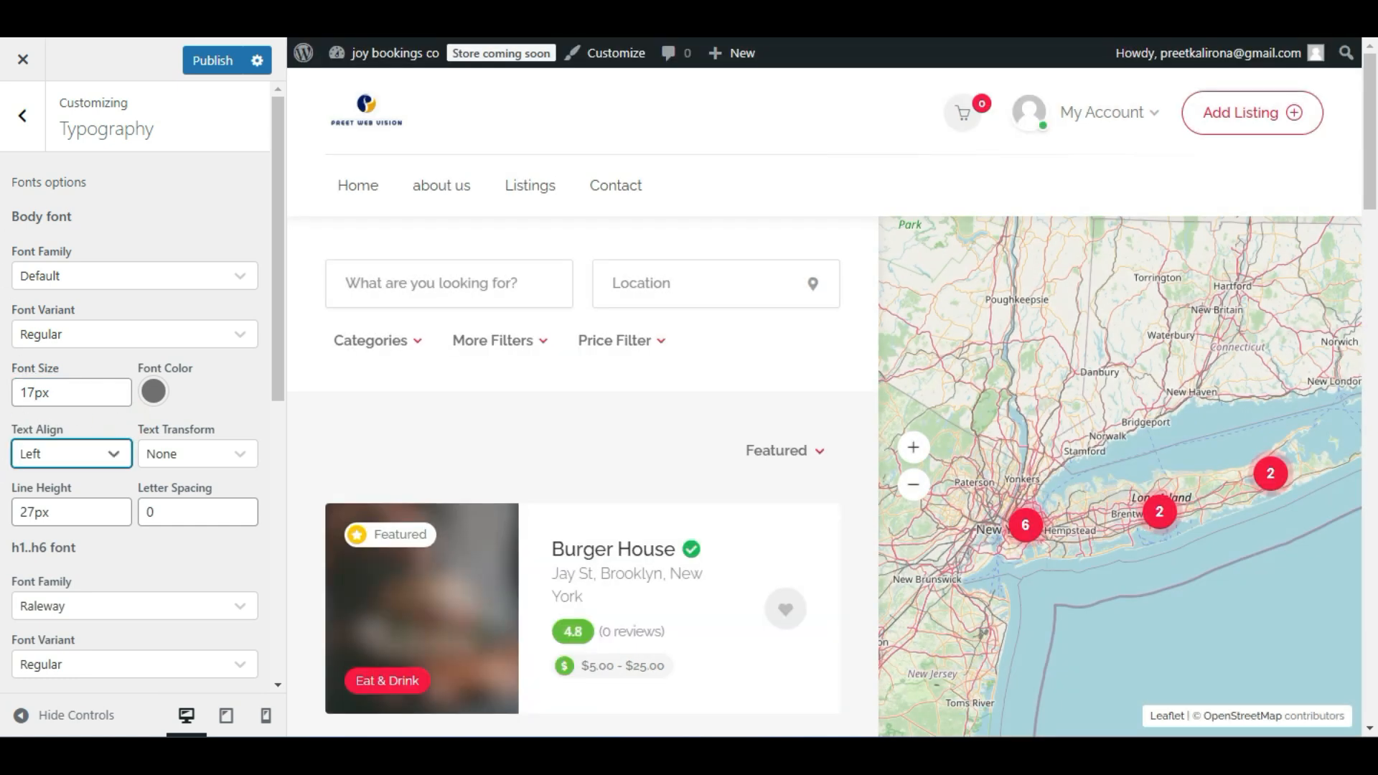
{"action": "scroll", "coordinate": [3, 485], "scroll_direction": "down", "scroll_amount": 1}
{"action": "left_click", "coordinate": [30, 328]}
{"action": "key", "text": "BackSpace"}
{"action": "type", "text": "6"}
Review the h1..h6 and menu font settings and publish the typography changes.
{"action": "scroll", "coordinate": [114, 488], "scroll_direction": "down", "scroll_amount": 2}
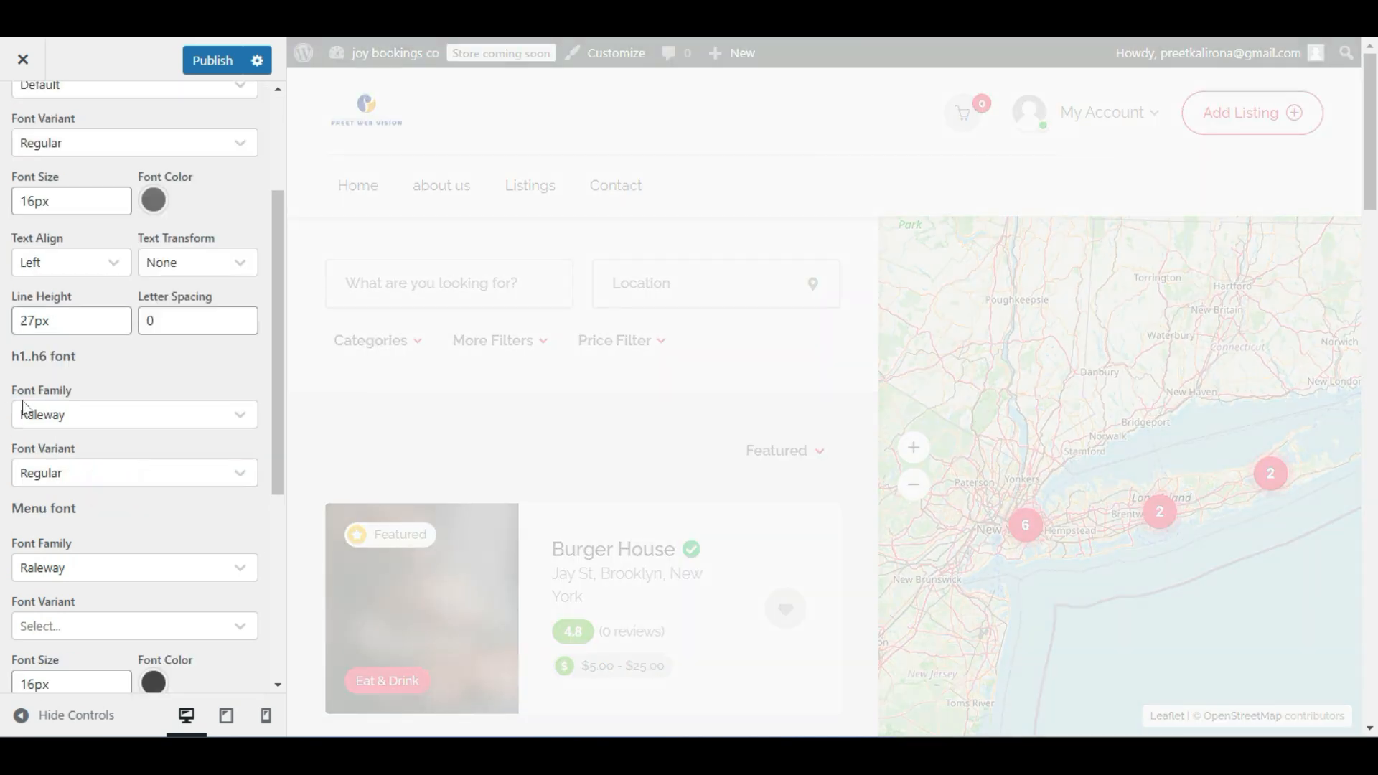
{"action": "scroll", "coordinate": [47, 433], "scroll_direction": "down", "scroll_amount": 1}
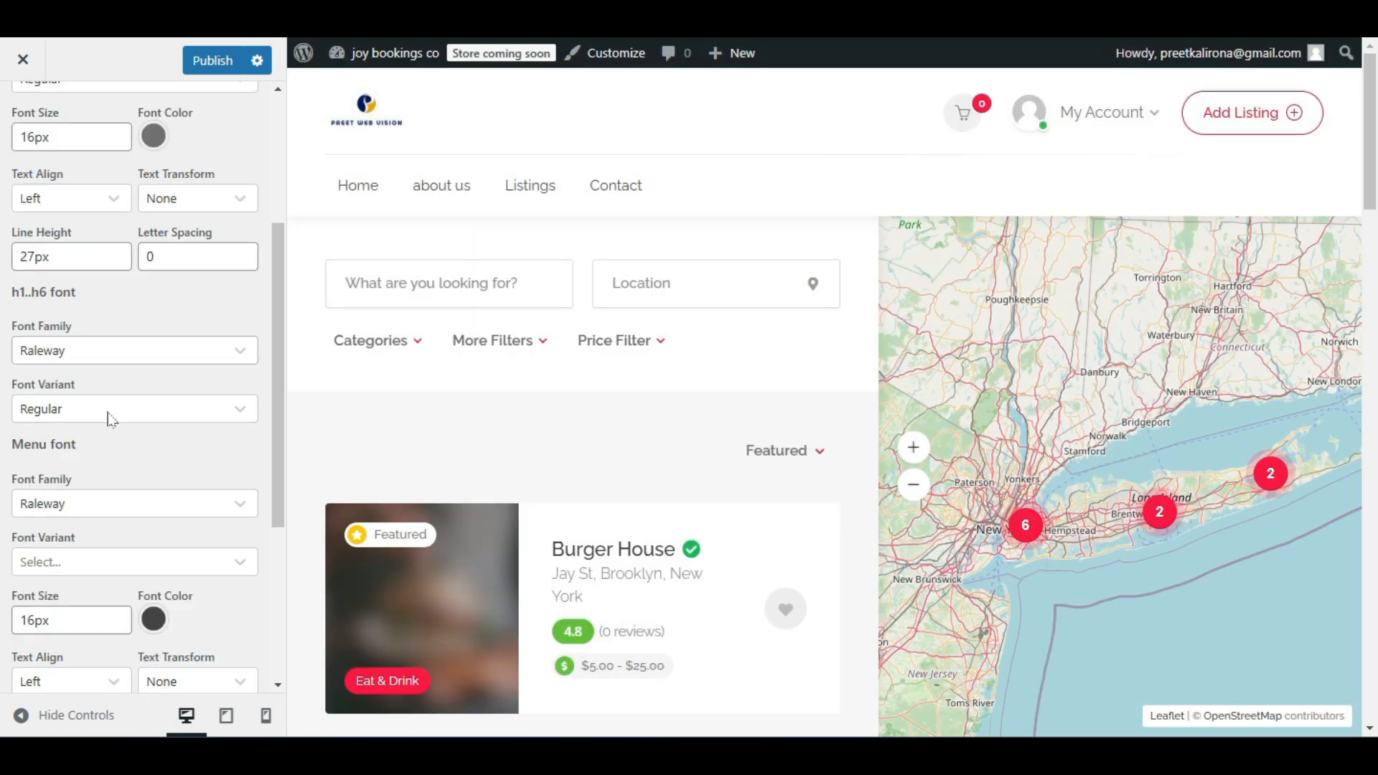
{"action": "scroll", "coordinate": [57, 419], "scroll_direction": "down", "scroll_amount": 1}
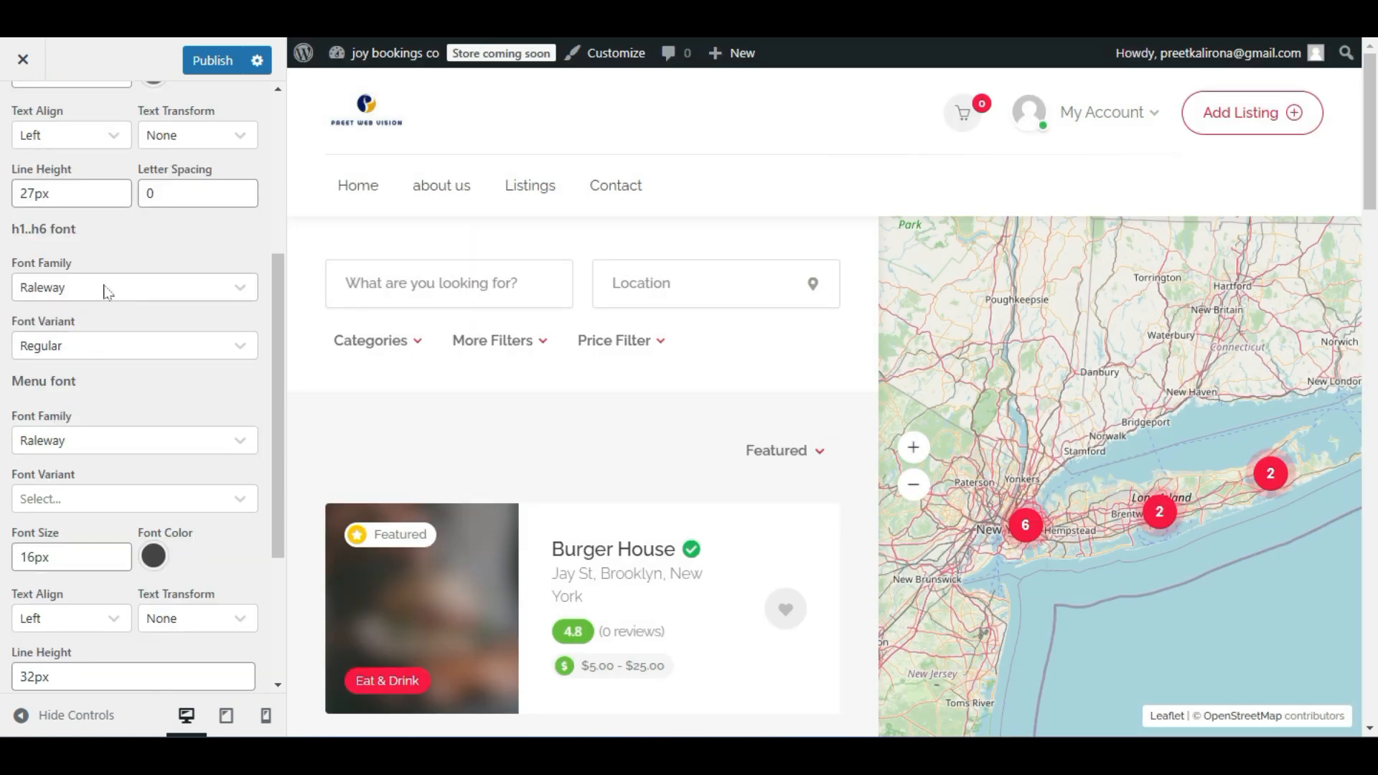
{"action": "scroll", "coordinate": [30, 447], "scroll_direction": "down", "scroll_amount": 4}
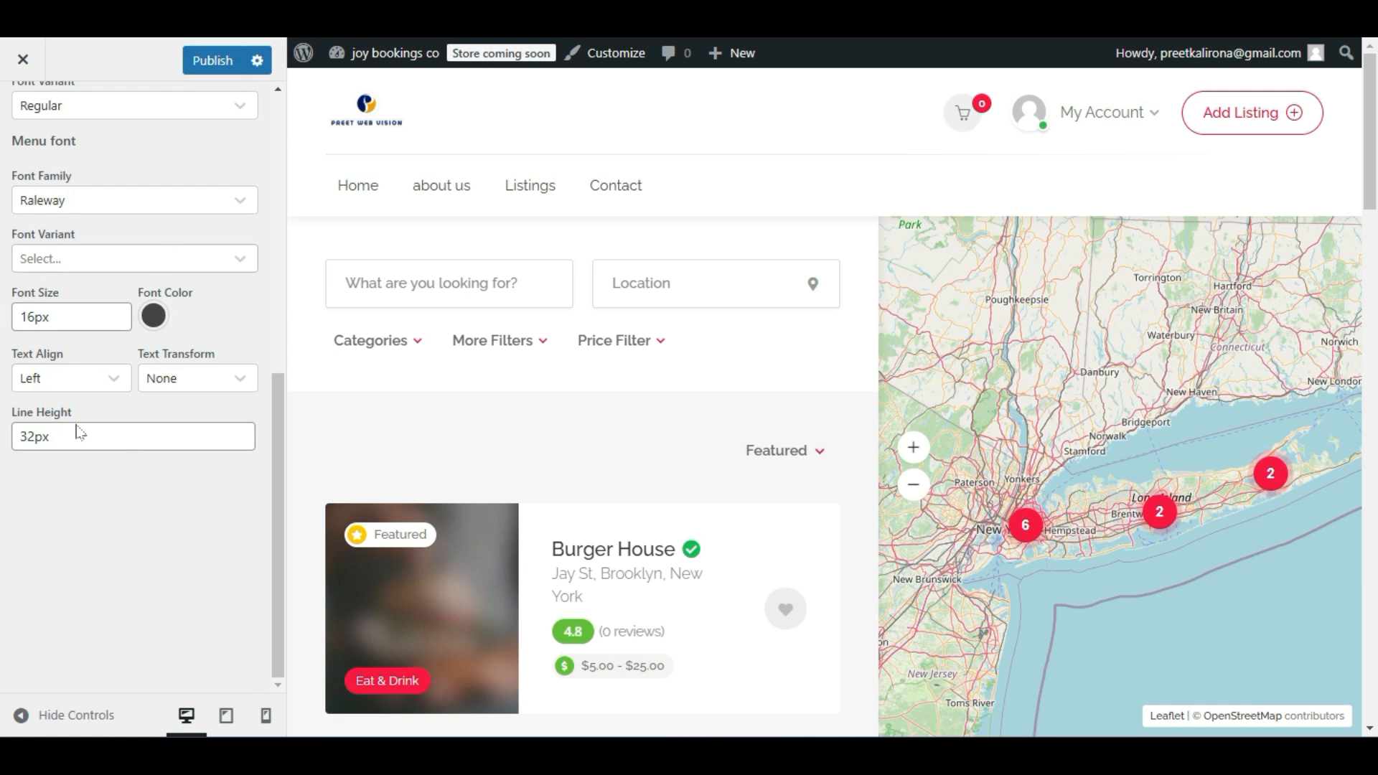
{"action": "scroll", "coordinate": [113, 467], "scroll_direction": "up", "scroll_amount": 5}
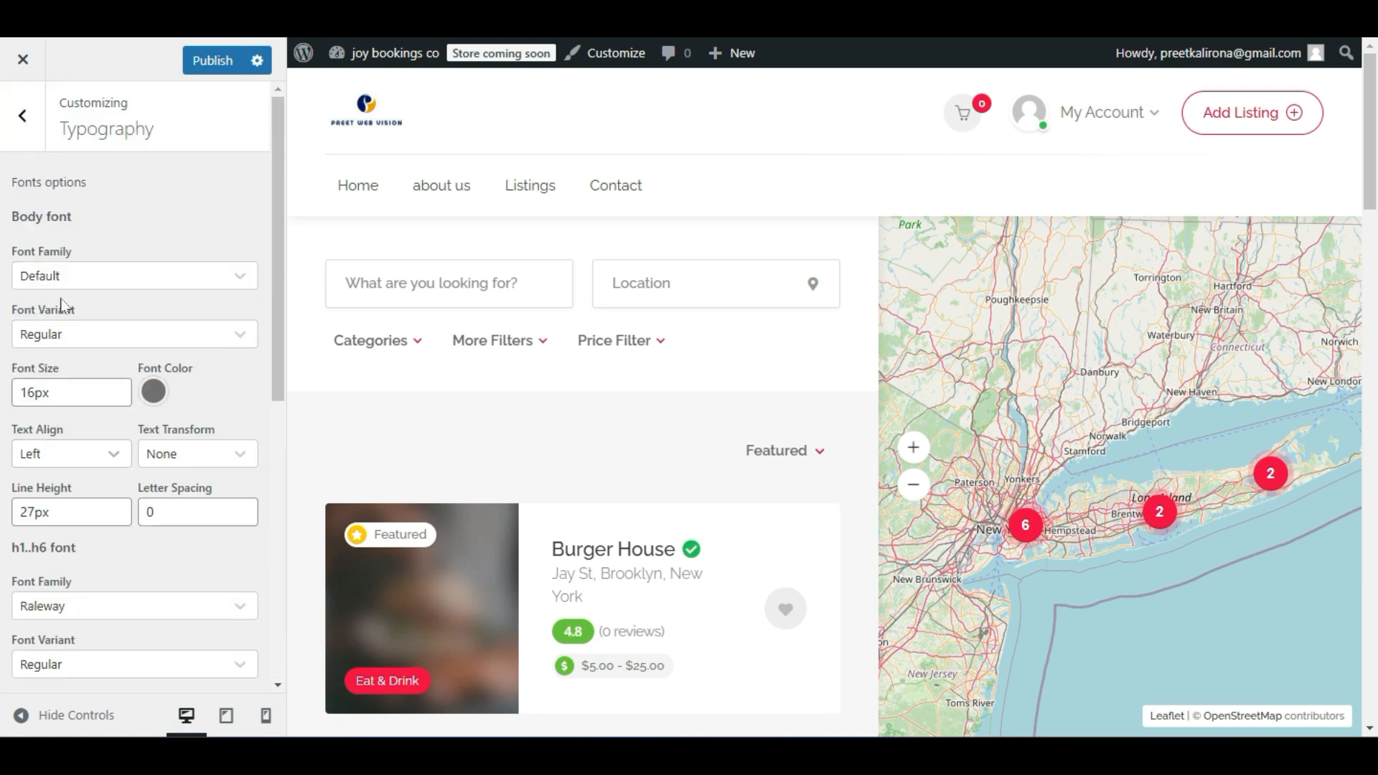
{"action": "left_click", "coordinate": [215, 59]}
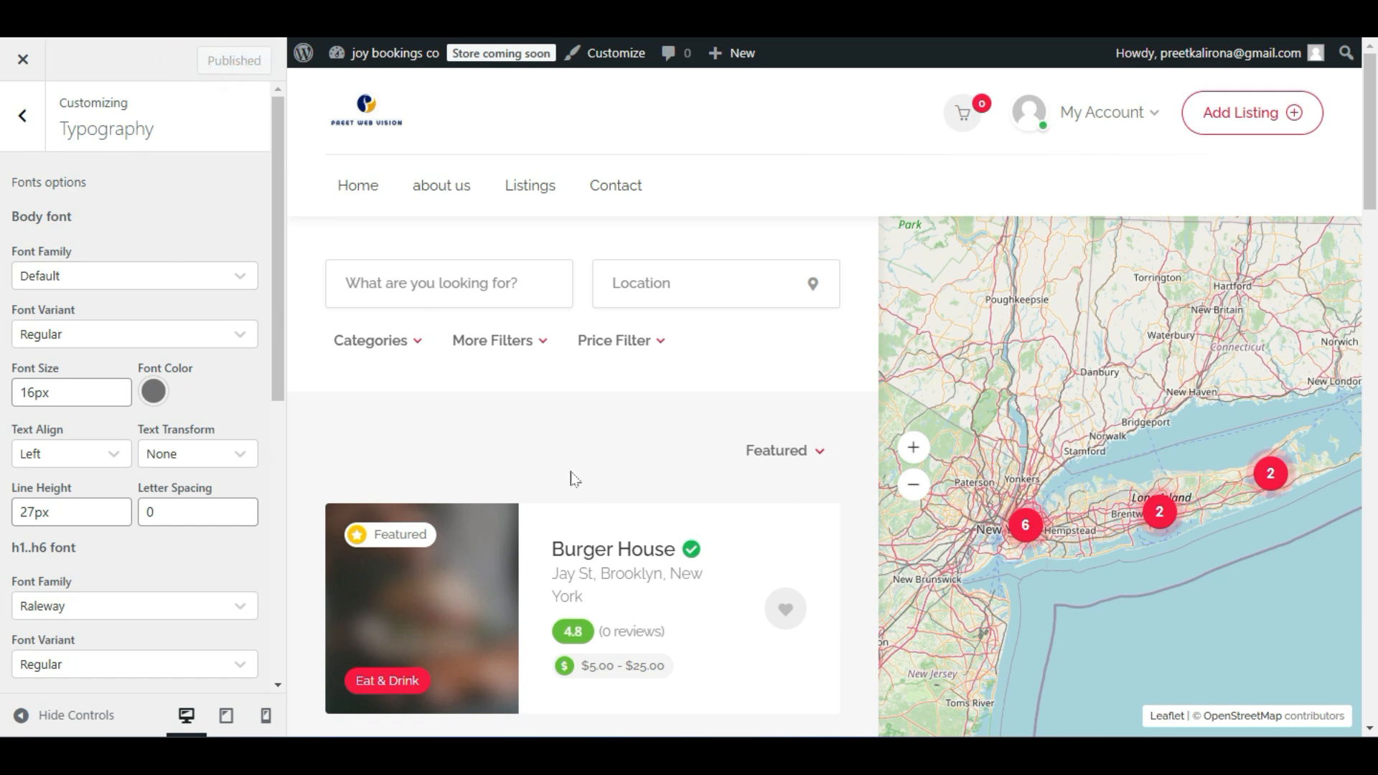
Leave Typography for the Blog options, and go back to the top of the live Burger House listing.
{"action": "left_click", "coordinate": [22, 116]}
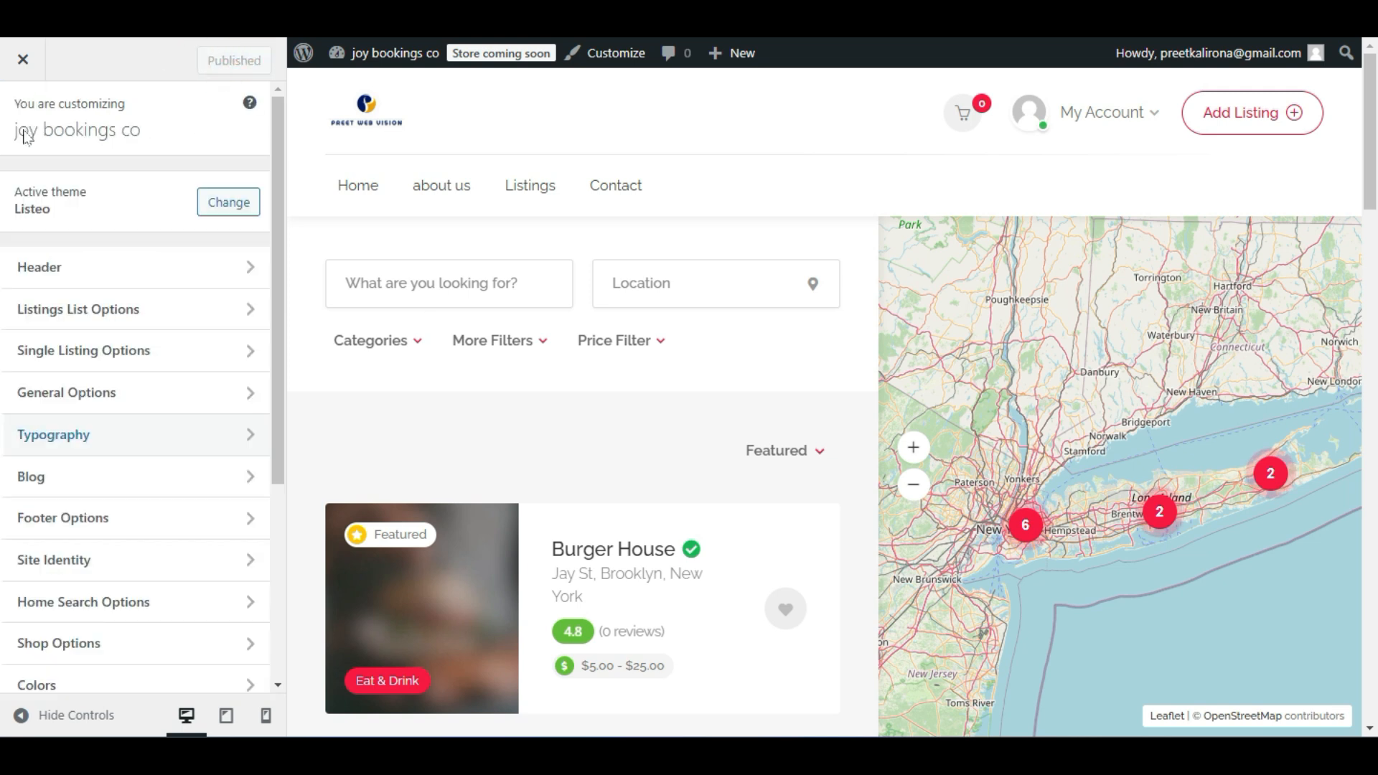
{"action": "left_click", "coordinate": [70, 479]}
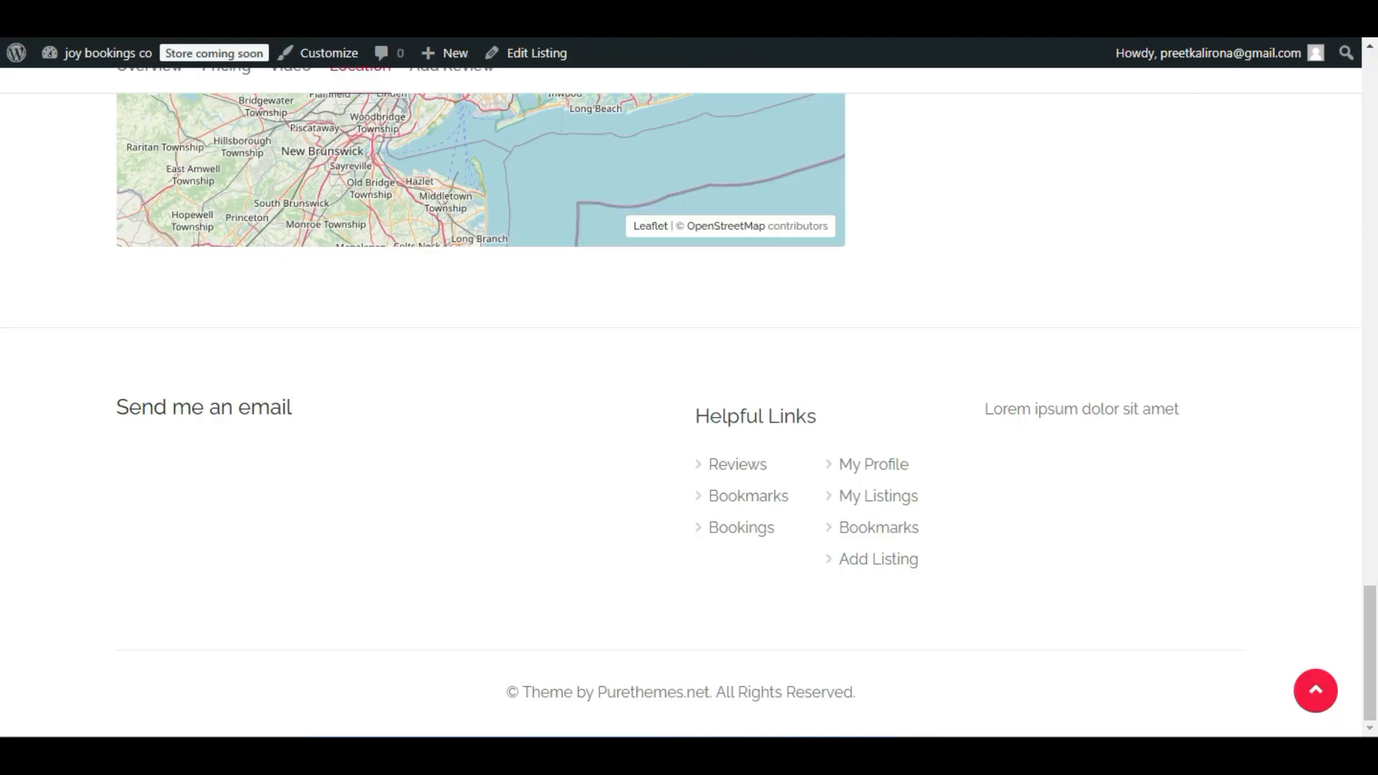
{"action": "scroll", "coordinate": [371, 312], "scroll_direction": "up", "scroll_amount": 18}
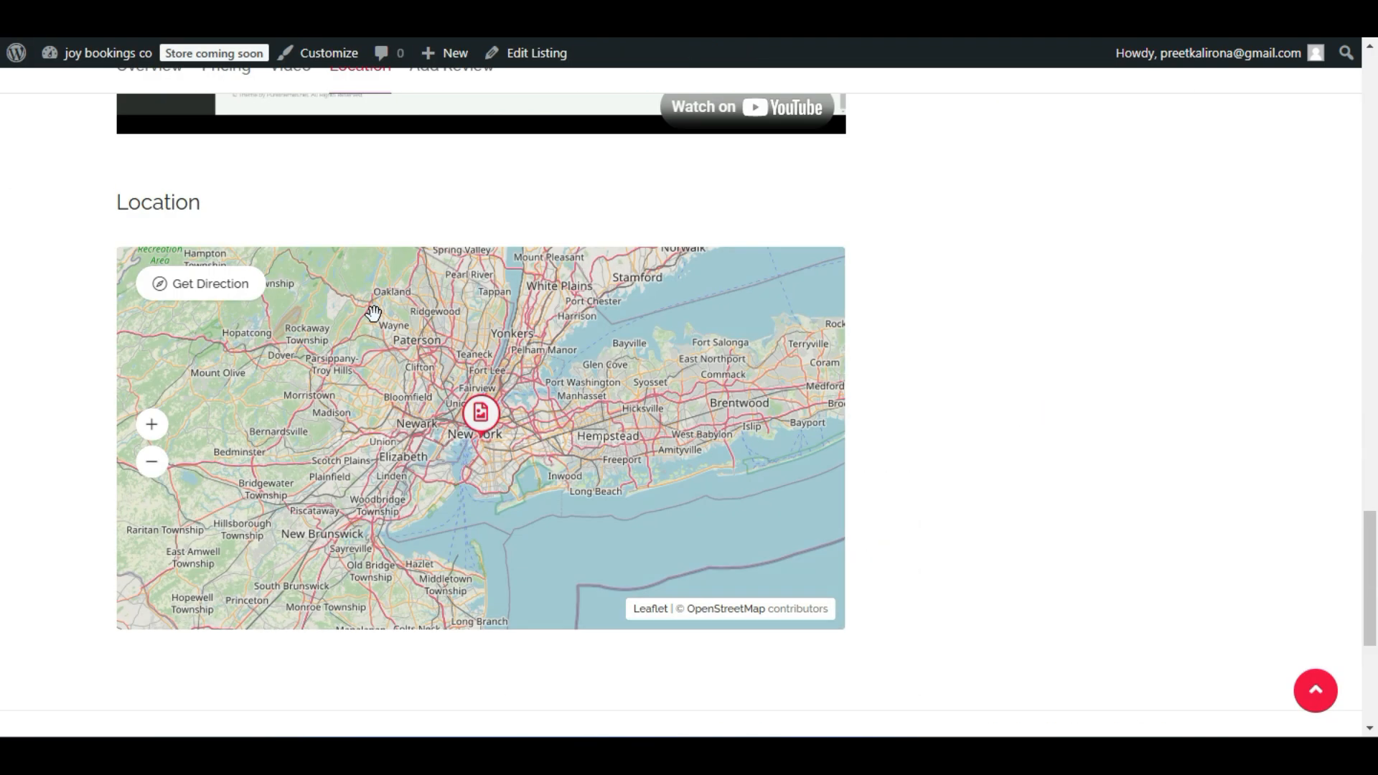
{"action": "scroll", "coordinate": [371, 312], "scroll_direction": "up", "scroll_amount": 10}
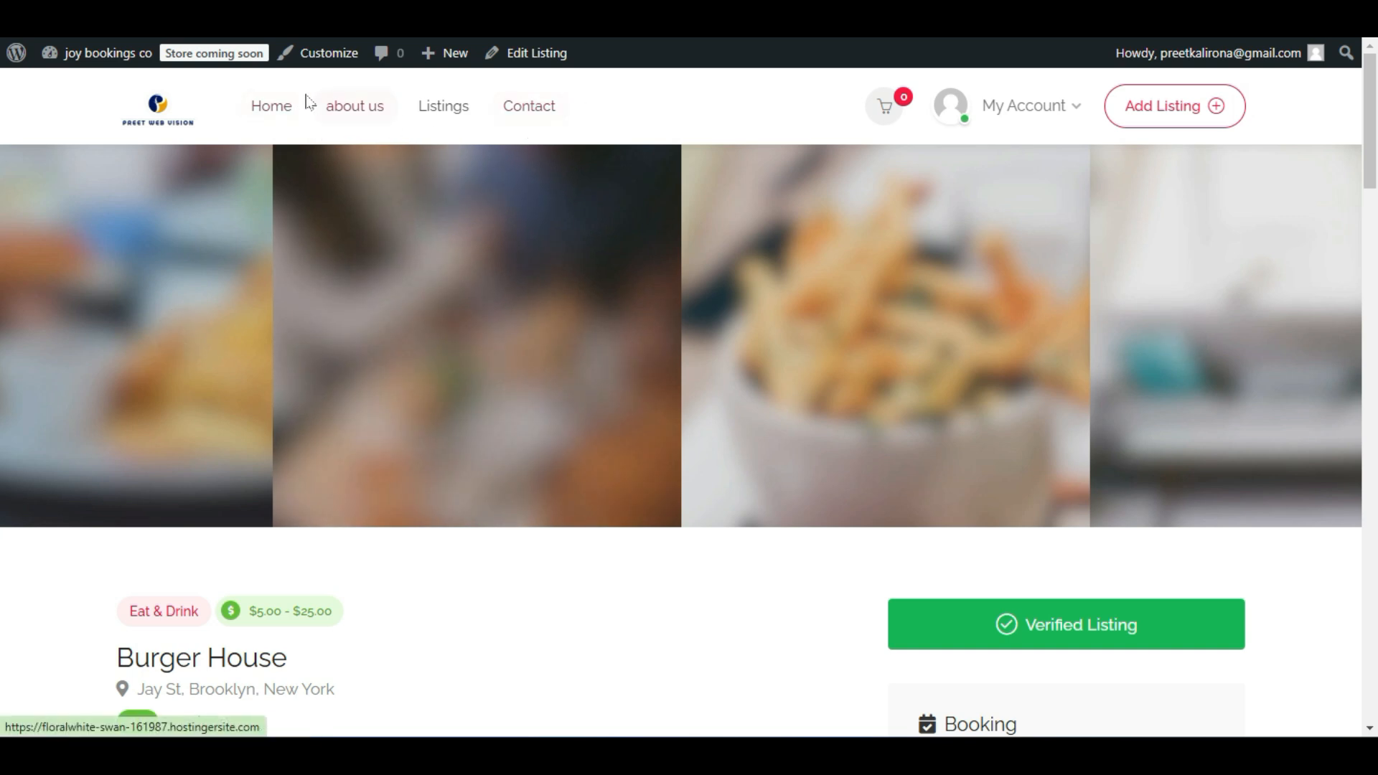
Open the customizer from the Burger House listing page and open my header menu for editing.
{"action": "left_click", "coordinate": [333, 64]}
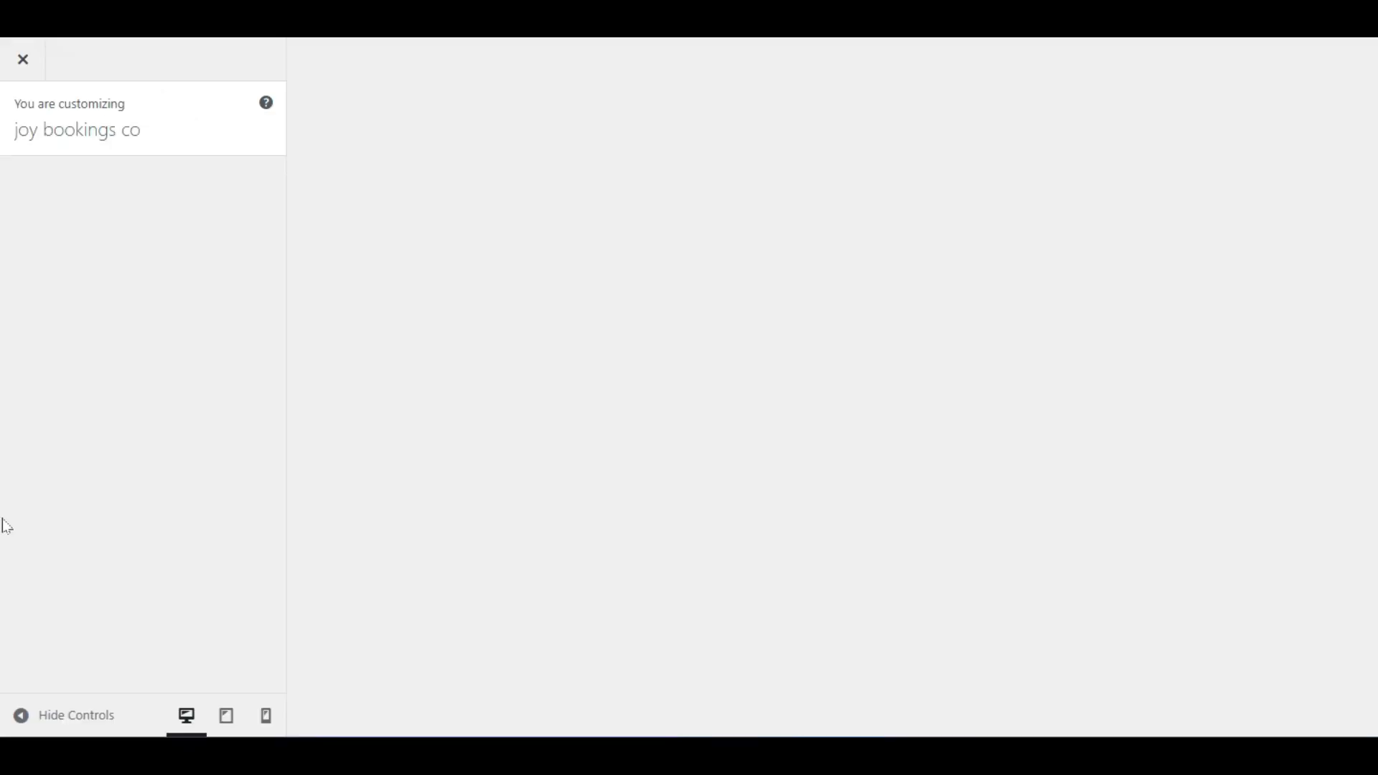
{"action": "scroll", "coordinate": [160, 323], "scroll_direction": "down", "scroll_amount": 4}
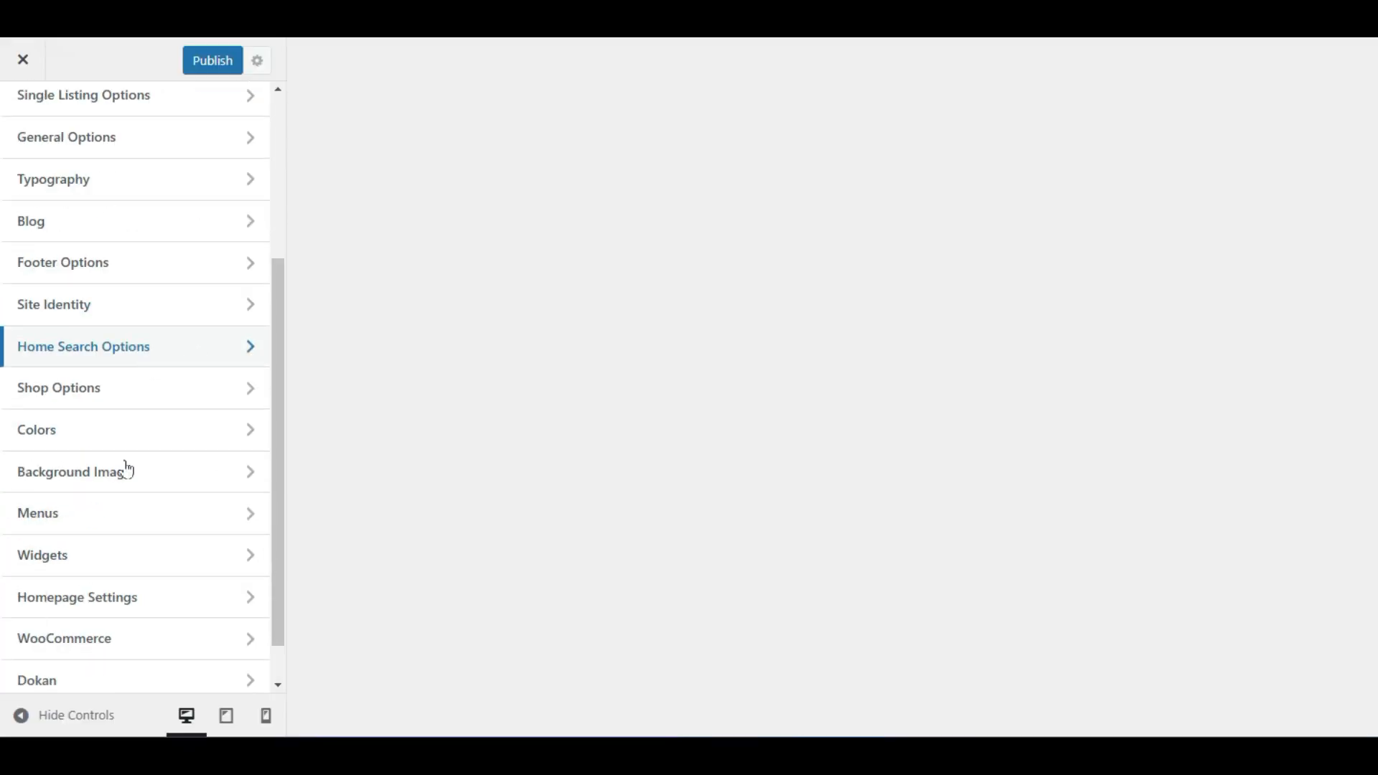
{"action": "left_click", "coordinate": [121, 517]}
{"action": "scroll", "coordinate": [129, 514], "scroll_direction": "down", "scroll_amount": 8}
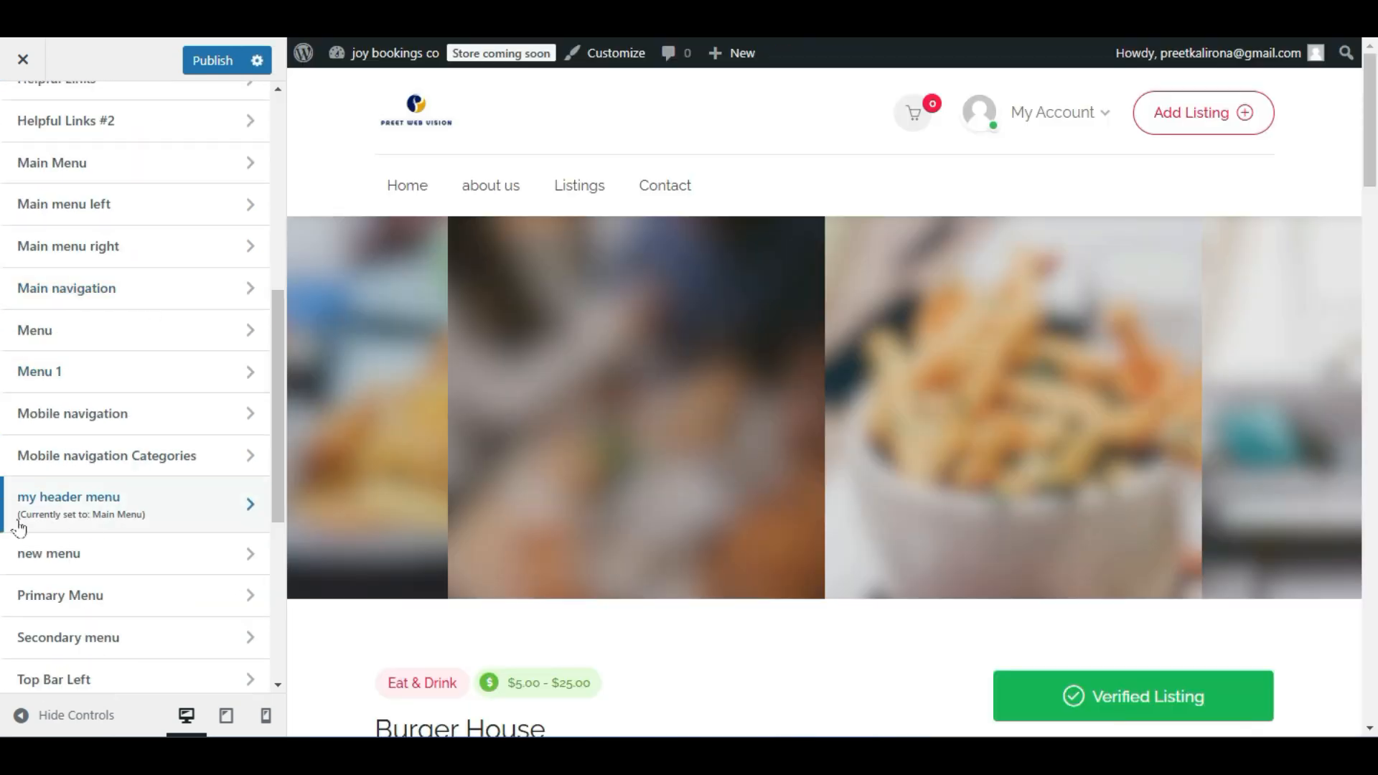
{"action": "left_click", "coordinate": [160, 514]}
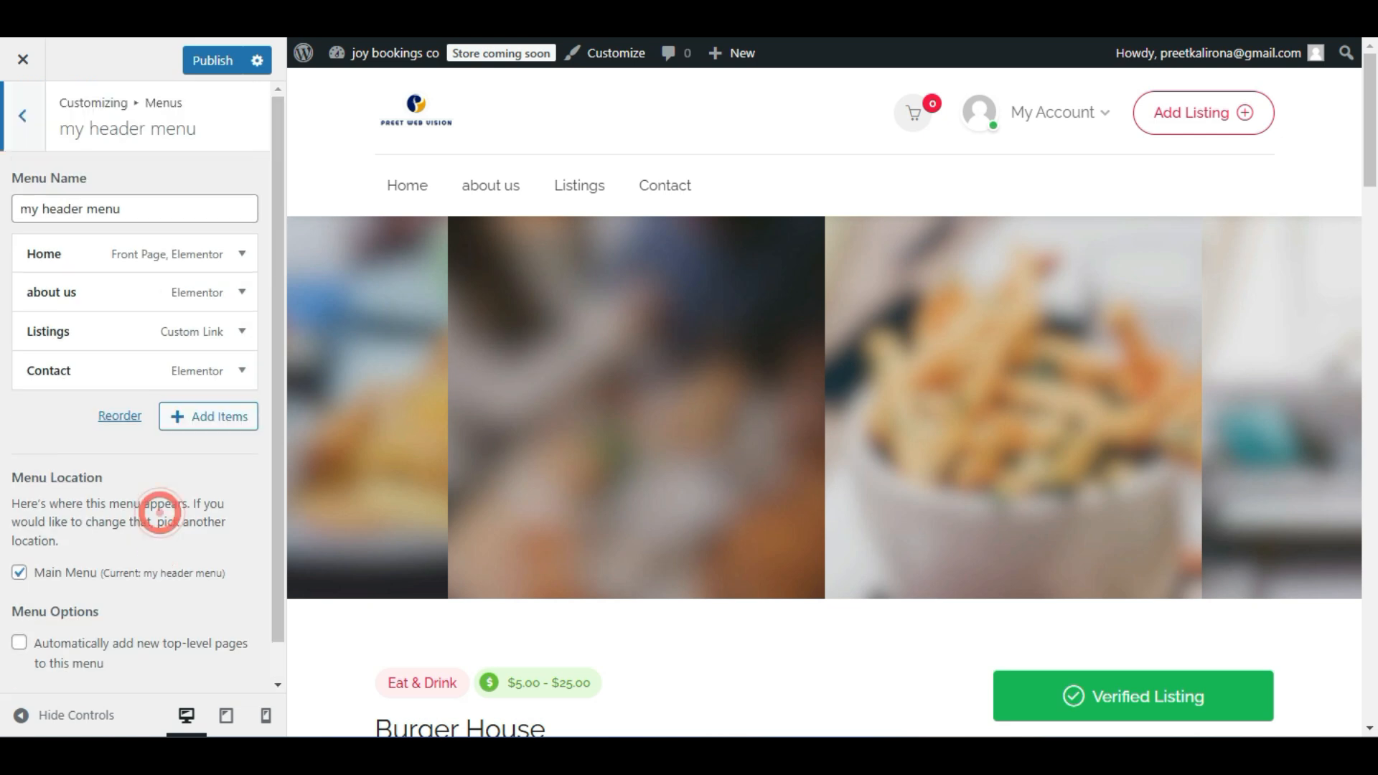
Add the Blog page to my header menu, publish the change, and close the customizer.
{"action": "left_click", "coordinate": [194, 422]}
{"action": "scroll", "coordinate": [357, 320], "scroll_direction": "down", "scroll_amount": 6}
{"action": "scroll", "coordinate": [382, 277], "scroll_direction": "down", "scroll_amount": 10}
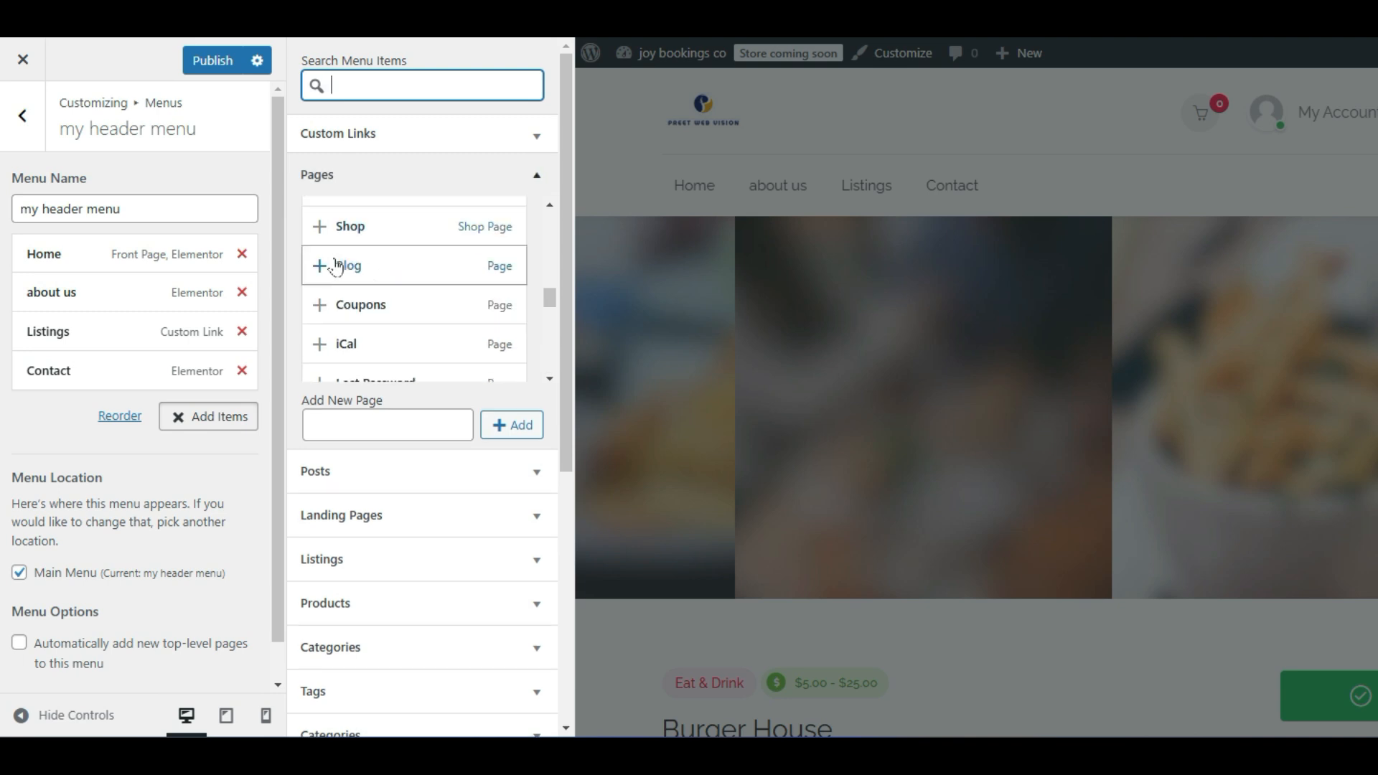
{"action": "left_click", "coordinate": [320, 265]}
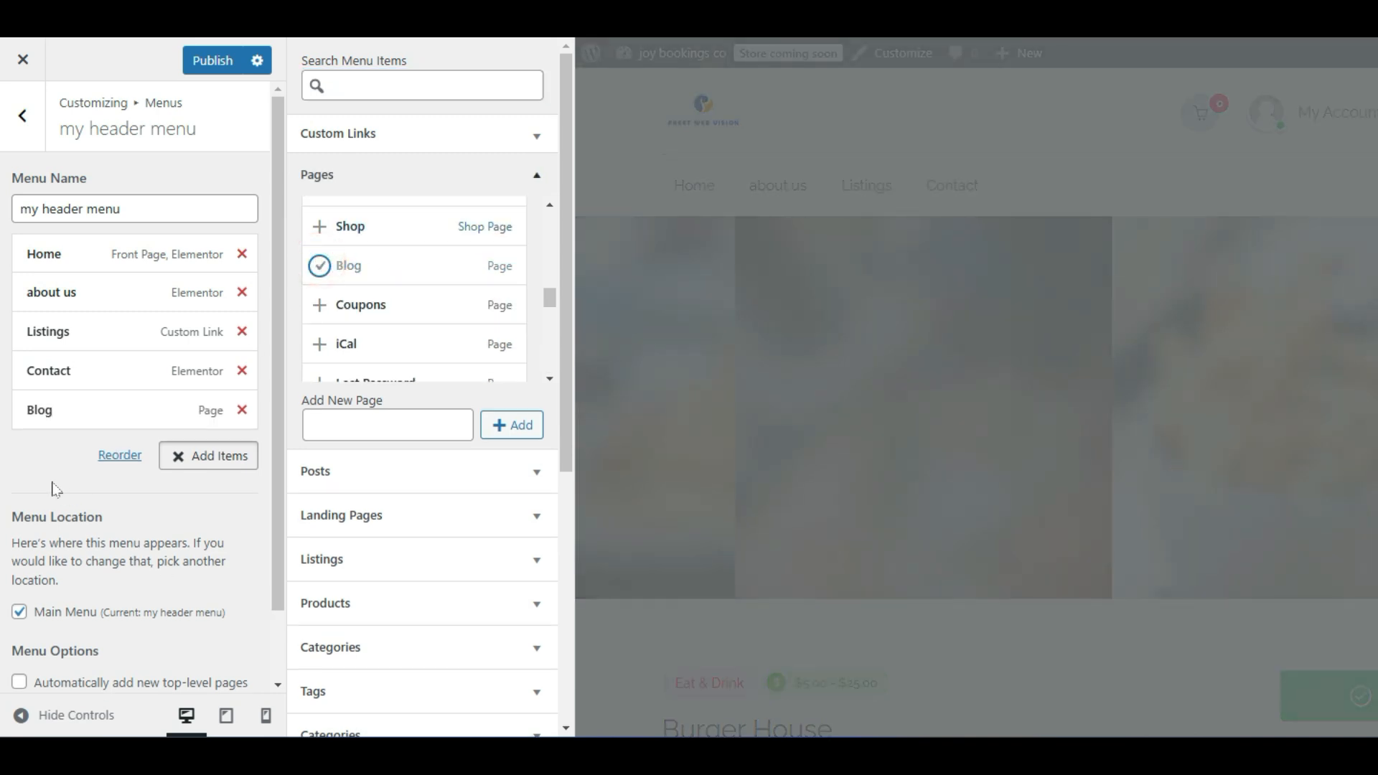
{"action": "left_click", "coordinate": [56, 490]}
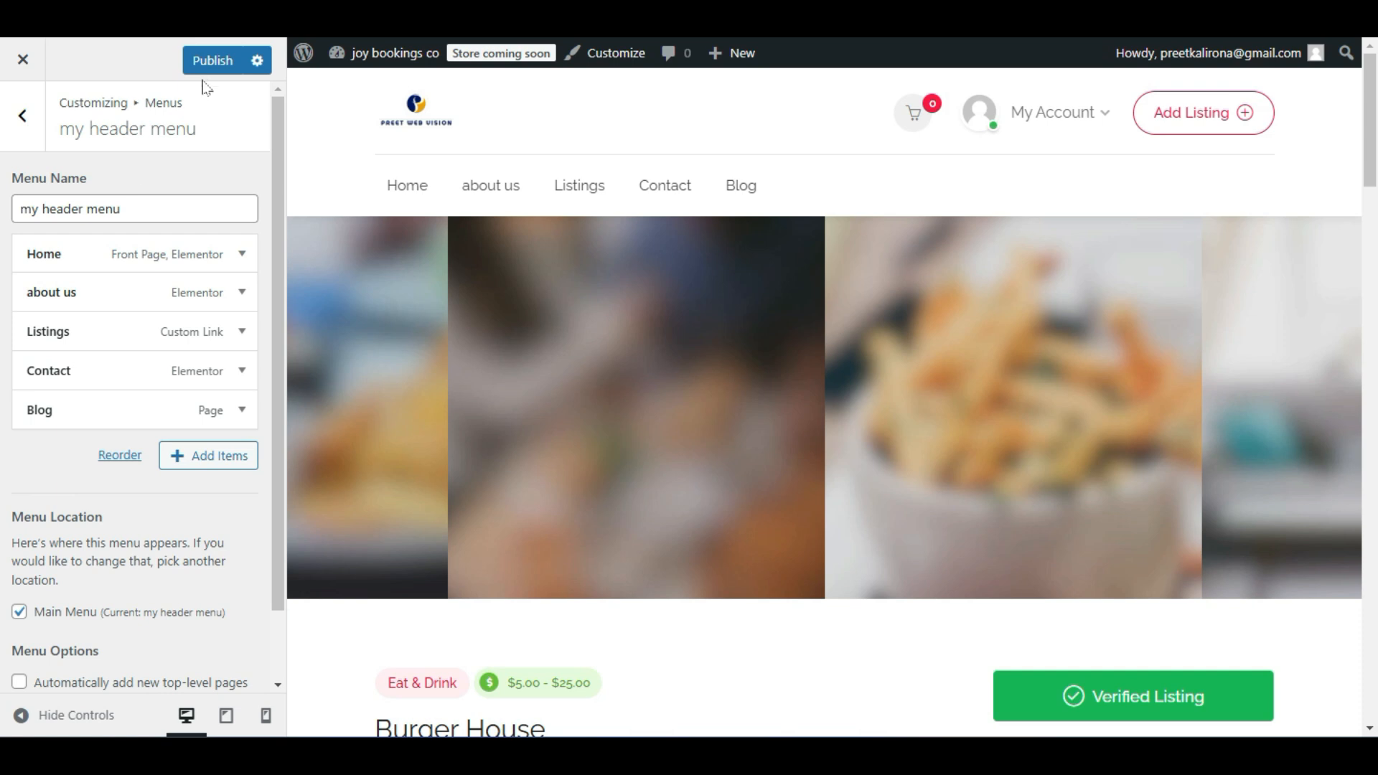
{"action": "left_click", "coordinate": [204, 62]}
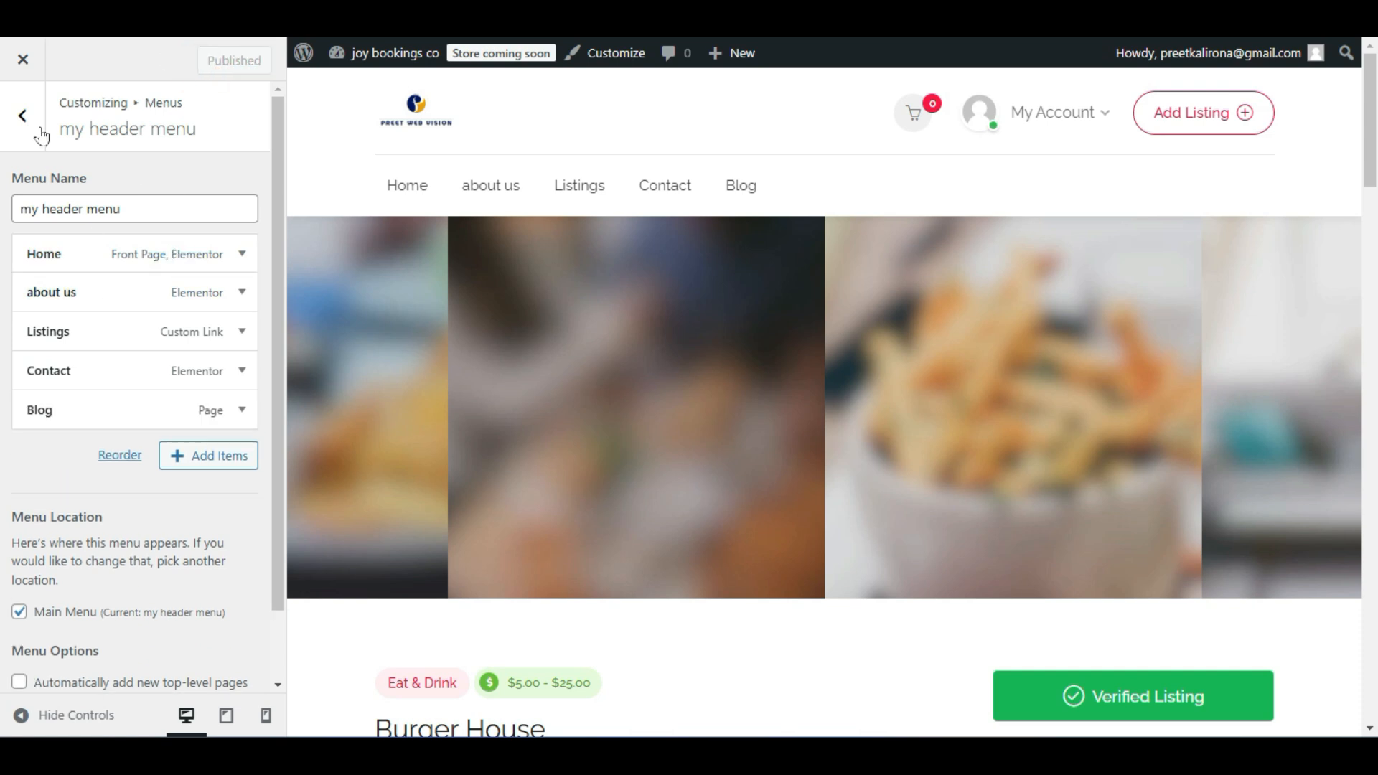
{"action": "left_click", "coordinate": [24, 69]}
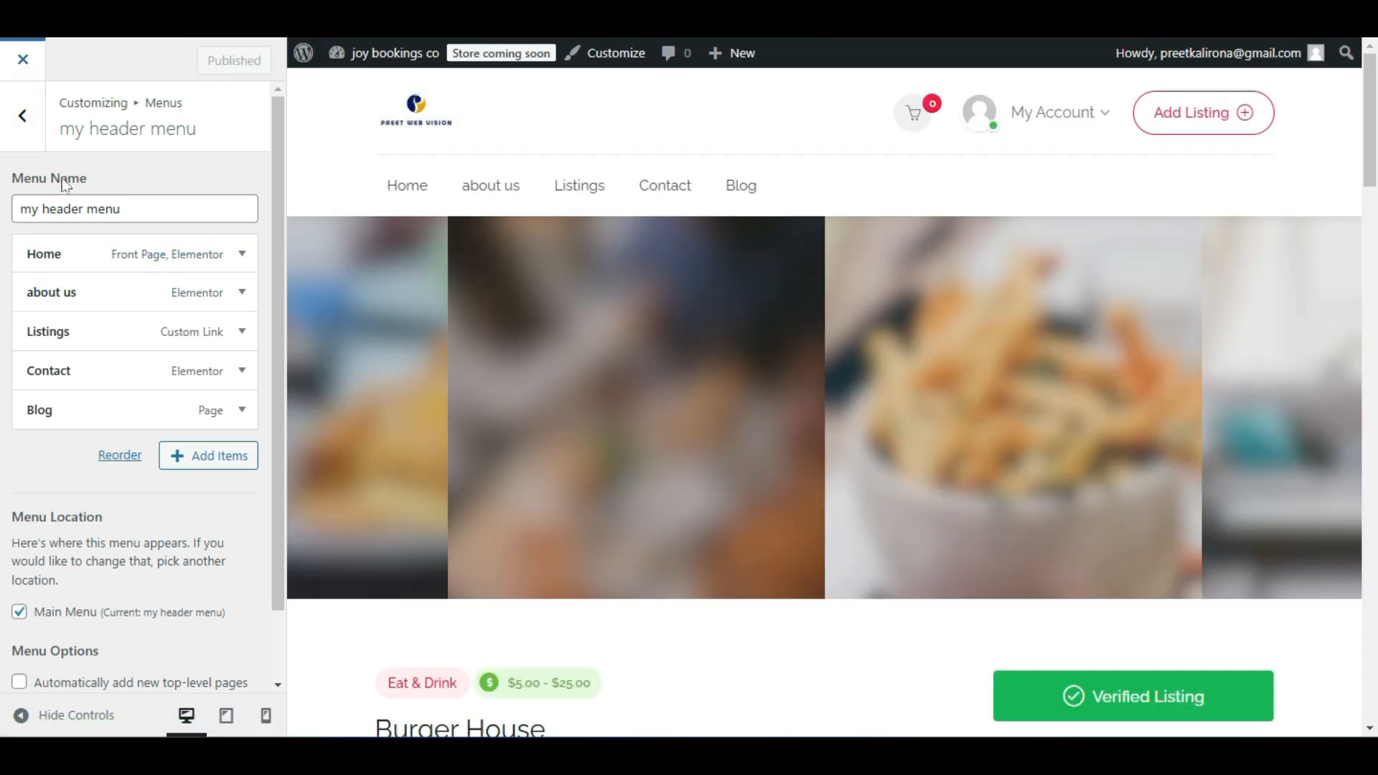
View the live Blog page, and in Blog Options enable the Facebook, Twitter and Google Plus share buttons on single posts.
{"action": "left_click", "coordinate": [619, 108]}
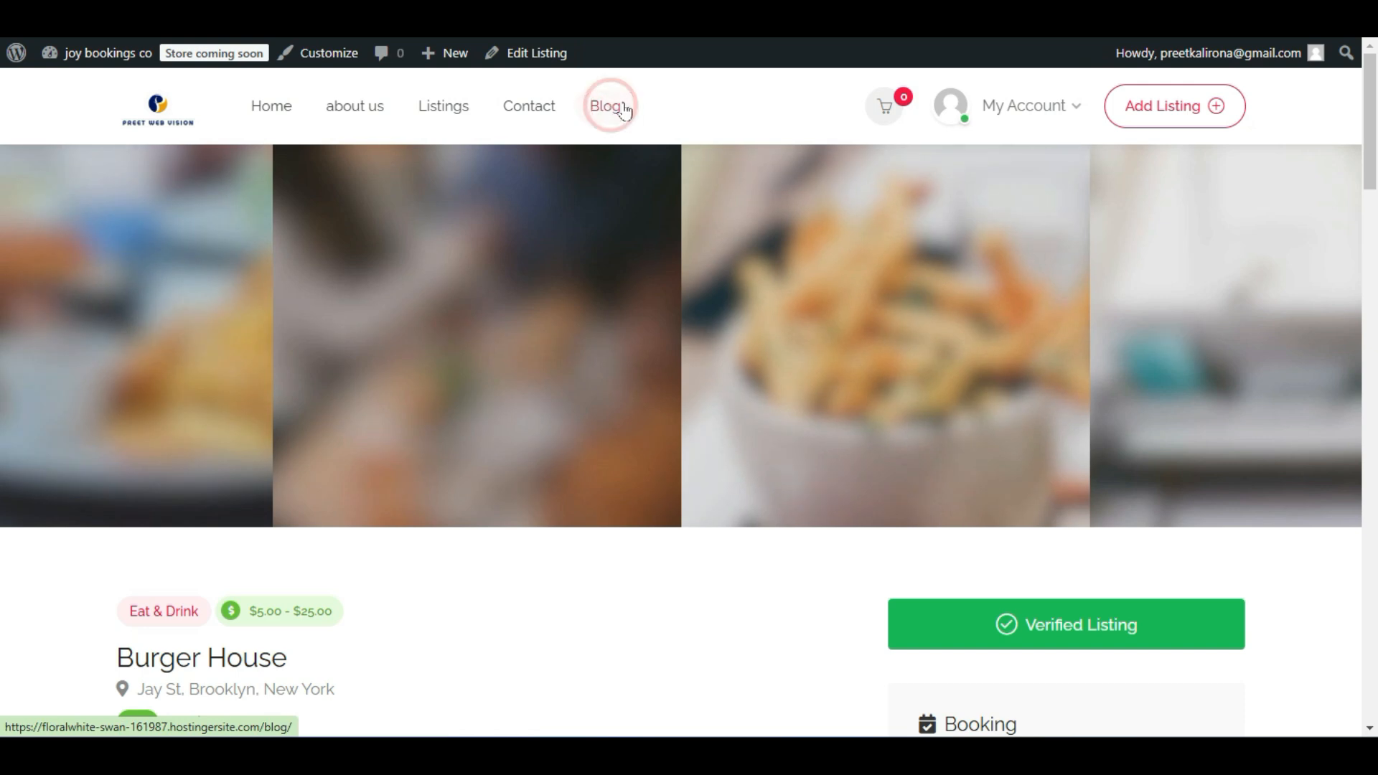
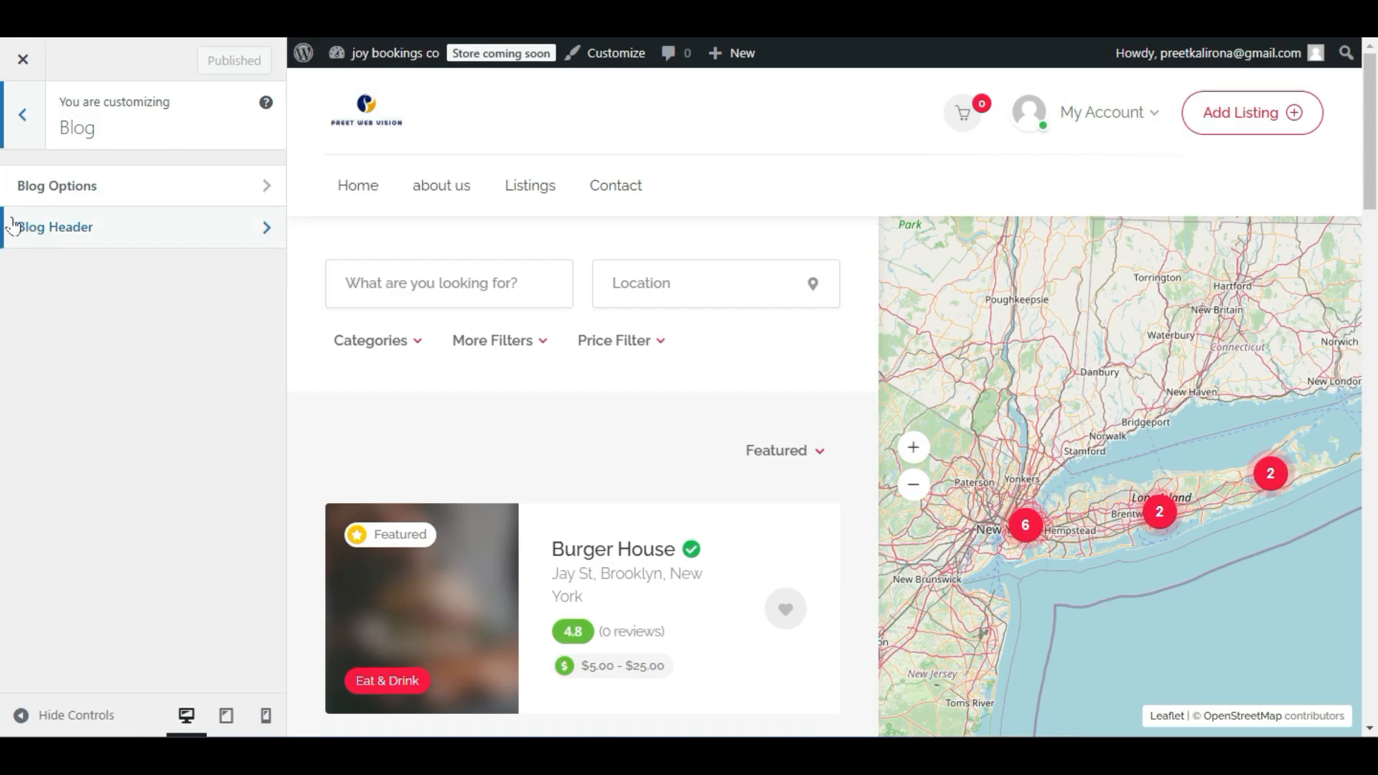
{"action": "left_click", "coordinate": [115, 188]}
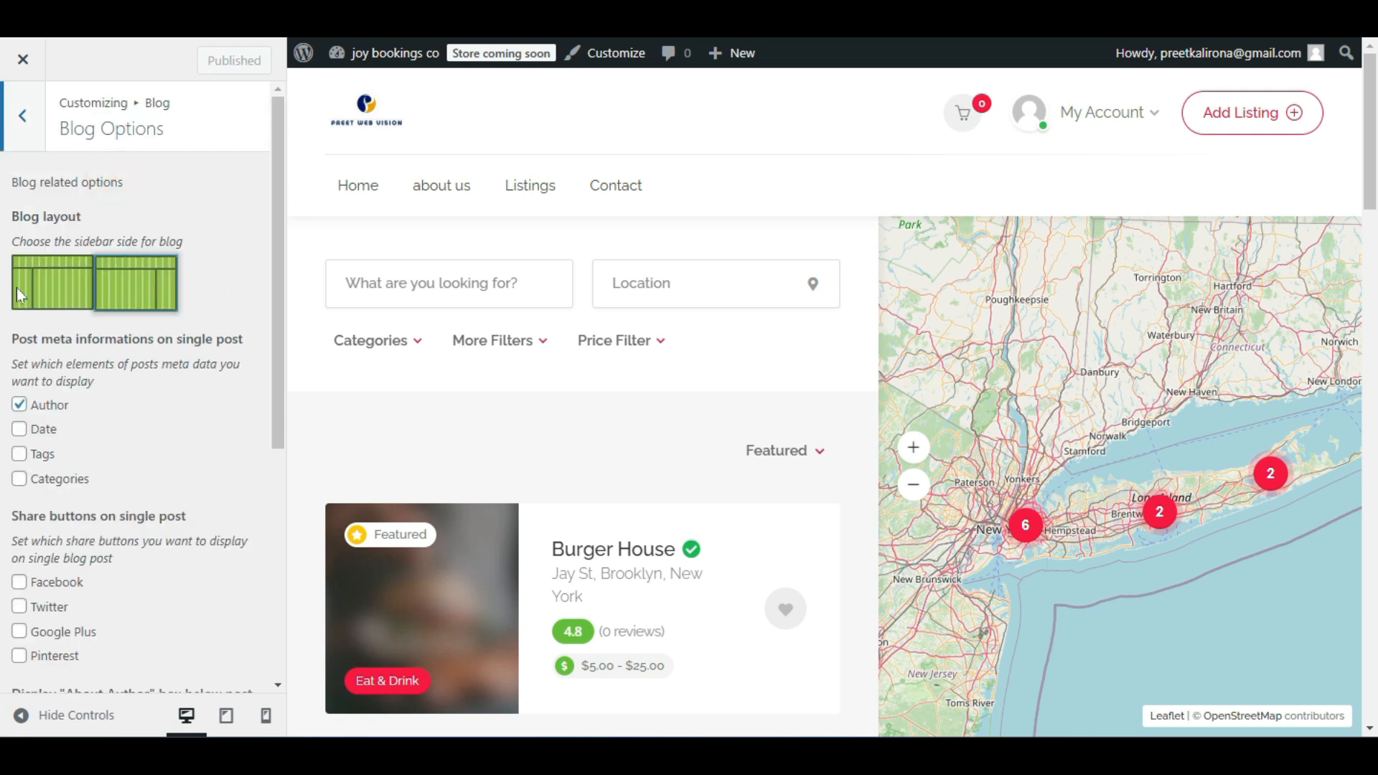
{"action": "scroll", "coordinate": [151, 344], "scroll_direction": "down", "scroll_amount": 1}
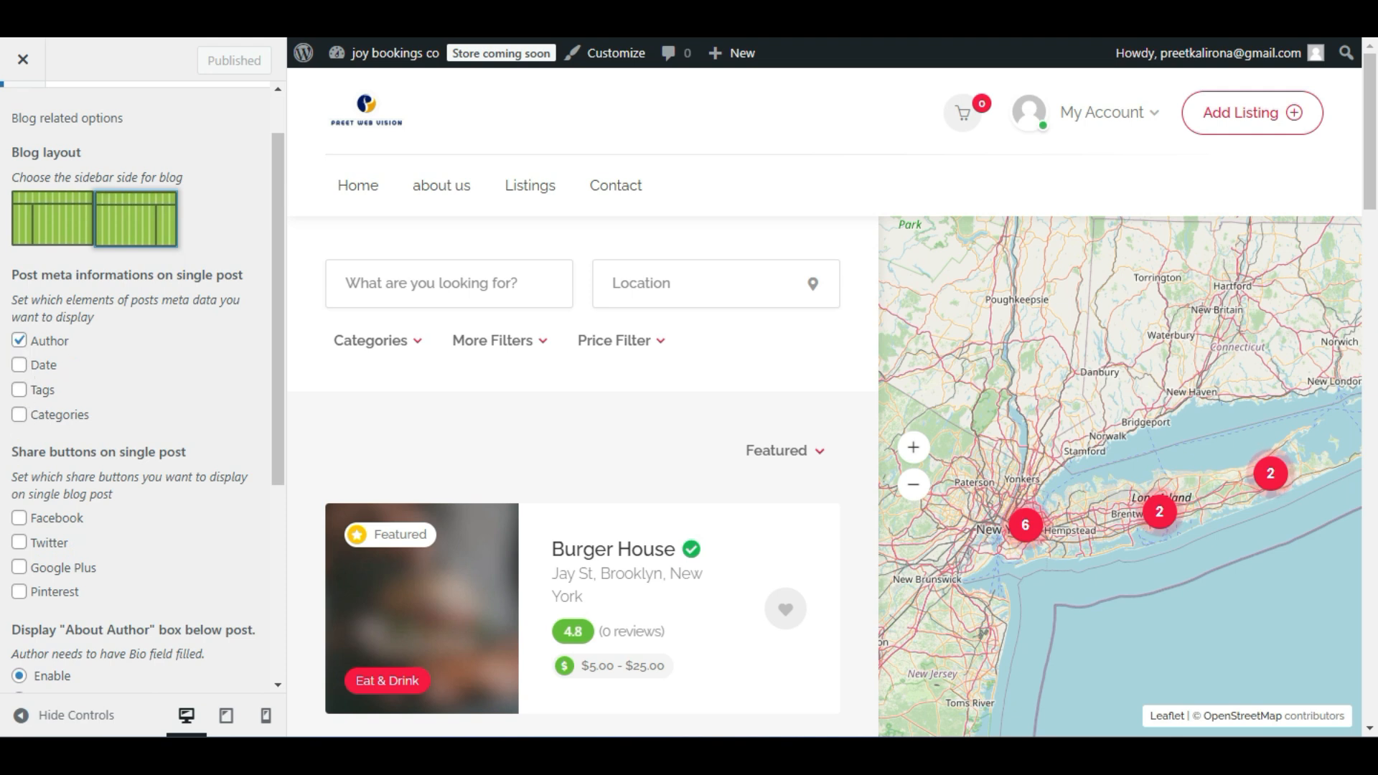
{"action": "scroll", "coordinate": [91, 393], "scroll_direction": "down", "scroll_amount": 4}
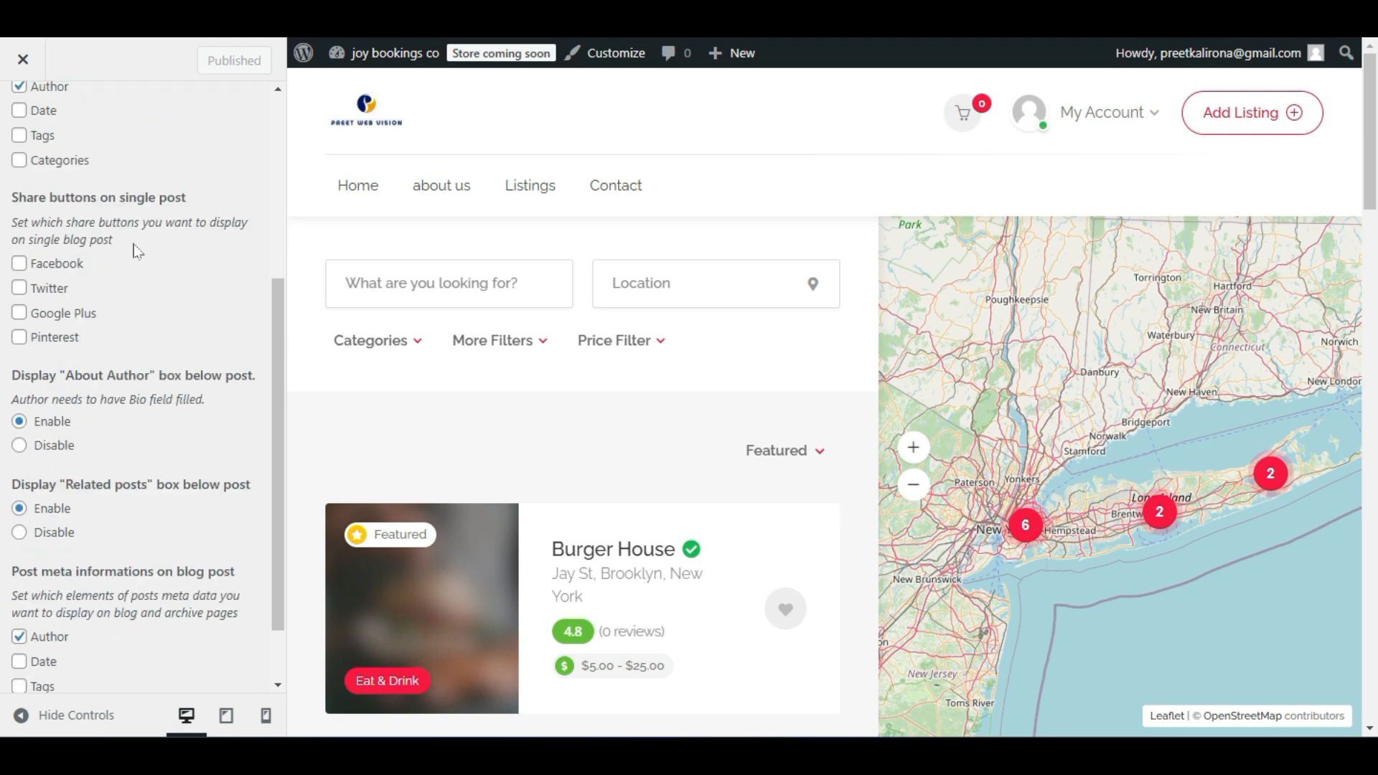
{"action": "left_click", "coordinate": [19, 264]}
{"action": "left_click", "coordinate": [19, 289]}
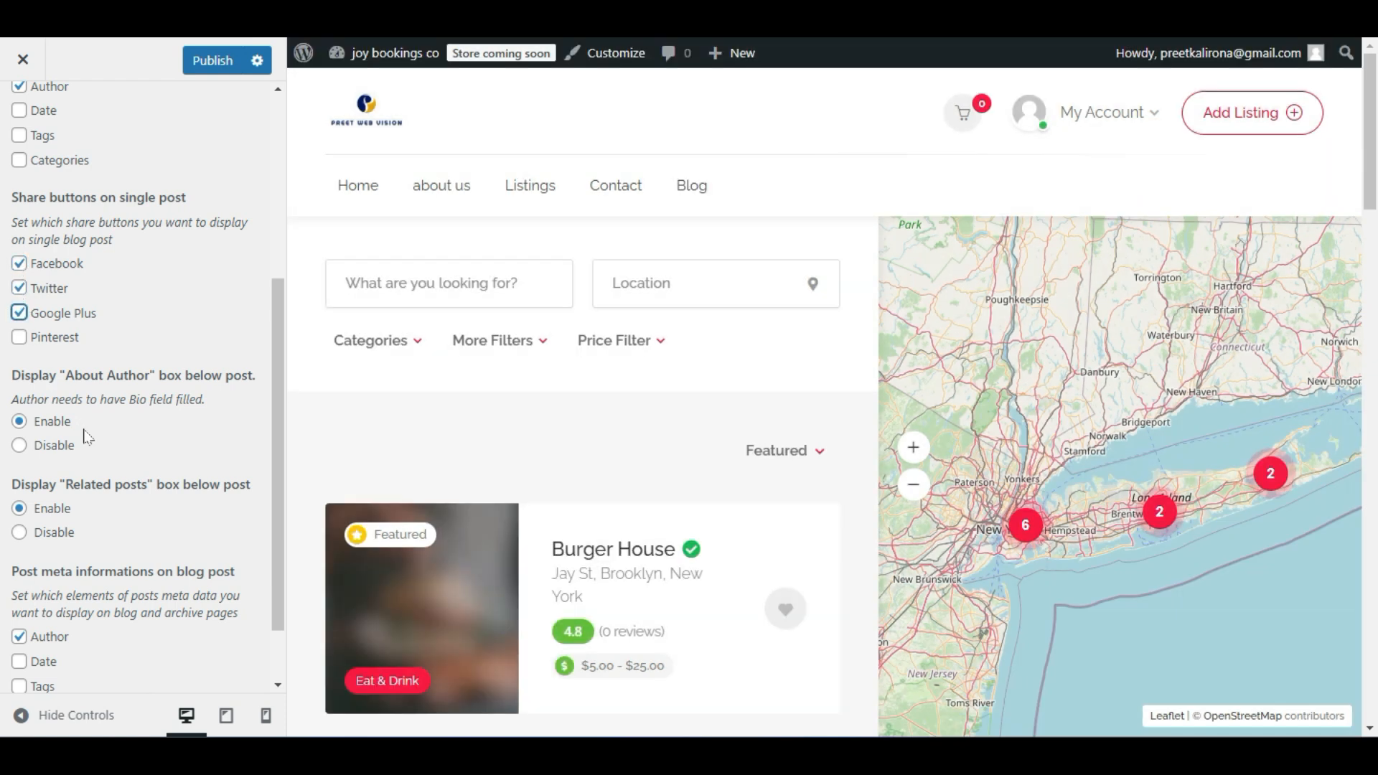
Disable the "About Author" box below posts in Blog Options and publish the change.
{"action": "scroll", "coordinate": [87, 436], "scroll_direction": "down", "scroll_amount": 1}
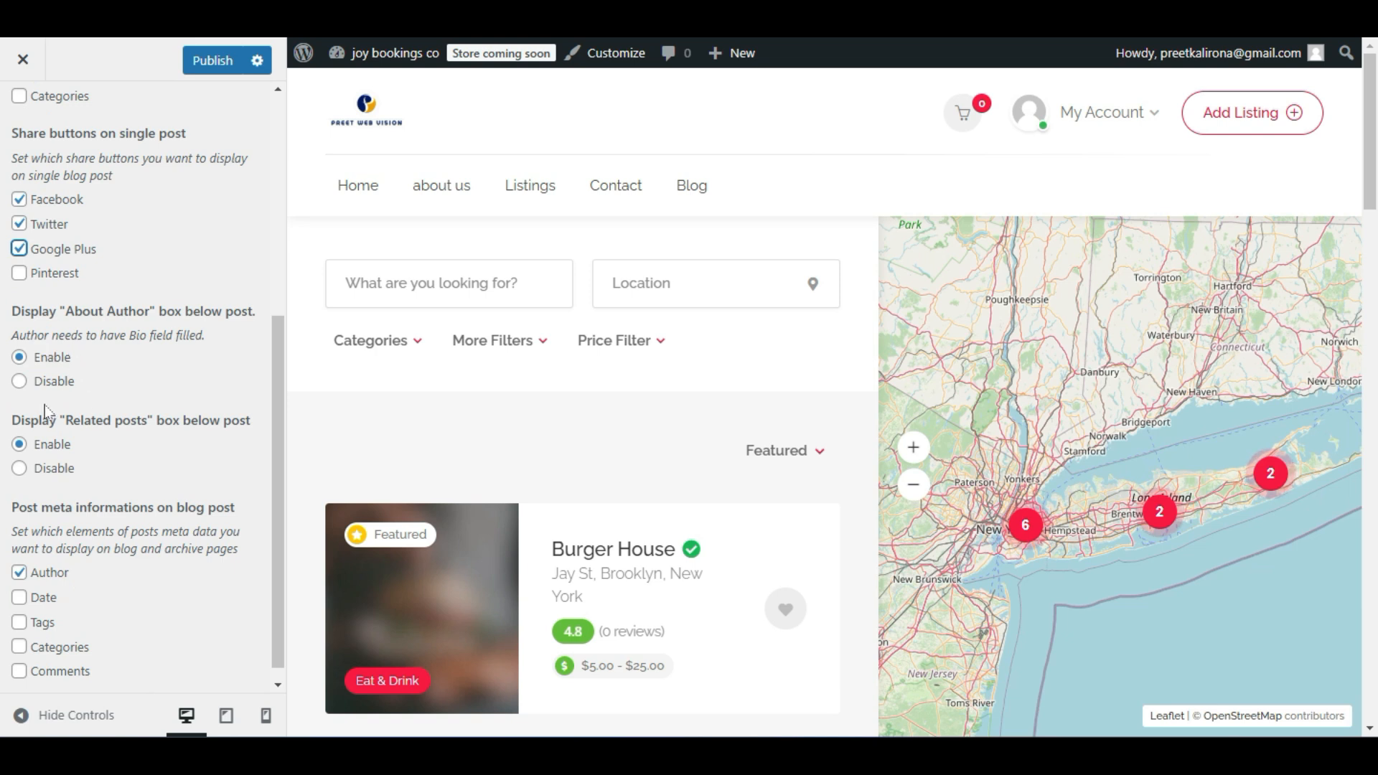
{"action": "left_click", "coordinate": [20, 382]}
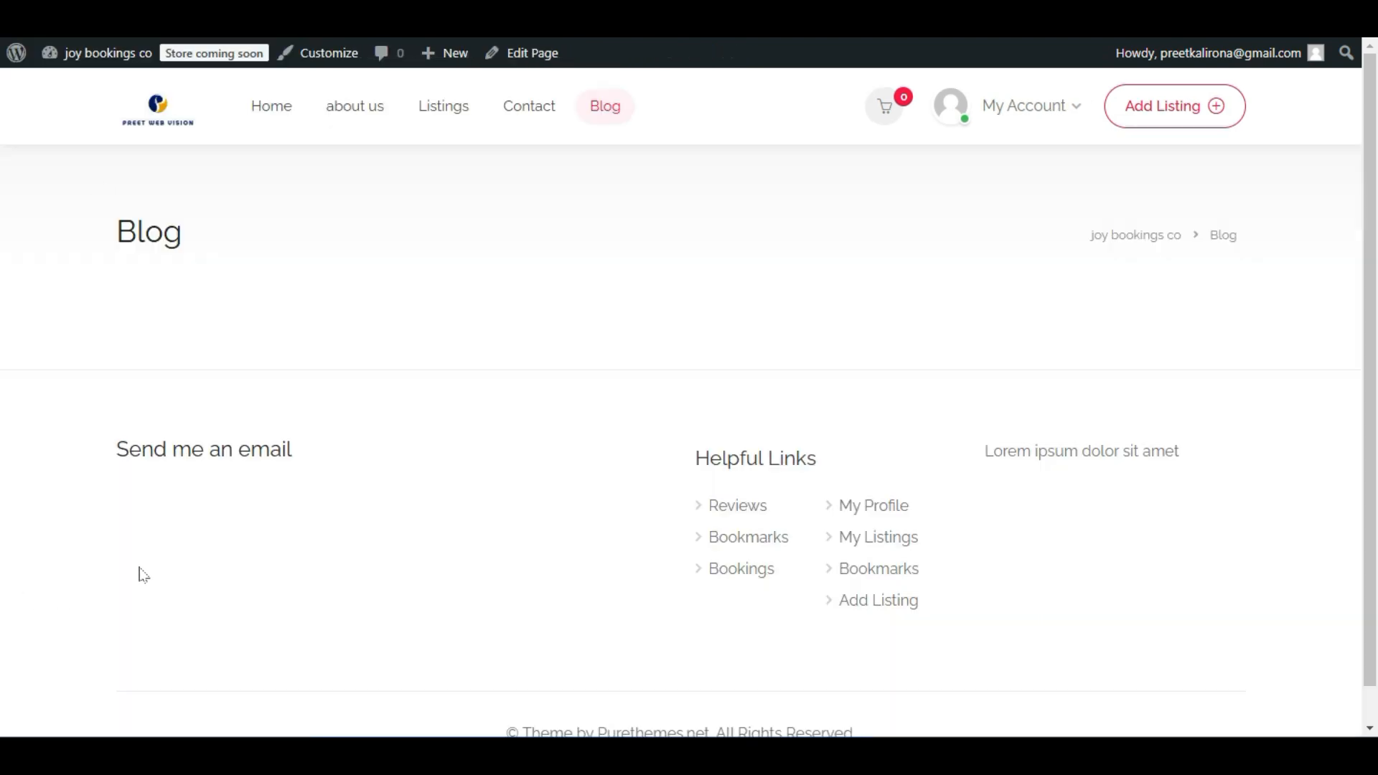
{"action": "scroll", "coordinate": [107, 230], "scroll_direction": "down", "scroll_amount": 1}
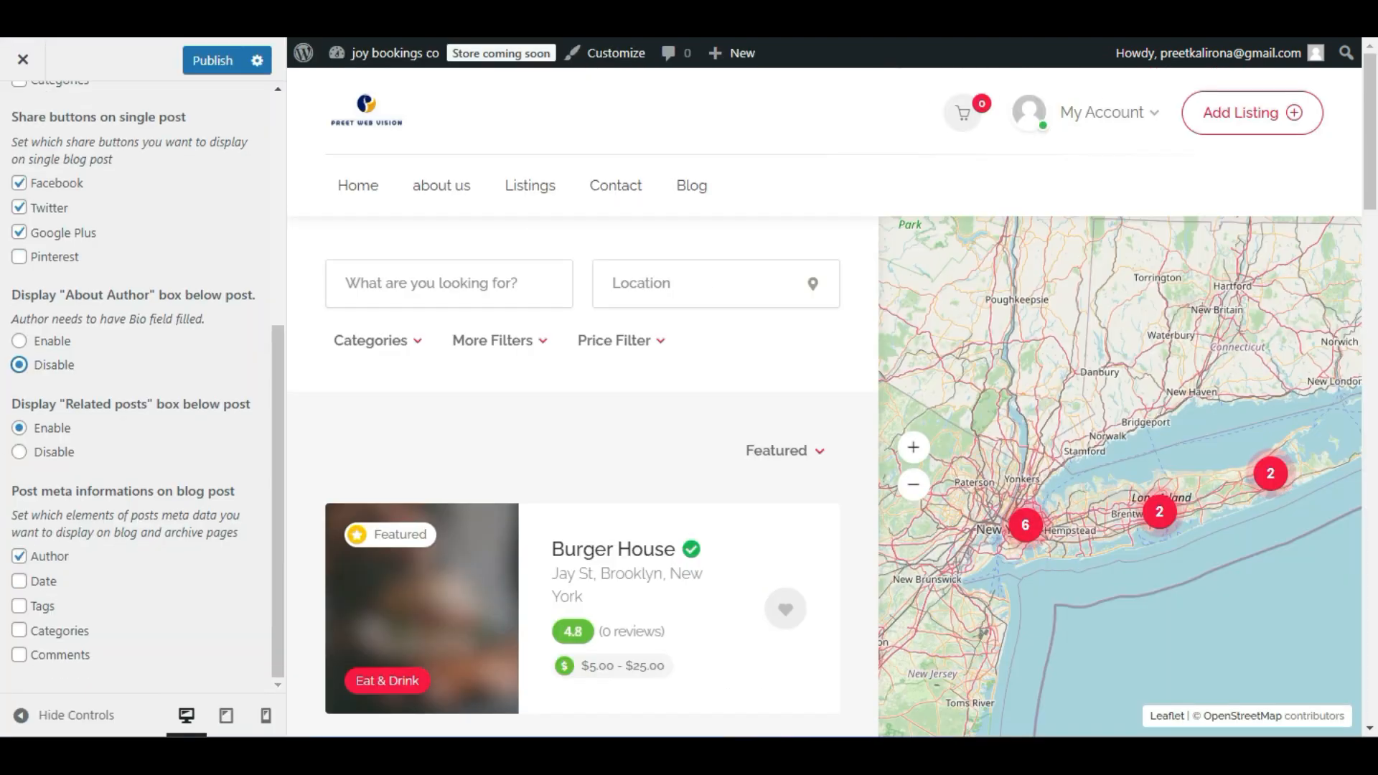
{"action": "scroll", "coordinate": [63, 359], "scroll_direction": "up", "scroll_amount": 10}
{"action": "left_click", "coordinate": [191, 59]}
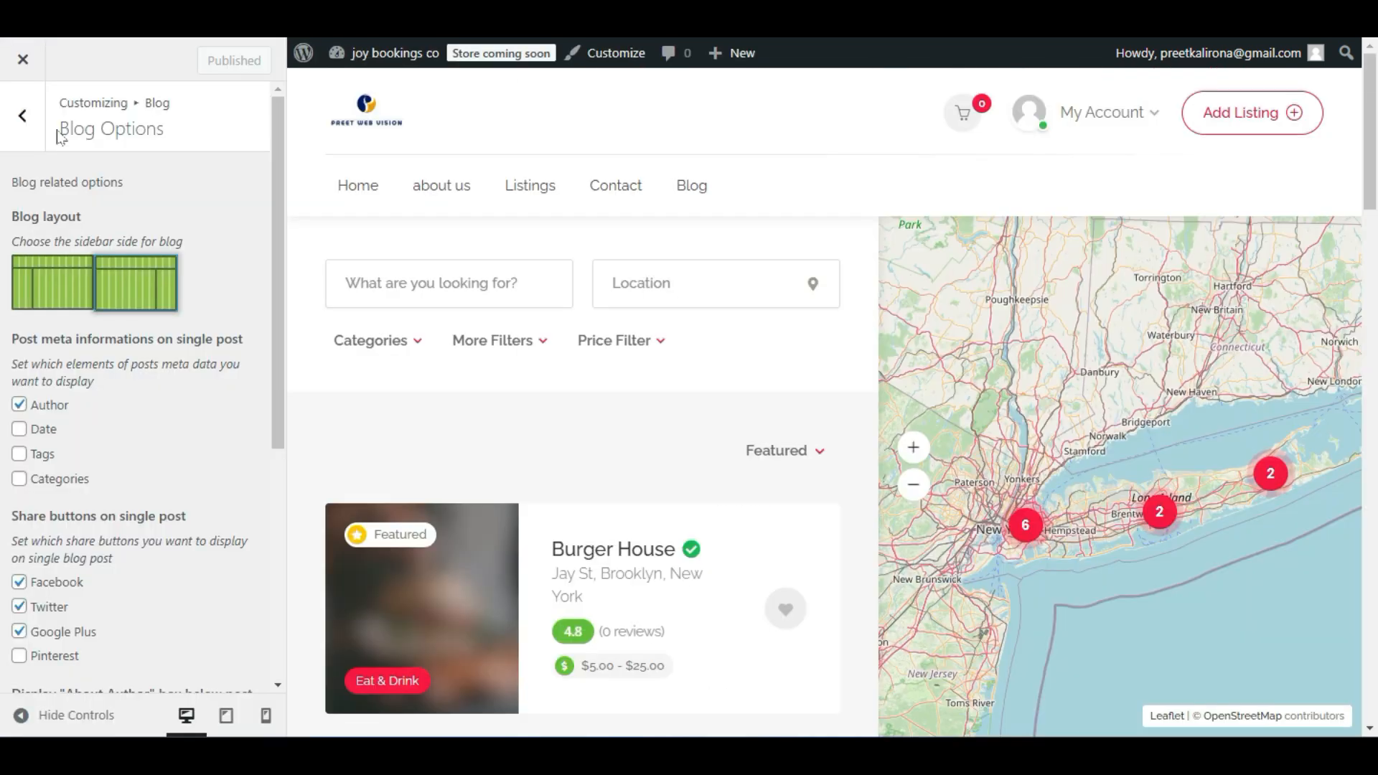
Open the Blog Header settings and compare the blog page title and subtitle with the live Blog page.
{"action": "left_click", "coordinate": [21, 122]}
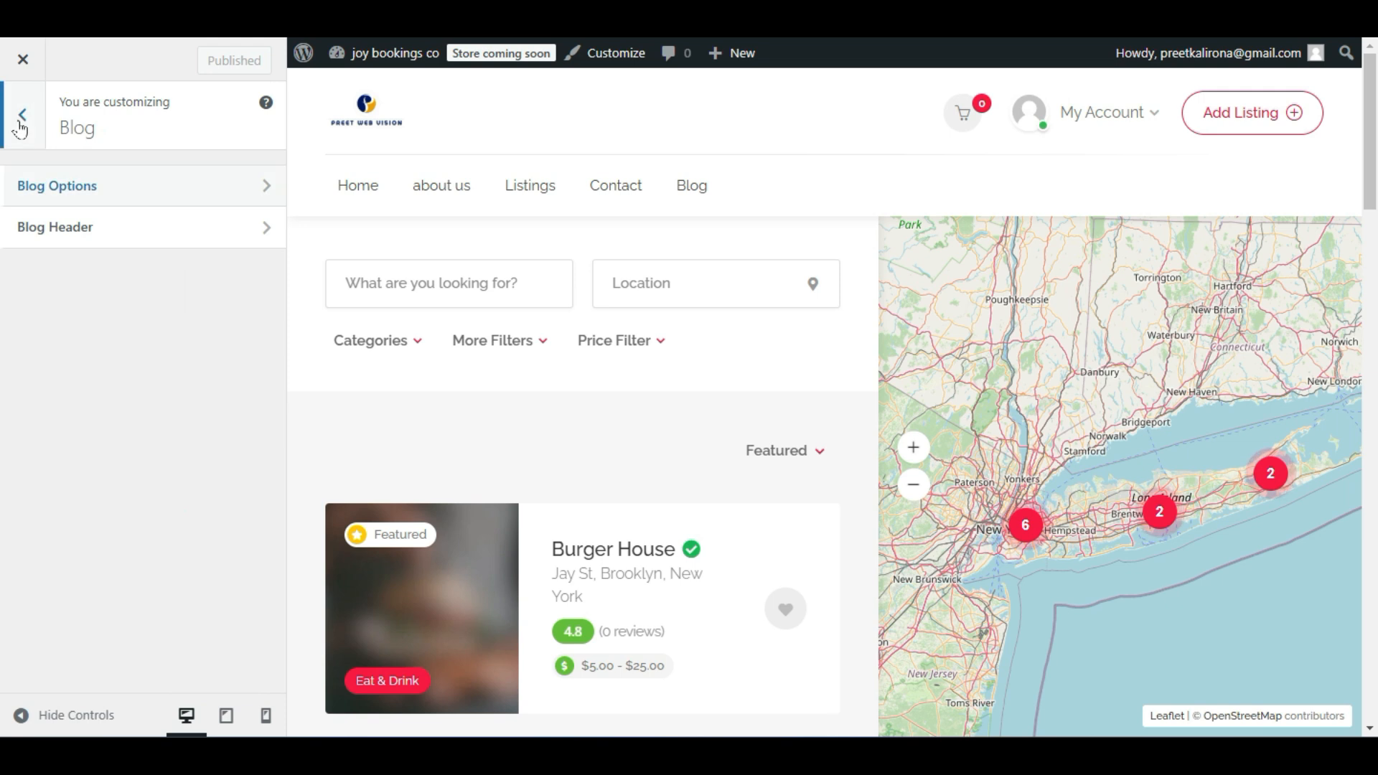
{"action": "left_click", "coordinate": [54, 224]}
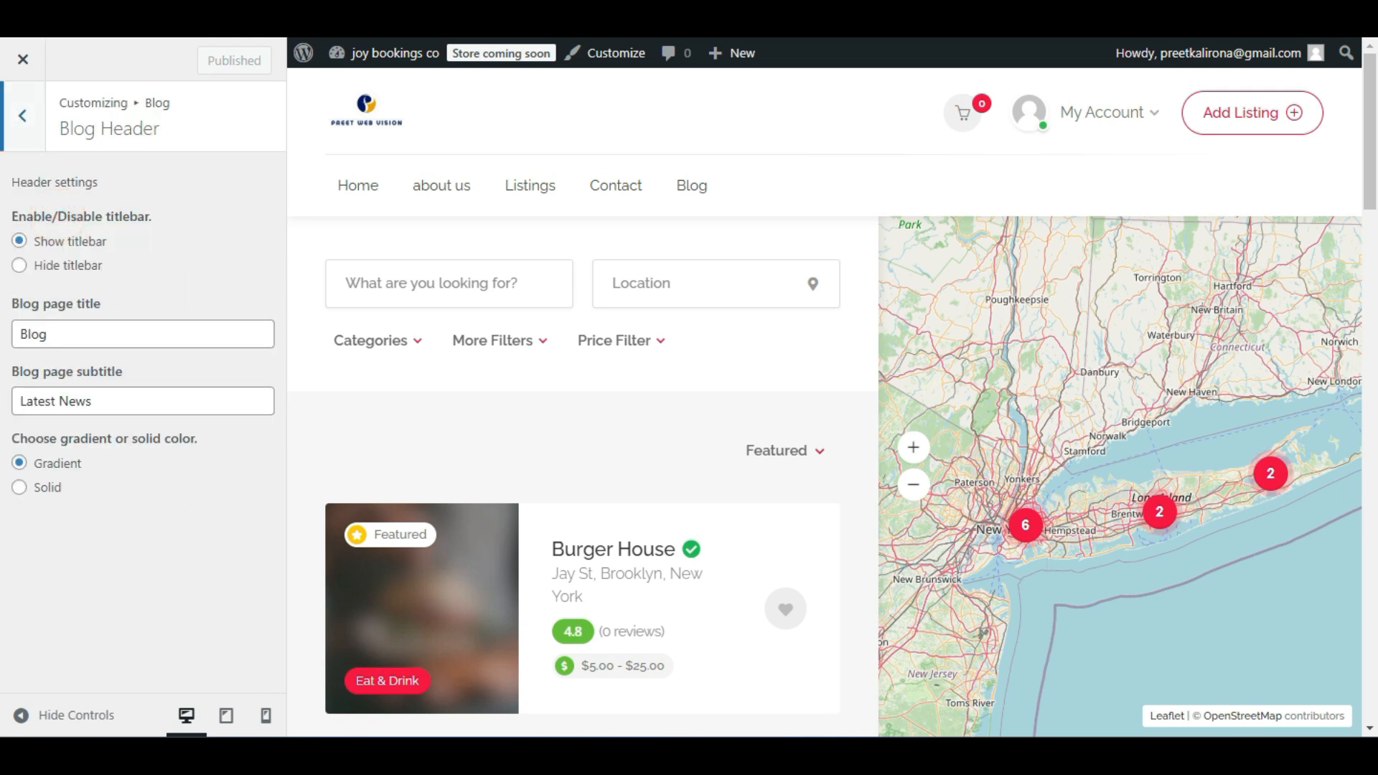
{"action": "double_click", "coordinate": [58, 332]}
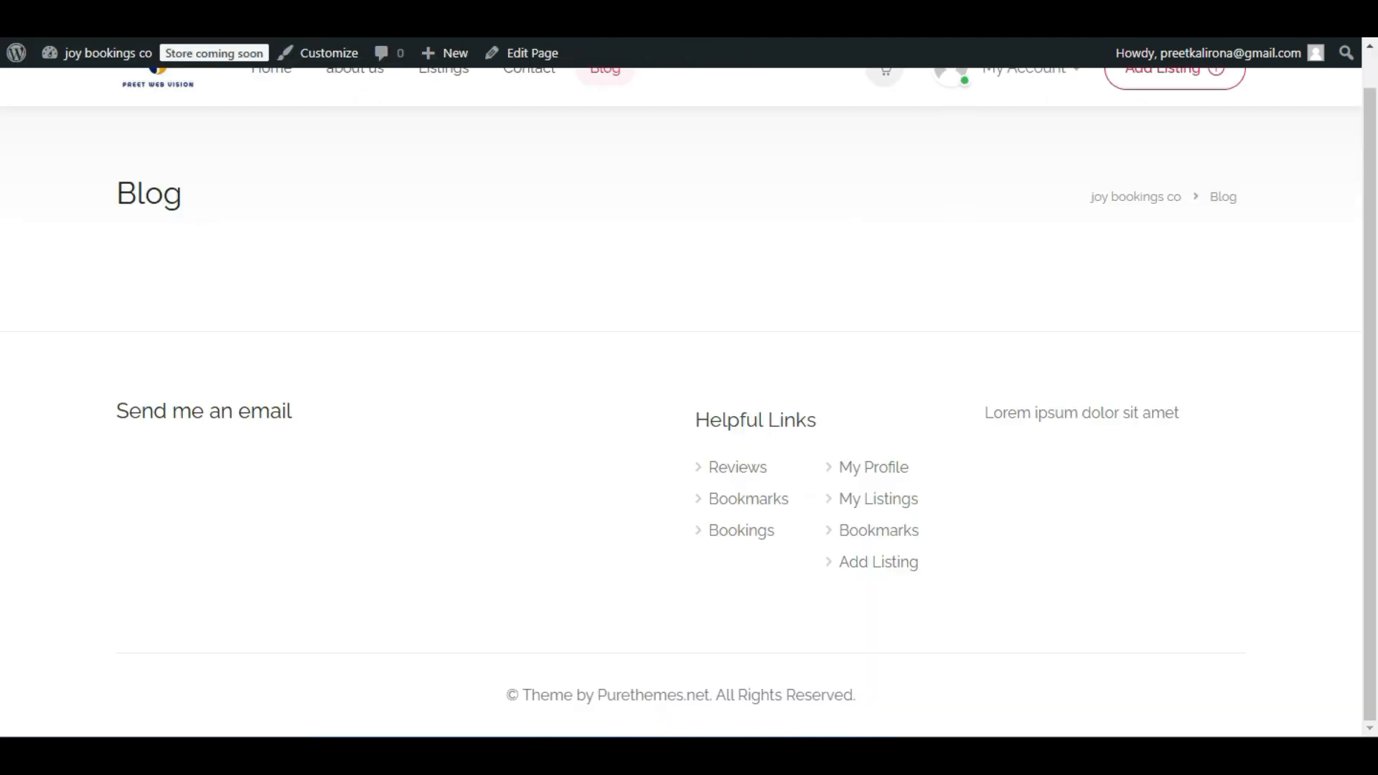
{"action": "left_click_drag", "start_coordinate": [95, 191], "coordinate": [224, 185]}
{"action": "double_click", "coordinate": [169, 194]}
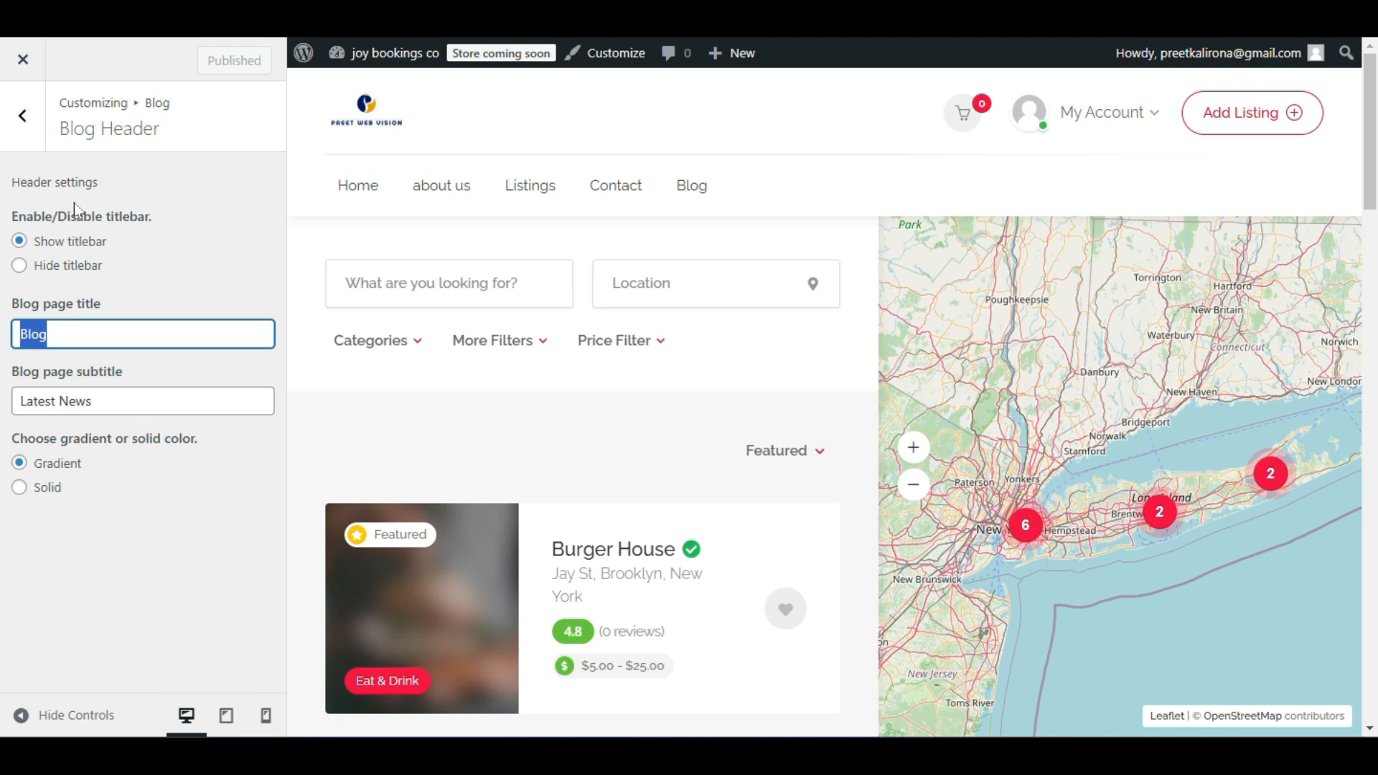
{"action": "triple_click", "coordinate": [123, 399]}
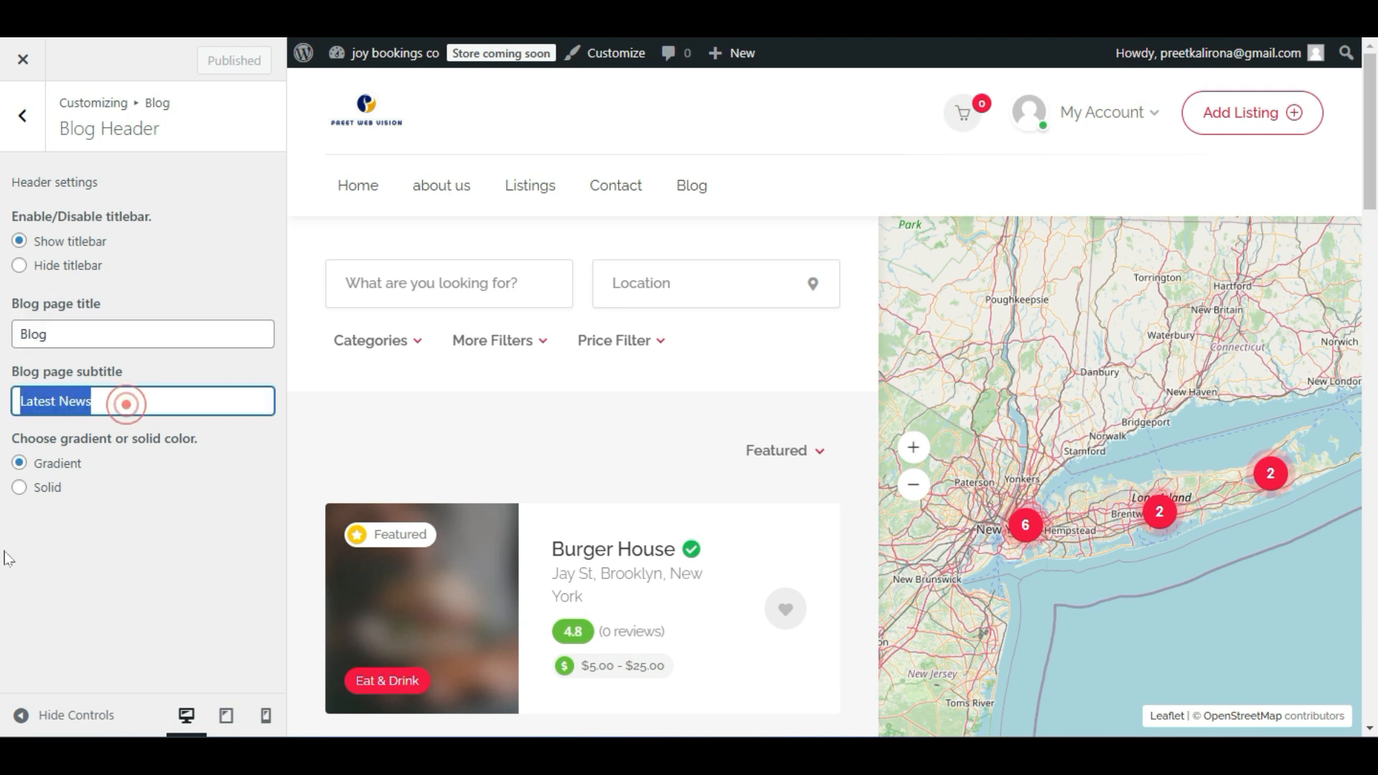
Set the blog header color to Solid, publish the change, and check the live Blog page.
{"action": "left_click", "coordinate": [19, 487]}
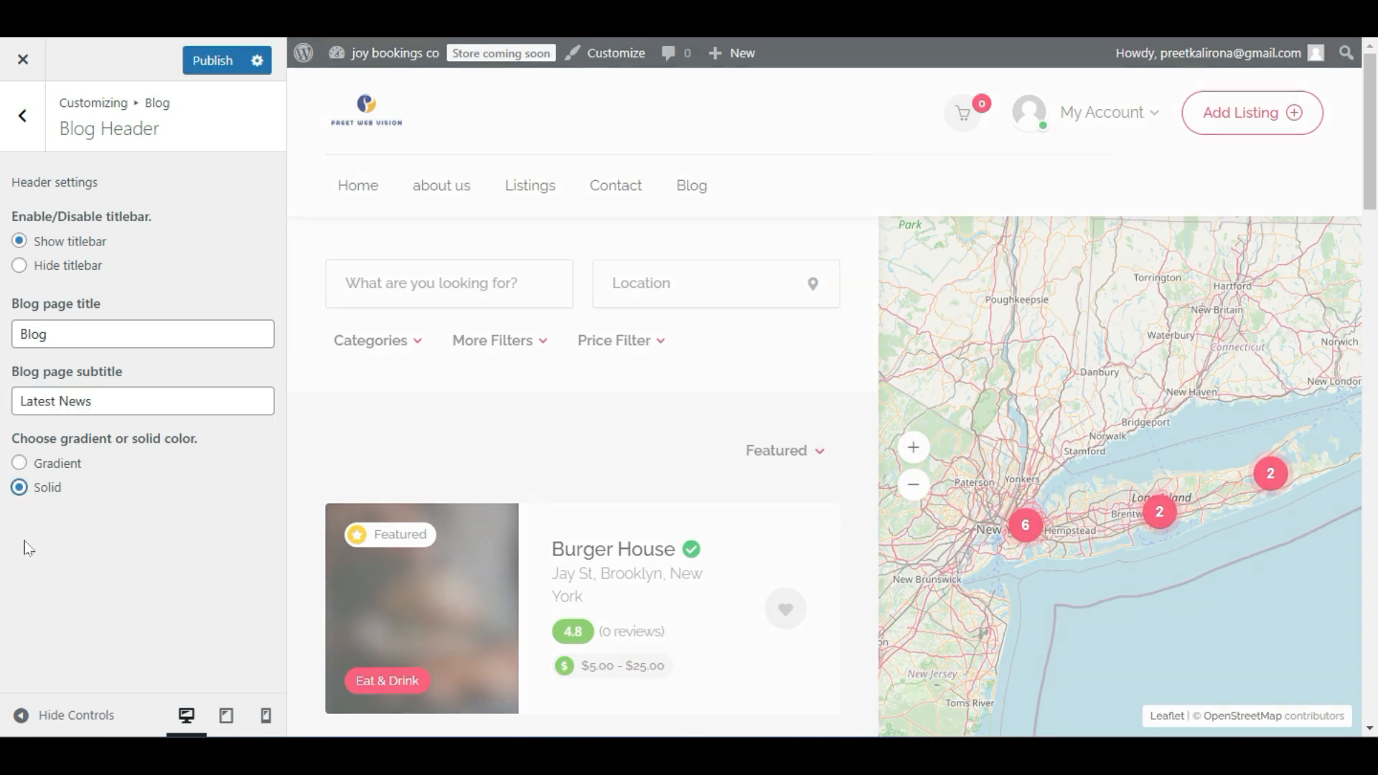
{"action": "left_click", "coordinate": [203, 63]}
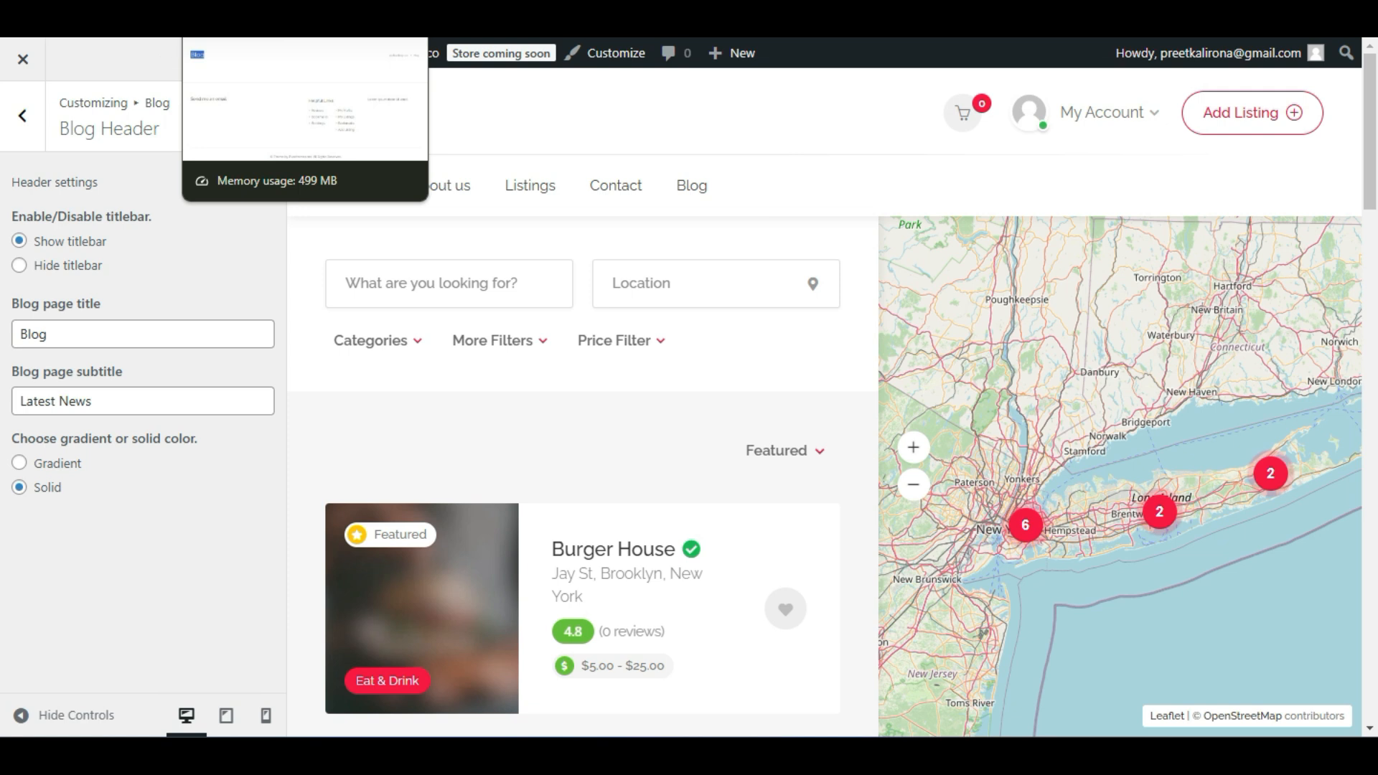
{"action": "left_click", "coordinate": [244, 15]}
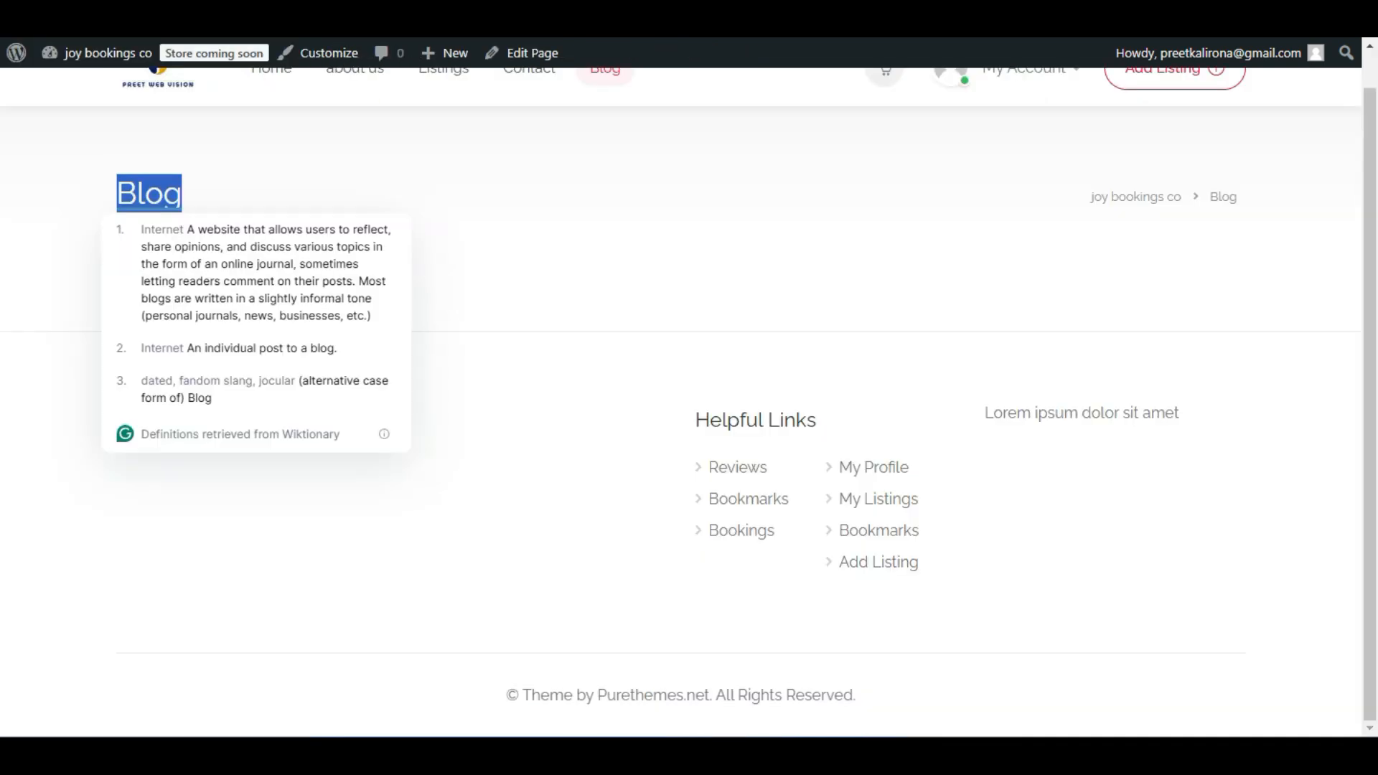
{"action": "left_click", "coordinate": [6, 275]}
{"action": "scroll", "coordinate": [23, 444], "scroll_direction": "up", "scroll_amount": 2}
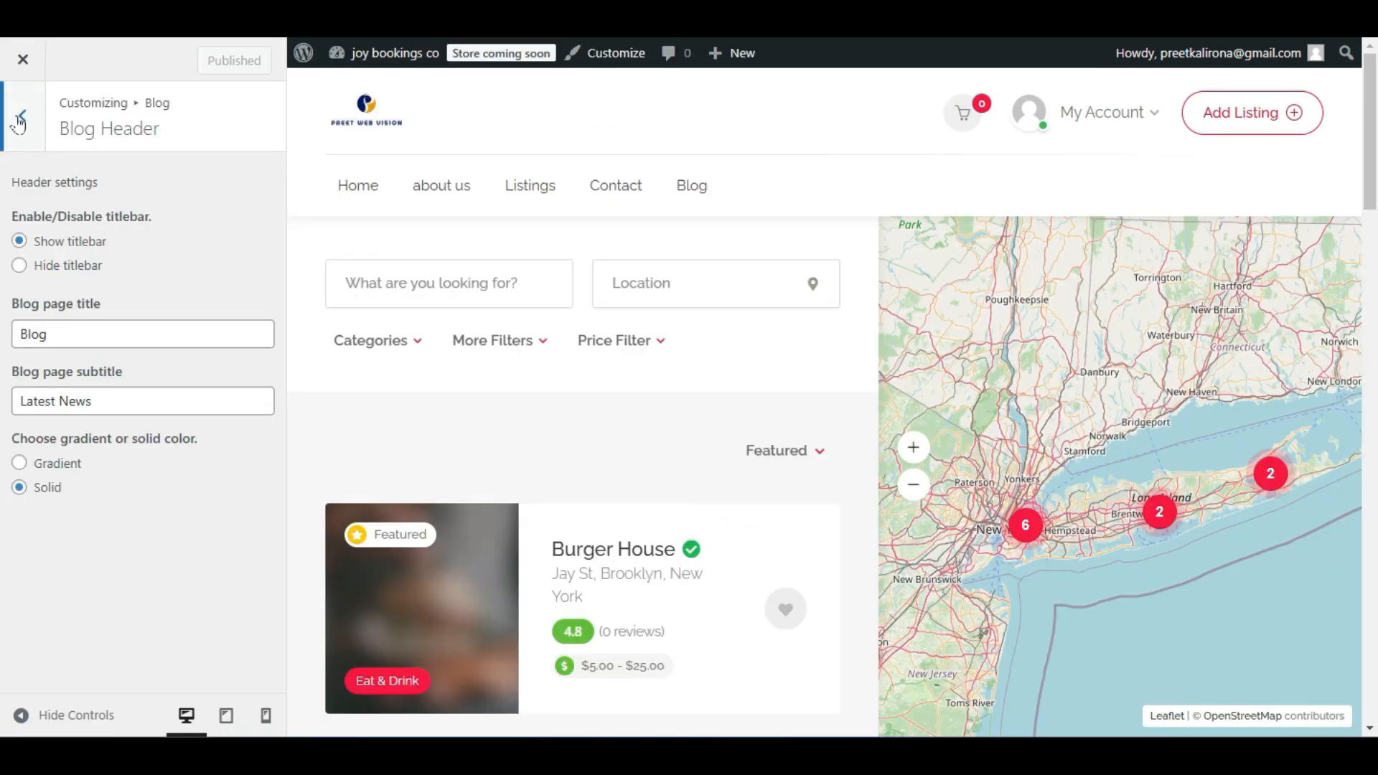
Leave the Blog settings for Footer Options and locate the copyright line at the end of the previewed page.
{"action": "left_click", "coordinate": [23, 114]}
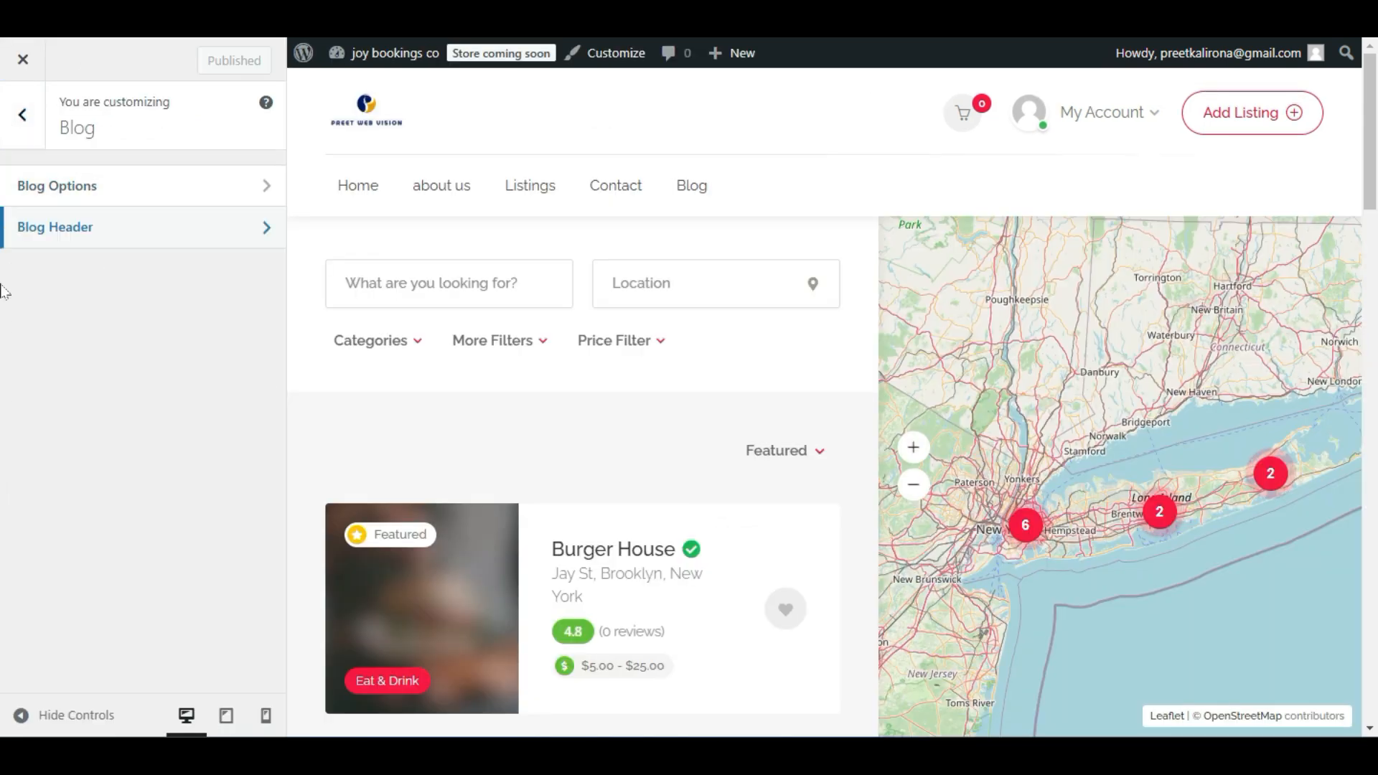
{"action": "left_click", "coordinate": [17, 127]}
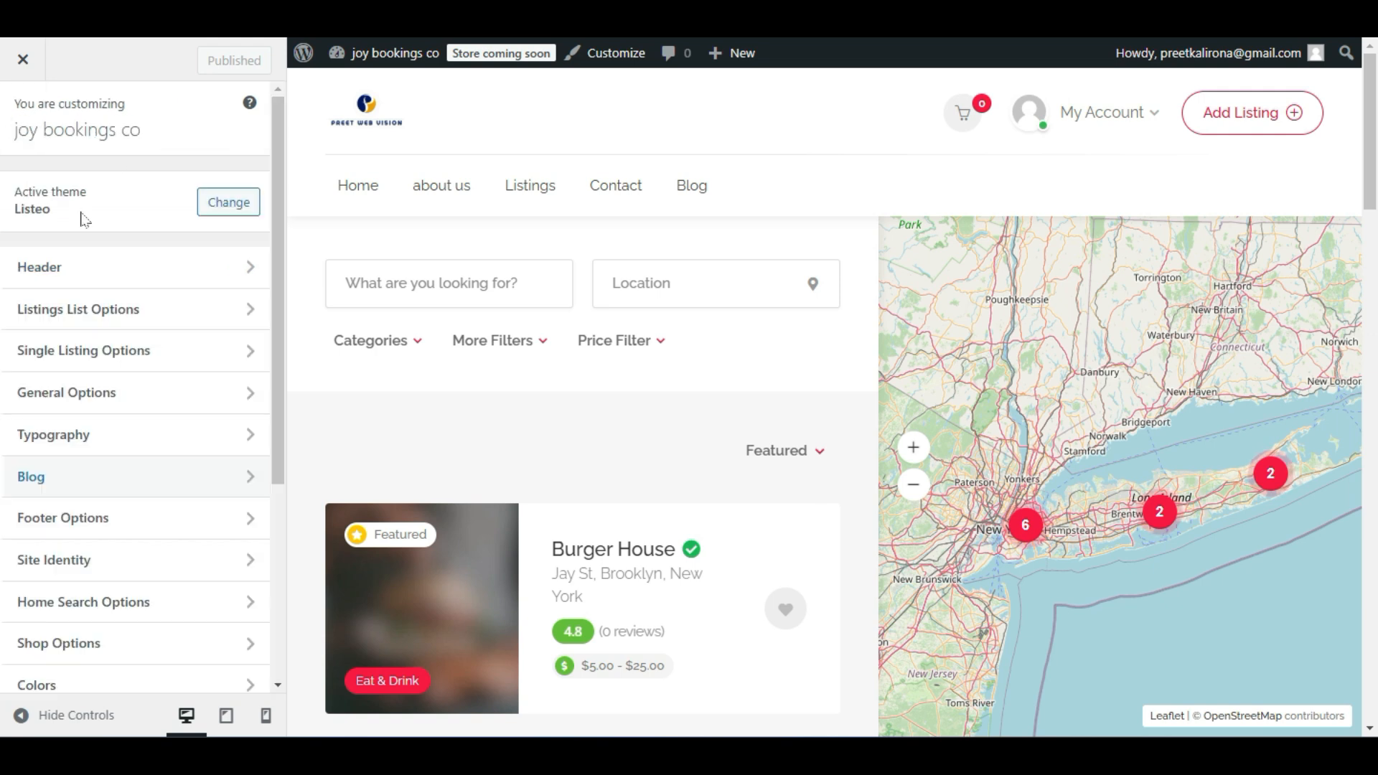
{"action": "scroll", "coordinate": [154, 470], "scroll_direction": "down", "scroll_amount": 2}
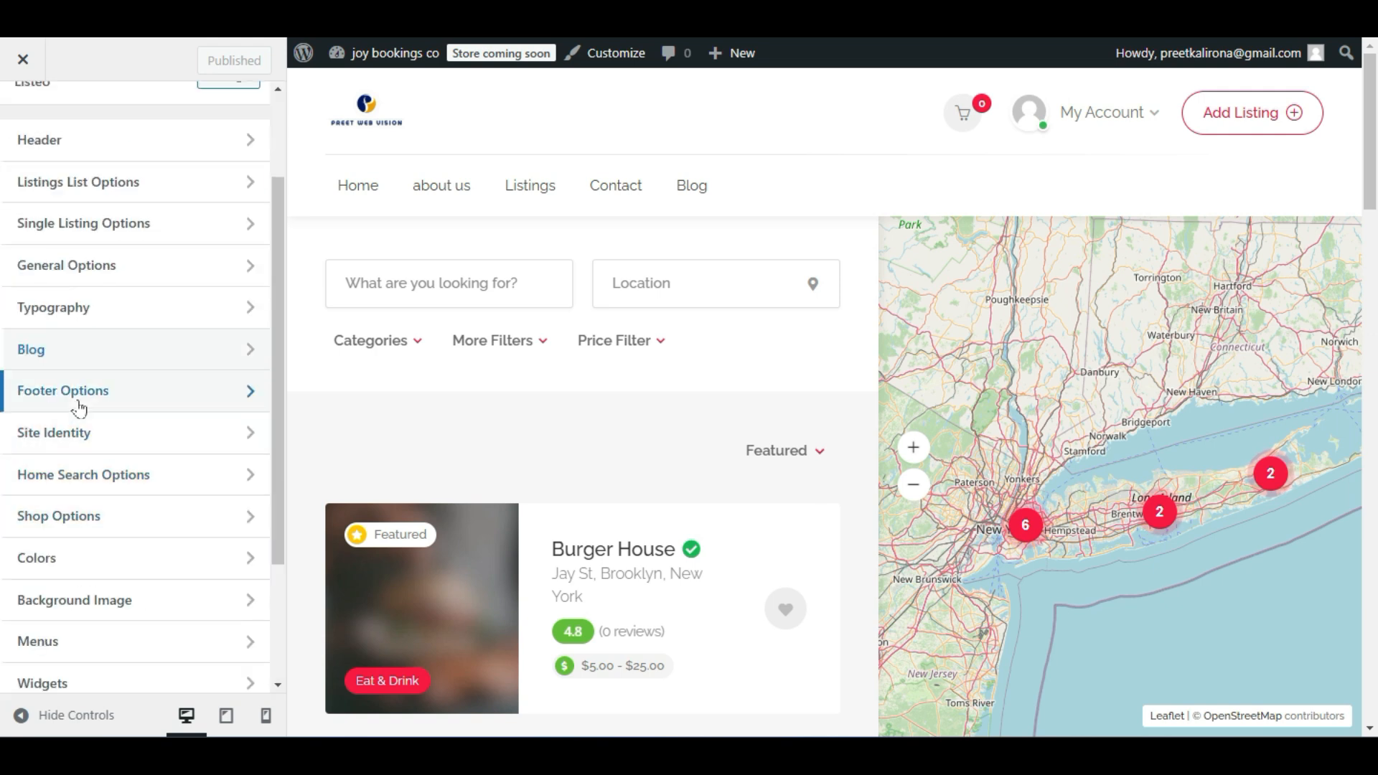
{"action": "left_click", "coordinate": [79, 409]}
{"action": "left_click_drag", "start_coordinate": [1370, 134], "coordinate": [1370, 668]}
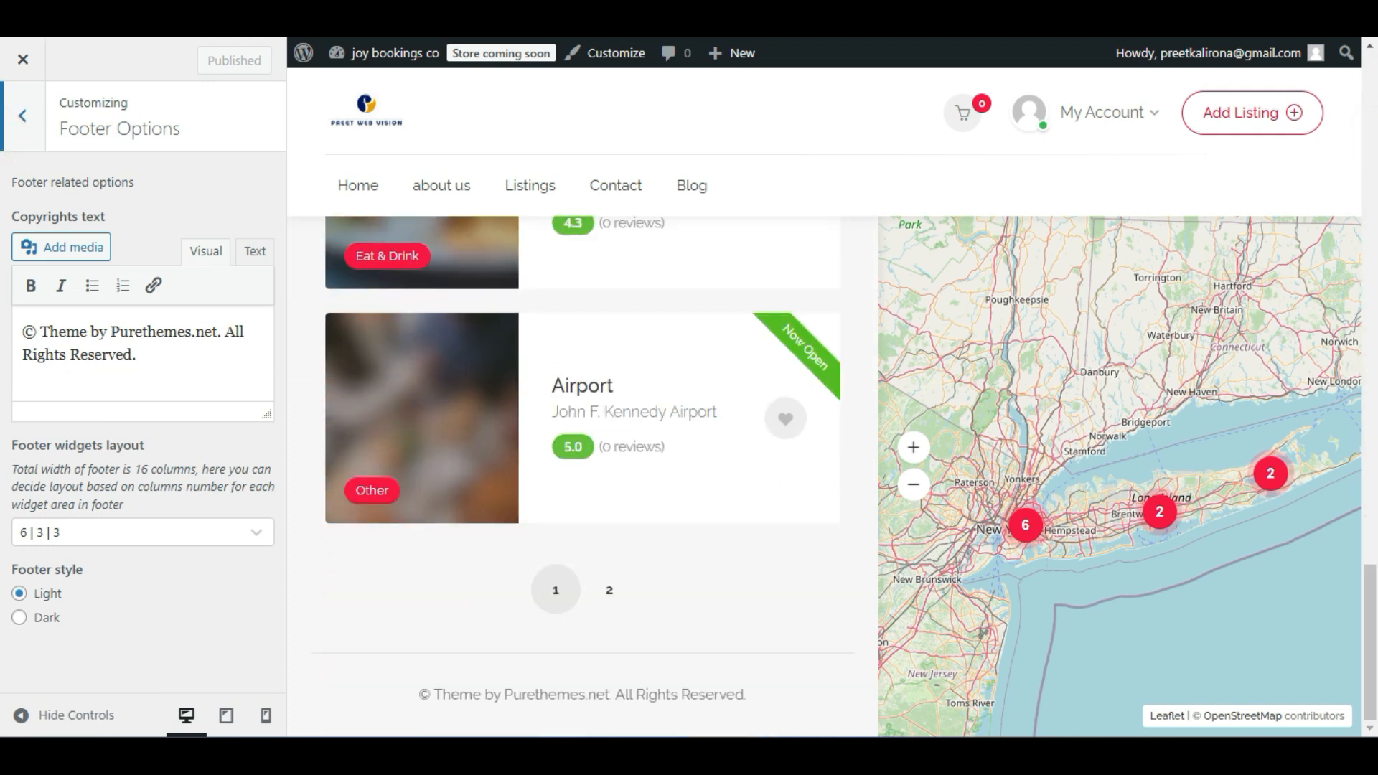
{"action": "left_click_drag", "start_coordinate": [429, 695], "coordinate": [824, 710]}
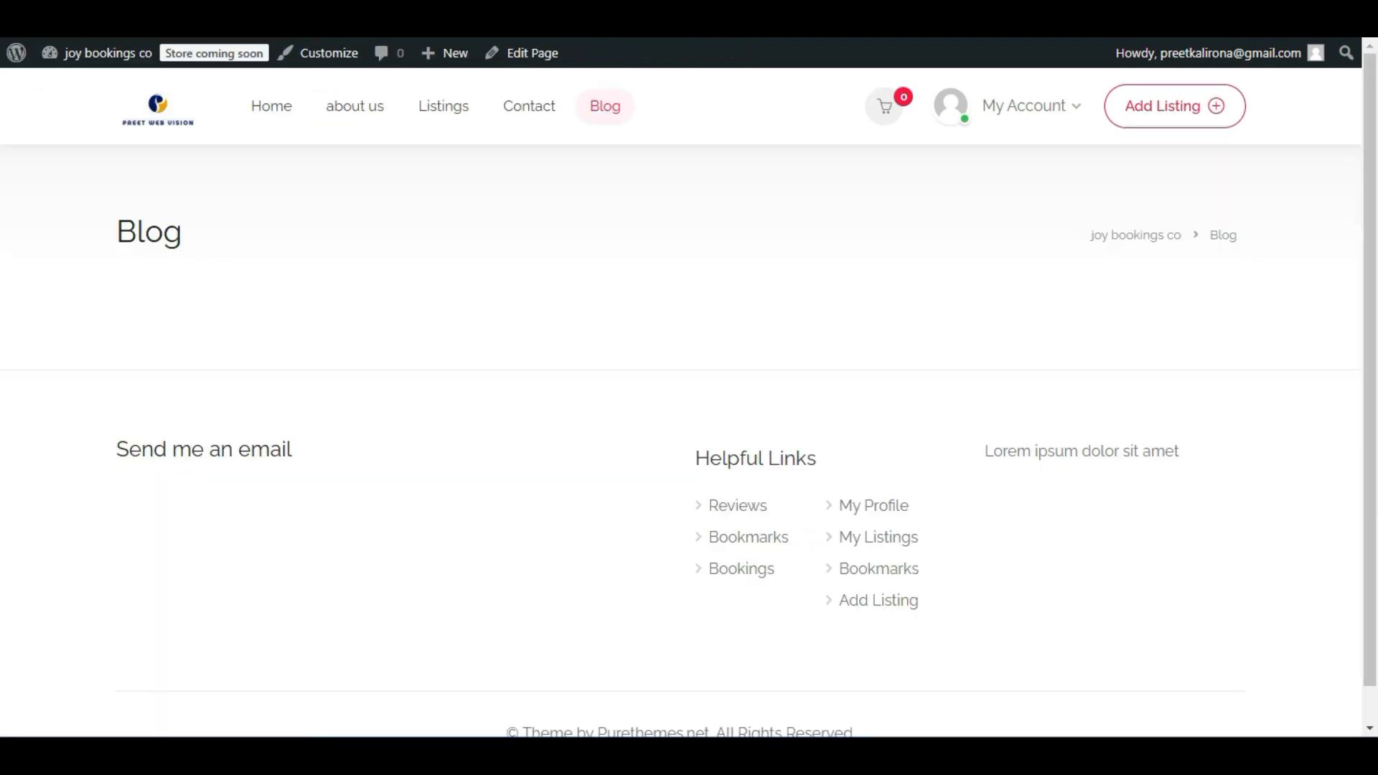
Examine the copyright line in the live home page's footer and compare it with the Copyrights text in Footer Options.
{"action": "left_click", "coordinate": [191, 110]}
{"action": "scroll", "coordinate": [876, 198], "scroll_direction": "down", "scroll_amount": 20}
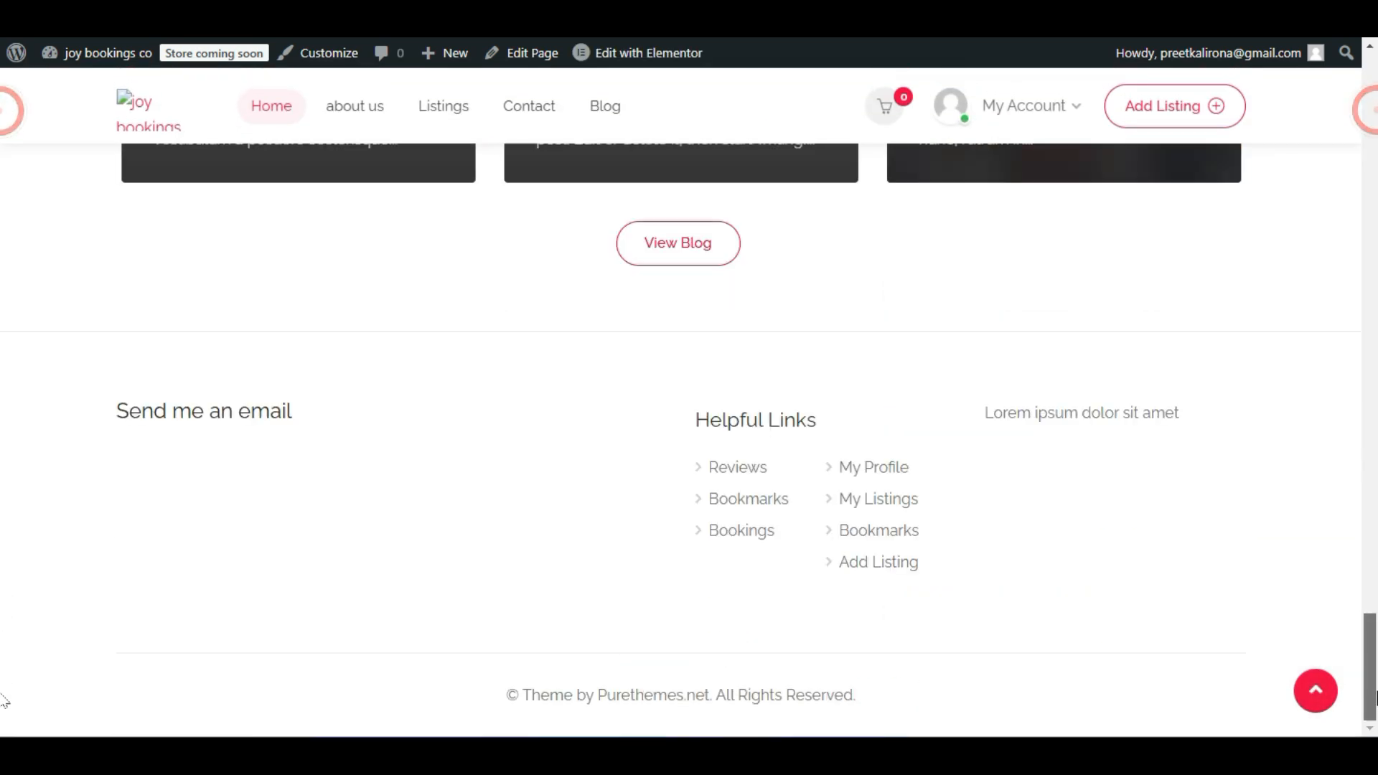
{"action": "left_click_drag", "start_coordinate": [923, 693], "coordinate": [8, 711]}
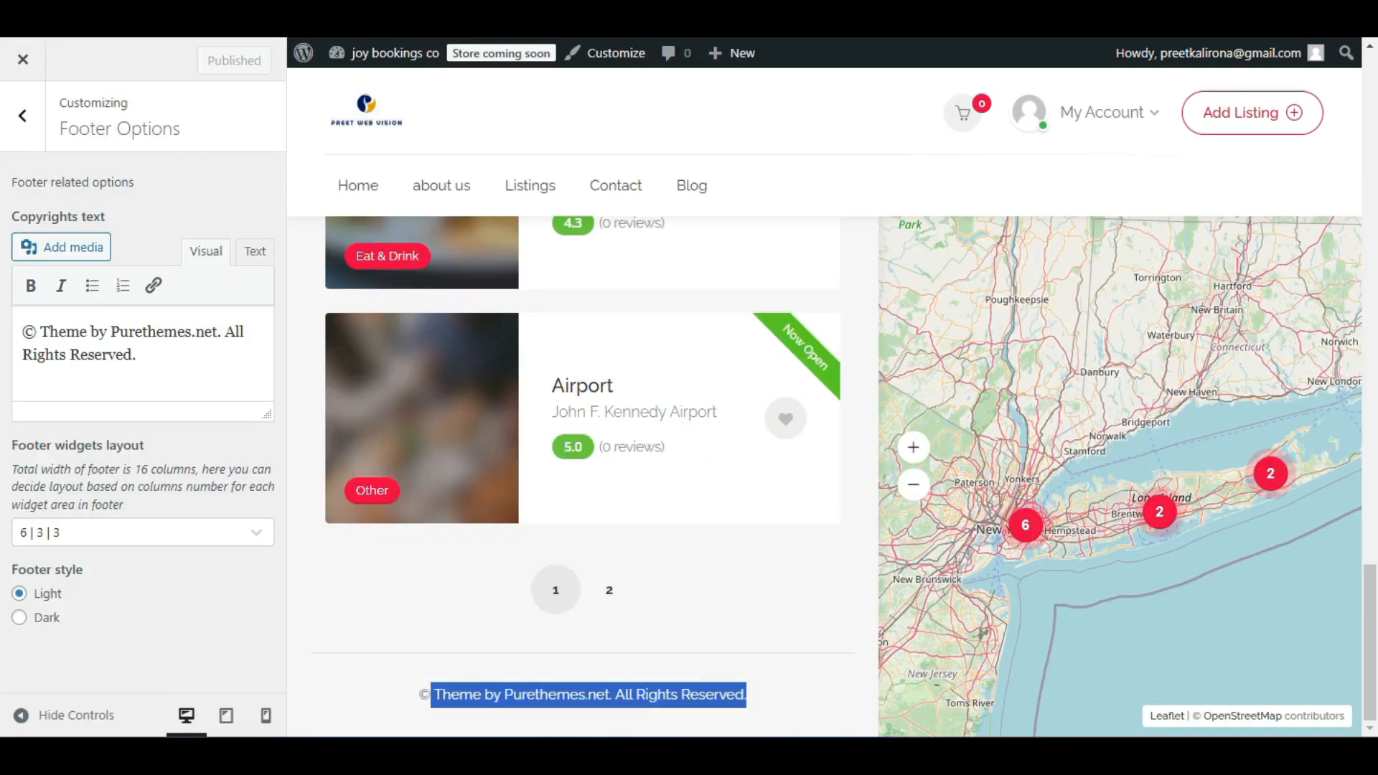
{"action": "left_click_drag", "start_coordinate": [140, 355], "coordinate": [87, 332]}
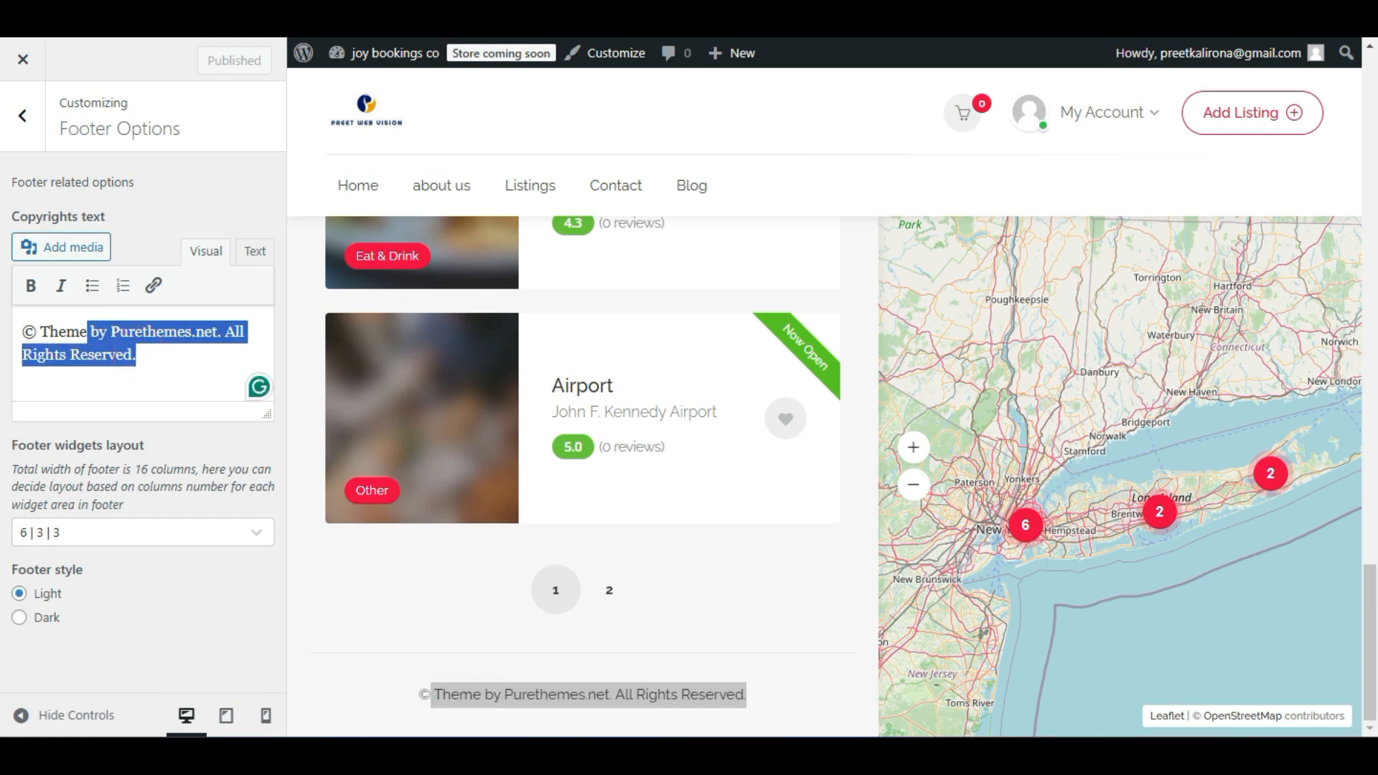
{"action": "left_click", "coordinate": [138, 353]}
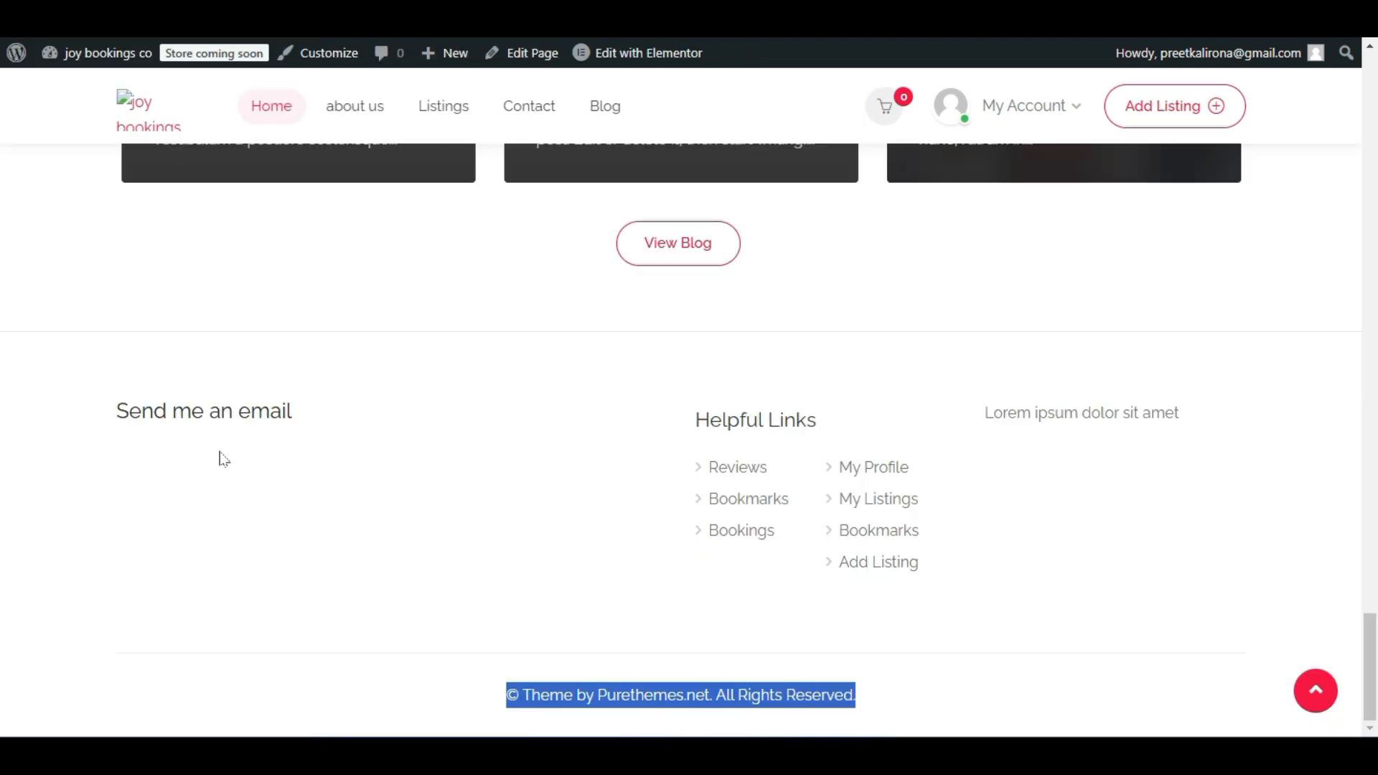
Examine the widget columns in the live footer and the available footer widgets layout choices.
{"action": "left_click_drag", "start_coordinate": [110, 378], "coordinate": [606, 559]}
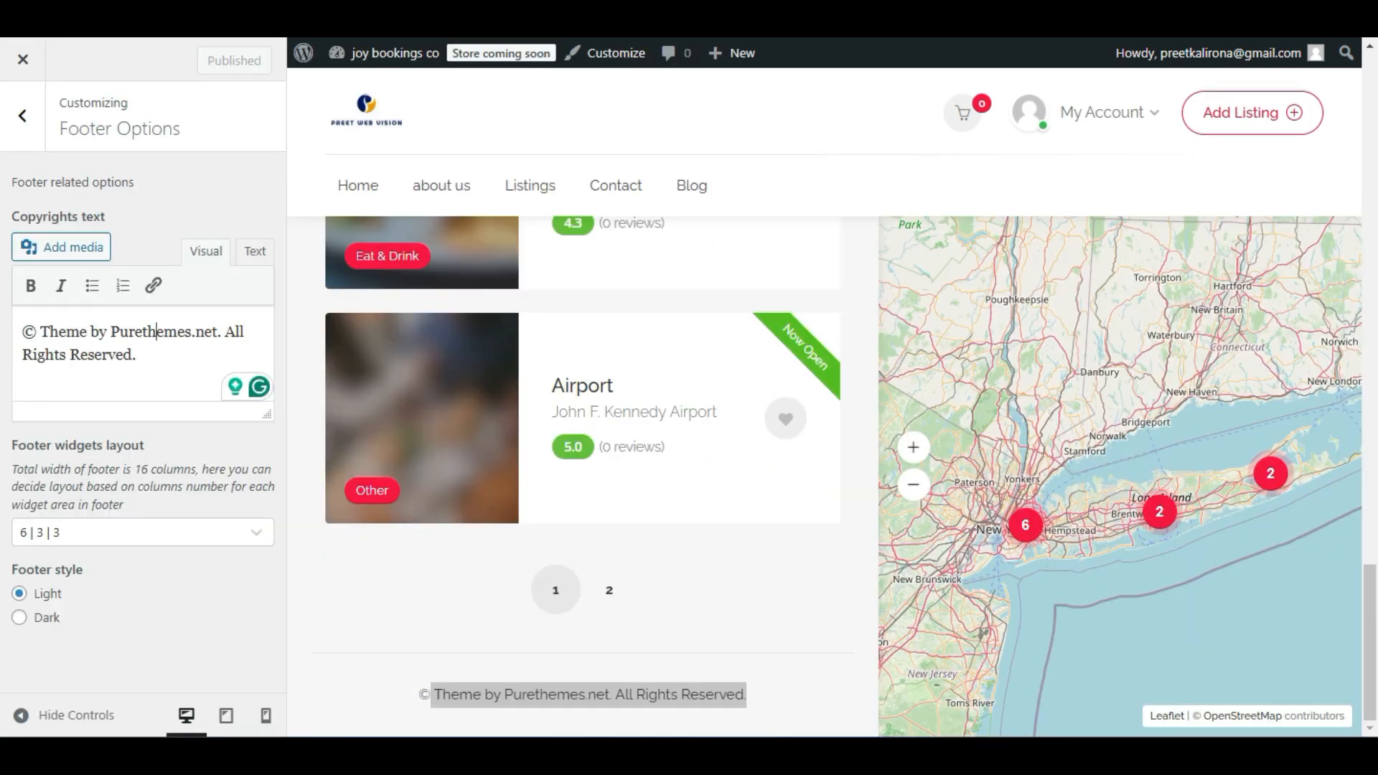
{"action": "left_click", "coordinate": [83, 537]}
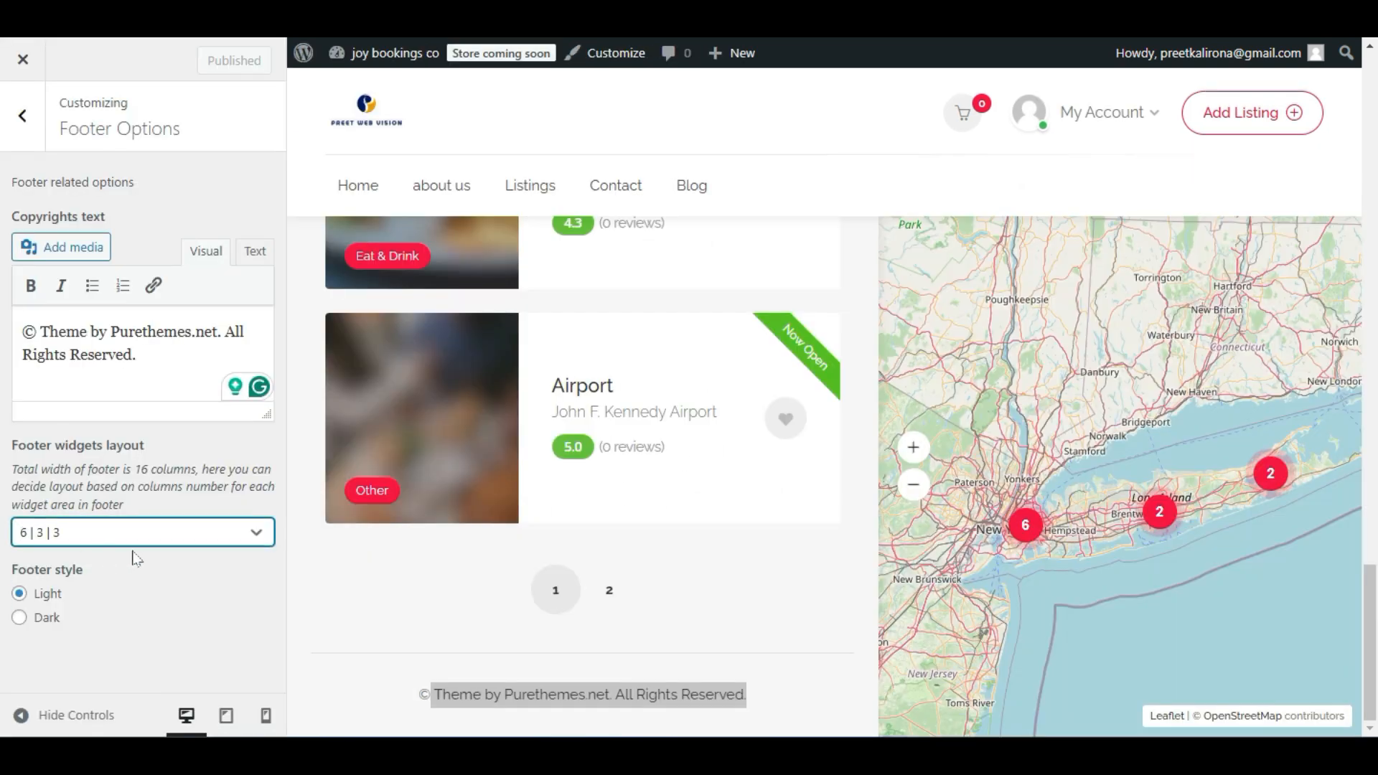
{"action": "left_click", "coordinate": [143, 533]}
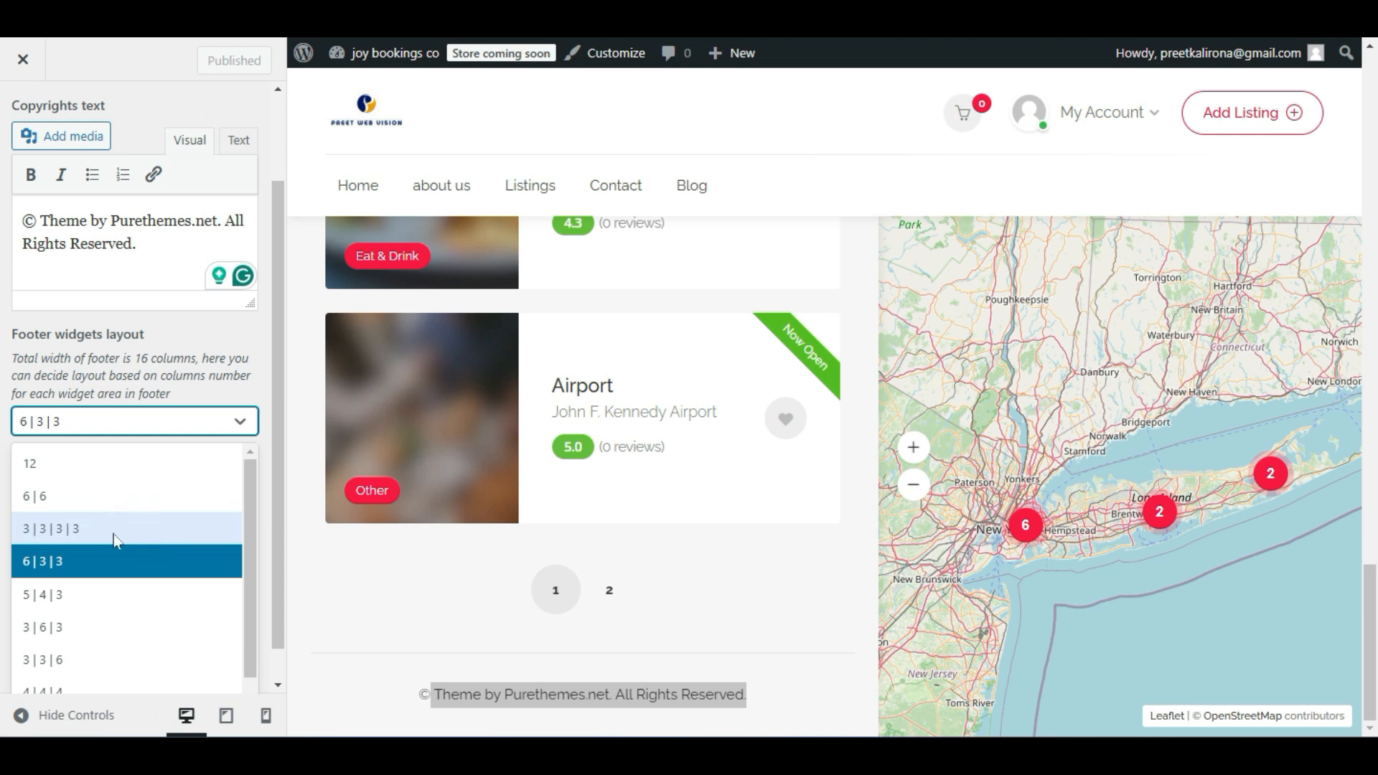
{"action": "left_click", "coordinate": [138, 367]}
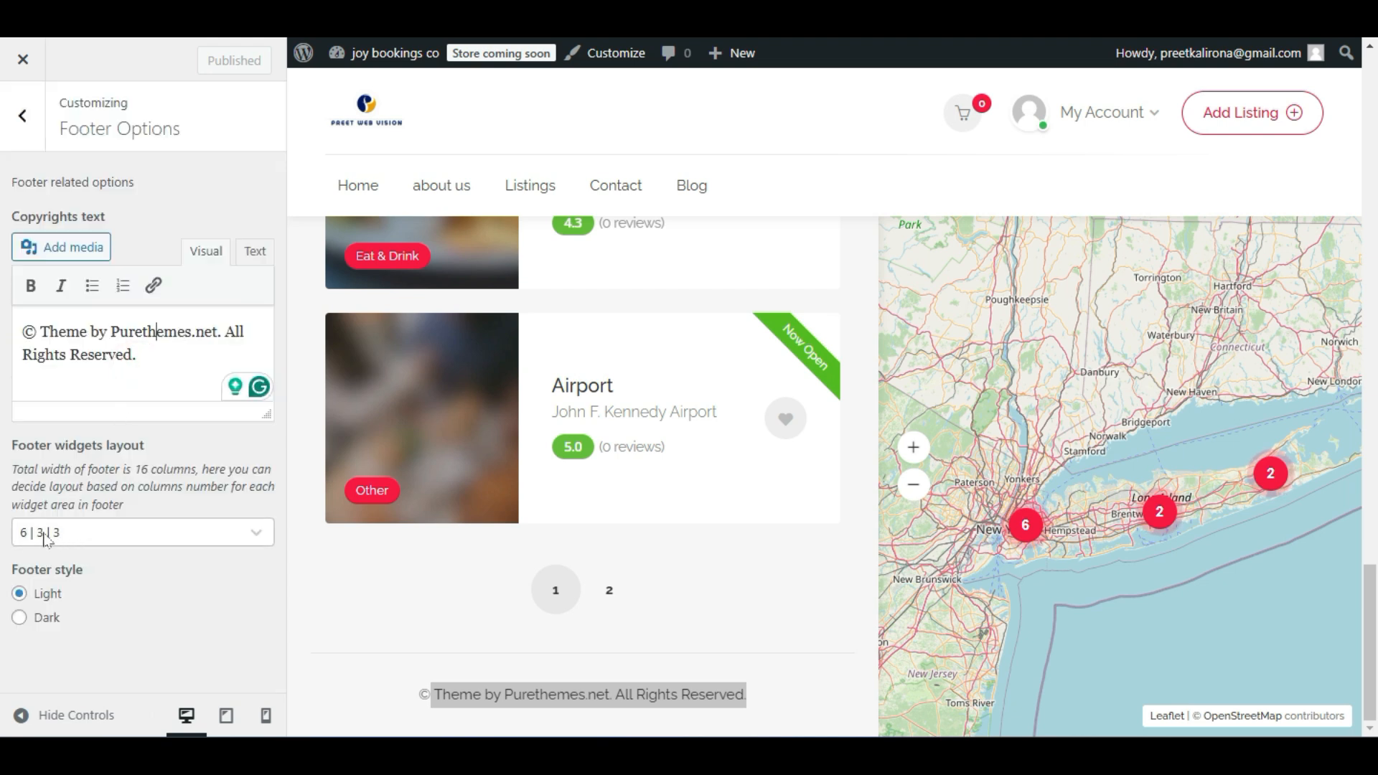
Set the footer style to Dark, publish the change, and reload the live home page.
{"action": "left_click", "coordinate": [19, 617]}
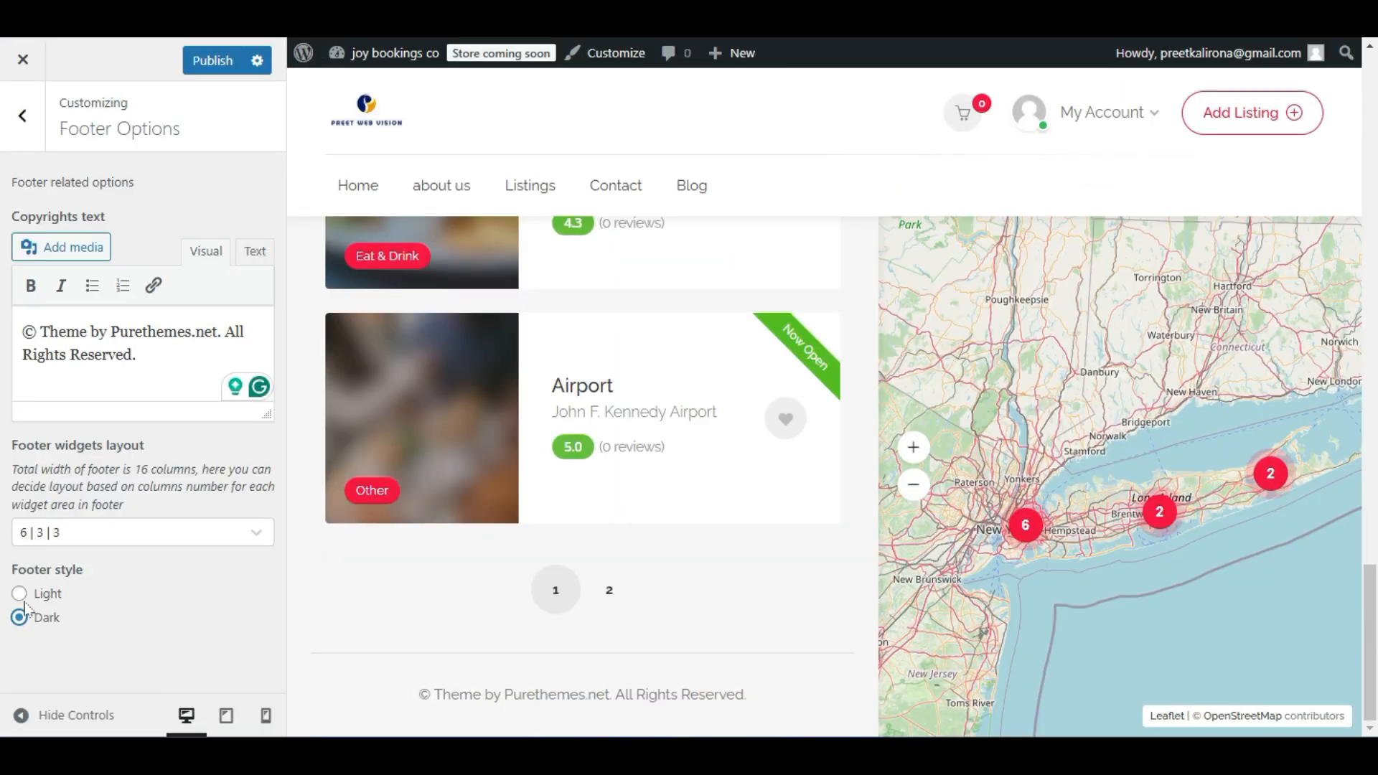
{"action": "left_click", "coordinate": [199, 63]}
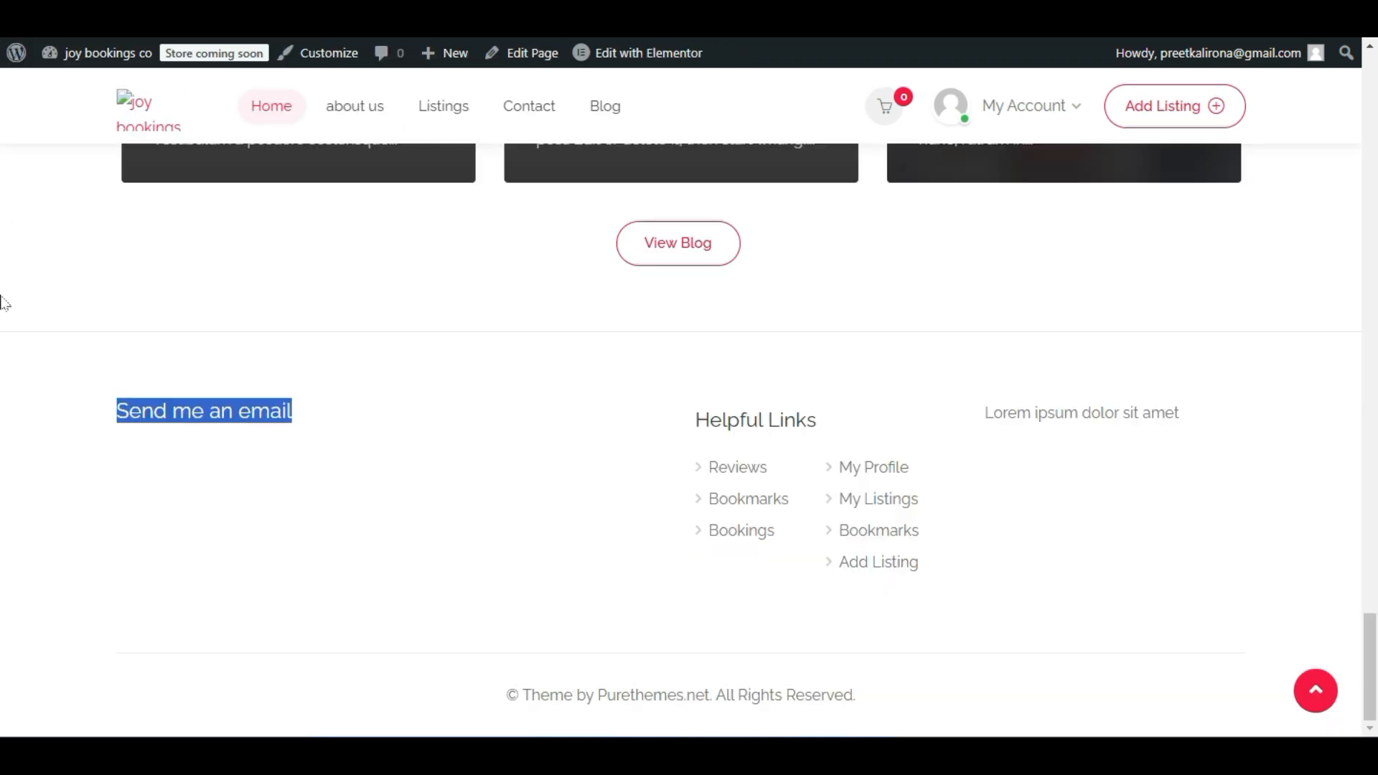
{"action": "key", "text": "F5"}
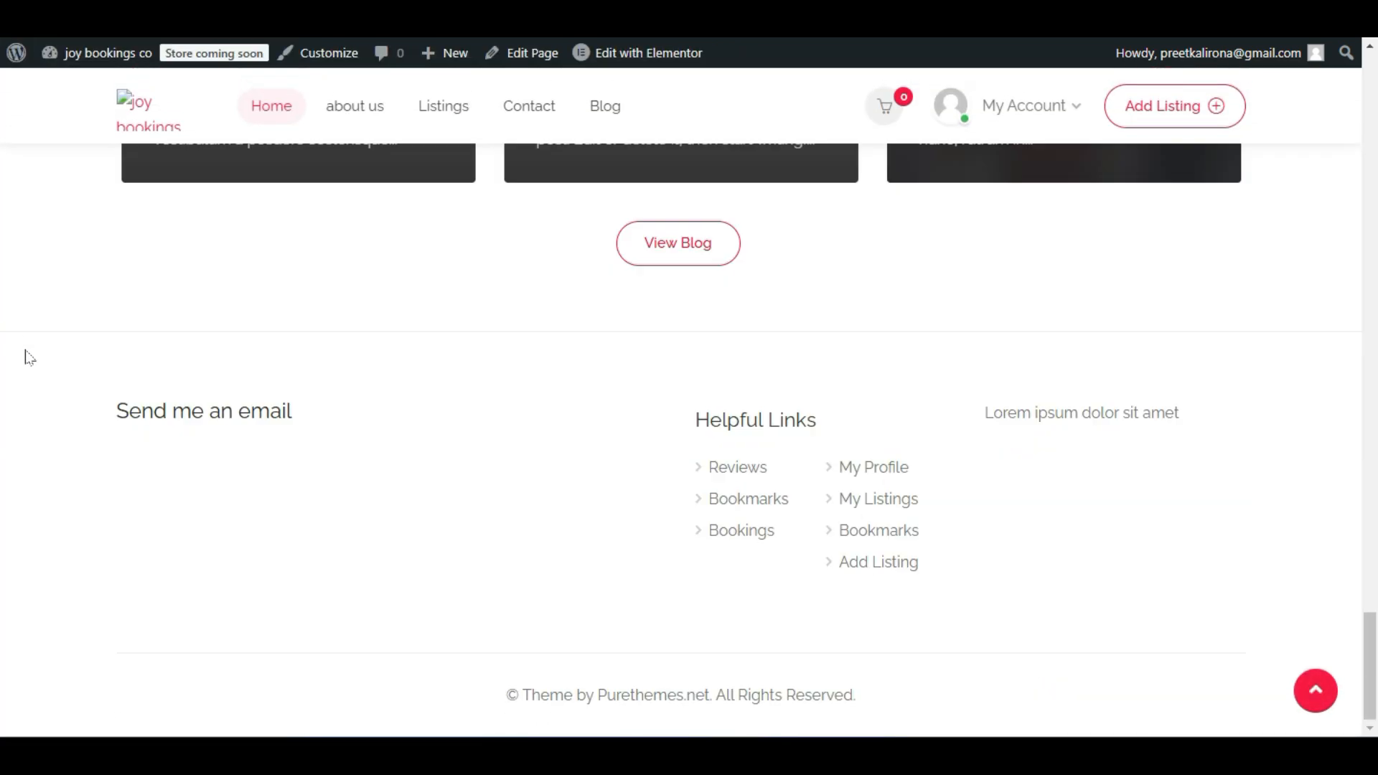
Look over the live home page from the footer up to the header and open the Blog page.
{"action": "scroll", "coordinate": [26, 359], "scroll_direction": "up", "scroll_amount": 10}
{"action": "scroll", "coordinate": [26, 467], "scroll_direction": "down", "scroll_amount": 10}
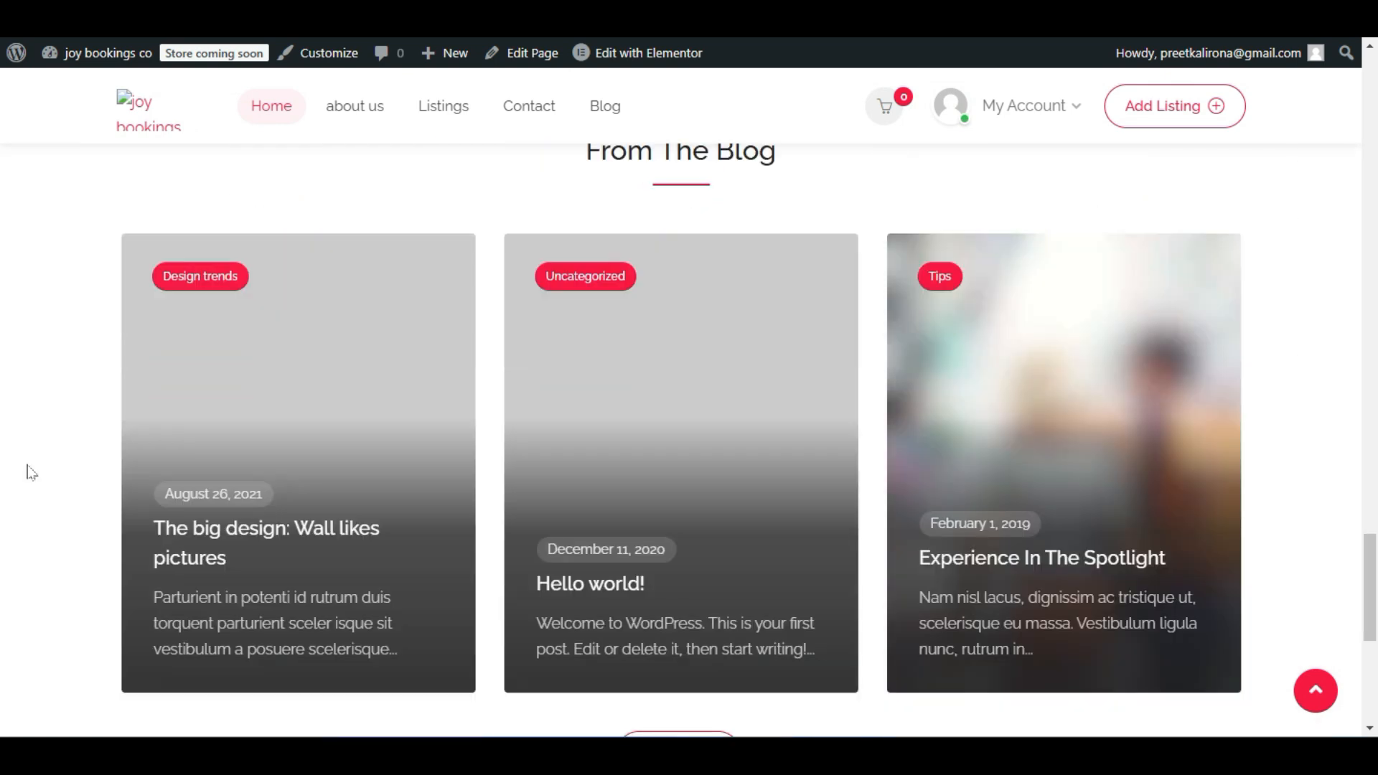
{"action": "scroll", "coordinate": [32, 480], "scroll_direction": "up", "scroll_amount": 5}
{"action": "scroll", "coordinate": [32, 480], "scroll_direction": "up", "scroll_amount": 10}
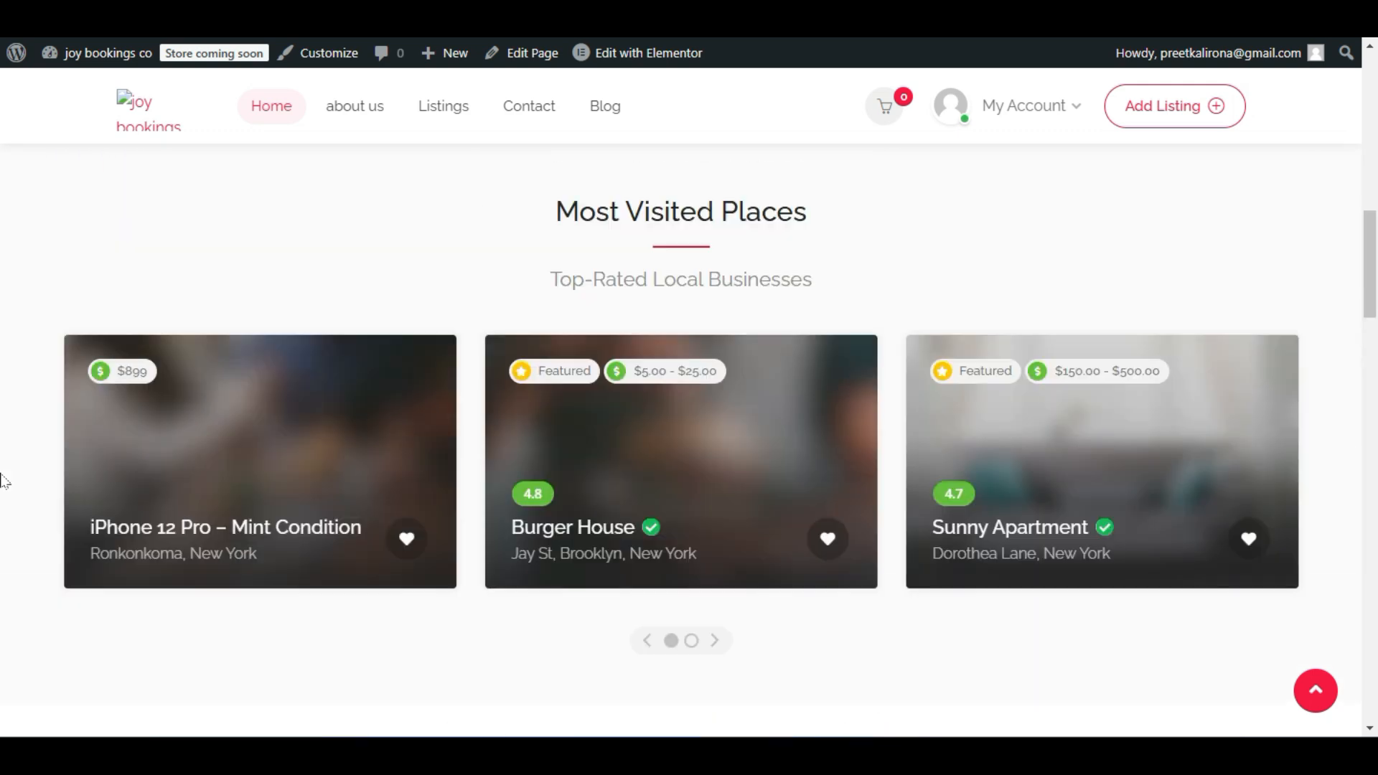
{"action": "scroll", "coordinate": [4, 480], "scroll_direction": "up", "scroll_amount": 10}
{"action": "left_click", "coordinate": [607, 112]}
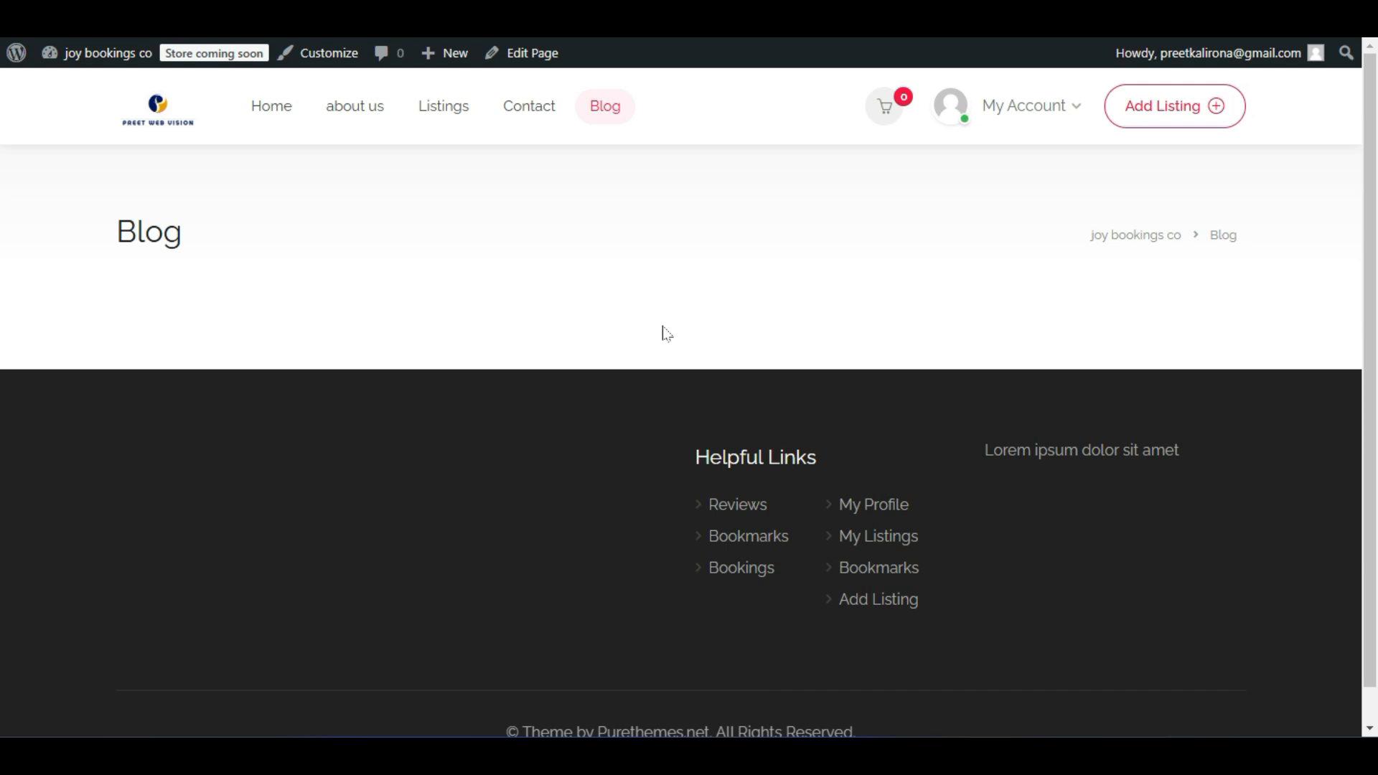
In the customizer's Homepage Settings, set the Posts page to Blog, publish the change, and close the customizer.
{"action": "left_click", "coordinate": [317, 54]}
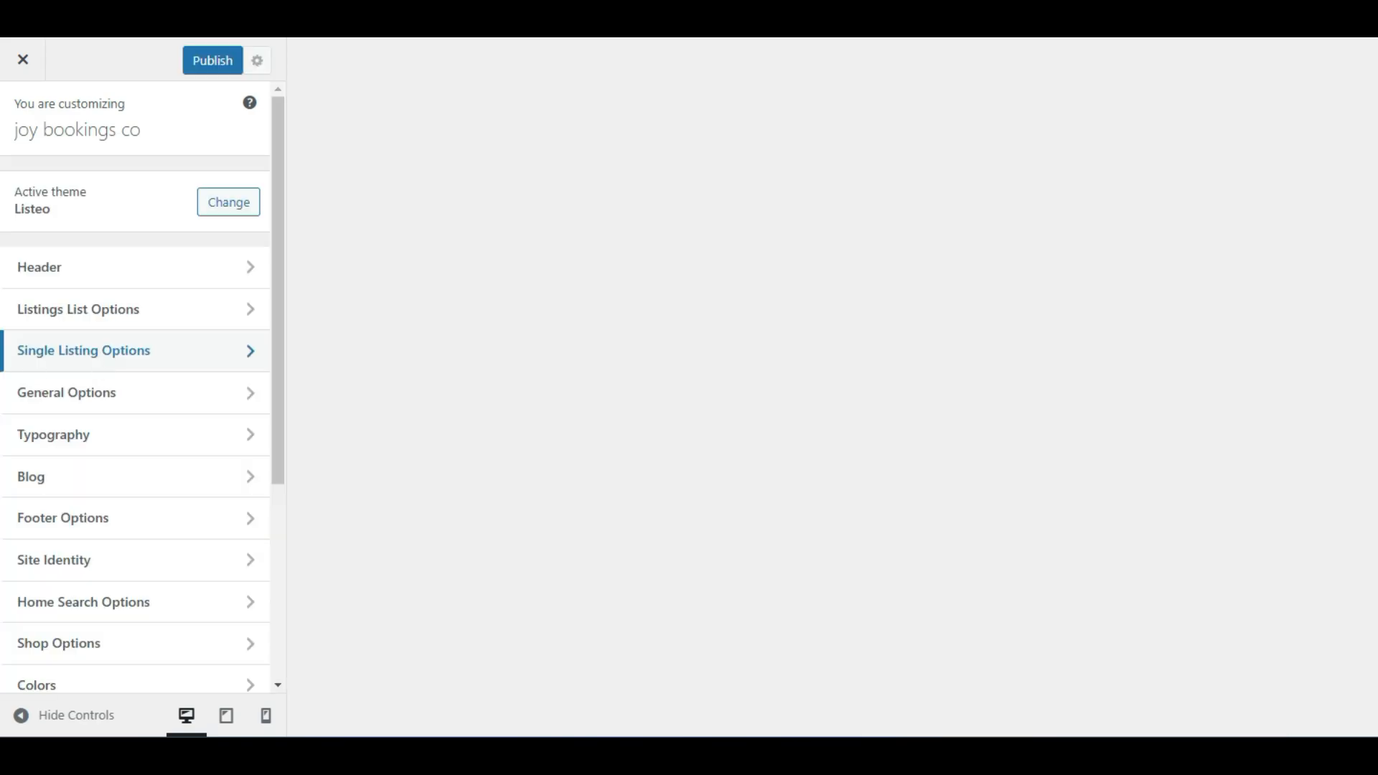
{"action": "scroll", "coordinate": [137, 366], "scroll_direction": "down", "scroll_amount": 4}
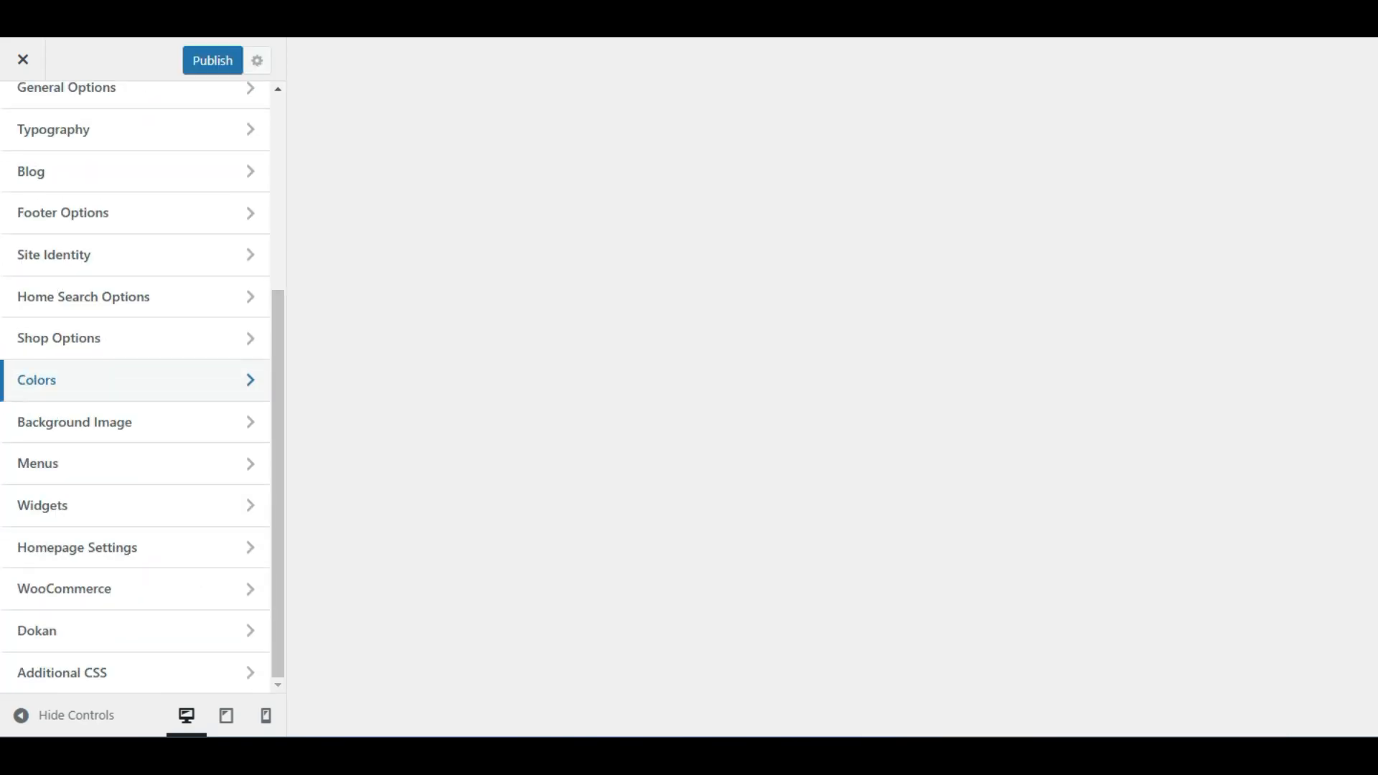
{"action": "left_click", "coordinate": [99, 547]}
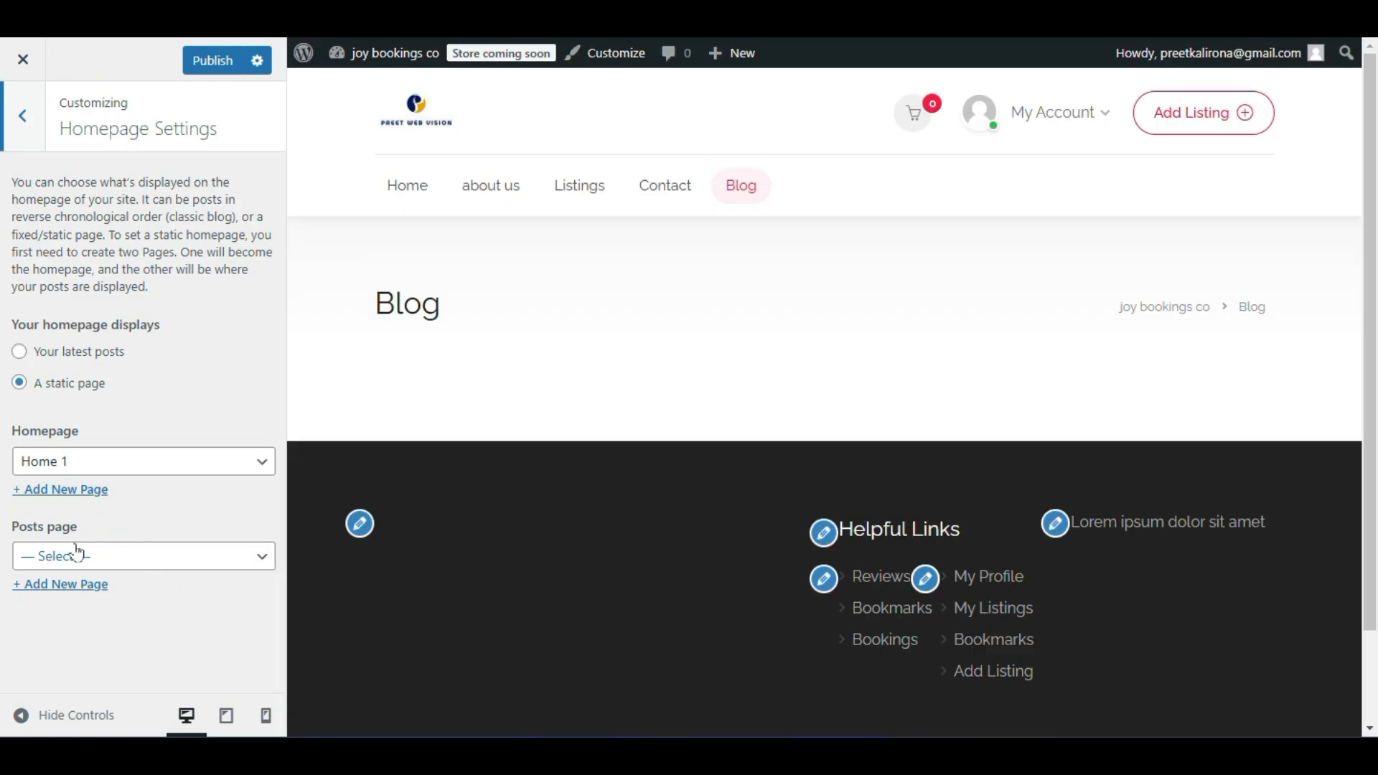
{"action": "left_click", "coordinate": [120, 557]}
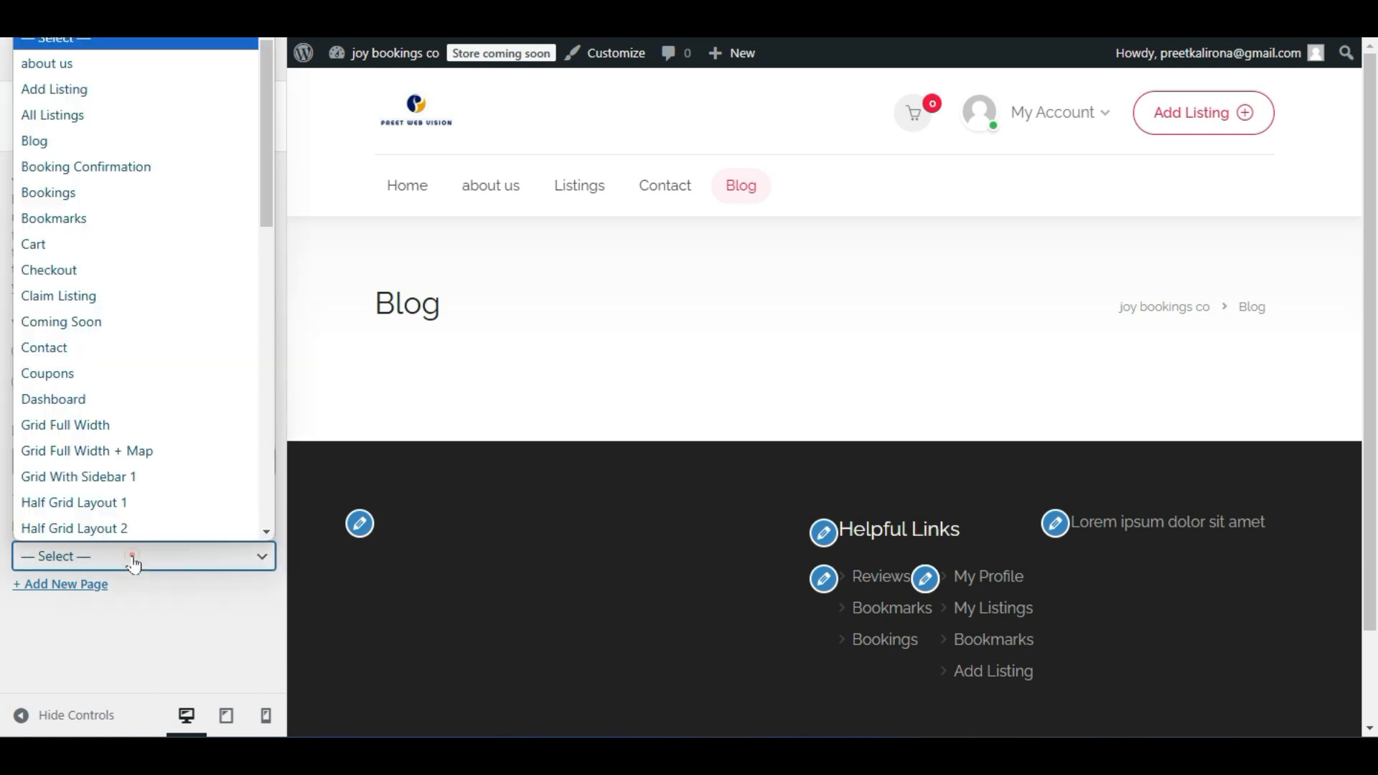
{"action": "left_click", "coordinate": [111, 143]}
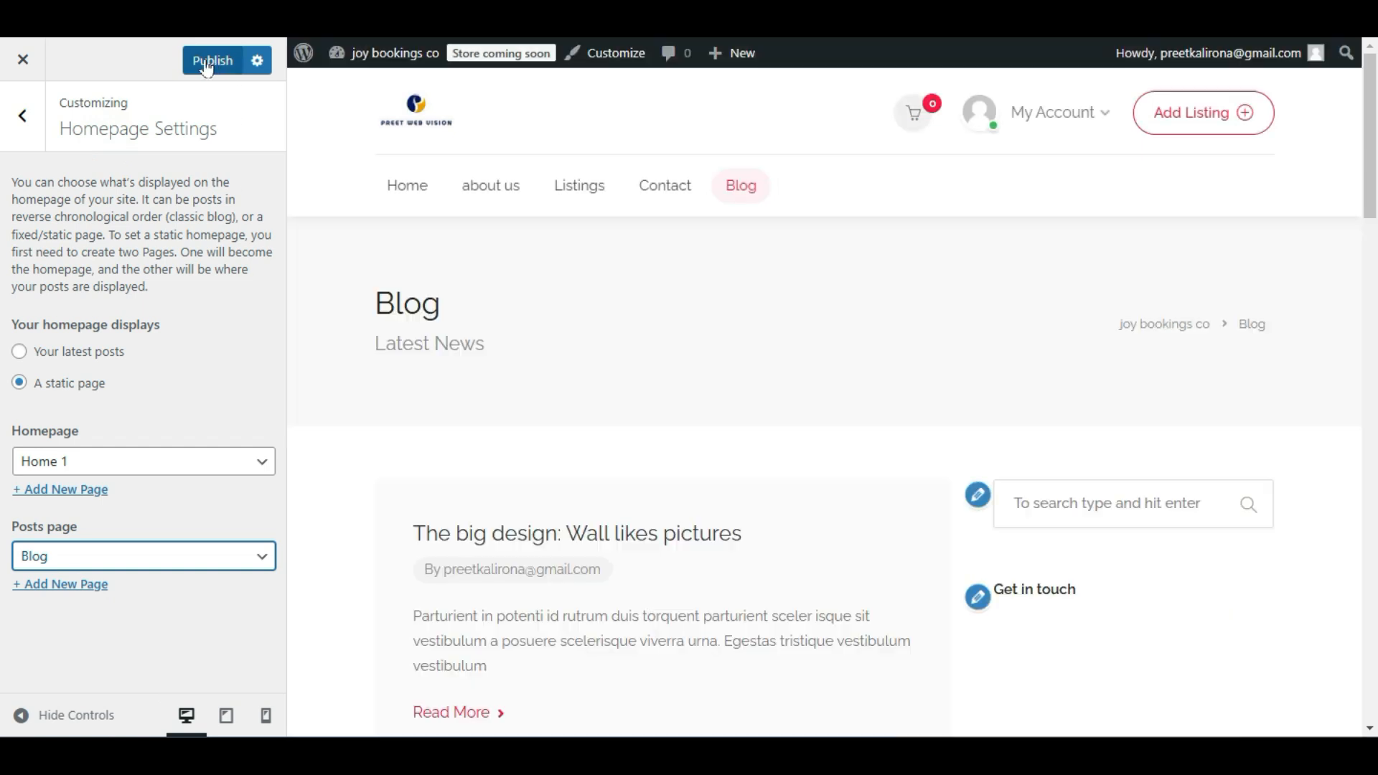
{"action": "left_click", "coordinate": [204, 60]}
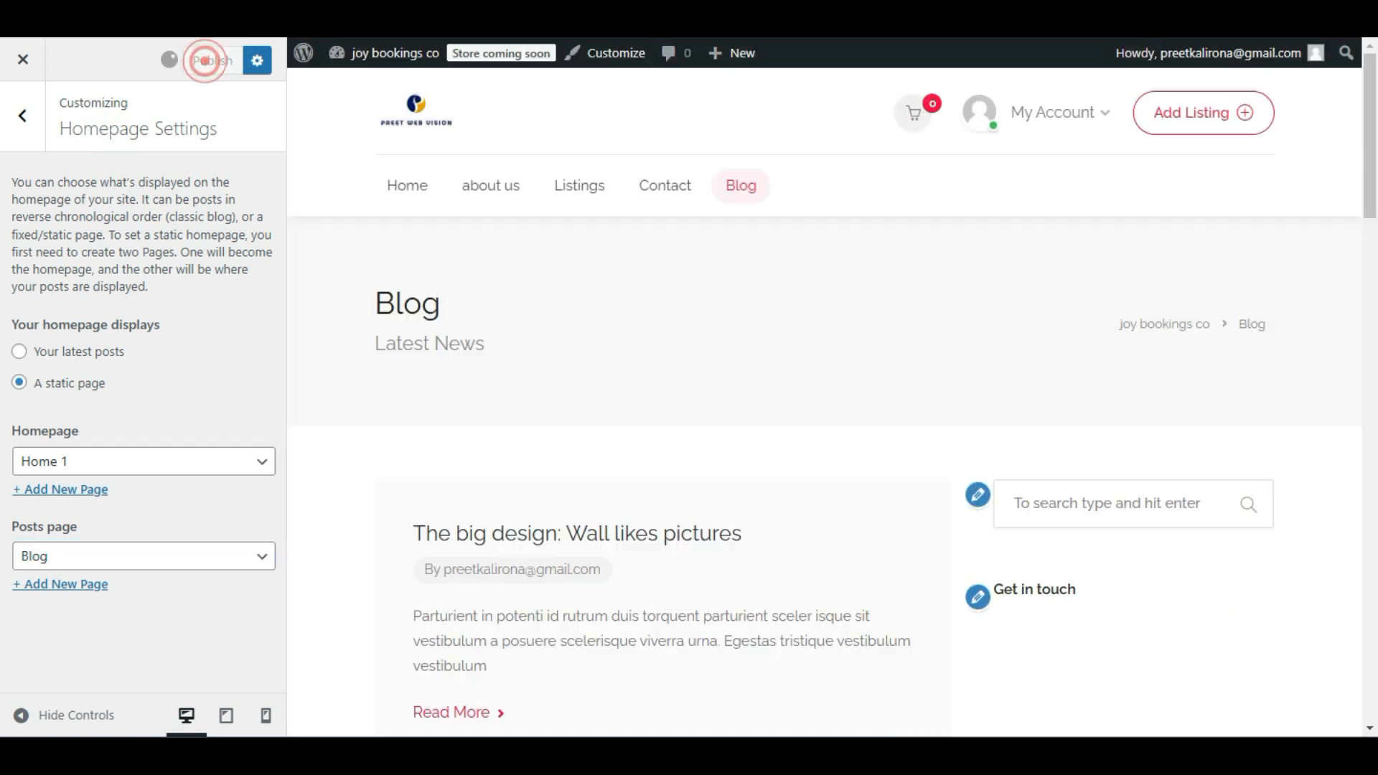
{"action": "left_click", "coordinate": [25, 59]}
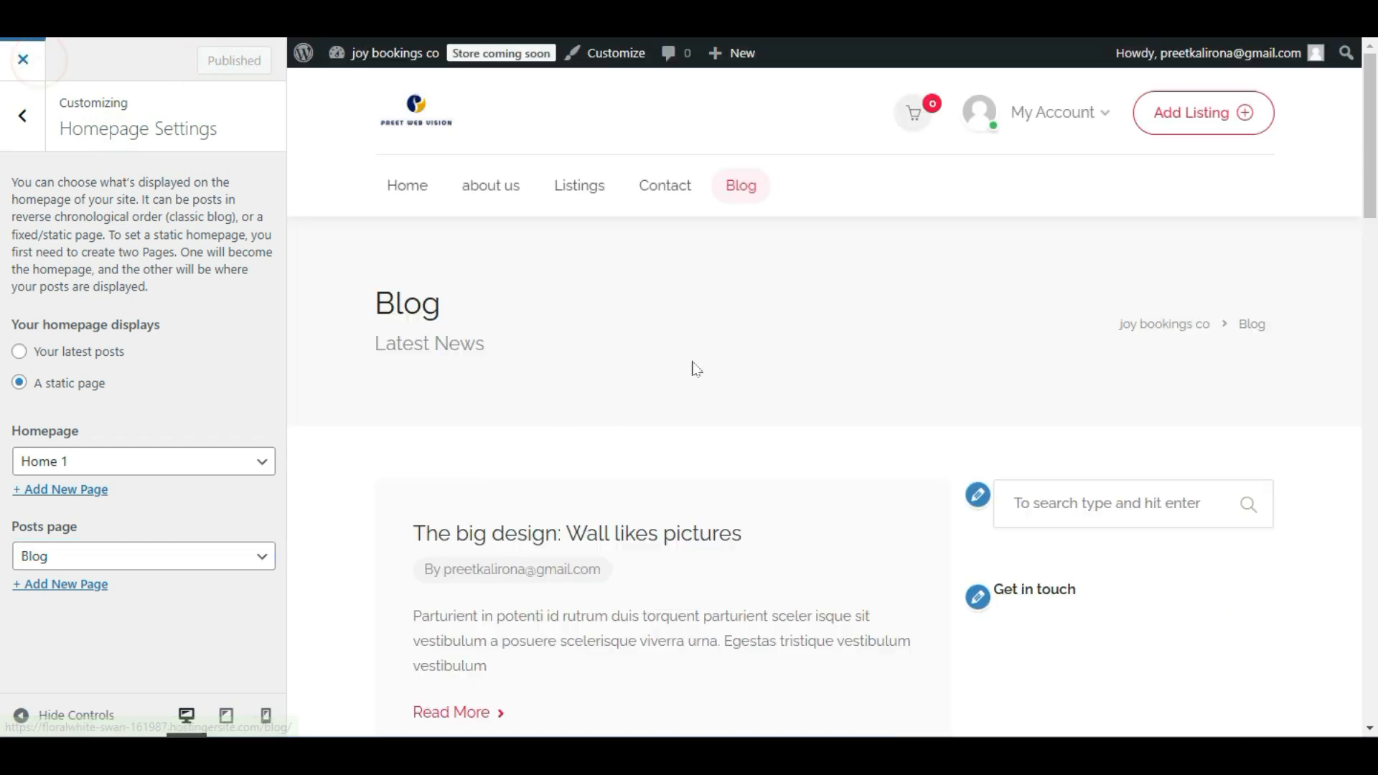
Examine the list of posts on the live Blog page and return to the home page.
{"action": "scroll", "coordinate": [689, 369], "scroll_direction": "down", "scroll_amount": 7}
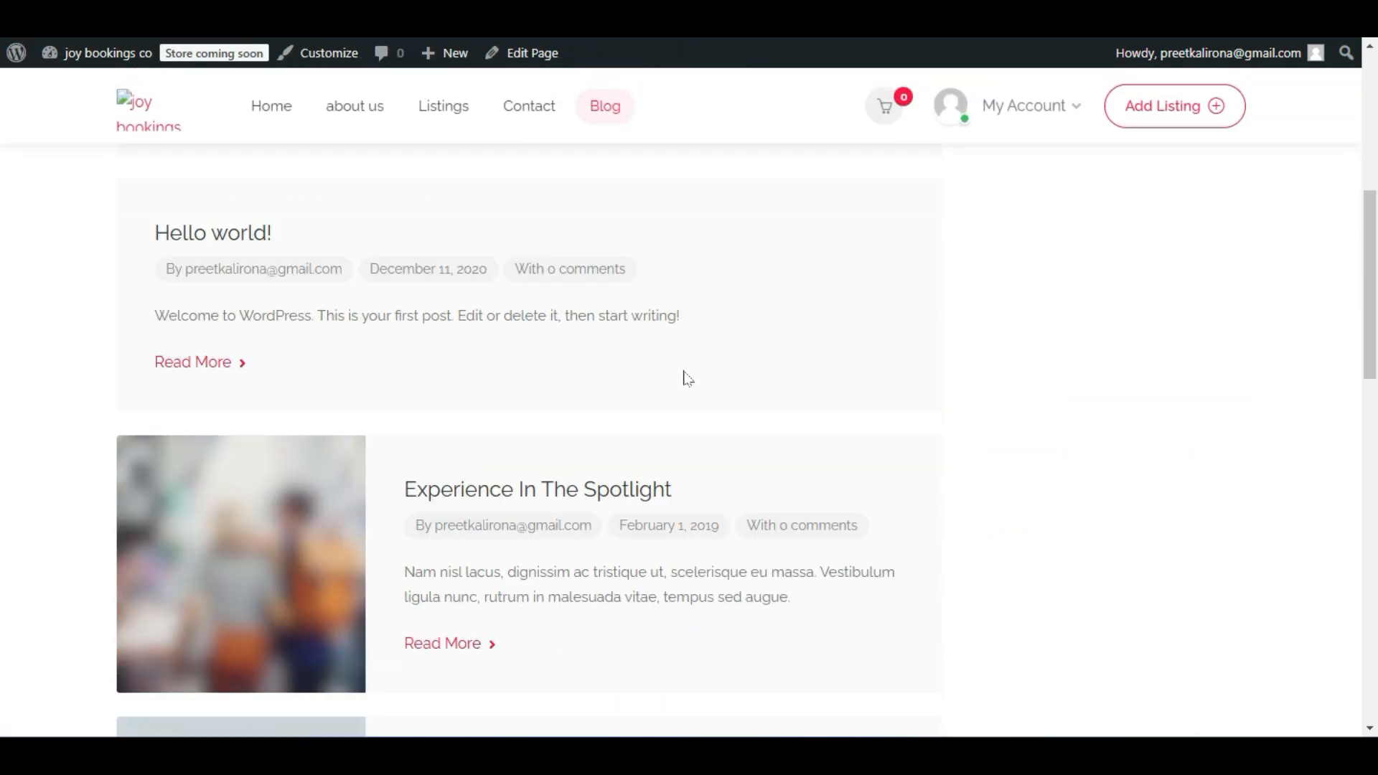
{"action": "scroll", "coordinate": [685, 376], "scroll_direction": "down", "scroll_amount": 9}
{"action": "scroll", "coordinate": [682, 376], "scroll_direction": "up", "scroll_amount": 9}
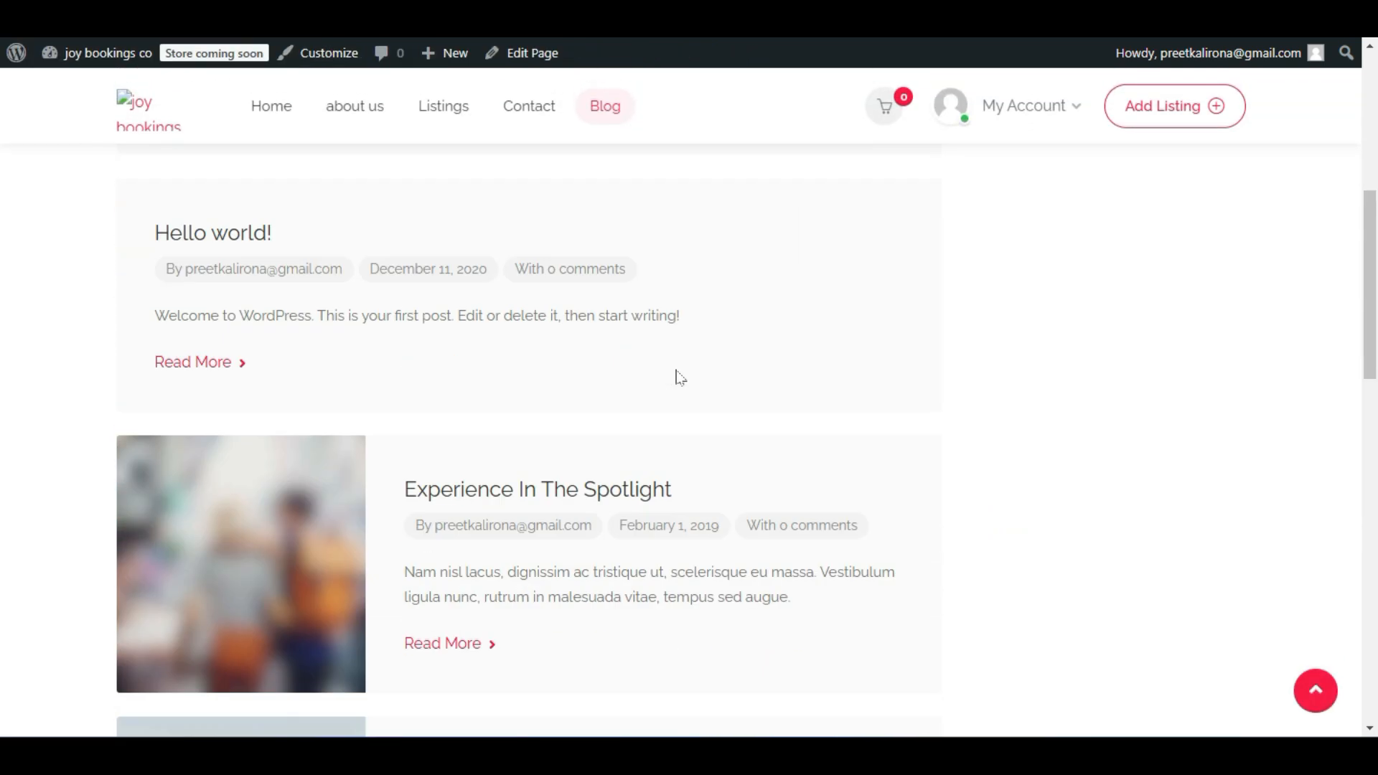
{"action": "scroll", "coordinate": [670, 375], "scroll_direction": "up", "scroll_amount": 6}
{"action": "scroll", "coordinate": [646, 381], "scroll_direction": "down", "scroll_amount": 5}
{"action": "scroll", "coordinate": [646, 387], "scroll_direction": "up", "scroll_amount": 2}
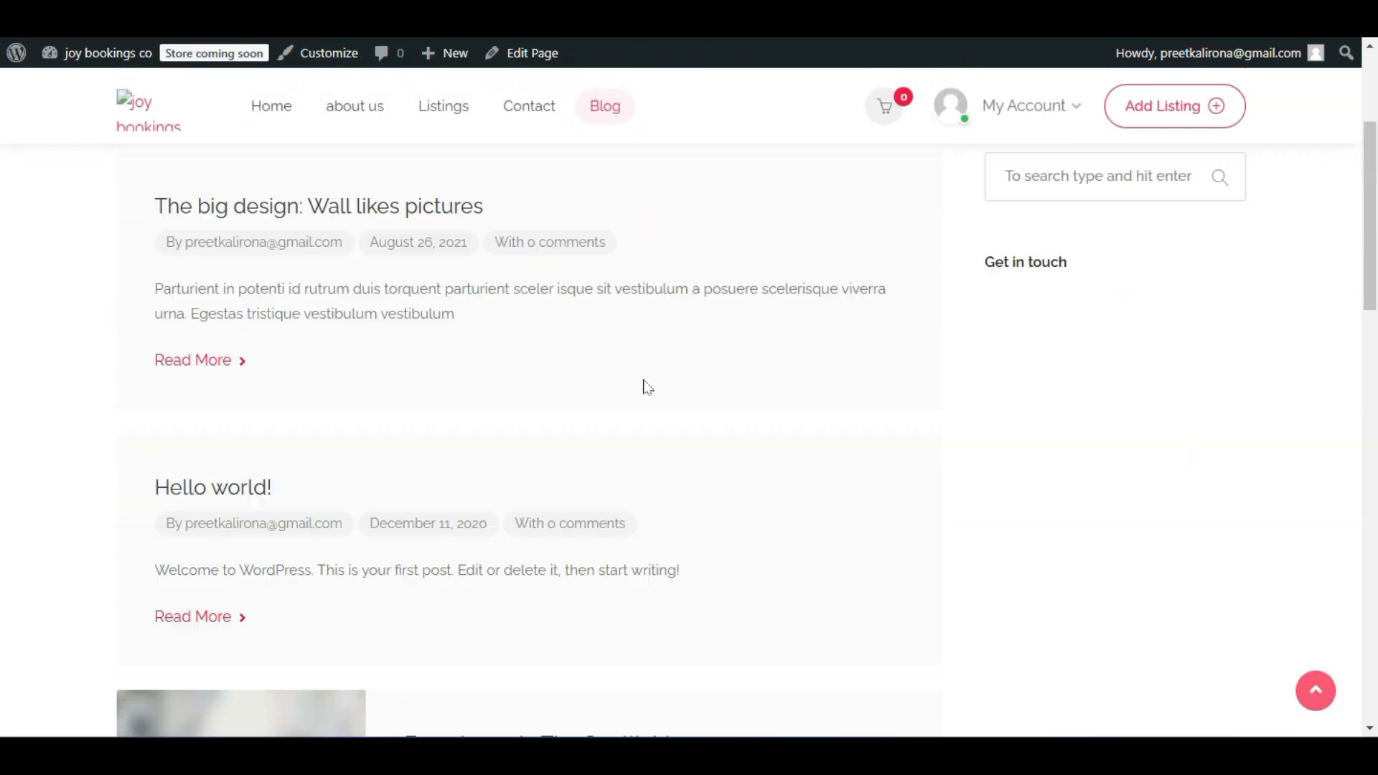
{"action": "scroll", "coordinate": [648, 388], "scroll_direction": "up", "scroll_amount": 3}
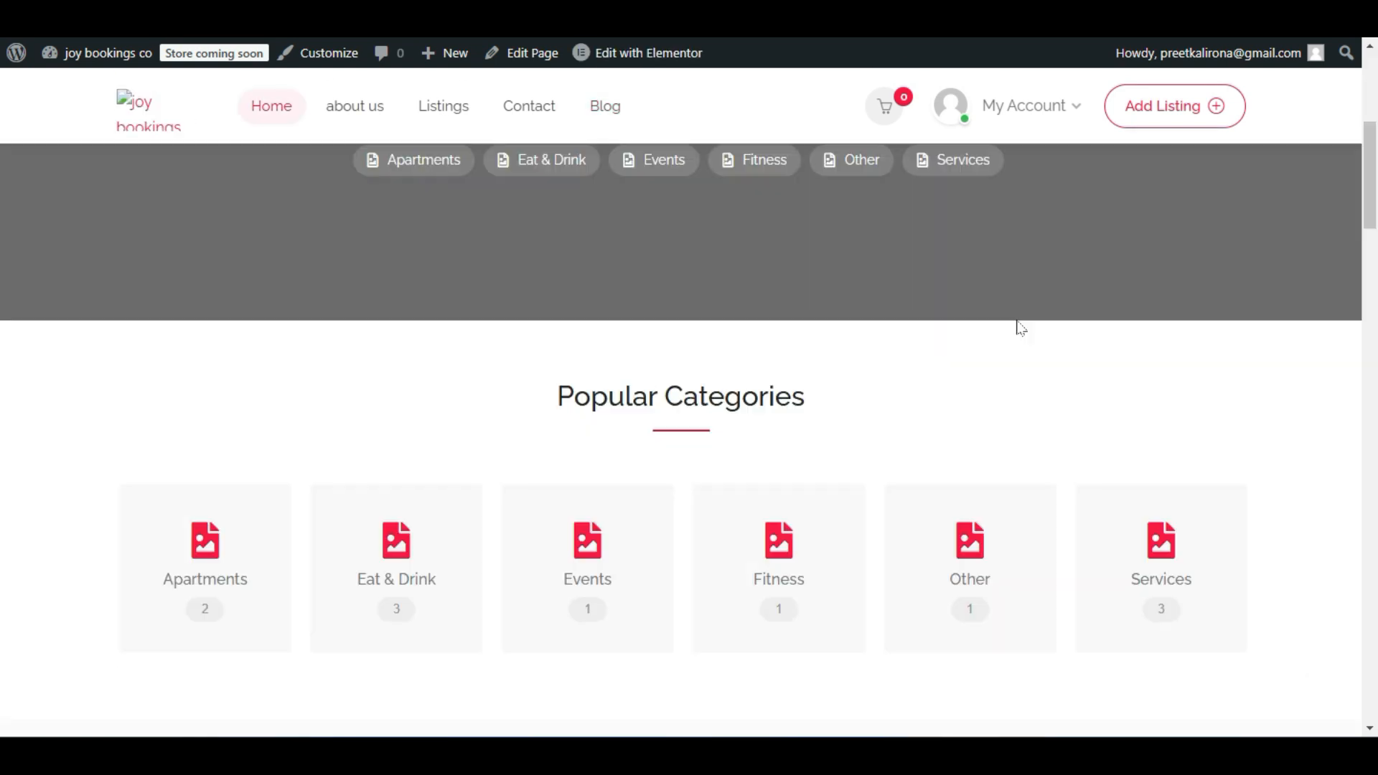
Examine the home page sections from the search banner through categories, listings, testimonials and blog posts.
{"action": "scroll", "coordinate": [1017, 327], "scroll_direction": "up", "scroll_amount": 6}
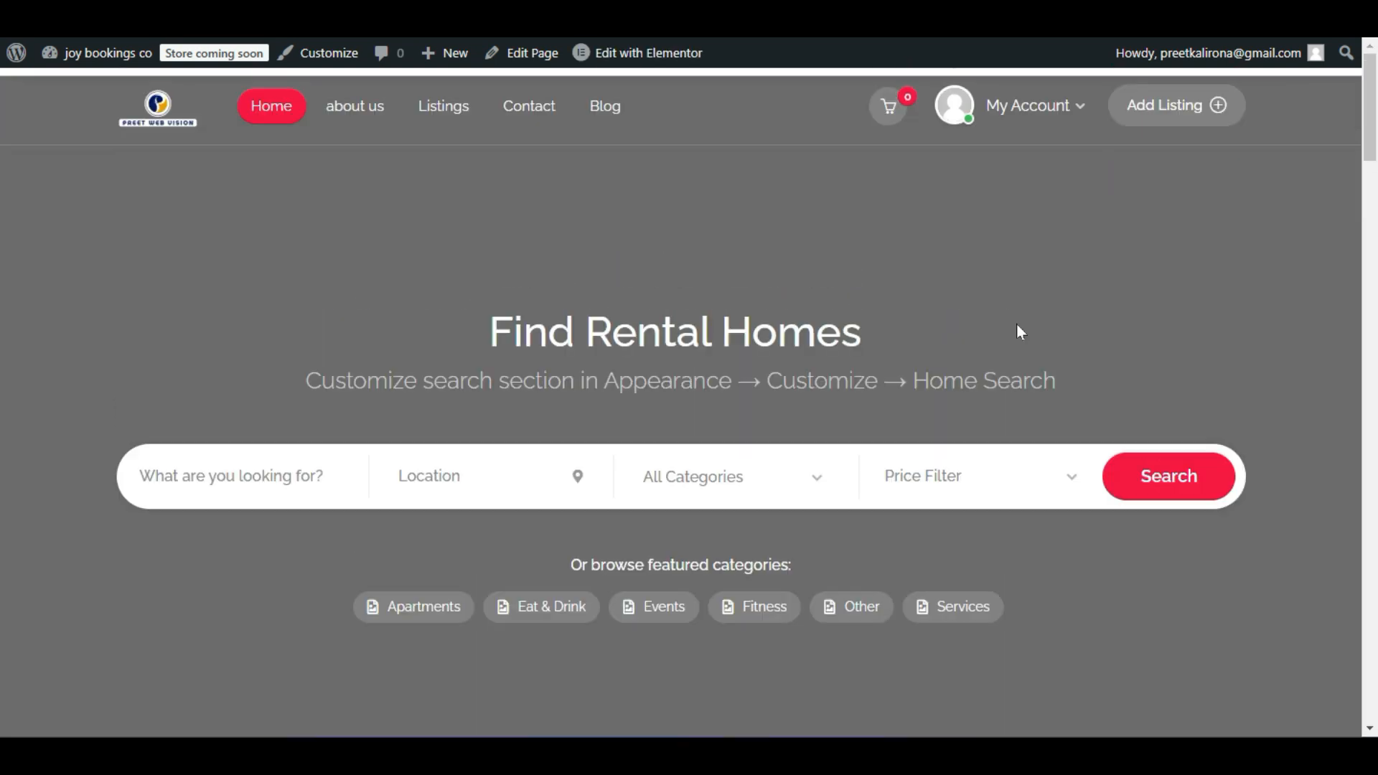
{"action": "scroll", "coordinate": [1027, 330], "scroll_direction": "down", "scroll_amount": 4}
{"action": "scroll", "coordinate": [1029, 340], "scroll_direction": "down", "scroll_amount": 3}
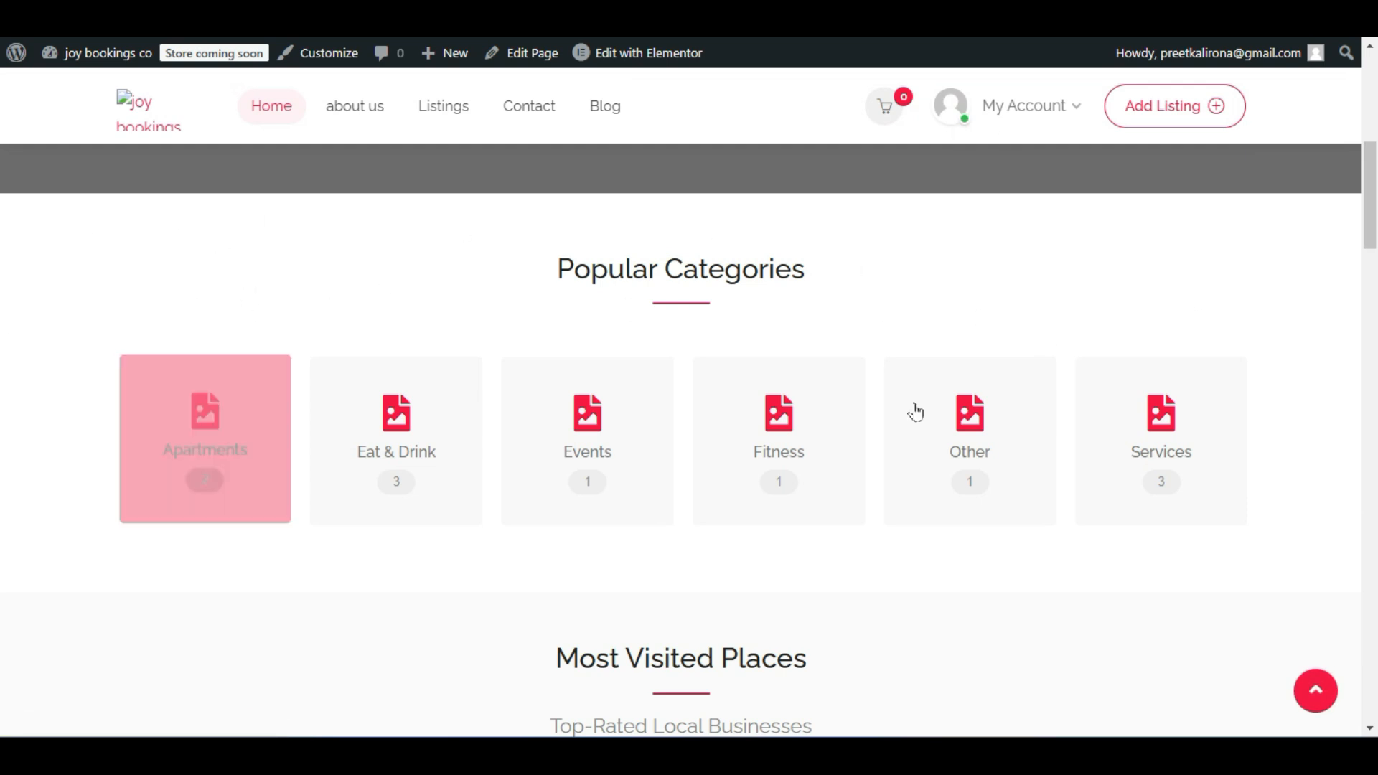
{"action": "scroll", "coordinate": [840, 280], "scroll_direction": "down", "scroll_amount": 5}
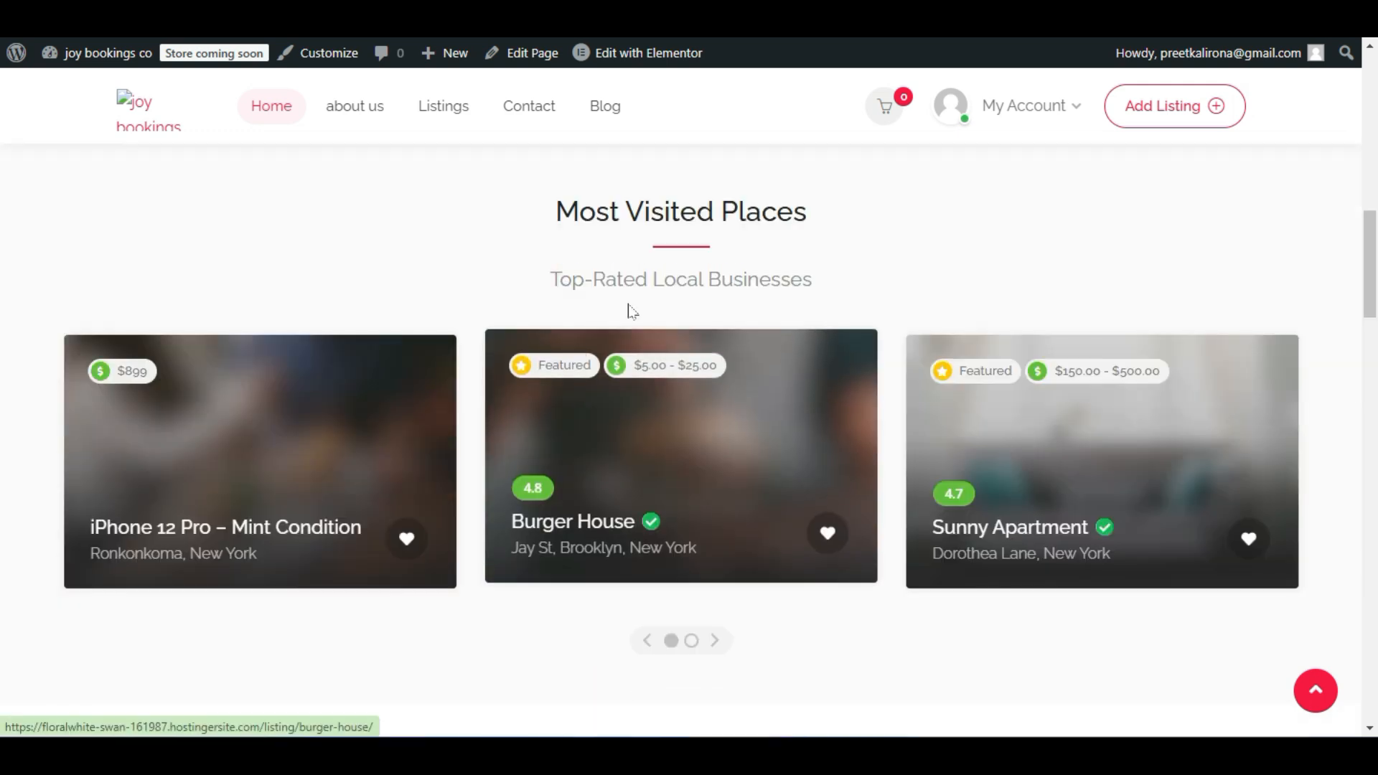
{"action": "scroll", "coordinate": [809, 240], "scroll_direction": "down", "scroll_amount": 4}
{"action": "scroll", "coordinate": [811, 240], "scroll_direction": "down", "scroll_amount": 3}
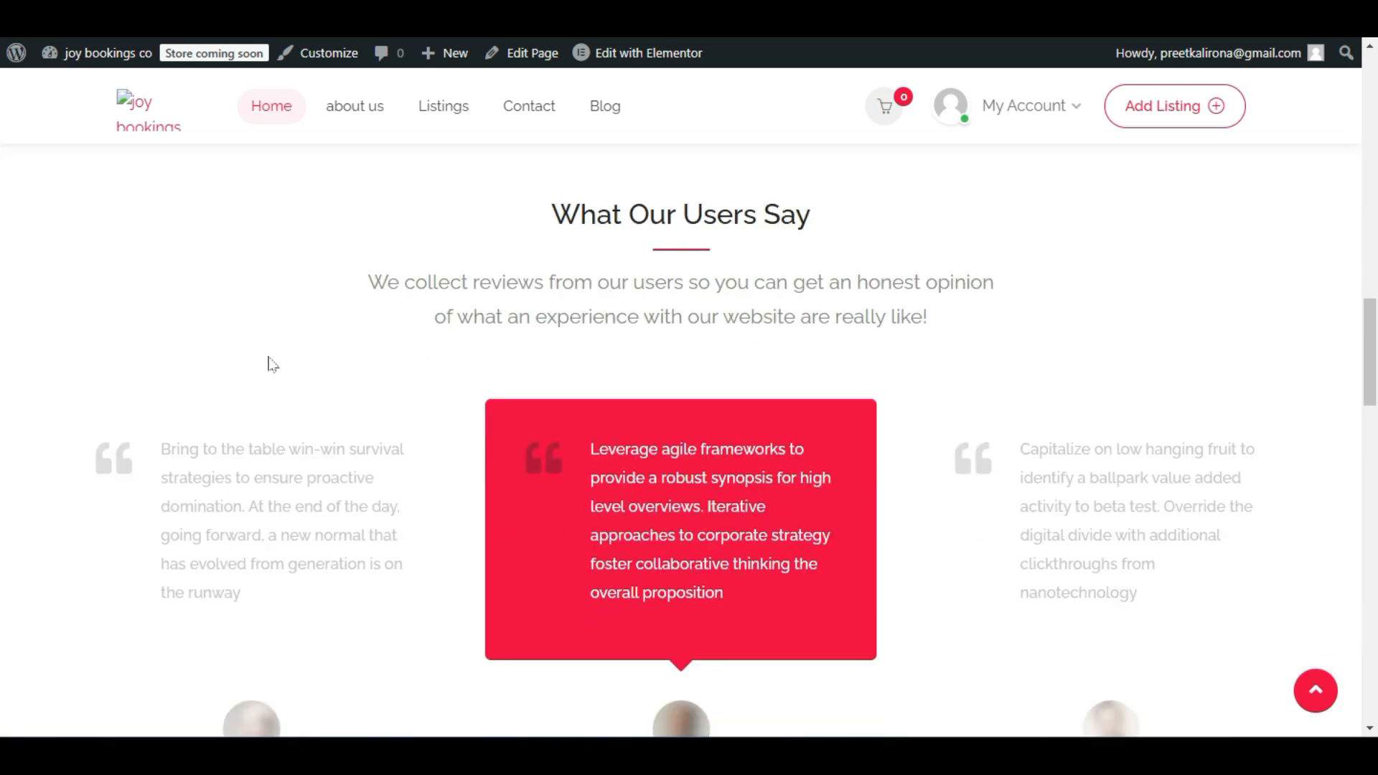
{"action": "scroll", "coordinate": [927, 449], "scroll_direction": "down", "scroll_amount": 2}
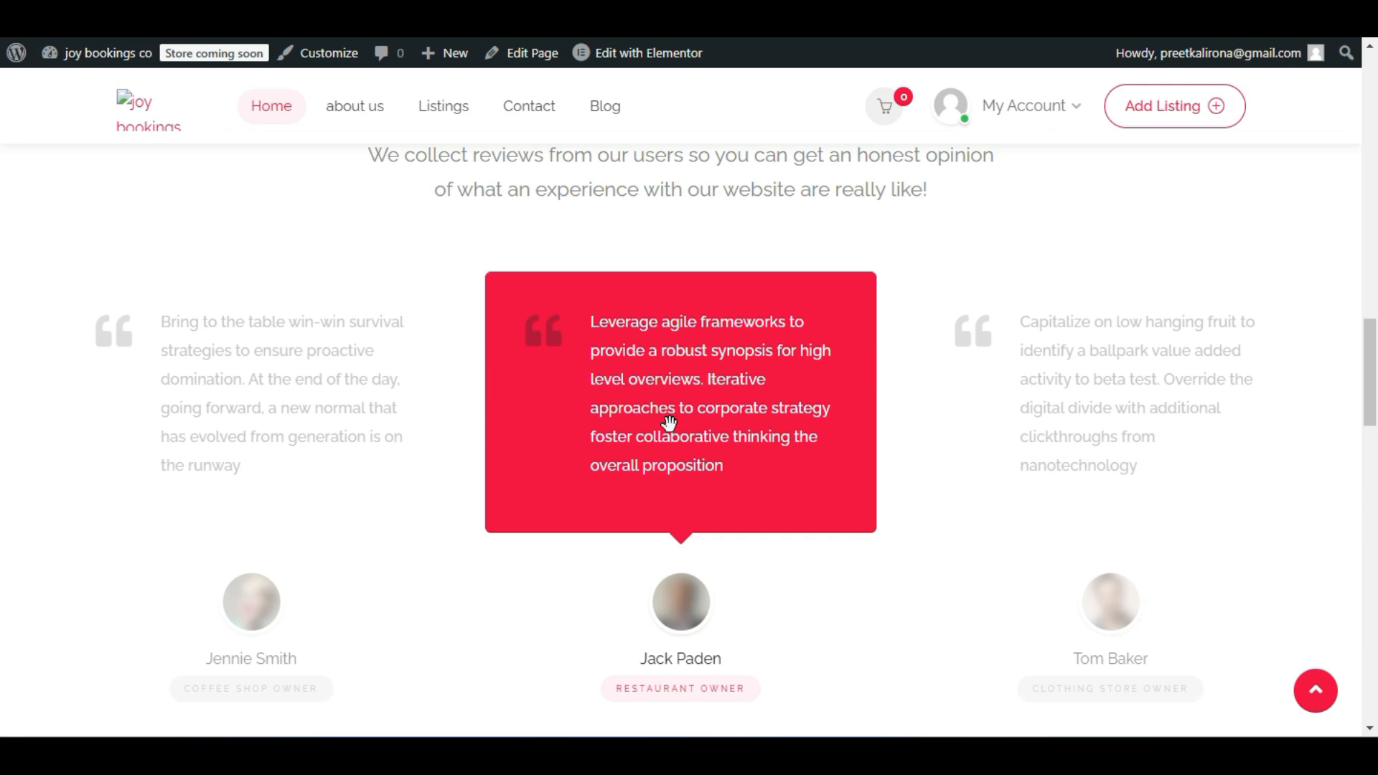
{"action": "scroll", "coordinate": [670, 423], "scroll_direction": "down", "scroll_amount": 10}
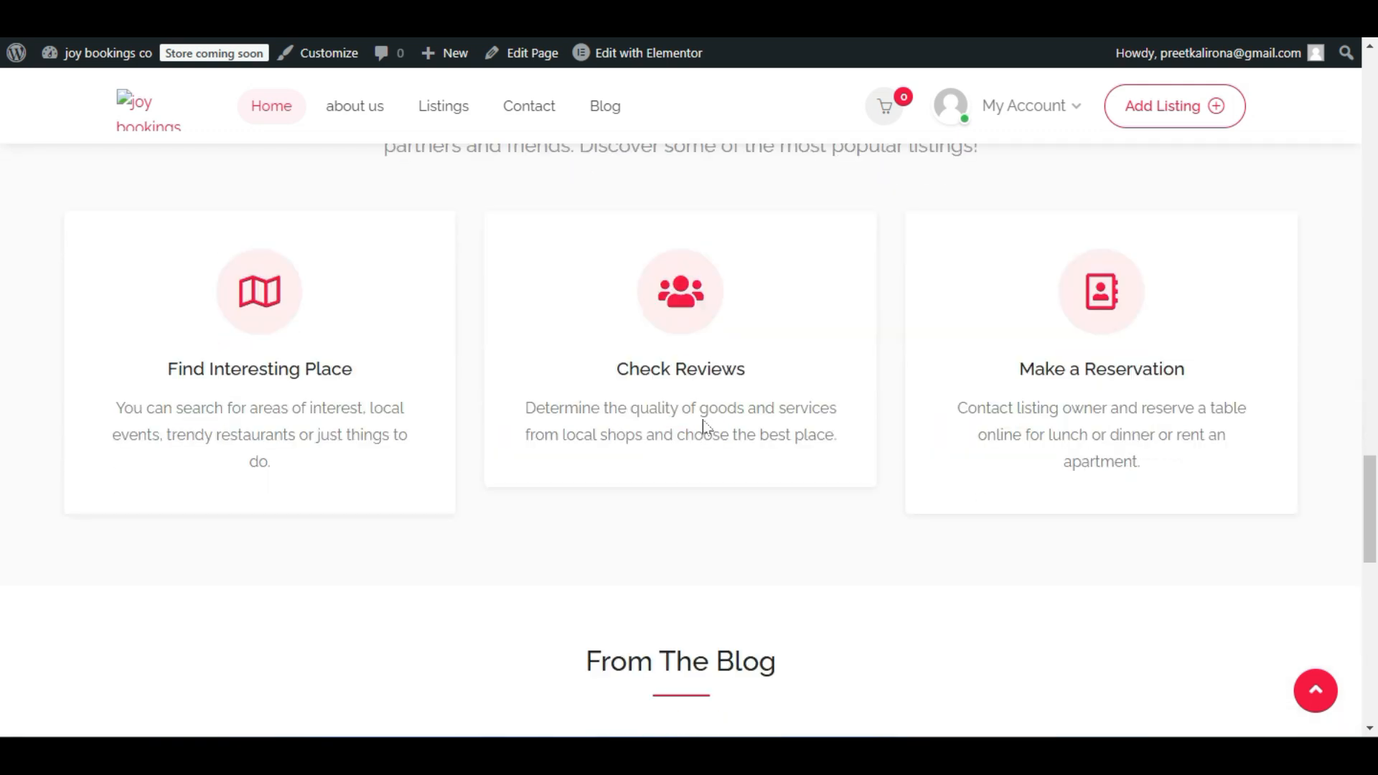
{"action": "scroll", "coordinate": [658, 433], "scroll_direction": "down", "scroll_amount": 4}
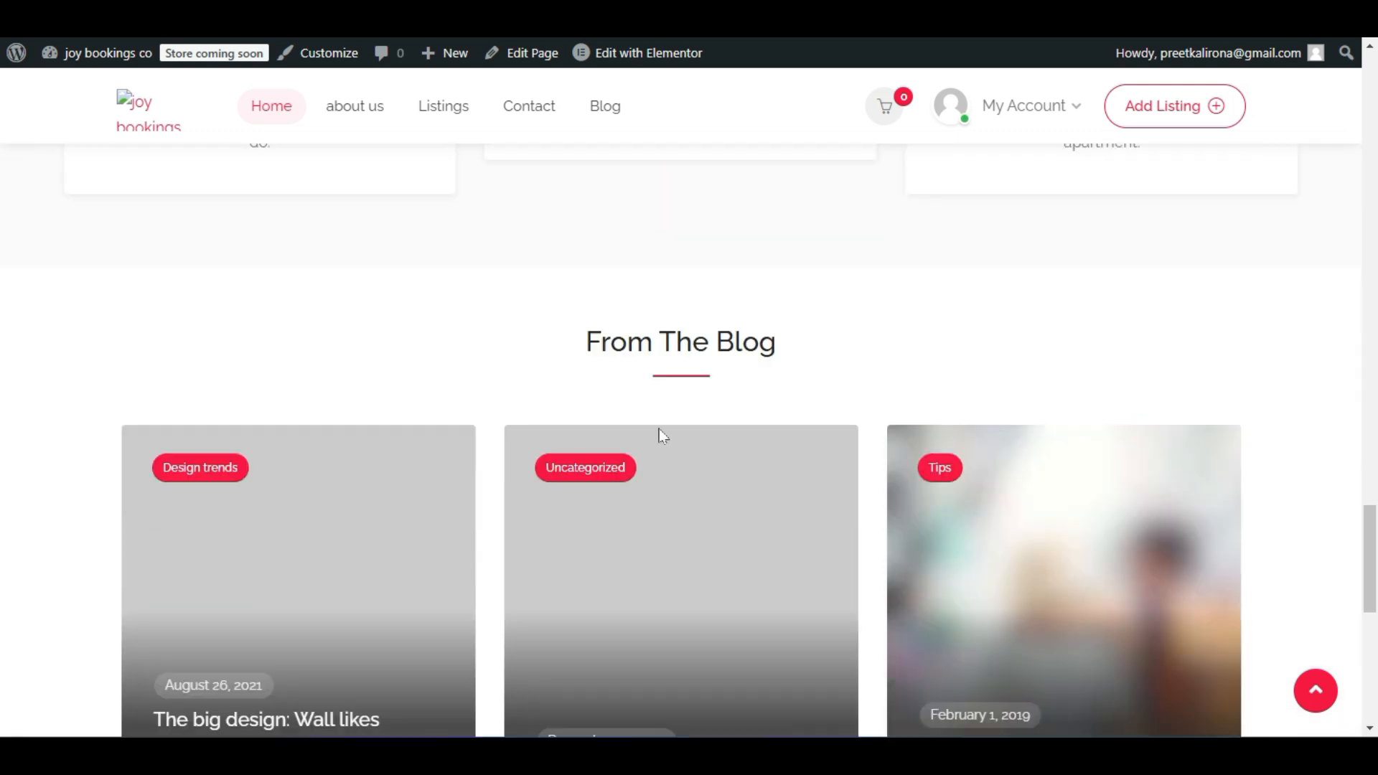
{"action": "scroll", "coordinate": [659, 428], "scroll_direction": "down", "scroll_amount": 8}
{"action": "scroll", "coordinate": [655, 435], "scroll_direction": "up", "scroll_amount": 7}
{"action": "scroll", "coordinate": [656, 436], "scroll_direction": "up", "scroll_amount": 20}
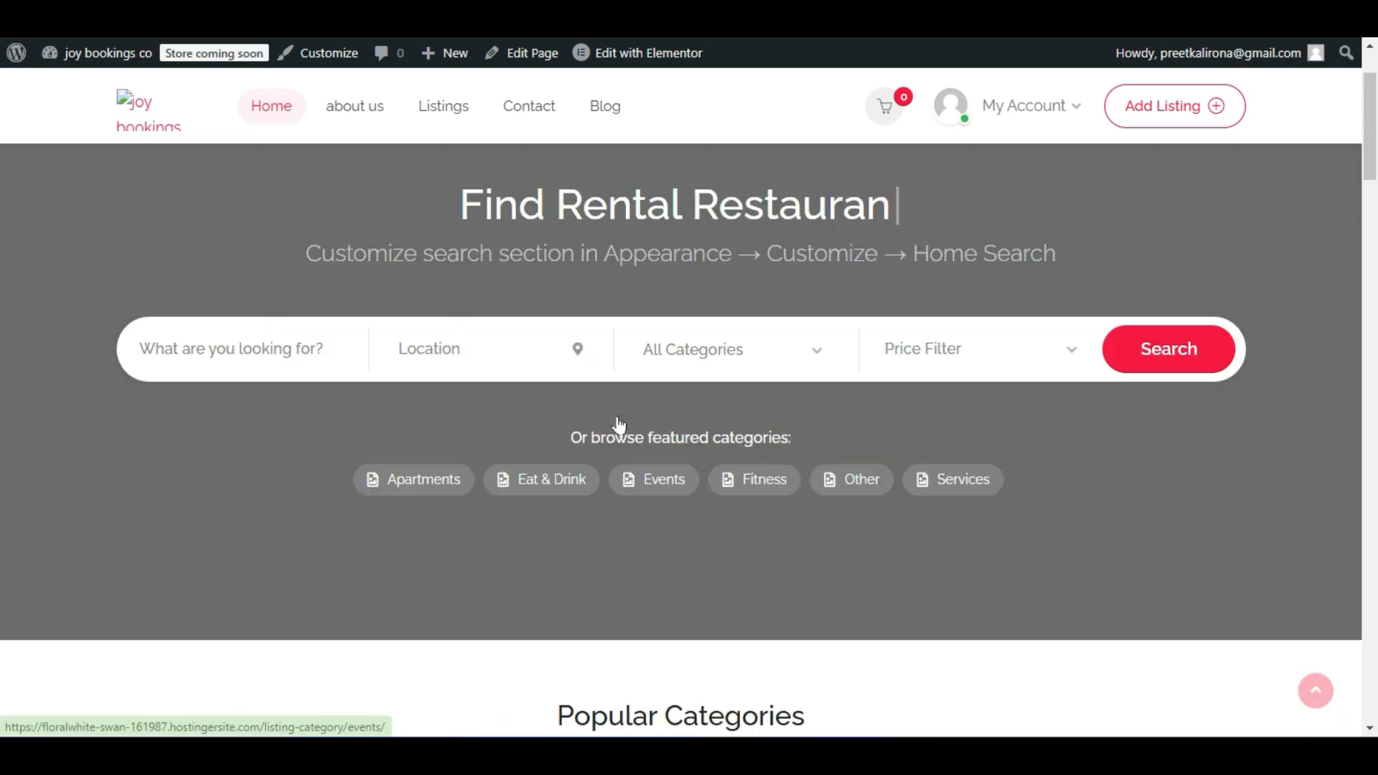
{"action": "scroll", "coordinate": [616, 416], "scroll_direction": "up", "scroll_amount": 2}
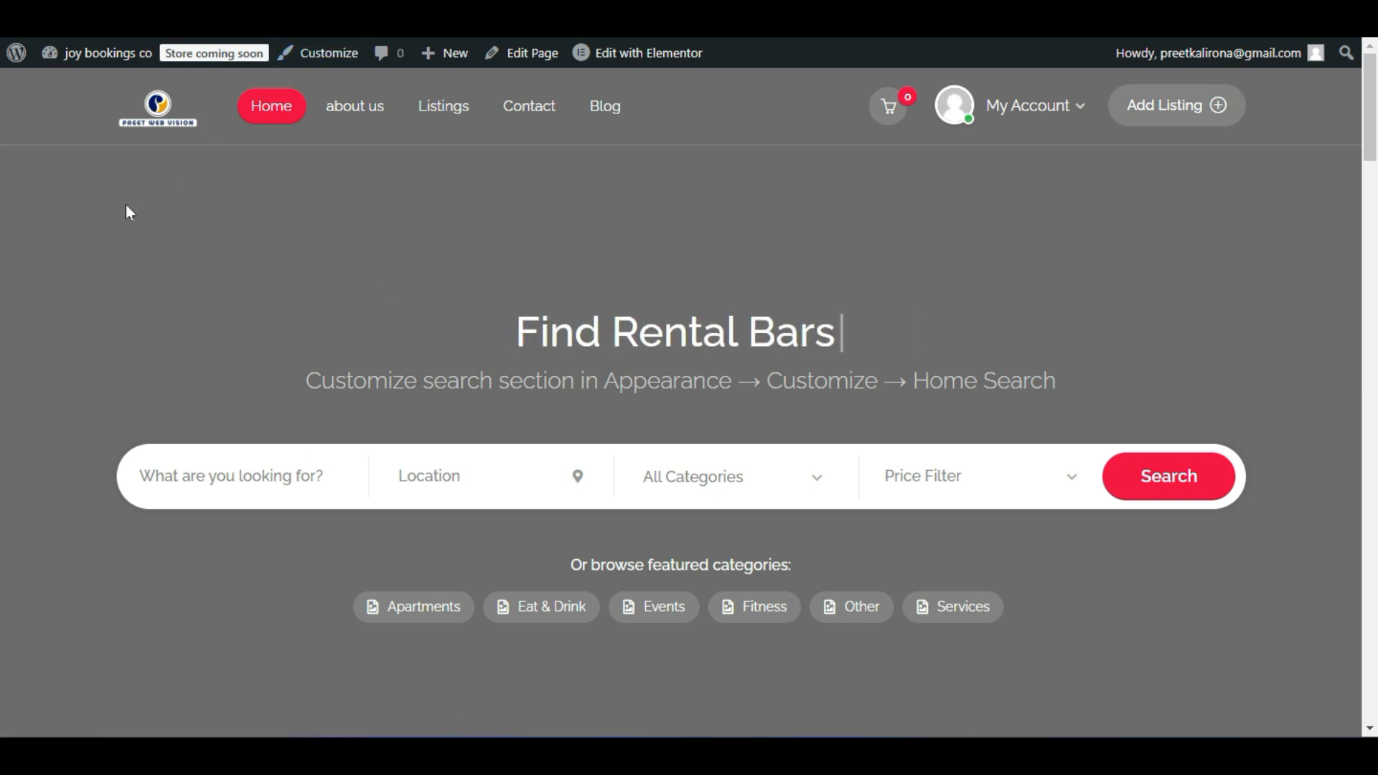
Open the home page for editing with Elementor and locate the Popular Categories section.
{"action": "scroll", "coordinate": [126, 204], "scroll_direction": "down", "scroll_amount": 5}
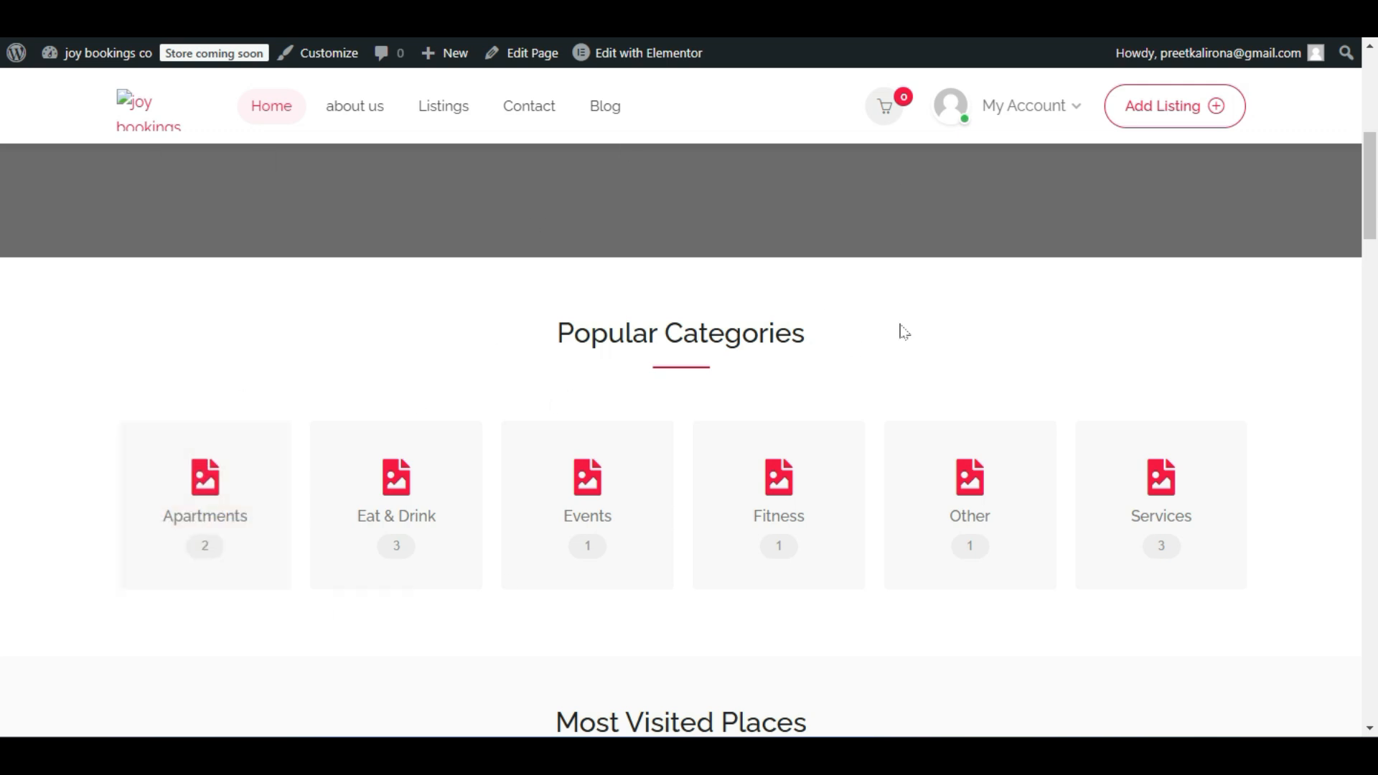
{"action": "scroll", "coordinate": [929, 320], "scroll_direction": "down", "scroll_amount": 3}
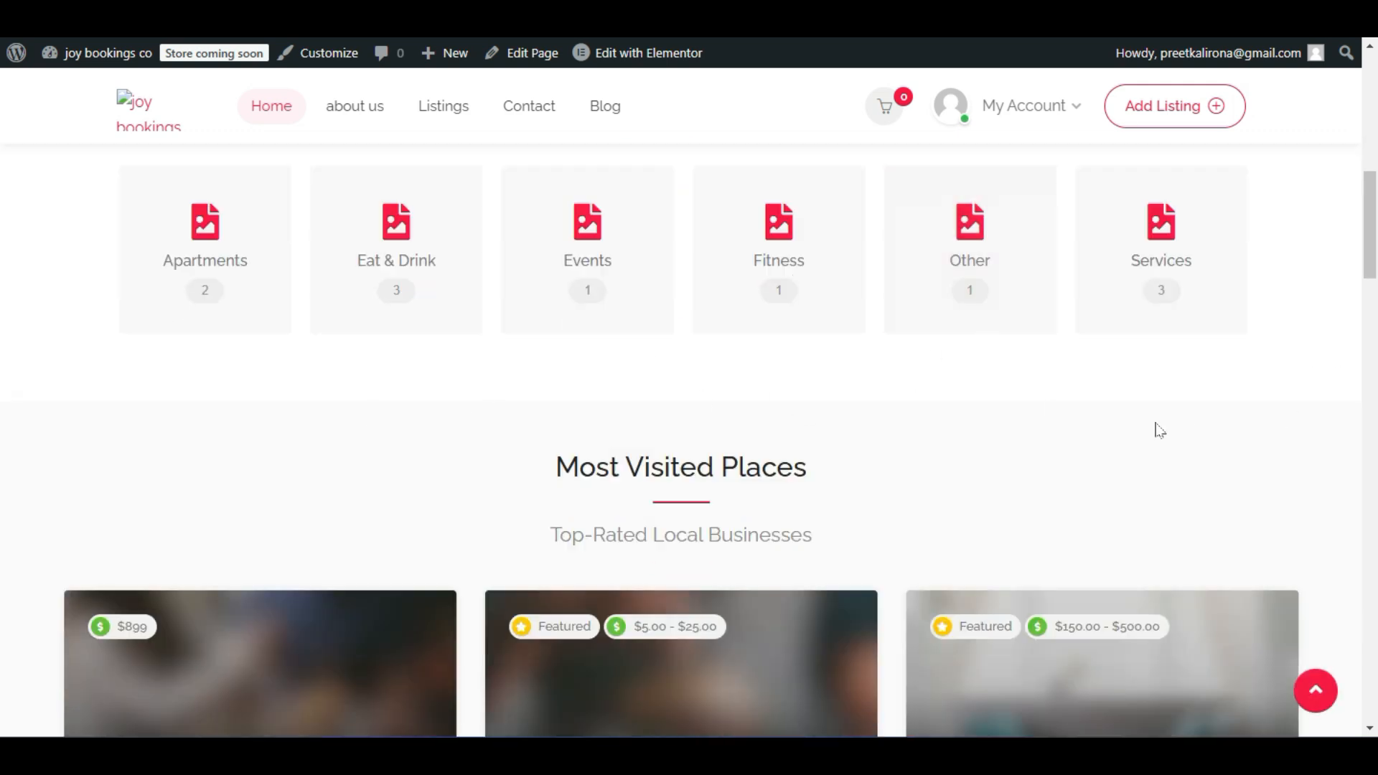
{"action": "scroll", "coordinate": [1237, 436], "scroll_direction": "up", "scroll_amount": 4}
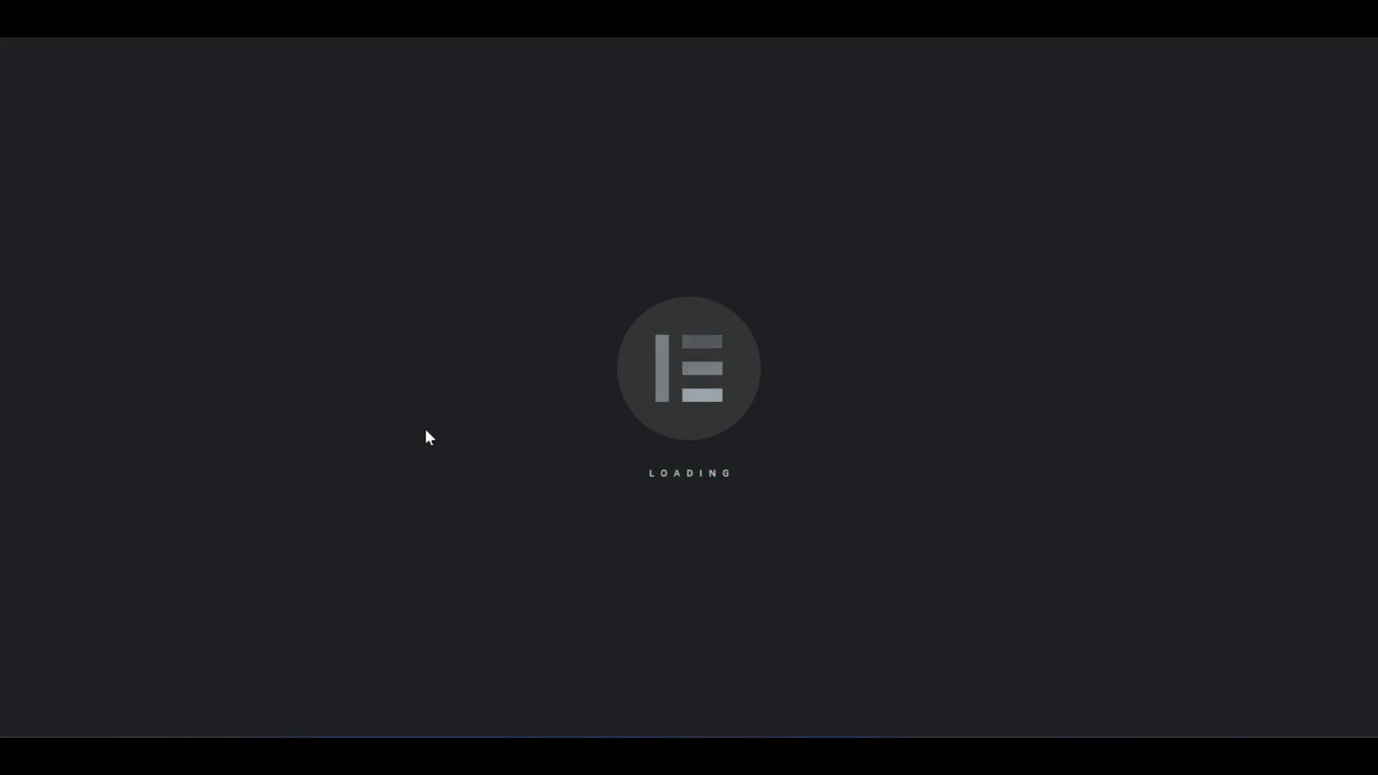
{"action": "scroll", "coordinate": [427, 436], "scroll_direction": "down", "scroll_amount": 5}
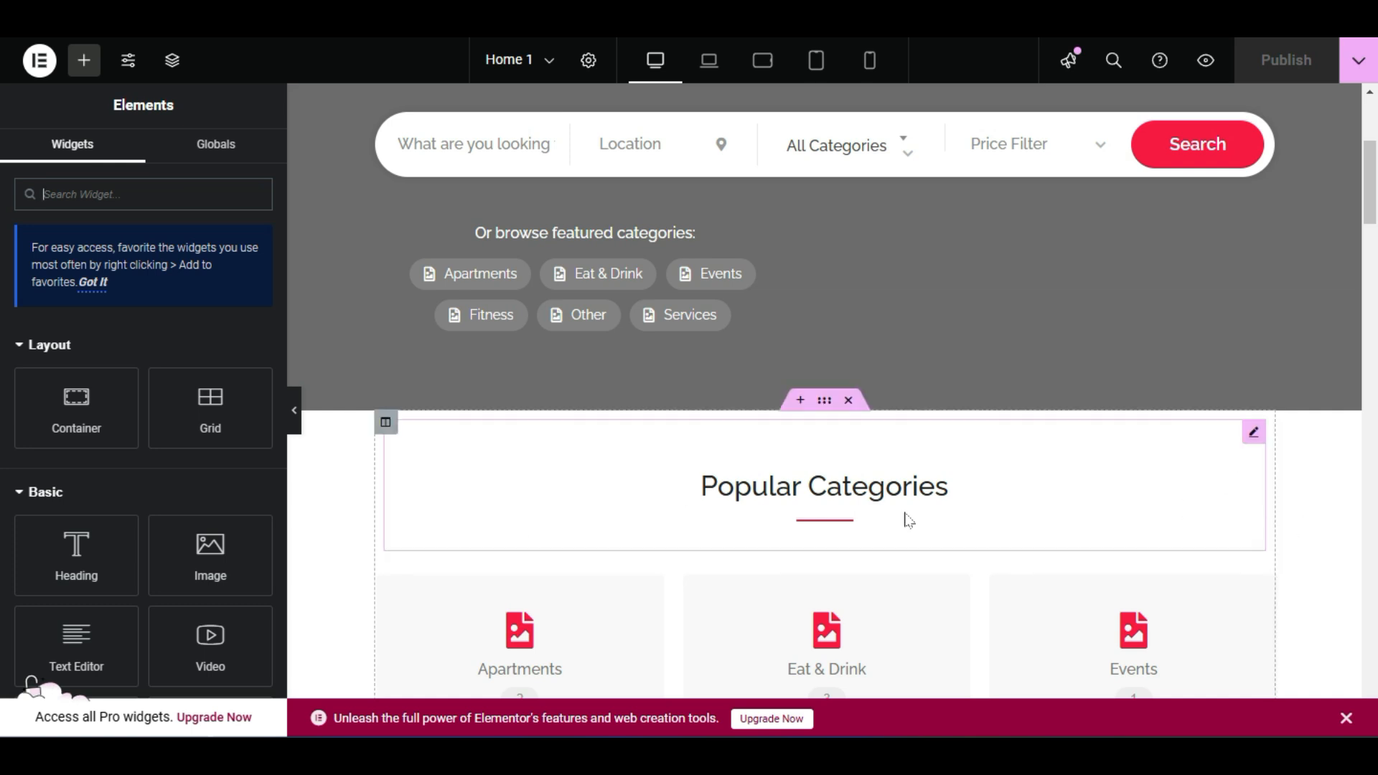
{"action": "scroll", "coordinate": [993, 489], "scroll_direction": "down", "scroll_amount": 2}
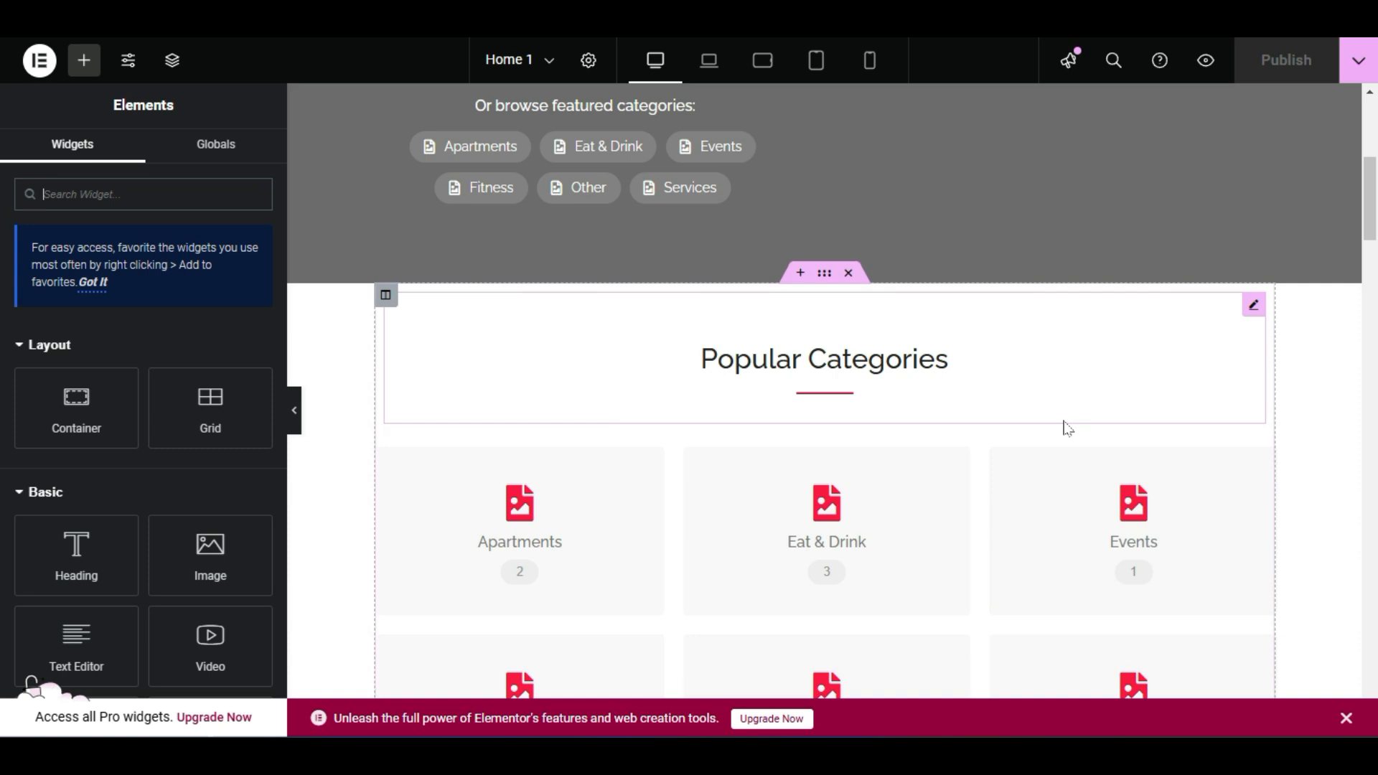
{"action": "scroll", "coordinate": [932, 388], "scroll_direction": "down", "scroll_amount": 4}
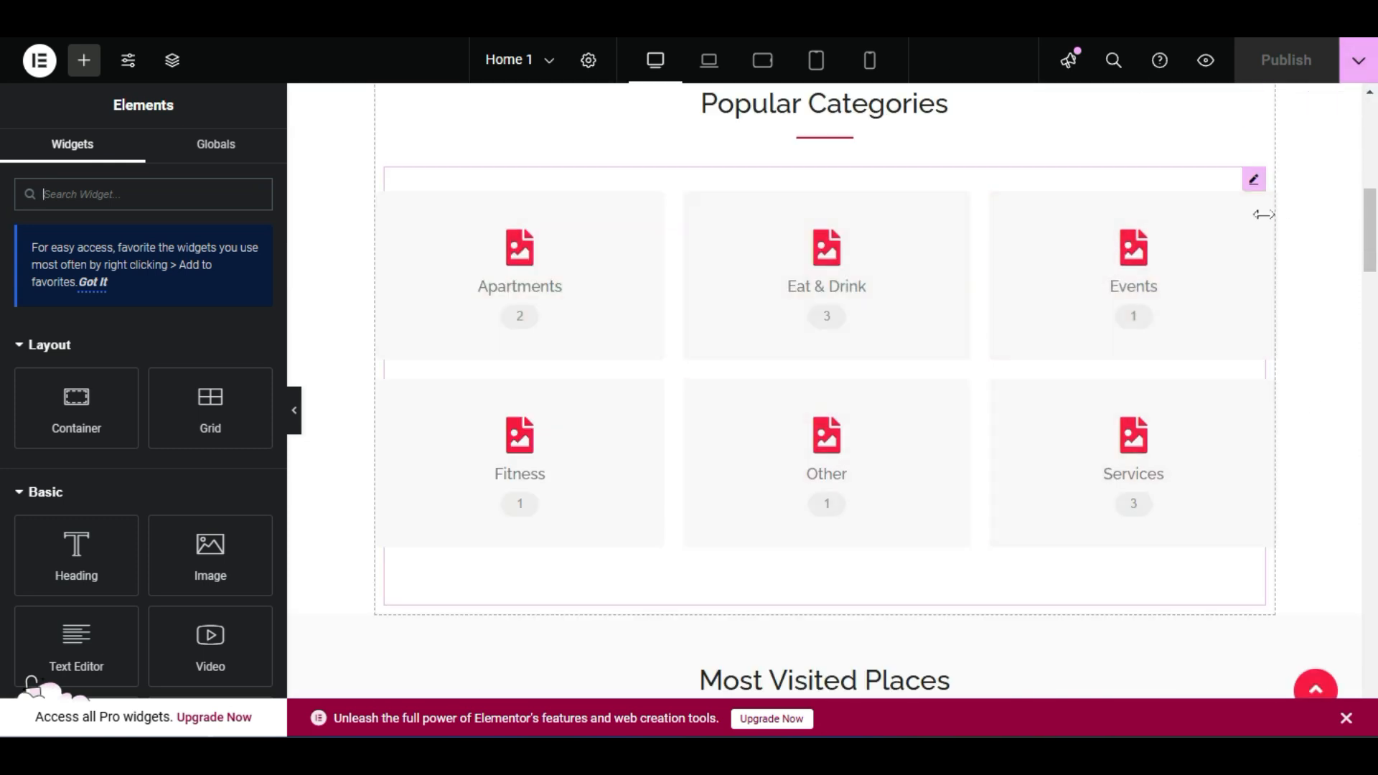
{"action": "scroll", "coordinate": [1134, 301], "scroll_direction": "up", "scroll_amount": 2}
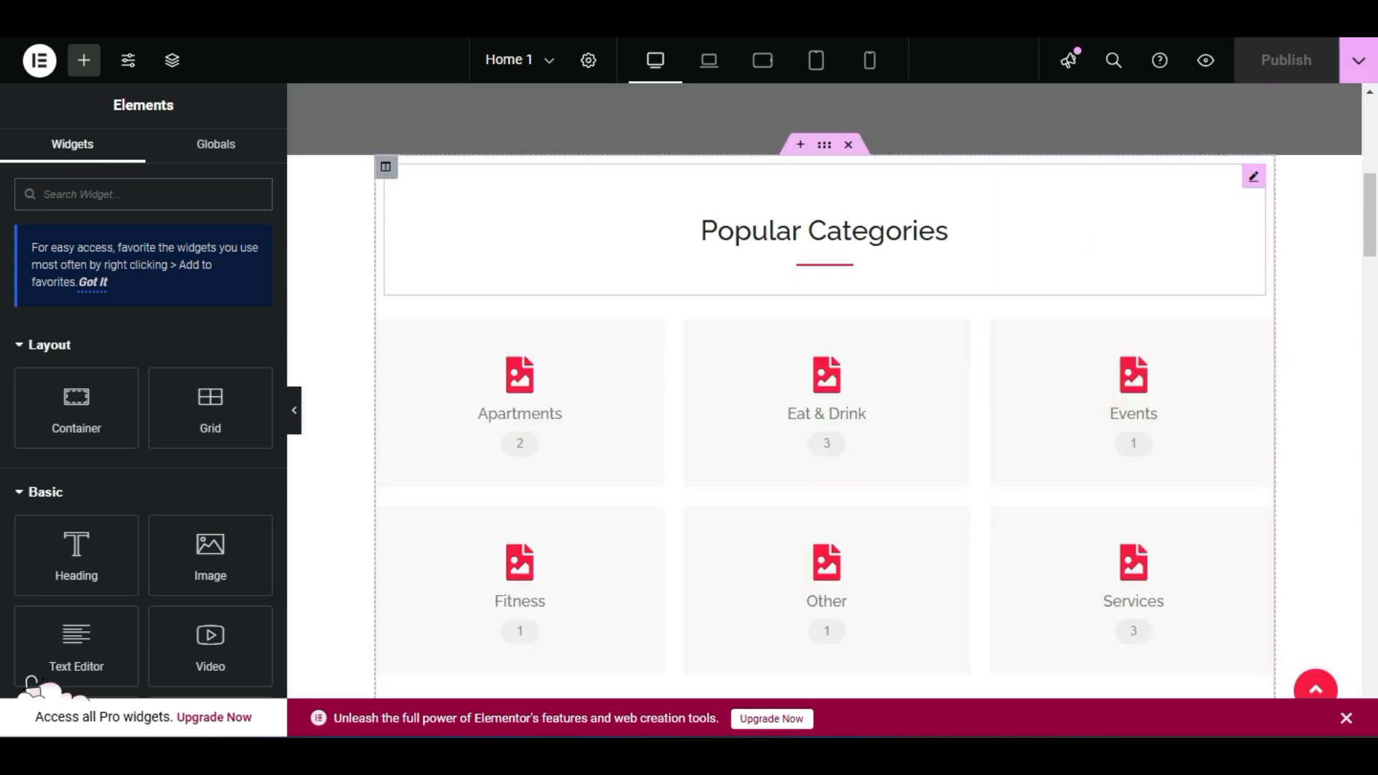
Open the Popular Categories headline for editing and go through its Title and Subtitle fields.
{"action": "right_click", "coordinate": [843, 233]}
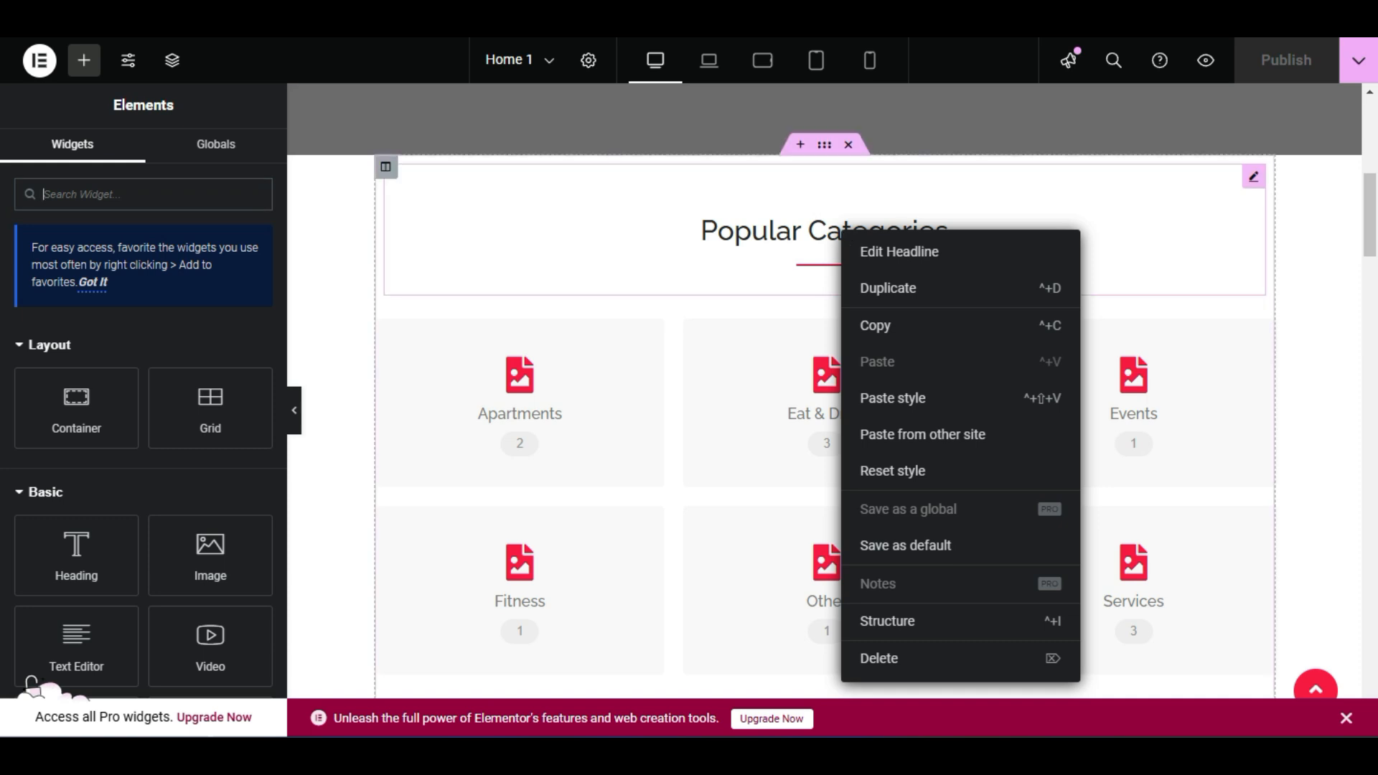
{"action": "left_click", "coordinate": [931, 251]}
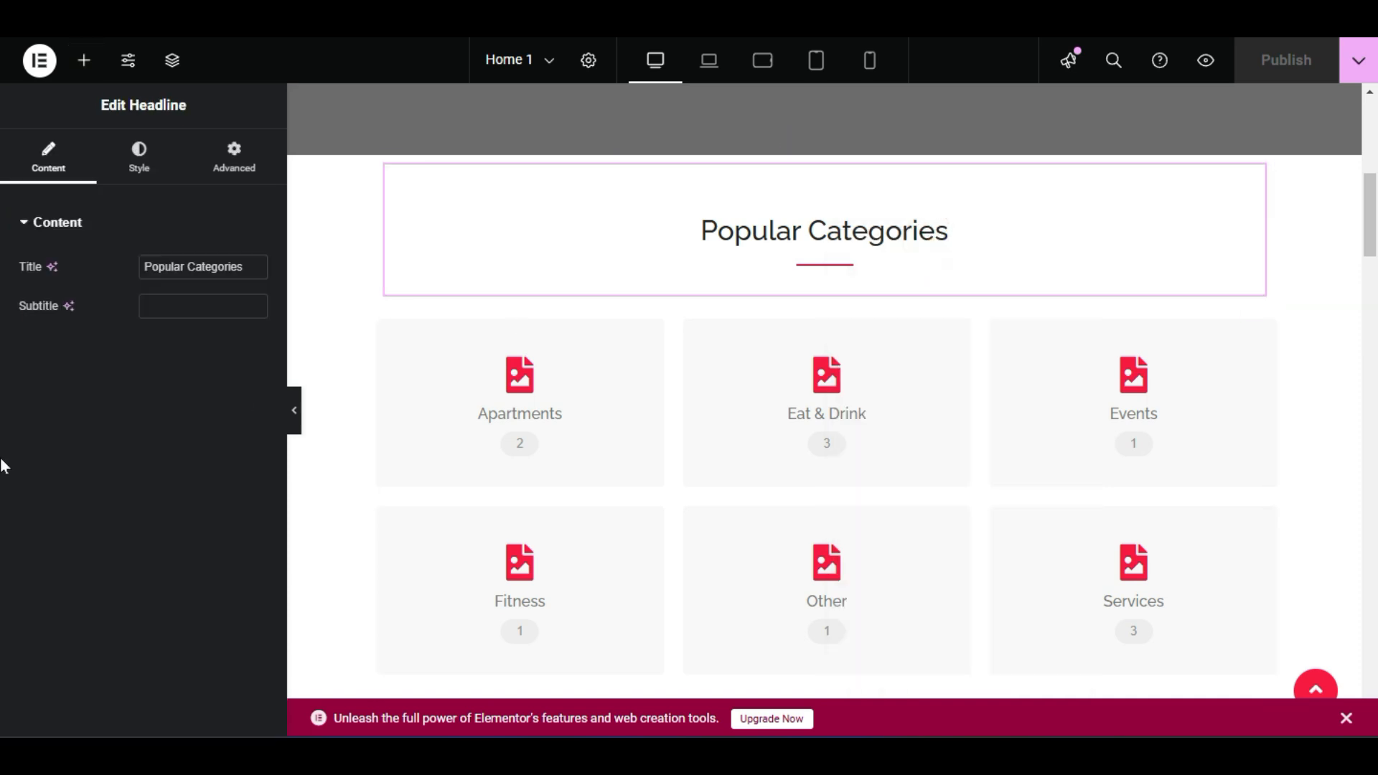
{"action": "triple_click", "coordinate": [197, 266]}
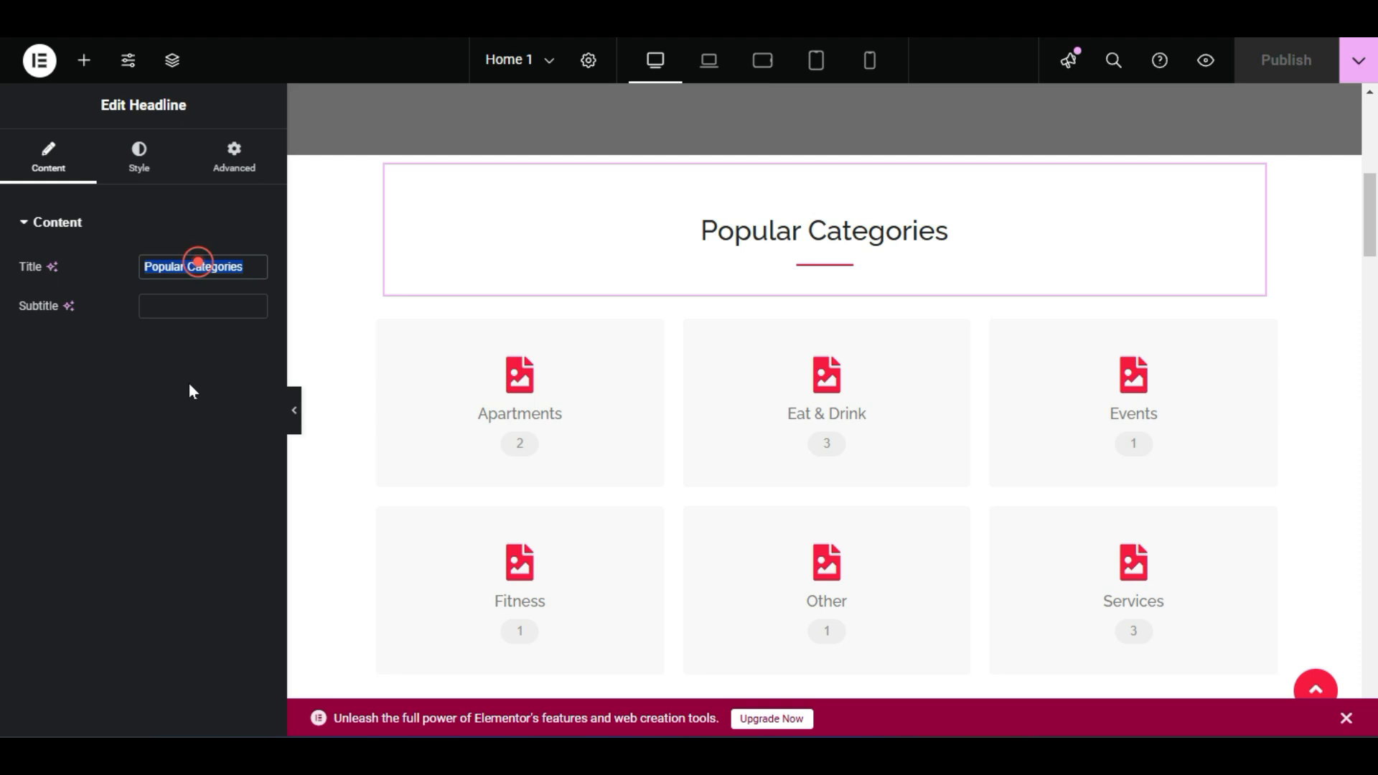
{"action": "left_click", "coordinate": [247, 269]}
{"action": "triple_click", "coordinate": [247, 270]}
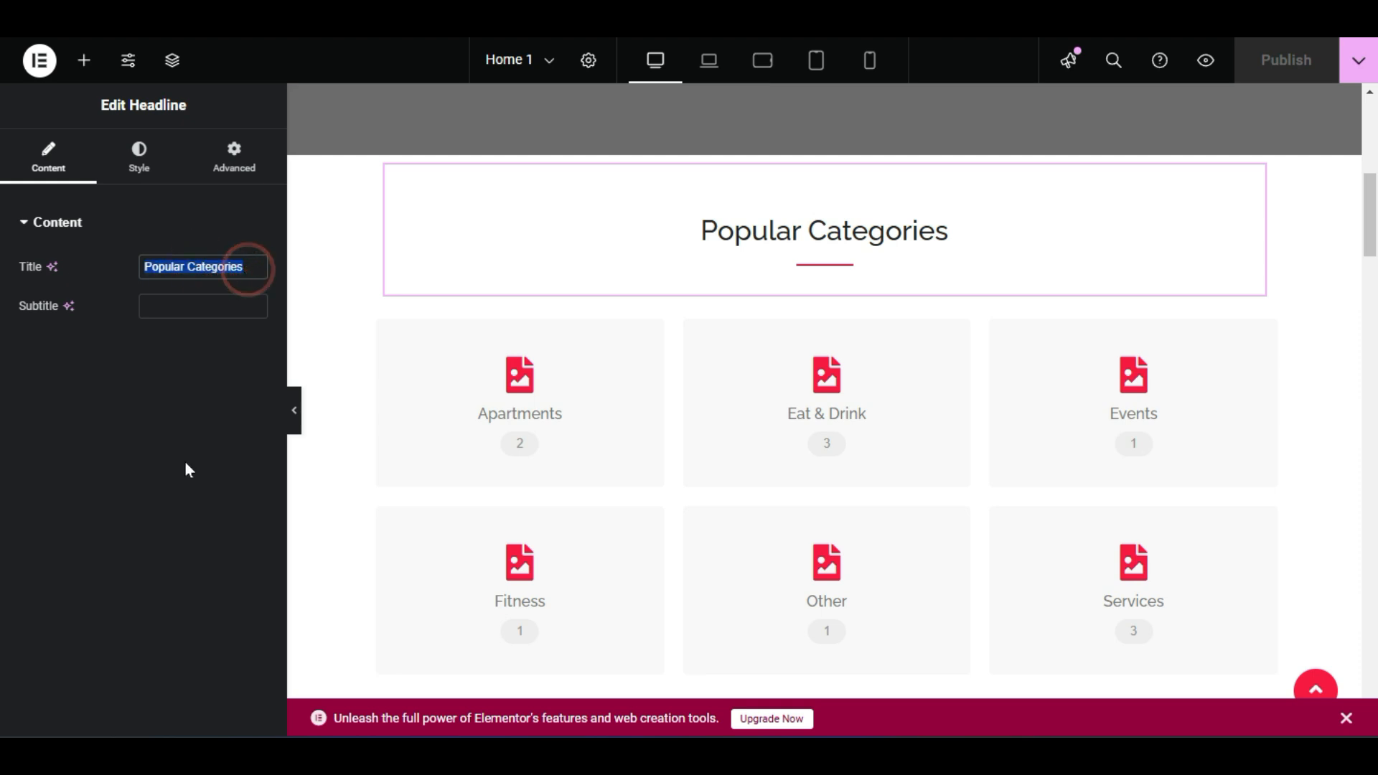
{"action": "left_click", "coordinate": [166, 311]}
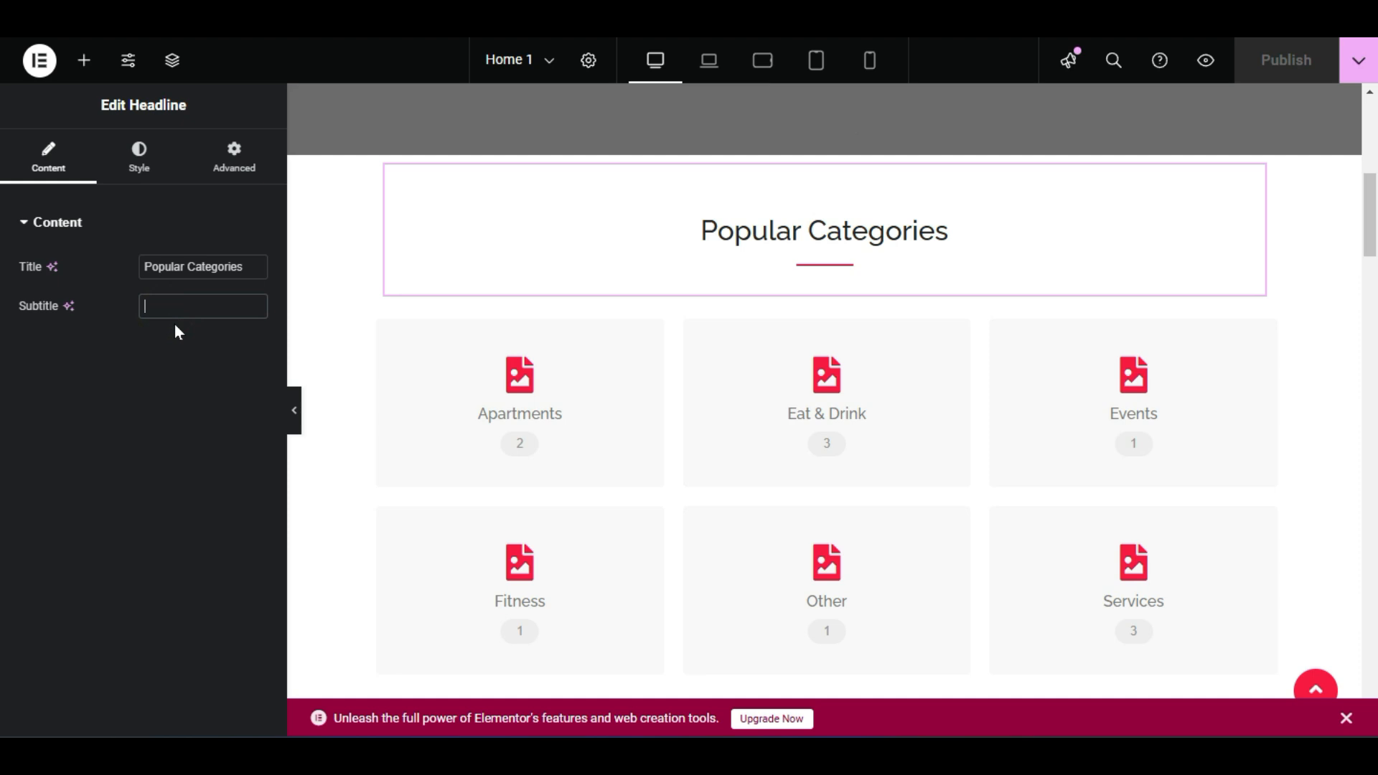
Set the Popular Categories headline's subtitle to "Check out our latest listings".
{"action": "type", "text": "C"}
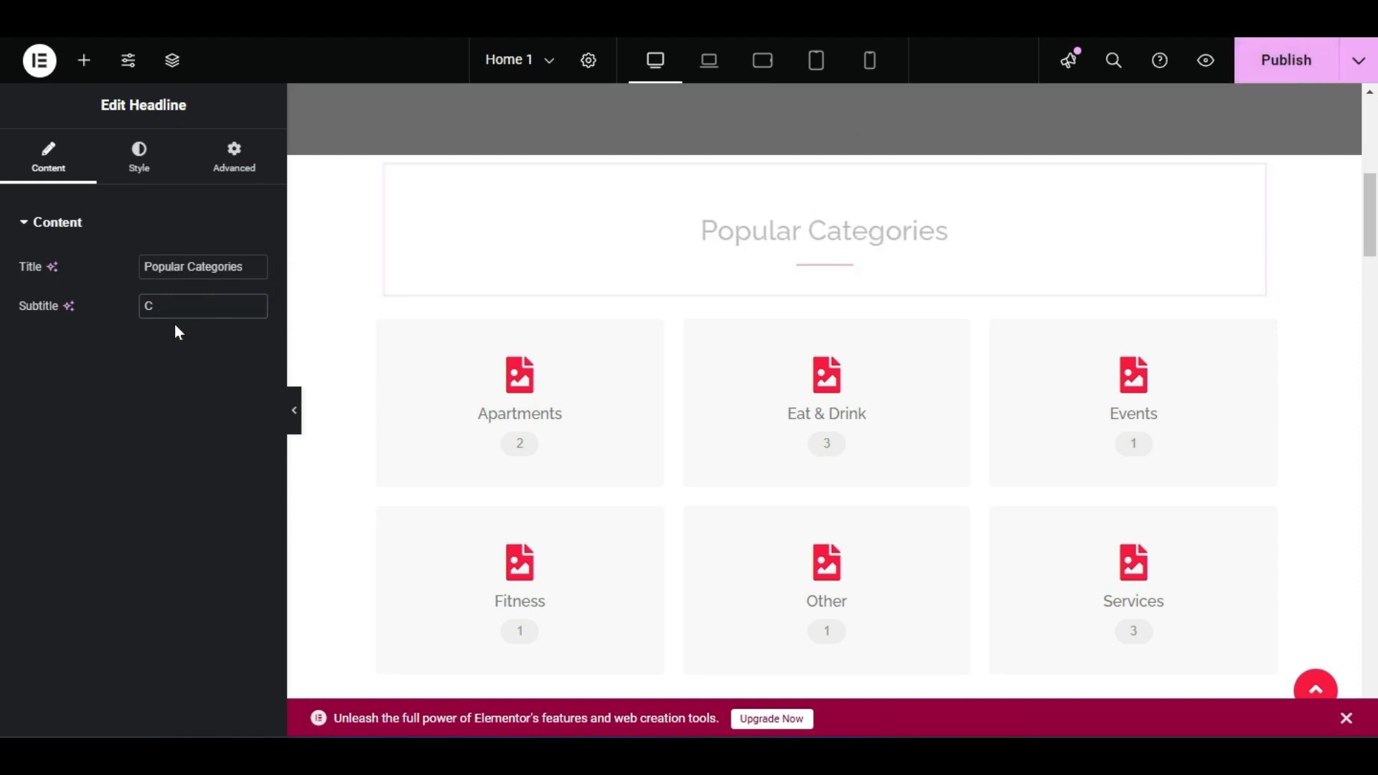
{"action": "type", "text": "heck out"}
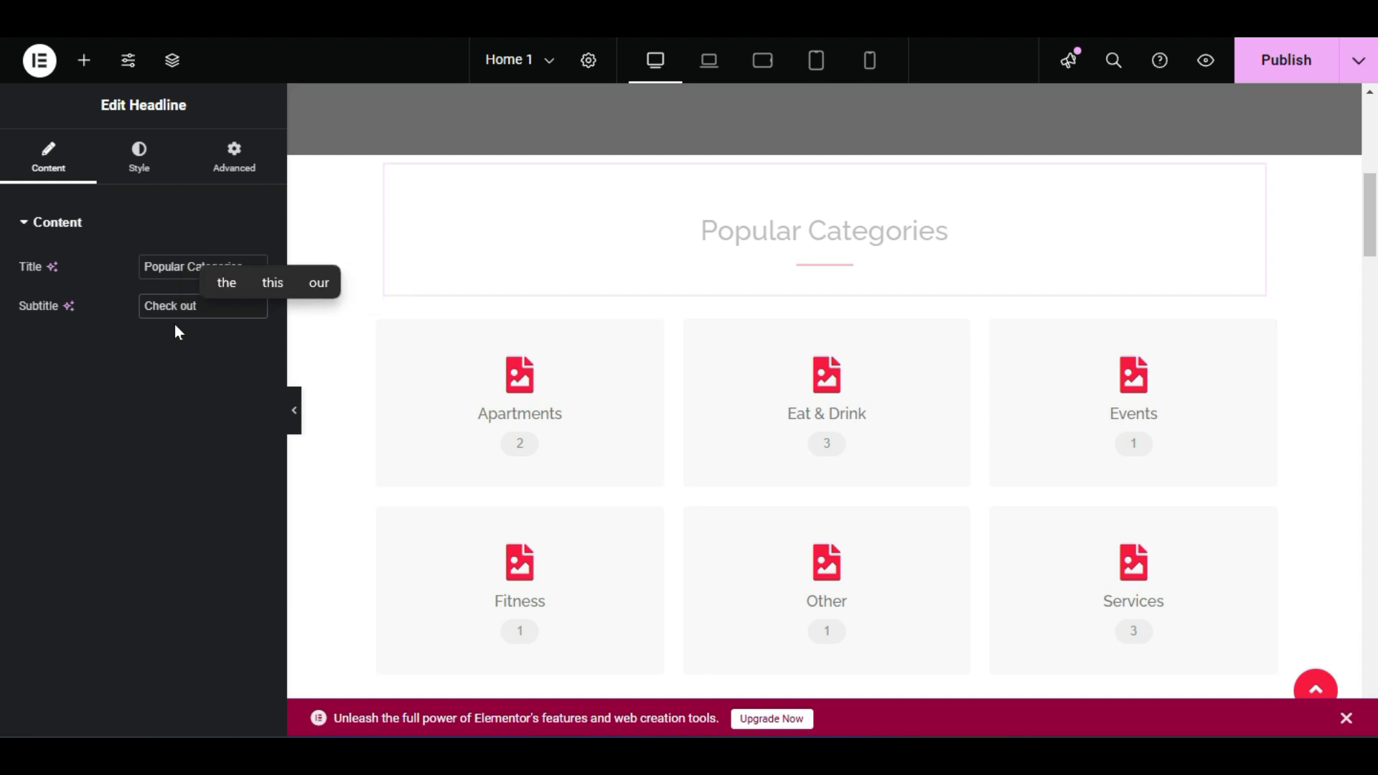
{"action": "type", "text": " our lat"}
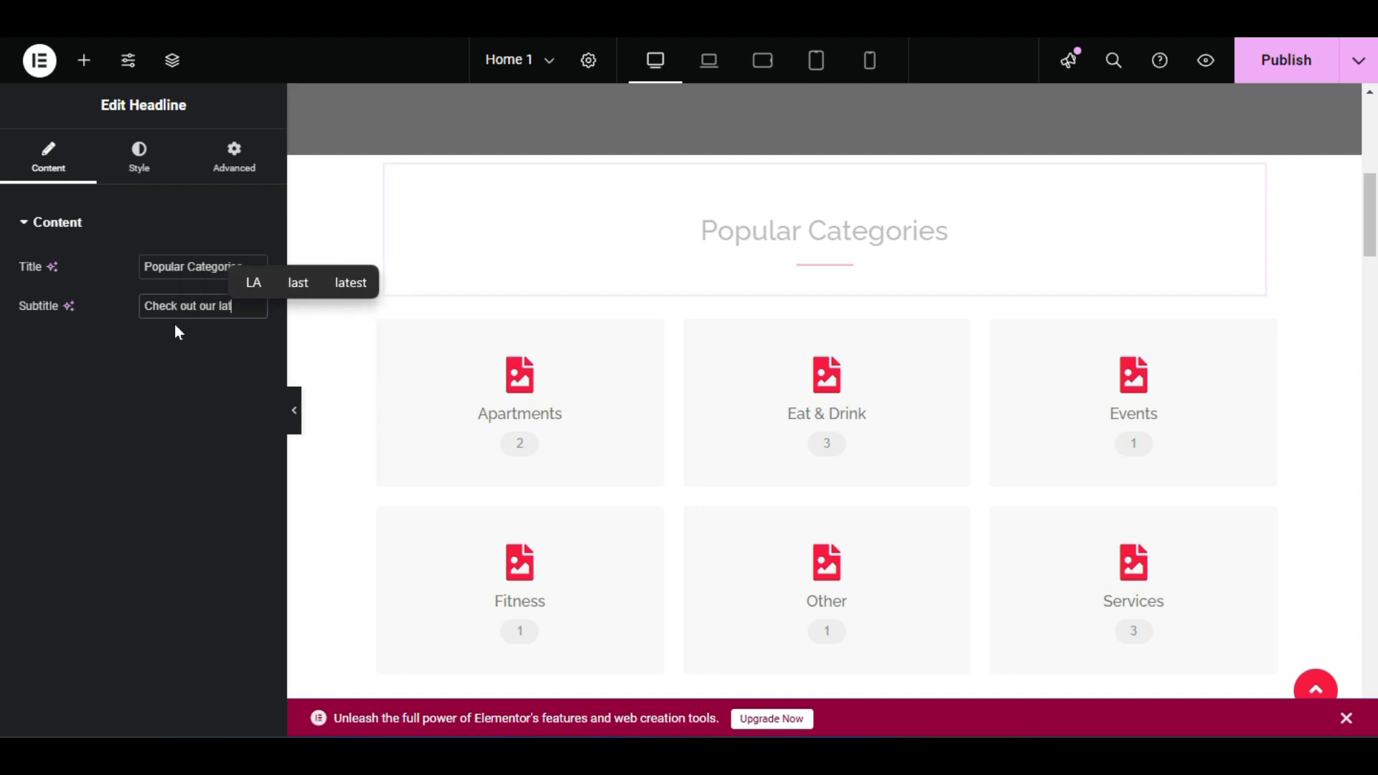
{"action": "type", "text": "est listings"}
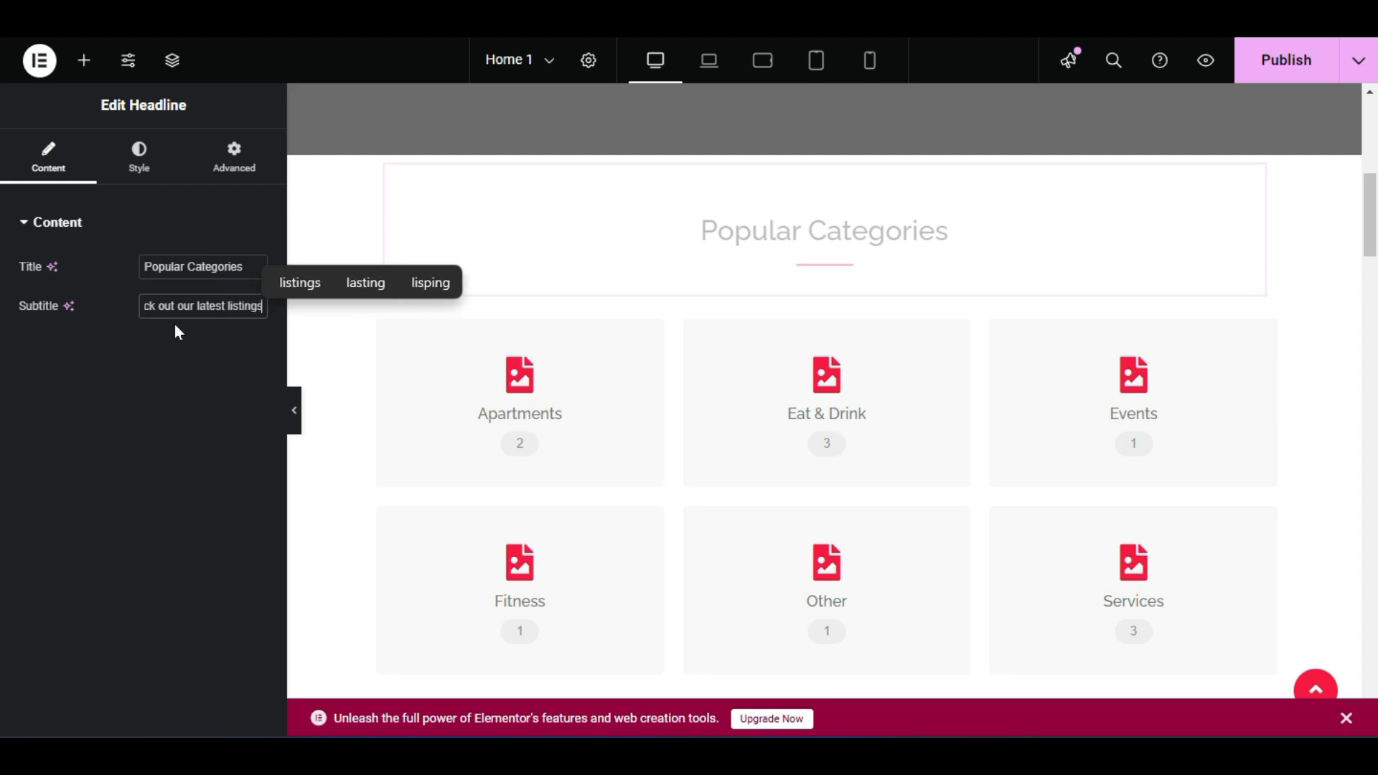
{"action": "left_click", "coordinate": [172, 376]}
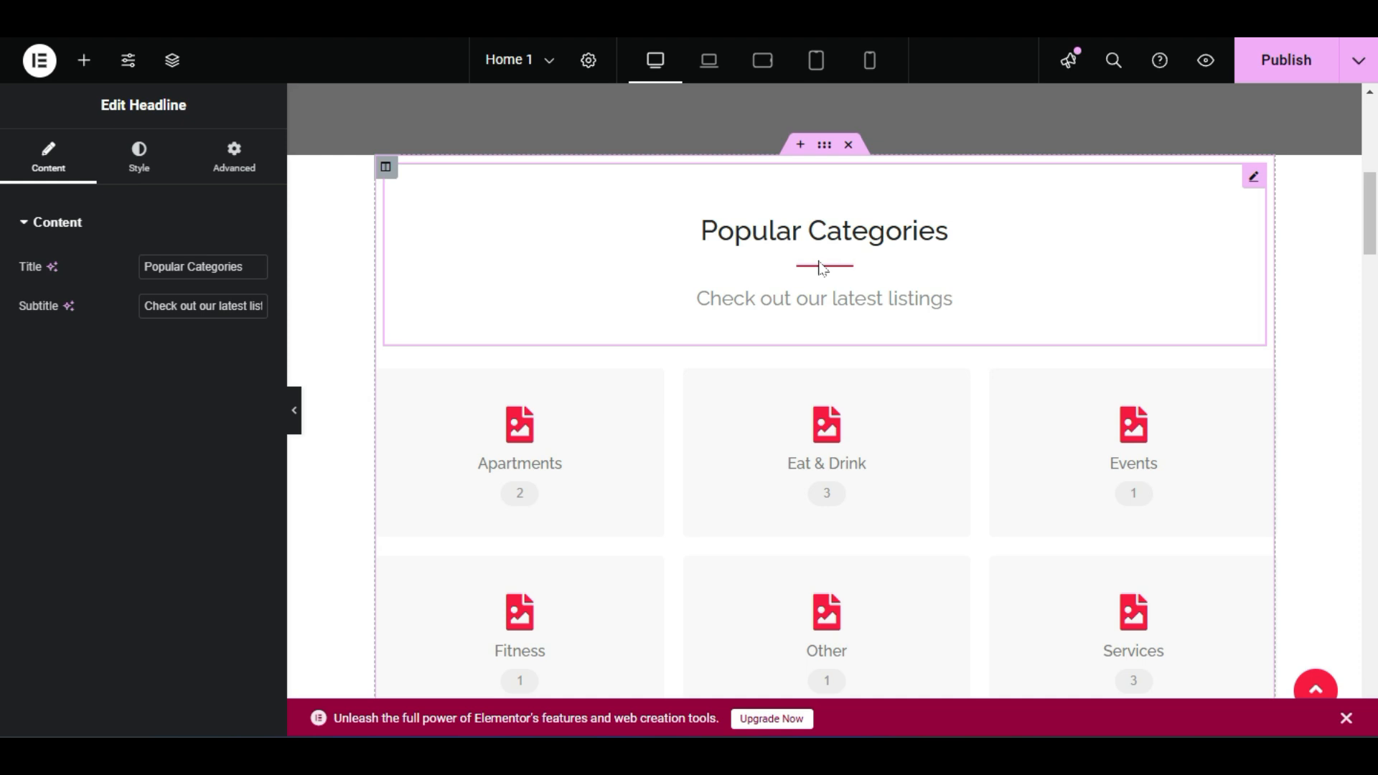
Open the Taxonomy Grid under the Popular Categories headline for editing and view its Taxonomy options.
{"action": "scroll", "coordinate": [890, 400], "scroll_direction": "down", "scroll_amount": 2}
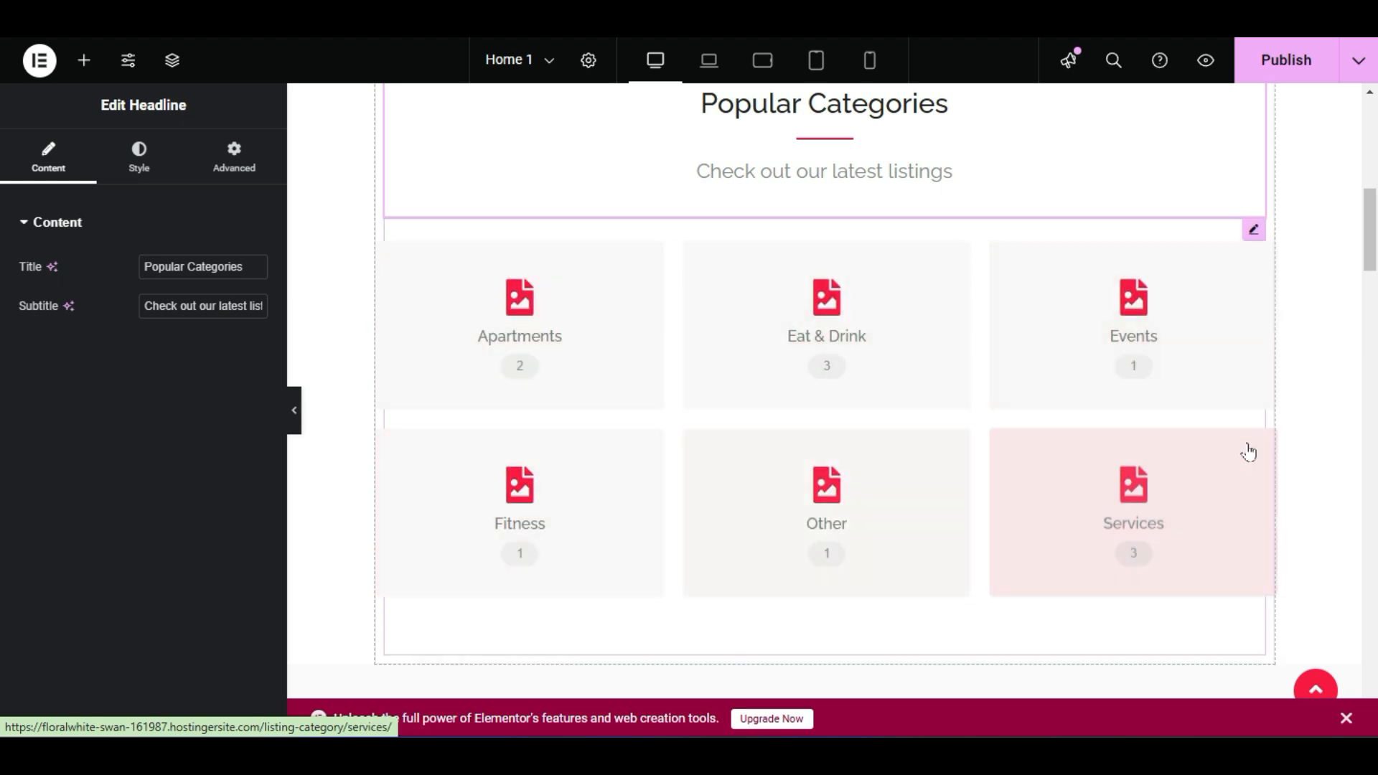
{"action": "right_click", "coordinate": [723, 347]}
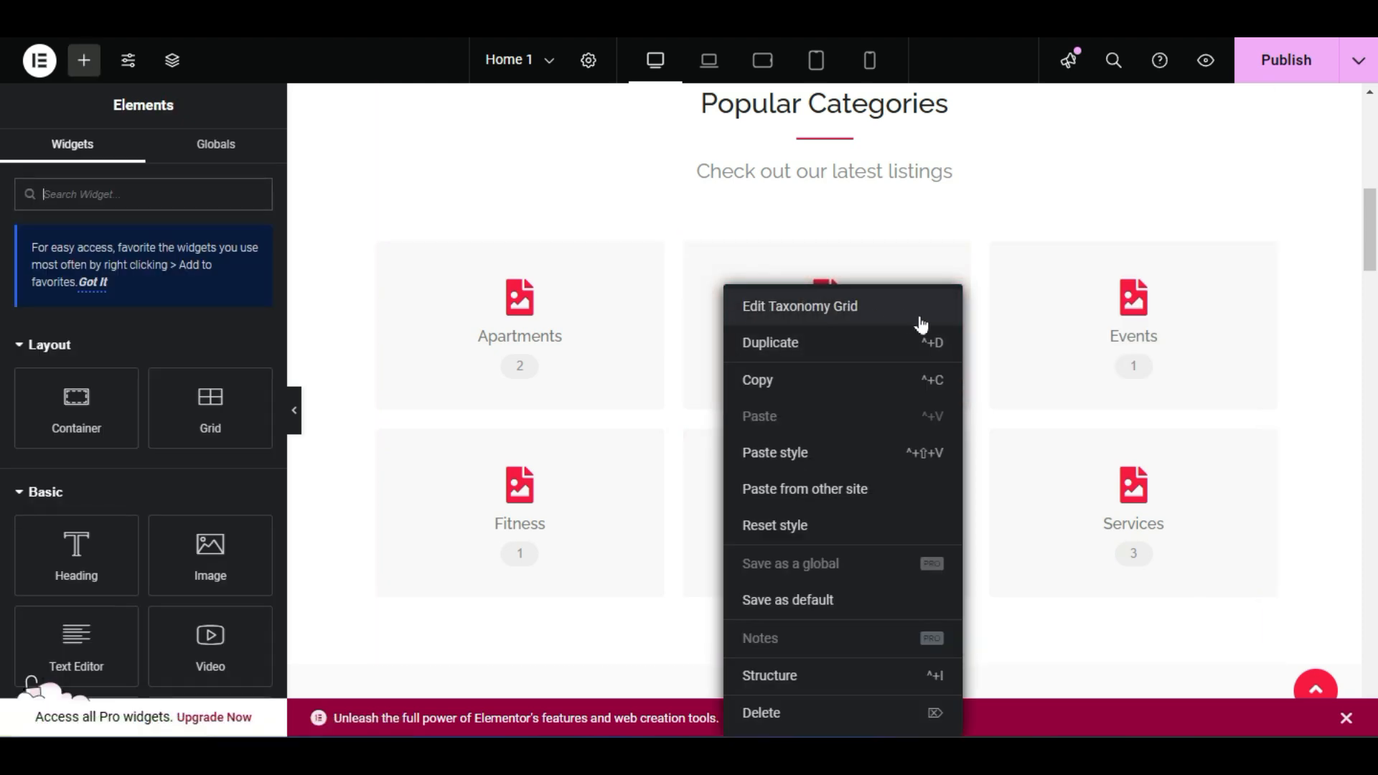
{"action": "left_click", "coordinate": [893, 308]}
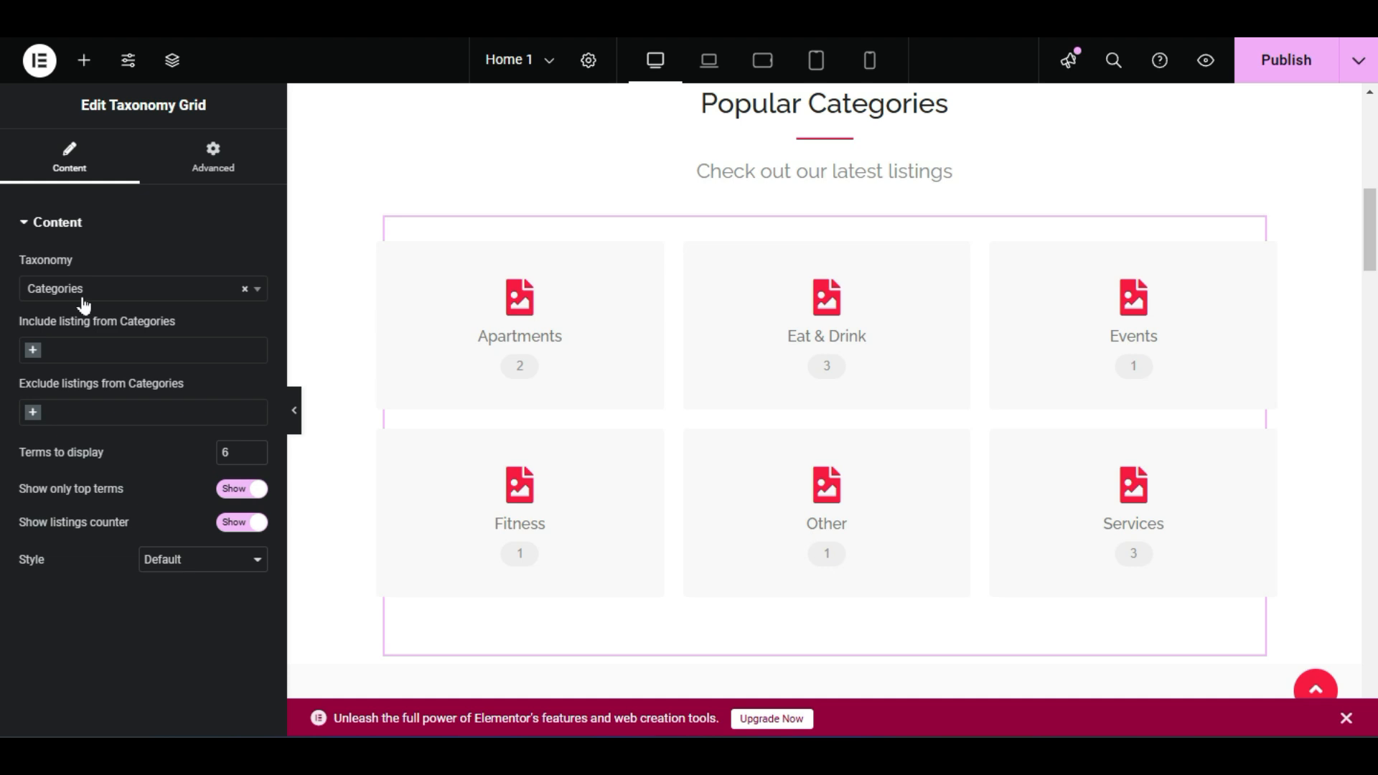
{"action": "left_click", "coordinate": [169, 307]}
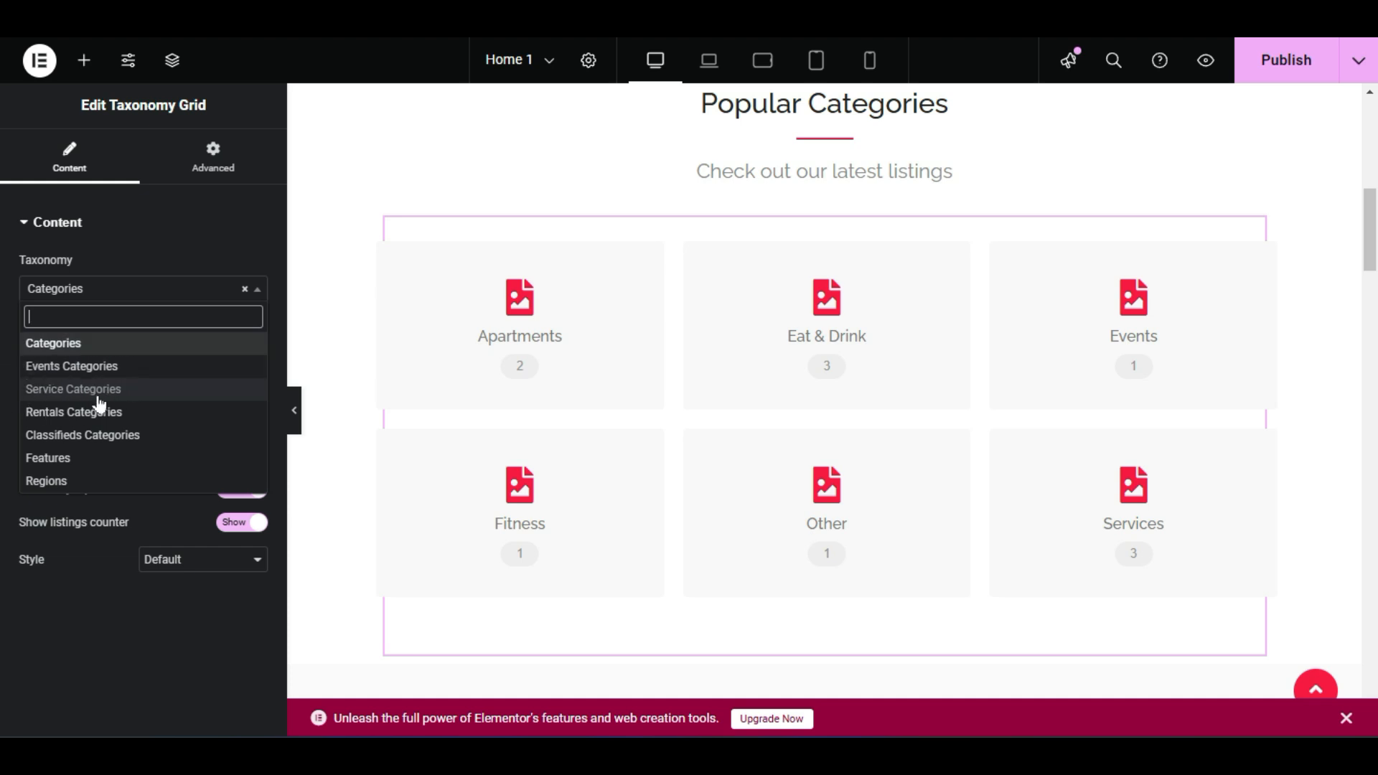
{"action": "left_click", "coordinate": [185, 263]}
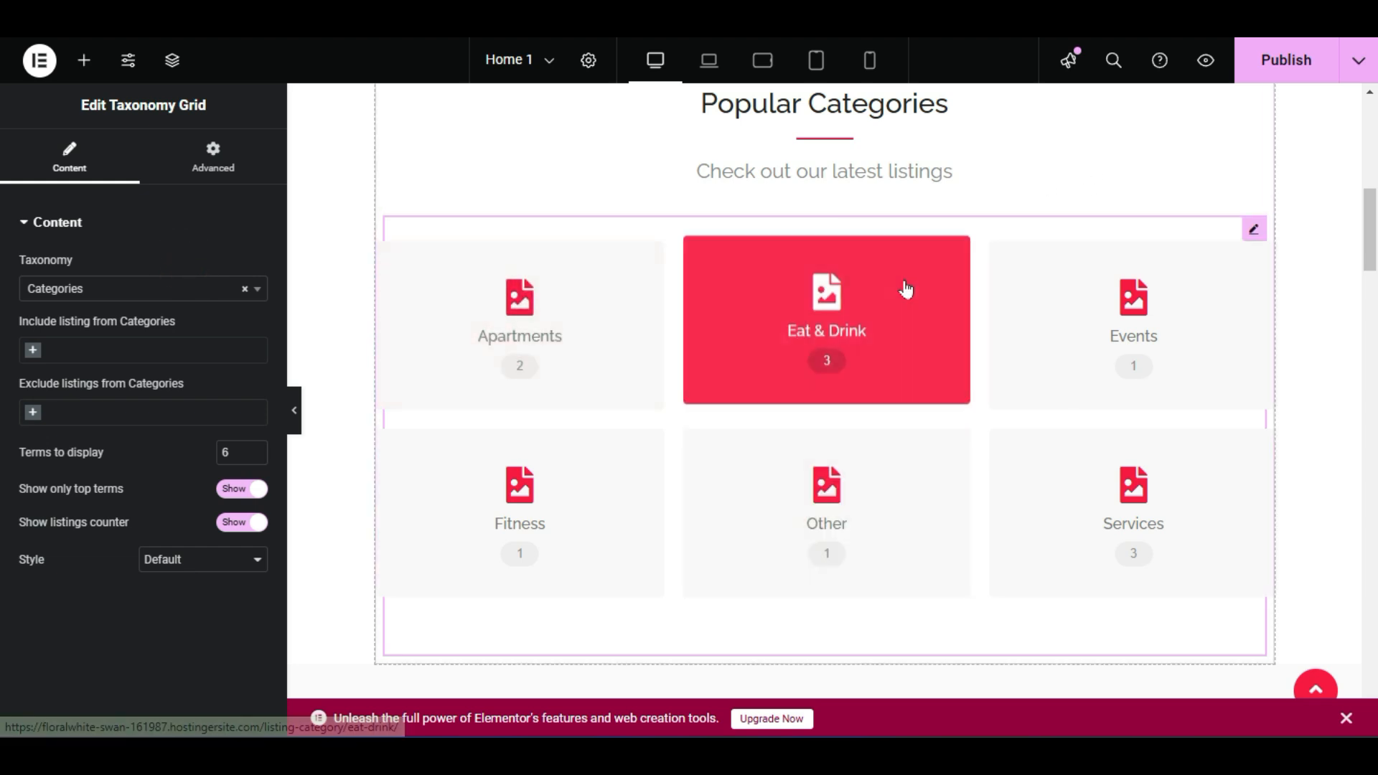
Examine the category grid and the Most Visited Places section below it on the page.
{"action": "scroll", "coordinate": [906, 287], "scroll_direction": "up", "scroll_amount": 1}
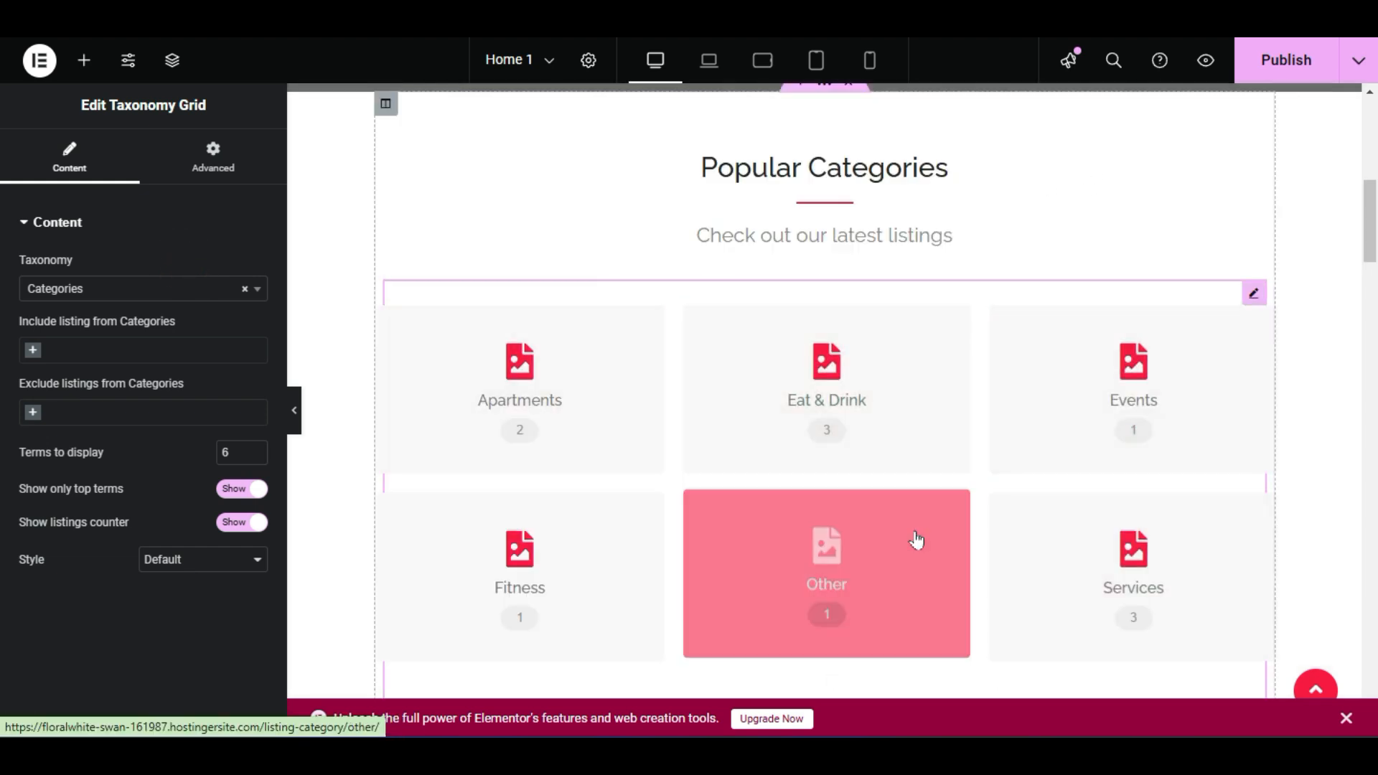
{"action": "scroll", "coordinate": [916, 540], "scroll_direction": "down", "scroll_amount": 6}
{"action": "scroll", "coordinate": [914, 403], "scroll_direction": "down", "scroll_amount": 3}
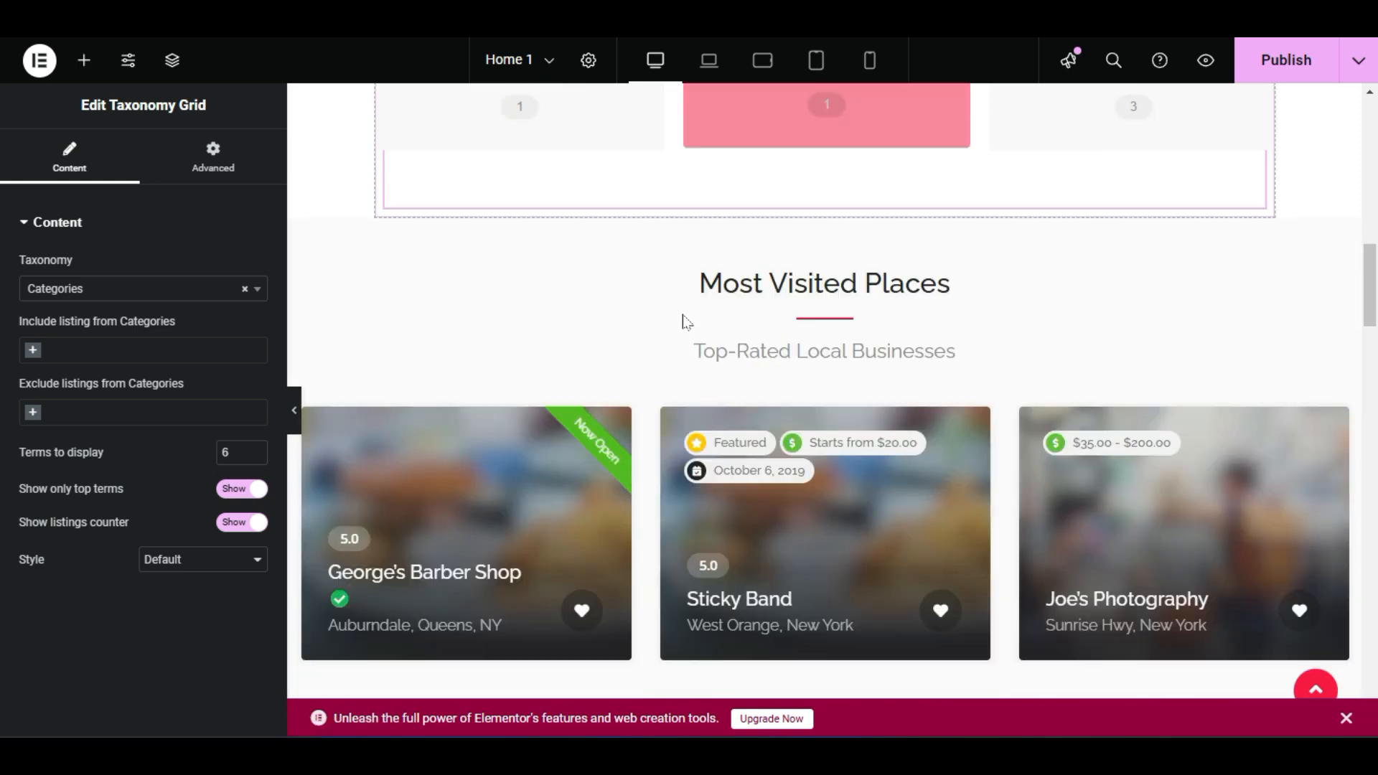
{"action": "scroll", "coordinate": [682, 320], "scroll_direction": "up", "scroll_amount": 2}
{"action": "scroll", "coordinate": [646, 309], "scroll_direction": "down", "scroll_amount": 1}
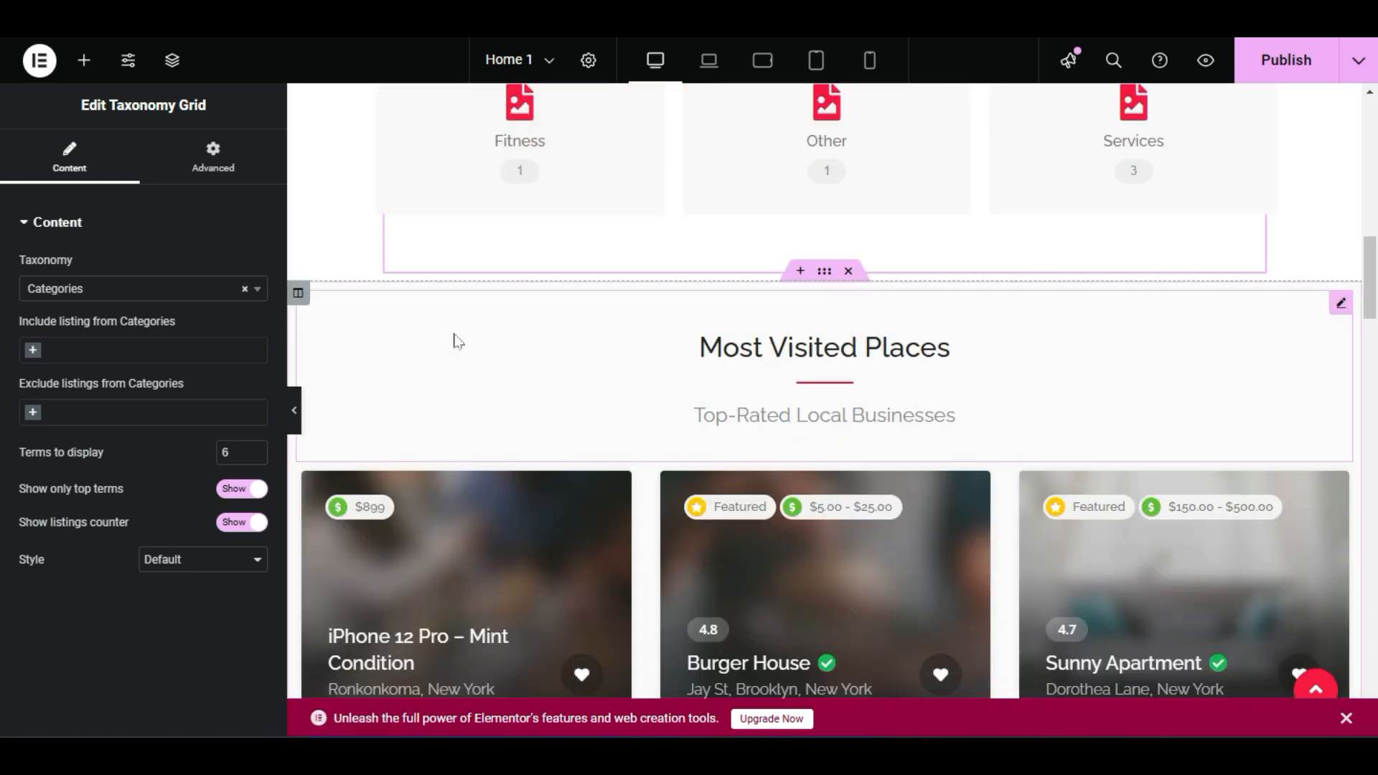
{"action": "scroll", "coordinate": [852, 347], "scroll_direction": "up", "scroll_amount": 3}
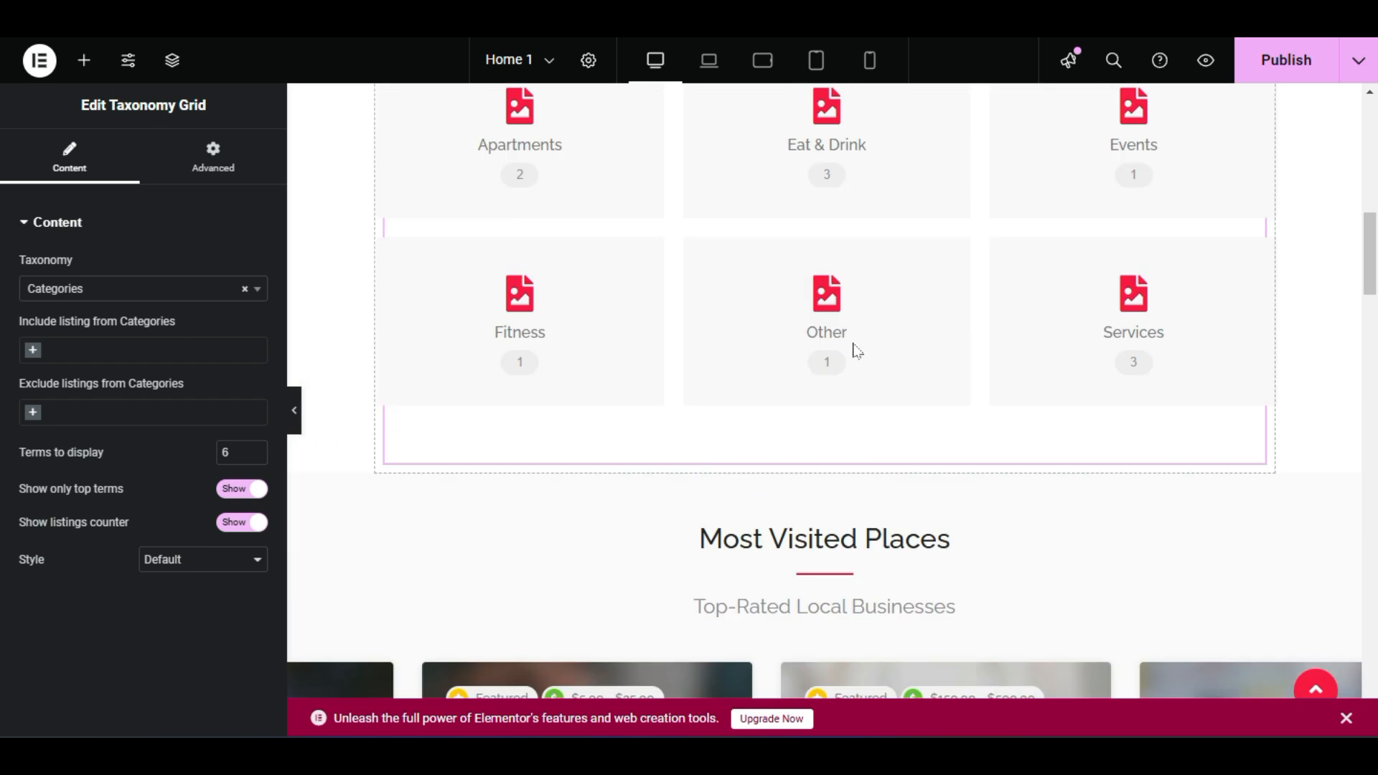
{"action": "scroll", "coordinate": [870, 347], "scroll_direction": "down", "scroll_amount": 4}
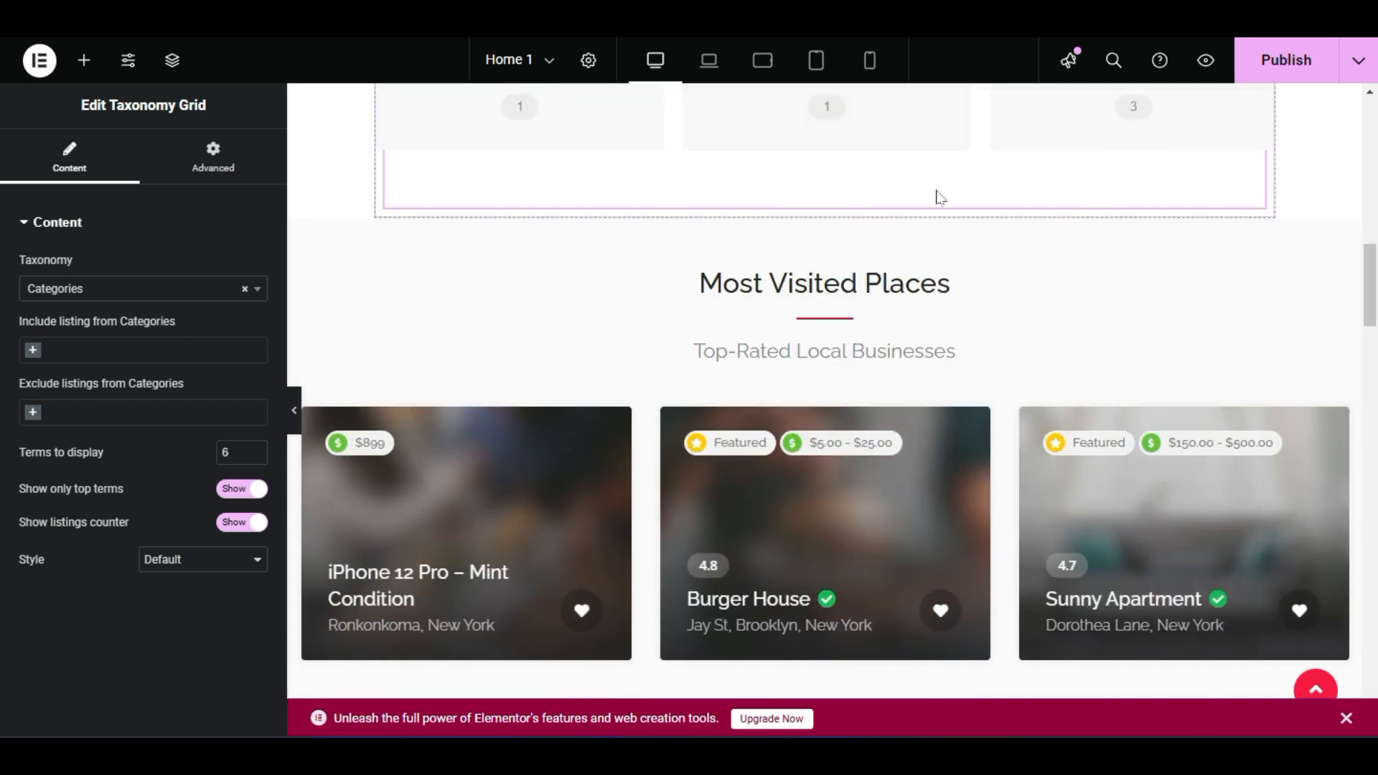
Review the grid's Taxonomy choices against the category tiles and Most Visited Places listings, leaving Categories selected.
{"action": "left_click", "coordinate": [113, 283]}
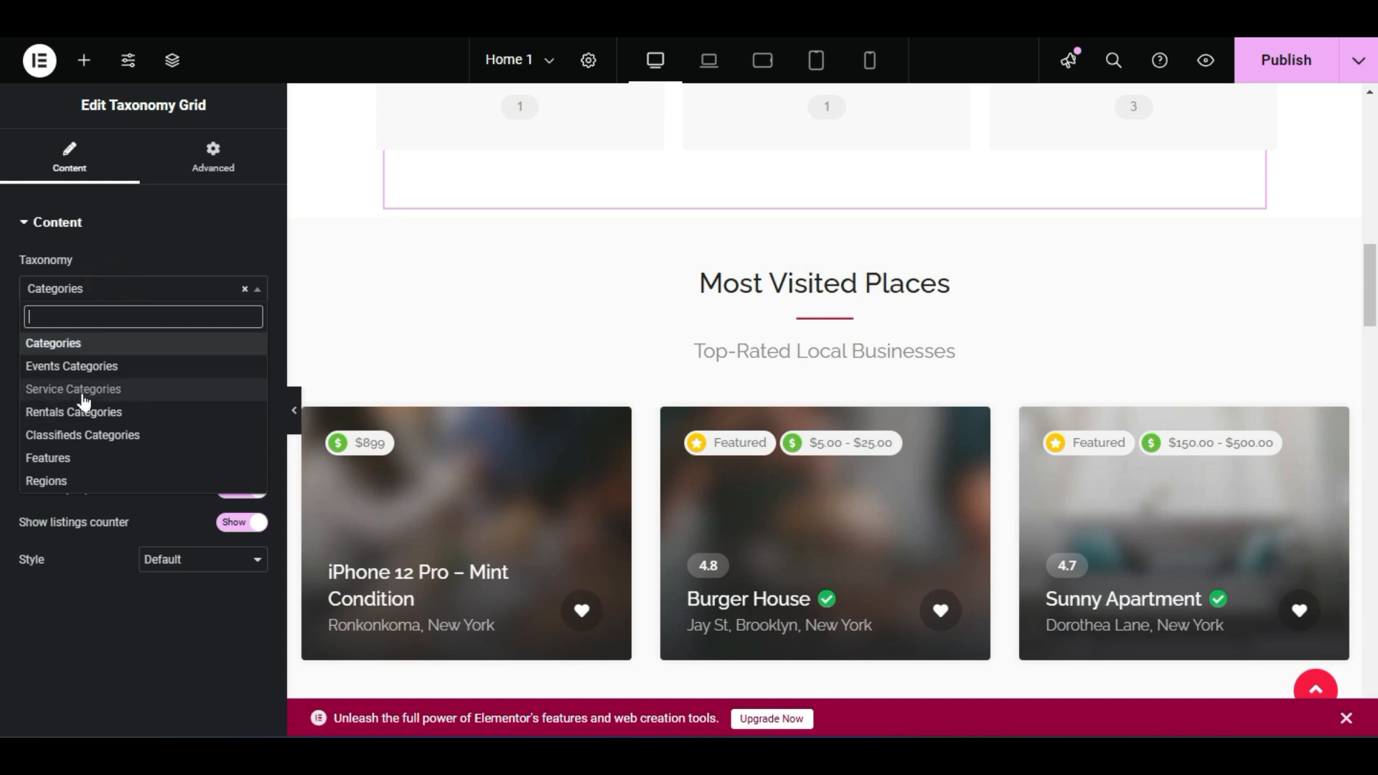
{"action": "scroll", "coordinate": [738, 286], "scroll_direction": "up", "scroll_amount": 8}
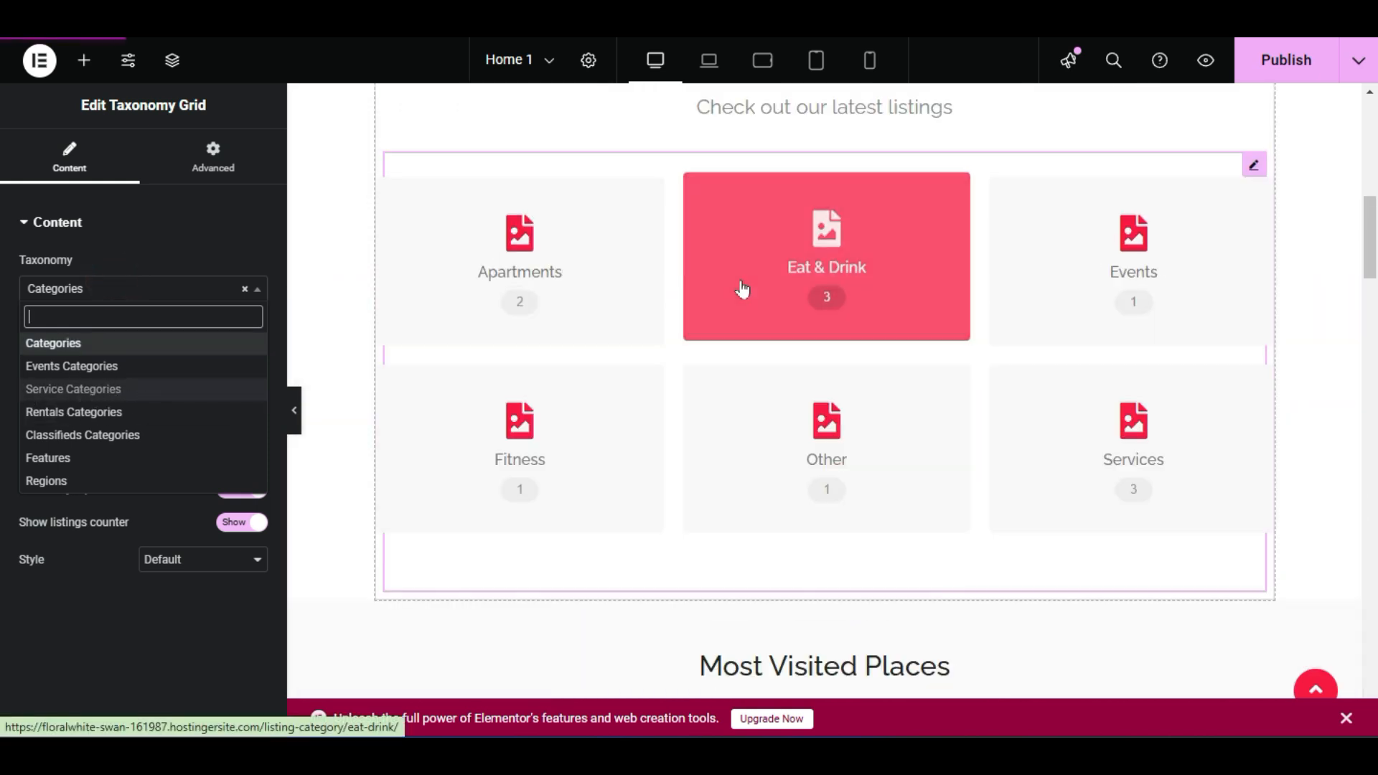
{"action": "scroll", "coordinate": [646, 383], "scroll_direction": "down", "scroll_amount": 3}
{"action": "scroll", "coordinate": [645, 382], "scroll_direction": "down", "scroll_amount": 3}
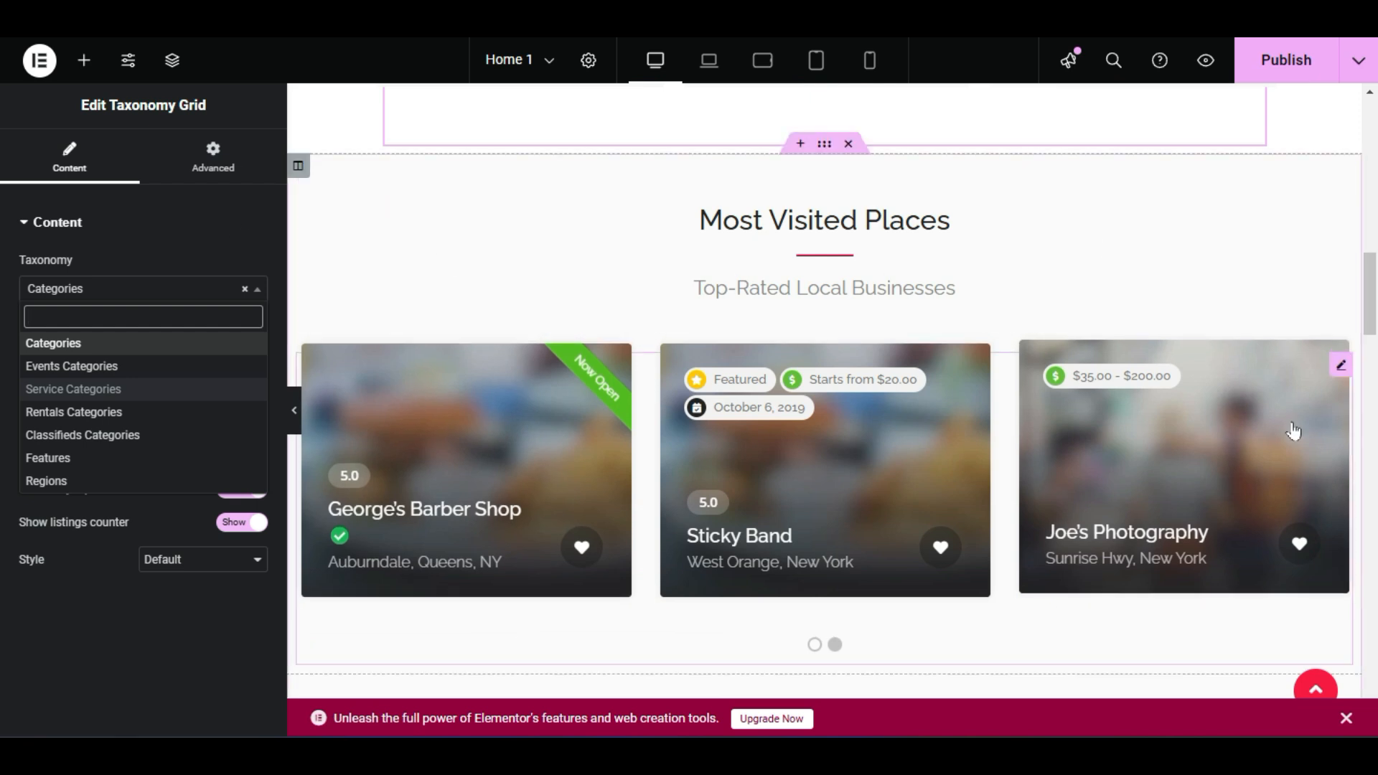
{"action": "scroll", "coordinate": [999, 246], "scroll_direction": "up", "scroll_amount": 5}
{"action": "scroll", "coordinate": [938, 270], "scroll_direction": "down", "scroll_amount": 2}
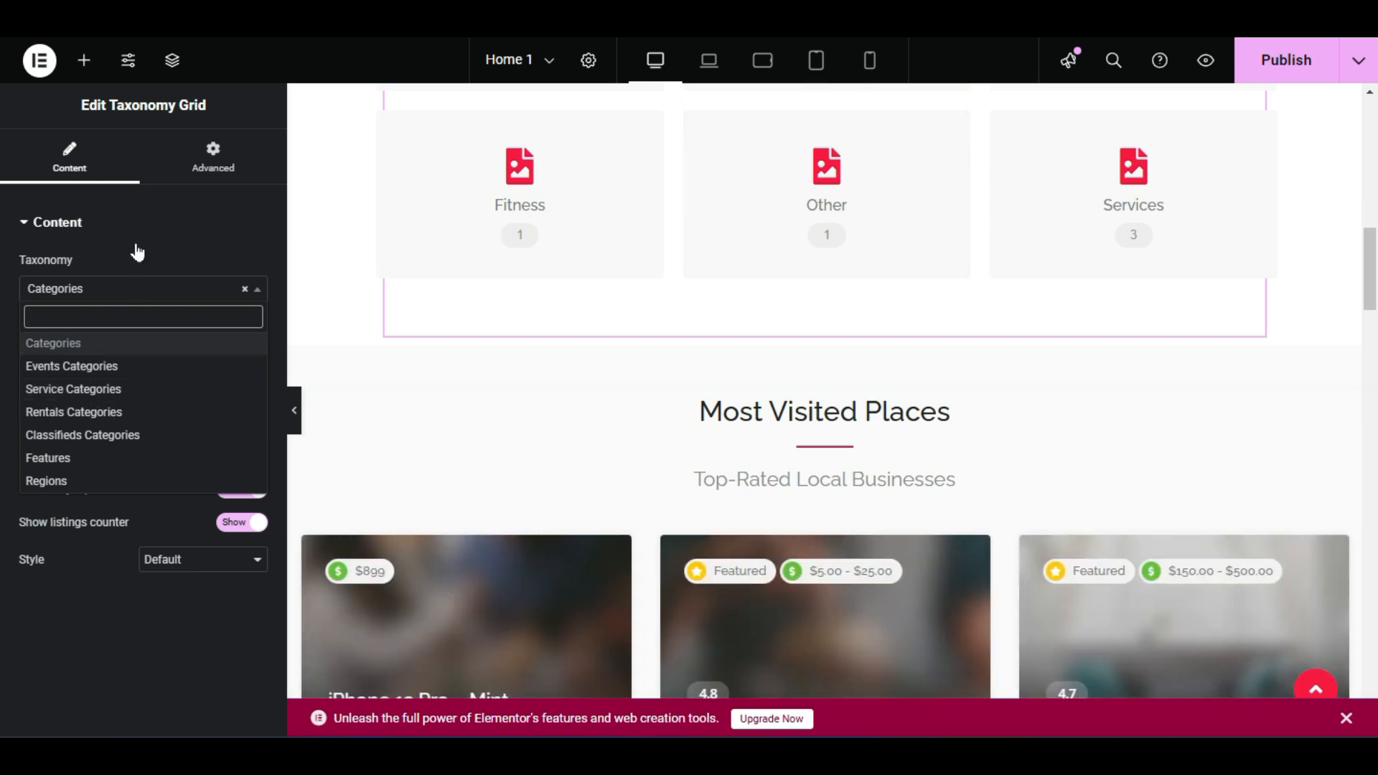
{"action": "left_click", "coordinate": [270, 196]}
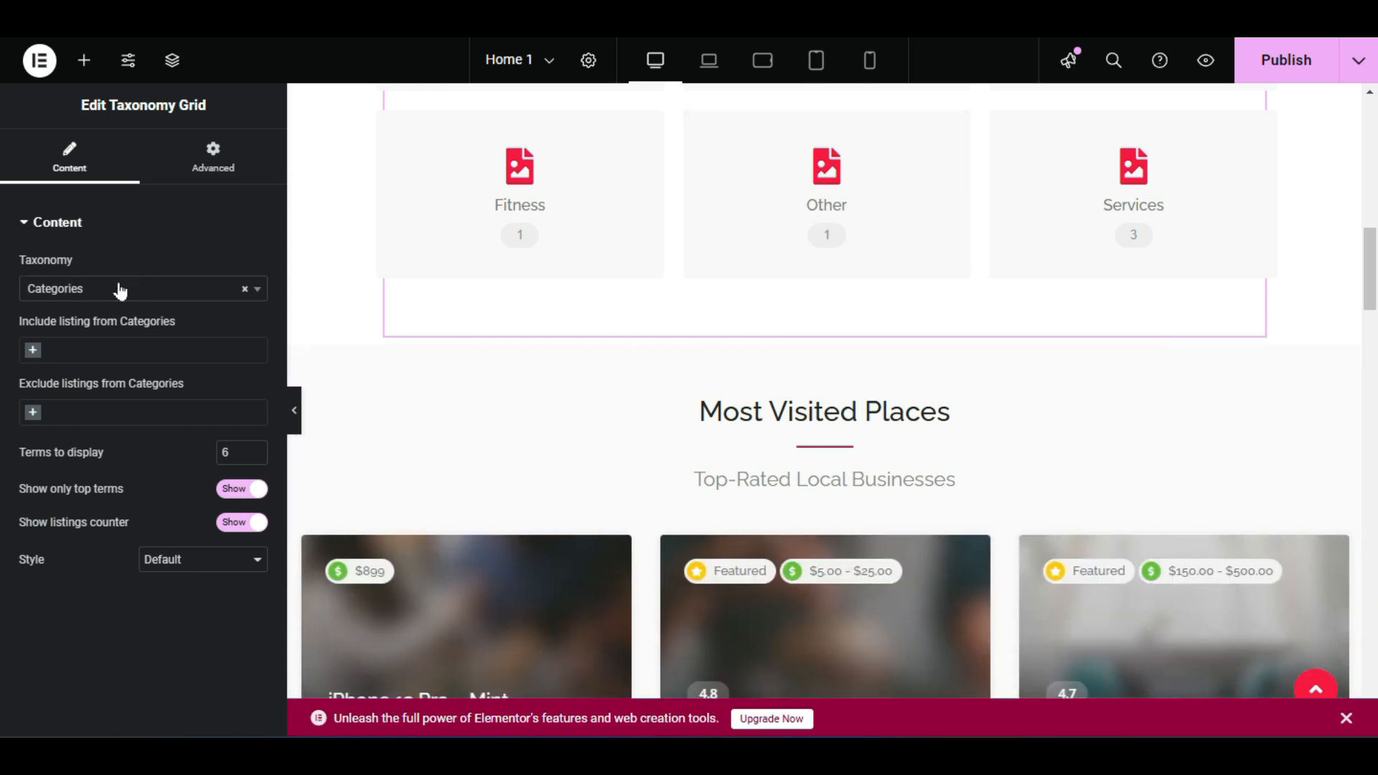
Try excluding the Services category from the Popular Categories taxonomy grid, and clear the exclusion again.
{"action": "scroll", "coordinate": [775, 251], "scroll_direction": "up", "scroll_amount": 5}
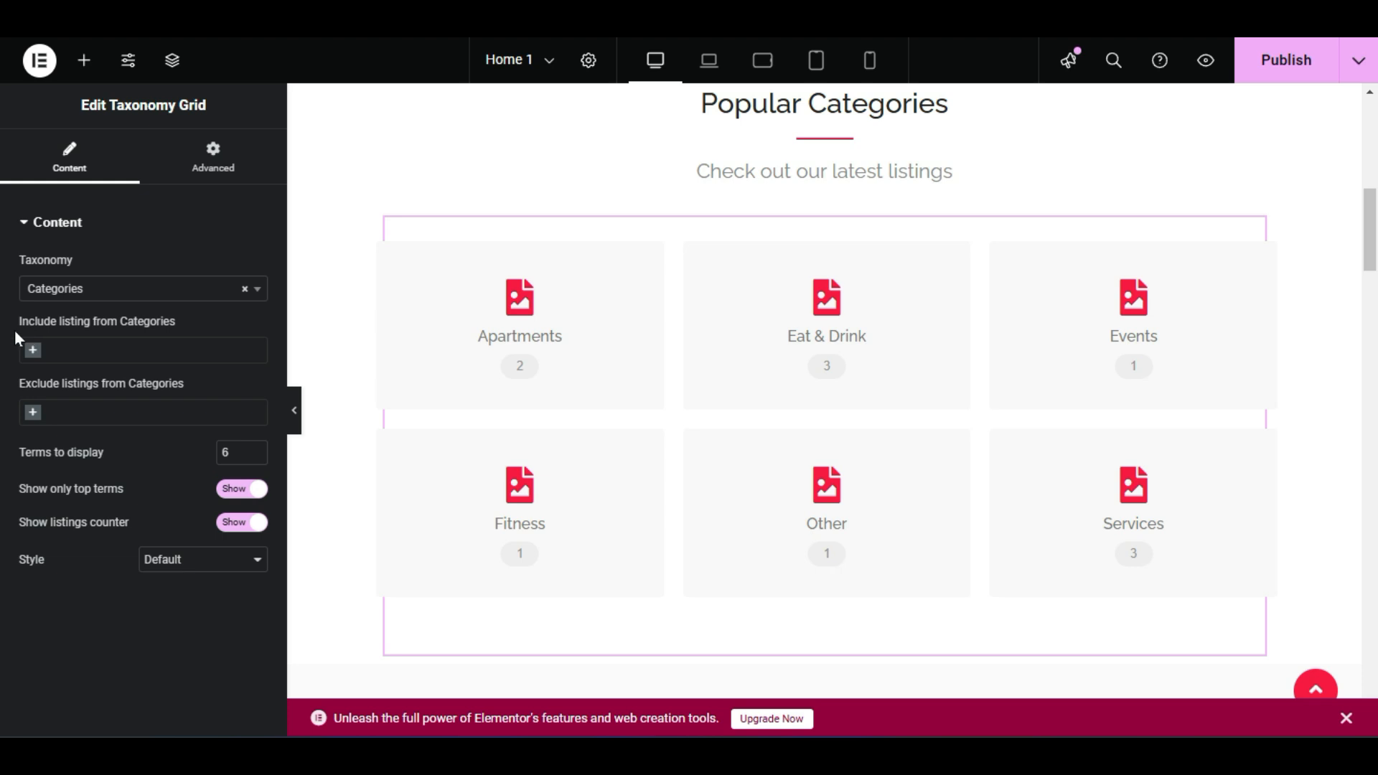
{"action": "left_click_drag", "start_coordinate": [12, 330], "coordinate": [127, 331]}
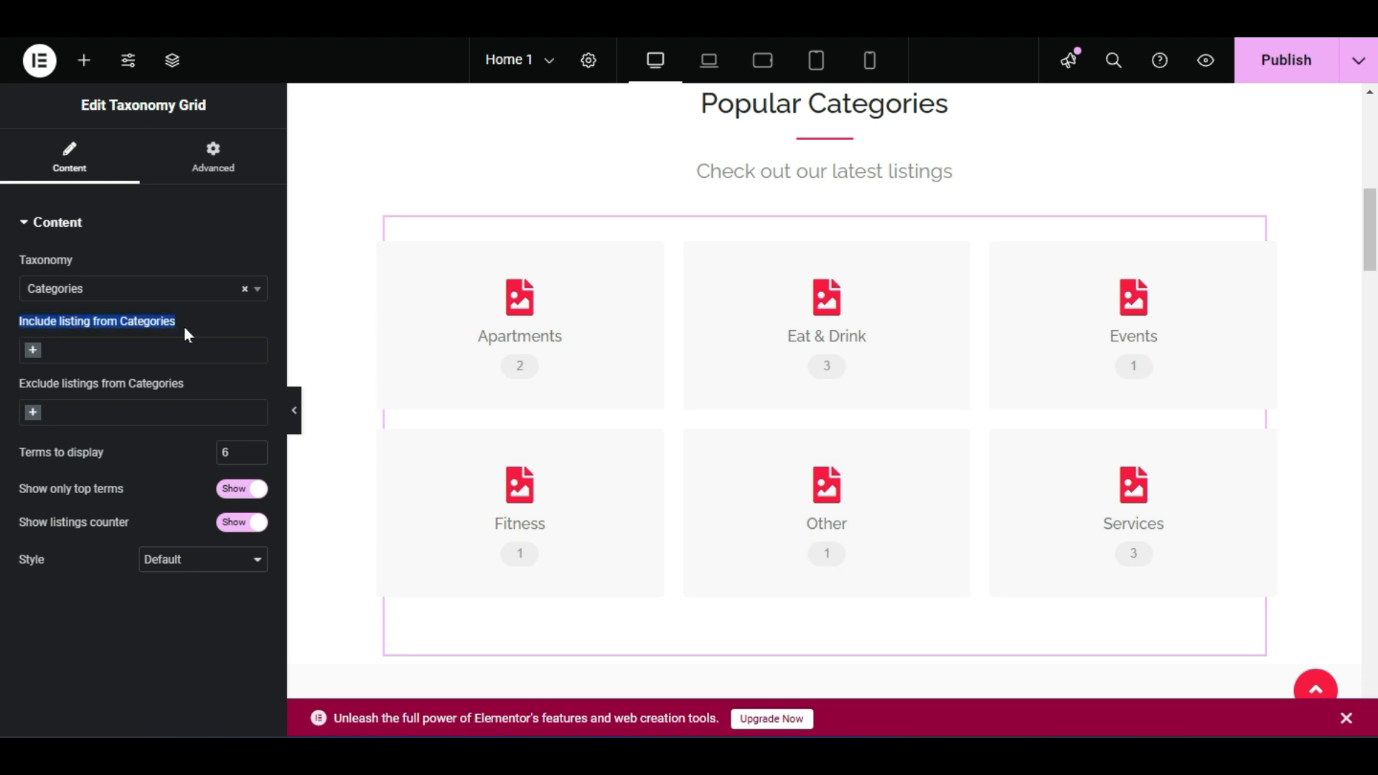
{"action": "left_click", "coordinate": [215, 324]}
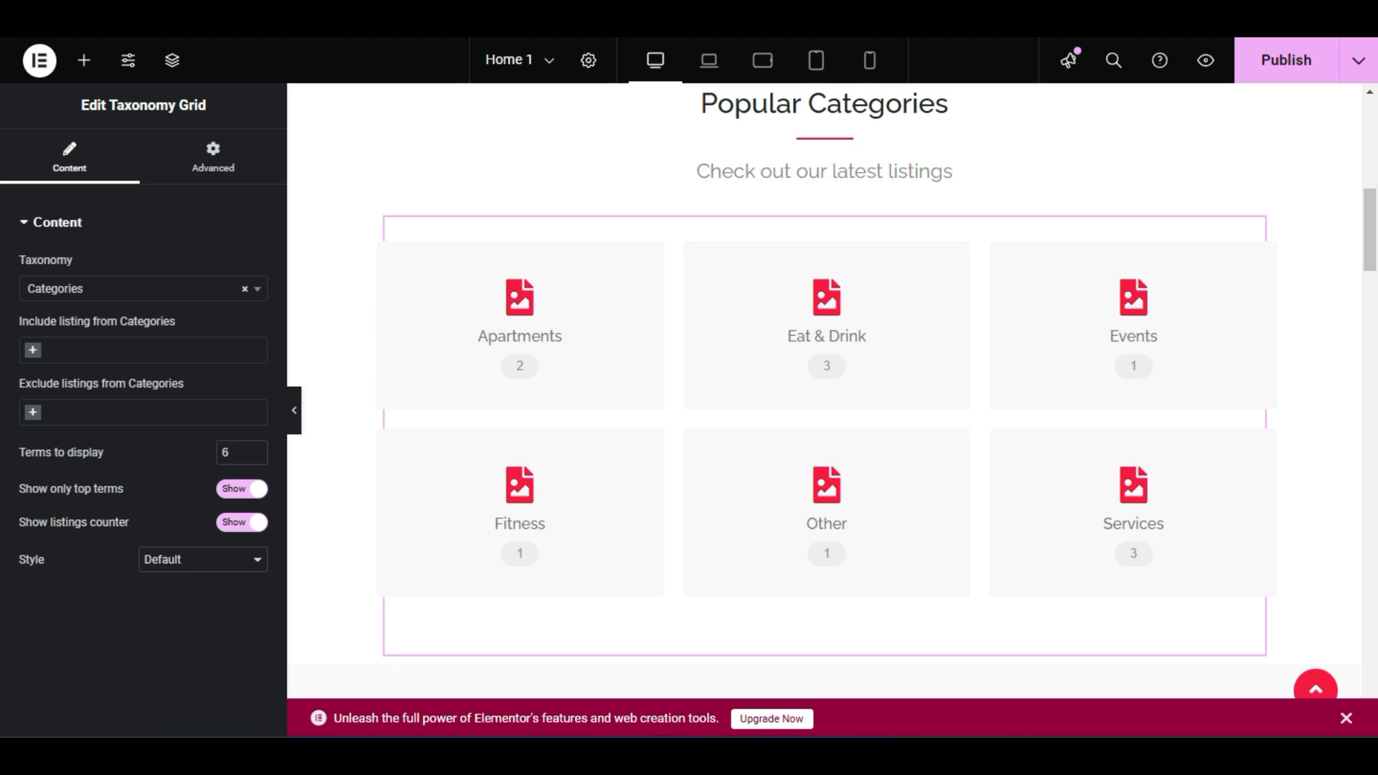
{"action": "left_click", "coordinate": [127, 415]}
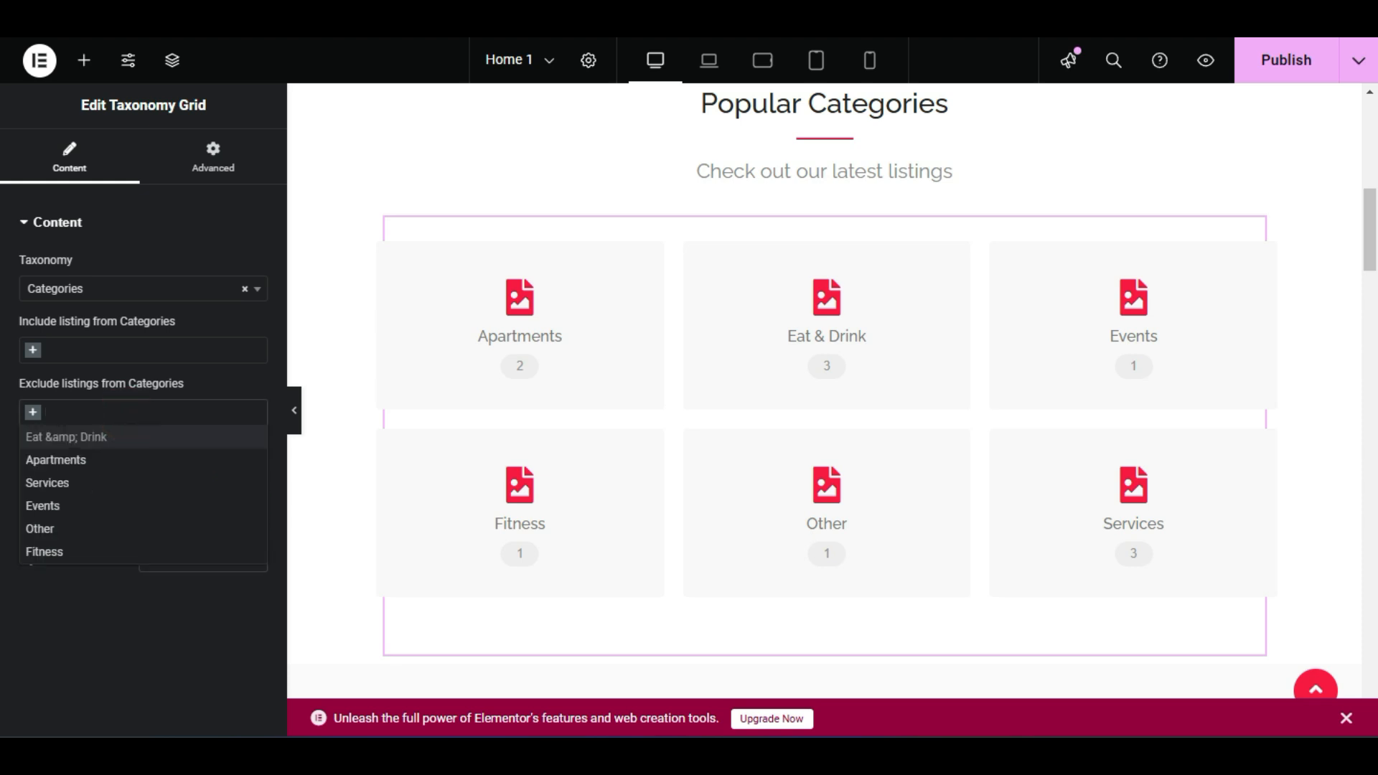
{"action": "left_click", "coordinate": [50, 491]}
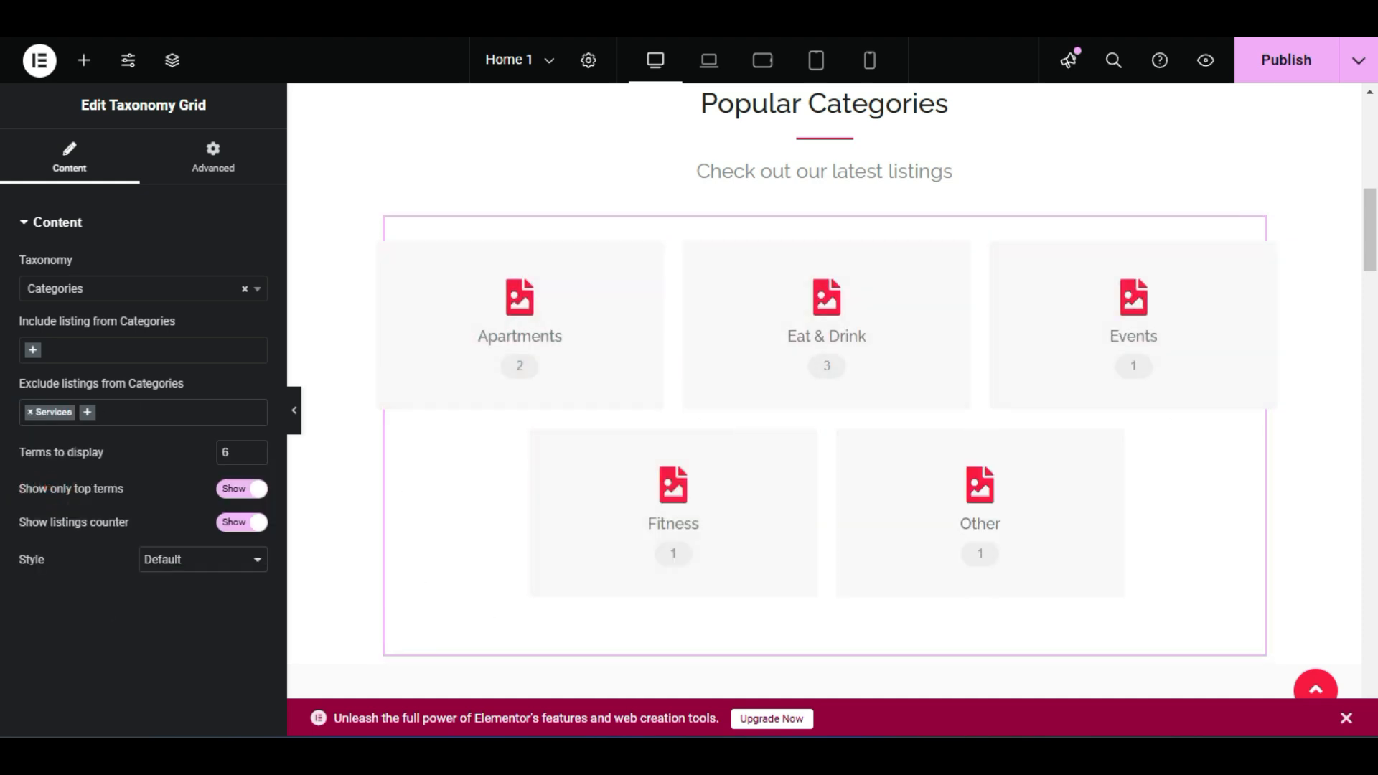
{"action": "left_click", "coordinate": [32, 412]}
{"action": "left_click", "coordinate": [101, 584]}
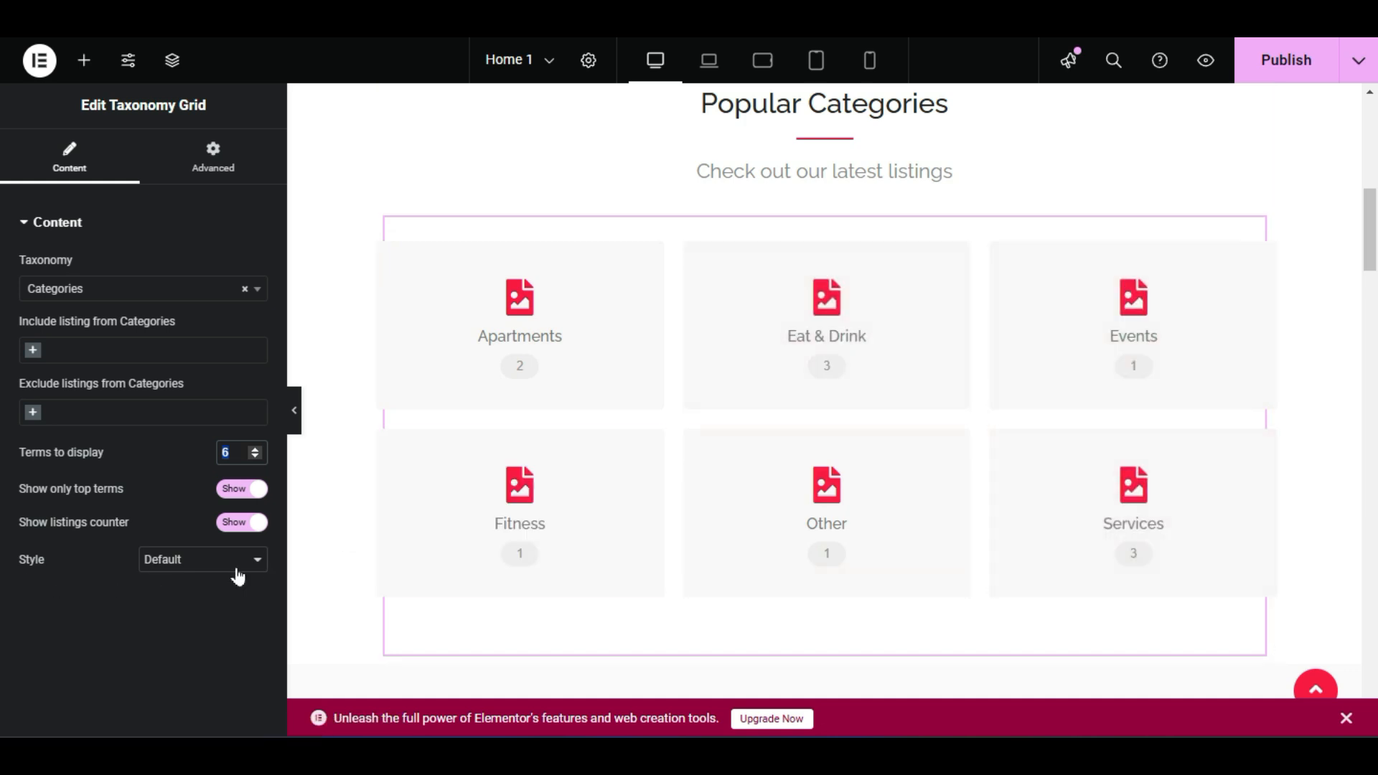
Try the Alternative style on the Popular Categories taxonomy grid and switch it back to Default.
{"action": "left_click", "coordinate": [208, 566]}
{"action": "left_click", "coordinate": [207, 607]}
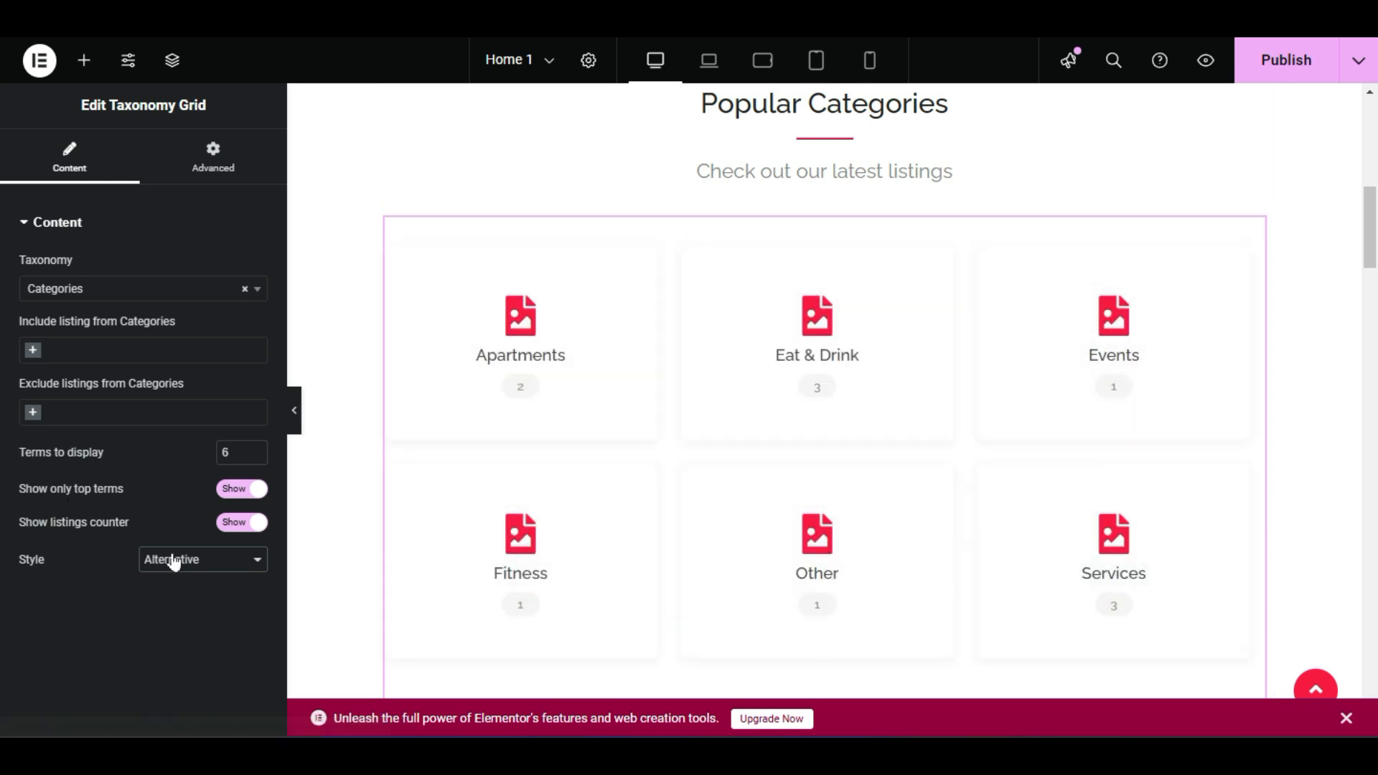
{"action": "left_click", "coordinate": [173, 562]}
{"action": "left_click", "coordinate": [201, 582]}
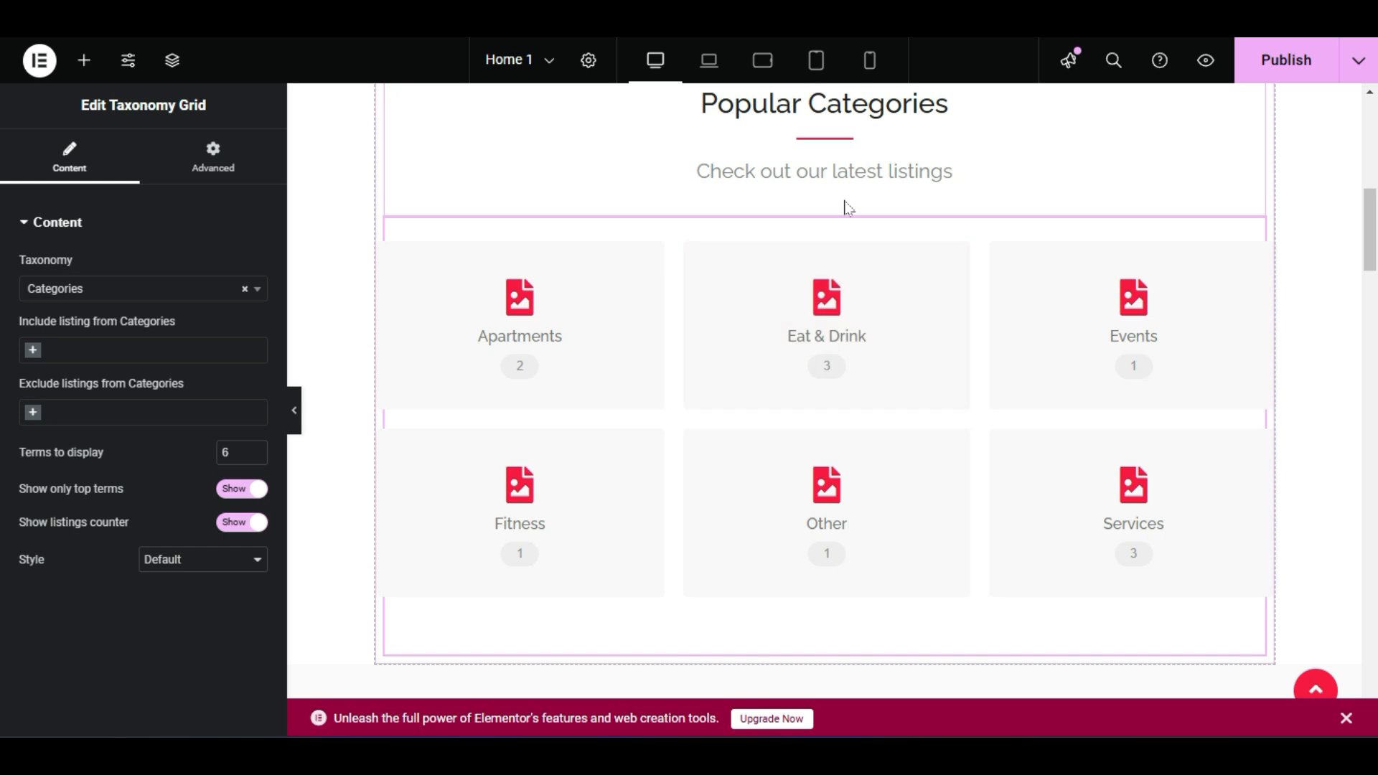
Publish the Home 1 page.
{"action": "scroll", "coordinate": [827, 260], "scroll_direction": "up", "scroll_amount": 1}
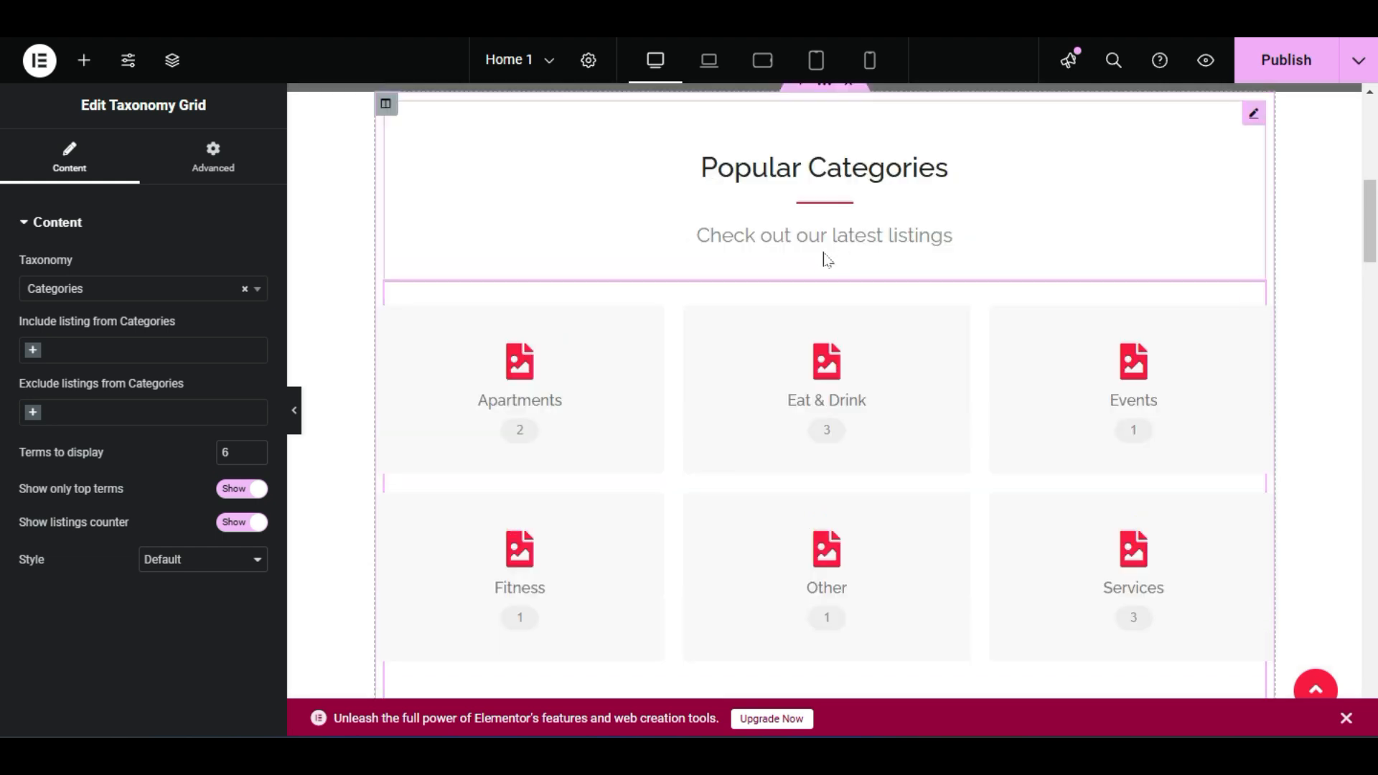
{"action": "left_click", "coordinate": [1303, 69]}
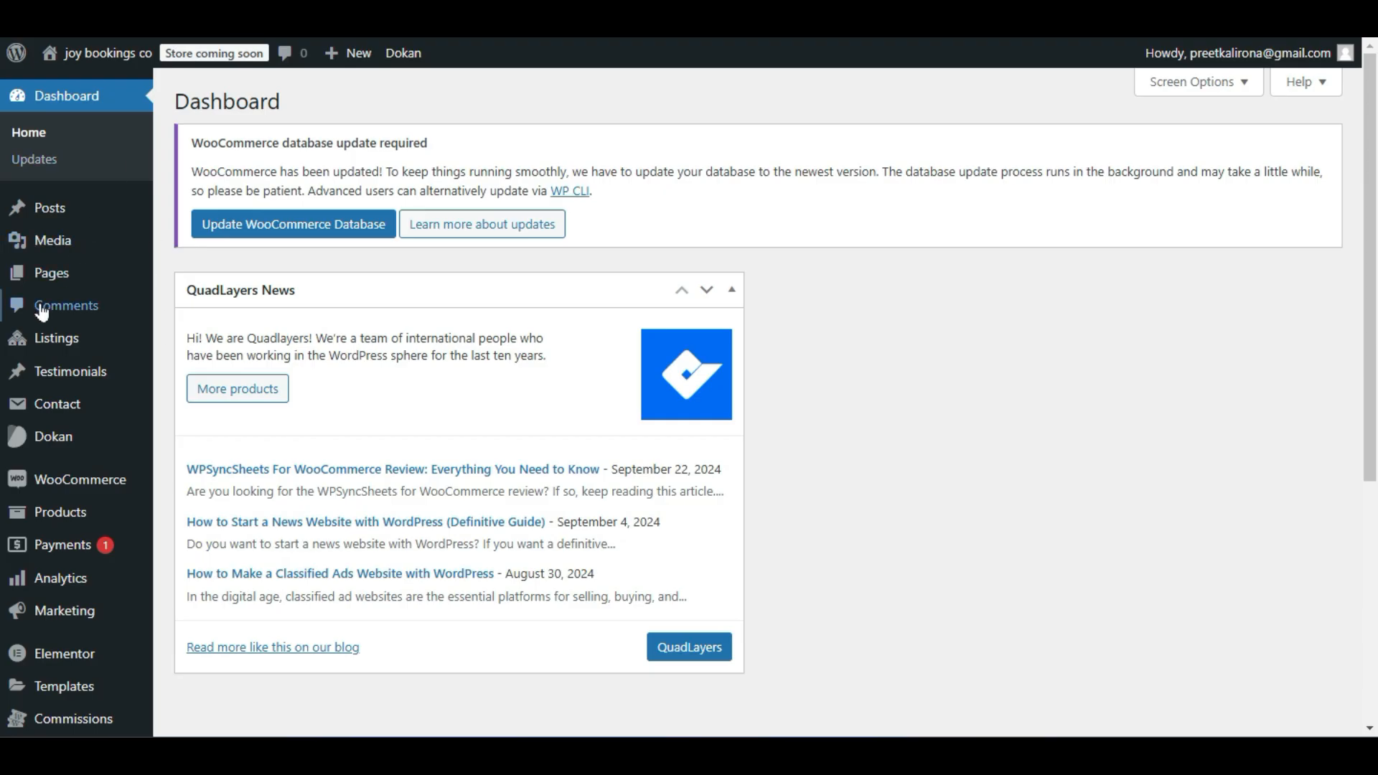
In the WordPress dashboard, open the listing categories and open the Apartments category for editing.
{"action": "mouse_move", "coordinate": [95, 347]}
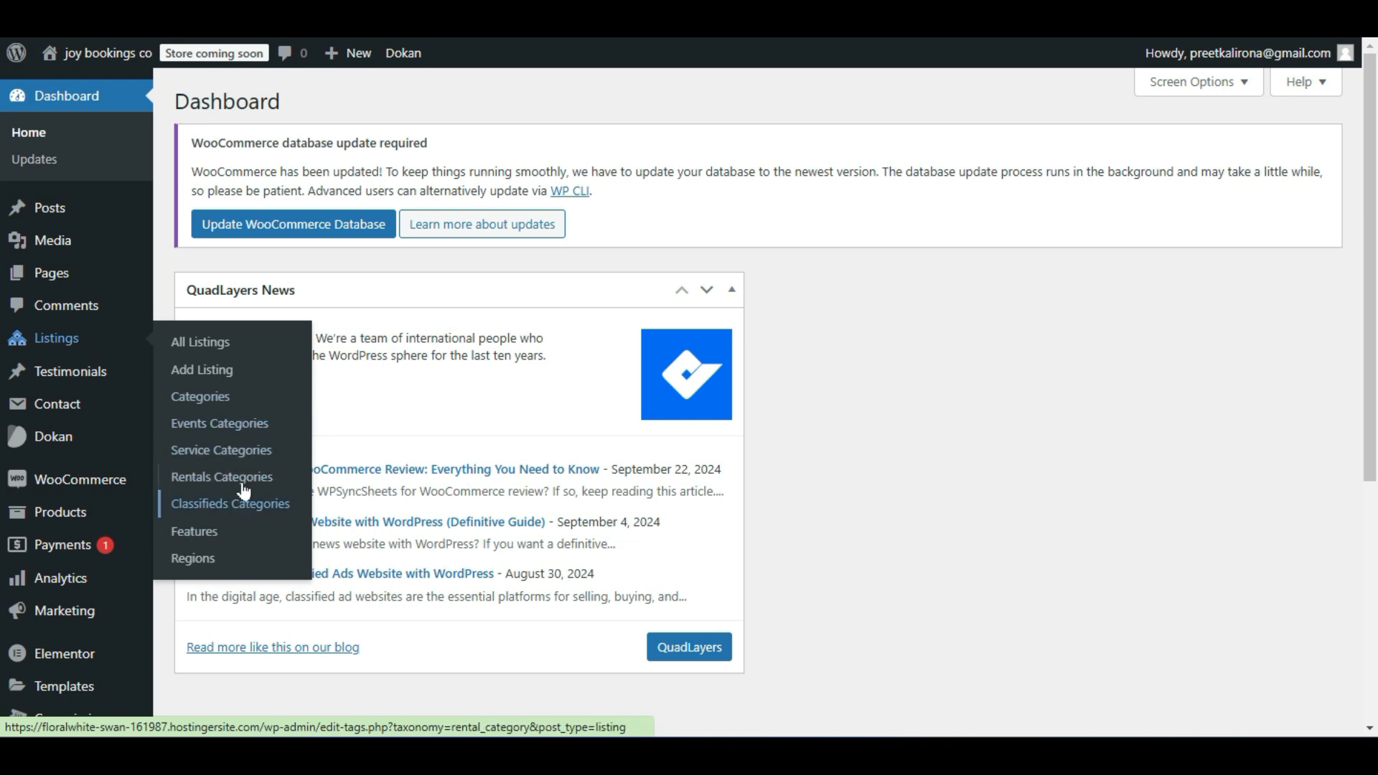
{"action": "left_click", "coordinate": [216, 398]}
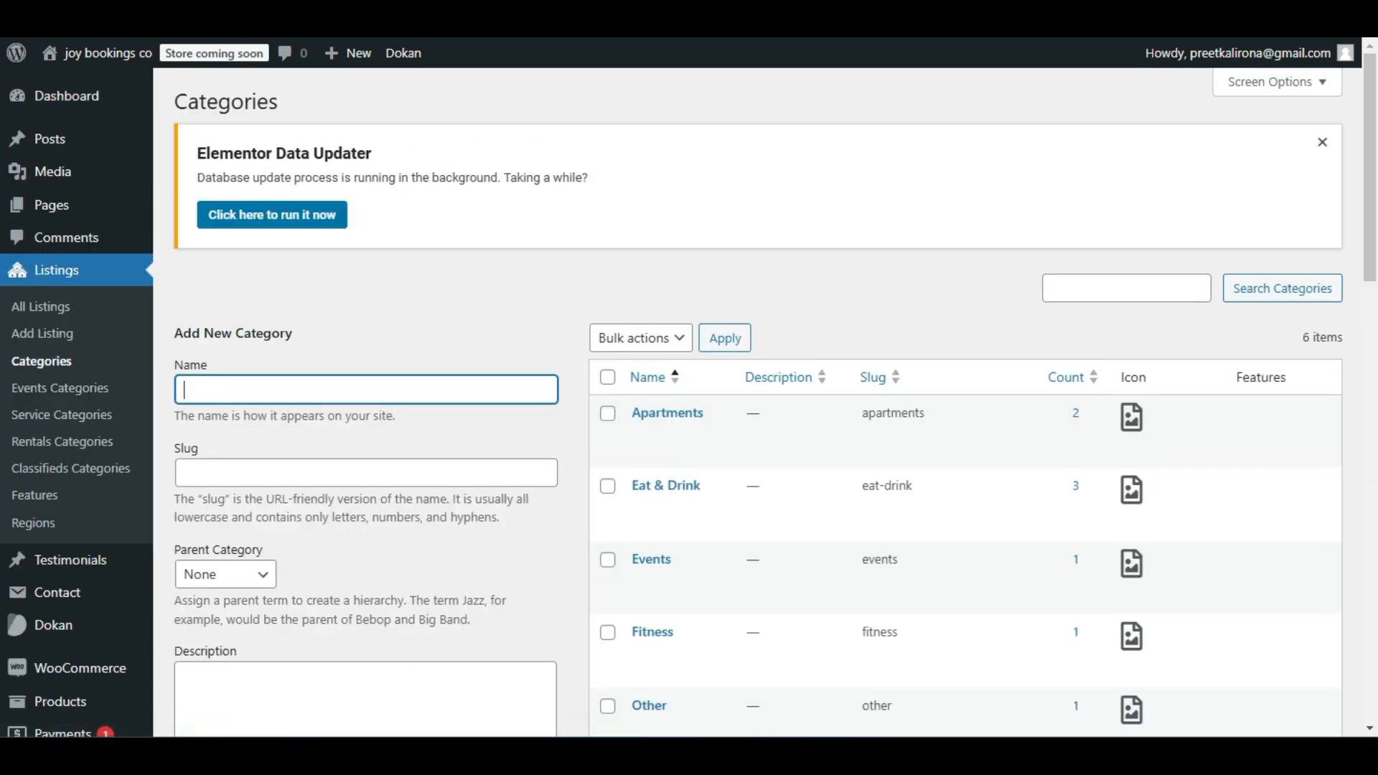
{"action": "scroll", "coordinate": [643, 291], "scroll_direction": "down", "scroll_amount": 3}
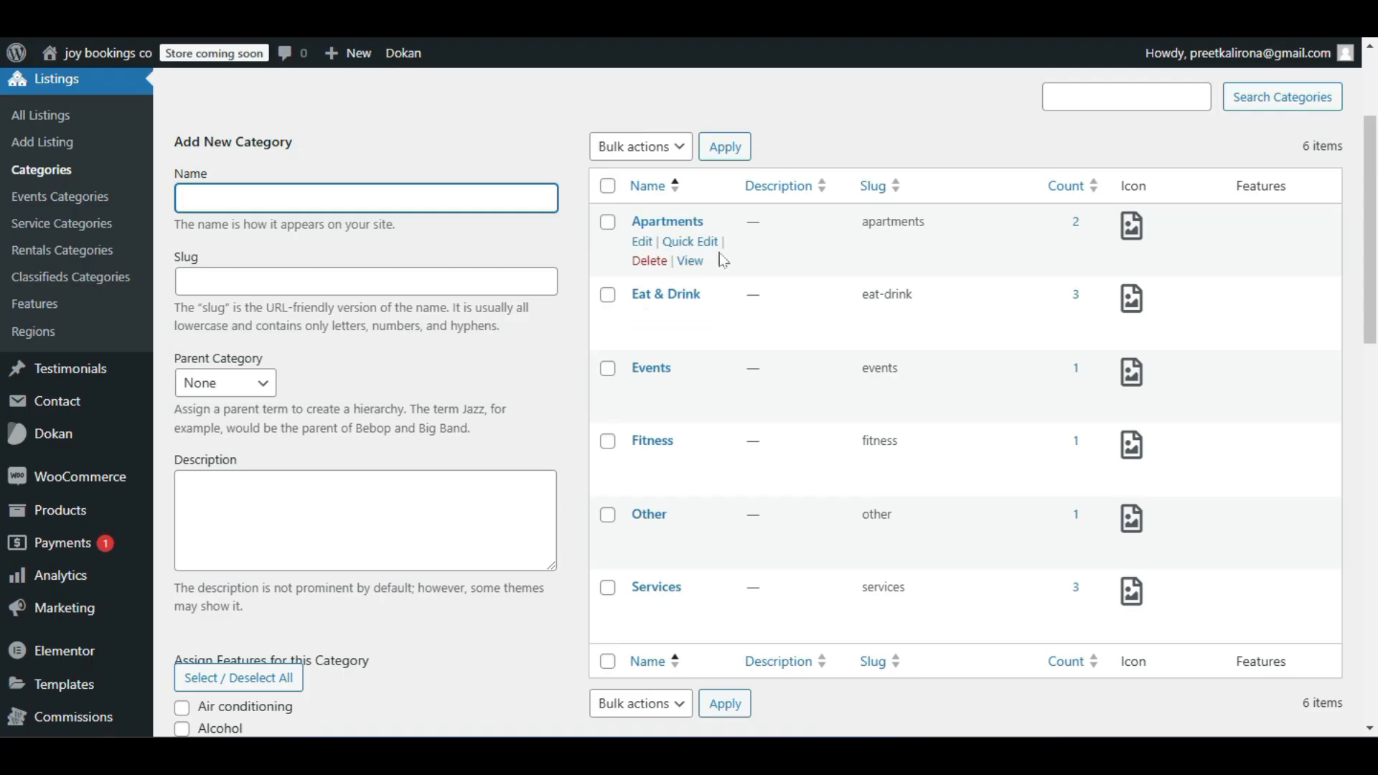
{"action": "left_click", "coordinate": [642, 243]}
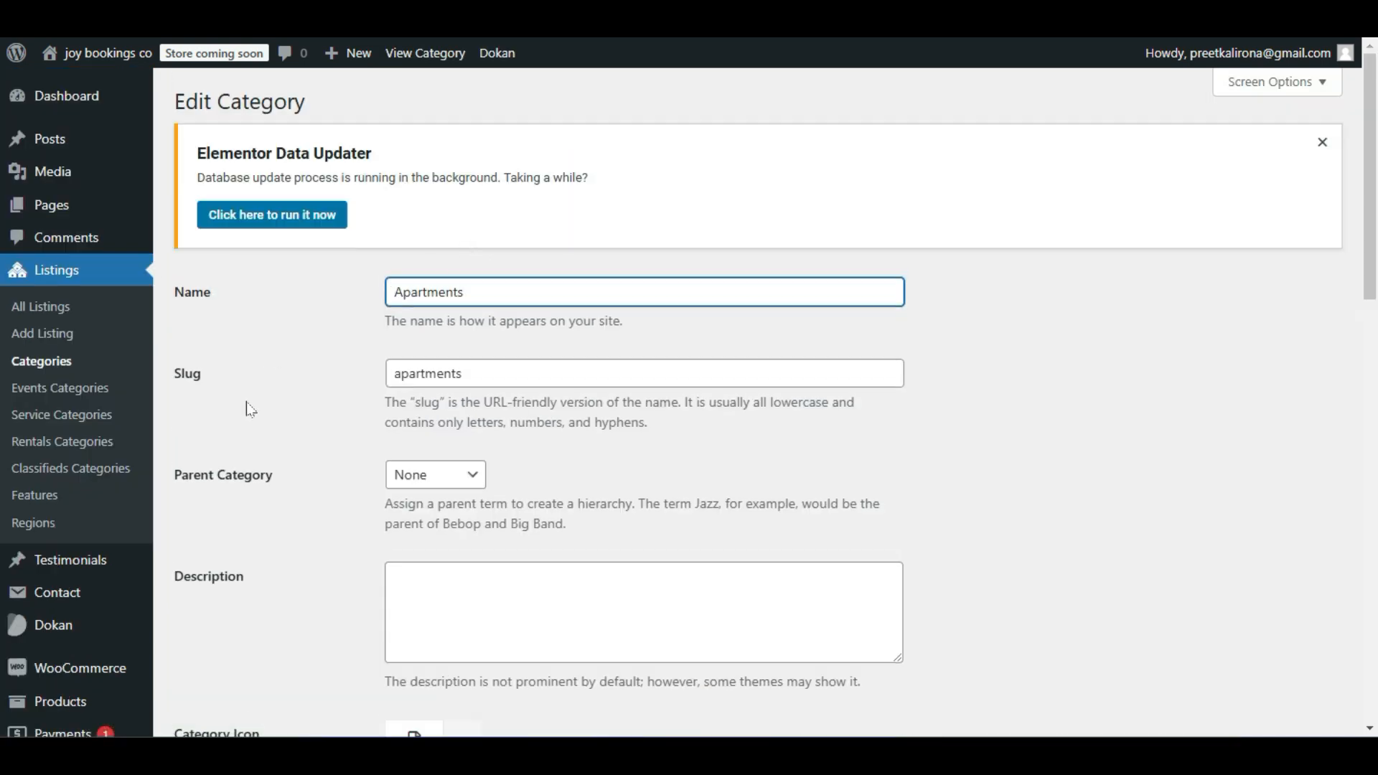
Examine the Apartments category's settings, from name and description through icon, cover and features to the listing type assignment.
{"action": "scroll", "coordinate": [250, 412], "scroll_direction": "down", "scroll_amount": 2}
{"action": "scroll", "coordinate": [253, 423], "scroll_direction": "down", "scroll_amount": 1}
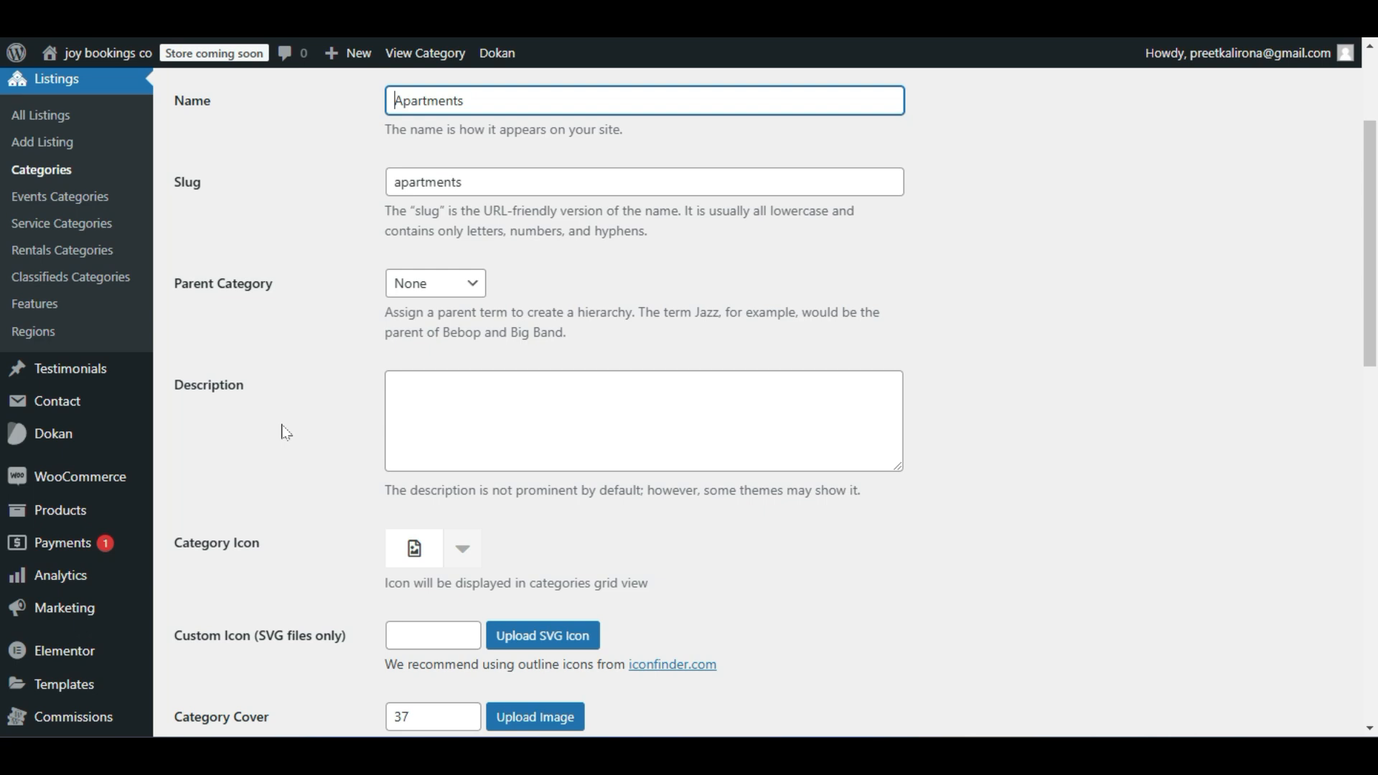
{"action": "left_click", "coordinate": [396, 387]}
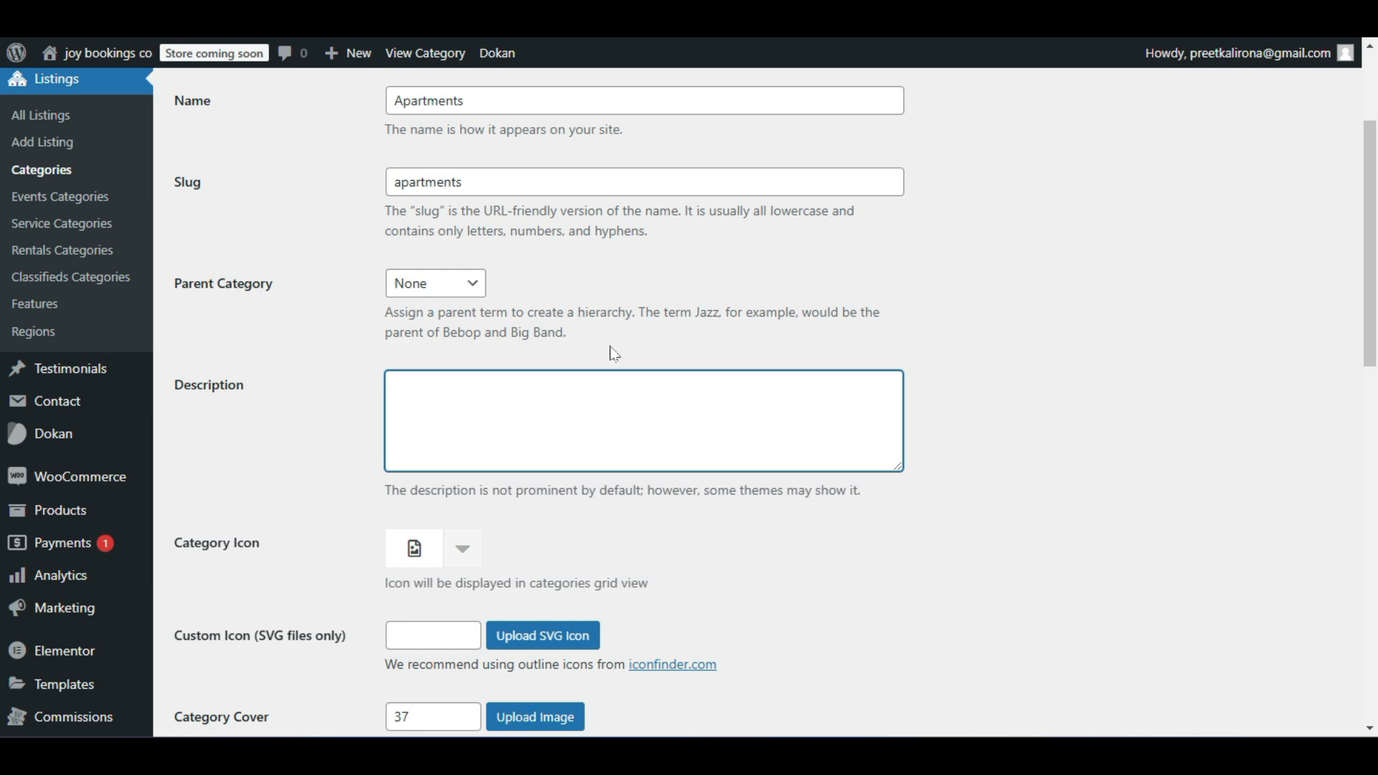
{"action": "scroll", "coordinate": [297, 472], "scroll_direction": "up", "scroll_amount": 1}
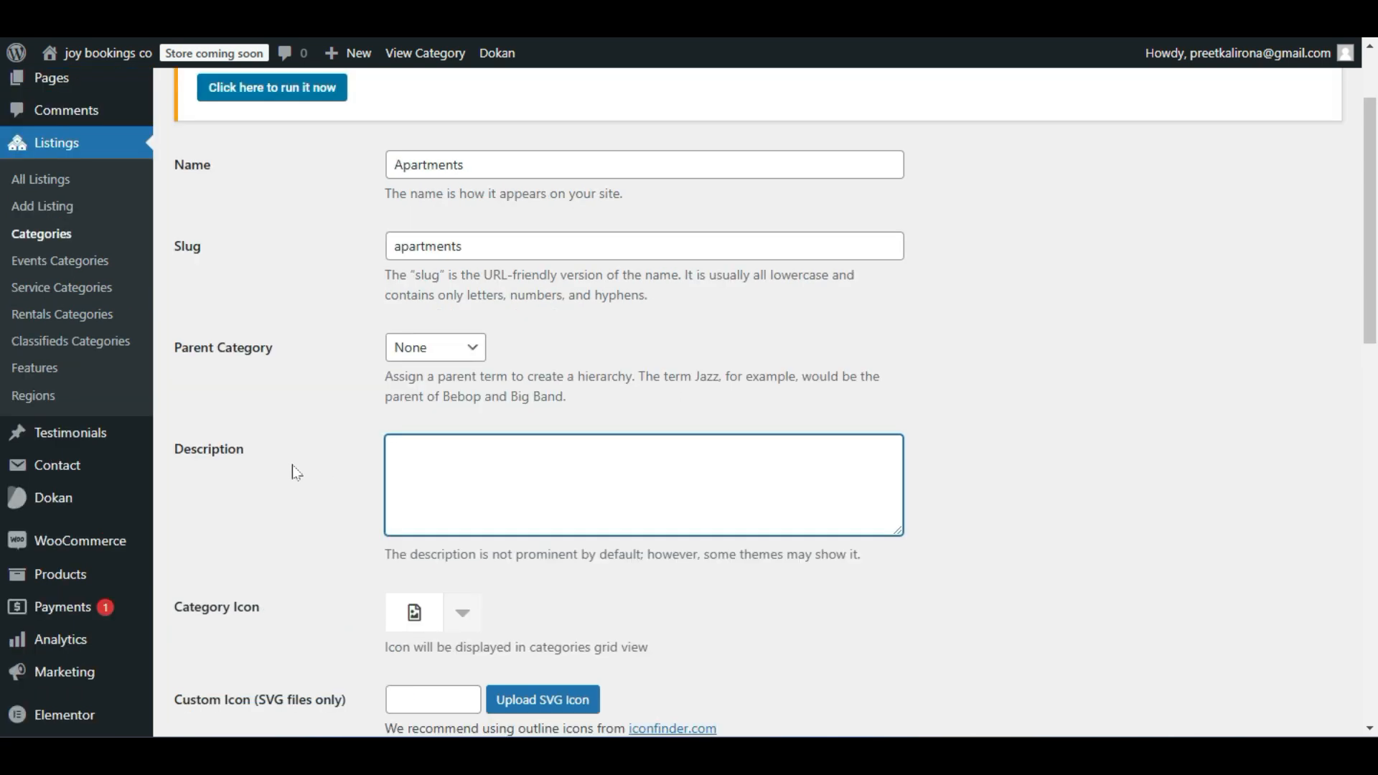
{"action": "scroll", "coordinate": [809, 507], "scroll_direction": "down", "scroll_amount": 5}
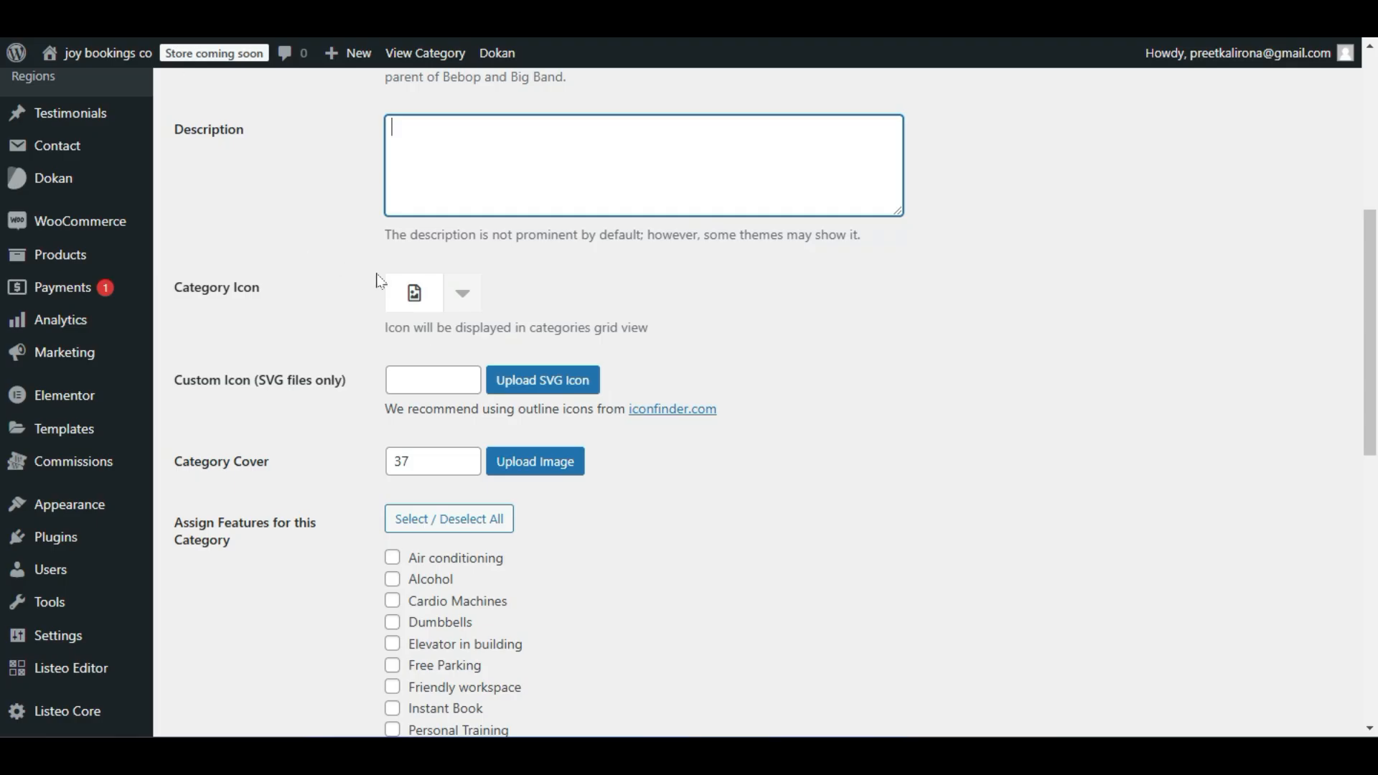
{"action": "scroll", "coordinate": [366, 288], "scroll_direction": "down", "scroll_amount": 1}
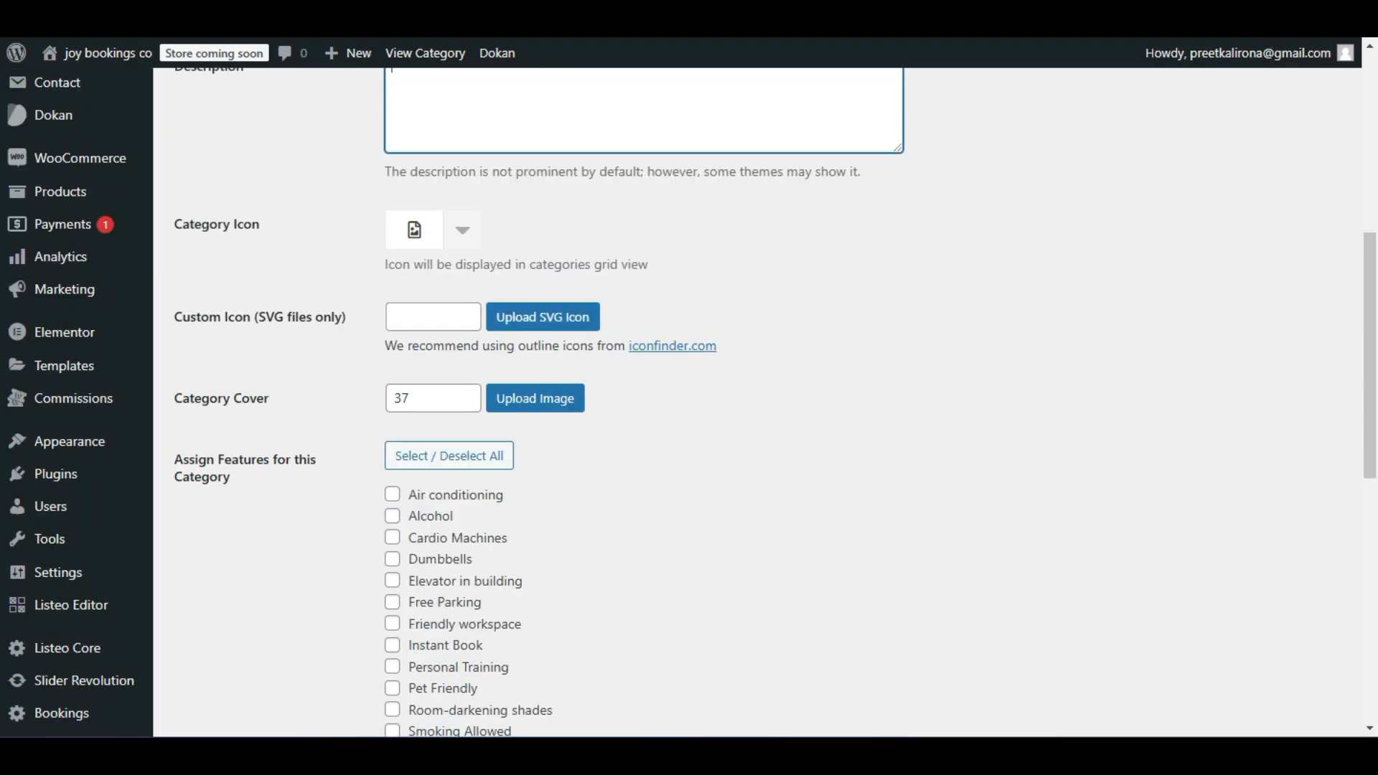
{"action": "scroll", "coordinate": [367, 494], "scroll_direction": "down", "scroll_amount": 8}
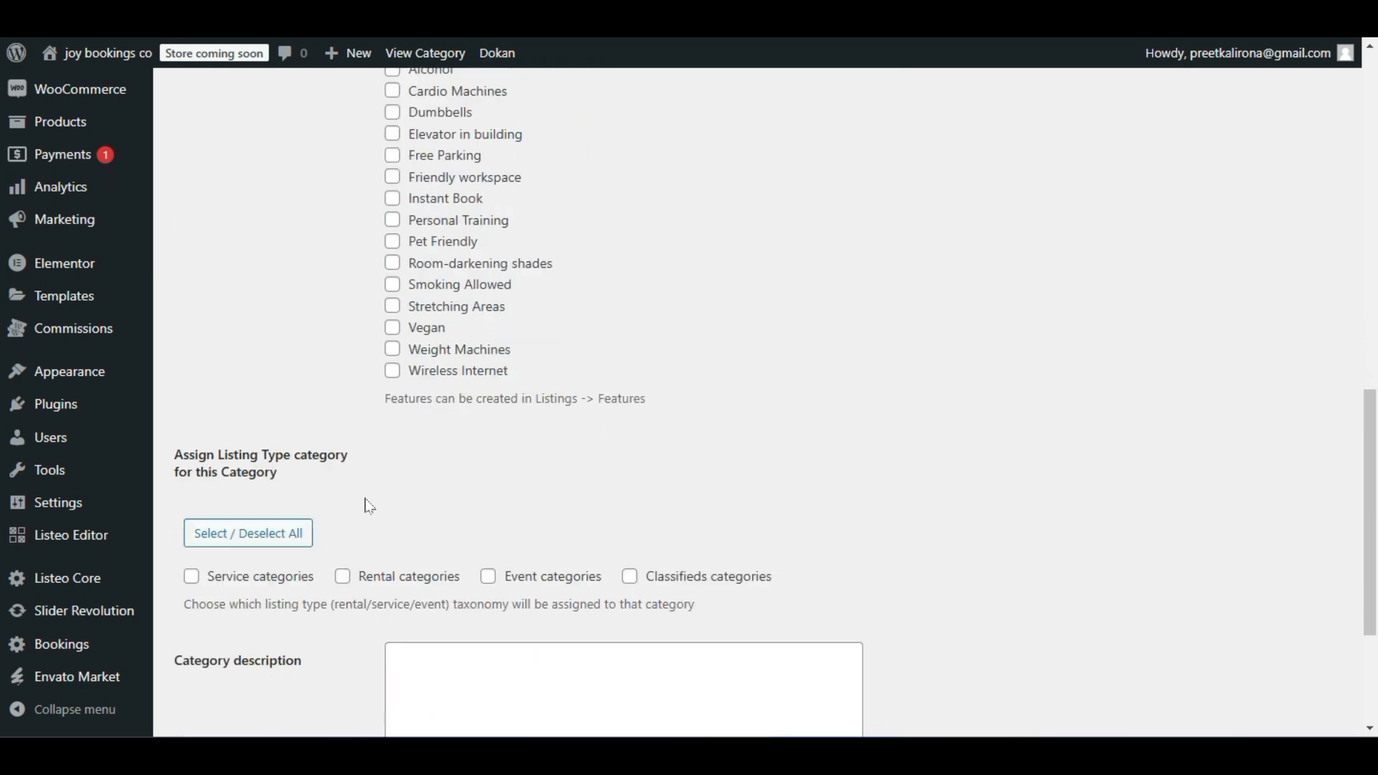
{"action": "scroll", "coordinate": [364, 503], "scroll_direction": "down", "scroll_amount": 3}
{"action": "scroll", "coordinate": [363, 506], "scroll_direction": "up", "scroll_amount": 13}
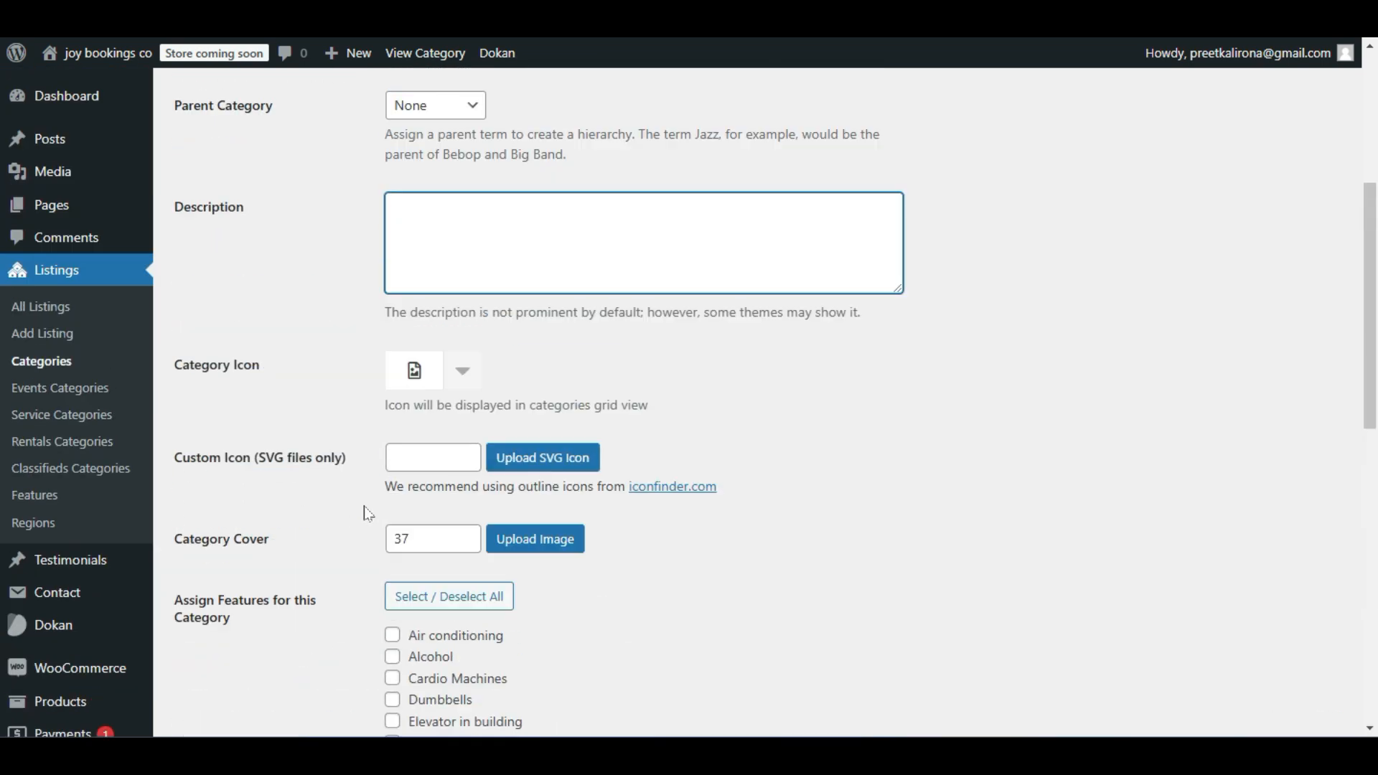
Look through the built-in icons available for the Apartments category and close the list without choosing one.
{"action": "left_click", "coordinate": [464, 369]}
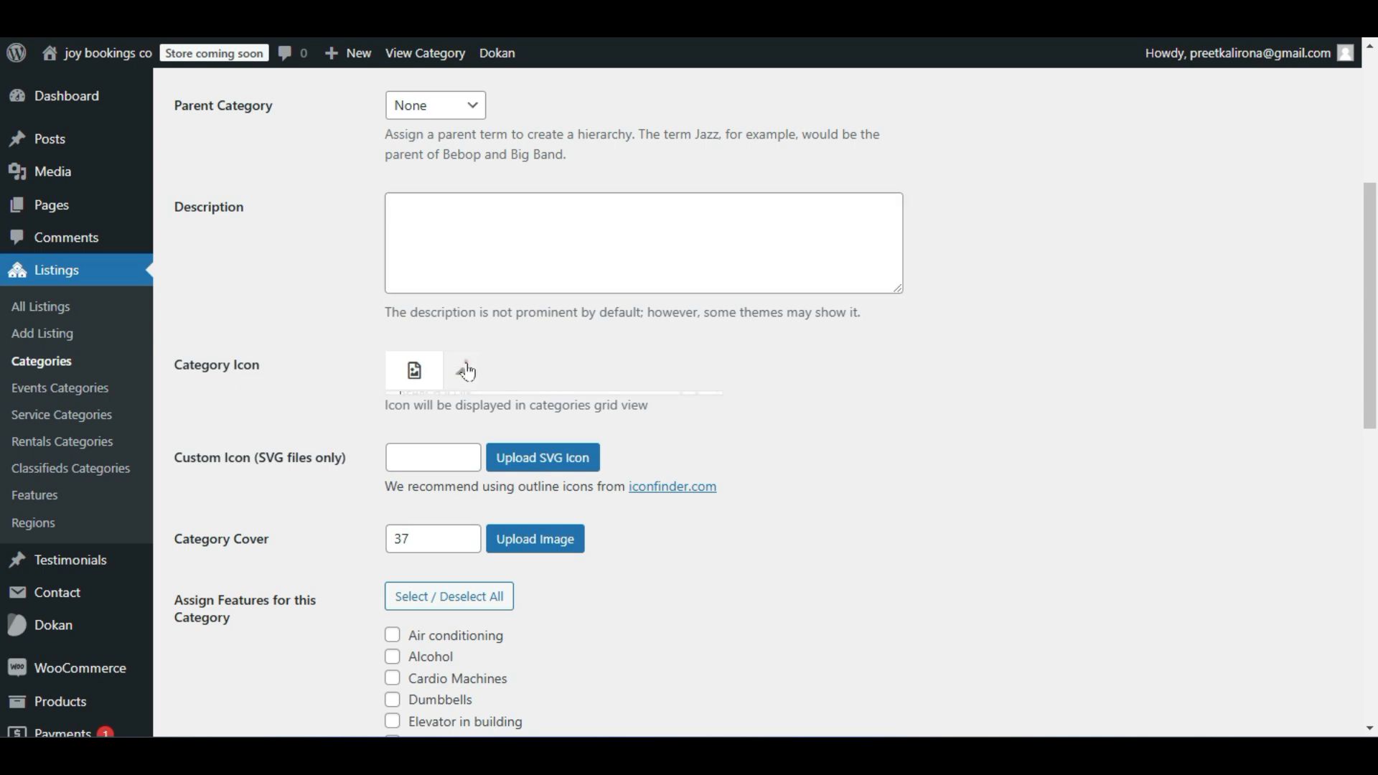
{"action": "scroll", "coordinate": [636, 523], "scroll_direction": "down", "scroll_amount": 2}
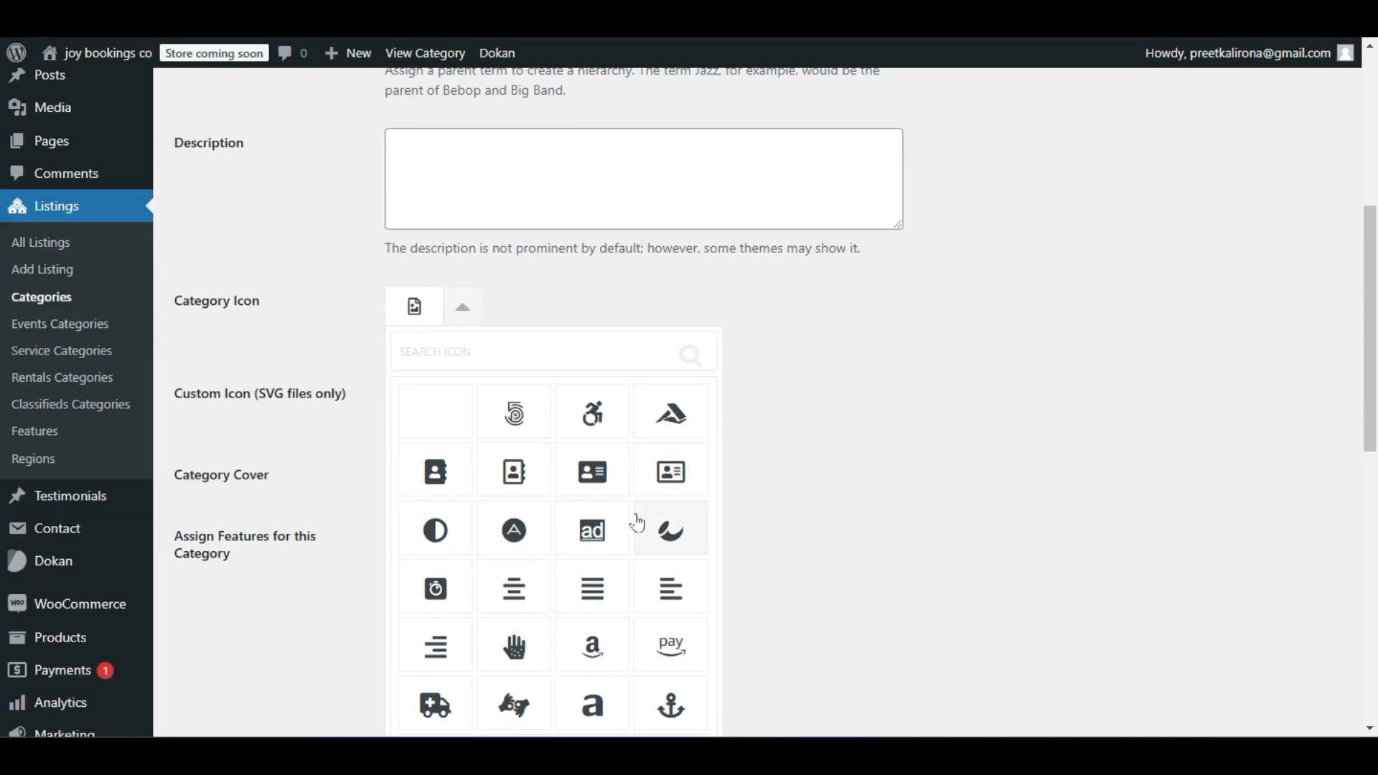
{"action": "left_click", "coordinate": [911, 290]}
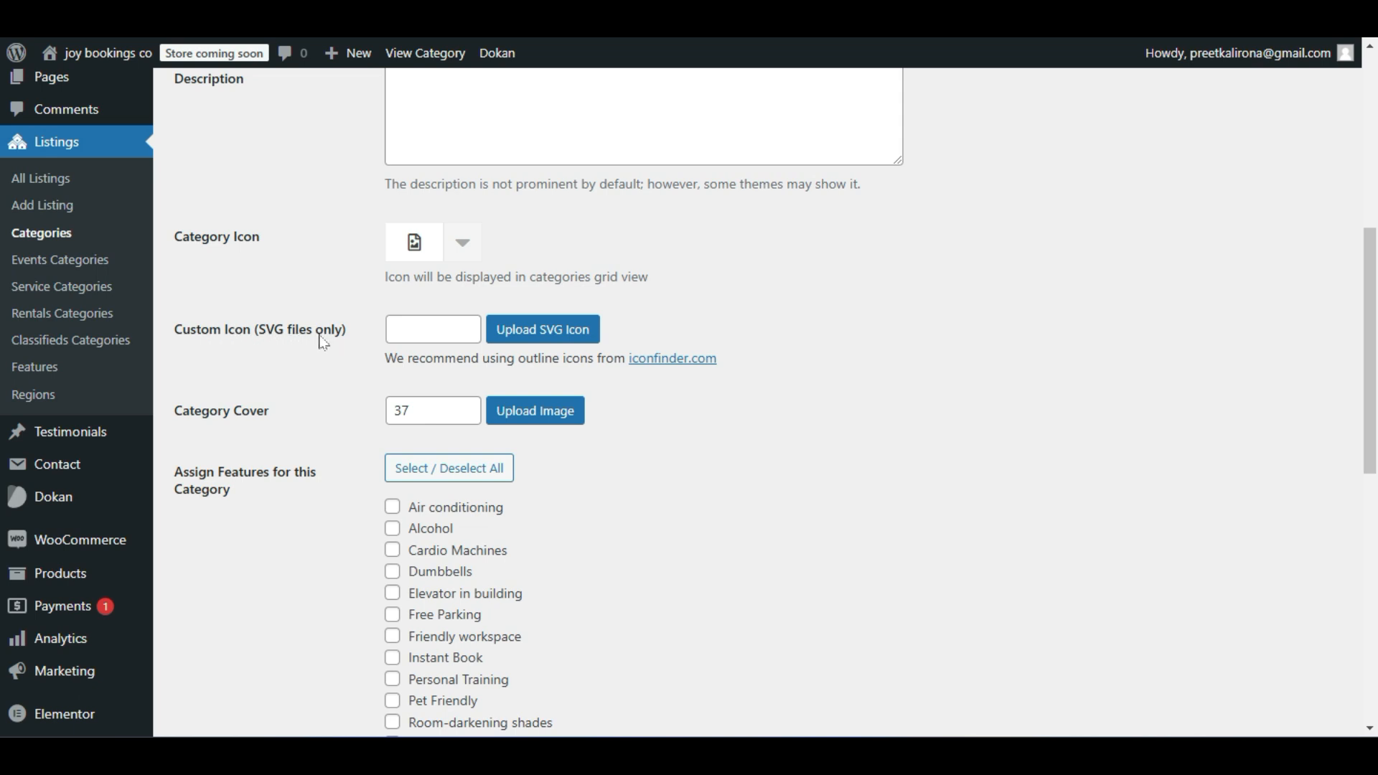
Open the recommended iconfinder.com site for custom SVG icons in a separate browser tab.
{"action": "left_click_drag", "start_coordinate": [384, 362], "coordinate": [626, 381]}
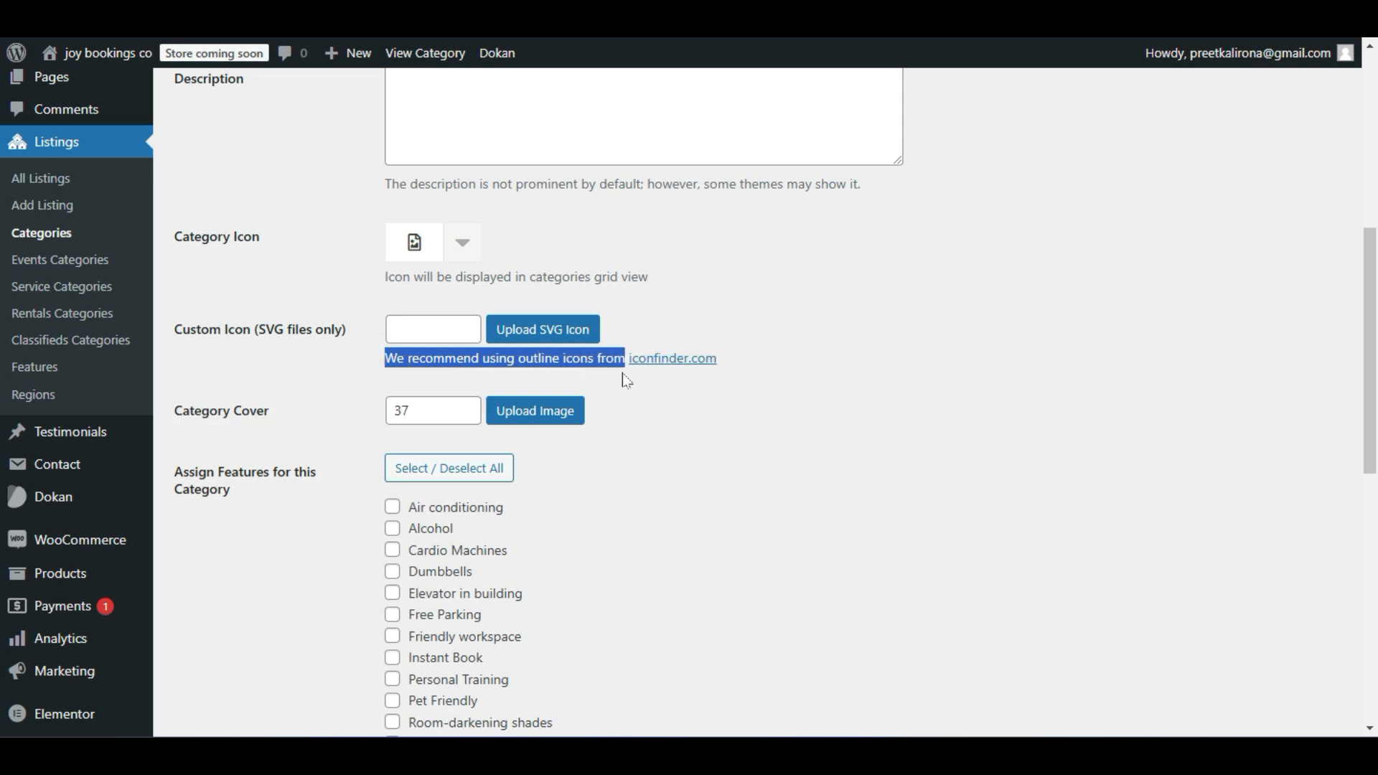
{"action": "left_click", "coordinate": [760, 353]}
{"action": "right_click", "coordinate": [676, 359]}
{"action": "left_click", "coordinate": [706, 377]}
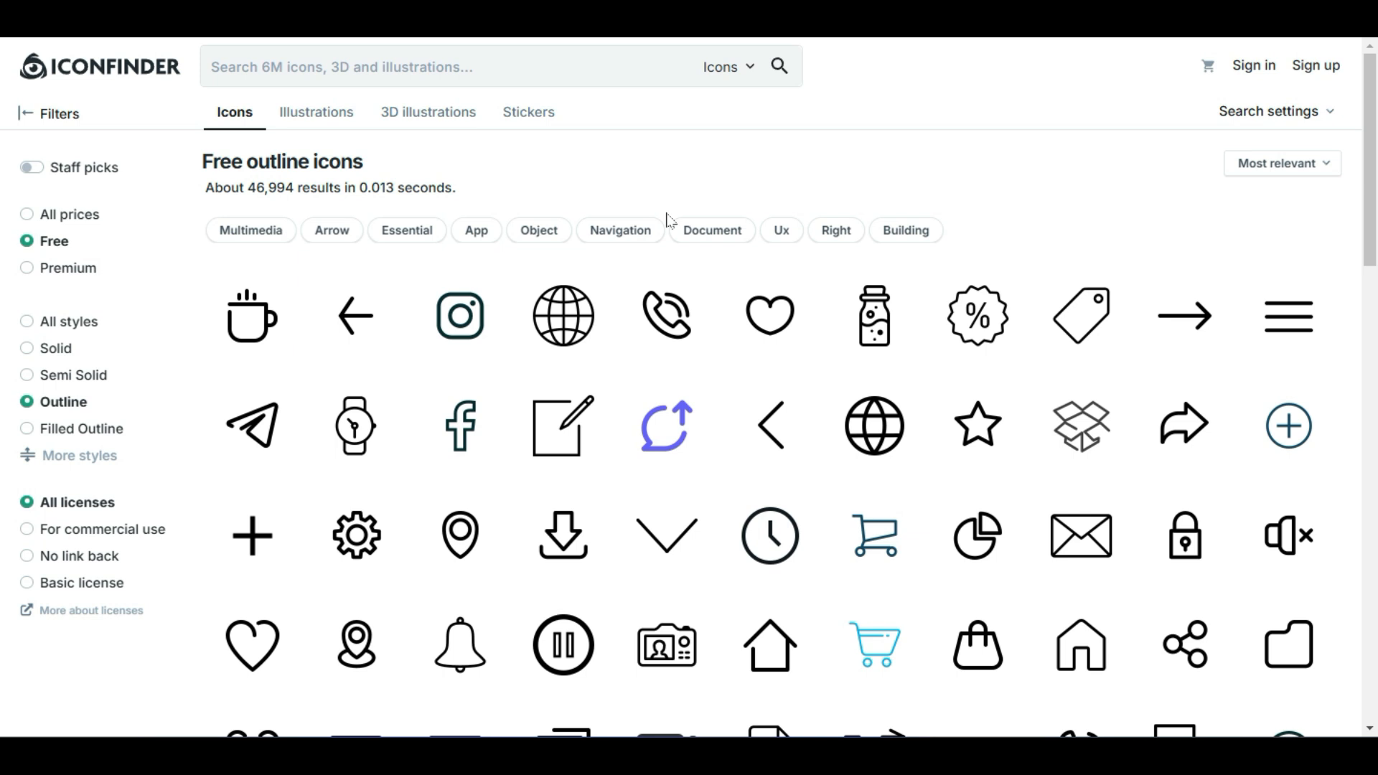
Search Iconfinder for "appartment" icons.
{"action": "left_click", "coordinate": [529, 65]}
{"action": "type", "text": "a"}
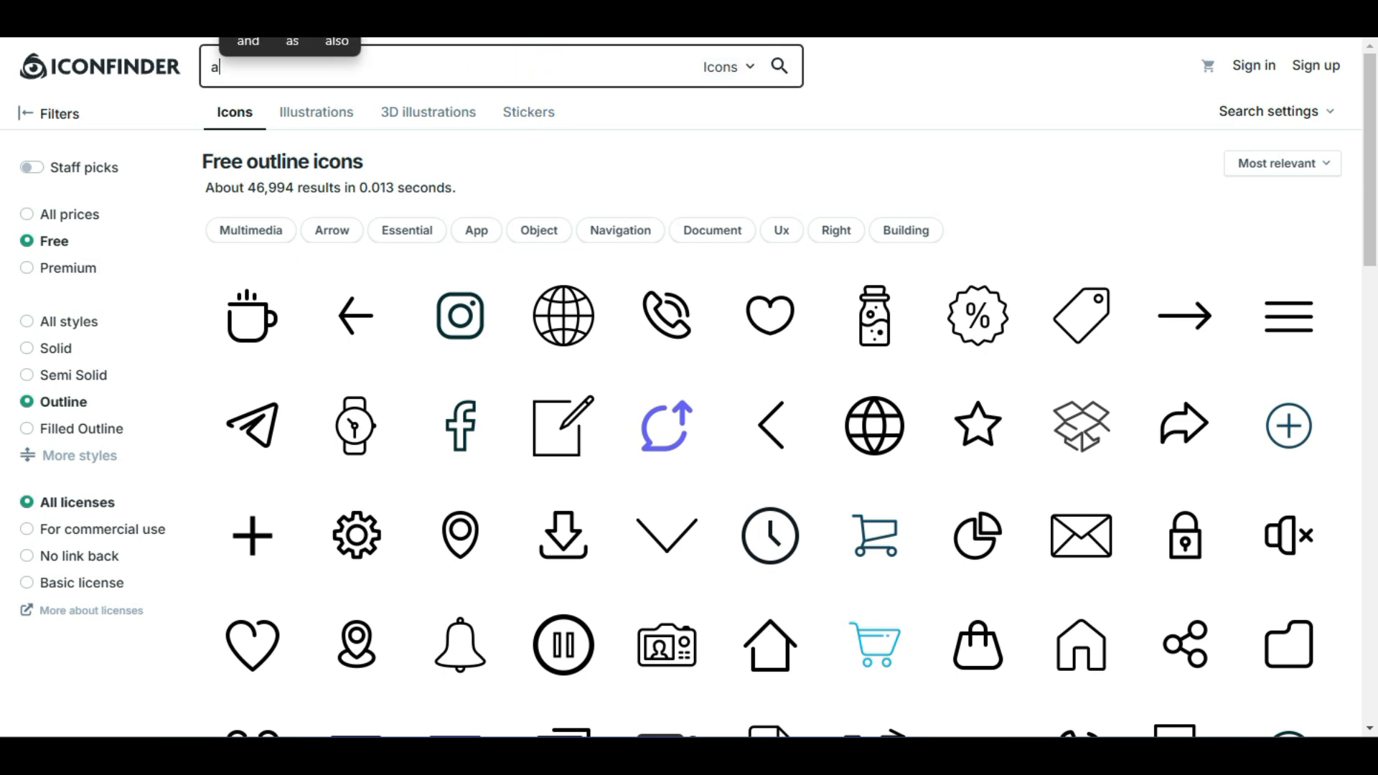
{"action": "type", "text": "ppartment"}
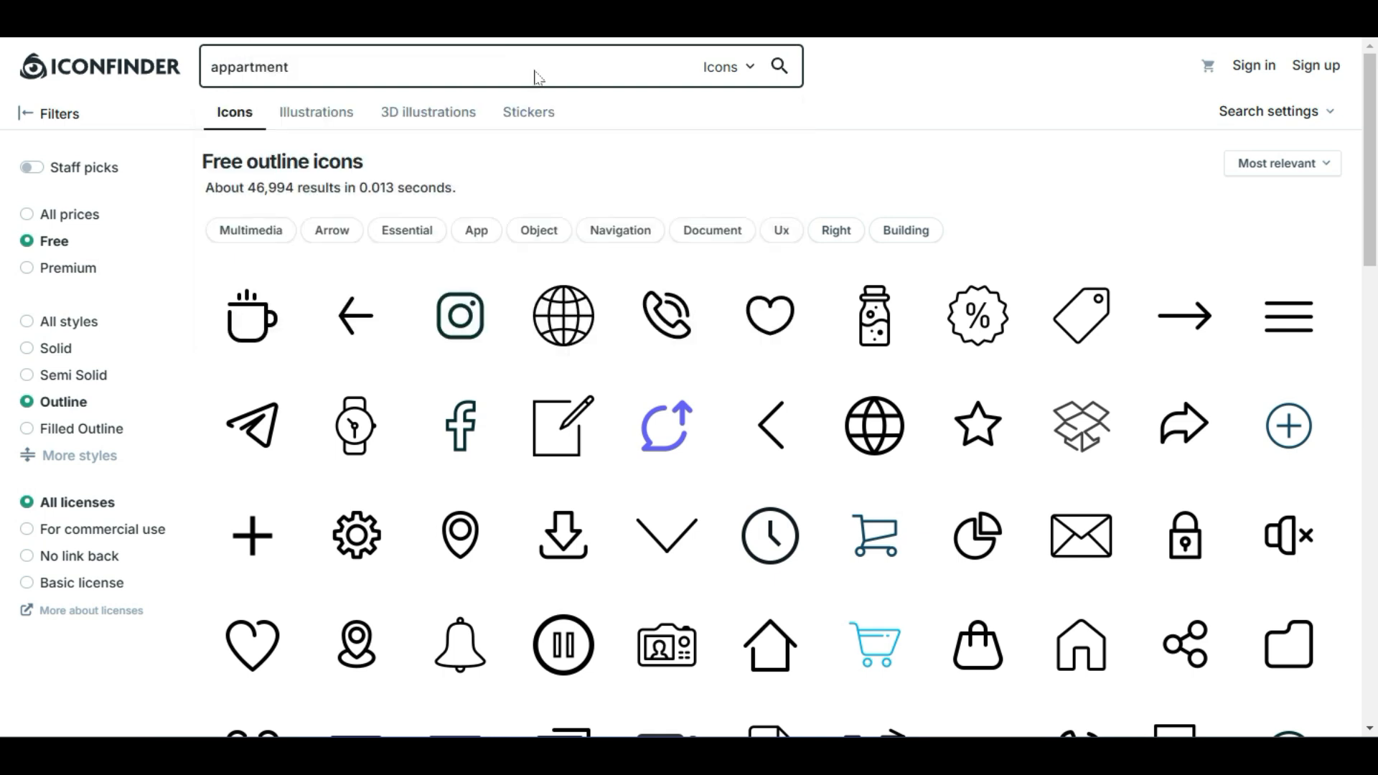
{"action": "key", "text": "Return"}
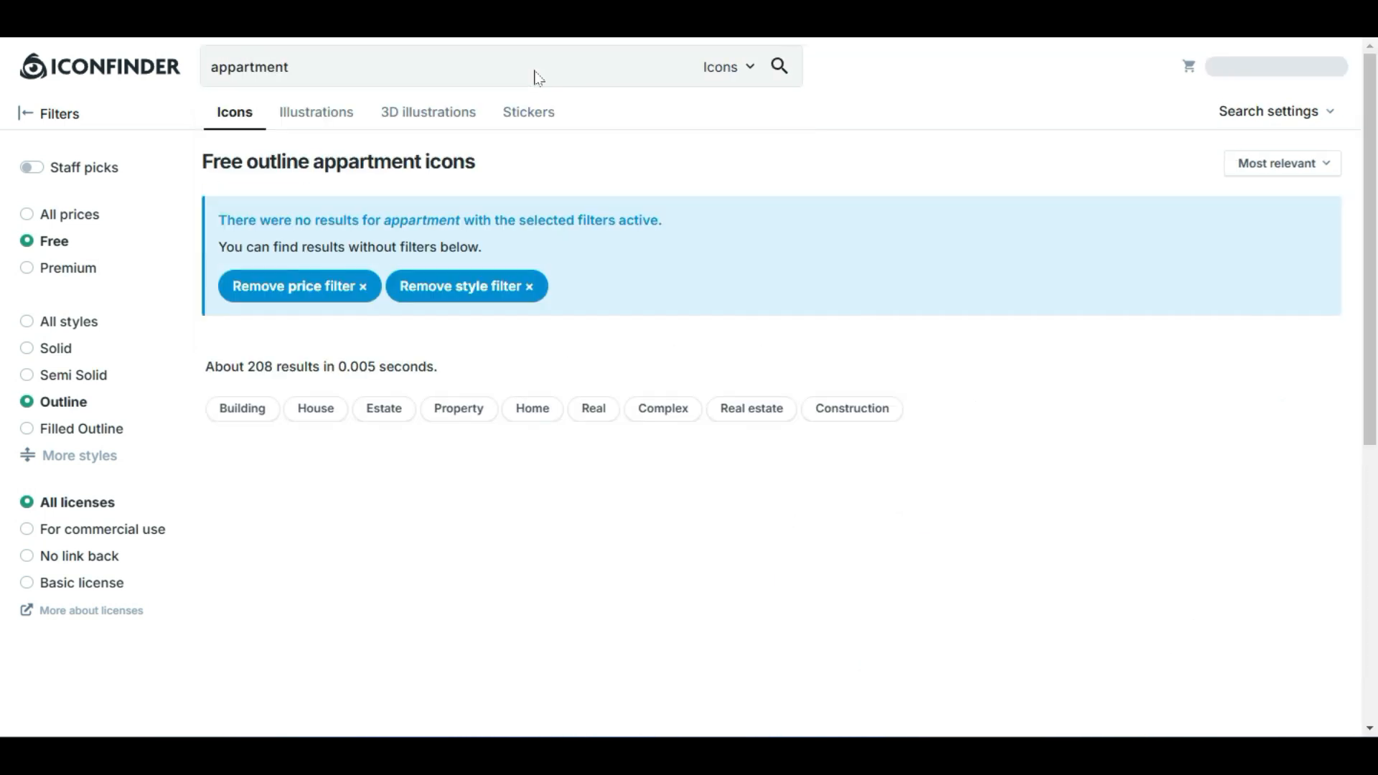
Open the details of the red apartment building icon with blue houses and look over its download options and related icons.
{"action": "scroll", "coordinate": [603, 237], "scroll_direction": "down", "scroll_amount": 4}
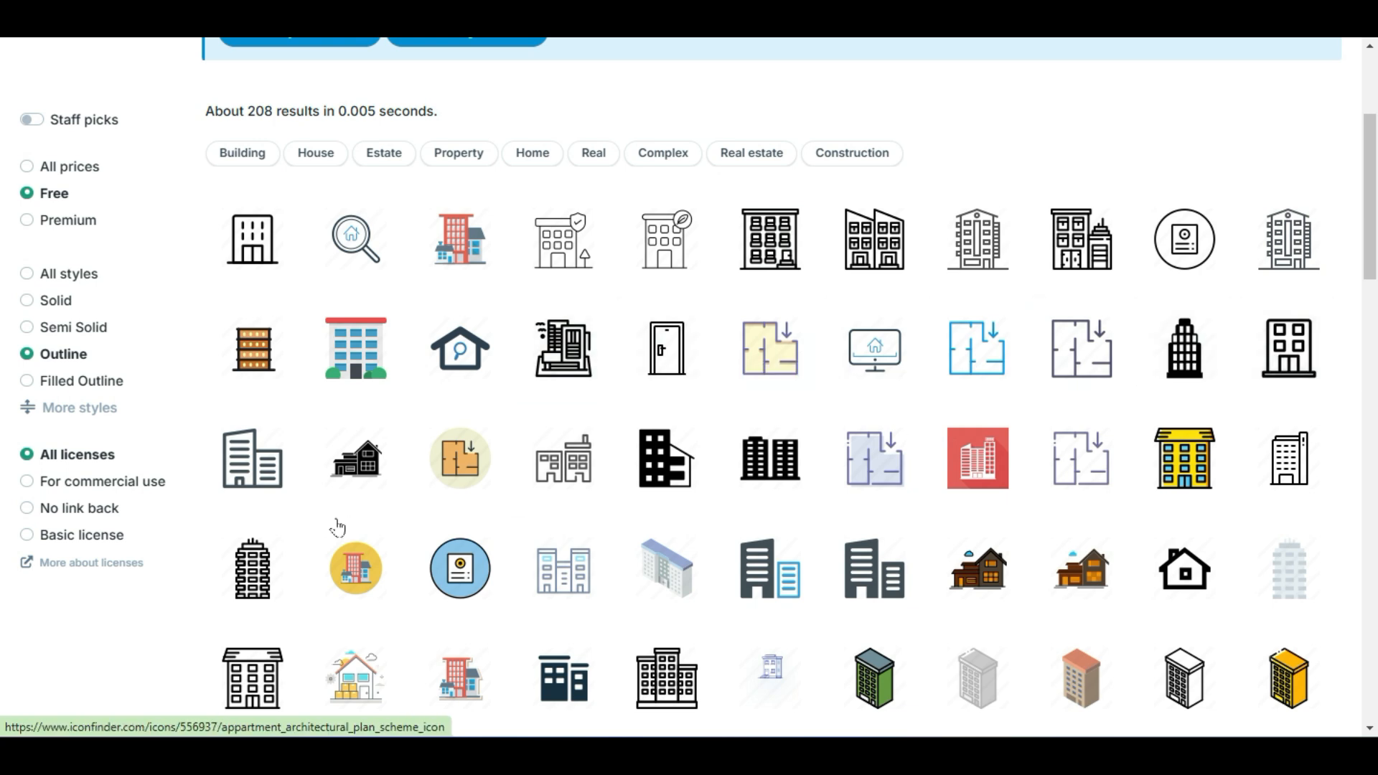
{"action": "left_click", "coordinate": [470, 244]}
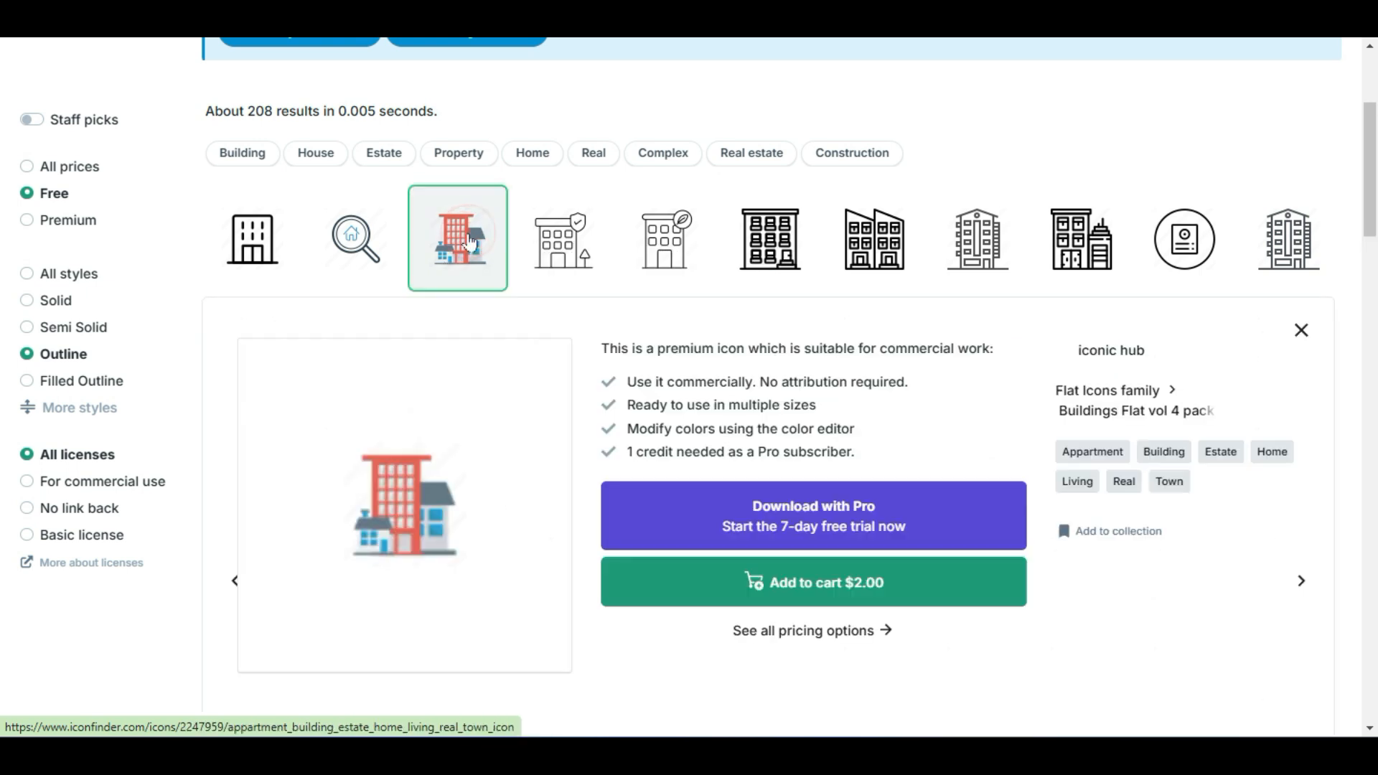
{"action": "scroll", "coordinate": [456, 429], "scroll_direction": "down", "scroll_amount": 2}
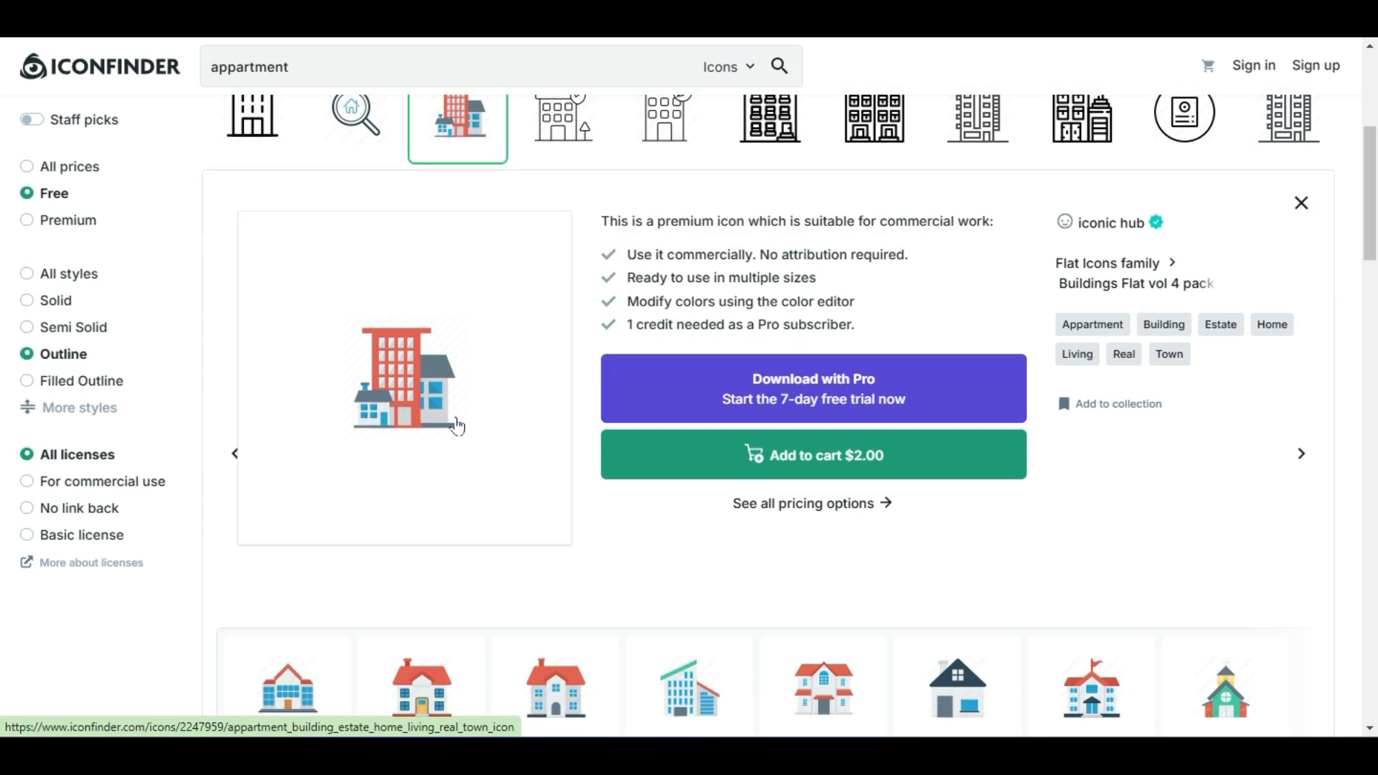
{"action": "scroll", "coordinate": [456, 426], "scroll_direction": "down", "scroll_amount": 3}
{"action": "scroll", "coordinate": [455, 424], "scroll_direction": "up", "scroll_amount": 5}
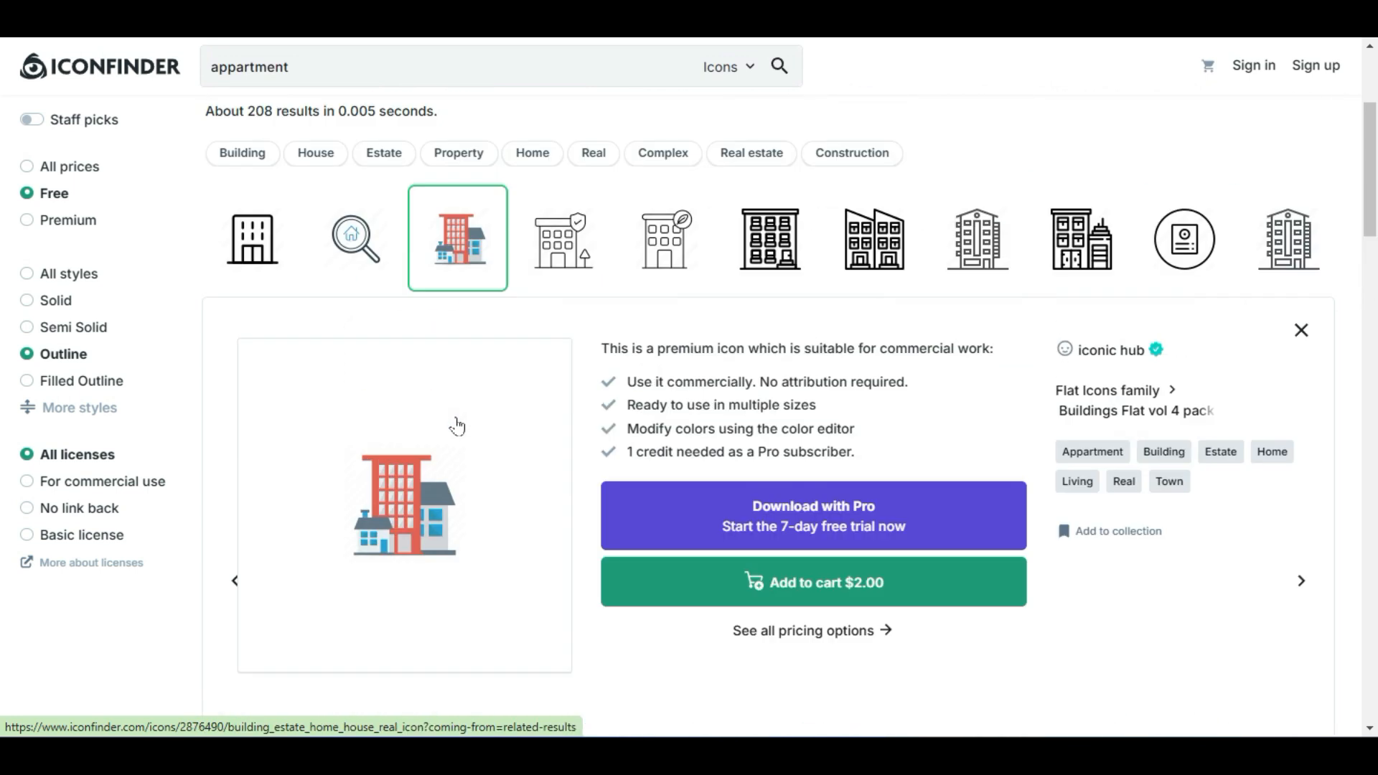
Return to the Apartments category form and view its listing type assignment and category description fields.
{"action": "key", "text": "ctrl+shift+Tab"}
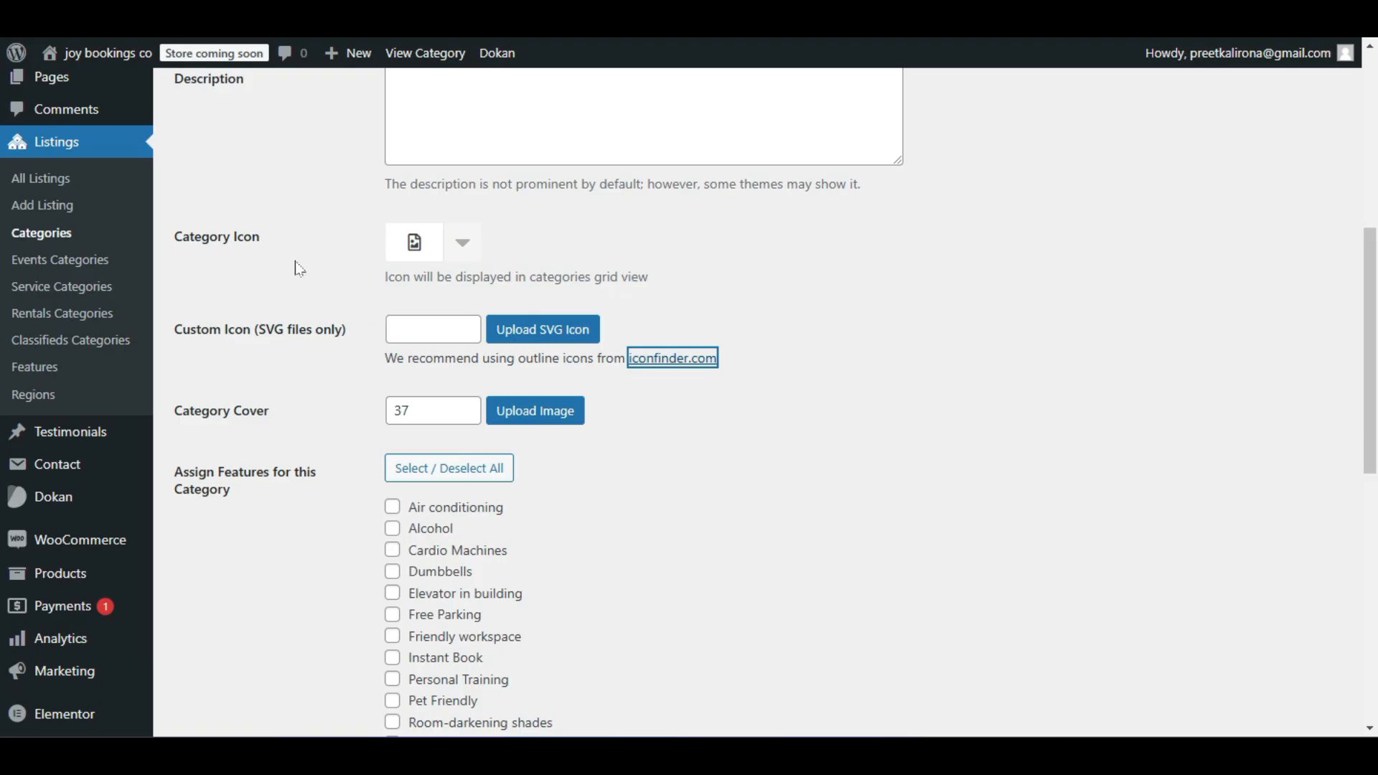
{"action": "scroll", "coordinate": [317, 375], "scroll_direction": "down", "scroll_amount": 10}
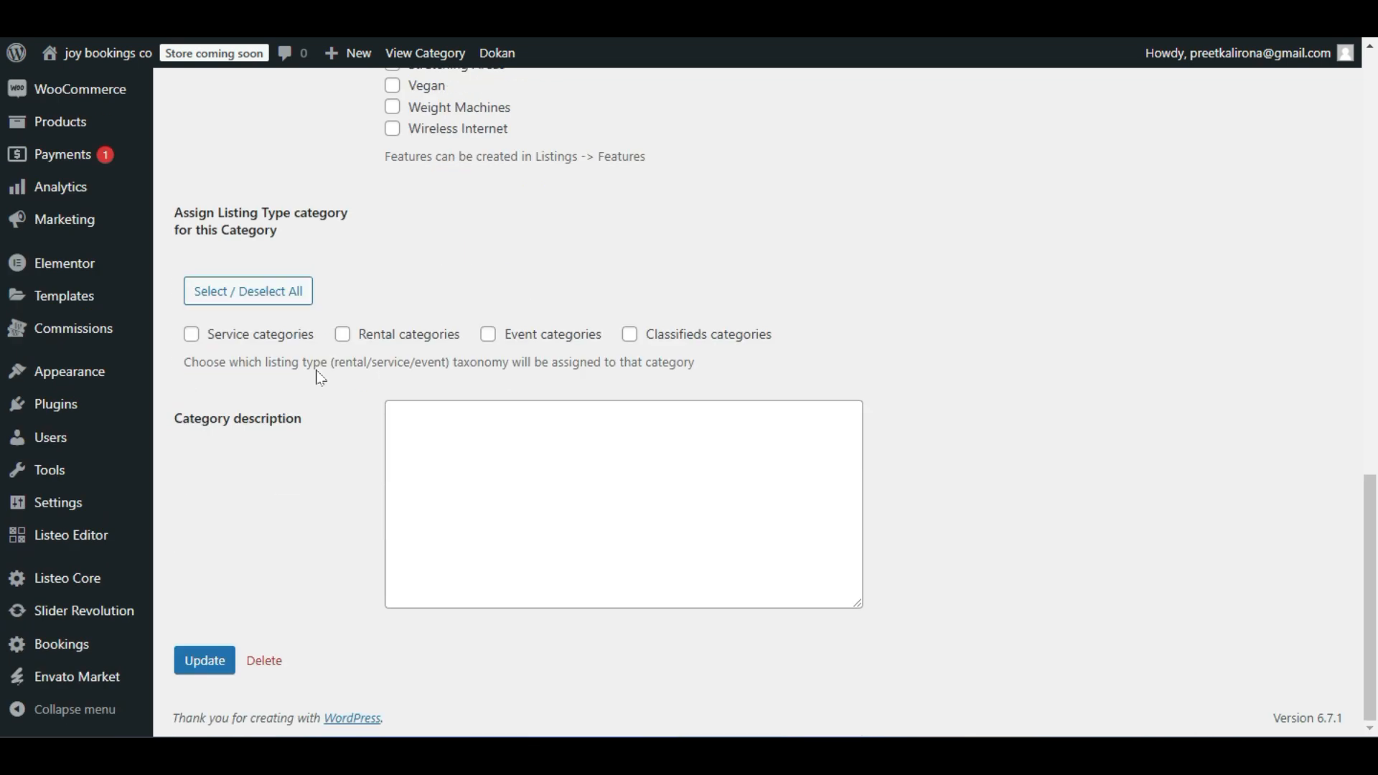
Search the web for an icon download site in a separate browser tab and open Flaticon's download icons page.
{"action": "scroll", "coordinate": [320, 379], "scroll_direction": "up", "scroll_amount": 10}
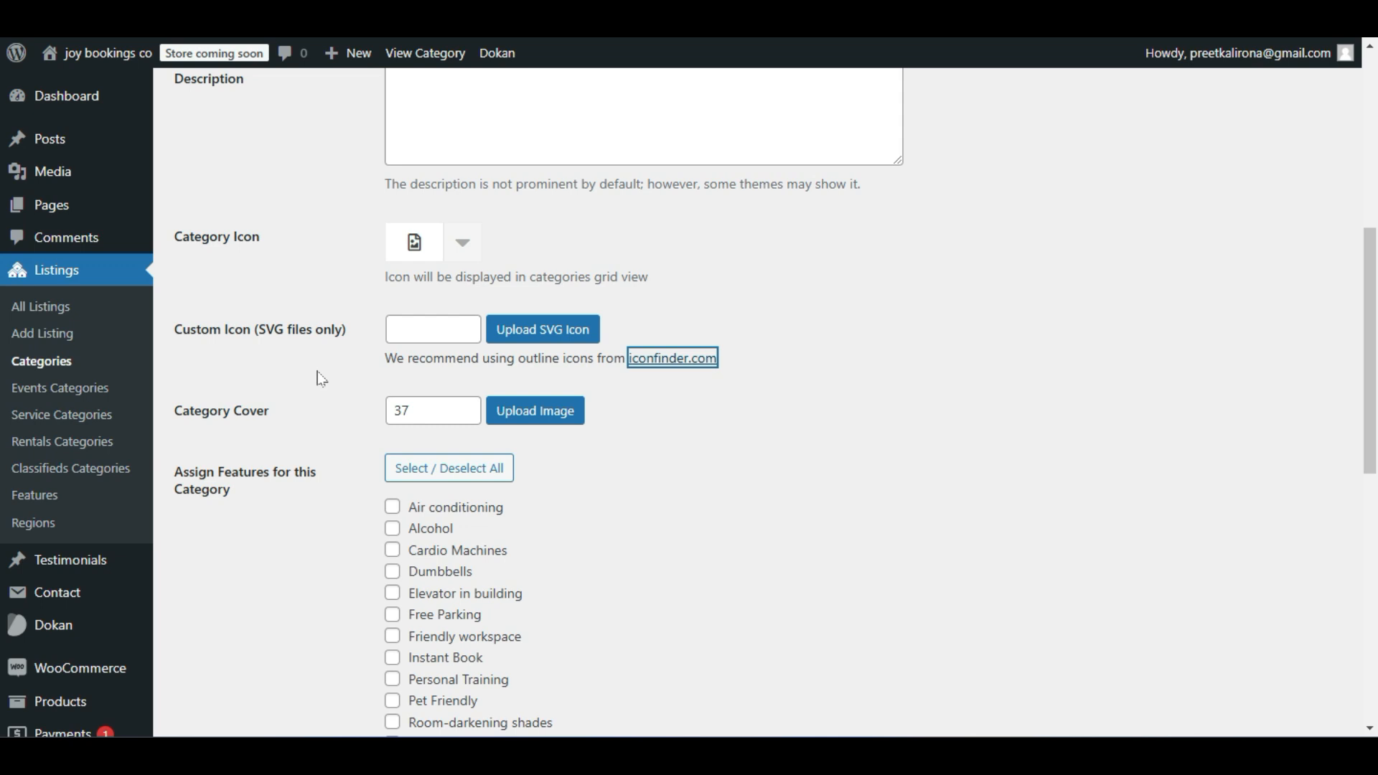
{"action": "left_click", "coordinate": [307, 372]}
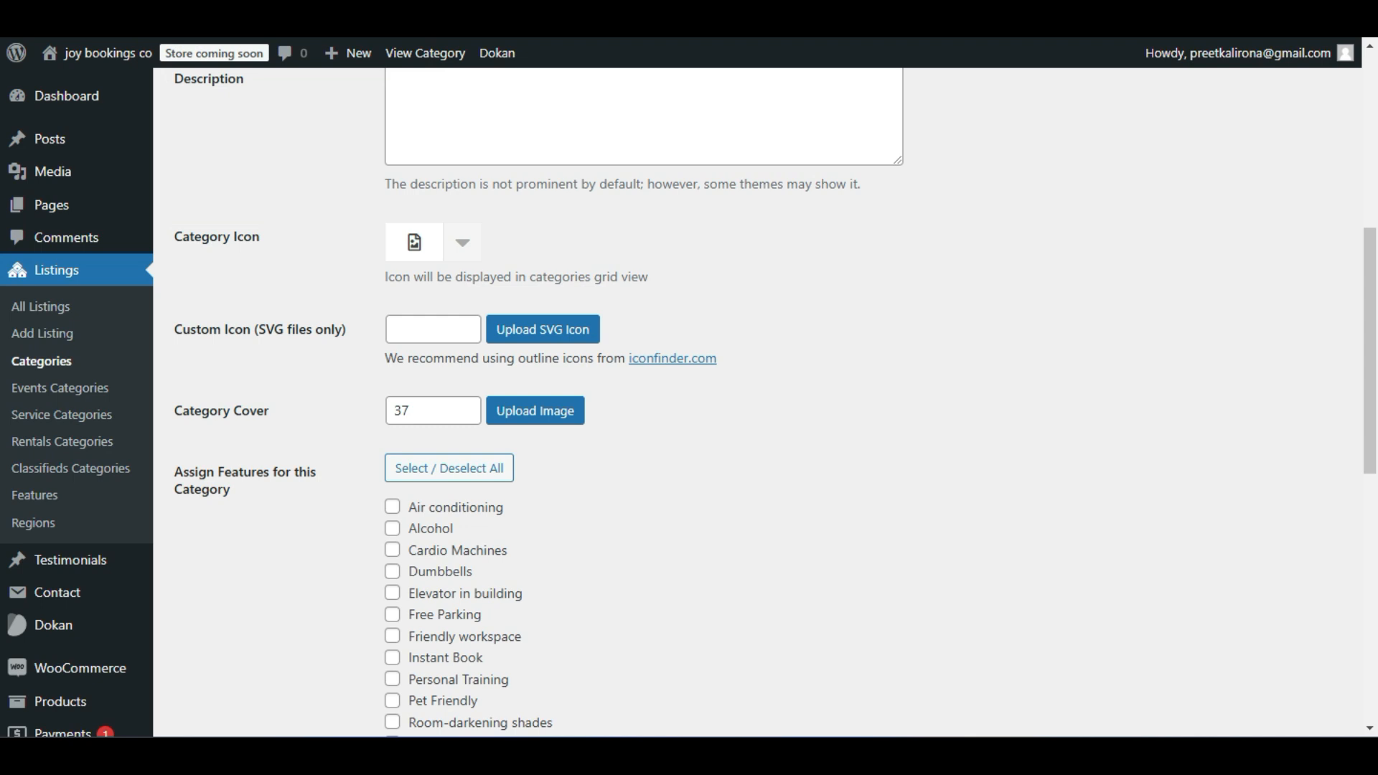
{"action": "key", "text": "ctrl+t"}
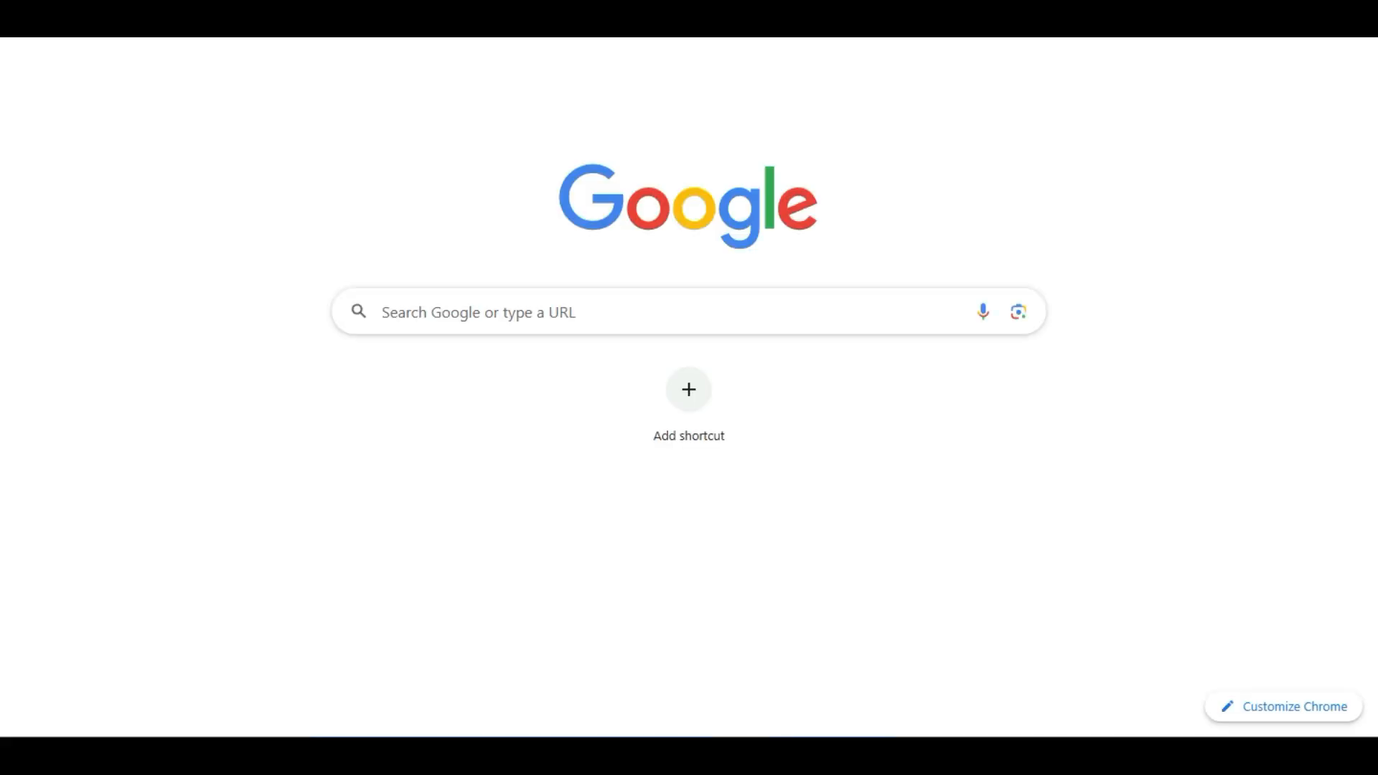
{"action": "type", "text": "download "}
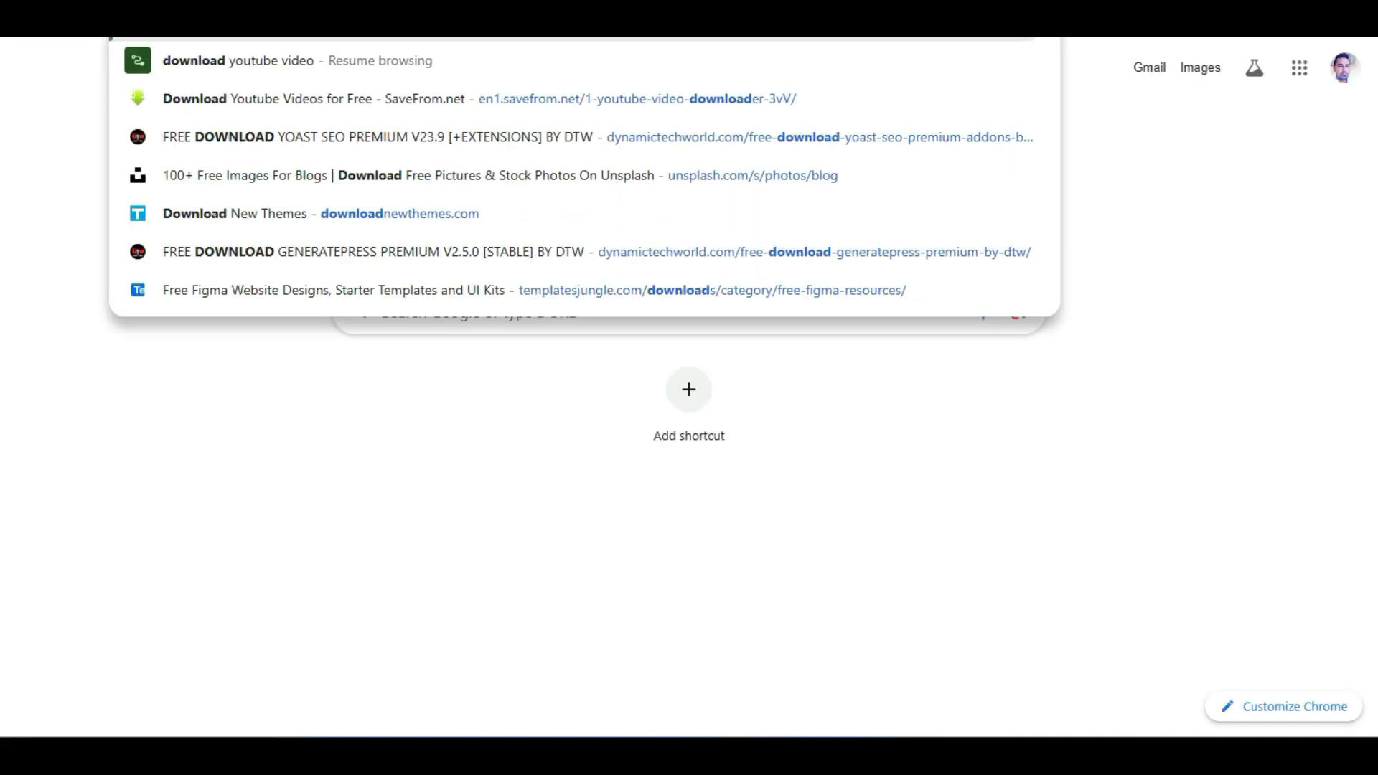
{"action": "type", "text": "w"}
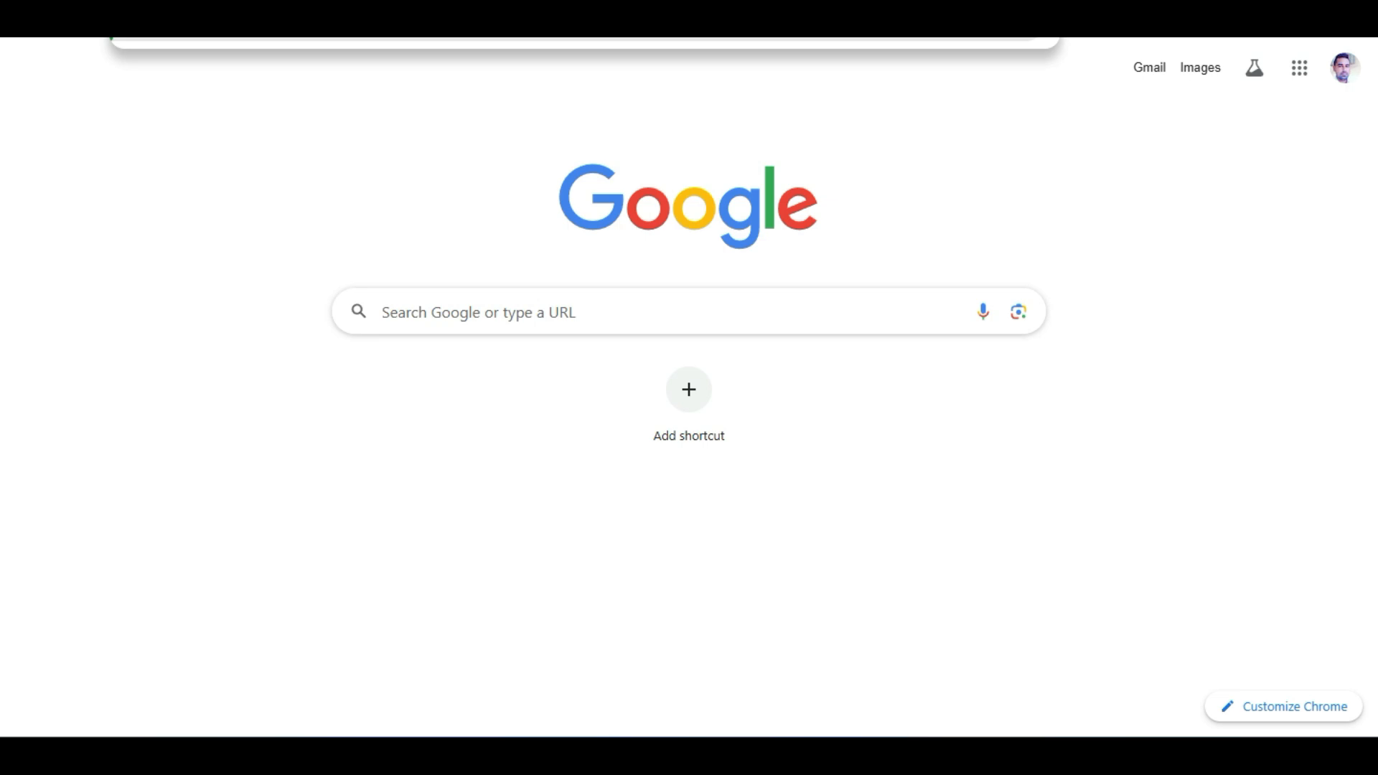
{"action": "key", "text": "Return"}
{"action": "scroll", "coordinate": [89, 373], "scroll_direction": "down", "scroll_amount": 3}
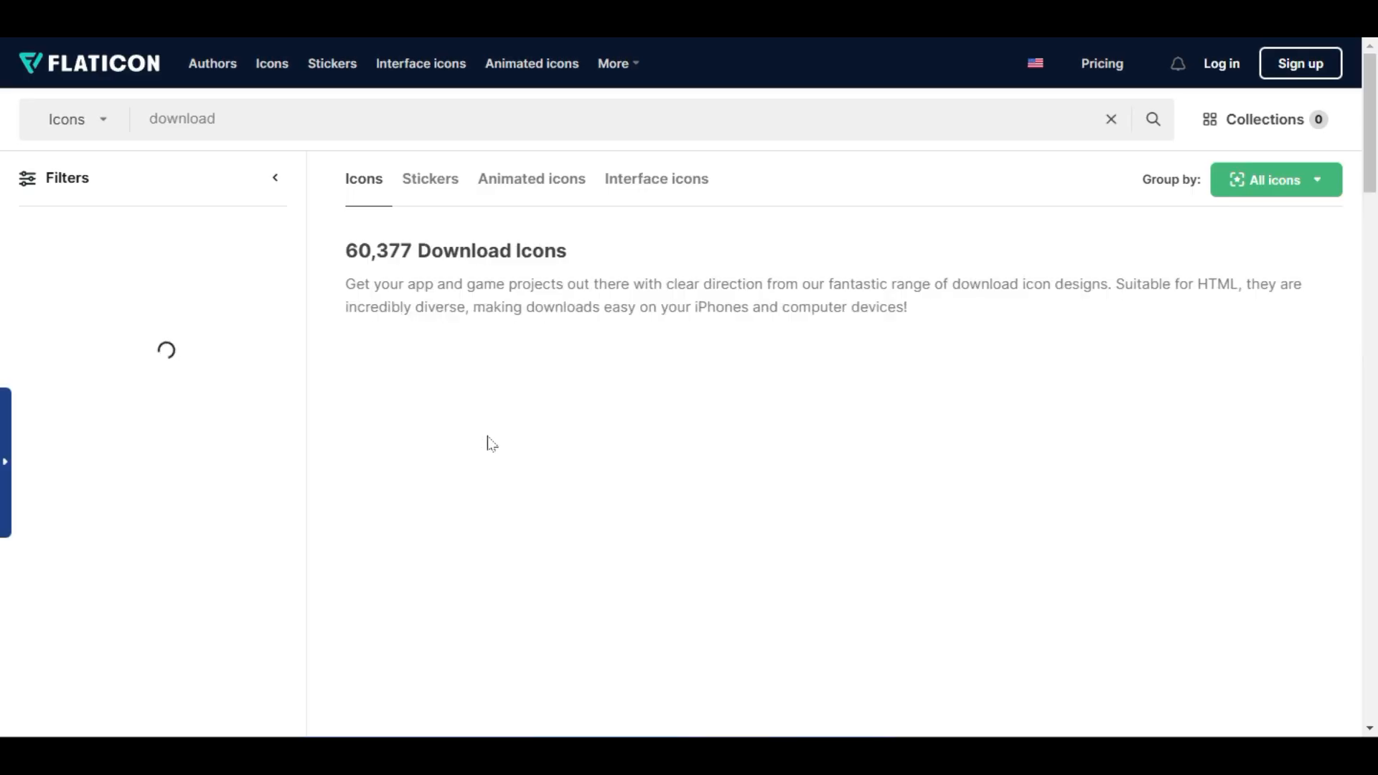
Try searching Flaticon for "apprtment" icons and dismiss the Google sign-in prompt.
{"action": "left_click", "coordinate": [461, 113]}
{"action": "left_click_drag", "start_coordinate": [249, 120], "coordinate": [148, 132]}
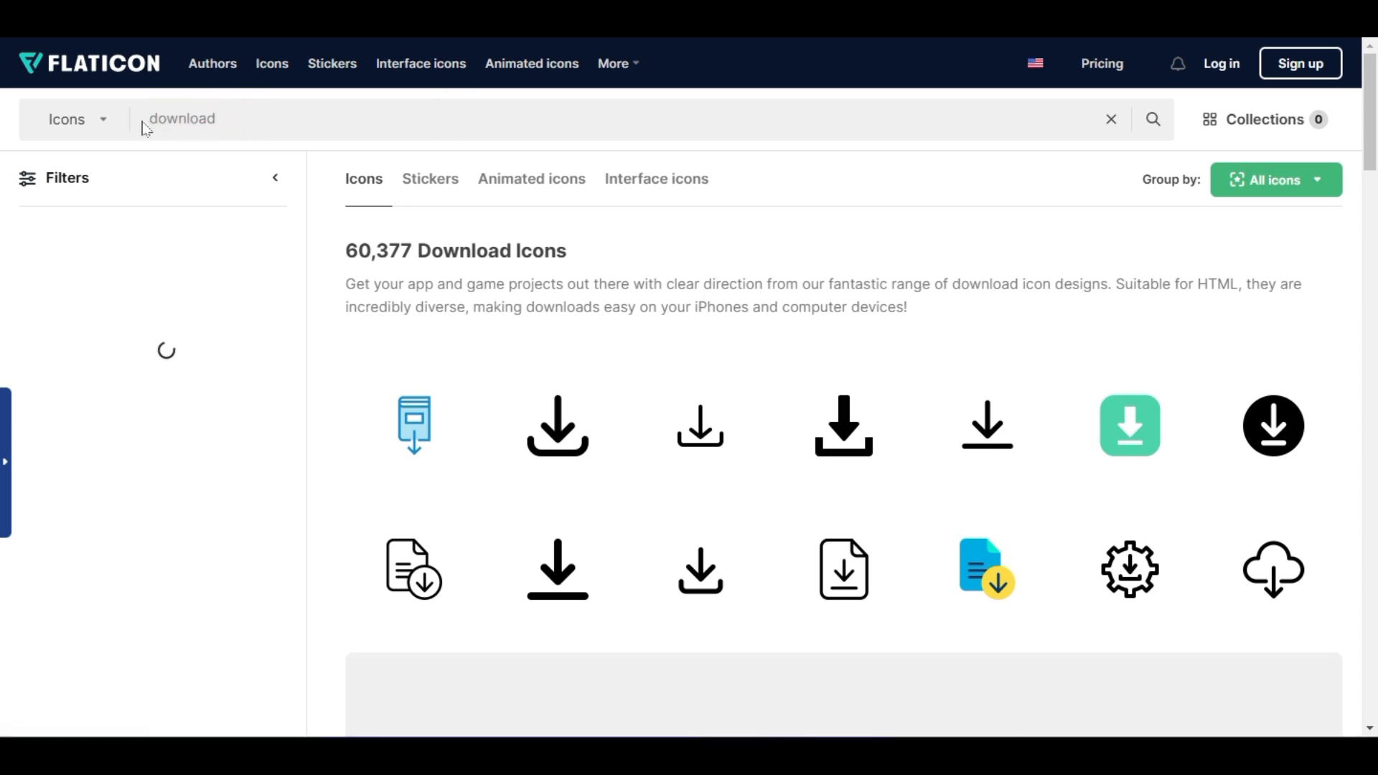
{"action": "double_click", "coordinate": [144, 117]}
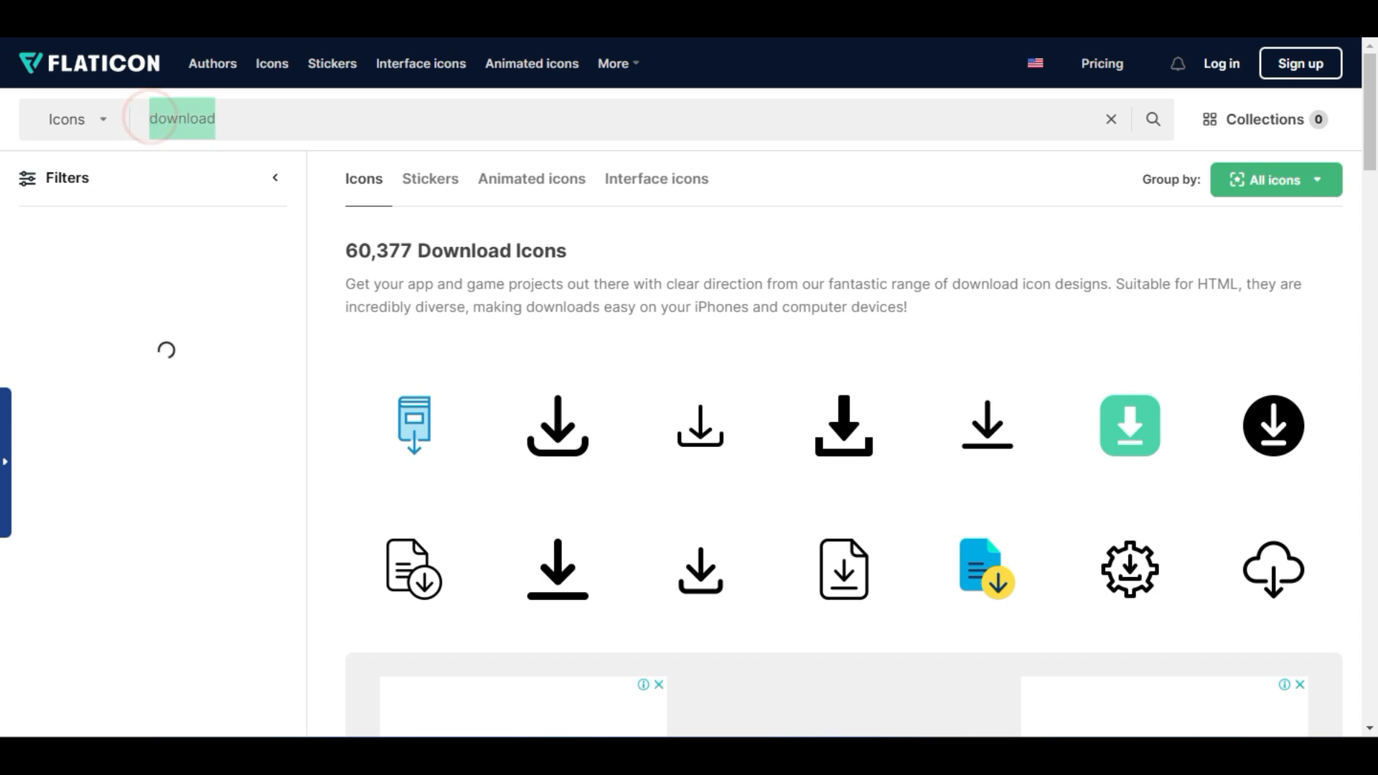
{"action": "type", "text": "apprtment"}
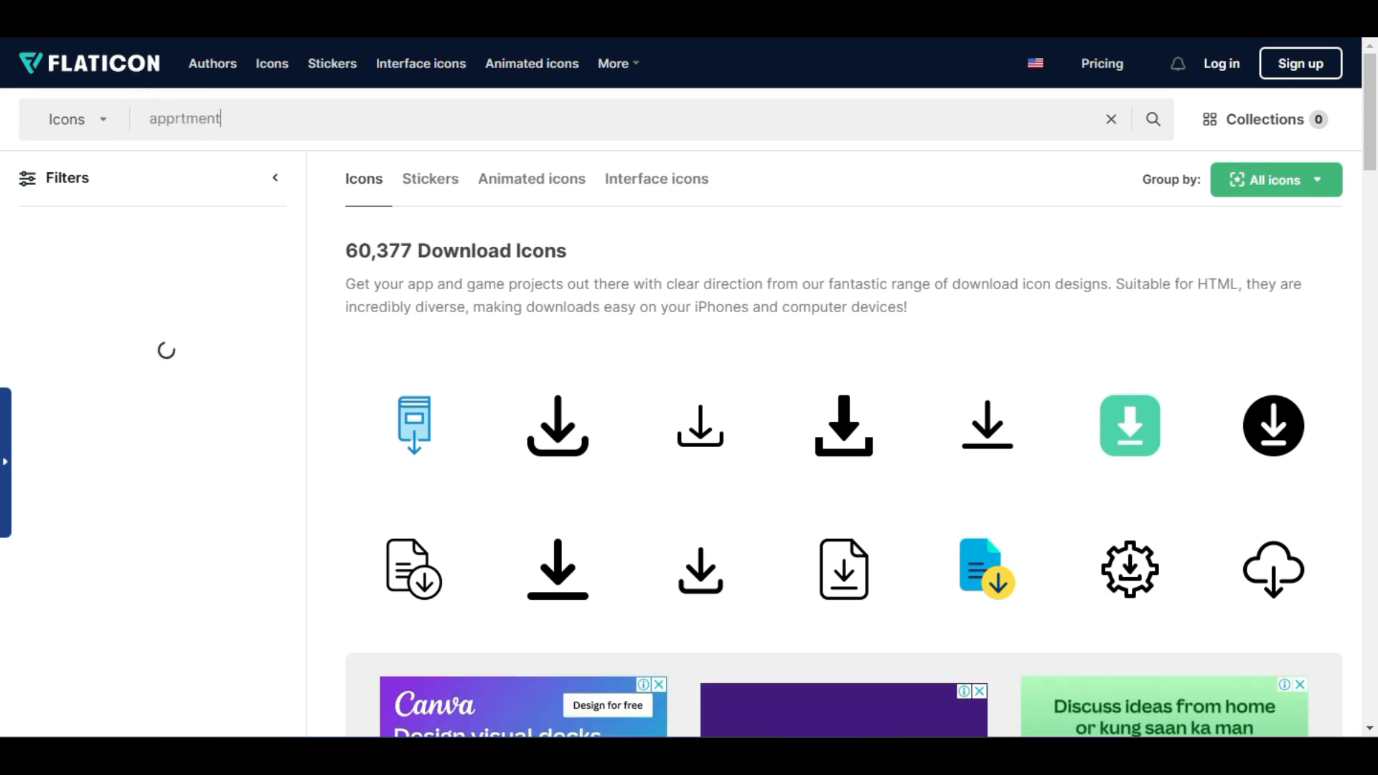
{"action": "key", "text": "Return"}
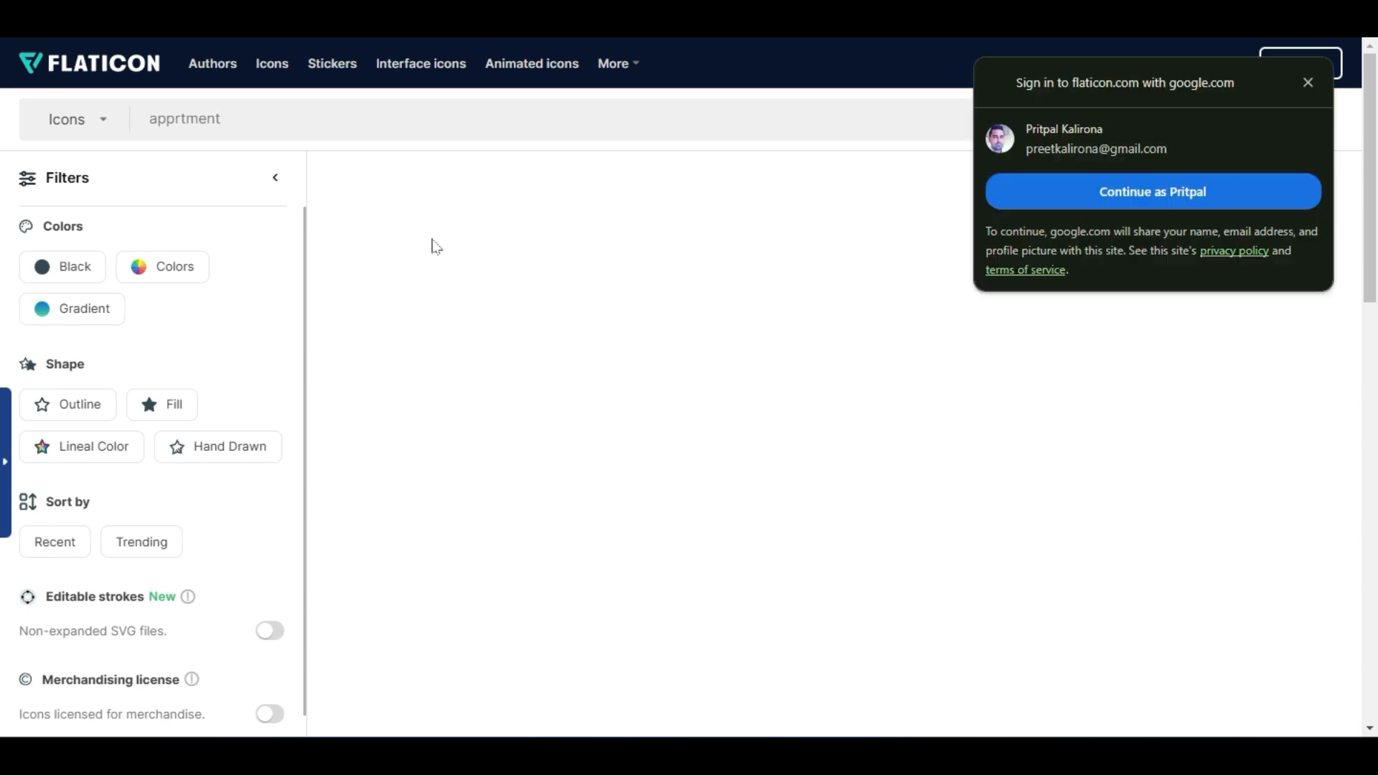
{"action": "left_click", "coordinate": [1308, 84]}
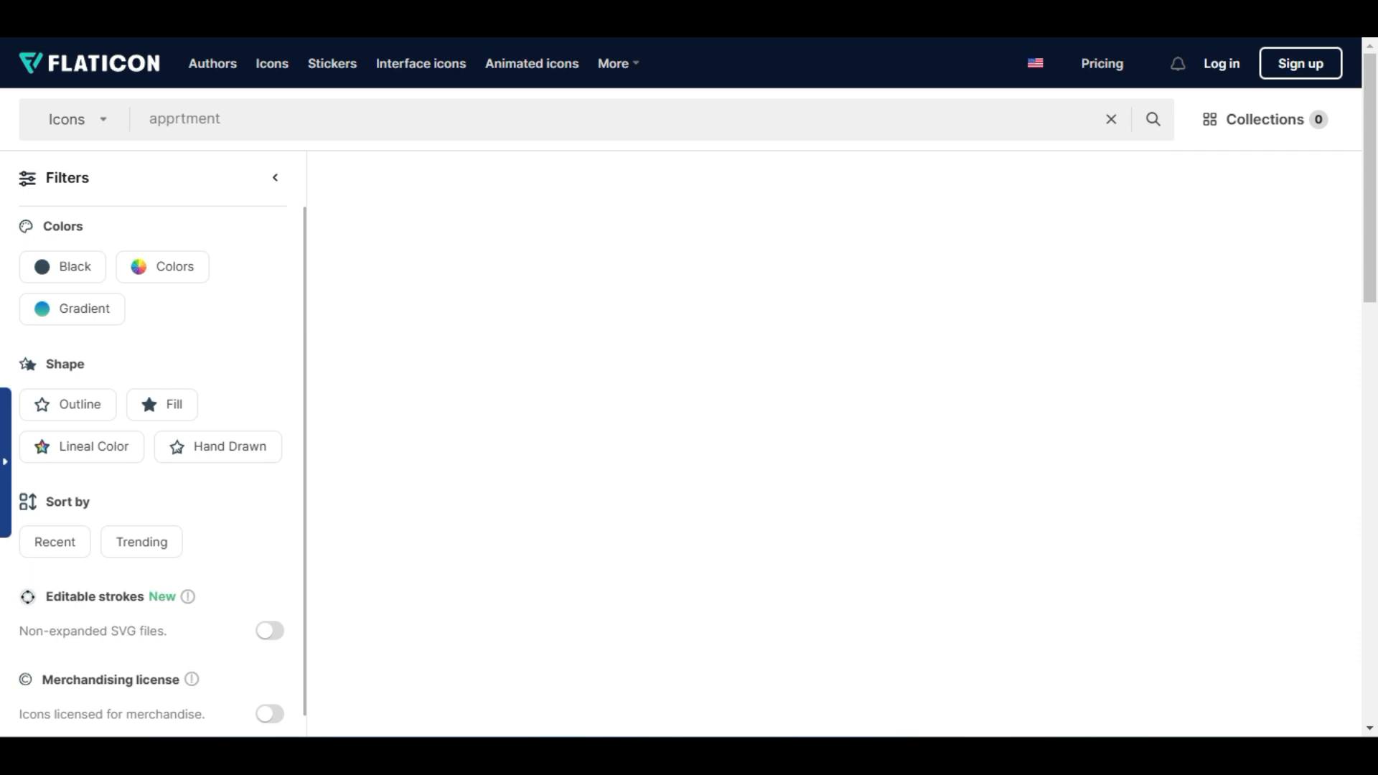
Correct the Flaticon icon search to "appartment" and run it.
{"action": "left_click", "coordinate": [175, 118]}
{"action": "type", "text": "a"}
{"action": "left_click", "coordinate": [287, 128]}
{"action": "key", "text": "Return"}
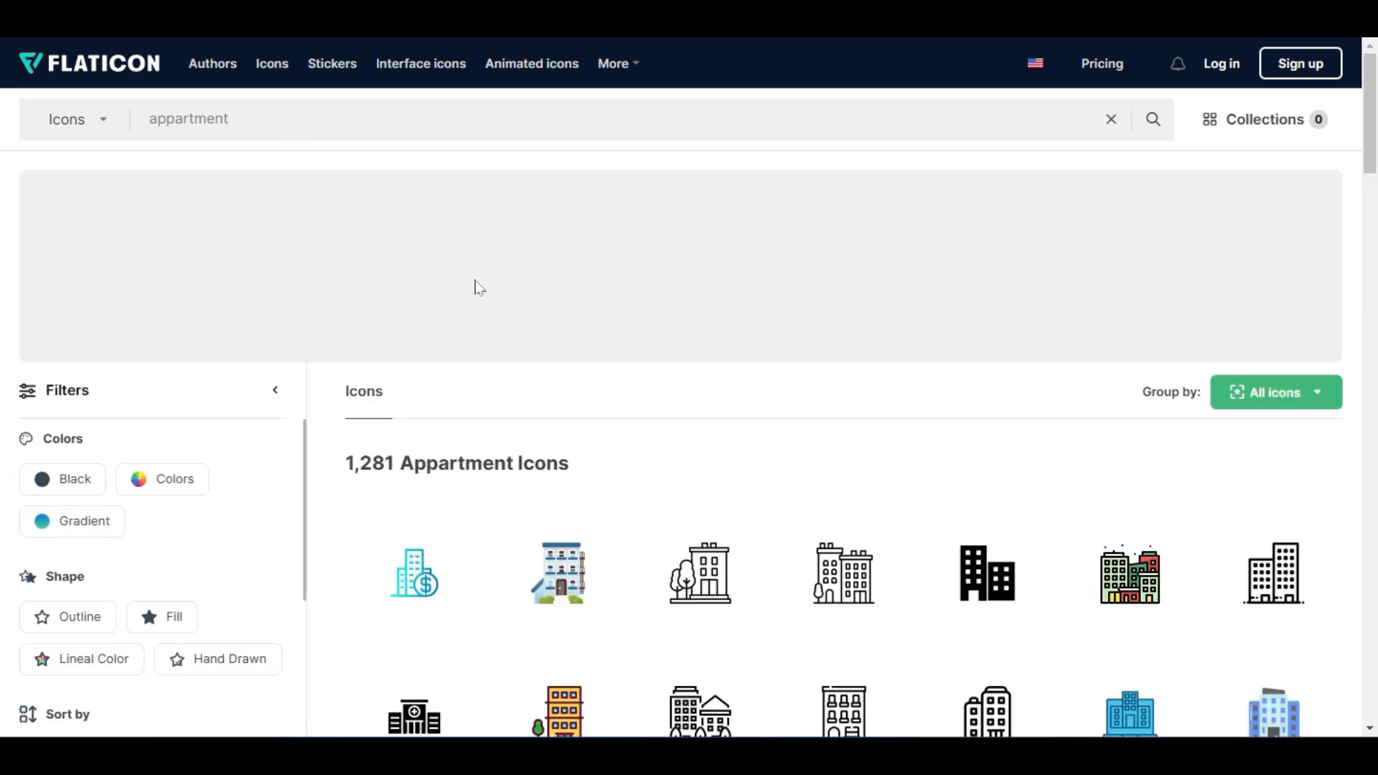
Try the PNG and SVG download options of the red and green buildings icon directly from the search results.
{"action": "scroll", "coordinate": [495, 295], "scroll_direction": "down", "scroll_amount": 3}
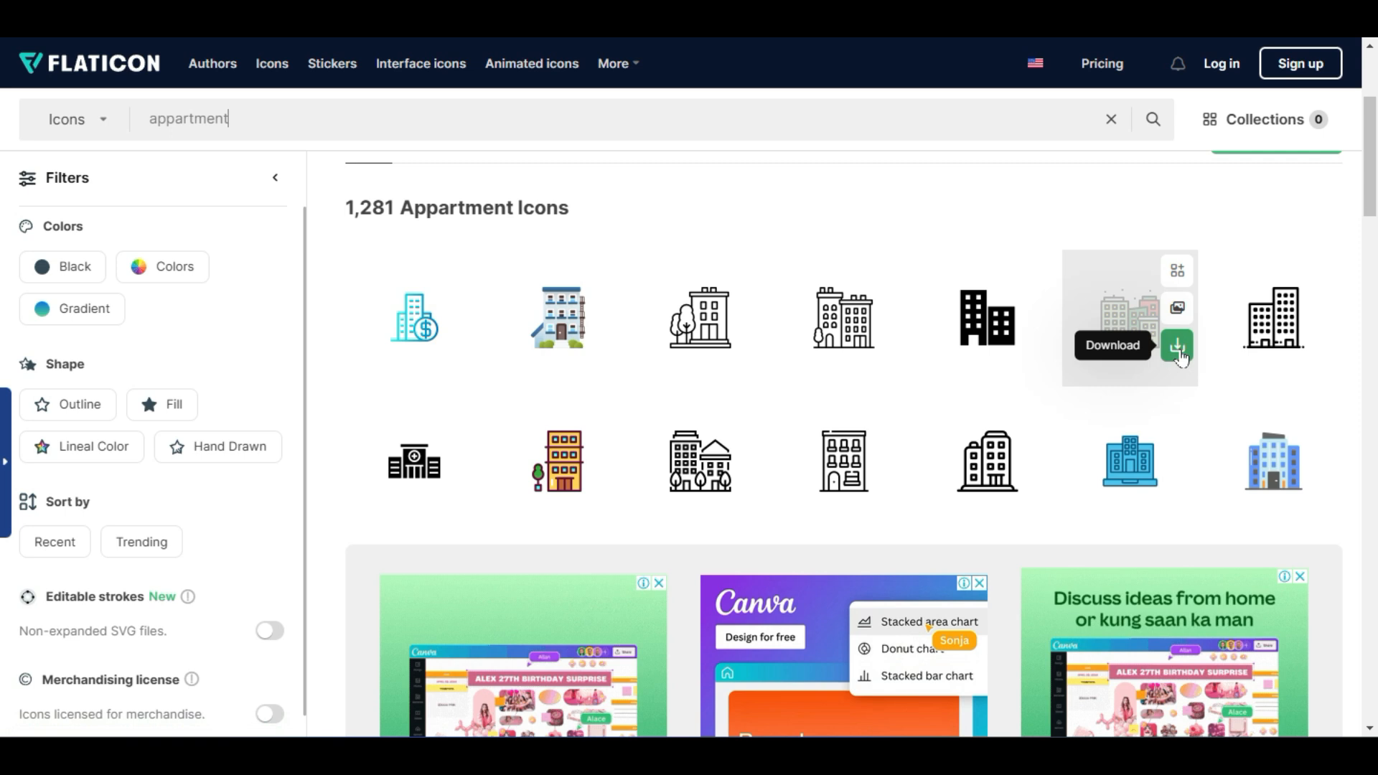
{"action": "left_click", "coordinate": [1179, 350]}
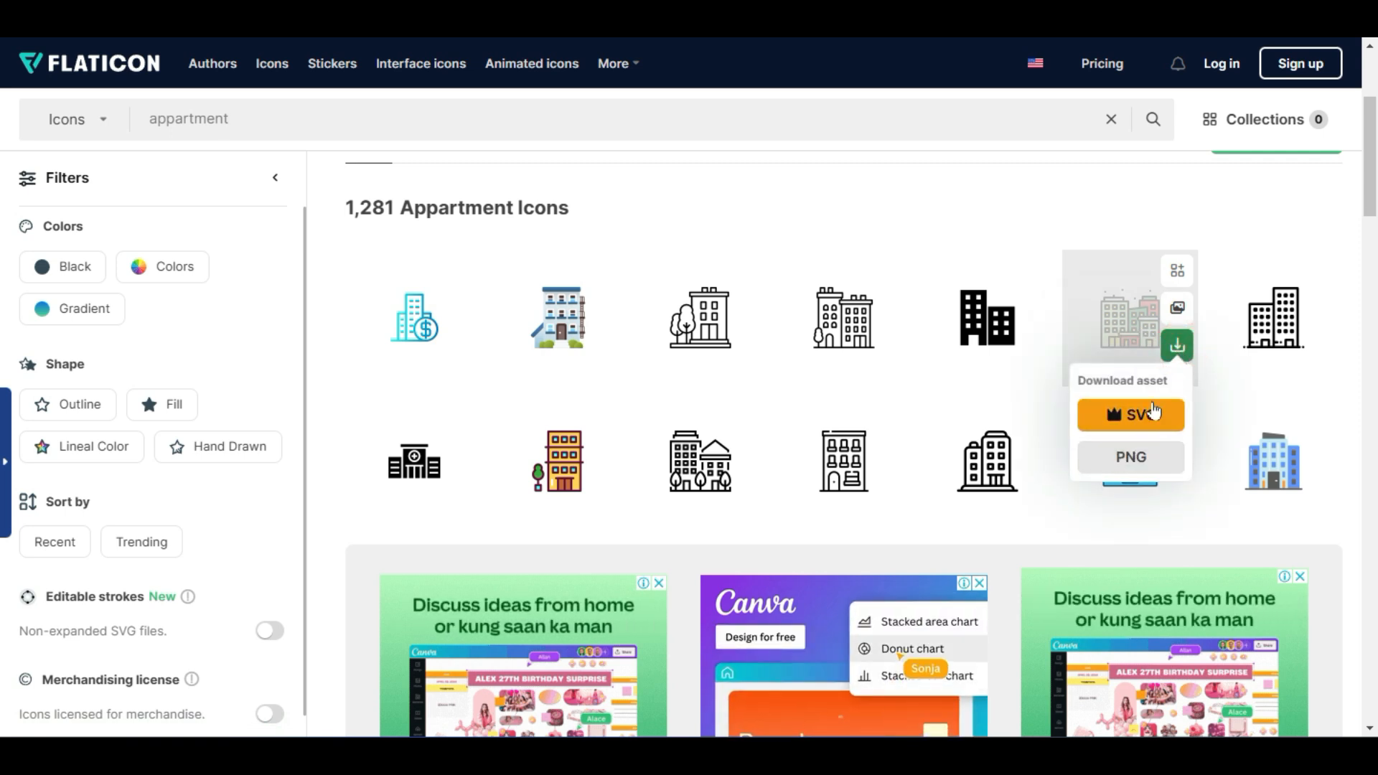
{"action": "left_click", "coordinate": [1147, 457]}
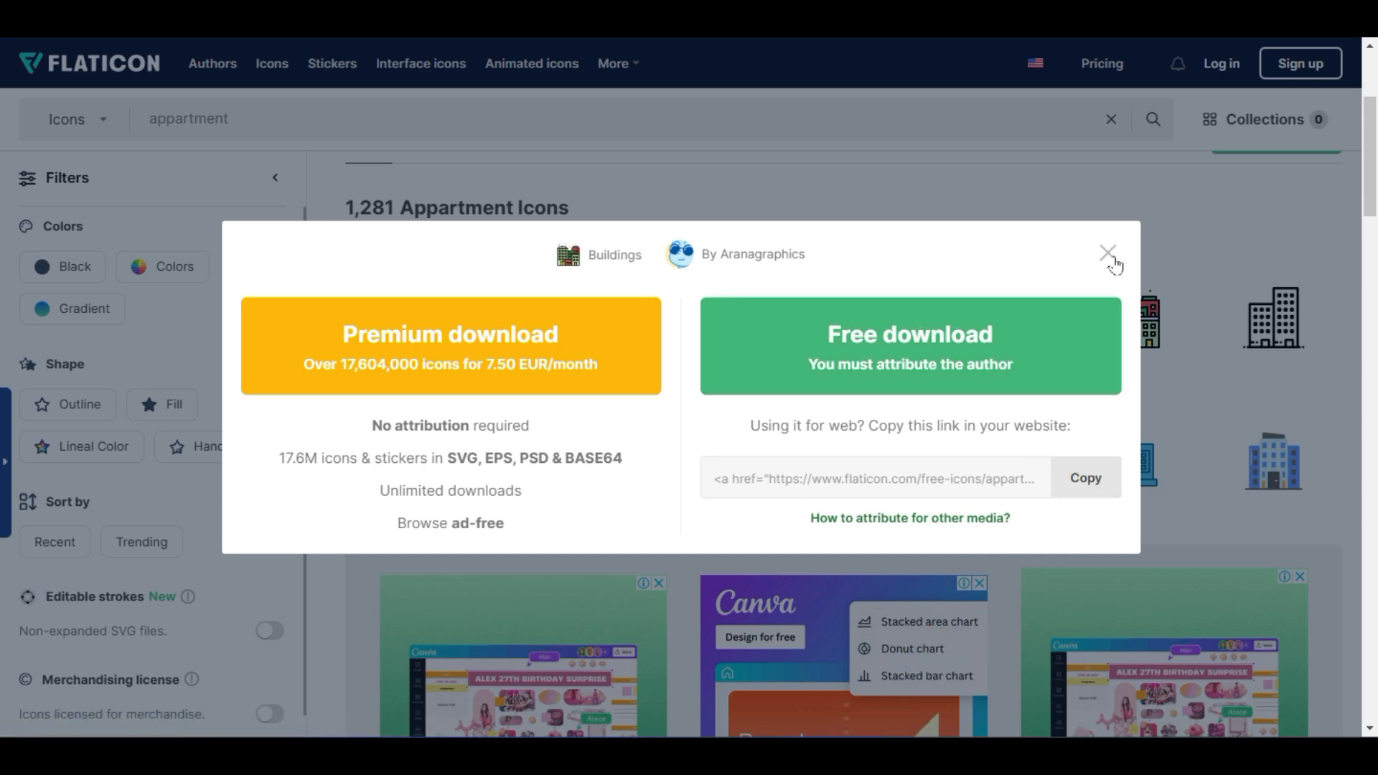
{"action": "left_click", "coordinate": [1107, 253]}
{"action": "left_click", "coordinate": [1179, 343]}
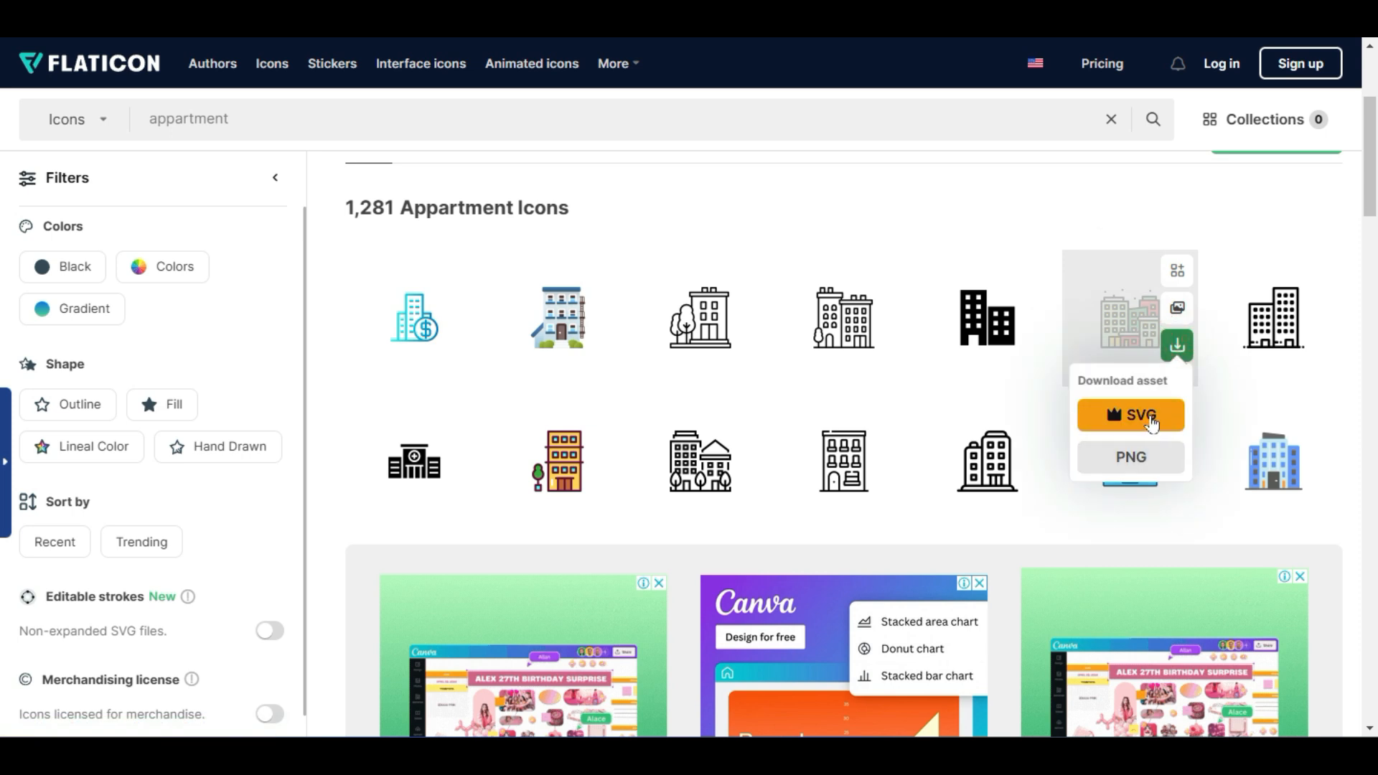
{"action": "left_click", "coordinate": [1149, 416]}
{"action": "left_click", "coordinate": [895, 294]}
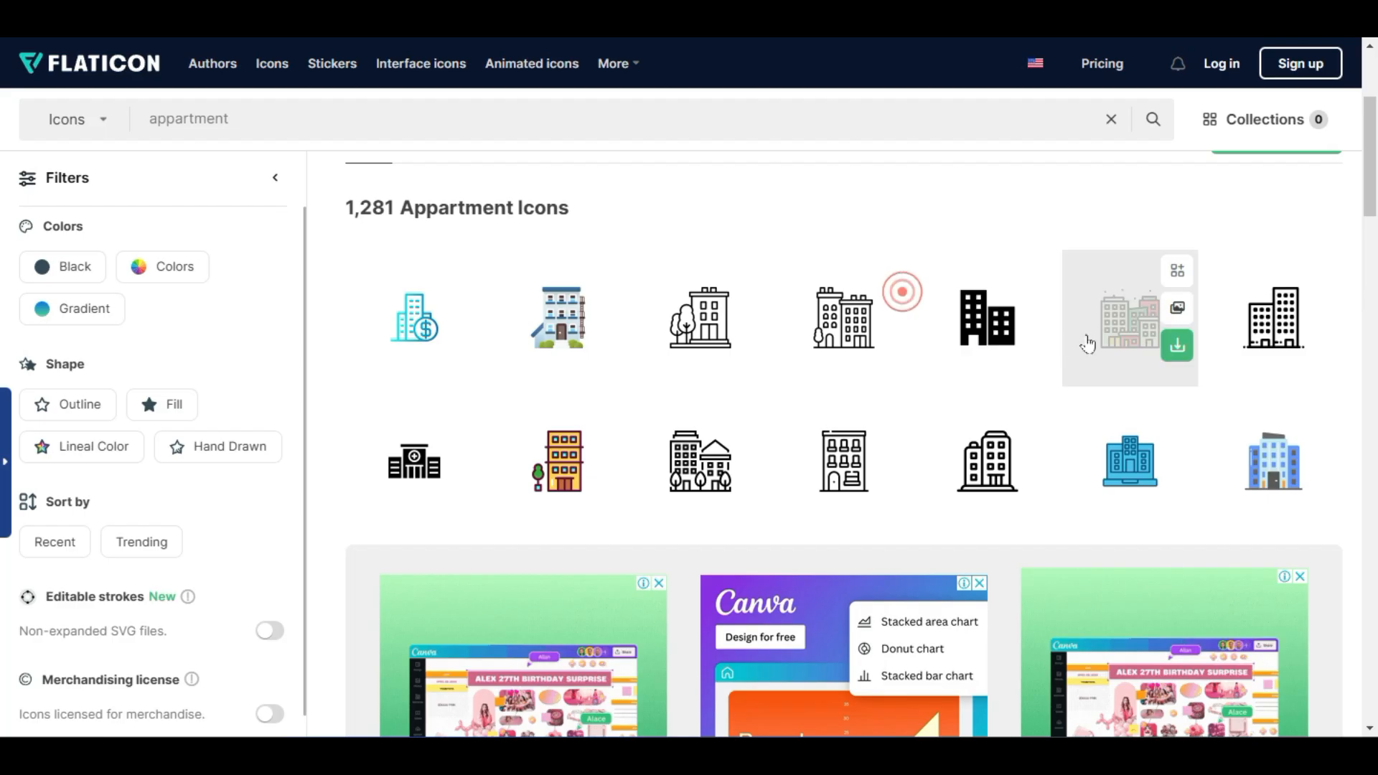
Open the red and green buildings icon's details and save its 512 px PNG to the Desktop as buildings.png.
{"action": "left_click", "coordinate": [1101, 341]}
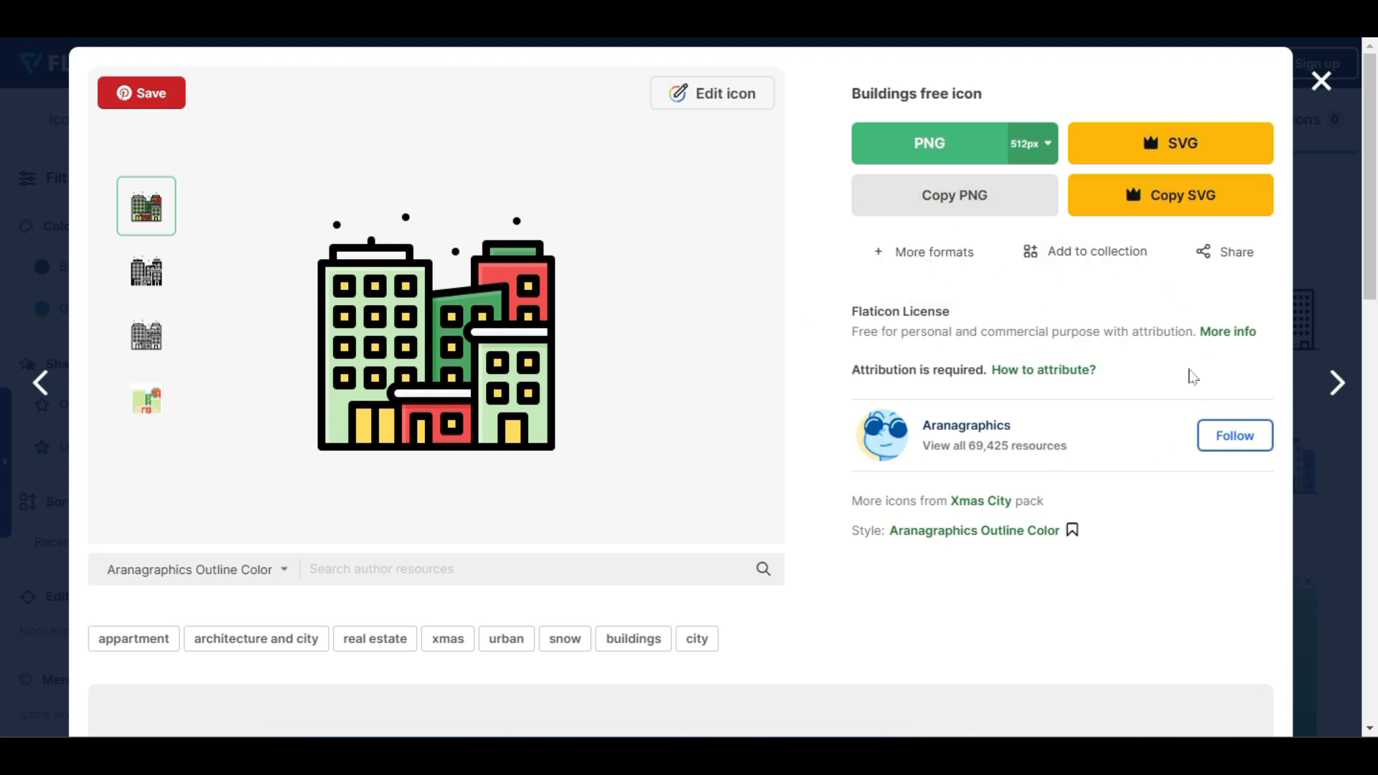
{"action": "left_click", "coordinate": [1025, 149]}
{"action": "left_click", "coordinate": [1038, 438]}
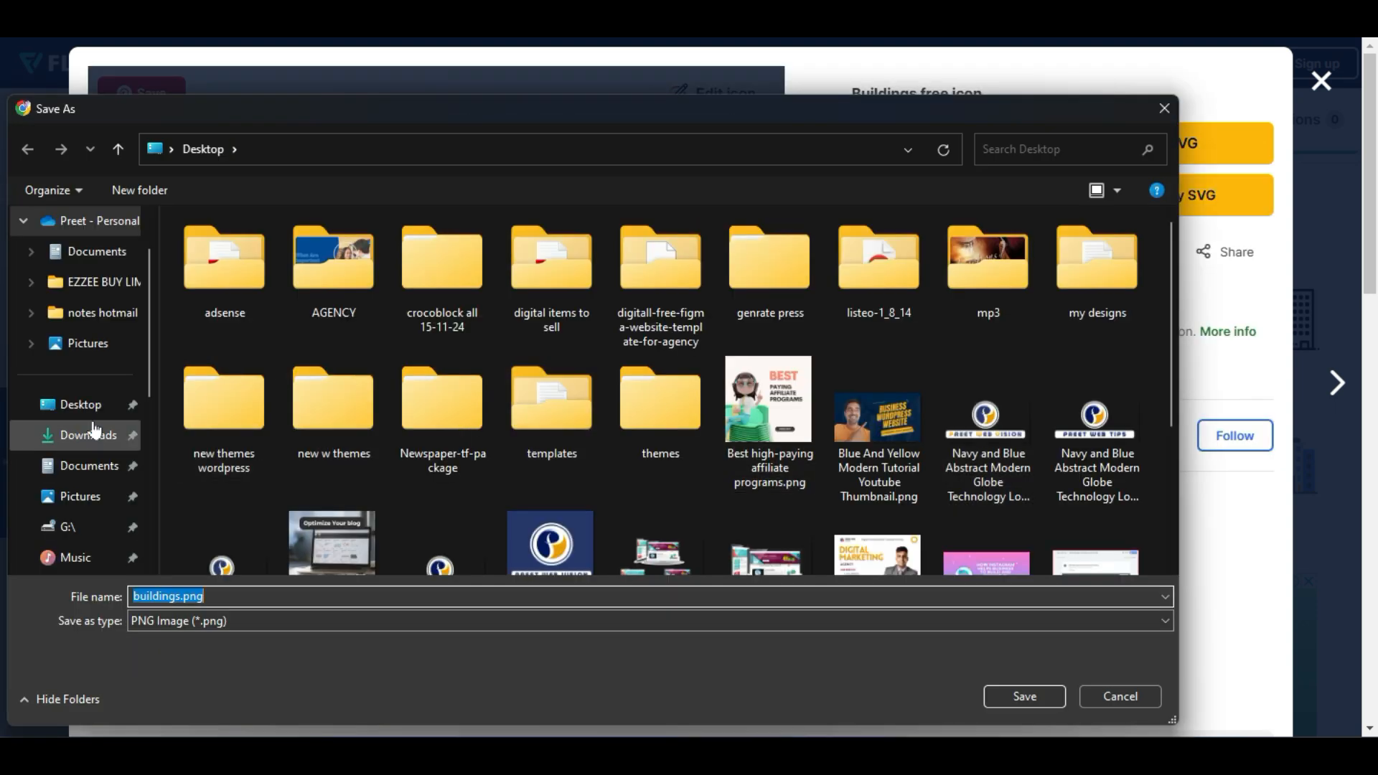
{"action": "left_click", "coordinate": [79, 404]}
{"action": "left_click", "coordinate": [1044, 696]}
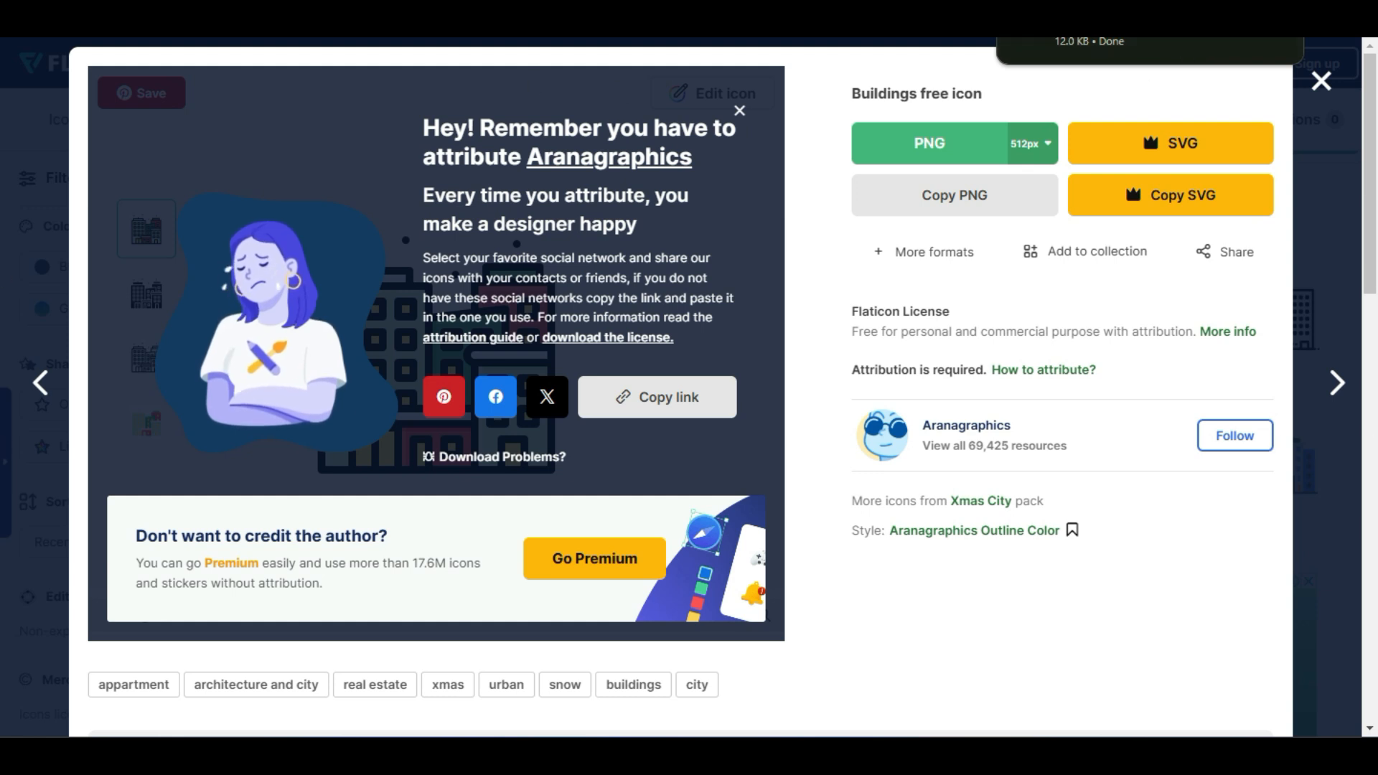
Return to the Apartments category form and review the custom SVG icon field and its recommendation.
{"action": "left_click", "coordinate": [143, 16]}
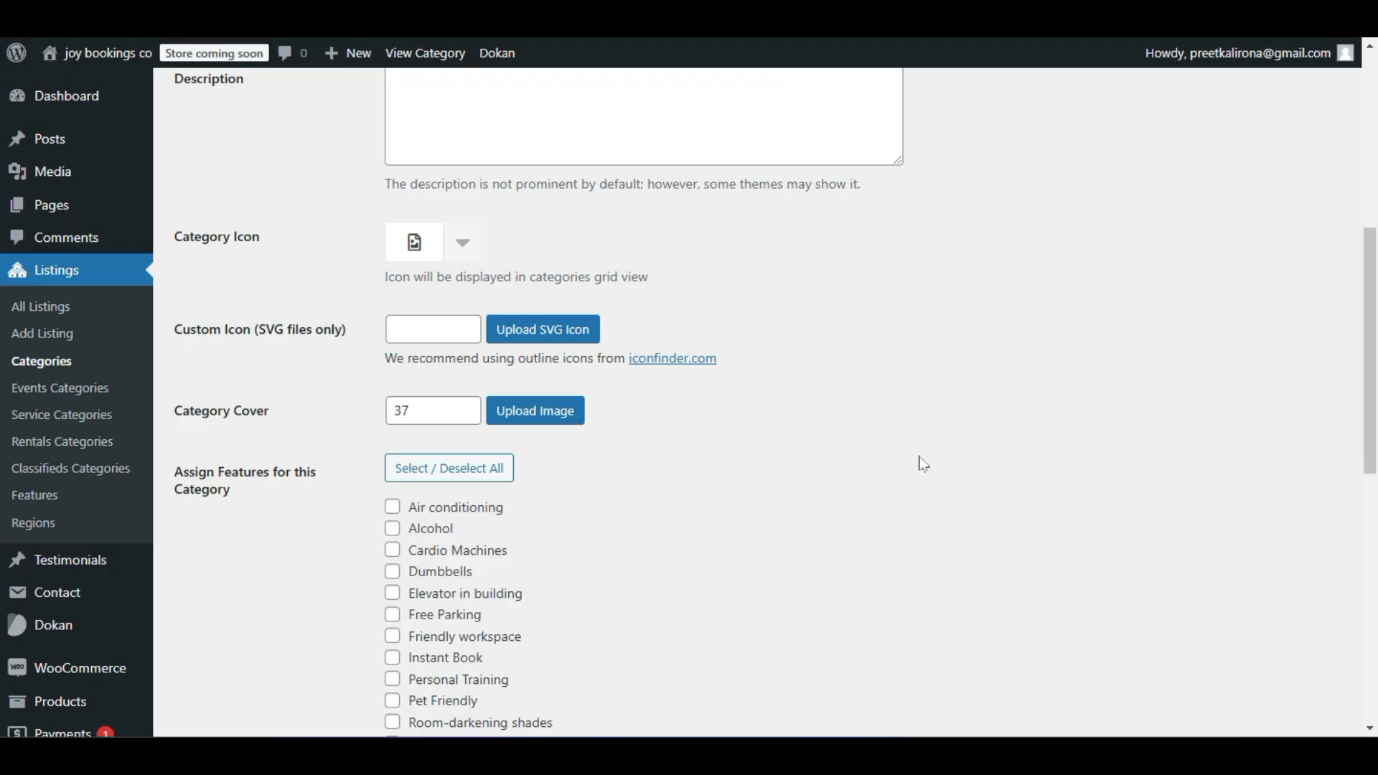
{"action": "left_click_drag", "start_coordinate": [381, 369], "coordinate": [579, 367]}
{"action": "left_click", "coordinate": [585, 368]}
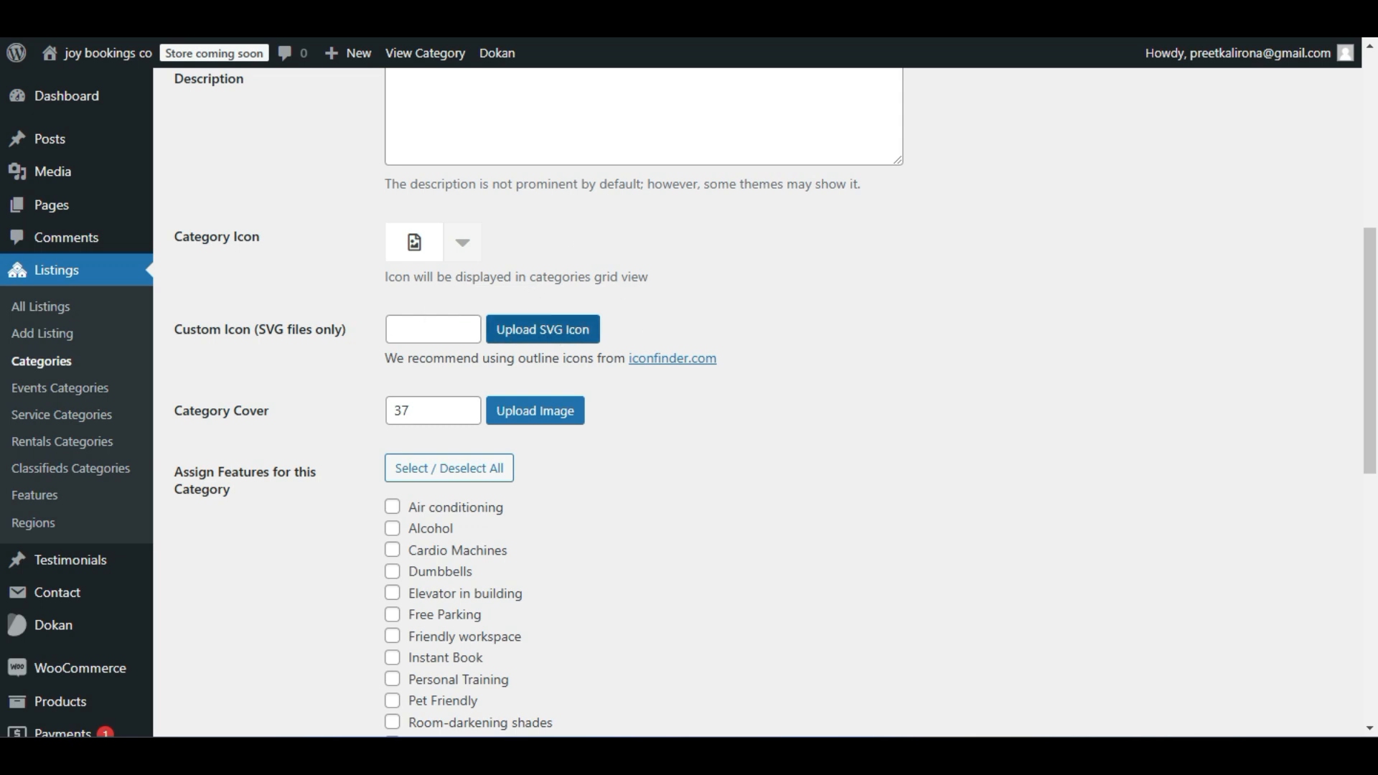
Upload buildings.png from the Desktop to the media library and select it as the Apartments category's custom icon.
{"action": "left_click", "coordinate": [547, 332]}
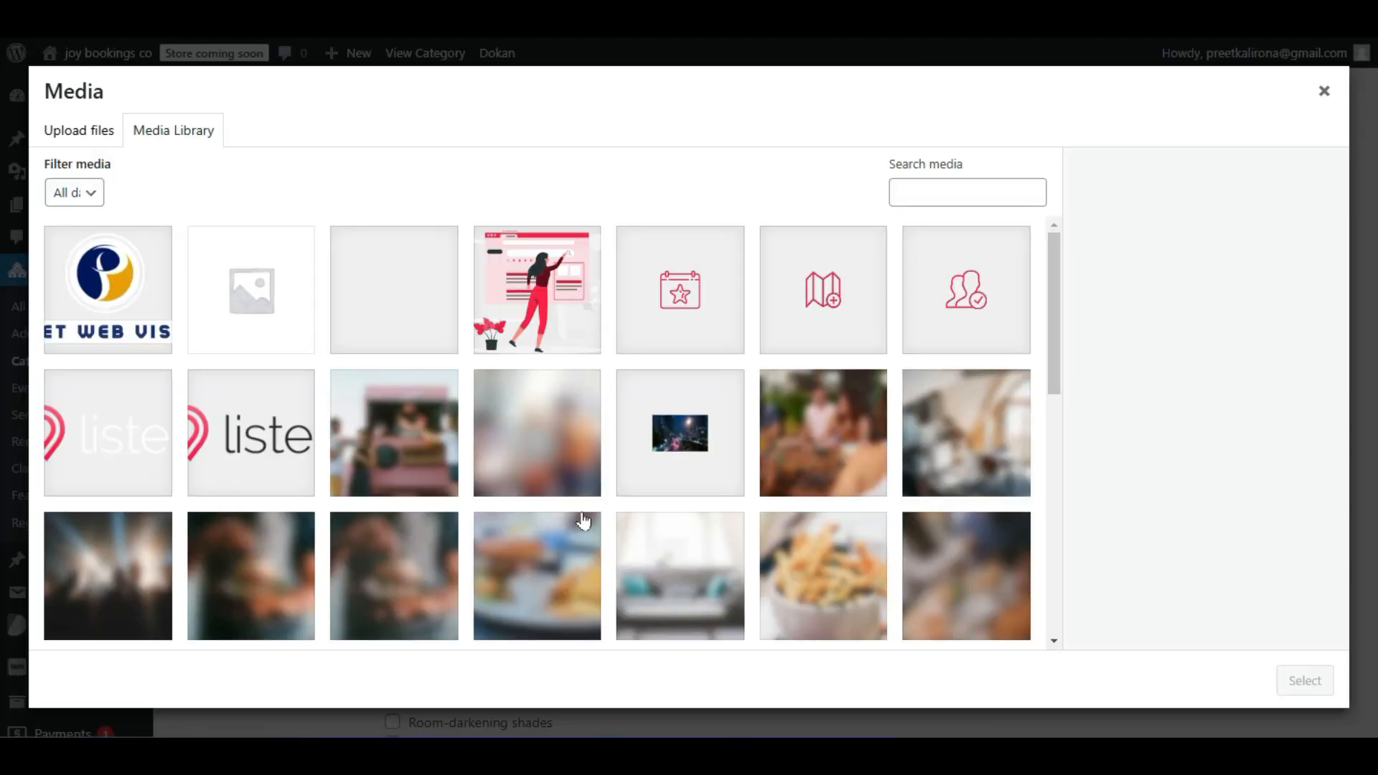
{"action": "left_click", "coordinate": [101, 132]}
{"action": "left_click", "coordinate": [701, 416]}
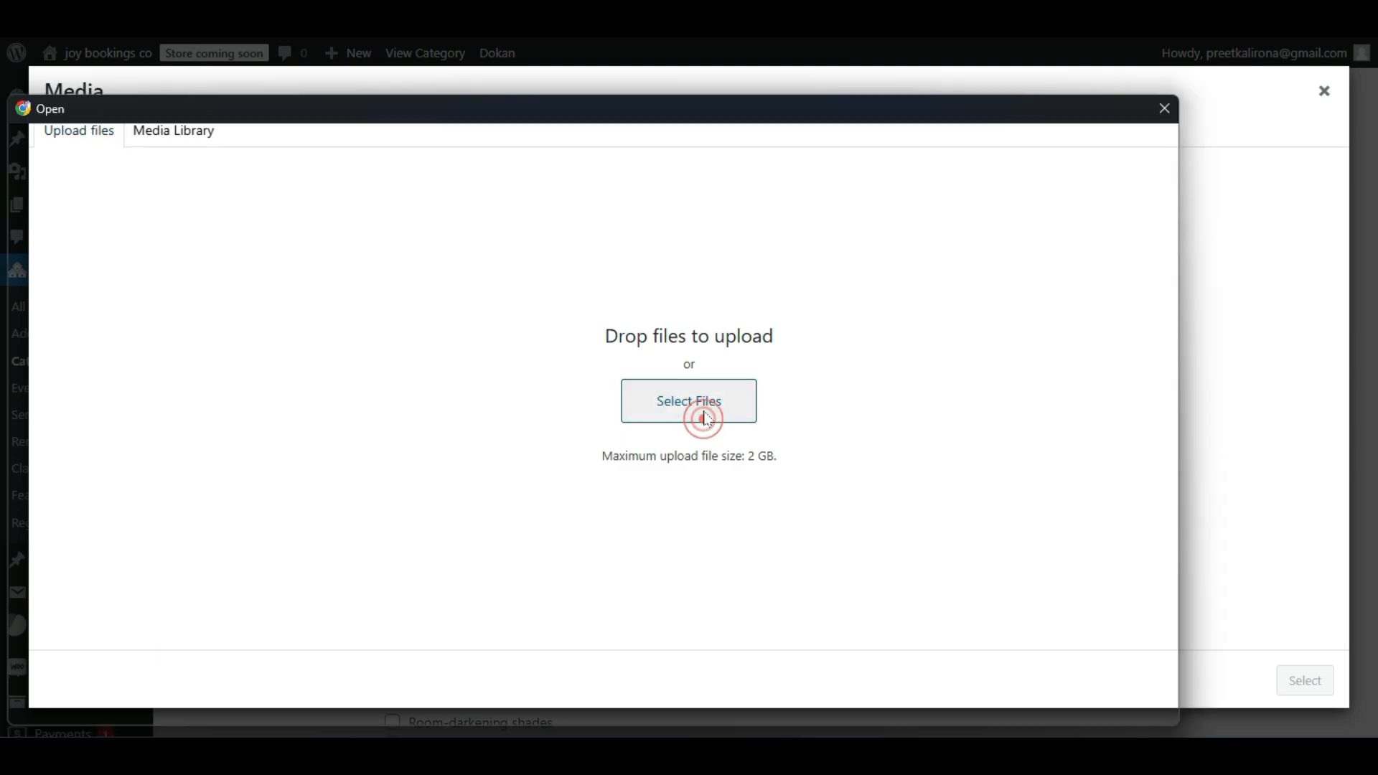
{"action": "left_click", "coordinate": [97, 406]}
{"action": "scroll", "coordinate": [729, 401], "scroll_direction": "down", "scroll_amount": 3}
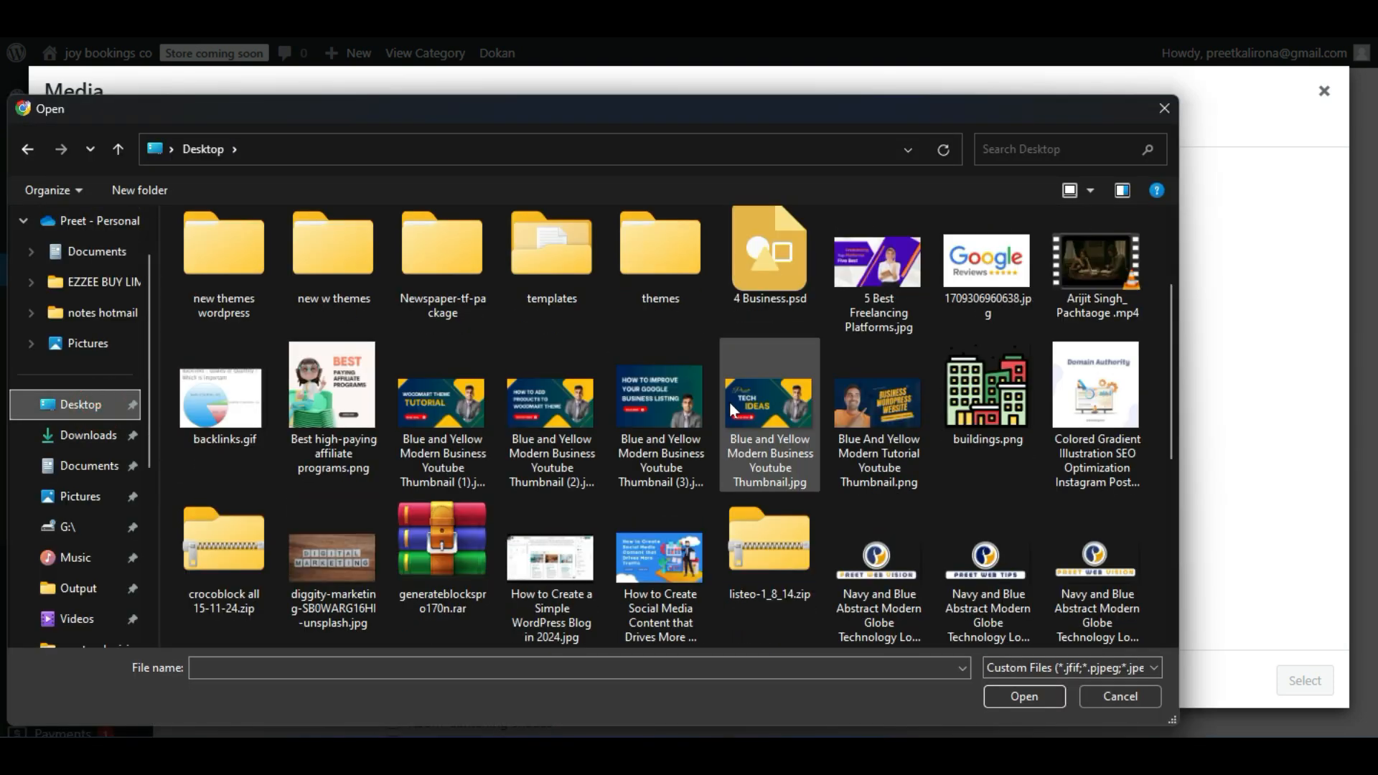
{"action": "double_click", "coordinate": [989, 276]}
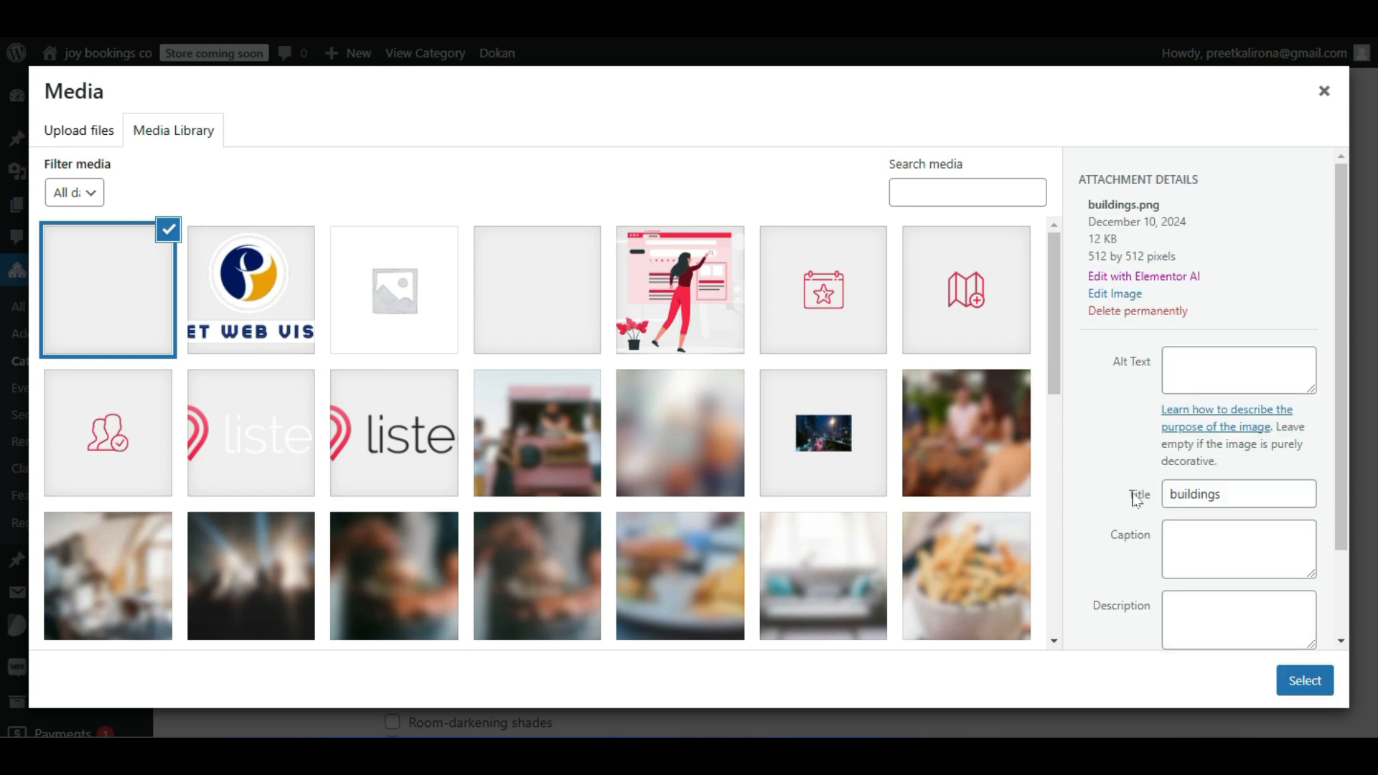
{"action": "scroll", "coordinate": [1136, 501], "scroll_direction": "down", "scroll_amount": 3}
{"action": "scroll", "coordinate": [1104, 574], "scroll_direction": "up", "scroll_amount": 3}
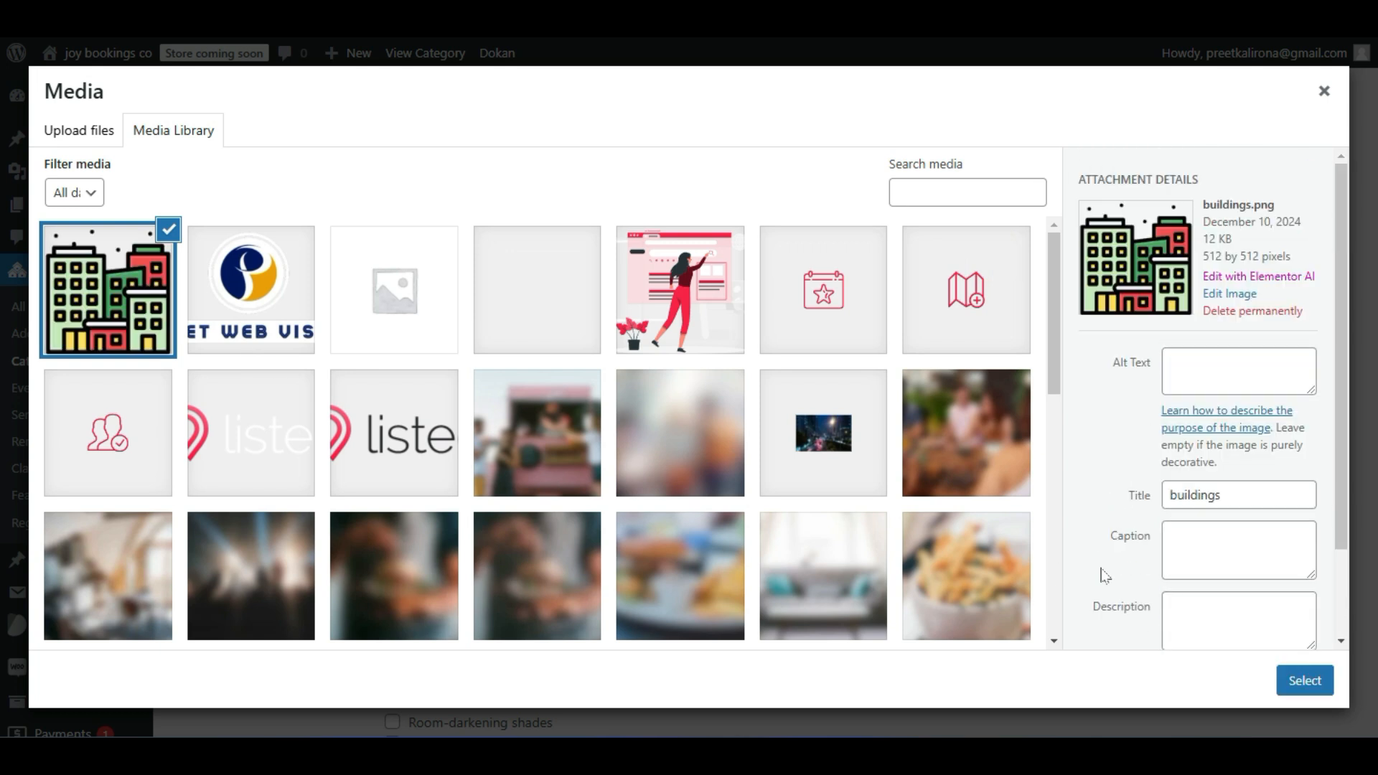
{"action": "left_click", "coordinate": [1285, 679]}
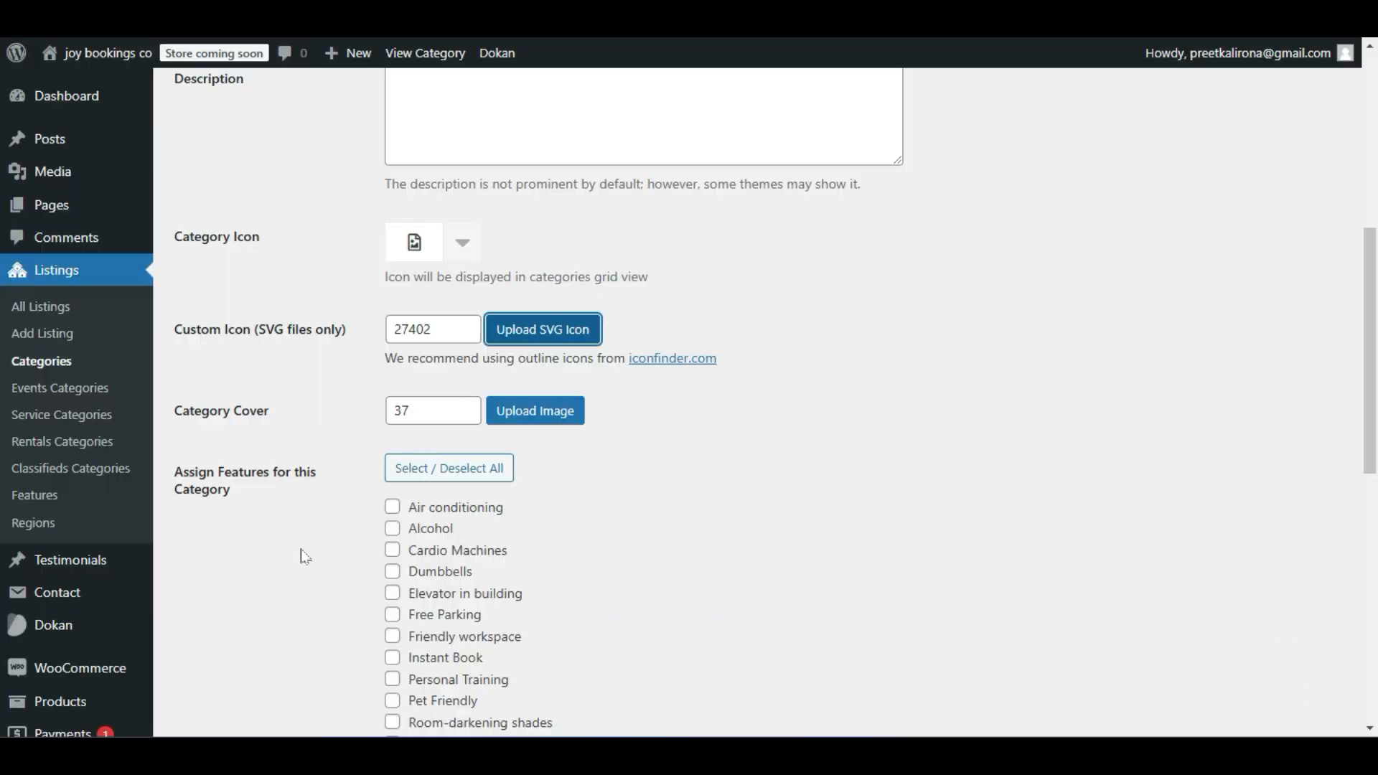
Look over the rest of the category form and view the live home page's Popular Categories section in a separate tab.
{"action": "scroll", "coordinate": [326, 540], "scroll_direction": "down", "scroll_amount": 6}
{"action": "scroll", "coordinate": [327, 540], "scroll_direction": "up", "scroll_amount": 5}
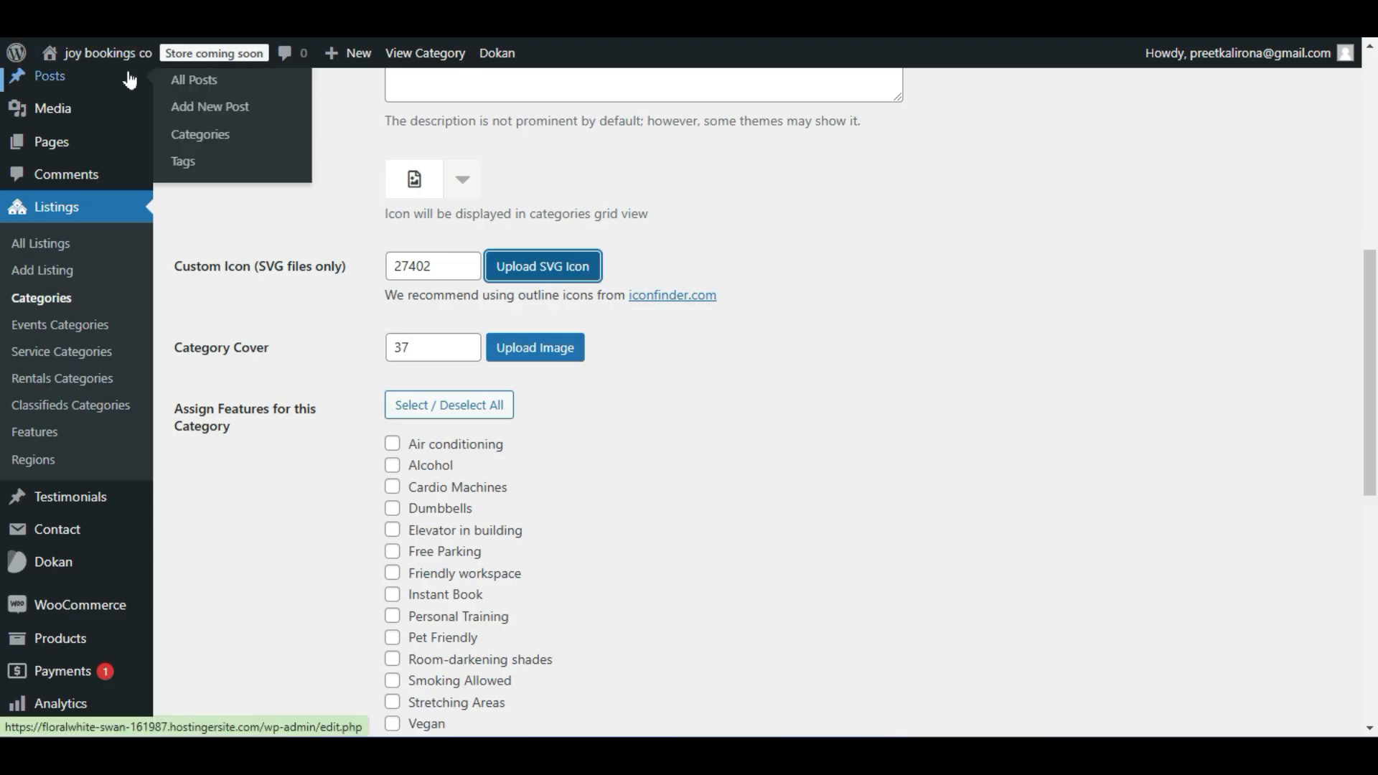
{"action": "mouse_move", "coordinate": [100, 54]}
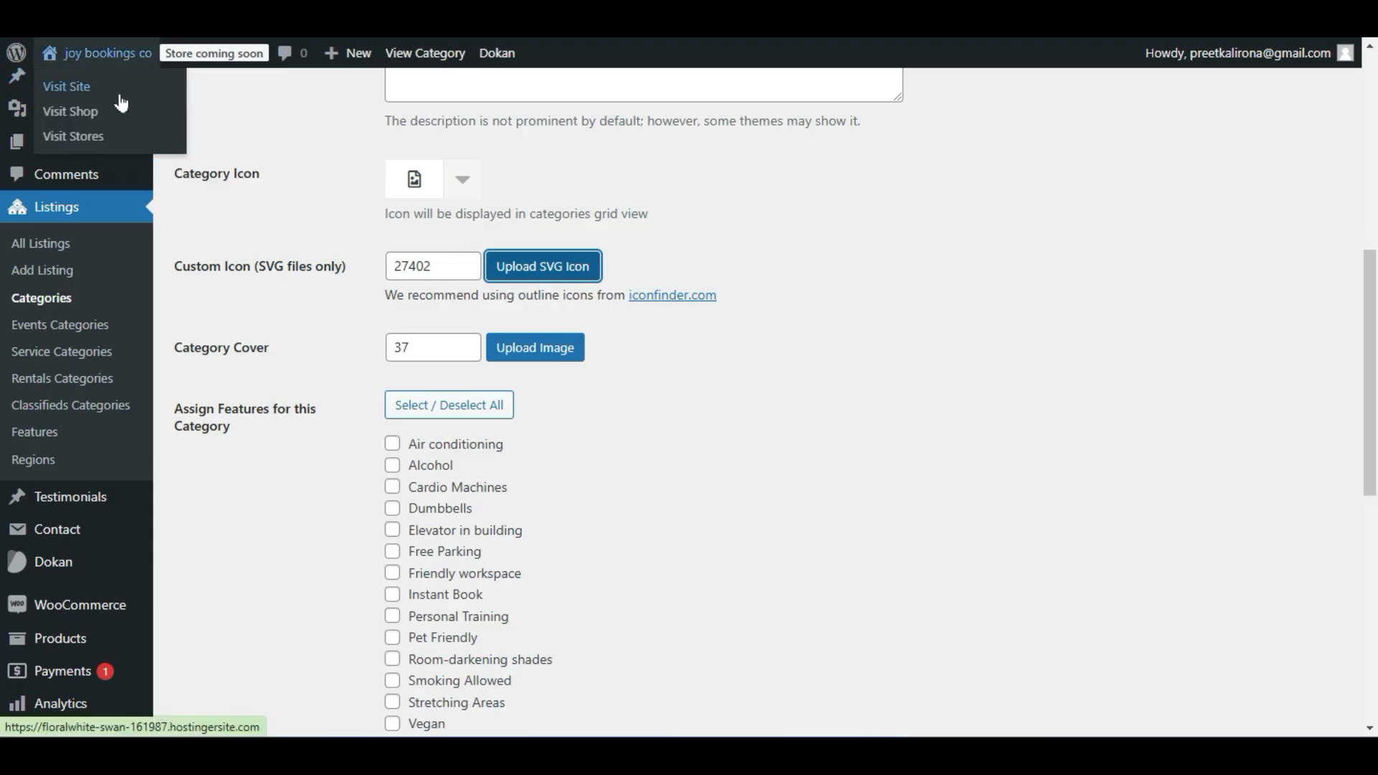
{"action": "right_click", "coordinate": [115, 90]}
{"action": "left_click", "coordinate": [174, 119]}
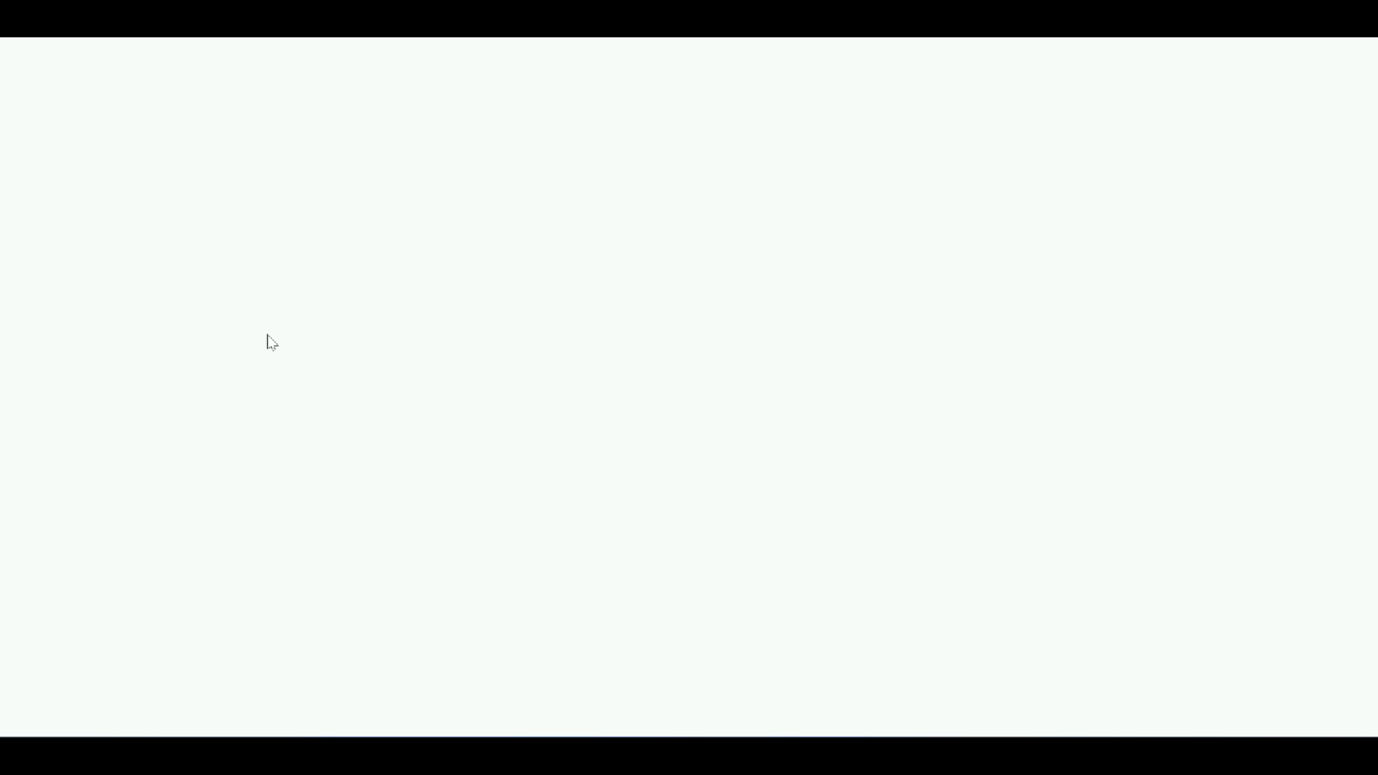
{"action": "scroll", "coordinate": [269, 342], "scroll_direction": "down", "scroll_amount": 7}
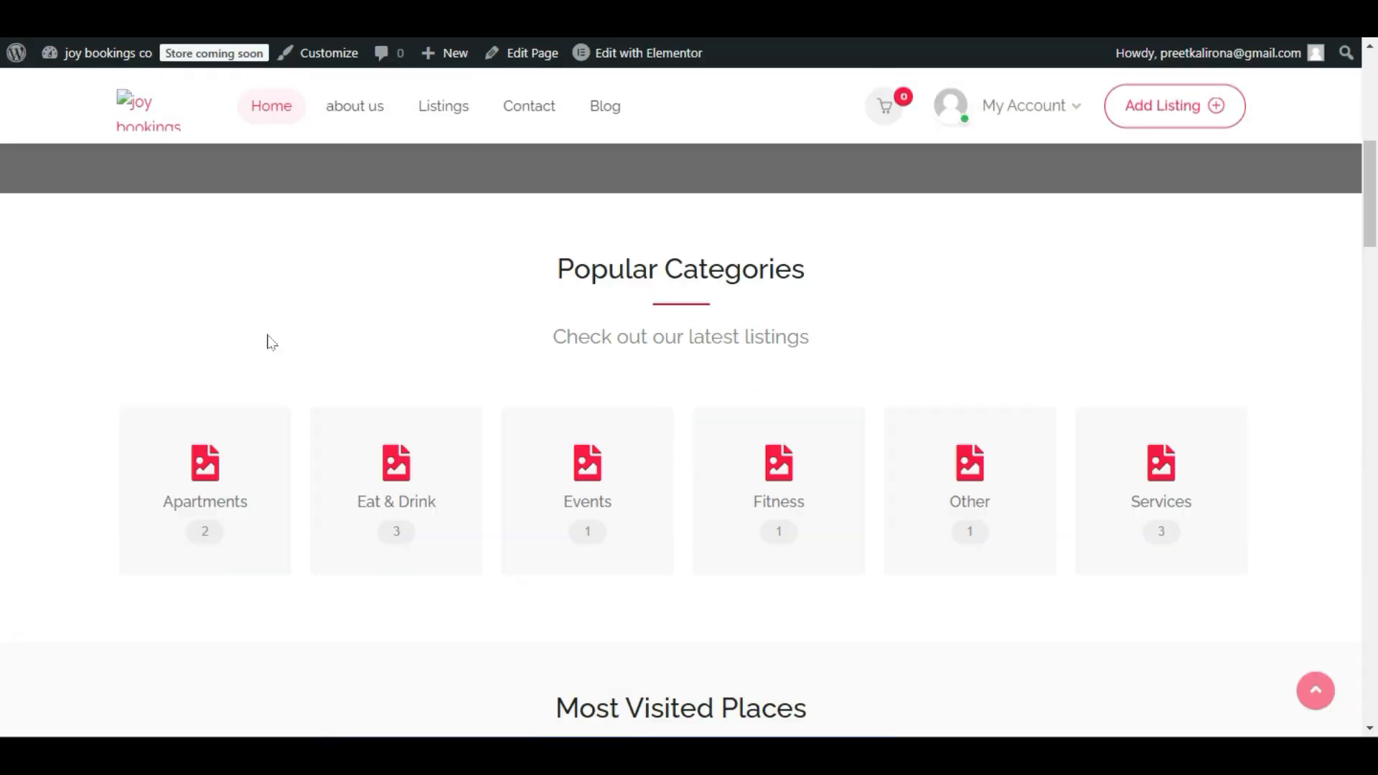
Open the Apartments category from the Popular Categories grid, look over its listings, and go to the site's Listings page.
{"action": "left_click", "coordinate": [179, 482]}
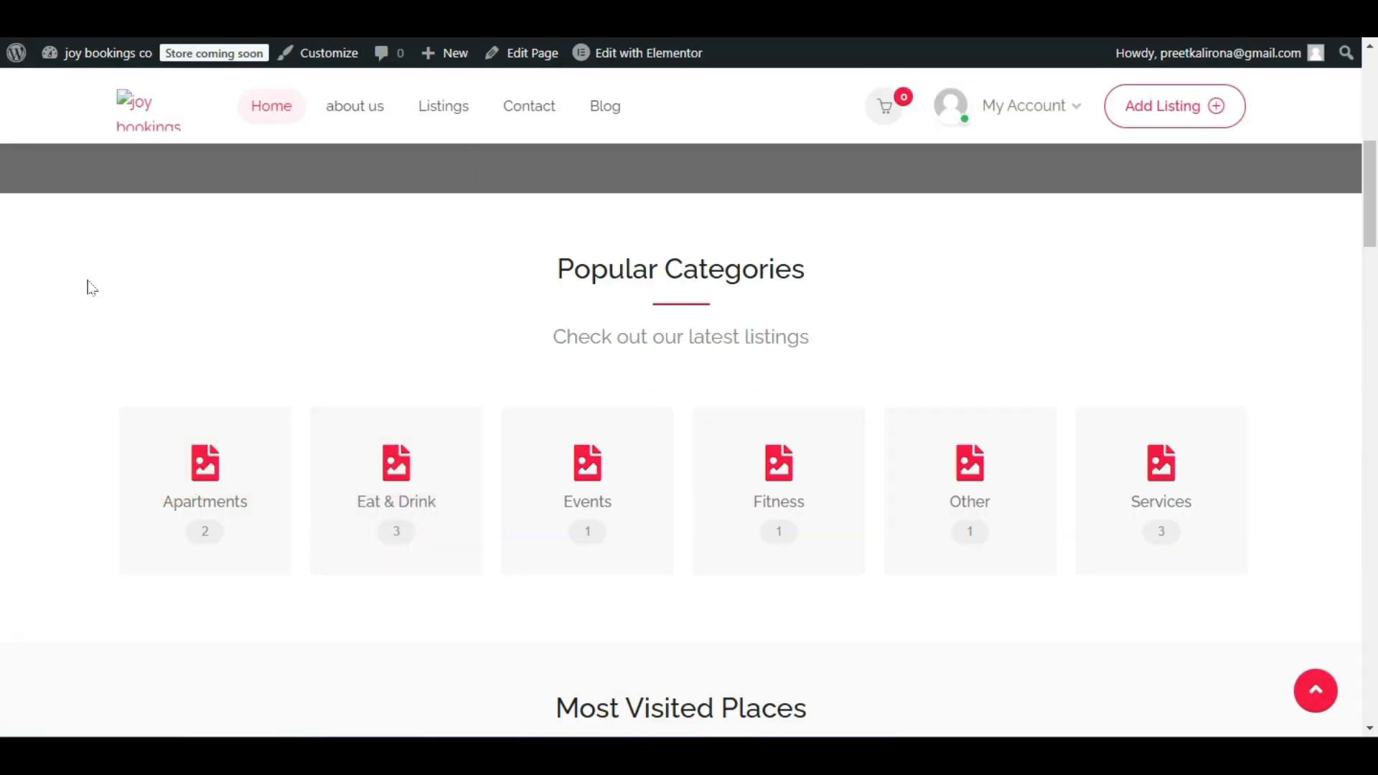
{"action": "scroll", "coordinate": [381, 352], "scroll_direction": "down", "scroll_amount": 4}
{"action": "scroll", "coordinate": [391, 355], "scroll_direction": "up", "scroll_amount": 4}
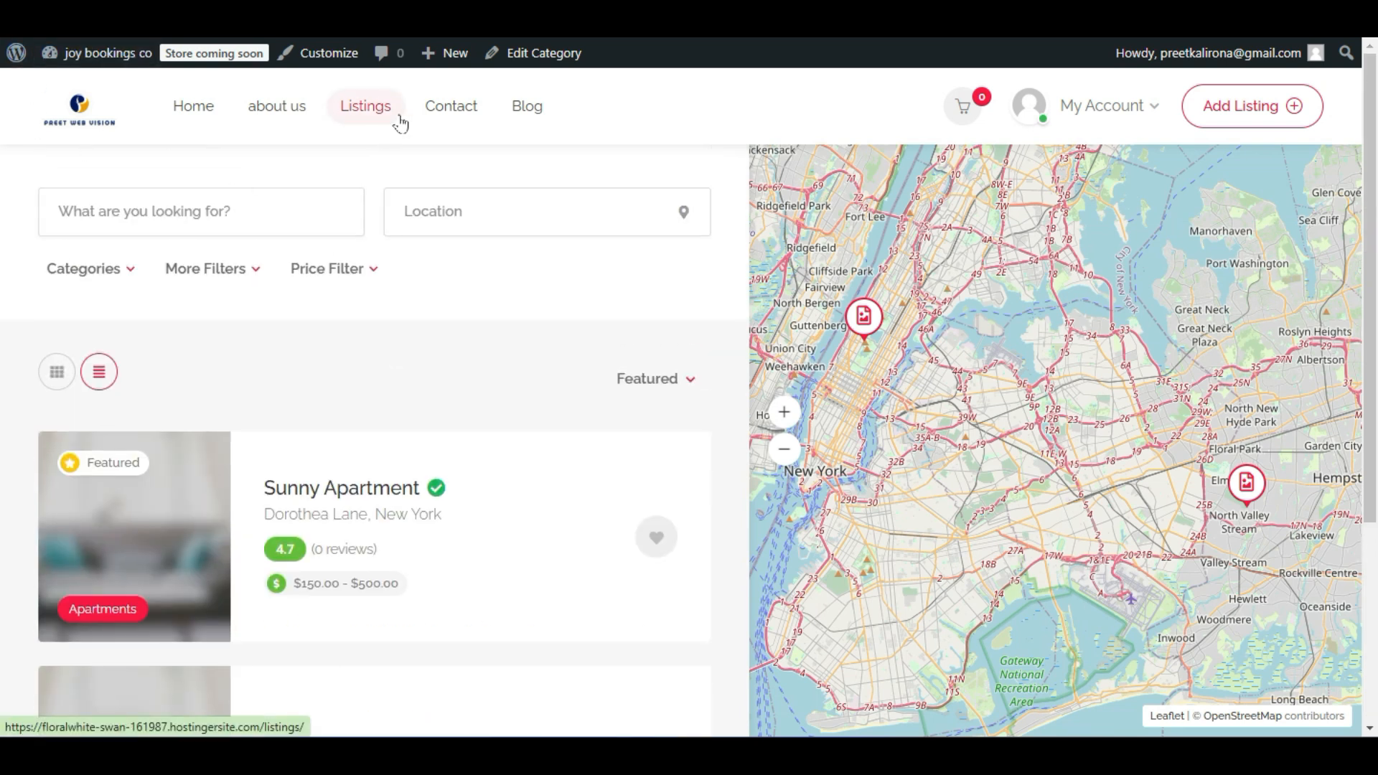
{"action": "left_click", "coordinate": [374, 107]}
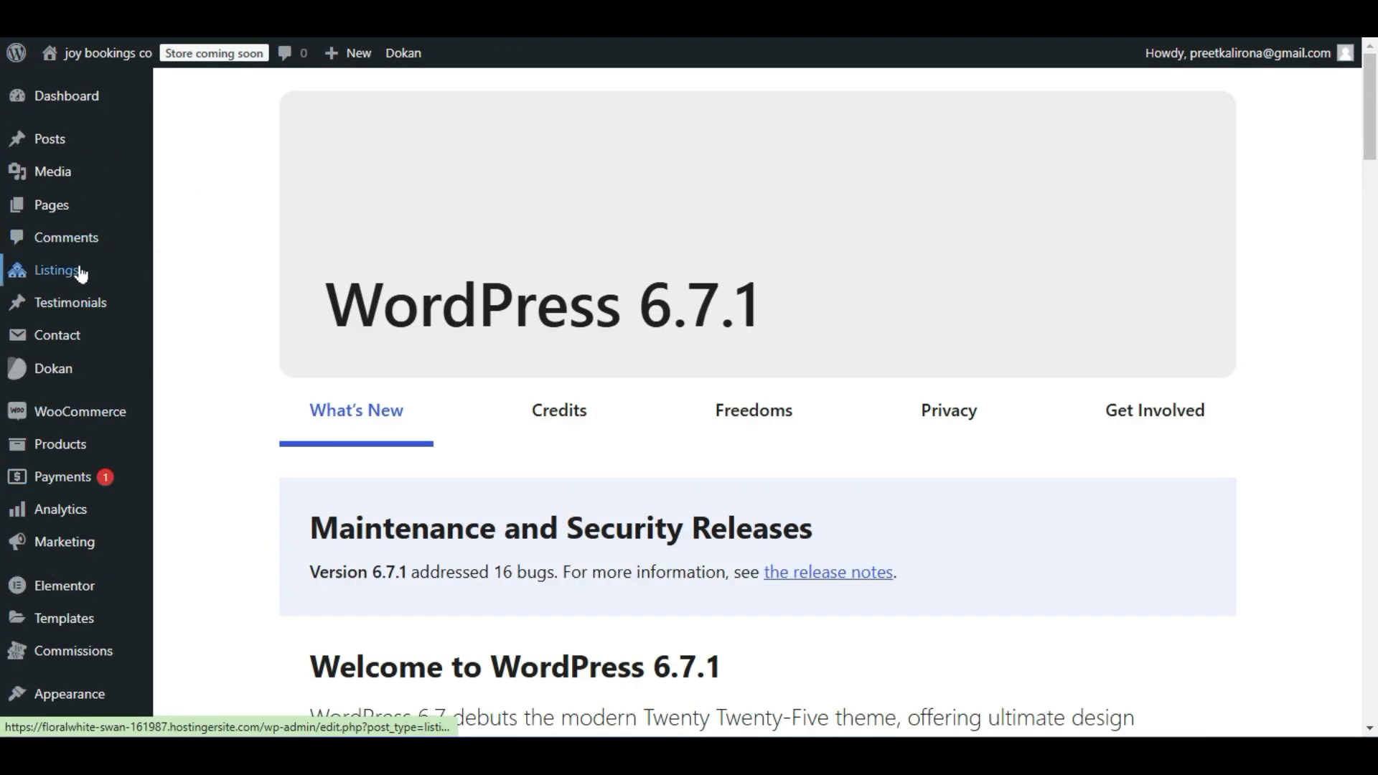
Open the listing categories admin page and look over the Apartments category's listings on the live site.
{"action": "mouse_move", "coordinate": [80, 273]}
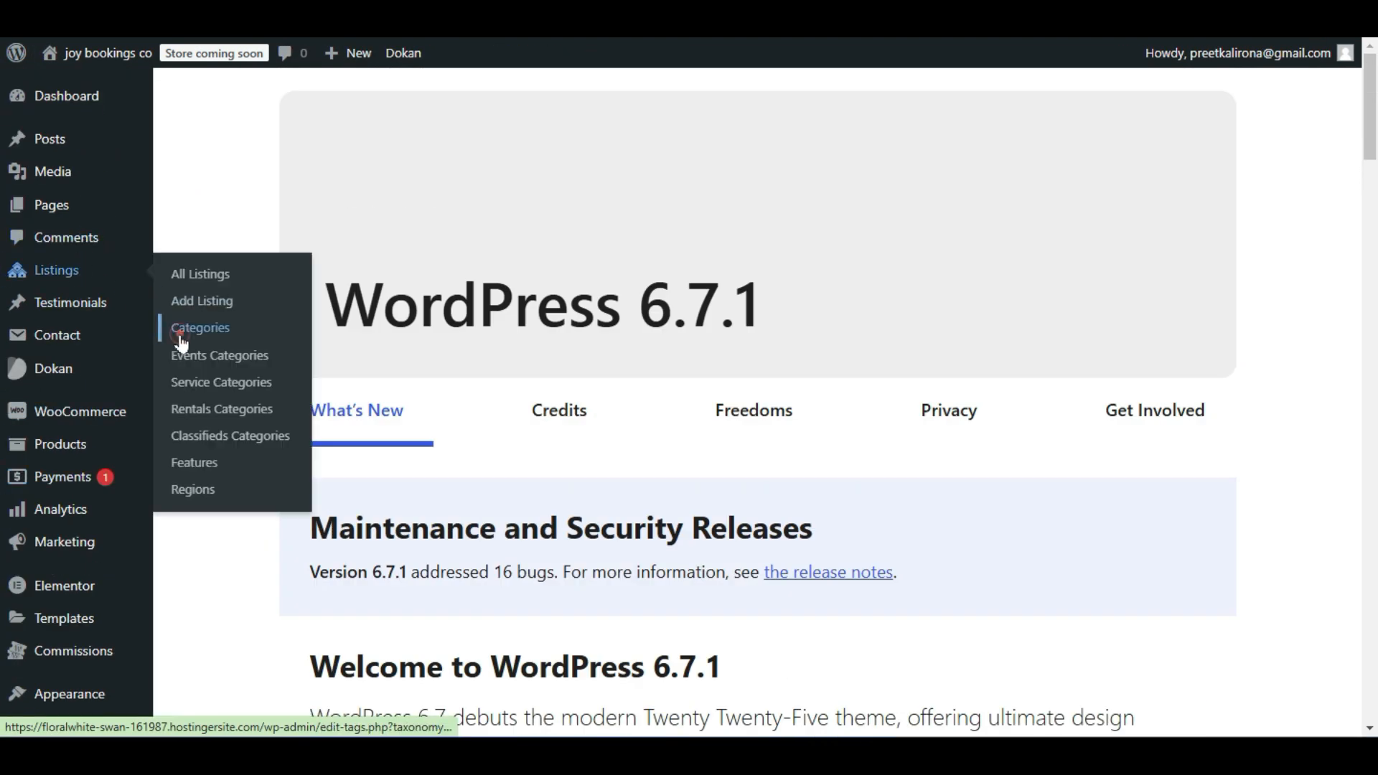
{"action": "left_click", "coordinate": [180, 327]}
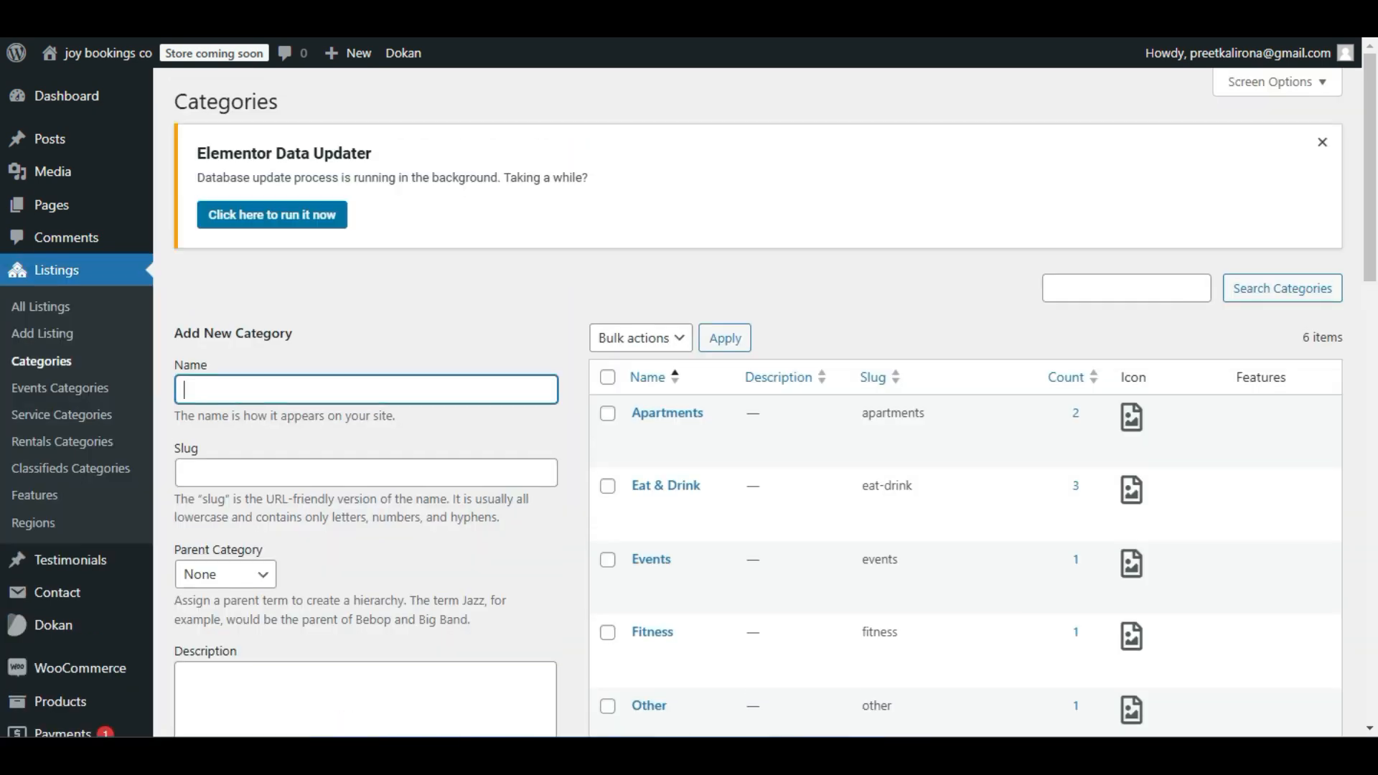
{"action": "right_click", "coordinate": [689, 452]}
{"action": "left_click", "coordinate": [737, 195]}
{"action": "left_click", "coordinate": [108, 22]}
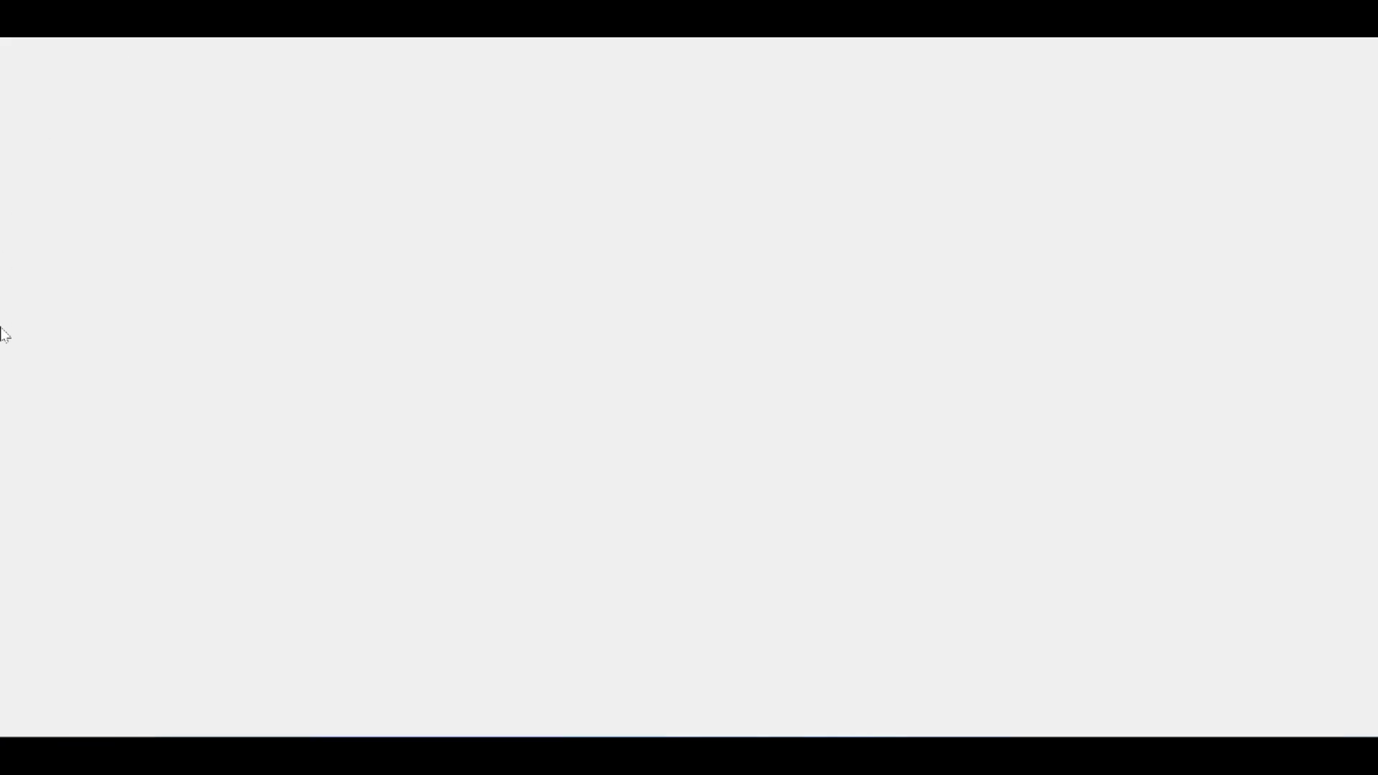
{"action": "scroll", "coordinate": [11, 352], "scroll_direction": "down", "scroll_amount": 4}
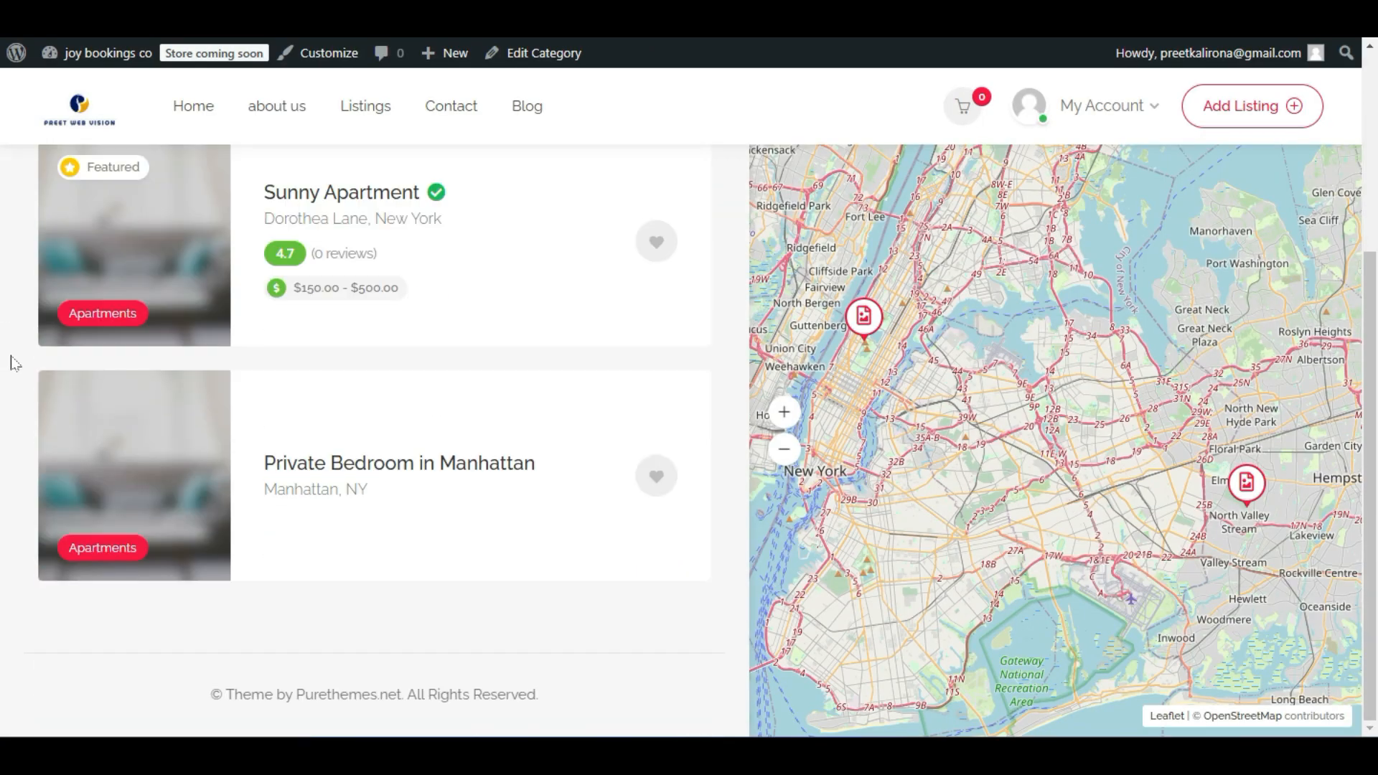
{"action": "scroll", "coordinate": [143, 459], "scroll_direction": "up", "scroll_amount": 4}
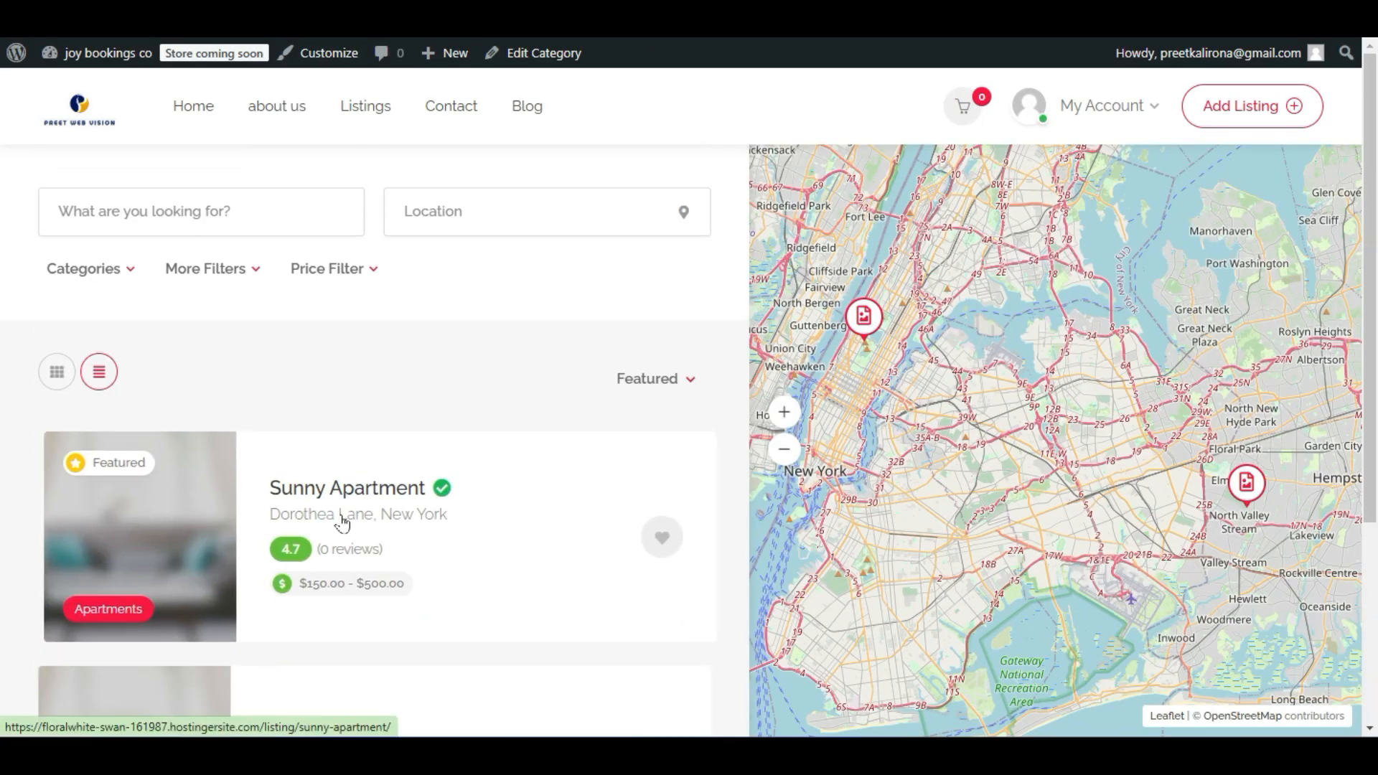
{"action": "scroll", "coordinate": [348, 524], "scroll_direction": "down", "scroll_amount": 4}
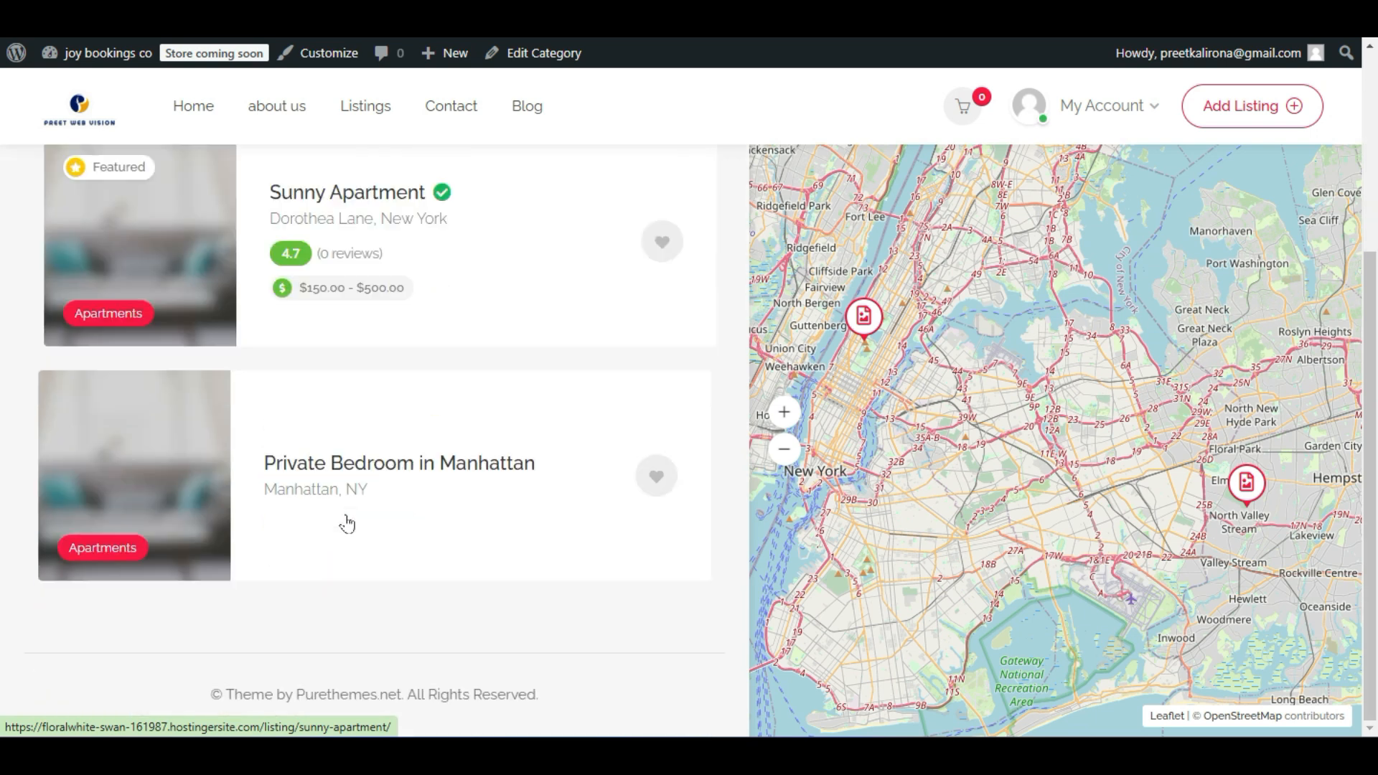
{"action": "scroll", "coordinate": [347, 524], "scroll_direction": "up", "scroll_amount": 5}
{"action": "key", "text": "alt+Left"}
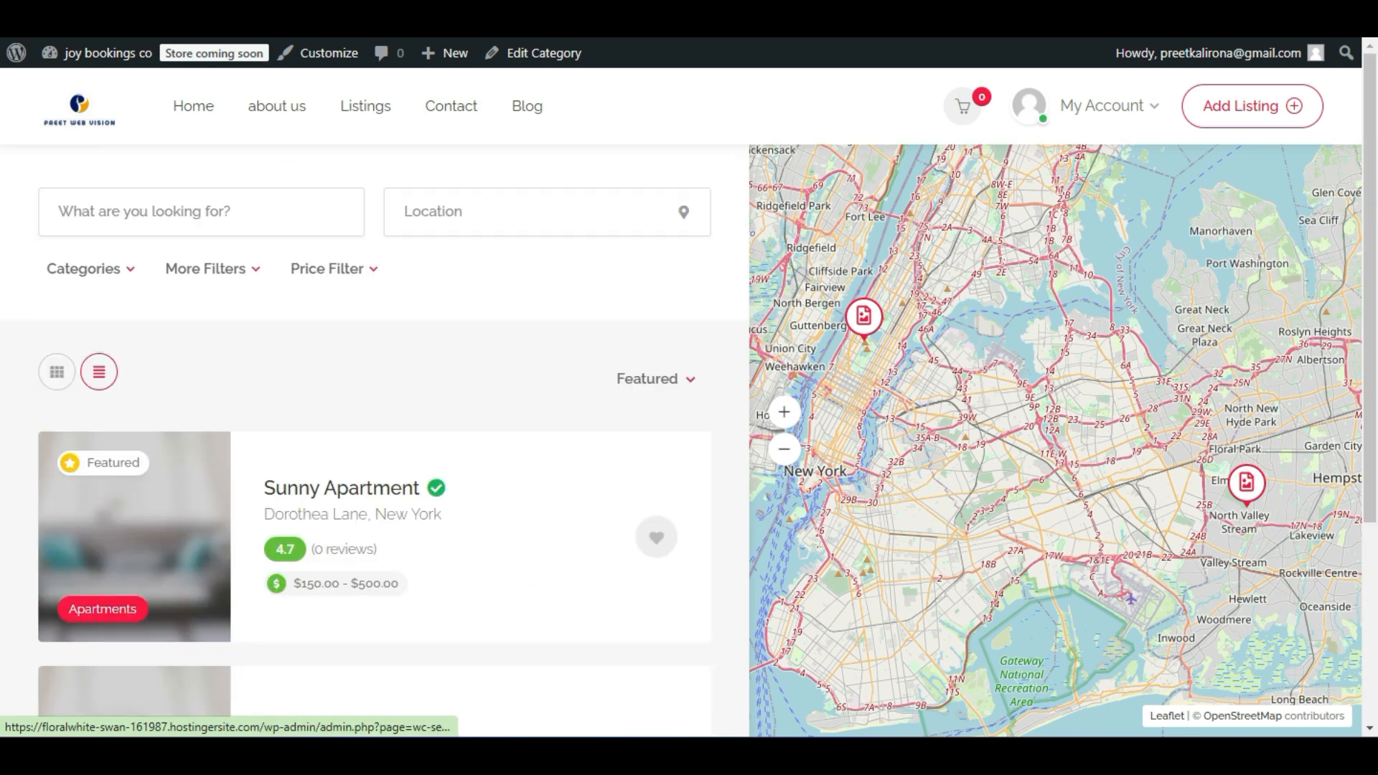
Return to the Apartments category form and review its fields, the assignable features and the note on where features are created.
{"action": "key", "text": "ctrl+Tab"}
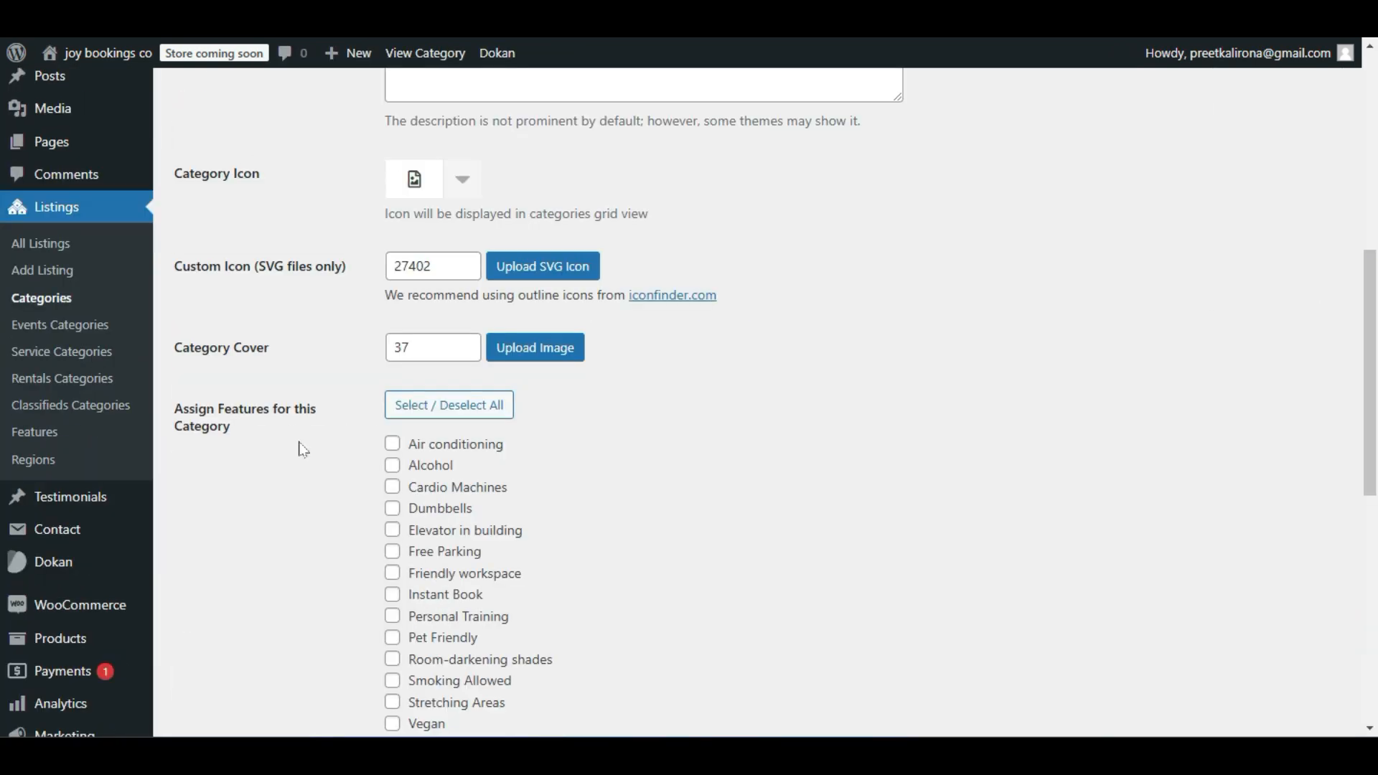
{"action": "scroll", "coordinate": [239, 391], "scroll_direction": "down", "scroll_amount": 3}
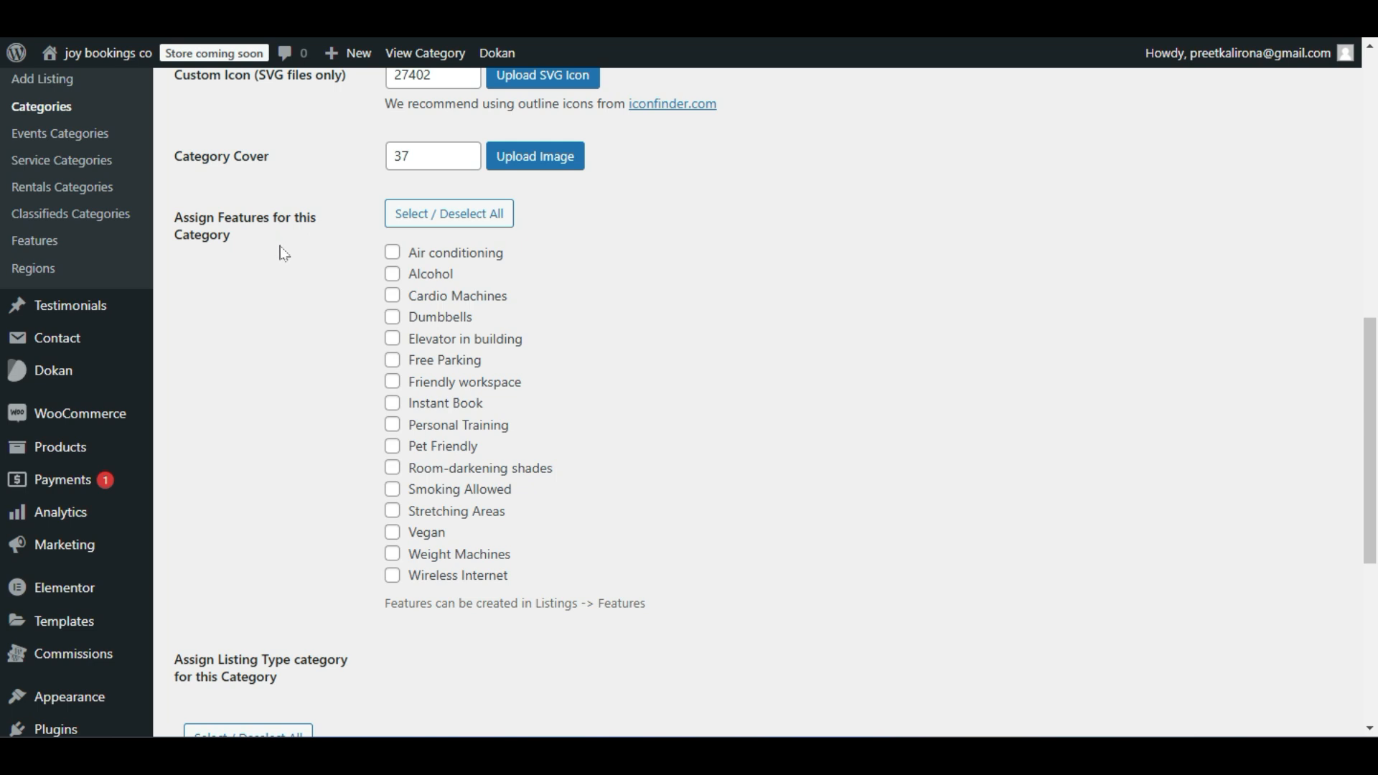
{"action": "scroll", "coordinate": [284, 253], "scroll_direction": "up", "scroll_amount": 8}
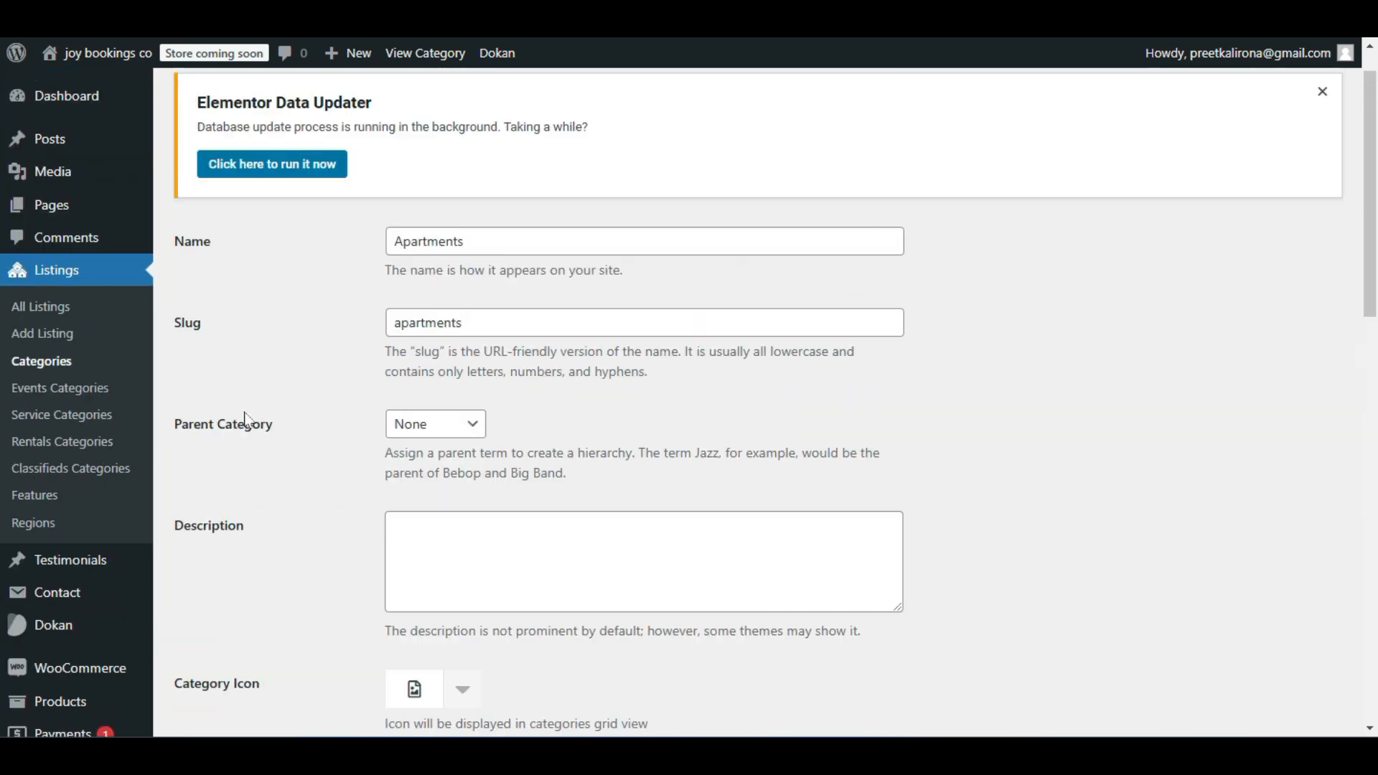
{"action": "scroll", "coordinate": [248, 420], "scroll_direction": "down", "scroll_amount": 7}
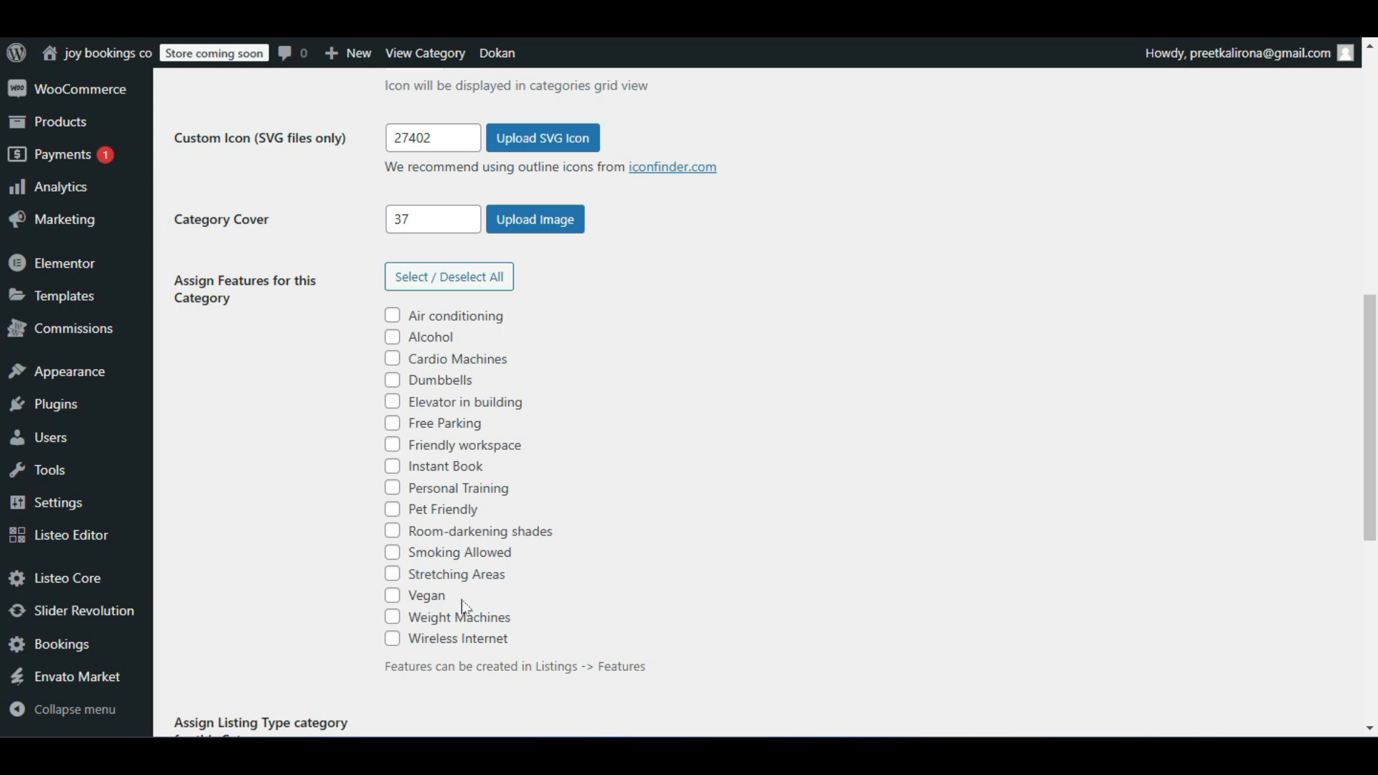
{"action": "scroll", "coordinate": [463, 600], "scroll_direction": "down", "scroll_amount": 2}
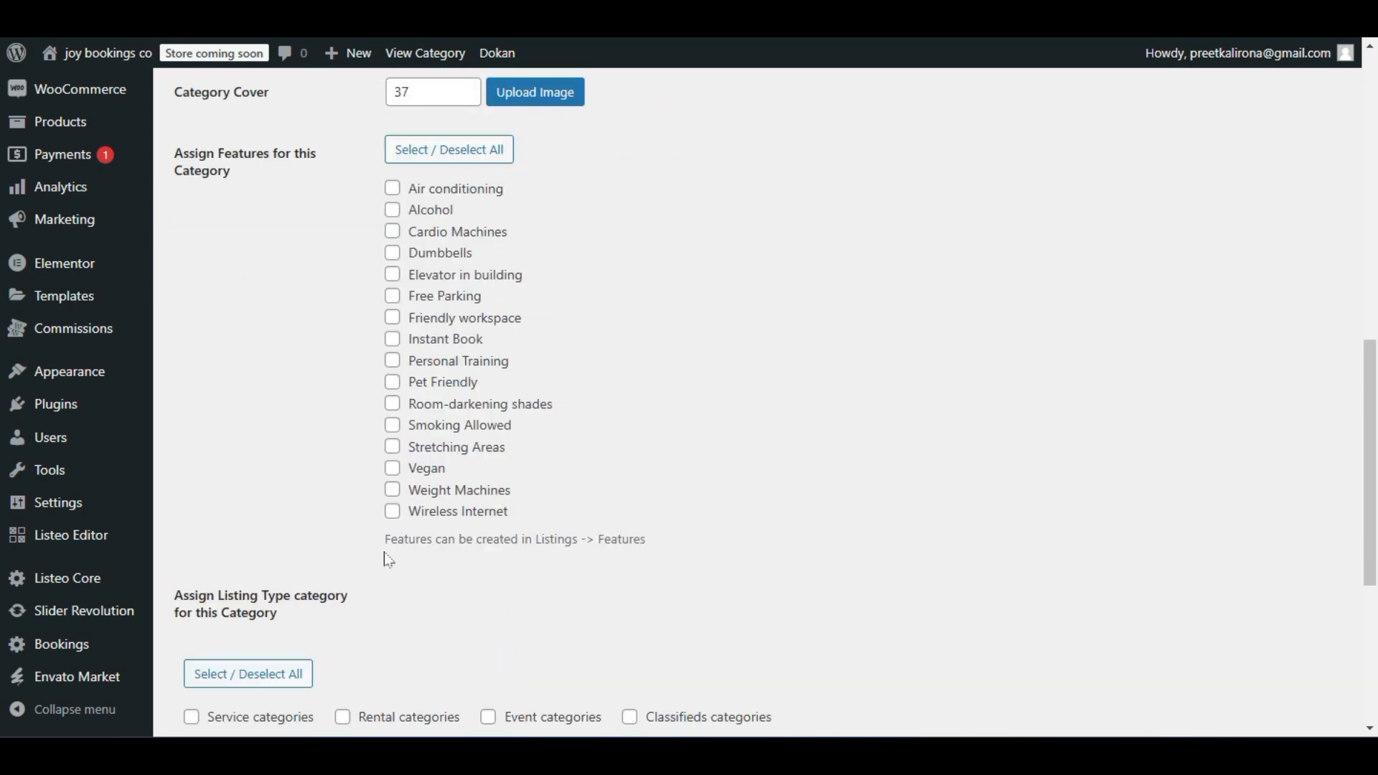
{"action": "left_click_drag", "start_coordinate": [381, 538], "coordinate": [628, 539]}
{"action": "left_click", "coordinate": [652, 532]}
Locate the Features page for listings and review the category form's feature assignment list again.
{"action": "scroll", "coordinate": [631, 527], "scroll_direction": "up", "scroll_amount": 5}
{"action": "scroll", "coordinate": [592, 514], "scroll_direction": "down", "scroll_amount": 2}
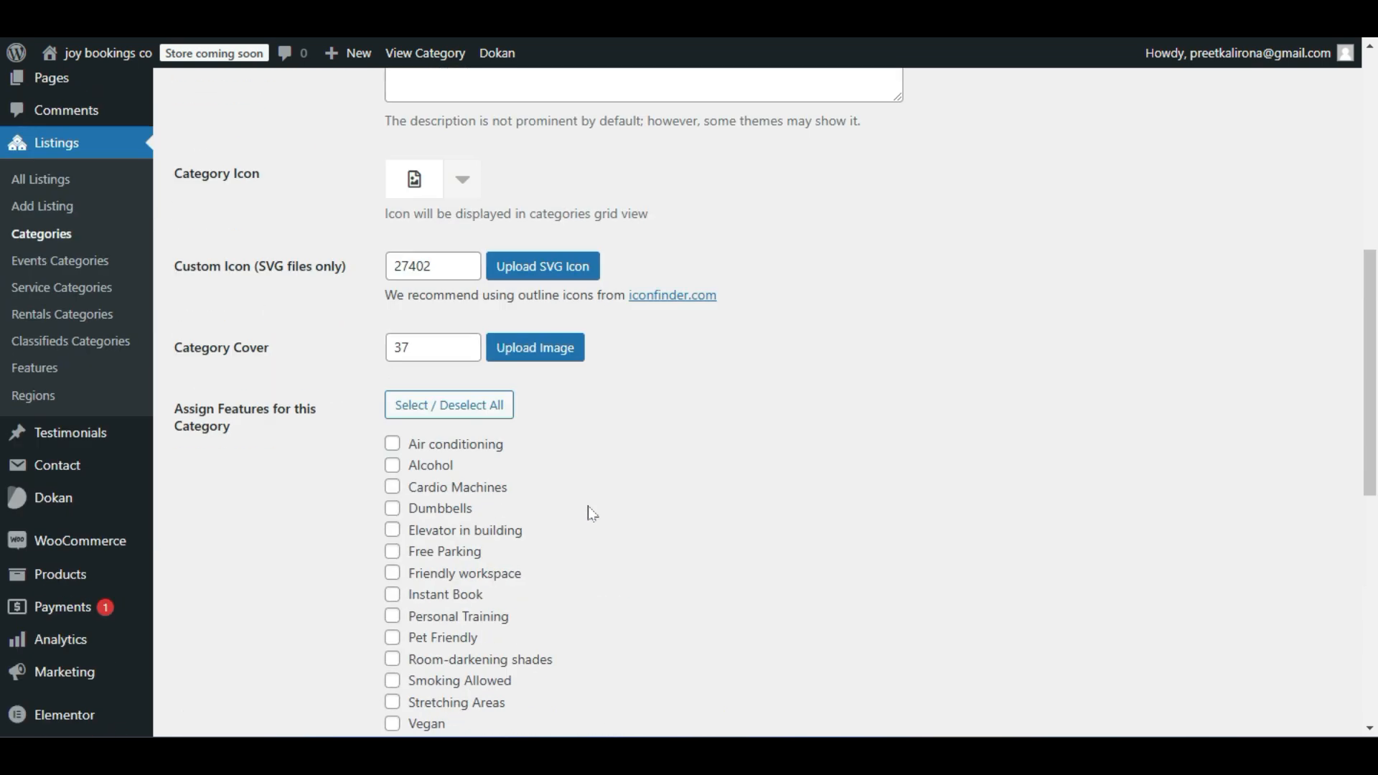
{"action": "scroll", "coordinate": [592, 514], "scroll_direction": "up", "scroll_amount": 3}
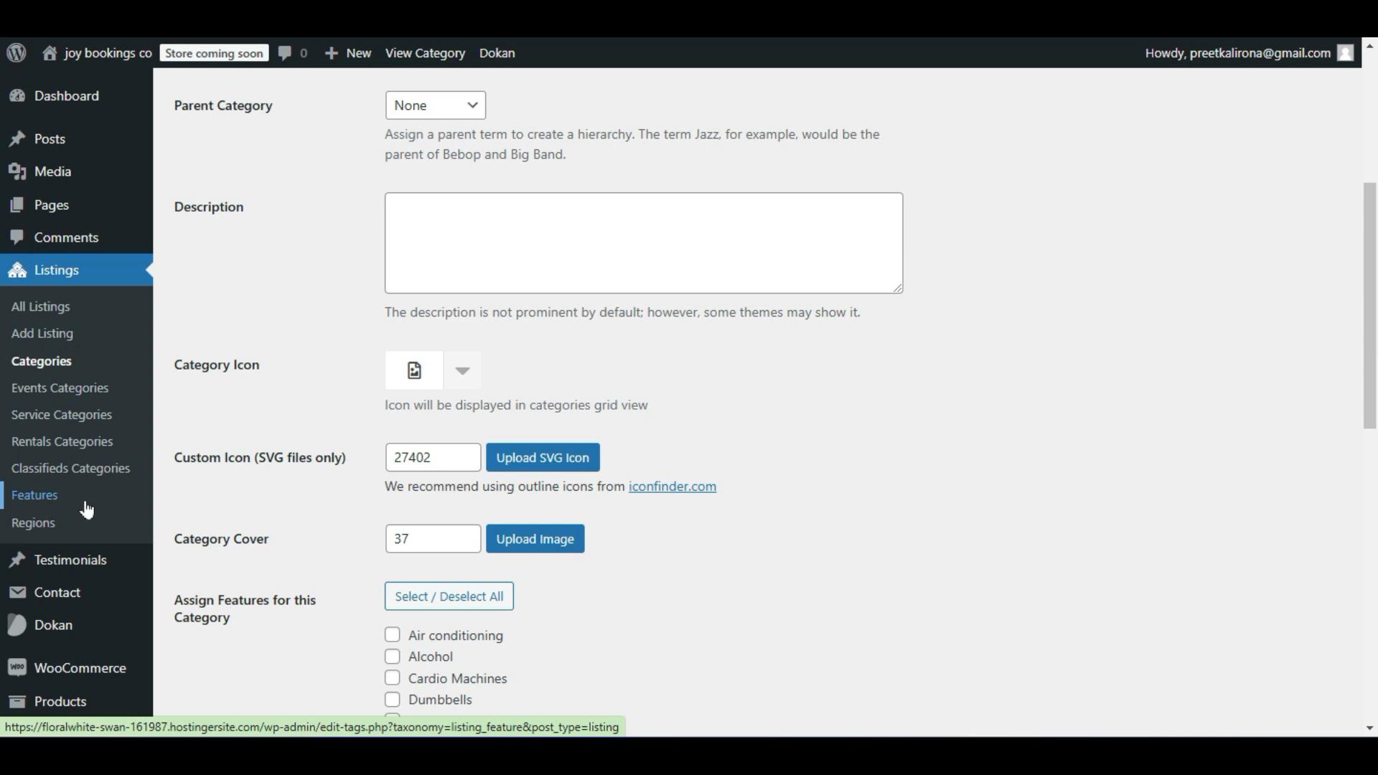
{"action": "scroll", "coordinate": [272, 508], "scroll_direction": "down", "scroll_amount": 1}
{"action": "scroll", "coordinate": [273, 508], "scroll_direction": "down", "scroll_amount": 3}
{"action": "left_click", "coordinate": [394, 376]}
Assign the Rental categories listing type to the Apartments category and read the note on listing type taxonomies.
{"action": "scroll", "coordinate": [327, 535], "scroll_direction": "down", "scroll_amount": 6}
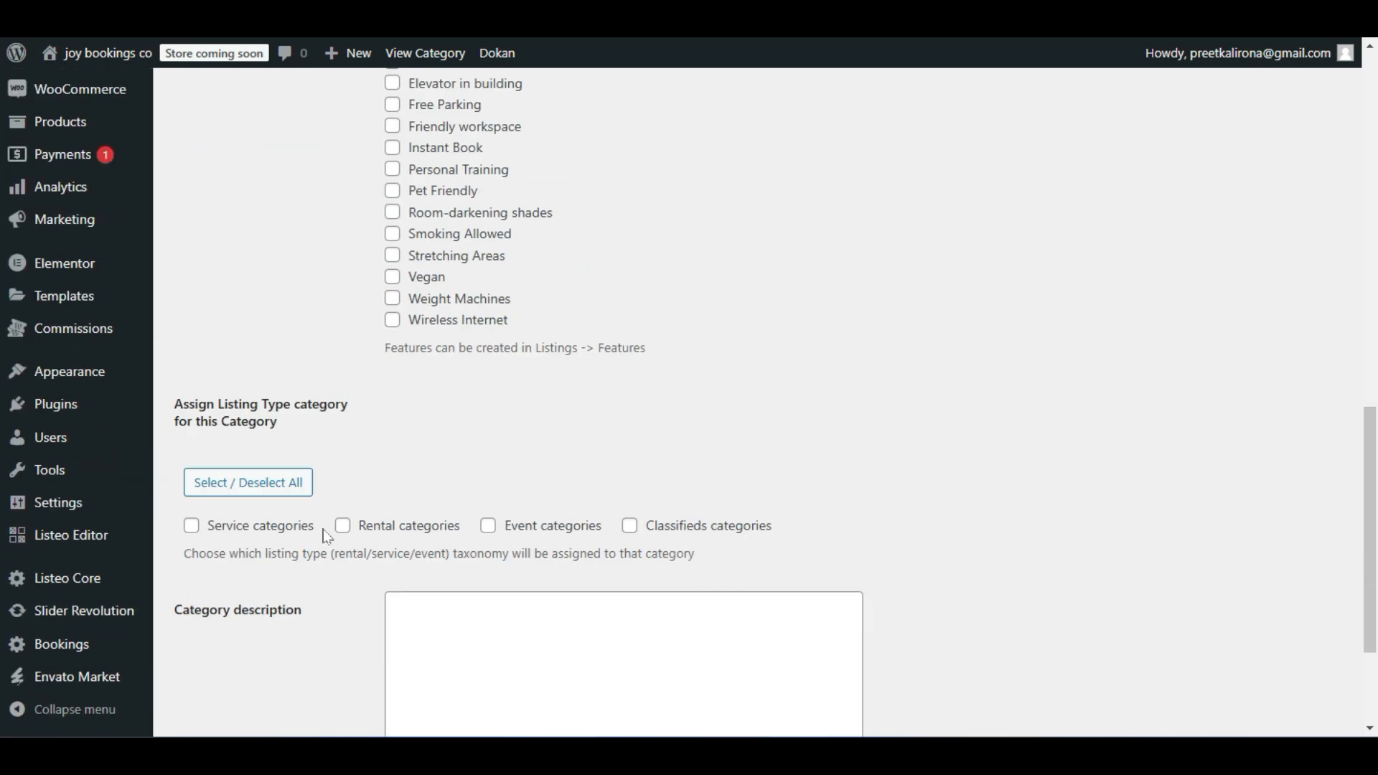
{"action": "scroll", "coordinate": [327, 535], "scroll_direction": "down", "scroll_amount": 2}
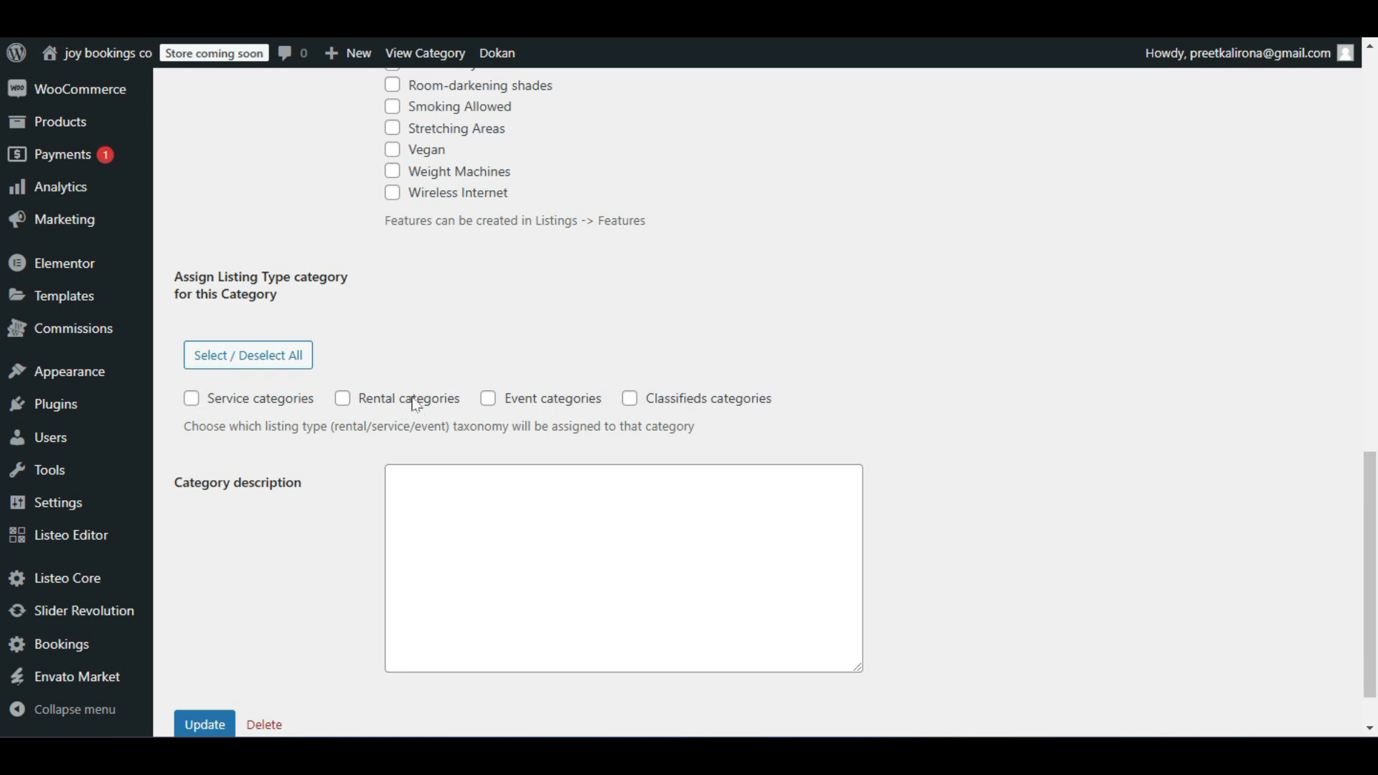
{"action": "left_click", "coordinate": [343, 399]}
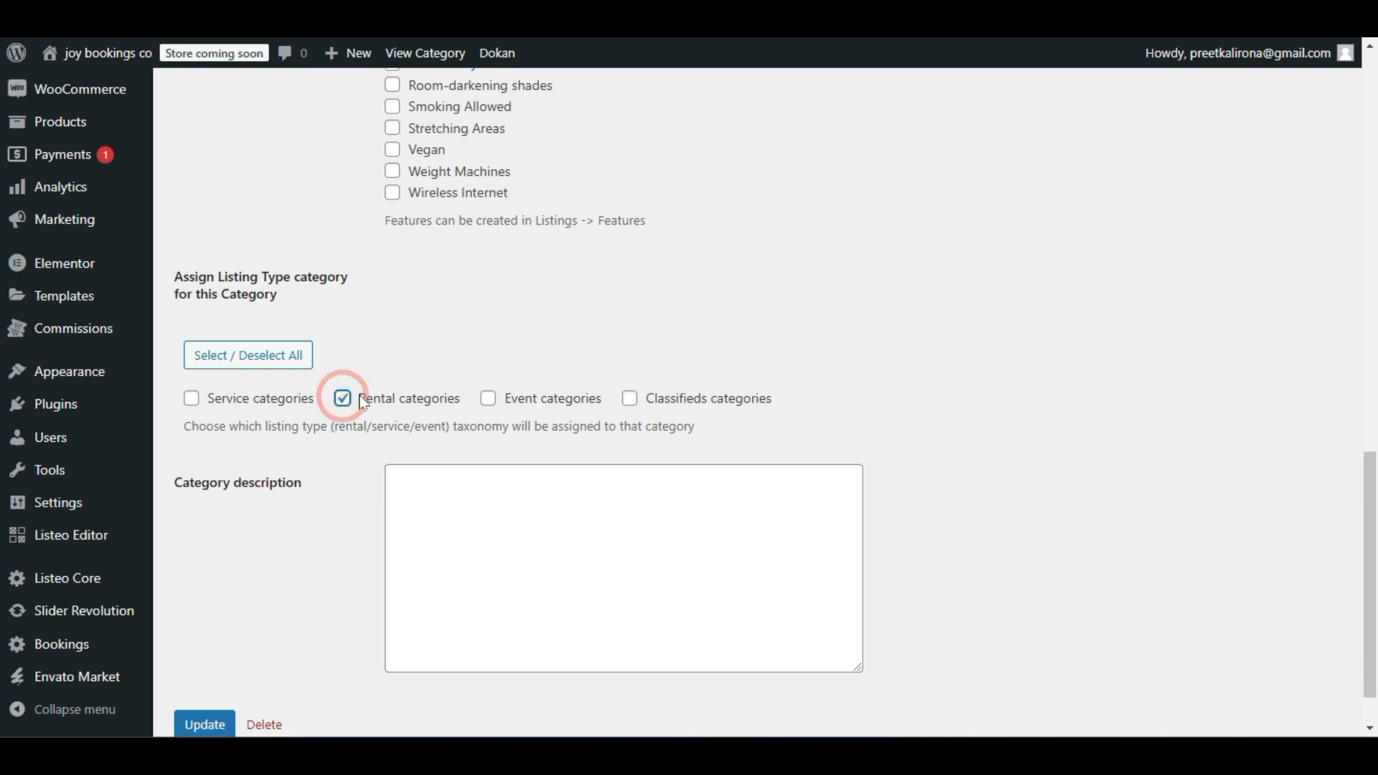
{"action": "left_click_drag", "start_coordinate": [177, 430], "coordinate": [586, 429]}
{"action": "left_click", "coordinate": [527, 426]}
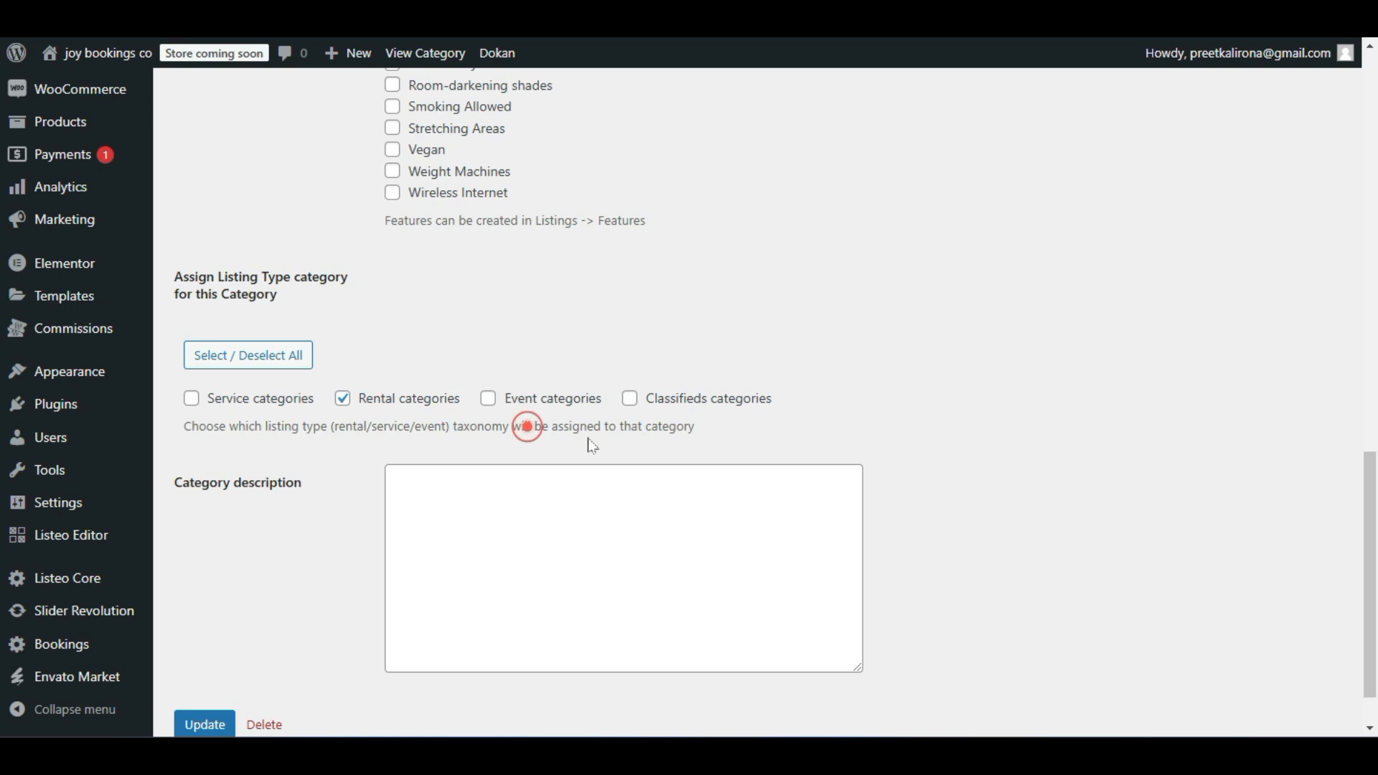
{"action": "left_click_drag", "start_coordinate": [720, 429], "coordinate": [219, 428]}
{"action": "left_click", "coordinate": [243, 490]}
Leave the category description empty and save the Apartments category.
{"action": "left_click", "coordinate": [476, 486]}
{"action": "scroll", "coordinate": [489, 488], "scroll_direction": "down", "scroll_amount": 2}
{"action": "scroll", "coordinate": [489, 491], "scroll_direction": "up", "scroll_amount": 1}
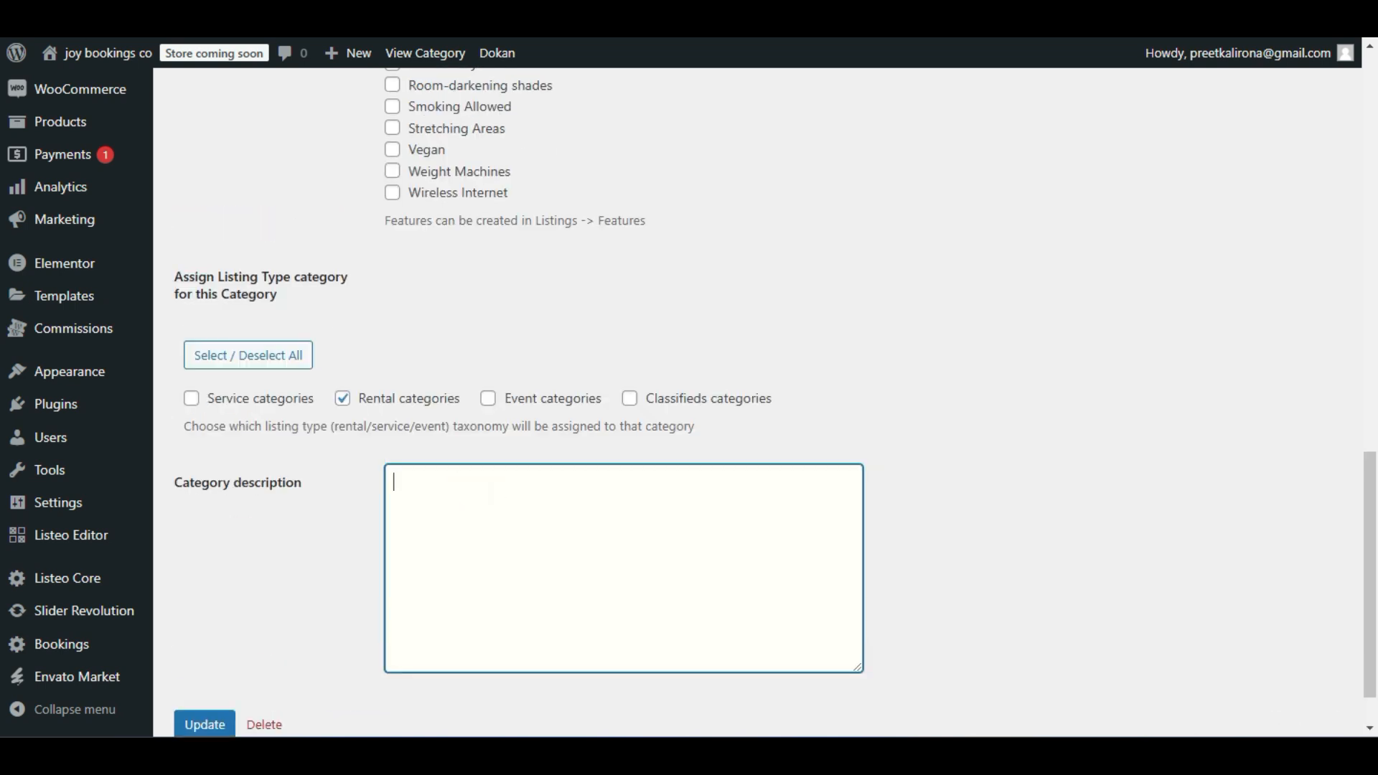
{"action": "scroll", "coordinate": [492, 533], "scroll_direction": "up", "scroll_amount": 6}
{"action": "scroll", "coordinate": [492, 538], "scroll_direction": "down", "scroll_amount": 5}
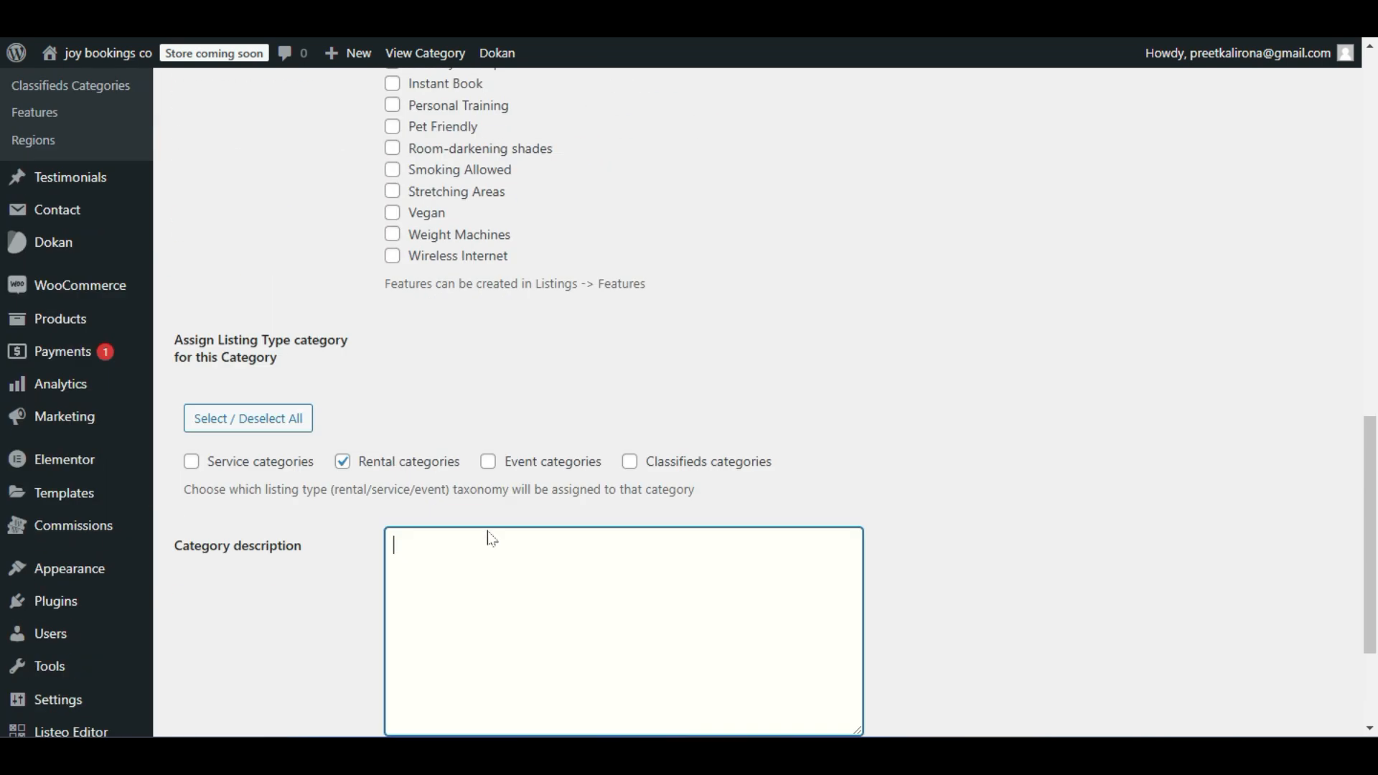
{"action": "scroll", "coordinate": [235, 645], "scroll_direction": "down", "scroll_amount": 2}
{"action": "left_click", "coordinate": [206, 660]}
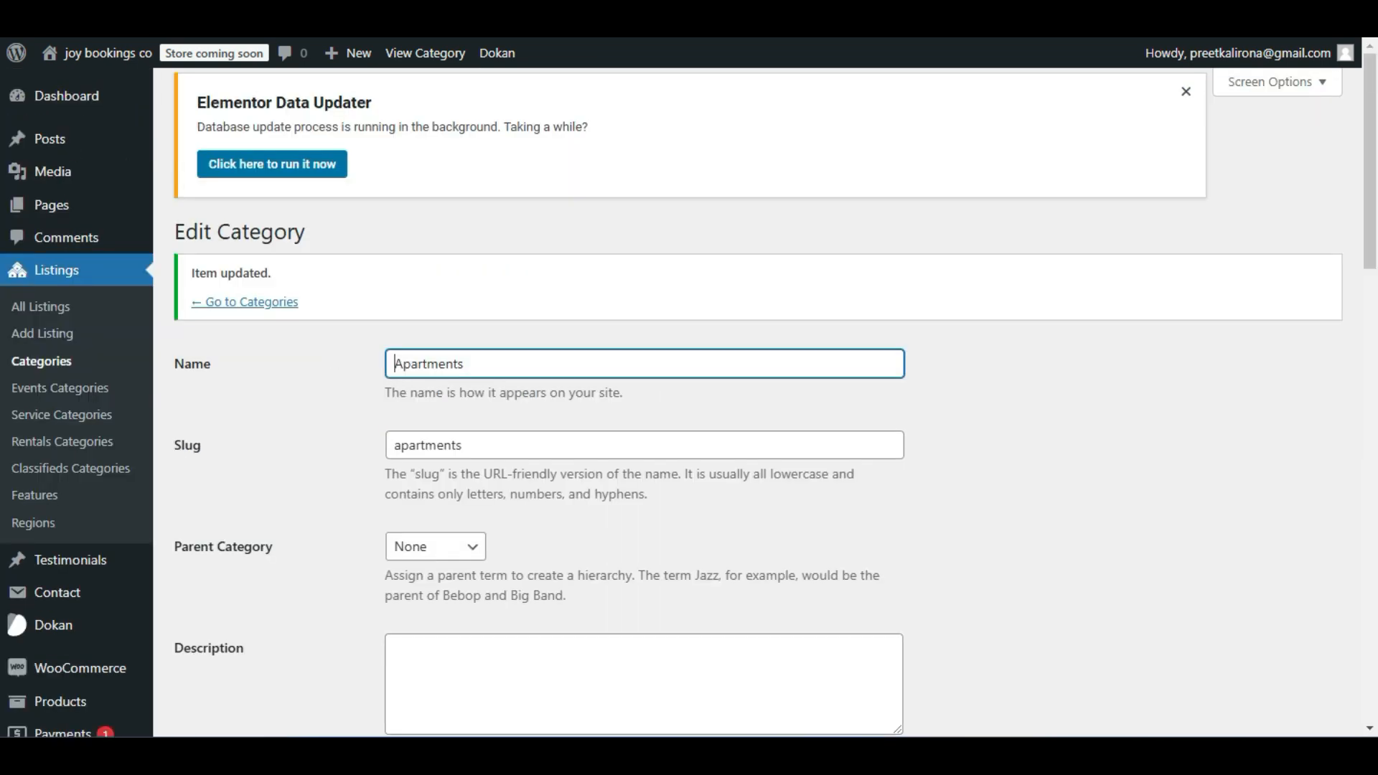
Open the live home page in a new tab and check how the featured category icons display.
{"action": "key", "text": "ctrl+shift+Tab"}
{"action": "key", "text": "ctrl+Tab"}
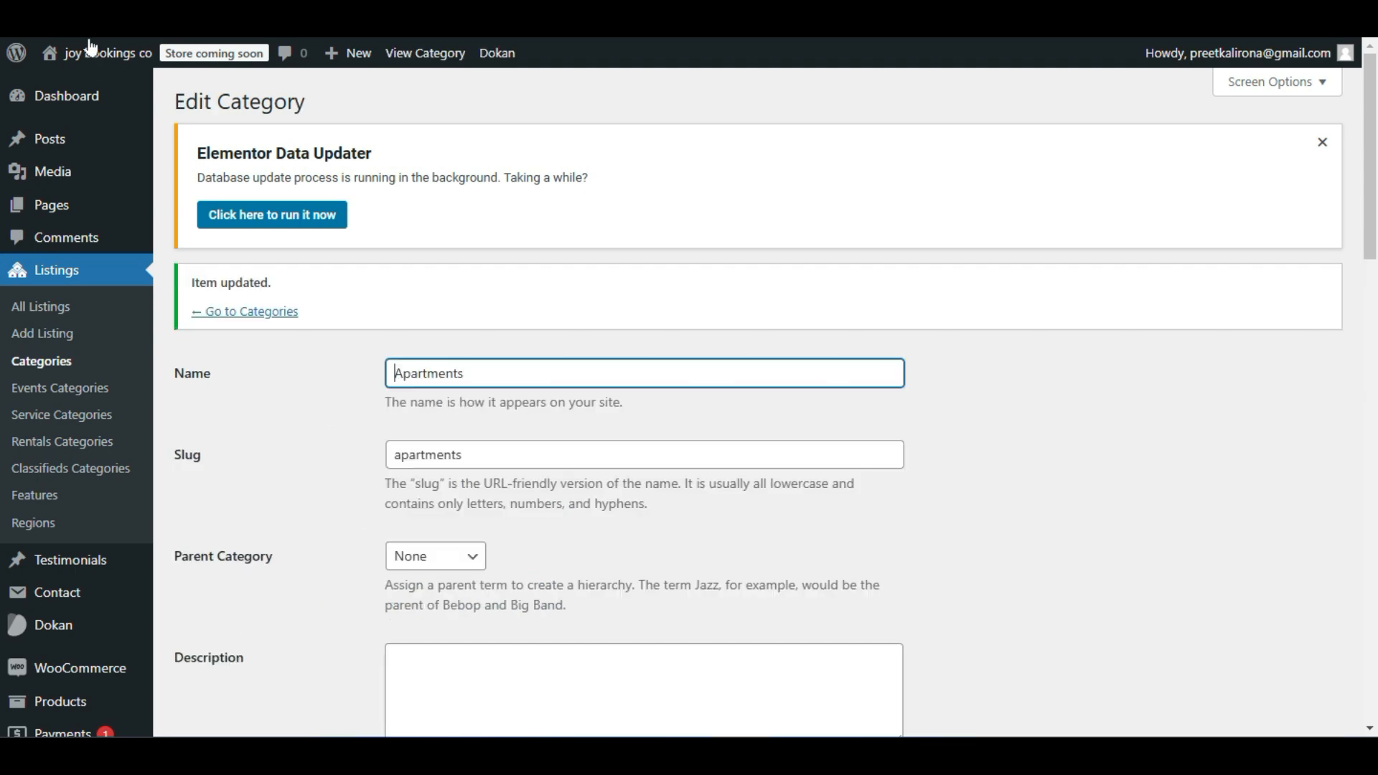
{"action": "mouse_move", "coordinate": [96, 53]}
{"action": "right_click", "coordinate": [104, 86]}
{"action": "left_click", "coordinate": [151, 109]}
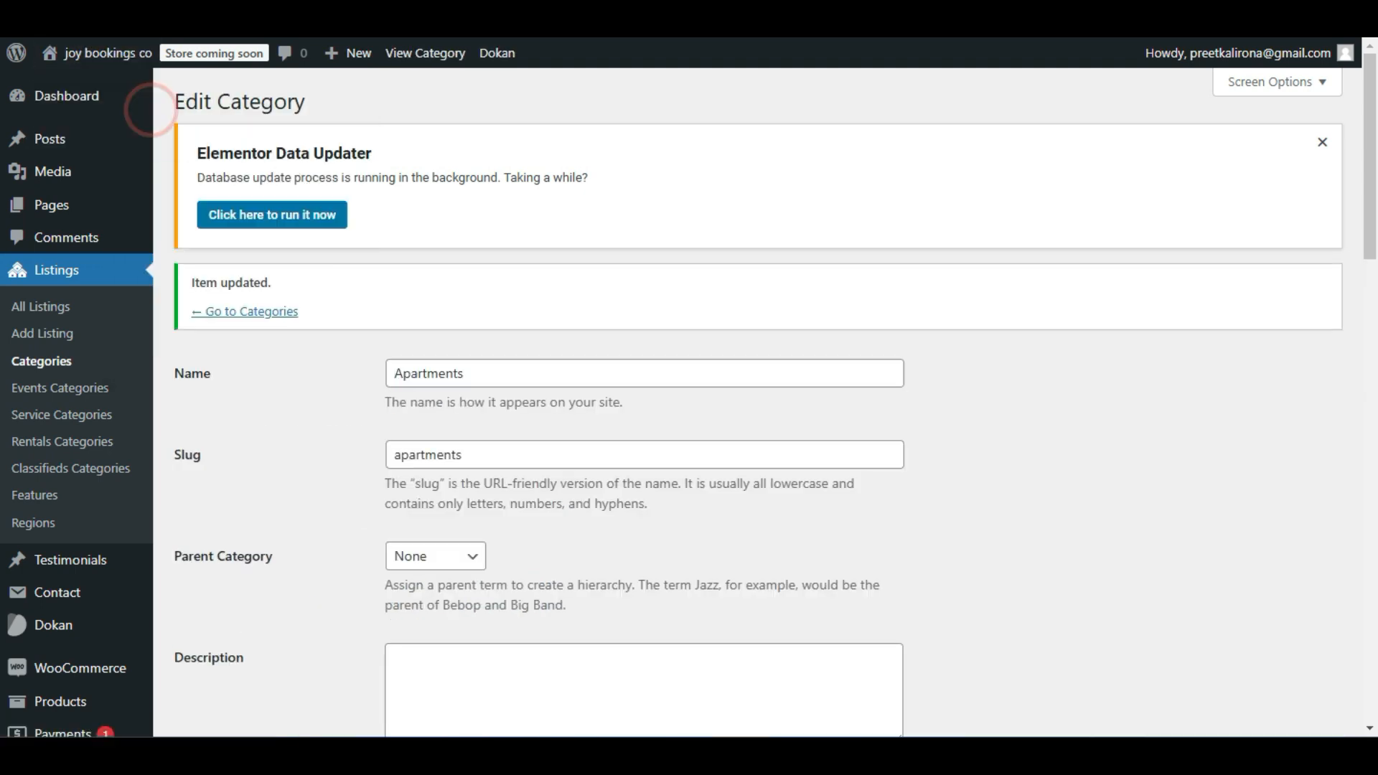
{"action": "key", "text": "ctrl+Tab"}
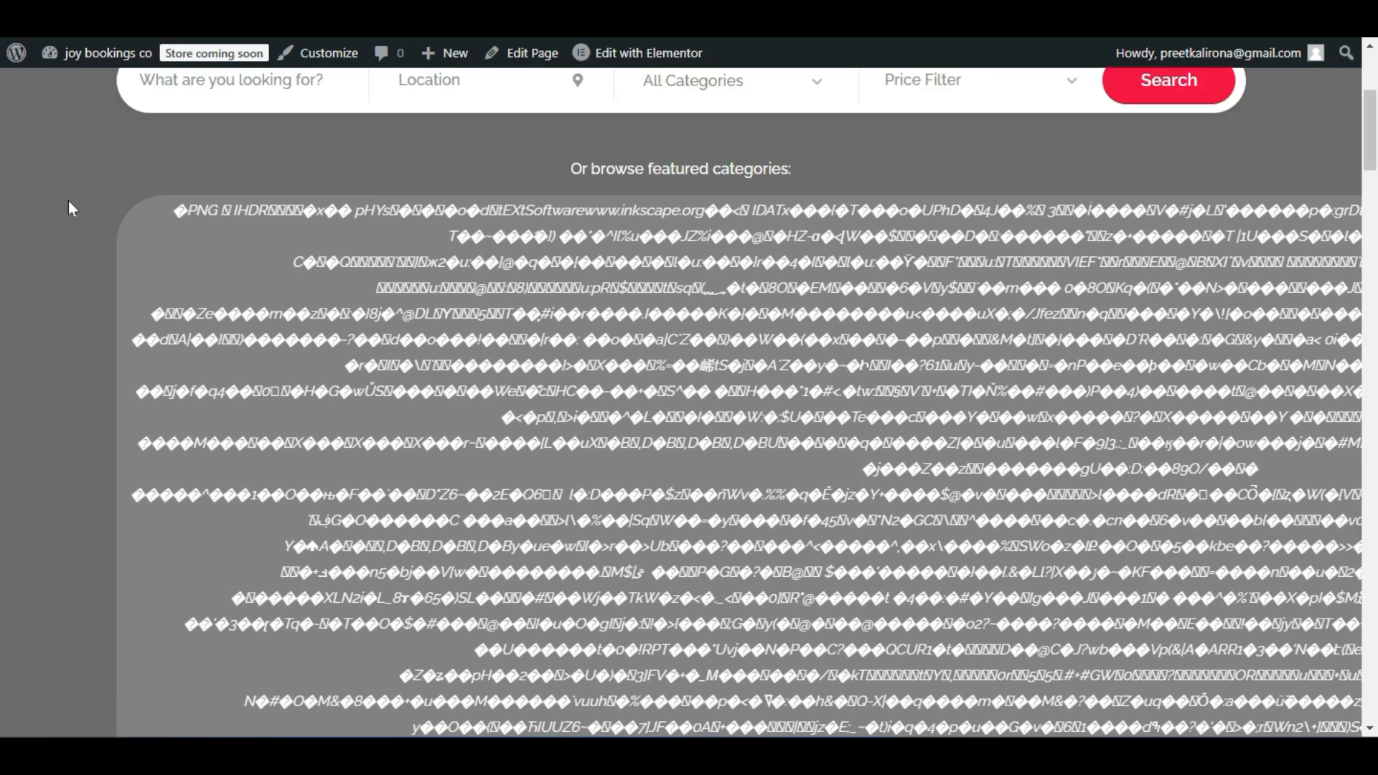
Return to the Apartments category form and reselect buildings.png from the media library as the custom icon.
{"action": "key", "text": "ctrl+Tab"}
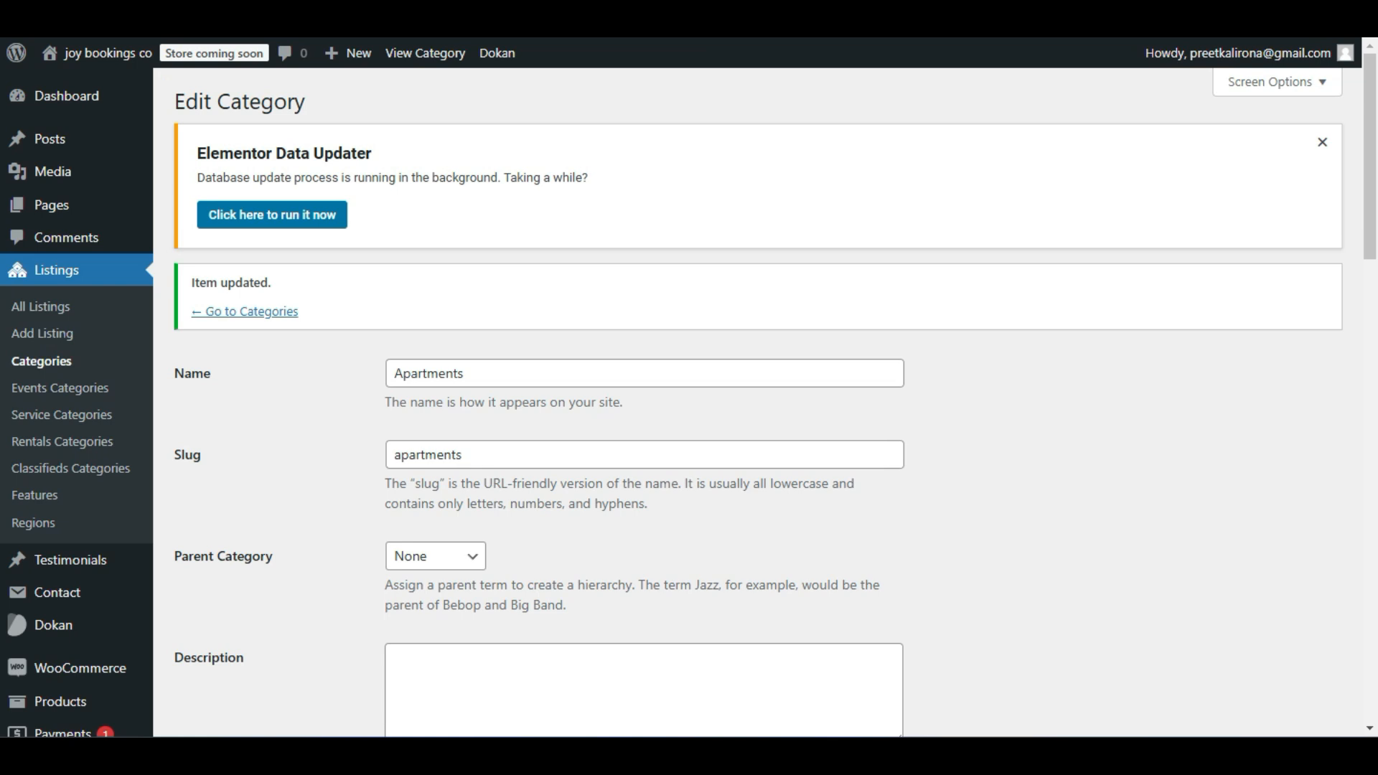
{"action": "scroll", "coordinate": [323, 510], "scroll_direction": "down", "scroll_amount": 10}
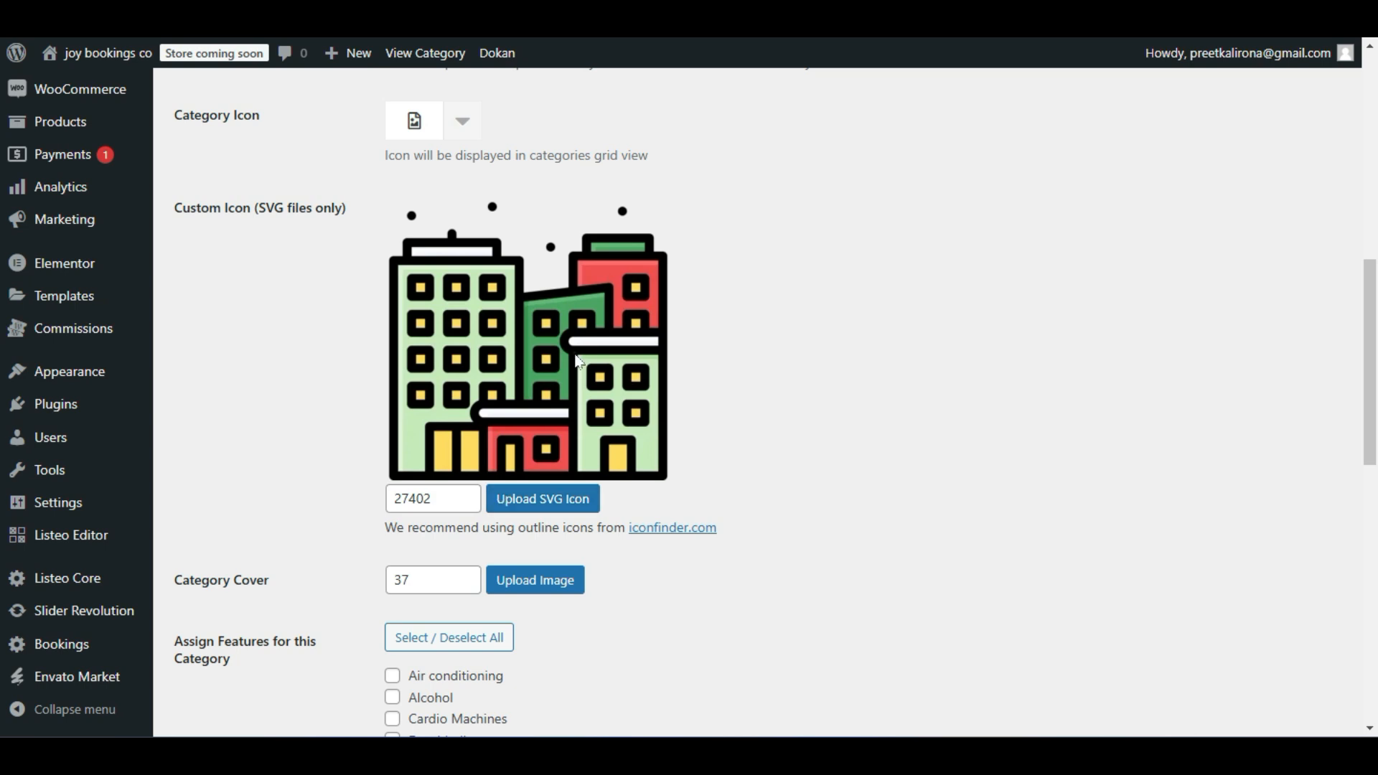
{"action": "left_click", "coordinate": [543, 495]}
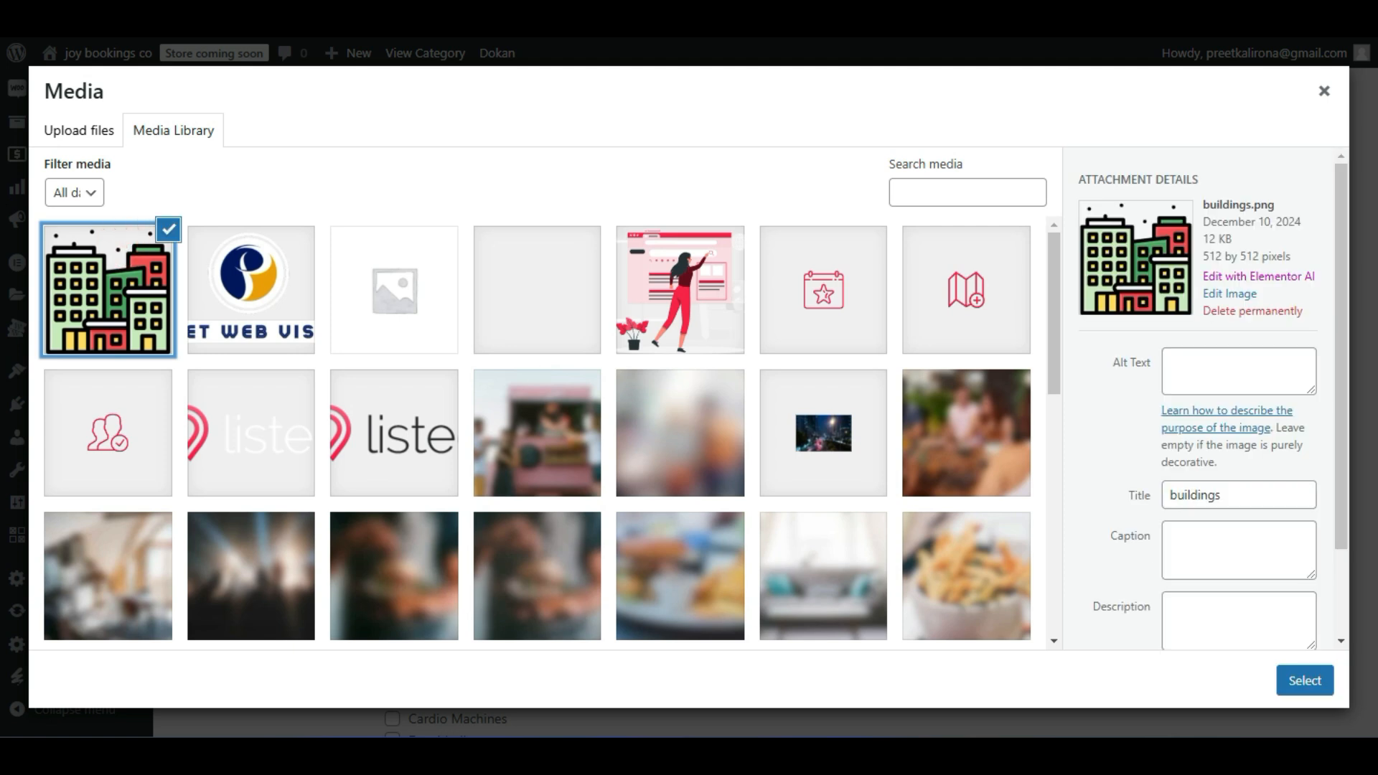
{"action": "left_click", "coordinate": [1288, 675]}
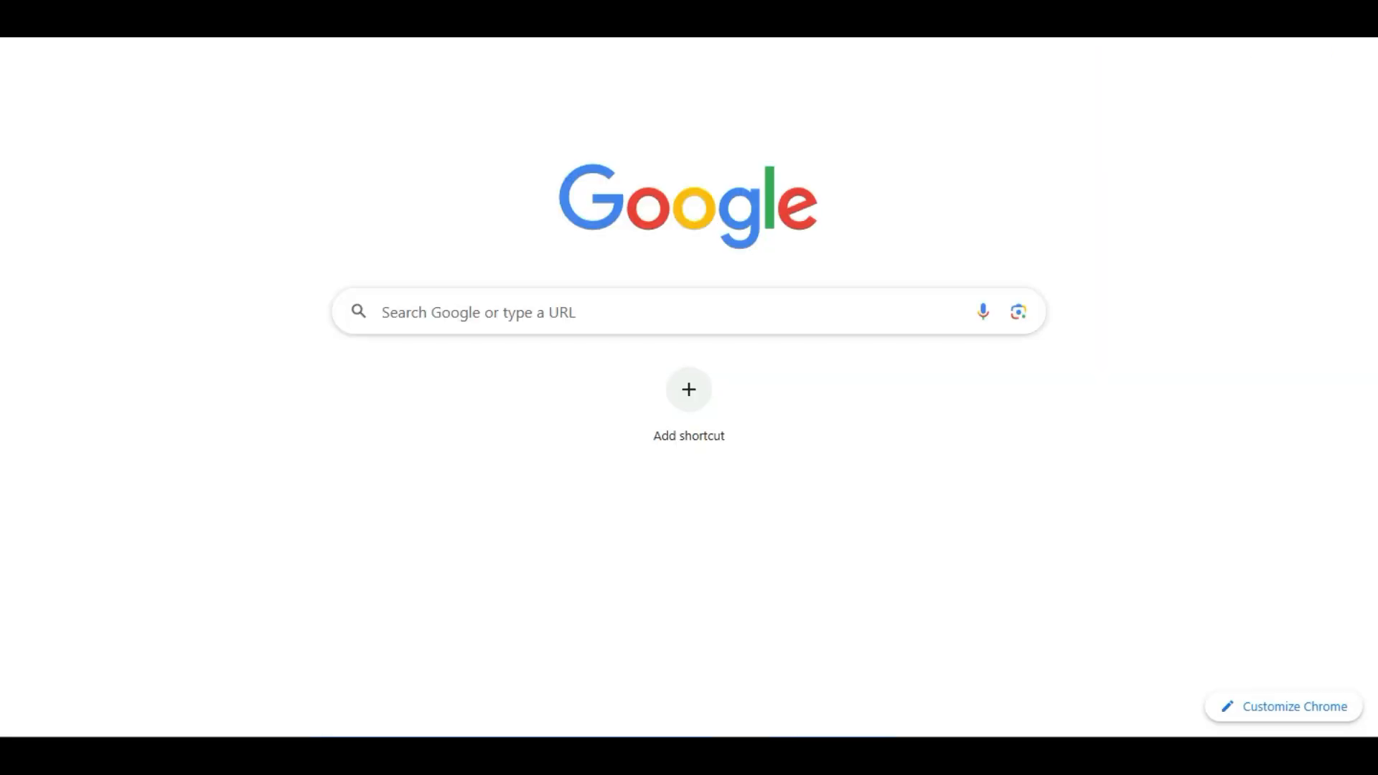
Search Google for "free download svg icons" in a new tab.
{"action": "type", "text": "free do"}
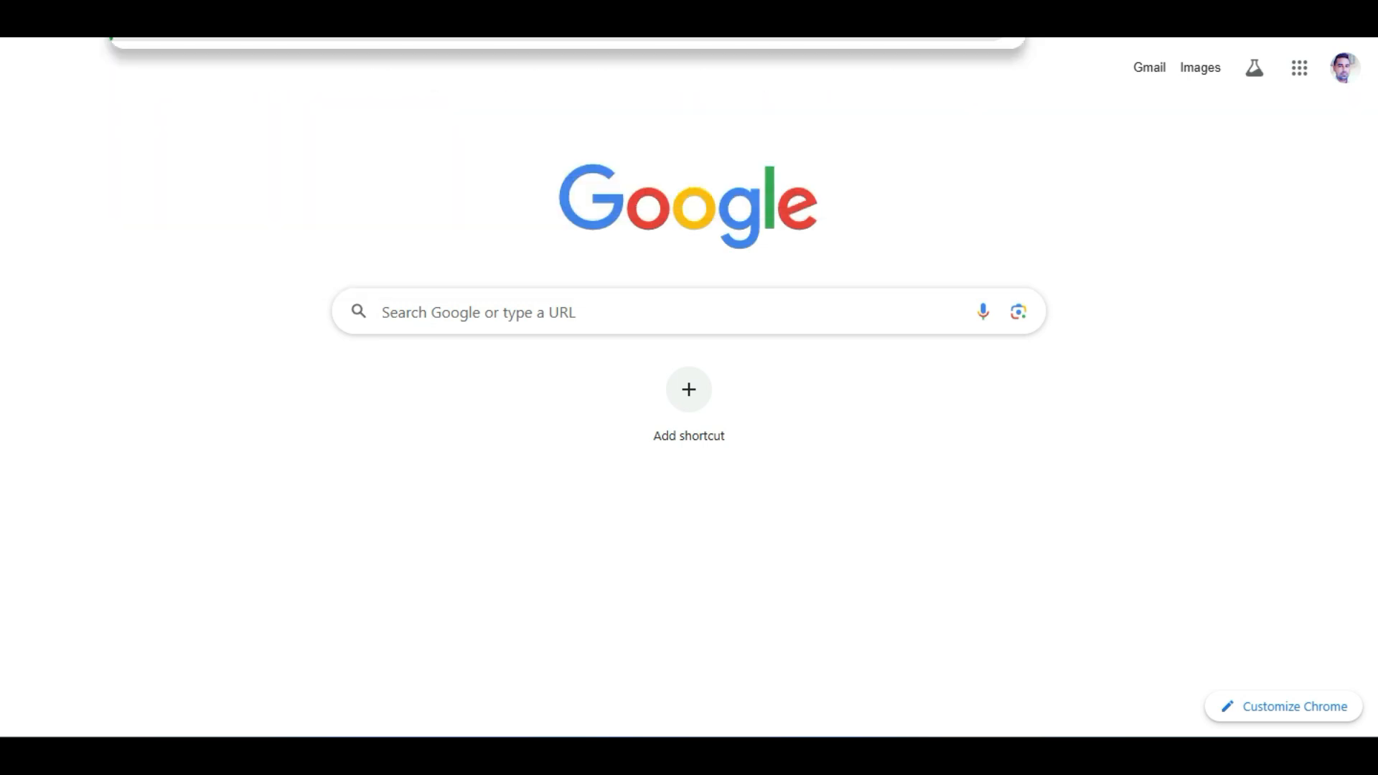
{"action": "type", "text": "wnload s"}
{"action": "key", "text": "Return"}
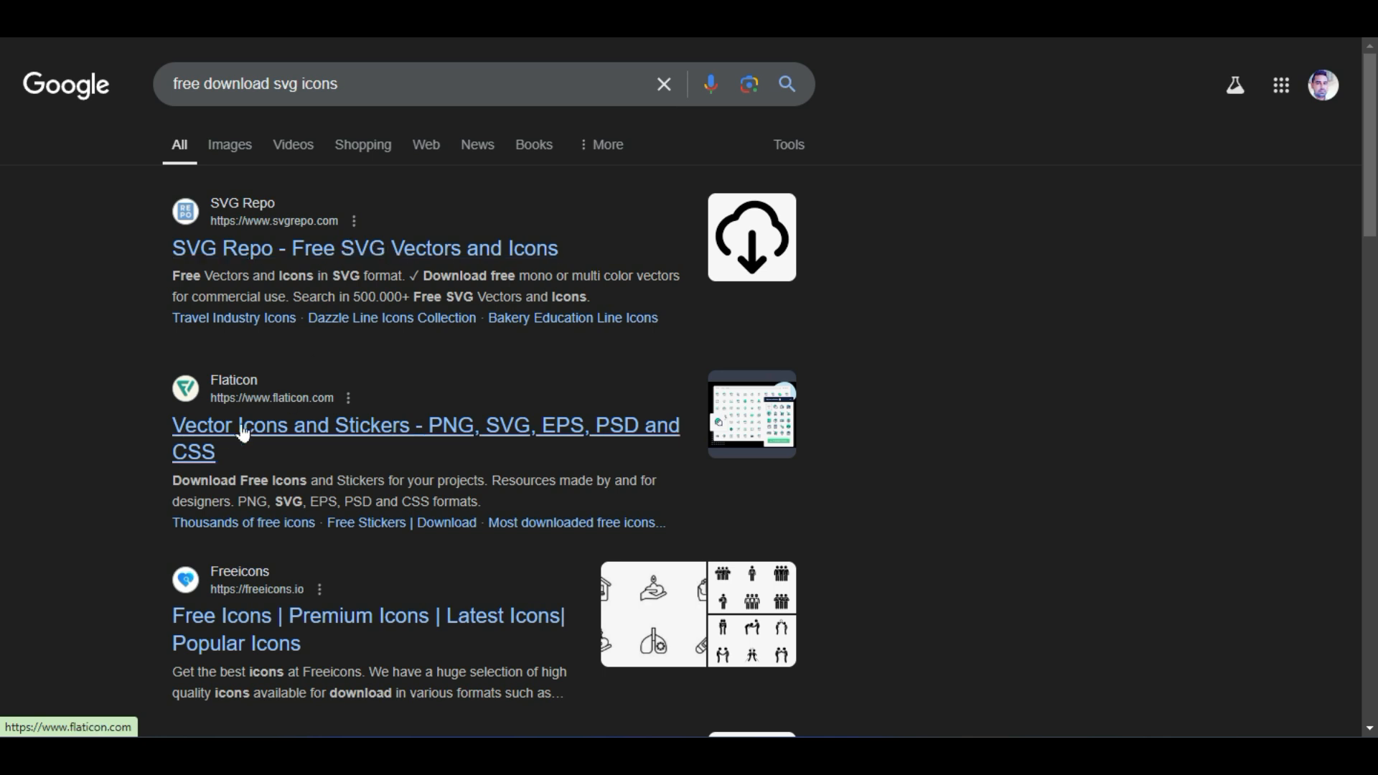
Open the Freeicons result in a new tab, look over its icon packs, and return to the search results.
{"action": "scroll", "coordinate": [244, 432], "scroll_direction": "down", "scroll_amount": 3}
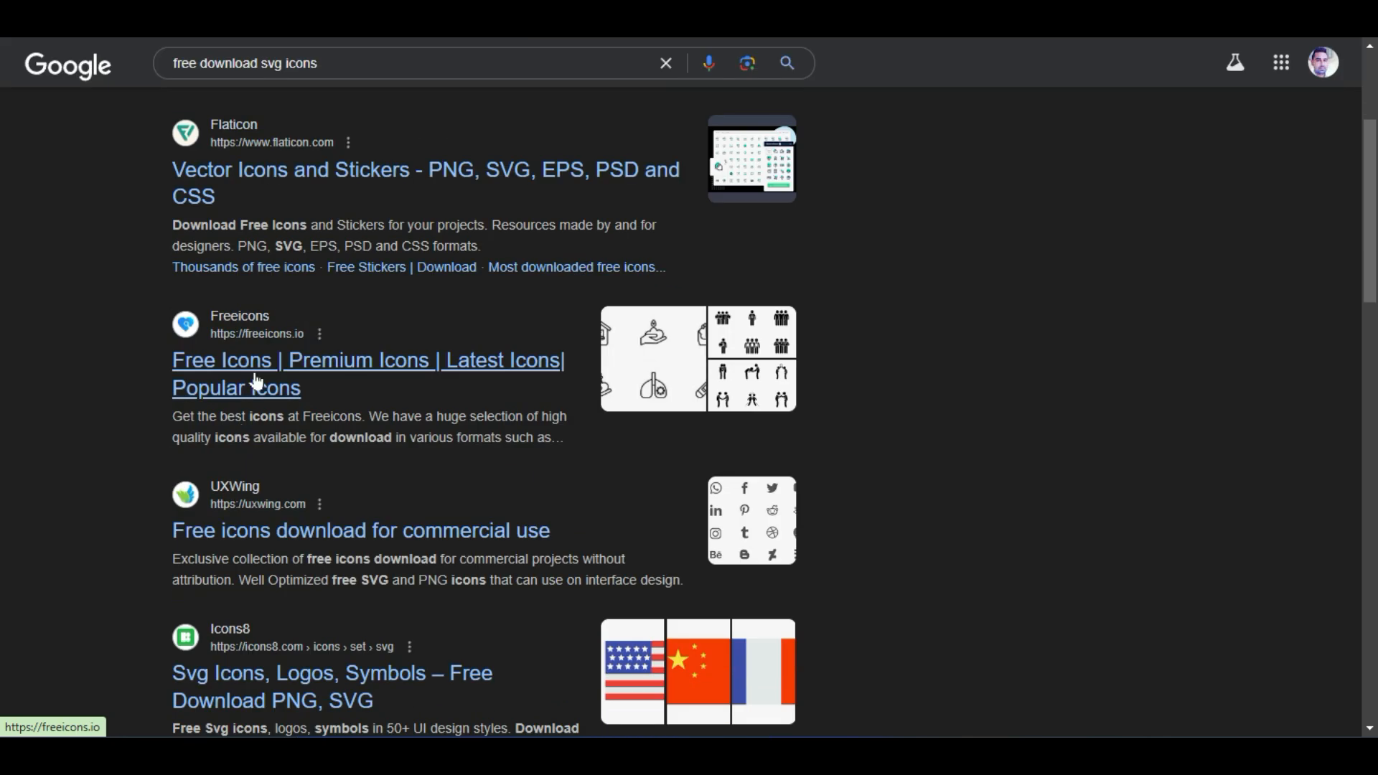
{"action": "right_click", "coordinate": [286, 376]}
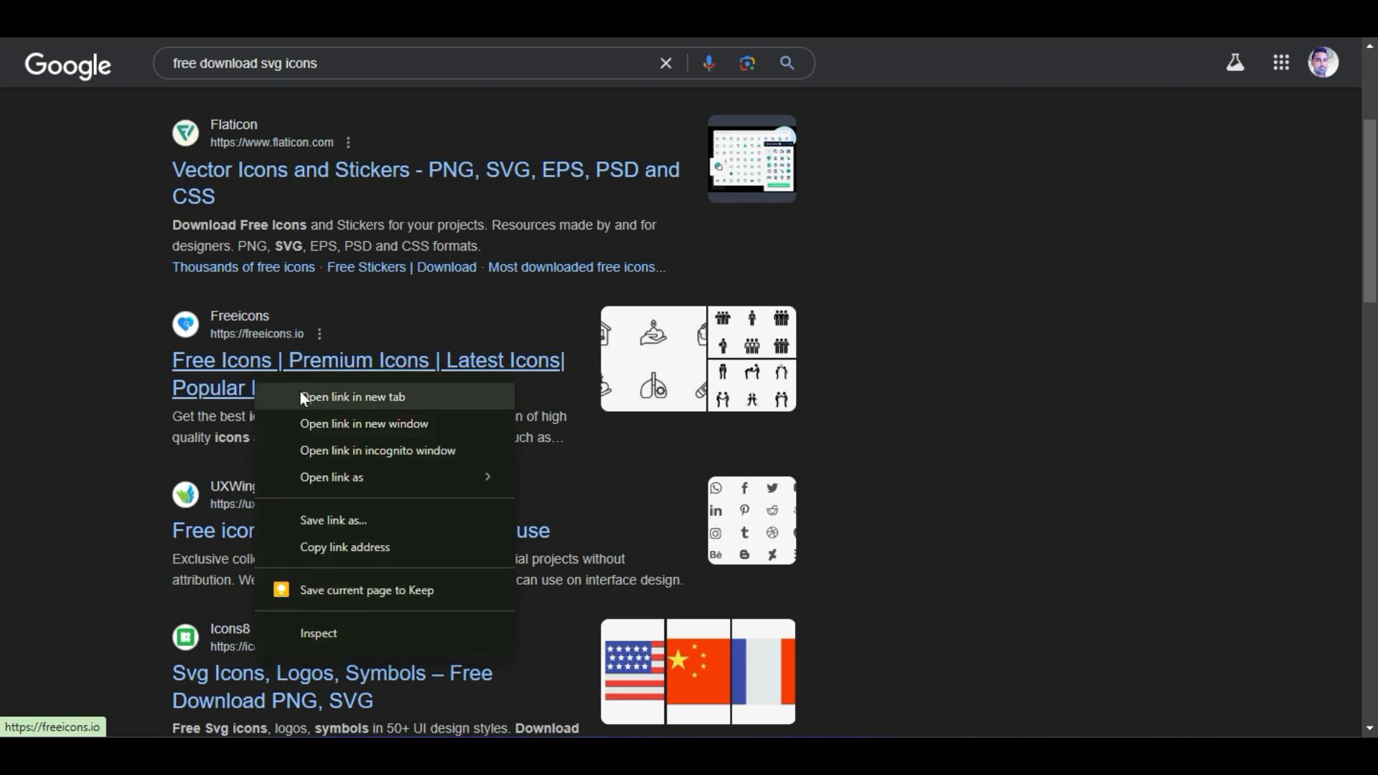
{"action": "left_click", "coordinate": [300, 390]}
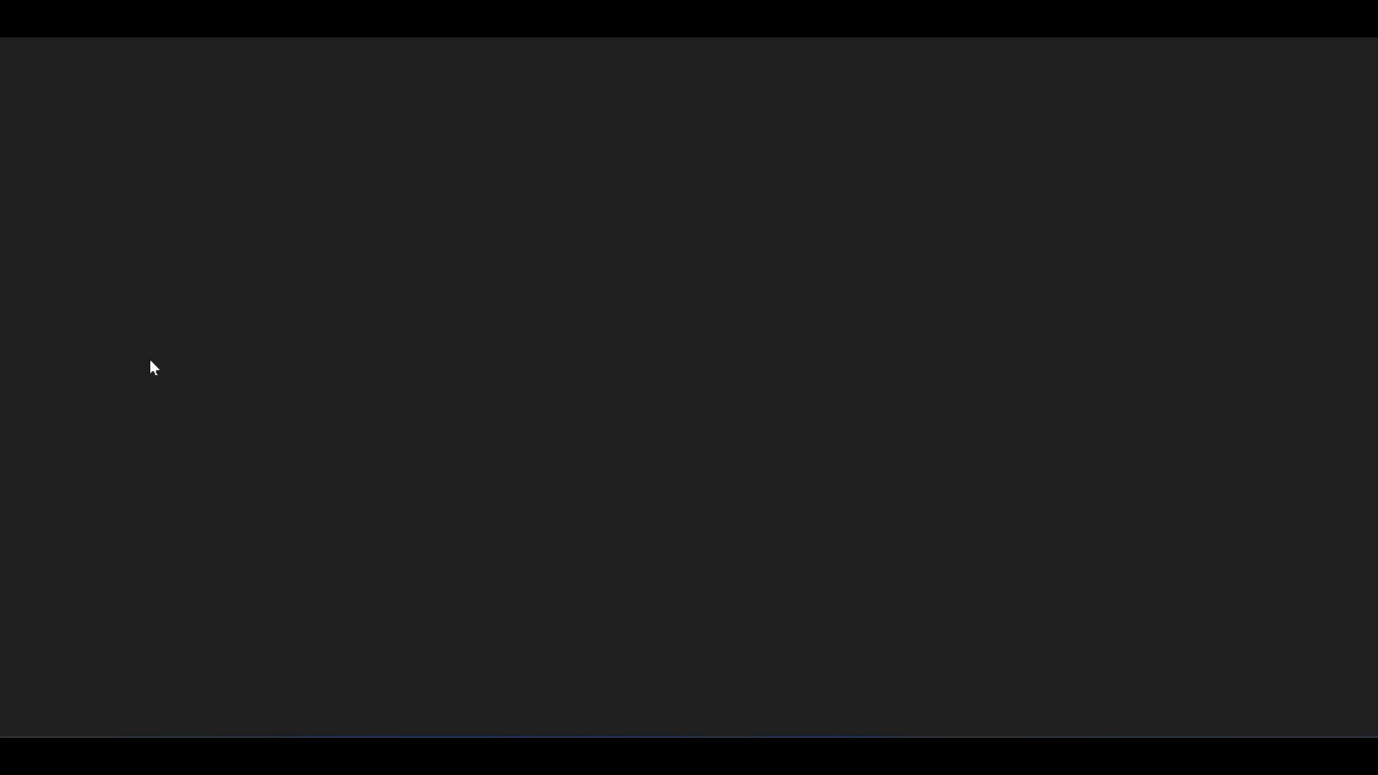
{"action": "scroll", "coordinate": [150, 359], "scroll_direction": "down", "scroll_amount": 5}
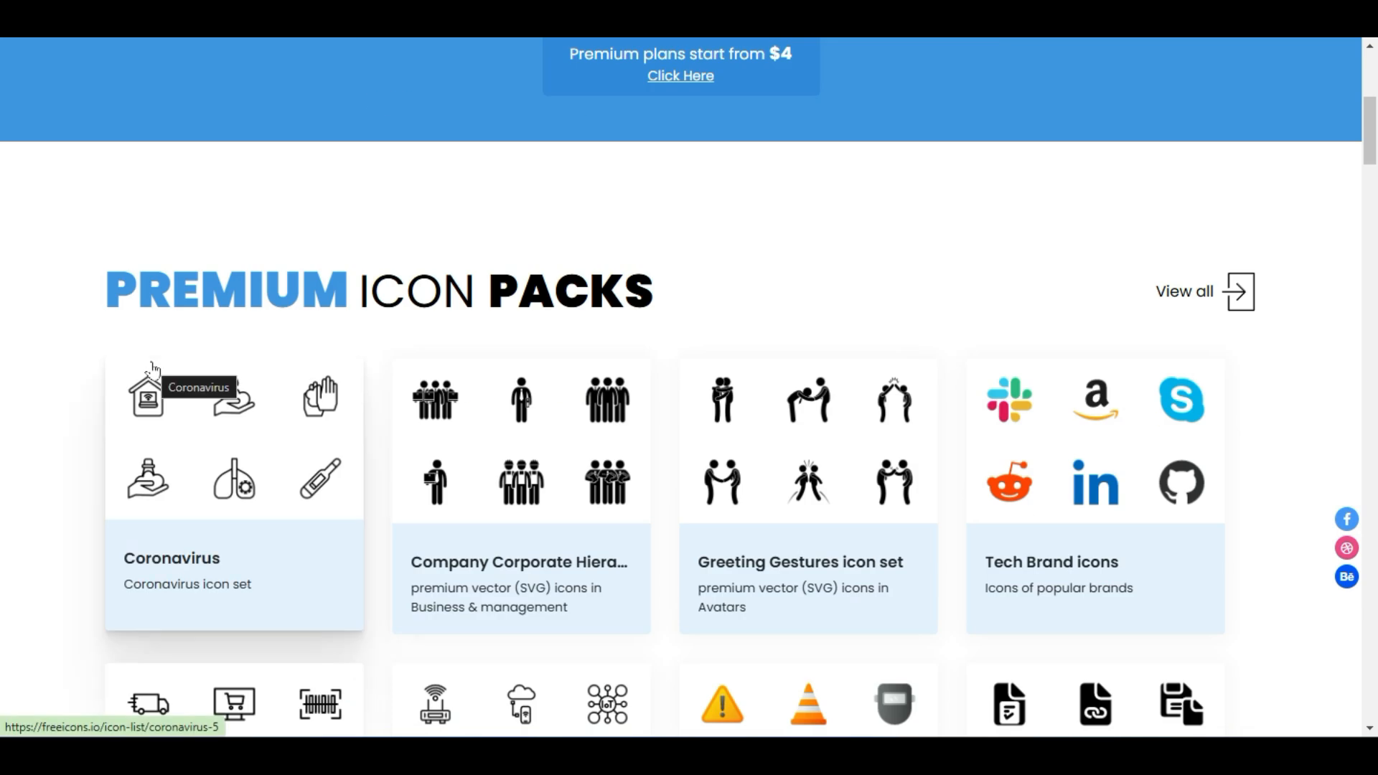
{"action": "scroll", "coordinate": [155, 371], "scroll_direction": "up", "scroll_amount": 2}
{"action": "left_click", "coordinate": [847, 19]}
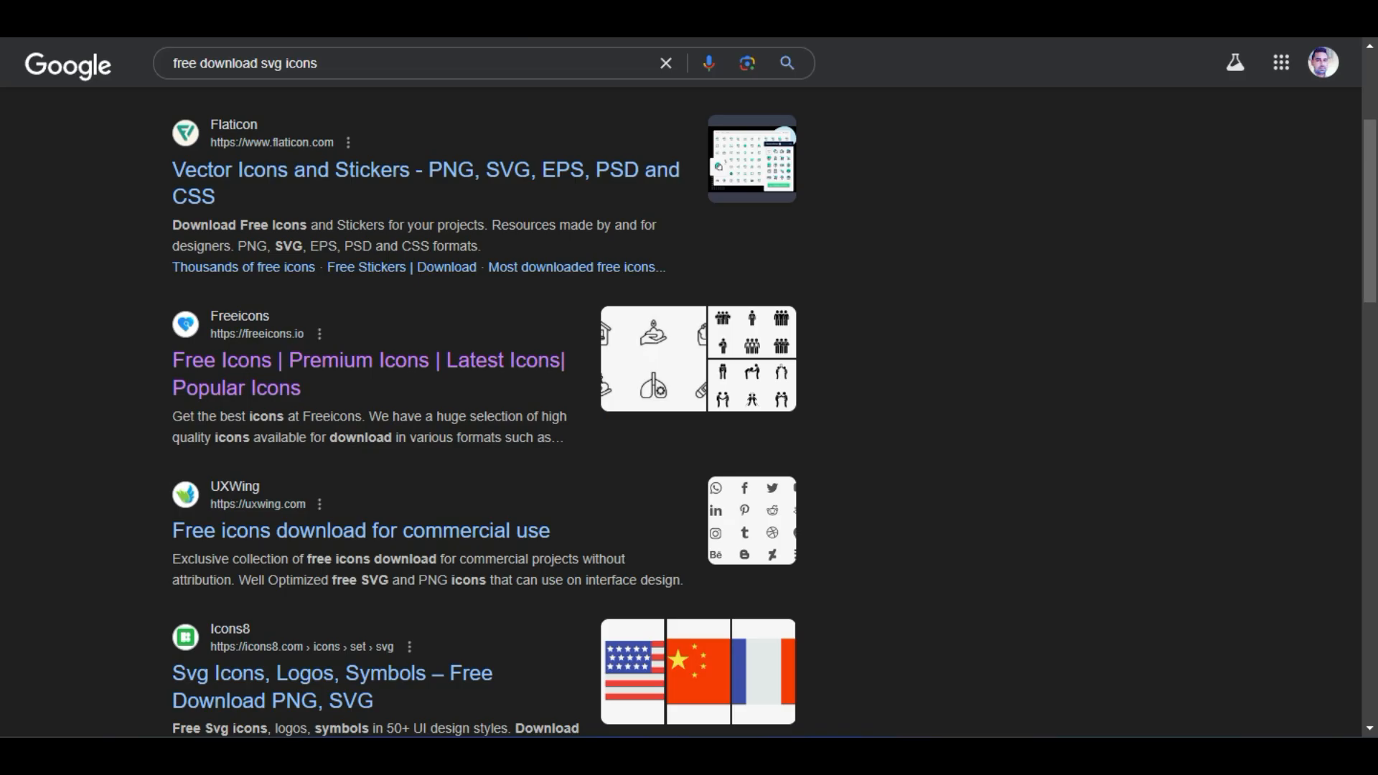
Look through the remaining search results, open Flaticon's Svg Icons & Symbols page, and return to the results.
{"action": "scroll", "coordinate": [278, 358], "scroll_direction": "down", "scroll_amount": 4}
{"action": "scroll", "coordinate": [154, 455], "scroll_direction": "down", "scroll_amount": 4}
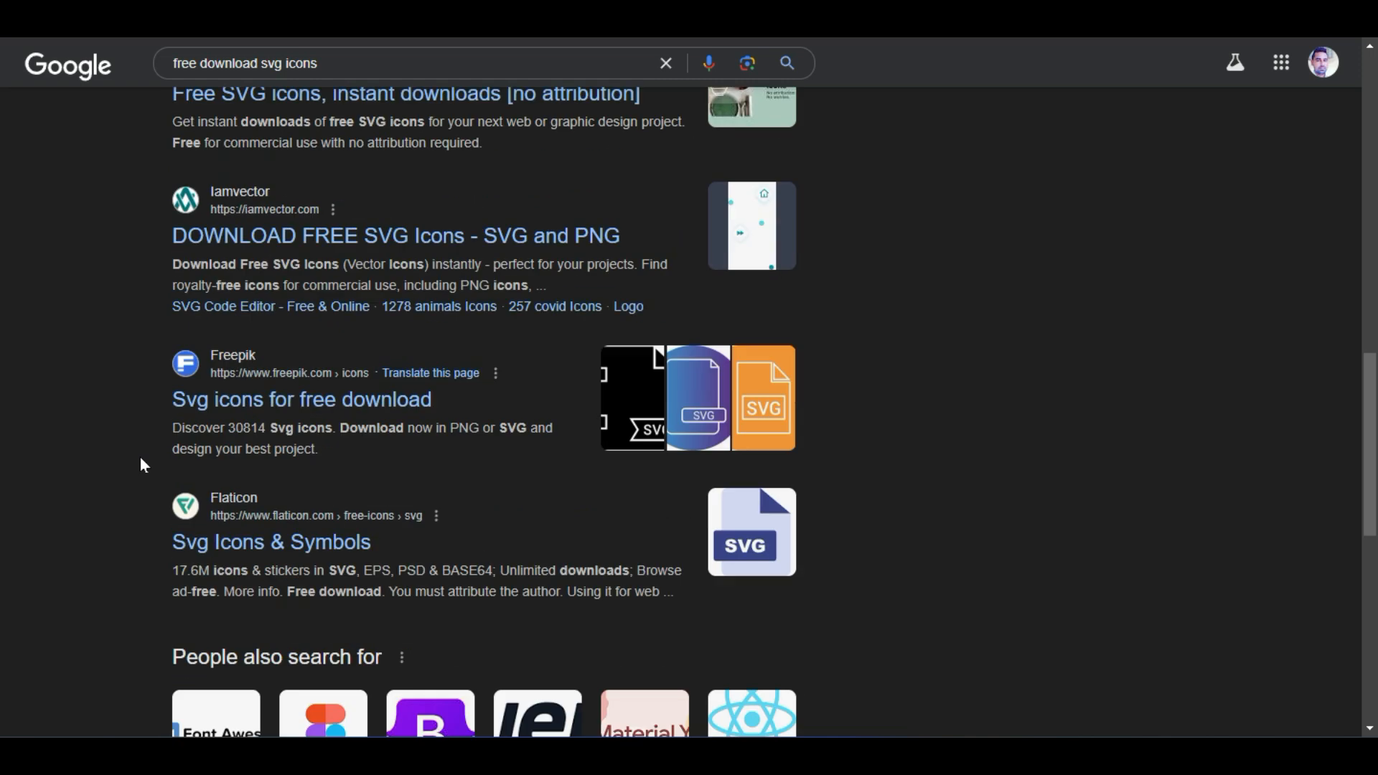
{"action": "scroll", "coordinate": [141, 463], "scroll_direction": "down", "scroll_amount": 3}
{"action": "left_click", "coordinate": [248, 346]}
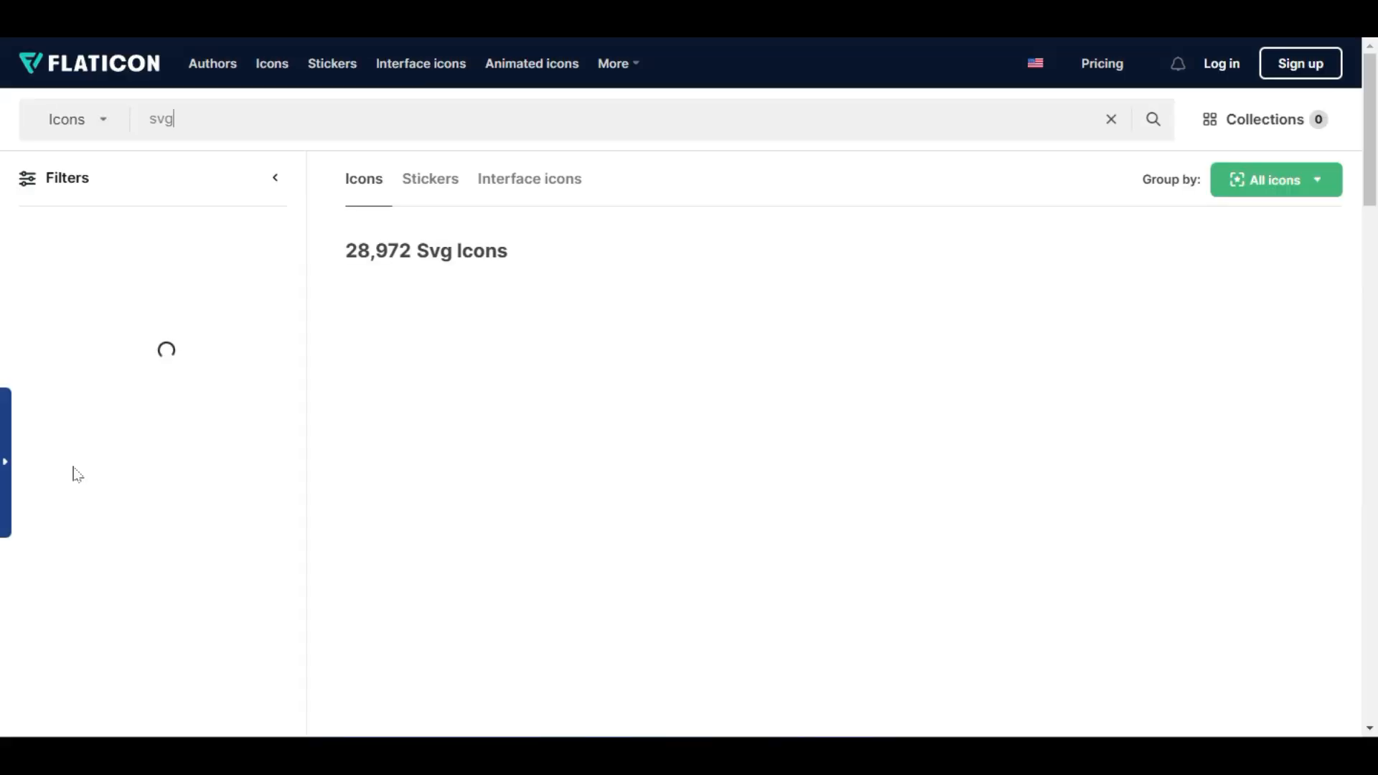
{"action": "mouse_move", "coordinate": [854, 387]}
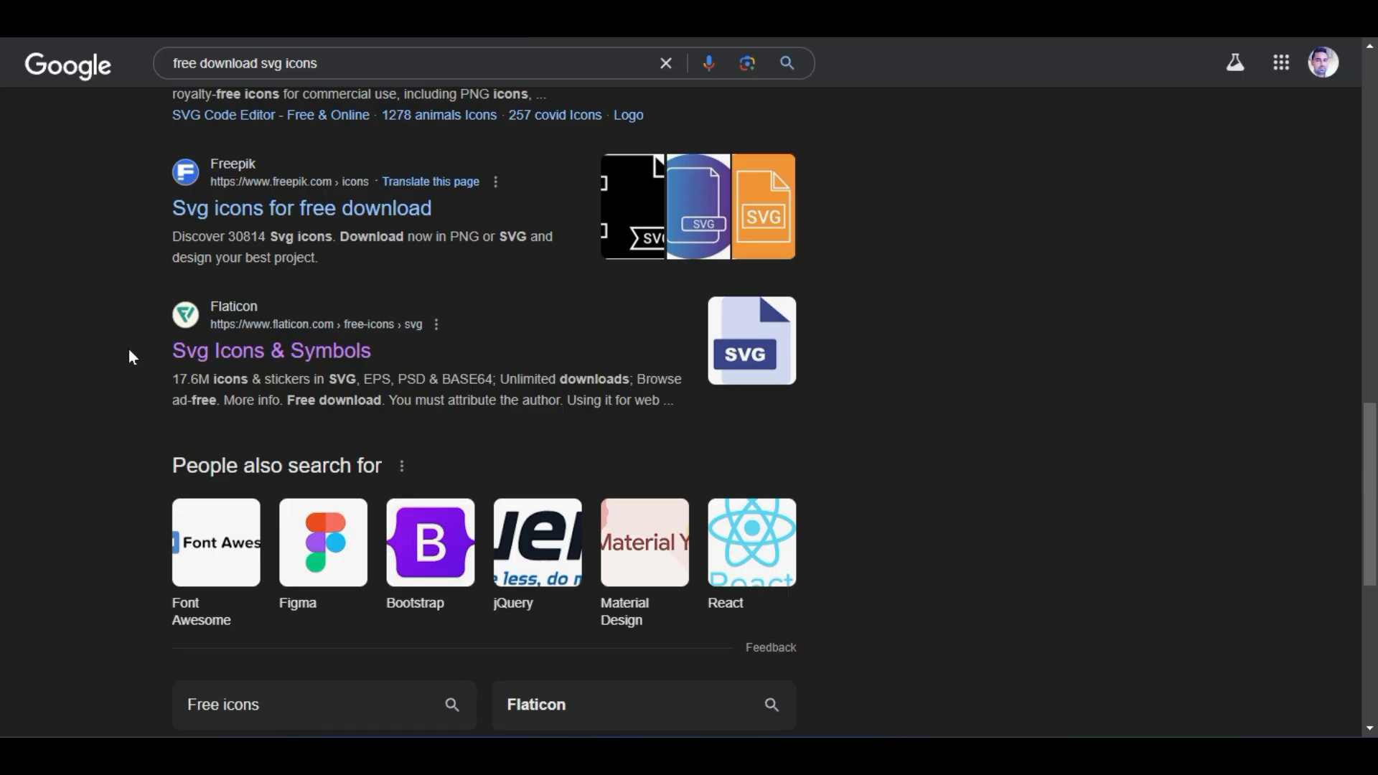
{"action": "scroll", "coordinate": [63, 455], "scroll_direction": "down", "scroll_amount": 4}
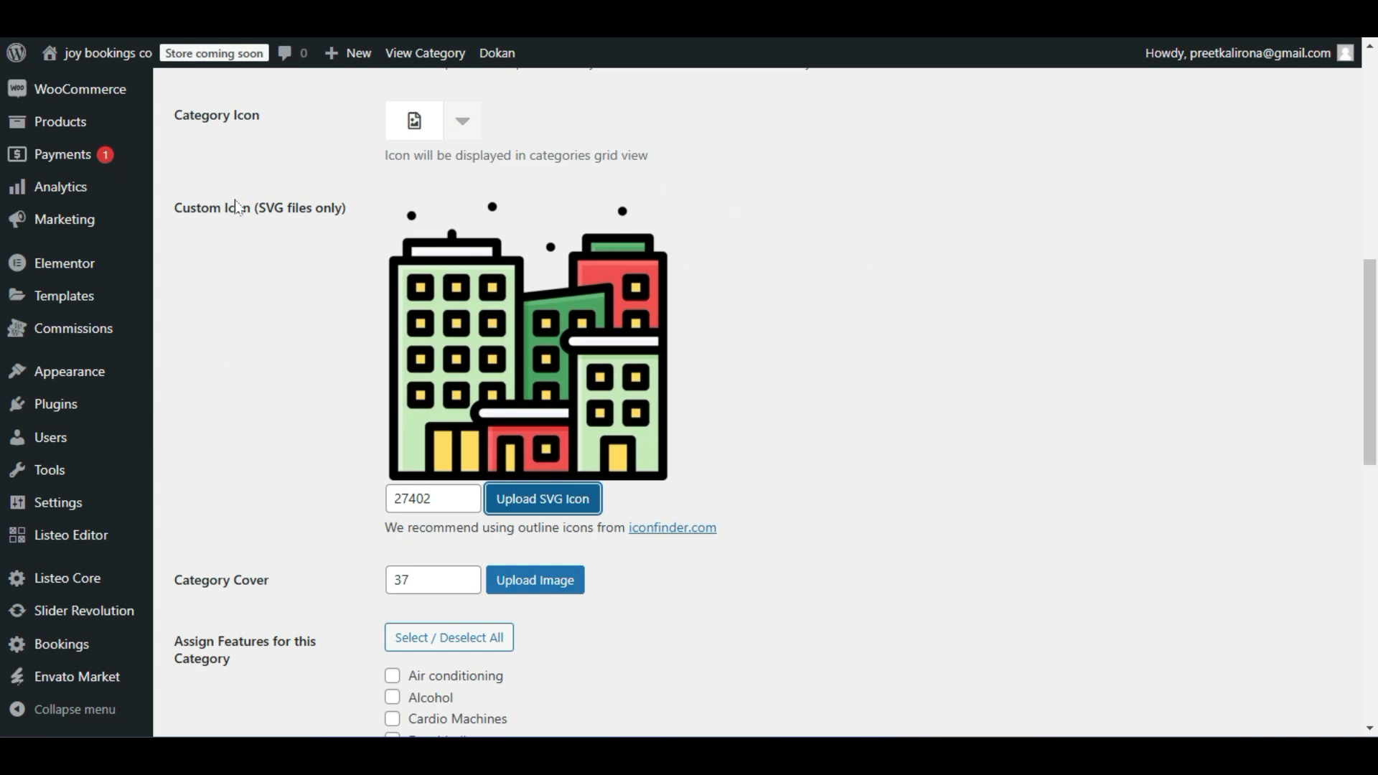
Return to the Apartments category form and search its category icons for "appartment".
{"action": "left_click_drag", "start_coordinate": [175, 209], "coordinate": [347, 225]}
{"action": "left_click", "coordinate": [307, 271]}
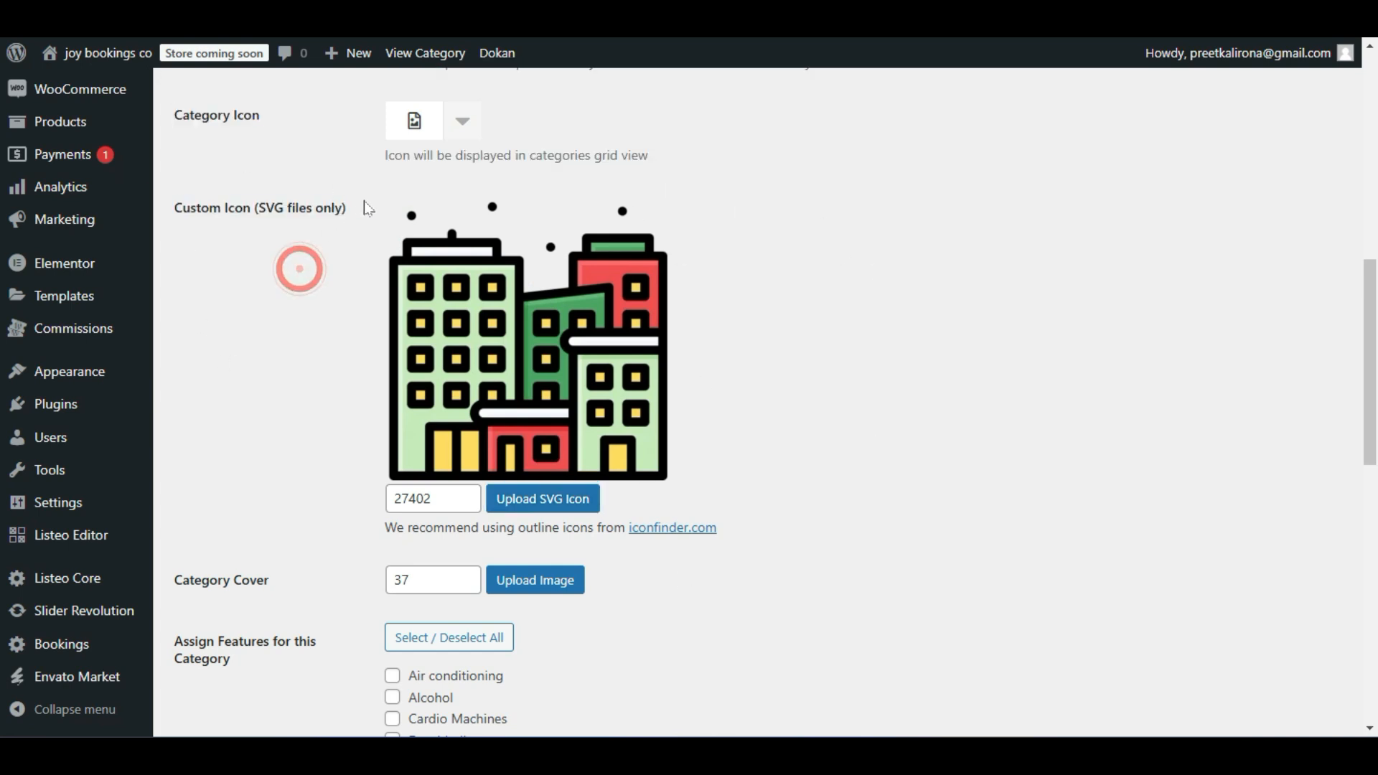
{"action": "scroll", "coordinate": [366, 209], "scroll_direction": "up", "scroll_amount": 3}
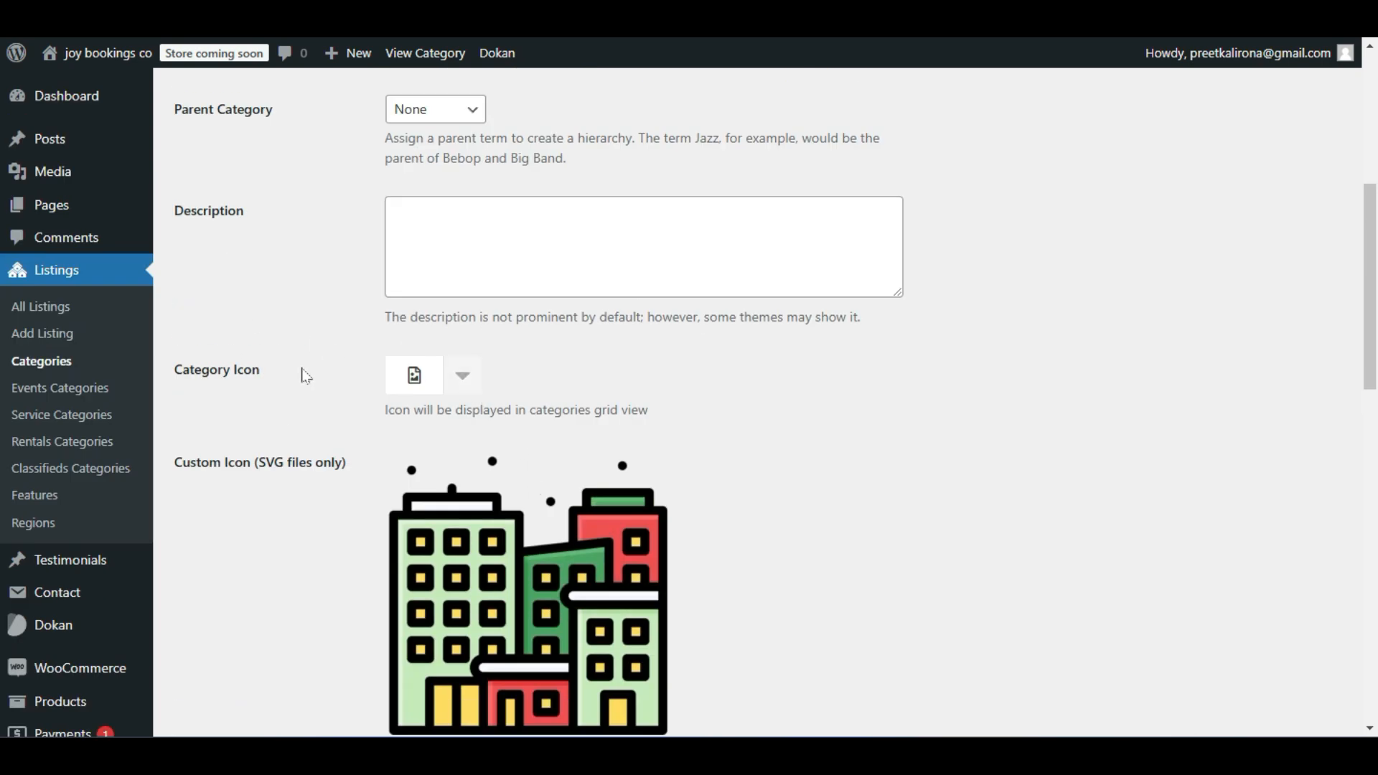
{"action": "left_click", "coordinate": [454, 386]}
{"action": "scroll", "coordinate": [454, 386], "scroll_direction": "down", "scroll_amount": 2}
{"action": "type", "text": "appartment"}
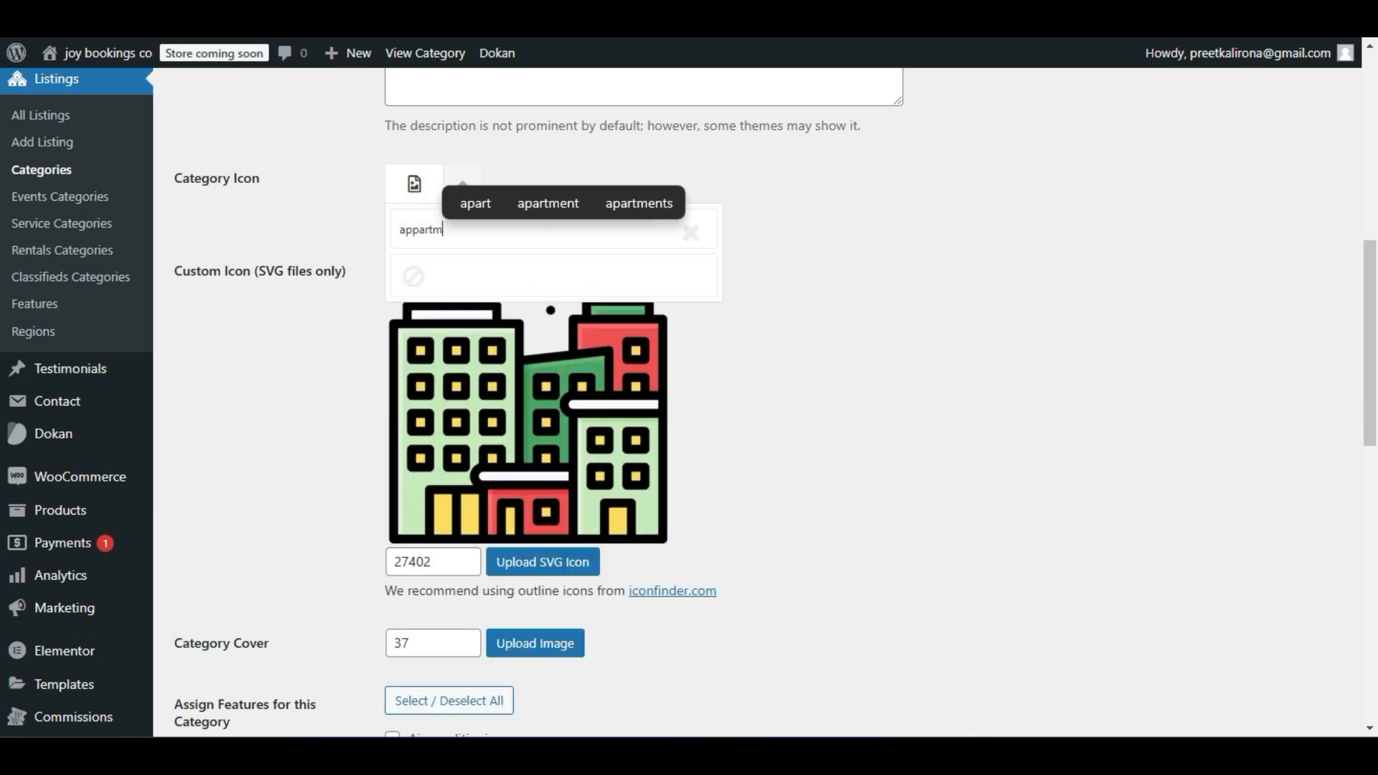
{"action": "key", "text": "Return"}
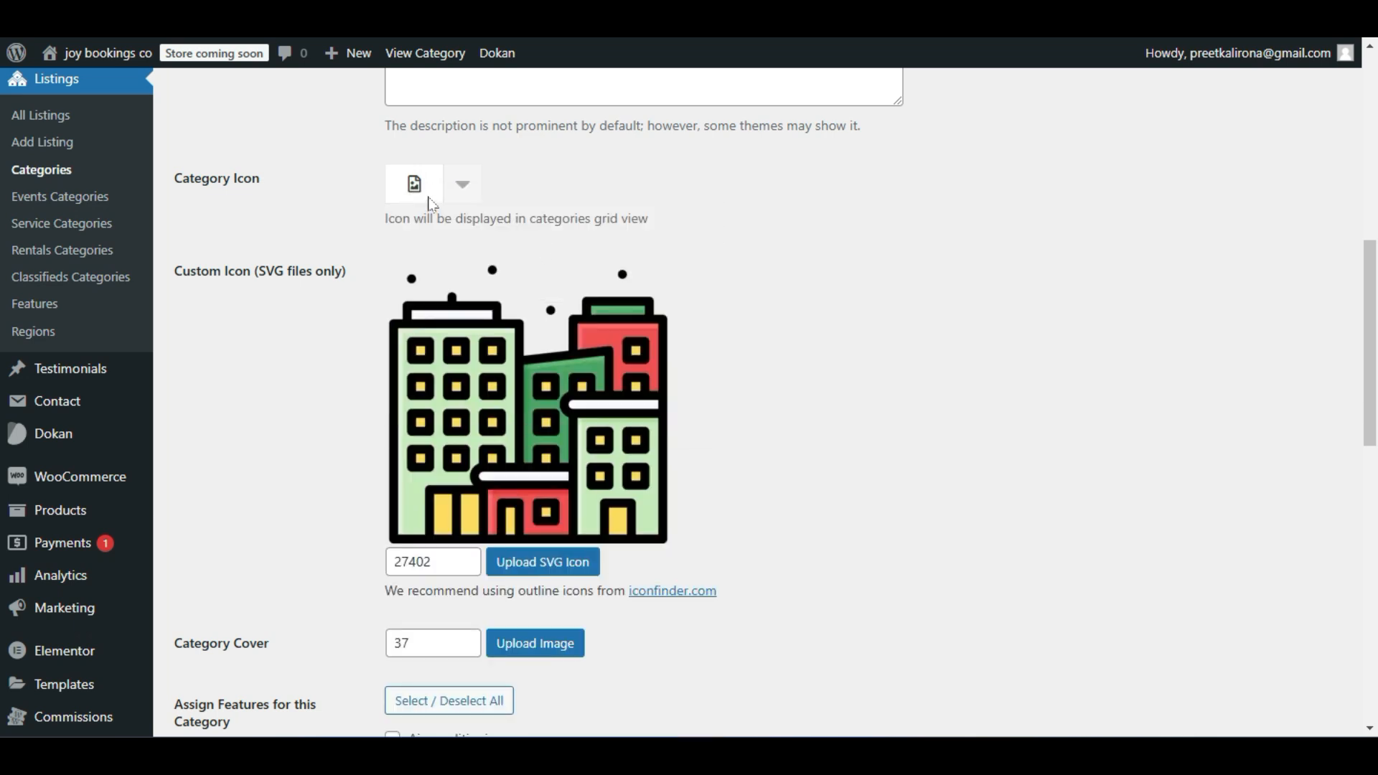
{"action": "left_click", "coordinate": [460, 191]}
{"action": "left_click", "coordinate": [474, 223]}
{"action": "left_click_drag", "start_coordinate": [475, 226], "coordinate": [400, 234]}
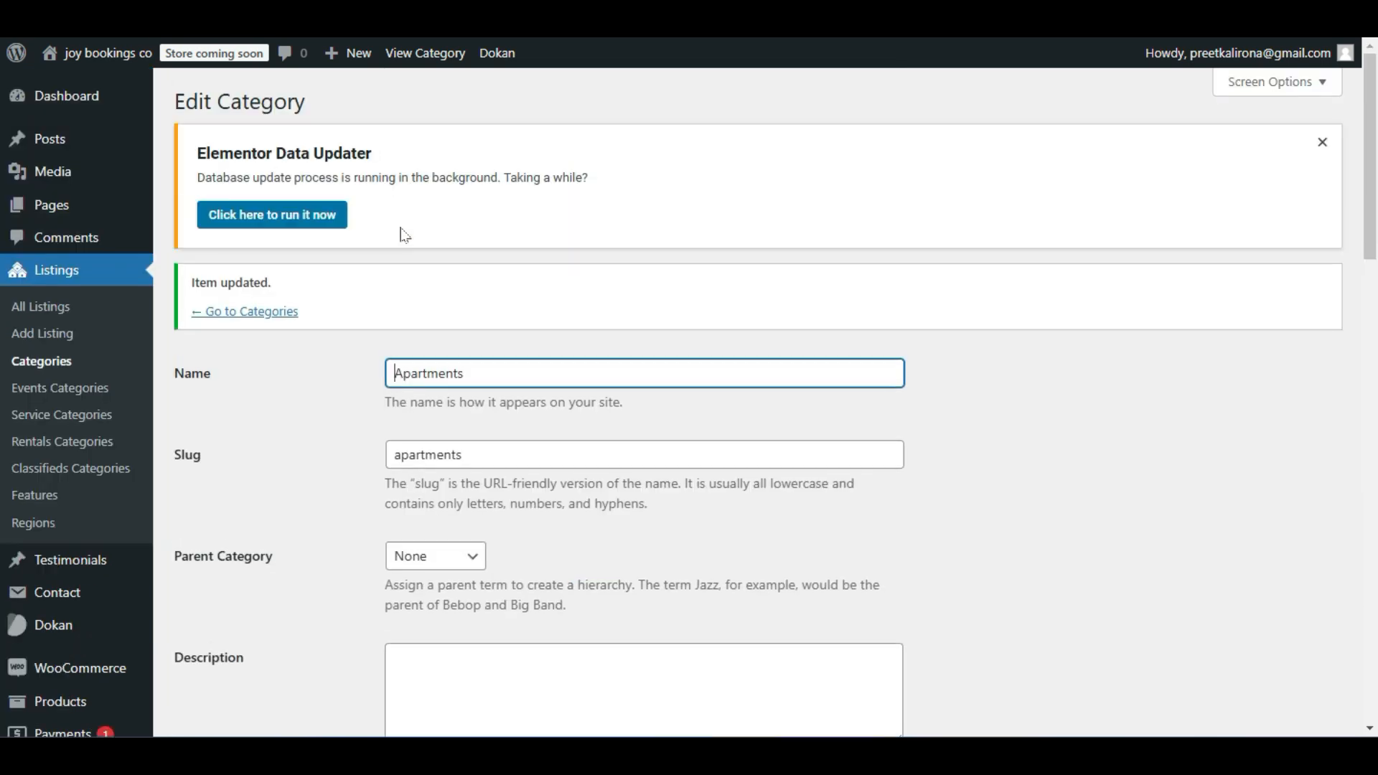
Search the category icons for "bui" and choose the outlined building as the Apartments category icon.
{"action": "scroll", "coordinate": [404, 235], "scroll_direction": "down", "scroll_amount": 8}
{"action": "left_click", "coordinate": [463, 244]}
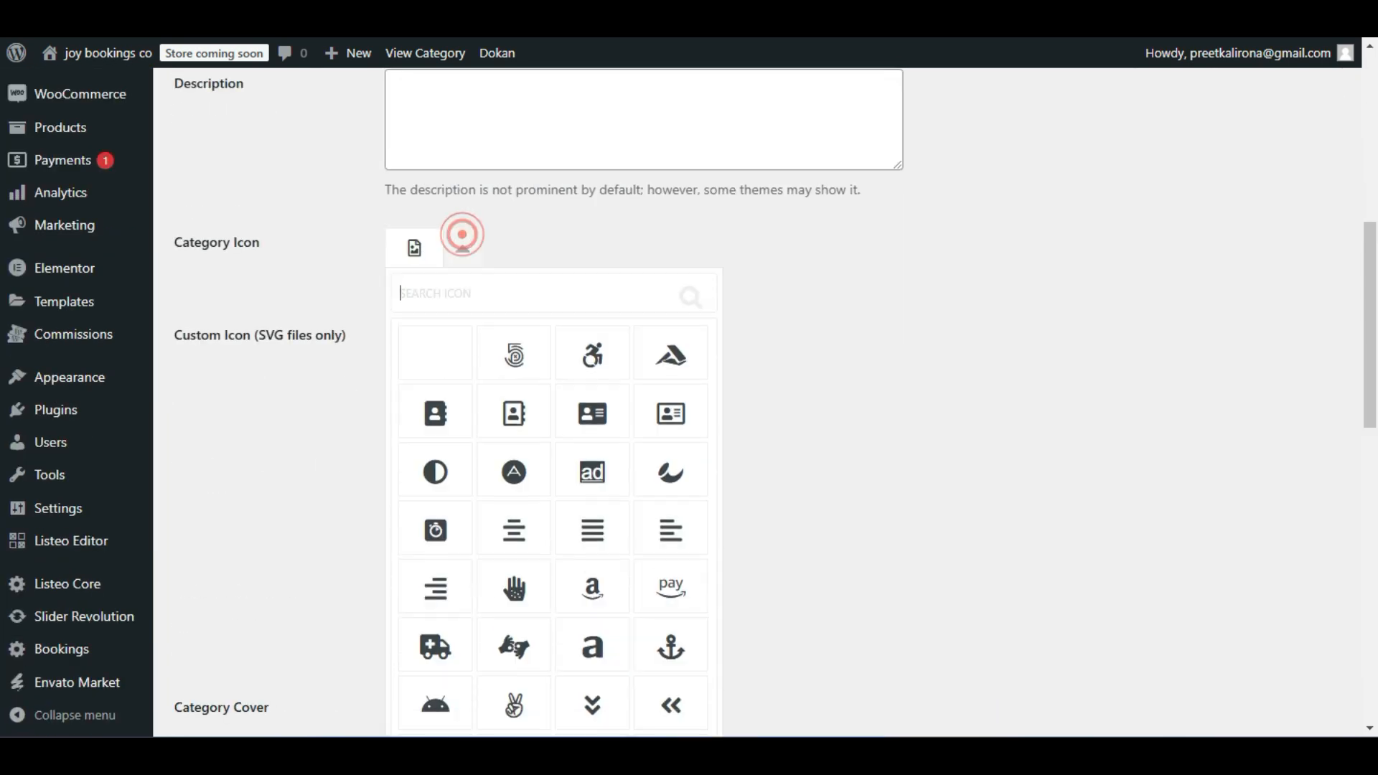
{"action": "left_click", "coordinate": [440, 298]}
{"action": "type", "text": "bui"}
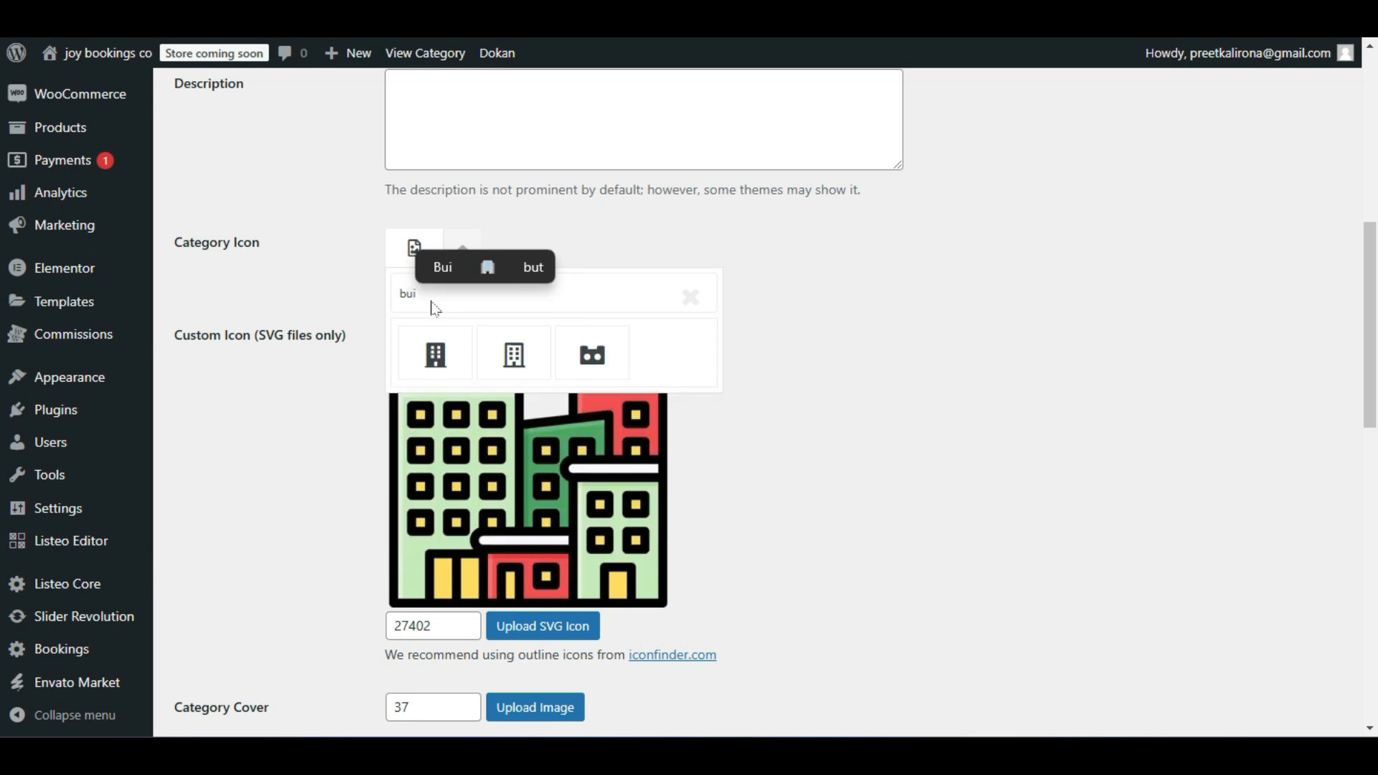
{"action": "left_click", "coordinate": [517, 356]}
{"action": "scroll", "coordinate": [848, 321], "scroll_direction": "down", "scroll_amount": 2}
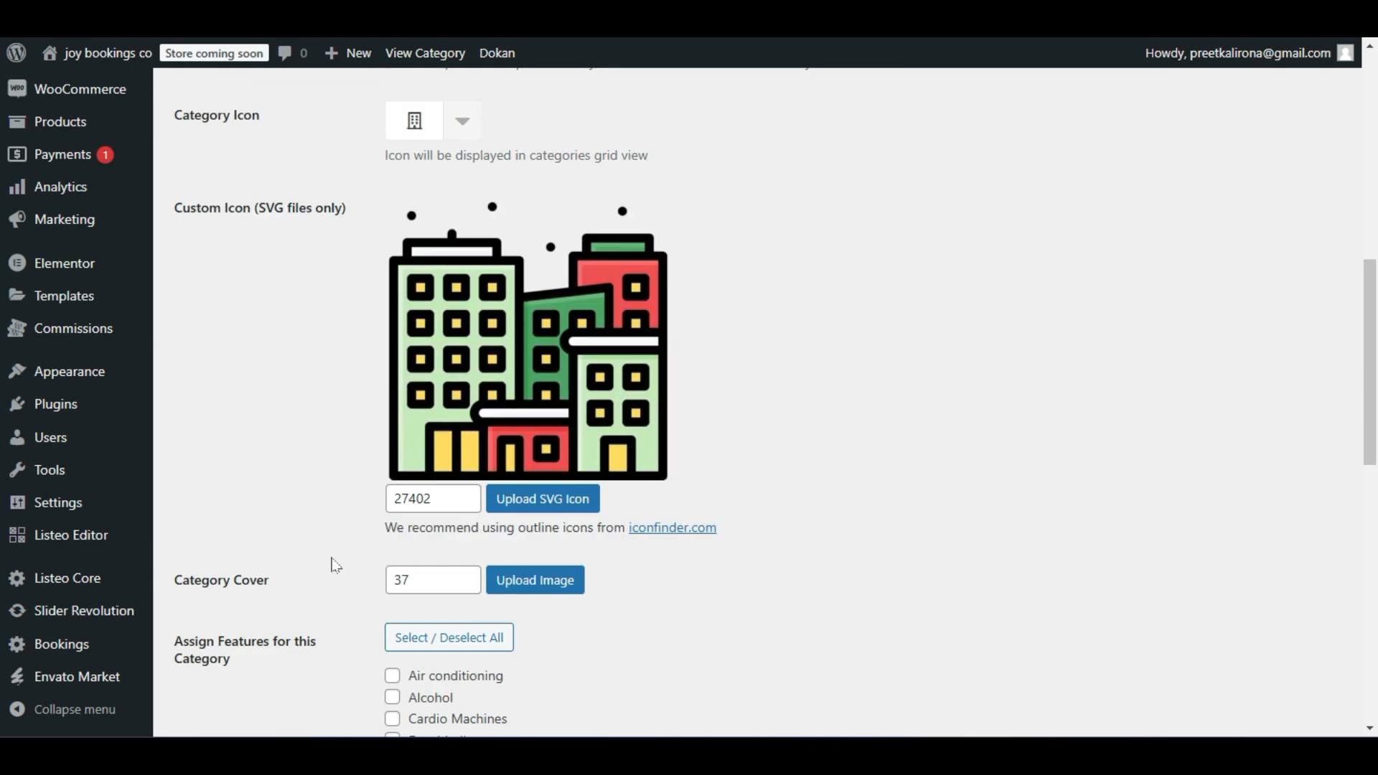
{"action": "left_click", "coordinate": [519, 503]}
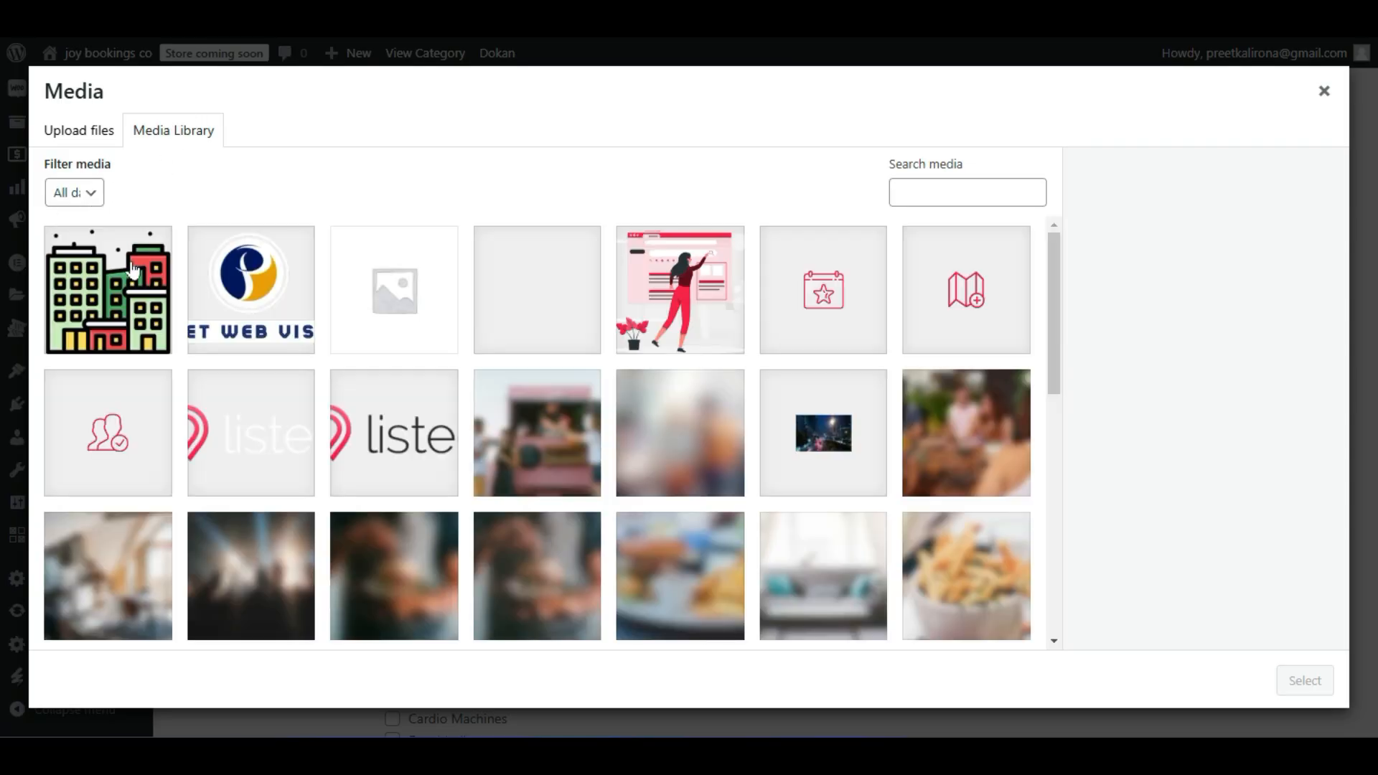
{"action": "double_click", "coordinate": [129, 265]}
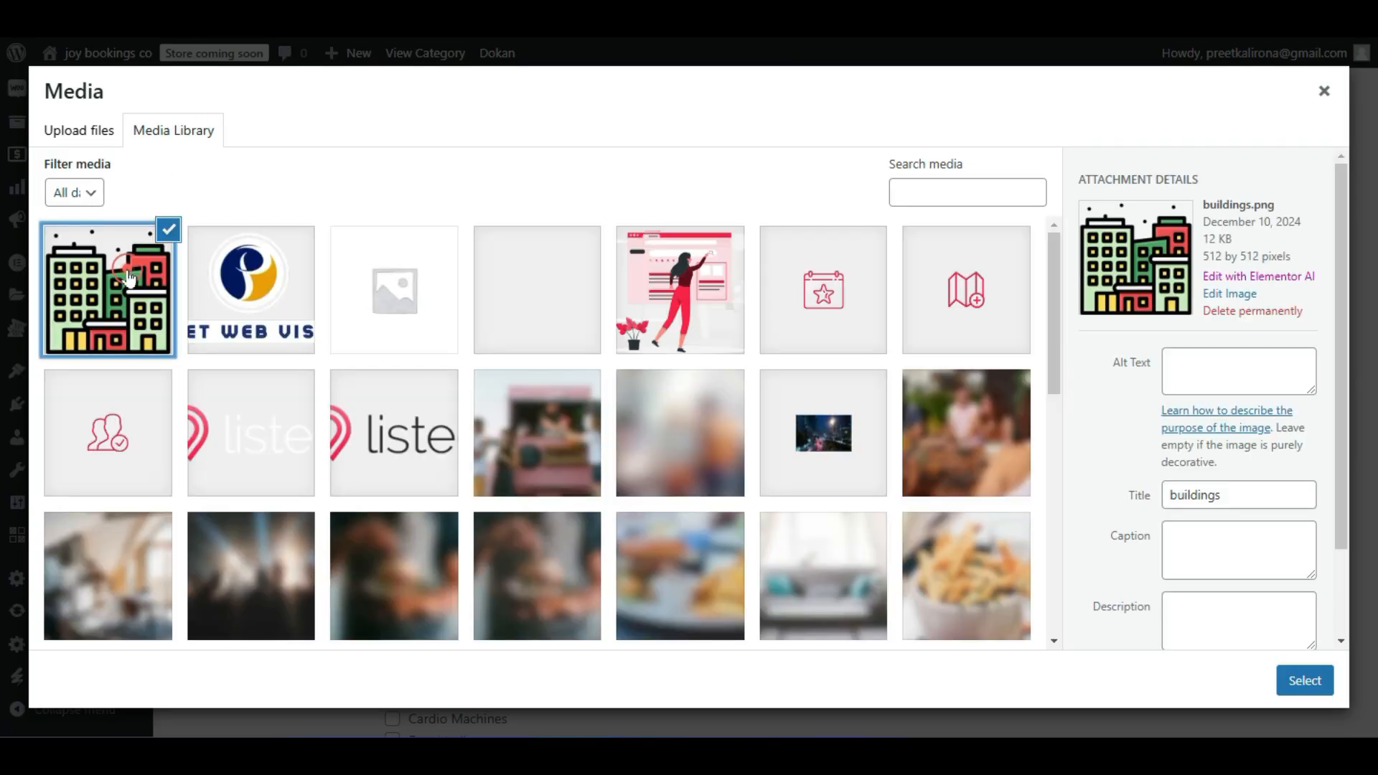
{"action": "left_click", "coordinate": [1324, 91]}
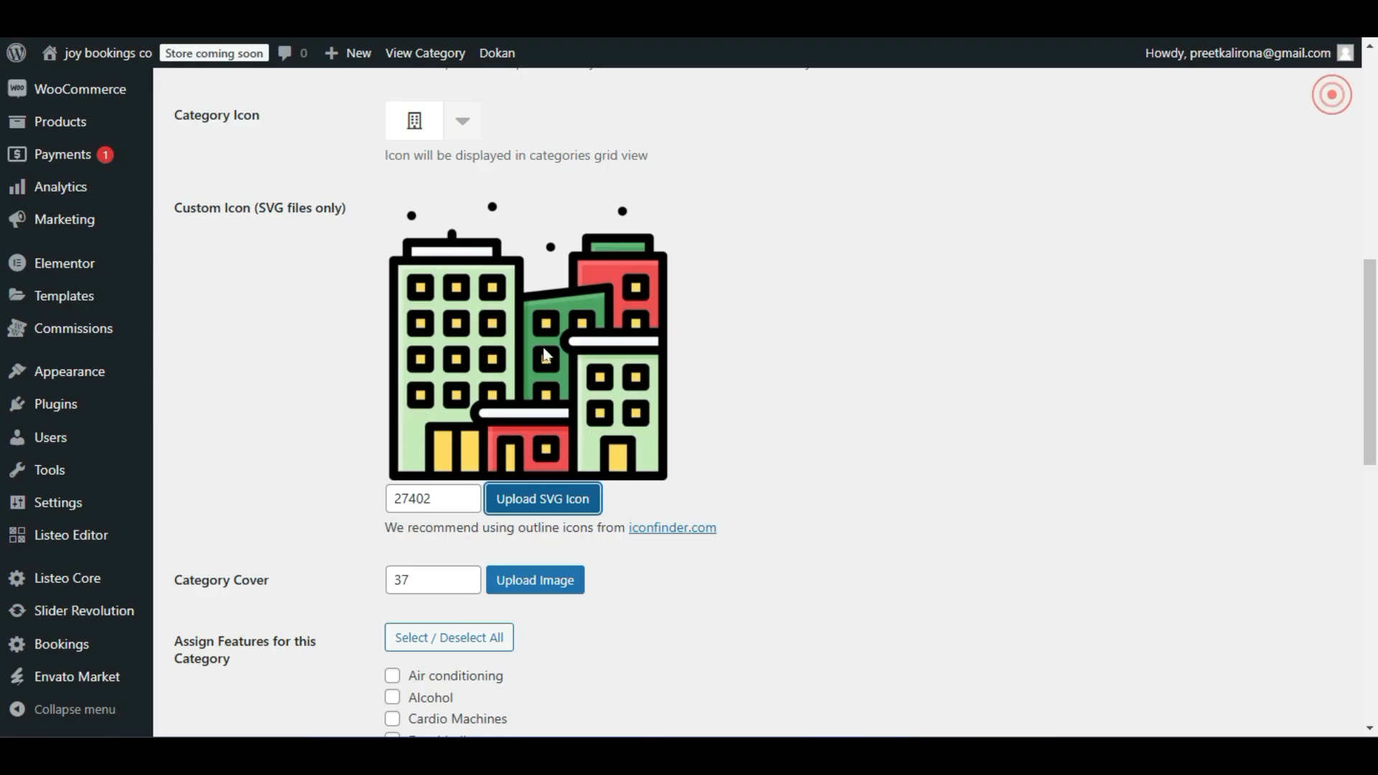
Clear the custom SVG icon value of the Apartments category and update the category.
{"action": "scroll", "coordinate": [552, 341], "scroll_direction": "down", "scroll_amount": 4}
{"action": "double_click", "coordinate": [438, 179]}
{"action": "key", "text": "BackSpace"}
{"action": "left_click", "coordinate": [338, 211]}
{"action": "scroll", "coordinate": [338, 210], "scroll_direction": "up", "scroll_amount": 2}
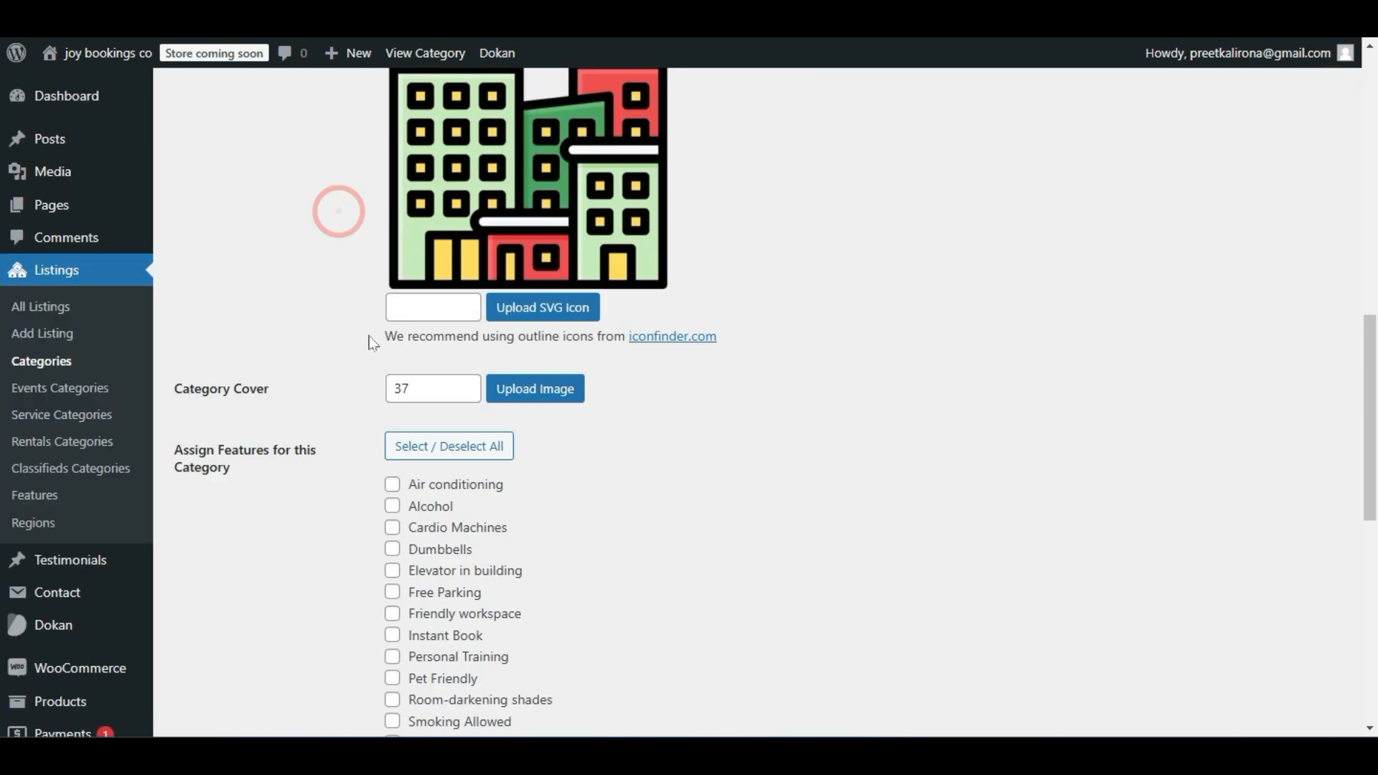
{"action": "scroll", "coordinate": [352, 323], "scroll_direction": "down", "scroll_amount": 9}
{"action": "left_click", "coordinate": [205, 660]}
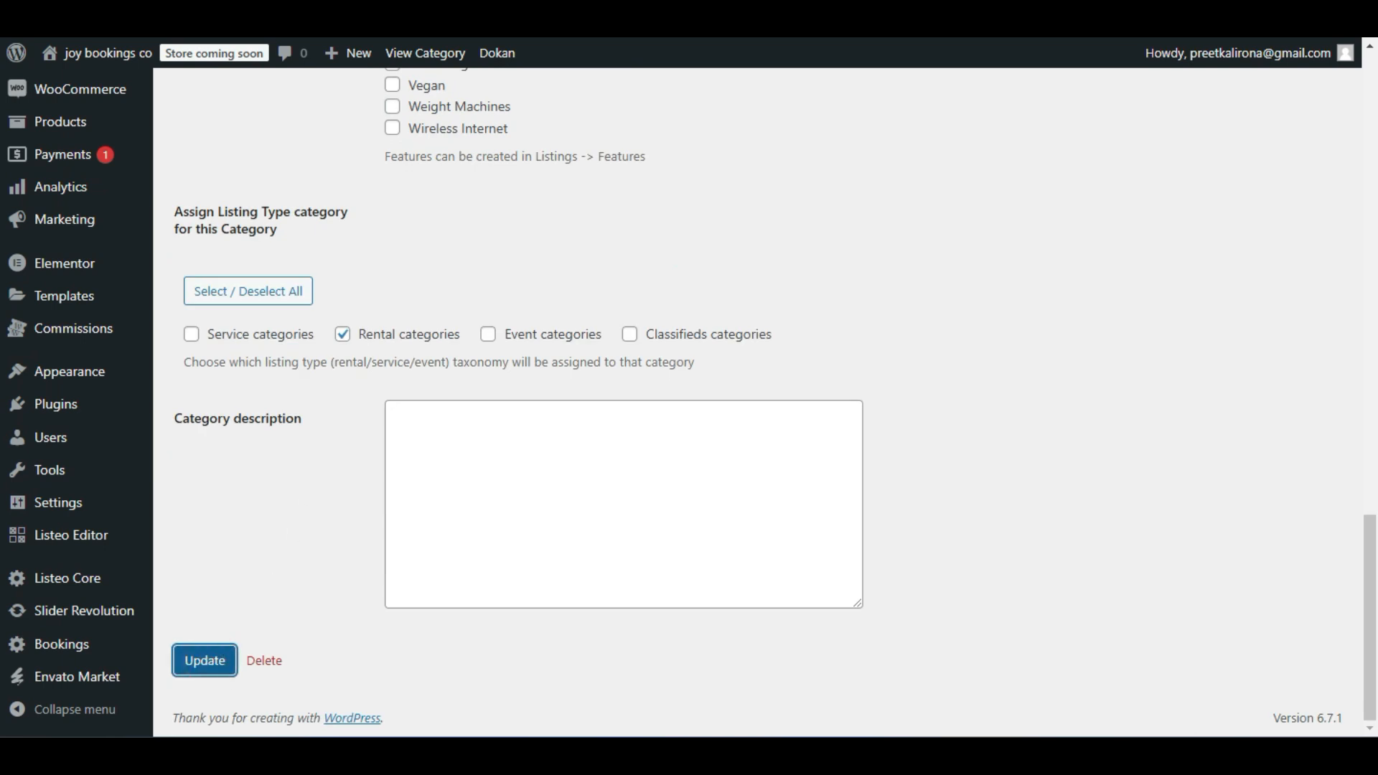
{"action": "scroll", "coordinate": [409, 448], "scroll_direction": "down", "scroll_amount": 8}
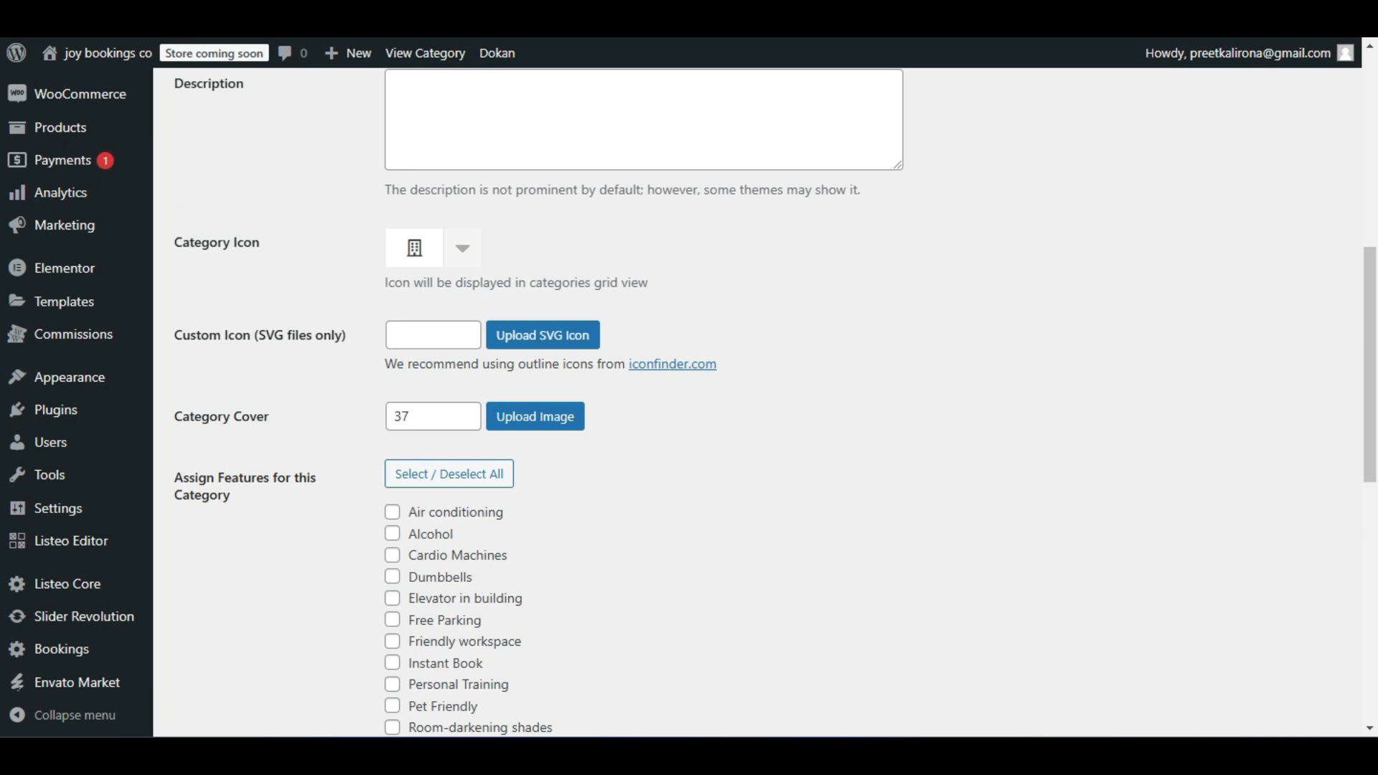
Open the live site in a new tab and check the Apartments icon under Popular Categories.
{"action": "key", "text": "ctrl+Tab"}
{"action": "key", "text": "ctrl+Tab"}
{"action": "mouse_move", "coordinate": [80, 65]}
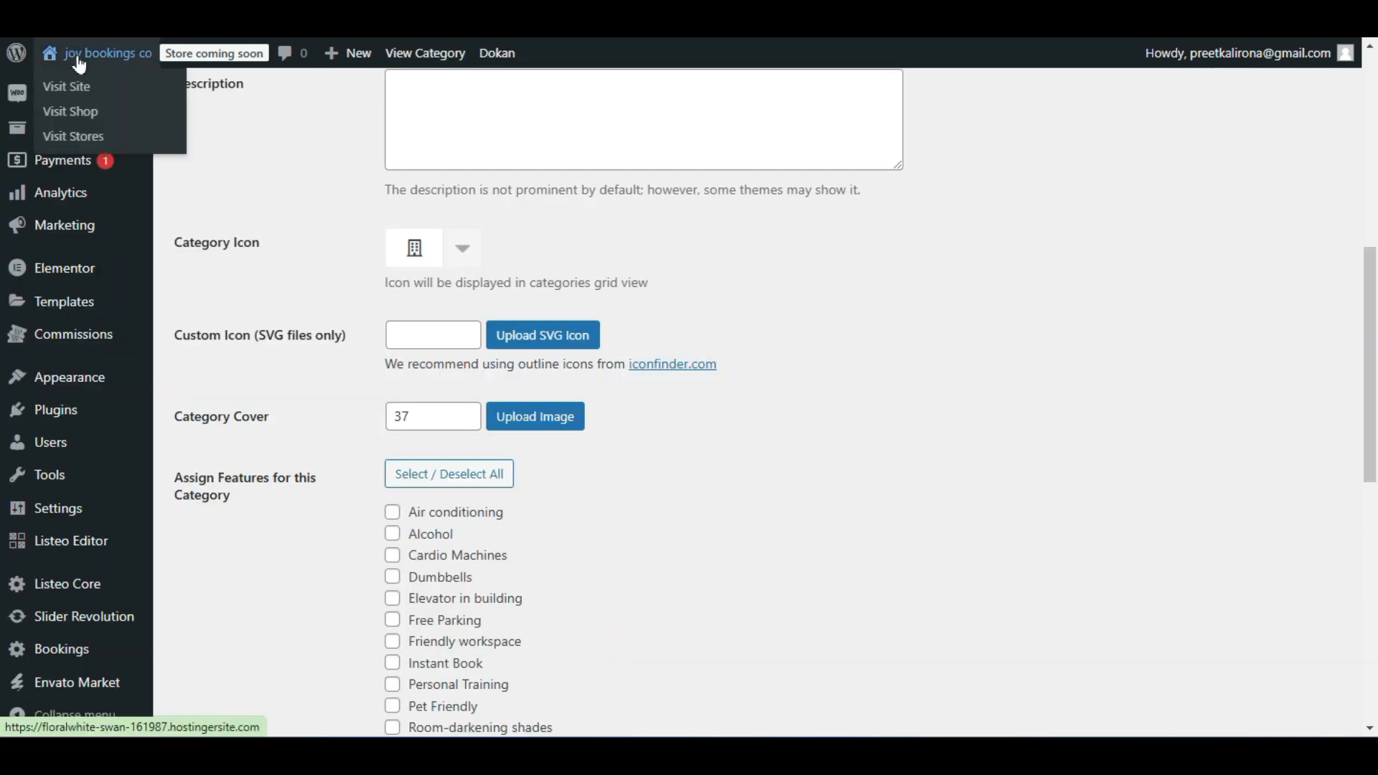
{"action": "right_click", "coordinate": [89, 89]}
{"action": "left_click", "coordinate": [142, 110]}
{"action": "key", "text": "ctrl+Tab"}
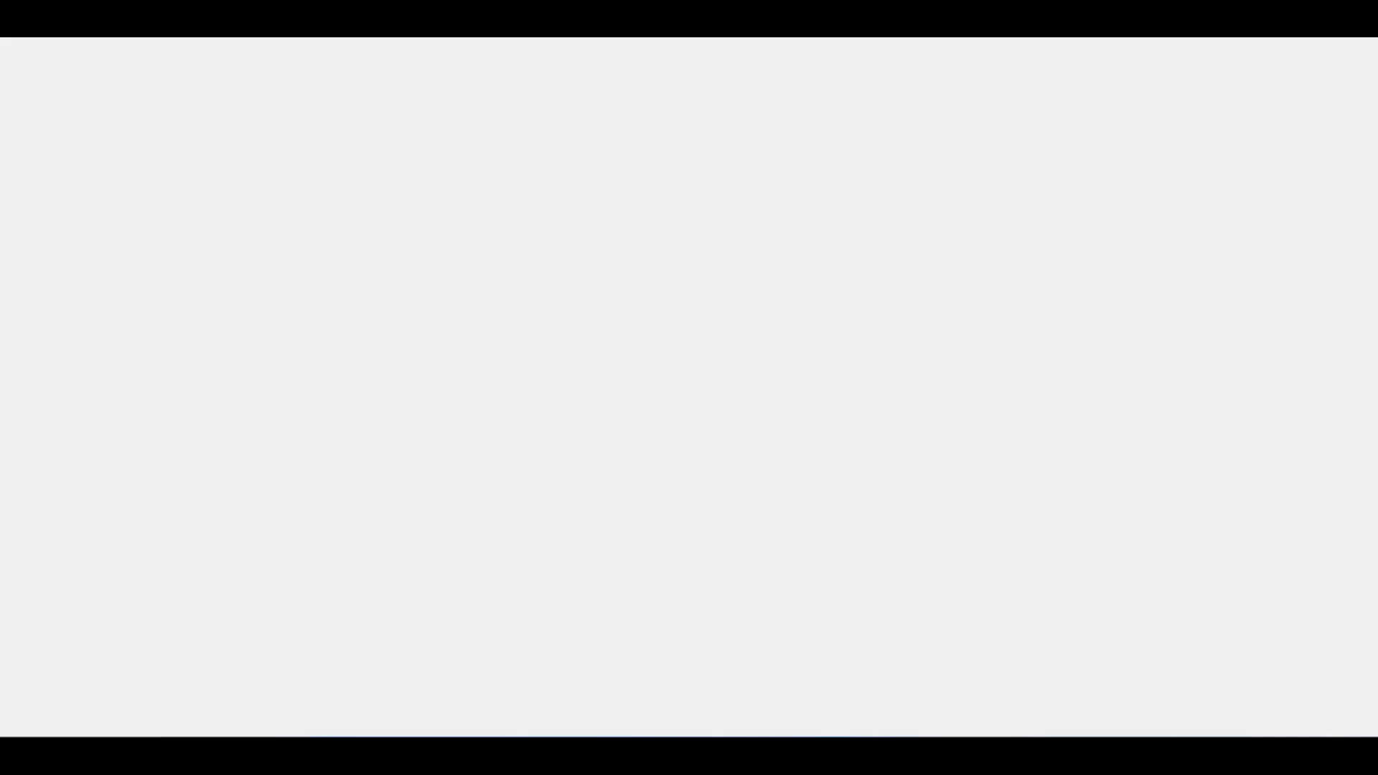
{"action": "scroll", "coordinate": [3, 246], "scroll_direction": "down", "scroll_amount": 8}
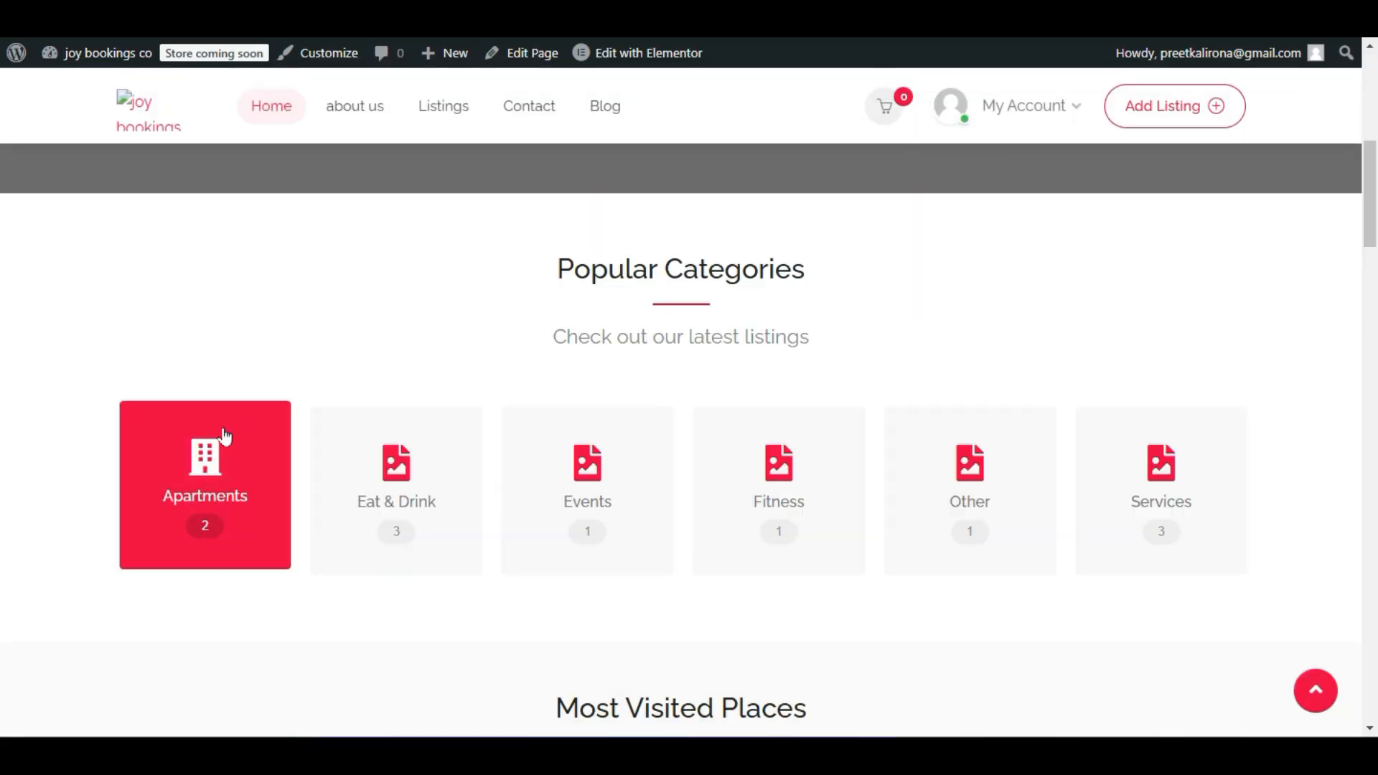
{"action": "scroll", "coordinate": [101, 501], "scroll_direction": "down", "scroll_amount": 2}
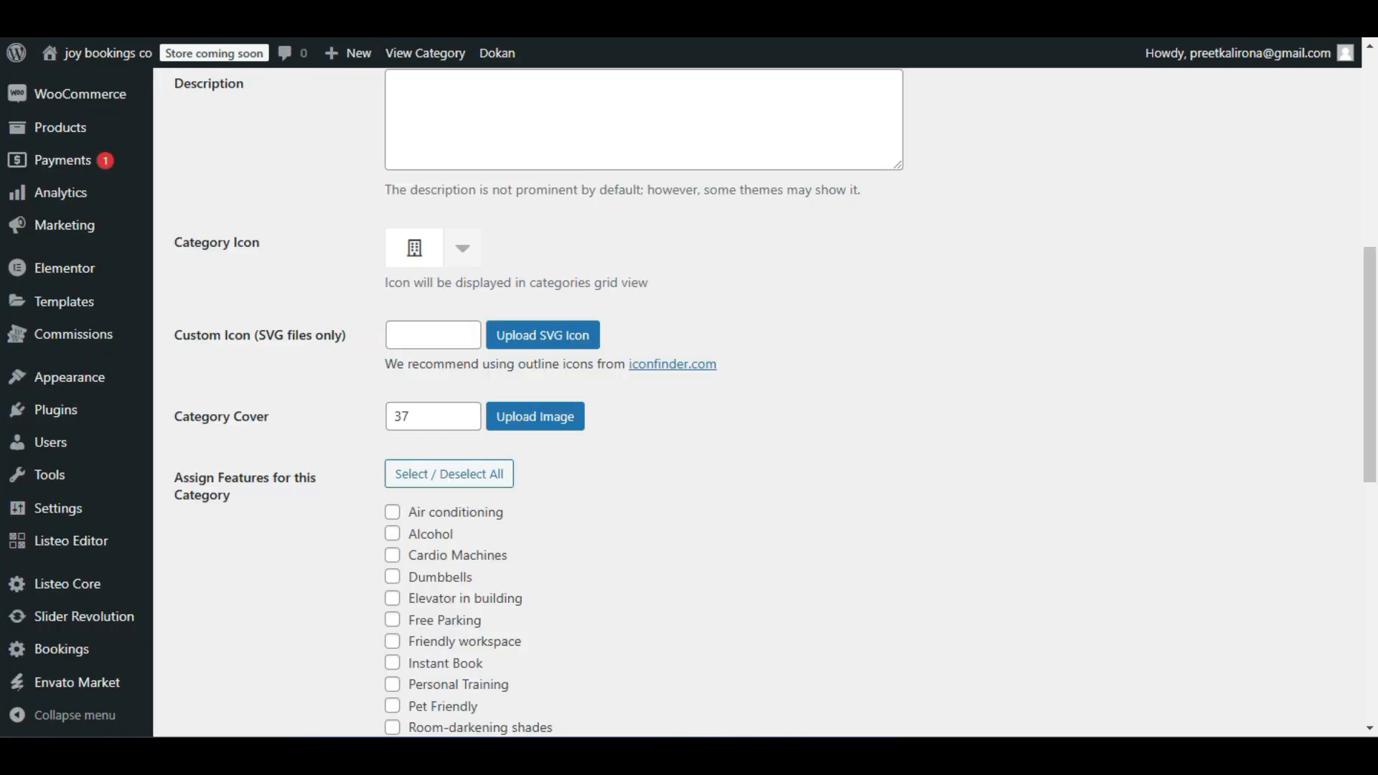
Return to the Apartments category form and go back to the listing categories overview.
{"action": "scroll", "coordinate": [409, 424], "scroll_direction": "up", "scroll_amount": 6}
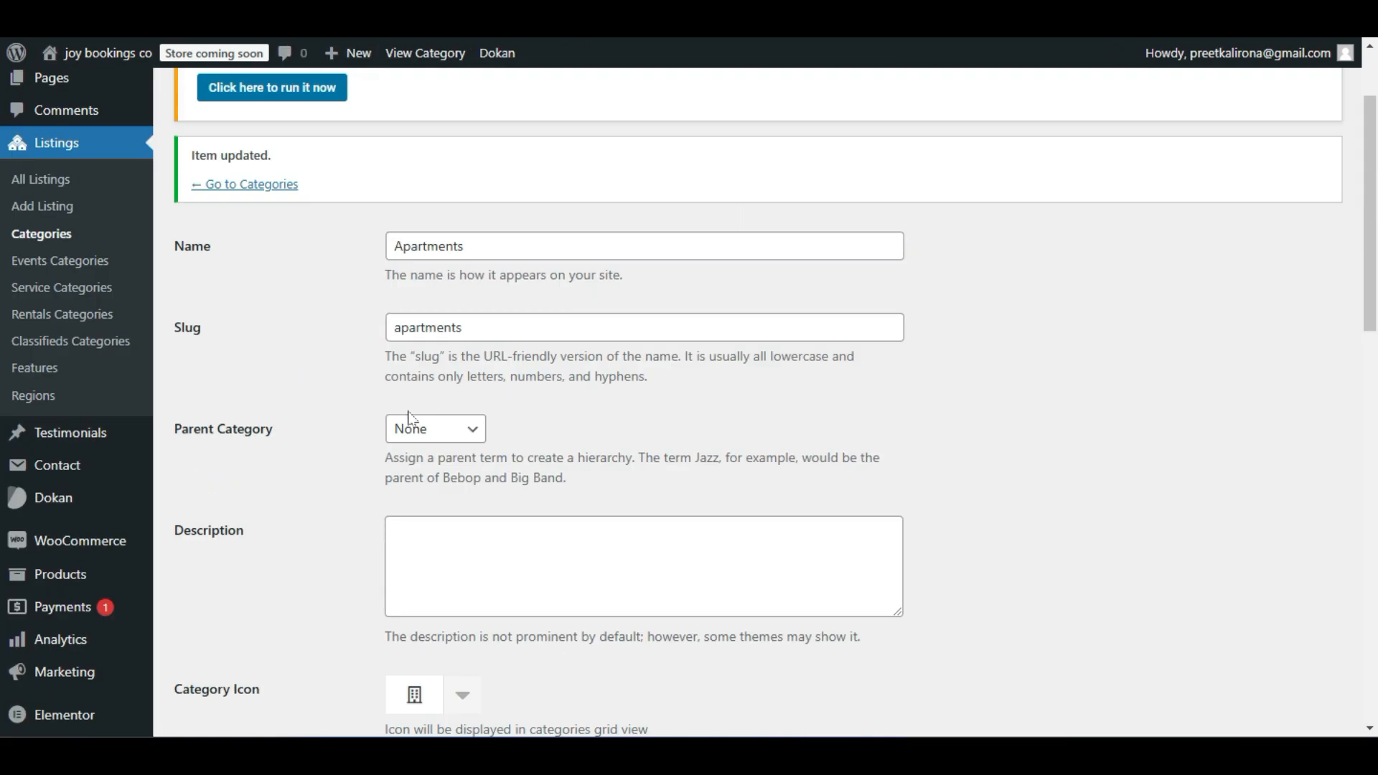
{"action": "left_click", "coordinate": [277, 316]}
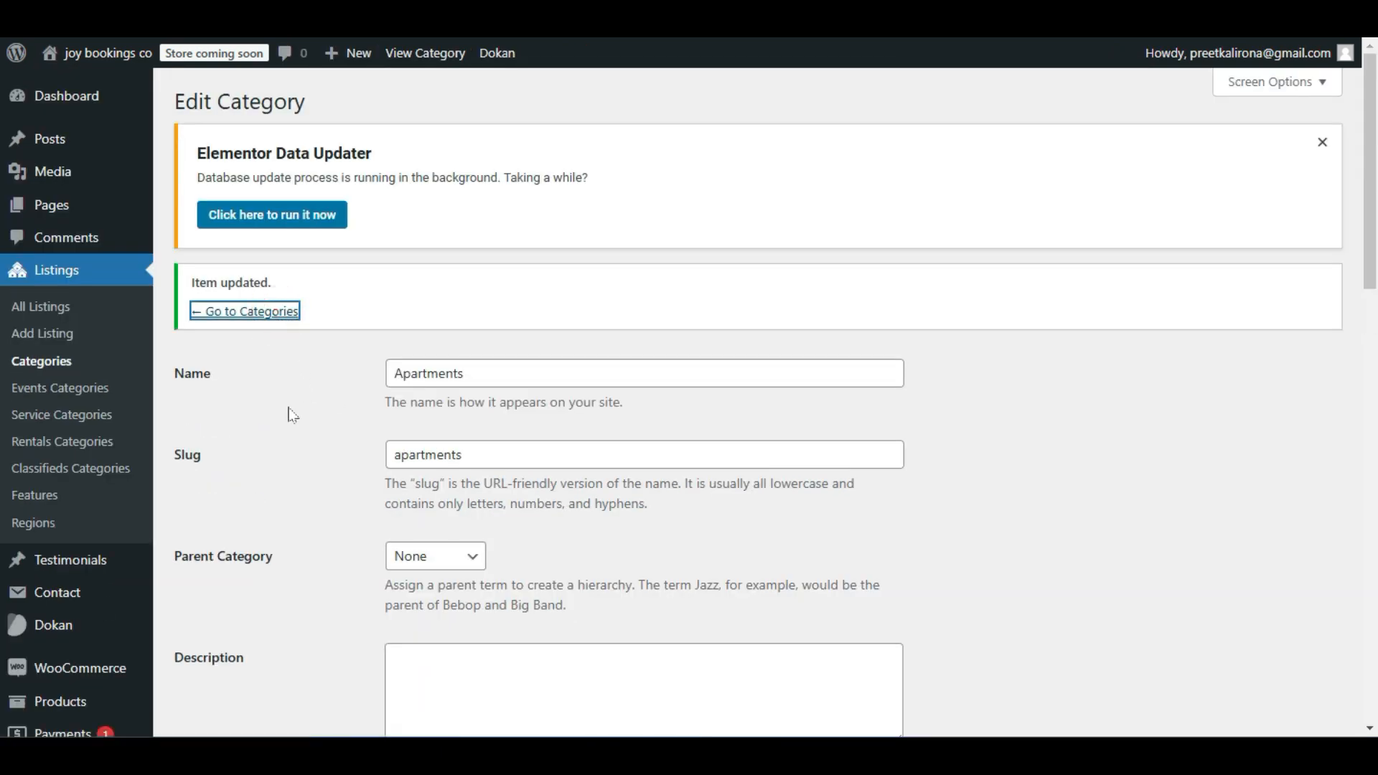
{"action": "scroll", "coordinate": [858, 471], "scroll_direction": "down", "scroll_amount": 2}
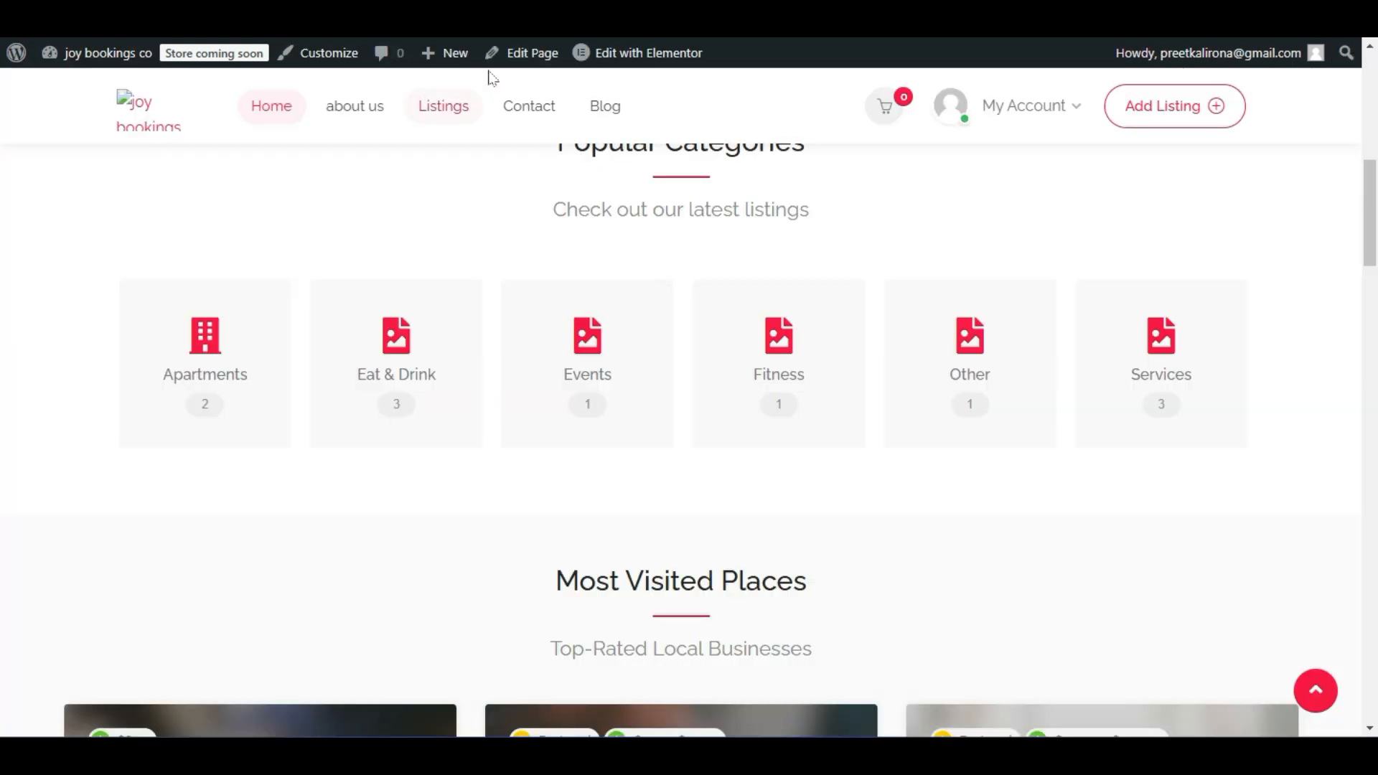
Open the live home page in the Elementor editor and insert an empty section above Most Visited Places.
{"action": "left_click", "coordinate": [631, 52]}
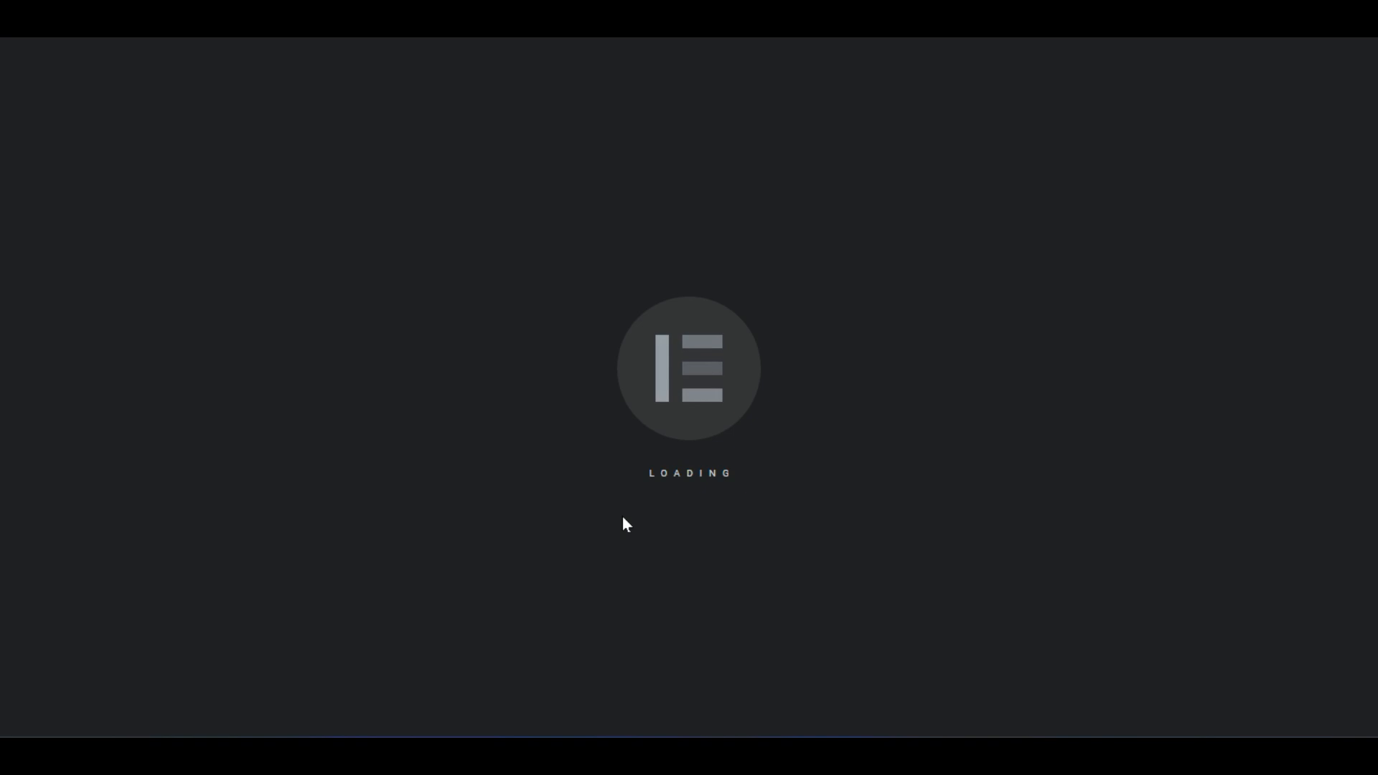
{"action": "scroll", "coordinate": [757, 363], "scroll_direction": "down", "scroll_amount": 10}
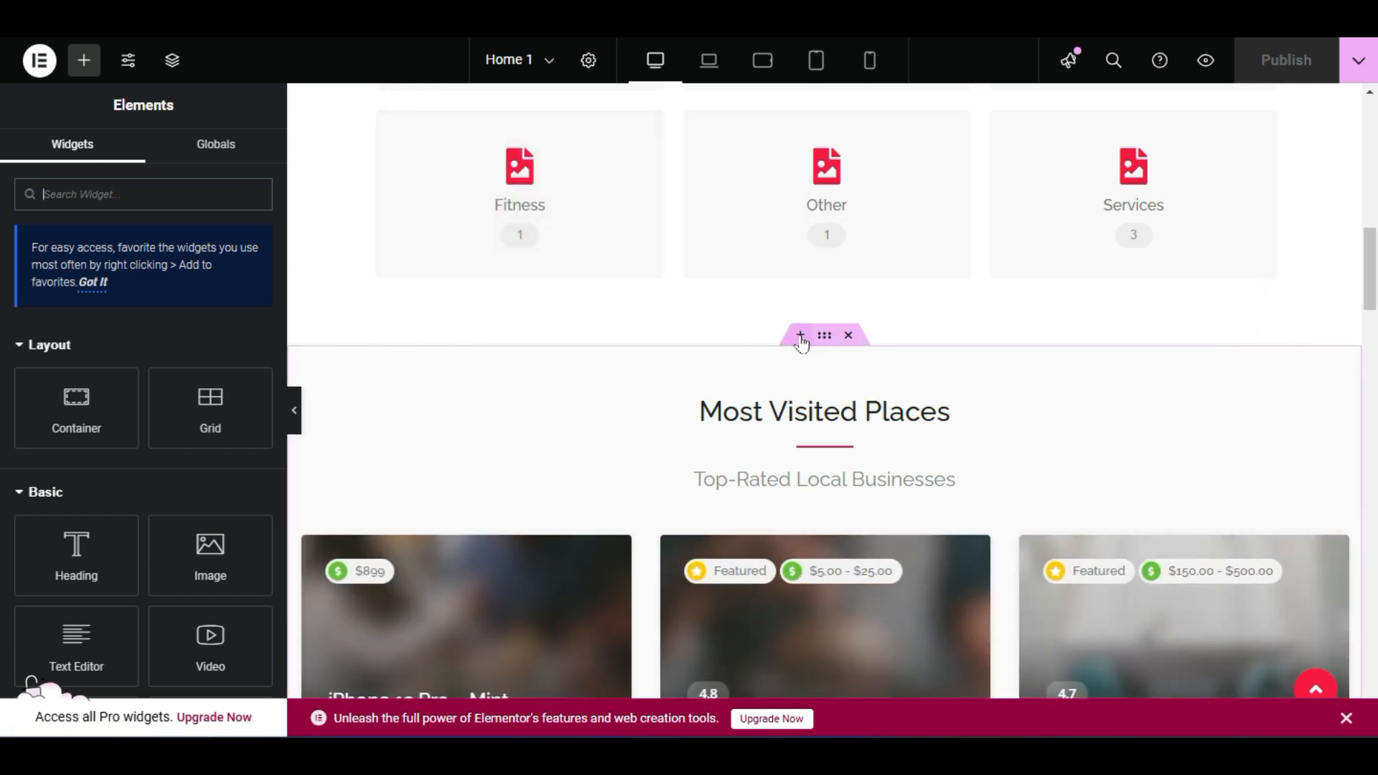
{"action": "left_click", "coordinate": [801, 336]}
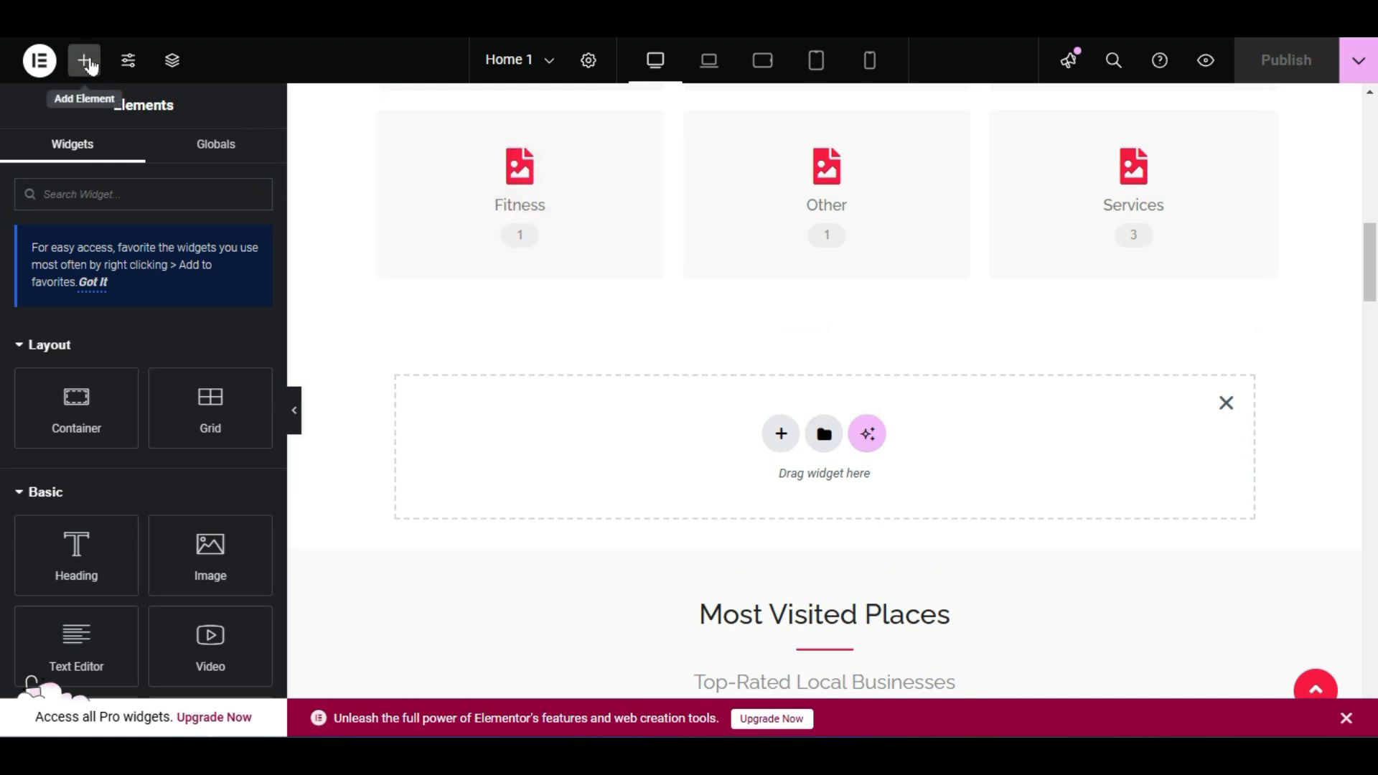
Browse the widget library down to the Listeo group and examine its taxonomy, box, posts and listings widgets.
{"action": "scroll", "coordinate": [4, 436], "scroll_direction": "down", "scroll_amount": 3}
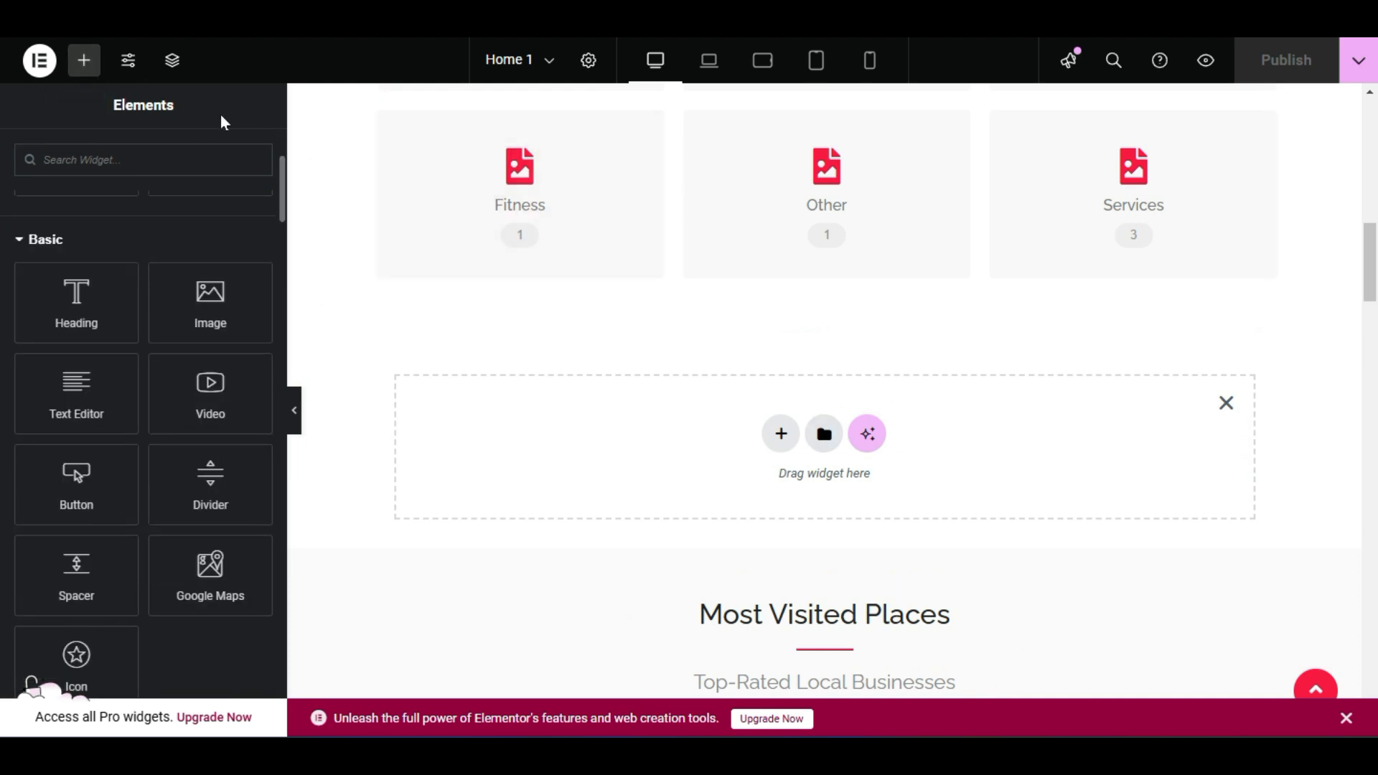
{"action": "scroll", "coordinate": [151, 416], "scroll_direction": "down", "scroll_amount": 15}
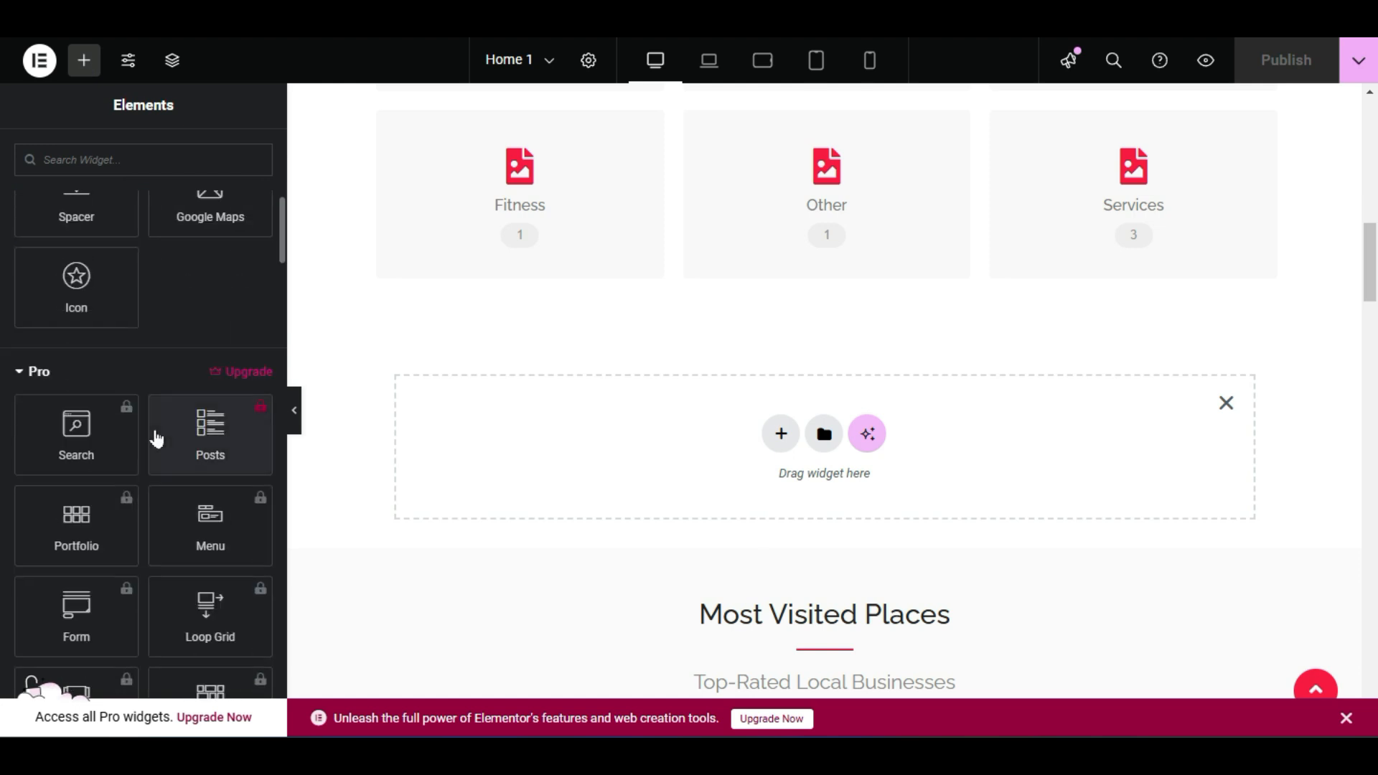
{"action": "scroll", "coordinate": [155, 443], "scroll_direction": "down", "scroll_amount": 20}
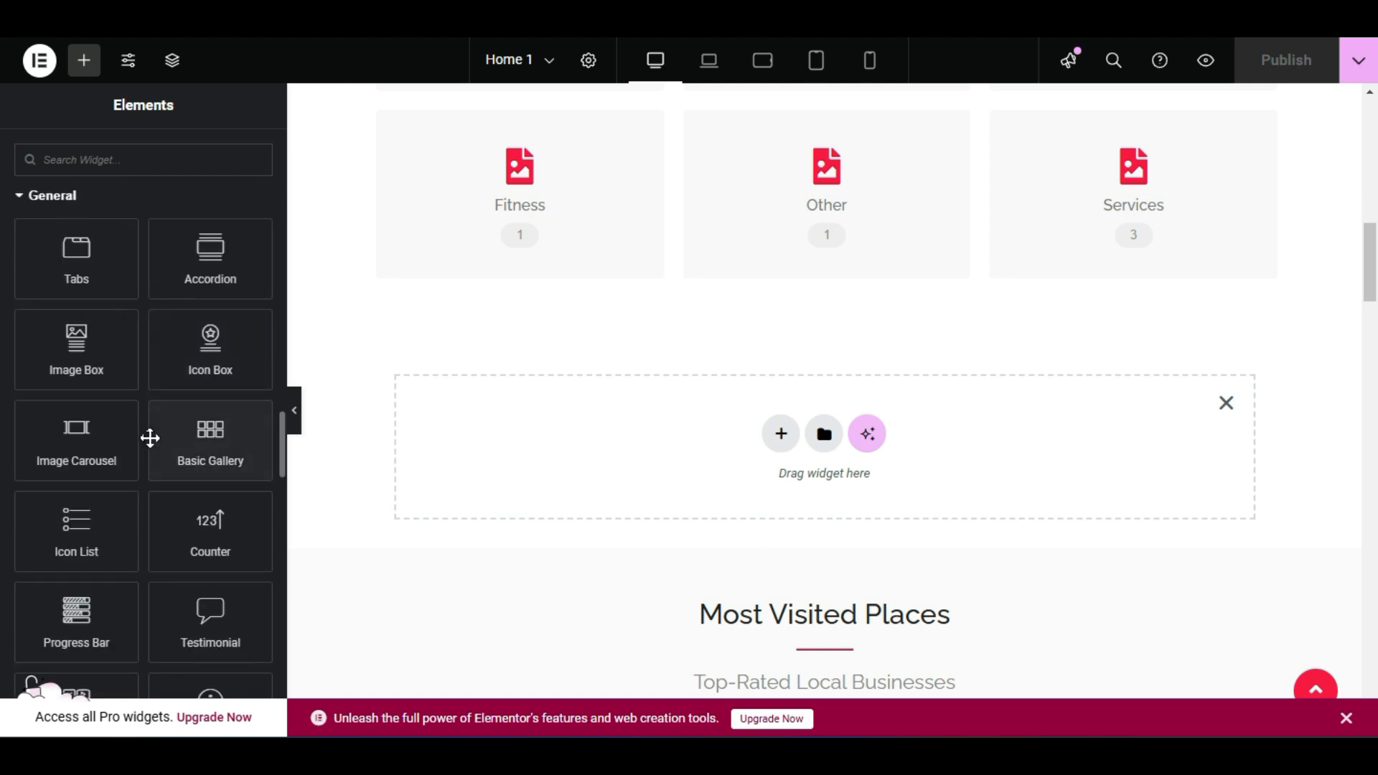
{"action": "scroll", "coordinate": [149, 445], "scroll_direction": "down", "scroll_amount": 12}
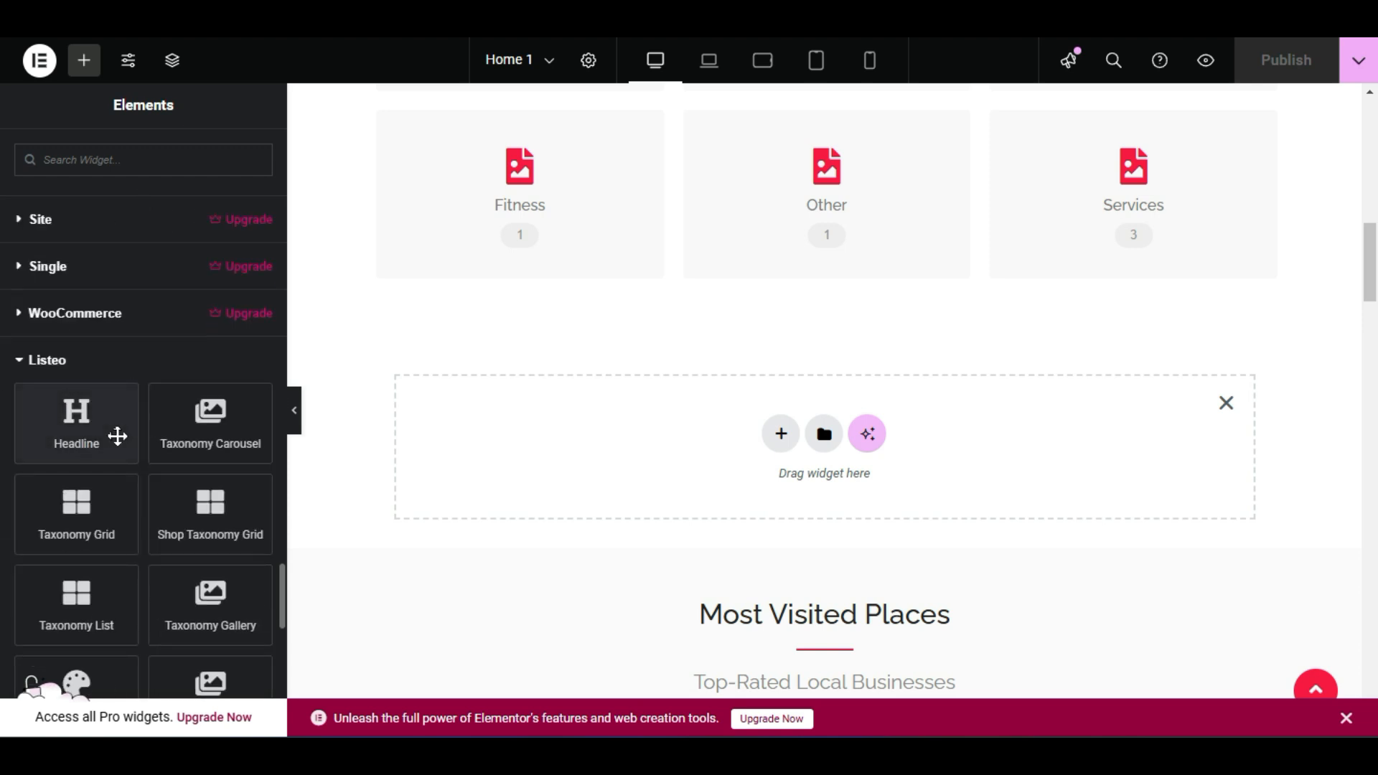
{"action": "scroll", "coordinate": [143, 519], "scroll_direction": "down", "scroll_amount": 3}
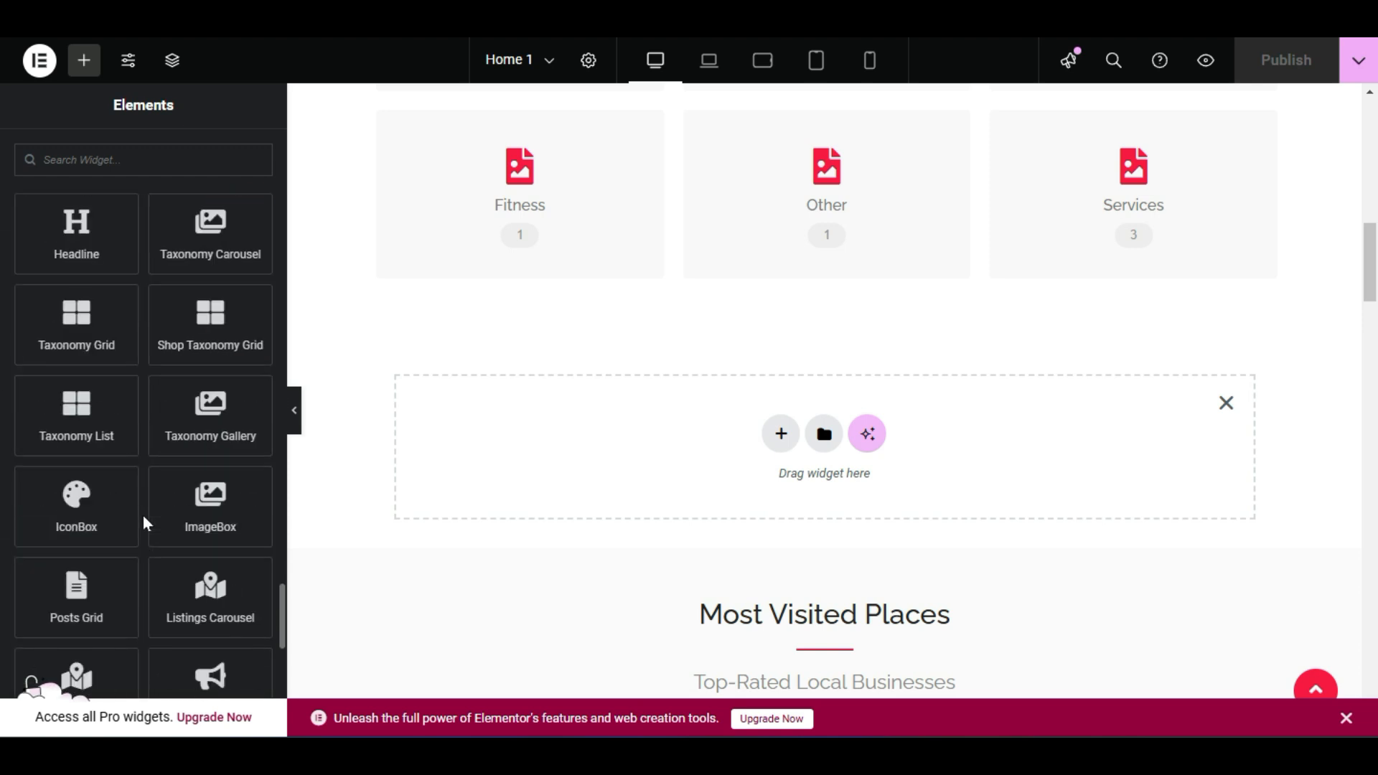
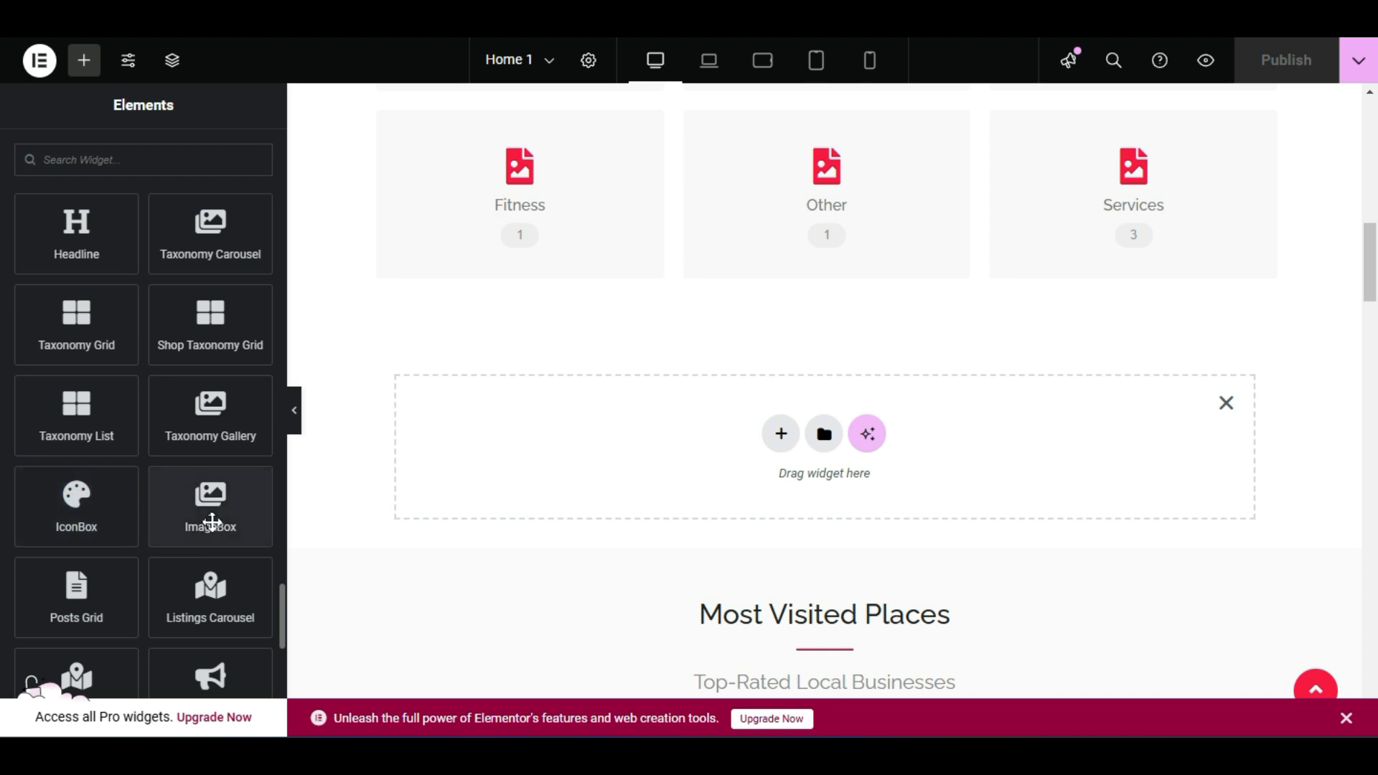
{"action": "scroll", "coordinate": [212, 518], "scroll_direction": "down", "scroll_amount": 1}
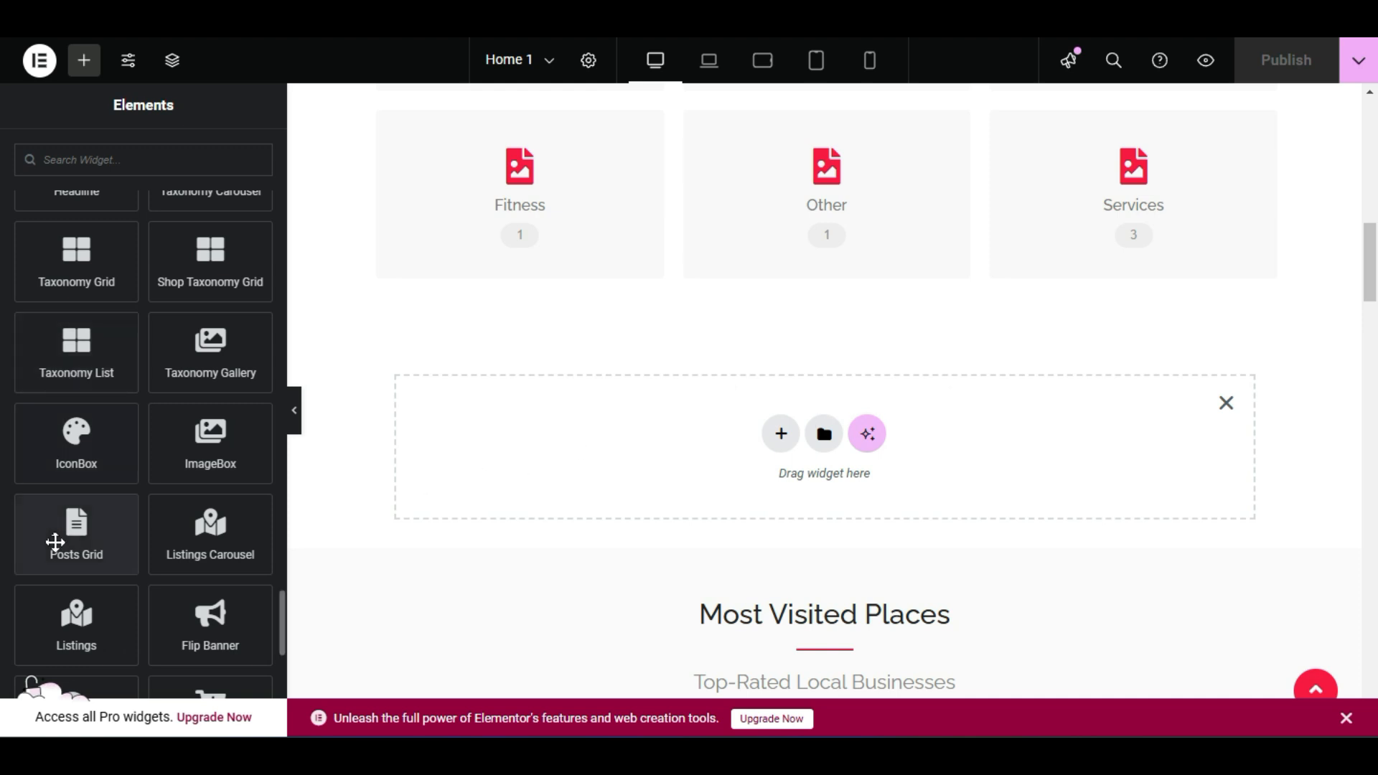
Insert a Listeo Posts Grid into the empty section above Most Visited Places and check its posts.
{"action": "left_click_drag", "start_coordinate": [57, 535], "coordinate": [747, 513]}
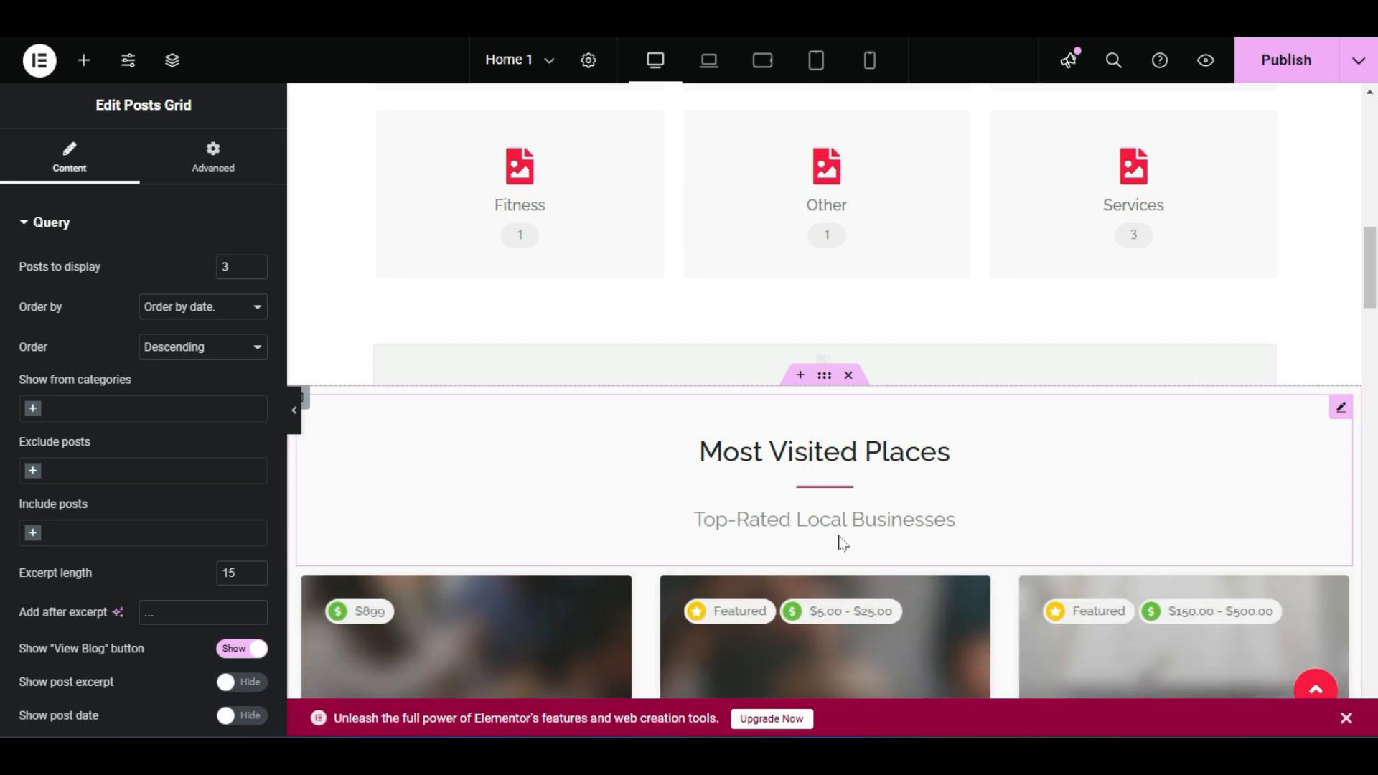
{"action": "scroll", "coordinate": [880, 527], "scroll_direction": "down", "scroll_amount": 2}
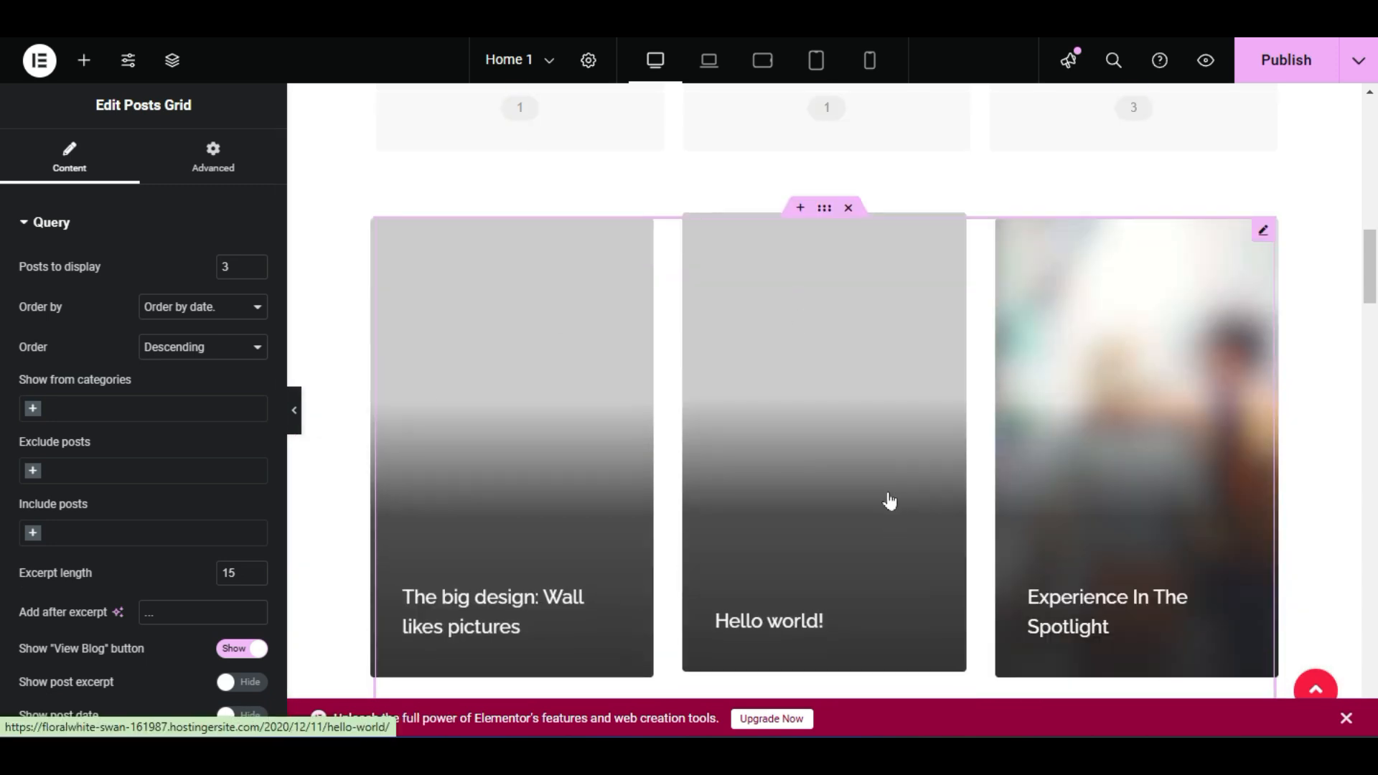
{"action": "scroll", "coordinate": [889, 500], "scroll_direction": "up", "scroll_amount": 3}
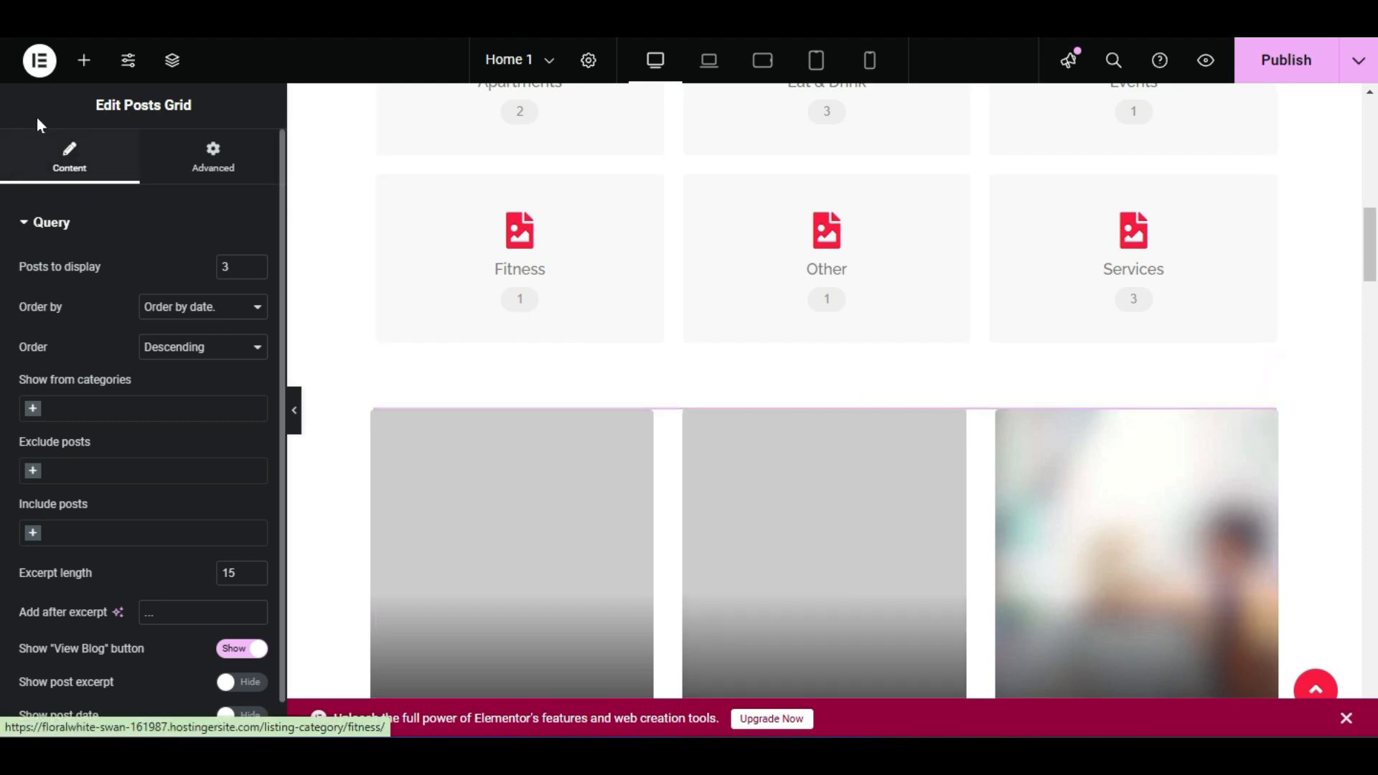
Add a Listeo Headline widget directly above the posts grid in the new section.
{"action": "left_click", "coordinate": [84, 59]}
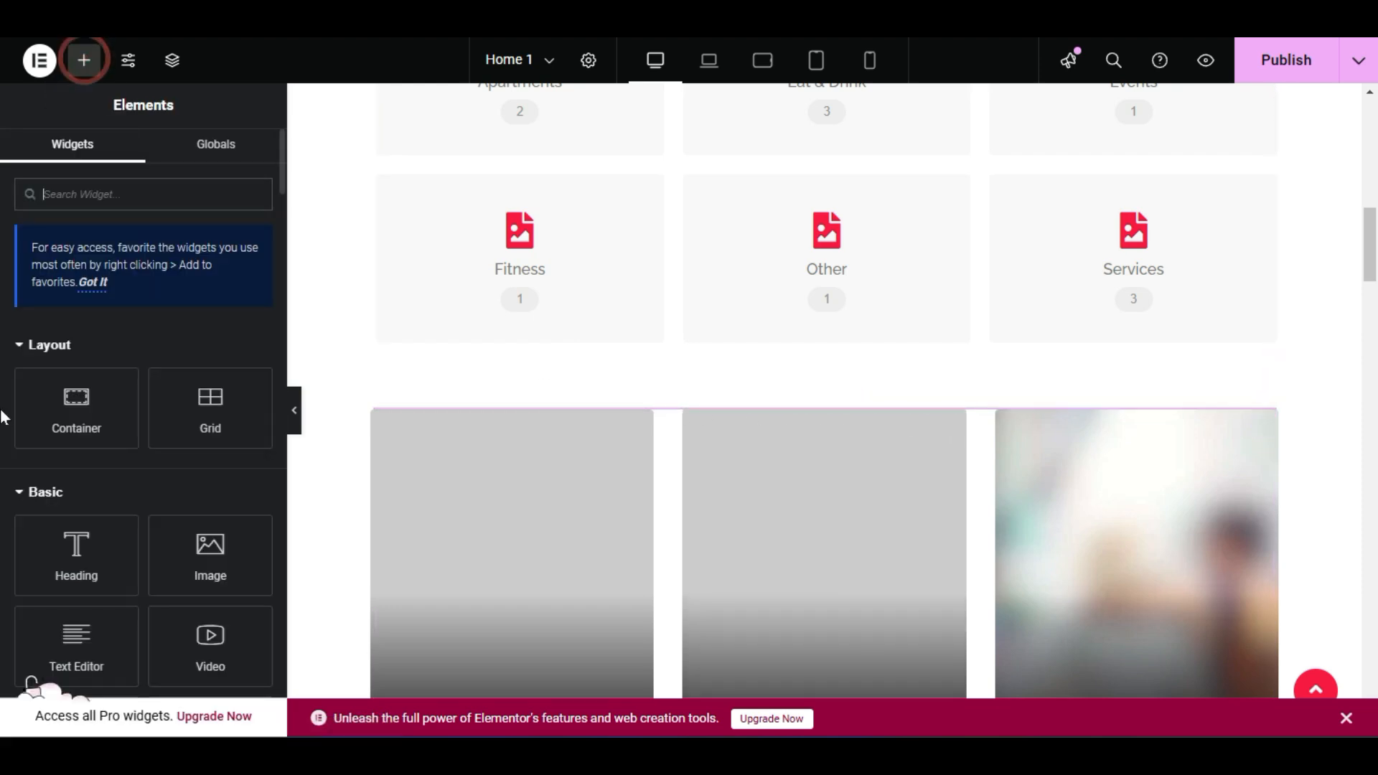
{"action": "scroll", "coordinate": [2, 456], "scroll_direction": "down", "scroll_amount": 6}
{"action": "scroll", "coordinate": [2, 456], "scroll_direction": "down", "scroll_amount": 20}
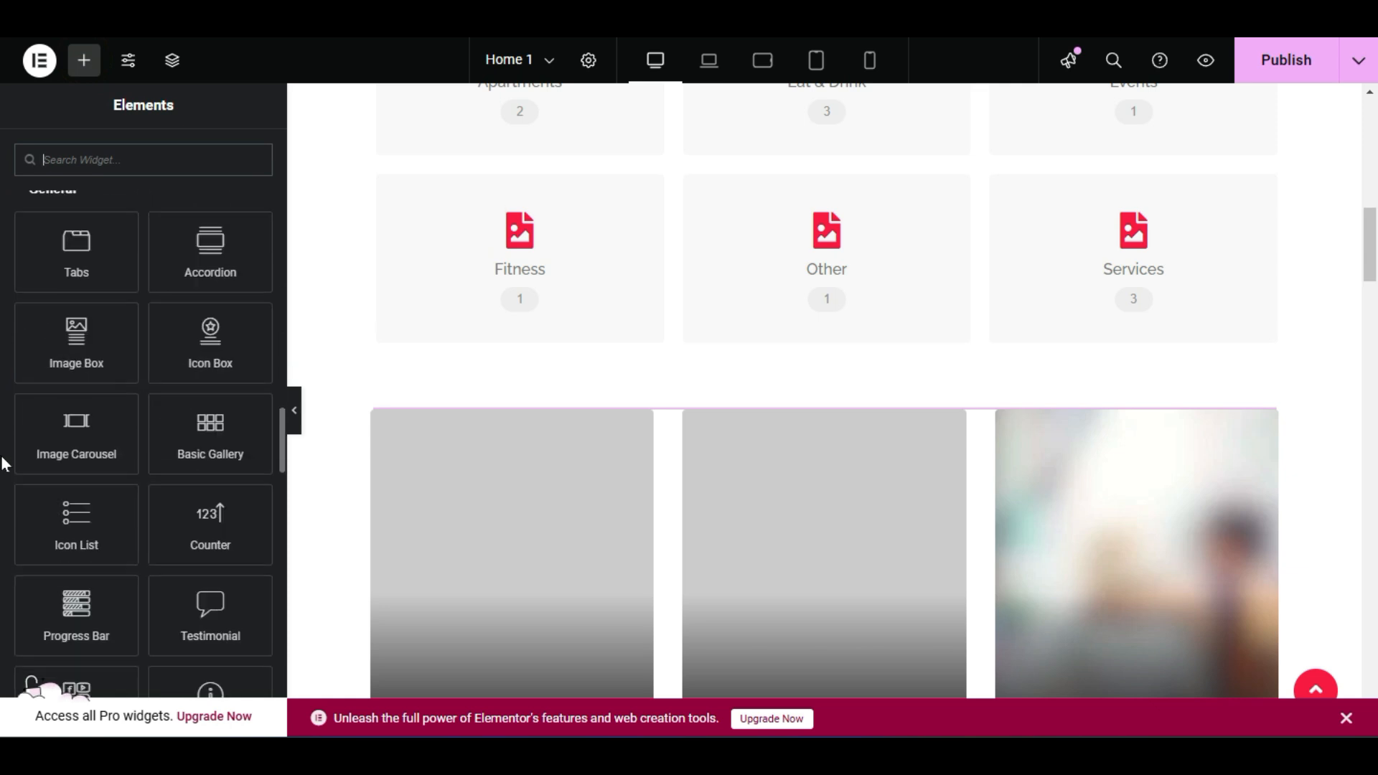
{"action": "scroll", "coordinate": [3, 463], "scroll_direction": "down", "scroll_amount": 15}
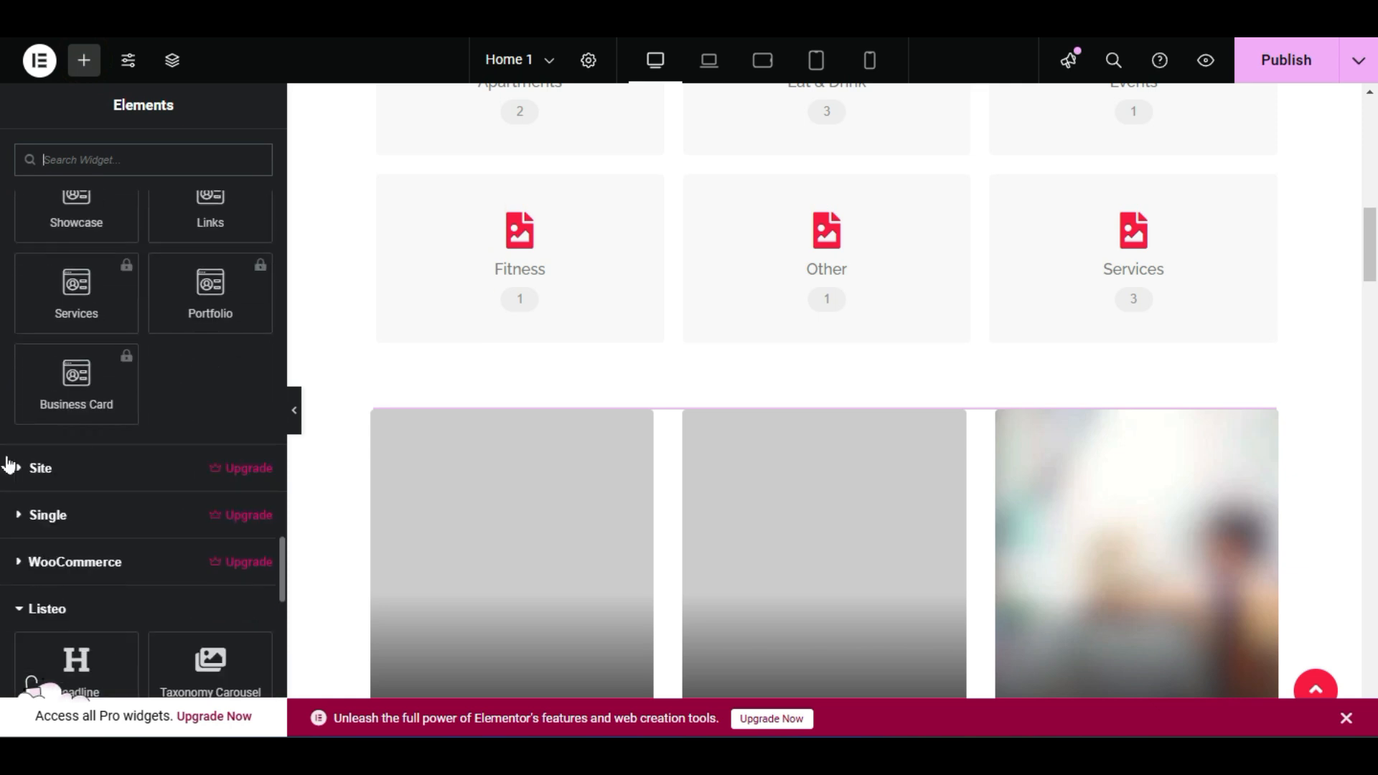
{"action": "scroll", "coordinate": [7, 454], "scroll_direction": "down", "scroll_amount": 3}
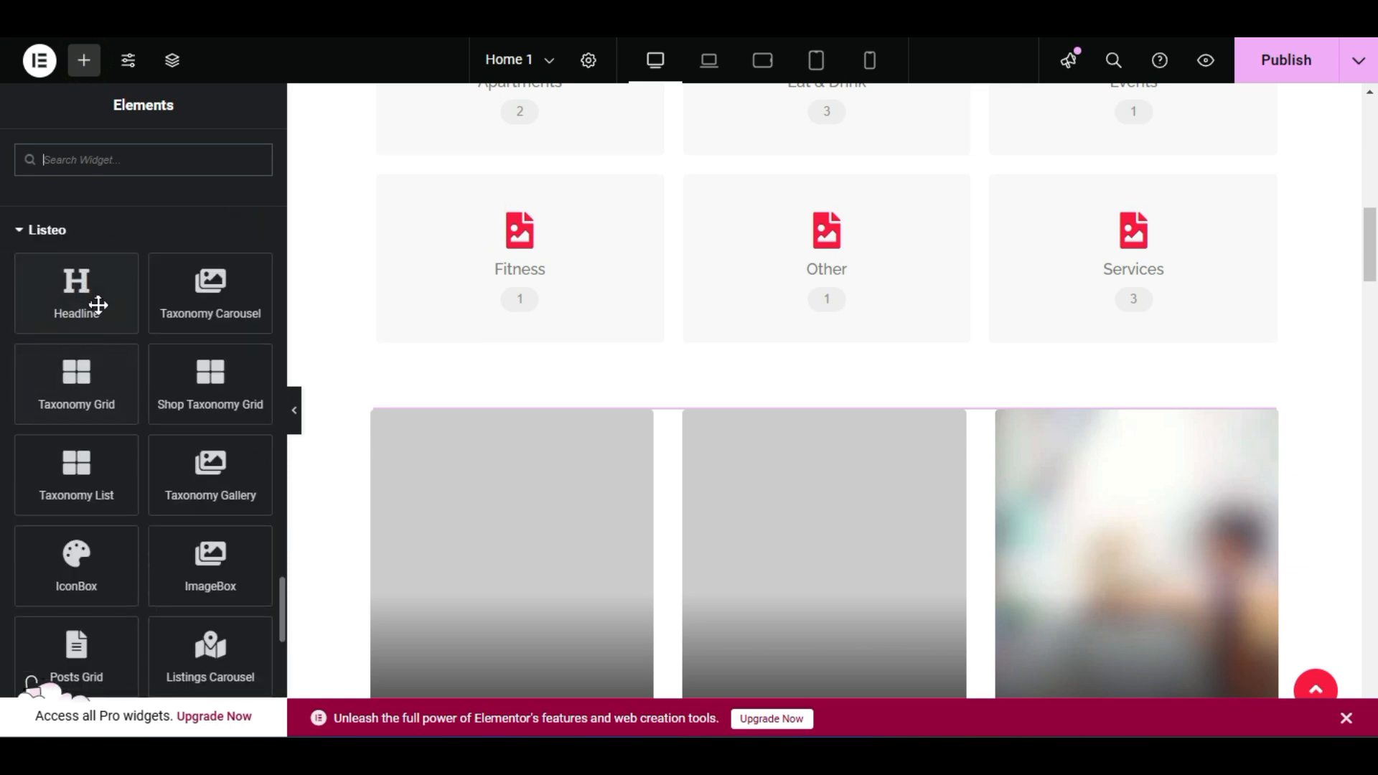
{"action": "left_click_drag", "start_coordinate": [77, 287], "coordinate": [794, 429]}
{"action": "scroll", "coordinate": [803, 462], "scroll_direction": "down", "scroll_amount": 3}
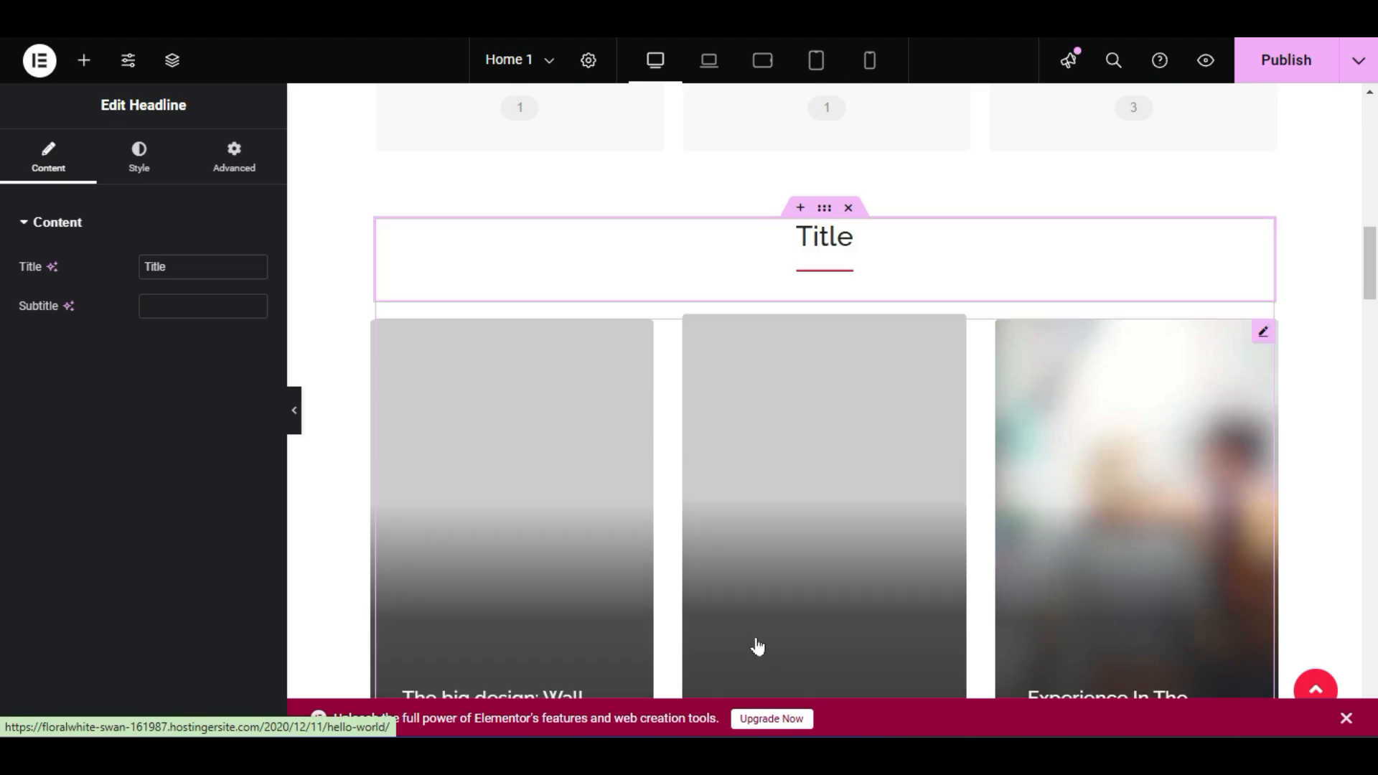
Set the new headline's title to "Our Blog" and its subtitle to "Read Our Latest Blog".
{"action": "left_click_drag", "start_coordinate": [206, 263], "coordinate": [92, 268]}
{"action": "type", "text": "Ou"}
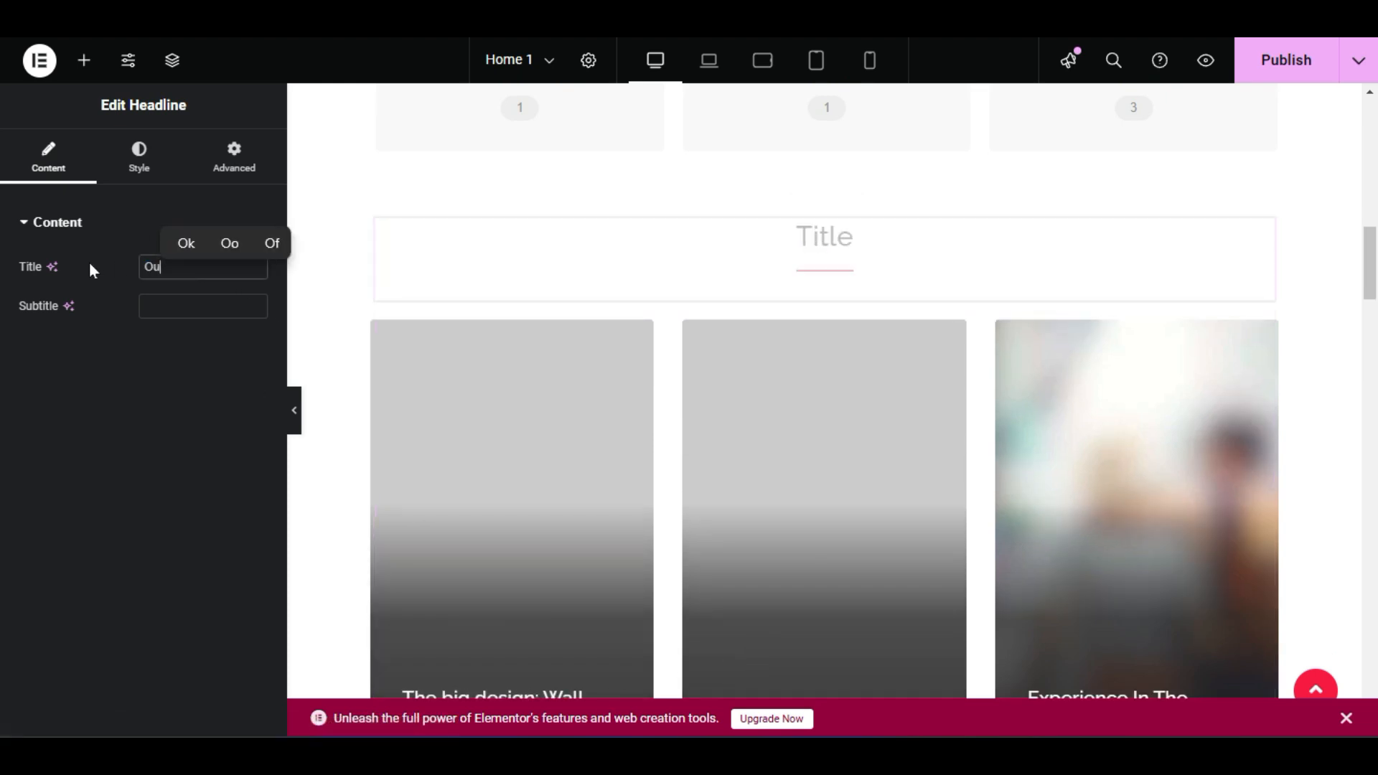
{"action": "type", "text": "r Blog"}
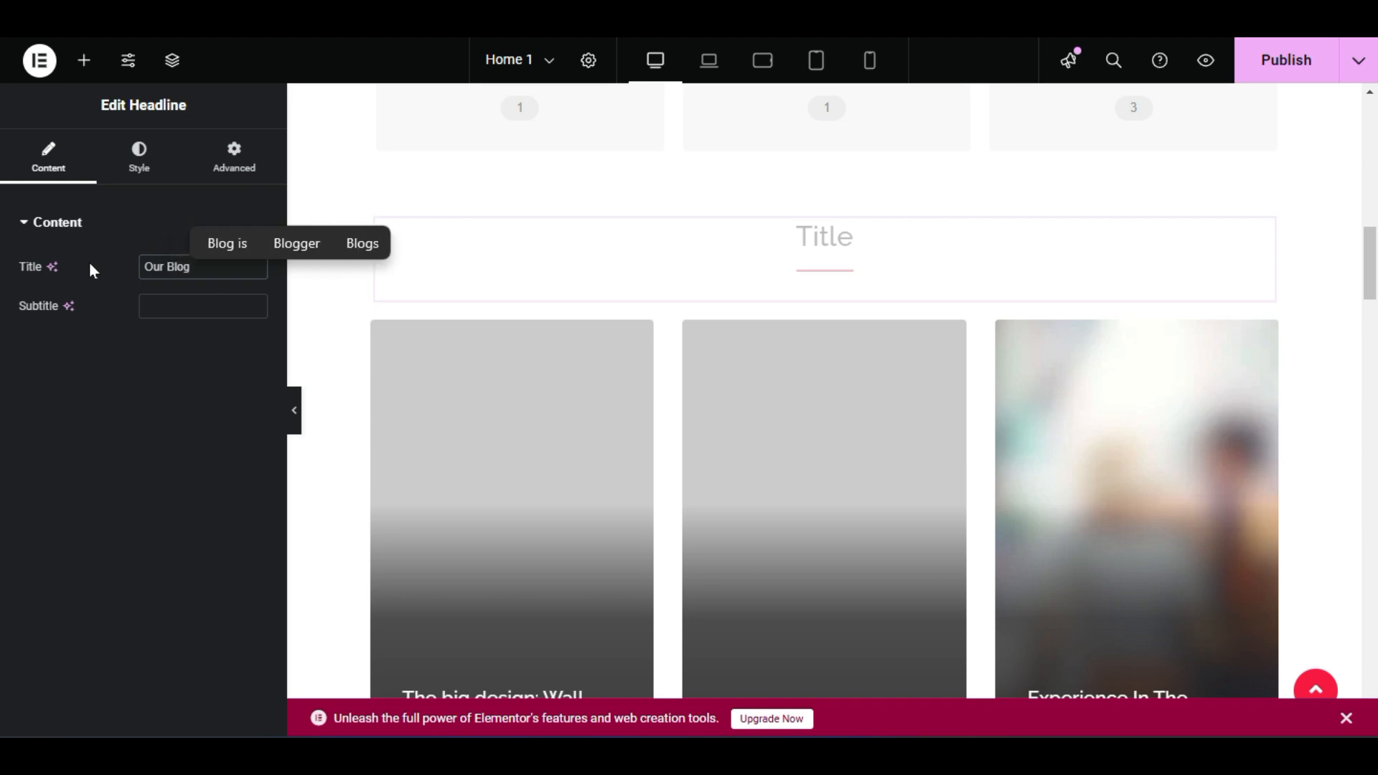
{"action": "left_click", "coordinate": [84, 439]}
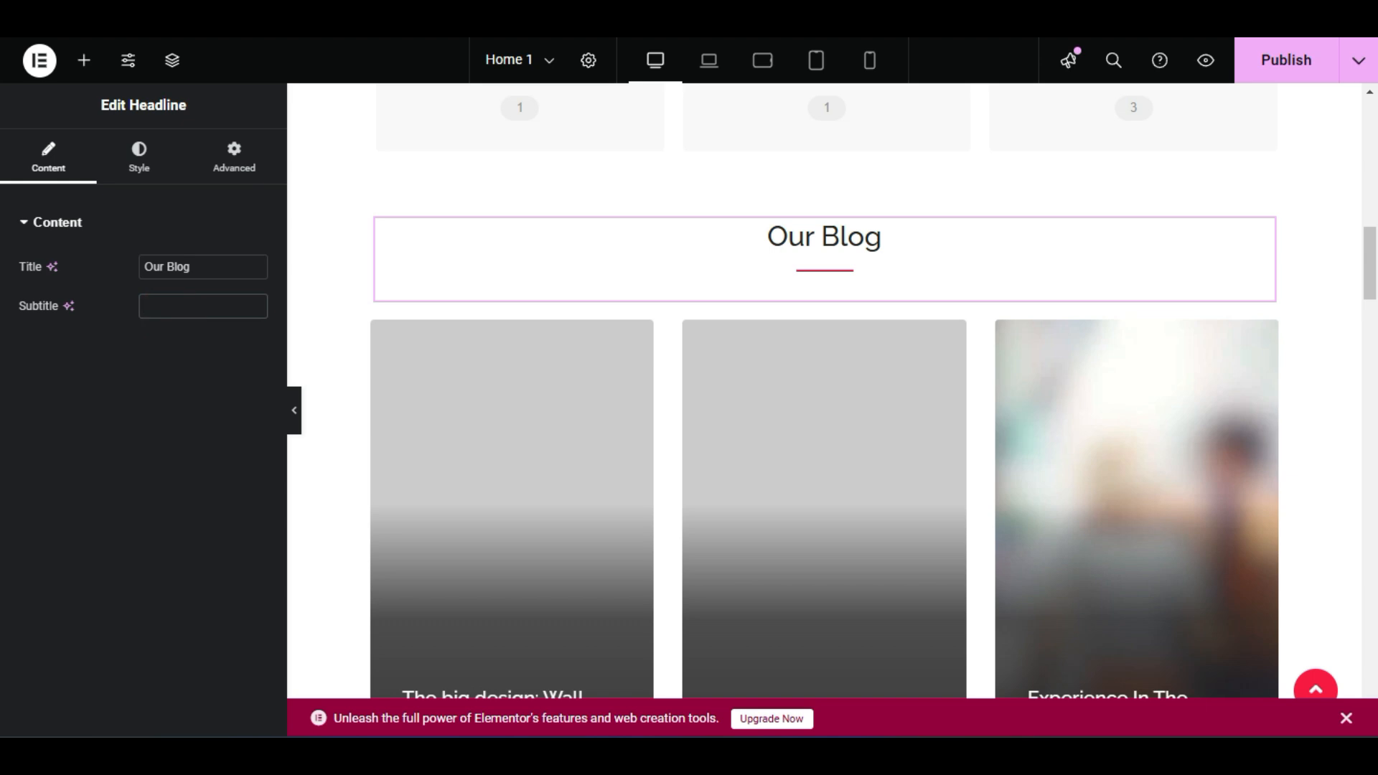
{"action": "left_click", "coordinate": [181, 308]}
{"action": "type", "text": "Read "}
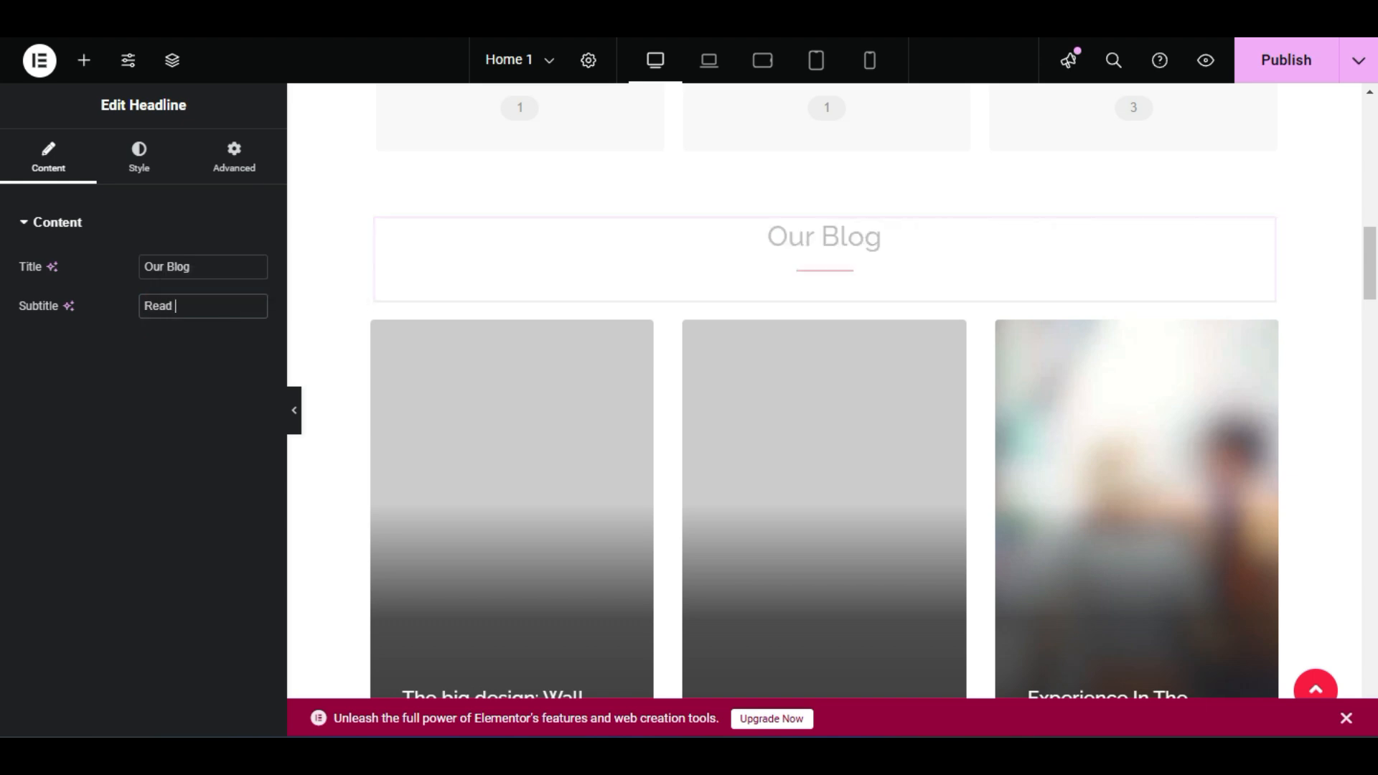
{"action": "type", "text": "Our Late"}
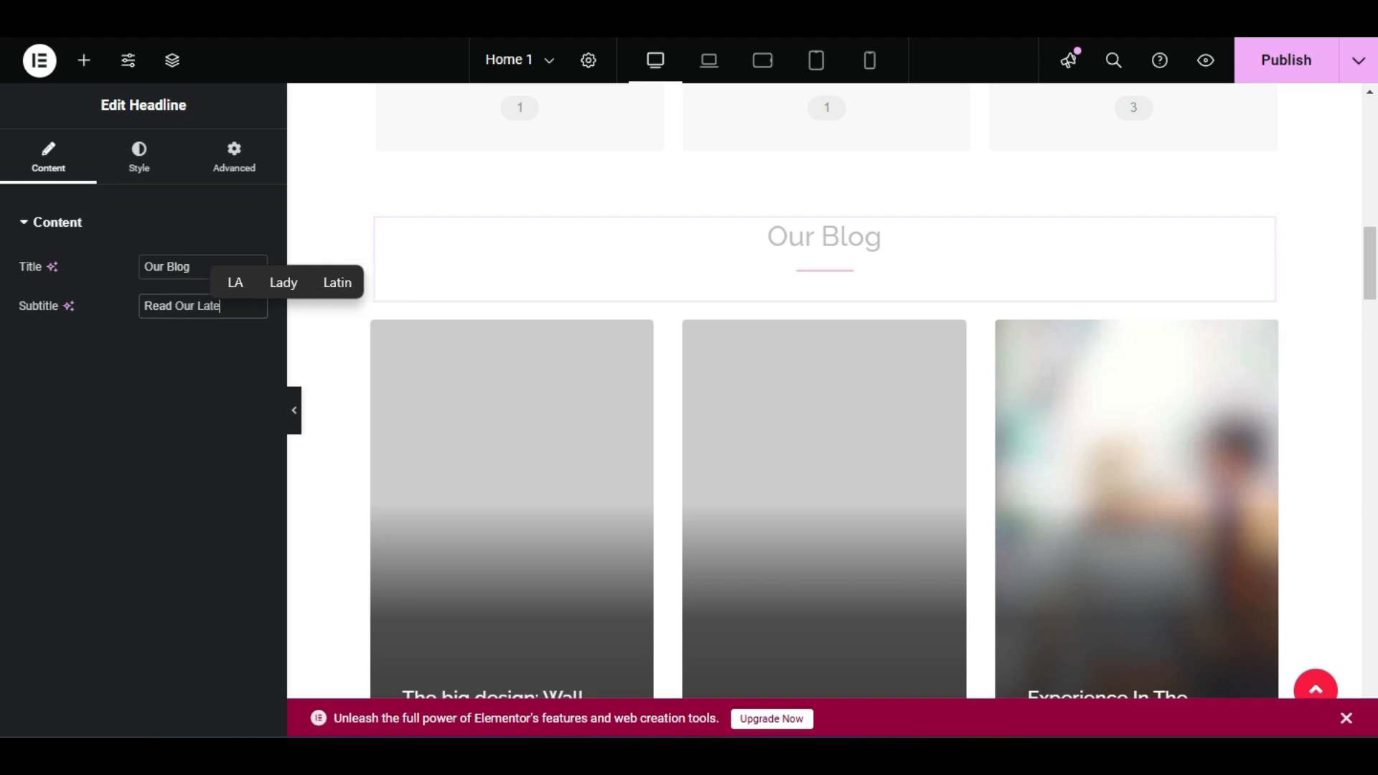
{"action": "type", "text": "st Blog"}
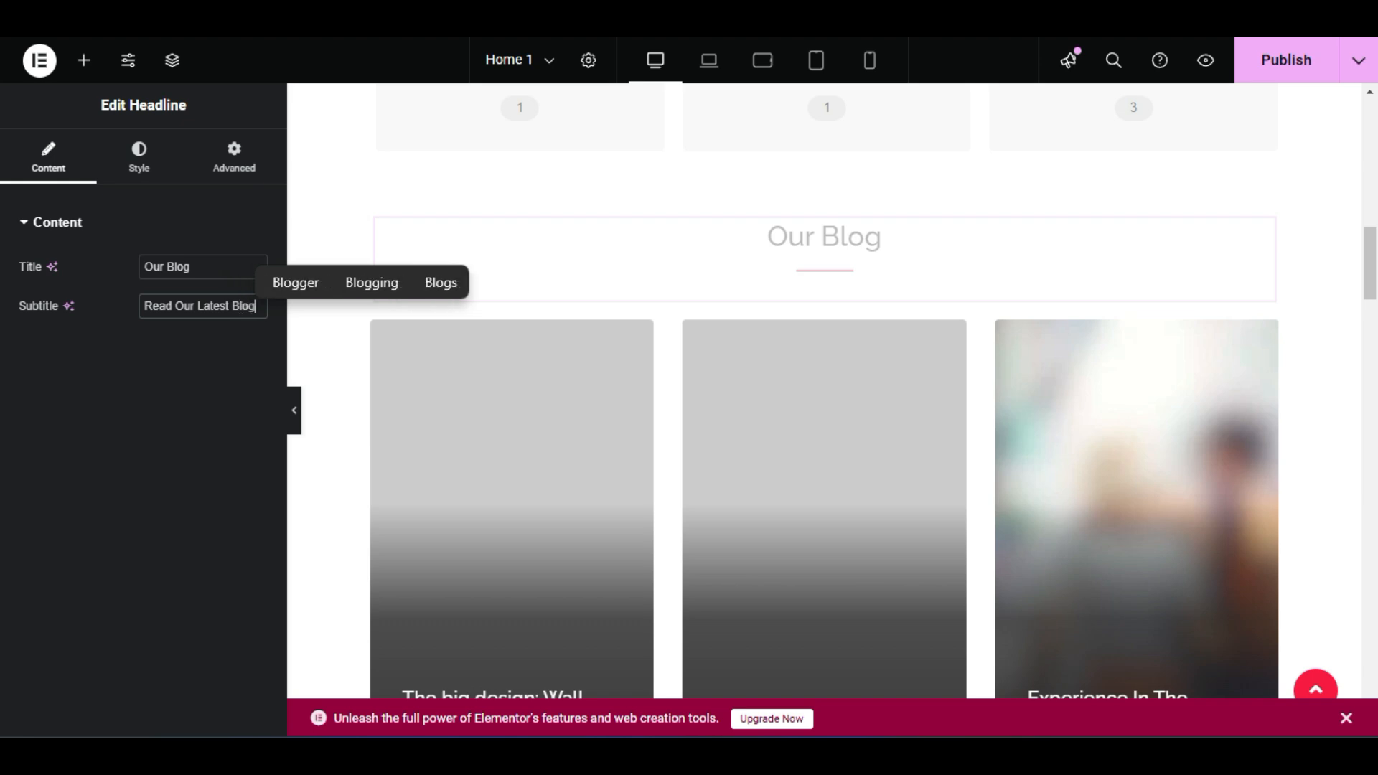
{"action": "left_click", "coordinate": [182, 429]}
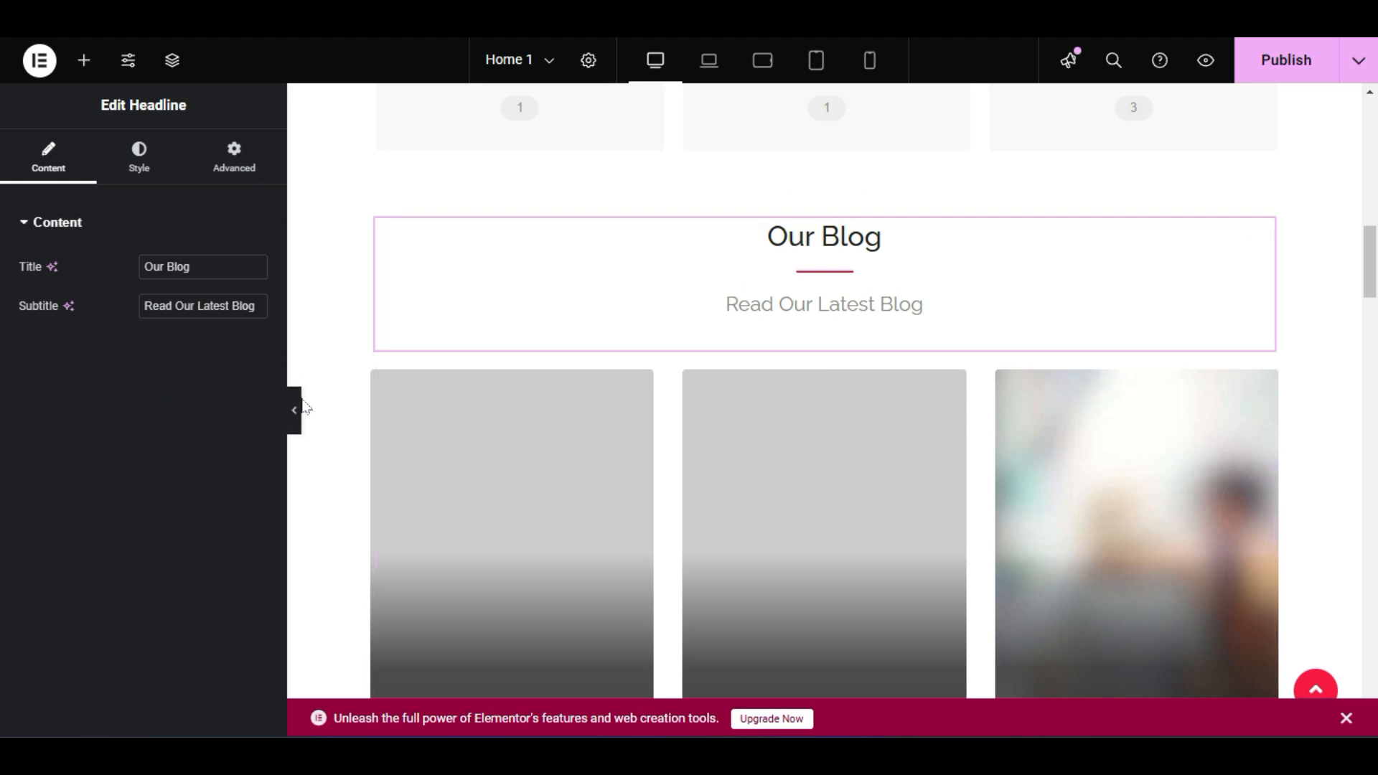
Preview the blog section at full width with the editing panel collapsed, and restore the panel.
{"action": "left_click", "coordinate": [296, 416]}
{"action": "scroll", "coordinate": [886, 508], "scroll_direction": "down", "scroll_amount": 5}
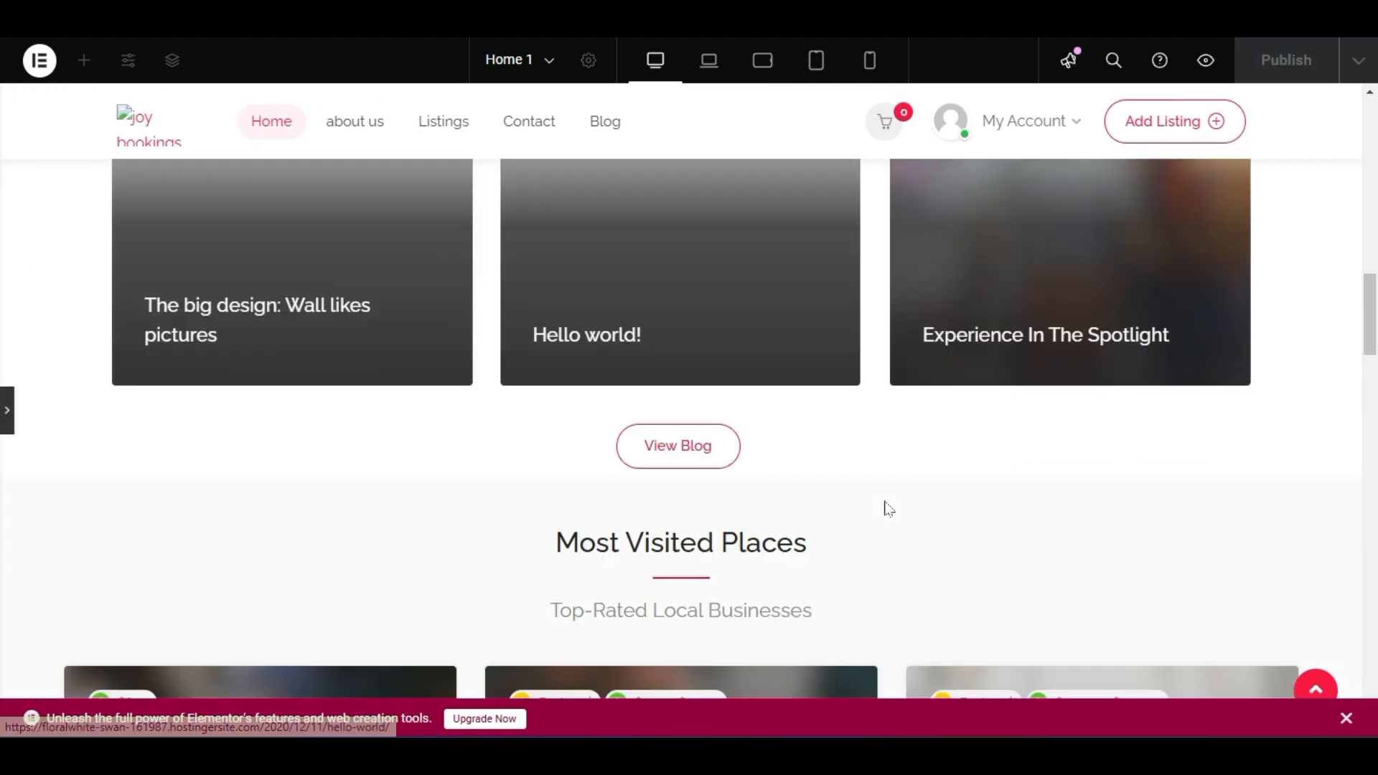
{"action": "scroll", "coordinate": [701, 455], "scroll_direction": "up", "scroll_amount": 4}
{"action": "scroll", "coordinate": [831, 483], "scroll_direction": "up", "scroll_amount": 4}
{"action": "scroll", "coordinate": [839, 483], "scroll_direction": "down", "scroll_amount": 4}
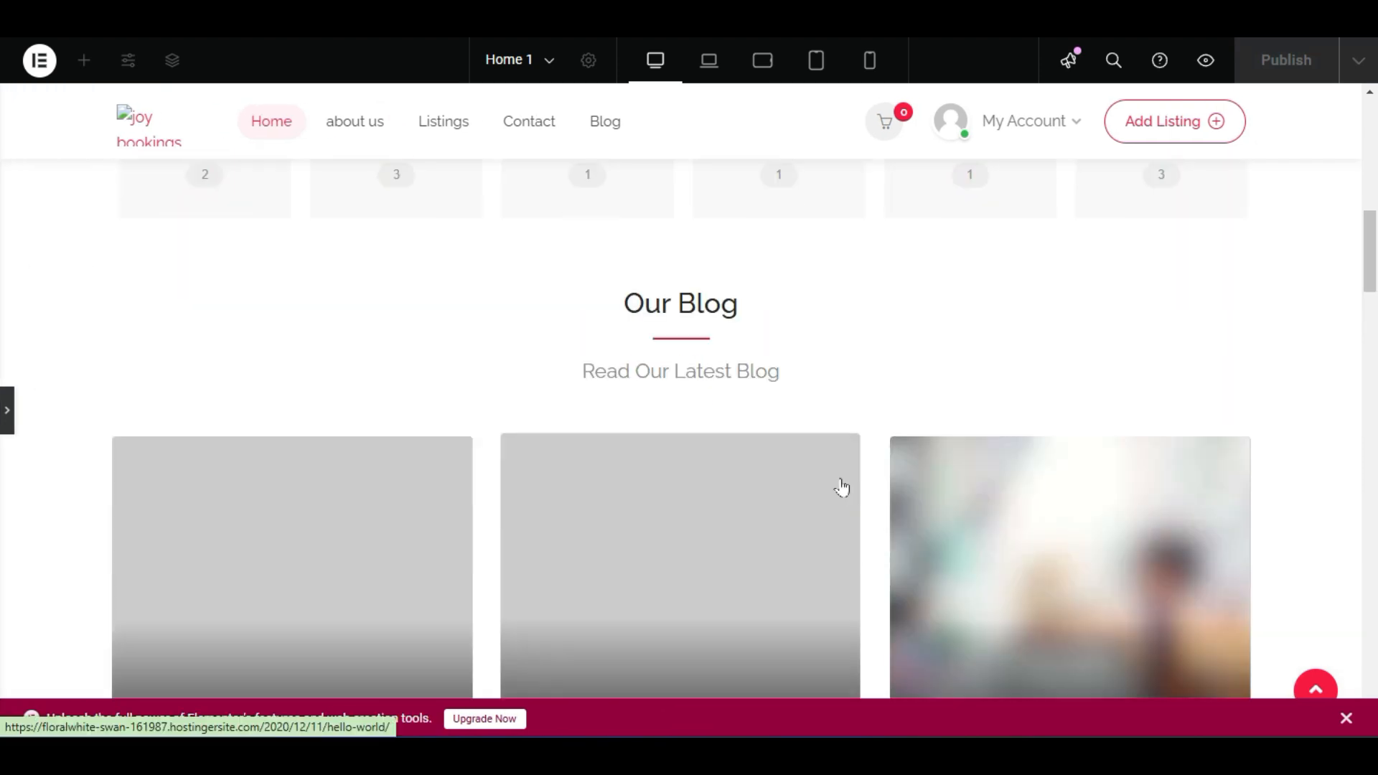
{"action": "scroll", "coordinate": [371, 425], "scroll_direction": "down", "scroll_amount": 1}
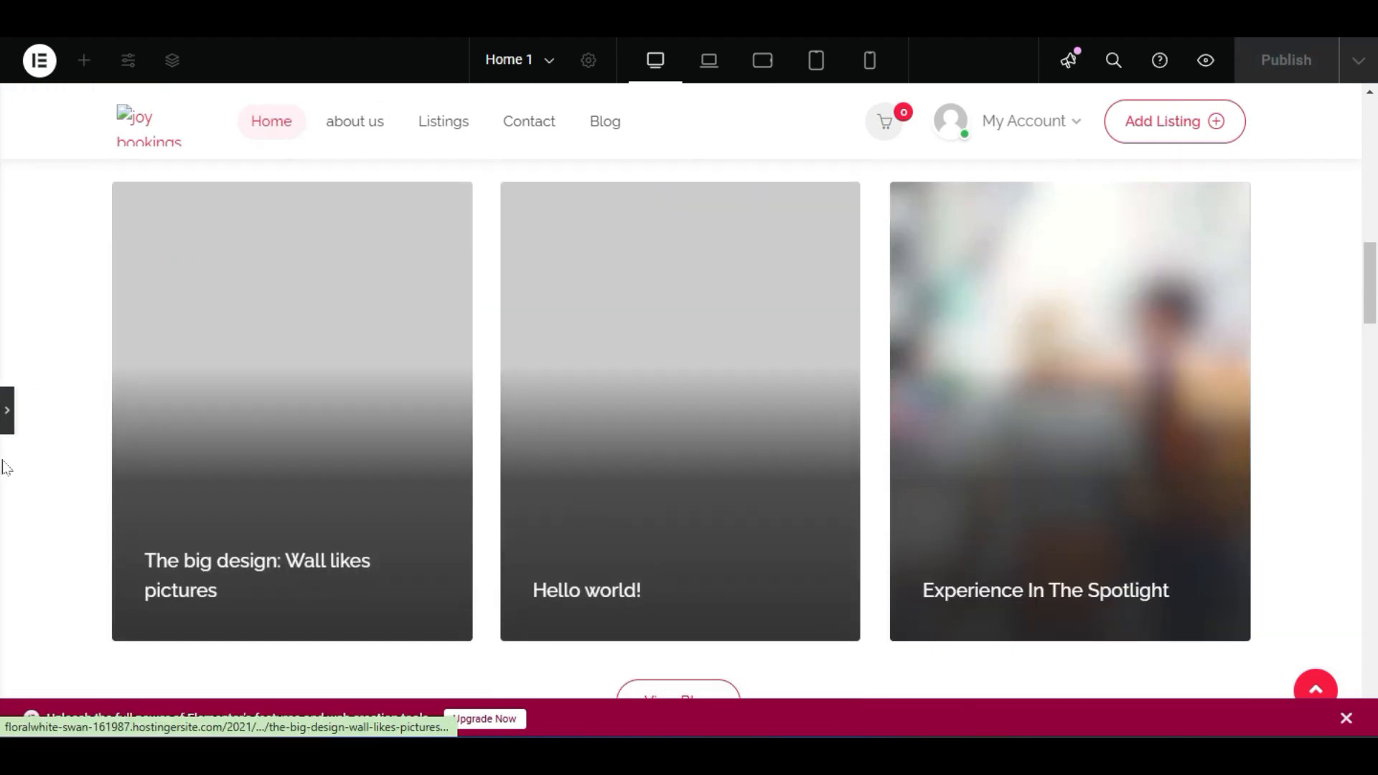
{"action": "left_click", "coordinate": [6, 406]}
Examine the title and subtitle settings of the Most Visited Places headline and the query settings of its Listings Carousel.
{"action": "scroll", "coordinate": [855, 419], "scroll_direction": "down", "scroll_amount": 3}
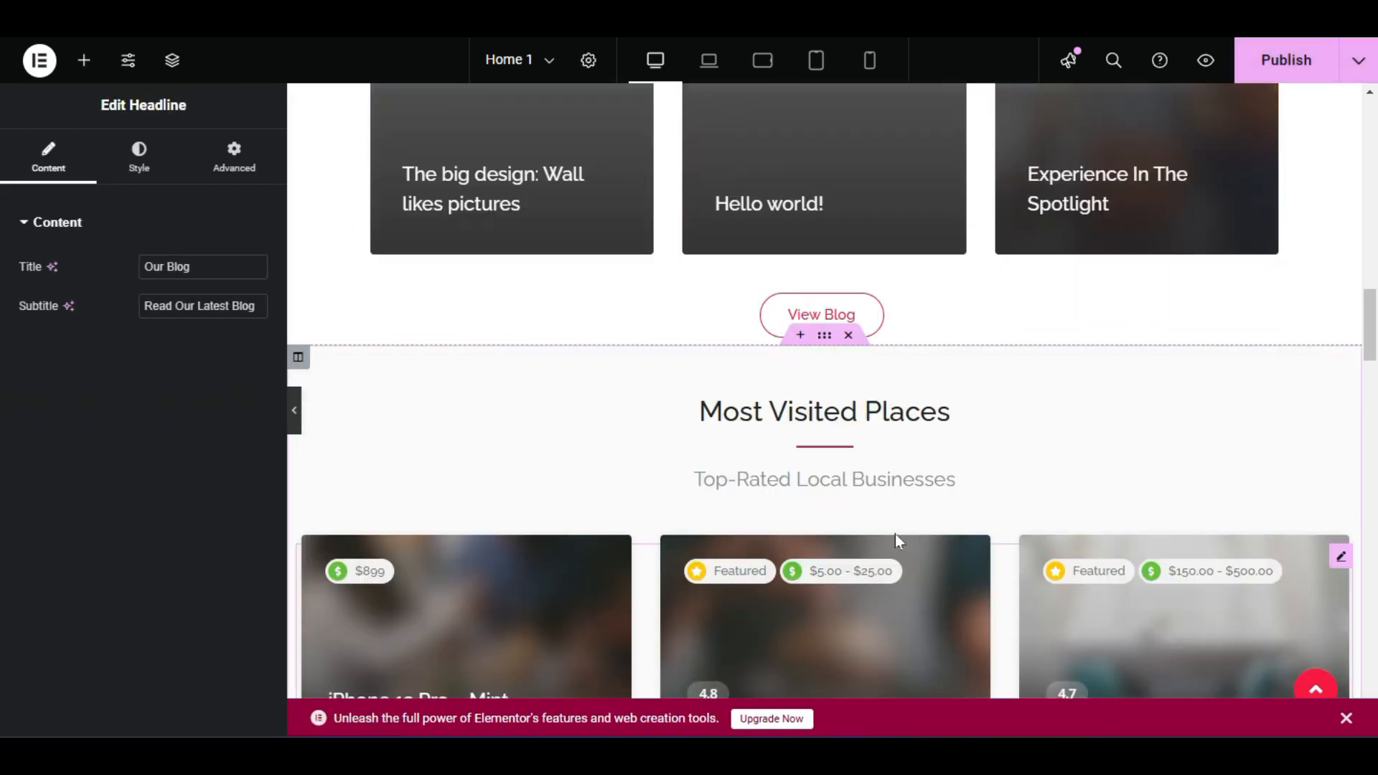
{"action": "scroll", "coordinate": [687, 345], "scroll_direction": "down", "scroll_amount": 2}
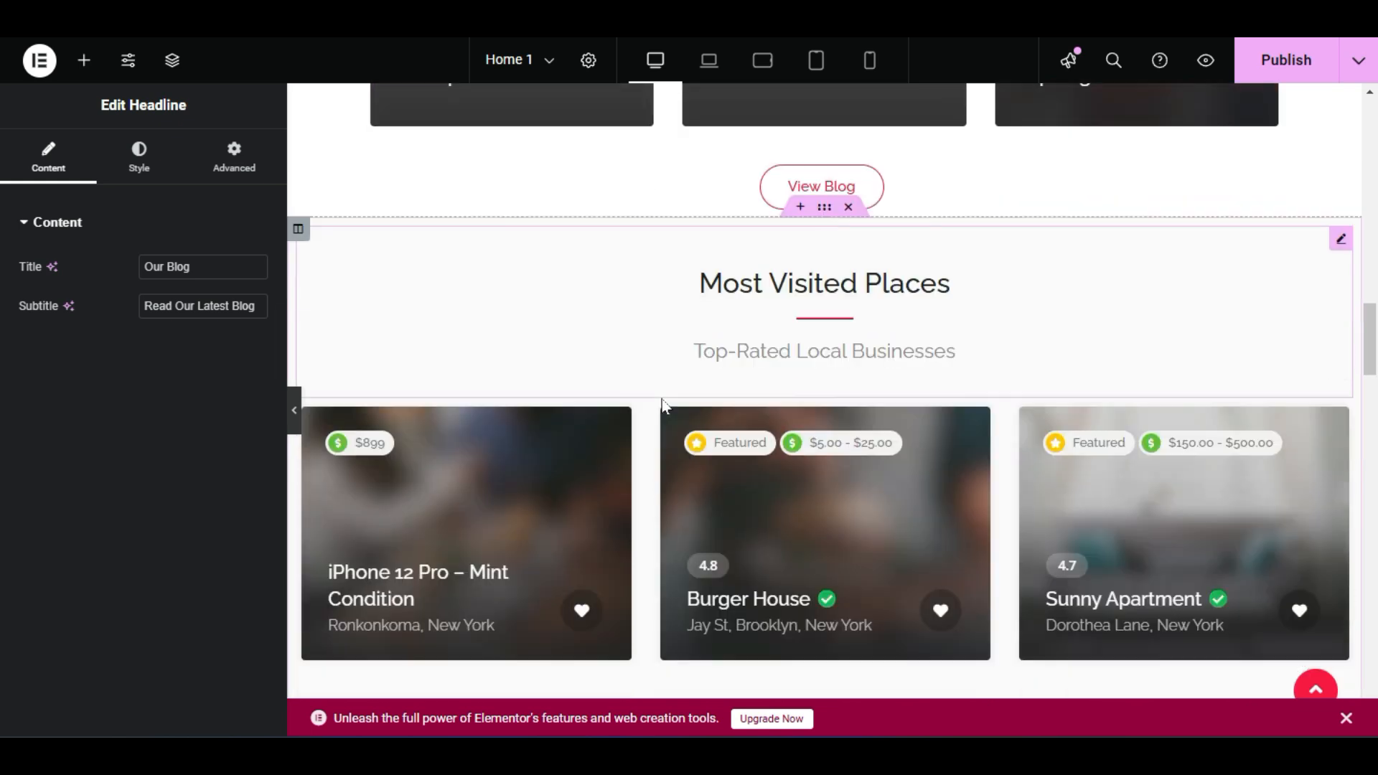
{"action": "scroll", "coordinate": [962, 322], "scroll_direction": "down", "scroll_amount": 3}
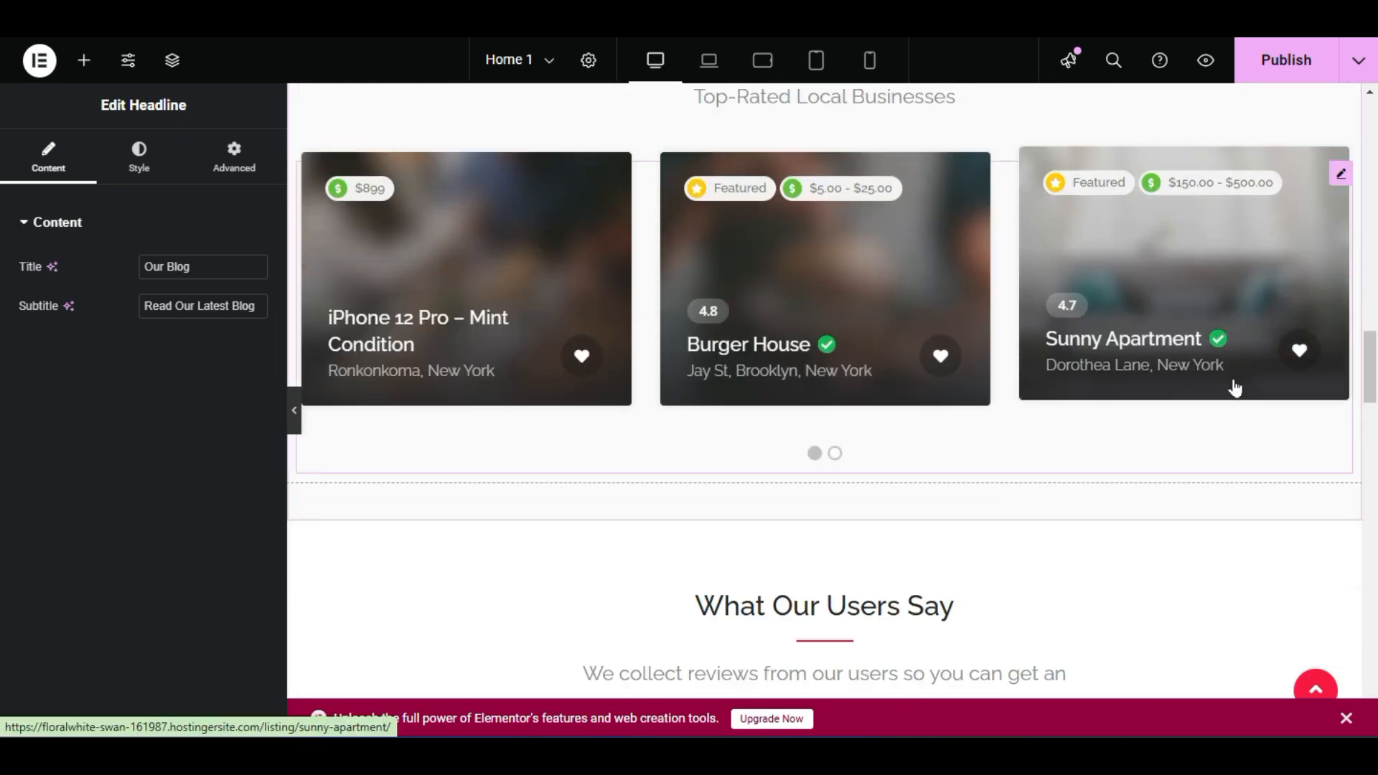
{"action": "scroll", "coordinate": [1234, 387], "scroll_direction": "up", "scroll_amount": 2}
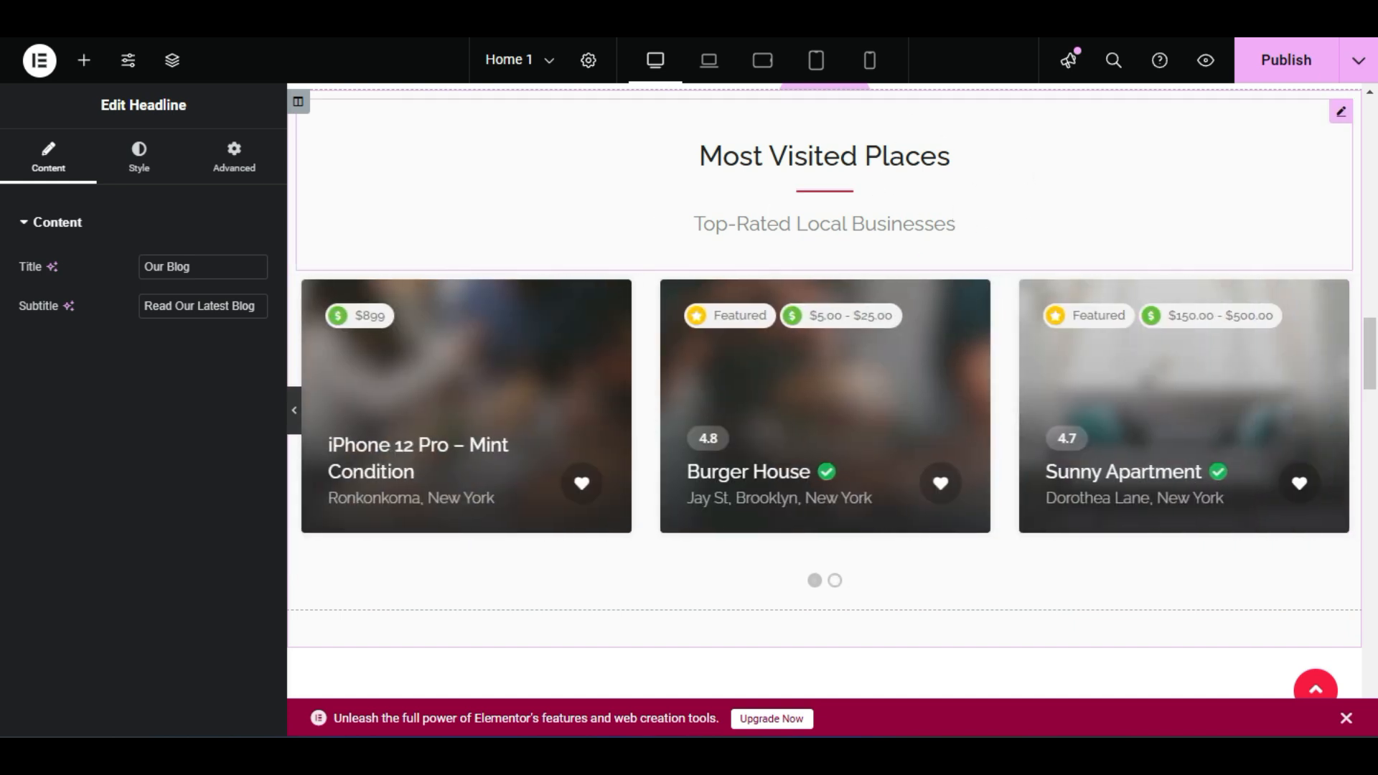
{"action": "right_click", "coordinate": [910, 154]}
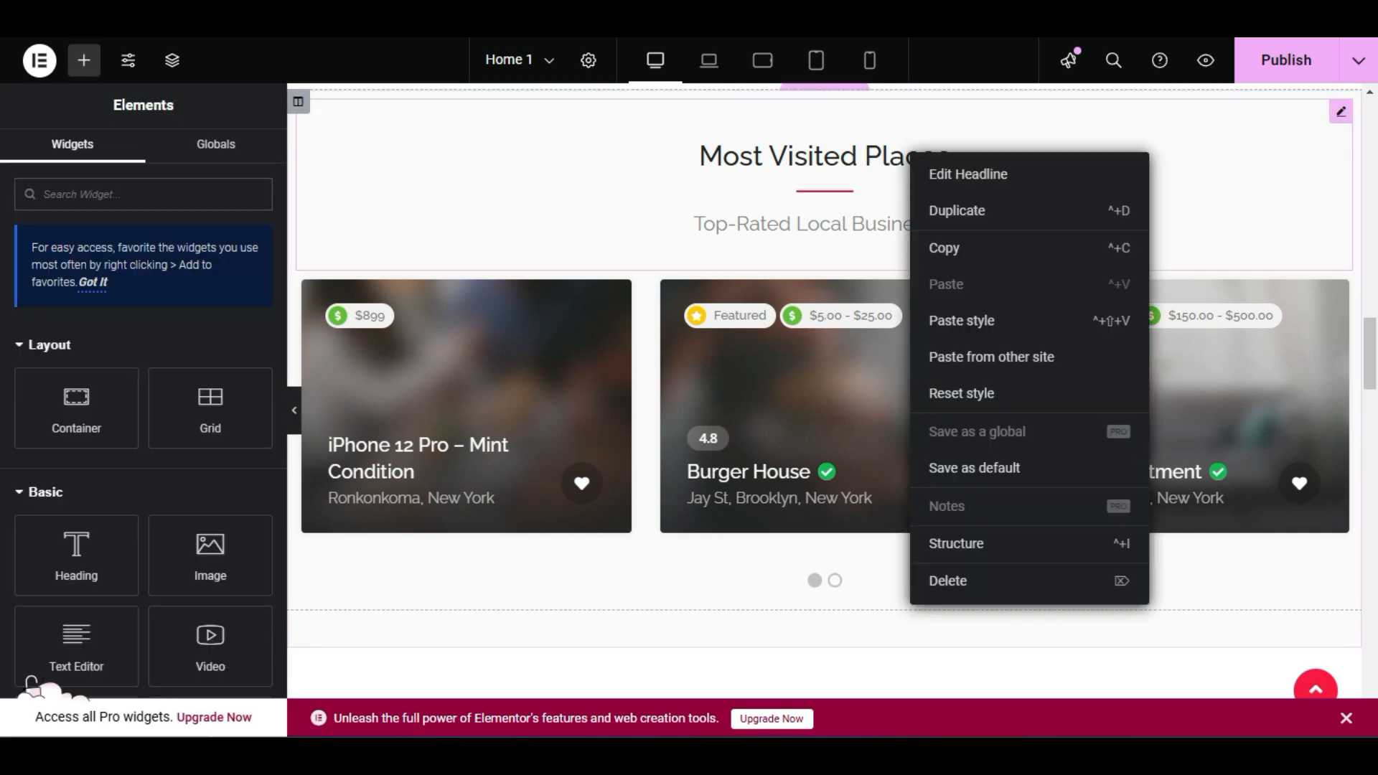
{"action": "left_click", "coordinate": [1074, 185]}
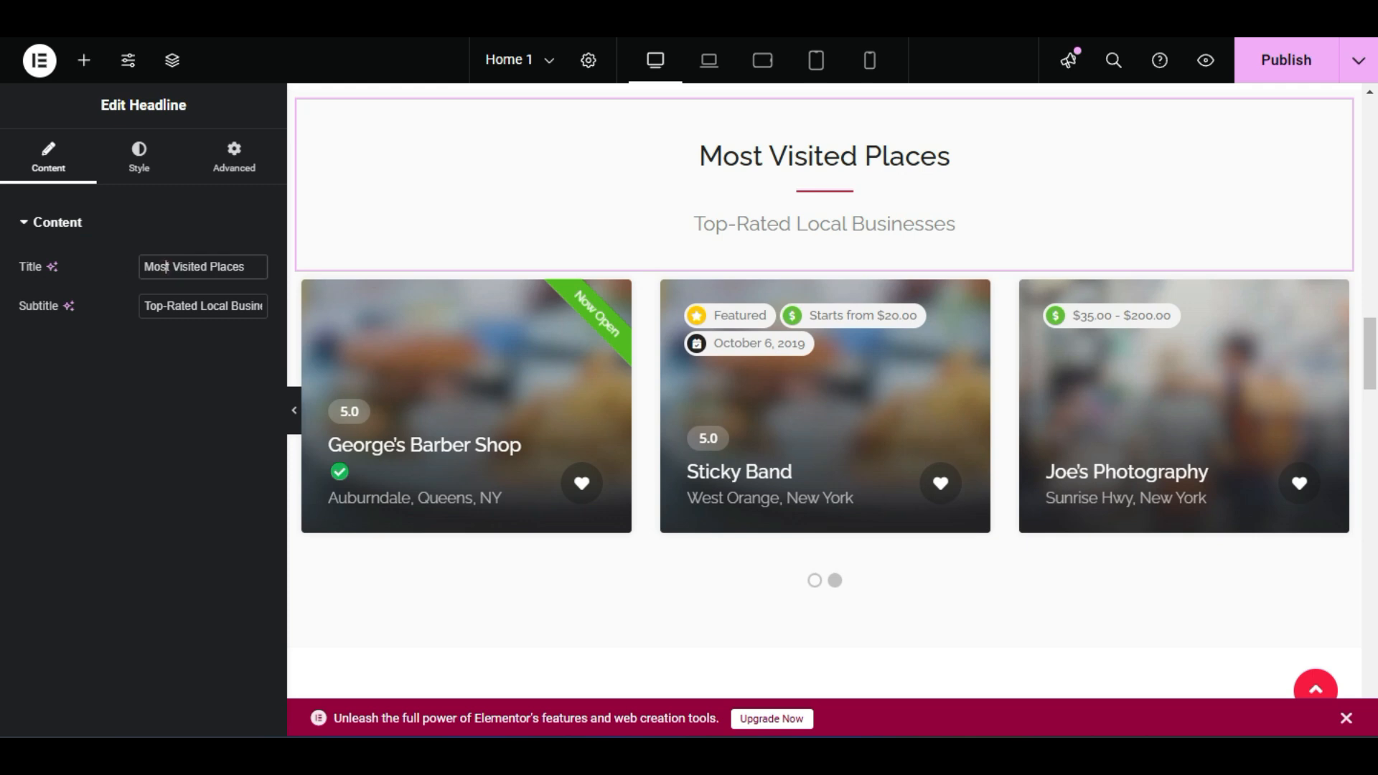
{"action": "double_click", "coordinate": [185, 307]}
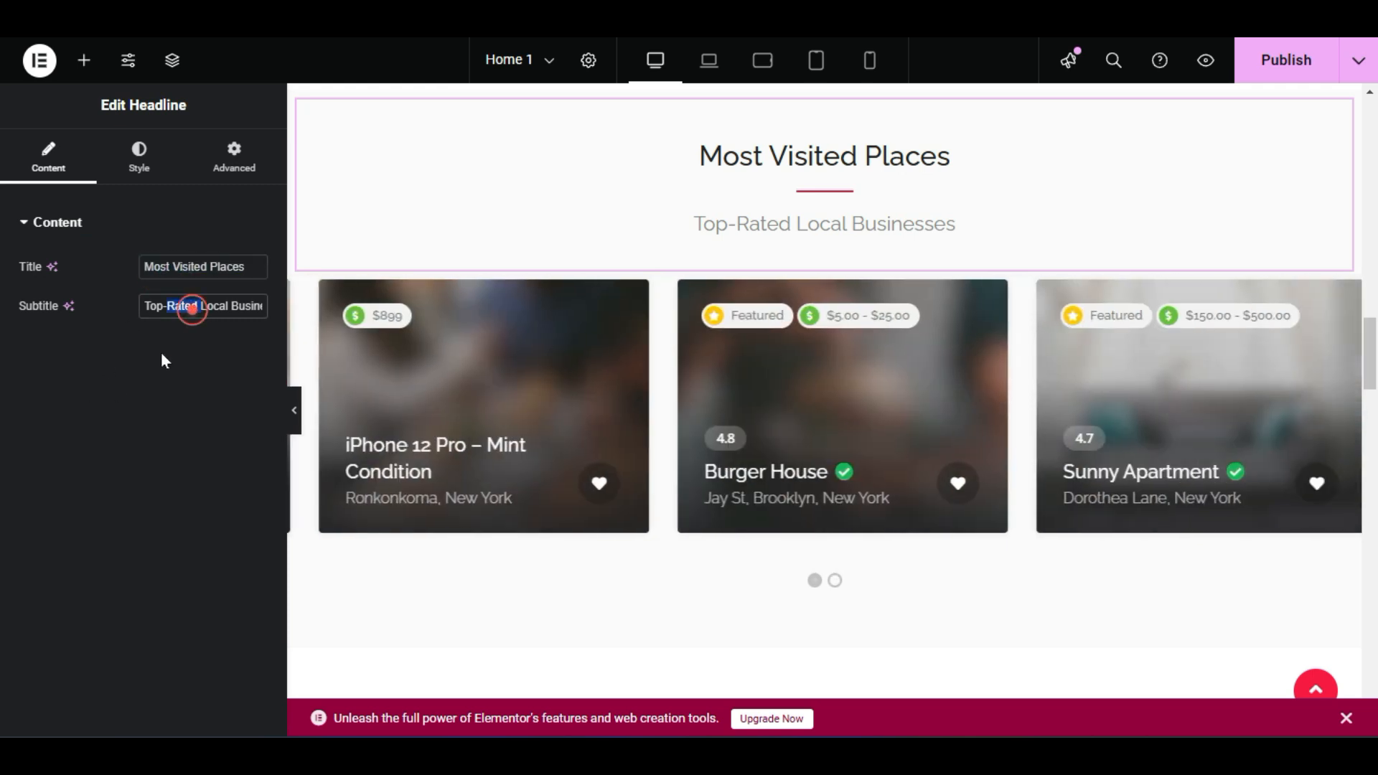
{"action": "left_click", "coordinate": [169, 341]}
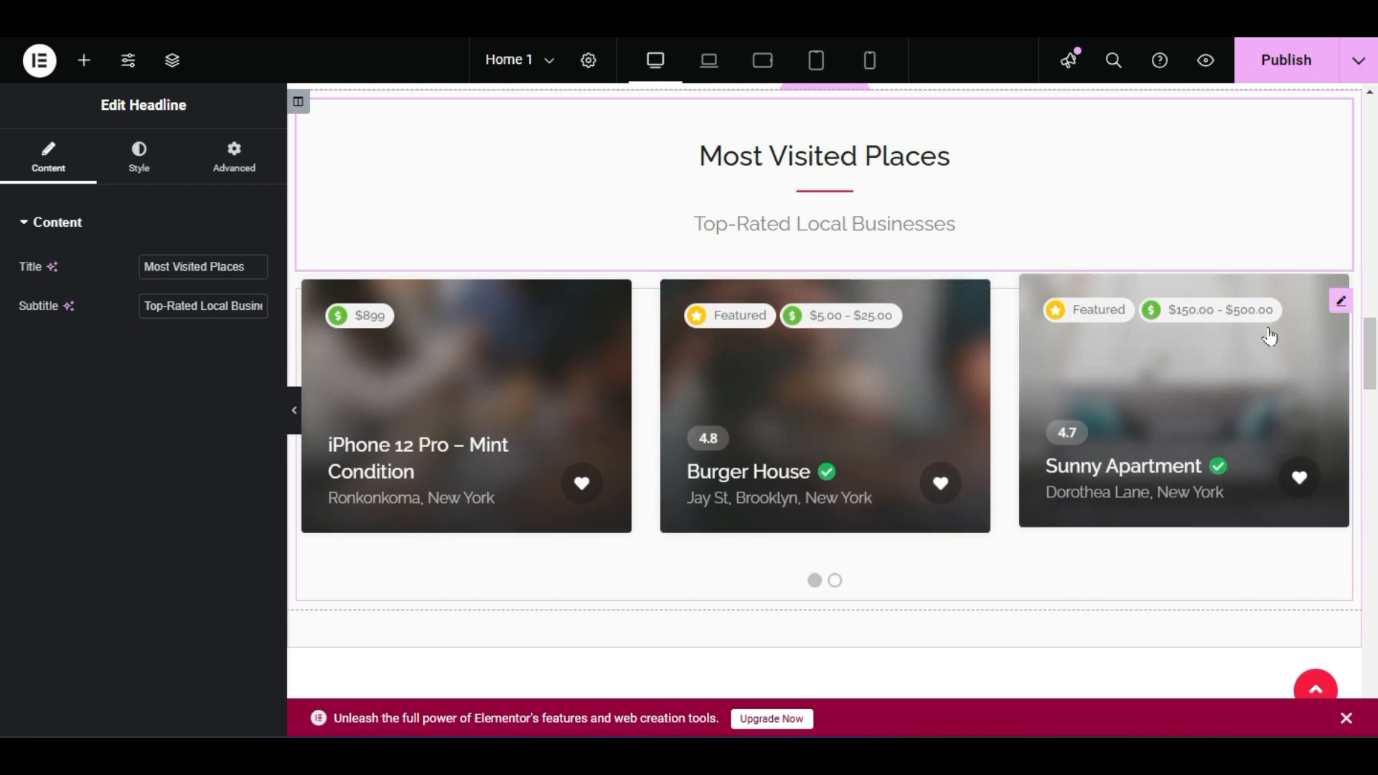
{"action": "right_click", "coordinate": [948, 420]}
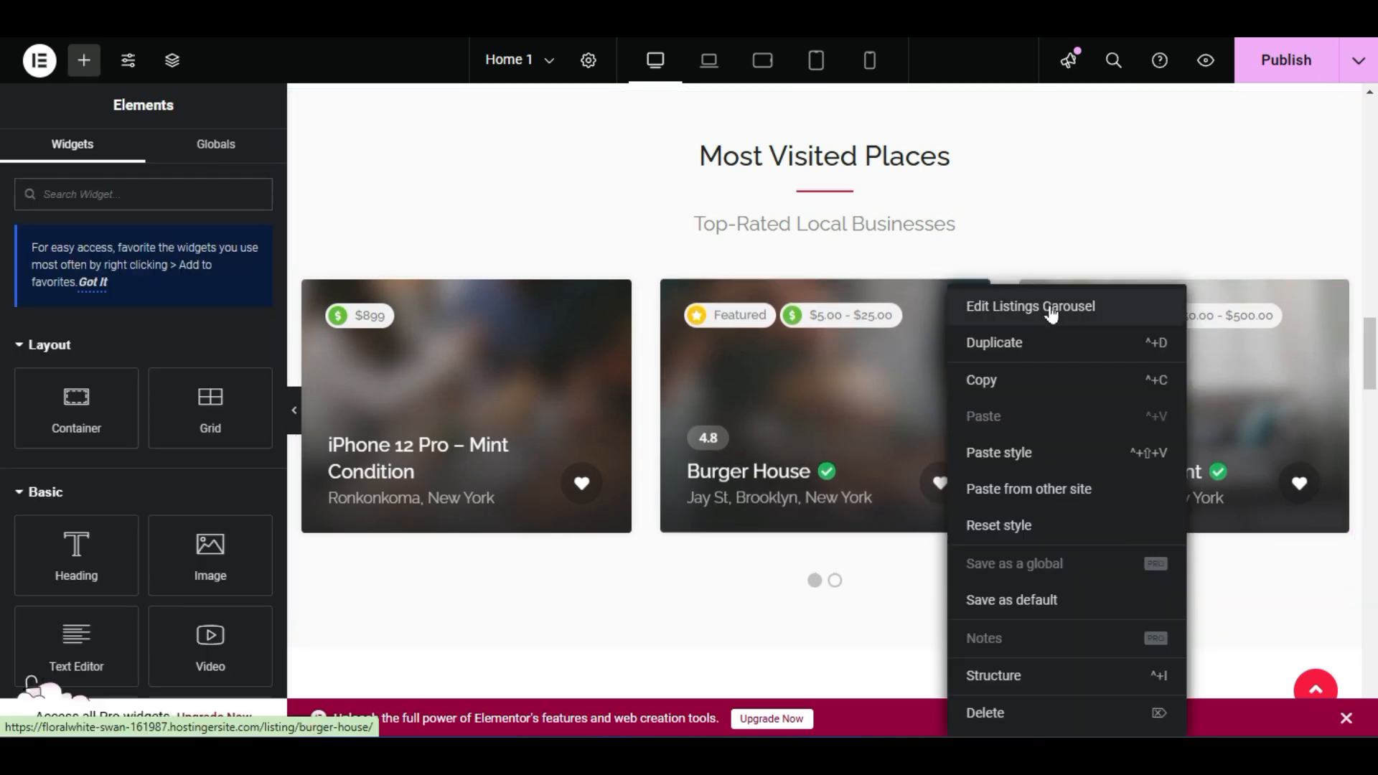
{"action": "left_click", "coordinate": [1084, 311]}
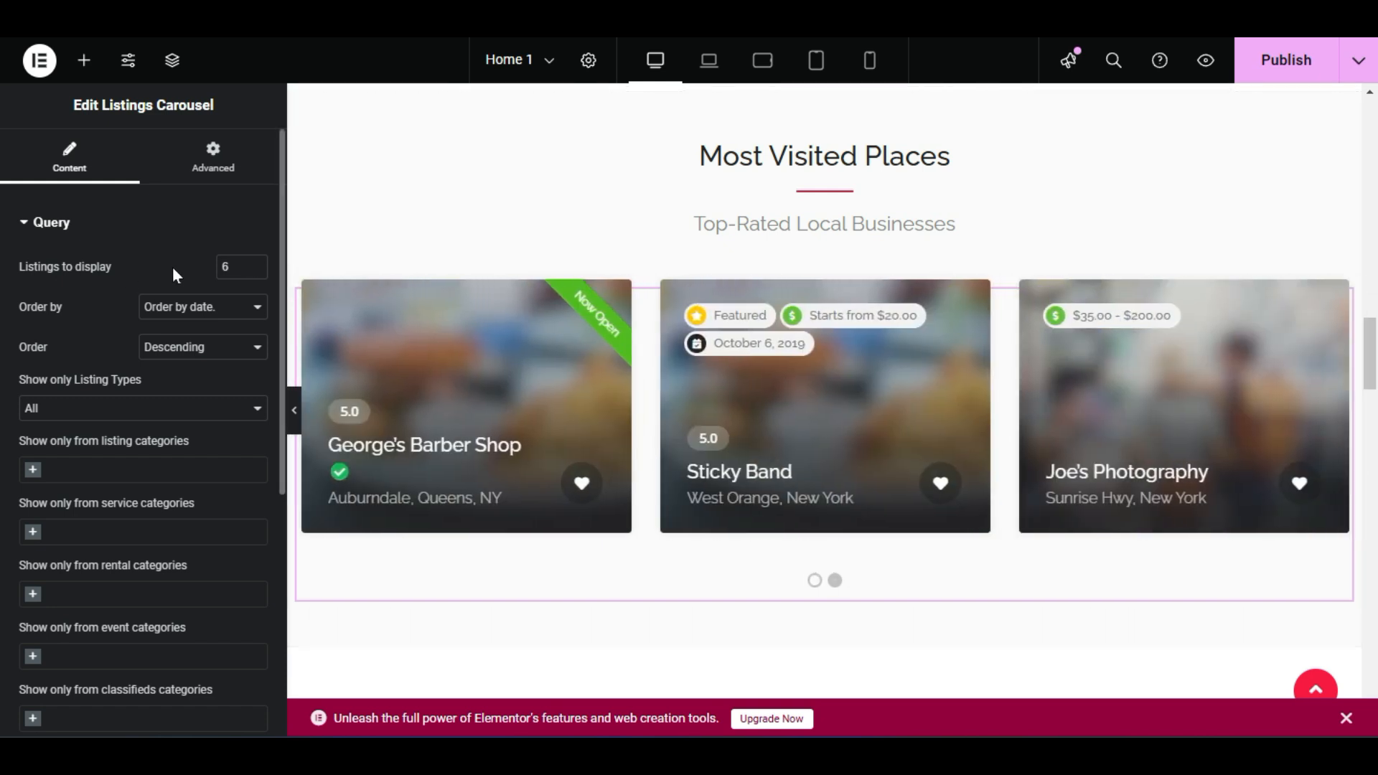
{"action": "left_click_drag", "start_coordinate": [824, 581], "coordinate": [820, 580]}
{"action": "scroll", "coordinate": [830, 368], "scroll_direction": "down", "scroll_amount": 3}
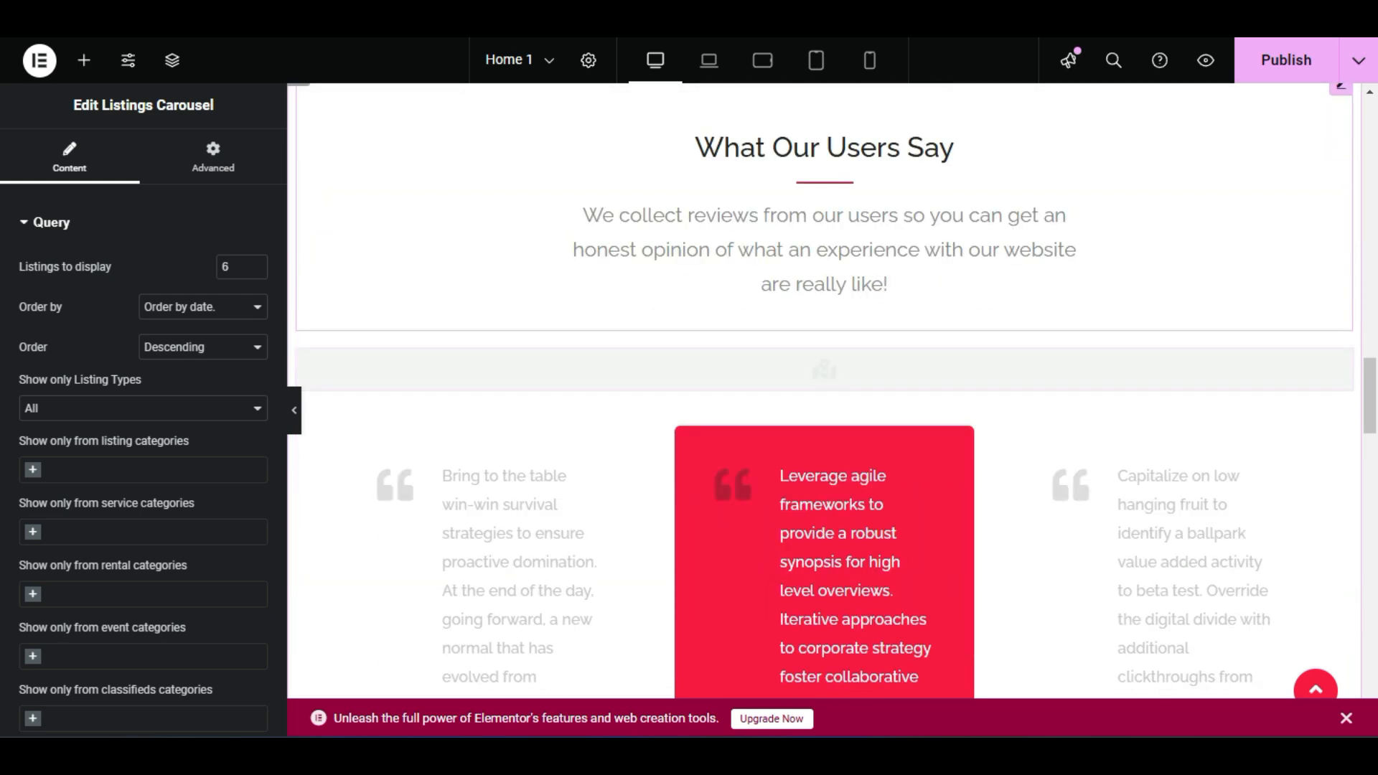
{"action": "scroll", "coordinate": [901, 463], "scroll_direction": "up", "scroll_amount": 8}
{"action": "scroll", "coordinate": [901, 462], "scroll_direction": "down", "scroll_amount": 4}
{"action": "scroll", "coordinate": [901, 465], "scroll_direction": "down", "scroll_amount": 4}
{"action": "scroll", "coordinate": [901, 465], "scroll_direction": "up", "scroll_amount": 4}
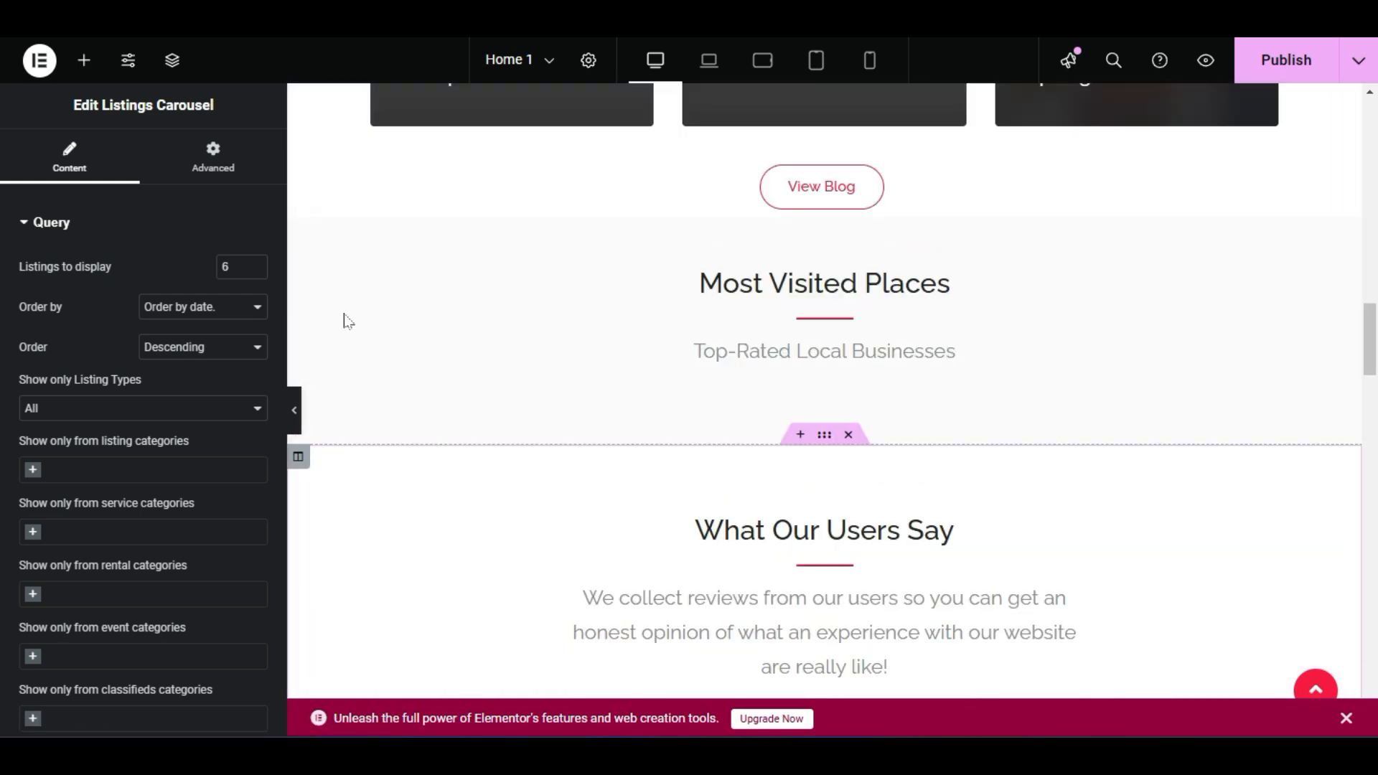
{"action": "key", "text": "F5"}
{"action": "left_click", "coordinate": [774, 105]}
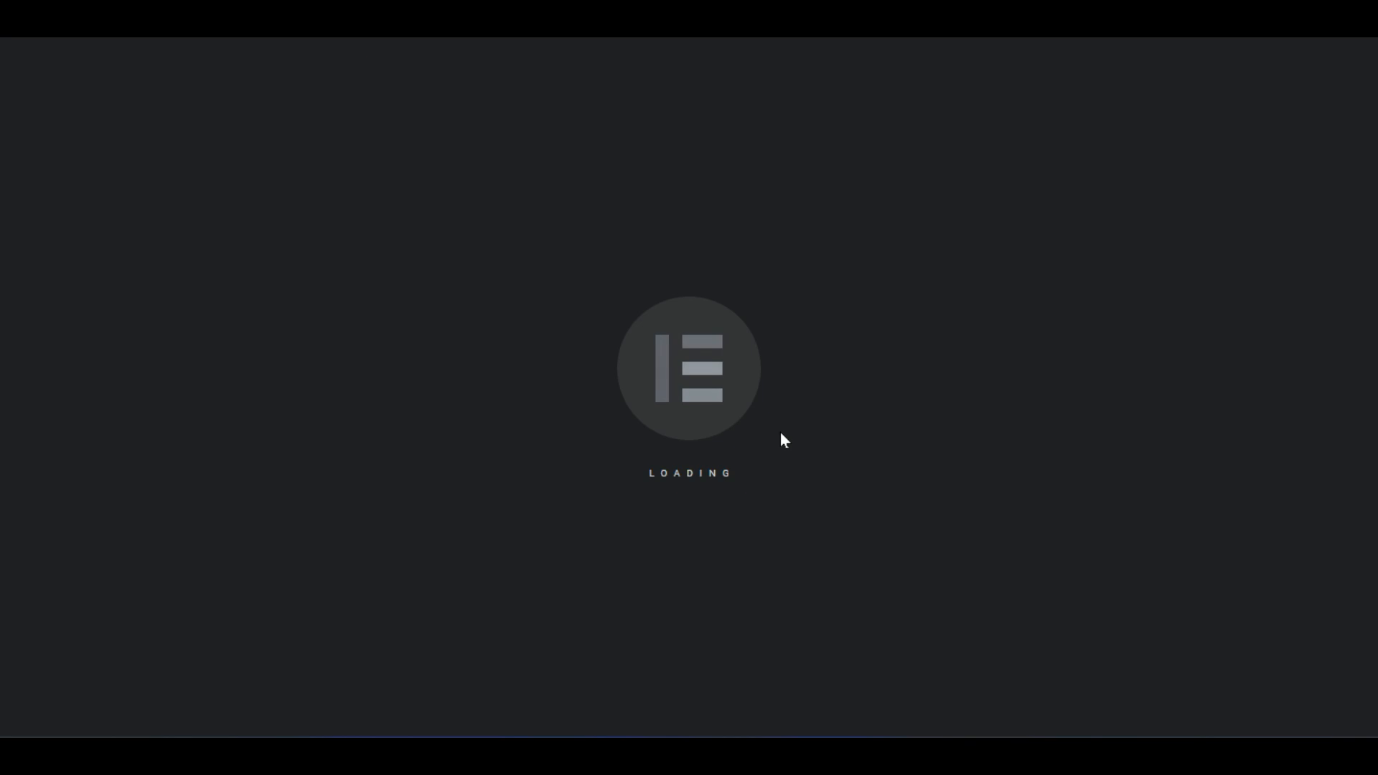
Open the Listings Carousel under Most Visited Places for editing and set its listings to random order.
{"action": "scroll", "coordinate": [753, 445], "scroll_direction": "down", "scroll_amount": 15}
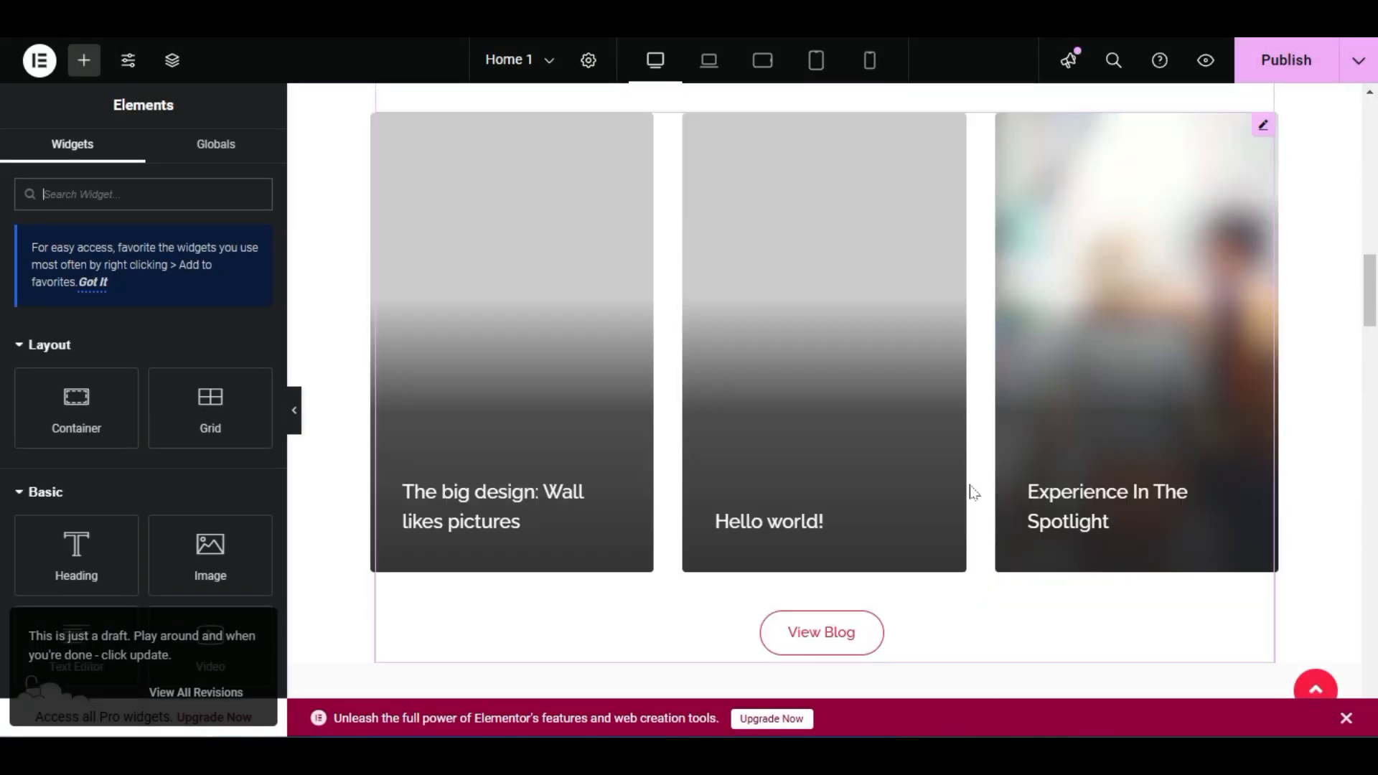
{"action": "scroll", "coordinate": [973, 493], "scroll_direction": "down", "scroll_amount": 9}
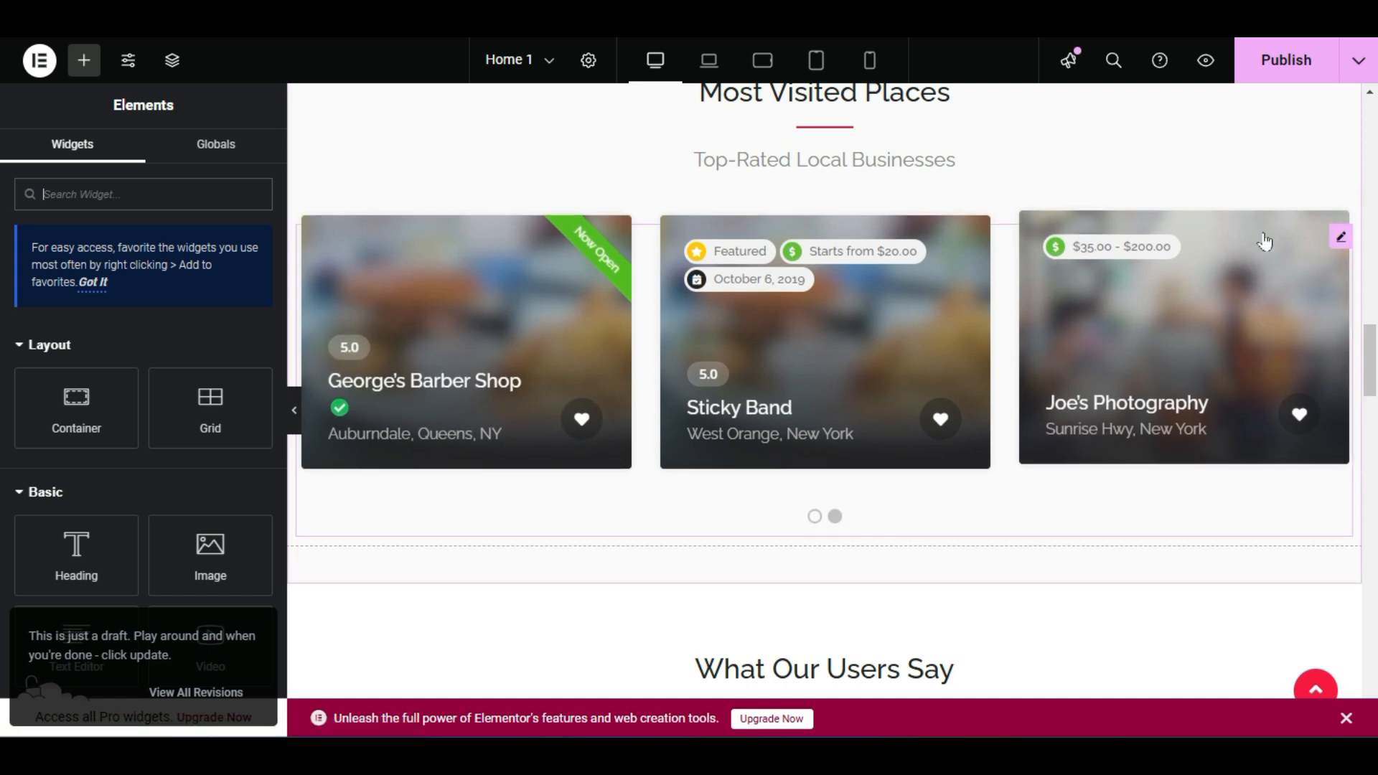
{"action": "left_click", "coordinate": [1340, 236]}
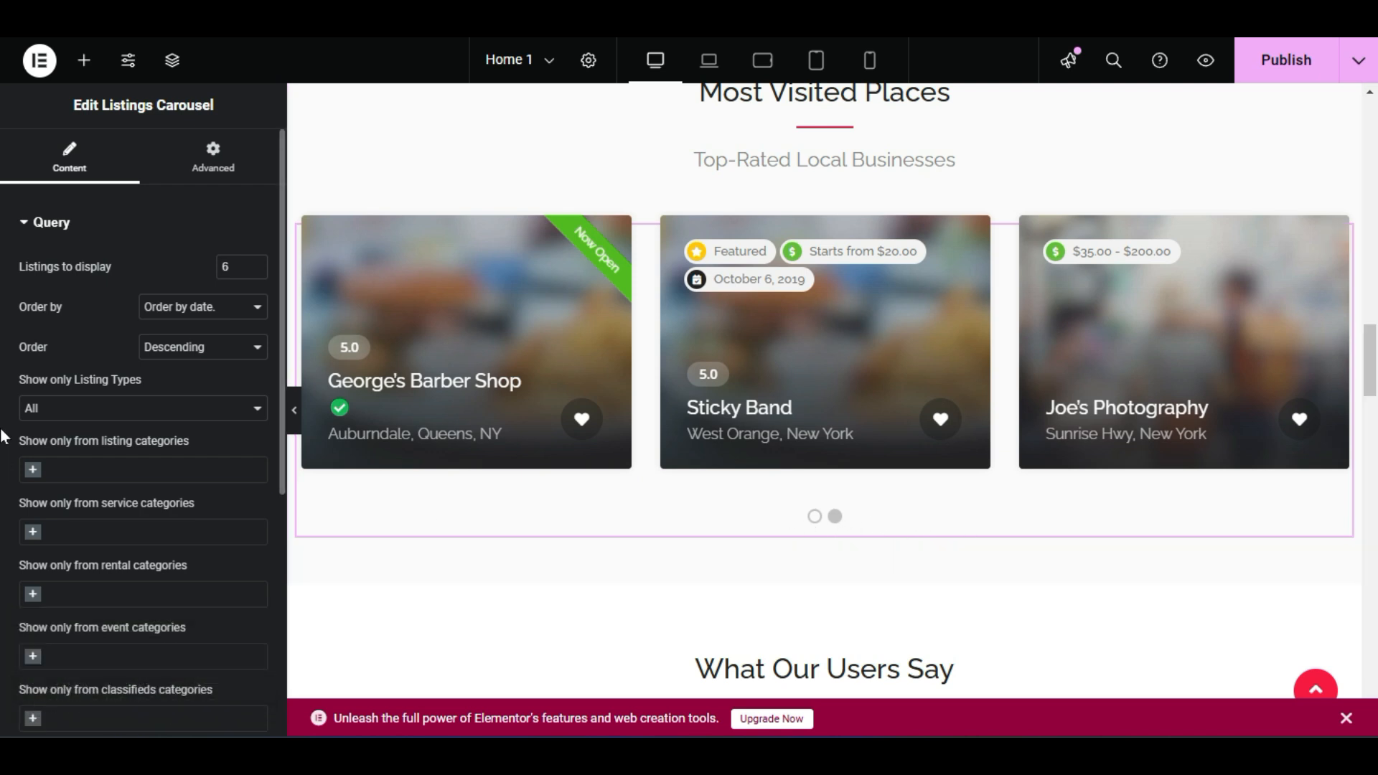
{"action": "left_click", "coordinate": [180, 309]}
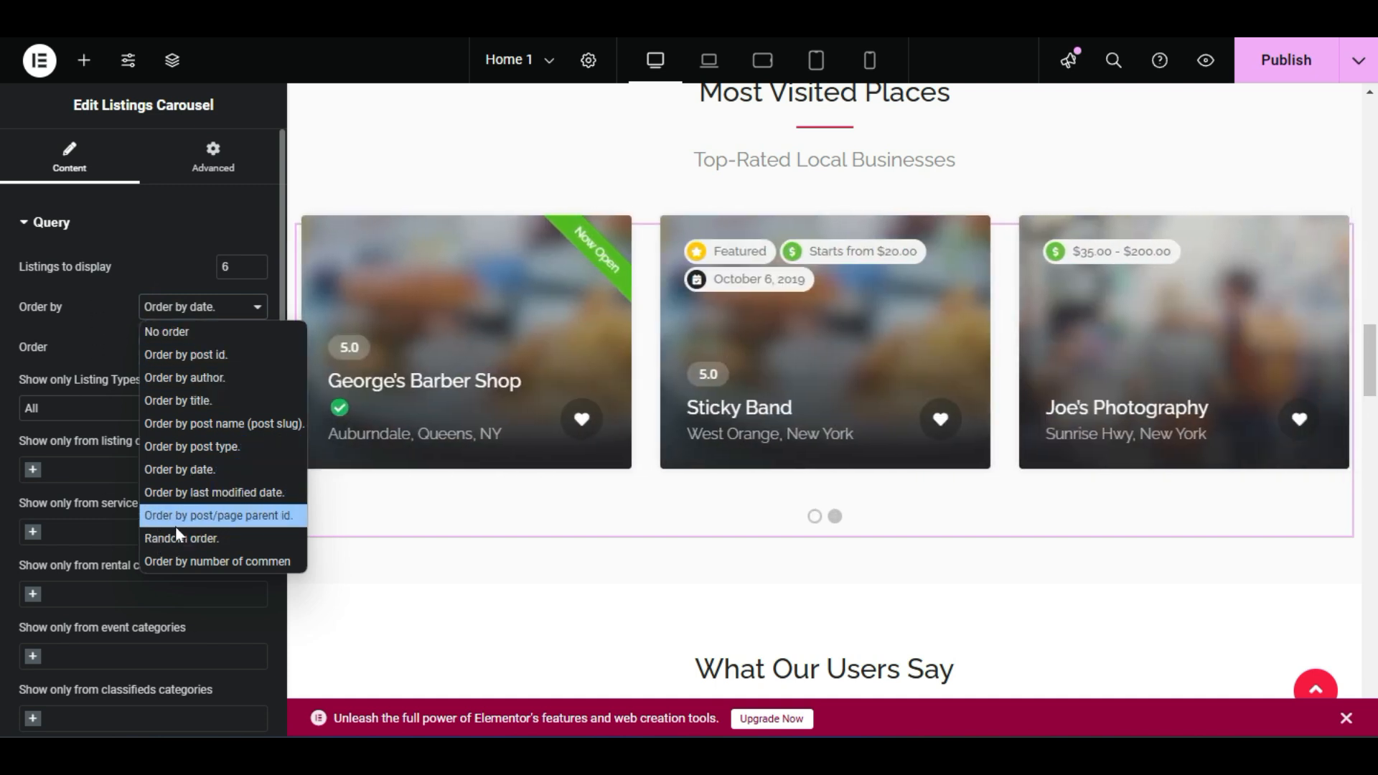
{"action": "left_click", "coordinate": [180, 534]}
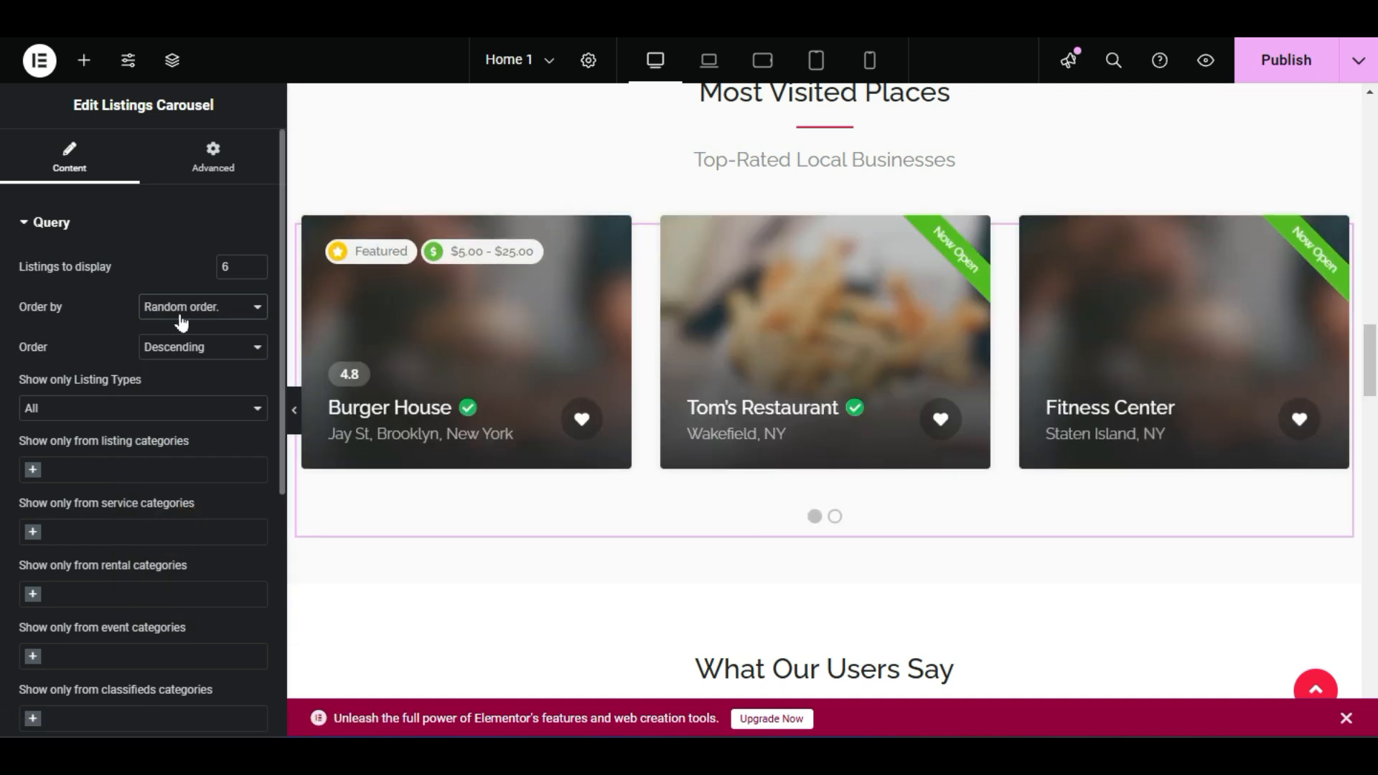
Order the carousel's listings by date and restrict the listing type to Service.
{"action": "left_click", "coordinate": [195, 316]}
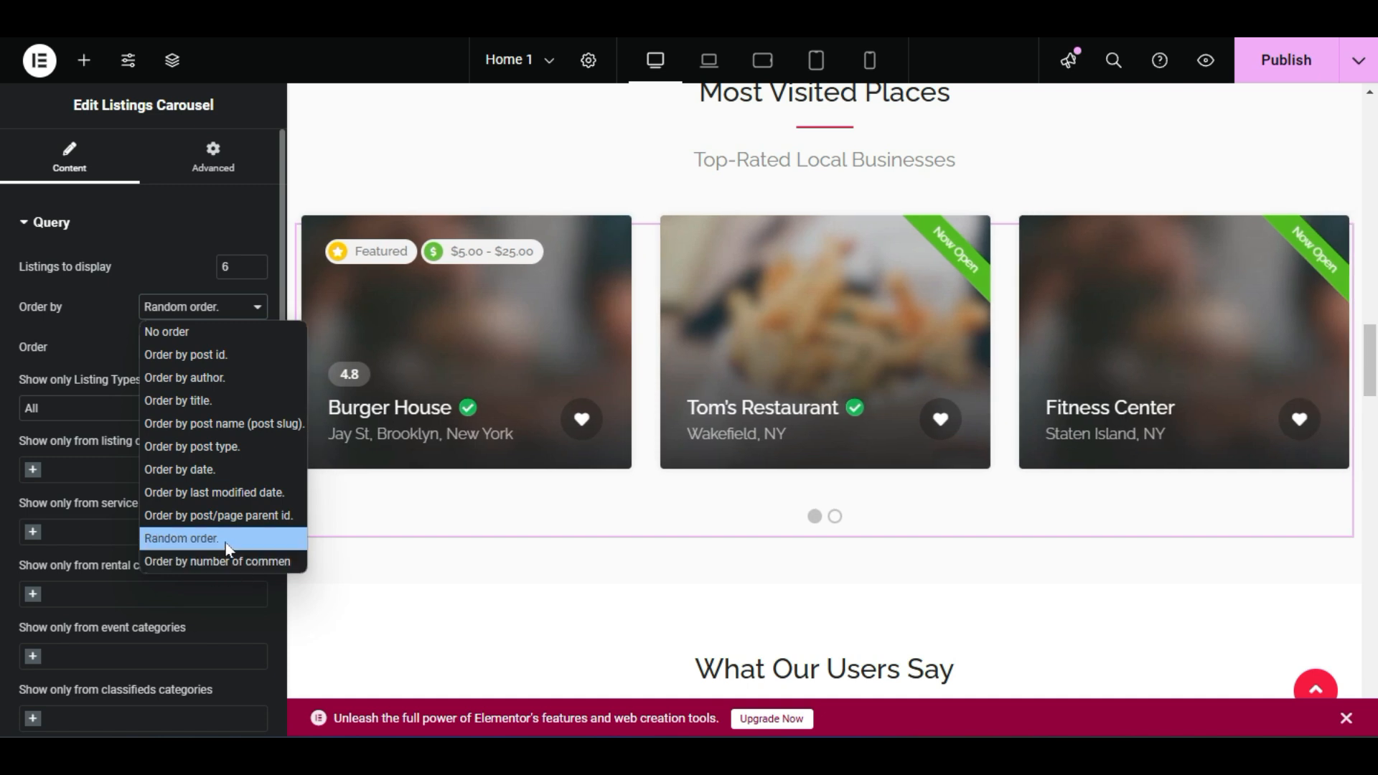
{"action": "left_click", "coordinate": [194, 470]}
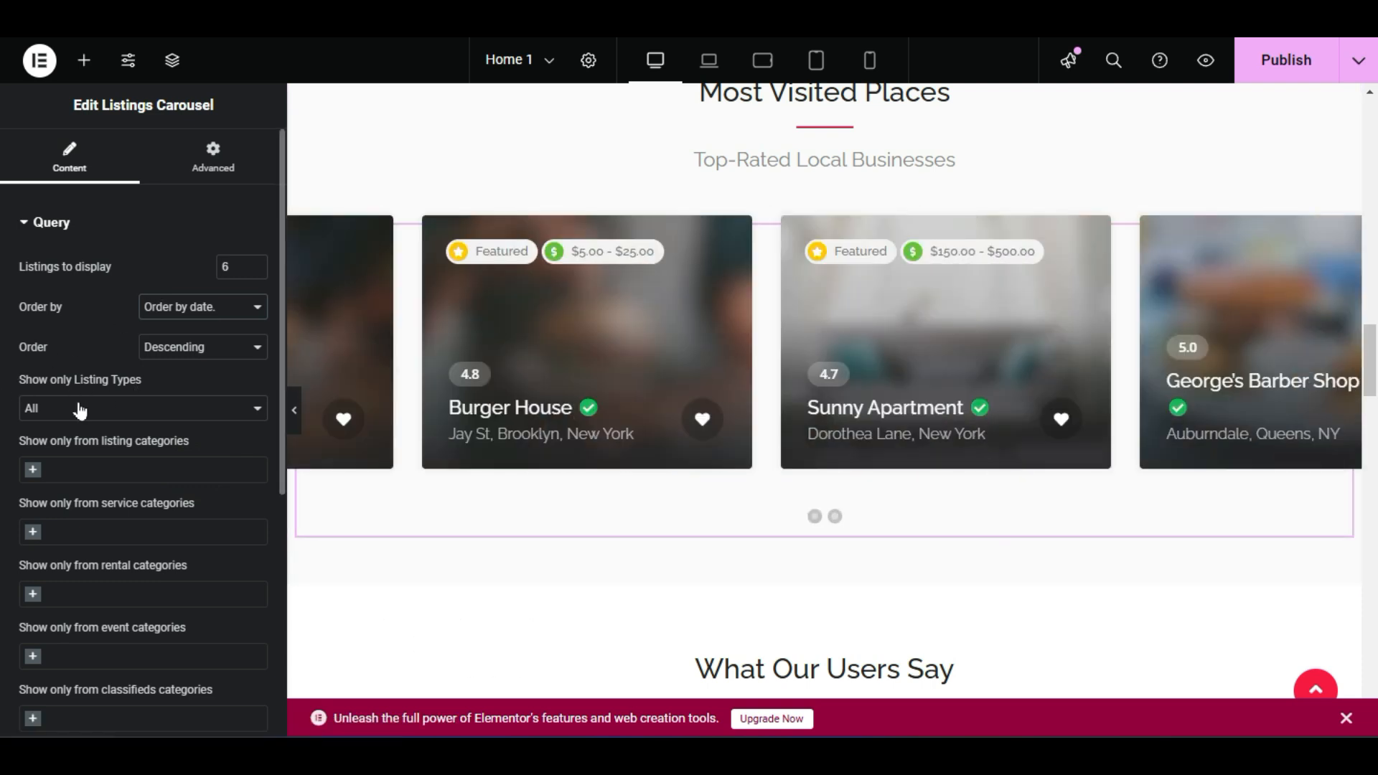
{"action": "left_click", "coordinate": [56, 415]}
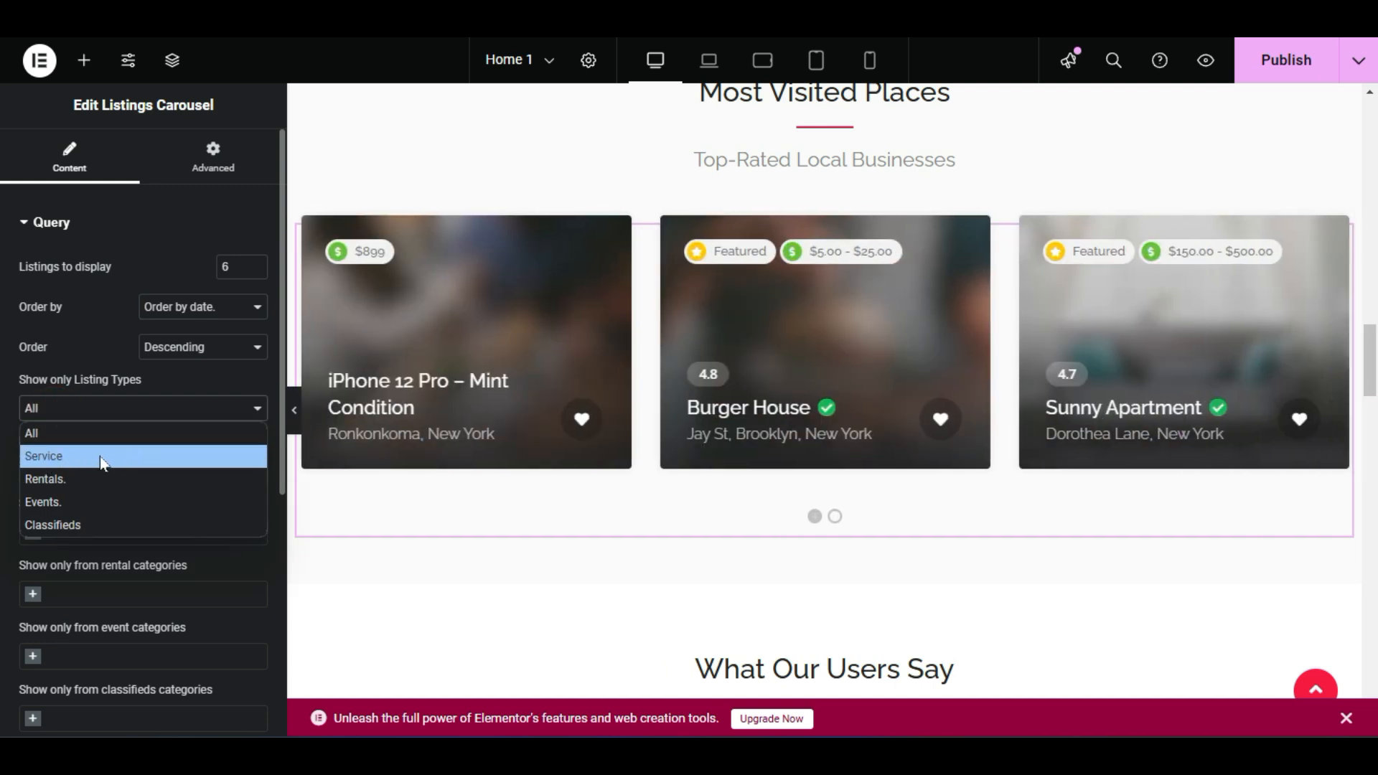
{"action": "left_click", "coordinate": [100, 455]}
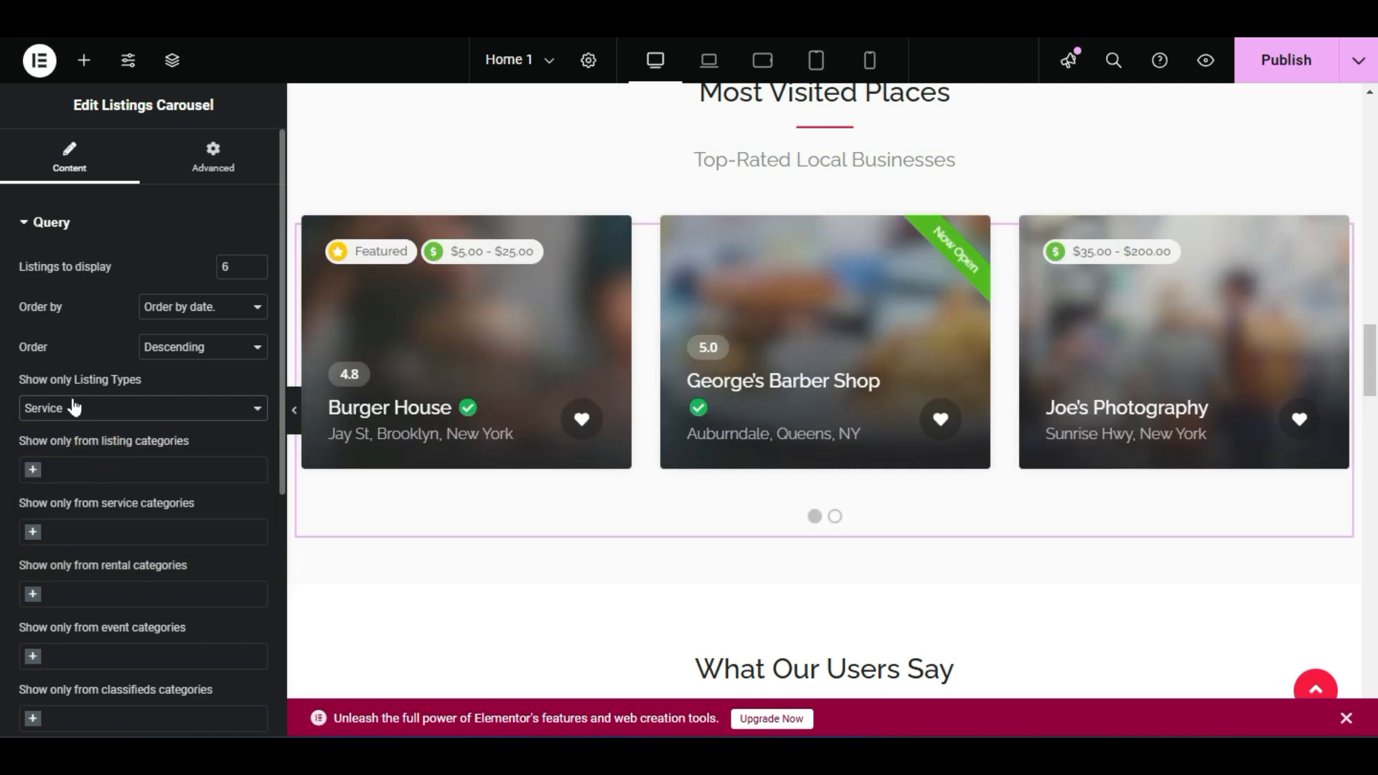
Change the title of the Most Visited Places headline to "Service Listings".
{"action": "scroll", "coordinate": [600, 439], "scroll_direction": "up", "scroll_amount": 3}
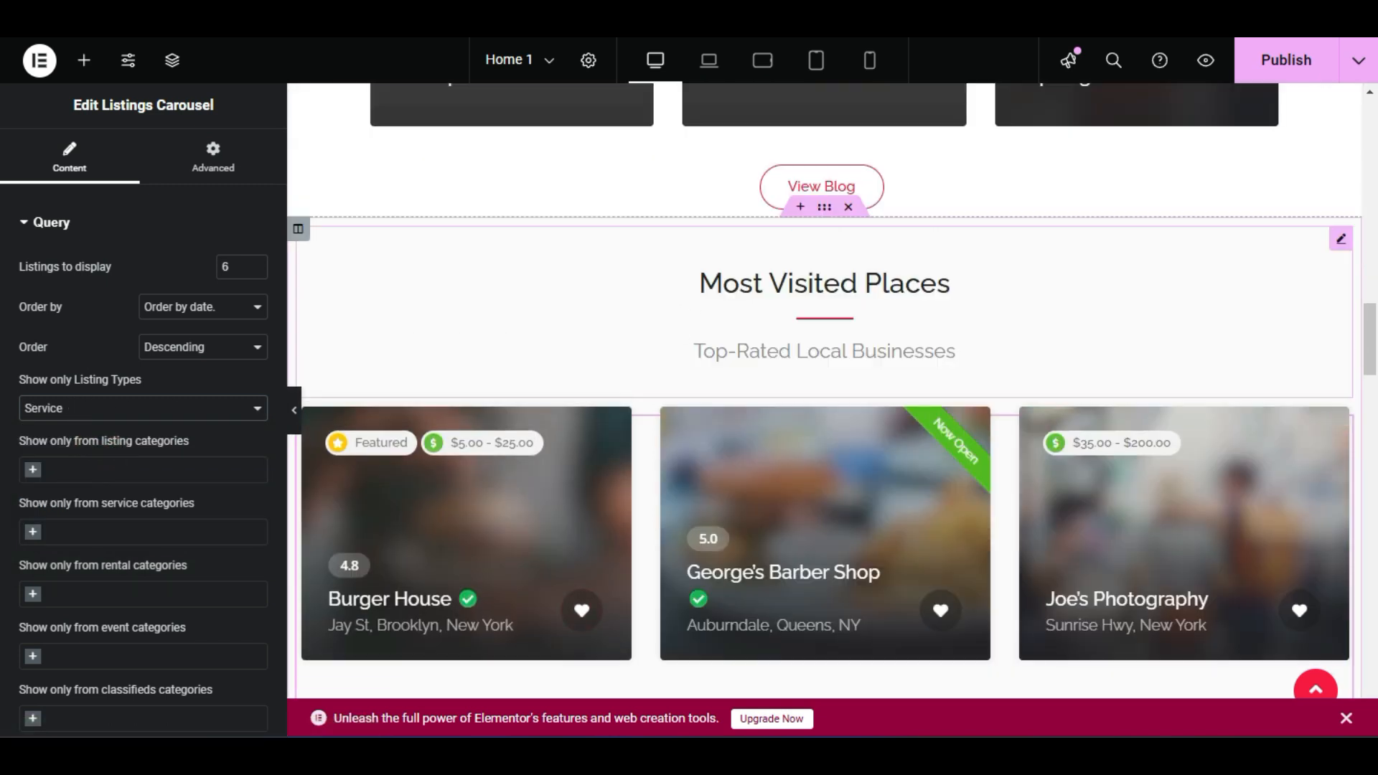
{"action": "right_click", "coordinate": [912, 295]}
{"action": "left_click", "coordinate": [915, 304]}
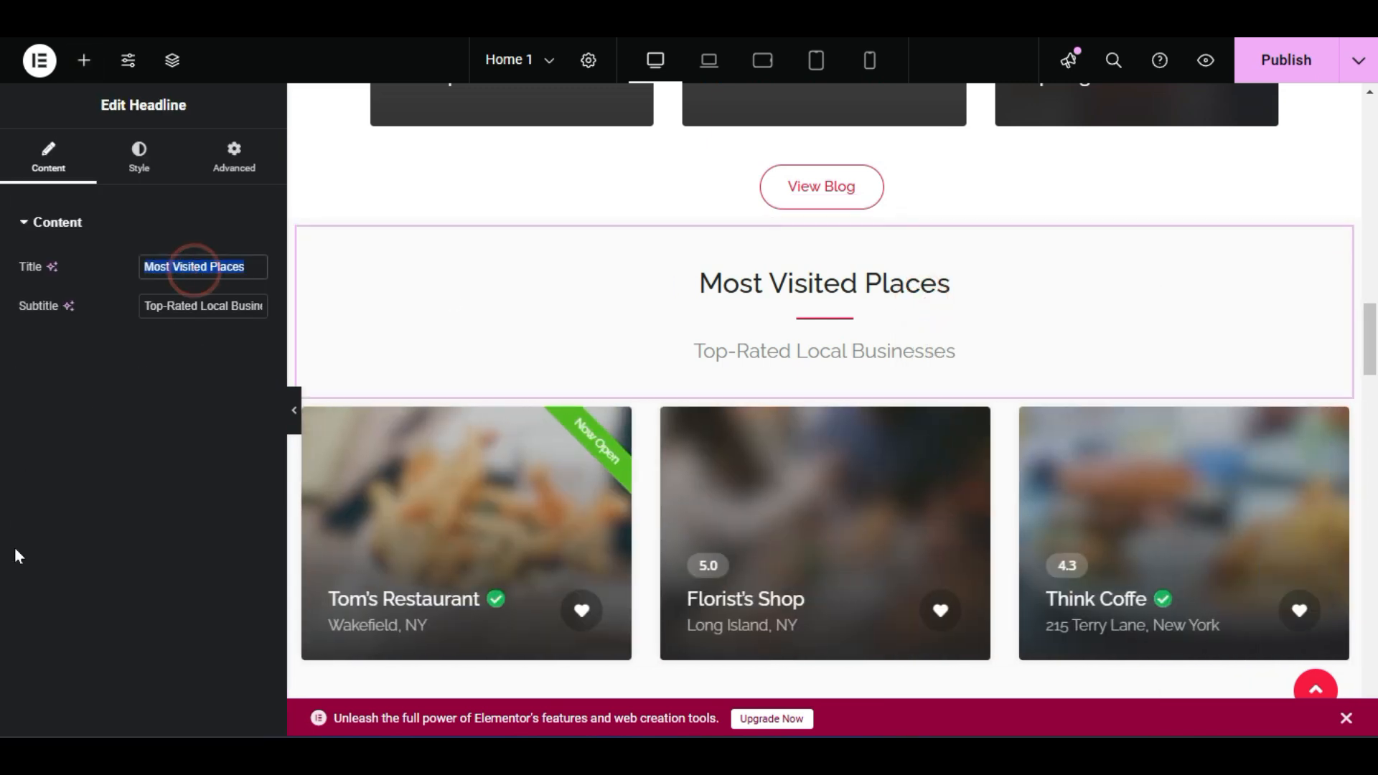
{"action": "type", "text": "Ser"}
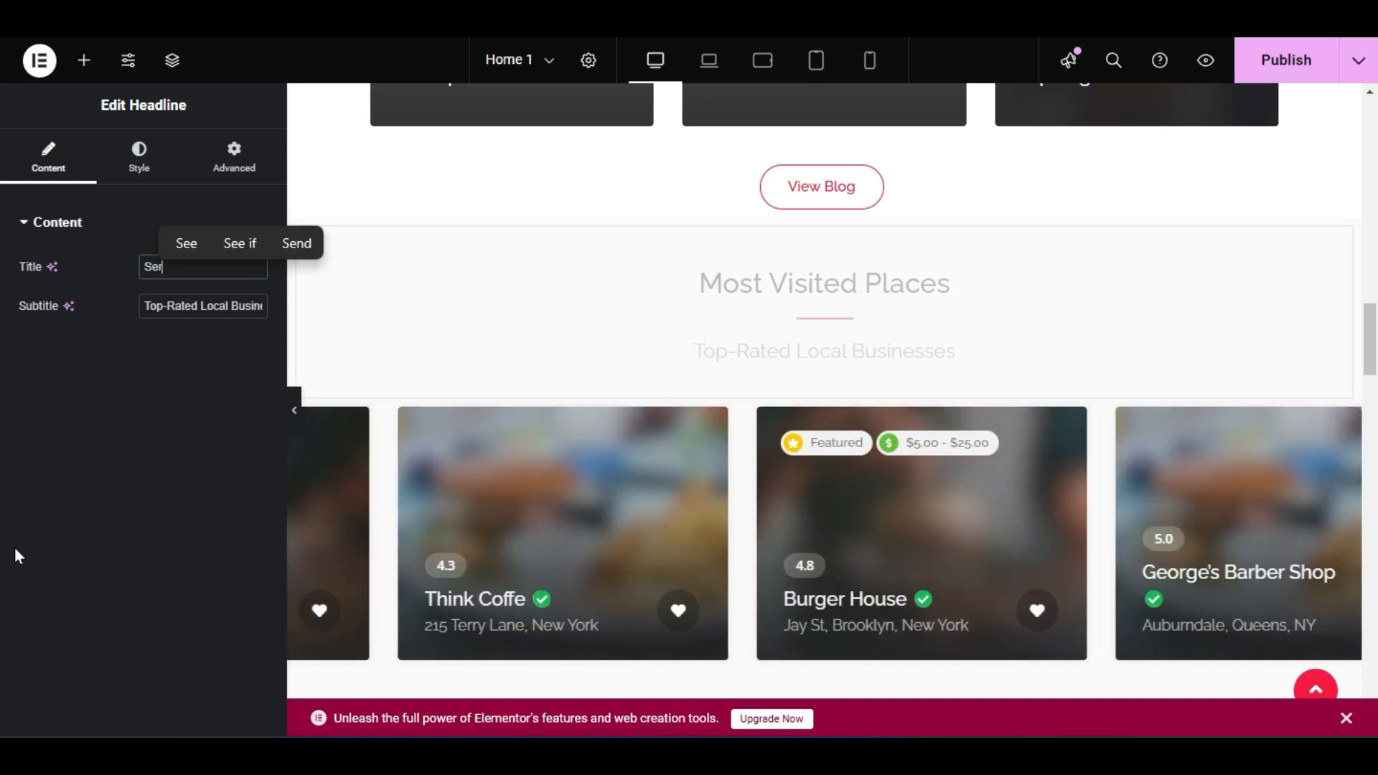
{"action": "type", "text": "vice Listings"}
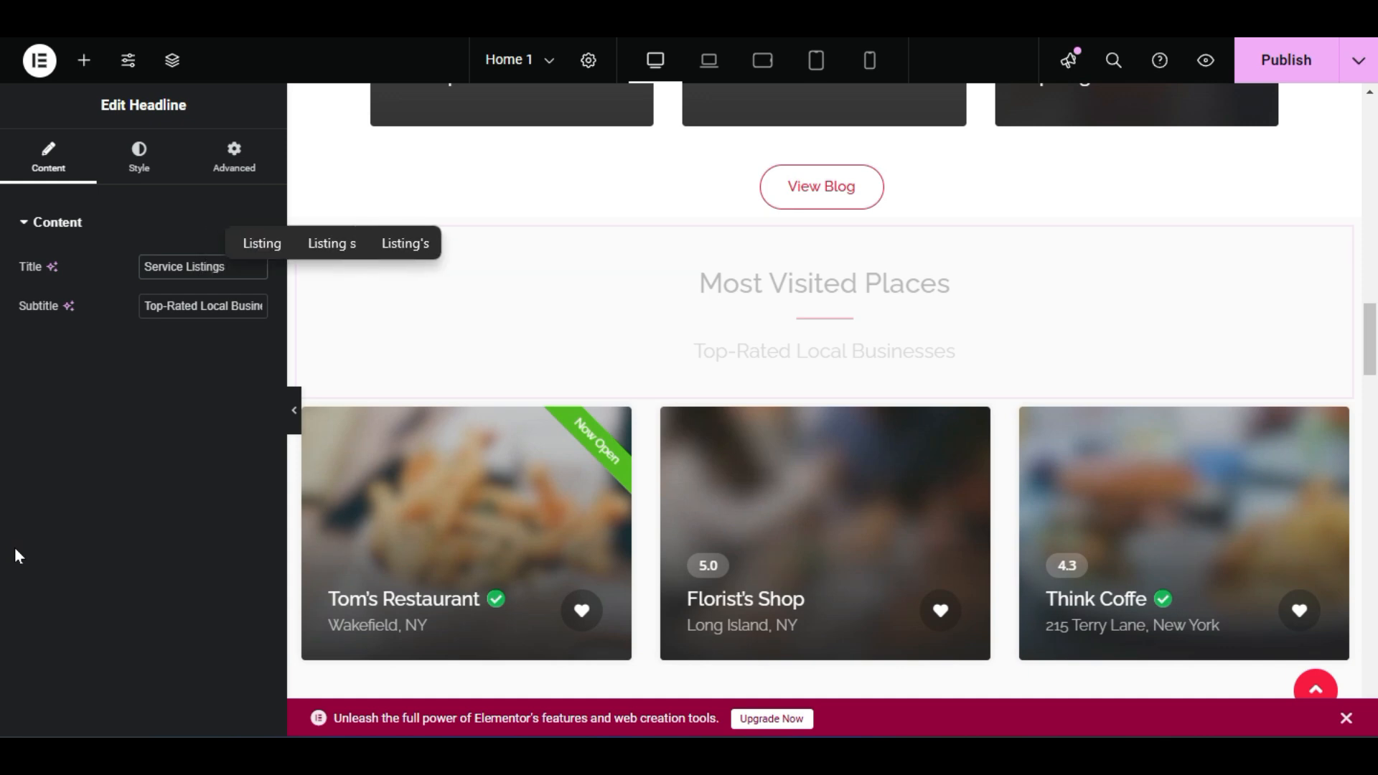
Duplicate the whole Service Listings section, including its headline and carousel.
{"action": "scroll", "coordinate": [800, 412], "scroll_direction": "down", "scroll_amount": 1}
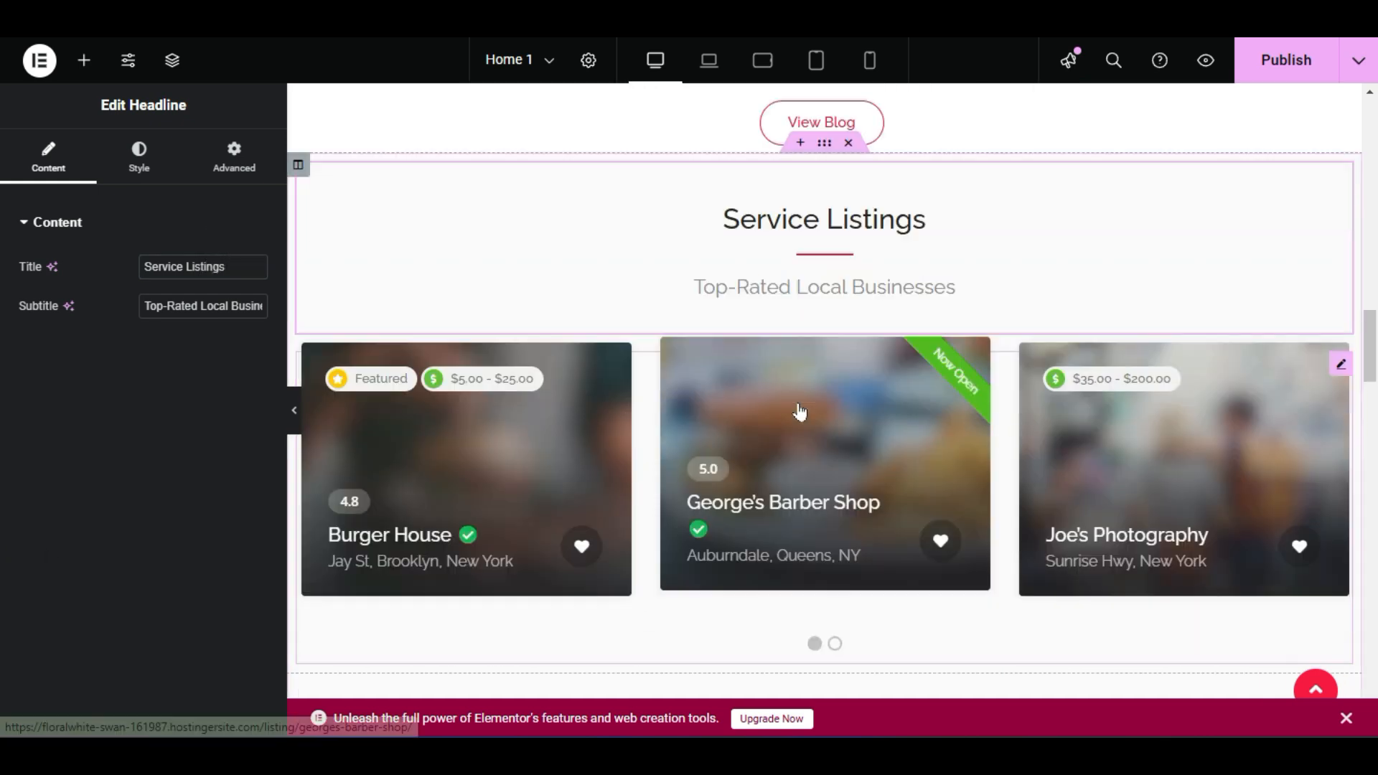
{"action": "scroll", "coordinate": [800, 413], "scroll_direction": "down", "scroll_amount": 4}
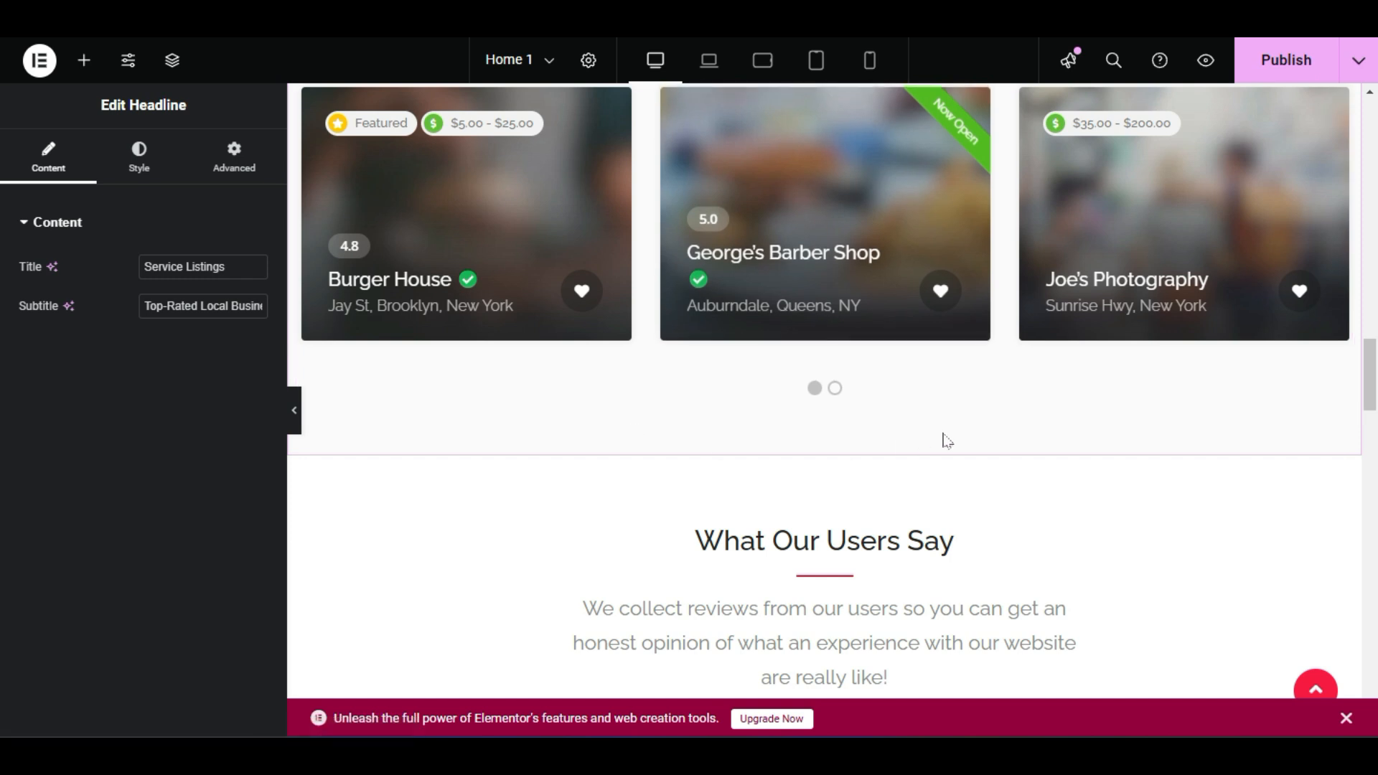
{"action": "scroll", "coordinate": [811, 409], "scroll_direction": "up", "scroll_amount": 5}
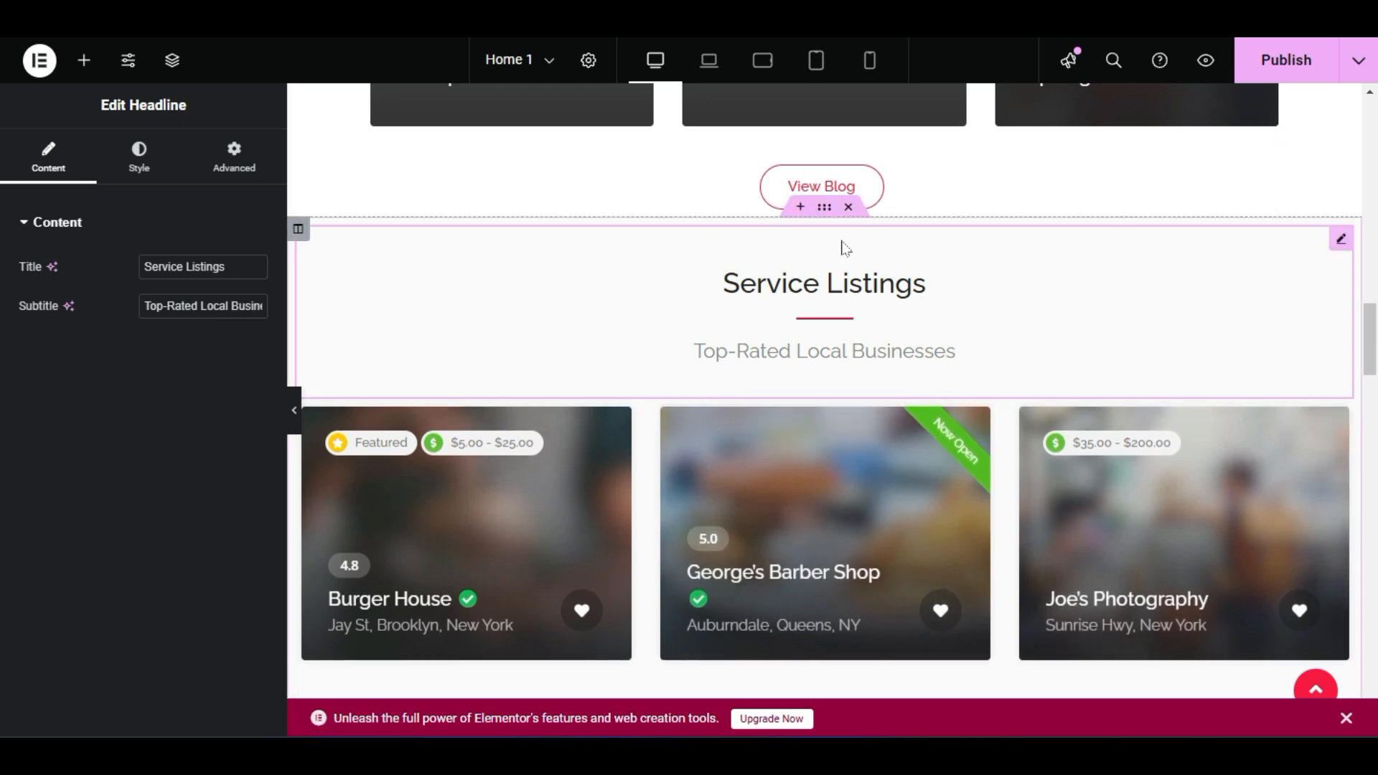
{"action": "right_click", "coordinate": [824, 210]}
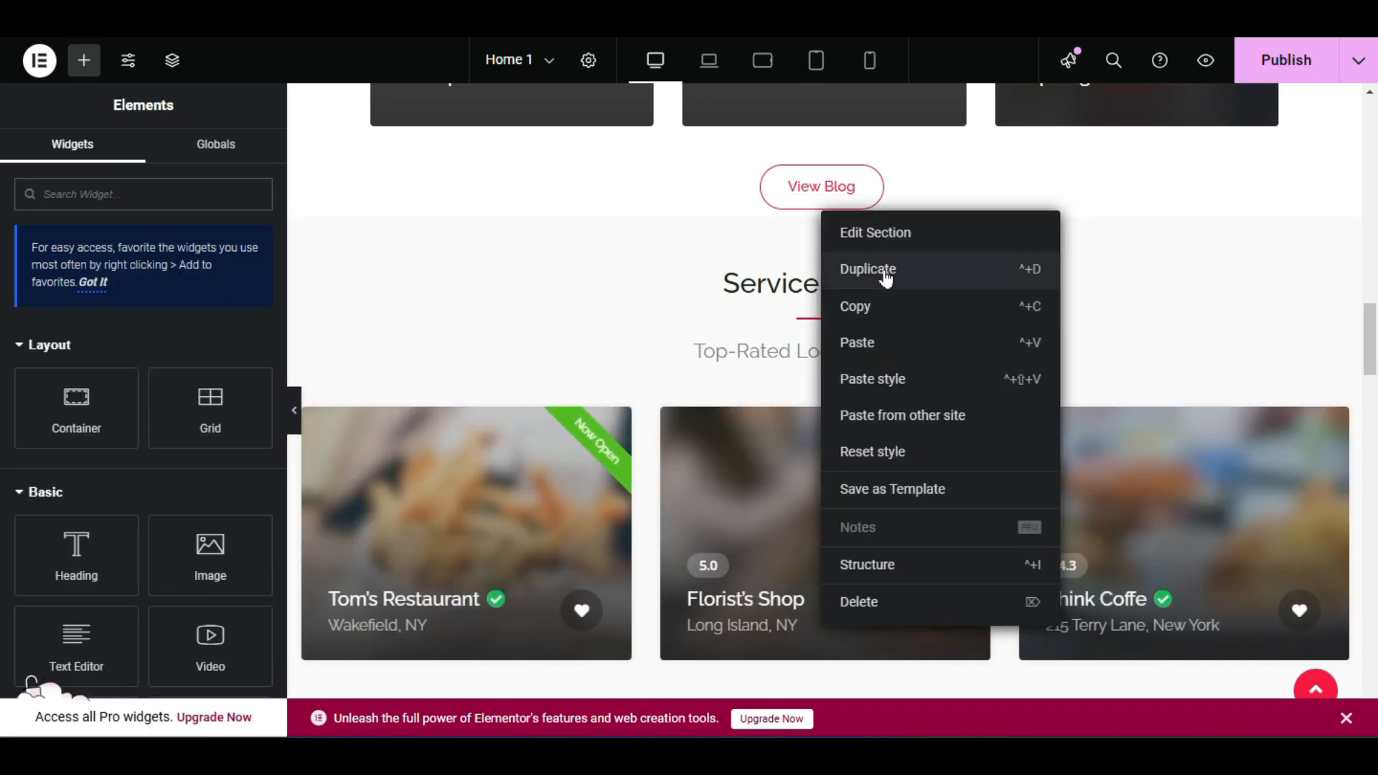
{"action": "left_click", "coordinate": [884, 269]}
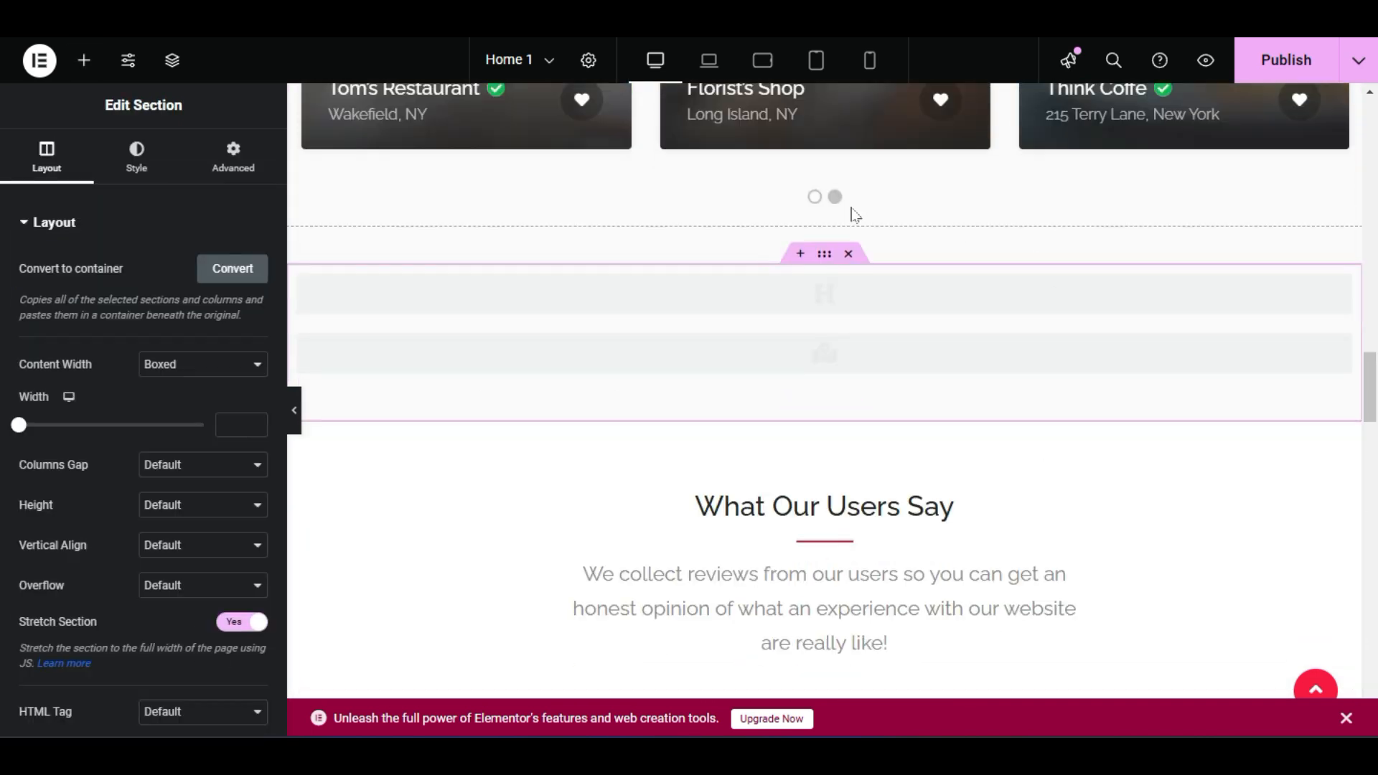
Preview the original and duplicated Service Listings sections at full width with the editing panel collapsed, and restore the panel.
{"action": "left_click", "coordinate": [294, 410]}
{"action": "scroll", "coordinate": [1069, 439], "scroll_direction": "up", "scroll_amount": 1}
{"action": "scroll", "coordinate": [1069, 439], "scroll_direction": "down", "scroll_amount": 5}
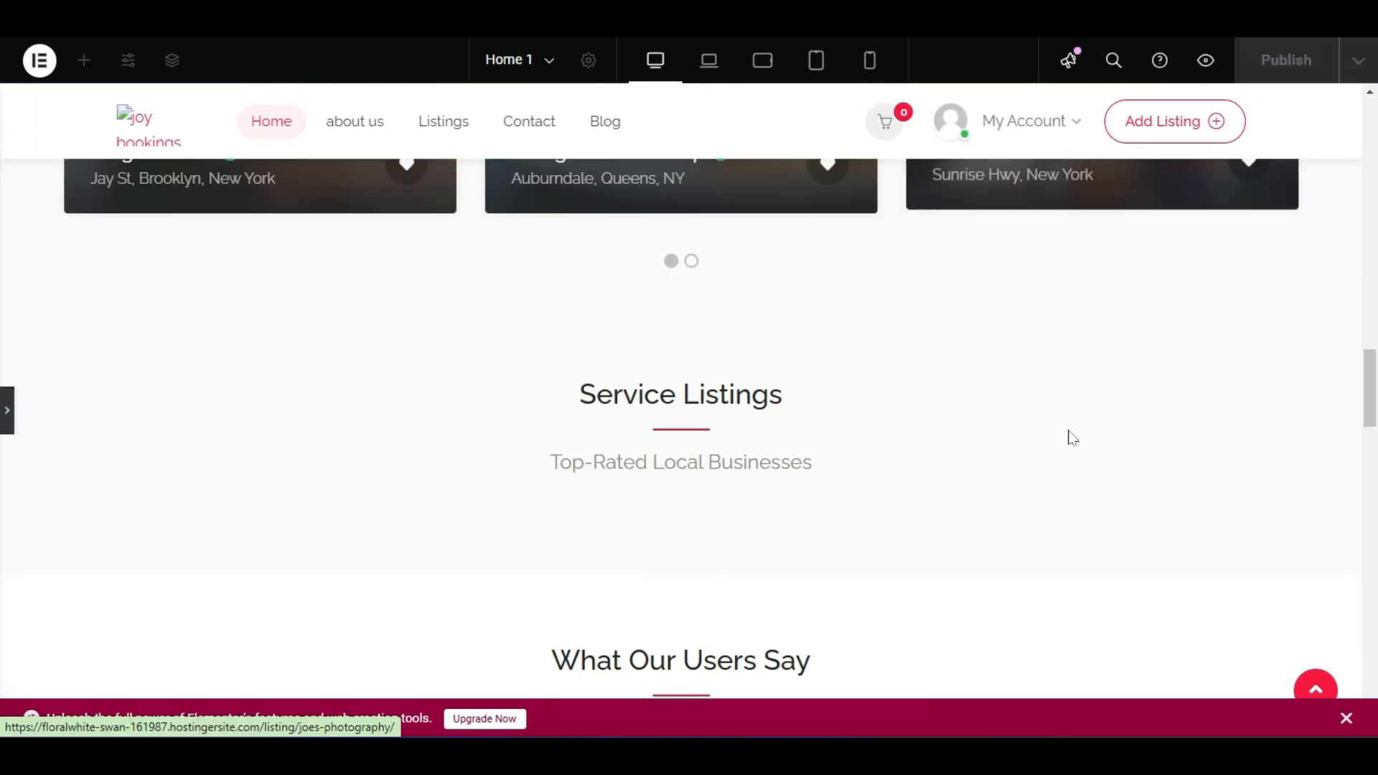
{"action": "scroll", "coordinate": [1070, 437], "scroll_direction": "up", "scroll_amount": 5}
{"action": "scroll", "coordinate": [847, 341], "scroll_direction": "down", "scroll_amount": 4}
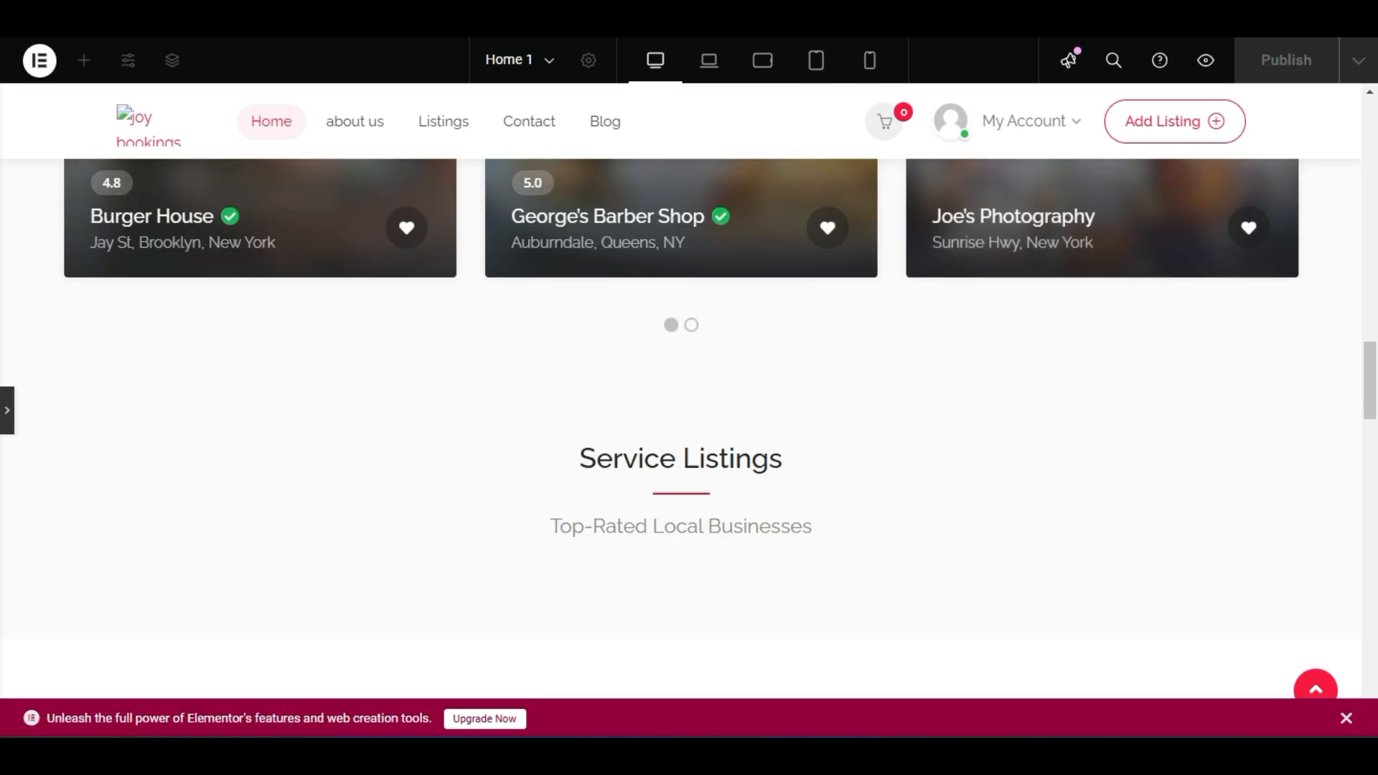
{"action": "left_click", "coordinate": [9, 410]}
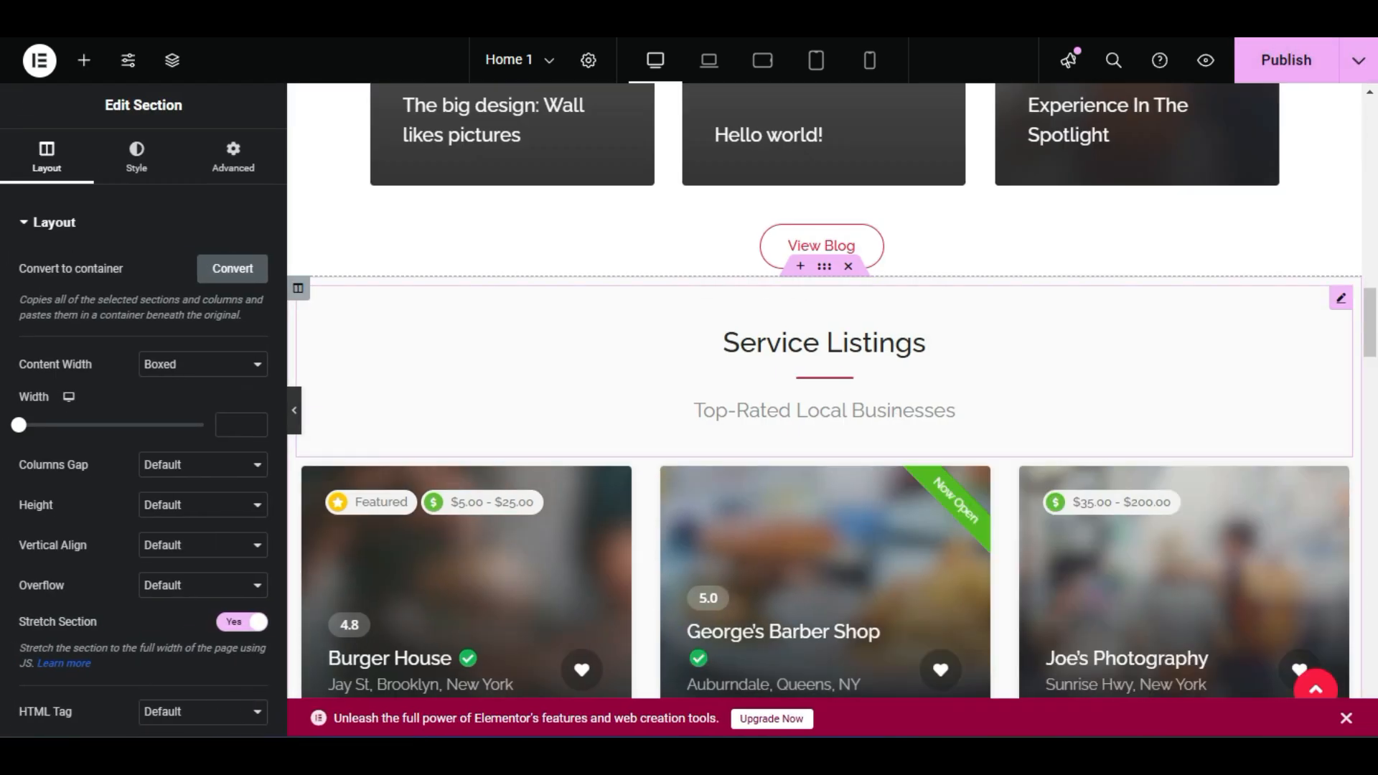
Set the listing type of the duplicated section's Listings Carousel to All.
{"action": "scroll", "coordinate": [924, 529], "scroll_direction": "down", "scroll_amount": 7}
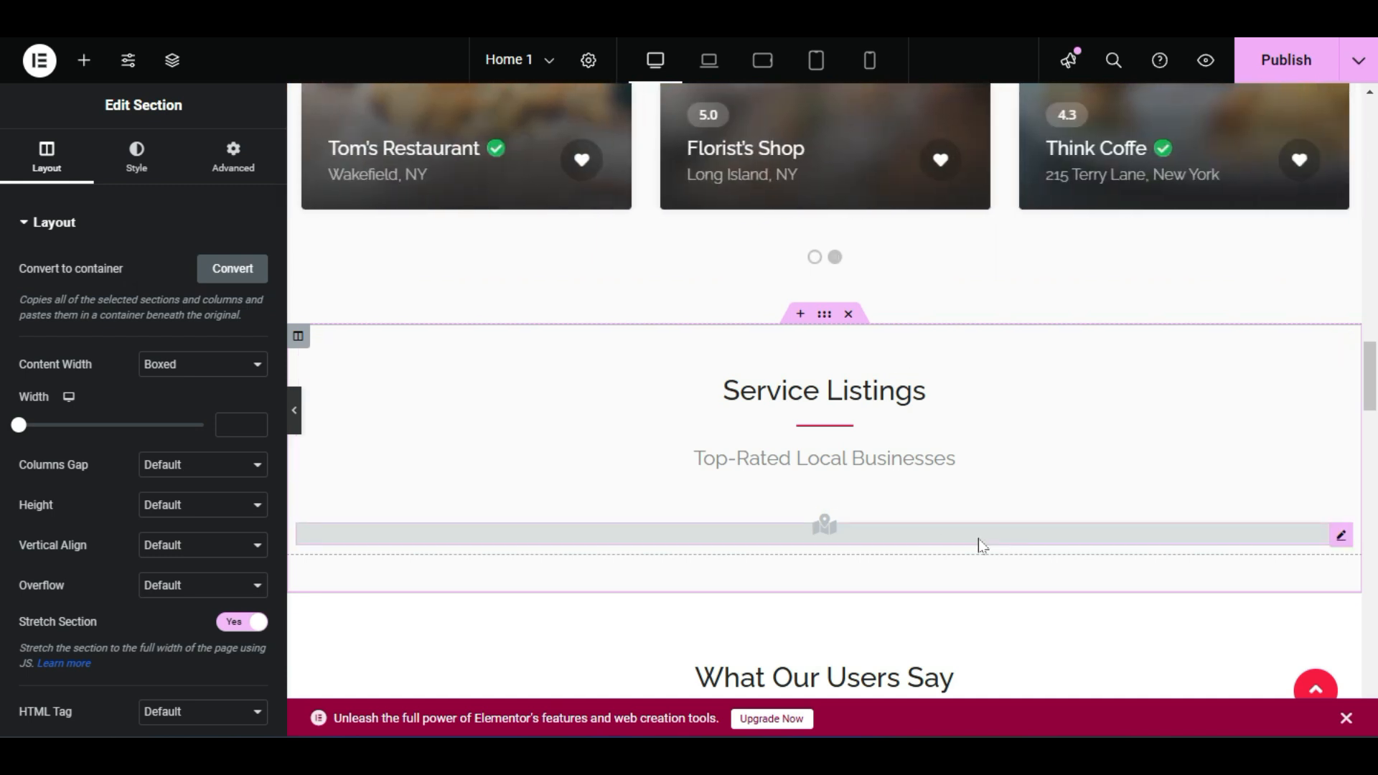
{"action": "scroll", "coordinate": [846, 294], "scroll_direction": "down", "scroll_amount": 2}
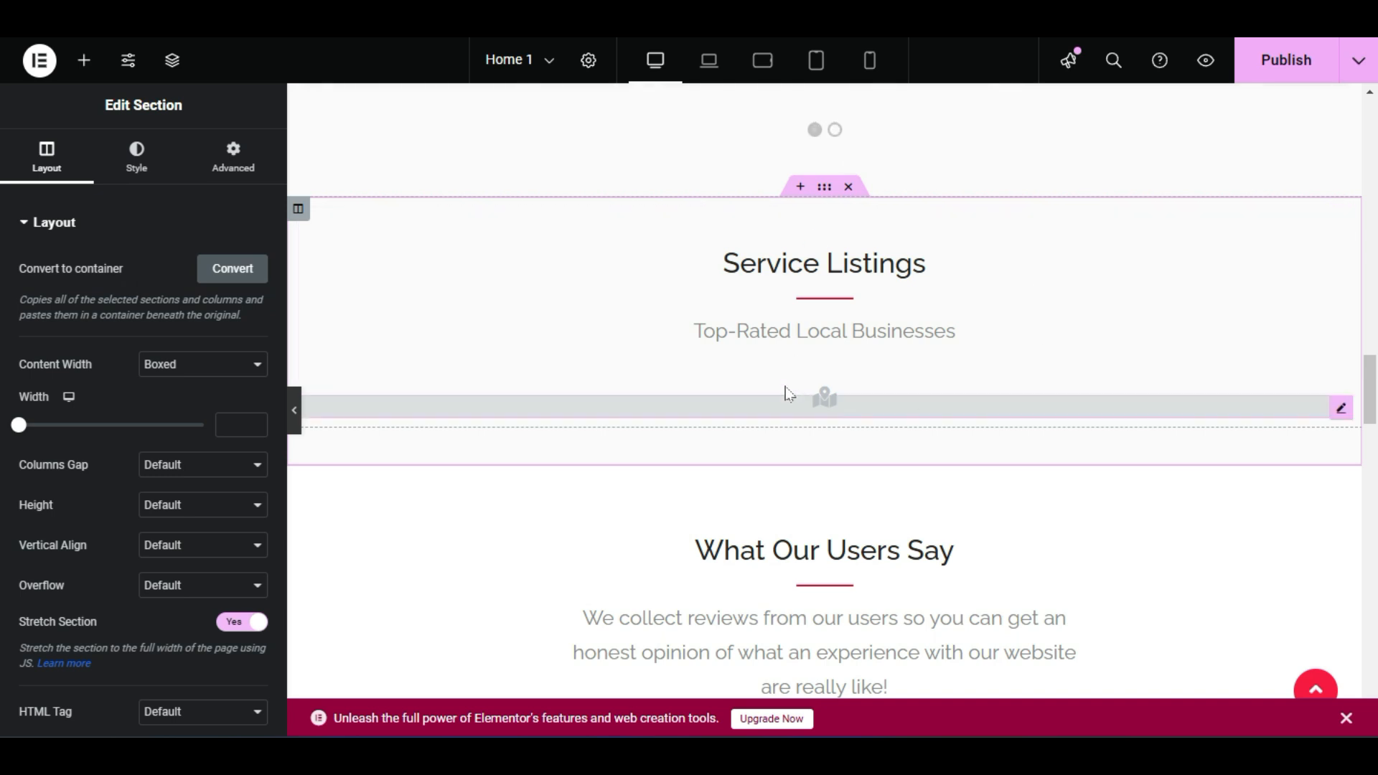
{"action": "left_click", "coordinate": [823, 406]}
{"action": "right_click", "coordinate": [818, 402]}
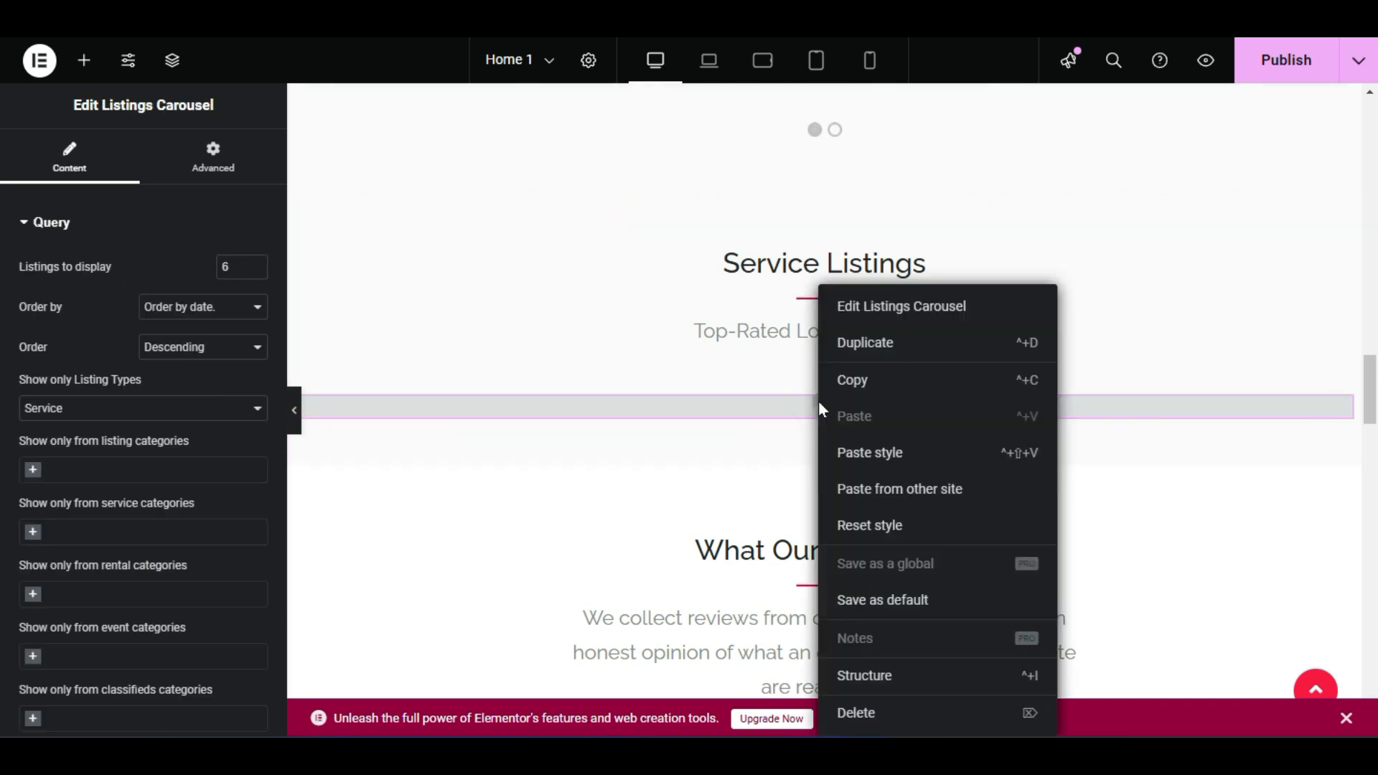
{"action": "left_click", "coordinate": [958, 307]}
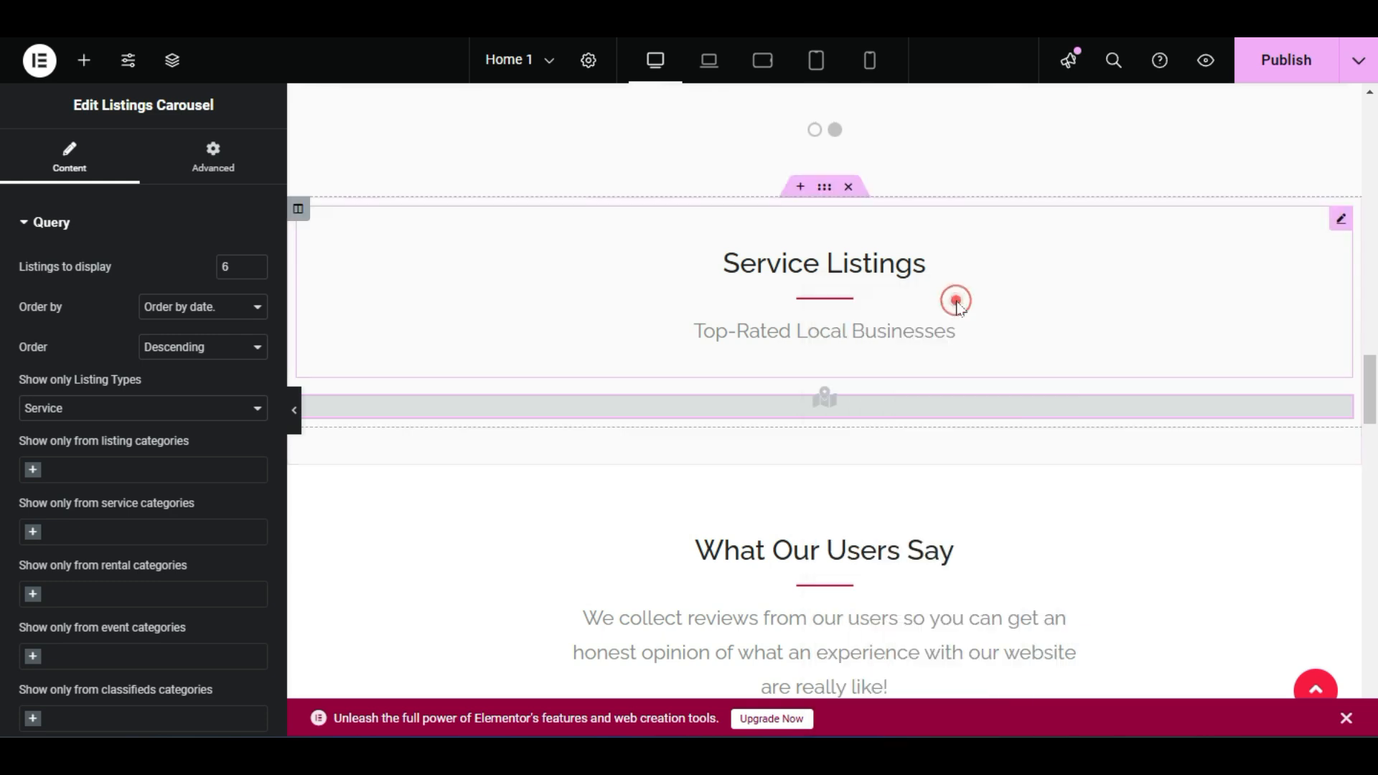
{"action": "left_click", "coordinate": [78, 413]}
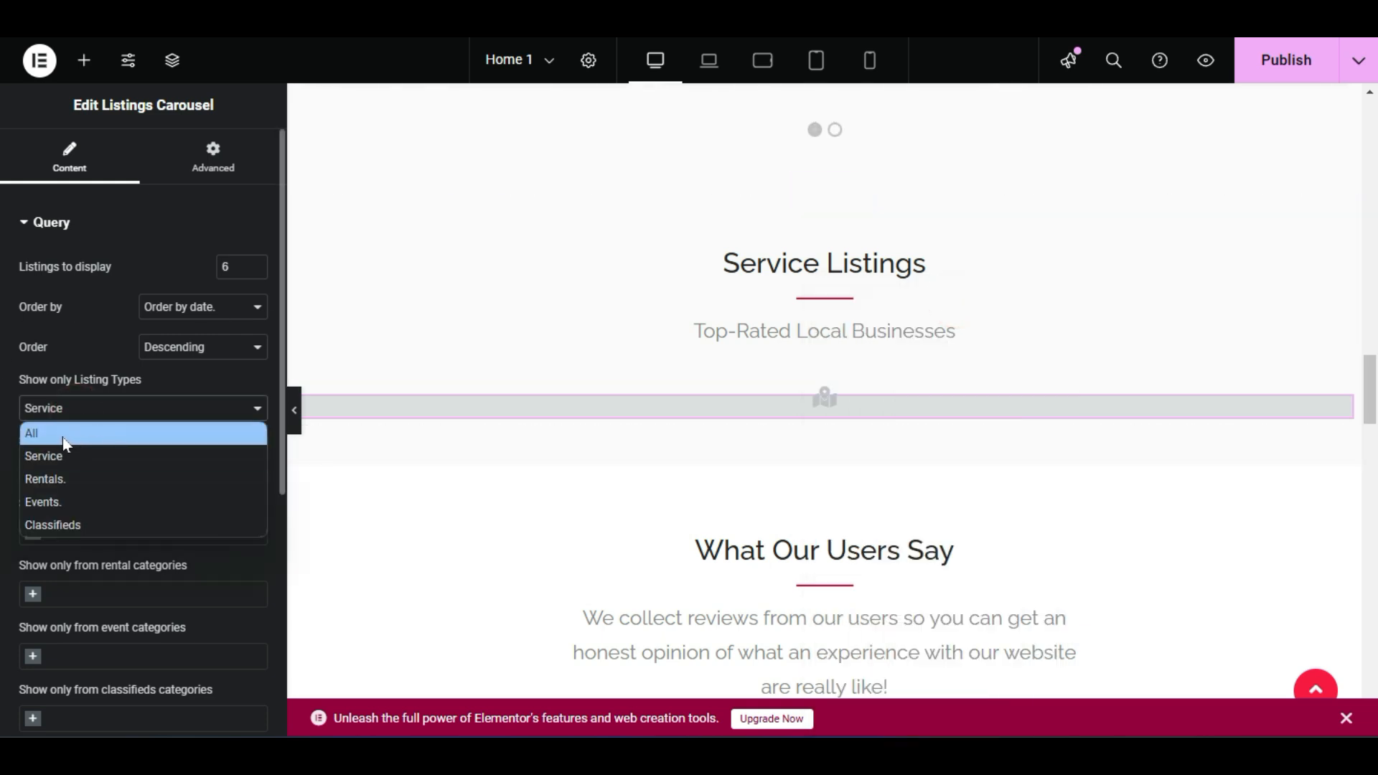
{"action": "left_click", "coordinate": [78, 435]}
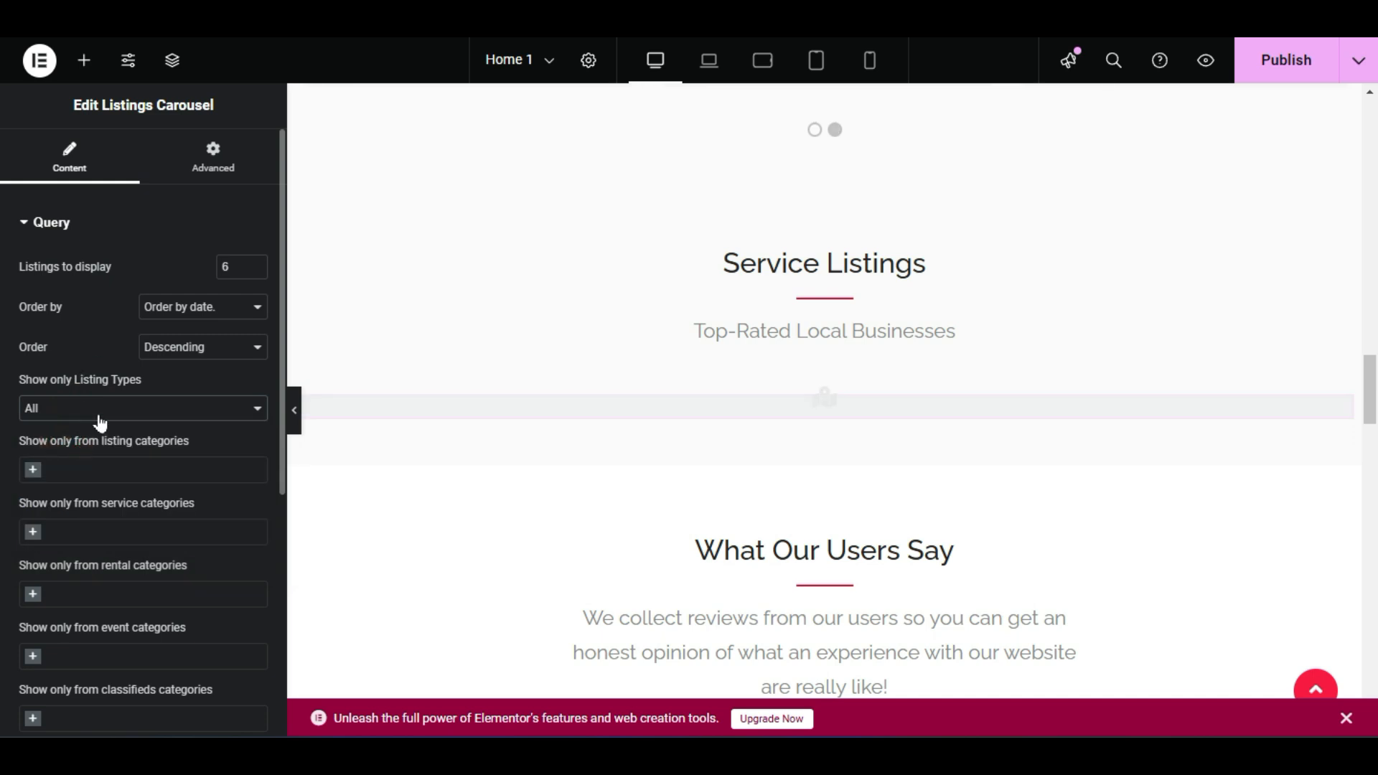
{"action": "left_click", "coordinate": [97, 414]}
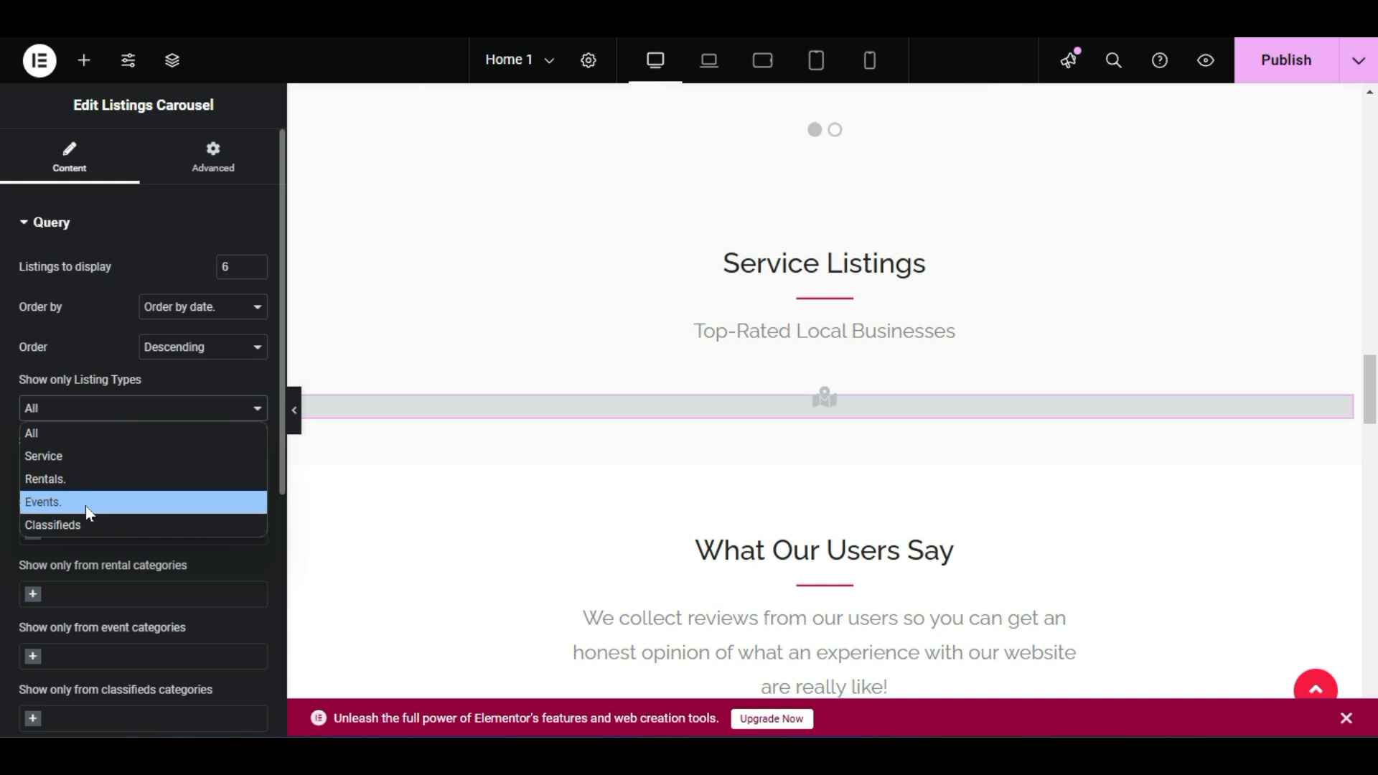
{"action": "left_click", "coordinate": [92, 330]}
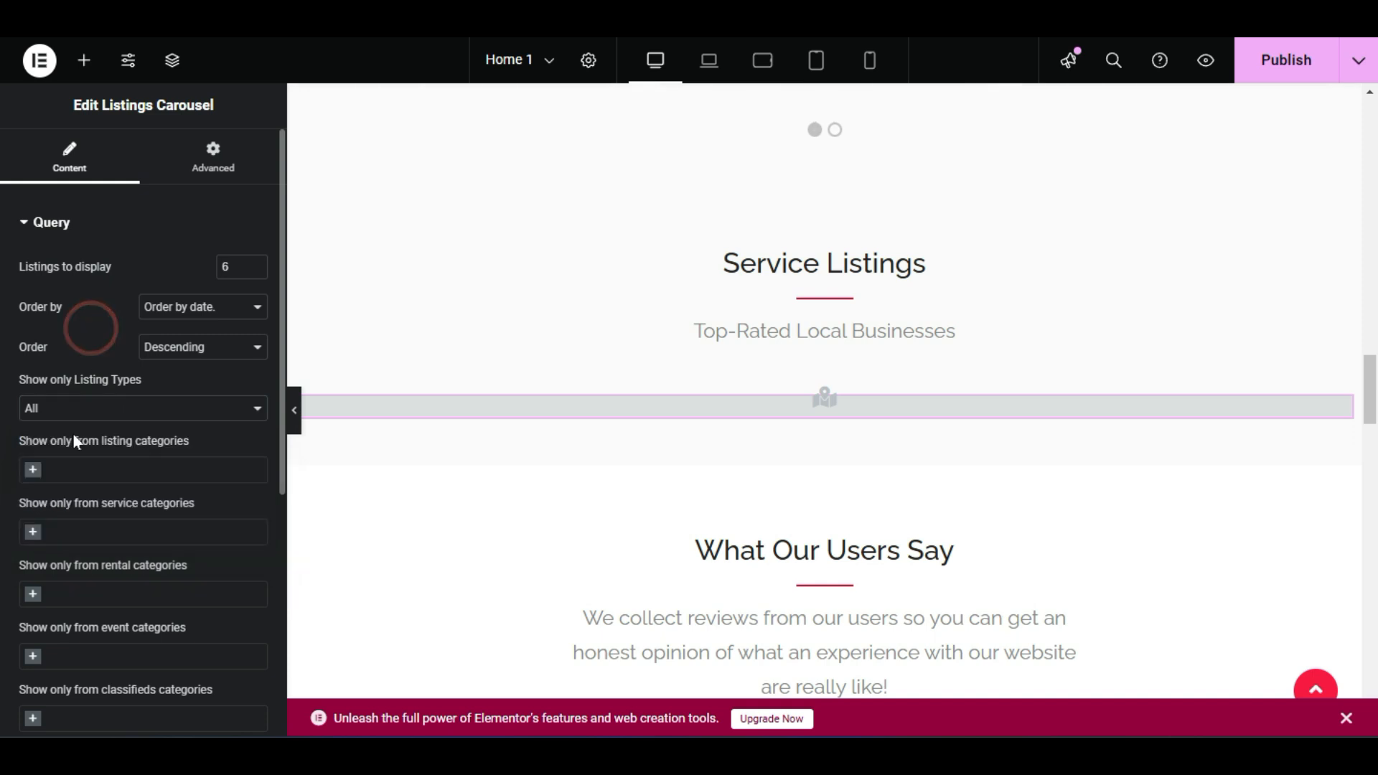
Limit the duplicated carousel to 3 listings and set its order to ascending.
{"action": "scroll", "coordinate": [5, 478], "scroll_direction": "down", "scroll_amount": 5}
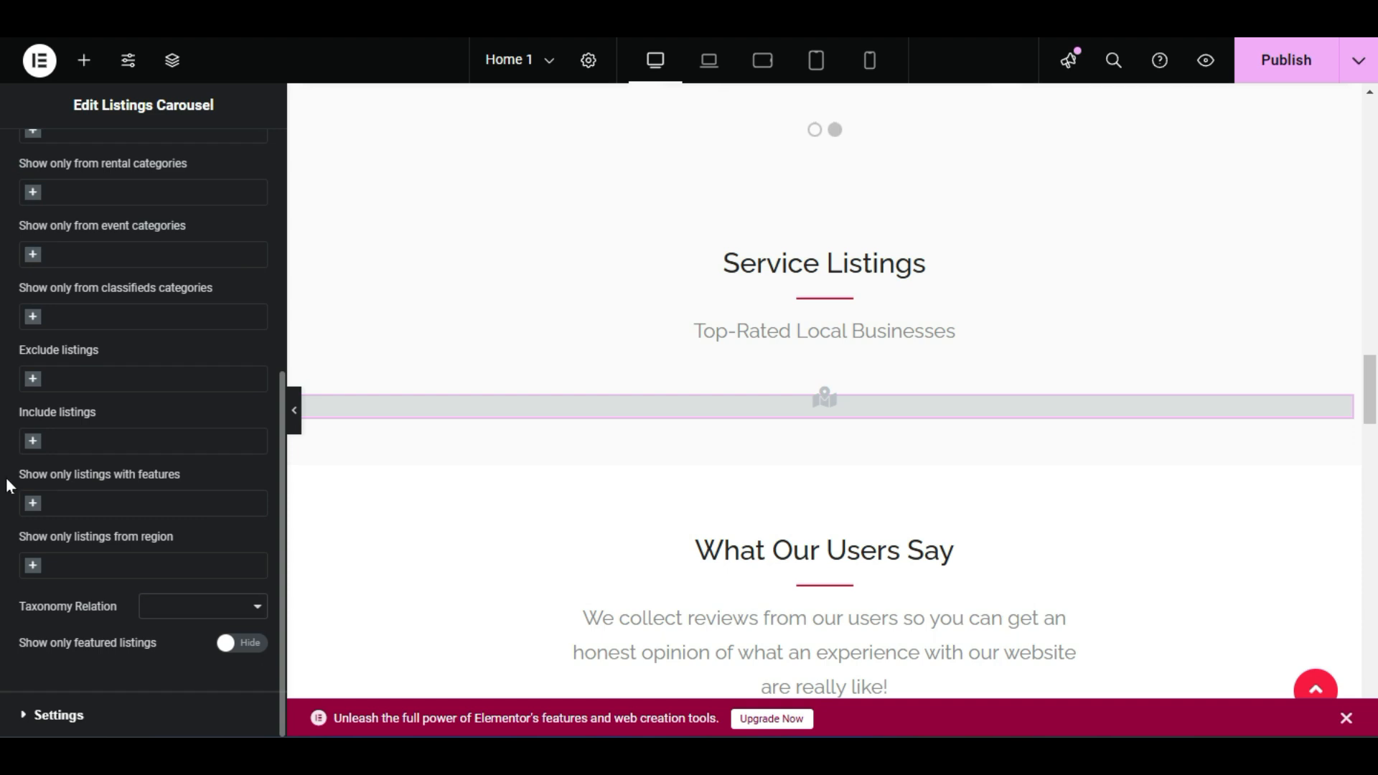
{"action": "scroll", "coordinate": [748, 492], "scroll_direction": "up", "scroll_amount": 5}
{"action": "scroll", "coordinate": [66, 360], "scroll_direction": "up", "scroll_amount": 5}
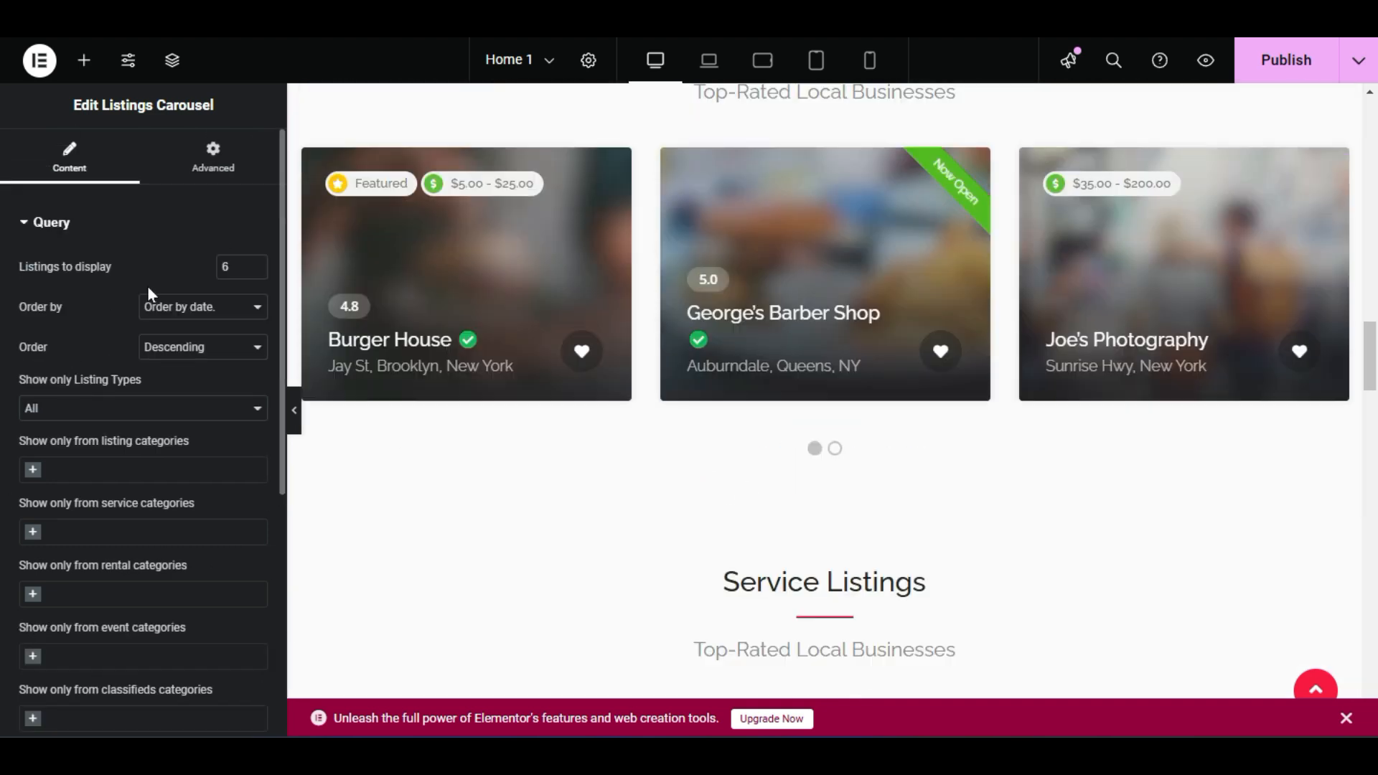
{"action": "left_click", "coordinate": [255, 272]}
{"action": "left_click", "coordinate": [255, 272]}
{"action": "left_click", "coordinate": [254, 272]}
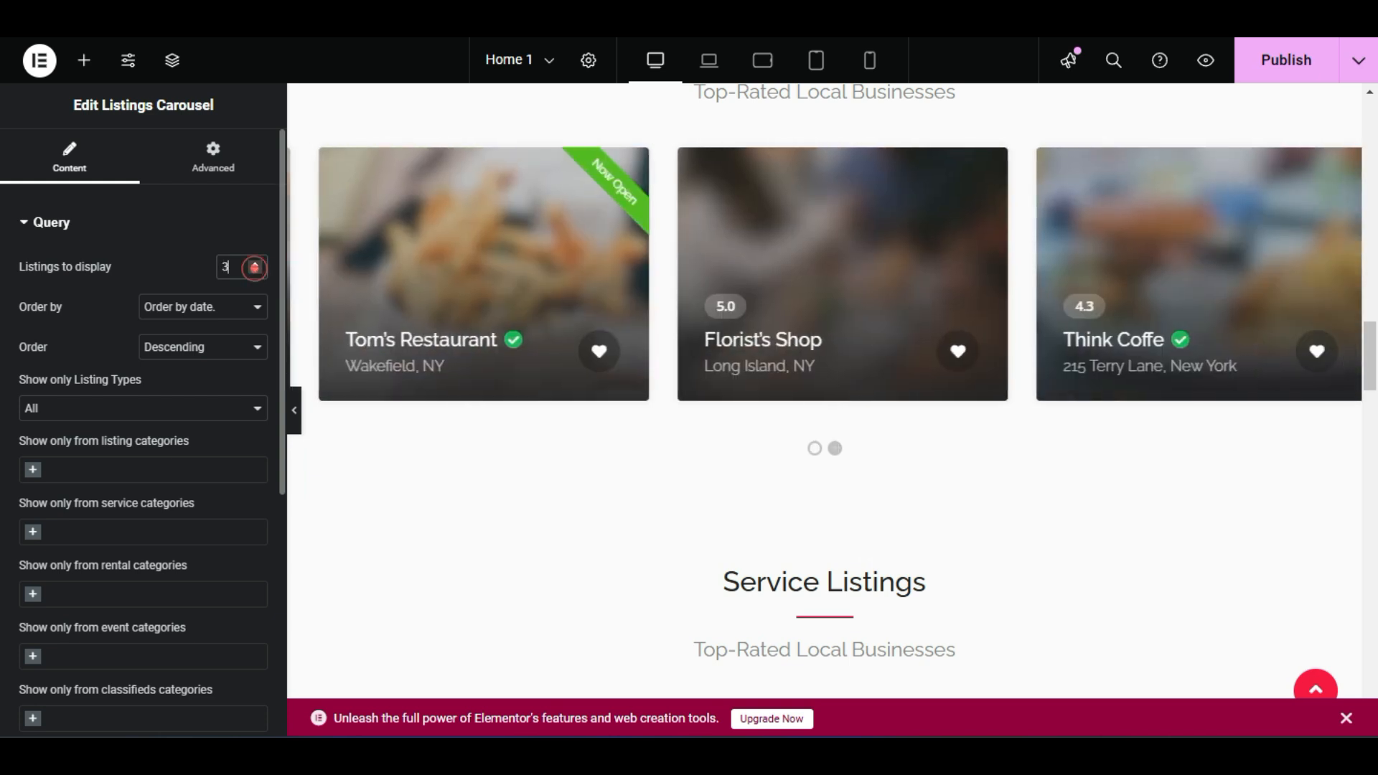
{"action": "left_click", "coordinate": [184, 273]}
{"action": "scroll", "coordinate": [460, 372], "scroll_direction": "down", "scroll_amount": 3}
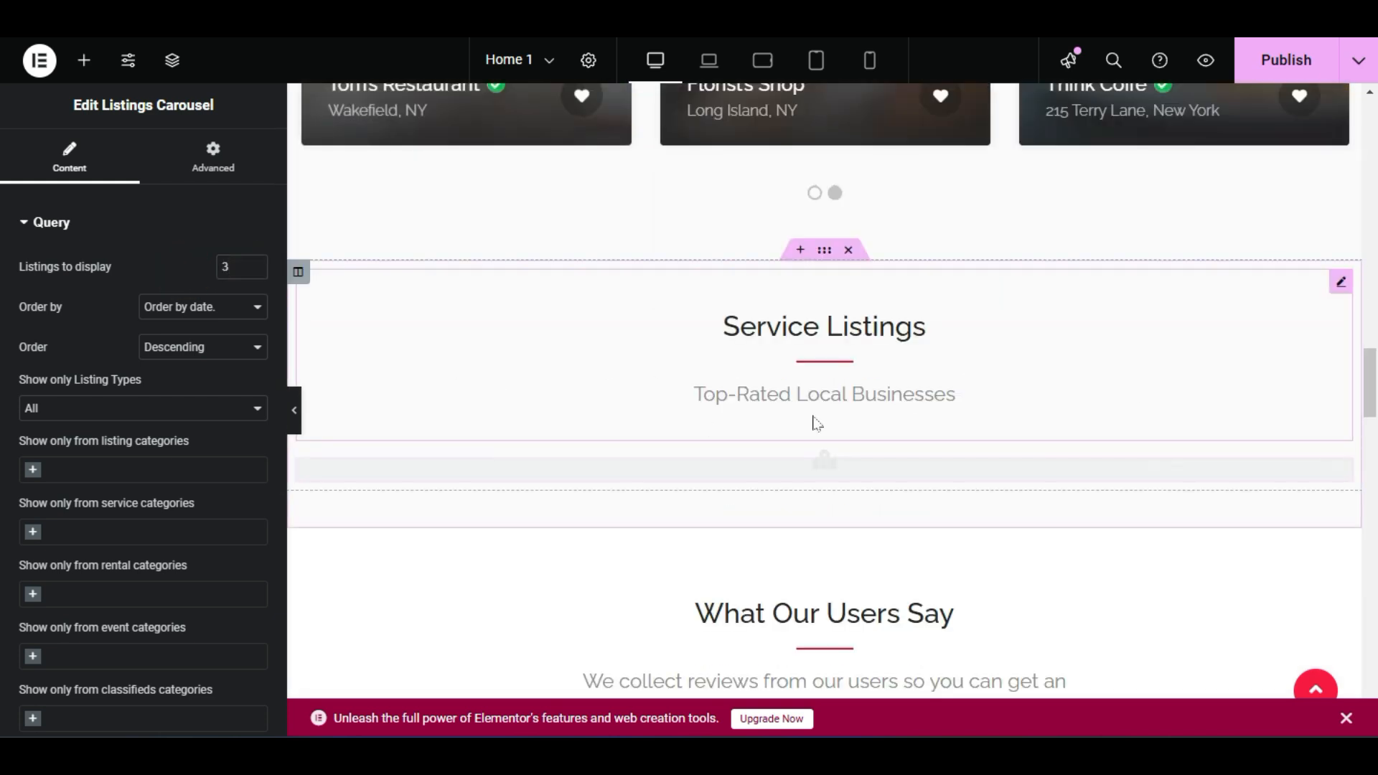
{"action": "left_click", "coordinate": [192, 350]}
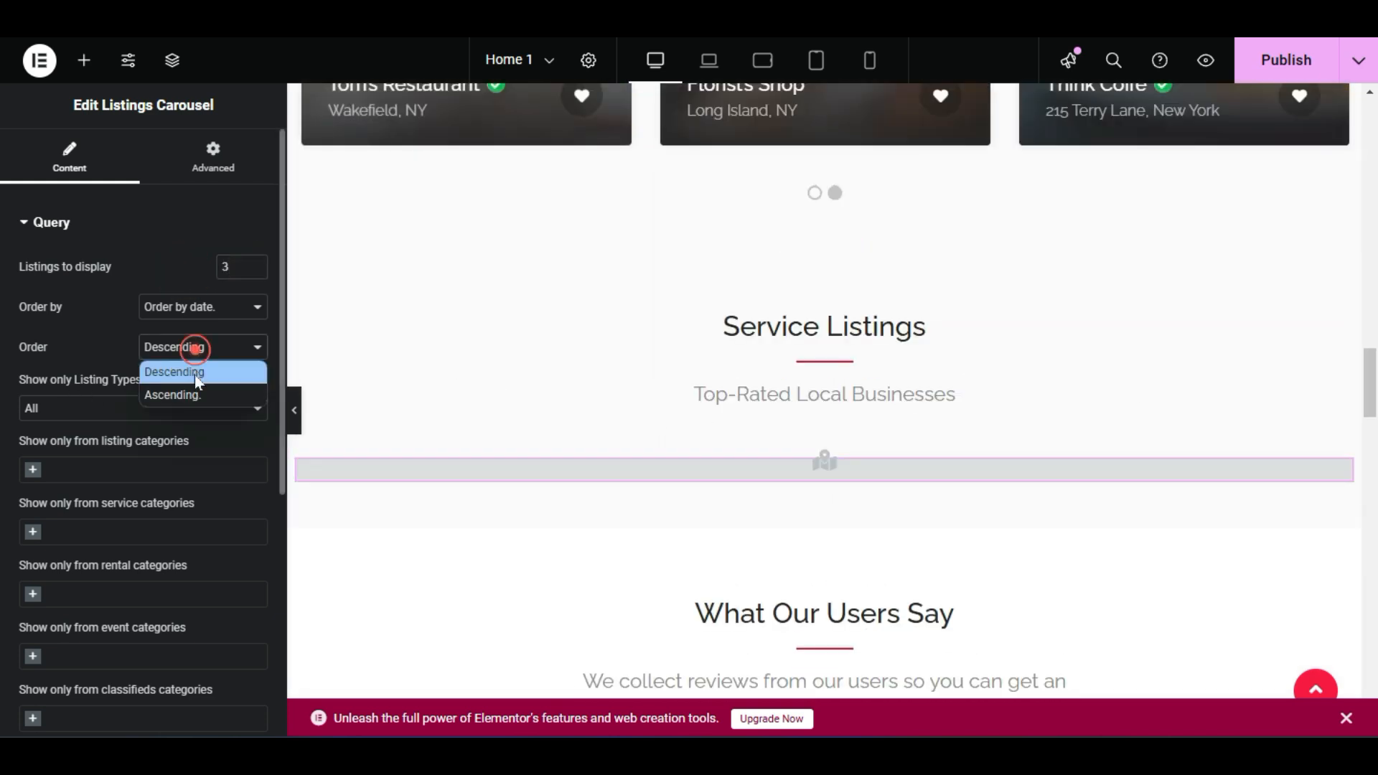
{"action": "left_click", "coordinate": [195, 391]}
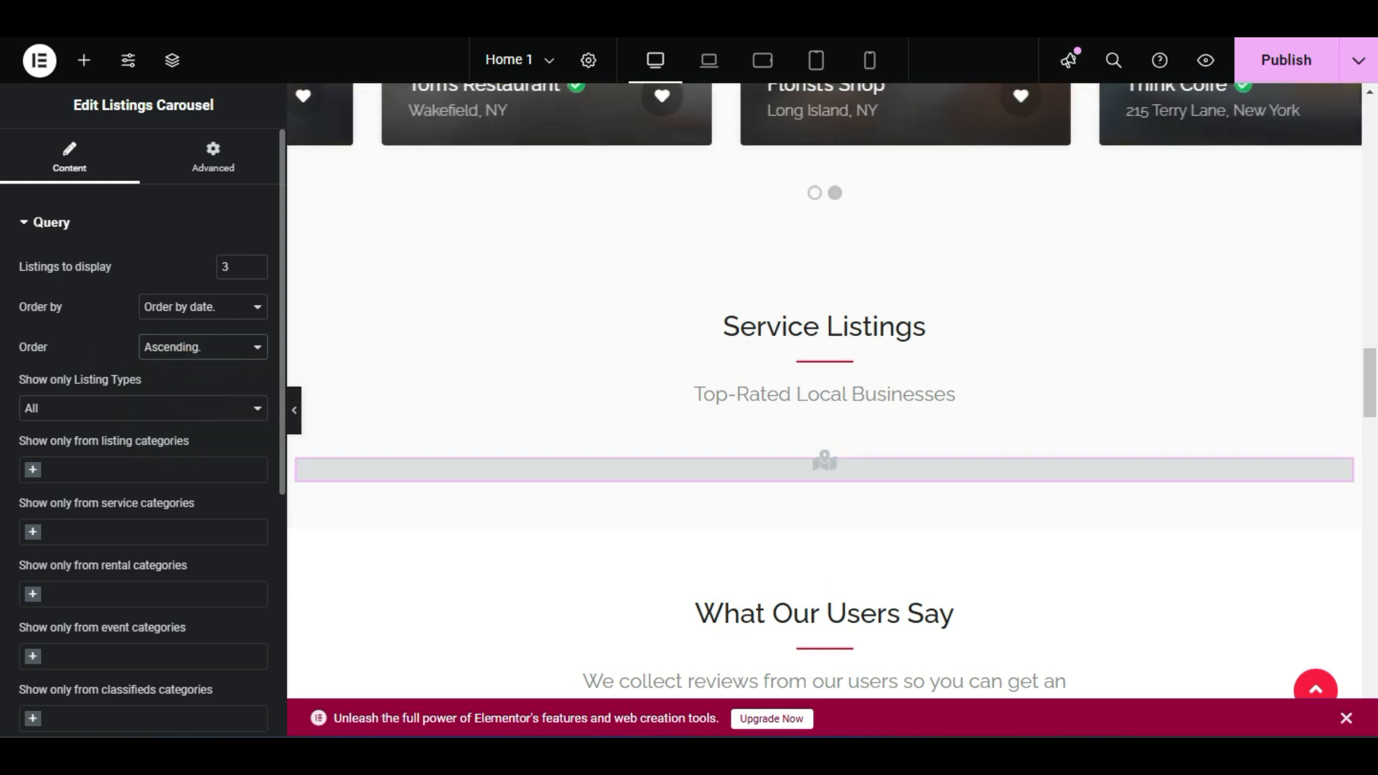
Restrict the duplicated Listings Carousel to the listing categories Eat & Drink, Events and Other.
{"action": "left_click", "coordinate": [144, 465]}
{"action": "left_click", "coordinate": [132, 515]}
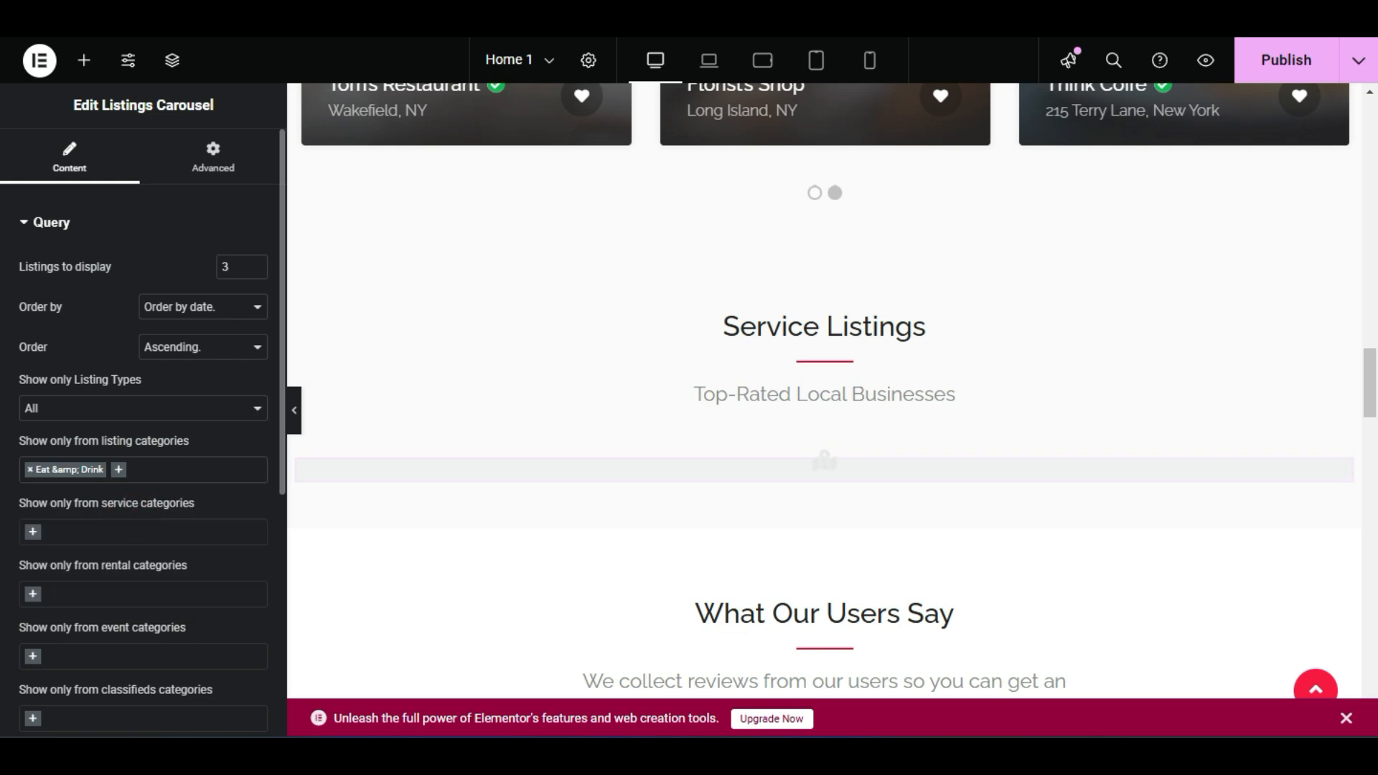
{"action": "left_click", "coordinate": [147, 470]}
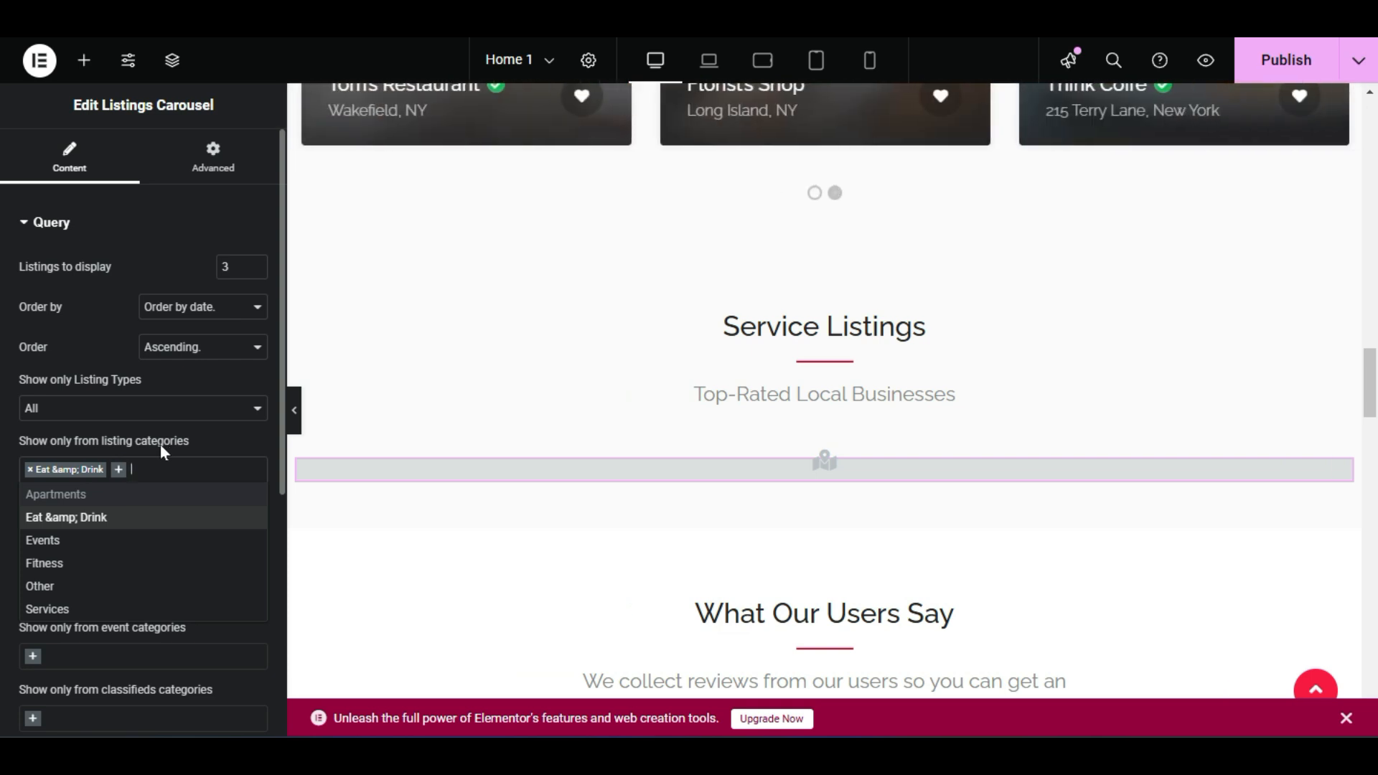
{"action": "left_click", "coordinate": [86, 539]}
{"action": "left_click", "coordinate": [199, 467]}
{"action": "left_click", "coordinate": [162, 586]}
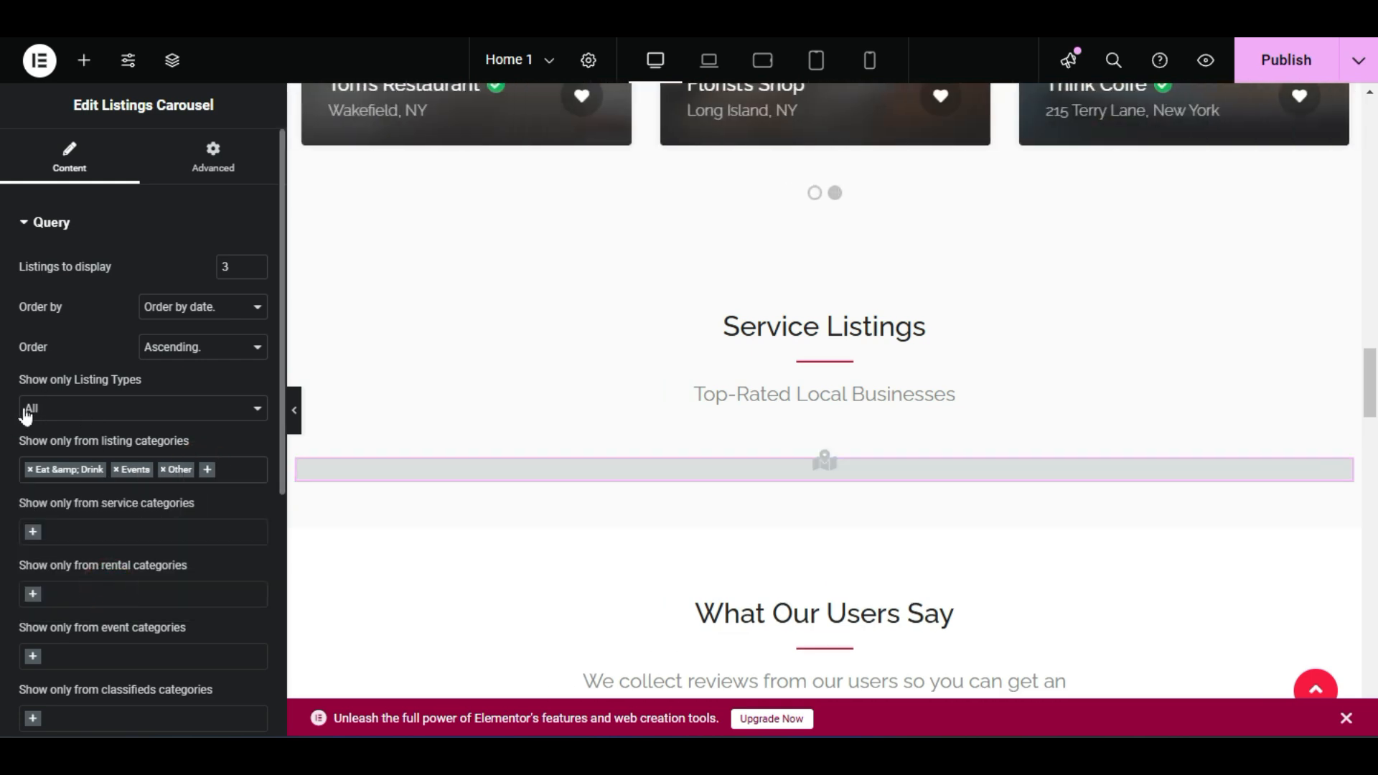
Set the duplicated carousel's listing type to Rentals and remove all its listing category filters.
{"action": "left_click", "coordinate": [111, 406]}
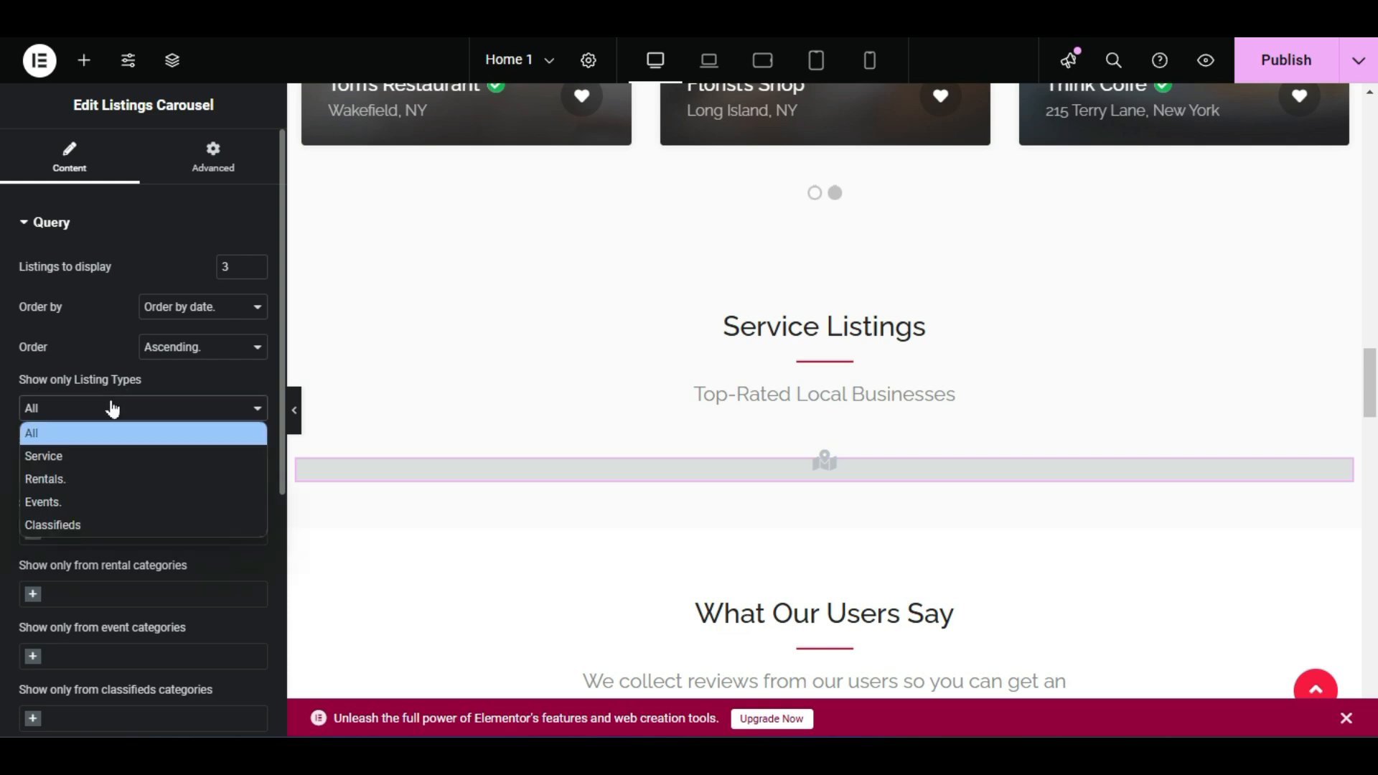
{"action": "left_click", "coordinate": [59, 479]}
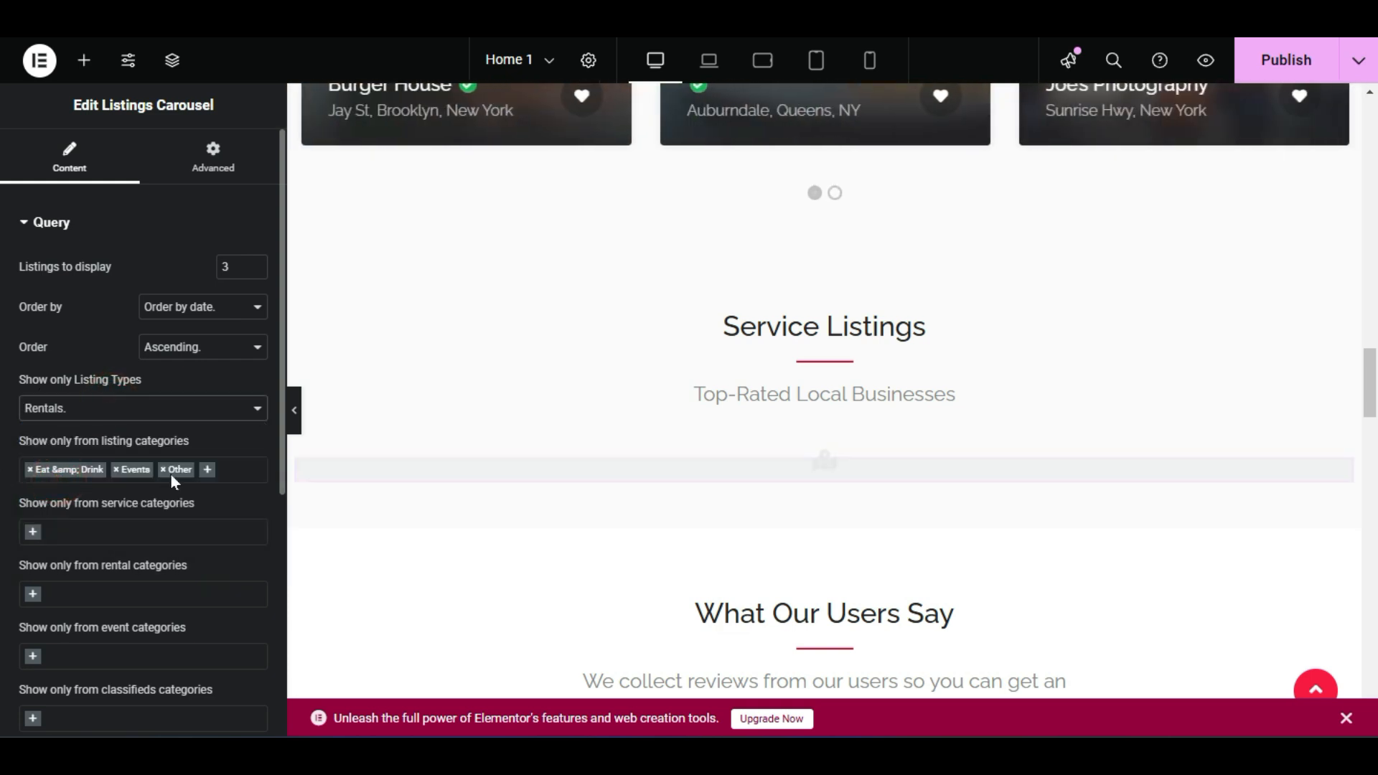
{"action": "left_click", "coordinate": [31, 469]}
{"action": "left_click", "coordinate": [31, 469]}
{"action": "left_click", "coordinate": [31, 470]}
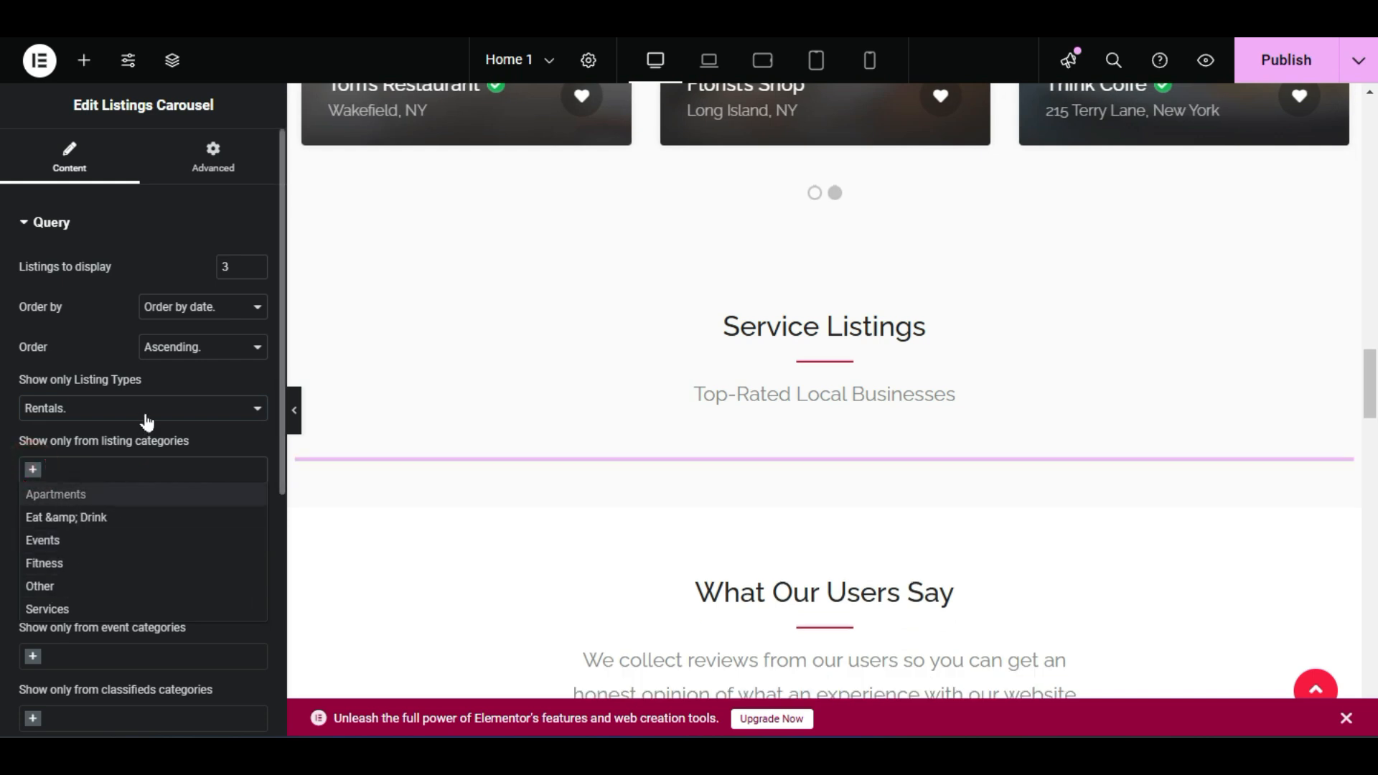
{"action": "left_click", "coordinate": [167, 377]}
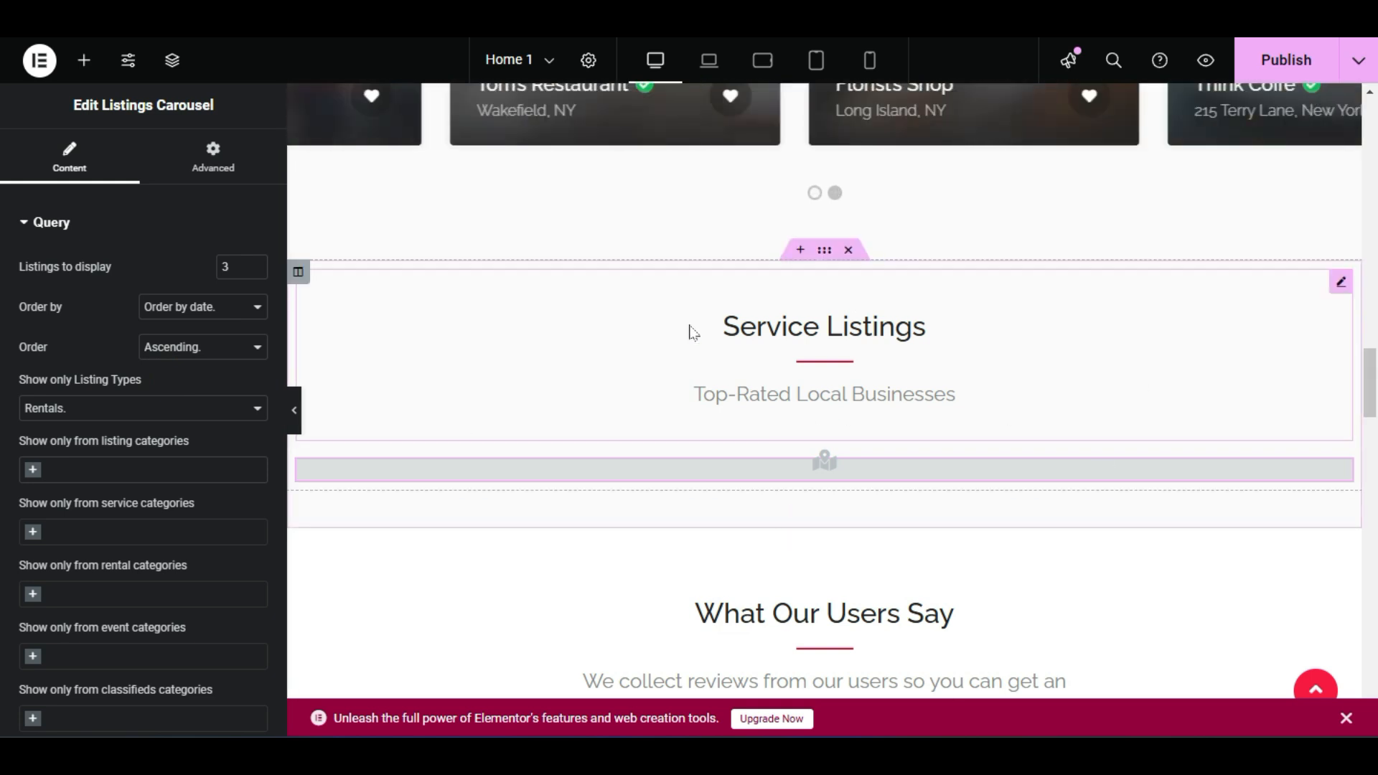
Delete the duplicated Service Listings section and publish the home page.
{"action": "left_click", "coordinate": [848, 250]}
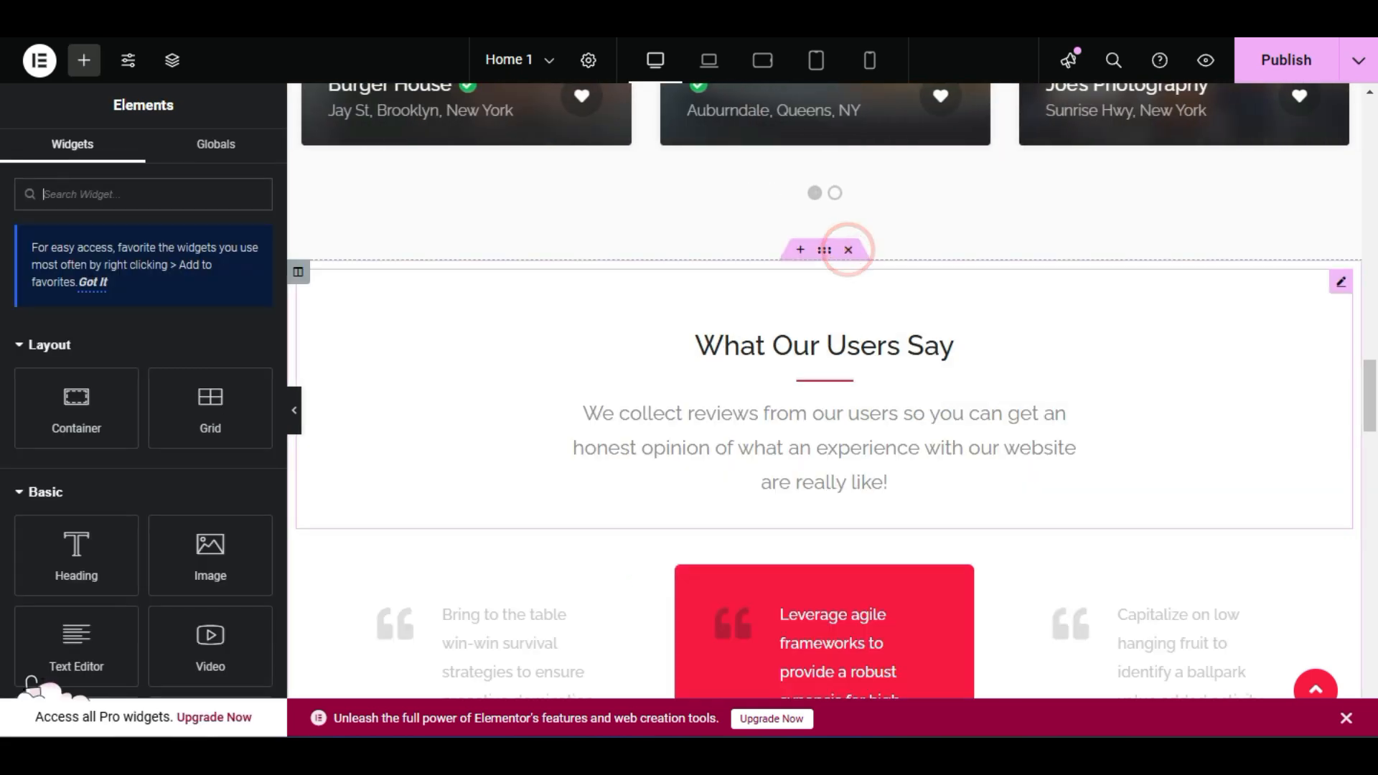
{"action": "key", "text": "ctrl+z"}
{"action": "scroll", "coordinate": [871, 454], "scroll_direction": "down", "scroll_amount": 3}
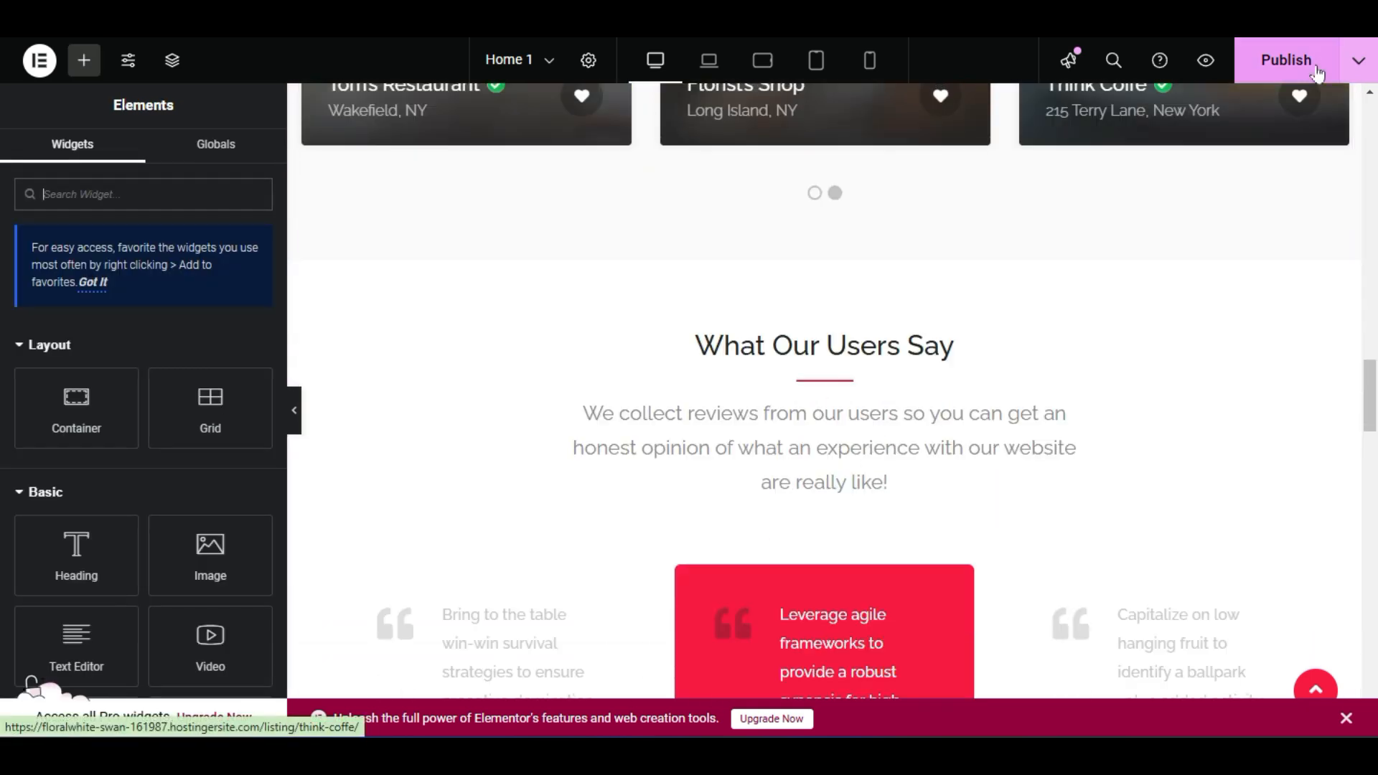
{"action": "left_click", "coordinate": [1285, 58]}
{"action": "scroll", "coordinate": [1195, 327], "scroll_direction": "up", "scroll_amount": 4}
{"action": "scroll", "coordinate": [1195, 327], "scroll_direction": "up", "scroll_amount": 2}
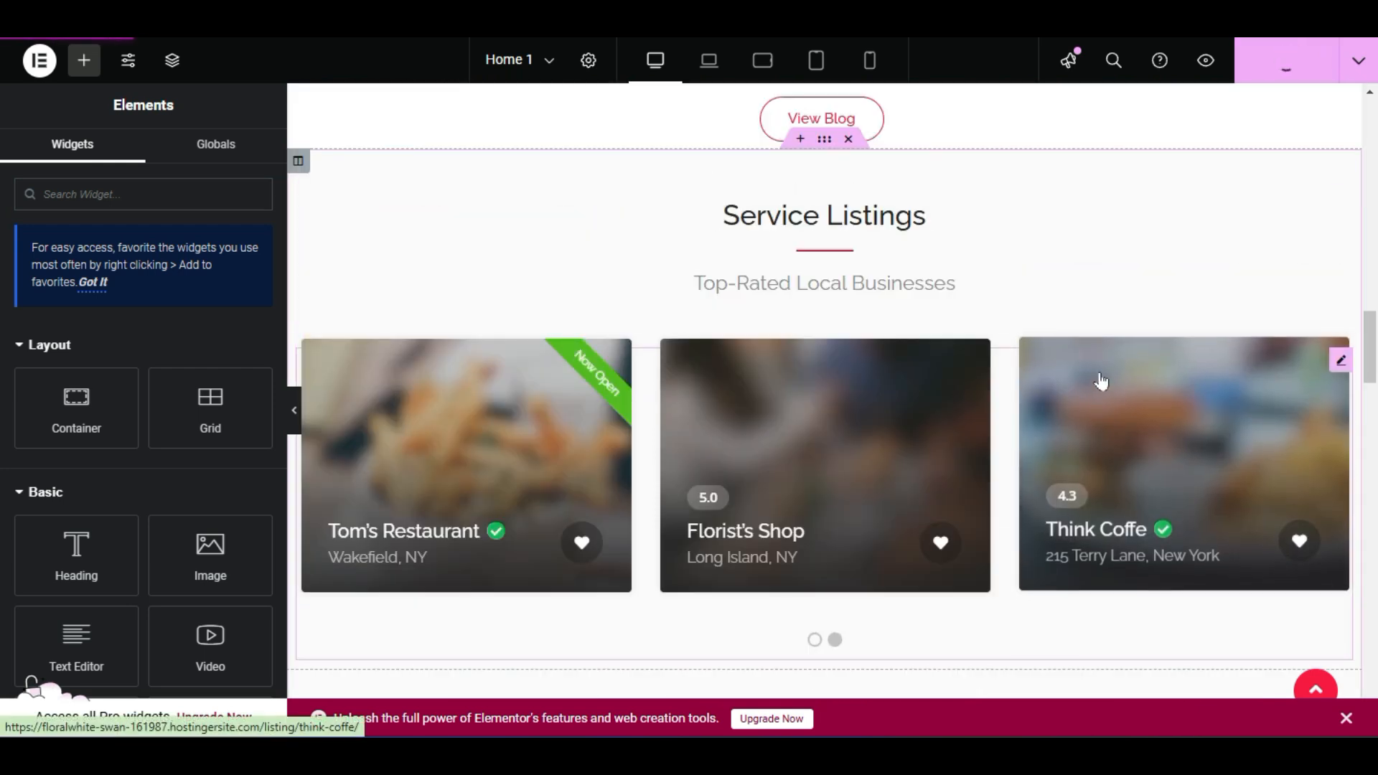
Open the What Our Users Say headline for editing and examine its title and subtitle fields.
{"action": "scroll", "coordinate": [1094, 387], "scroll_direction": "down", "scroll_amount": 5}
{"action": "scroll", "coordinate": [1093, 396], "scroll_direction": "down", "scroll_amount": 3}
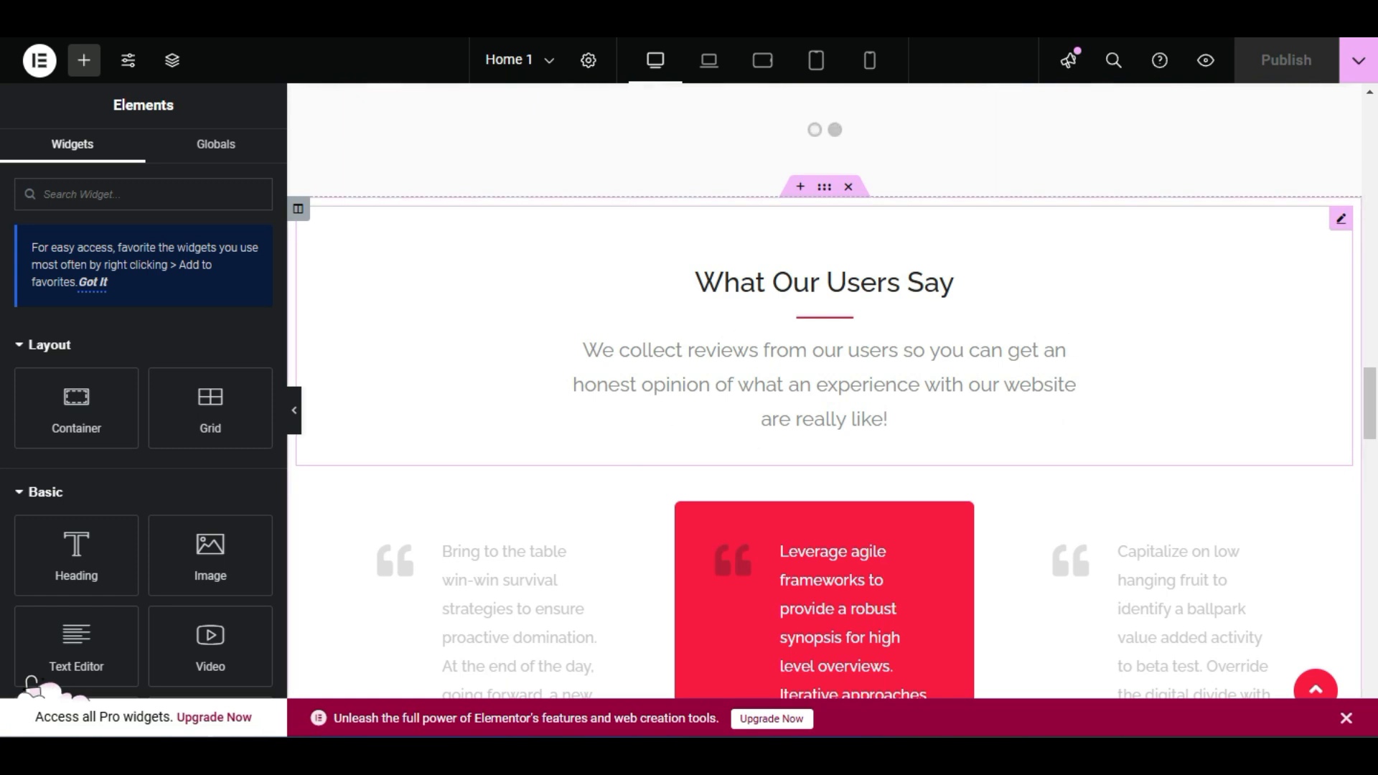
{"action": "right_click", "coordinate": [936, 331]}
{"action": "left_click", "coordinate": [980, 305]}
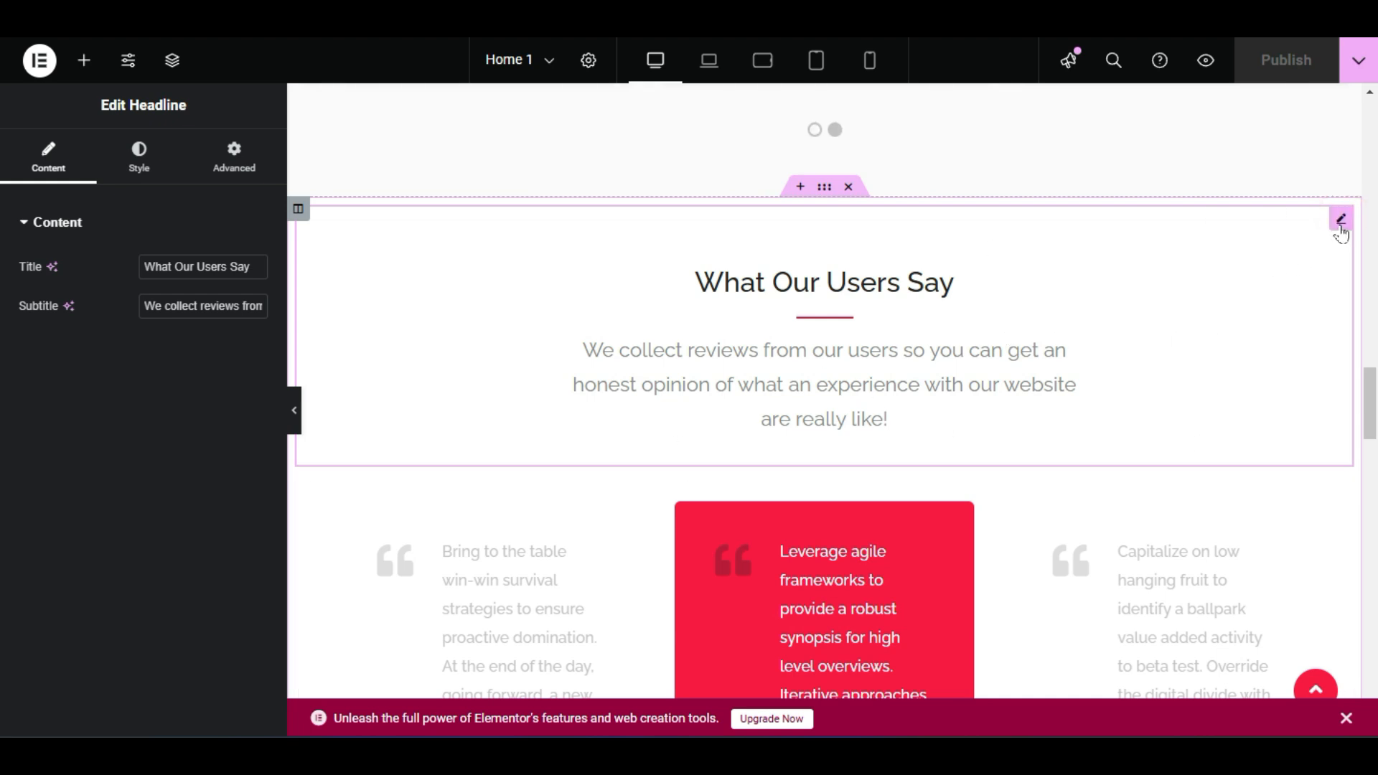
{"action": "left_click", "coordinate": [1341, 223]}
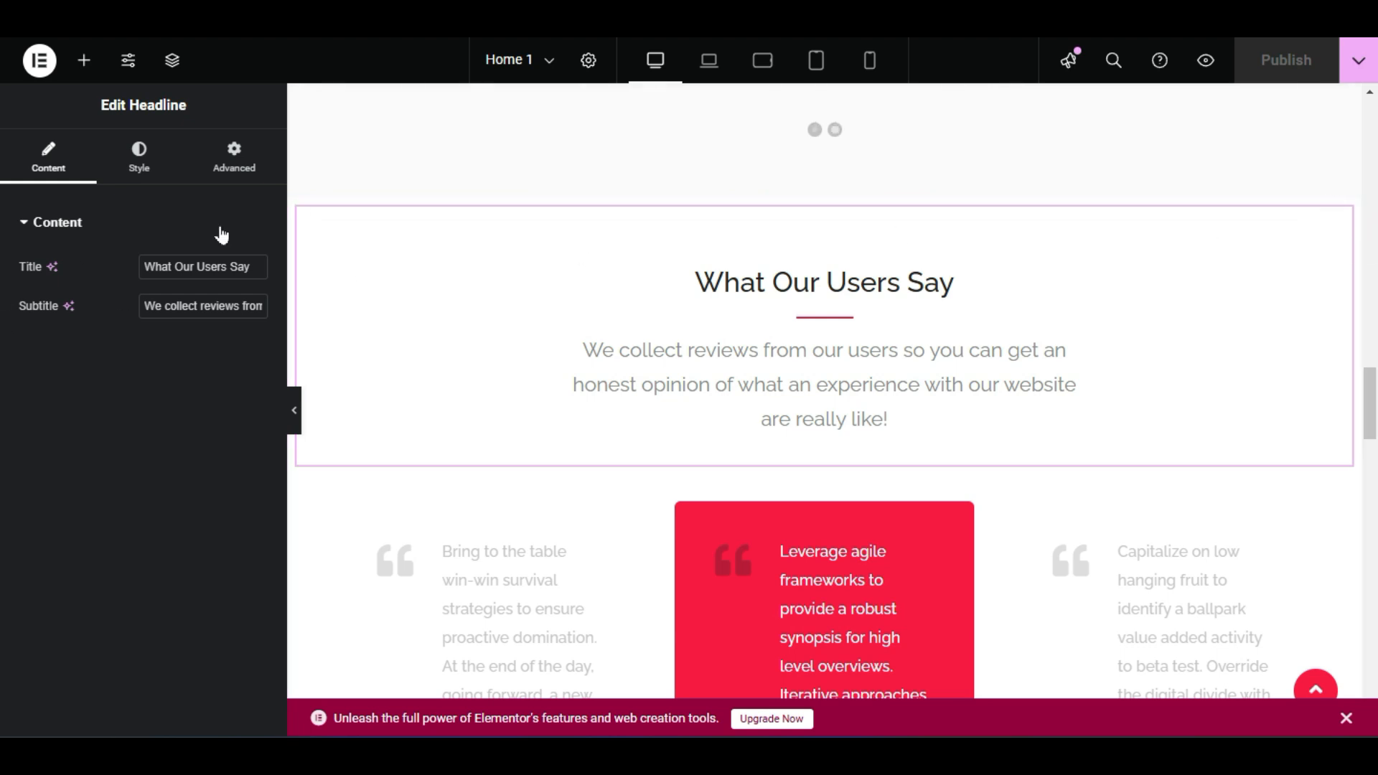
{"action": "triple_click", "coordinate": [142, 266]}
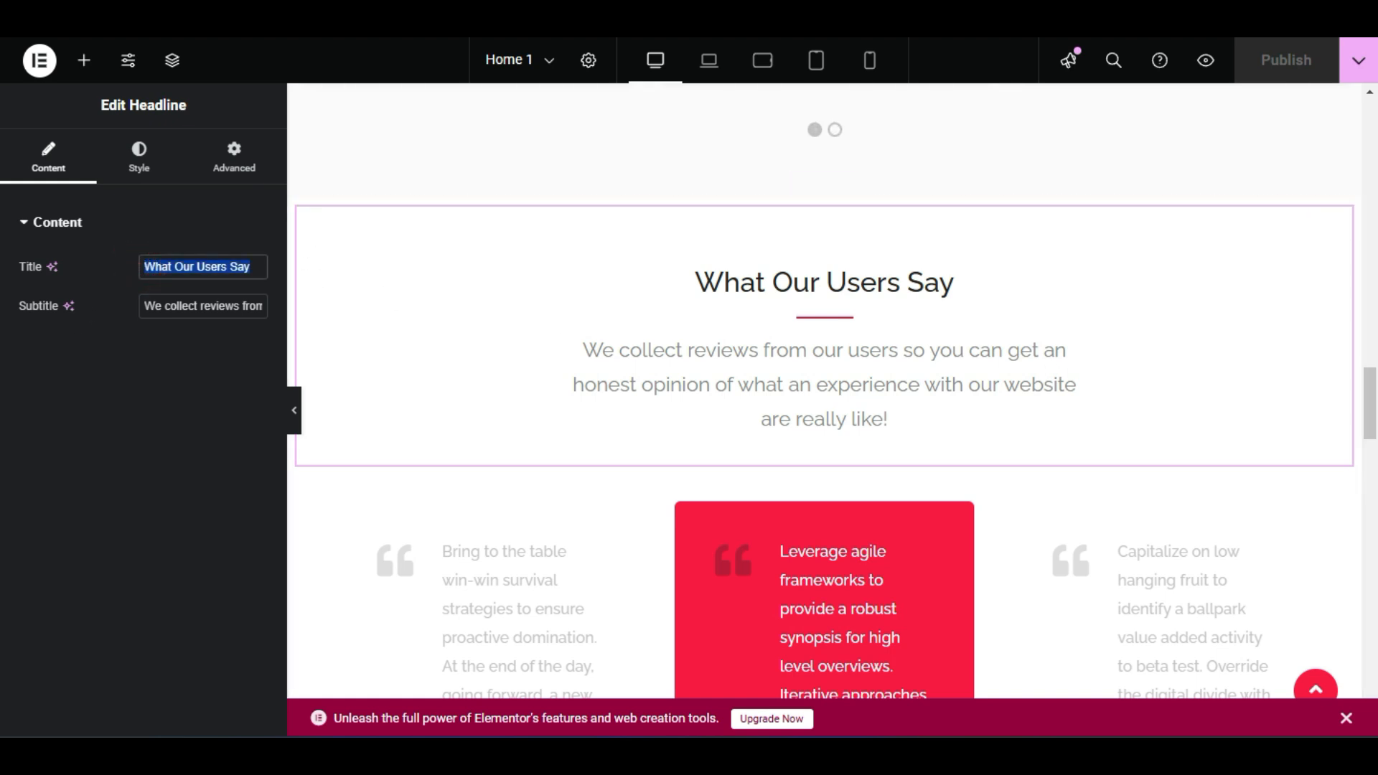
{"action": "double_click", "coordinate": [148, 306]}
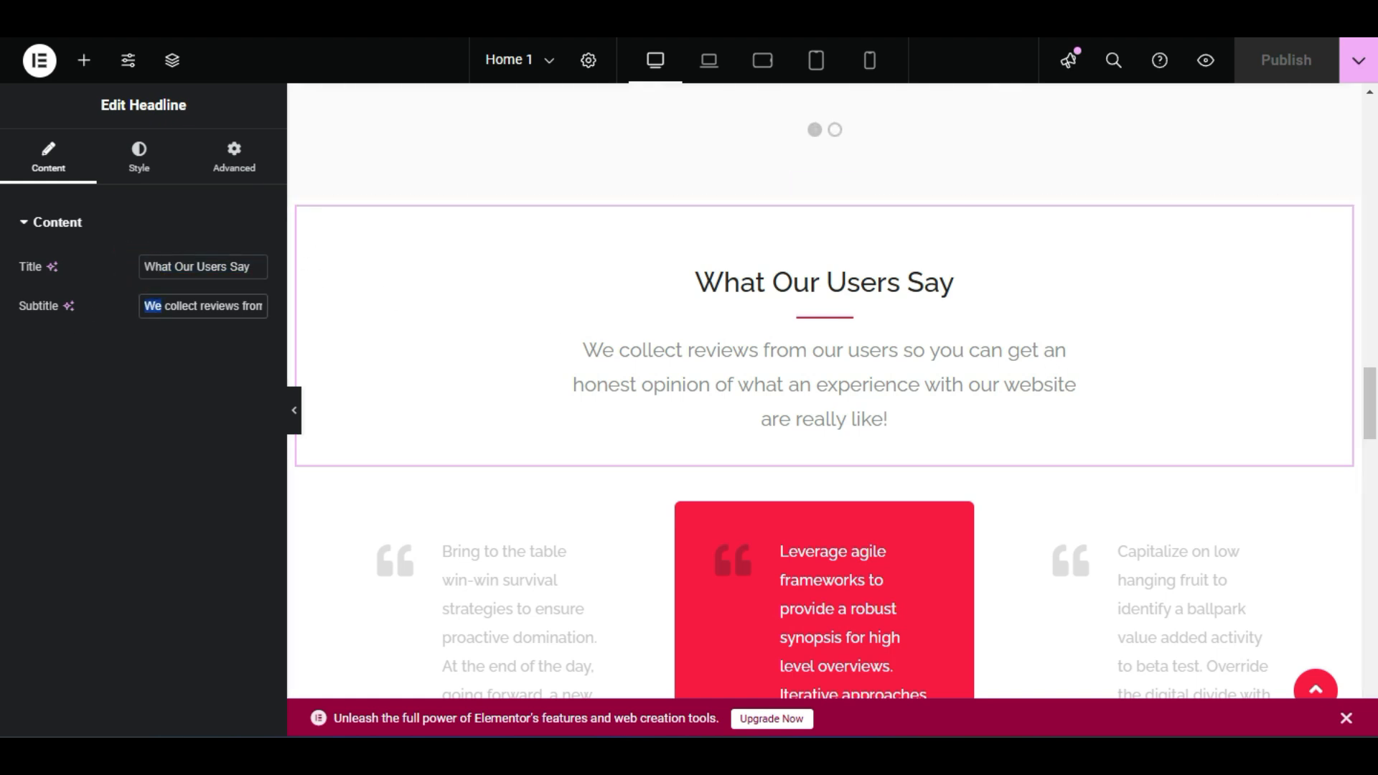
{"action": "triple_click", "coordinate": [203, 307]}
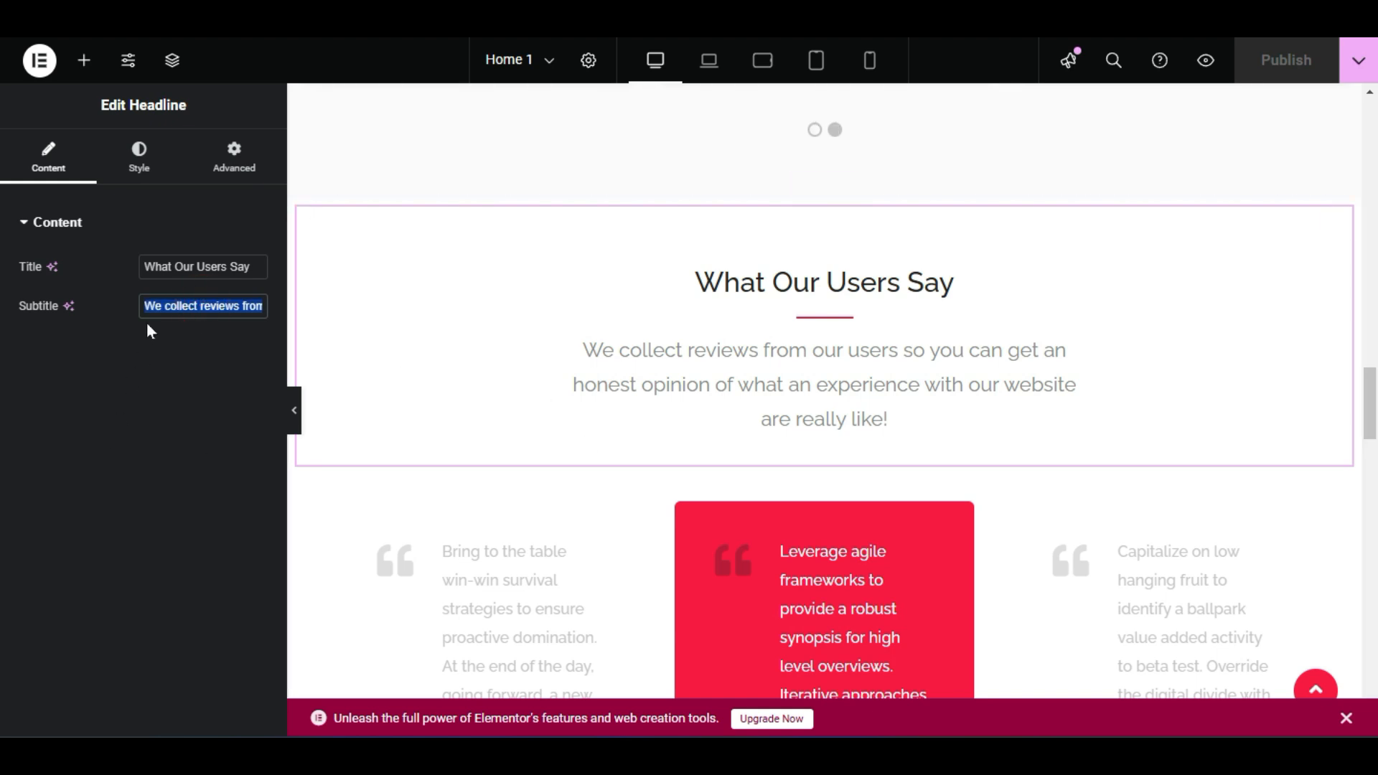
{"action": "left_click", "coordinate": [150, 348]}
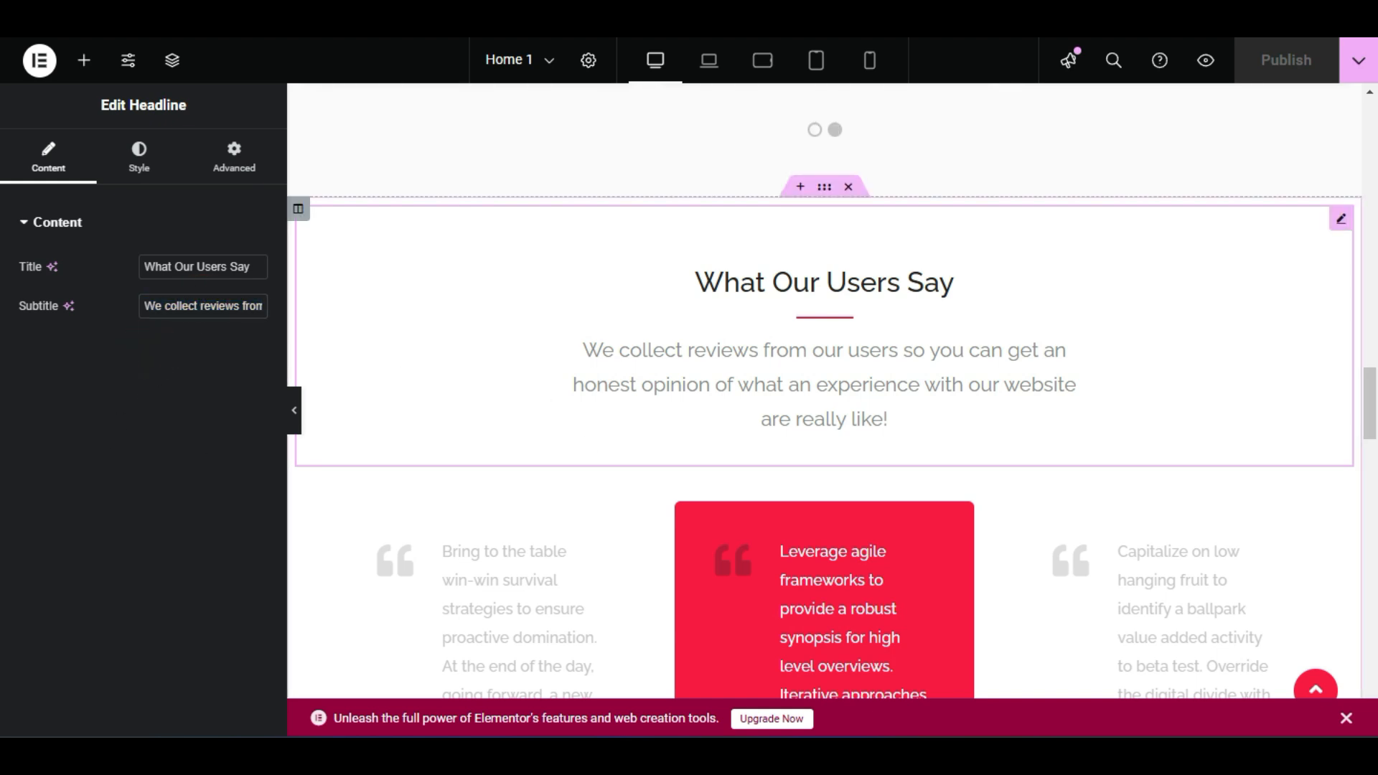
Set the Testimonials widget to display 6 posts and publish the home page.
{"action": "scroll", "coordinate": [773, 388], "scroll_direction": "down", "scroll_amount": 3}
{"action": "scroll", "coordinate": [773, 389], "scroll_direction": "down", "scroll_amount": 1}
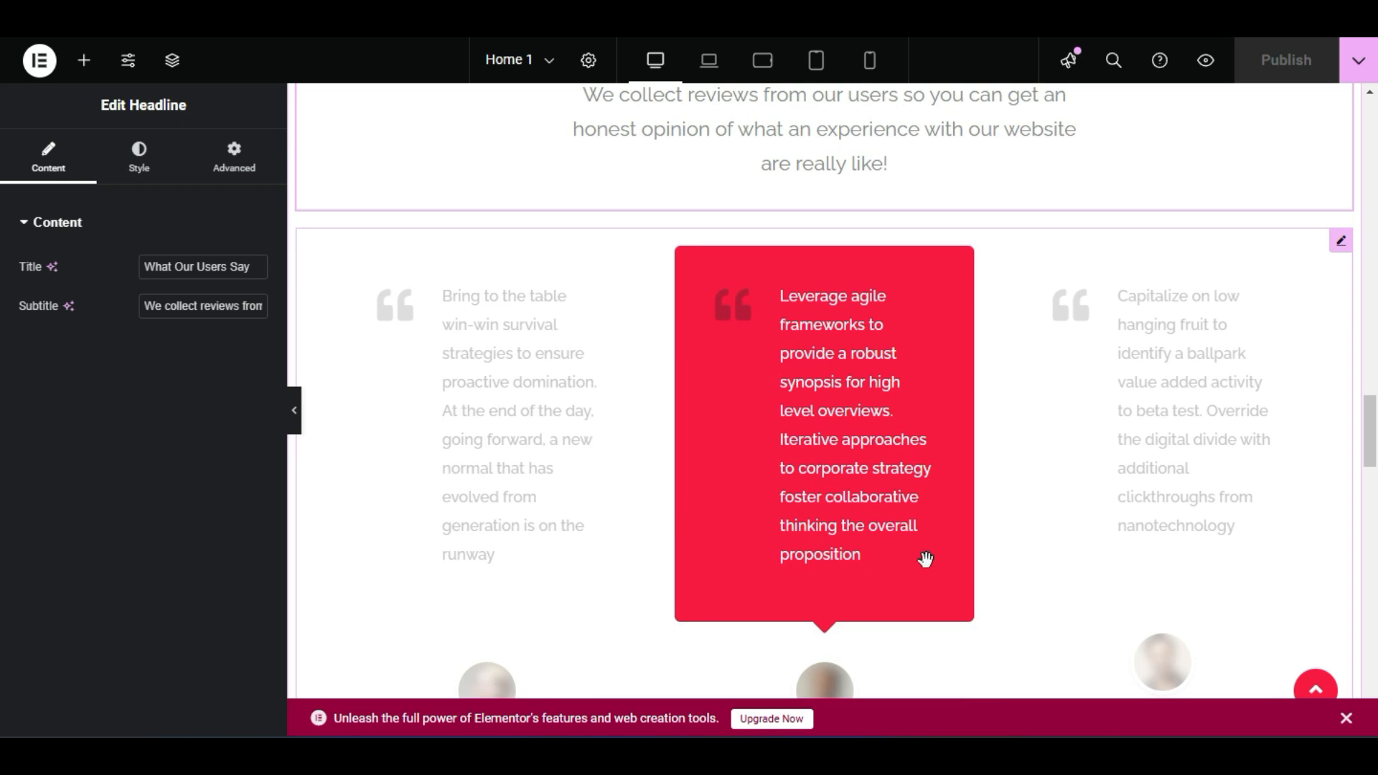
{"action": "right_click", "coordinate": [878, 388]}
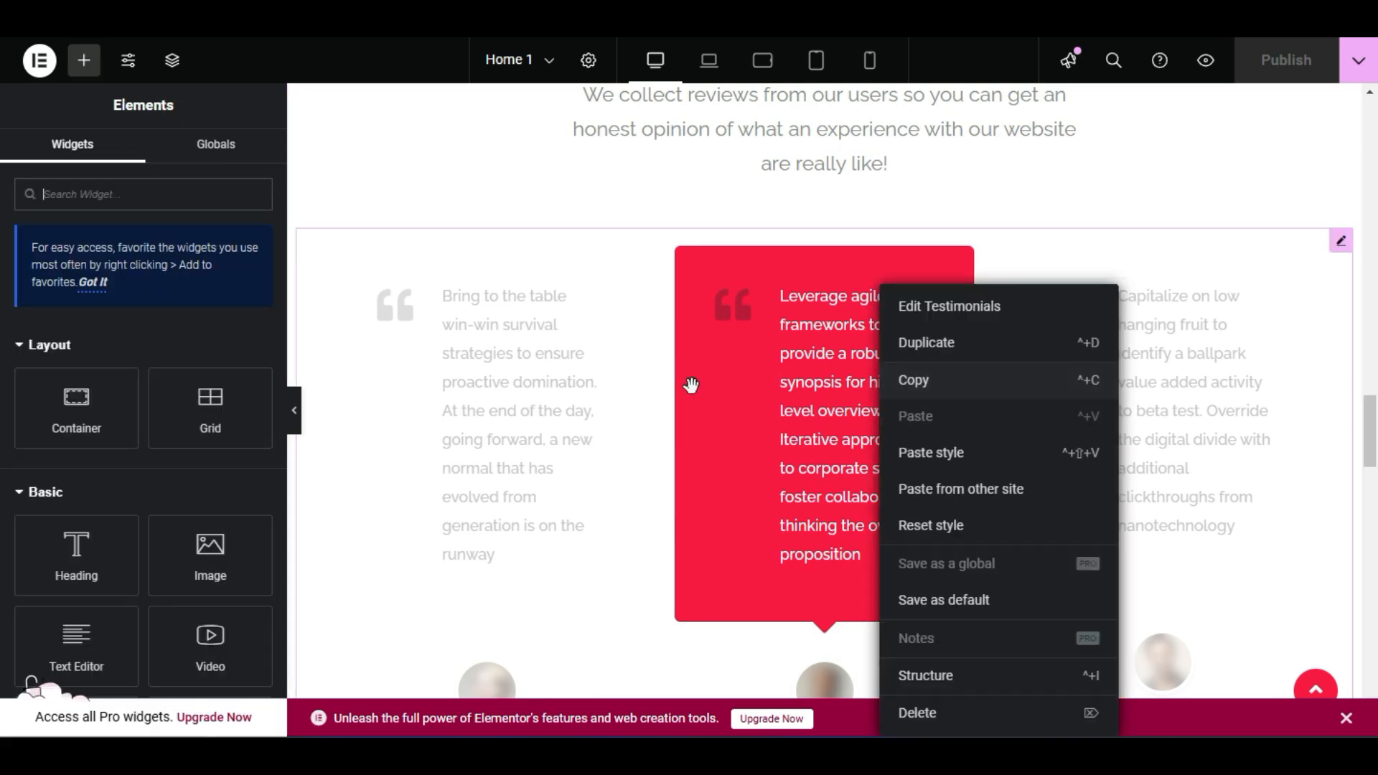
{"action": "left_click", "coordinate": [973, 309]}
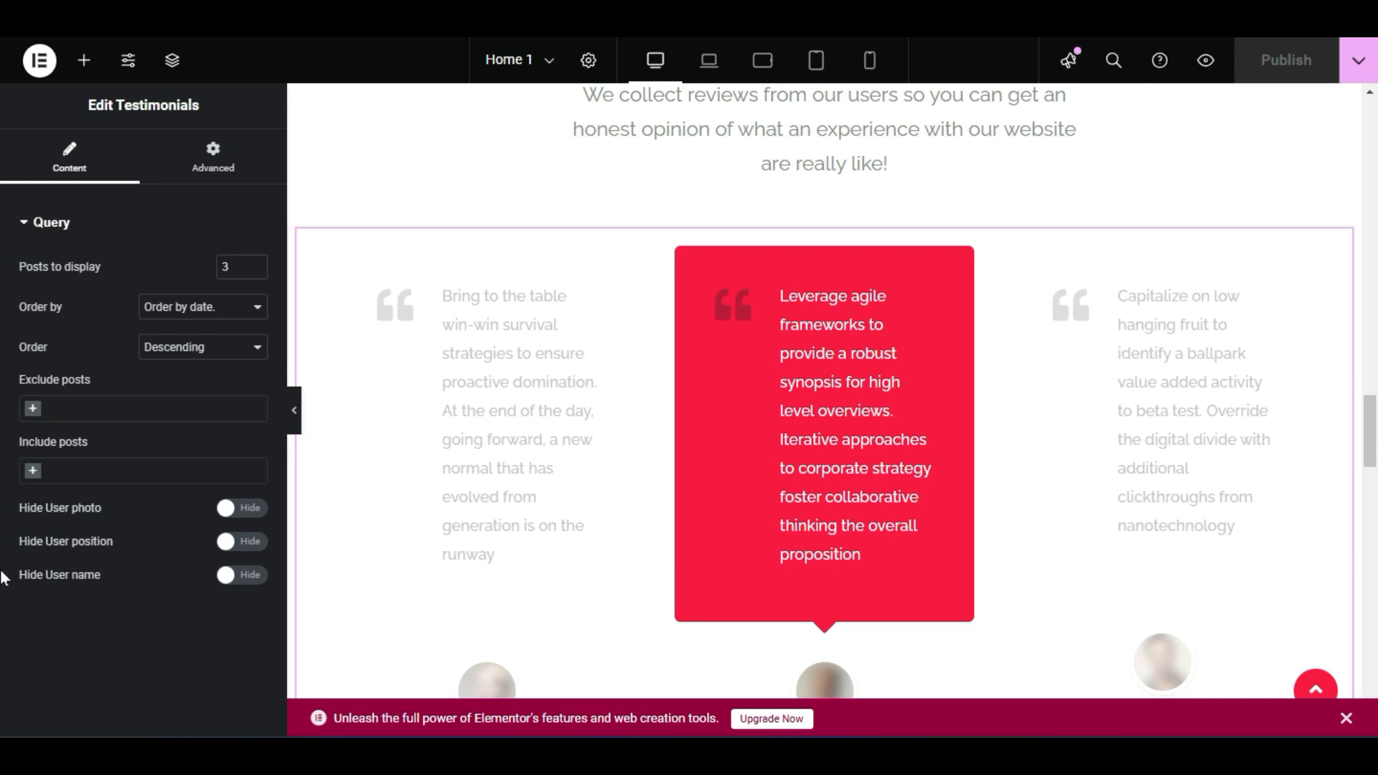
{"action": "scroll", "coordinate": [956, 361], "scroll_direction": "down", "scroll_amount": 3}
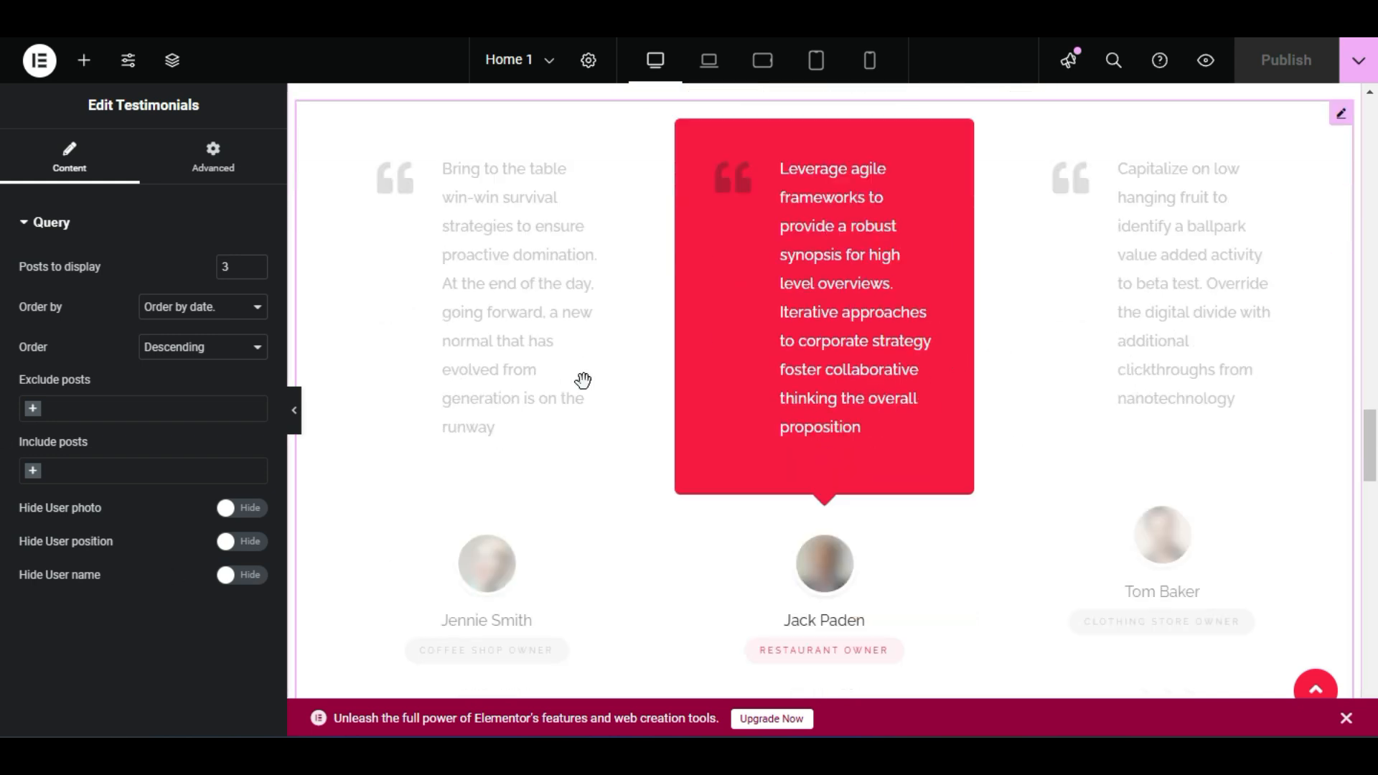
{"action": "scroll", "coordinate": [396, 433], "scroll_direction": "up", "scroll_amount": 2}
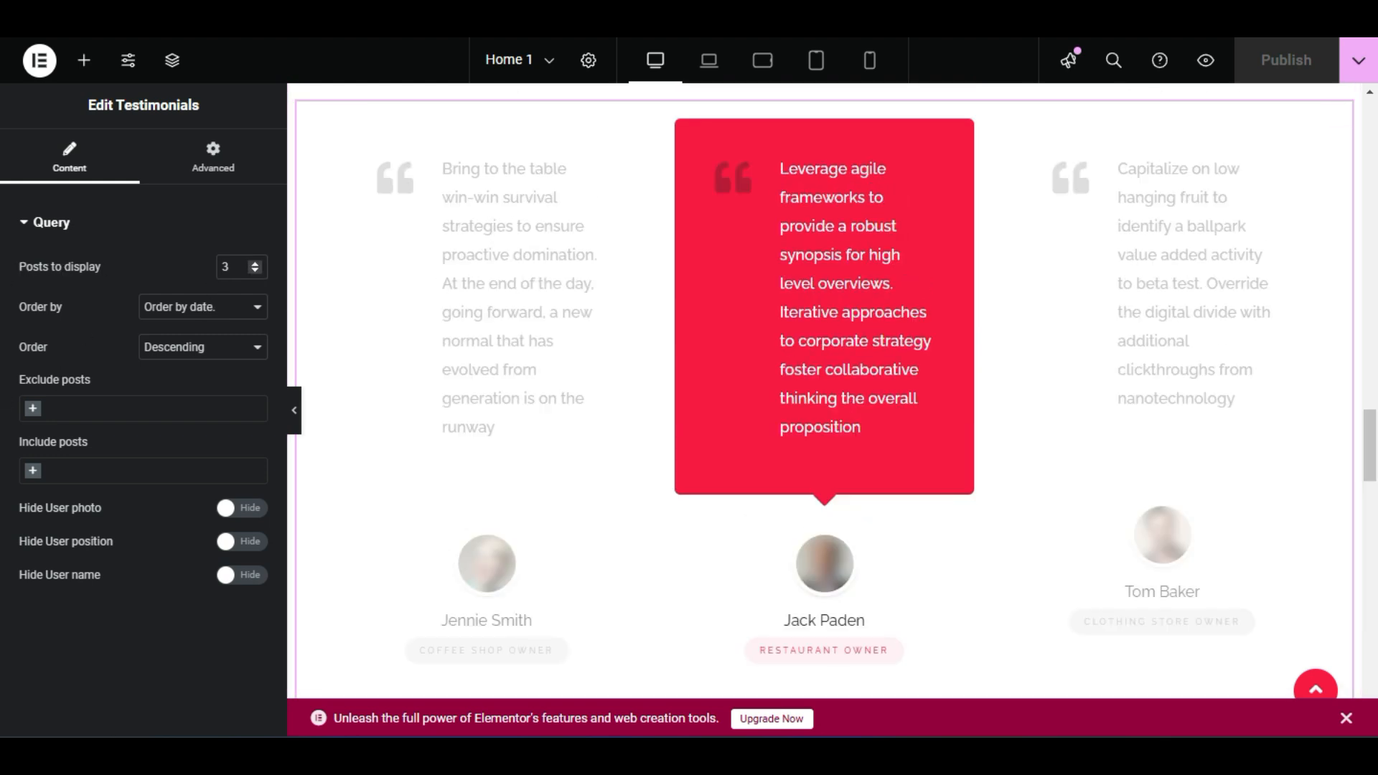
{"action": "left_click", "coordinate": [255, 264]}
{"action": "left_click", "coordinate": [255, 264]}
{"action": "left_click", "coordinate": [256, 264]}
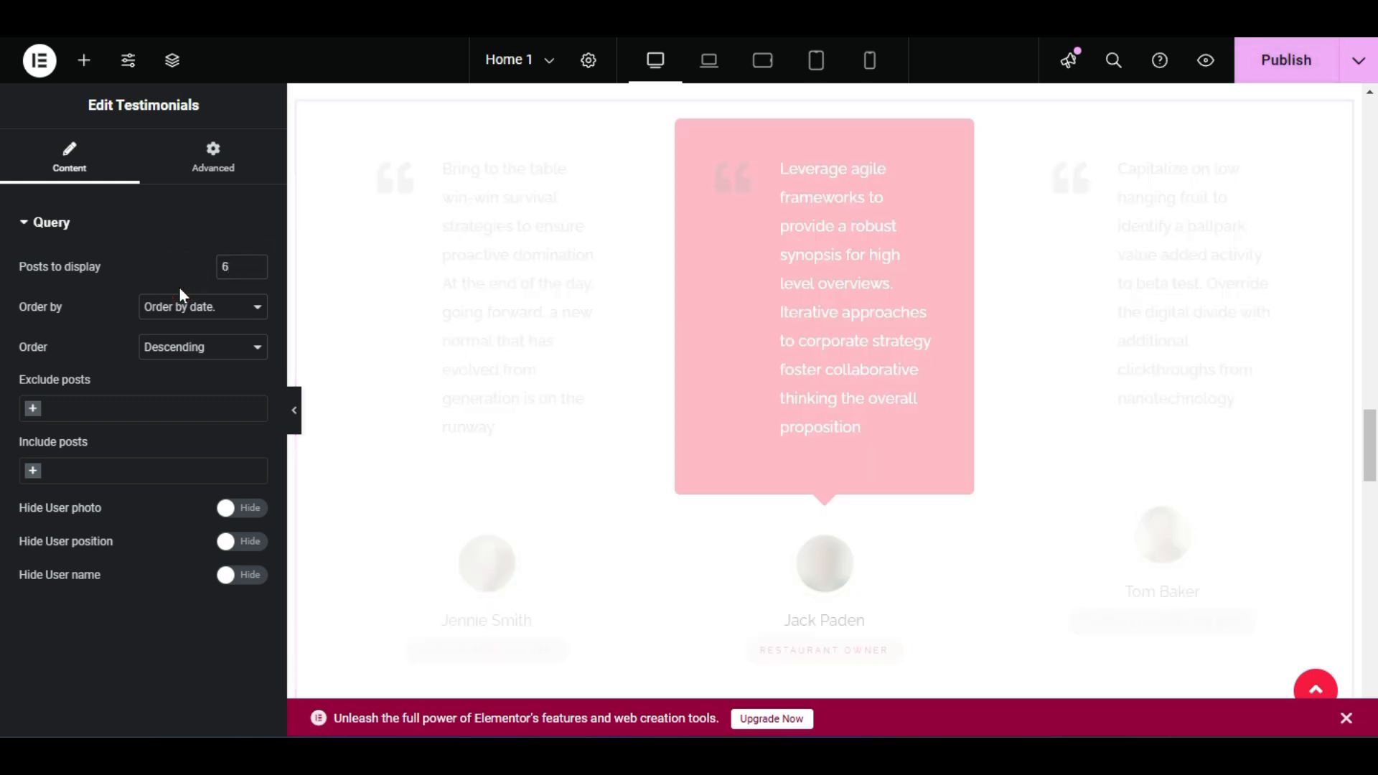
{"action": "scroll", "coordinate": [903, 488], "scroll_direction": "down", "scroll_amount": 3}
{"action": "scroll", "coordinate": [903, 488], "scroll_direction": "up", "scroll_amount": 2}
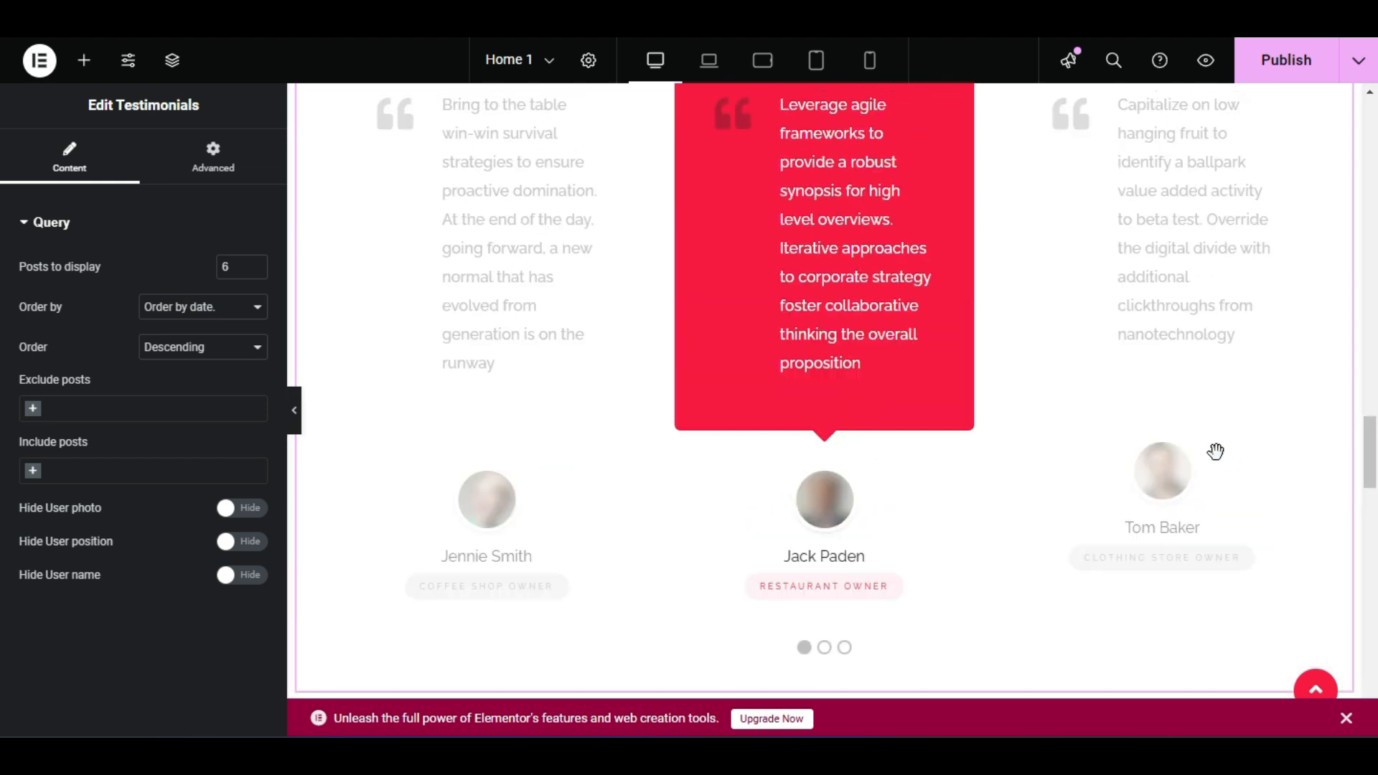
{"action": "scroll", "coordinate": [1097, 440], "scroll_direction": "up", "scroll_amount": 1}
{"action": "left_click", "coordinate": [1285, 58]}
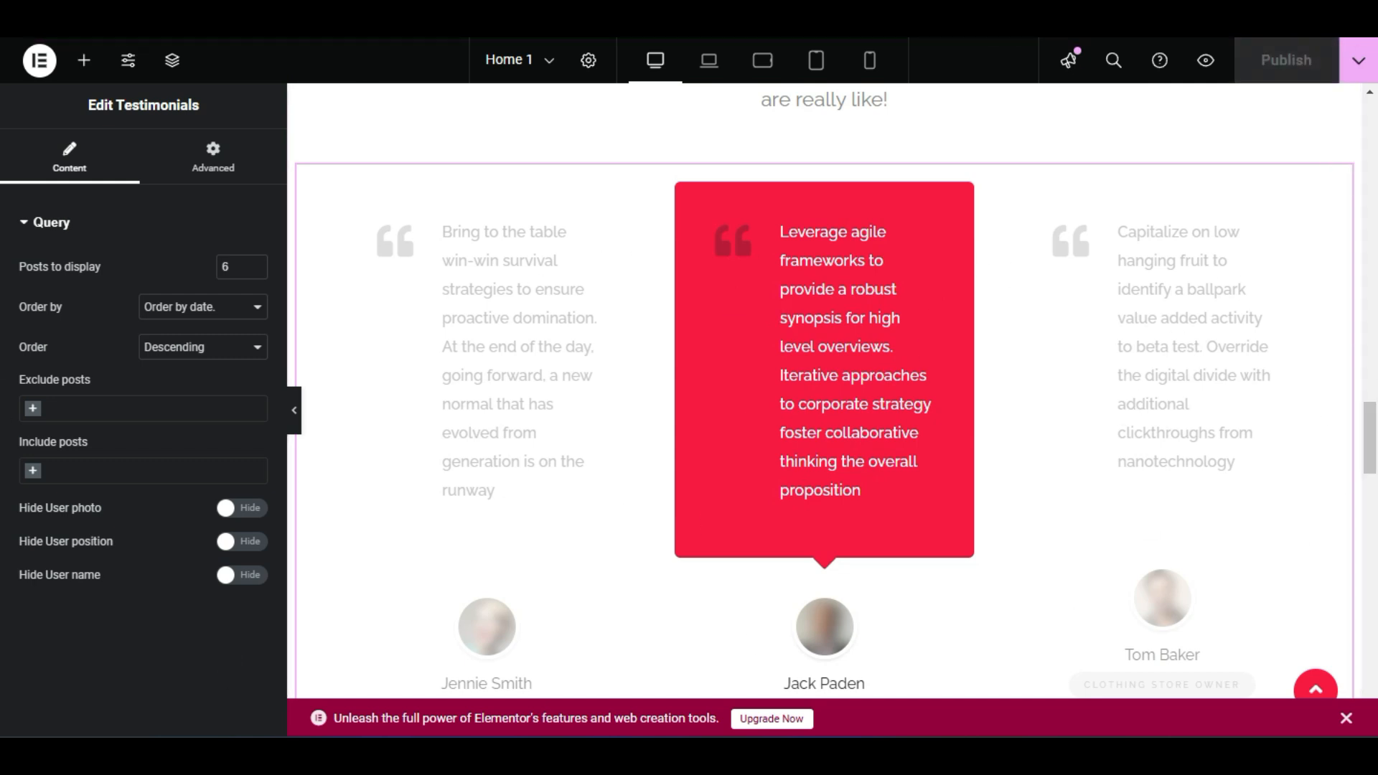
Switch to the WordPress dashboard and open the list of existing testimonials.
{"action": "left_click", "coordinate": [122, 17]}
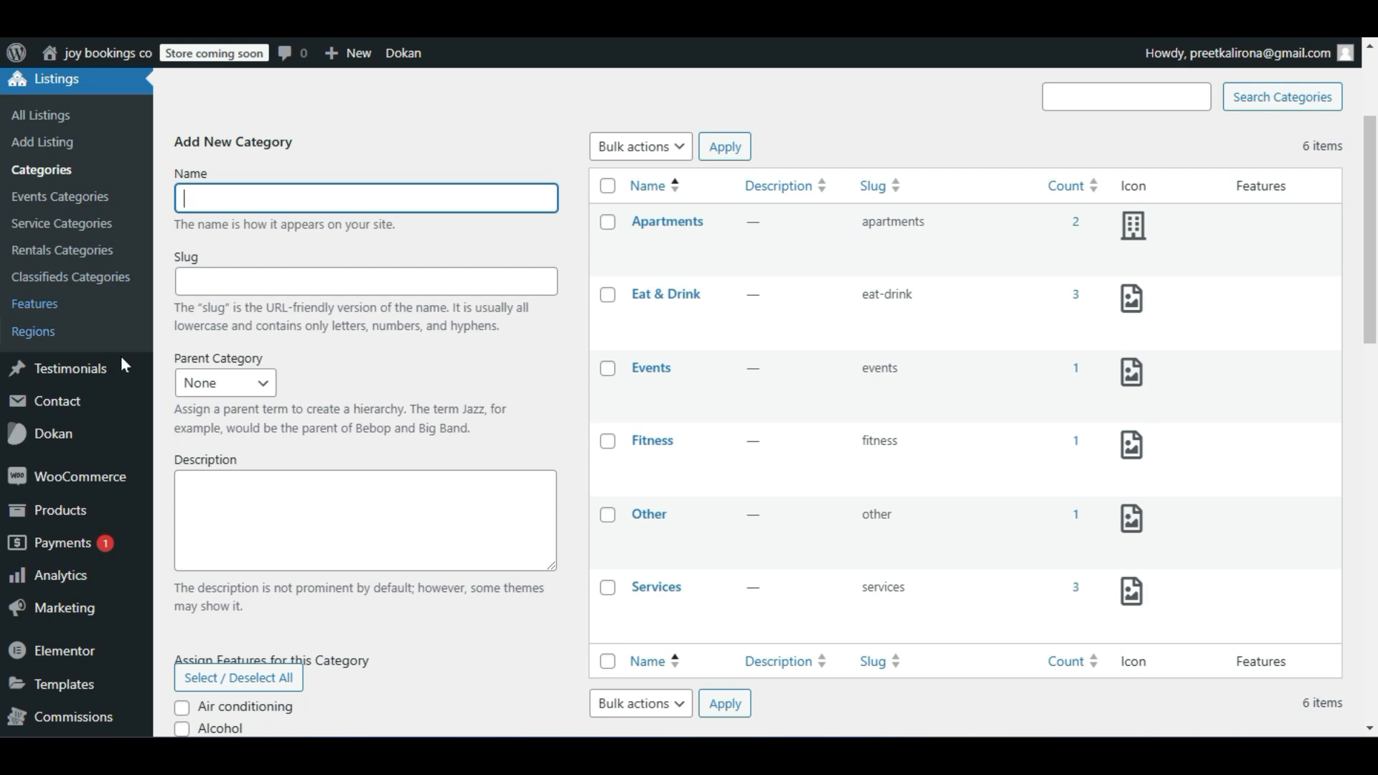
{"action": "scroll", "coordinate": [183, 448], "scroll_direction": "up", "scroll_amount": 3}
{"action": "scroll", "coordinate": [170, 225], "scroll_direction": "down", "scroll_amount": 3}
{"action": "mouse_move", "coordinate": [25, 380]}
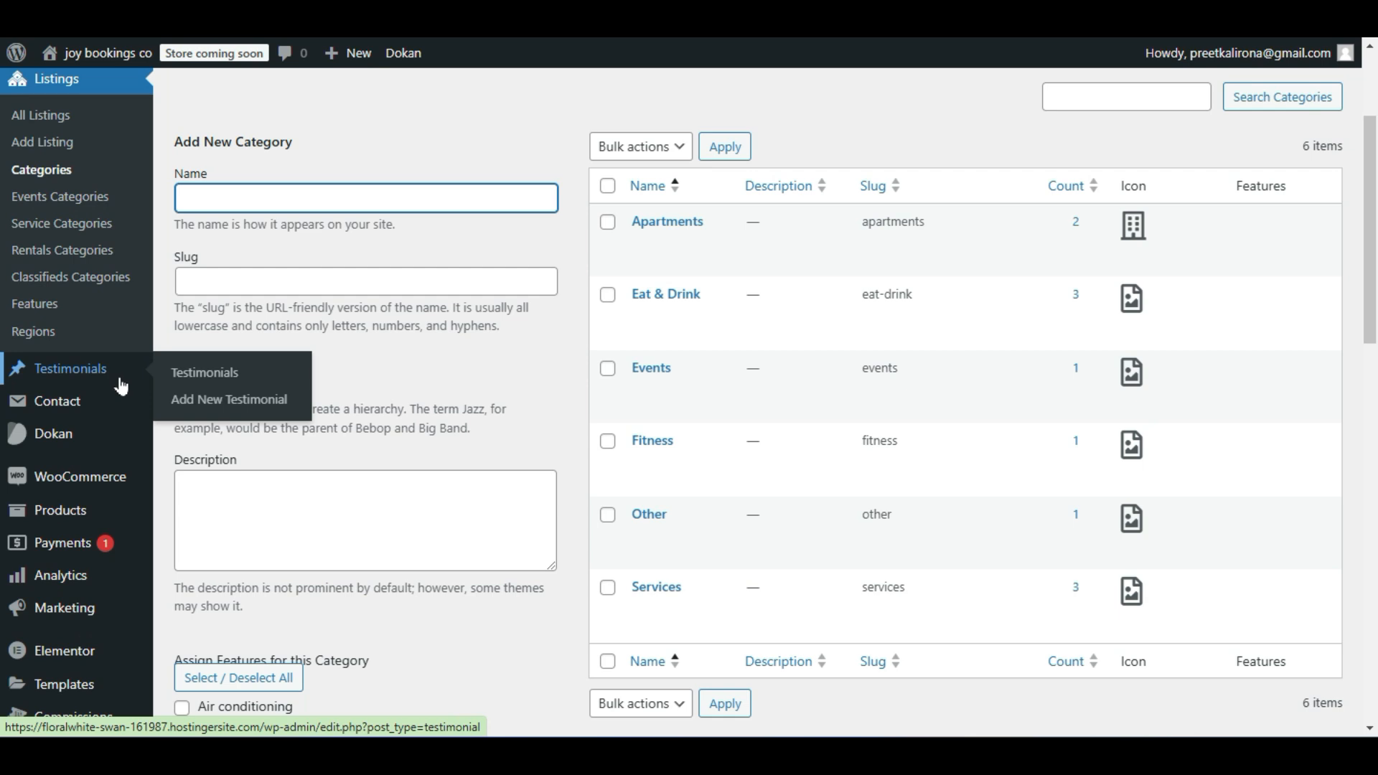
{"action": "left_click", "coordinate": [215, 375]}
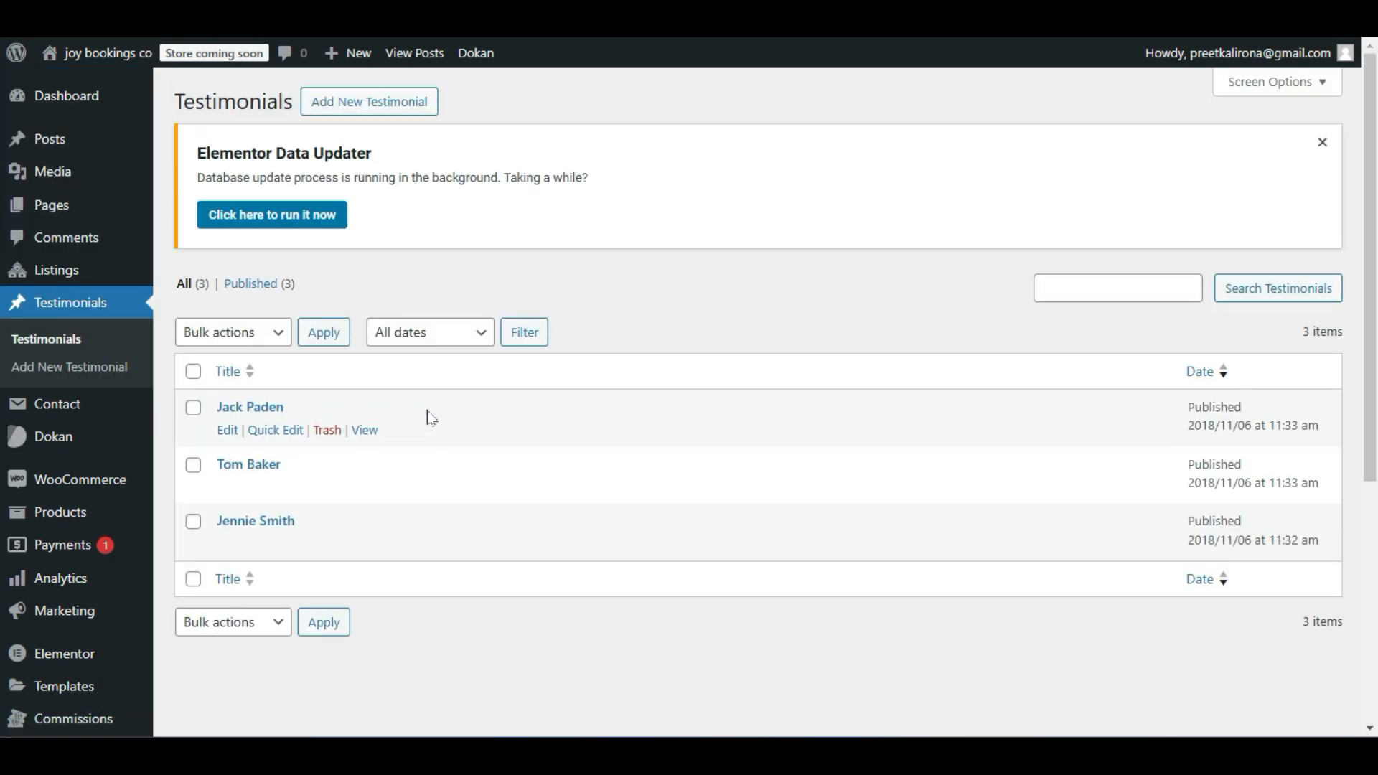
Select all testimonials in the list.
{"action": "scroll", "coordinate": [287, 520], "scroll_direction": "down", "scroll_amount": 2}
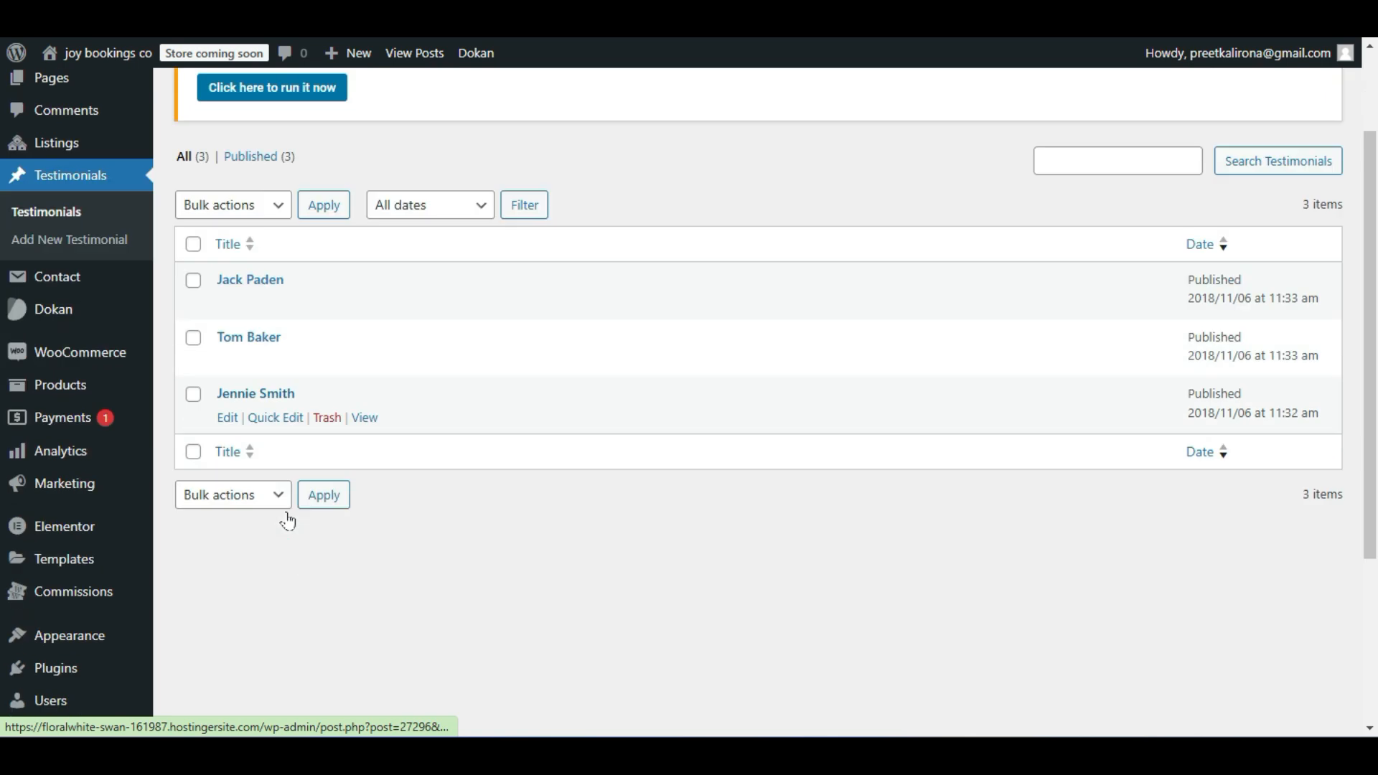
{"action": "left_click", "coordinate": [193, 244]}
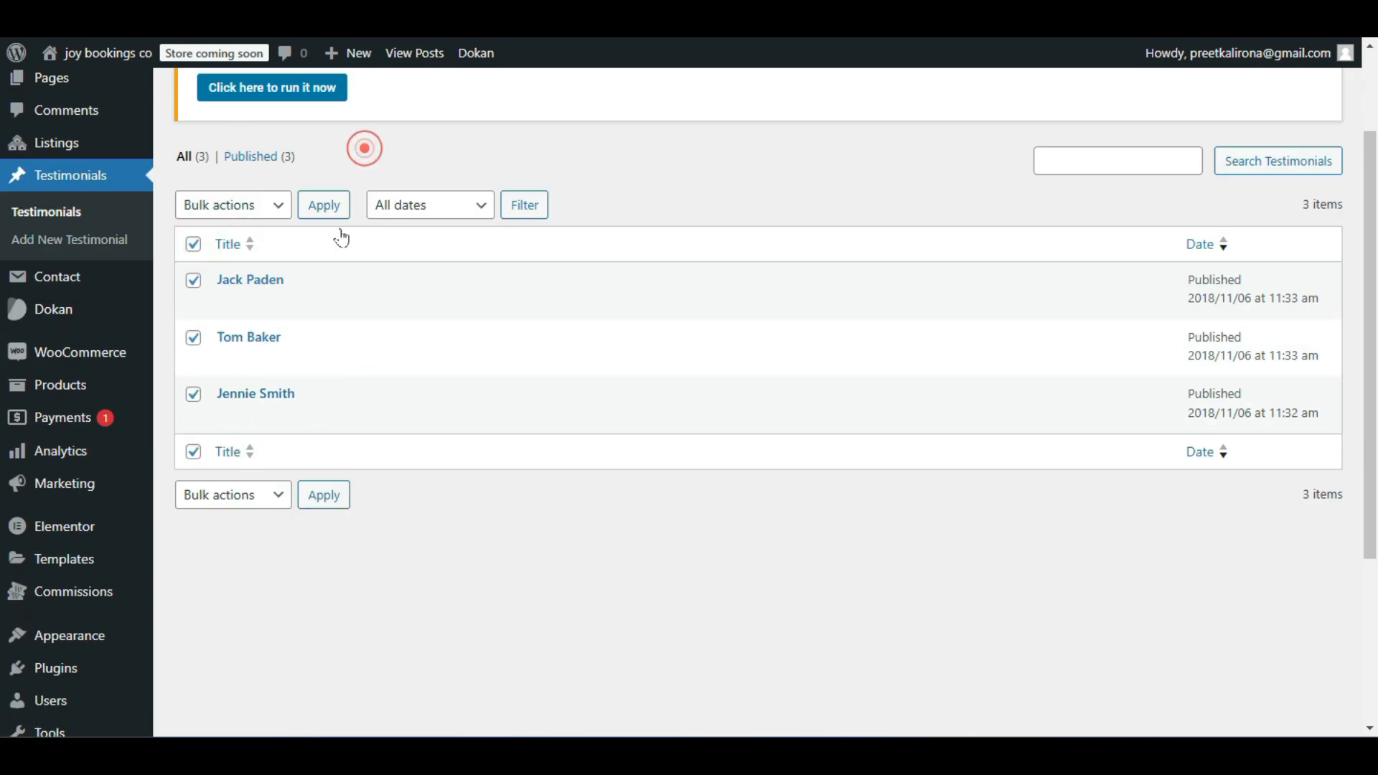
{"action": "scroll", "coordinate": [338, 234], "scroll_direction": "up", "scroll_amount": 2}
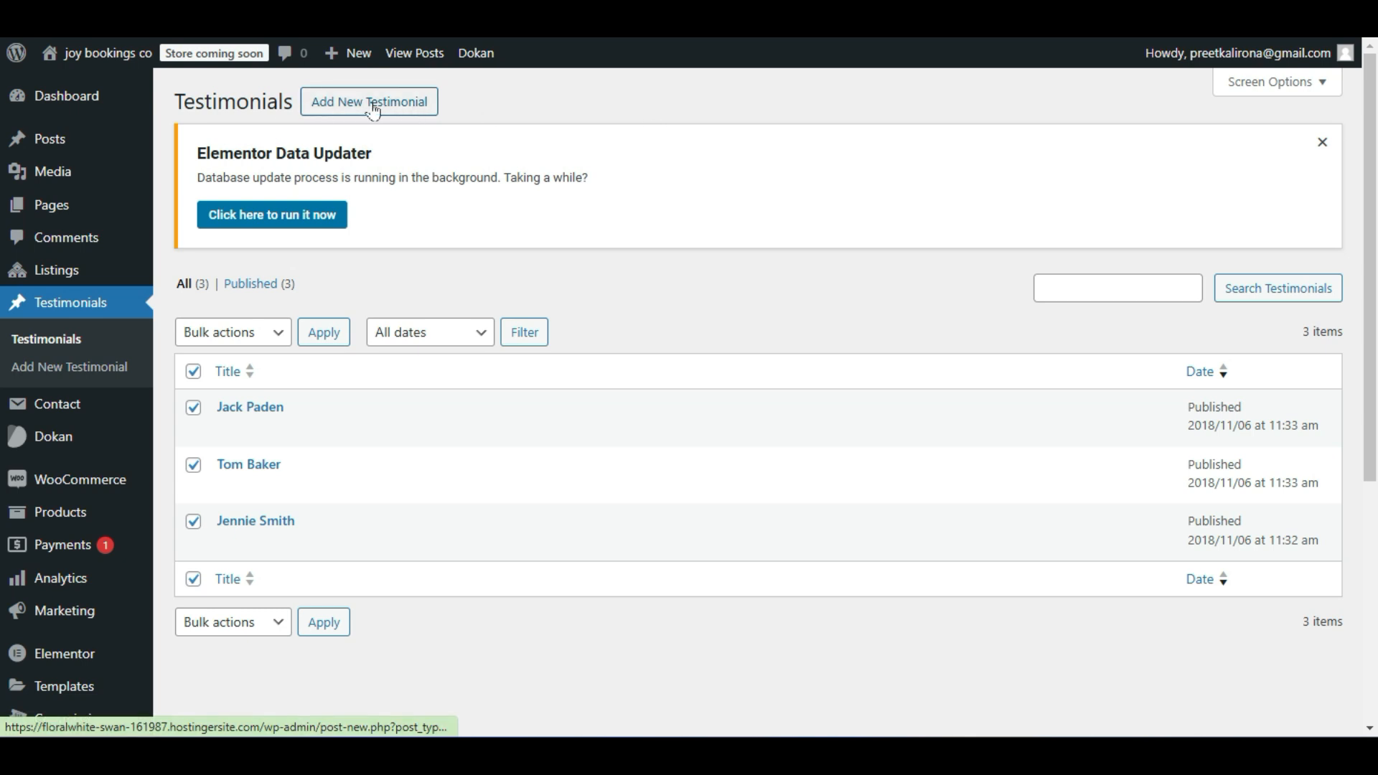
Start a new testimonial and examine its content, Company, Excerpt and featured image fields.
{"action": "left_click", "coordinate": [375, 102]}
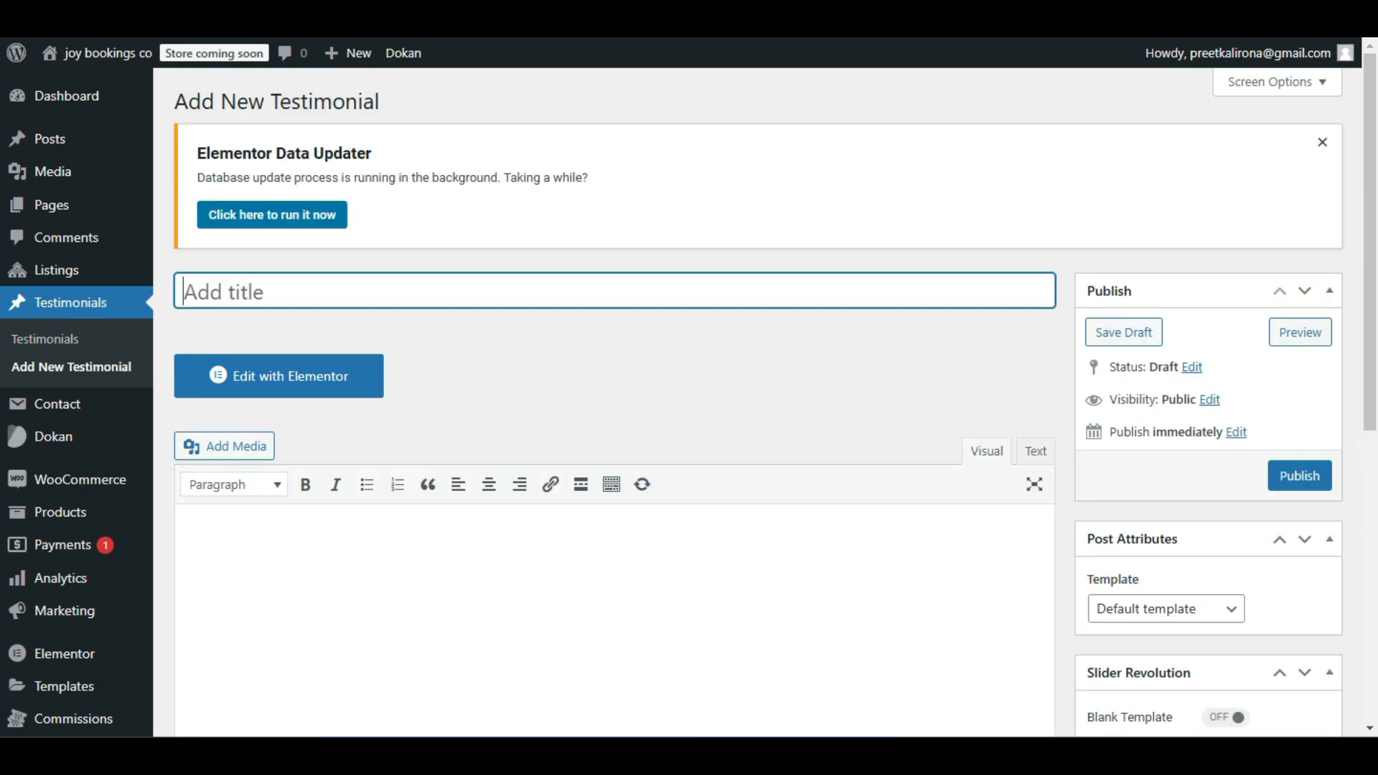
{"action": "scroll", "coordinate": [714, 395], "scroll_direction": "down", "scroll_amount": 3}
{"action": "left_click", "coordinate": [597, 318]}
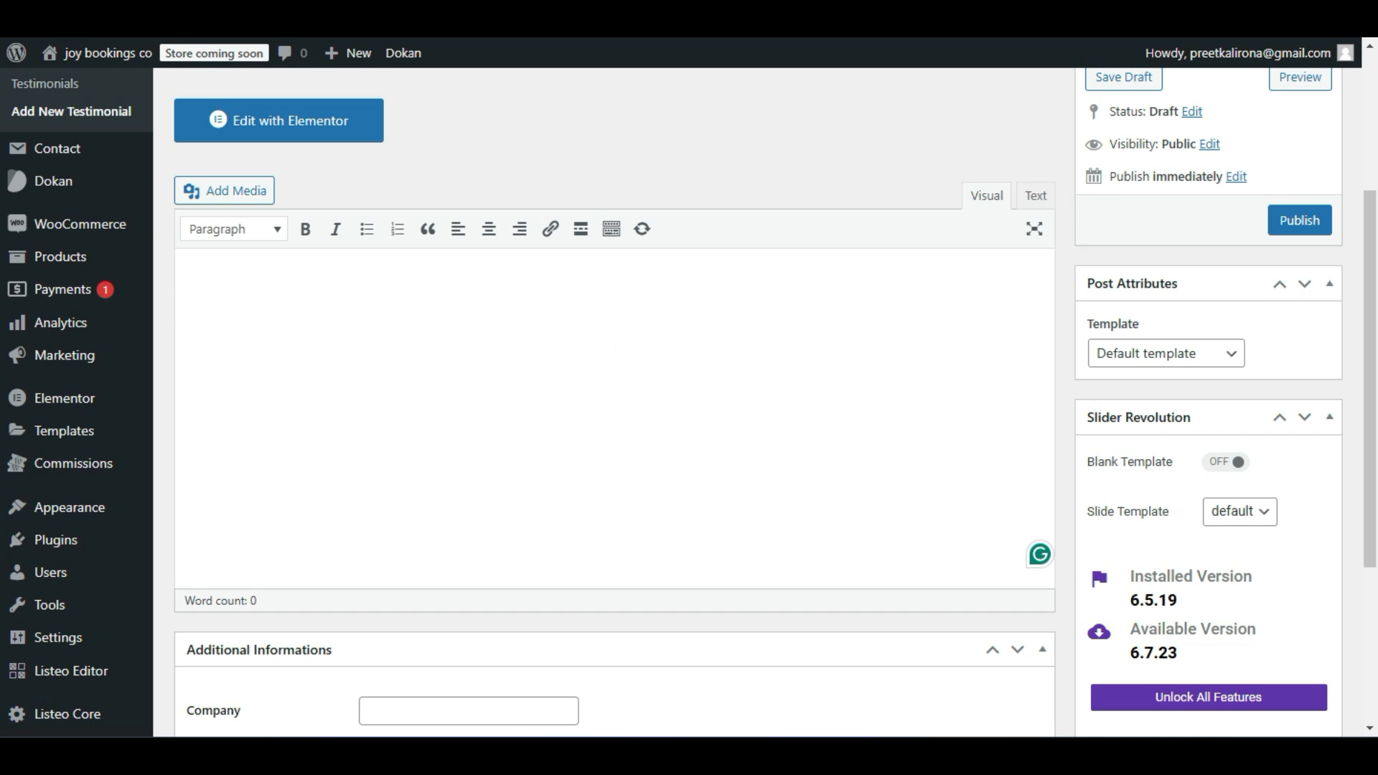
{"action": "scroll", "coordinate": [394, 504], "scroll_direction": "down", "scroll_amount": 2}
{"action": "left_click", "coordinate": [463, 517]}
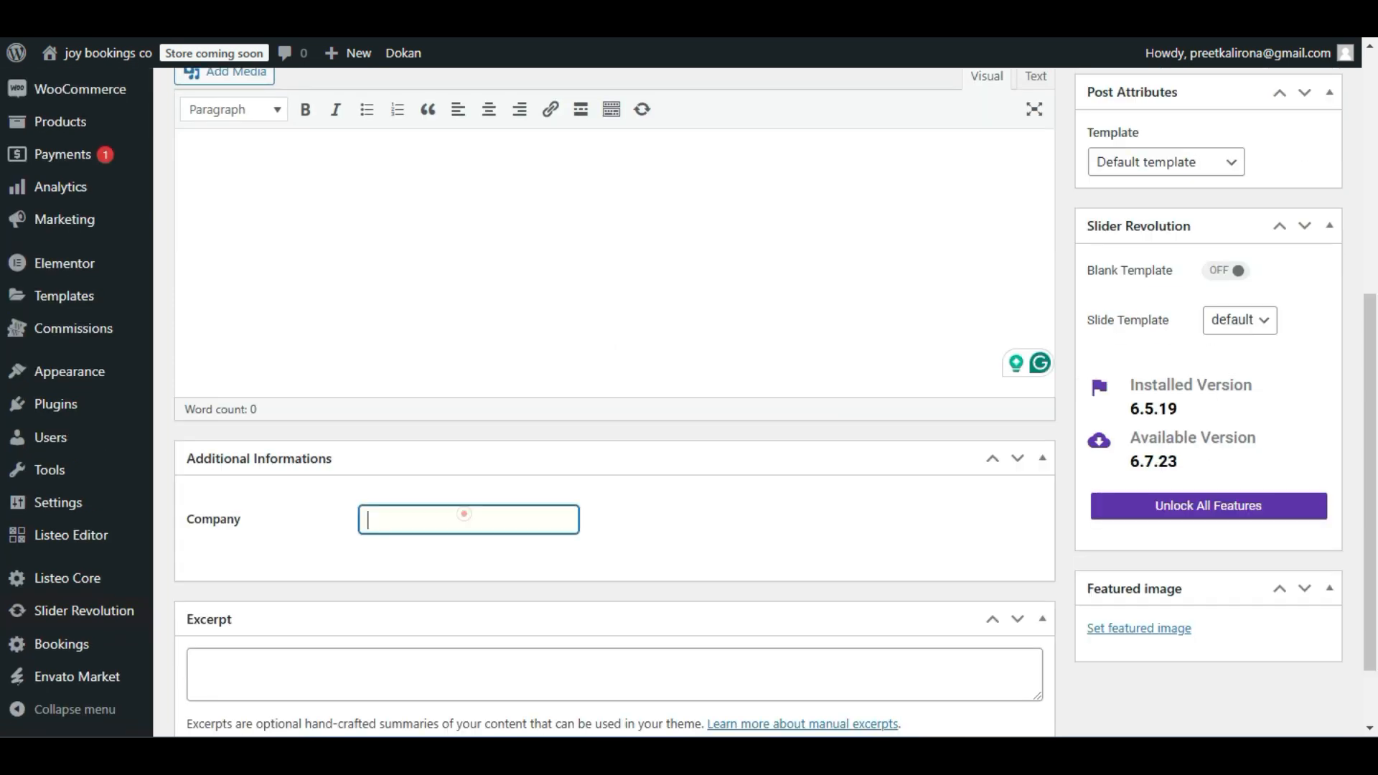
{"action": "scroll", "coordinate": [614, 402], "scroll_direction": "down", "scroll_amount": 1}
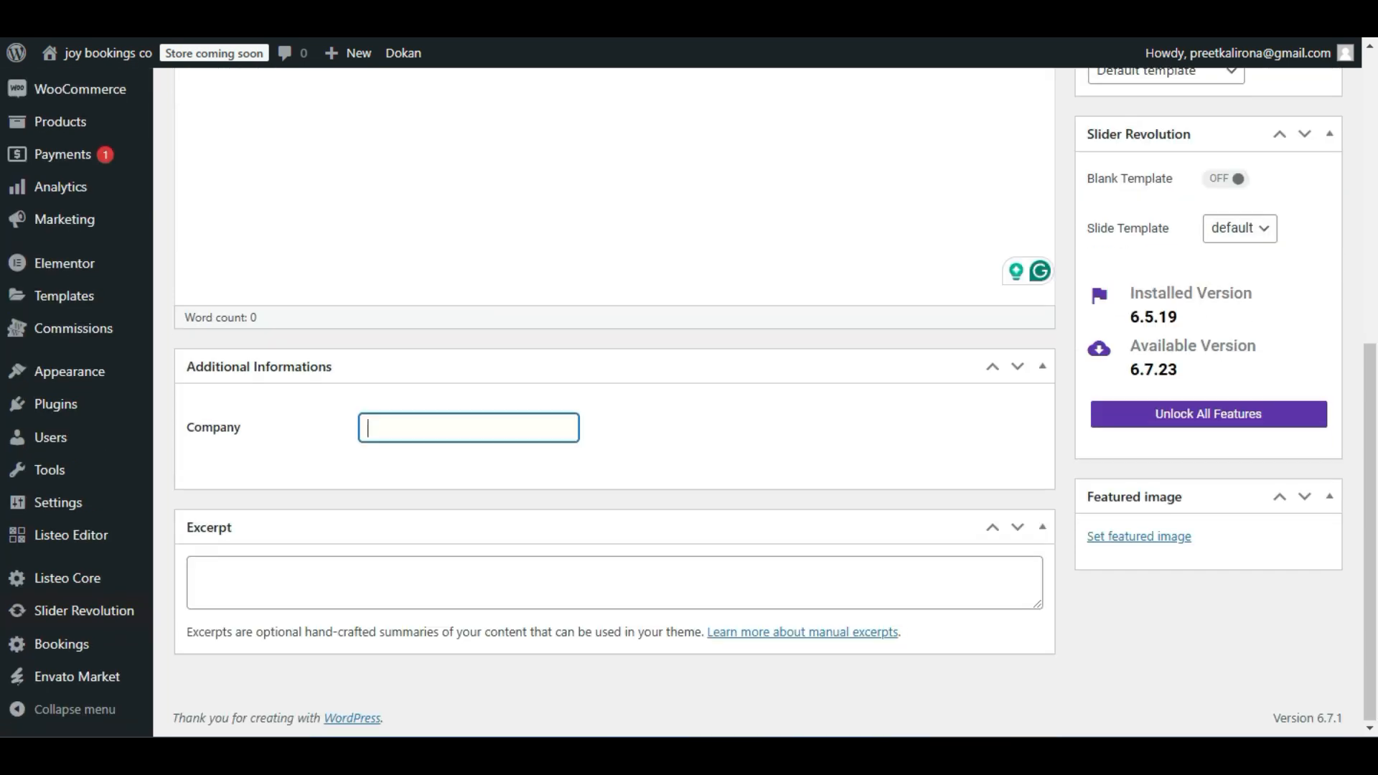
Switch to the Elementor home page and open the Find Interesting Place icon box to examine its title and content text.
{"action": "scroll", "coordinate": [614, 402], "scroll_direction": "up", "scroll_amount": 4}
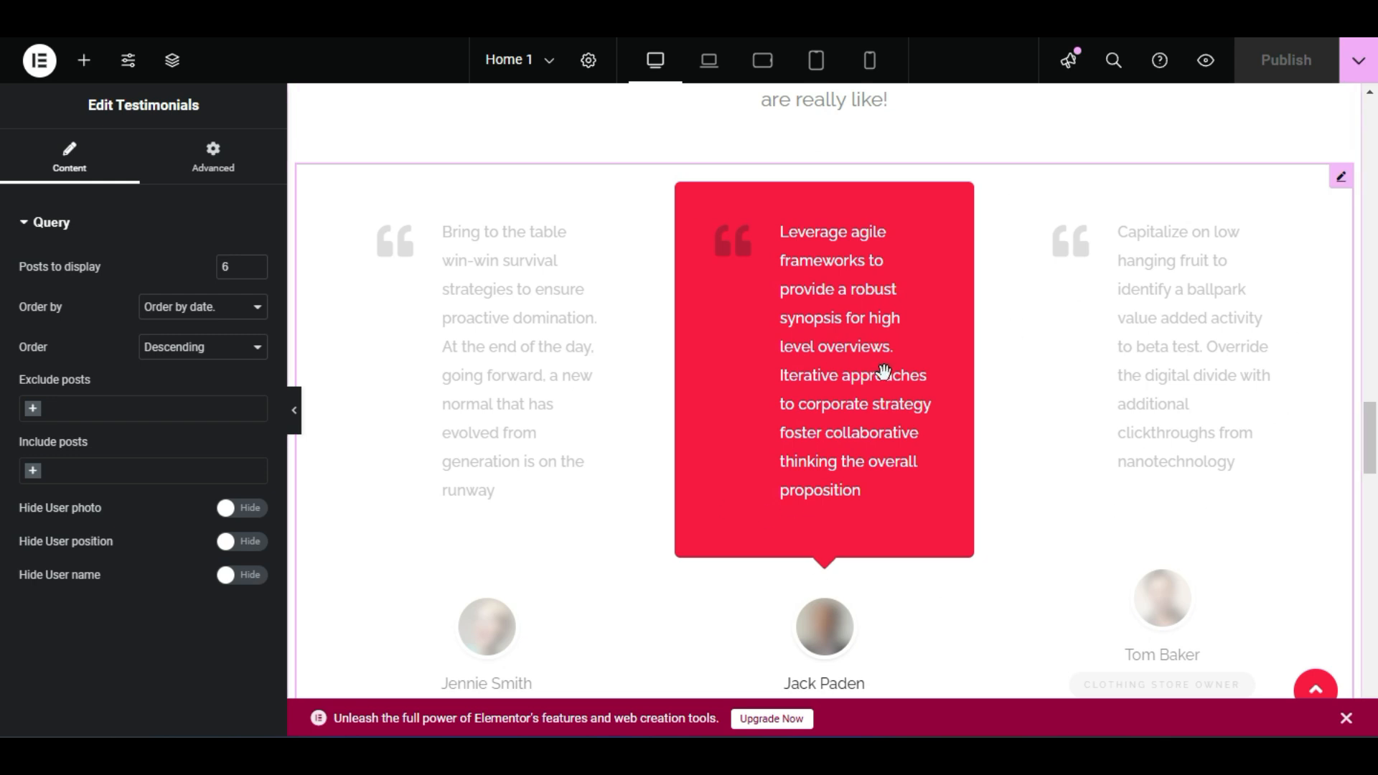
{"action": "scroll", "coordinate": [884, 371], "scroll_direction": "down", "scroll_amount": 4}
{"action": "scroll", "coordinate": [962, 246], "scroll_direction": "down", "scroll_amount": 5}
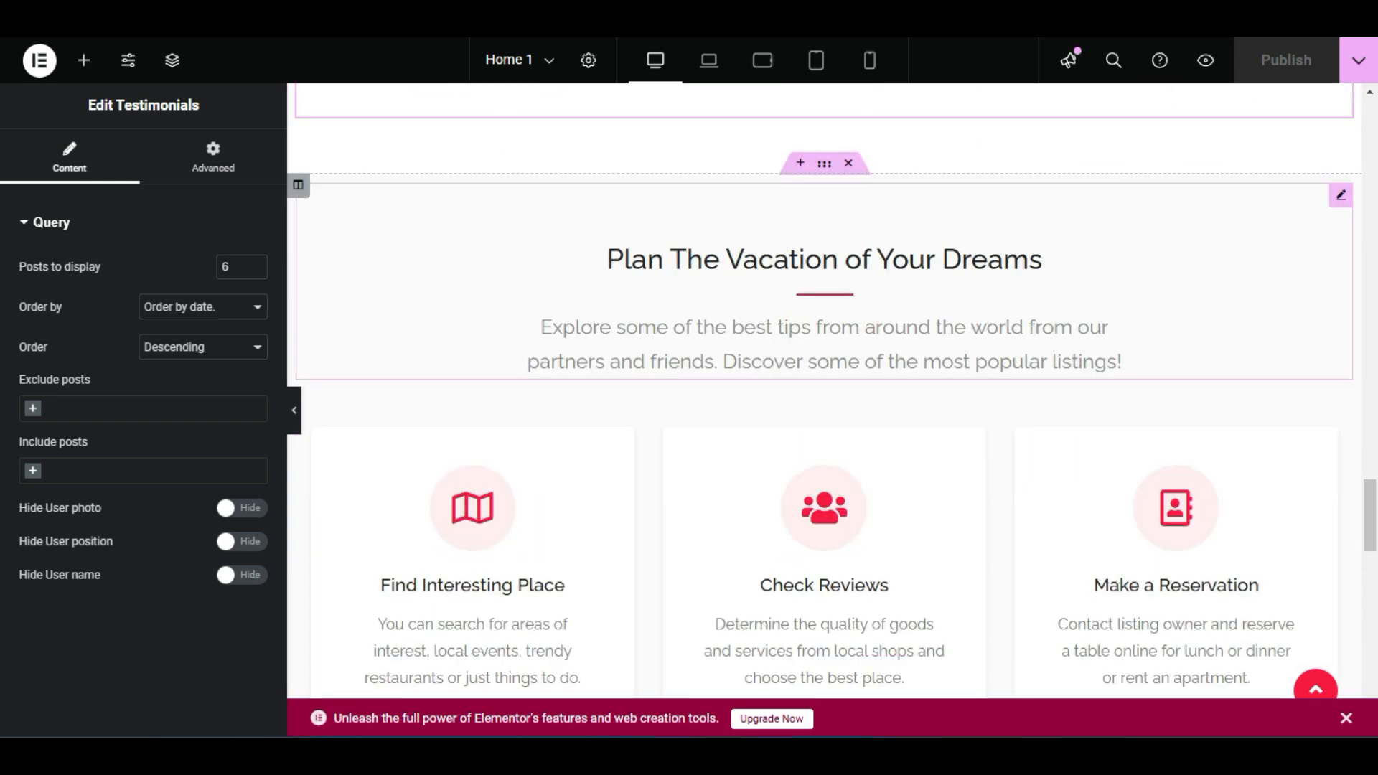
{"action": "scroll", "coordinate": [830, 389], "scroll_direction": "down", "scroll_amount": 1}
{"action": "scroll", "coordinate": [933, 356], "scroll_direction": "down", "scroll_amount": 2}
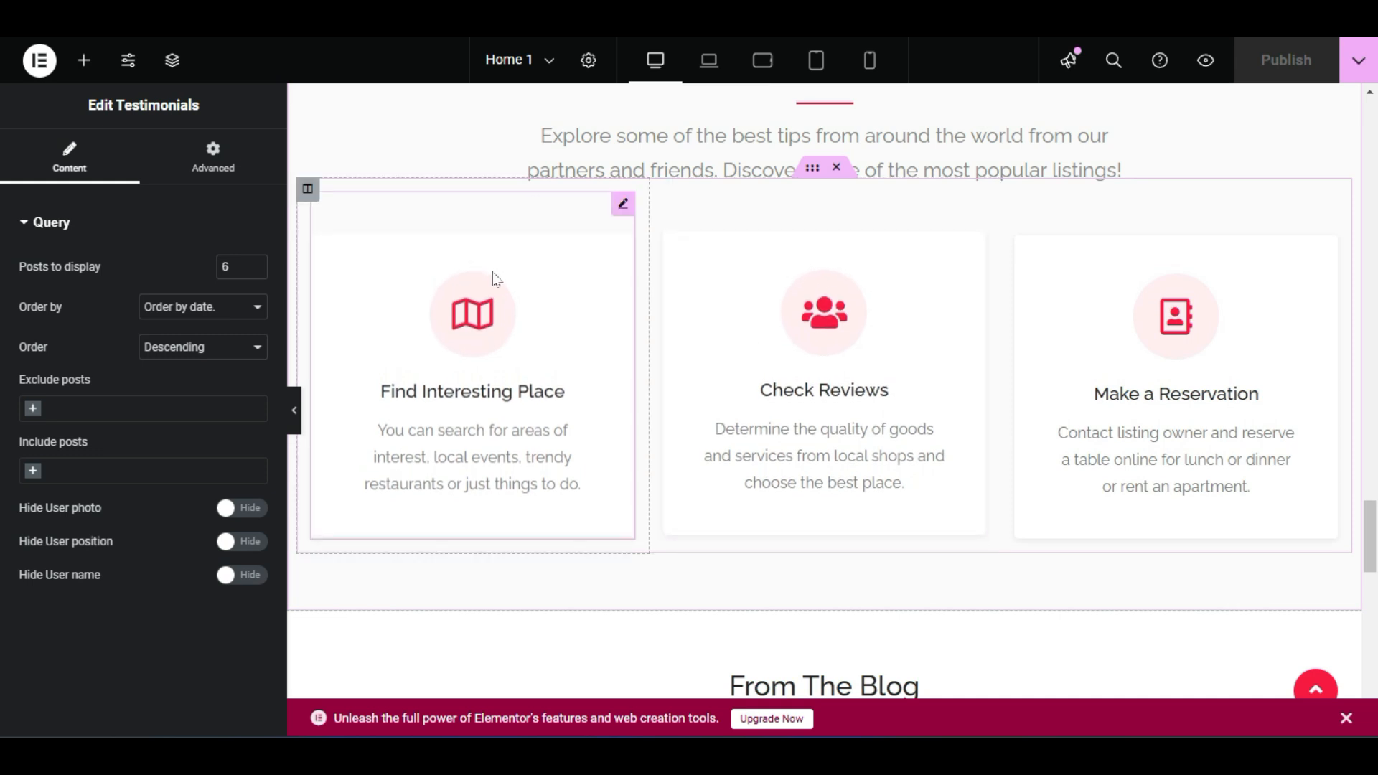
{"action": "left_click", "coordinate": [622, 204]}
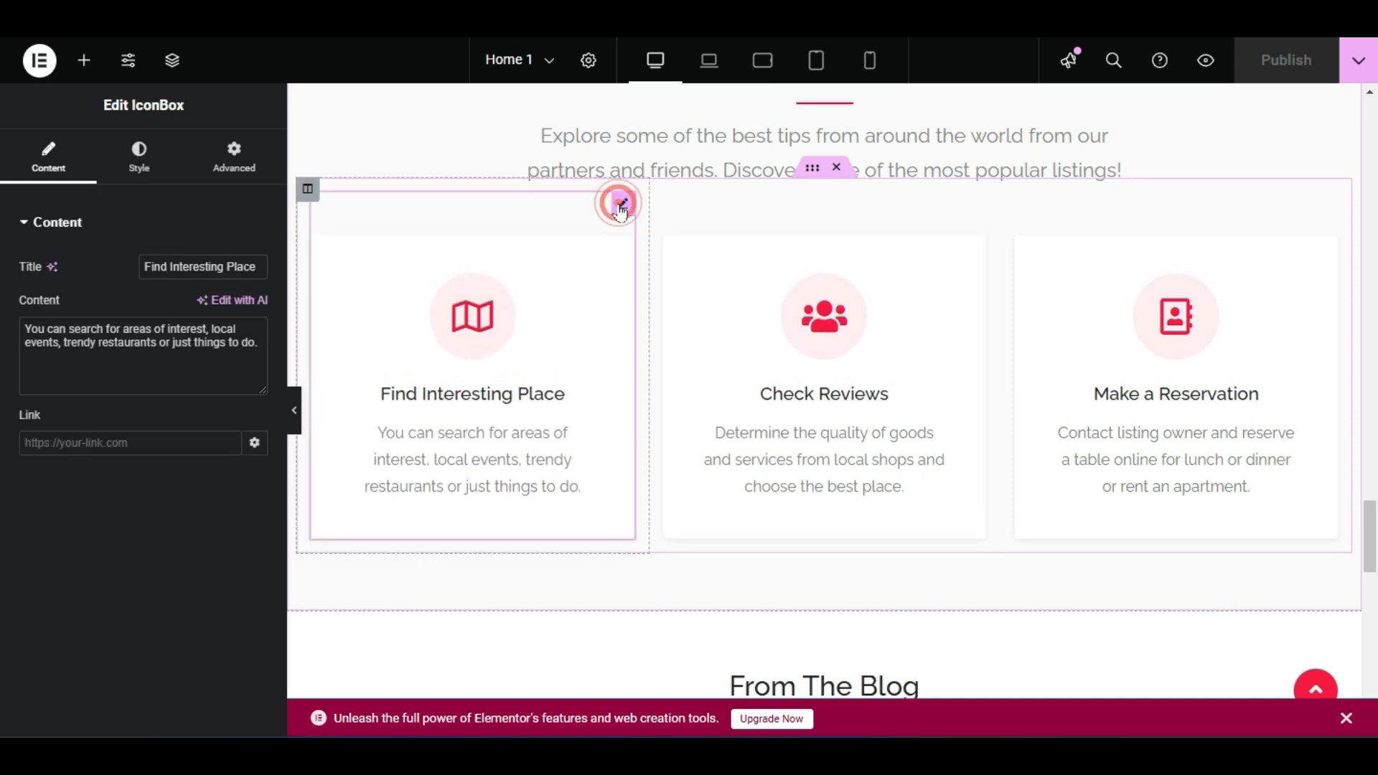
{"action": "left_click_drag", "start_coordinate": [151, 264], "coordinate": [259, 267]}
{"action": "left_click", "coordinate": [136, 280]}
{"action": "left_click", "coordinate": [179, 266]}
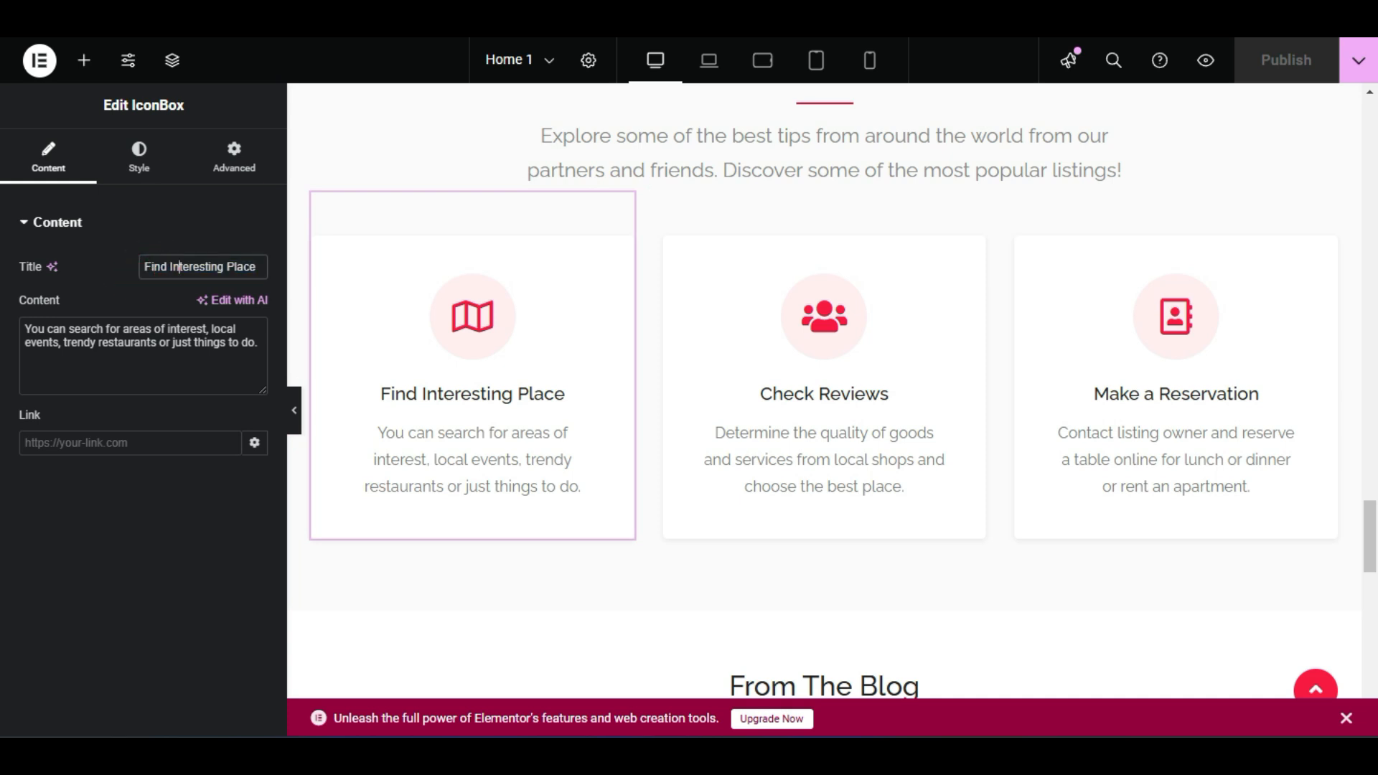
{"action": "triple_click", "coordinate": [176, 267]}
{"action": "triple_click", "coordinate": [87, 330]}
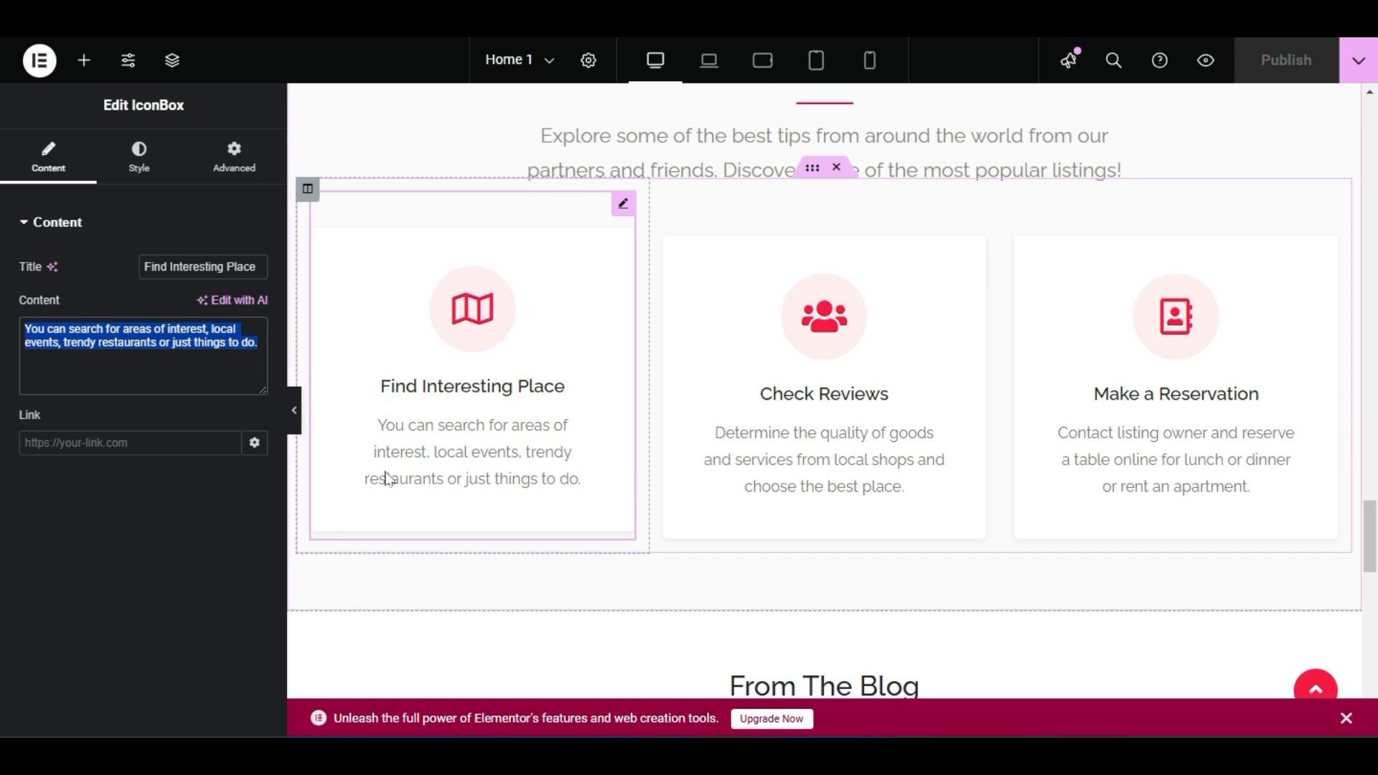
{"action": "left_click", "coordinate": [124, 330]}
{"action": "triple_click", "coordinate": [125, 330]}
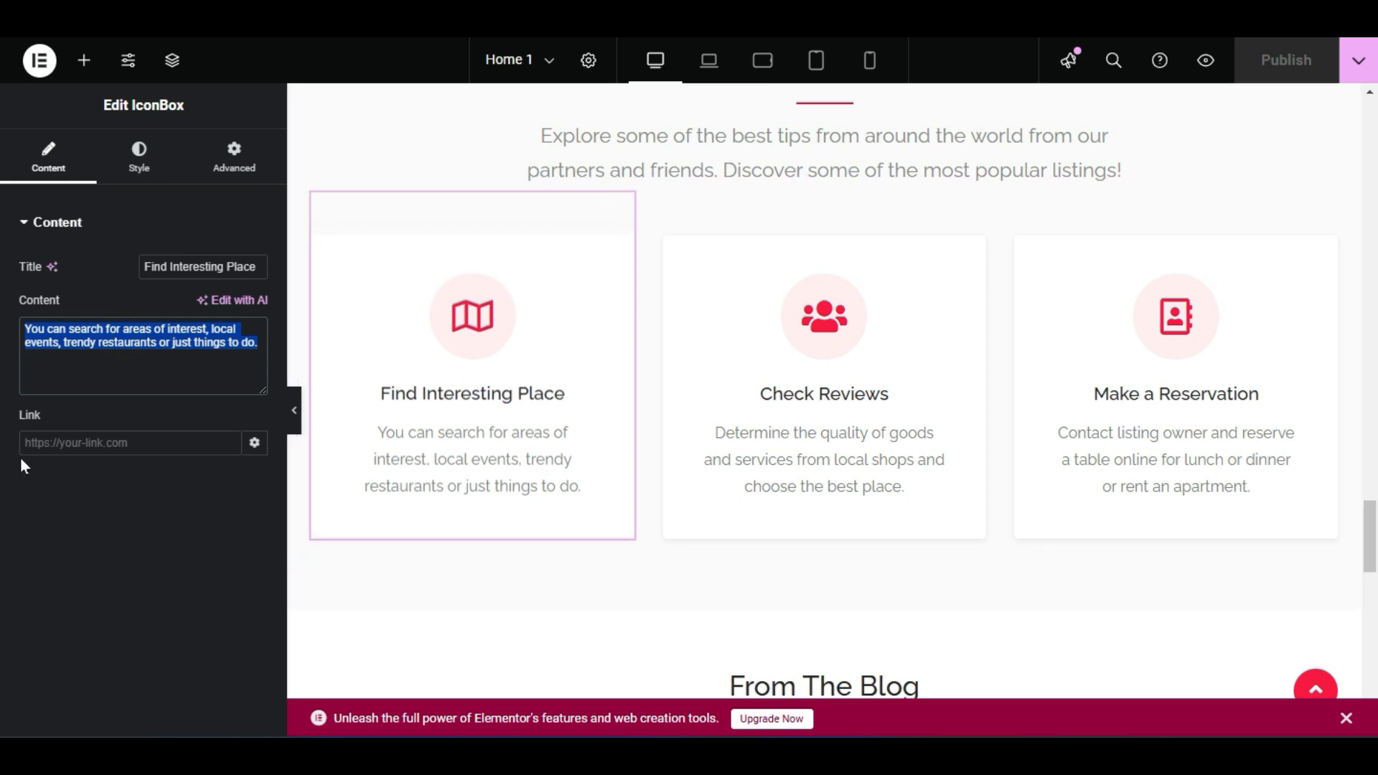
Try "/" as the link of the Find Interesting Place icon box and clear the link again.
{"action": "left_click", "coordinate": [54, 442]}
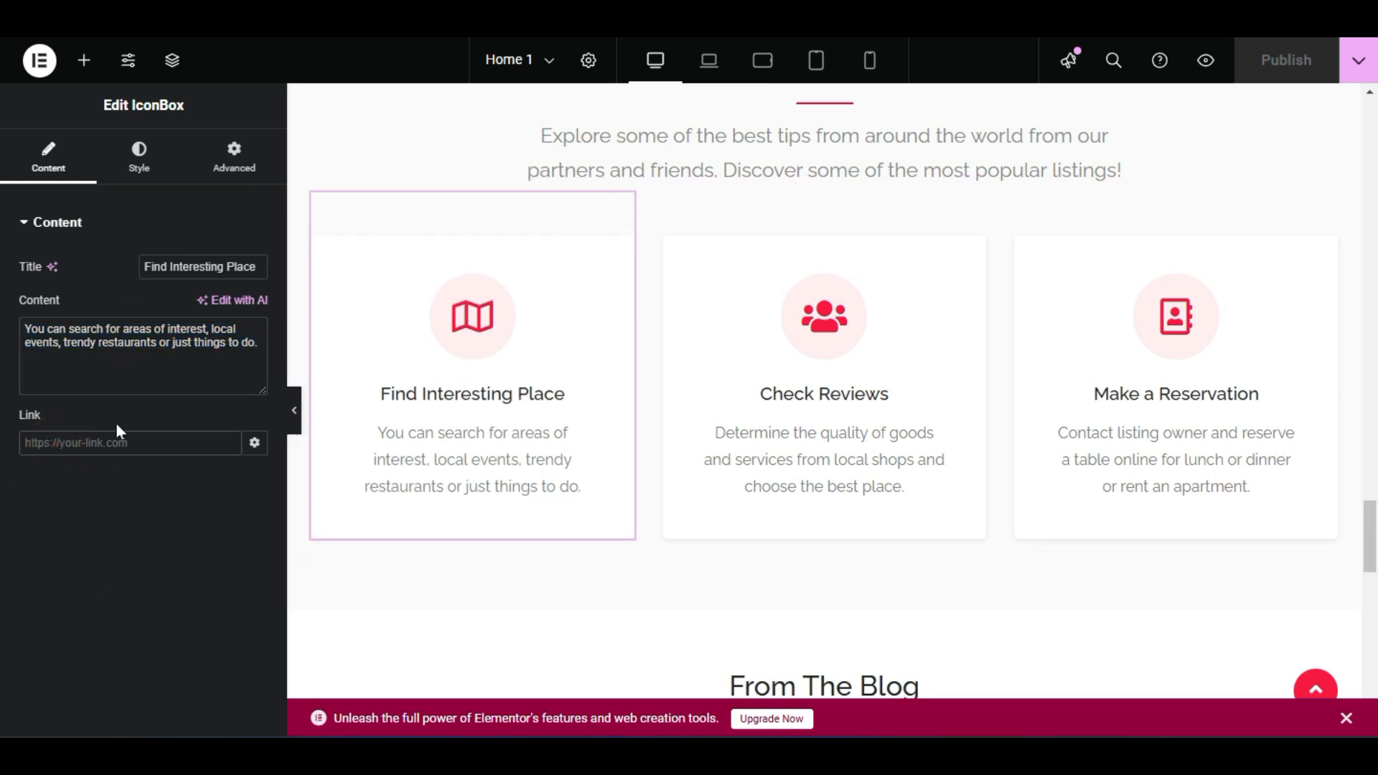
{"action": "type", "text": "/"}
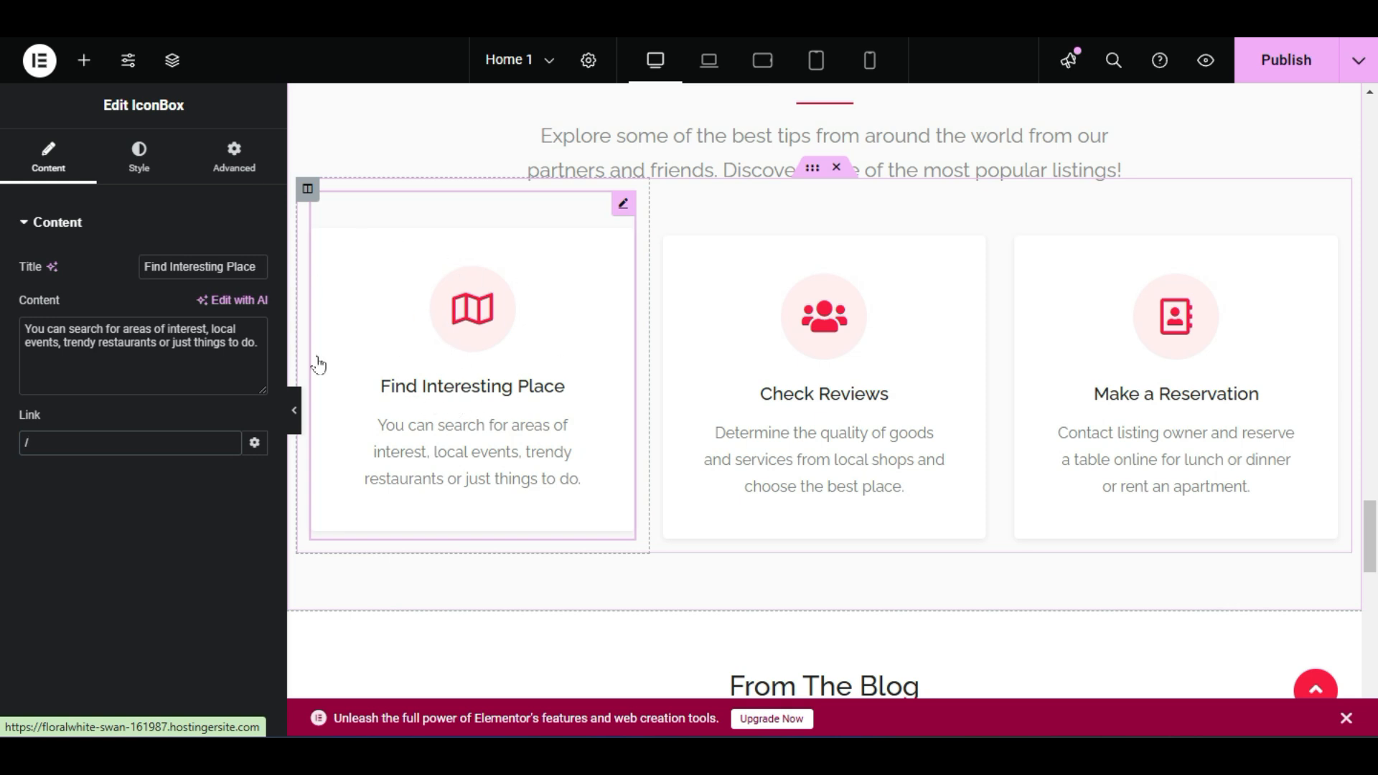
{"action": "left_click_drag", "start_coordinate": [74, 441], "coordinate": [1, 443]}
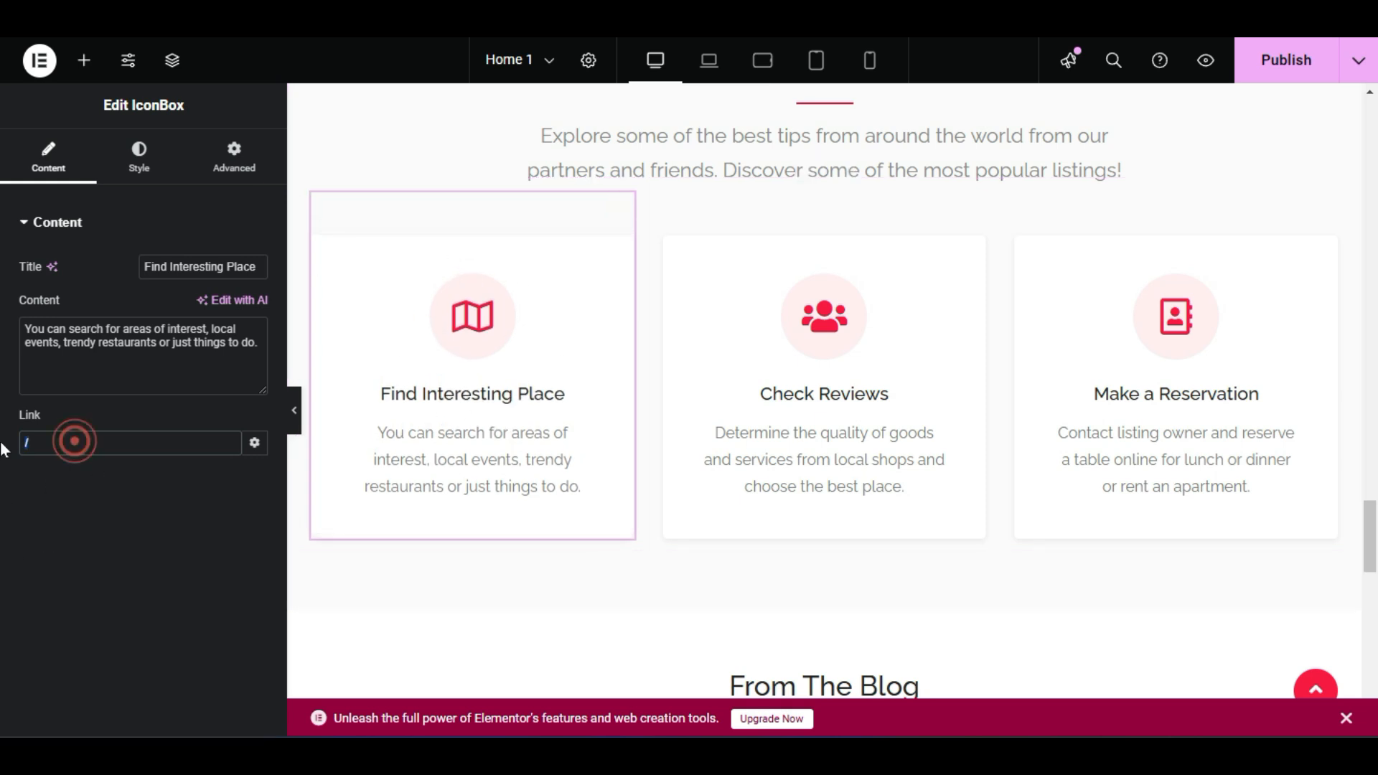
{"action": "key", "text": "BackSpace"}
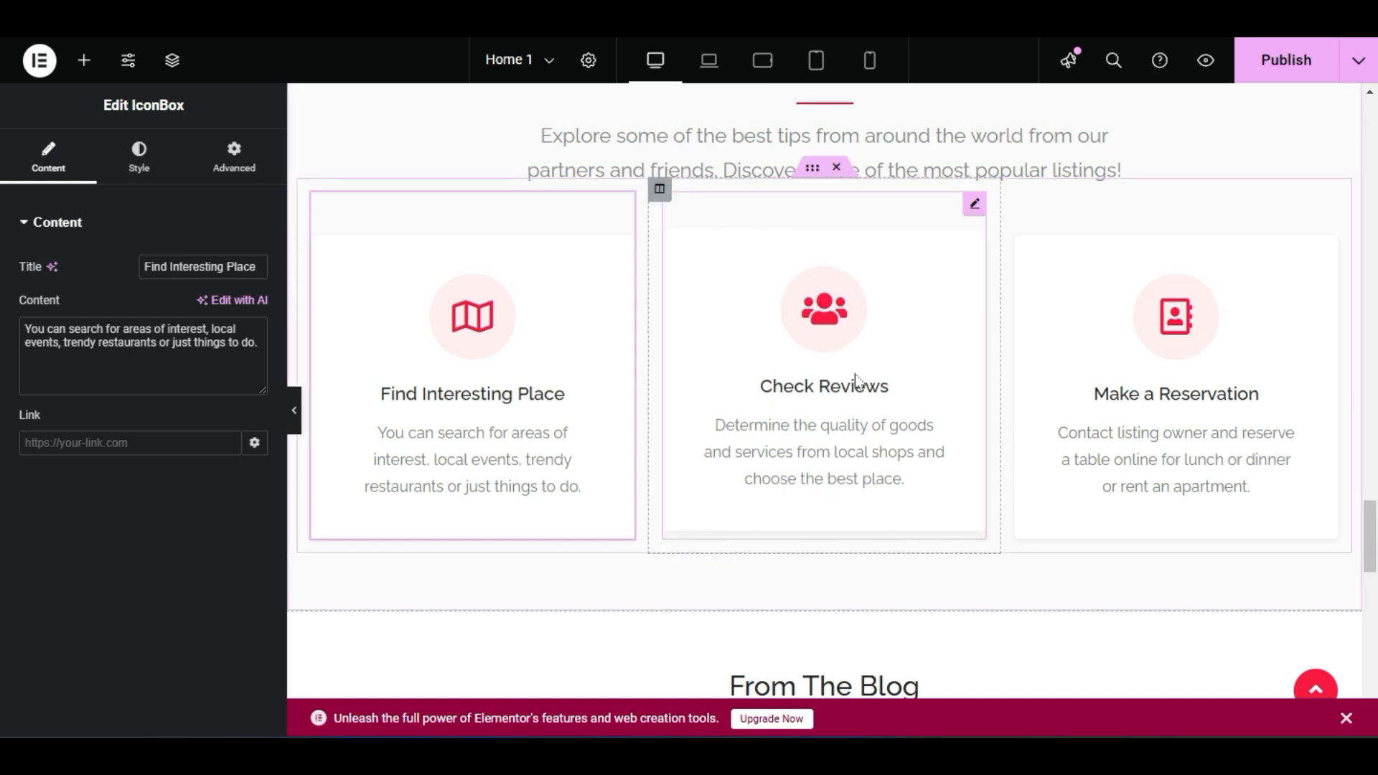
Open the Check Reviews icon box for editing and examine its link field.
{"action": "left_click", "coordinate": [974, 204]}
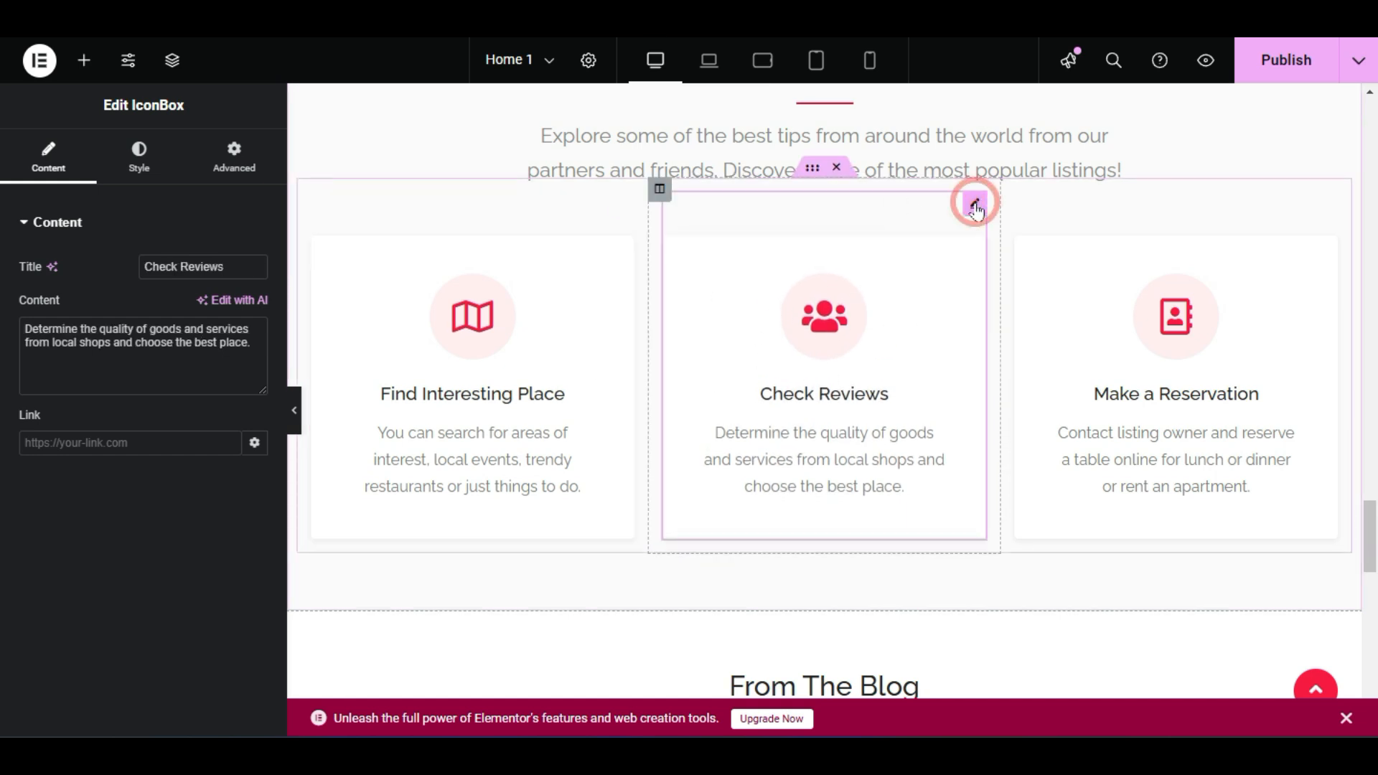
{"action": "left_click", "coordinate": [39, 442]}
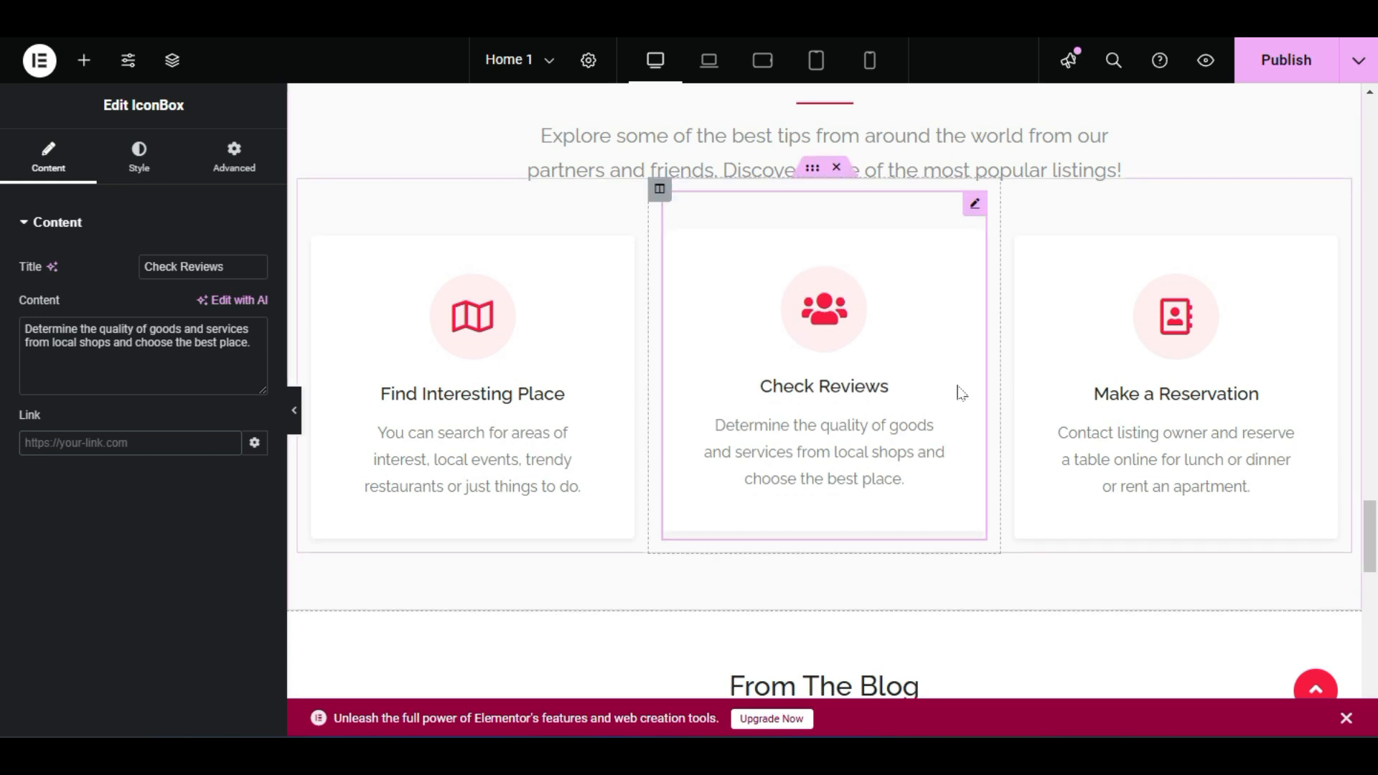
Open the Posts Grid settings of the From The Blog section and review the neighbouring testimonial and vacation sections of the page.
{"action": "scroll", "coordinate": [958, 392], "scroll_direction": "down", "scroll_amount": 4}
{"action": "scroll", "coordinate": [973, 391], "scroll_direction": "down", "scroll_amount": 2}
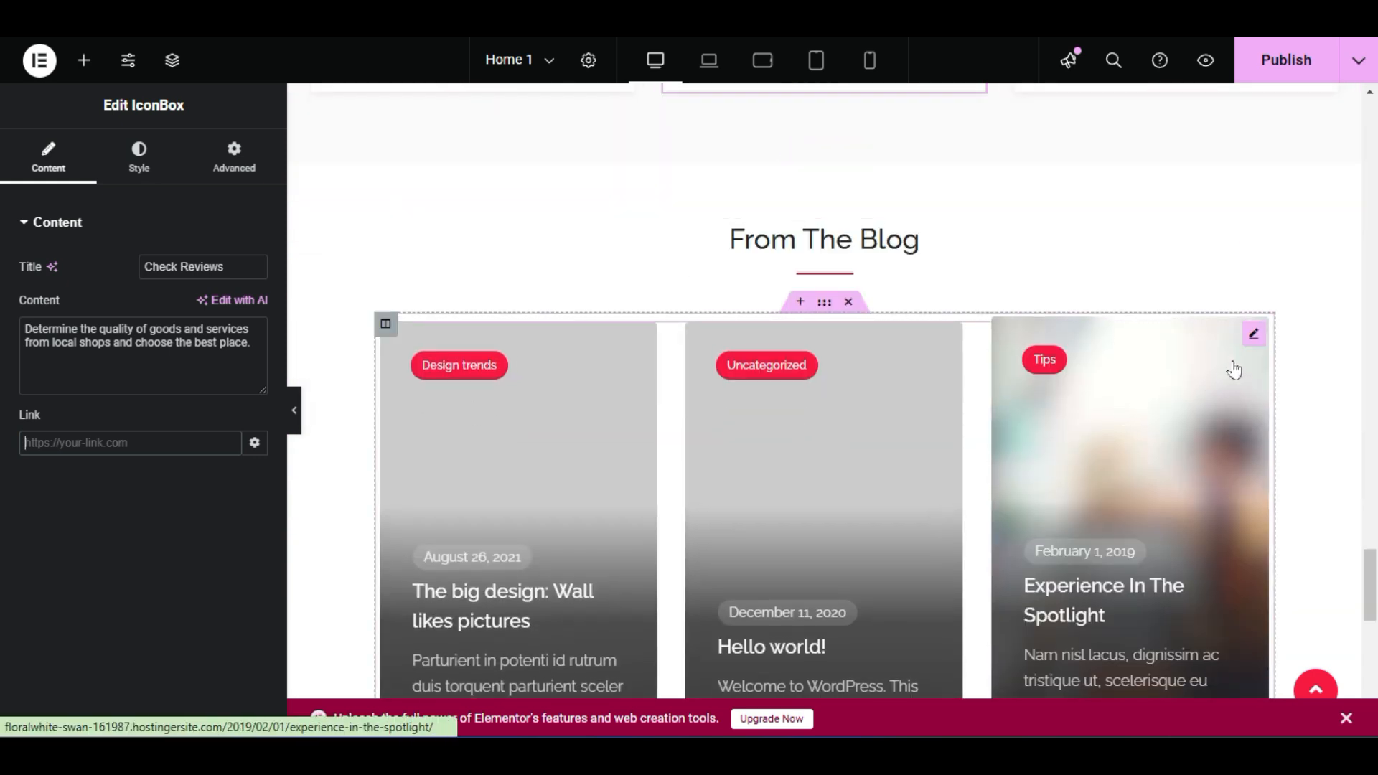
{"action": "left_click", "coordinate": [1253, 334]}
{"action": "scroll", "coordinate": [477, 298], "scroll_direction": "up", "scroll_amount": 5}
{"action": "scroll", "coordinate": [477, 297], "scroll_direction": "up", "scroll_amount": 5}
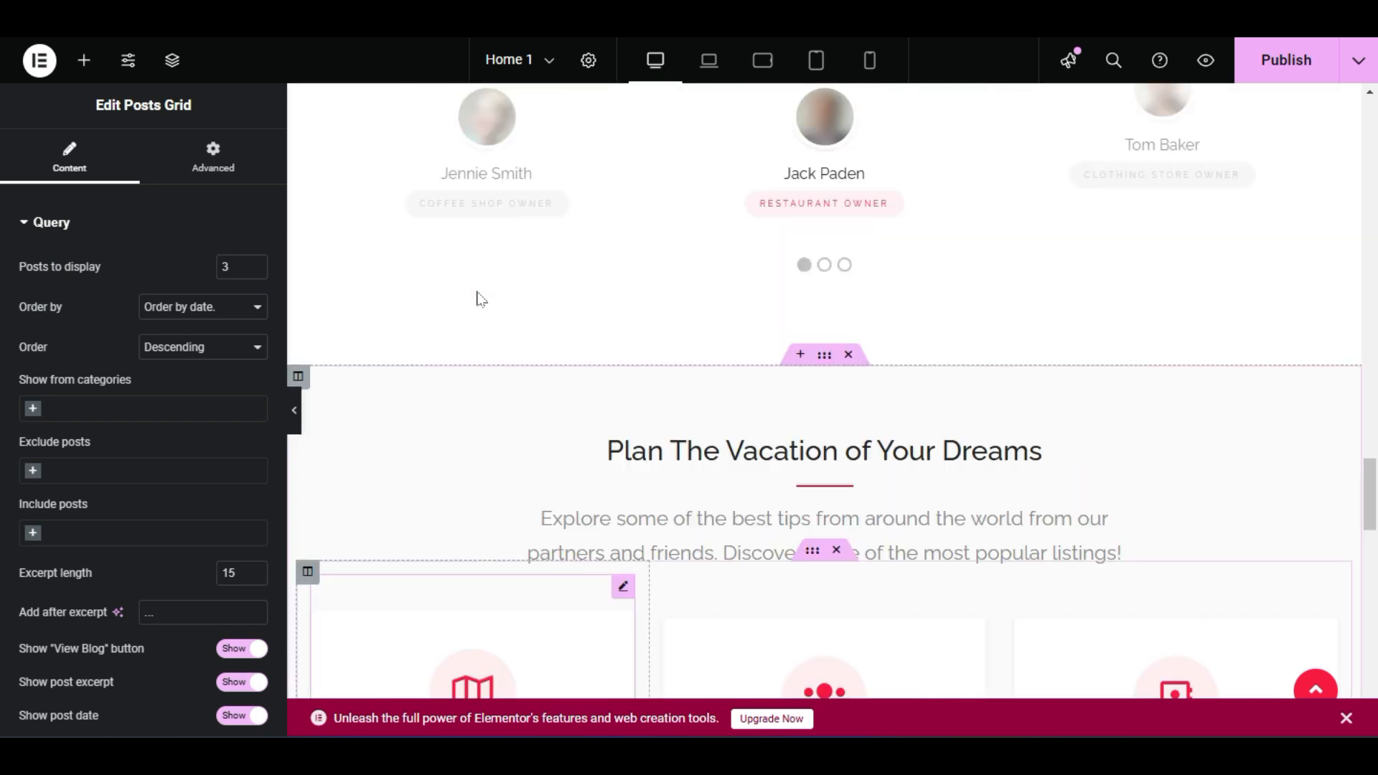
{"action": "scroll", "coordinate": [495, 298], "scroll_direction": "down", "scroll_amount": 8}
{"action": "scroll", "coordinate": [510, 298], "scroll_direction": "down", "scroll_amount": 2}
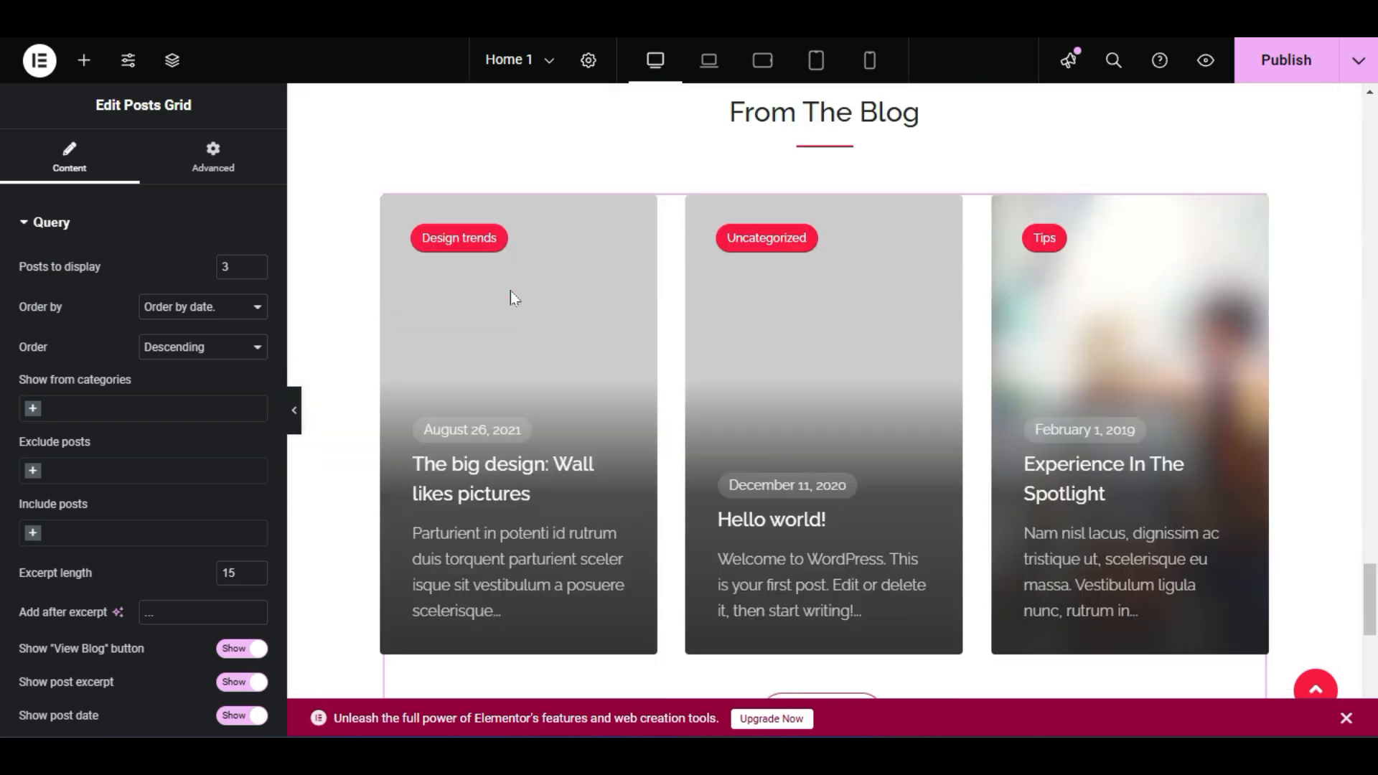
{"action": "scroll", "coordinate": [692, 400], "scroll_direction": "up", "scroll_amount": 2}
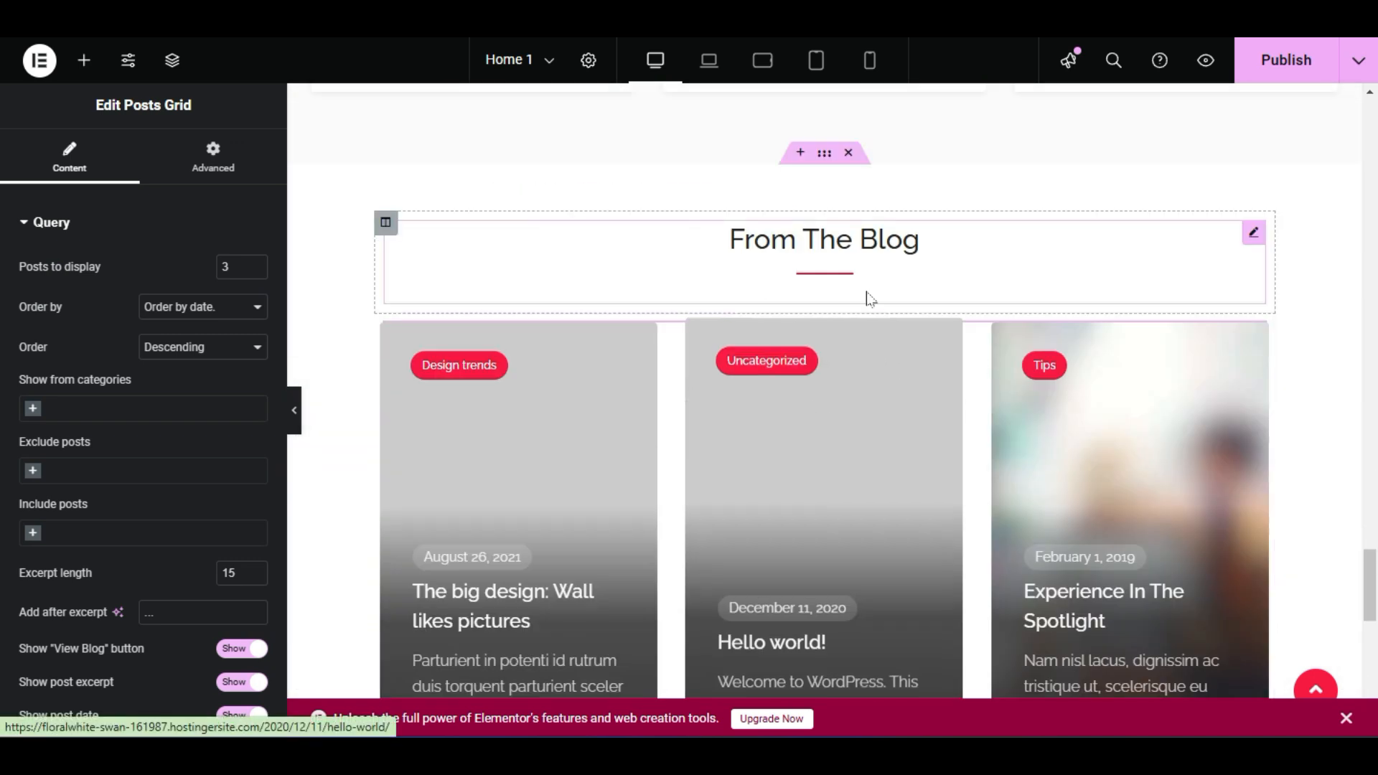
{"action": "scroll", "coordinate": [554, 317], "scroll_direction": "up", "scroll_amount": 10}
{"action": "scroll", "coordinate": [569, 313], "scroll_direction": "down", "scroll_amount": 5}
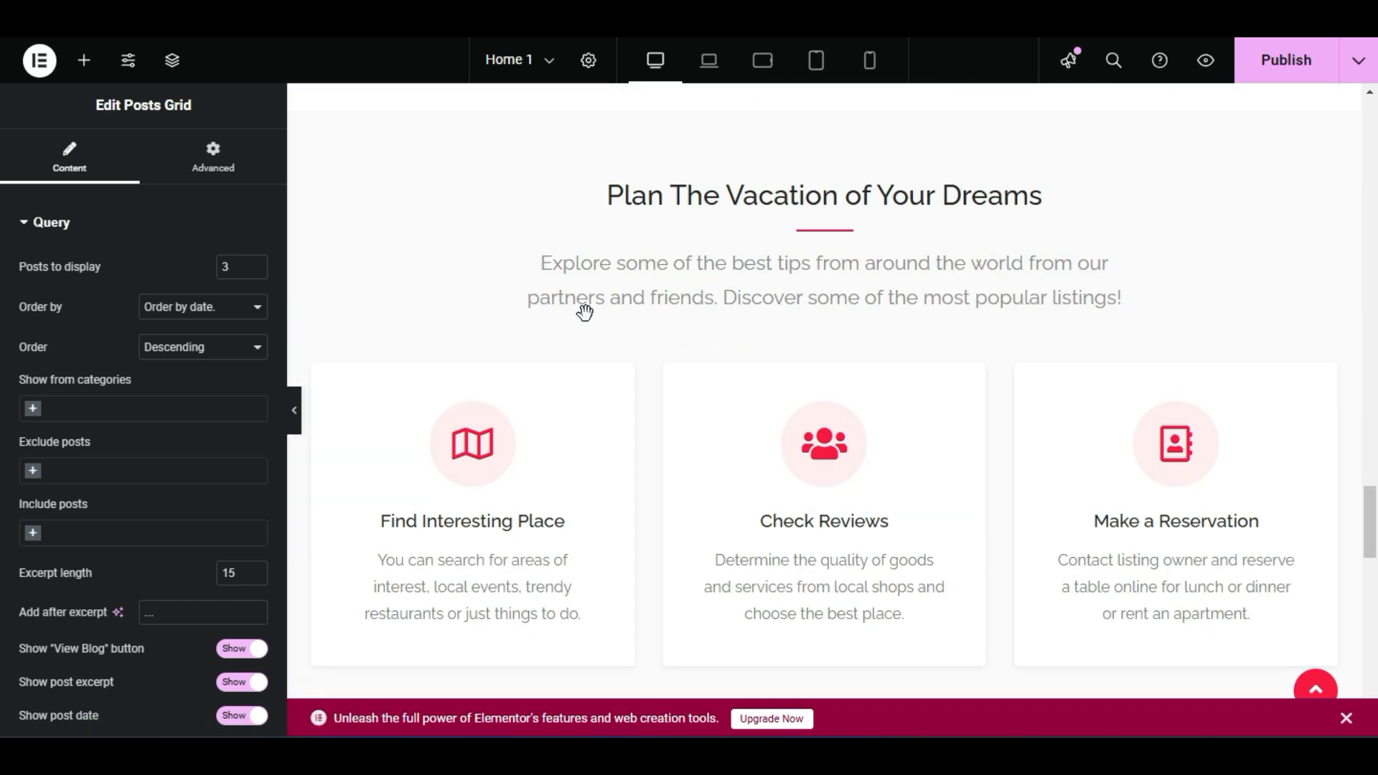
{"action": "scroll", "coordinate": [689, 394], "scroll_direction": "up", "scroll_amount": 11}
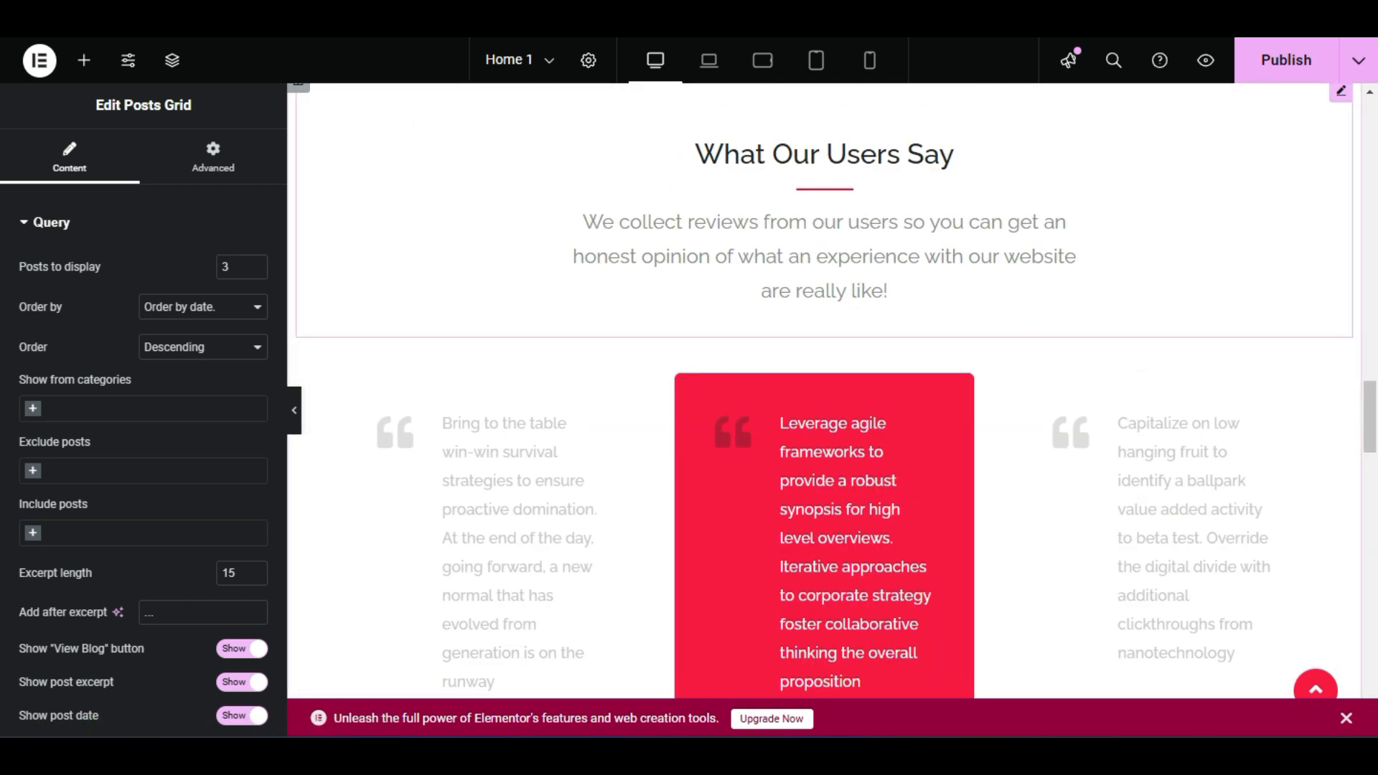
{"action": "scroll", "coordinate": [638, 278], "scroll_direction": "down", "scroll_amount": 8}
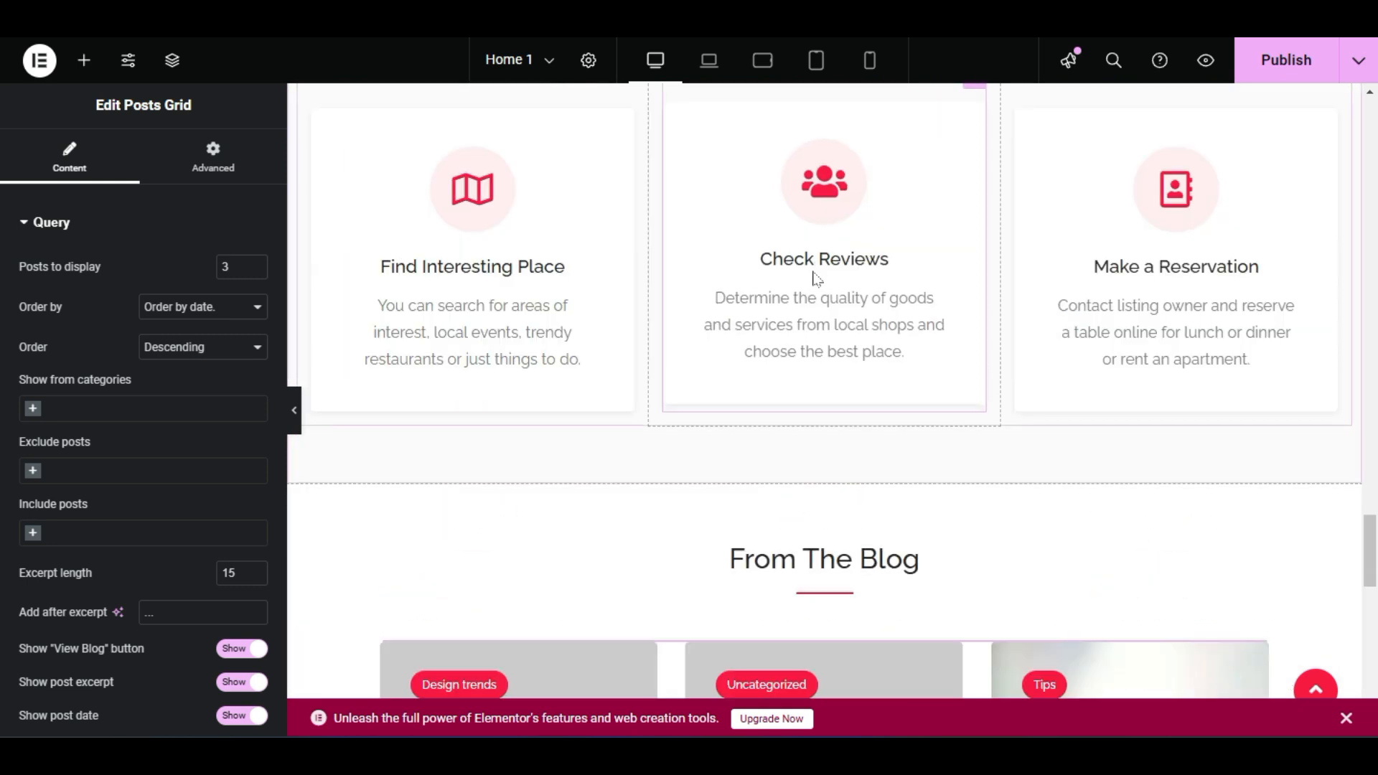
{"action": "scroll", "coordinate": [816, 280], "scroll_direction": "down", "scroll_amount": 5}
{"action": "scroll", "coordinate": [793, 440], "scroll_direction": "up", "scroll_amount": 2}
{"action": "scroll", "coordinate": [792, 440], "scroll_direction": "up", "scroll_amount": 1}
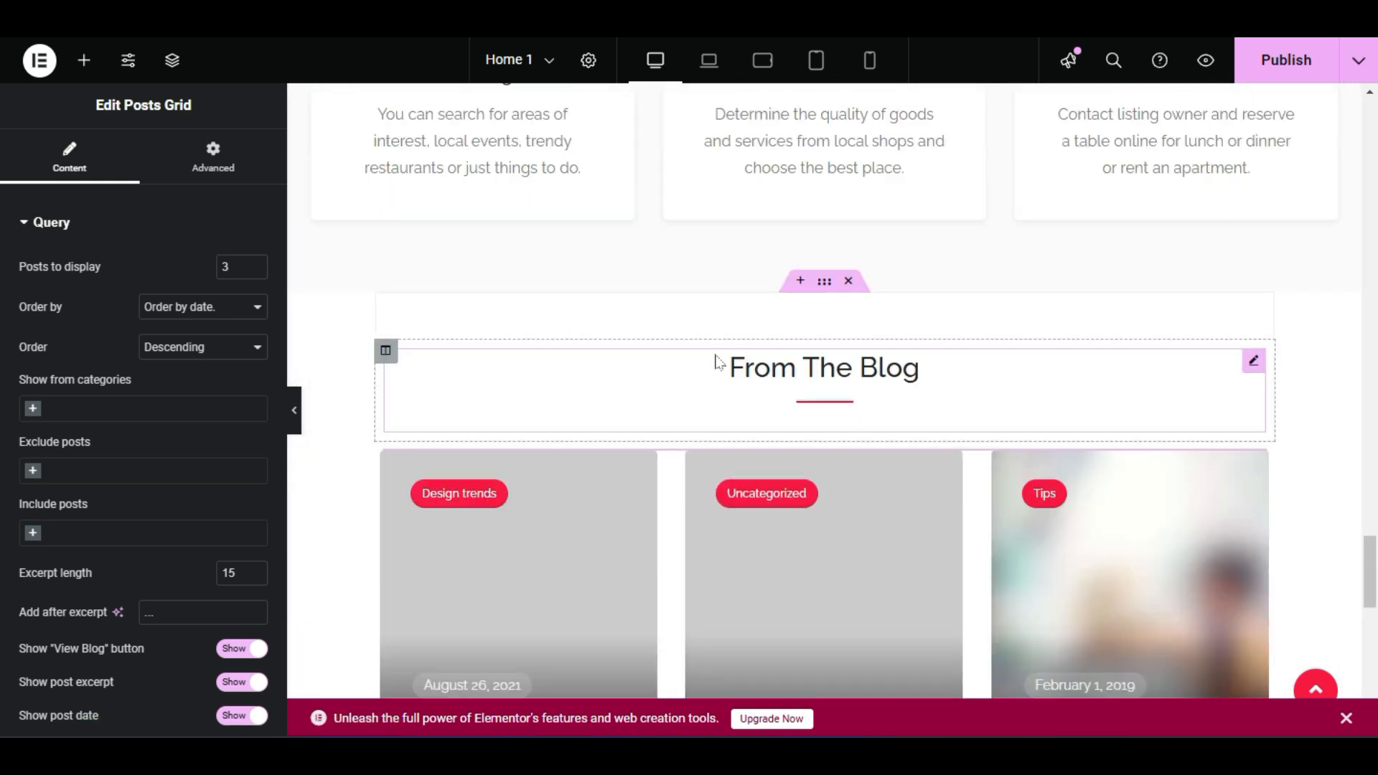
{"action": "scroll", "coordinate": [770, 344], "scroll_direction": "down", "scroll_amount": 1}
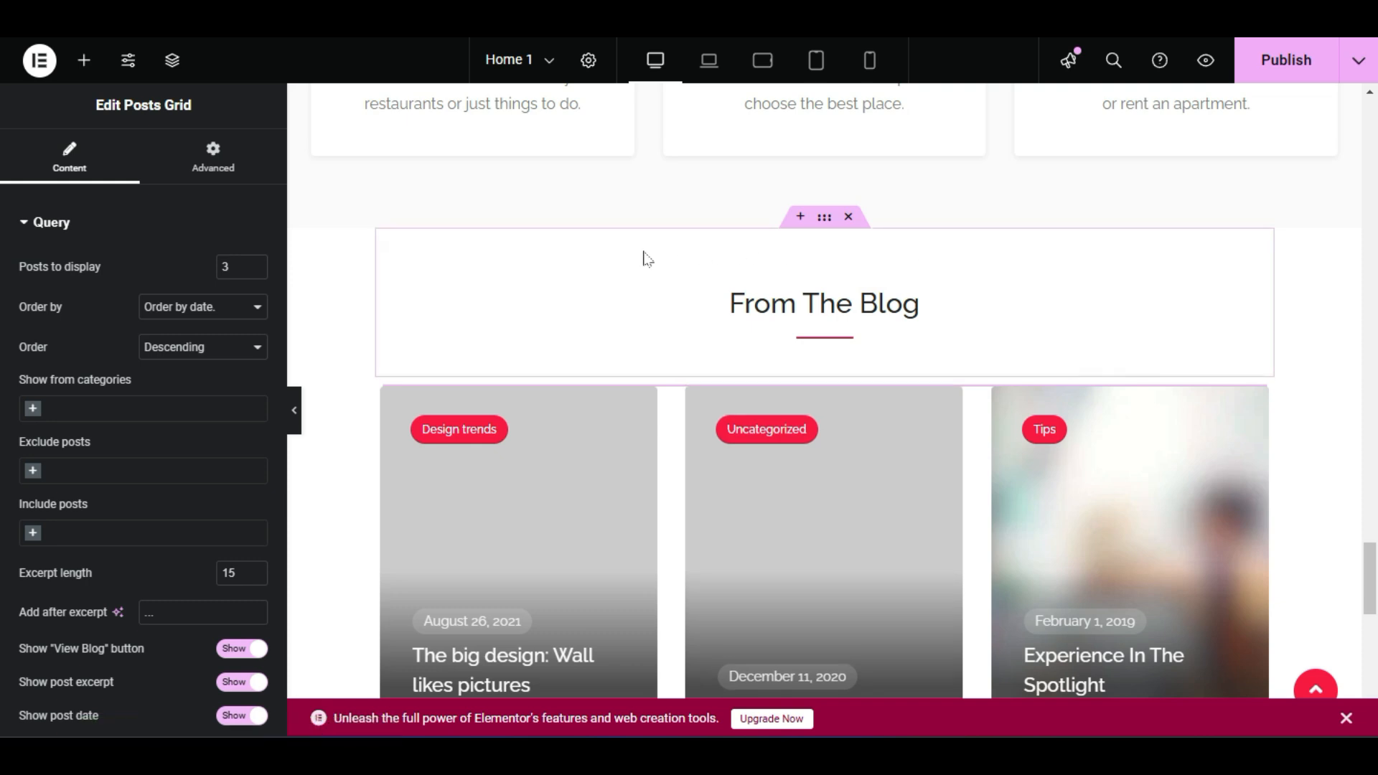
Browse the widget library for the Listeo elements, such as Headline, IconBox, Posts Grid and Testimonials.
{"action": "left_click", "coordinate": [84, 64]}
{"action": "scroll", "coordinate": [2, 376], "scroll_direction": "down", "scroll_amount": 15}
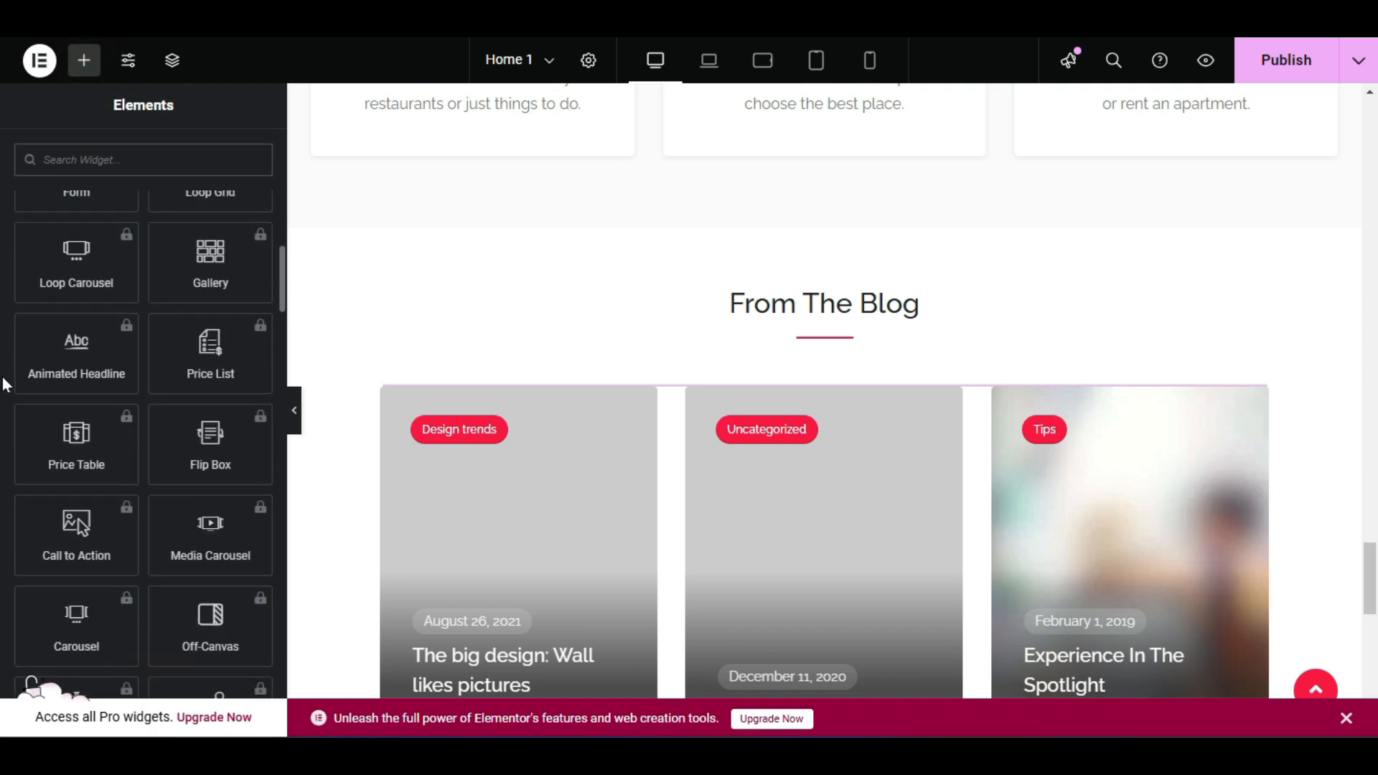
{"action": "scroll", "coordinate": [2, 376], "scroll_direction": "down", "scroll_amount": 15}
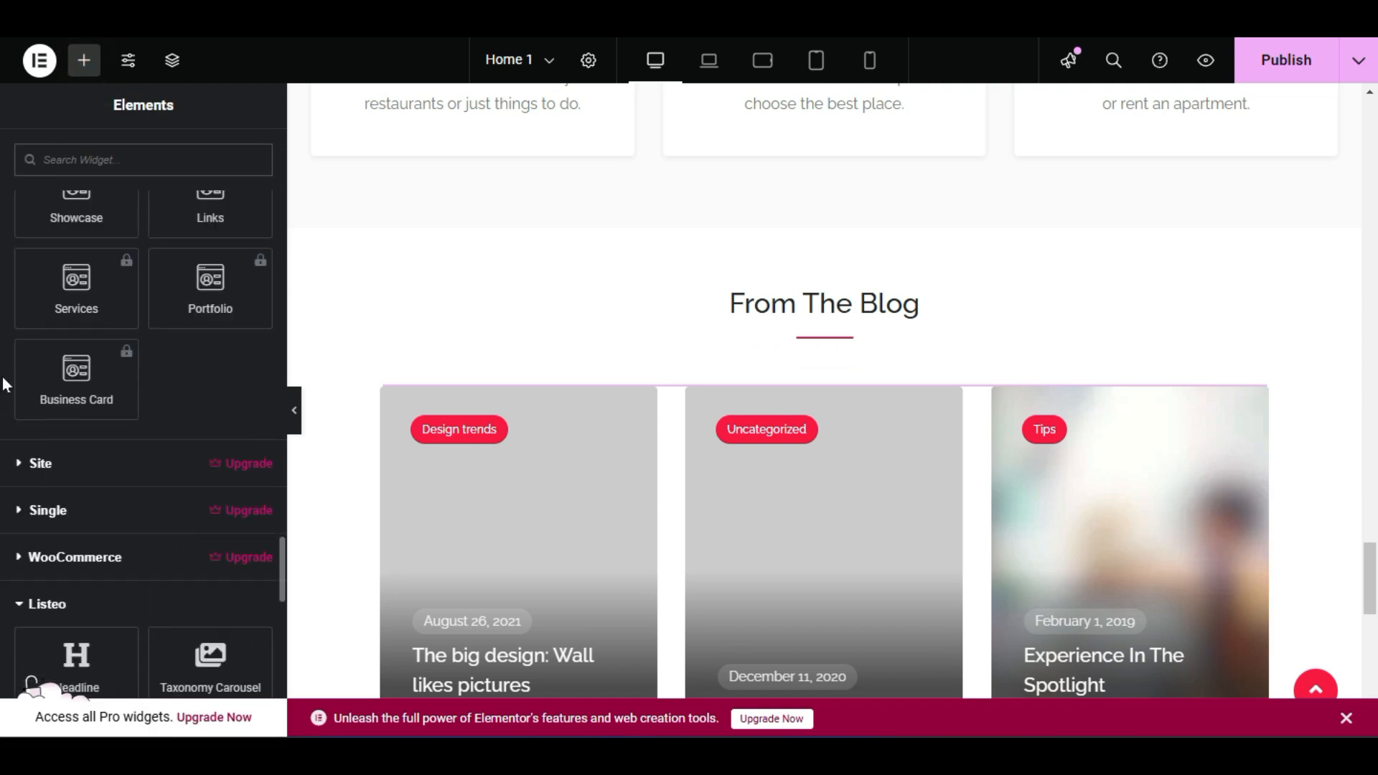
{"action": "scroll", "coordinate": [2, 376], "scroll_direction": "up", "scroll_amount": 2}
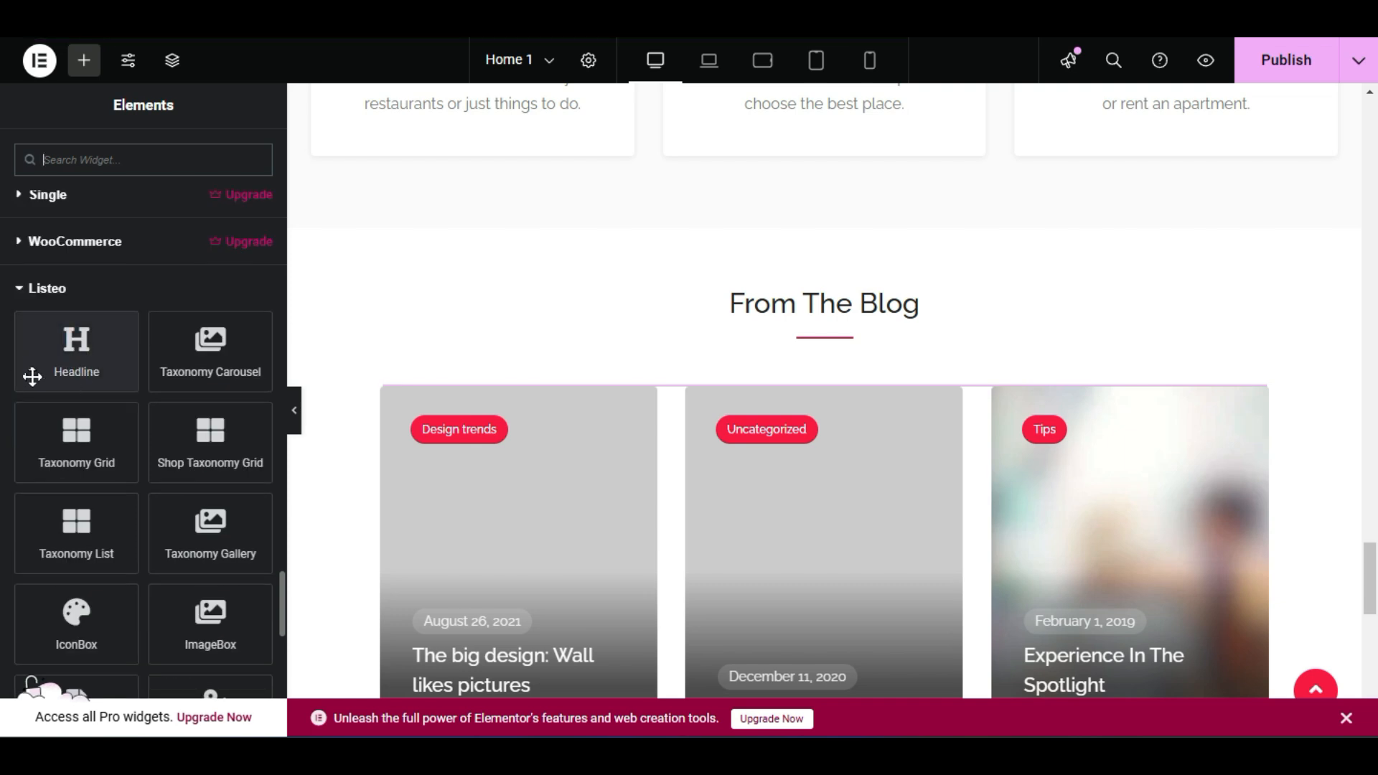
{"action": "scroll", "coordinate": [2, 425], "scroll_direction": "down", "scroll_amount": 5}
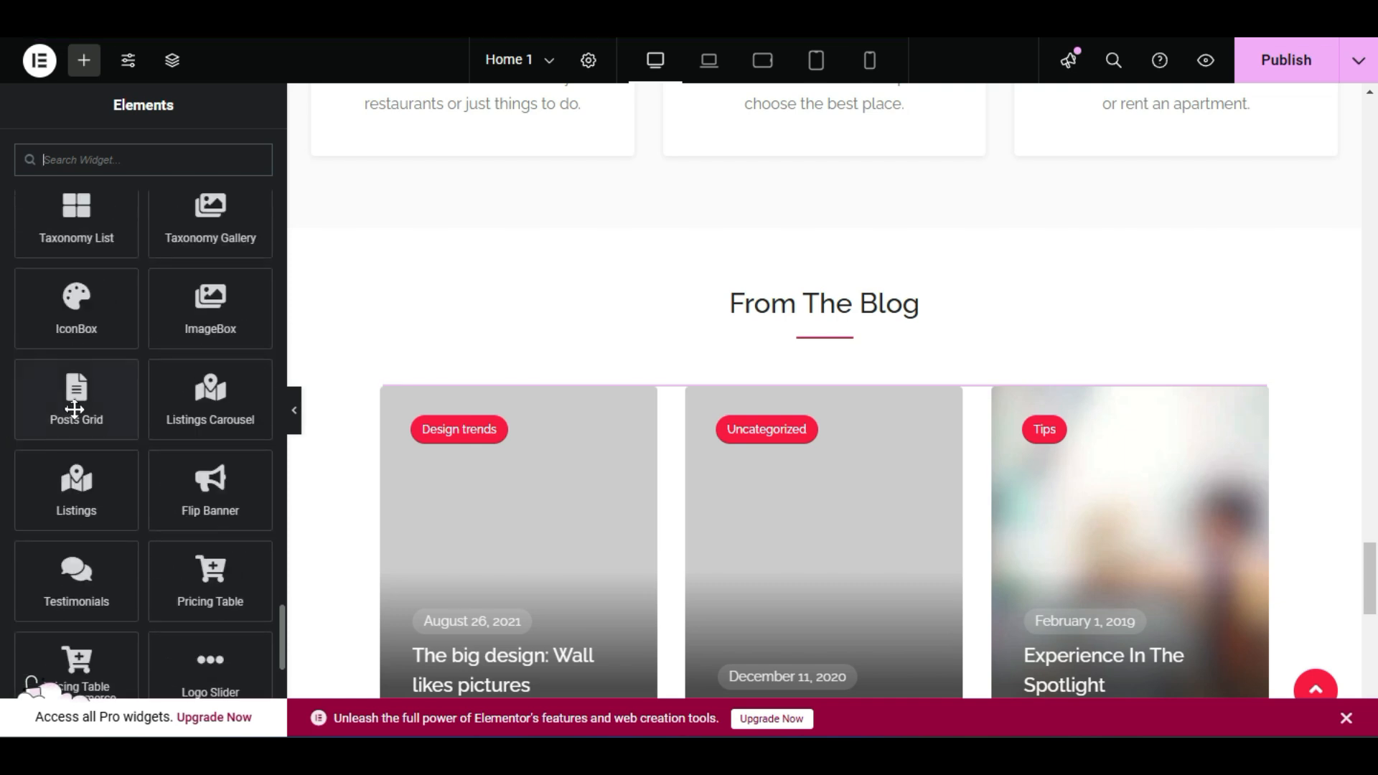
{"action": "scroll", "coordinate": [1040, 536], "scroll_direction": "up", "scroll_amount": 4}
{"action": "scroll", "coordinate": [1037, 536], "scroll_direction": "down", "scroll_amount": 4}
{"action": "scroll", "coordinate": [828, 363], "scroll_direction": "down", "scroll_amount": 4}
{"action": "scroll", "coordinate": [828, 368], "scroll_direction": "up", "scroll_amount": 5}
{"action": "scroll", "coordinate": [827, 368], "scroll_direction": "down", "scroll_amount": 4}
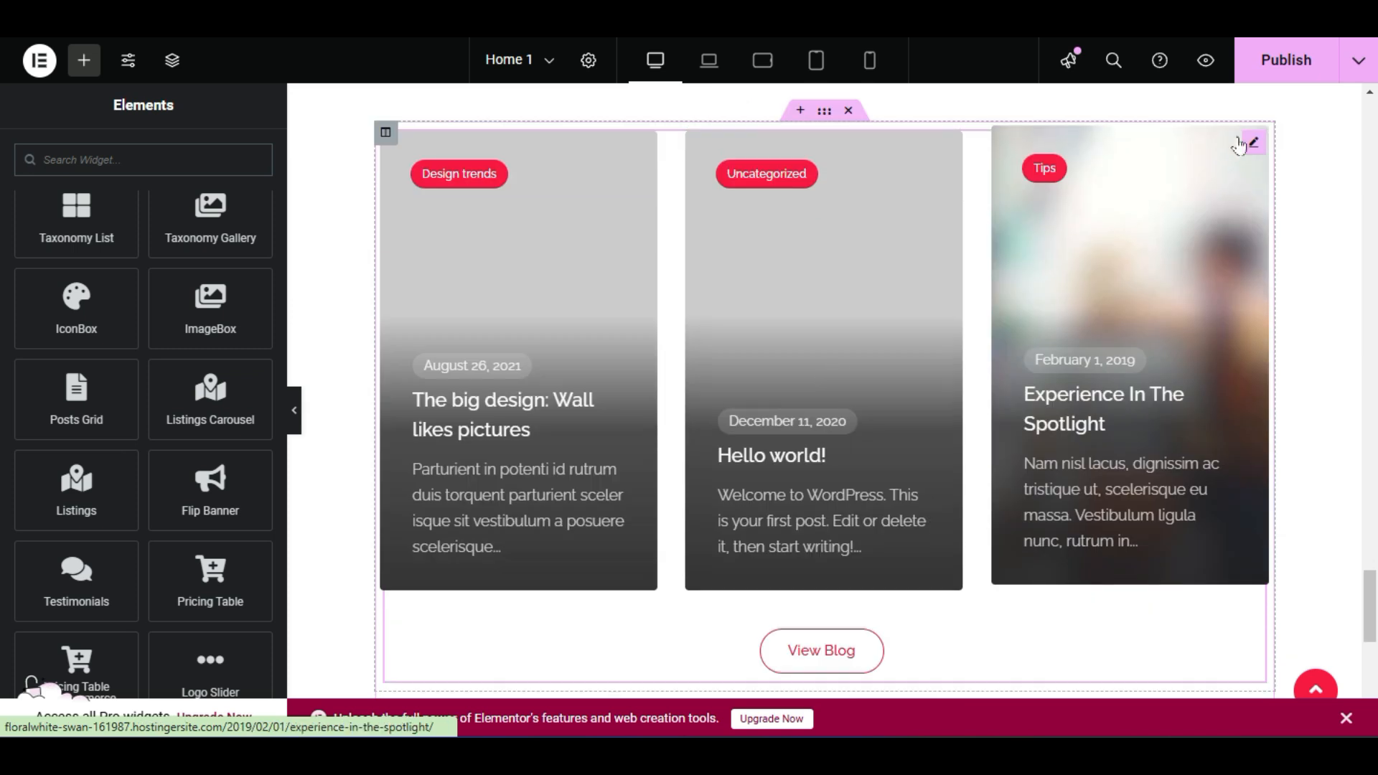
Reopen the blog section's Posts Grid widget and examine its query and display options.
{"action": "left_click", "coordinate": [1255, 146]}
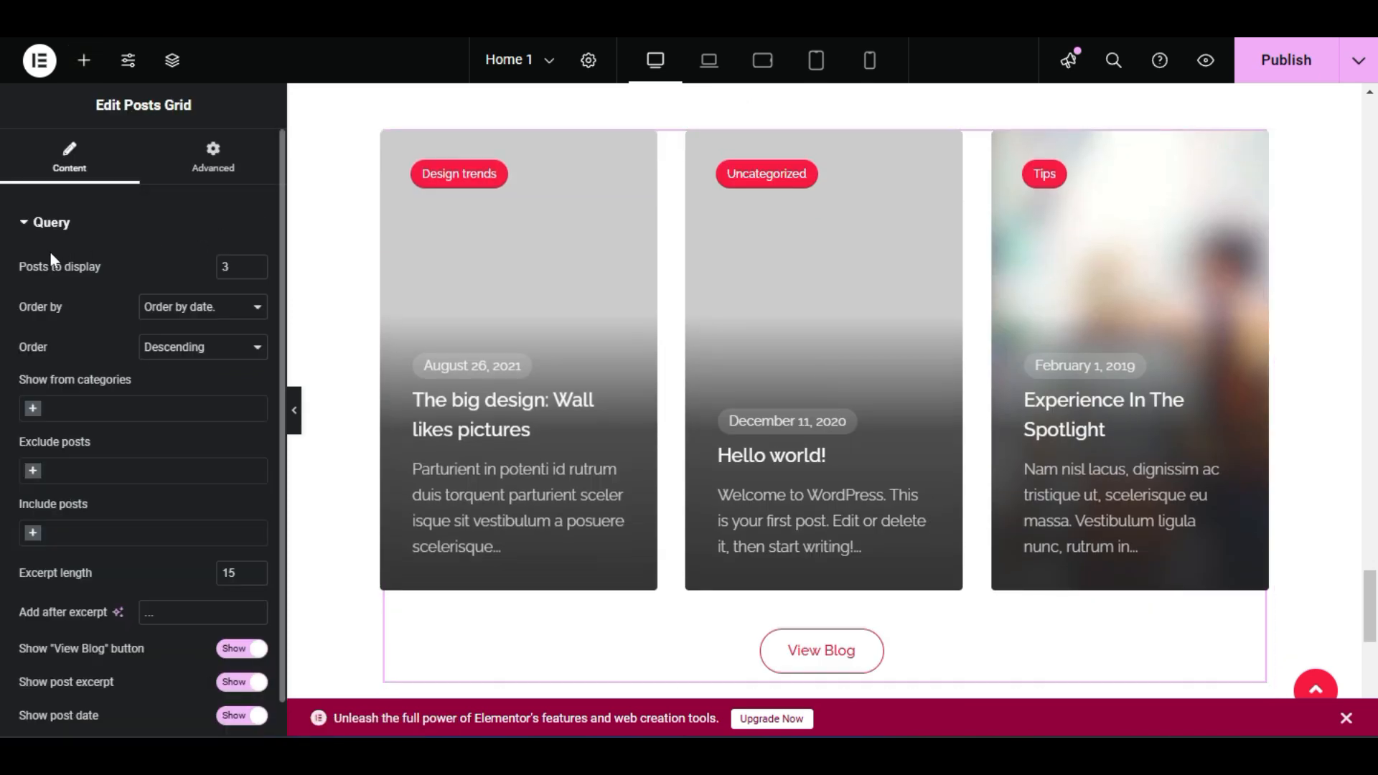
{"action": "left_click", "coordinate": [148, 268]}
{"action": "scroll", "coordinate": [51, 329], "scroll_direction": "down", "scroll_amount": 1}
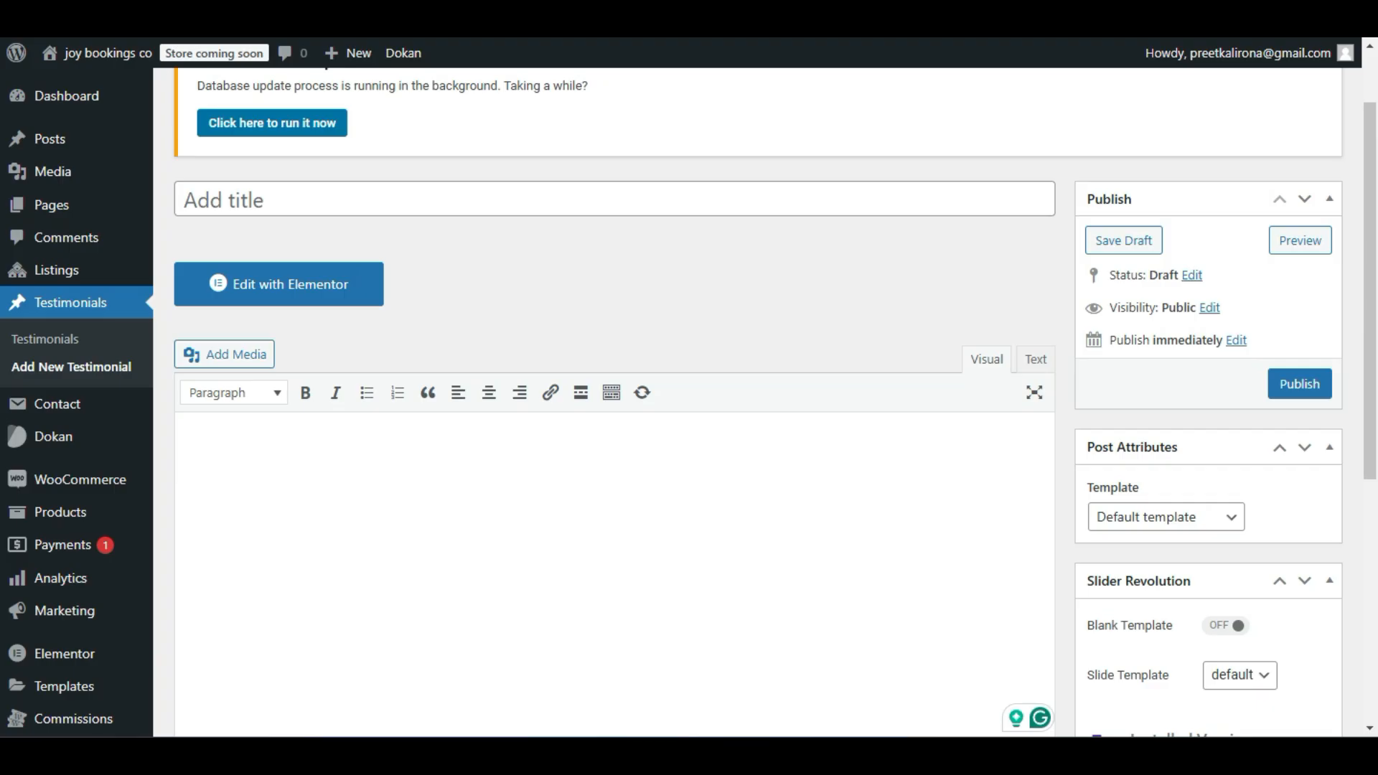
Switch to the WordPress dashboard and open the post categories to examine the new category fields and the existing list.
{"action": "mouse_move", "coordinate": [82, 150]}
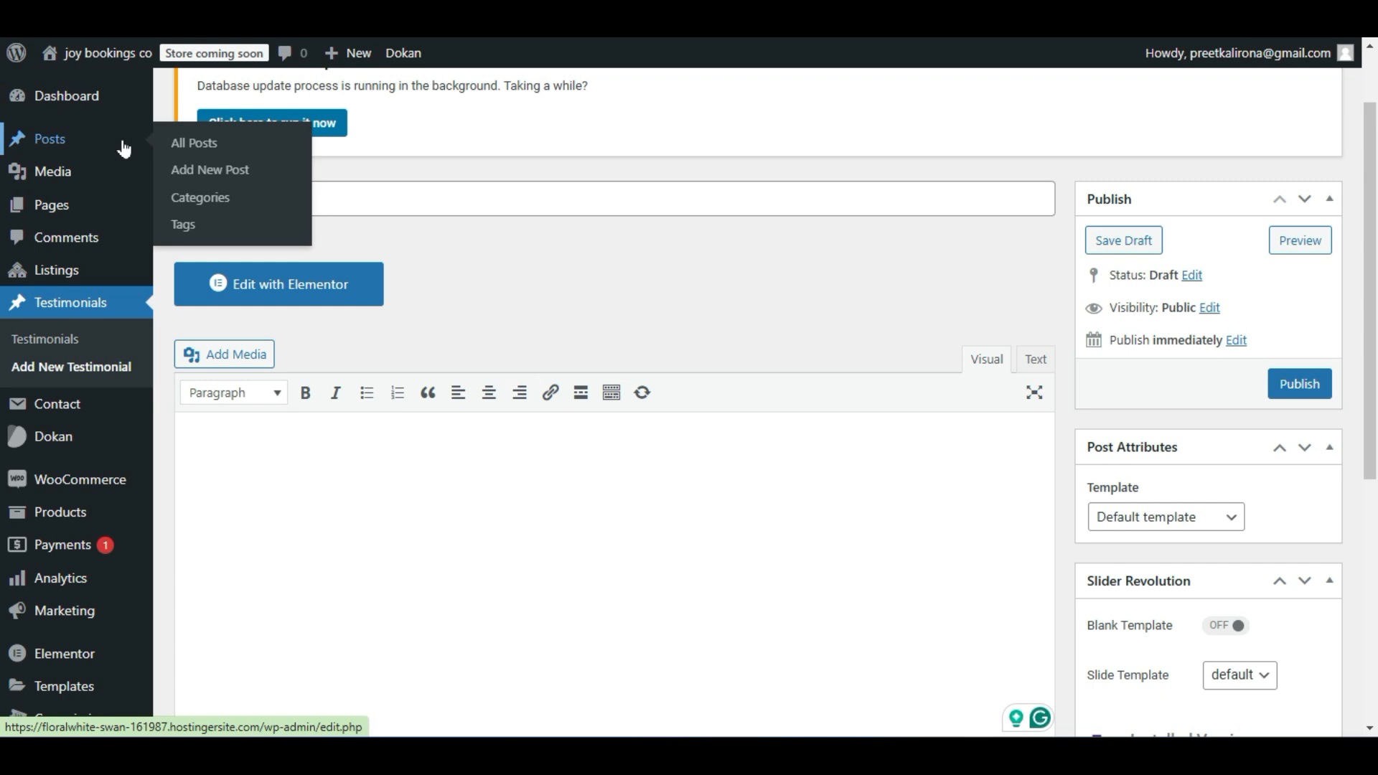
{"action": "scroll", "coordinate": [46, 402], "scroll_direction": "up", "scroll_amount": 1}
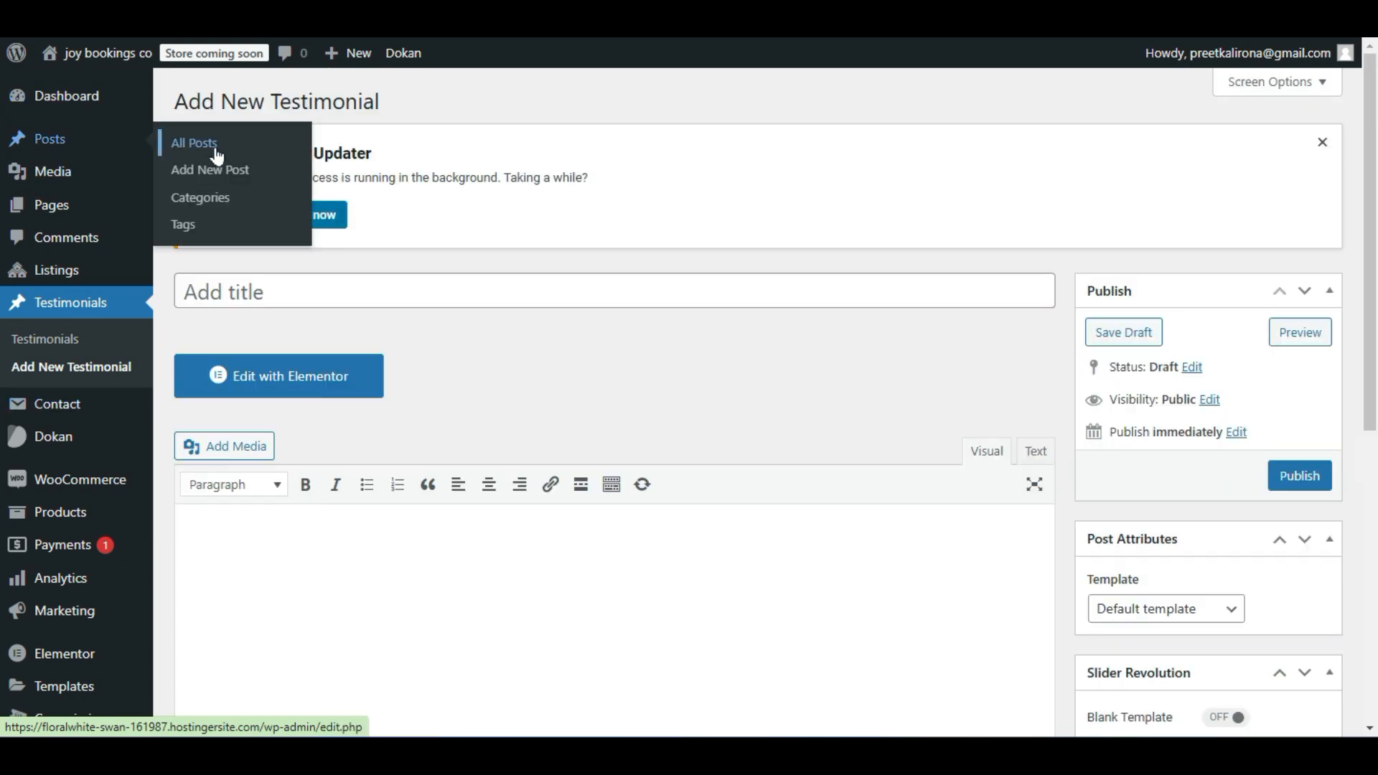
{"action": "left_click", "coordinate": [224, 205]}
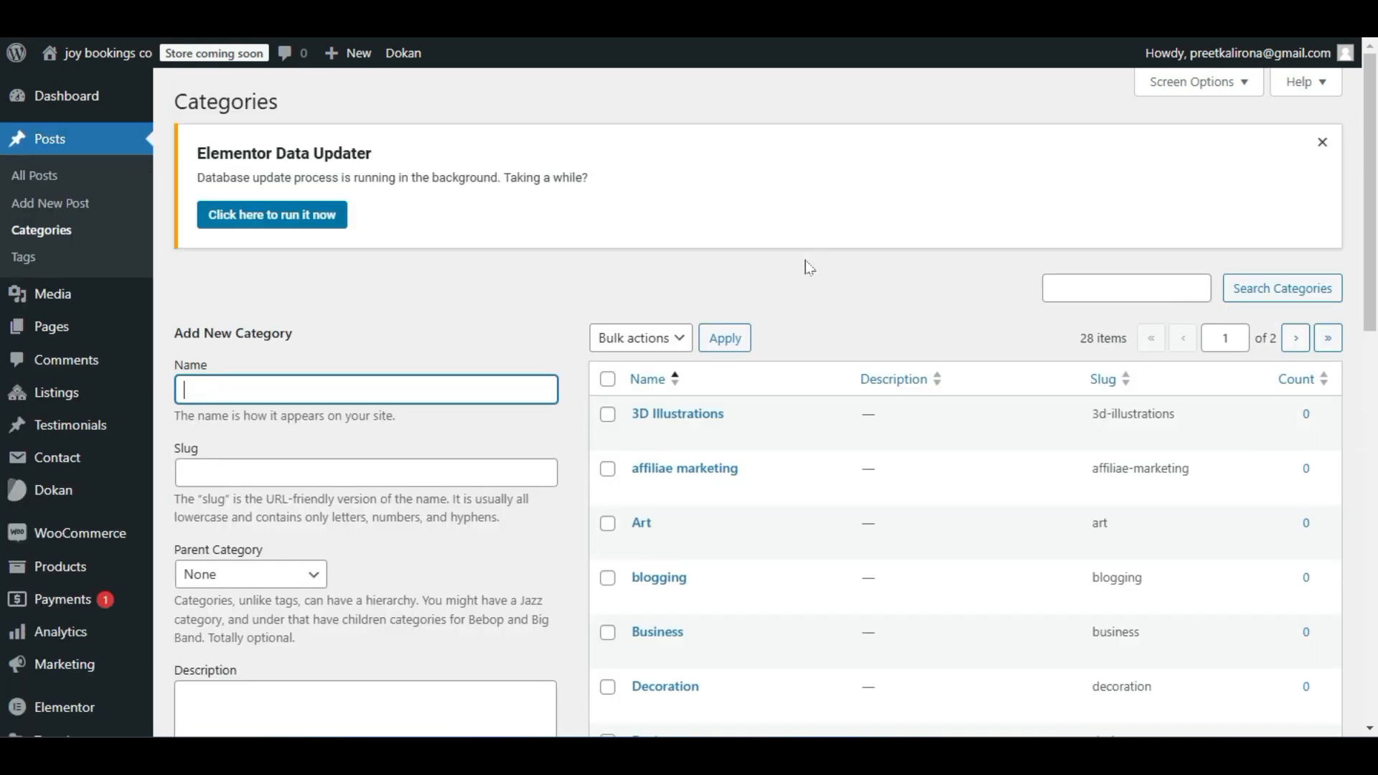
{"action": "scroll", "coordinate": [797, 265], "scroll_direction": "down", "scroll_amount": 3}
{"action": "scroll", "coordinate": [641, 468], "scroll_direction": "up", "scroll_amount": 3}
{"action": "scroll", "coordinate": [603, 511], "scroll_direction": "down", "scroll_amount": 3}
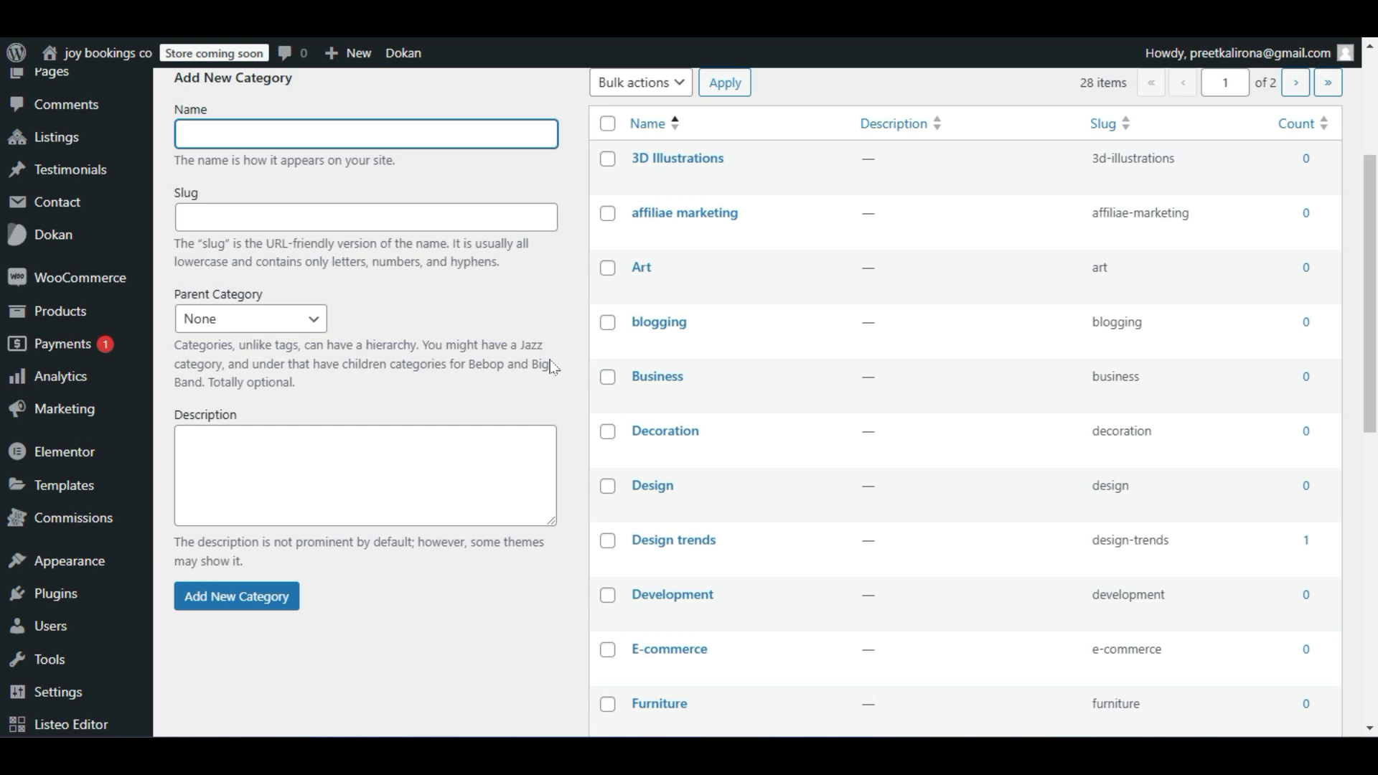
{"action": "scroll", "coordinate": [553, 369], "scroll_direction": "up", "scroll_amount": 3}
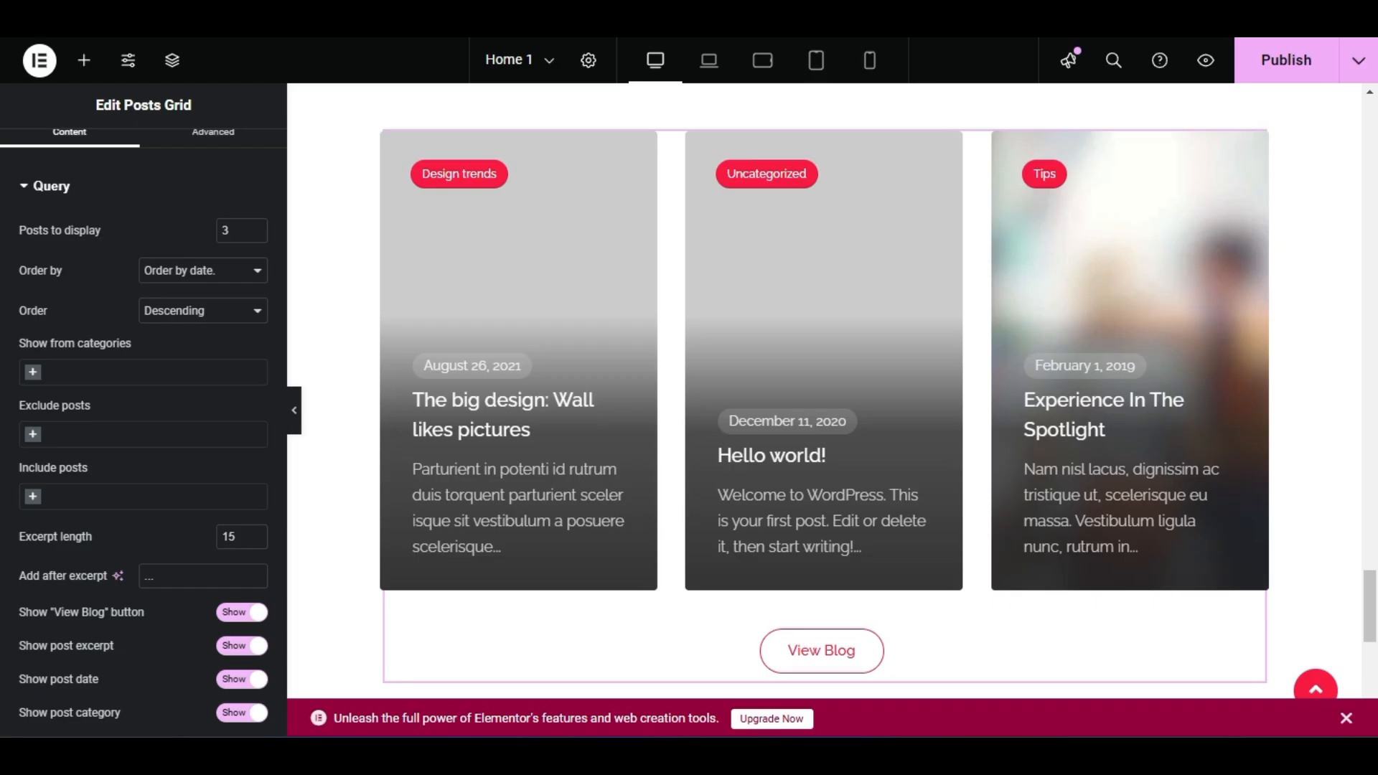
Add a Listeo Pricing Table widget in a new section below the From The Blog posts.
{"action": "scroll", "coordinate": [602, 320], "scroll_direction": "down", "scroll_amount": 9}
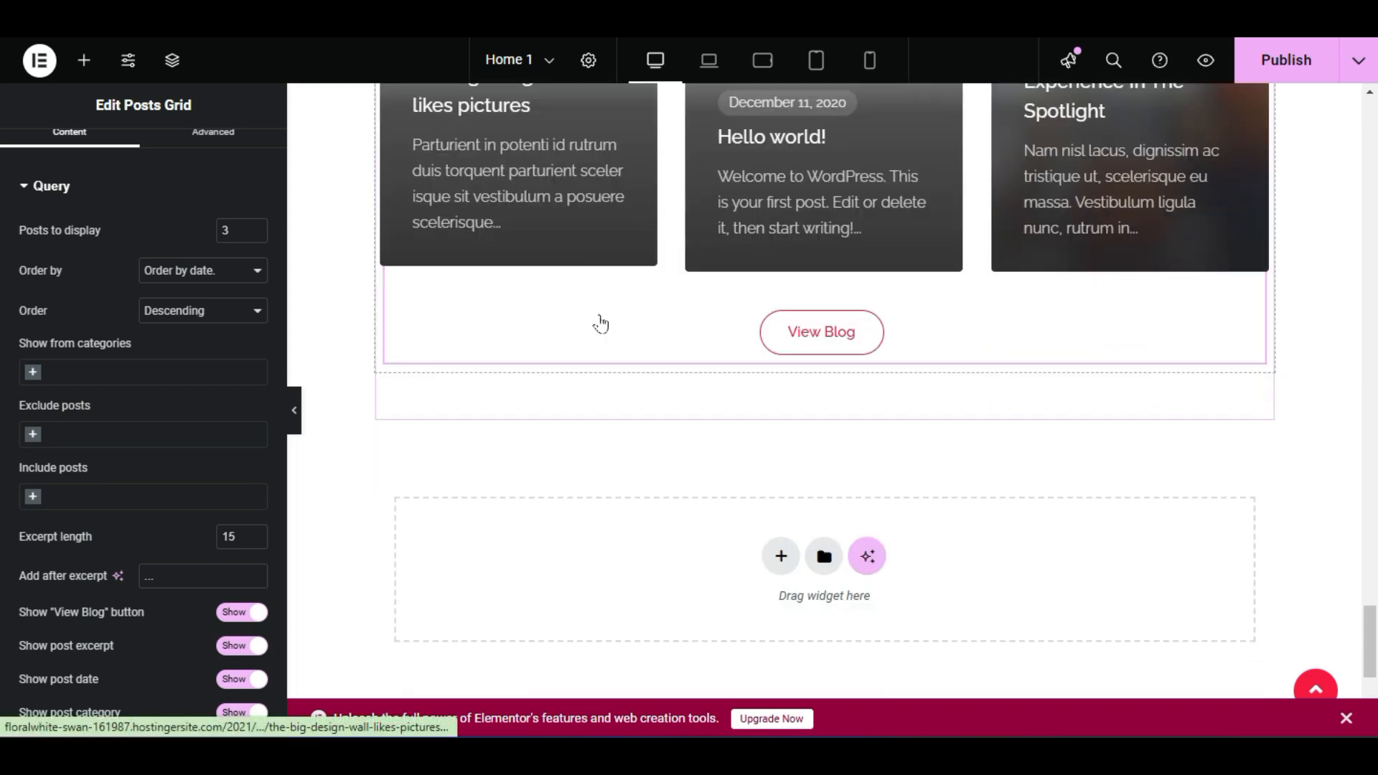
{"action": "scroll", "coordinate": [601, 321], "scroll_direction": "up", "scroll_amount": 10}
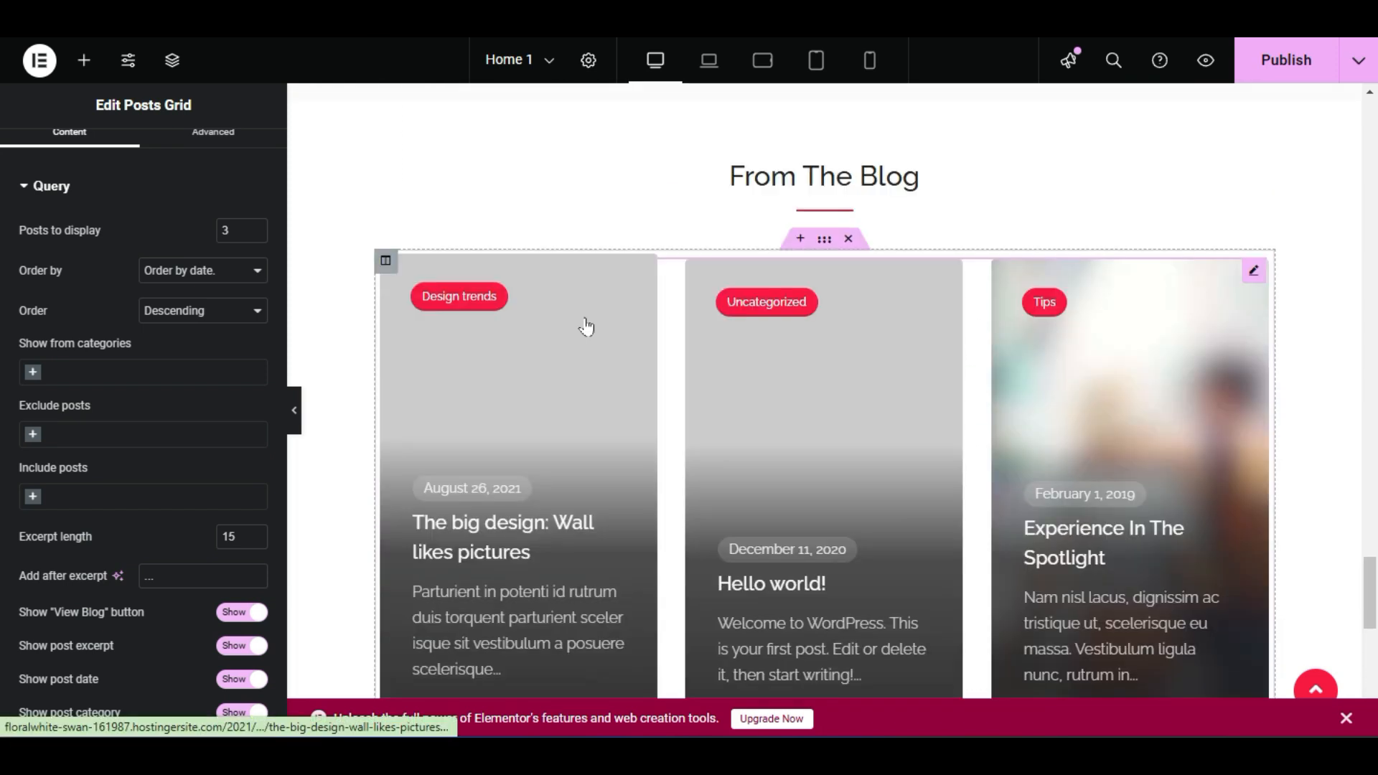
{"action": "scroll", "coordinate": [585, 328], "scroll_direction": "down", "scroll_amount": 8}
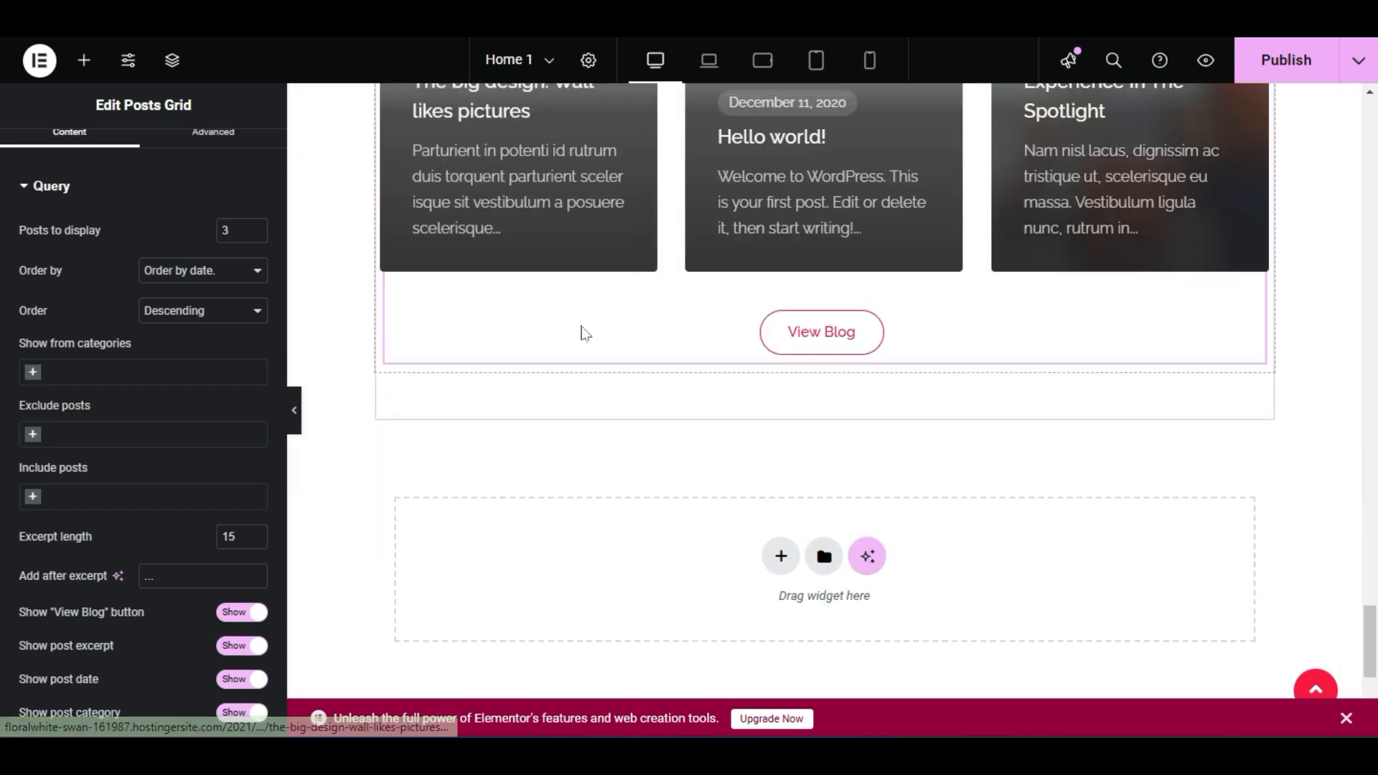
{"action": "left_click", "coordinate": [81, 61]}
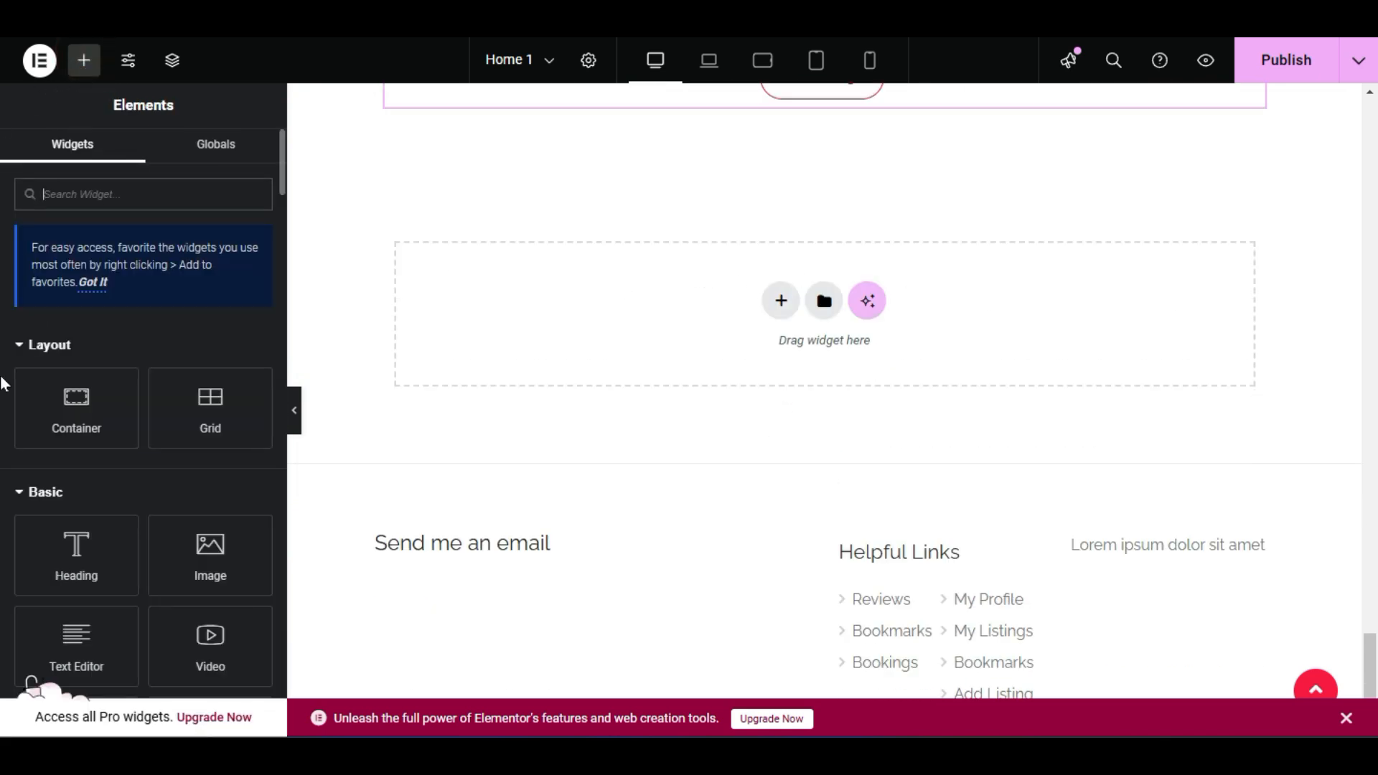
{"action": "scroll", "coordinate": [4, 384], "scroll_direction": "down", "scroll_amount": 15}
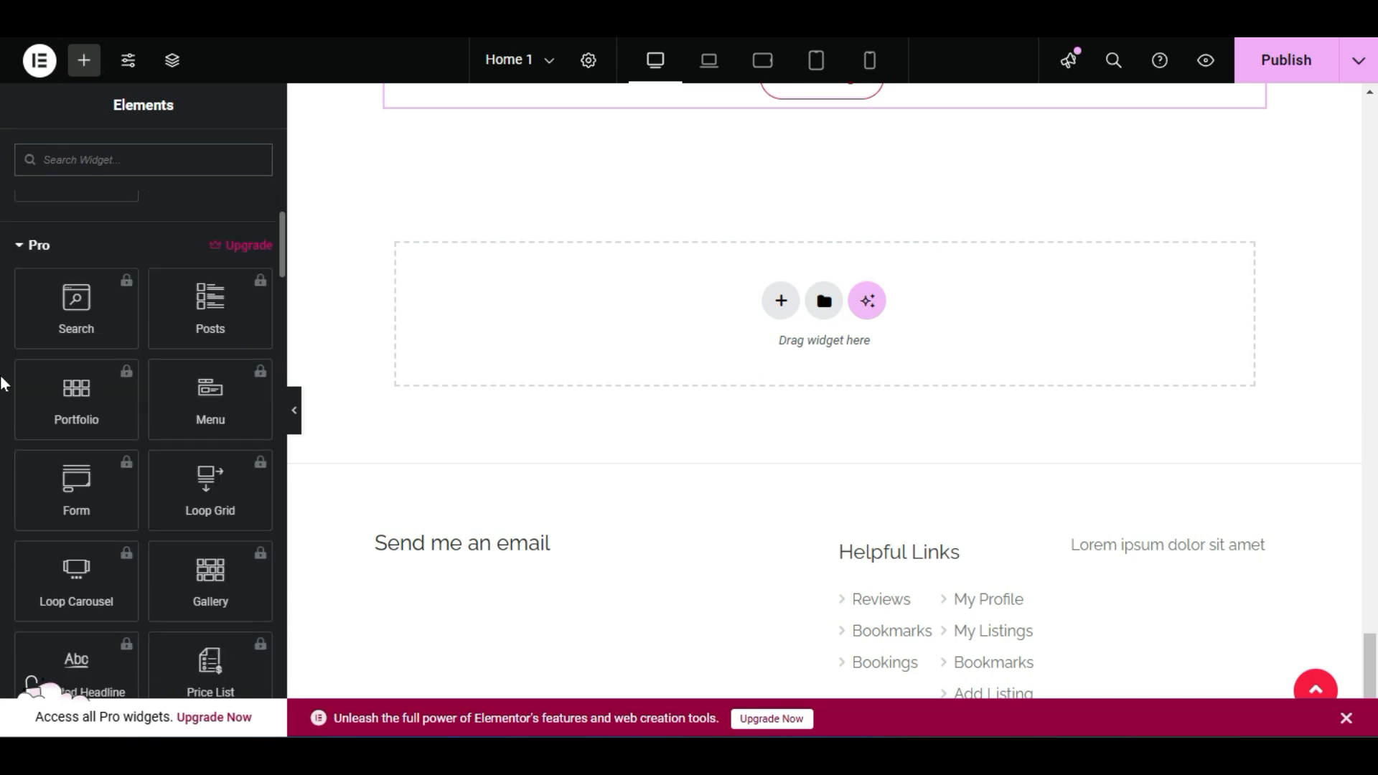
{"action": "scroll", "coordinate": [39, 463], "scroll_direction": "down", "scroll_amount": 15}
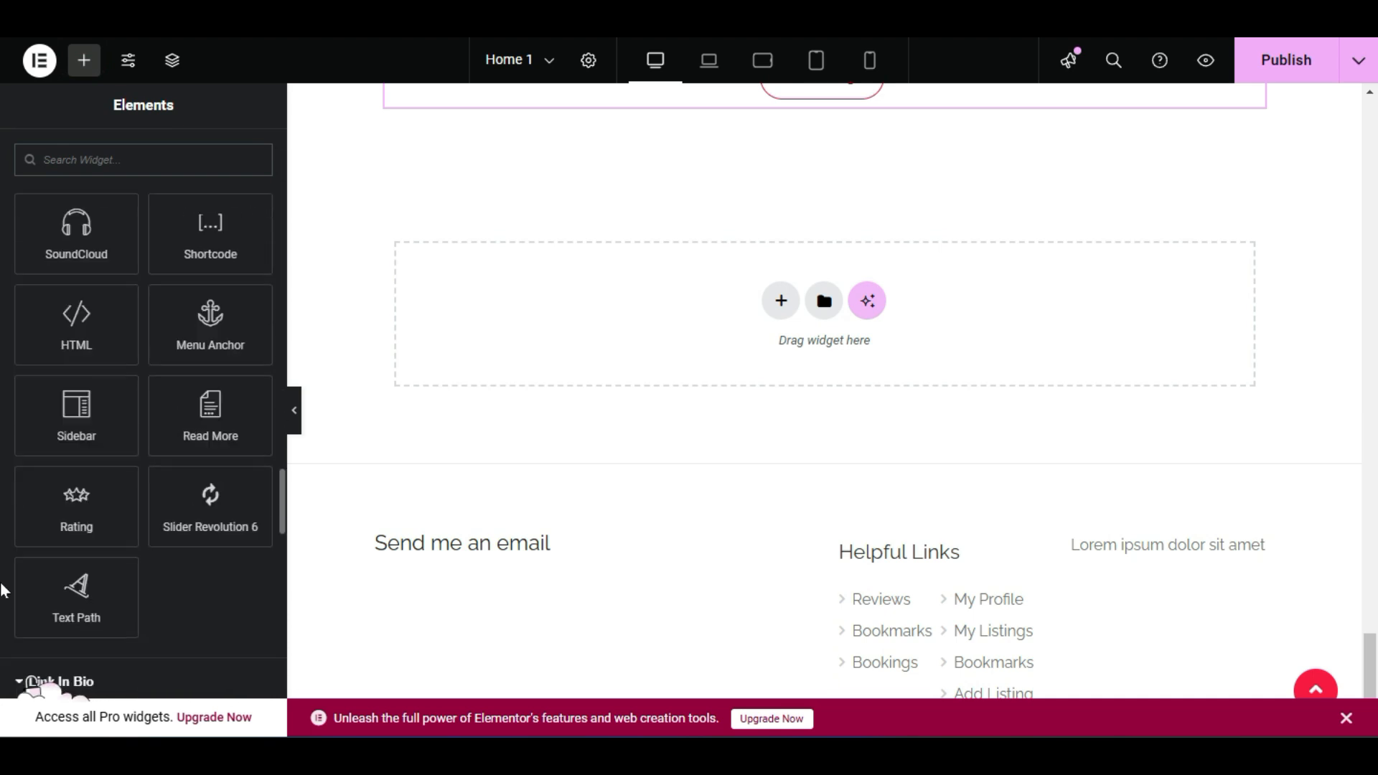
{"action": "scroll", "coordinate": [4, 590], "scroll_direction": "down", "scroll_amount": 5}
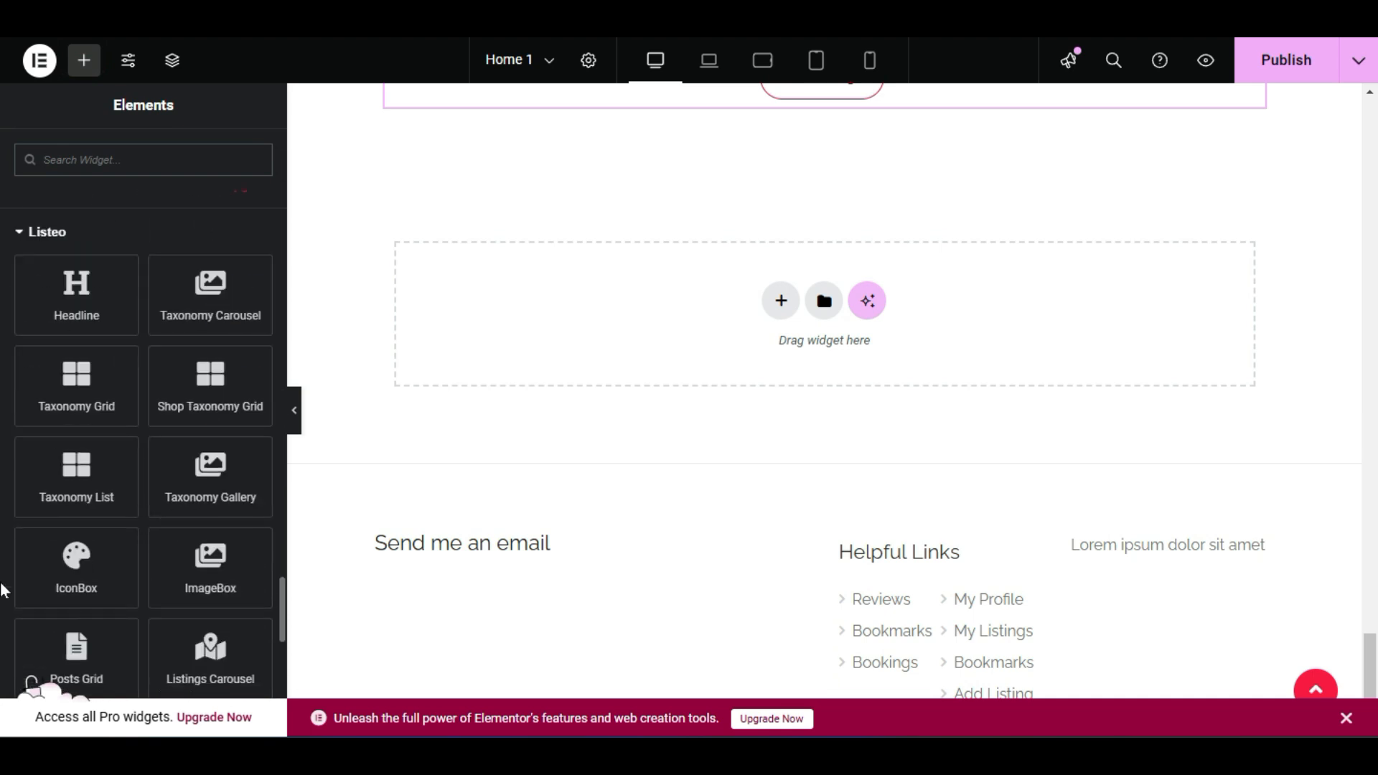
{"action": "scroll", "coordinate": [2, 590], "scroll_direction": "down", "scroll_amount": 3}
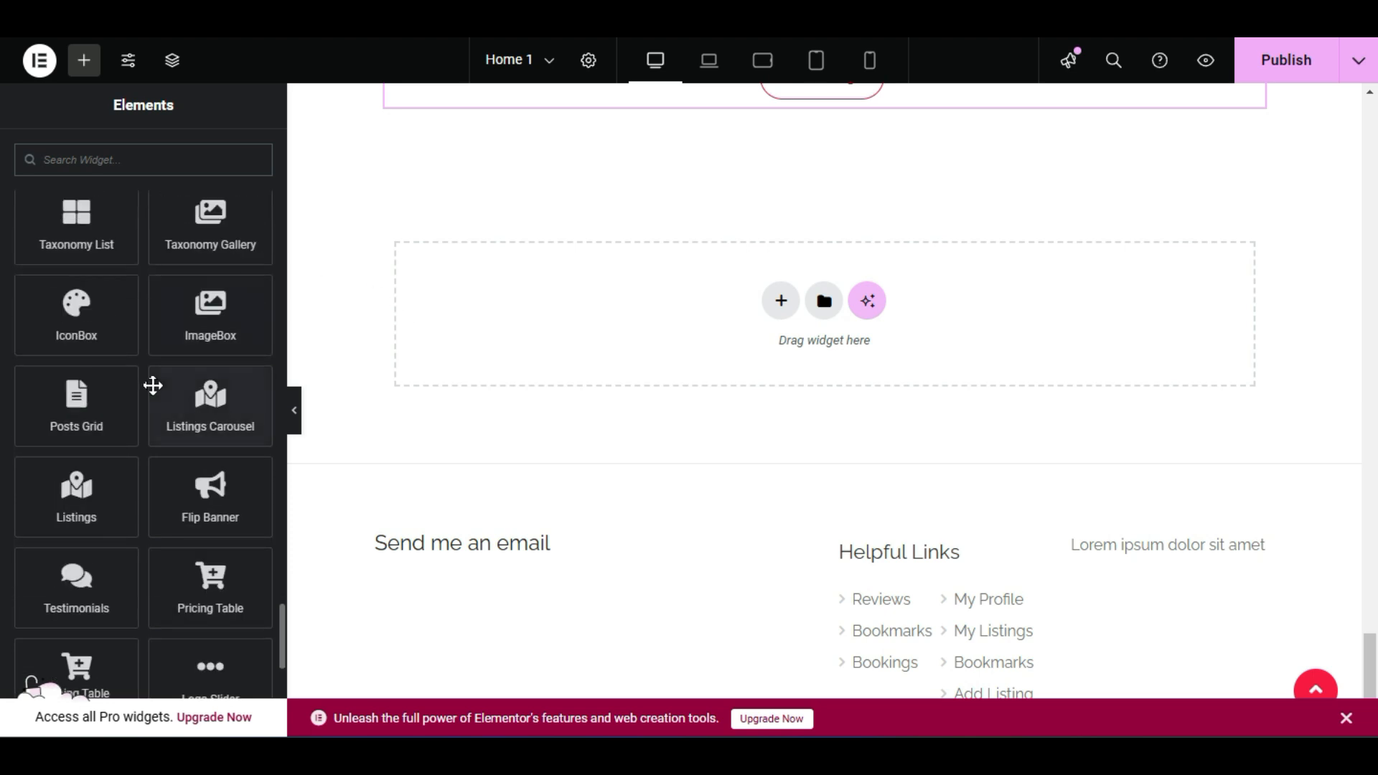
{"action": "scroll", "coordinate": [151, 388], "scroll_direction": "down", "scroll_amount": 3}
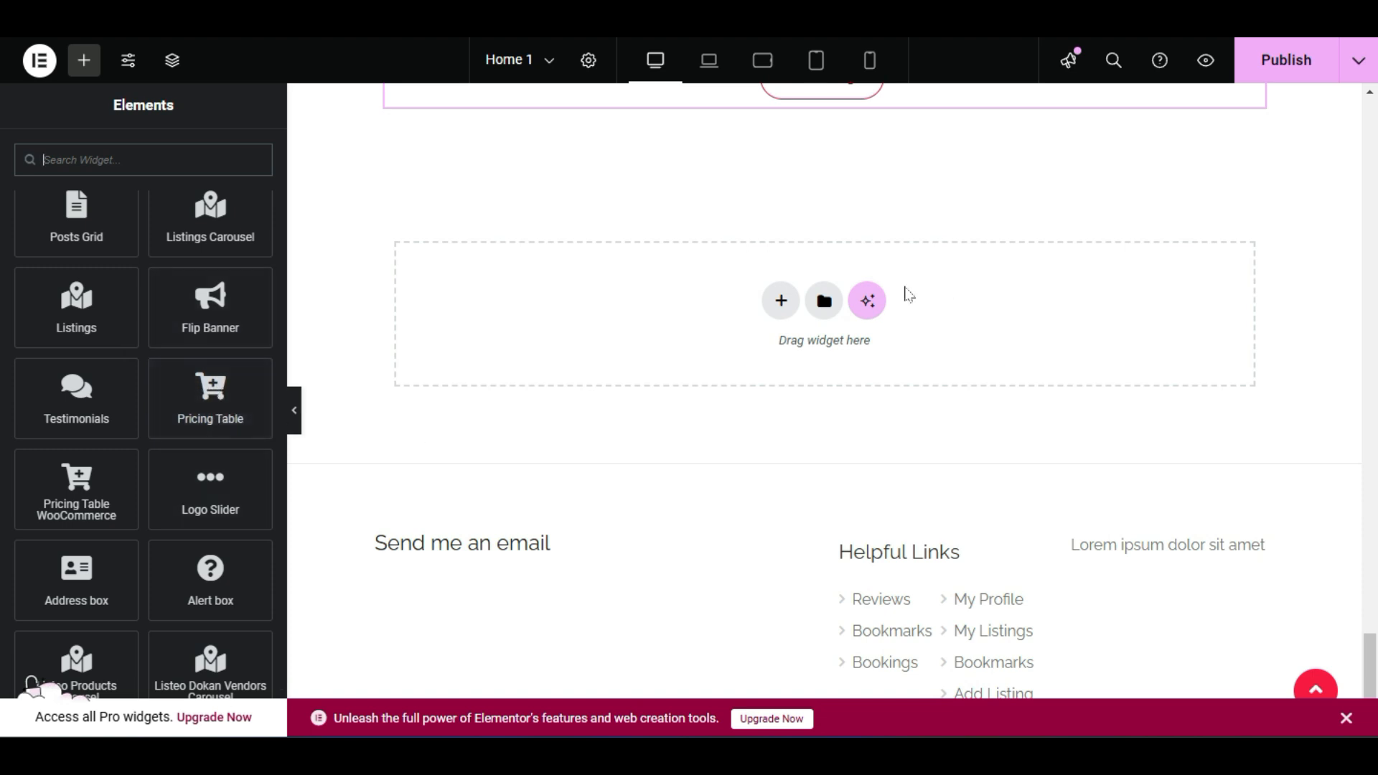
{"action": "left_click_drag", "start_coordinate": [226, 394], "coordinate": [782, 301]}
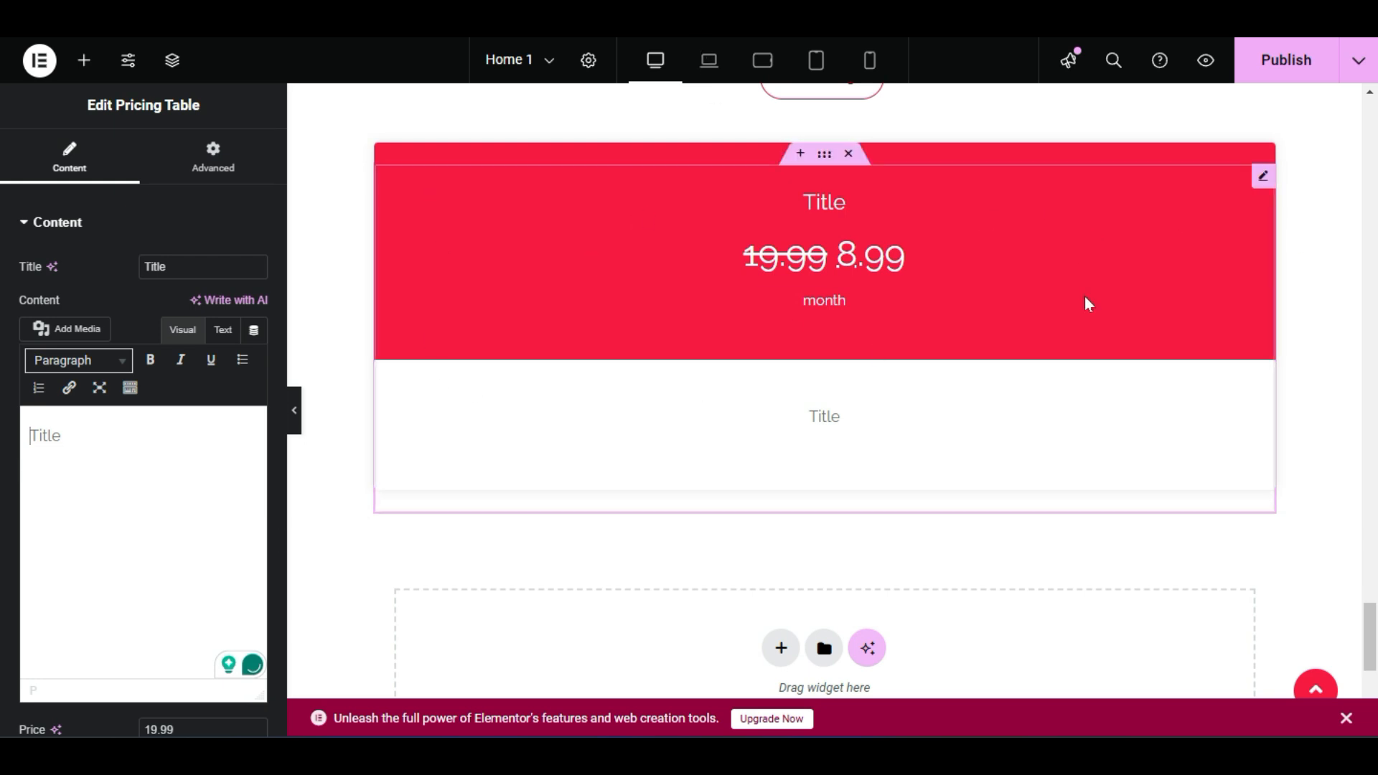
Review the full-width pricing table's content fields and delete the widget together with its container.
{"action": "scroll", "coordinate": [4, 480], "scroll_direction": "down", "scroll_amount": 4}
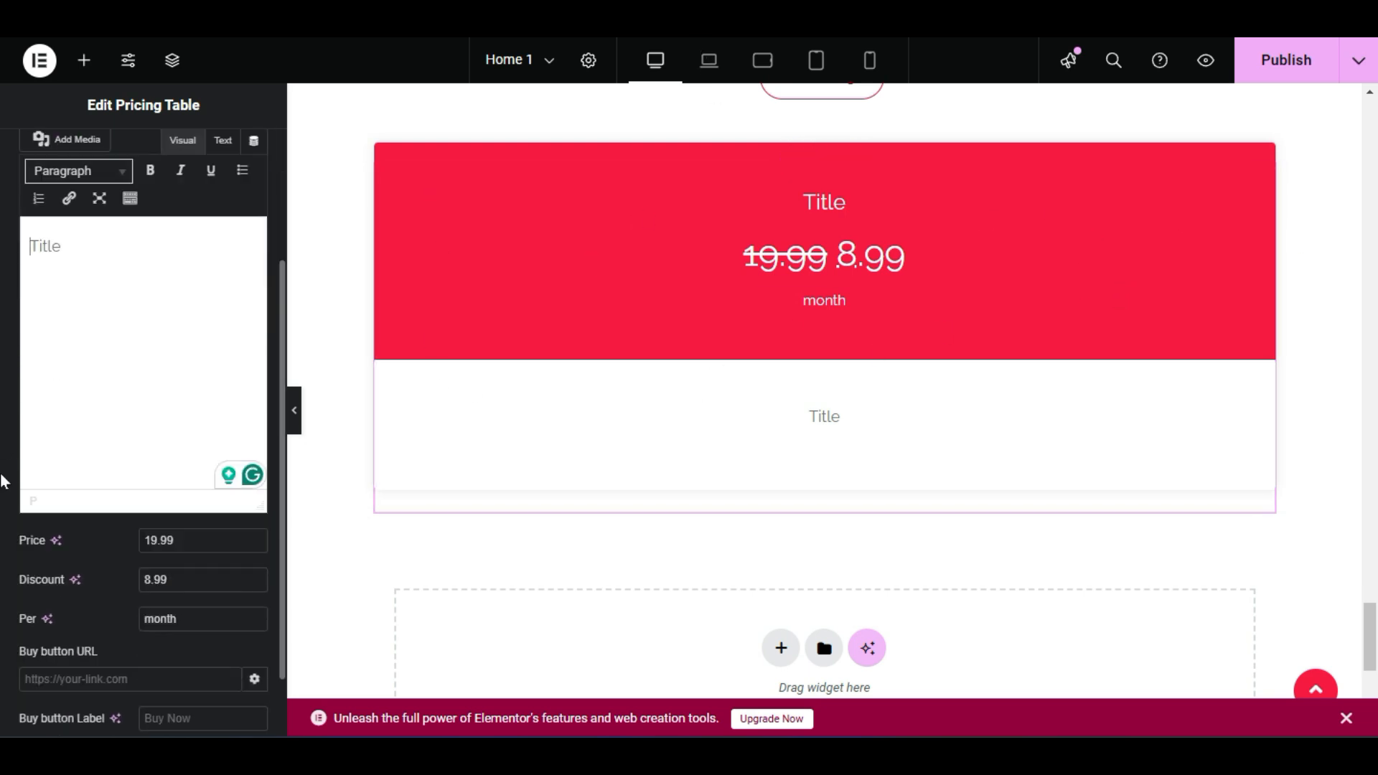
{"action": "scroll", "coordinate": [3, 481], "scroll_direction": "up", "scroll_amount": 4}
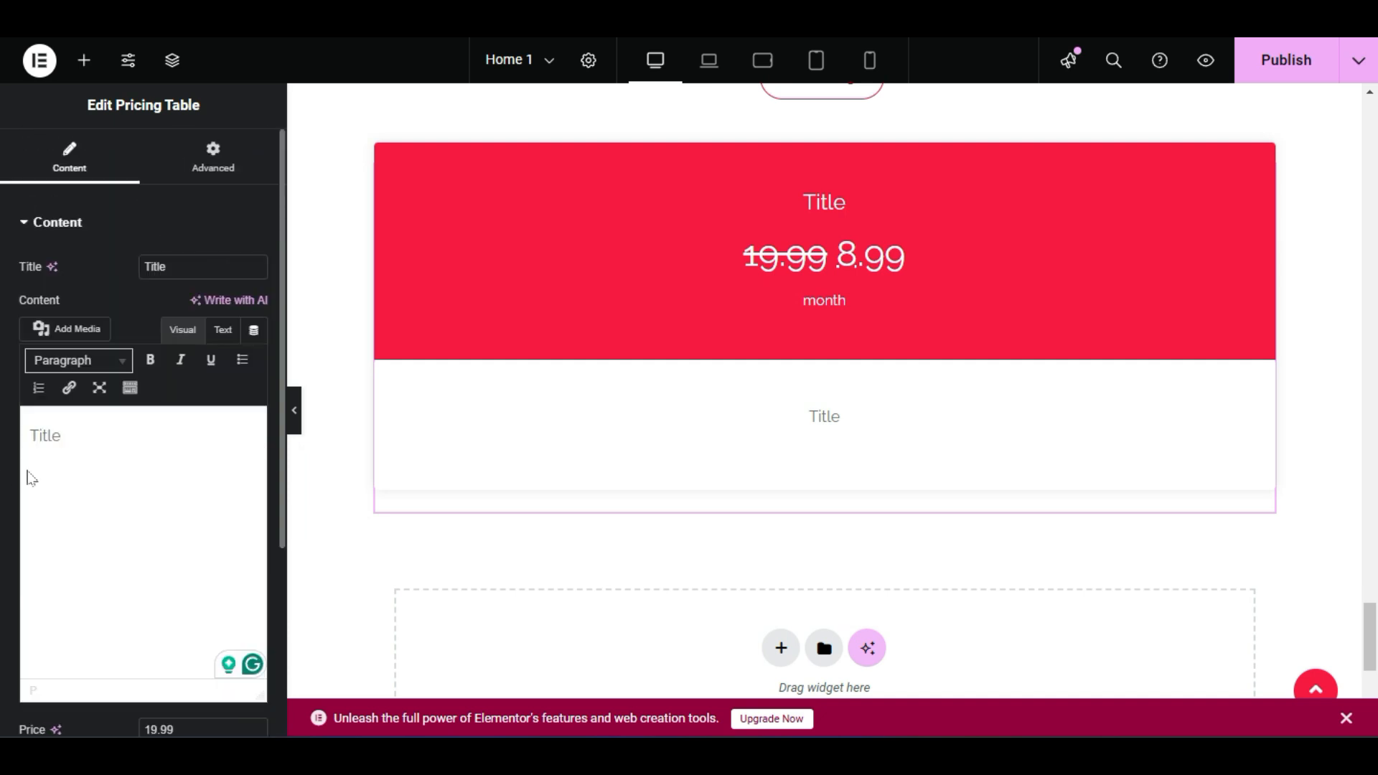
{"action": "scroll", "coordinate": [854, 434], "scroll_direction": "up", "scroll_amount": 3}
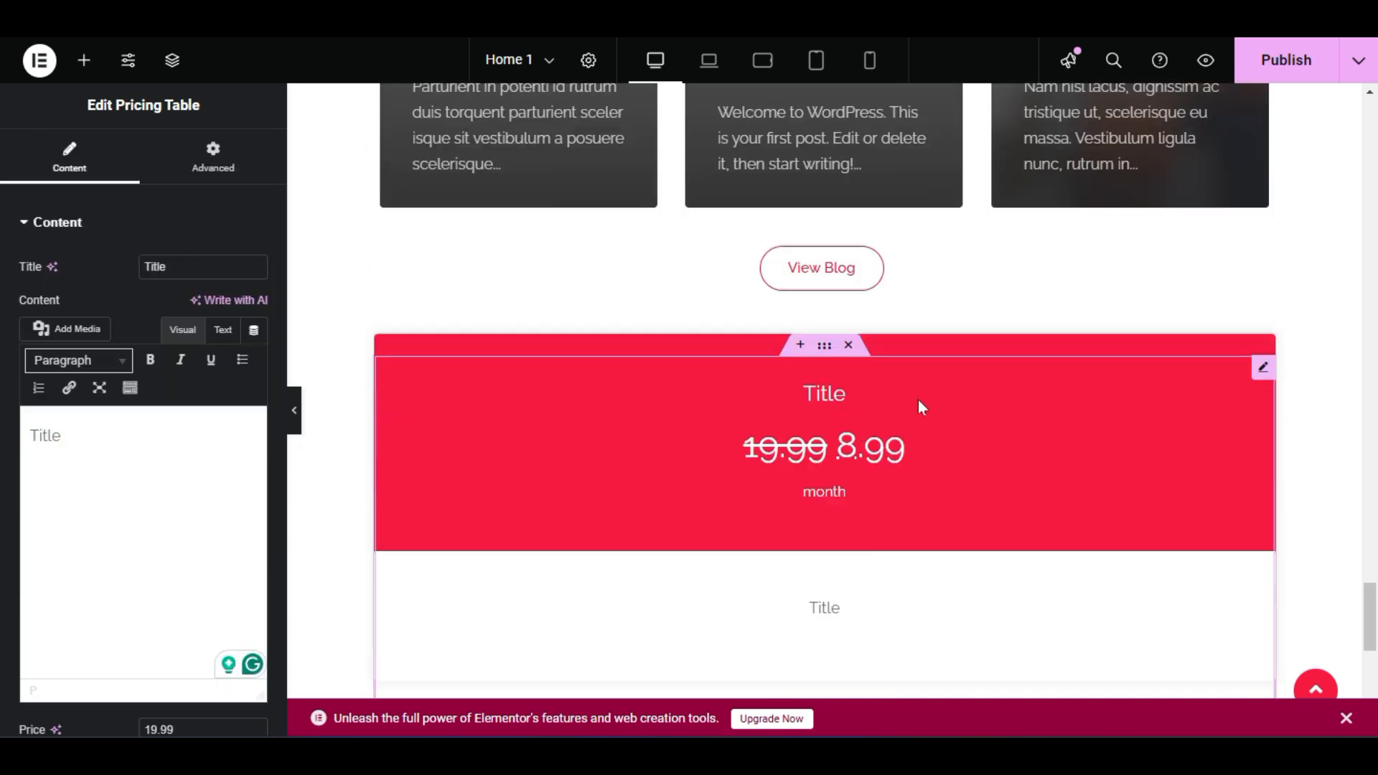
{"action": "right_click", "coordinate": [979, 400]}
{"action": "left_click", "coordinate": [998, 708]}
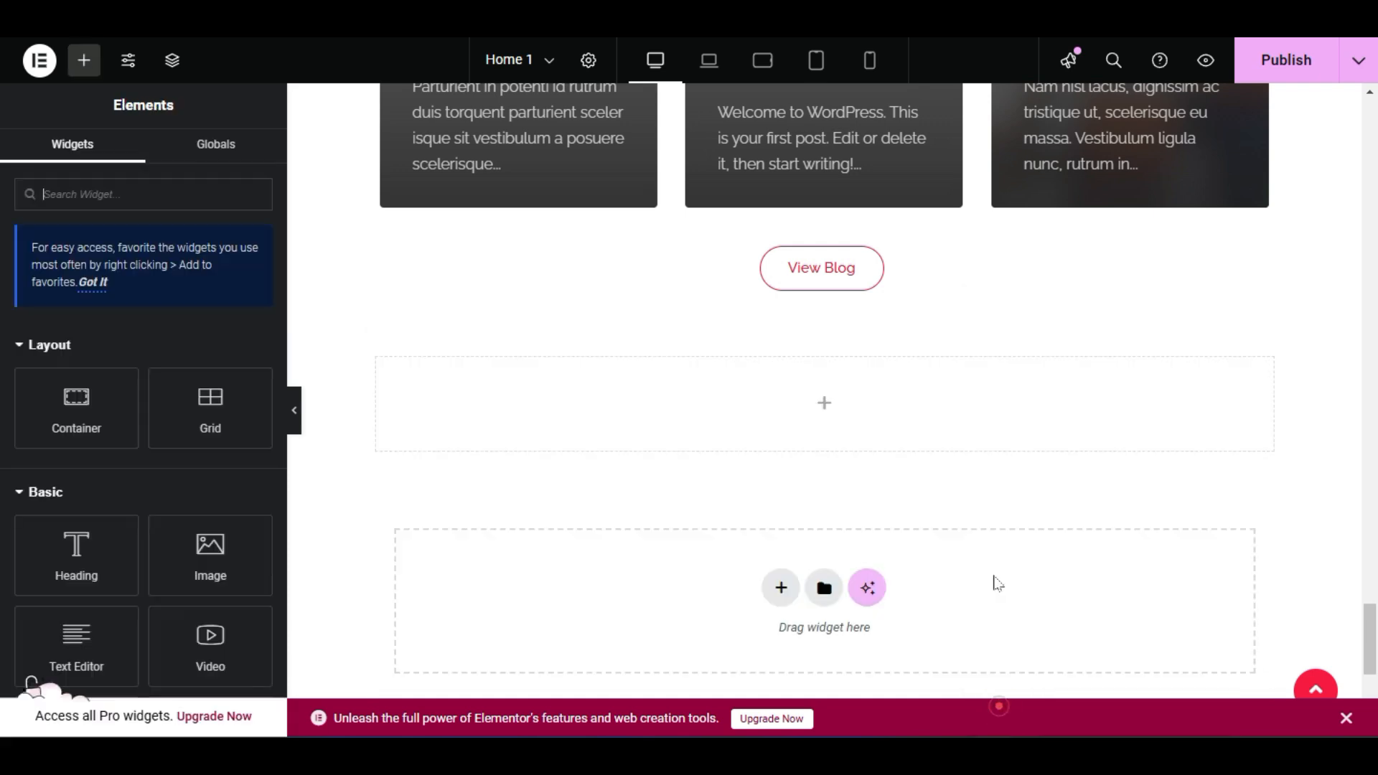
{"action": "left_click", "coordinate": [849, 346]}
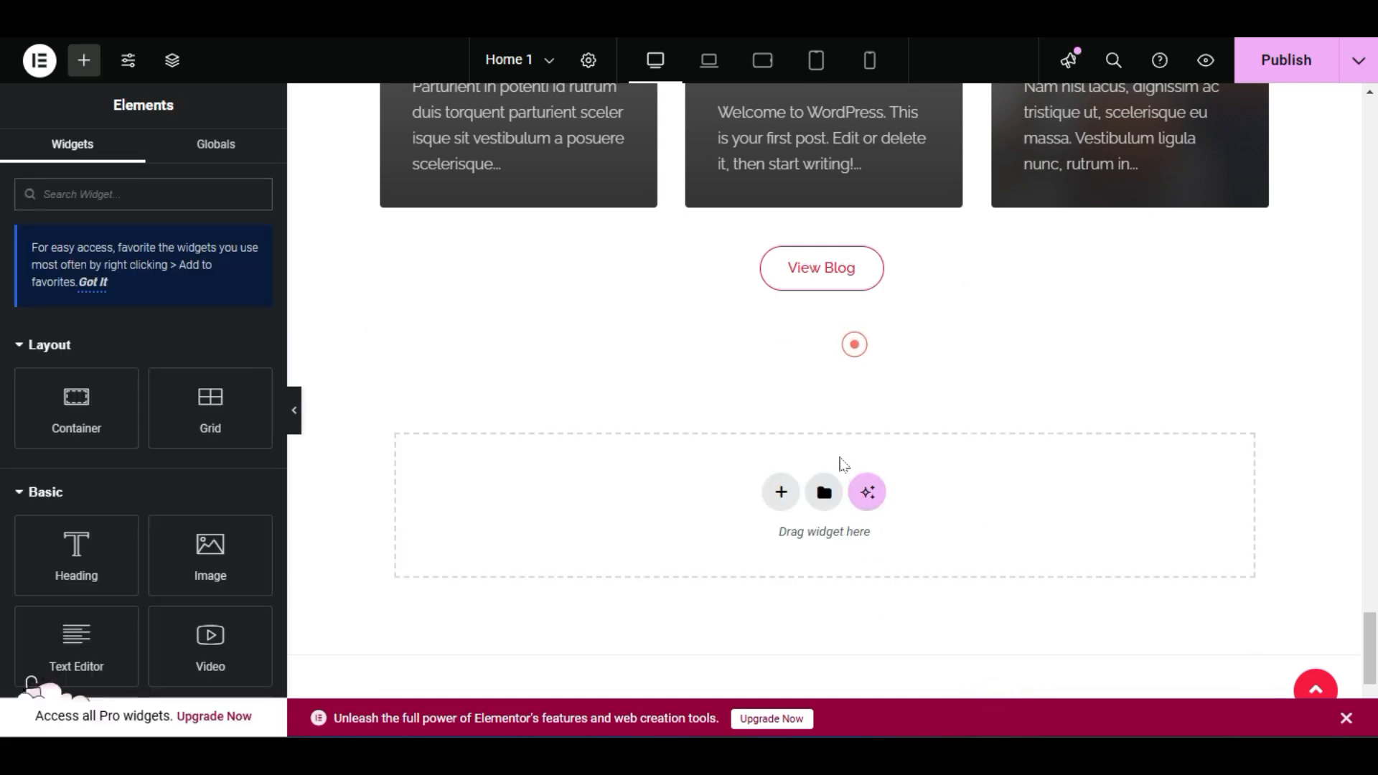
Add a Flexbox container with two equal columns below the blog section.
{"action": "scroll", "coordinate": [847, 402], "scroll_direction": "down", "scroll_amount": 2}
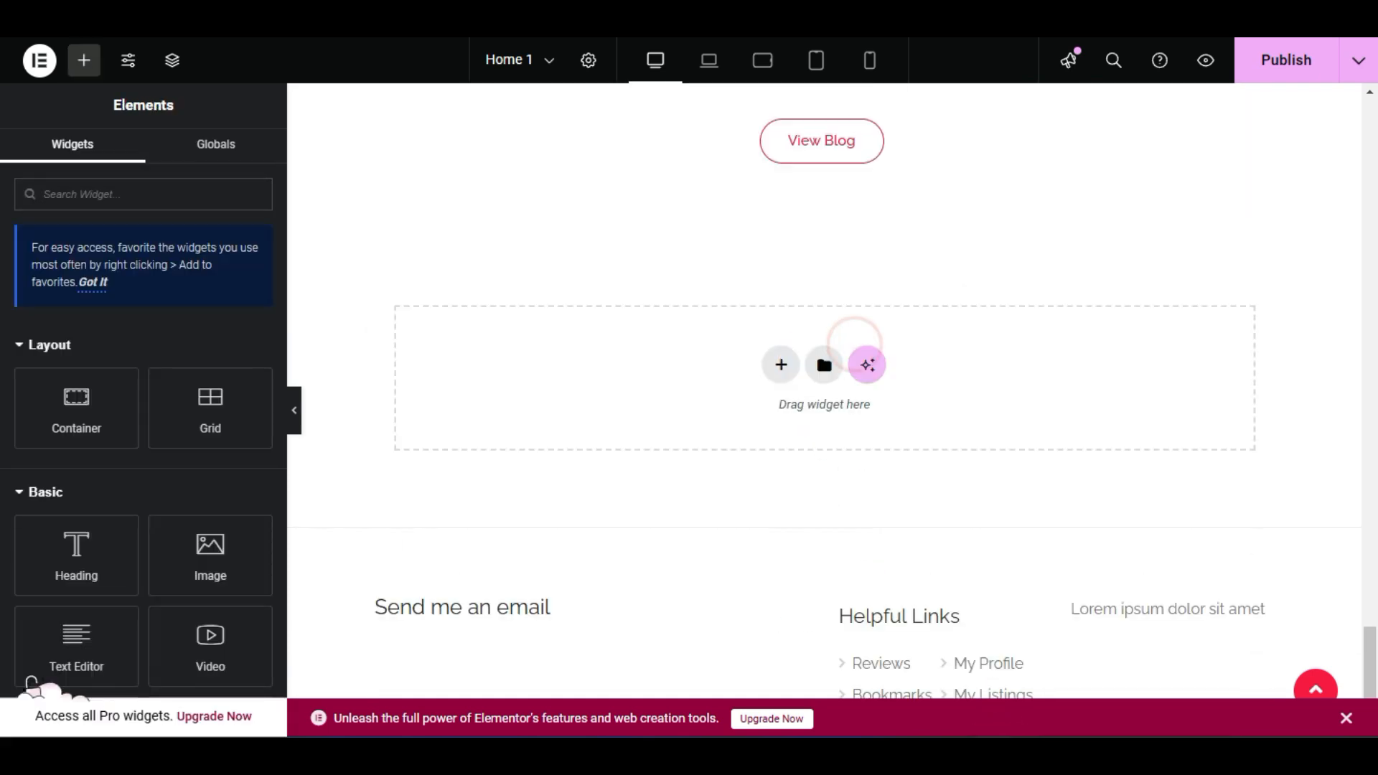
{"action": "left_click", "coordinate": [781, 366]}
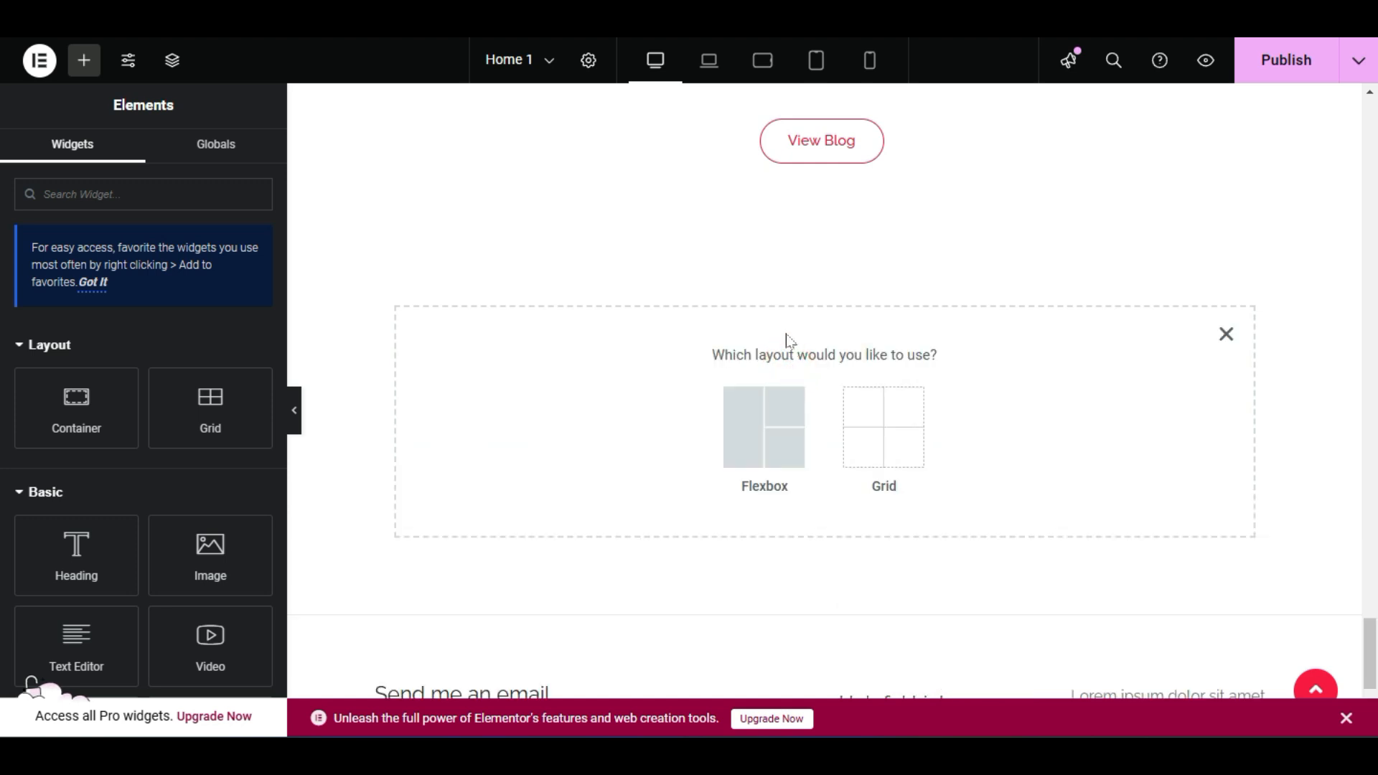
{"action": "left_click", "coordinate": [780, 435]}
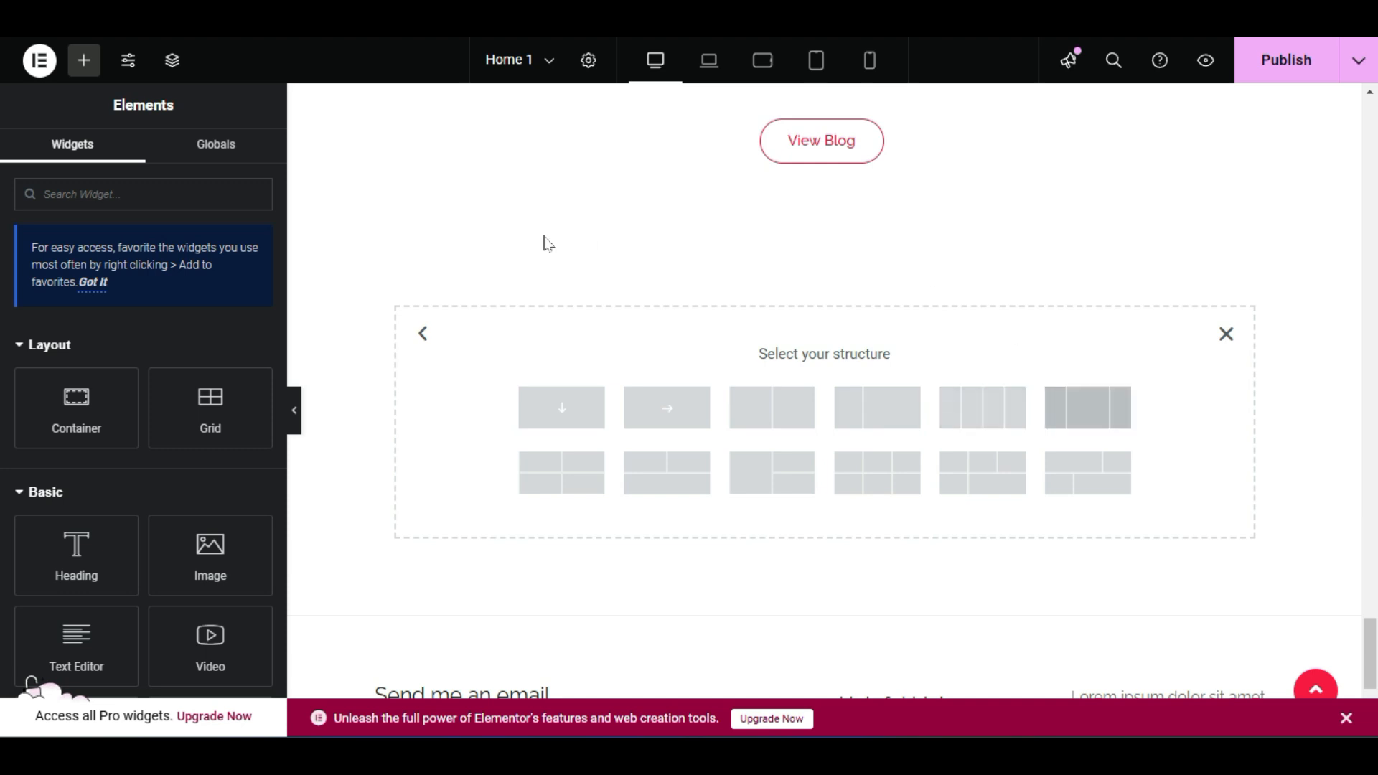
{"action": "left_click", "coordinate": [756, 410]}
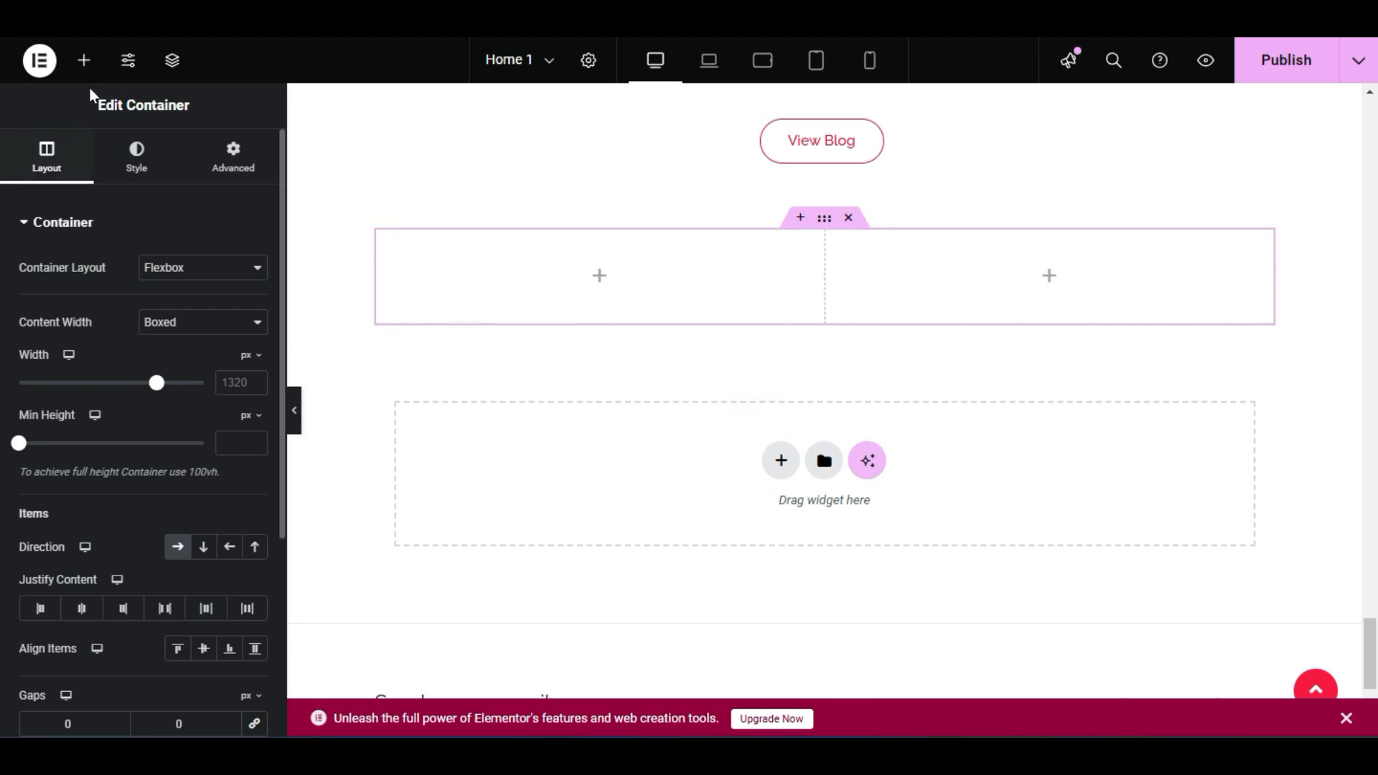
Find the Listeo Pricing Table widget and place it in the first column of the new container.
{"action": "left_click", "coordinate": [85, 62]}
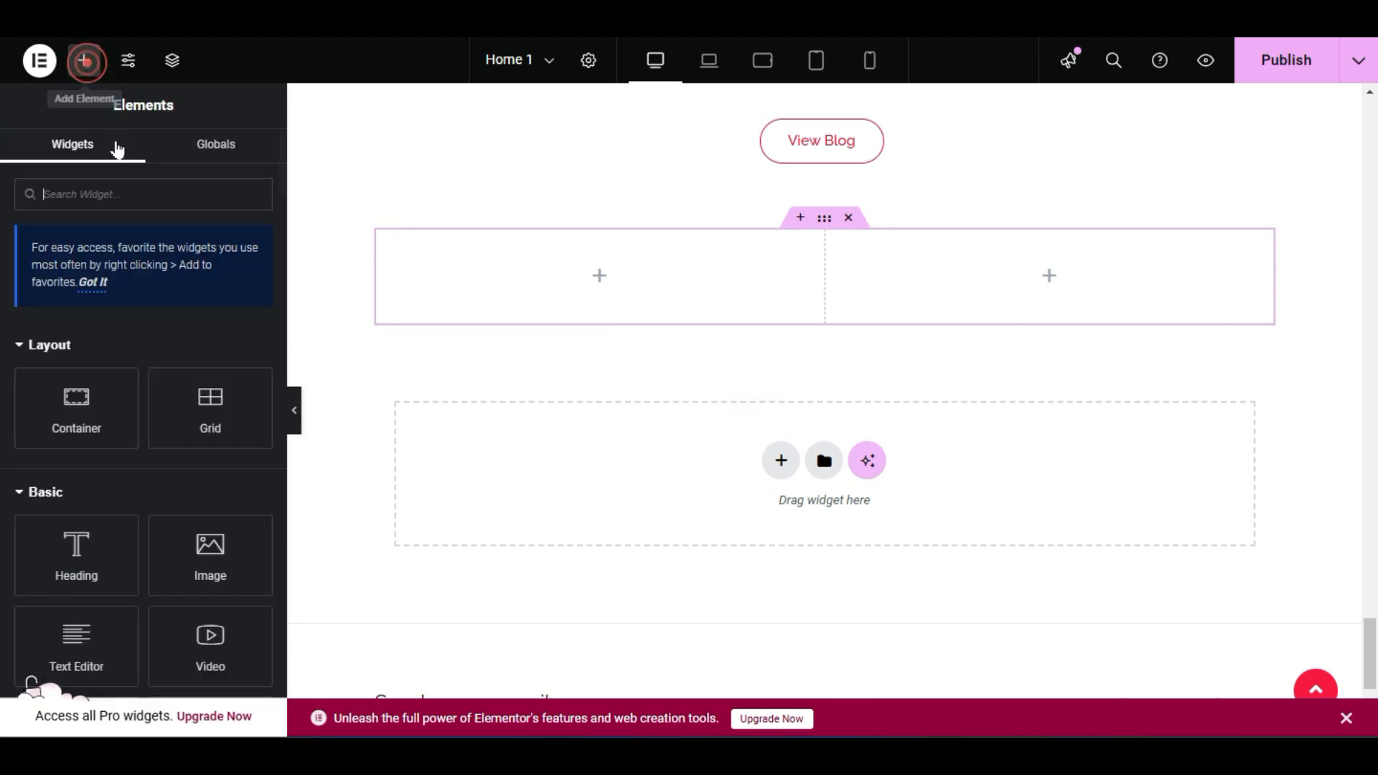
{"action": "type", "text": "pric"}
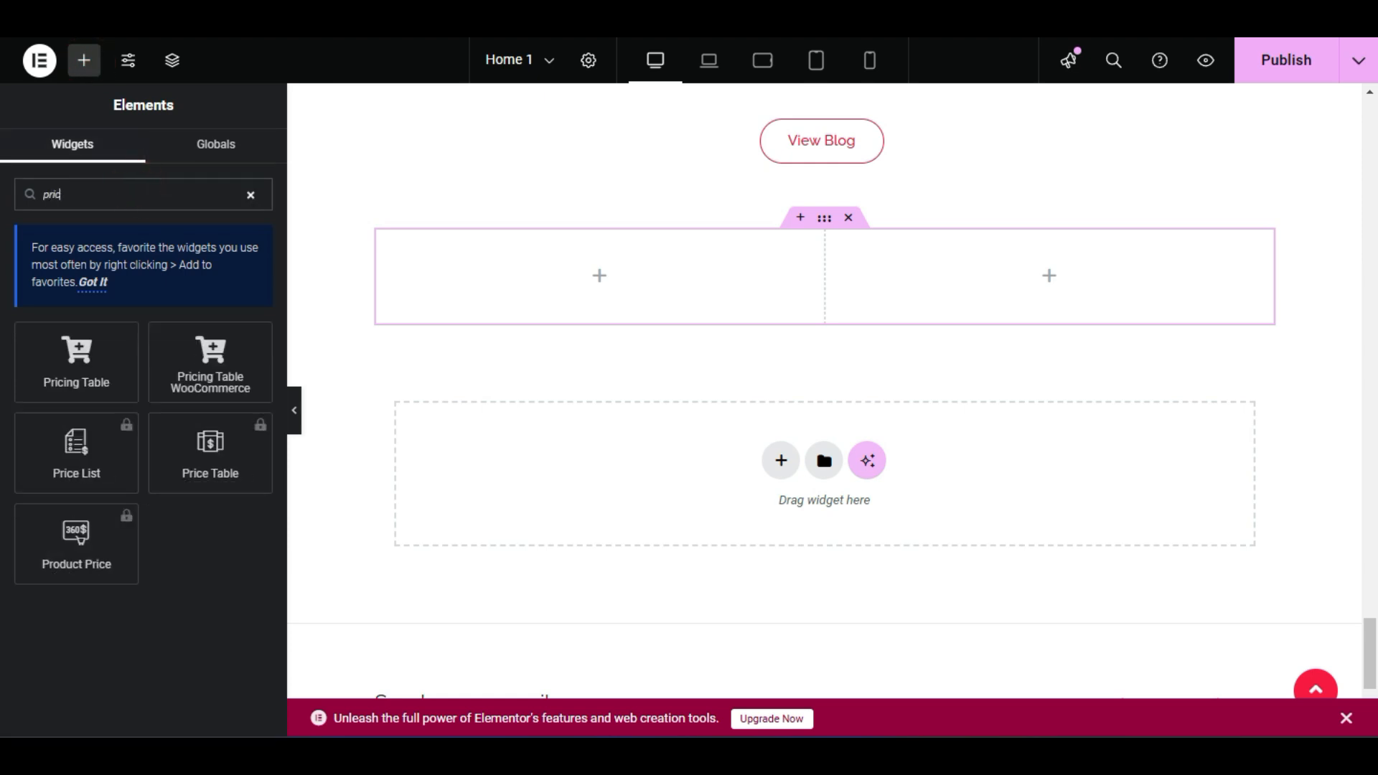
{"action": "left_click_drag", "start_coordinate": [48, 363], "coordinate": [587, 304]}
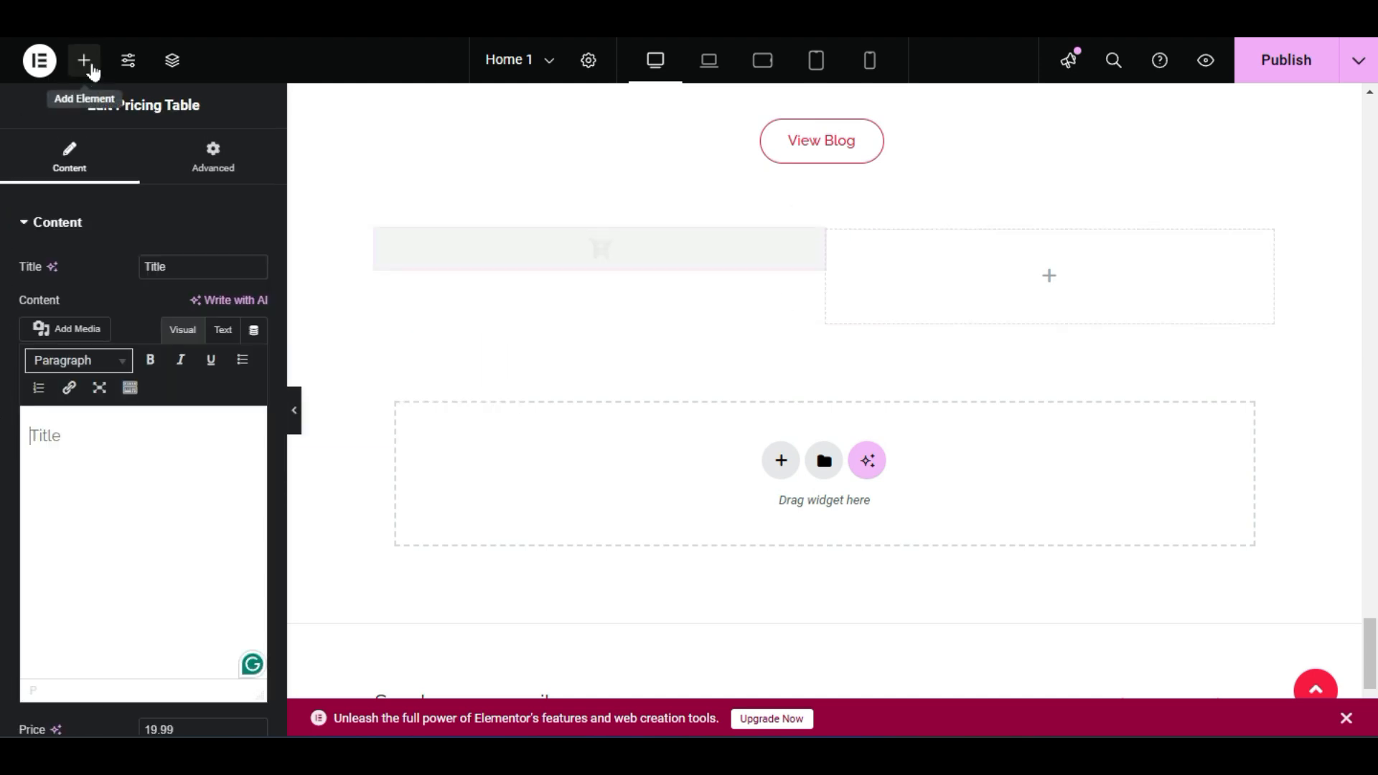
Place a second Listeo Pricing Table widget in the container's empty second column.
{"action": "left_click", "coordinate": [90, 64]}
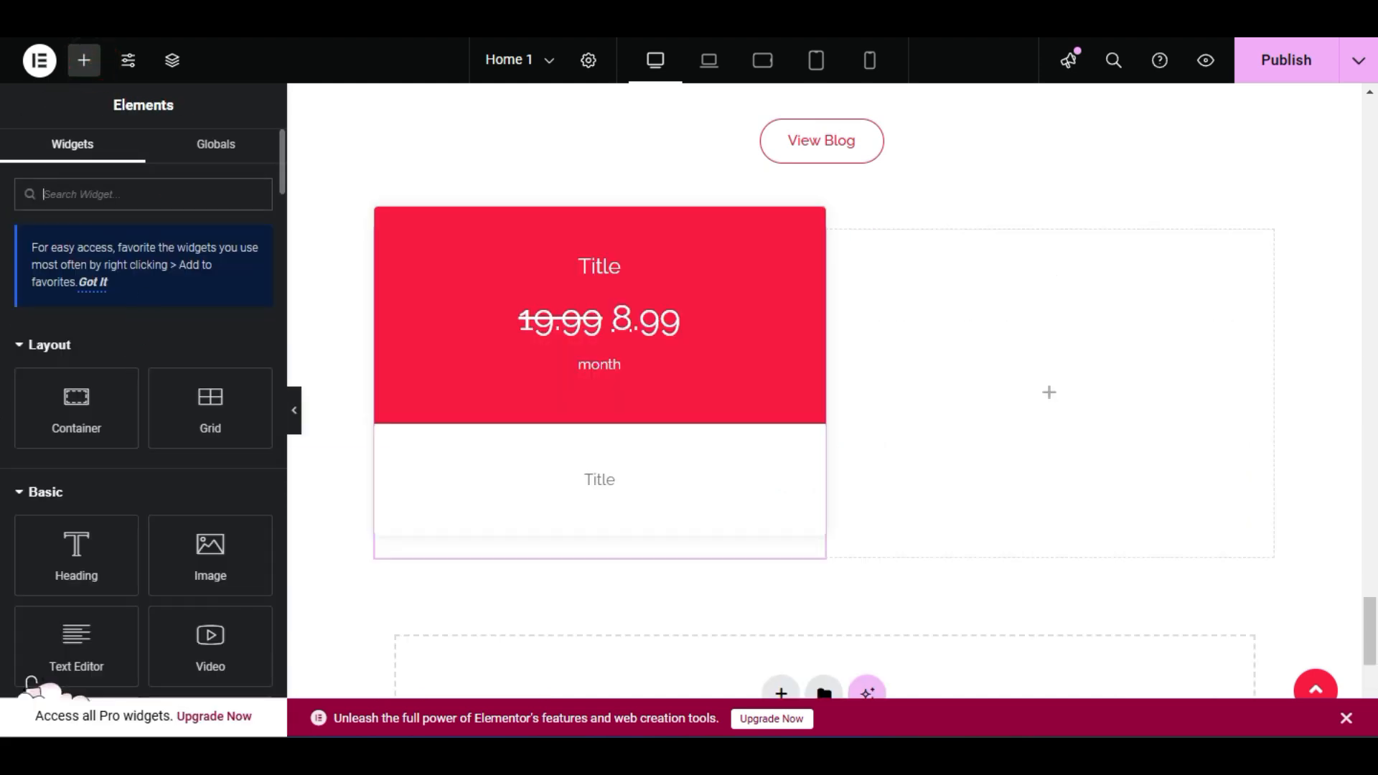
{"action": "type", "text": "price"}
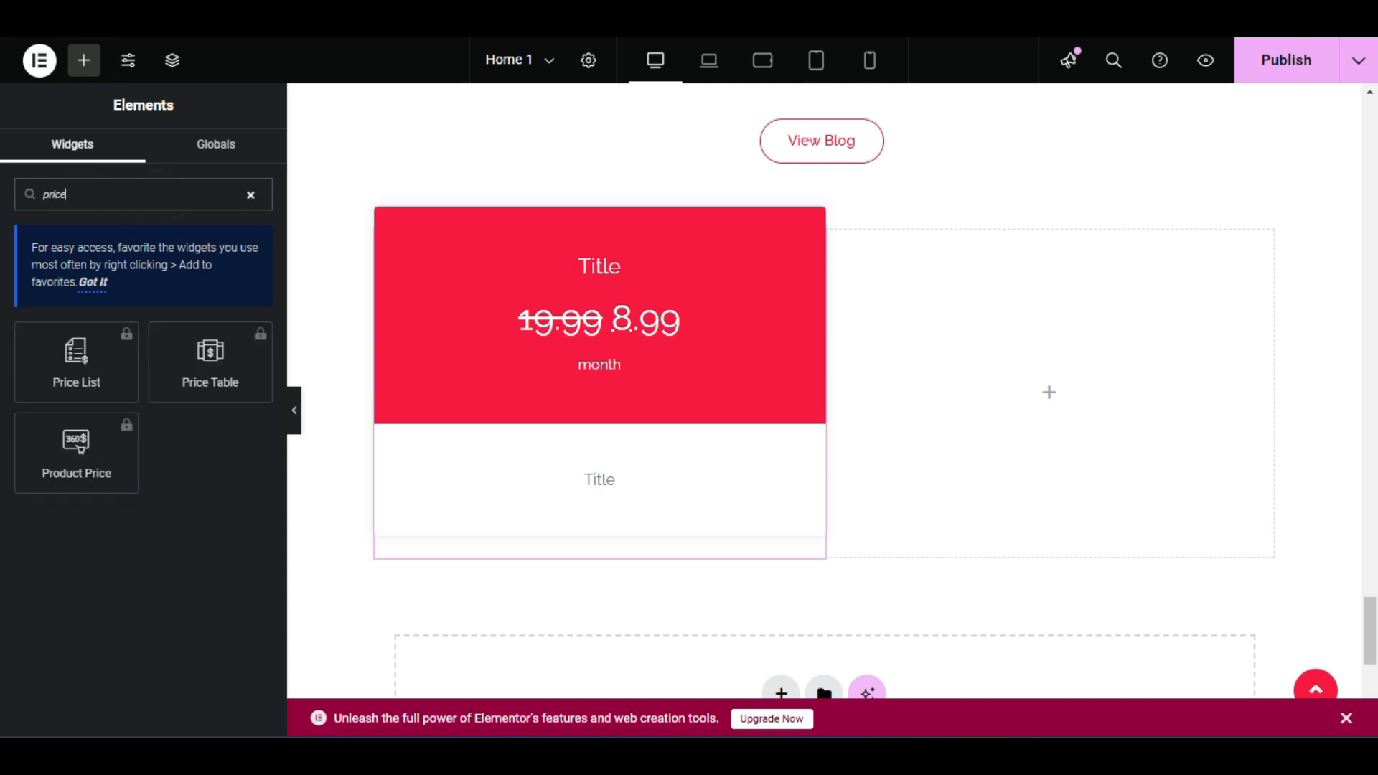
{"action": "key", "text": "ctrl+a"}
{"action": "key", "text": "BackSpace"}
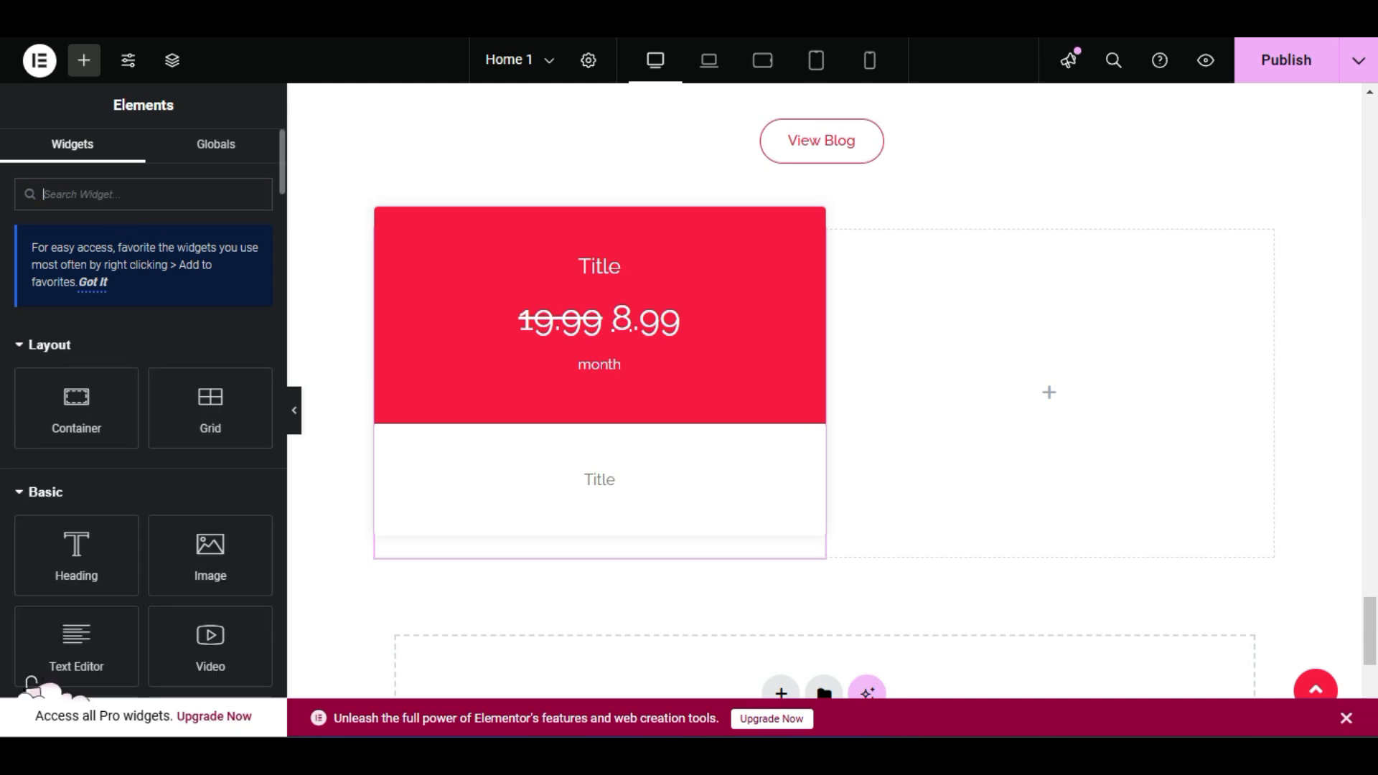
{"action": "scroll", "coordinate": [3, 541], "scroll_direction": "down", "scroll_amount": 15}
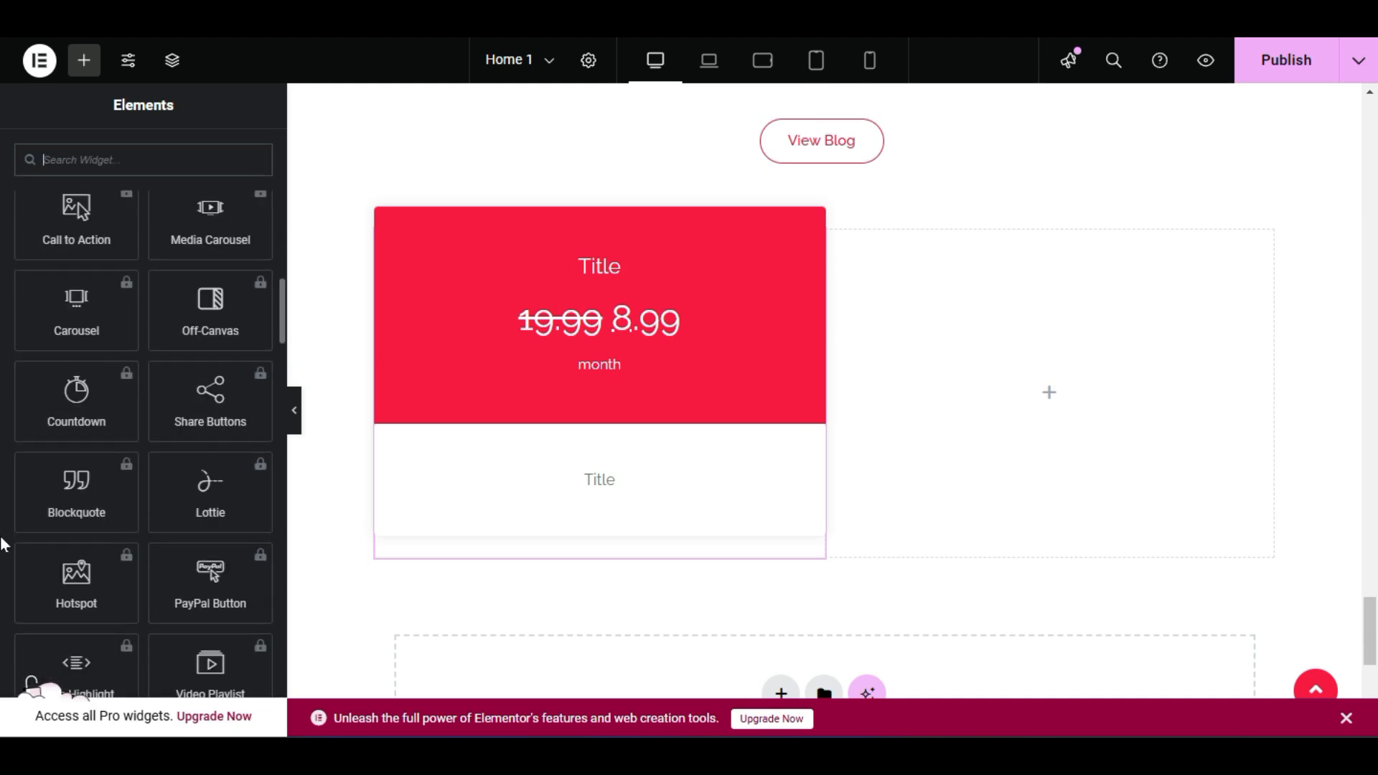
{"action": "scroll", "coordinate": [3, 544], "scroll_direction": "down", "scroll_amount": 15}
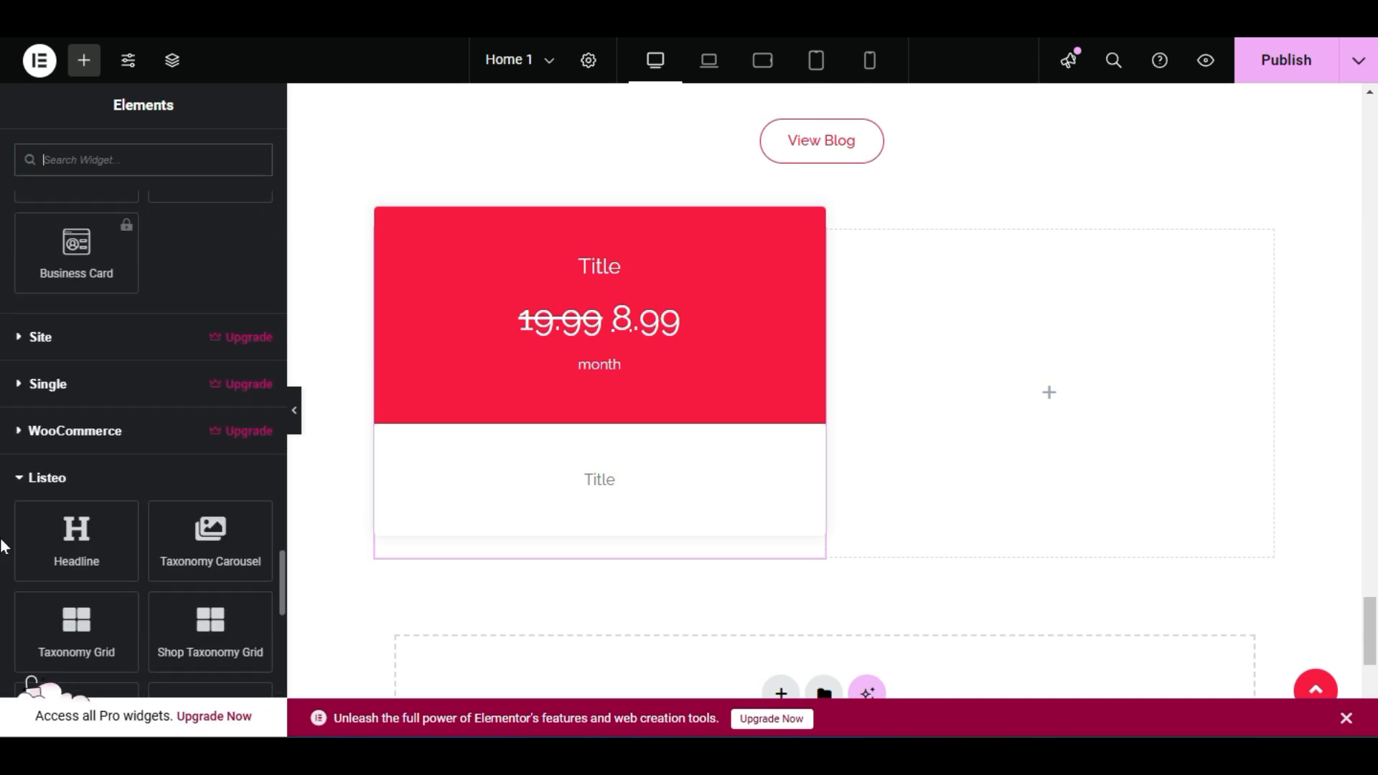
{"action": "scroll", "coordinate": [2, 547], "scroll_direction": "down", "scroll_amount": 8}
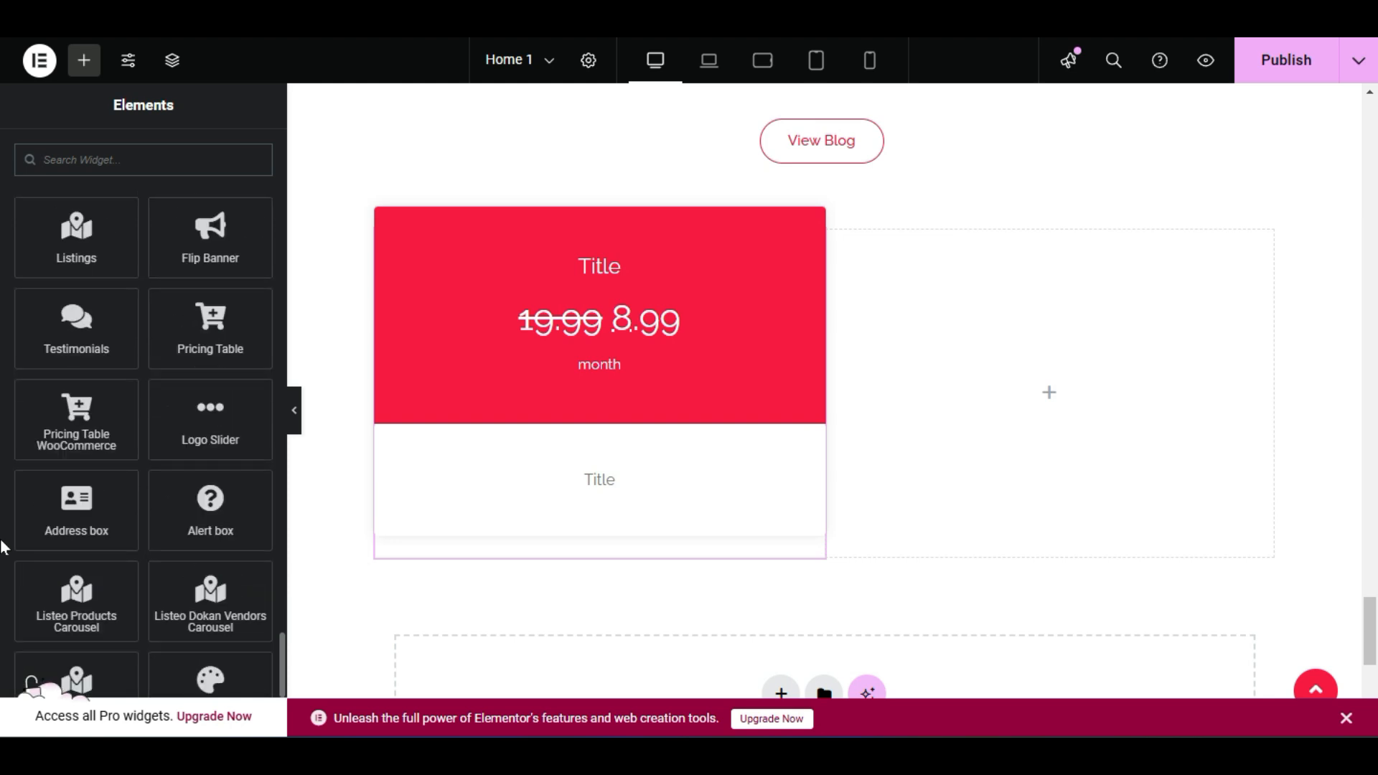
{"action": "left_click_drag", "start_coordinate": [160, 342], "coordinate": [995, 401]}
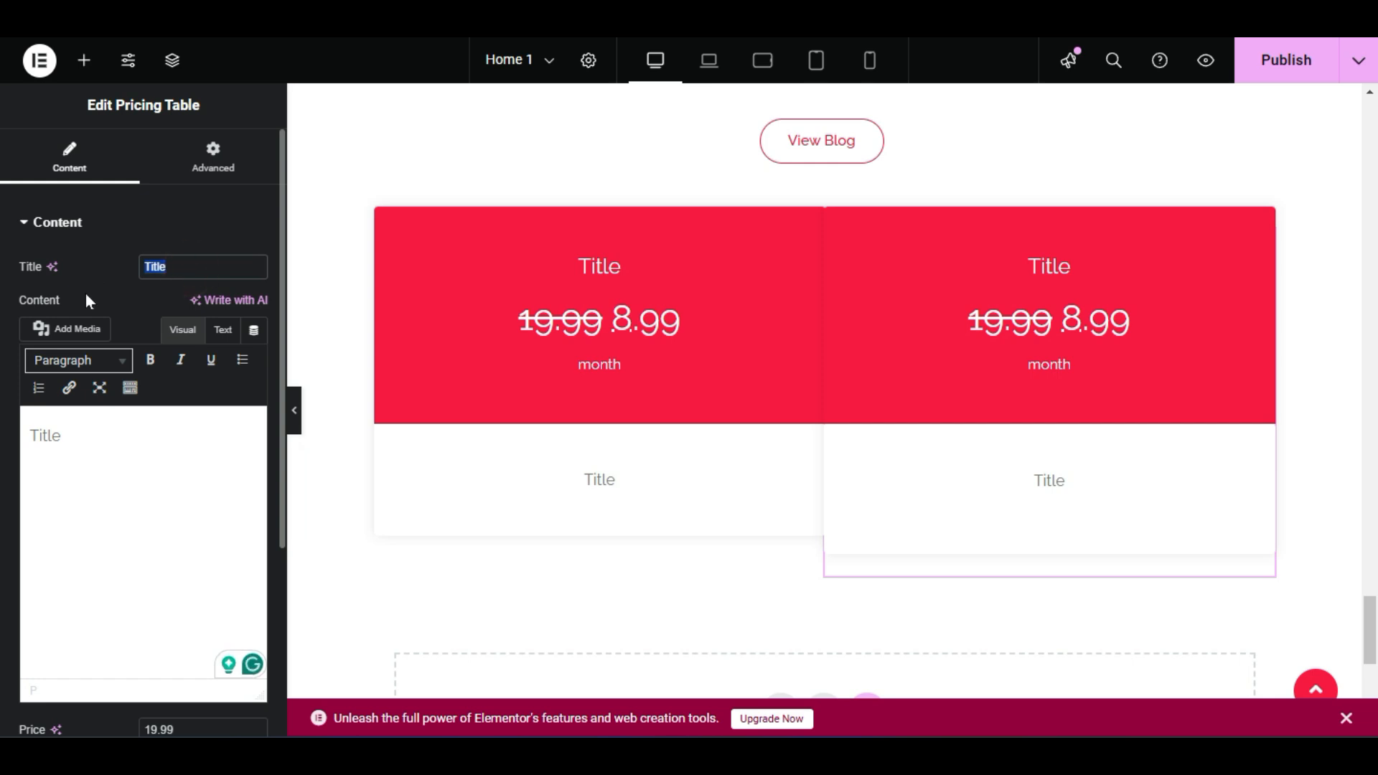
Title the second pricing table "Standard".
{"action": "type", "text": "Atandard"}
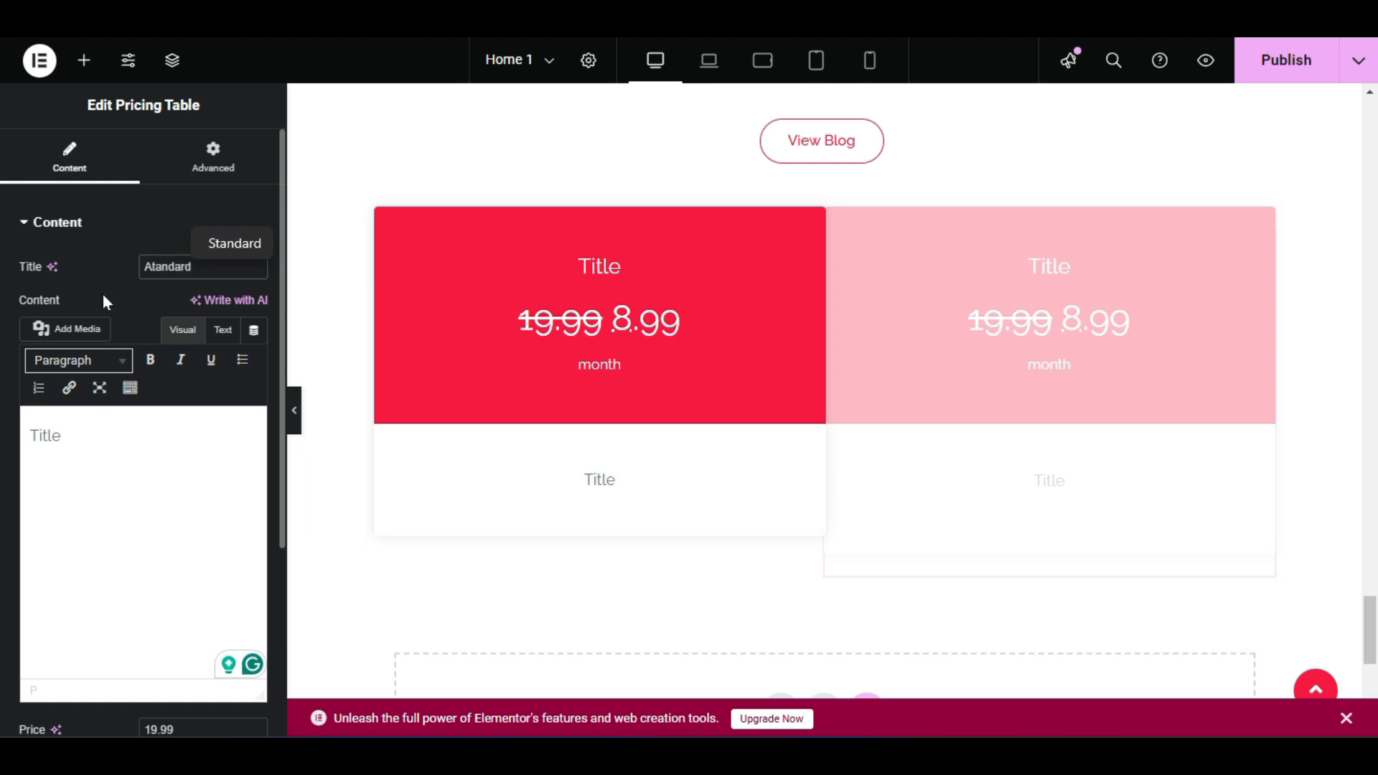
{"action": "left_click", "coordinate": [231, 244]}
{"action": "left_click", "coordinate": [94, 421]}
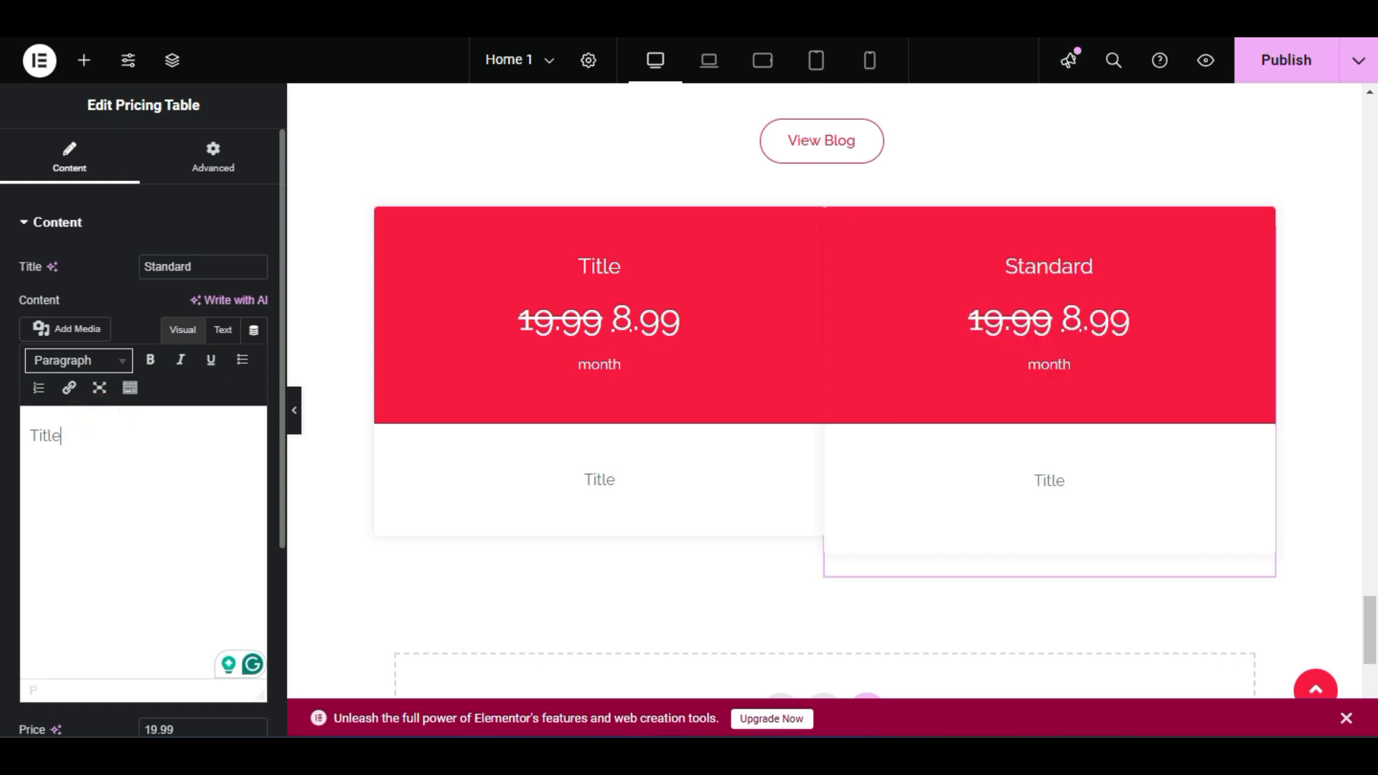
Examine the Standard table's content, price, discount, period and buy button URL fields, and try its Featured package option off and on again.
{"action": "double_click", "coordinate": [105, 439]}
{"action": "scroll", "coordinate": [4, 456], "scroll_direction": "down", "scroll_amount": 4}
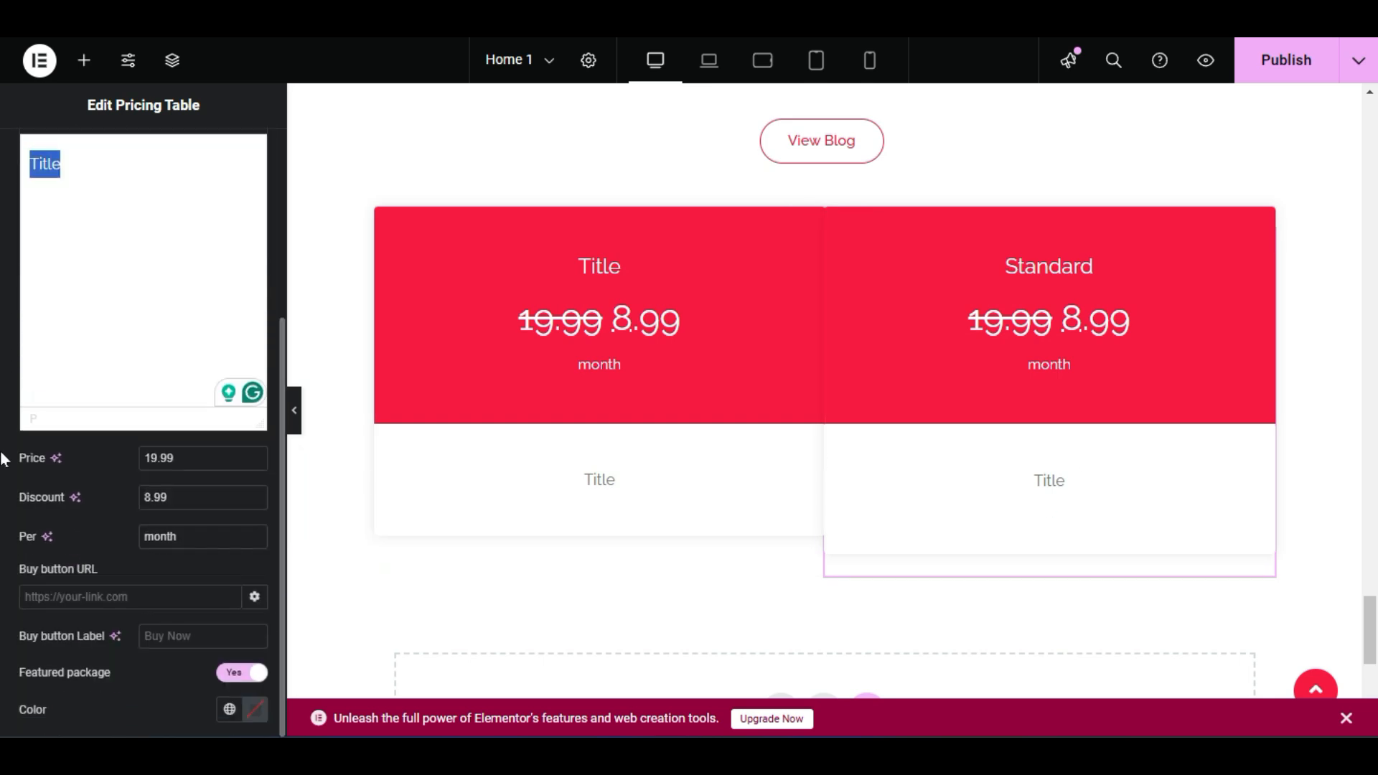
{"action": "double_click", "coordinate": [181, 458]}
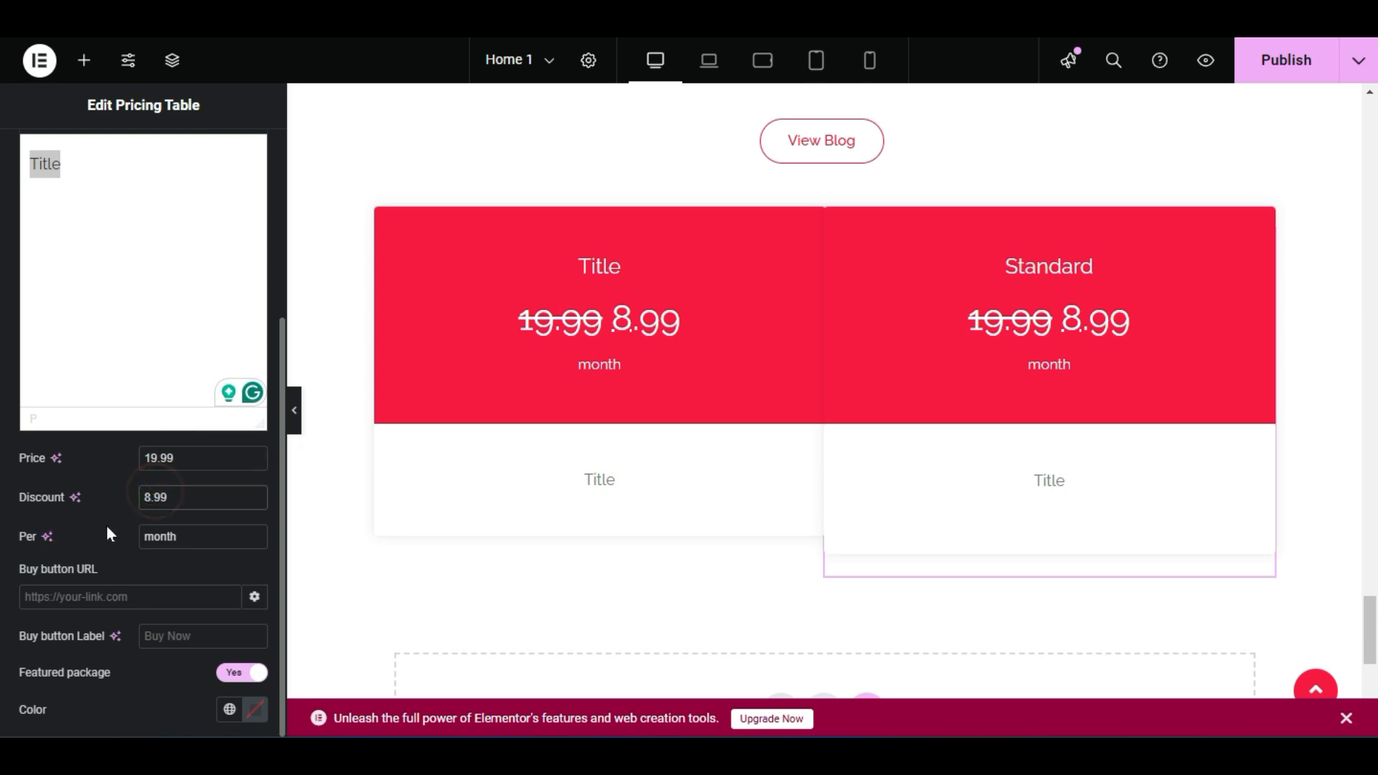
{"action": "double_click", "coordinate": [195, 536]}
{"action": "left_click", "coordinate": [115, 561]}
{"action": "left_click", "coordinate": [94, 595]}
{"action": "left_click", "coordinate": [244, 673]}
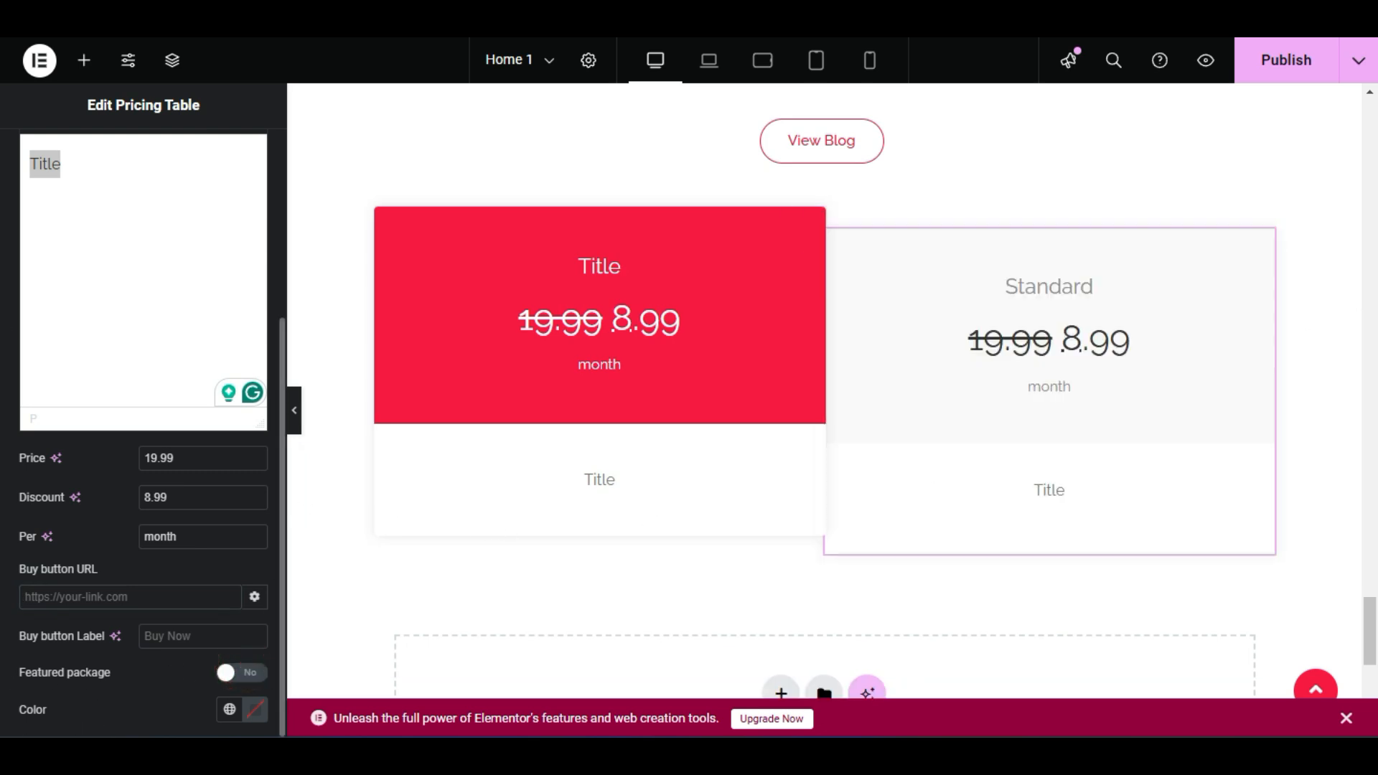
{"action": "left_click", "coordinate": [248, 672]}
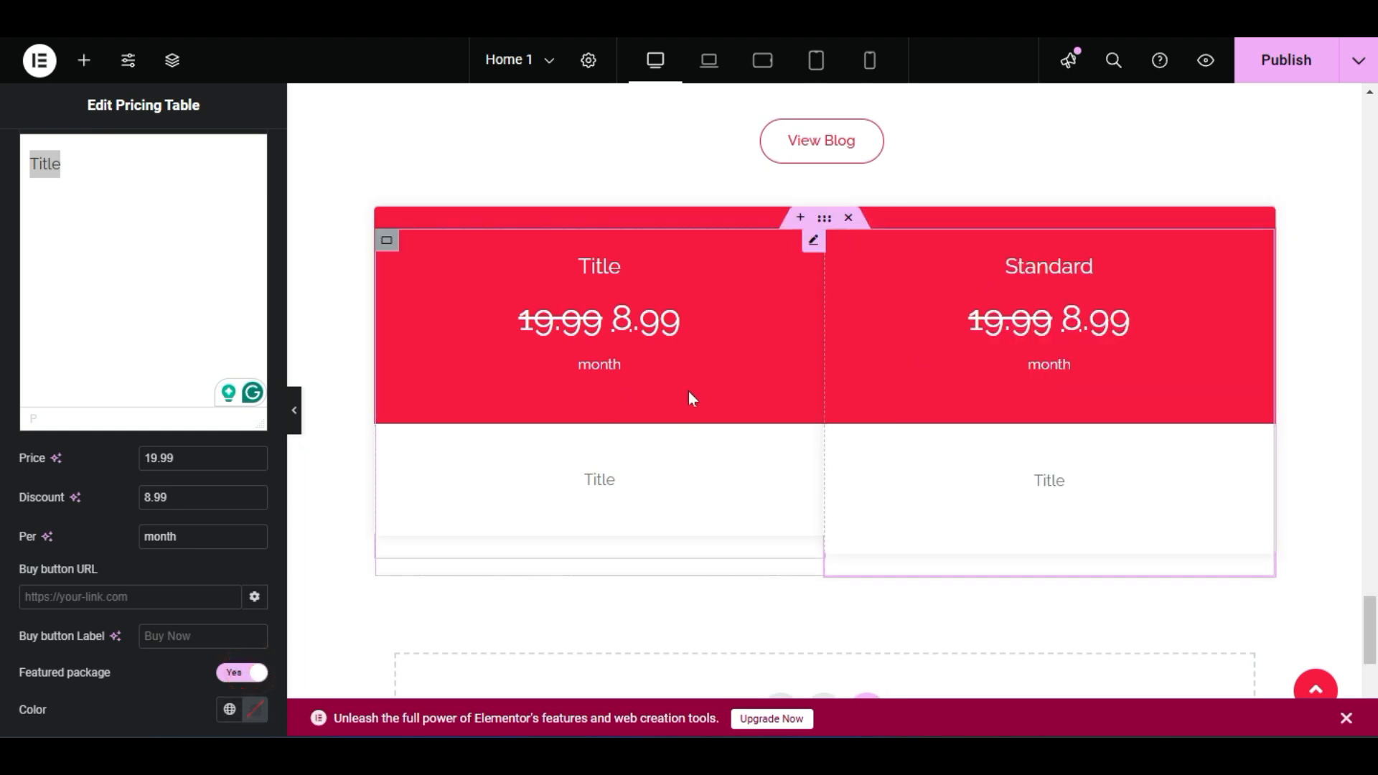
Give the Standard pricing table the buy button URL "/" and the button label "Buy Now".
{"action": "scroll", "coordinate": [10, 439], "scroll_direction": "up", "scroll_amount": 4}
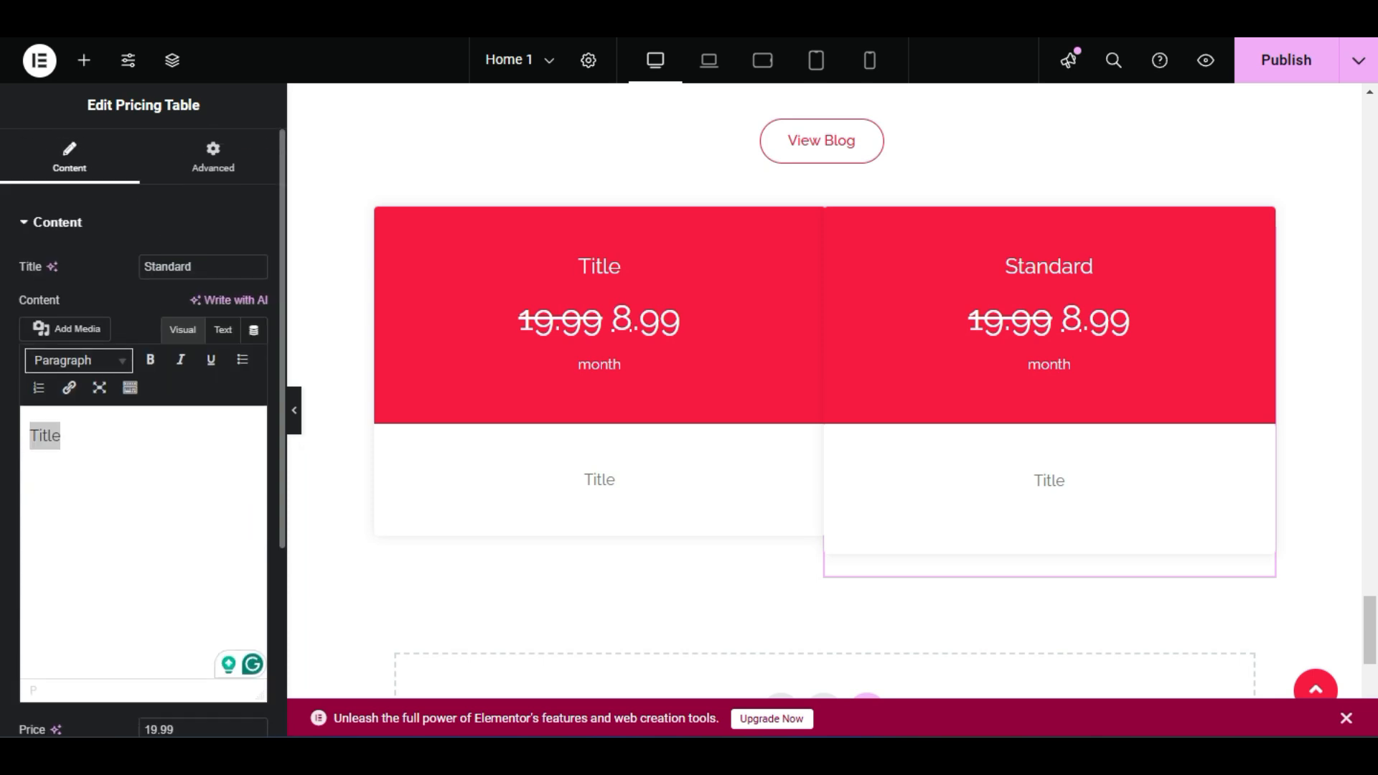
{"action": "scroll", "coordinate": [6, 388], "scroll_direction": "down", "scroll_amount": 4}
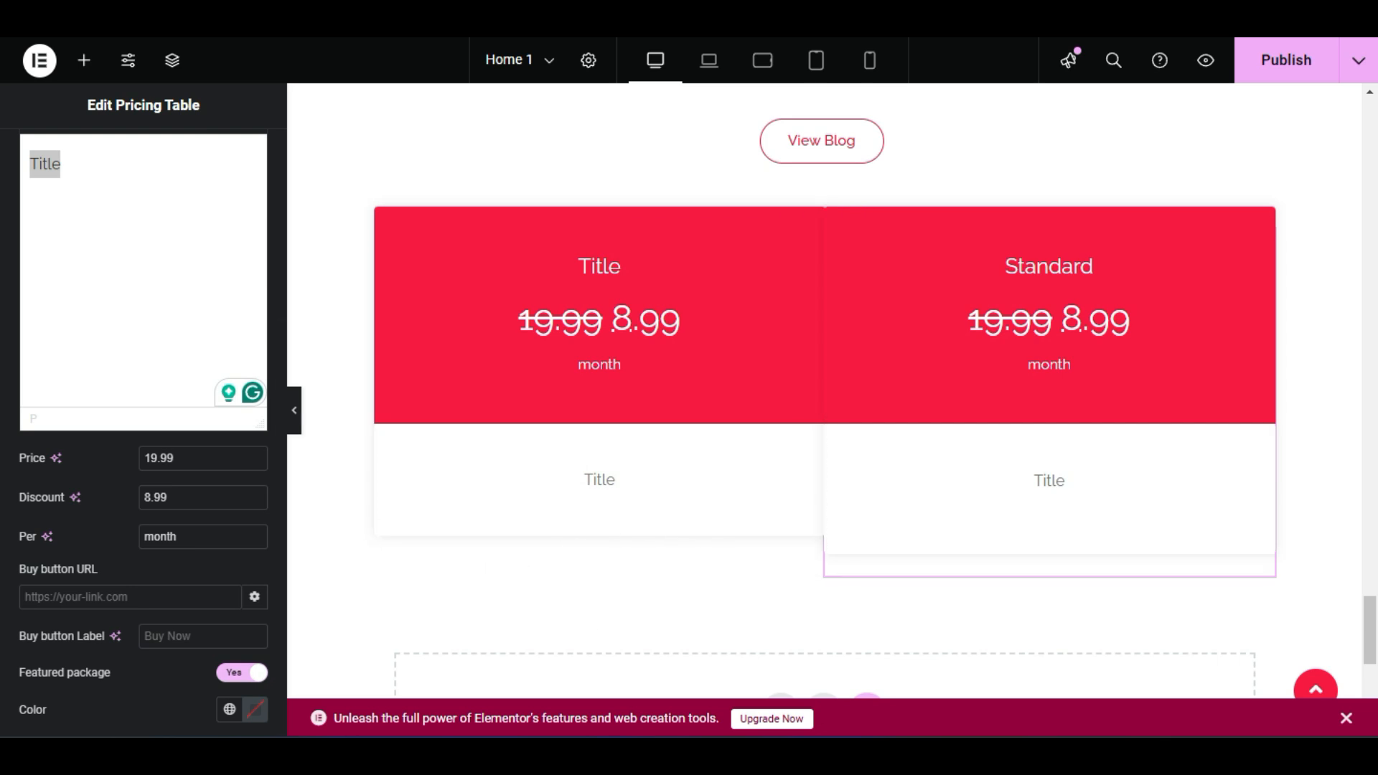
{"action": "left_click", "coordinate": [108, 603]}
{"action": "type", "text": "/"}
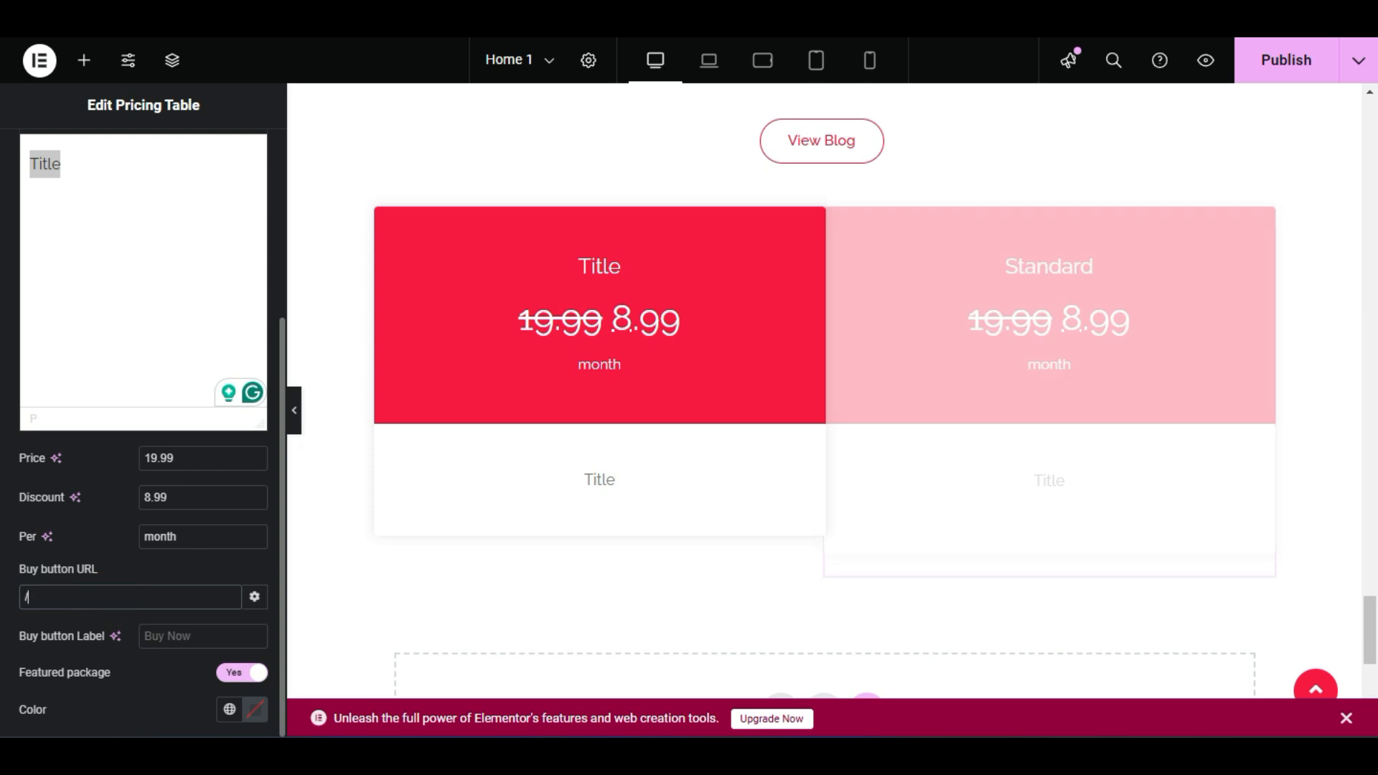
{"action": "scroll", "coordinate": [628, 429], "scroll_direction": "down", "scroll_amount": 1}
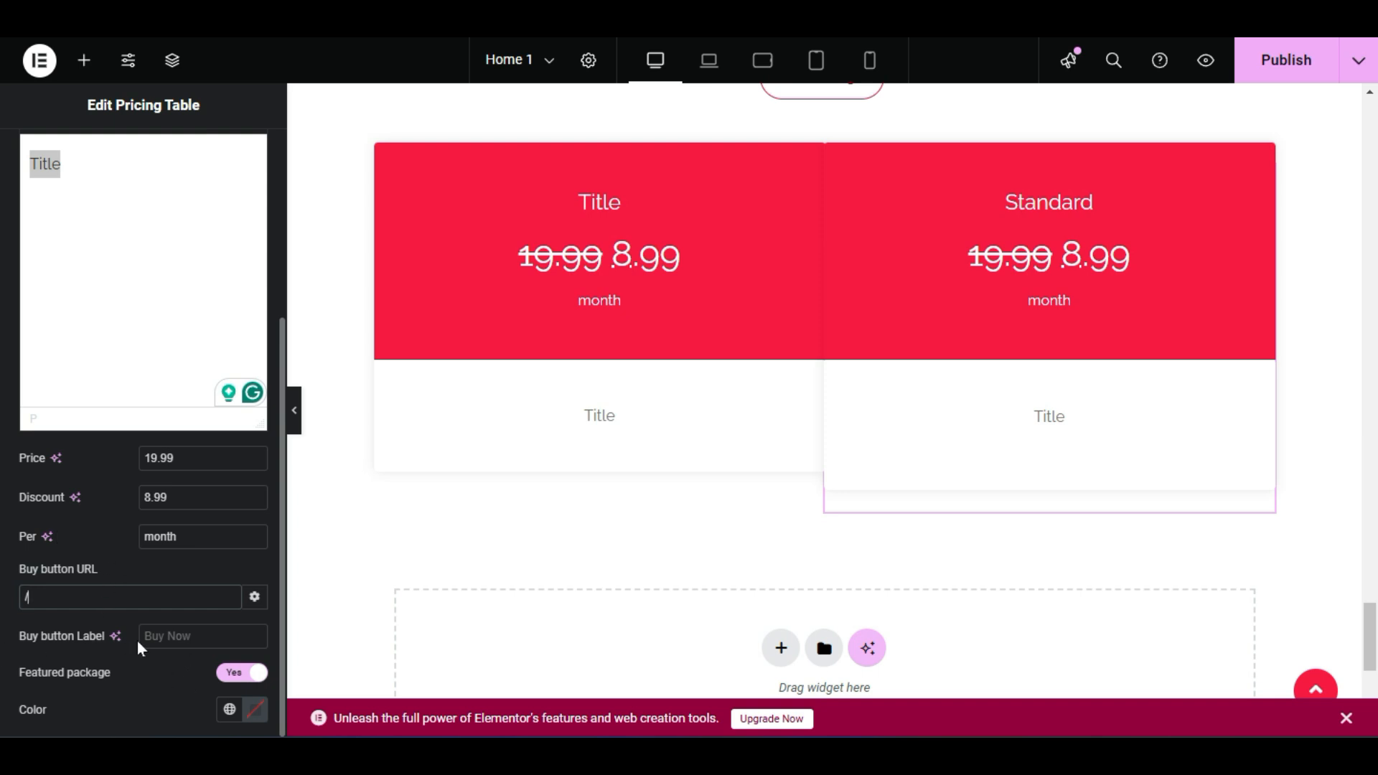
{"action": "left_click", "coordinate": [165, 635]}
{"action": "type", "text": "Buy Now"}
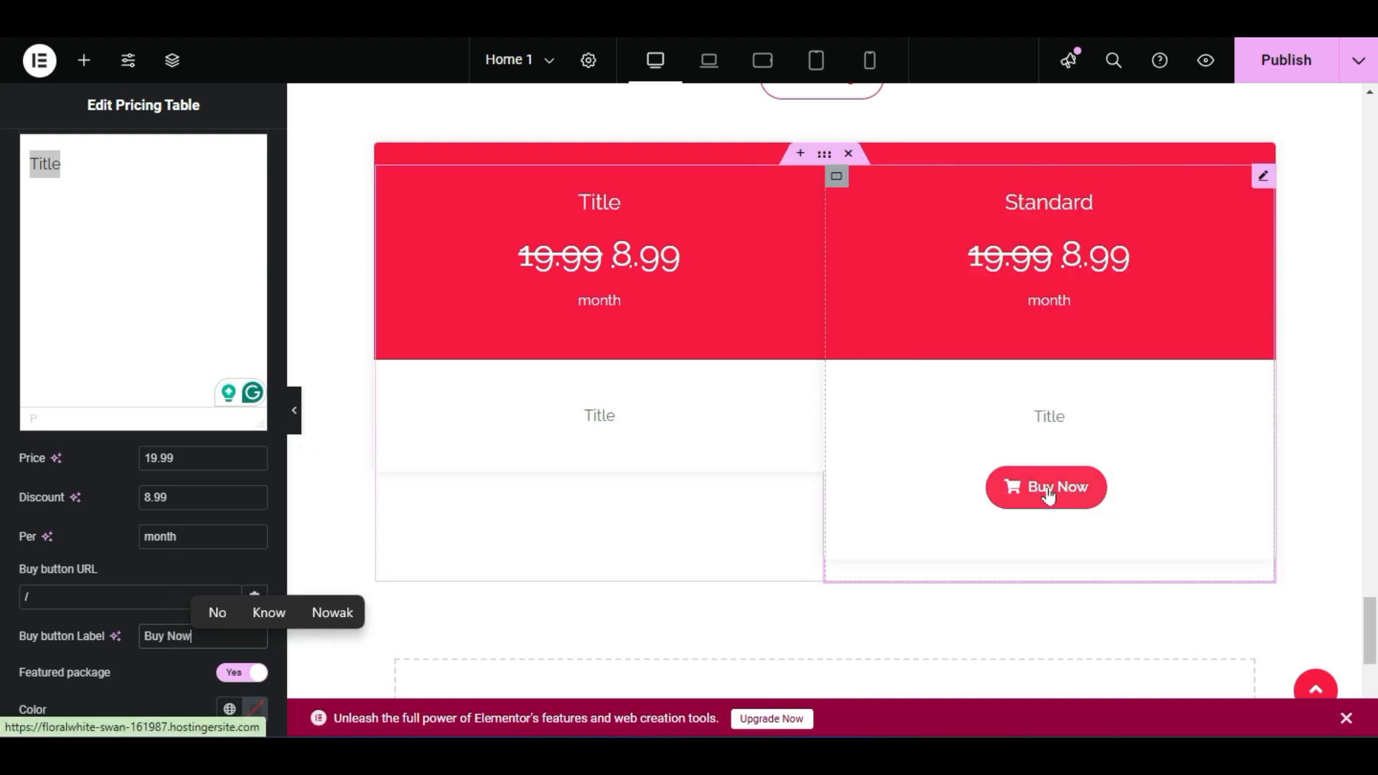
{"action": "left_click", "coordinate": [130, 653]}
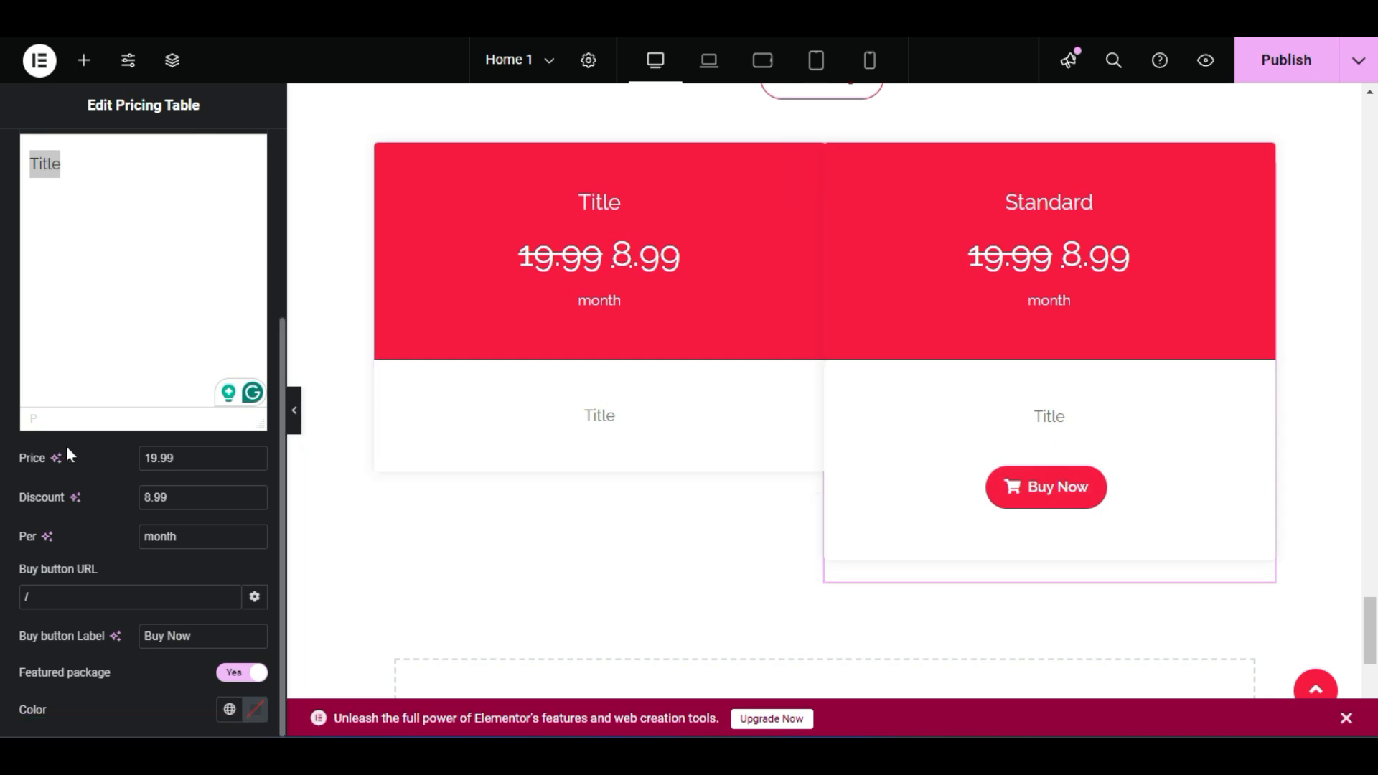
Replace the Standard pricing table's content text with two lines reading "5 Listings" and "image upload upto 20".
{"action": "scroll", "coordinate": [66, 446], "scroll_direction": "up", "scroll_amount": 1}
{"action": "left_click", "coordinate": [90, 223]}
{"action": "key", "text": "ctrl+a"}
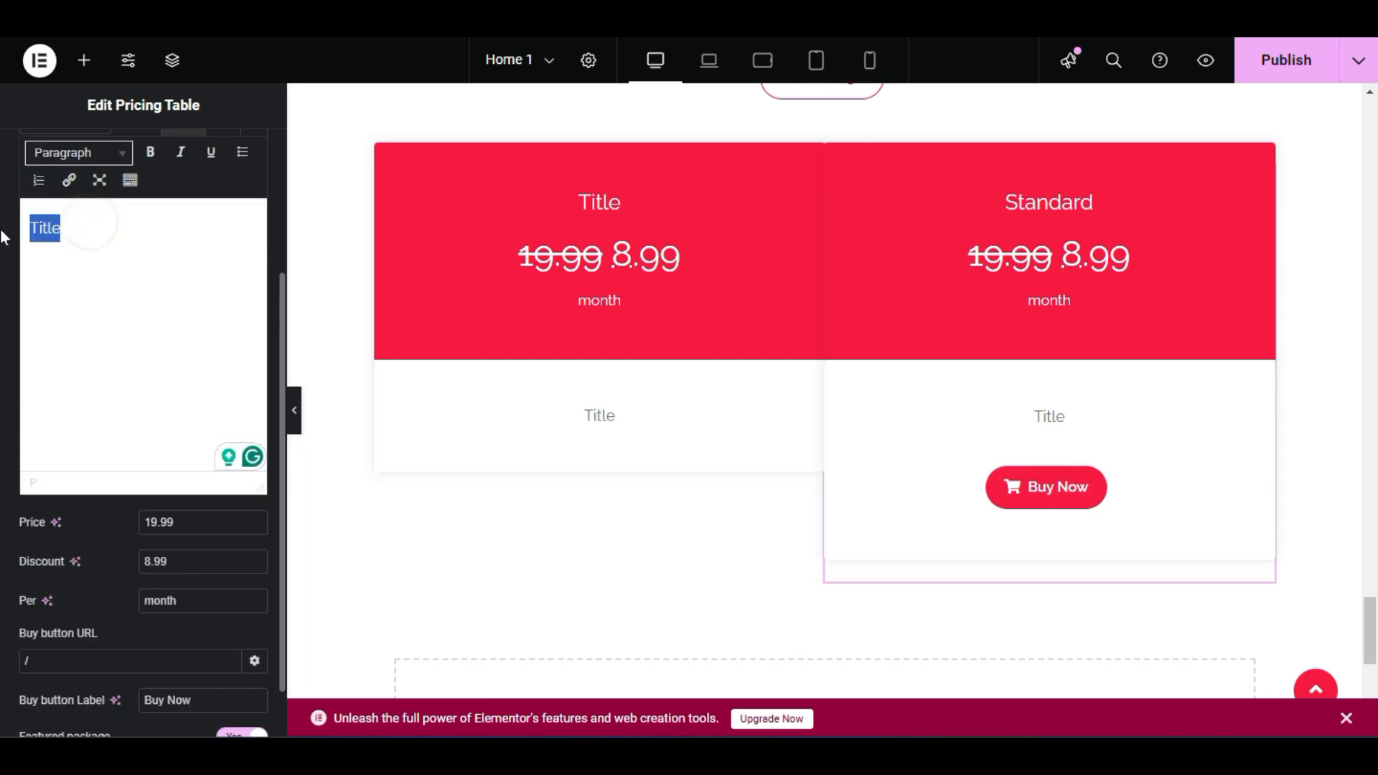
{"action": "type", "text": "5 Listings"}
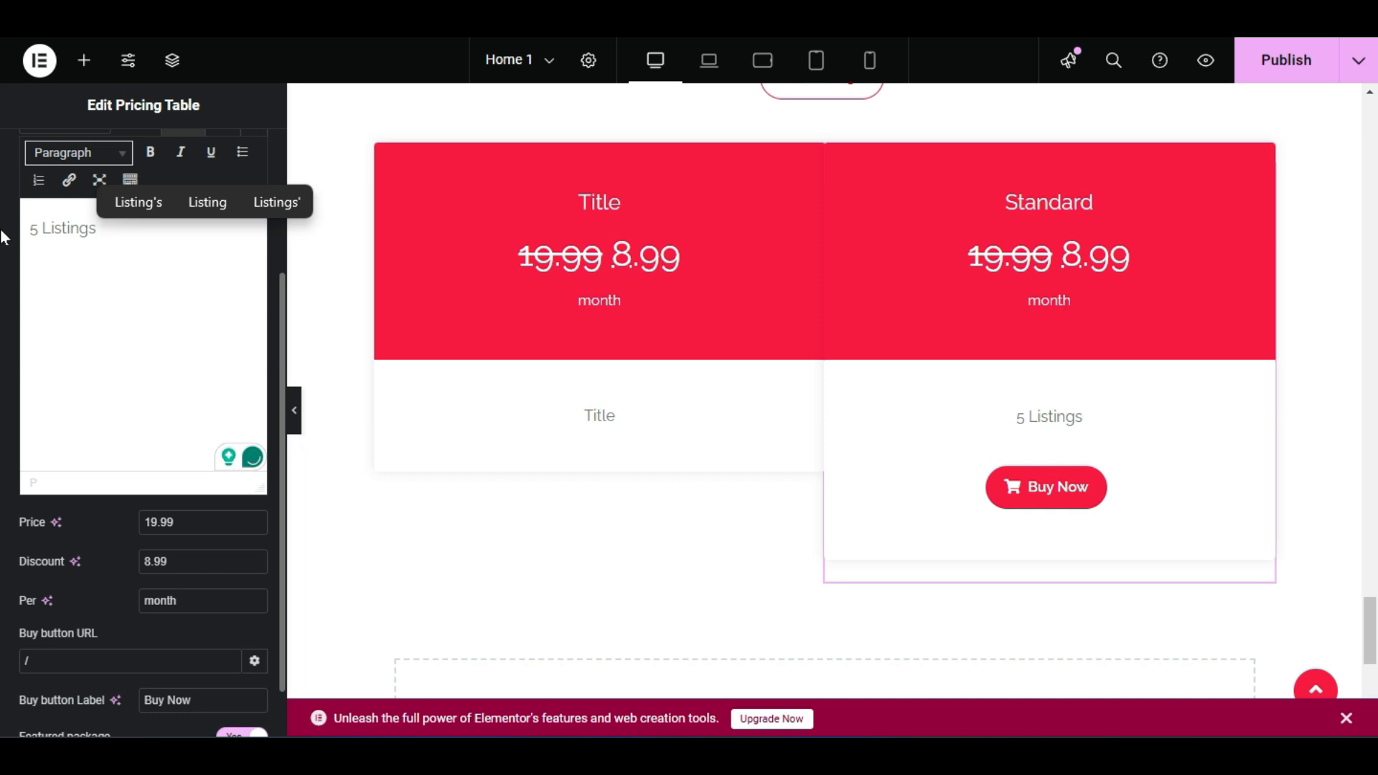
{"action": "key", "text": "Return"}
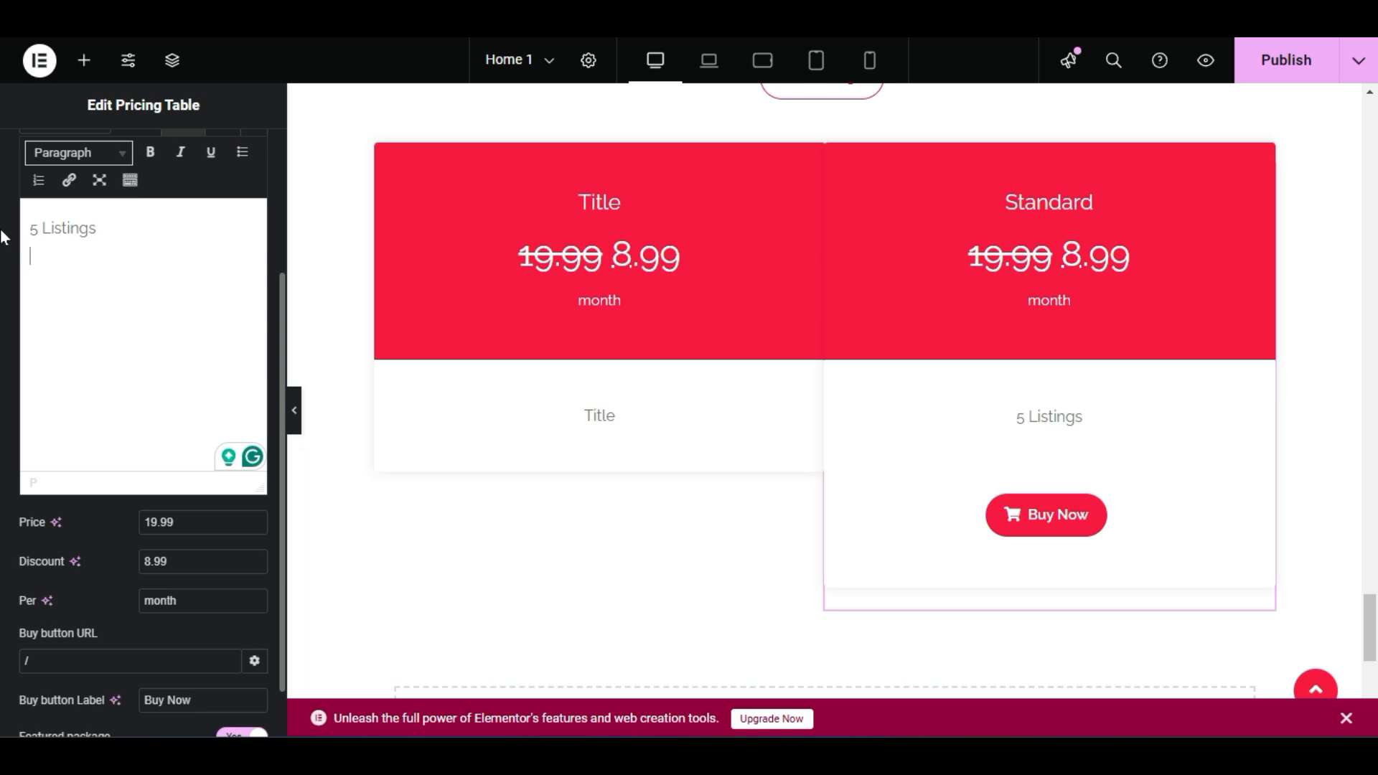
{"action": "type", "text": "image up"}
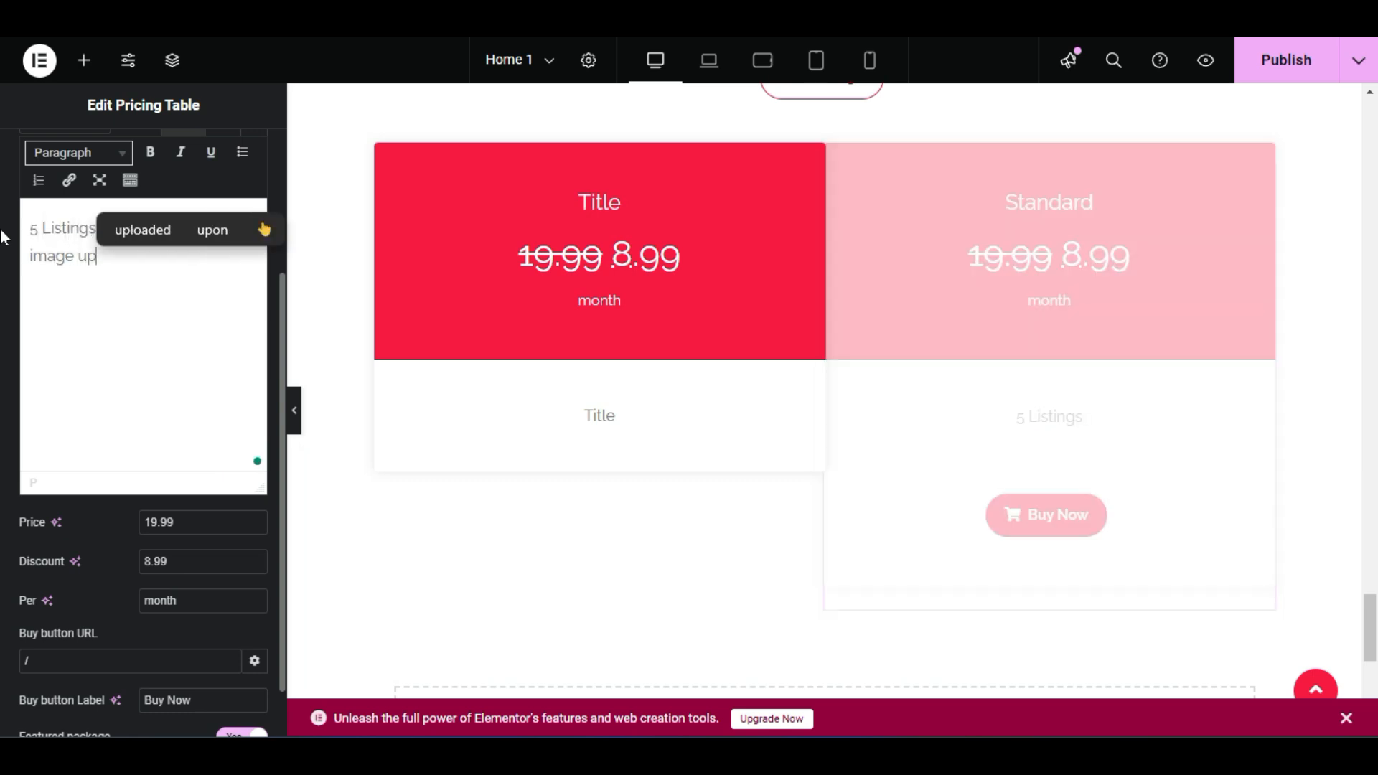
{"action": "type", "text": "load upto 20"}
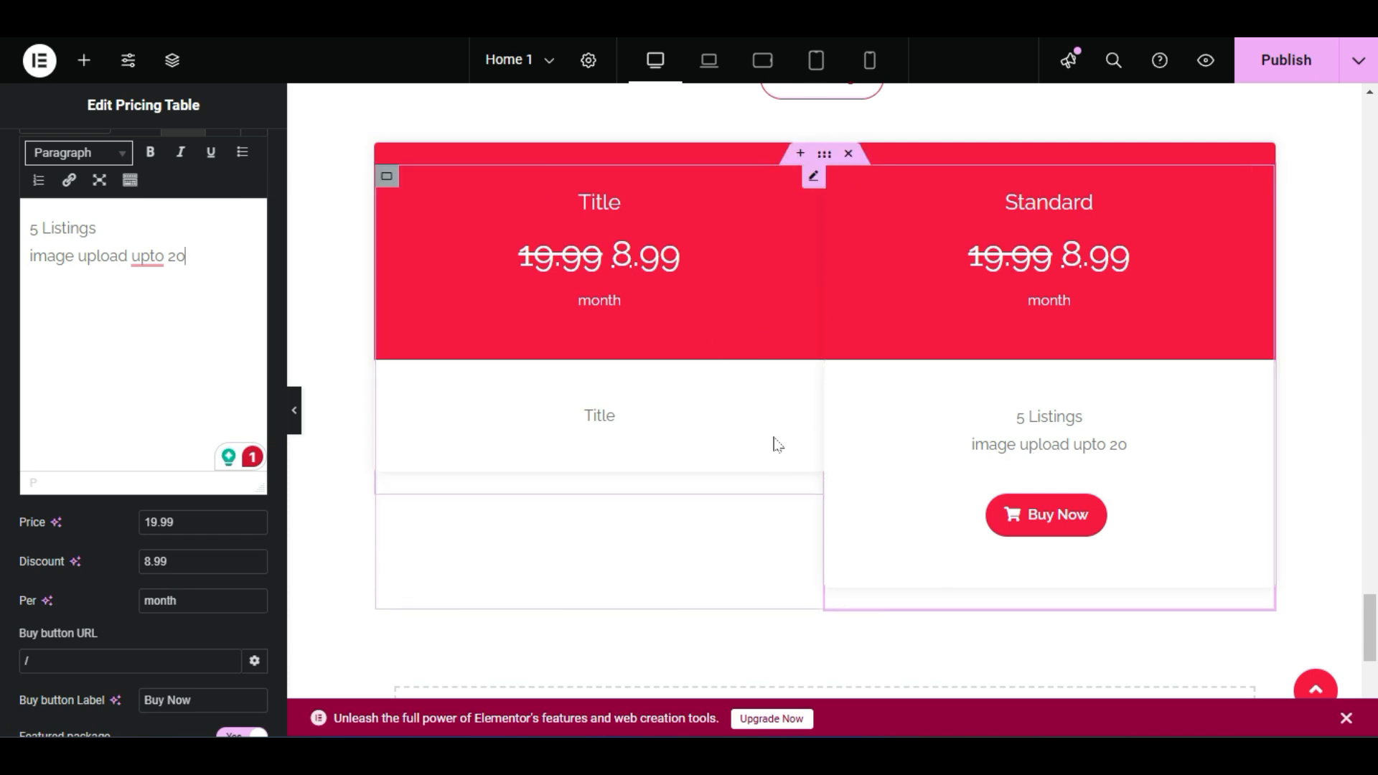
Delete the container holding both pricing tables and look through the Listeo widgets in the element library.
{"action": "scroll", "coordinate": [774, 454], "scroll_direction": "up", "scroll_amount": 3}
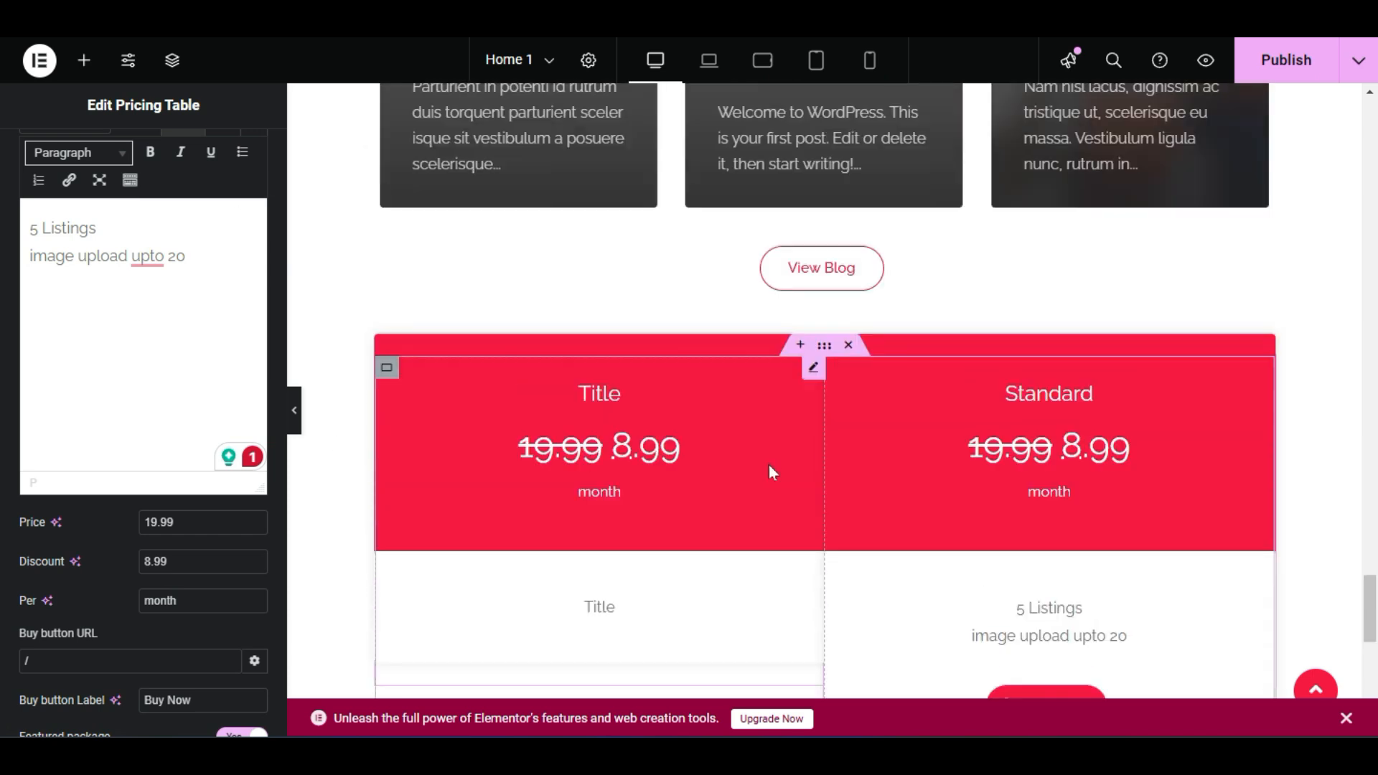
{"action": "left_click", "coordinate": [848, 348]}
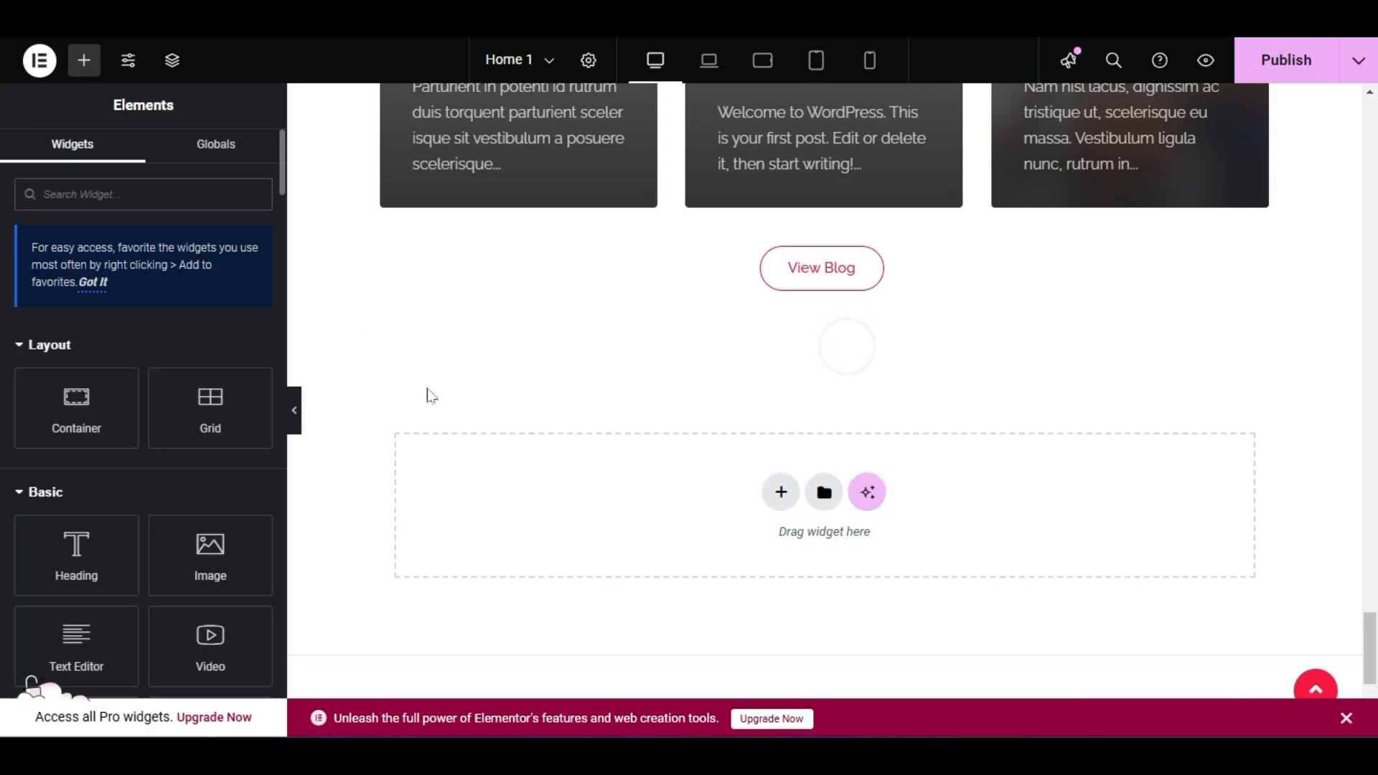
{"action": "scroll", "coordinate": [17, 370], "scroll_direction": "down", "scroll_amount": 5}
{"action": "scroll", "coordinate": [18, 371], "scroll_direction": "down", "scroll_amount": 20}
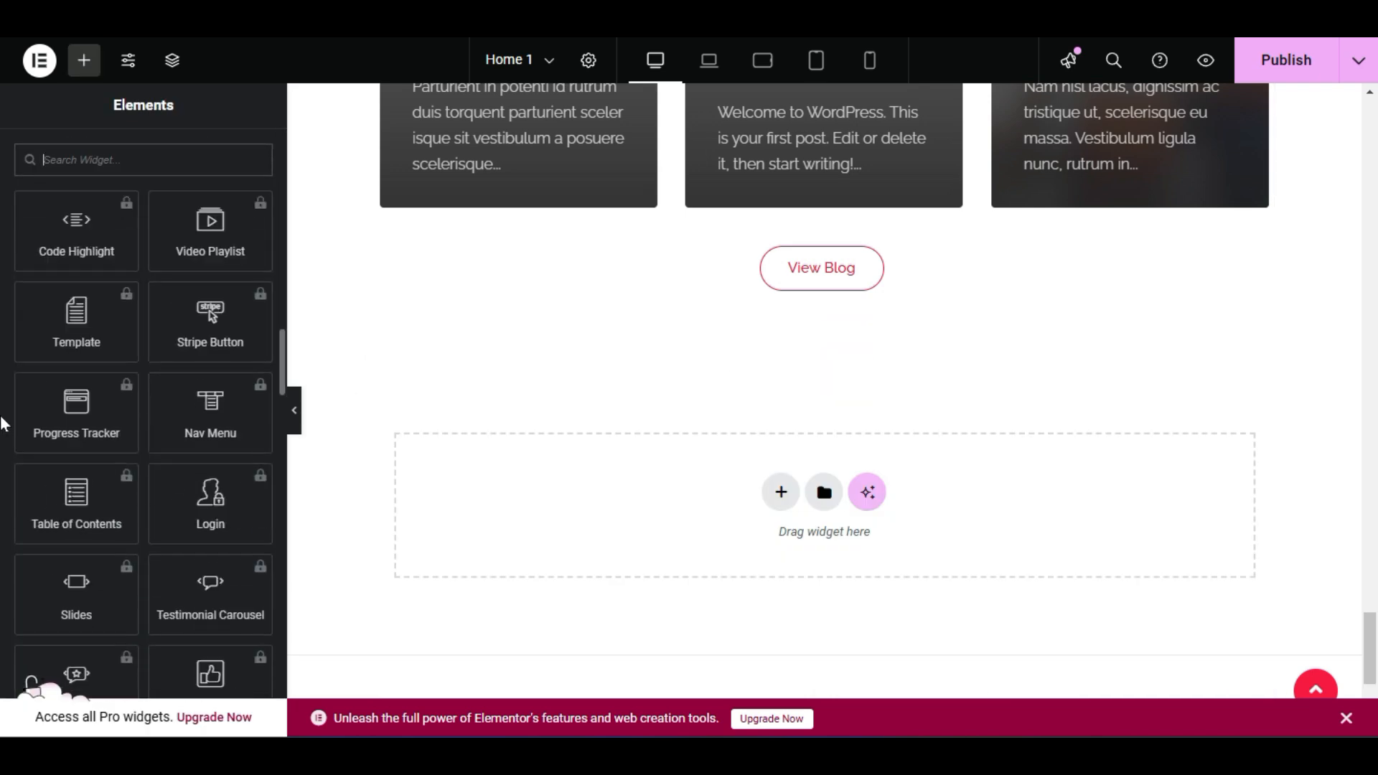
{"action": "scroll", "coordinate": [4, 423], "scroll_direction": "down", "scroll_amount": 20}
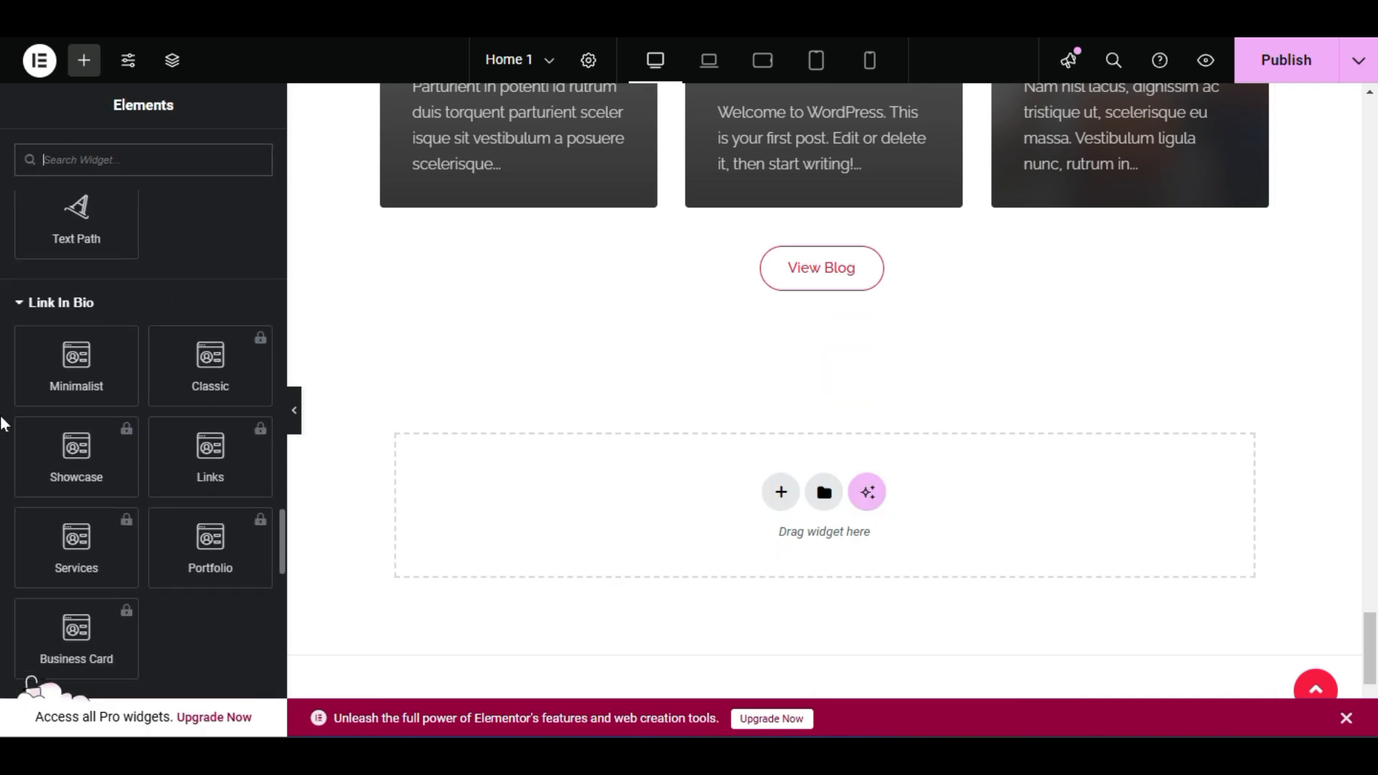
{"action": "scroll", "coordinate": [4, 424], "scroll_direction": "down", "scroll_amount": 5}
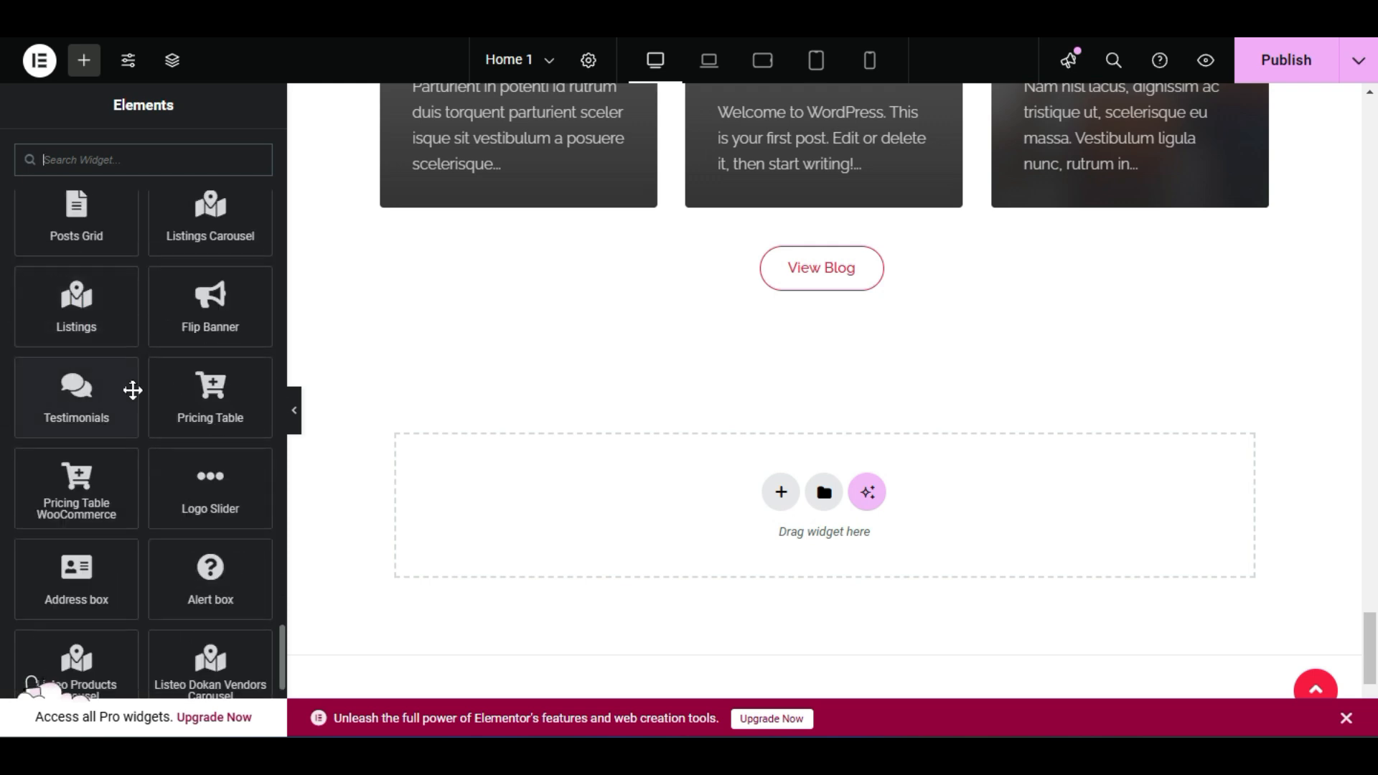
{"action": "scroll", "coordinate": [3, 450], "scroll_direction": "down", "scroll_amount": 2}
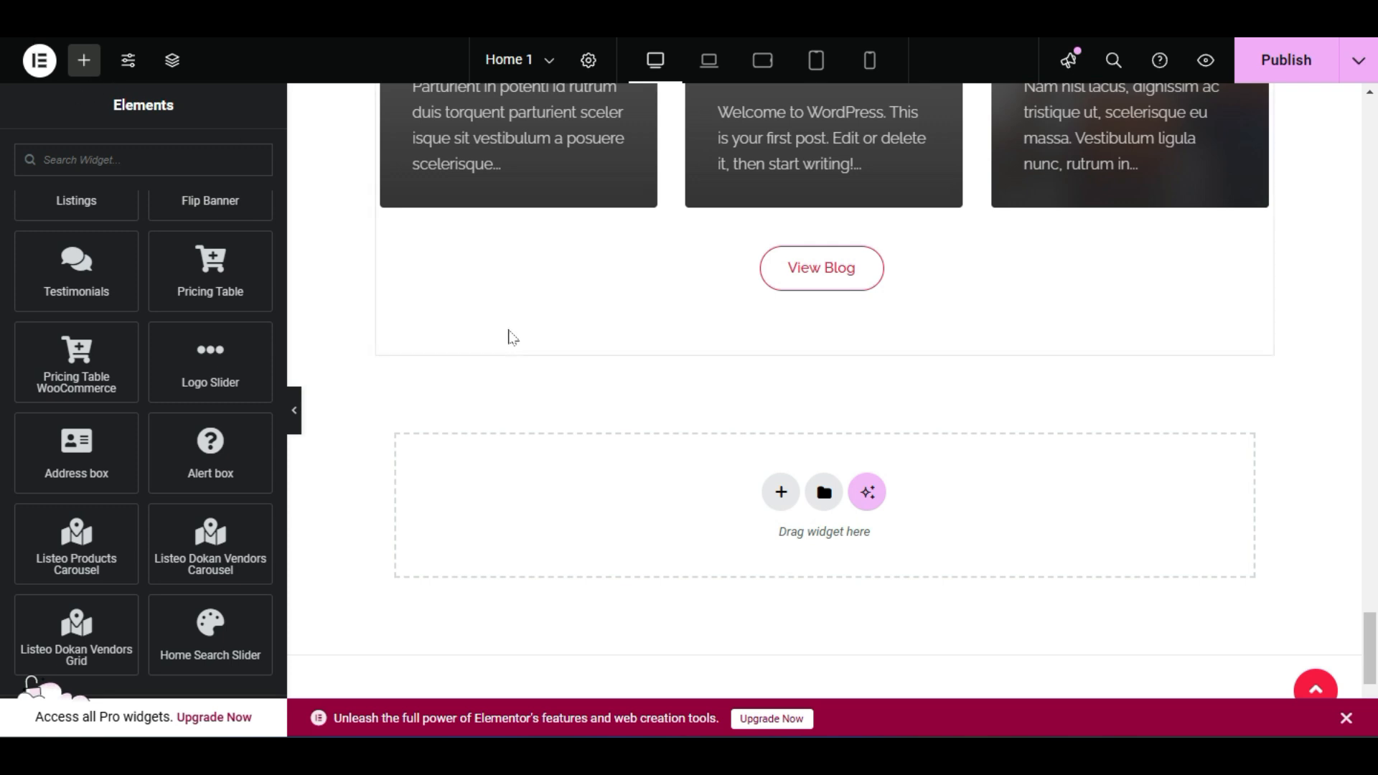
Open the live site in a new browser tab and view the package choices on its Add Listing page.
{"action": "left_click", "coordinate": [209, 9]}
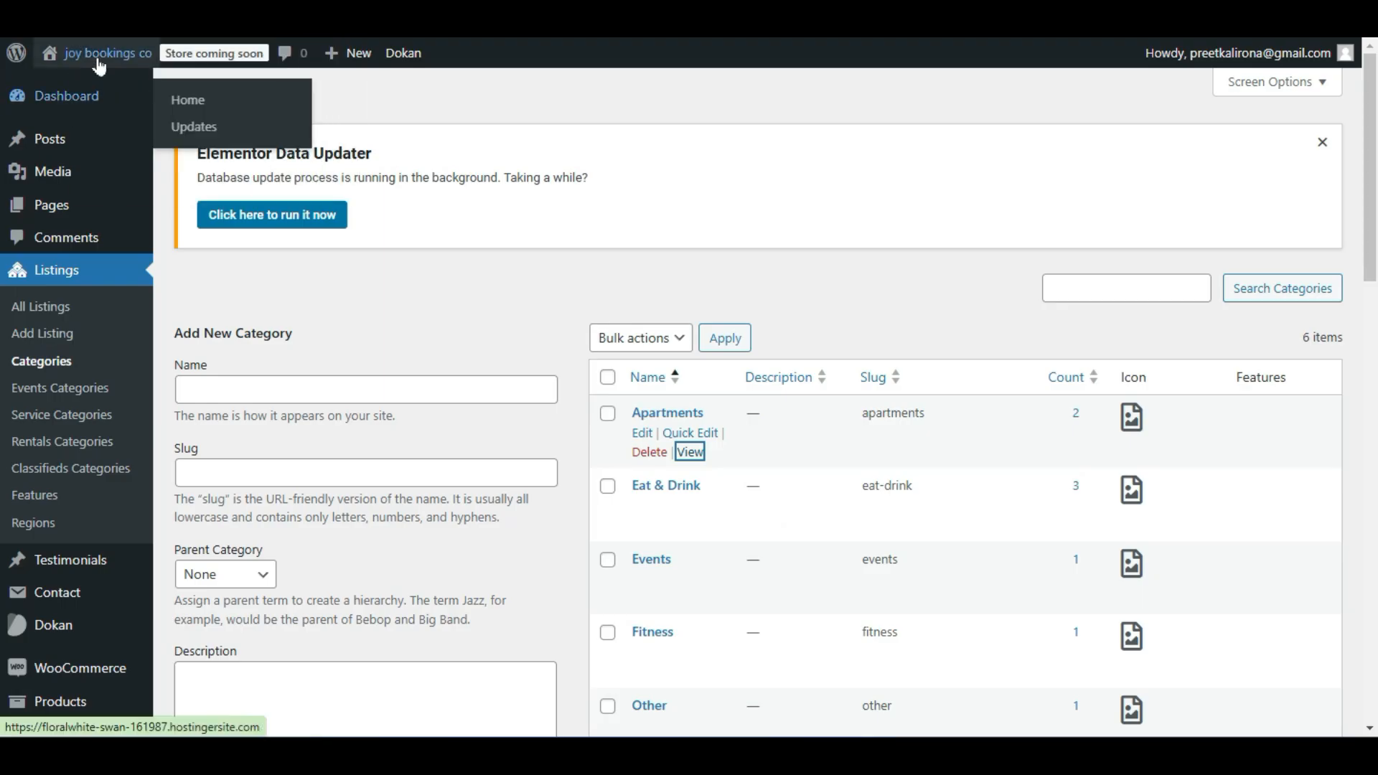
{"action": "mouse_move", "coordinate": [97, 53]}
{"action": "right_click", "coordinate": [101, 96]}
{"action": "left_click", "coordinate": [153, 115]}
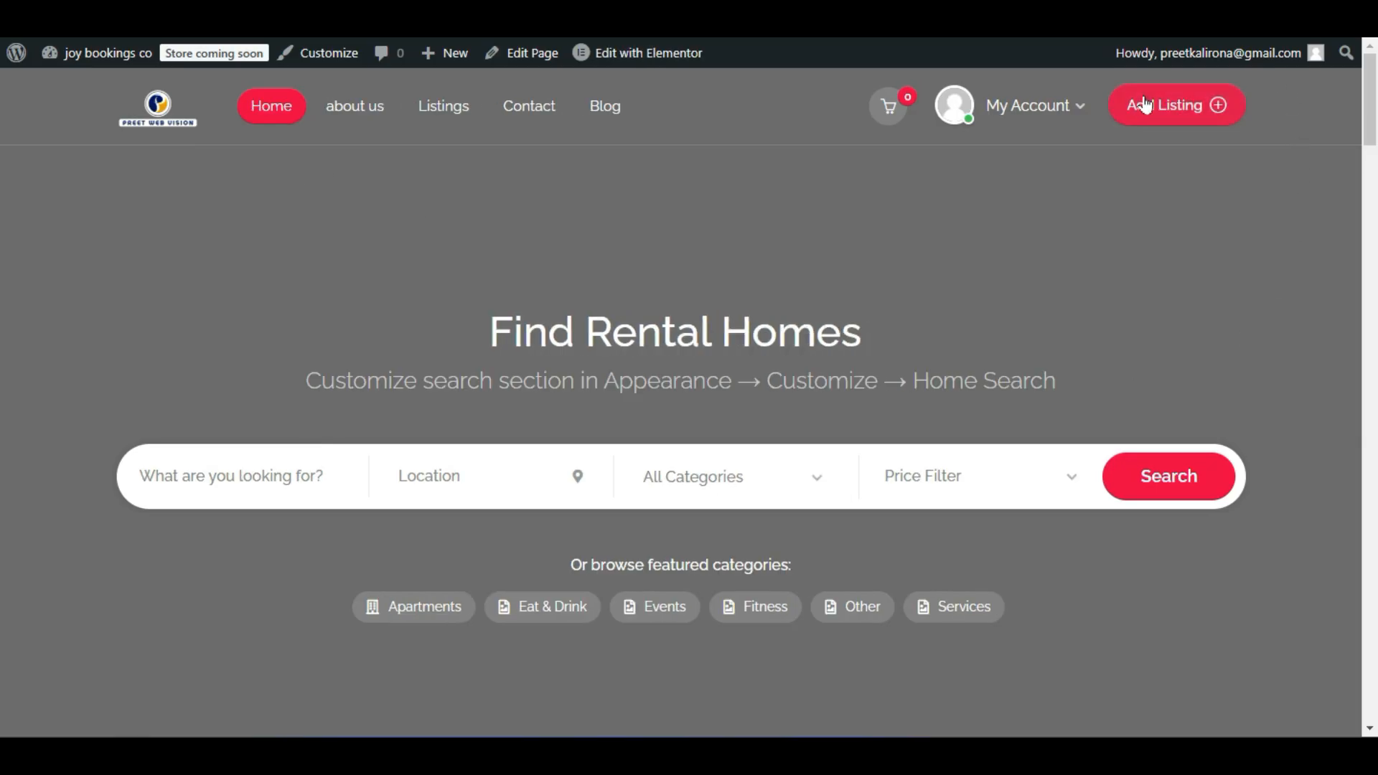
{"action": "left_click", "coordinate": [1195, 113]}
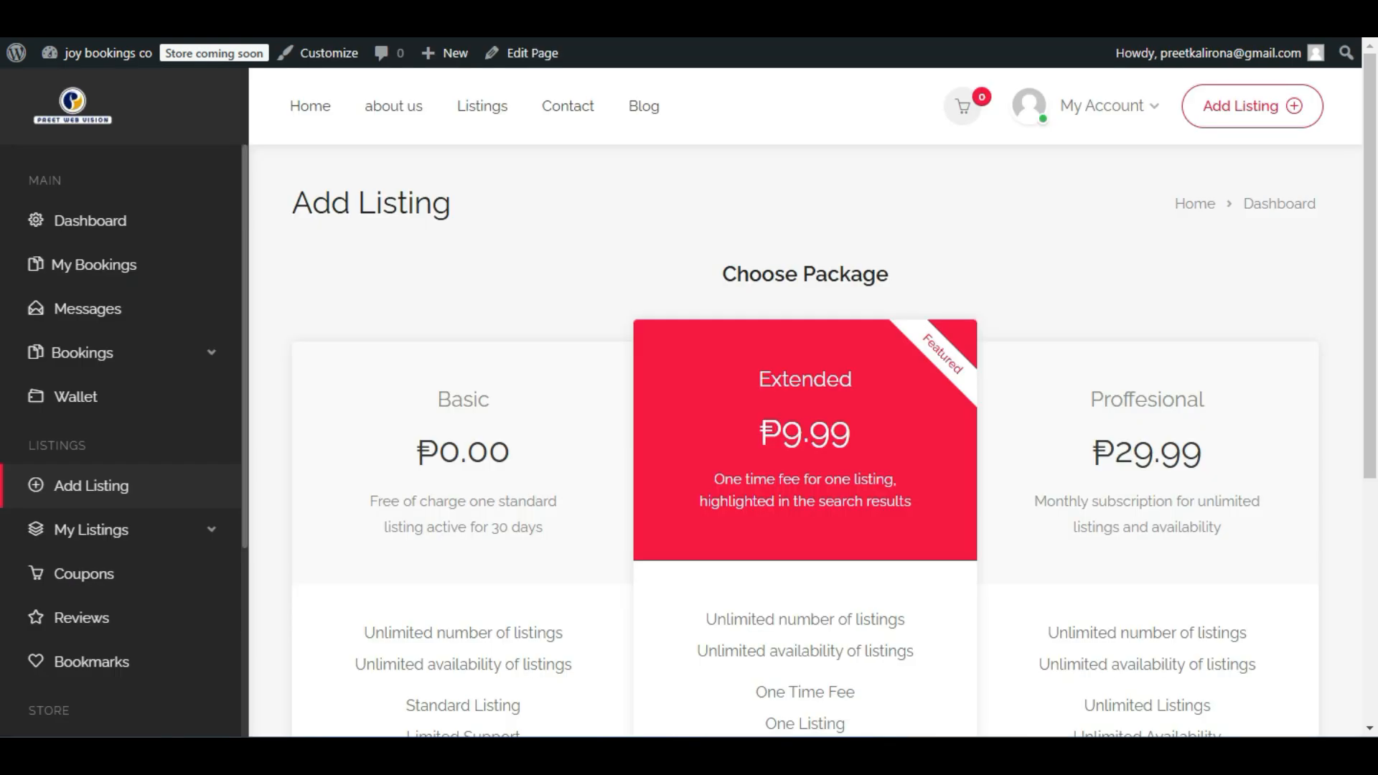
{"action": "scroll", "coordinate": [373, 424], "scroll_direction": "down", "scroll_amount": 2}
{"action": "scroll", "coordinate": [431, 483], "scroll_direction": "up", "scroll_amount": 1}
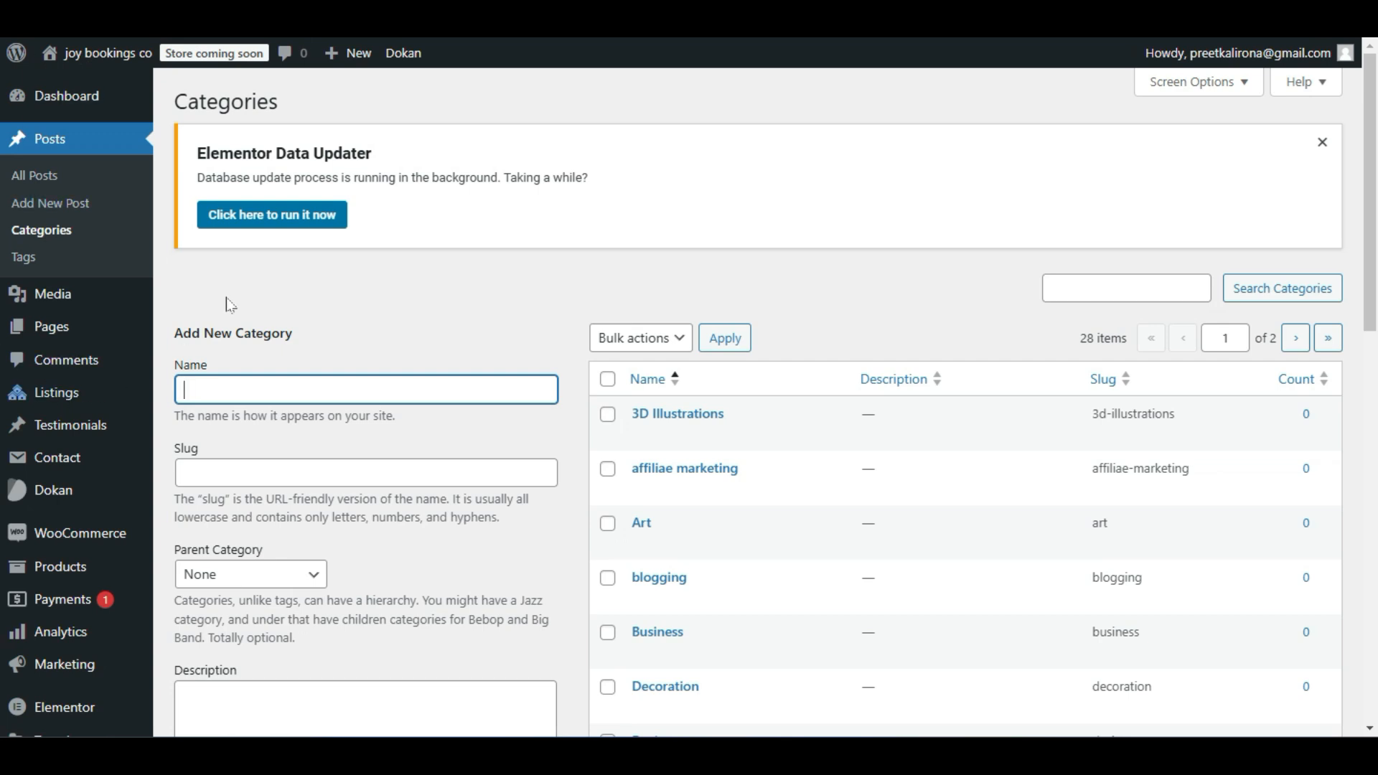
Find the Basic package on the second page of the WordPress product list and open it for editing.
{"action": "scroll", "coordinate": [689, 402], "scroll_direction": "down", "scroll_amount": 3}
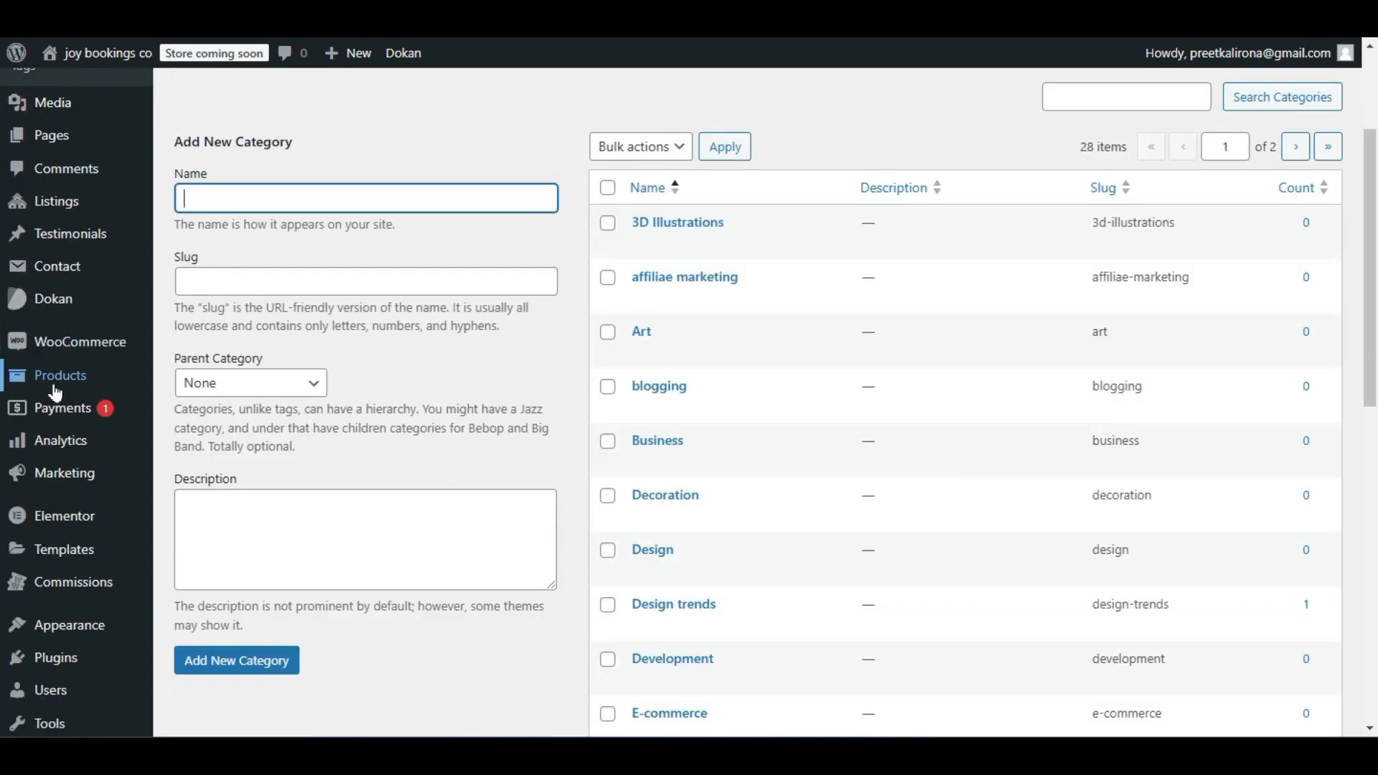
{"action": "mouse_move", "coordinate": [93, 391]}
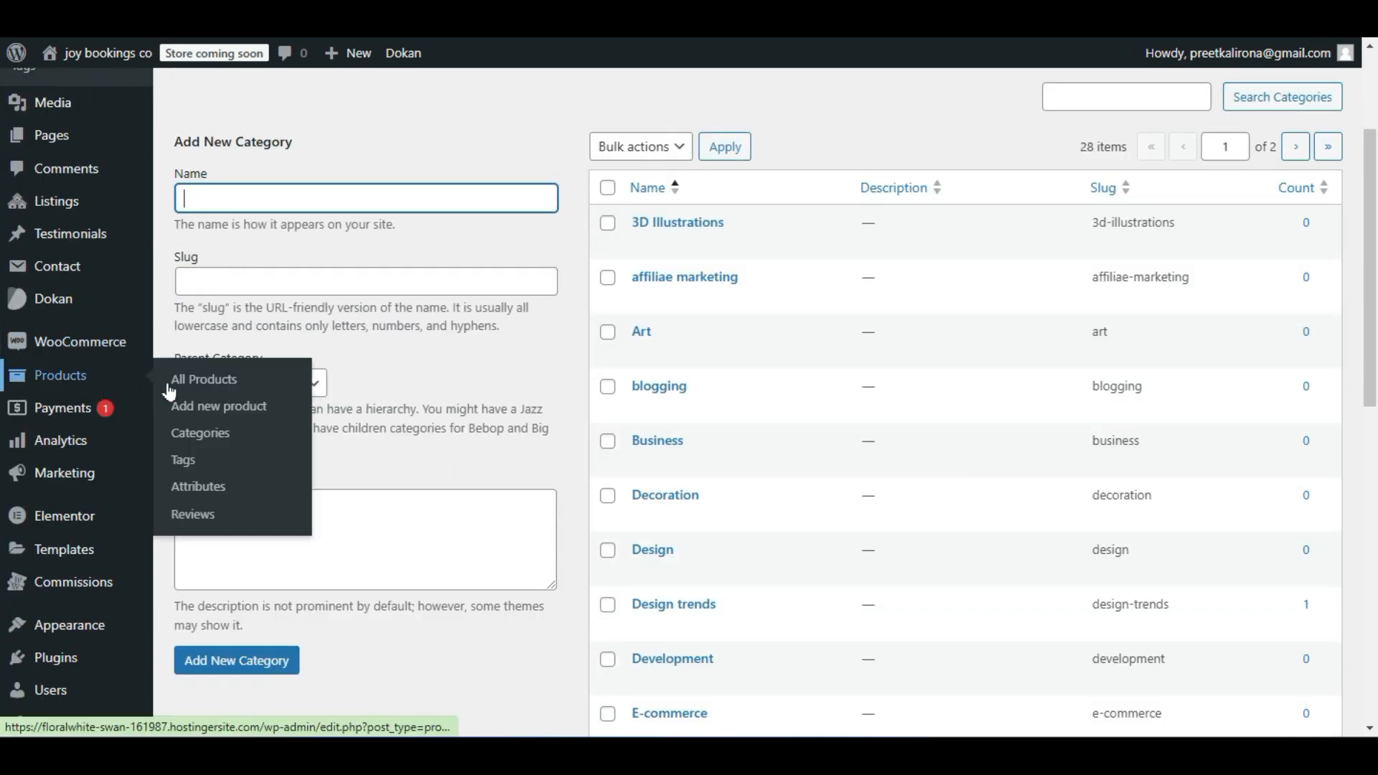
{"action": "left_click", "coordinate": [200, 386]}
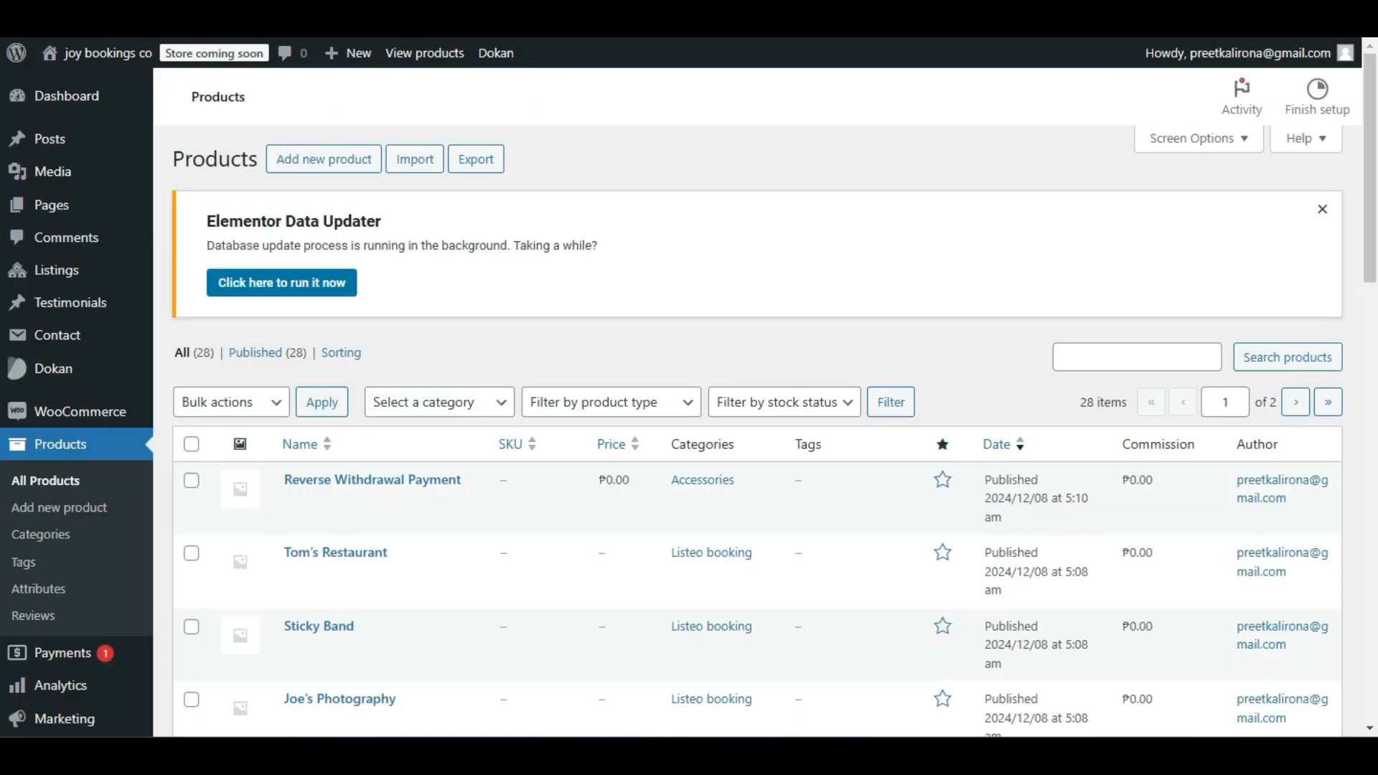
{"action": "scroll", "coordinate": [329, 495], "scroll_direction": "down", "scroll_amount": 3}
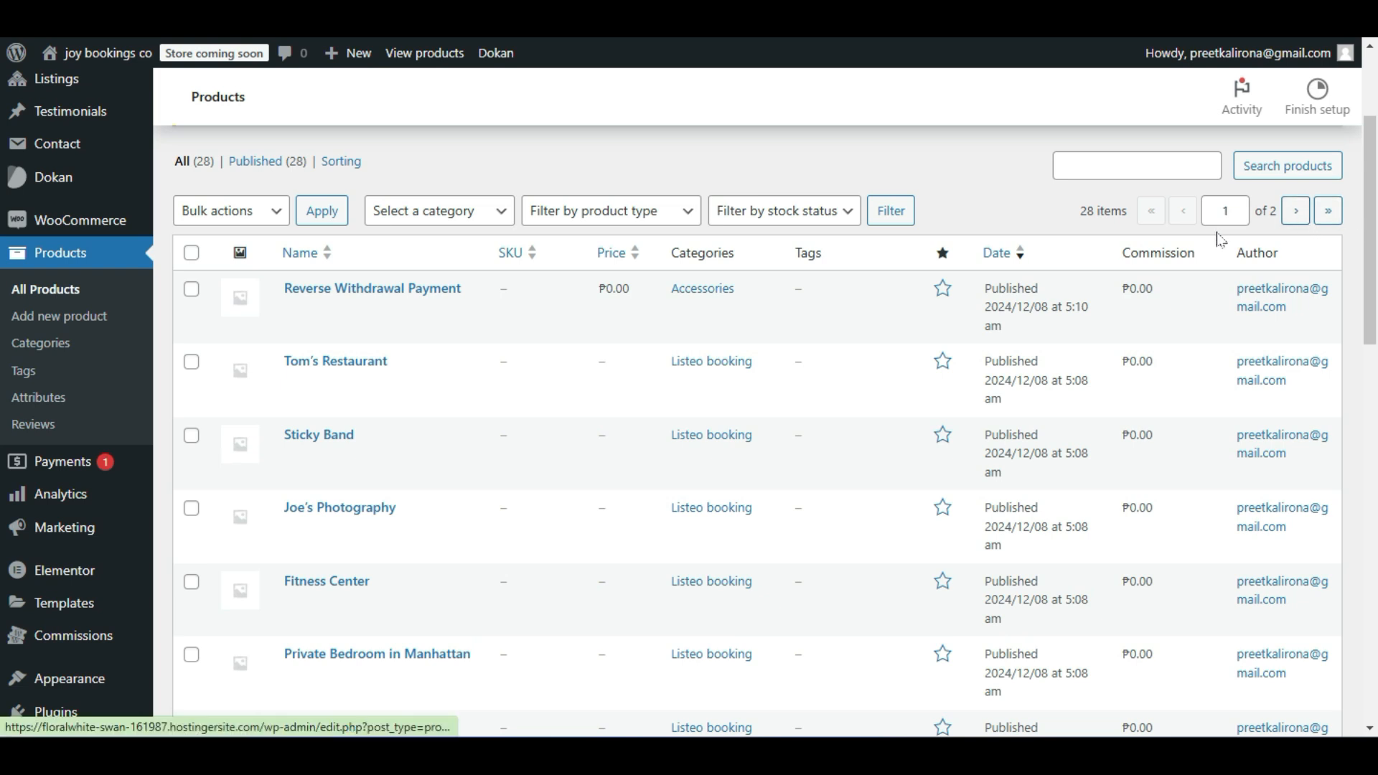
{"action": "left_click", "coordinate": [1296, 215]}
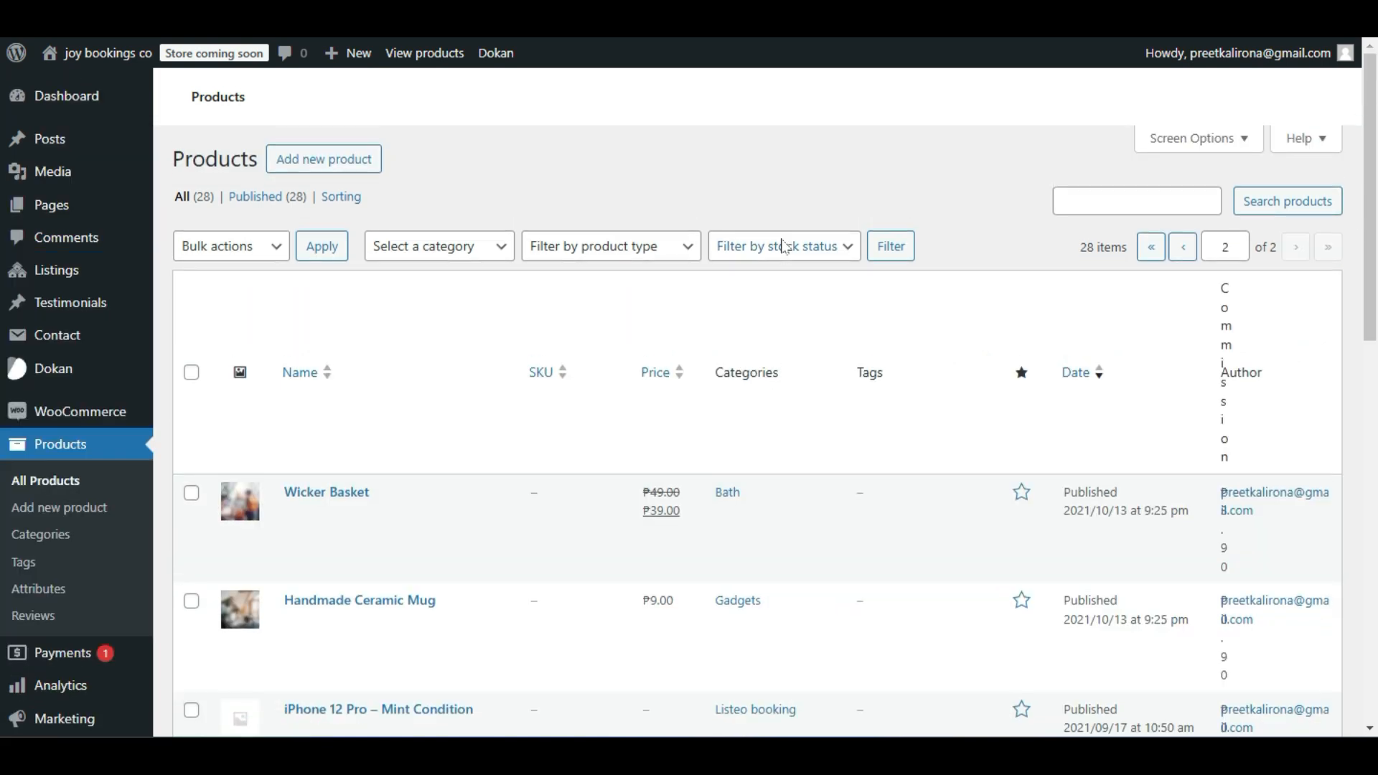
{"action": "scroll", "coordinate": [785, 247], "scroll_direction": "down", "scroll_amount": 6}
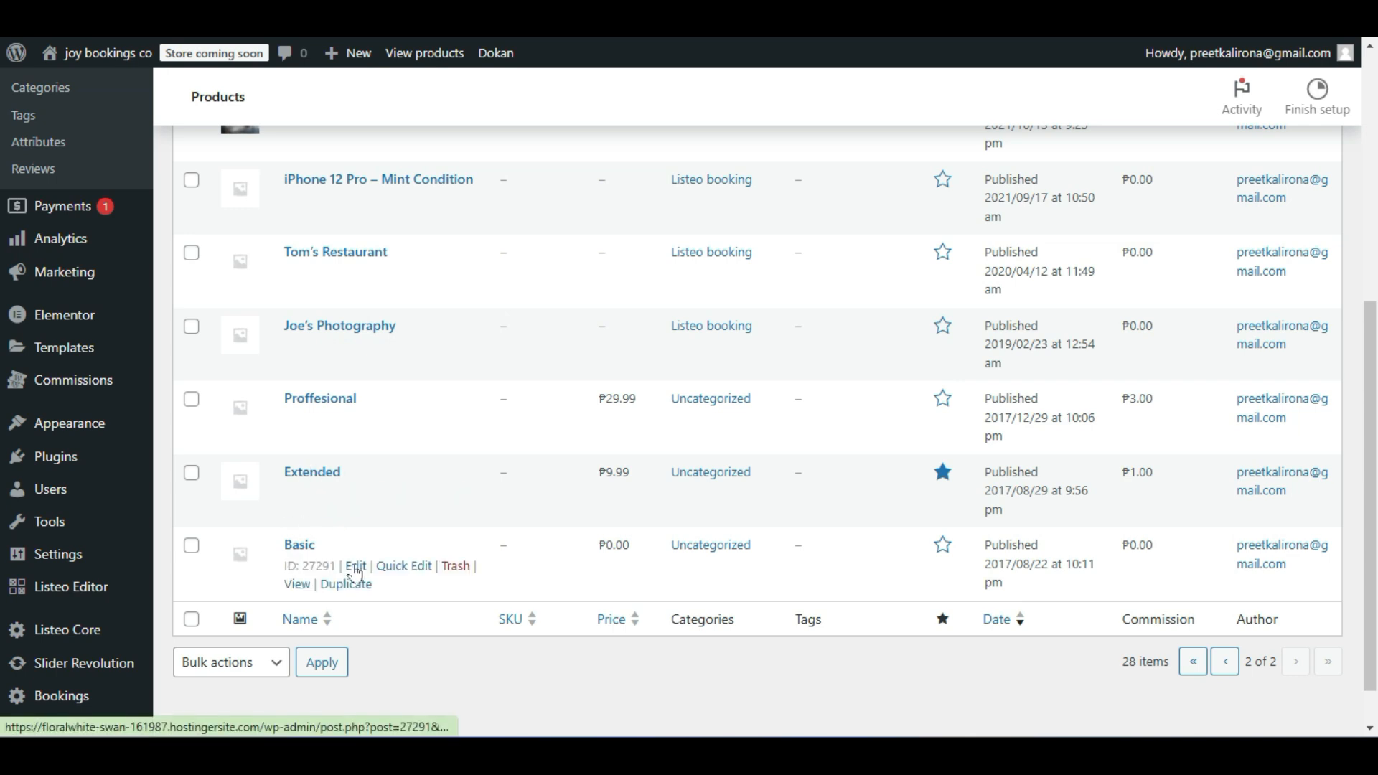
{"action": "left_click", "coordinate": [356, 567]}
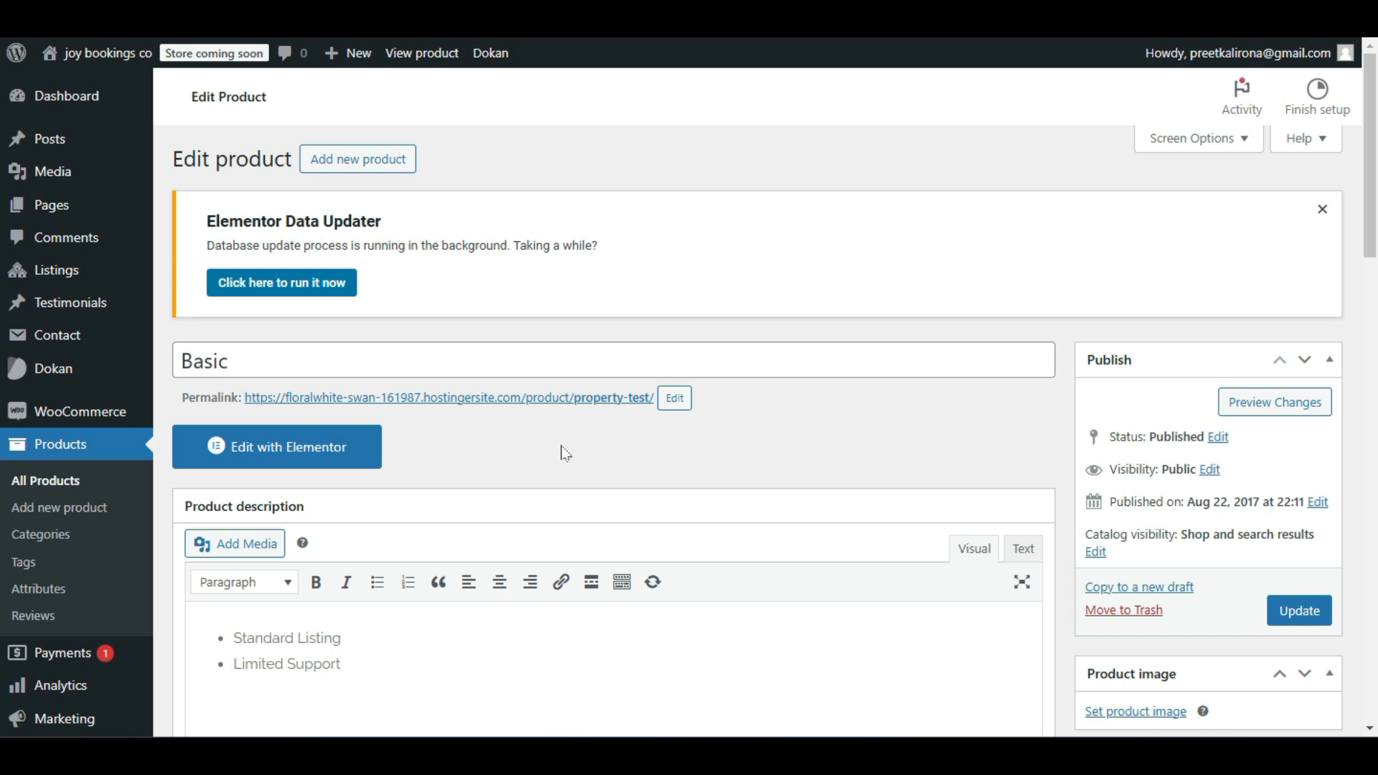
Compare the Basic package's card on the Add Listing page with the product's description, listing module options and short description.
{"action": "scroll", "coordinate": [565, 453], "scroll_direction": "down", "scroll_amount": 3}
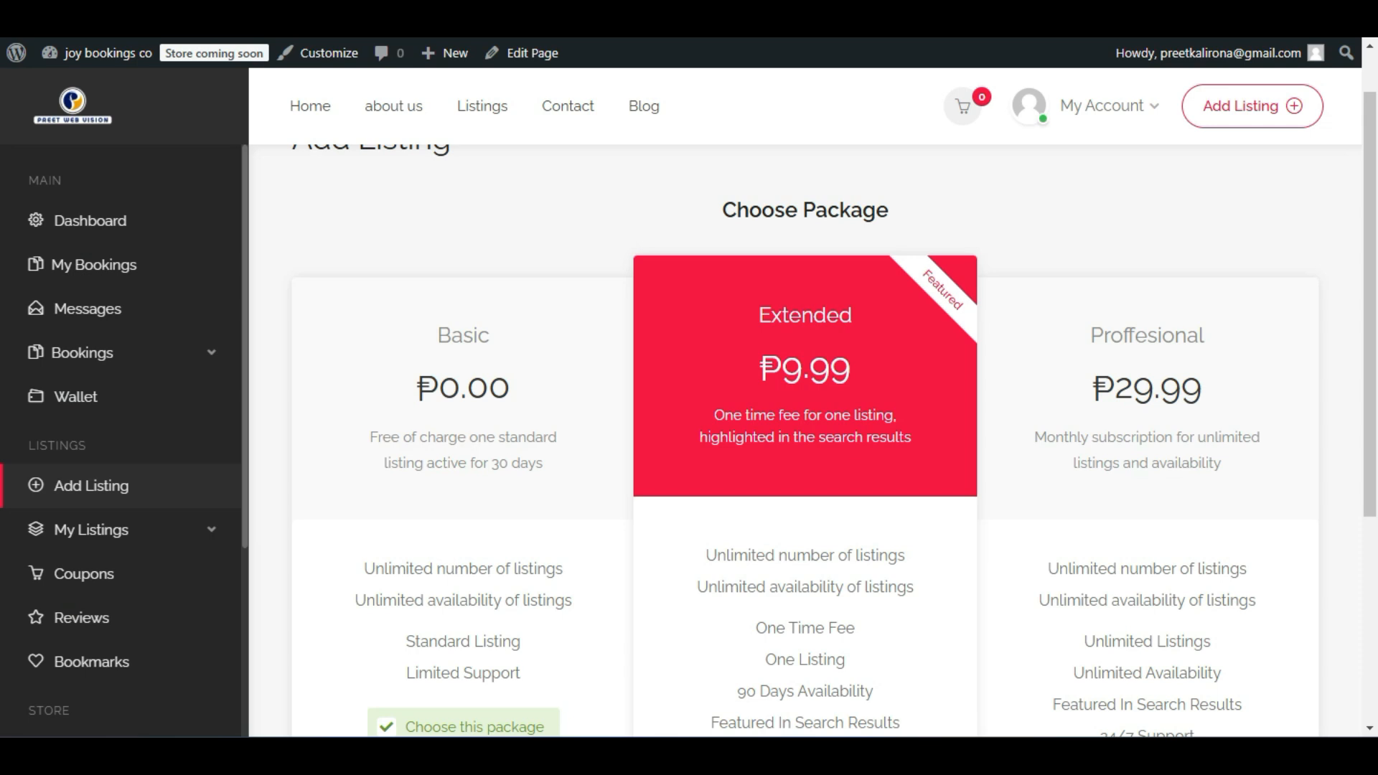
{"action": "scroll", "coordinate": [481, 373], "scroll_direction": "down", "scroll_amount": 3}
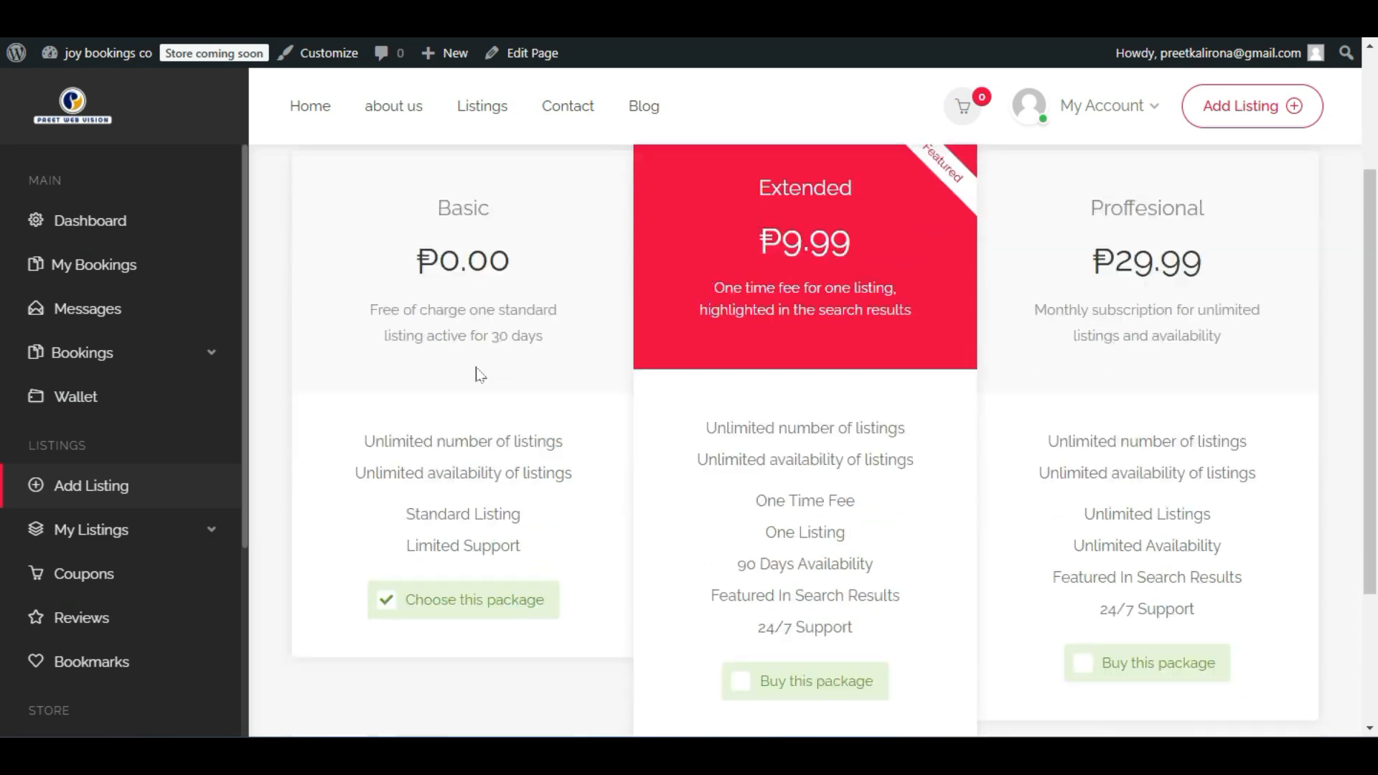
{"action": "left_click_drag", "start_coordinate": [535, 501], "coordinate": [529, 483]}
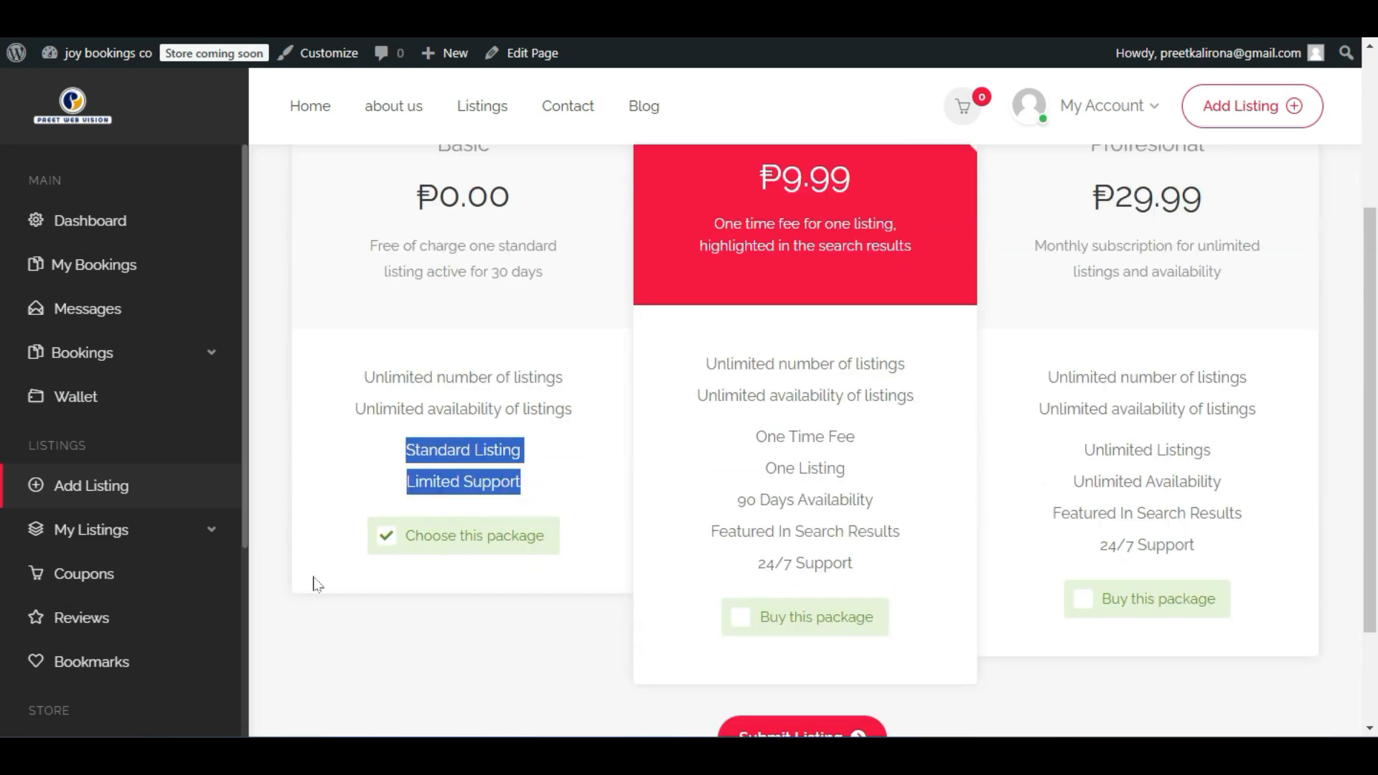
{"action": "scroll", "coordinate": [343, 568], "scroll_direction": "up", "scroll_amount": 1}
{"action": "scroll", "coordinate": [408, 518], "scroll_direction": "down", "scroll_amount": 2}
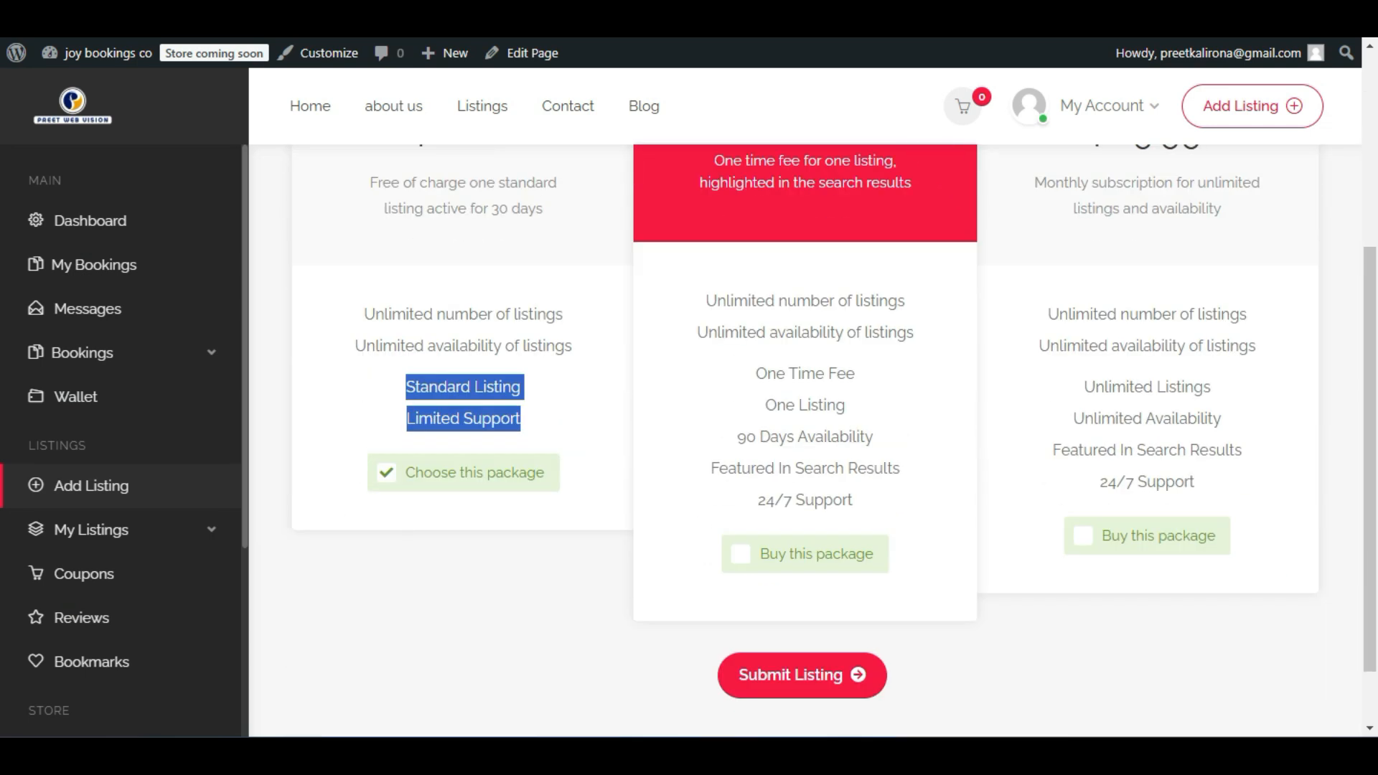
{"action": "left_click_drag", "start_coordinate": [344, 348], "coordinate": [572, 346]}
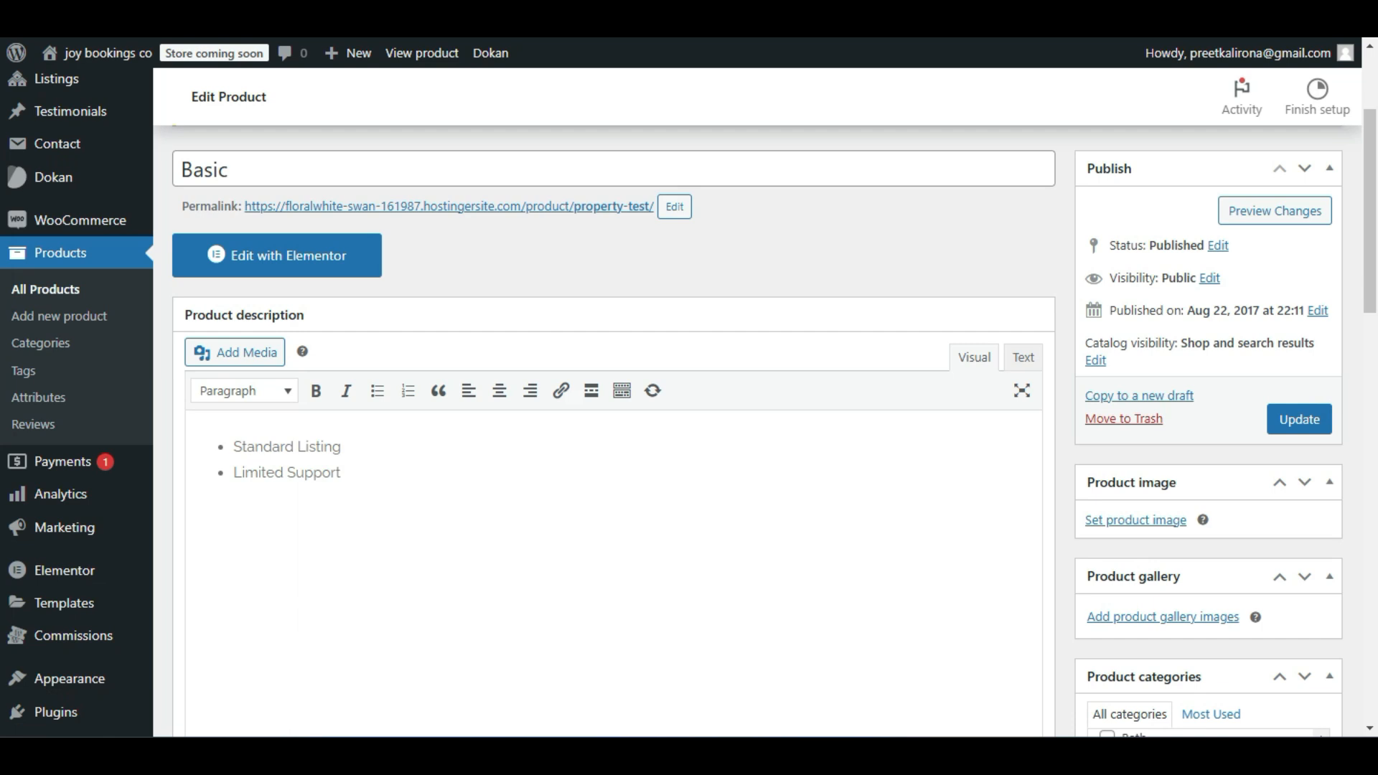
{"action": "scroll", "coordinate": [739, 463], "scroll_direction": "down", "scroll_amount": 15}
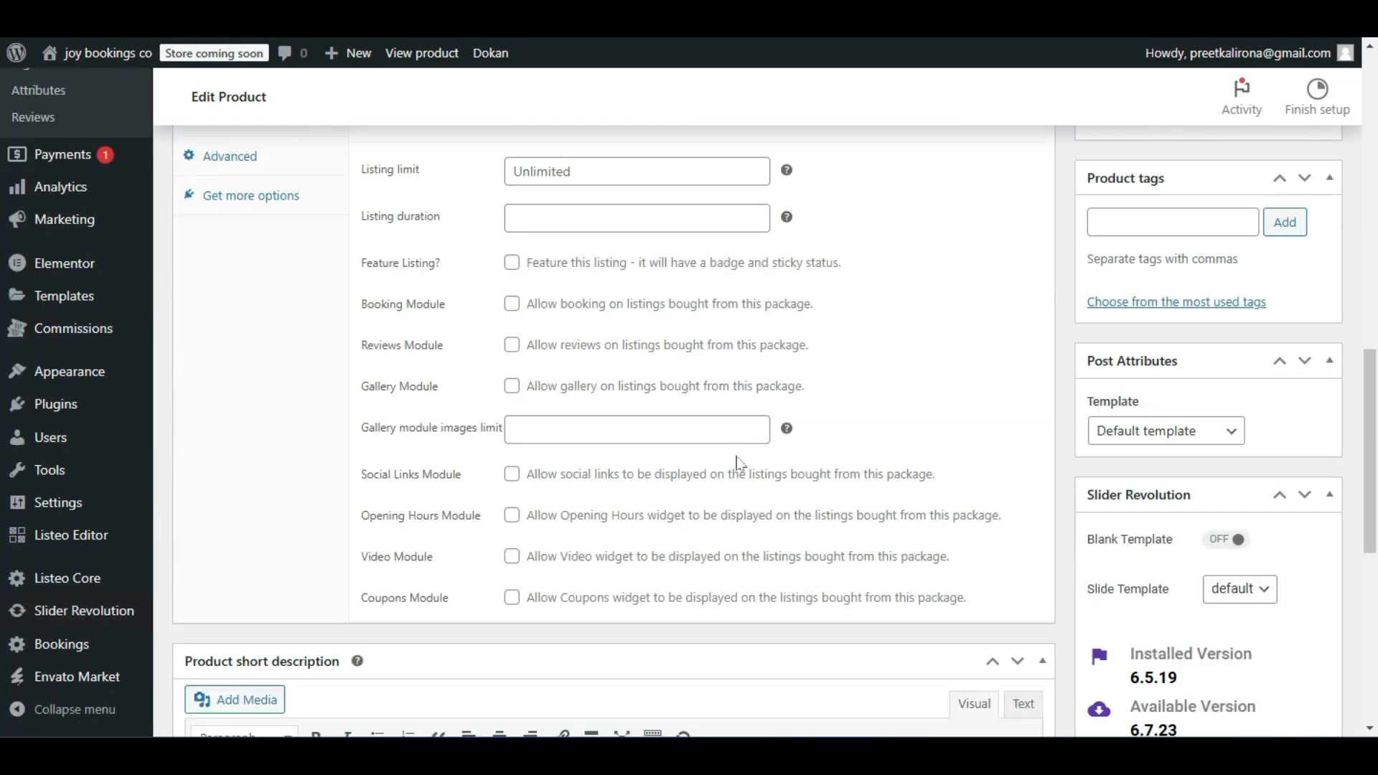
{"action": "scroll", "coordinate": [739, 463], "scroll_direction": "down", "scroll_amount": 4}
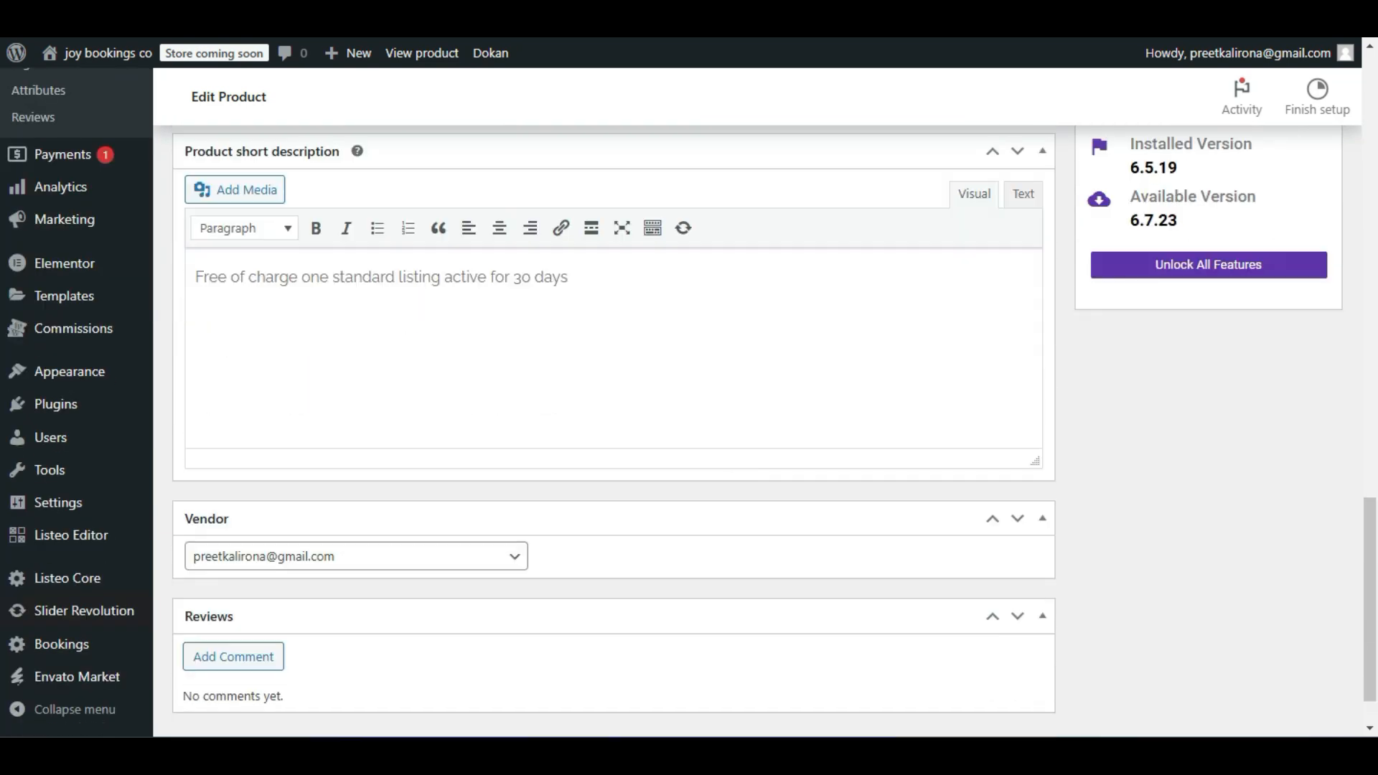
Review the Basic product's description, pricing fields, listing module options and short description on its edit page.
{"action": "scroll", "coordinate": [532, 461], "scroll_direction": "down", "scroll_amount": 1}
{"action": "scroll", "coordinate": [560, 483], "scroll_direction": "up", "scroll_amount": 10}
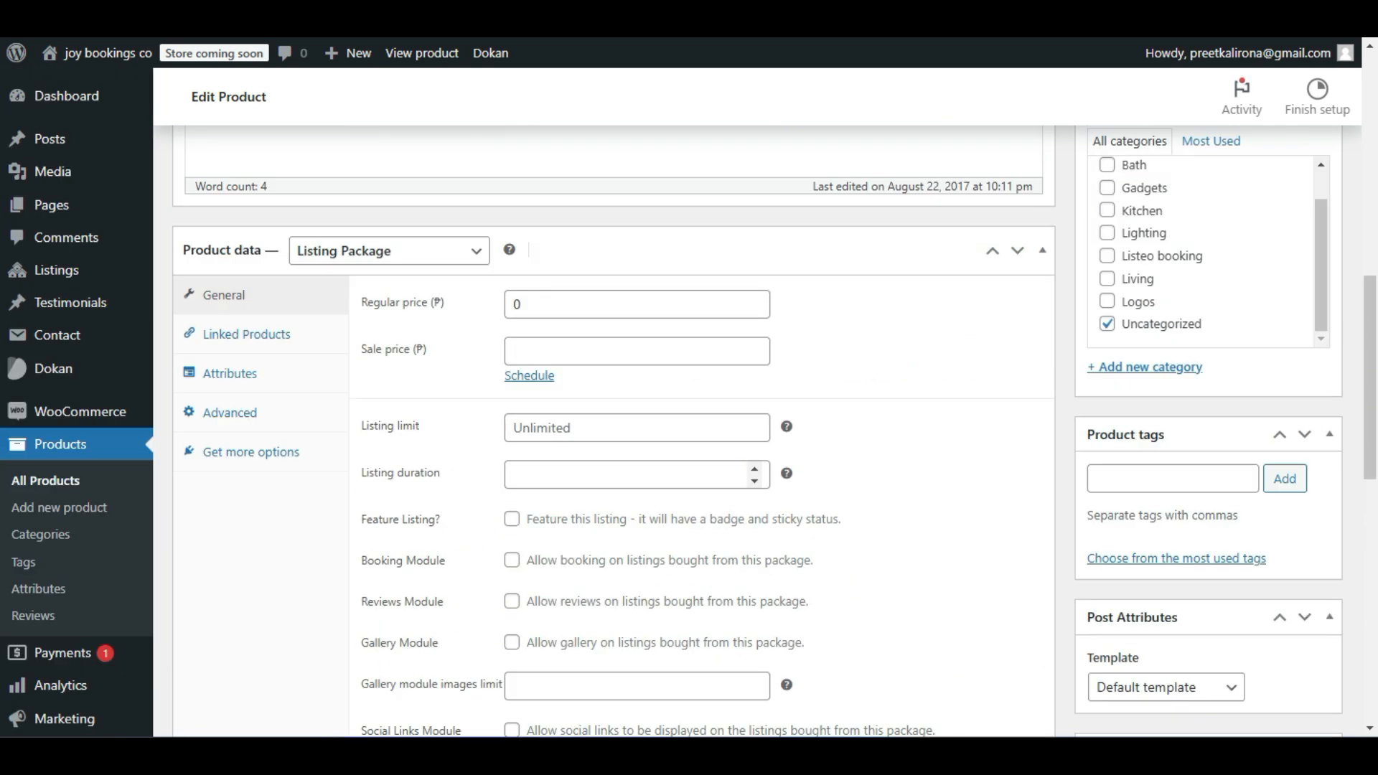
{"action": "scroll", "coordinate": [553, 493], "scroll_direction": "up", "scroll_amount": 10}
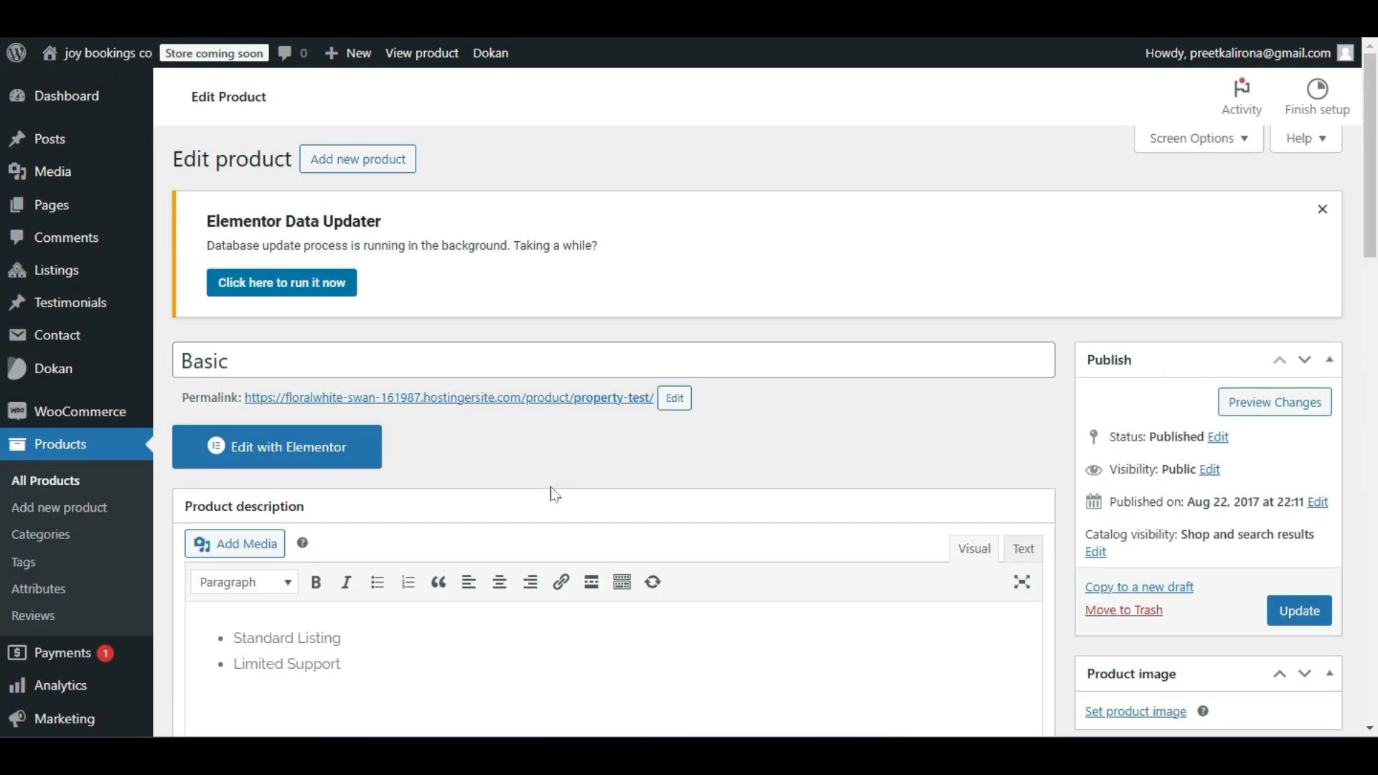
{"action": "scroll", "coordinate": [554, 494], "scroll_direction": "down", "scroll_amount": 10}
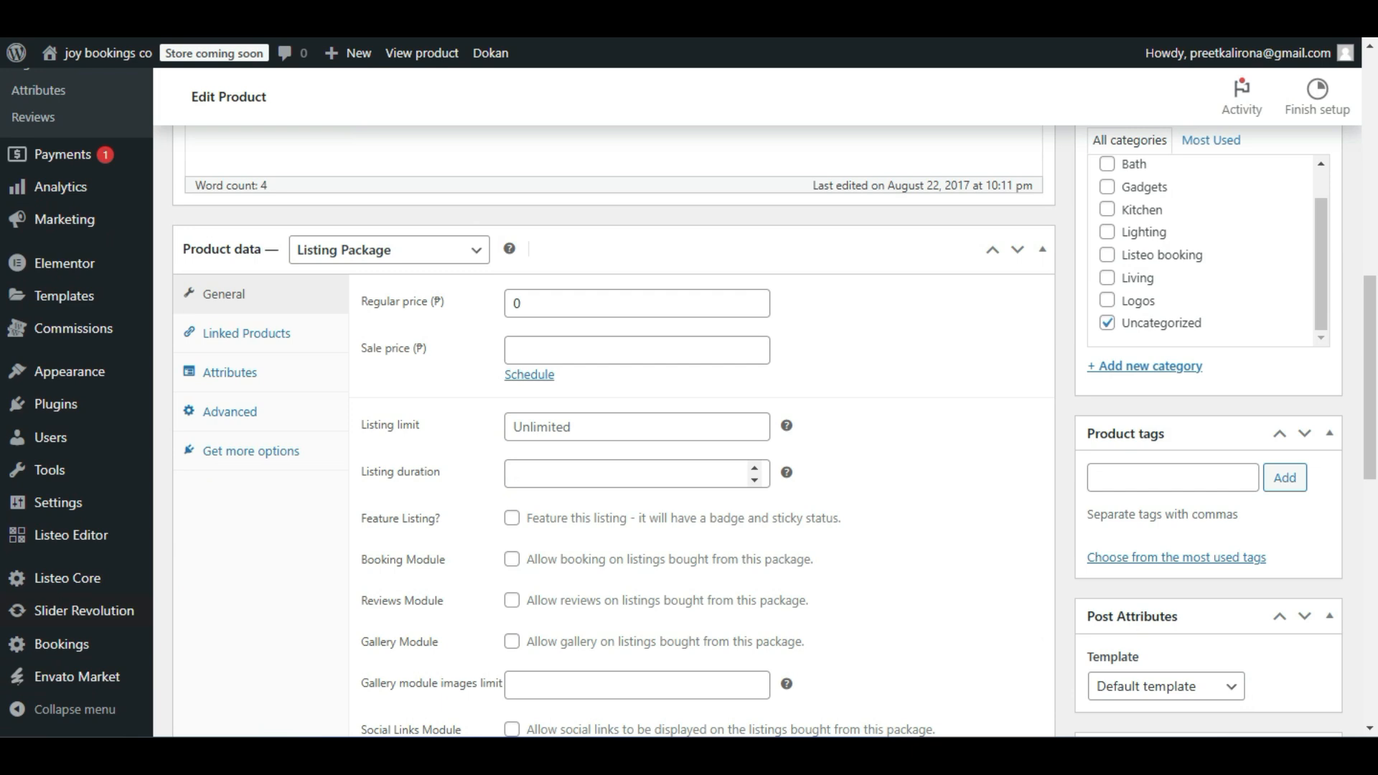
{"action": "scroll", "coordinate": [545, 490], "scroll_direction": "up", "scroll_amount": 10}
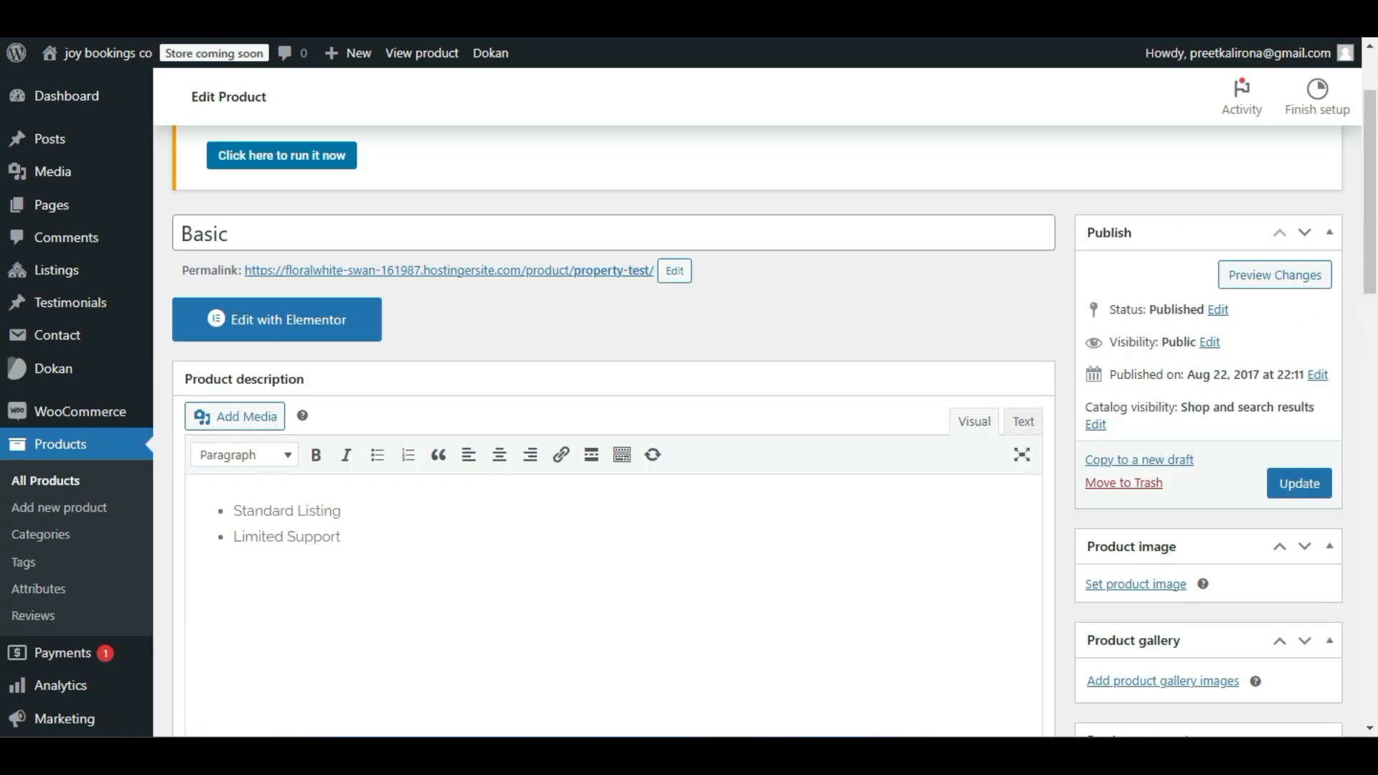
{"action": "scroll", "coordinate": [545, 490], "scroll_direction": "down", "scroll_amount": 7}
{"action": "scroll", "coordinate": [545, 490], "scroll_direction": "down", "scroll_amount": 10}
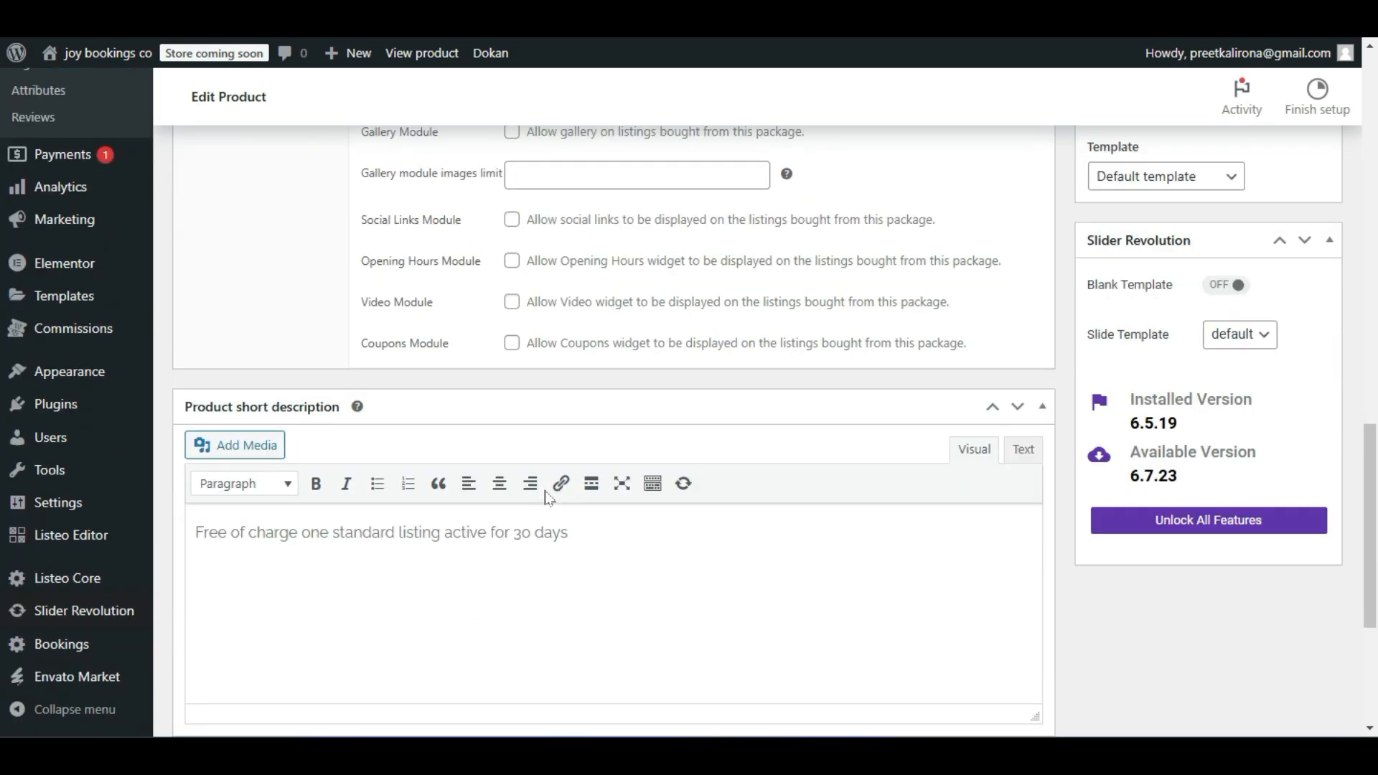
{"action": "scroll", "coordinate": [546, 497], "scroll_direction": "down", "scroll_amount": 3}
Check the listing number and availability lines on the Basic package card of the Add Listing page.
{"action": "scroll", "coordinate": [549, 498], "scroll_direction": "up", "scroll_amount": 12}
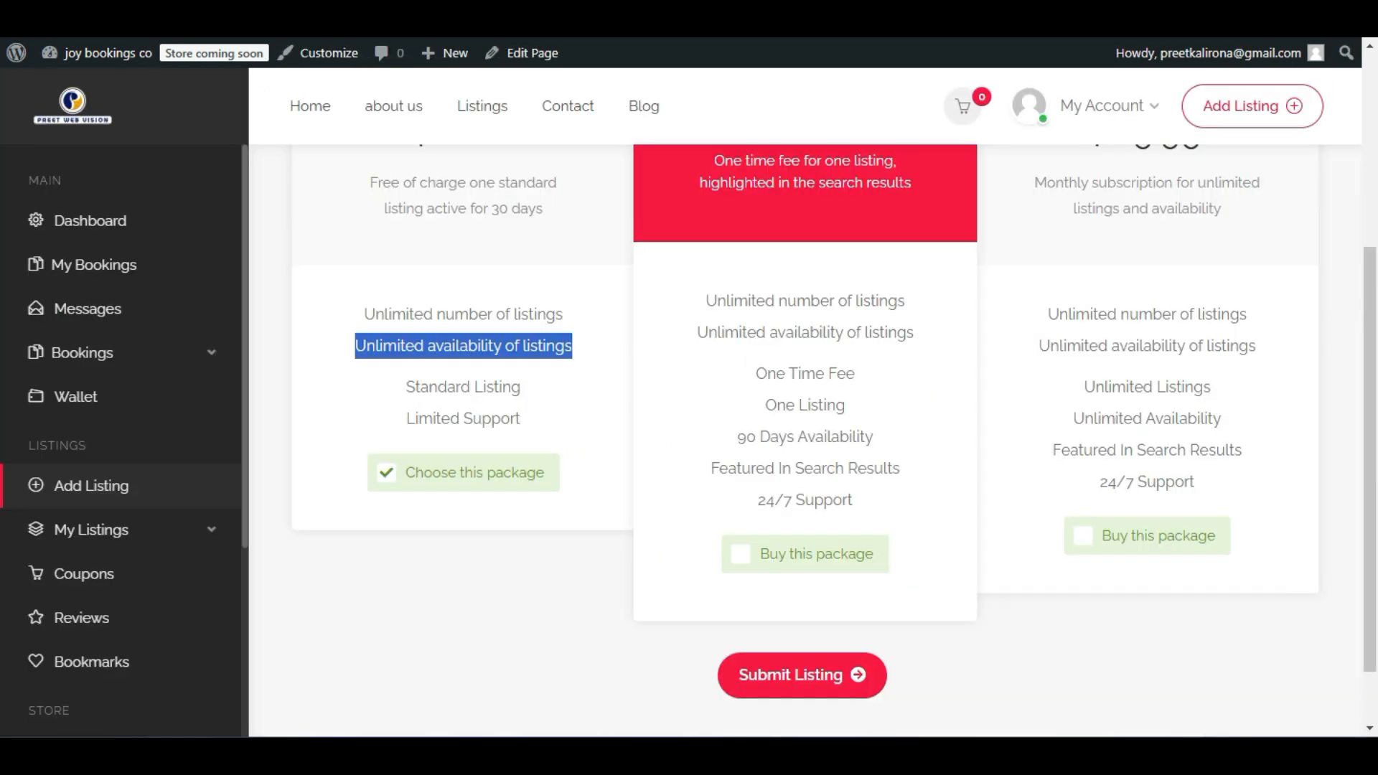
{"action": "triple_click", "coordinate": [440, 349]}
{"action": "double_click", "coordinate": [410, 311]}
{"action": "triple_click", "coordinate": [410, 312]}
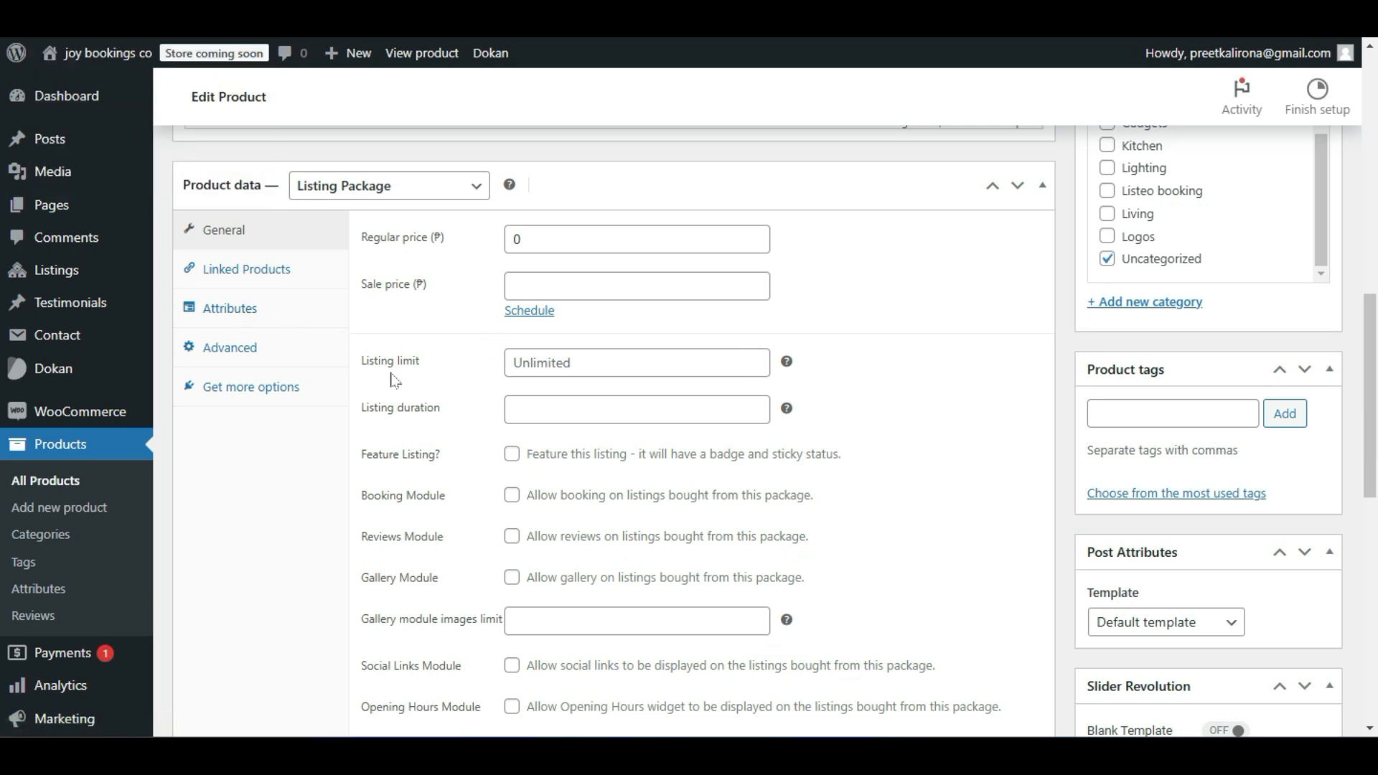
Try the Listing Booking product type in the Basic product's data and return it to Listing Package.
{"action": "left_click", "coordinate": [377, 187]}
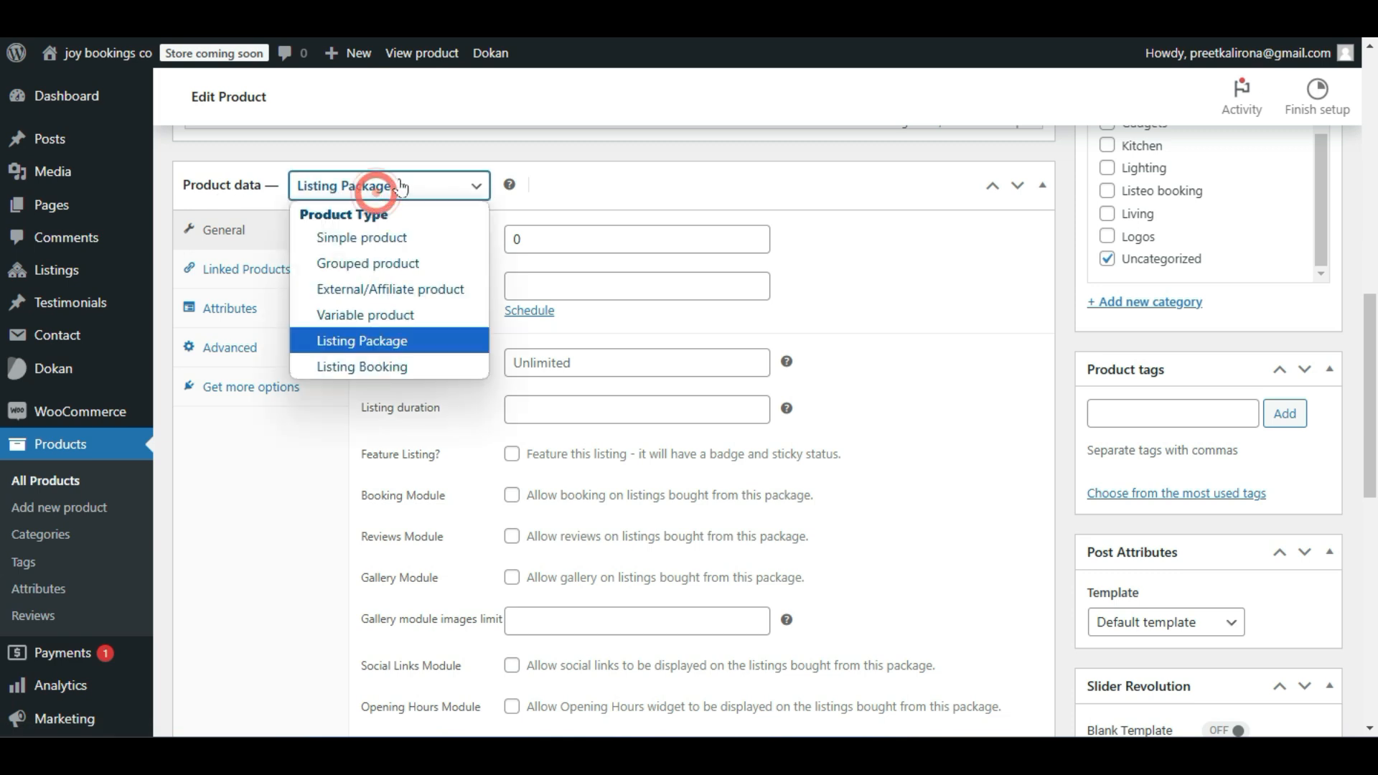
{"action": "left_click", "coordinate": [375, 342]}
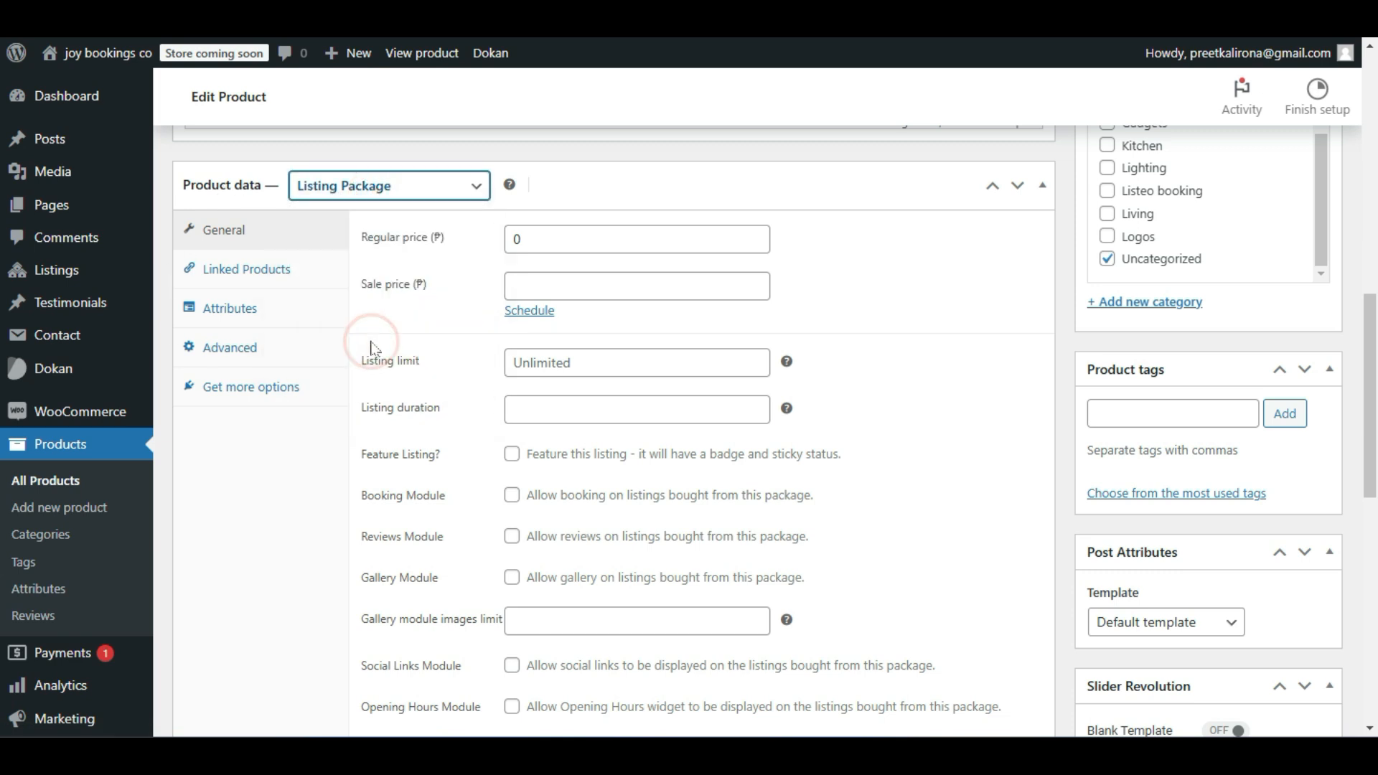
{"action": "left_click", "coordinate": [405, 188]}
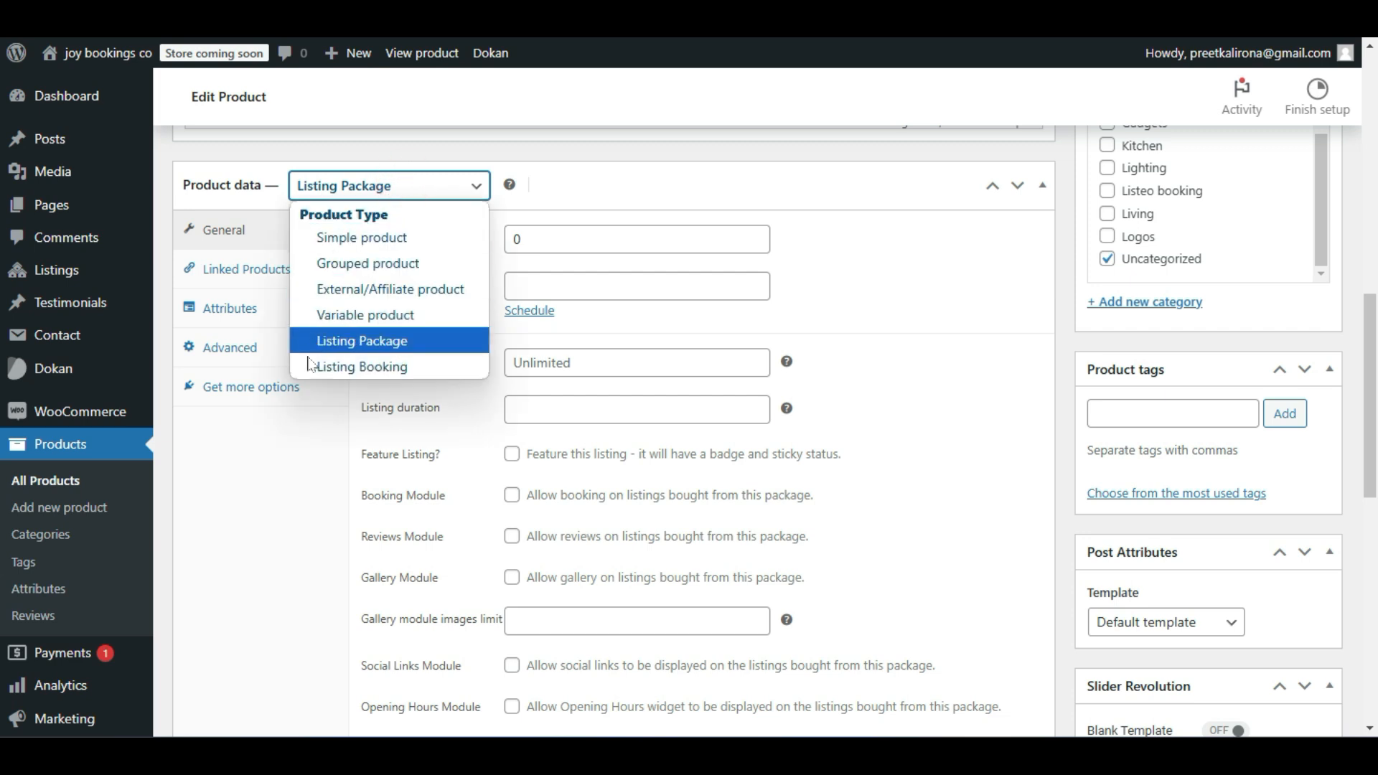
{"action": "left_click", "coordinate": [405, 367]}
{"action": "left_click", "coordinate": [390, 201]}
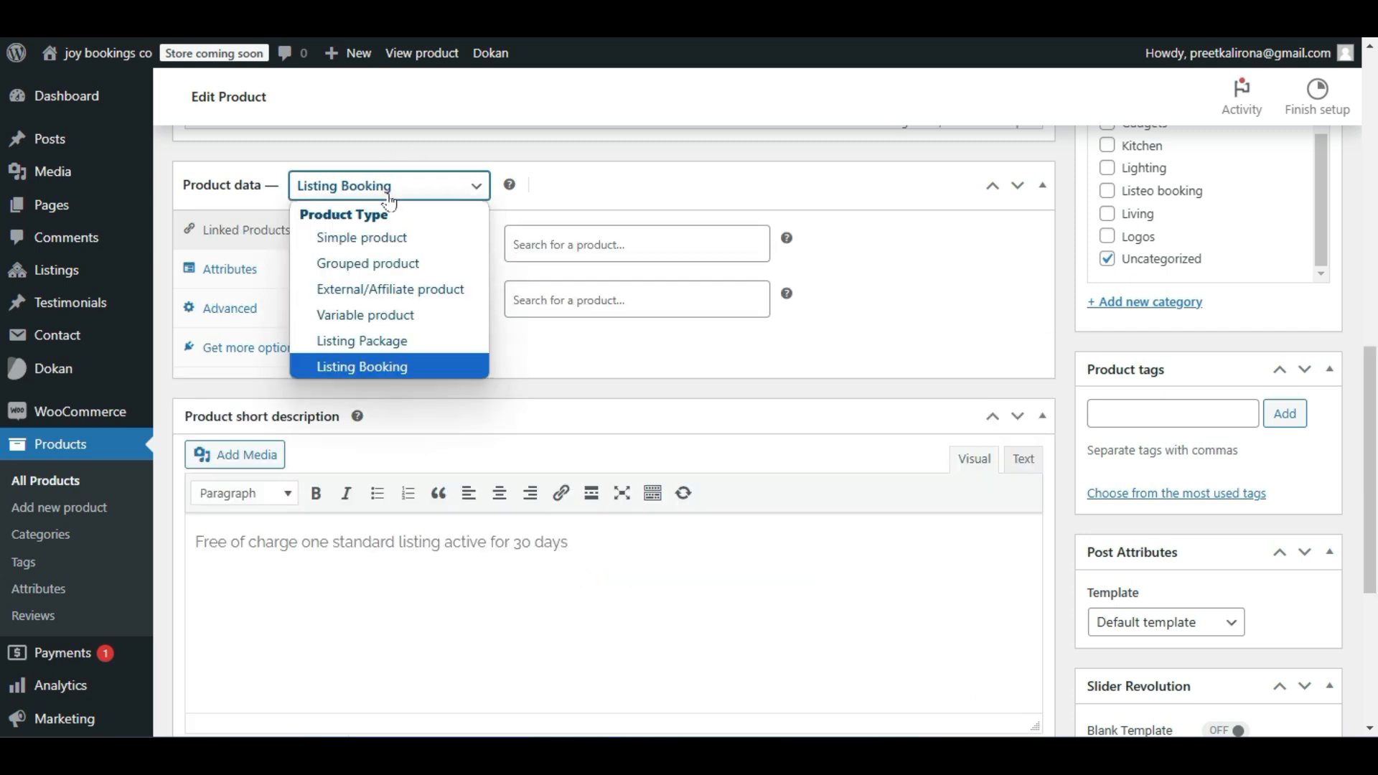
{"action": "left_click", "coordinate": [383, 339]}
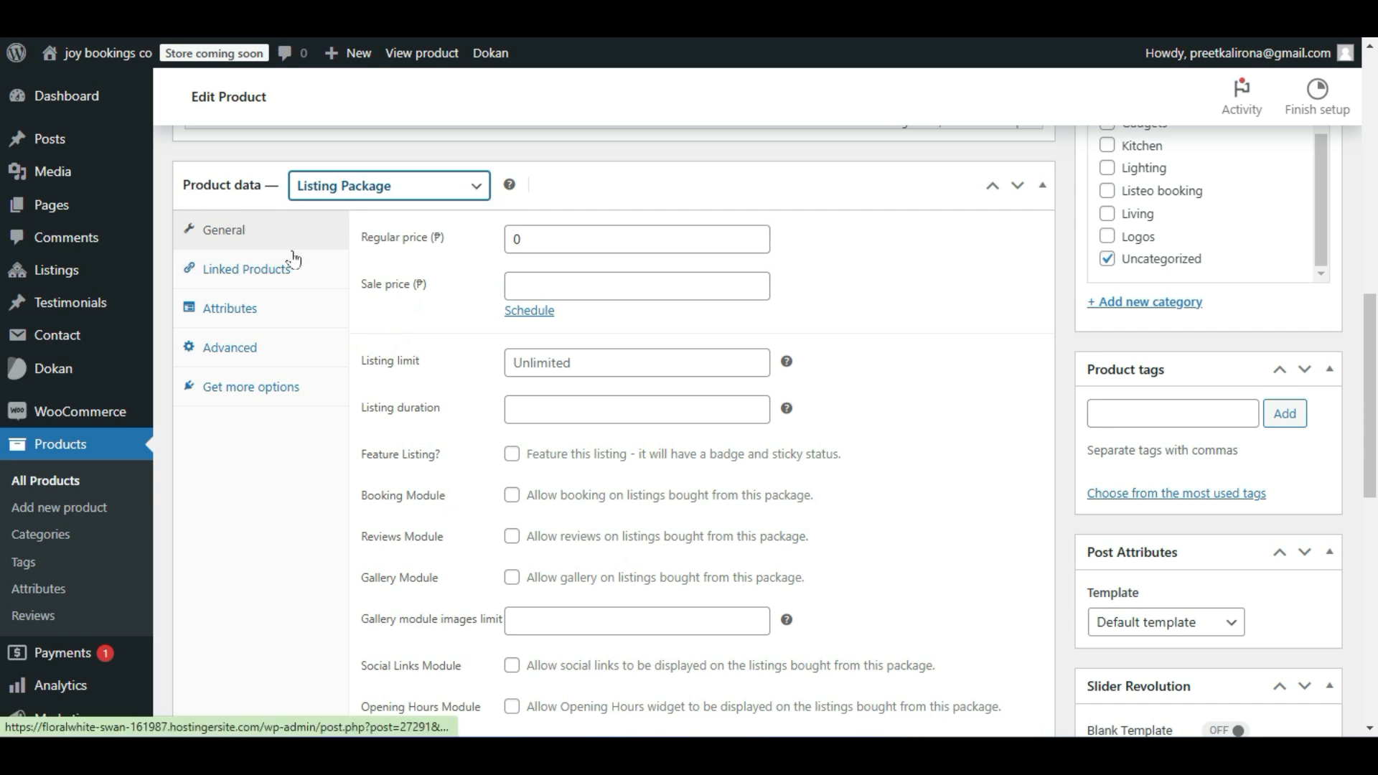
Set the Basic package's regular price to 500 and look at the price on its Add Listing card.
{"action": "left_click", "coordinate": [542, 242]}
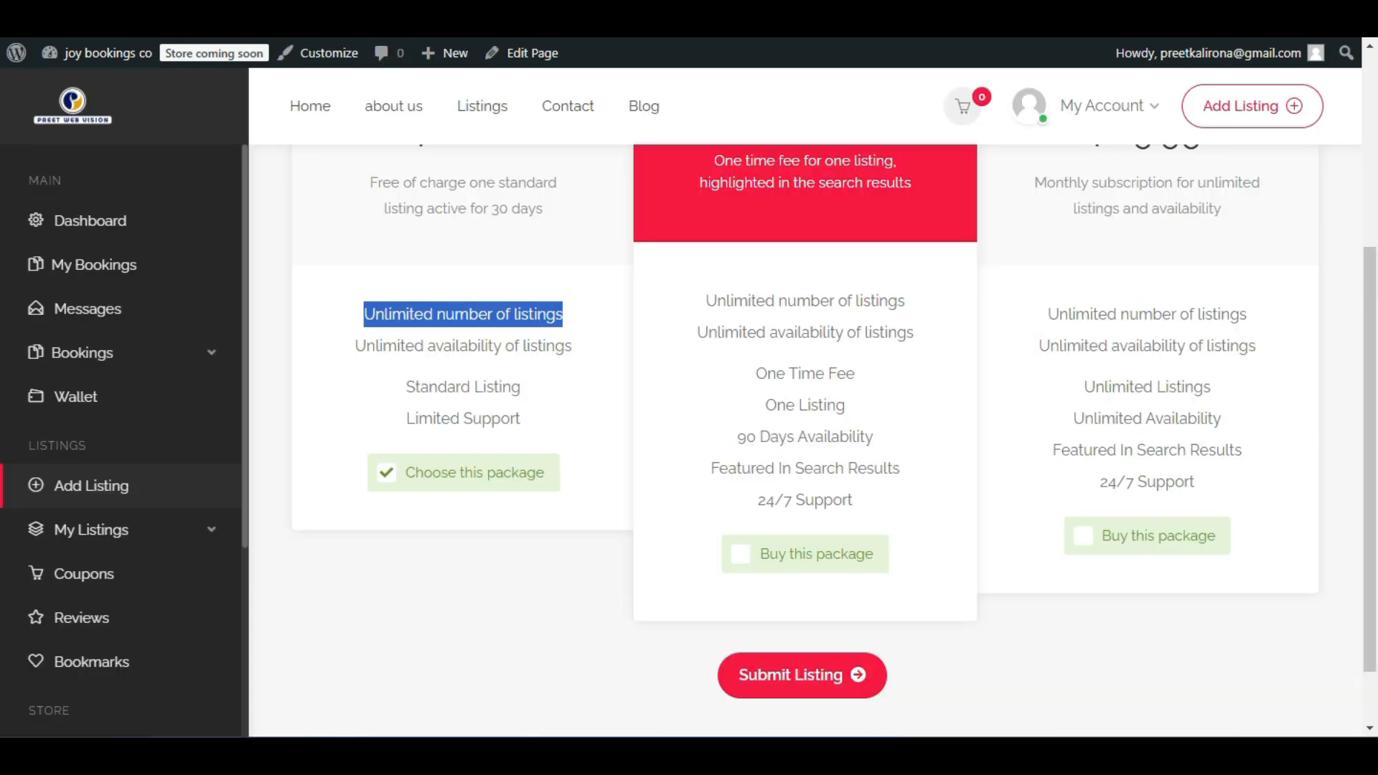
{"action": "scroll", "coordinate": [391, 431], "scroll_direction": "up", "scroll_amount": 4}
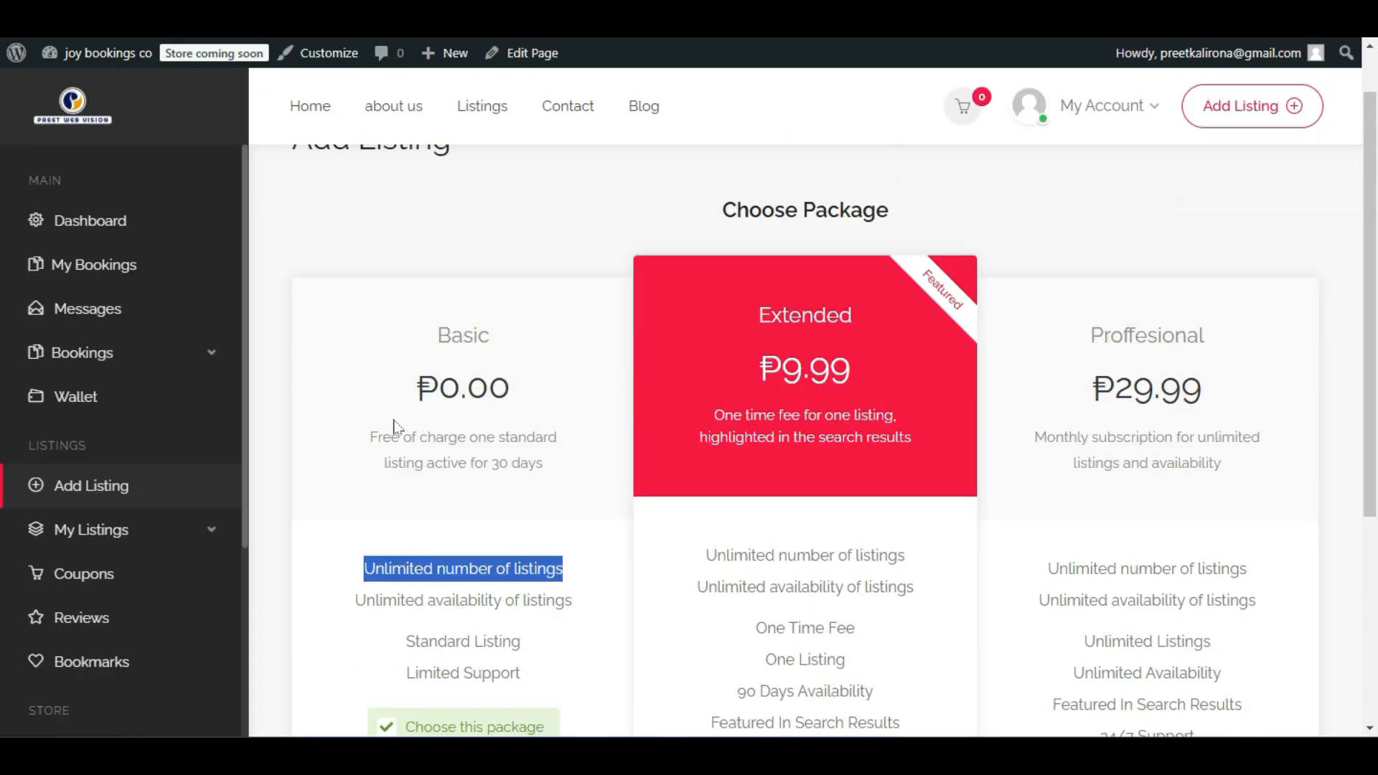
{"action": "scroll", "coordinate": [381, 327], "scroll_direction": "down", "scroll_amount": 1}
{"action": "key", "text": "alt+Tab"}
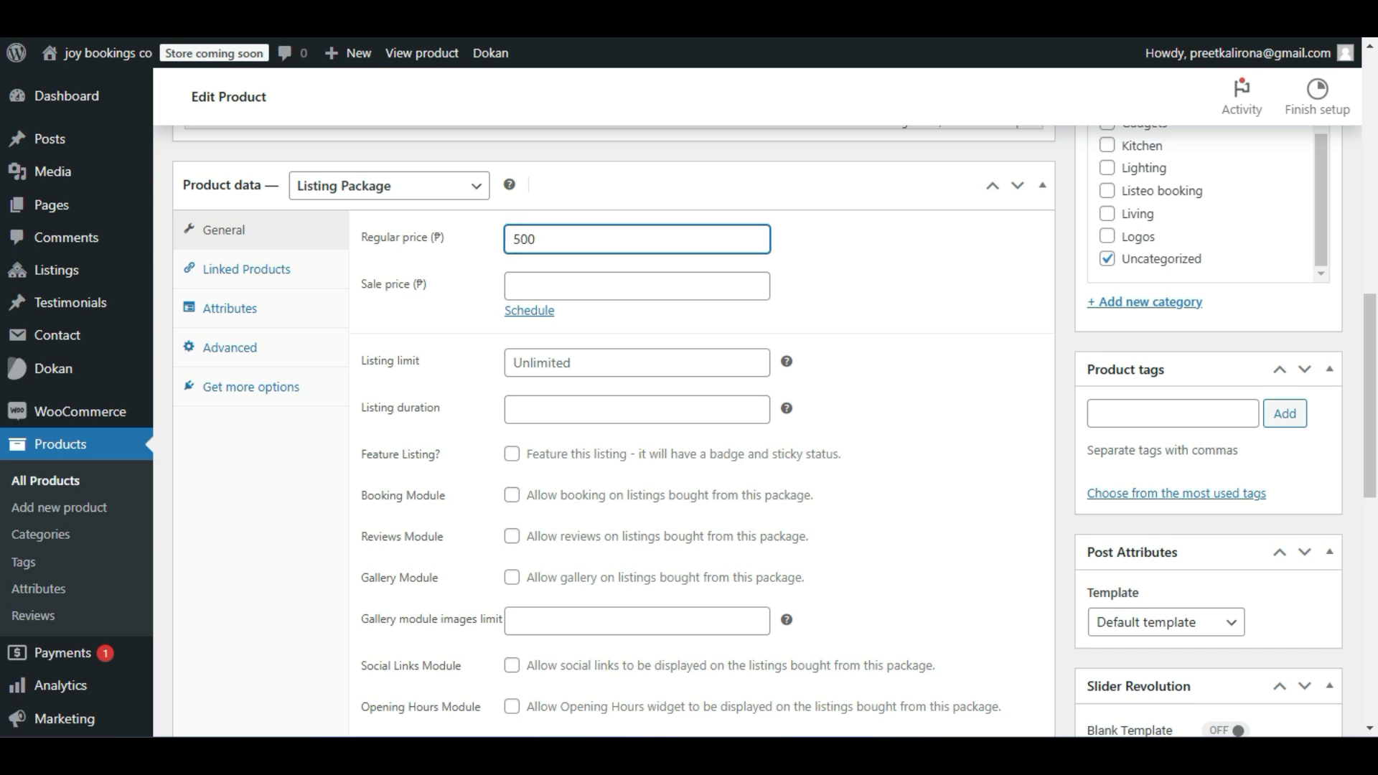
Set the Basic package's listing limit to 10, leaving the sale price empty.
{"action": "left_click", "coordinate": [424, 287]}
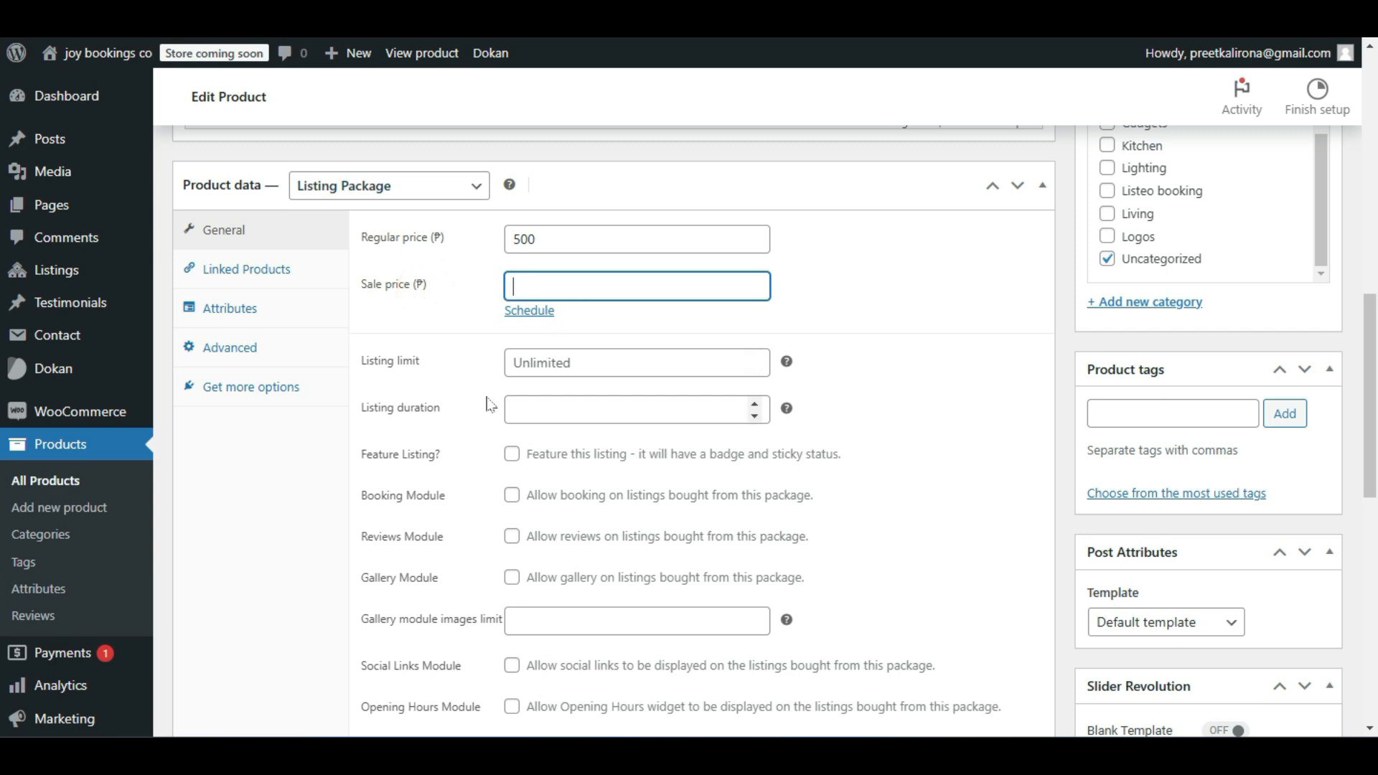
{"action": "scroll", "coordinate": [488, 405], "scroll_direction": "down", "scroll_amount": 1}
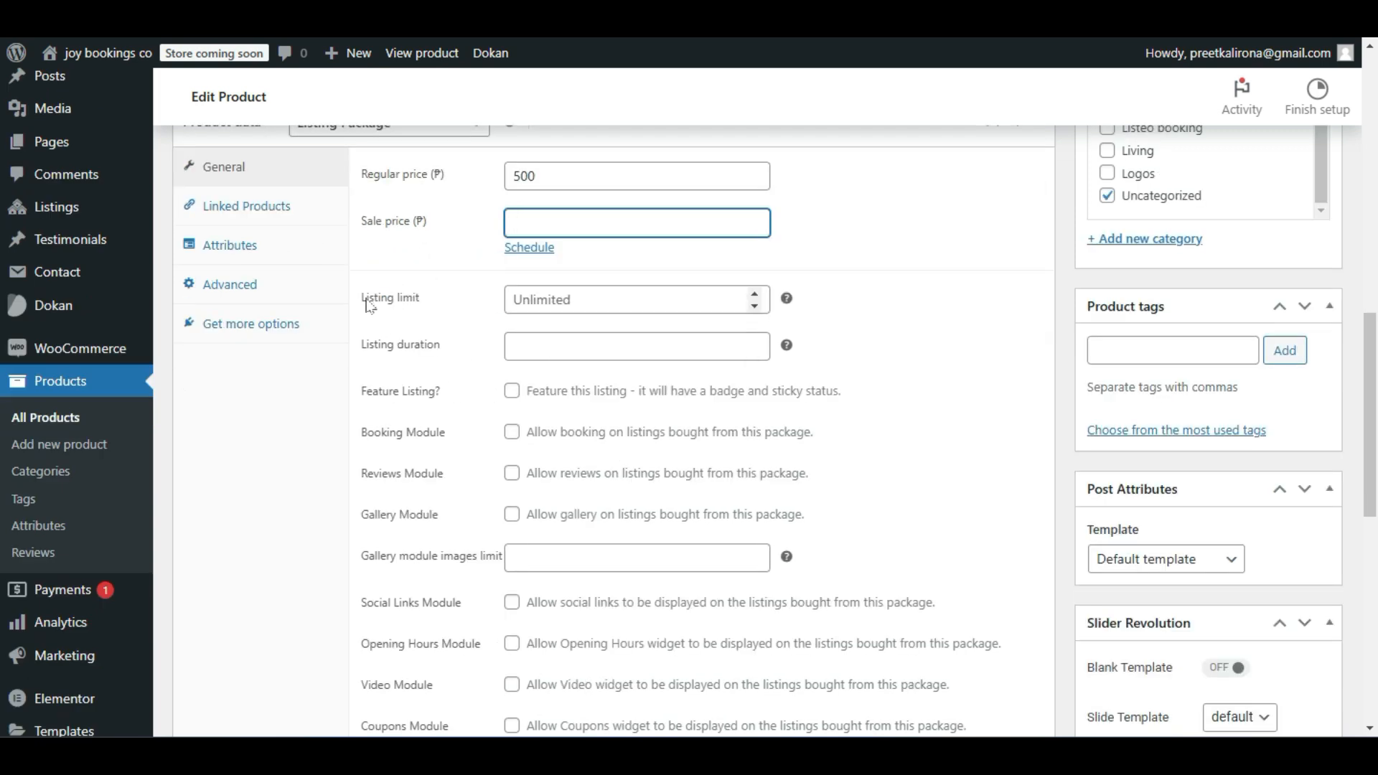
{"action": "left_click", "coordinate": [599, 302]}
{"action": "left_click", "coordinate": [479, 327]}
{"action": "left_click", "coordinate": [542, 299]}
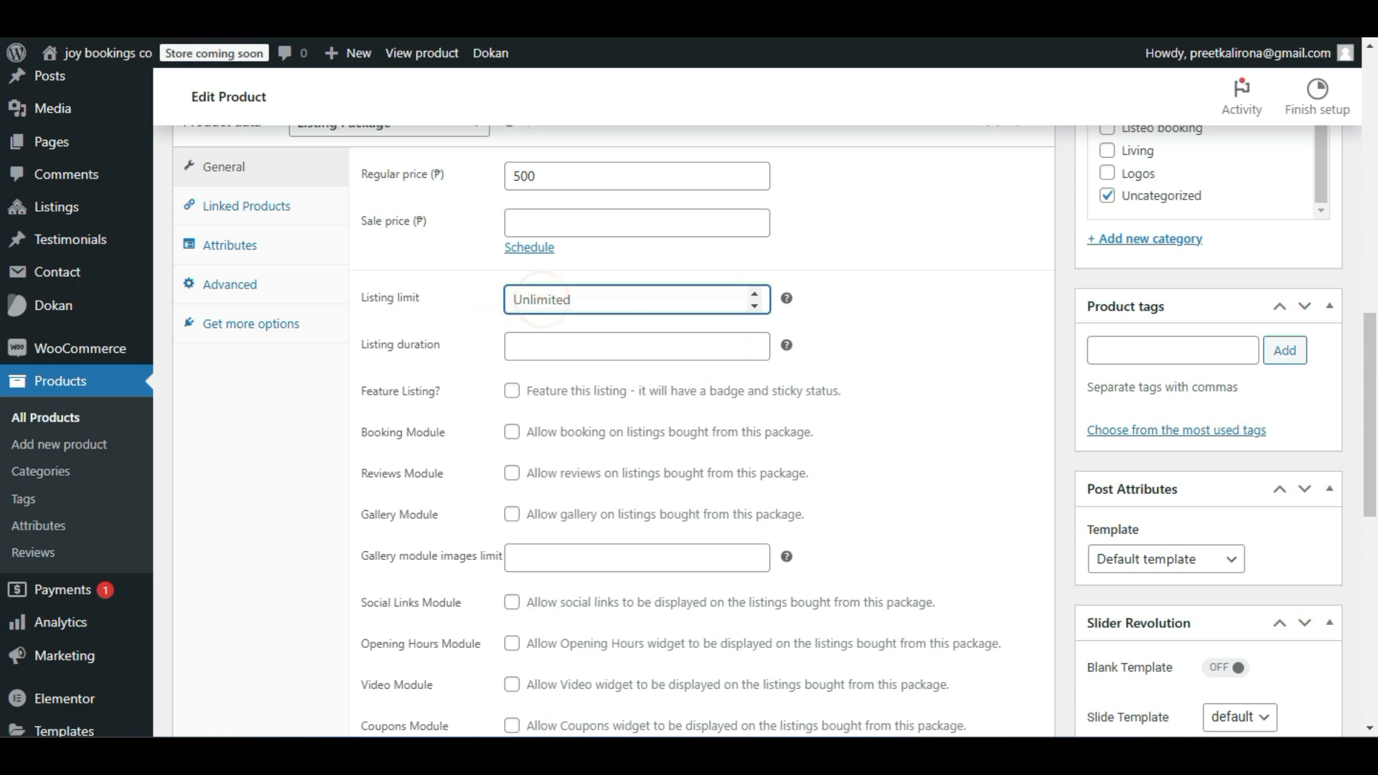
{"action": "left_click", "coordinate": [490, 323]}
{"action": "left_click", "coordinate": [539, 298]}
{"action": "type", "text": "10"}
{"action": "key", "text": "ctrl+a"}
{"action": "scroll", "coordinate": [415, 400], "scroll_direction": "up", "scroll_amount": 3}
{"action": "double_click", "coordinate": [552, 367]}
{"action": "left_click", "coordinate": [467, 457]}
{"action": "double_click", "coordinate": [542, 491]}
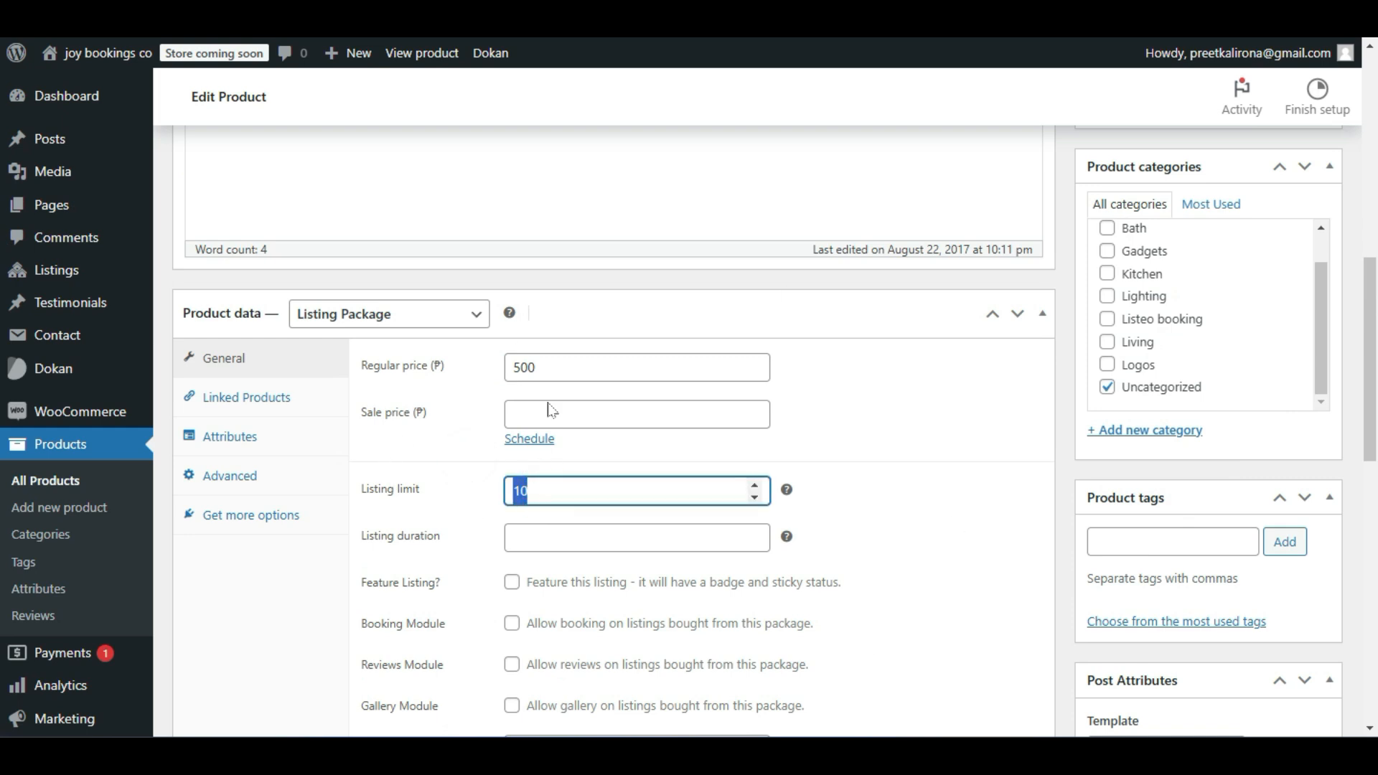
Set the package's listing duration to 30 and read the field's explanation.
{"action": "double_click", "coordinate": [560, 367]}
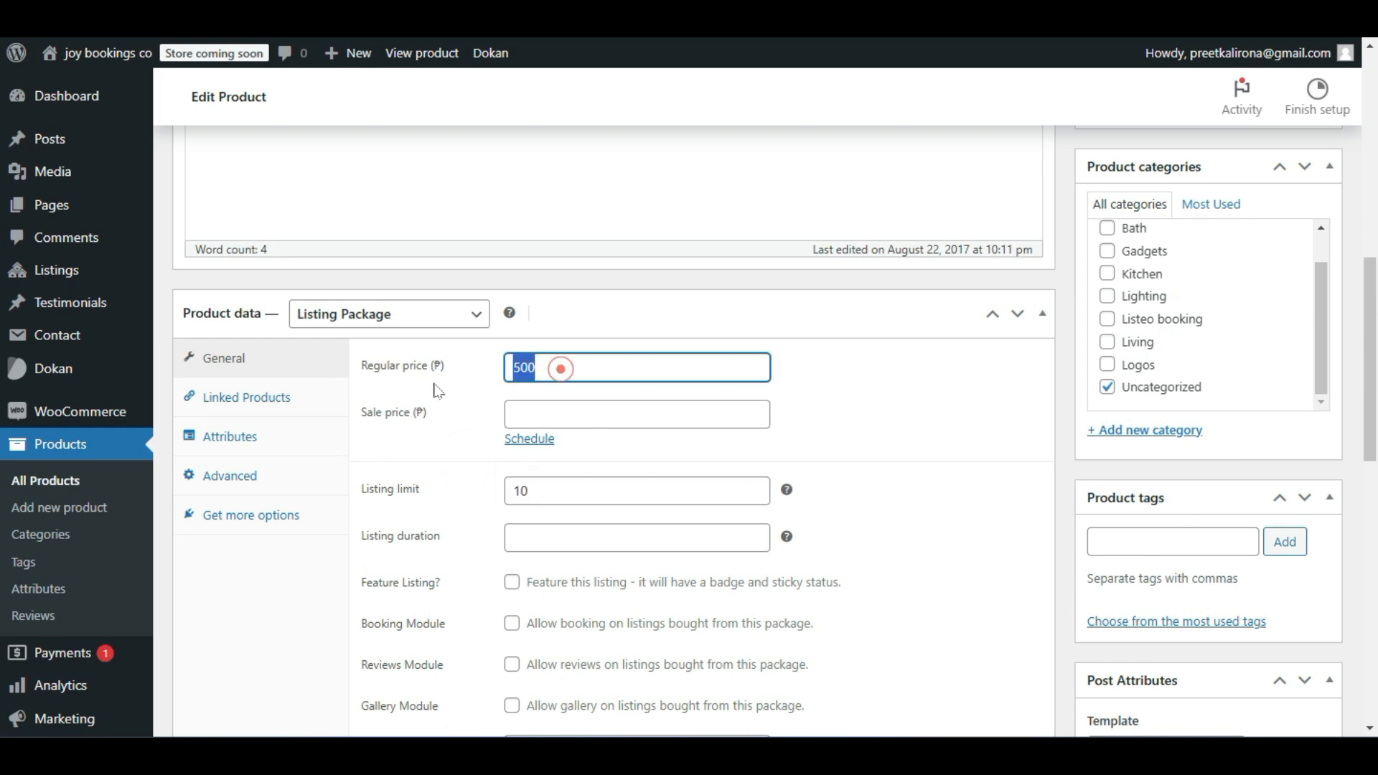
{"action": "scroll", "coordinate": [383, 470], "scroll_direction": "down", "scroll_amount": 2}
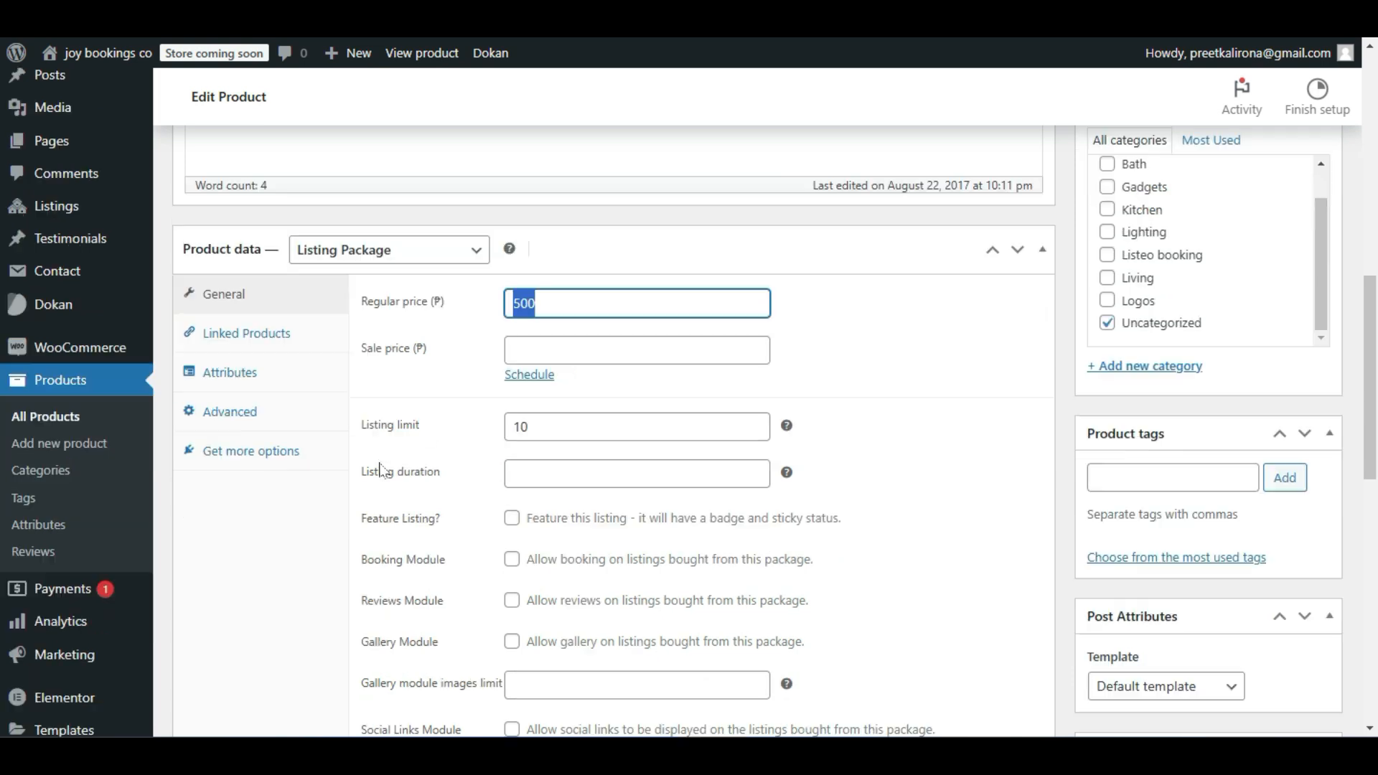
{"action": "left_click", "coordinate": [541, 407]}
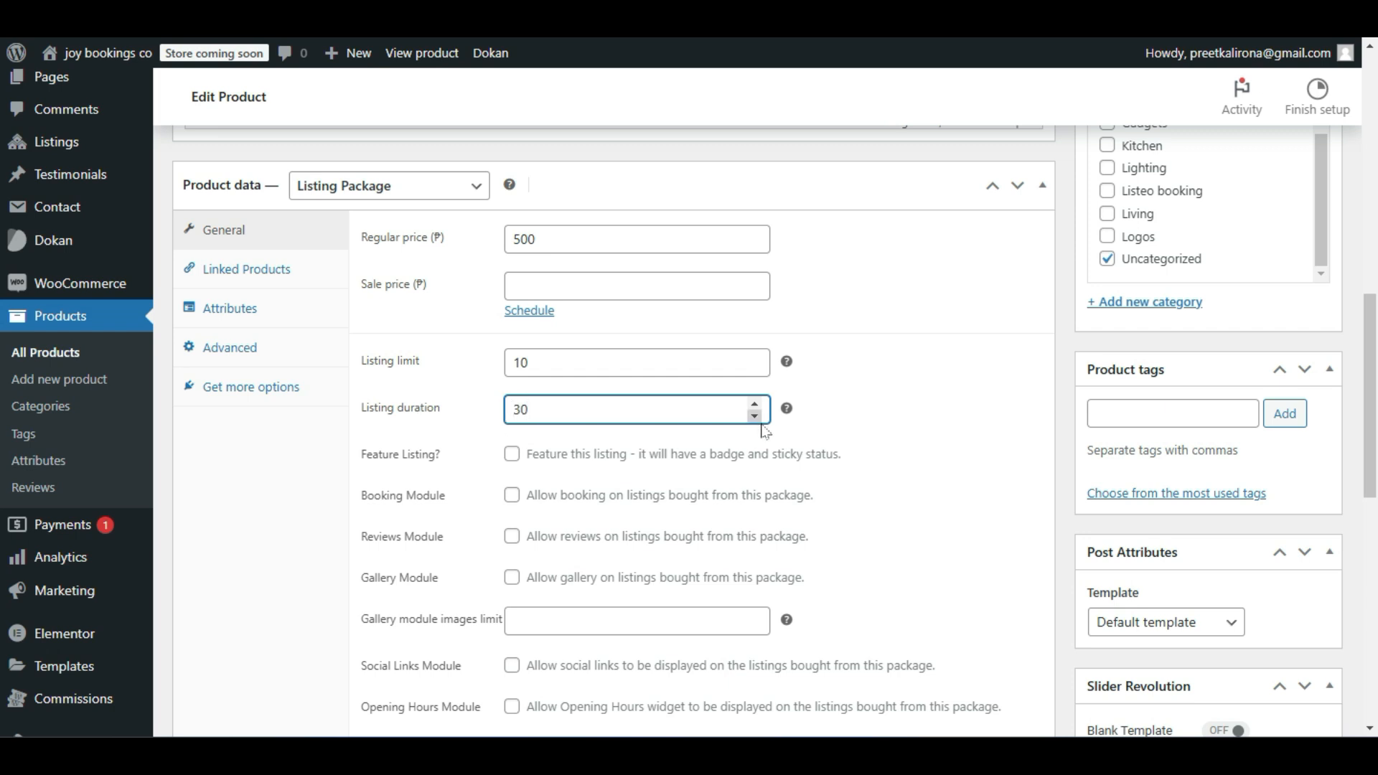
{"action": "mouse_move", "coordinate": [787, 410]}
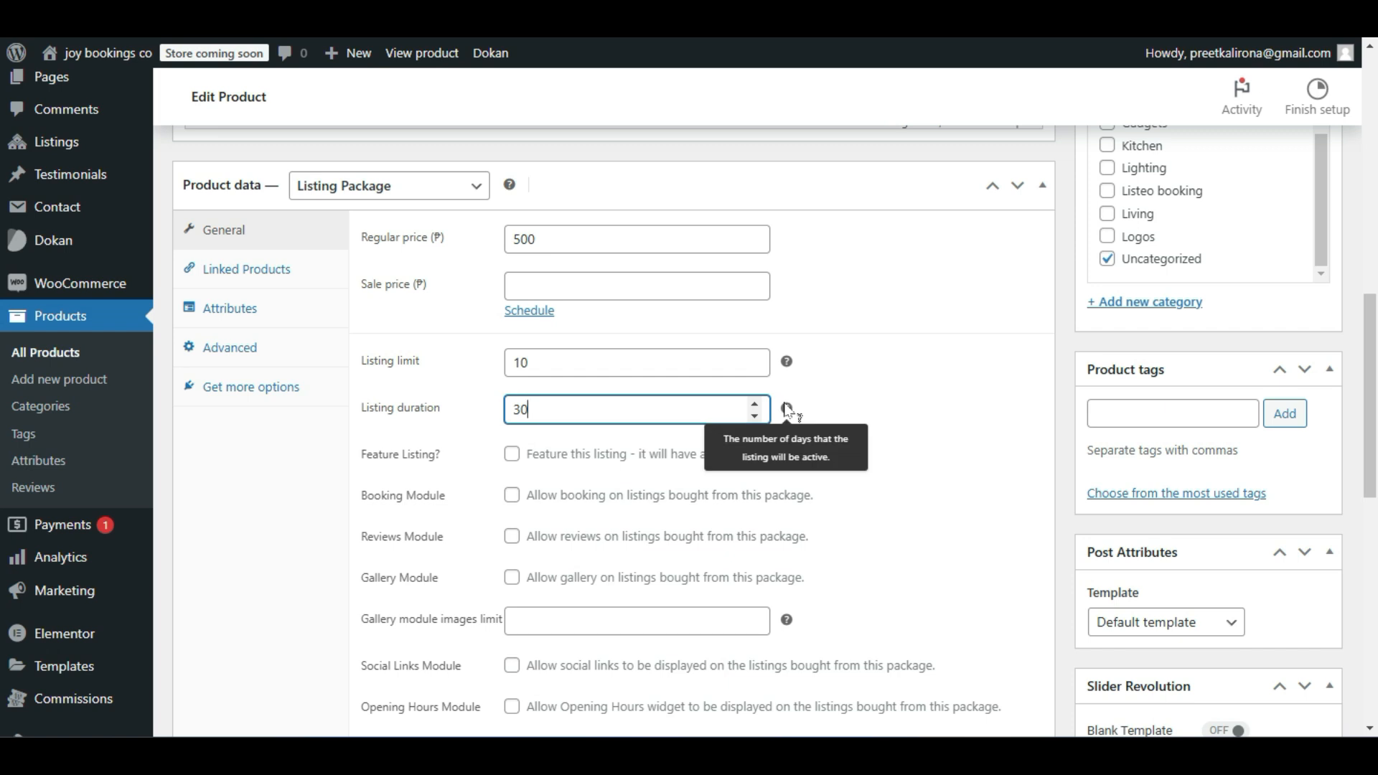
{"action": "double_click", "coordinate": [563, 409]}
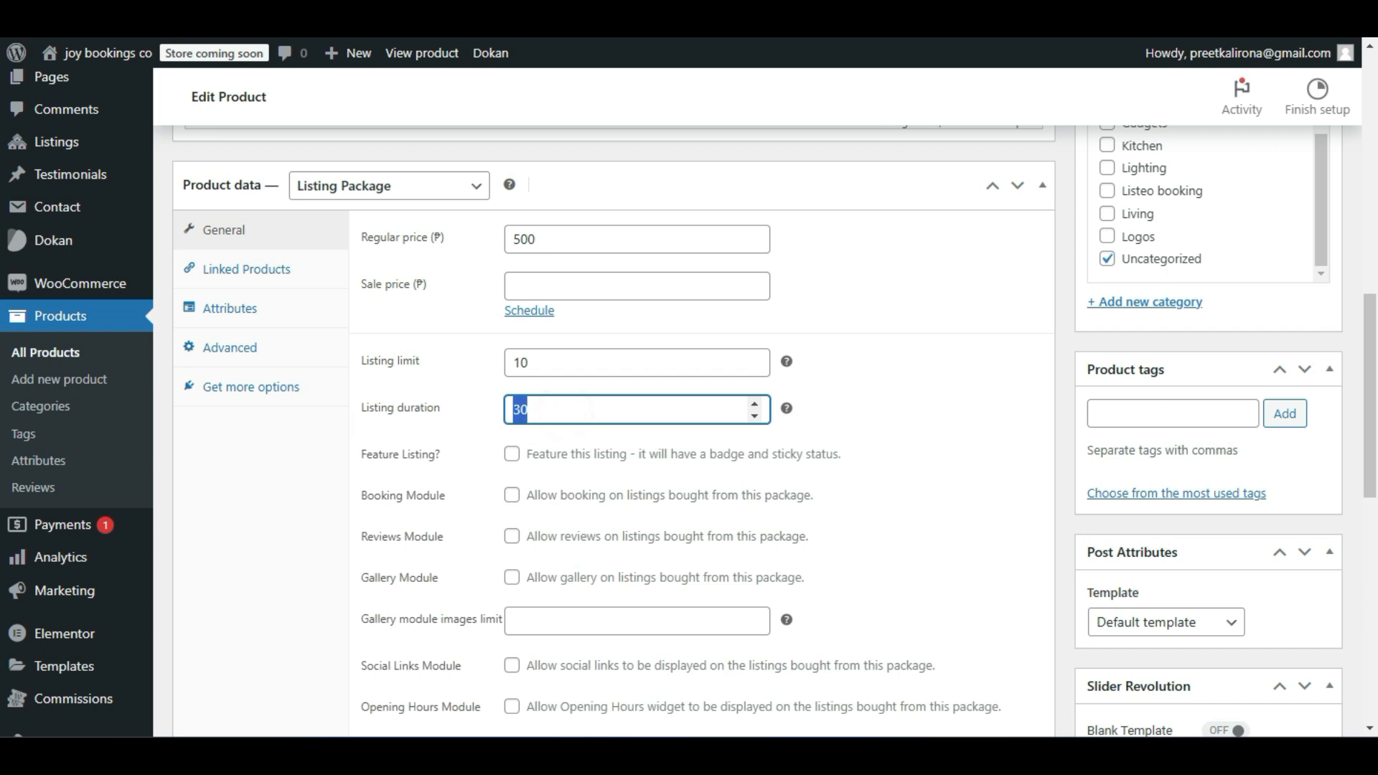
Clear the listing duration so the field is blank.
{"action": "double_click", "coordinate": [529, 359]}
{"action": "left_click", "coordinate": [459, 411]}
{"action": "scroll", "coordinate": [461, 415], "scroll_direction": "down", "scroll_amount": 1}
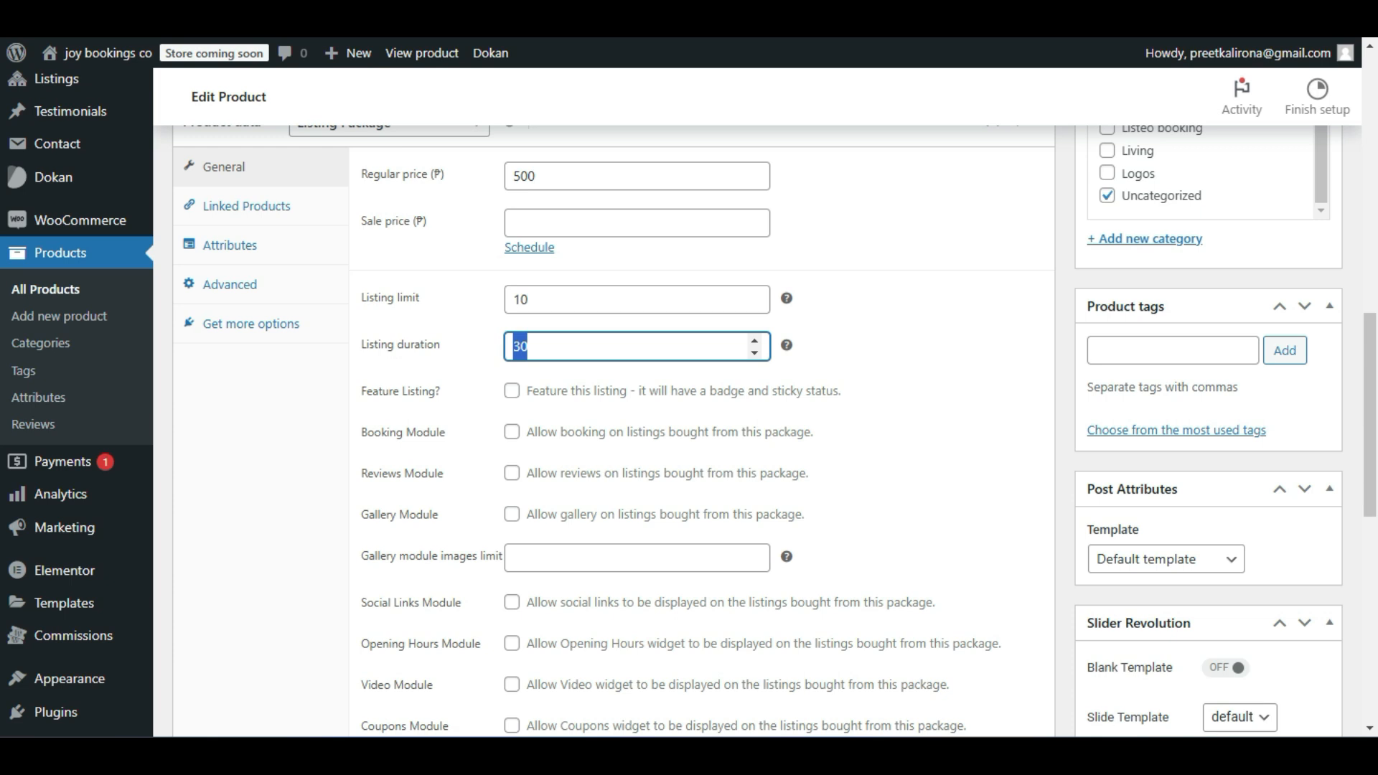
{"action": "key", "text": "BackSpace"}
{"action": "left_click", "coordinate": [501, 369]}
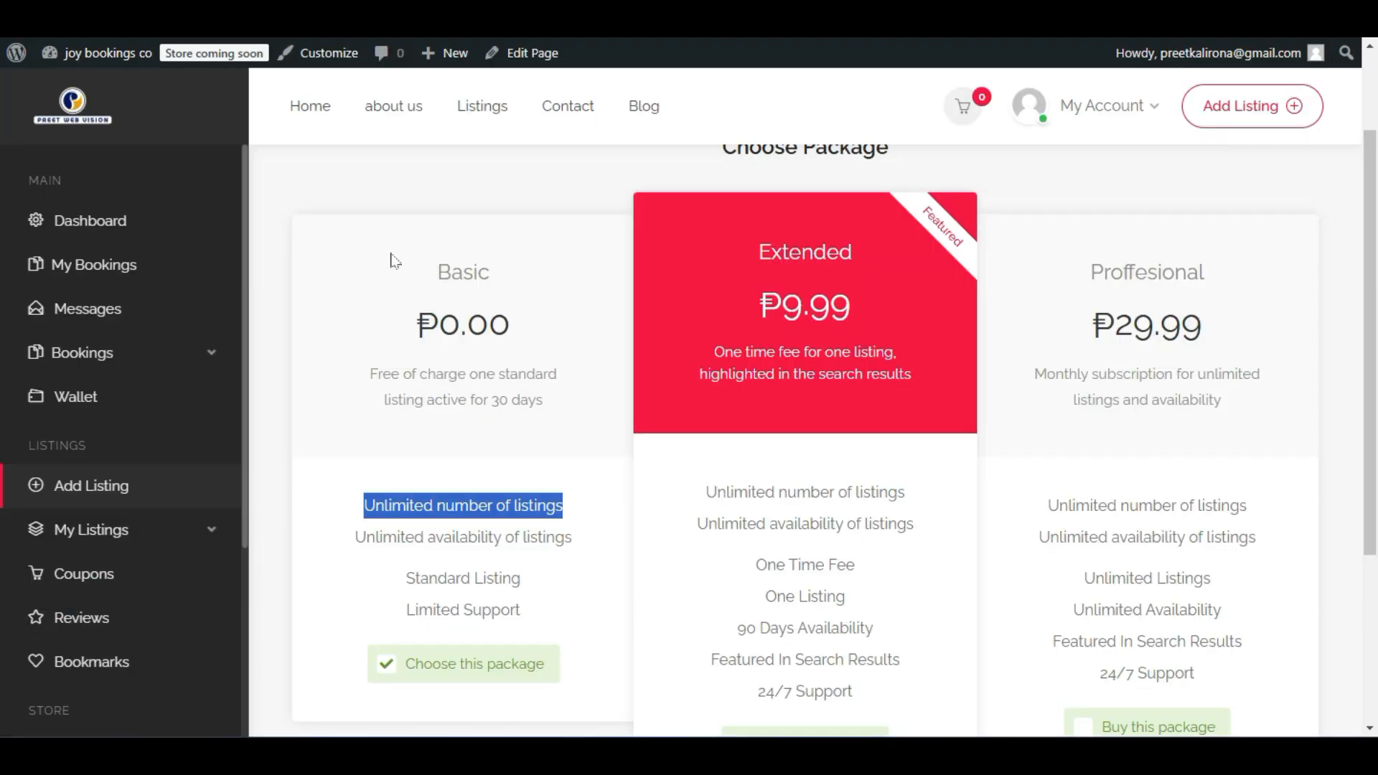
Examine the feature lines of the Basic package on the site's Choose Package page.
{"action": "scroll", "coordinate": [416, 283], "scroll_direction": "down", "scroll_amount": 2}
{"action": "left_click_drag", "start_coordinate": [359, 405], "coordinate": [523, 404]}
{"action": "triple_click", "coordinate": [522, 405]}
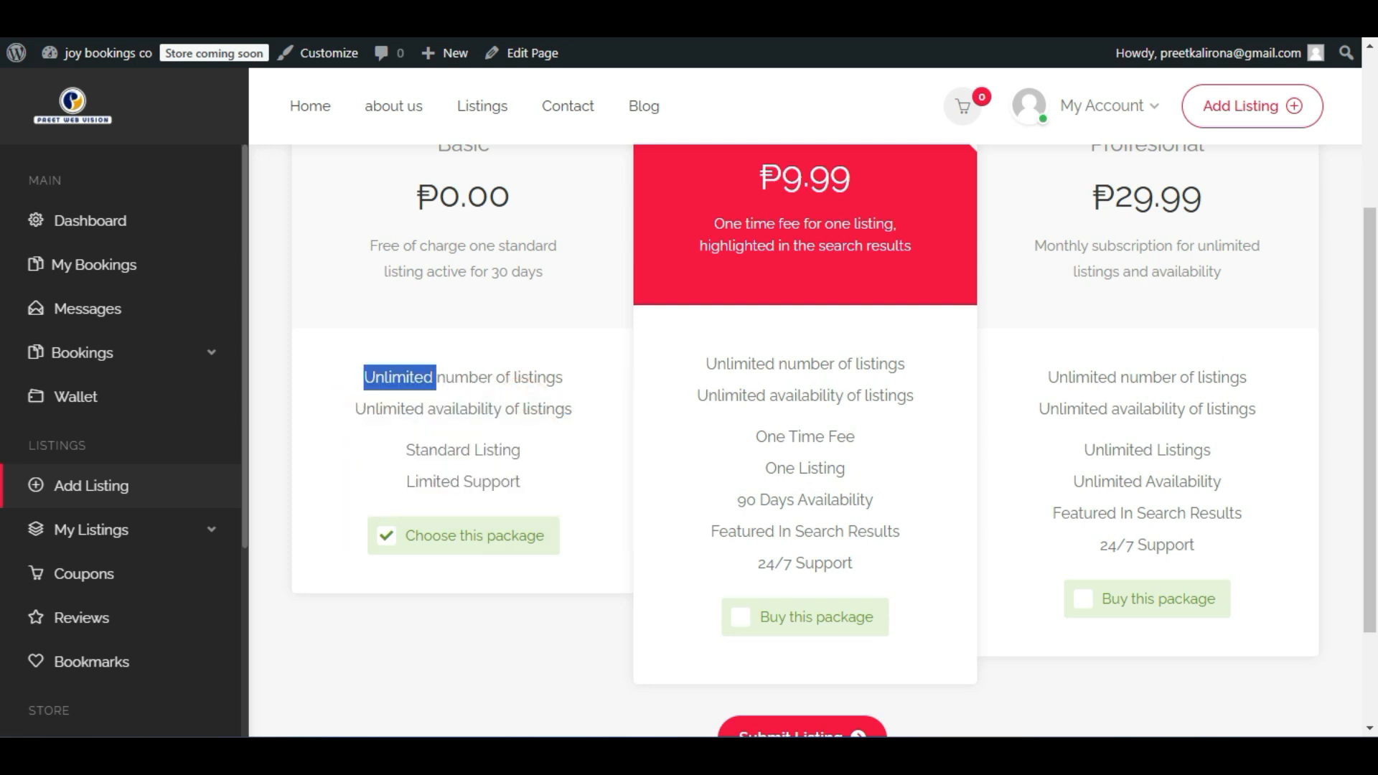
{"action": "triple_click", "coordinate": [394, 373]}
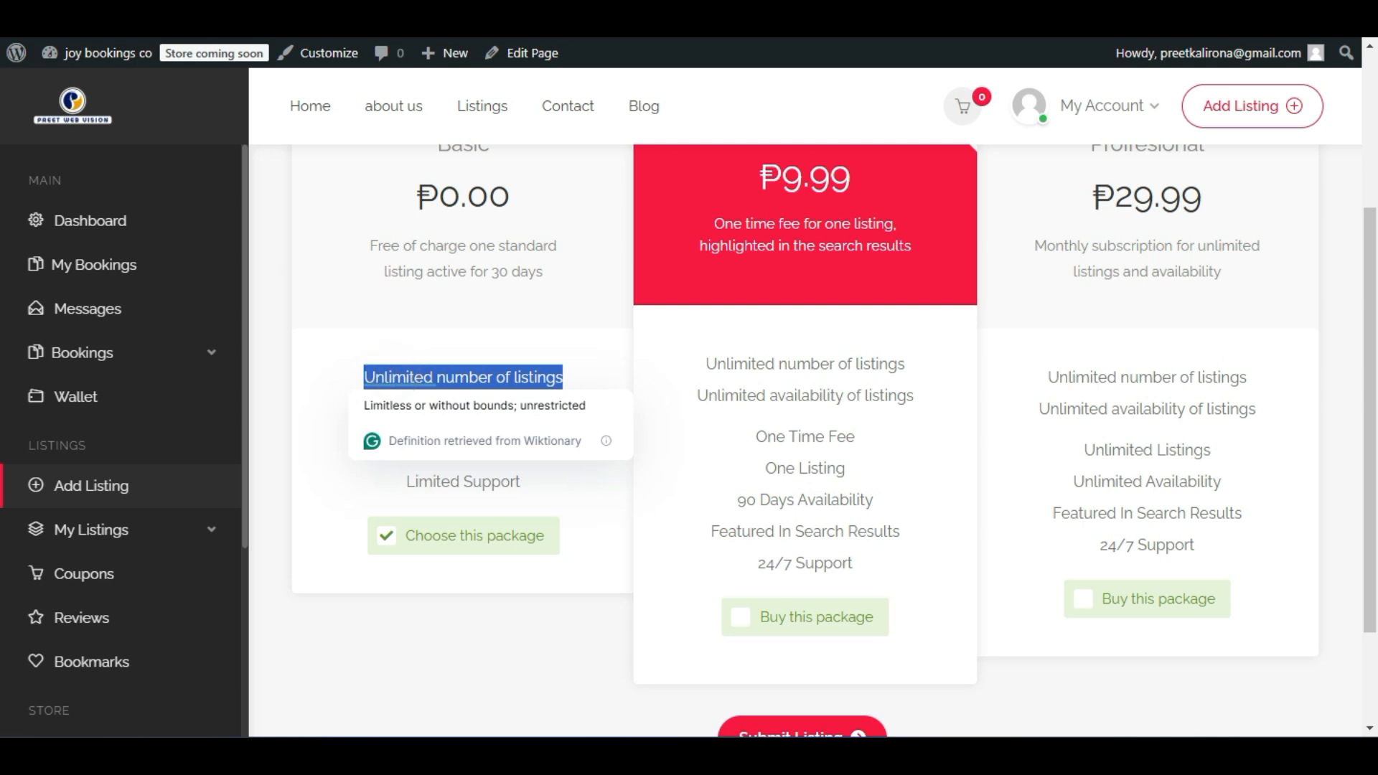
{"action": "left_click", "coordinate": [423, 367]}
{"action": "triple_click", "coordinate": [370, 377]}
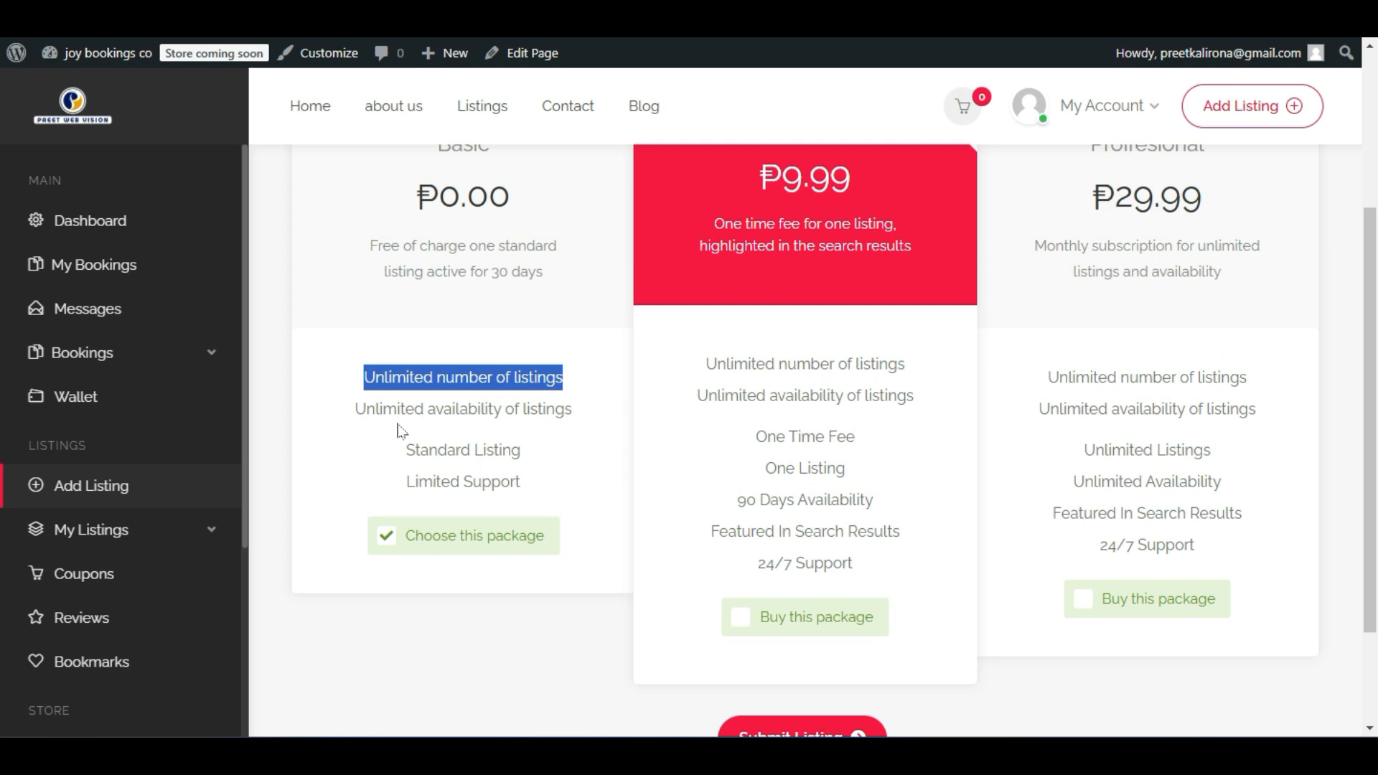
{"action": "triple_click", "coordinate": [407, 451]}
{"action": "triple_click", "coordinate": [401, 486]}
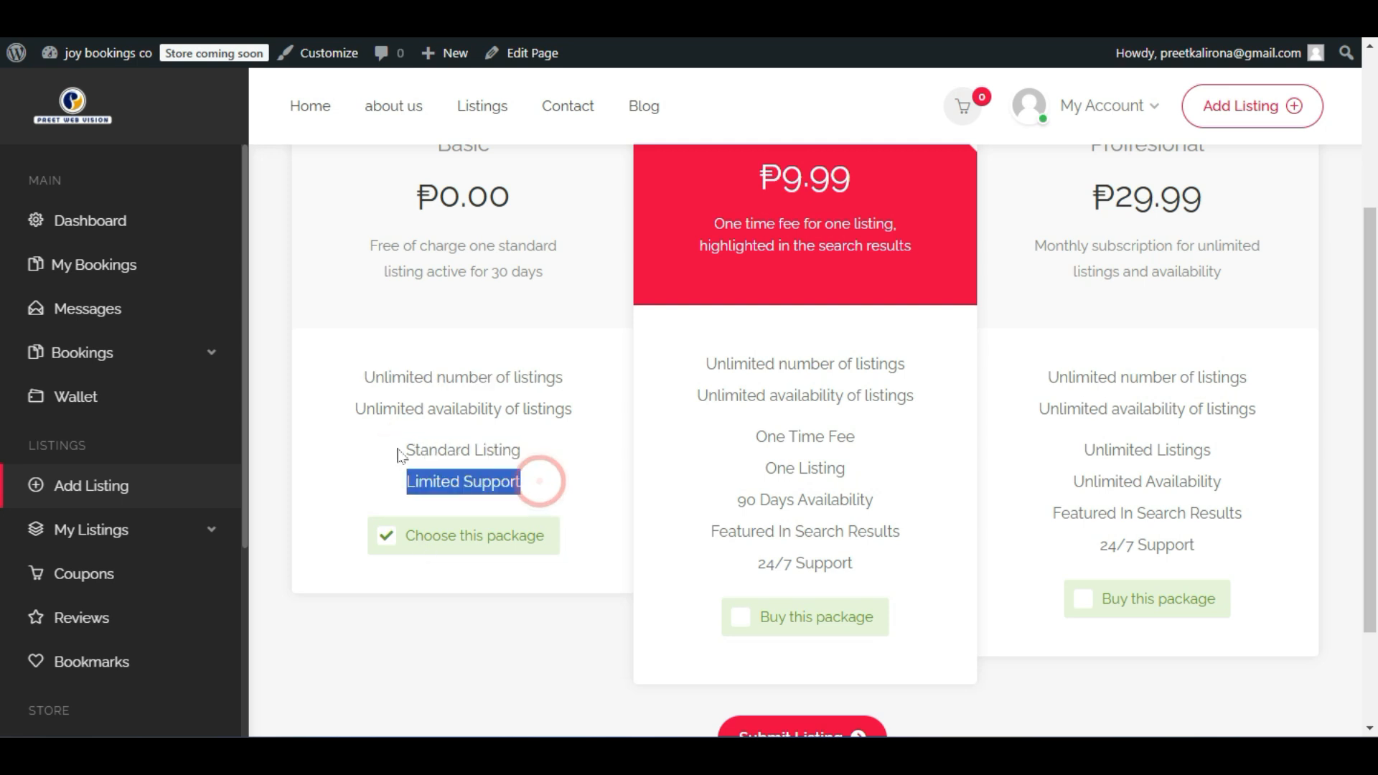
{"action": "left_click", "coordinate": [394, 445], "text": "shift"}
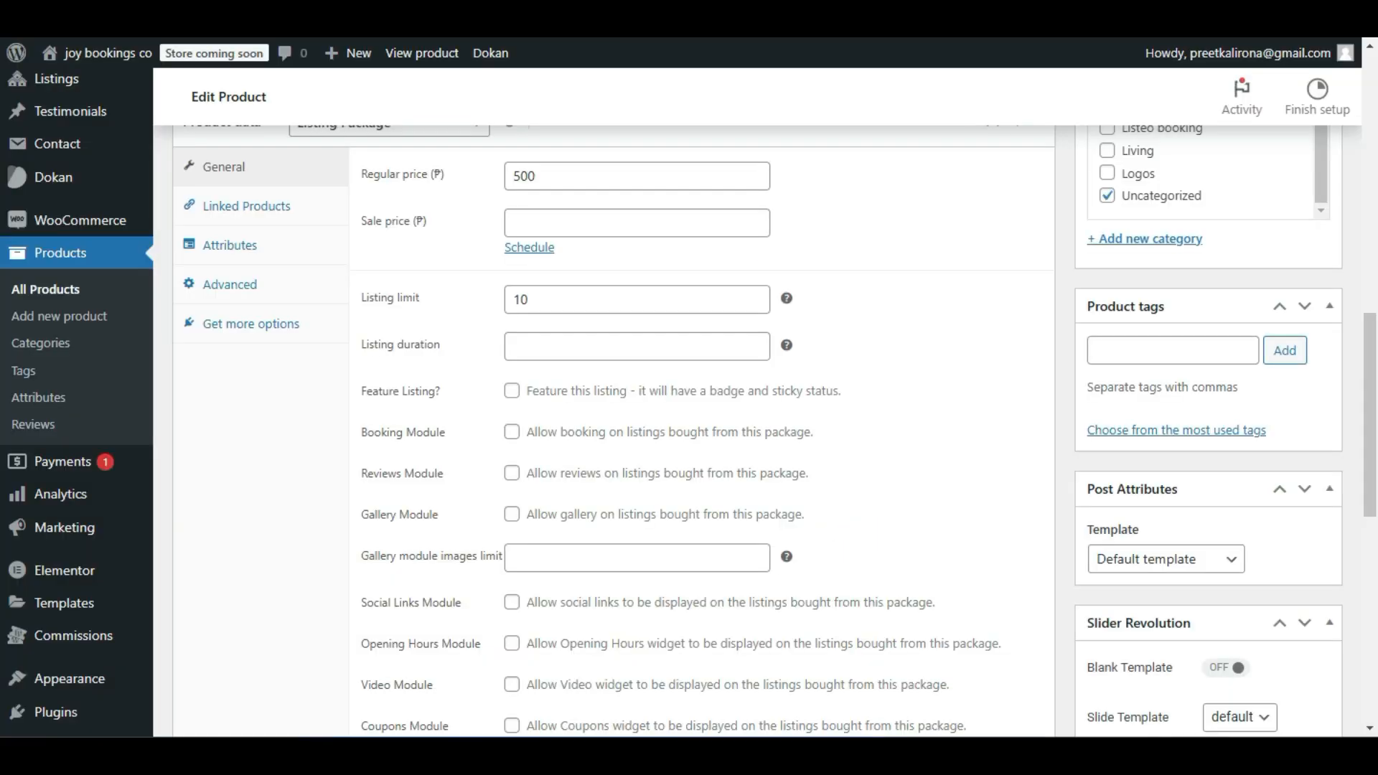
Try adding the filler text "ddddd" after "Limited Support" in the product description, and delete it.
{"action": "scroll", "coordinate": [311, 402], "scroll_direction": "up", "scroll_amount": 10}
{"action": "scroll", "coordinate": [311, 402], "scroll_direction": "down", "scroll_amount": 2}
{"action": "left_click", "coordinate": [392, 388]}
{"action": "left_click", "coordinate": [348, 417]}
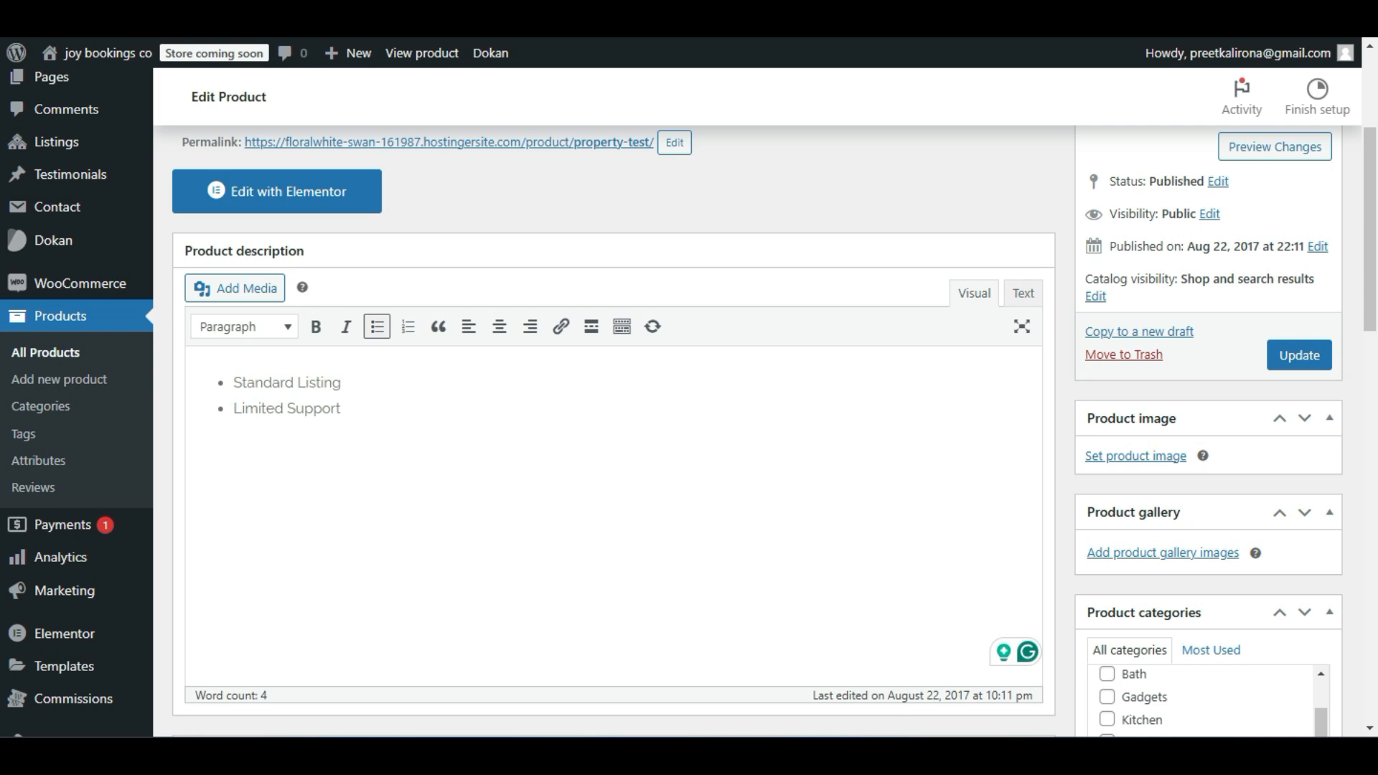
{"action": "type", "text": "ddddd"}
{"action": "key", "text": "BackSpace"}
{"action": "key", "text": "BackSpace"}
{"action": "key", "text": "BackSpace"}
{"action": "key", "text": "BackSpace"}
{"action": "key", "text": "BackSpace"}
Remove the bullet formatting from the "Standard Listing" and "Limited Support" lines in the product description.
{"action": "left_click", "coordinate": [424, 618]}
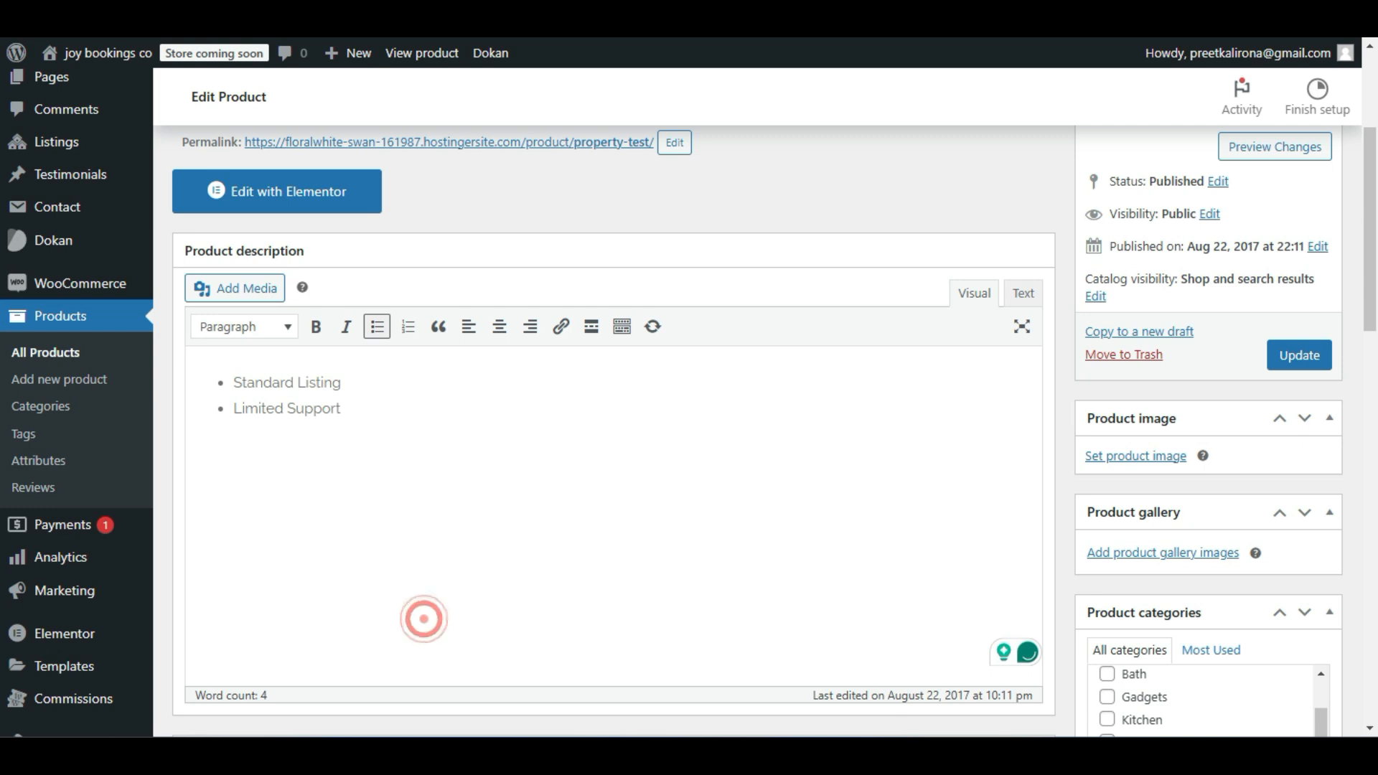
{"action": "left_click", "coordinate": [219, 374], "text": "shift"}
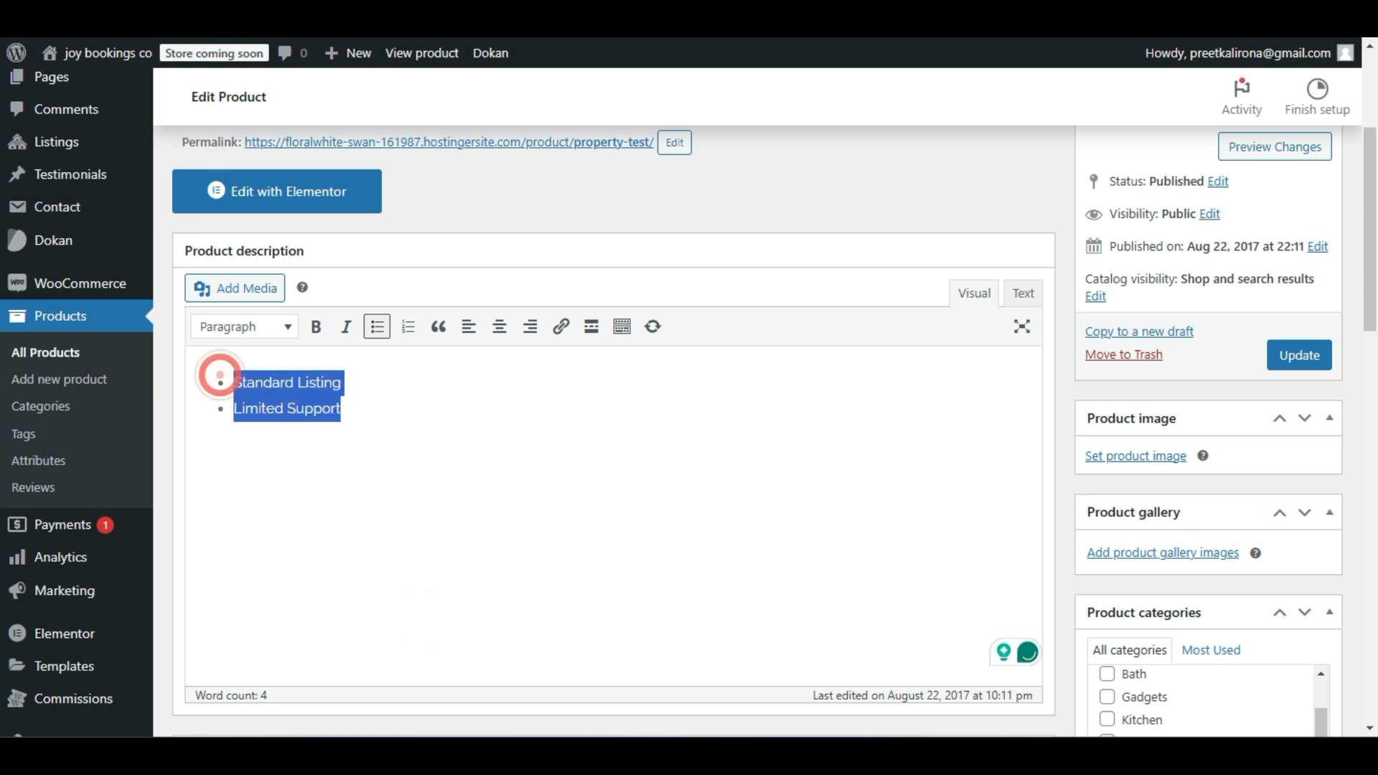
{"action": "left_click", "coordinate": [378, 329]}
{"action": "left_click", "coordinate": [378, 329]}
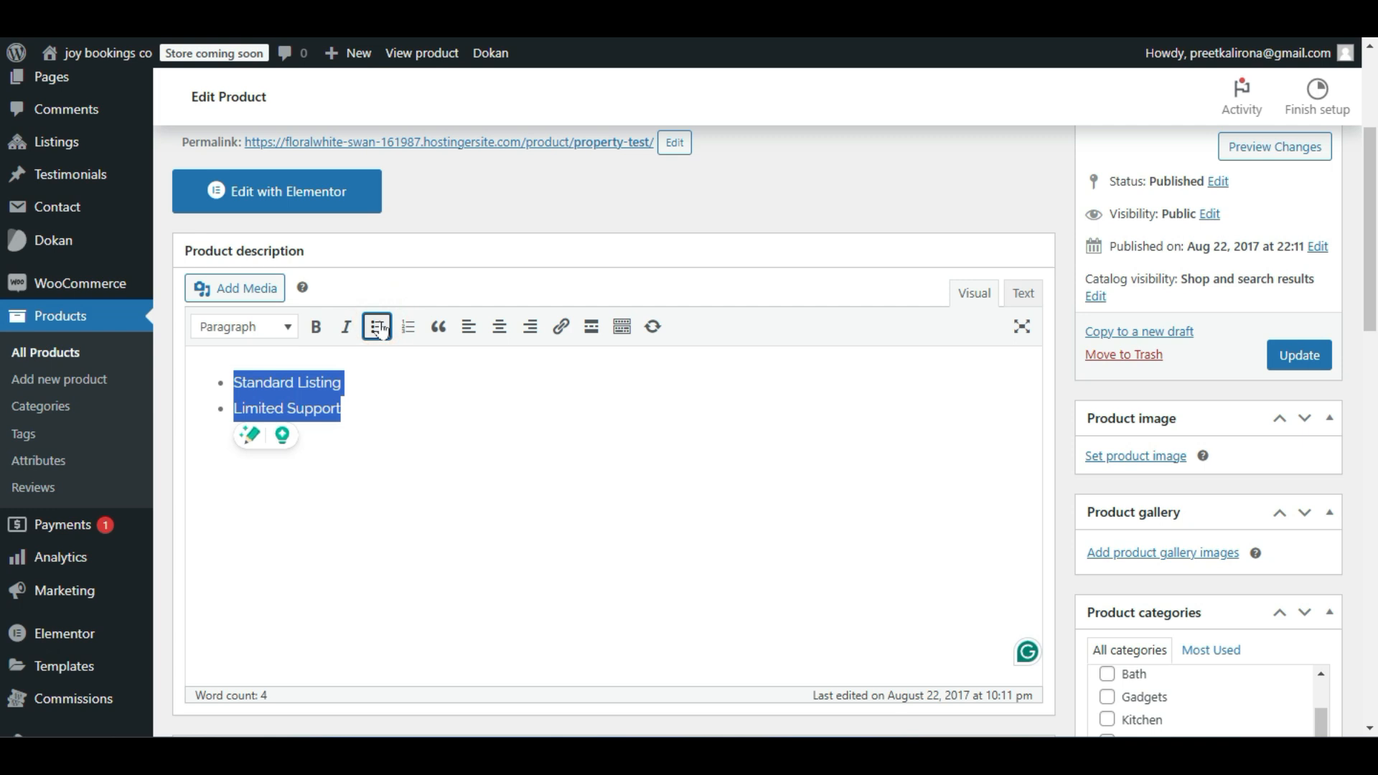
{"action": "left_click", "coordinate": [378, 329]}
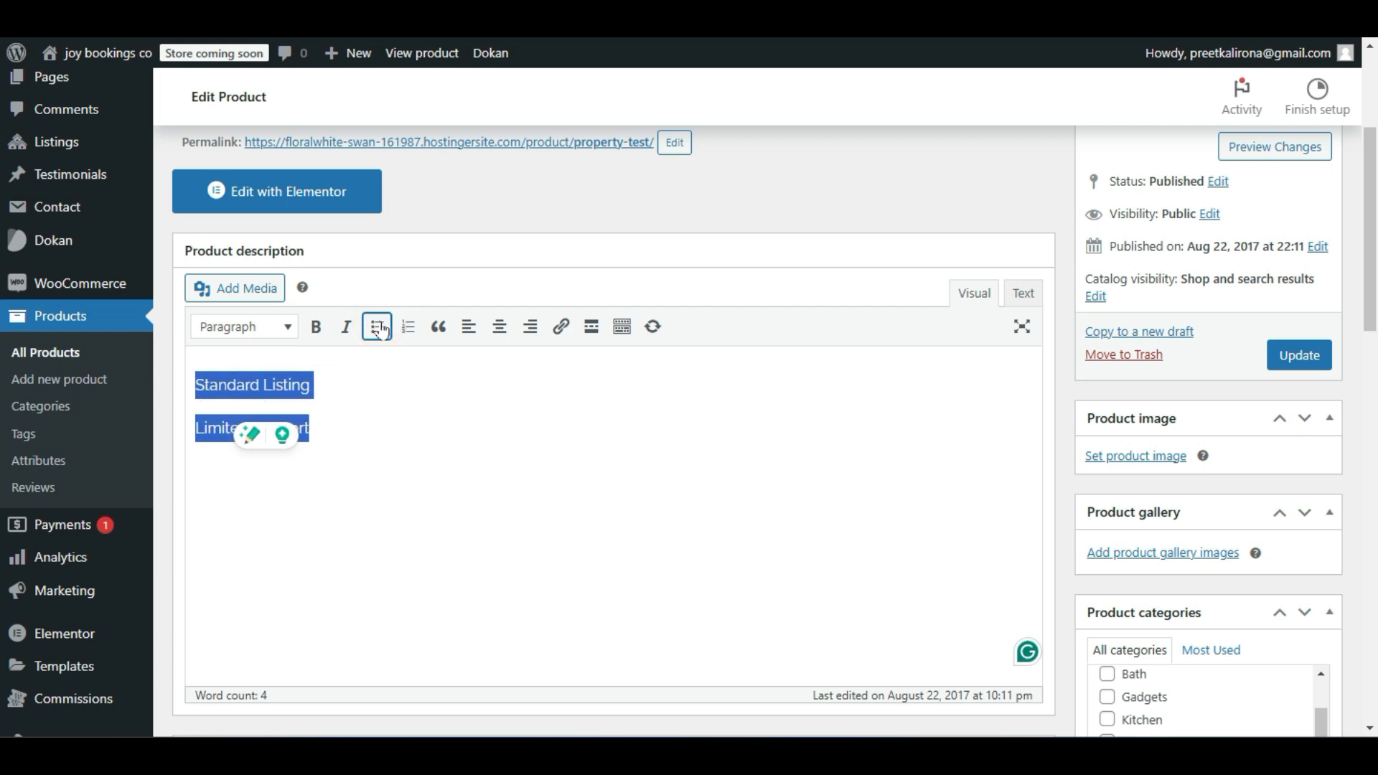
{"action": "left_click", "coordinate": [366, 385]}
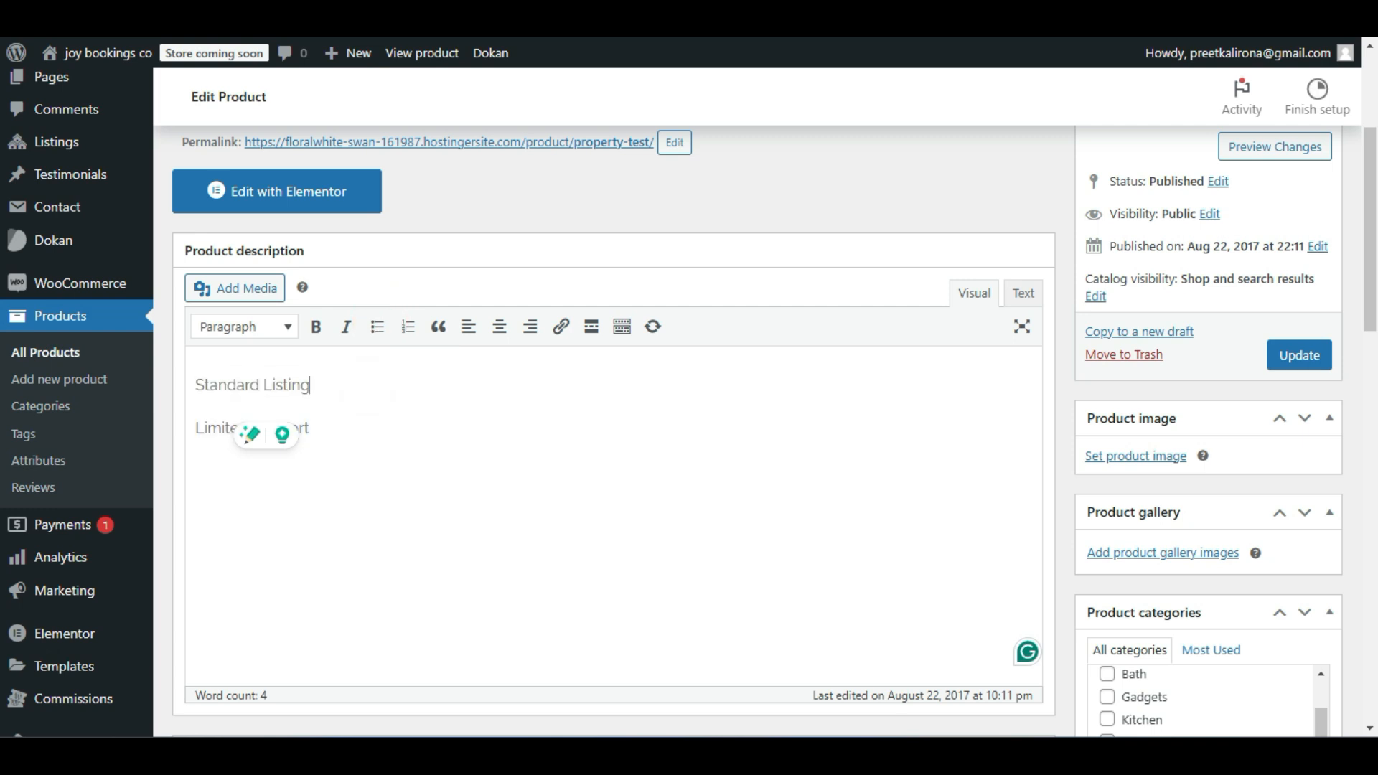
{"action": "left_click_drag", "start_coordinate": [316, 452], "coordinate": [195, 380]}
{"action": "left_click", "coordinate": [377, 328]}
{"action": "left_click", "coordinate": [376, 329]}
Try adding the text "custom" on a line beneath "Limited Support", and delete it.
{"action": "left_click", "coordinate": [329, 488]}
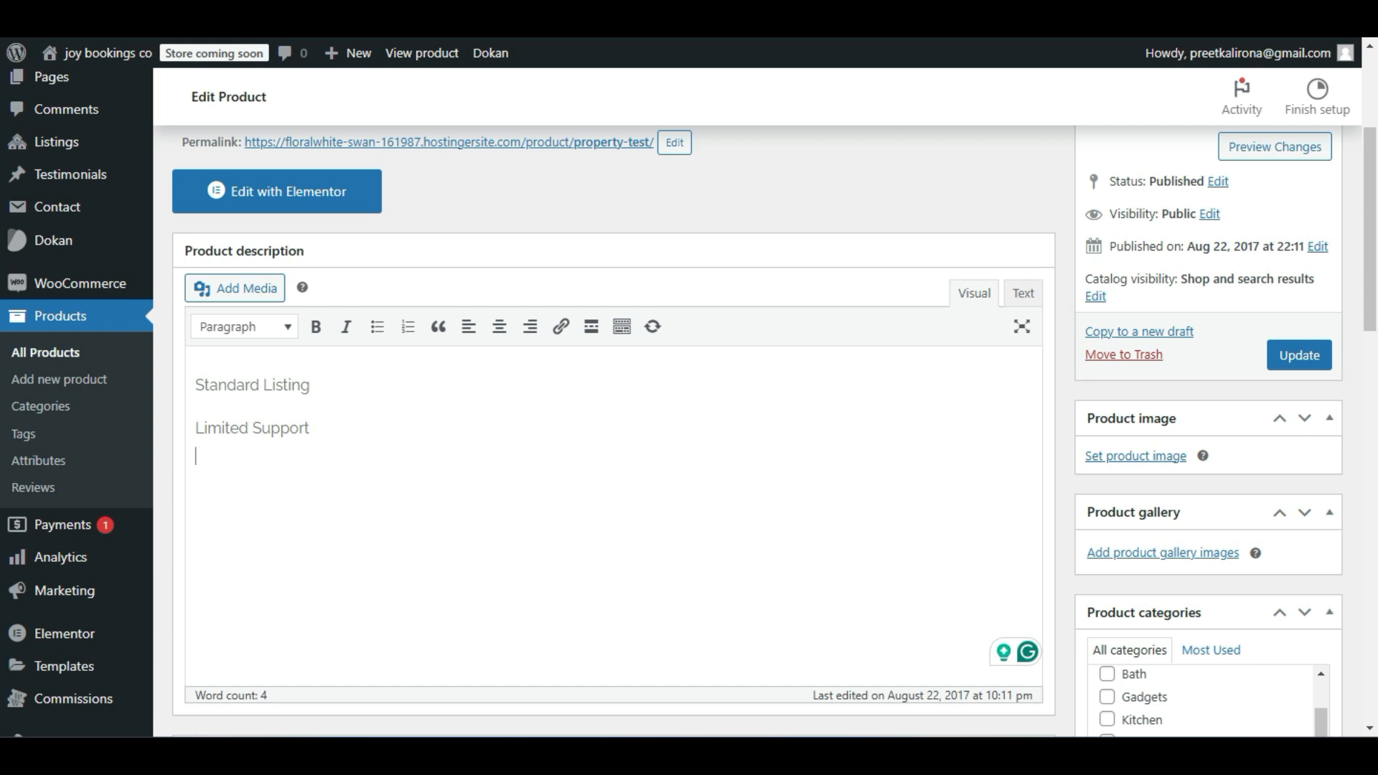
{"action": "type", "text": "custom"}
{"action": "key", "text": "BackSpace"}
{"action": "key", "text": "BackSpace"}
{"action": "key", "text": "BackSpace"}
{"action": "key", "text": "BackSpace"}
{"action": "key", "text": "BackSpace"}
{"action": "key", "text": "BackSpace"}
{"action": "key", "text": "BackSpace"}
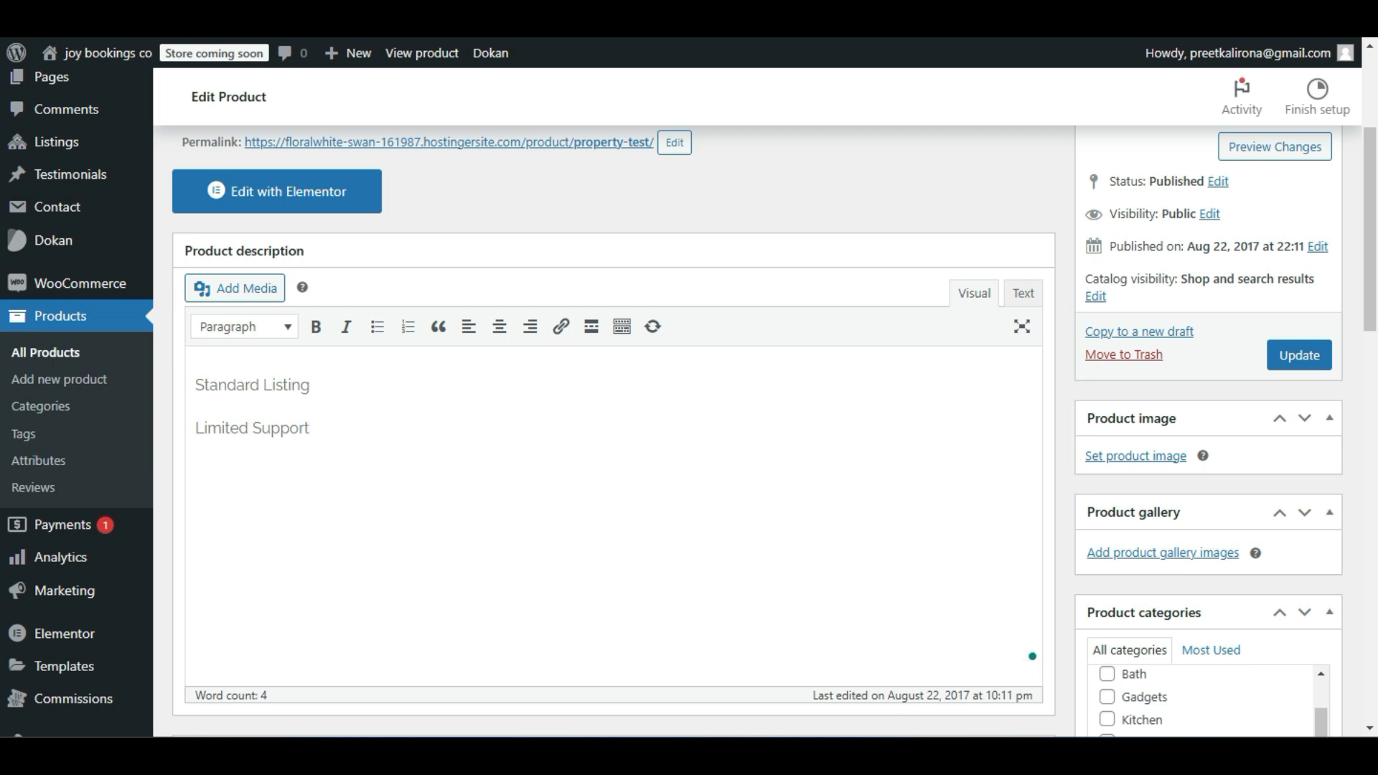
Add the lines "icall" and "social media" beneath "Limited Support" in the product description.
{"action": "type", "text": "icall"}
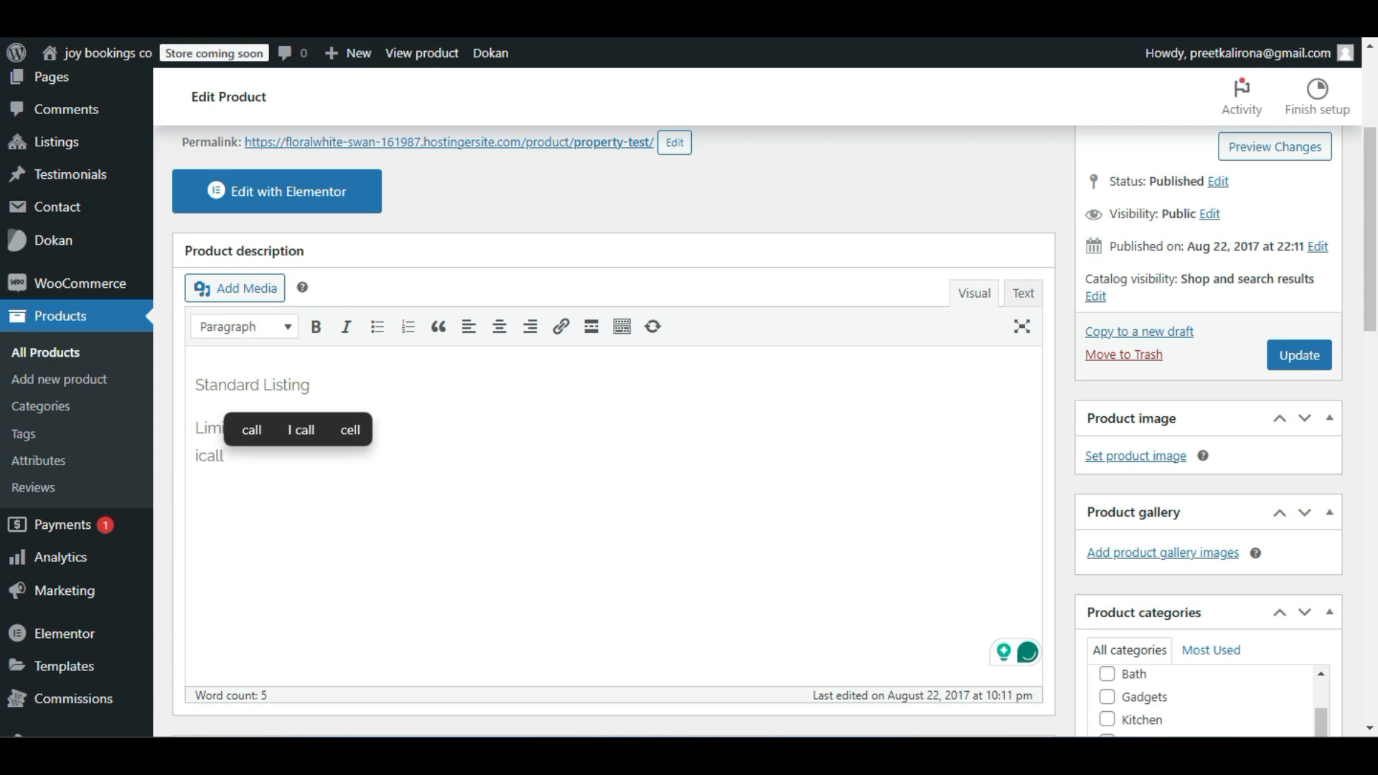
{"action": "key", "text": "shift+Return"}
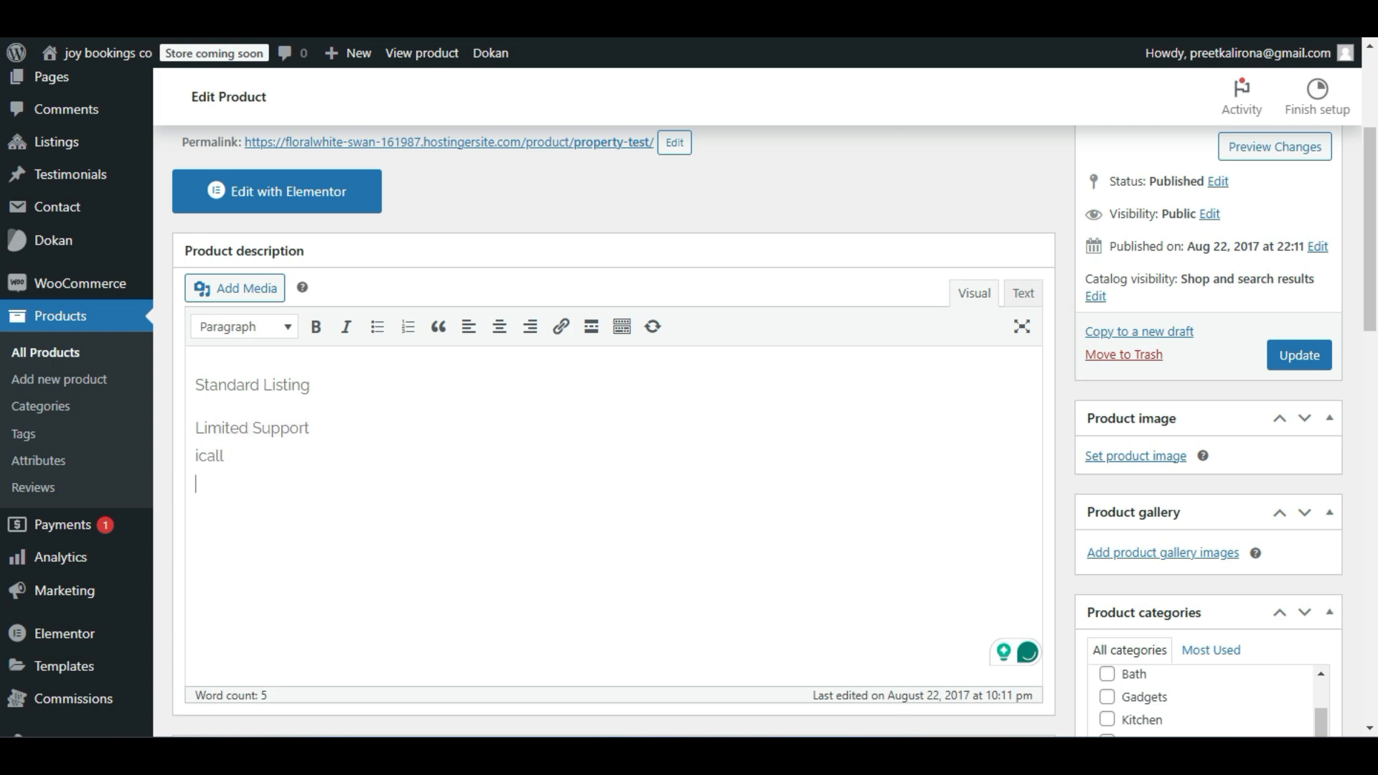
{"action": "type", "text": "social medi"}
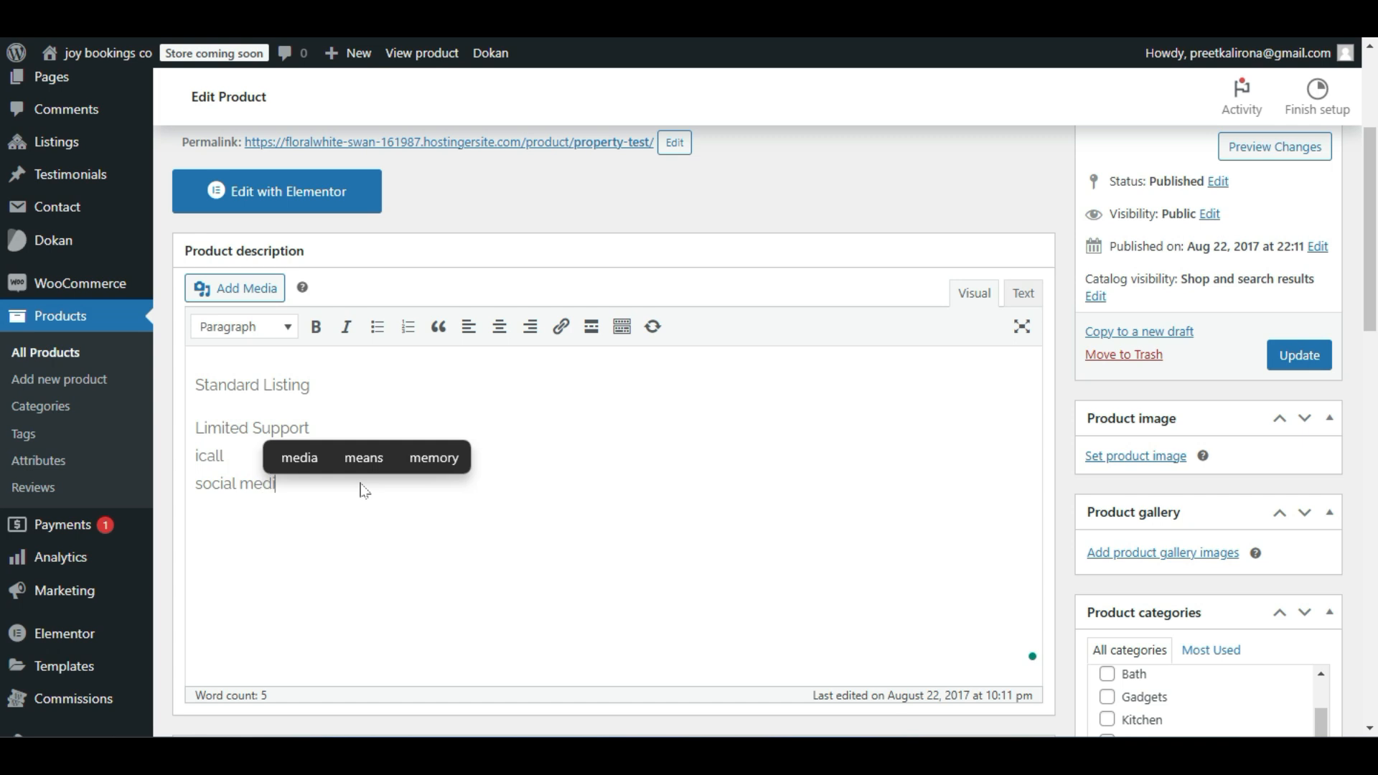
{"action": "type", "text": "a"}
Close the paragraph gap between "Standard Listing" and "Limited Support" so they sit on consecutive lines.
{"action": "left_click", "coordinate": [212, 403]}
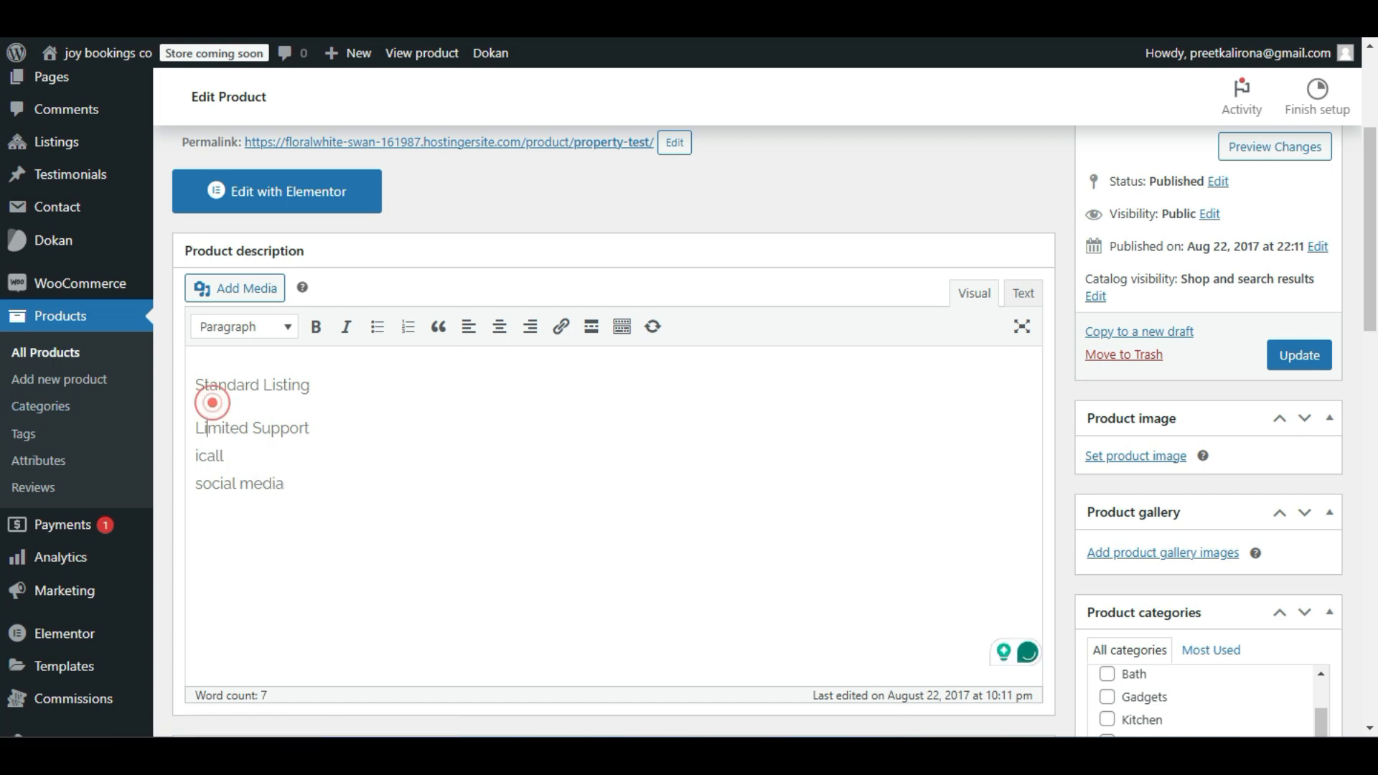
{"action": "left_click", "coordinate": [183, 428]}
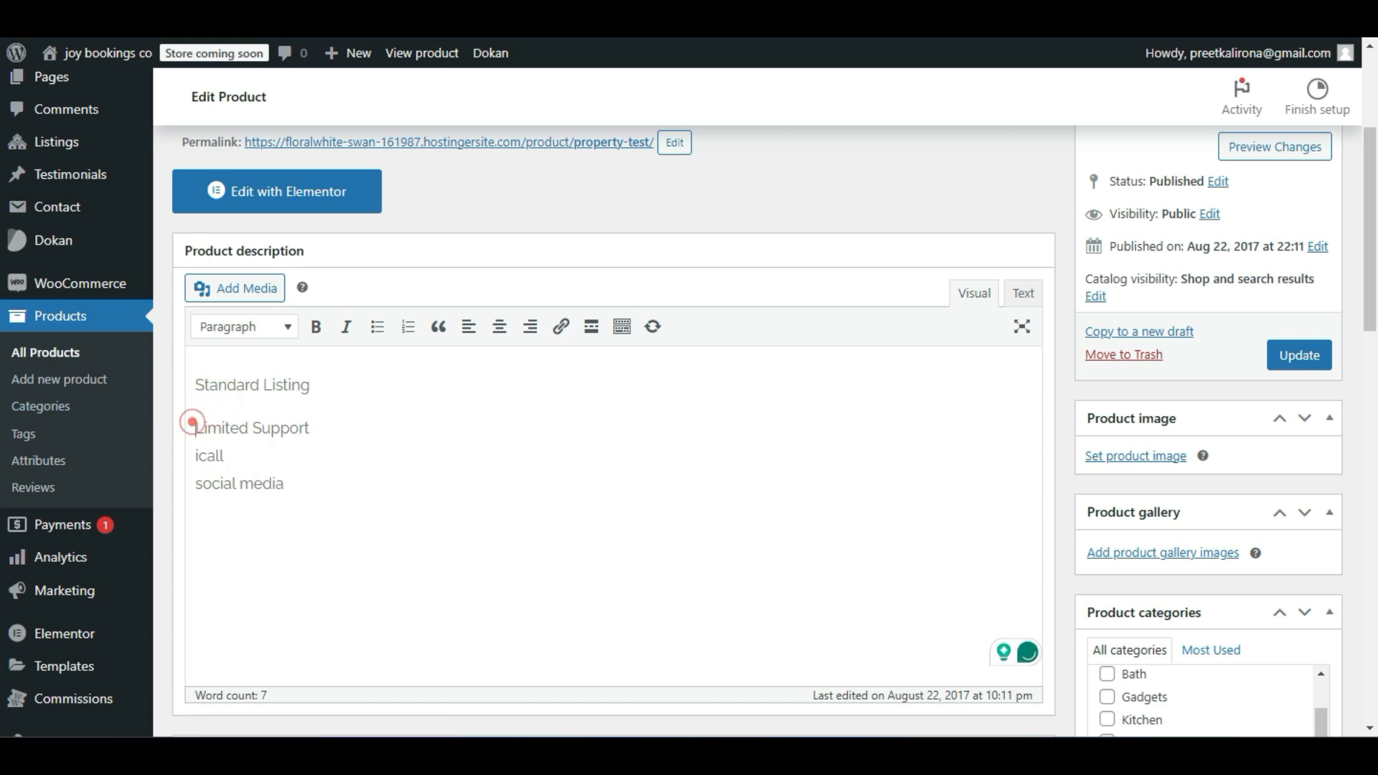
{"action": "key", "text": "BackSpace"}
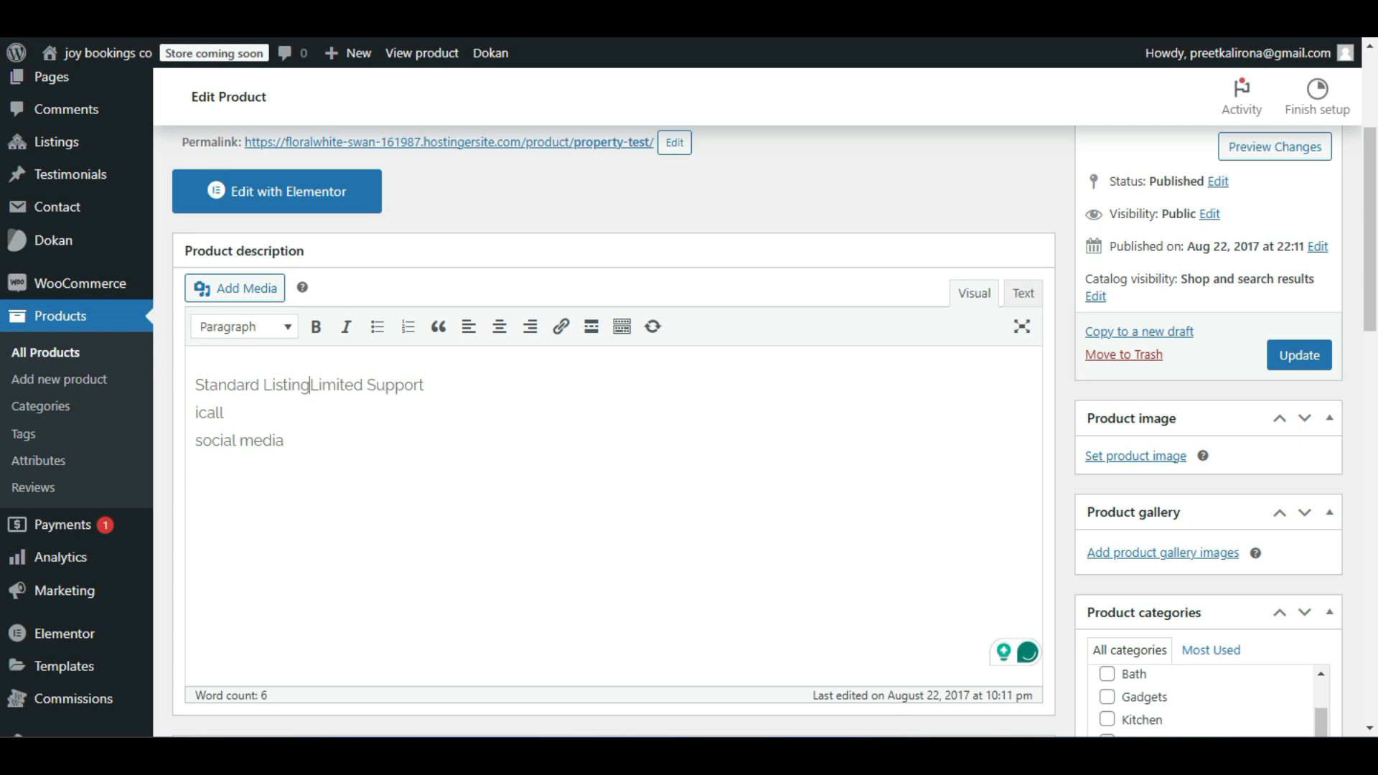
{"action": "key", "text": "Return"}
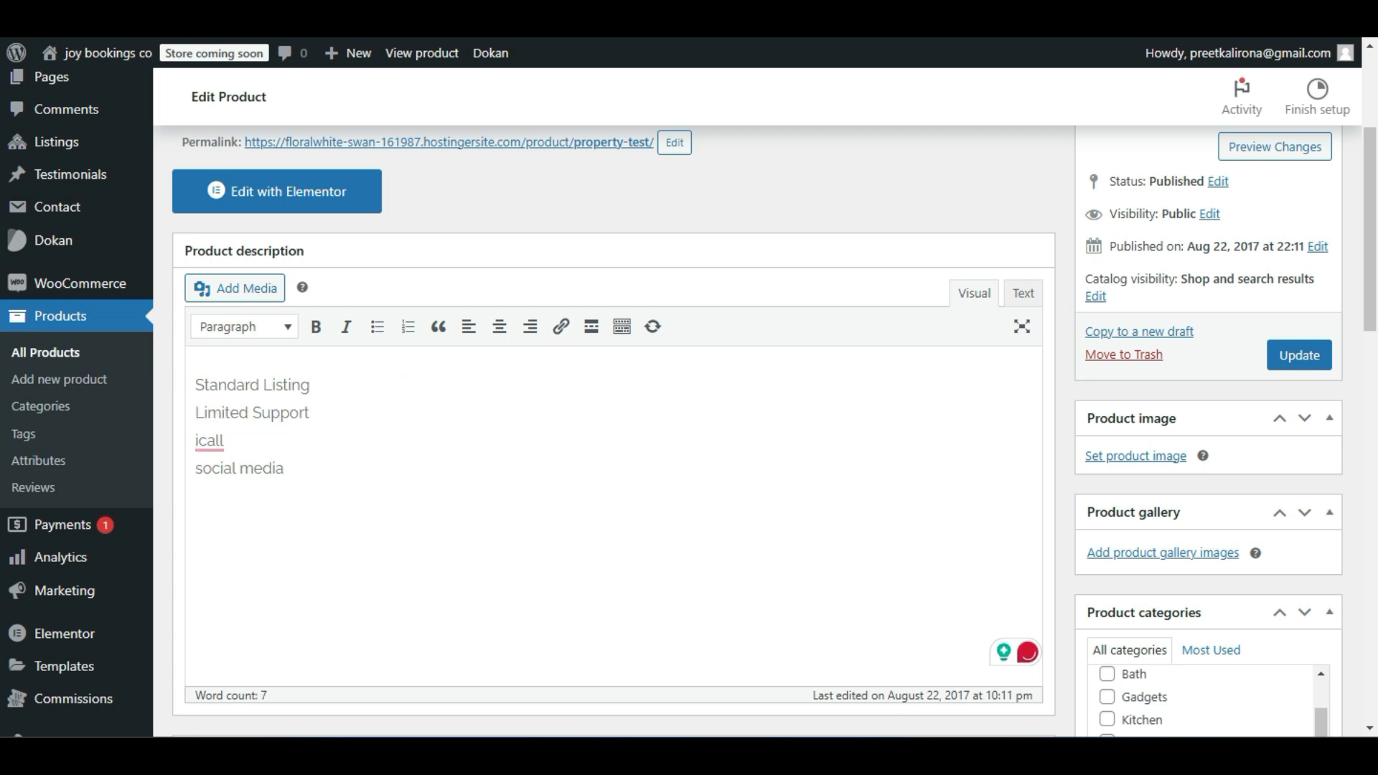
Try formatting the four description lines as a bulleted list, and take the bullet formatting off again.
{"action": "left_click_drag", "start_coordinate": [316, 468], "coordinate": [195, 380]}
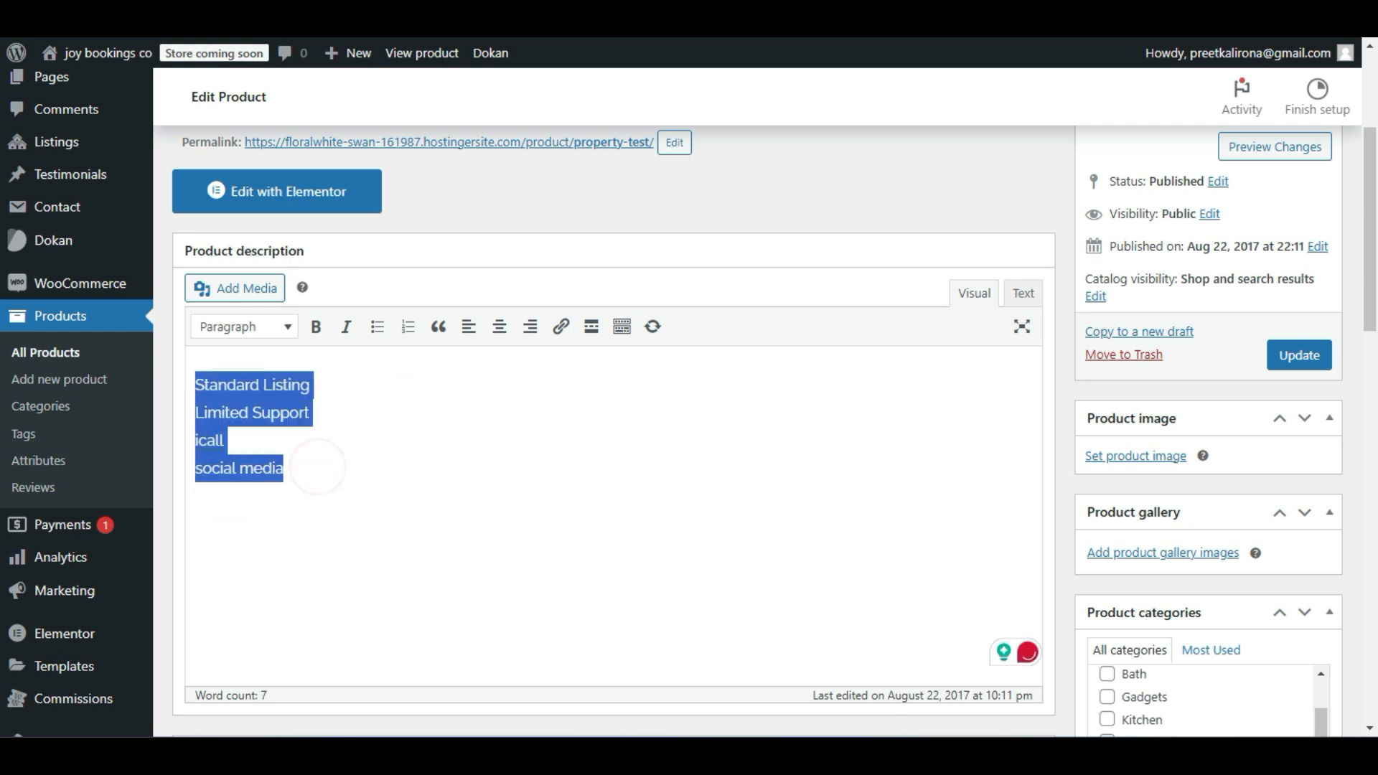
{"action": "left_click", "coordinate": [378, 328]}
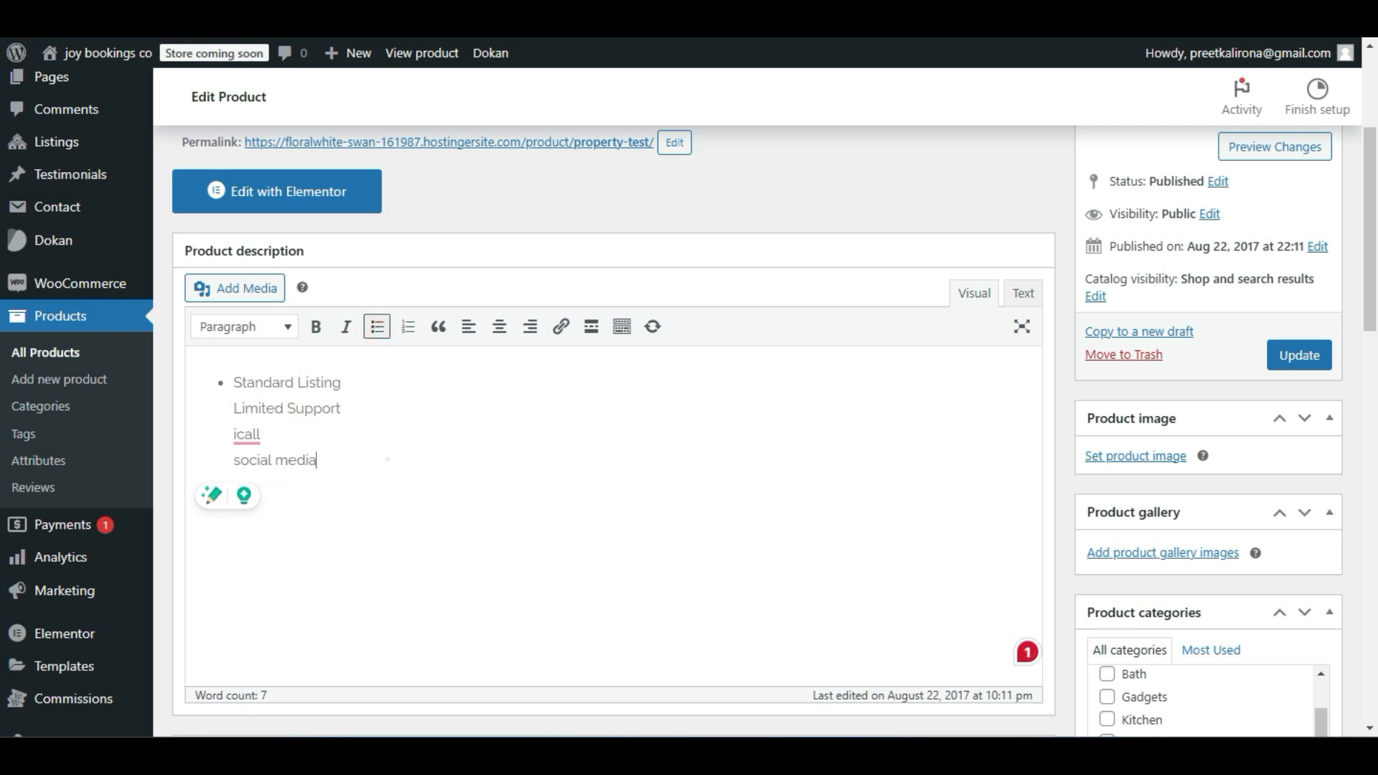
{"action": "left_click", "coordinate": [341, 403]}
{"action": "triple_click", "coordinate": [340, 403]}
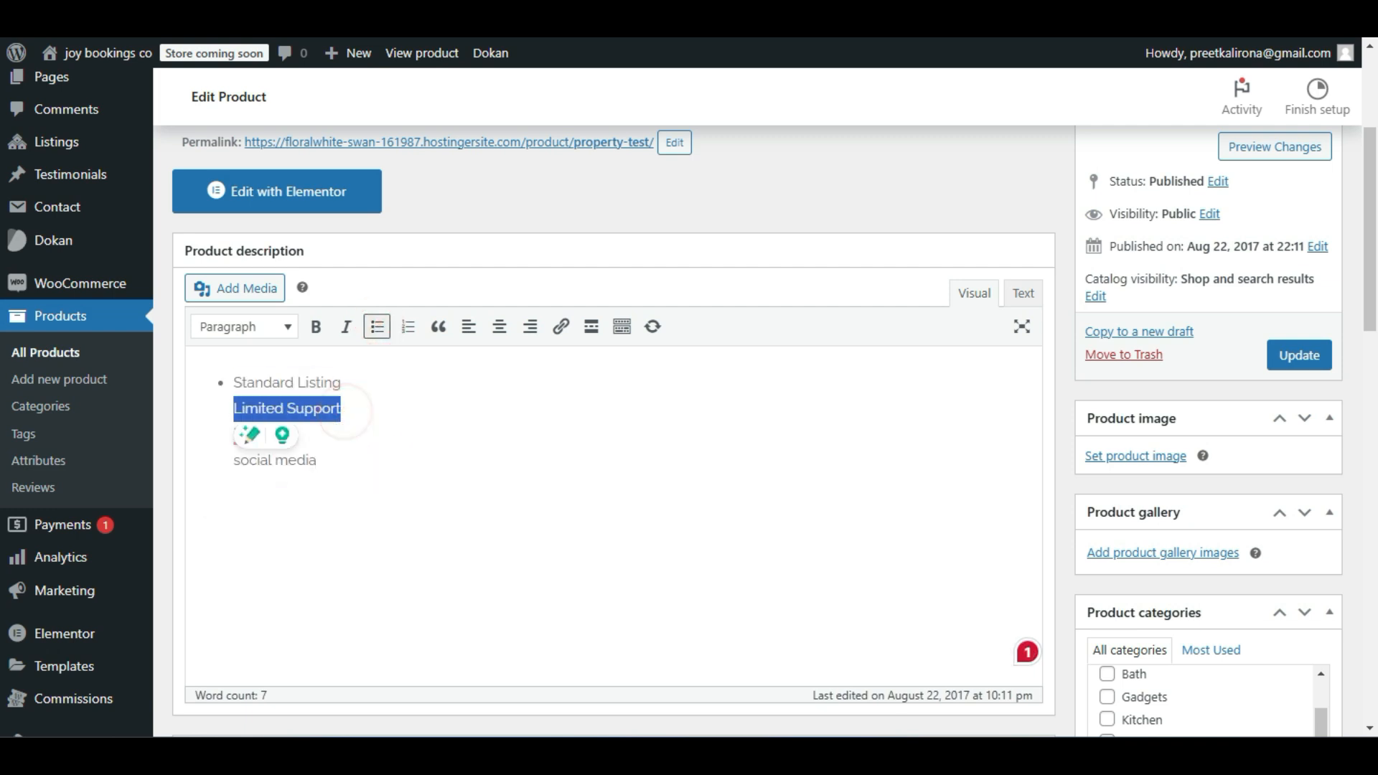
{"action": "left_click", "coordinate": [375, 329]}
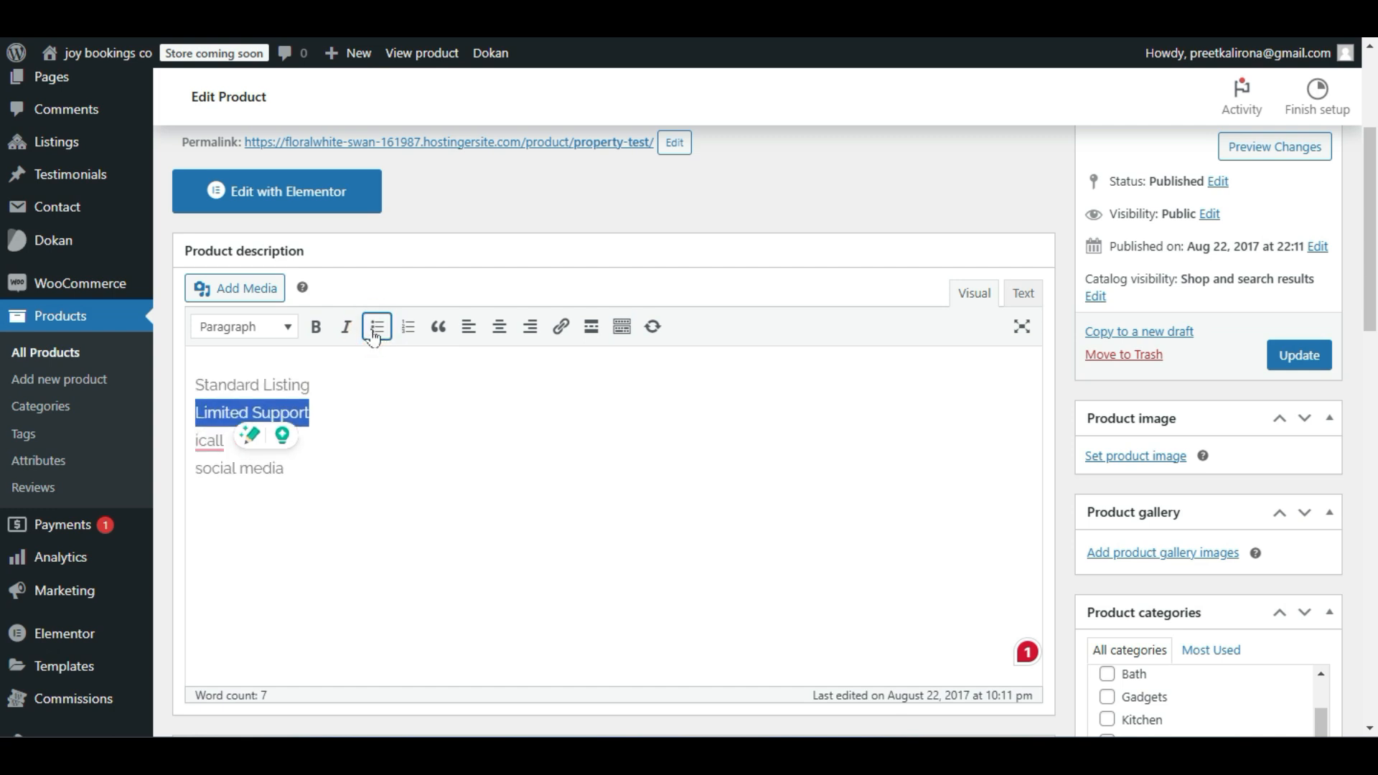
Insert blank lines between the four description lines and format the whole text as a bulleted list.
{"action": "left_click", "coordinate": [346, 399]}
{"action": "left_click", "coordinate": [341, 381]}
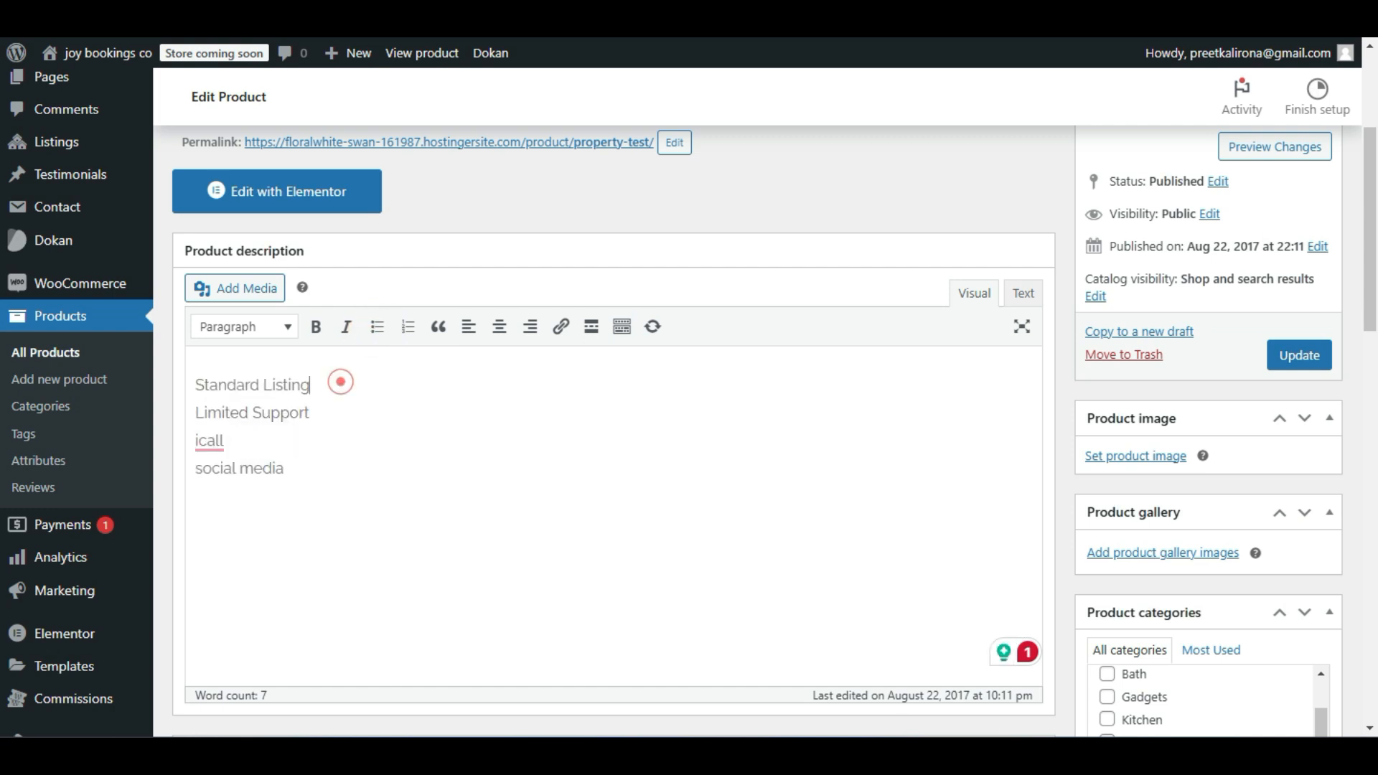
{"action": "key", "text": "Return"}
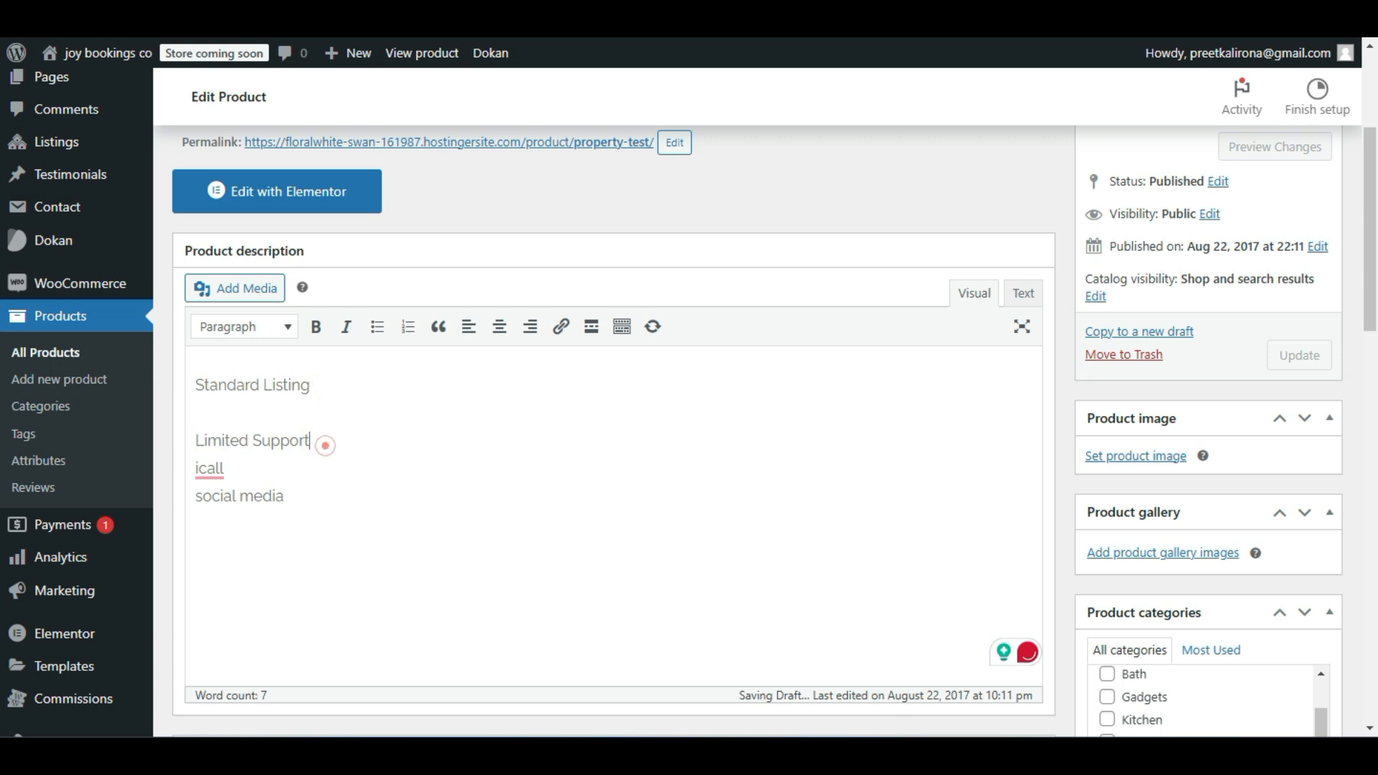
{"action": "left_click", "coordinate": [324, 442]}
{"action": "key", "text": "Return"}
{"action": "left_click", "coordinate": [287, 495]}
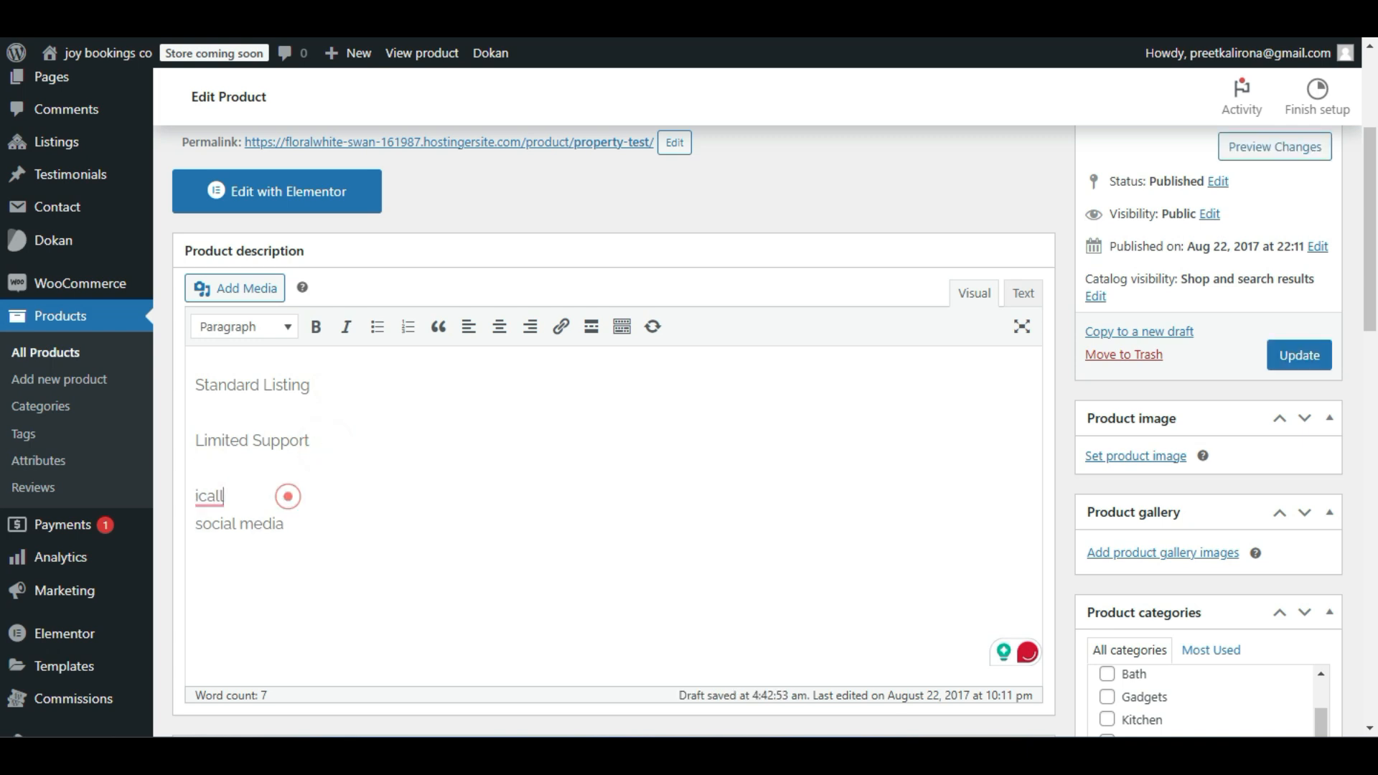
{"action": "key", "text": "Return"}
{"action": "left_click_drag", "start_coordinate": [302, 562], "coordinate": [195, 380]}
{"action": "left_click", "coordinate": [377, 328]}
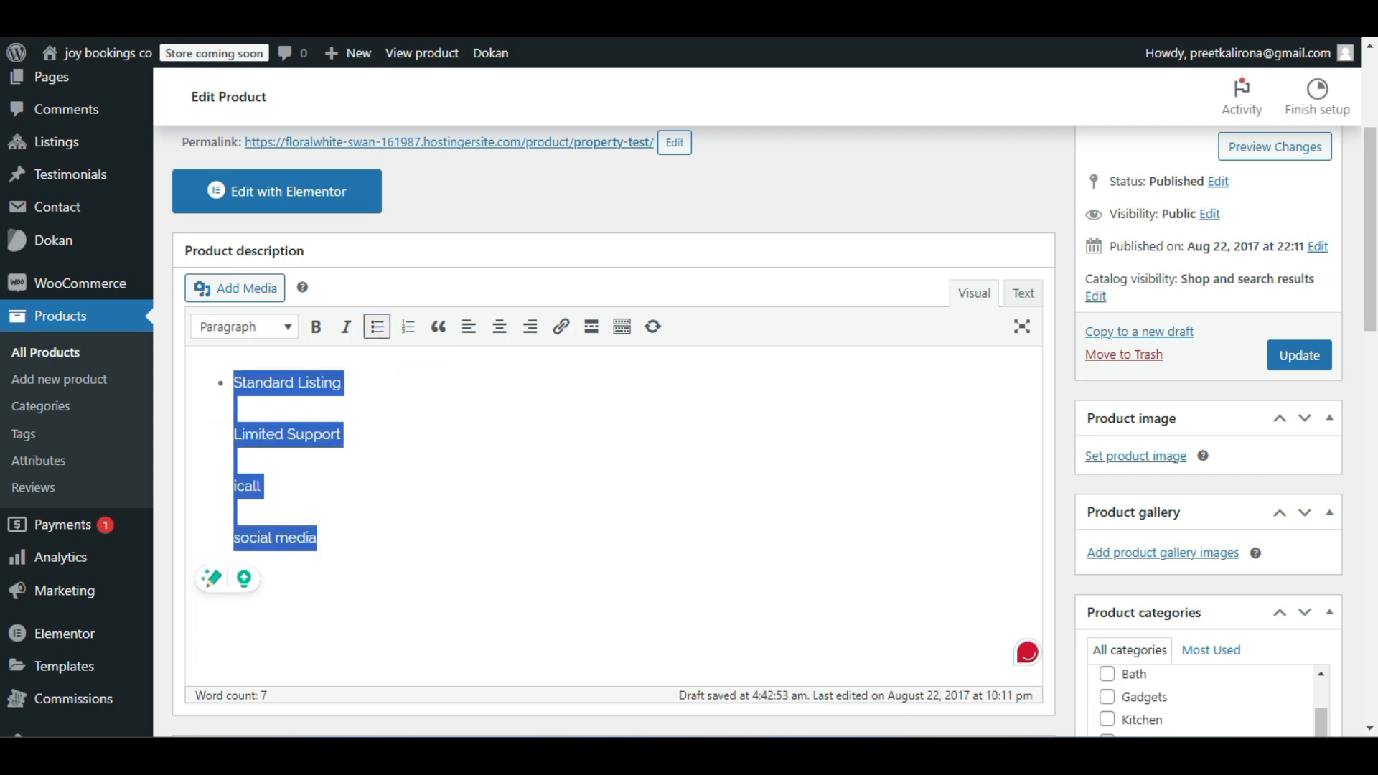
Delete all the bulleted text from the product description, leaving the editor empty and without list formatting.
{"action": "left_click", "coordinate": [367, 435]}
{"action": "left_click_drag", "start_coordinate": [353, 512], "coordinate": [222, 380]}
{"action": "left_click", "coordinate": [353, 498]}
{"action": "left_click_drag", "start_coordinate": [347, 536], "coordinate": [233, 434]}
{"action": "key", "text": "BackSpace"}
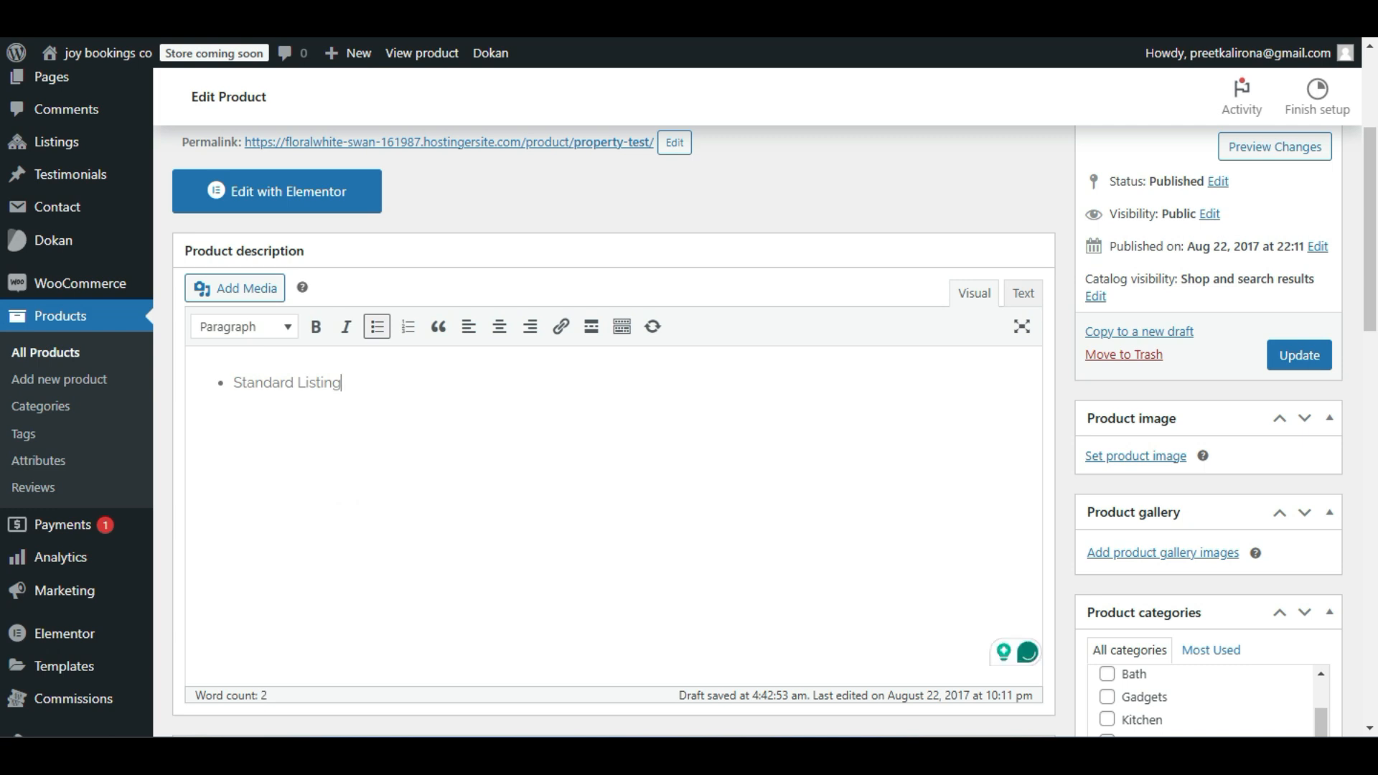
{"action": "left_click_drag", "start_coordinate": [372, 378], "coordinate": [228, 381]}
{"action": "key", "text": "BackSpace"}
{"action": "key", "text": "BackSpace"}
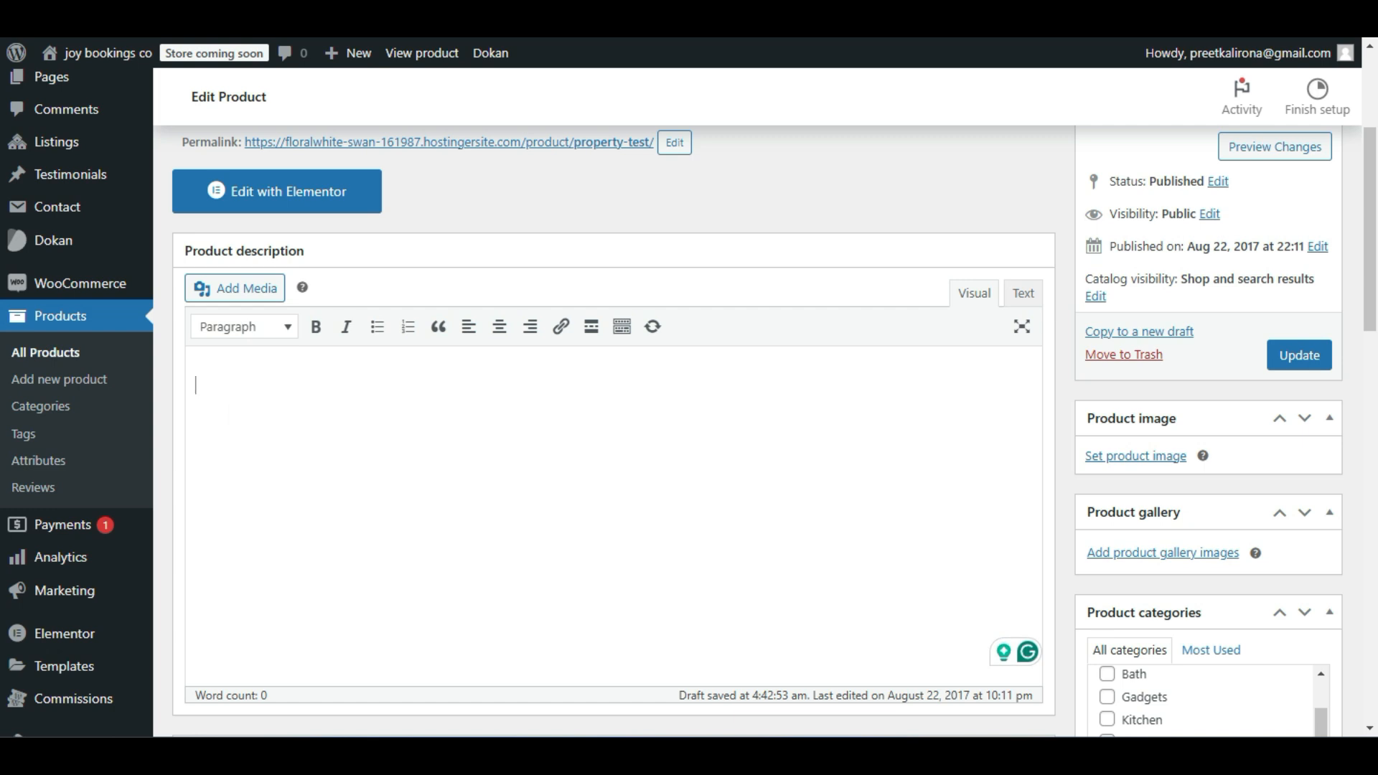
Enter "Standard listings" as the product description and format the line as a bulleted list item.
{"action": "type", "text": "Stand"}
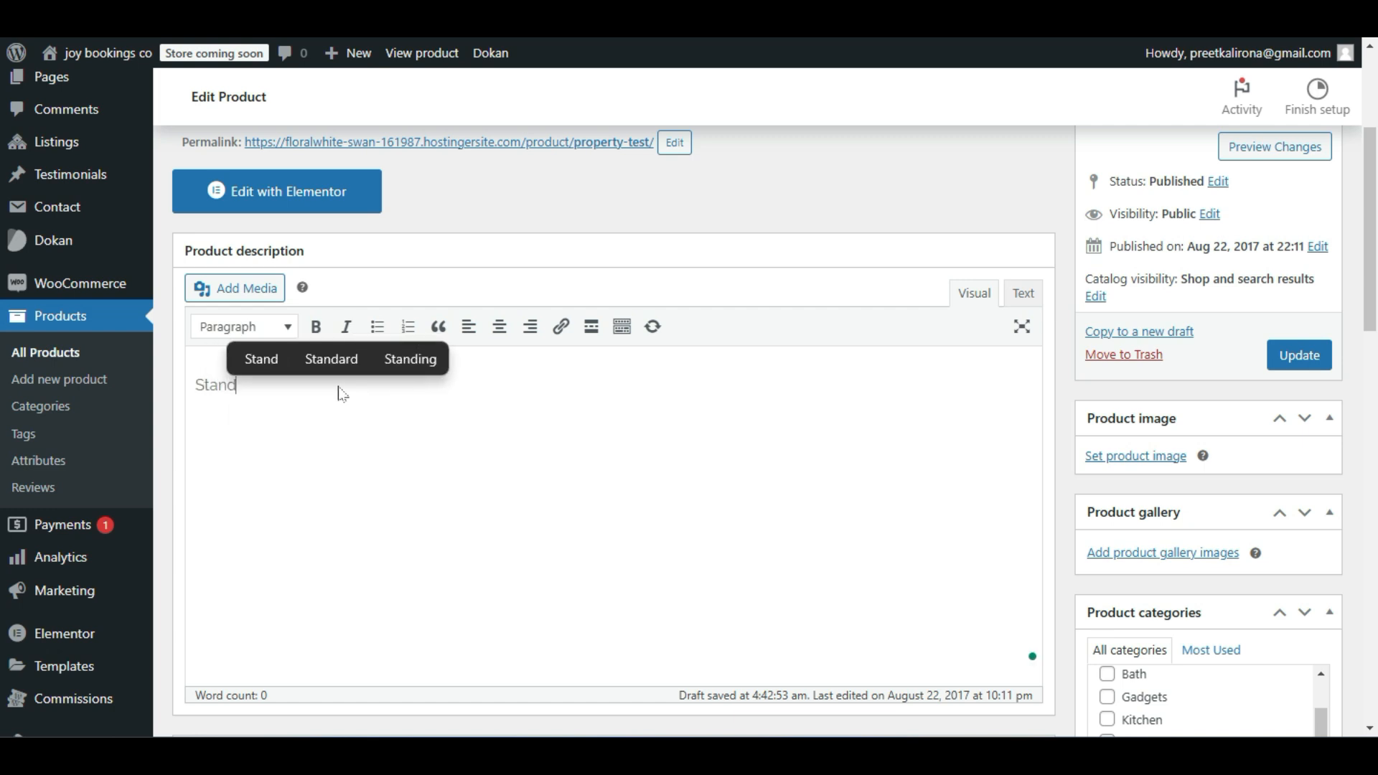
{"action": "type", "text": "="}
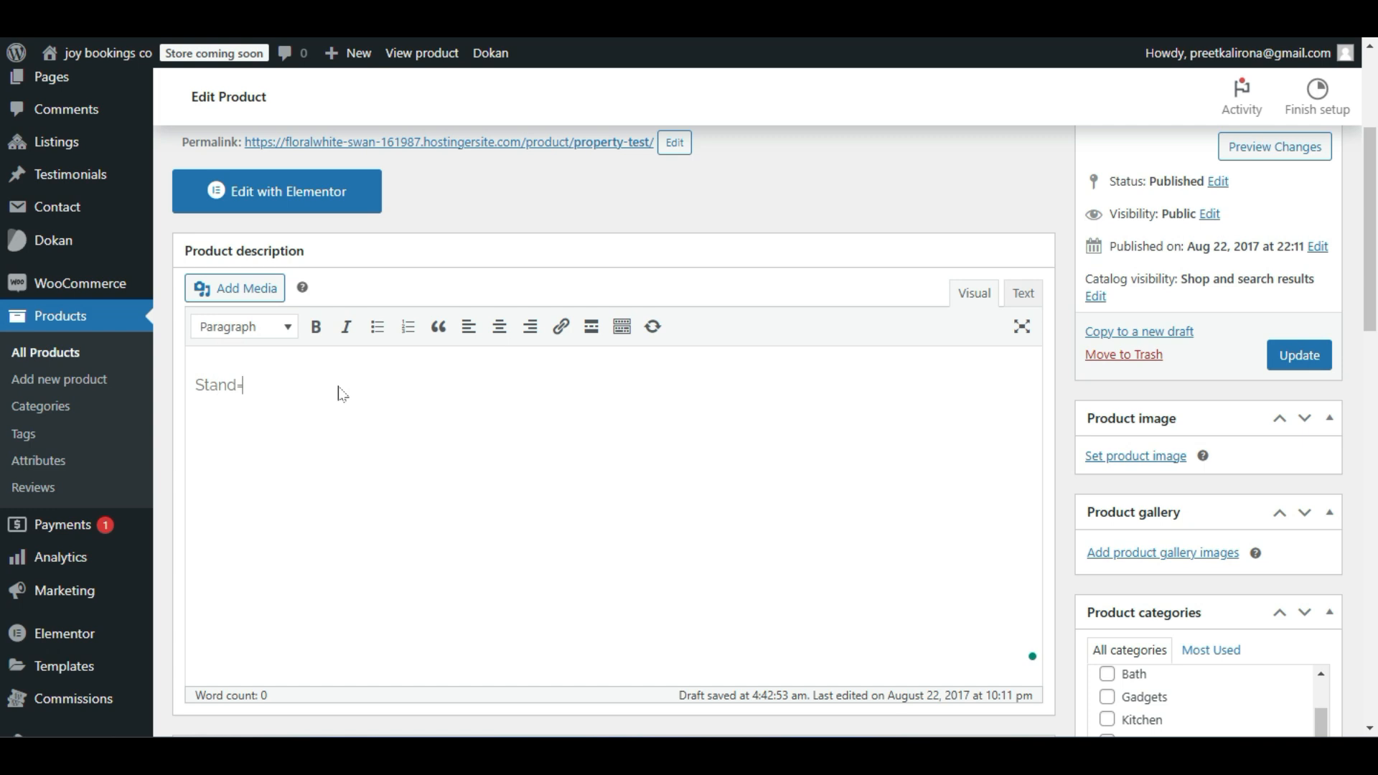
{"action": "type", "text": "=dar"}
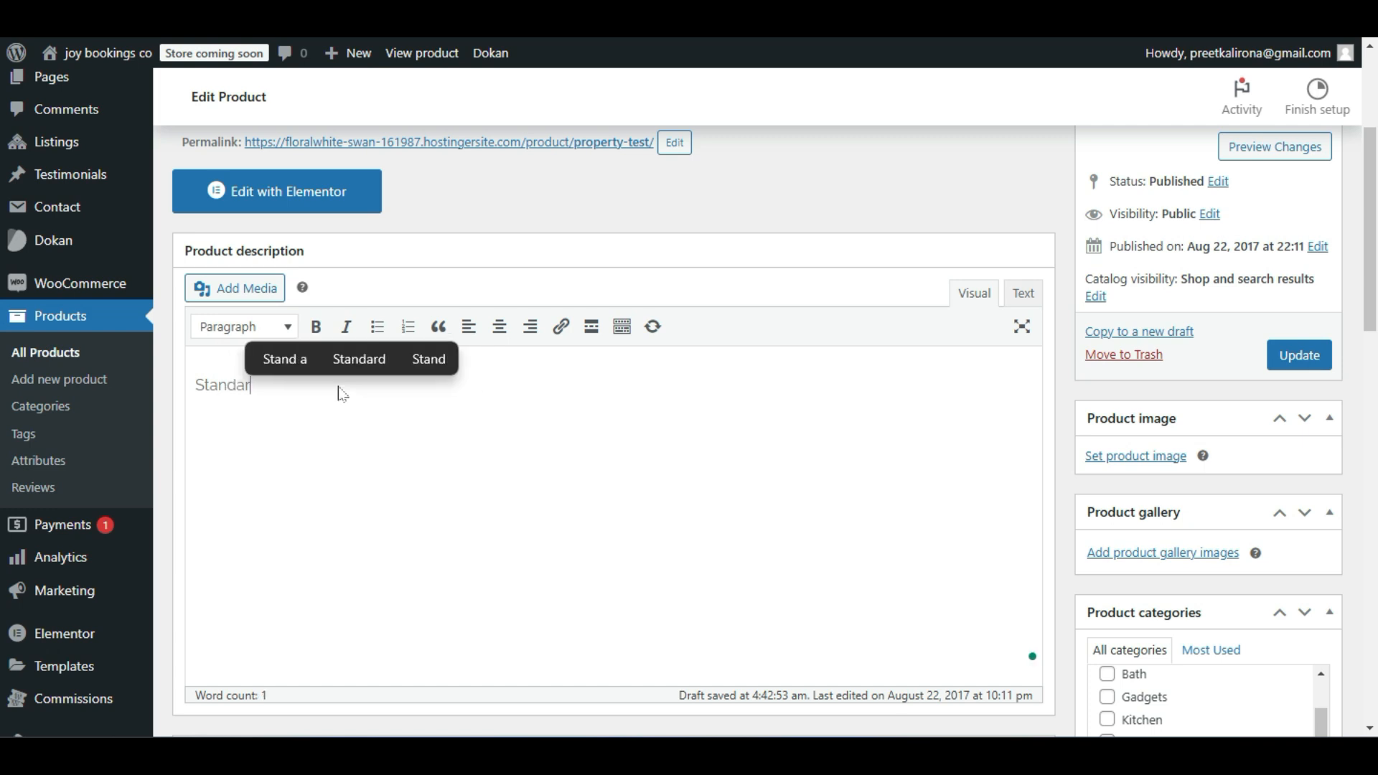
{"action": "type", "text": "d listings"}
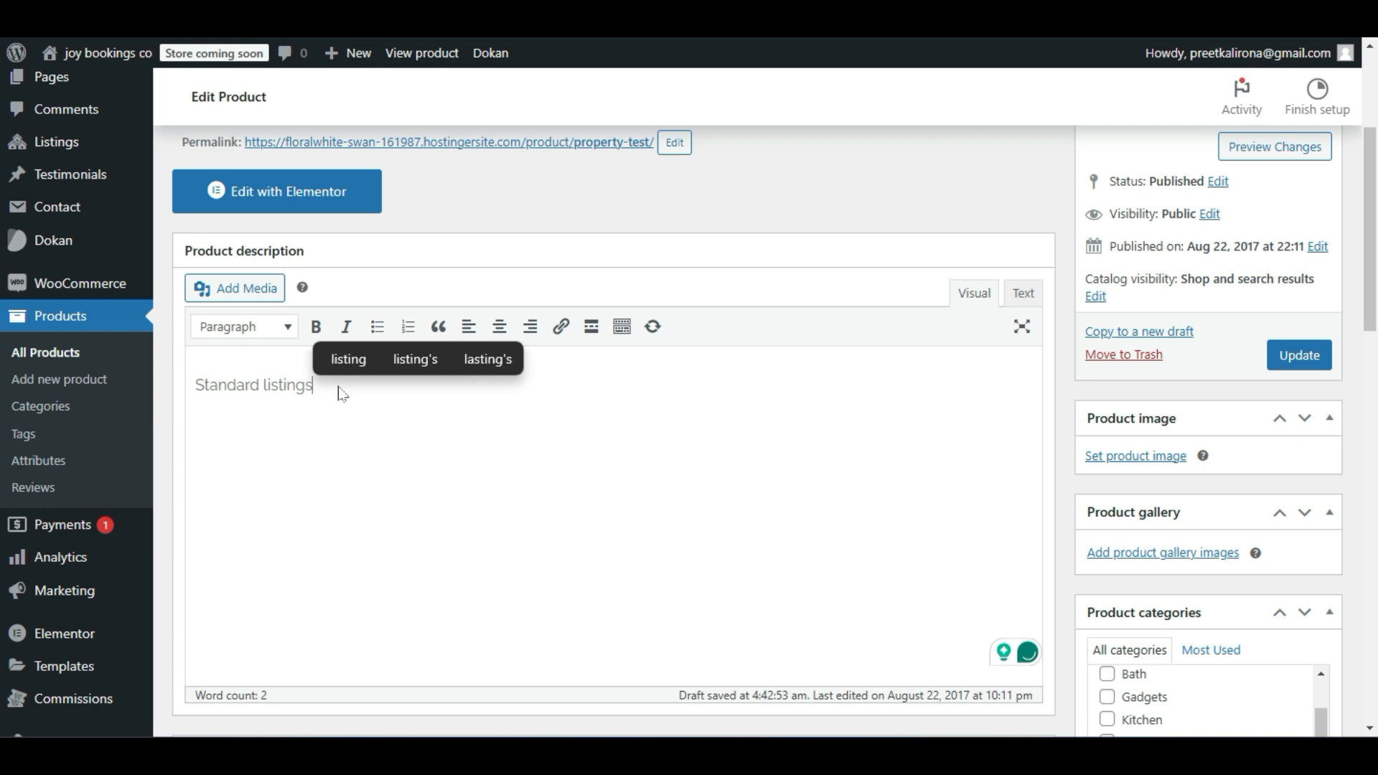
{"action": "double_click", "coordinate": [237, 385]}
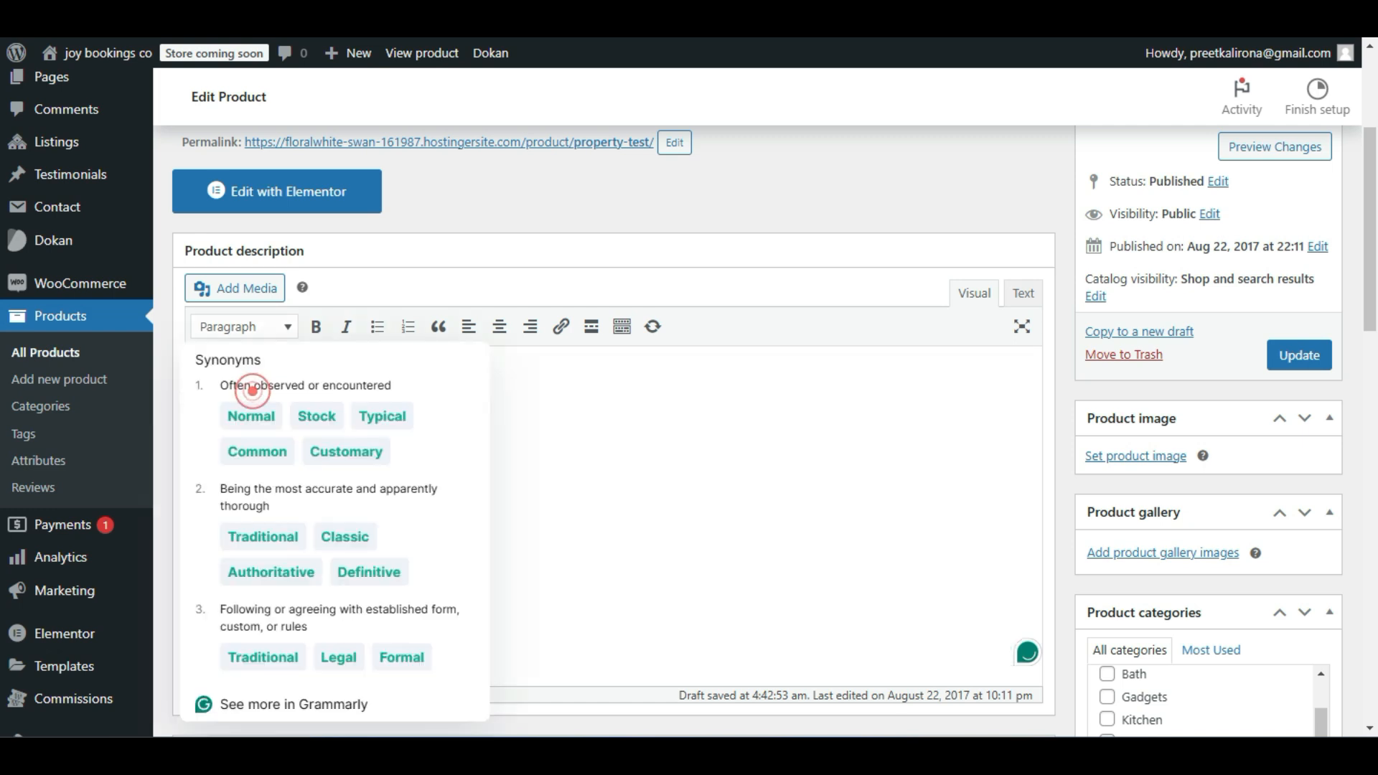
{"action": "left_click", "coordinate": [566, 393]}
{"action": "triple_click", "coordinate": [267, 383]}
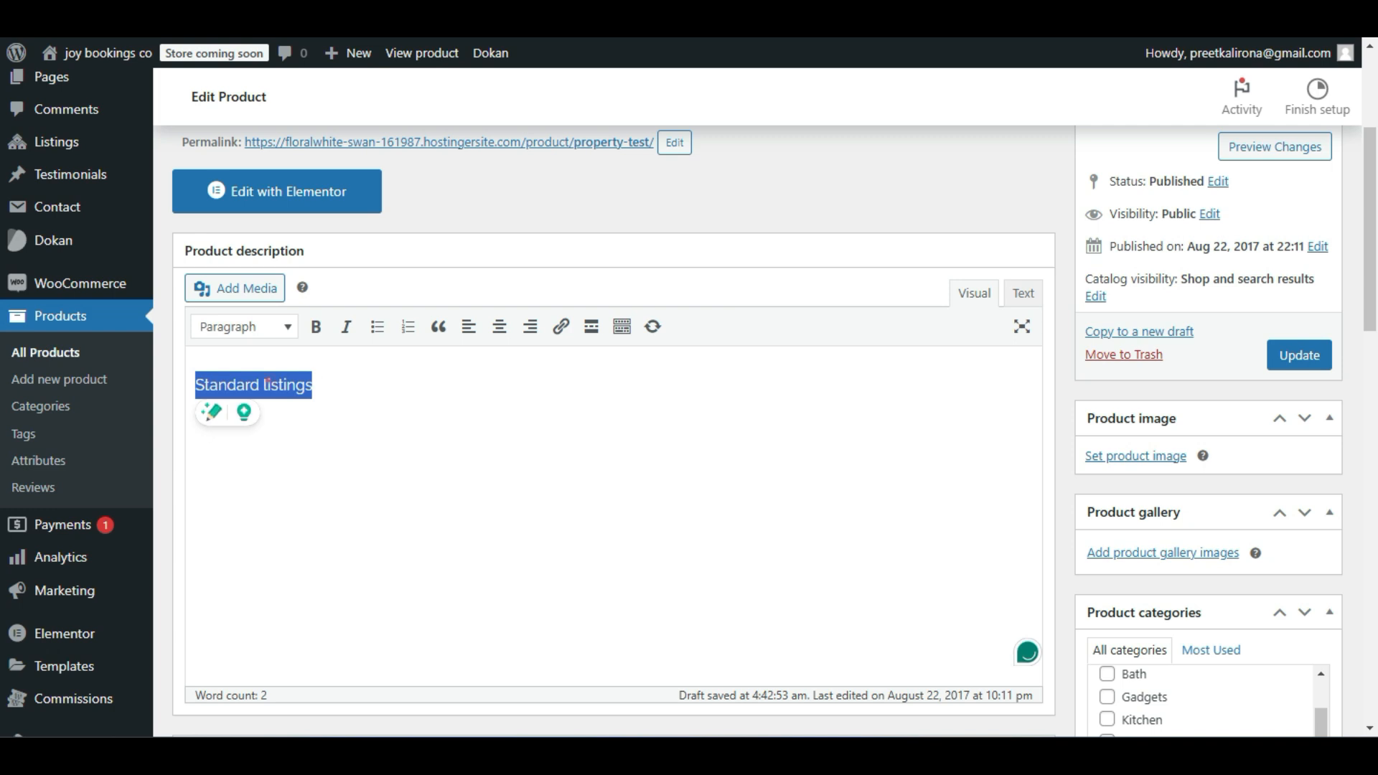
{"action": "left_click", "coordinate": [377, 327]}
{"action": "left_click", "coordinate": [373, 383]}
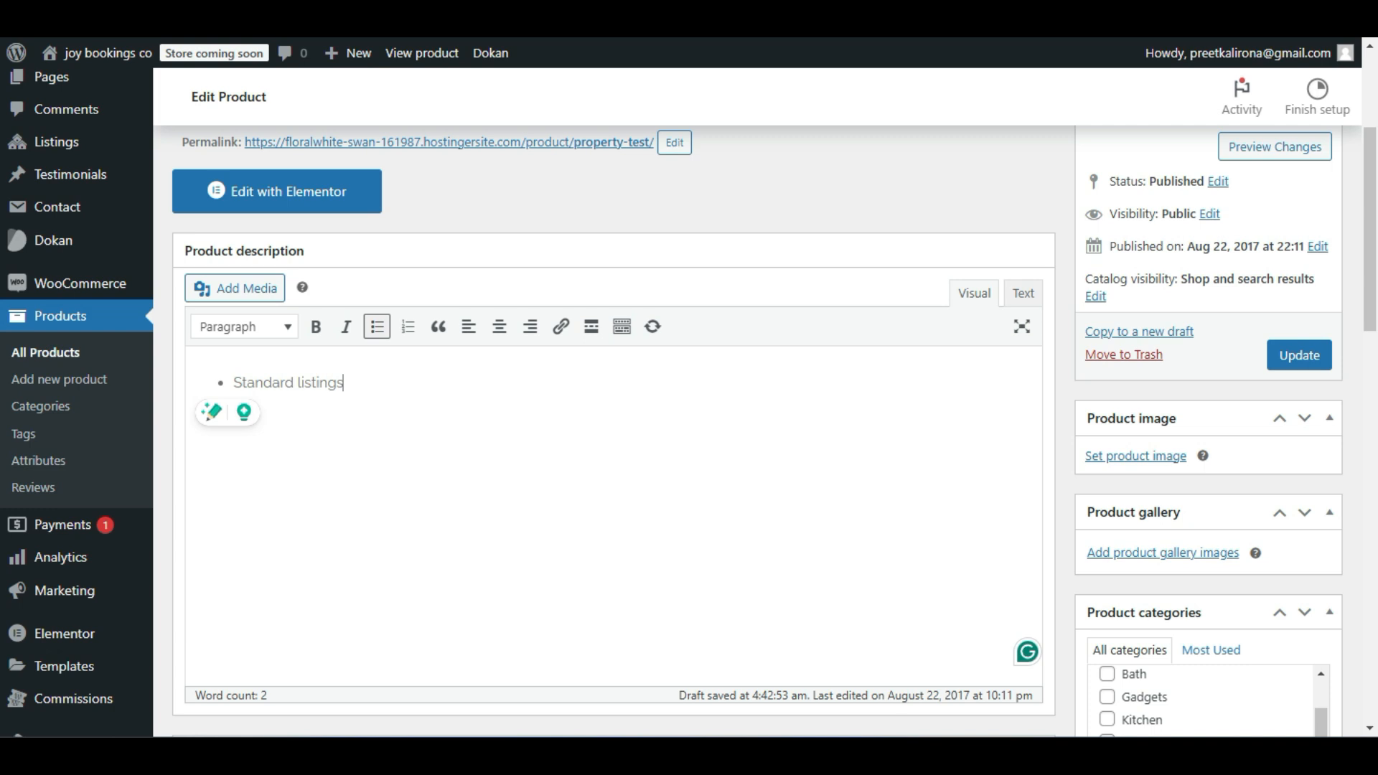
{"action": "key", "text": "Return"}
{"action": "key", "text": "Return"}
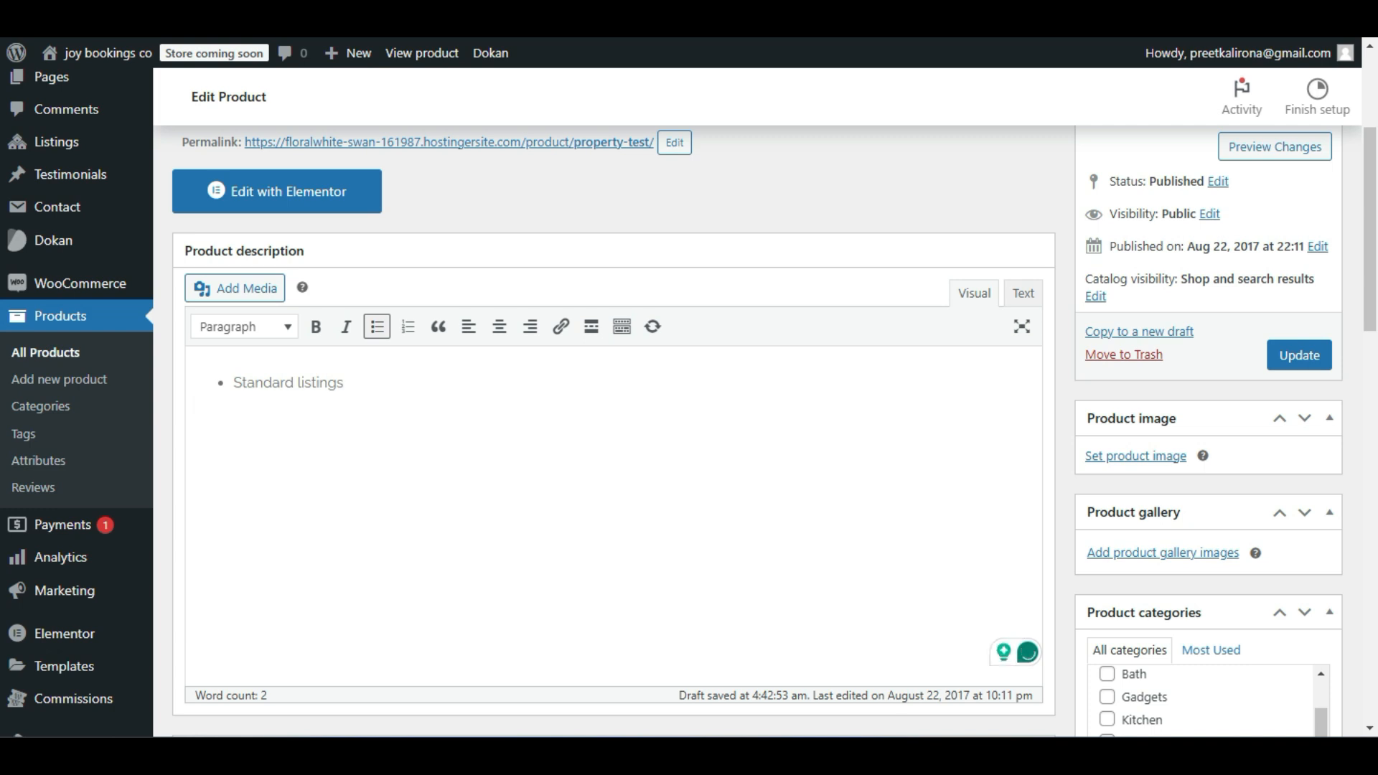
{"action": "type", "text": "s"}
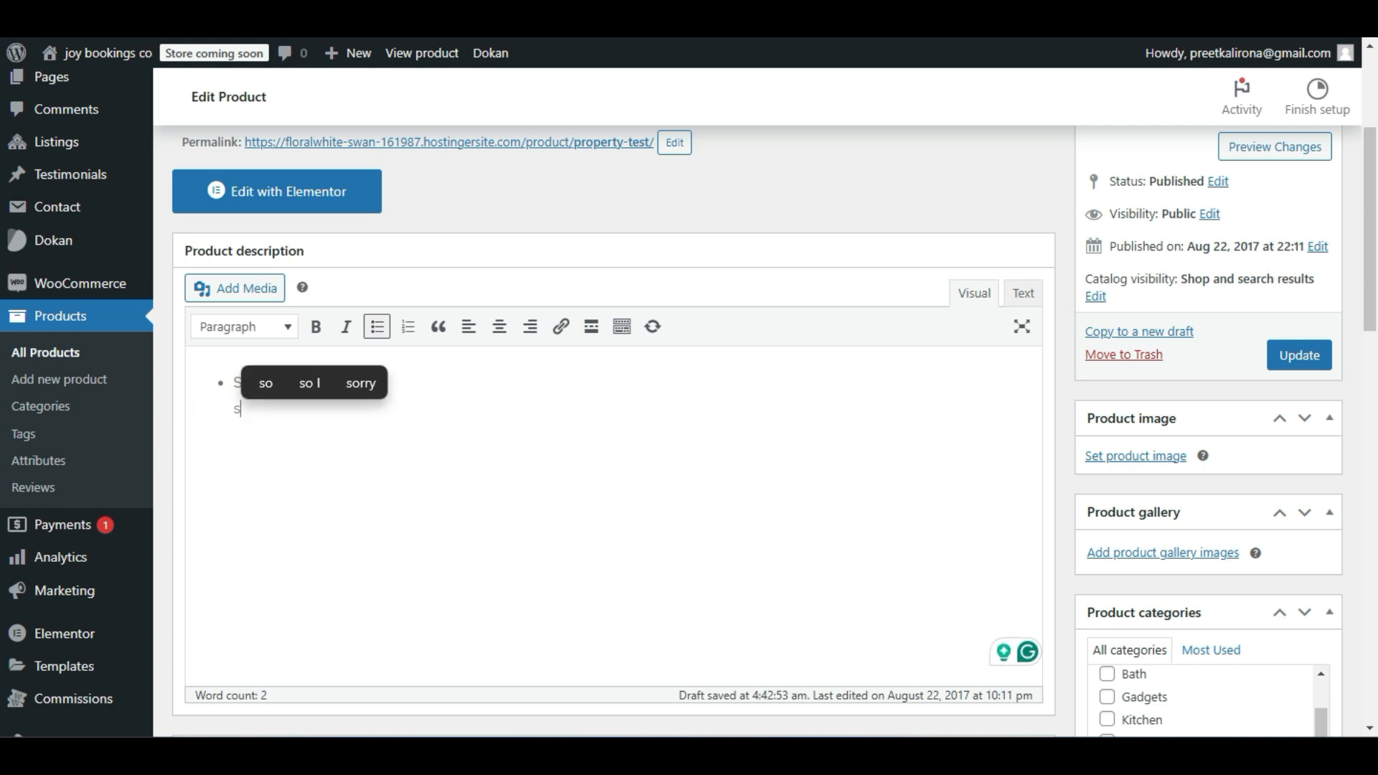
{"action": "key", "text": "BackSpace"}
{"action": "key", "text": "BackSpace"}
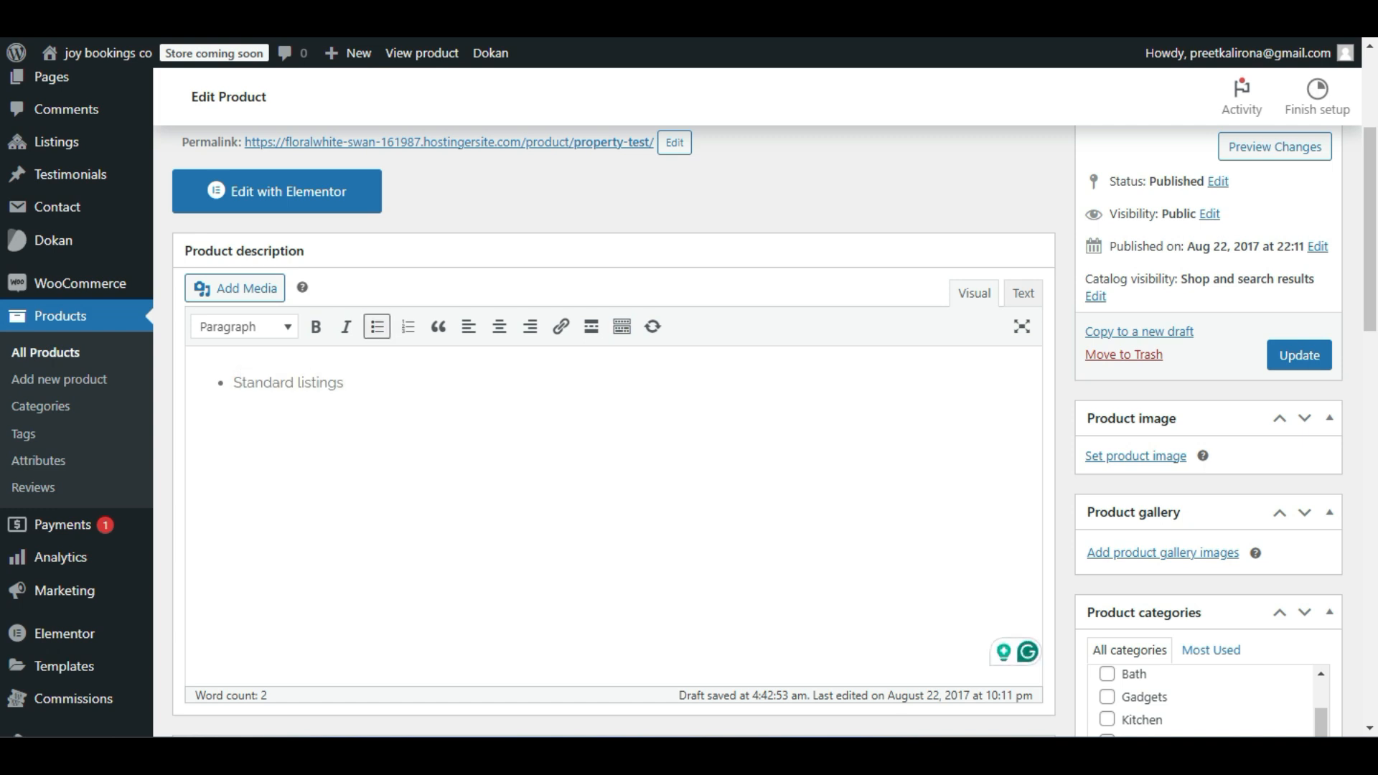
Try to replace the "Uncategorized" product category with a new category named "Plans", and restore the original selection.
{"action": "scroll", "coordinate": [463, 452], "scroll_direction": "down", "scroll_amount": 5}
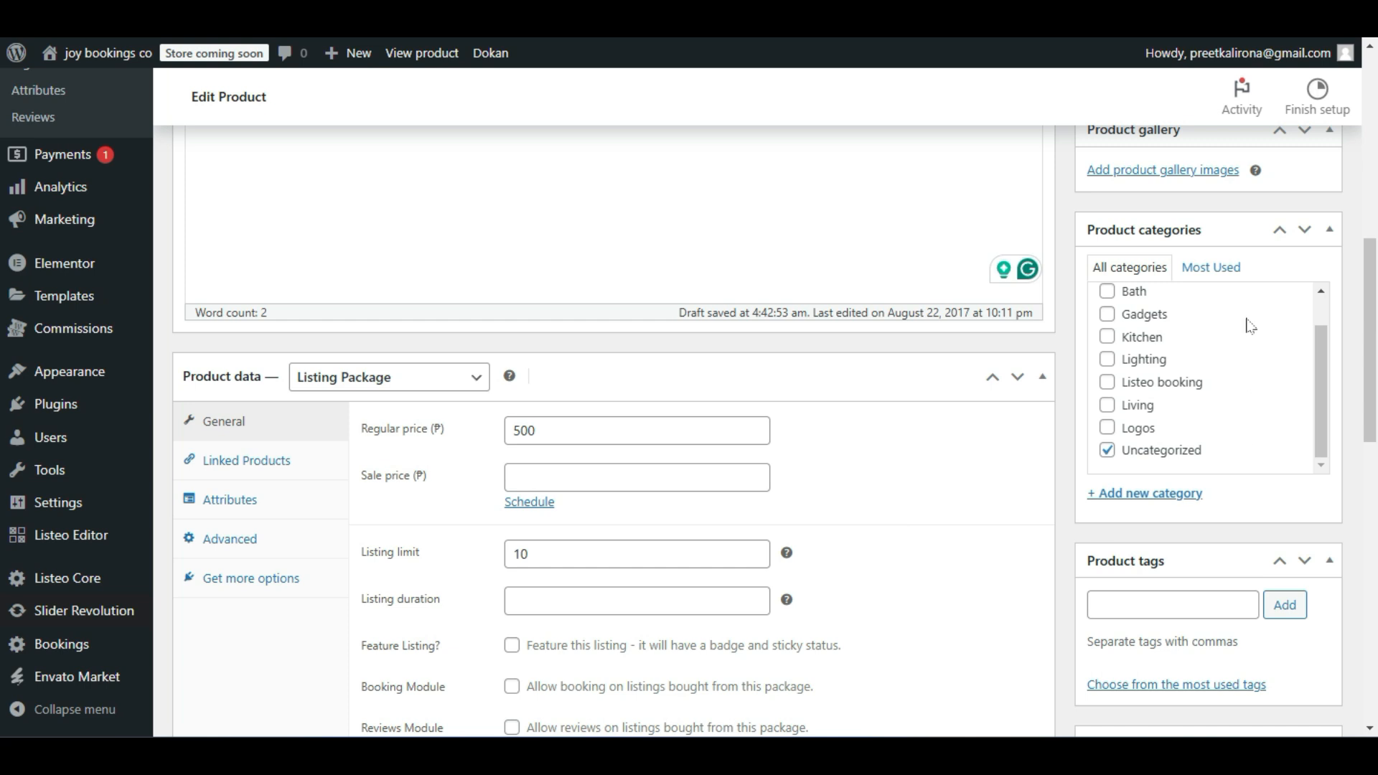
{"action": "left_click", "coordinate": [1108, 451]}
{"action": "left_click", "coordinate": [1131, 495]}
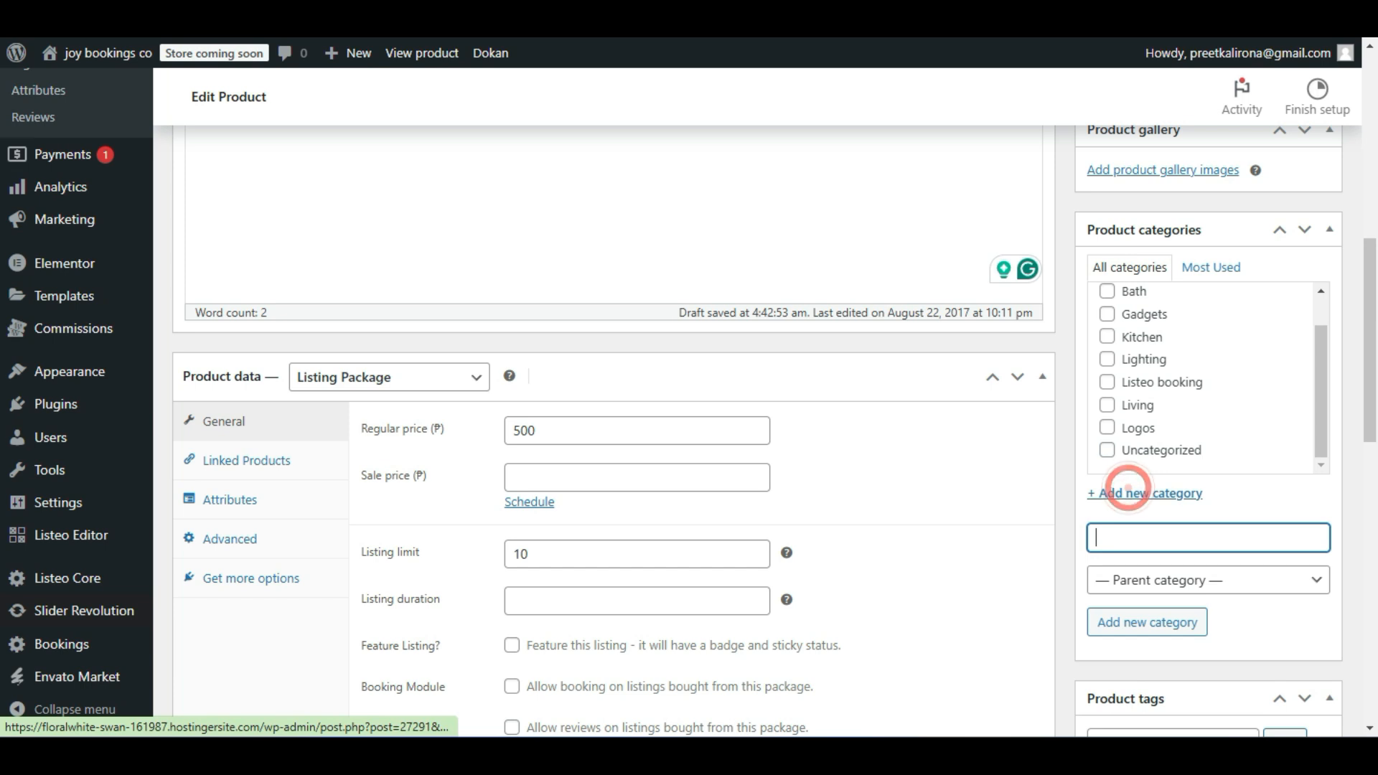
{"action": "type", "text": "Plans"}
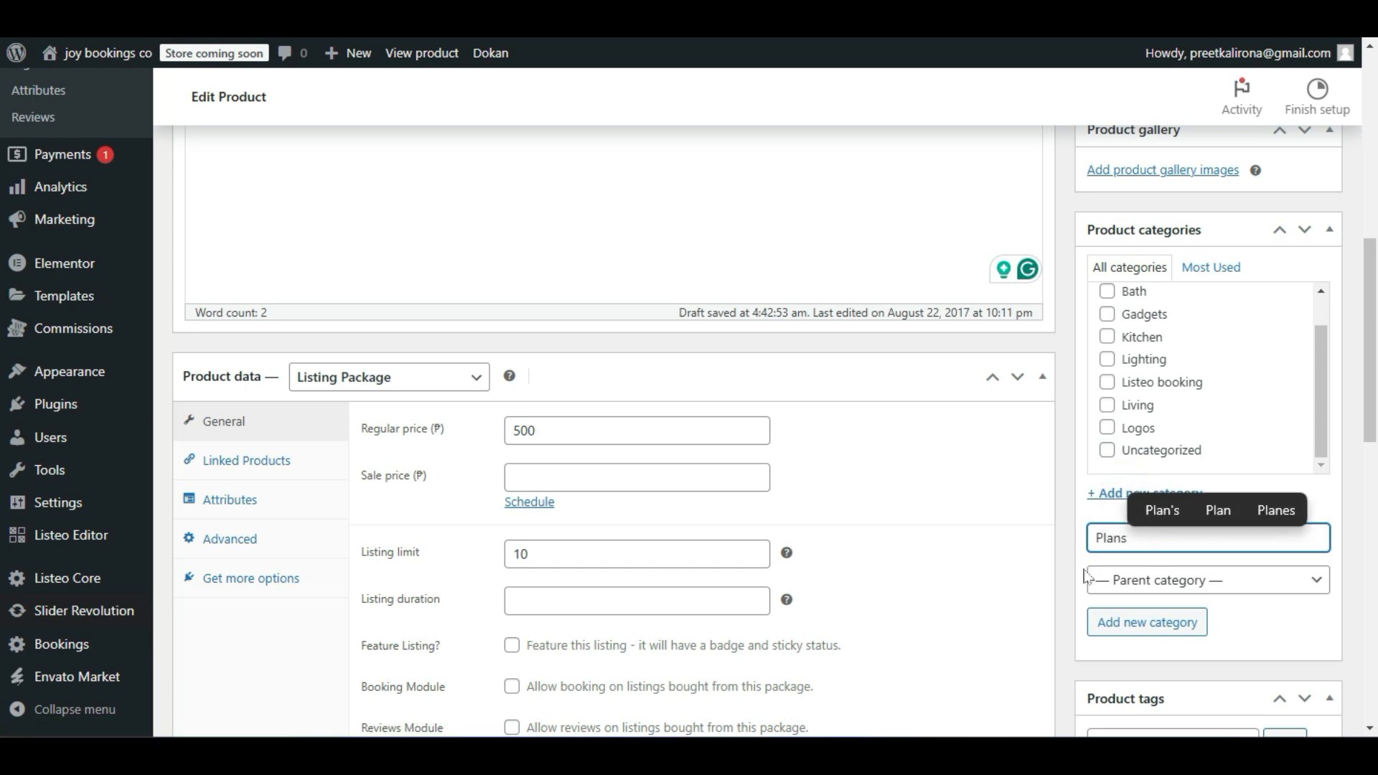
{"action": "left_click", "coordinate": [1083, 565]}
{"action": "double_click", "coordinate": [1134, 538]}
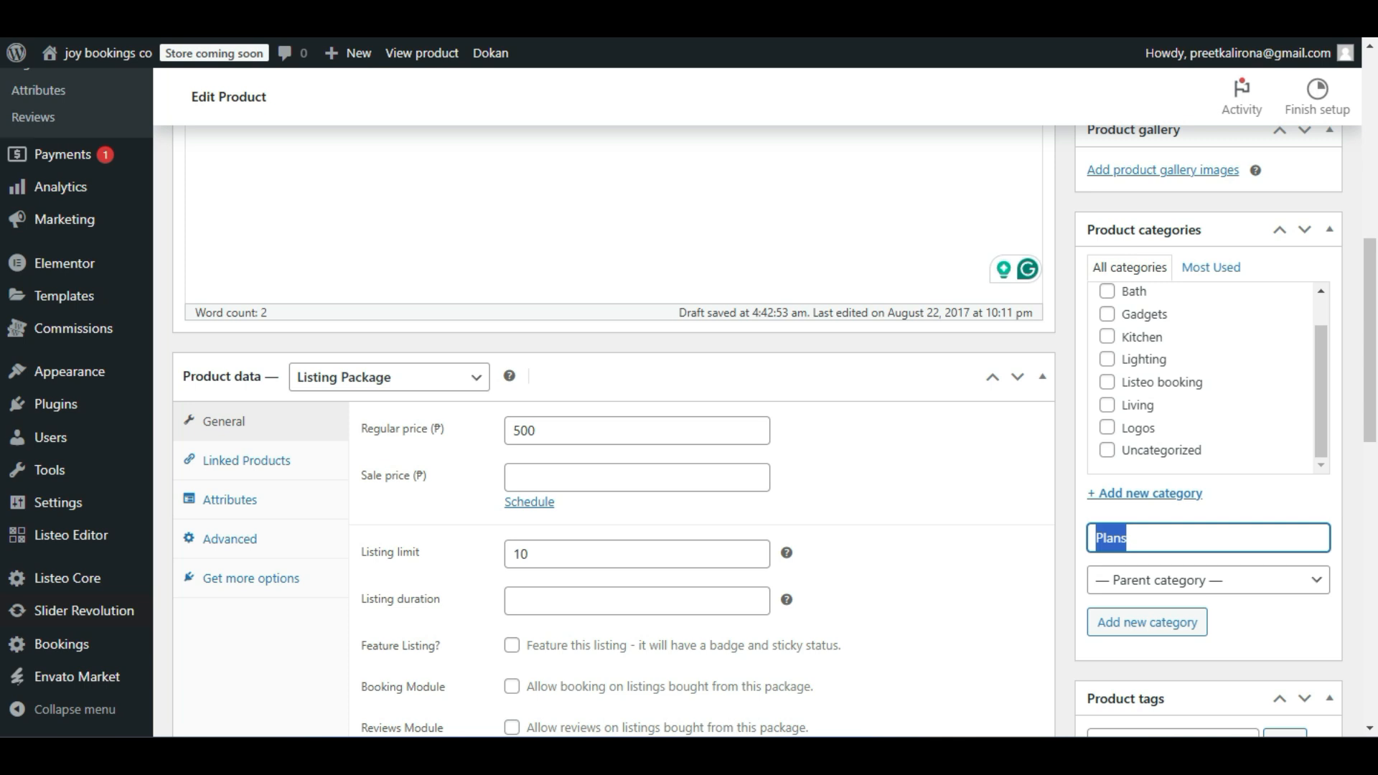
{"action": "key", "text": "BackSpace"}
{"action": "left_click", "coordinate": [1107, 450]}
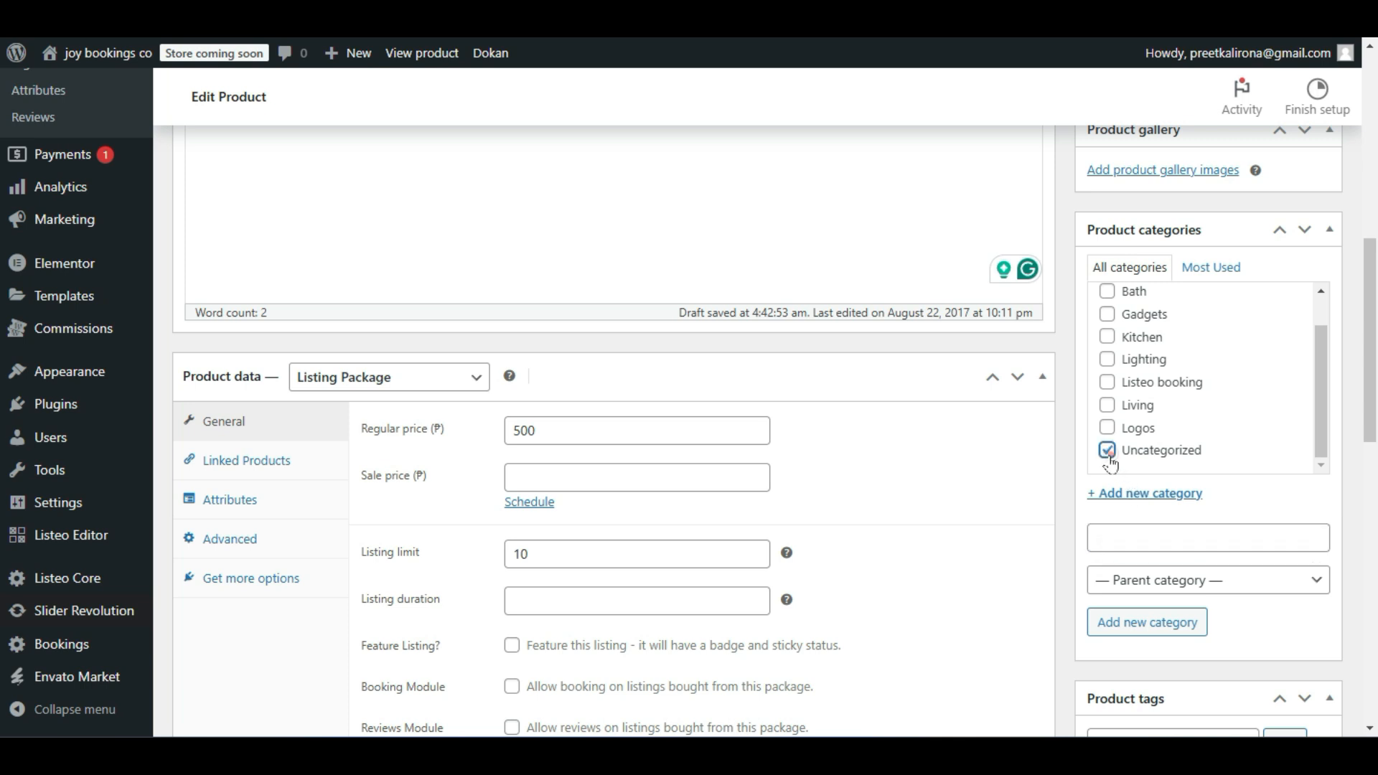
Enable the Feature Listing option for the package and look at the featured package on the site's Choose Package page.
{"action": "scroll", "coordinate": [1132, 501], "scroll_direction": "down", "scroll_amount": 3}
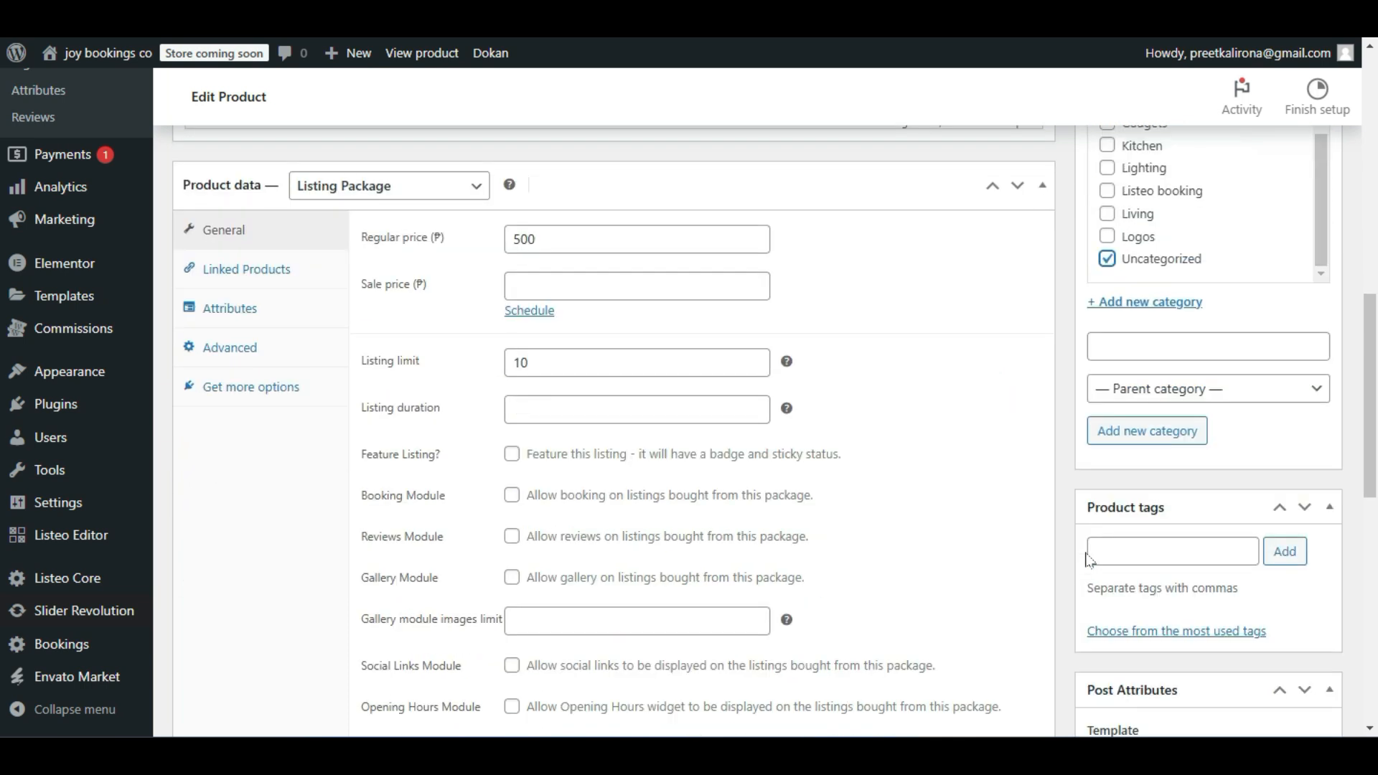
{"action": "scroll", "coordinate": [948, 340], "scroll_direction": "down", "scroll_amount": 2}
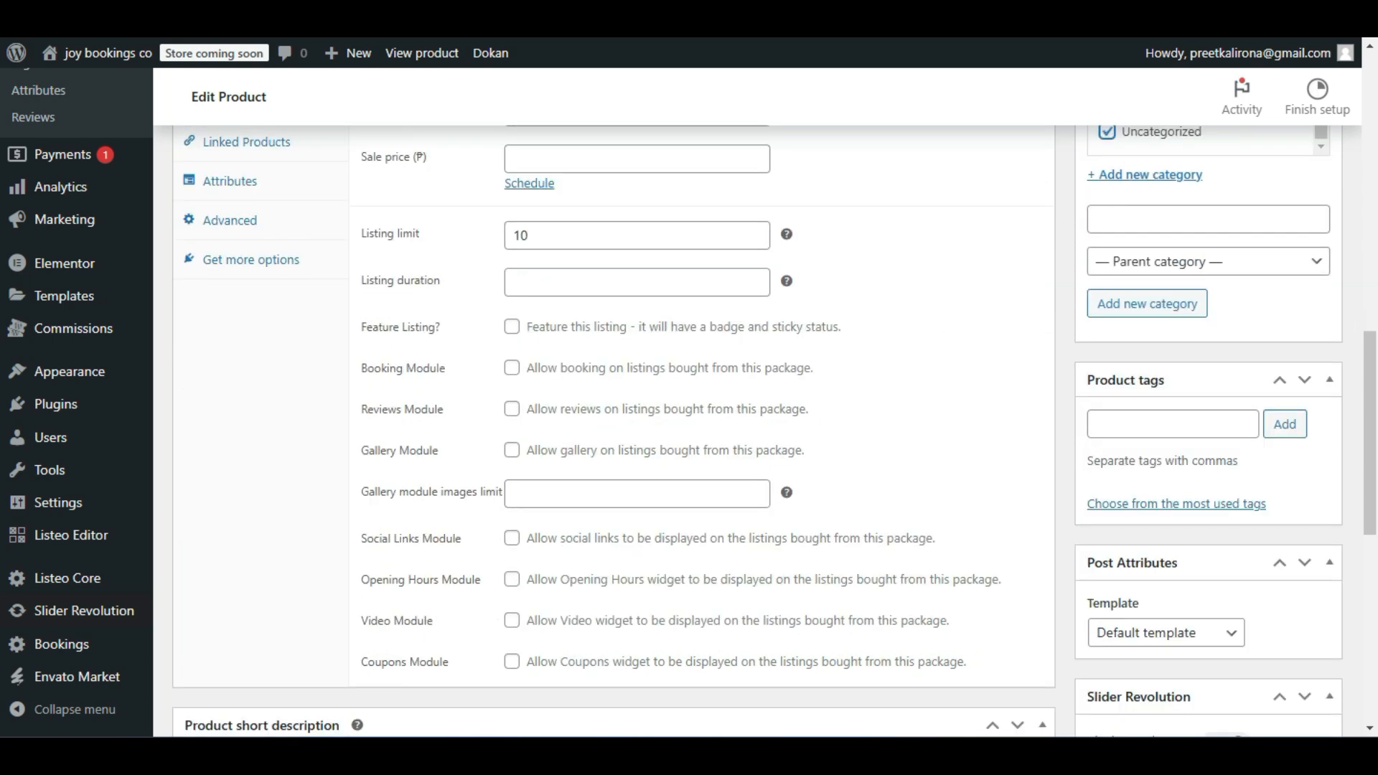
{"action": "left_click", "coordinate": [512, 328]}
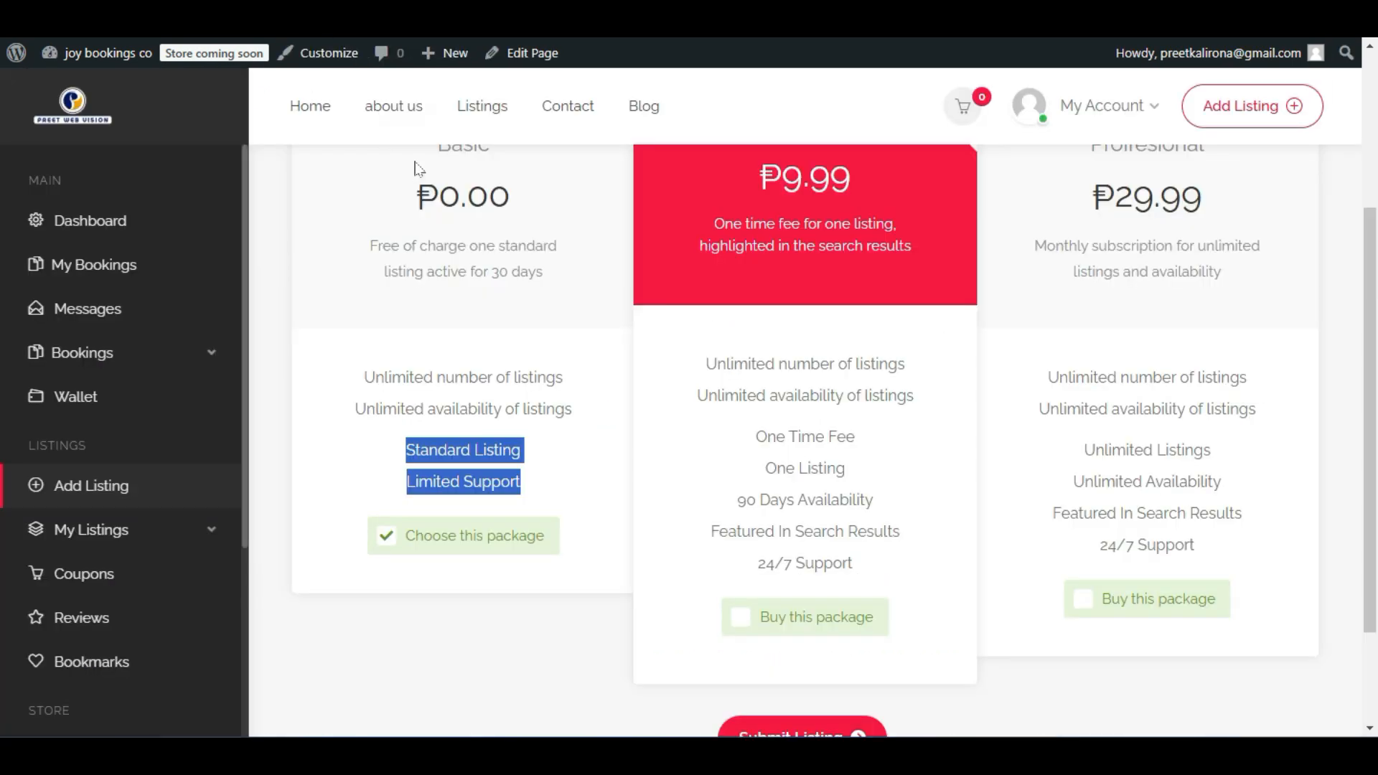
{"action": "scroll", "coordinate": [420, 169], "scroll_direction": "up", "scroll_amount": 3}
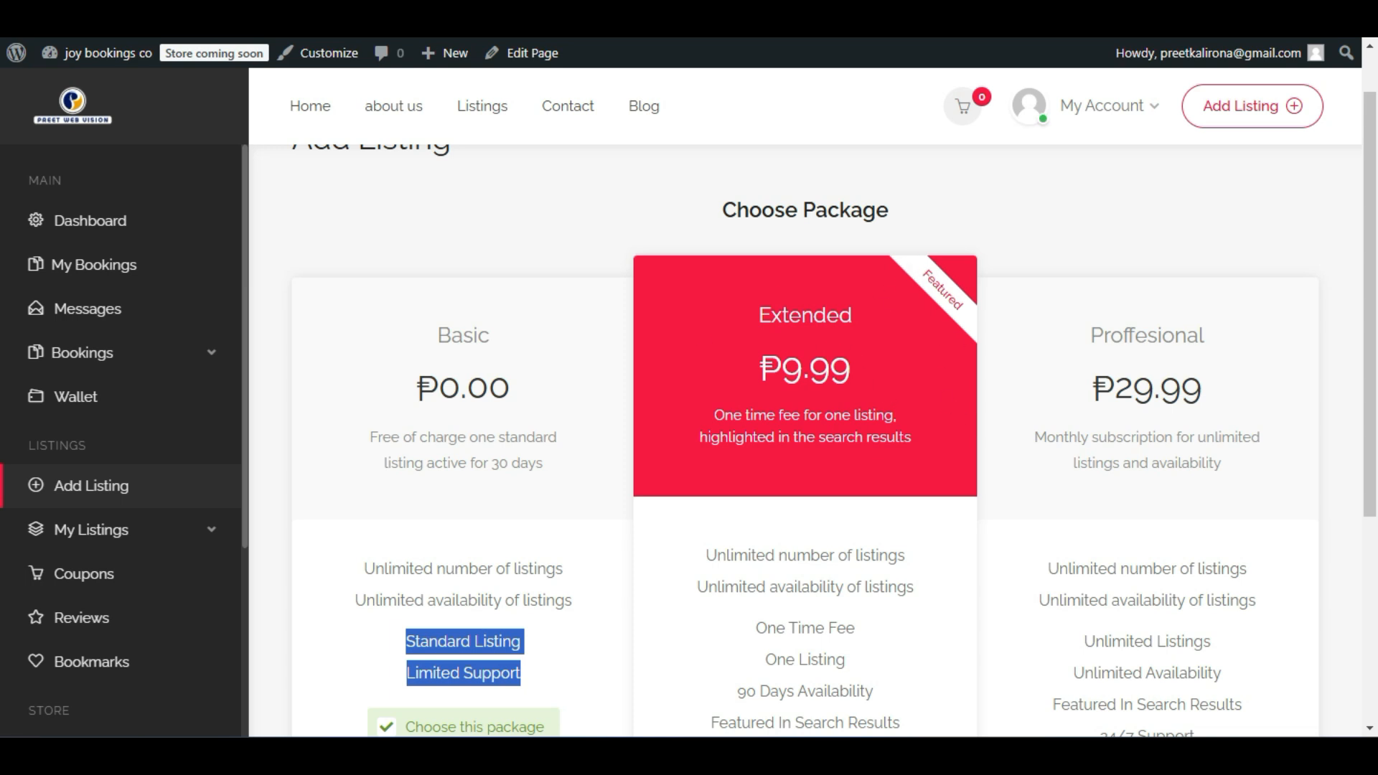
{"action": "left_click", "coordinate": [842, 361]}
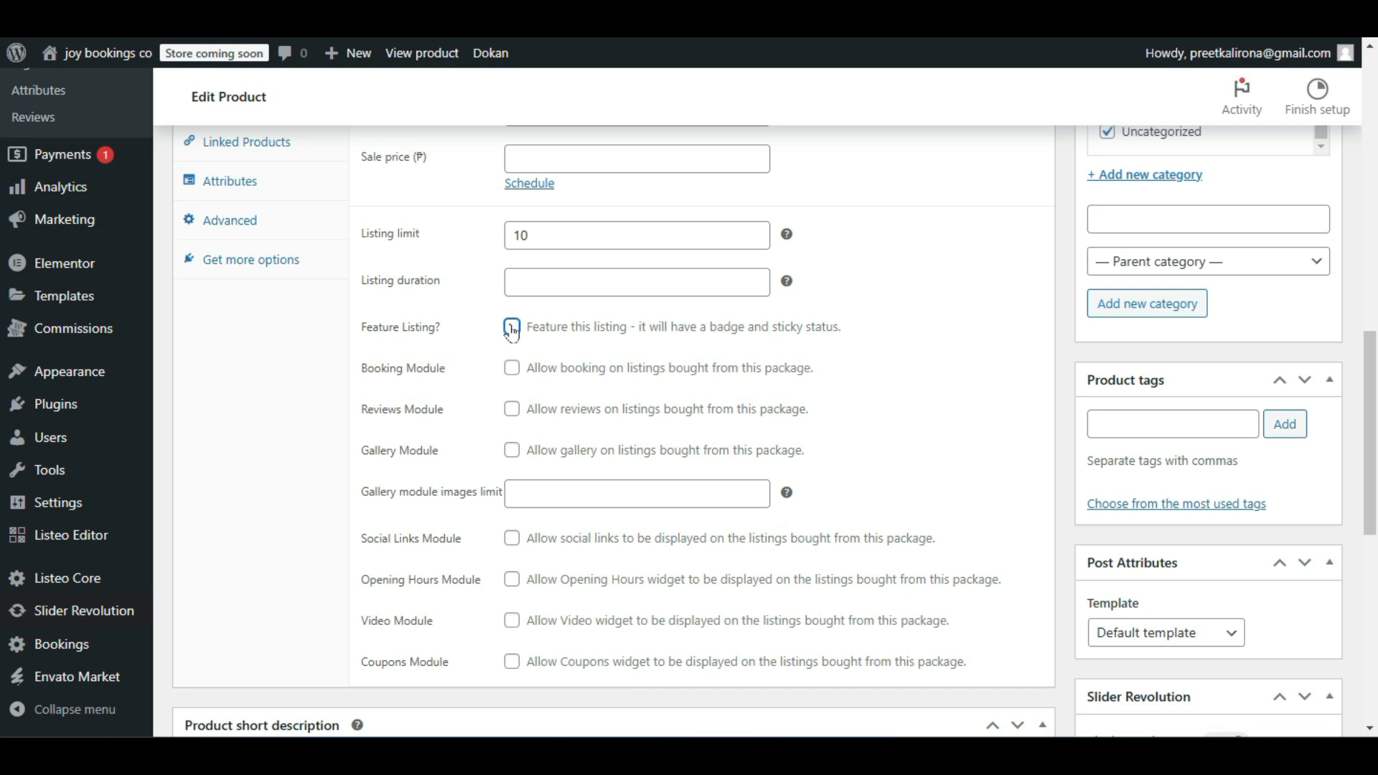
Allow reviews and the gallery, but not bookings, on the package's listings and set the gallery images limit to 20.
{"action": "left_click", "coordinate": [510, 372]}
{"action": "left_click", "coordinate": [511, 370]}
{"action": "left_click", "coordinate": [512, 410]}
{"action": "left_click", "coordinate": [514, 451]}
{"action": "left_click", "coordinate": [549, 486]}
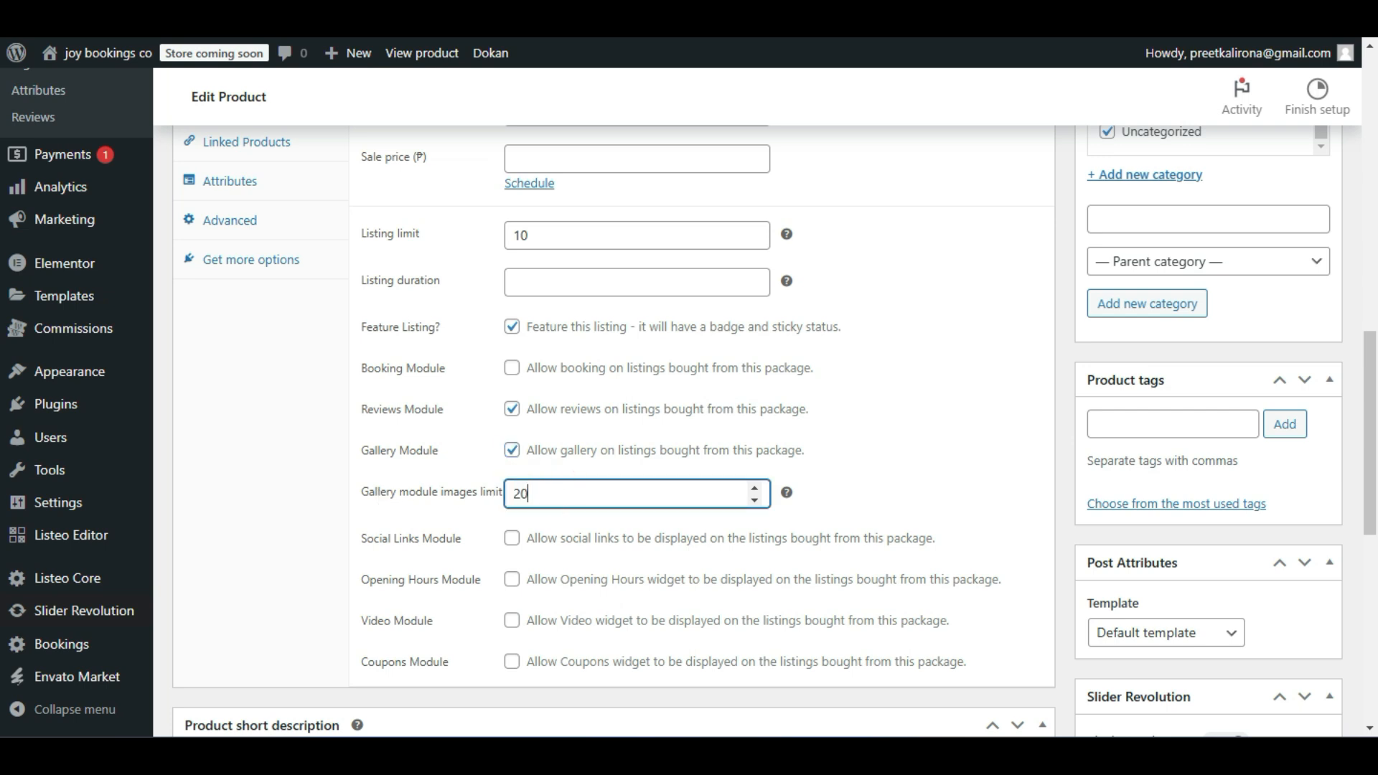
{"action": "left_click", "coordinate": [437, 511]}
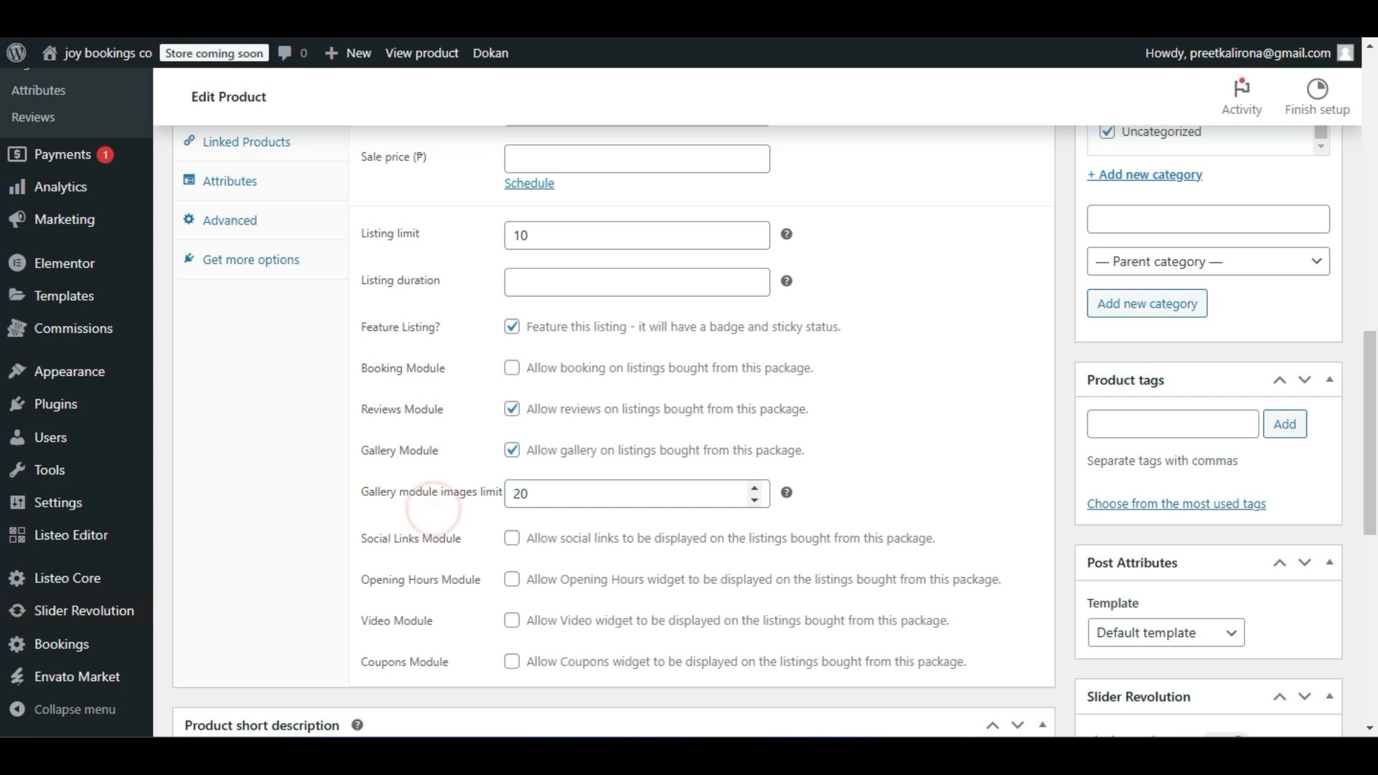
Check the explanation of the gallery images limit, set the limit to 0, and enable the Social Links module.
{"action": "mouse_move", "coordinate": [787, 495]}
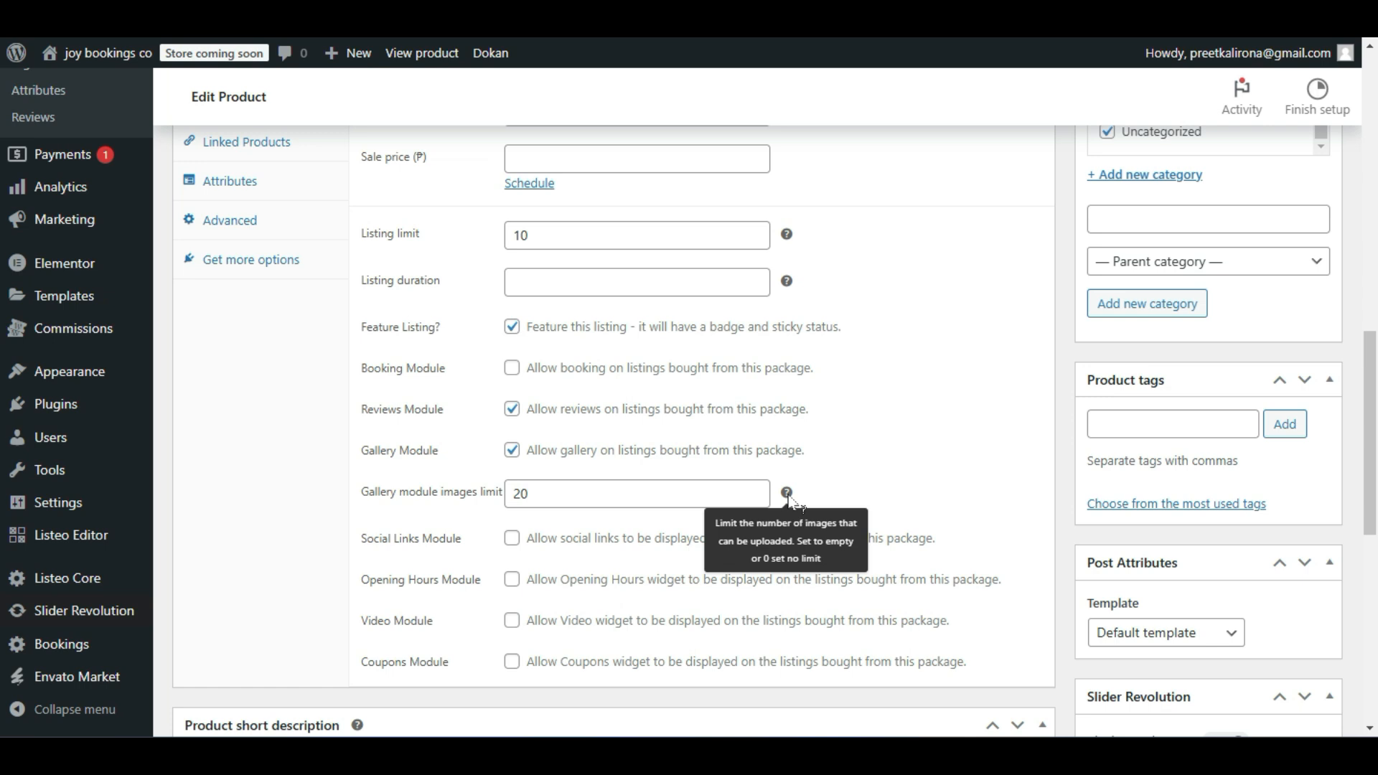
{"action": "left_click", "coordinate": [455, 514]}
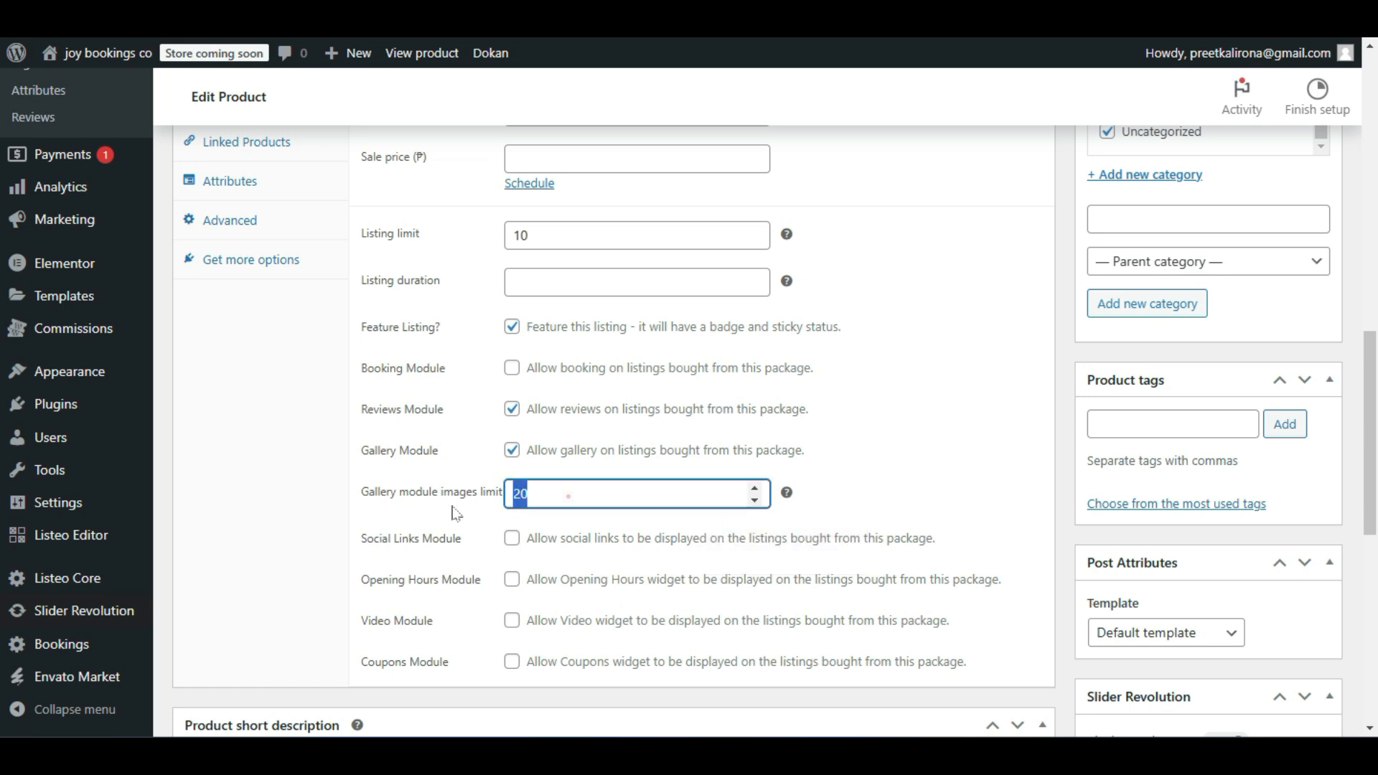
{"action": "type", "text": "0"}
{"action": "left_click", "coordinate": [418, 544]}
{"action": "left_click", "coordinate": [417, 545]}
{"action": "scroll", "coordinate": [417, 547], "scroll_direction": "down", "scroll_amount": 1}
{"action": "scroll", "coordinate": [420, 554], "scroll_direction": "down", "scroll_amount": 1}
{"action": "left_click", "coordinate": [512, 417]}
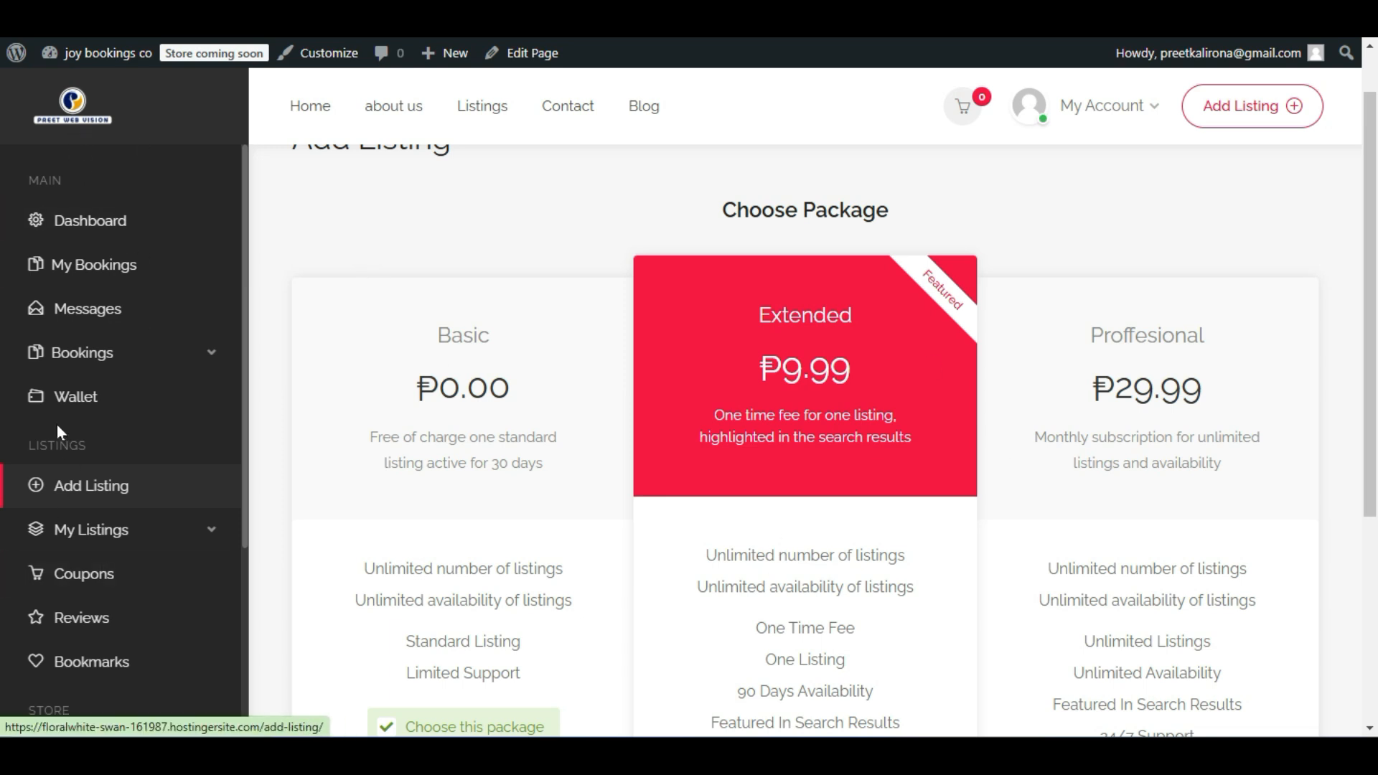
Look over the packages on the site's Add Listing page and open the Coupons page of the user dashboard.
{"action": "scroll", "coordinate": [157, 375], "scroll_direction": "down", "scroll_amount": 2}
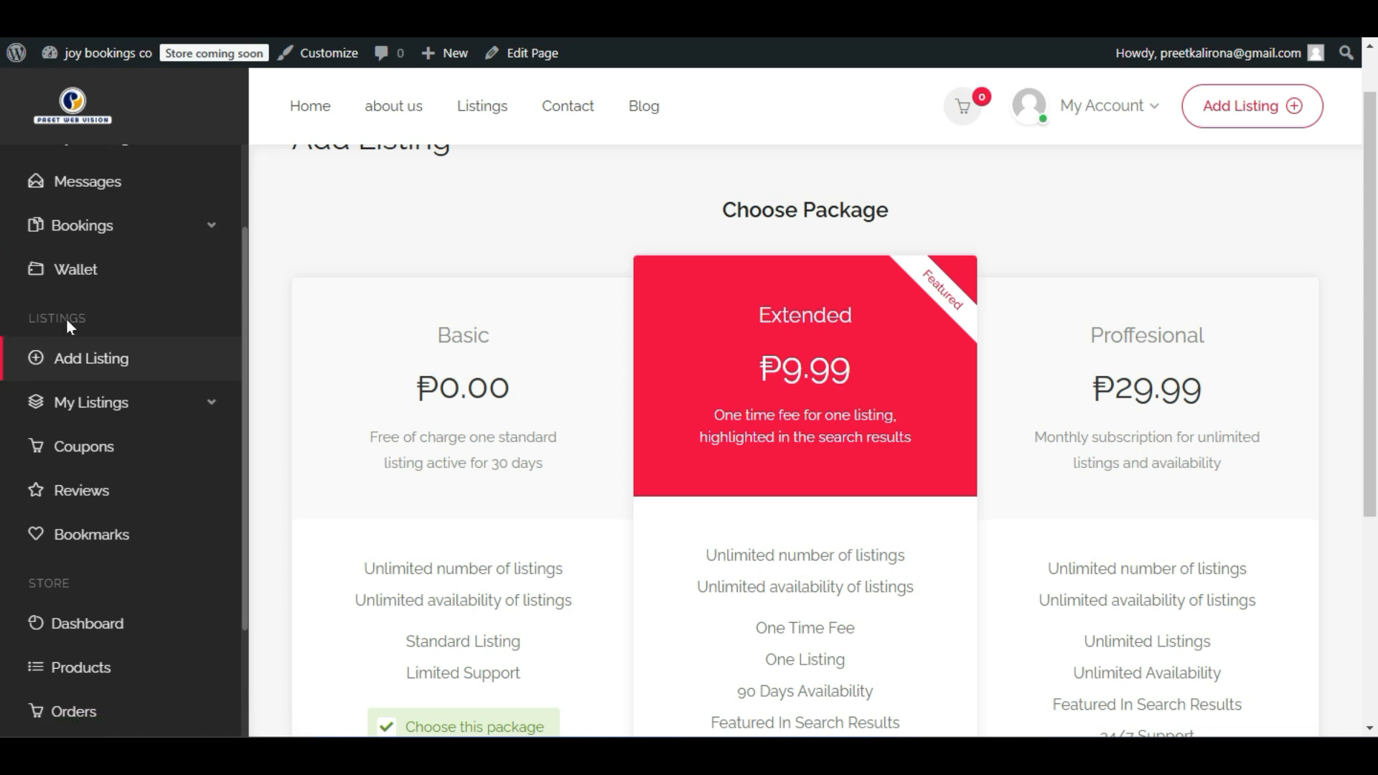
{"action": "scroll", "coordinate": [473, 241], "scroll_direction": "down", "scroll_amount": 3}
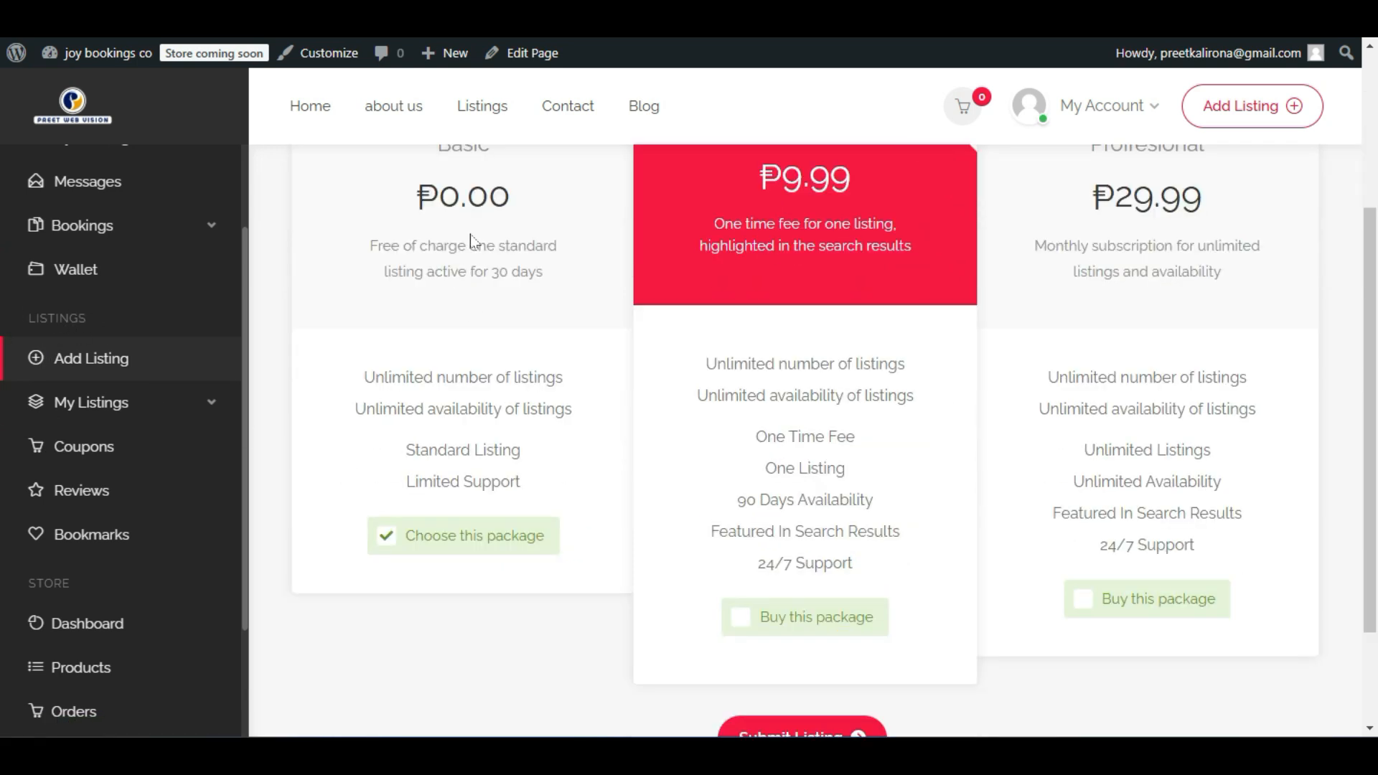
{"action": "scroll", "coordinate": [427, 571], "scroll_direction": "up", "scroll_amount": 3}
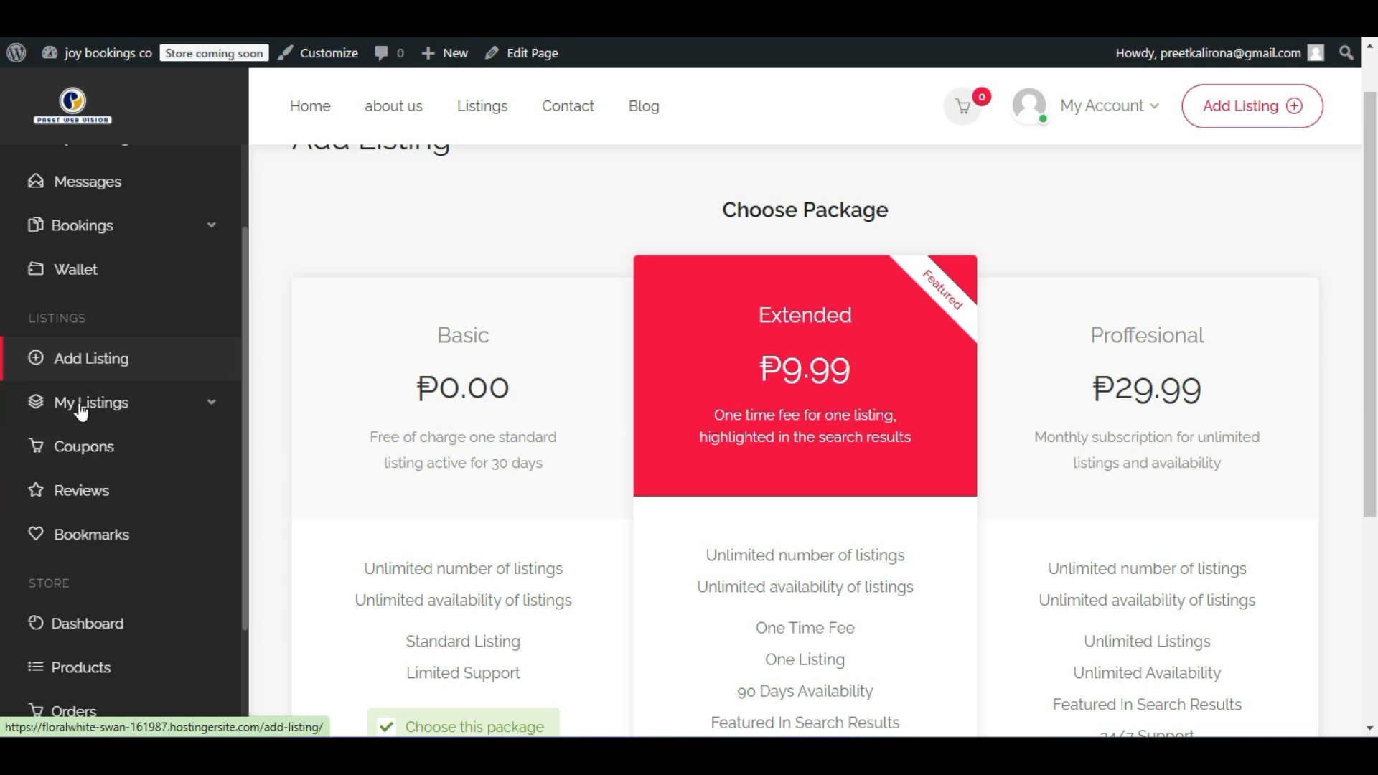
{"action": "left_click", "coordinate": [100, 448]}
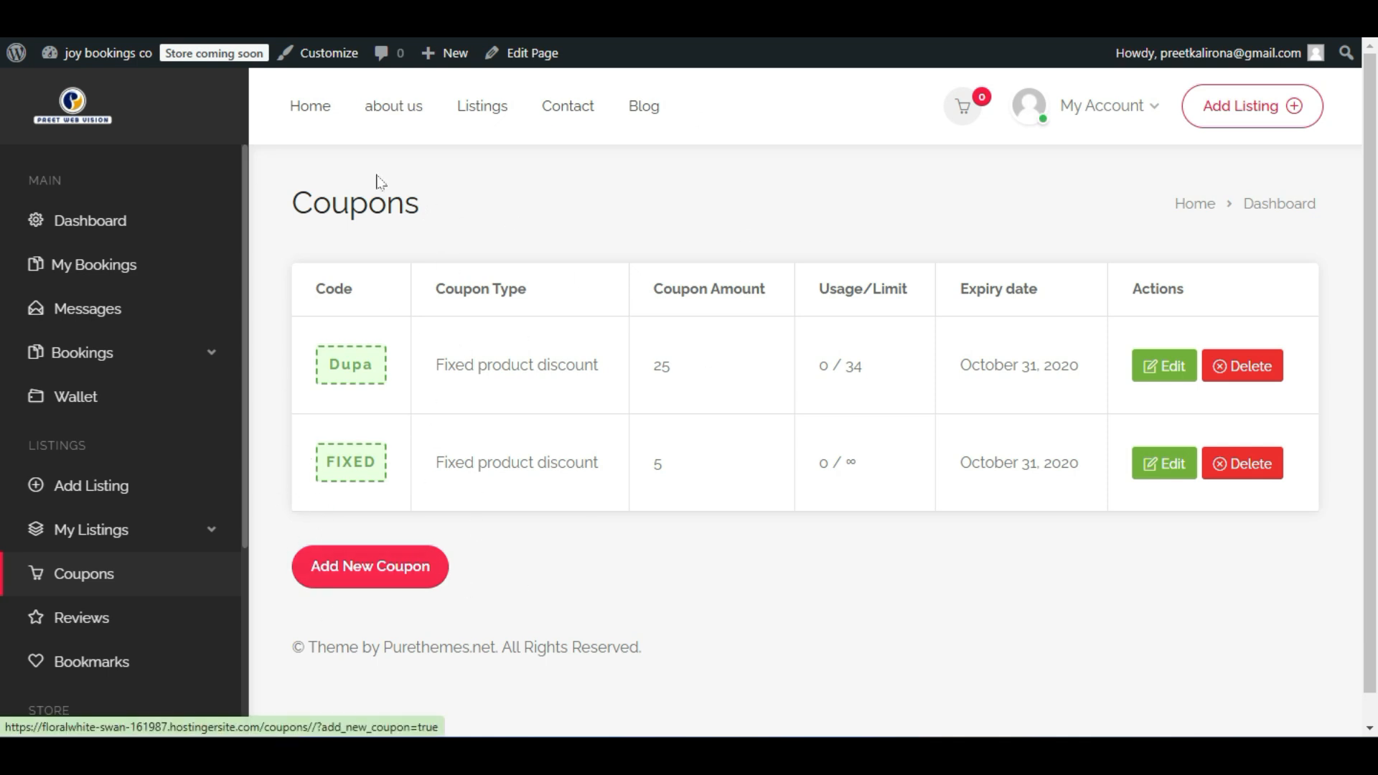
Open the dashboard's Reviews page and examine the Visitor Reviews and Your Reviews sections.
{"action": "left_click", "coordinate": [59, 610]}
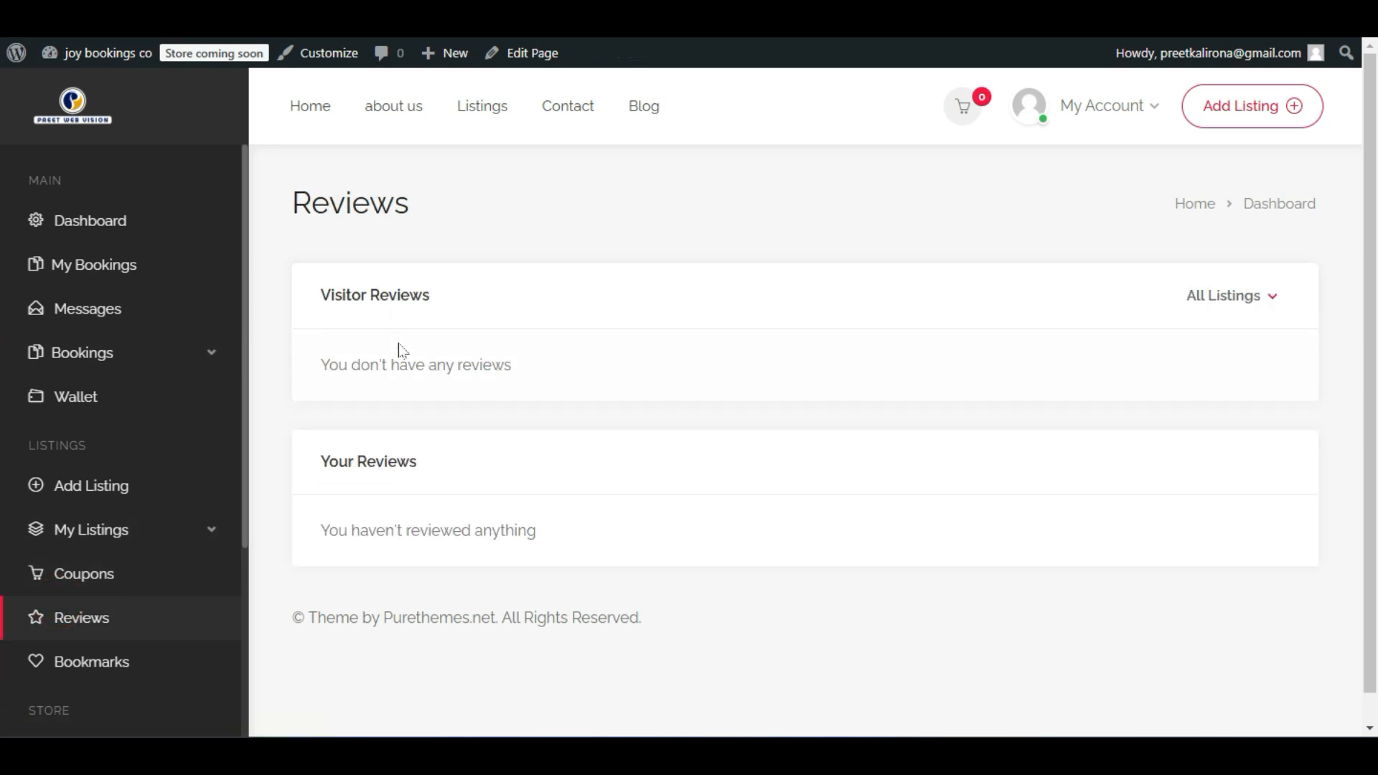
{"action": "left_click_drag", "start_coordinate": [467, 308], "coordinate": [320, 296]}
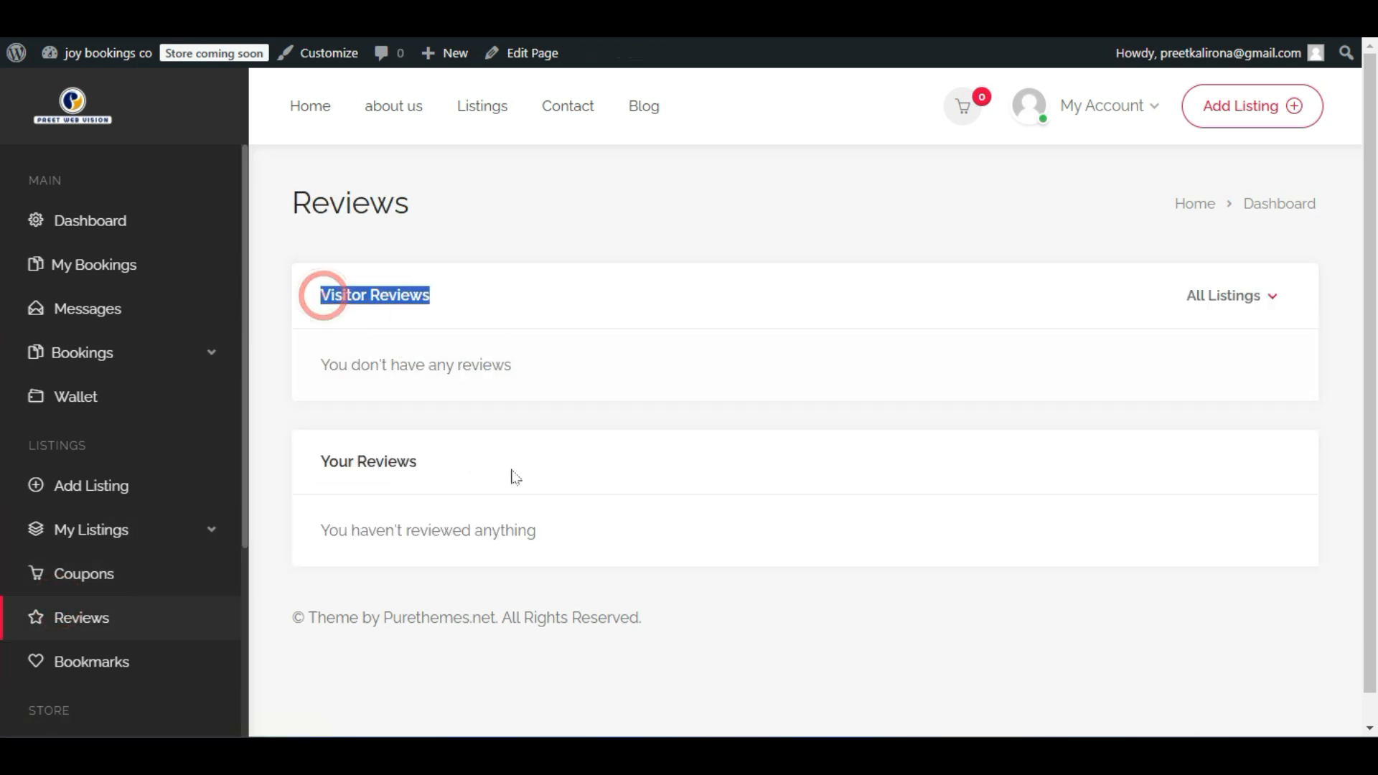
{"action": "left_click_drag", "start_coordinate": [424, 465], "coordinate": [338, 461]}
{"action": "scroll", "coordinate": [563, 477], "scroll_direction": "down", "scroll_amount": 1}
{"action": "scroll", "coordinate": [562, 476], "scroll_direction": "up", "scroll_amount": 1}
{"action": "scroll", "coordinate": [218, 562], "scroll_direction": "down", "scroll_amount": 1}
Open the dashboard's Bookmarks page, and expand and collapse the Bookings section.
{"action": "left_click", "coordinate": [108, 593]}
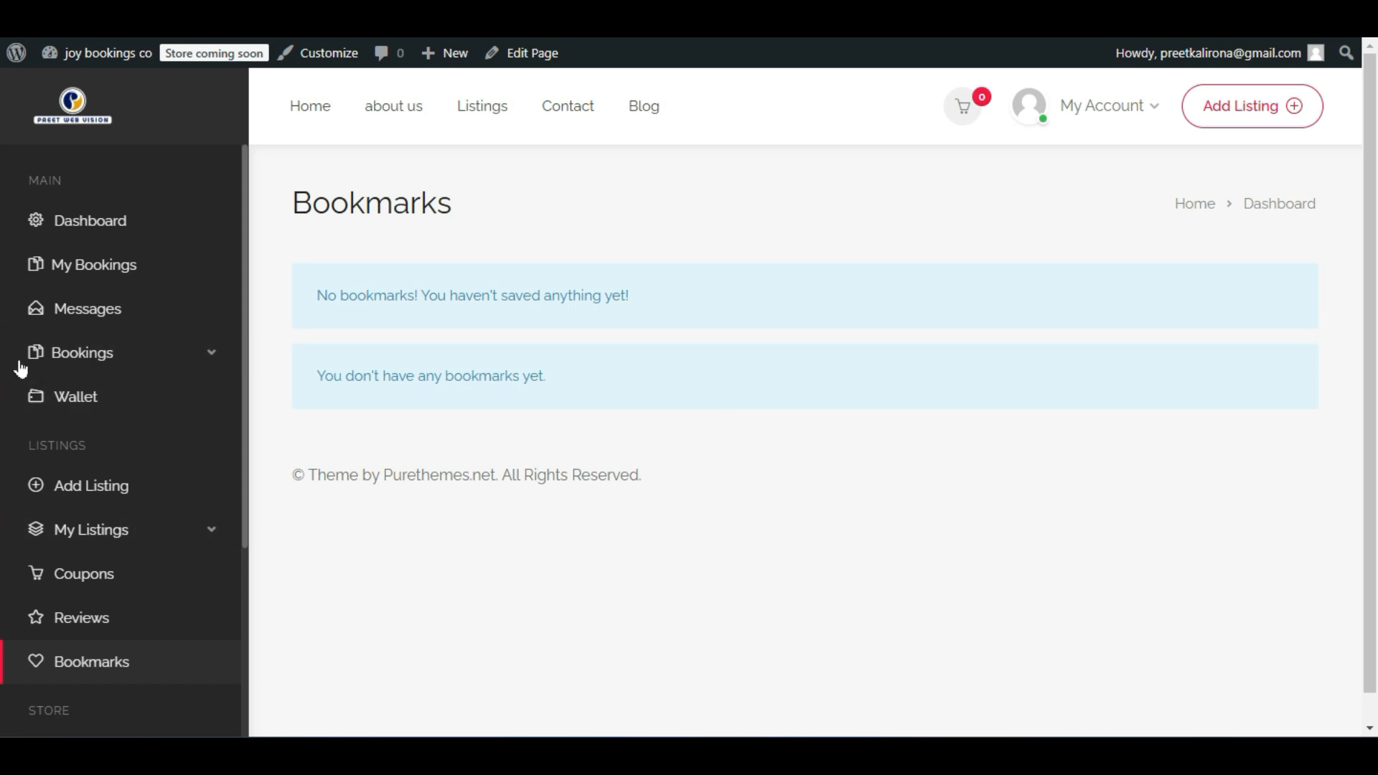
{"action": "left_click", "coordinate": [212, 352]}
{"action": "left_click", "coordinate": [212, 353]}
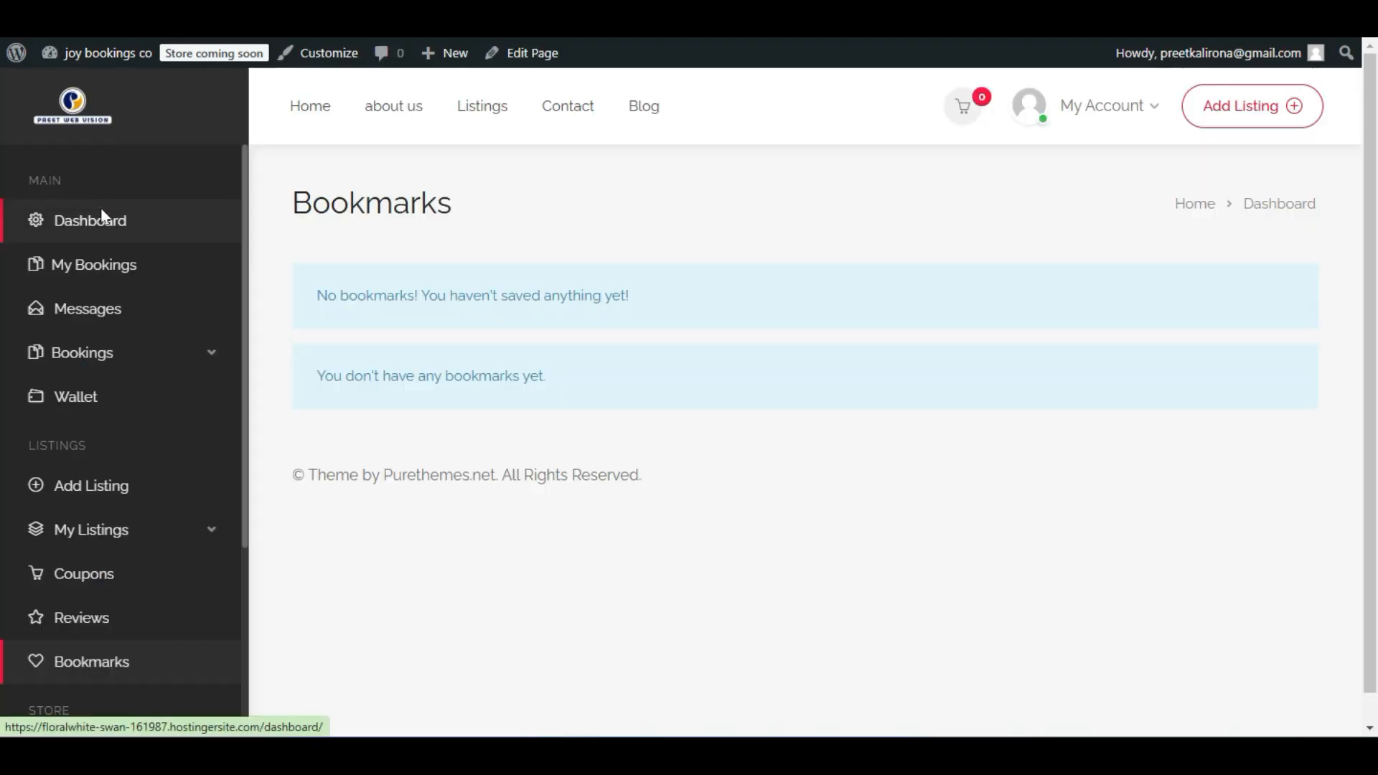
Open the user dashboard's overview and look over the packages offered on the Add Listing page.
{"action": "left_click", "coordinate": [103, 218]}
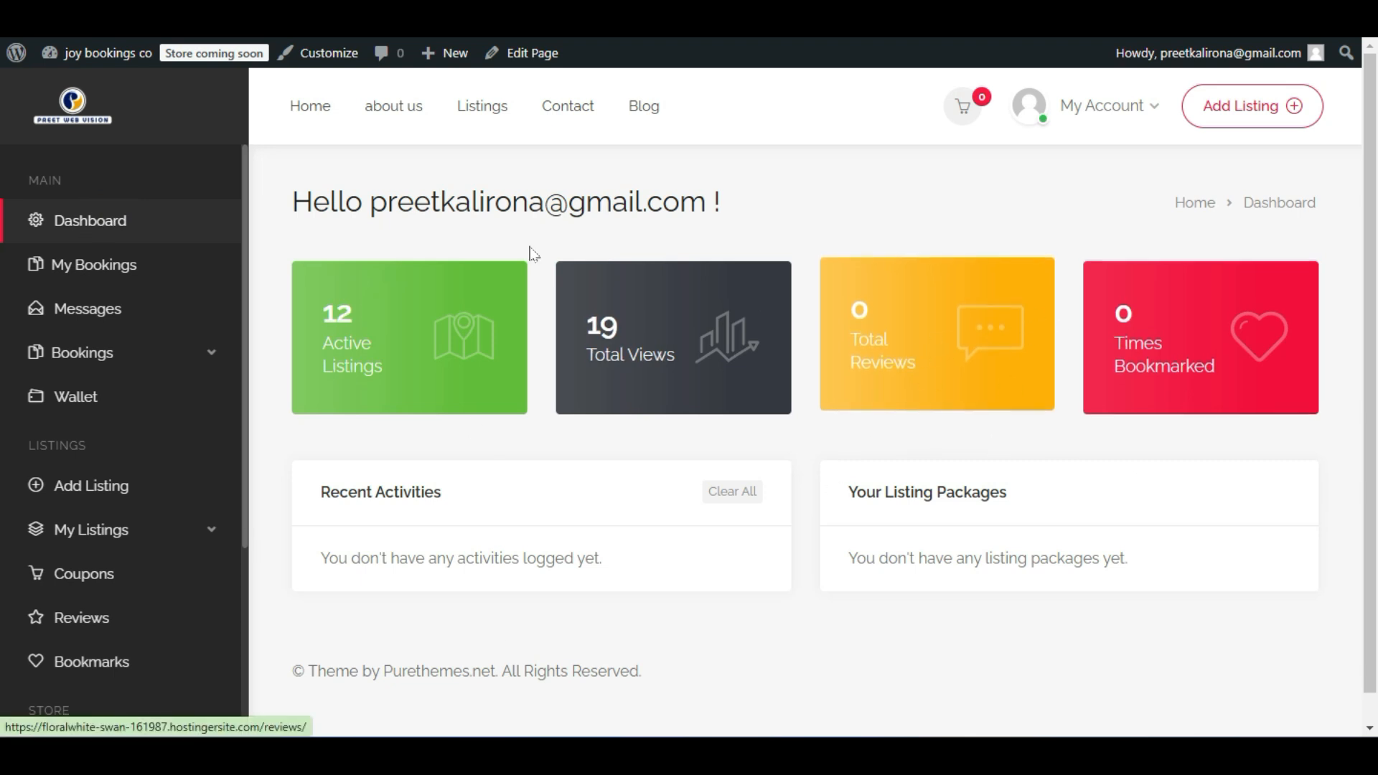
{"action": "mouse_move", "coordinate": [100, 52]}
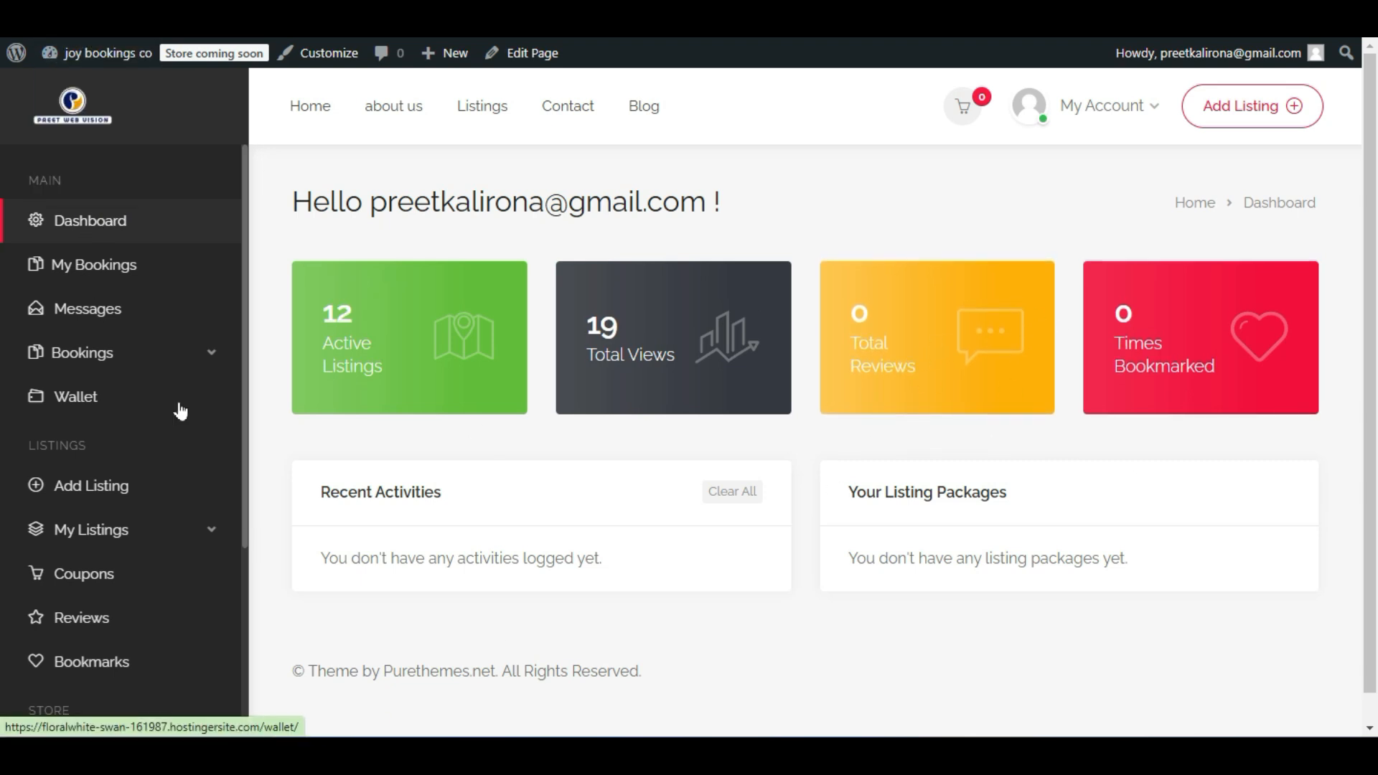
{"action": "left_click", "coordinate": [1261, 107]}
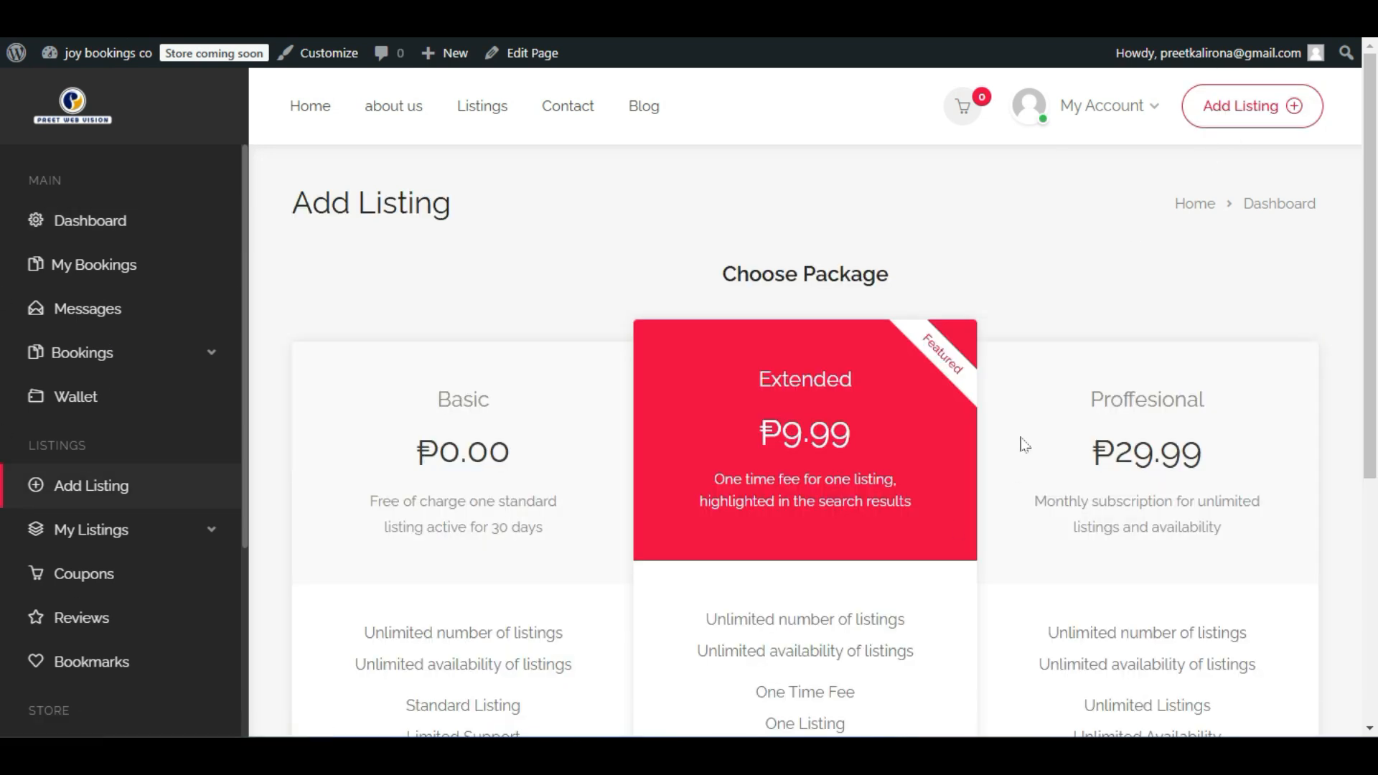
{"action": "scroll", "coordinate": [985, 475], "scroll_direction": "down", "scroll_amount": 5}
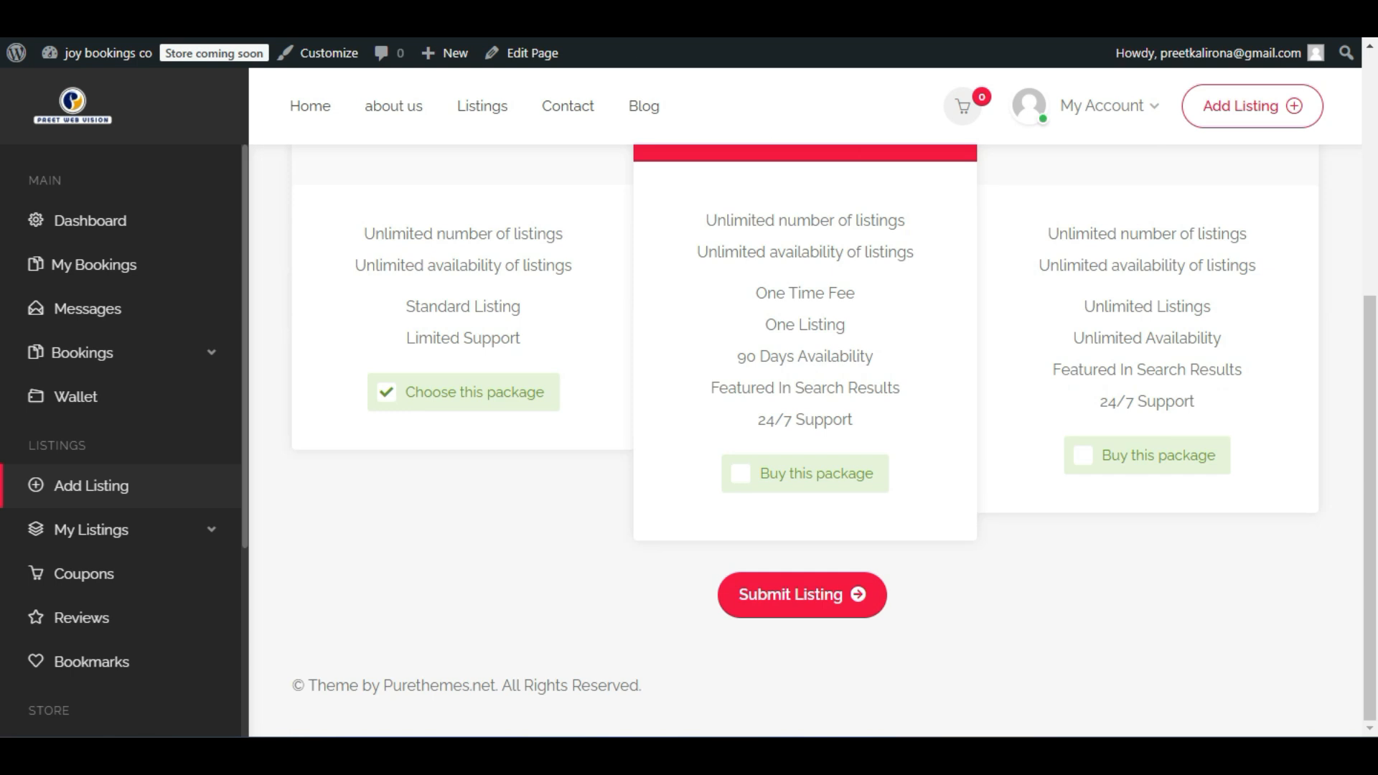
{"action": "scroll", "coordinate": [532, 399], "scroll_direction": "up", "scroll_amount": 4}
{"action": "scroll", "coordinate": [532, 400], "scroll_direction": "down", "scroll_amount": 4}
Submit the Extended package for a new listing and choose Rent as the listing type.
{"action": "left_click", "coordinate": [742, 475]}
{"action": "left_click", "coordinate": [774, 594]}
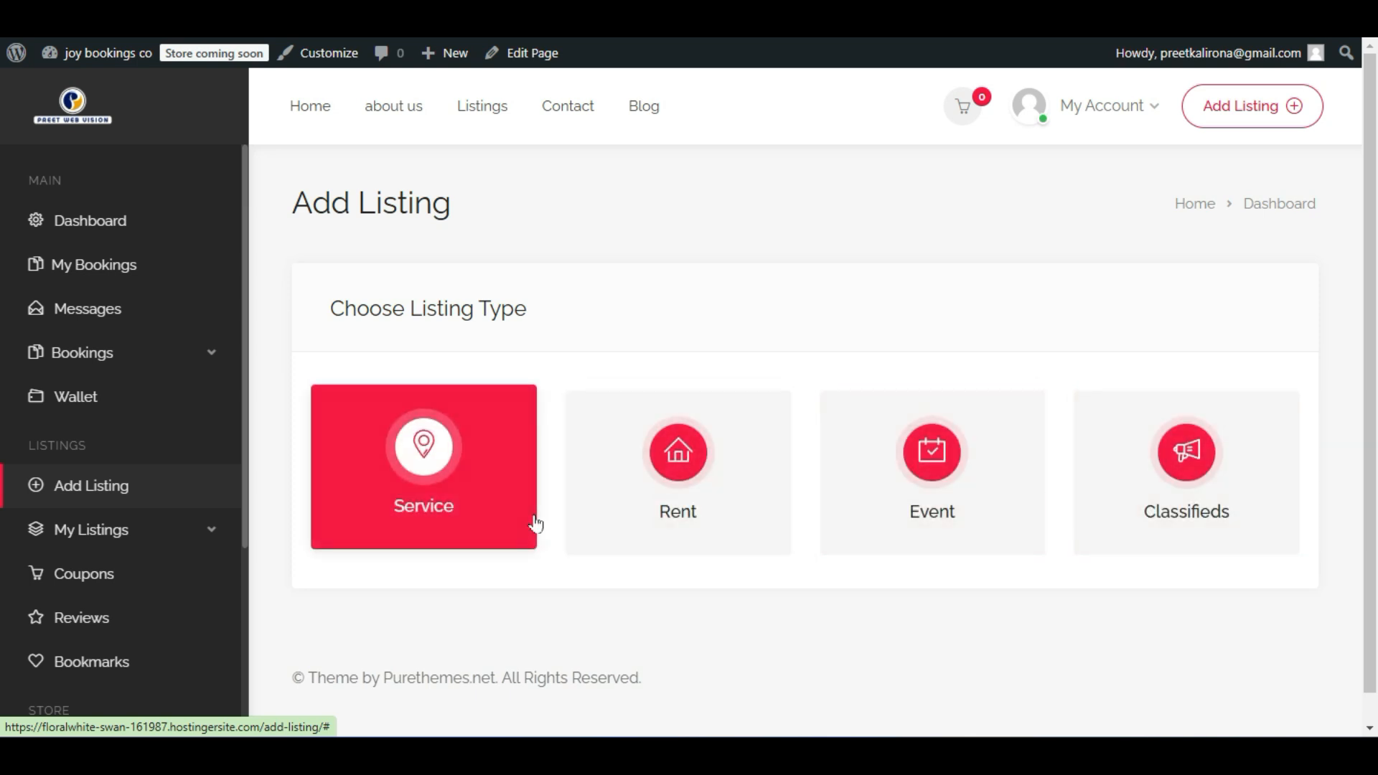
{"action": "scroll", "coordinate": [640, 452], "scroll_direction": "down", "scroll_amount": 1}
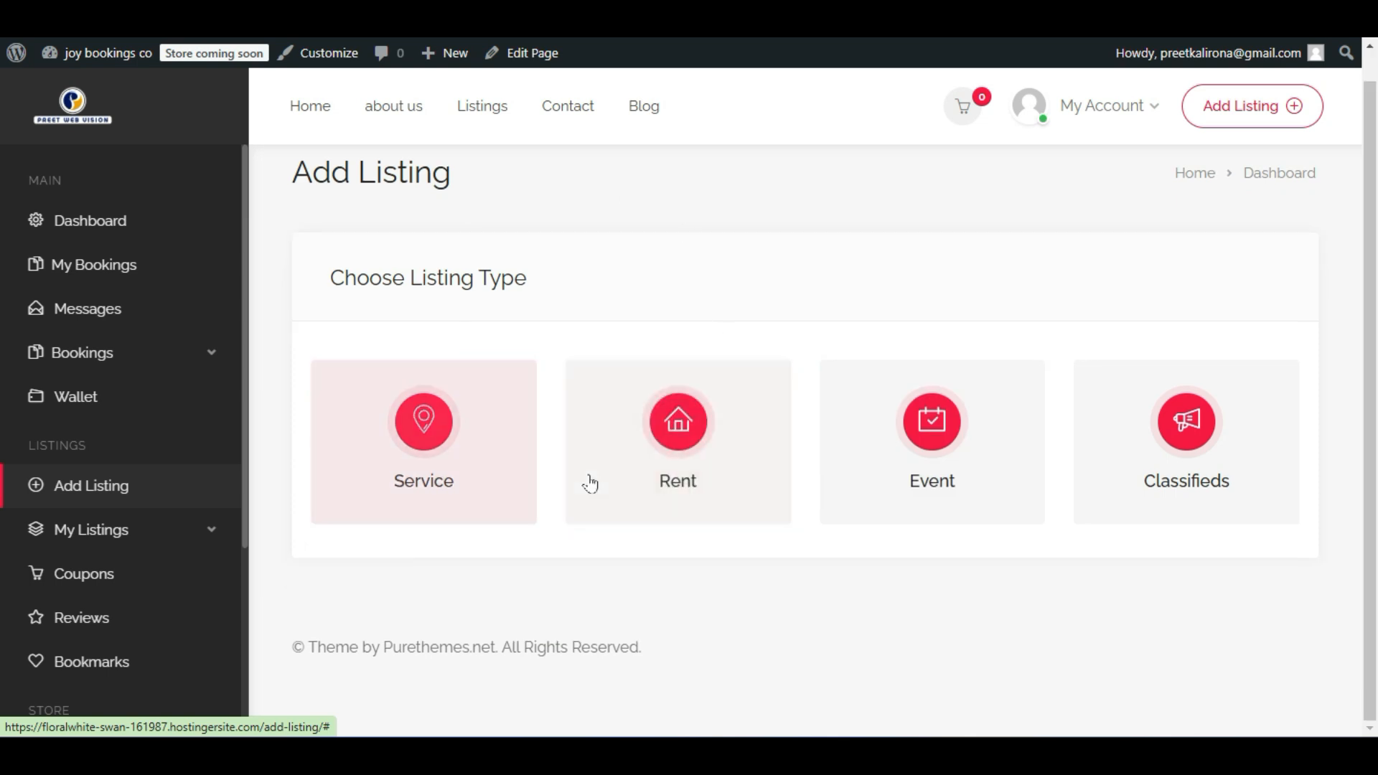
{"action": "left_click", "coordinate": [665, 433]}
Examine the rent listing form's sections, from Basic Information, Location, Gallery and Details to Pricing & Bookable Services and Booking.
{"action": "scroll", "coordinate": [728, 323], "scroll_direction": "down", "scroll_amount": 3}
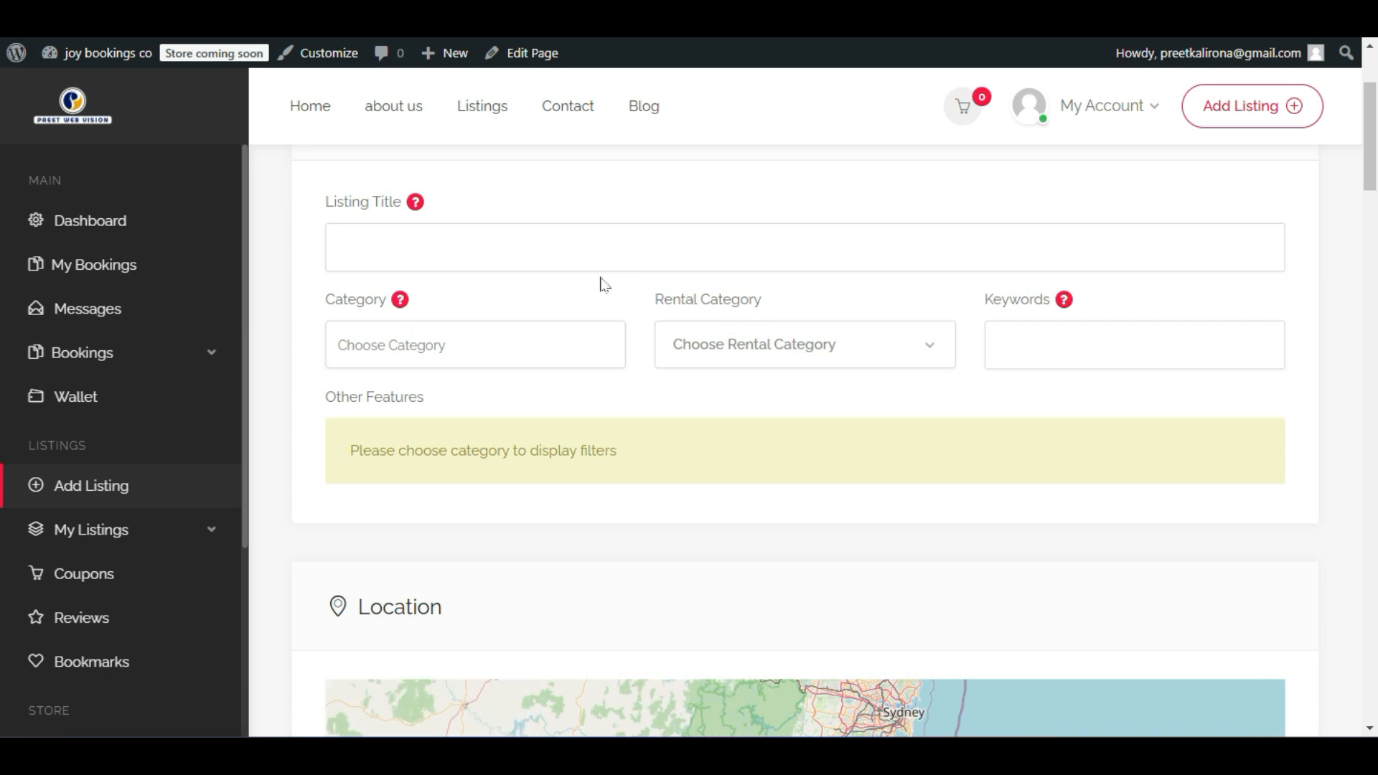
{"action": "left_click", "coordinate": [381, 228]}
{"action": "scroll", "coordinate": [624, 284], "scroll_direction": "down", "scroll_amount": 1}
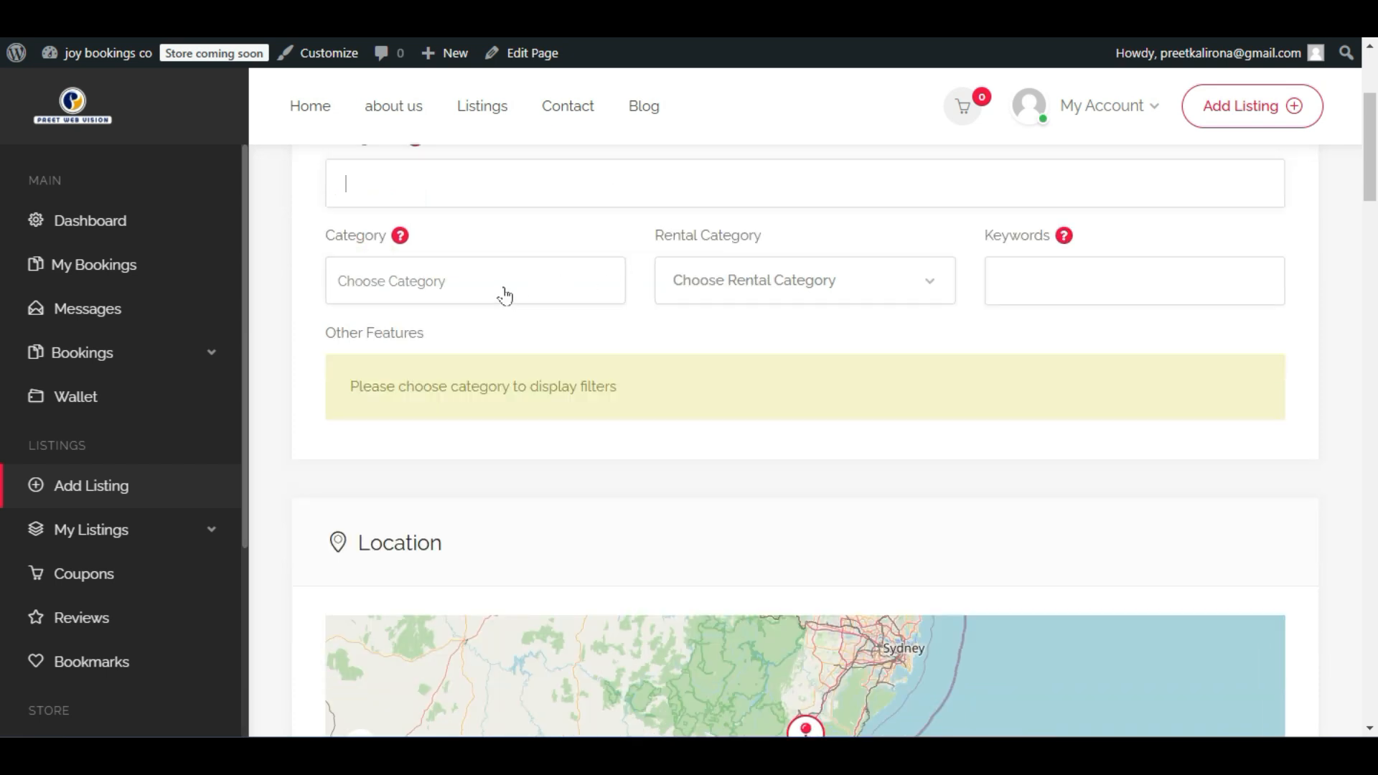
{"action": "scroll", "coordinate": [504, 295], "scroll_direction": "down", "scroll_amount": 14}
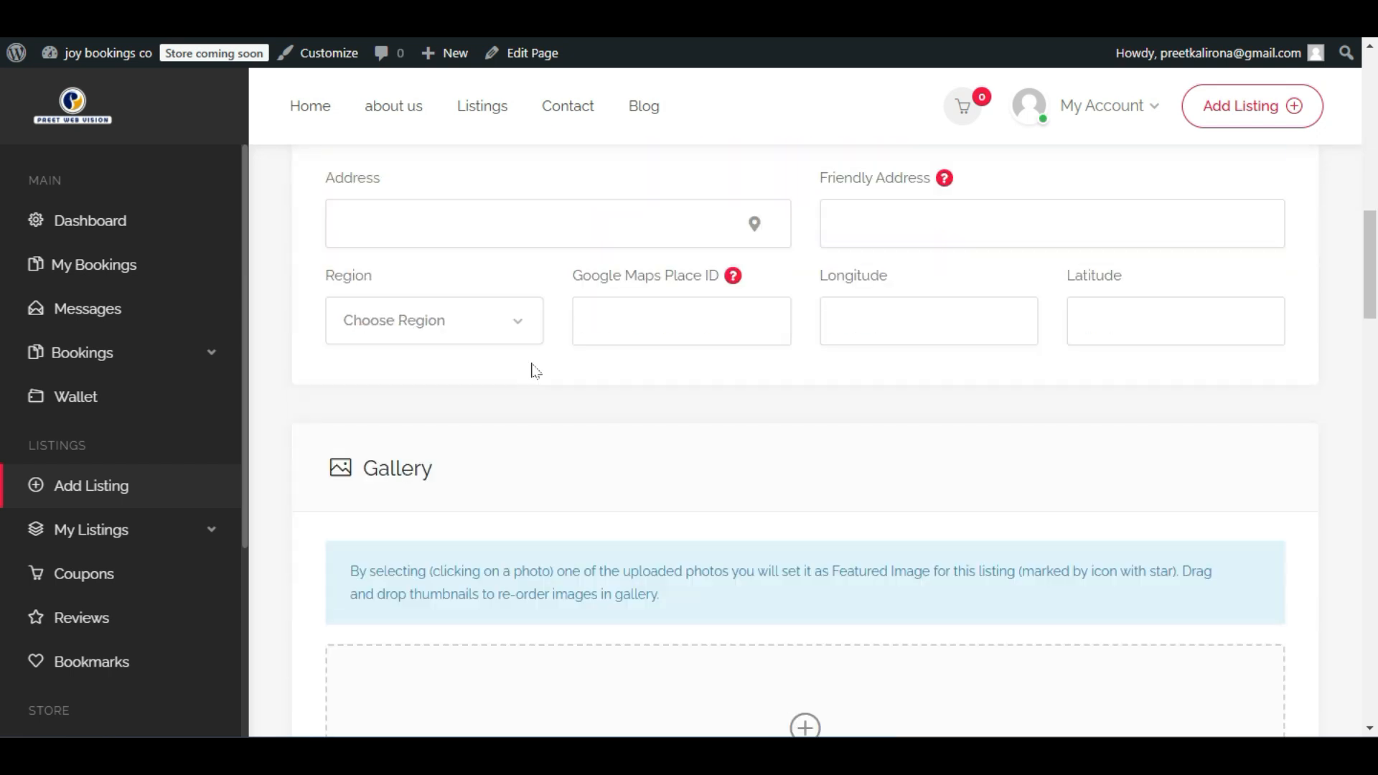
{"action": "scroll", "coordinate": [535, 371], "scroll_direction": "down", "scroll_amount": 15}
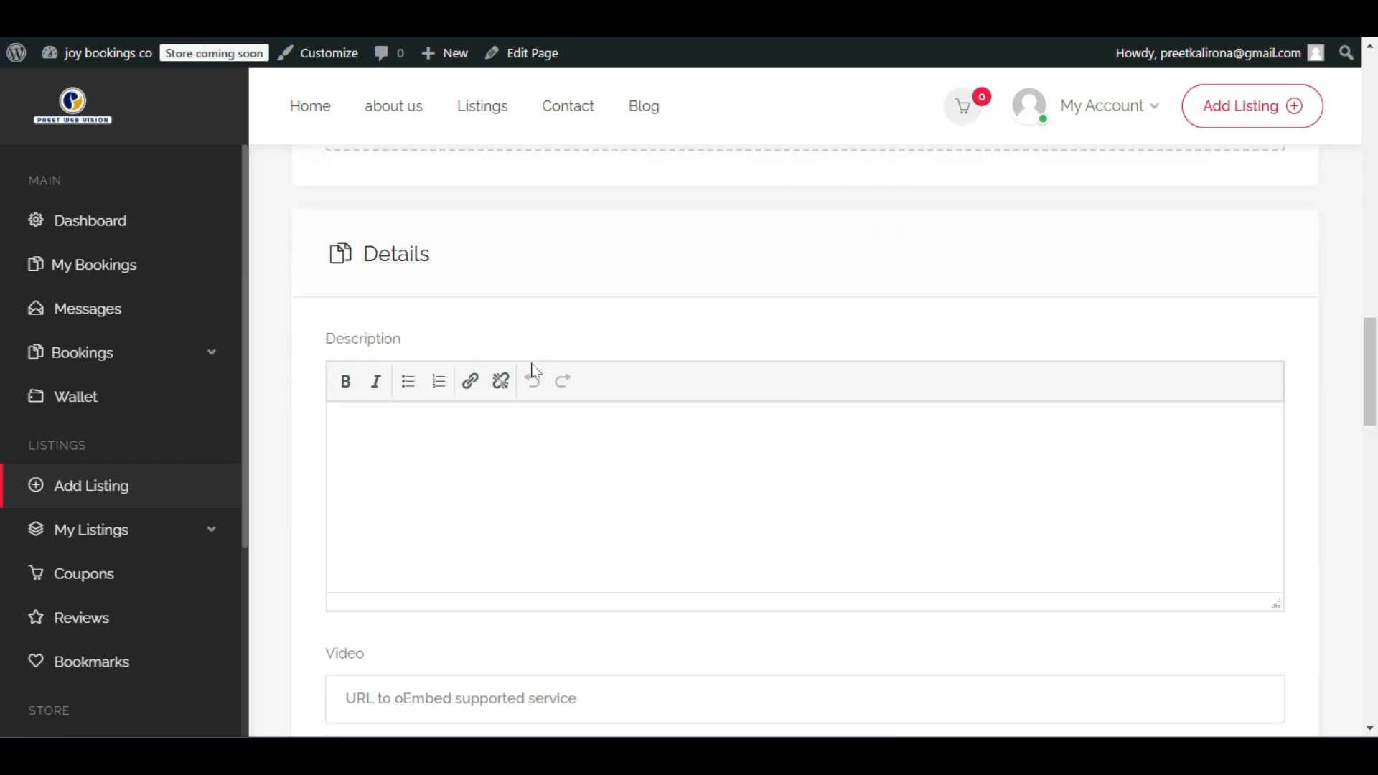
{"action": "scroll", "coordinate": [534, 371], "scroll_direction": "down", "scroll_amount": 2}
{"action": "scroll", "coordinate": [529, 369], "scroll_direction": "up", "scroll_amount": 2}
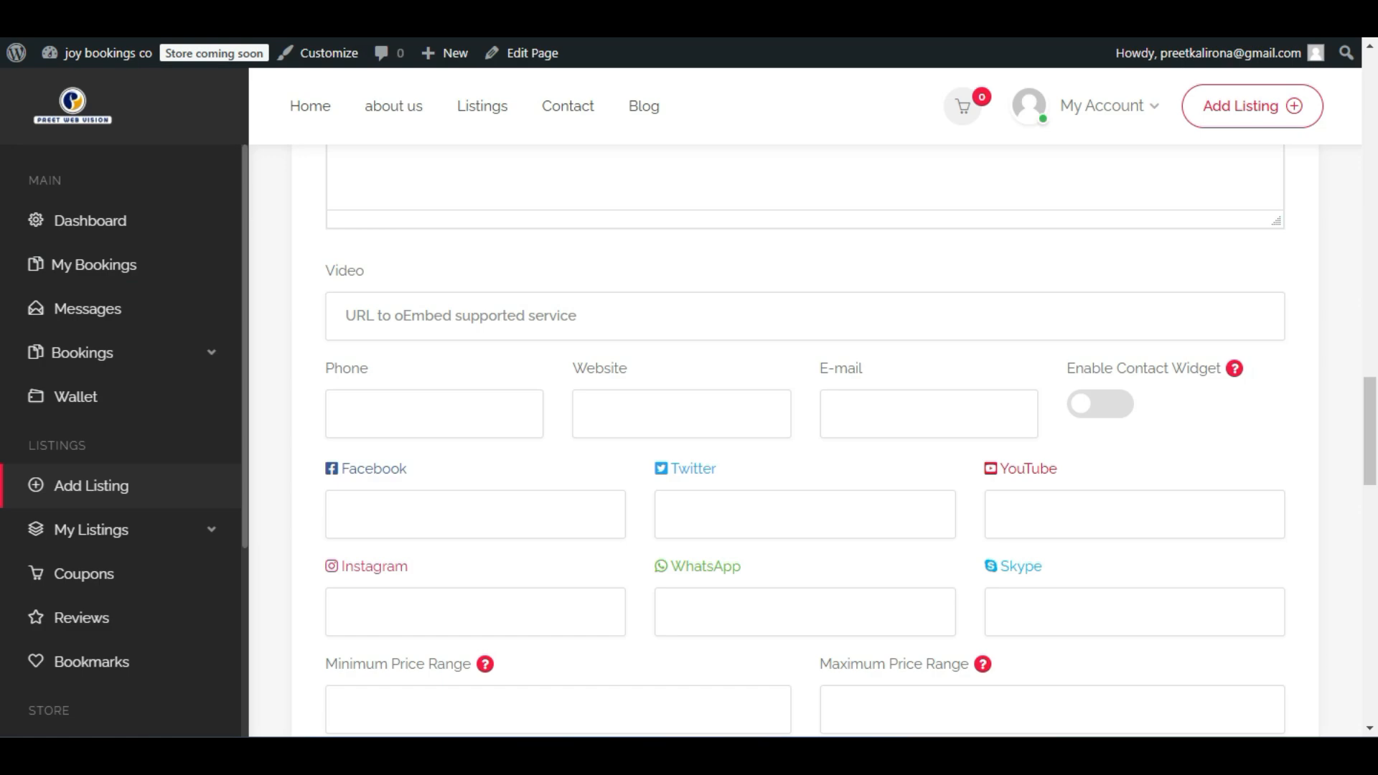
{"action": "scroll", "coordinate": [477, 538], "scroll_direction": "down", "scroll_amount": 15}
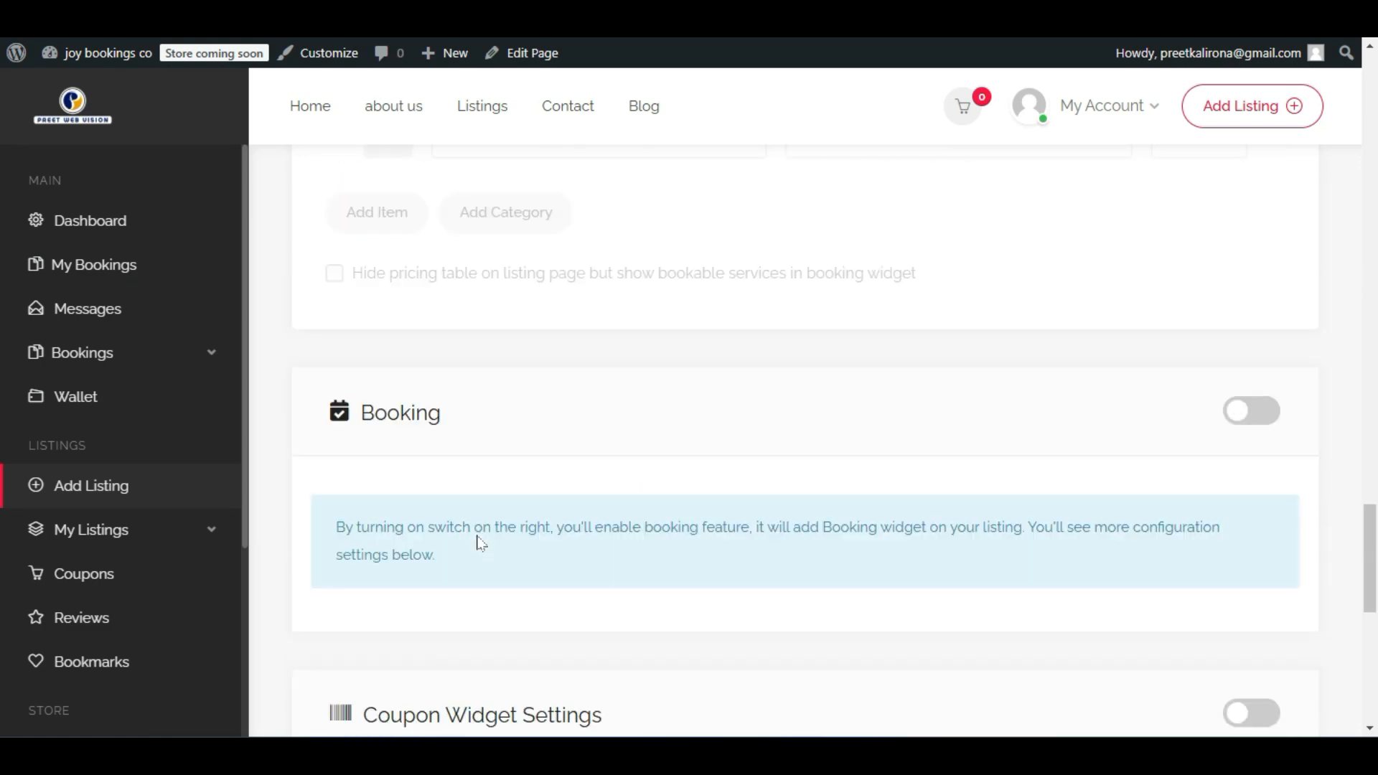
{"action": "scroll", "coordinate": [480, 544], "scroll_direction": "up", "scroll_amount": 7}
{"action": "scroll", "coordinate": [480, 546], "scroll_direction": "up", "scroll_amount": 1}
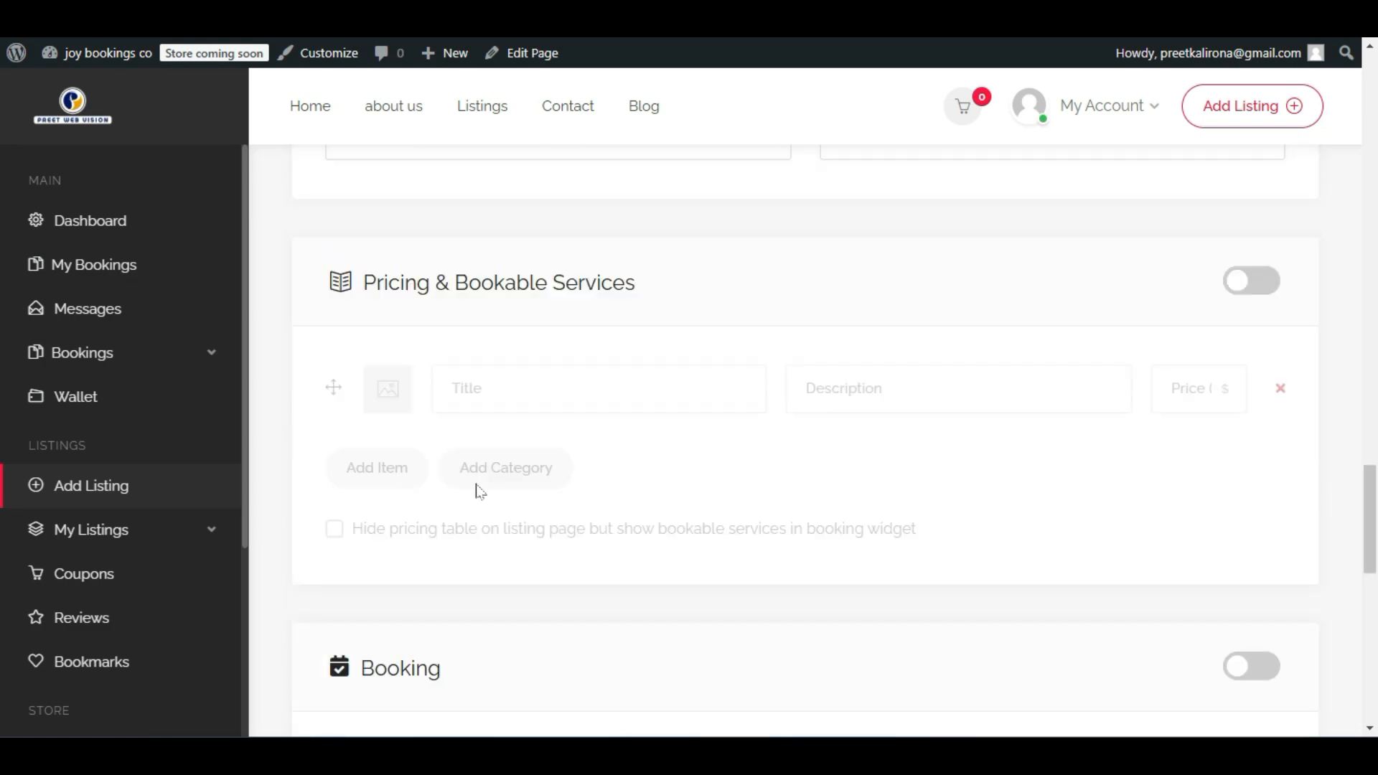
{"action": "scroll", "coordinate": [677, 416], "scroll_direction": "down", "scroll_amount": 5}
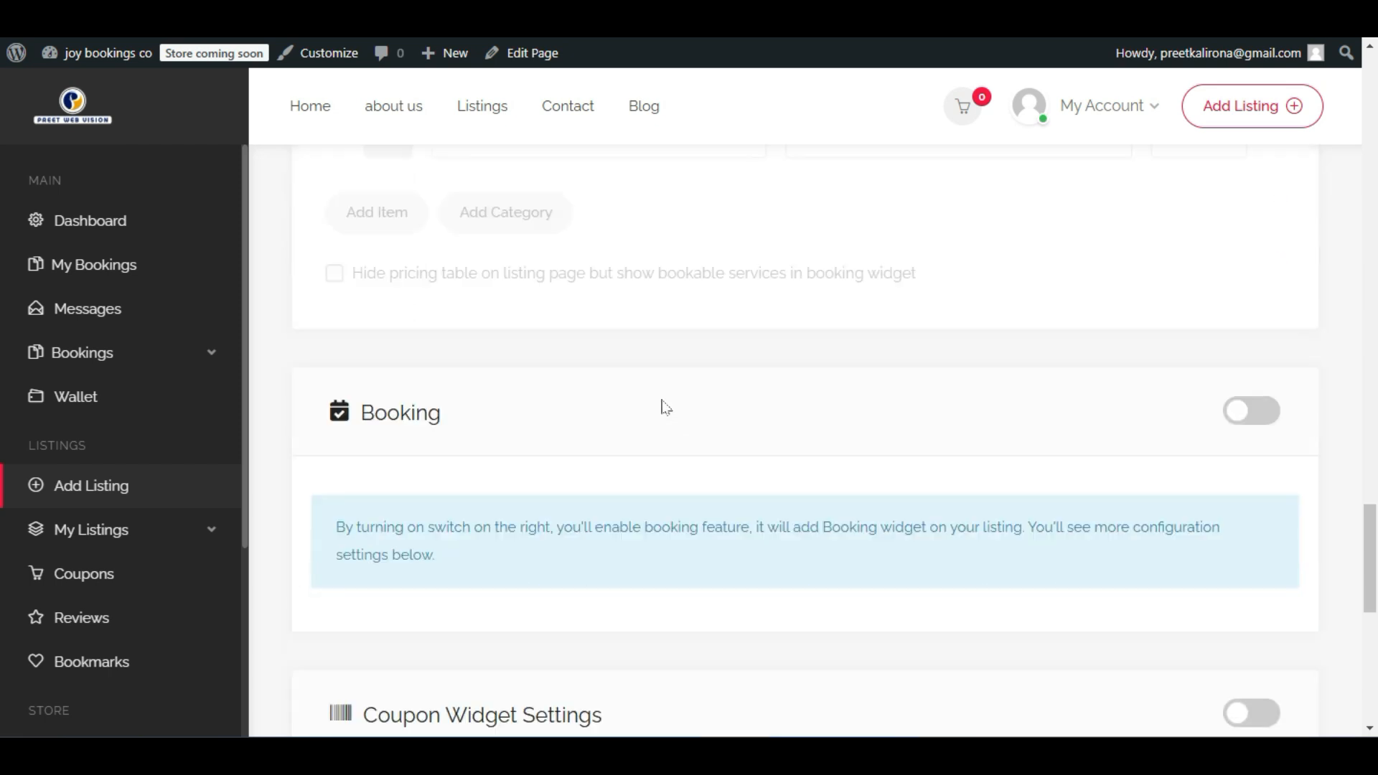
Turn the listing form's Booking section on to check its booking prices and settings, and turn it off again.
{"action": "left_click", "coordinate": [1255, 349]}
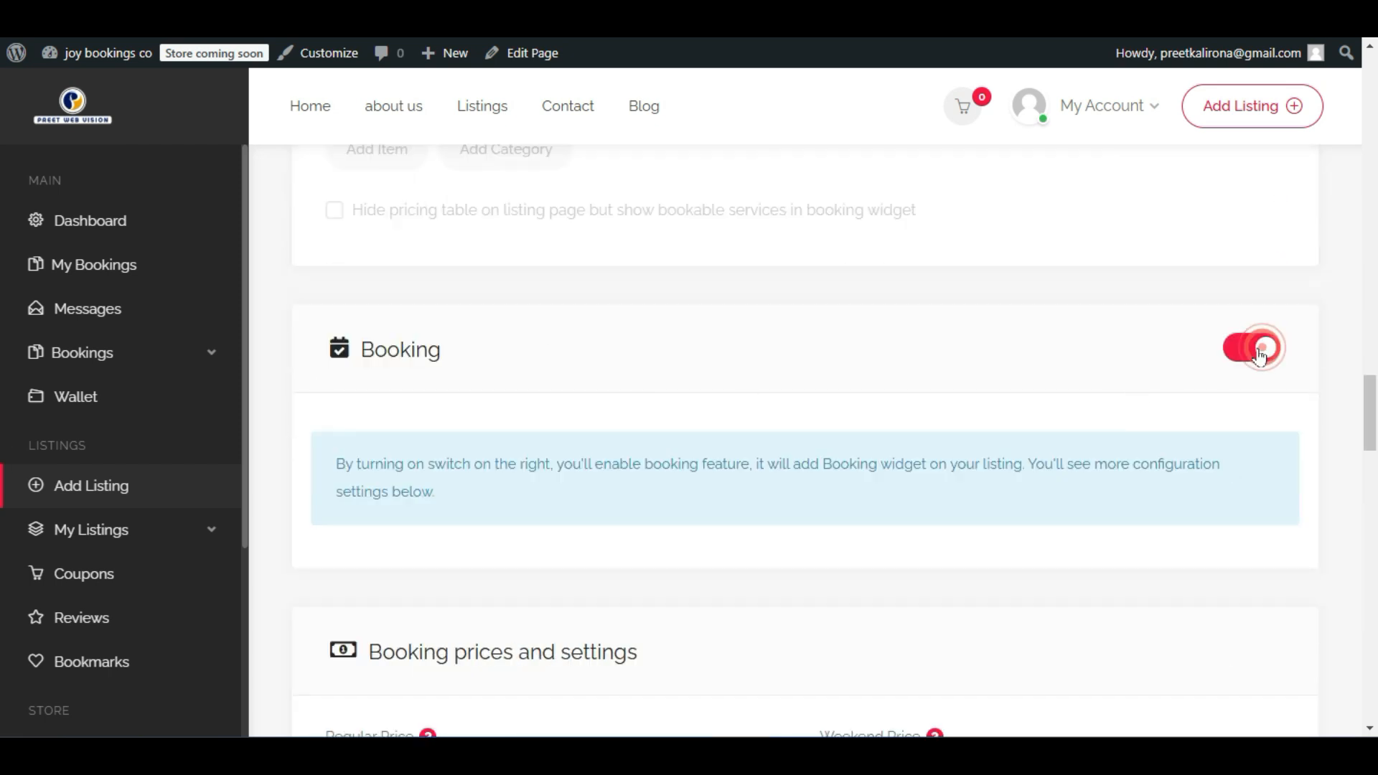
{"action": "left_click", "coordinate": [1256, 352]}
{"action": "left_click", "coordinate": [1256, 352]}
{"action": "scroll", "coordinate": [1256, 357], "scroll_direction": "down", "scroll_amount": 3}
{"action": "scroll", "coordinate": [1258, 354], "scroll_direction": "down", "scroll_amount": 3}
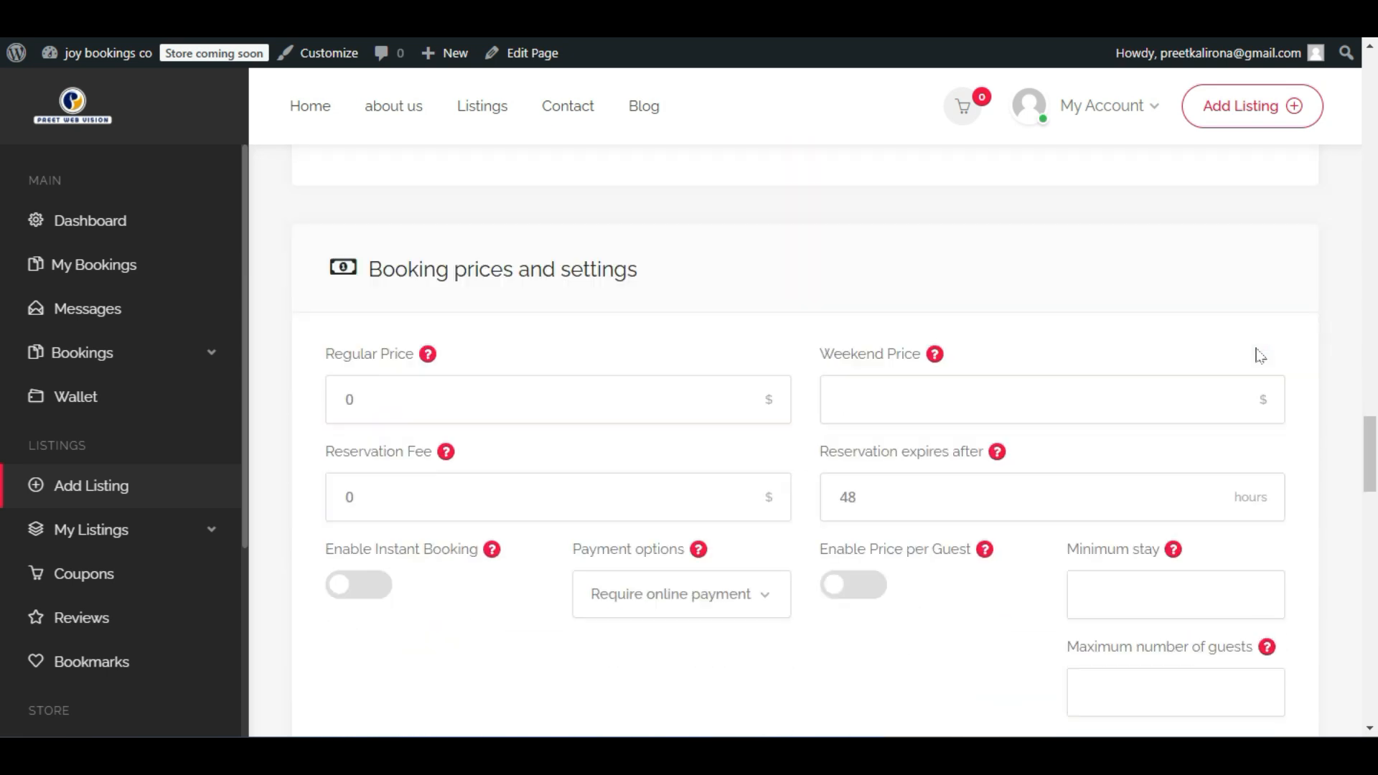
{"action": "double_click", "coordinate": [346, 399]}
{"action": "scroll", "coordinate": [1258, 382], "scroll_direction": "up", "scroll_amount": 4}
{"action": "left_click", "coordinate": [1247, 224]}
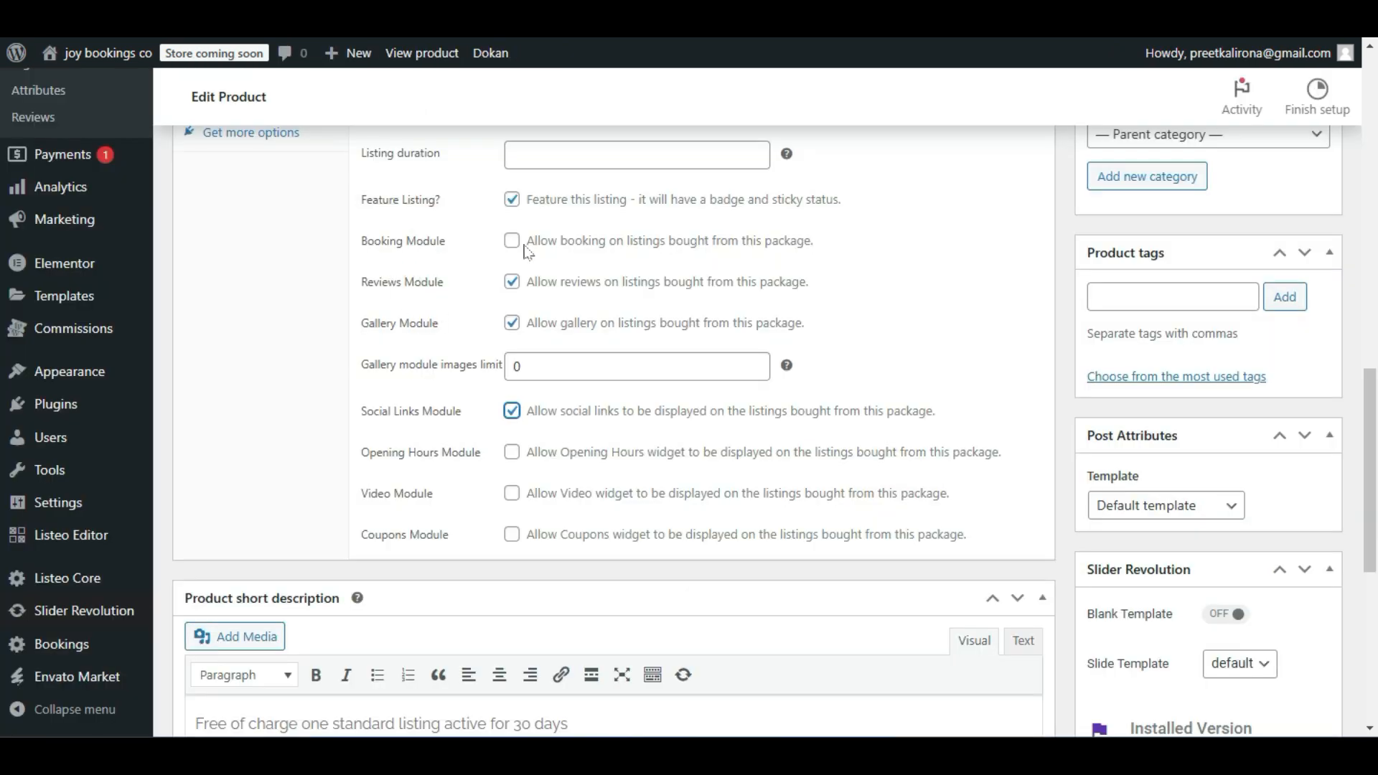
Enable the Booking Module in the package product, and turn on the Booking section in the Add Listing form.
{"action": "left_click", "coordinate": [512, 242]}
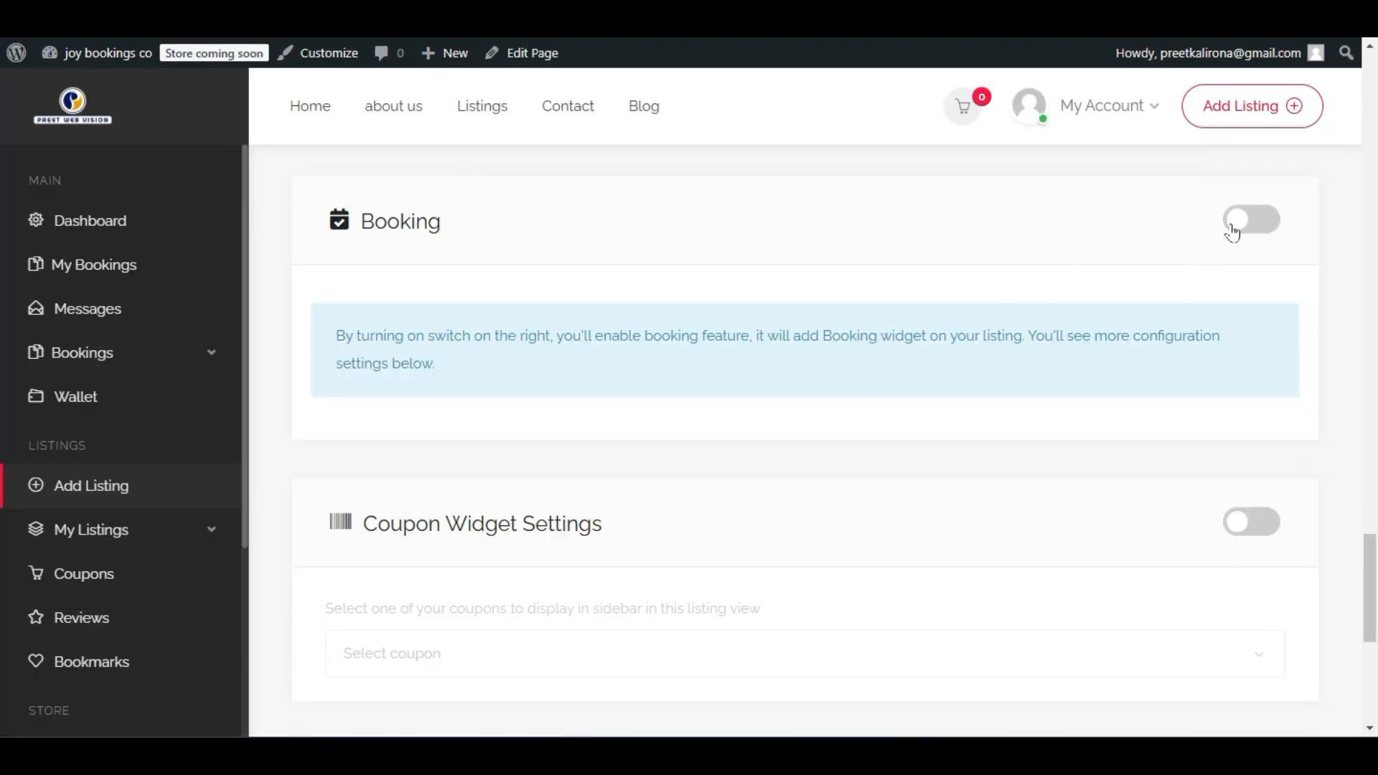
{"action": "left_click", "coordinate": [1232, 232]}
Set the booking payment option to Require online payment and enable instant booking.
{"action": "scroll", "coordinate": [940, 498], "scroll_direction": "down", "scroll_amount": 4}
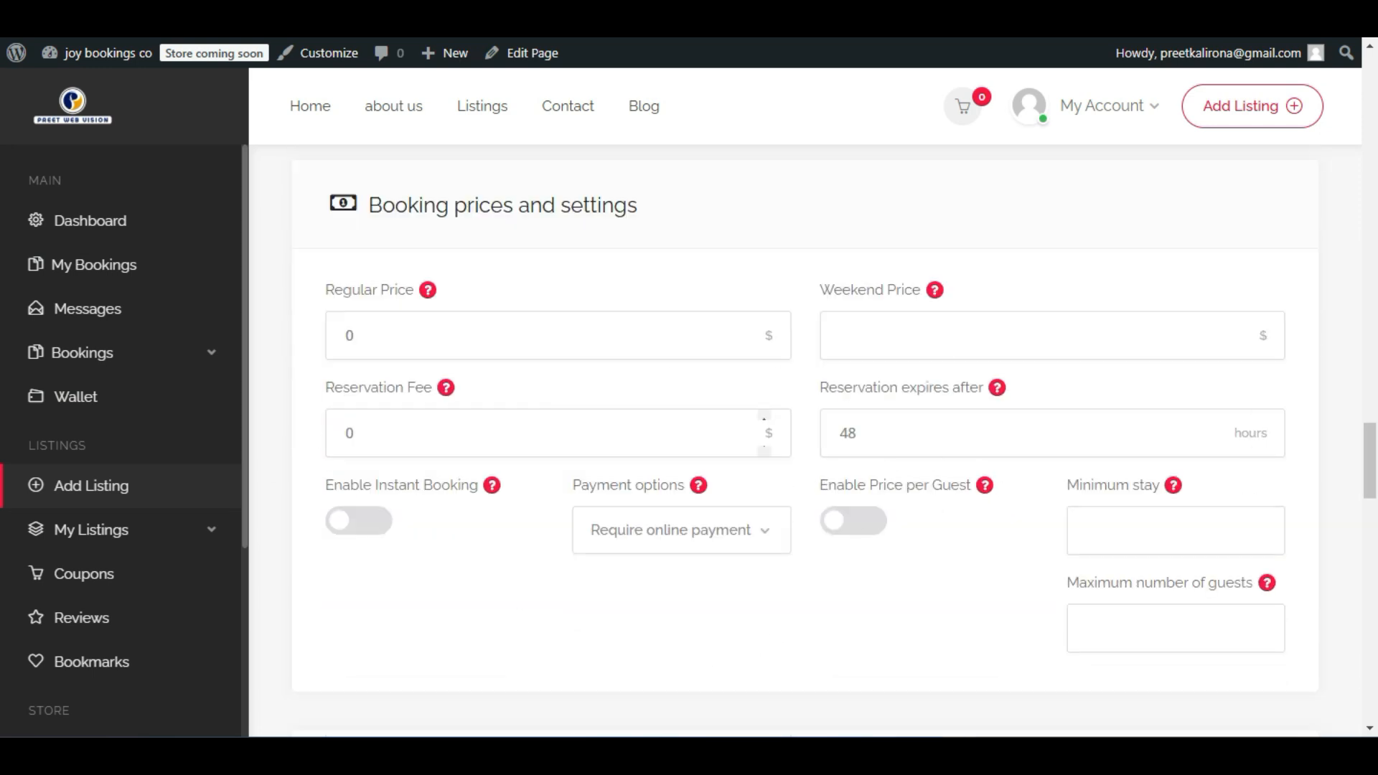
{"action": "left_click", "coordinate": [654, 540]}
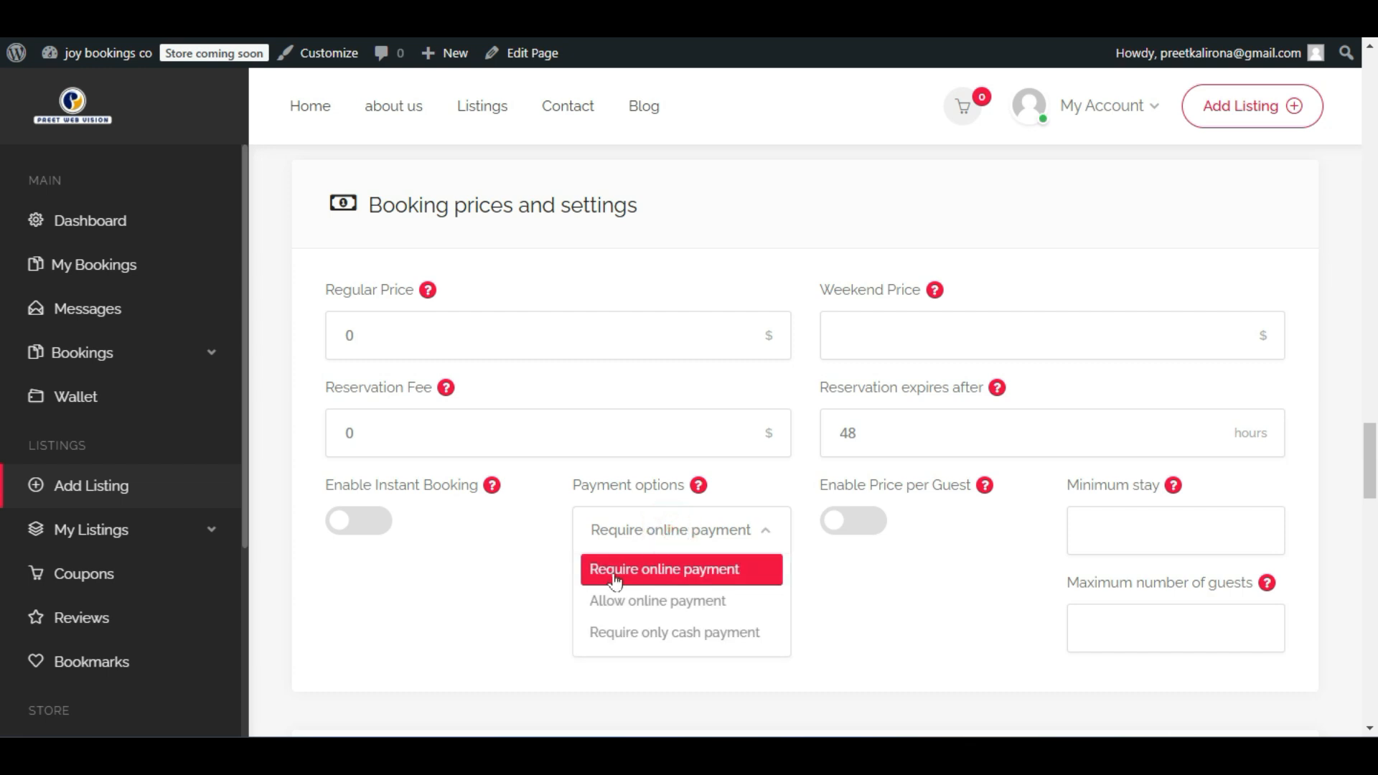
{"action": "left_click", "coordinate": [751, 573]}
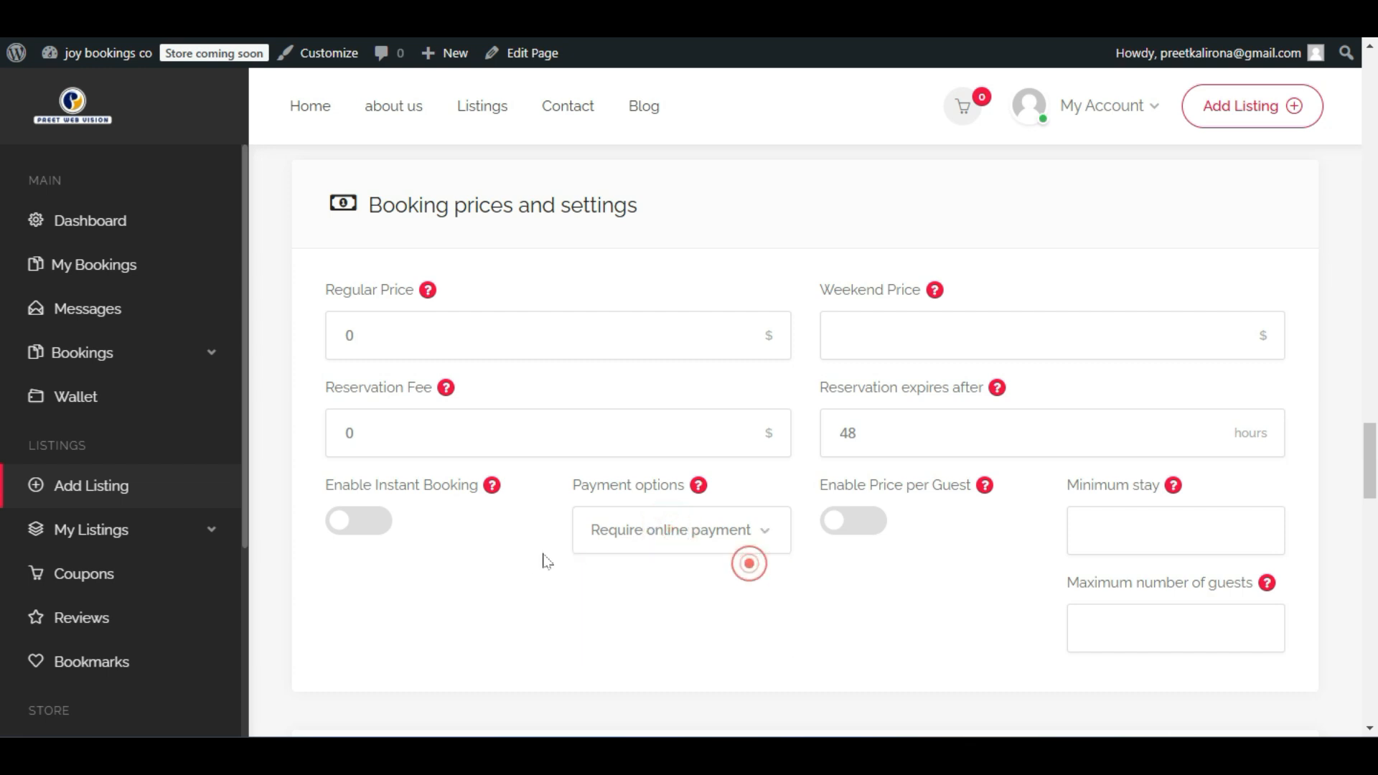
{"action": "left_click", "coordinate": [361, 522]}
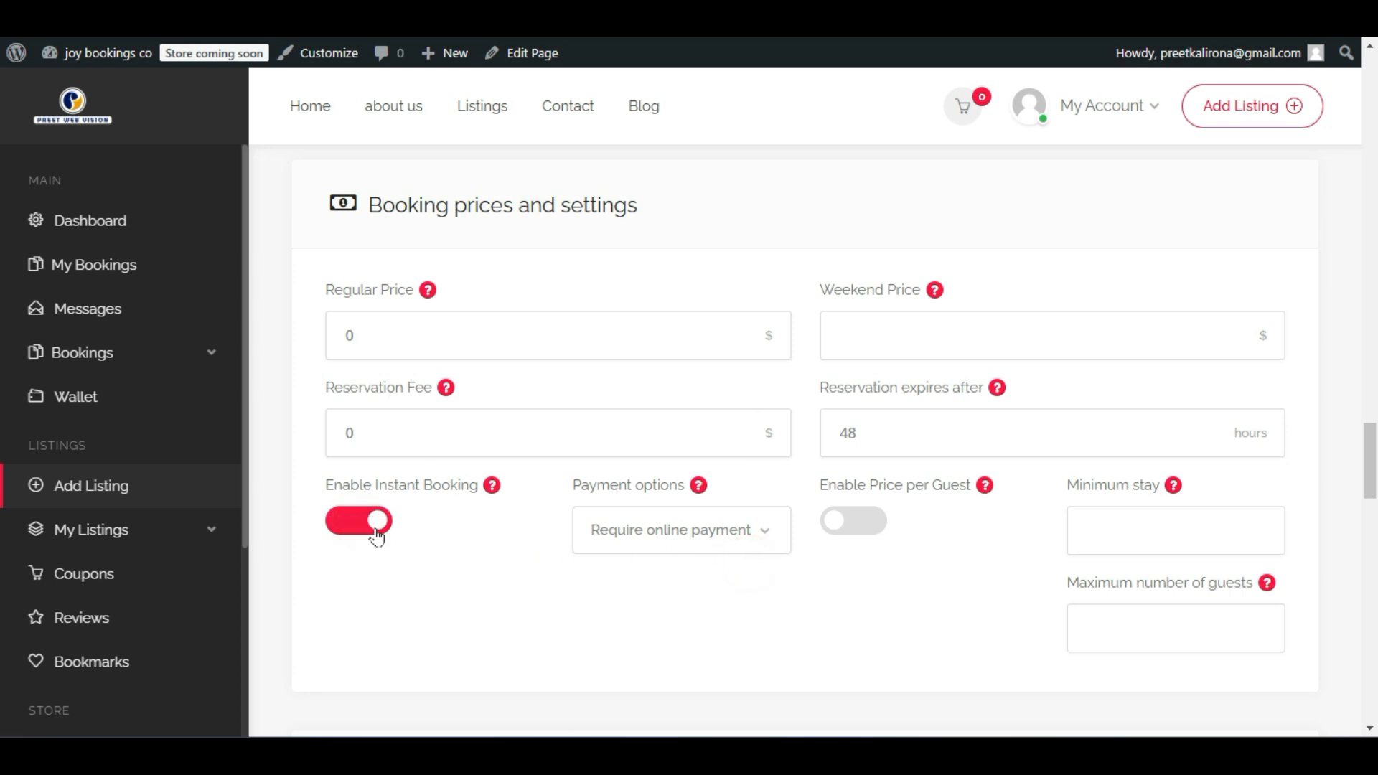
Check the minimum stay and maximum number of guests fields, and switch price per guest on and back off.
{"action": "scroll", "coordinate": [1176, 531], "scroll_direction": "down", "scroll_amount": 1}
{"action": "left_click", "coordinate": [1155, 467]}
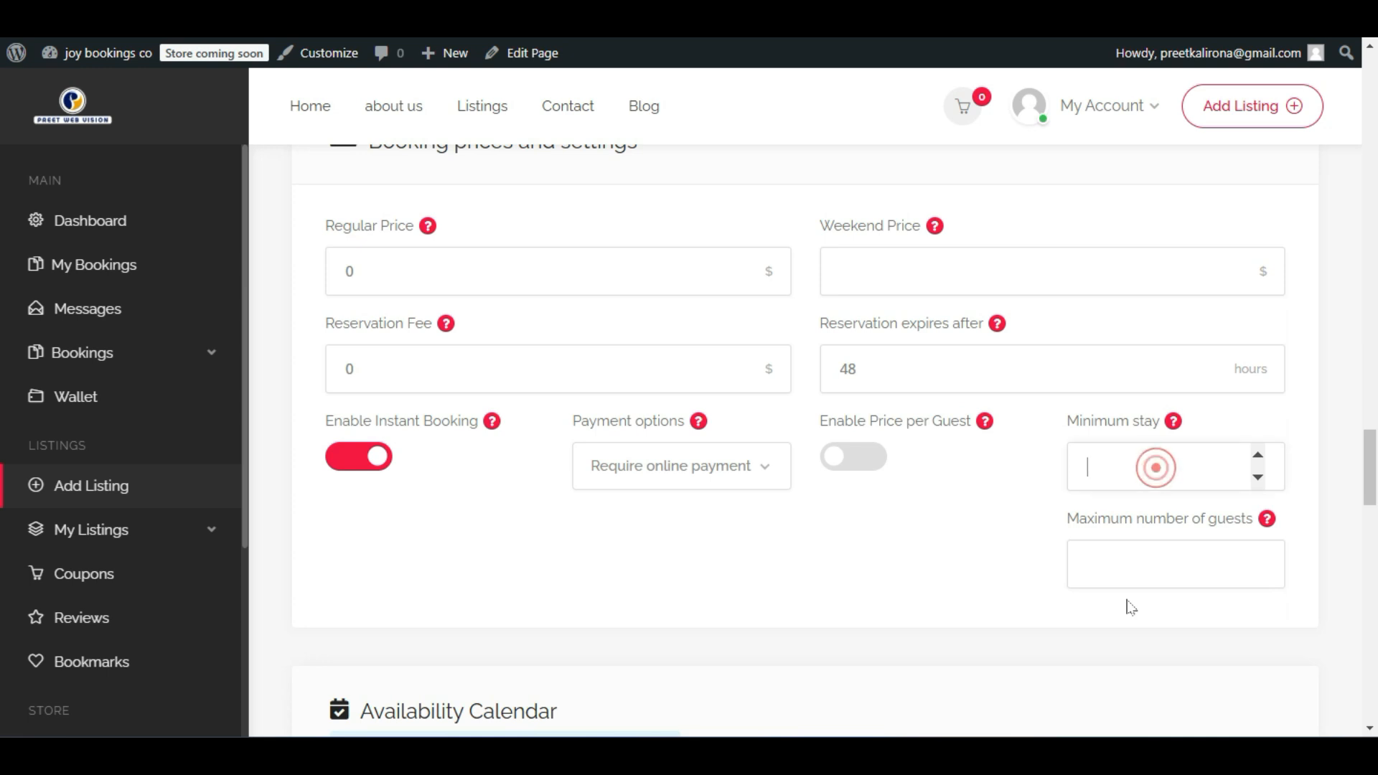
{"action": "left_click", "coordinate": [1152, 540]}
{"action": "left_click", "coordinate": [874, 459]}
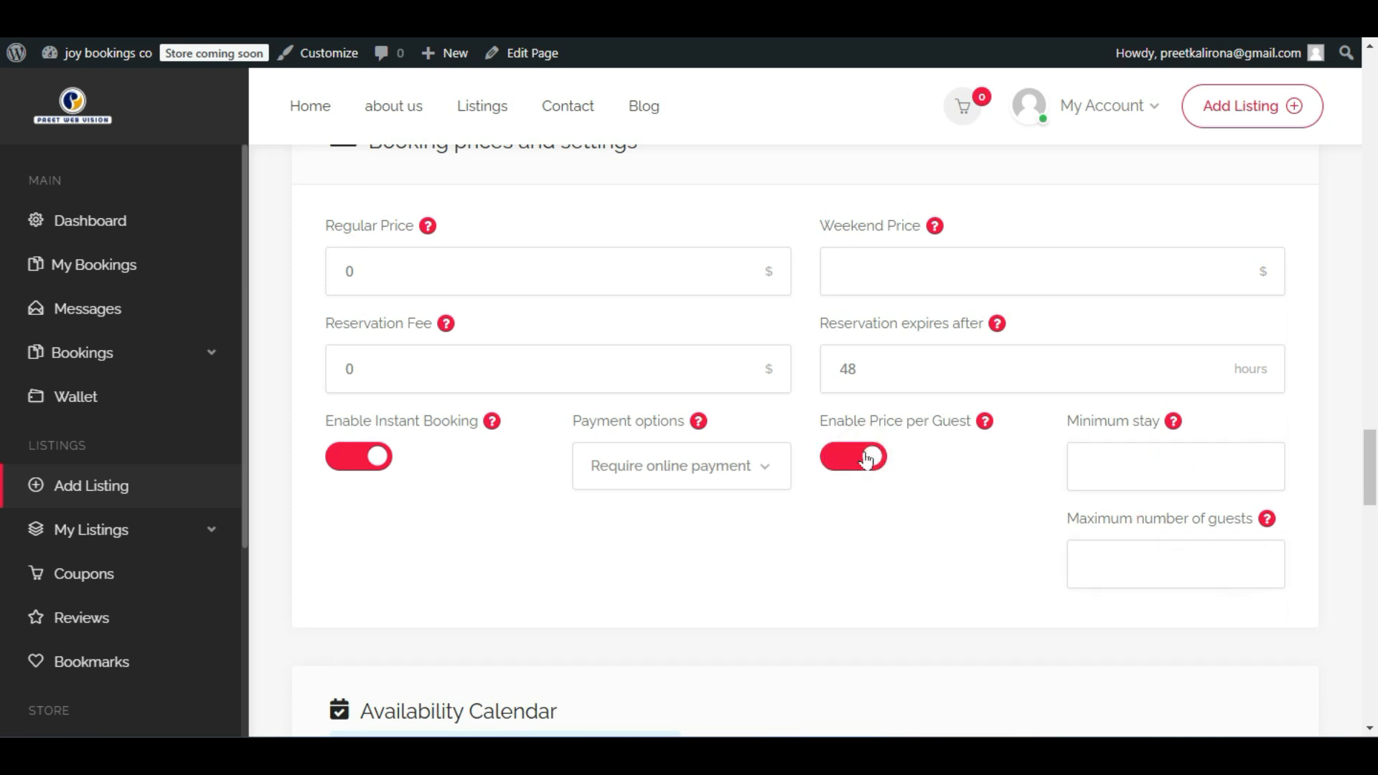
{"action": "left_click", "coordinate": [866, 458]}
Examine the Availability Calendar with its daily prices for December 2024 and return to the start of the listing form.
{"action": "scroll", "coordinate": [867, 463], "scroll_direction": "down", "scroll_amount": 4}
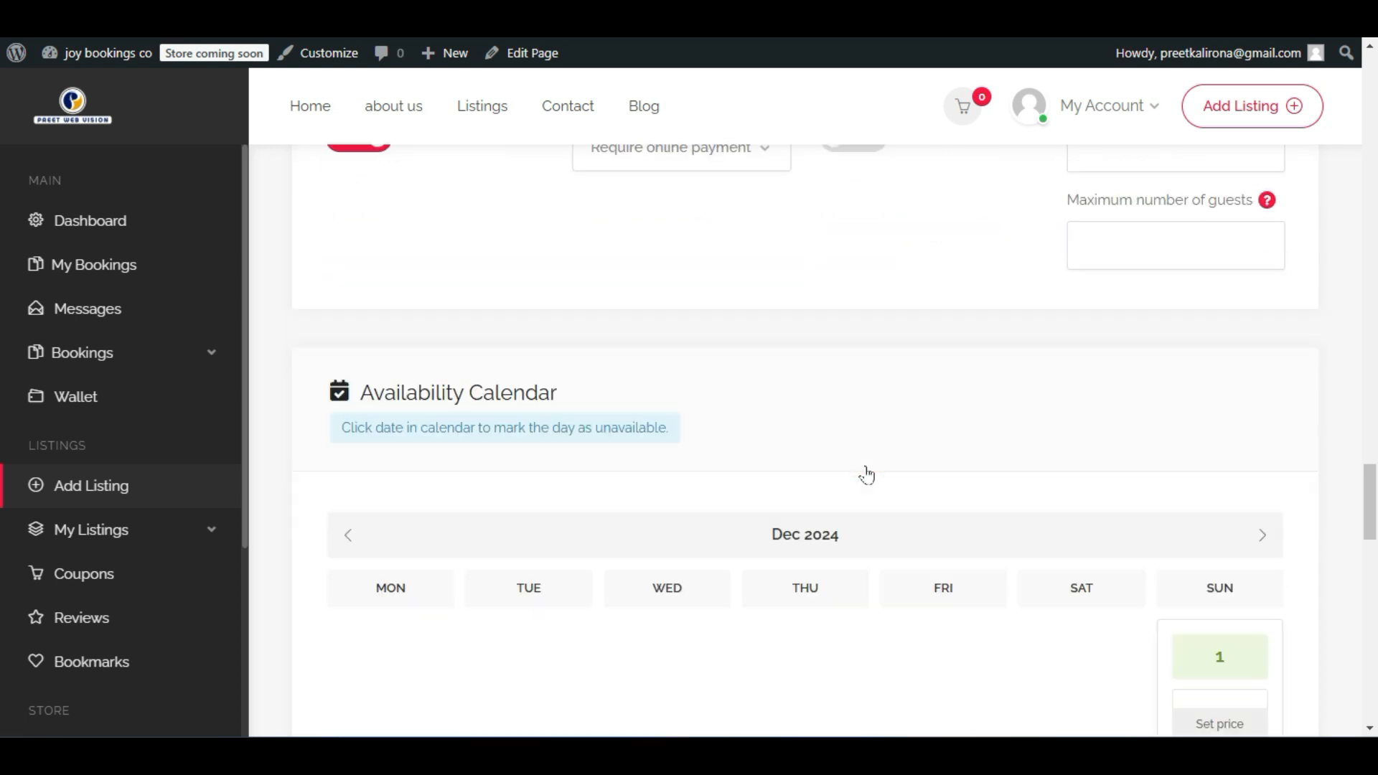
{"action": "scroll", "coordinate": [868, 472], "scroll_direction": "down", "scroll_amount": 2}
{"action": "scroll", "coordinate": [415, 332], "scroll_direction": "down", "scroll_amount": 5}
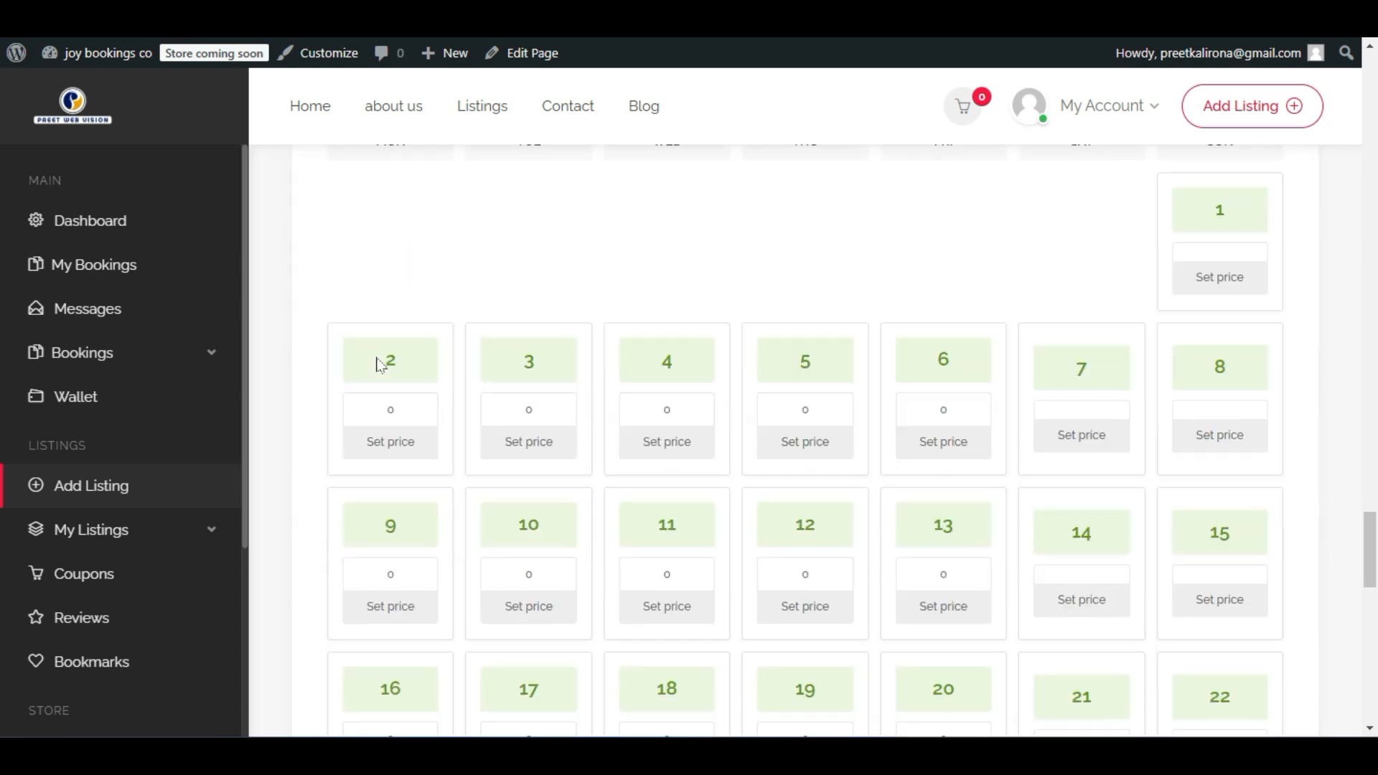
{"action": "scroll", "coordinate": [816, 425], "scroll_direction": "down", "scroll_amount": 10}
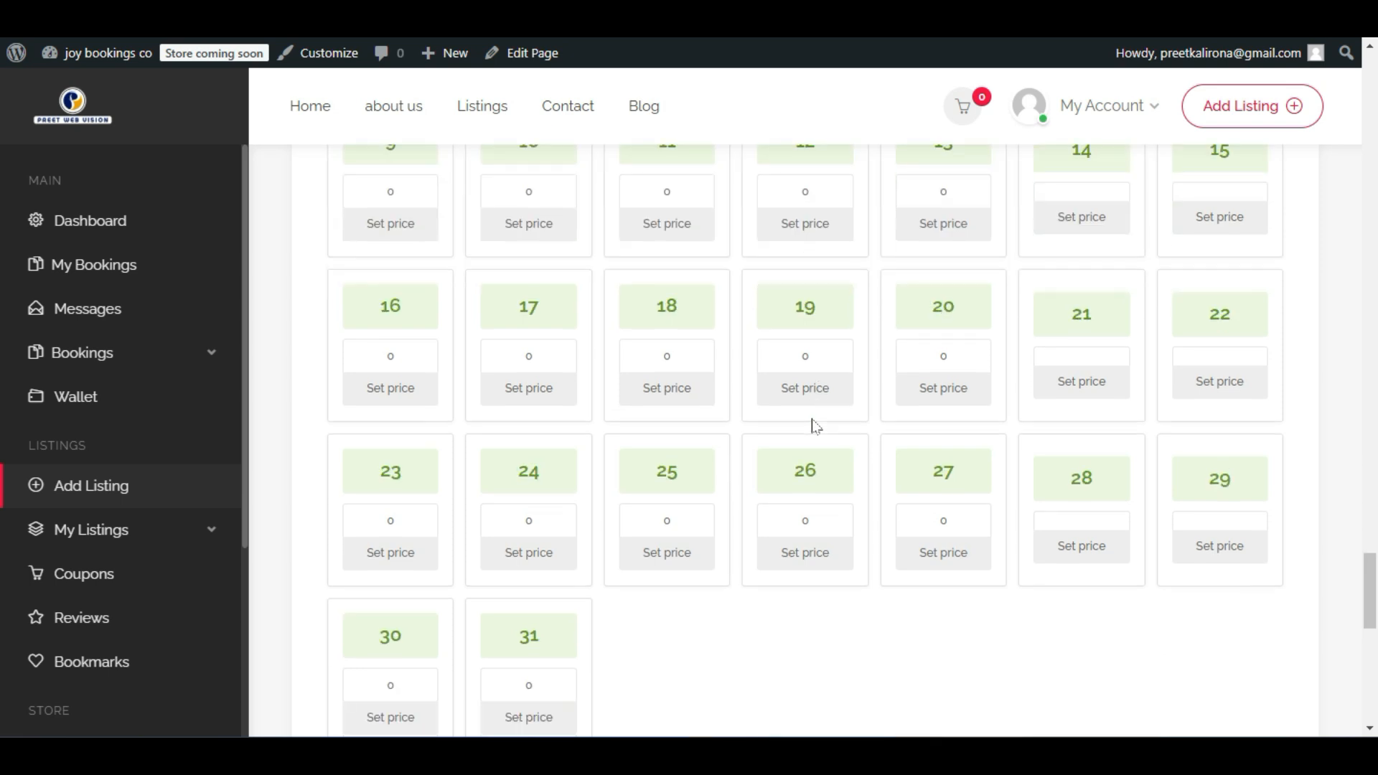
{"action": "scroll", "coordinate": [816, 426], "scroll_direction": "up", "scroll_amount": 10}
{"action": "scroll", "coordinate": [815, 425], "scroll_direction": "up", "scroll_amount": 15}
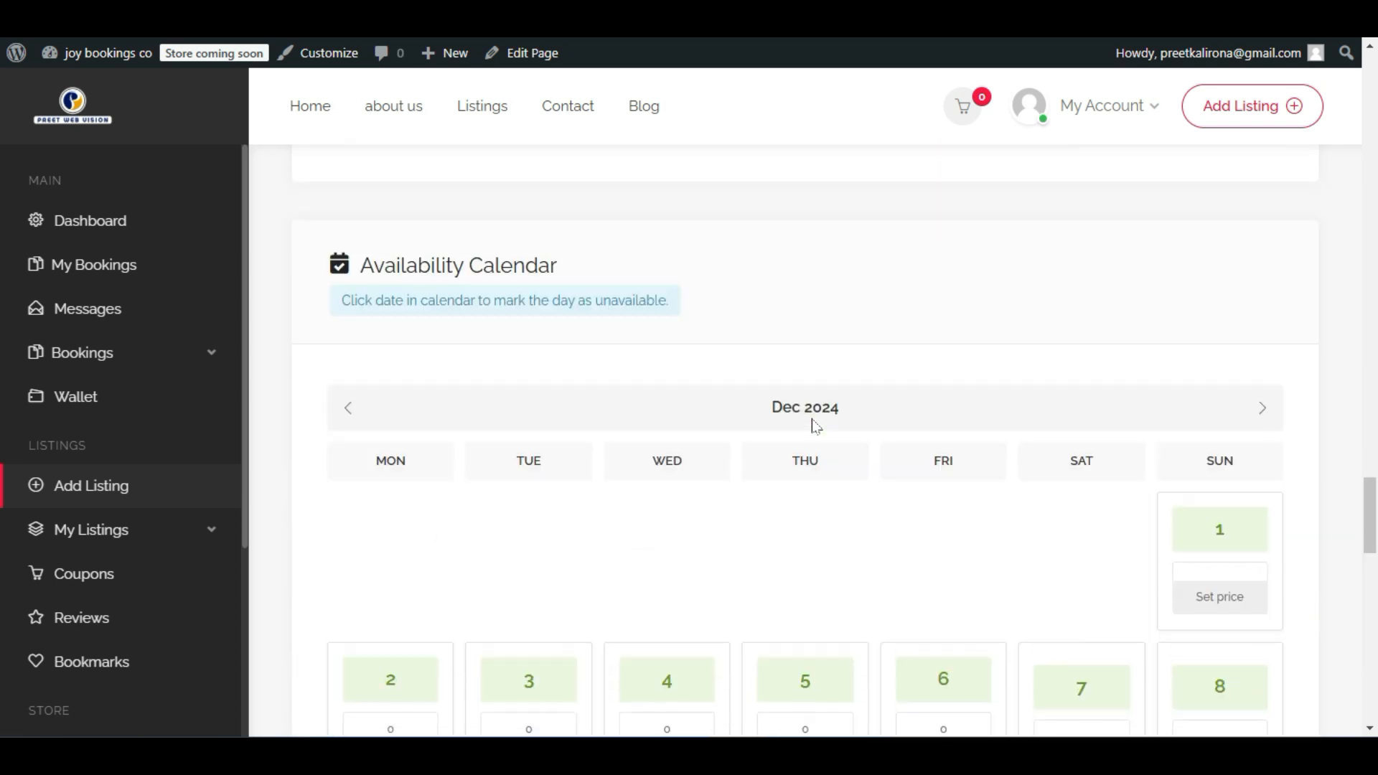
{"action": "scroll", "coordinate": [816, 425], "scroll_direction": "up", "scroll_amount": 20}
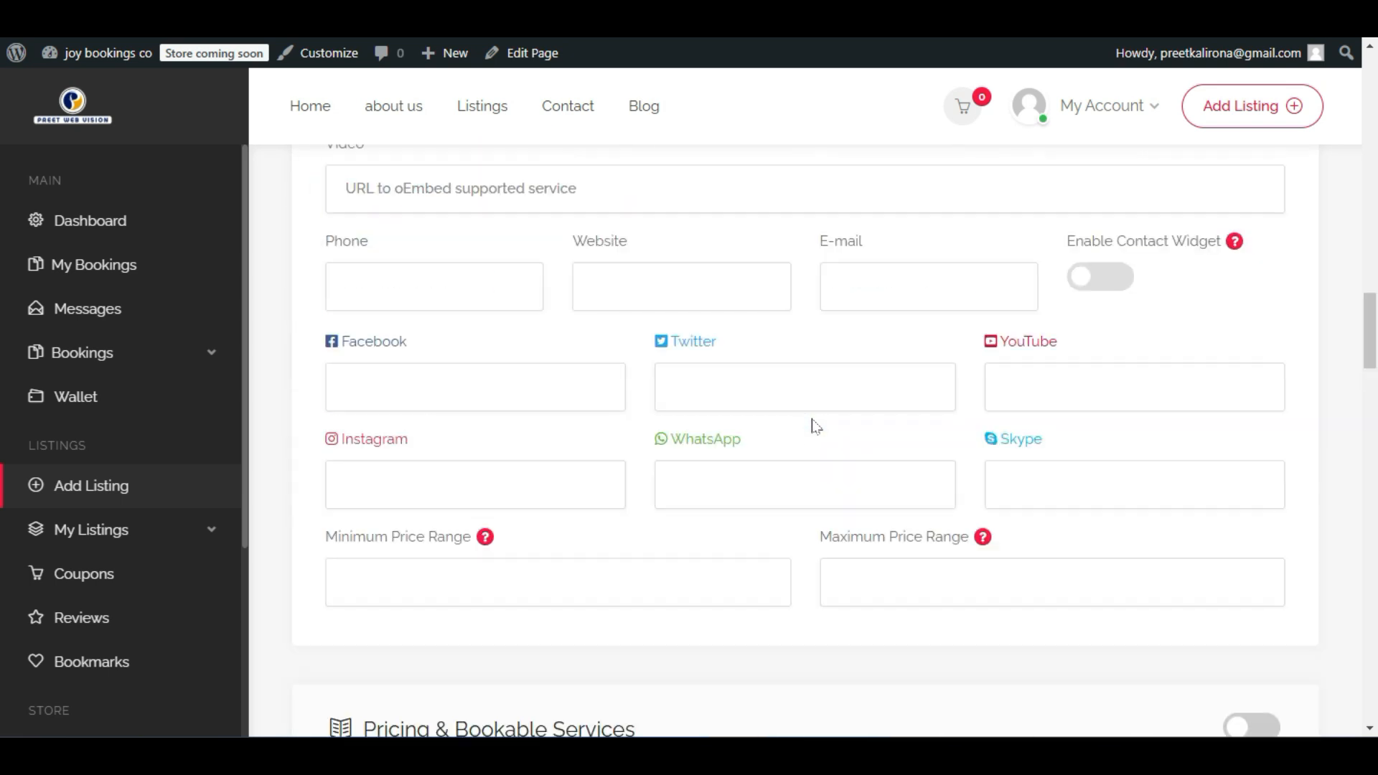
{"action": "scroll", "coordinate": [816, 425], "scroll_direction": "up", "scroll_amount": 2}
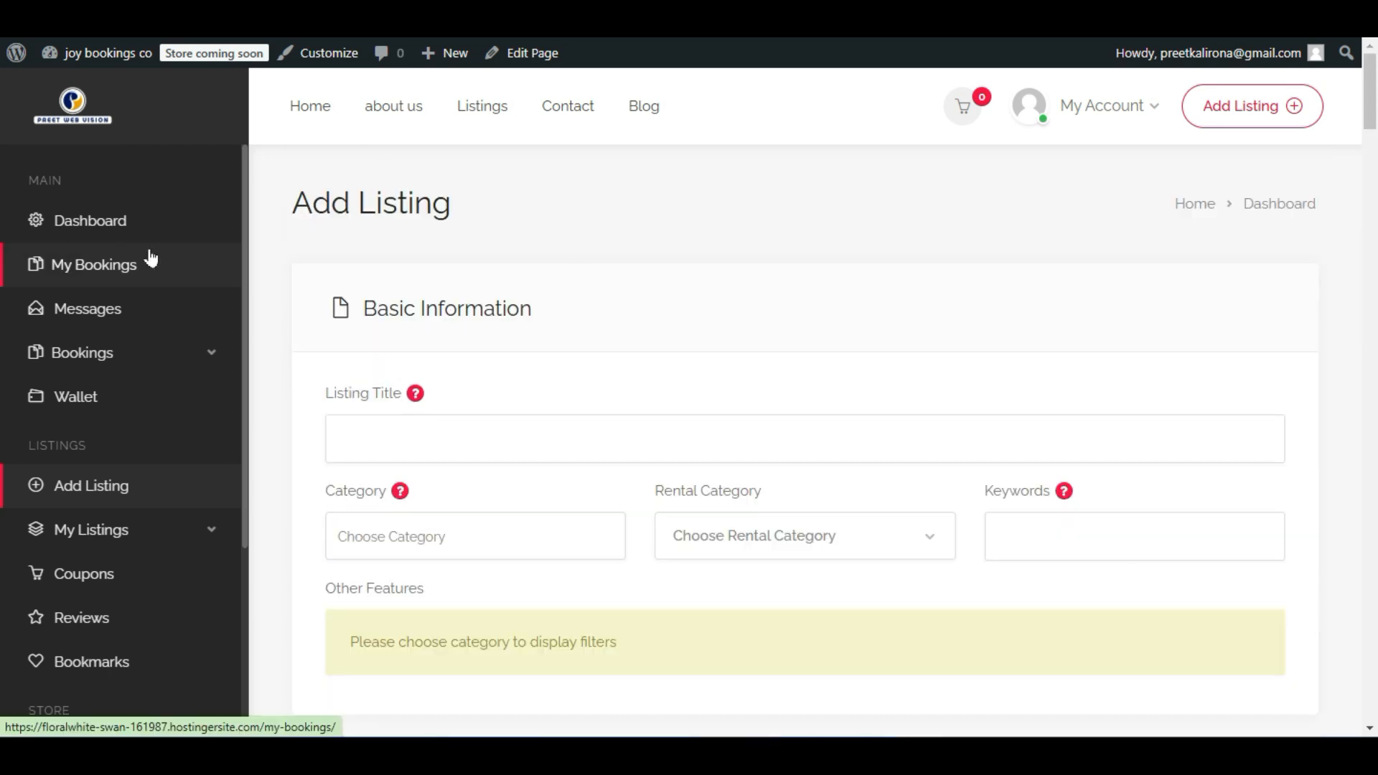
Open the active listings under My Listings and look through the listed entries.
{"action": "left_click", "coordinate": [108, 529]}
{"action": "scroll", "coordinate": [105, 537], "scroll_direction": "down", "scroll_amount": 1}
{"action": "left_click", "coordinate": [83, 506]}
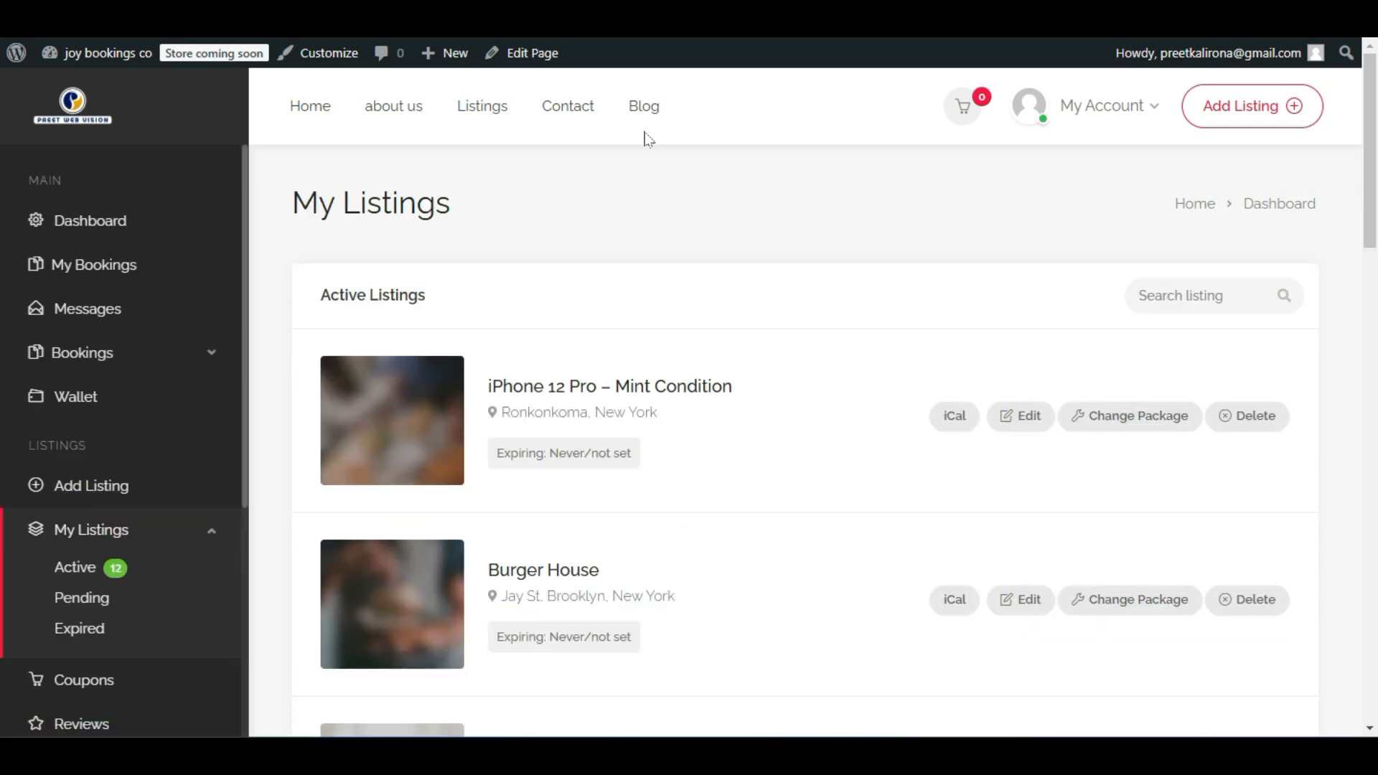
{"action": "scroll", "coordinate": [612, 556], "scroll_direction": "down", "scroll_amount": 9}
{"action": "scroll", "coordinate": [613, 556], "scroll_direction": "down", "scroll_amount": 15}
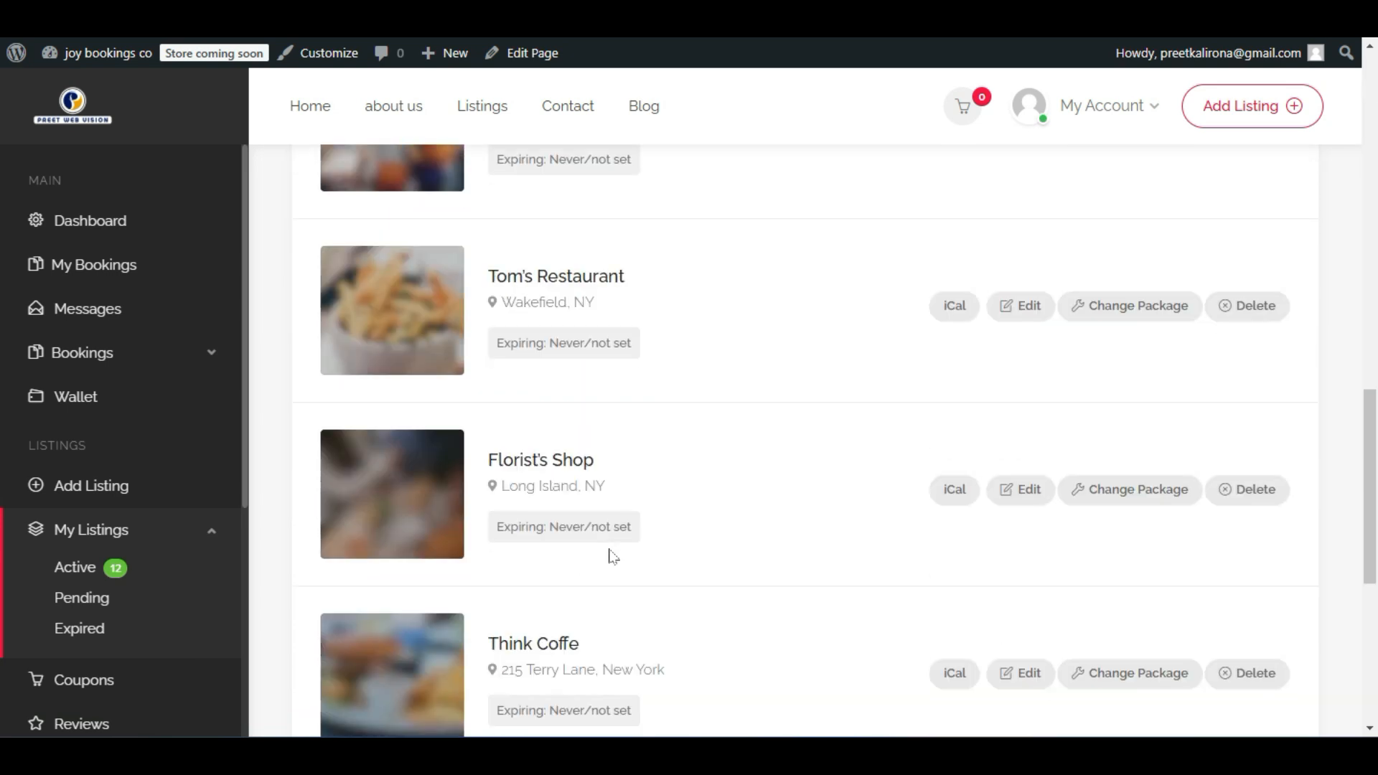
{"action": "scroll", "coordinate": [612, 556], "scroll_direction": "up", "scroll_amount": 7}
{"action": "scroll", "coordinate": [613, 556], "scroll_direction": "up", "scroll_amount": 15}
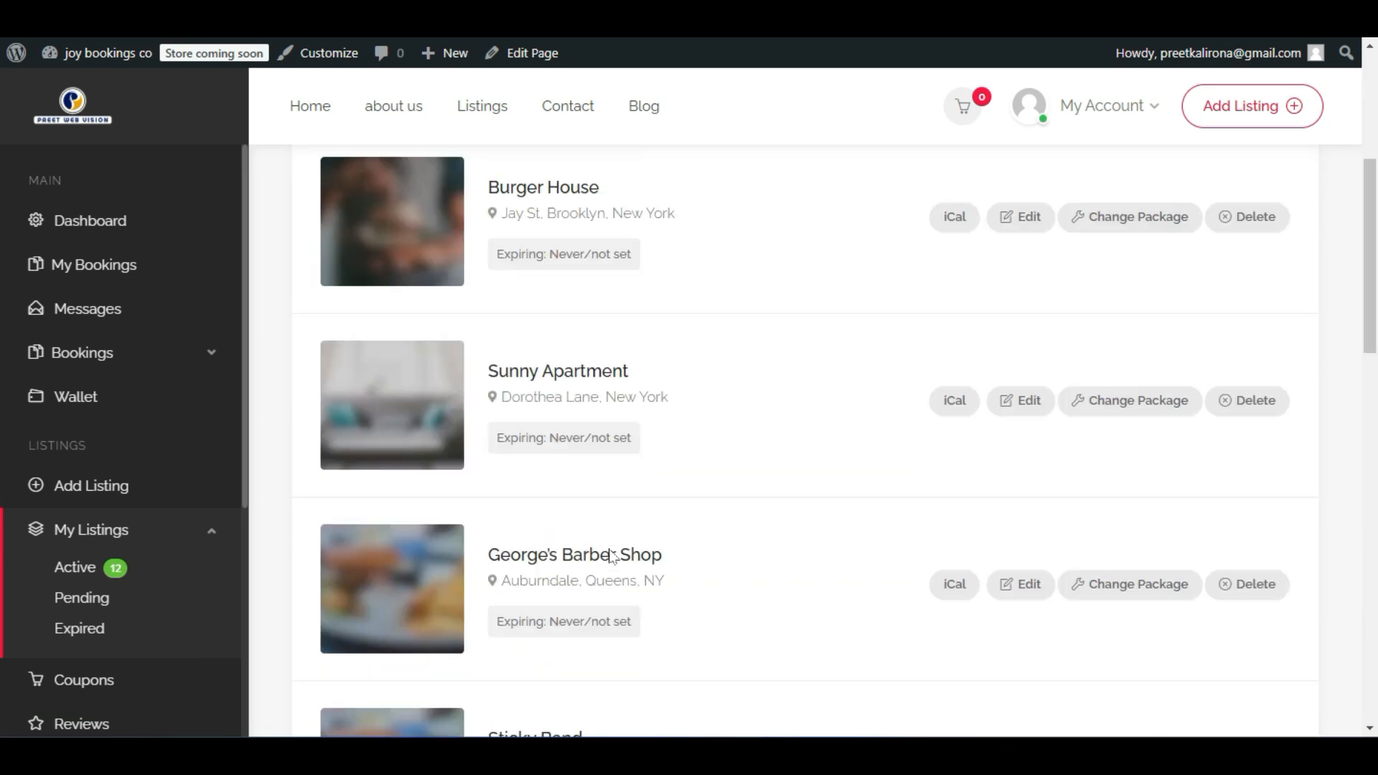
Reopen the active listings and show the iCal options of the iPhone 12 Pro – Mint Condition listing.
{"action": "scroll", "coordinate": [612, 557], "scroll_direction": "down", "scroll_amount": 6}
{"action": "scroll", "coordinate": [43, 473], "scroll_direction": "down", "scroll_amount": 3}
{"action": "left_click", "coordinate": [85, 379]}
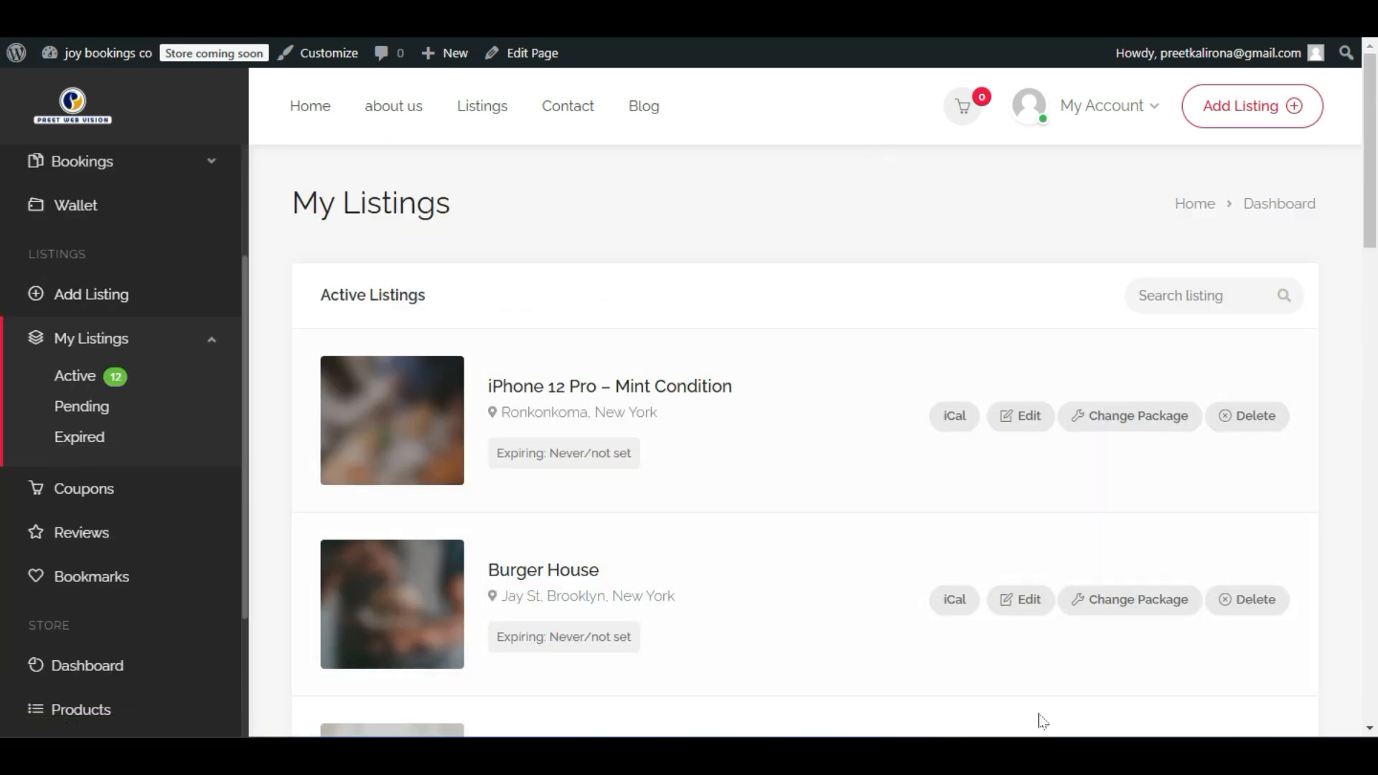
{"action": "left_click", "coordinate": [962, 419]}
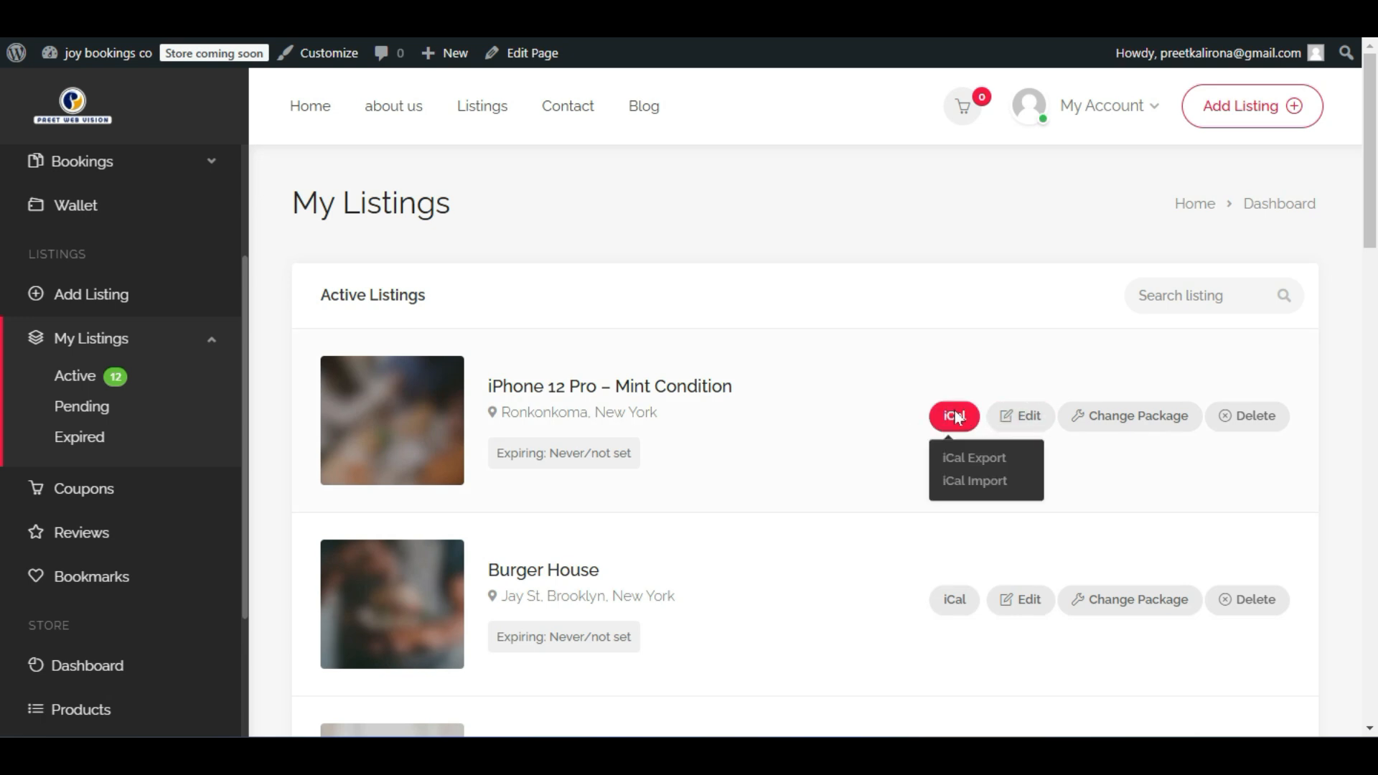
Look over the active listings and display the iCal Import choice of the first listing.
{"action": "scroll", "coordinate": [883, 225], "scroll_direction": "down", "scroll_amount": 2}
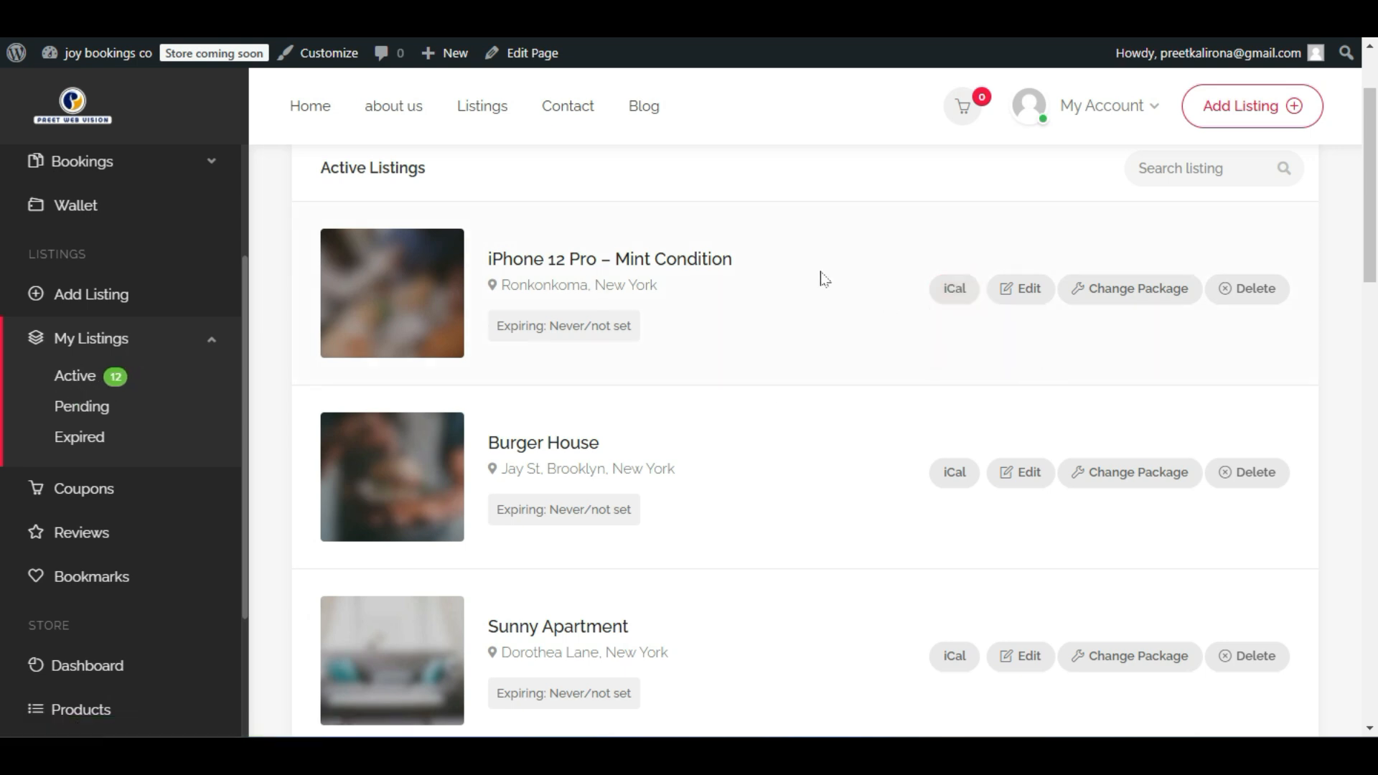
{"action": "mouse_move", "coordinate": [948, 289]}
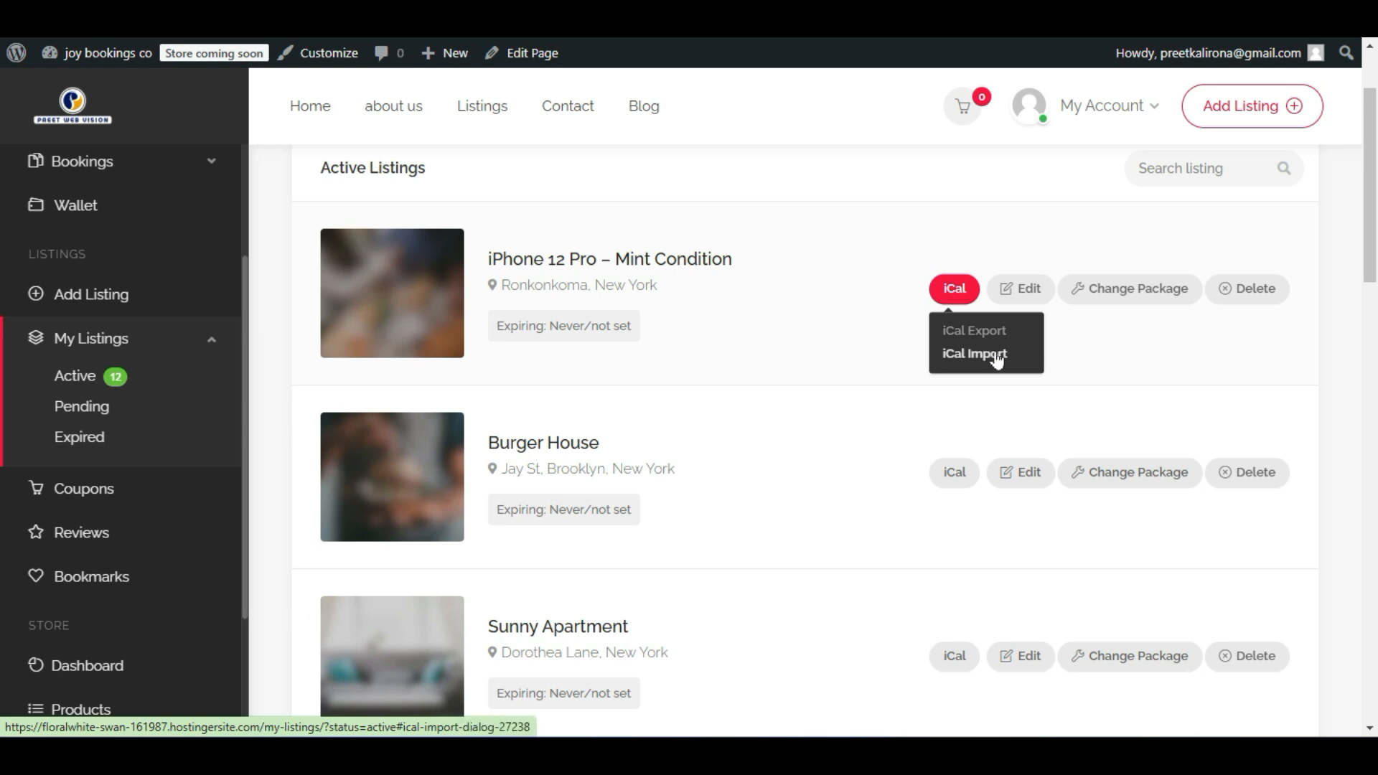
{"action": "scroll", "coordinate": [943, 367], "scroll_direction": "down", "scroll_amount": 3}
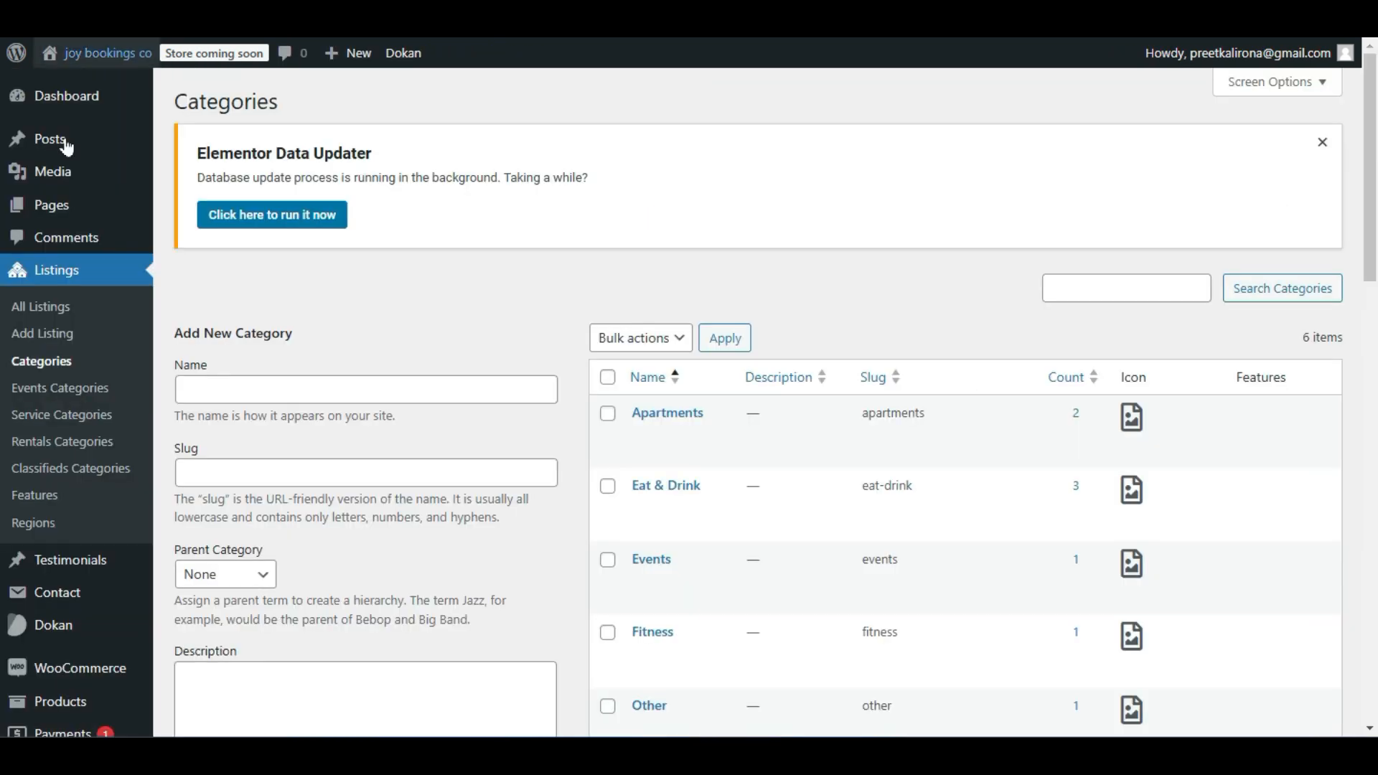
Return to the WordPress admin, open the Listeo Editor page and examine its export, import and fix sections.
{"action": "scroll", "coordinate": [64, 144], "scroll_direction": "down", "scroll_amount": 5}
{"action": "scroll", "coordinate": [124, 310], "scroll_direction": "down", "scroll_amount": 5}
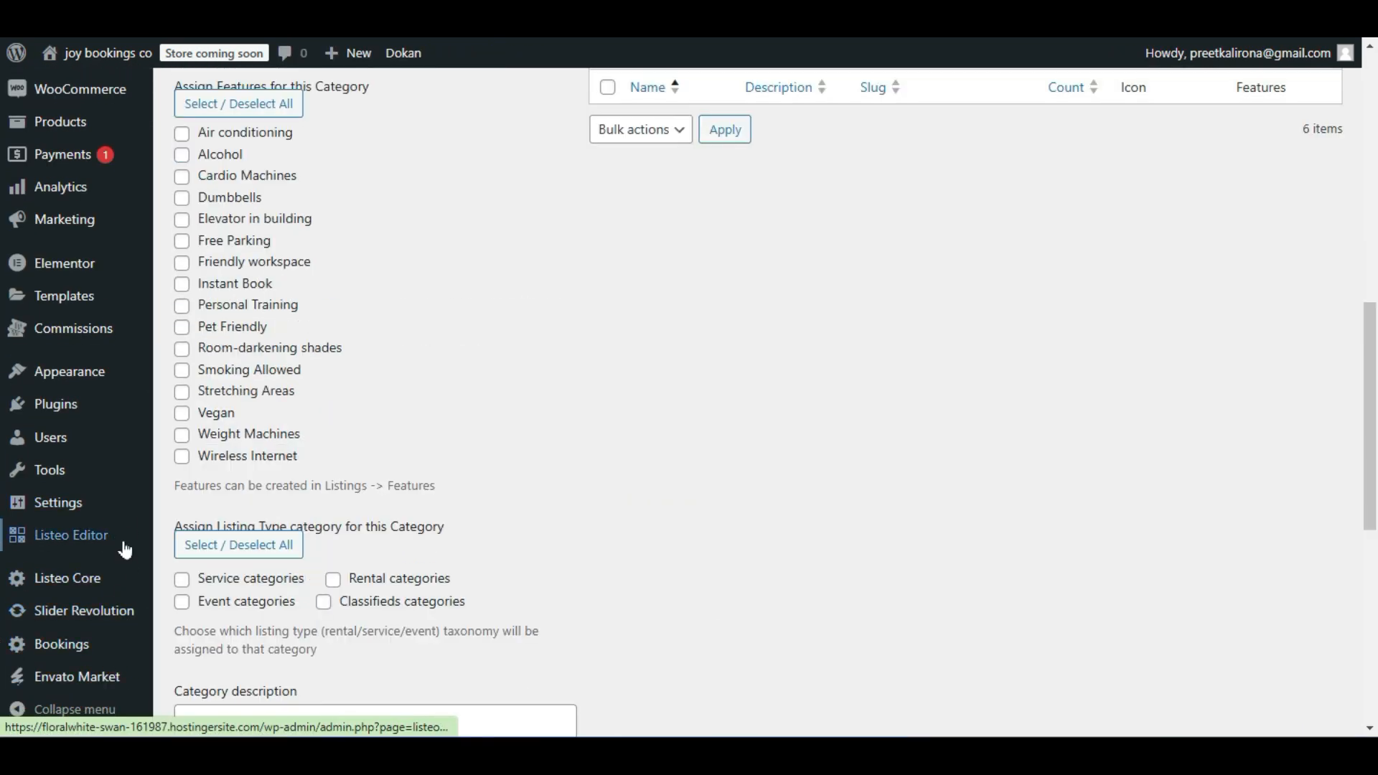
{"action": "mouse_move", "coordinate": [125, 549]}
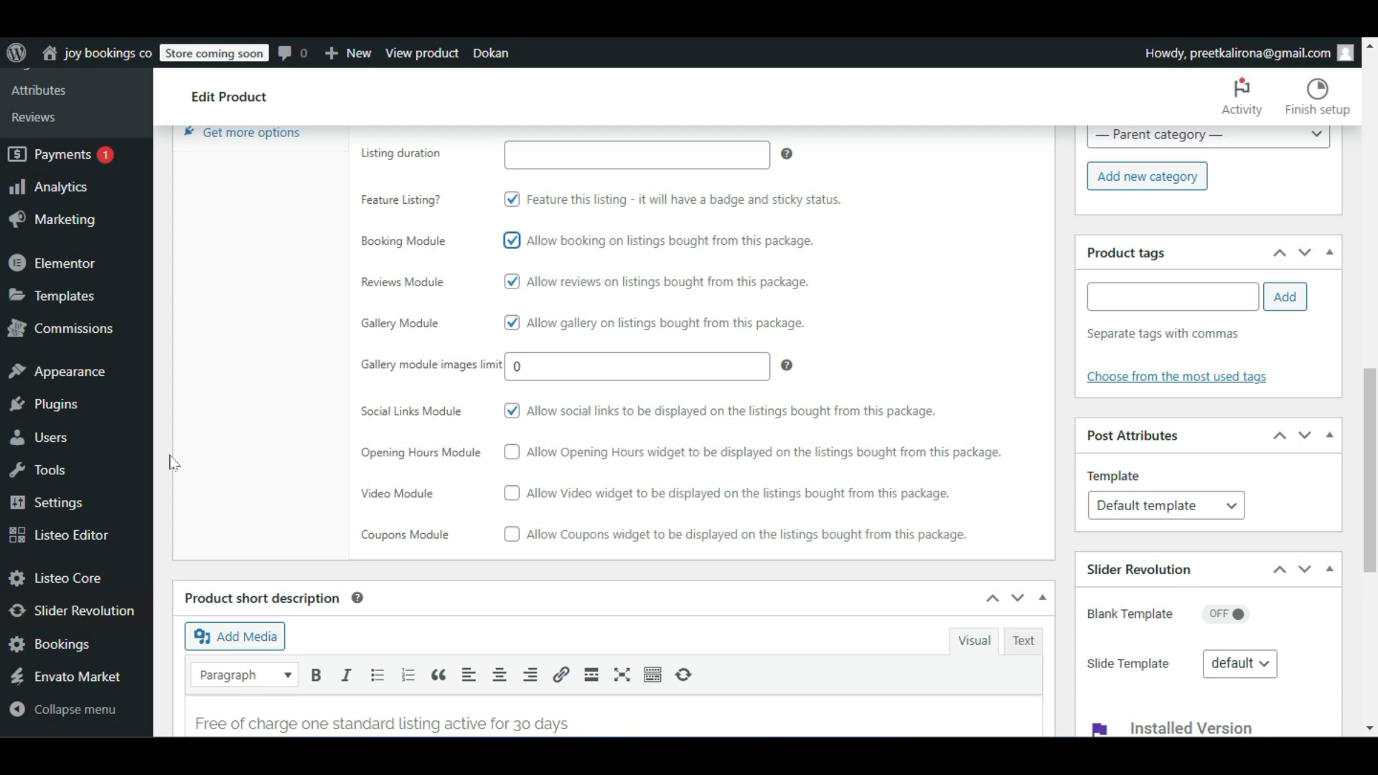
{"action": "mouse_move", "coordinate": [101, 588]}
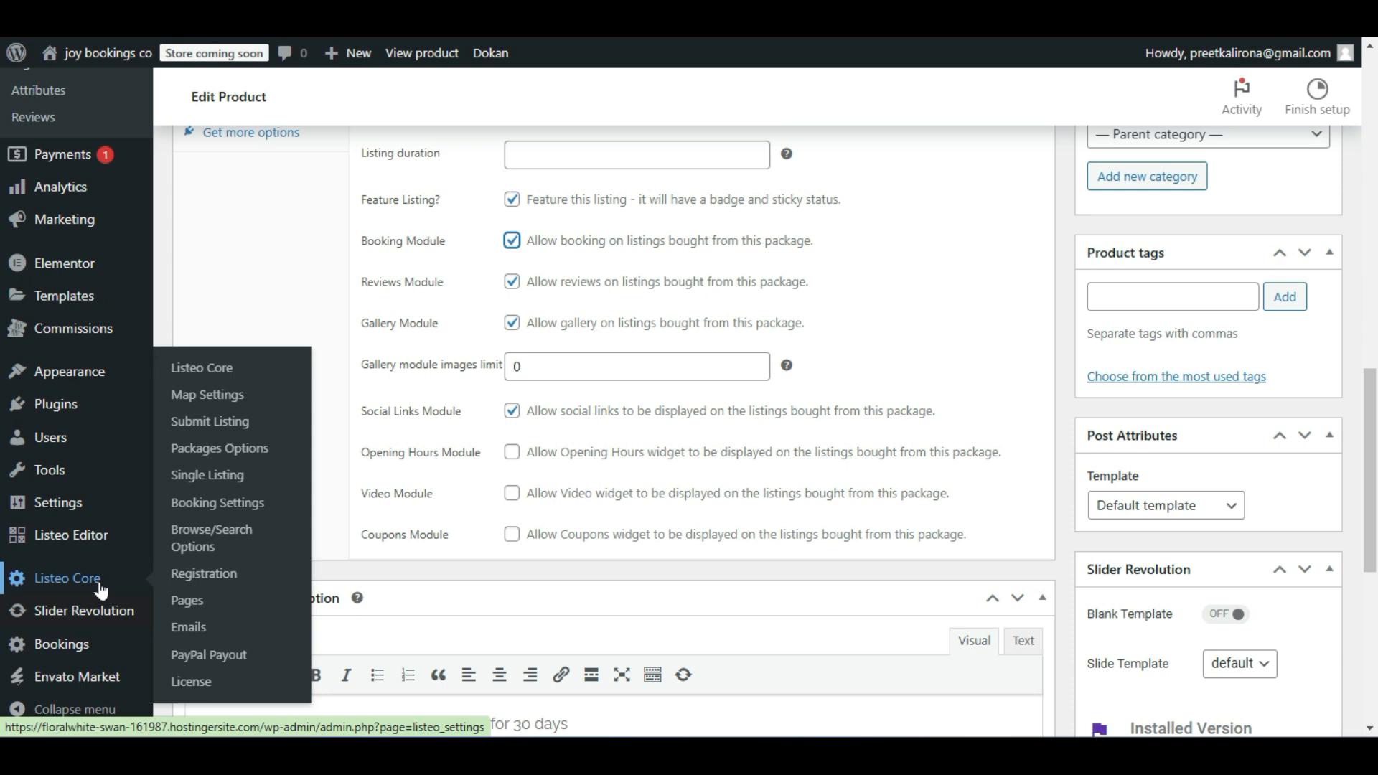
{"action": "mouse_move", "coordinate": [101, 545]}
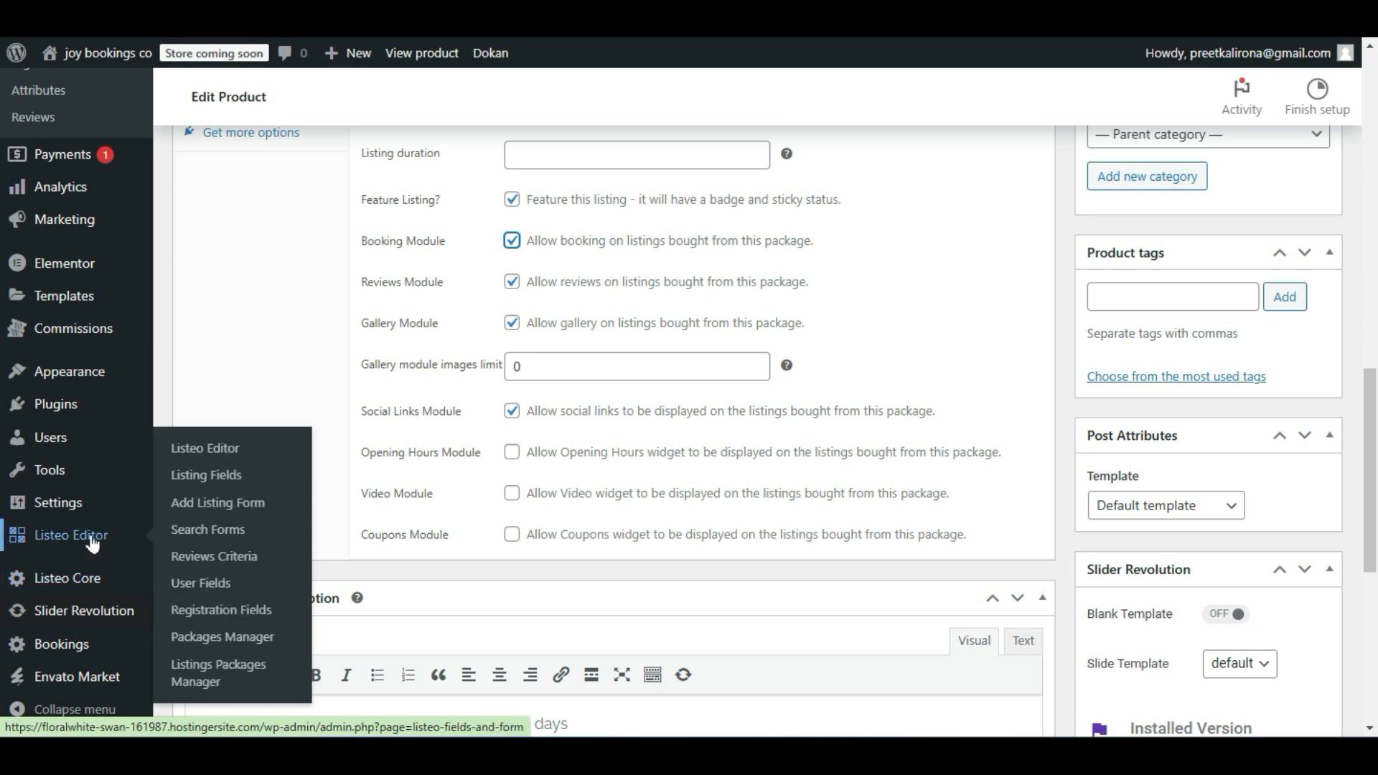
{"action": "left_click", "coordinate": [208, 449]}
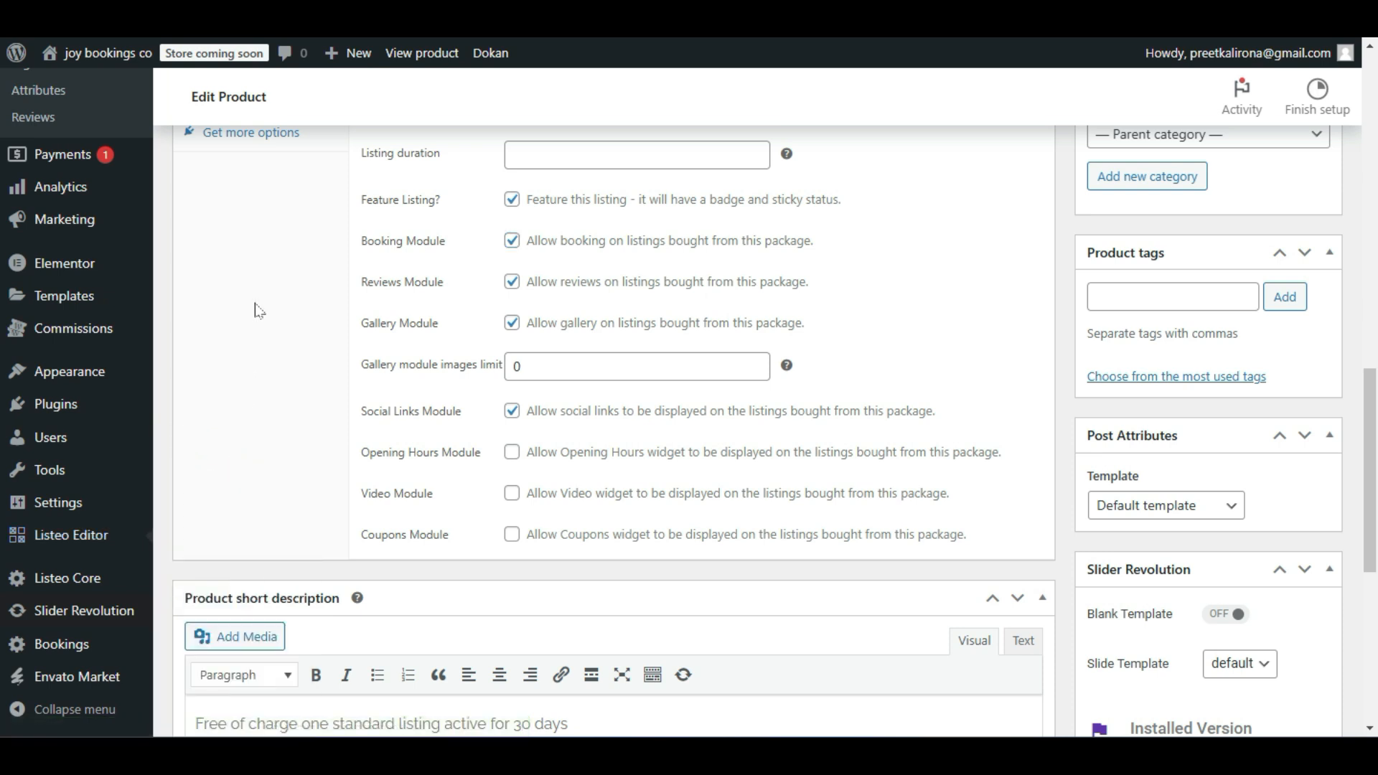
{"action": "scroll", "coordinate": [259, 310], "scroll_direction": "down", "scroll_amount": 8}
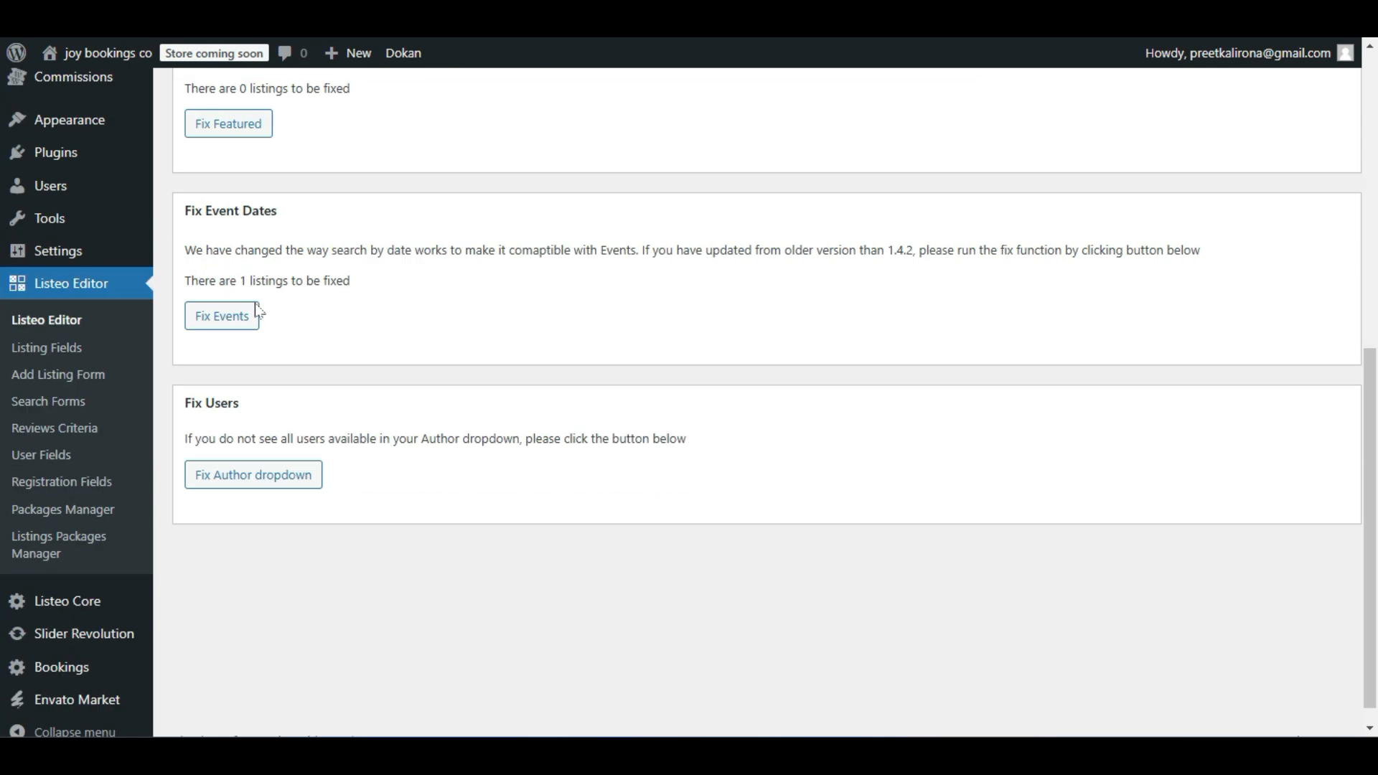
{"action": "scroll", "coordinate": [259, 310], "scroll_direction": "up", "scroll_amount": 8}
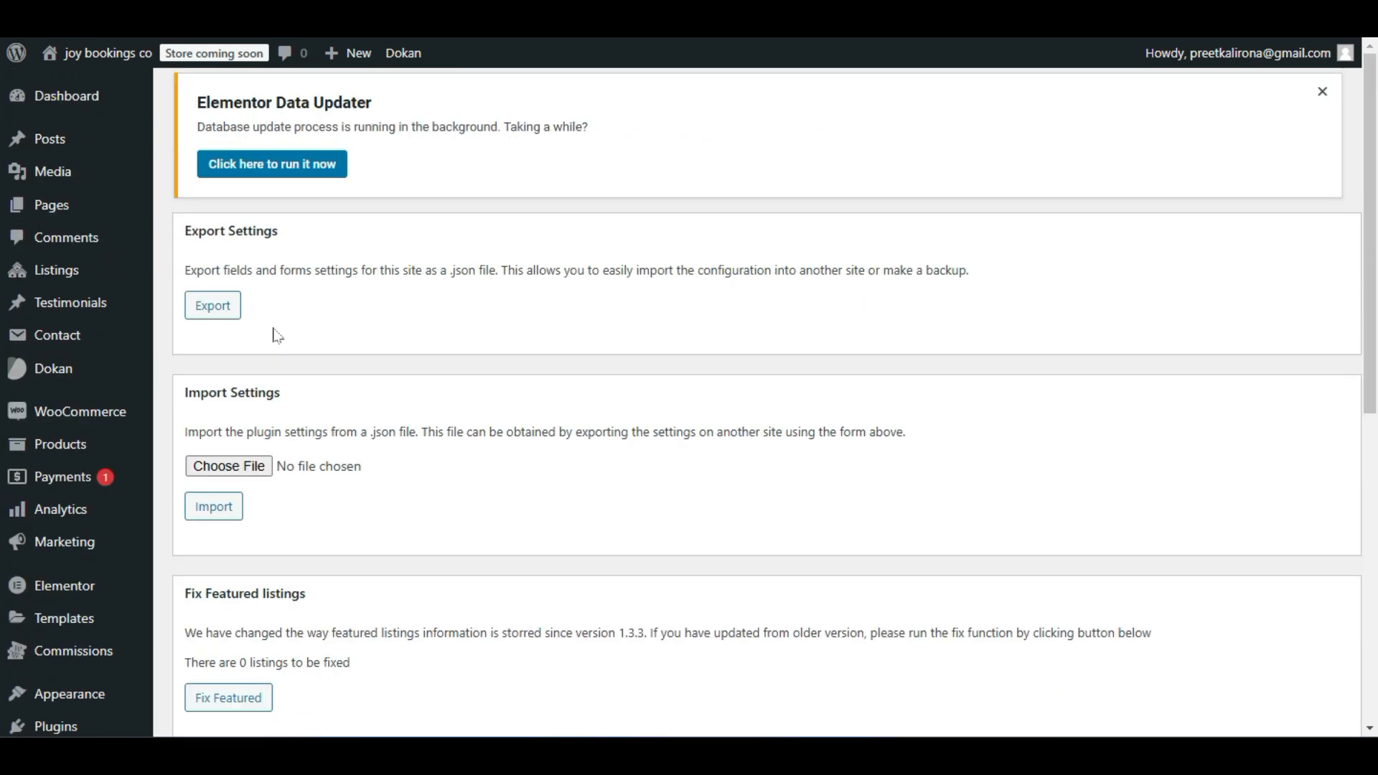
{"action": "scroll", "coordinate": [276, 335], "scroll_direction": "down", "scroll_amount": 6}
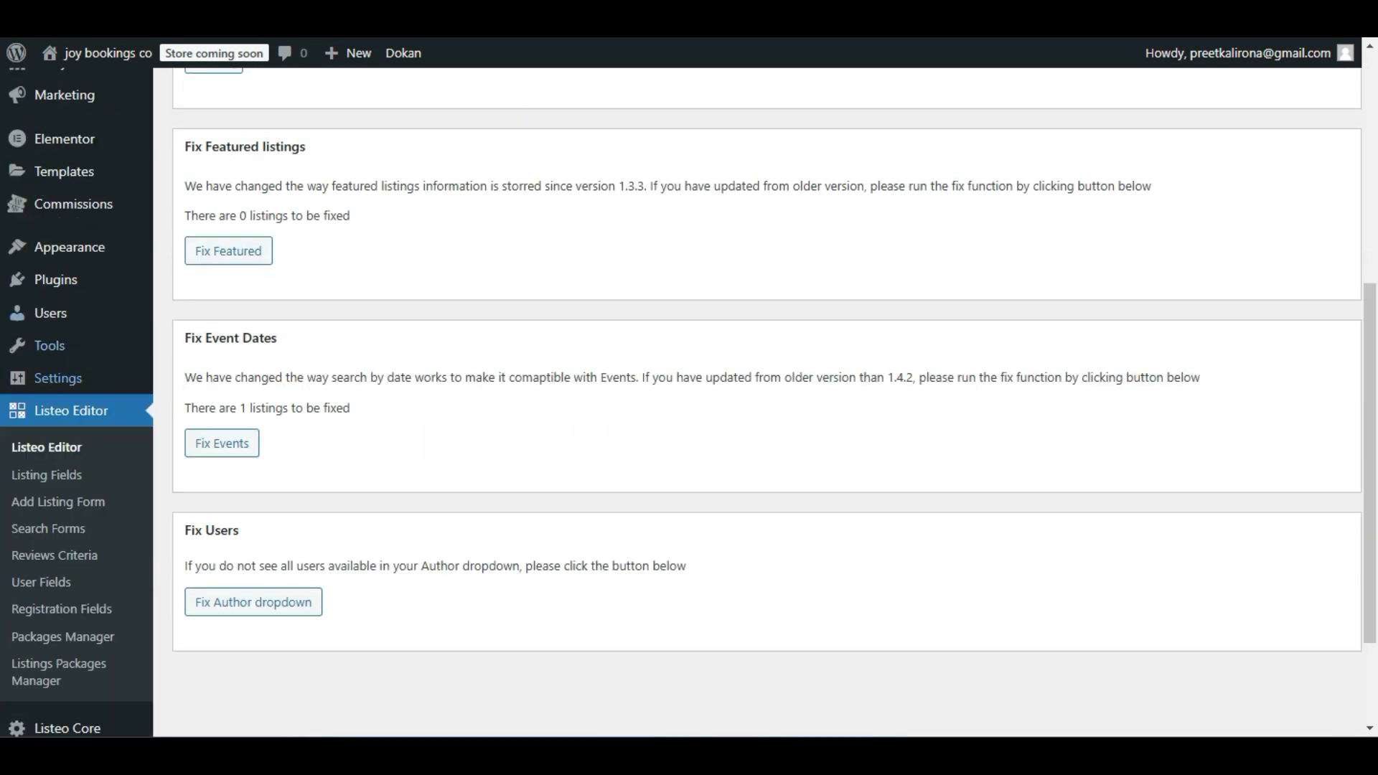
Open the Listing Fields editor and look through its contact fields.
{"action": "left_click", "coordinate": [61, 476]}
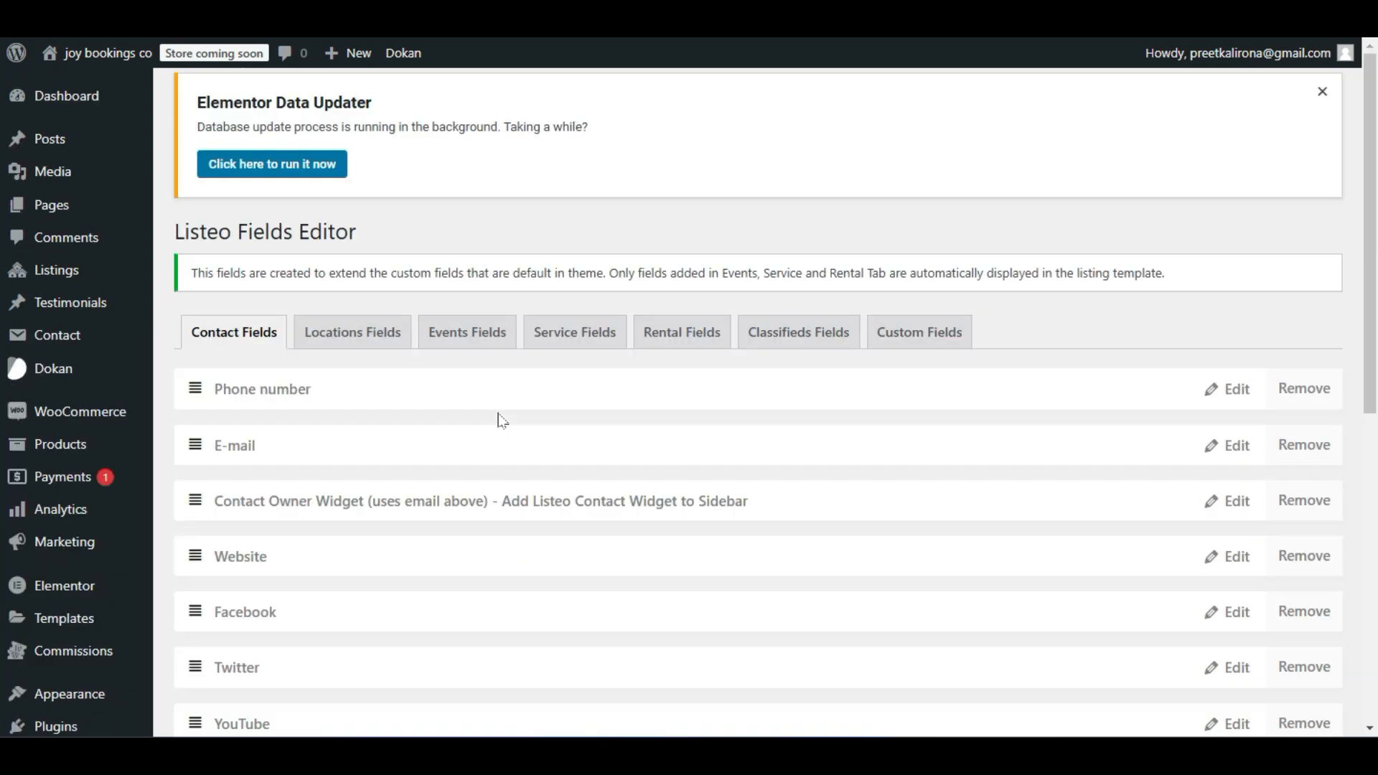
{"action": "scroll", "coordinate": [503, 421], "scroll_direction": "down", "scroll_amount": 4}
{"action": "scroll", "coordinate": [500, 422], "scroll_direction": "up", "scroll_amount": 3}
{"action": "scroll", "coordinate": [501, 422], "scroll_direction": "down", "scroll_amount": 1}
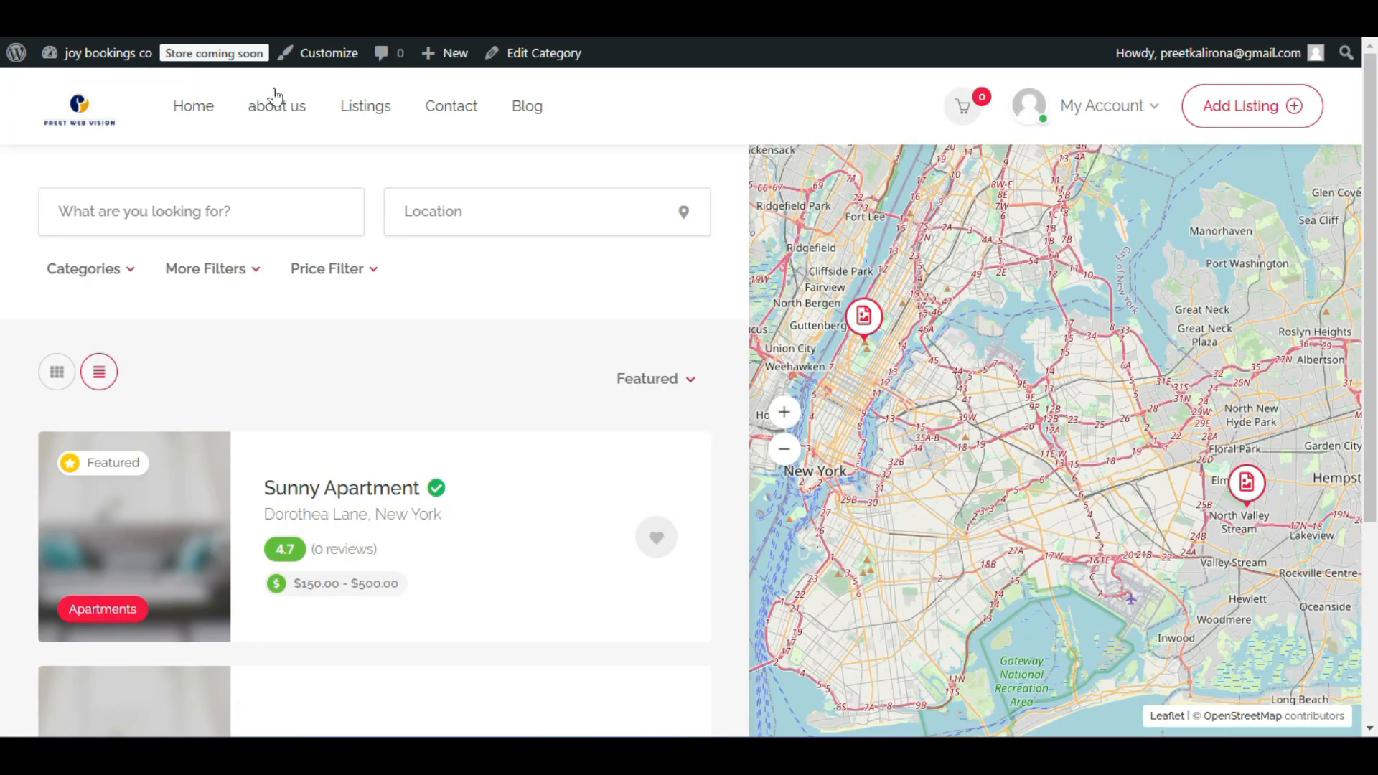
View the Sunny Apartment listing on the public site, and open and close its Send Message form.
{"action": "left_click", "coordinate": [362, 488]}
{"action": "scroll", "coordinate": [457, 441], "scroll_direction": "down", "scroll_amount": 12}
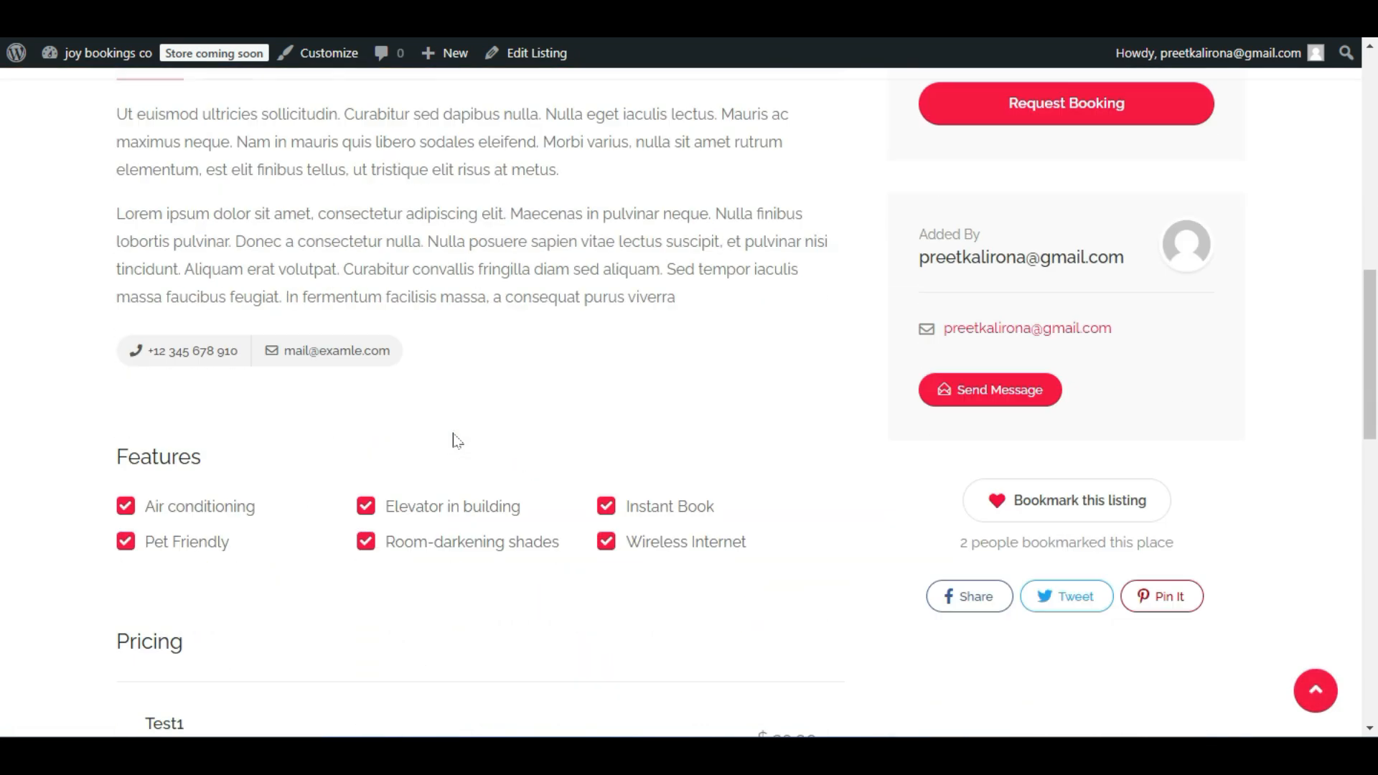
{"action": "scroll", "coordinate": [531, 454], "scroll_direction": "down", "scroll_amount": 2}
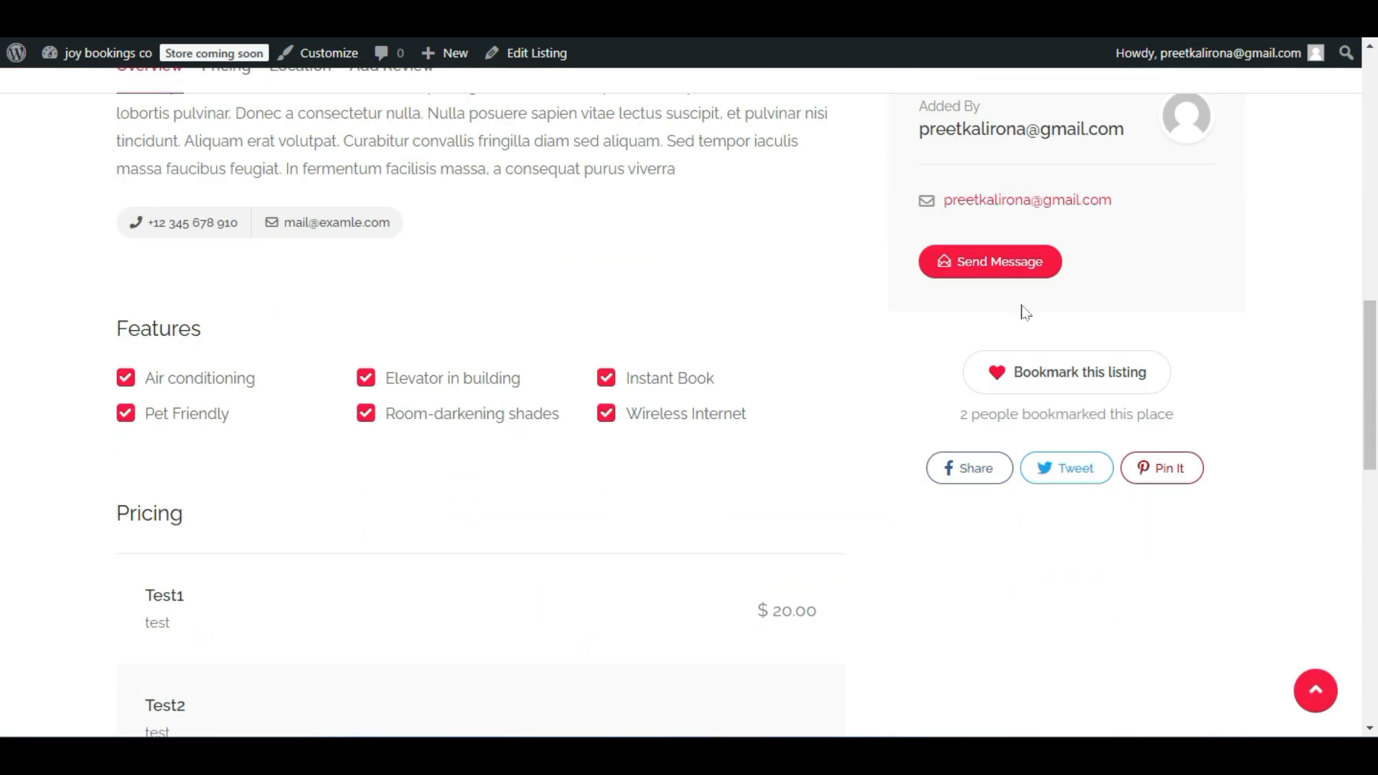
{"action": "left_click", "coordinate": [1007, 258]}
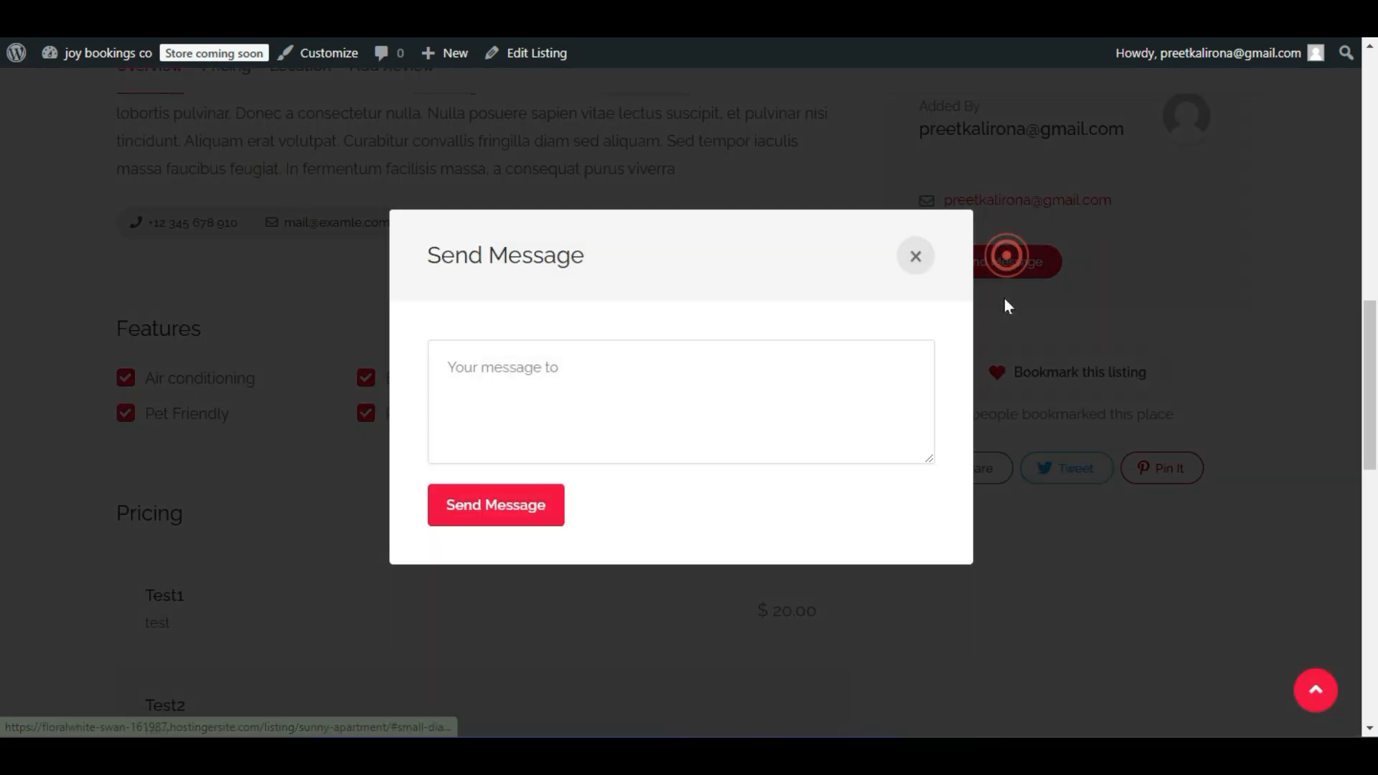
{"action": "left_click", "coordinate": [916, 256]}
Open the site's Contact page and look through its contact form section and footer.
{"action": "scroll", "coordinate": [972, 317], "scroll_direction": "up", "scroll_amount": 5}
{"action": "scroll", "coordinate": [973, 330], "scroll_direction": "up", "scroll_amount": 10}
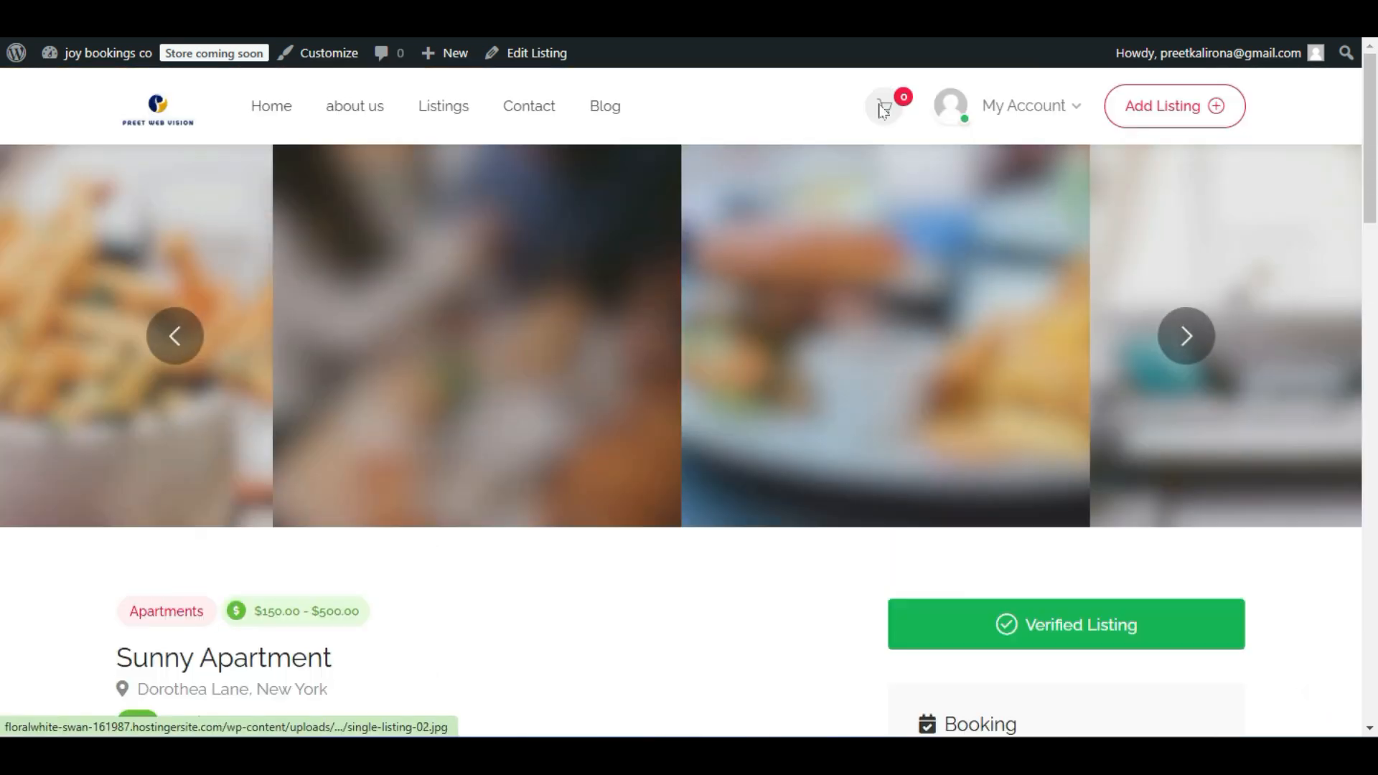
{"action": "left_click", "coordinate": [551, 133]}
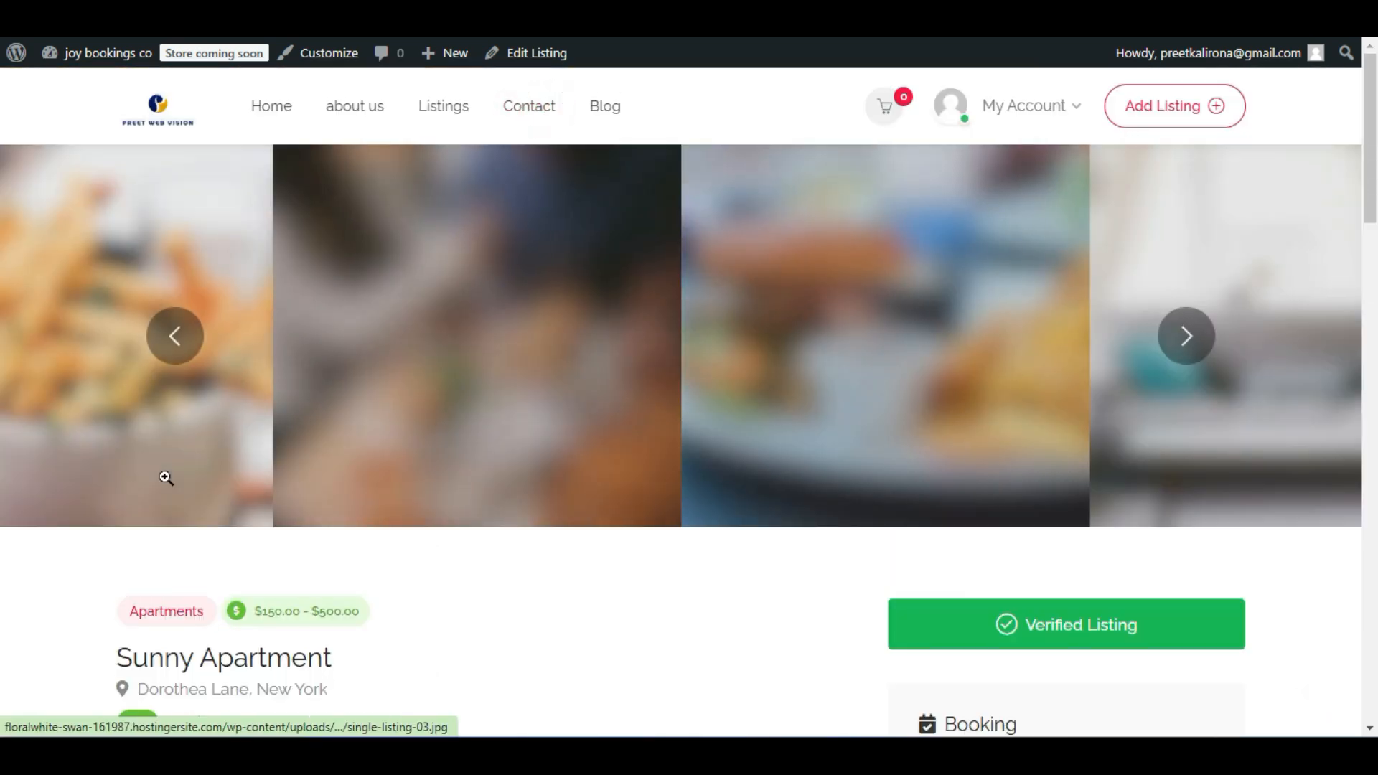
{"action": "scroll", "coordinate": [167, 482], "scroll_direction": "down", "scroll_amount": 1}
{"action": "scroll", "coordinate": [166, 485], "scroll_direction": "down", "scroll_amount": 5}
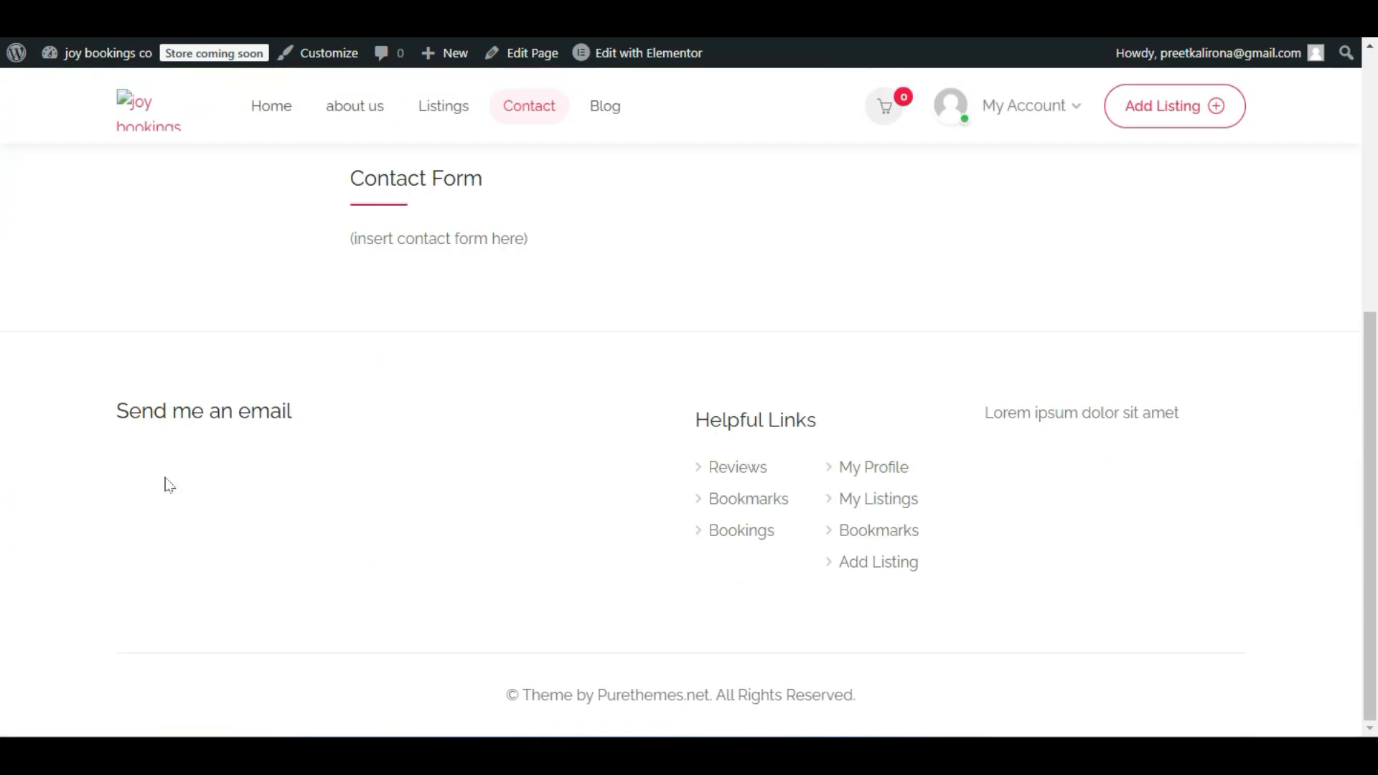
{"action": "scroll", "coordinate": [169, 485], "scroll_direction": "up", "scroll_amount": 6}
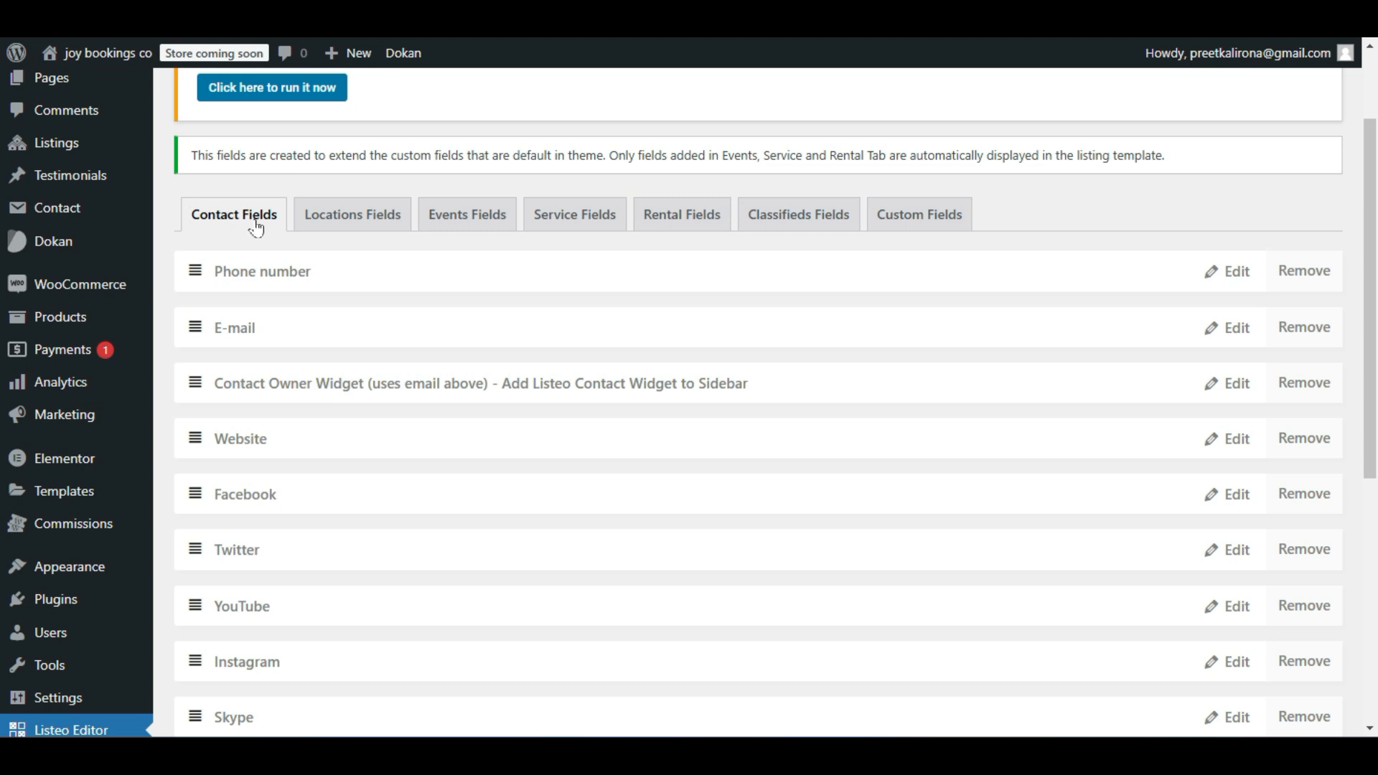
Back in the Listeo Fields Editor, review all contact fields and display the rental fields.
{"action": "scroll", "coordinate": [449, 290], "scroll_direction": "down", "scroll_amount": 1}
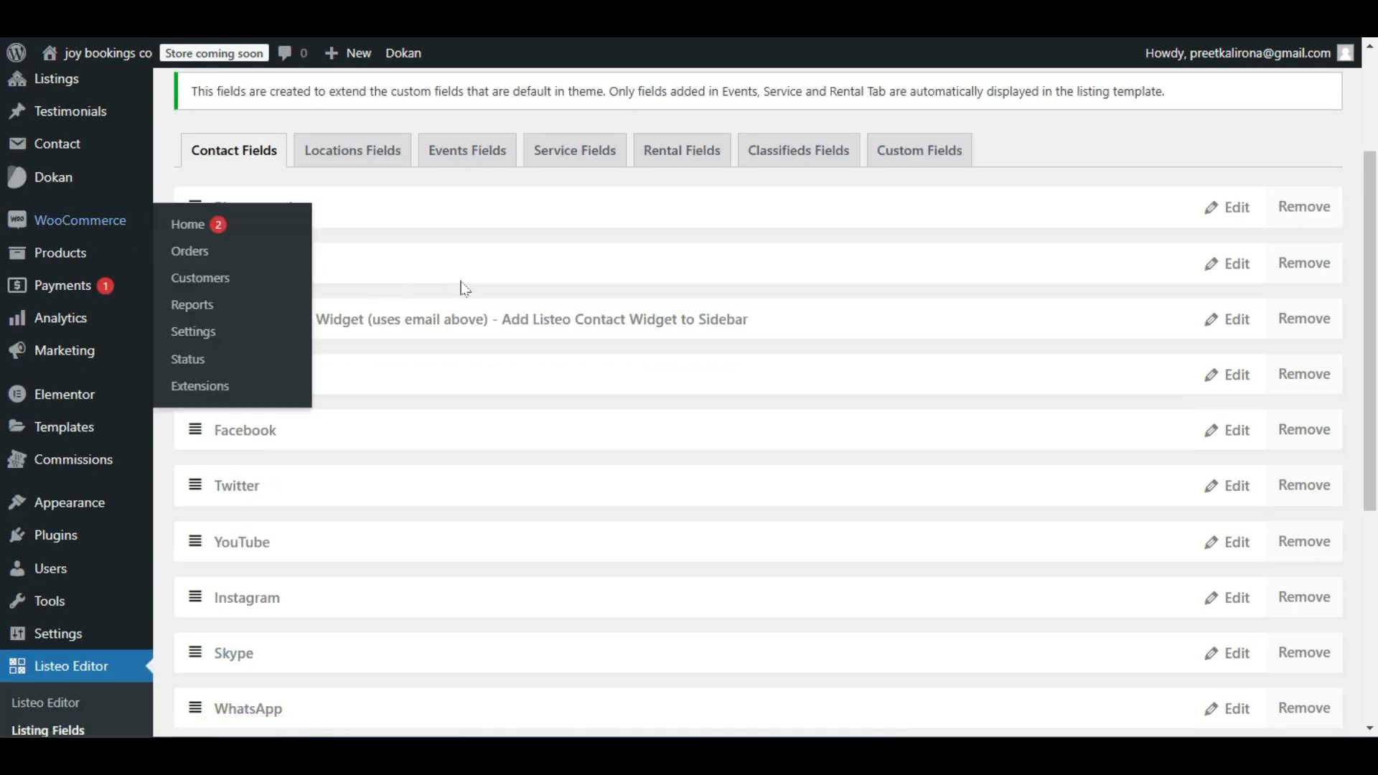
{"action": "scroll", "coordinate": [495, 243], "scroll_direction": "down", "scroll_amount": 2}
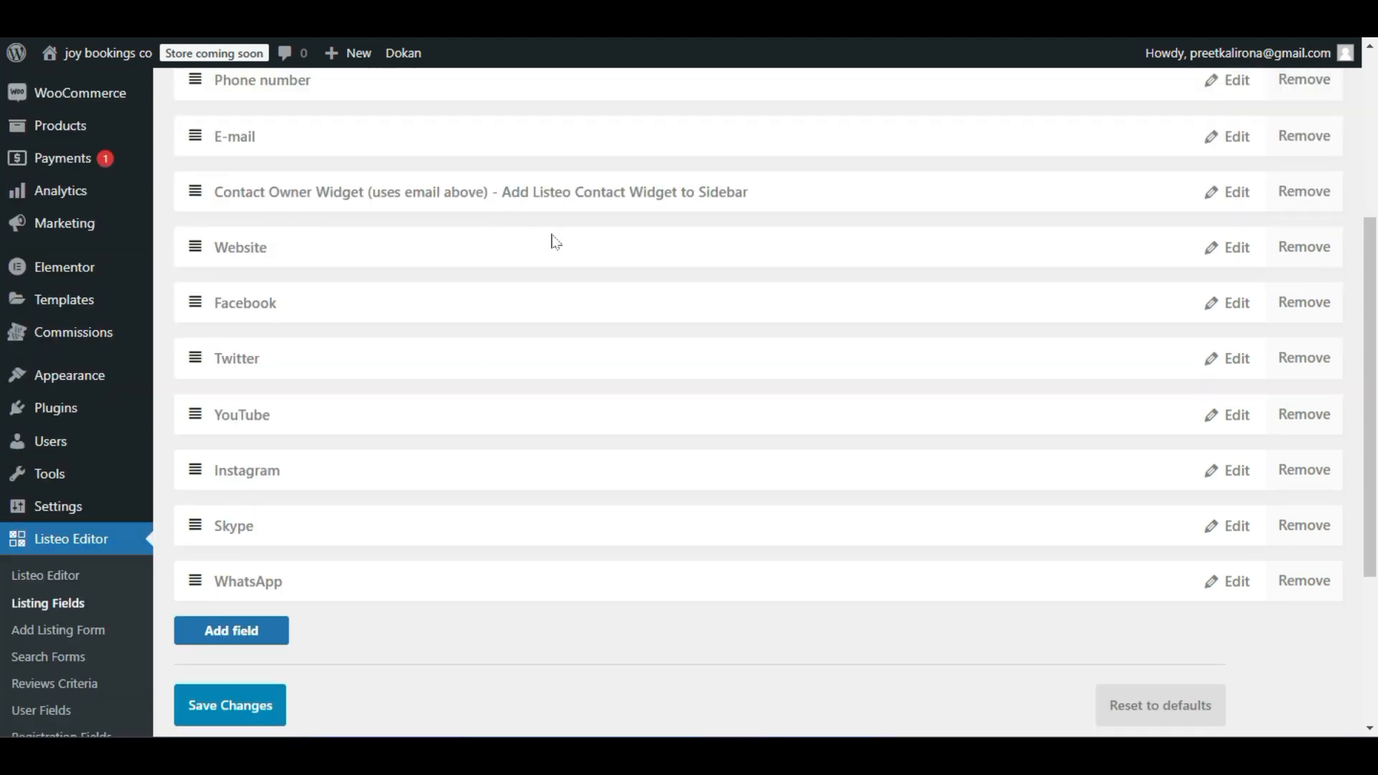
{"action": "scroll", "coordinate": [279, 289], "scroll_direction": "up", "scroll_amount": 2}
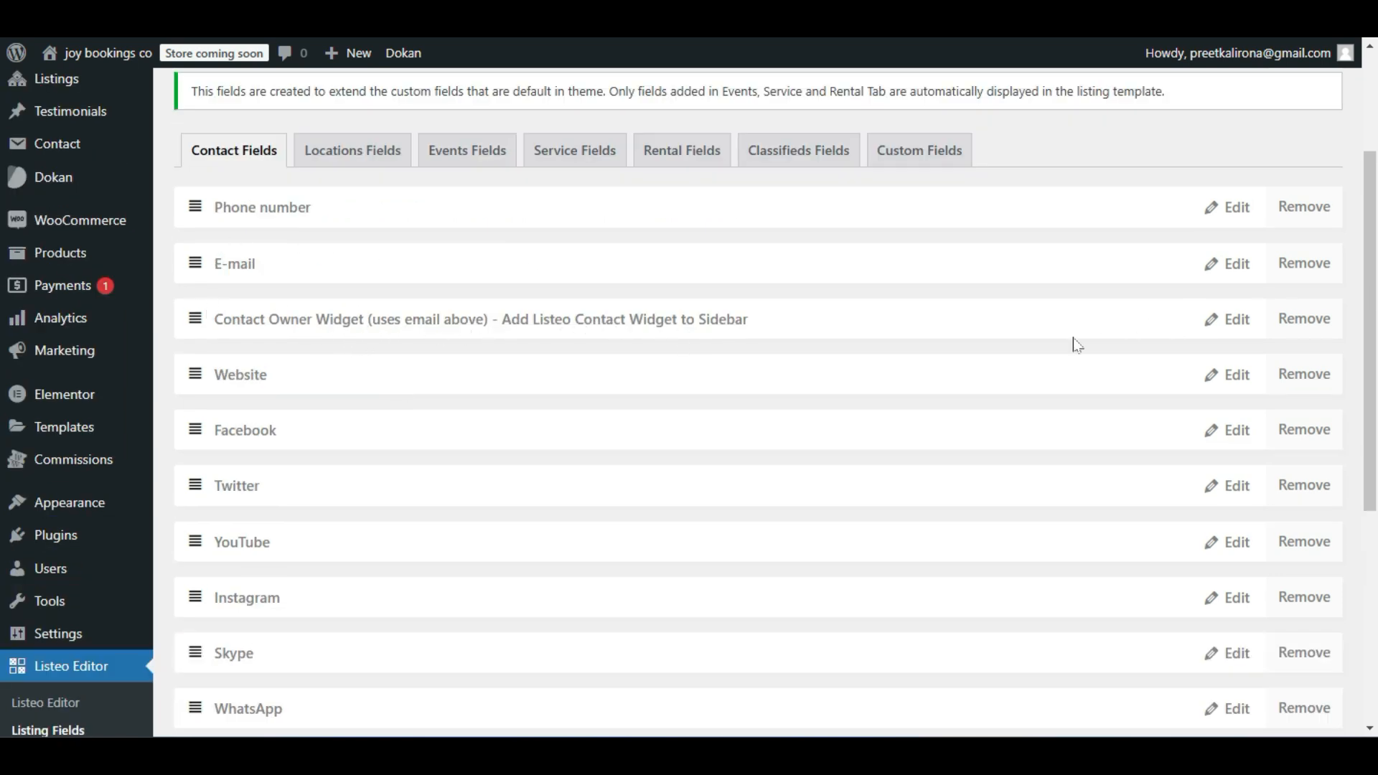
{"action": "scroll", "coordinate": [1076, 345], "scroll_direction": "down", "scroll_amount": 2}
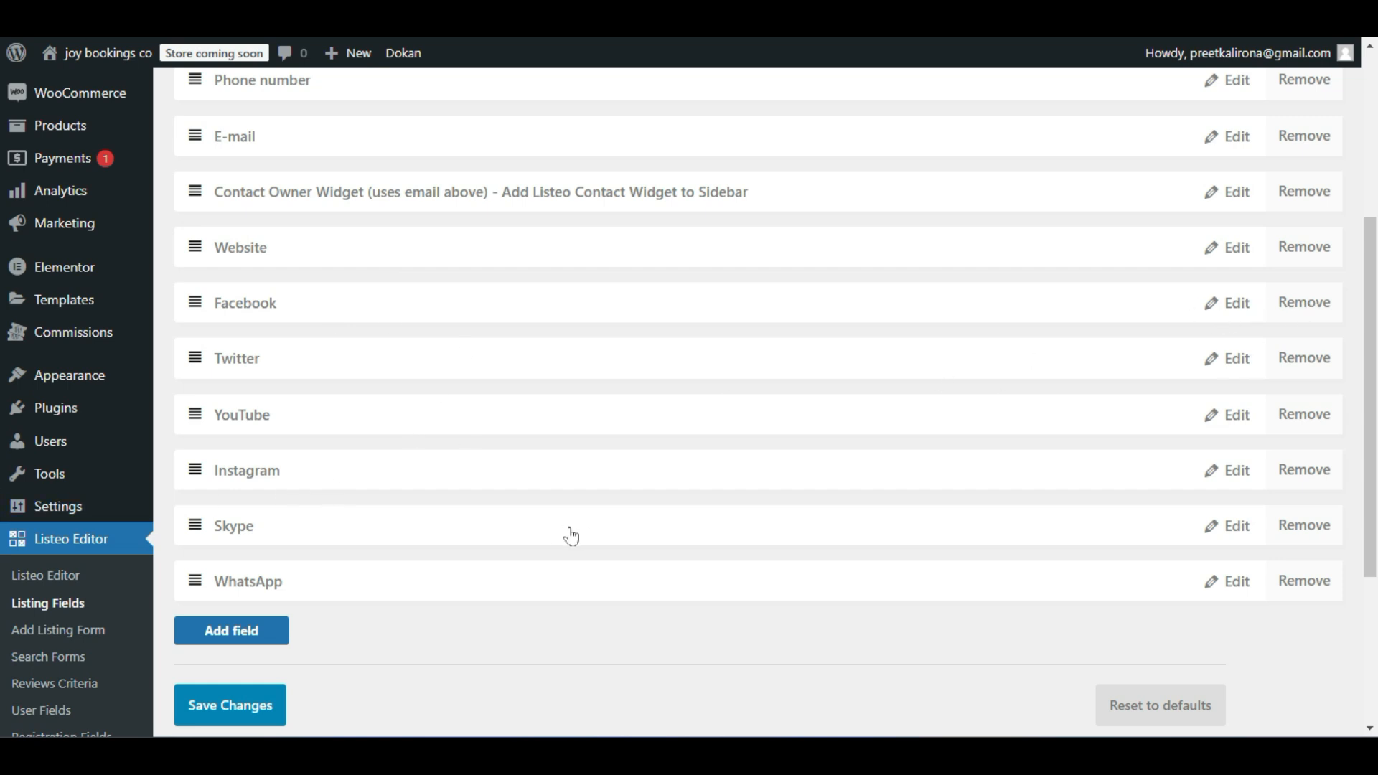
{"action": "scroll", "coordinate": [560, 534], "scroll_direction": "down", "scroll_amount": 4}
{"action": "scroll", "coordinate": [378, 433], "scroll_direction": "up", "scroll_amount": 8}
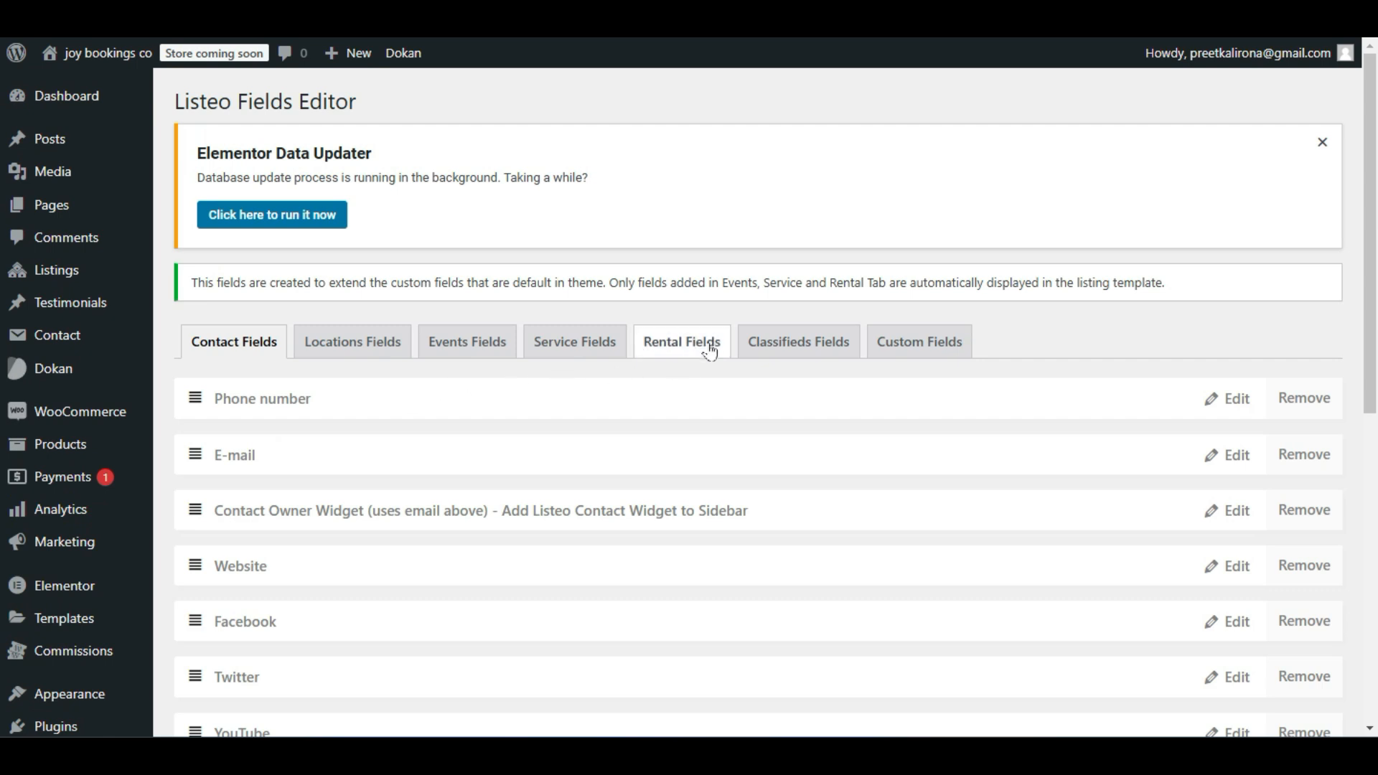
{"action": "left_click", "coordinate": [680, 344]}
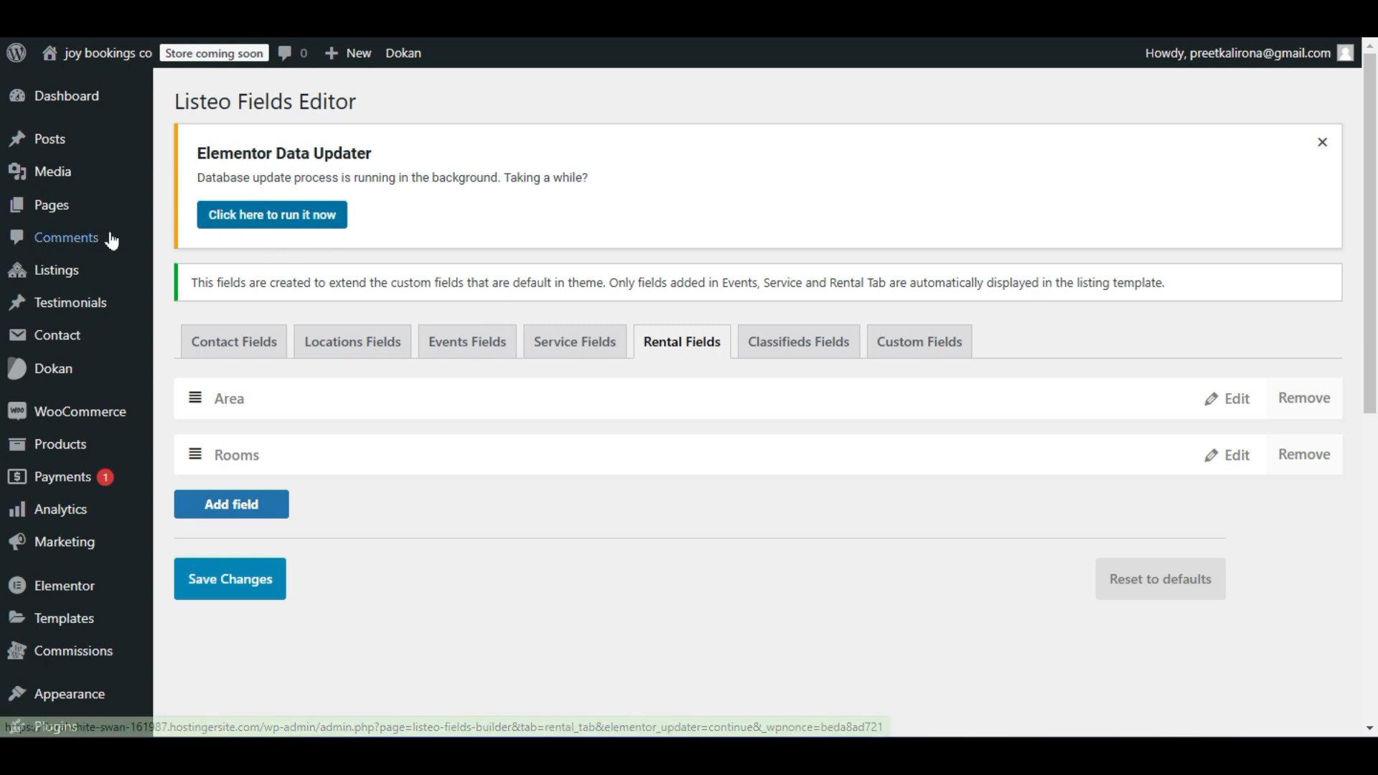
Open a blank new listing in a separate browser tab and show the contact details among its listing fields.
{"action": "mouse_move", "coordinate": [73, 277]}
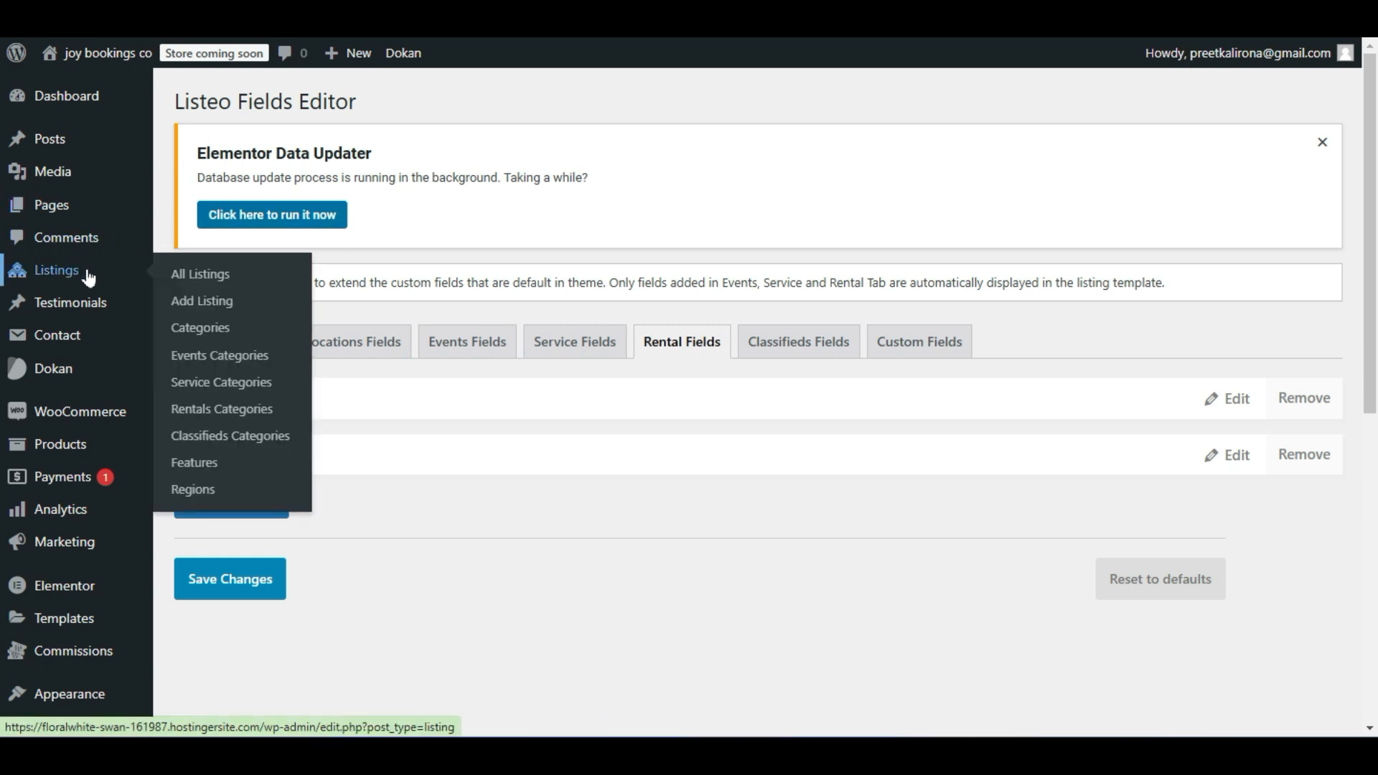
{"action": "right_click", "coordinate": [188, 309]}
{"action": "left_click", "coordinate": [238, 317]}
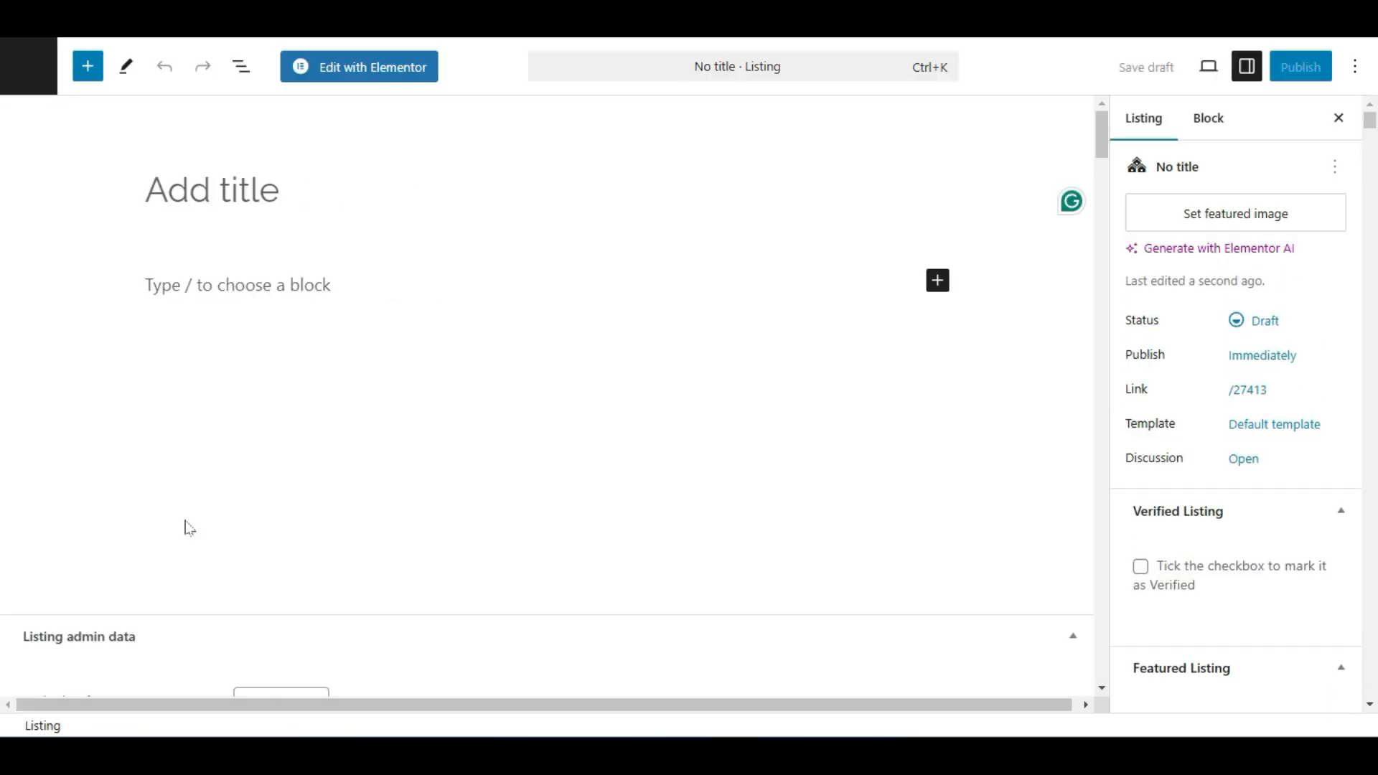
{"action": "scroll", "coordinate": [4, 338], "scroll_direction": "down", "scroll_amount": 3}
{"action": "scroll", "coordinate": [4, 337], "scroll_direction": "down", "scroll_amount": 7}
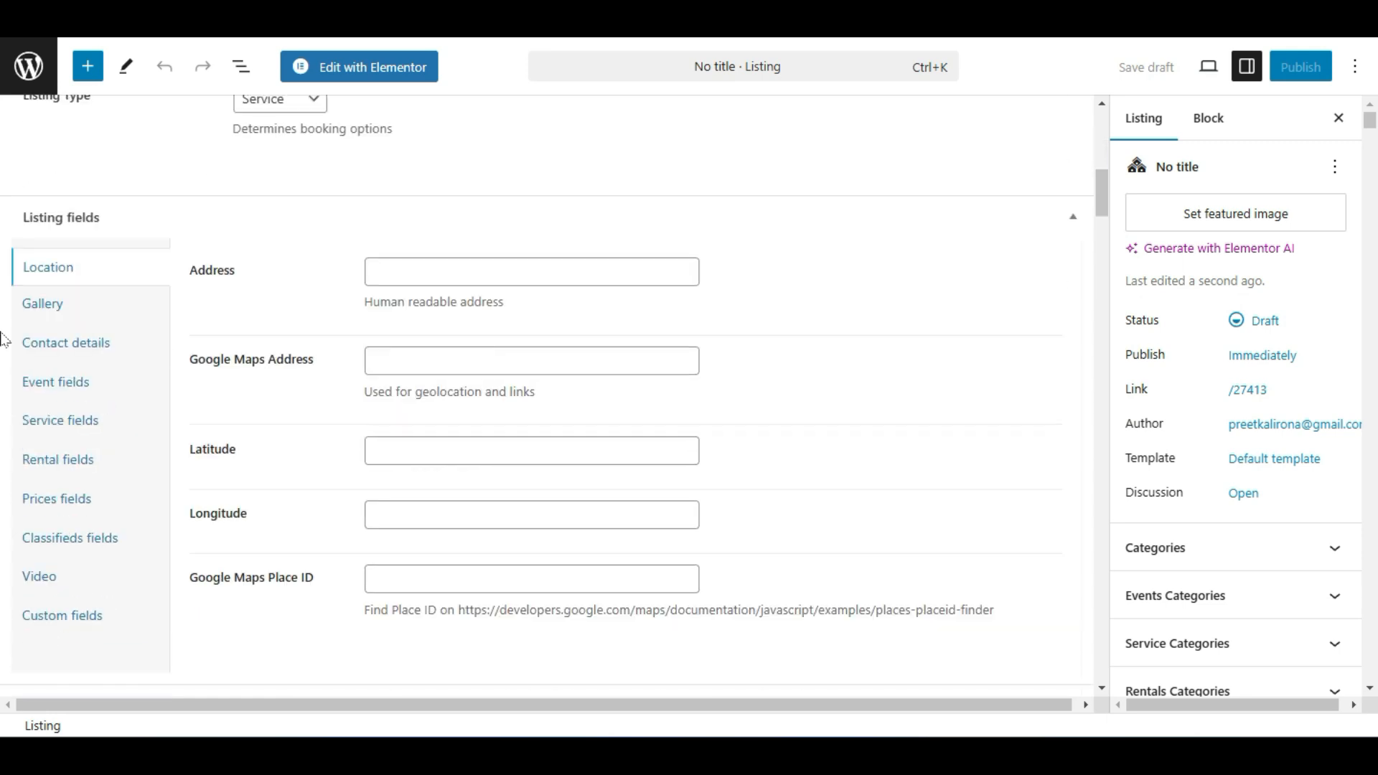
{"action": "scroll", "coordinate": [4, 337], "scroll_direction": "down", "scroll_amount": 1}
{"action": "left_click", "coordinate": [55, 278]}
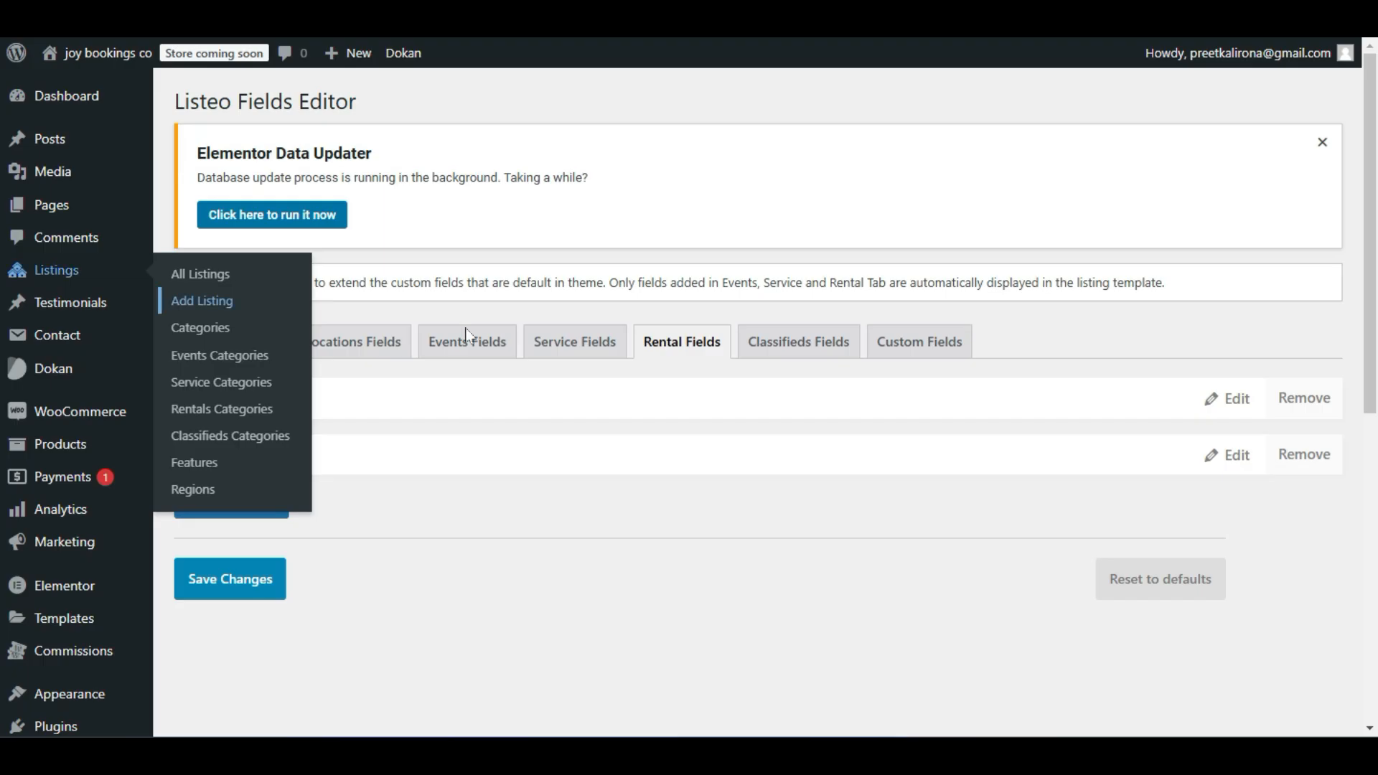
Go back to the Listeo Fields Editor and display the contact fields for comparison with the new listing.
{"action": "left_click", "coordinate": [520, 494]}
{"action": "left_click", "coordinate": [255, 342]}
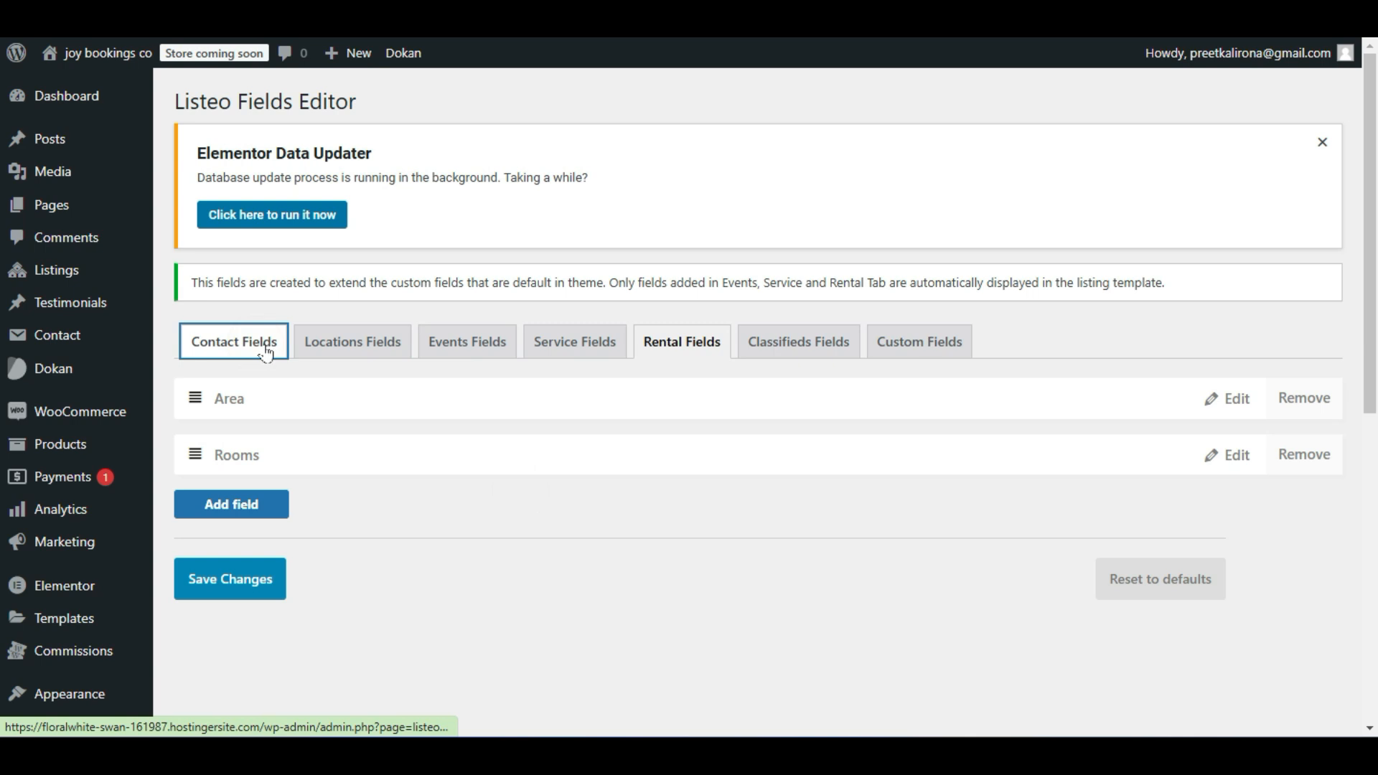
{"action": "scroll", "coordinate": [388, 399], "scroll_direction": "down", "scroll_amount": 2}
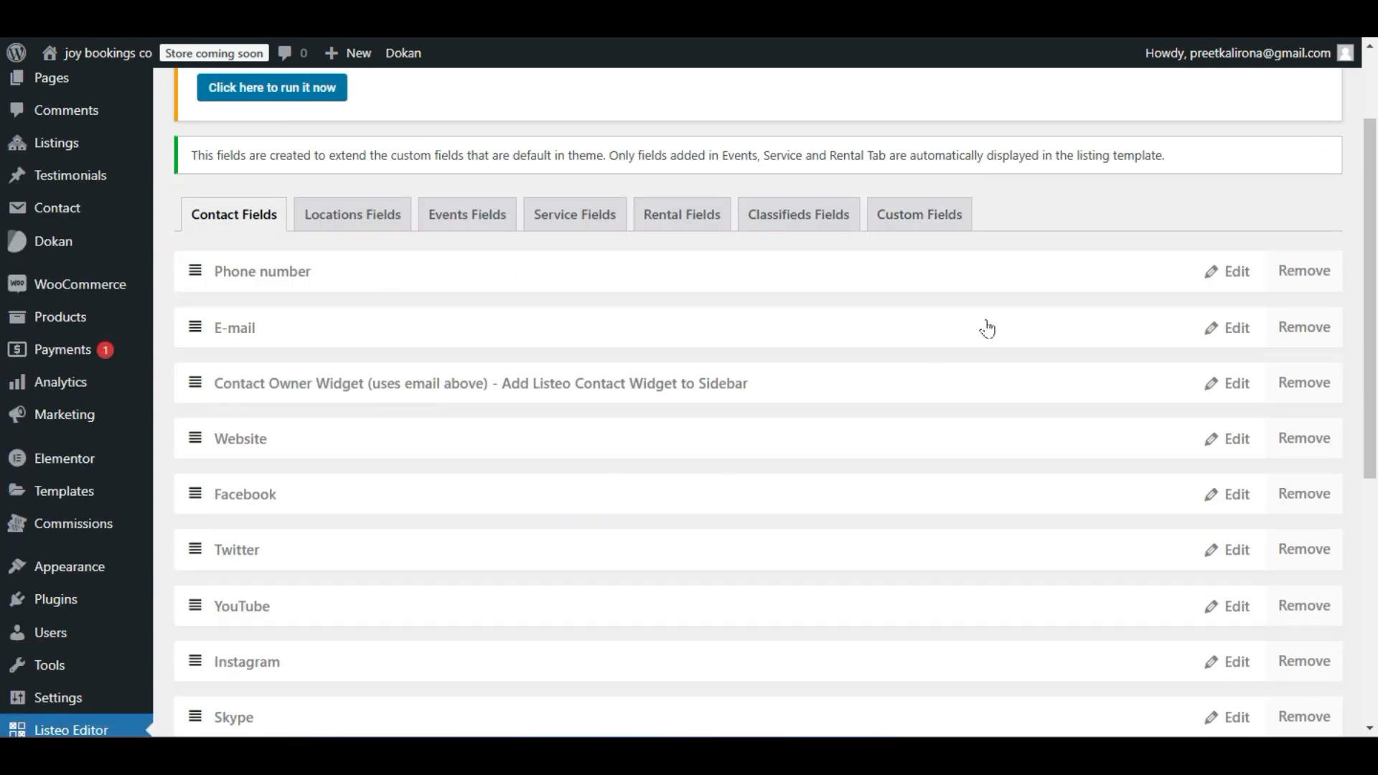
{"action": "scroll", "coordinate": [897, 531], "scroll_direction": "down", "scroll_amount": 2}
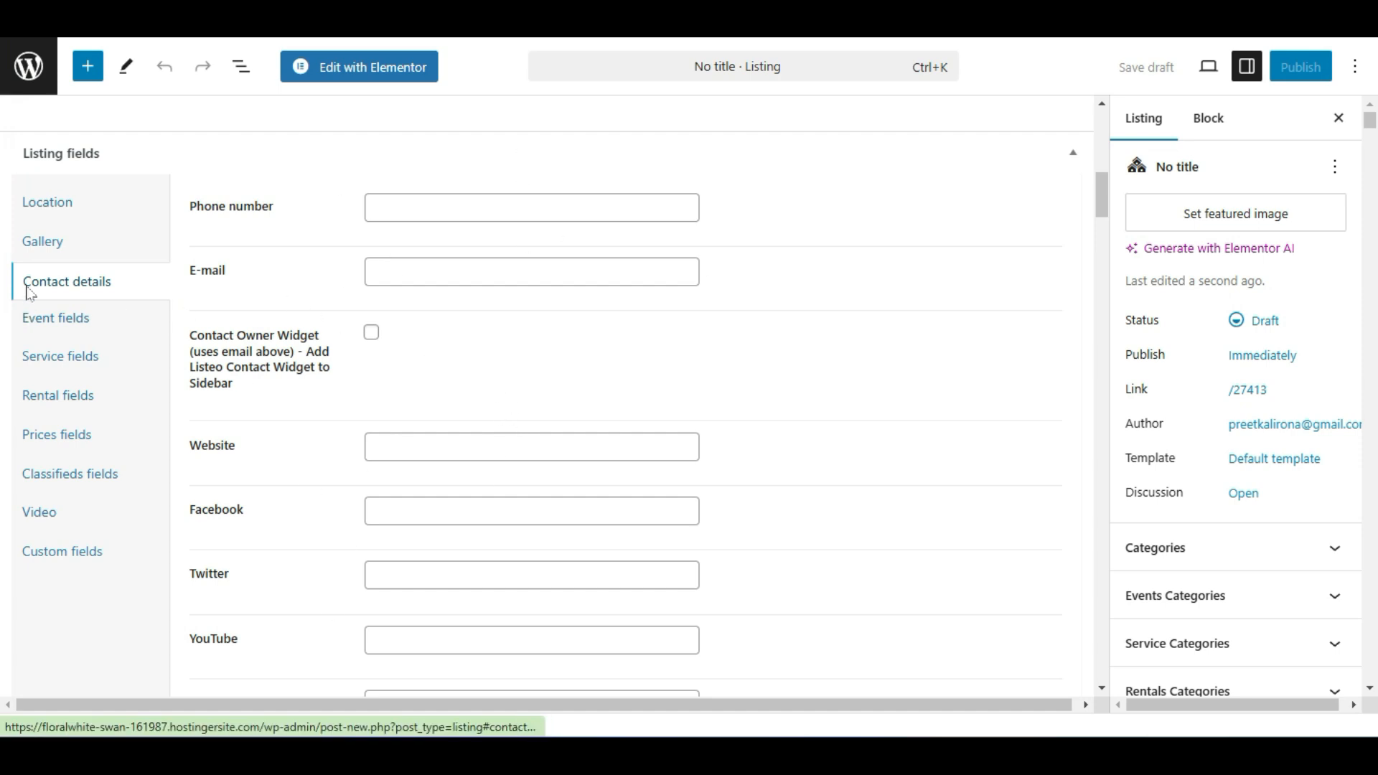
Enable the Contact Owner Widget in the new listing's contact details.
{"action": "scroll", "coordinate": [267, 512], "scroll_direction": "down", "scroll_amount": 2}
{"action": "scroll", "coordinate": [265, 517], "scroll_direction": "up", "scroll_amount": 3}
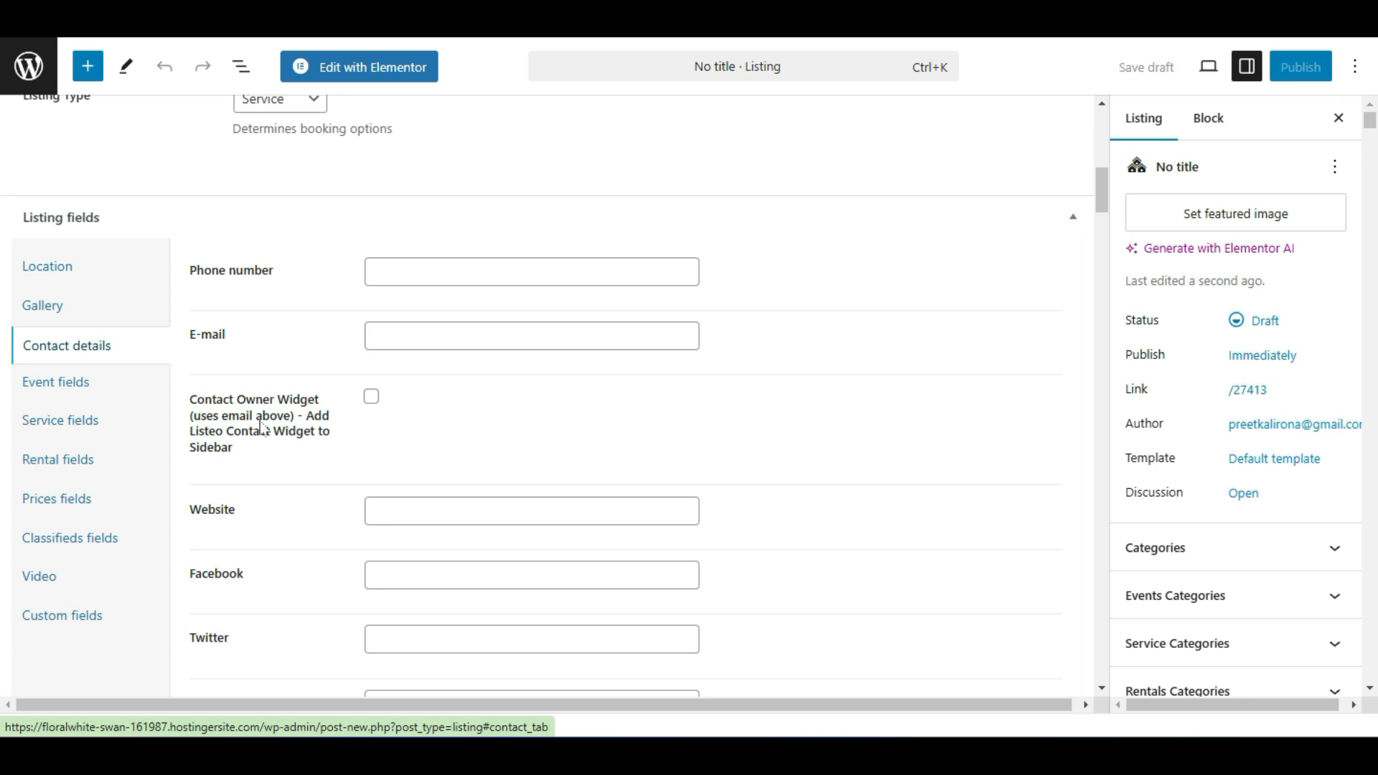
{"action": "left_click", "coordinate": [371, 396]}
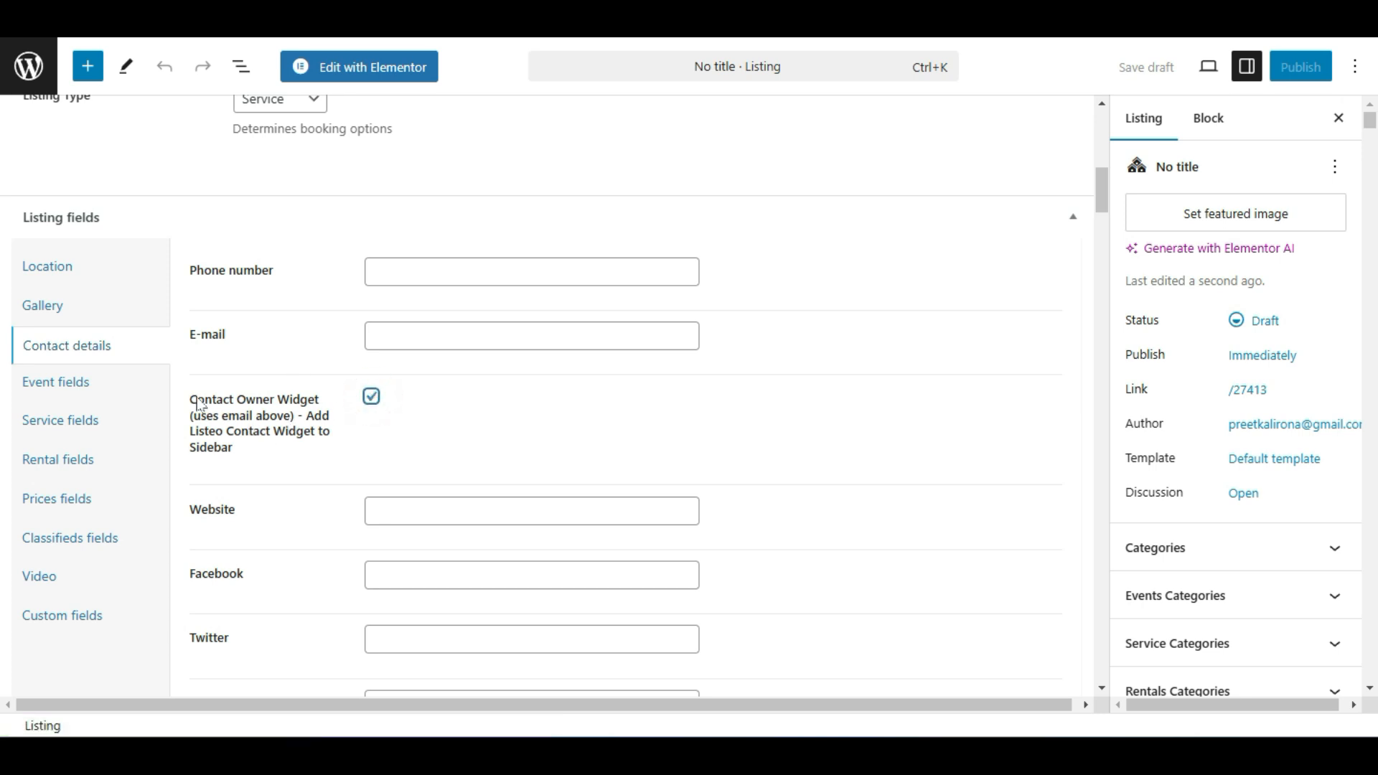
Review the new listing's contact detail fields, from the phone number down to WhatsApp.
{"action": "left_click", "coordinate": [378, 406]}
{"action": "scroll", "coordinate": [370, 432], "scroll_direction": "up", "scroll_amount": 3}
{"action": "scroll", "coordinate": [371, 435], "scroll_direction": "up", "scroll_amount": 6}
{"action": "scroll", "coordinate": [371, 435], "scroll_direction": "down", "scroll_amount": 8}
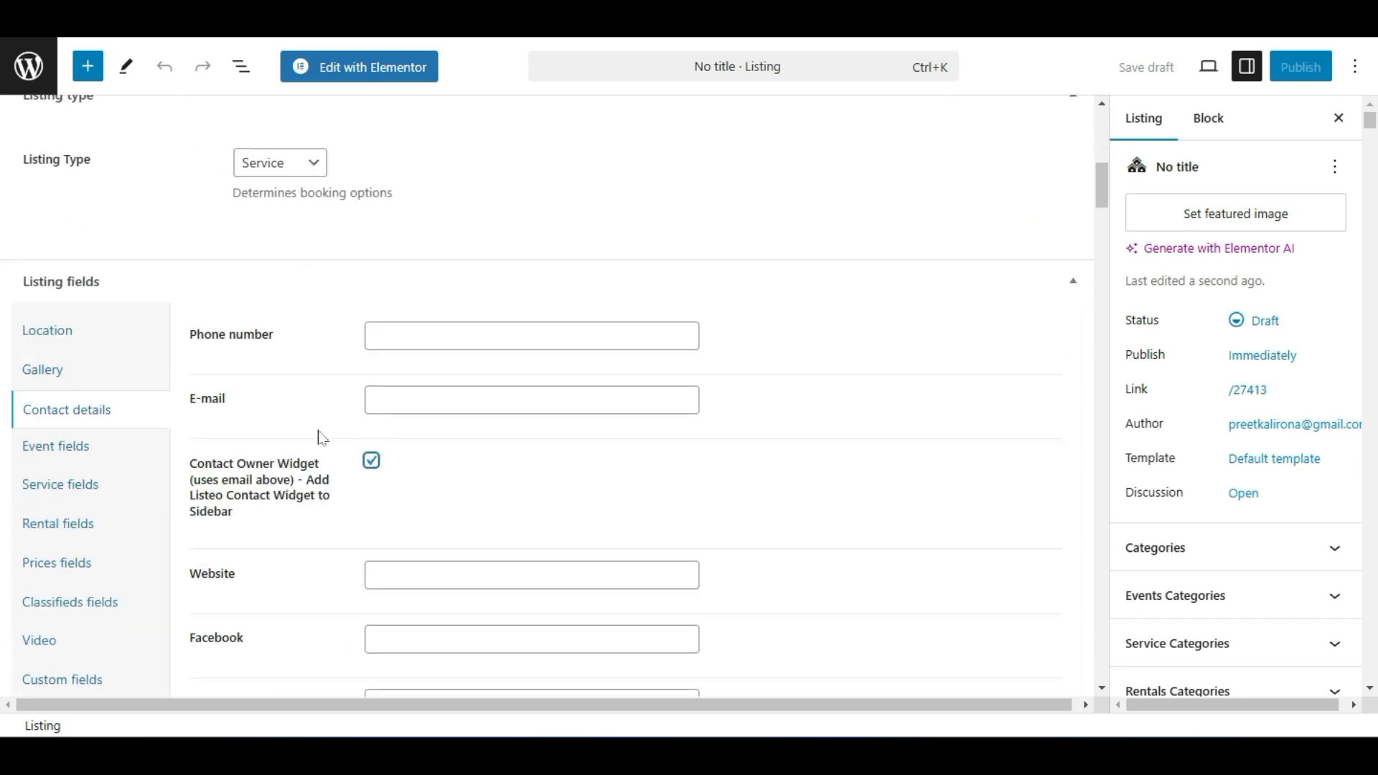
{"action": "scroll", "coordinate": [322, 438], "scroll_direction": "up", "scroll_amount": 3}
{"action": "scroll", "coordinate": [299, 283], "scroll_direction": "up", "scroll_amount": 4}
{"action": "scroll", "coordinate": [299, 283], "scroll_direction": "down", "scroll_amount": 10}
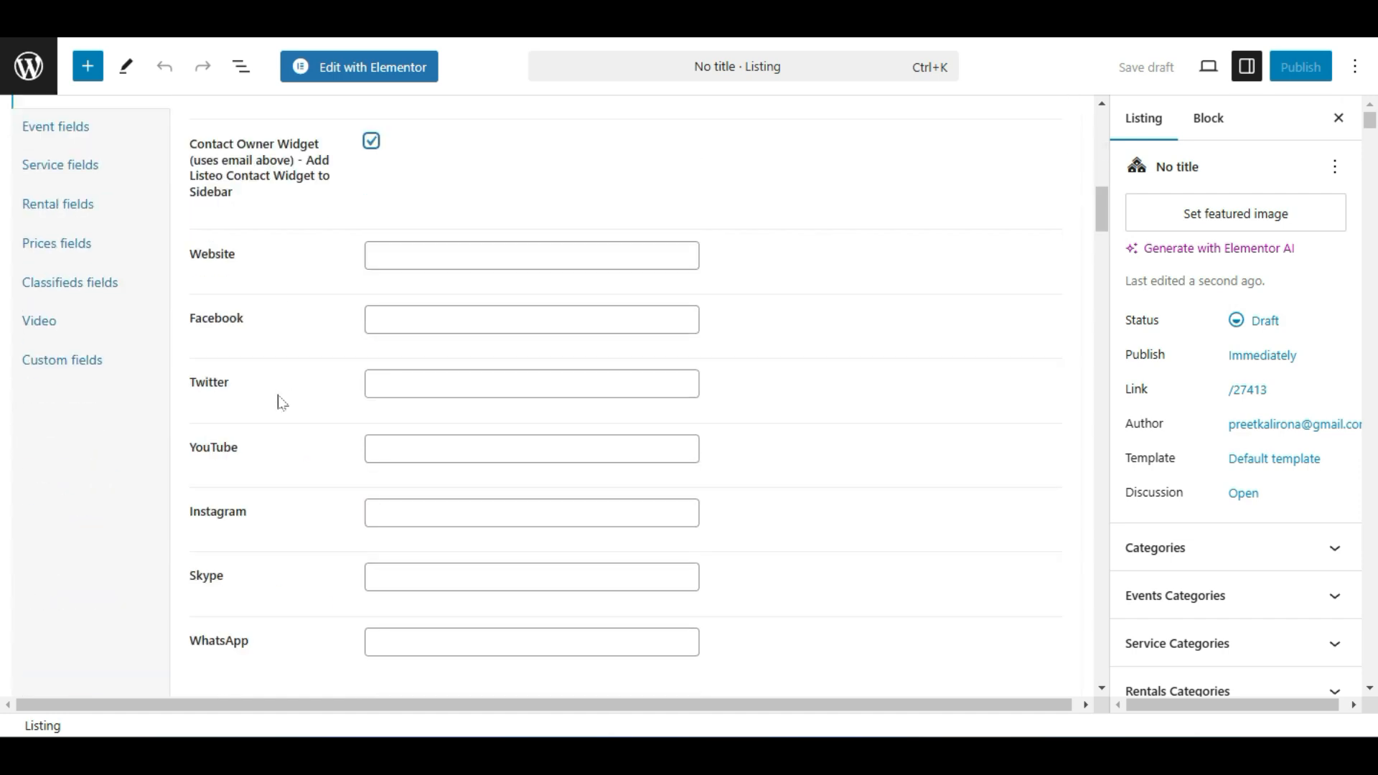
{"action": "scroll", "coordinate": [282, 401], "scroll_direction": "up", "scroll_amount": 5}
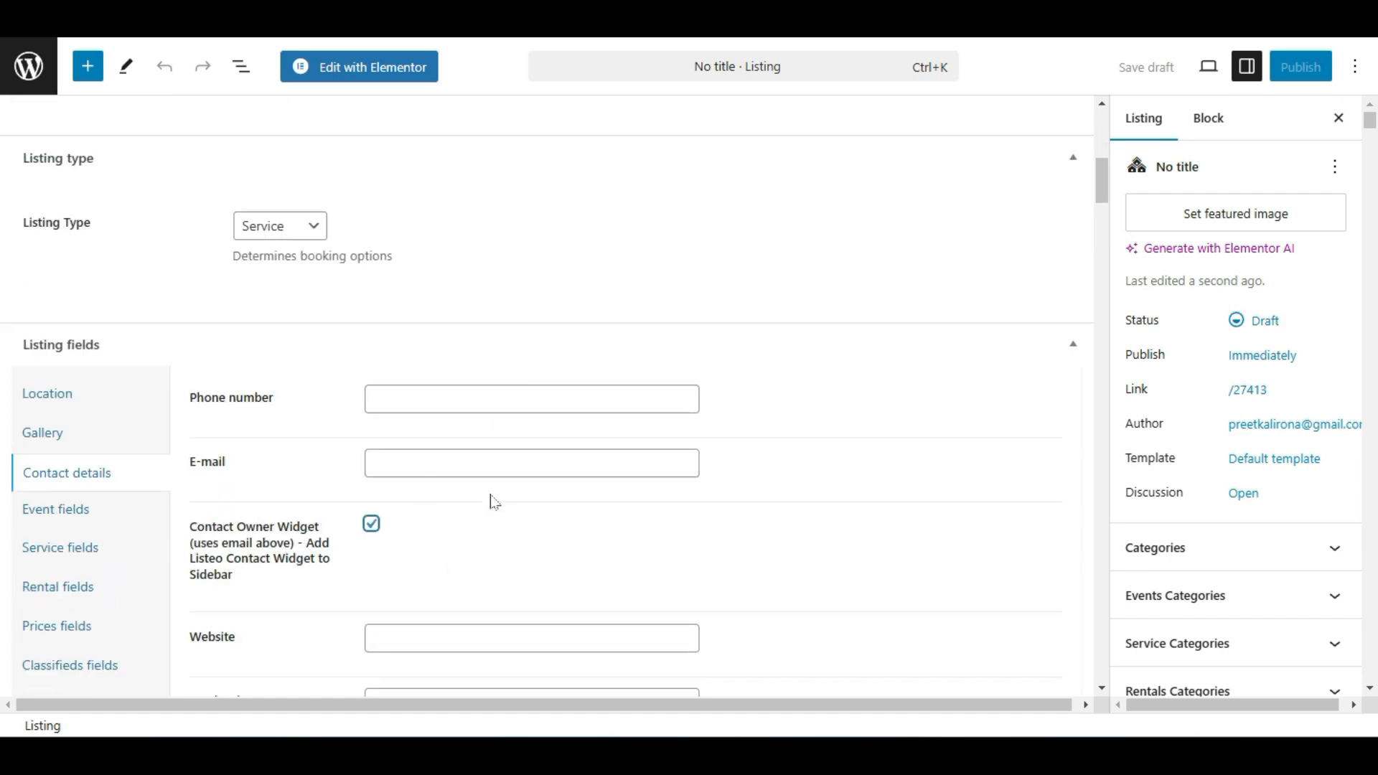
Show the gallery fields and then the location fields of the new listing.
{"action": "left_click", "coordinate": [62, 397]}
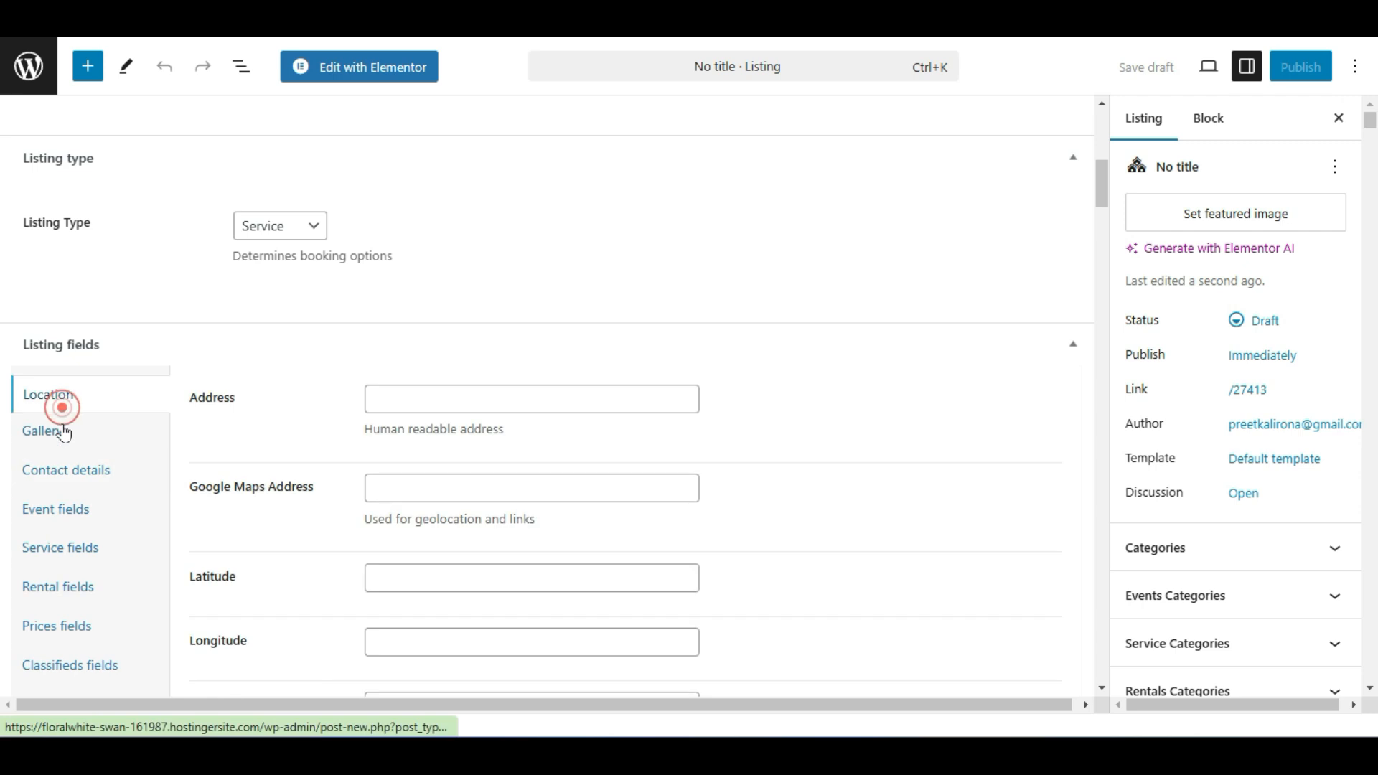
{"action": "left_click", "coordinate": [63, 431]}
{"action": "left_click", "coordinate": [50, 394]}
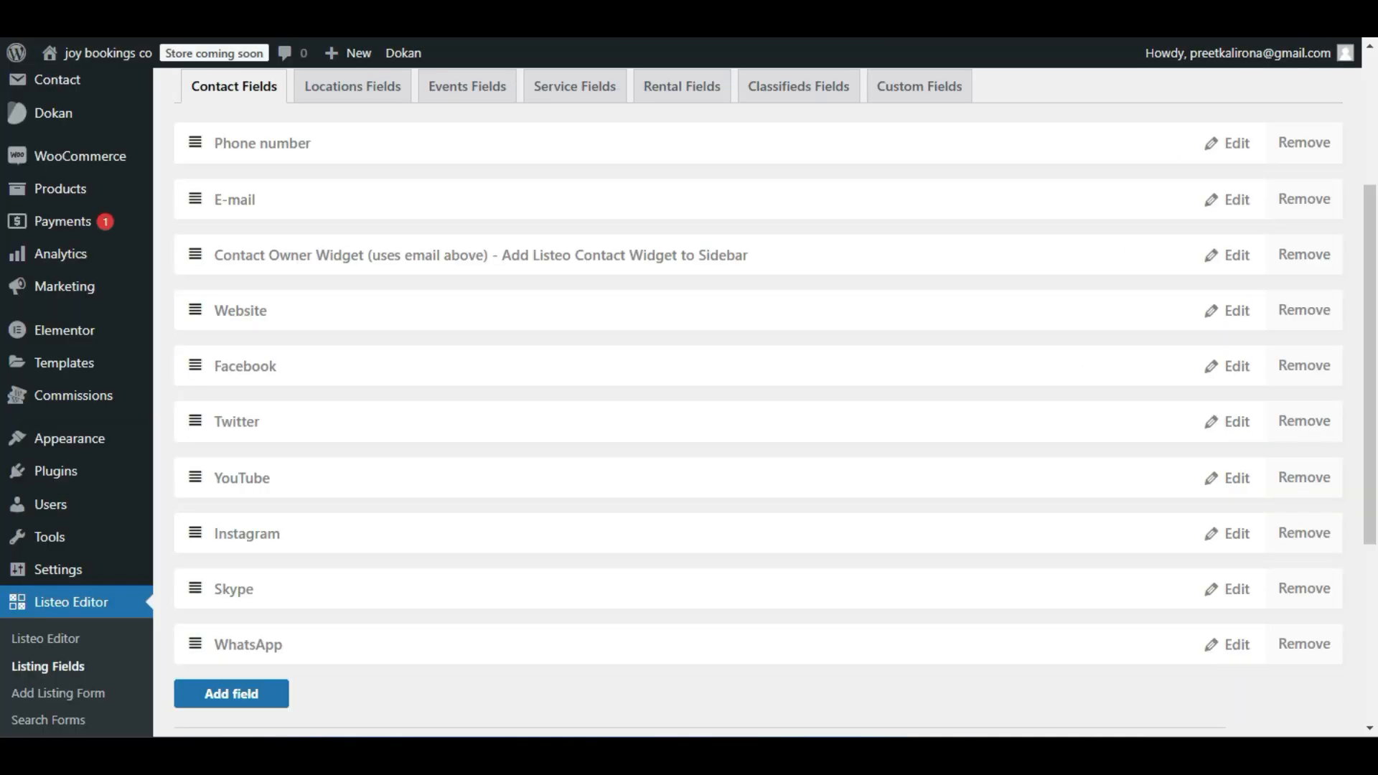
In the Listeo Fields Editor, display the location fields and compare them with those of the new listing.
{"action": "scroll", "coordinate": [352, 216], "scroll_direction": "up", "scroll_amount": 2}
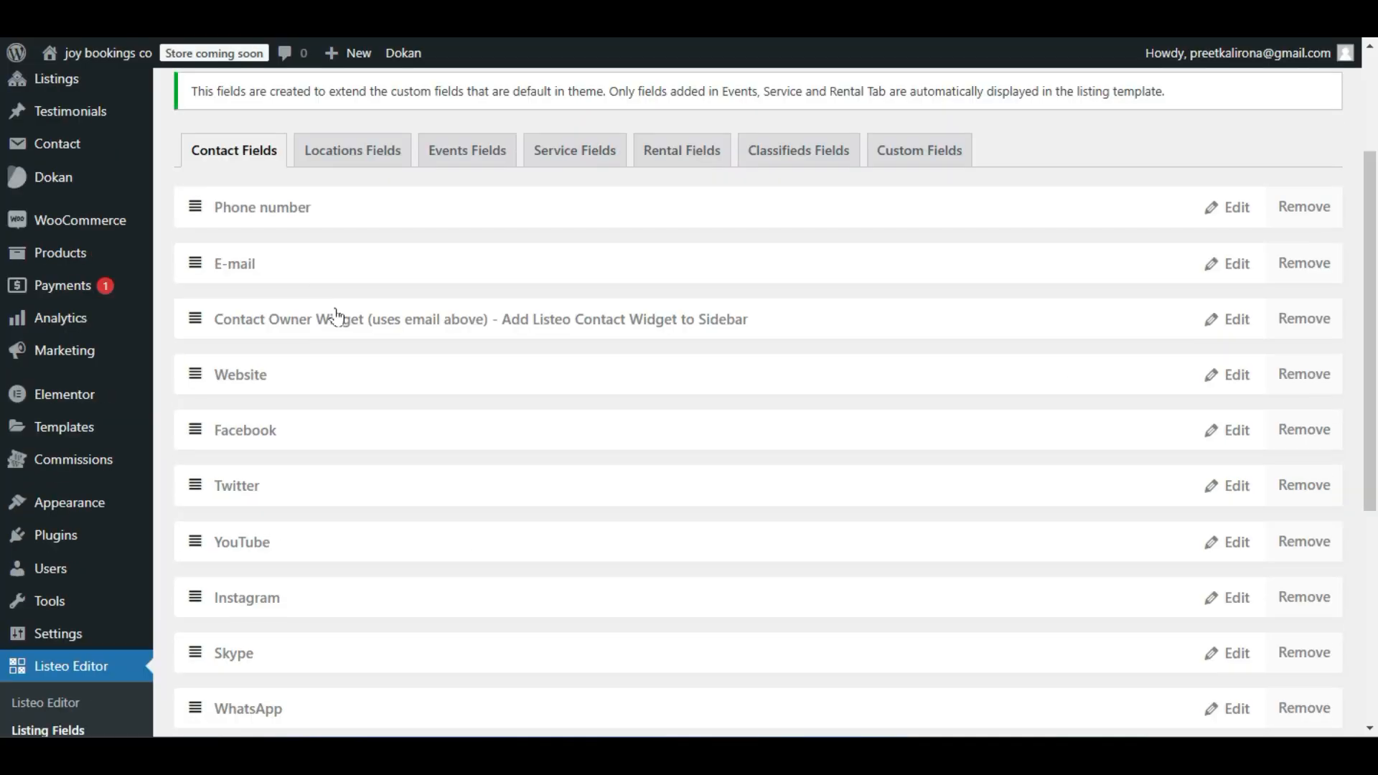
{"action": "left_click", "coordinate": [352, 214]}
{"action": "scroll", "coordinate": [357, 310], "scroll_direction": "down", "scroll_amount": 2}
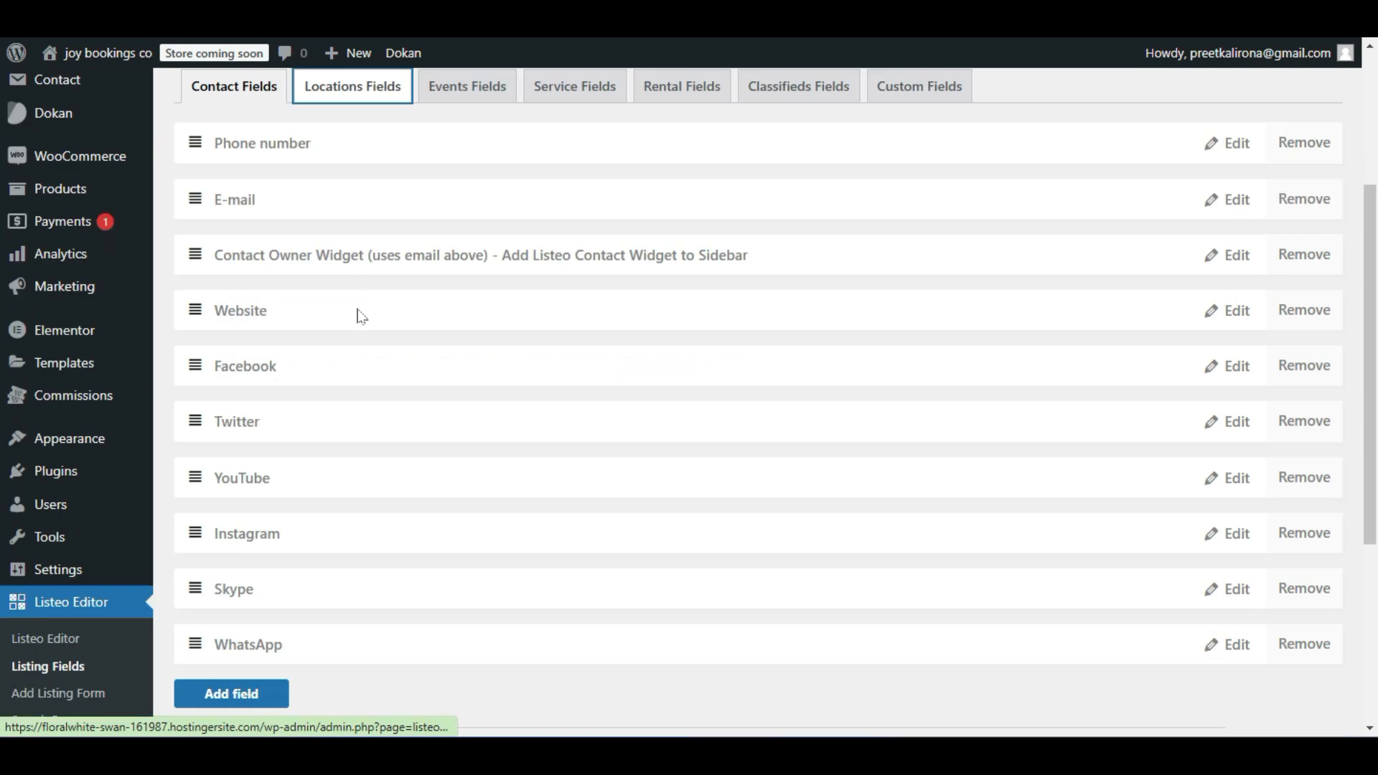
{"action": "scroll", "coordinate": [359, 351], "scroll_direction": "down", "scroll_amount": 5}
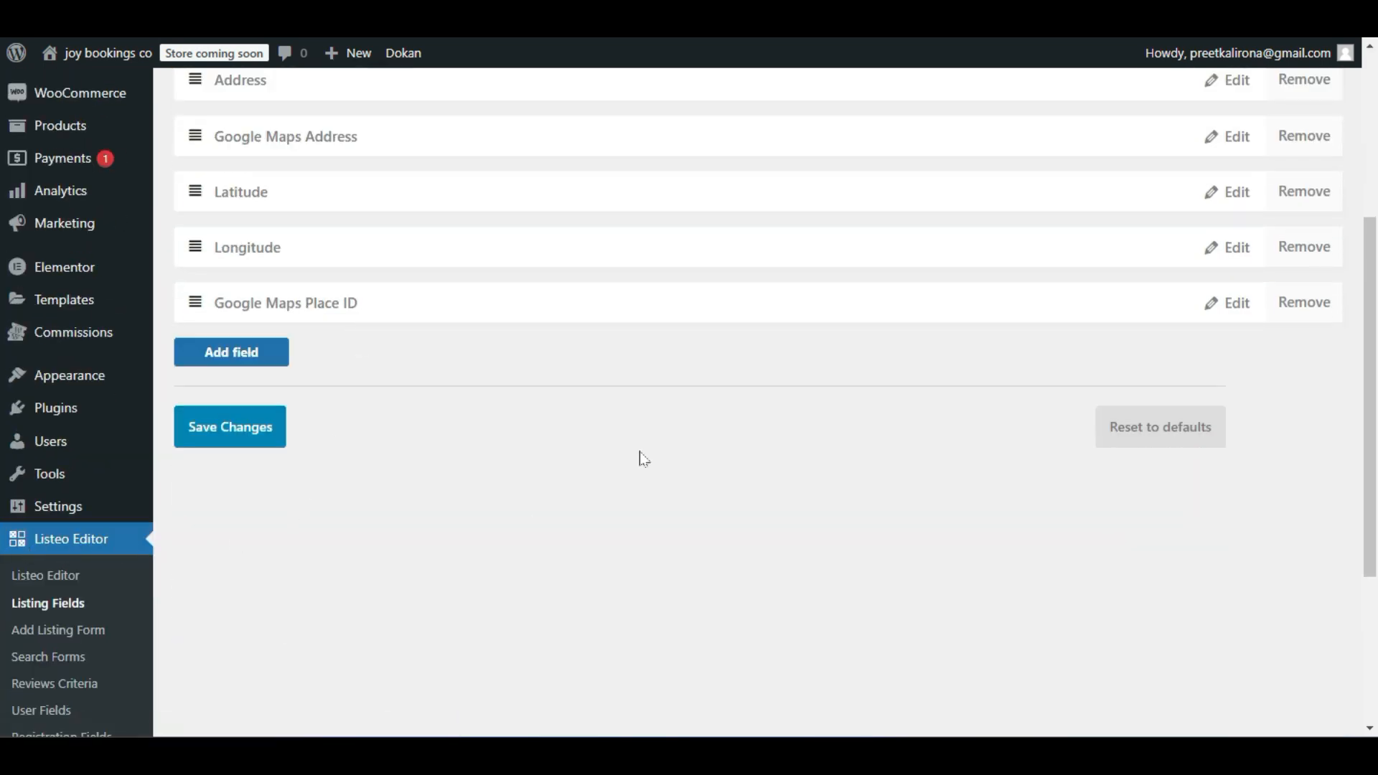
{"action": "scroll", "coordinate": [643, 460], "scroll_direction": "up", "scroll_amount": 5}
{"action": "scroll", "coordinate": [640, 460], "scroll_direction": "down", "scroll_amount": 2}
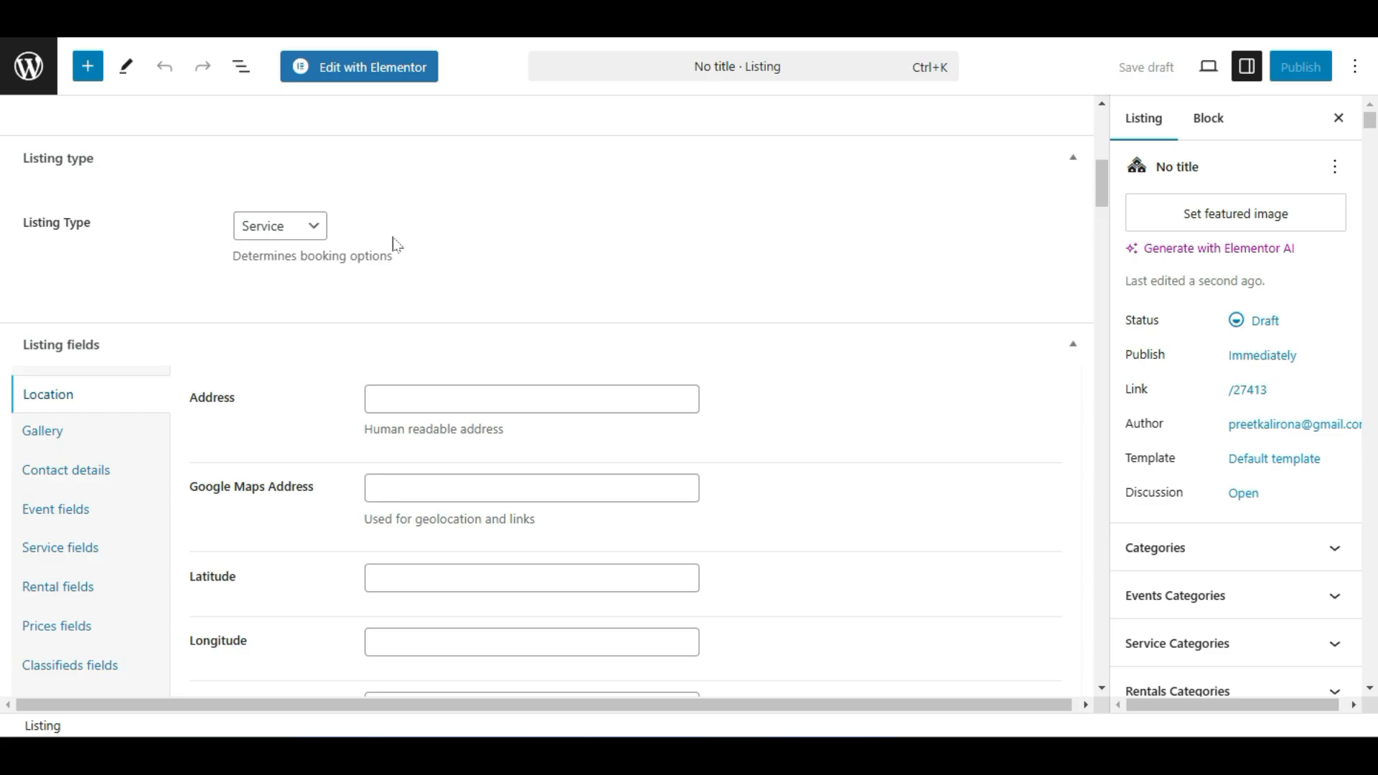
Back in the new listing, set the rental fields to an Area of 500 and 5 Rooms.
{"action": "scroll", "coordinate": [402, 240], "scroll_direction": "down", "scroll_amount": 4}
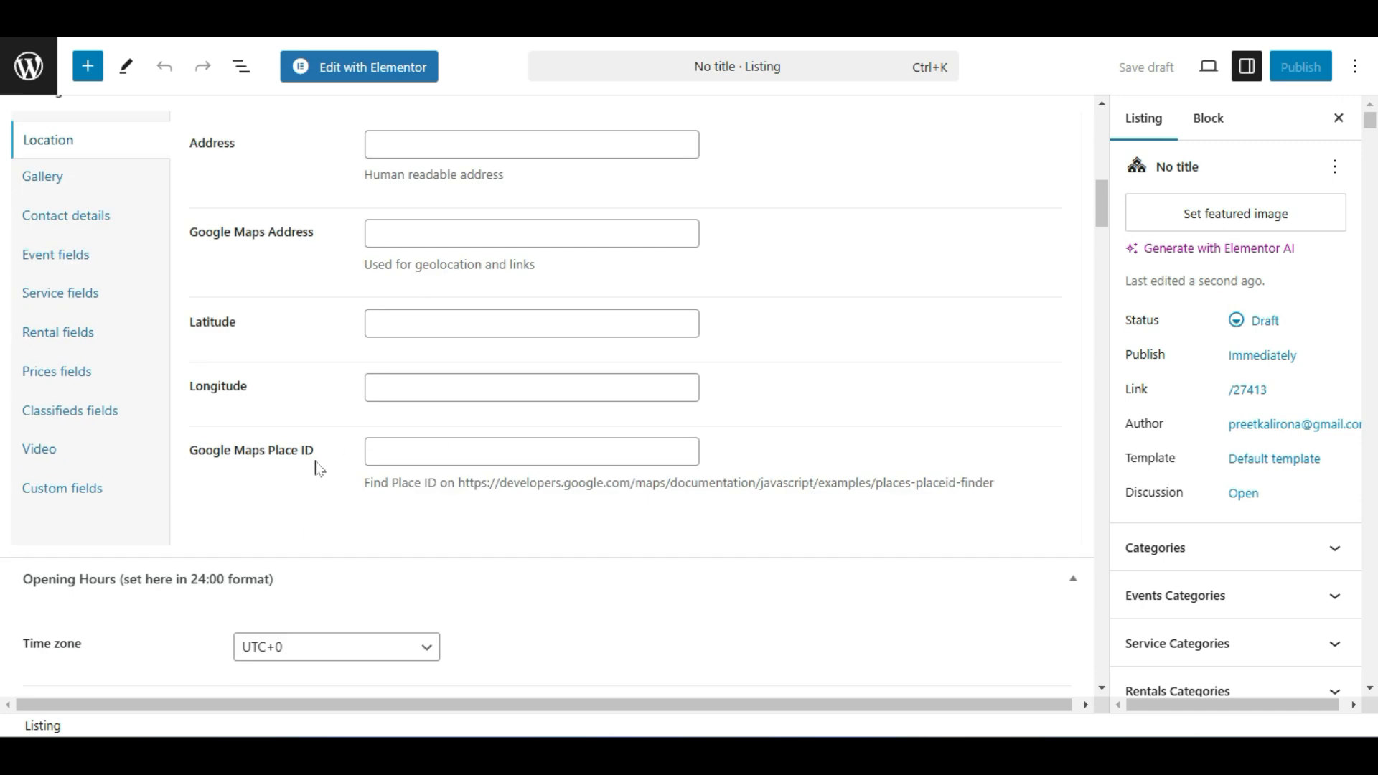
{"action": "left_click", "coordinate": [71, 334]}
{"action": "scroll", "coordinate": [302, 408], "scroll_direction": "up", "scroll_amount": 3}
{"action": "left_click", "coordinate": [394, 397]}
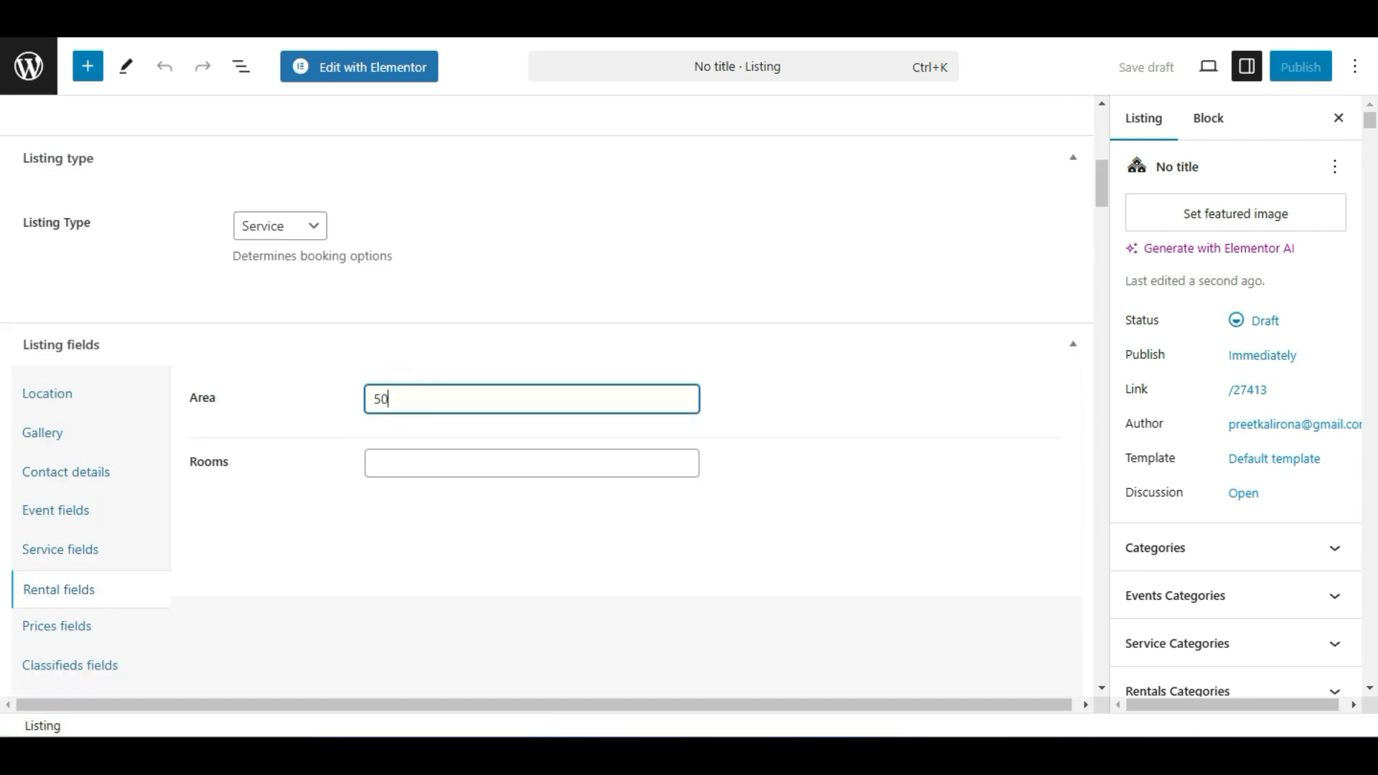
{"action": "left_click", "coordinate": [409, 465]}
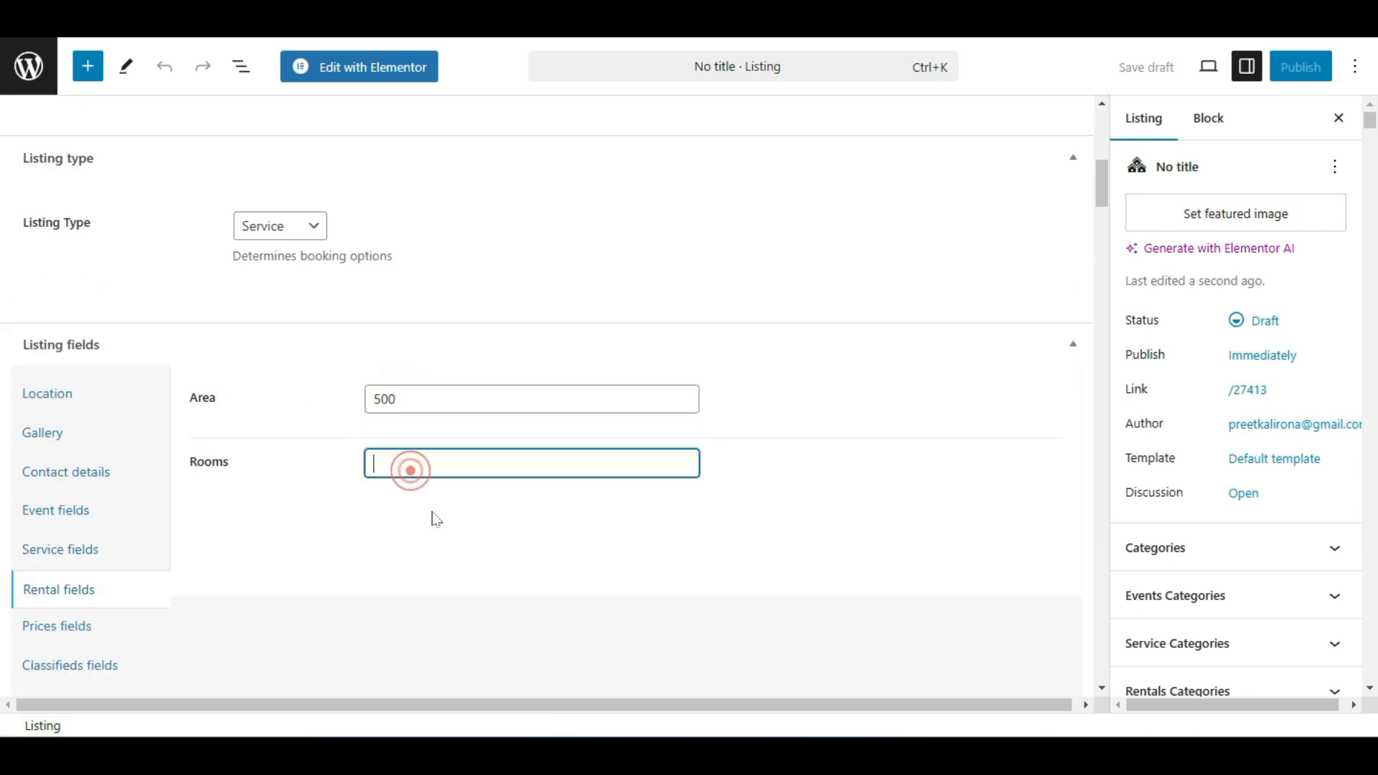
{"action": "left_click", "coordinate": [434, 513]}
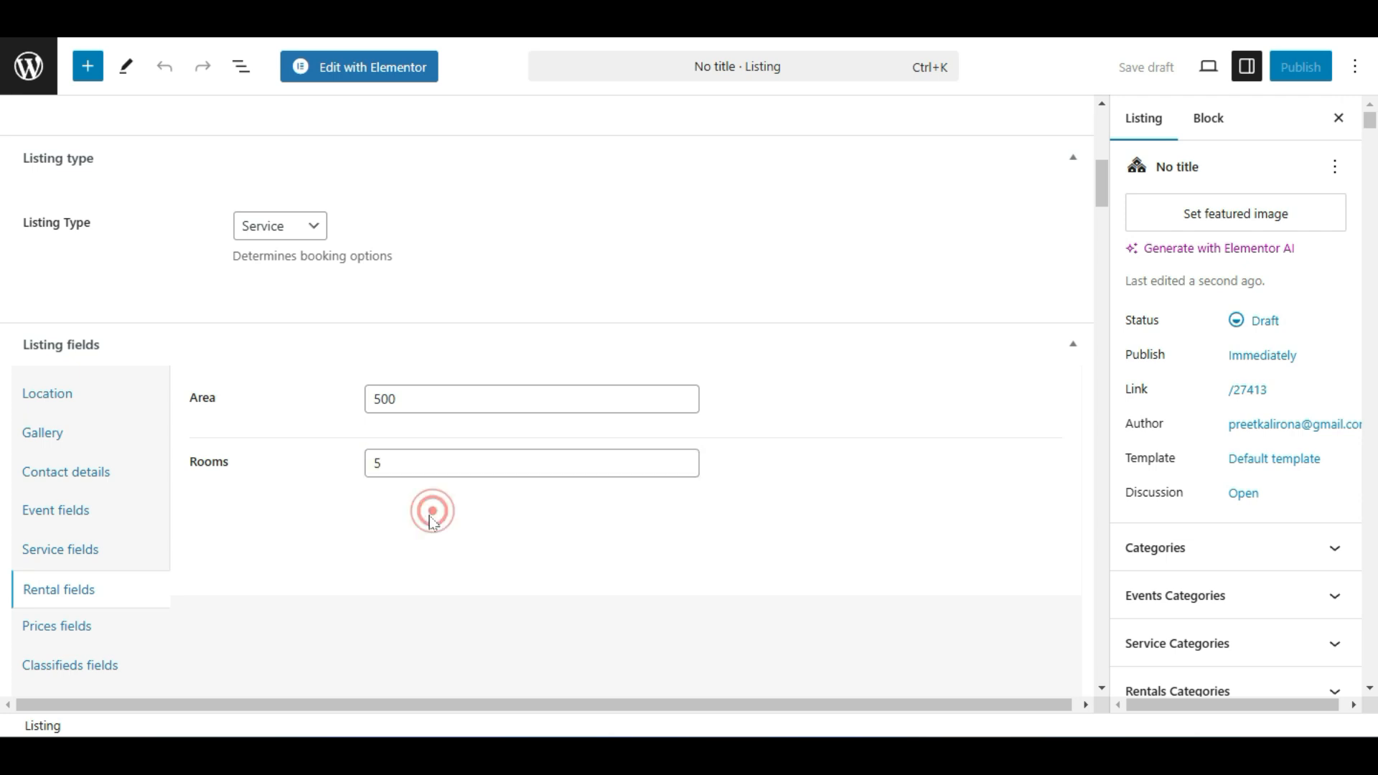
Title the new listing "Bobby Appartment".
{"action": "scroll", "coordinate": [382, 526], "scroll_direction": "up", "scroll_amount": 10}
{"action": "left_click", "coordinate": [270, 173]}
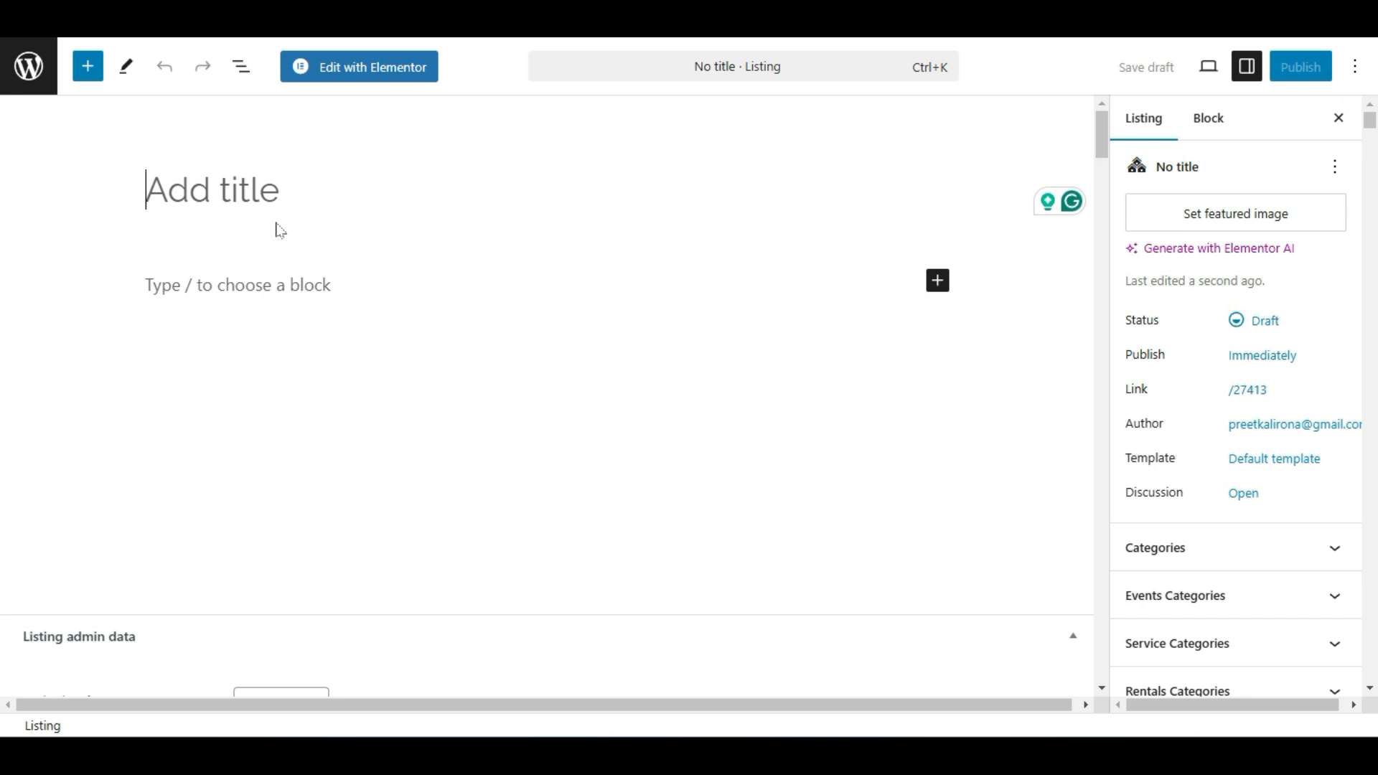
{"action": "type", "text": "B"}
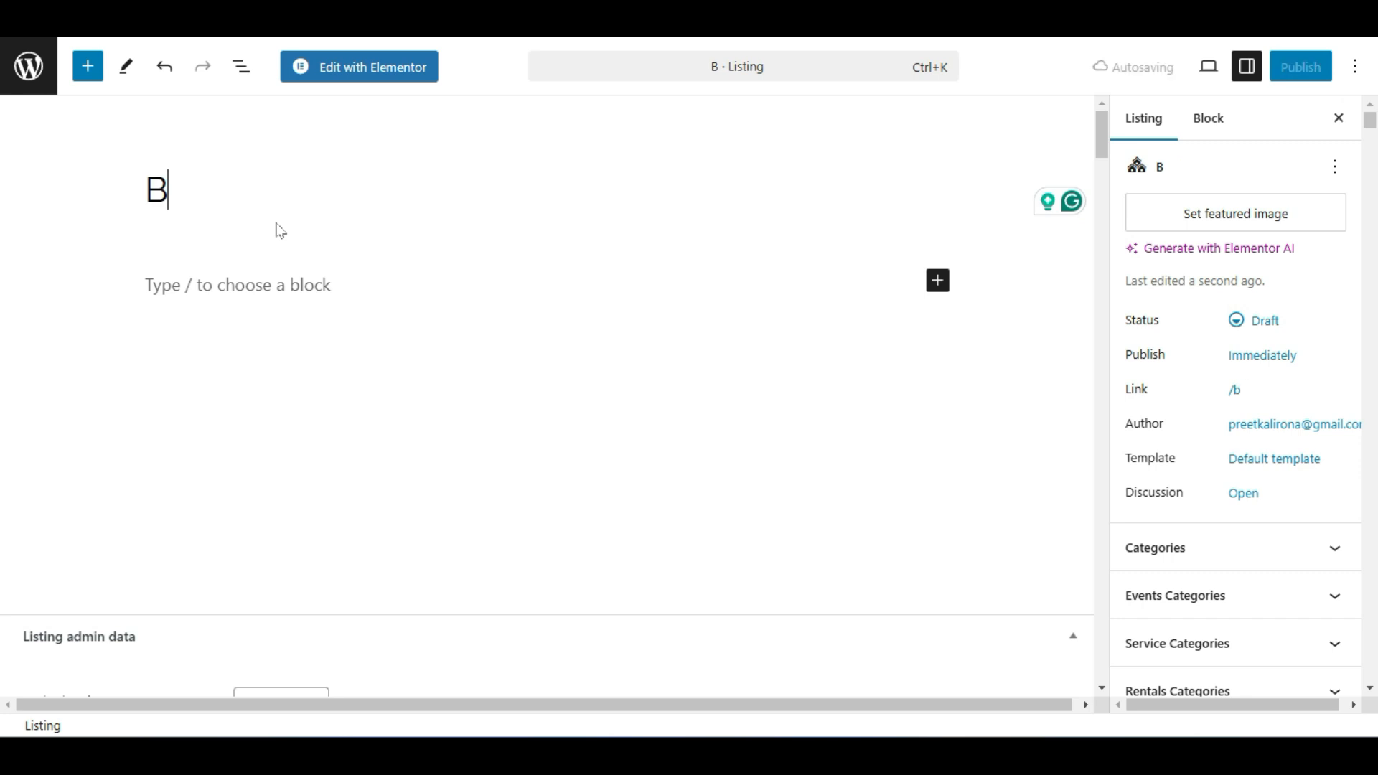
{"action": "type", "text": "obby A"}
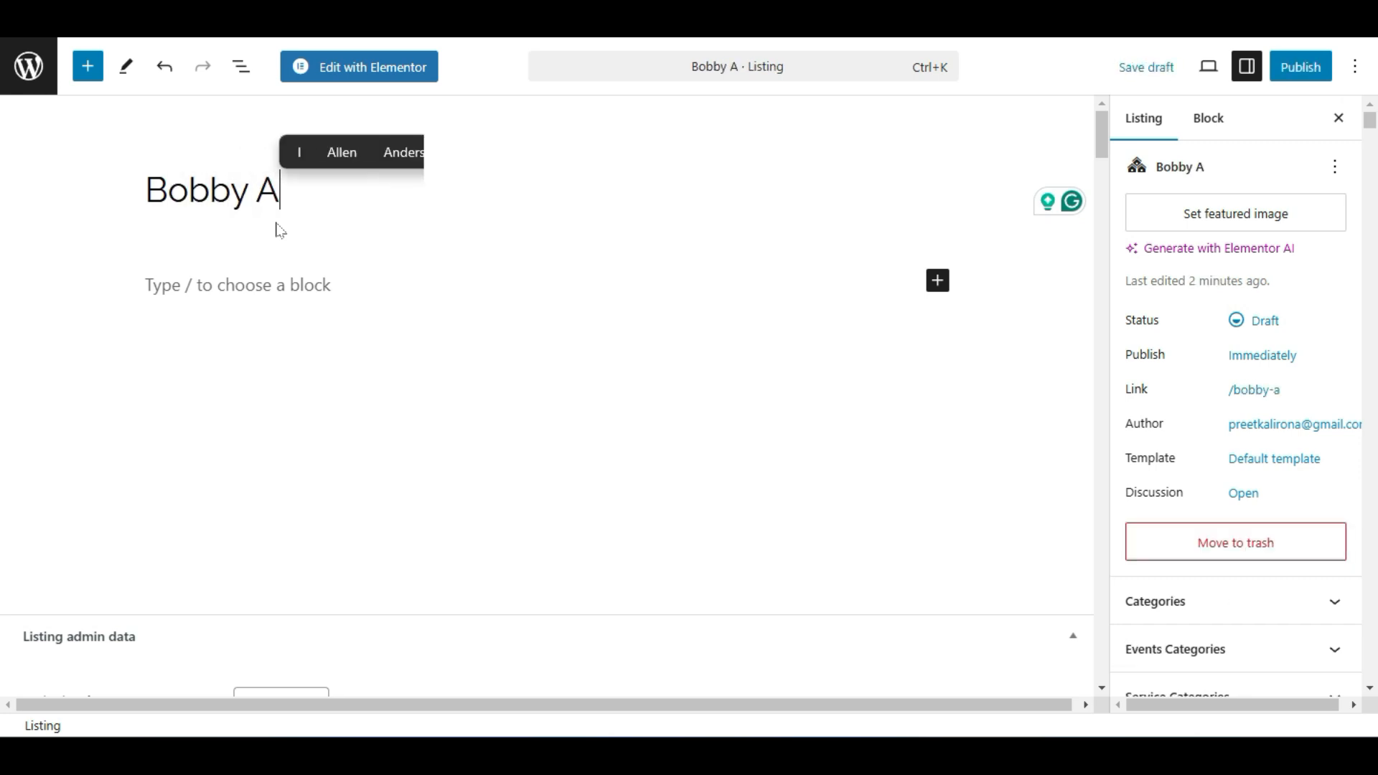
{"action": "type", "text": "ppar"}
{"action": "key", "text": "BackSpace"}
{"action": "type", "text": "a"}
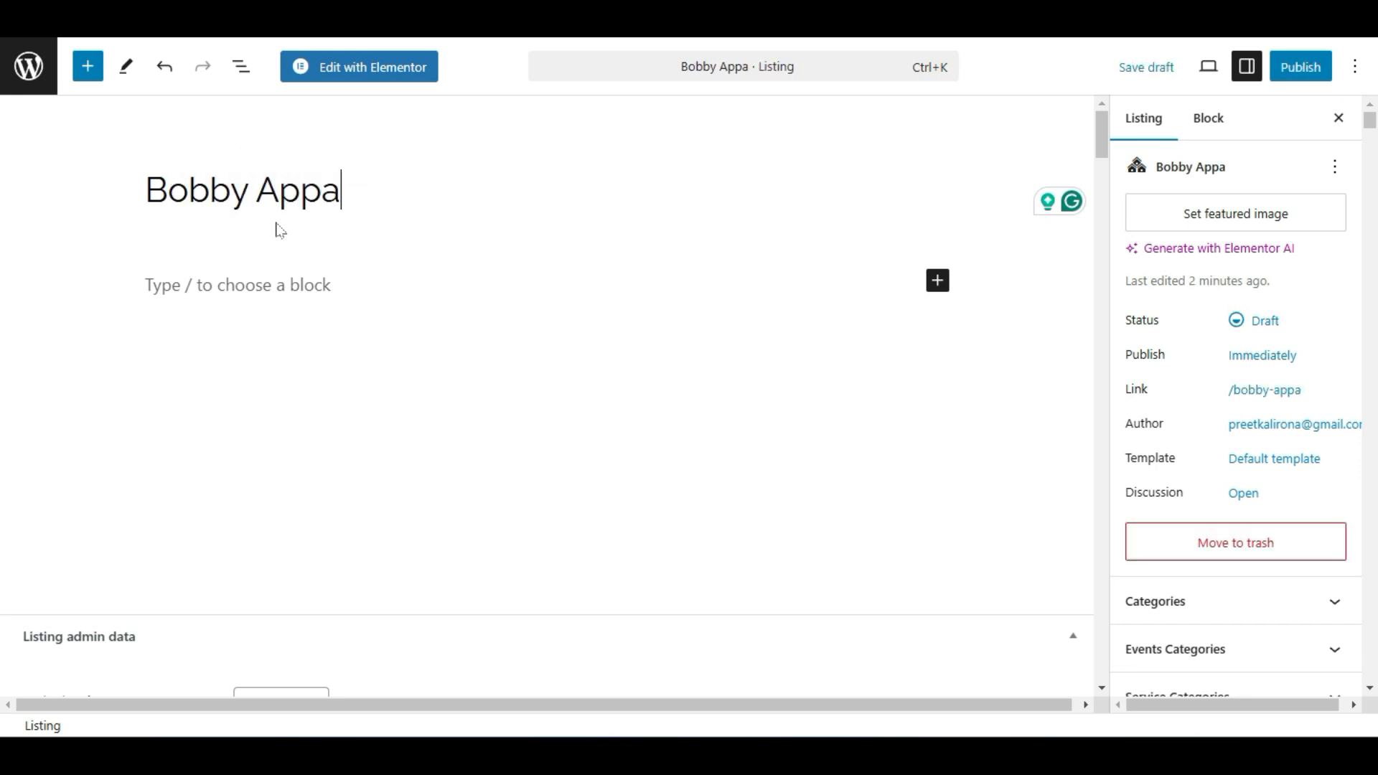
{"action": "type", "text": "rtment"}
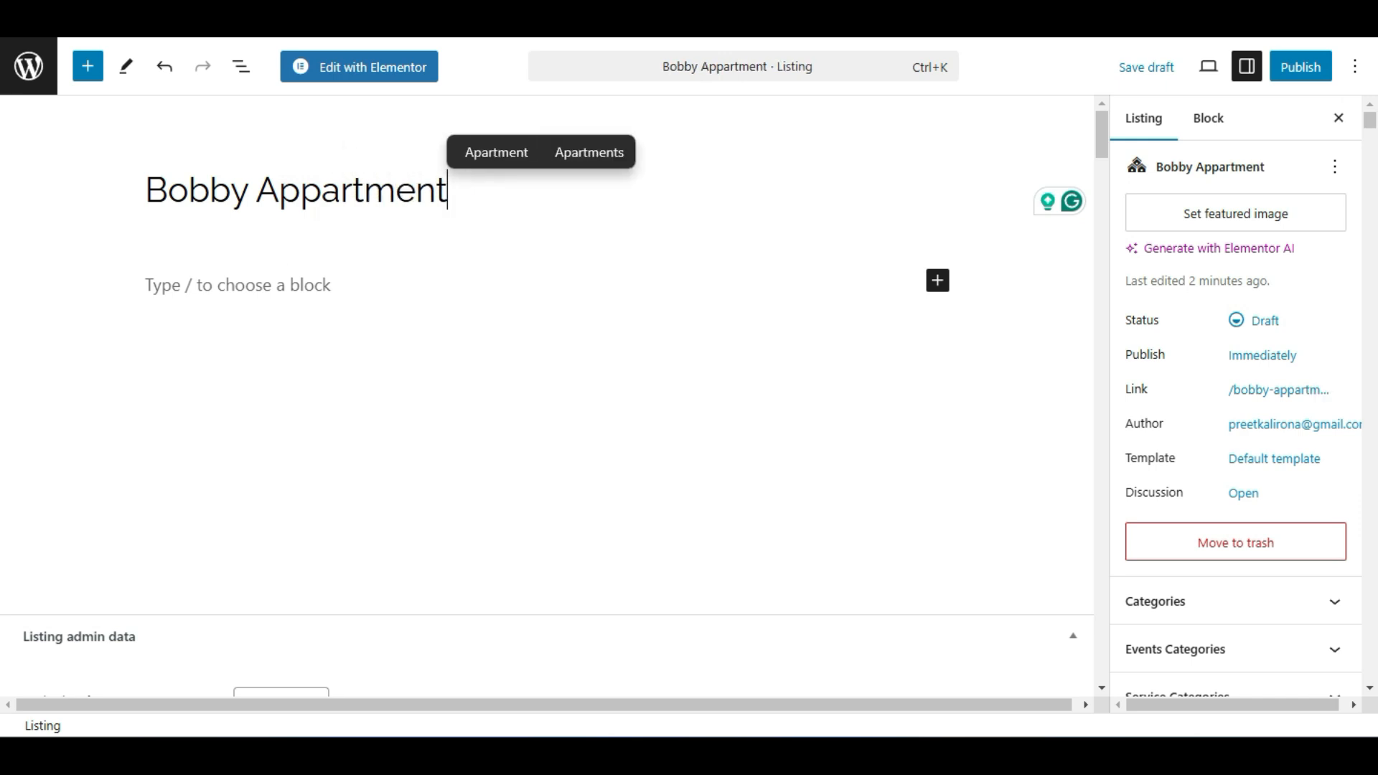
Look over the listing from its empty description down through the listing type and rental fields.
{"action": "left_click", "coordinate": [310, 292]}
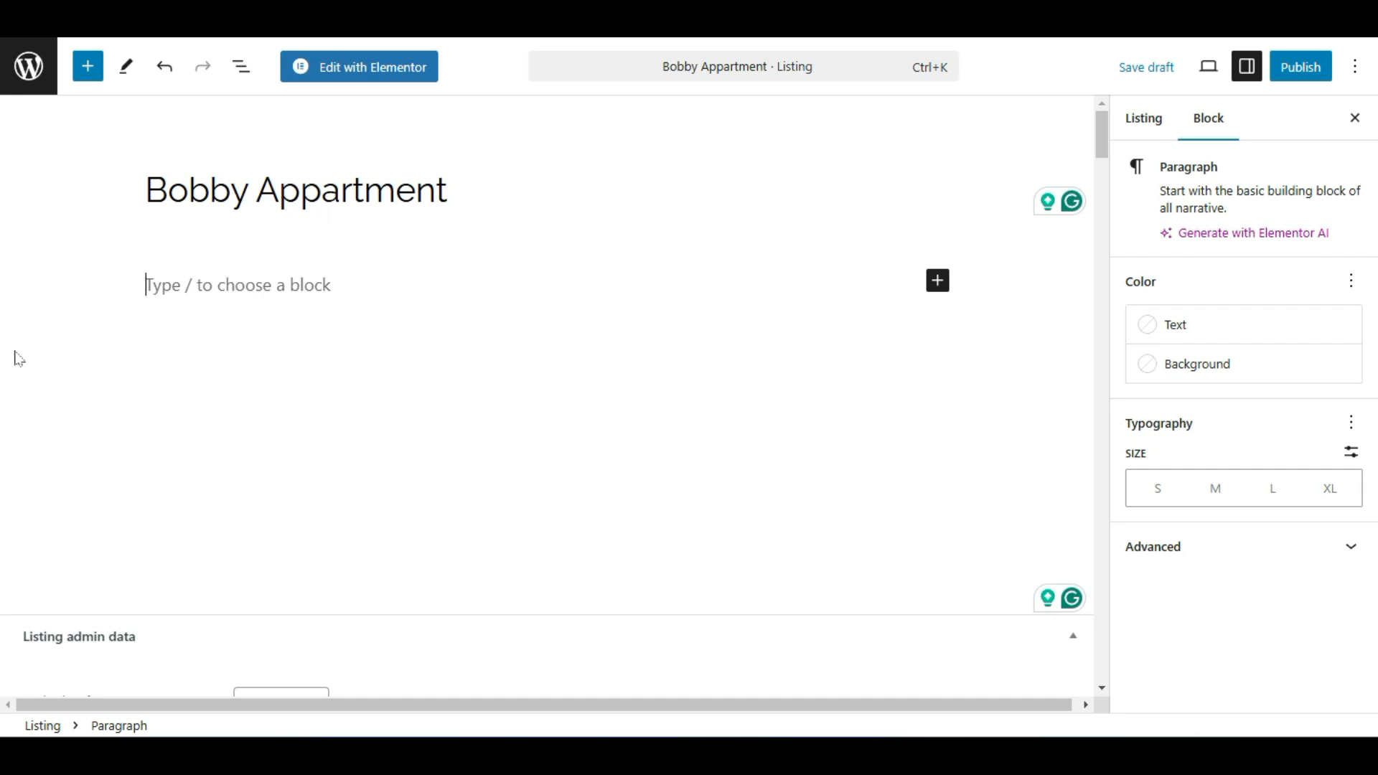
{"action": "scroll", "coordinate": [18, 357], "scroll_direction": "down", "scroll_amount": 8}
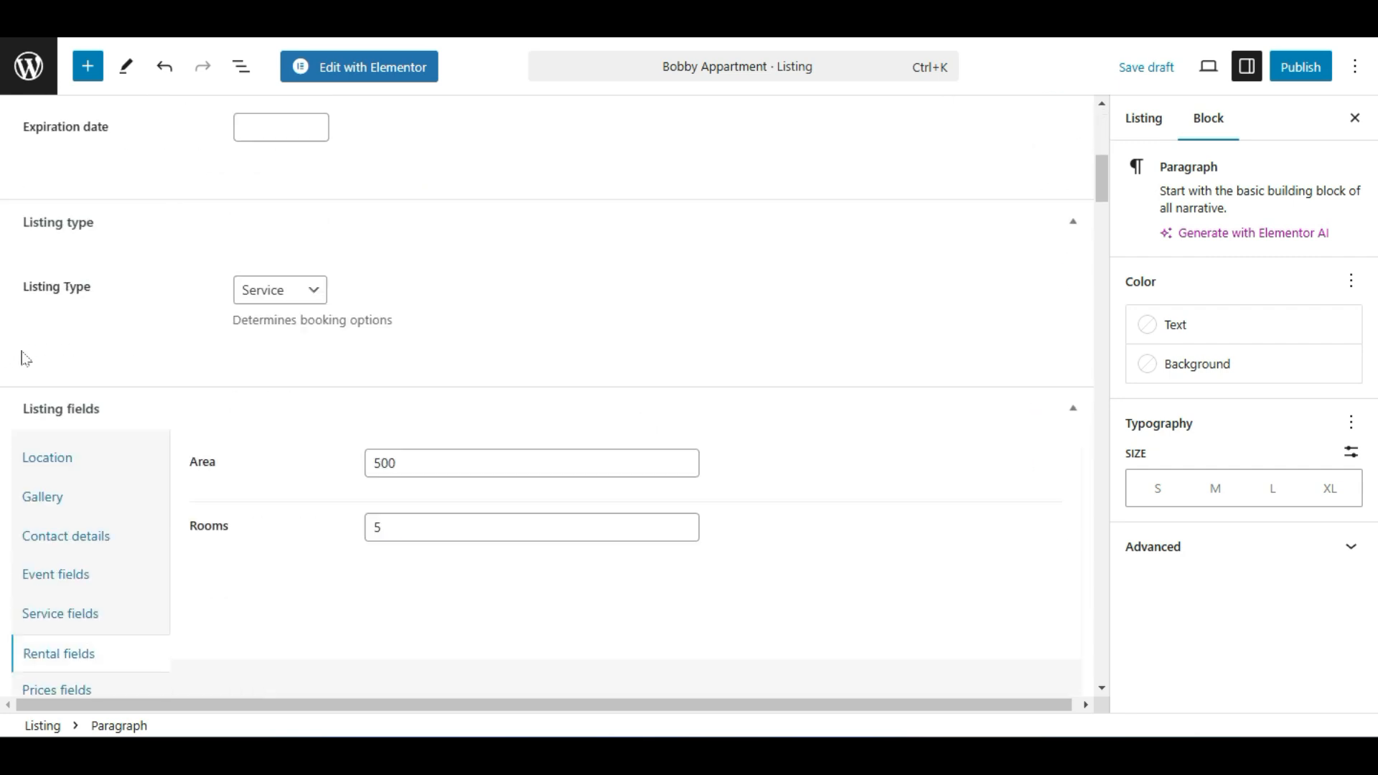
{"action": "scroll", "coordinate": [23, 358], "scroll_direction": "down", "scroll_amount": 2}
{"action": "scroll", "coordinate": [93, 459], "scroll_direction": "down", "scroll_amount": 1}
{"action": "scroll", "coordinate": [90, 494], "scroll_direction": "up", "scroll_amount": 1}
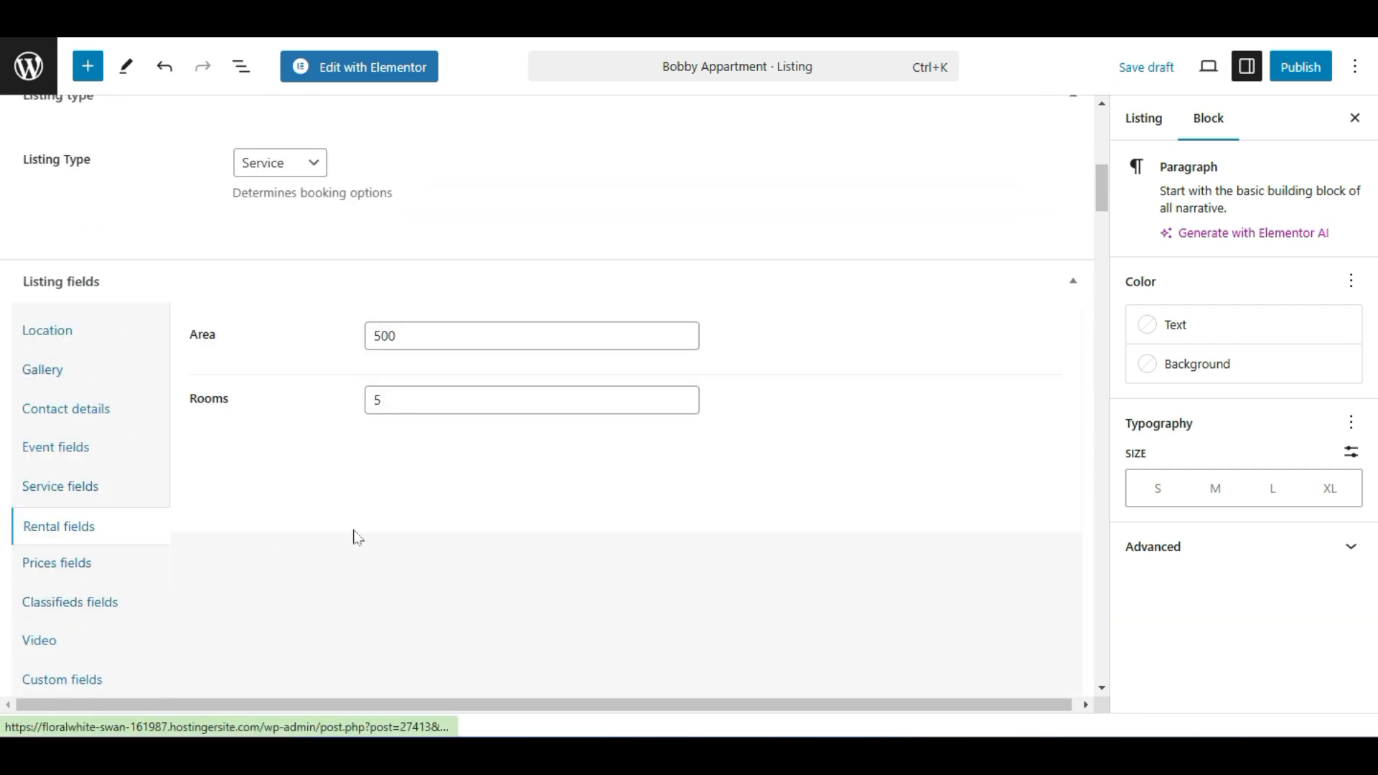
{"action": "scroll", "coordinate": [351, 531], "scroll_direction": "up", "scroll_amount": 5}
{"action": "scroll", "coordinate": [352, 524], "scroll_direction": "up", "scroll_amount": 4}
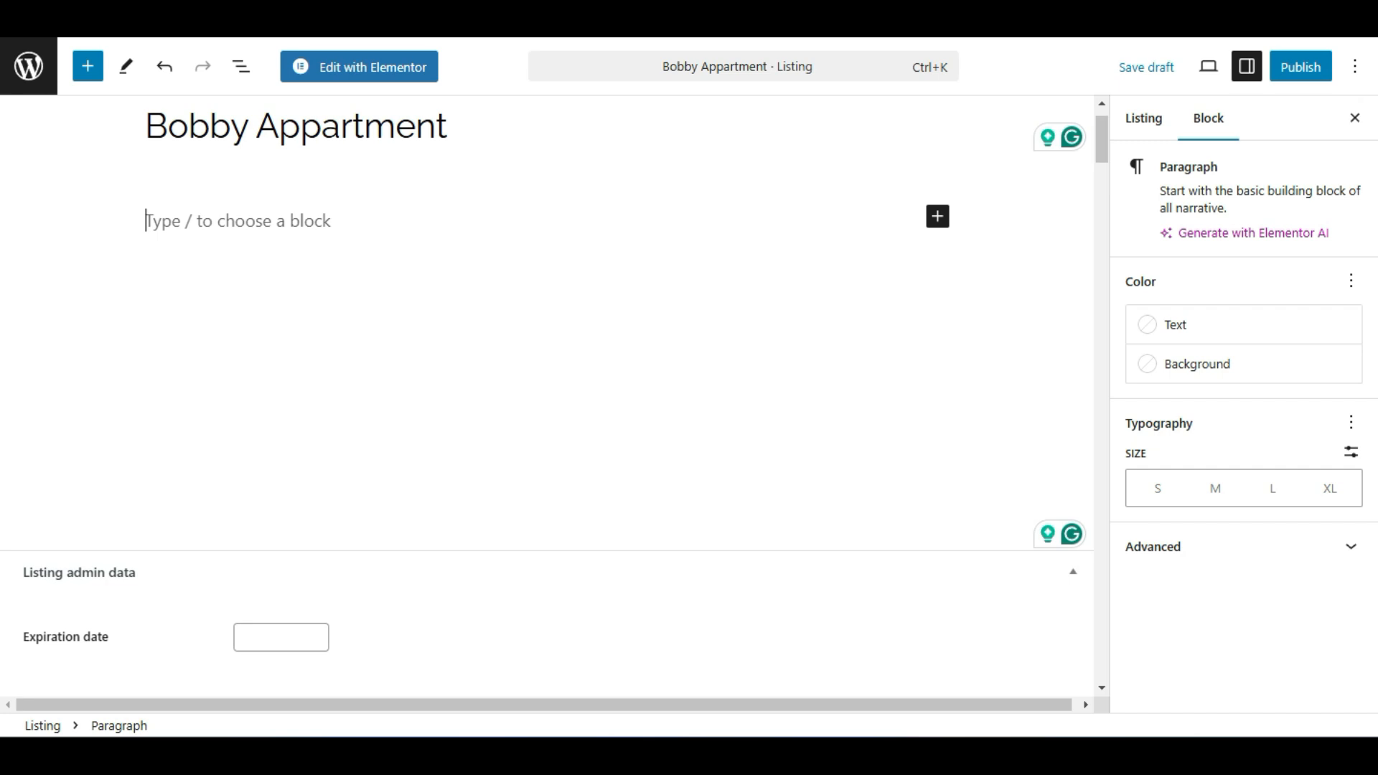
{"action": "scroll", "coordinate": [222, 356], "scroll_direction": "down", "scroll_amount": 5}
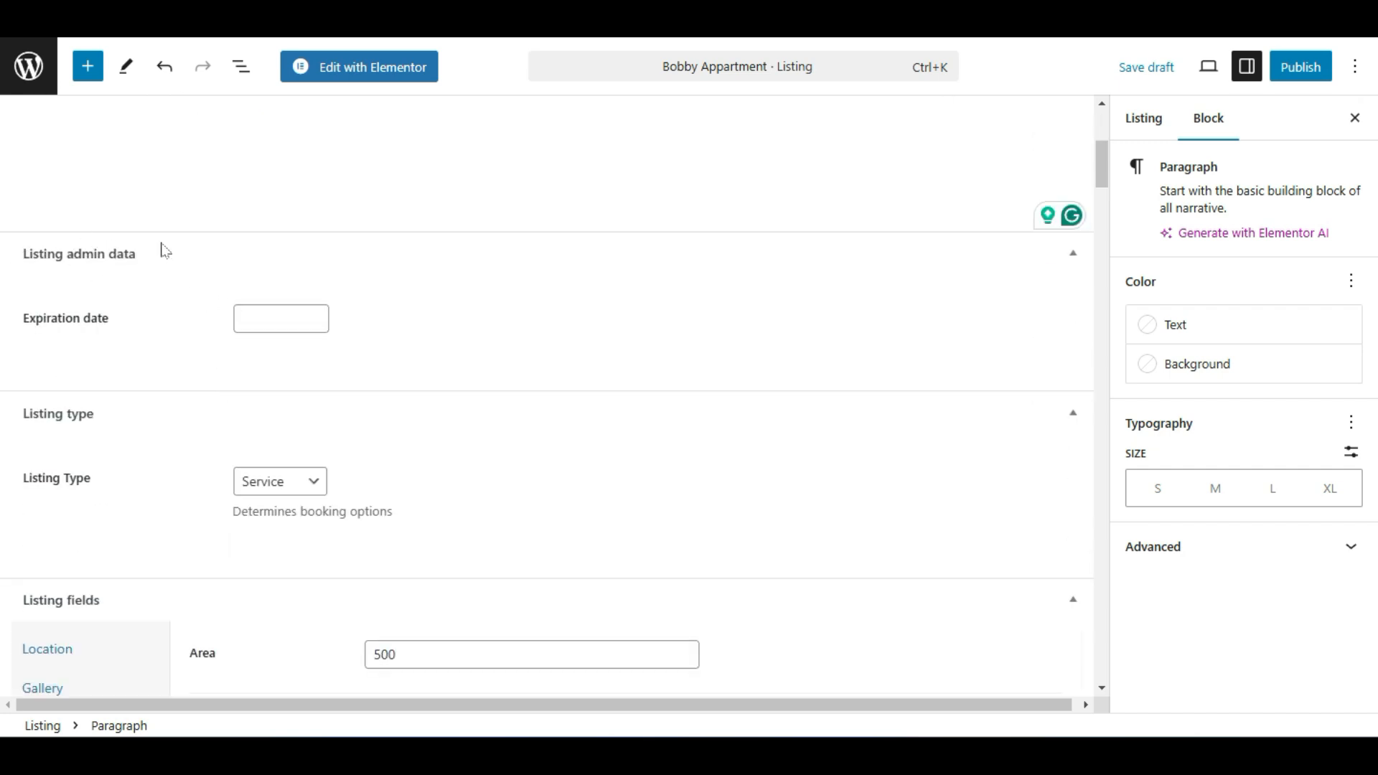
{"action": "left_click", "coordinate": [281, 319]}
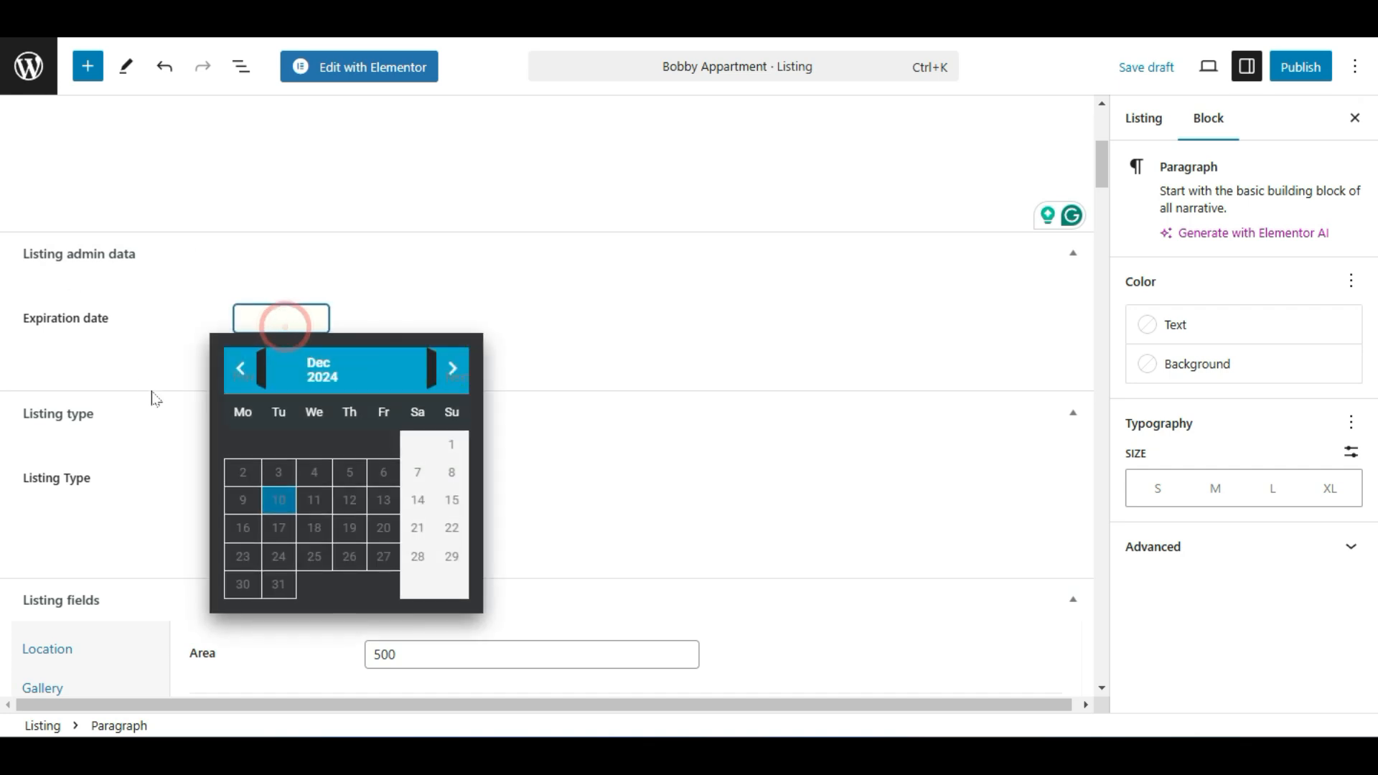
{"action": "left_click", "coordinate": [160, 385]}
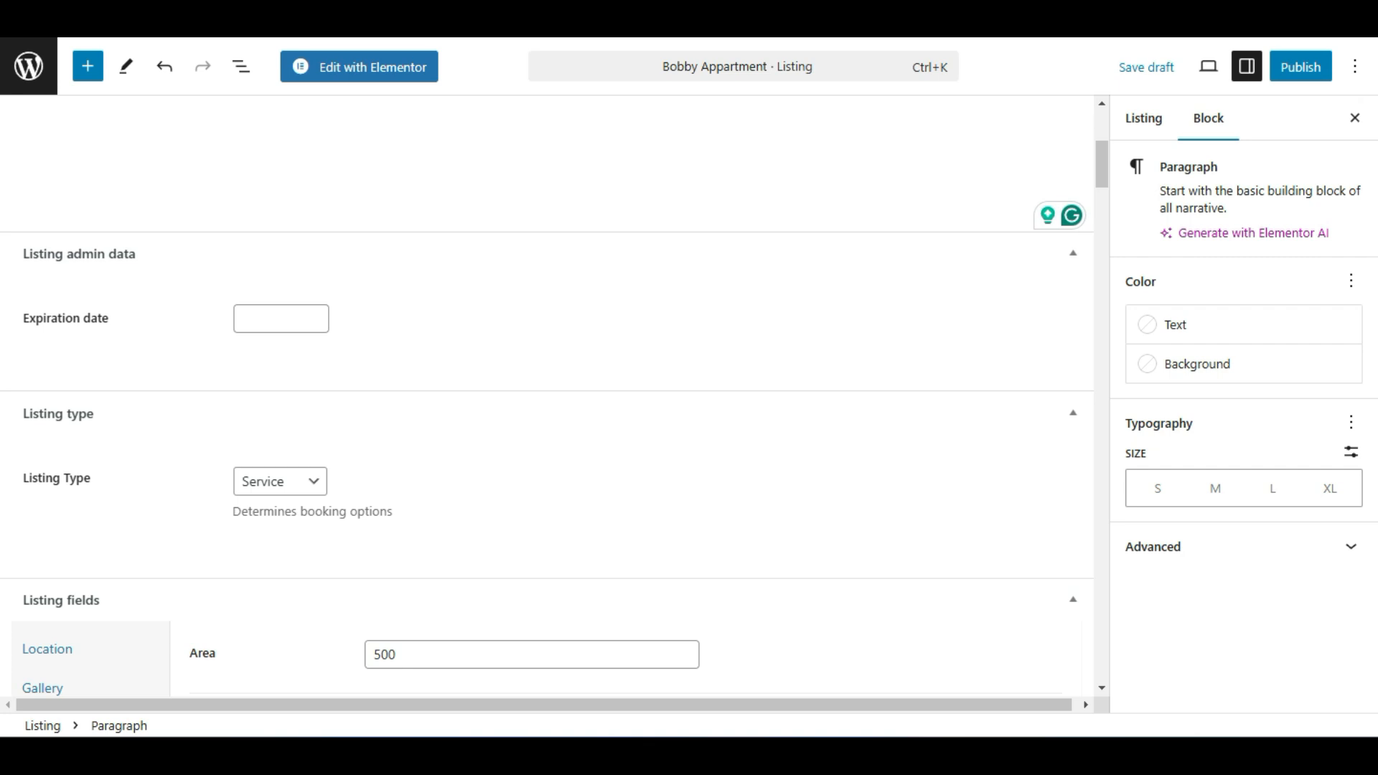
{"action": "left_click", "coordinate": [248, 318]}
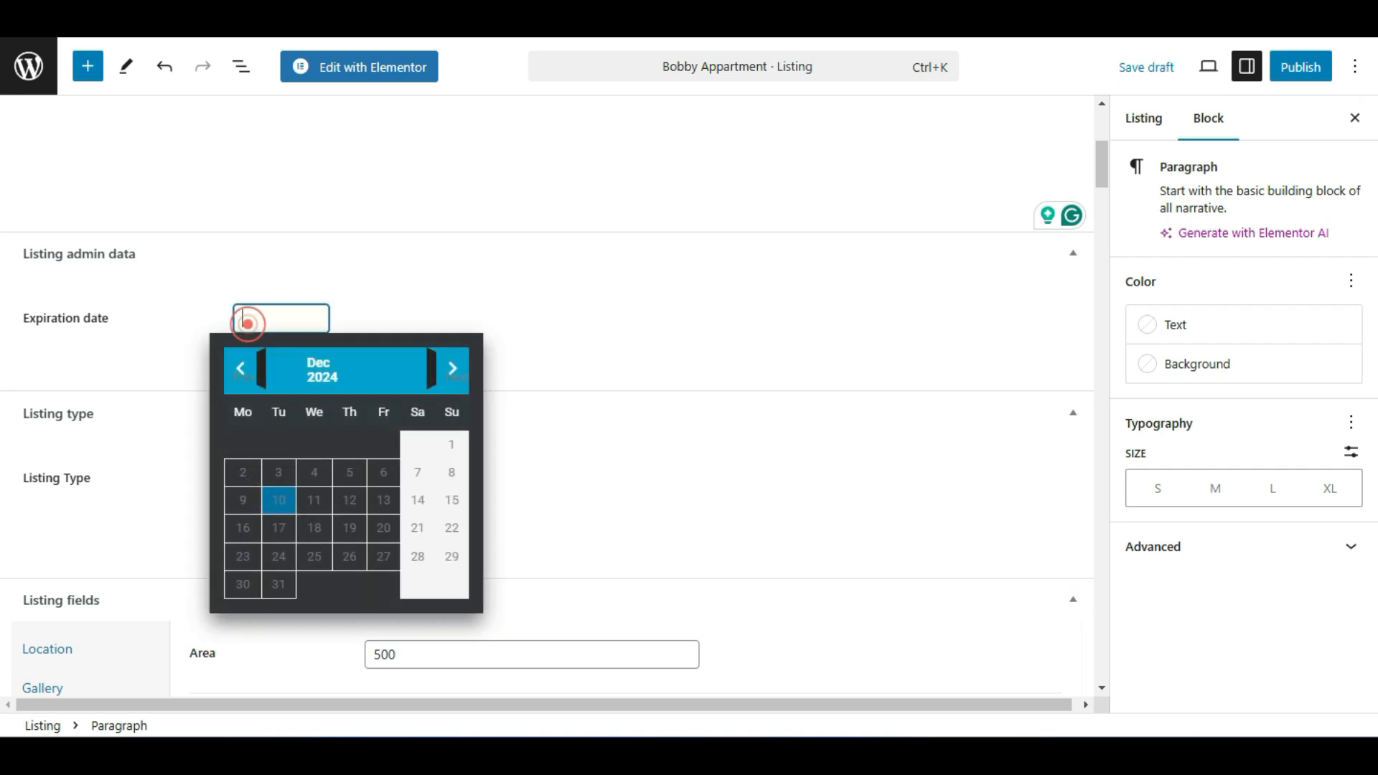
{"action": "left_click", "coordinate": [171, 372]}
{"action": "scroll", "coordinate": [171, 373], "scroll_direction": "up", "scroll_amount": 5}
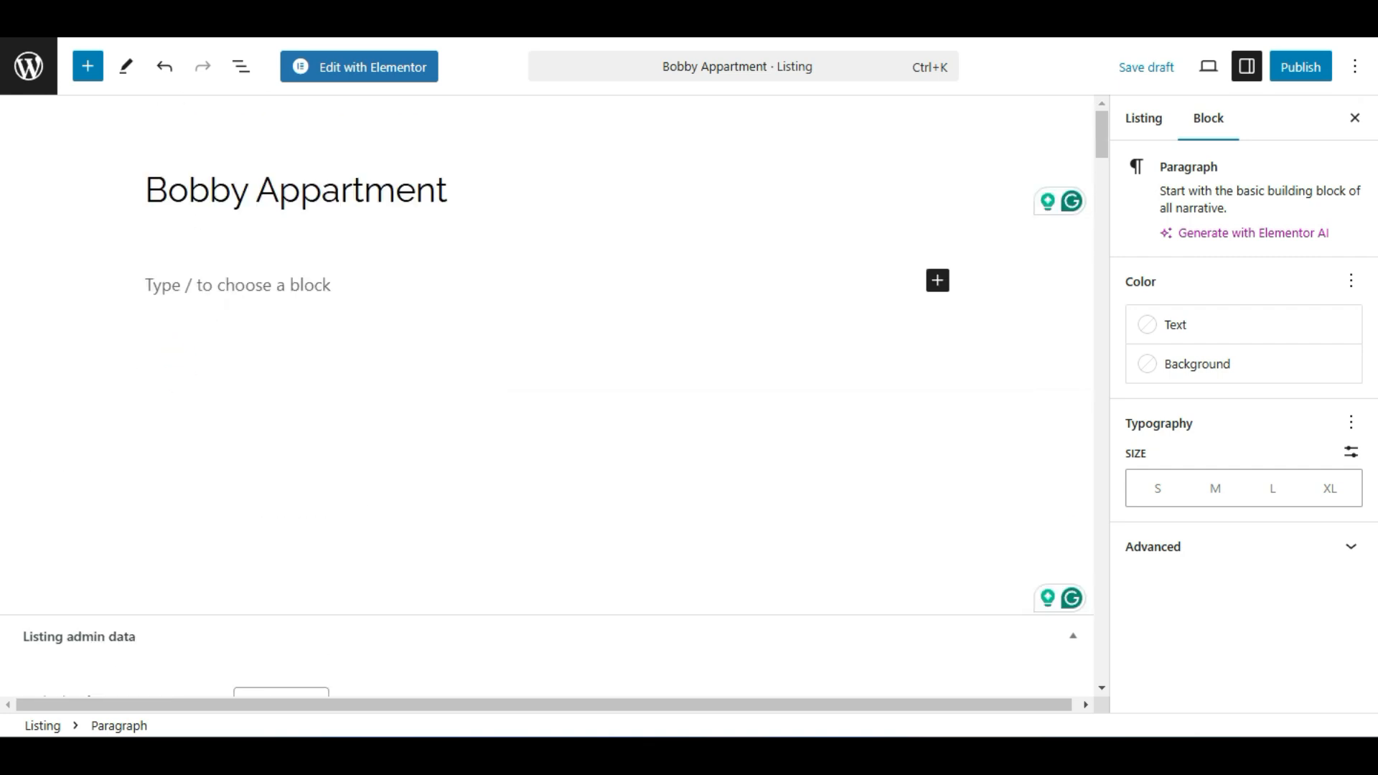
{"action": "triple_click", "coordinate": [194, 192]}
{"action": "left_click", "coordinate": [194, 194]}
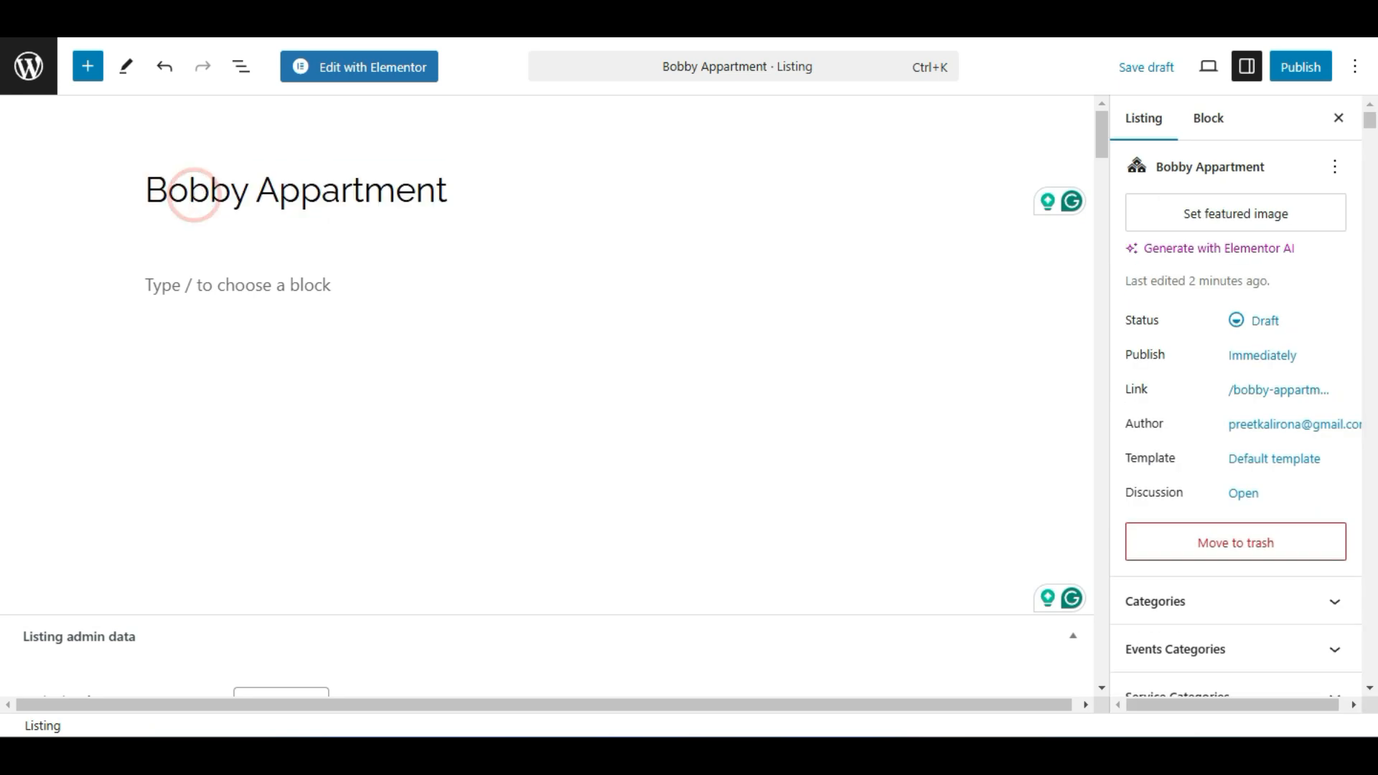
{"action": "triple_click", "coordinate": [143, 193]}
{"action": "left_click", "coordinate": [373, 205]}
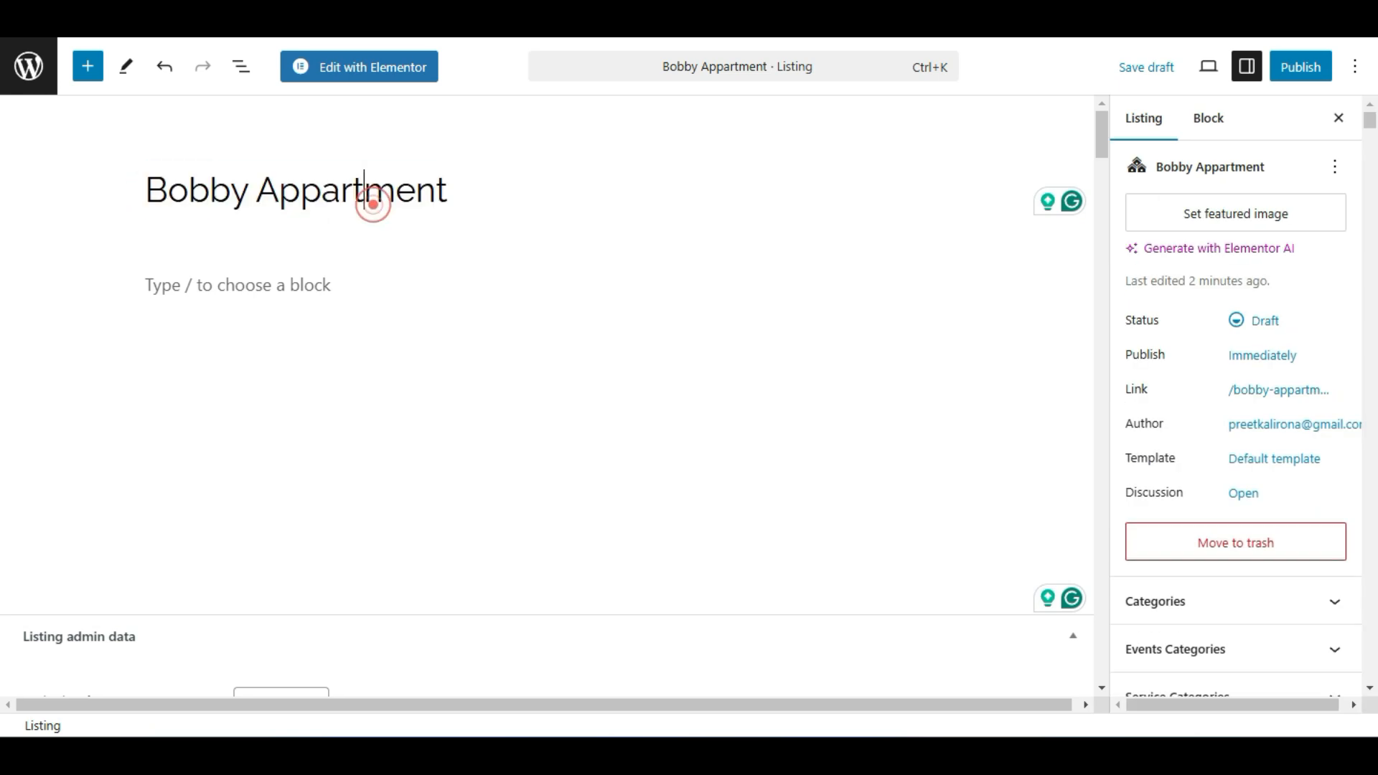
Set the listing's expiration date to 12/31/2024 in the listing admin data.
{"action": "scroll", "coordinate": [248, 253], "scroll_direction": "down", "scroll_amount": 3}
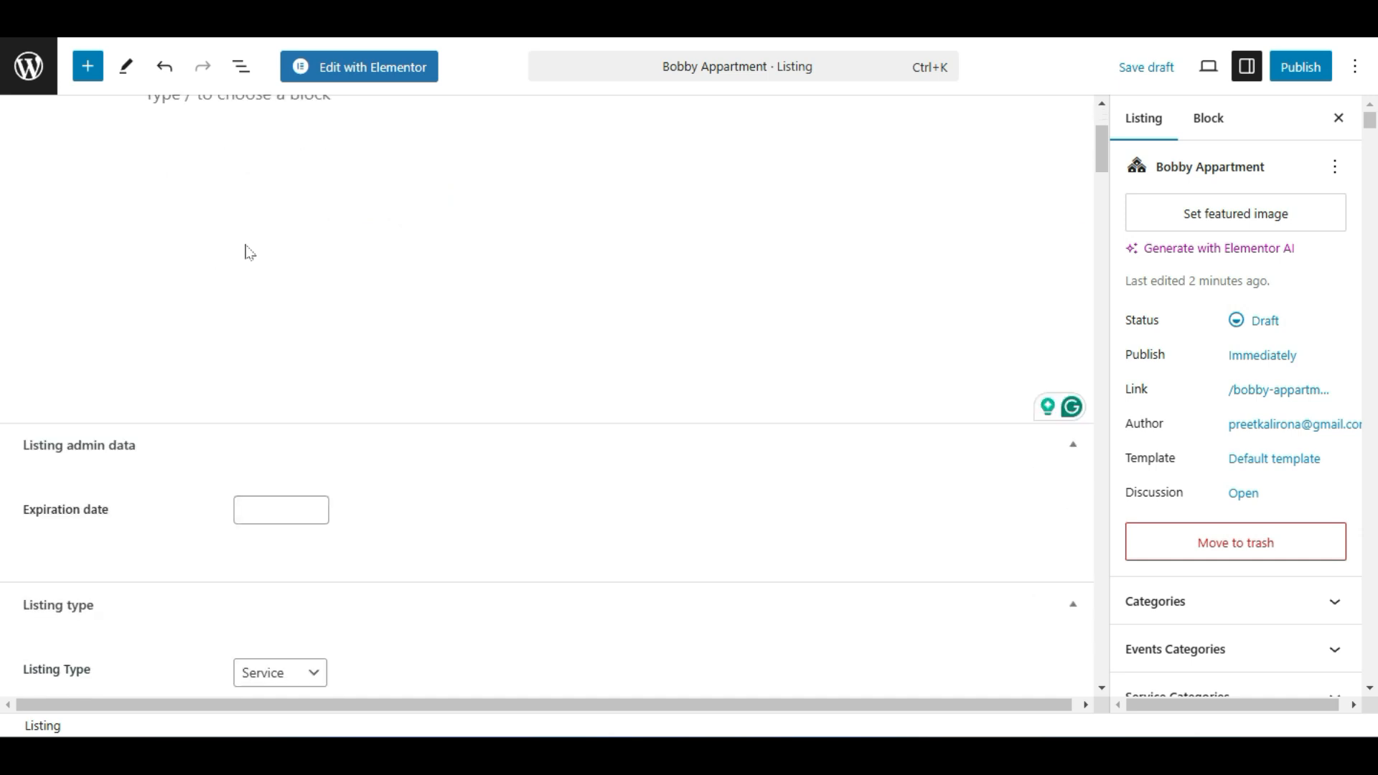
{"action": "scroll", "coordinate": [147, 525], "scroll_direction": "down", "scroll_amount": 1}
{"action": "left_click", "coordinate": [252, 446]}
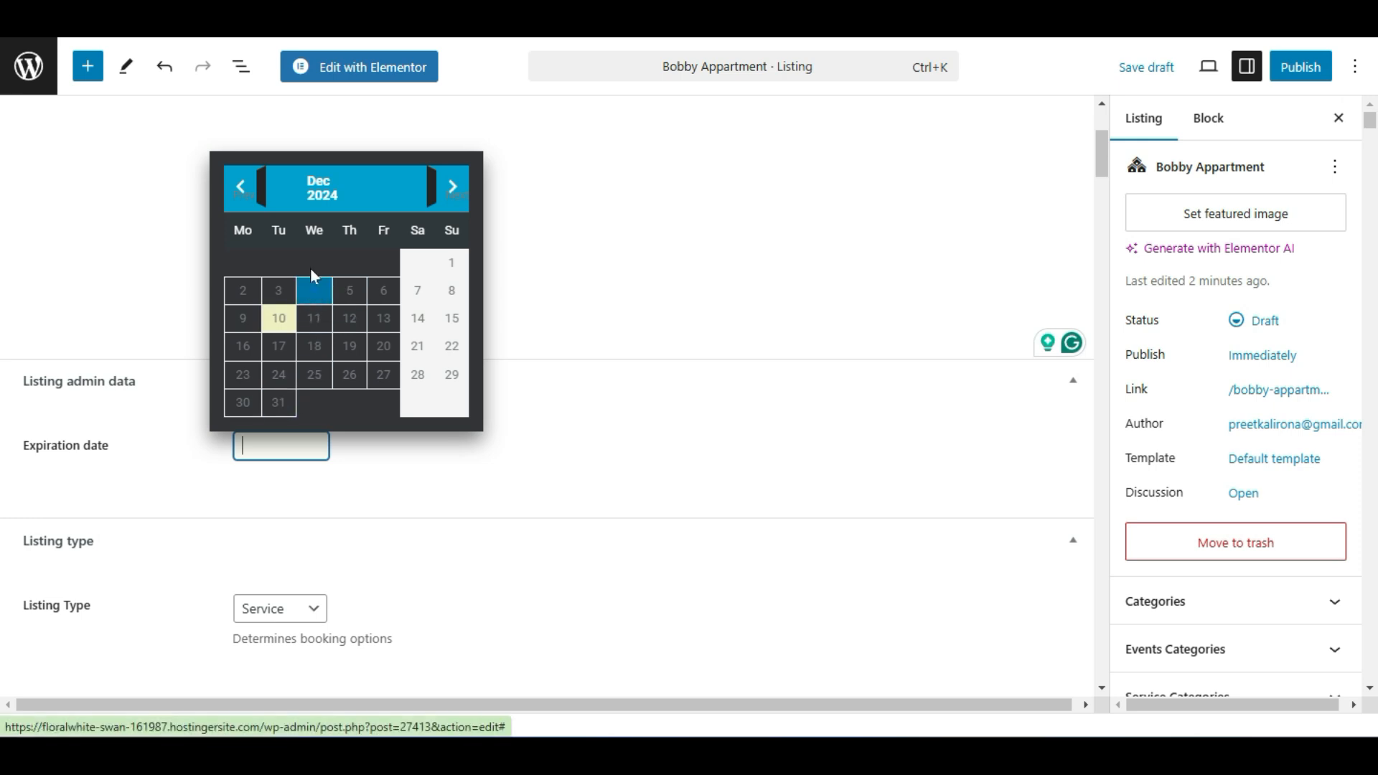
{"action": "left_click", "coordinate": [278, 405]}
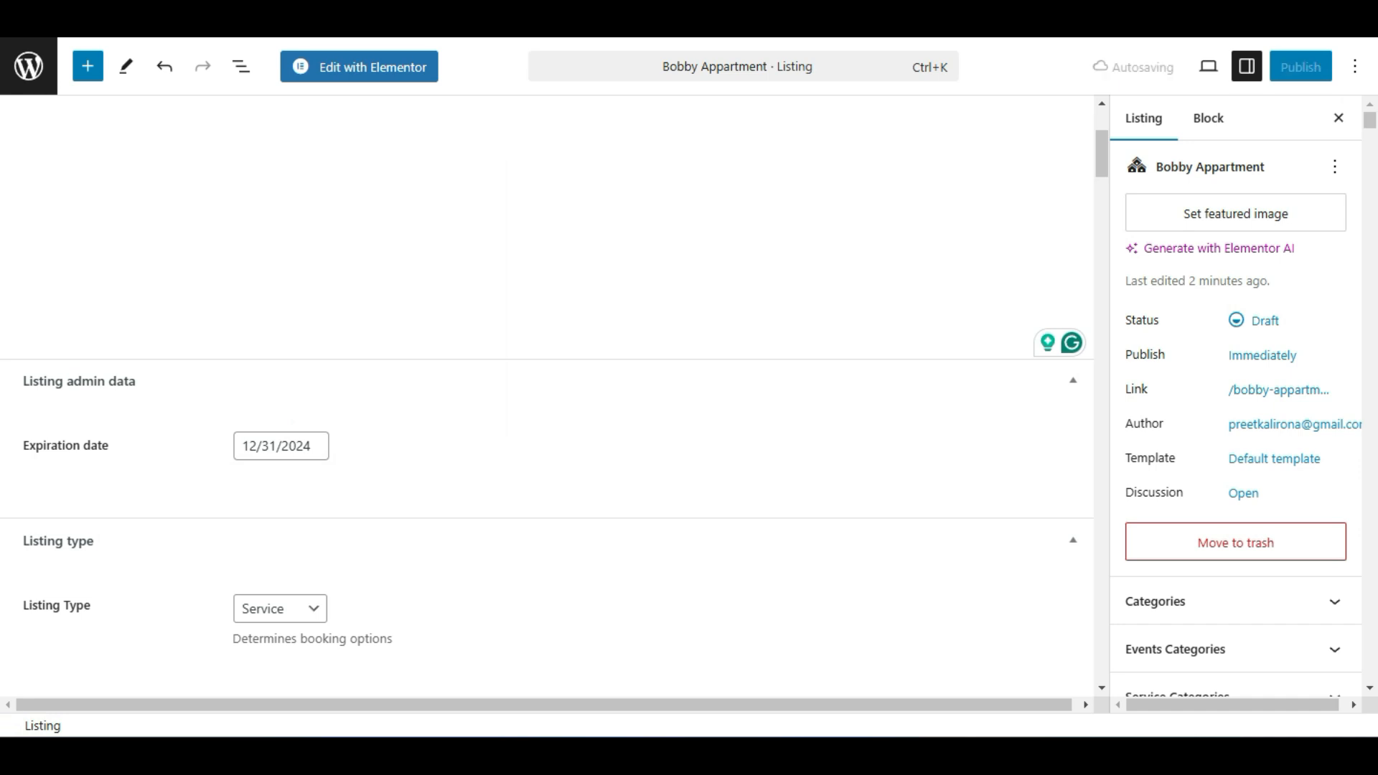
{"action": "scroll", "coordinate": [248, 326], "scroll_direction": "up", "scroll_amount": 4}
{"action": "scroll", "coordinate": [299, 348], "scroll_direction": "down", "scroll_amount": 5}
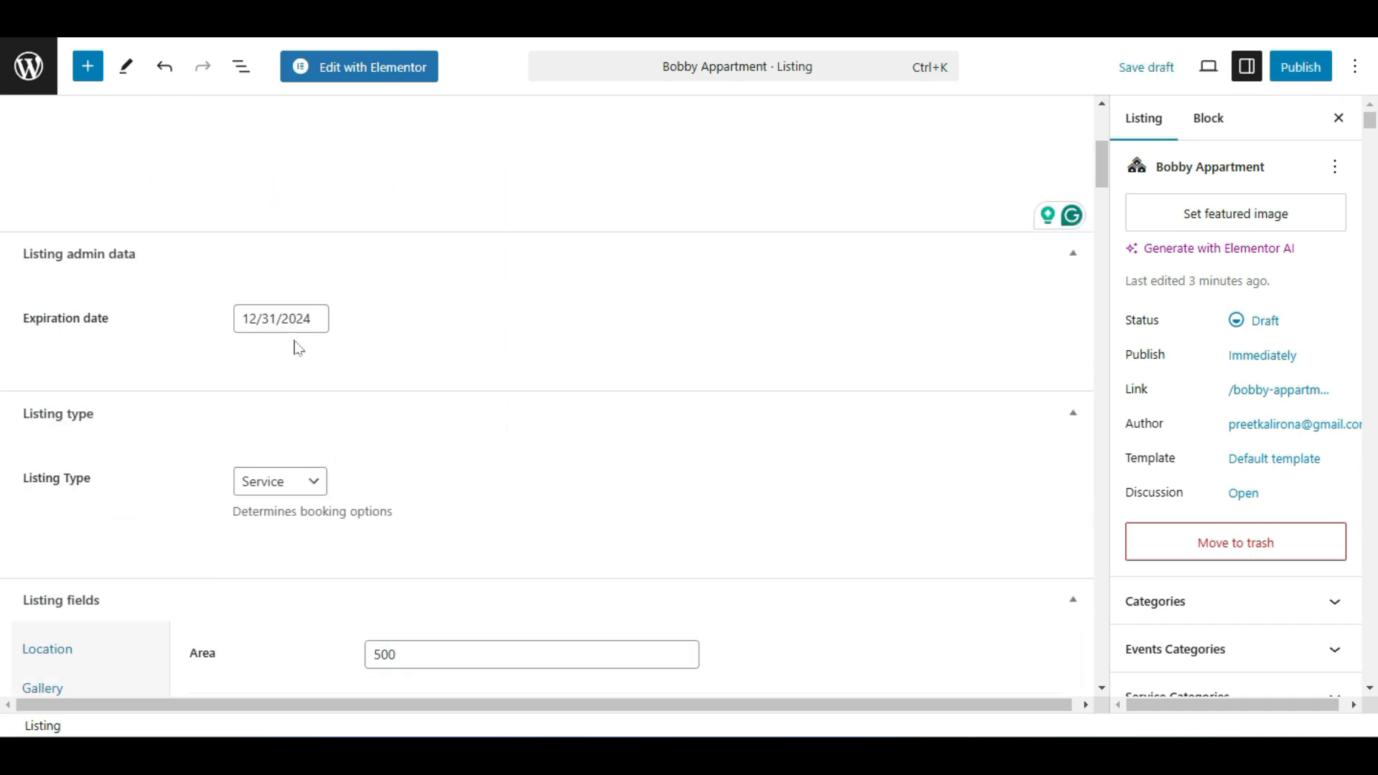
{"action": "left_click", "coordinate": [283, 318]}
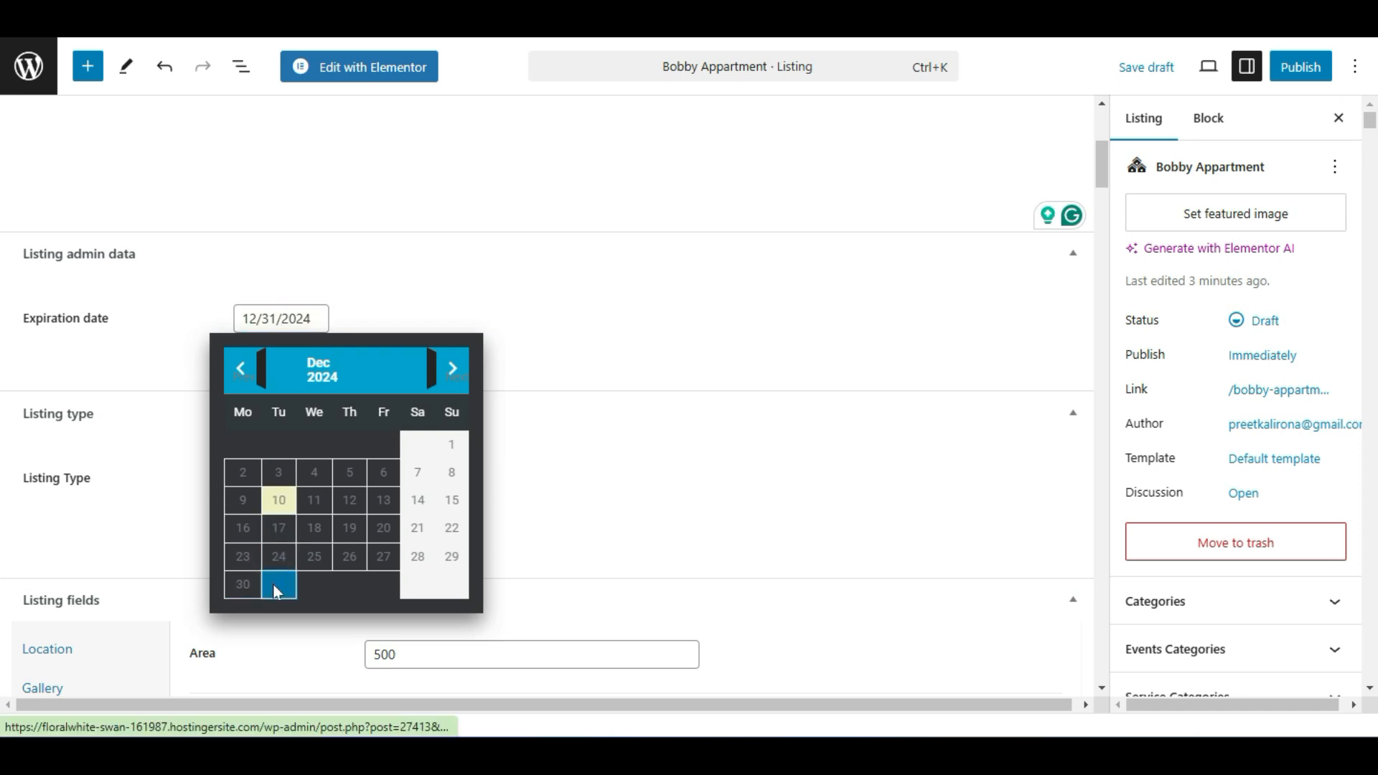
{"action": "left_click", "coordinate": [272, 583]}
{"action": "triple_click", "coordinate": [288, 309]}
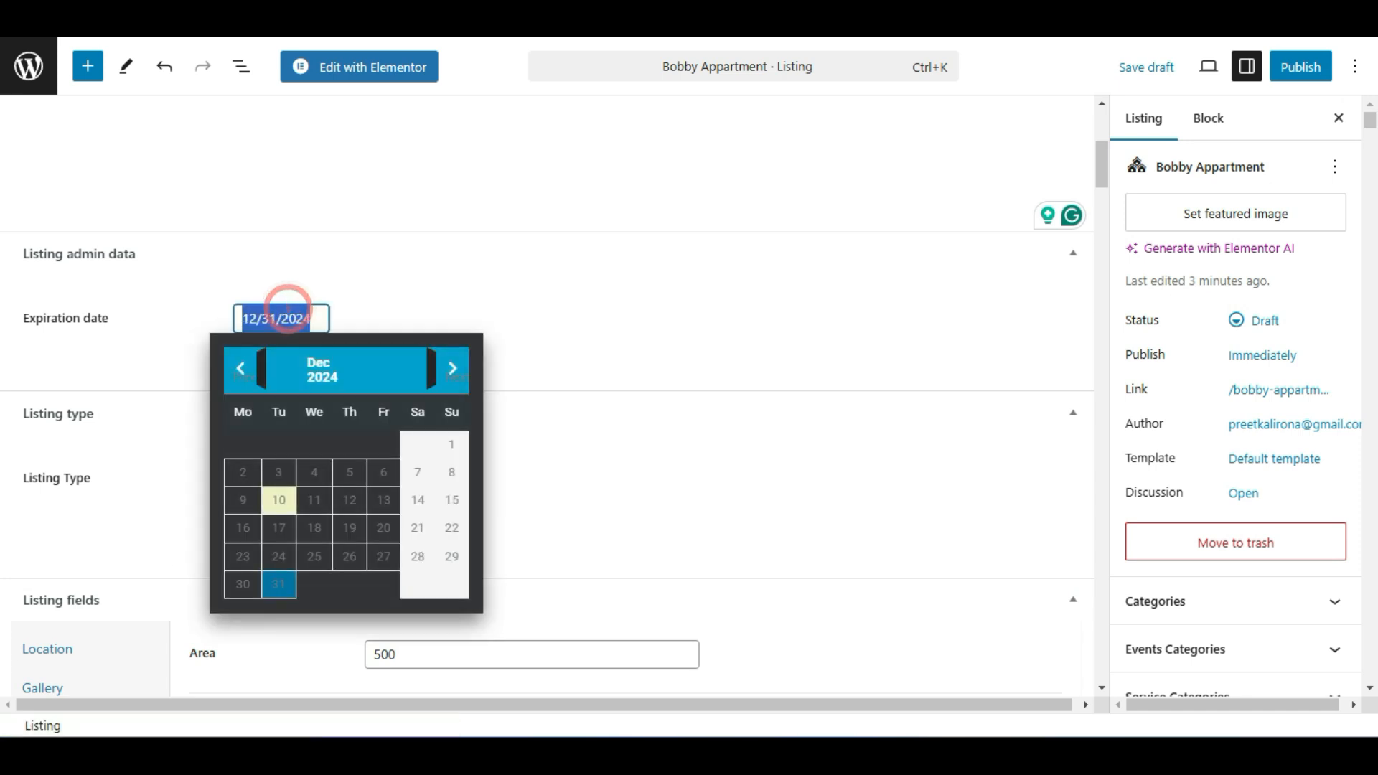
Clear the Bobby Appartment listing's expiration date and set it to 12/11/2024.
{"action": "key", "text": "BackSpace"}
{"action": "left_click", "coordinate": [161, 351]}
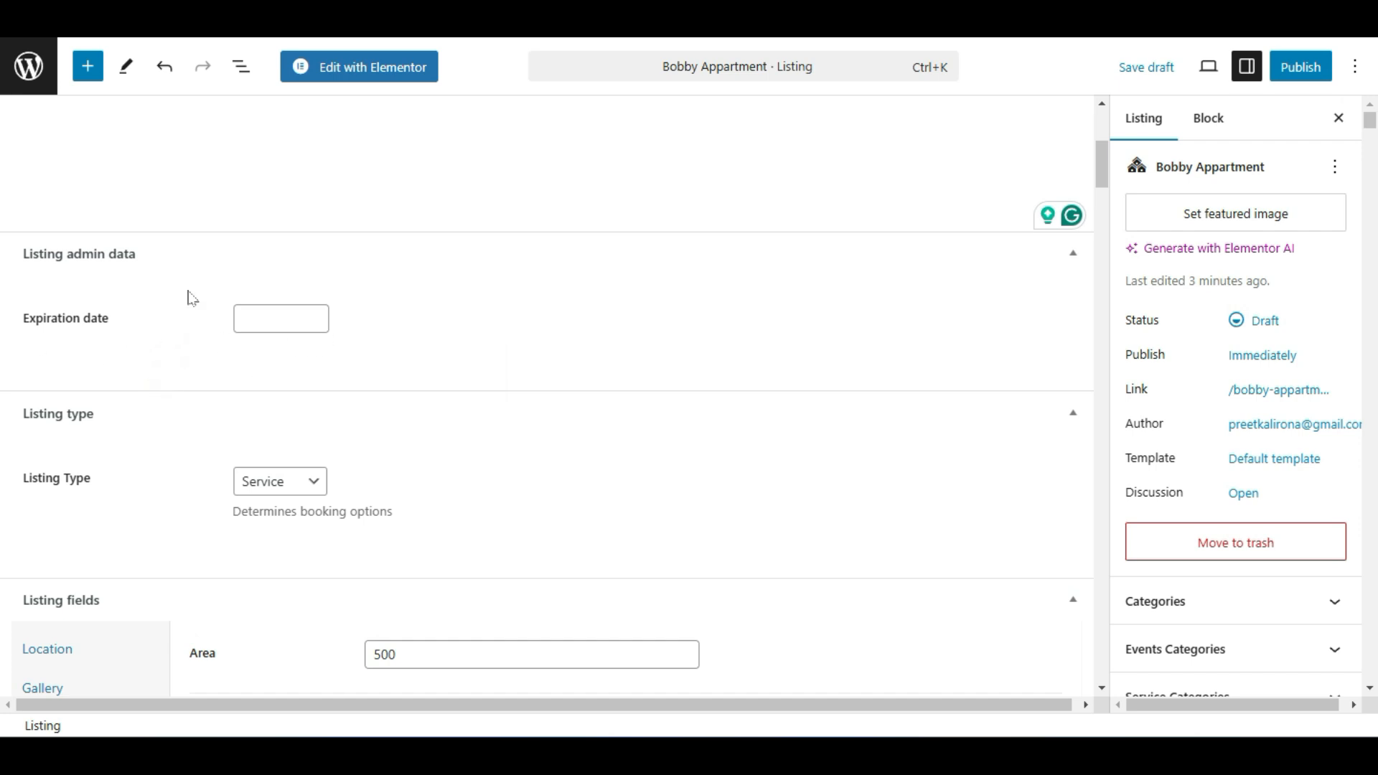
{"action": "left_click", "coordinate": [305, 314]}
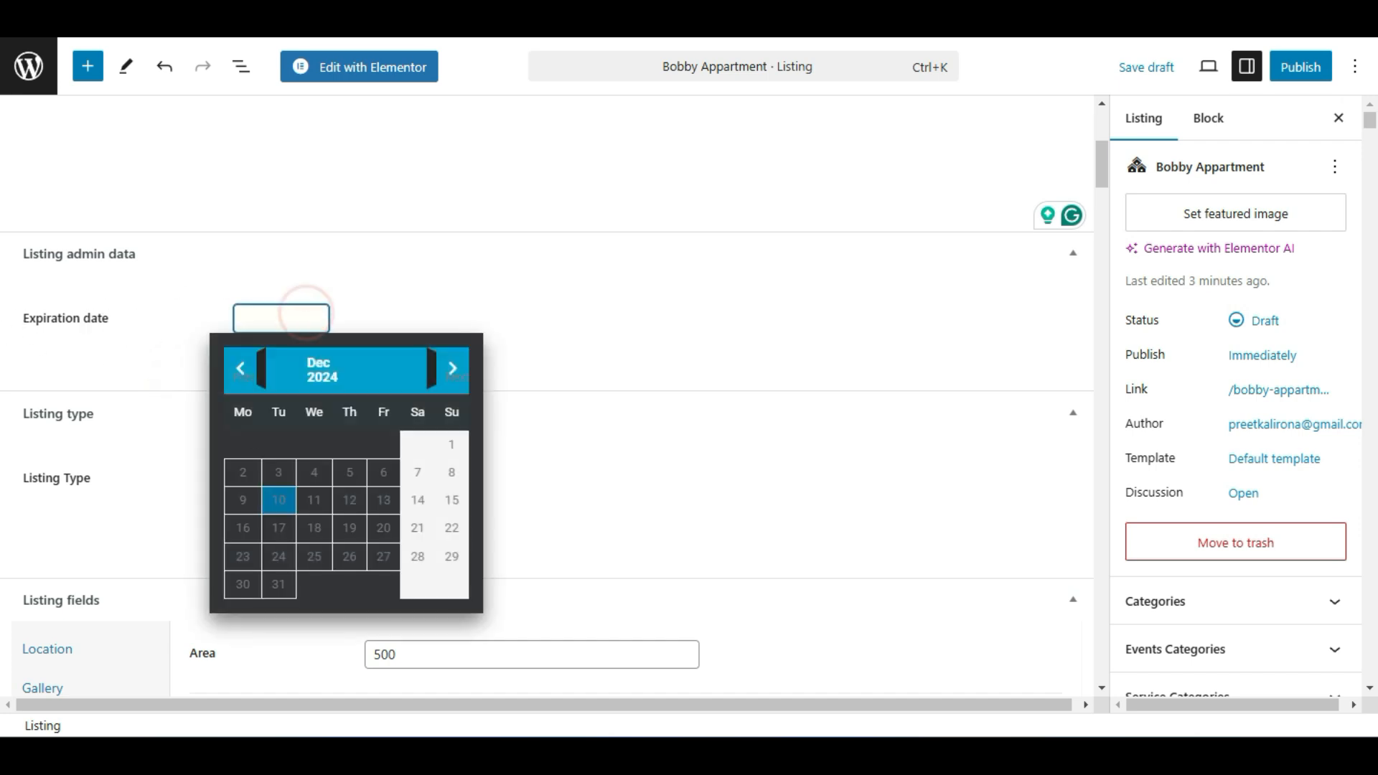
{"action": "left_click", "coordinate": [323, 506]}
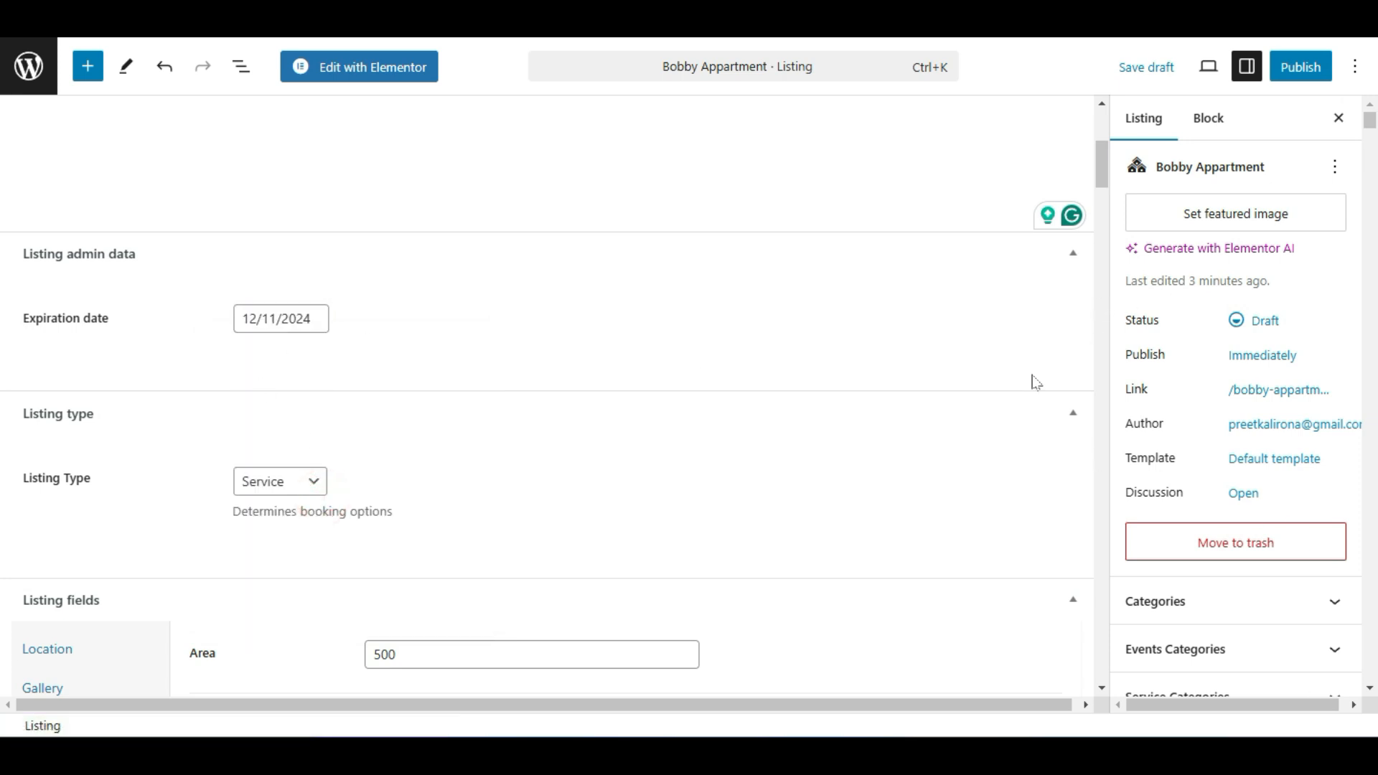
{"action": "mouse_move", "coordinate": [304, 320]}
{"action": "left_mouse_down"}
{"action": "mouse_move", "coordinate": [191, 326]}
{"action": "mouse_move", "coordinate": [304, 317]}
{"action": "left_mouse_up"}
{"action": "left_click", "coordinate": [179, 316]}
{"action": "left_click", "coordinate": [356, 302]}
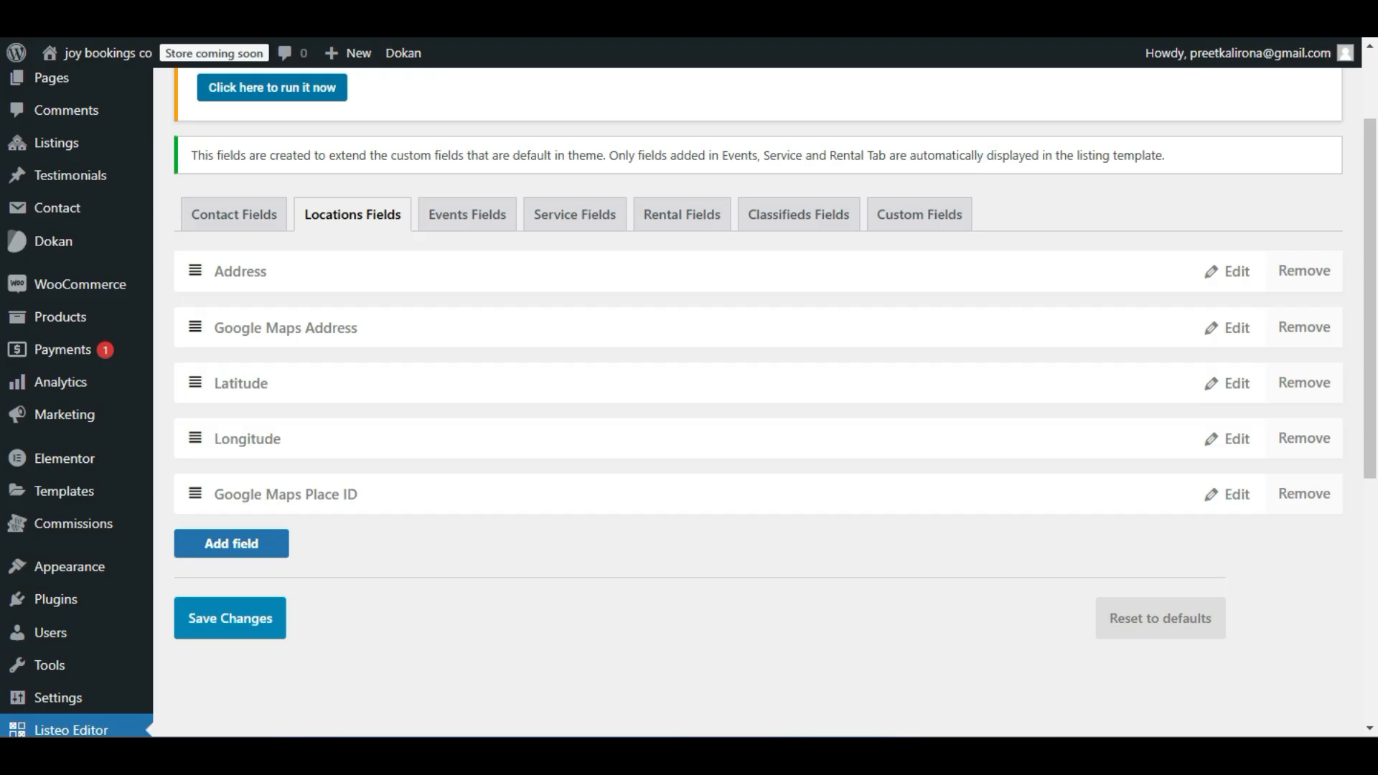
Open the overview of all listings from the Listeo Fields Editor and examine the category, date and bulk action choices.
{"action": "scroll", "coordinate": [379, 508], "scroll_direction": "up", "scroll_amount": 2}
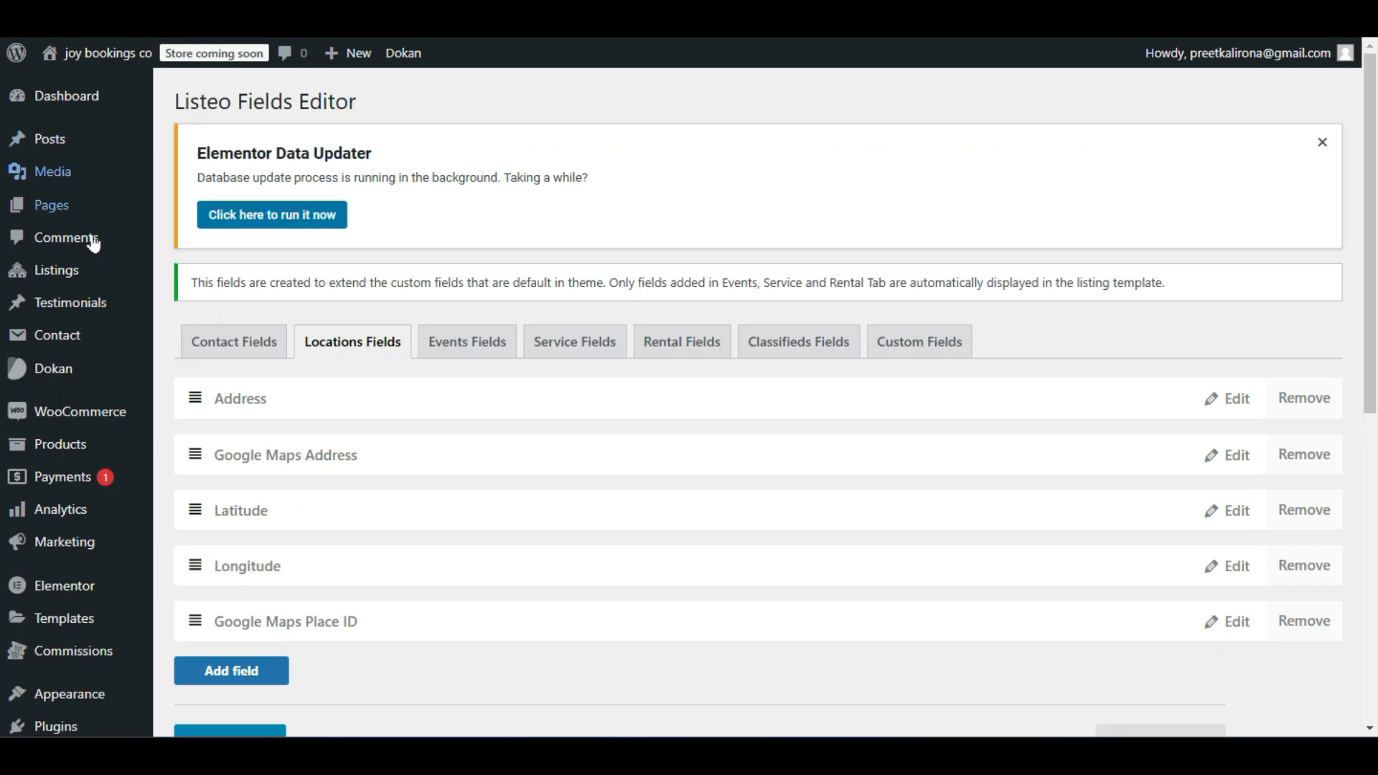
{"action": "mouse_move", "coordinate": [62, 282]}
{"action": "scroll", "coordinate": [727, 285], "scroll_direction": "down", "scroll_amount": 2}
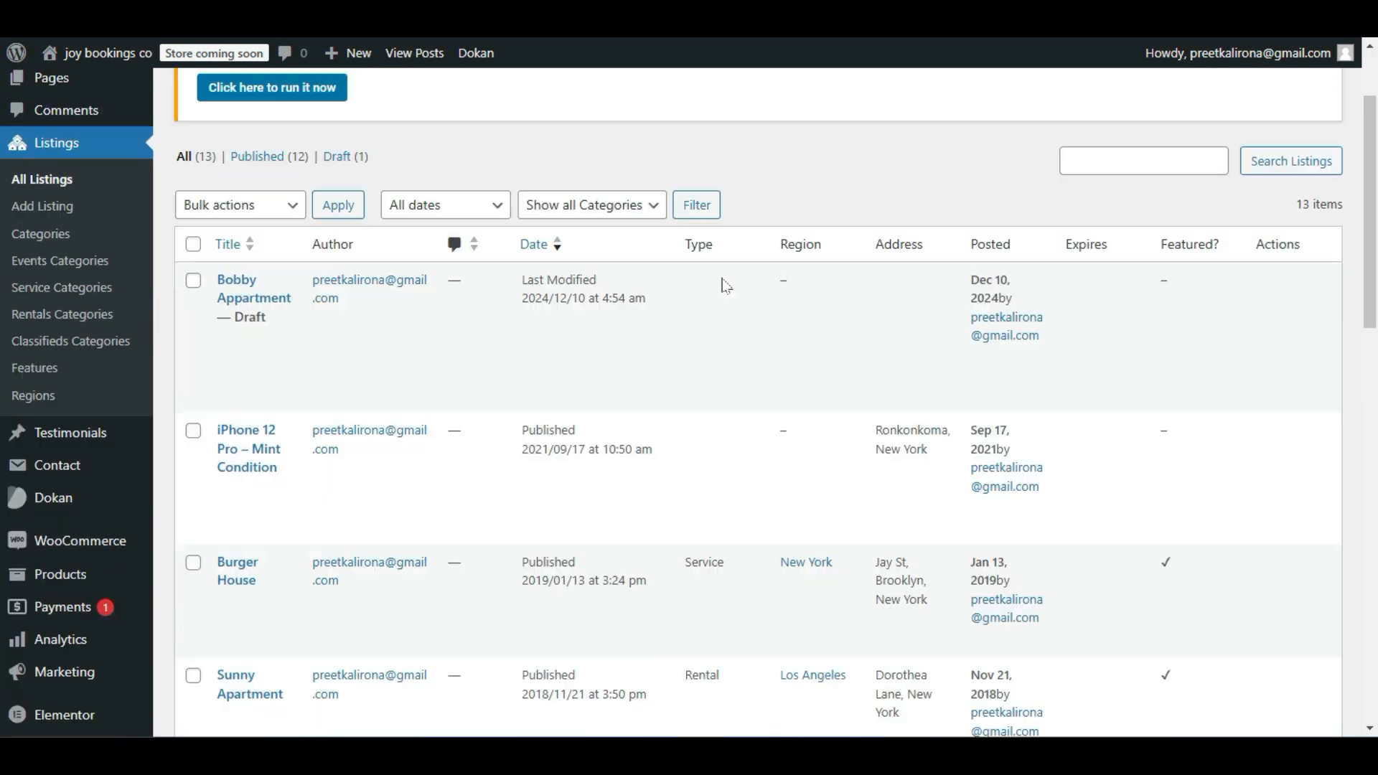
{"action": "left_click", "coordinate": [601, 206]}
{"action": "left_click", "coordinate": [566, 152]}
{"action": "left_click", "coordinate": [430, 206]}
{"action": "left_click", "coordinate": [230, 206]}
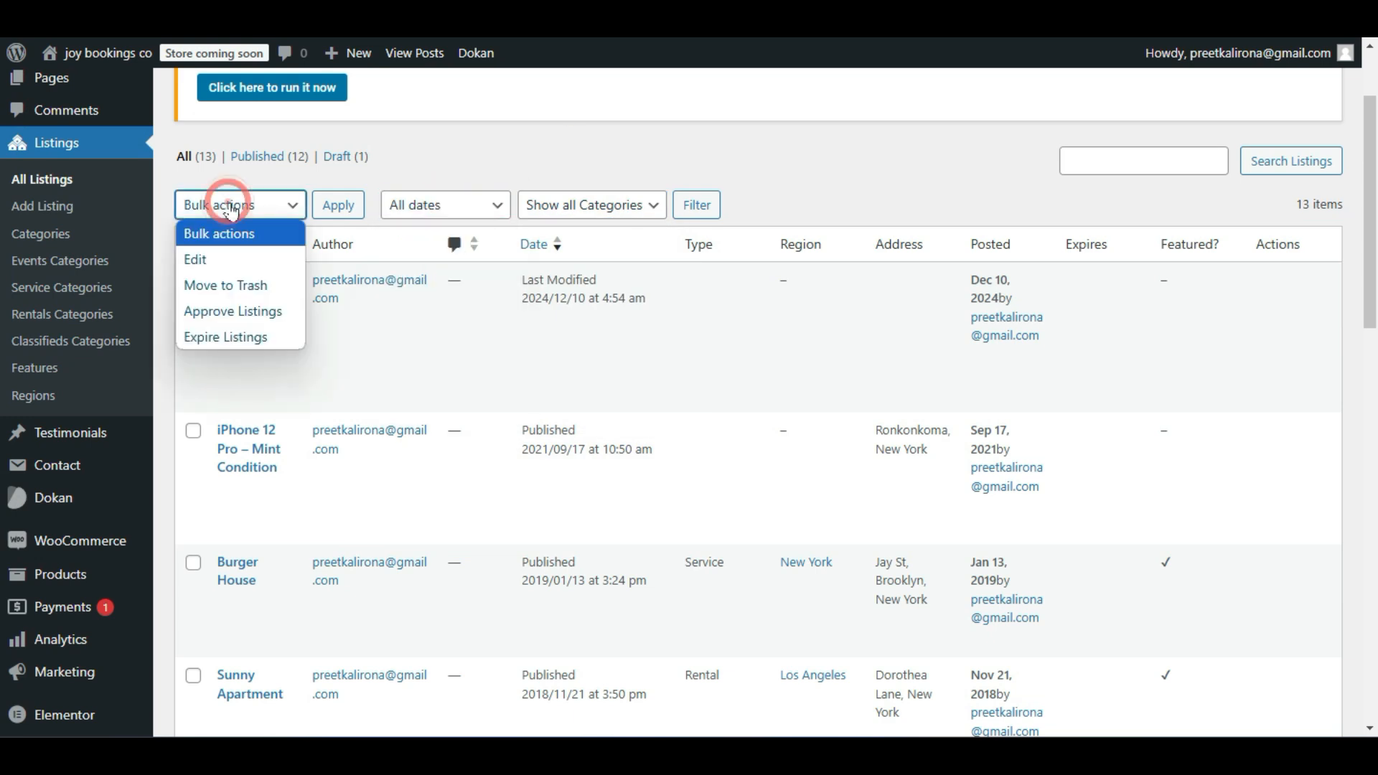
{"action": "left_click", "coordinate": [429, 156]}
Try to apply the Expire Listings bulk action in the listings overview without selecting a listing.
{"action": "left_click", "coordinate": [255, 203]}
{"action": "left_click", "coordinate": [235, 335]}
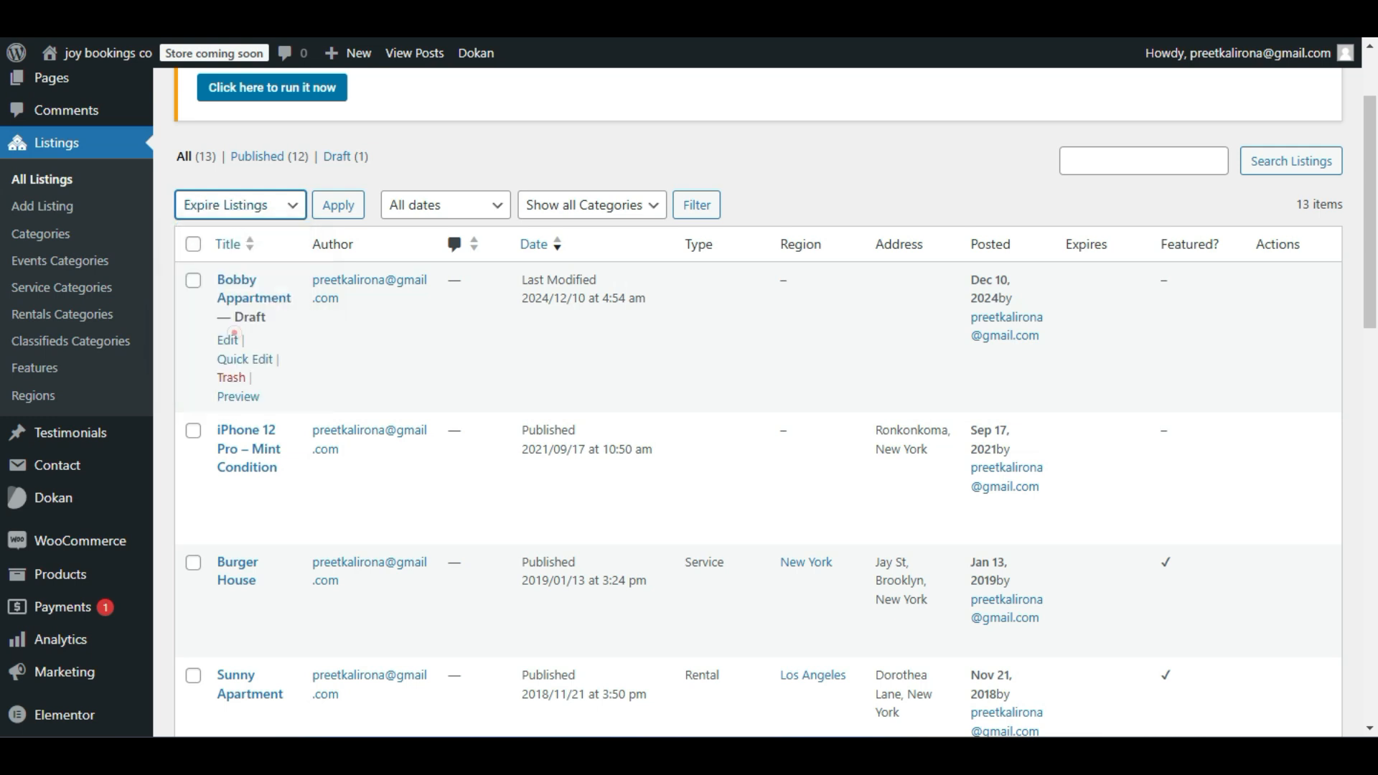
{"action": "left_click", "coordinate": [338, 206]}
{"action": "scroll", "coordinate": [414, 362], "scroll_direction": "down", "scroll_amount": 3}
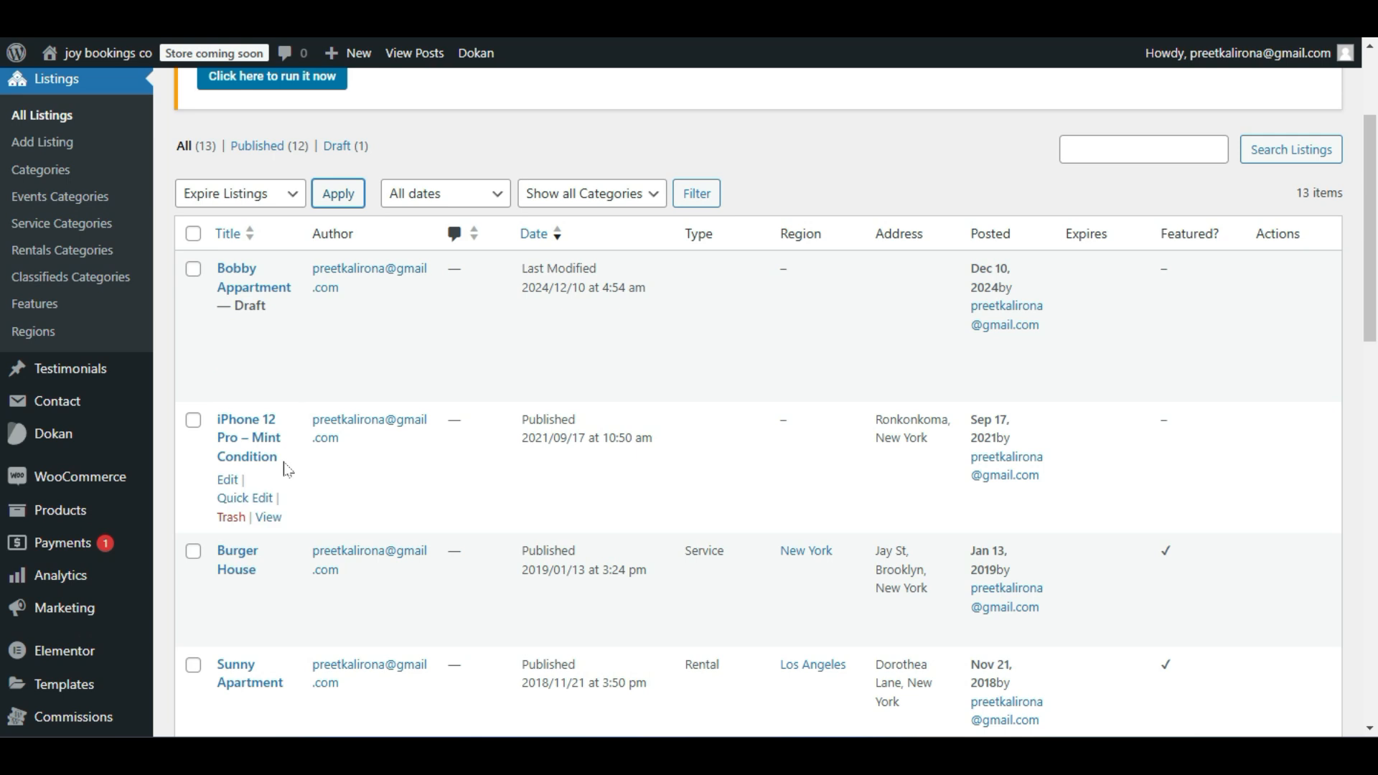
{"action": "scroll", "coordinate": [276, 552], "scroll_direction": "down", "scroll_amount": 3}
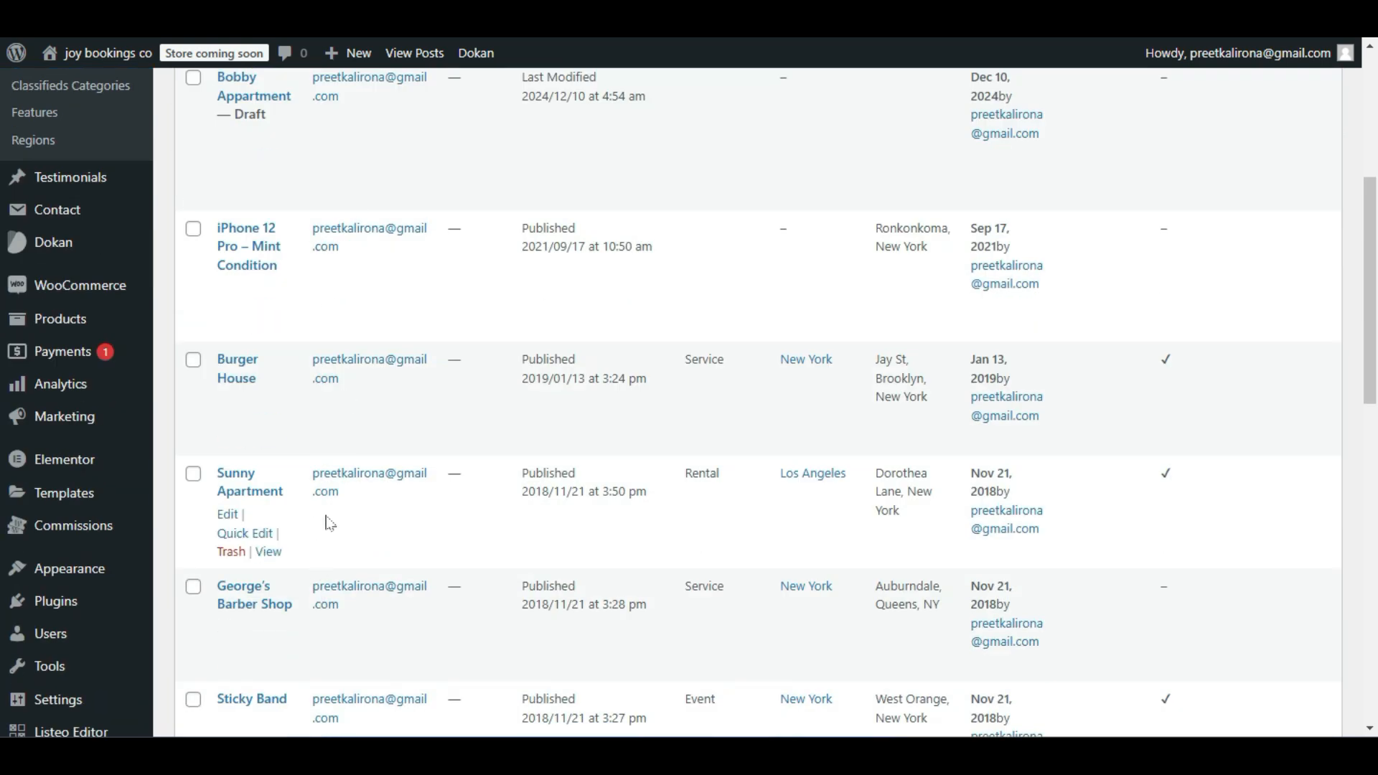
{"action": "scroll", "coordinate": [302, 344], "scroll_direction": "up", "scroll_amount": 1}
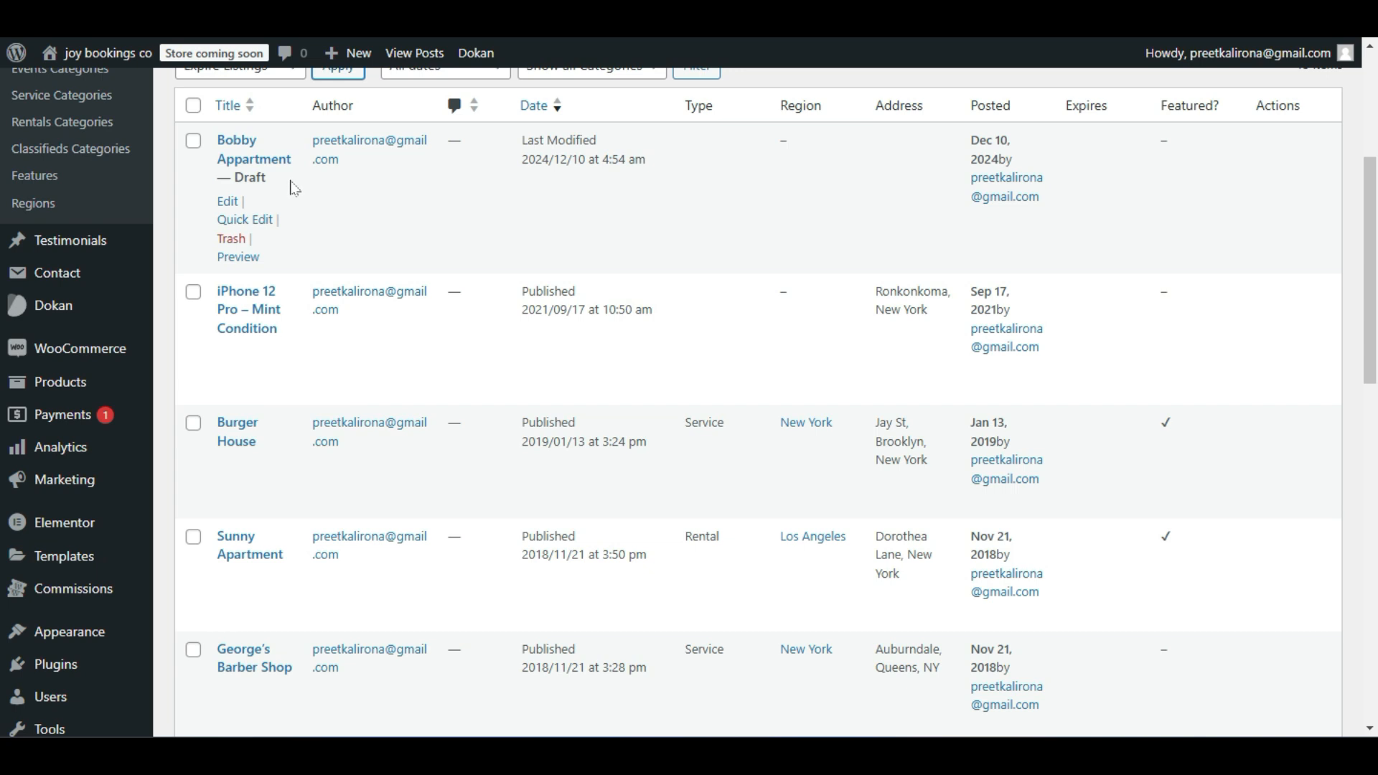
Switch to My Listings on the front-end dashboard and examine the expiry label of Burger House.
{"action": "scroll", "coordinate": [278, 178], "scroll_direction": "up", "scroll_amount": 2}
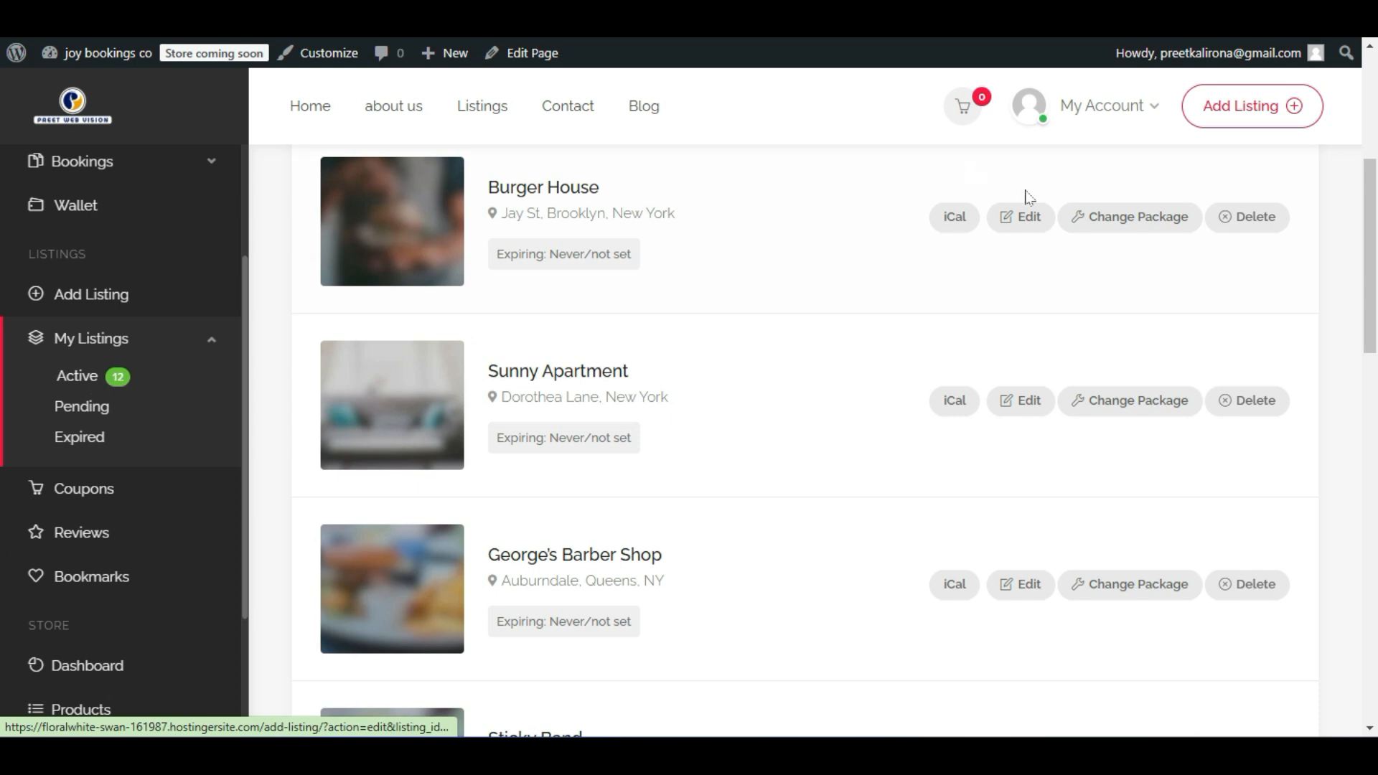
{"action": "scroll", "coordinate": [314, 402], "scroll_direction": "up", "scroll_amount": 4}
{"action": "scroll", "coordinate": [433, 538], "scroll_direction": "down", "scroll_amount": 3}
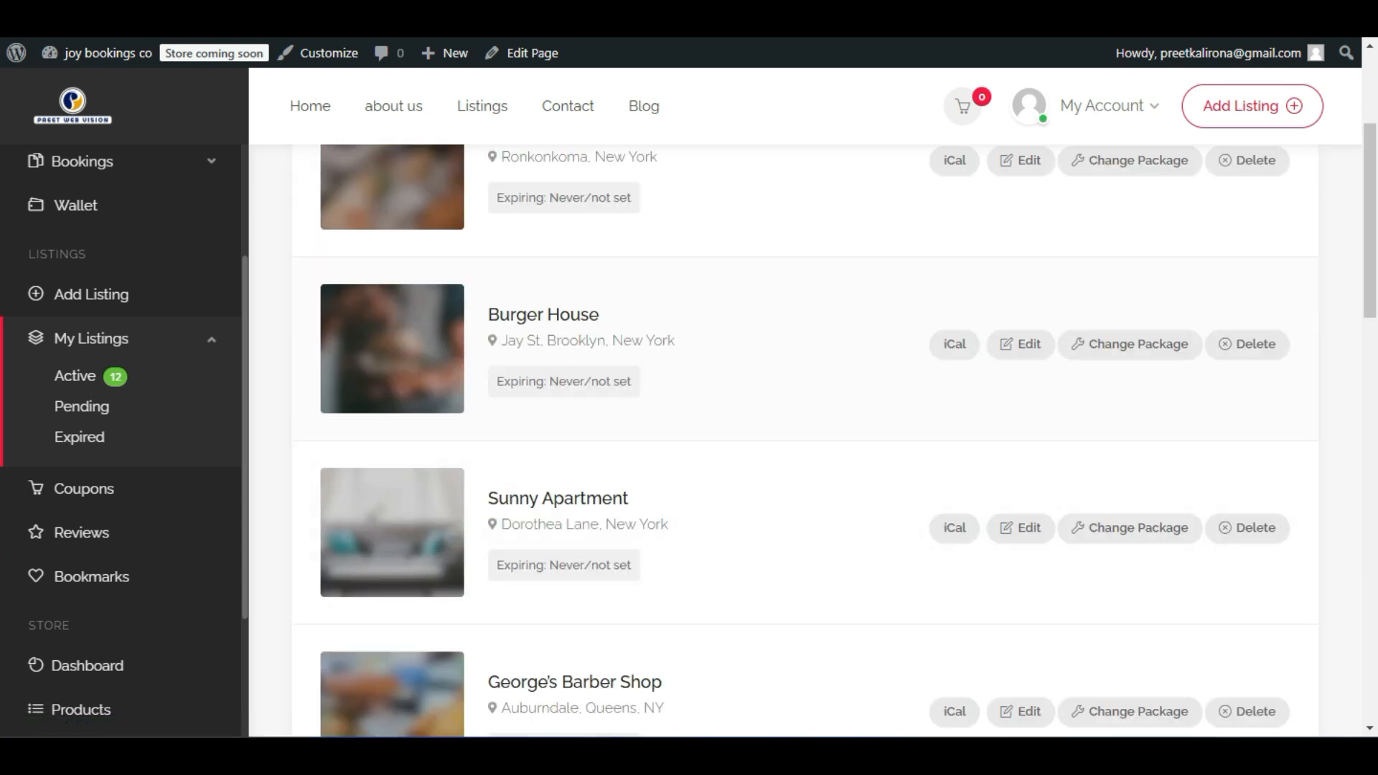
{"action": "left_click_drag", "start_coordinate": [627, 381], "coordinate": [497, 382]}
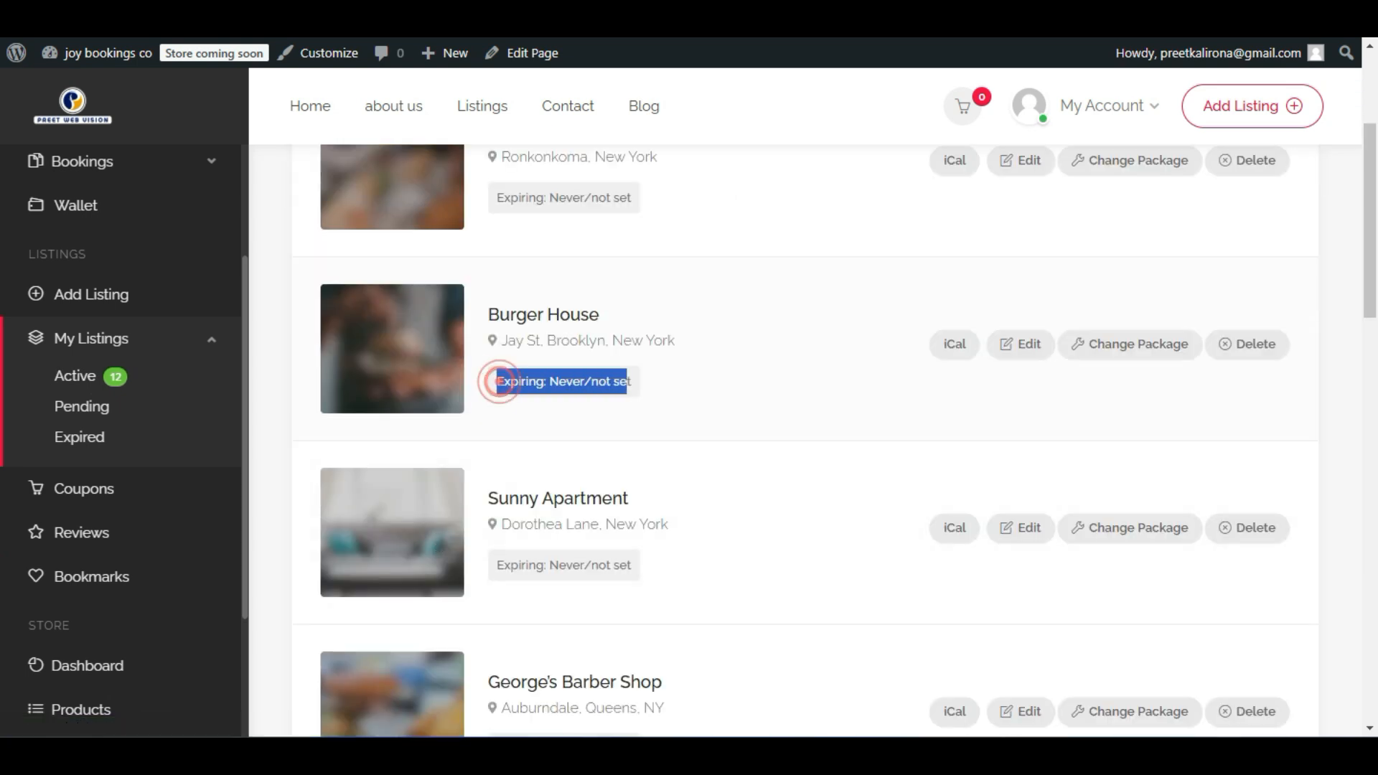
{"action": "left_click", "coordinate": [605, 422]}
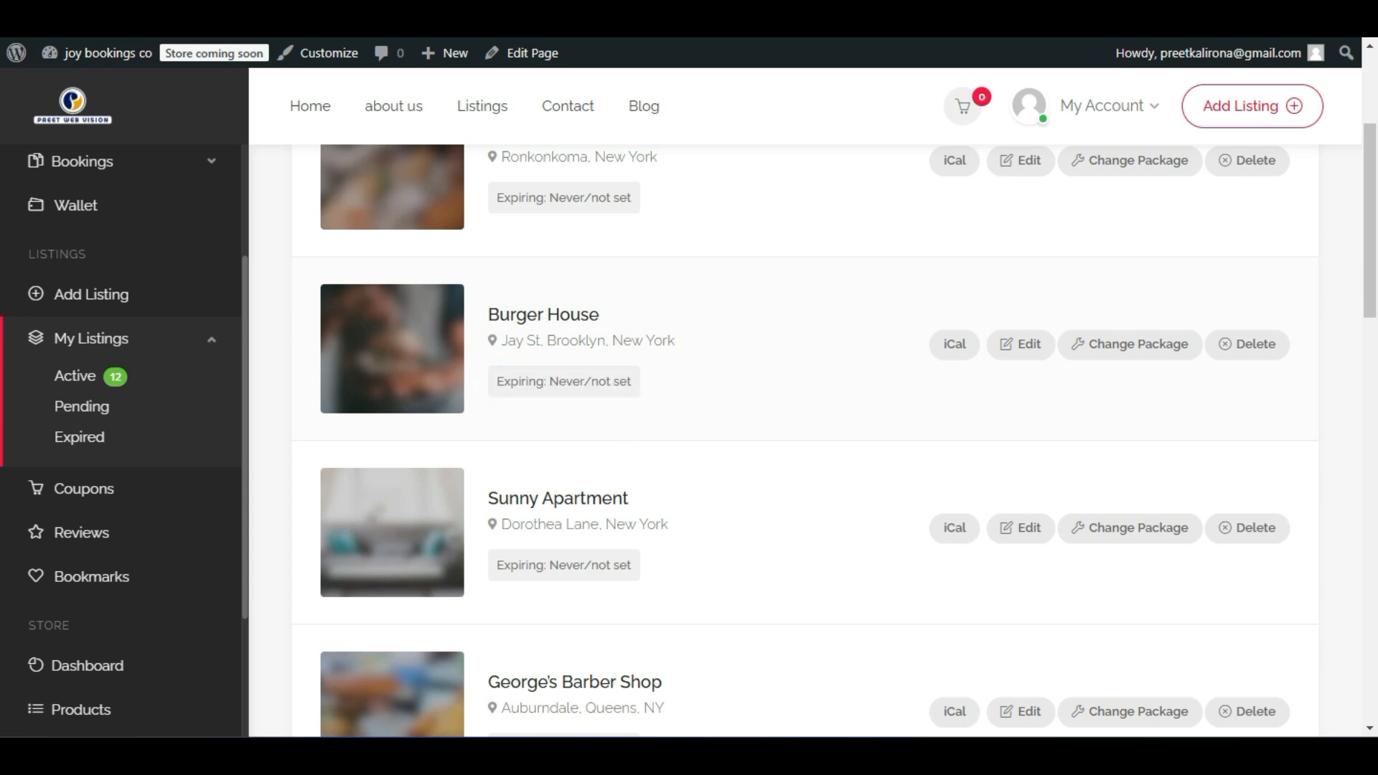
{"action": "triple_click", "coordinate": [562, 381]}
{"action": "double_click", "coordinate": [541, 381]}
{"action": "triple_click", "coordinate": [538, 388]}
{"action": "double_click", "coordinate": [538, 388]}
{"action": "left_click", "coordinate": [689, 355]}
{"action": "triple_click", "coordinate": [520, 381]}
{"action": "left_click", "coordinate": [693, 376]}
Open Burger House for editing and look through its form down to the Booking and Availability sections.
{"action": "left_click", "coordinate": [1019, 344]}
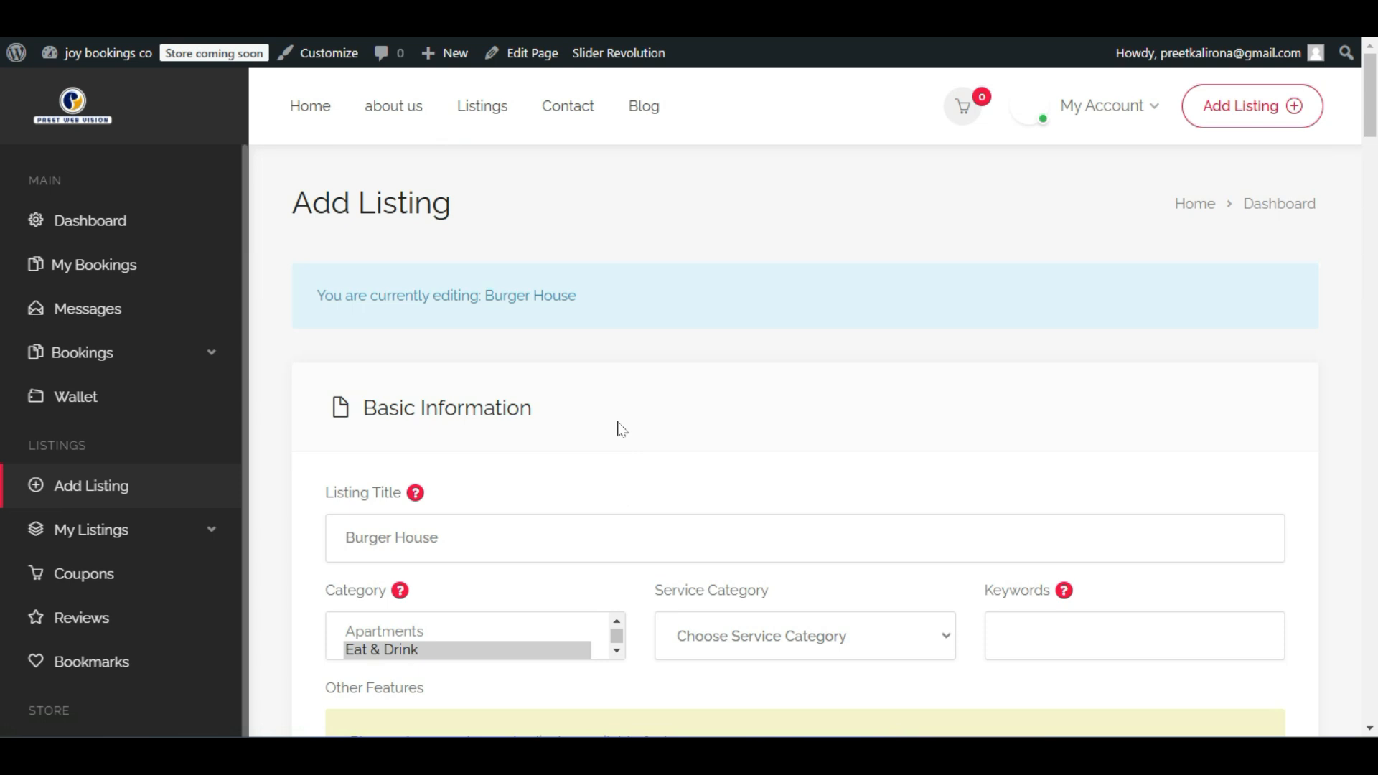
{"action": "scroll", "coordinate": [619, 429], "scroll_direction": "down", "scroll_amount": 12}
{"action": "scroll", "coordinate": [637, 477], "scroll_direction": "down", "scroll_amount": 15}
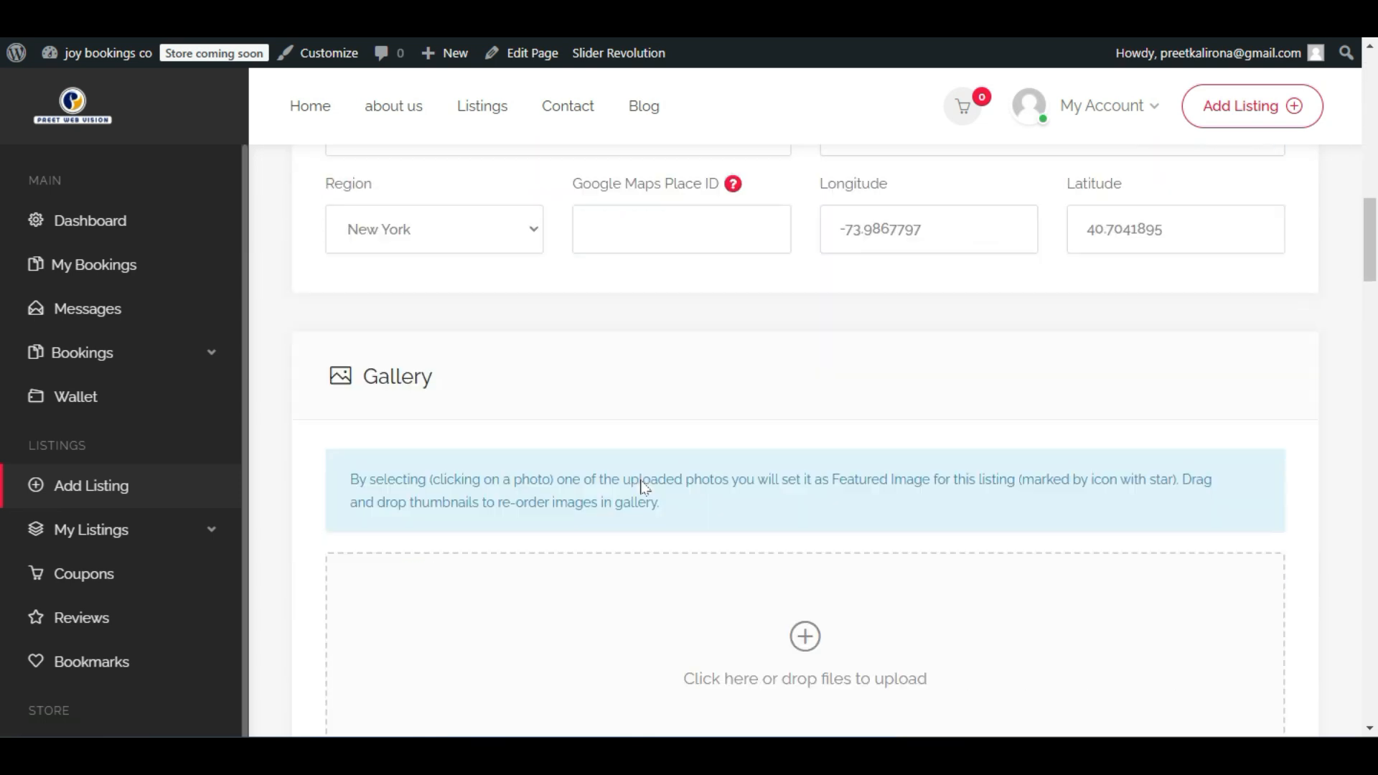
{"action": "scroll", "coordinate": [643, 492], "scroll_direction": "up", "scroll_amount": 3}
{"action": "scroll", "coordinate": [643, 492], "scroll_direction": "down", "scroll_amount": 6}
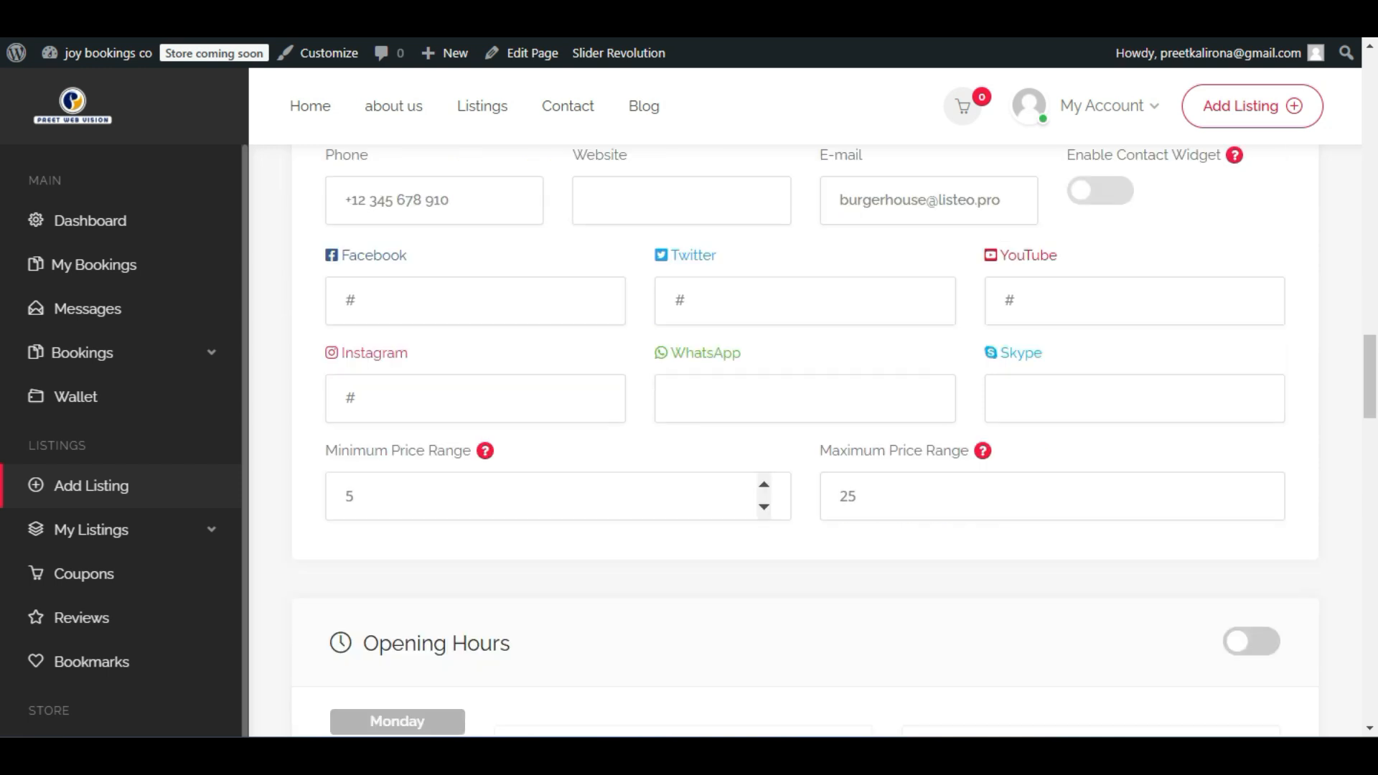
{"action": "scroll", "coordinate": [641, 492], "scroll_direction": "down", "scroll_amount": 9}
{"action": "scroll", "coordinate": [640, 489], "scroll_direction": "up", "scroll_amount": 5}
{"action": "scroll", "coordinate": [637, 495], "scroll_direction": "down", "scroll_amount": 15}
{"action": "scroll", "coordinate": [633, 502], "scroll_direction": "down", "scroll_amount": 12}
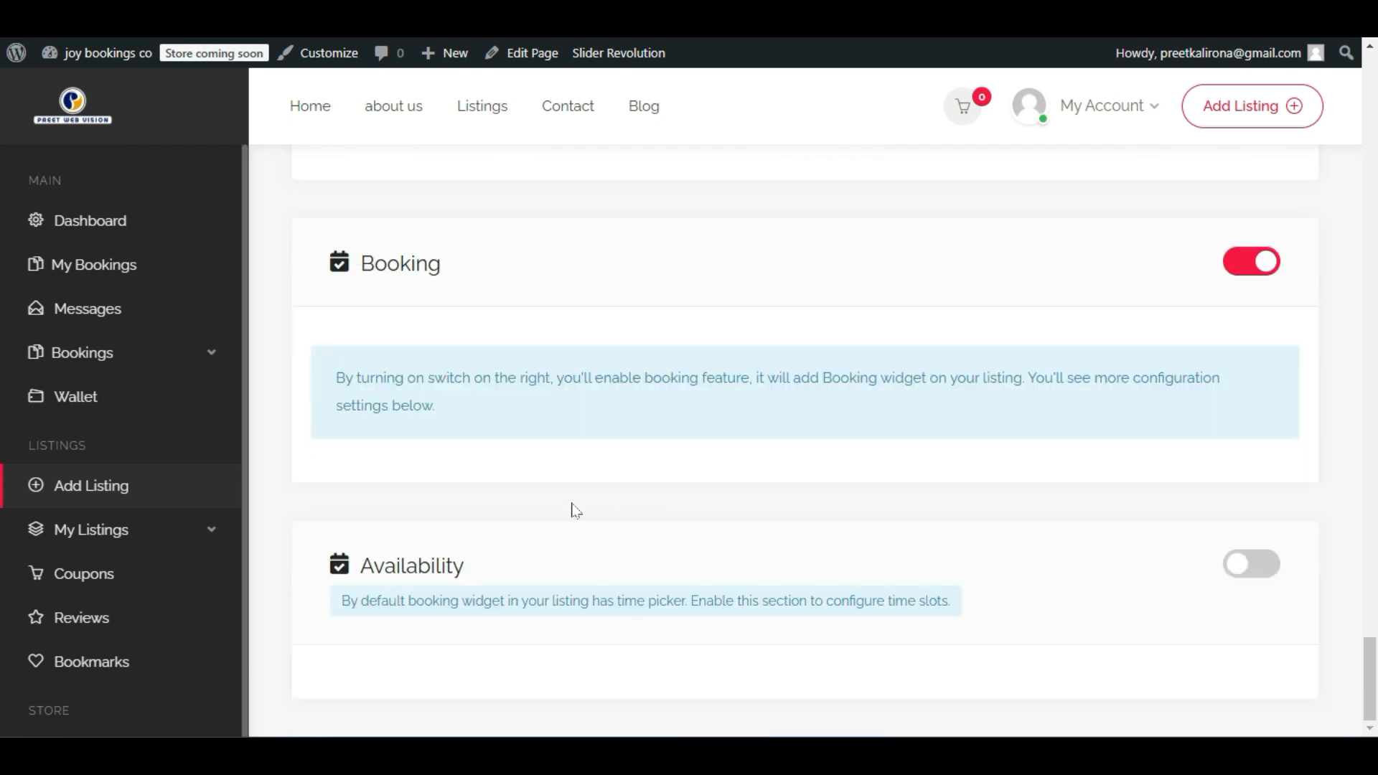
Enable the Availability section of Burger House and review the form back up to Basic Information.
{"action": "left_click", "coordinate": [1252, 567]}
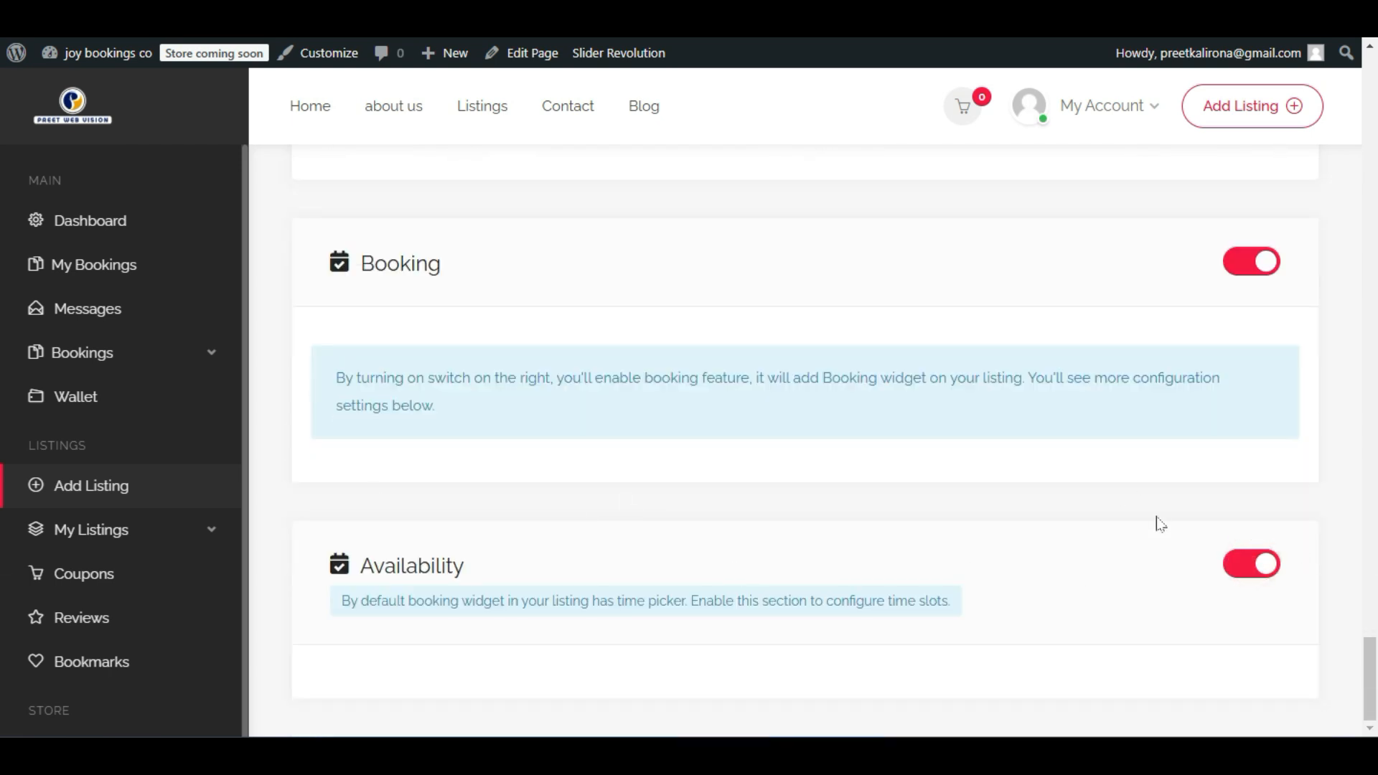
{"action": "left_click", "coordinate": [1261, 565]}
{"action": "left_click", "coordinate": [1259, 564]}
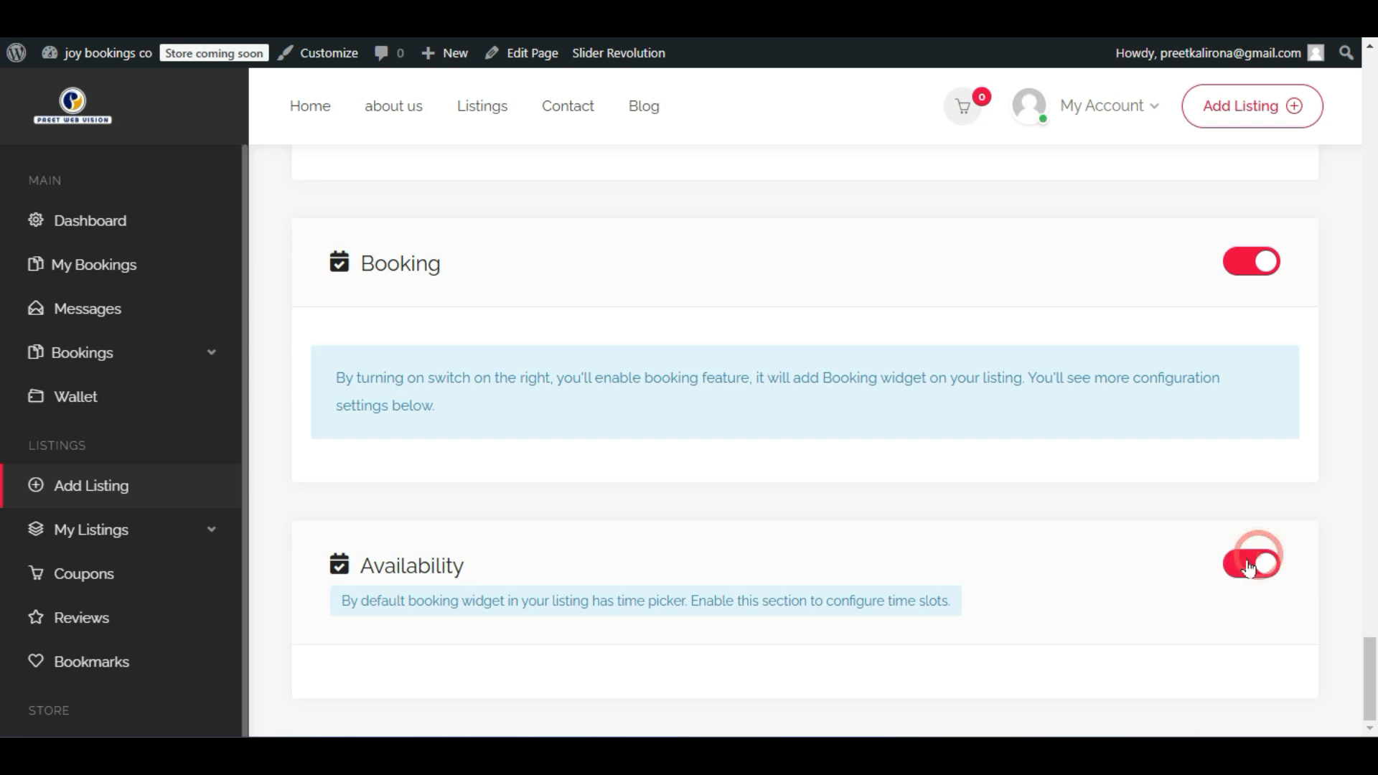
{"action": "scroll", "coordinate": [1132, 501], "scroll_direction": "up", "scroll_amount": 10}
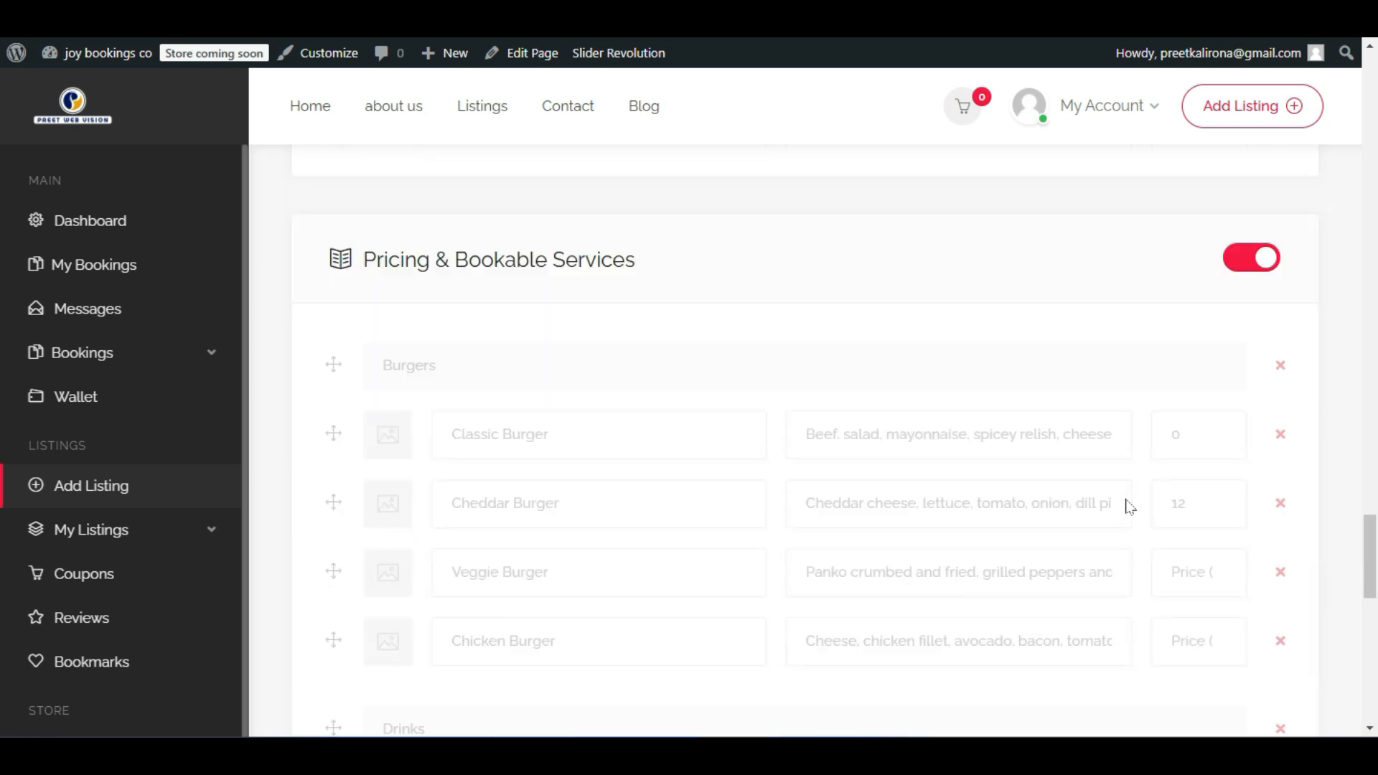
{"action": "scroll", "coordinate": [1075, 507], "scroll_direction": "up", "scroll_amount": 5}
{"action": "scroll", "coordinate": [1075, 507], "scroll_direction": "down", "scroll_amount": 5}
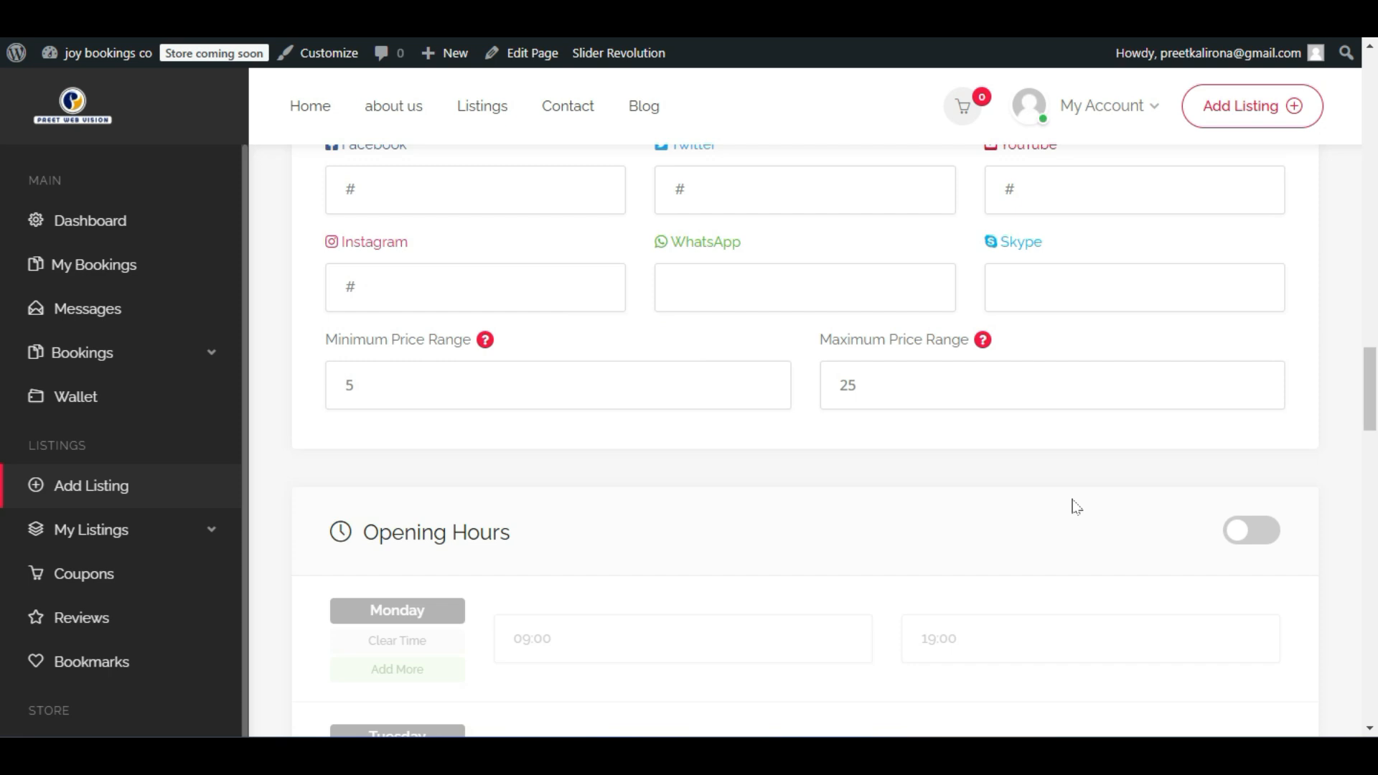
{"action": "scroll", "coordinate": [605, 445], "scroll_direction": "up", "scroll_amount": 10}
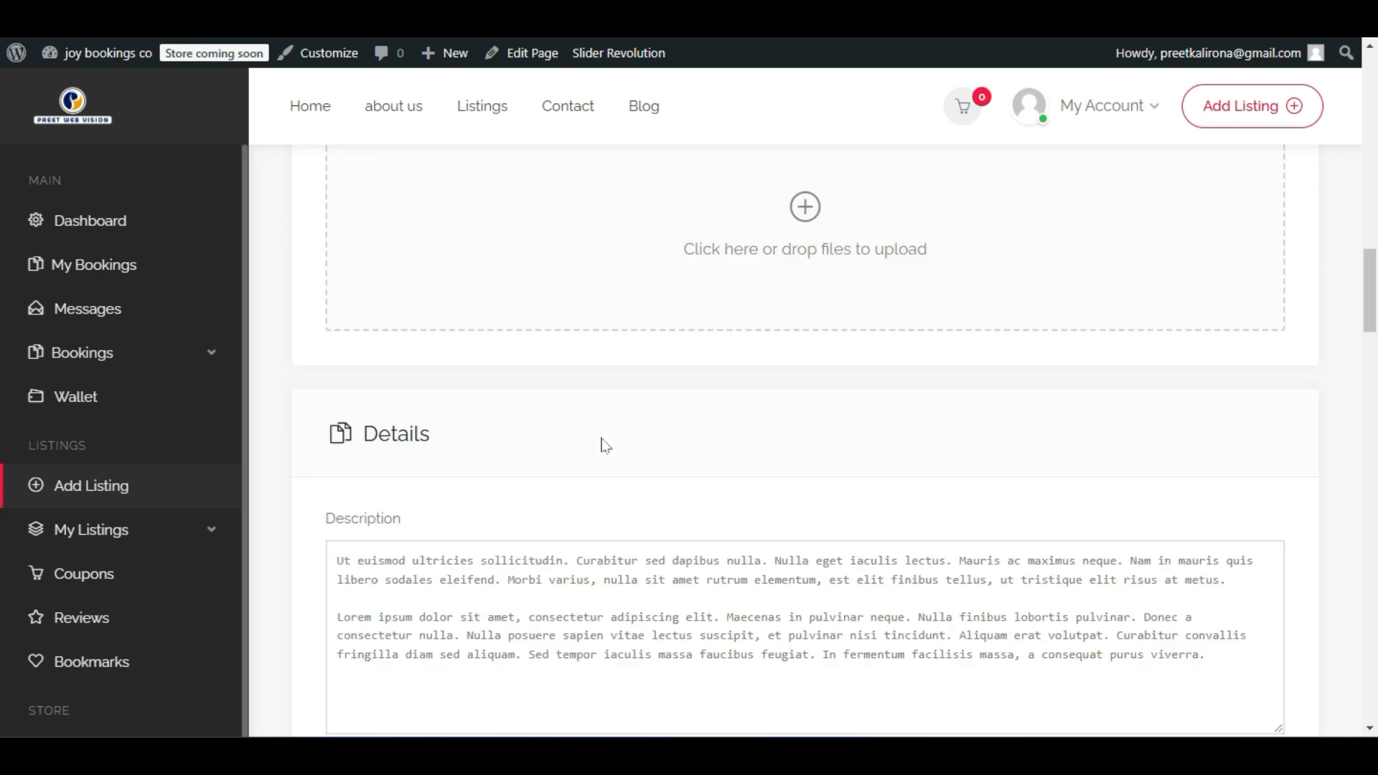
{"action": "scroll", "coordinate": [619, 444], "scroll_direction": "up", "scroll_amount": 10}
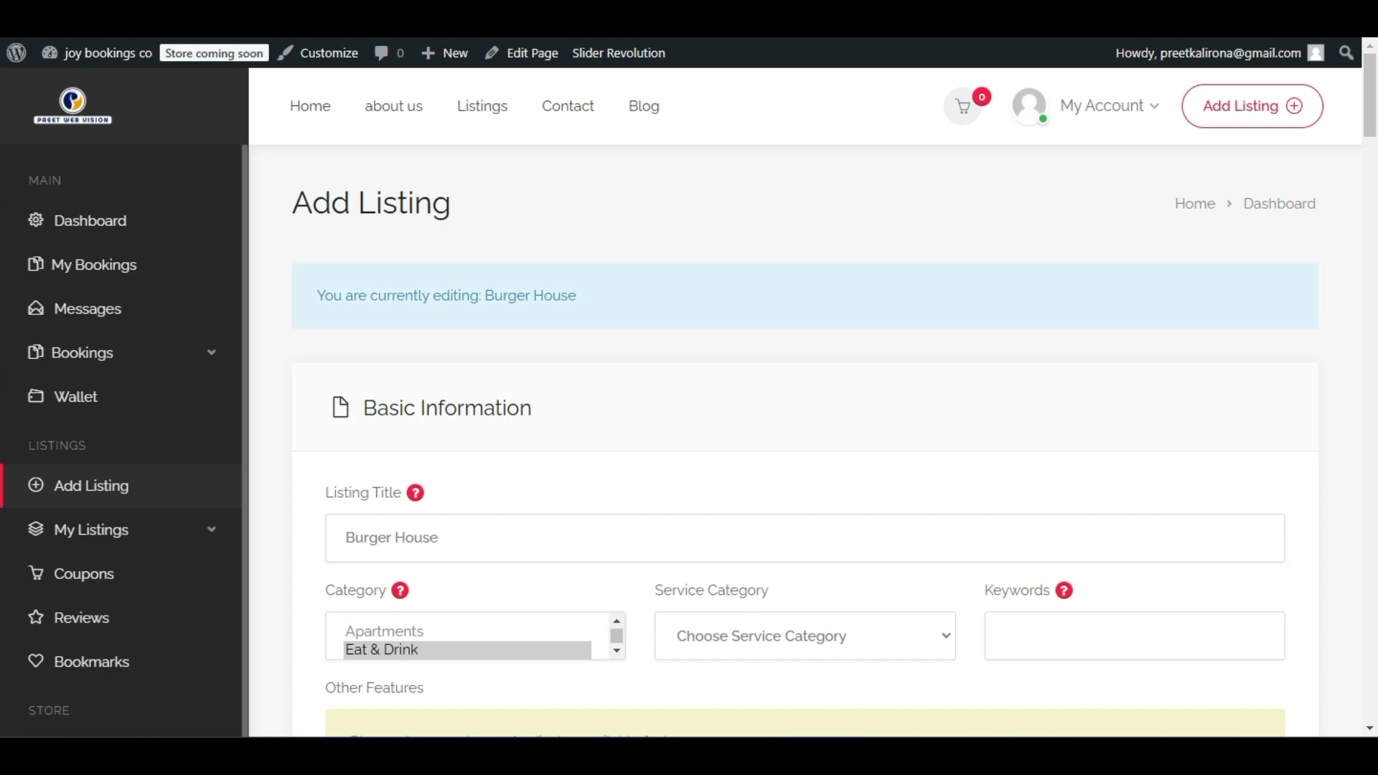
Open the iPhone 12 Pro – Mint Condition listing for editing from the admin overview and browse its expiration calendar to January 2025.
{"action": "key", "text": "ctrl+shift+Tab"}
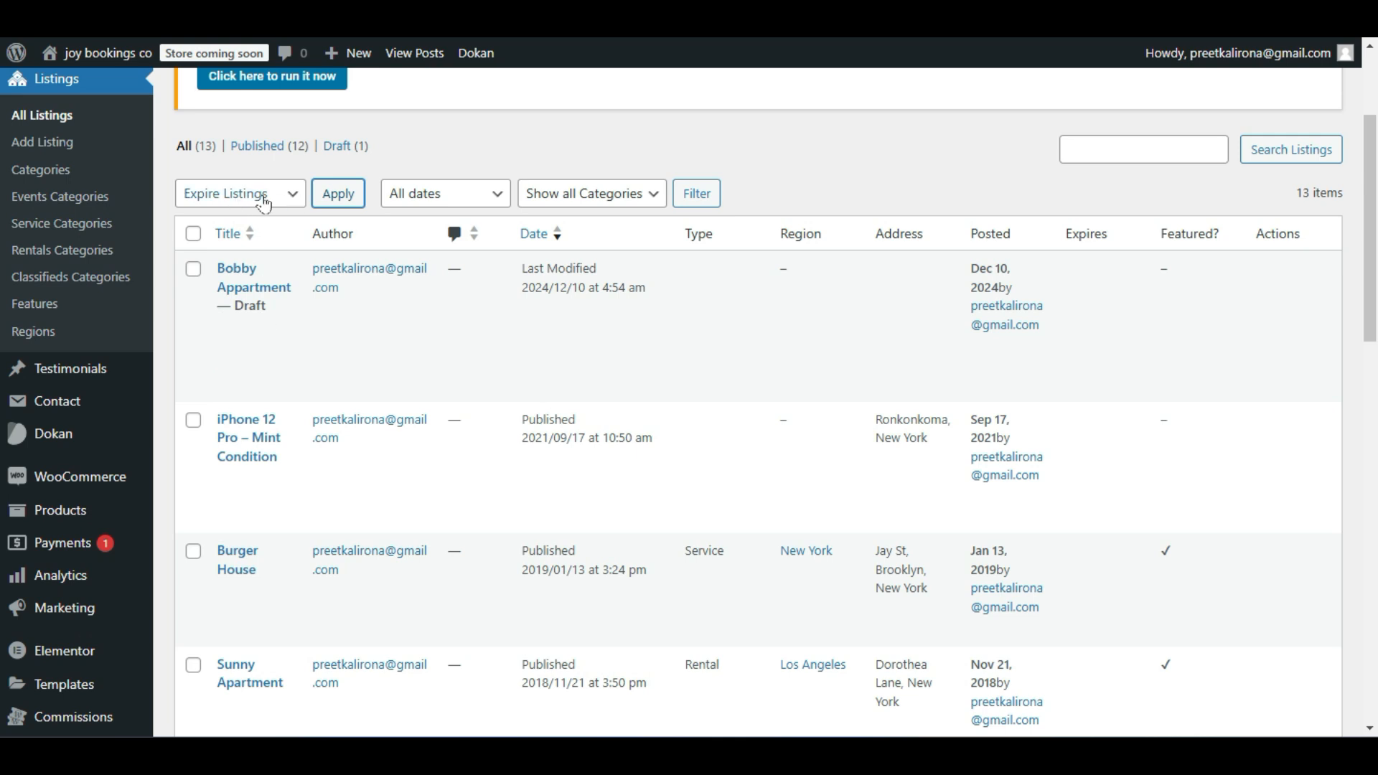
{"action": "left_click", "coordinate": [237, 481]}
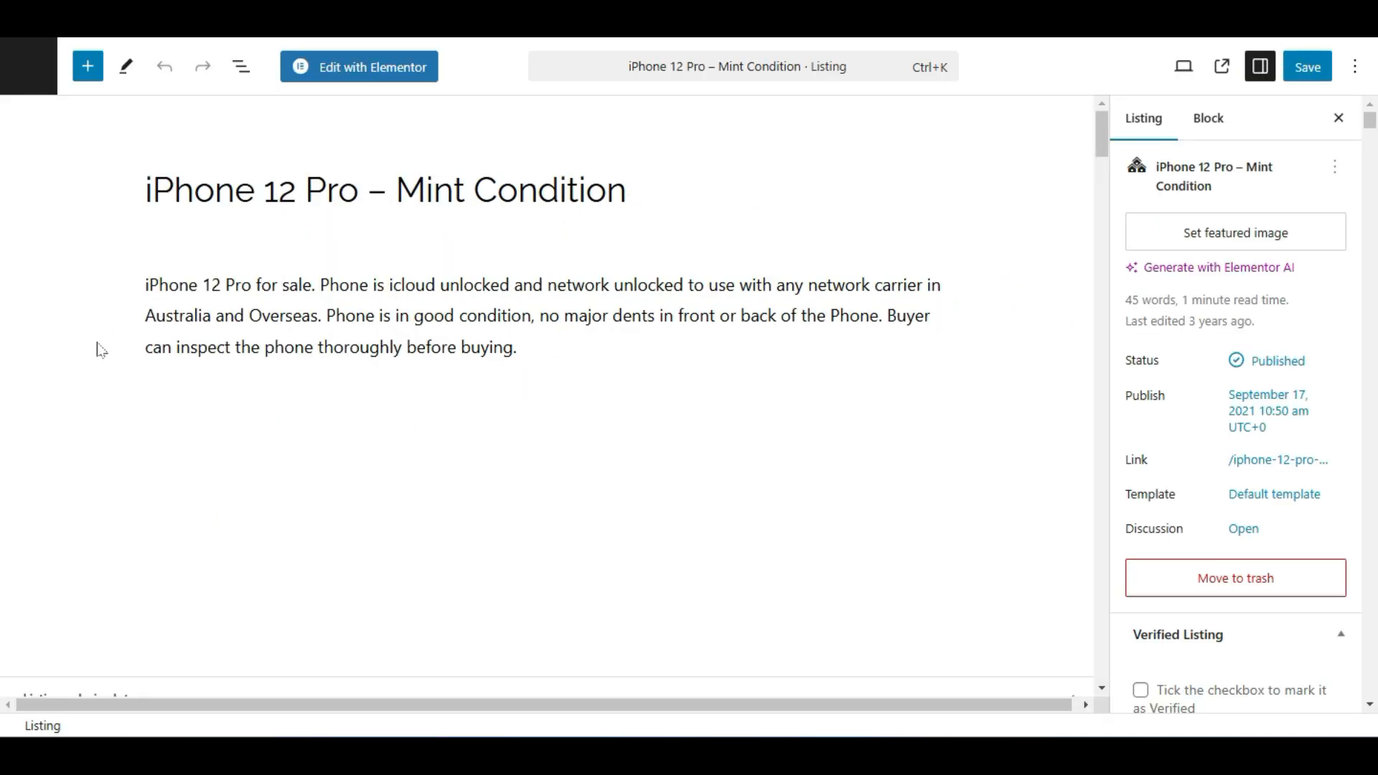
{"action": "scroll", "coordinate": [100, 350], "scroll_direction": "down", "scroll_amount": 6}
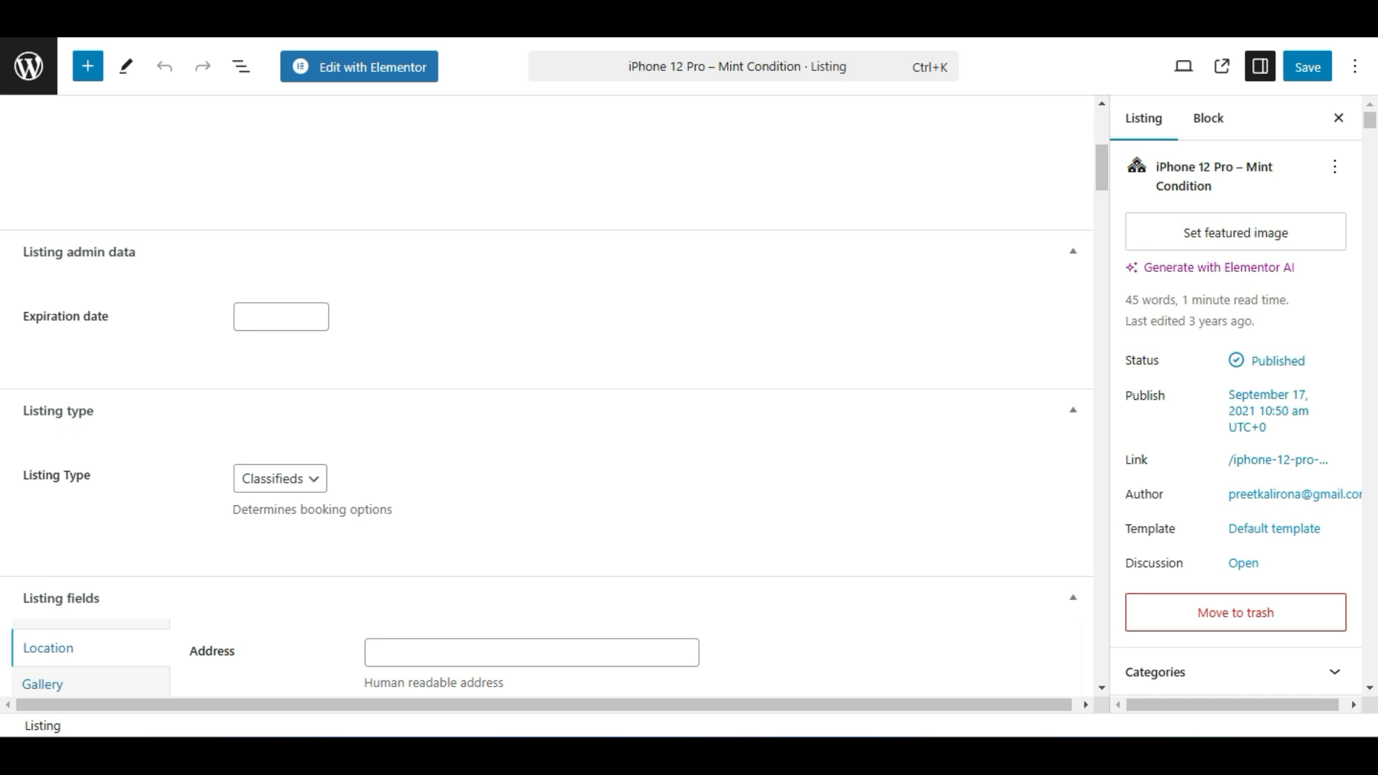
{"action": "left_click", "coordinate": [258, 314]}
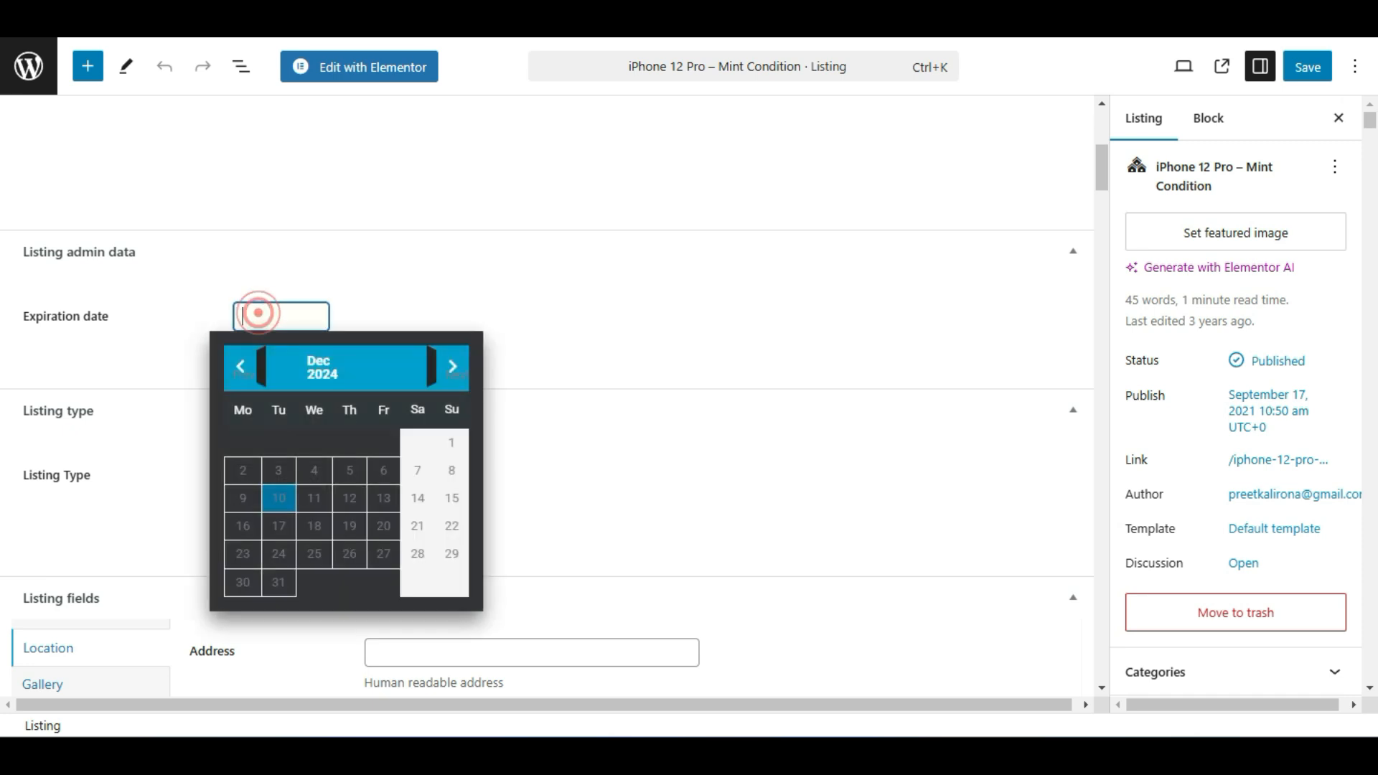
{"action": "left_click", "coordinate": [454, 378]}
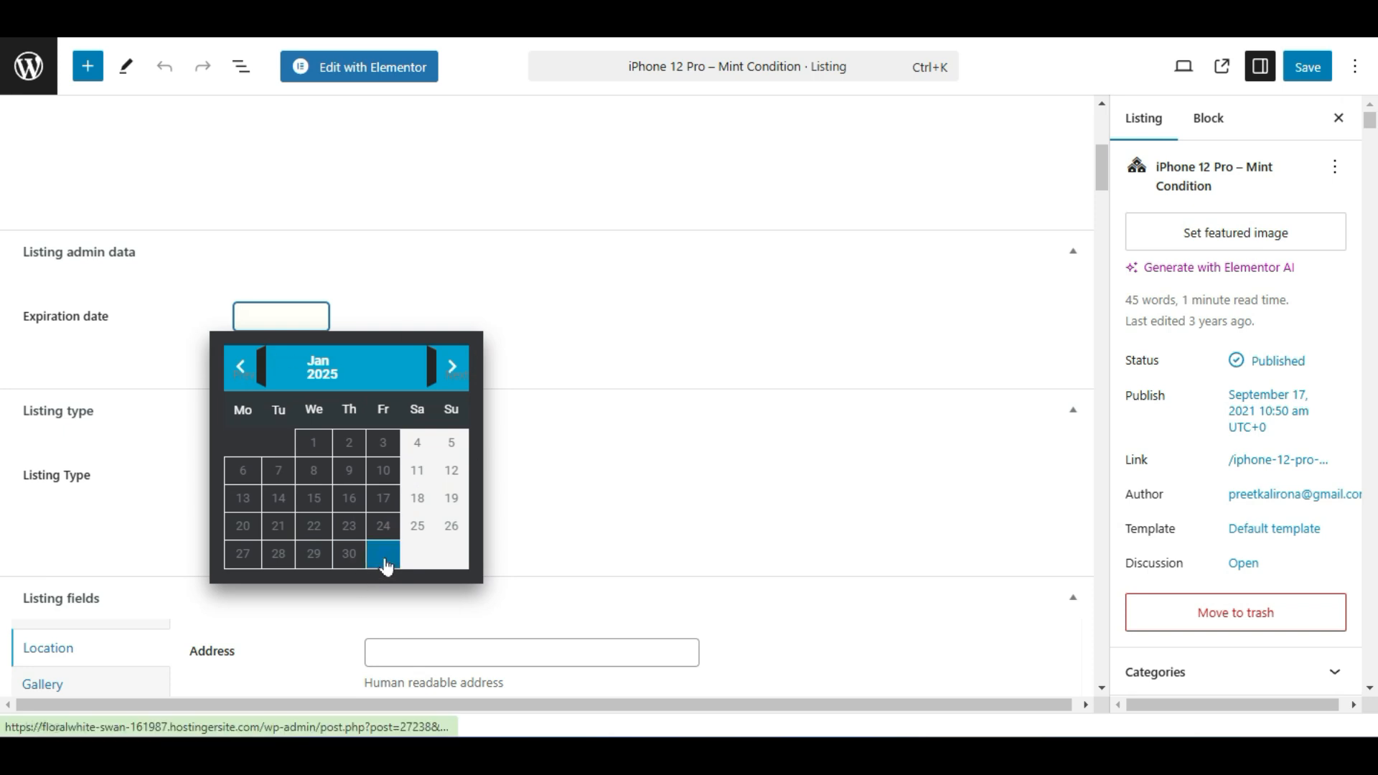
{"action": "left_click", "coordinate": [655, 334]}
{"action": "left_click", "coordinate": [281, 322]}
{"action": "left_click", "coordinate": [601, 327]}
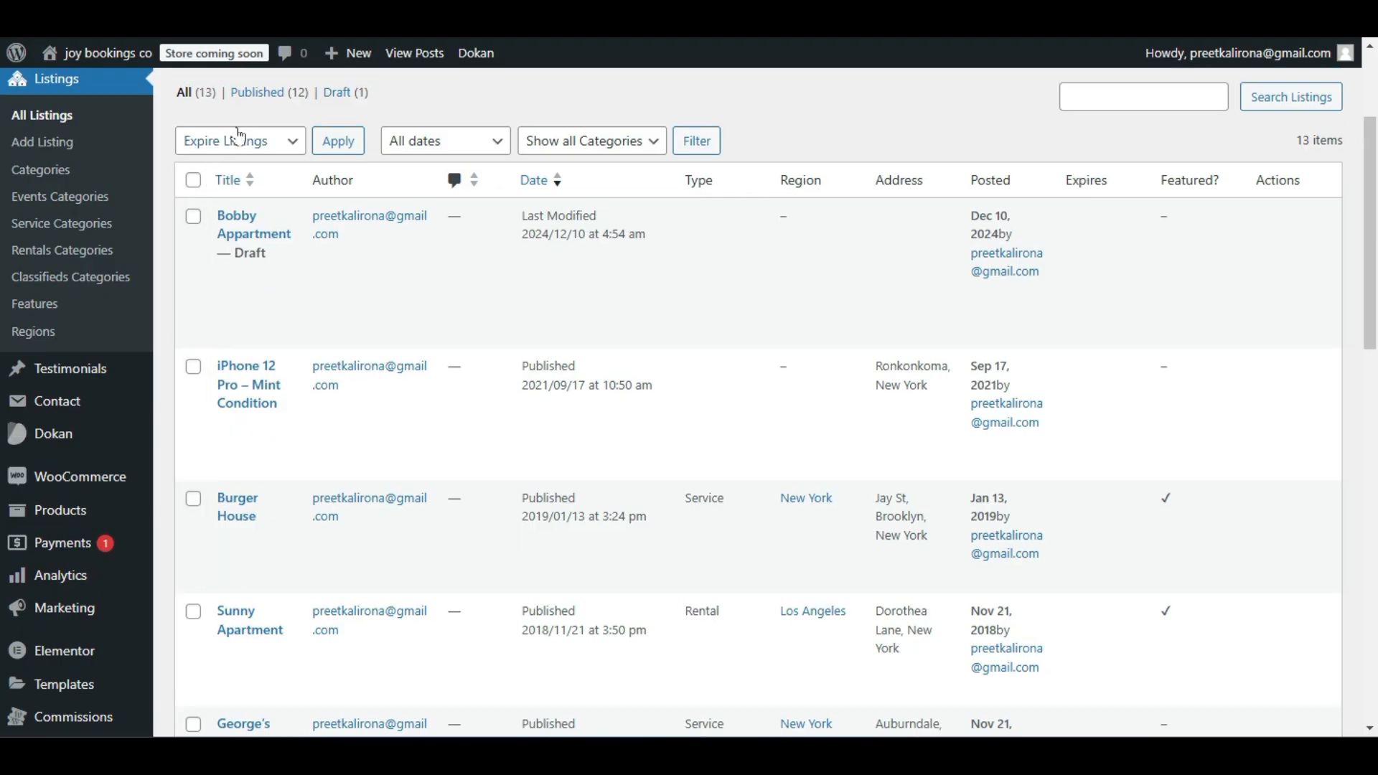
Check the bulk action choices in the listings overview, and return to the Bobby Appartment listing to view its Location fields.
{"action": "left_click", "coordinate": [234, 140]}
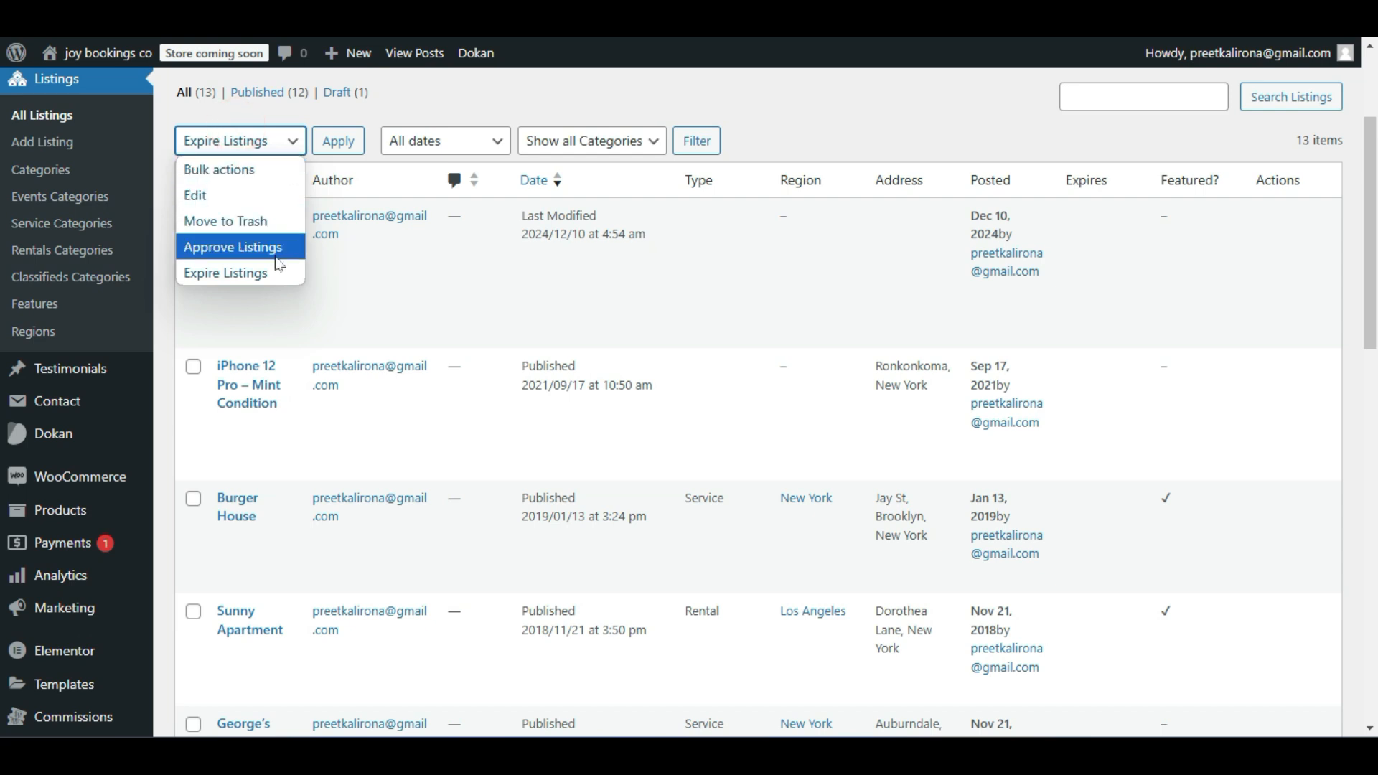
{"action": "left_click", "coordinate": [689, 94]}
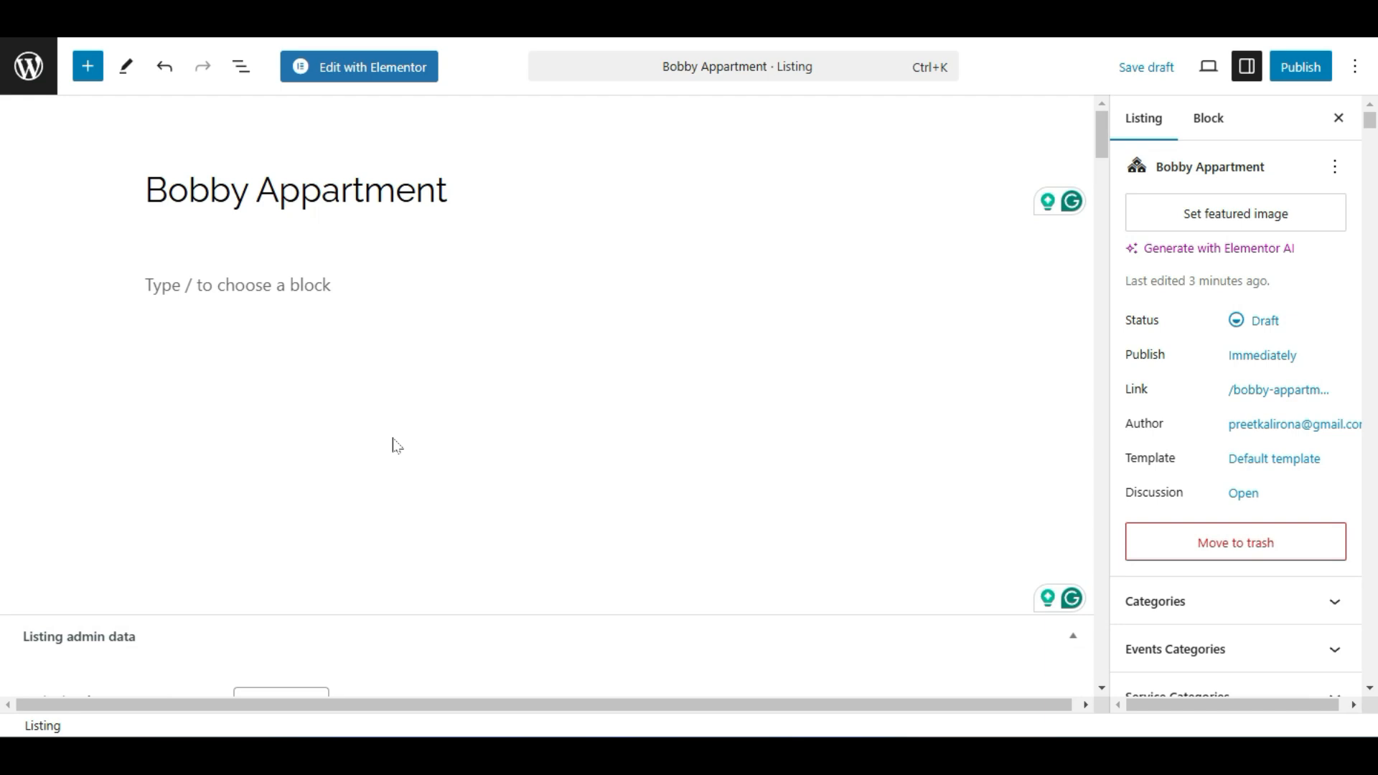
{"action": "scroll", "coordinate": [395, 445], "scroll_direction": "down", "scroll_amount": 7}
{"action": "scroll", "coordinate": [323, 461], "scroll_direction": "down", "scroll_amount": 3}
{"action": "scroll", "coordinate": [332, 461], "scroll_direction": "up", "scroll_amount": 3}
{"action": "scroll", "coordinate": [332, 461], "scroll_direction": "down", "scroll_amount": 1}
{"action": "left_click", "coordinate": [48, 394]}
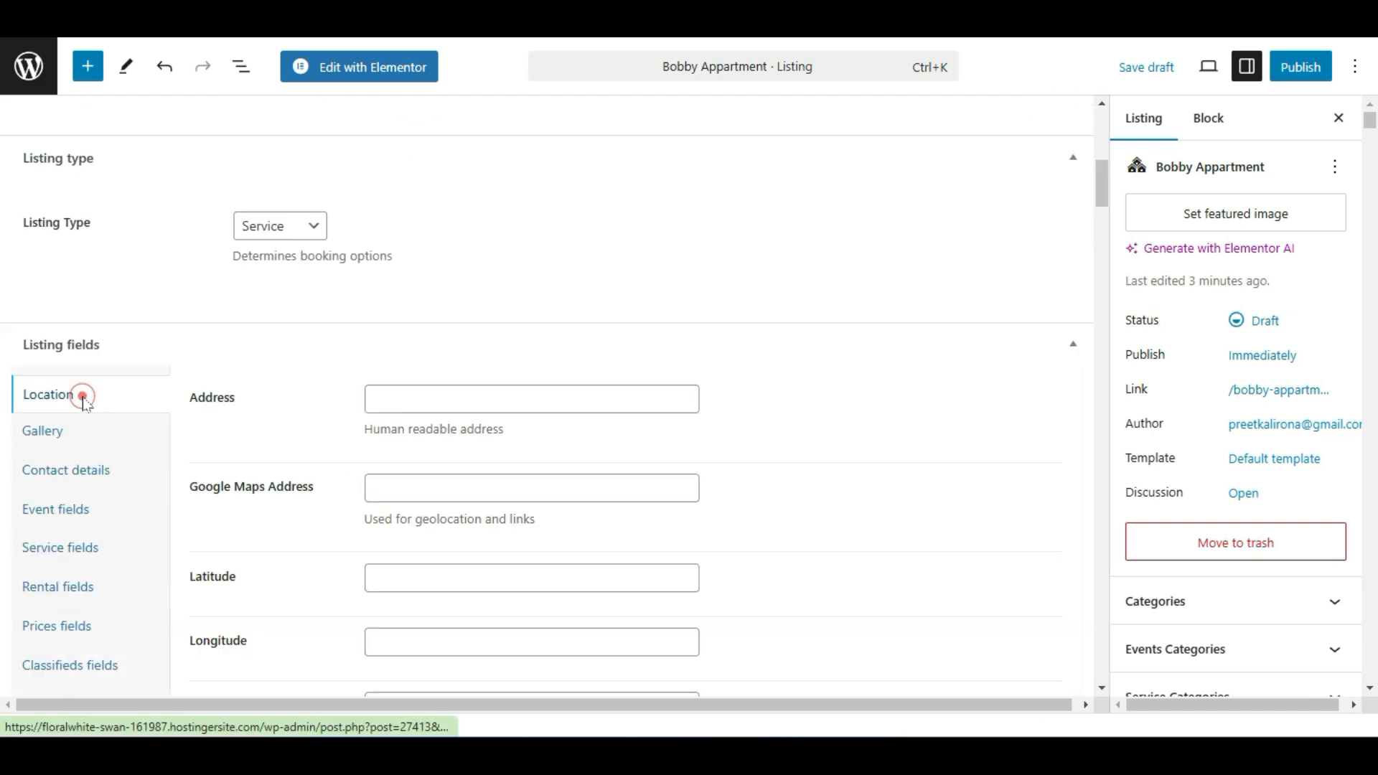
{"action": "scroll", "coordinate": [216, 351], "scroll_direction": "up", "scroll_amount": 5}
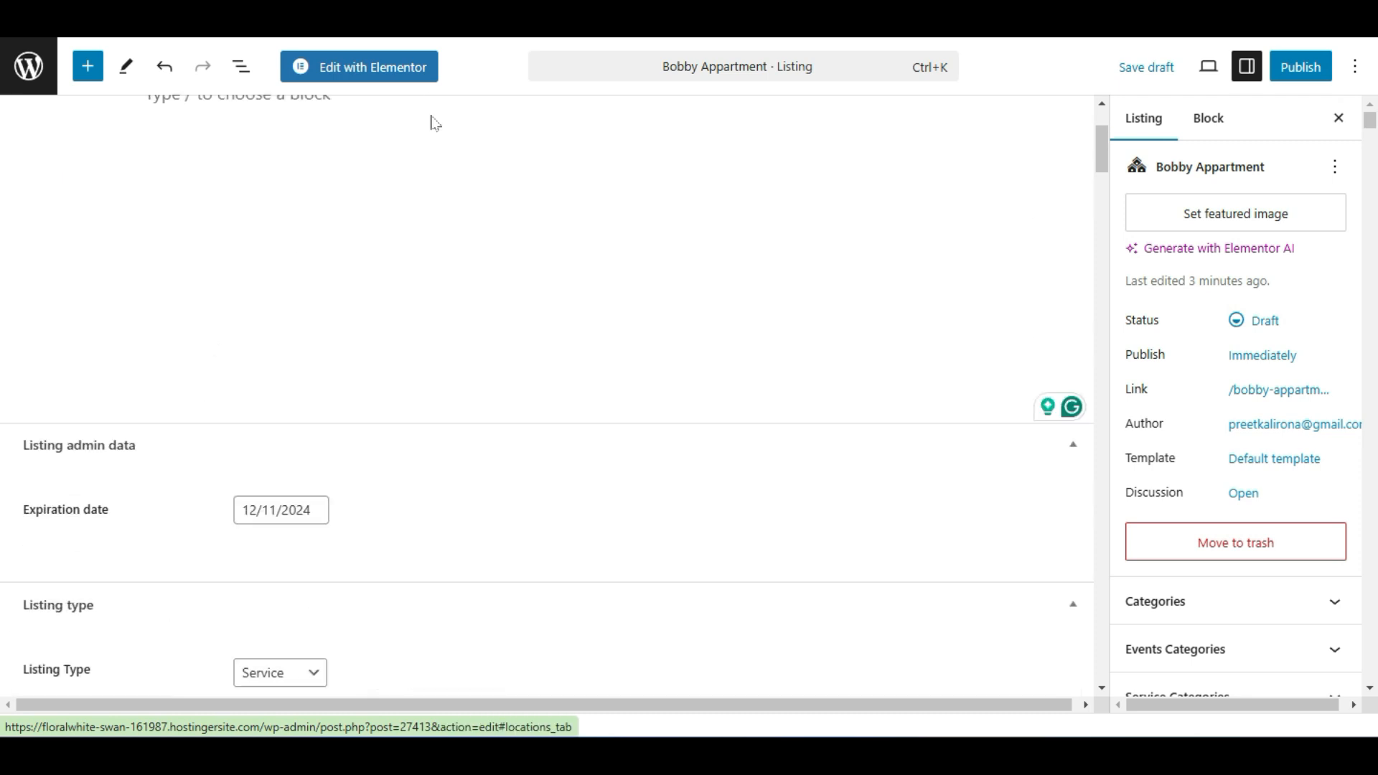
Fill the listing's Address, Google Maps Address and Google Maps Place ID with "bapla".
{"action": "scroll", "coordinate": [433, 230], "scroll_direction": "down", "scroll_amount": 8}
{"action": "left_click", "coordinate": [440, 268]}
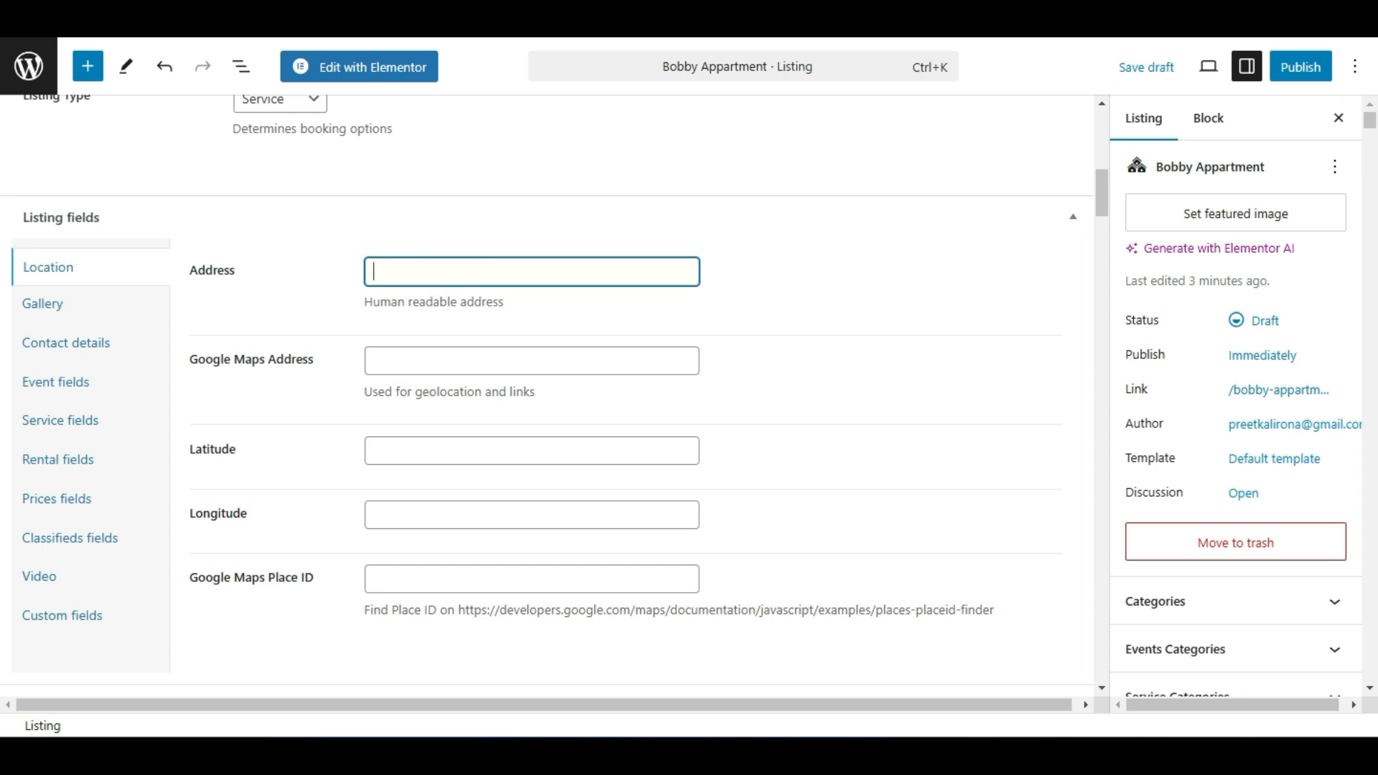
{"action": "type", "text": "bapla"}
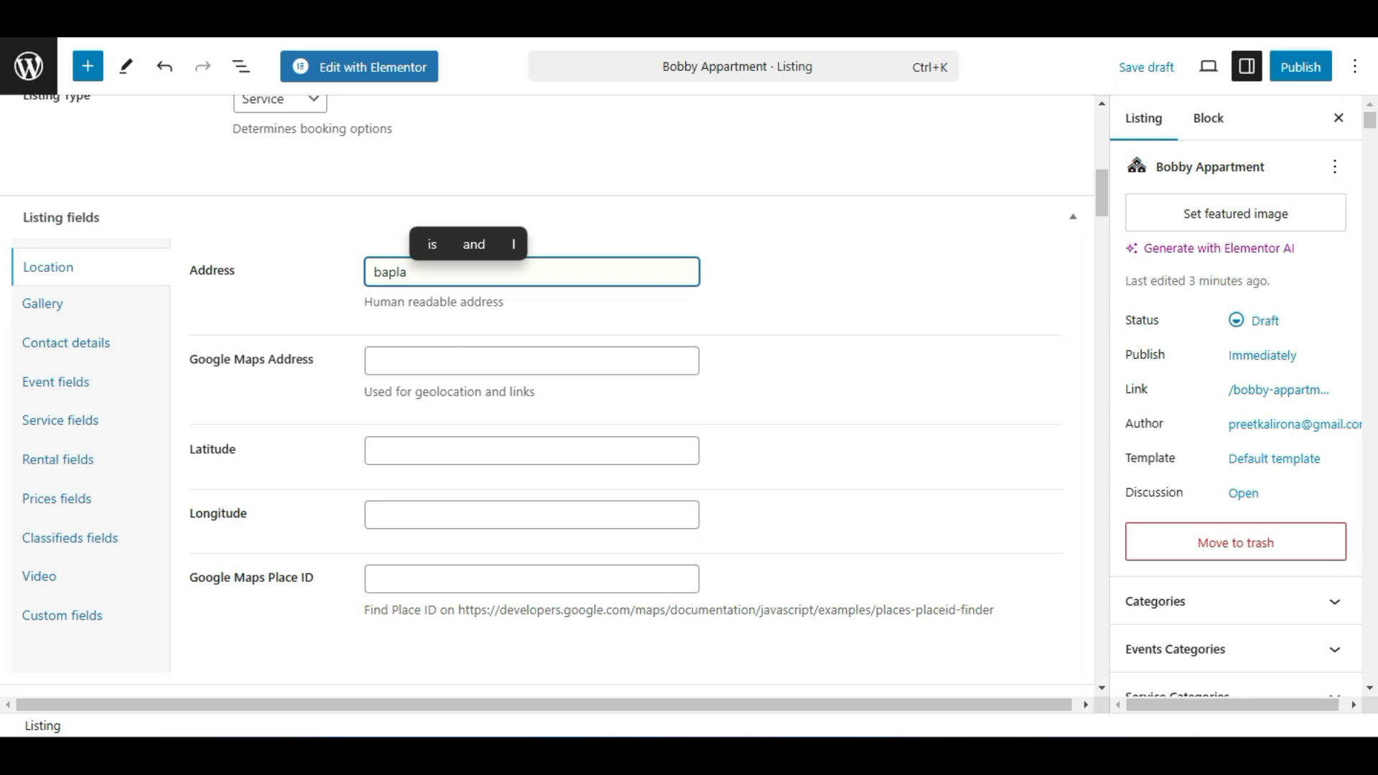
{"action": "left_click", "coordinate": [461, 360]}
{"action": "type", "text": "bap"}
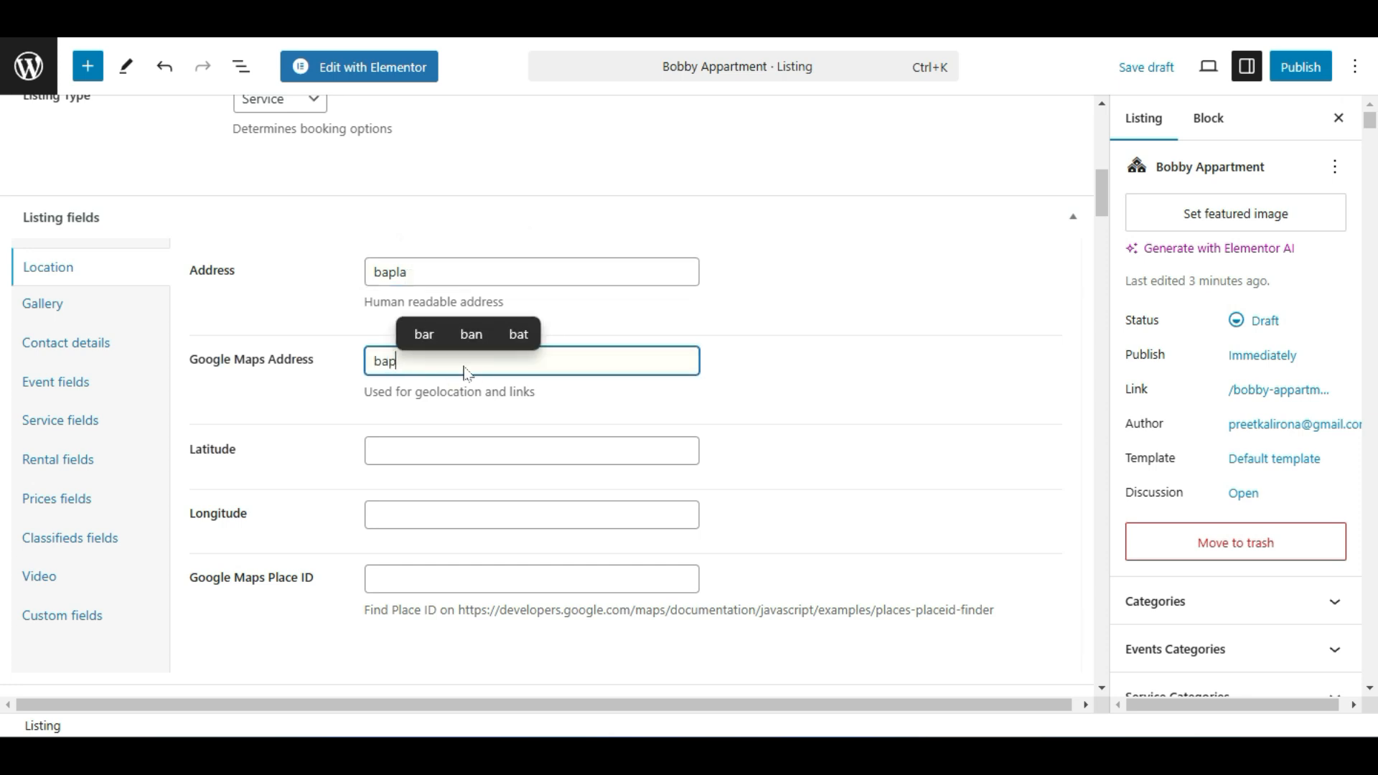
{"action": "type", "text": "la"}
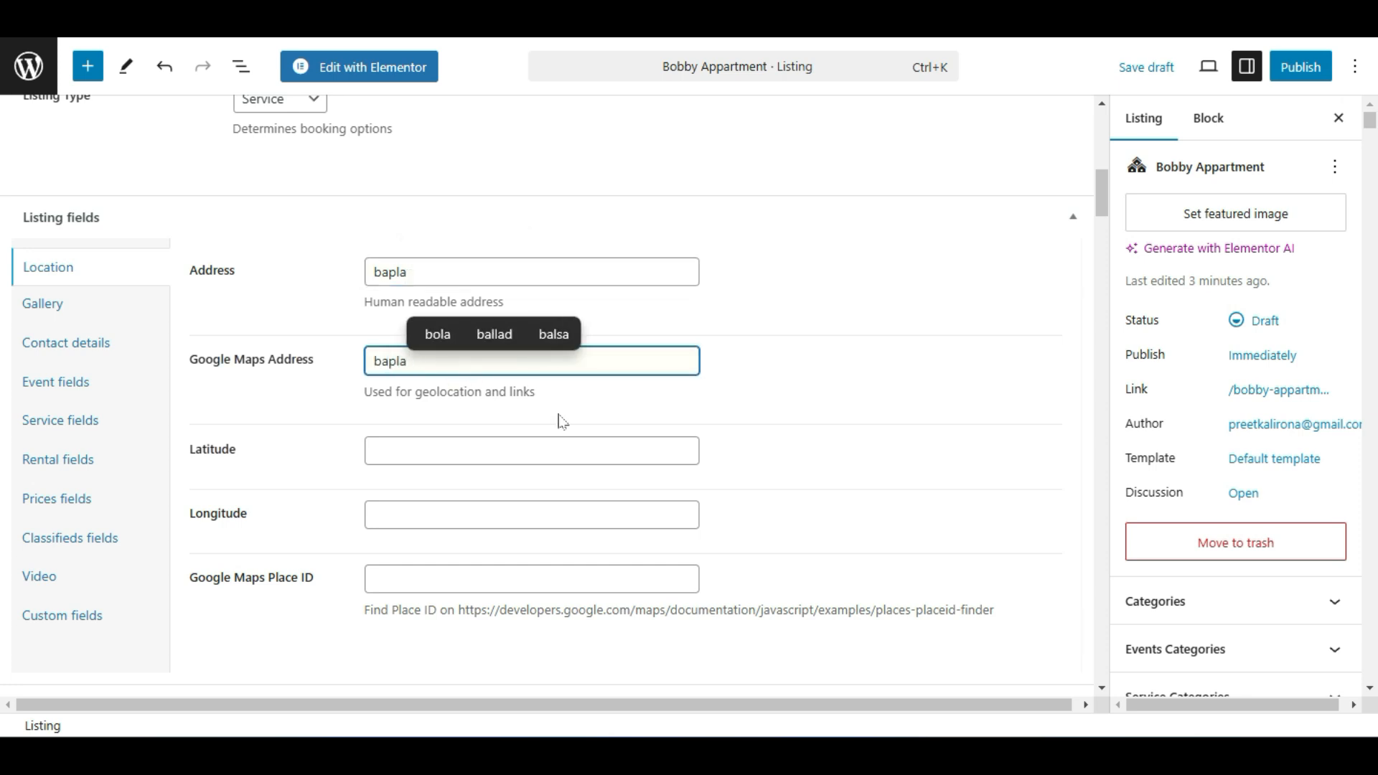
{"action": "left_click", "coordinate": [490, 580]}
{"action": "type", "text": "b"}
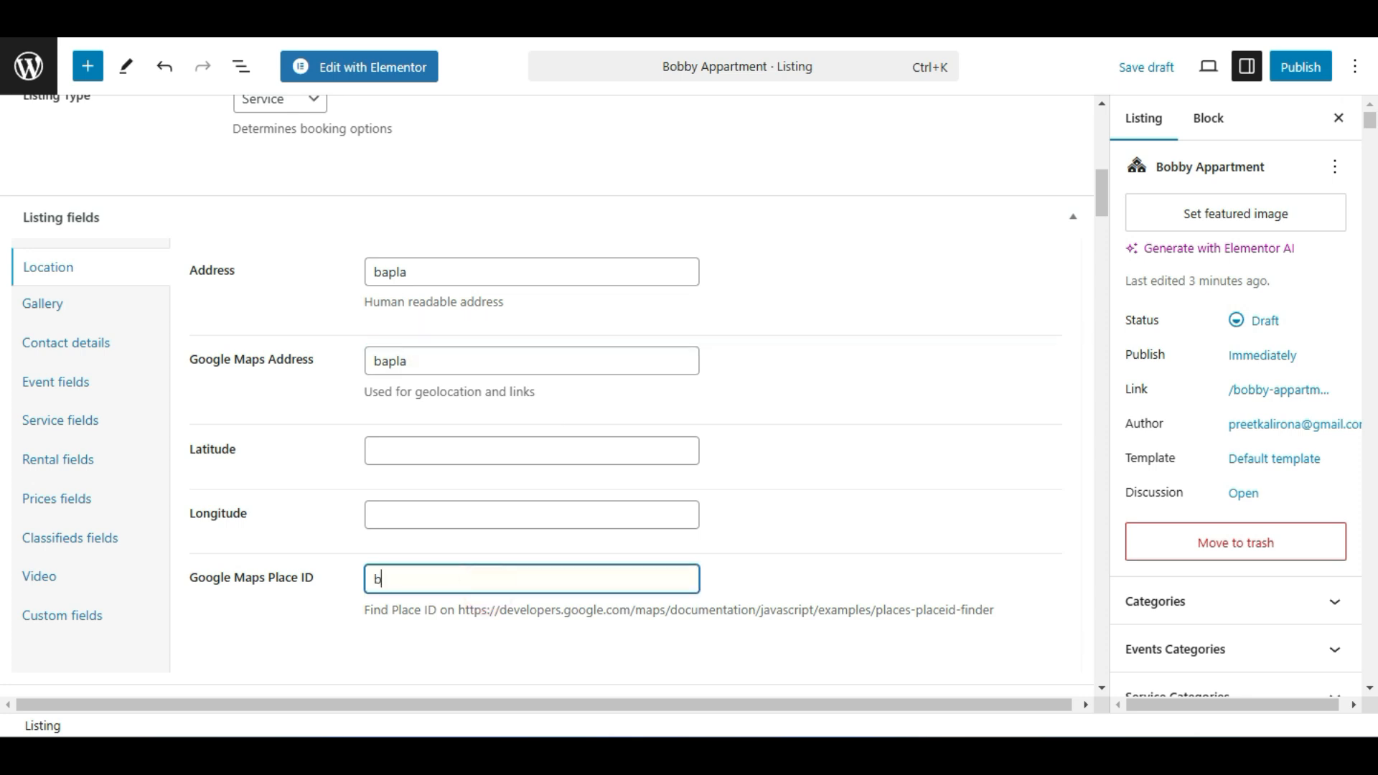
{"action": "type", "text": "apla"}
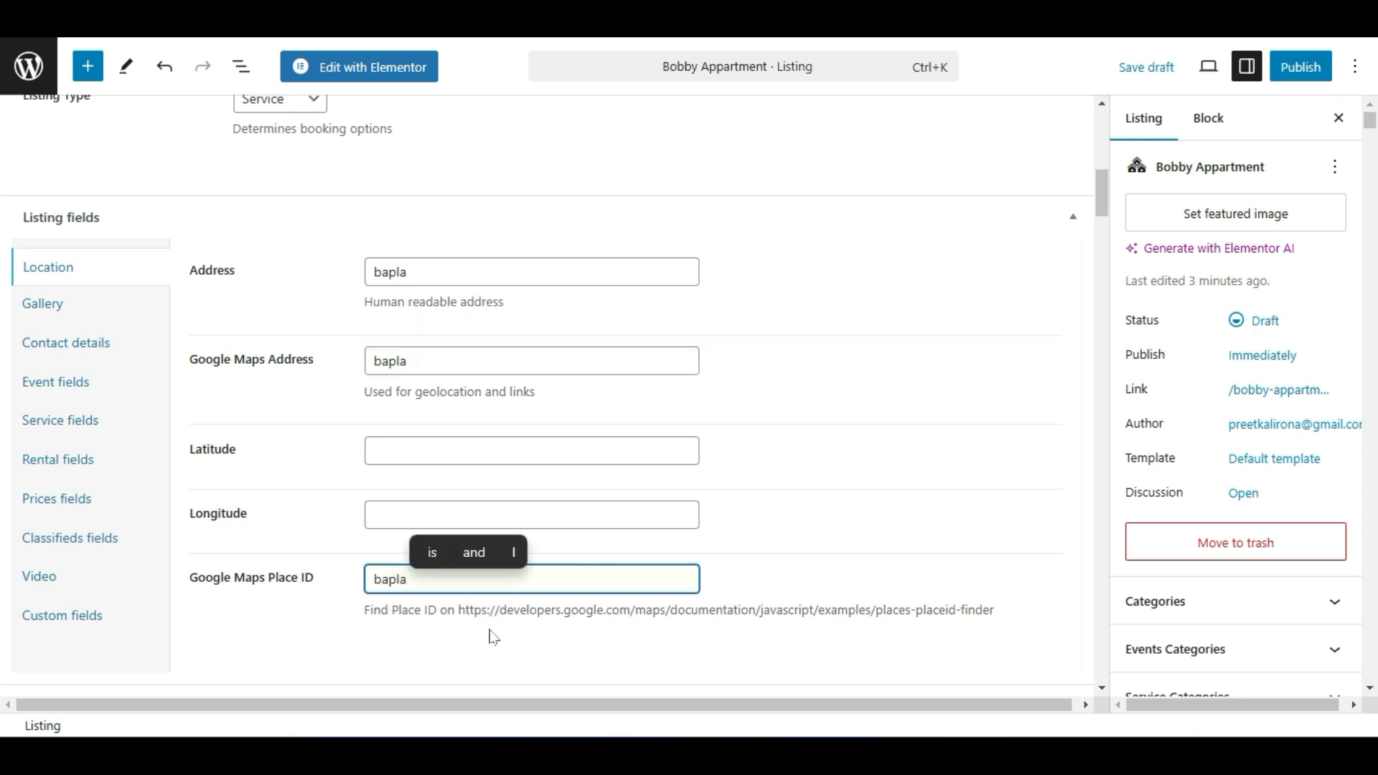
{"action": "left_click", "coordinate": [263, 505]}
{"action": "left_click", "coordinate": [430, 363]}
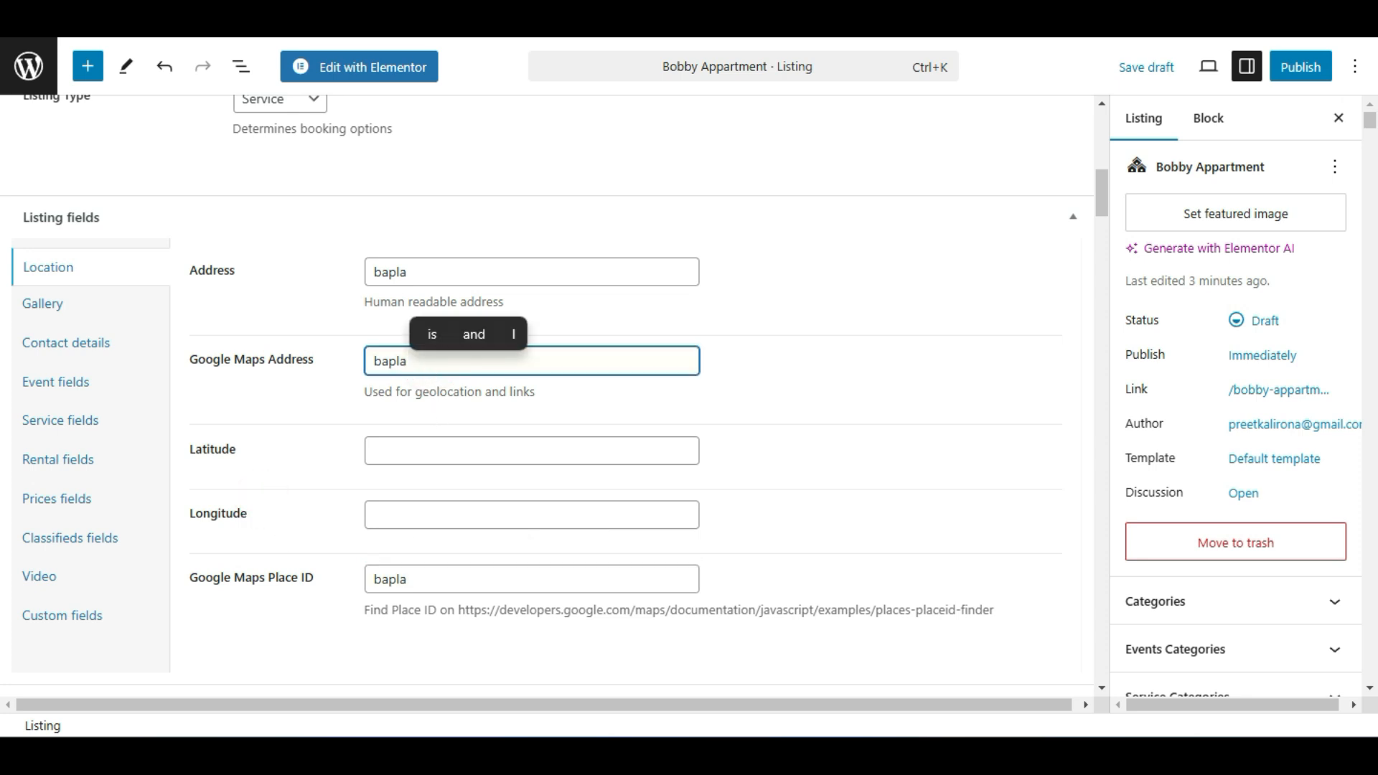
Clear the Google Maps Address, Address and Google Maps Place ID entries of the listing.
{"action": "double_click", "coordinate": [563, 349]}
{"action": "key", "text": "BackSpace"}
{"action": "double_click", "coordinate": [418, 272]}
{"action": "key", "text": "BackSpace"}
{"action": "double_click", "coordinate": [404, 578]}
{"action": "key", "text": "BackSpace"}
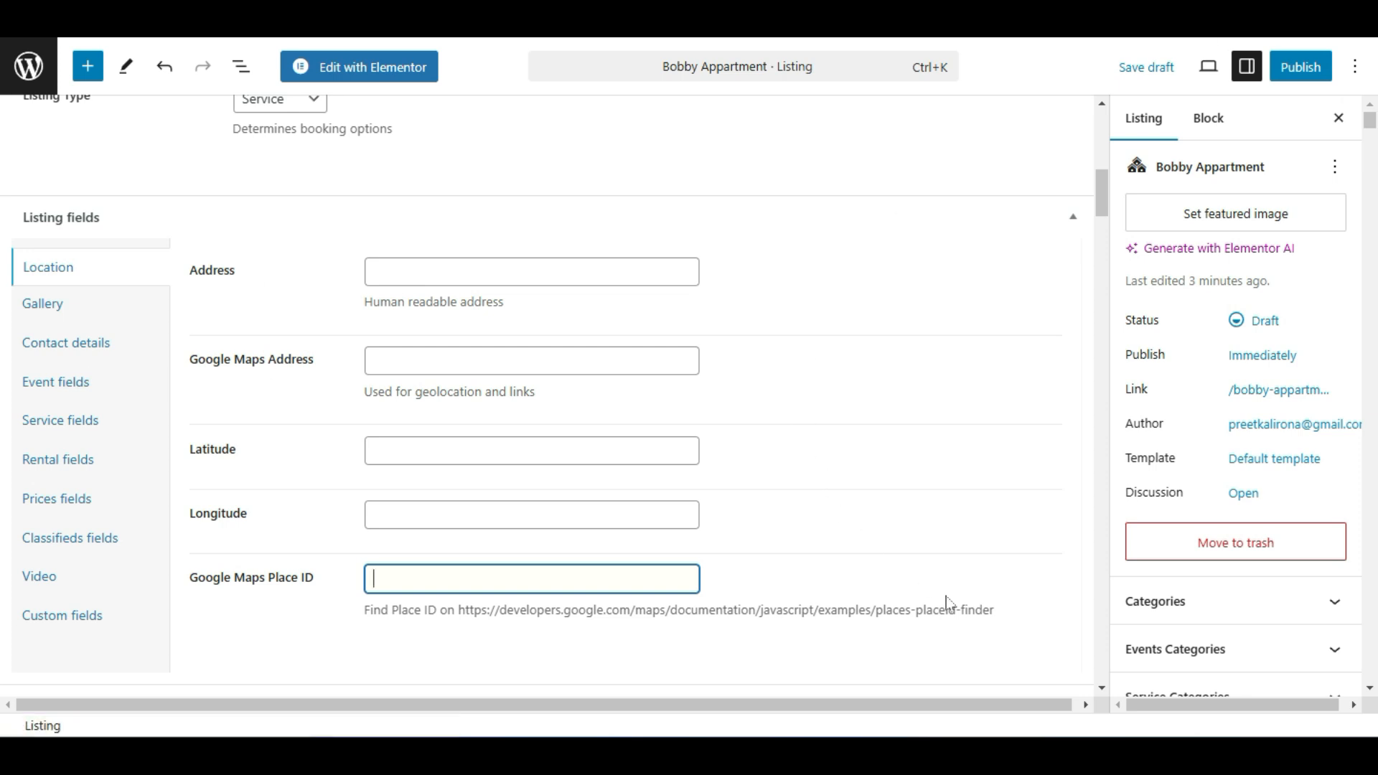
Open the Place ID Finder page from the web address given under Google Maps Place ID.
{"action": "scroll", "coordinate": [833, 634], "scroll_direction": "down", "scroll_amount": 2}
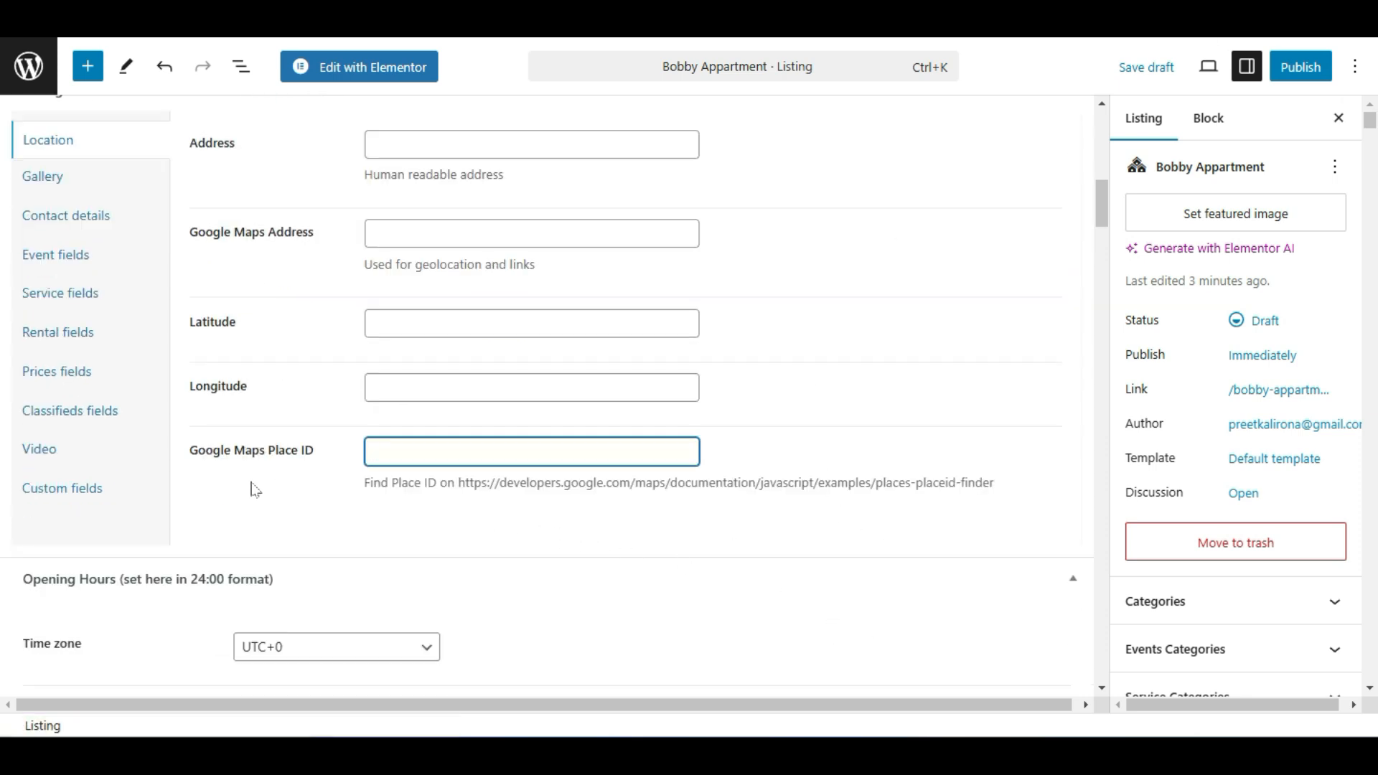
{"action": "left_click_drag", "start_coordinate": [363, 482], "coordinate": [982, 483]}
{"action": "left_click", "coordinate": [363, 485]}
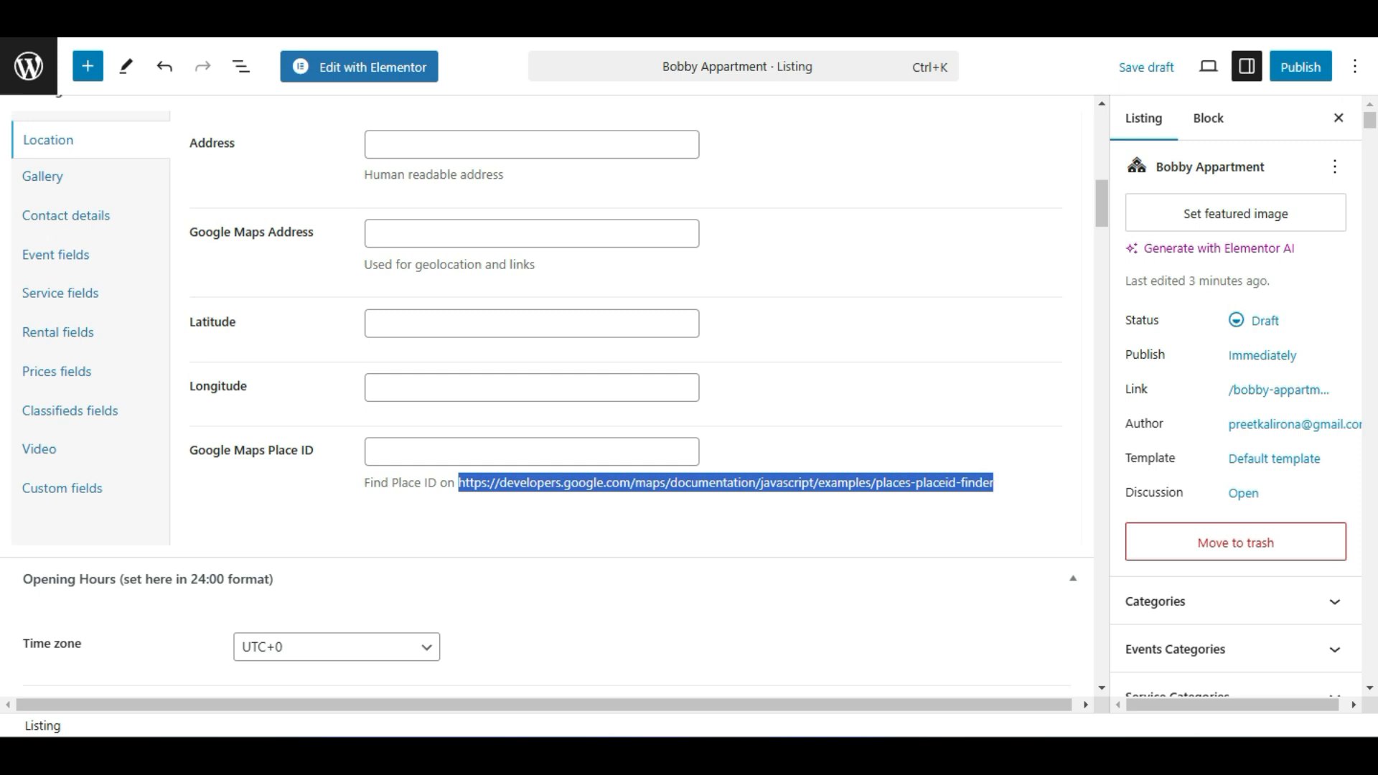
{"action": "right_click", "coordinate": [973, 488]}
{"action": "left_click", "coordinate": [803, 287]}
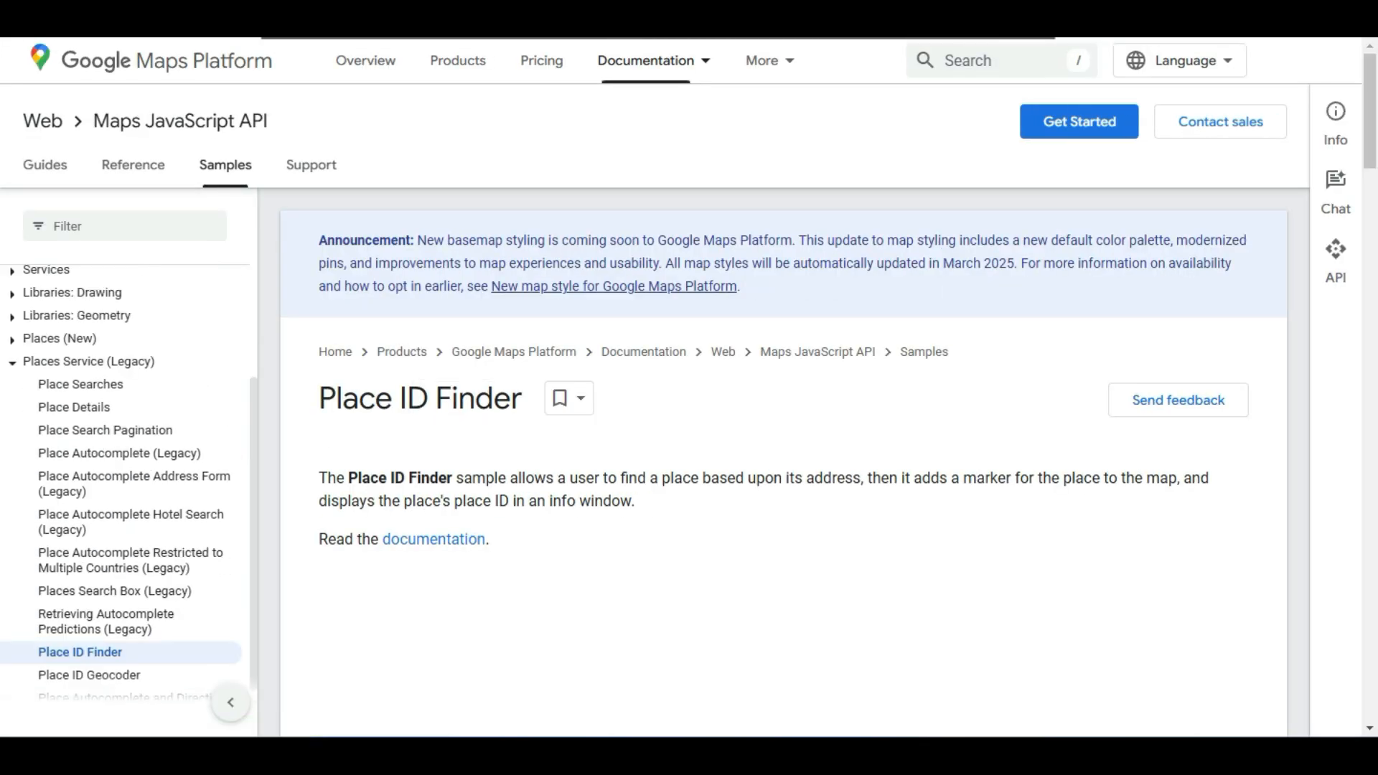
Look up Manila, Metro Manila, Philippines on the Place ID Finder map.
{"action": "scroll", "coordinate": [320, 439], "scroll_direction": "down", "scroll_amount": 8}
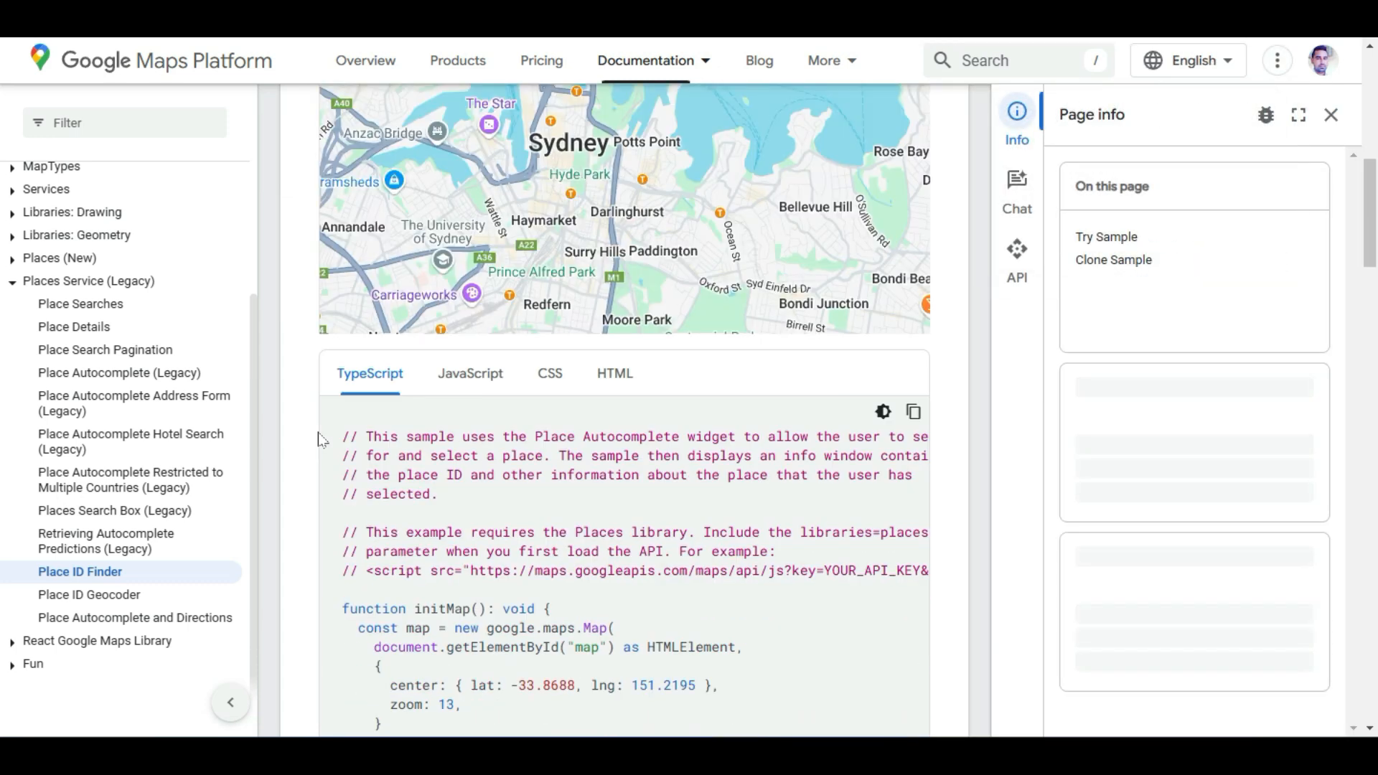
{"action": "scroll", "coordinate": [320, 439], "scroll_direction": "up", "scroll_amount": 3}
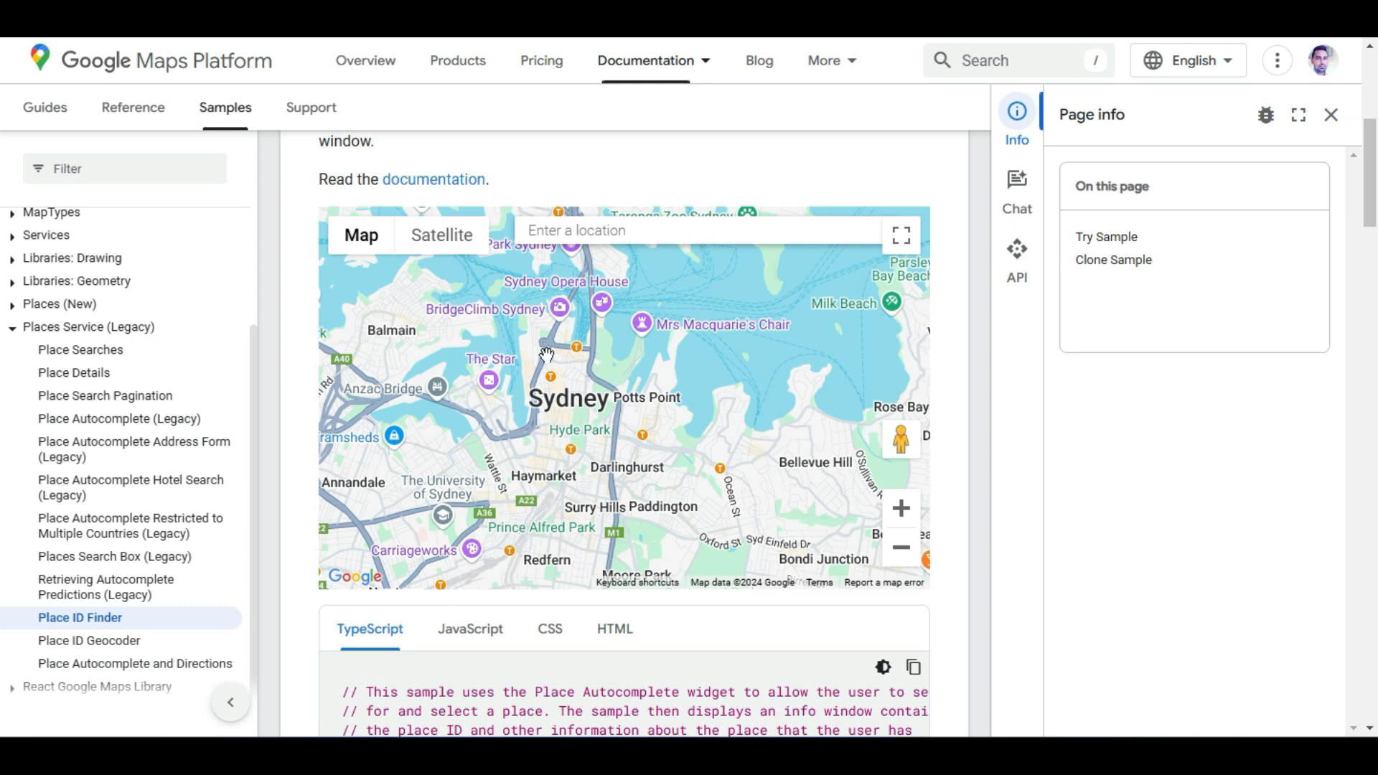
{"action": "left_click", "coordinate": [610, 227]}
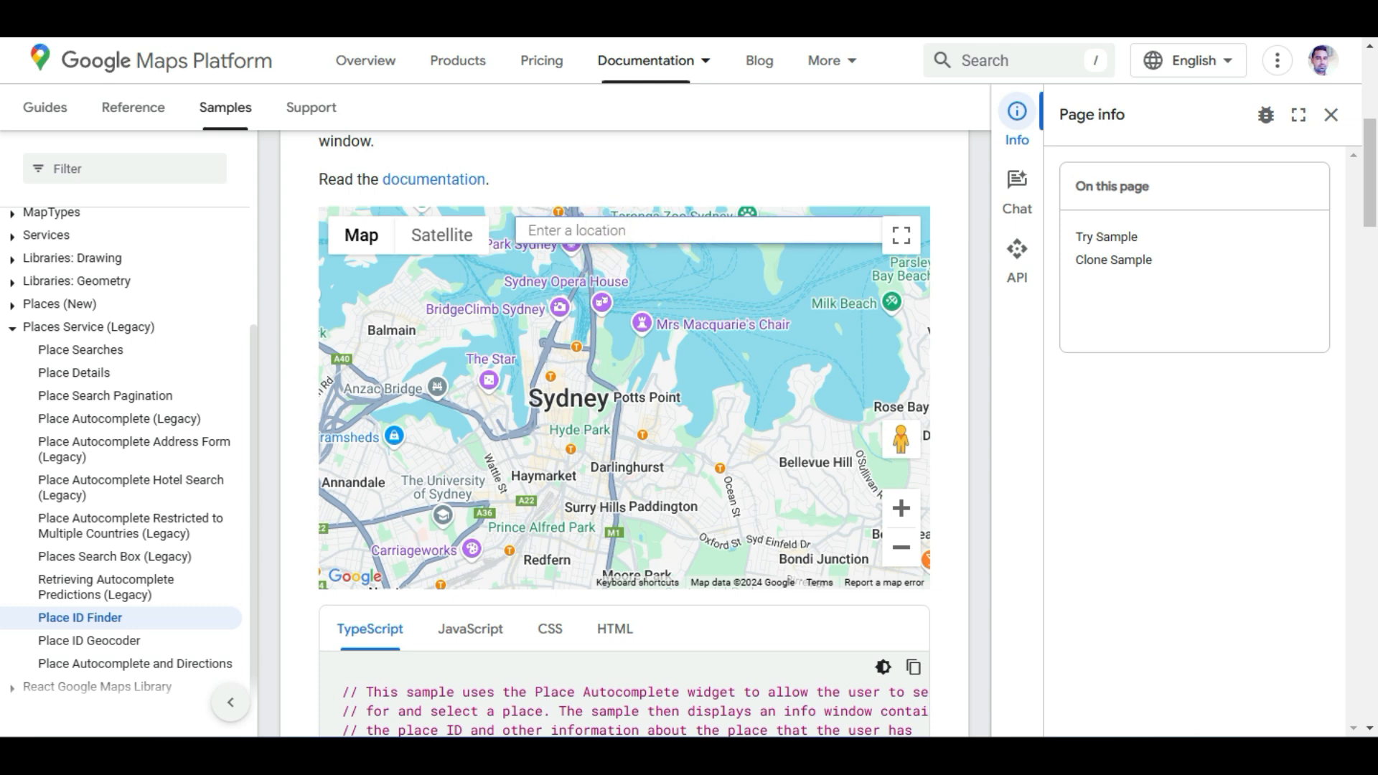
{"action": "type", "text": "manila"}
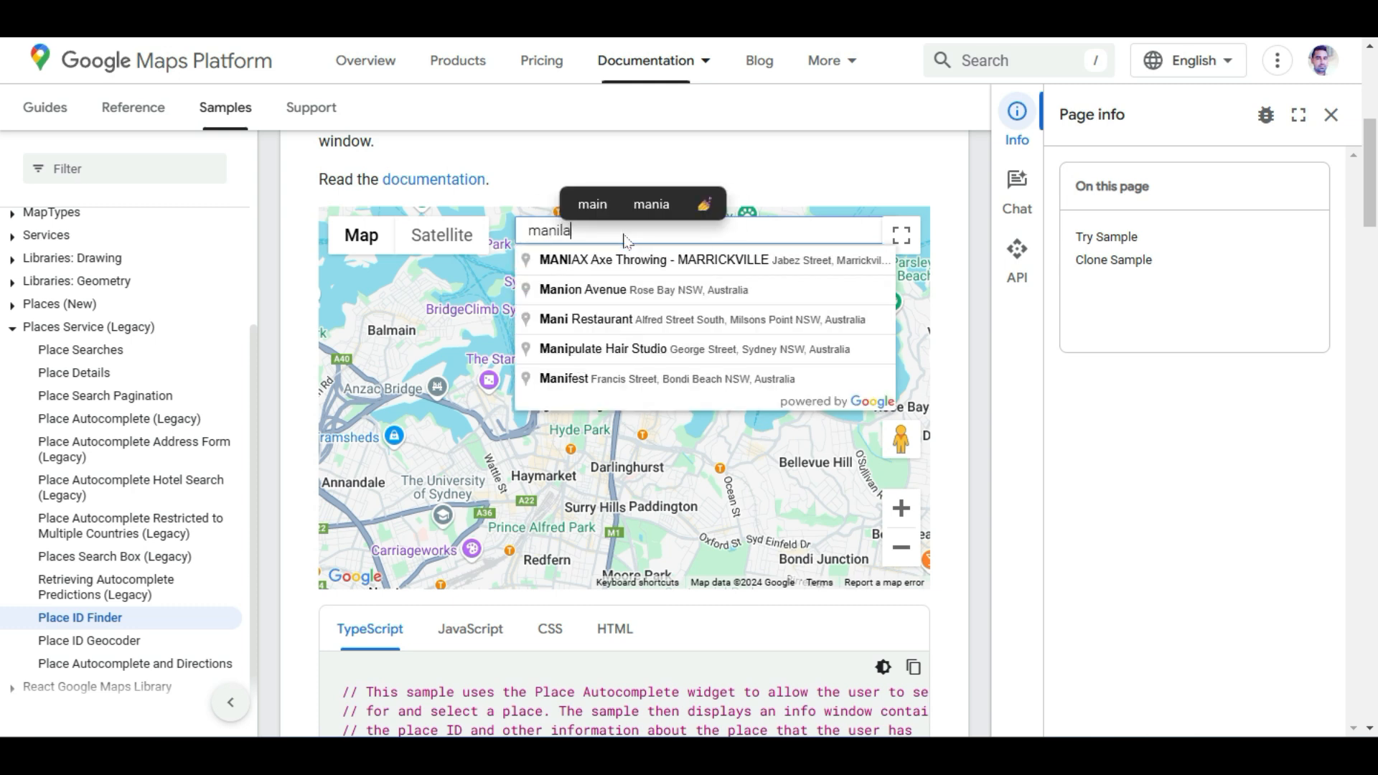
{"action": "left_click", "coordinate": [606, 261]}
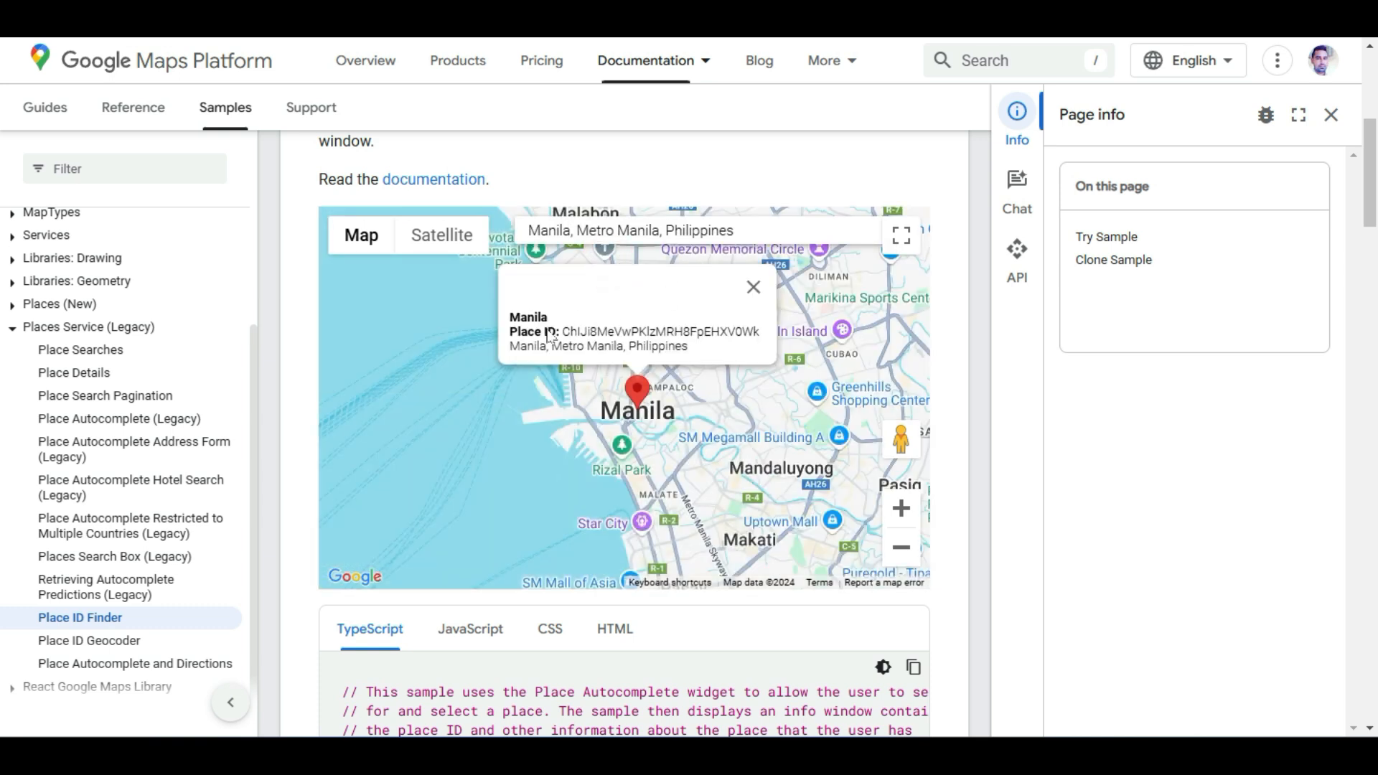
Examine Manila's Place ID in the map's info window and close the Page info pane to widen the map.
{"action": "left_click", "coordinate": [636, 335]}
{"action": "scroll", "coordinate": [637, 335], "scroll_direction": "down", "scroll_amount": 3}
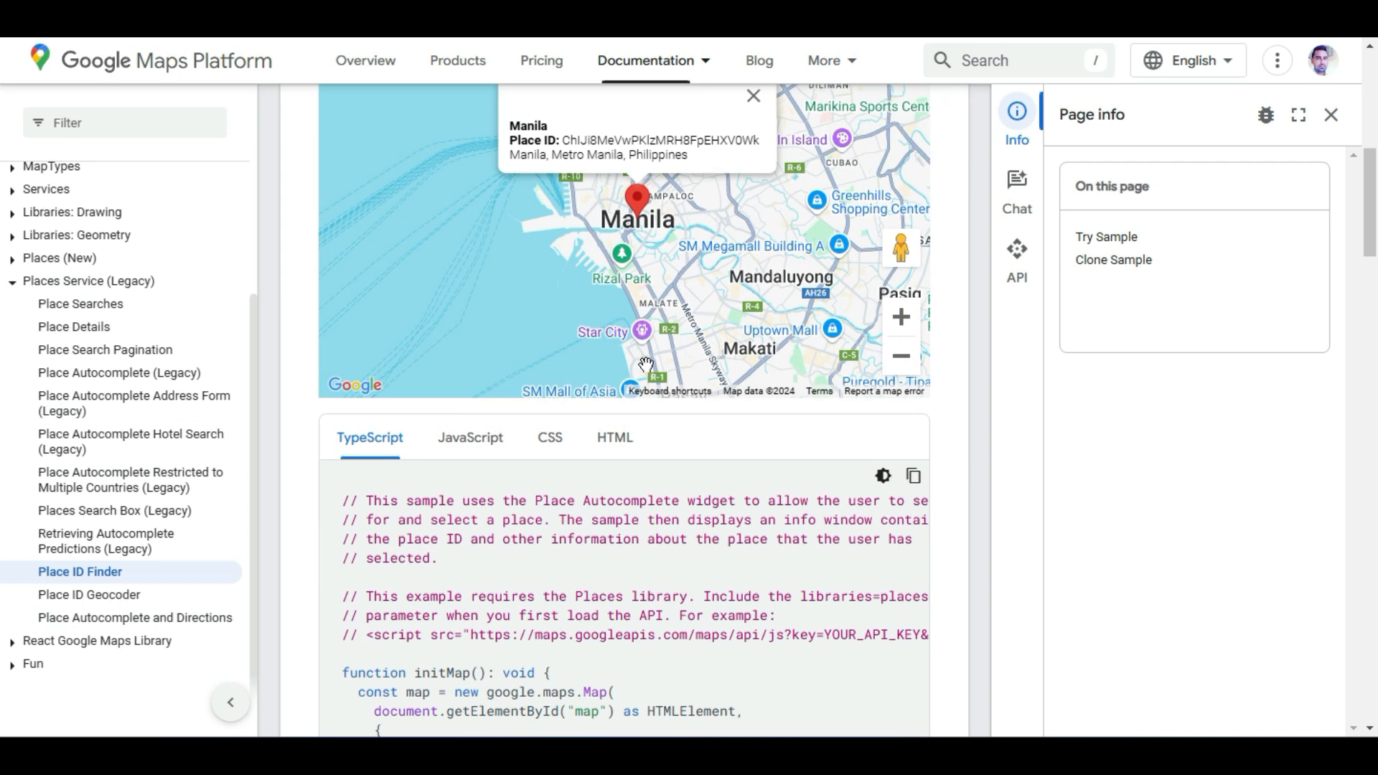
{"action": "scroll", "coordinate": [650, 337], "scroll_direction": "up", "scroll_amount": 2}
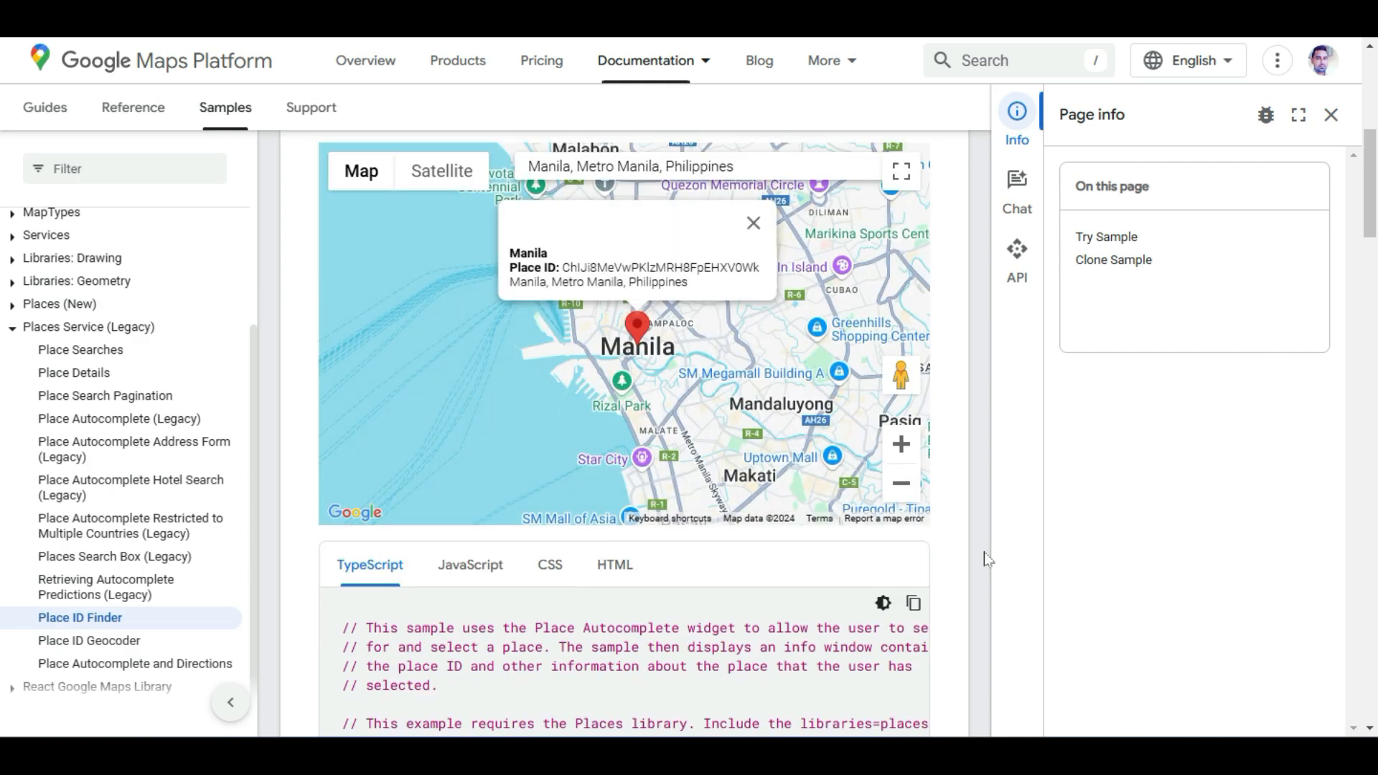
{"action": "scroll", "coordinate": [988, 558], "scroll_direction": "down", "scroll_amount": 4}
{"action": "scroll", "coordinate": [987, 559], "scroll_direction": "up", "scroll_amount": 1}
{"action": "scroll", "coordinate": [986, 557], "scroll_direction": "up", "scroll_amount": 3}
{"action": "right_click", "coordinate": [650, 286]}
{"action": "left_click", "coordinate": [635, 276]}
{"action": "scroll", "coordinate": [876, 394], "scroll_direction": "up", "scroll_amount": 4}
{"action": "scroll", "coordinate": [875, 394], "scroll_direction": "up", "scroll_amount": 1}
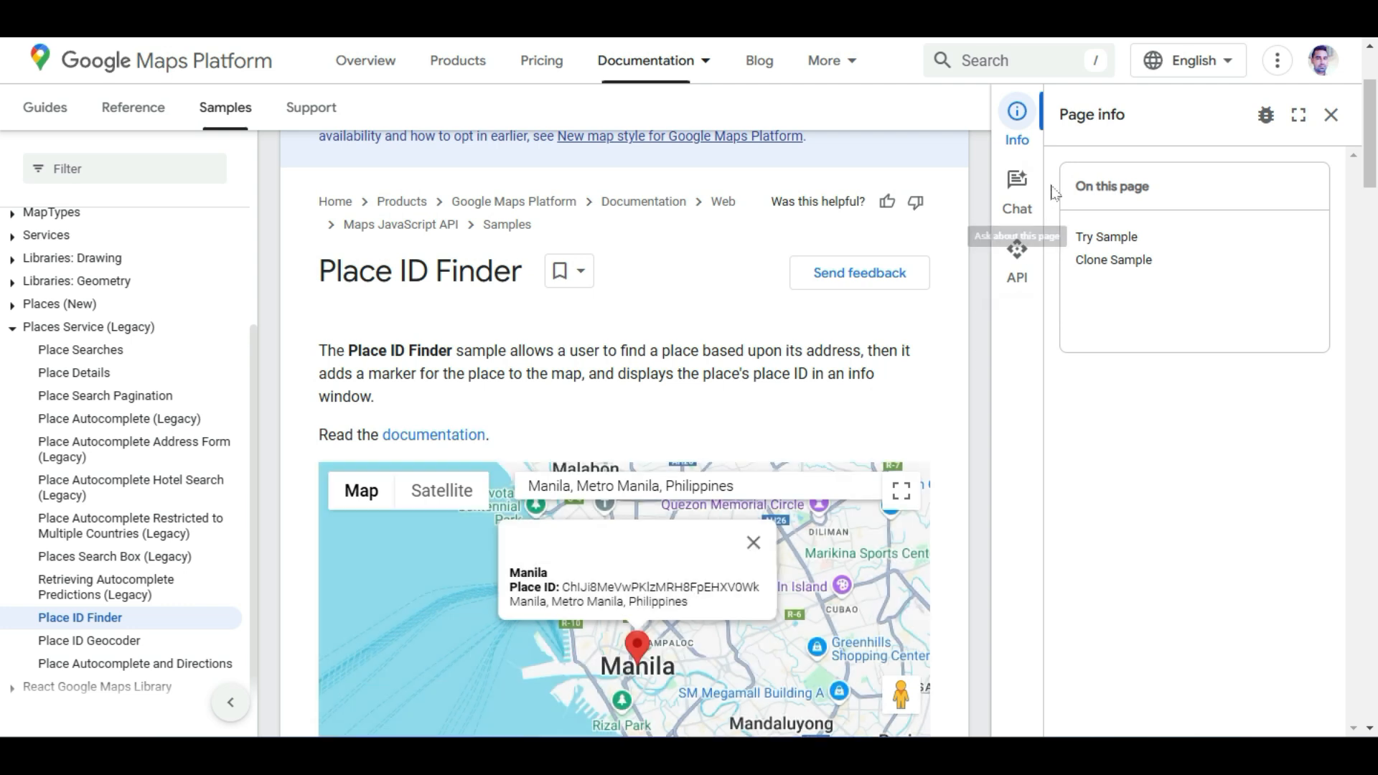
{"action": "left_click", "coordinate": [1331, 115]}
{"action": "scroll", "coordinate": [771, 248], "scroll_direction": "down", "scroll_amount": 4}
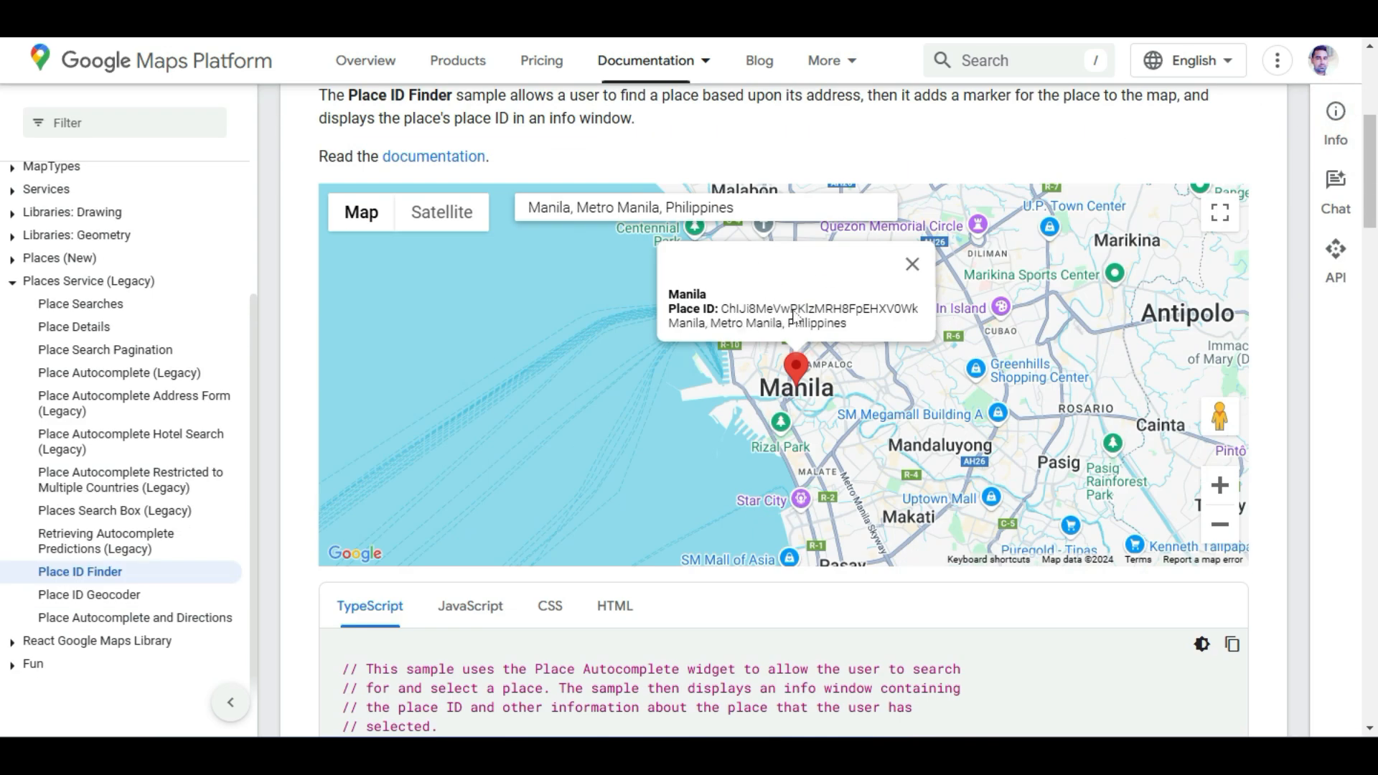
Review the Place ID Finder's TypeScript, JavaScript, CSS and HTML sample code, and return to the start of the page.
{"action": "scroll", "coordinate": [795, 315], "scroll_direction": "down", "scroll_amount": 4}
{"action": "scroll", "coordinate": [1270, 441], "scroll_direction": "down", "scroll_amount": 2}
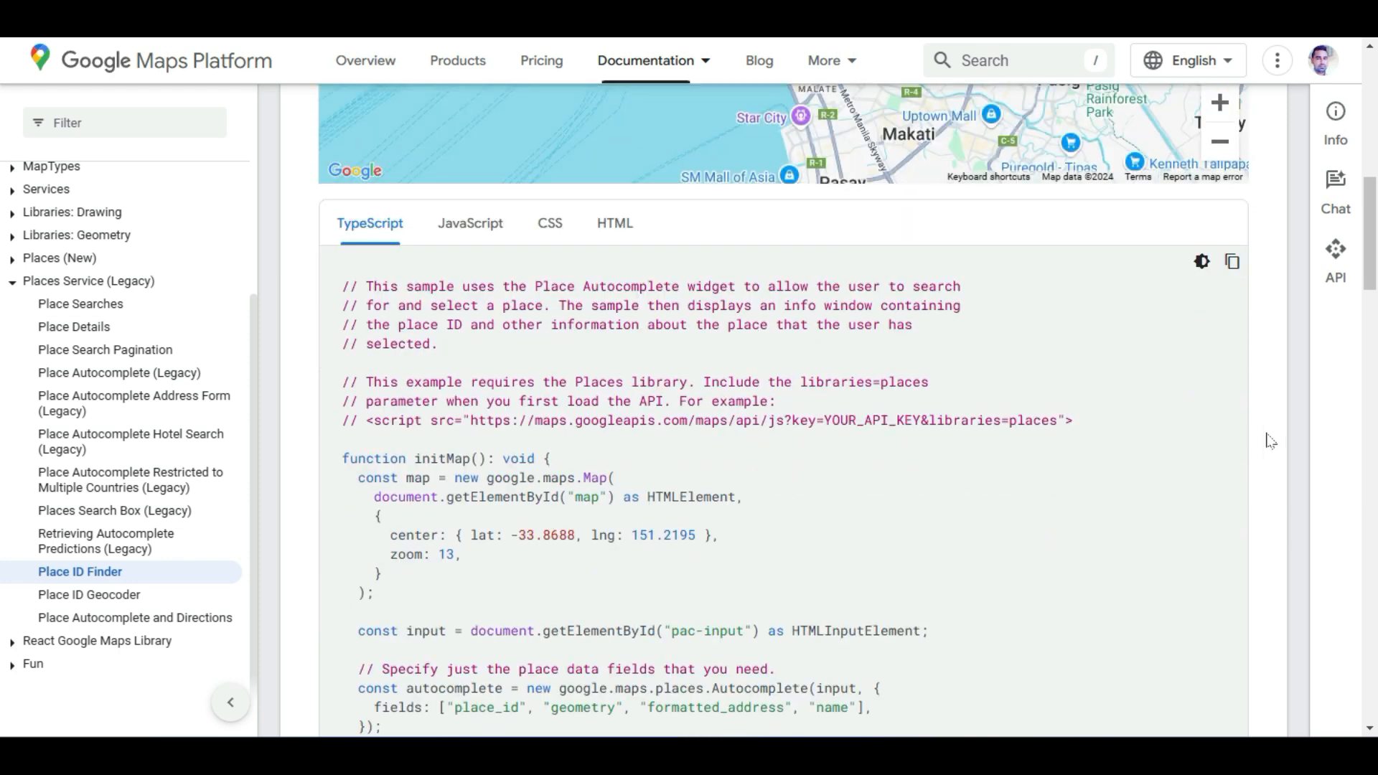
{"action": "left_click", "coordinate": [463, 223]}
{"action": "left_click", "coordinate": [556, 225]}
{"action": "left_click", "coordinate": [617, 224]}
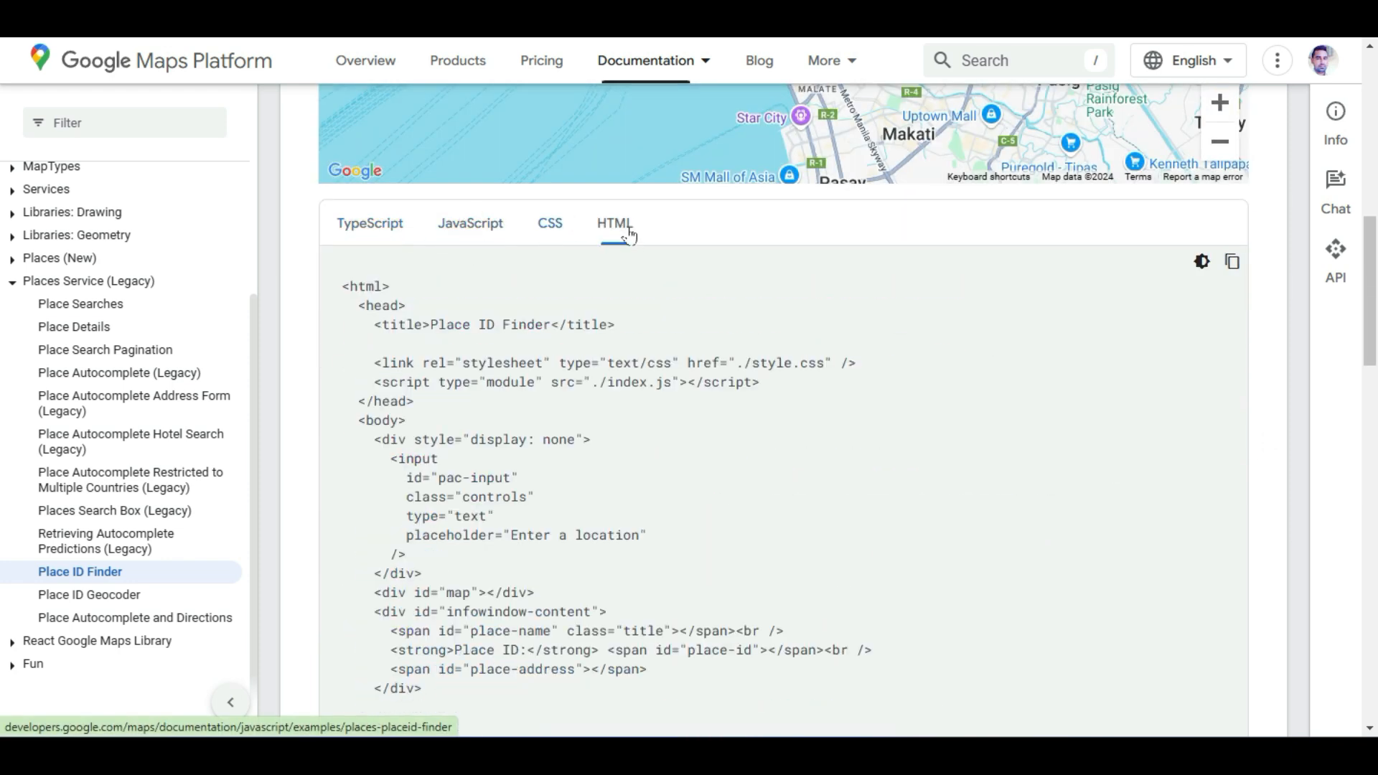
{"action": "left_click", "coordinate": [416, 239]}
{"action": "scroll", "coordinate": [416, 240], "scroll_direction": "down", "scroll_amount": 2}
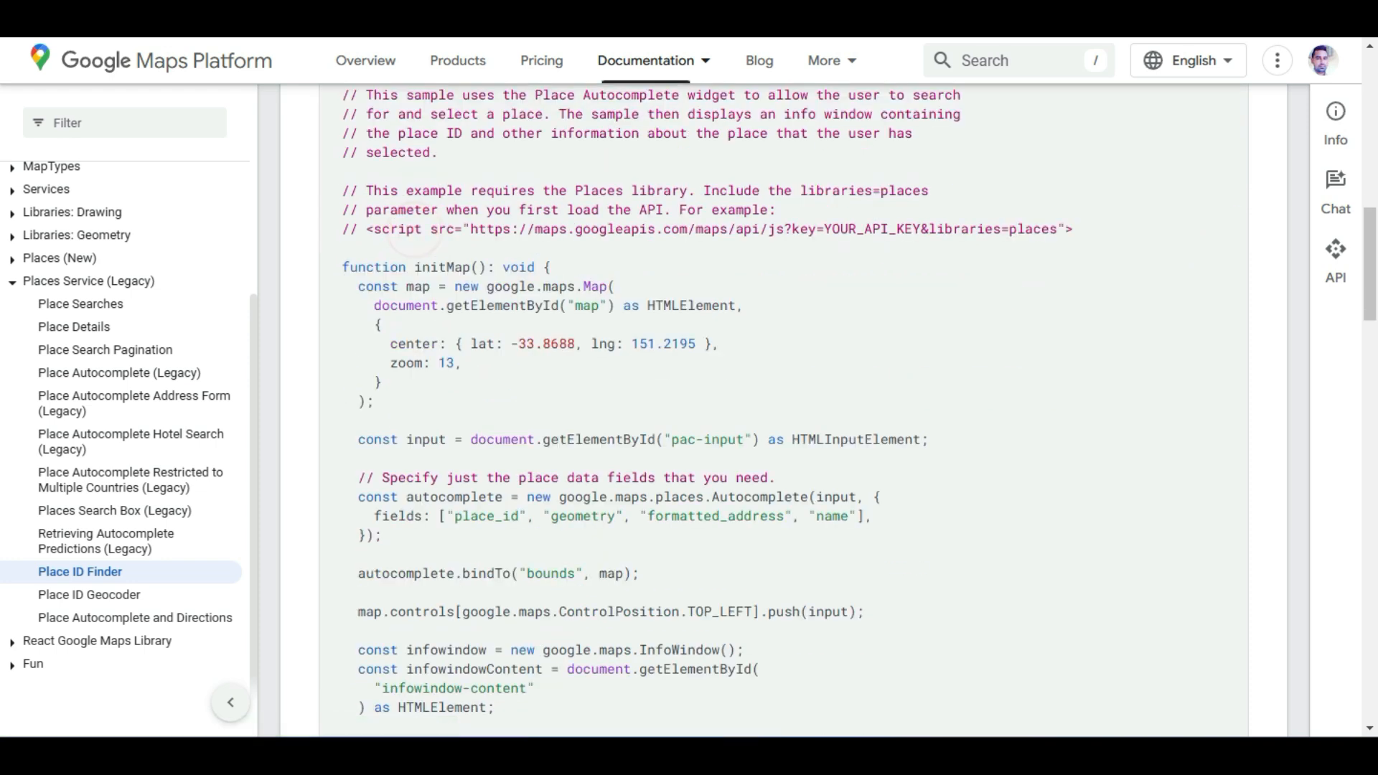
{"action": "scroll", "coordinate": [783, 488], "scroll_direction": "up", "scroll_amount": 5}
{"action": "scroll", "coordinate": [783, 488], "scroll_direction": "down", "scroll_amount": 5}
{"action": "scroll", "coordinate": [783, 487], "scroll_direction": "down", "scroll_amount": 2}
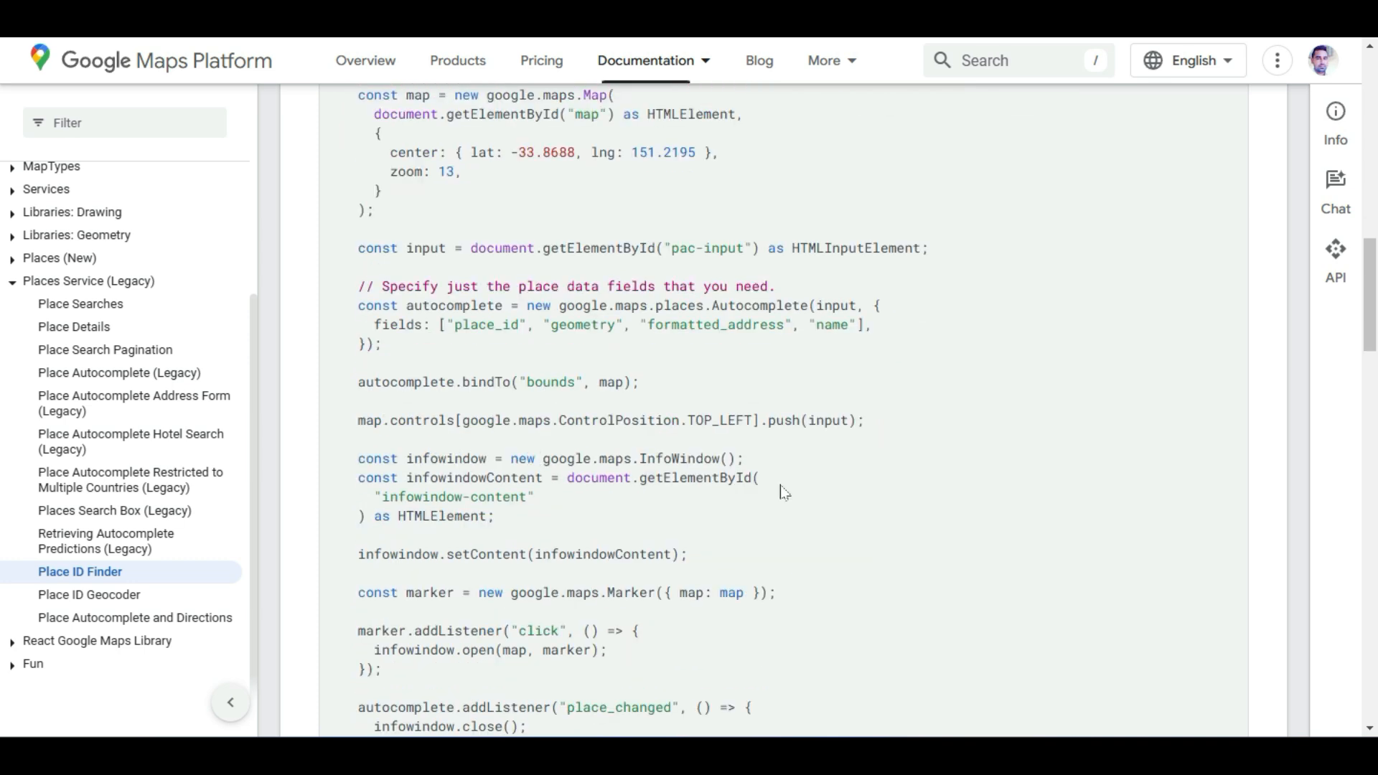
{"action": "scroll", "coordinate": [783, 492], "scroll_direction": "up", "scroll_amount": 13}
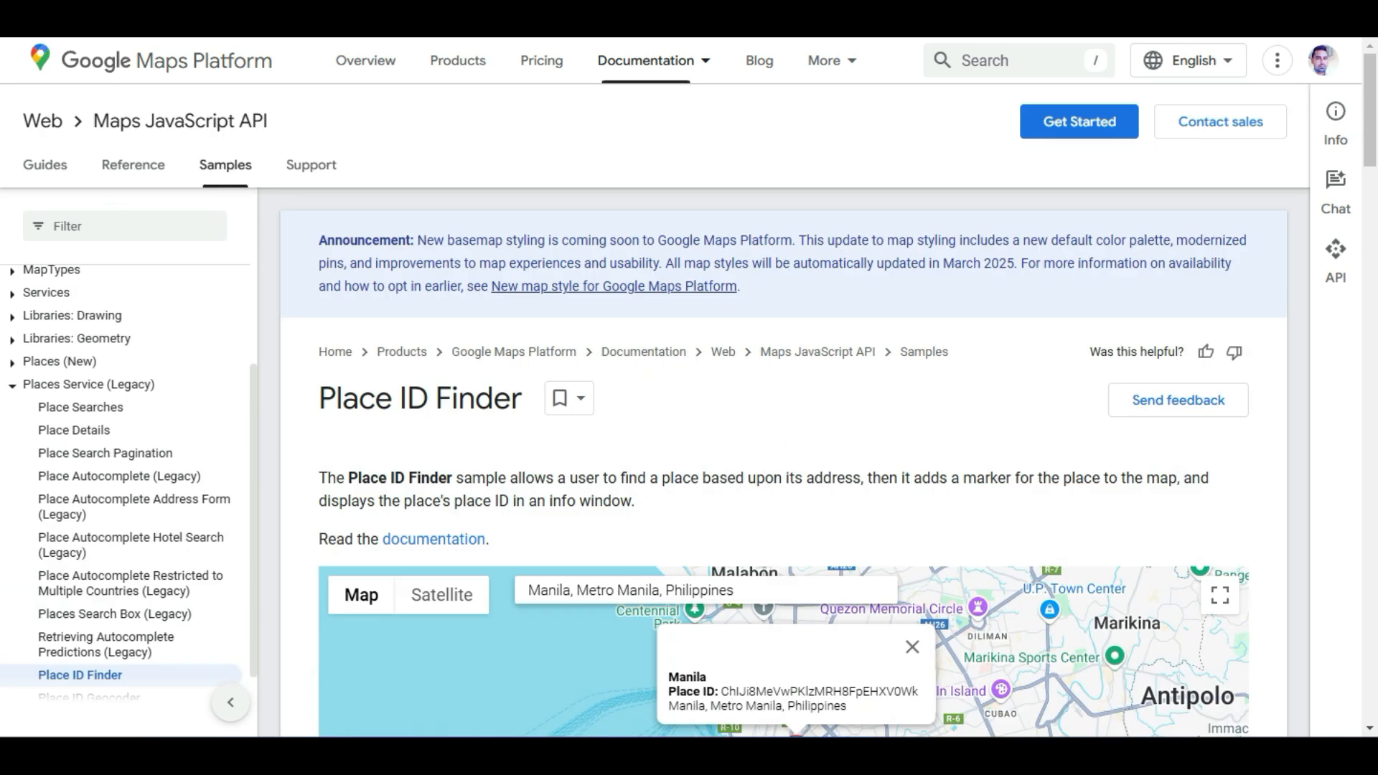
Open Google Maps in a new browser tab and search for Manila, Metro Manila.
{"action": "key", "text": "ctrl+t"}
{"action": "type", "text": "map"}
{"action": "key", "text": "Return"}
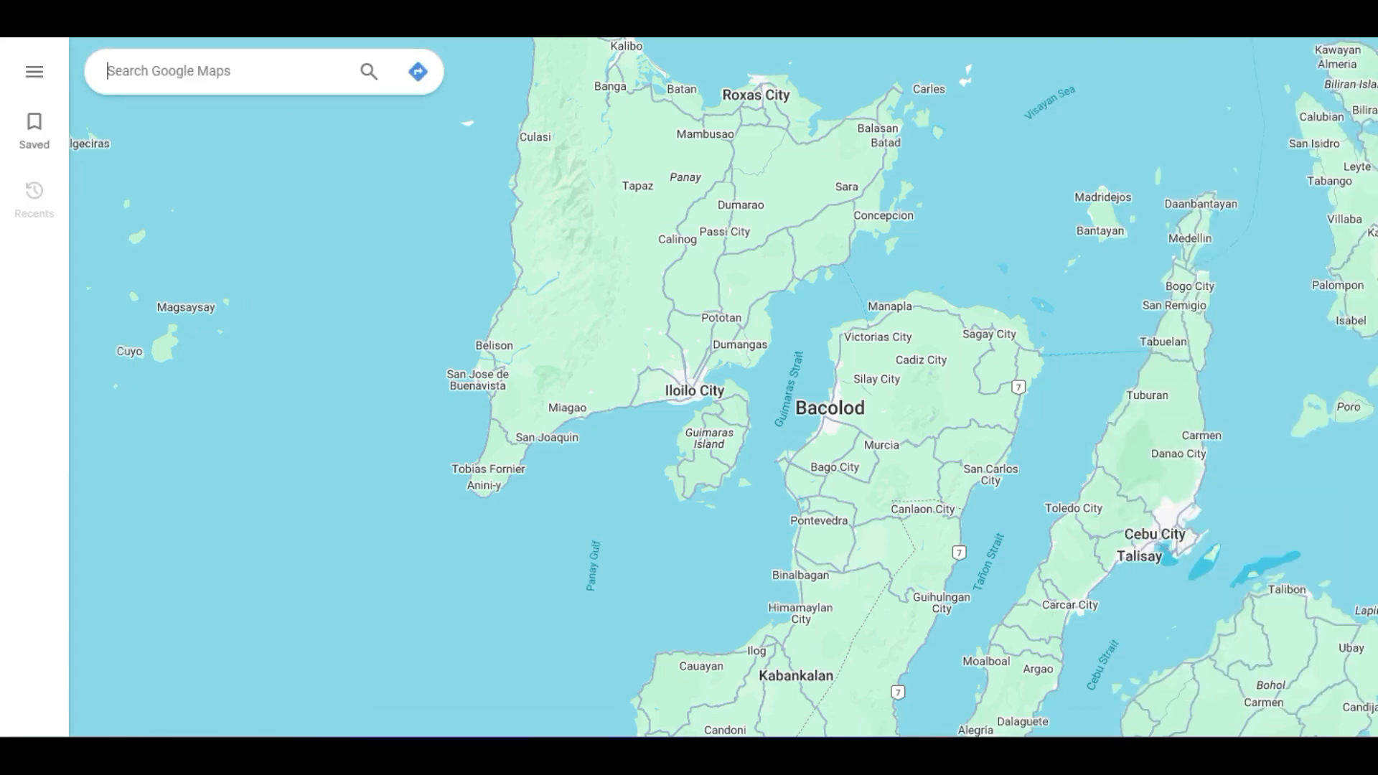
{"action": "left_click", "coordinate": [246, 68]}
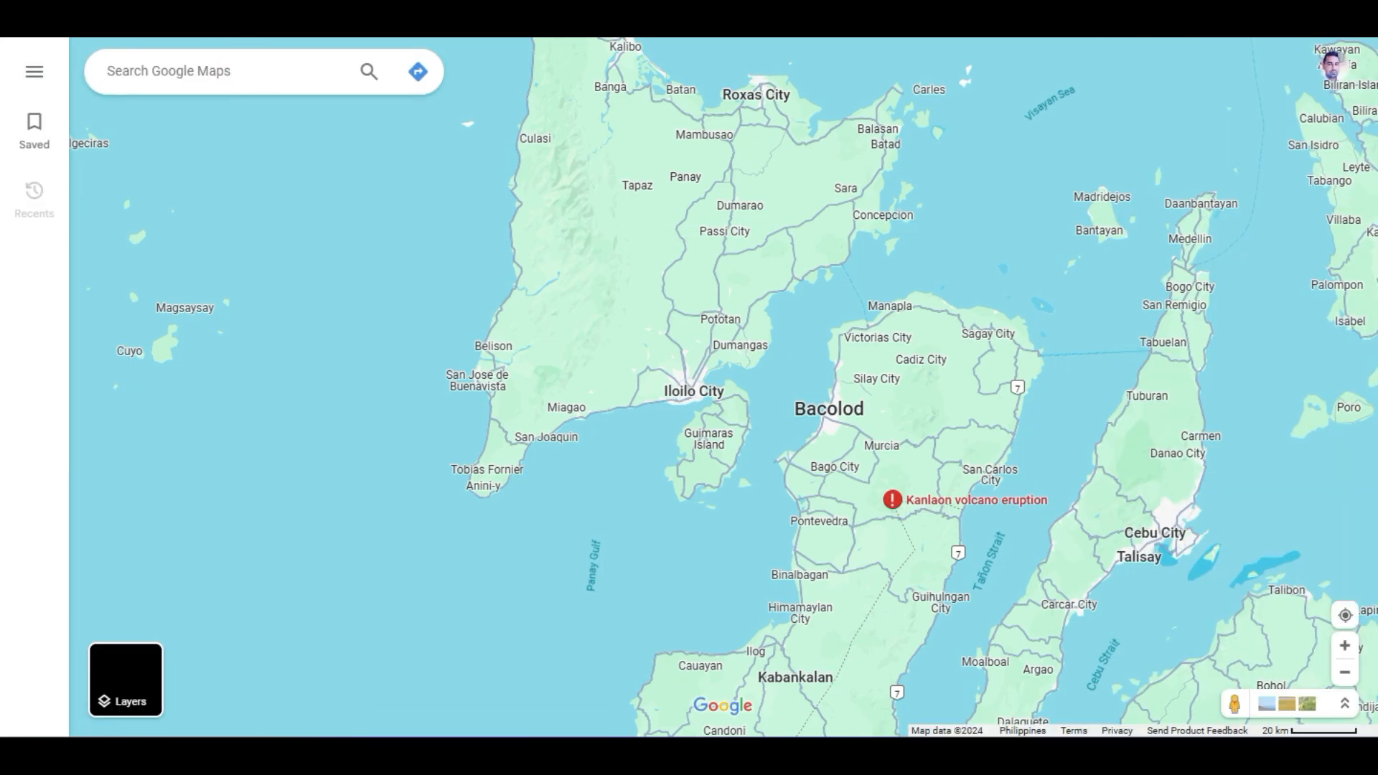
{"action": "type", "text": "manila"}
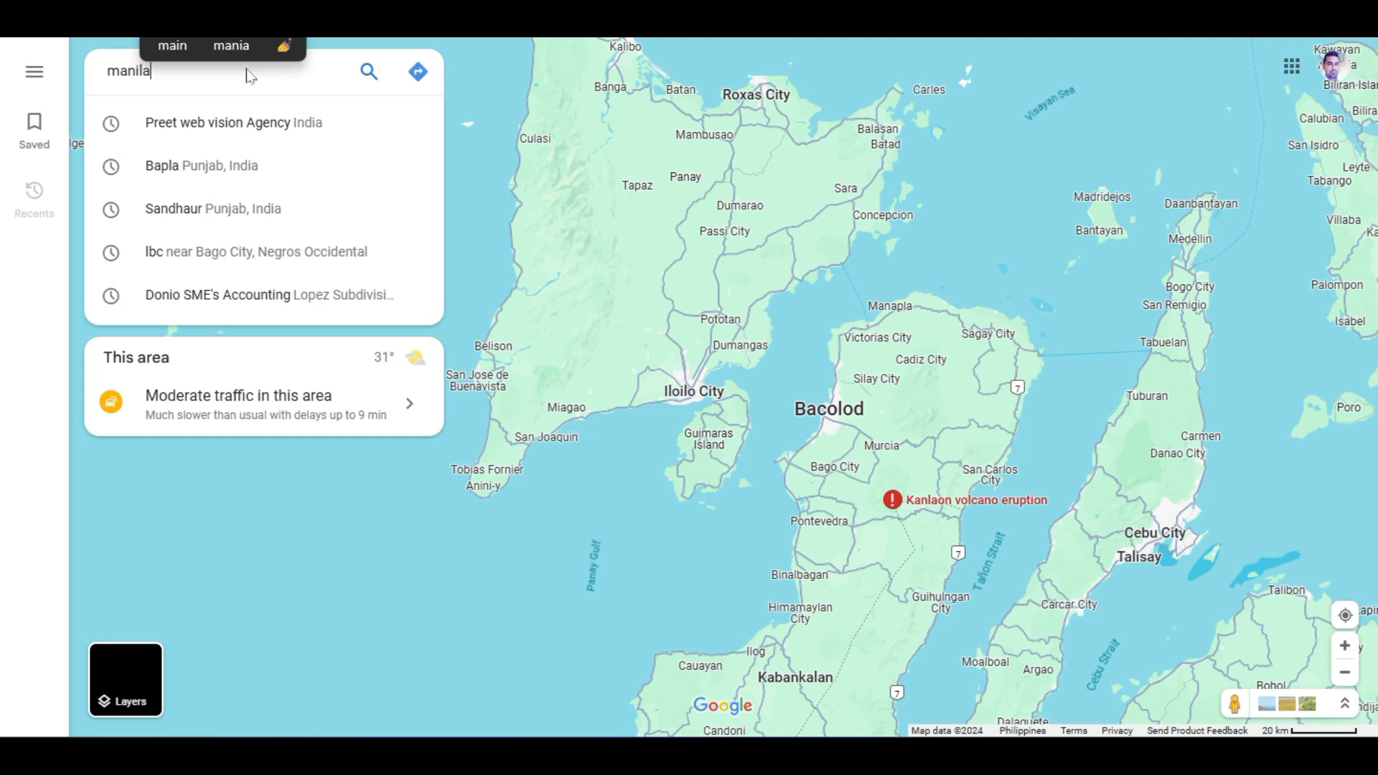
{"action": "left_click", "coordinate": [251, 125]}
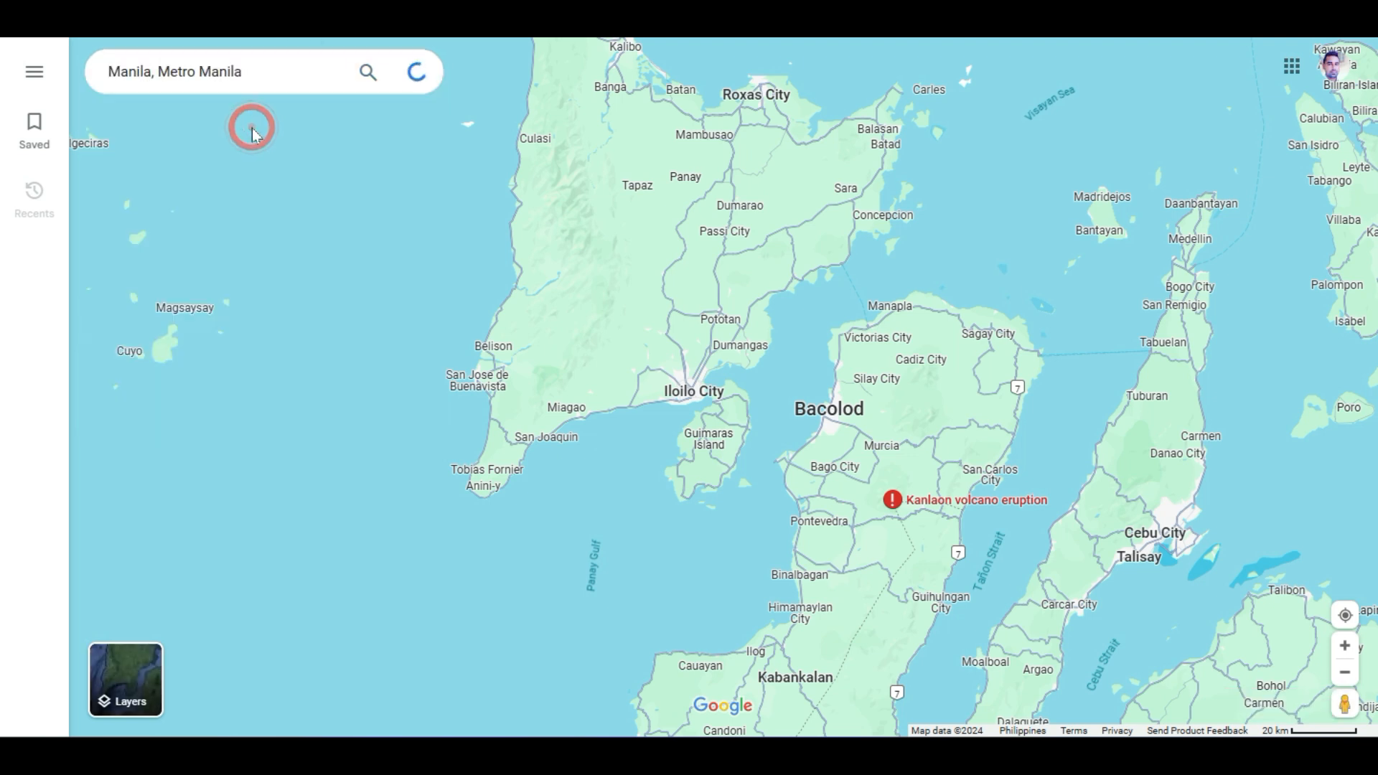
Look up the coordinates of a spot near Blumentritt Rd in Manila, and return to the Bobby Appartment listing.
{"action": "scroll", "coordinate": [919, 355], "scroll_direction": "up", "scroll_amount": 5}
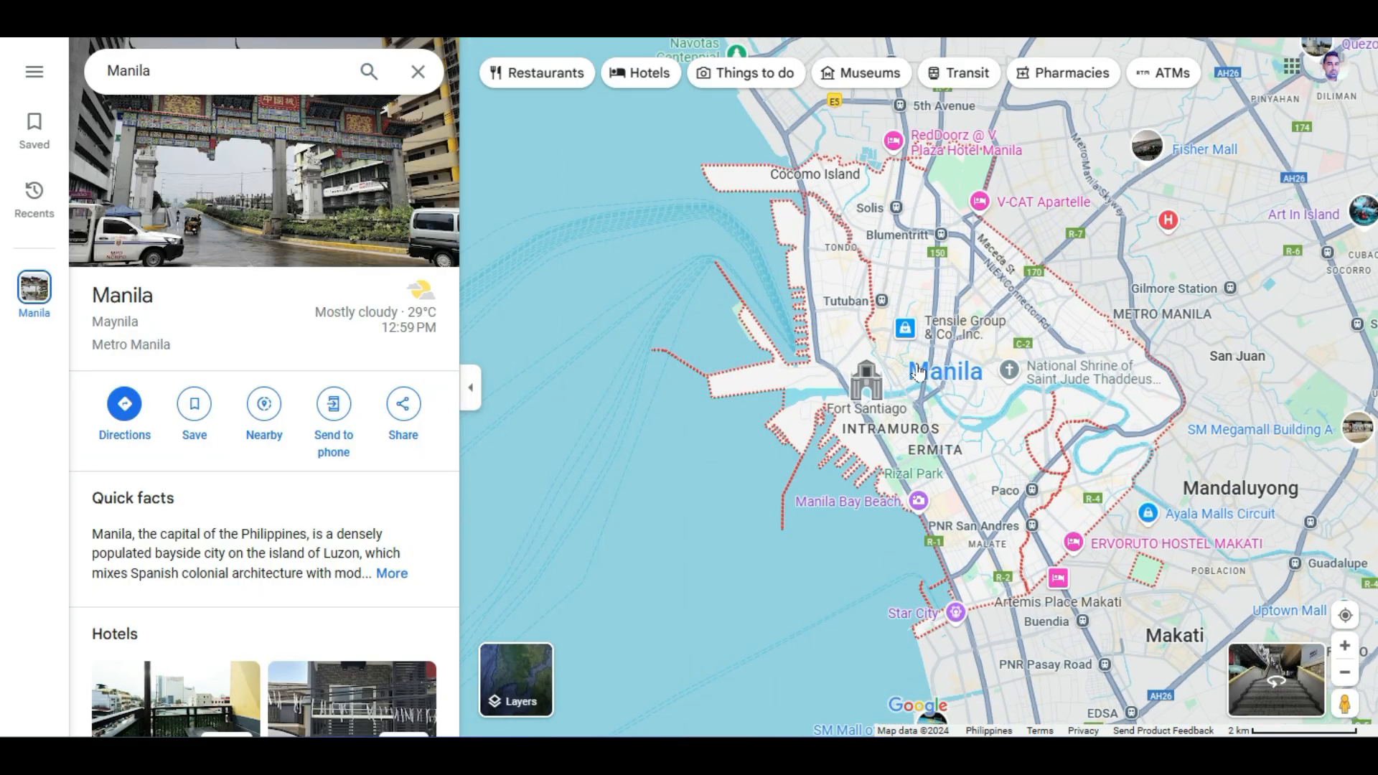
{"action": "scroll", "coordinate": [1072, 339], "scroll_direction": "up", "scroll_amount": 5}
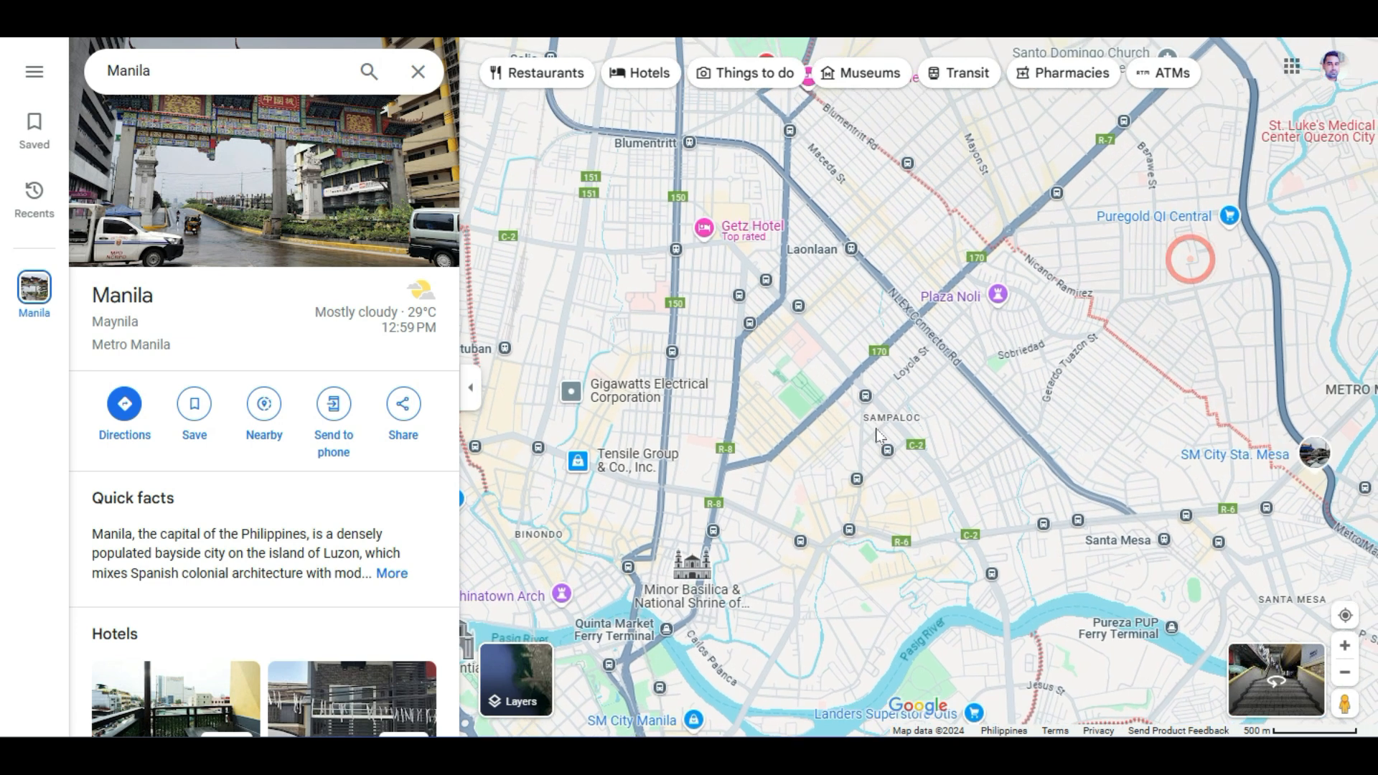
{"action": "left_click_drag", "start_coordinate": [867, 262], "coordinate": [853, 441]}
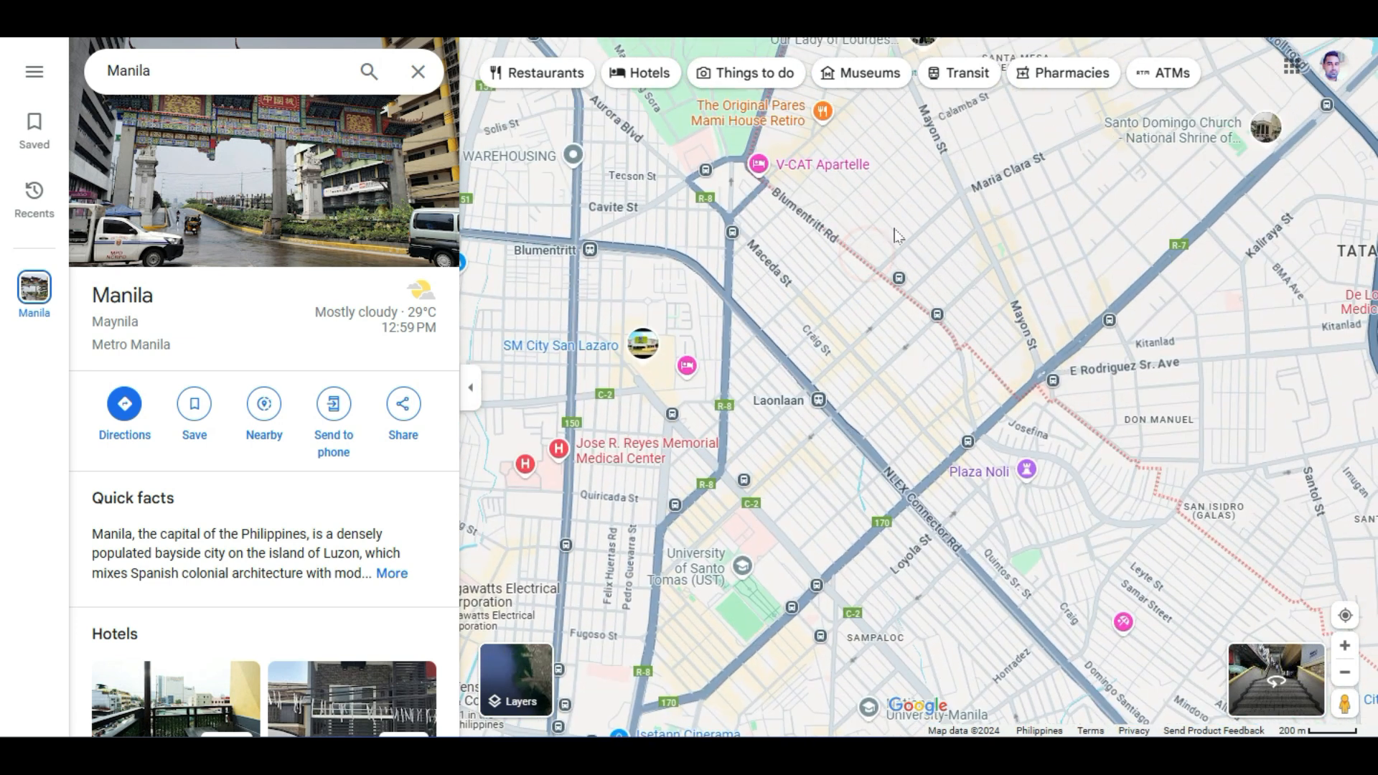
{"action": "scroll", "coordinate": [889, 348], "scroll_direction": "up", "scroll_amount": 1}
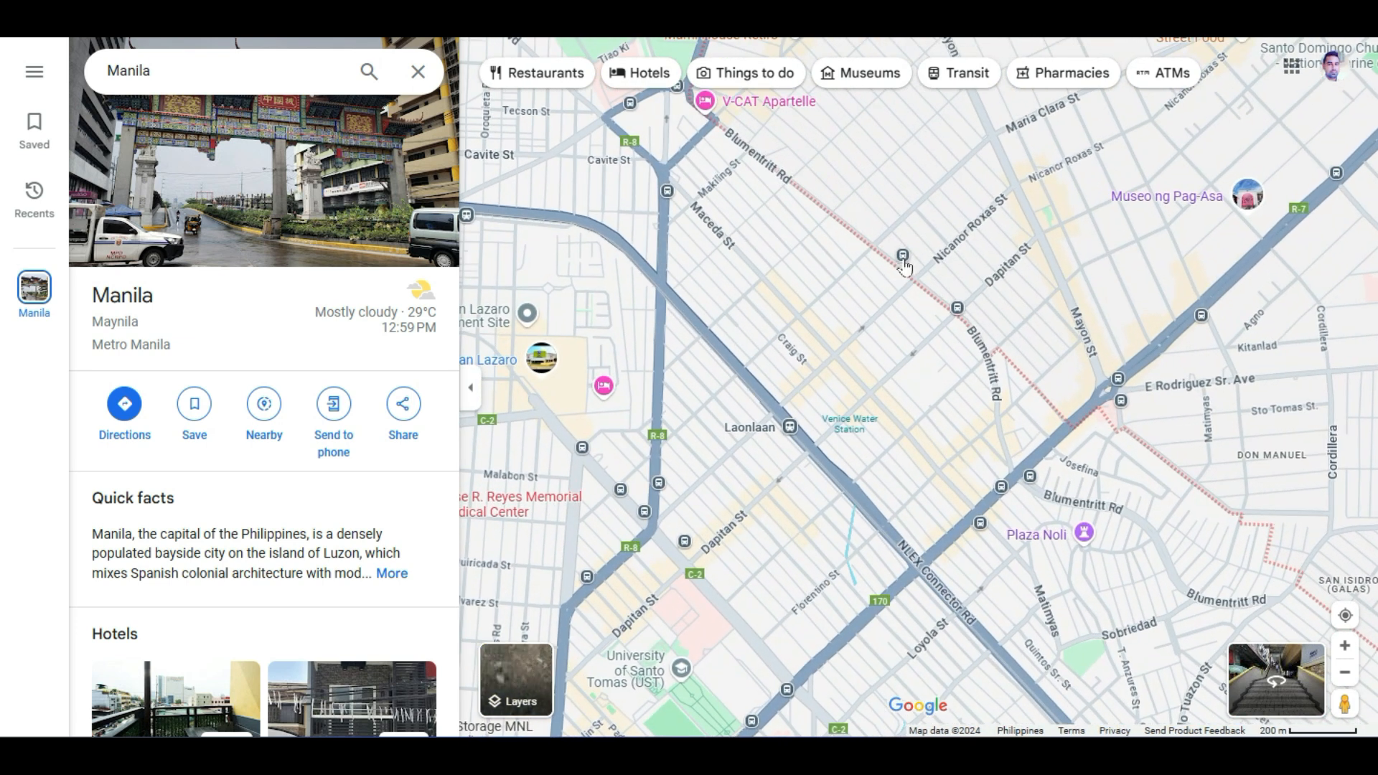
{"action": "mouse_move", "coordinate": [902, 258]}
{"action": "right_click", "coordinate": [889, 212]}
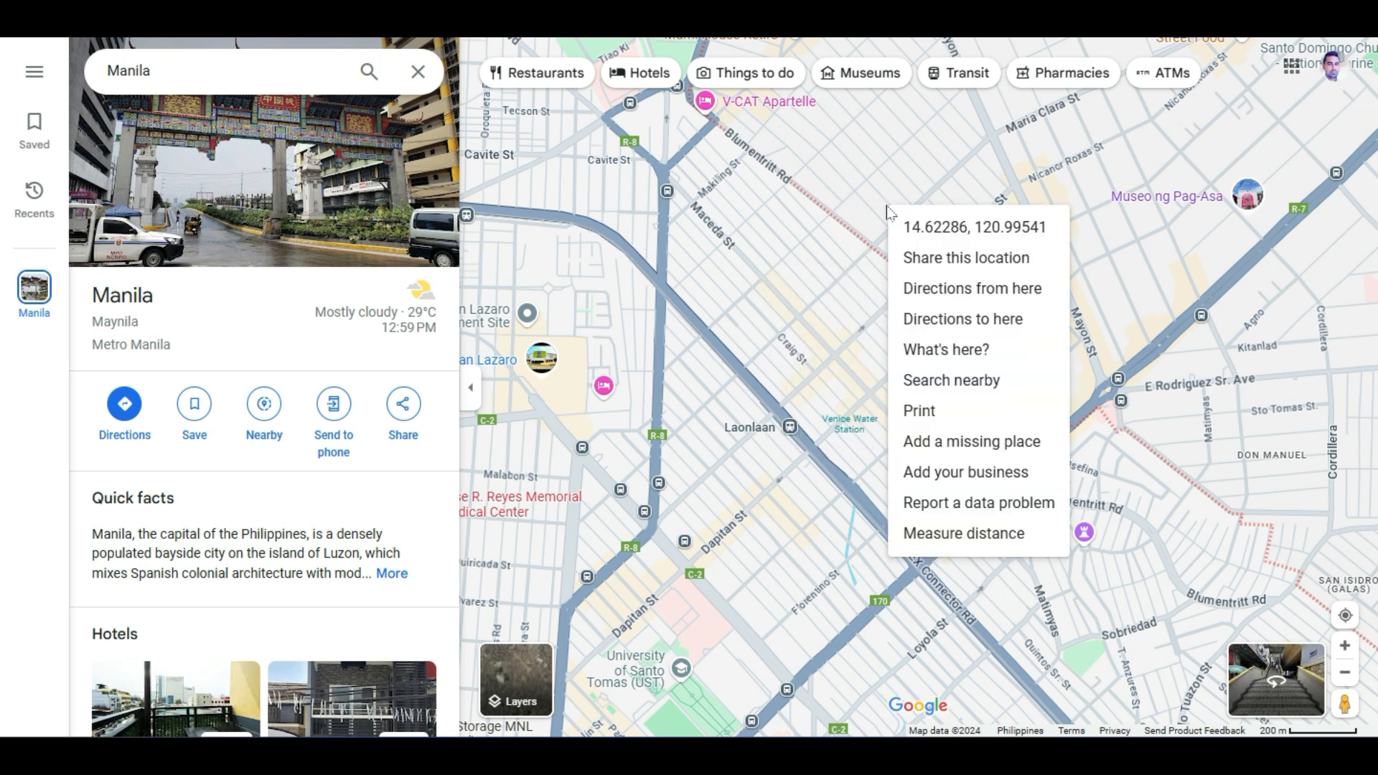
{"action": "right_click", "coordinate": [832, 195]}
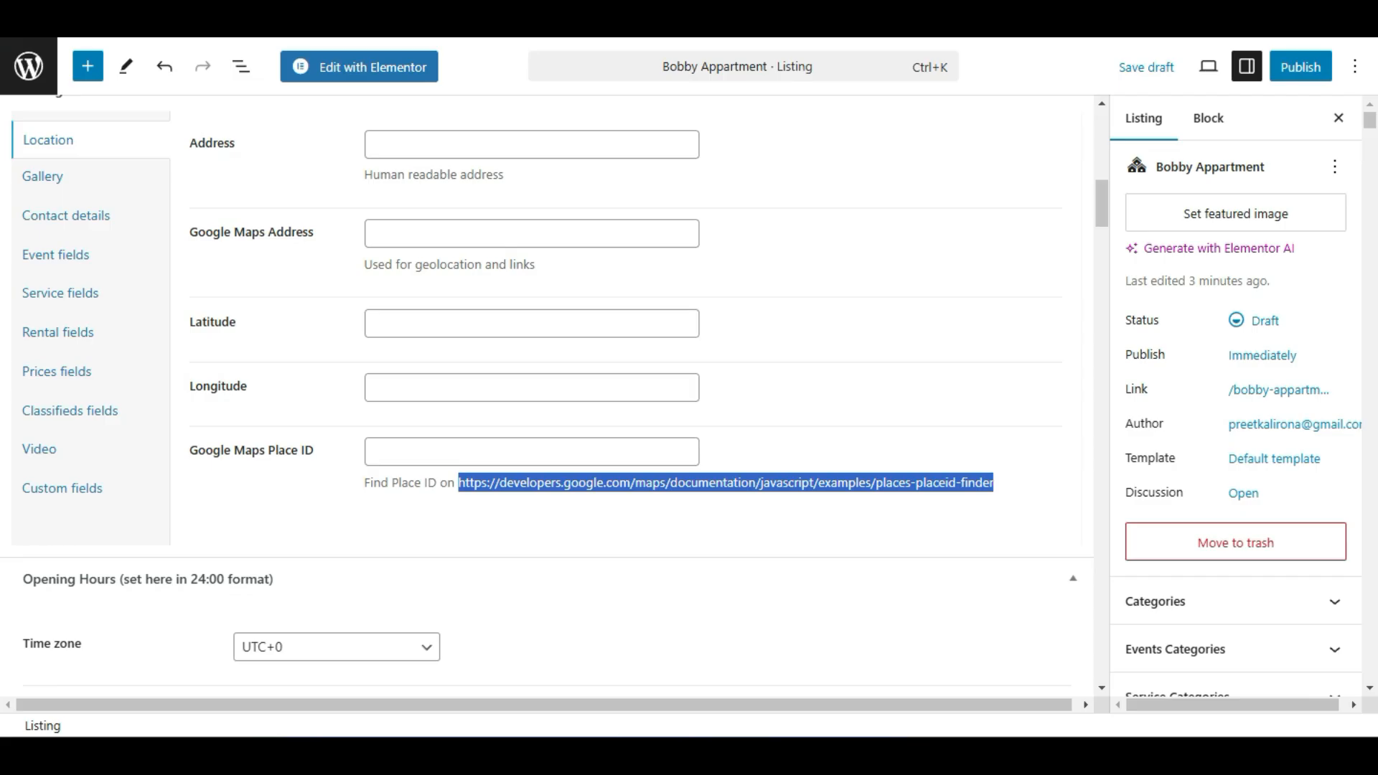
Examine the listing's Latitude and Longitude fields, and review the sharing link and map embed options for the chosen spot in Google Maps.
{"action": "left_click_drag", "start_coordinate": [190, 321], "coordinate": [229, 323]}
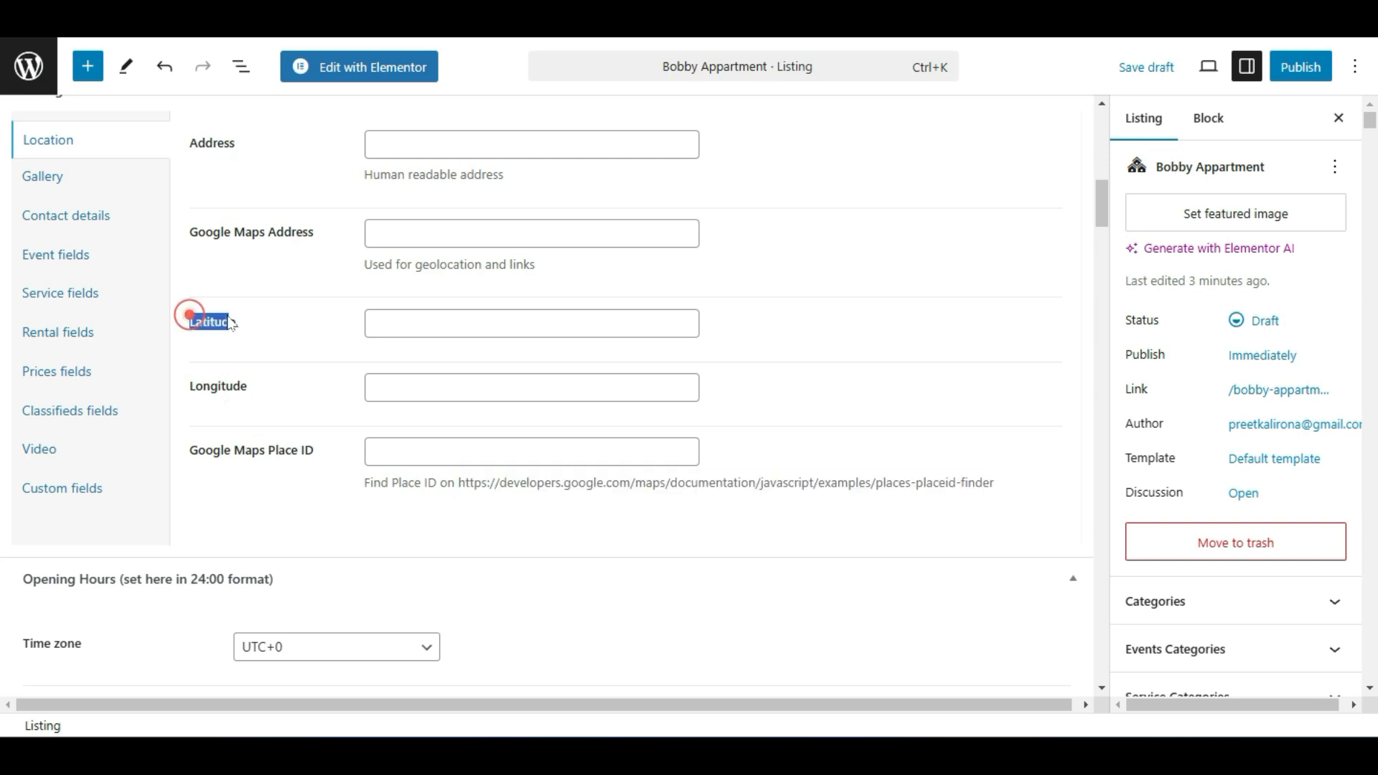
{"action": "left_click_drag", "start_coordinate": [191, 388], "coordinate": [260, 394]}
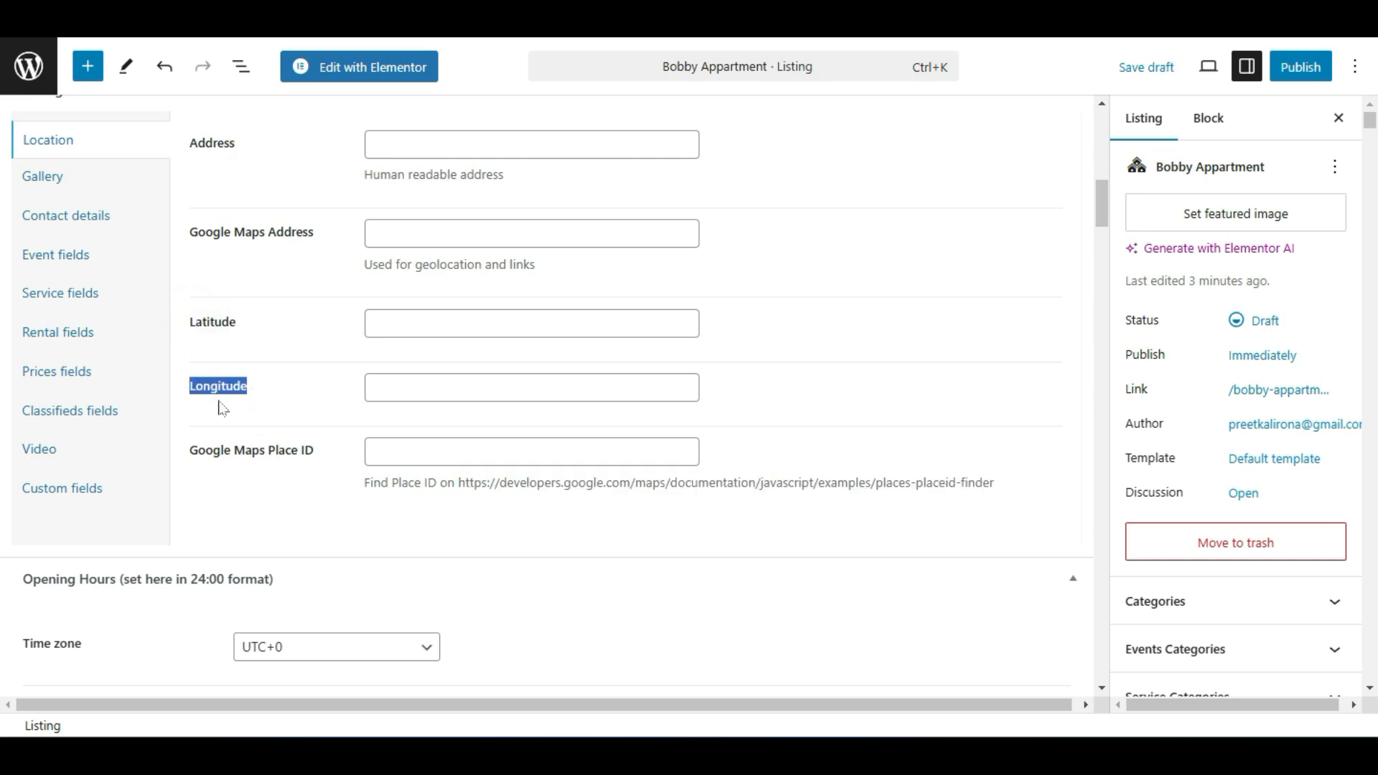
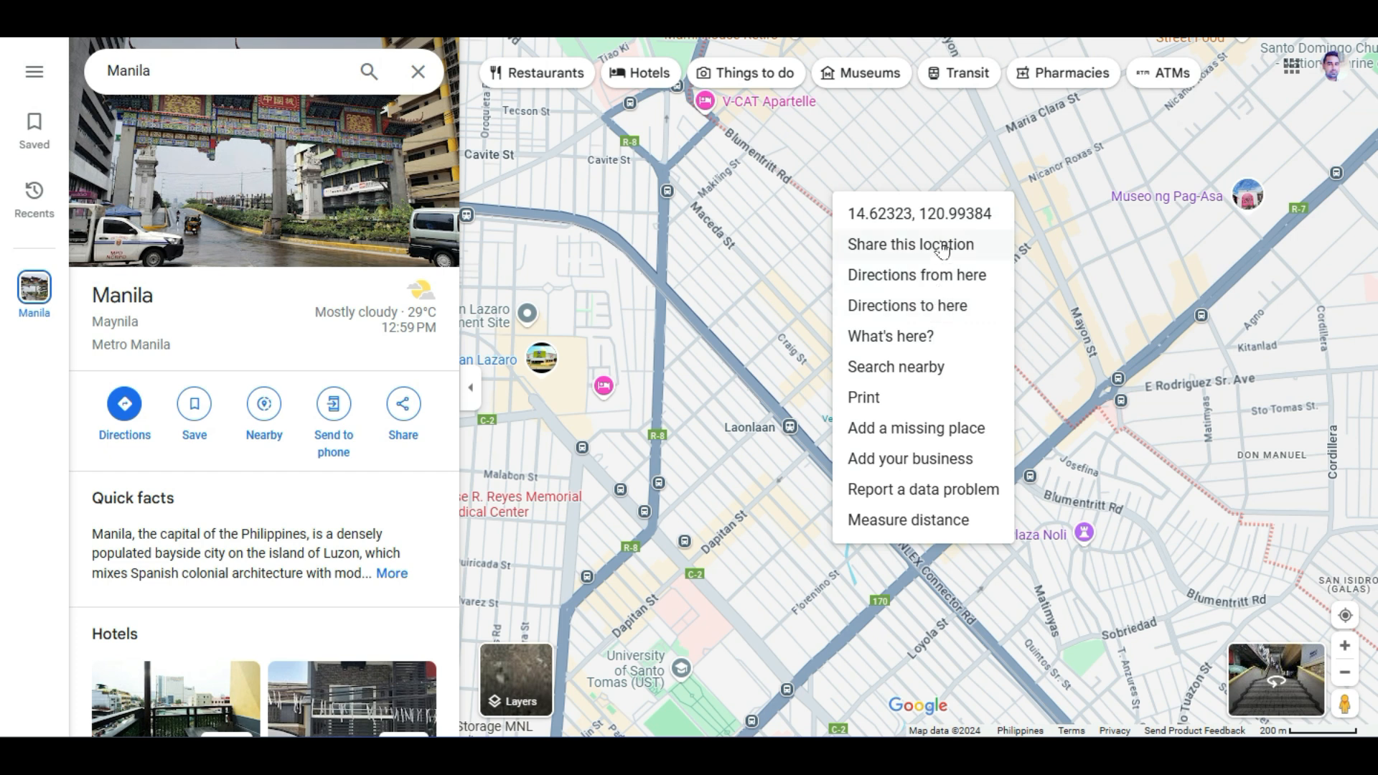
{"action": "left_click", "coordinate": [913, 244]}
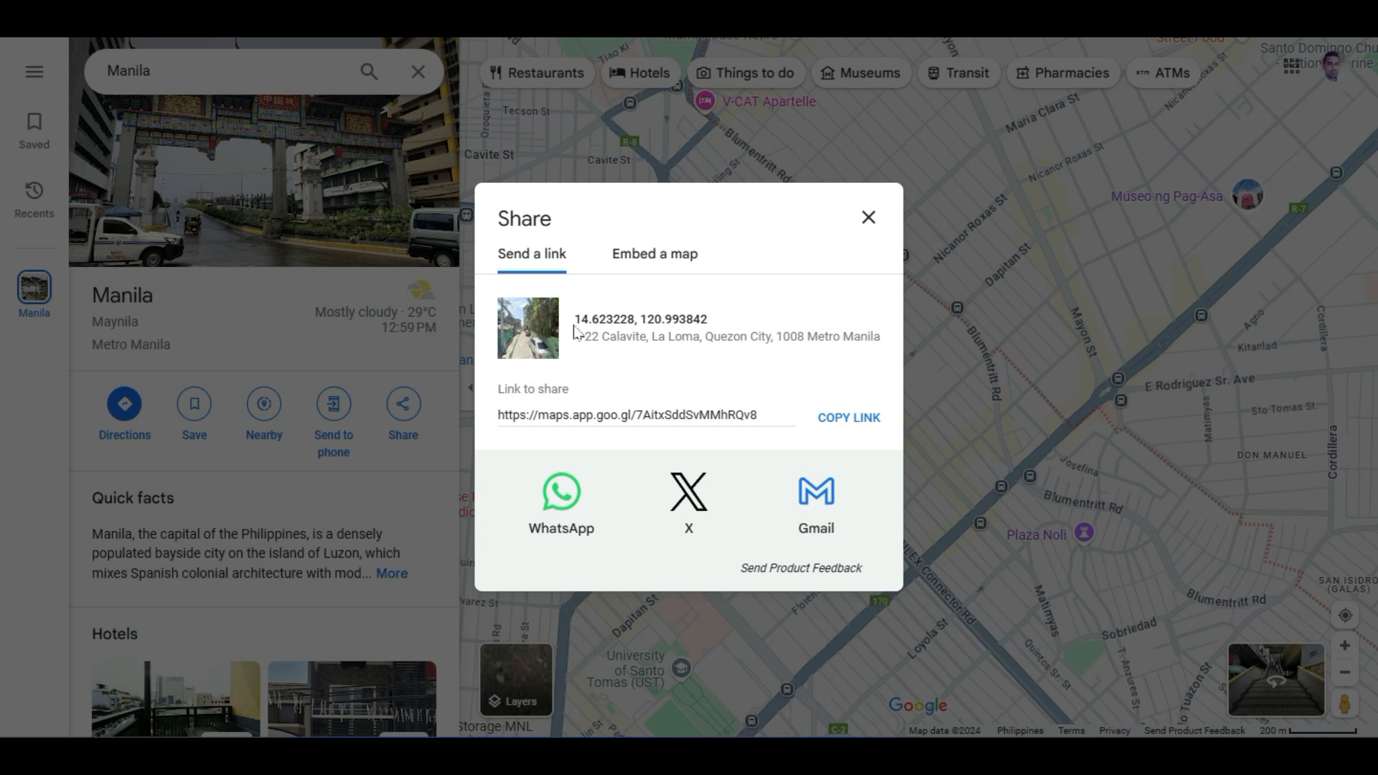
{"action": "left_click_drag", "start_coordinate": [574, 319], "coordinate": [709, 321]}
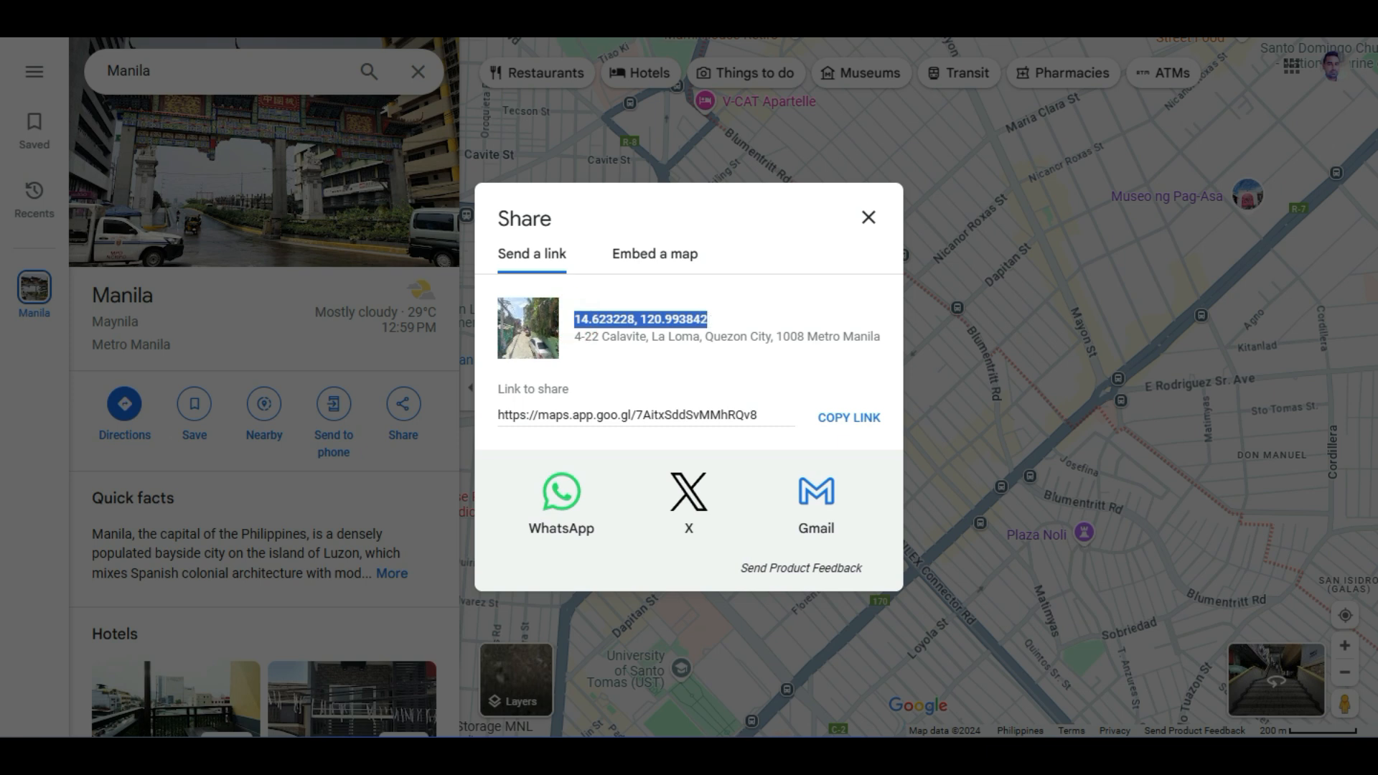
{"action": "left_click", "coordinate": [664, 257]}
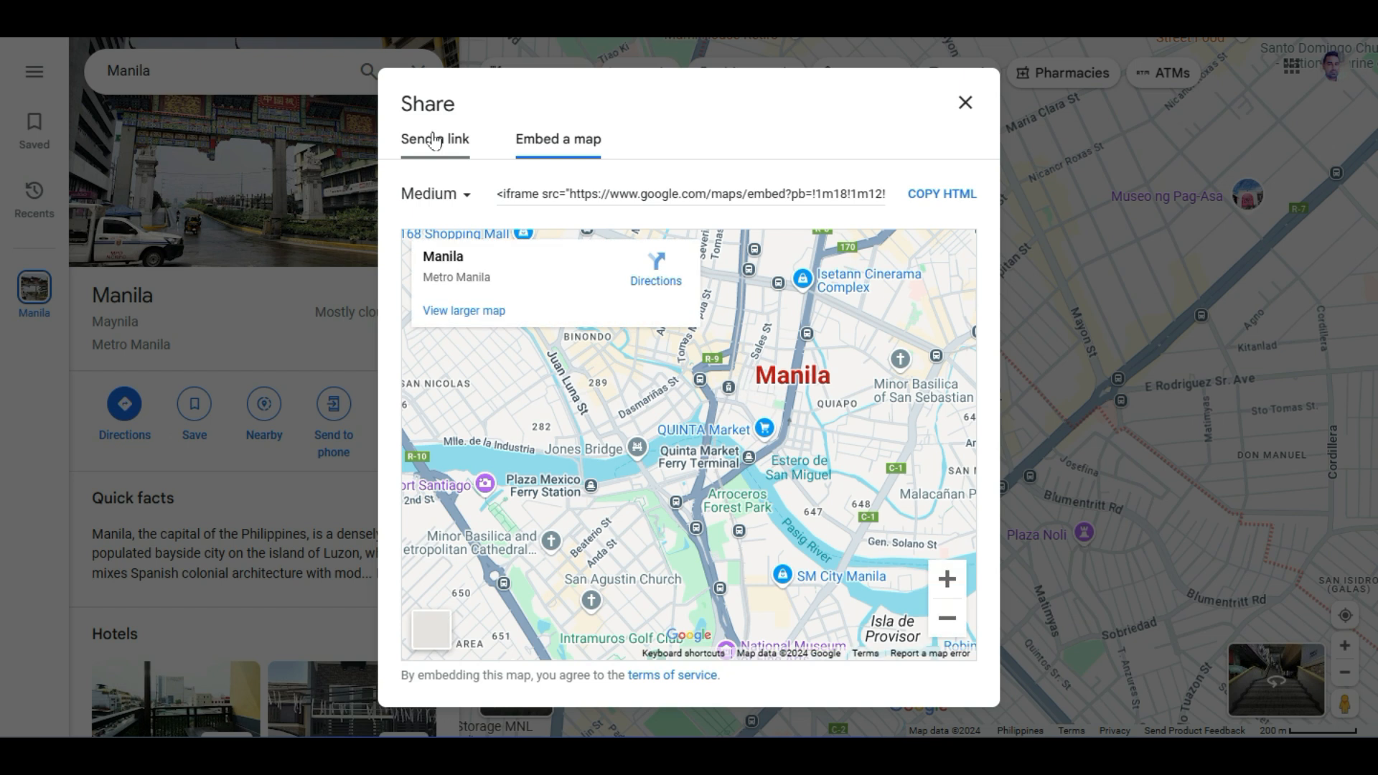
{"action": "left_click", "coordinate": [435, 139]}
{"action": "left_click", "coordinate": [869, 217]}
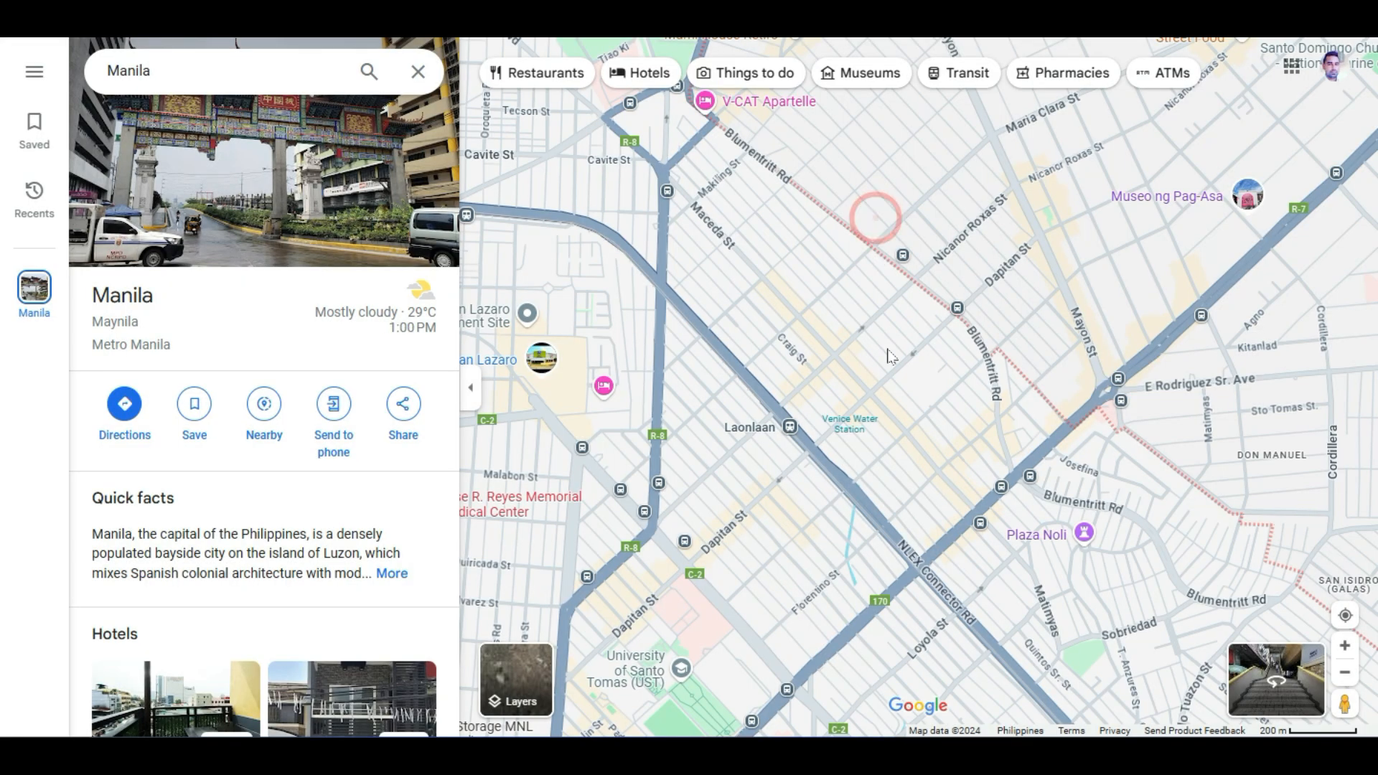
Copy the coordinates of a spot northeast of Laonlaan in Google Maps and paste 14.618937868694433, 120.99538293361533 into the listing's Latitude field.
{"action": "right_click", "coordinate": [887, 353]}
{"action": "left_click", "coordinate": [939, 370]}
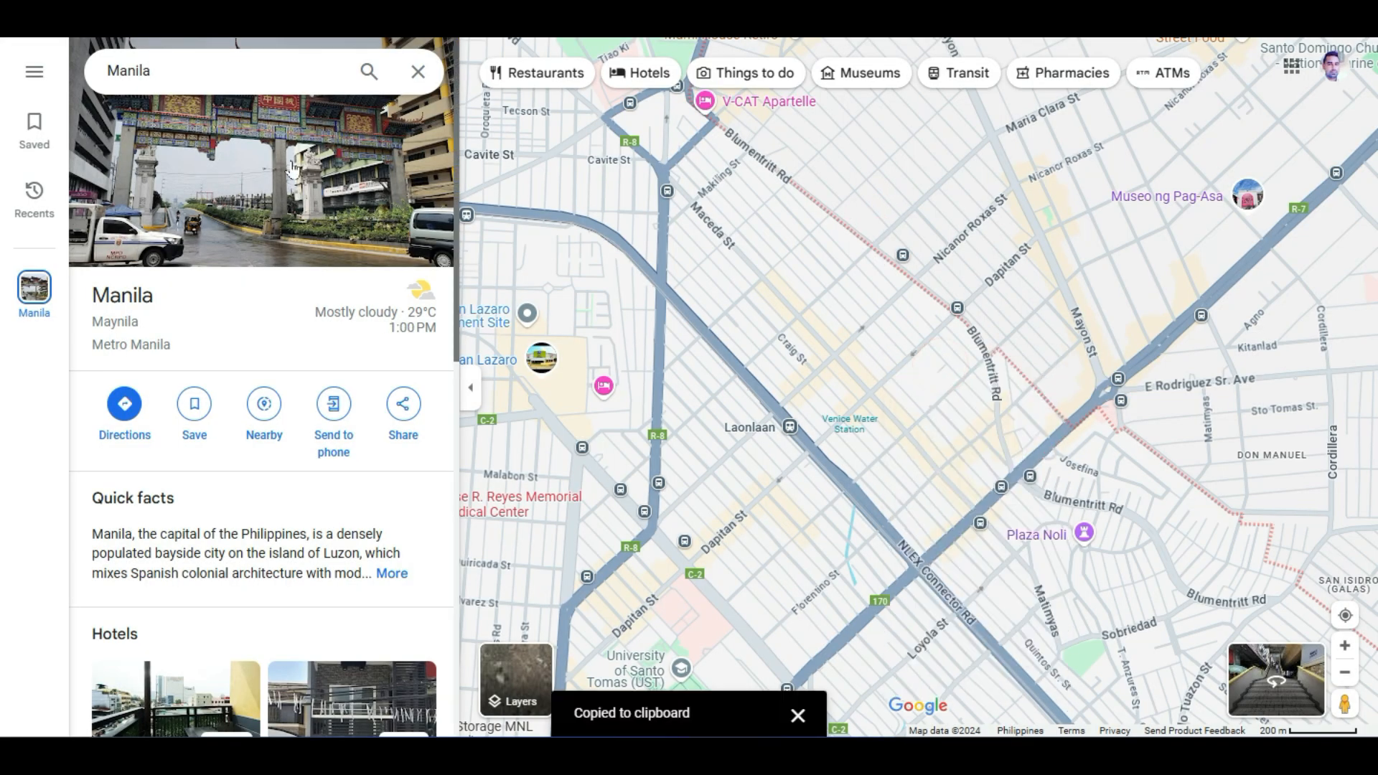
{"action": "key", "text": "ctrl+Tab"}
{"action": "left_click", "coordinate": [400, 320]}
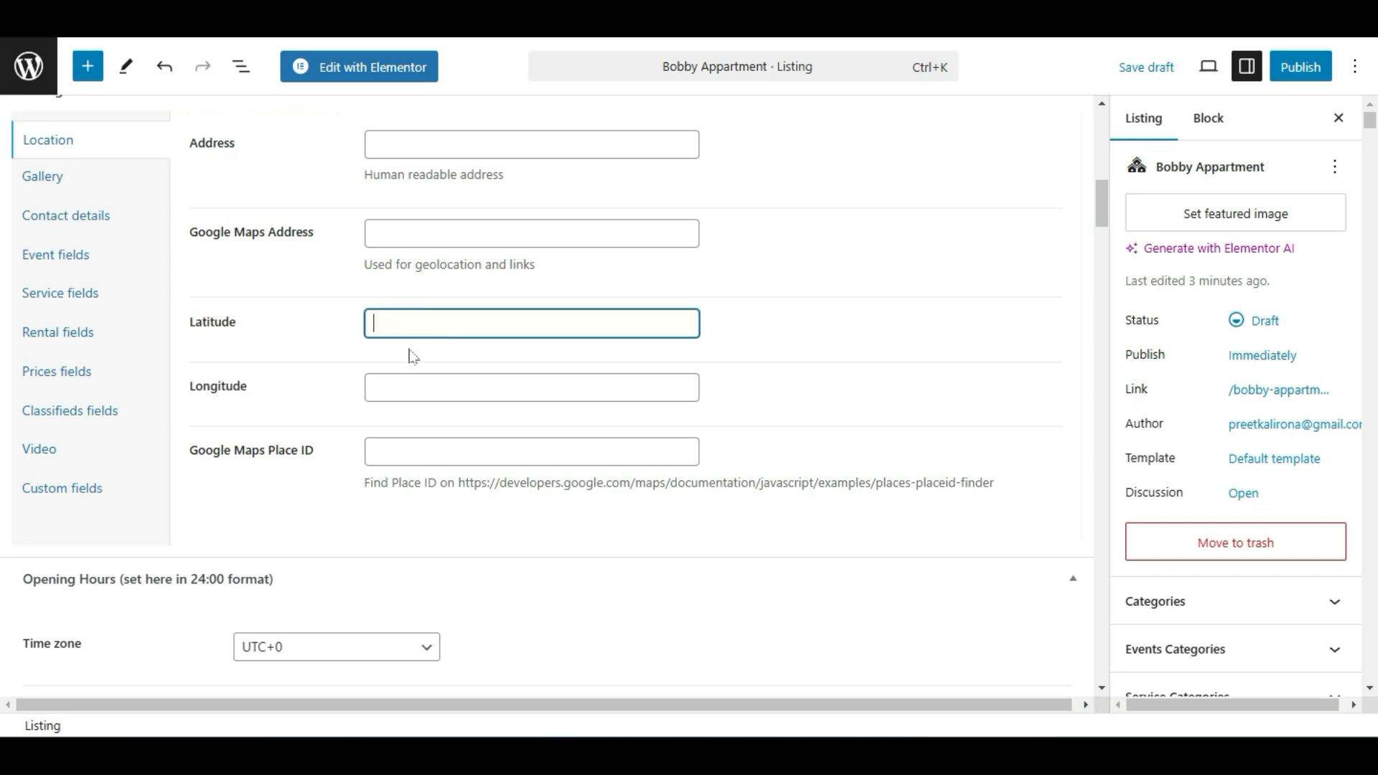
{"action": "key", "text": "ctrl+v"}
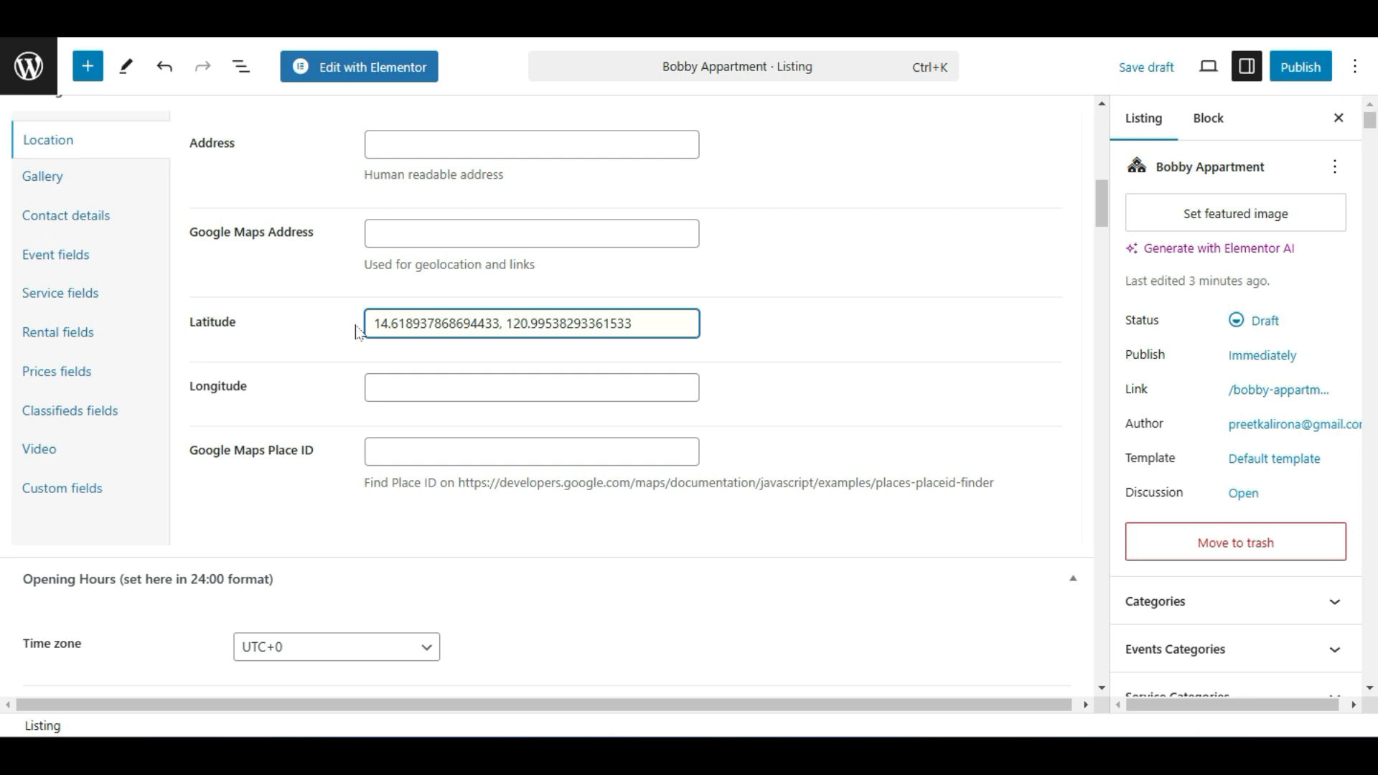
Copy the second coordinate, 120.99538293361533, from the Latitude field into the Longitude field.
{"action": "left_click_drag", "start_coordinate": [369, 322], "coordinate": [632, 323]}
{"action": "left_click", "coordinate": [517, 322]}
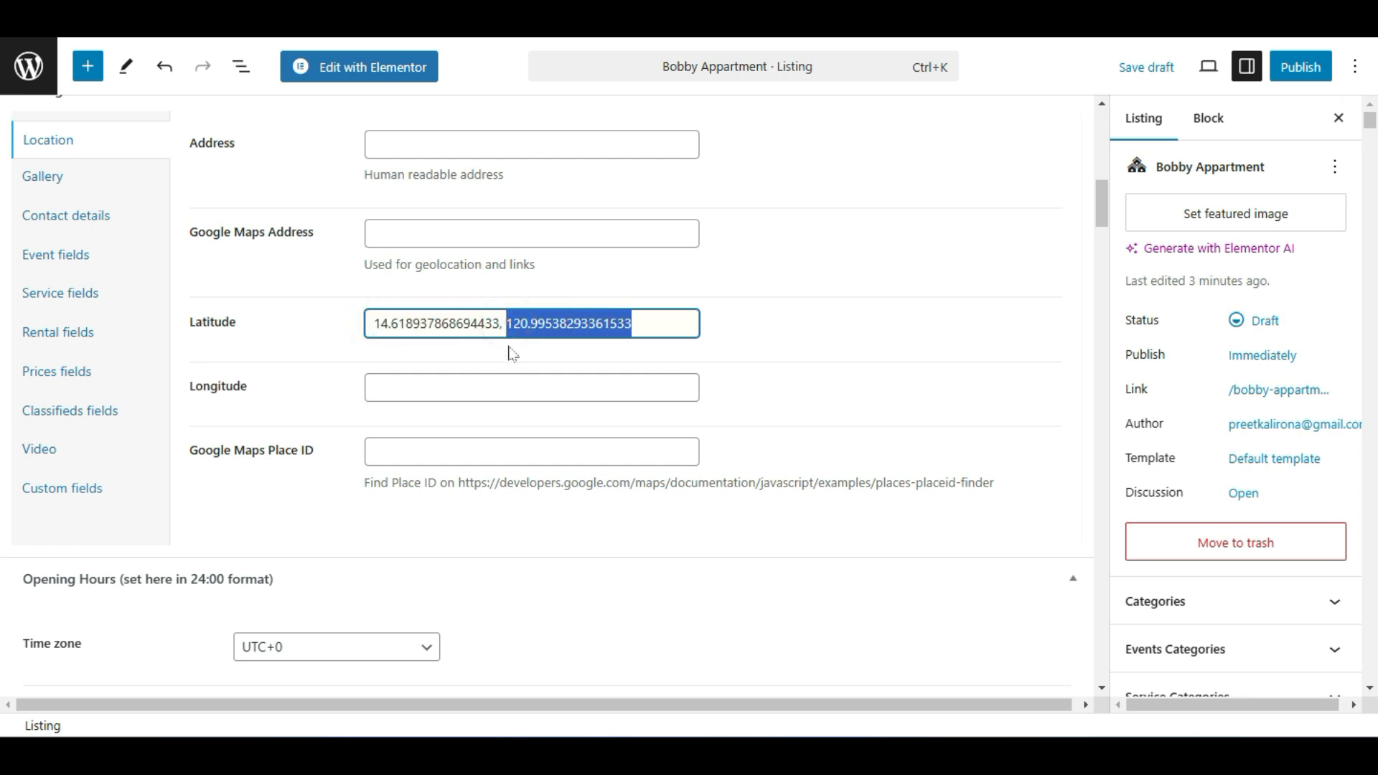
{"action": "left_click", "coordinate": [520, 323]}
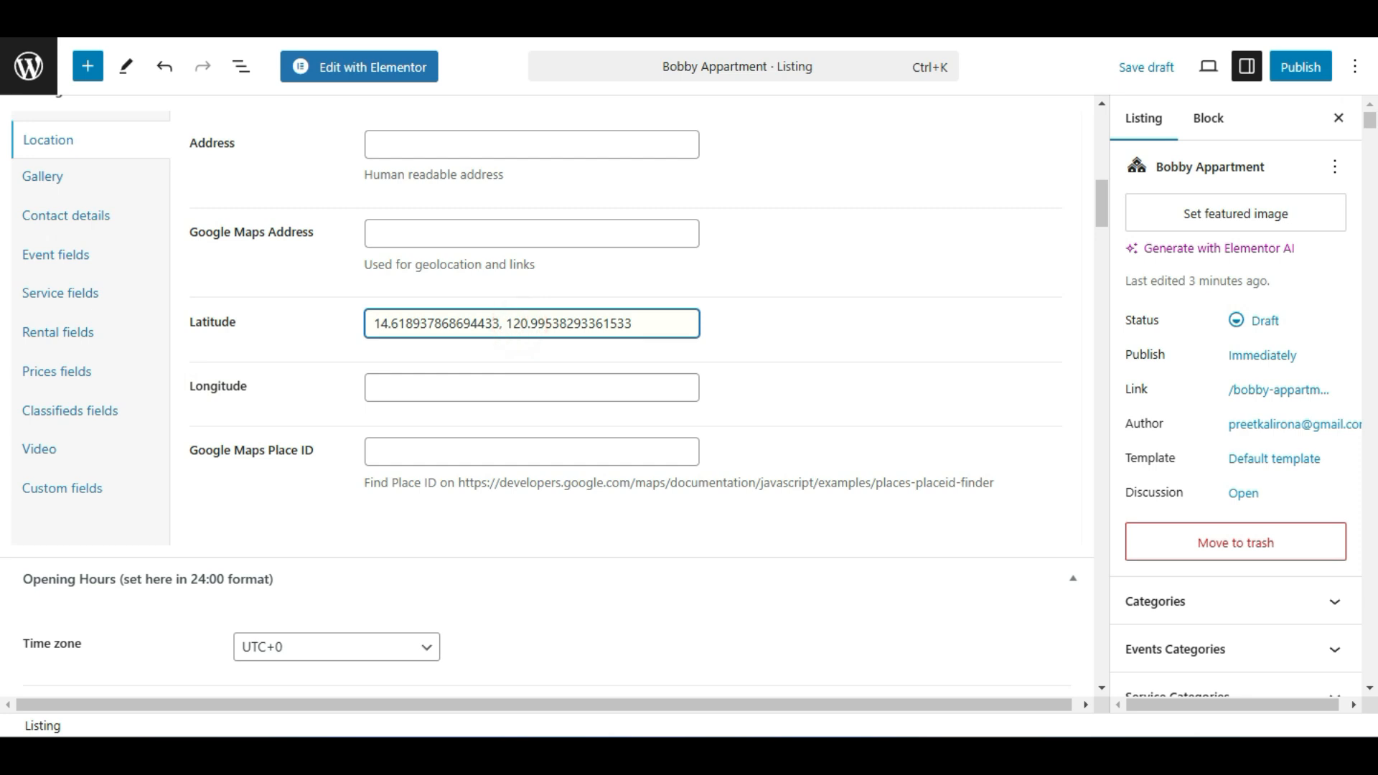
{"action": "left_click_drag", "start_coordinate": [508, 322], "coordinate": [633, 323]}
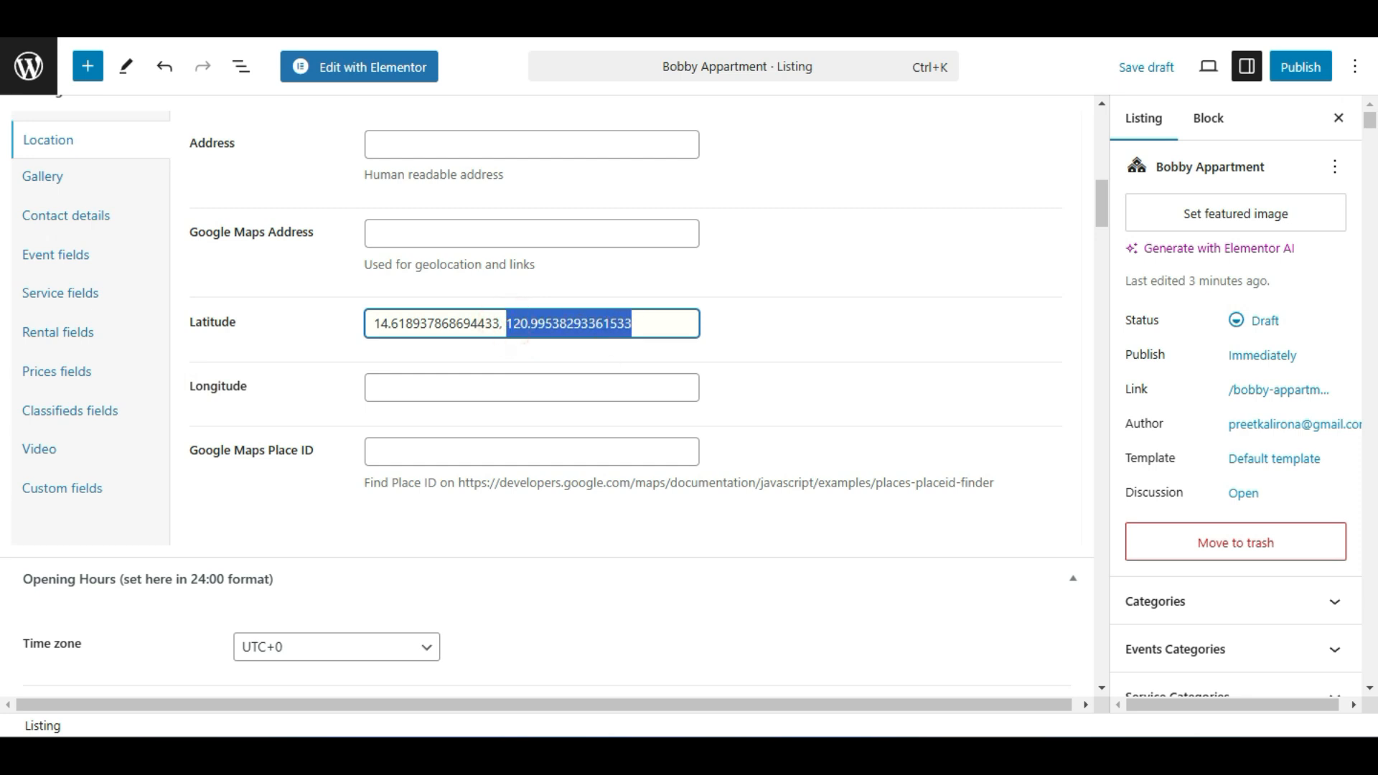
{"action": "left_click", "coordinate": [493, 387]}
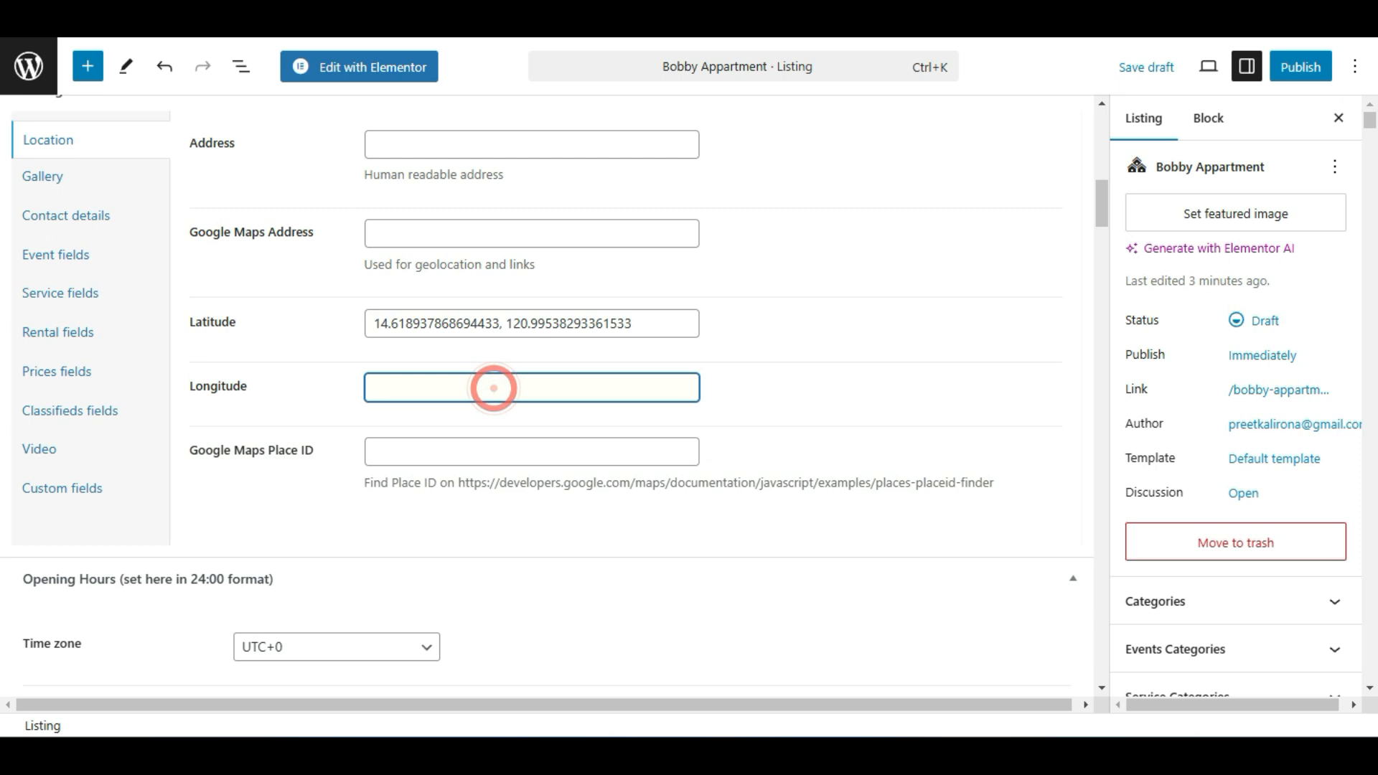
{"action": "double_click", "coordinate": [510, 323]}
{"action": "key", "text": "ctrl+c"}
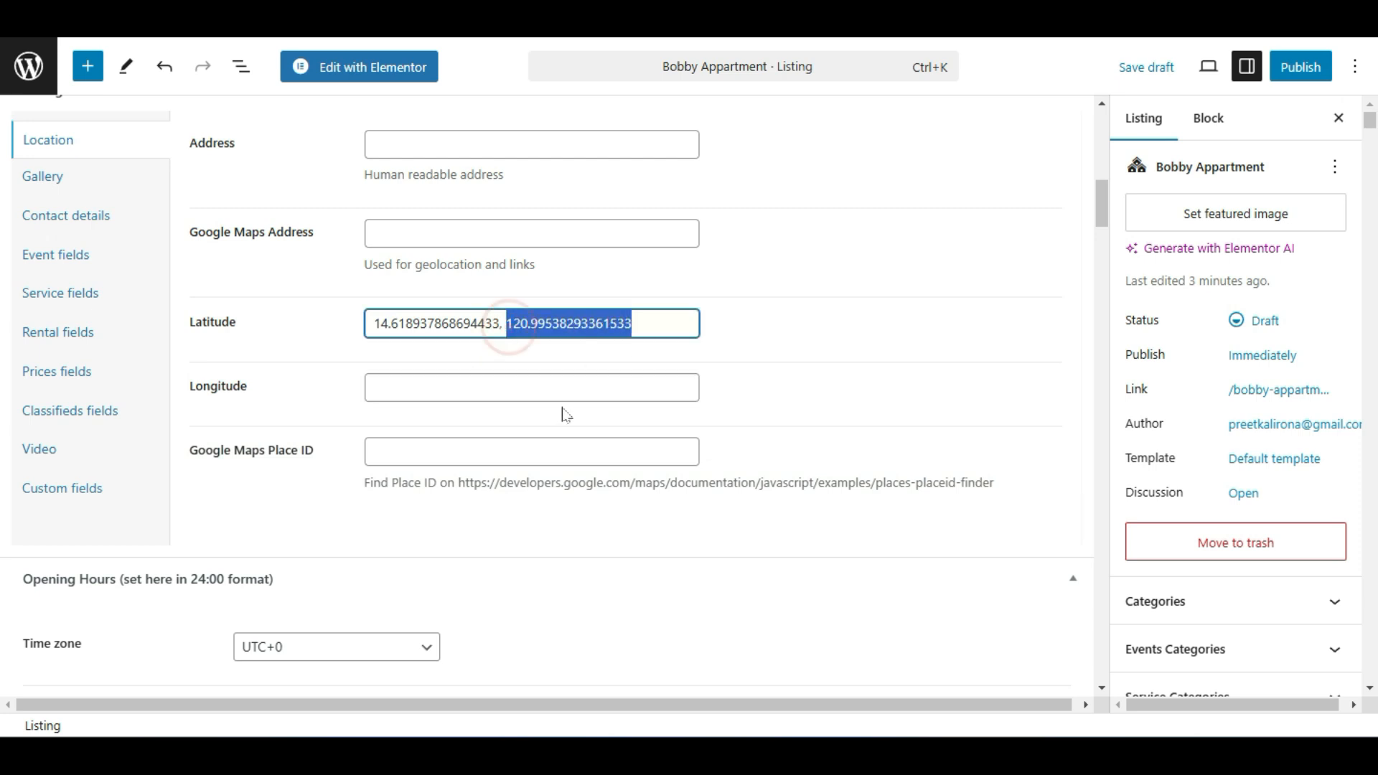
{"action": "left_click", "coordinate": [569, 386]}
{"action": "key", "text": "ctrl+v"}
Remove the longitude value from the Latitude field, leaving 14.618937868694433 followed by its comma.
{"action": "left_click", "coordinate": [506, 323]}
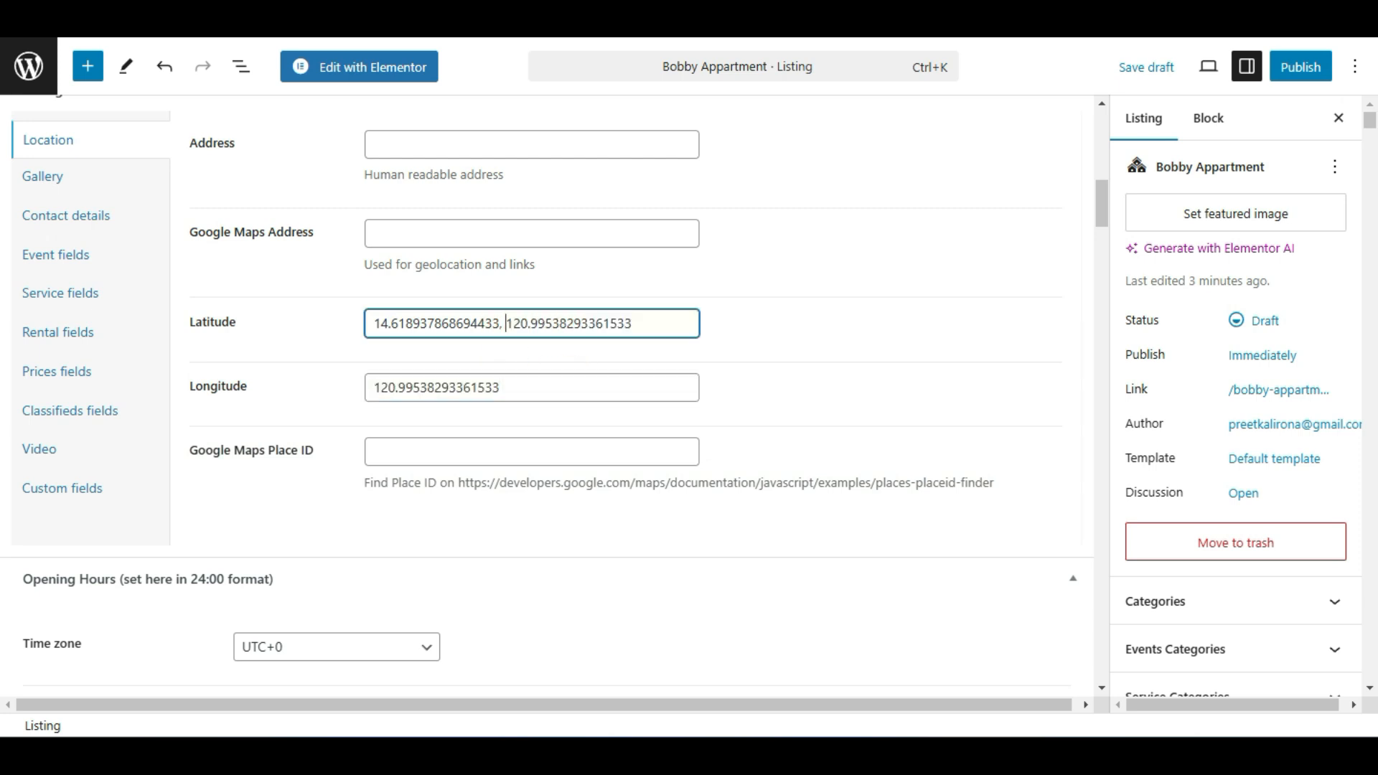
{"action": "double_click", "coordinate": [504, 323]}
{"action": "key", "text": "BackSpace"}
{"action": "key", "text": "BackSpace"}
{"action": "left_click", "coordinate": [325, 391]}
{"action": "left_click", "coordinate": [467, 323]}
{"action": "key", "text": "ctrl+a"}
{"action": "left_click", "coordinate": [354, 363]}
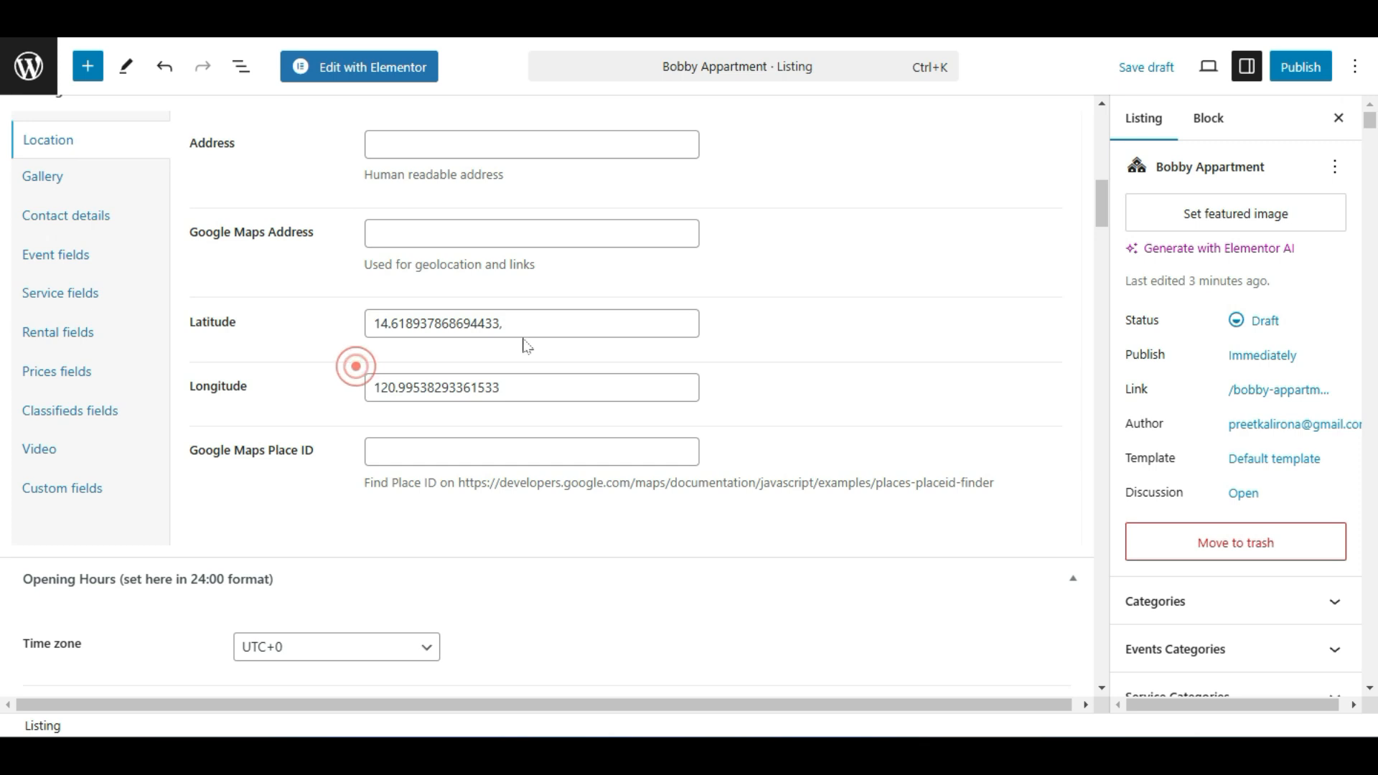
{"action": "left_click", "coordinate": [329, 387]}
Try manila as the listing's Google Maps Address and clear the entry.
{"action": "left_click", "coordinate": [409, 142]}
{"action": "scroll", "coordinate": [339, 314], "scroll_direction": "up", "scroll_amount": 2}
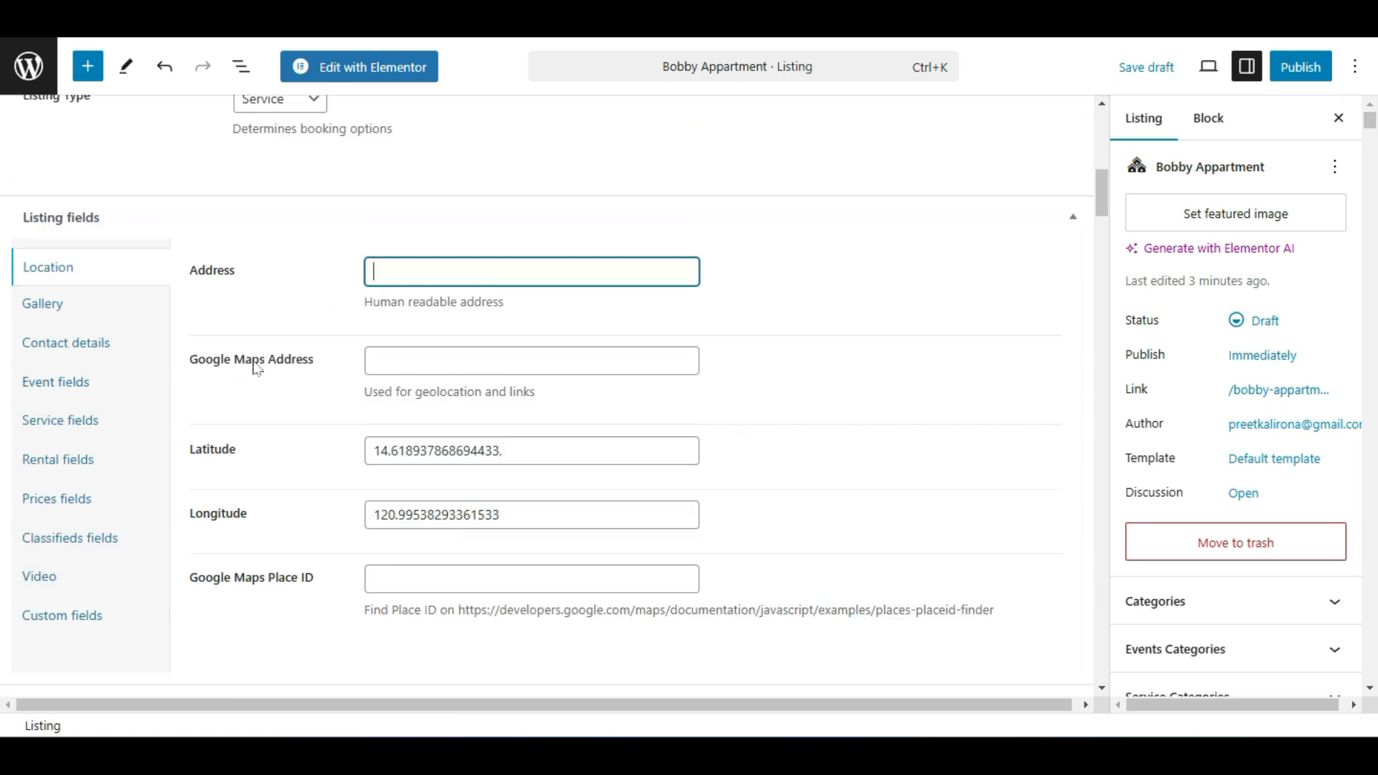
{"action": "left_click", "coordinate": [424, 360]}
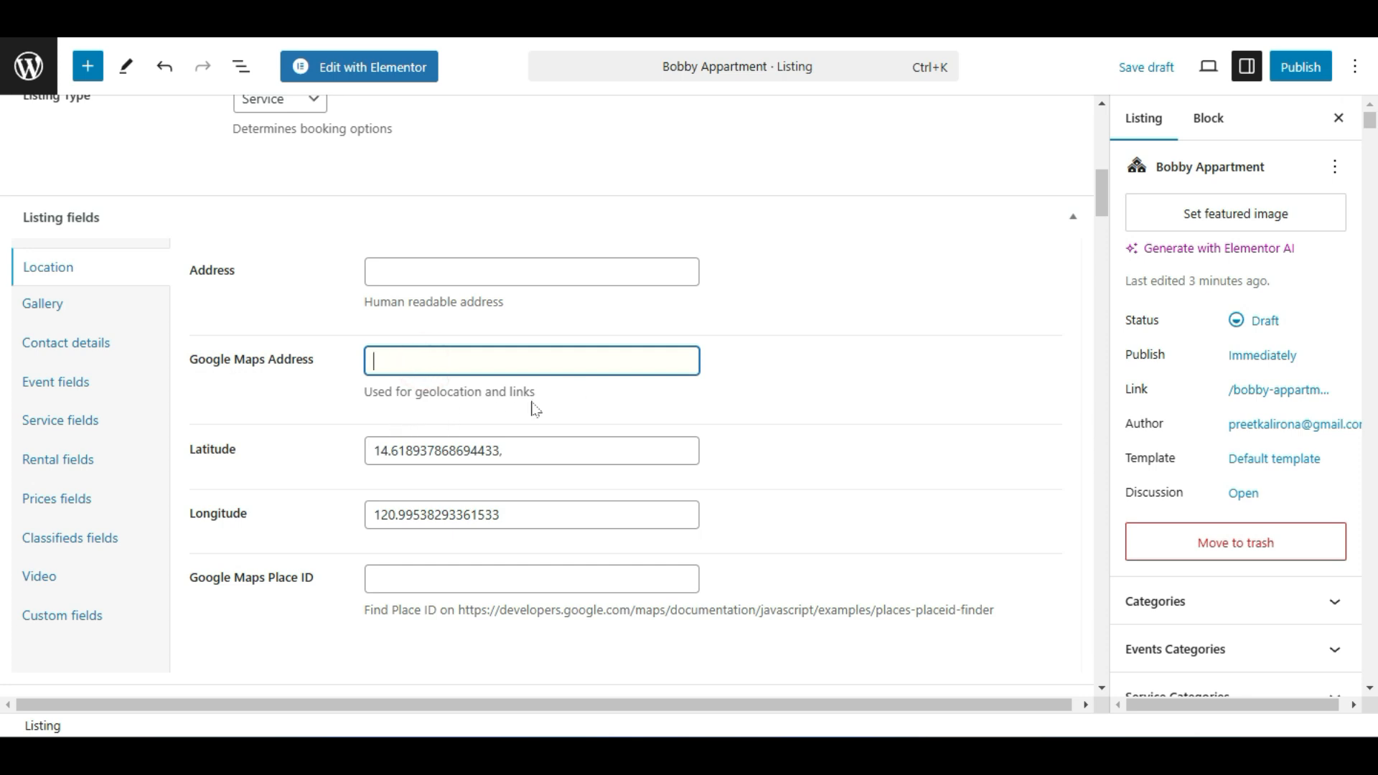
{"action": "type", "text": "manila"}
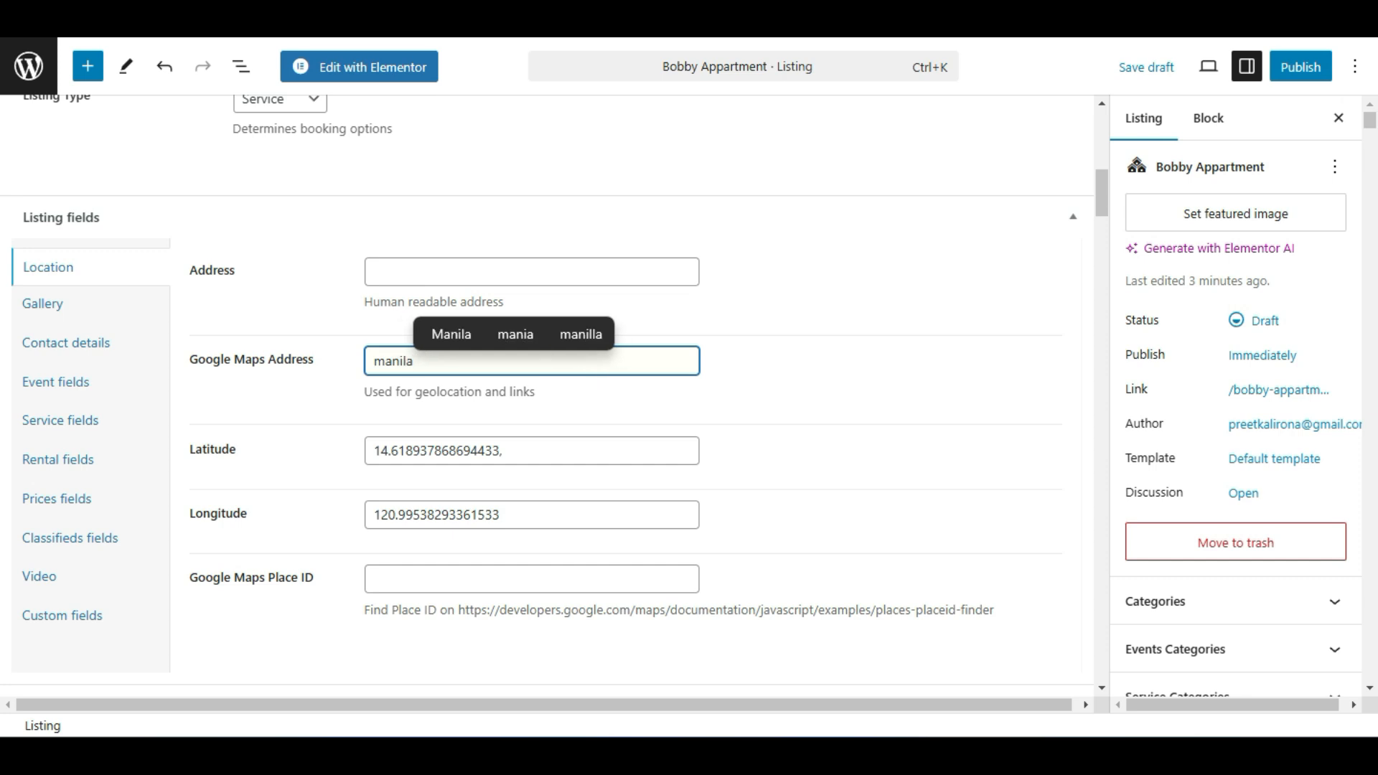
{"action": "key", "text": "BackSpace"}
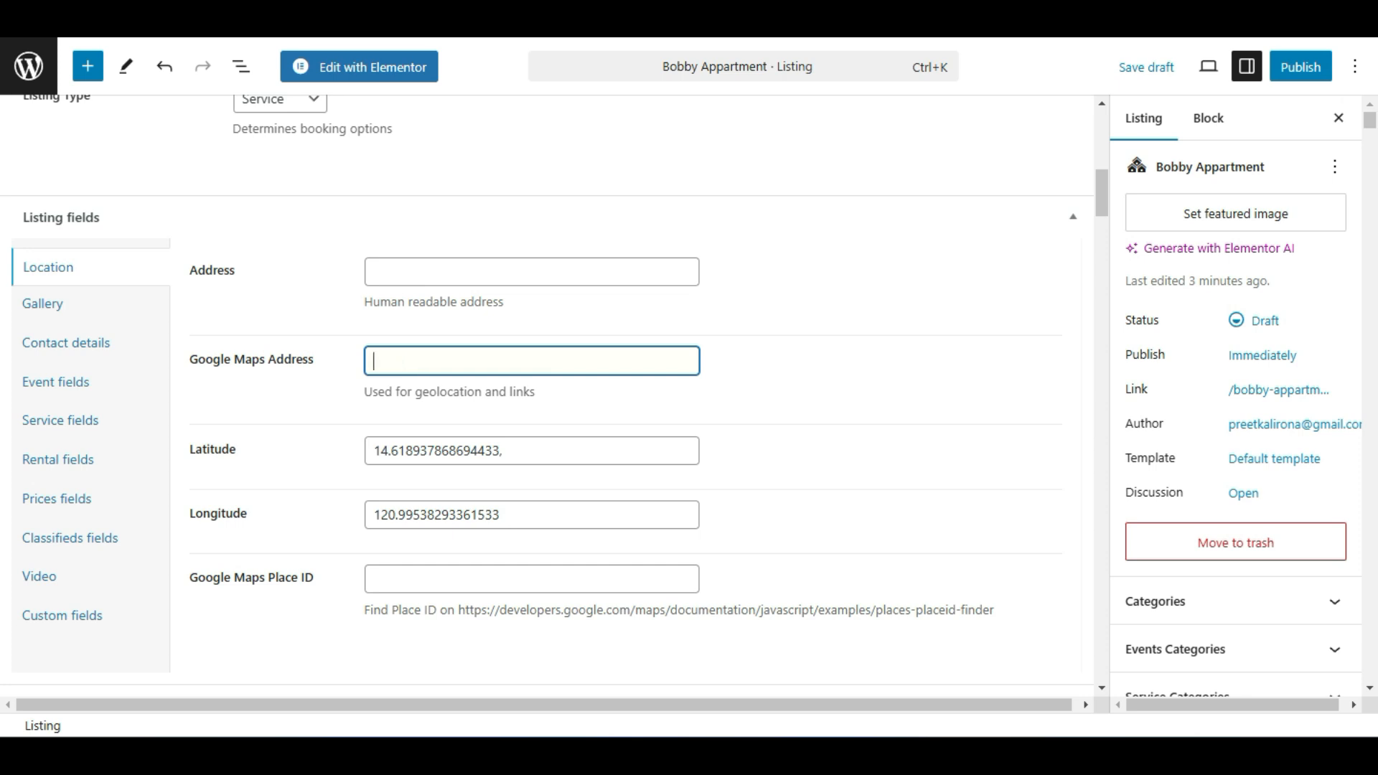
{"action": "left_click", "coordinate": [353, 398]}
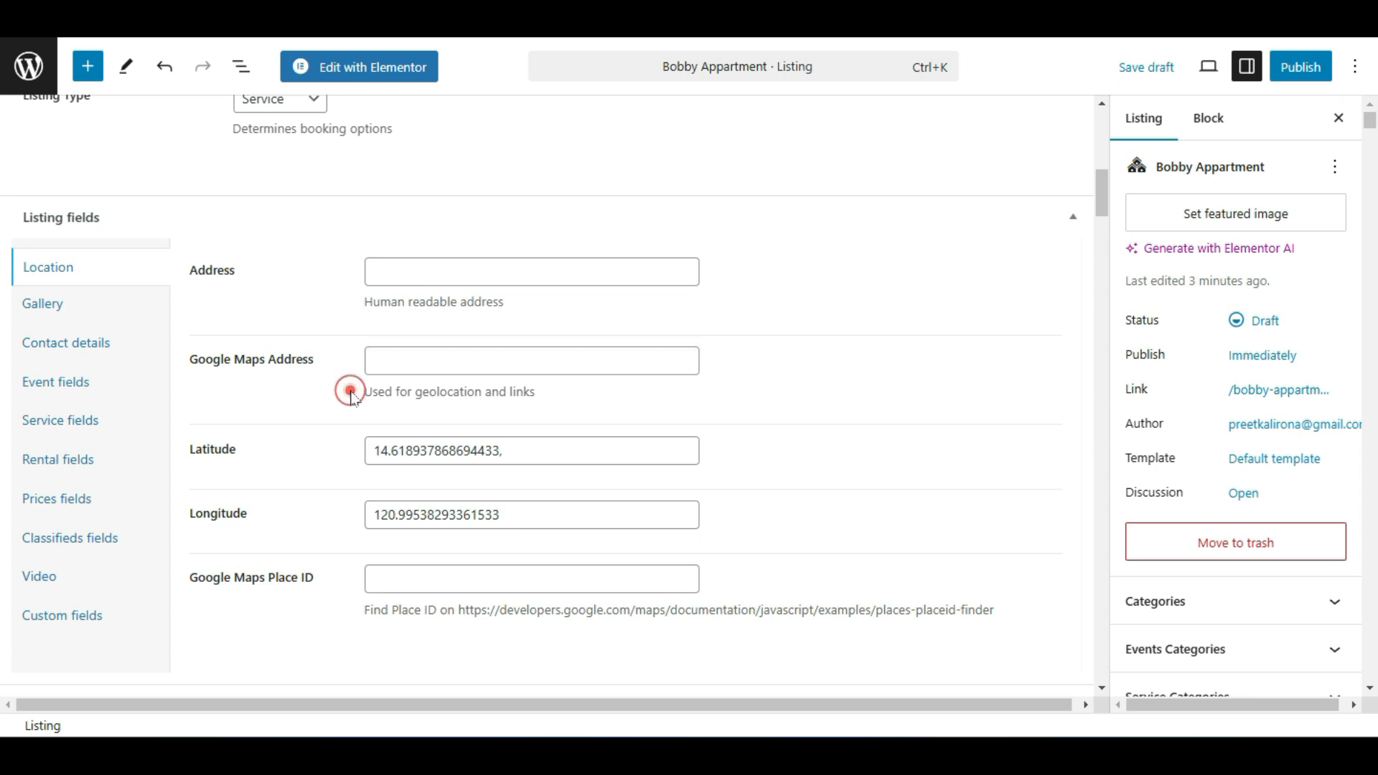
{"action": "left_click", "coordinate": [510, 353]}
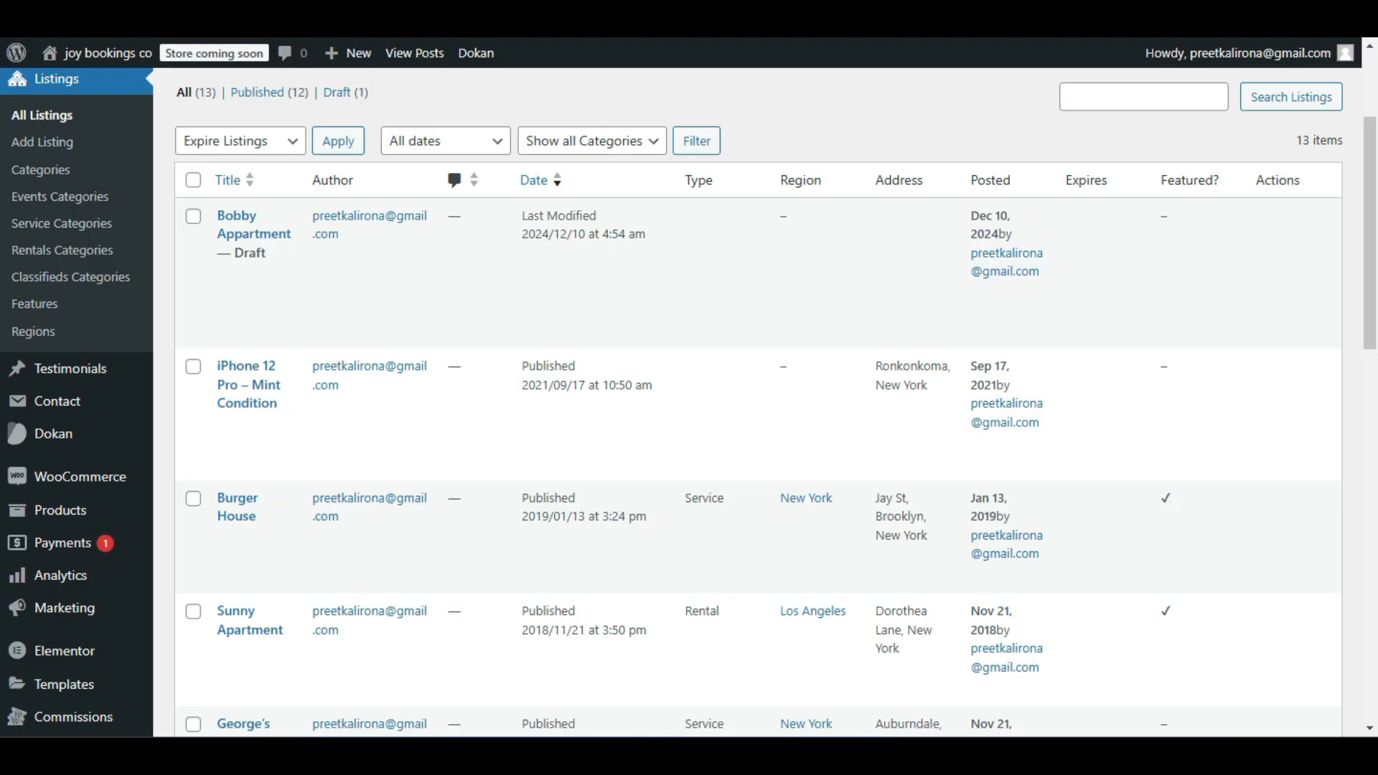
Go to the All Listings admin page and open the Listeo Core Map Settings from there.
{"action": "scroll", "coordinate": [79, 438], "scroll_direction": "down", "scroll_amount": 6}
{"action": "mouse_move", "coordinate": [112, 542]}
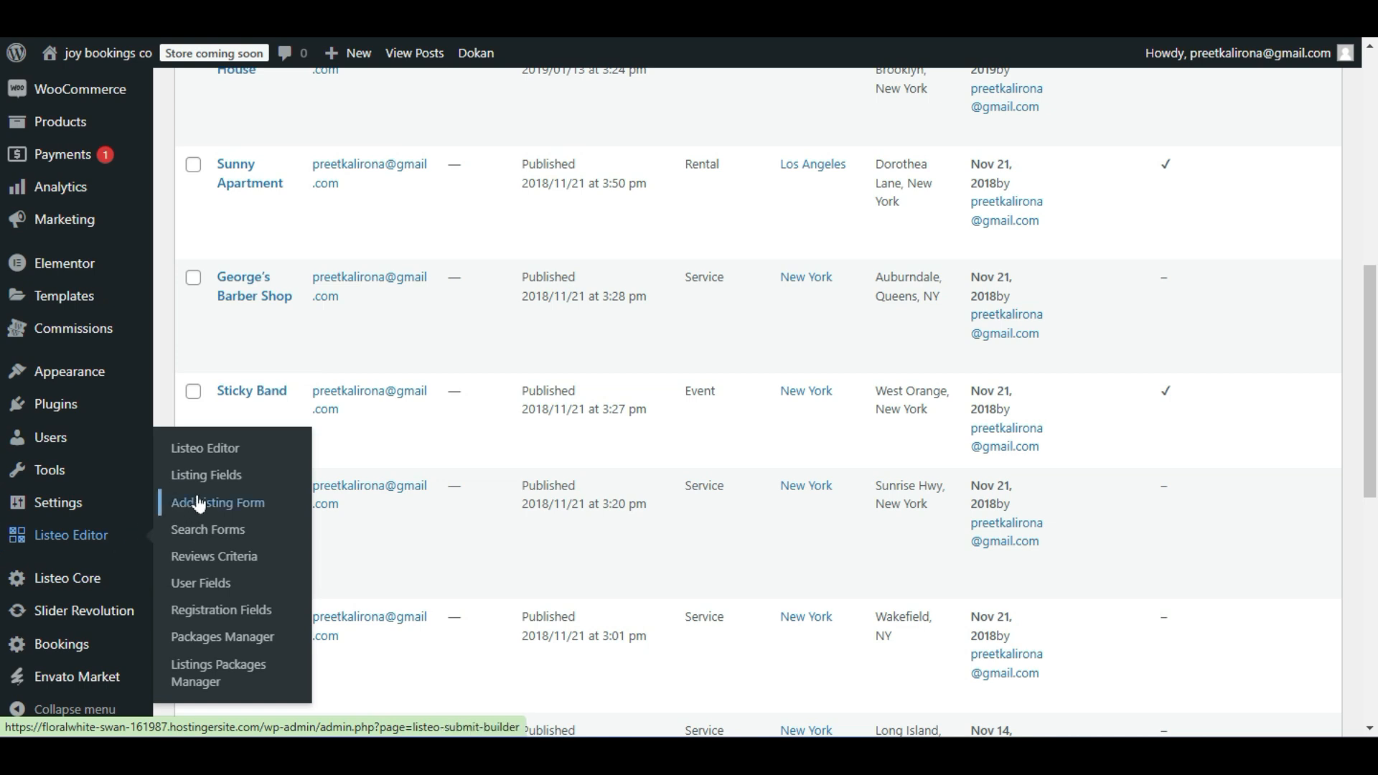
{"action": "mouse_move", "coordinate": [95, 576]}
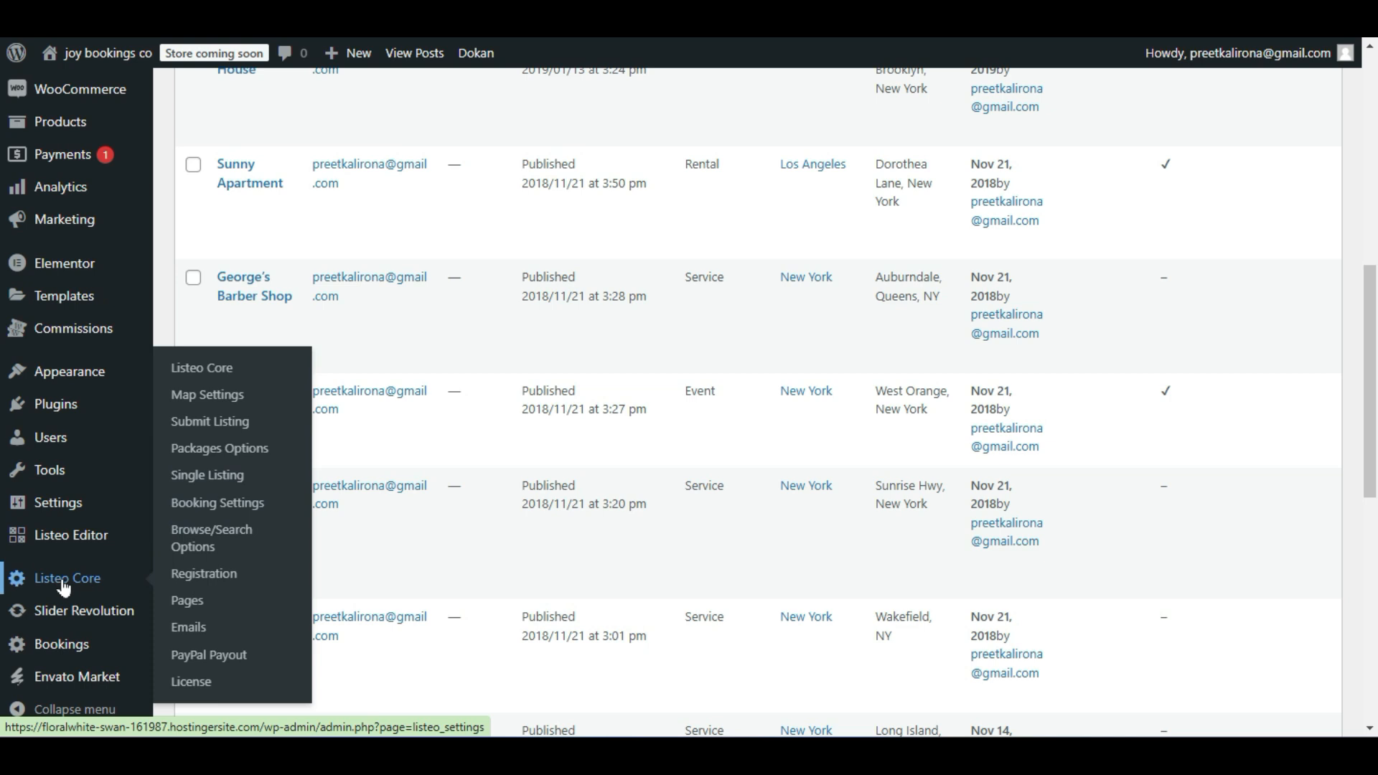
{"action": "left_click", "coordinate": [222, 406]}
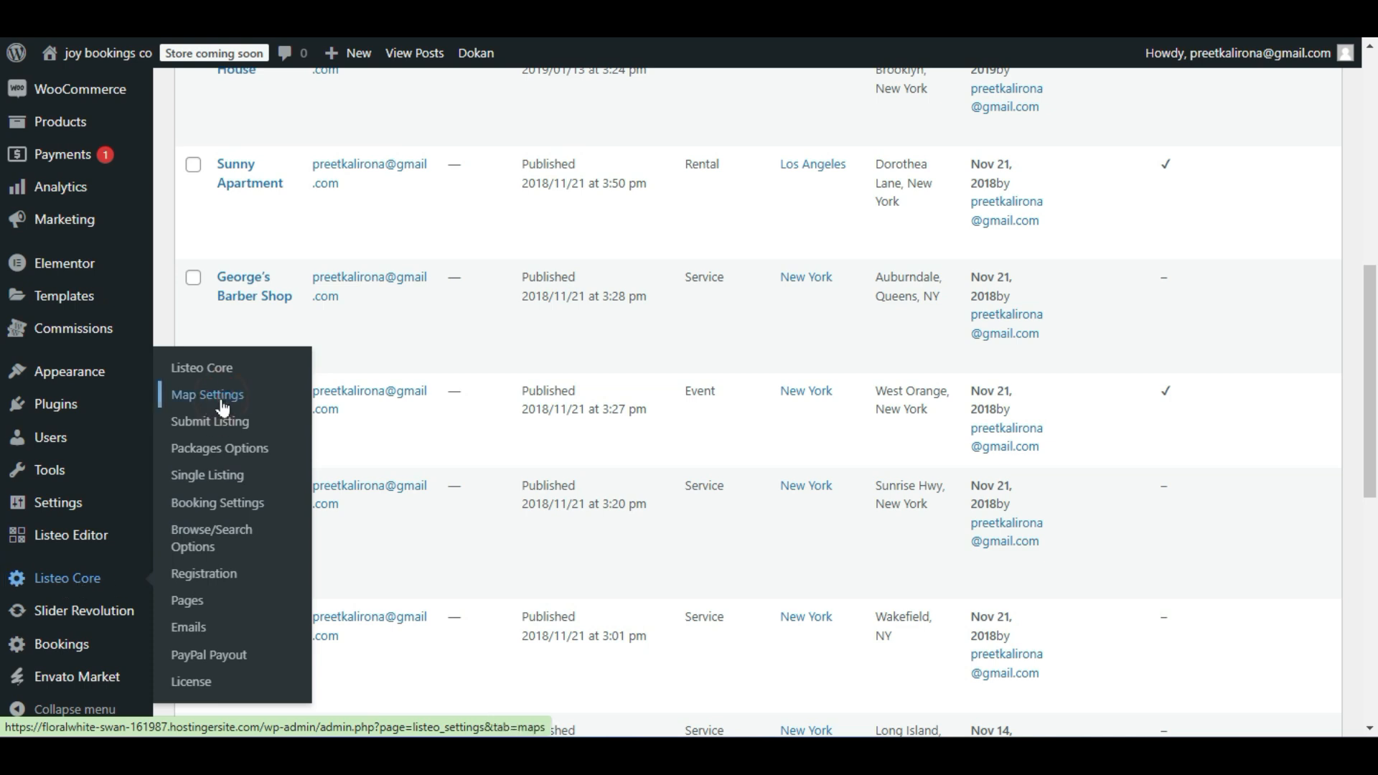
Examine the Maps Provider, Address suggestion provider and Google Maps API key options in the Map Settings.
{"action": "scroll", "coordinate": [737, 357], "scroll_direction": "down", "scroll_amount": 3}
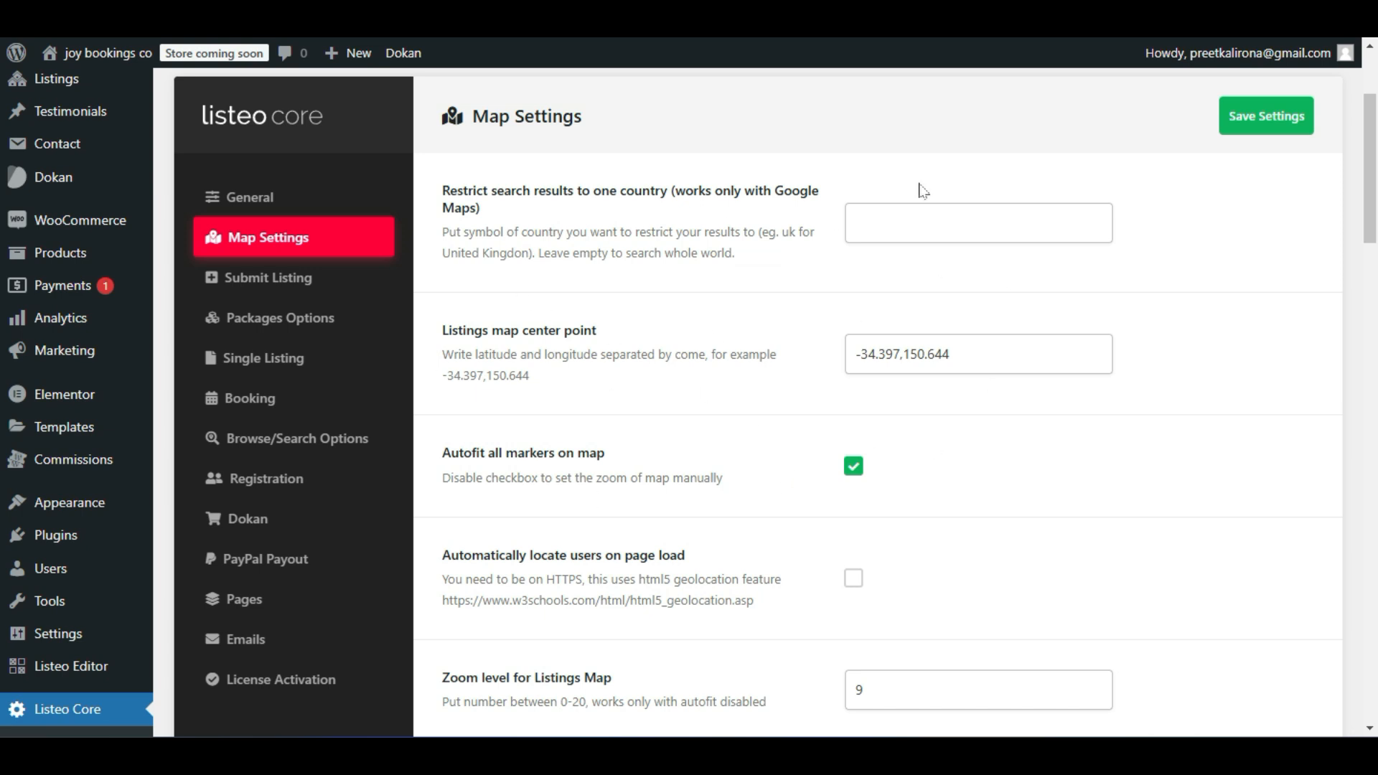
{"action": "scroll", "coordinate": [936, 445], "scroll_direction": "down", "scroll_amount": 7}
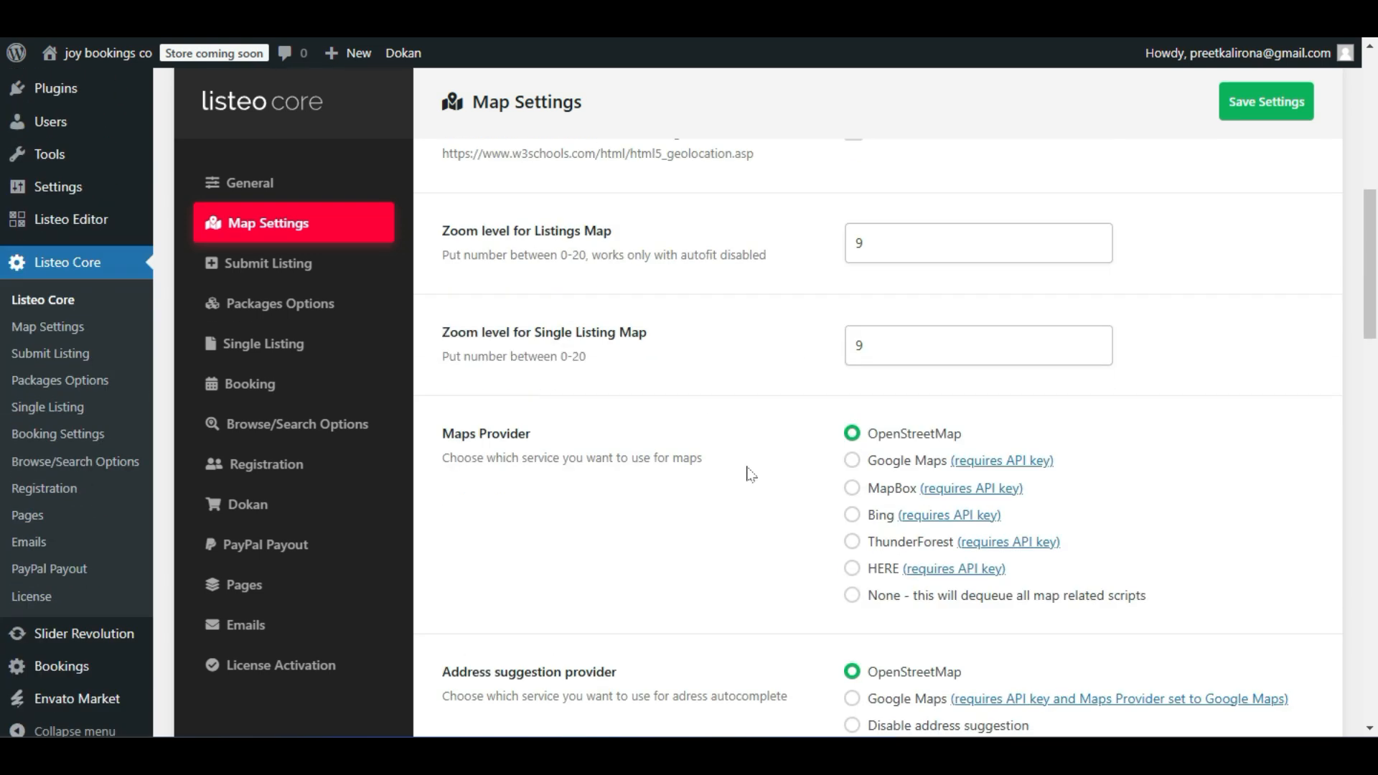
{"action": "scroll", "coordinate": [750, 474], "scroll_direction": "down", "scroll_amount": 4}
{"action": "scroll", "coordinate": [750, 473], "scroll_direction": "down", "scroll_amount": 2}
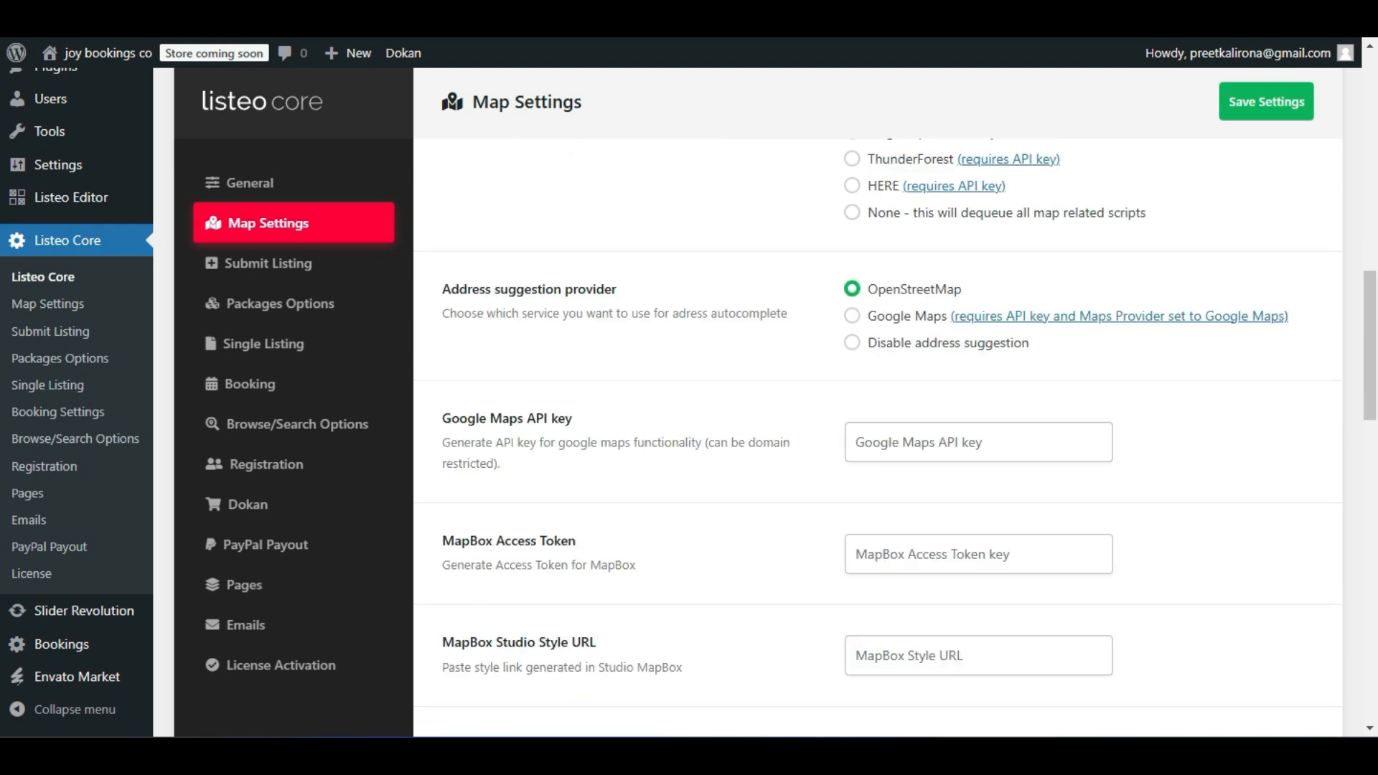
{"action": "left_click", "coordinate": [897, 427]}
{"action": "scroll", "coordinate": [833, 480], "scroll_direction": "up", "scroll_amount": 4}
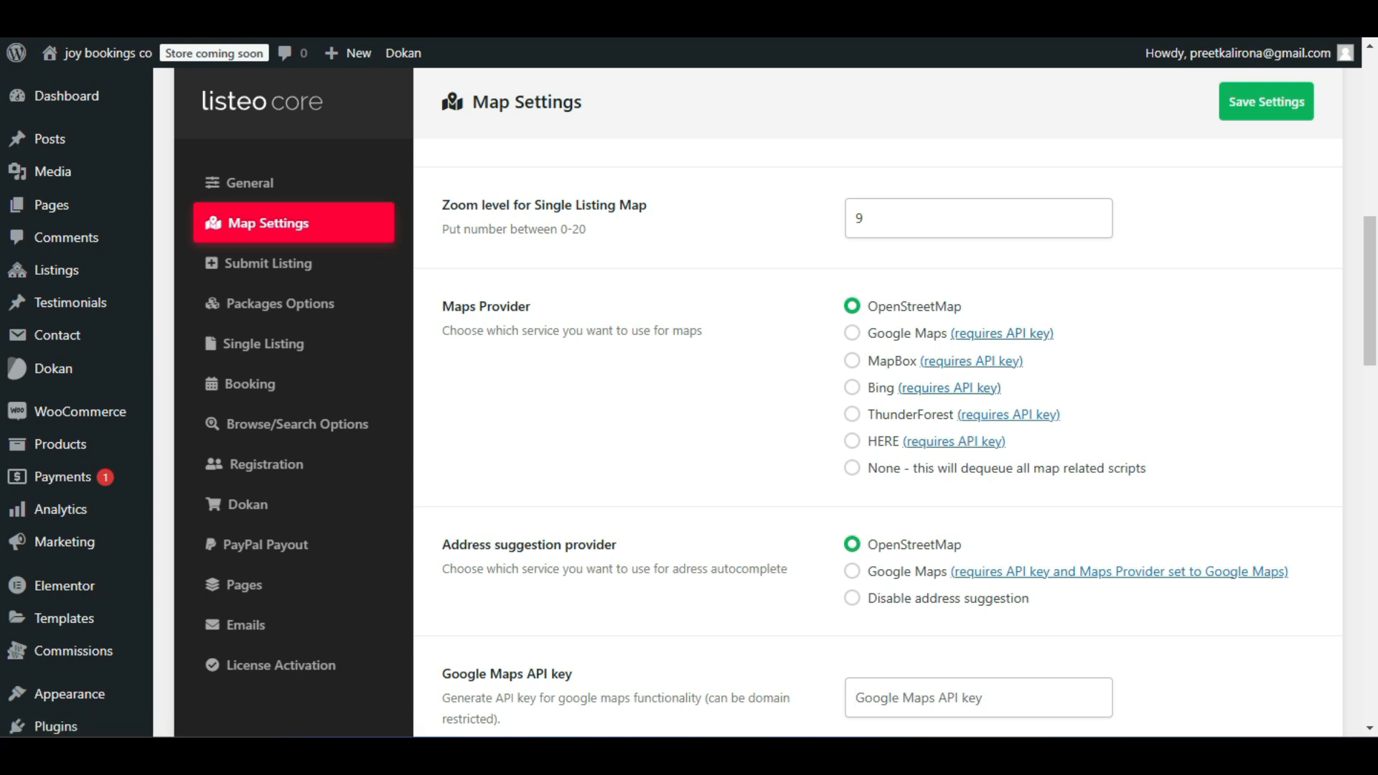
{"action": "scroll", "coordinate": [772, 441], "scroll_direction": "down", "scroll_amount": 3}
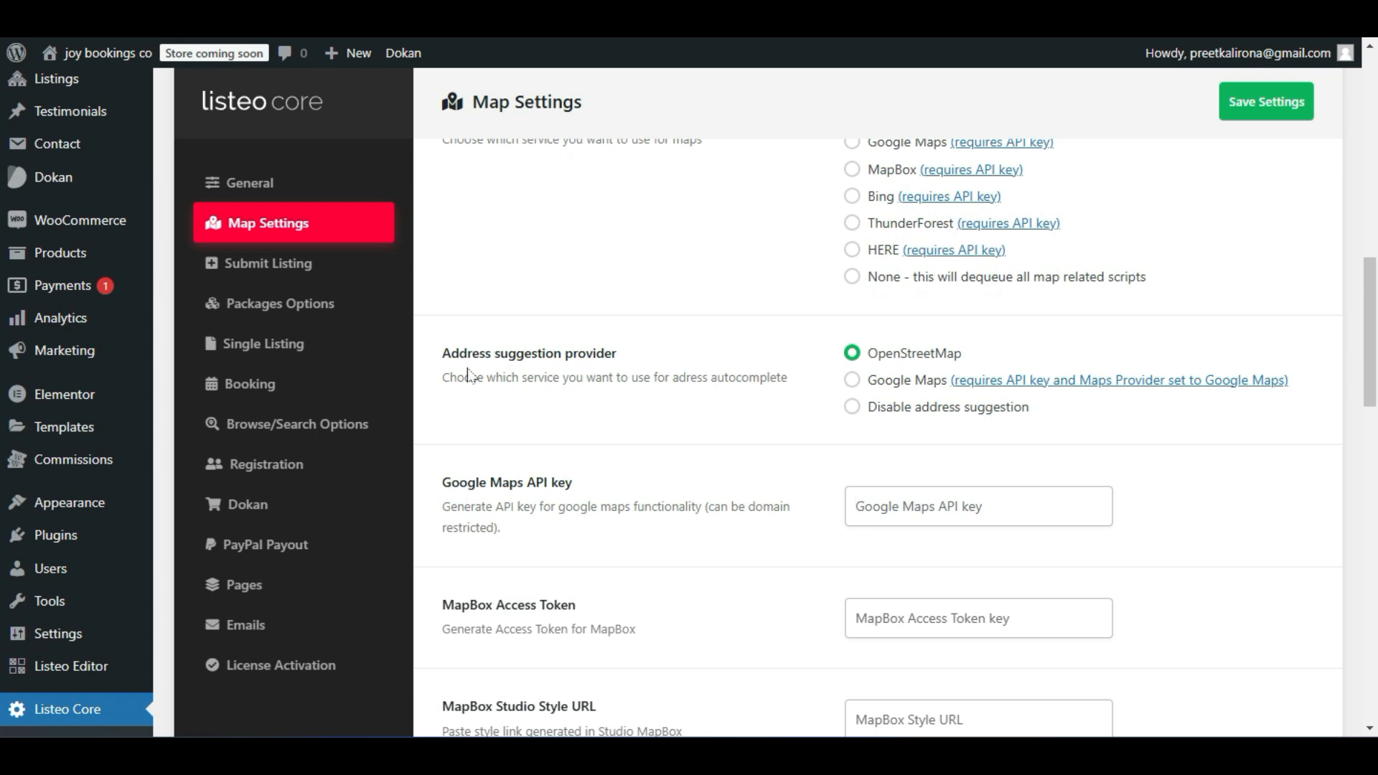
{"action": "left_click_drag", "start_coordinate": [433, 353], "coordinate": [632, 356]}
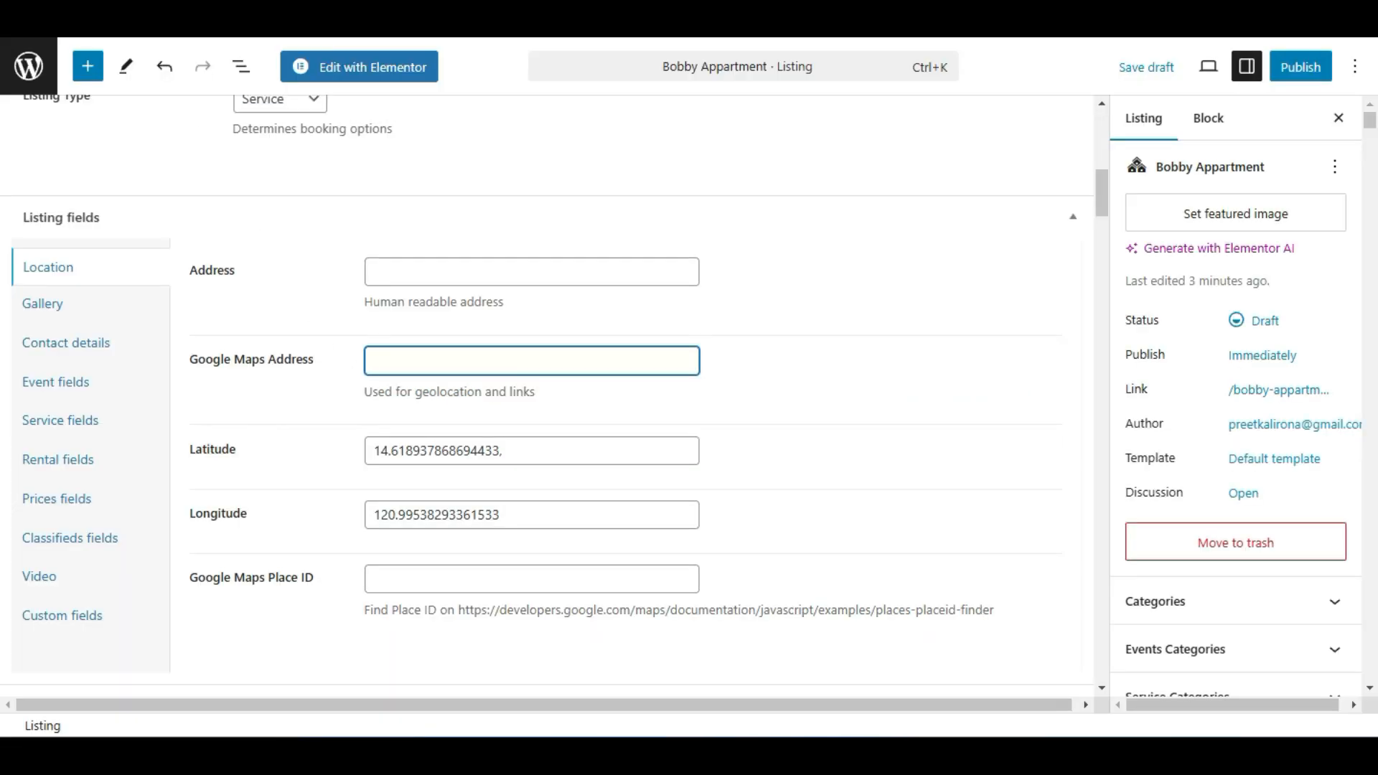
Revisit the Google Maps Address field in the Bobby Appartment listing and return to the Address suggestion provider setting.
{"action": "left_click_drag", "start_coordinate": [177, 359], "coordinate": [336, 368]}
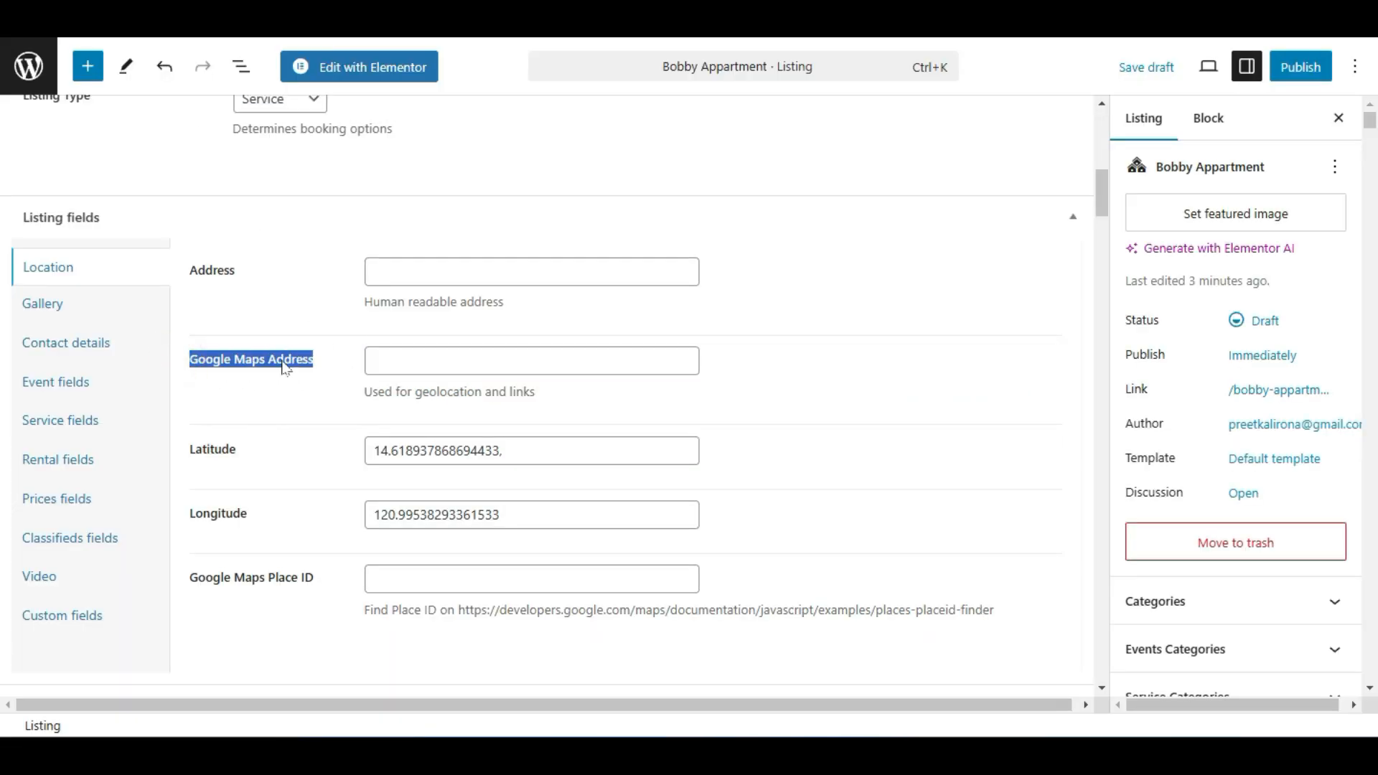
{"action": "left_click", "coordinate": [406, 360]}
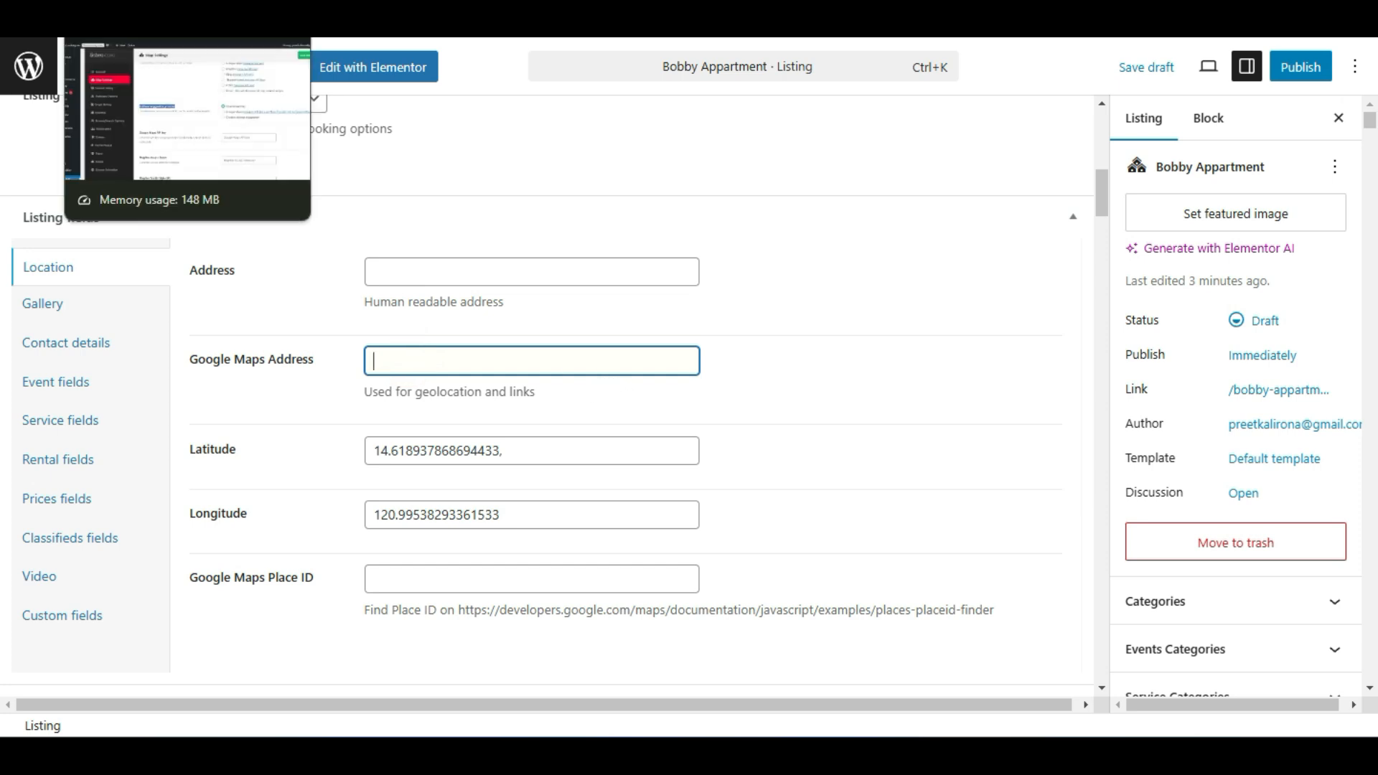
{"action": "left_click", "coordinate": [137, 20]}
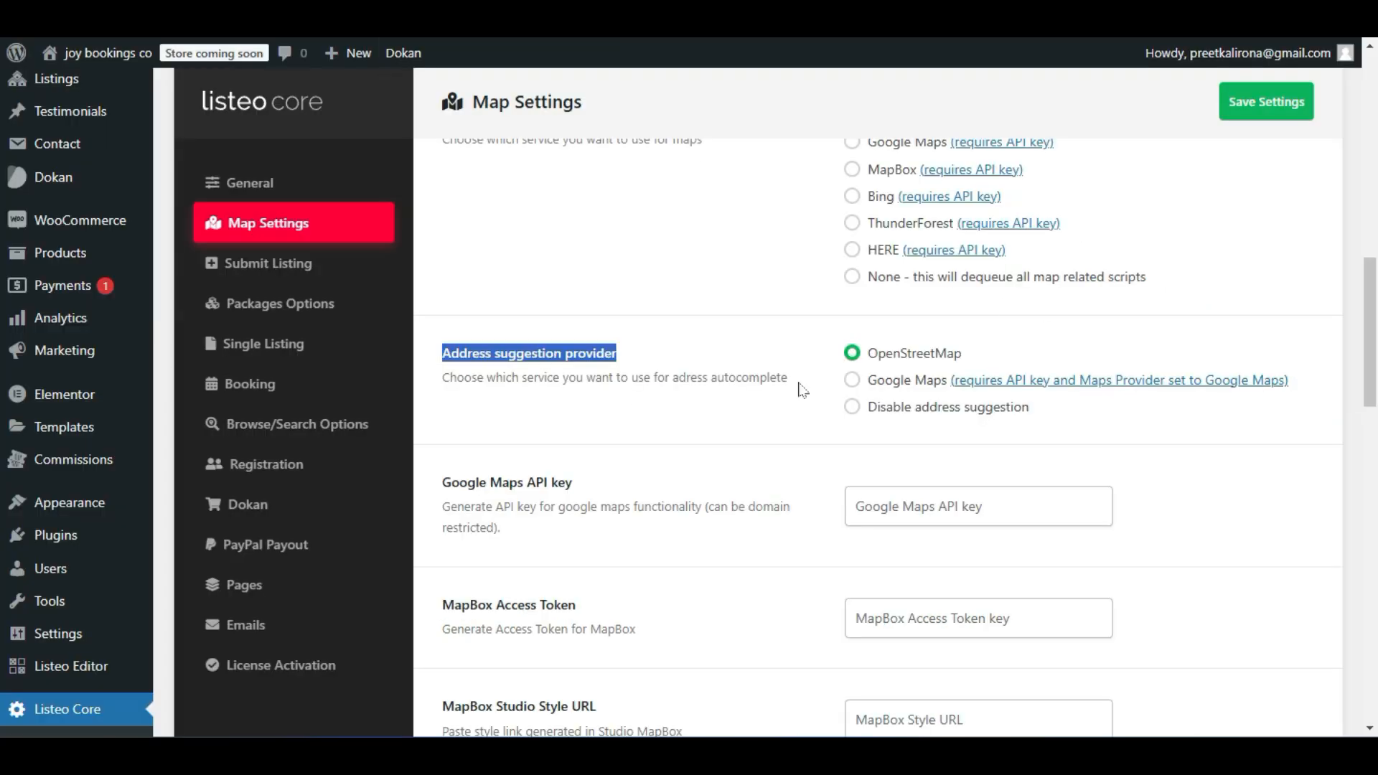
Set the Address suggestion provider to Google Maps and go to the empty Google Maps API key field.
{"action": "left_click", "coordinate": [852, 382]}
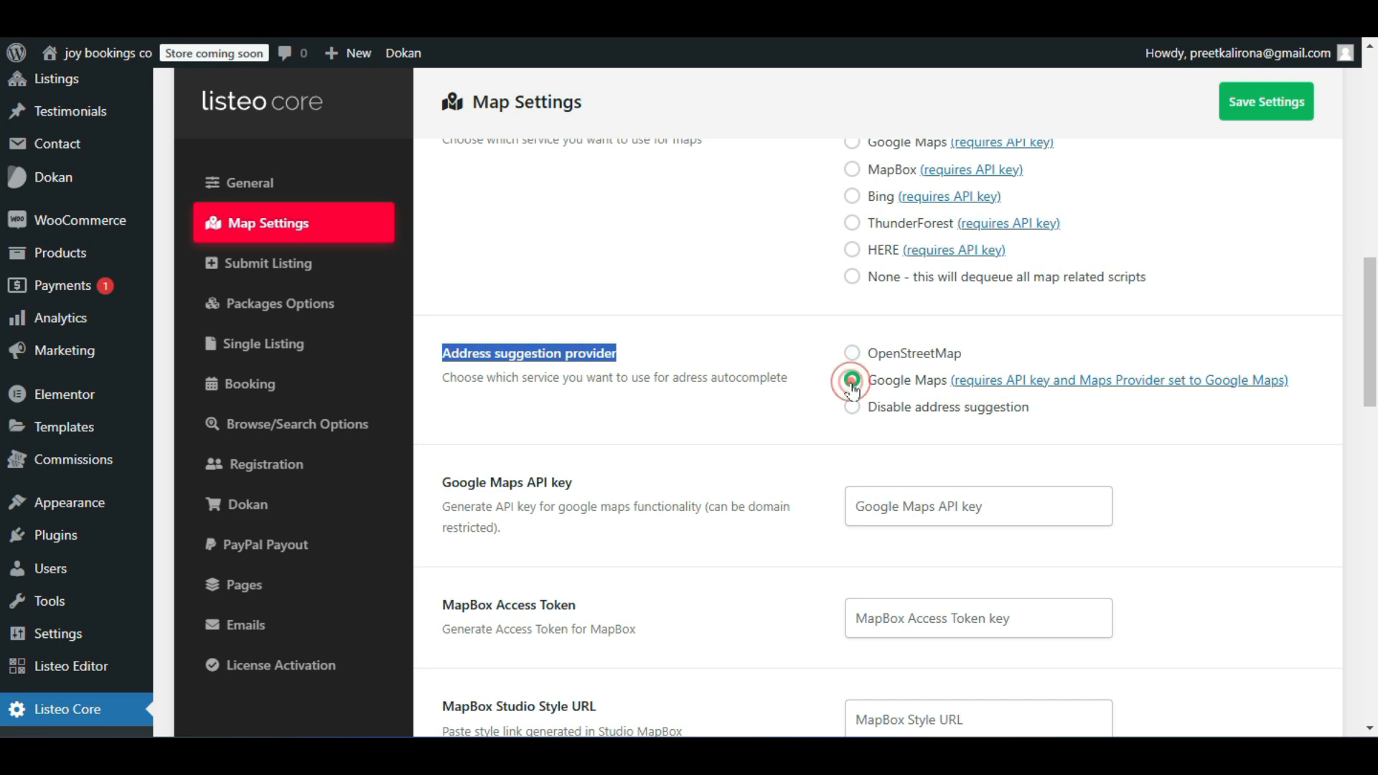
{"action": "left_click", "coordinate": [815, 417]}
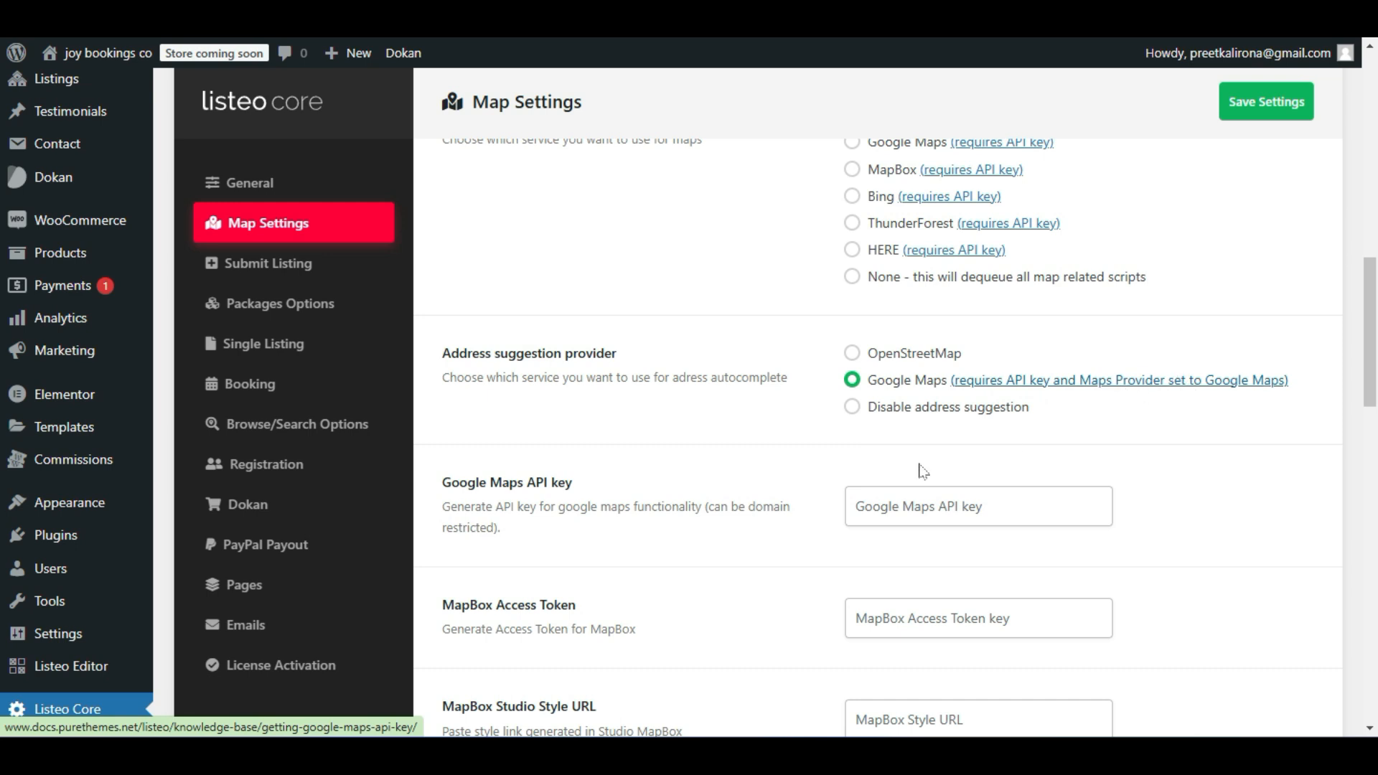
{"action": "left_click", "coordinate": [890, 506]}
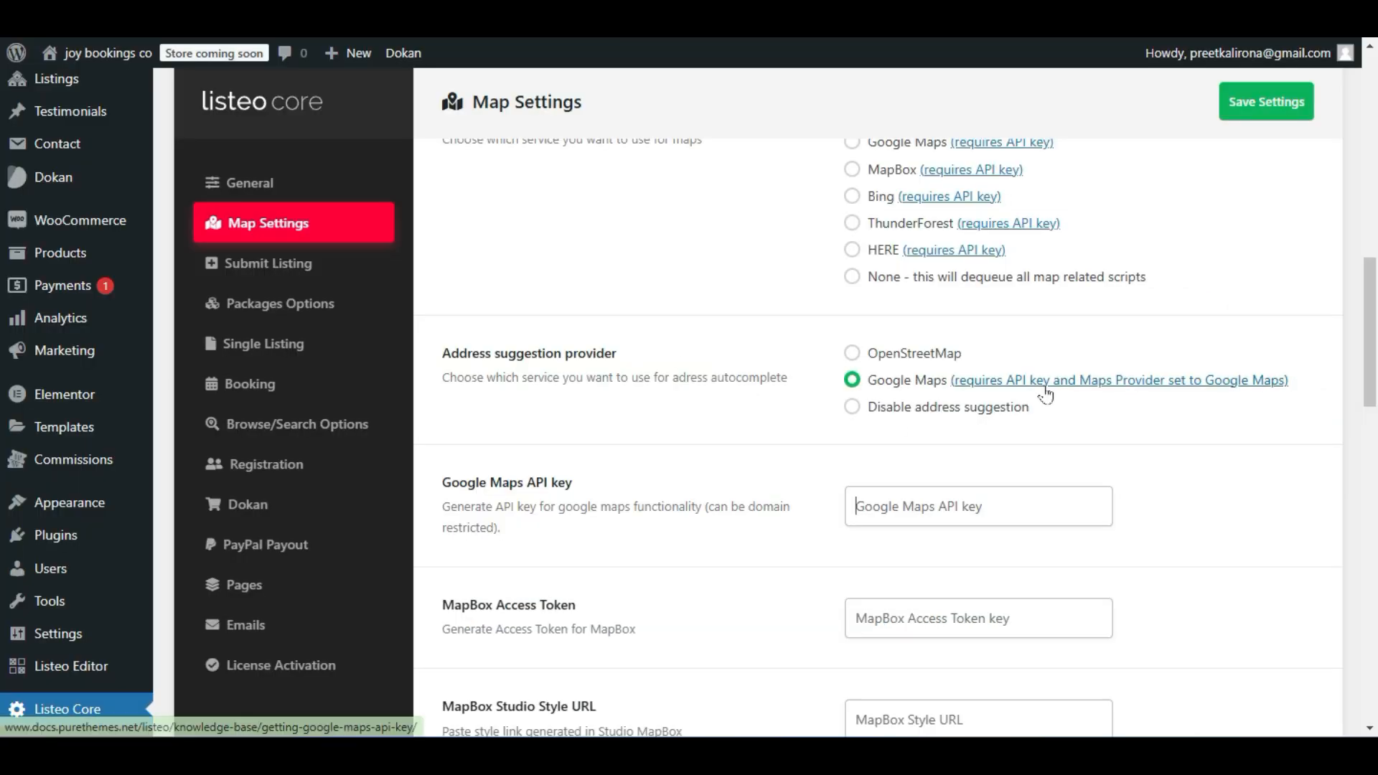
Open the Google Maps API key guide in a separate tab and read its Create New Project section.
{"action": "right_click", "coordinate": [987, 385]}
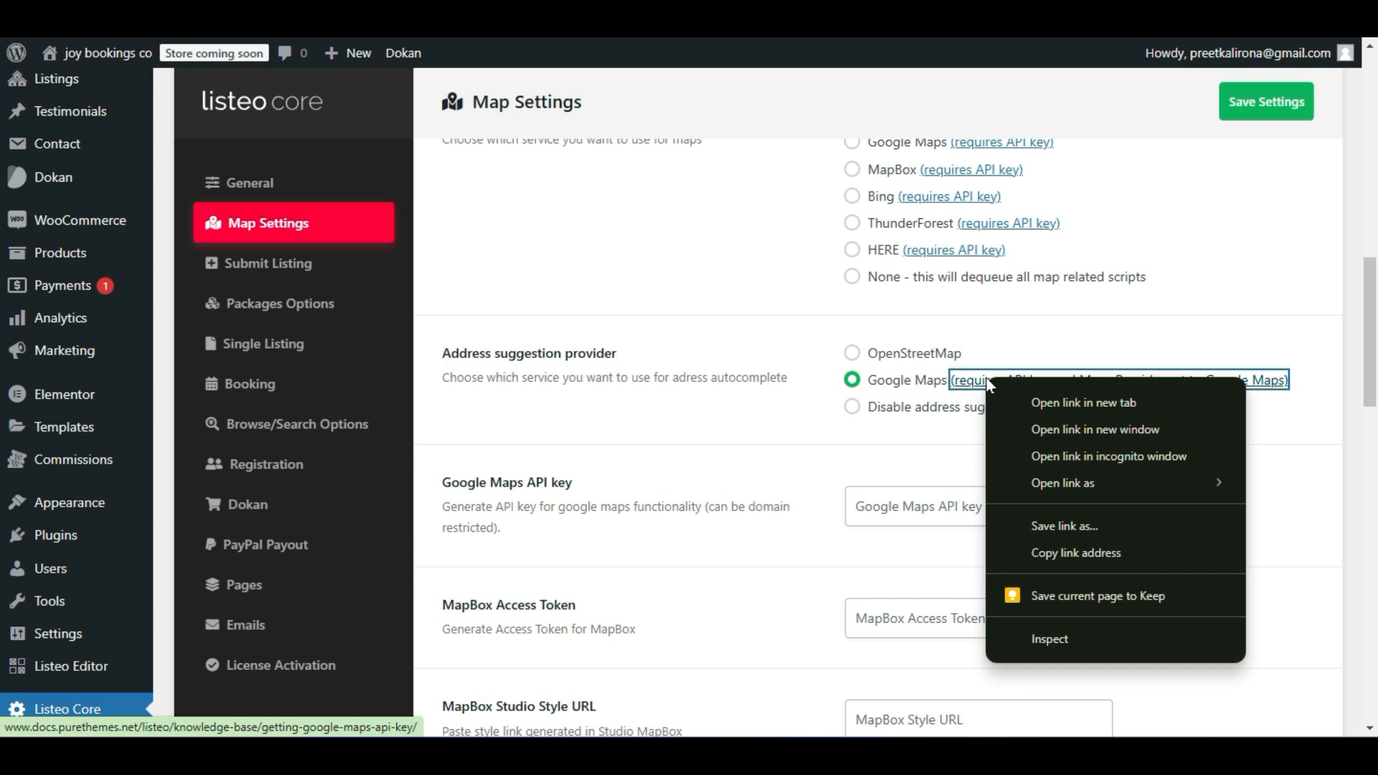
{"action": "left_click", "coordinate": [1033, 401]}
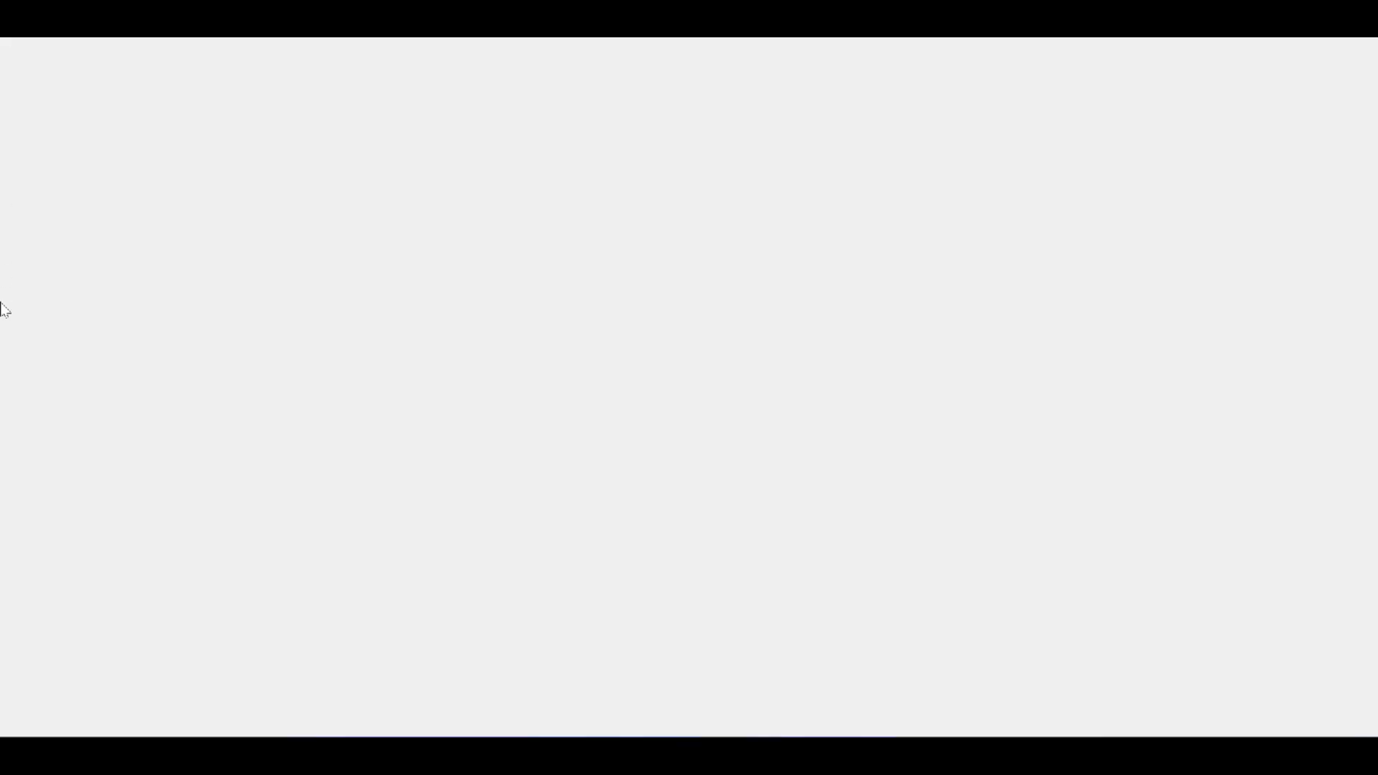
{"action": "scroll", "coordinate": [3, 334], "scroll_direction": "down", "scroll_amount": 8}
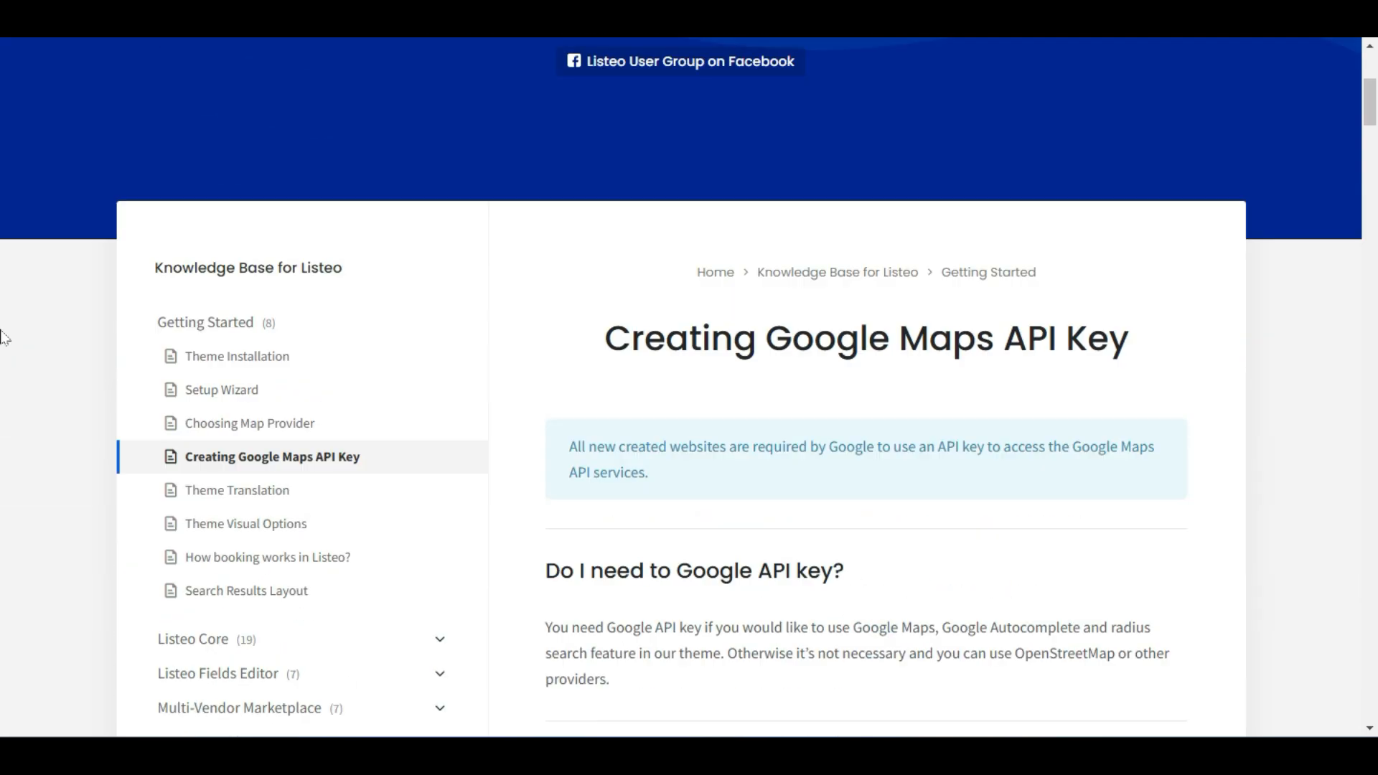
{"action": "scroll", "coordinate": [3, 334], "scroll_direction": "down", "scroll_amount": 3}
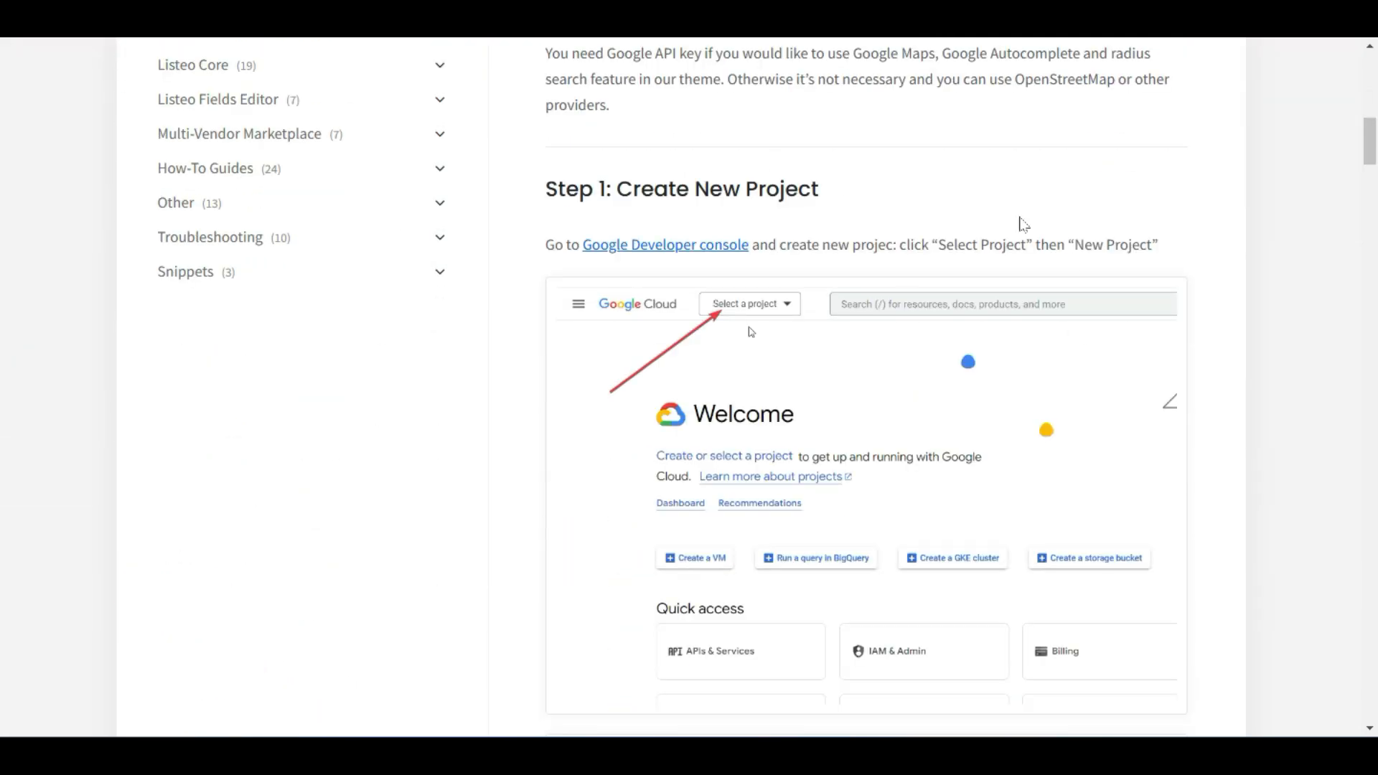
{"action": "scroll", "coordinate": [871, 229], "scroll_direction": "down", "scroll_amount": 2}
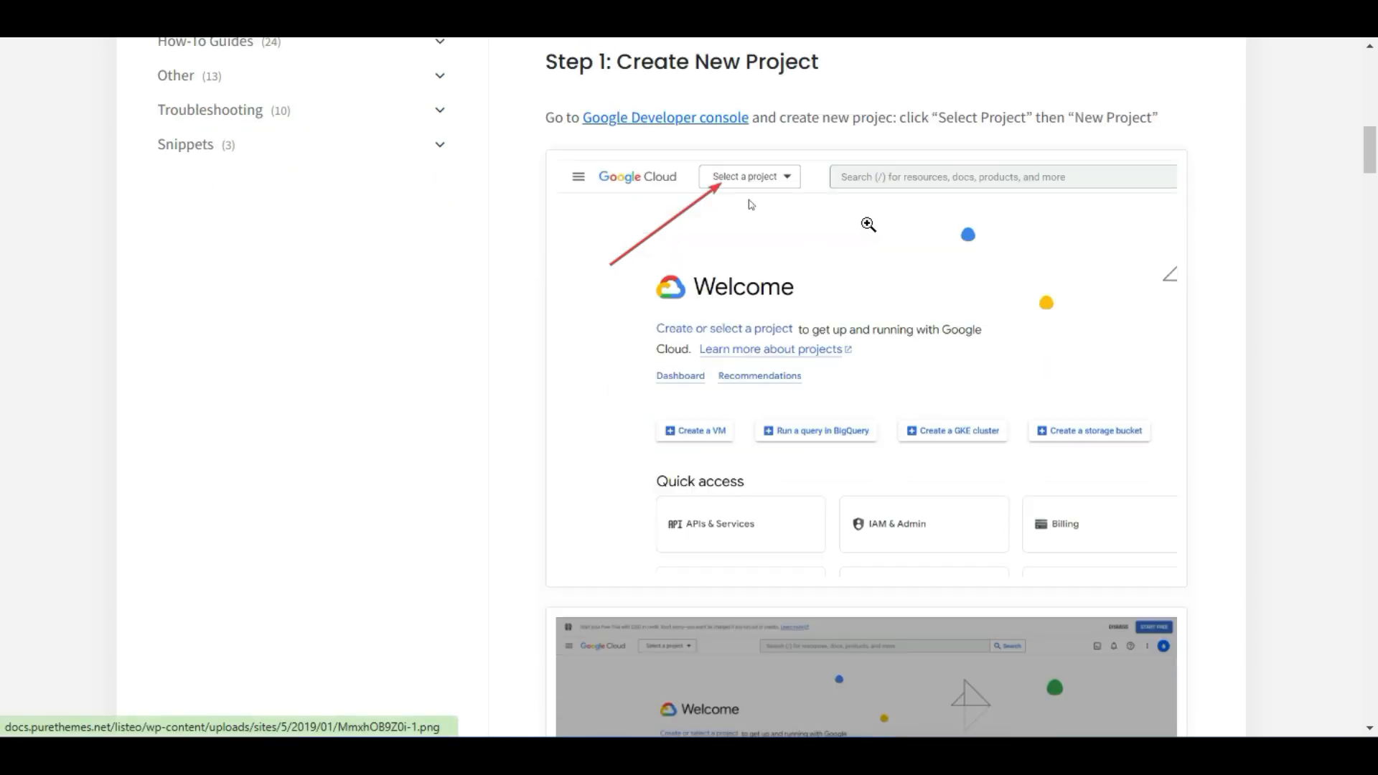
{"action": "scroll", "coordinate": [868, 224], "scroll_direction": "up", "scroll_amount": 5}
{"action": "scroll", "coordinate": [869, 225], "scroll_direction": "down", "scroll_amount": 3}
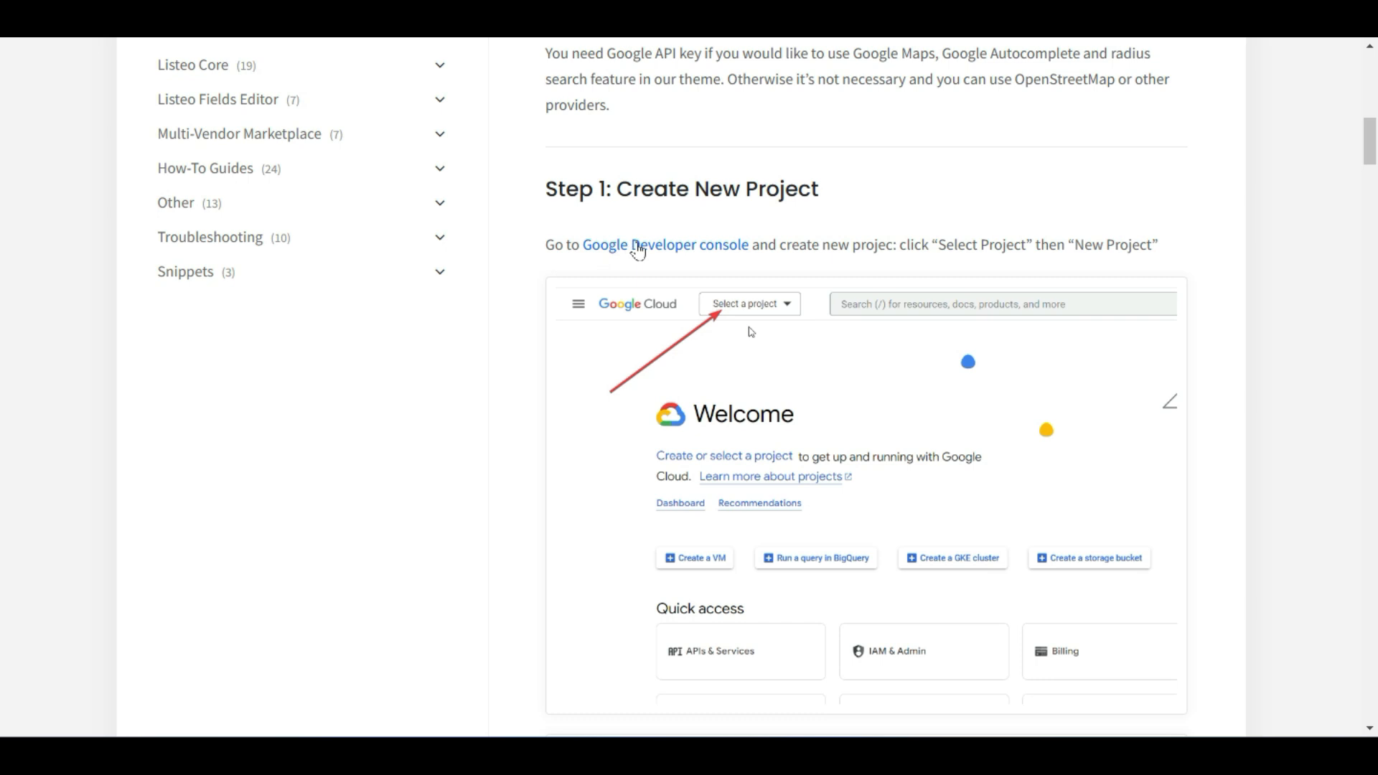
Open the guide's Google Developer console link in a separate tab and skim the remaining API key instructions.
{"action": "right_click", "coordinate": [687, 251]}
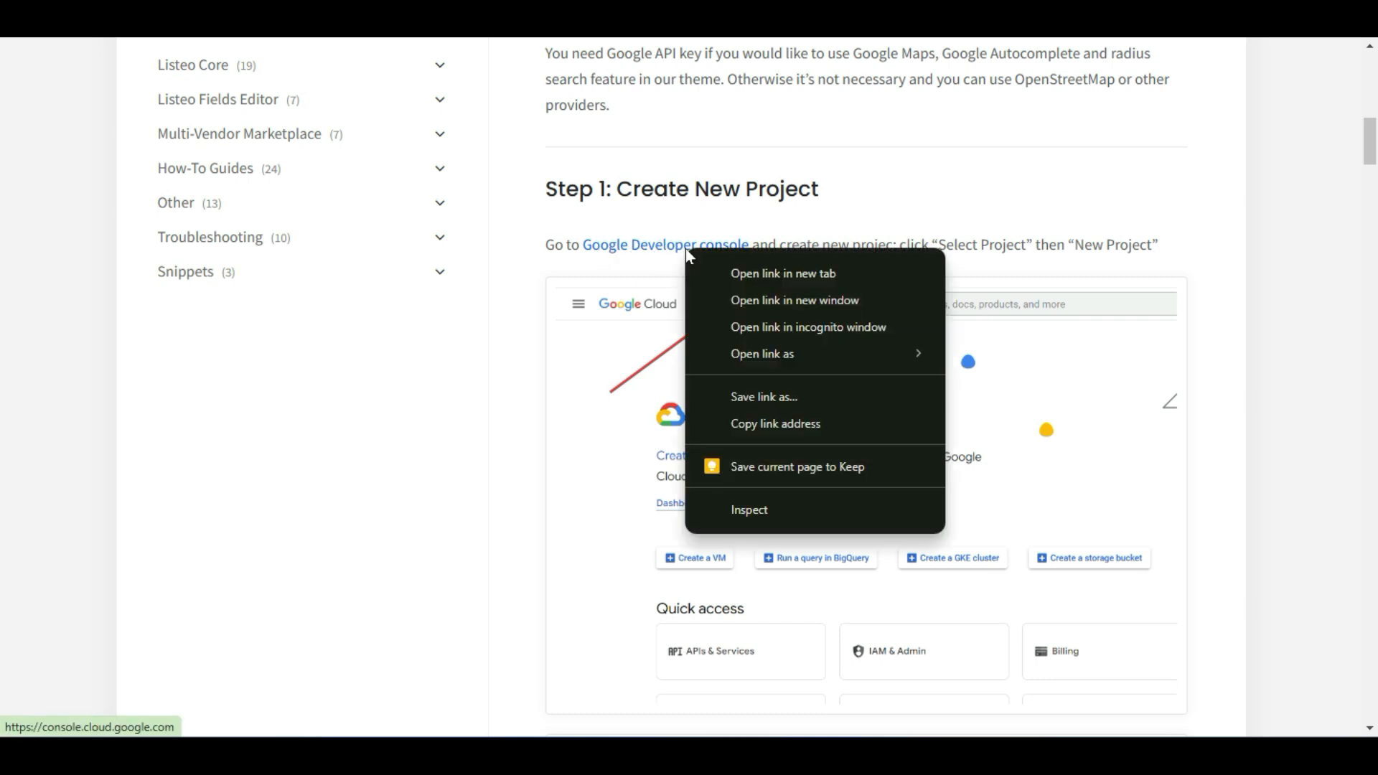
{"action": "left_click", "coordinate": [809, 272]}
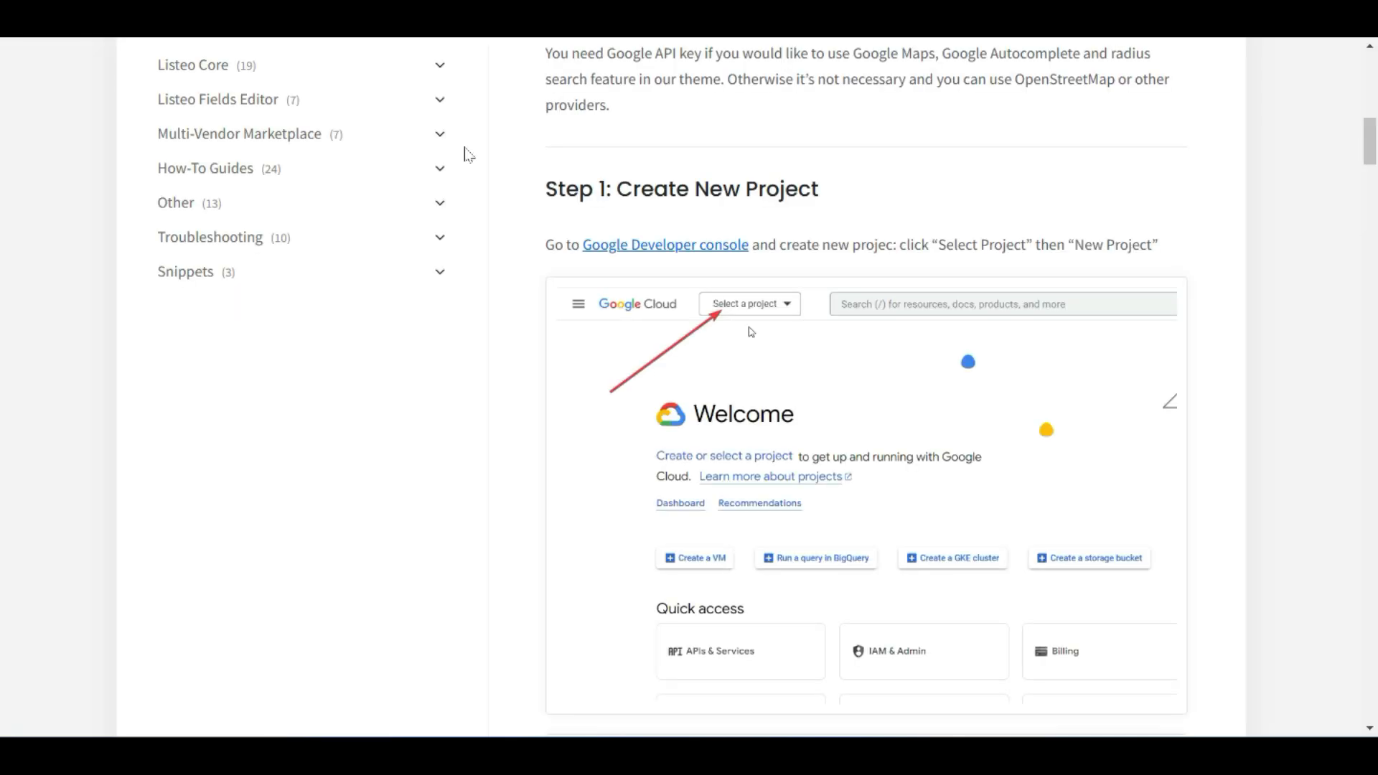
{"action": "scroll", "coordinate": [468, 153], "scroll_direction": "down", "scroll_amount": 18}
{"action": "scroll", "coordinate": [468, 429], "scroll_direction": "down", "scroll_amount": 20}
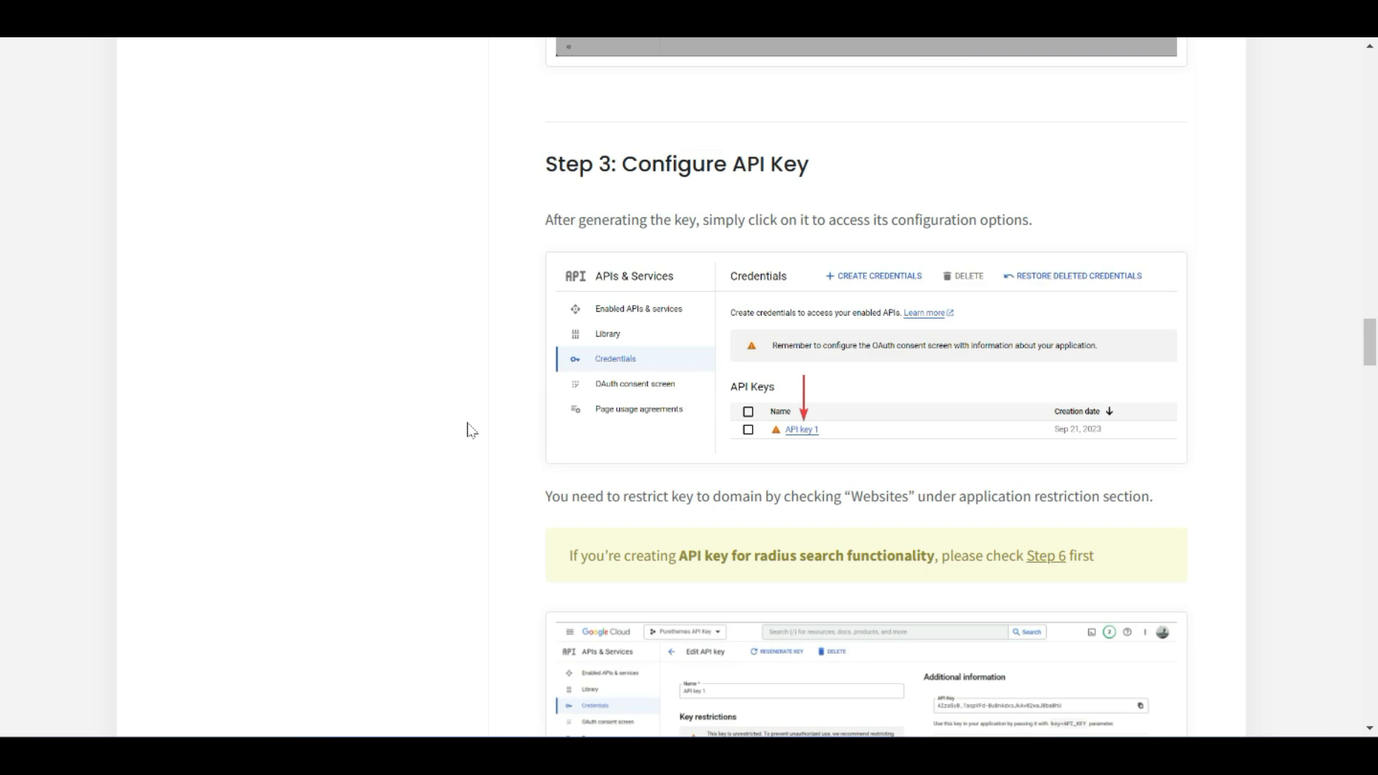
{"action": "scroll", "coordinate": [470, 430], "scroll_direction": "down", "scroll_amount": 10}
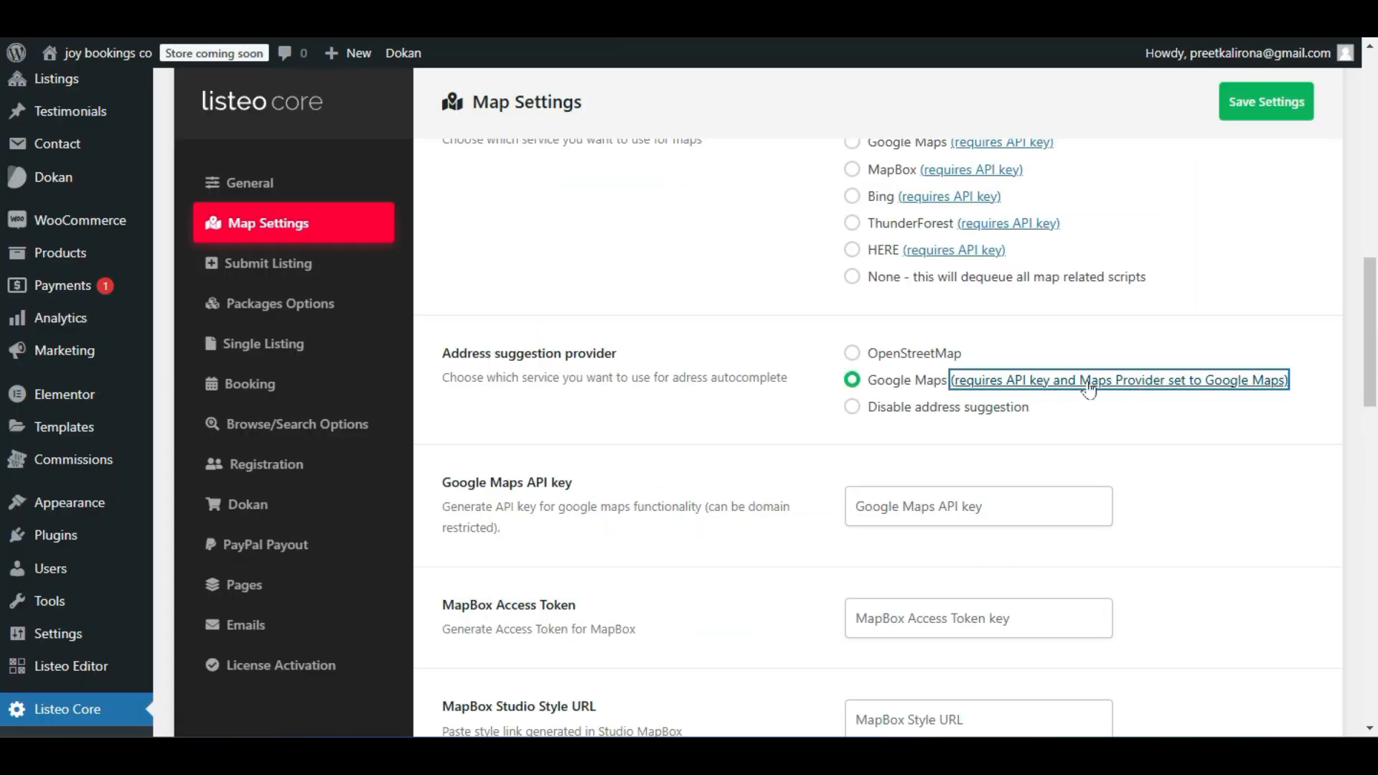
Return to the Map Settings and compare the Maps Provider options with the Address suggestion provider options.
{"action": "left_click", "coordinate": [1091, 407]}
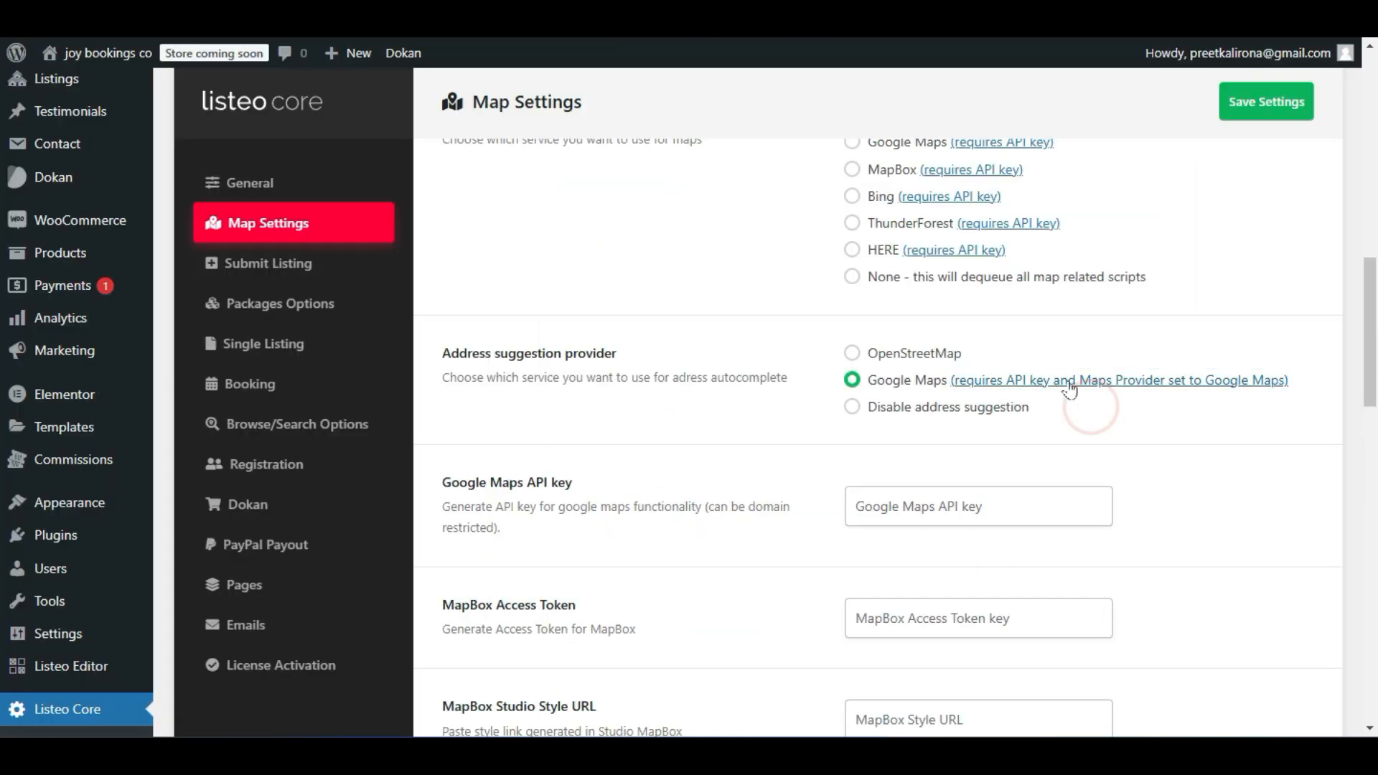
{"action": "left_click_drag", "start_coordinate": [439, 361], "coordinate": [627, 378]}
{"action": "left_click", "coordinate": [661, 380]}
{"action": "scroll", "coordinate": [1091, 369], "scroll_direction": "up", "scroll_amount": 3}
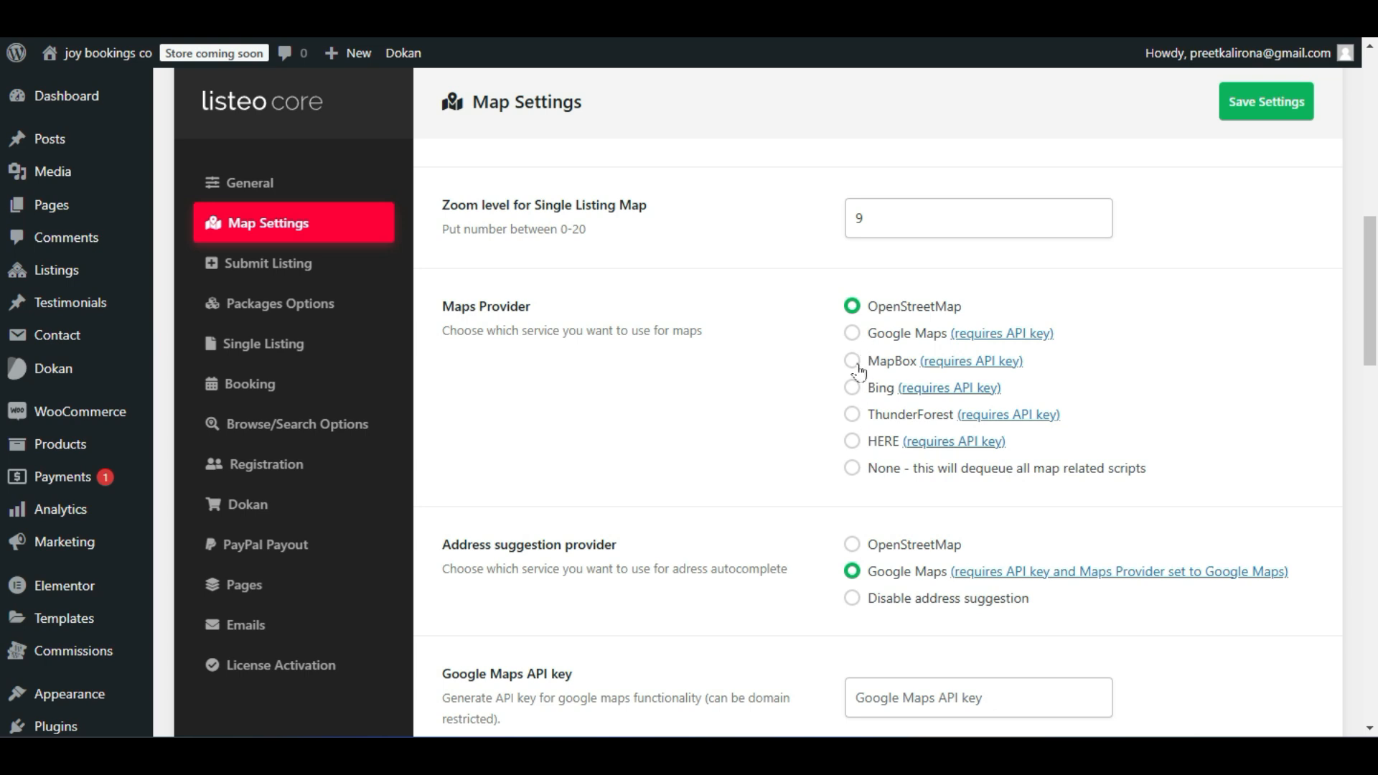
{"action": "scroll", "coordinate": [823, 427], "scroll_direction": "down", "scroll_amount": 2}
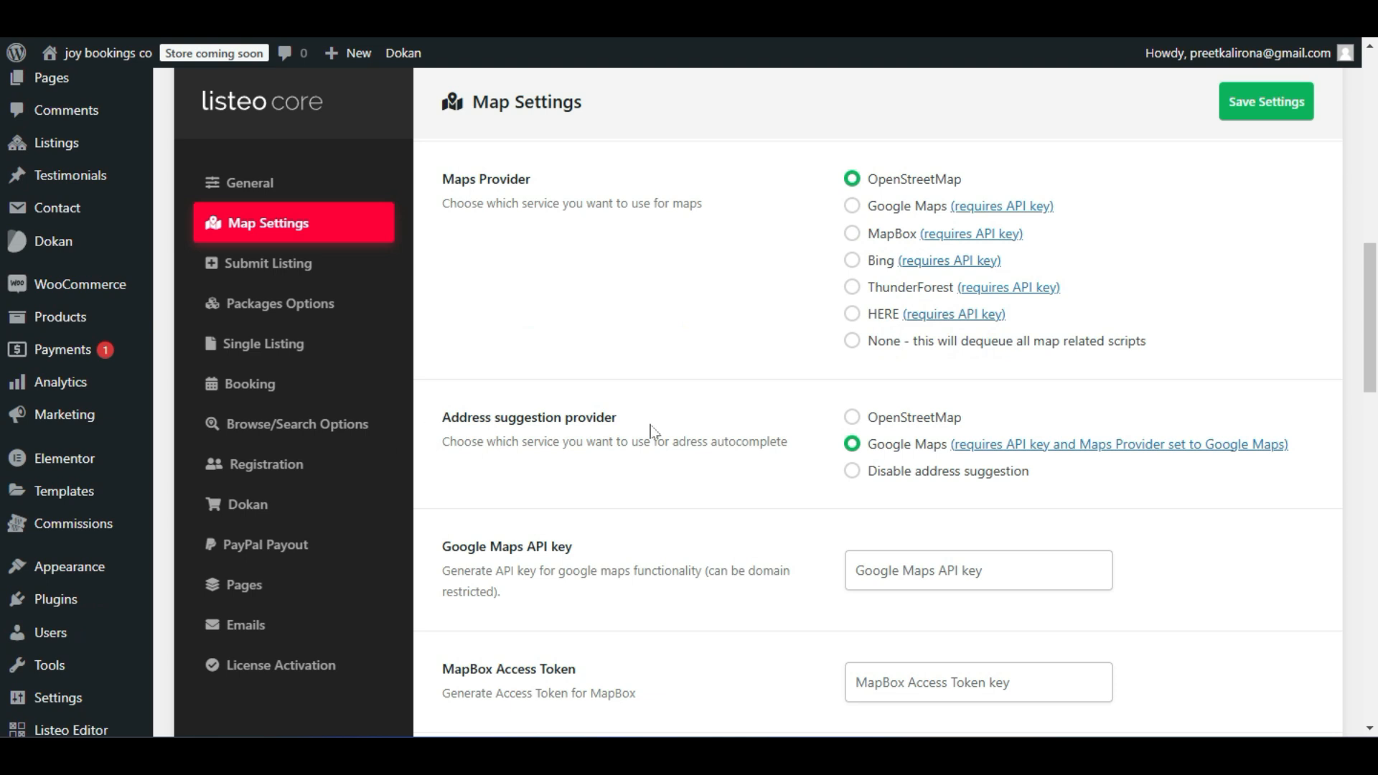
Set the Address suggestion provider to OpenStreetMap.
{"action": "left_click", "coordinate": [852, 419]}
{"action": "left_click", "coordinate": [852, 443]}
{"action": "left_click", "coordinate": [854, 419]}
Examine the MapBox, Bing, ThunderForest and HERE key fields and the Radius search settings.
{"action": "scroll", "coordinate": [821, 521], "scroll_direction": "down", "scroll_amount": 9}
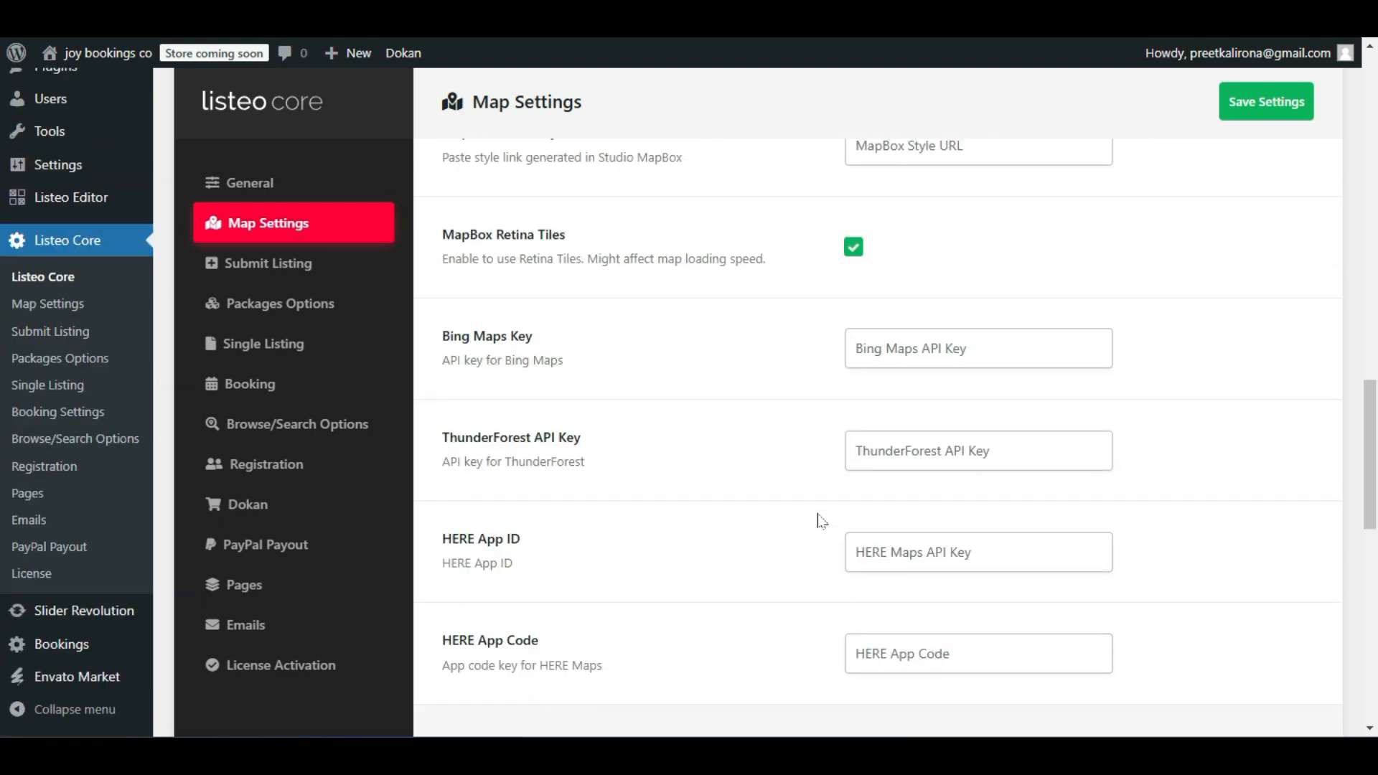
{"action": "scroll", "coordinate": [821, 521], "scroll_direction": "down", "scroll_amount": 2}
{"action": "scroll", "coordinate": [822, 521], "scroll_direction": "down", "scroll_amount": 10}
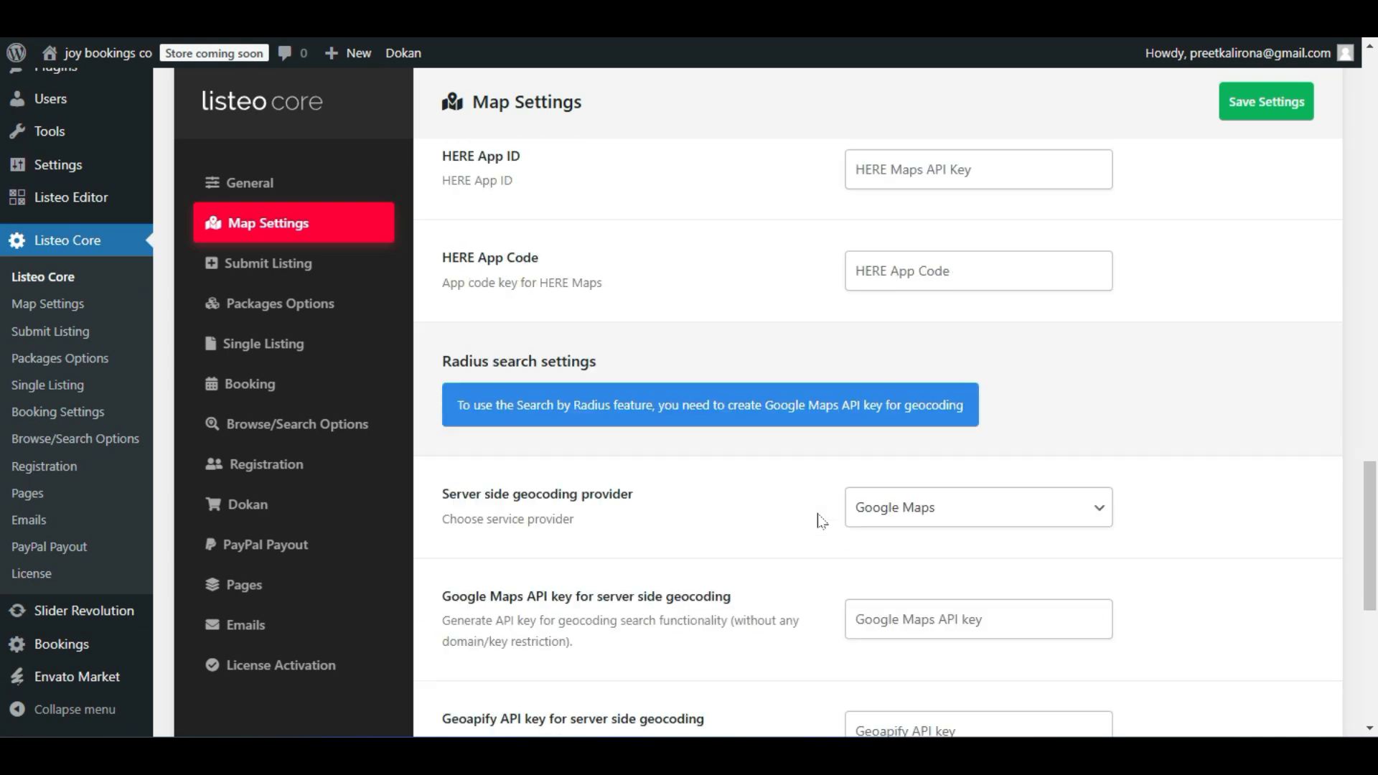
{"action": "scroll", "coordinate": [820, 522], "scroll_direction": "down", "scroll_amount": 2}
{"action": "scroll", "coordinate": [821, 522], "scroll_direction": "up", "scroll_amount": 8}
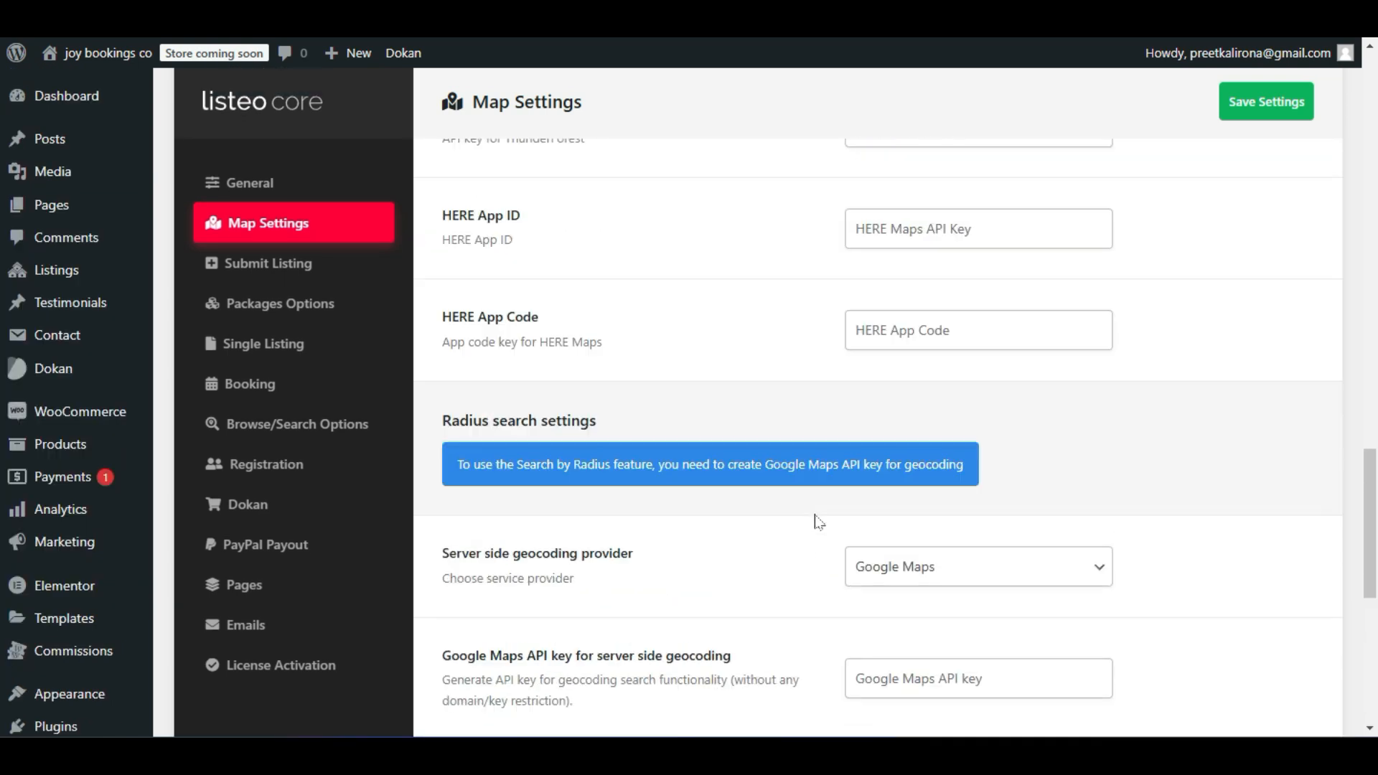
{"action": "scroll", "coordinate": [819, 521], "scroll_direction": "up", "scroll_amount": 6}
{"action": "scroll", "coordinate": [819, 521], "scroll_direction": "up", "scroll_amount": 5}
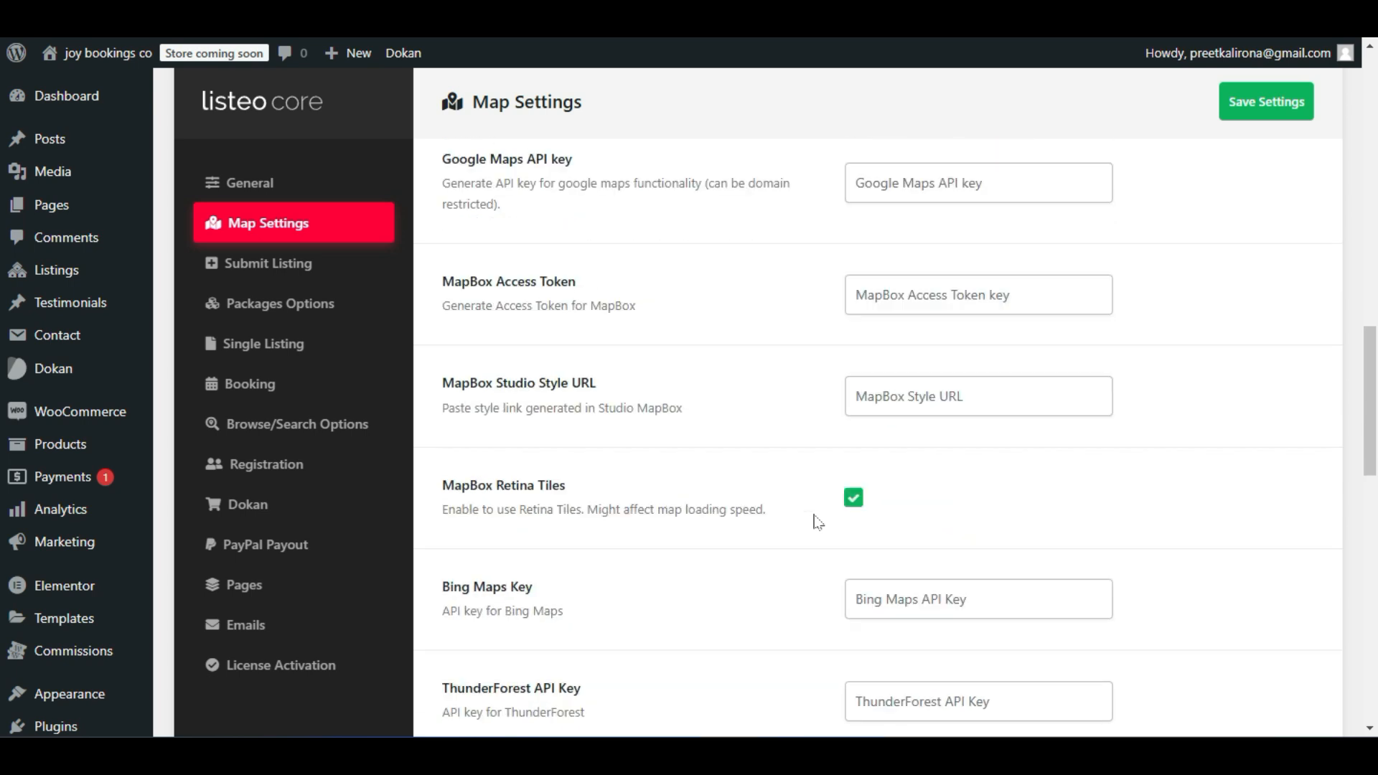
{"action": "scroll", "coordinate": [817, 521], "scroll_direction": "down", "scroll_amount": 1}
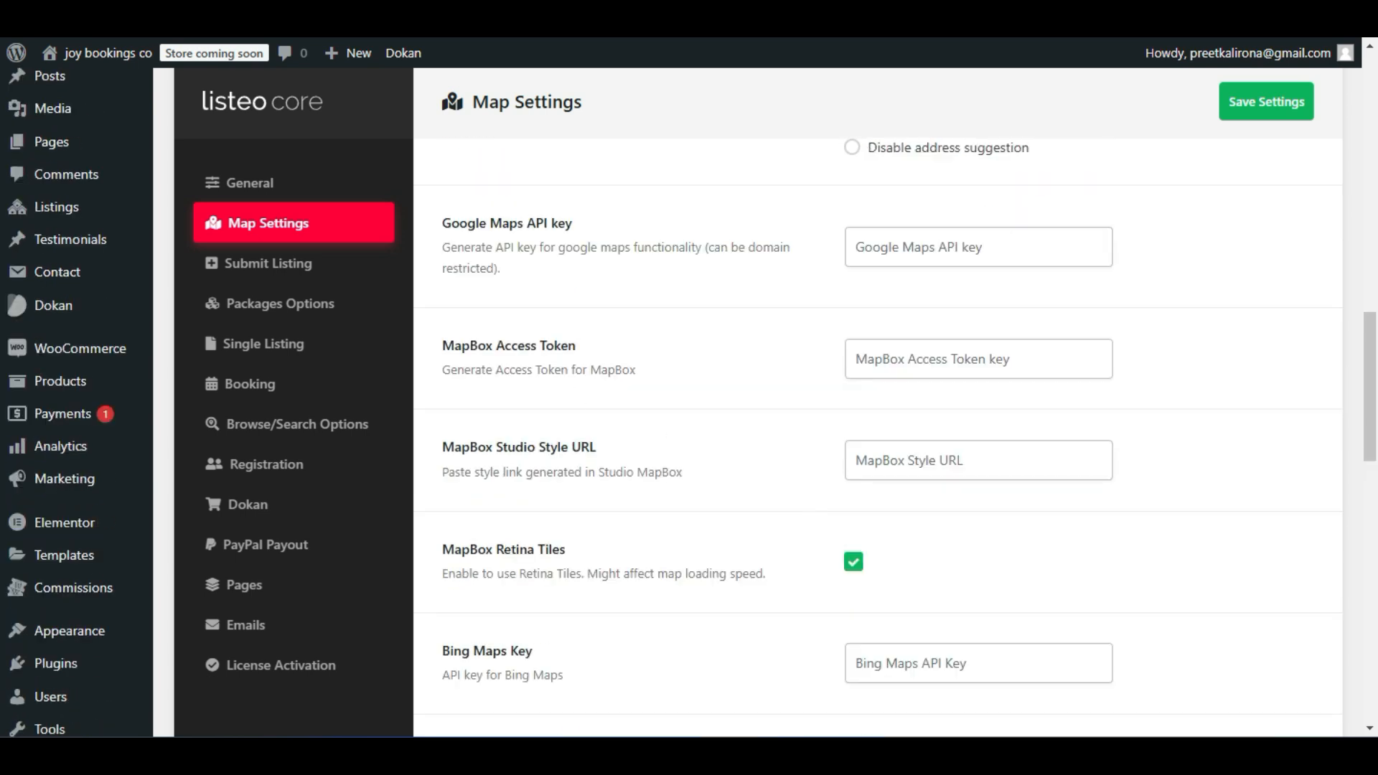
{"action": "left_click", "coordinate": [971, 359]}
{"action": "scroll", "coordinate": [825, 373], "scroll_direction": "down", "scroll_amount": 5}
{"action": "scroll", "coordinate": [833, 402], "scroll_direction": "down", "scroll_amount": 2}
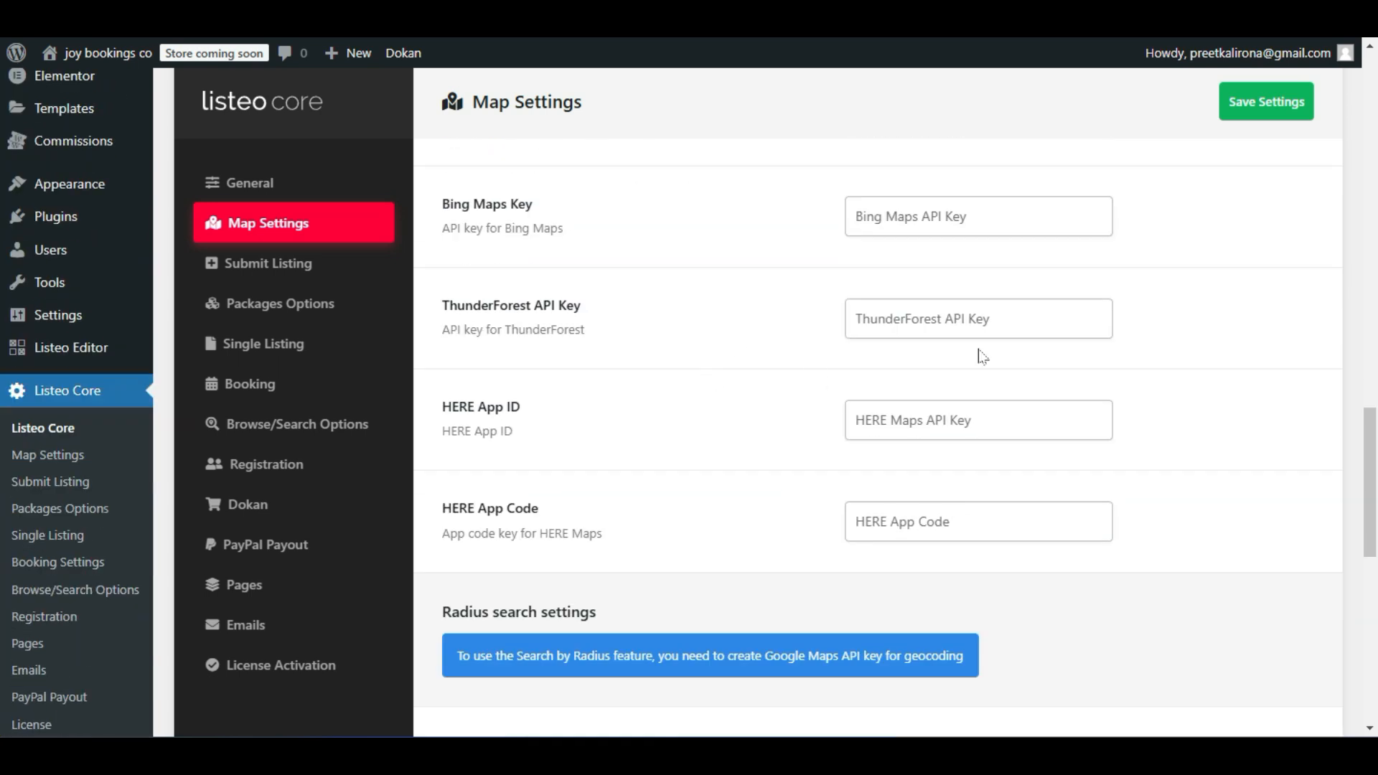
{"action": "scroll", "coordinate": [787, 332], "scroll_direction": "up", "scroll_amount": 1}
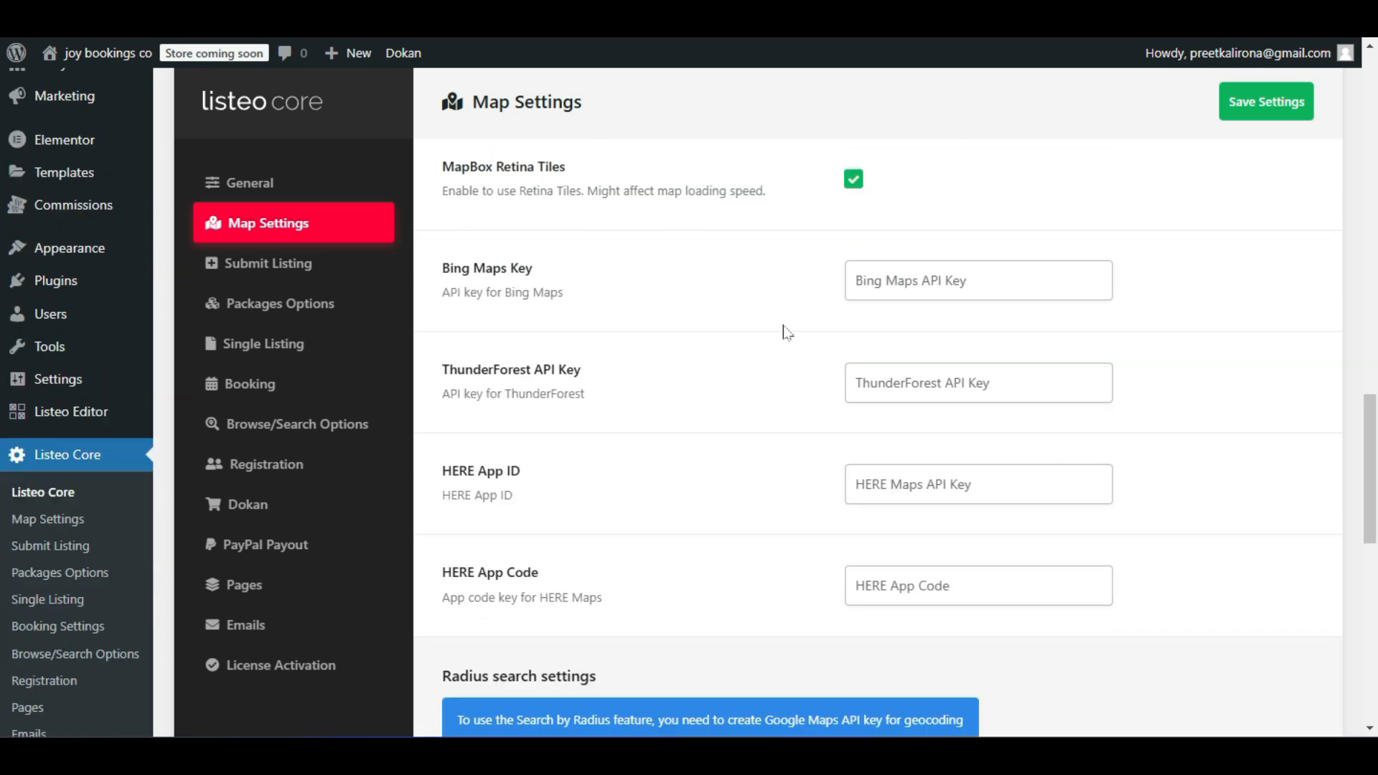
{"action": "scroll", "coordinate": [788, 332], "scroll_direction": "down", "scroll_amount": 5}
{"action": "scroll", "coordinate": [785, 332], "scroll_direction": "down", "scroll_amount": 3}
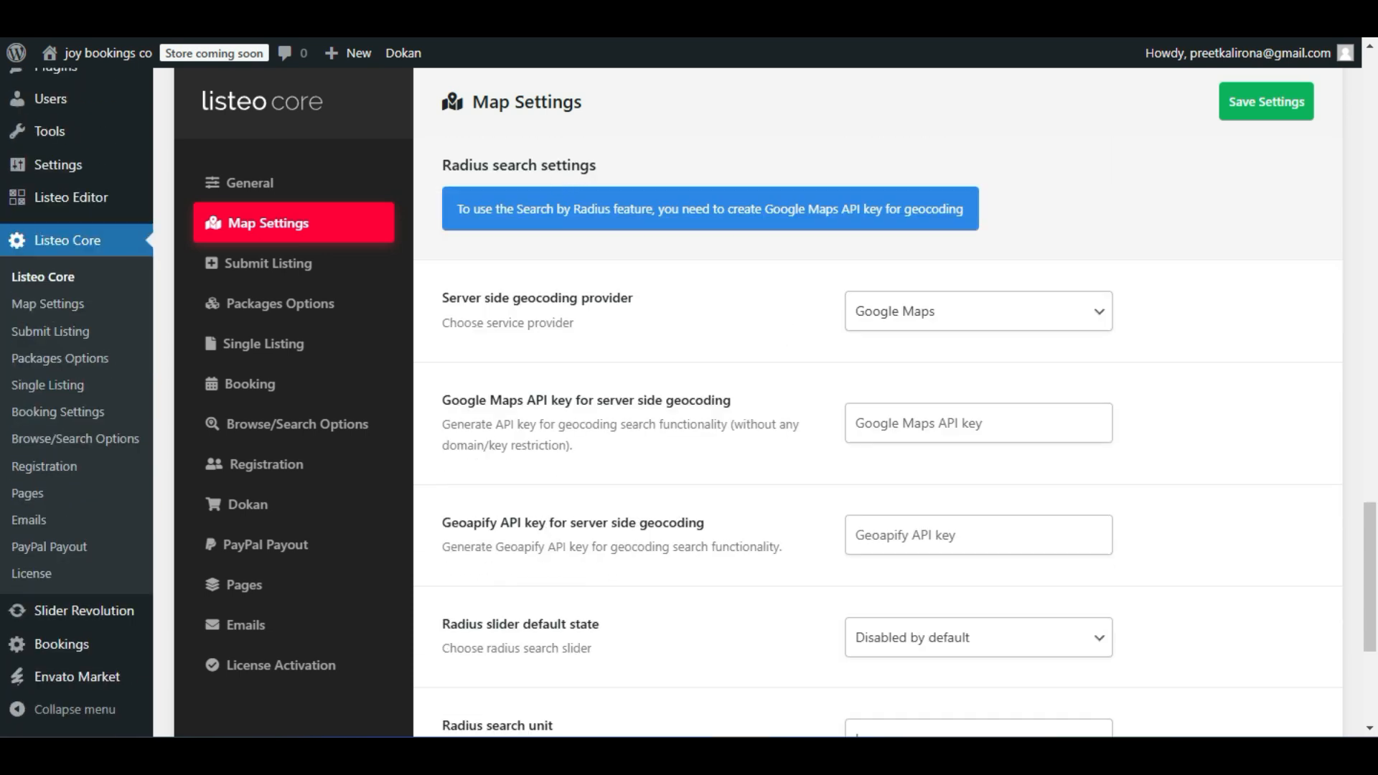
Choose Google Maps as the Server side geocoding provider and review the geocoding key and radius search fields.
{"action": "left_click", "coordinate": [887, 315]}
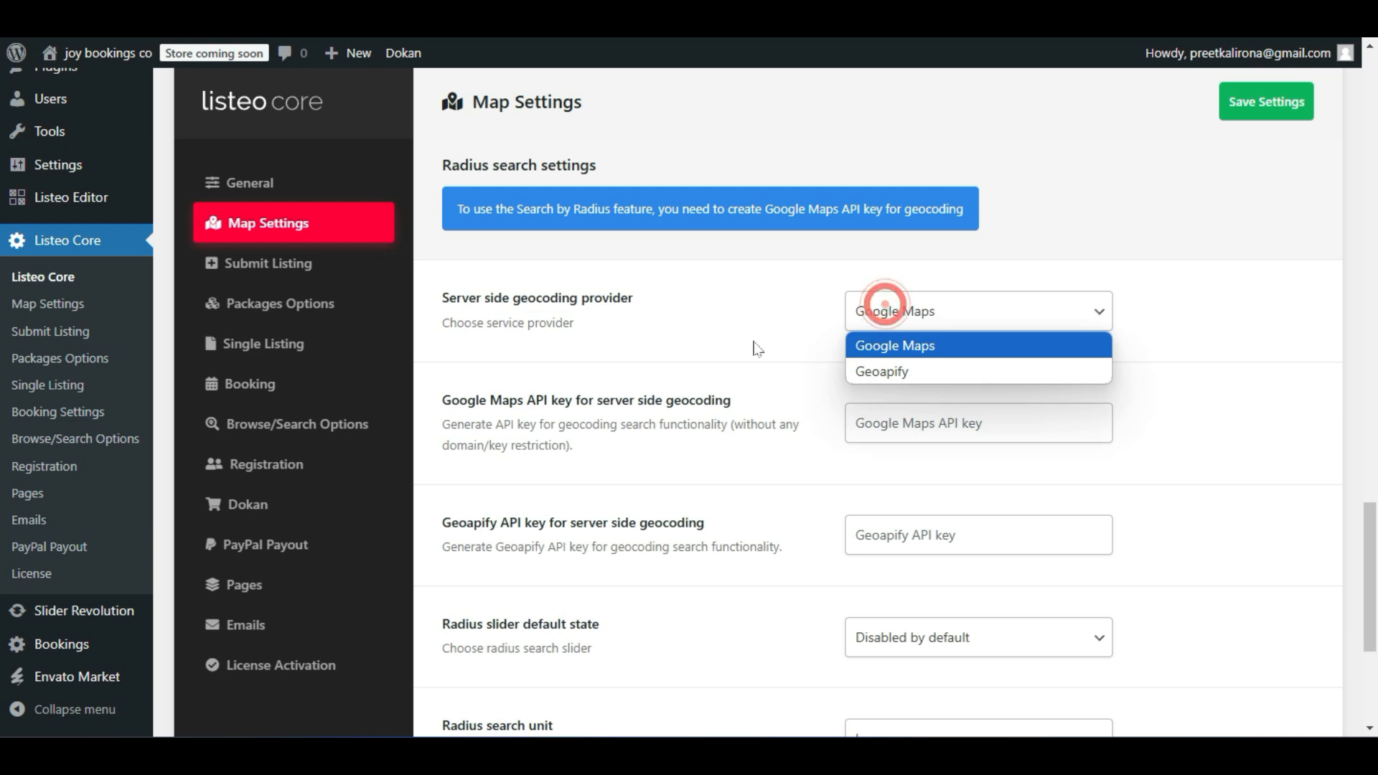
{"action": "left_click", "coordinate": [935, 347]}
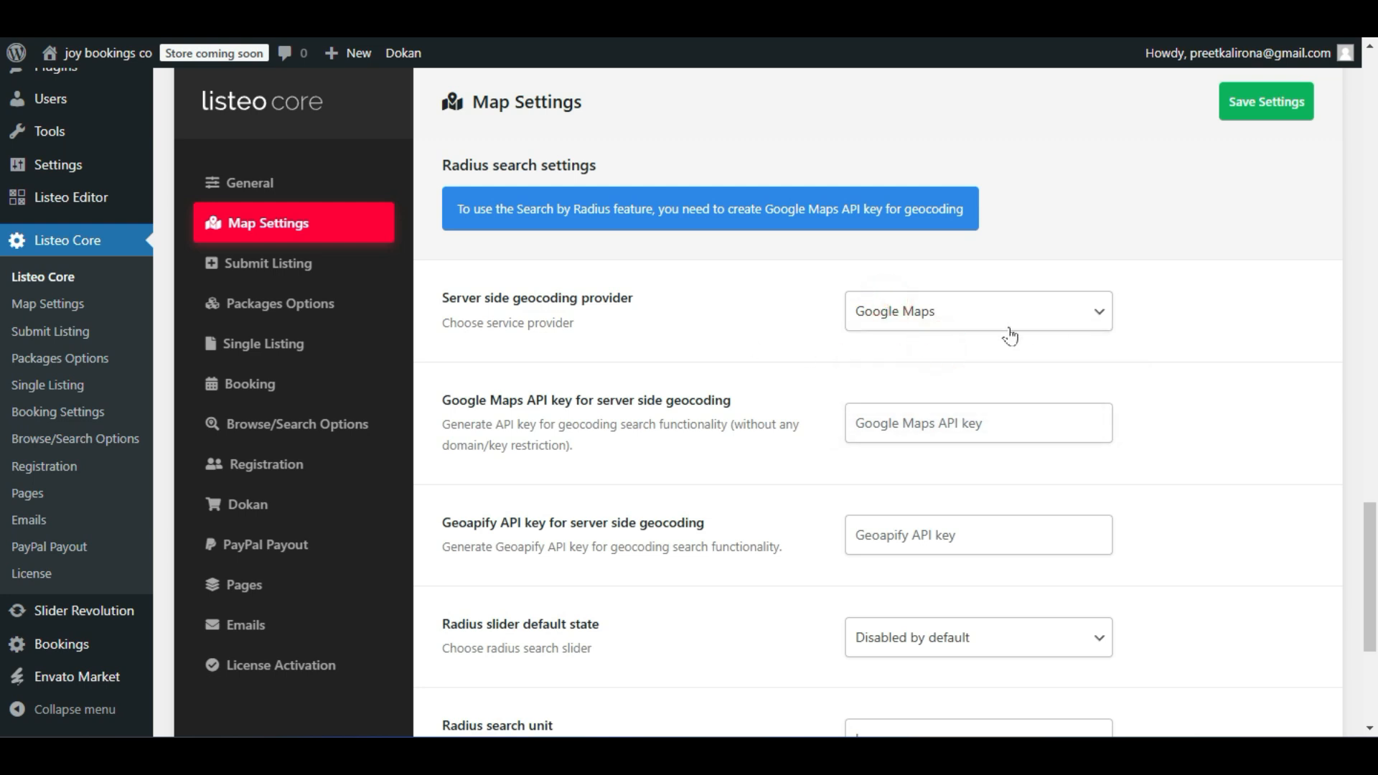
{"action": "scroll", "coordinate": [906, 396], "scroll_direction": "down", "scroll_amount": 1}
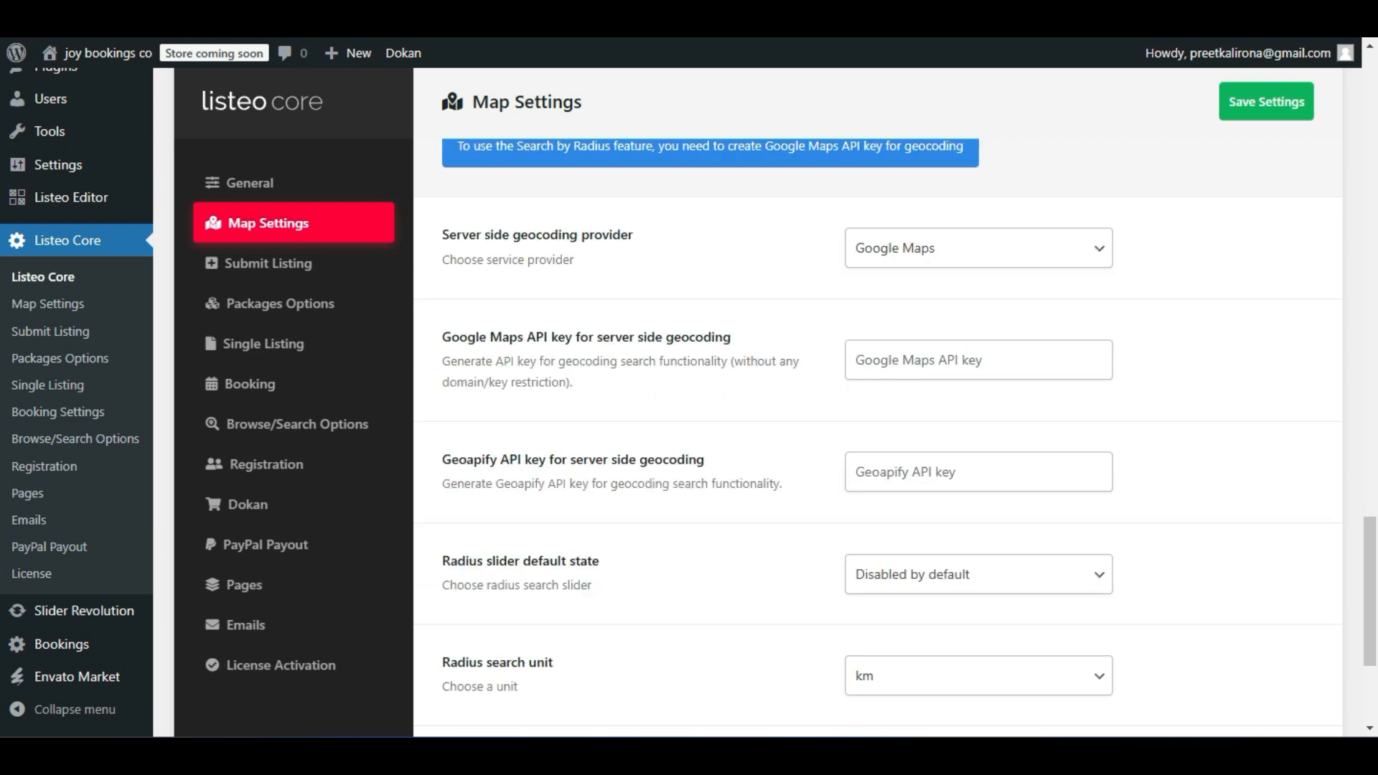
{"action": "left_click", "coordinate": [946, 354]}
{"action": "scroll", "coordinate": [815, 388], "scroll_direction": "down", "scroll_amount": 3}
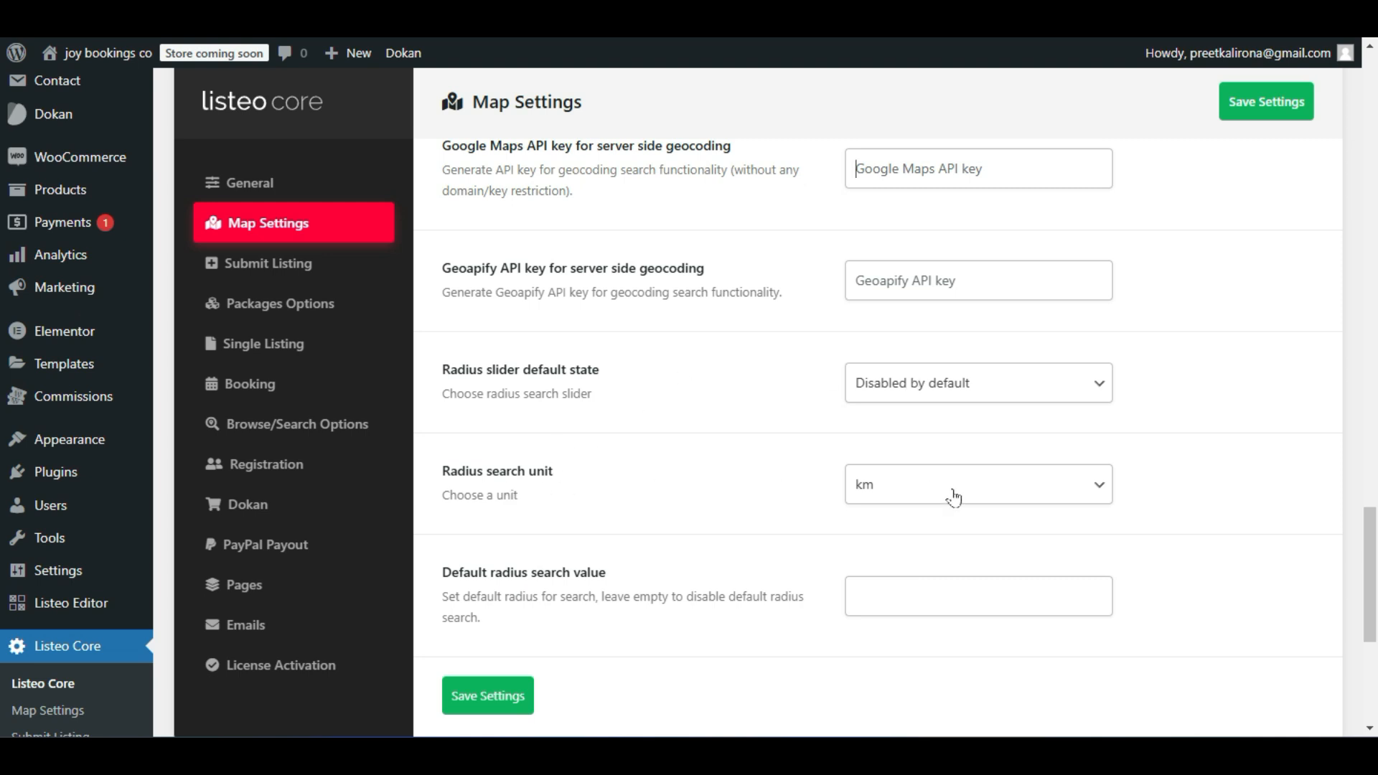
Open the Burger House listing from the site's Listings page and zoom in on its Location map.
{"action": "left_click", "coordinate": [223, 8]}
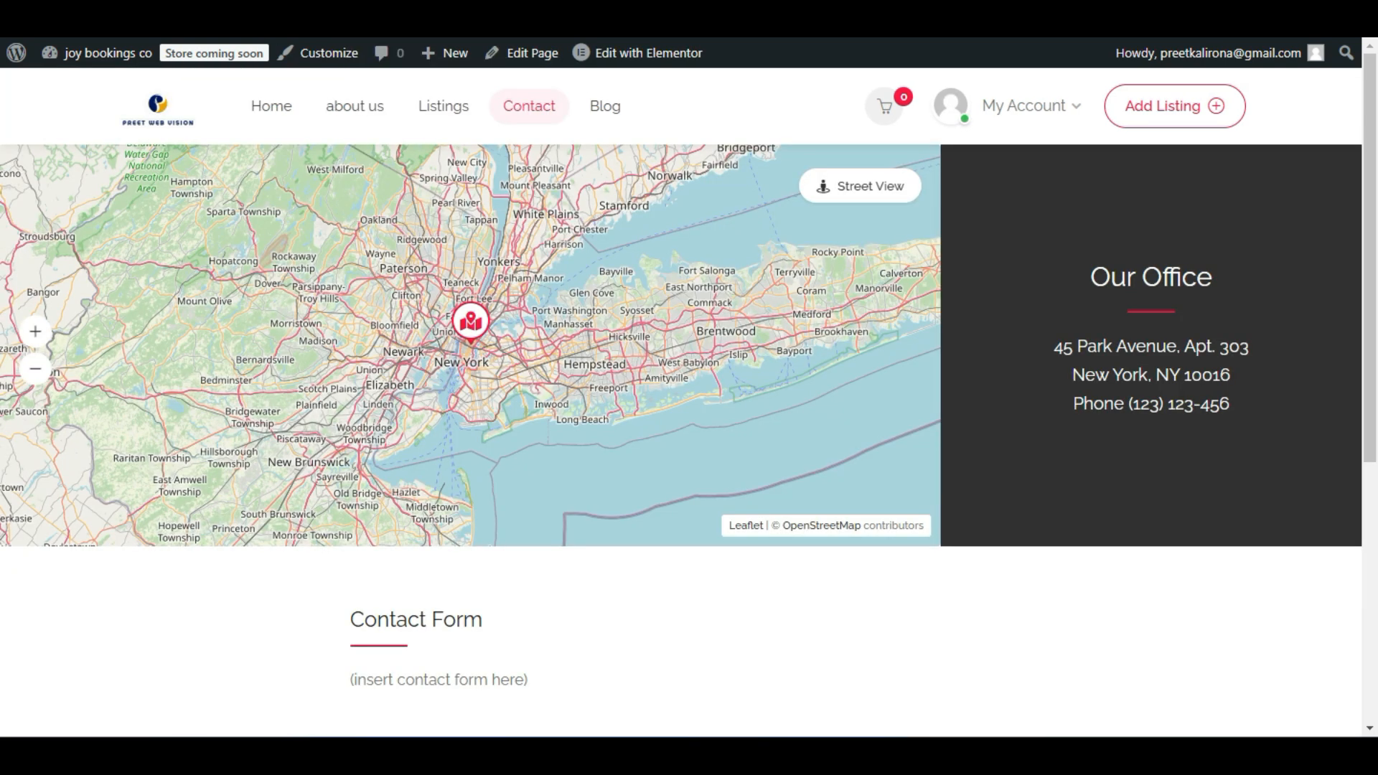
{"action": "scroll", "coordinate": [386, 442], "scroll_direction": "down", "scroll_amount": 2}
{"action": "left_click", "coordinate": [454, 110]}
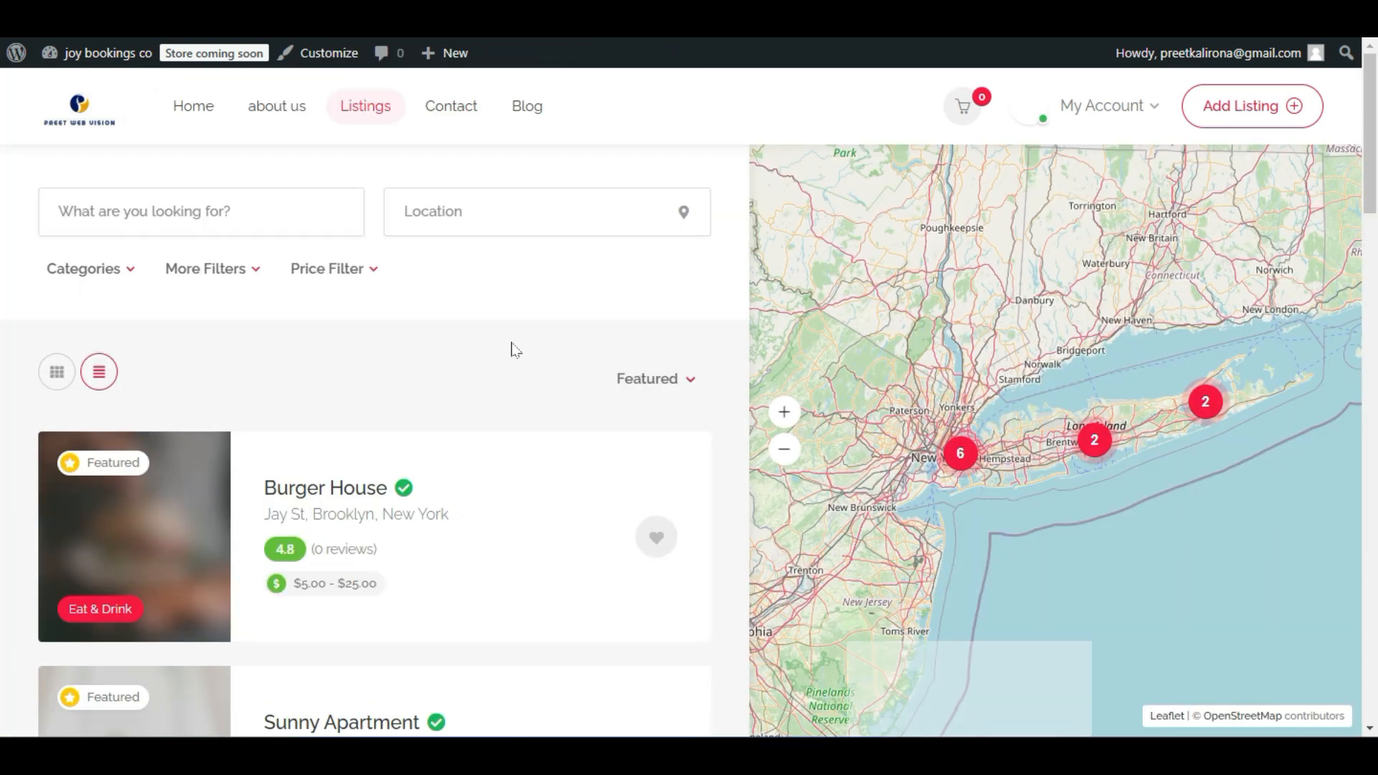
{"action": "left_click", "coordinate": [318, 491]}
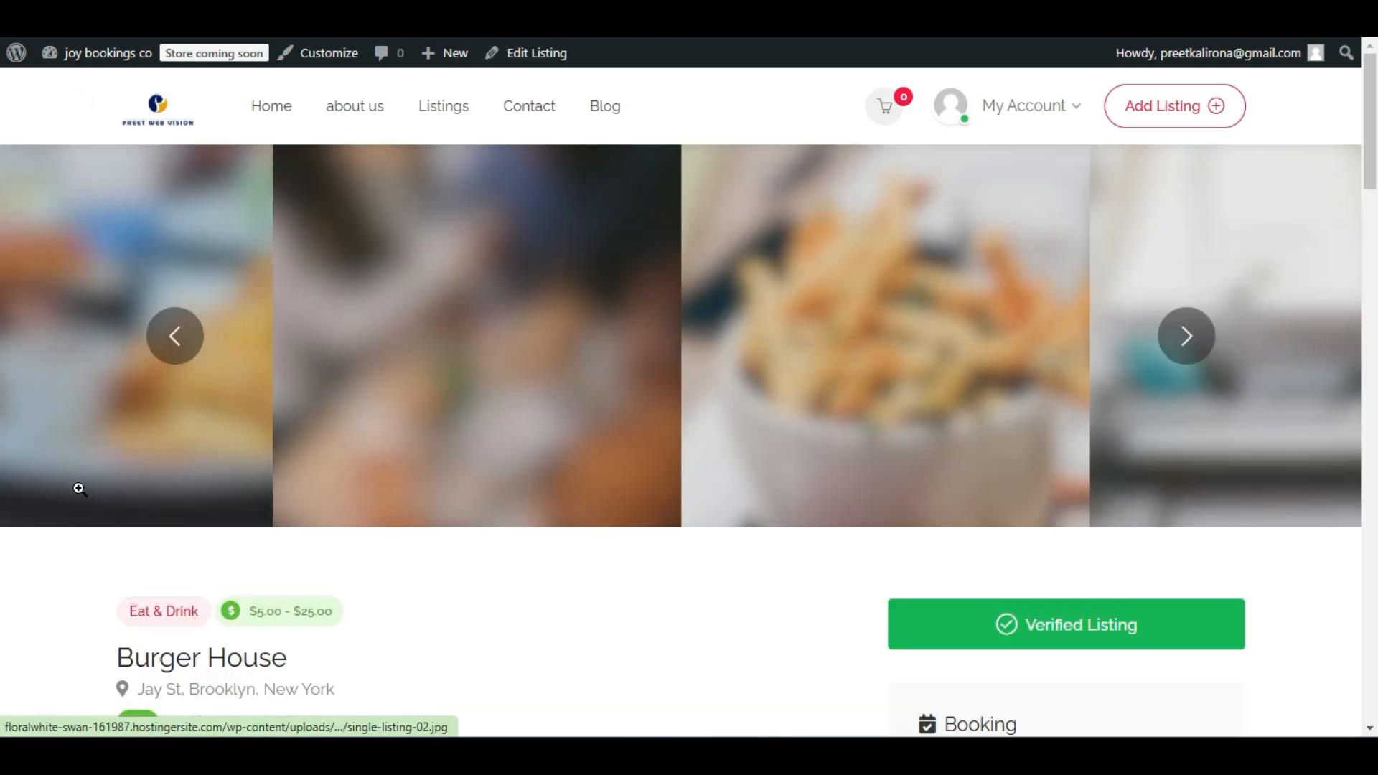
{"action": "scroll", "coordinate": [5, 567], "scroll_direction": "down", "scroll_amount": 10}
{"action": "scroll", "coordinate": [5, 567], "scroll_direction": "down", "scroll_amount": 15}
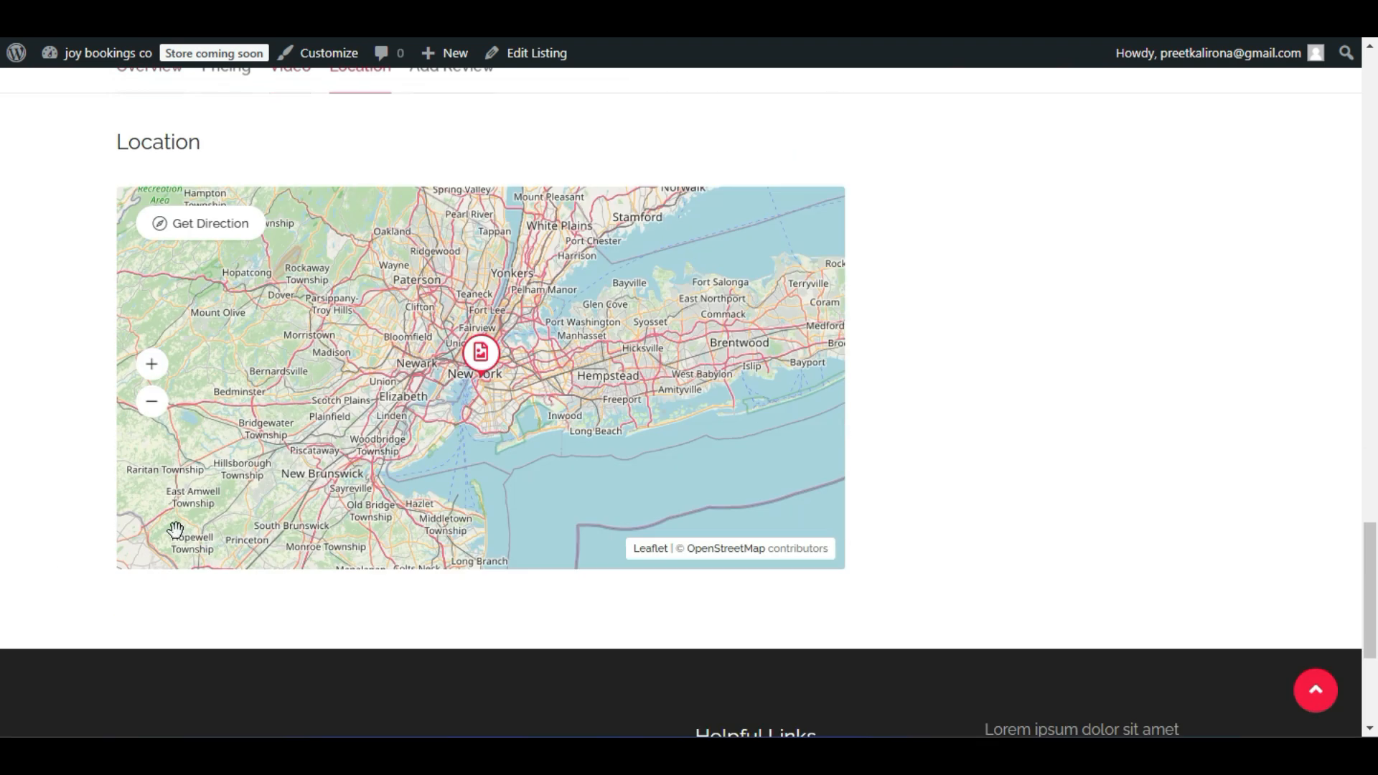
{"action": "left_click", "coordinate": [153, 365]}
{"action": "left_click", "coordinate": [154, 367]}
{"action": "left_click", "coordinate": [158, 373]}
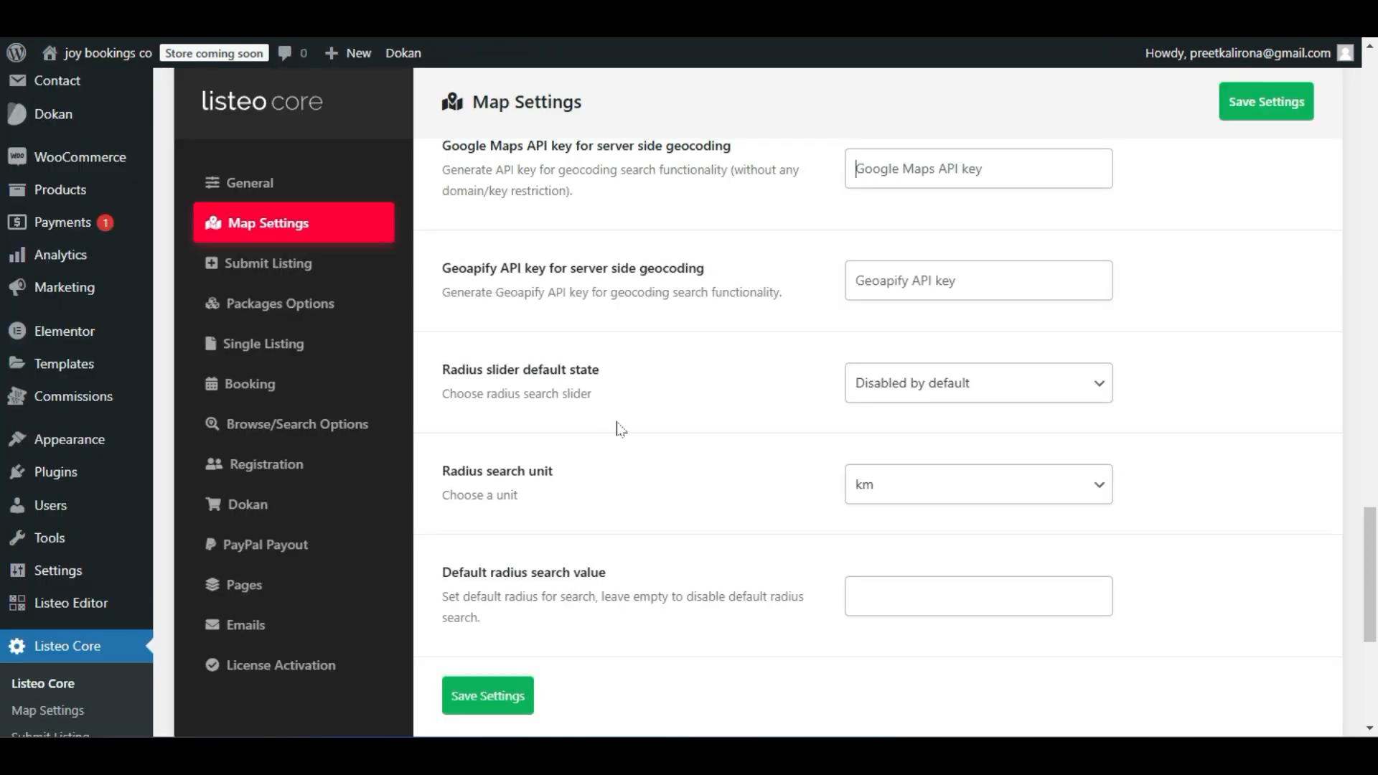
Return to the Map Settings and review the autofit, user location and map zoom level options.
{"action": "left_click", "coordinate": [623, 427]}
{"action": "scroll", "coordinate": [572, 609], "scroll_direction": "up", "scroll_amount": 20}
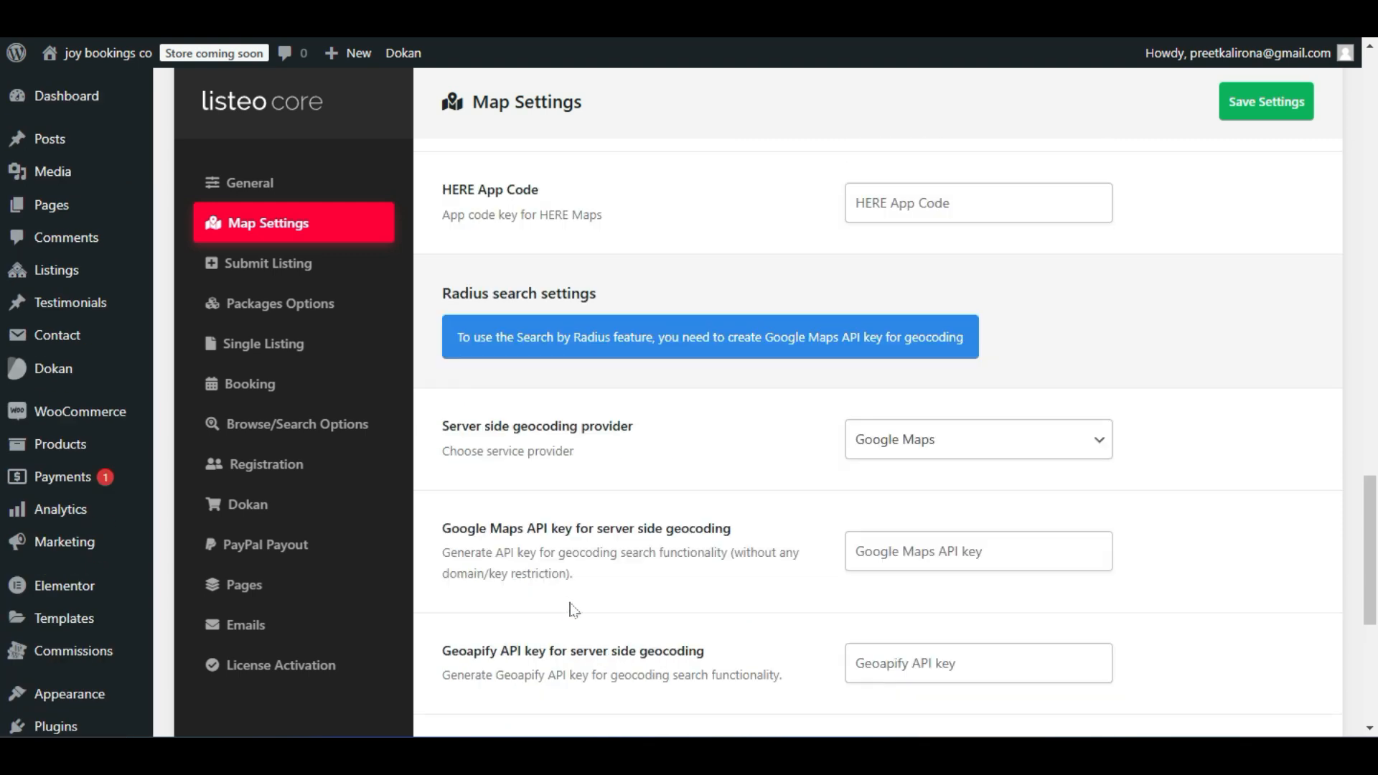
{"action": "scroll", "coordinate": [572, 609], "scroll_direction": "up", "scroll_amount": 5}
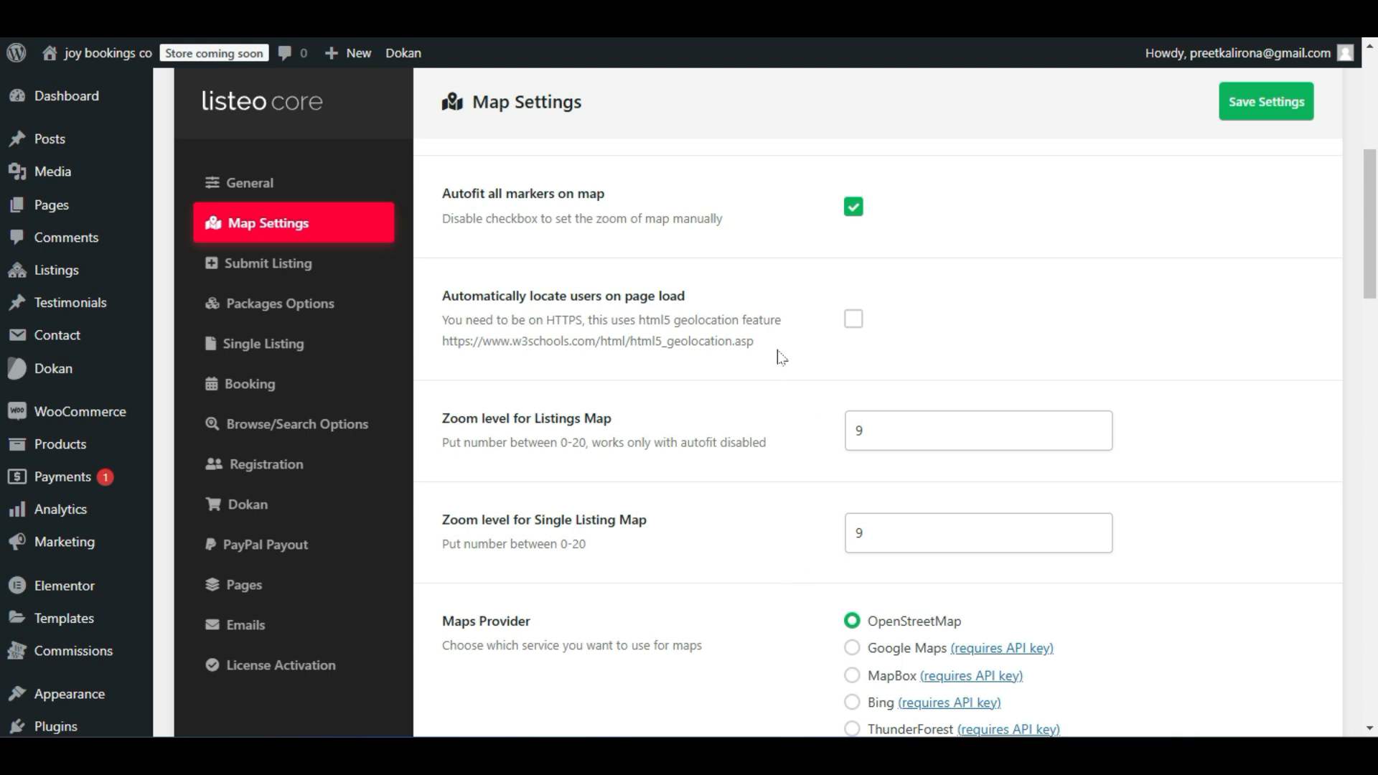
Review the country restriction for search results and the Listings map center point in the Map Settings.
{"action": "scroll", "coordinate": [789, 431], "scroll_direction": "up", "scroll_amount": 4}
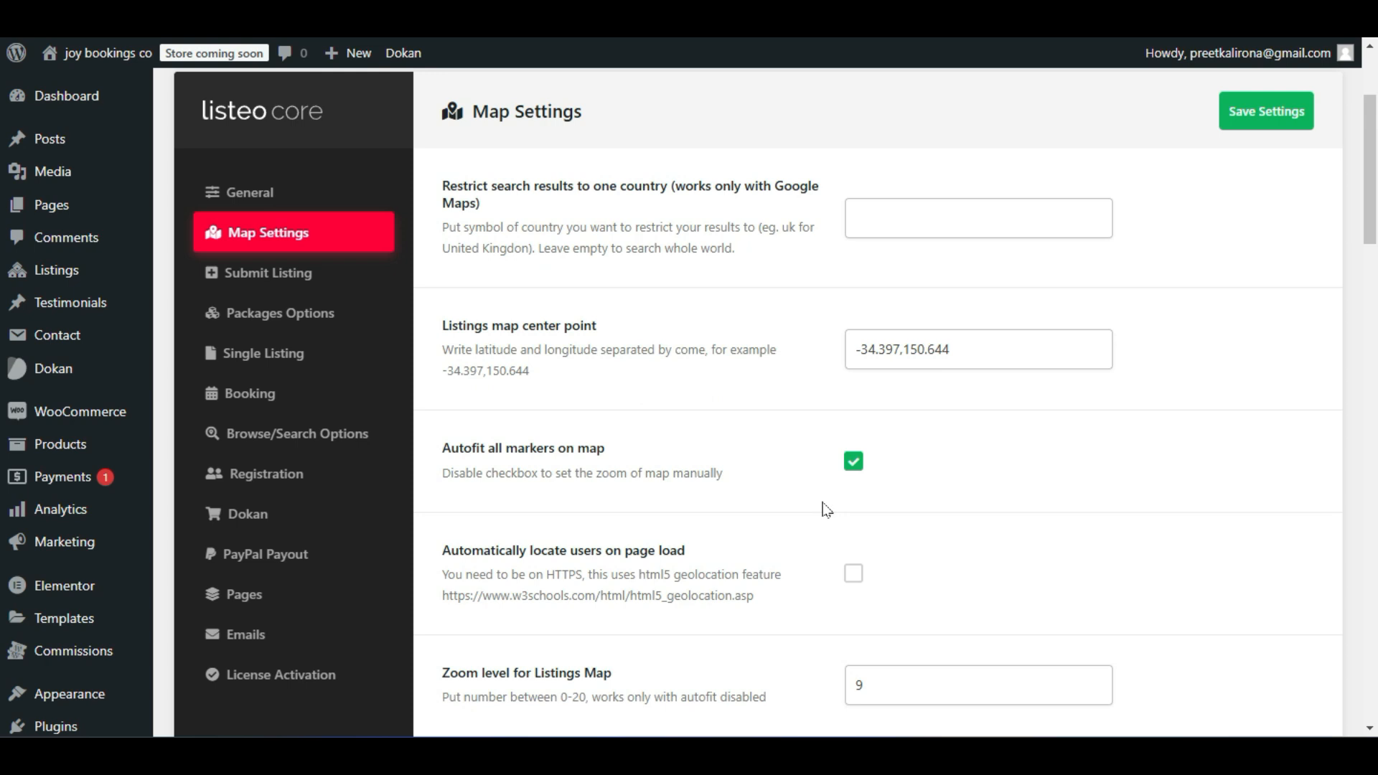
{"action": "scroll", "coordinate": [826, 510], "scroll_direction": "up", "scroll_amount": 1}
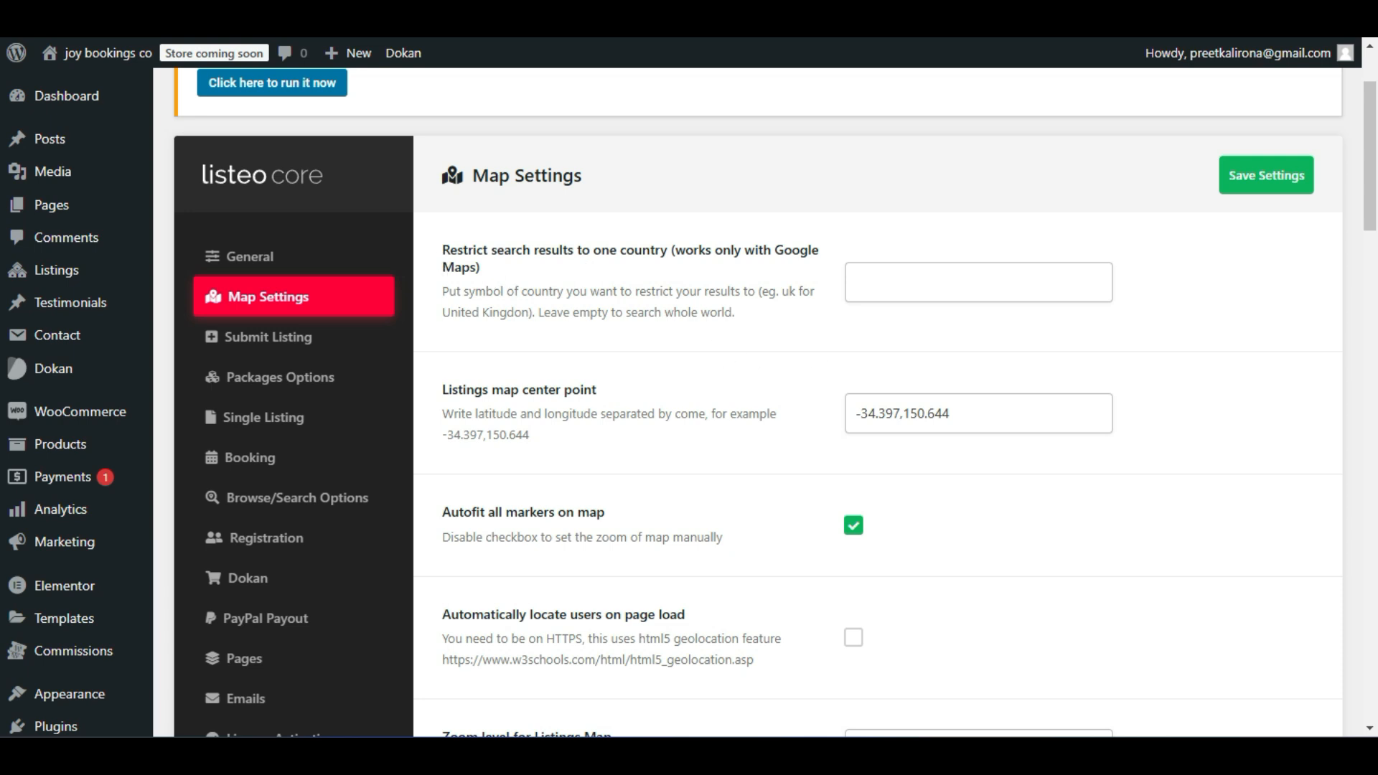
{"action": "left_click", "coordinate": [768, 391]}
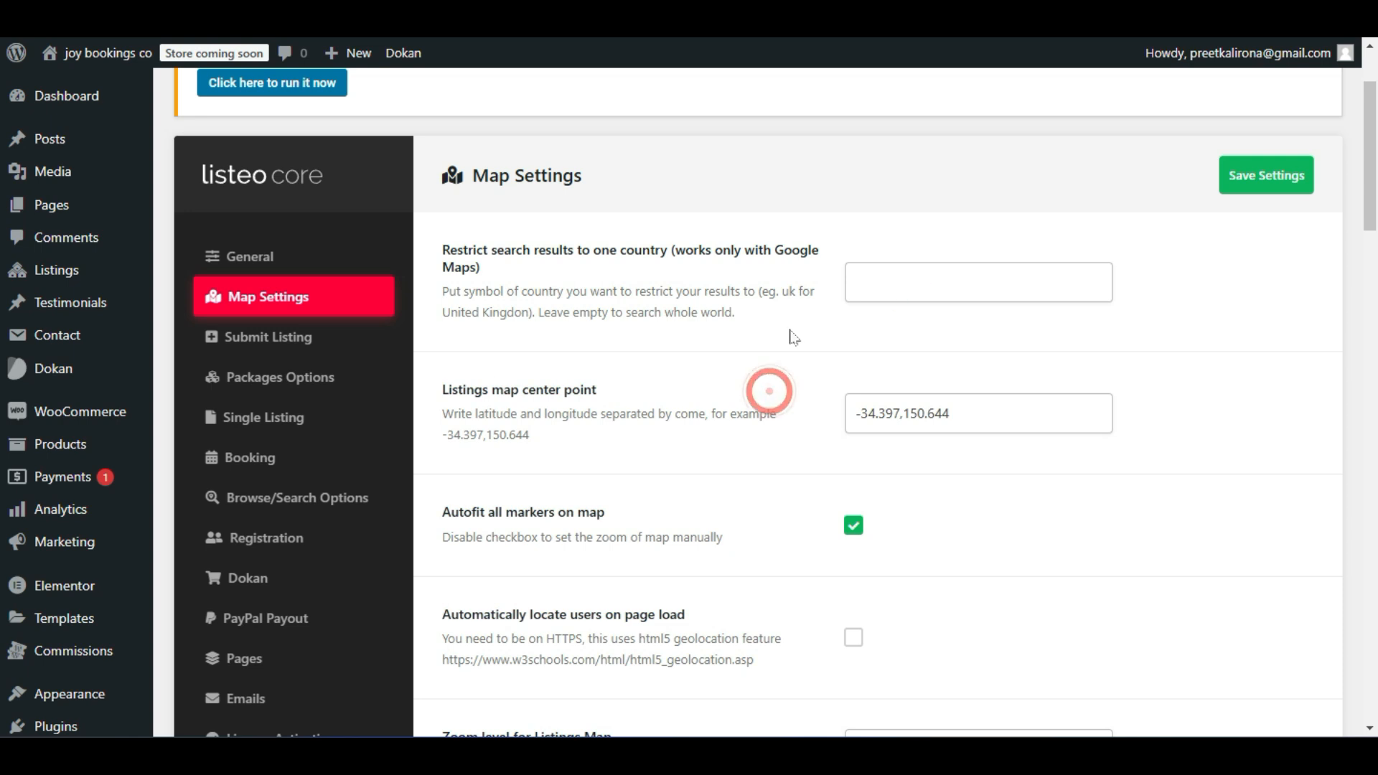
{"action": "scroll", "coordinate": [826, 431], "scroll_direction": "down", "scroll_amount": 3}
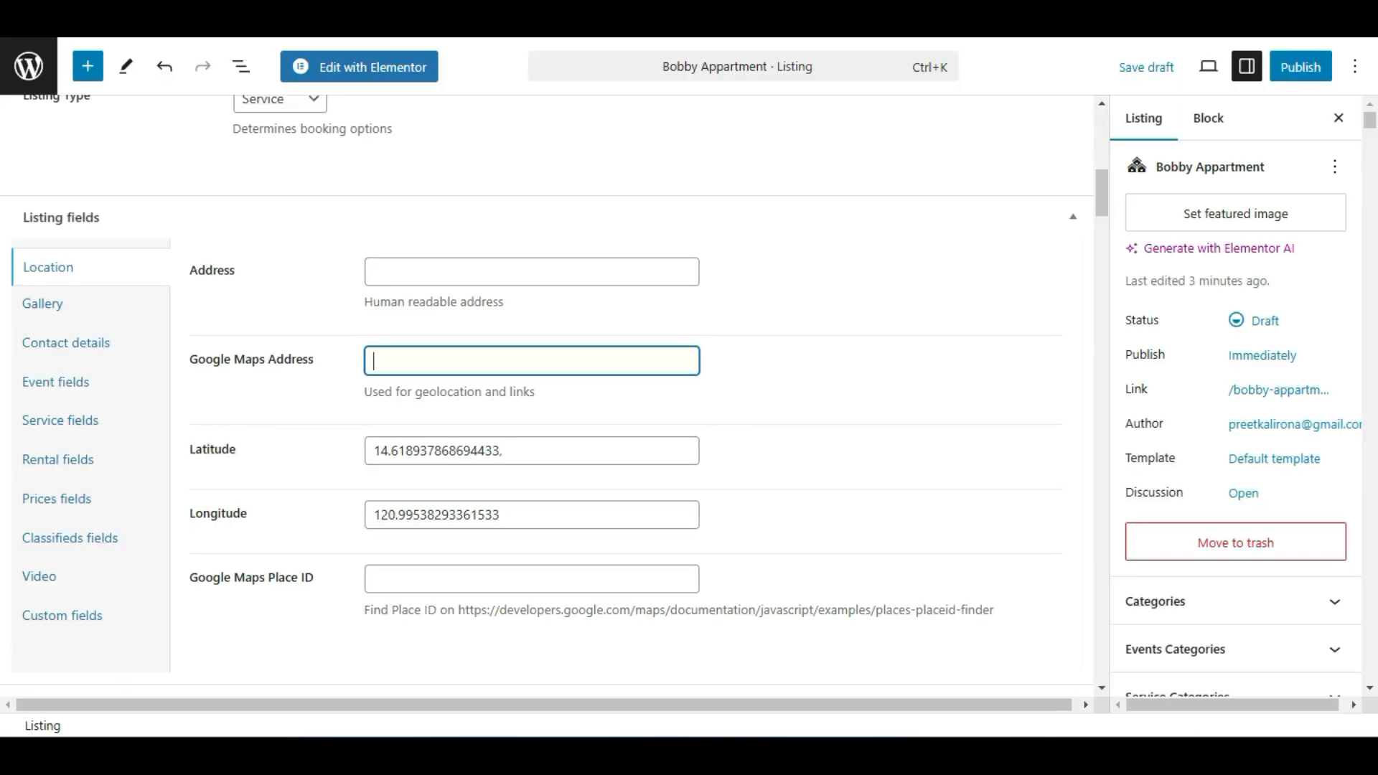
Return to the Bobby Appartment draft and examine the Gallery display layout options in its Listing fields.
{"action": "scroll", "coordinate": [316, 459], "scroll_direction": "down", "scroll_amount": 2}
{"action": "scroll", "coordinate": [323, 465], "scroll_direction": "up", "scroll_amount": 4}
{"action": "scroll", "coordinate": [323, 465], "scroll_direction": "down", "scroll_amount": 2}
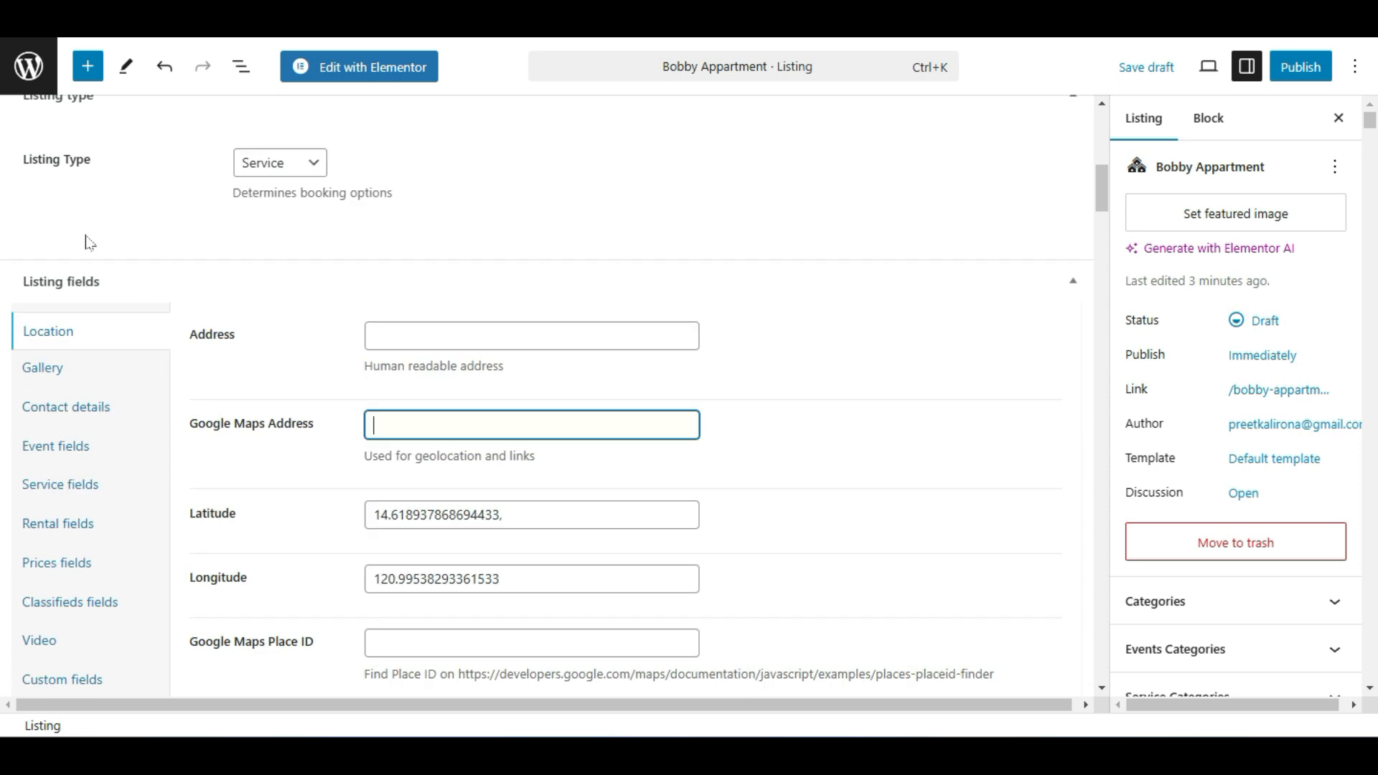
{"action": "scroll", "coordinate": [287, 430], "scroll_direction": "down", "scroll_amount": 2}
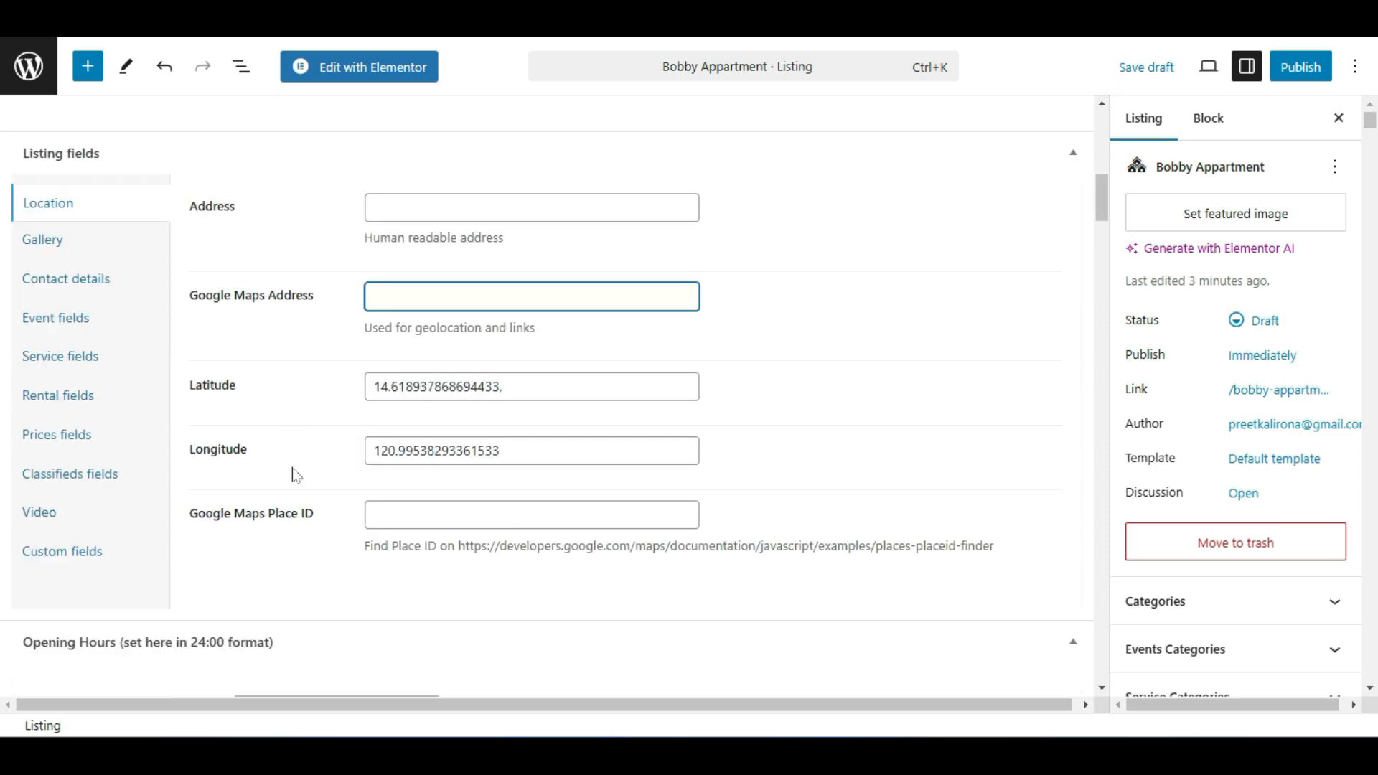
{"action": "left_click", "coordinate": [66, 241]}
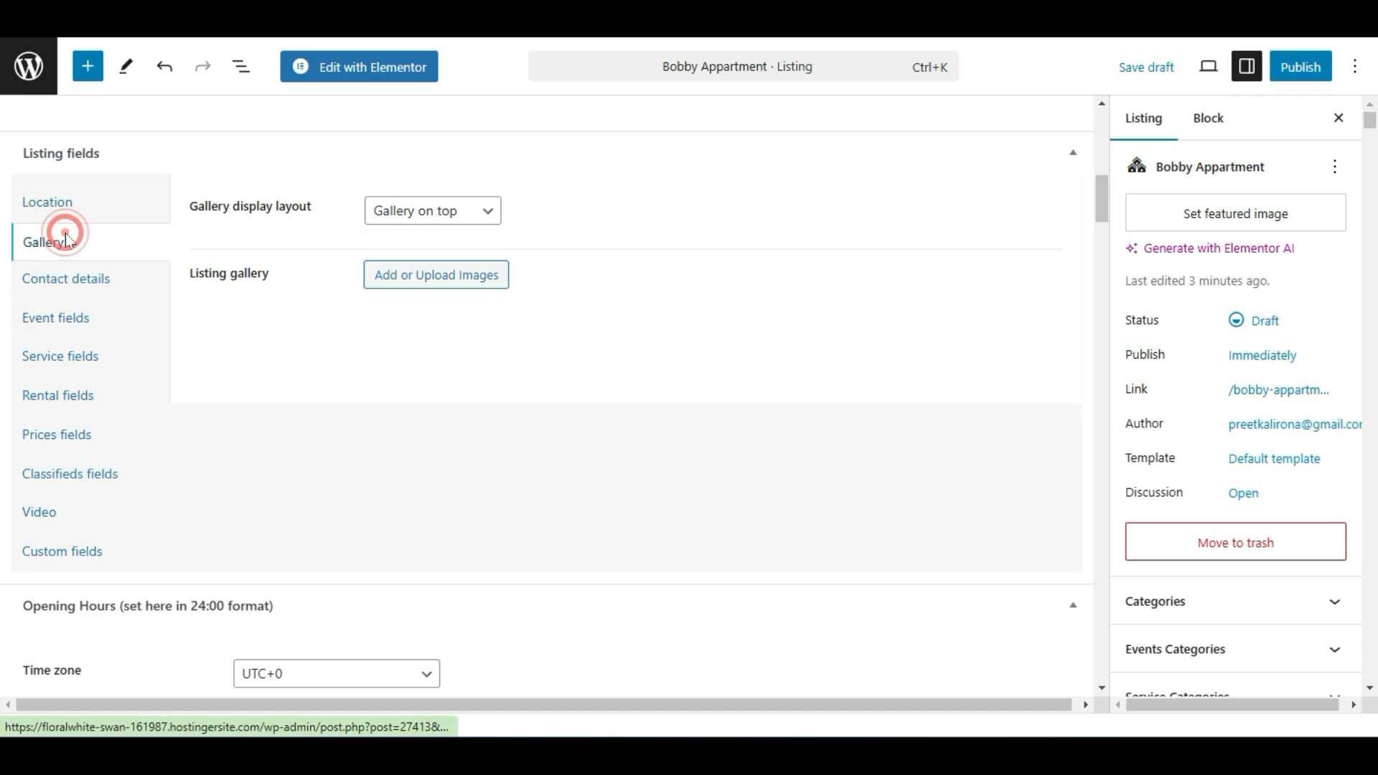
{"action": "left_click", "coordinate": [387, 213]}
{"action": "left_click", "coordinate": [419, 212]}
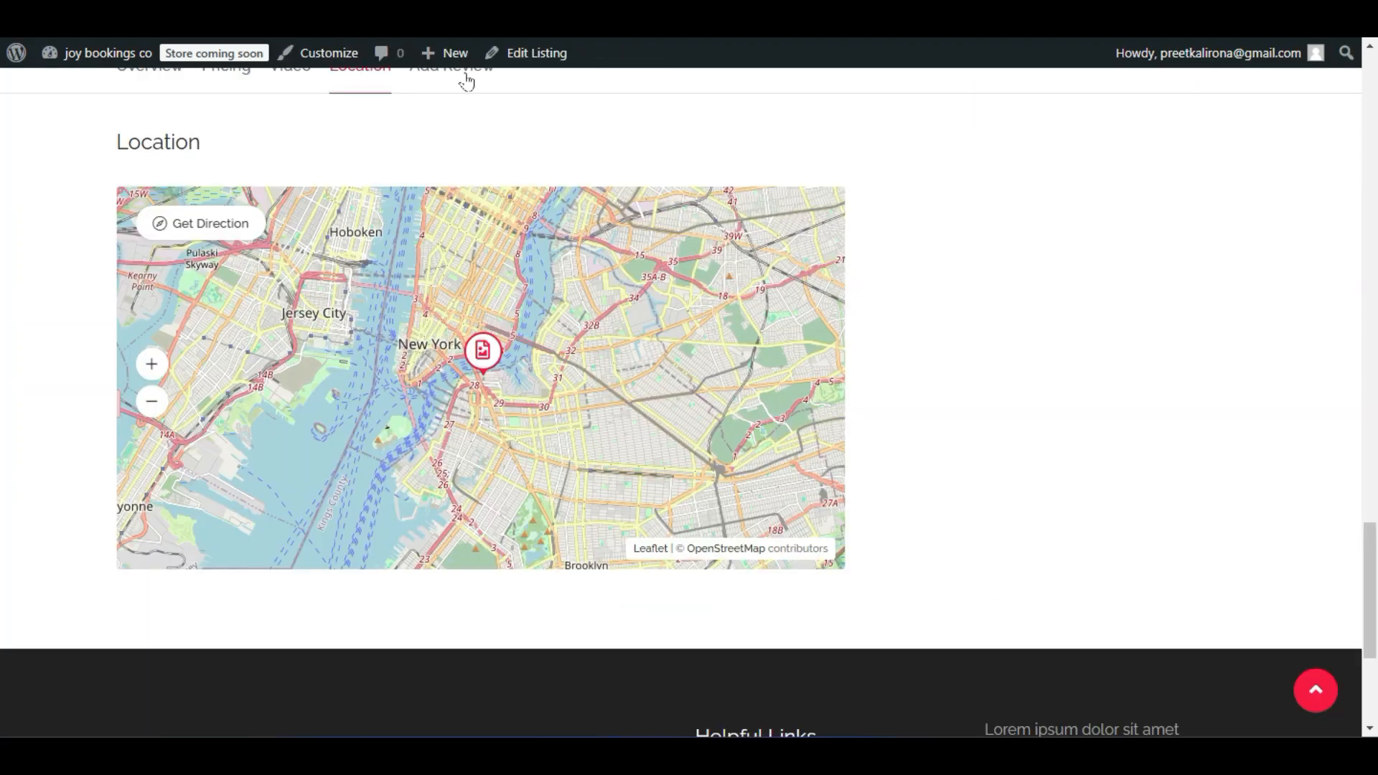
View the photo gallery above the Burger House listing and browse through its slides.
{"action": "scroll", "coordinate": [1174, 501], "scroll_direction": "up", "scroll_amount": 20}
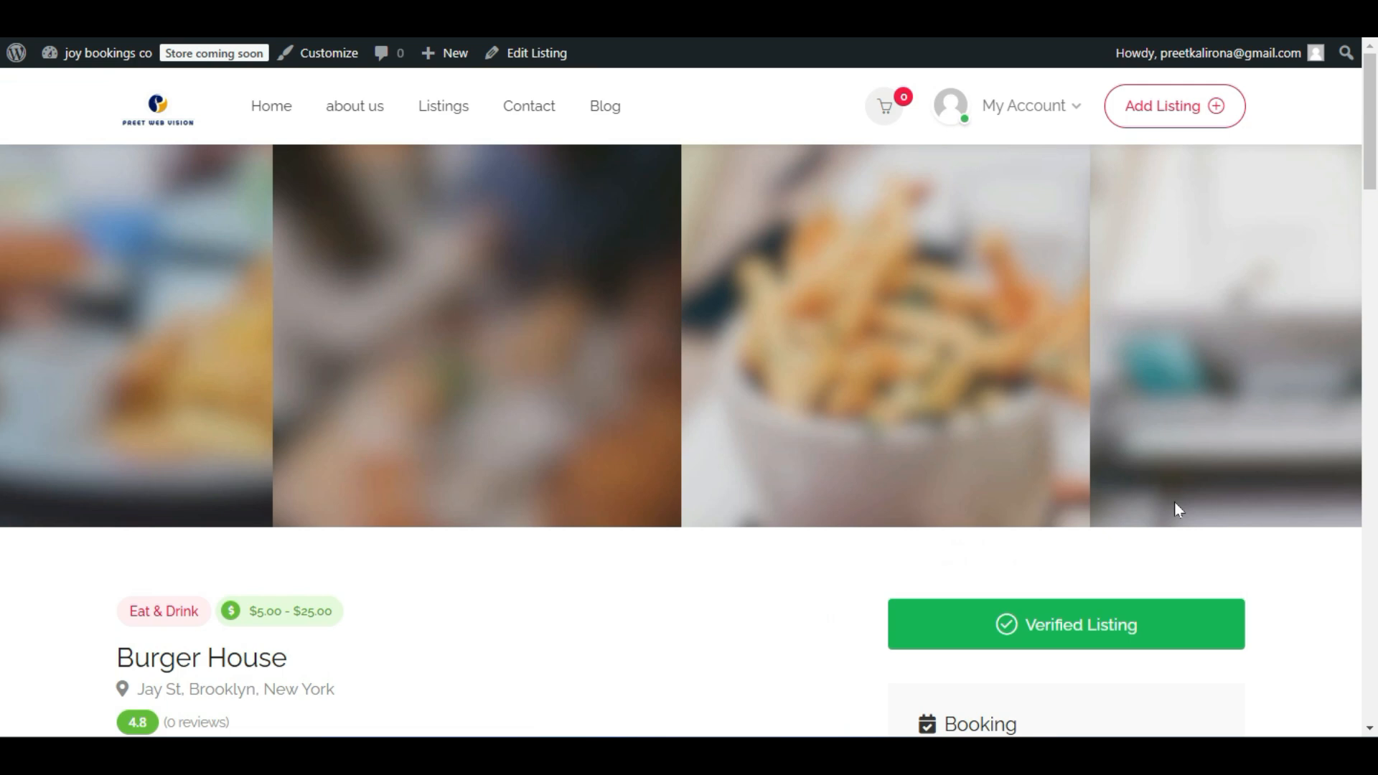
{"action": "scroll", "coordinate": [1168, 500], "scroll_direction": "down", "scroll_amount": 3}
{"action": "scroll", "coordinate": [605, 283], "scroll_direction": "up", "scroll_amount": 3}
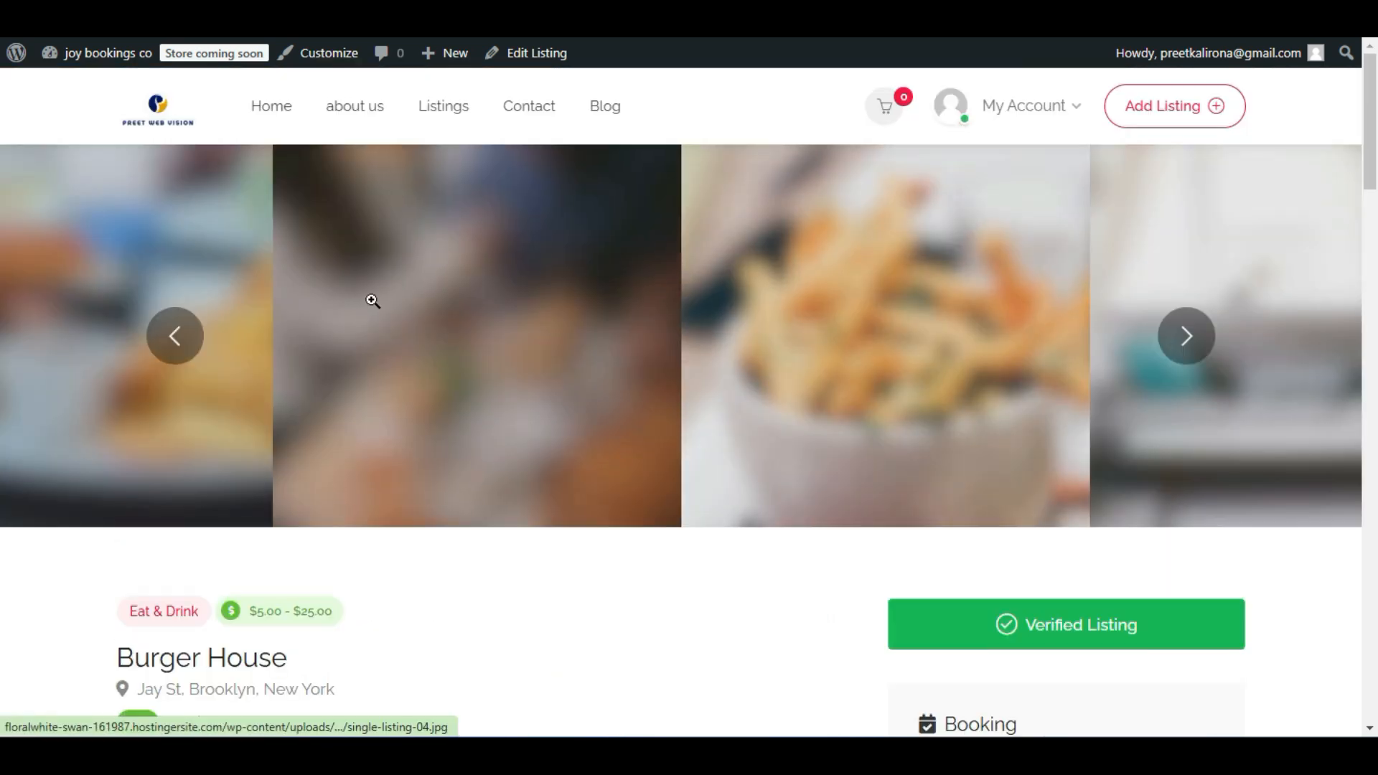
{"action": "left_click_drag", "start_coordinate": [882, 318], "coordinate": [316, 380]}
{"action": "left_click_drag", "start_coordinate": [996, 341], "coordinate": [21, 452]}
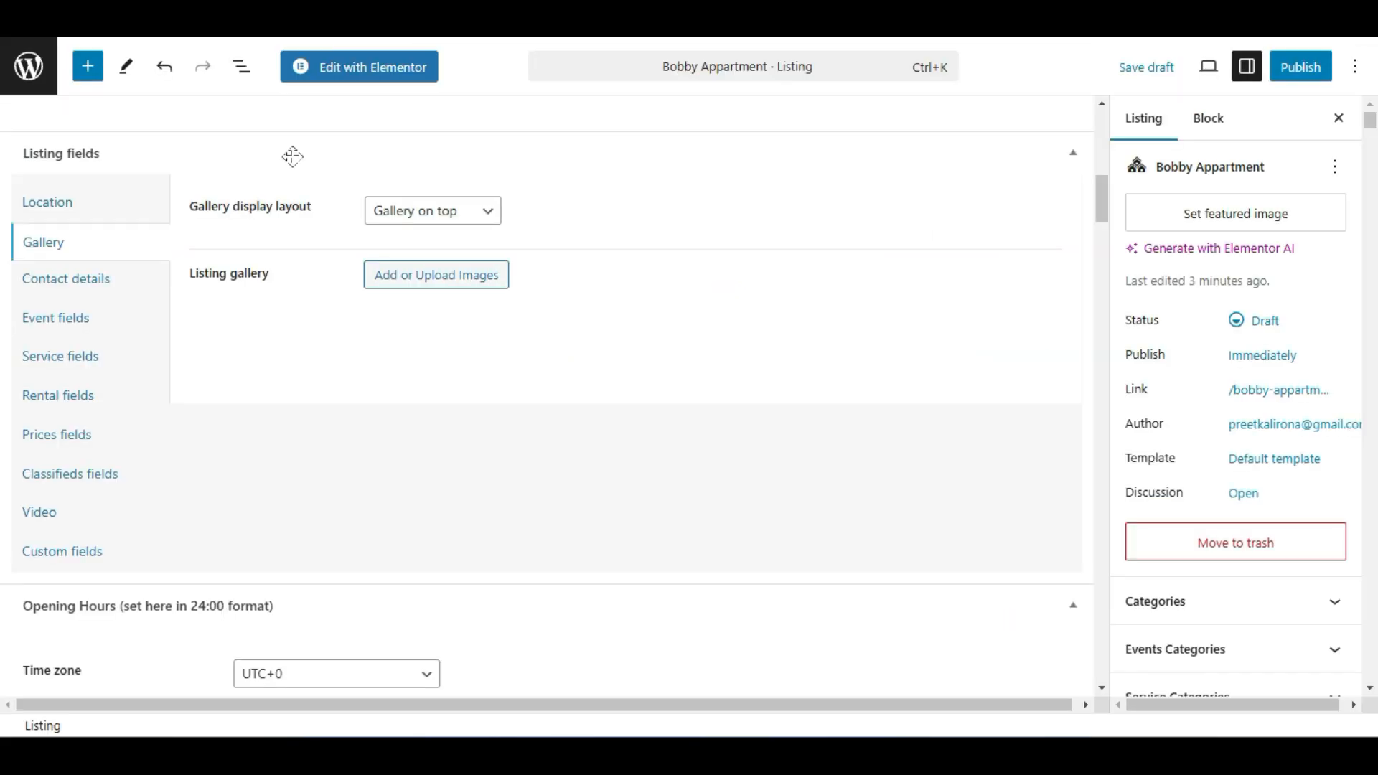
Set Bobby Appartment's Gallery display layout to Gallery in content and open the image selection for its Listing gallery.
{"action": "left_click", "coordinate": [400, 212]}
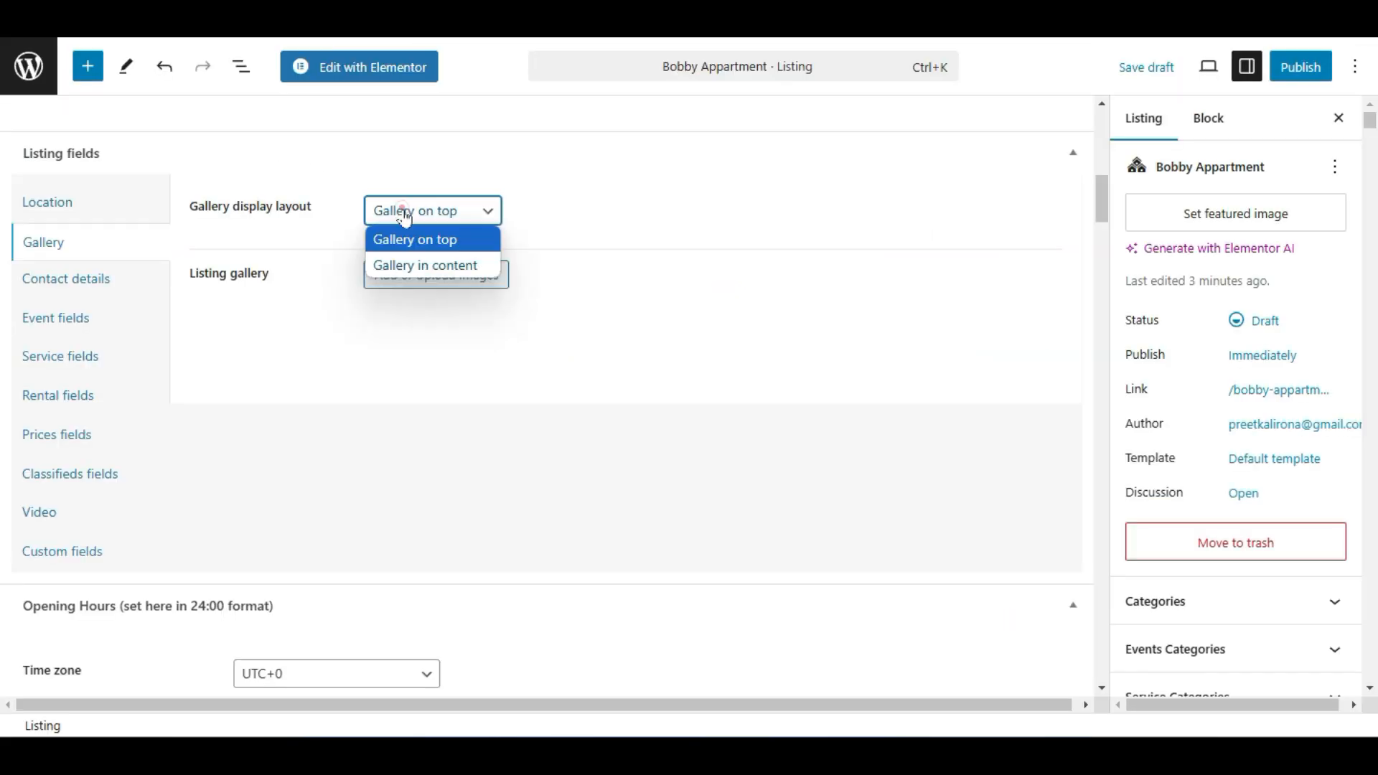
{"action": "left_click", "coordinate": [439, 269]}
{"action": "left_click", "coordinate": [444, 276]}
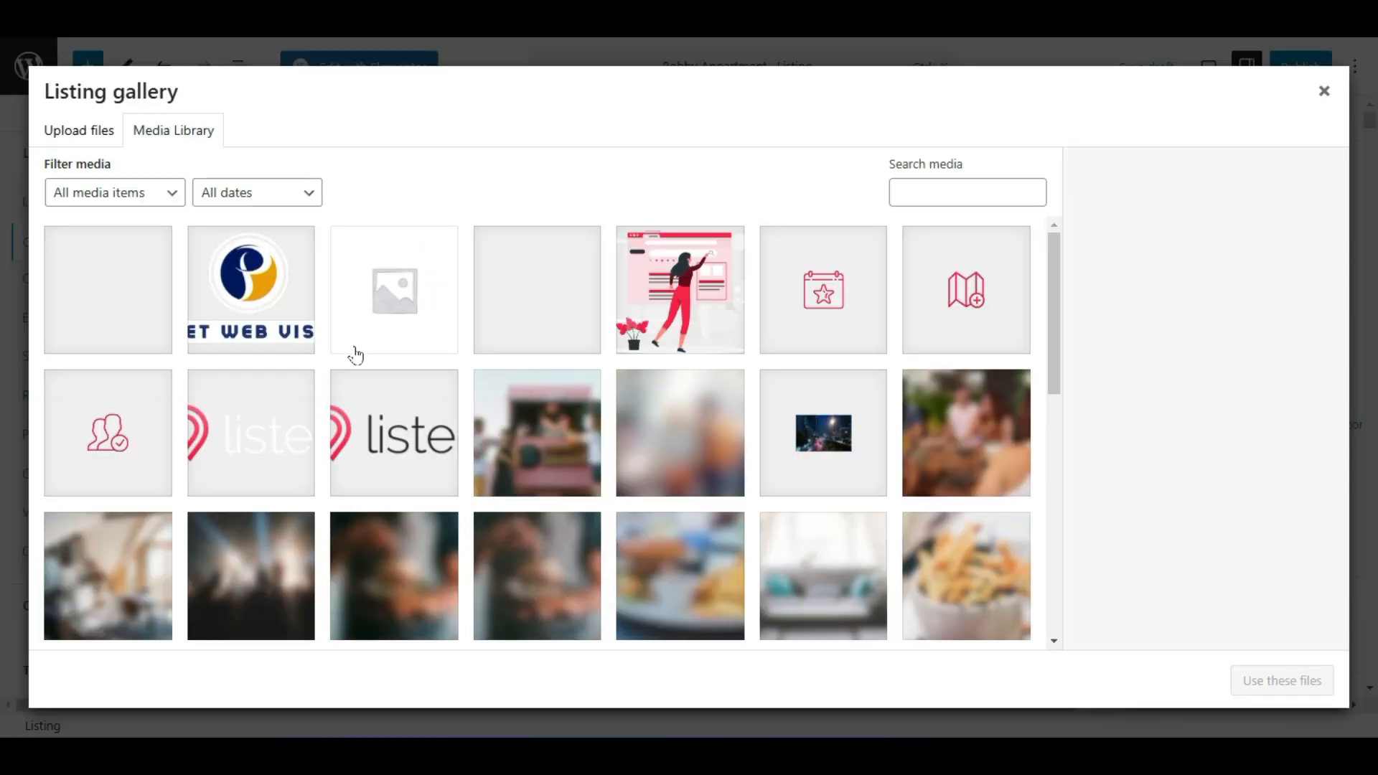
Add nine Media Library images to the listing gallery, including the placeholder, office, illustration, calendar and map icons, and four photos.
{"action": "left_click", "coordinate": [424, 298]}
{"action": "left_click", "coordinate": [564, 307]}
{"action": "left_click", "coordinate": [710, 305]}
{"action": "left_click", "coordinate": [847, 309]}
{"action": "left_click", "coordinate": [972, 308]}
{"action": "left_click", "coordinate": [936, 439]}
{"action": "left_click", "coordinate": [744, 467]}
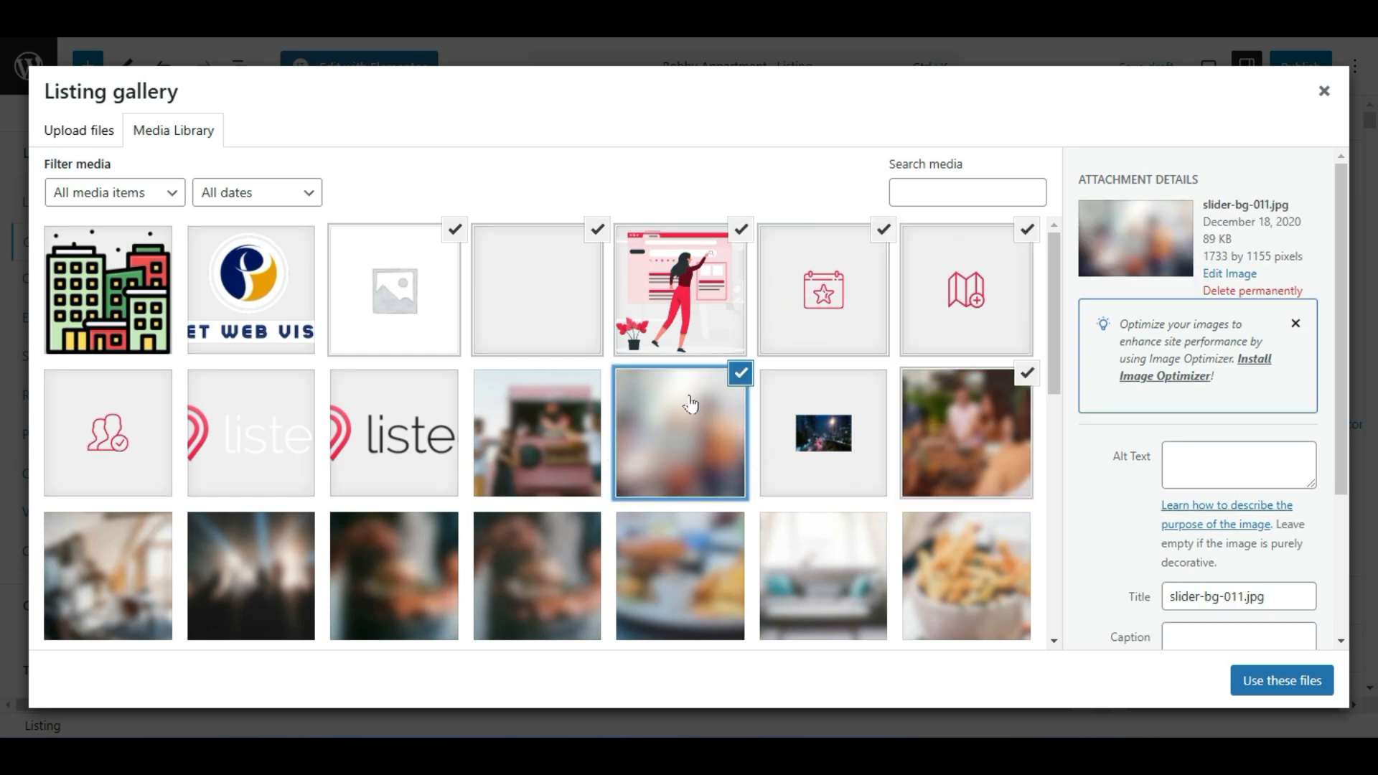
{"action": "left_click", "coordinate": [789, 305]}
{"action": "left_click", "coordinate": [678, 291]}
{"action": "left_click", "coordinate": [584, 277]}
{"action": "left_click", "coordinate": [434, 280]}
{"action": "left_click", "coordinate": [554, 460]}
{"action": "left_click", "coordinate": [687, 465]}
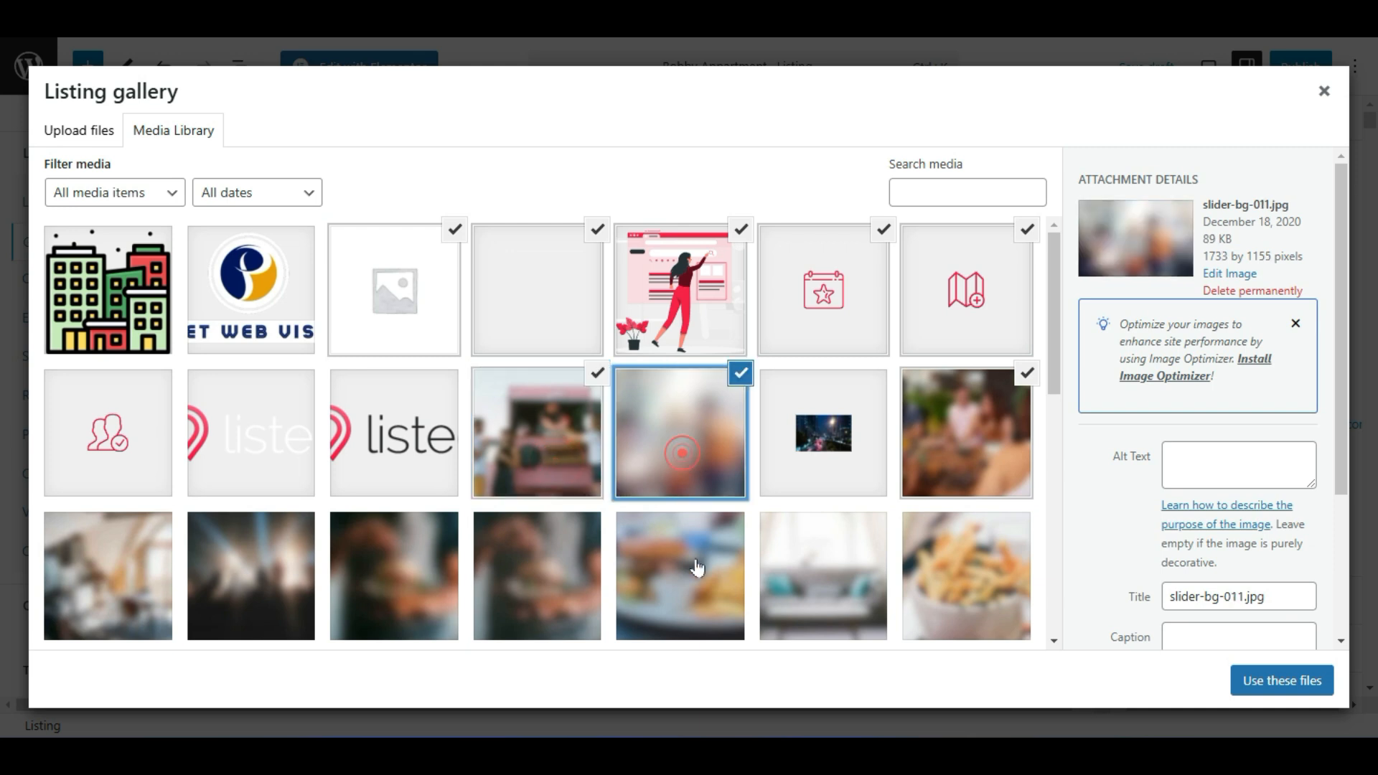
{"action": "left_click", "coordinate": [698, 562]}
{"action": "left_click", "coordinate": [1249, 675]}
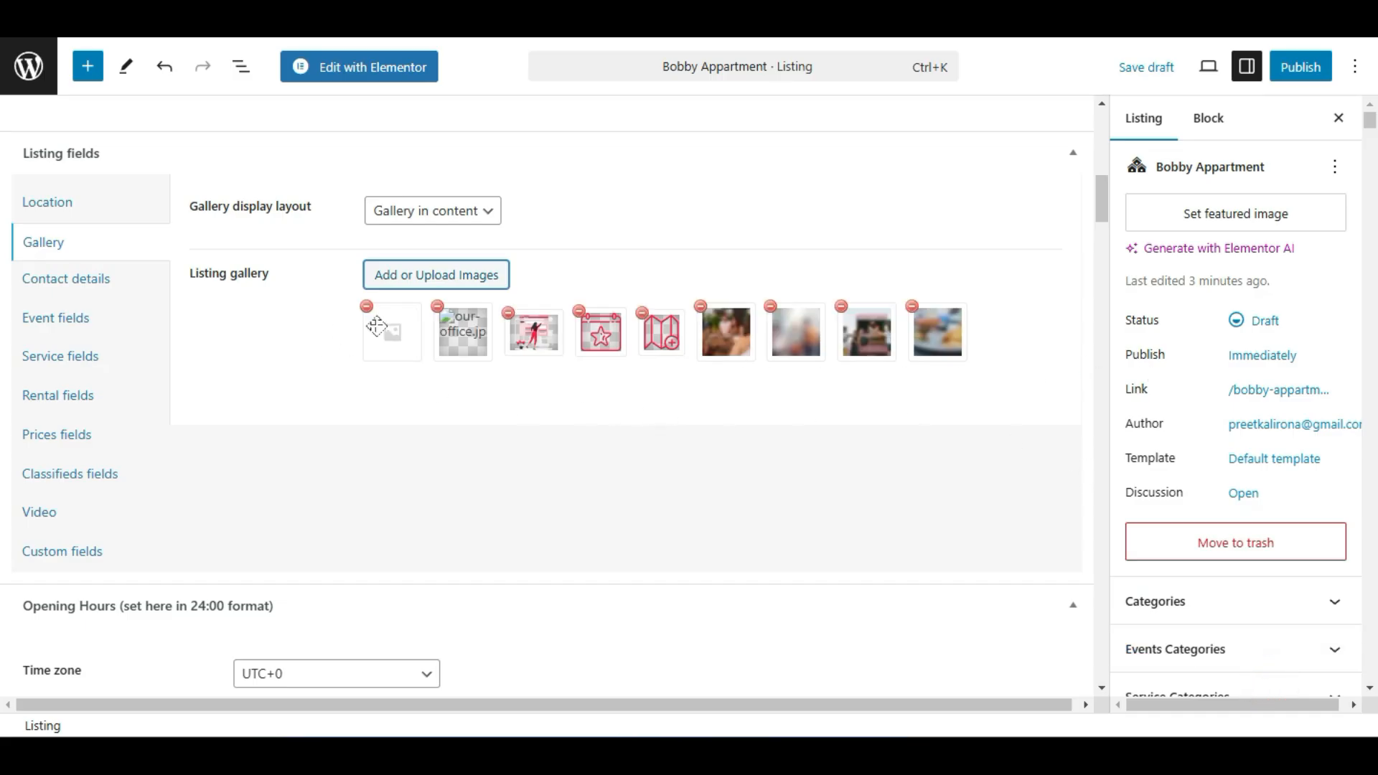
Remove the placeholder, office, illustration, calendar icon and map icon images from the listing gallery, keeping the four photos.
{"action": "left_click", "coordinate": [508, 311]}
{"action": "left_click", "coordinate": [438, 309]}
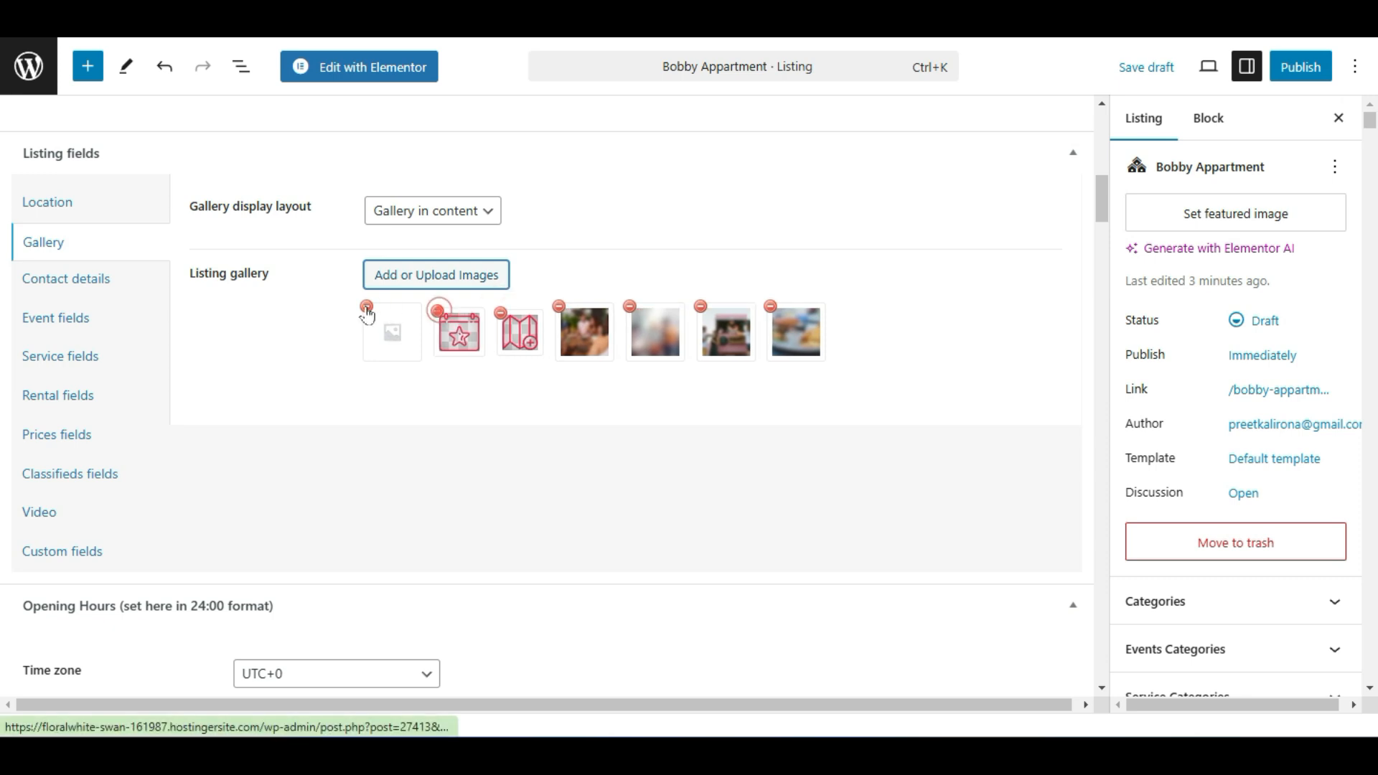
{"action": "left_click", "coordinate": [367, 309]}
{"action": "left_click", "coordinate": [366, 311]}
{"action": "left_click", "coordinate": [395, 432]}
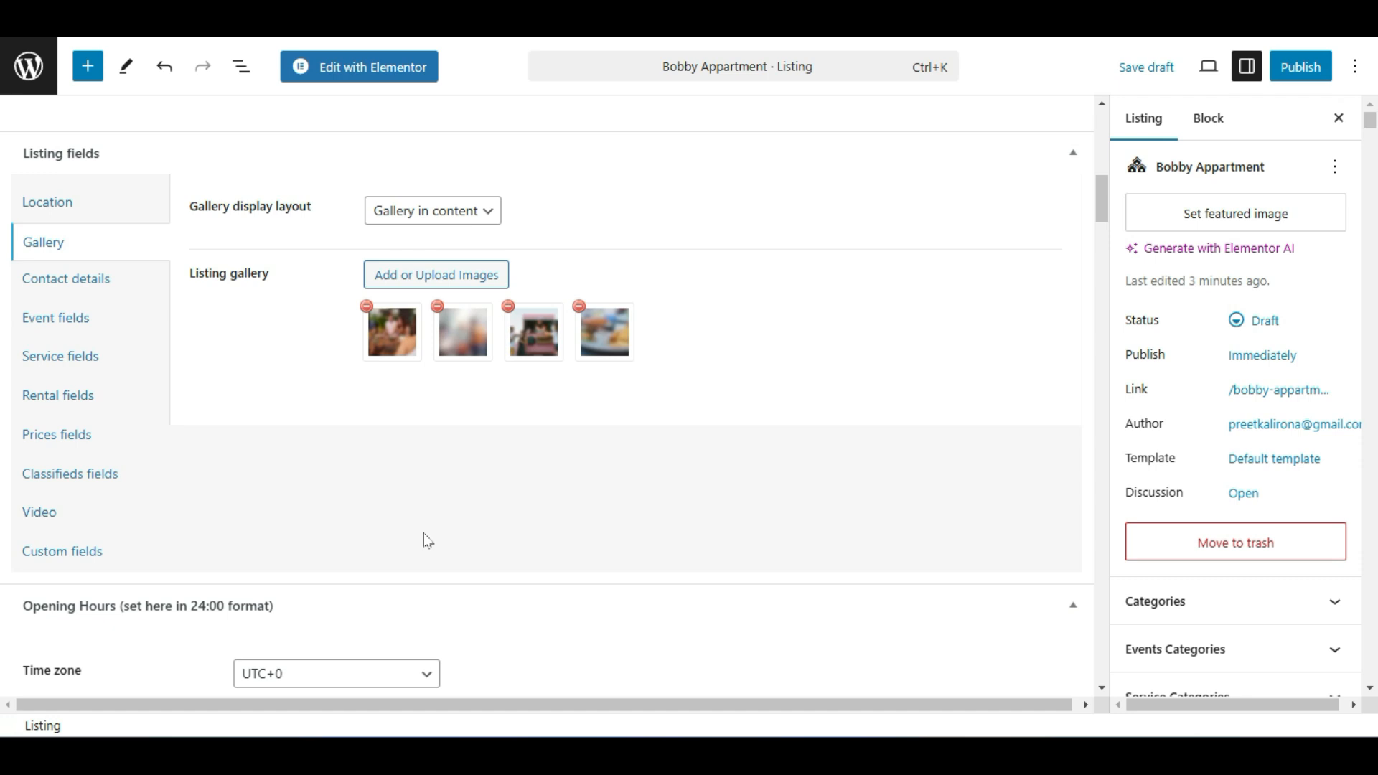
Open the Contact details fields and examine the phone, e-mail, owner widget, website and social media entries.
{"action": "left_click", "coordinate": [91, 283]}
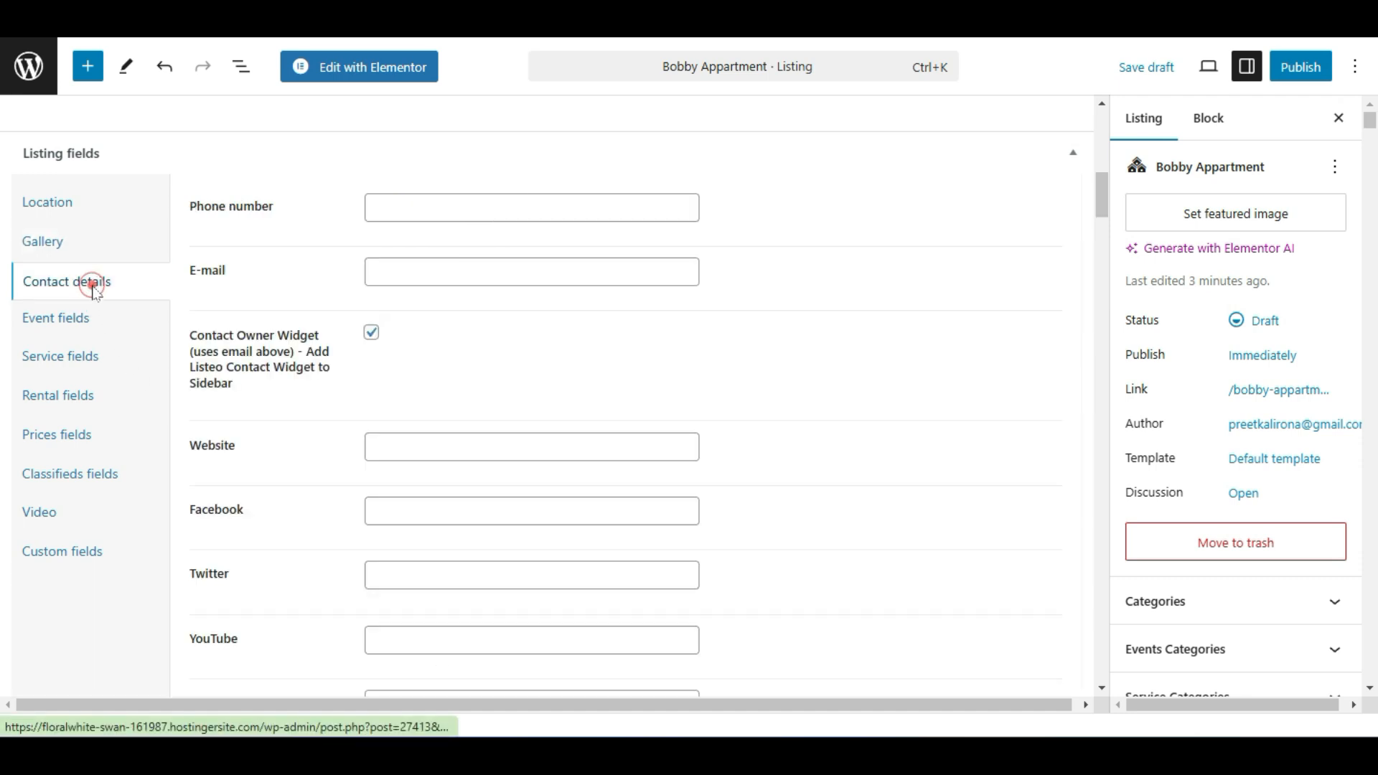
{"action": "left_click", "coordinate": [457, 212]}
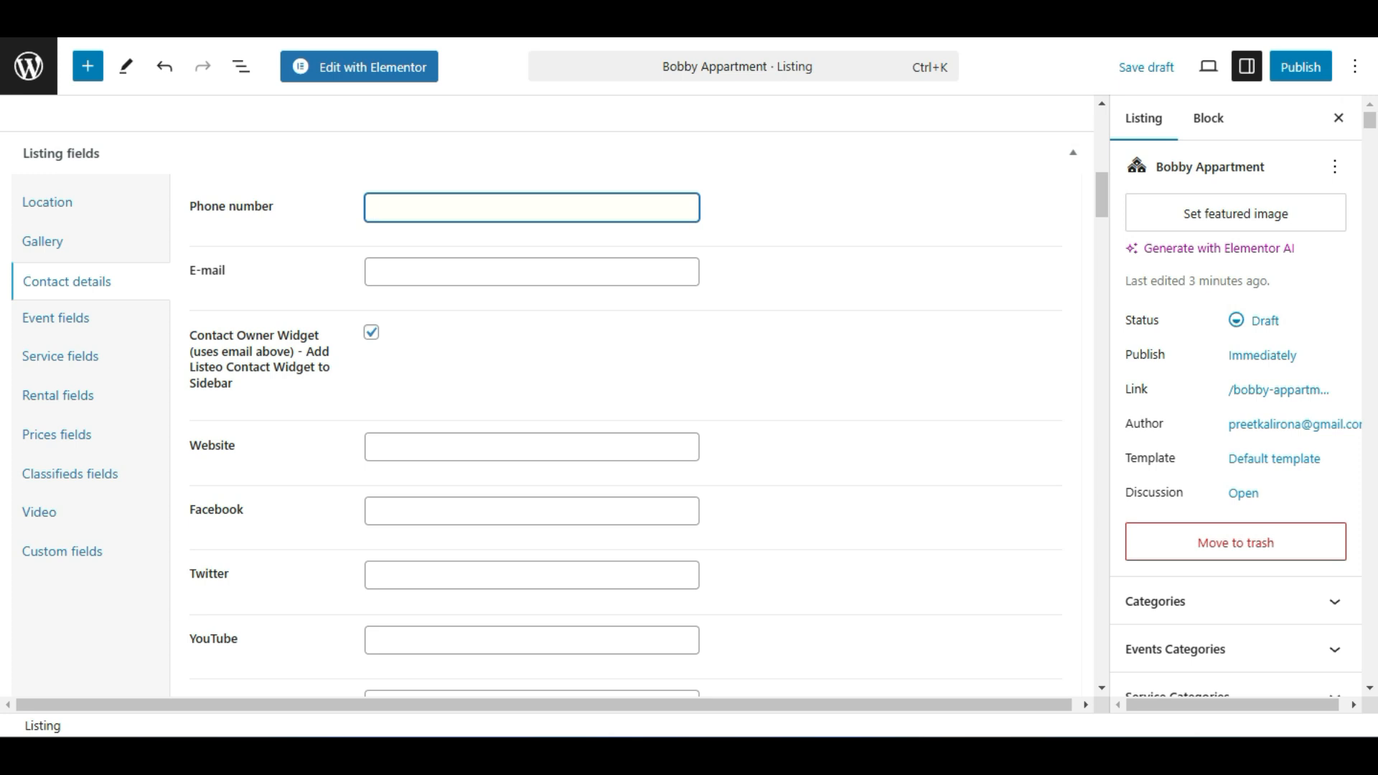
{"action": "scroll", "coordinate": [329, 412], "scroll_direction": "down", "scroll_amount": 3}
{"action": "scroll", "coordinate": [316, 502], "scroll_direction": "down", "scroll_amount": 3}
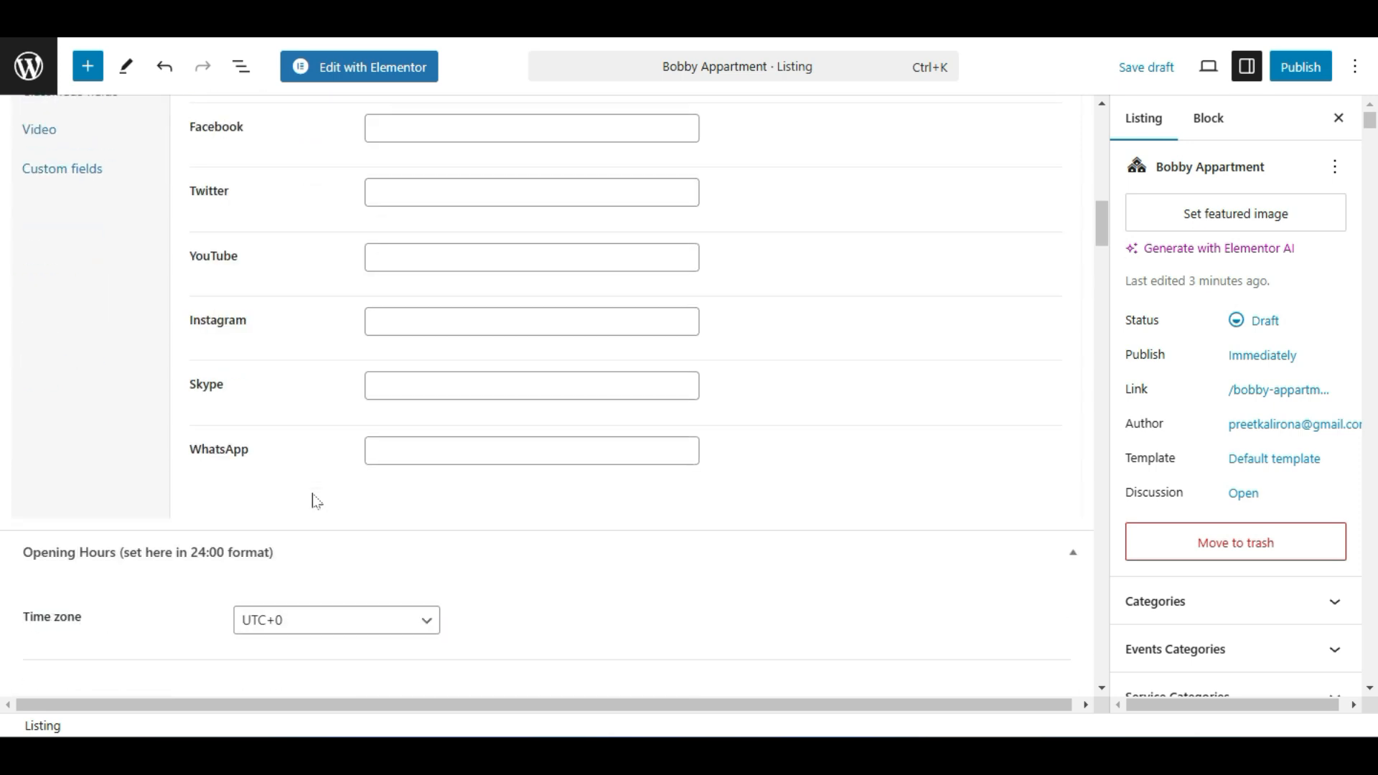
{"action": "scroll", "coordinate": [25, 505], "scroll_direction": "down", "scroll_amount": 1}
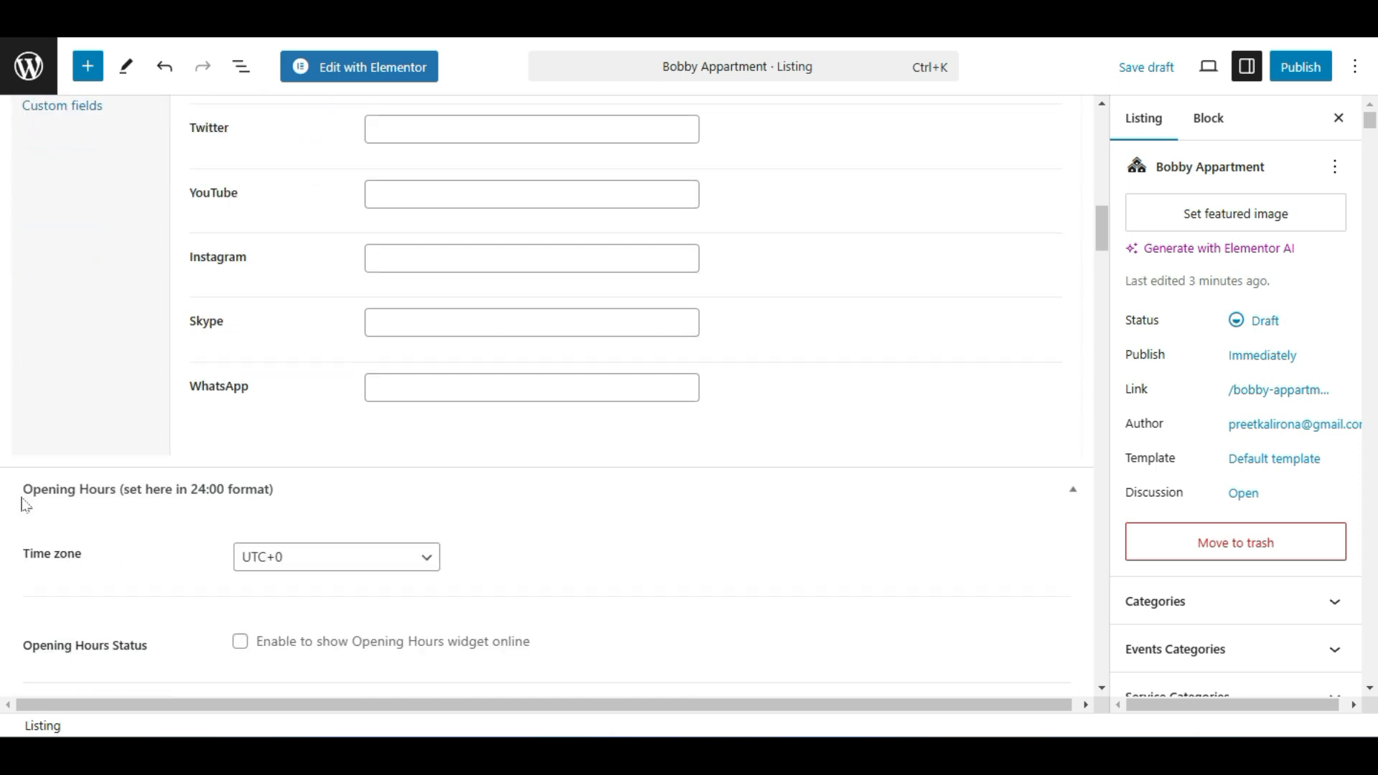
{"action": "scroll", "coordinate": [25, 505], "scroll_direction": "down", "scroll_amount": 3}
{"action": "scroll", "coordinate": [25, 505], "scroll_direction": "up", "scroll_amount": 3}
{"action": "scroll", "coordinate": [25, 502], "scroll_direction": "up", "scroll_amount": 6}
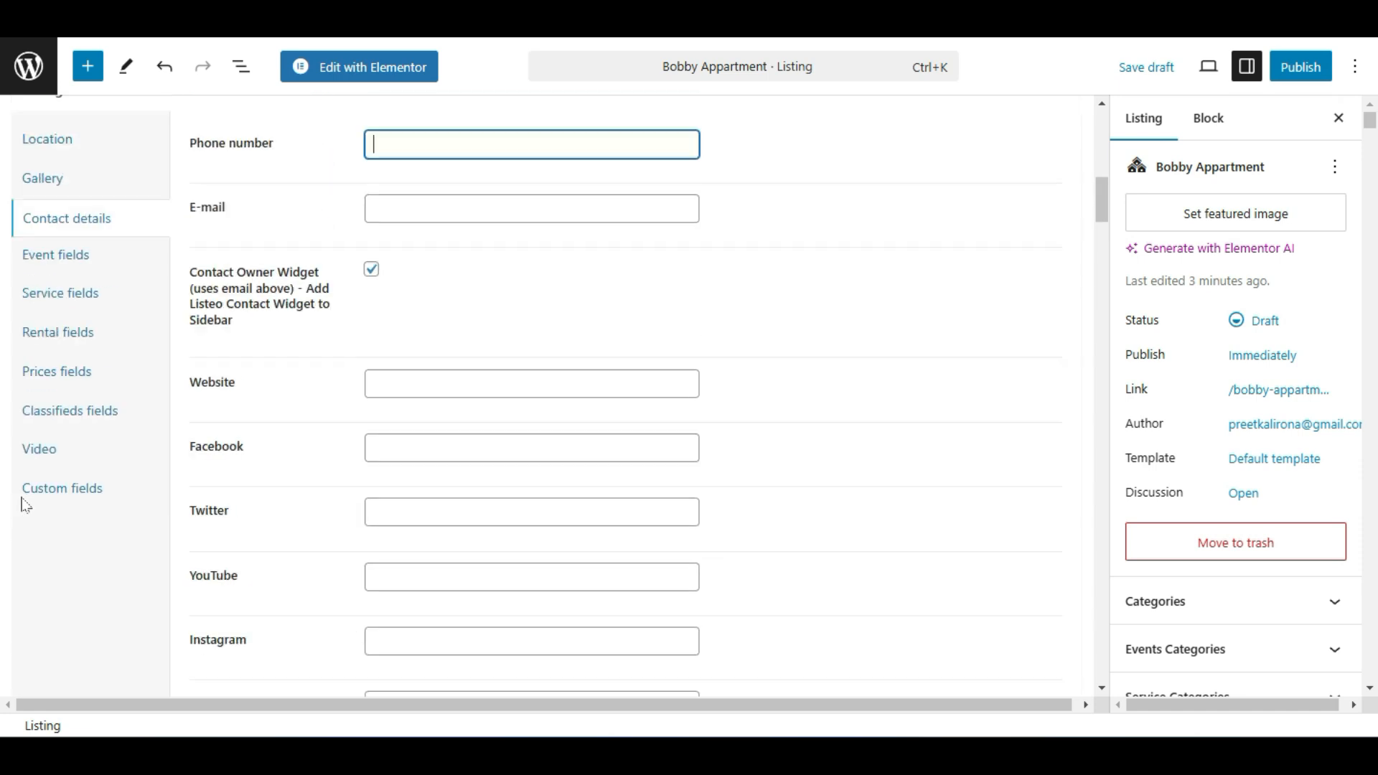
Open the Event fields and review the listing's title, expiration date and Listing Type above them.
{"action": "left_click", "coordinate": [61, 257]}
{"action": "scroll", "coordinate": [295, 516], "scroll_direction": "up", "scroll_amount": 3}
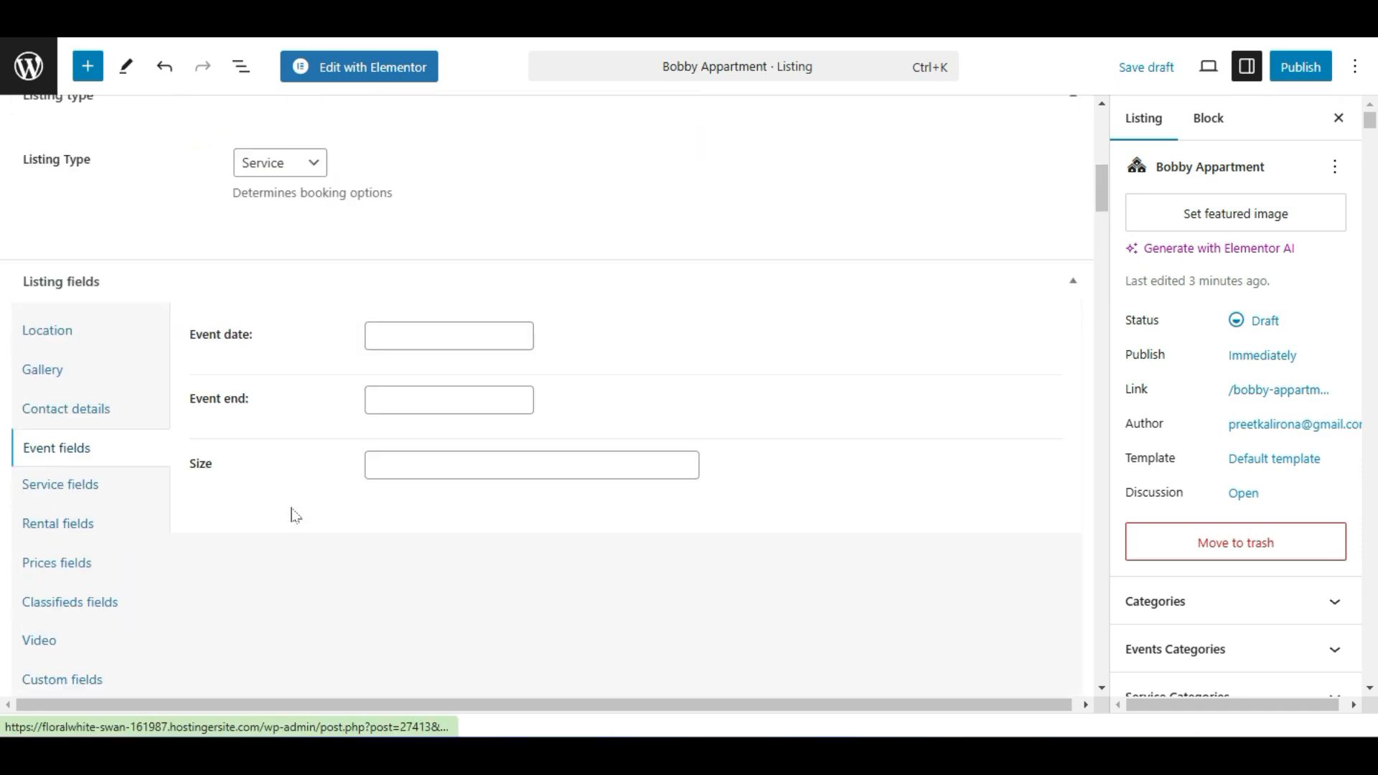
{"action": "scroll", "coordinate": [316, 359], "scroll_direction": "up", "scroll_amount": 6}
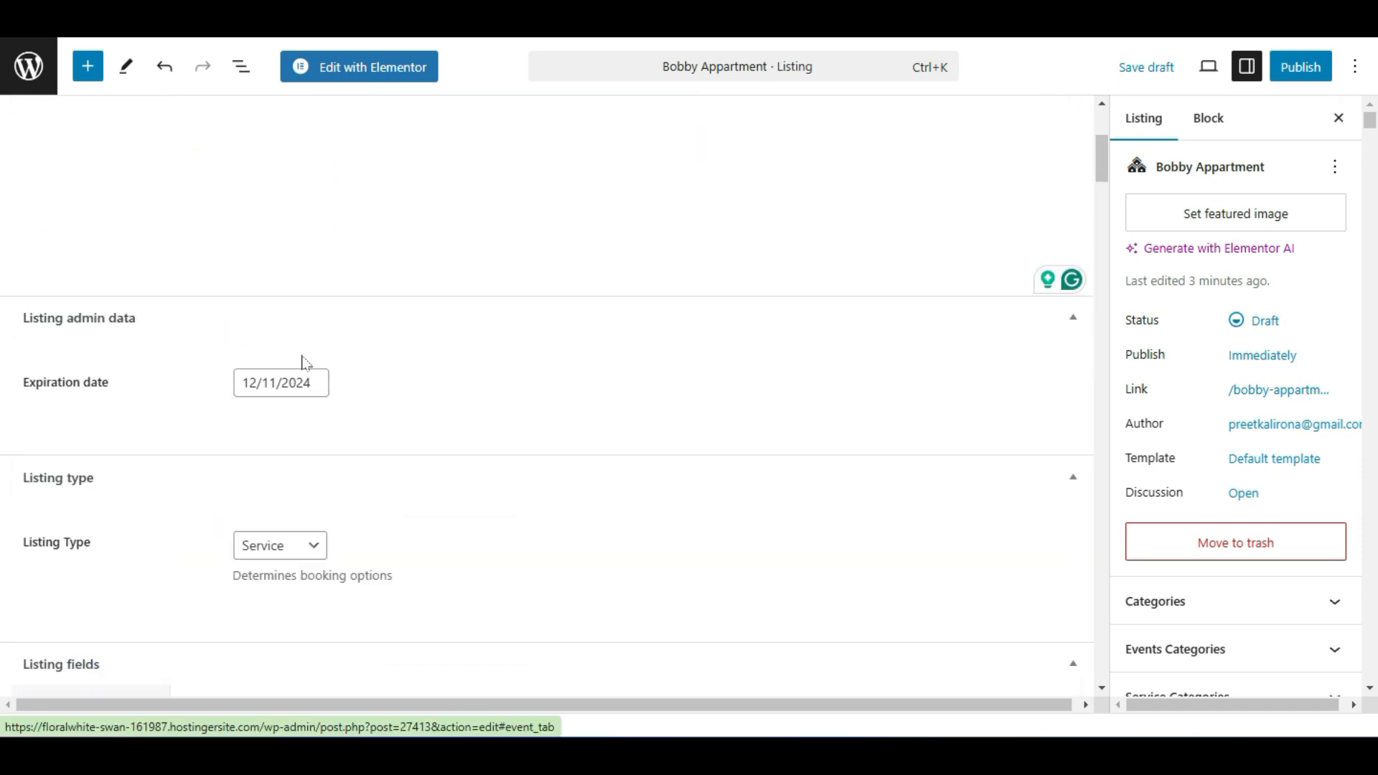
{"action": "scroll", "coordinate": [391, 351], "scroll_direction": "down", "scroll_amount": 2}
{"action": "scroll", "coordinate": [391, 359], "scroll_direction": "up", "scroll_amount": 6}
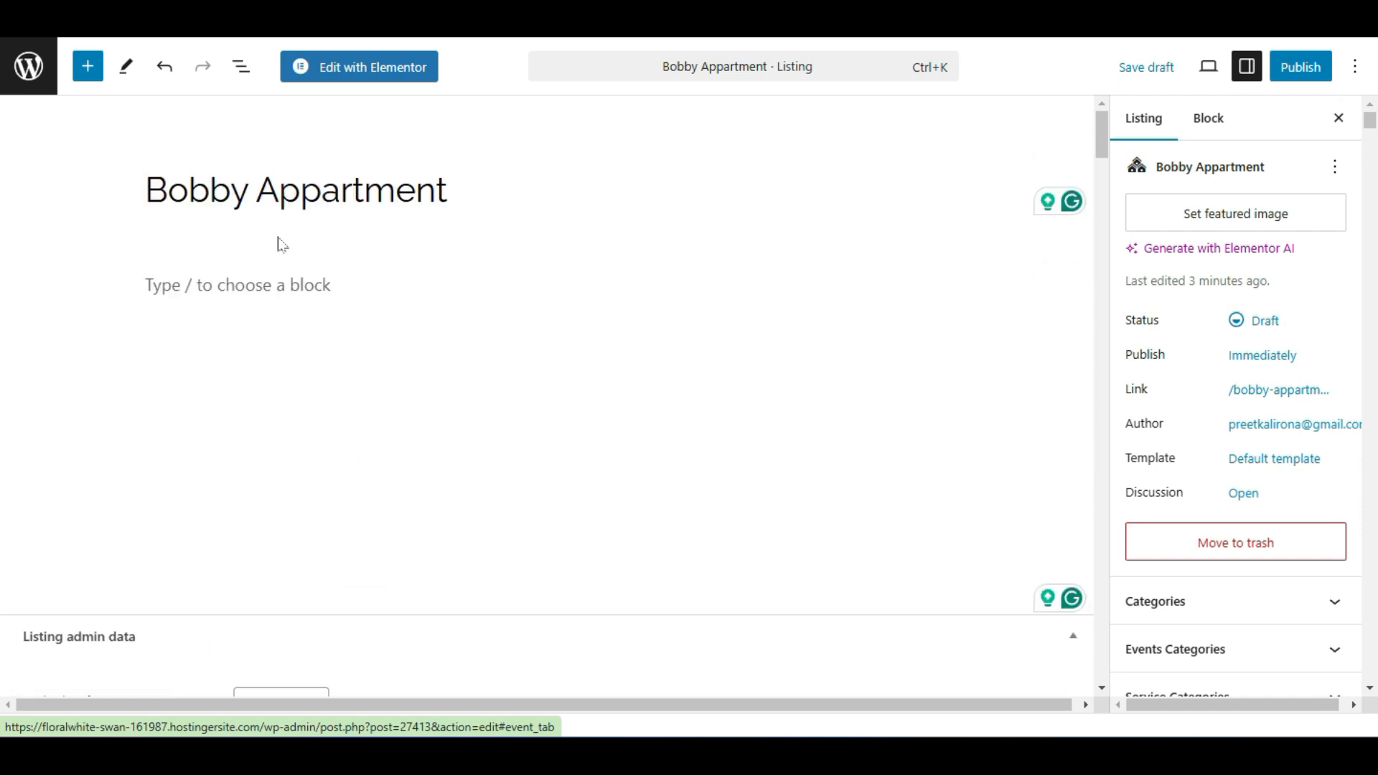
{"action": "scroll", "coordinate": [282, 244], "scroll_direction": "down", "scroll_amount": 6}
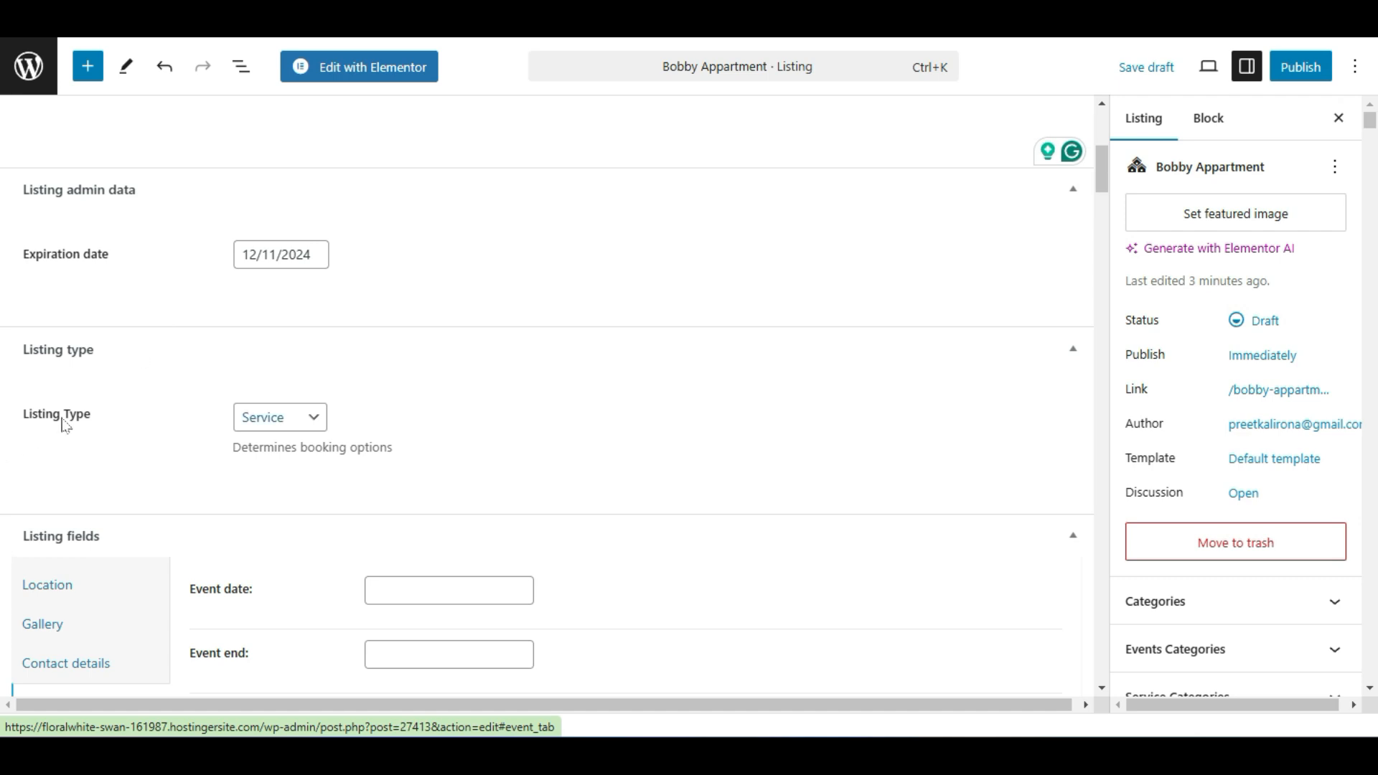
Try Event and Classifieds as the Listing Type.
{"action": "left_click", "coordinate": [270, 415]}
{"action": "left_click", "coordinate": [262, 494]}
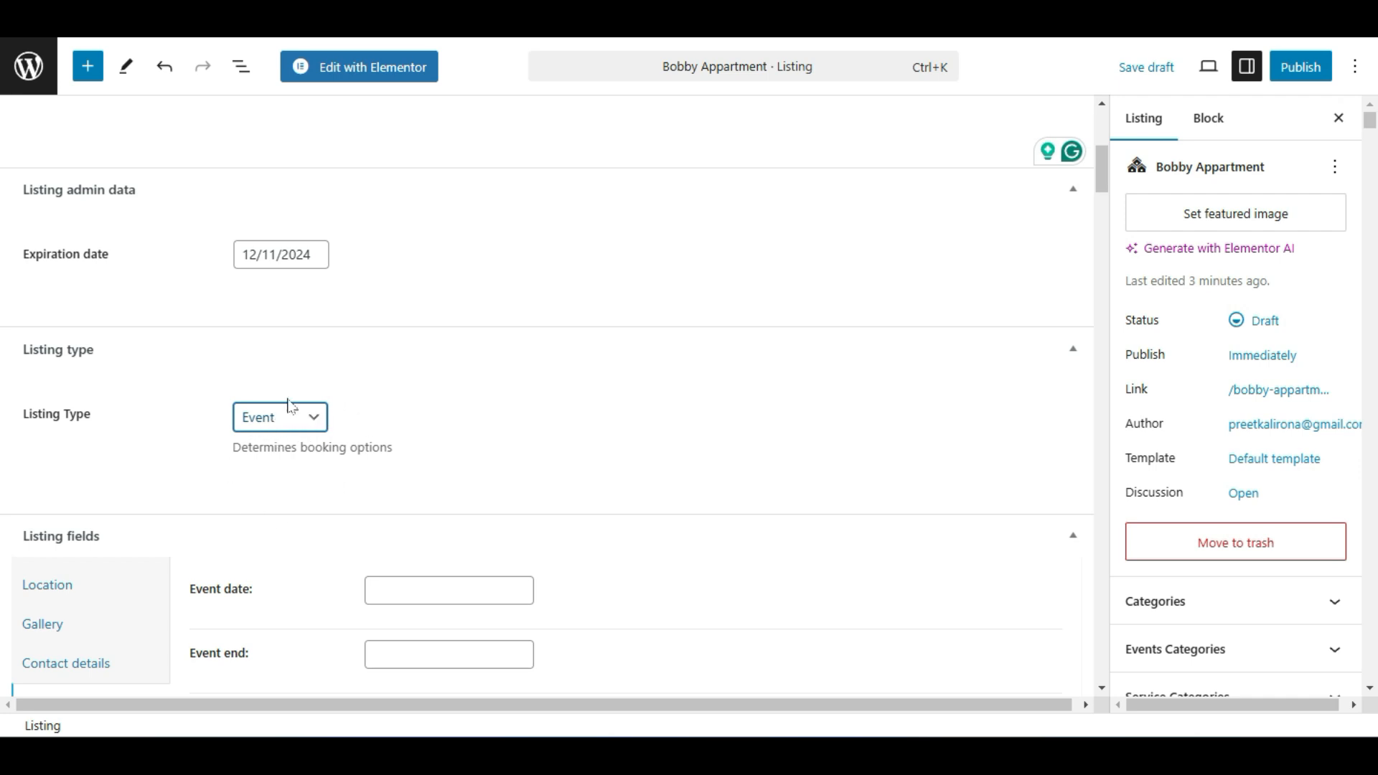
{"action": "left_click", "coordinate": [291, 429]}
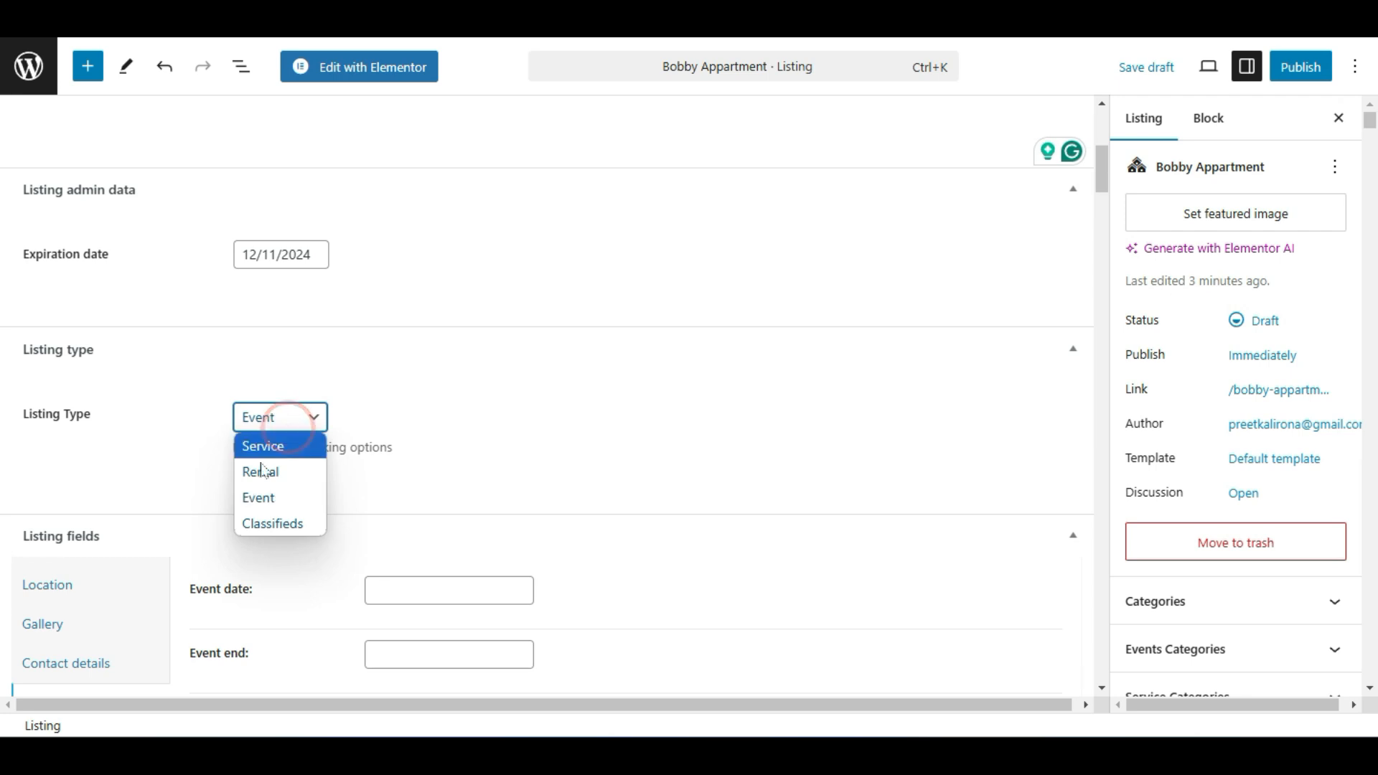
{"action": "left_click", "coordinate": [274, 524]}
Set the Listing Type to Rental and open the Rental fields of the listing.
{"action": "left_click", "coordinate": [267, 424]}
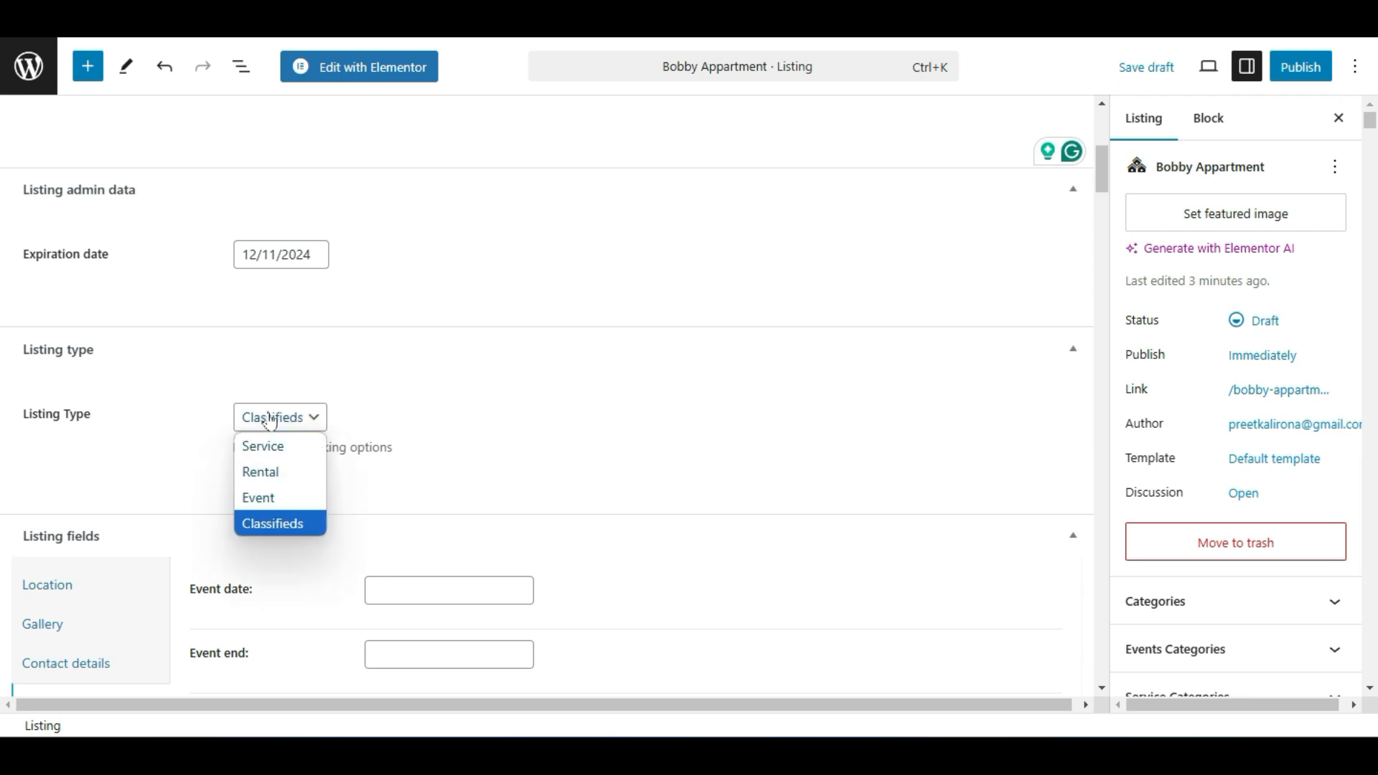
{"action": "left_click", "coordinate": [266, 474]}
{"action": "scroll", "coordinate": [194, 421], "scroll_direction": "down", "scroll_amount": 8}
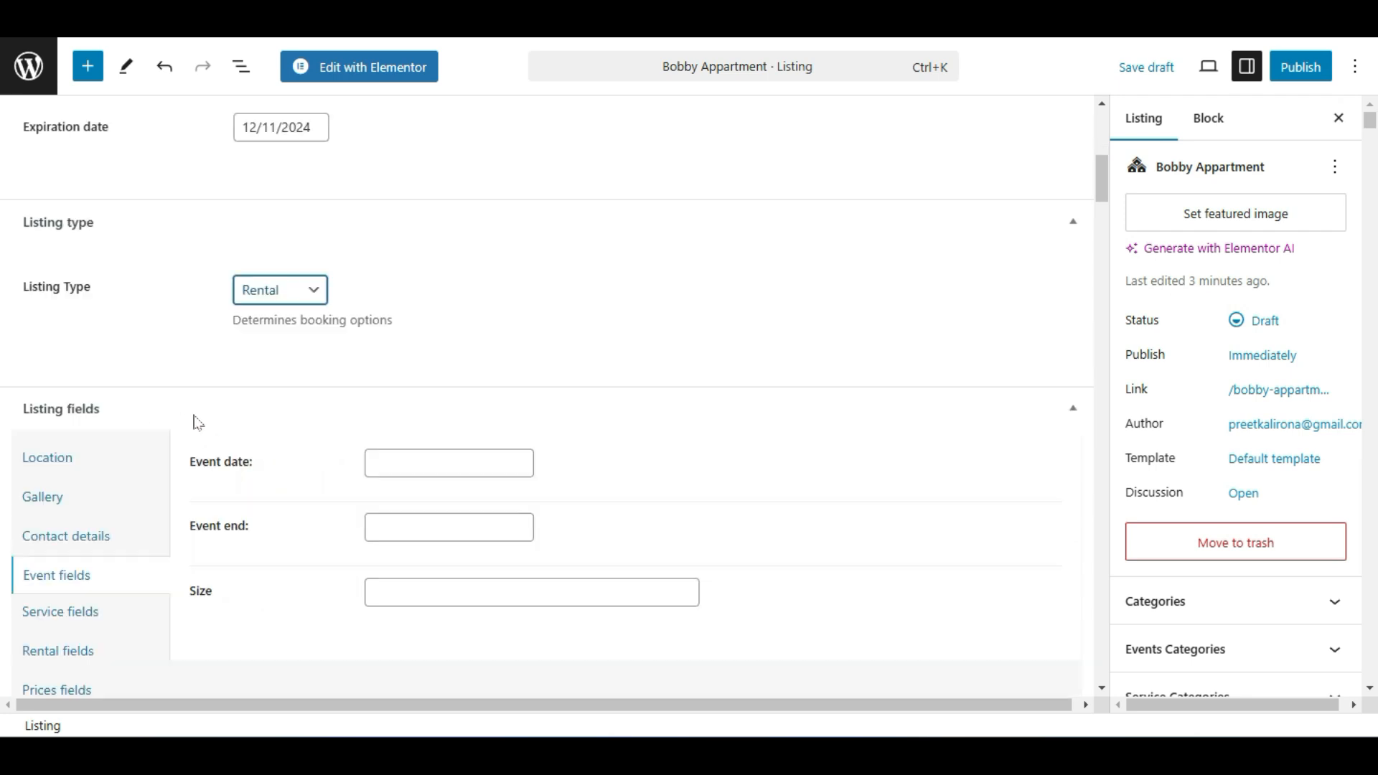
{"action": "scroll", "coordinate": [190, 415], "scroll_direction": "up", "scroll_amount": 4}
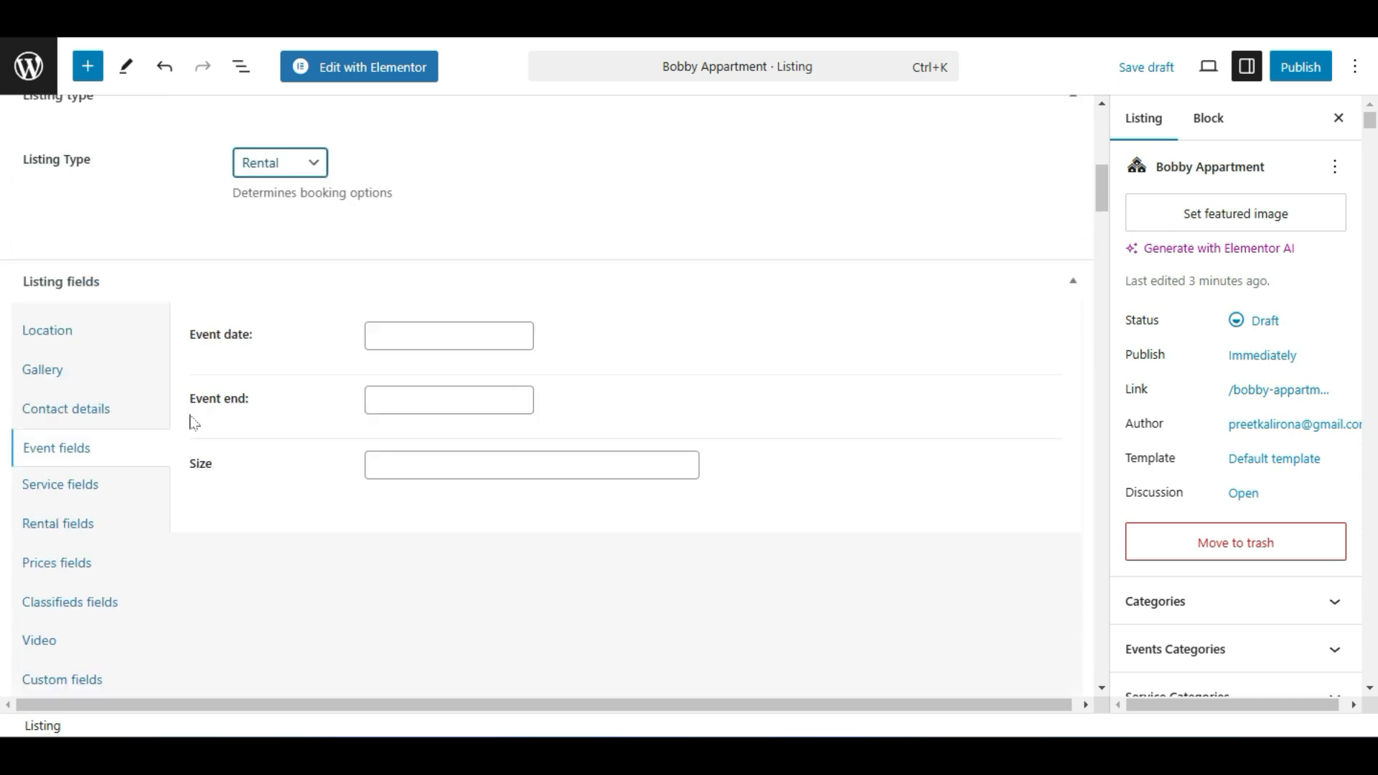
{"action": "scroll", "coordinate": [216, 323], "scroll_direction": "up", "scroll_amount": 2}
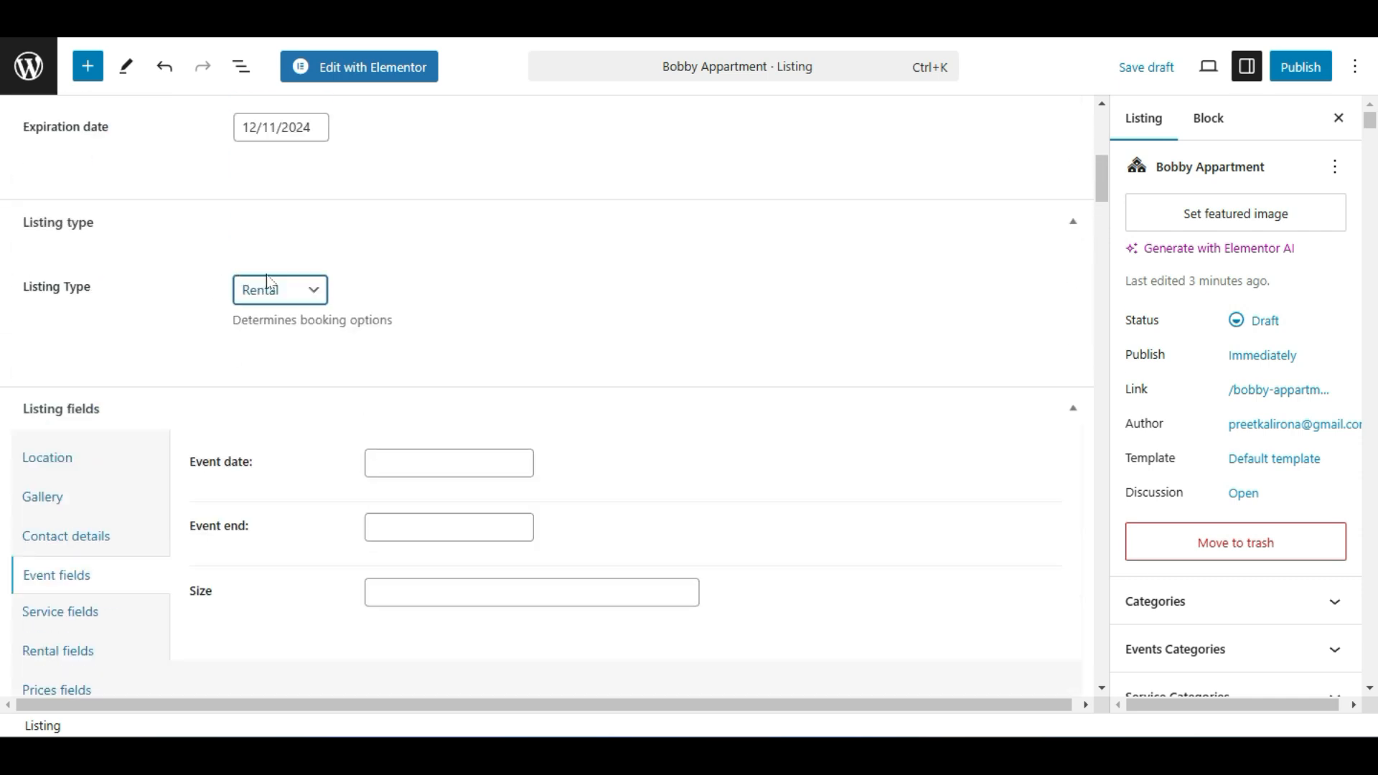
{"action": "scroll", "coordinate": [270, 283], "scroll_direction": "down", "scroll_amount": 2}
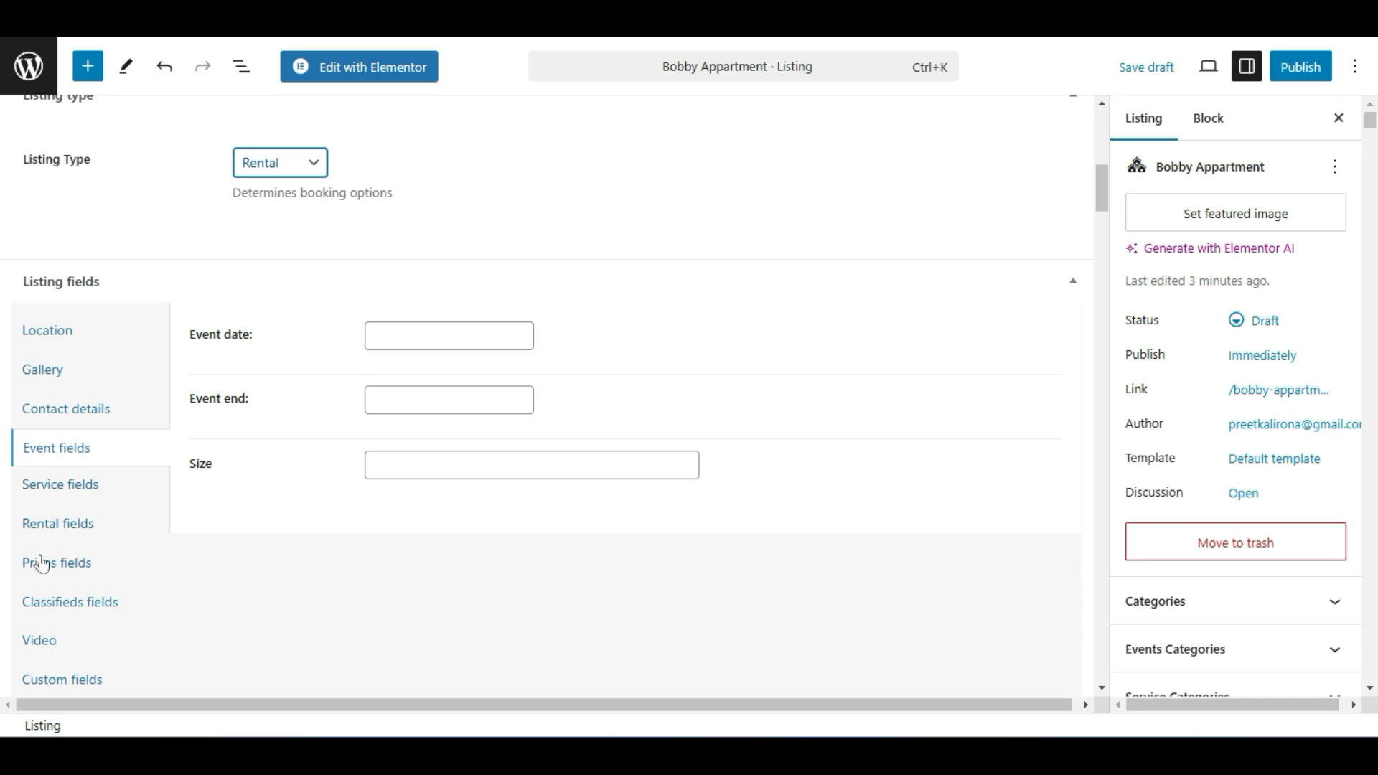
{"action": "left_click", "coordinate": [69, 530]}
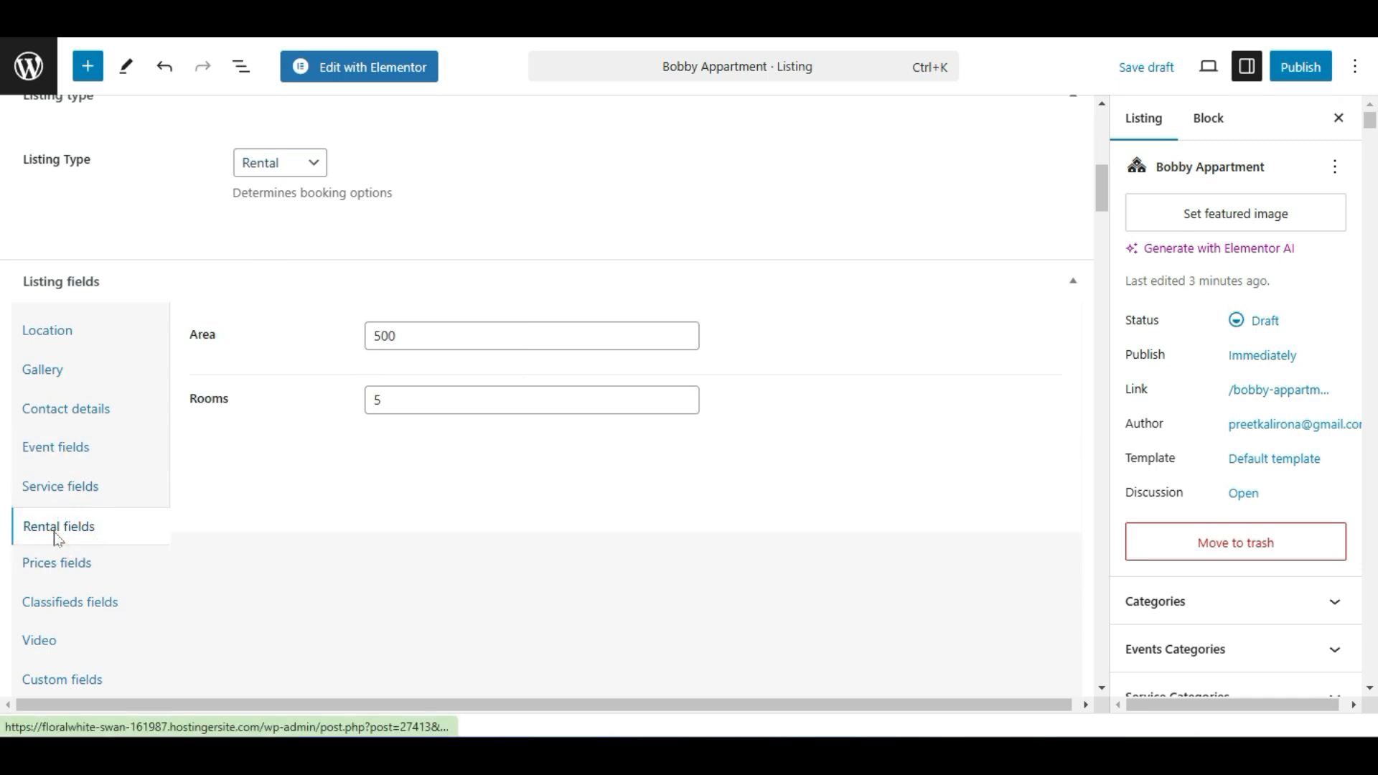
Set the Listing Type to Event and examine the event date, event end and size entries in the Event fields.
{"action": "left_click", "coordinate": [262, 165]}
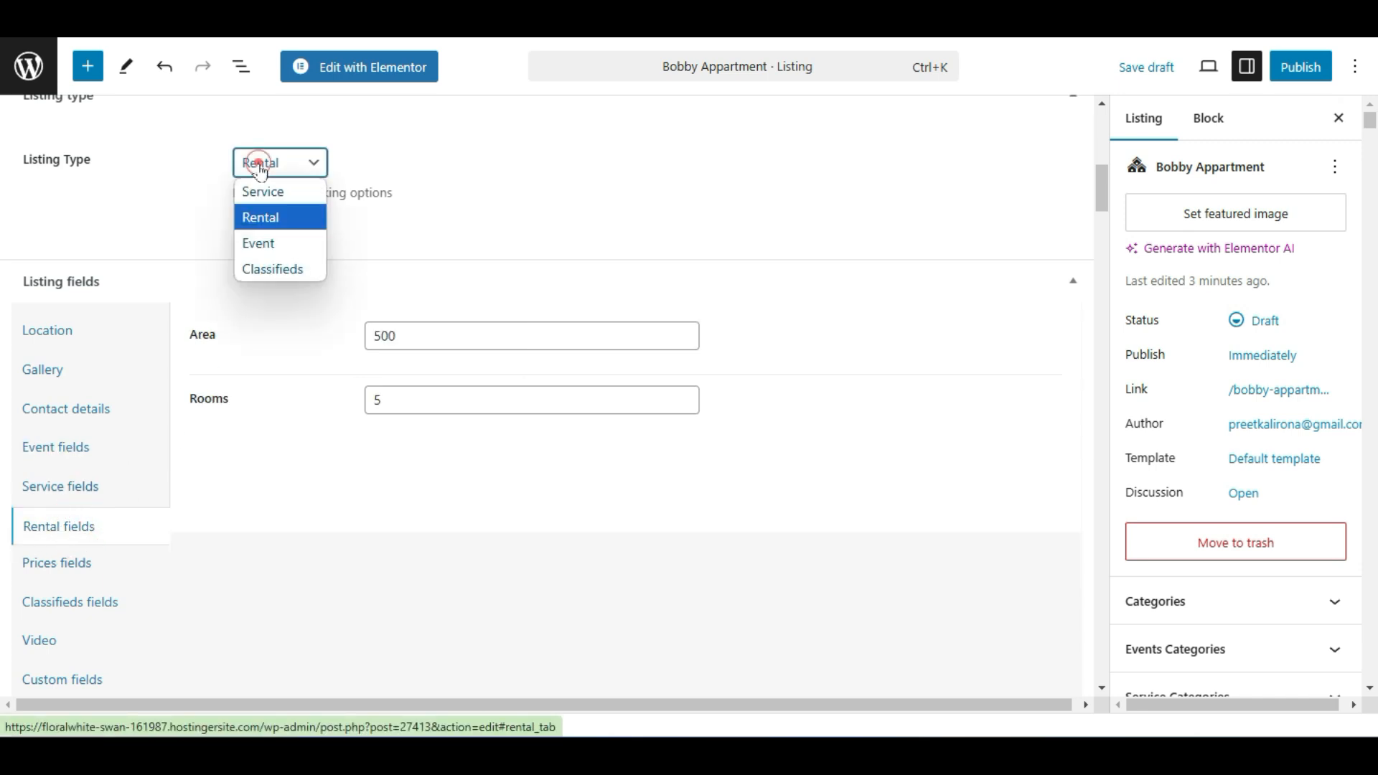
{"action": "left_click", "coordinate": [279, 257]}
{"action": "scroll", "coordinate": [106, 212], "scroll_direction": "down", "scroll_amount": 1}
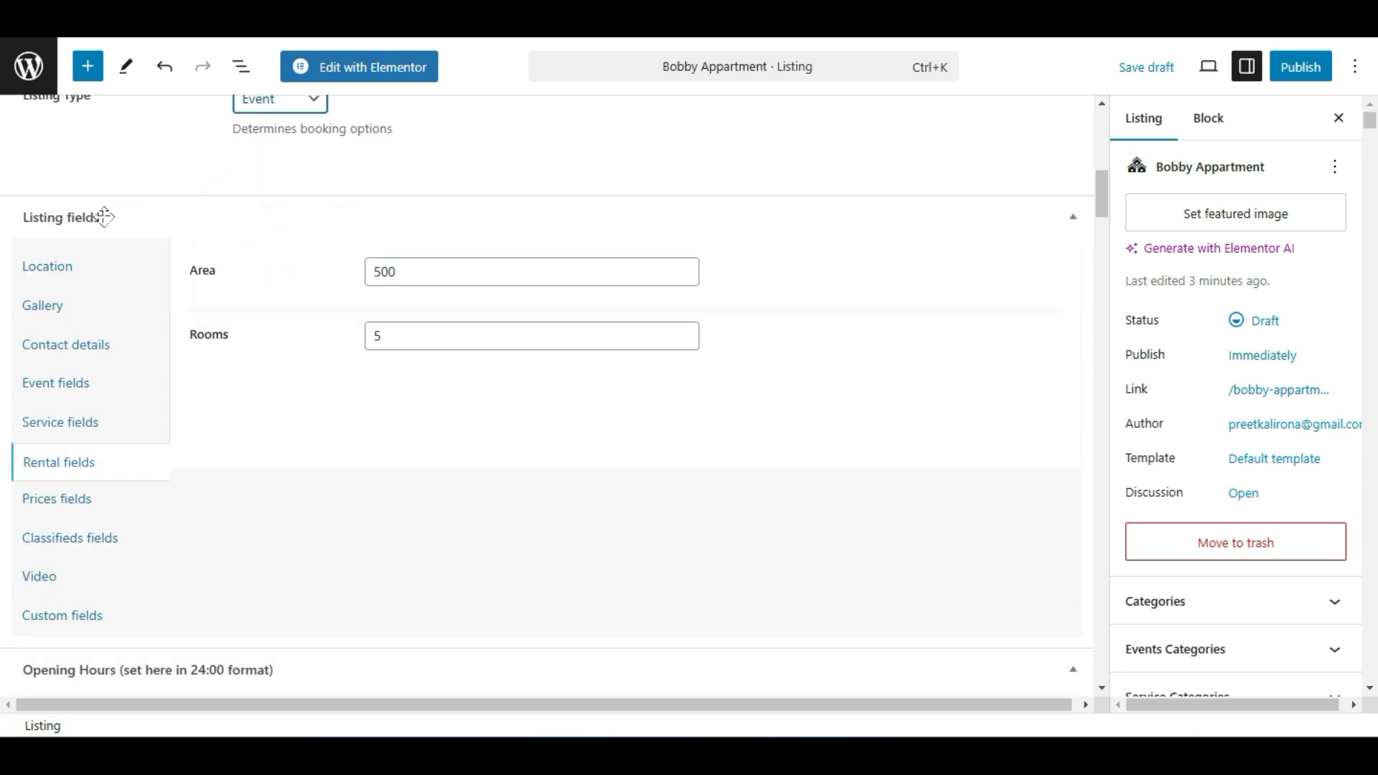
{"action": "left_click", "coordinate": [101, 385]}
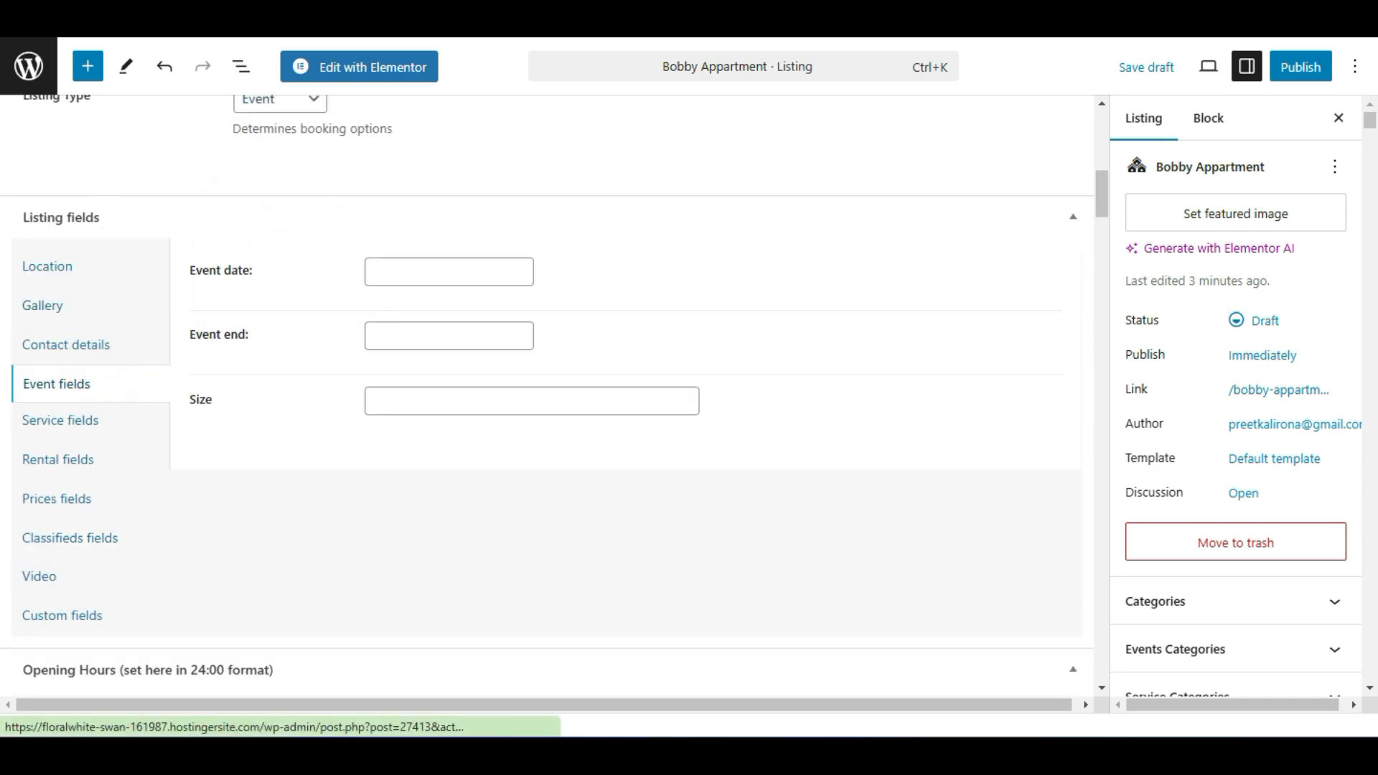
{"action": "left_click", "coordinate": [401, 273]}
{"action": "left_click", "coordinate": [404, 334]}
{"action": "left_click", "coordinate": [281, 400]}
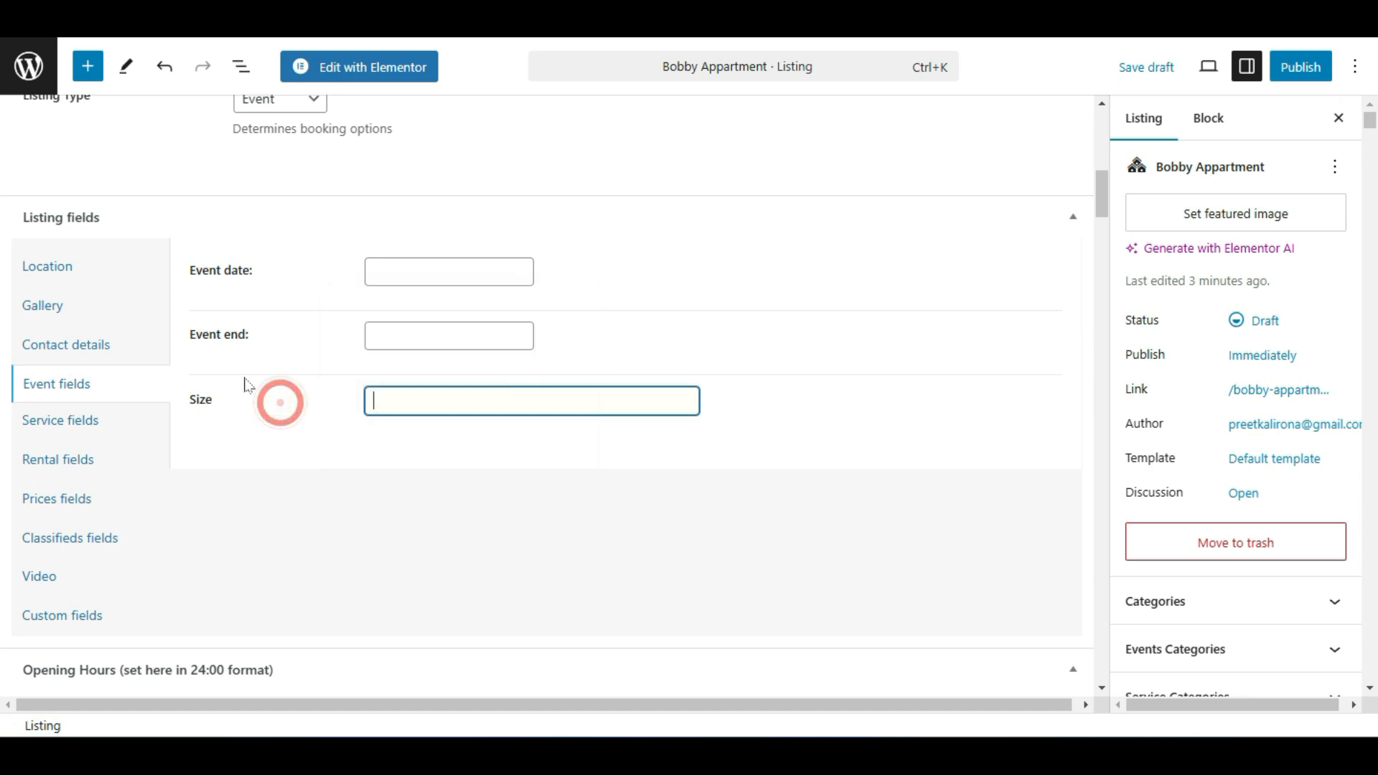
{"action": "left_click", "coordinate": [339, 479]}
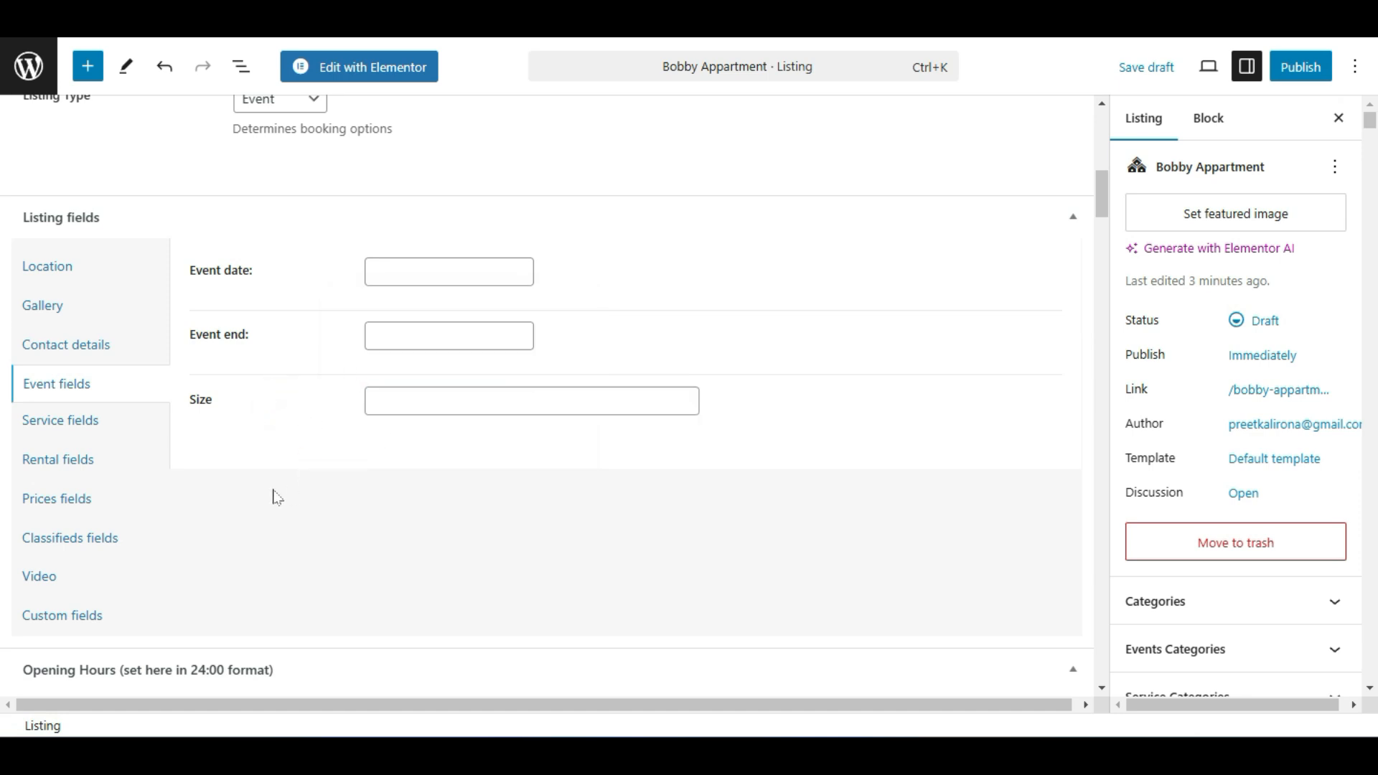
In the listing's Prices fields, set the Minimum Price Range to 180 and the Maximum Price Range to 220.
{"action": "left_click", "coordinate": [56, 503]}
{"action": "left_click", "coordinate": [391, 273]}
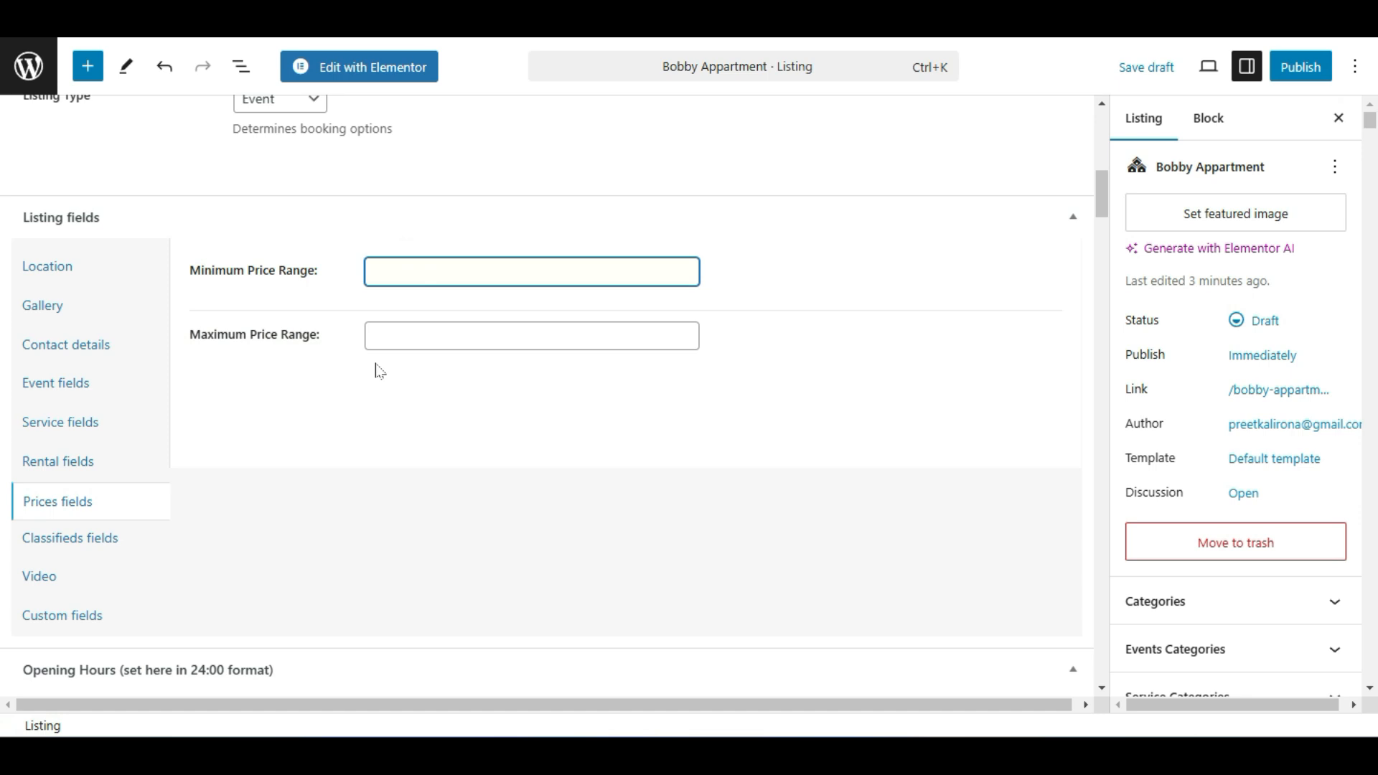
{"action": "scroll", "coordinate": [379, 370], "scroll_direction": "up", "scroll_amount": 1}
{"action": "scroll", "coordinate": [379, 371], "scroll_direction": "up", "scroll_amount": 10}
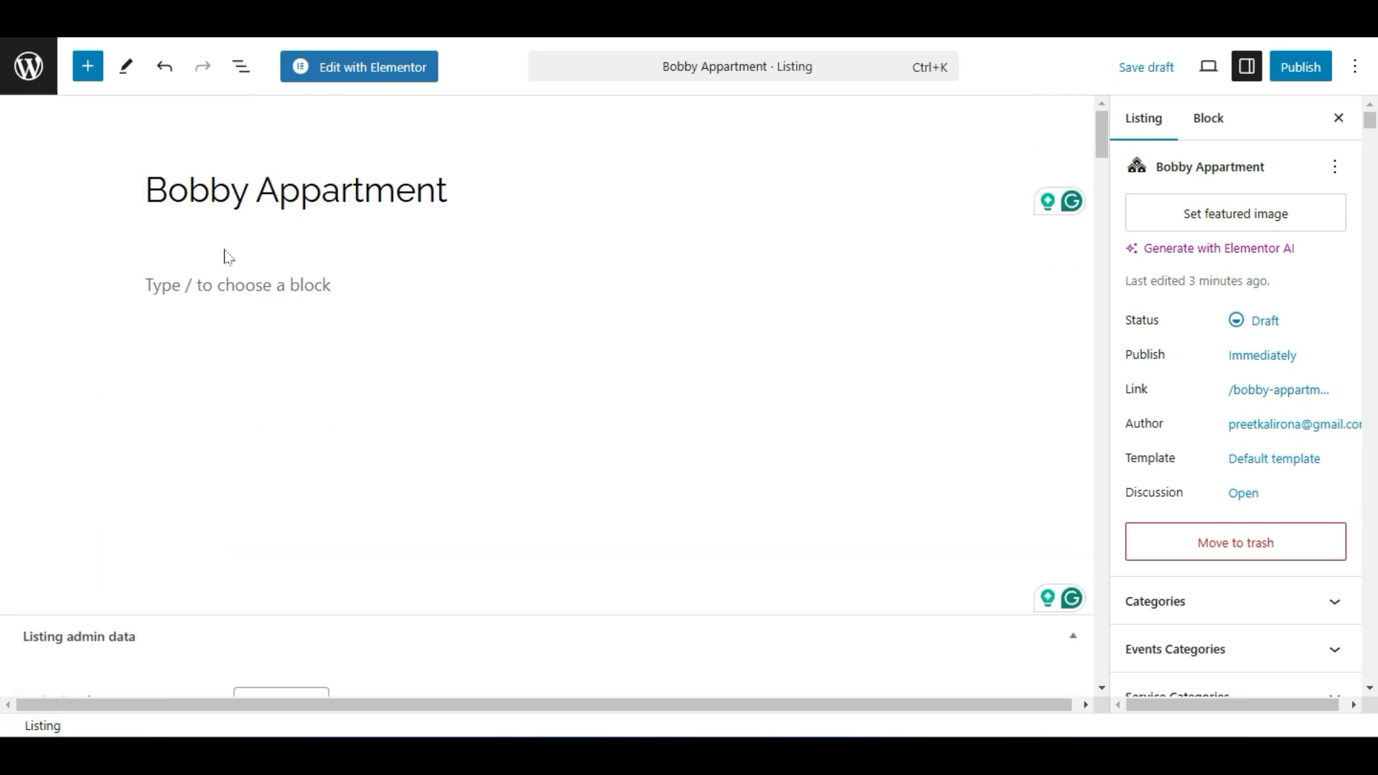
{"action": "scroll", "coordinate": [311, 400], "scroll_direction": "down", "scroll_amount": 9}
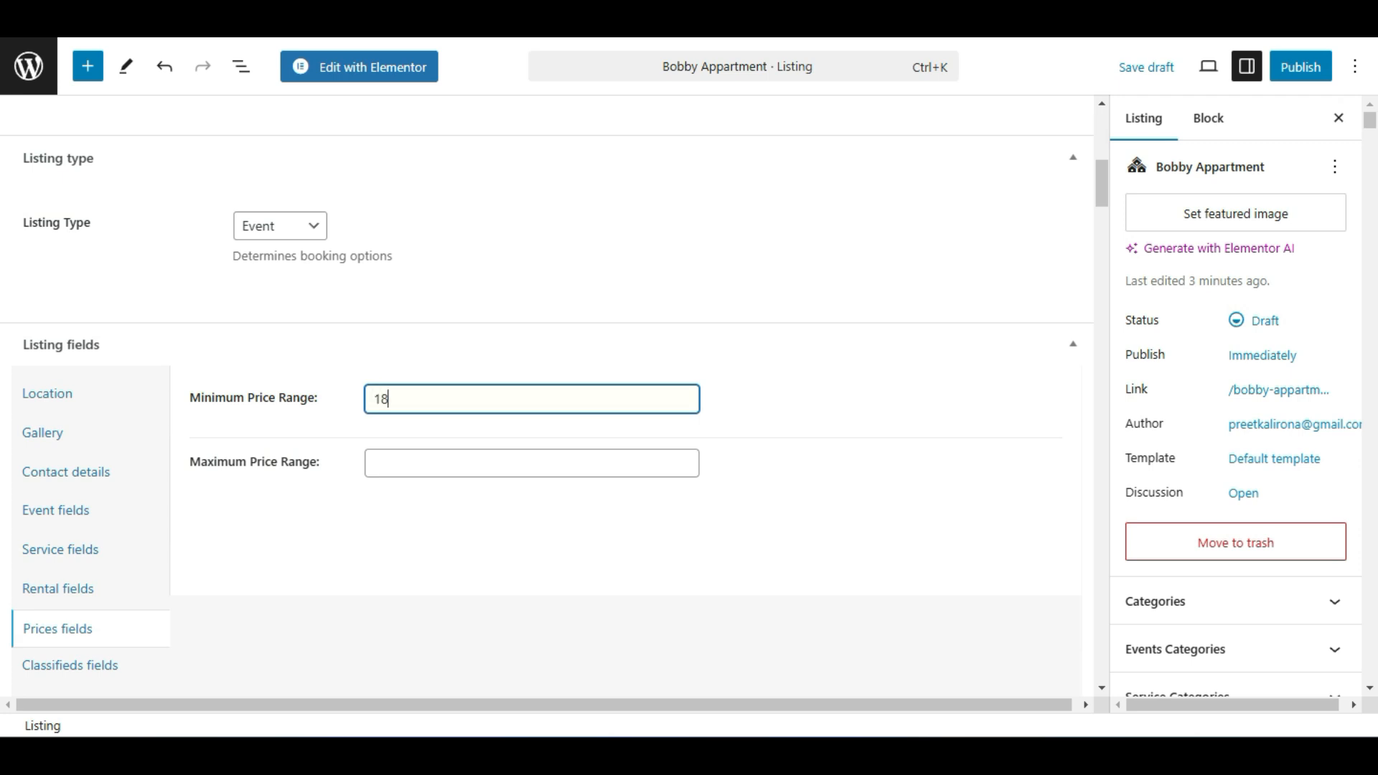
{"action": "left_click", "coordinate": [486, 466]}
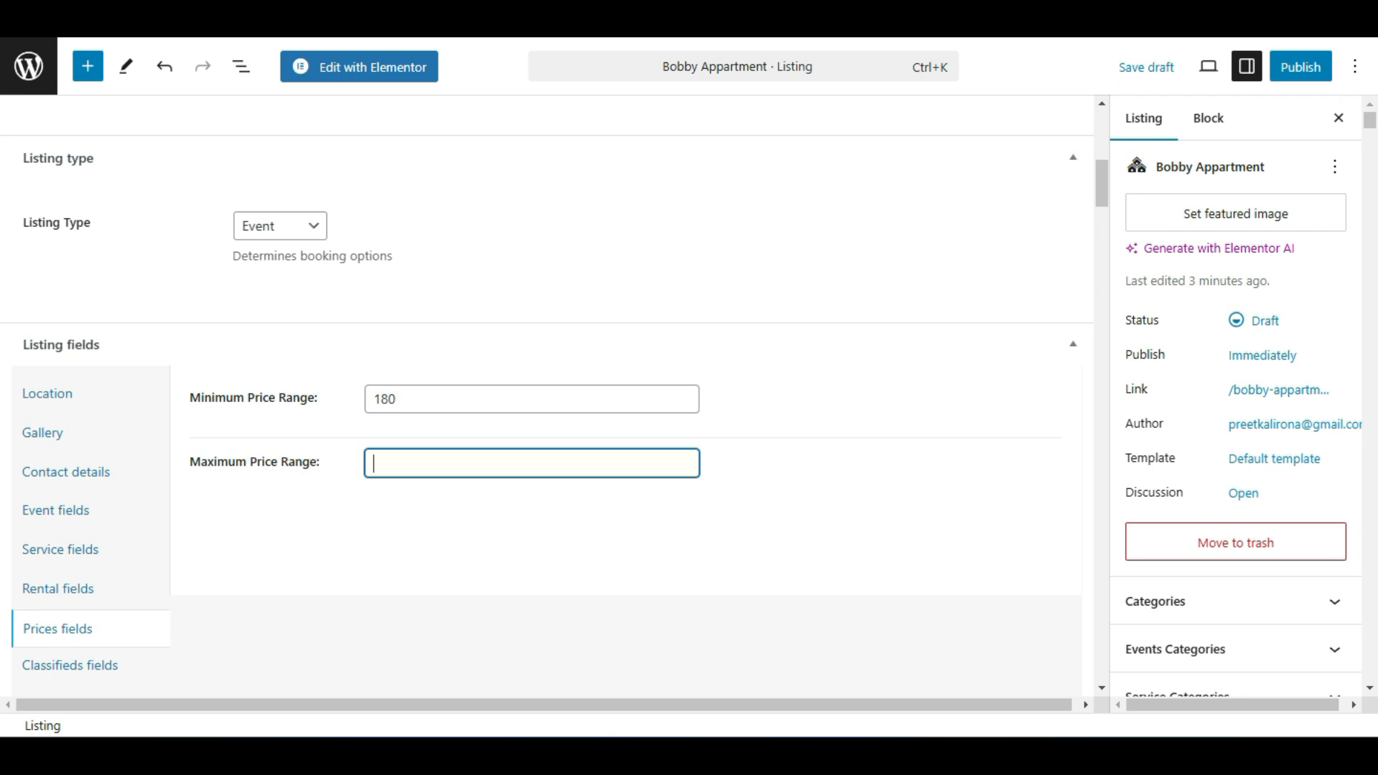
{"action": "left_click", "coordinate": [490, 518]}
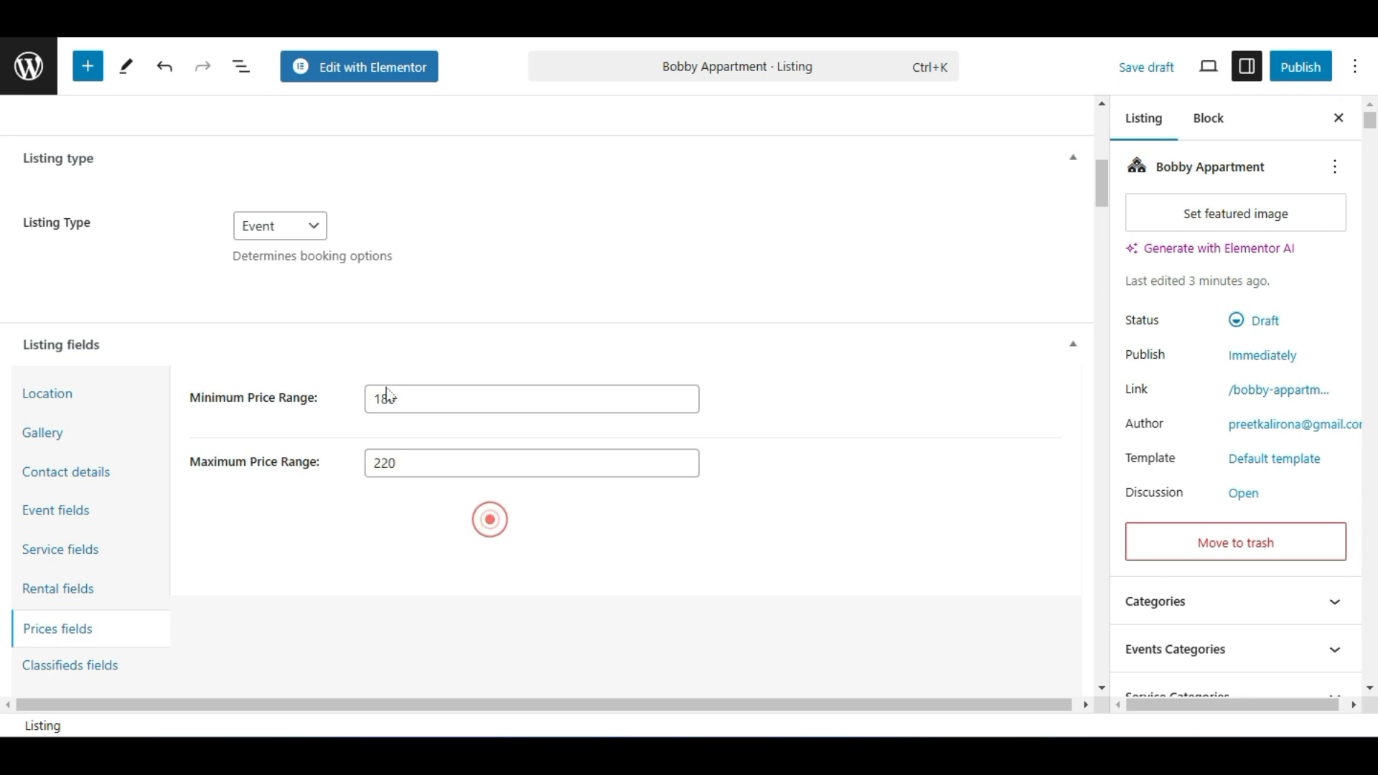
Switch to the published Burger House listing, examine its category and price range labels, and return to the apartment listing's Prices fields.
{"action": "left_click", "coordinate": [273, 7]}
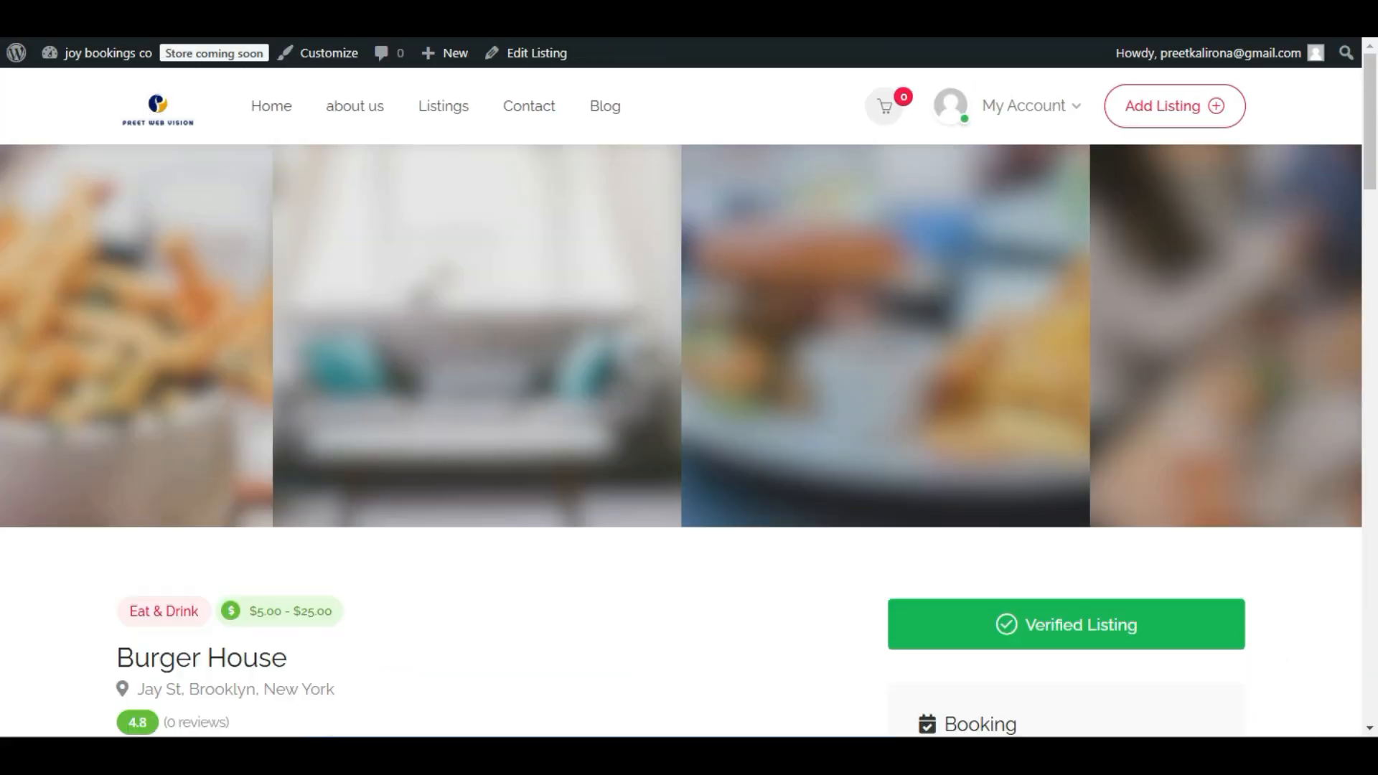
{"action": "scroll", "coordinate": [118, 223], "scroll_direction": "down", "scroll_amount": 4}
{"action": "left_click_drag", "start_coordinate": [355, 281], "coordinate": [246, 293]}
{"action": "left_click", "coordinate": [287, 310]}
{"action": "left_click", "coordinate": [347, 295]}
{"action": "left_click", "coordinate": [95, 297]}
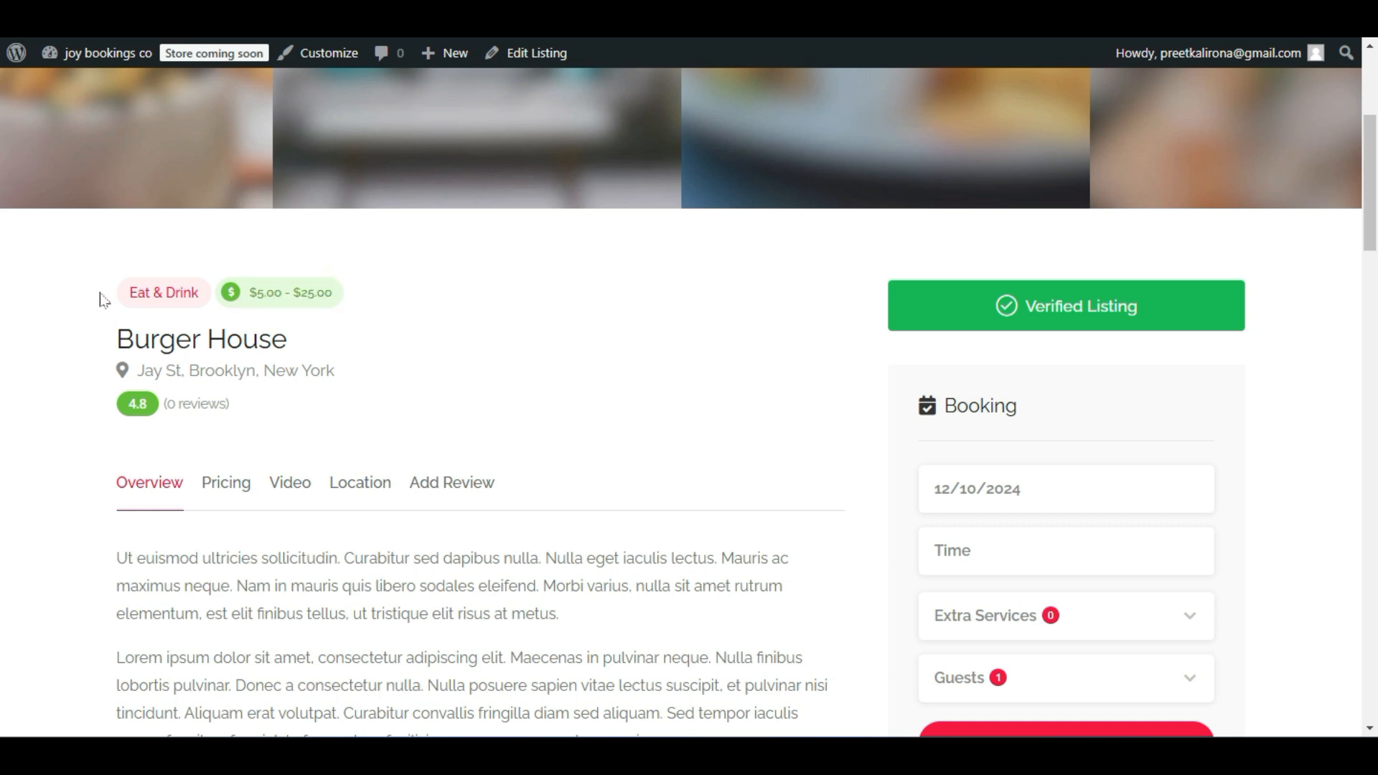
{"action": "left_click_drag", "start_coordinate": [99, 292], "coordinate": [201, 289]}
{"action": "left_click", "coordinate": [132, 304]}
{"action": "scroll", "coordinate": [132, 308], "scroll_direction": "up", "scroll_amount": 4}
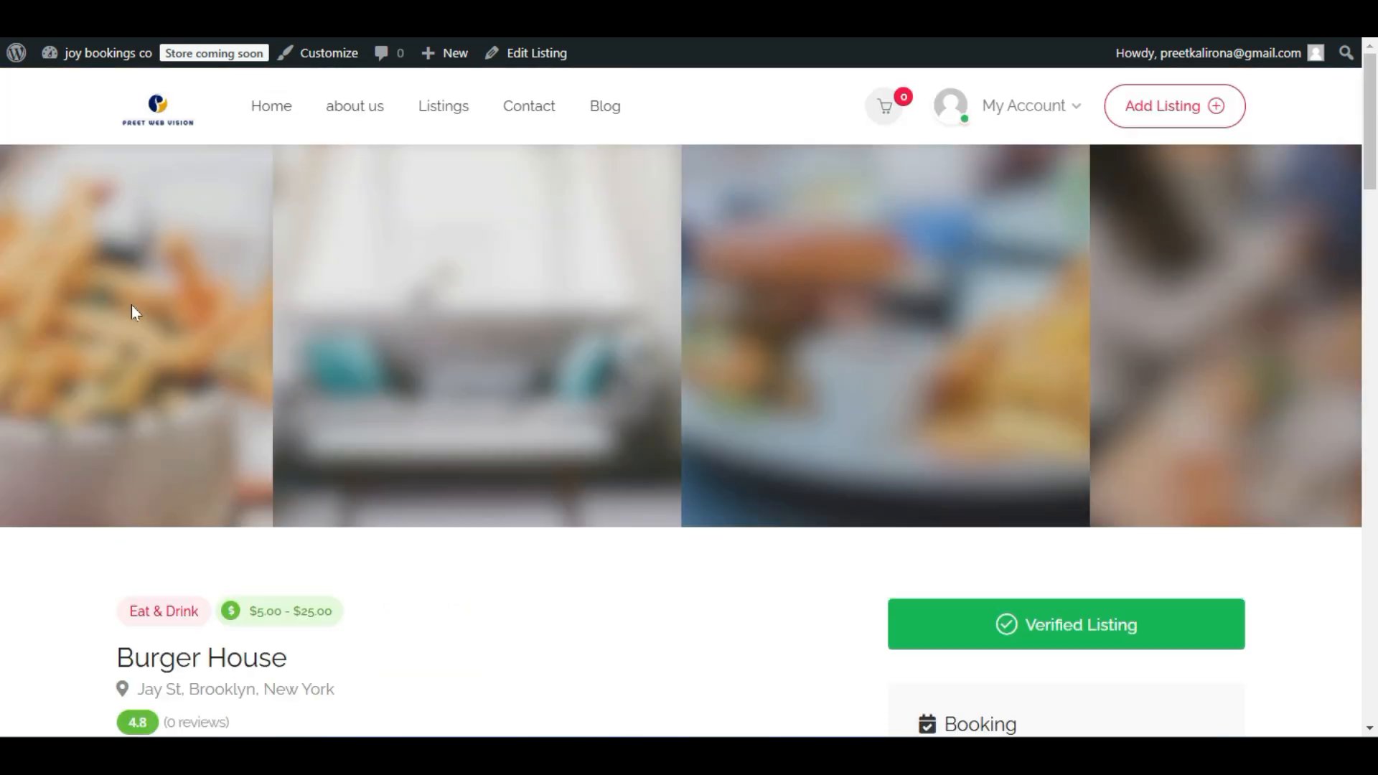
{"action": "scroll", "coordinate": [132, 309], "scroll_direction": "down", "scroll_amount": 3}
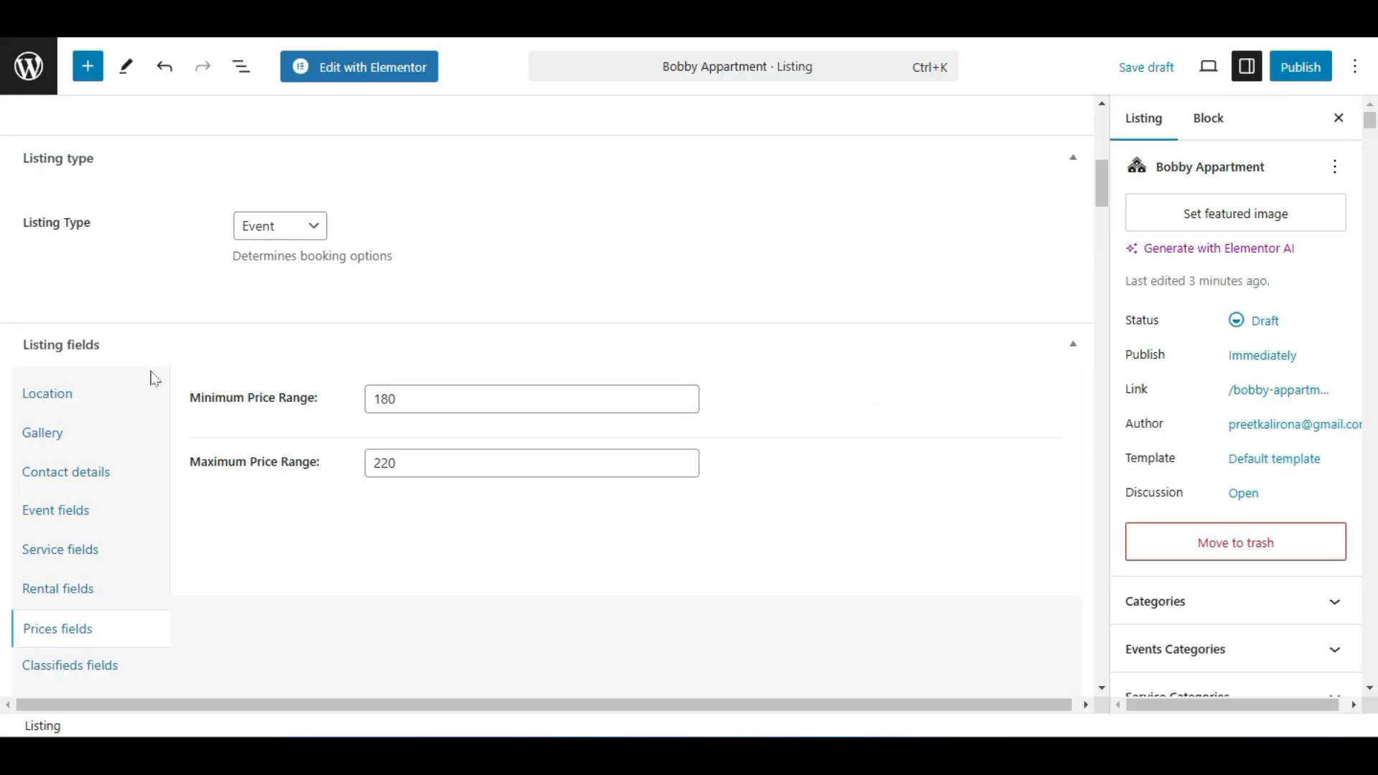
{"action": "scroll", "coordinate": [155, 378], "scroll_direction": "down", "scroll_amount": 2}
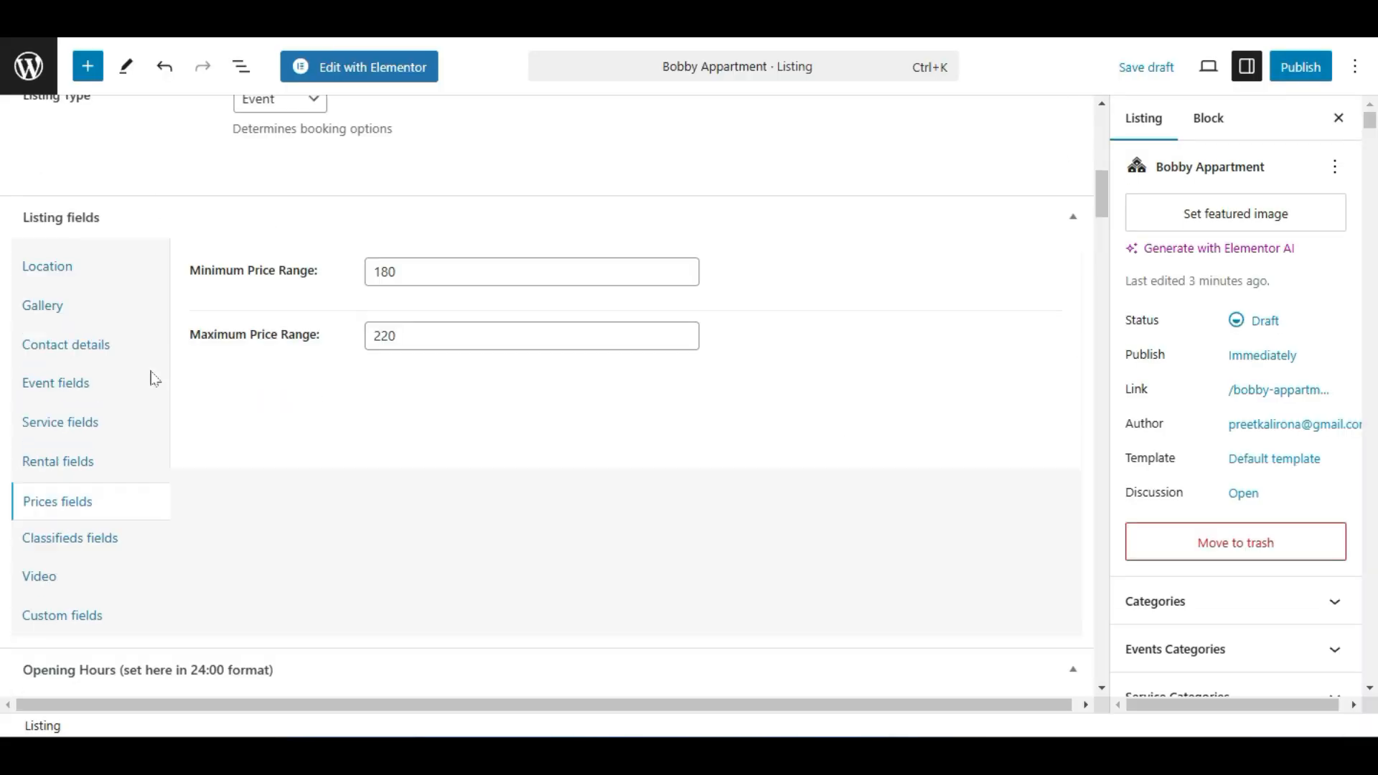
Review the Classifieds, Video and Custom fields sections in the listing fields of the Bobby Appartment draft.
{"action": "left_click", "coordinate": [104, 540]}
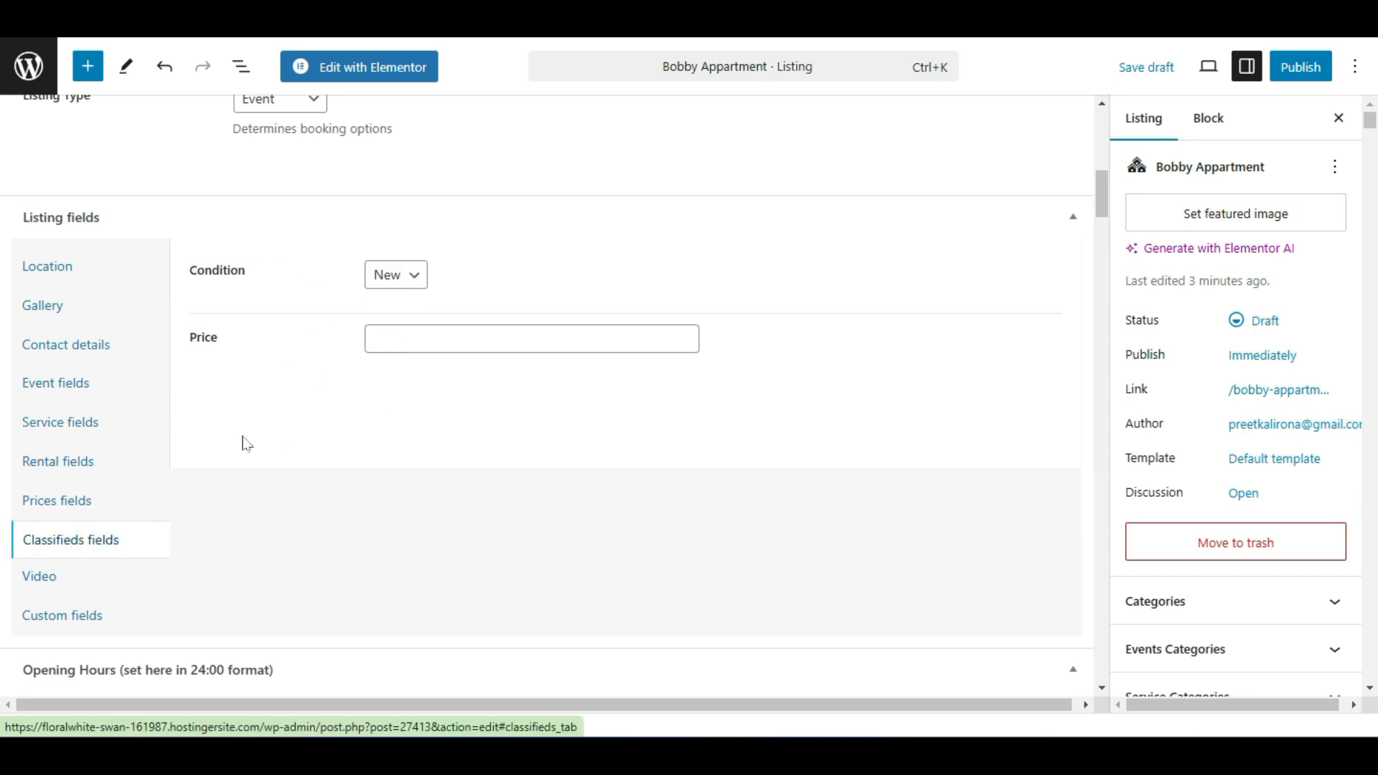
{"action": "scroll", "coordinate": [244, 442], "scroll_direction": "down", "scroll_amount": 2}
{"action": "left_click", "coordinate": [29, 452]}
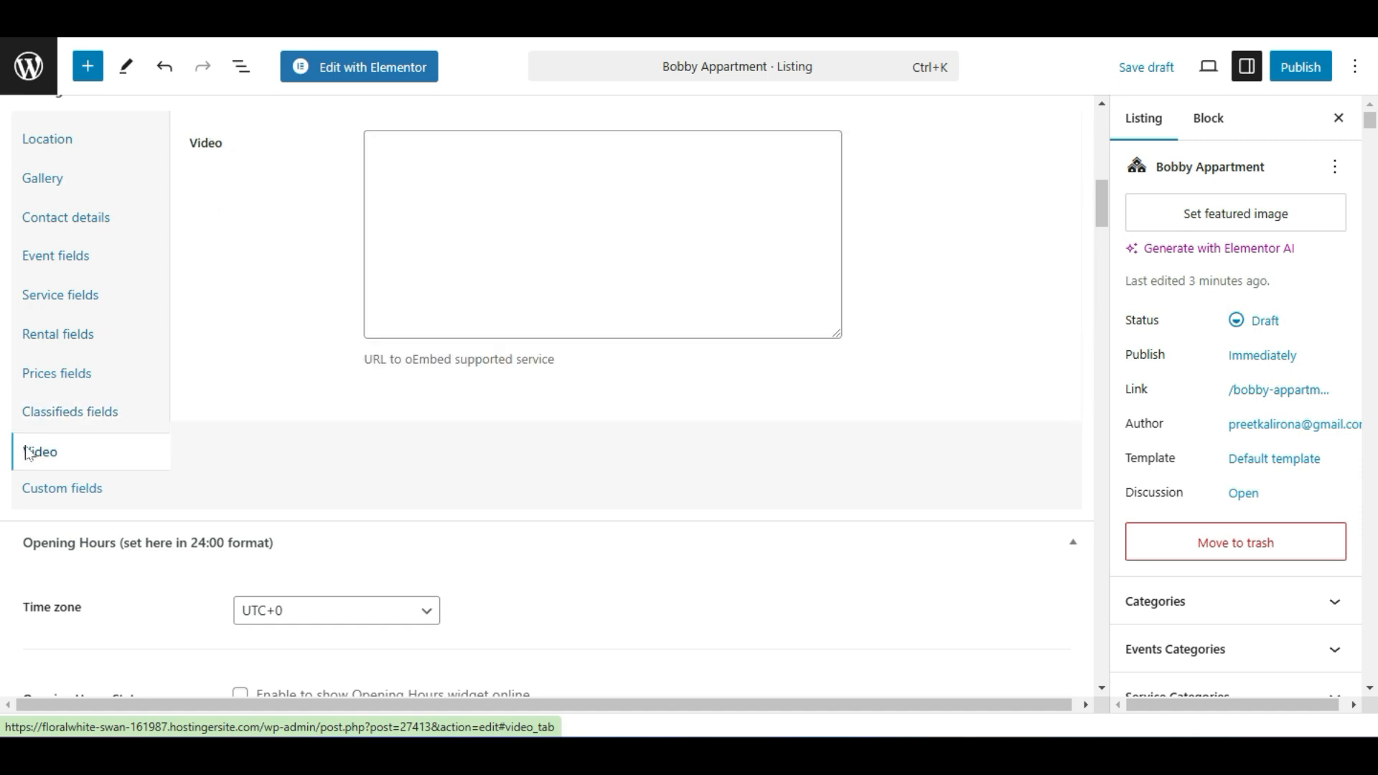
{"action": "scroll", "coordinate": [322, 454], "scroll_direction": "up", "scroll_amount": 3}
{"action": "left_click", "coordinate": [427, 357]}
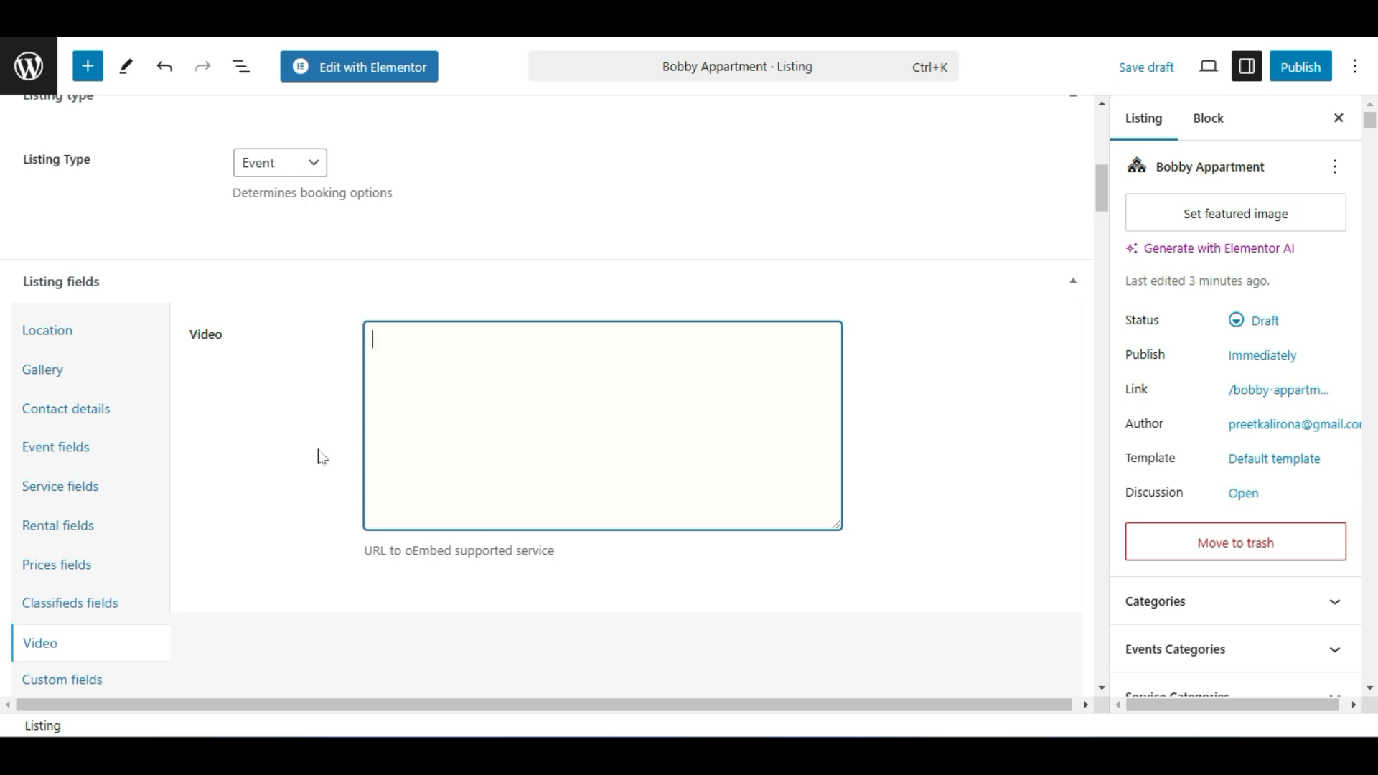
{"action": "scroll", "coordinate": [323, 458], "scroll_direction": "down", "scroll_amount": 3}
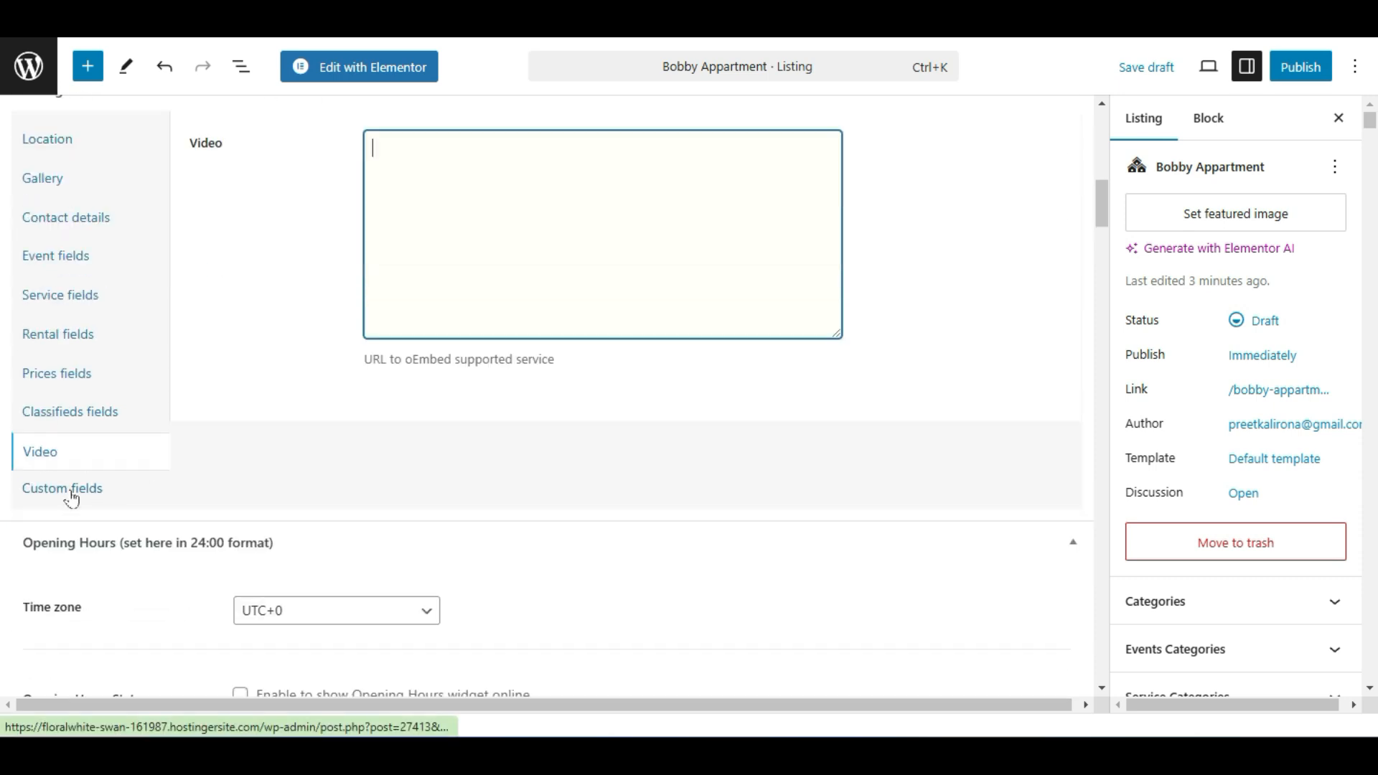
{"action": "left_click", "coordinate": [68, 488]}
{"action": "scroll", "coordinate": [414, 349], "scroll_direction": "up", "scroll_amount": 2}
{"action": "left_click", "coordinate": [446, 265]}
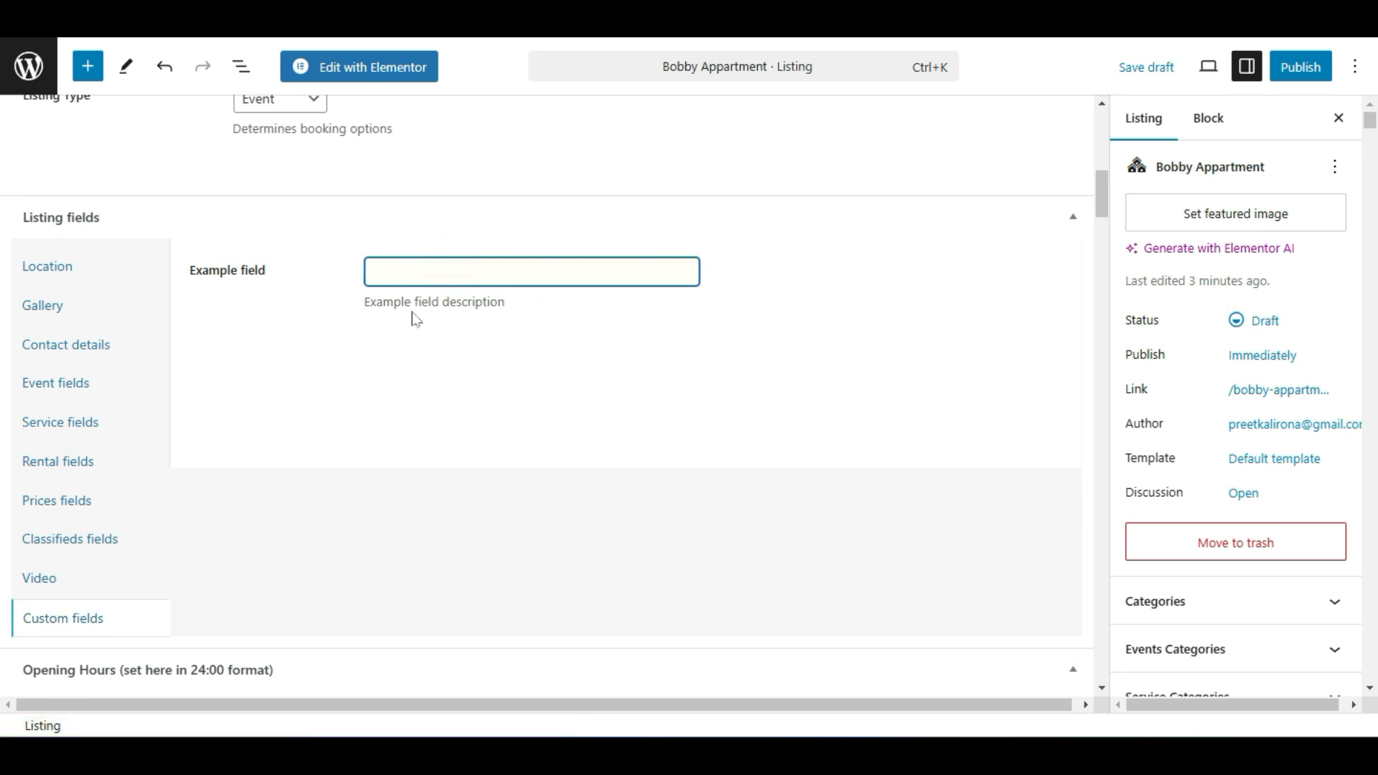
Inspect the Opening Hours settings, including the time zone choices and the option to show the widget online.
{"action": "scroll", "coordinate": [413, 411], "scroll_direction": "down", "scroll_amount": 4}
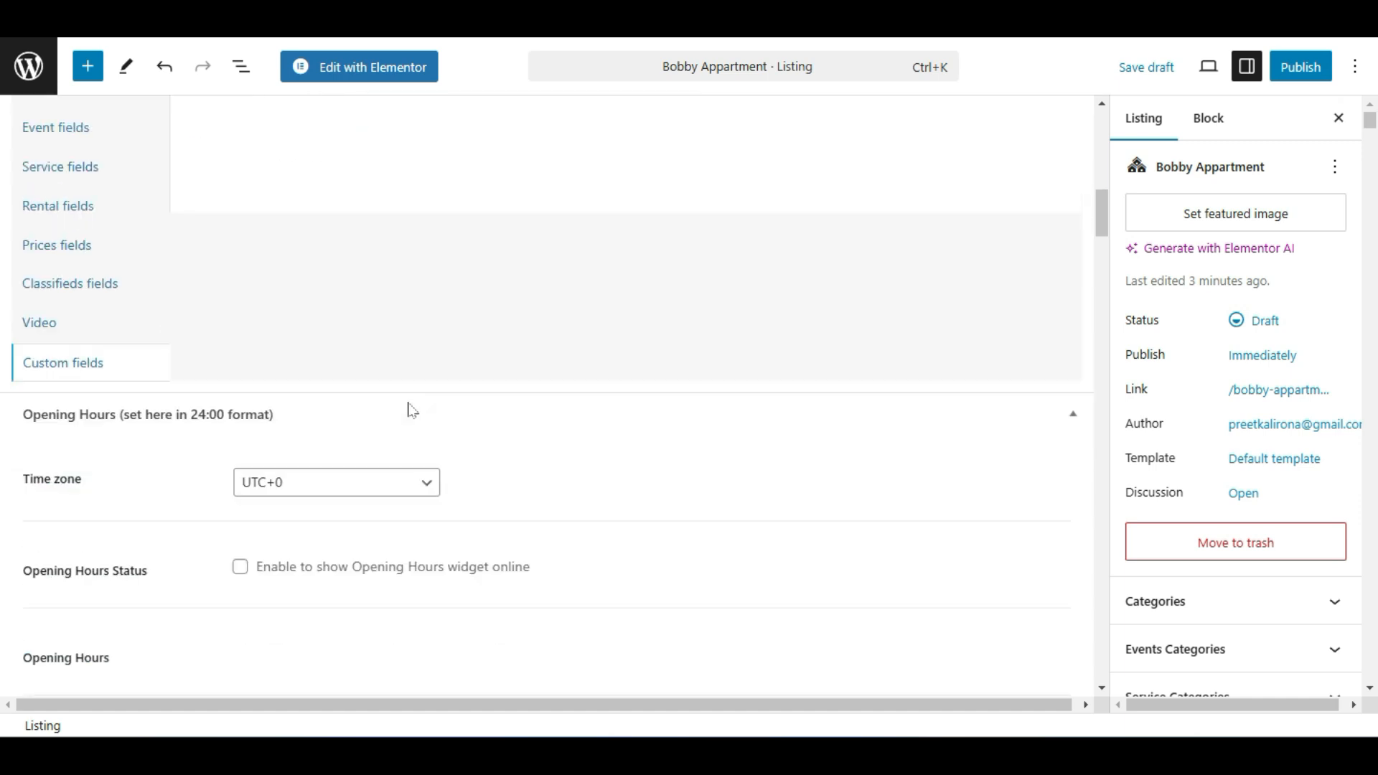
{"action": "scroll", "coordinate": [411, 409], "scroll_direction": "down", "scroll_amount": 3}
{"action": "scroll", "coordinate": [410, 411], "scroll_direction": "up", "scroll_amount": 1}
{"action": "scroll", "coordinate": [411, 410], "scroll_direction": "down", "scroll_amount": 2}
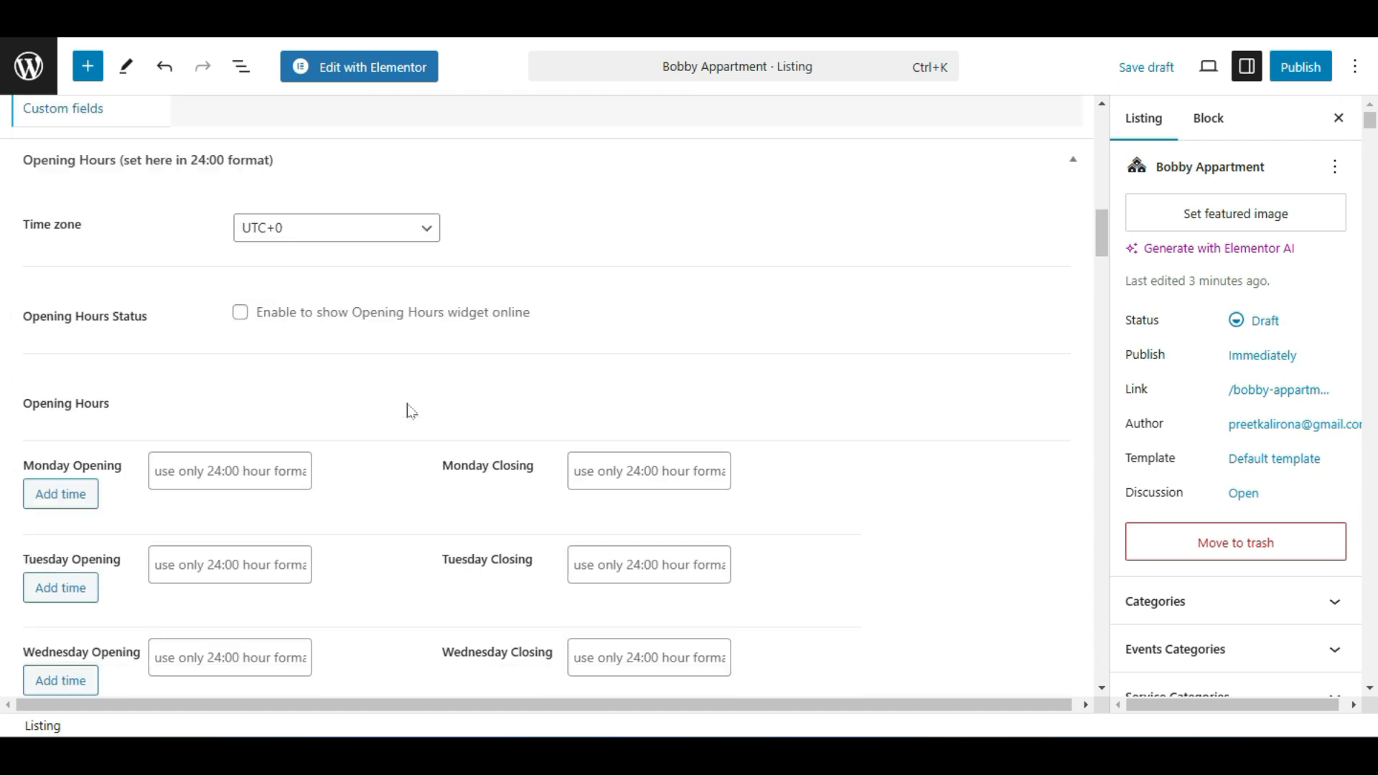
{"action": "left_click", "coordinate": [291, 227]}
{"action": "left_click", "coordinate": [174, 224]}
{"action": "left_click", "coordinate": [240, 312]}
{"action": "left_click", "coordinate": [239, 312]}
Add two extra opening and closing time rows for Monday in the Opening Hours section.
{"action": "scroll", "coordinate": [423, 270], "scroll_direction": "down", "scroll_amount": 4}
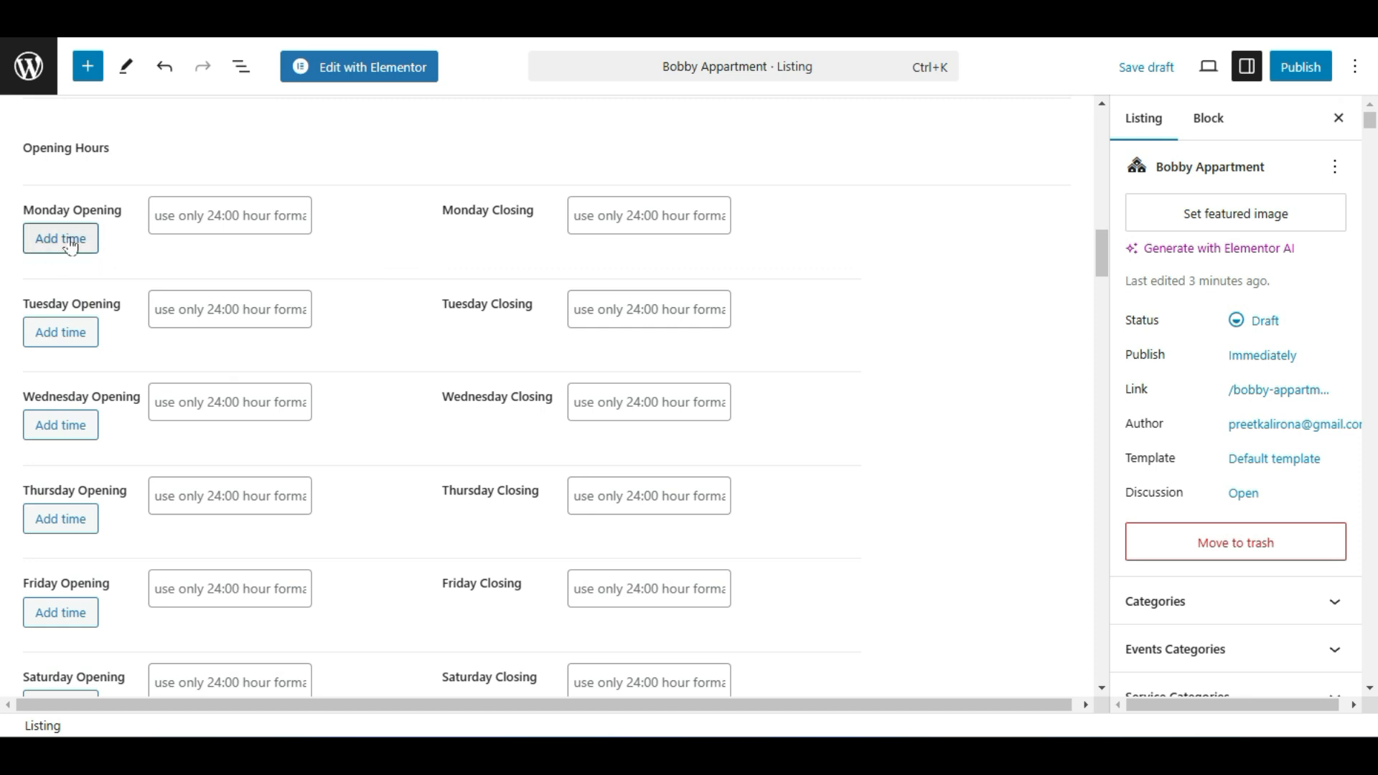
{"action": "left_click", "coordinate": [61, 238]}
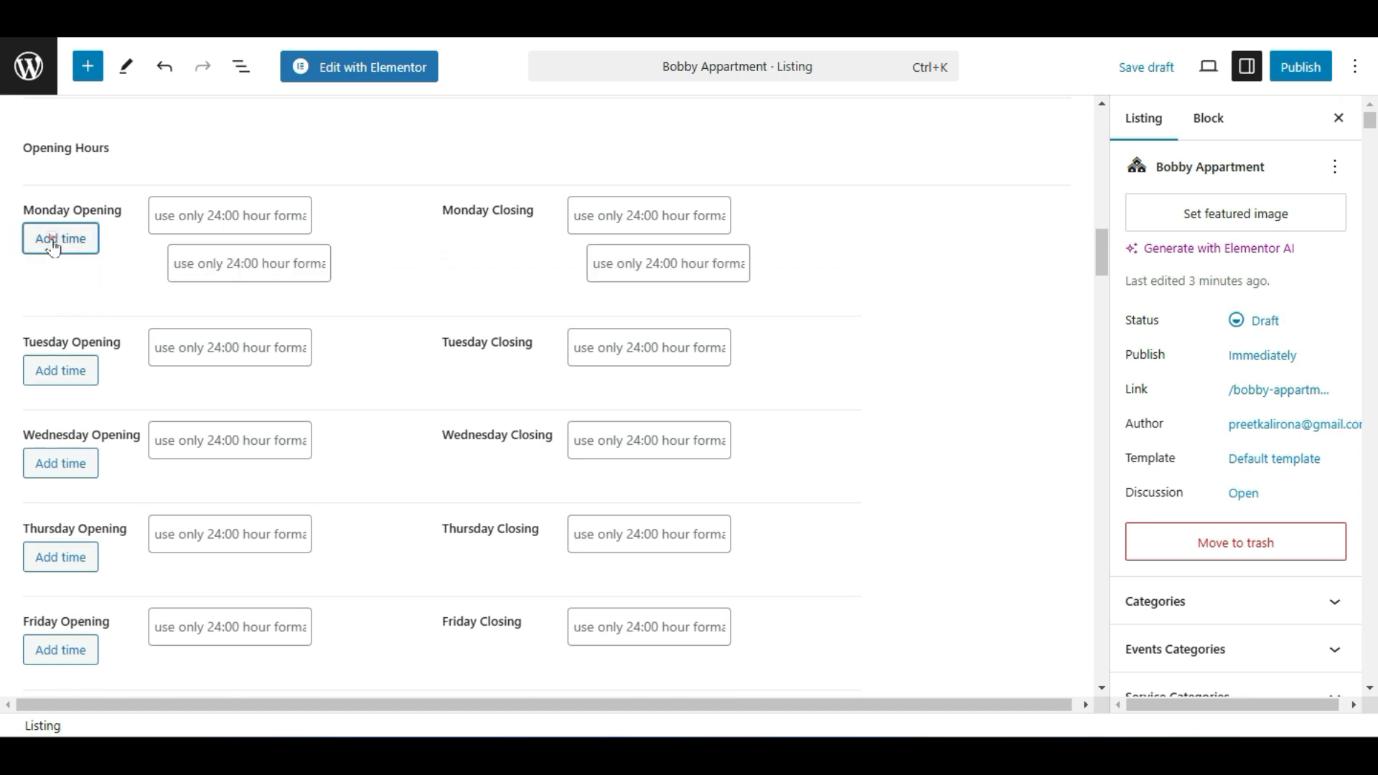
{"action": "left_click", "coordinate": [246, 263]}
{"action": "left_click", "coordinate": [241, 208]}
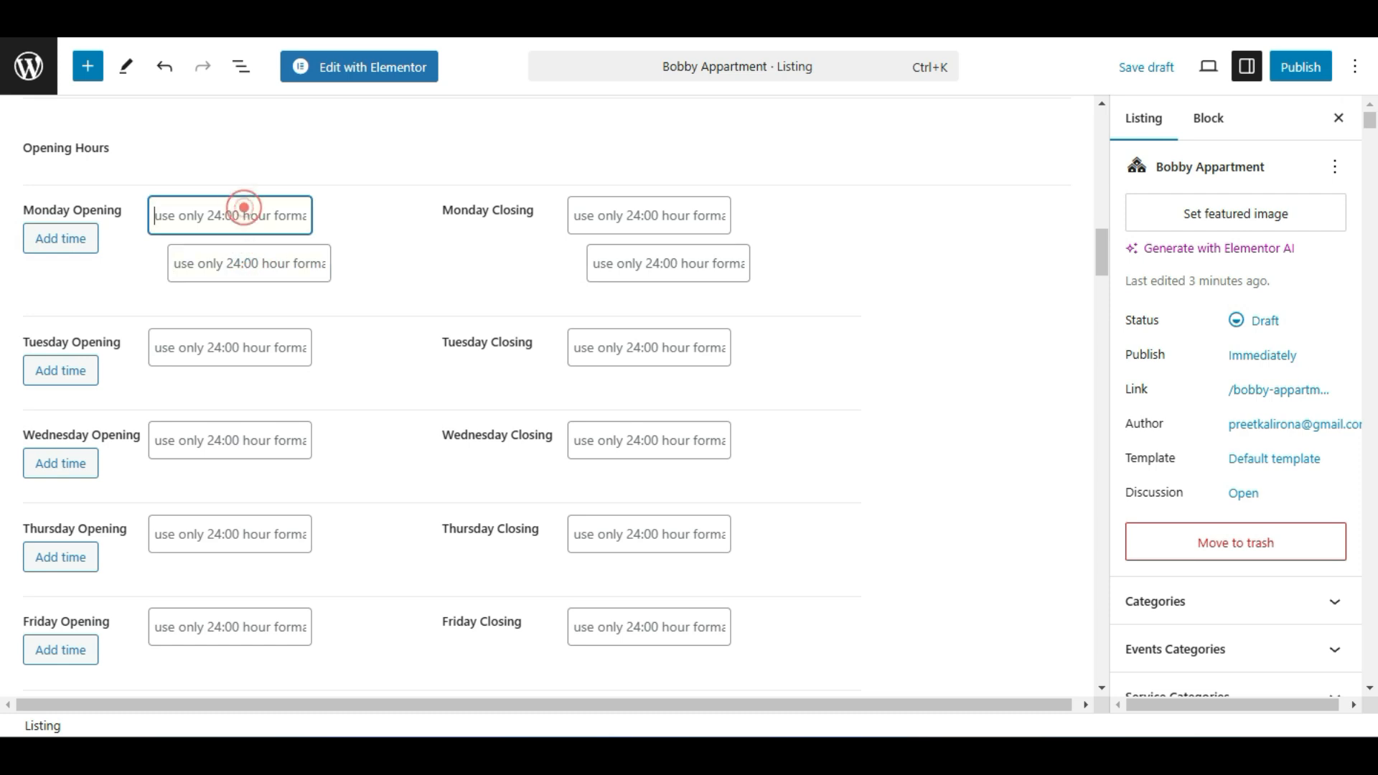
{"action": "left_click", "coordinate": [81, 238]}
{"action": "left_click", "coordinate": [262, 217]}
{"action": "left_click", "coordinate": [184, 264]}
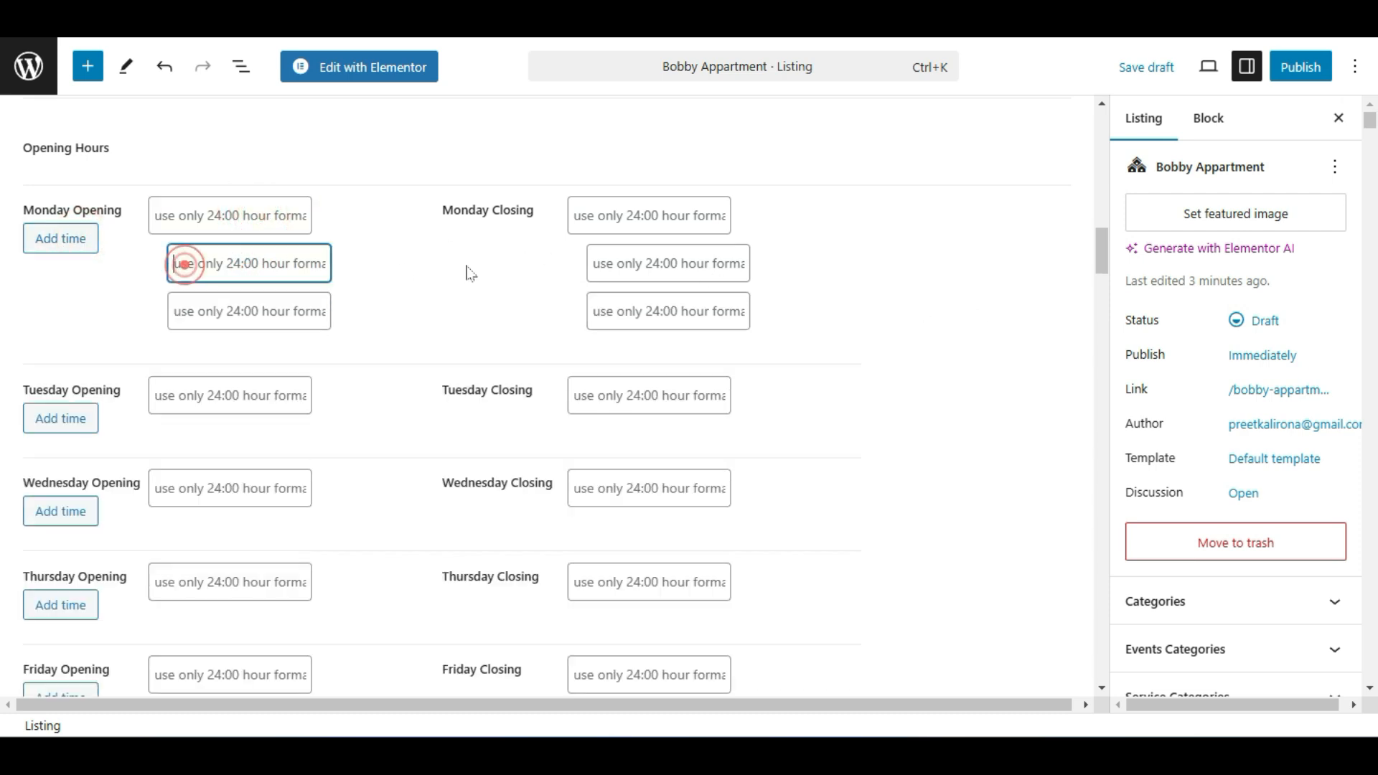
{"action": "left_click", "coordinate": [233, 307]}
Enable Pricing Status in the Menu (Pricing) section, leaving the option that hides the pricing table off.
{"action": "scroll", "coordinate": [166, 371], "scroll_direction": "down", "scroll_amount": 5}
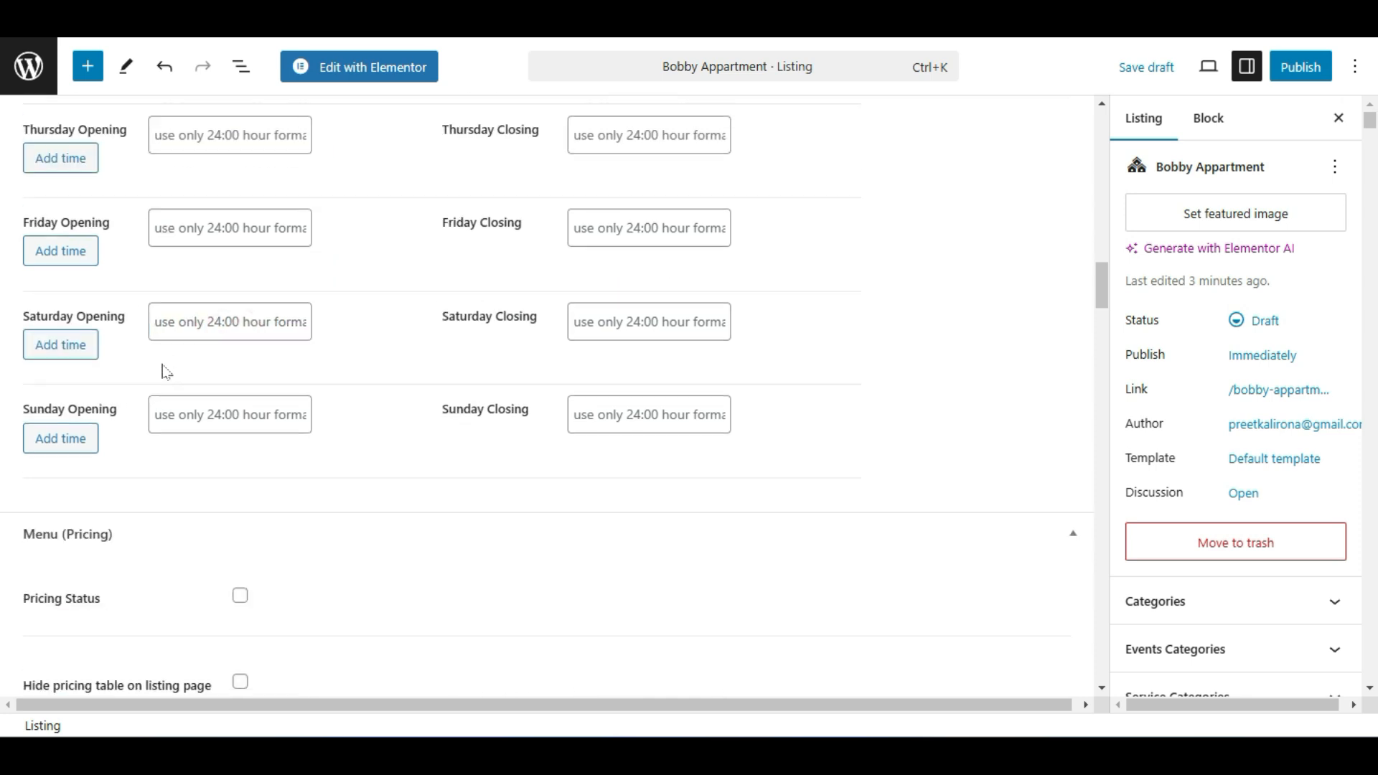
{"action": "scroll", "coordinate": [167, 371], "scroll_direction": "down", "scroll_amount": 3}
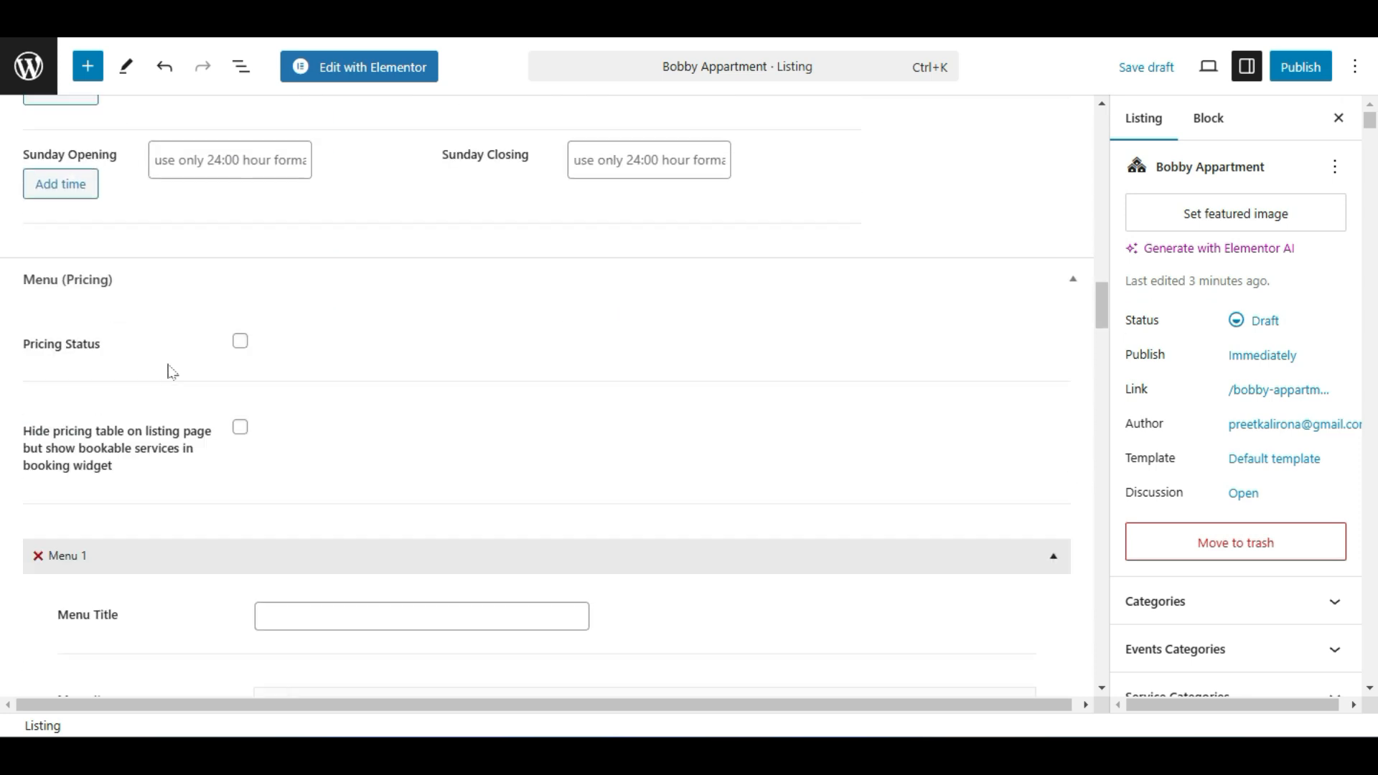
{"action": "left_click", "coordinate": [240, 353]}
{"action": "left_click", "coordinate": [240, 431]}
{"action": "left_click", "coordinate": [239, 431]}
{"action": "left_click", "coordinate": [241, 426]}
{"action": "left_click", "coordinate": [239, 426]}
{"action": "scroll", "coordinate": [4, 311], "scroll_direction": "down", "scroll_amount": 2}
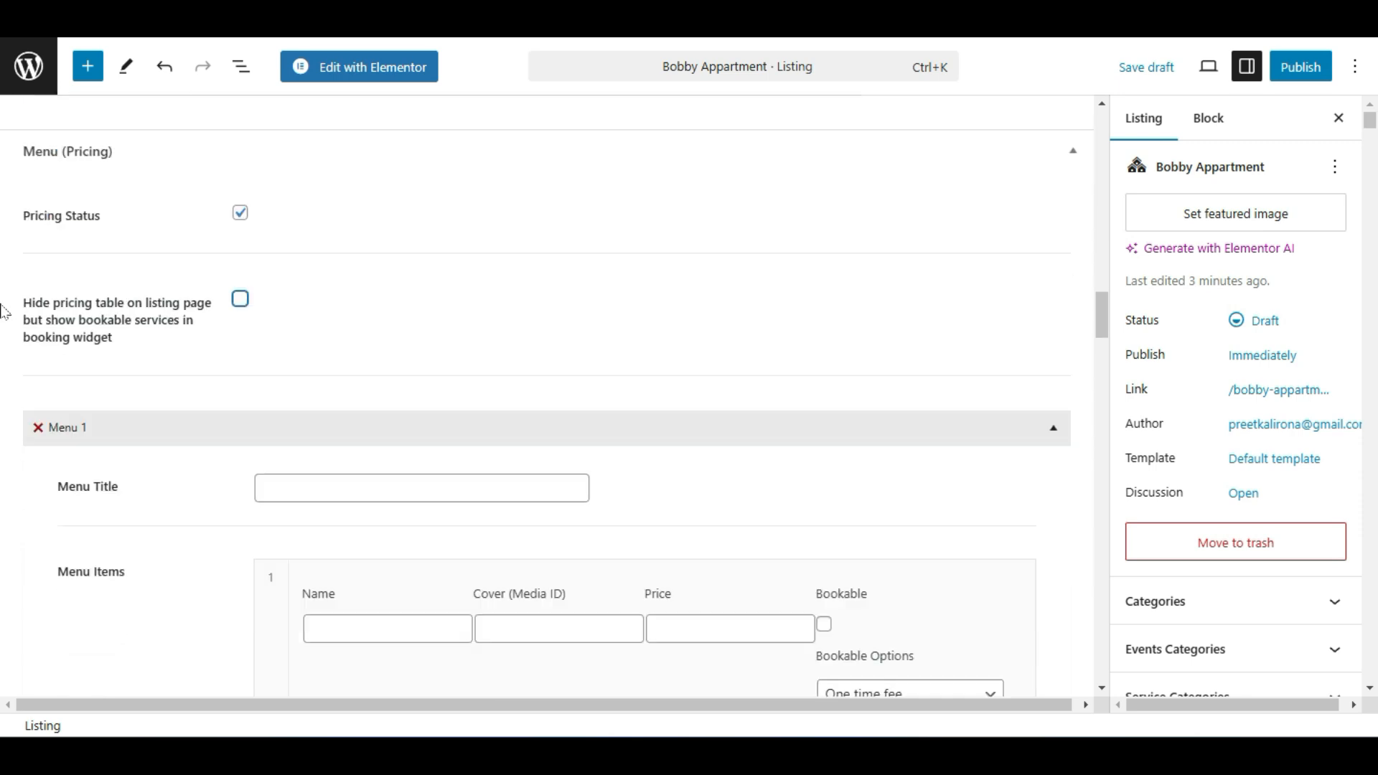
{"action": "scroll", "coordinate": [3, 312], "scroll_direction": "down", "scroll_amount": 1}
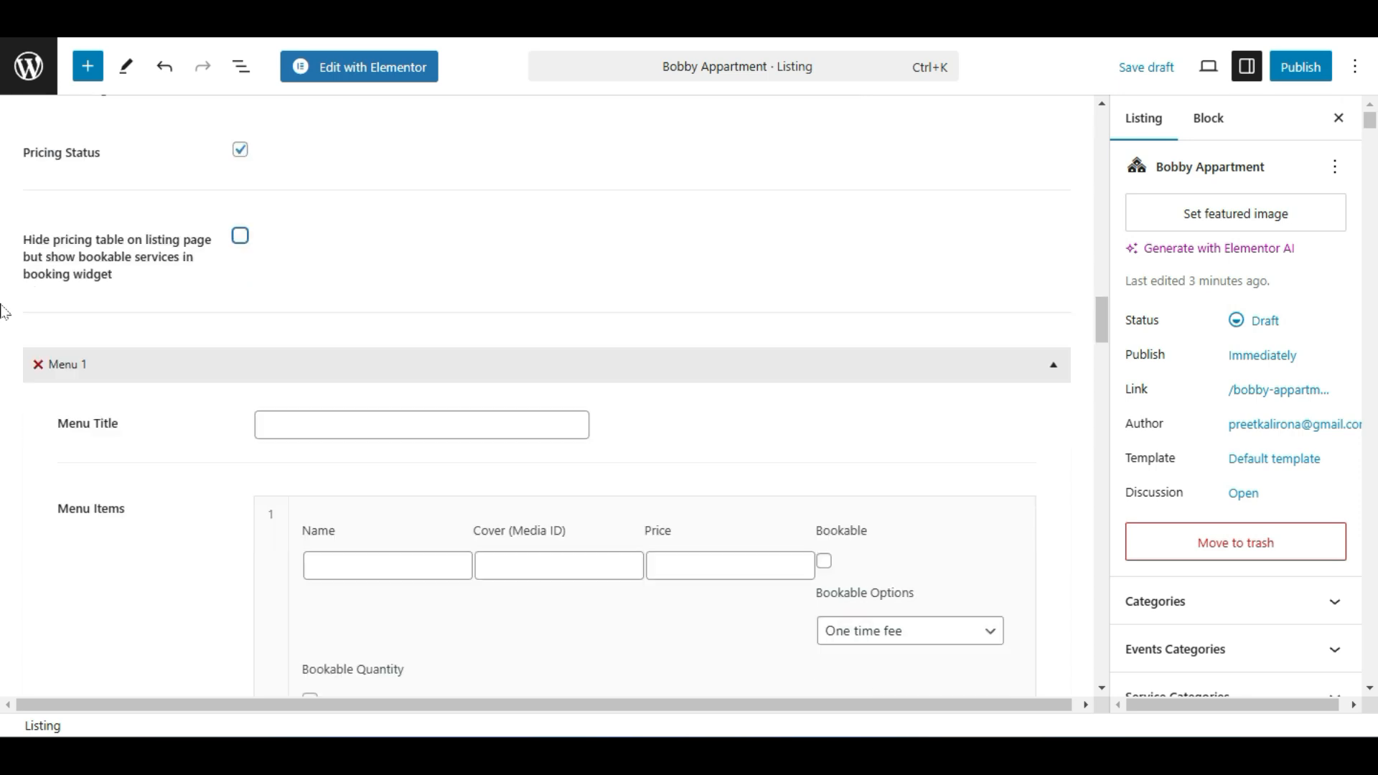
{"action": "scroll", "coordinate": [3, 314], "scroll_direction": "down", "scroll_amount": 1}
{"action": "scroll", "coordinate": [3, 314], "scroll_direction": "up", "scroll_amount": 4}
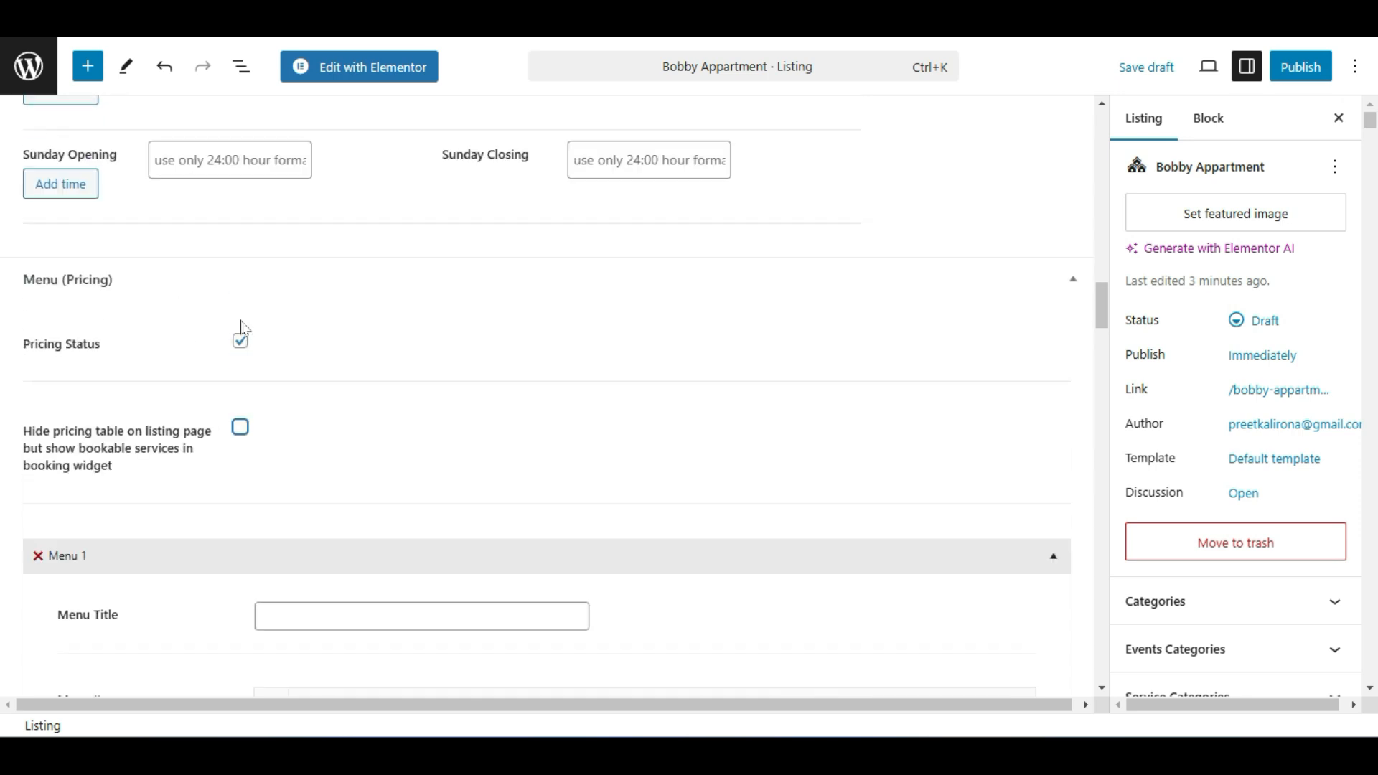
{"action": "scroll", "coordinate": [233, 328], "scroll_direction": "down", "scroll_amount": 1}
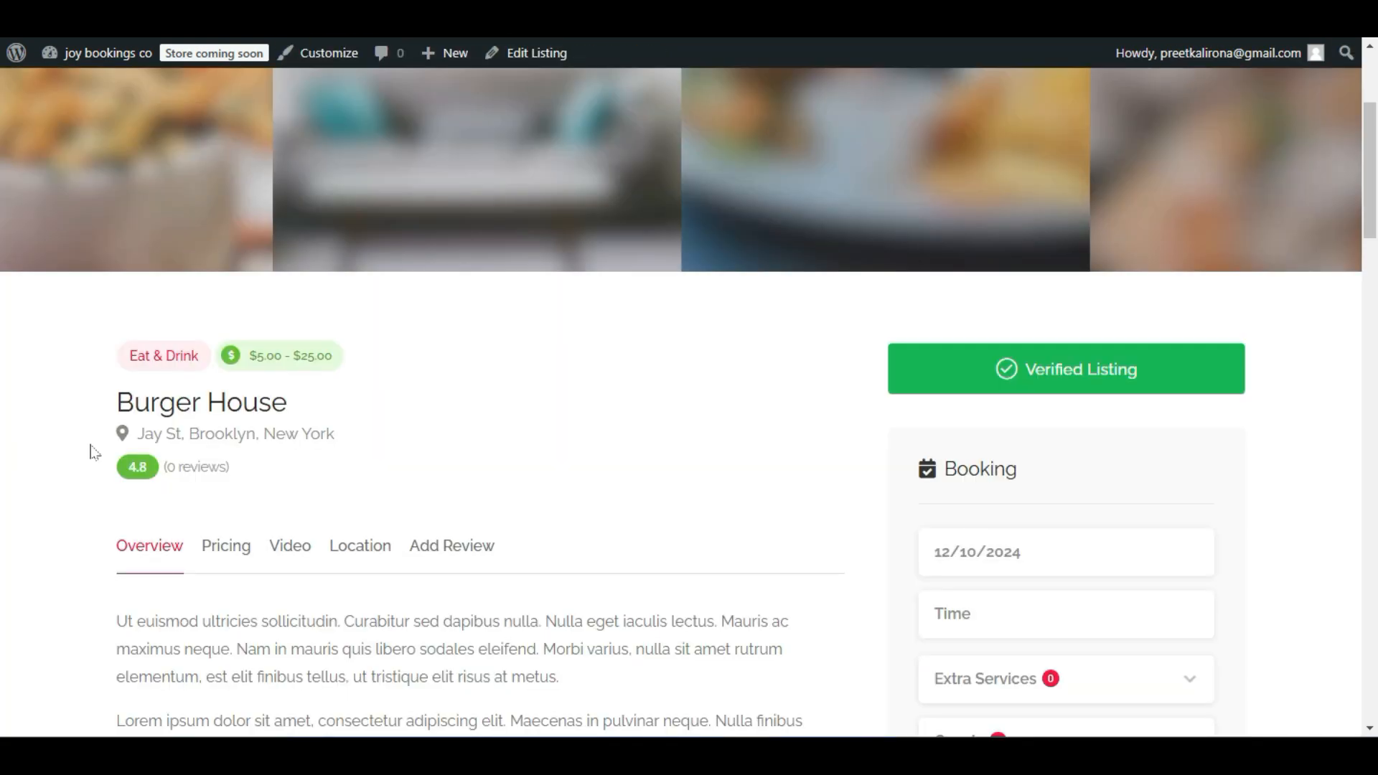
Look over the Burger House listing's overview, and view the Menu 1 fields of the Bobby Appartment draft for comparison.
{"action": "scroll", "coordinate": [90, 453], "scroll_direction": "down", "scroll_amount": 3}
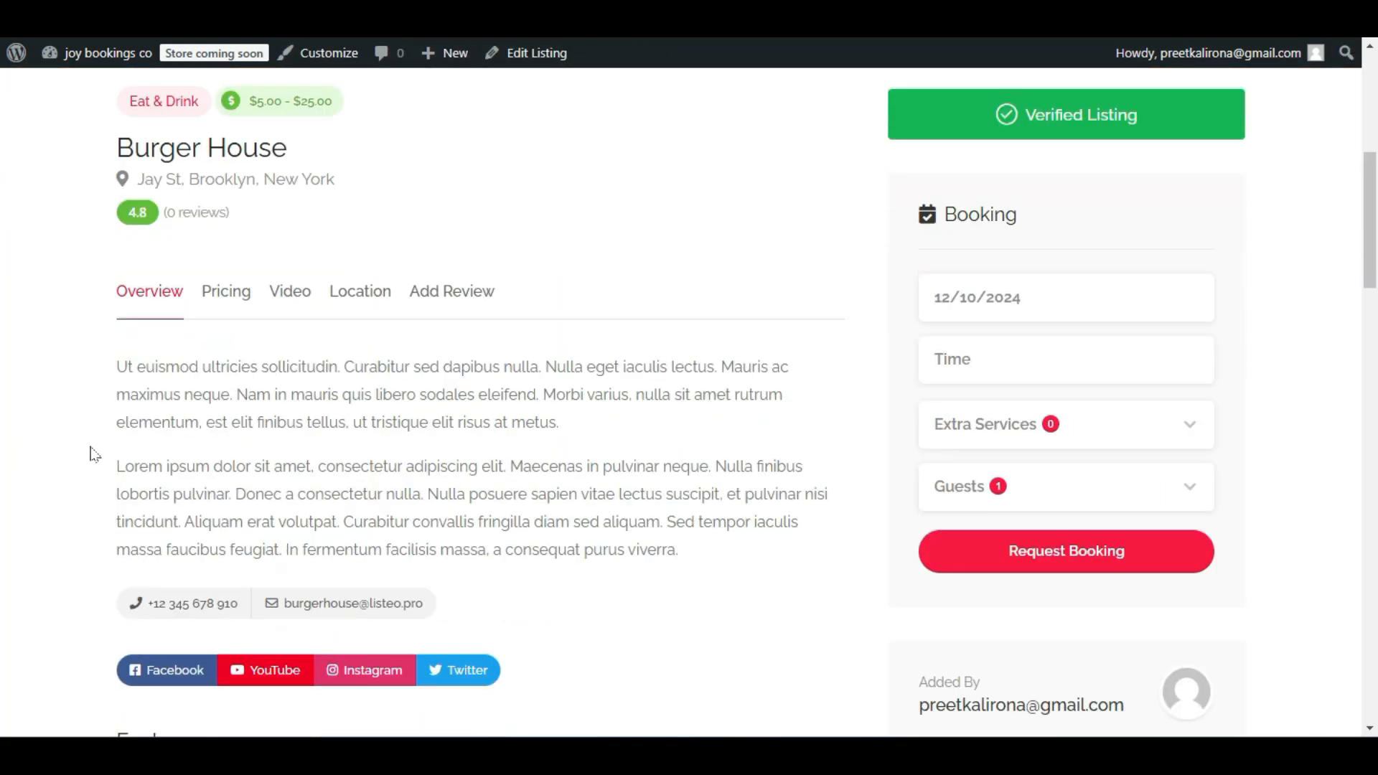
{"action": "scroll", "coordinate": [90, 452], "scroll_direction": "down", "scroll_amount": 1}
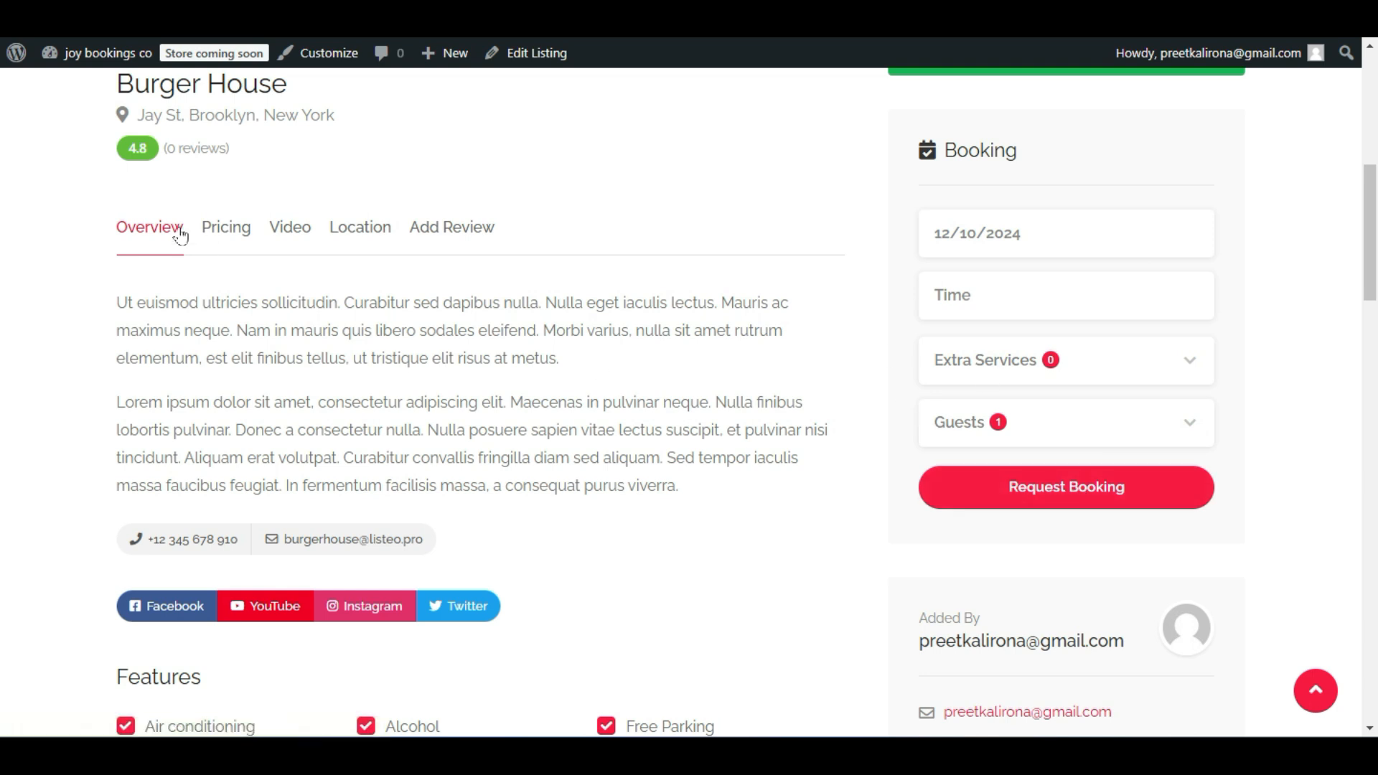
{"action": "left_click", "coordinate": [155, 9]}
{"action": "key", "text": "ctrl+Tab"}
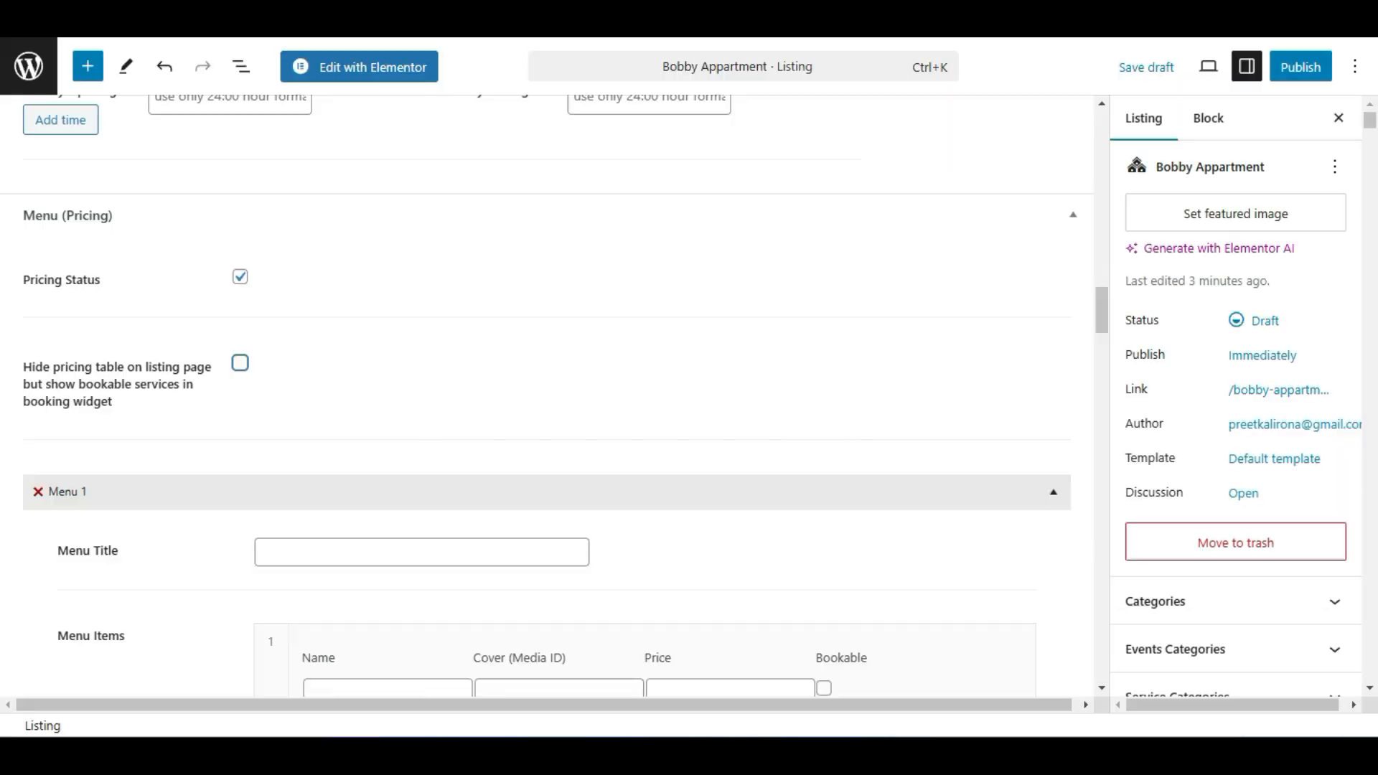
{"action": "scroll", "coordinate": [51, 355], "scroll_direction": "down", "scroll_amount": 4}
{"action": "left_click", "coordinate": [366, 236]}
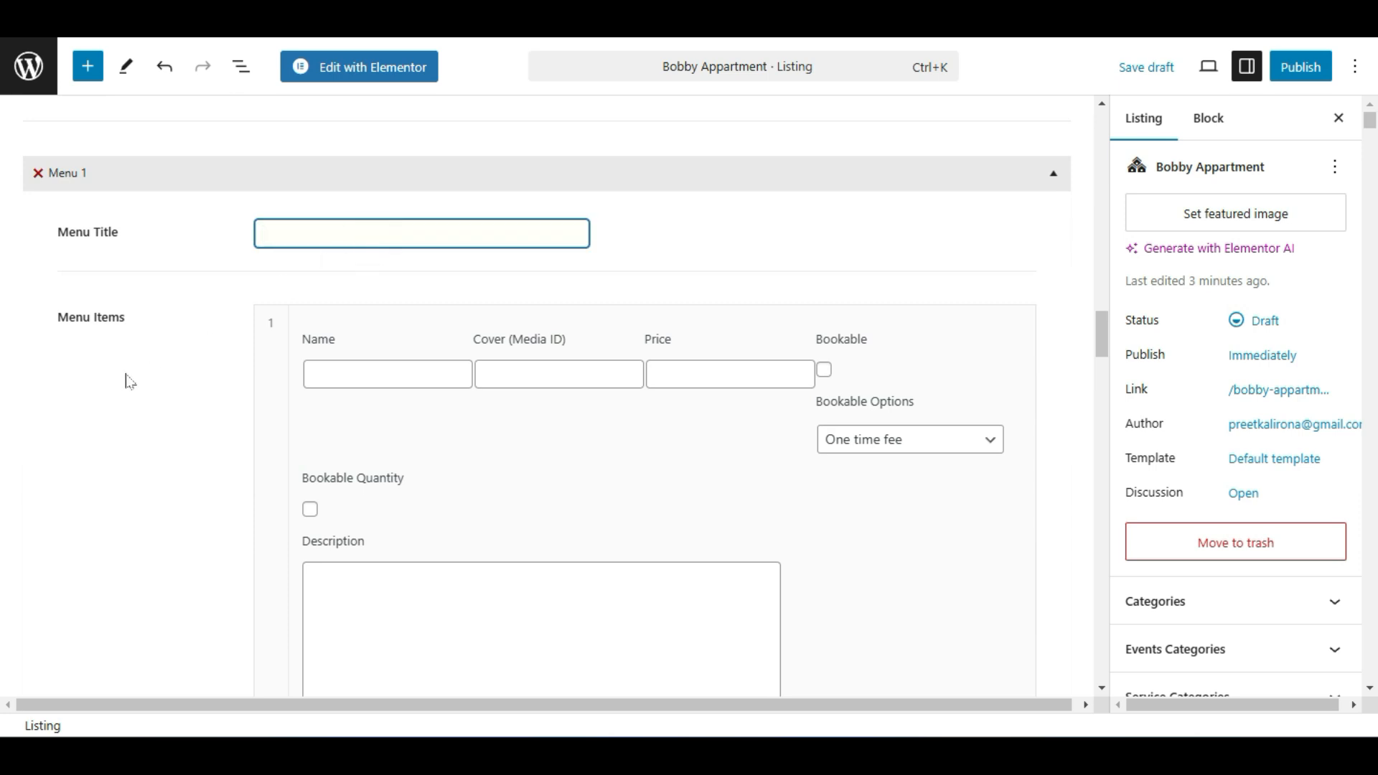
{"action": "scroll", "coordinate": [129, 381], "scroll_direction": "up", "scroll_amount": 1}
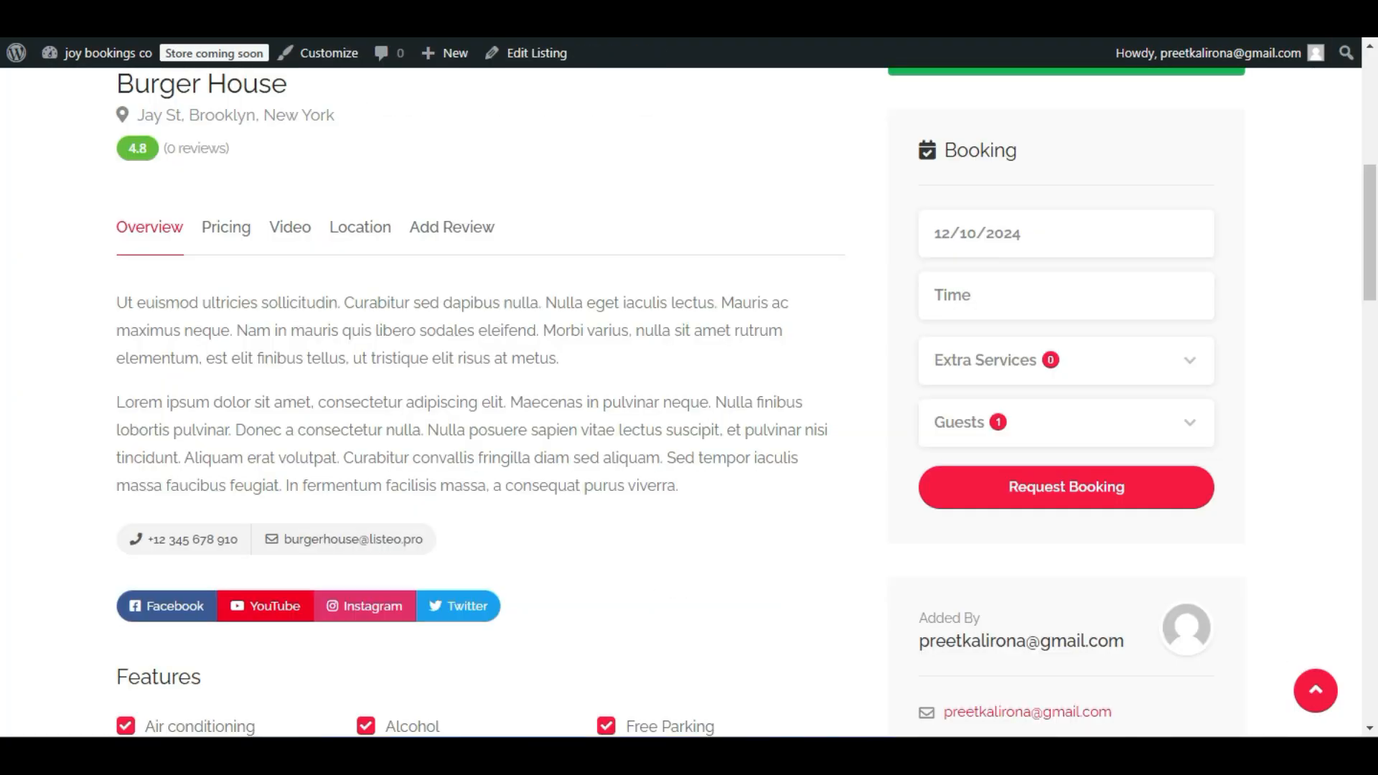
Examine the Pricing section of the Burger House listing page with its full list of menu items expanded.
{"action": "scroll", "coordinate": [81, 316], "scroll_direction": "down", "scroll_amount": 3}
{"action": "scroll", "coordinate": [81, 315], "scroll_direction": "down", "scroll_amount": 5}
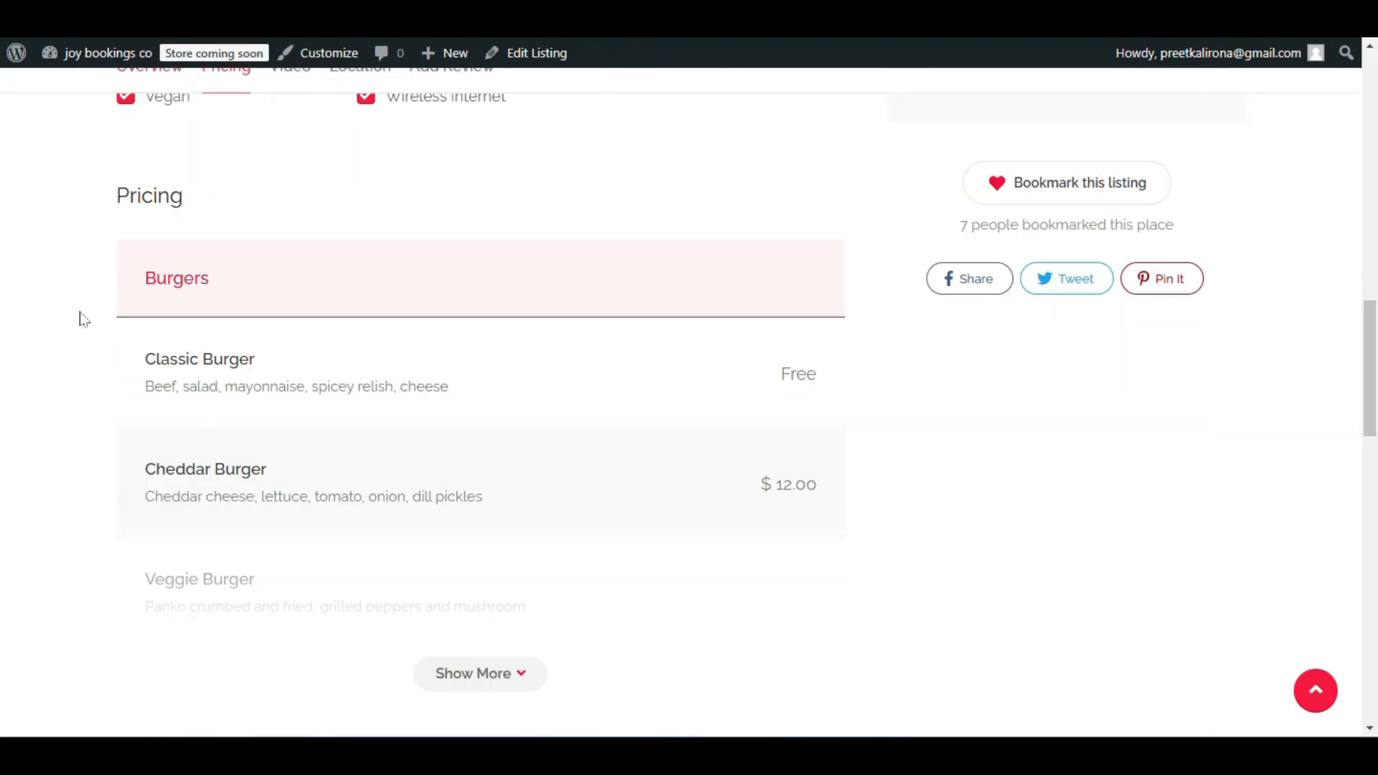
{"action": "scroll", "coordinate": [80, 312], "scroll_direction": "down", "scroll_amount": 1}
{"action": "left_click_drag", "start_coordinate": [94, 295], "coordinate": [294, 298]}
{"action": "left_click", "coordinate": [295, 298]}
{"action": "left_click", "coordinate": [144, 406]}
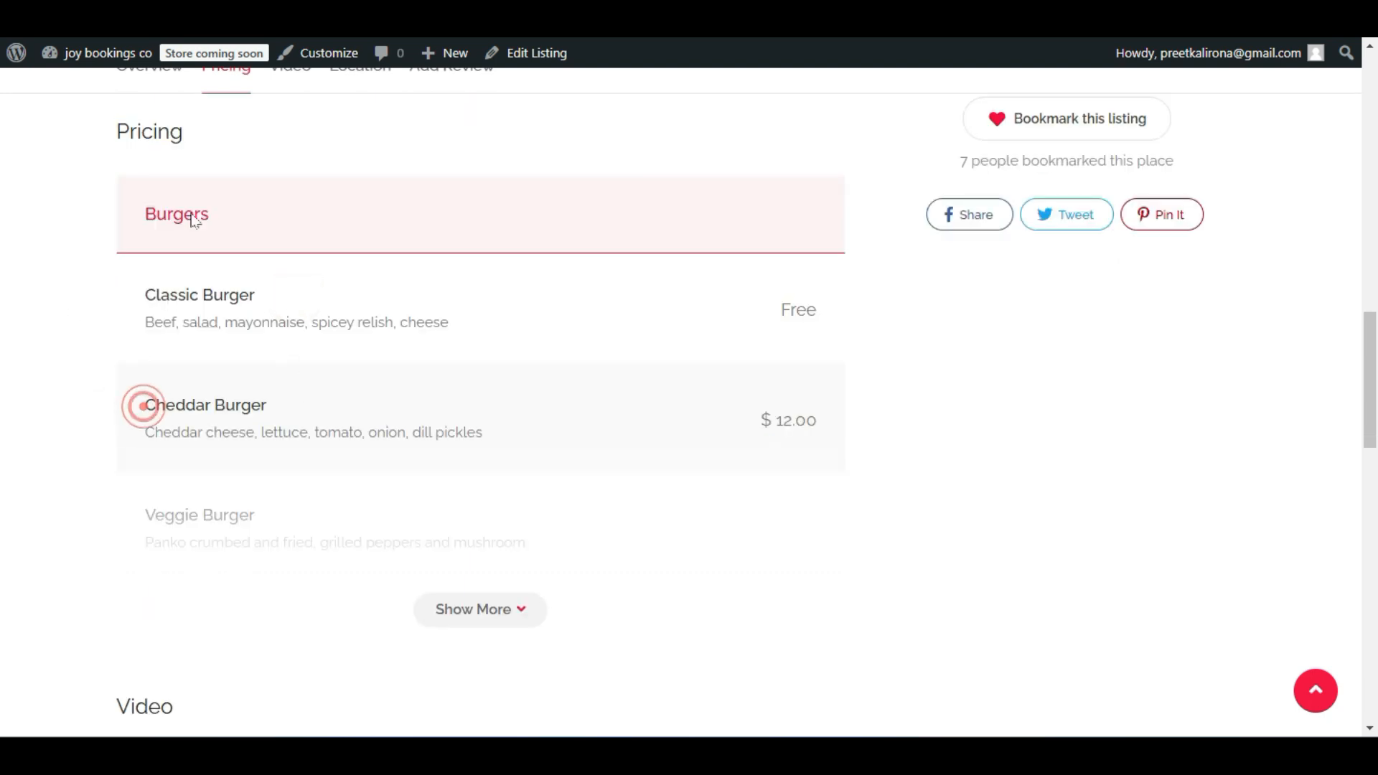
{"action": "left_click_drag", "start_coordinate": [201, 140], "coordinate": [83, 141]}
{"action": "left_click", "coordinate": [62, 278]}
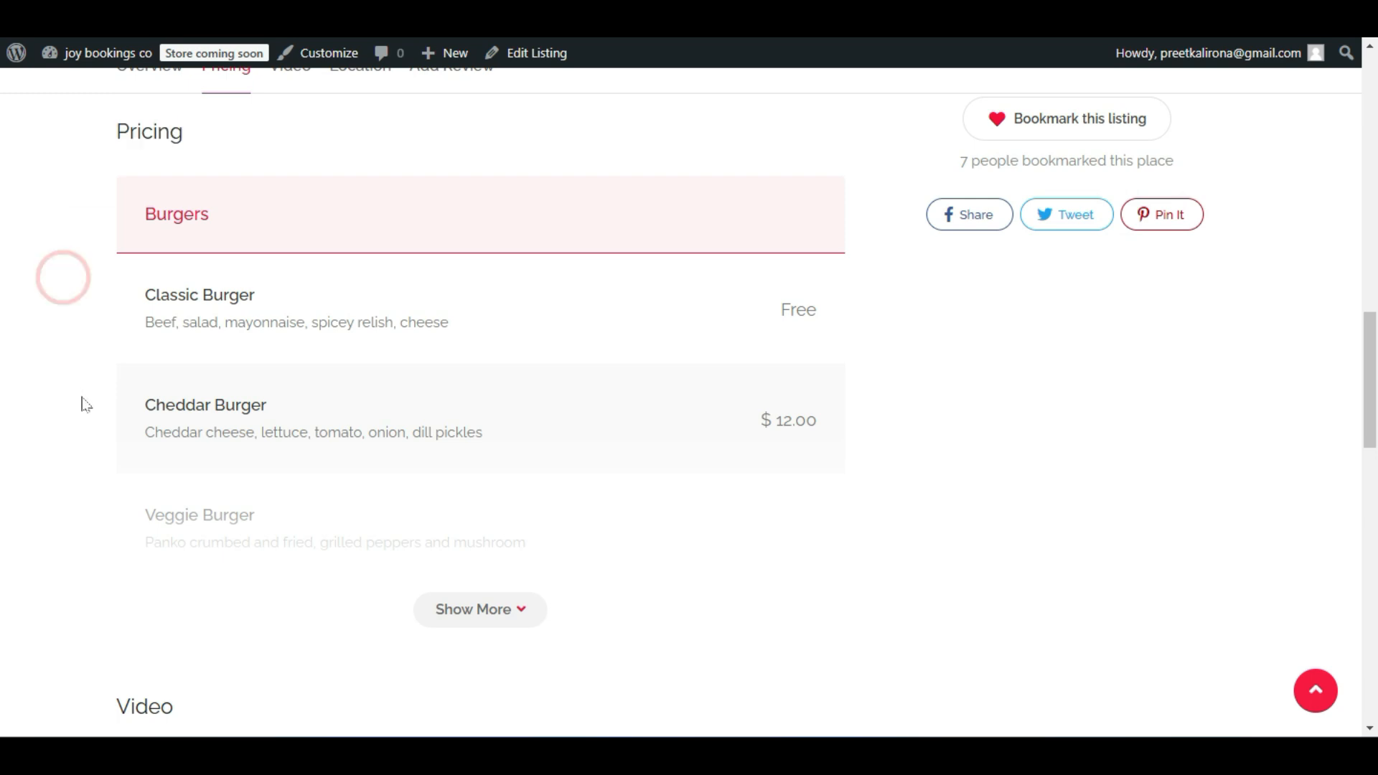
{"action": "scroll", "coordinate": [83, 403], "scroll_direction": "down", "scroll_amount": 2}
{"action": "left_click", "coordinate": [495, 479]}
{"action": "scroll", "coordinate": [388, 459], "scroll_direction": "down", "scroll_amount": 2}
{"action": "left_click_drag", "start_coordinate": [286, 368], "coordinate": [31, 455]}
{"action": "left_click", "coordinate": [29, 446]}
{"action": "scroll", "coordinate": [212, 464], "scroll_direction": "down", "scroll_amount": 5}
{"action": "scroll", "coordinate": [213, 476], "scroll_direction": "up", "scroll_amount": 6}
{"action": "scroll", "coordinate": [213, 474], "scroll_direction": "up", "scroll_amount": 8}
{"action": "scroll", "coordinate": [209, 477], "scroll_direction": "down", "scroll_amount": 4}
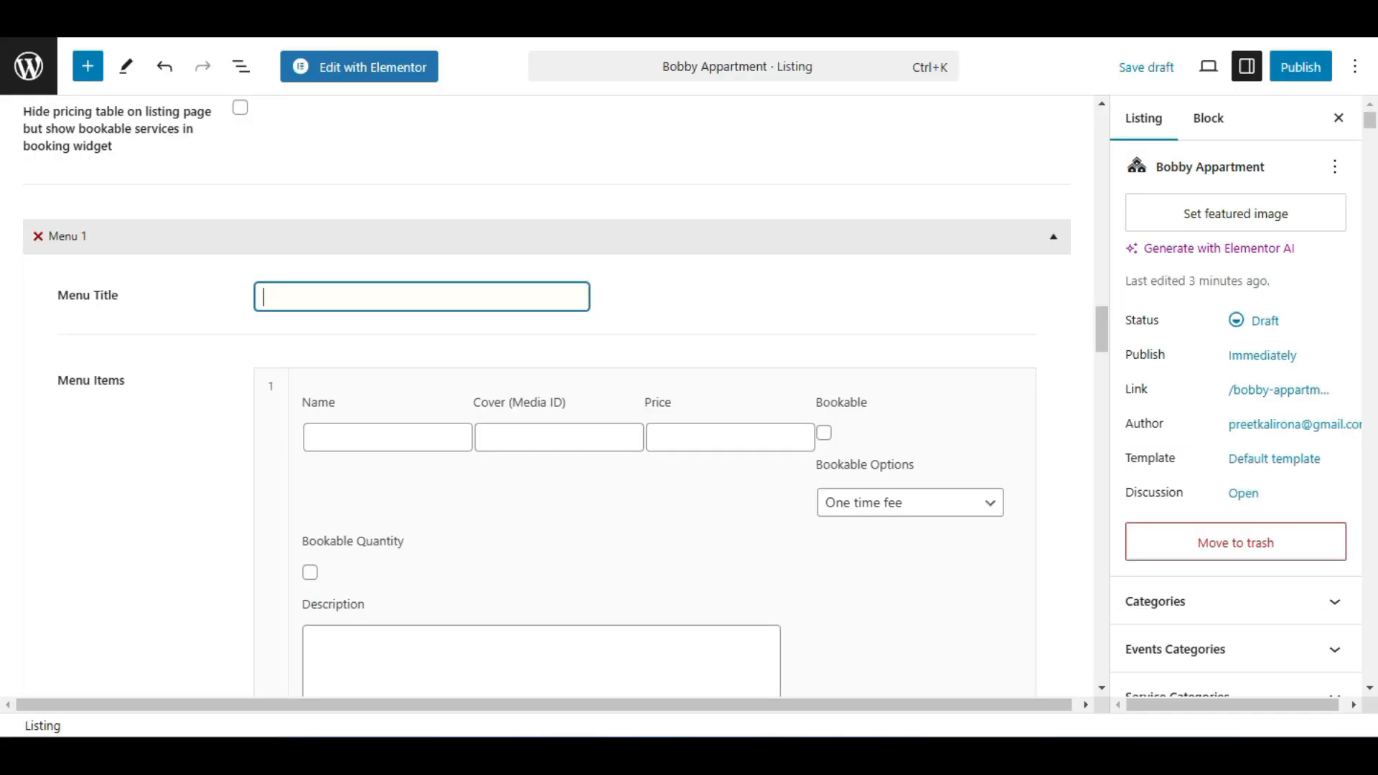
Set the Menu 1 title to "Message" in the Bobby Appartment draft.
{"action": "left_click", "coordinate": [300, 294]}
{"action": "type", "text": "Massage"}
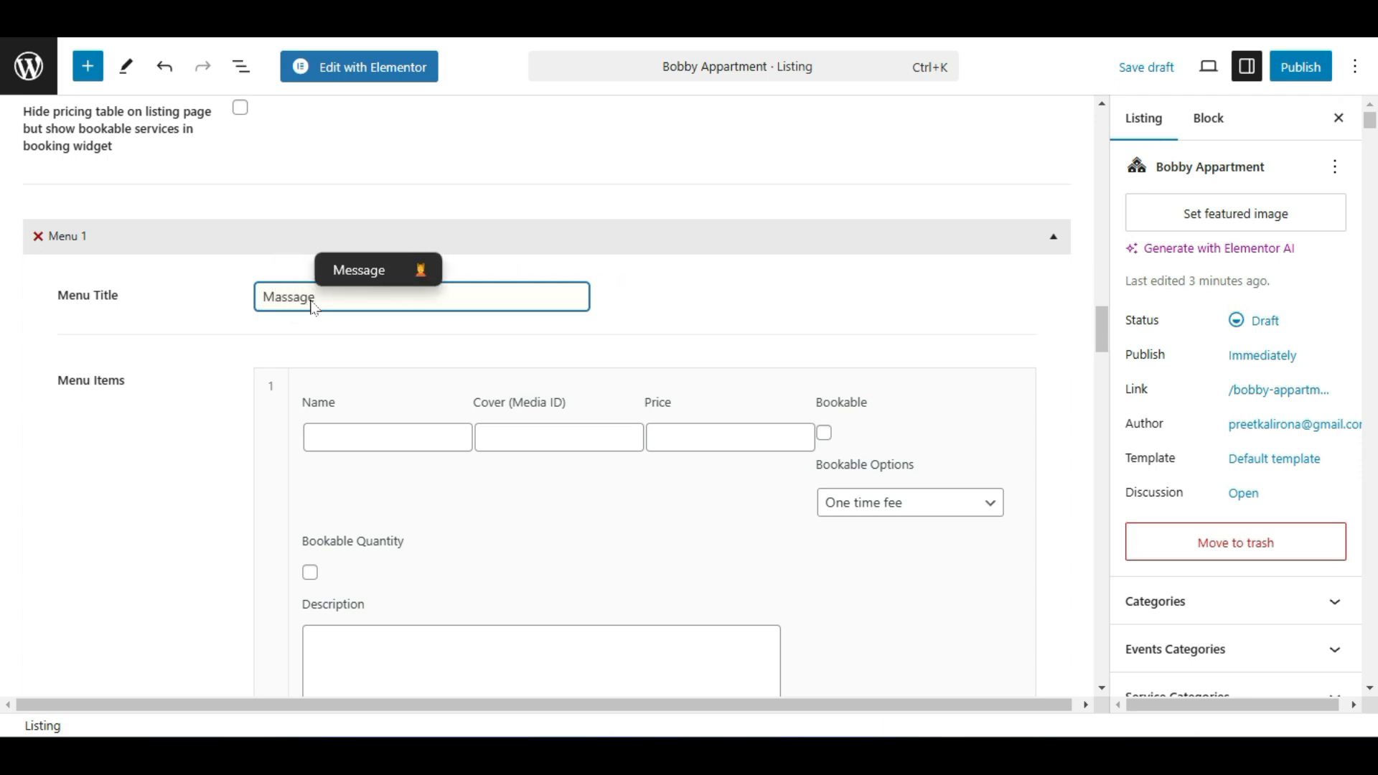
{"action": "left_click", "coordinate": [355, 269]}
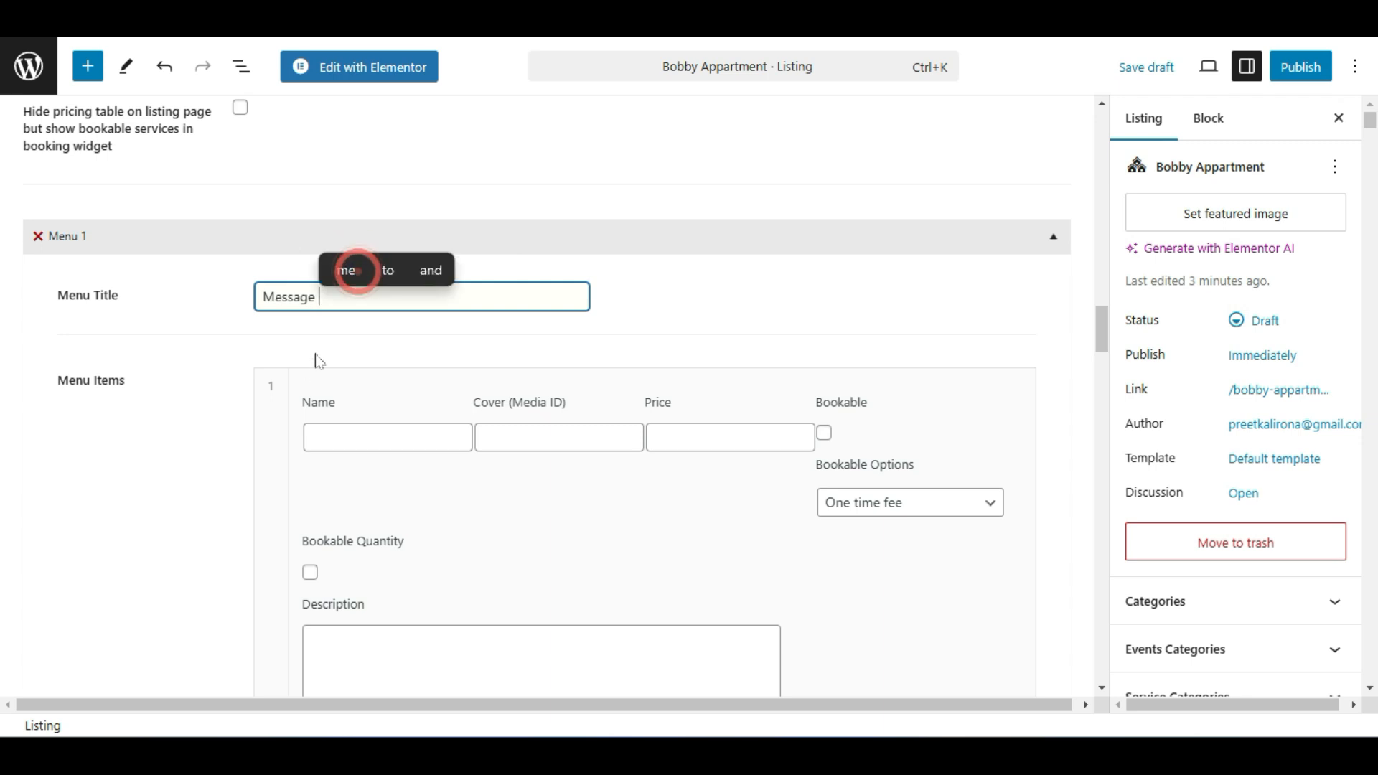
{"action": "left_click", "coordinate": [196, 414]}
Set the first menu item's price to 10 and make the item bookable.
{"action": "left_click", "coordinate": [381, 442]}
{"action": "scroll", "coordinate": [424, 493], "scroll_direction": "down", "scroll_amount": 1}
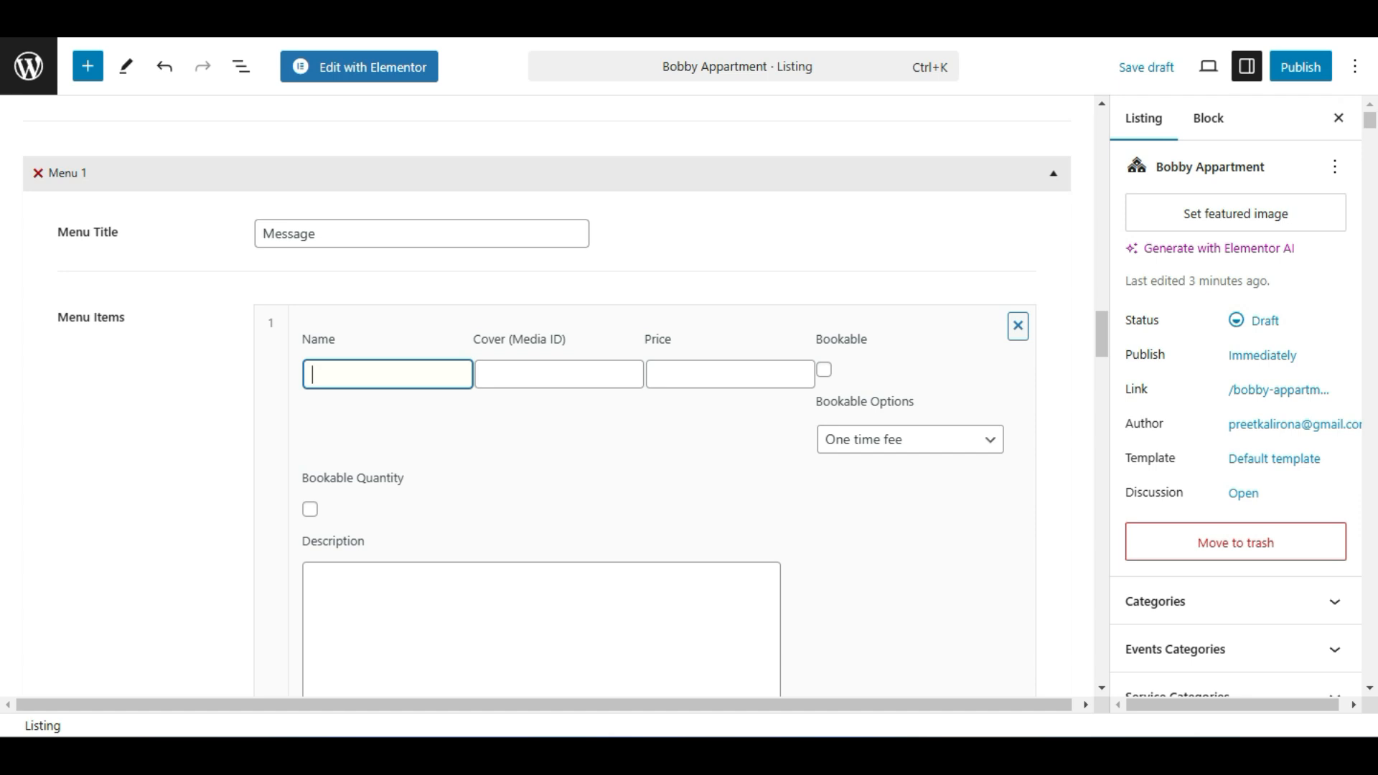
{"action": "left_click", "coordinate": [659, 374]}
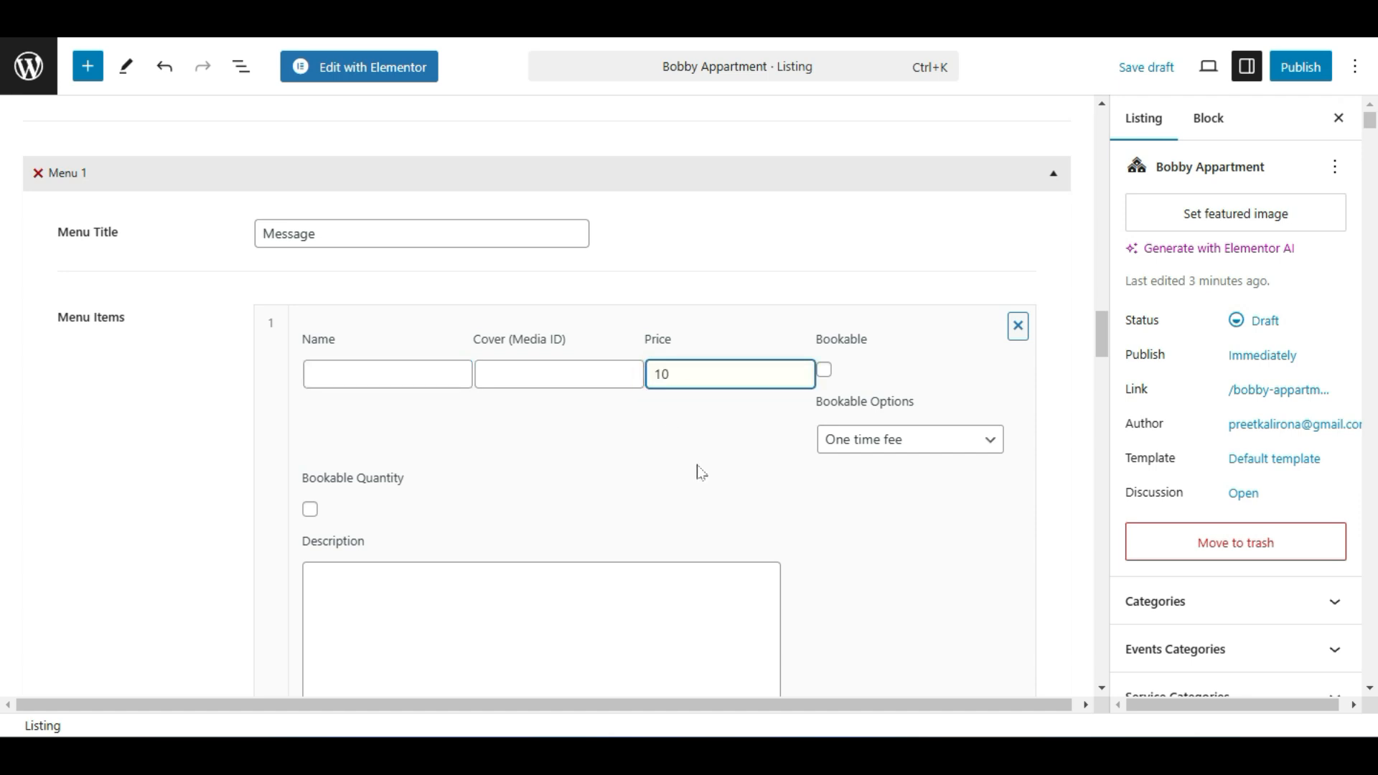
{"action": "left_click", "coordinate": [826, 371]}
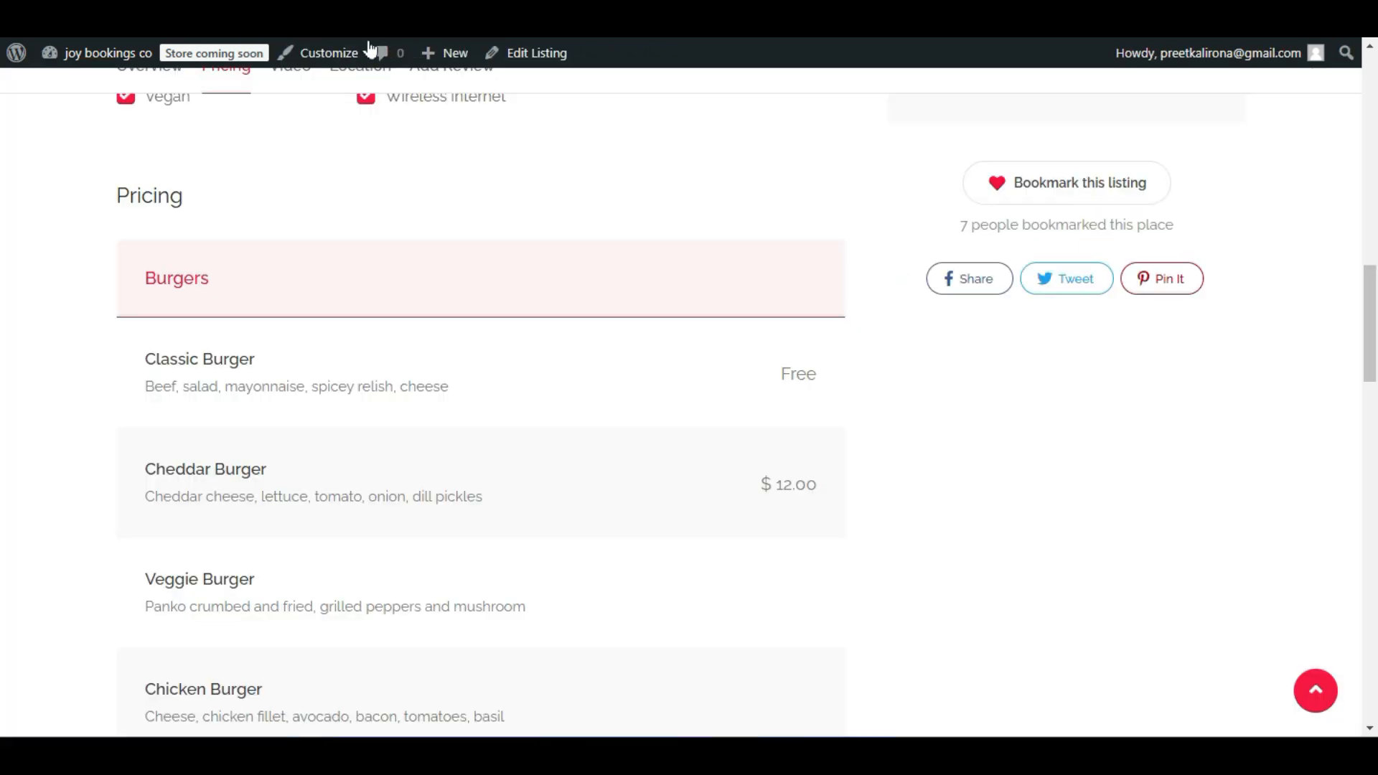
Examine the extra services offered in the booking widget of the Burger House listing page.
{"action": "scroll", "coordinate": [433, 397], "scroll_direction": "up", "scroll_amount": 4}
{"action": "scroll", "coordinate": [910, 501], "scroll_direction": "down", "scroll_amount": 3}
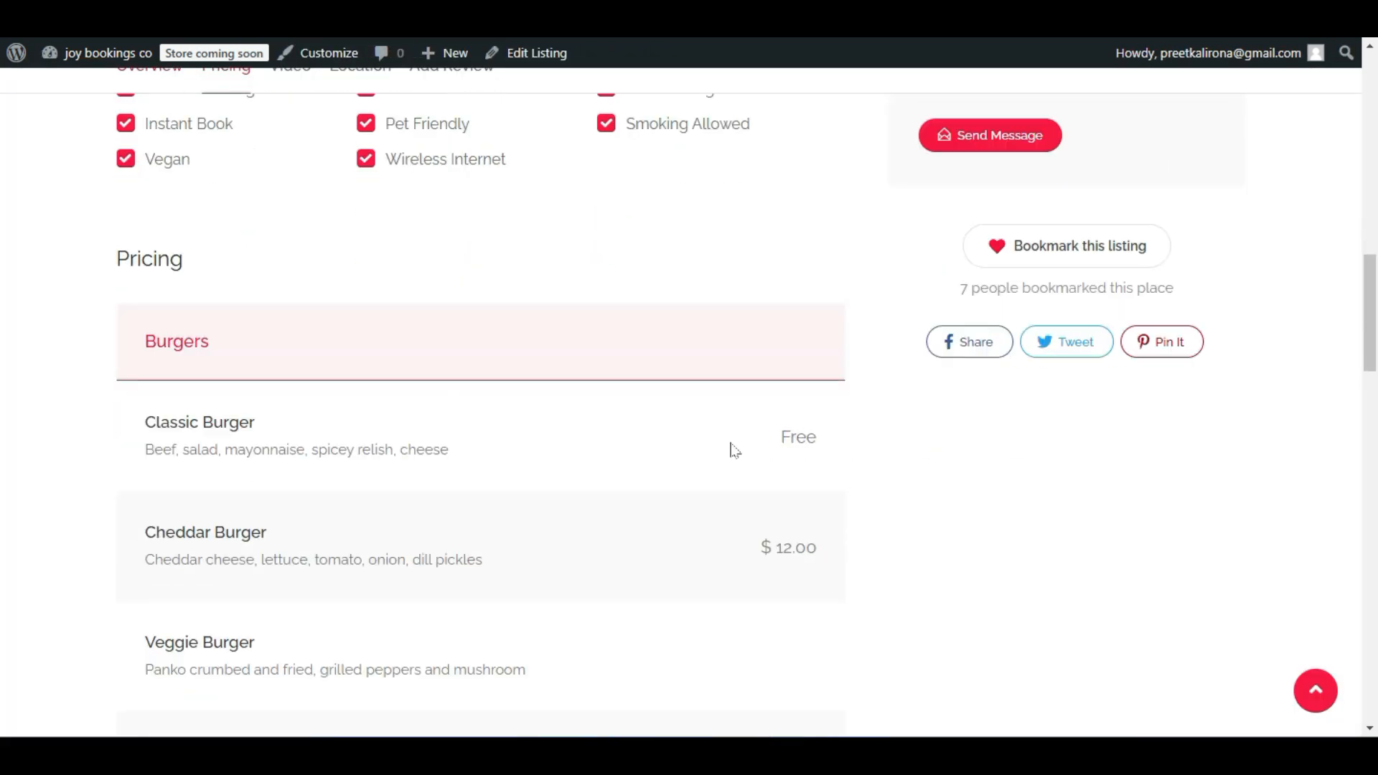
{"action": "scroll", "coordinate": [818, 446], "scroll_direction": "up", "scroll_amount": 7}
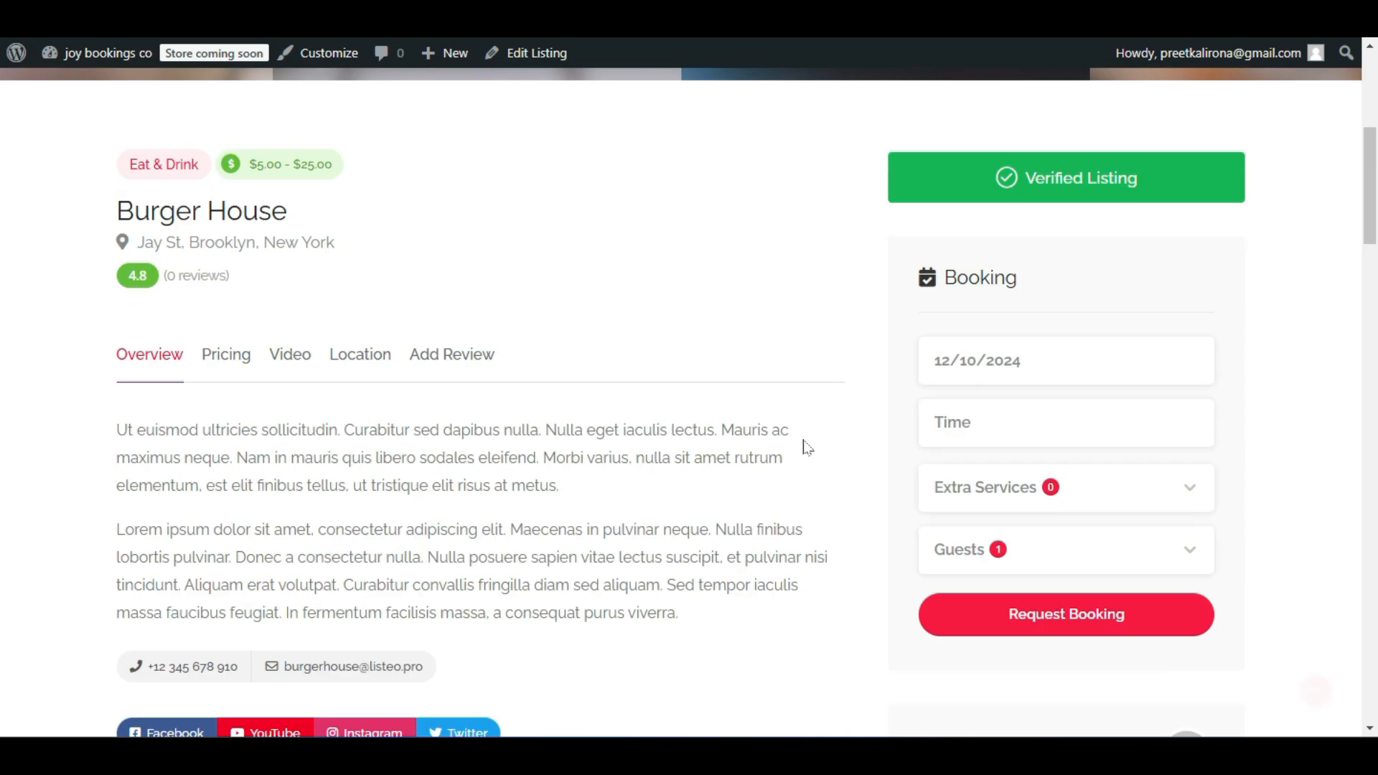
{"action": "scroll", "coordinate": [795, 585], "scroll_direction": "up", "scroll_amount": 2}
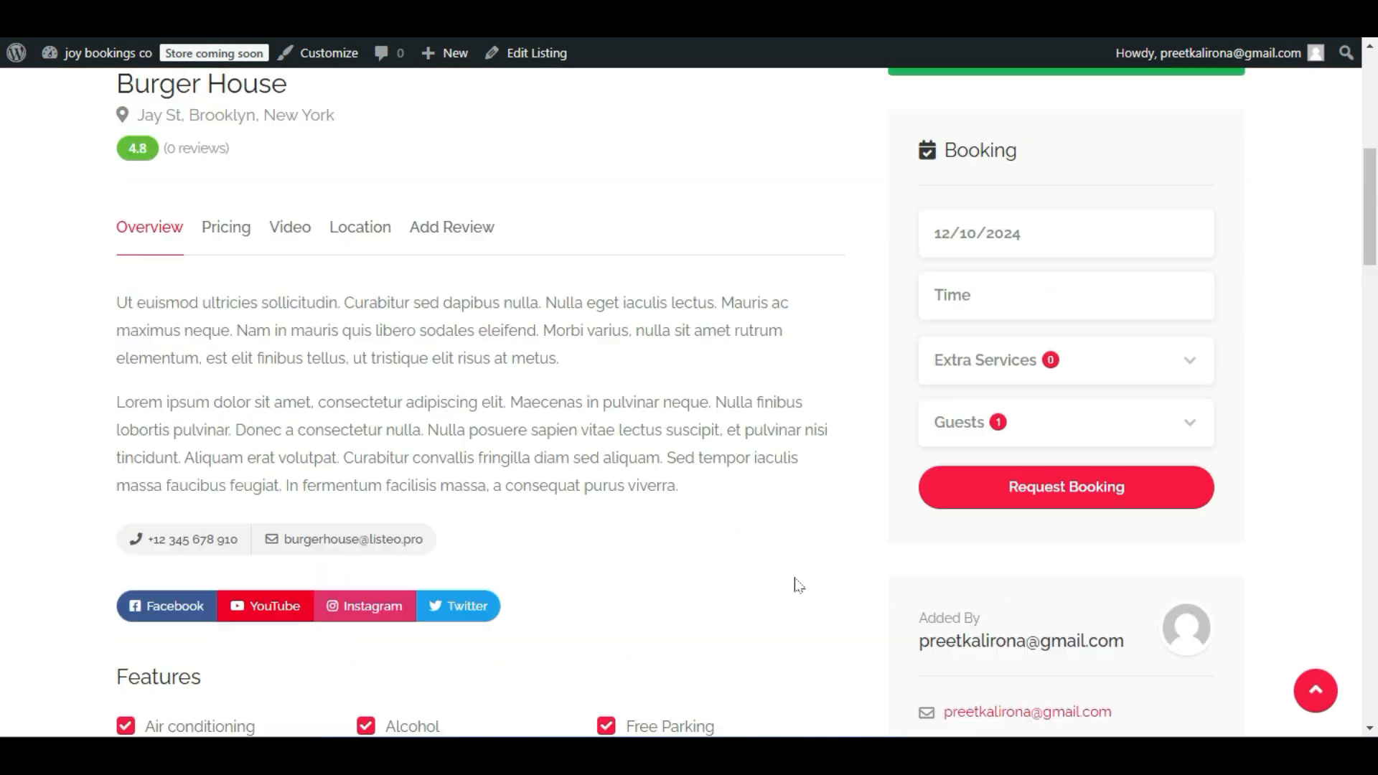
{"action": "left_click", "coordinate": [996, 359]}
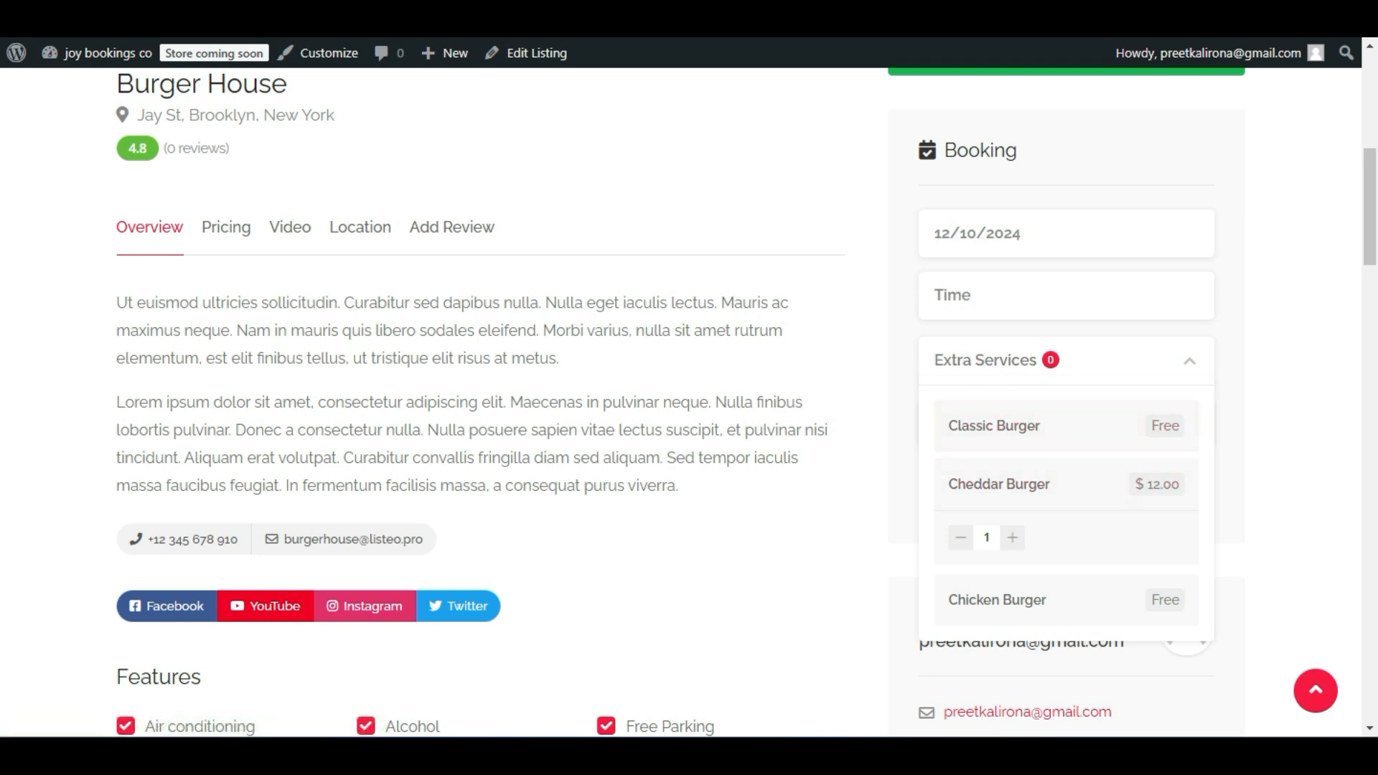
Select the Cheddar Burger as an extra service in the Burger House booking widget.
{"action": "double_click", "coordinate": [1143, 354]}
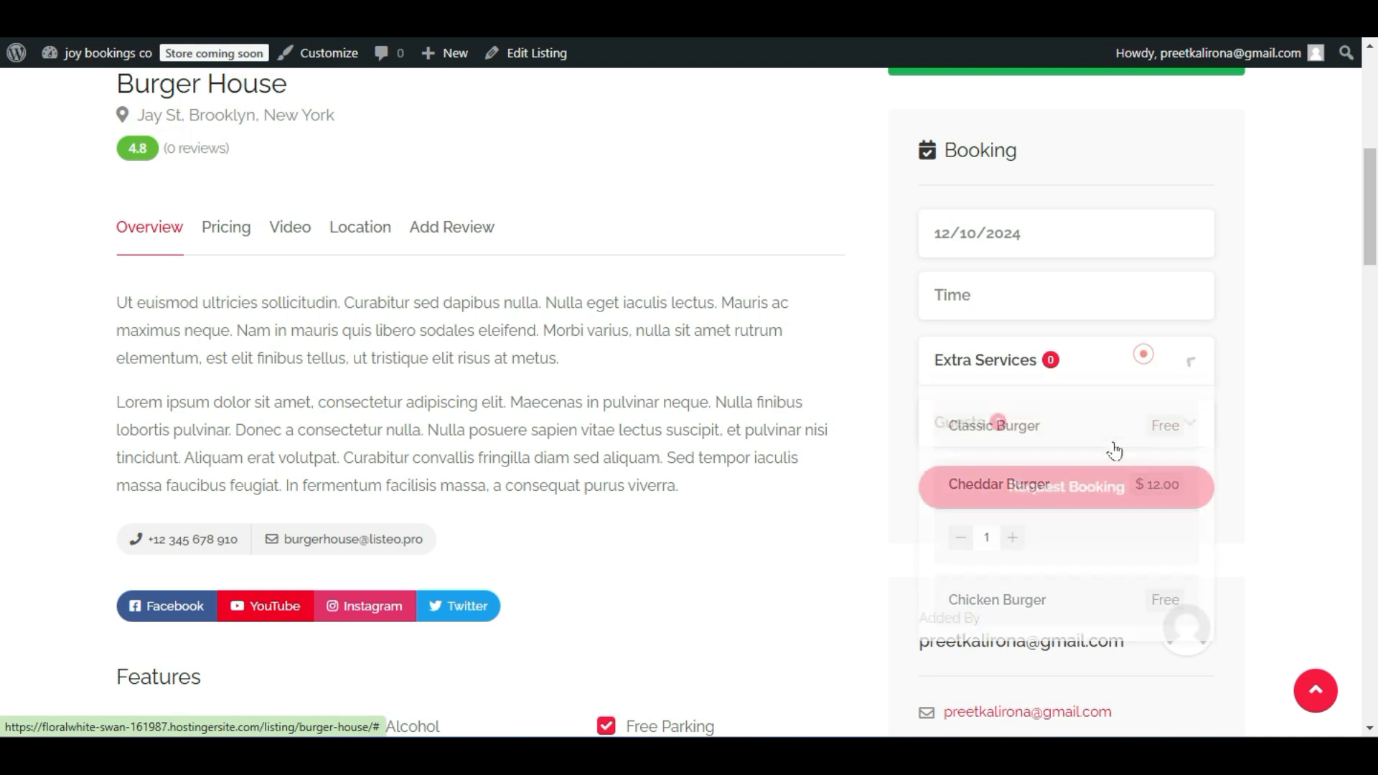
{"action": "left_click", "coordinate": [1136, 495]}
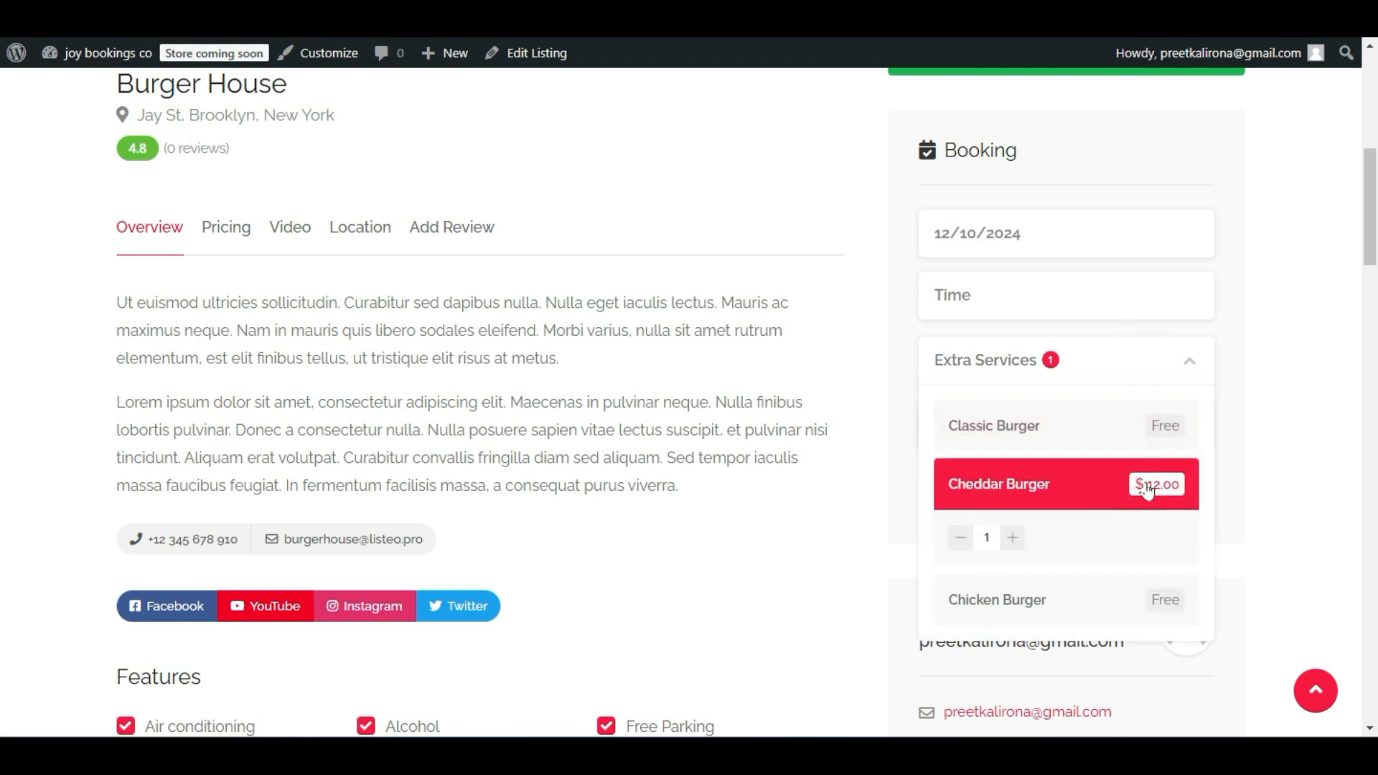
{"action": "scroll", "coordinate": [1195, 560], "scroll_direction": "down", "scroll_amount": 2}
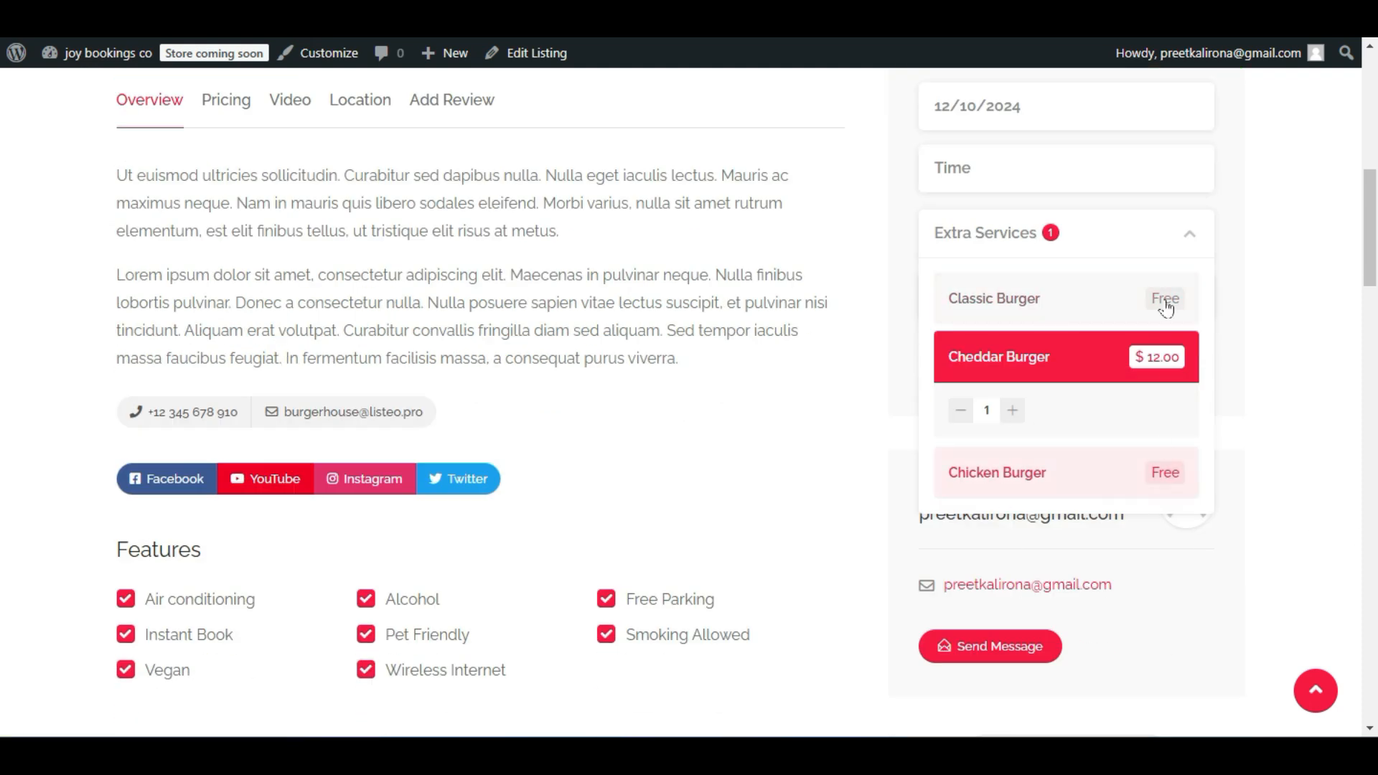
{"action": "scroll", "coordinate": [1141, 359], "scroll_direction": "down", "scroll_amount": 1}
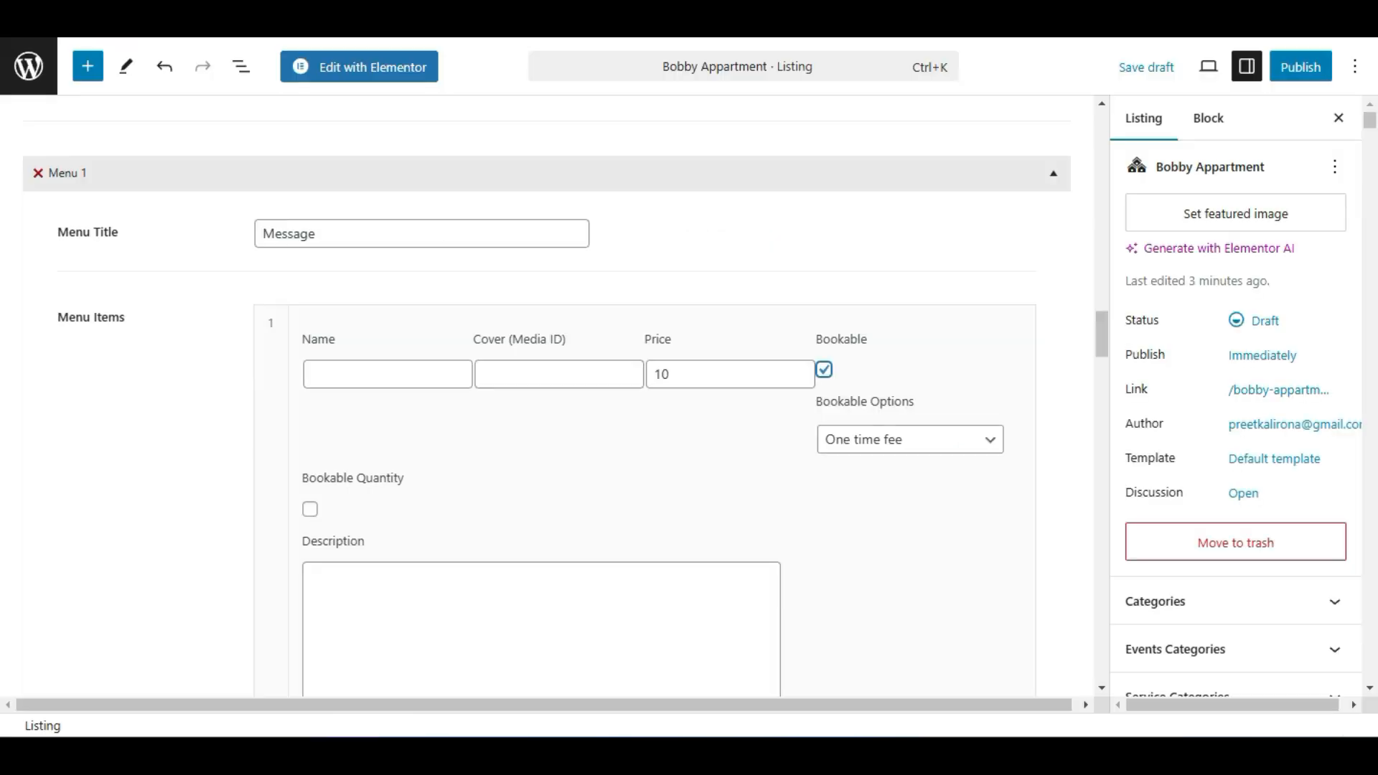
In the Bobby Appartment draft, review the first menu item's bookable options, quantity setting and description field, keeping the one time fee.
{"action": "left_click", "coordinate": [905, 447]}
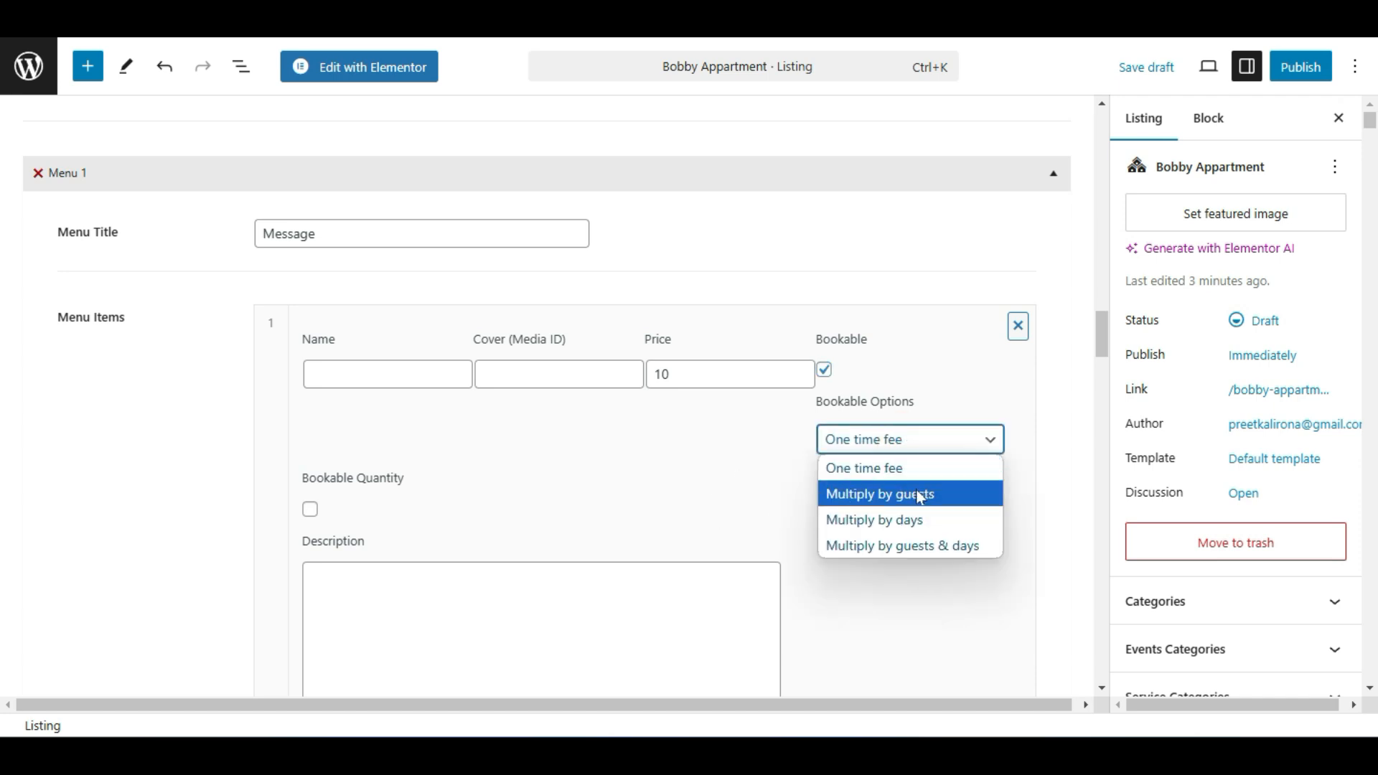
{"action": "left_click", "coordinate": [654, 491]}
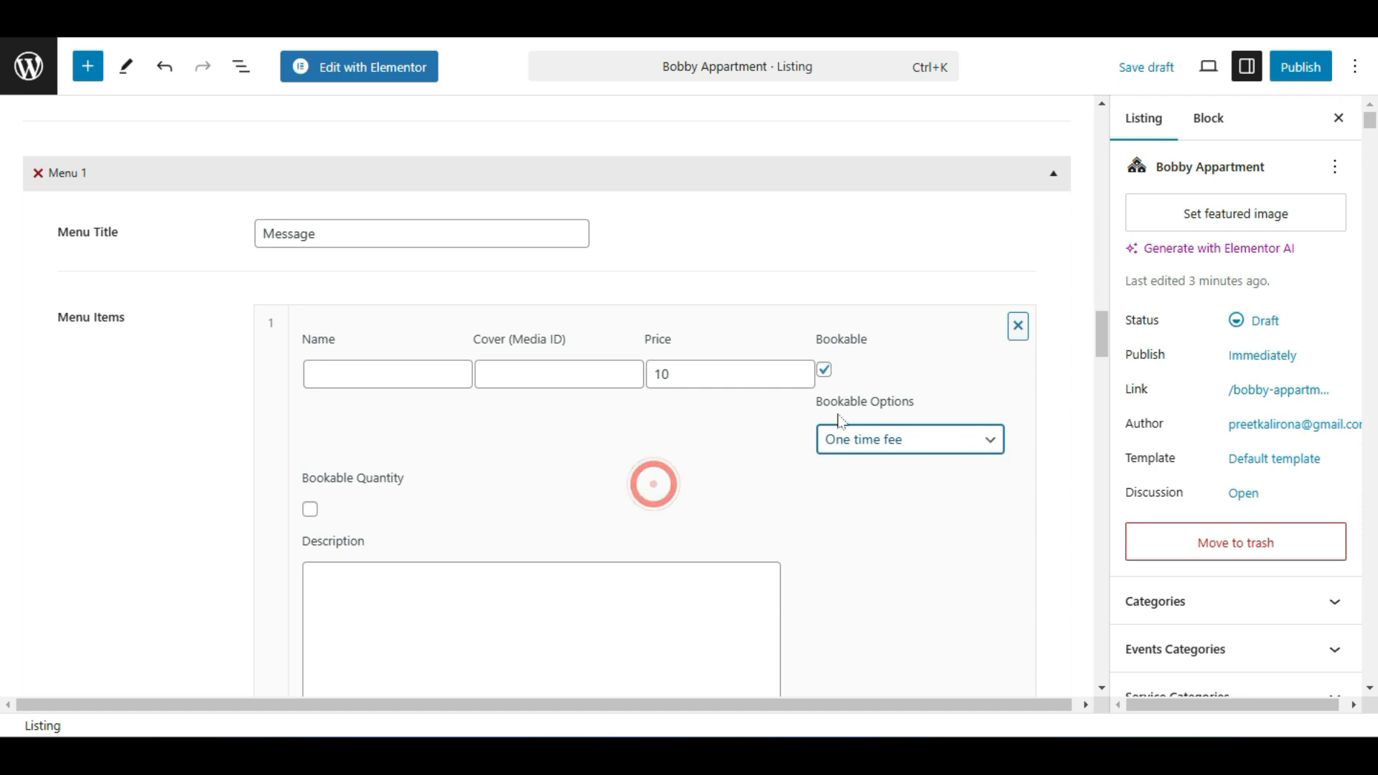
{"action": "scroll", "coordinate": [242, 475], "scroll_direction": "down", "scroll_amount": 4}
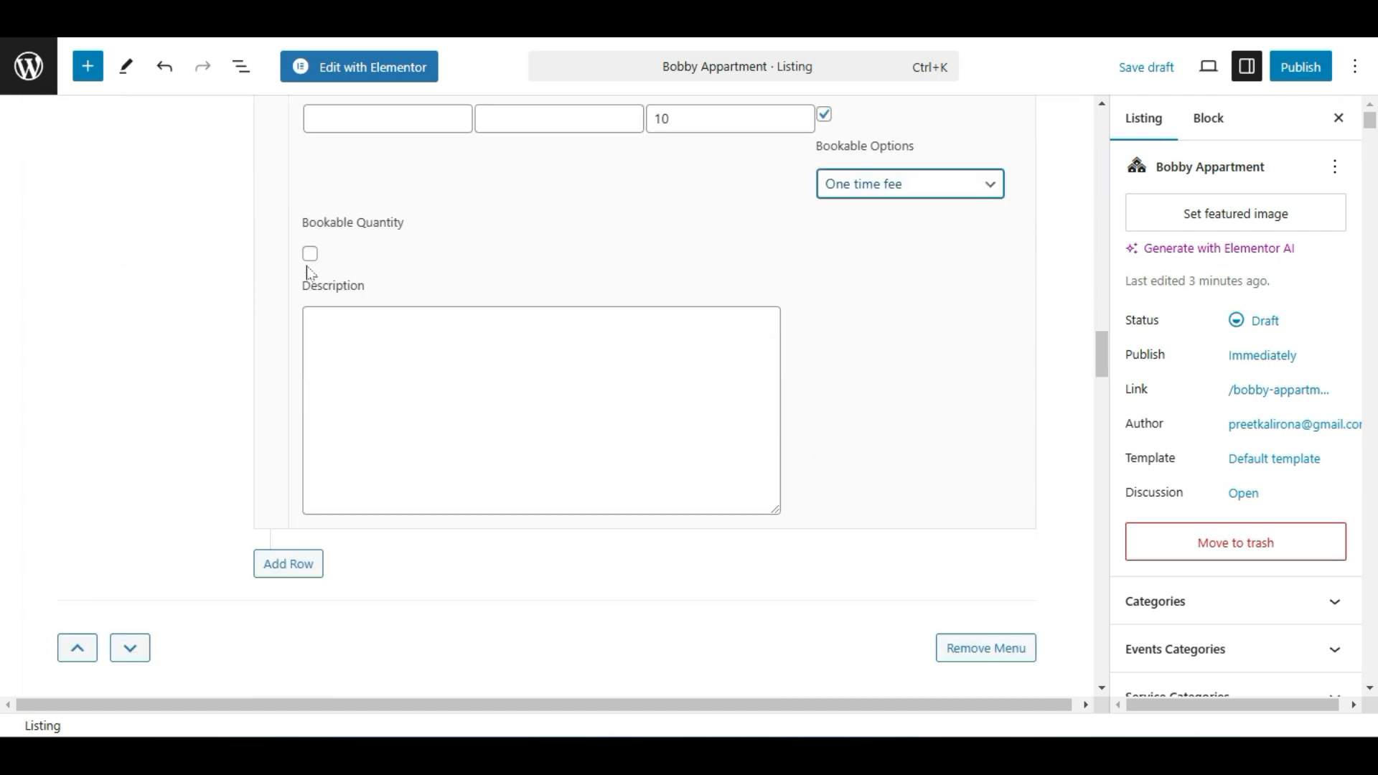
{"action": "scroll", "coordinate": [204, 421], "scroll_direction": "down", "scroll_amount": 4}
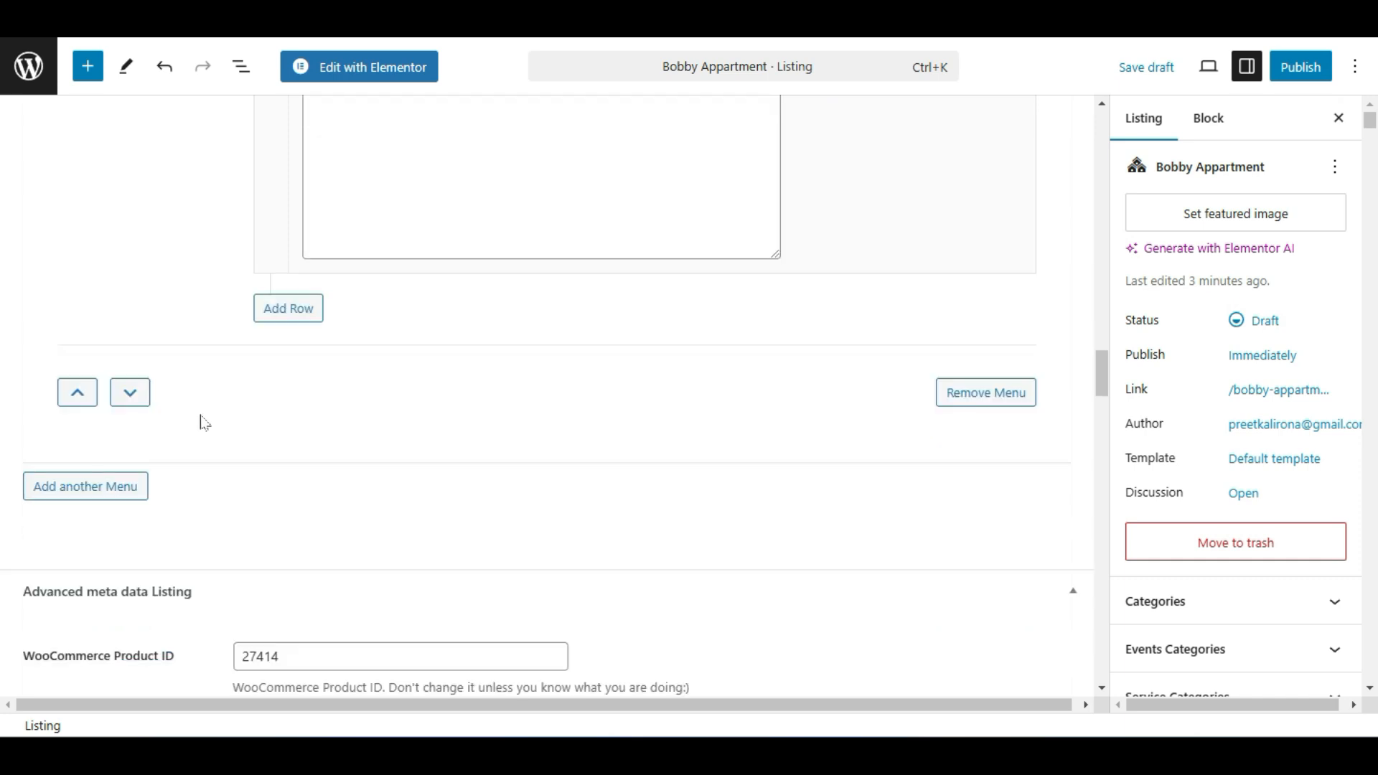
{"action": "scroll", "coordinate": [203, 421], "scroll_direction": "up", "scroll_amount": 2}
{"action": "left_click", "coordinate": [458, 243]}
{"action": "scroll", "coordinate": [309, 571], "scroll_direction": "down", "scroll_amount": 3}
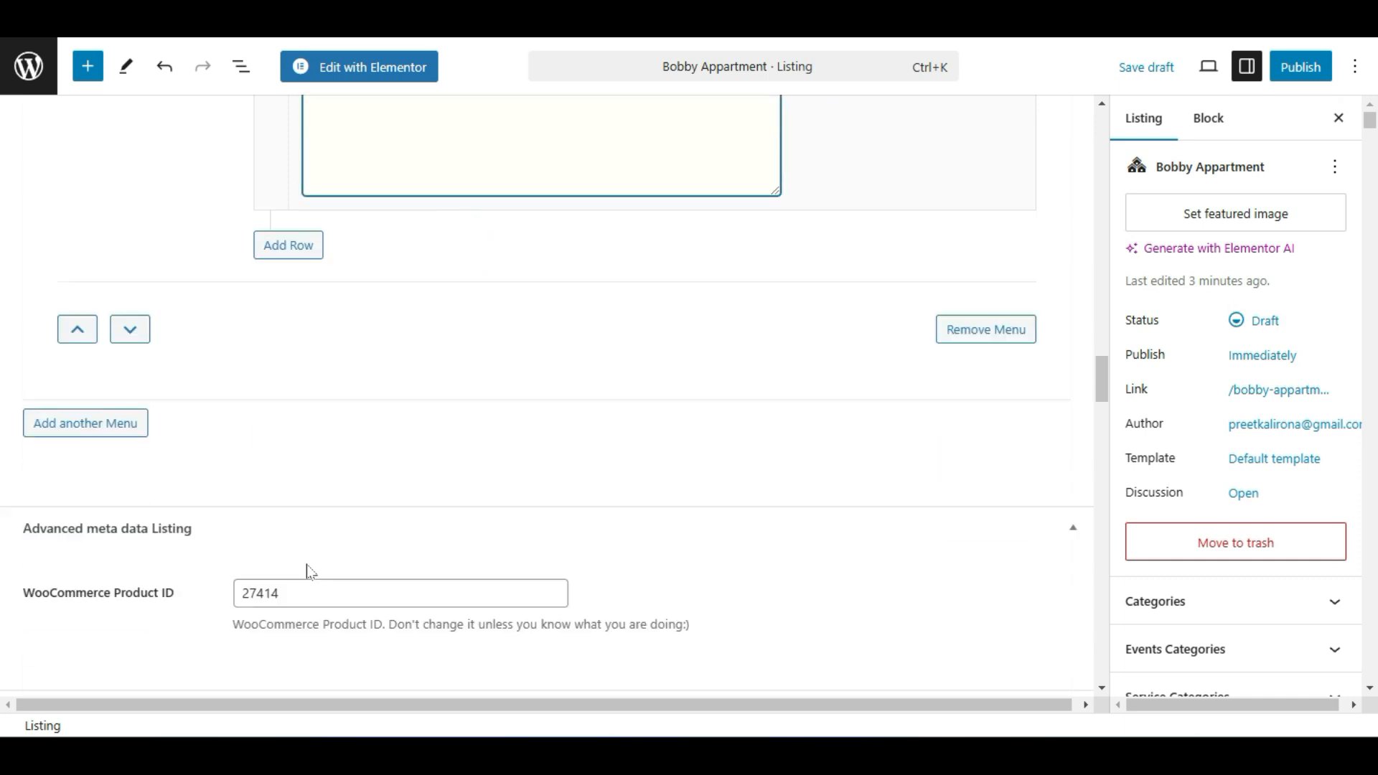
{"action": "scroll", "coordinate": [309, 570], "scroll_direction": "down", "scroll_amount": 4}
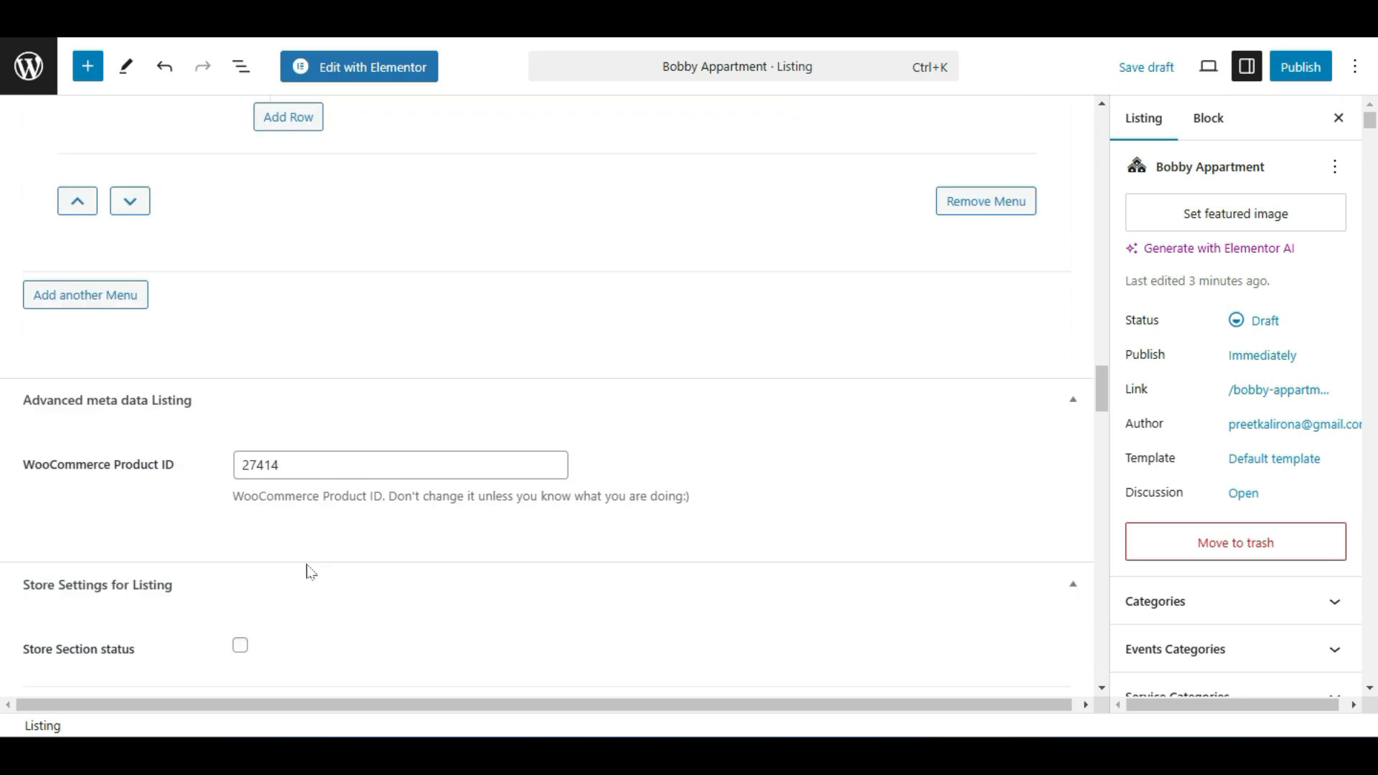
Read the WooCommerce Product ID field and its note in the advanced meta data section.
{"action": "left_click", "coordinate": [101, 342]}
{"action": "left_click", "coordinate": [113, 364]}
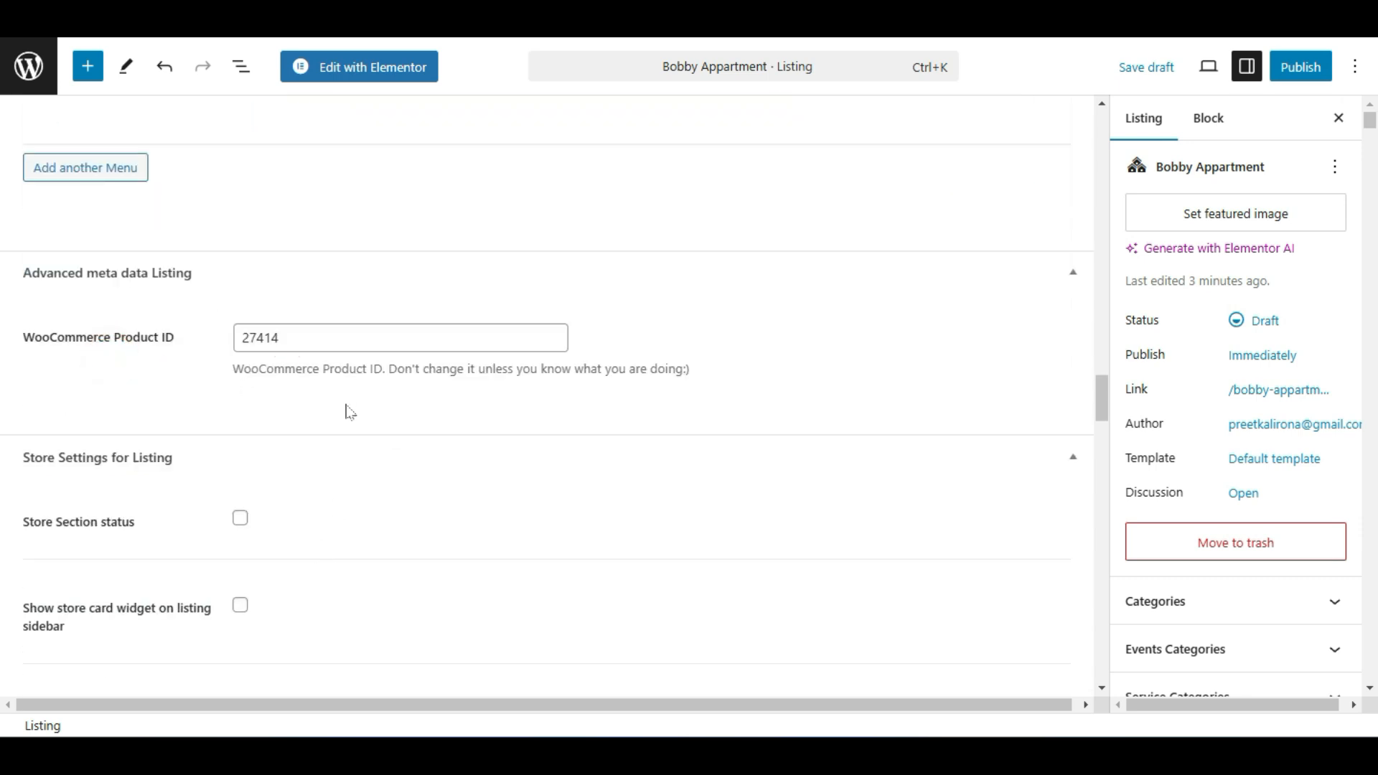
{"action": "left_click_drag", "start_coordinate": [208, 369], "coordinate": [368, 368]}
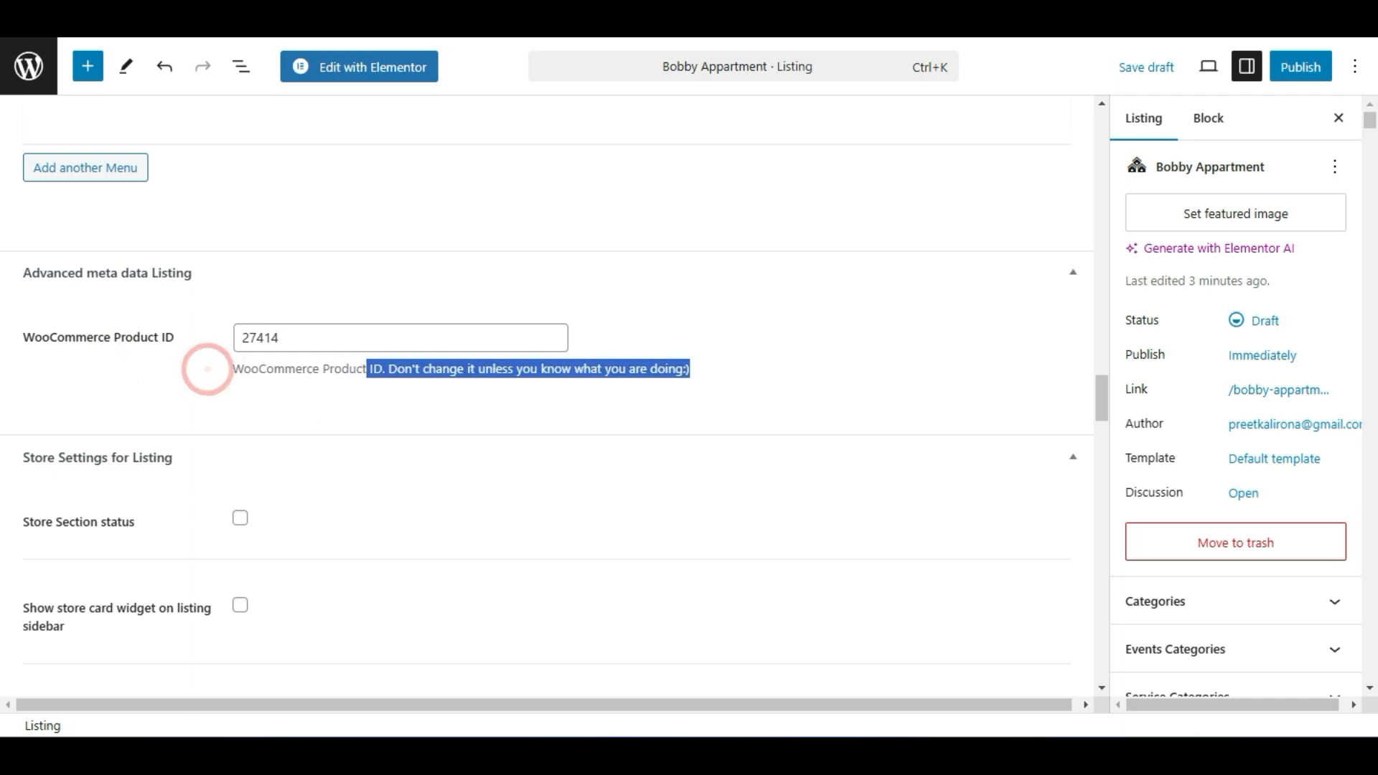
{"action": "left_click", "coordinate": [506, 367]}
{"action": "left_click_drag", "start_coordinate": [709, 367], "coordinate": [356, 369]}
{"action": "triple_click", "coordinate": [358, 368]}
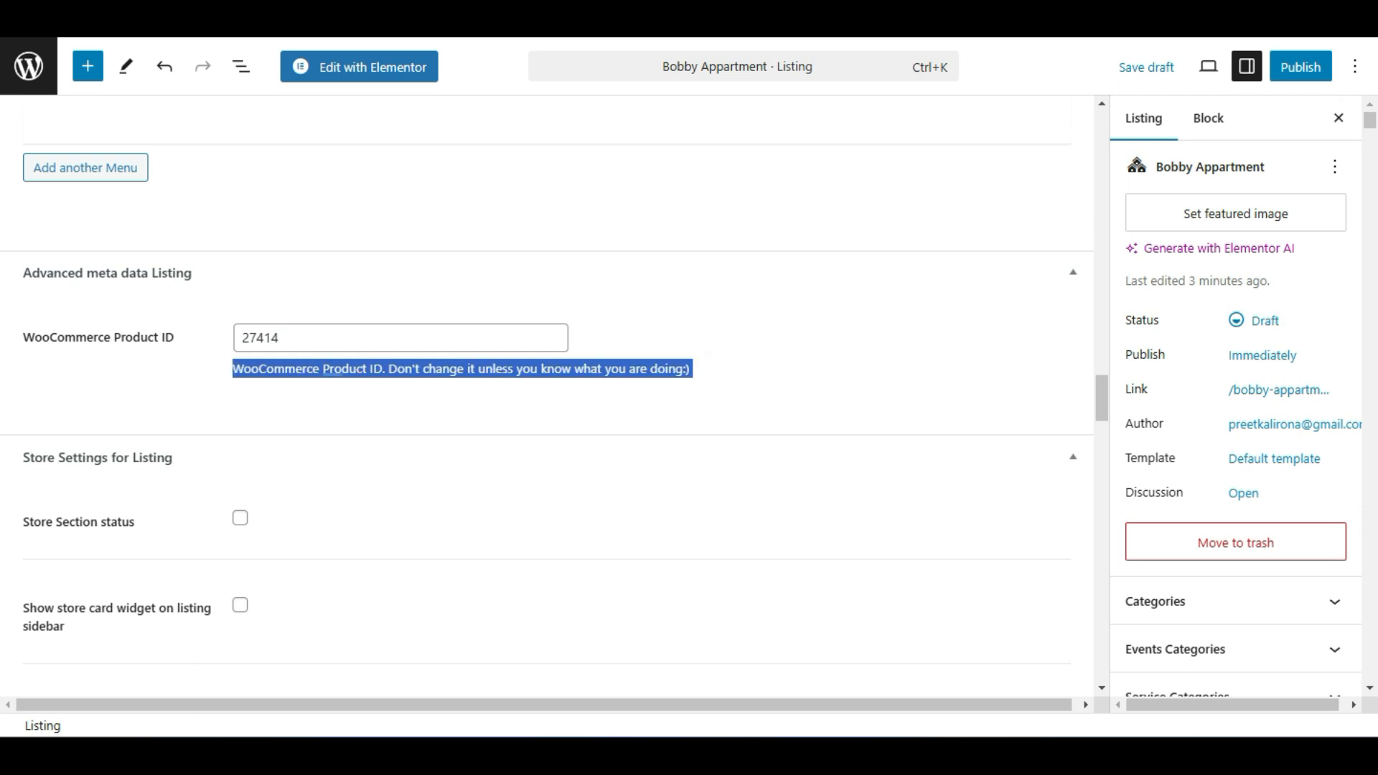
{"action": "left_click", "coordinate": [113, 419]}
{"action": "left_click_drag", "start_coordinate": [13, 337], "coordinate": [215, 355]}
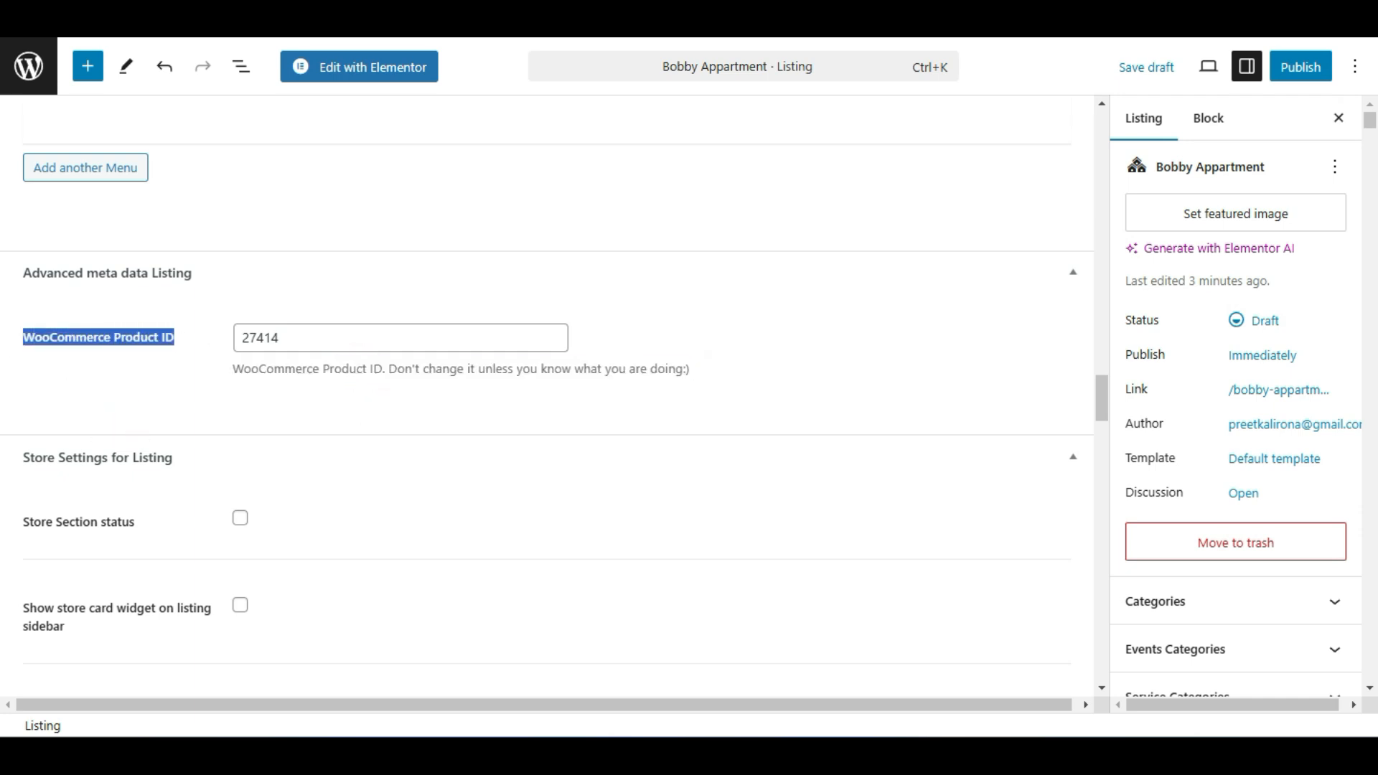
{"action": "left_click", "coordinate": [196, 382]}
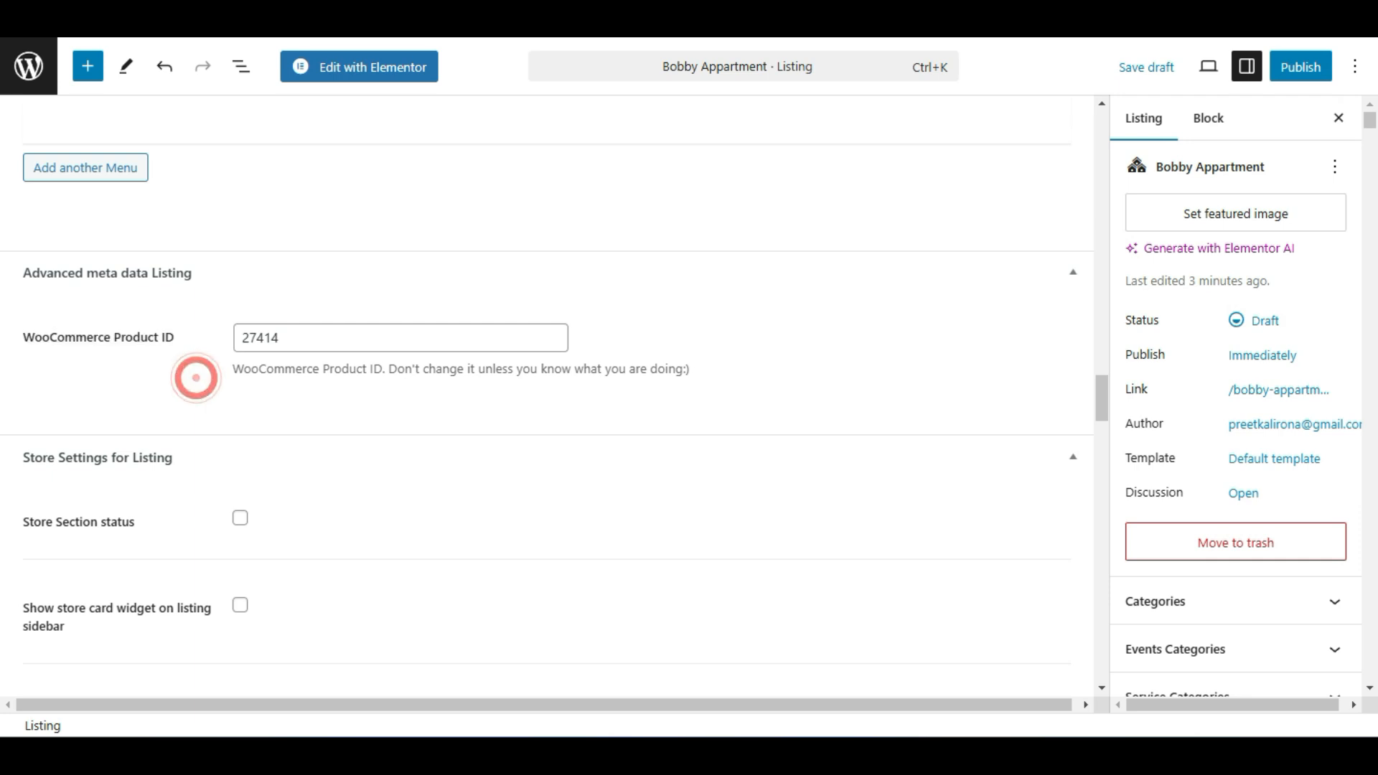
{"action": "left_click", "coordinate": [130, 403]}
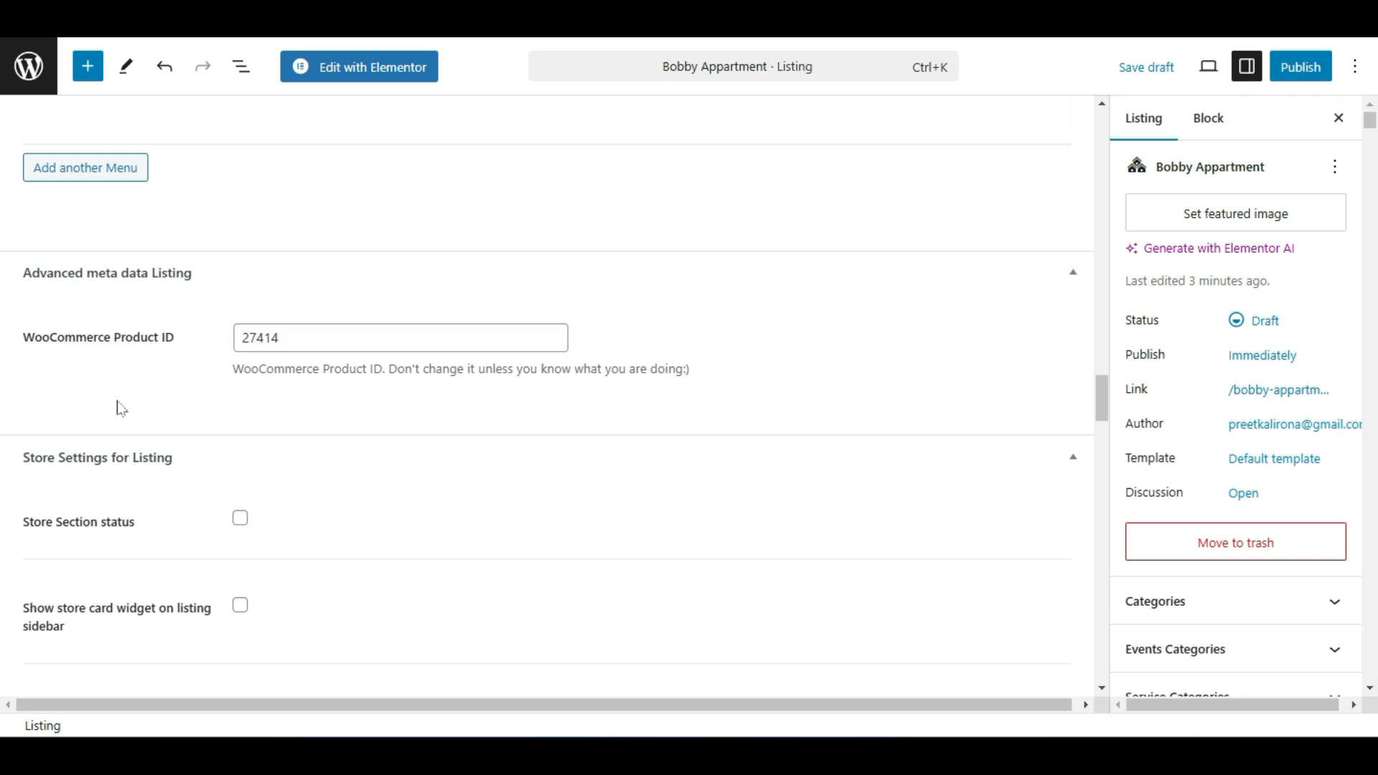
Try the Store Section status option in the listing's store settings.
{"action": "scroll", "coordinate": [14, 460], "scroll_direction": "down", "scroll_amount": 2}
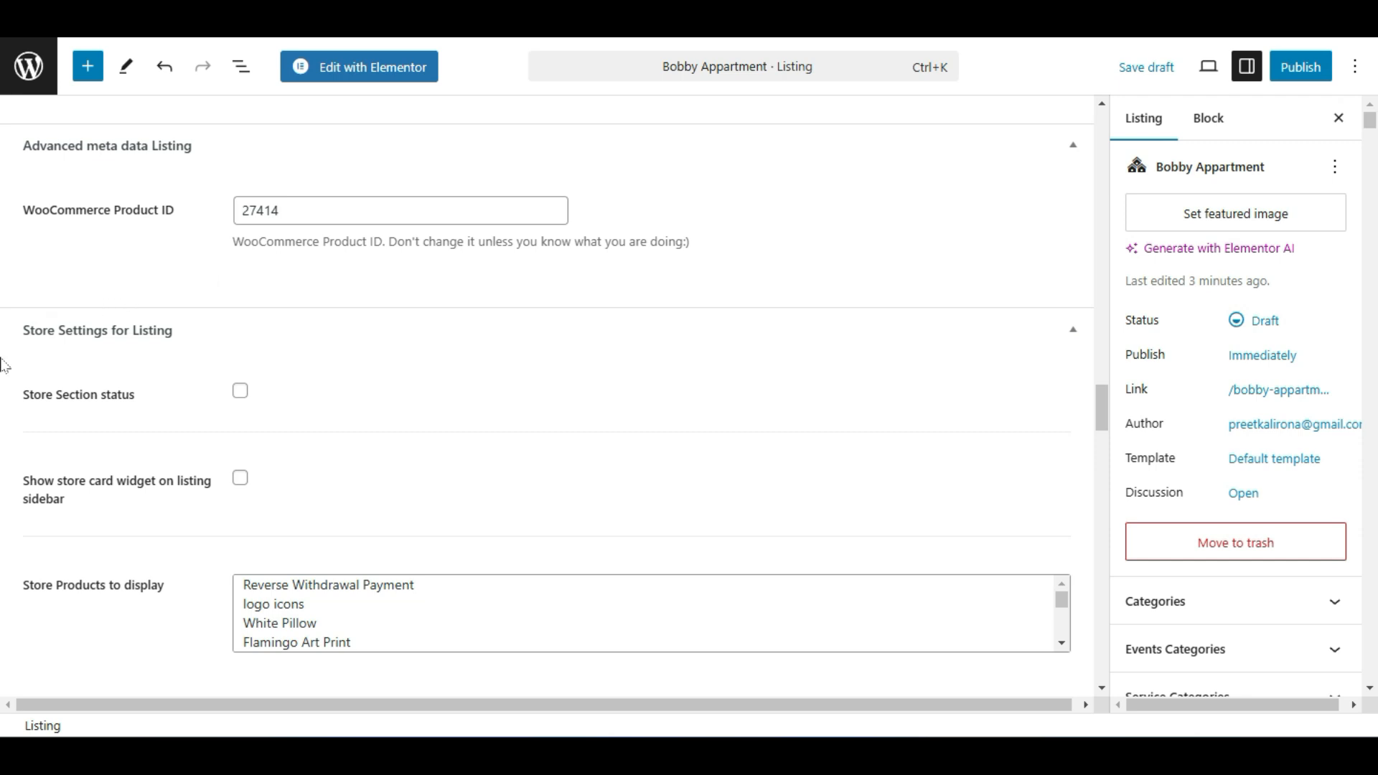
{"action": "scroll", "coordinate": [4, 366], "scroll_direction": "down", "scroll_amount": 2}
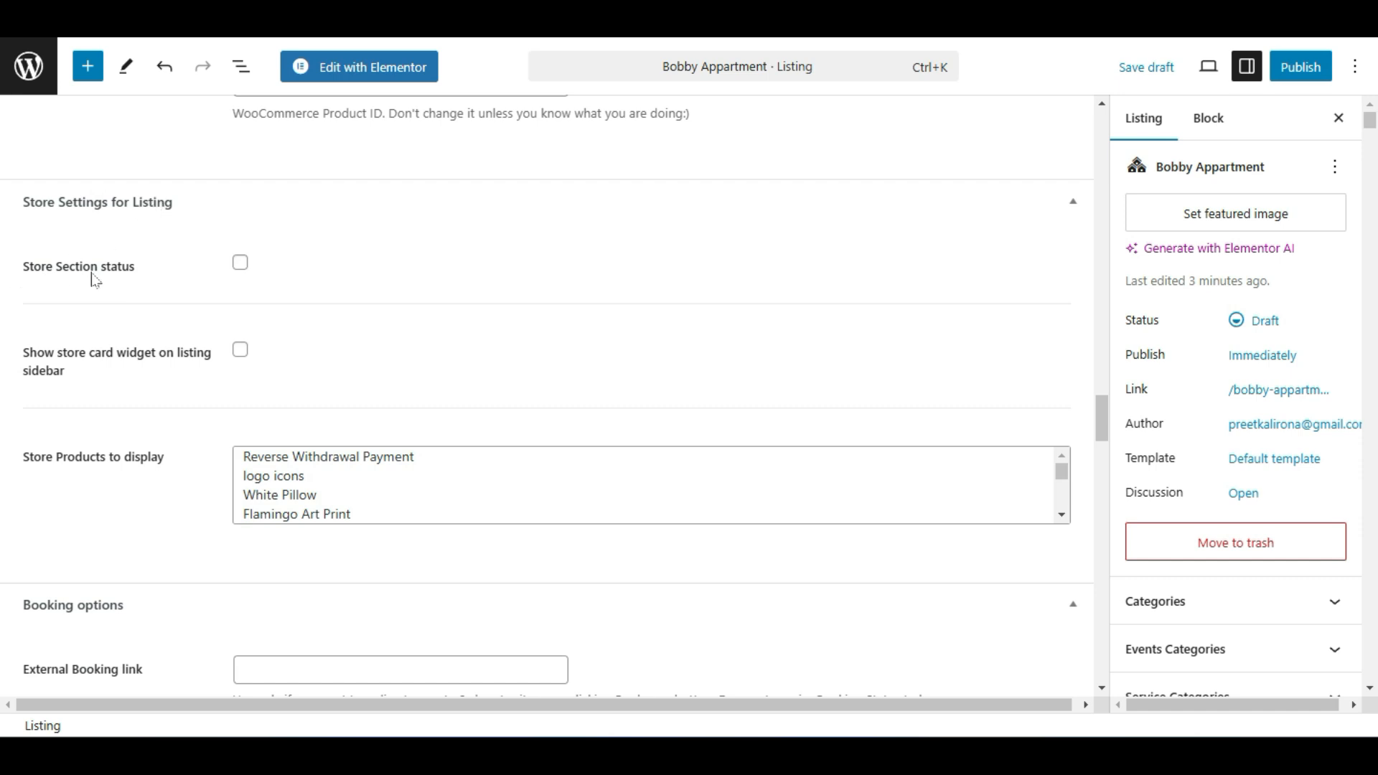
{"action": "left_click", "coordinate": [240, 265]}
{"action": "left_click", "coordinate": [240, 266]}
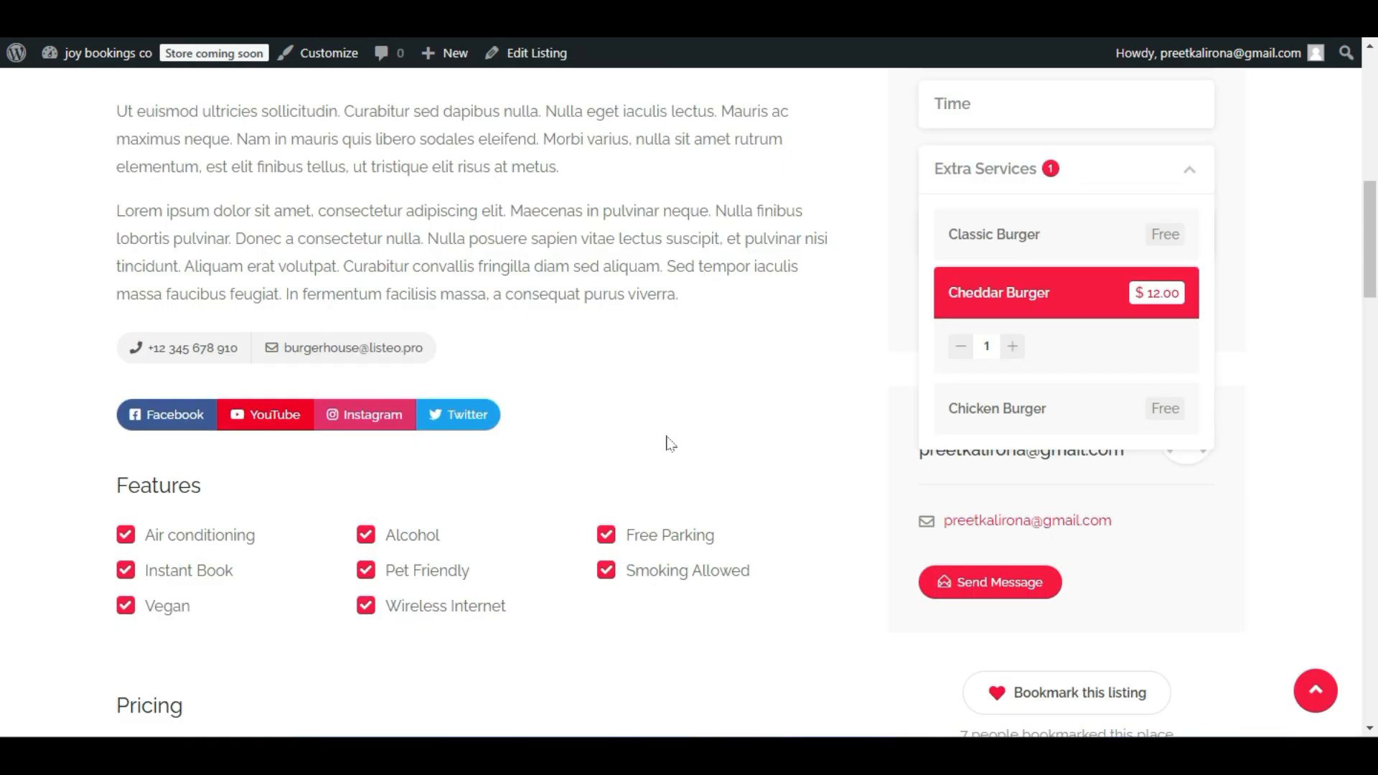
Look through the Burger House listing page, from its header and booking widget to the pricing, video and location sections.
{"action": "left_click", "coordinate": [757, 415]}
{"action": "scroll", "coordinate": [753, 410], "scroll_direction": "down", "scroll_amount": 6}
{"action": "scroll", "coordinate": [710, 416], "scroll_direction": "down", "scroll_amount": 18}
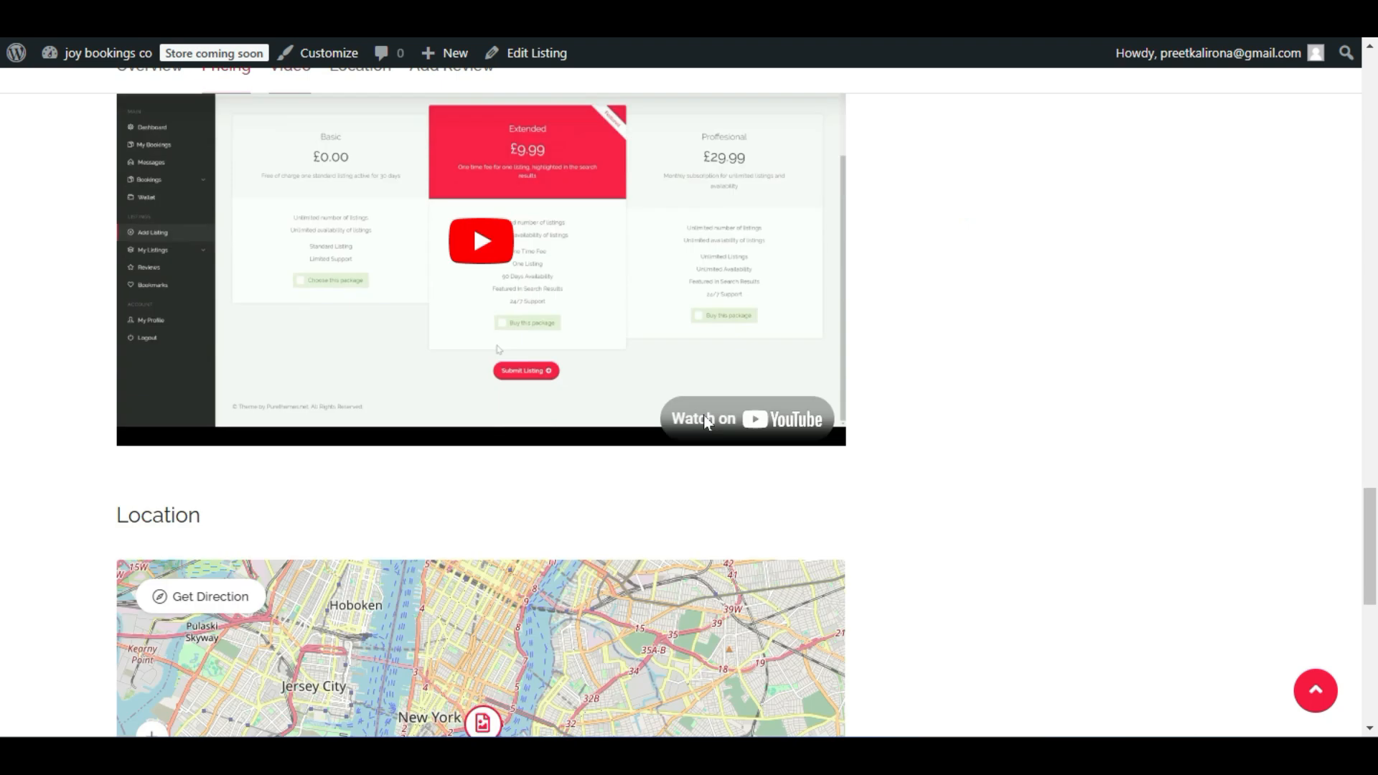
{"action": "scroll", "coordinate": [732, 445], "scroll_direction": "down", "scroll_amount": 8}
{"action": "scroll", "coordinate": [752, 472], "scroll_direction": "up", "scroll_amount": 20}
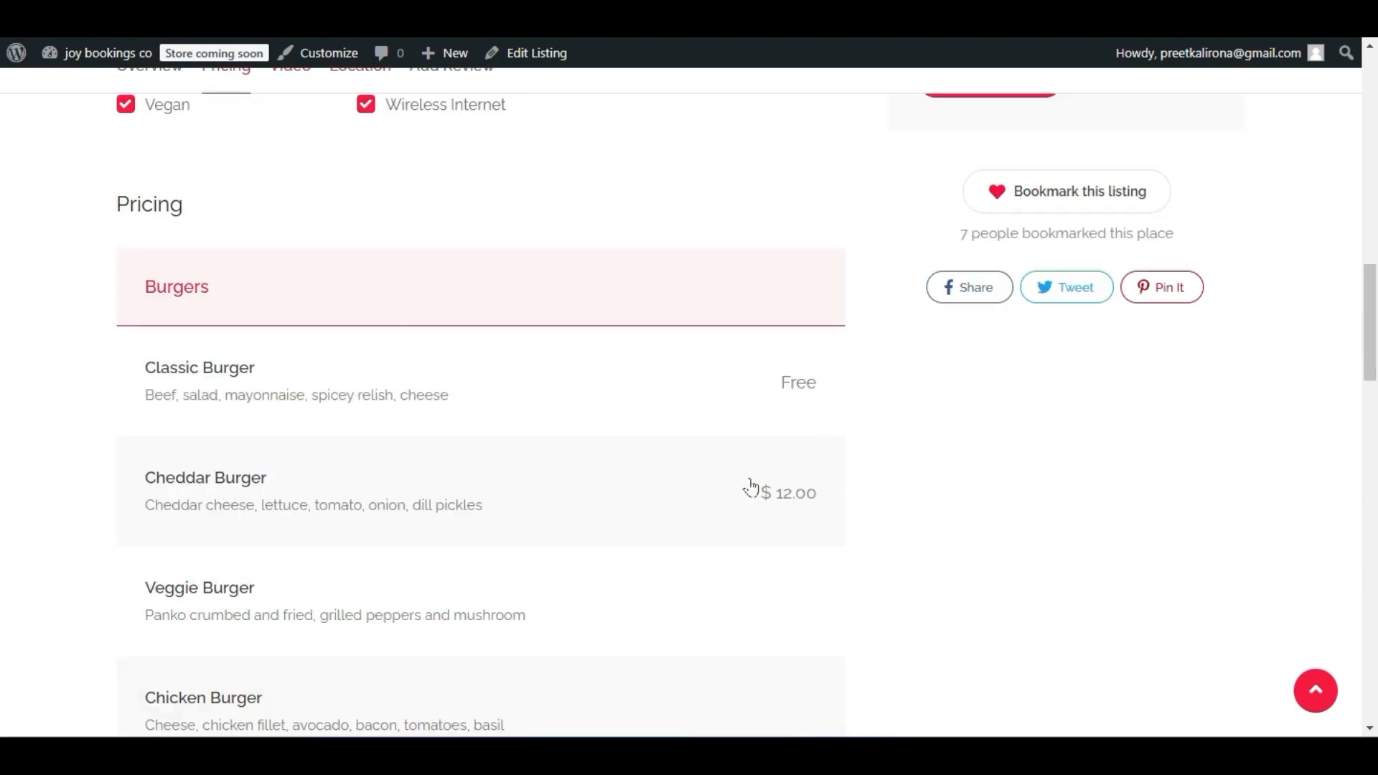
{"action": "scroll", "coordinate": [750, 488], "scroll_direction": "up", "scroll_amount": 10}
{"action": "scroll", "coordinate": [741, 492], "scroll_direction": "up", "scroll_amount": 3}
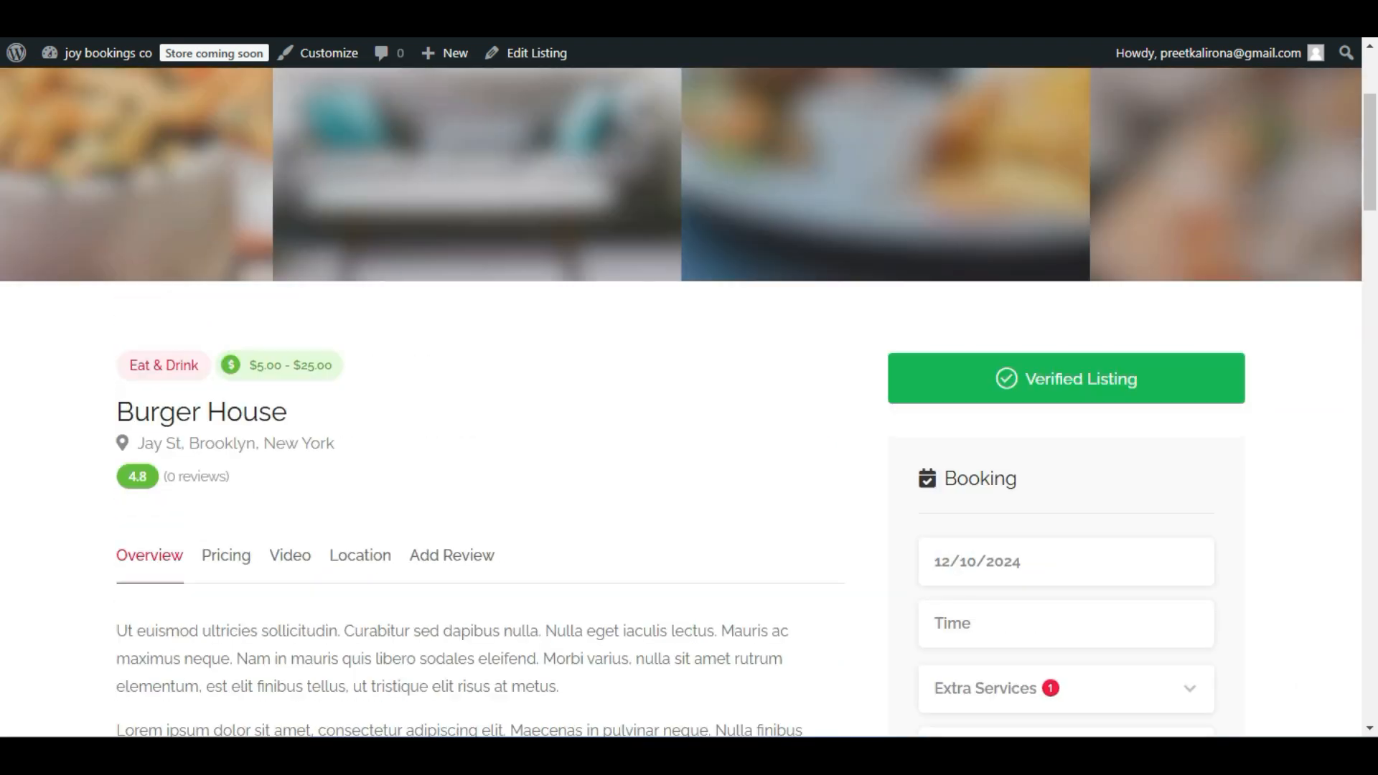
{"action": "scroll", "coordinate": [741, 492], "scroll_direction": "down", "scroll_amount": 4}
{"action": "scroll", "coordinate": [742, 492], "scroll_direction": "down", "scroll_amount": 2}
{"action": "scroll", "coordinate": [742, 492], "scroll_direction": "up", "scroll_amount": 2}
{"action": "scroll", "coordinate": [740, 493], "scroll_direction": "down", "scroll_amount": 2}
{"action": "scroll", "coordinate": [740, 493], "scroll_direction": "down", "scroll_amount": 2}
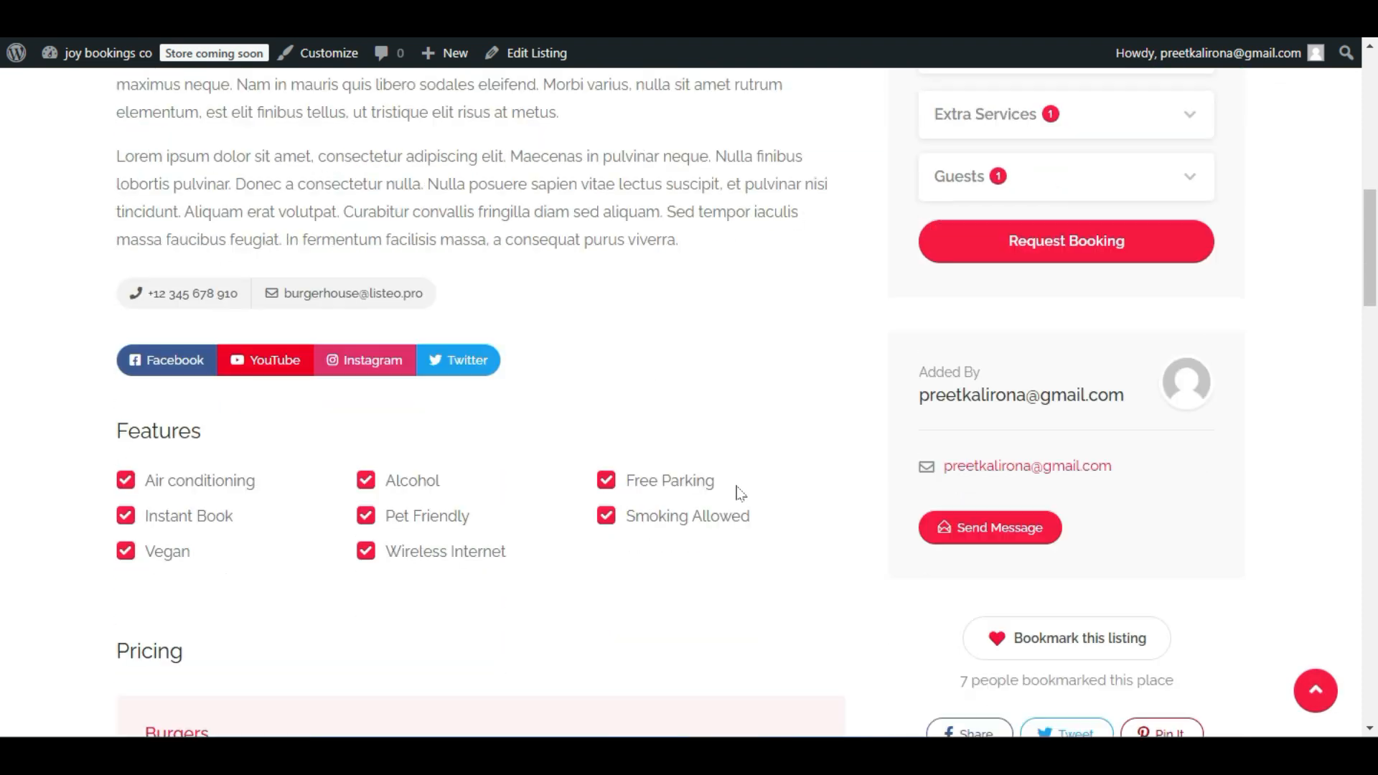
{"action": "scroll", "coordinate": [740, 493], "scroll_direction": "down", "scroll_amount": 2}
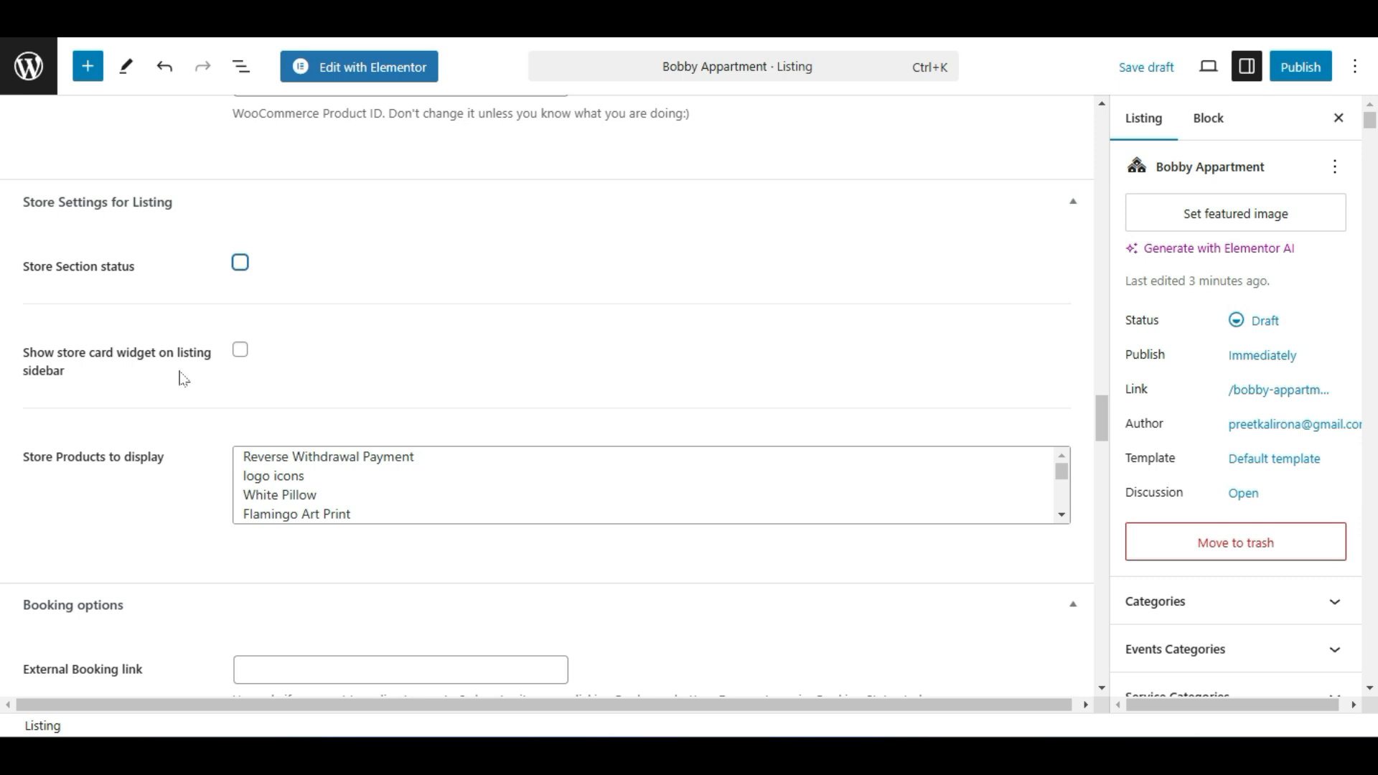
Select White Pillow in the Bobby Appartment store products to display, and look through the rest of the product list.
{"action": "scroll", "coordinate": [182, 375], "scroll_direction": "down", "scroll_amount": 2}
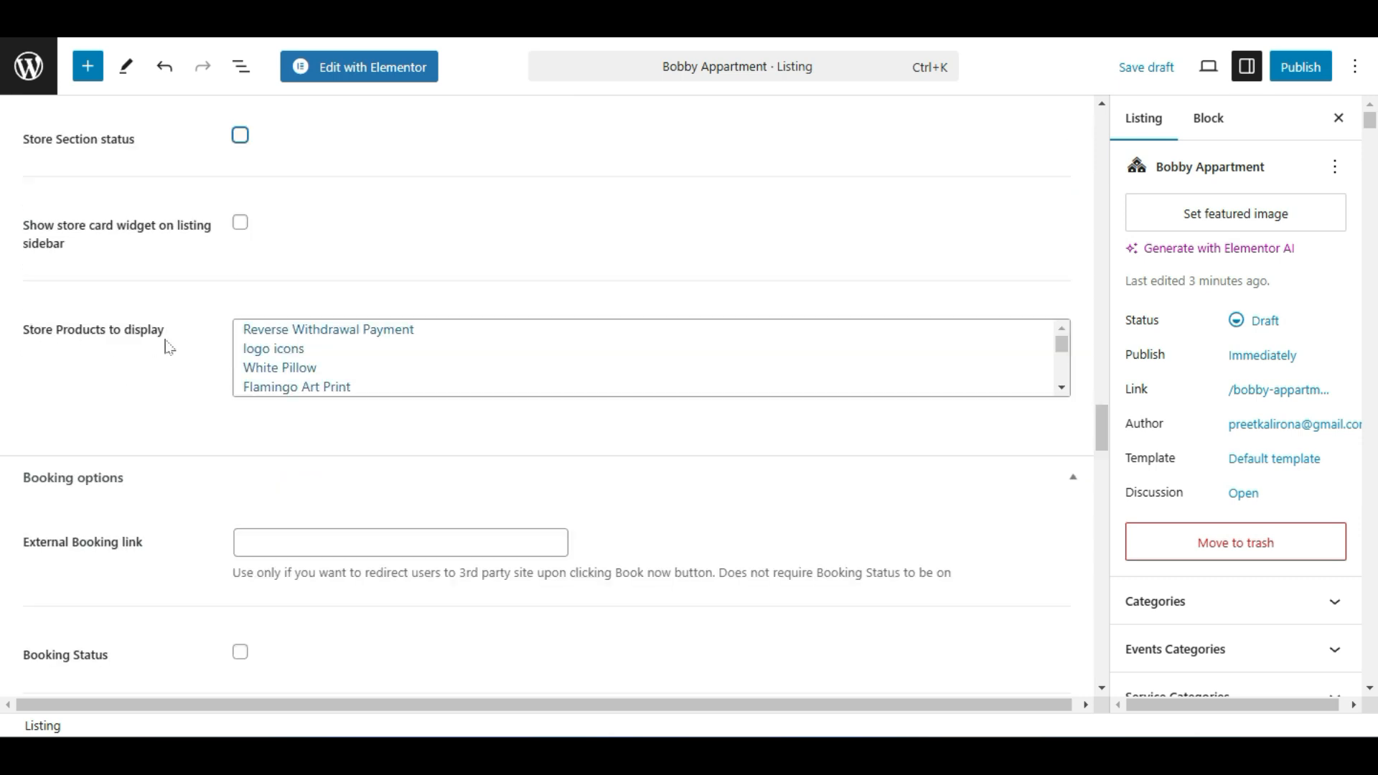
{"action": "left_click", "coordinate": [324, 328]}
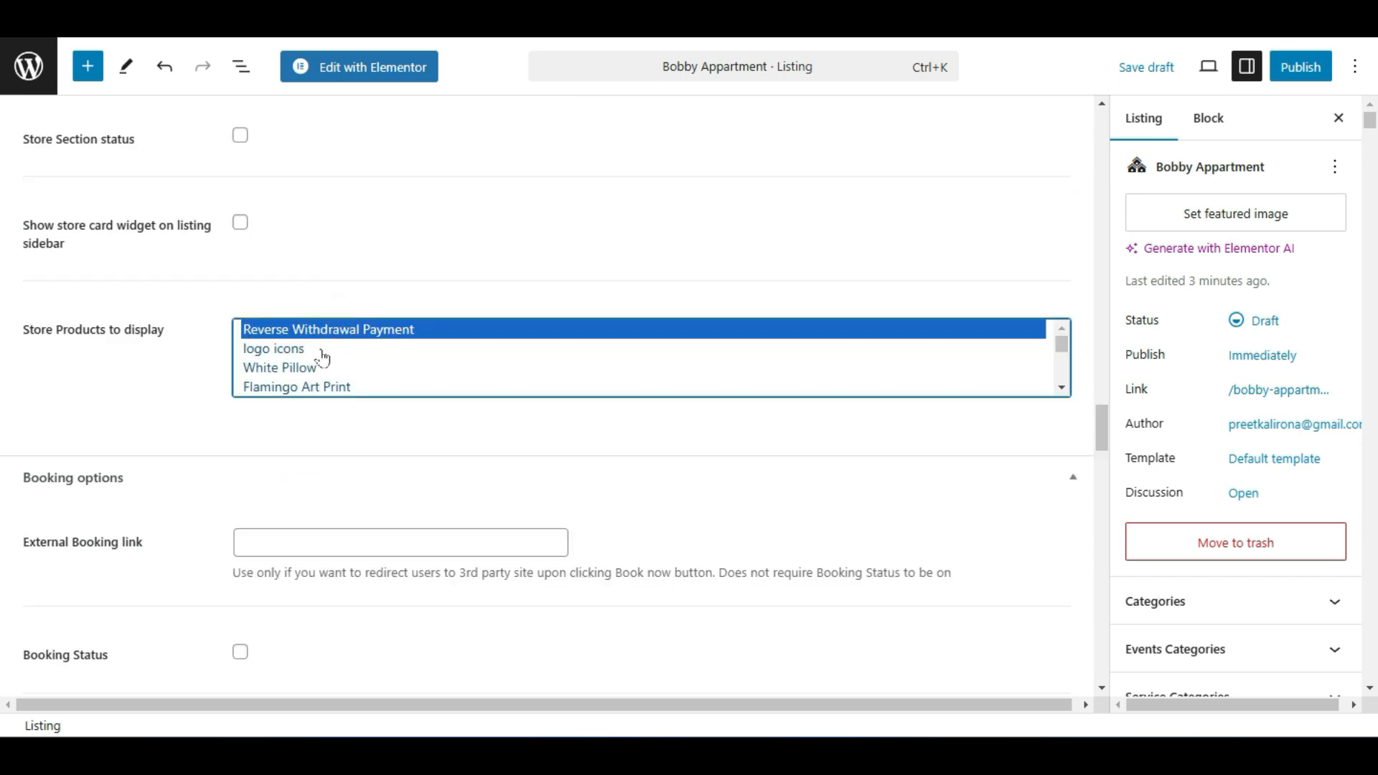
{"action": "left_click", "coordinate": [320, 348]}
{"action": "left_click", "coordinate": [319, 368]}
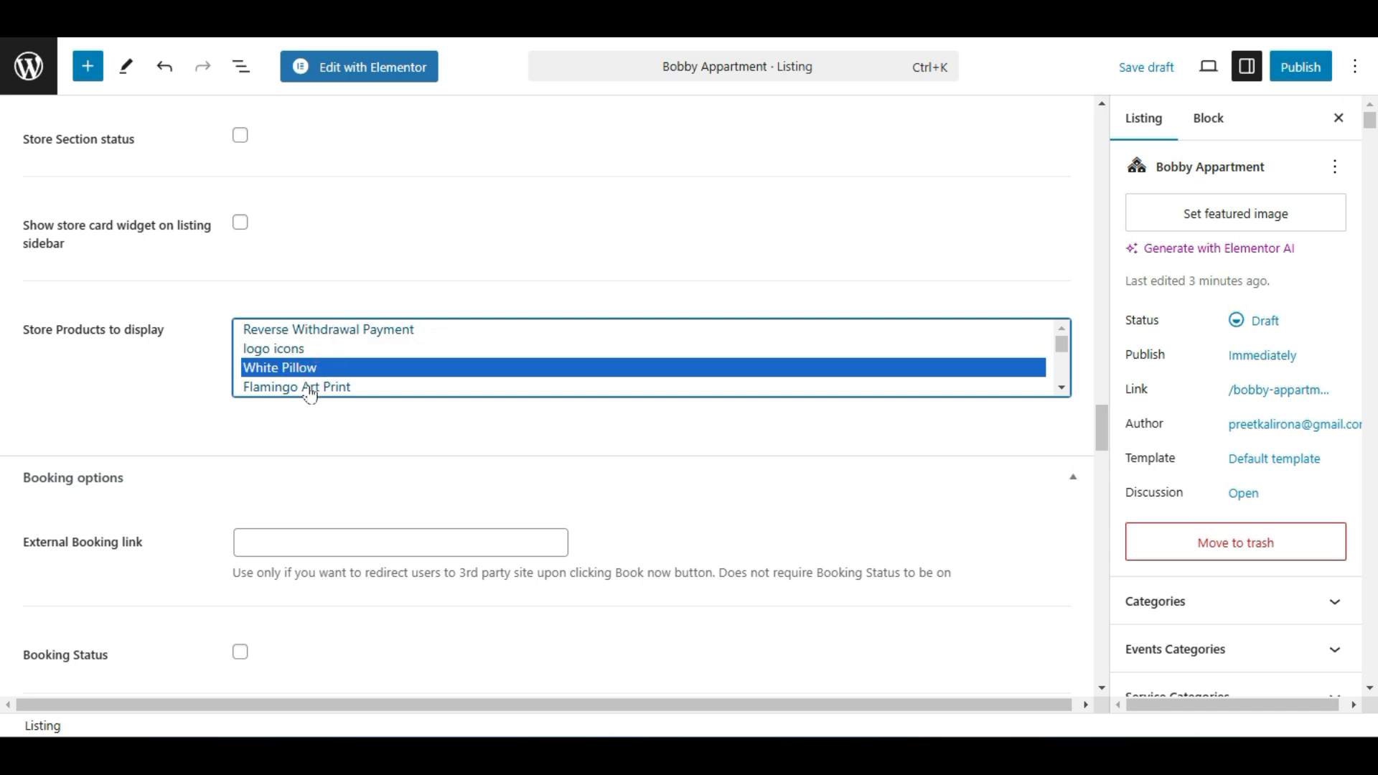
{"action": "scroll", "coordinate": [307, 393], "scroll_direction": "down", "scroll_amount": 5}
{"action": "left_click", "coordinate": [310, 394]}
Review the Store Settings for Listing section down to the booking options.
{"action": "scroll", "coordinate": [196, 421], "scroll_direction": "up", "scroll_amount": 3}
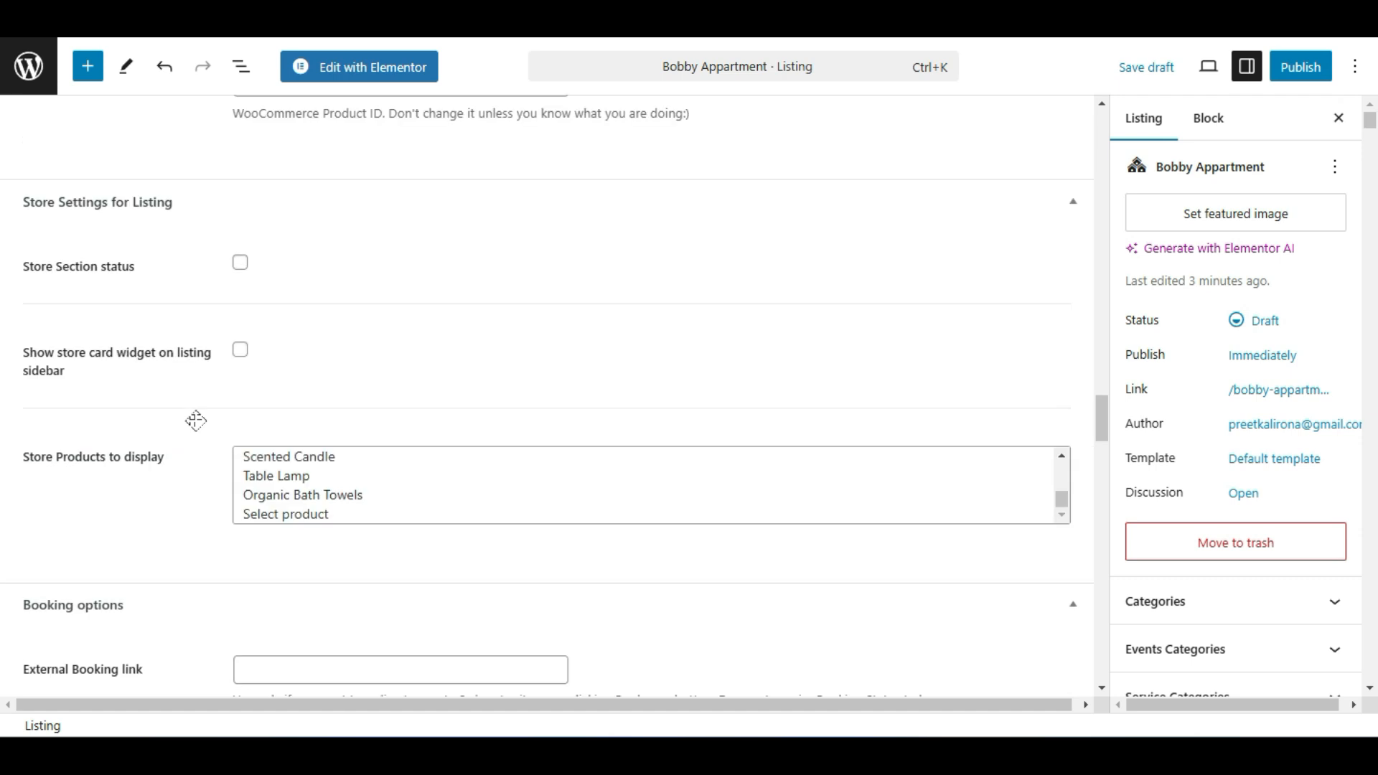
{"action": "scroll", "coordinate": [196, 421], "scroll_direction": "up", "scroll_amount": 1}
{"action": "scroll", "coordinate": [200, 428], "scroll_direction": "down", "scroll_amount": 5}
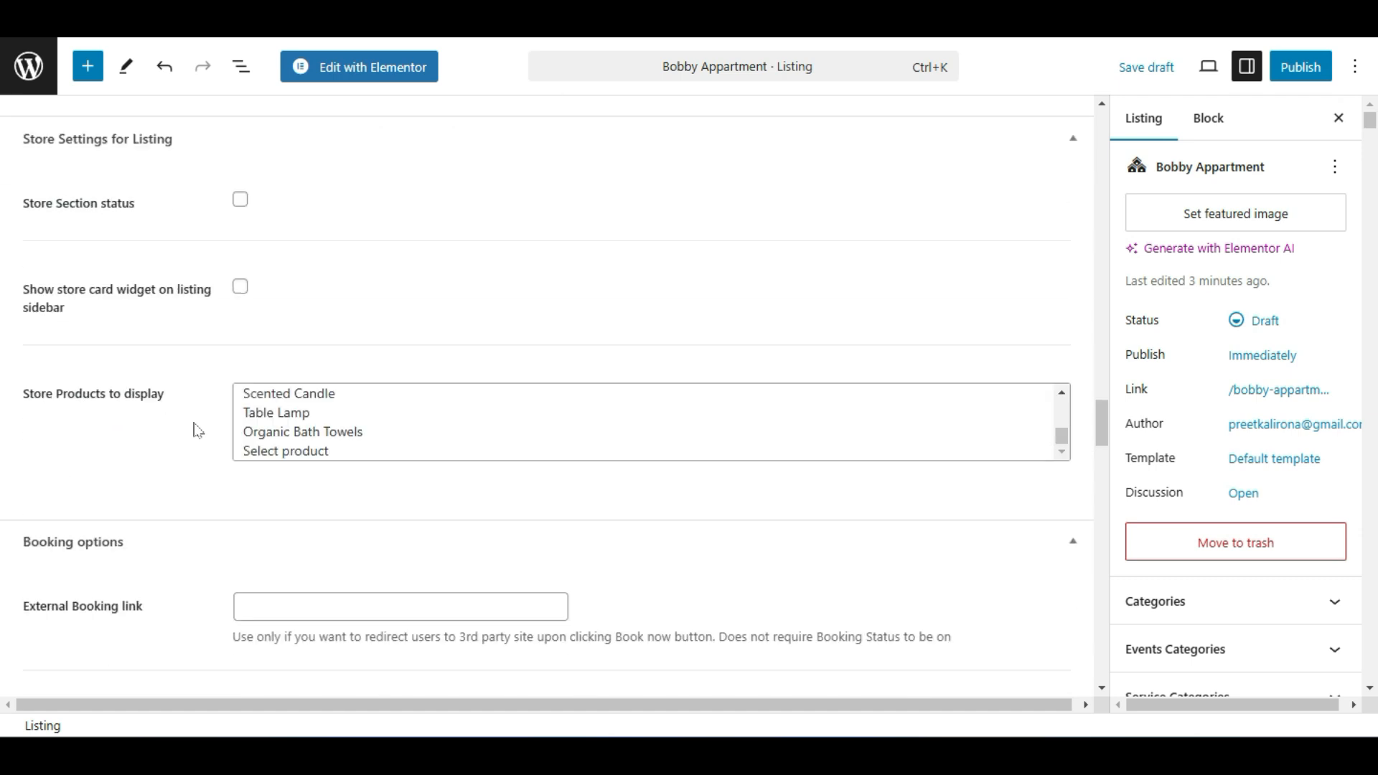
{"action": "scroll", "coordinate": [196, 431], "scroll_direction": "down", "scroll_amount": 1}
{"action": "scroll", "coordinate": [196, 427], "scroll_direction": "up", "scroll_amount": 7}
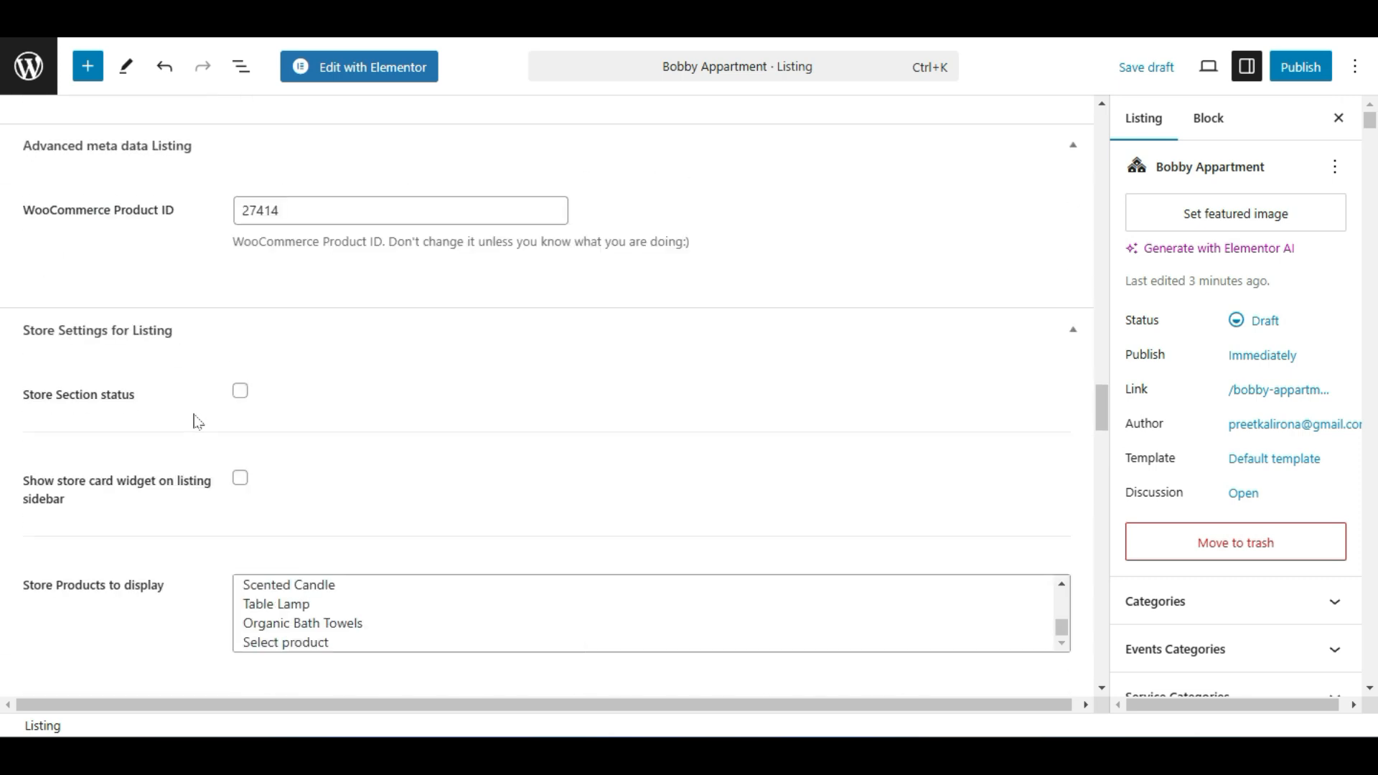
{"action": "scroll", "coordinate": [198, 422], "scroll_direction": "down", "scroll_amount": 3}
{"action": "scroll", "coordinate": [198, 426], "scroll_direction": "down", "scroll_amount": 5}
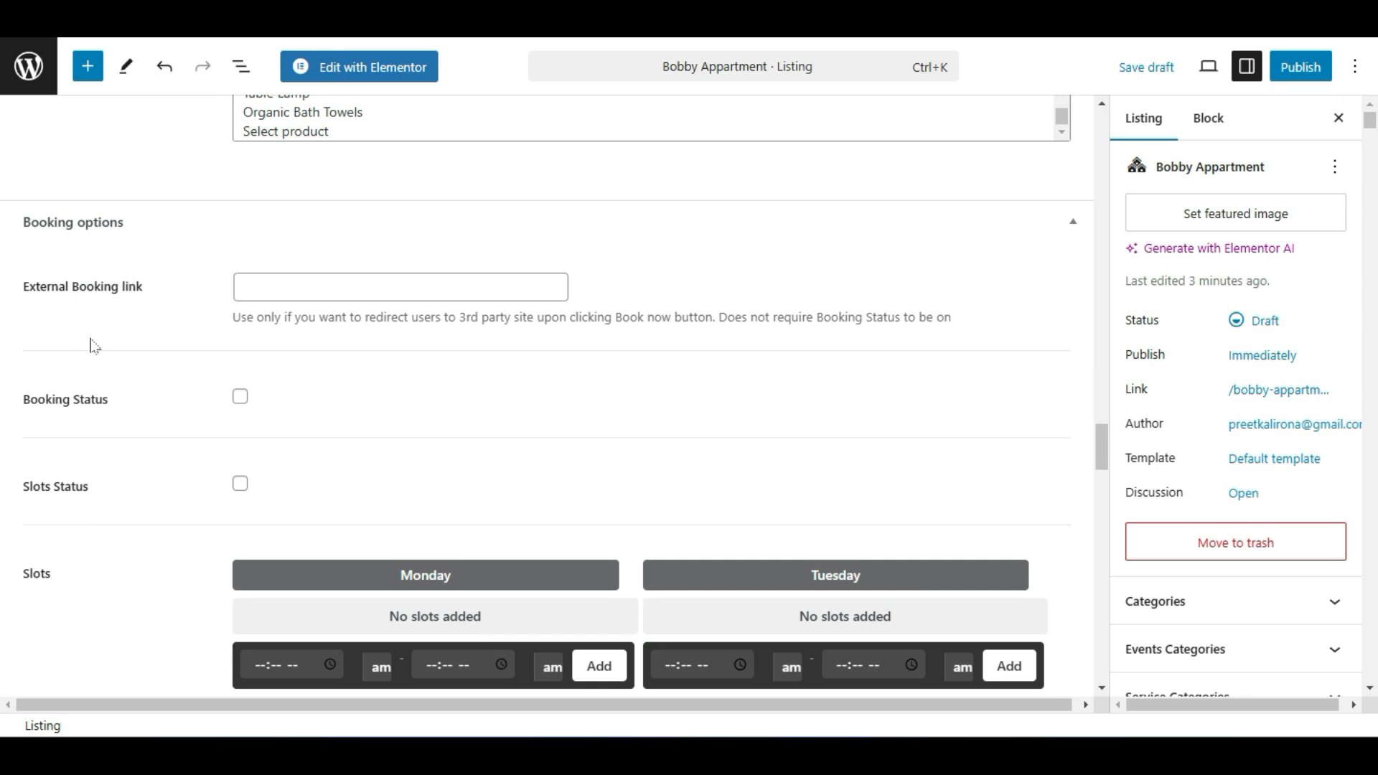
Check the External Booking link option against the Burger House booking widget, and enable Booking Status in the Bobby Appartment draft.
{"action": "left_click", "coordinate": [402, 288]}
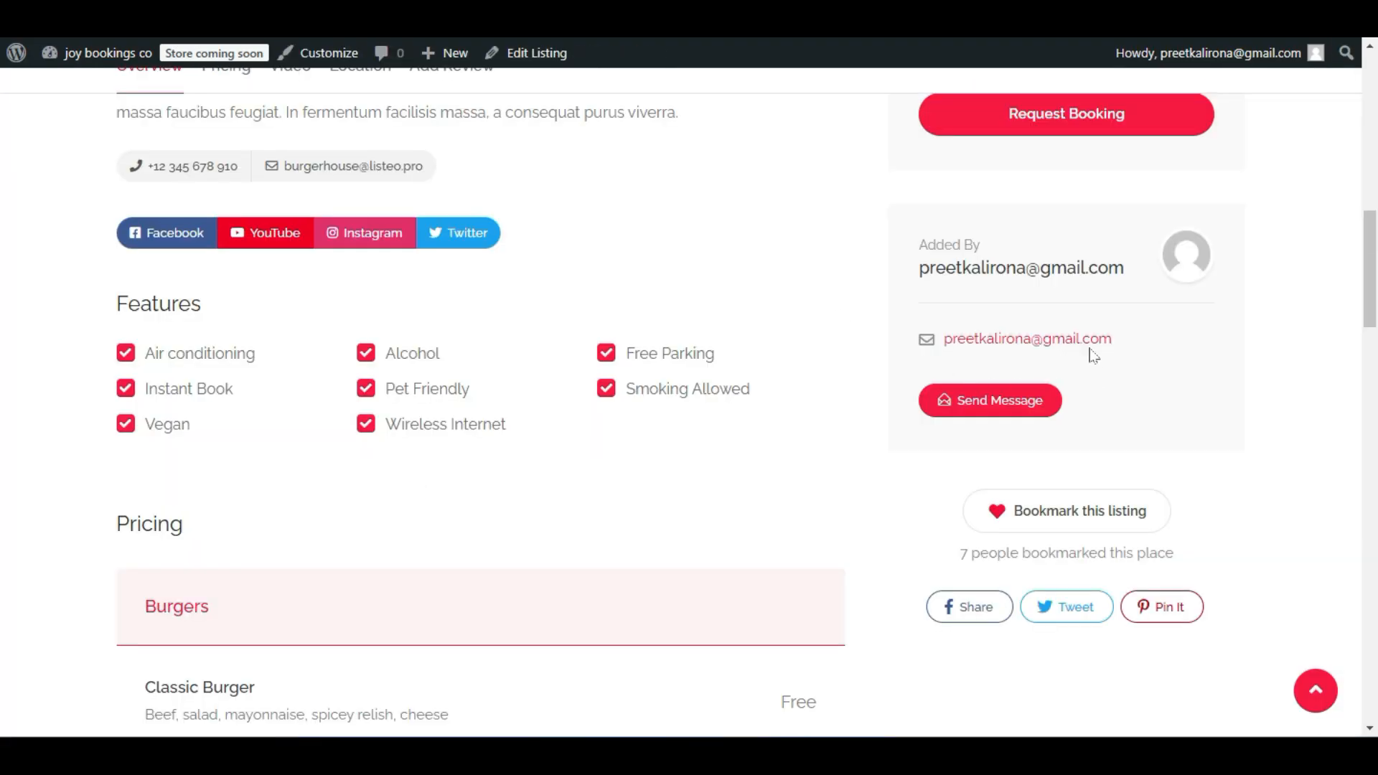
{"action": "scroll", "coordinate": [1092, 354], "scroll_direction": "up", "scroll_amount": 4}
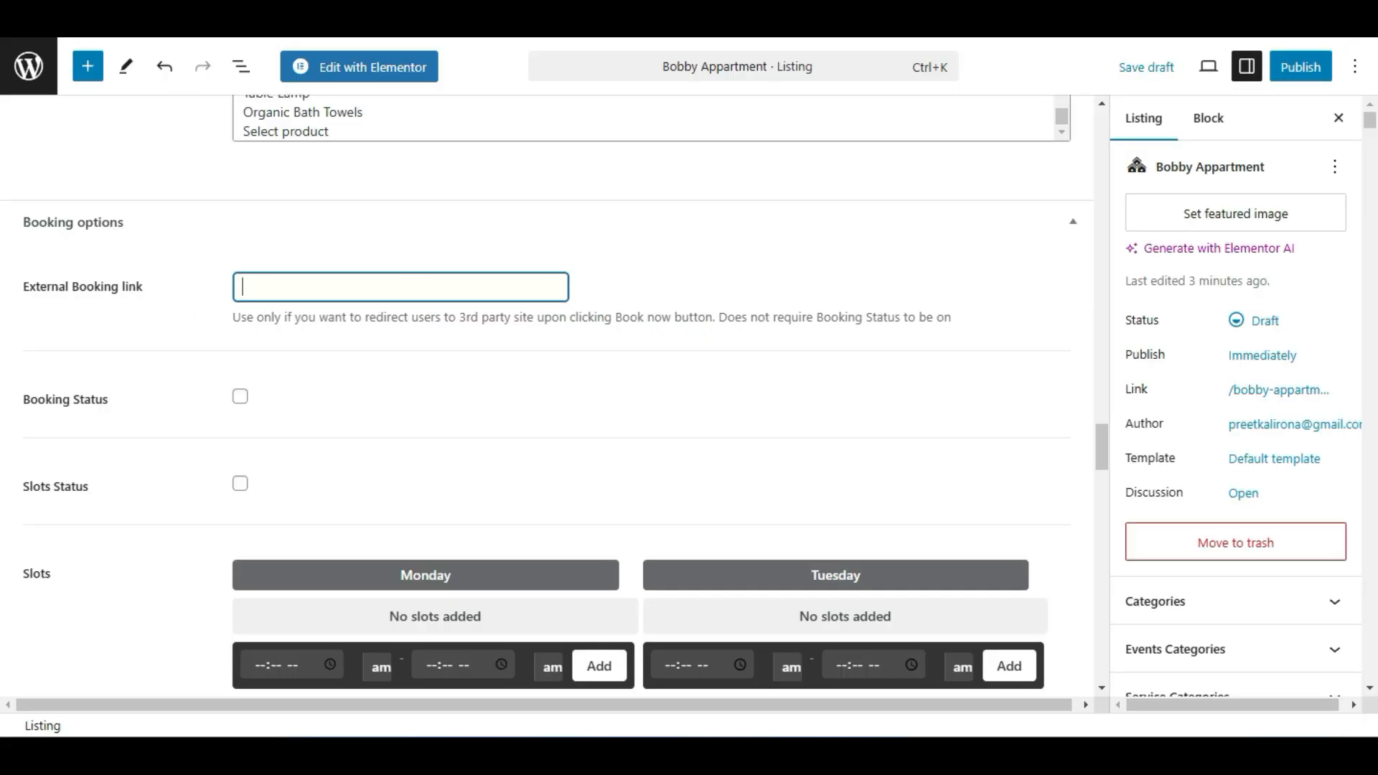
{"action": "left_click_drag", "start_coordinate": [347, 316], "coordinate": [806, 329]}
{"action": "left_click", "coordinate": [799, 328]}
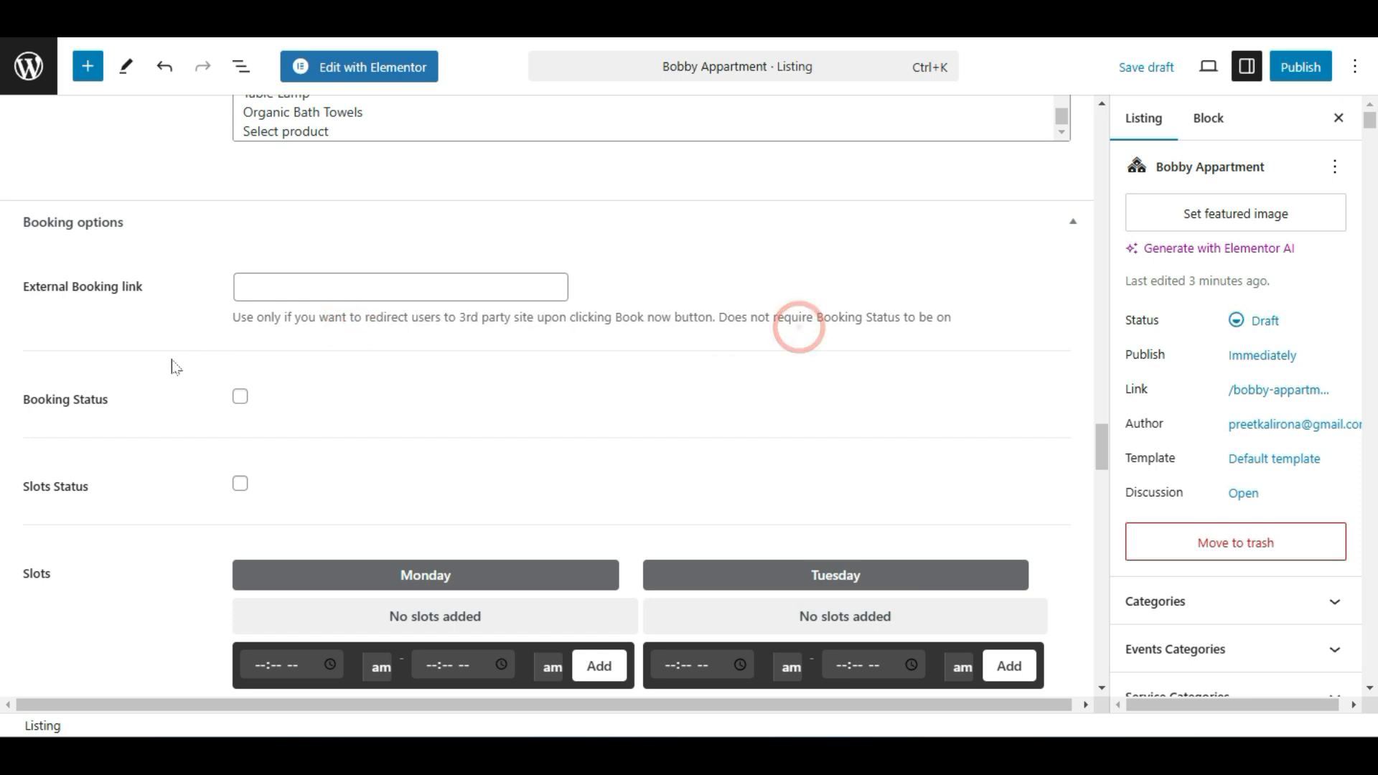
{"action": "left_click", "coordinate": [238, 396]}
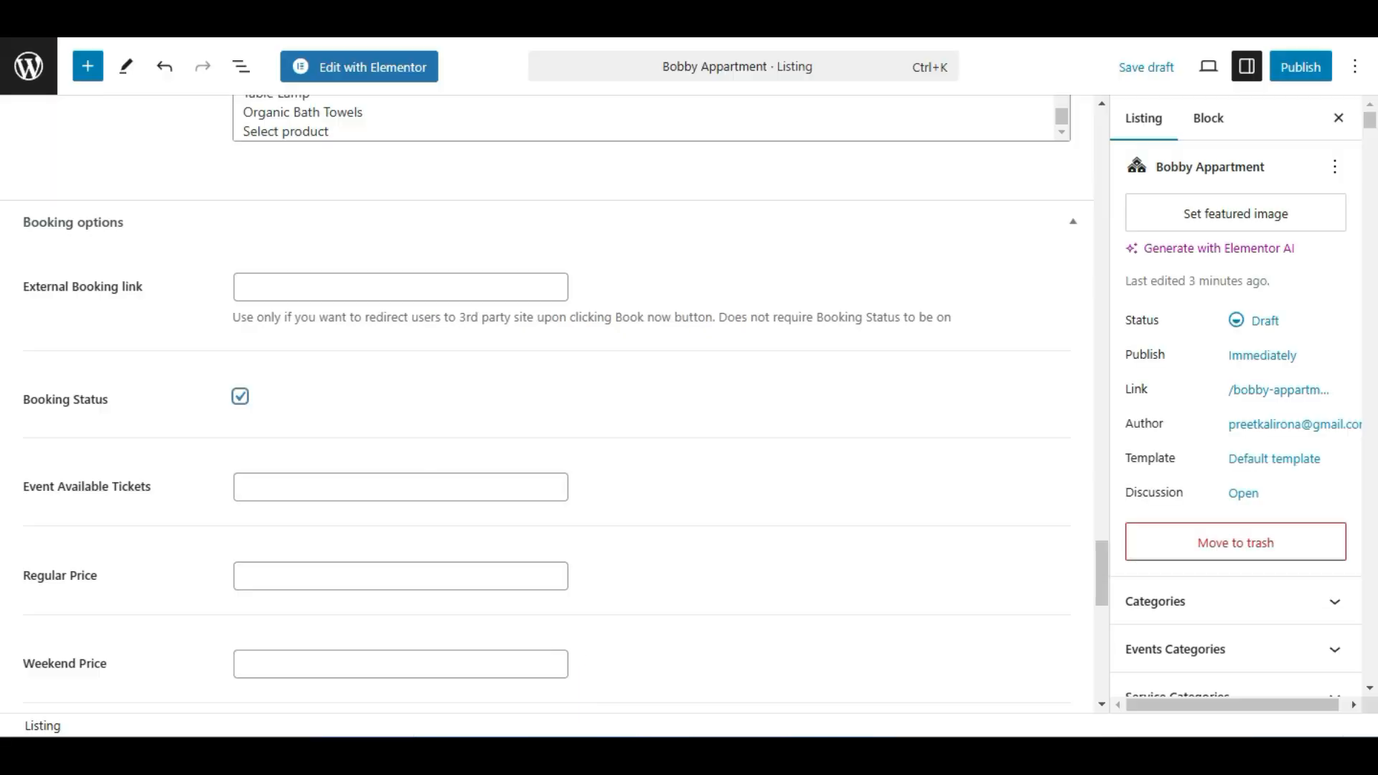
Enable Price per Guest and Instant Booking in the Bobby Appartment booking options, leaving the price and reservation fields blank.
{"action": "scroll", "coordinate": [99, 457], "scroll_direction": "down", "scroll_amount": 2}
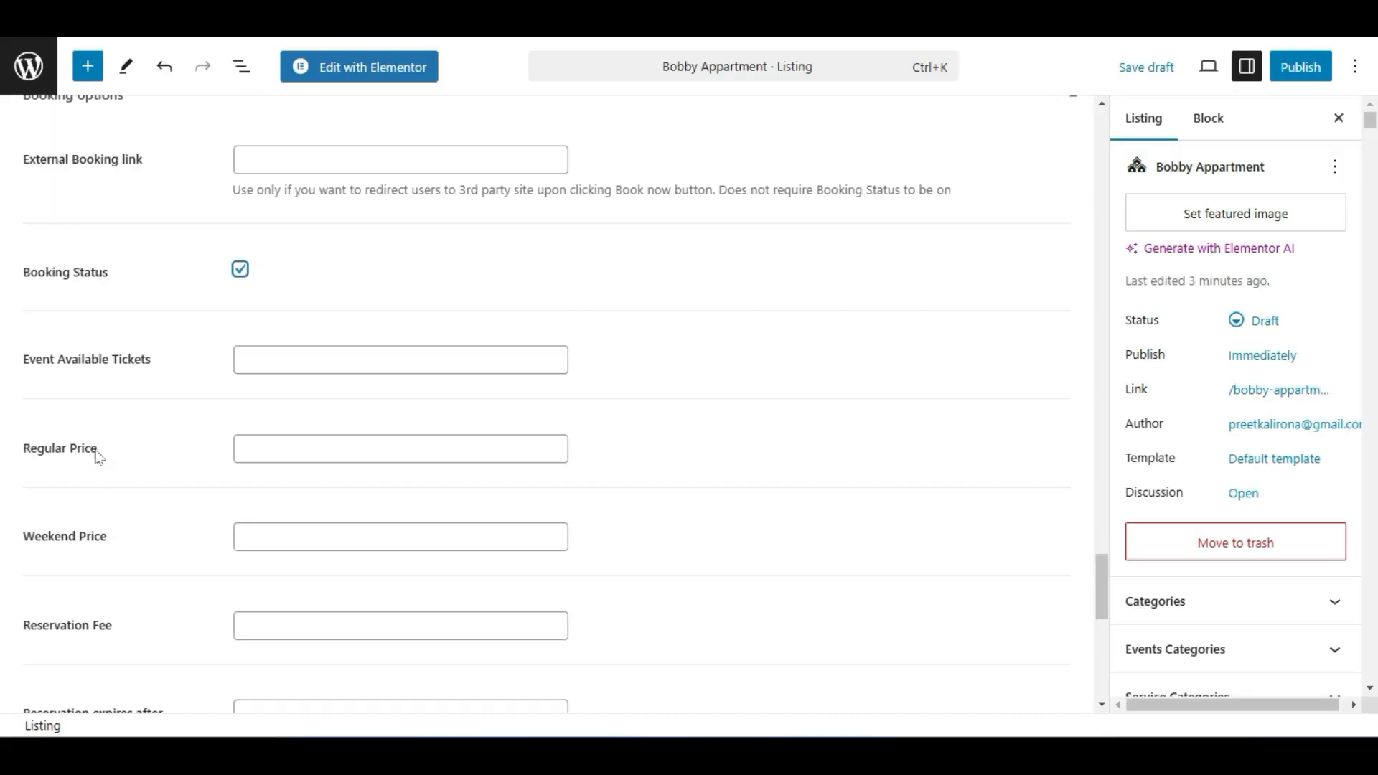
{"action": "scroll", "coordinate": [99, 457], "scroll_direction": "down", "scroll_amount": 2}
{"action": "left_click", "coordinate": [298, 316]}
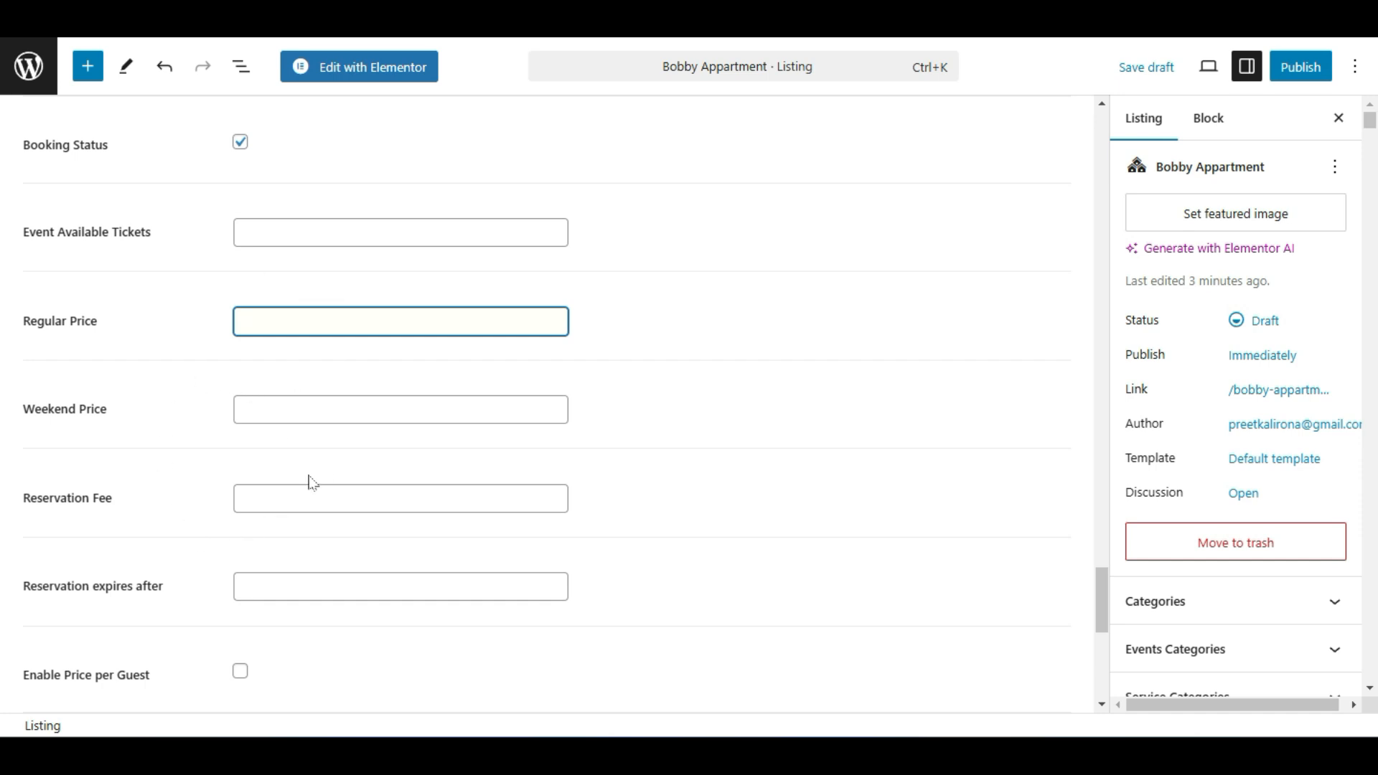
{"action": "scroll", "coordinate": [313, 483], "scroll_direction": "down", "scroll_amount": 2}
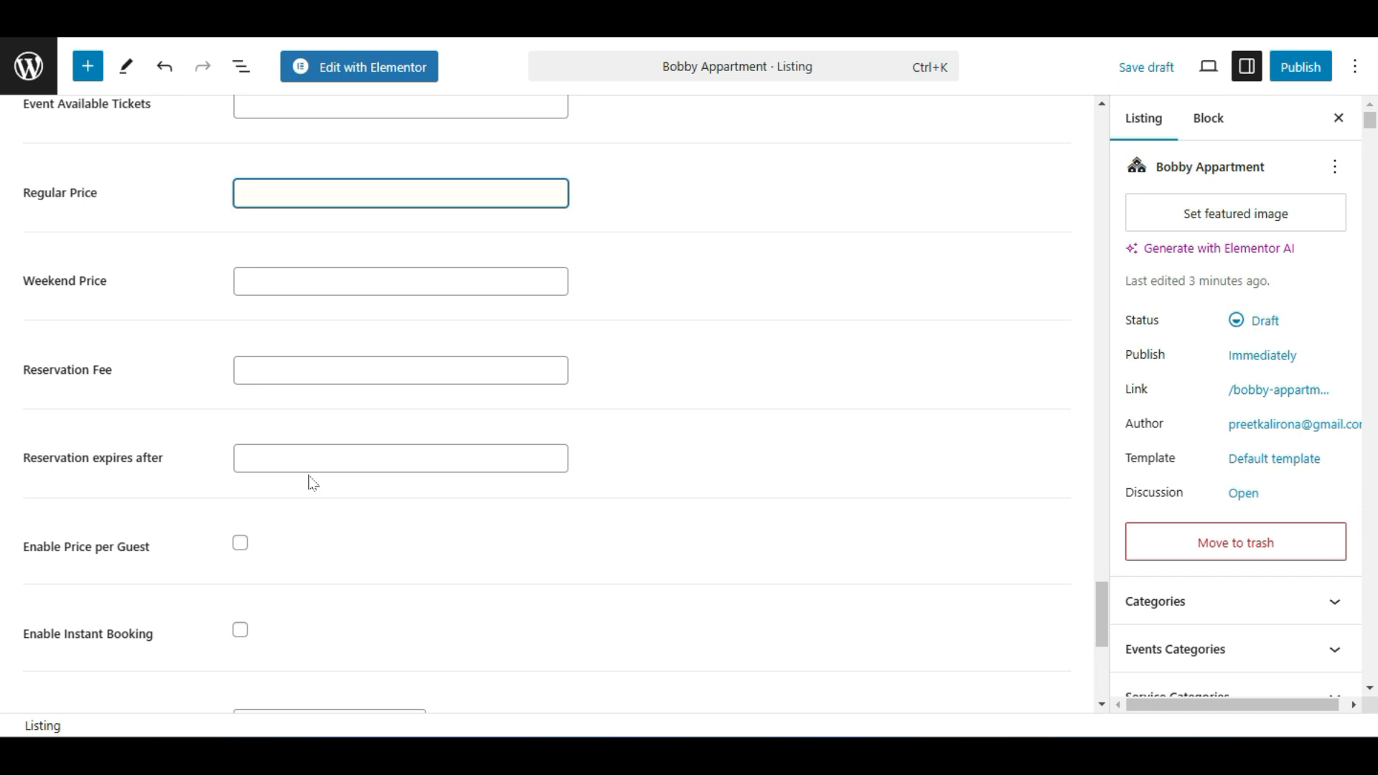
{"action": "left_click", "coordinate": [316, 367]}
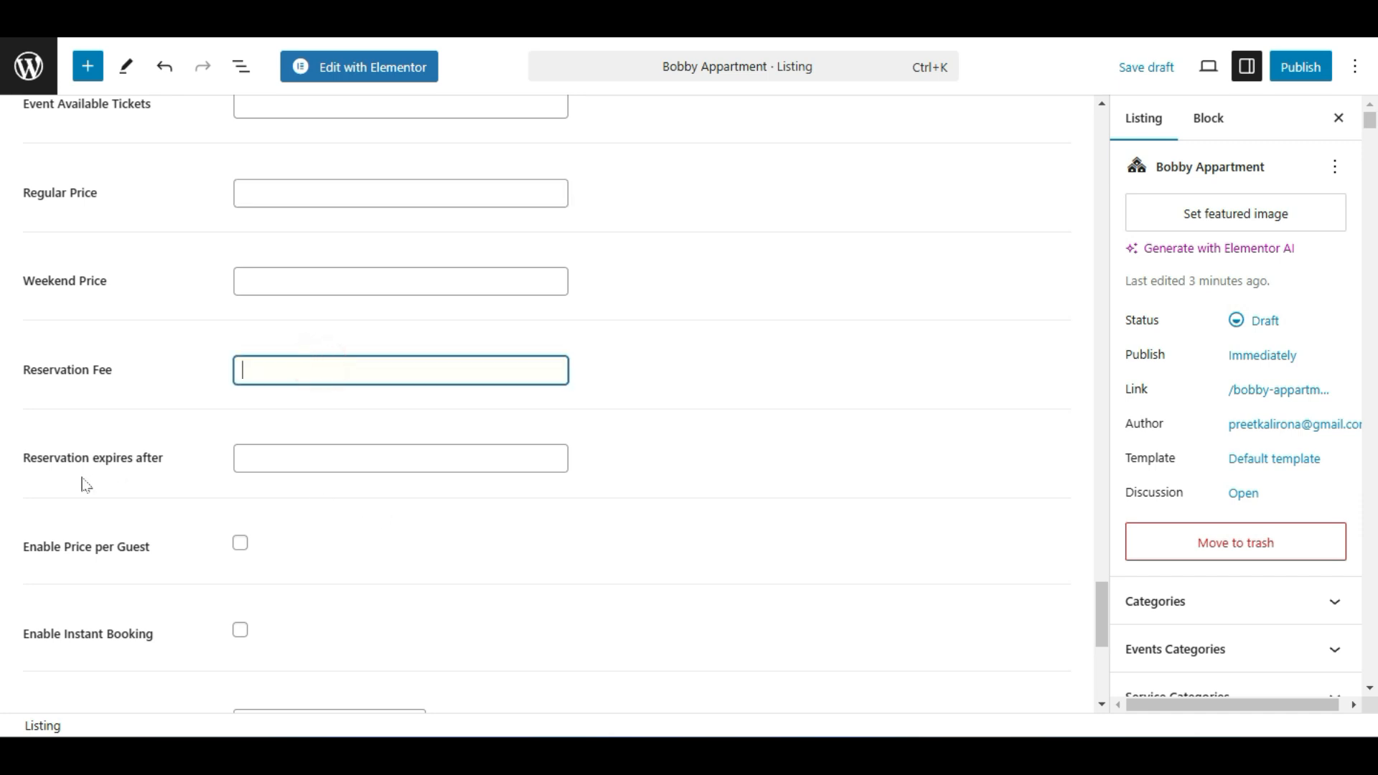
{"action": "scroll", "coordinate": [75, 480], "scroll_direction": "down", "scroll_amount": 2}
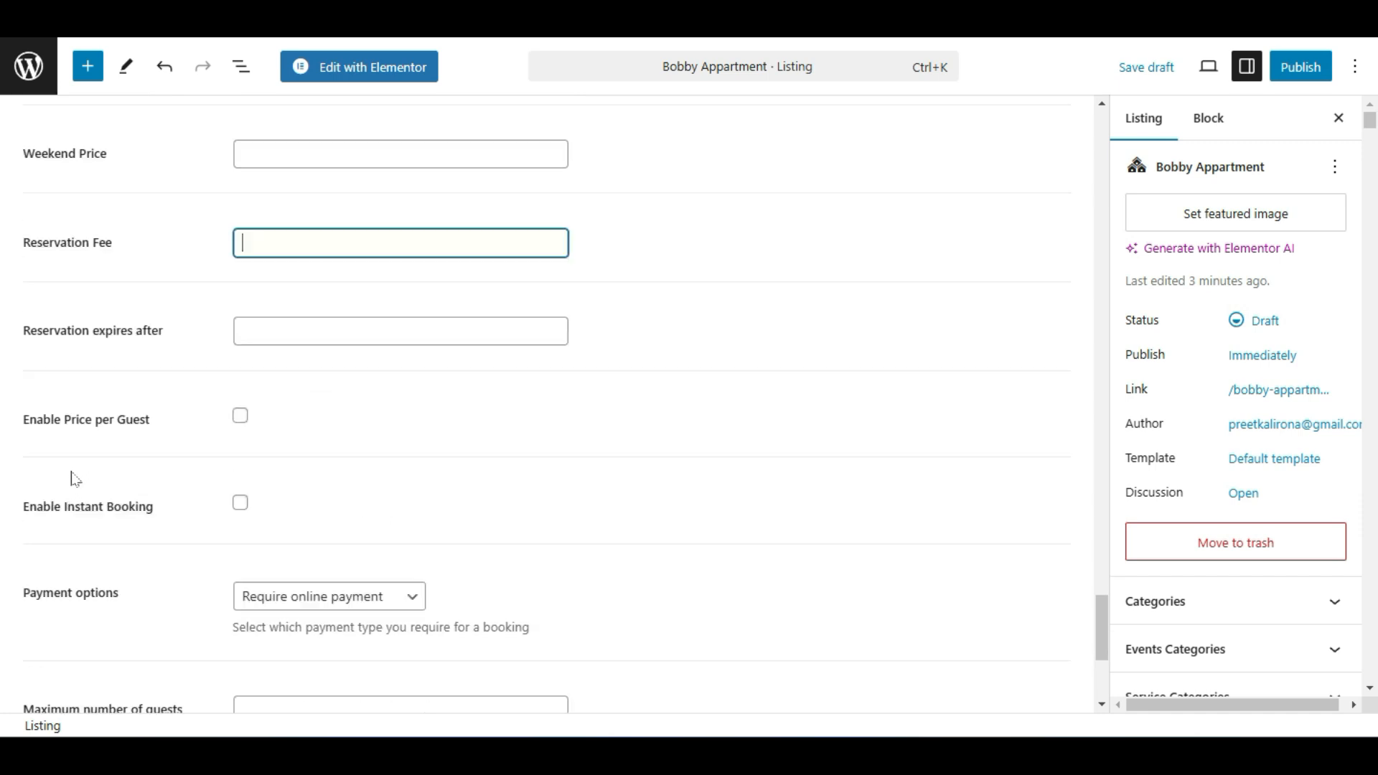
{"action": "left_click", "coordinate": [240, 417]}
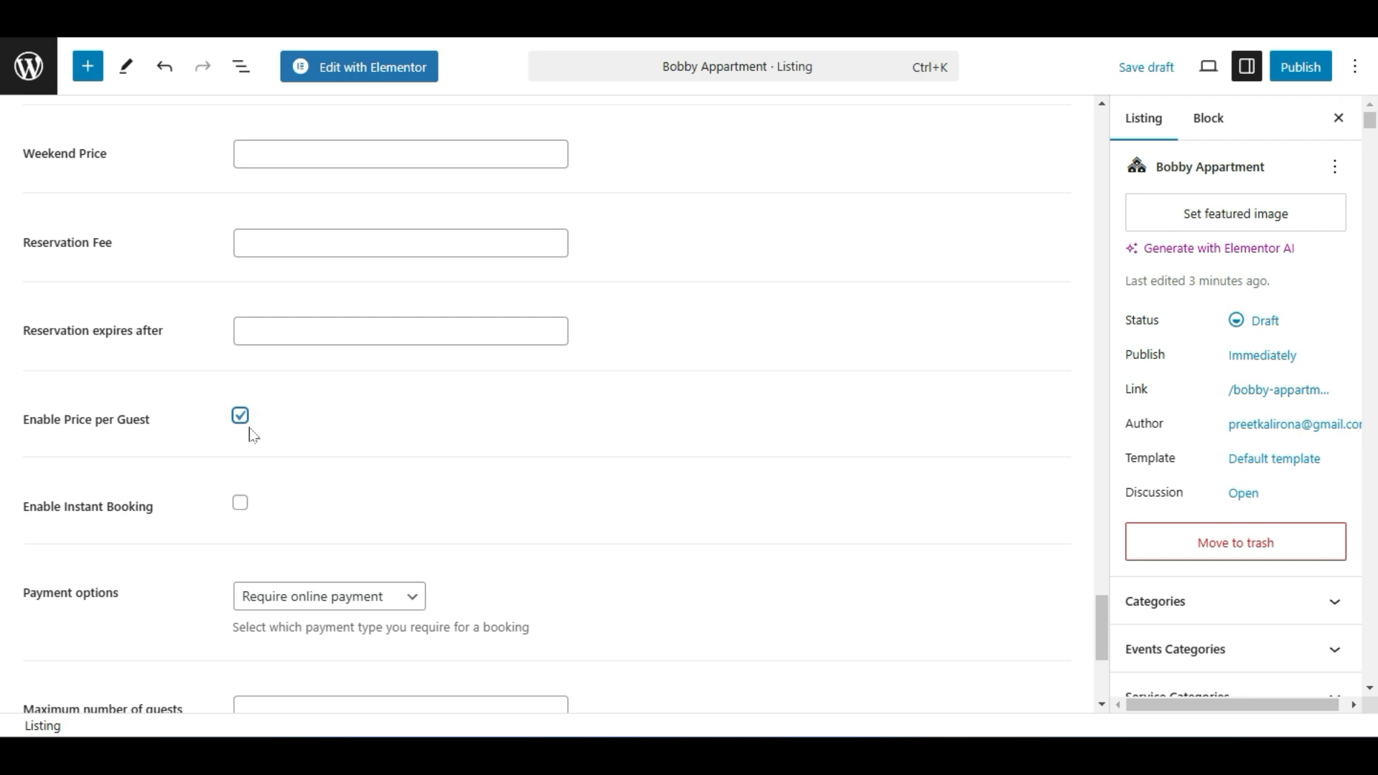
{"action": "scroll", "coordinate": [247, 430], "scroll_direction": "down", "scroll_amount": 2}
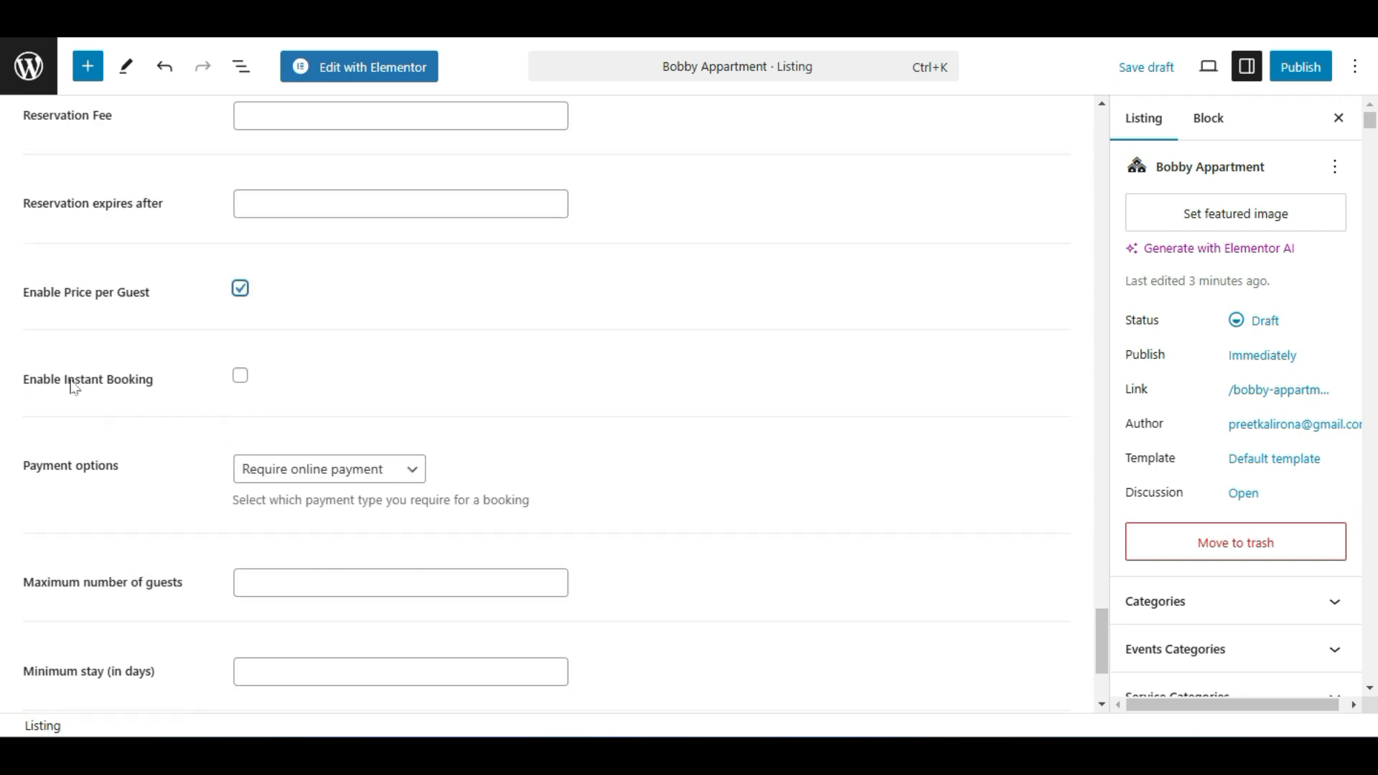
{"action": "left_click", "coordinate": [240, 375]}
{"action": "scroll", "coordinate": [61, 533], "scroll_direction": "down", "scroll_amount": 1}
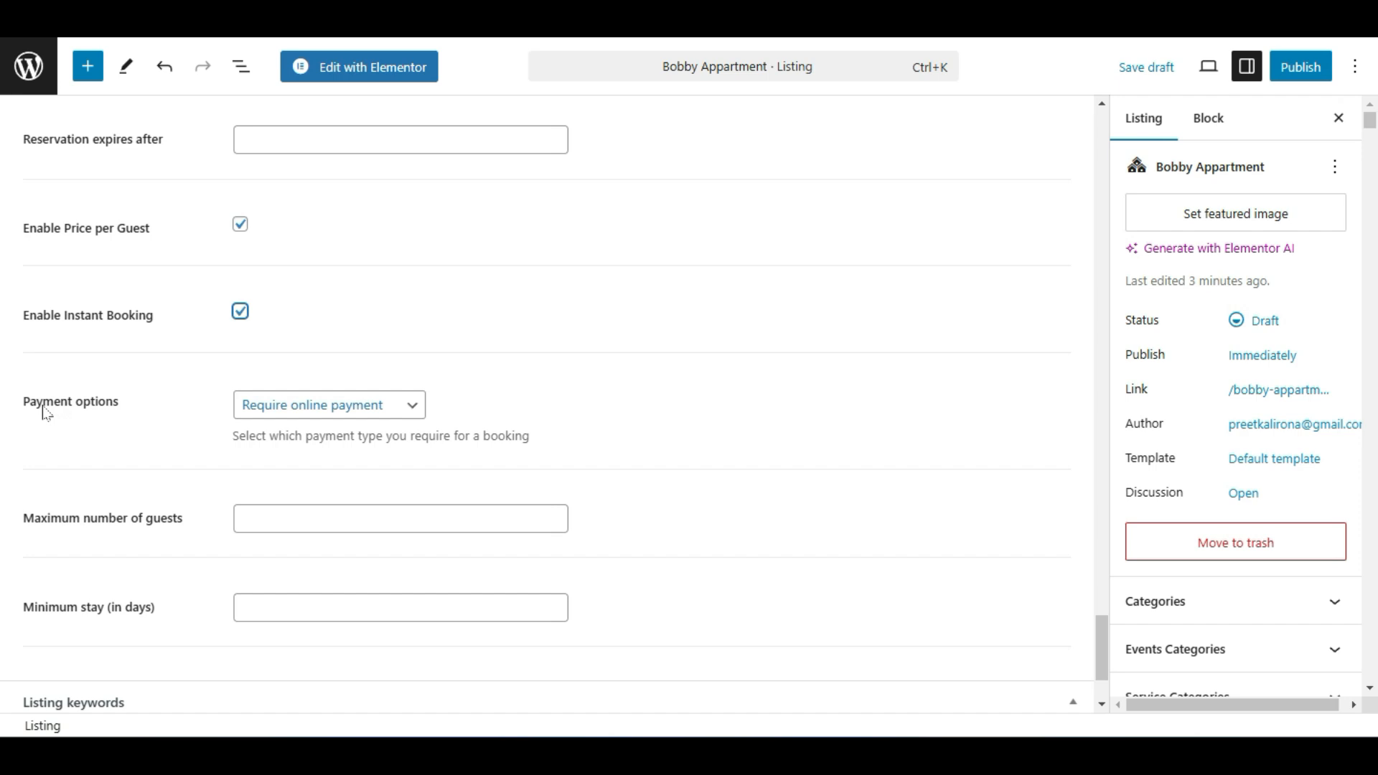
Choose Require online payment as the listing's payment option, and open the Payments section of the WooCommerce settings.
{"action": "left_click", "coordinate": [280, 411]}
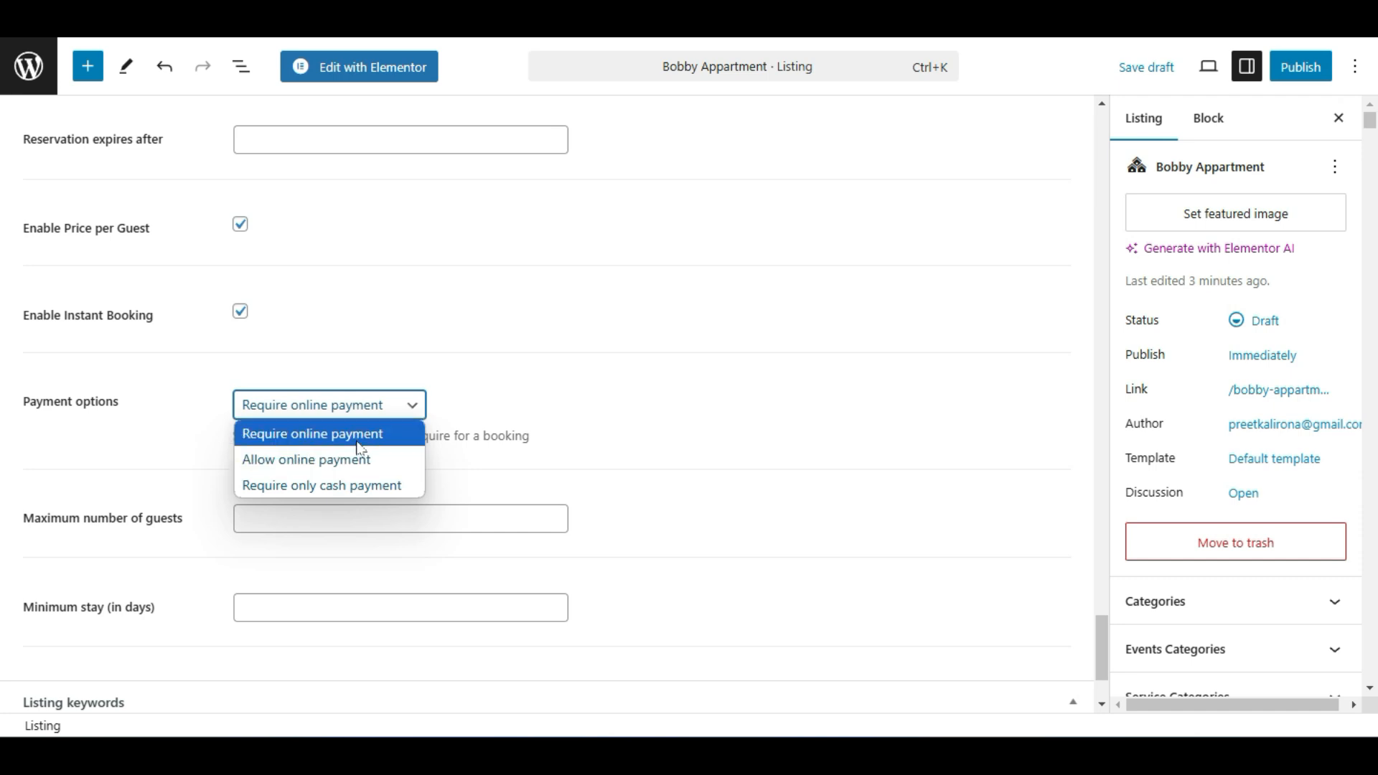
{"action": "left_click", "coordinate": [319, 433]}
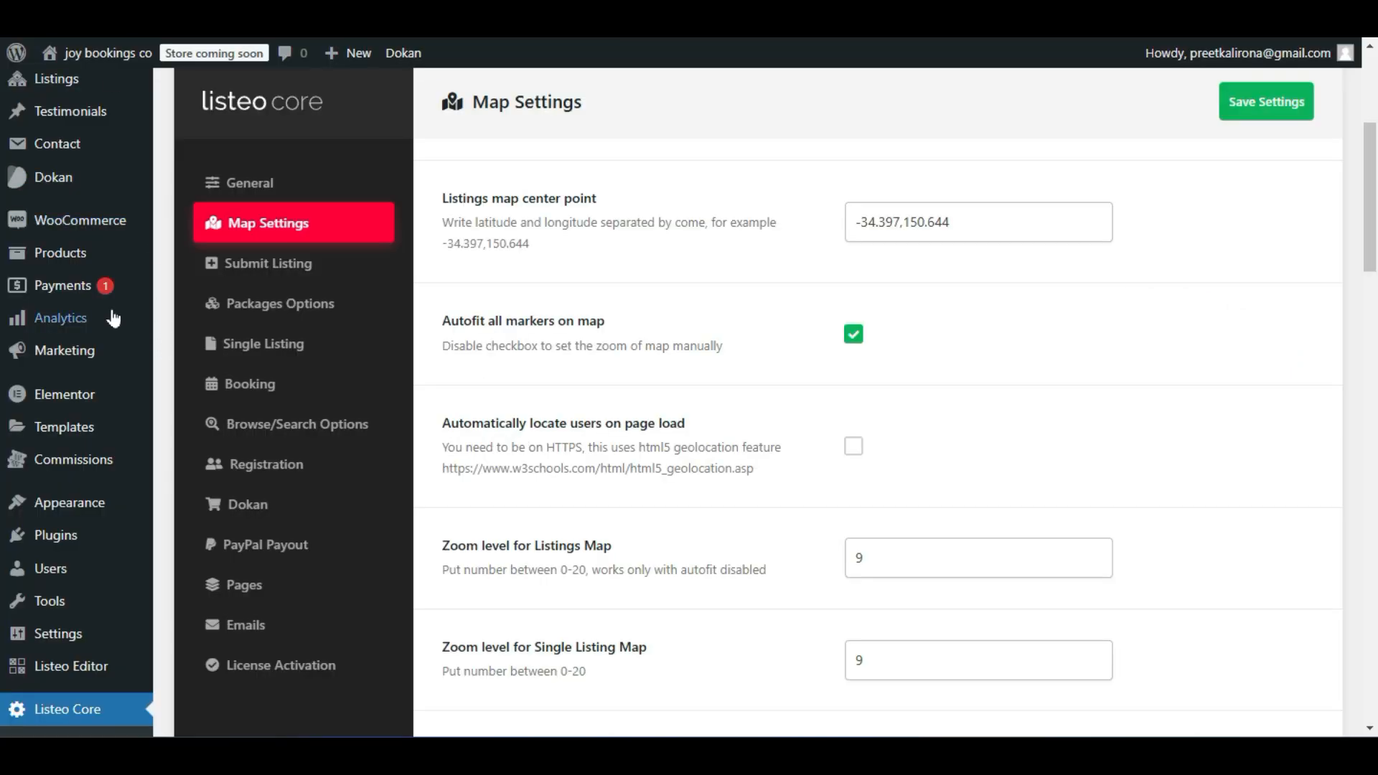
{"action": "mouse_move", "coordinate": [108, 221]}
{"action": "left_click", "coordinate": [190, 332]}
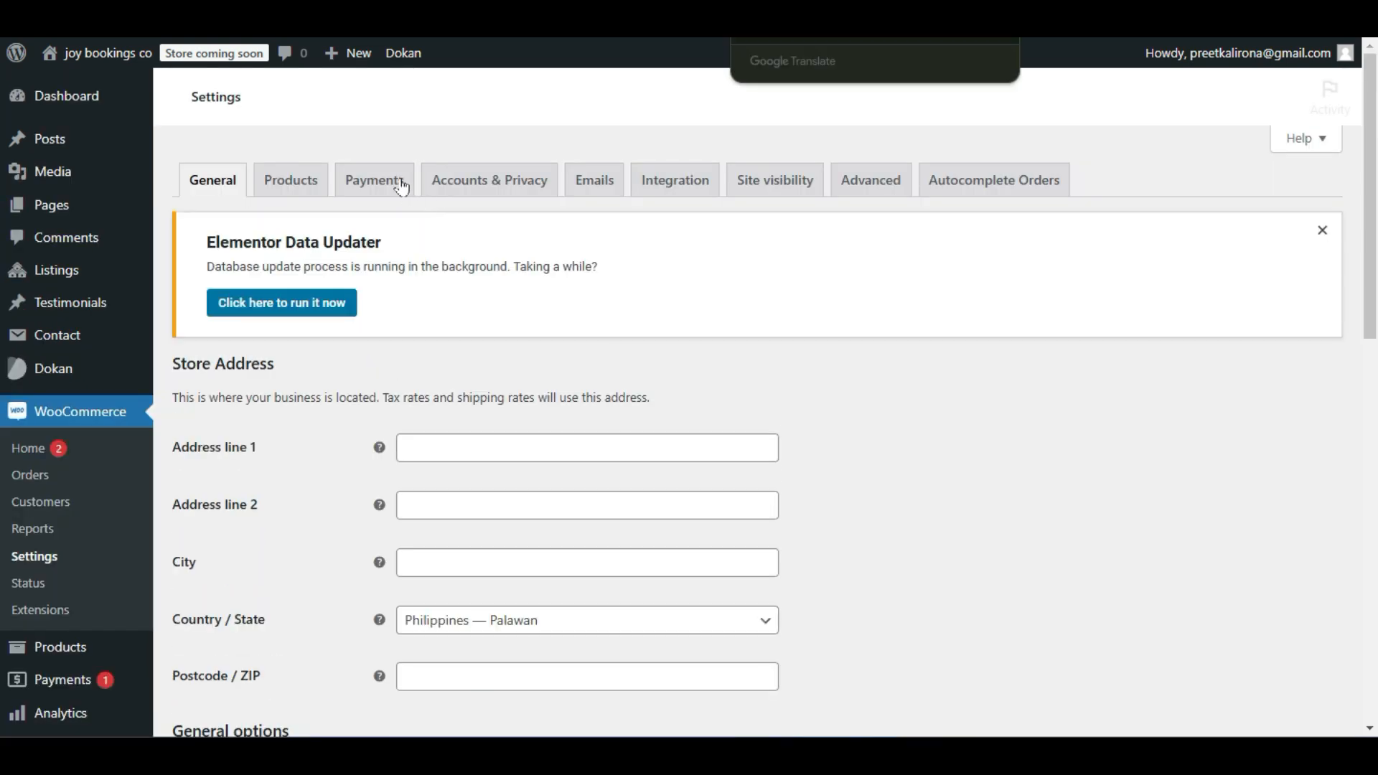
{"action": "left_click", "coordinate": [397, 179]}
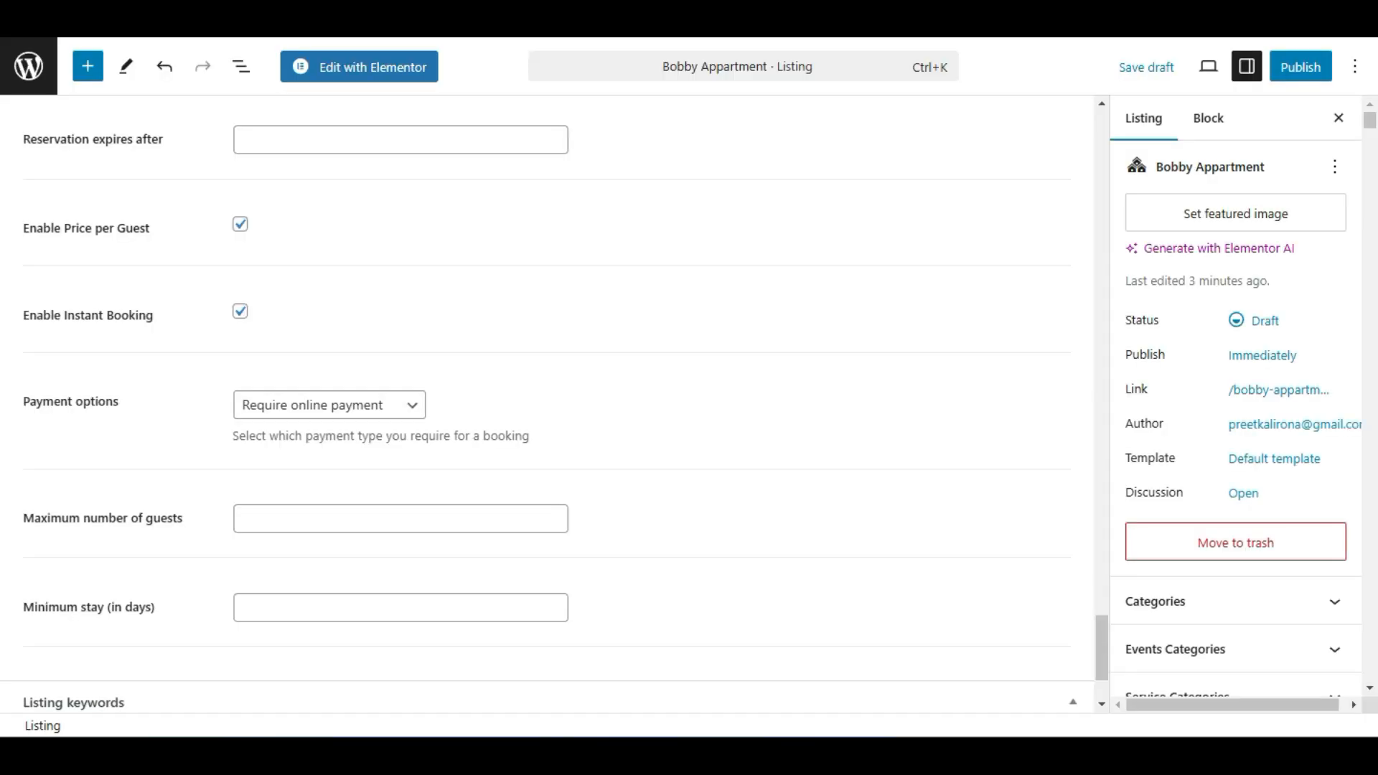
Set the Bobby Appartment listing's maximum number of guests to 5 and leave the minimum stay blank.
{"action": "scroll", "coordinate": [101, 445], "scroll_direction": "down", "scroll_amount": 2}
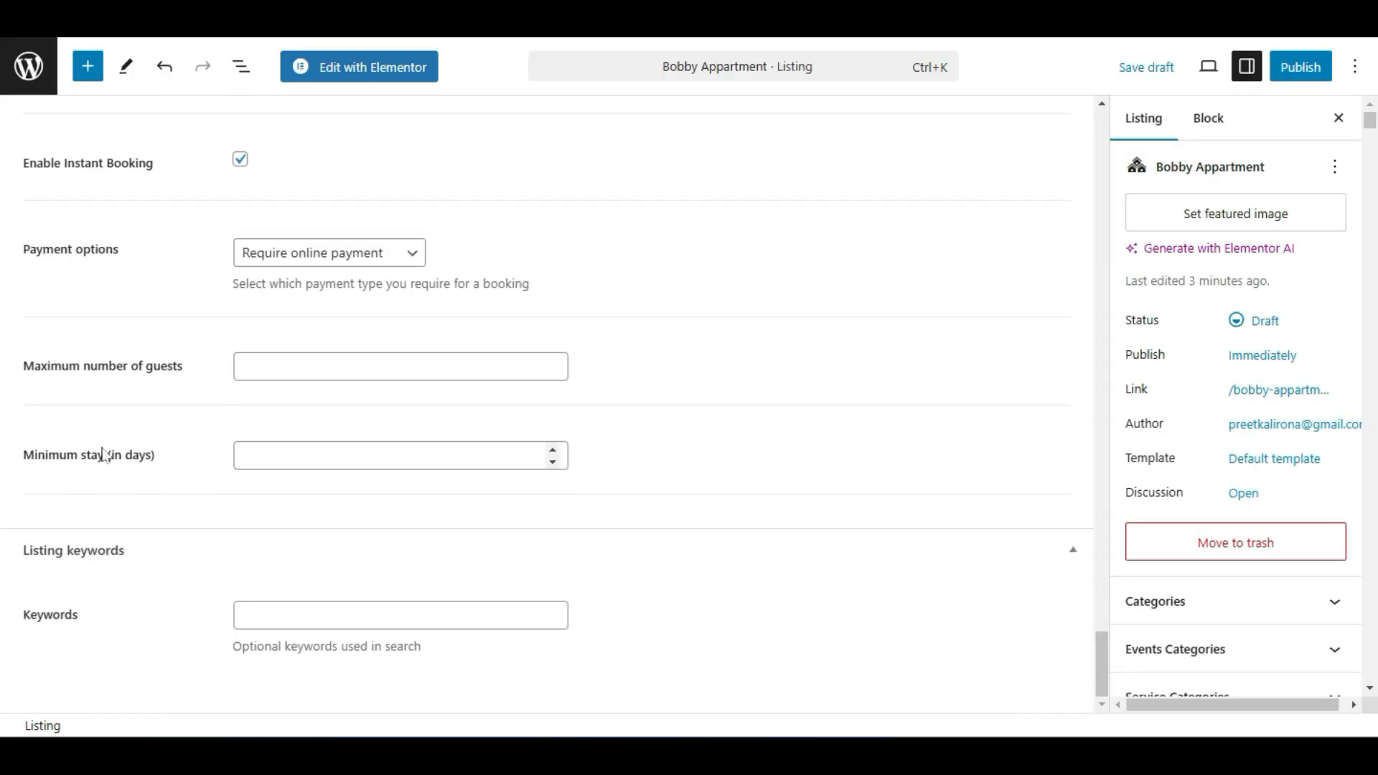
{"action": "left_click", "coordinate": [266, 362]}
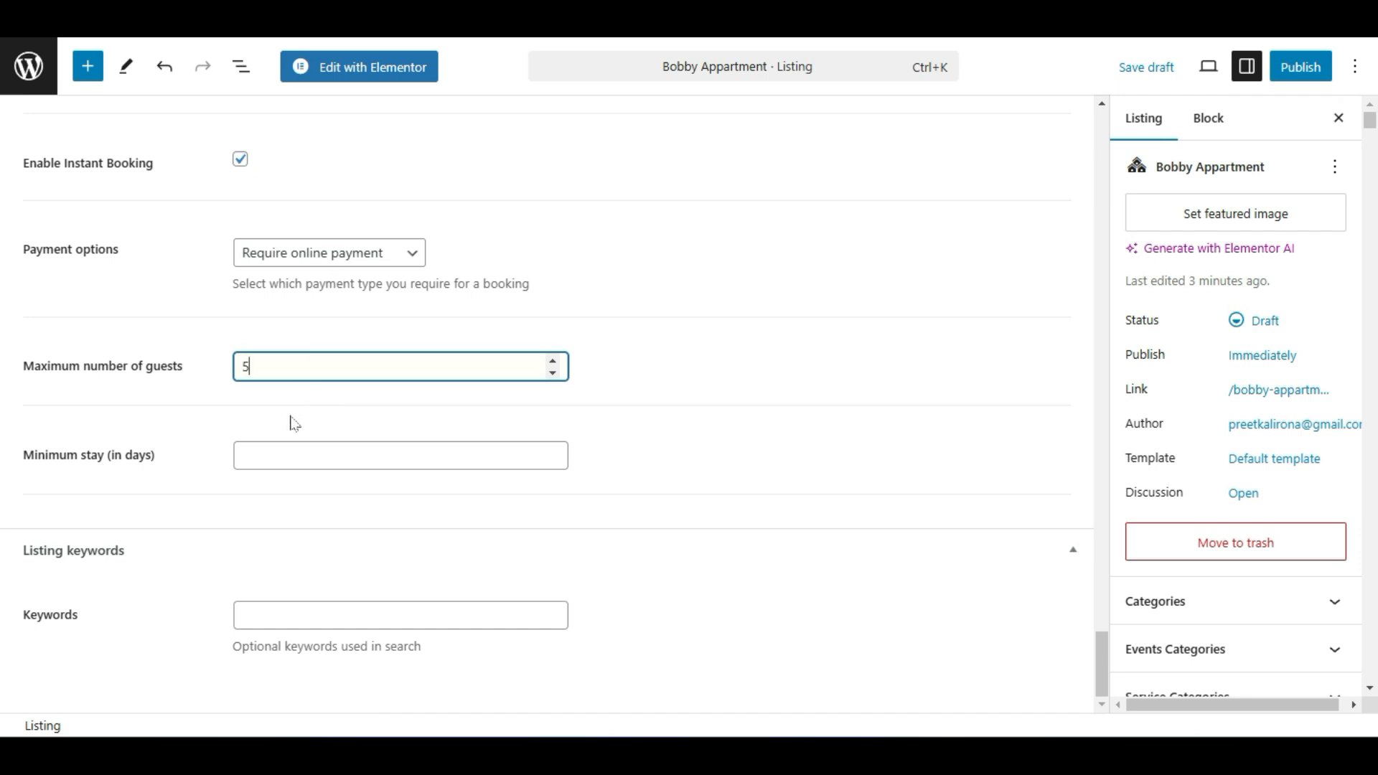
{"action": "left_click", "coordinate": [318, 461]}
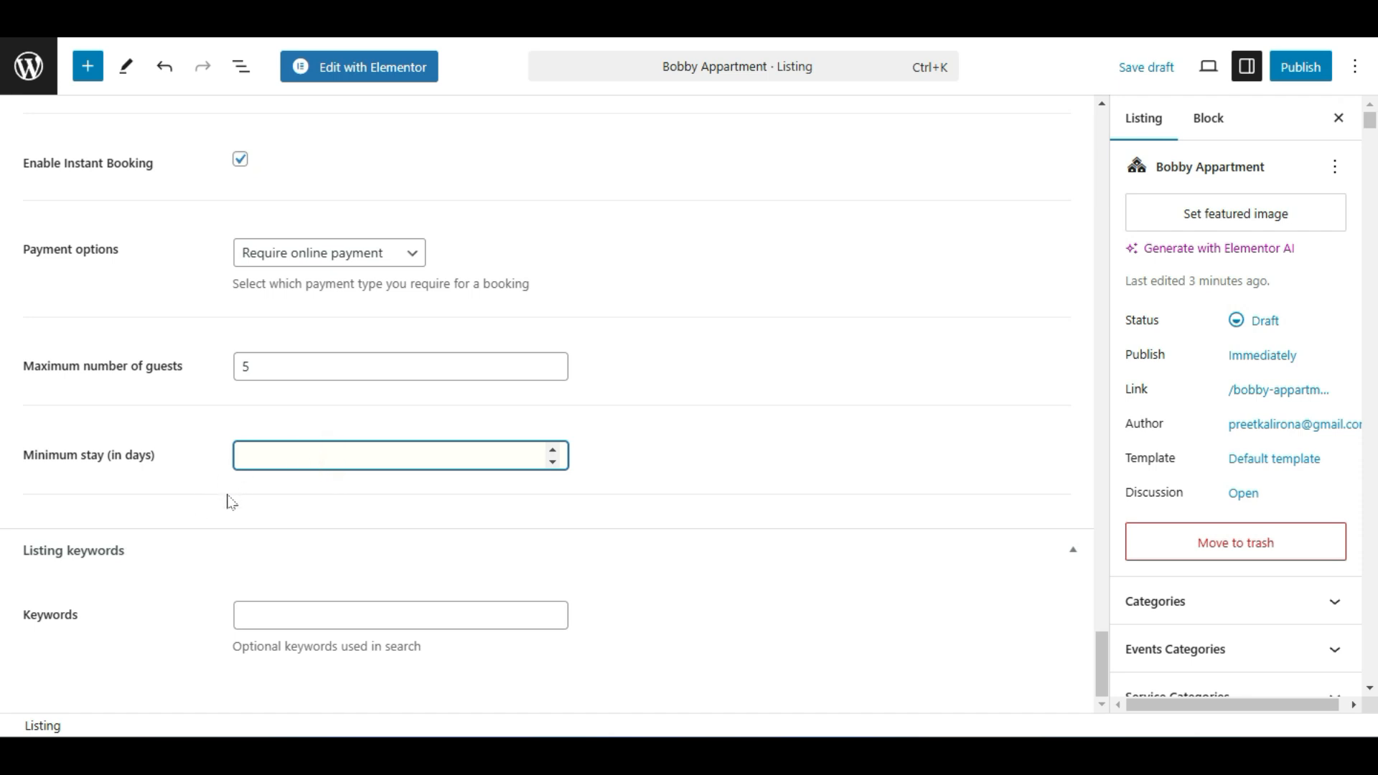
Copy the listing title and enter it in the listing keywords as "Bobby Appartment,".
{"action": "left_click", "coordinate": [262, 615]}
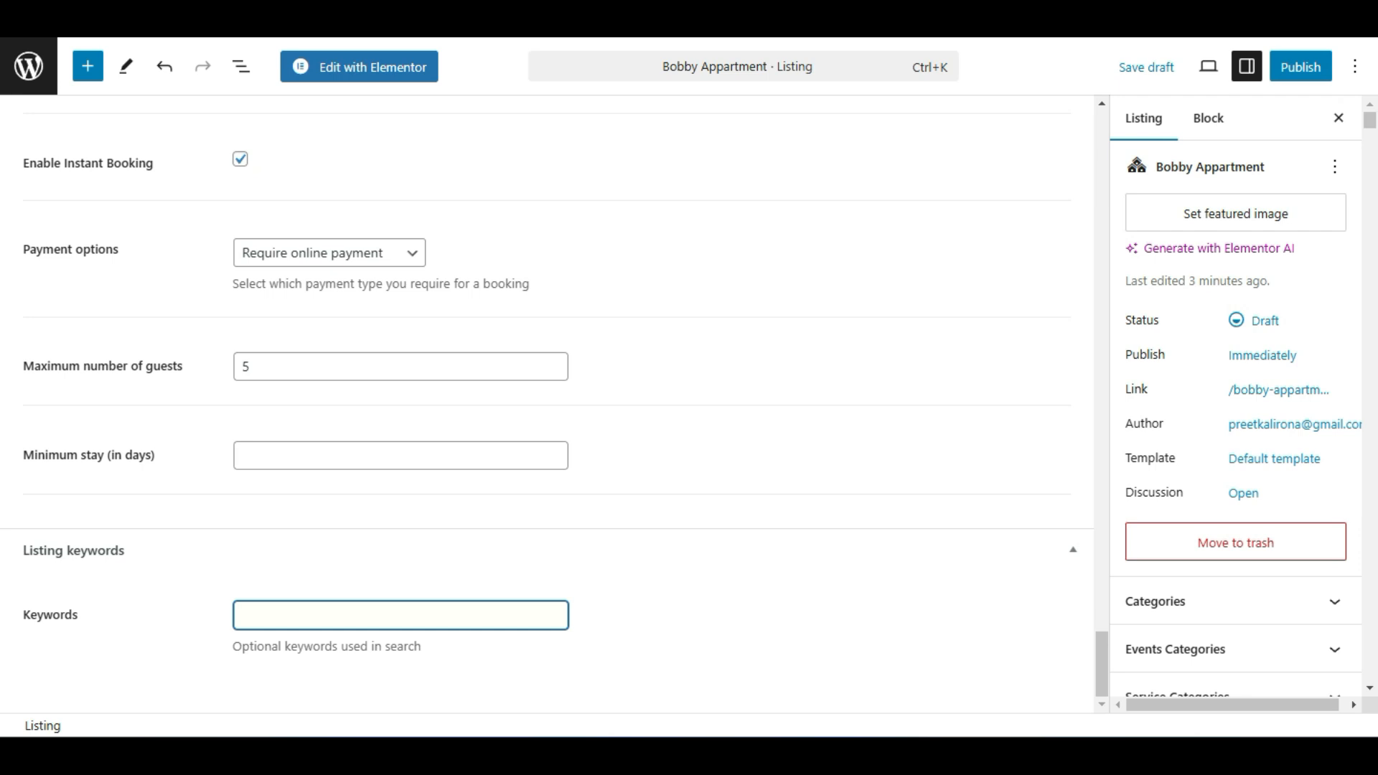
{"action": "scroll", "coordinate": [213, 615], "scroll_direction": "up", "scroll_amount": 15}
{"action": "left_click_drag", "start_coordinate": [1103, 523], "coordinate": [1155, 99]}
{"action": "triple_click", "coordinate": [213, 190]}
{"action": "key", "text": "ctrl+c"}
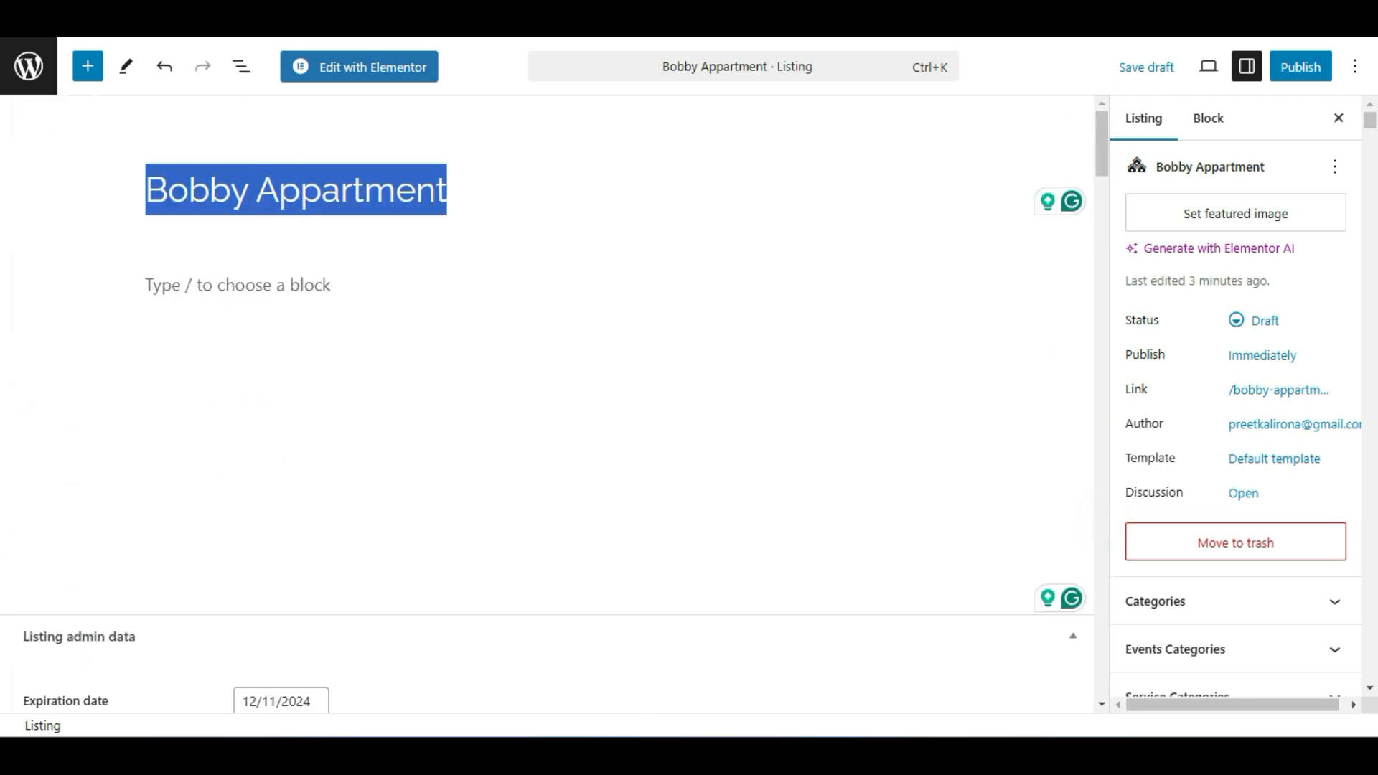
{"action": "scroll", "coordinate": [6, 452], "scroll_direction": "down", "scroll_amount": 20}
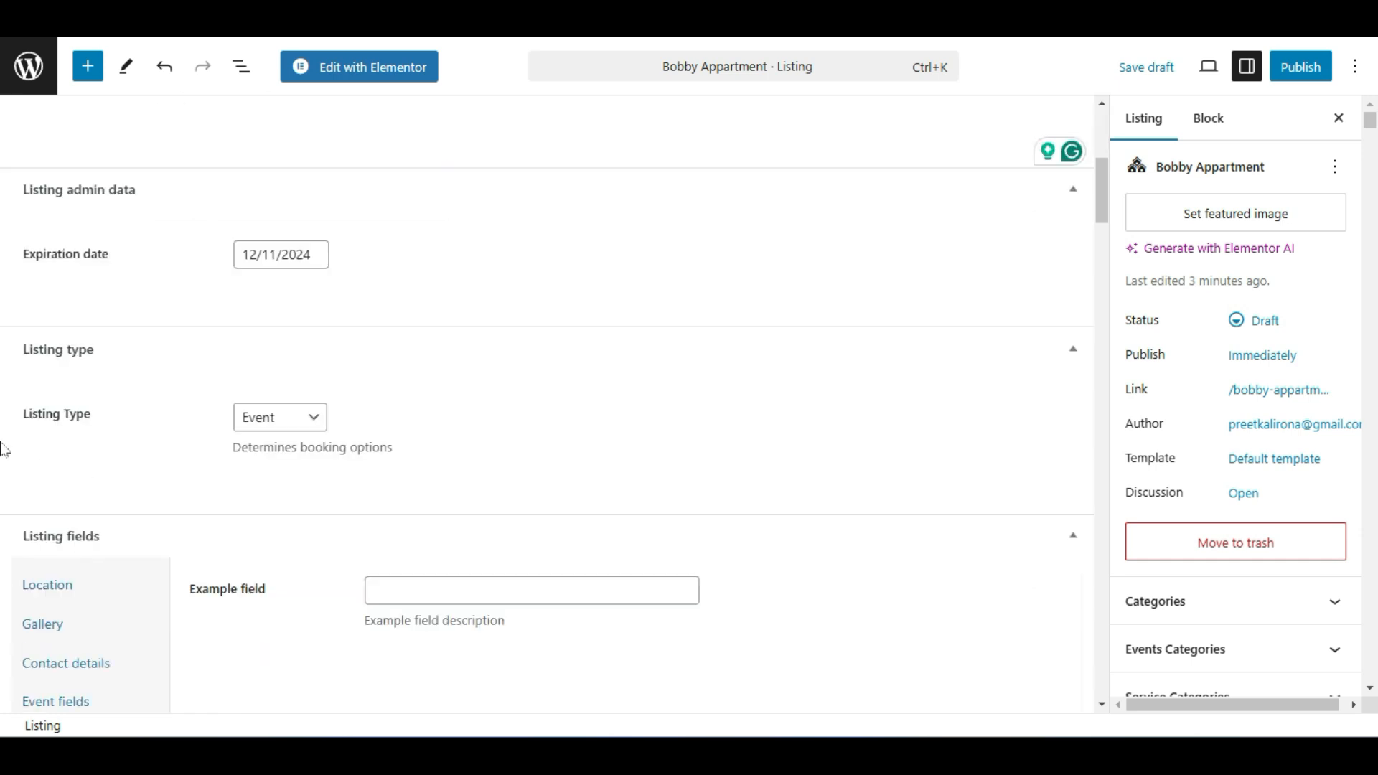
{"action": "scroll", "coordinate": [5, 460], "scroll_direction": "down", "scroll_amount": 20}
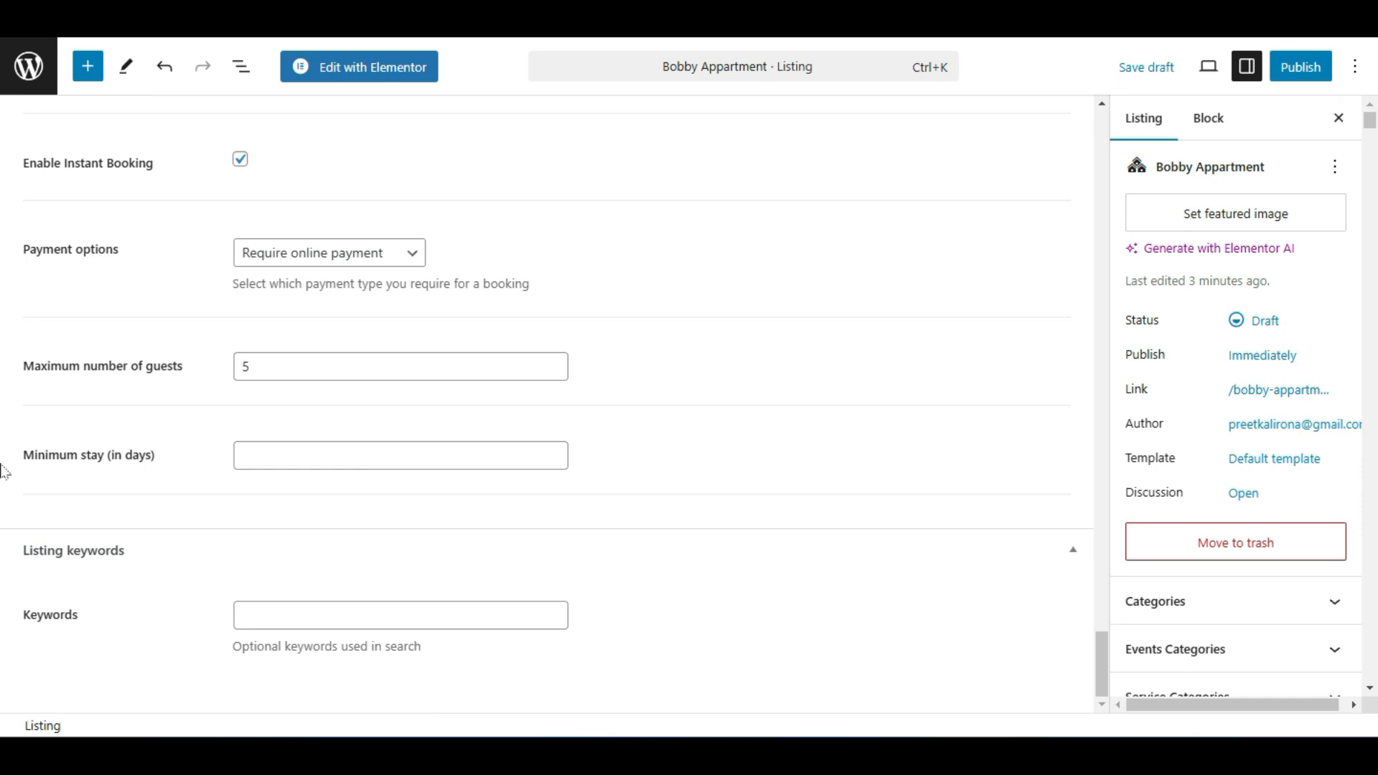
{"action": "left_click", "coordinate": [246, 608]}
{"action": "key", "text": "ctrl+v"}
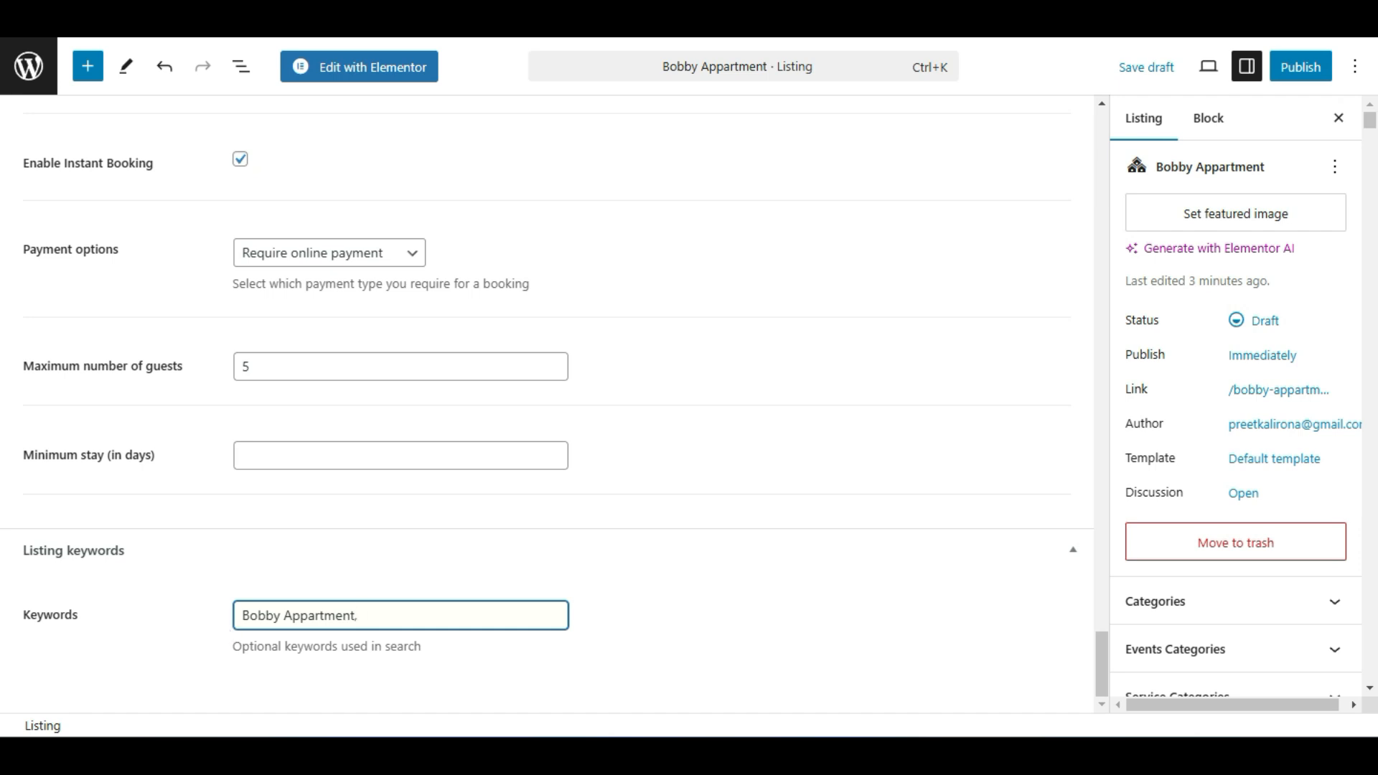
{"action": "left_click_drag", "start_coordinate": [359, 615], "coordinate": [241, 615]}
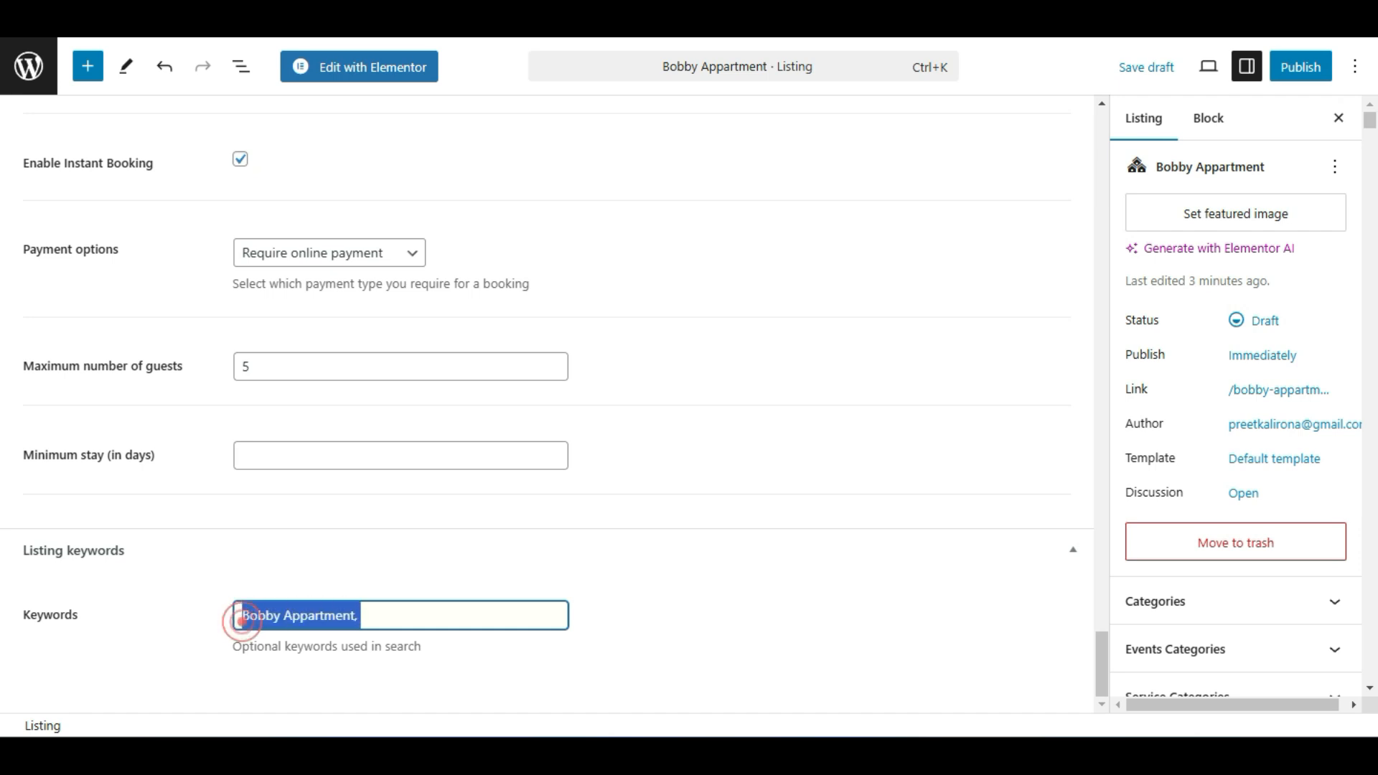
{"action": "left_click", "coordinate": [374, 559]}
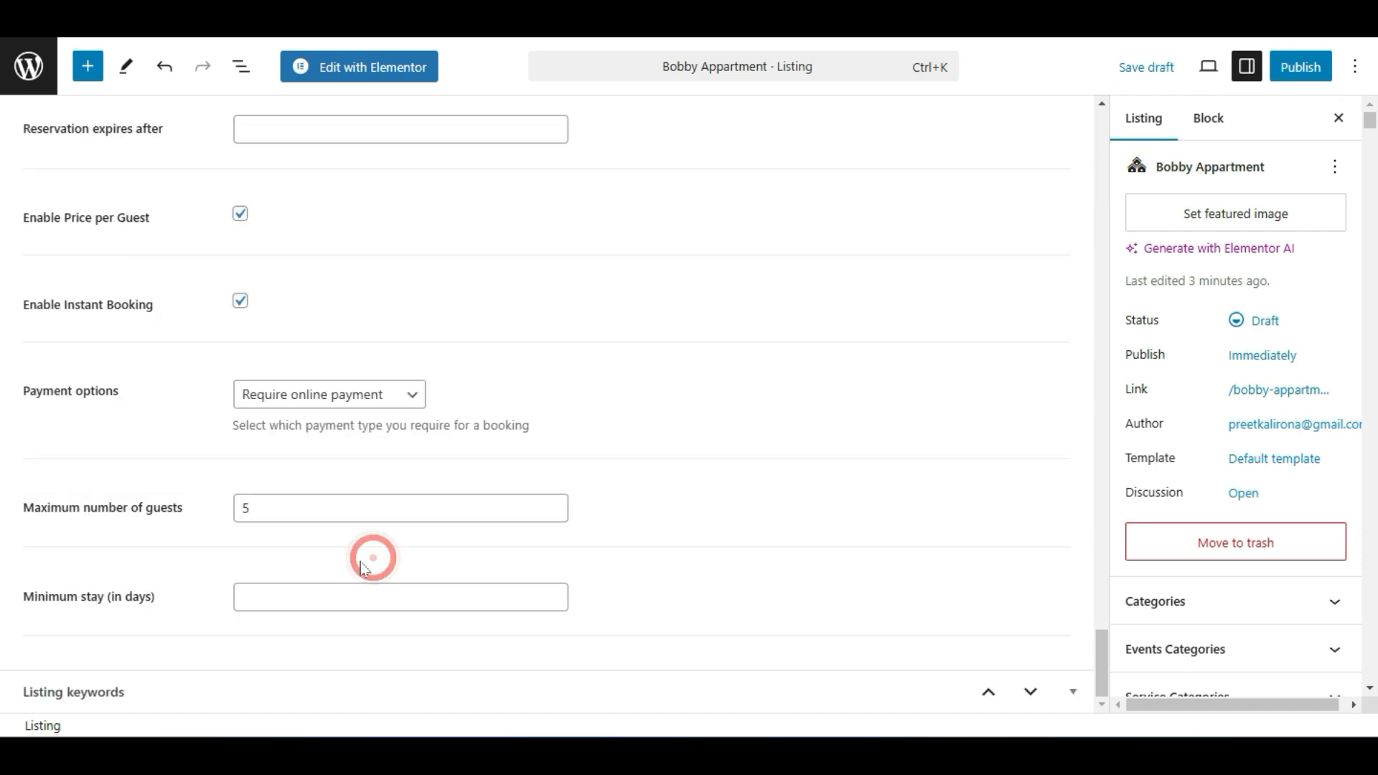
{"action": "left_click", "coordinate": [75, 685]}
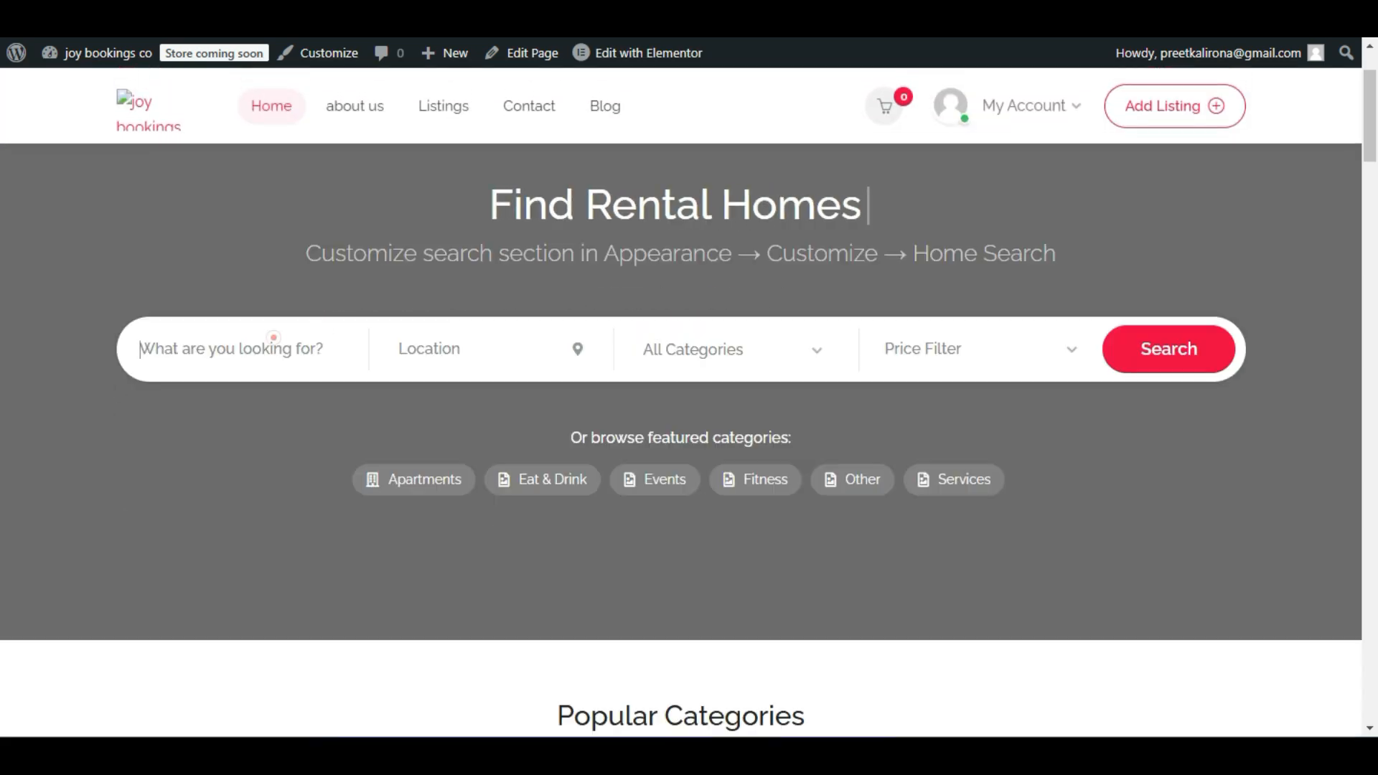
Try the search term "apart" in the home page search bar, clear it, and return to the Bobby Appartment draft.
{"action": "left_click", "coordinate": [272, 343]}
{"action": "type", "text": "apart"}
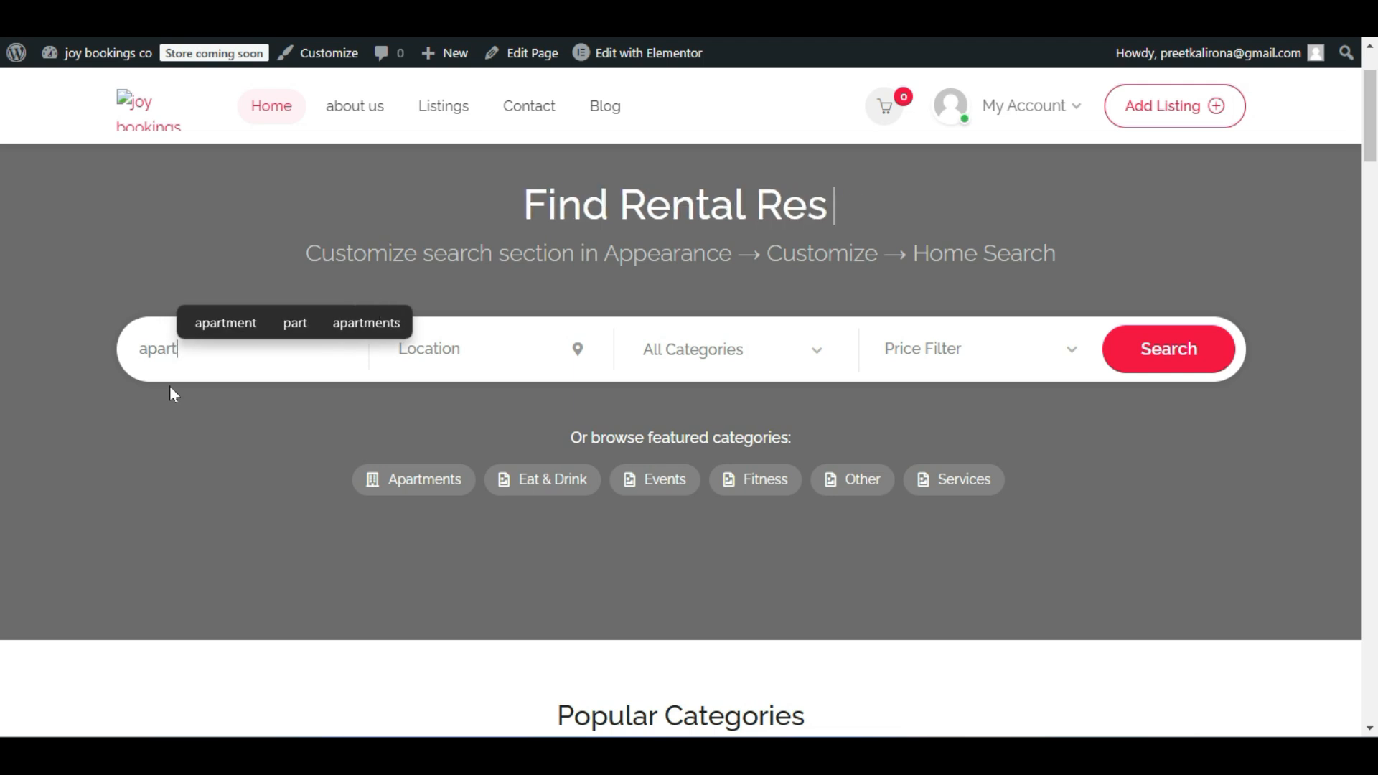
{"action": "key", "text": "BackSpace"}
{"action": "key", "text": "BackSpace"}
{"action": "key", "text": "BackSpace"}
{"action": "key", "text": "BackSpace"}
{"action": "key", "text": "BackSpace"}
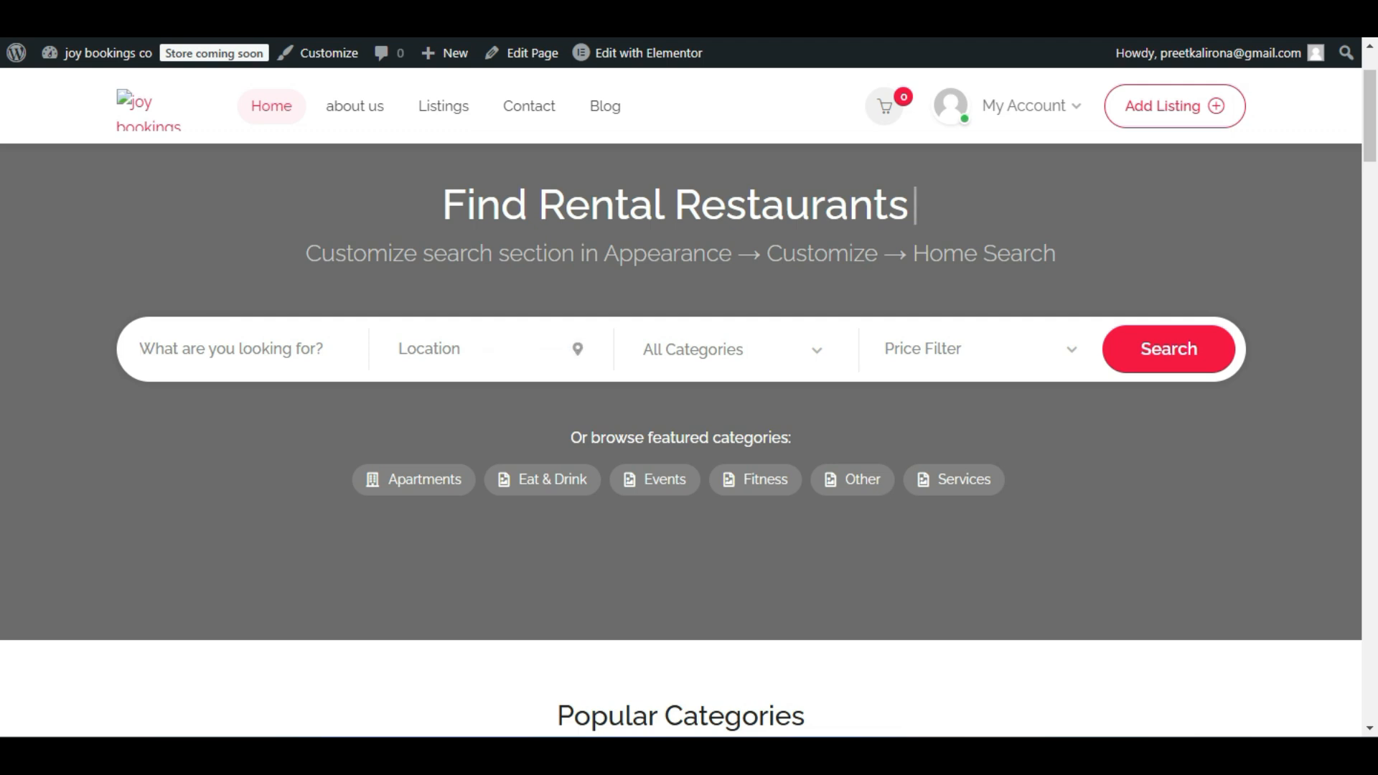
{"action": "left_click", "coordinate": [129, 16]}
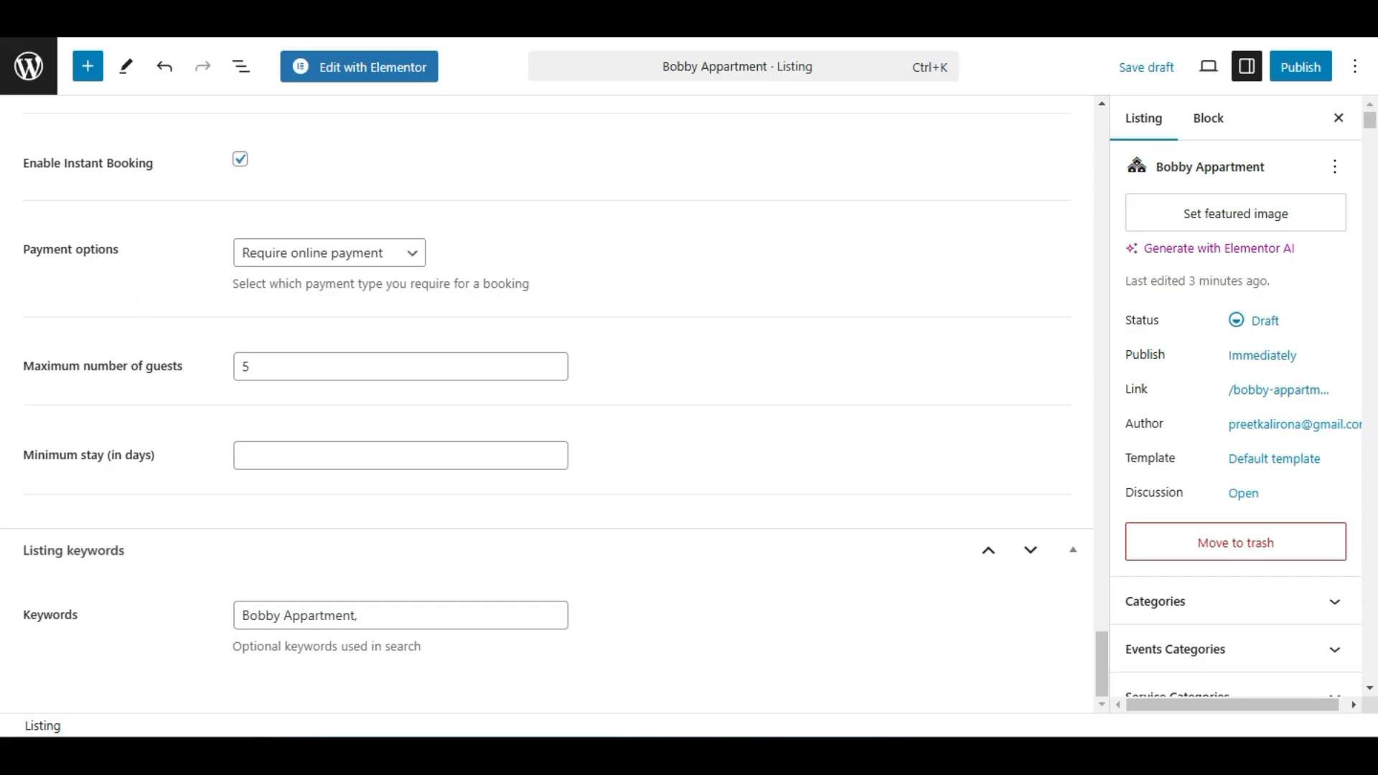
Compare the listing's Keywords entry with the "What are you looking for?" search field on the home page.
{"action": "left_click", "coordinate": [404, 596]}
{"action": "triple_click", "coordinate": [330, 609]}
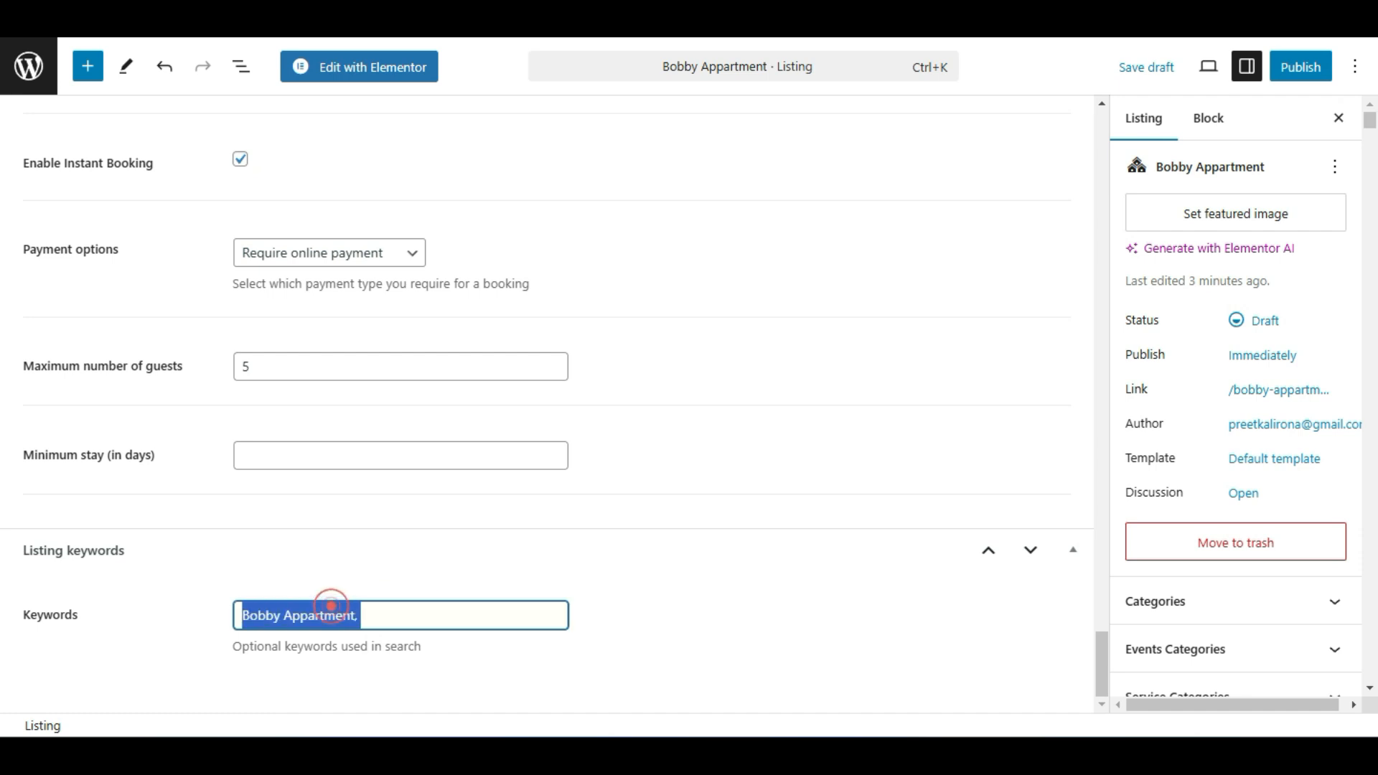
{"action": "left_click", "coordinate": [233, 622]}
{"action": "triple_click", "coordinate": [399, 612]}
{"action": "left_click", "coordinate": [183, 630]}
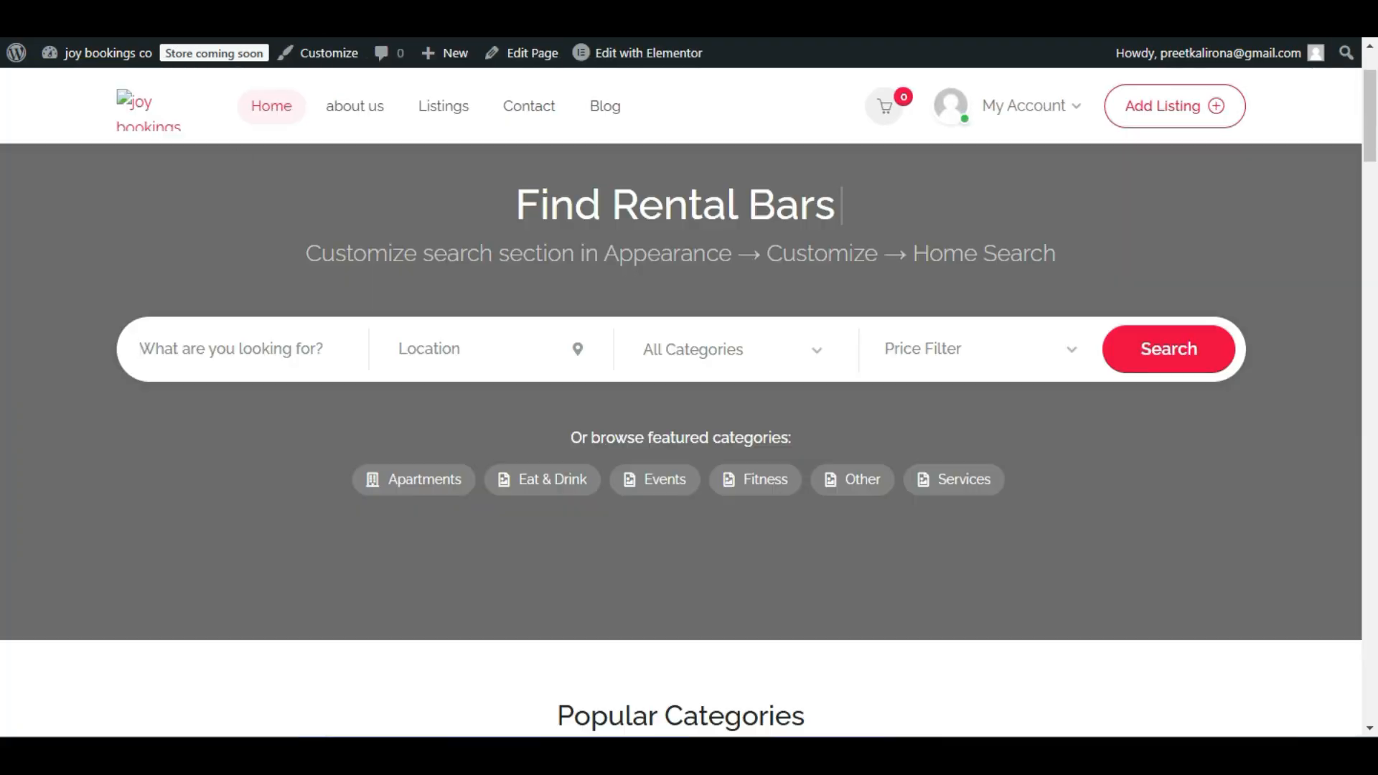
{"action": "left_click", "coordinate": [139, 350]}
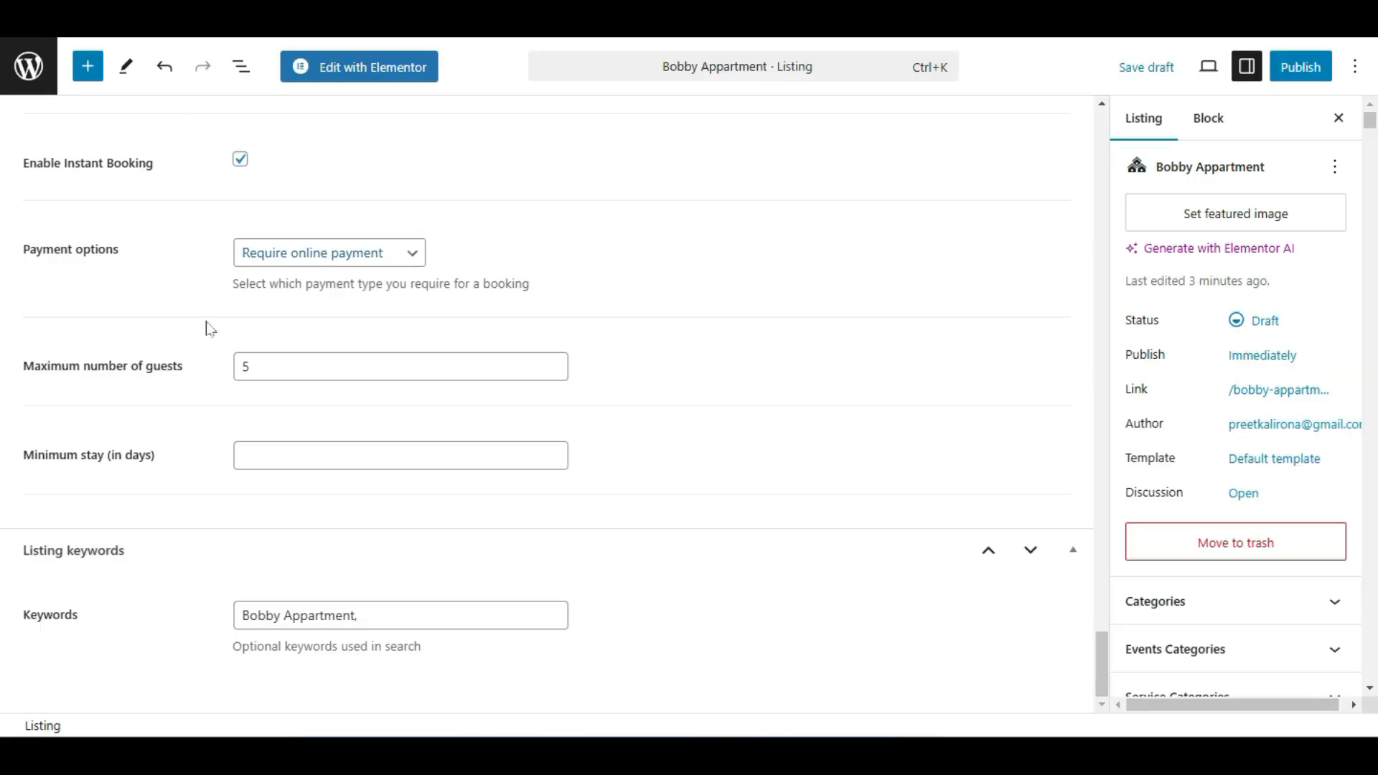
{"action": "left_click", "coordinate": [430, 617]}
{"action": "double_click", "coordinate": [431, 617]}
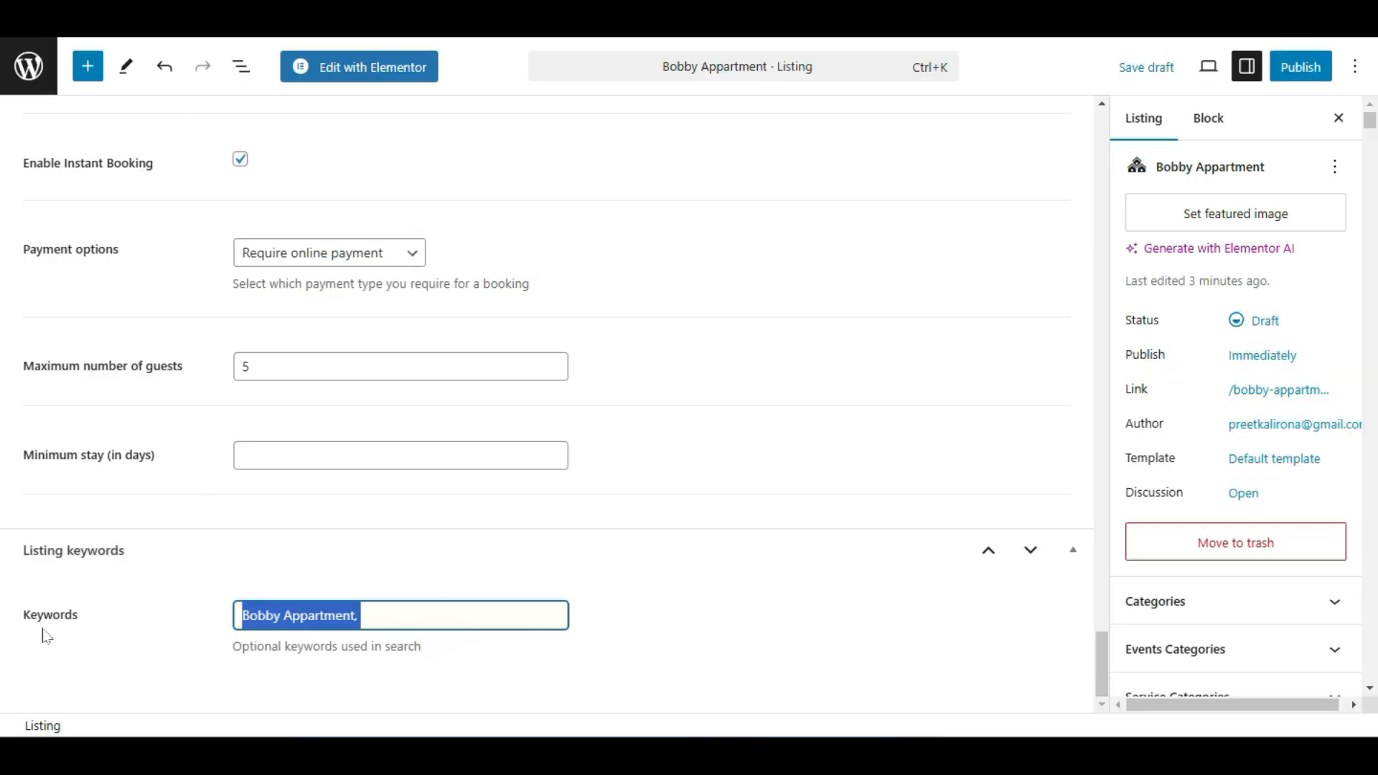
Review the Bobby Appartment draft from the keywords back up to the description, then look over its category, feature and region sections.
{"action": "scroll", "coordinate": [834, 612], "scroll_direction": "up", "scroll_amount": 20}
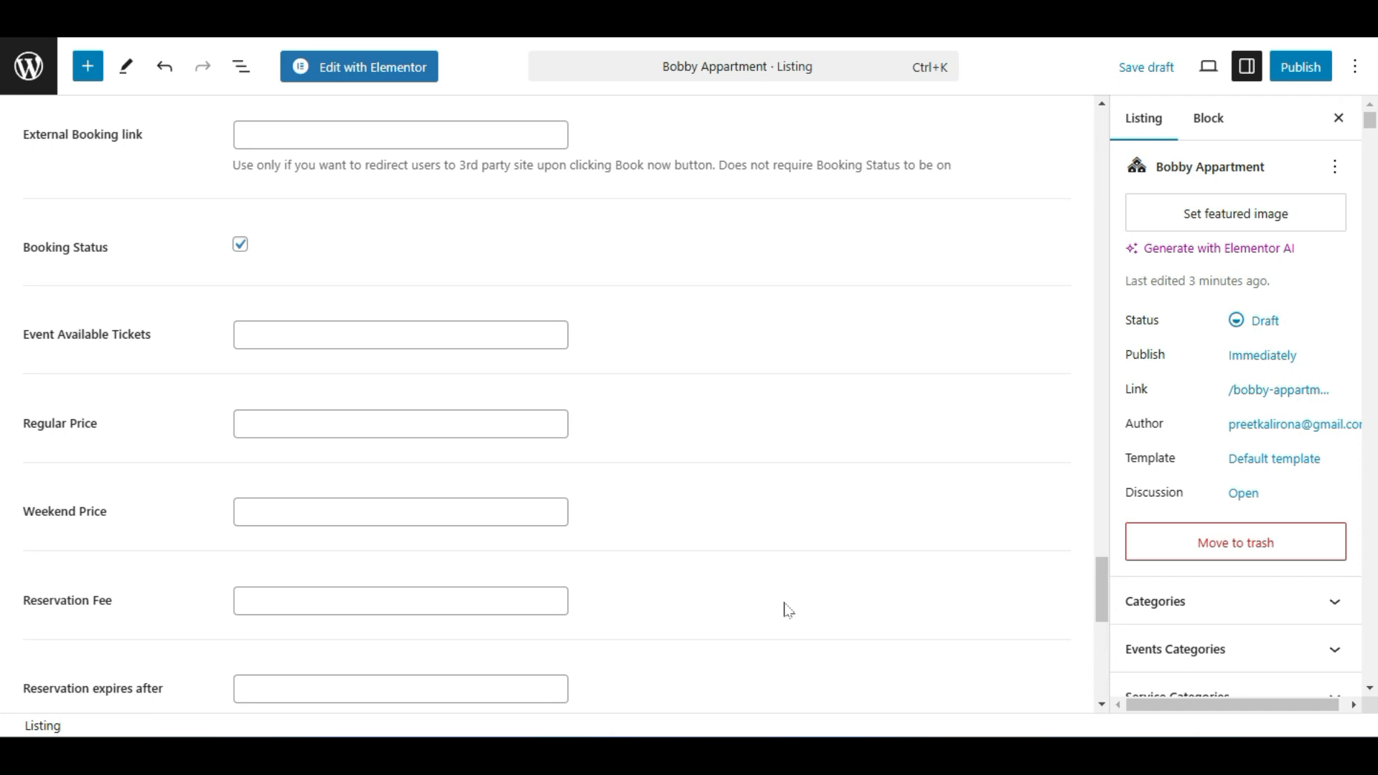
{"action": "scroll", "coordinate": [784, 610], "scroll_direction": "up", "scroll_amount": 20}
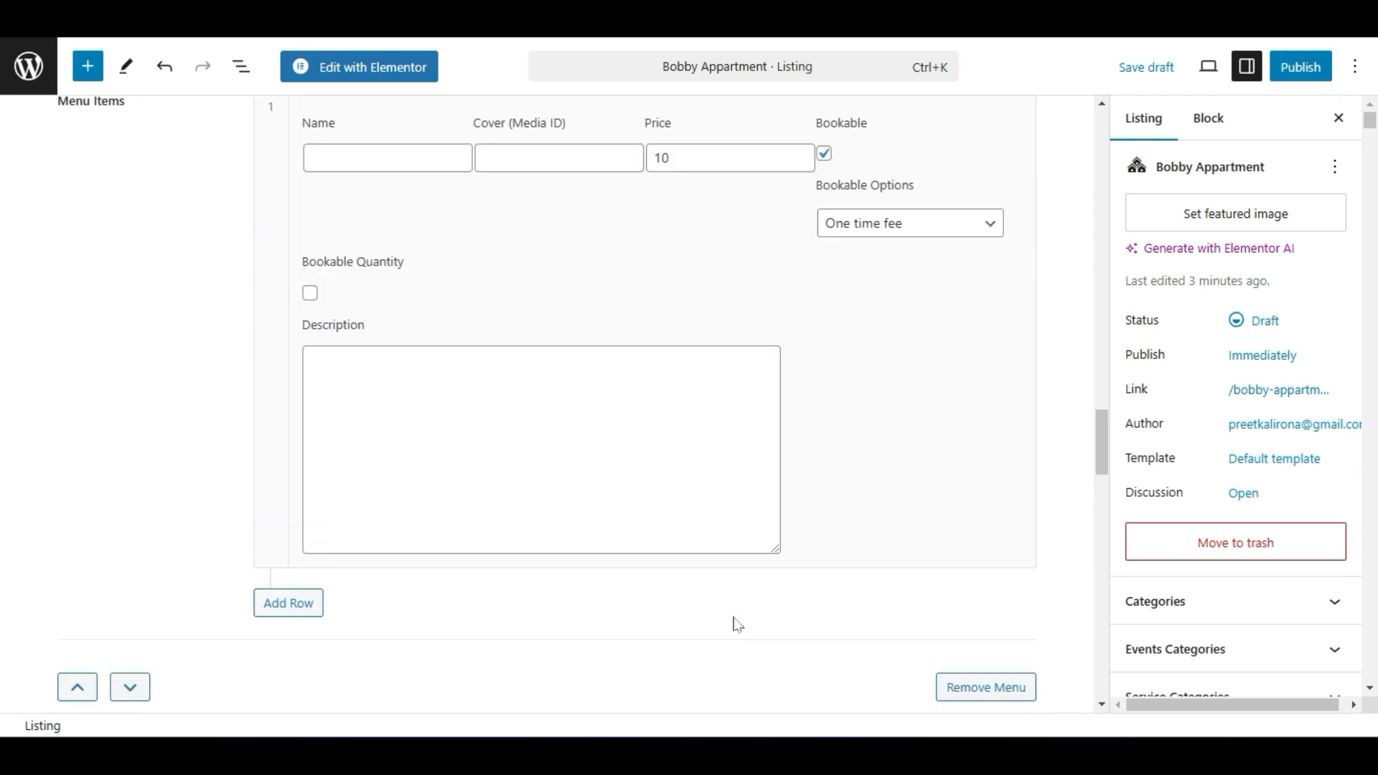
{"action": "scroll", "coordinate": [723, 626], "scroll_direction": "up", "scroll_amount": 20}
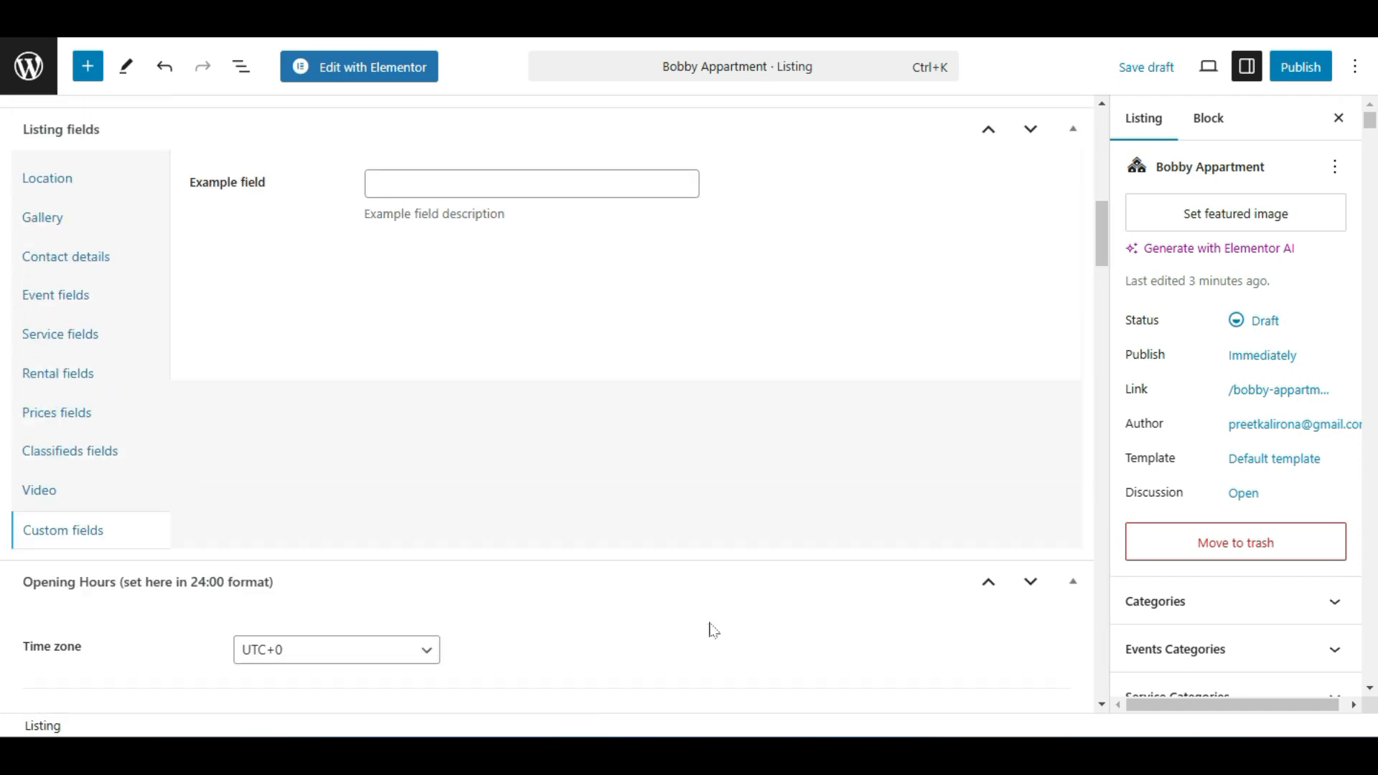
{"action": "scroll", "coordinate": [689, 635], "scroll_direction": "up", "scroll_amount": 5}
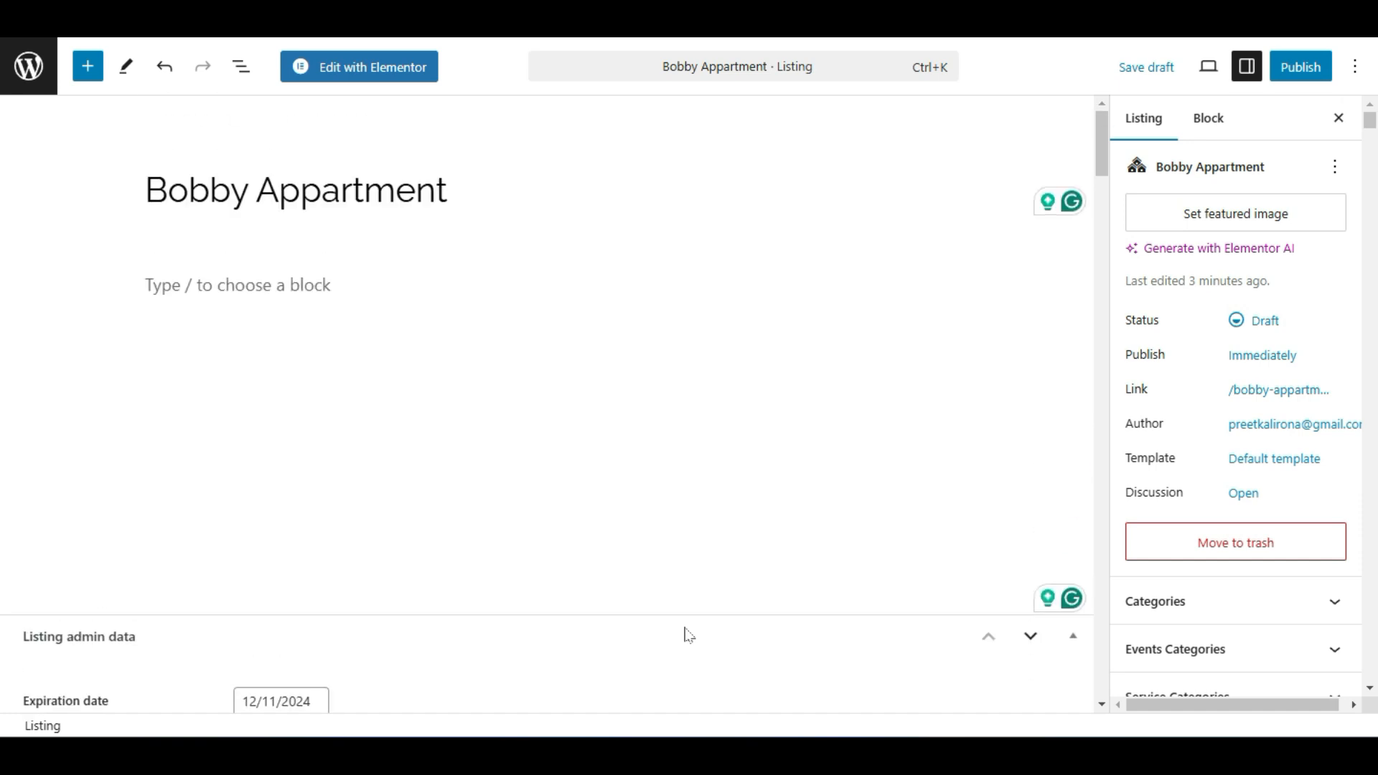
{"action": "left_click", "coordinate": [208, 283]}
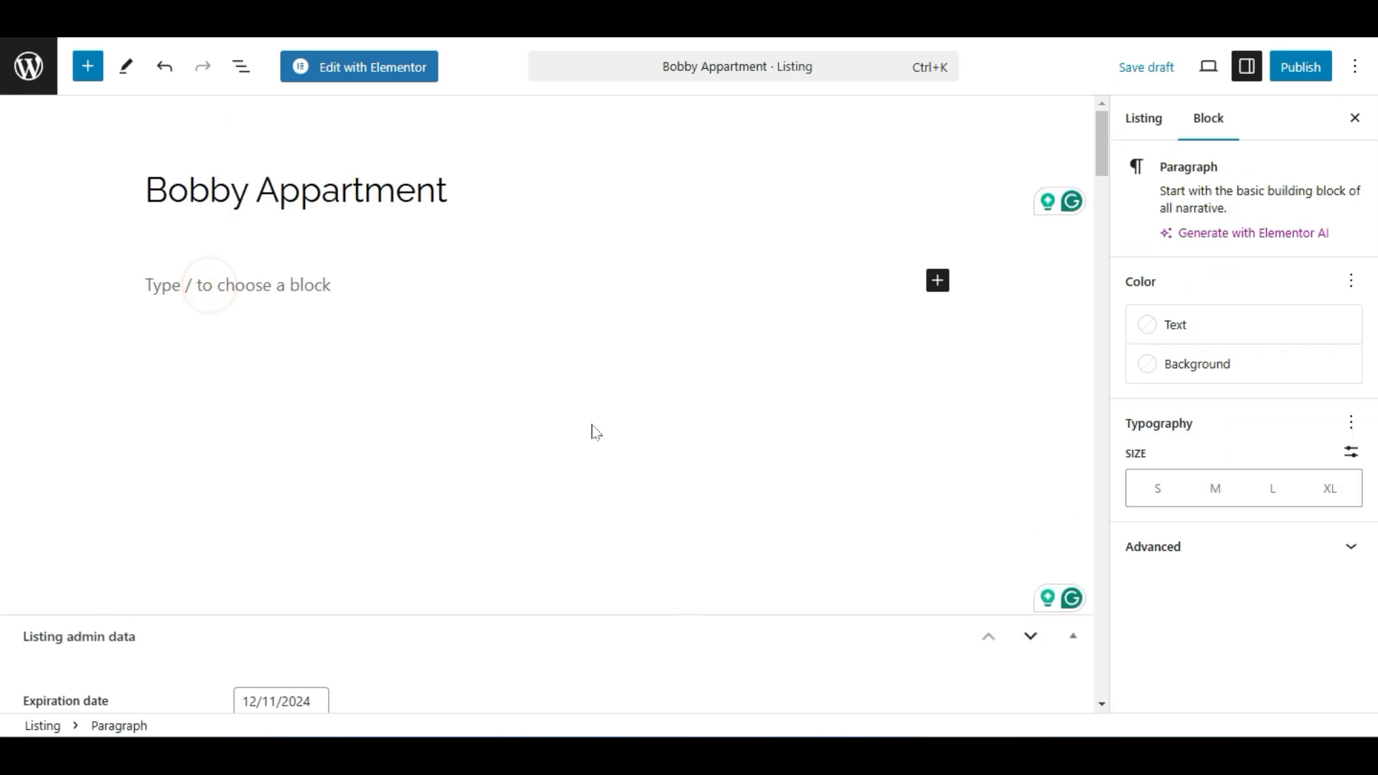
{"action": "left_click", "coordinate": [1148, 133]}
{"action": "scroll", "coordinate": [1187, 430], "scroll_direction": "down", "scroll_amount": 6}
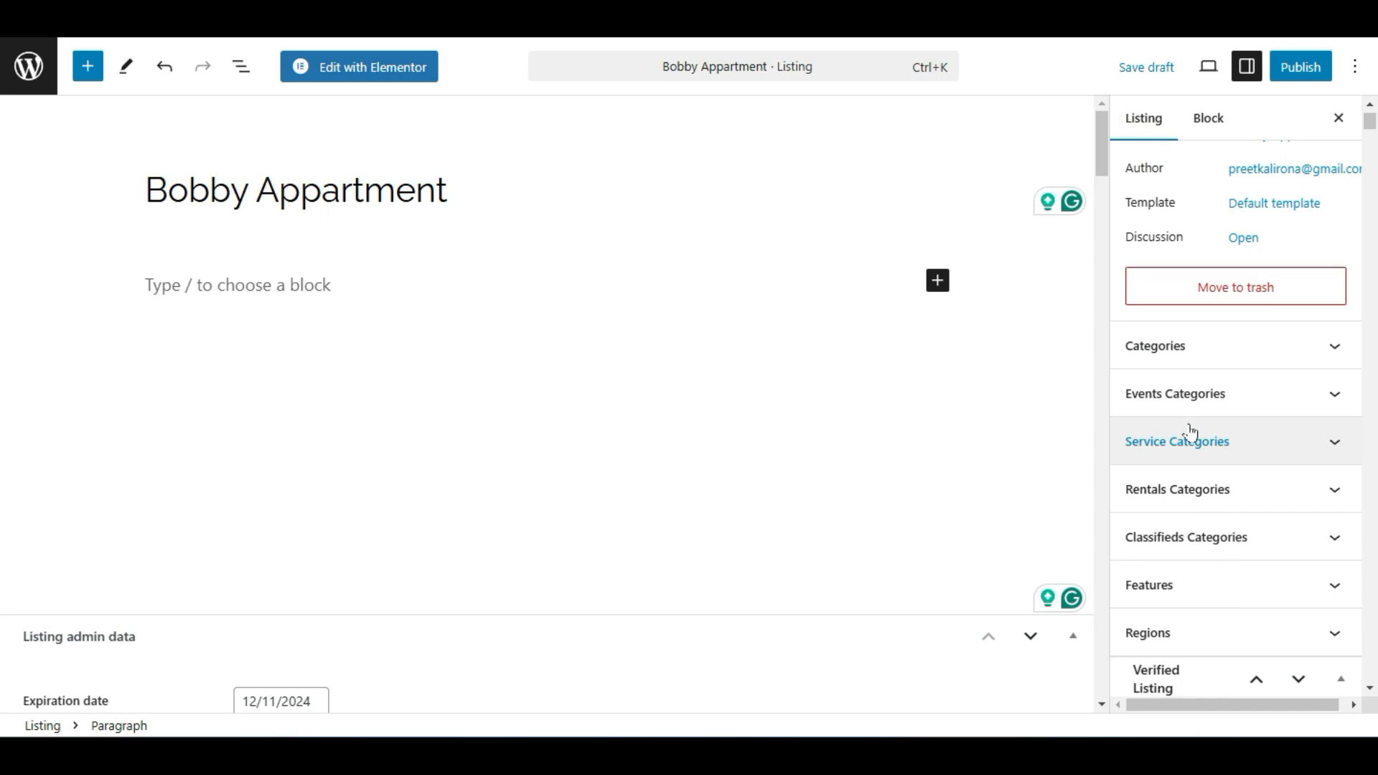
{"action": "scroll", "coordinate": [1156, 465], "scroll_direction": "up", "scroll_amount": 4}
{"action": "scroll", "coordinate": [1267, 424], "scroll_direction": "down", "scroll_amount": 2}
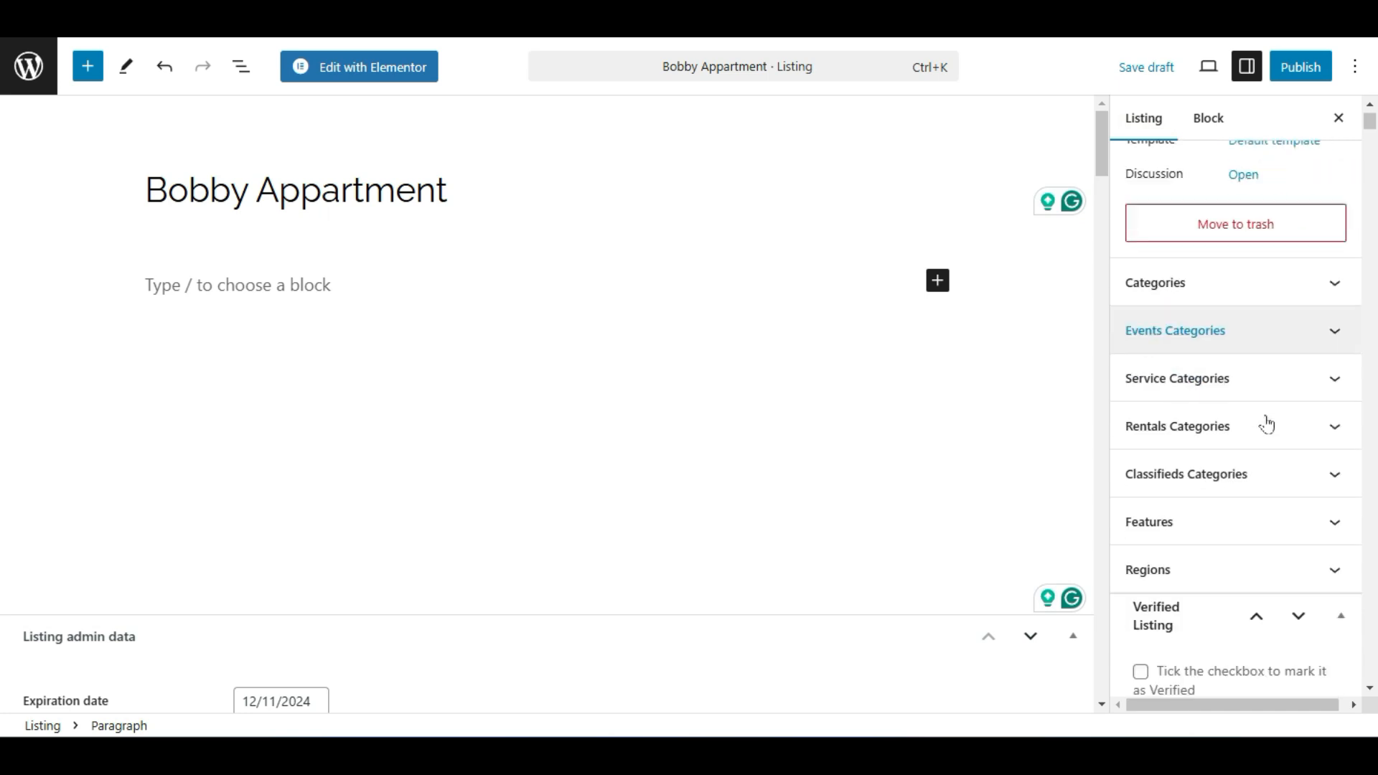
{"action": "scroll", "coordinate": [1267, 424], "scroll_direction": "up", "scroll_amount": 2}
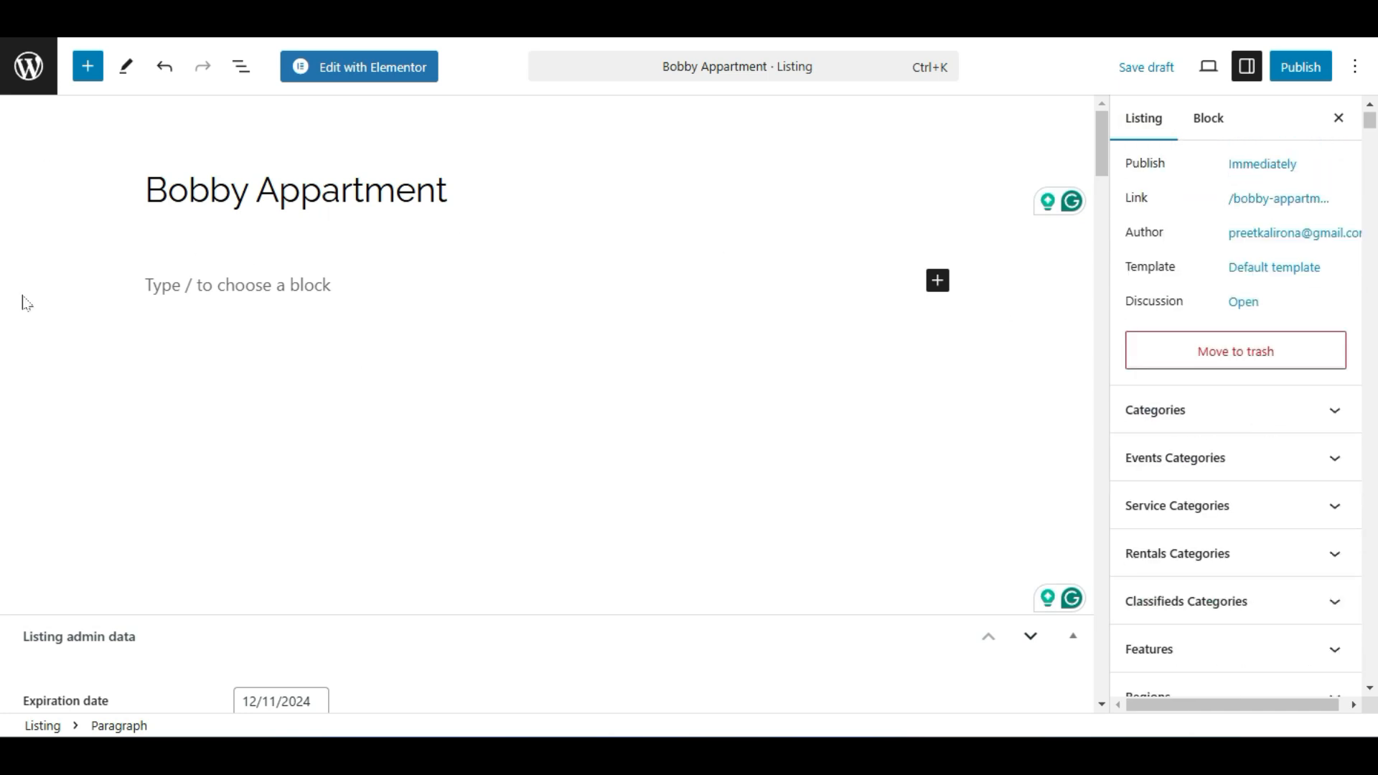
{"action": "scroll", "coordinate": [1344, 385], "scroll_direction": "down", "scroll_amount": 2}
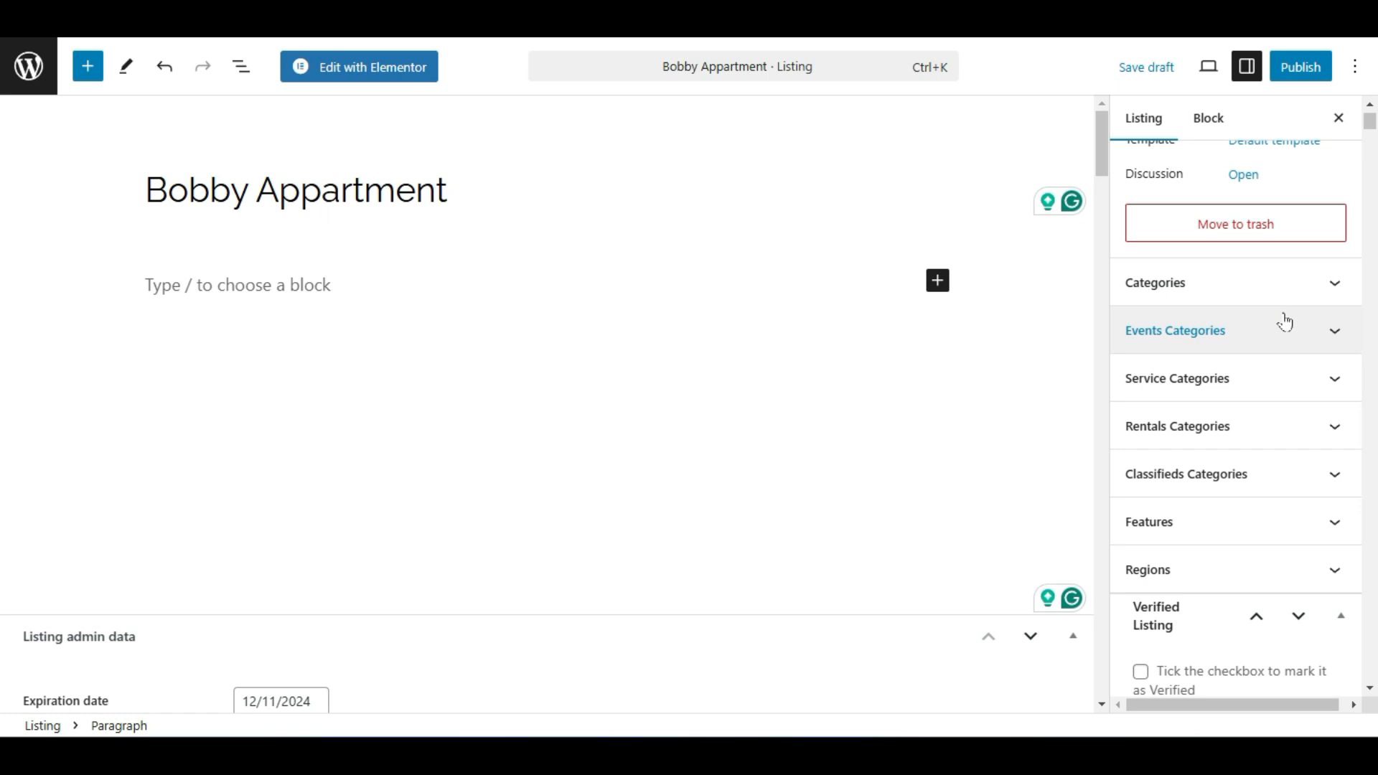
{"action": "scroll", "coordinate": [1285, 316], "scroll_direction": "down", "scroll_amount": 2}
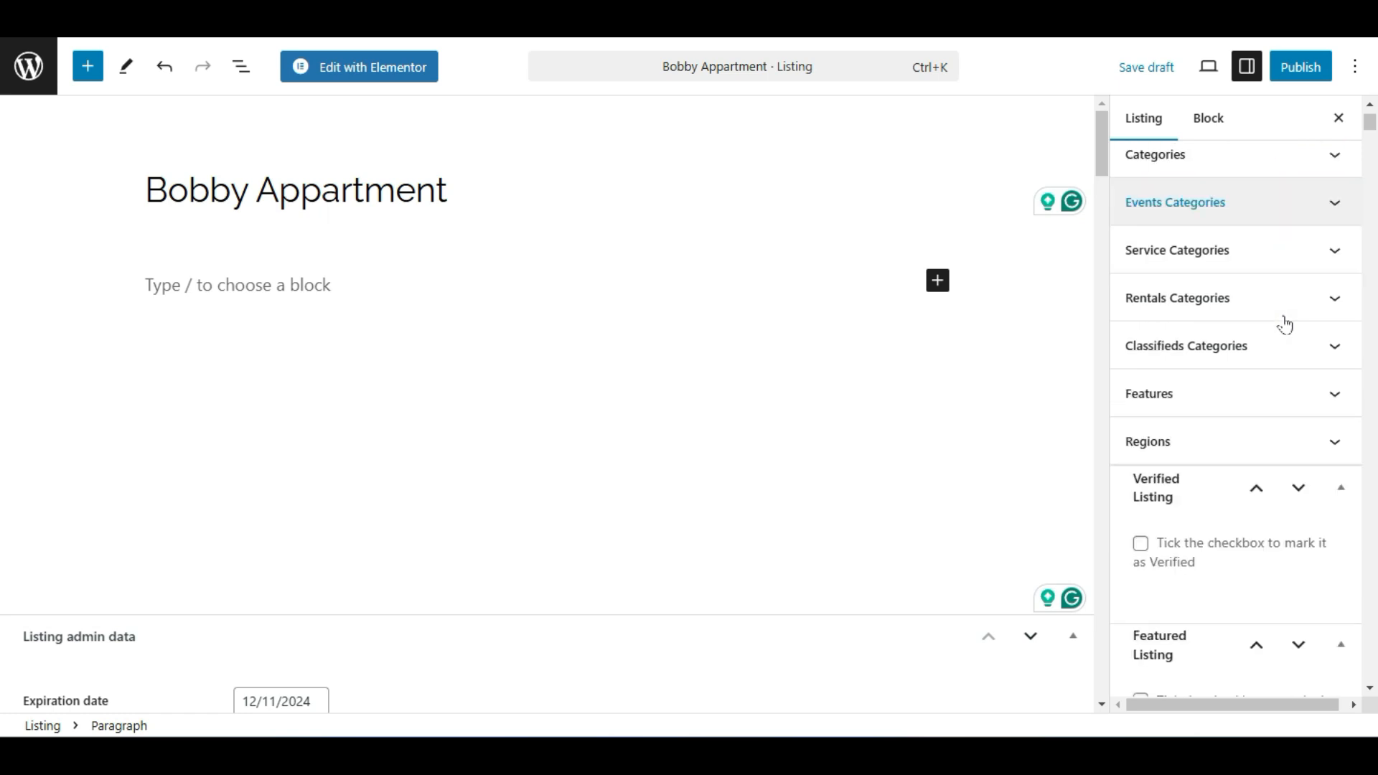
Examine the listing's available features and regions, including the form for adding a new region, and collapse both sections.
{"action": "left_click", "coordinate": [1201, 401]}
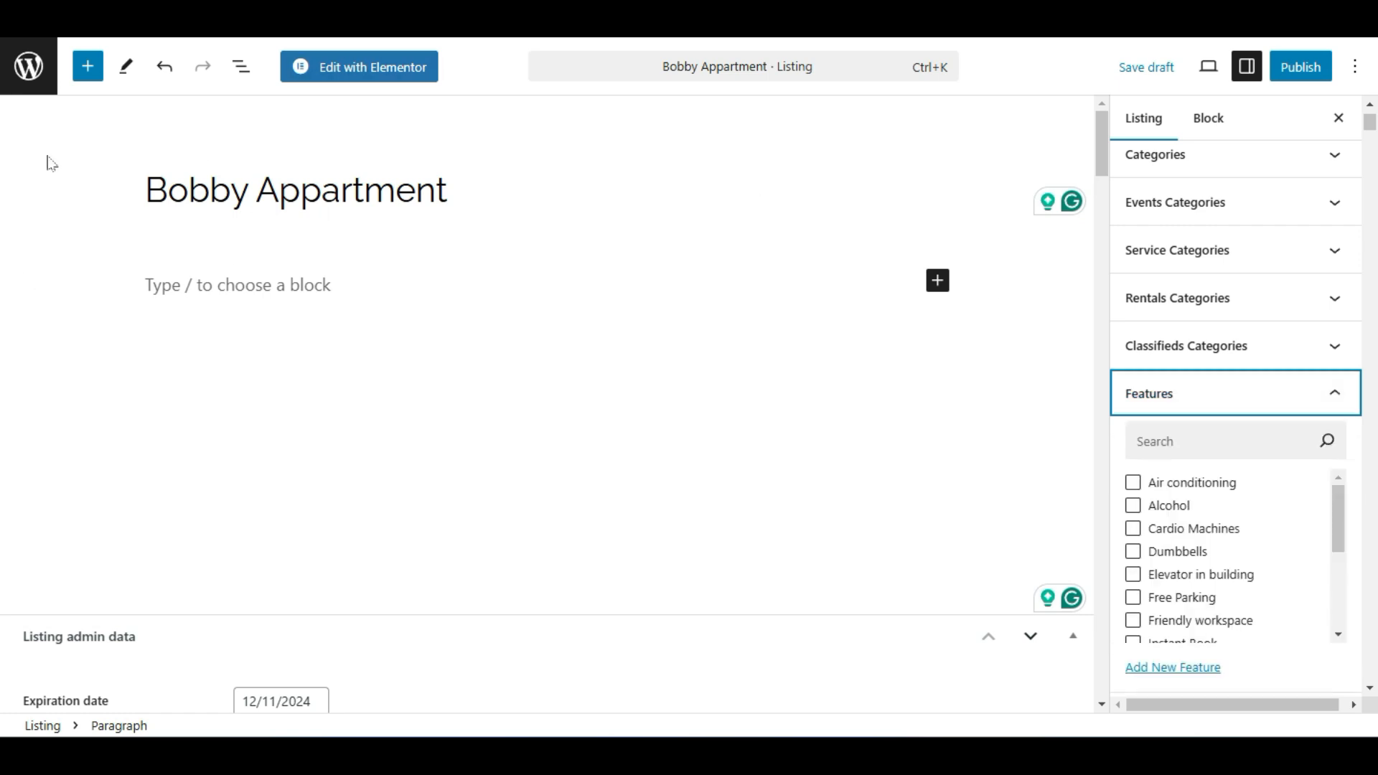
{"action": "scroll", "coordinate": [1267, 424], "scroll_direction": "down", "scroll_amount": 2}
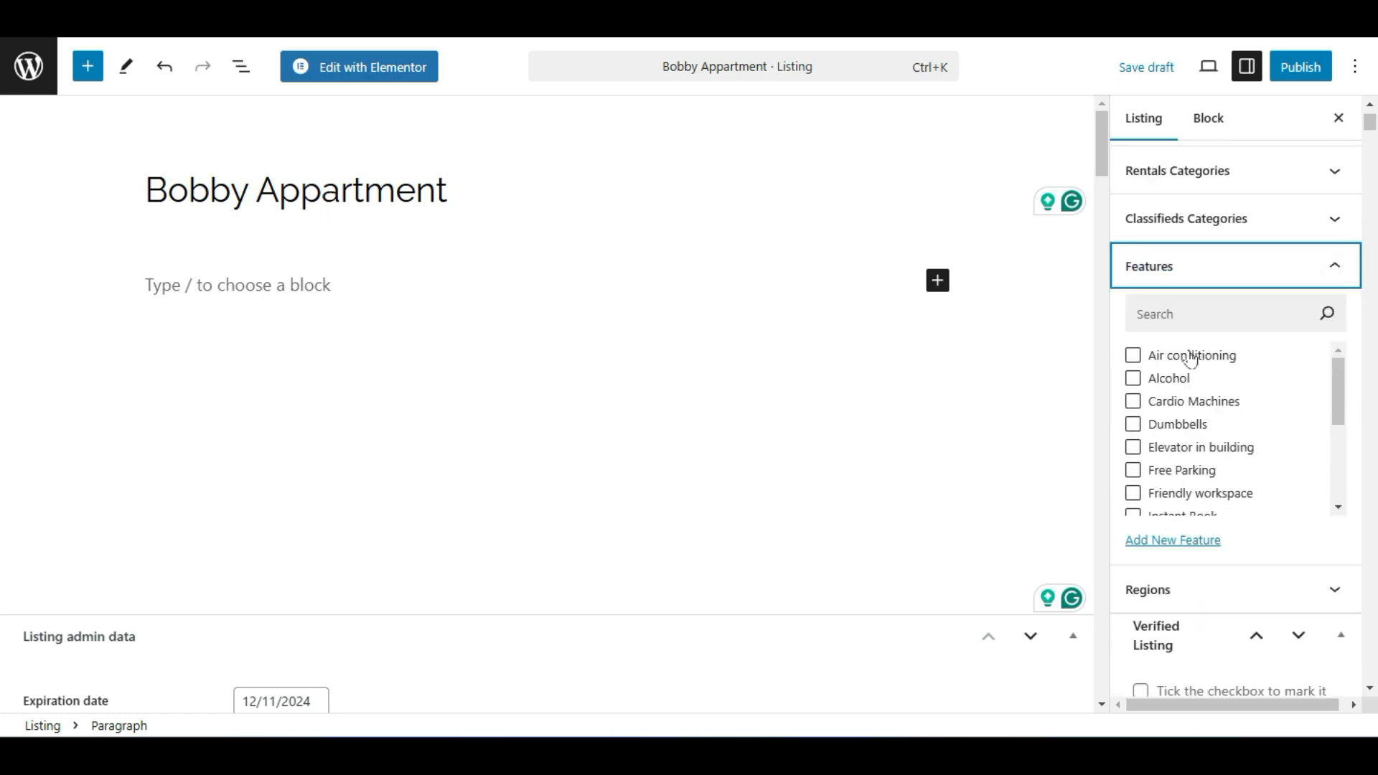
{"action": "left_click", "coordinate": [1191, 265]}
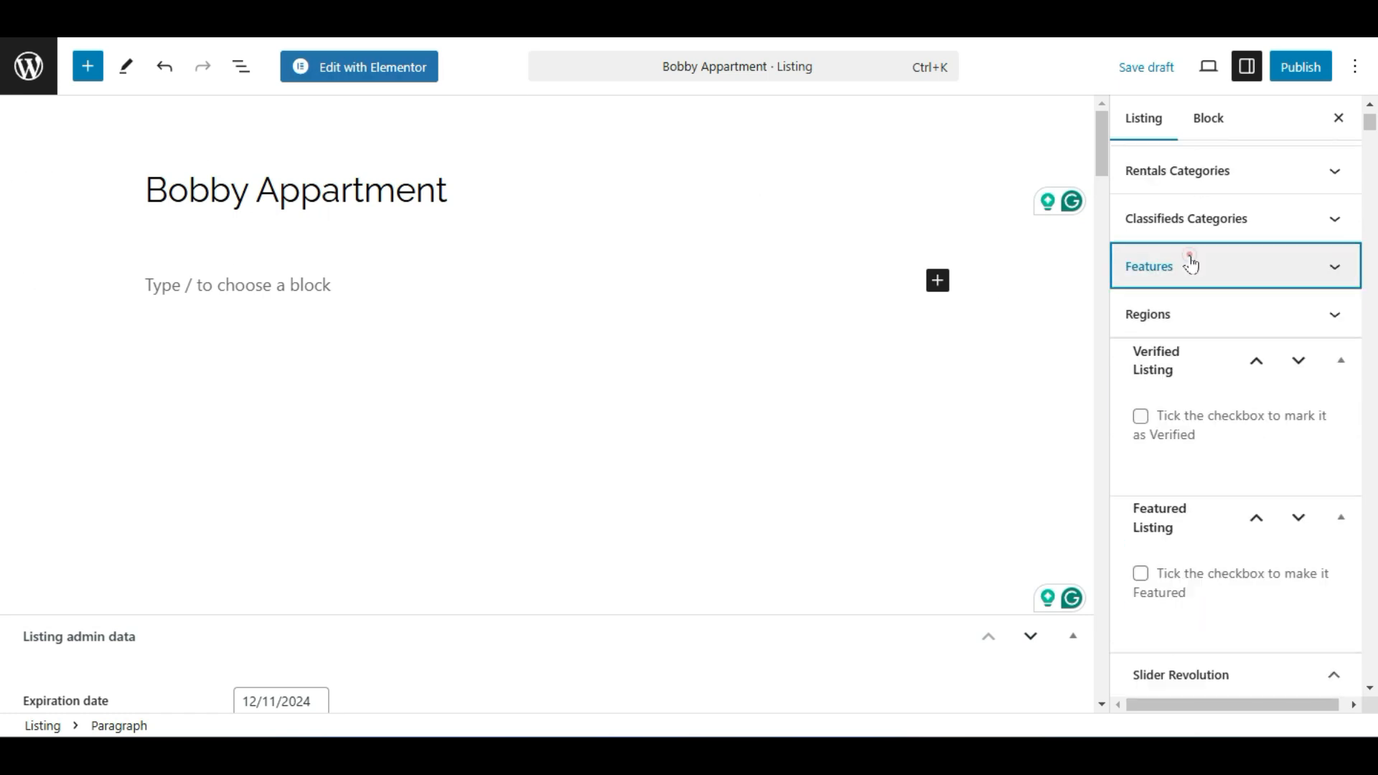
{"action": "left_click", "coordinate": [1183, 321]}
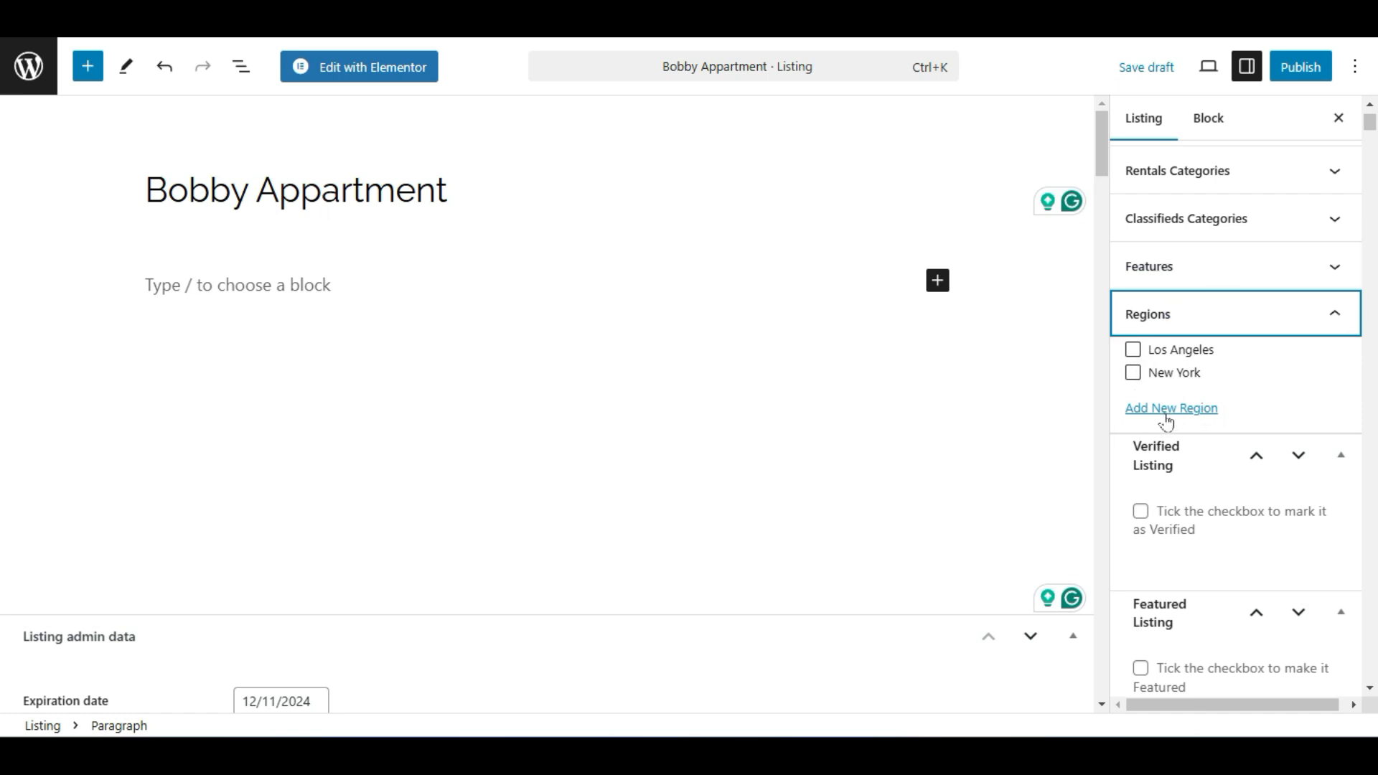
{"action": "left_click", "coordinate": [1197, 409]}
{"action": "left_click", "coordinate": [1237, 475]}
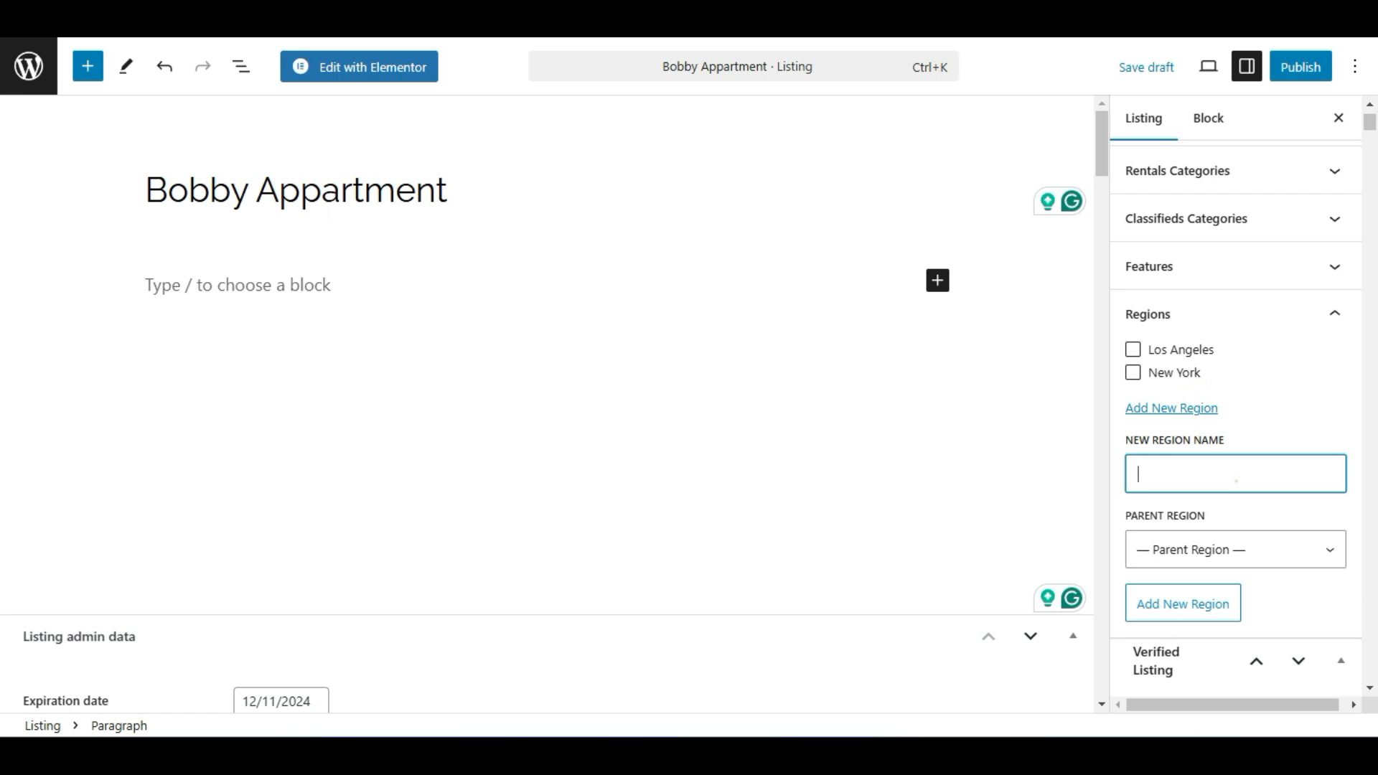
{"action": "left_click", "coordinate": [1258, 311]}
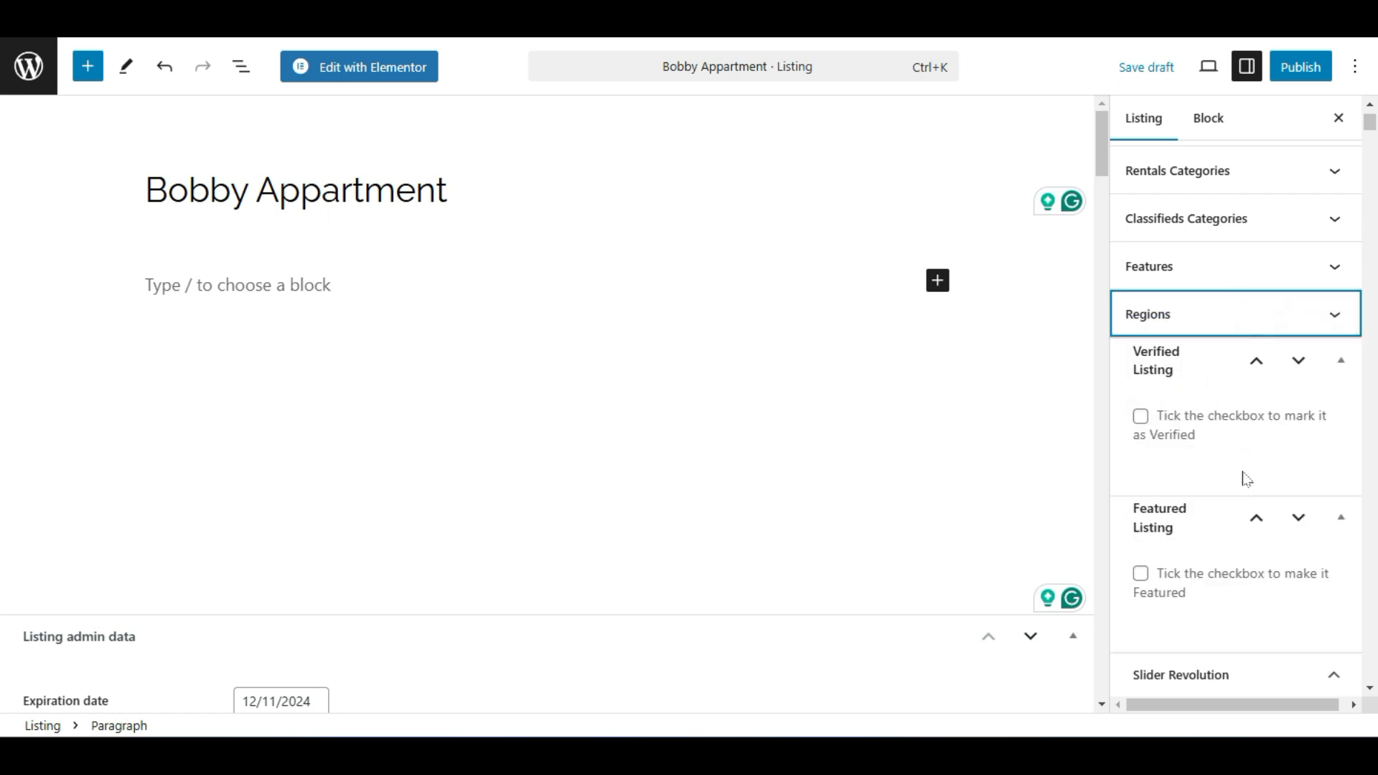
Mark the Bobby Appartment listing as verified.
{"action": "scroll", "coordinate": [1216, 265], "scroll_direction": "up", "scroll_amount": 3}
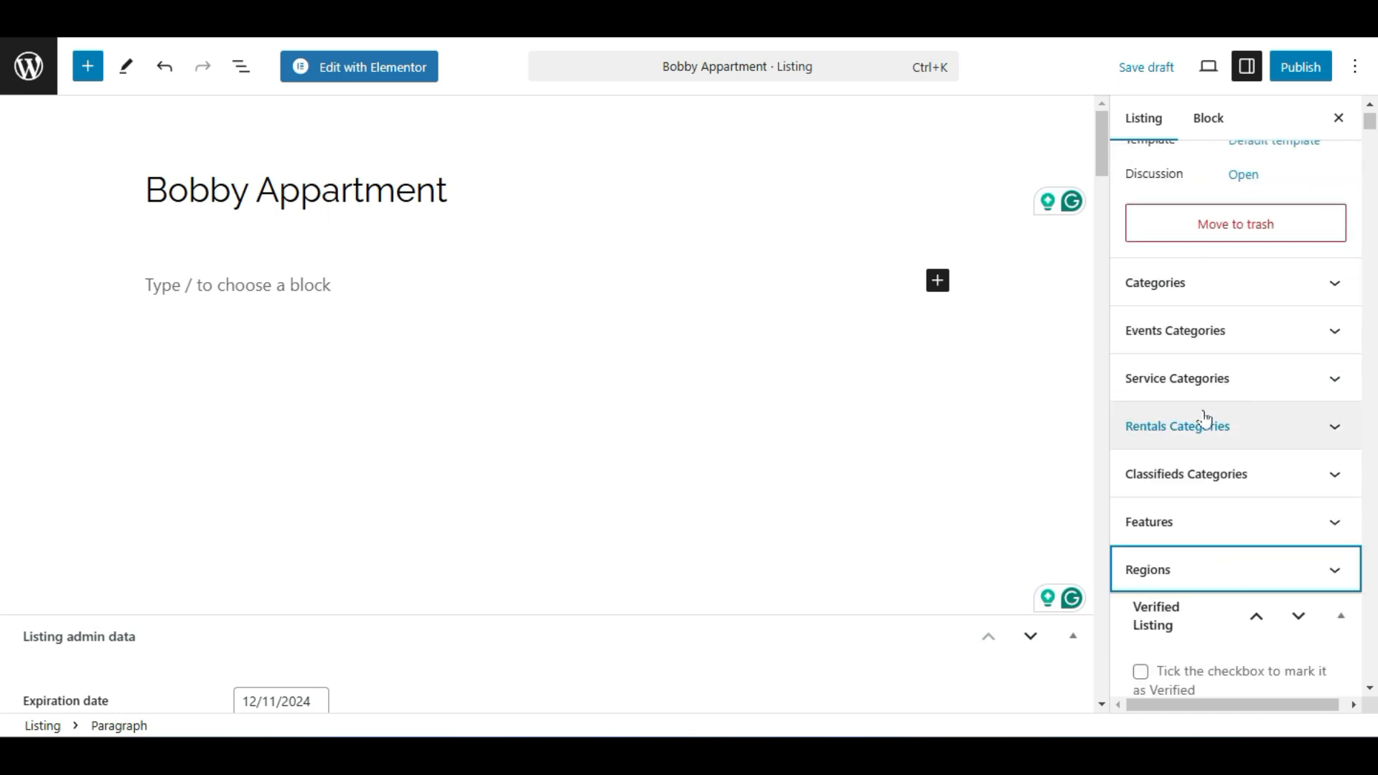
{"action": "scroll", "coordinate": [1206, 419], "scroll_direction": "down", "scroll_amount": 4}
{"action": "scroll", "coordinate": [1202, 571], "scroll_direction": "down", "scroll_amount": 1}
{"action": "scroll", "coordinate": [1202, 503], "scroll_direction": "up", "scroll_amount": 4}
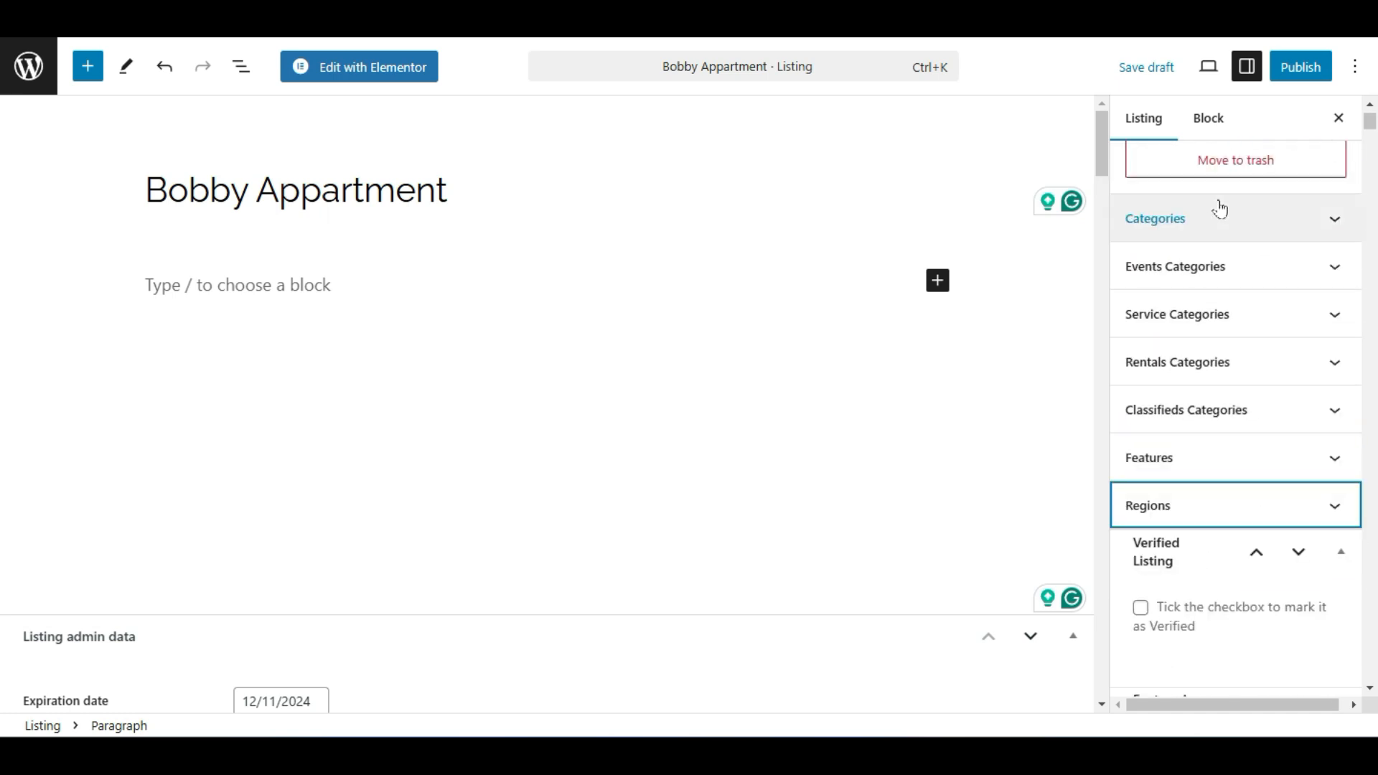
{"action": "scroll", "coordinate": [1195, 488], "scroll_direction": "down", "scroll_amount": 3}
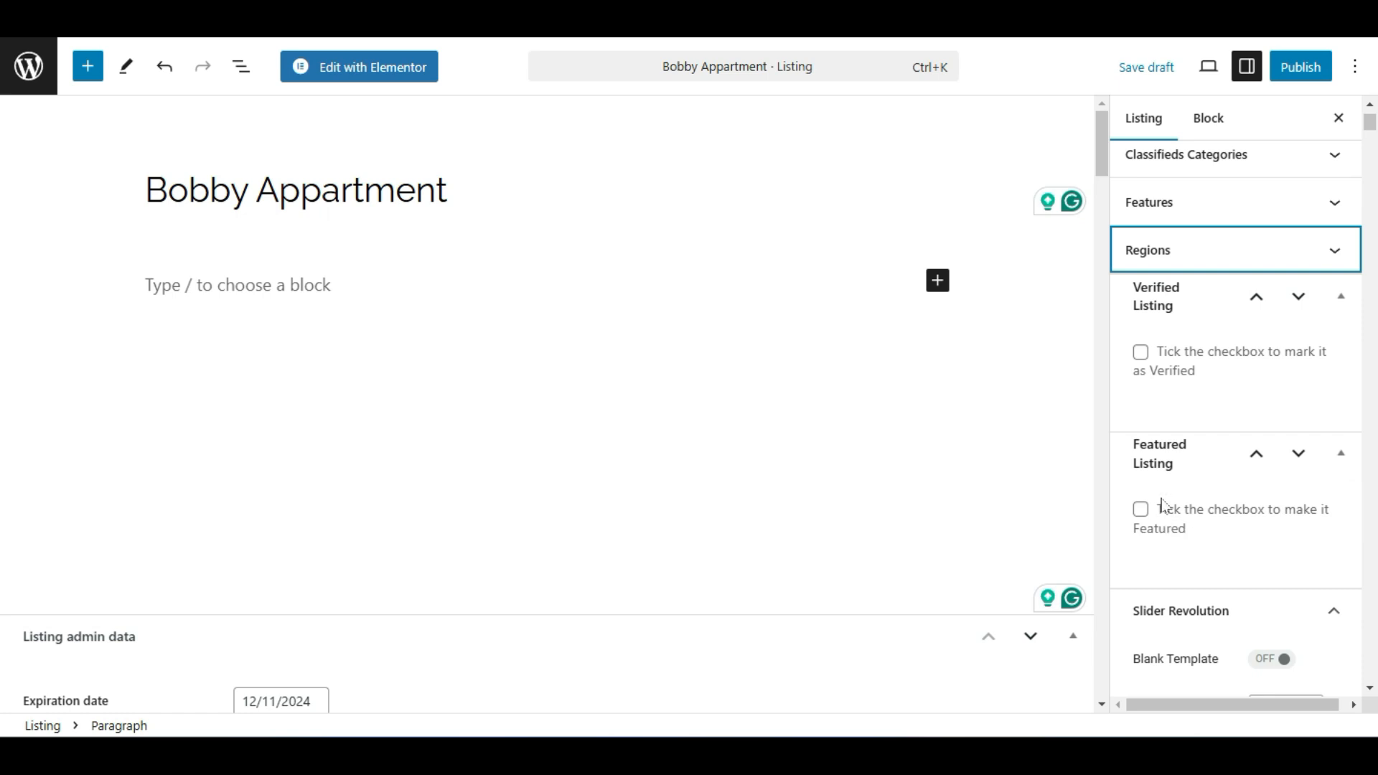
{"action": "left_click", "coordinate": [1143, 357]}
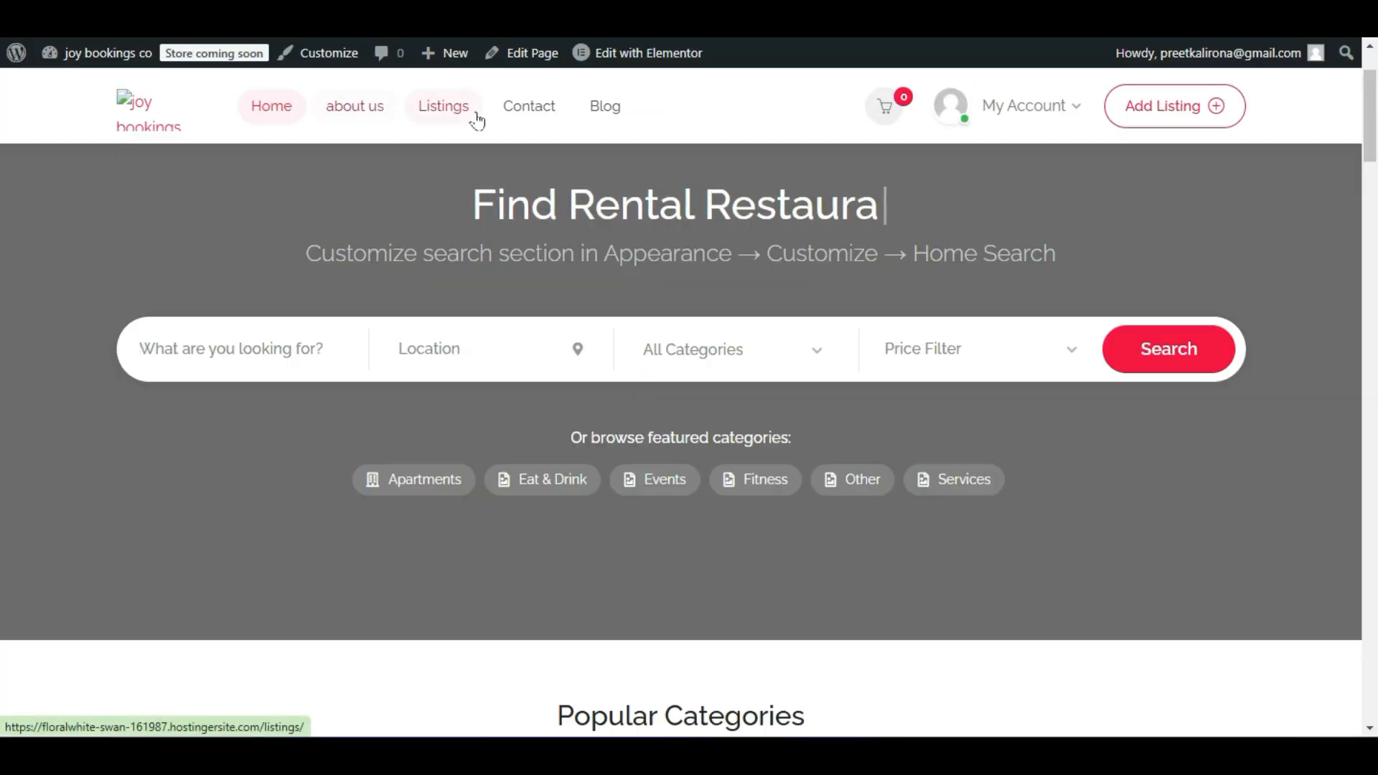
Open the site's Listings page and the Burger House listing to examine how its Verified Listing badge and tooltip appear.
{"action": "left_click", "coordinate": [451, 119]}
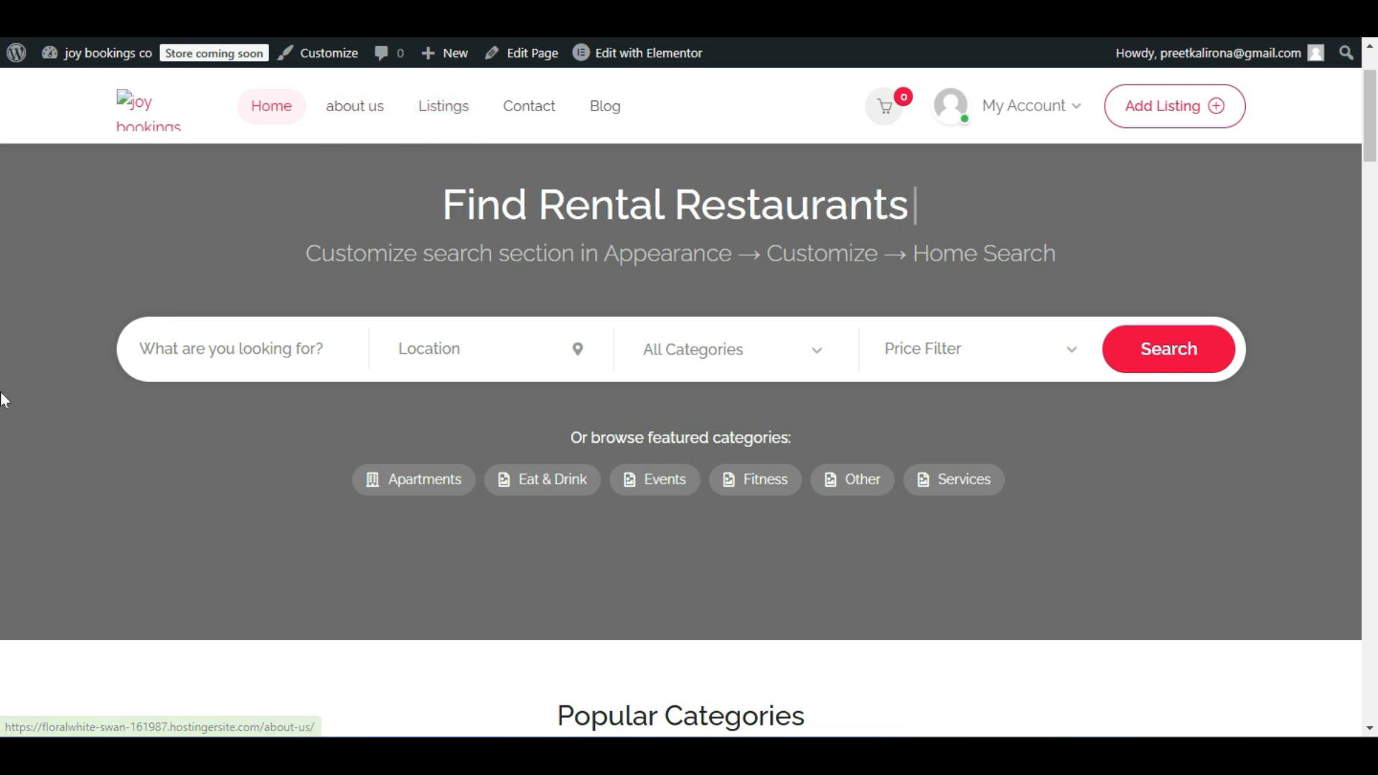
{"action": "scroll", "coordinate": [285, 465], "scroll_direction": "down", "scroll_amount": 1}
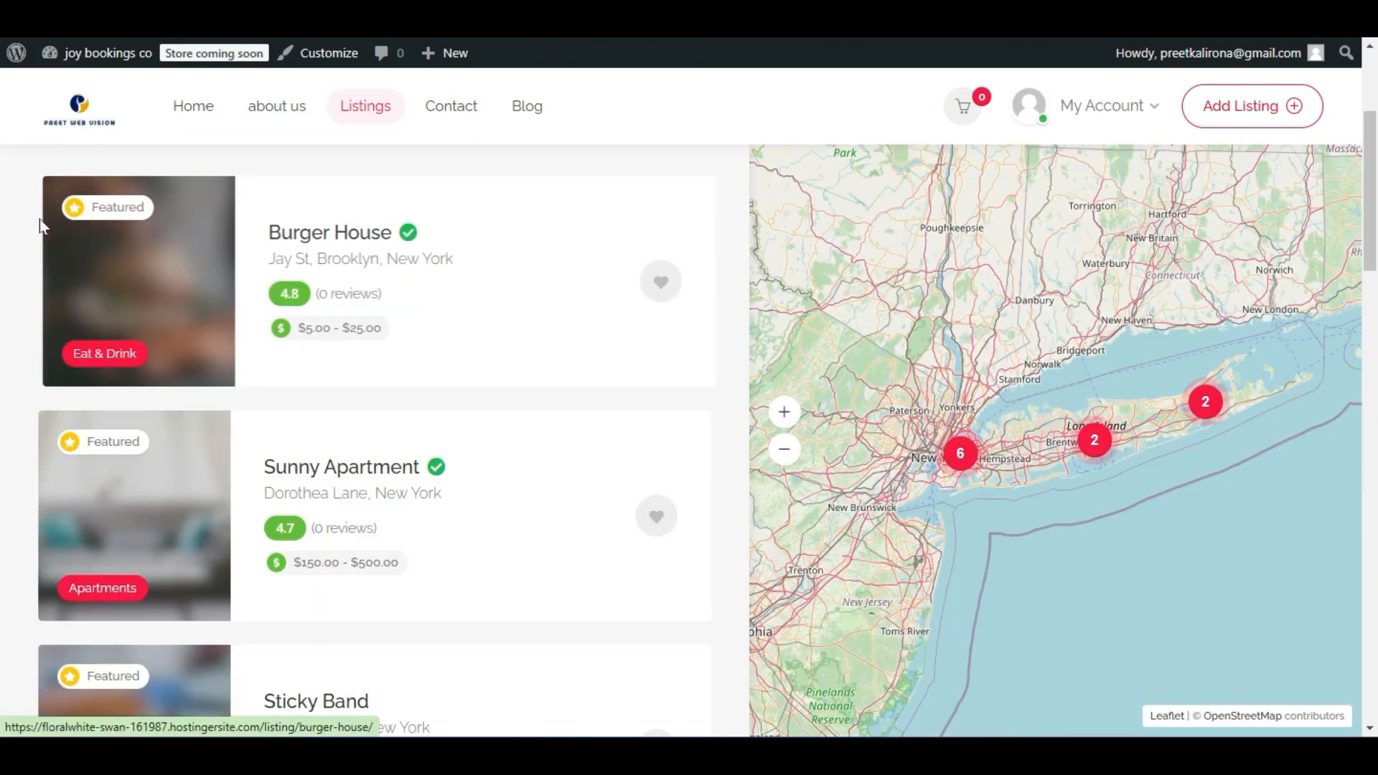
{"action": "scroll", "coordinate": [503, 392], "scroll_direction": "down", "scroll_amount": 3}
{"action": "scroll", "coordinate": [503, 392], "scroll_direction": "up", "scroll_amount": 4}
{"action": "left_click", "coordinate": [366, 361]}
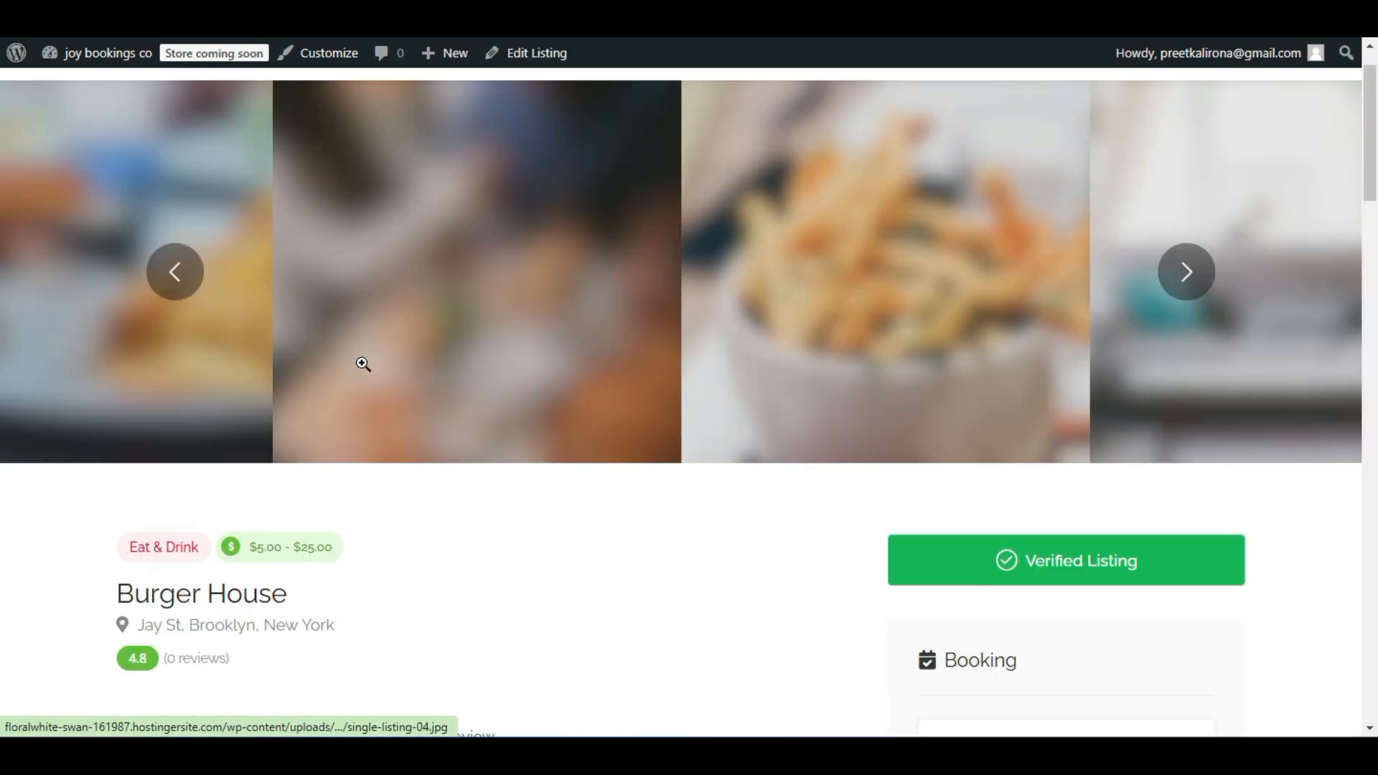
{"action": "scroll", "coordinate": [359, 364], "scroll_direction": "down", "scroll_amount": 3}
{"action": "mouse_move", "coordinate": [1213, 443]}
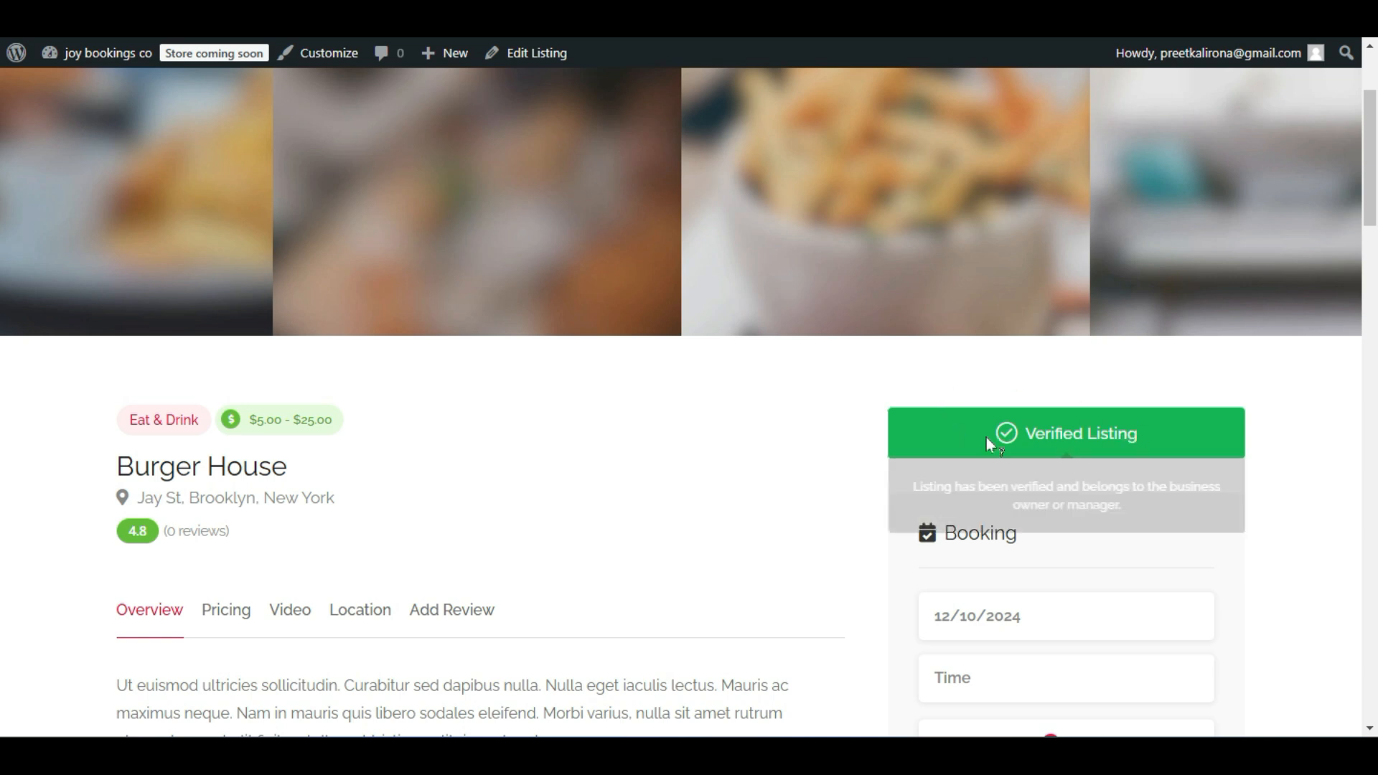
{"action": "mouse_move", "coordinate": [960, 423]}
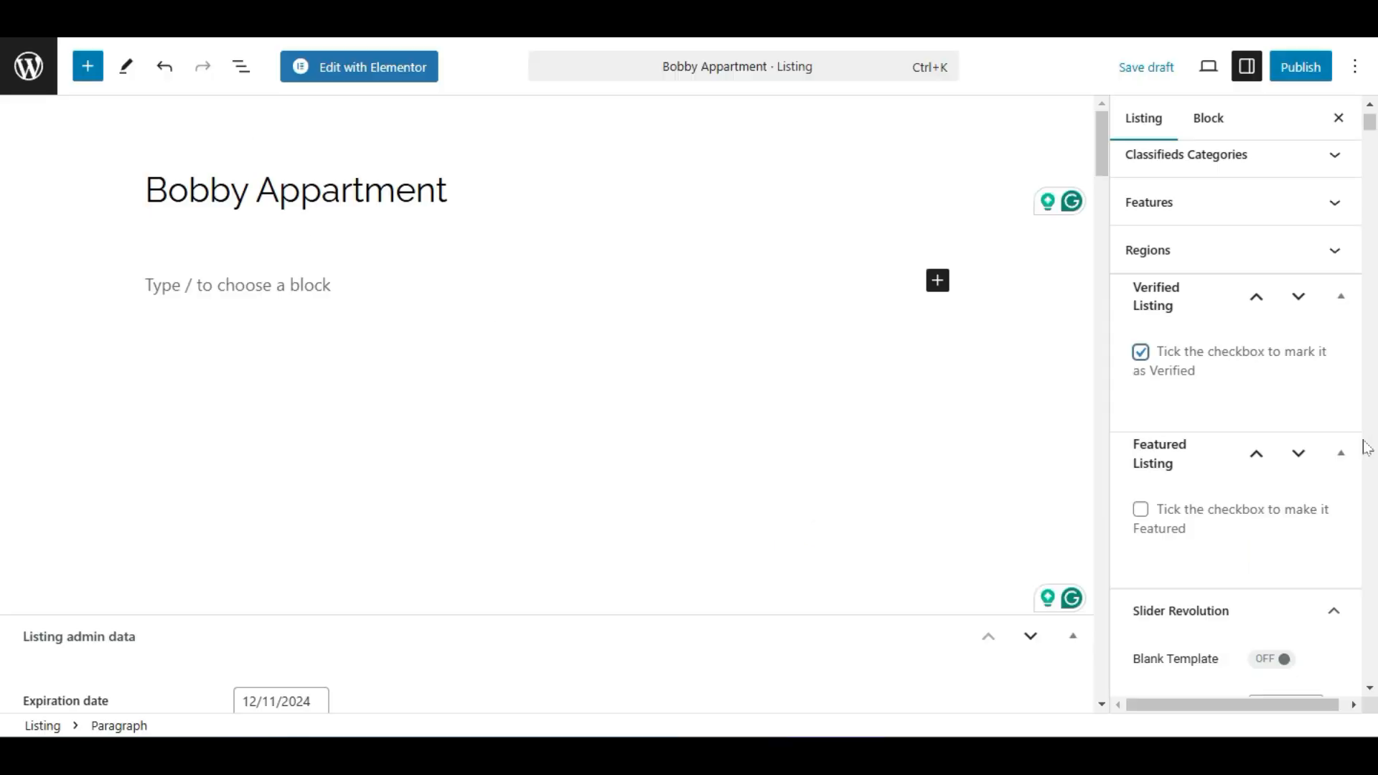
Return to the Bobby Appartment draft and mark it as a featured listing.
{"action": "scroll", "coordinate": [1317, 449], "scroll_direction": "down", "scroll_amount": 5}
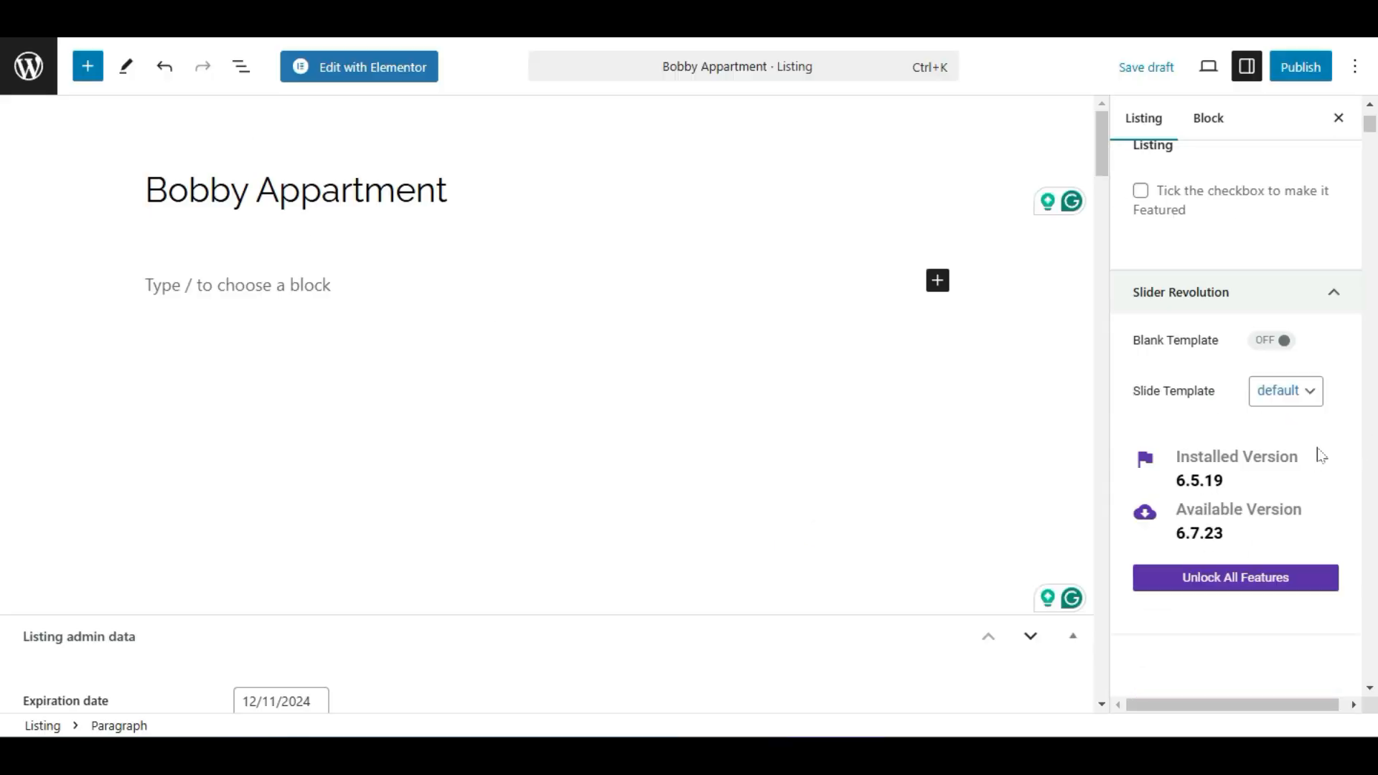
{"action": "scroll", "coordinate": [1320, 452], "scroll_direction": "up", "scroll_amount": 4}
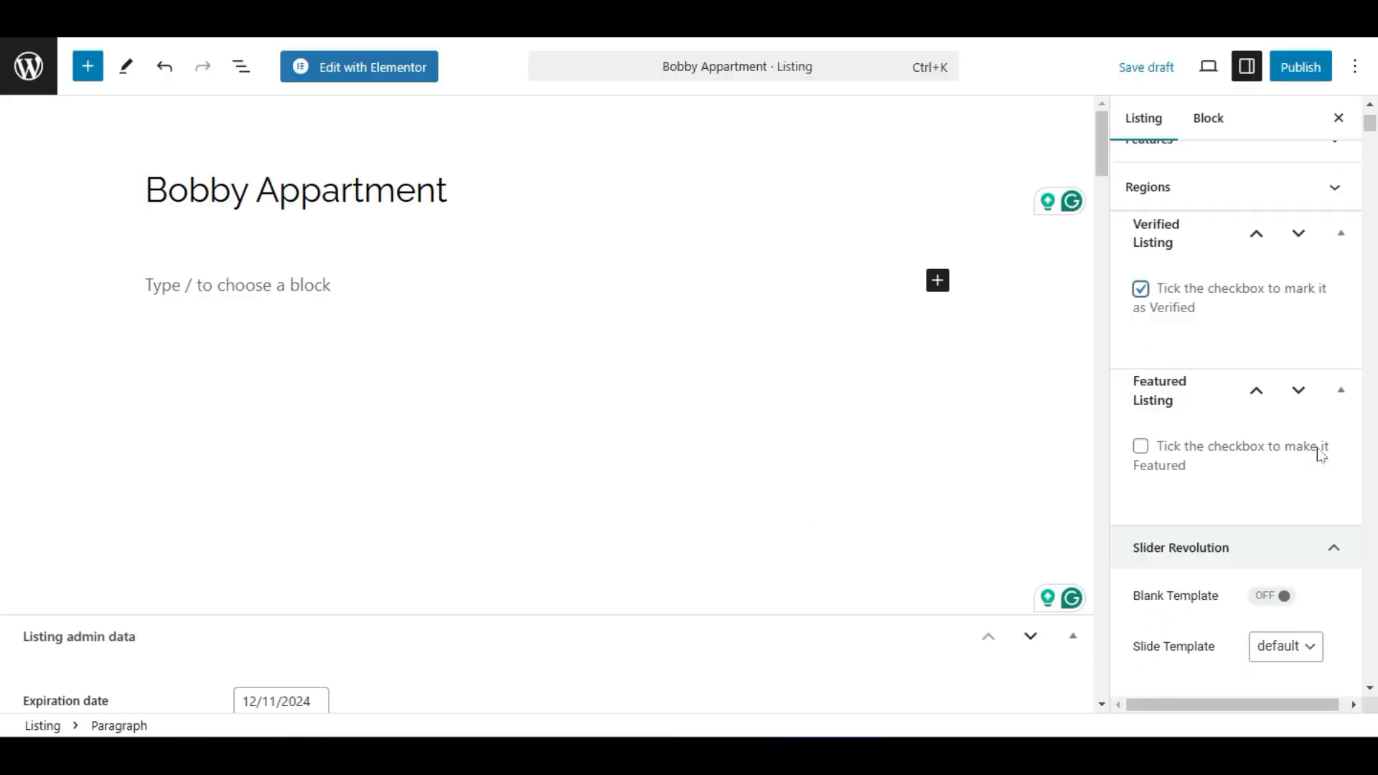
{"action": "left_click", "coordinate": [1141, 447]}
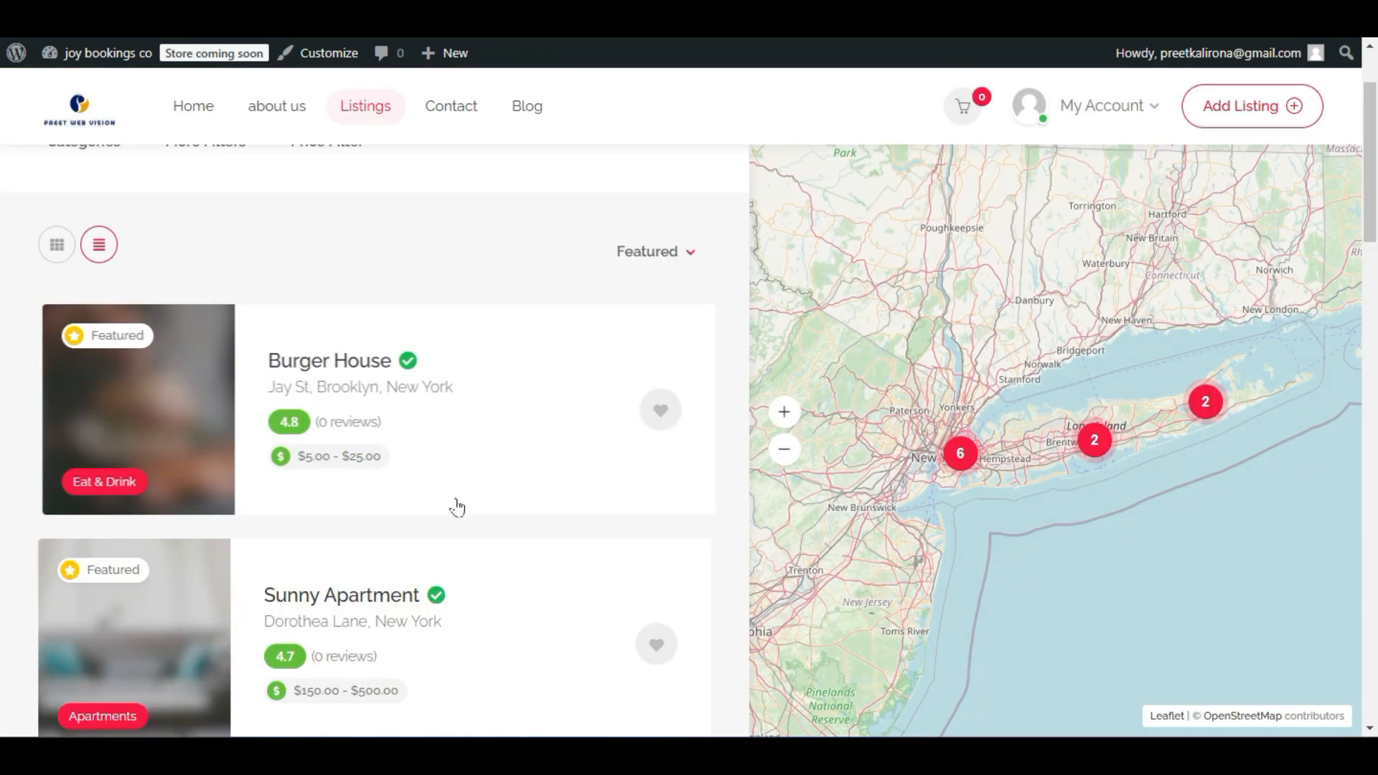
On the site's Listings page, examine the featured labels and compare the Default Order and Featured sort options.
{"action": "scroll", "coordinate": [455, 507], "scroll_direction": "down", "scroll_amount": 3}
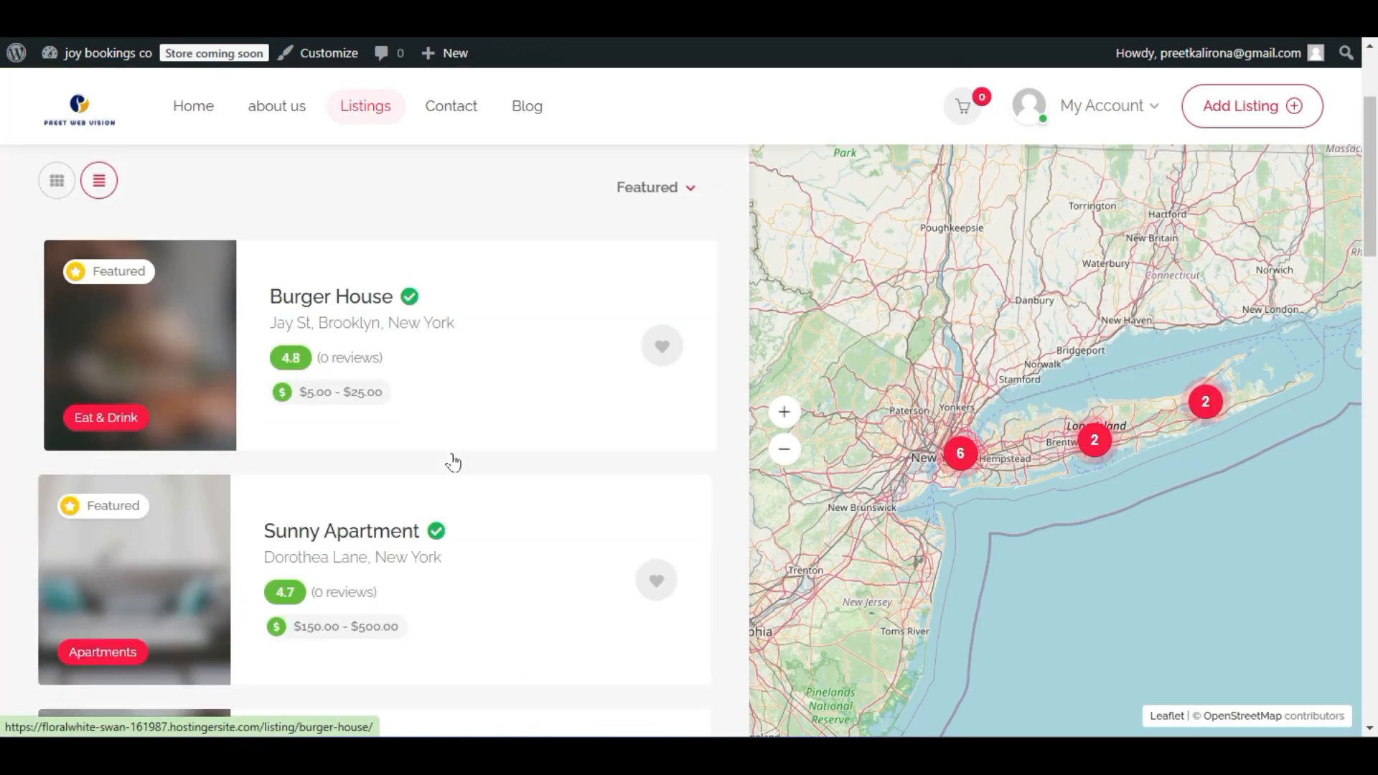
{"action": "scroll", "coordinate": [144, 239], "scroll_direction": "up", "scroll_amount": 3}
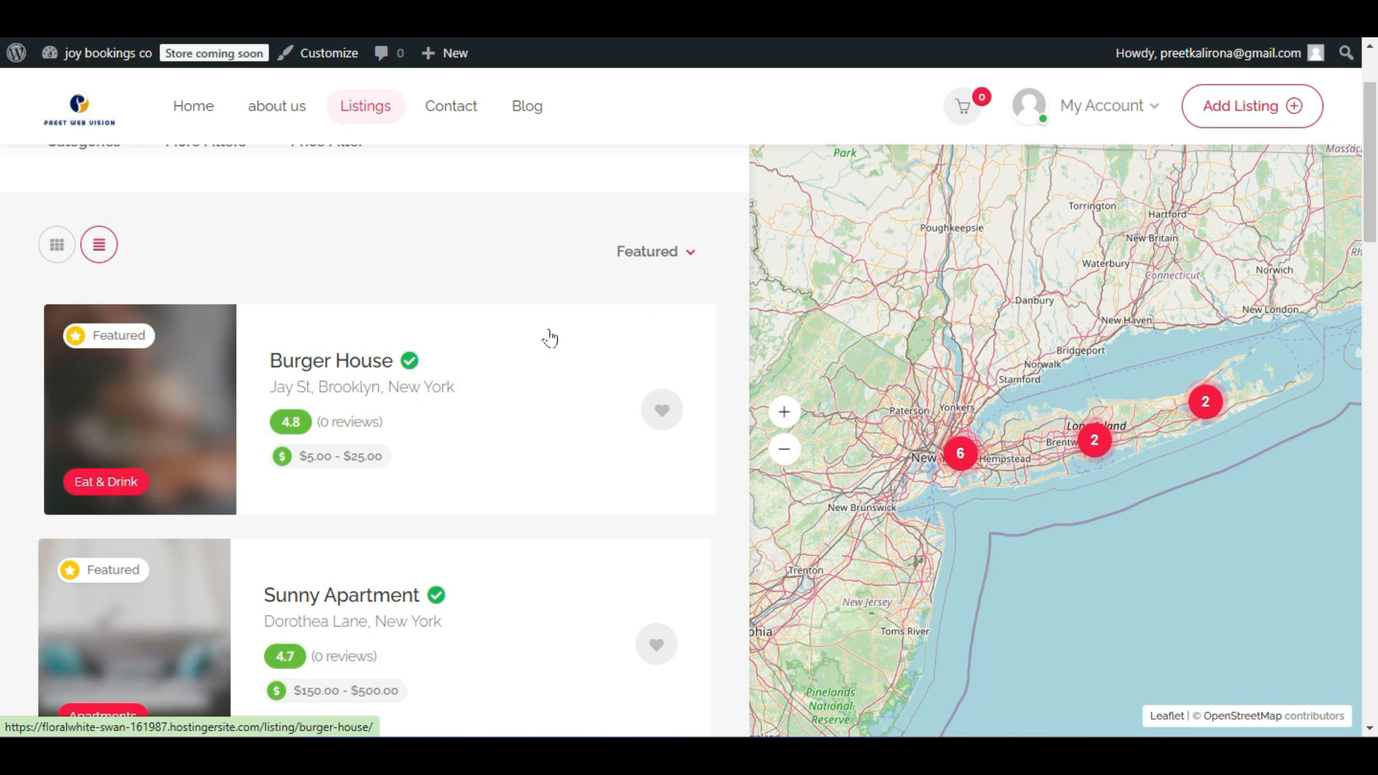
{"action": "left_click", "coordinate": [680, 260]}
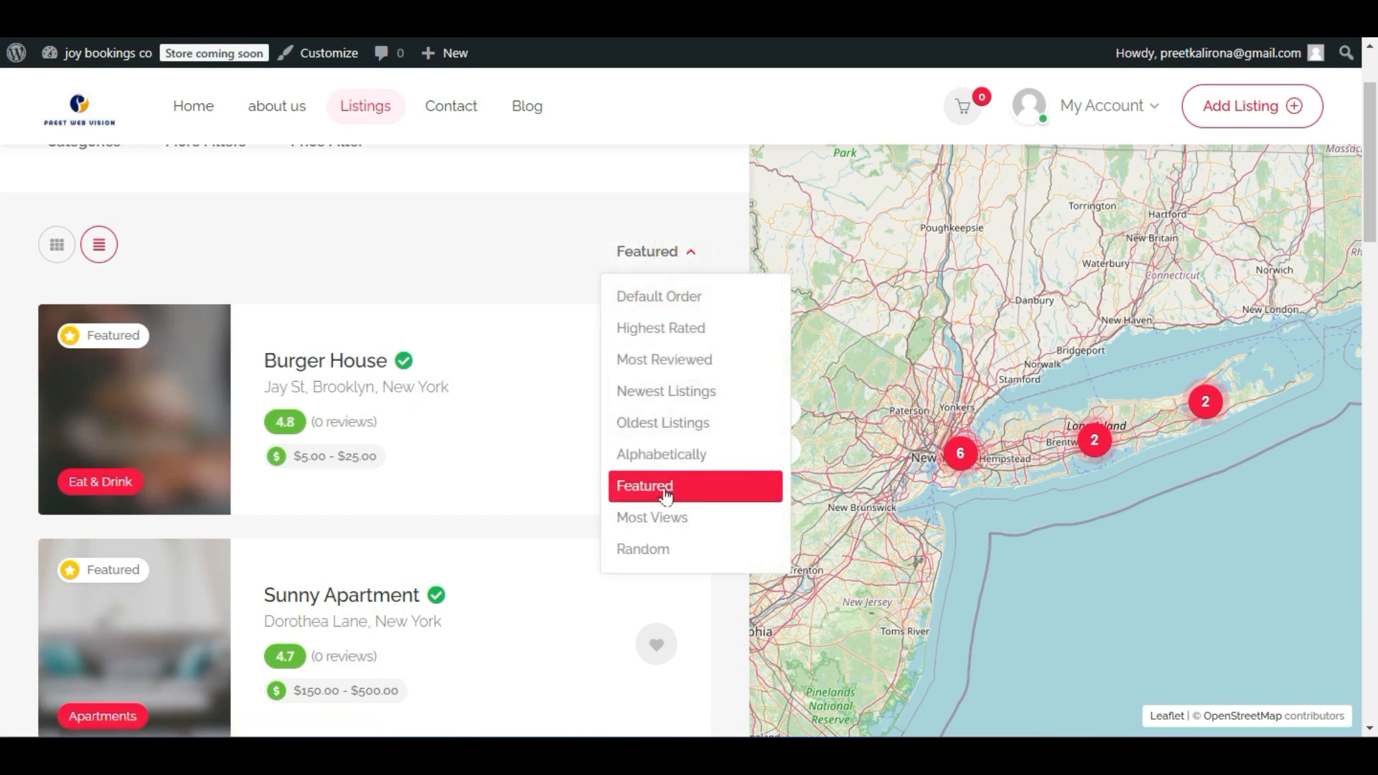
{"action": "left_click", "coordinate": [672, 489]}
{"action": "left_click", "coordinate": [655, 258]}
{"action": "left_click", "coordinate": [659, 487]}
{"action": "left_click", "coordinate": [692, 252]}
{"action": "left_click", "coordinate": [672, 297]}
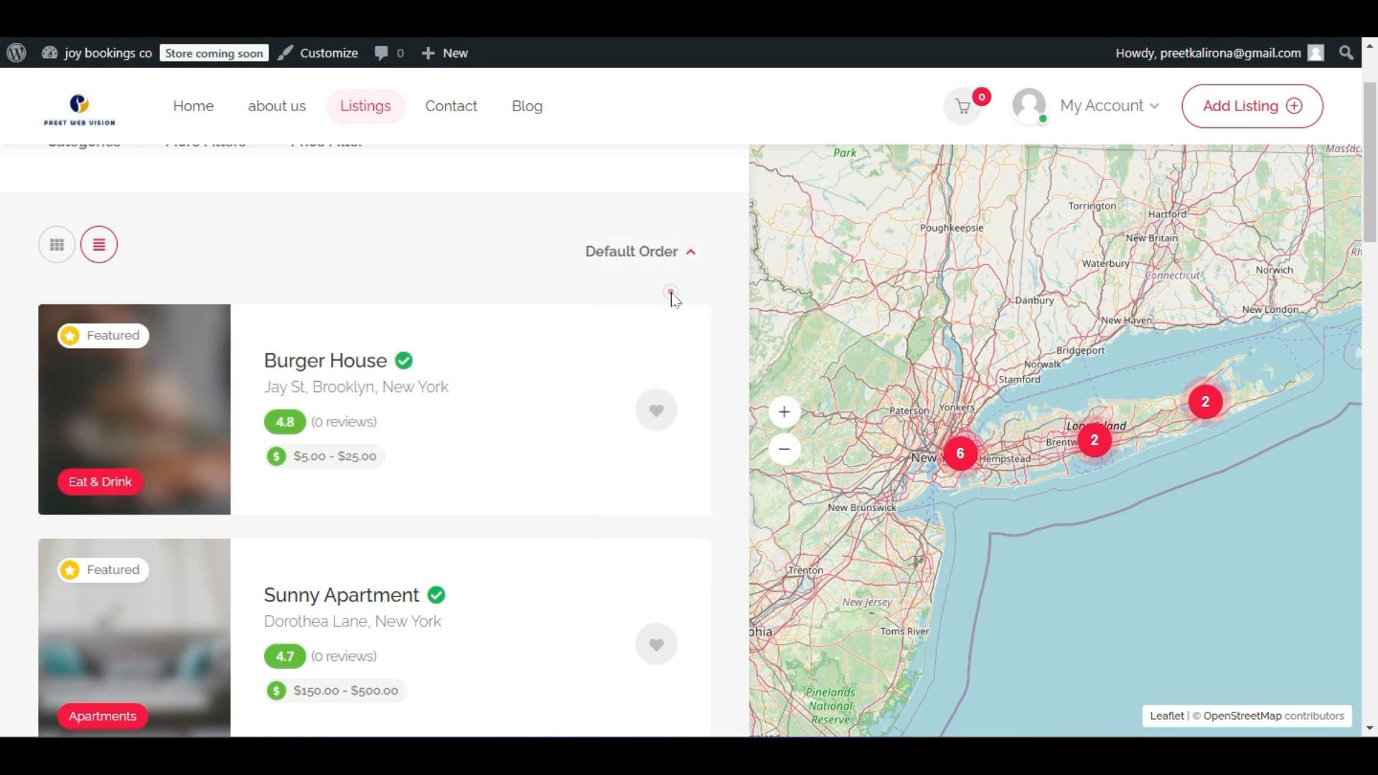
{"action": "left_click", "coordinate": [626, 252]}
{"action": "left_click", "coordinate": [637, 486]}
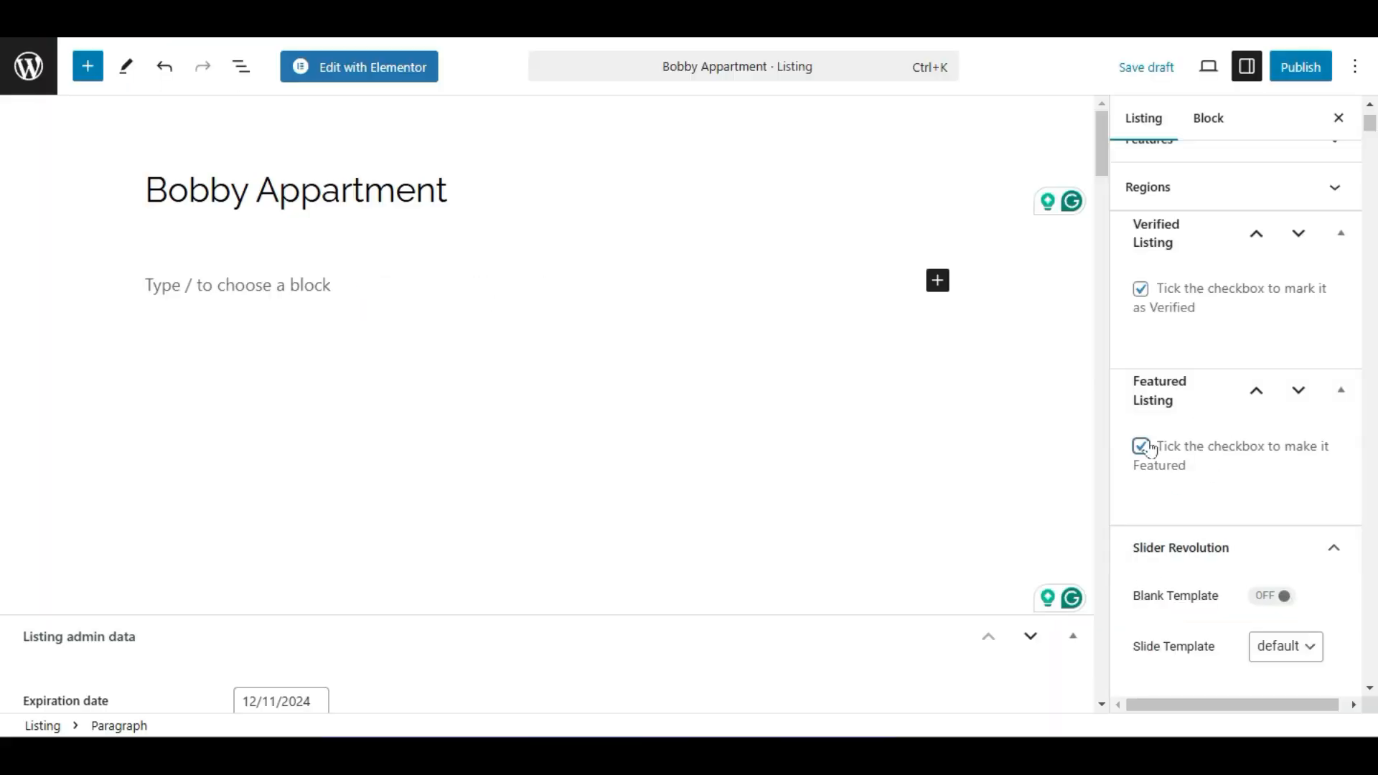
Publish the Bobby Appartment listing and look over its remaining fields down to the menu items.
{"action": "scroll", "coordinate": [676, 382], "scroll_direction": "down", "scroll_amount": 5}
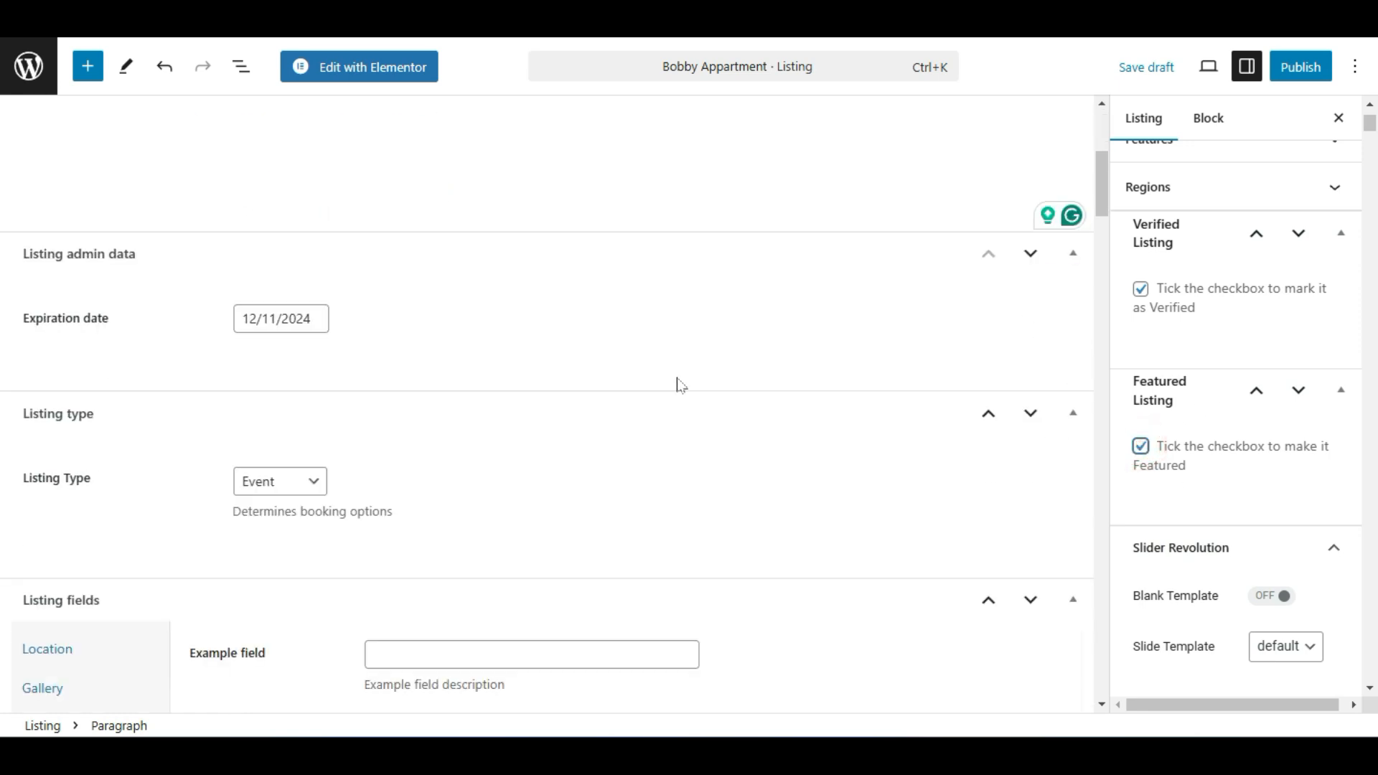
{"action": "scroll", "coordinate": [680, 385], "scroll_direction": "down", "scroll_amount": 5}
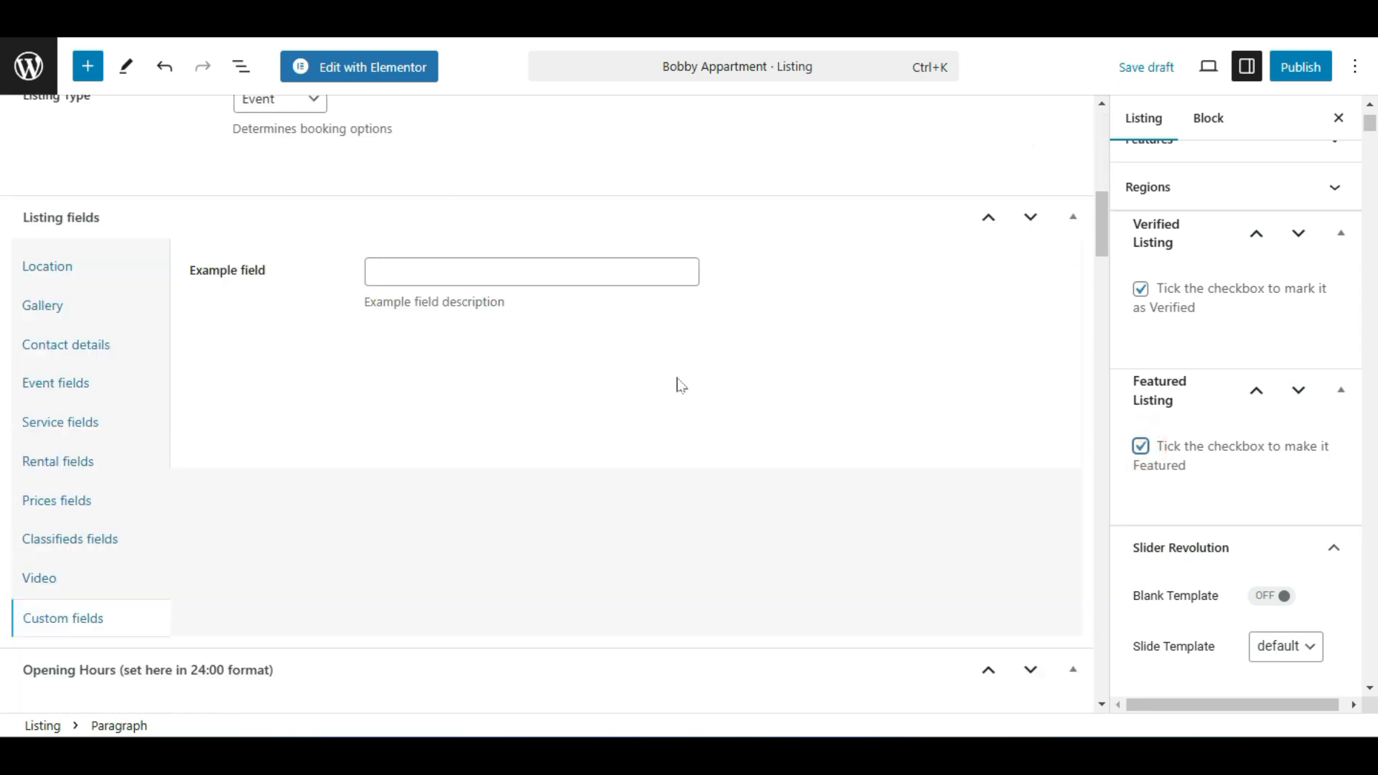
{"action": "left_click", "coordinate": [1309, 68]}
{"action": "left_click", "coordinate": [1302, 63]}
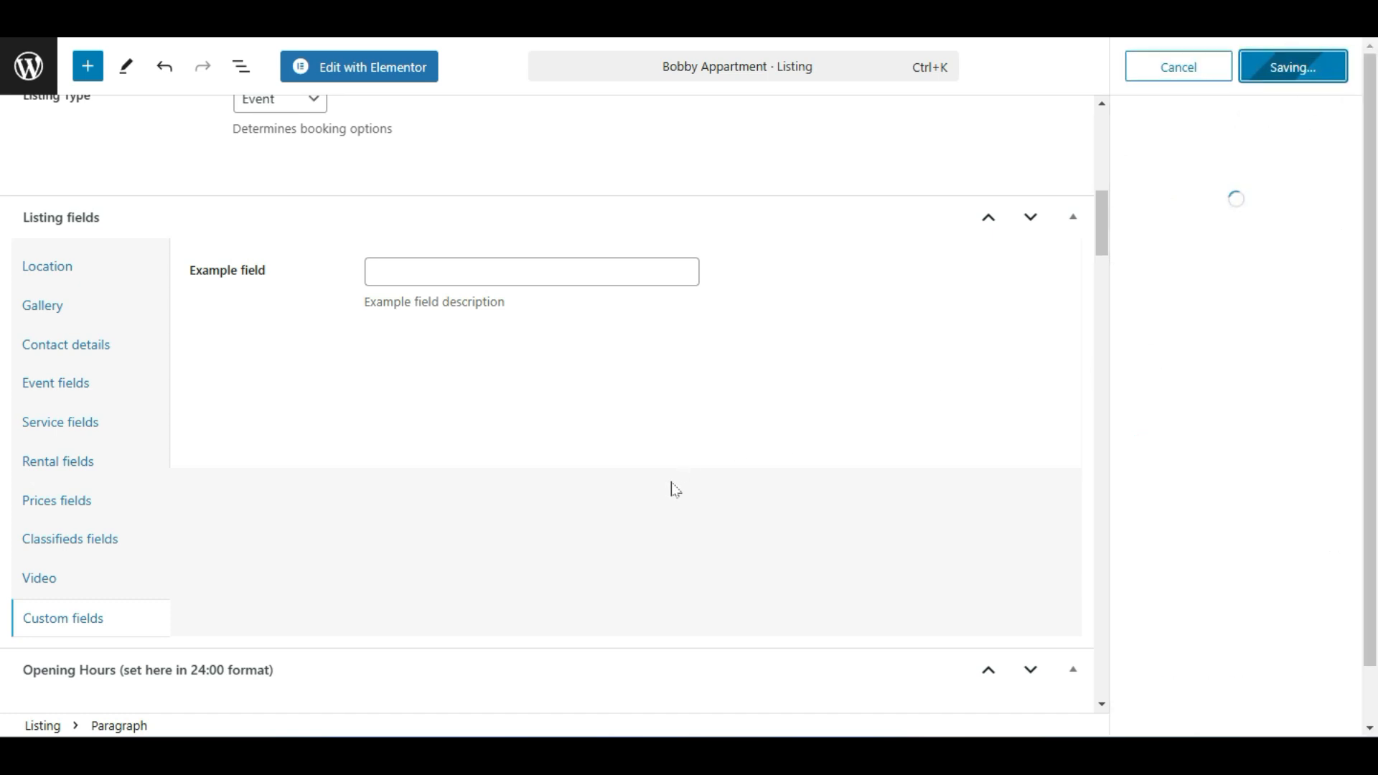
{"action": "scroll", "coordinate": [782, 502], "scroll_direction": "down", "scroll_amount": 20}
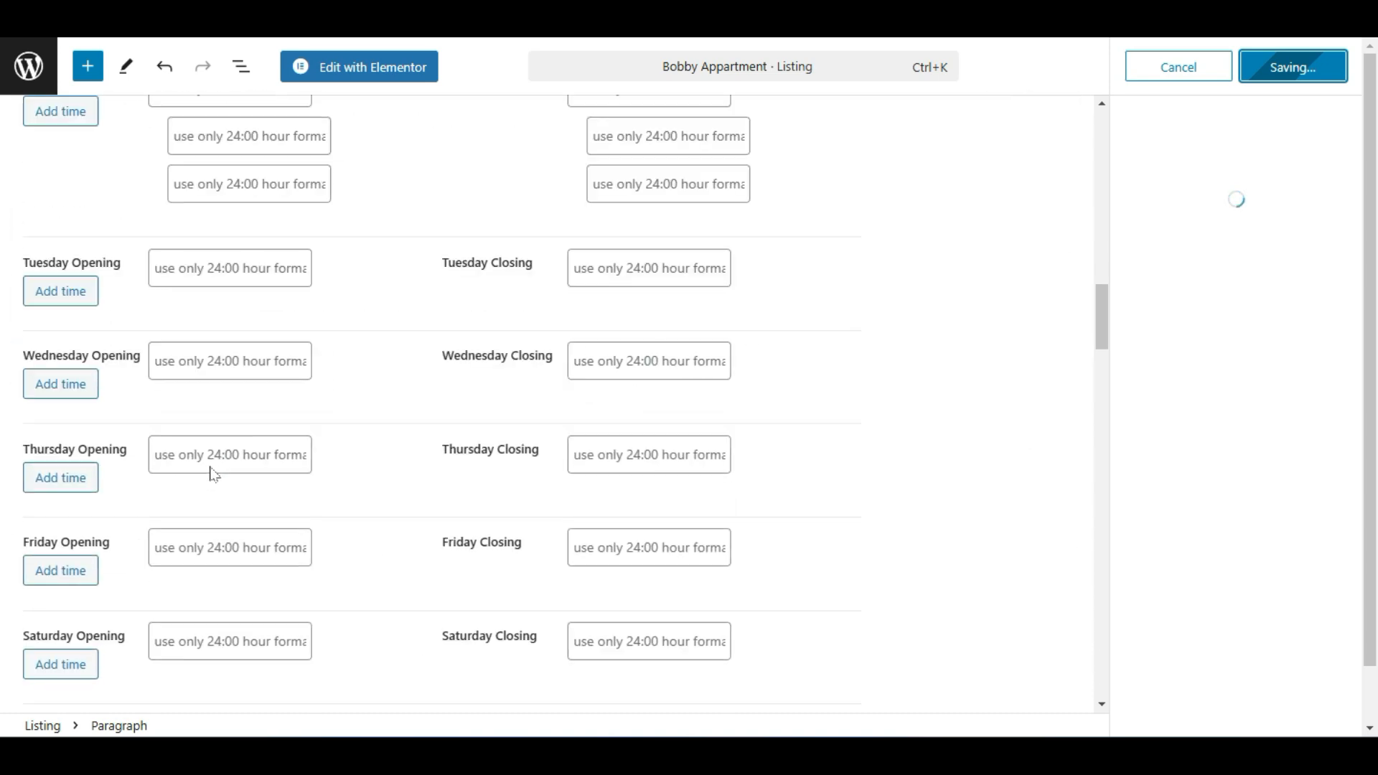
{"action": "scroll", "coordinate": [212, 482], "scroll_direction": "down", "scroll_amount": 4}
{"action": "scroll", "coordinate": [206, 486], "scroll_direction": "down", "scroll_amount": 8}
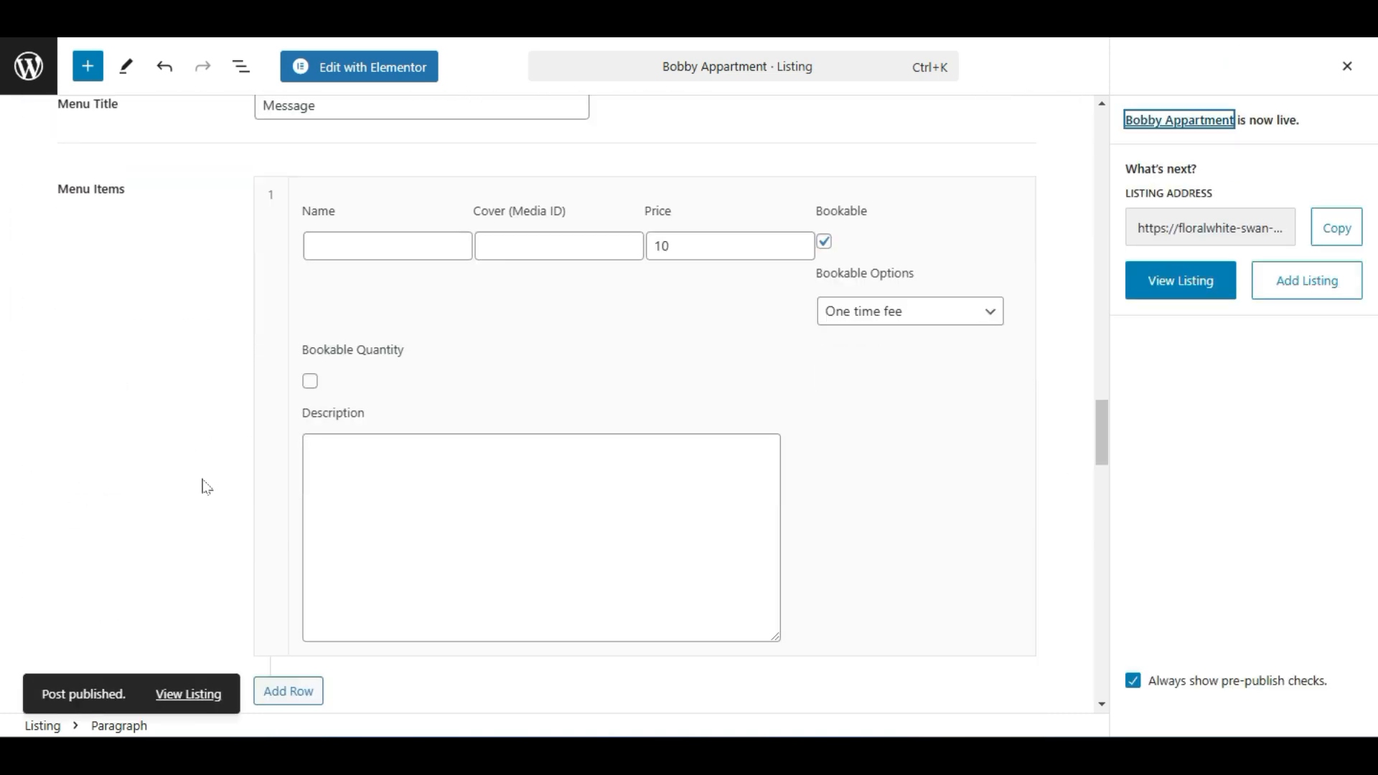
Switch to the Listeo Core Map Settings and examine the zoom levels, maps provider and address suggestion options.
{"action": "left_click", "coordinate": [129, 15]}
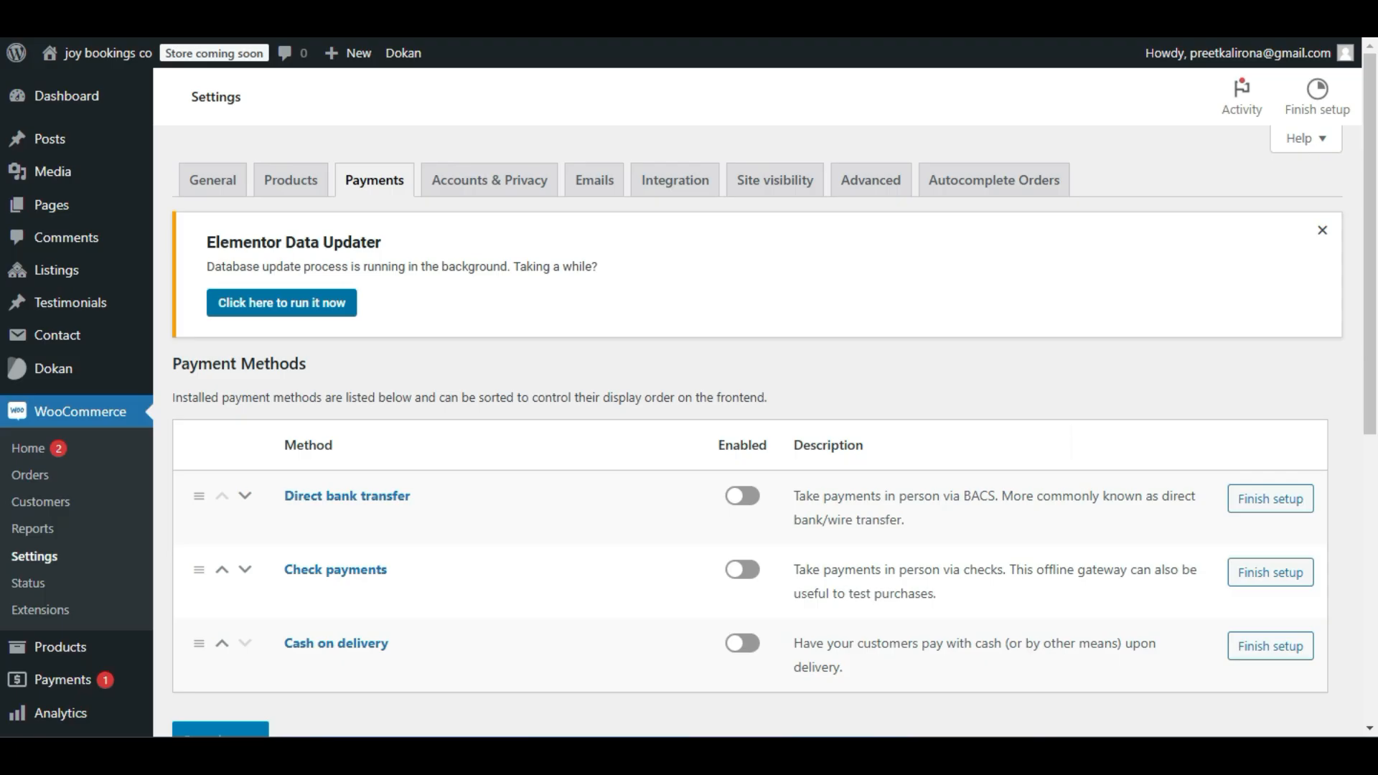
{"action": "key", "text": "ctrl+Tab"}
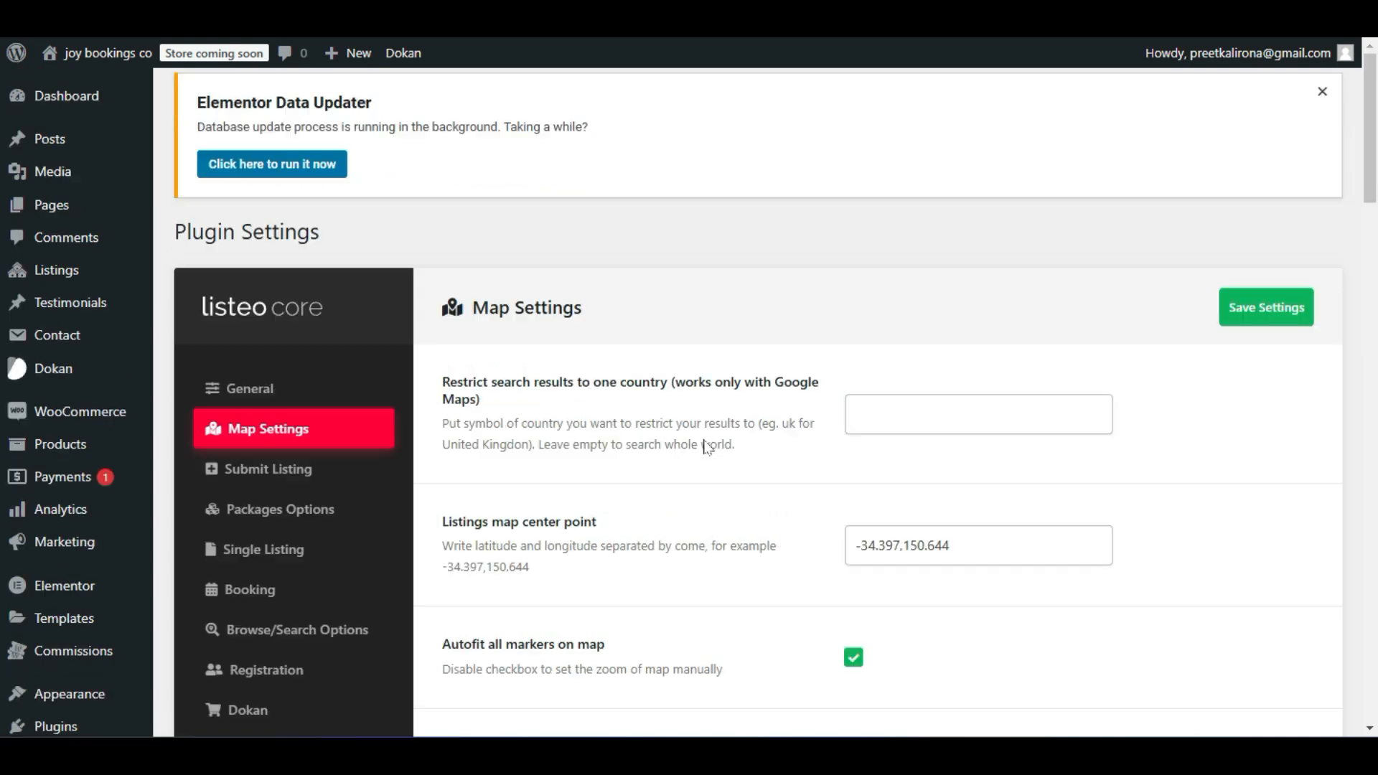
{"action": "scroll", "coordinate": [707, 447], "scroll_direction": "down", "scroll_amount": 10}
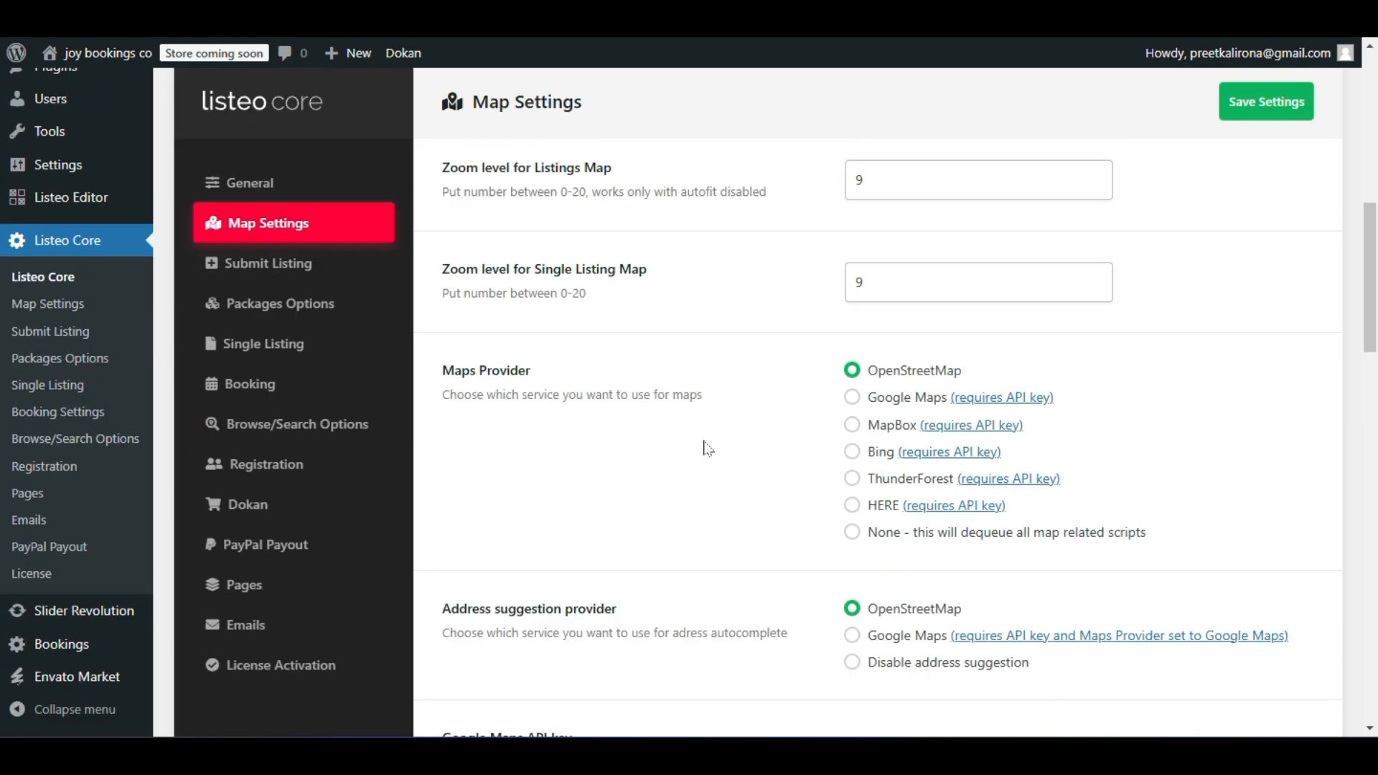
Open the Submit Listing settings, and on the live site start adding a listing with the Extended package to view the submission process.
{"action": "left_click", "coordinate": [289, 270]}
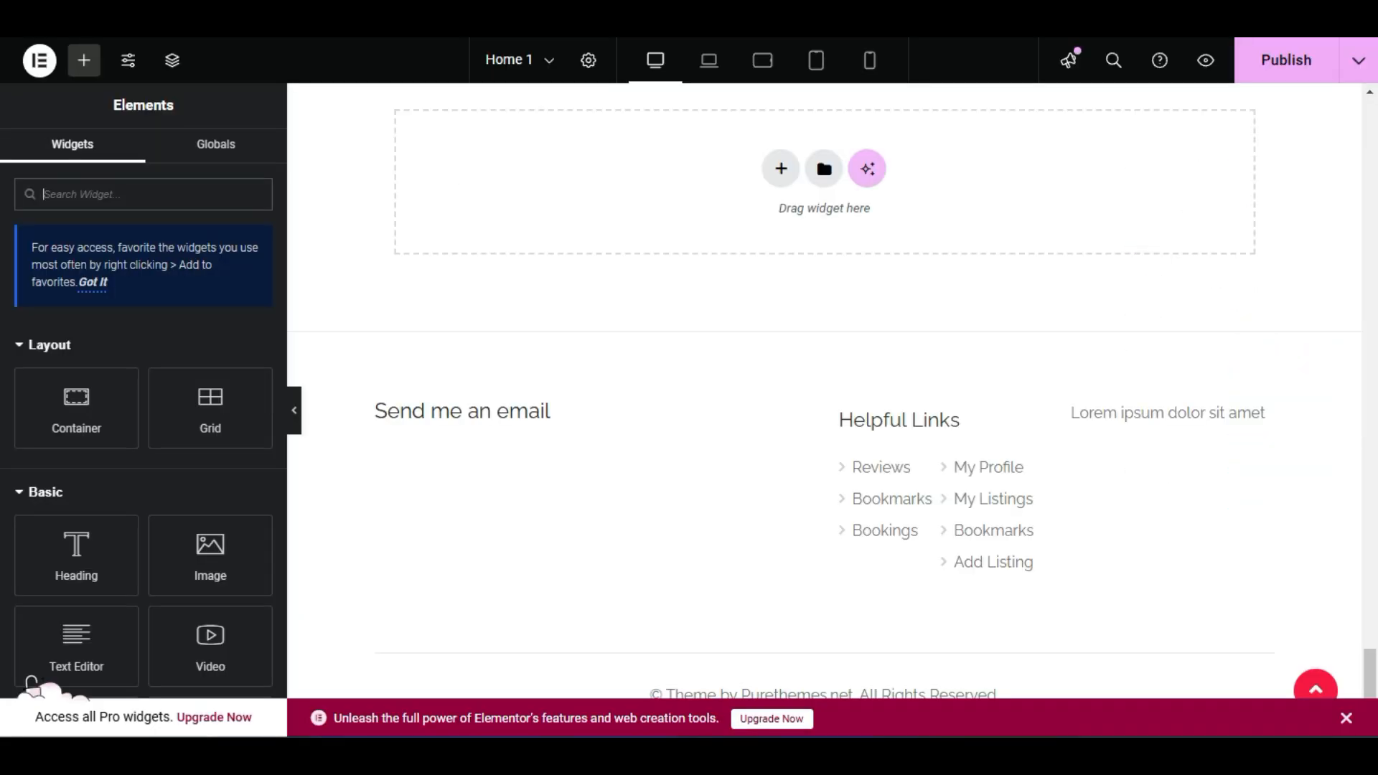
{"action": "left_click", "coordinate": [216, 29]}
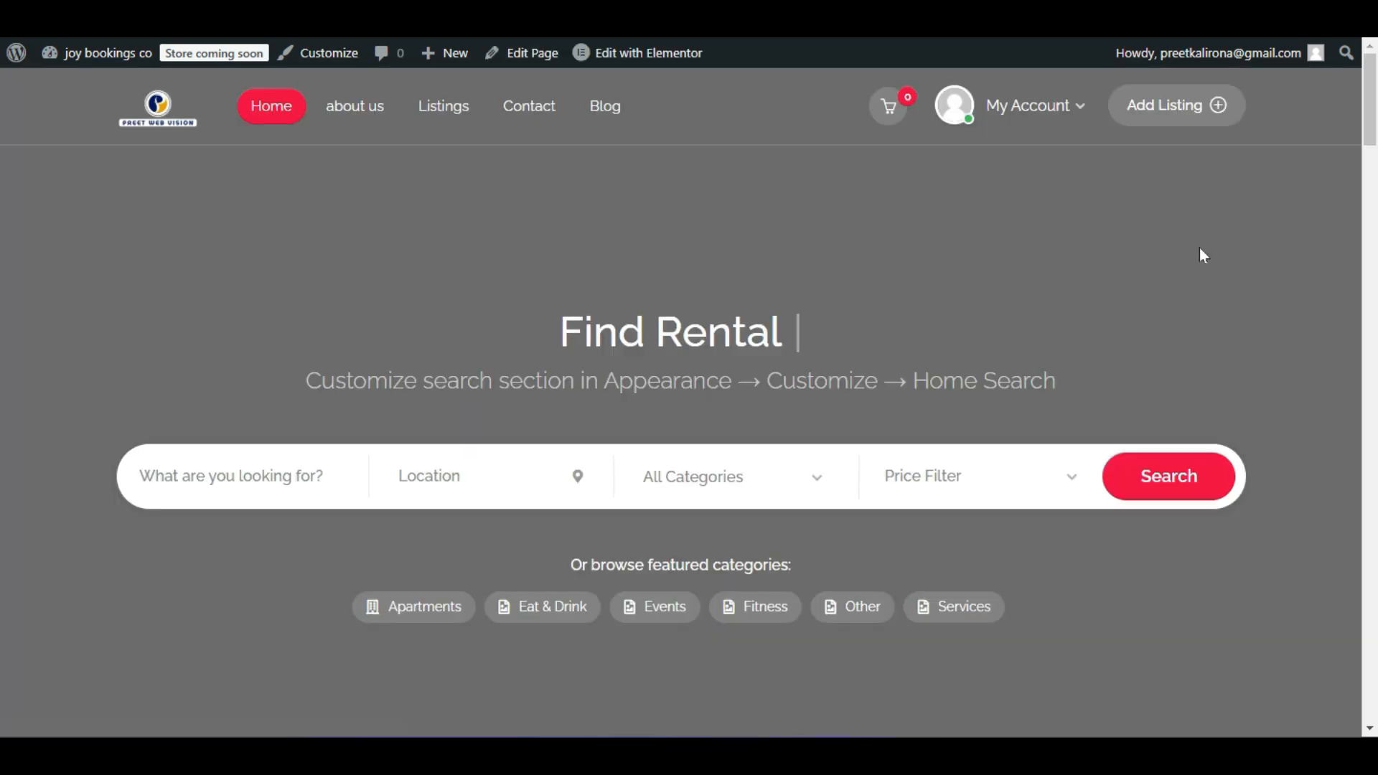
{"action": "left_click", "coordinate": [1192, 111]}
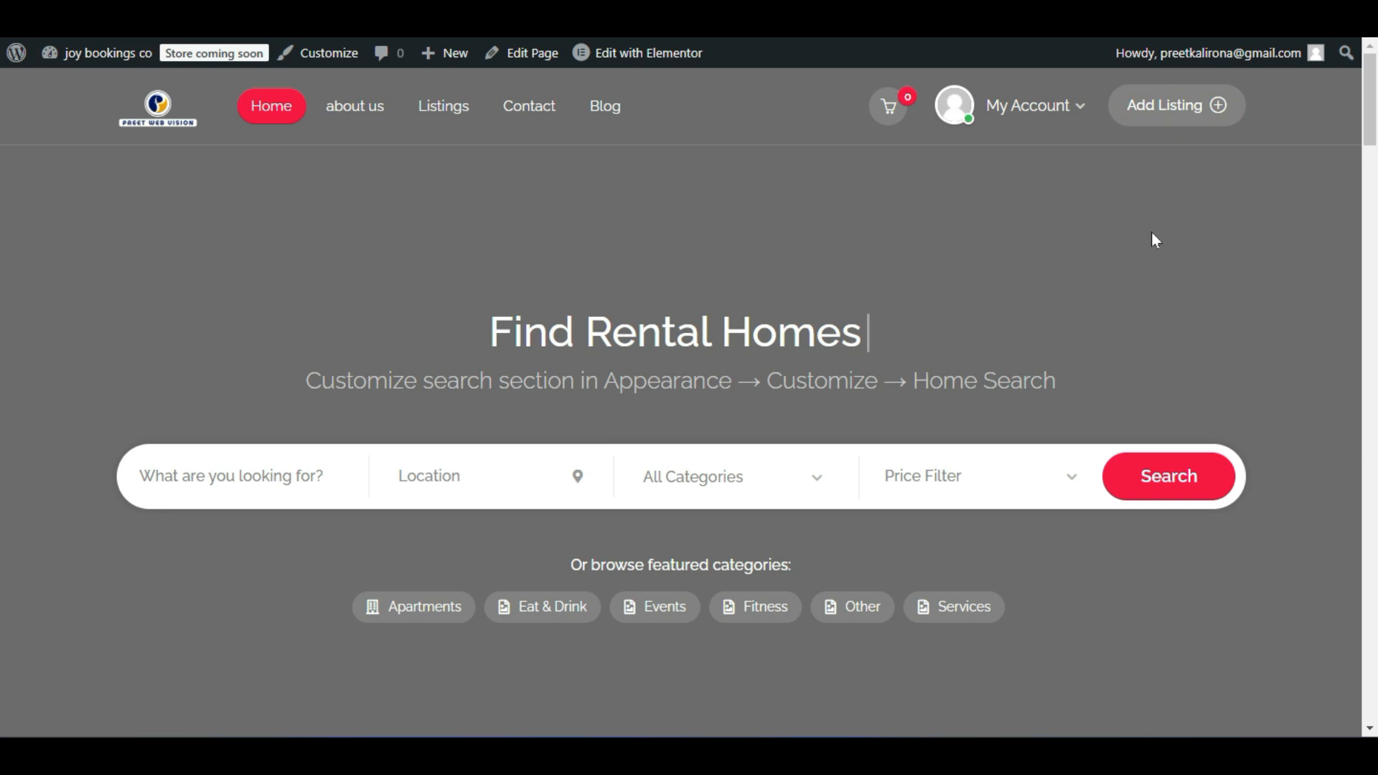
{"action": "scroll", "coordinate": [574, 502], "scroll_direction": "down", "scroll_amount": 5}
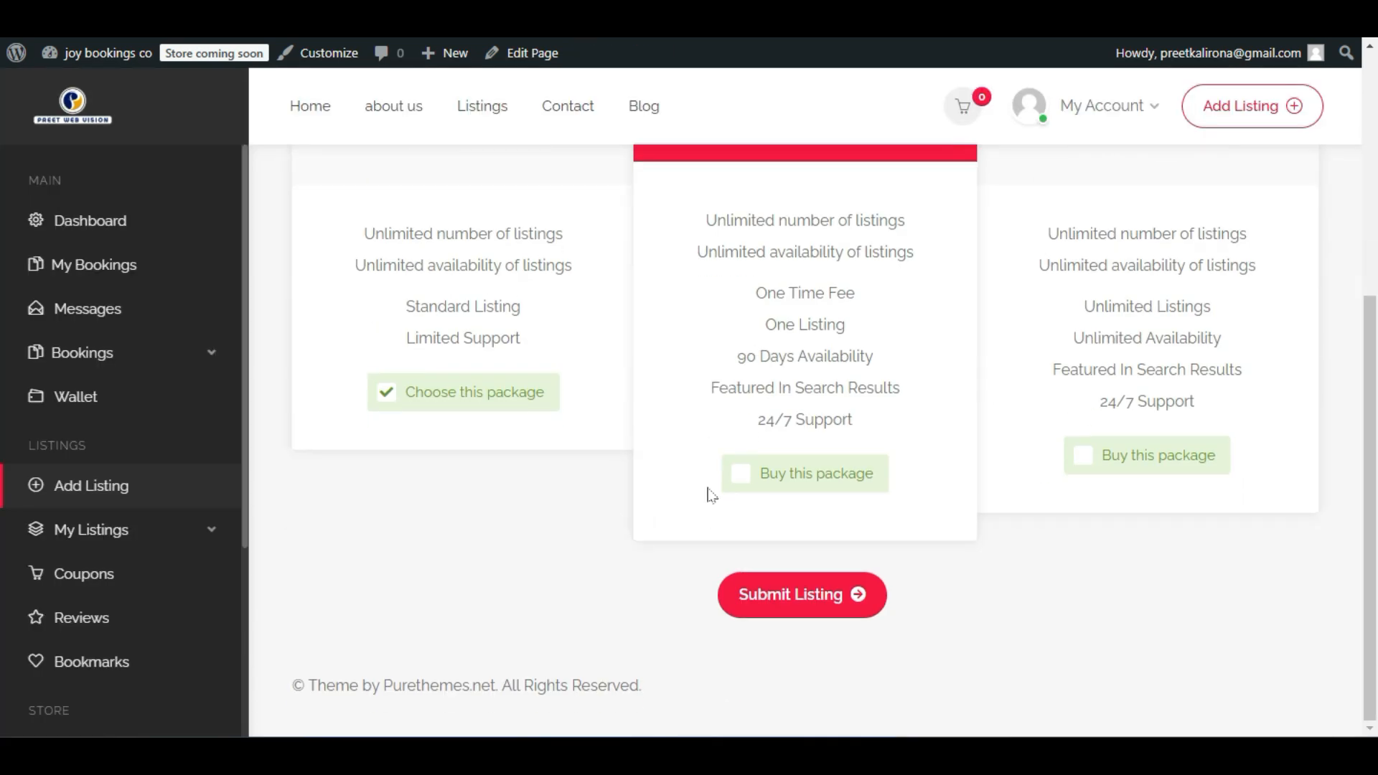
{"action": "left_click", "coordinate": [730, 473]}
{"action": "left_click", "coordinate": [801, 580]}
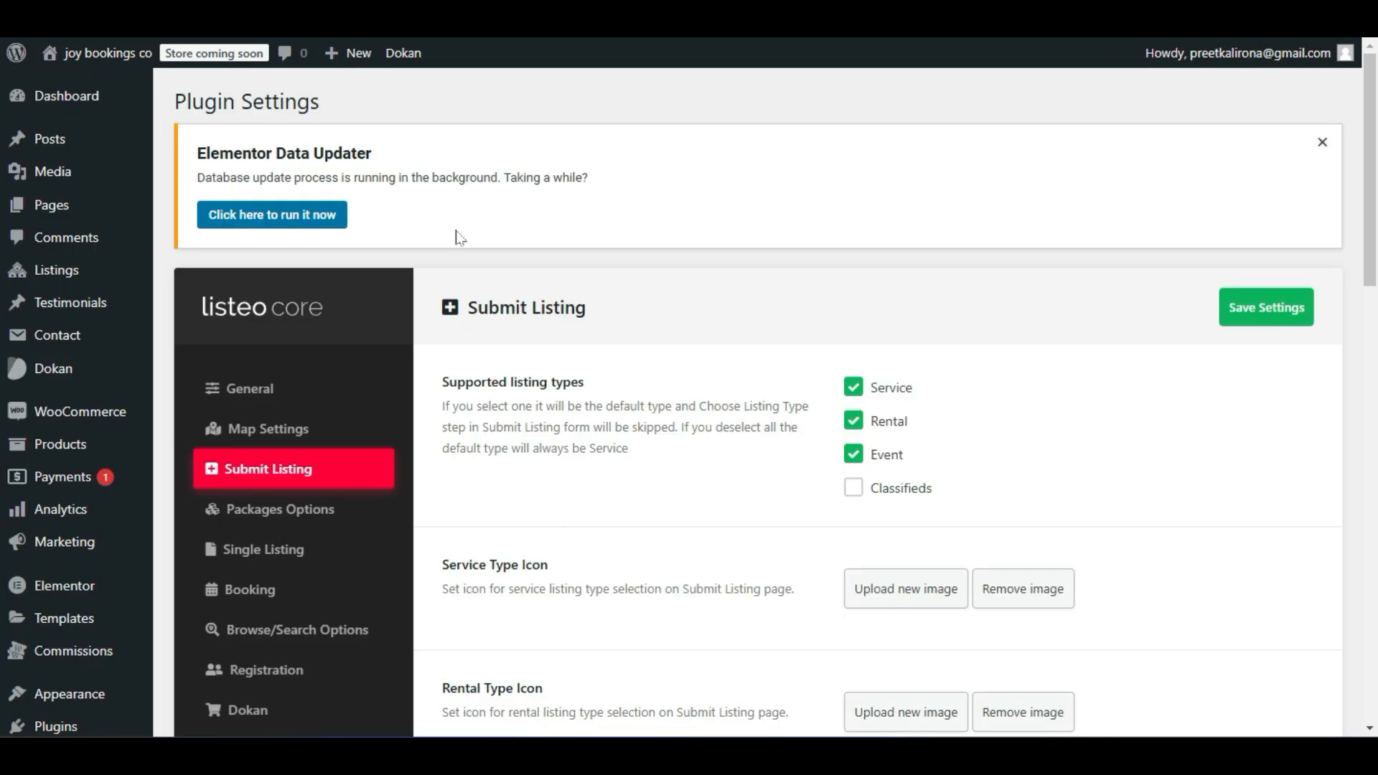
In the Submit Listing settings, deselect Event, Rental and Service under the supported listing types.
{"action": "scroll", "coordinate": [546, 251], "scroll_direction": "down", "scroll_amount": 2}
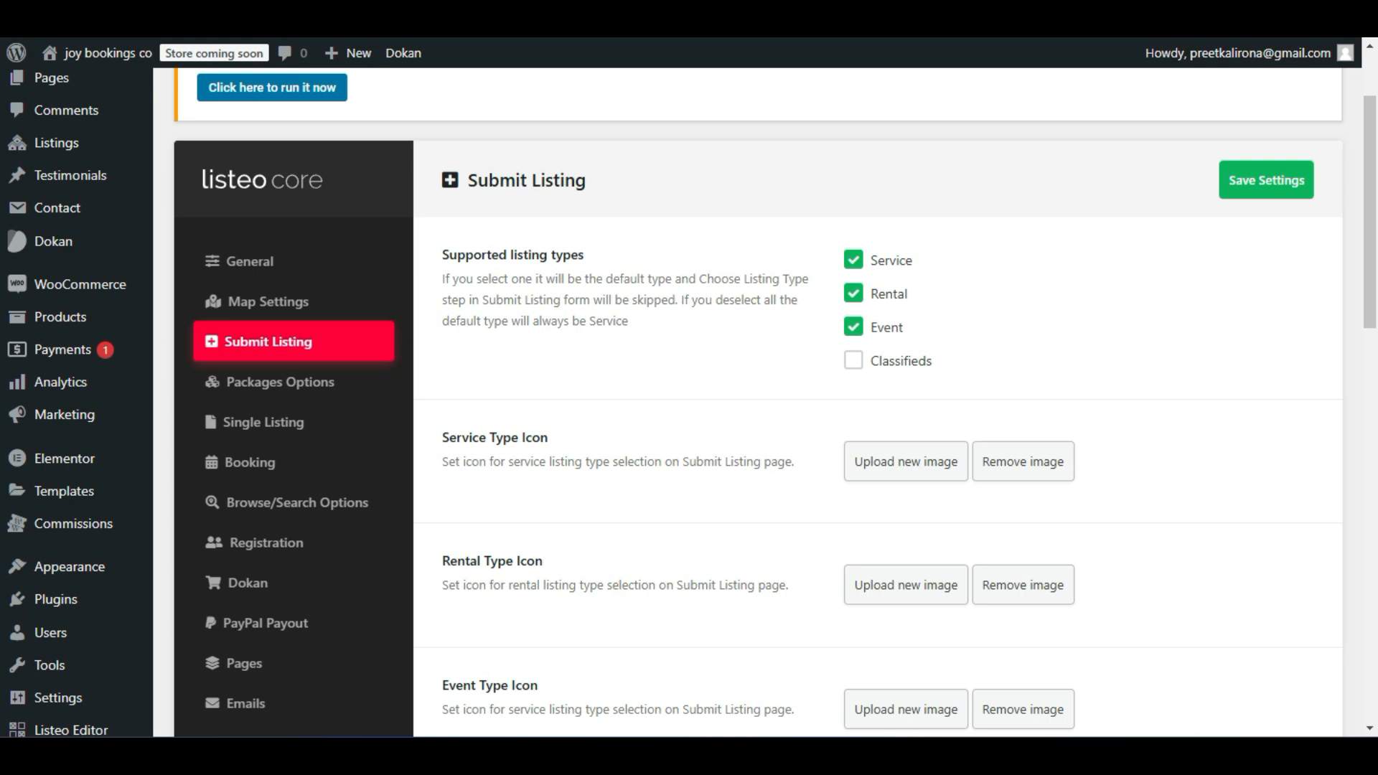
{"action": "left_click", "coordinate": [853, 327]}
{"action": "left_click", "coordinate": [853, 294]}
{"action": "left_click", "coordinate": [853, 260]}
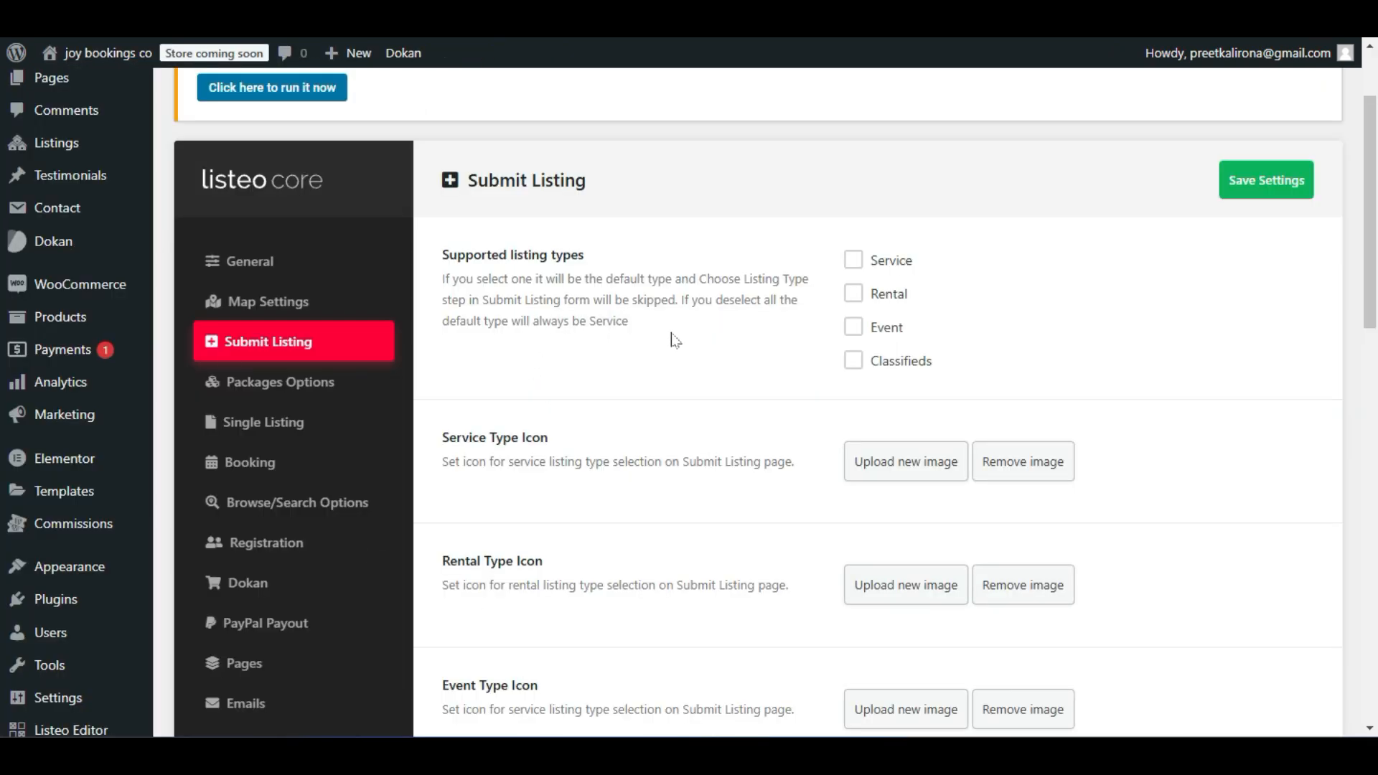
{"action": "left_click_drag", "start_coordinate": [629, 321], "coordinate": [449, 321]}
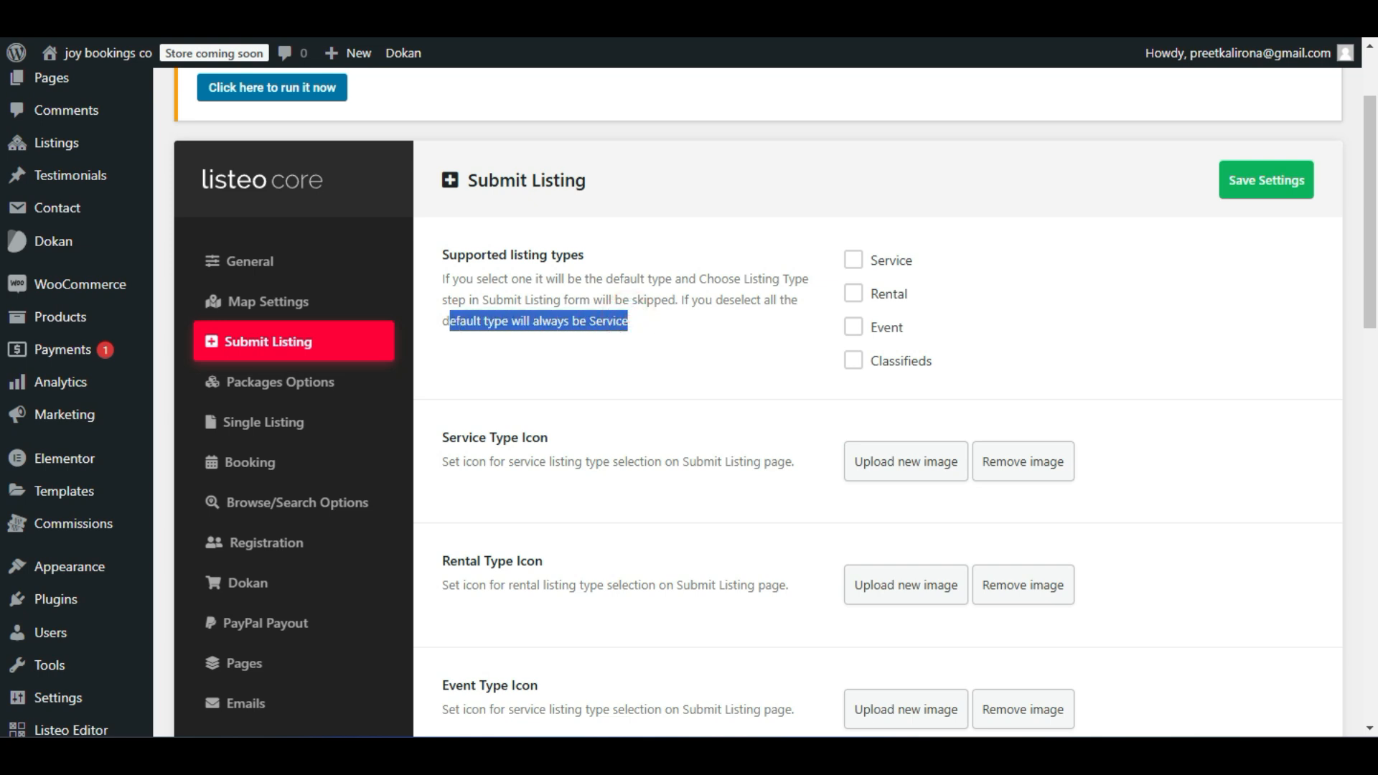
{"action": "left_click", "coordinate": [618, 334]}
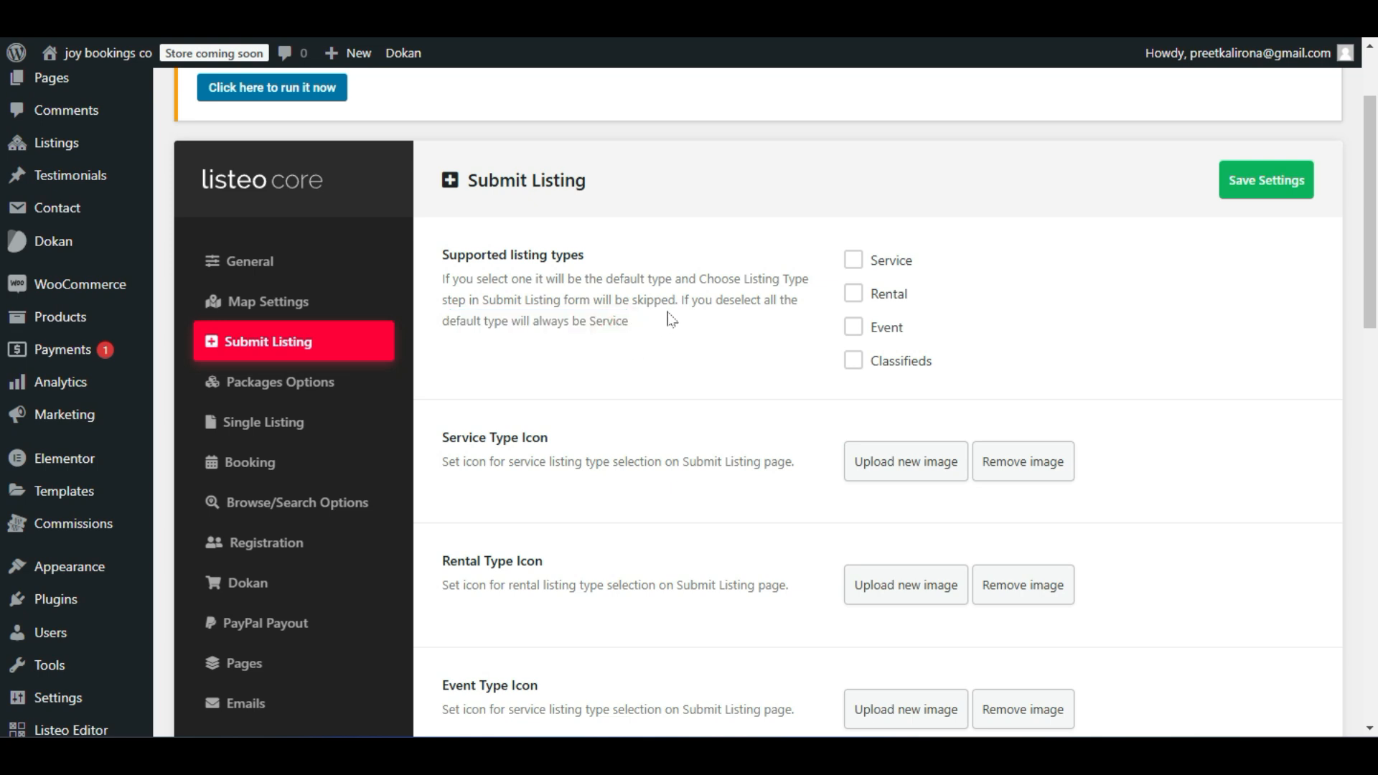
Examine the Service, Rental, Event and Classifieds type icon settings and the Disable Bookings module and admin approval options.
{"action": "scroll", "coordinate": [671, 319], "scroll_direction": "down", "scroll_amount": 2}
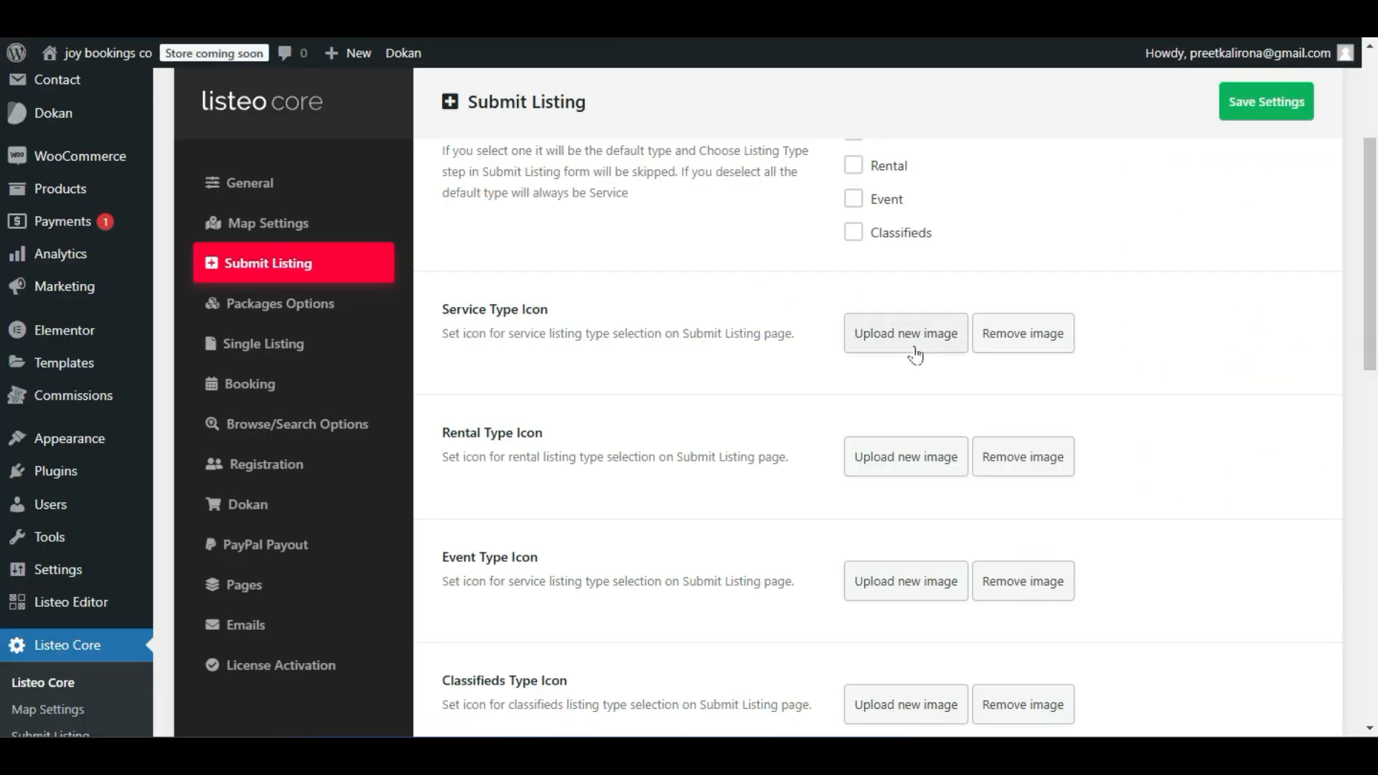
{"action": "scroll", "coordinate": [871, 445], "scroll_direction": "down", "scroll_amount": 3}
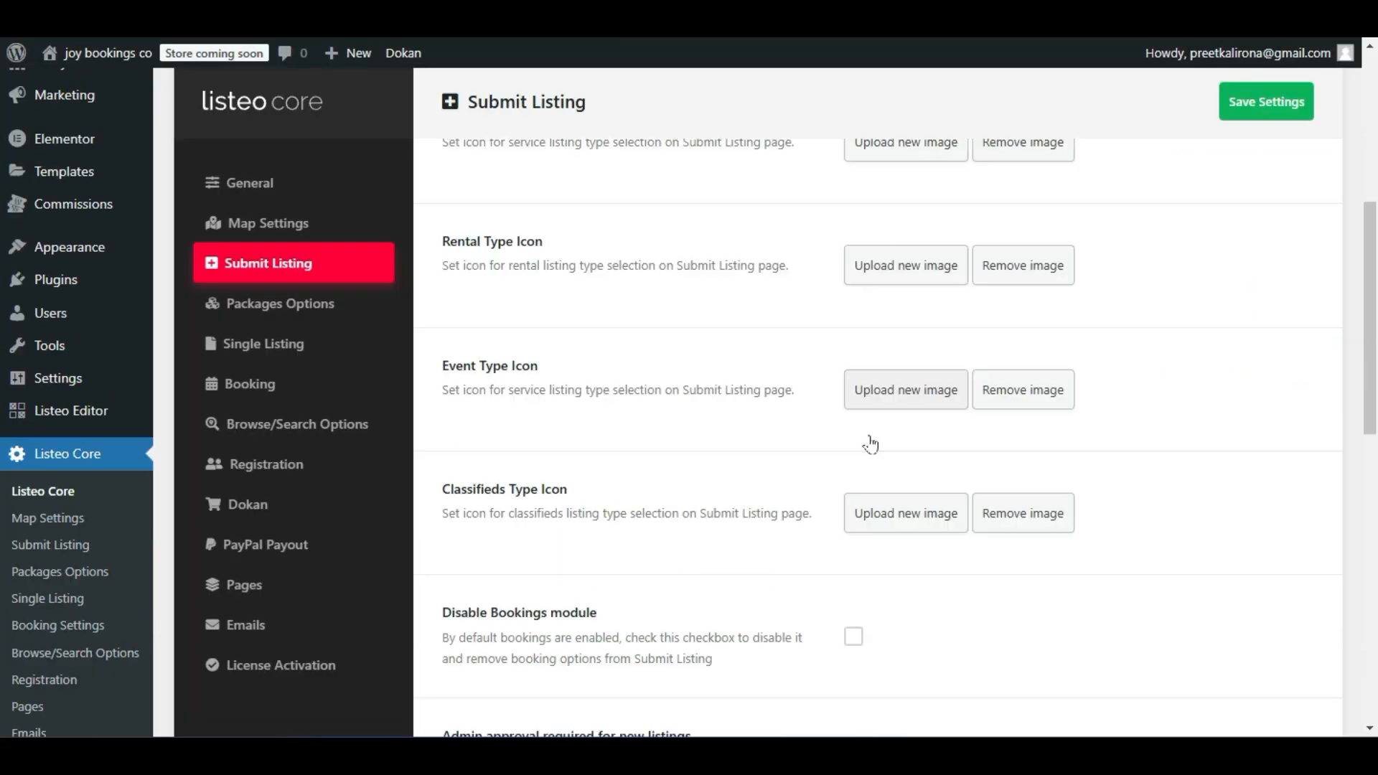
{"action": "scroll", "coordinate": [870, 445], "scroll_direction": "down", "scroll_amount": 1}
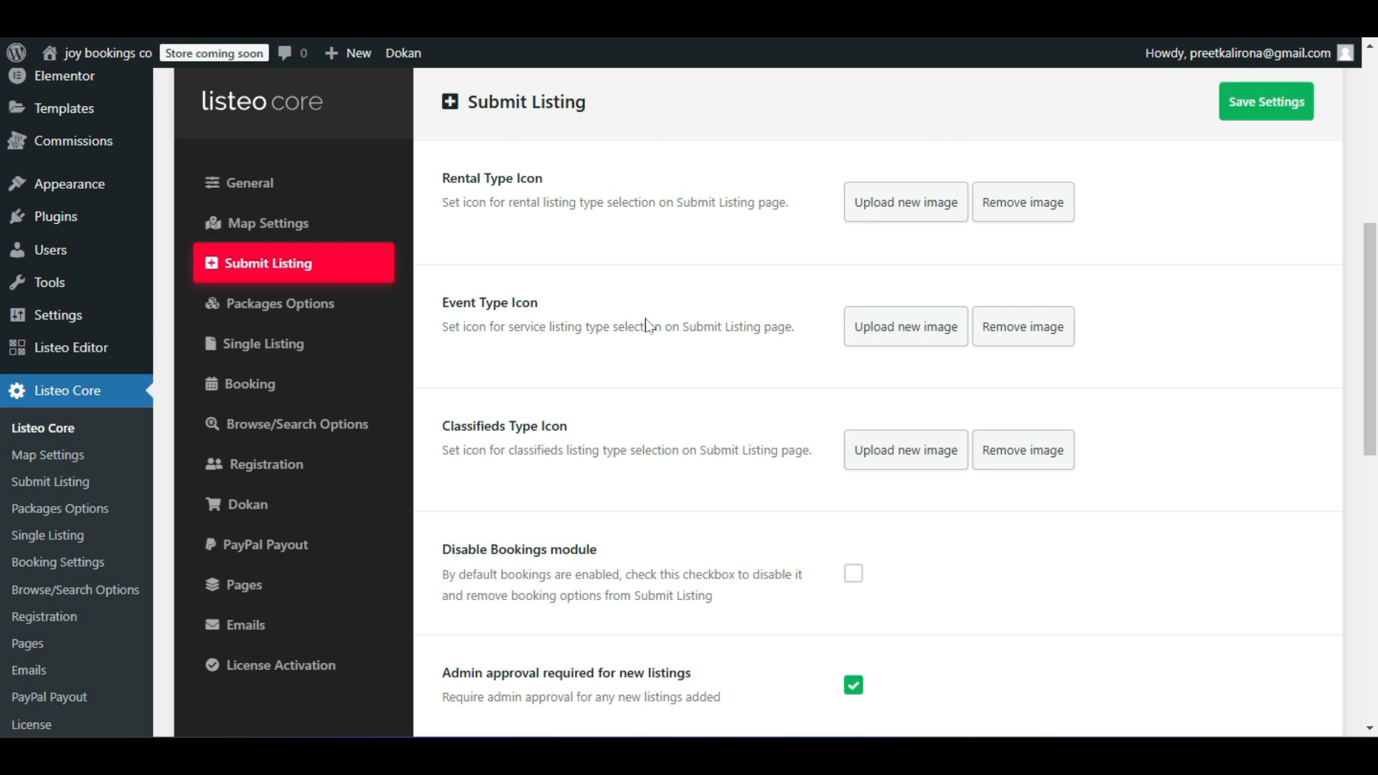
{"action": "scroll", "coordinate": [580, 446], "scroll_direction": "down", "scroll_amount": 3}
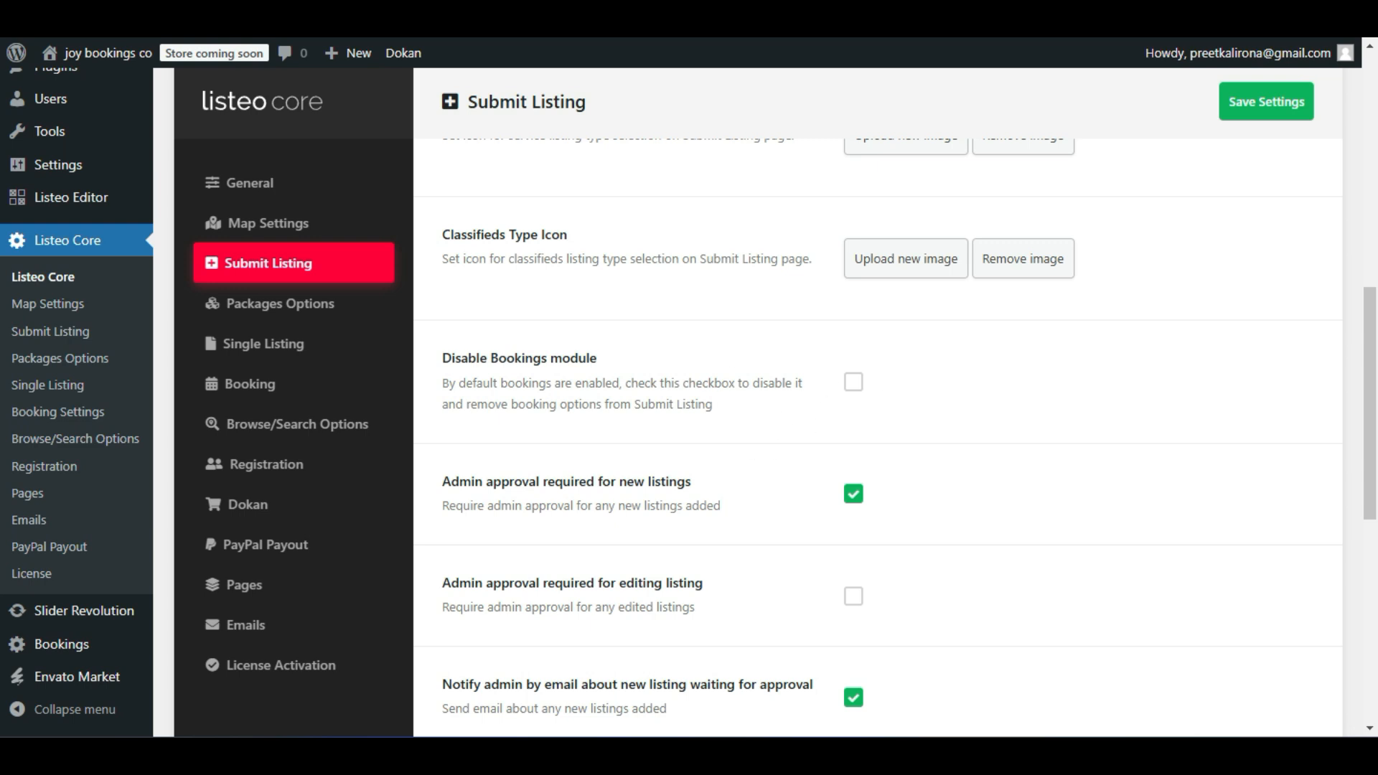
Try the Disable Bookings module option and compare it with the site's Add Listing form.
{"action": "left_click", "coordinate": [851, 381]}
{"action": "left_click", "coordinate": [851, 381]}
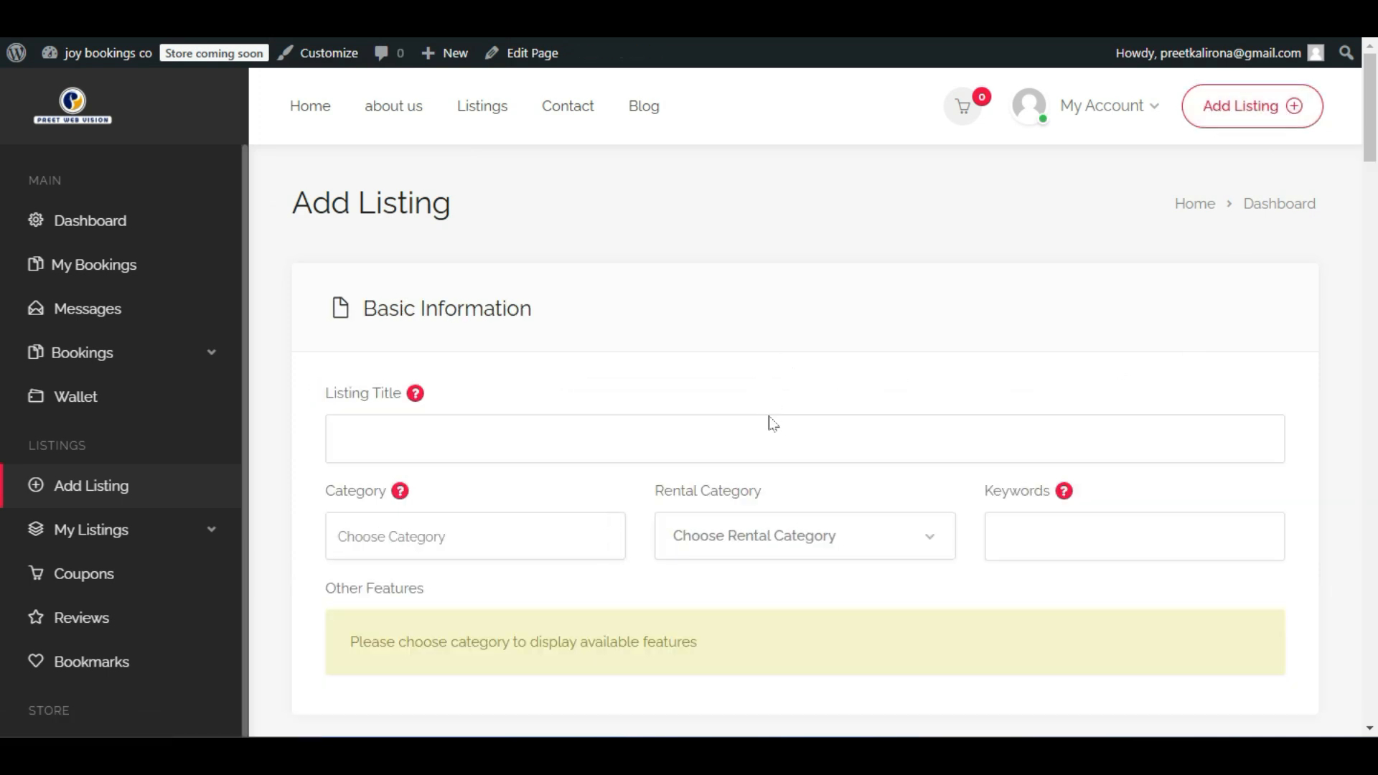
{"action": "scroll", "coordinate": [769, 422], "scroll_direction": "down", "scroll_amount": 15}
{"action": "scroll", "coordinate": [769, 421], "scroll_direction": "down", "scroll_amount": 20}
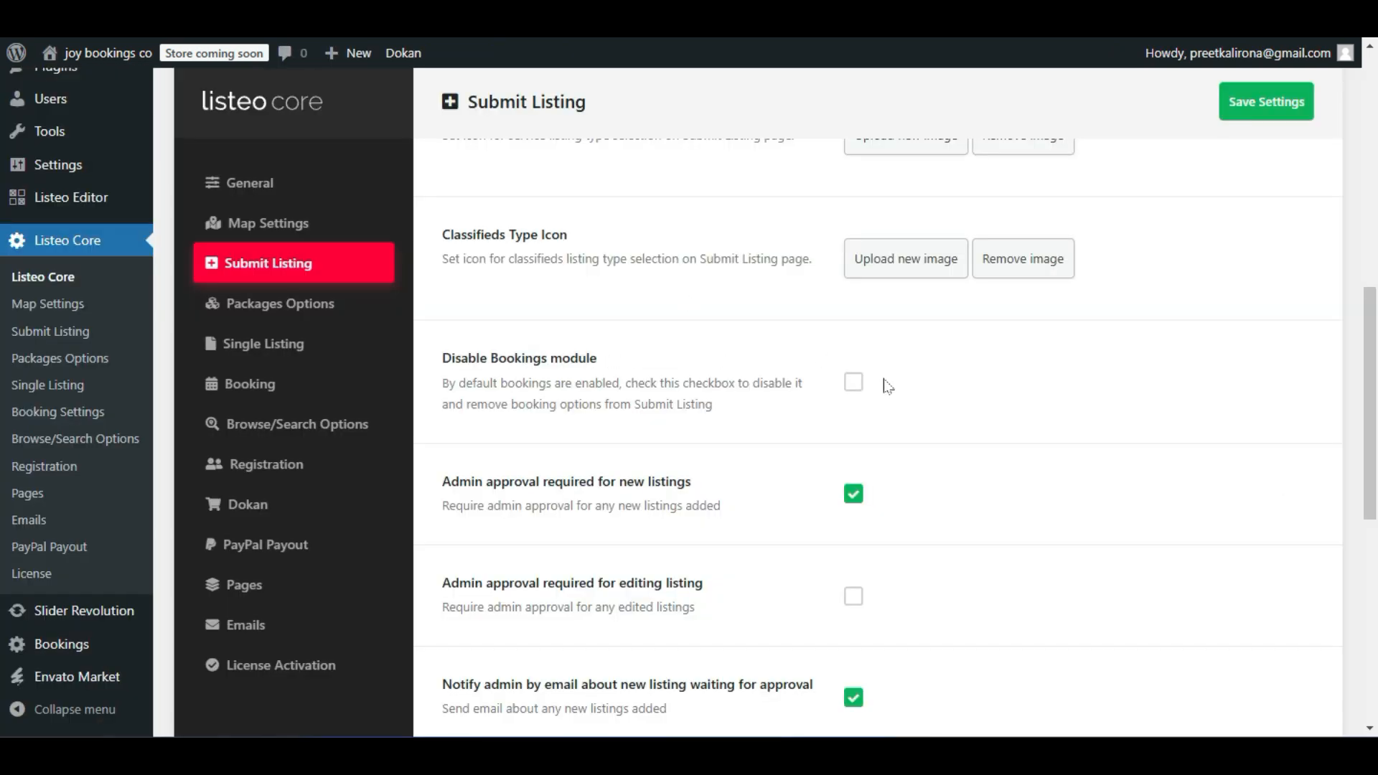
{"action": "left_click", "coordinate": [847, 389]}
{"action": "scroll", "coordinate": [747, 393], "scroll_direction": "down", "scroll_amount": 2}
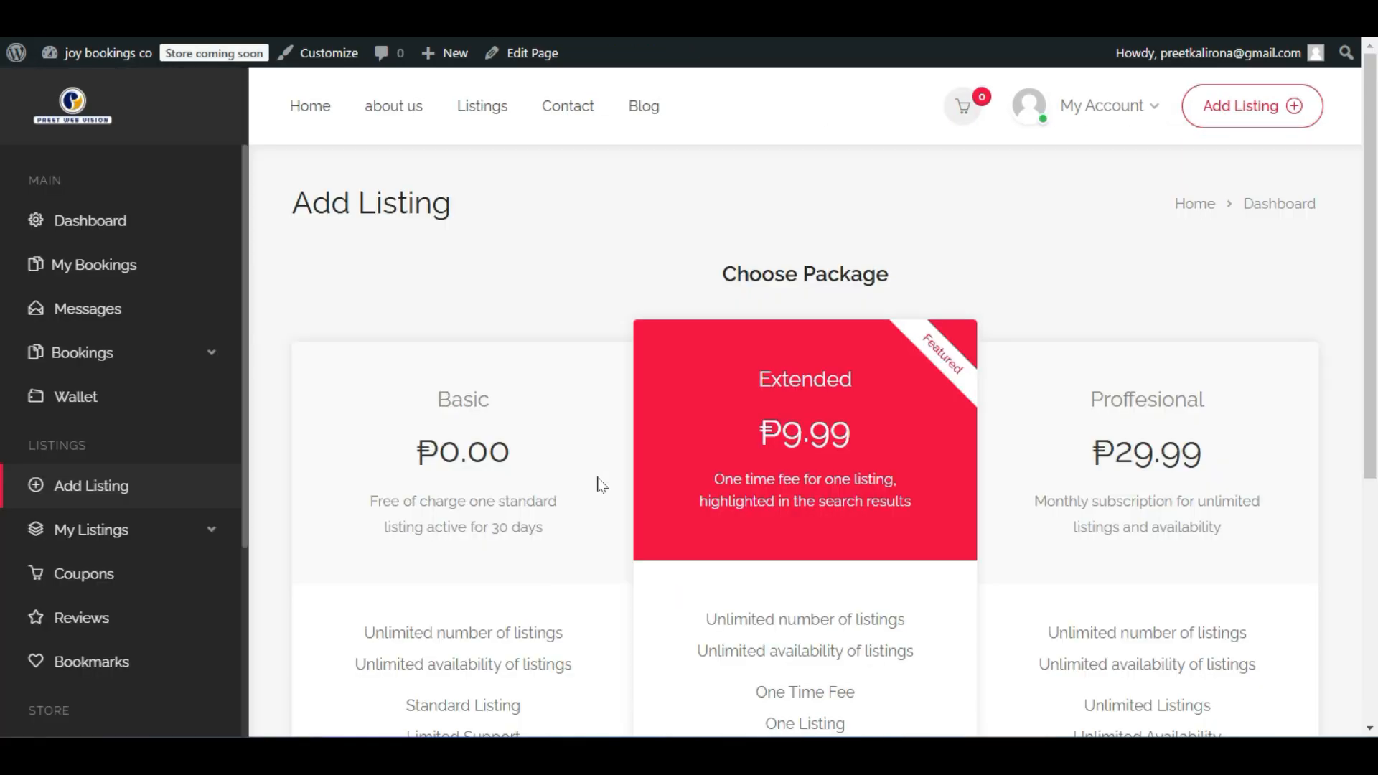
On the site's Add Listing page, continue past the package choice and select Rent as the listing type.
{"action": "scroll", "coordinate": [596, 483], "scroll_direction": "down", "scroll_amount": 3}
{"action": "scroll", "coordinate": [602, 484], "scroll_direction": "down", "scroll_amount": 3}
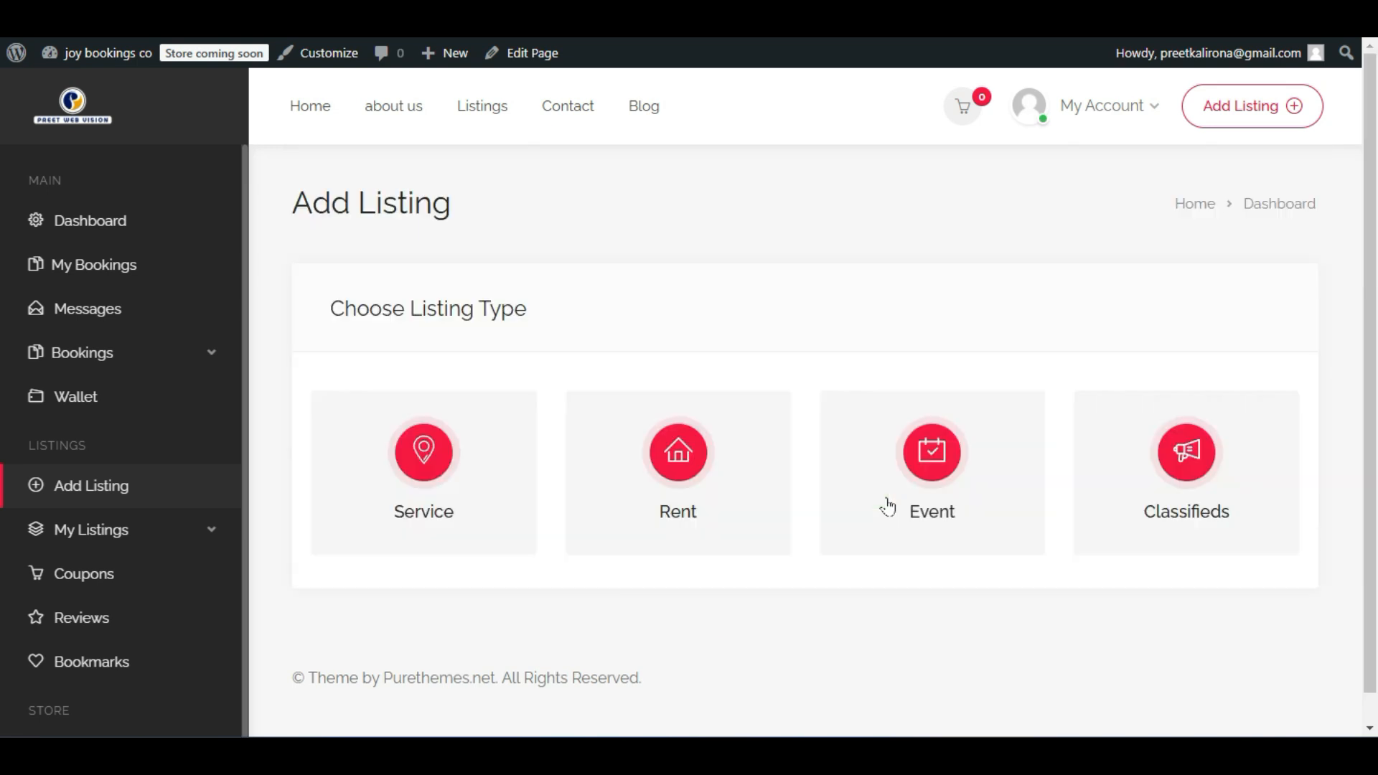
{"action": "left_click", "coordinate": [691, 499]}
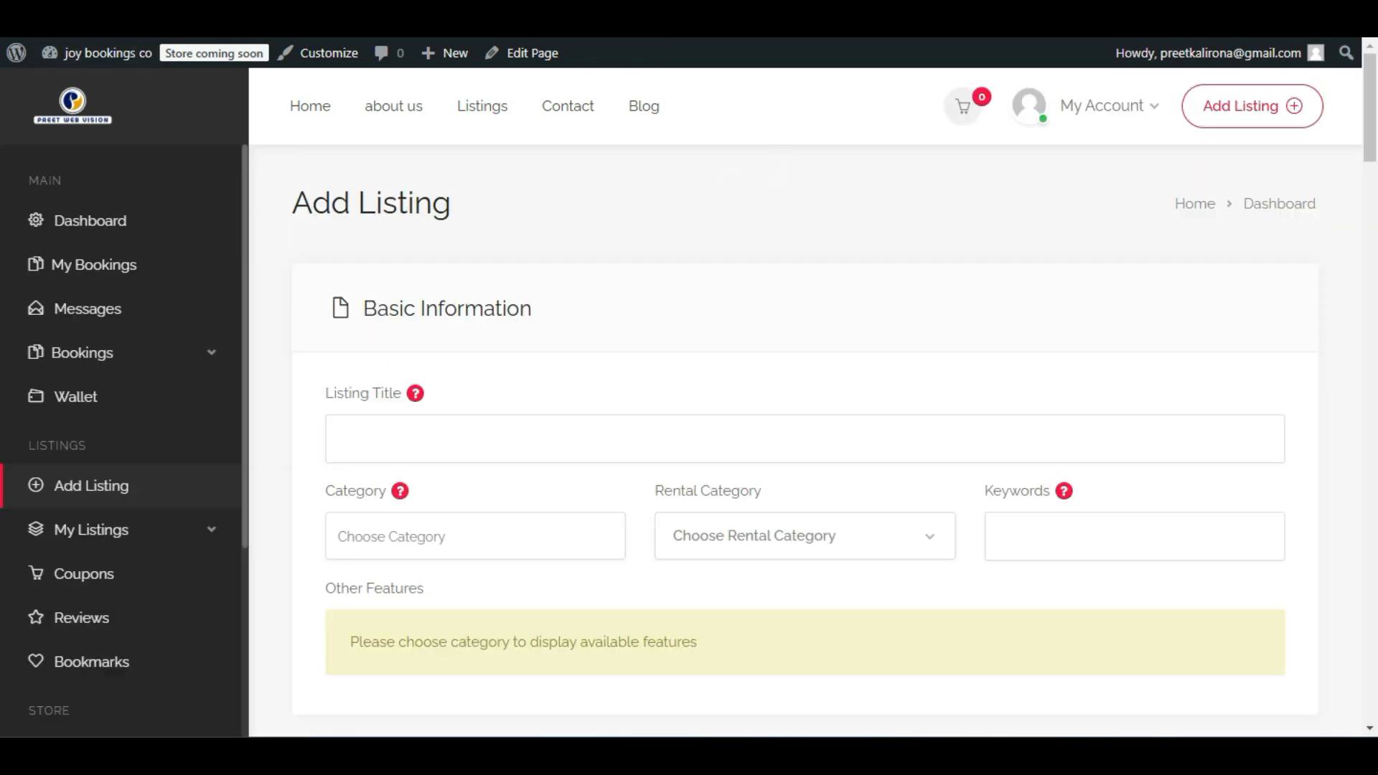
Examine the rental listing form from Basic Information and Location through Details, Pricing & Bookable Services and Booking.
{"action": "scroll", "coordinate": [678, 386], "scroll_direction": "down", "scroll_amount": 6}
{"action": "scroll", "coordinate": [678, 385], "scroll_direction": "down", "scroll_amount": 7}
{"action": "scroll", "coordinate": [720, 533], "scroll_direction": "up", "scroll_amount": 11}
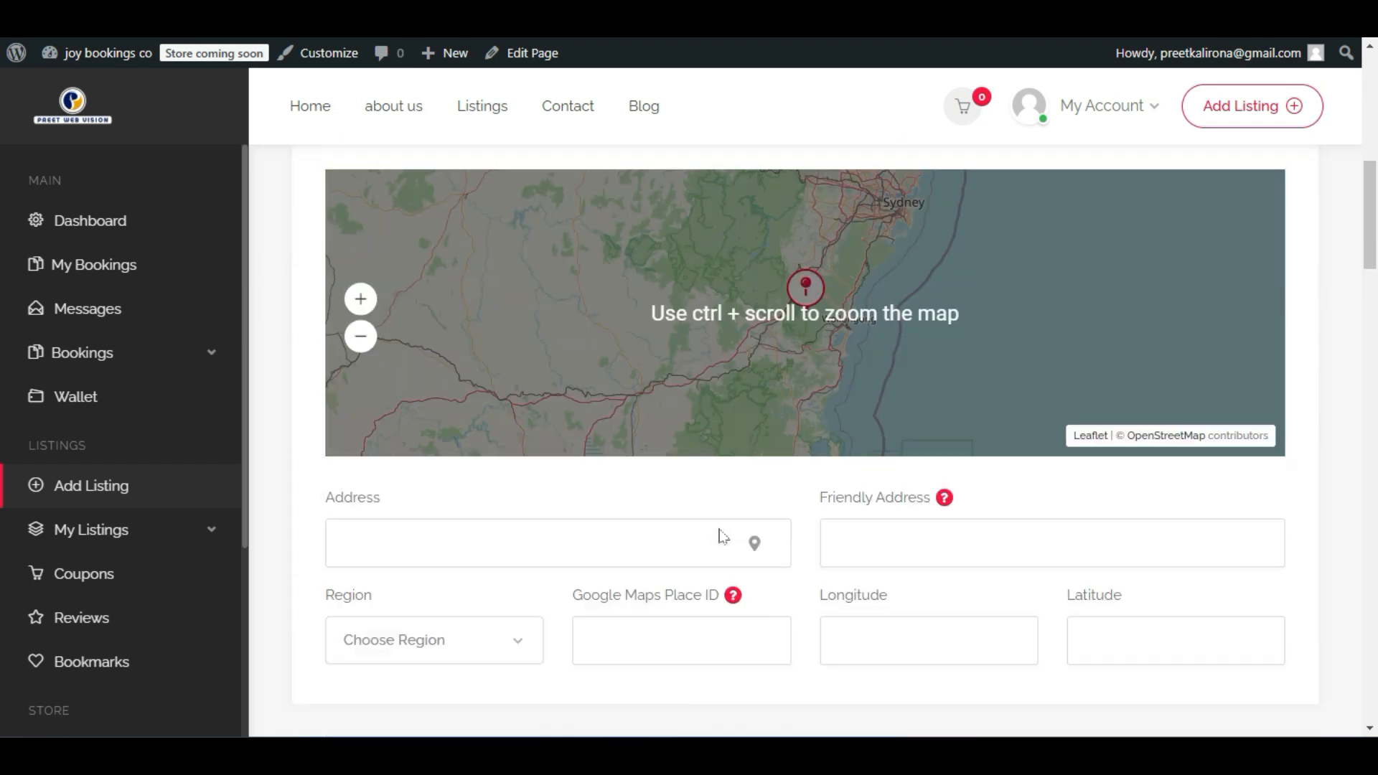
{"action": "scroll", "coordinate": [722, 537], "scroll_direction": "up", "scroll_amount": 2}
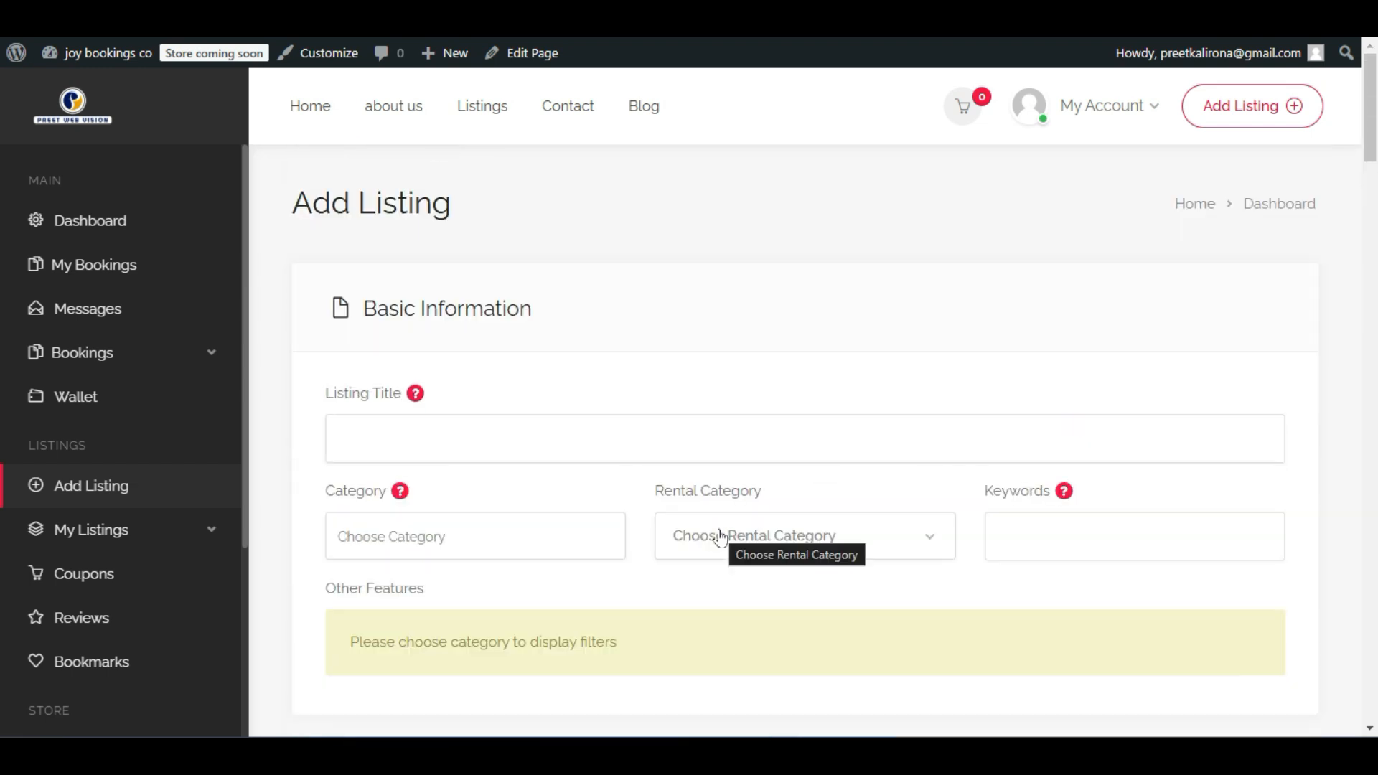
{"action": "scroll", "coordinate": [721, 537], "scroll_direction": "down", "scroll_amount": 17}
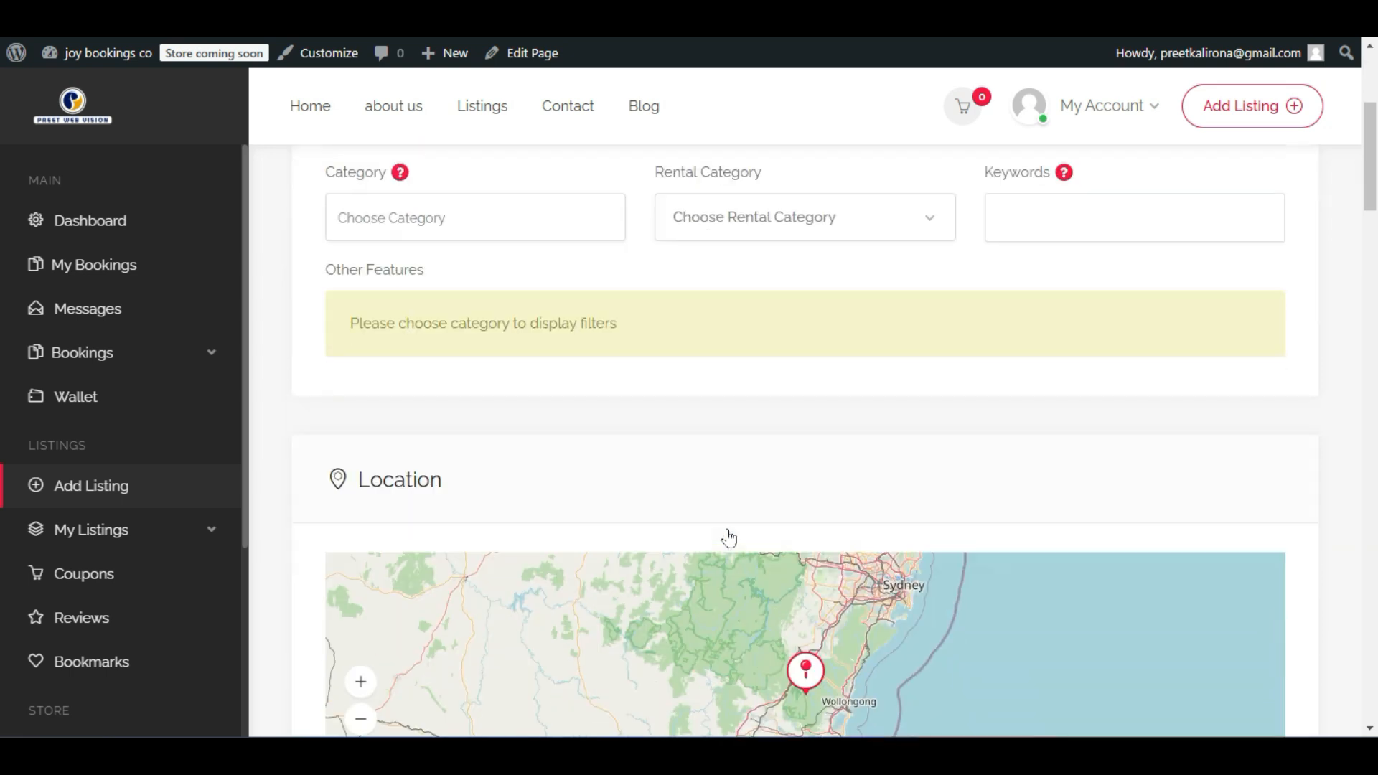
{"action": "scroll", "coordinate": [731, 536], "scroll_direction": "down", "scroll_amount": 10}
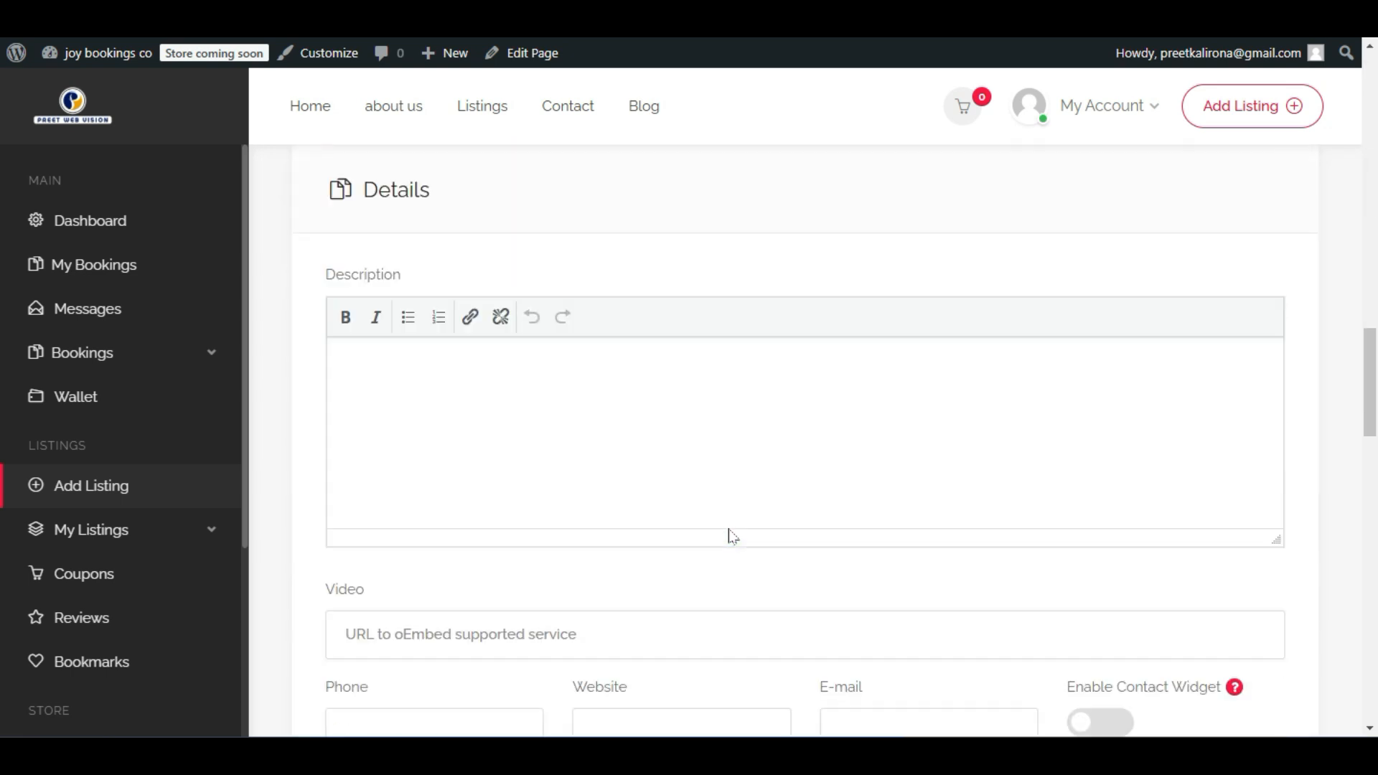
{"action": "scroll", "coordinate": [804, 440], "scroll_direction": "down", "scroll_amount": 4}
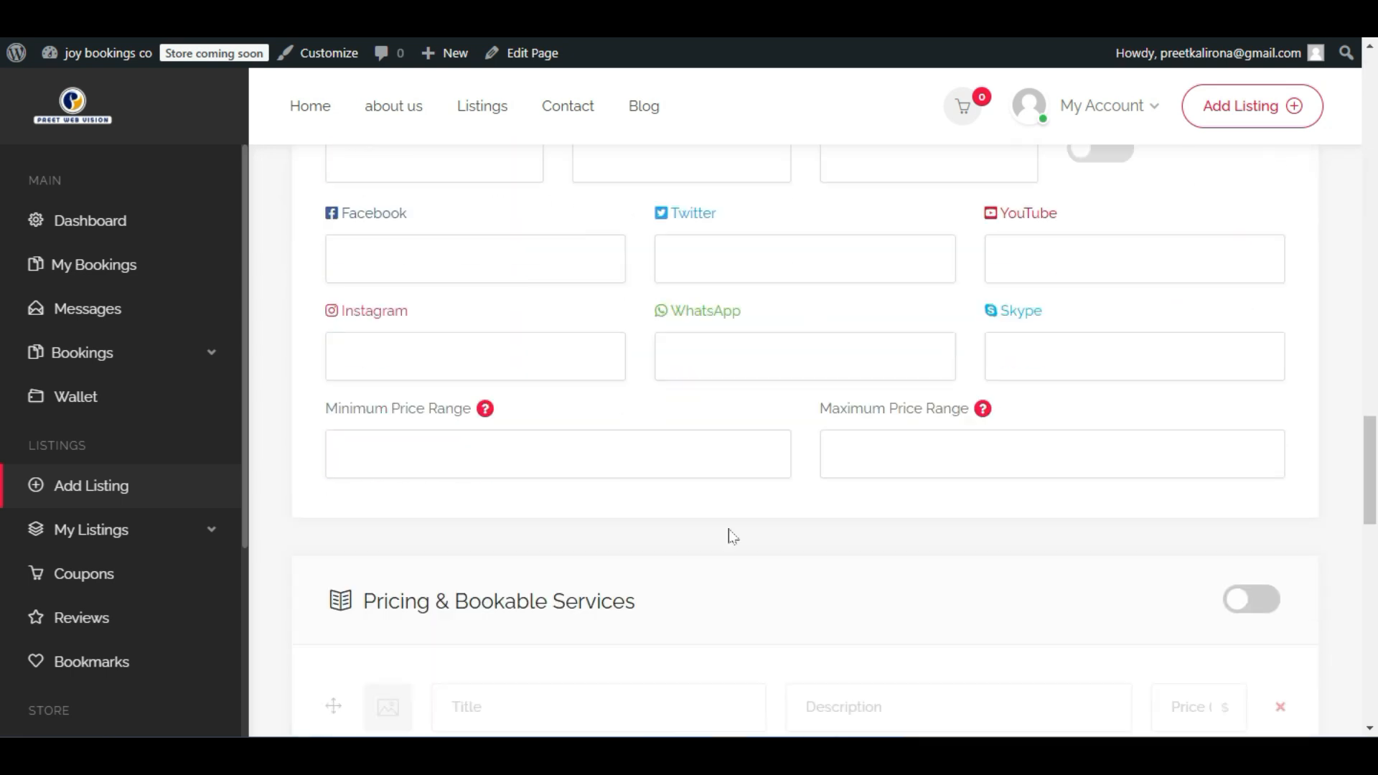
{"action": "scroll", "coordinate": [732, 537], "scroll_direction": "down", "scroll_amount": 3}
{"action": "scroll", "coordinate": [732, 537], "scroll_direction": "up", "scroll_amount": 5}
{"action": "scroll", "coordinate": [731, 537], "scroll_direction": "down", "scroll_amount": 8}
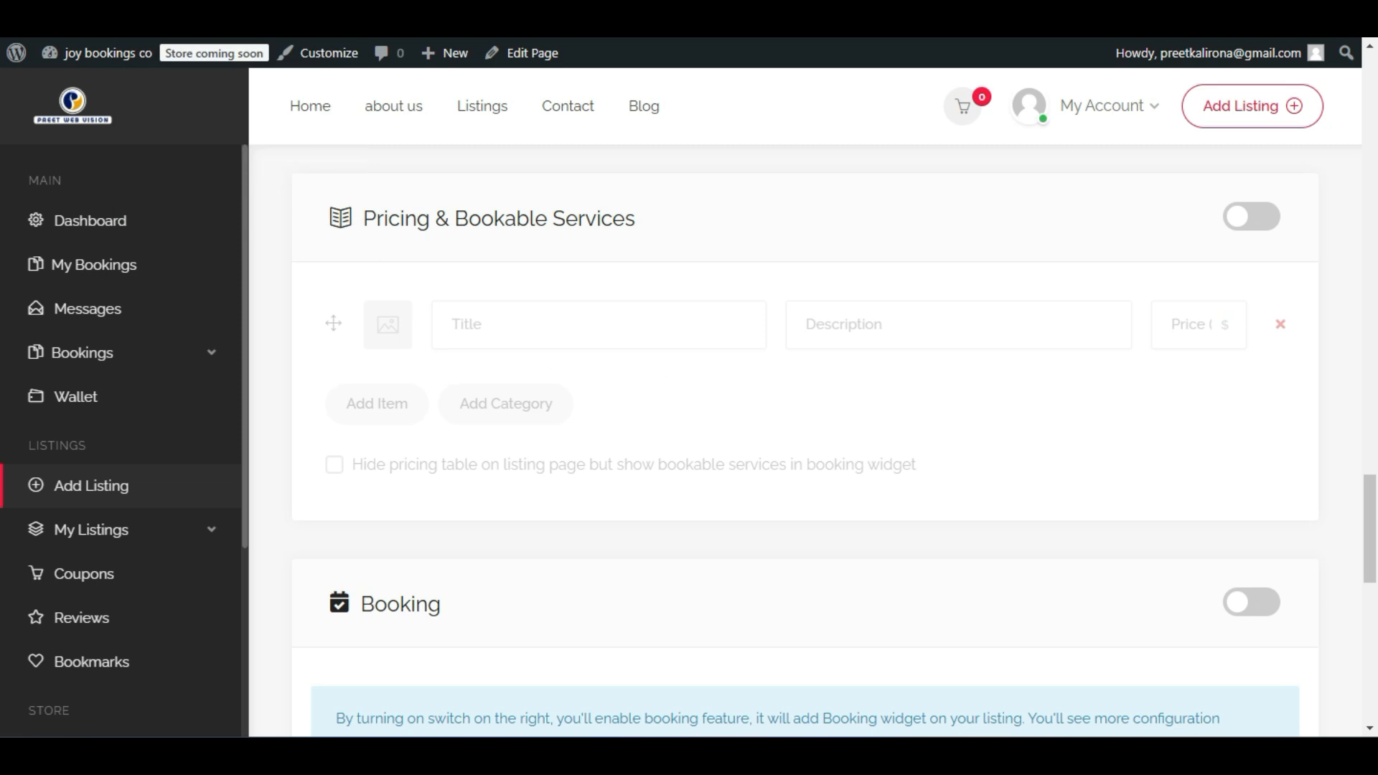
Return to the Submit Listing settings and review the type icon, Disable Bookings module and listing approval options.
{"action": "left_click", "coordinate": [230, 15]}
{"action": "left_click", "coordinate": [137, 14]}
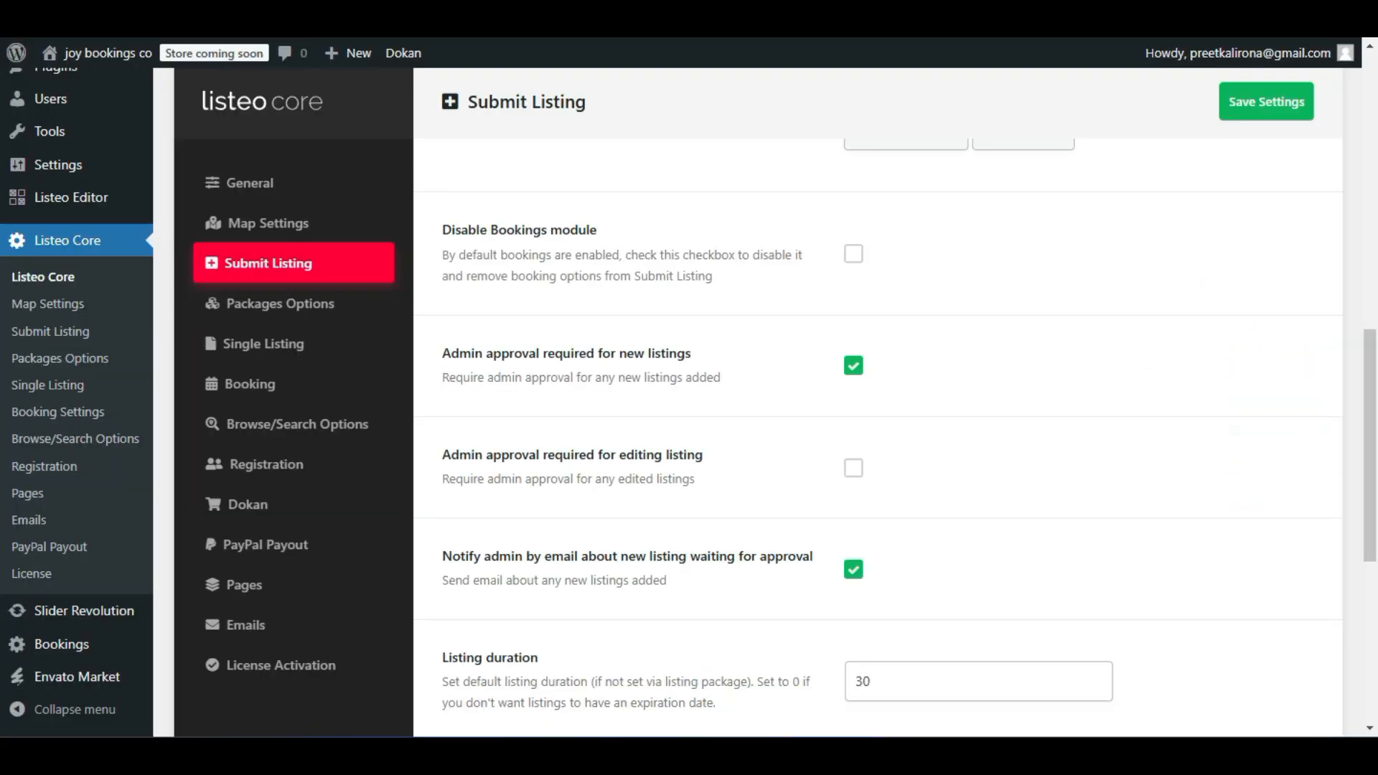
{"action": "scroll", "coordinate": [536, 555], "scroll_direction": "up", "scroll_amount": 5}
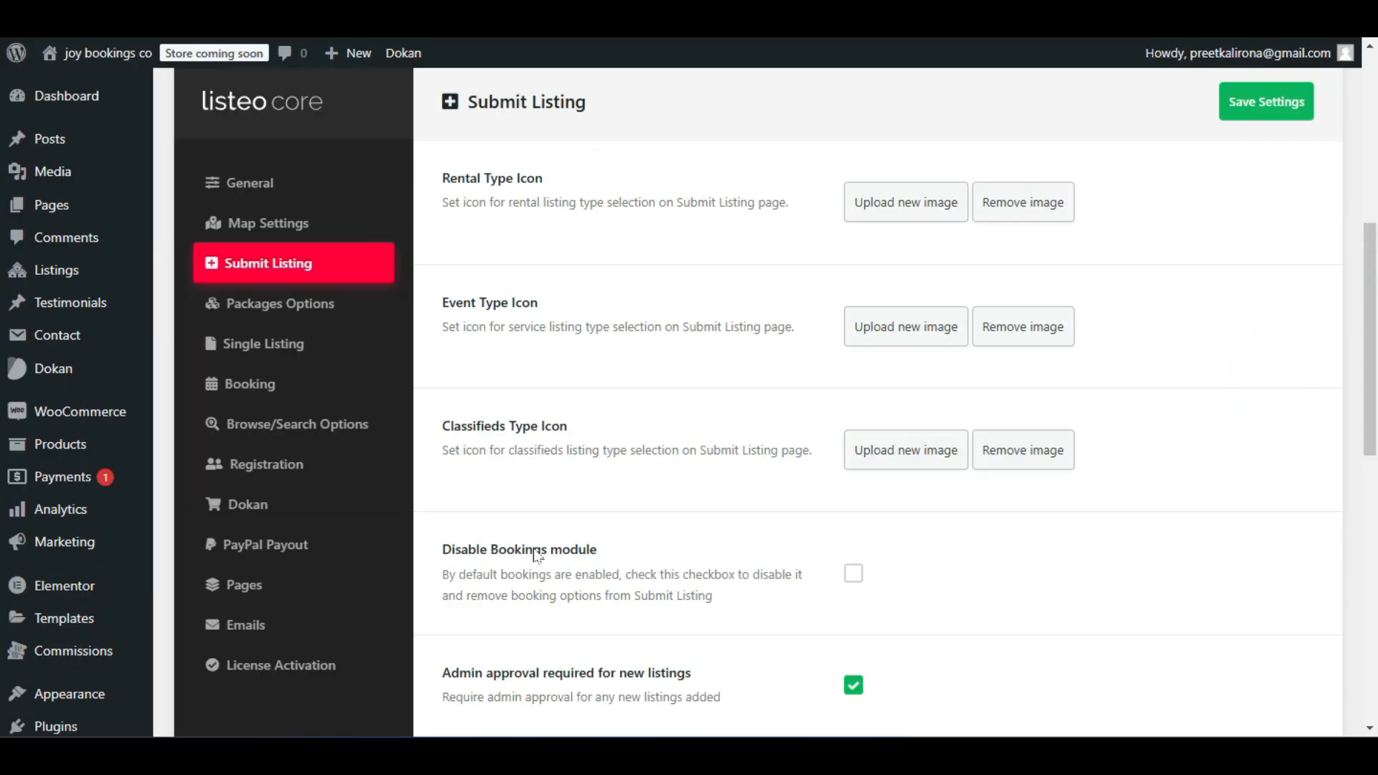
{"action": "scroll", "coordinate": [538, 553], "scroll_direction": "down", "scroll_amount": 4}
{"action": "scroll", "coordinate": [538, 553], "scroll_direction": "up", "scroll_amount": 4}
{"action": "mouse_move", "coordinate": [79, 272]}
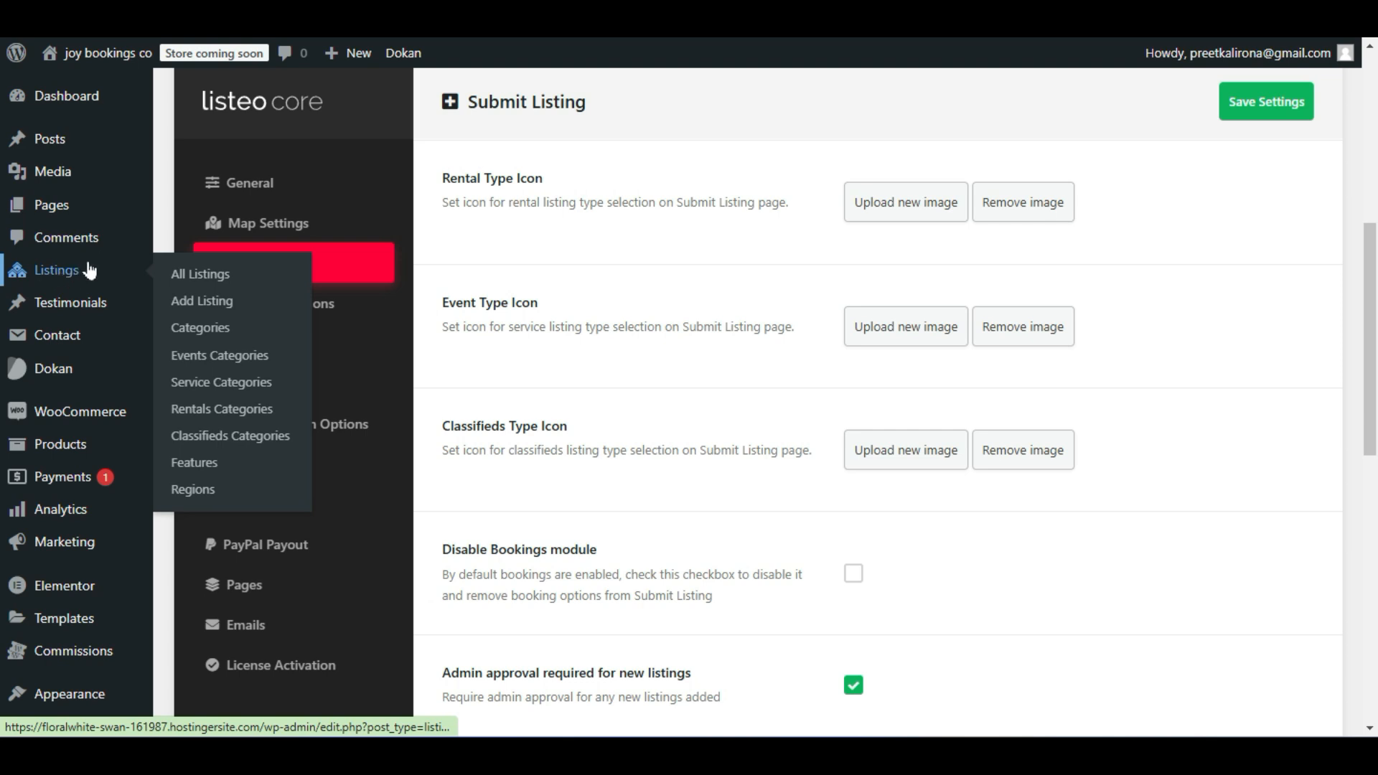
Open the overview of all listings and check the bulk actions offered for approving or expiring listings.
{"action": "left_click", "coordinate": [247, 277]}
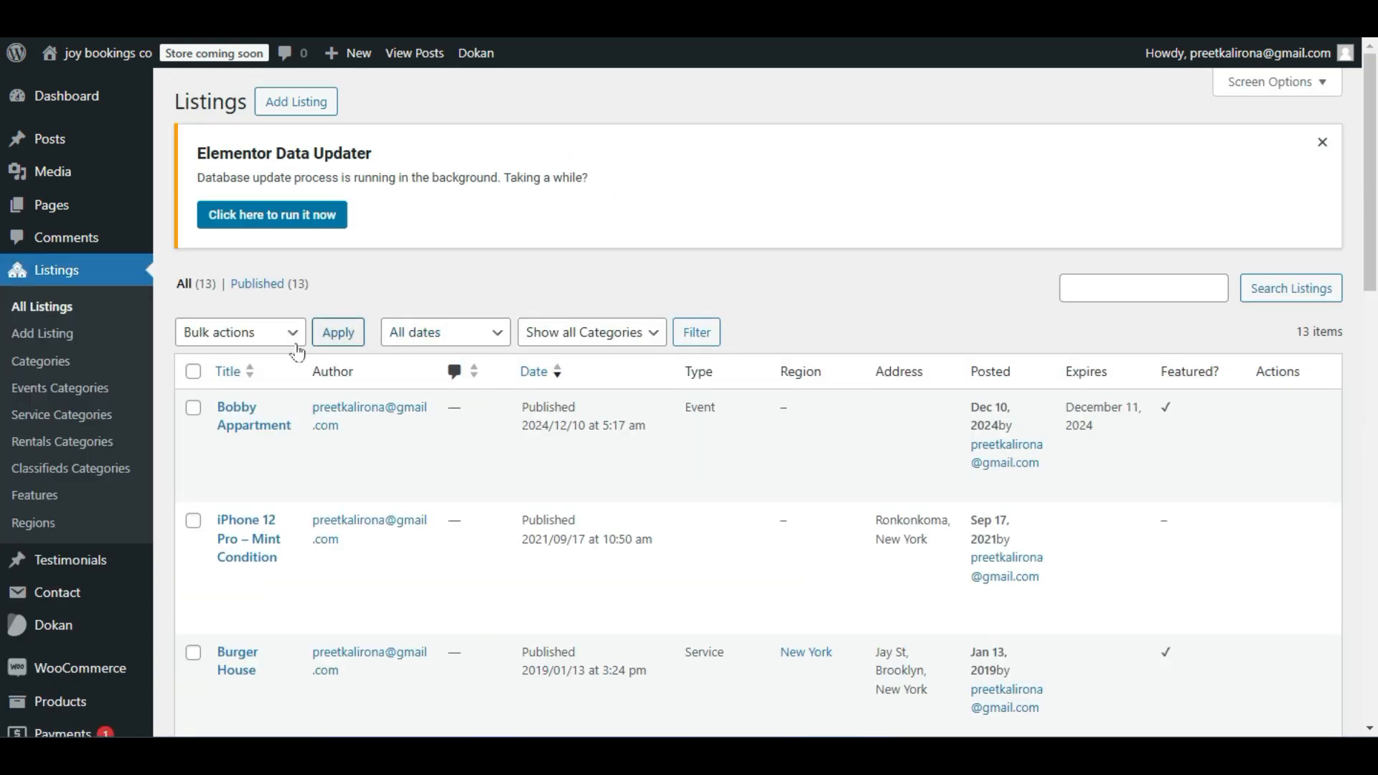
{"action": "left_click", "coordinate": [273, 333]}
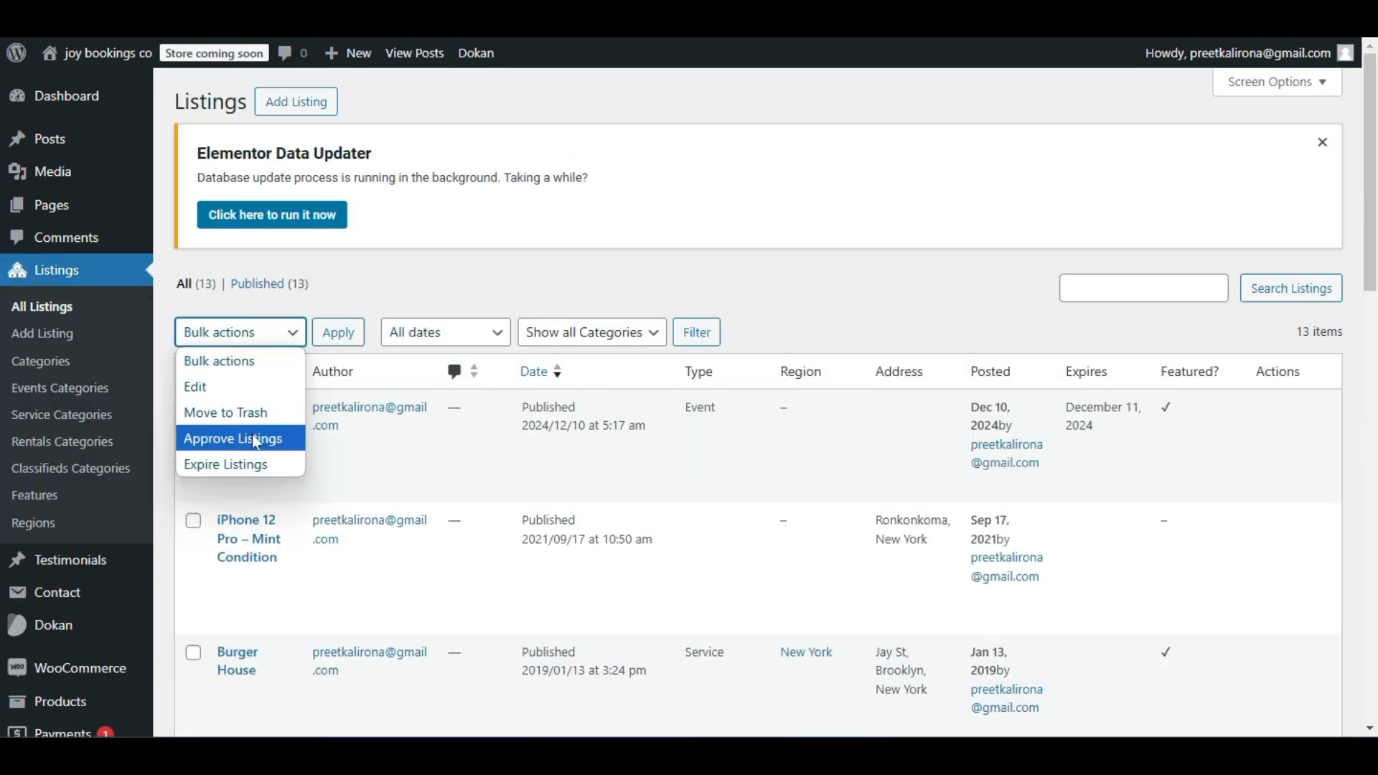
{"action": "left_click", "coordinate": [565, 265]}
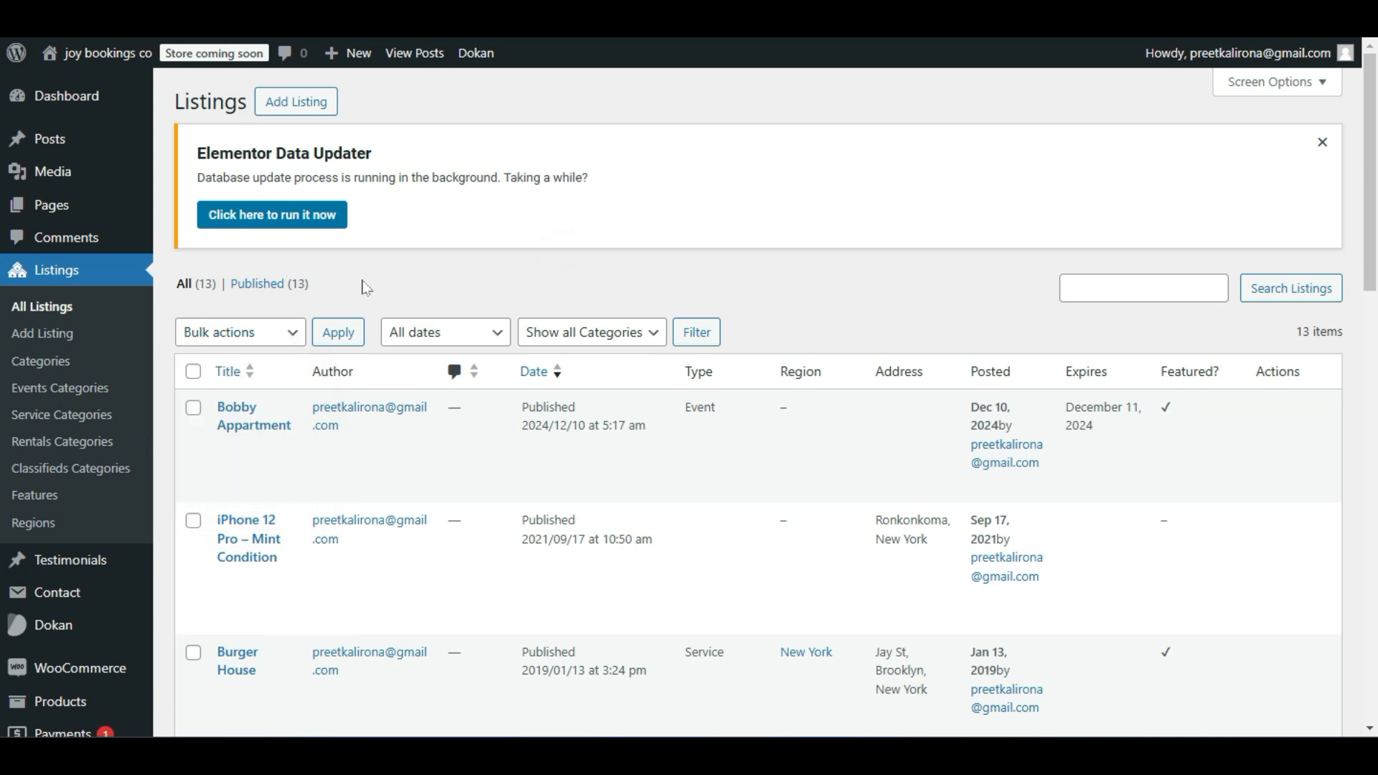
{"action": "left_click", "coordinate": [236, 408]}
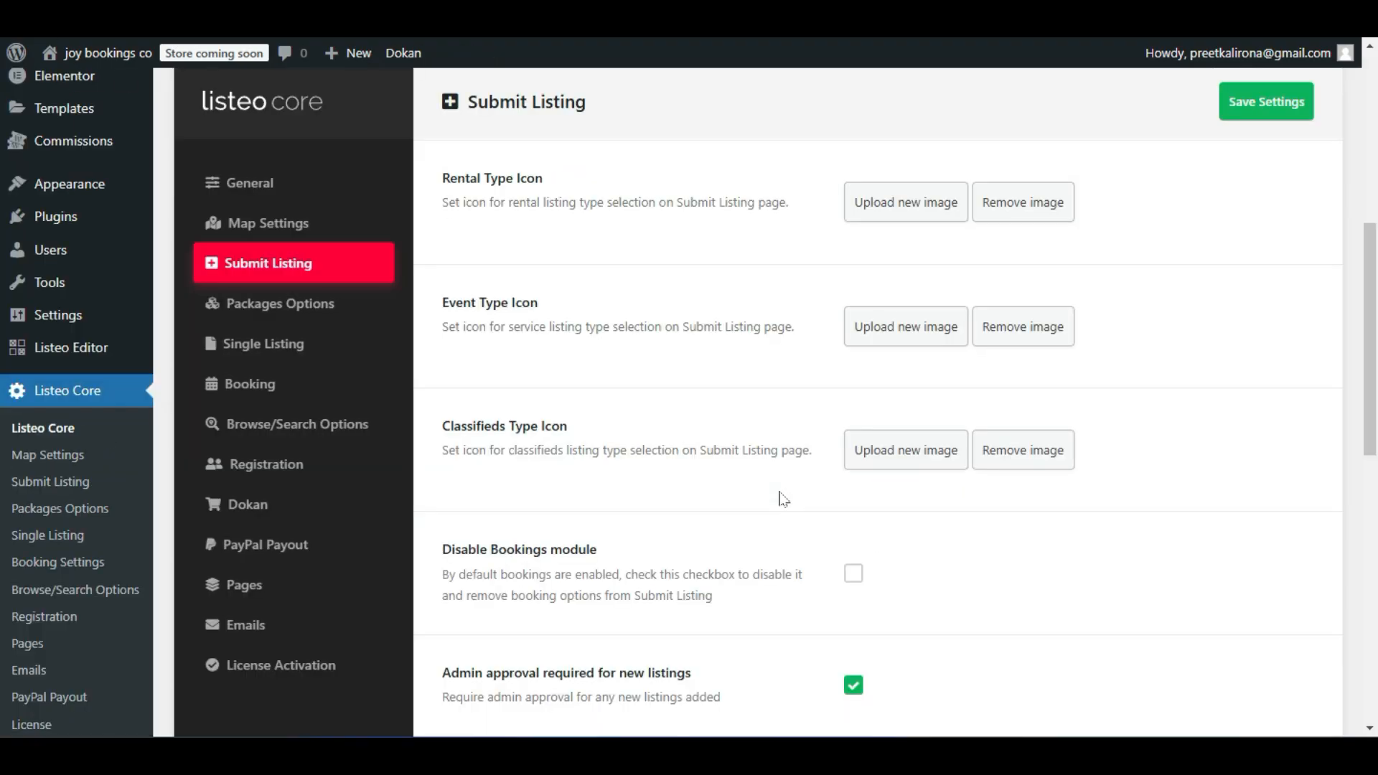
Review the admin approval options in the Submit Listing settings alongside the sections of the site's Add Listing form.
{"action": "scroll", "coordinate": [781, 498], "scroll_direction": "down", "scroll_amount": 5}
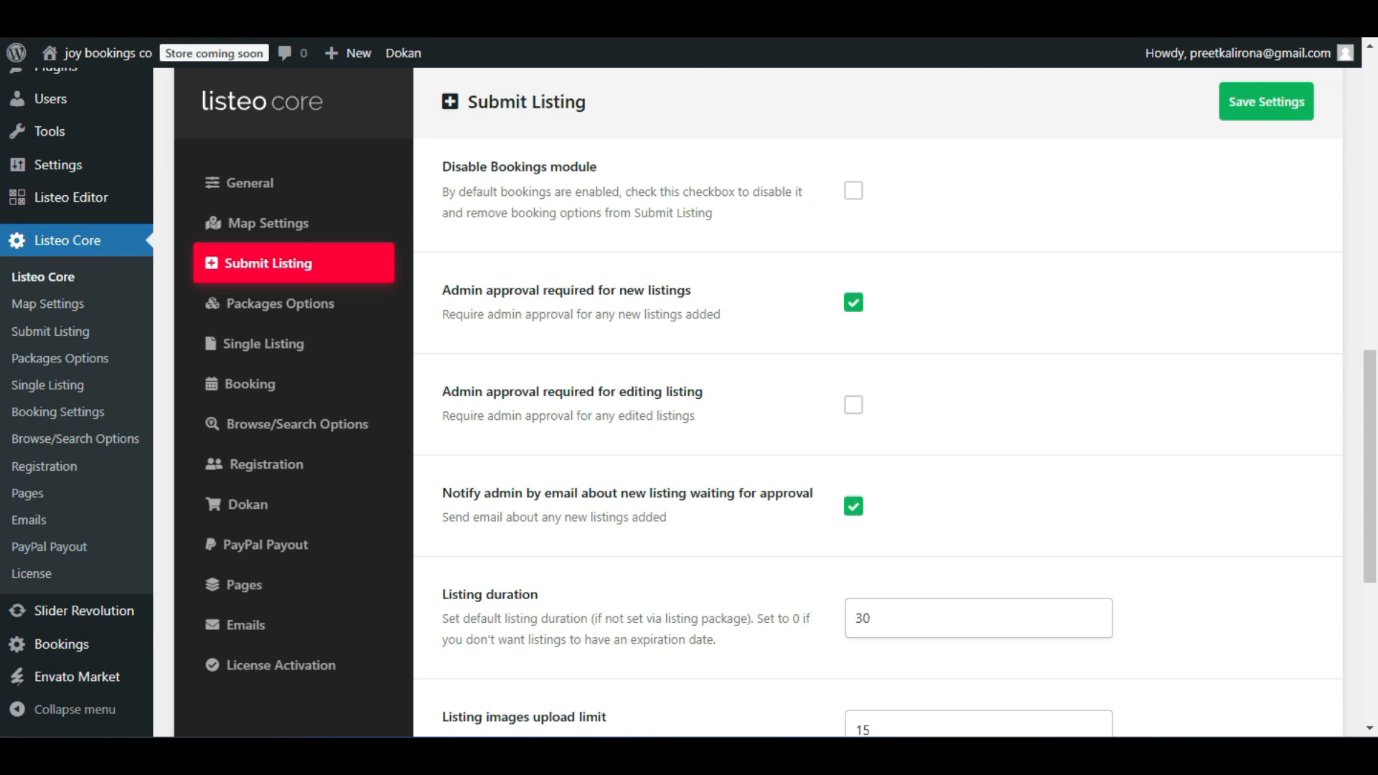
{"action": "scroll", "coordinate": [778, 320], "scroll_direction": "down", "scroll_amount": 2}
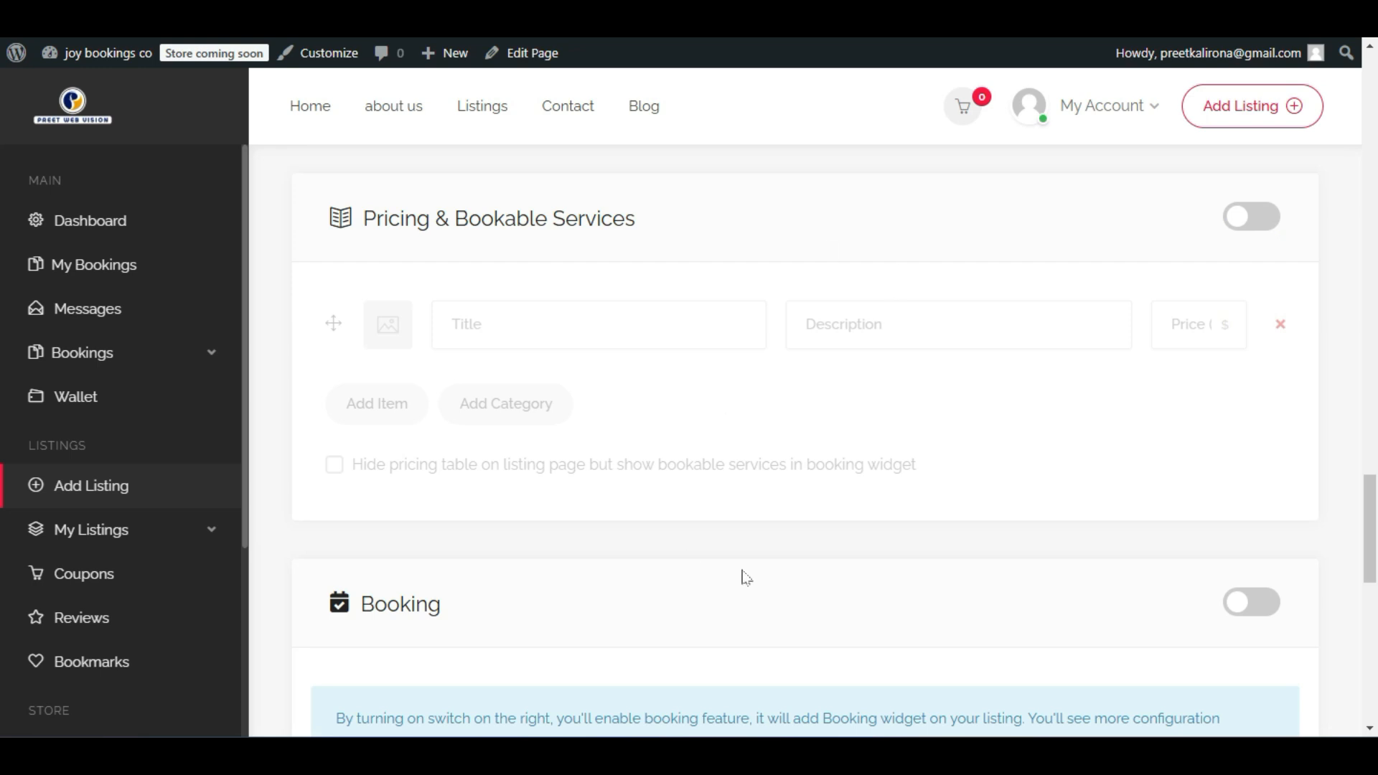
{"action": "scroll", "coordinate": [953, 516], "scroll_direction": "down", "scroll_amount": 2}
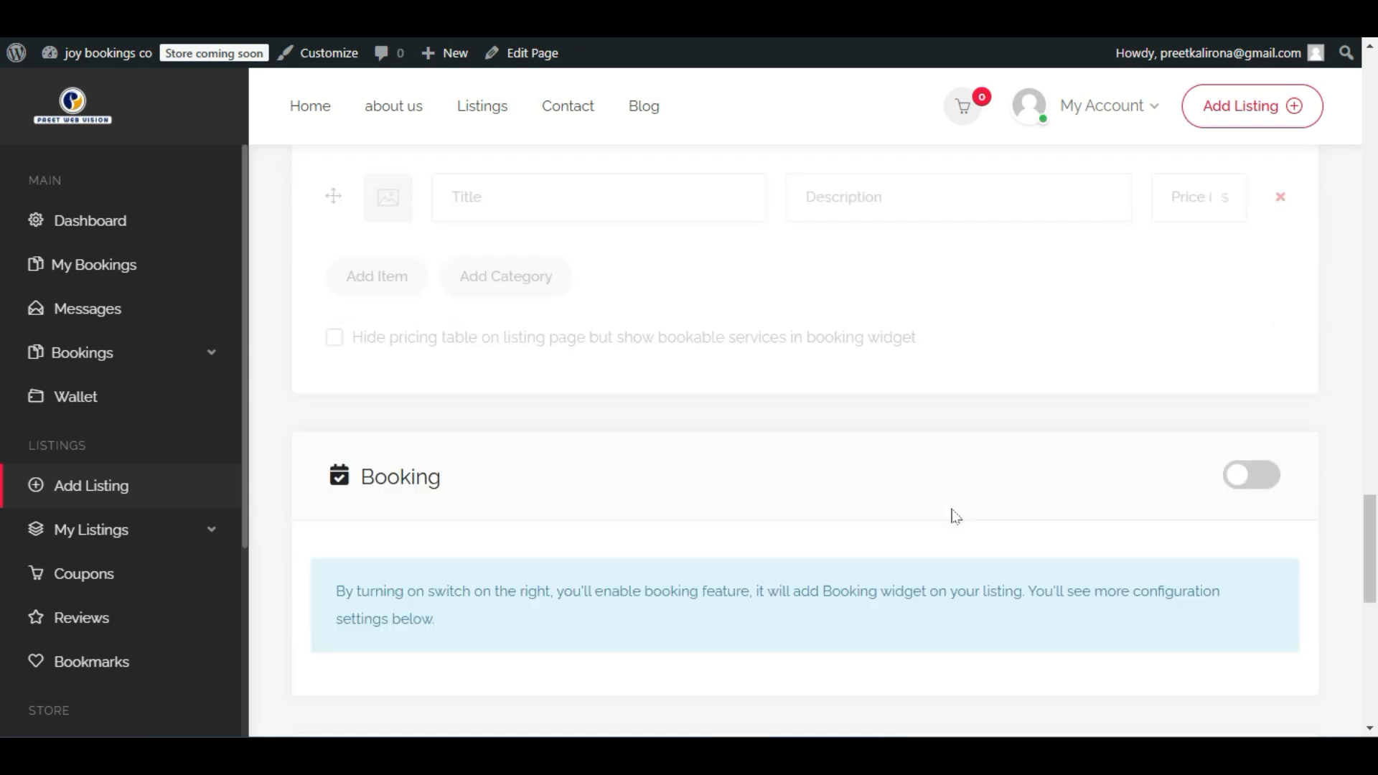
{"action": "scroll", "coordinate": [962, 517], "scroll_direction": "up", "scroll_amount": 15}
{"action": "scroll", "coordinate": [971, 547], "scroll_direction": "up", "scroll_amount": 5}
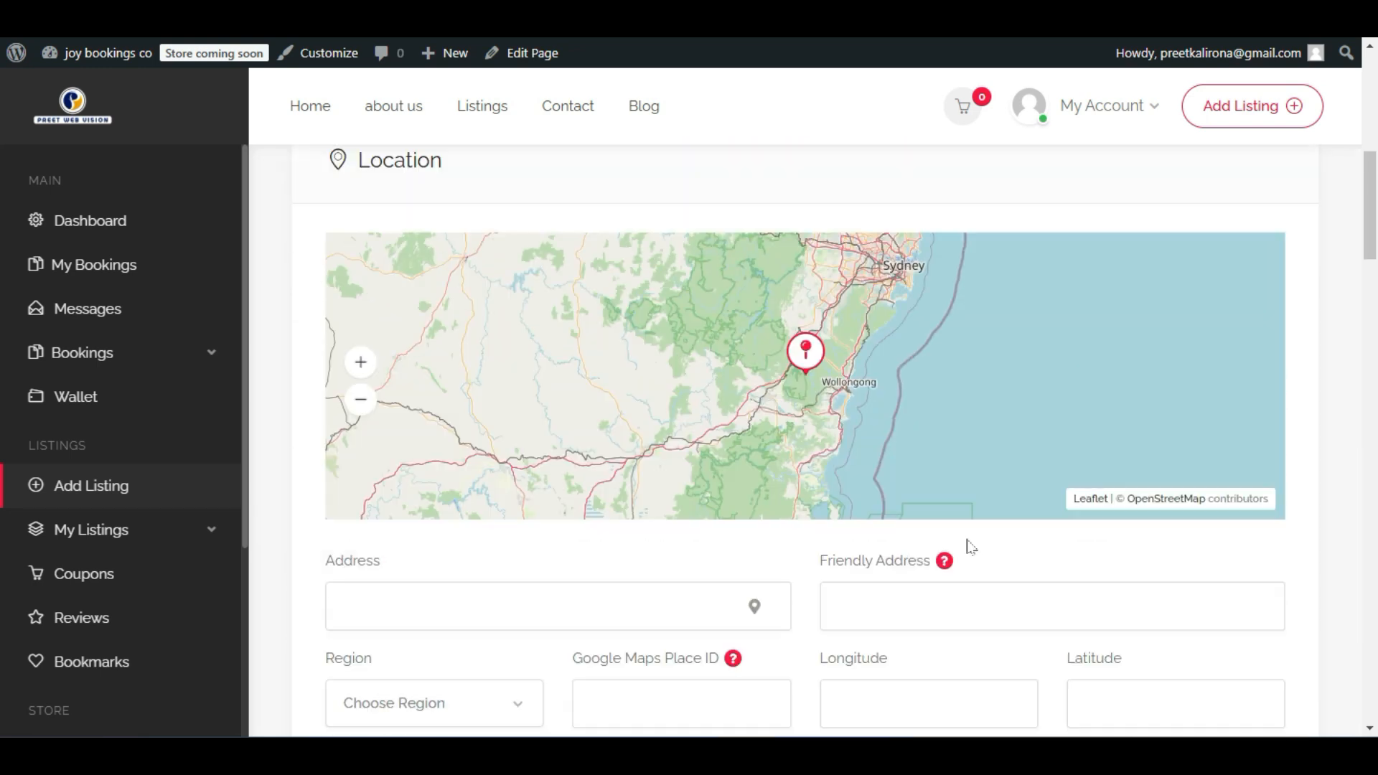
{"action": "scroll", "coordinate": [969, 544], "scroll_direction": "up", "scroll_amount": 5}
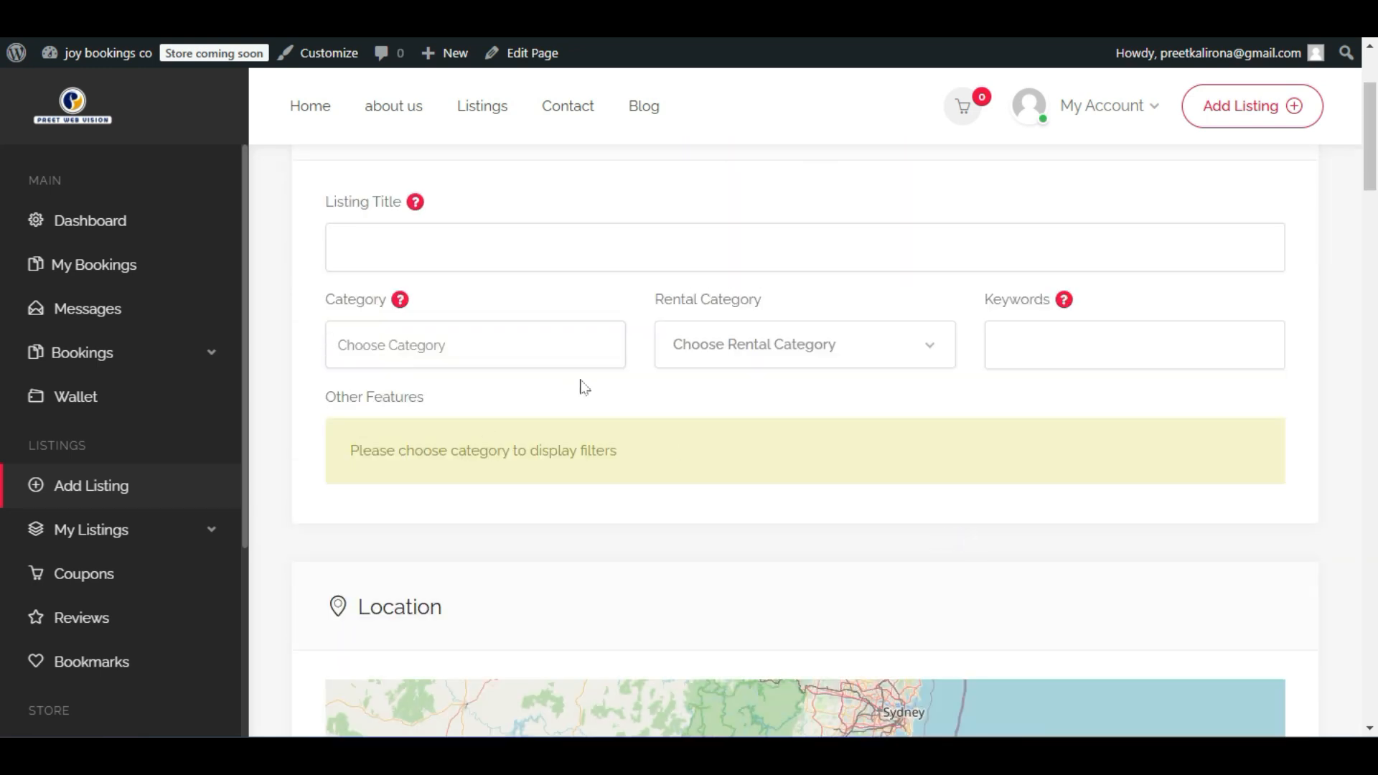
{"action": "scroll", "coordinate": [738, 547], "scroll_direction": "down", "scroll_amount": 9}
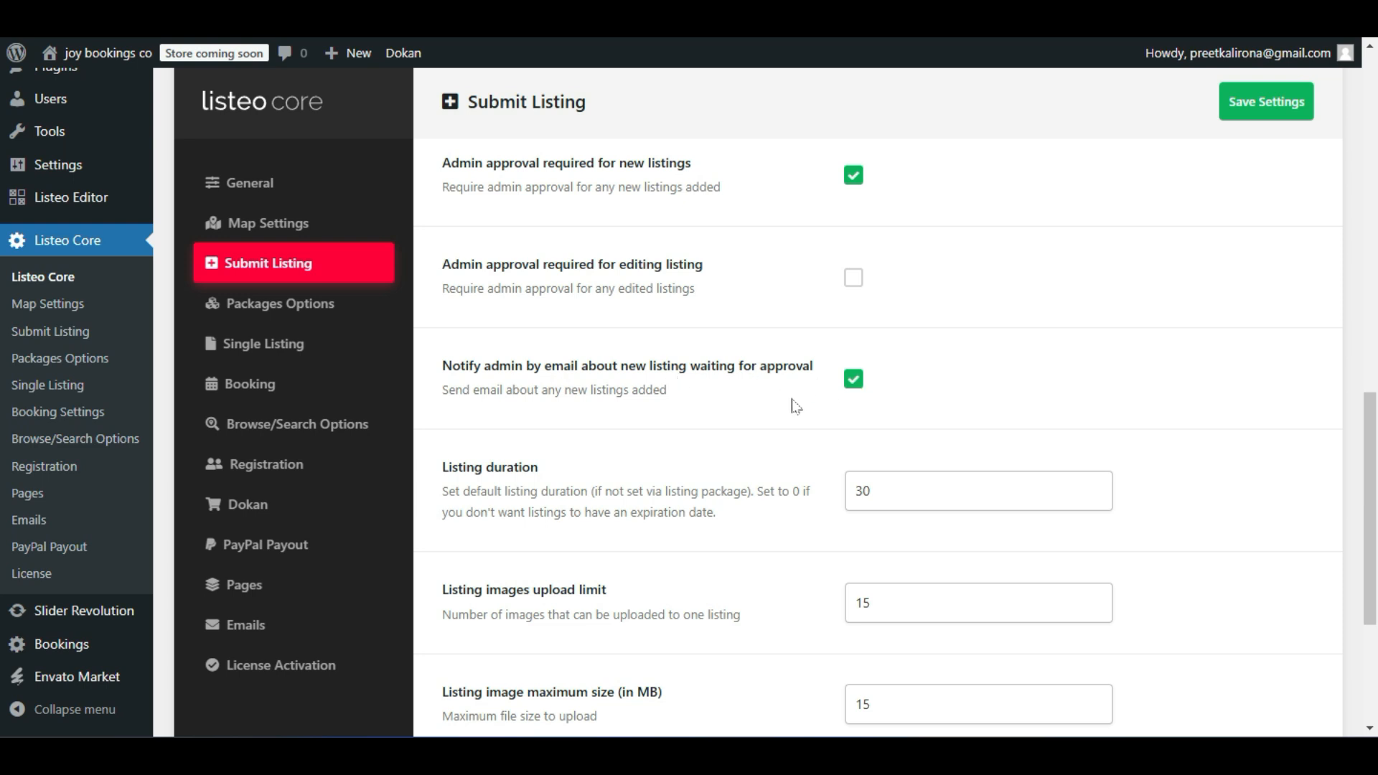
Examine the Listing duration setting and its description of using 0 for listings without an expiration date.
{"action": "scroll", "coordinate": [795, 406], "scroll_direction": "down", "scroll_amount": 3}
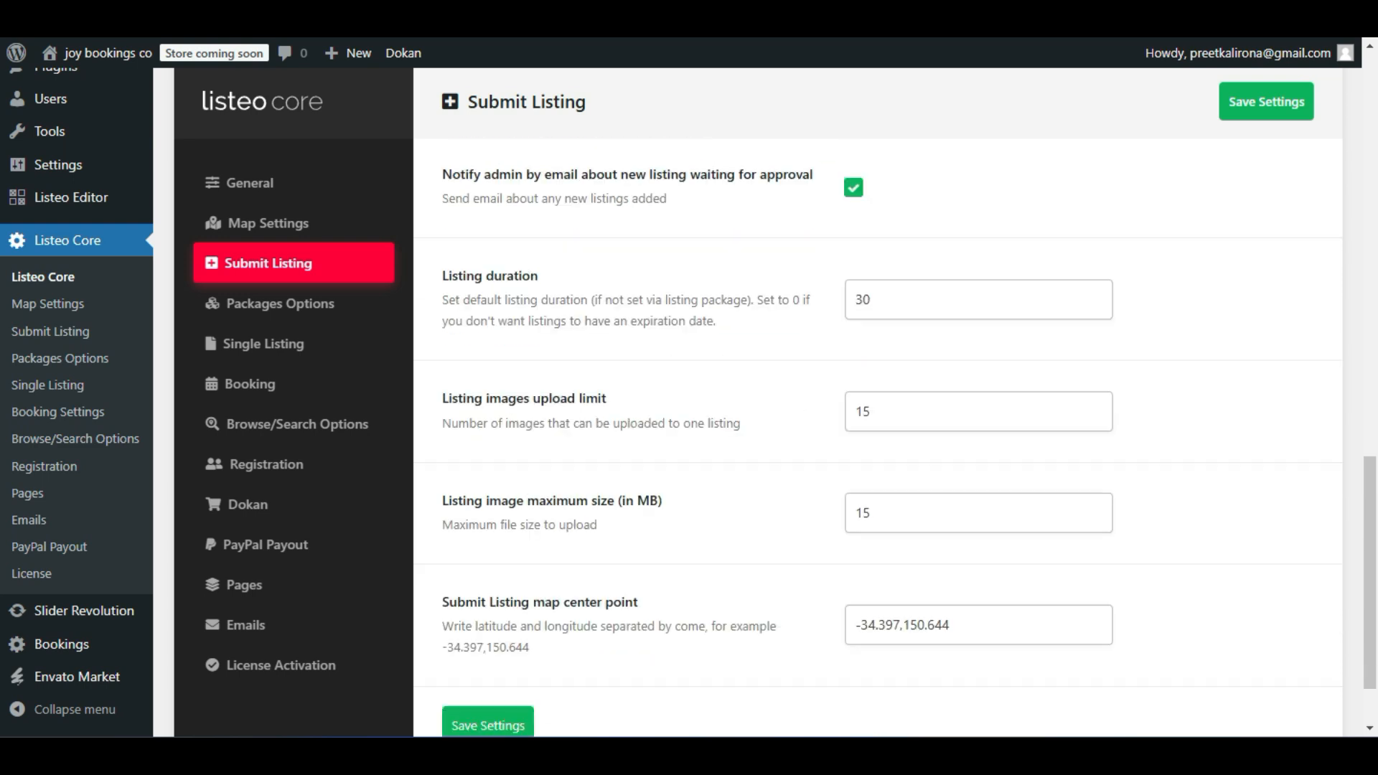
{"action": "triple_click", "coordinate": [441, 310]}
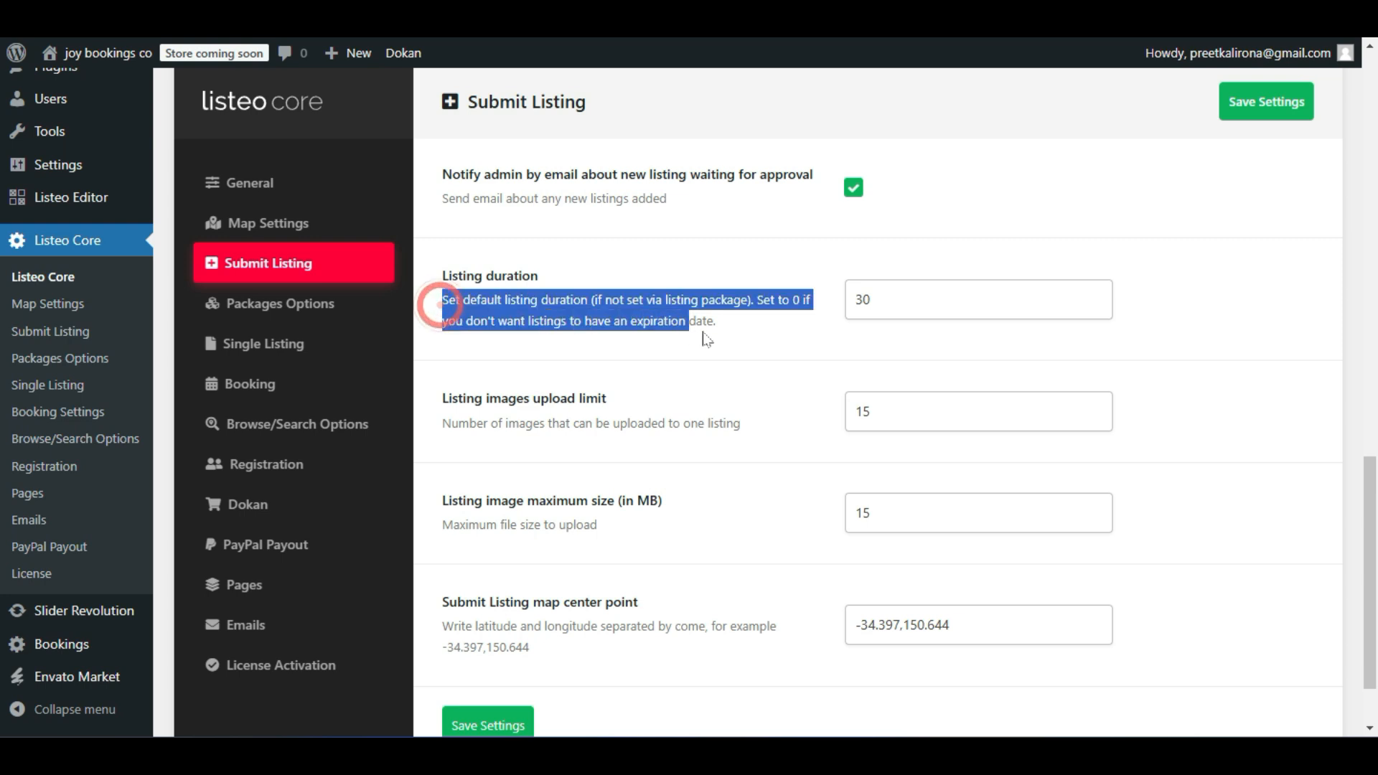
{"action": "left_click", "coordinate": [800, 340]}
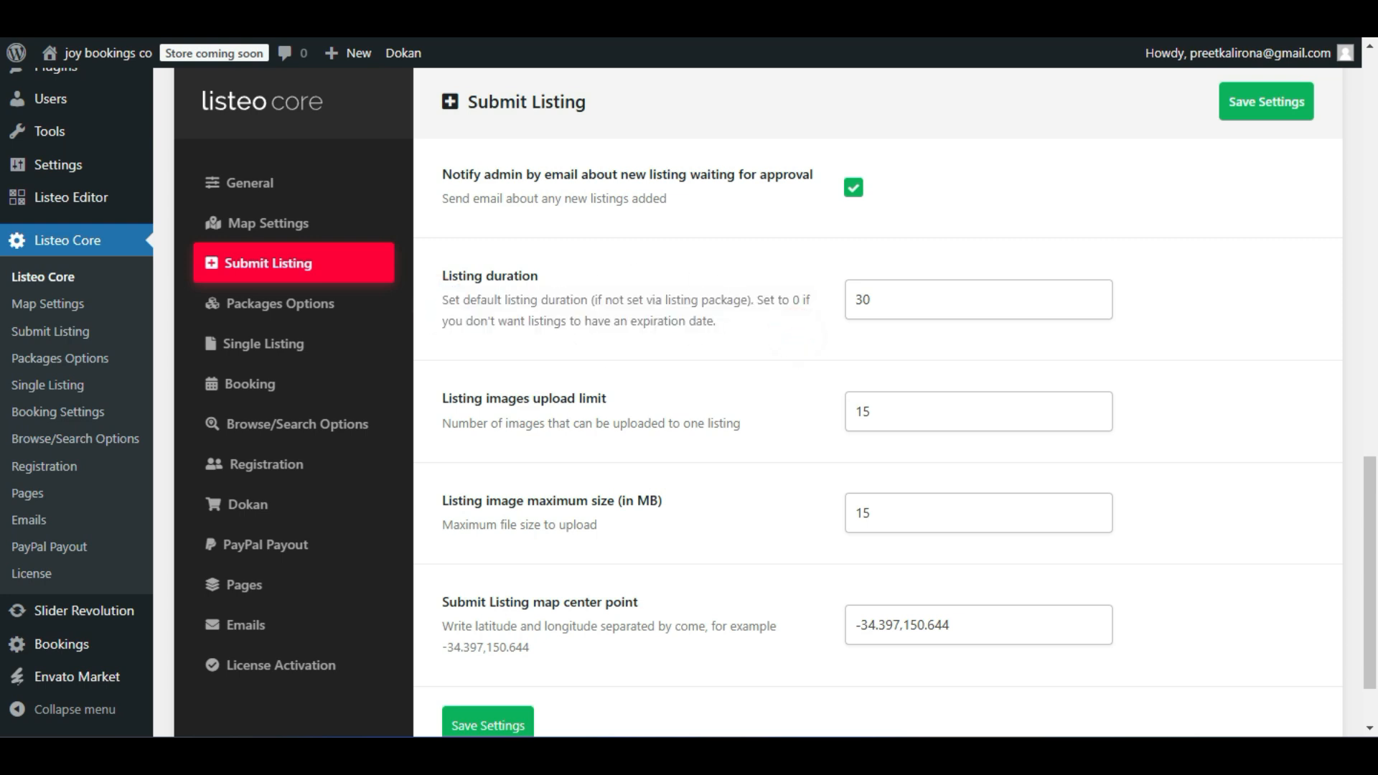
{"action": "left_click", "coordinate": [870, 299]}
{"action": "left_click", "coordinate": [763, 363]}
{"action": "left_click_drag", "start_coordinate": [811, 295], "coordinate": [792, 300]}
{"action": "left_click", "coordinate": [881, 298]}
{"action": "left_click_drag", "start_coordinate": [925, 302], "coordinate": [733, 358]}
{"action": "left_click", "coordinate": [849, 363]}
{"action": "left_click_drag", "start_coordinate": [716, 321], "coordinate": [799, 298]}
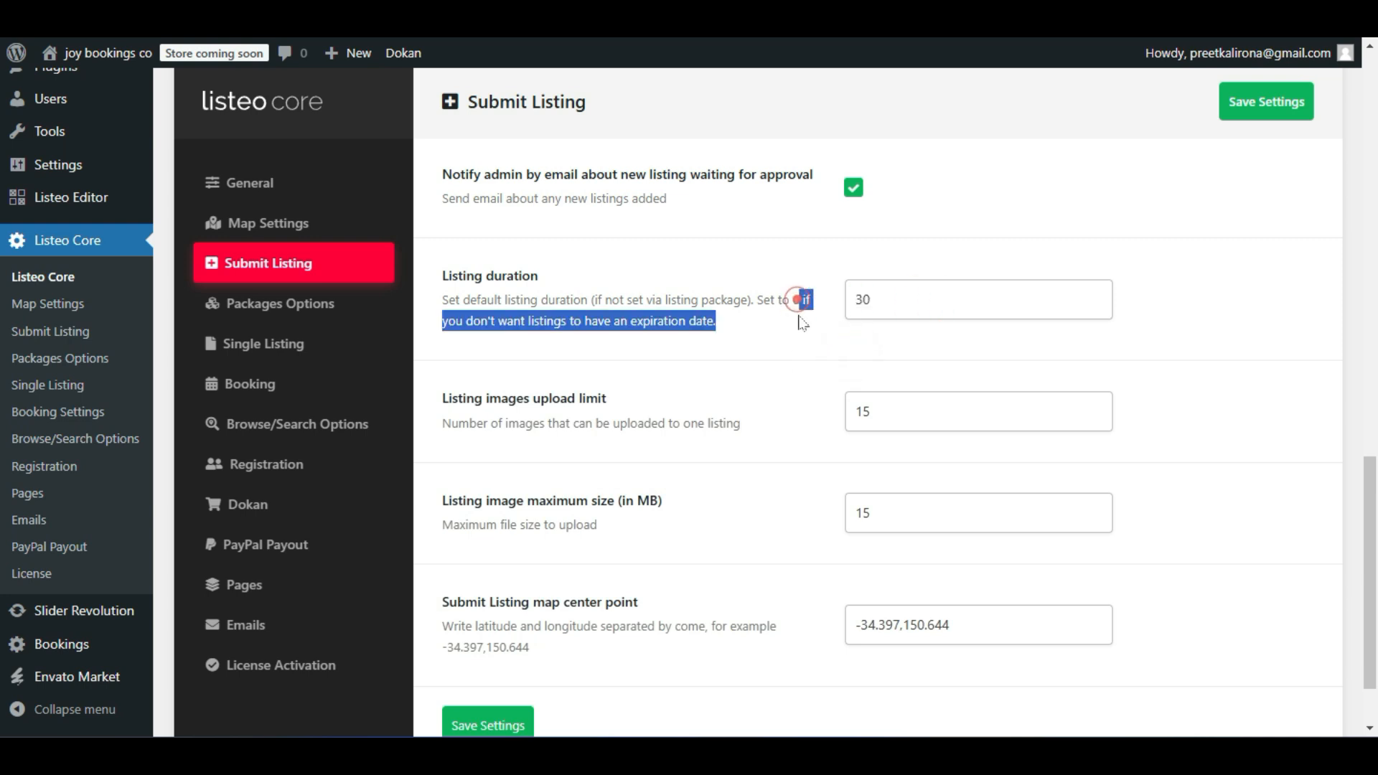
{"action": "left_click", "coordinate": [688, 324]}
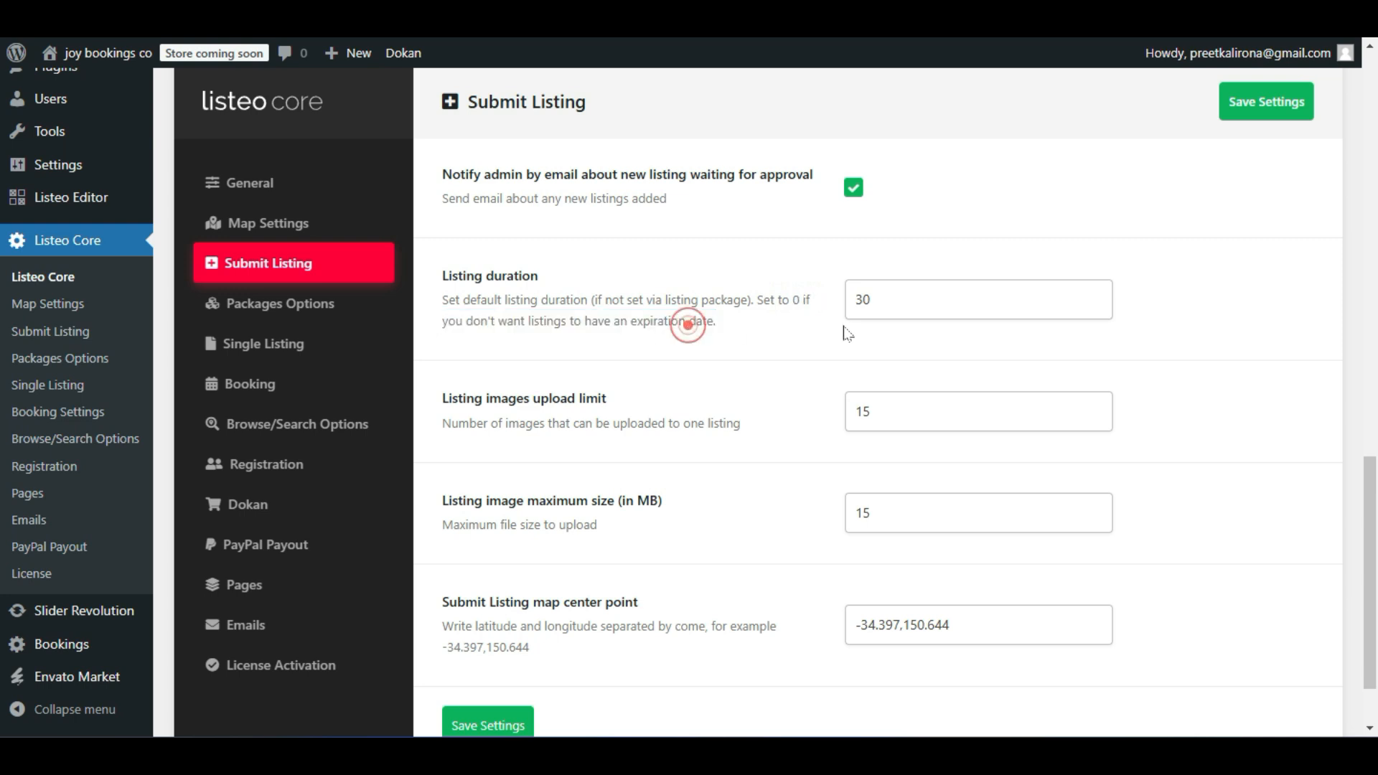
{"action": "double_click", "coordinate": [881, 298]}
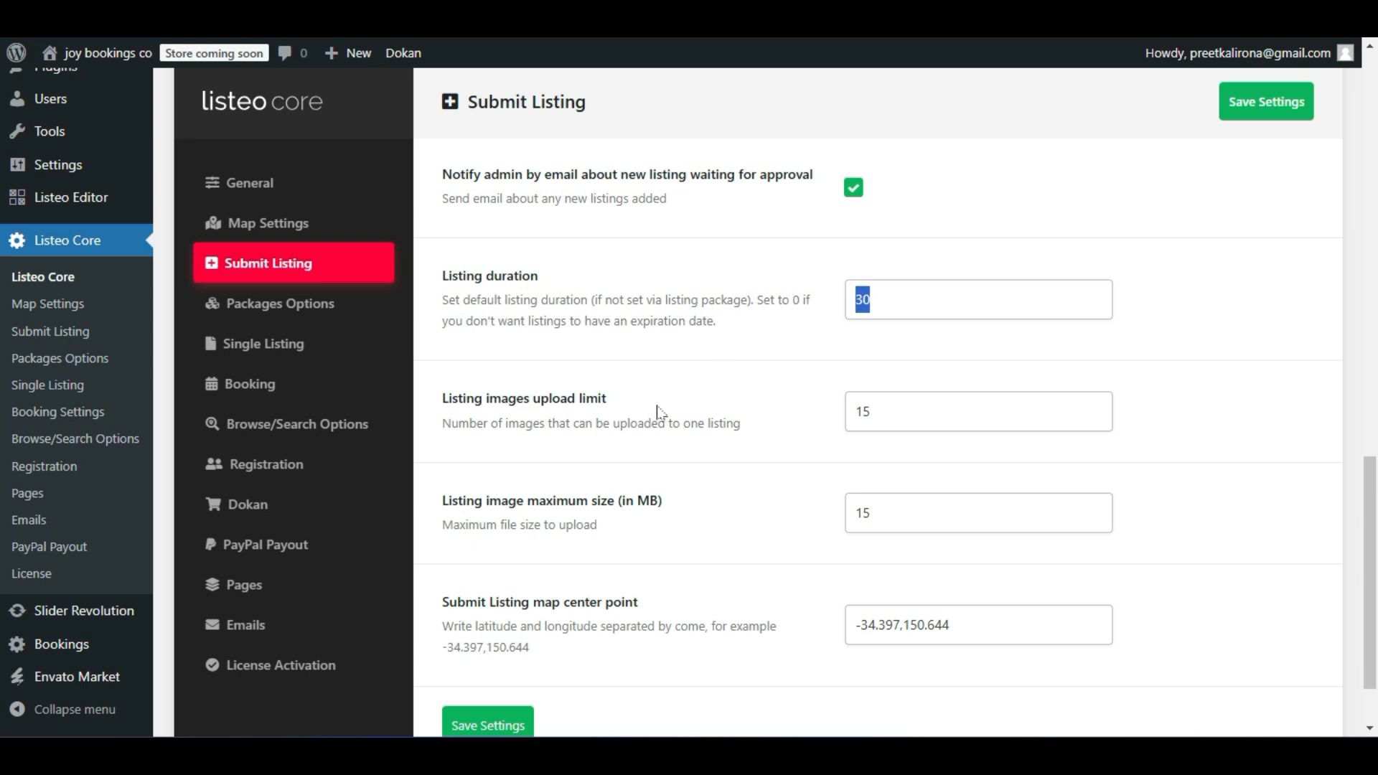
Examine the Listing images upload limit, which controls how many images one listing can have.
{"action": "scroll", "coordinate": [666, 438], "scroll_direction": "down", "scroll_amount": 1}
{"action": "double_click", "coordinate": [882, 335]}
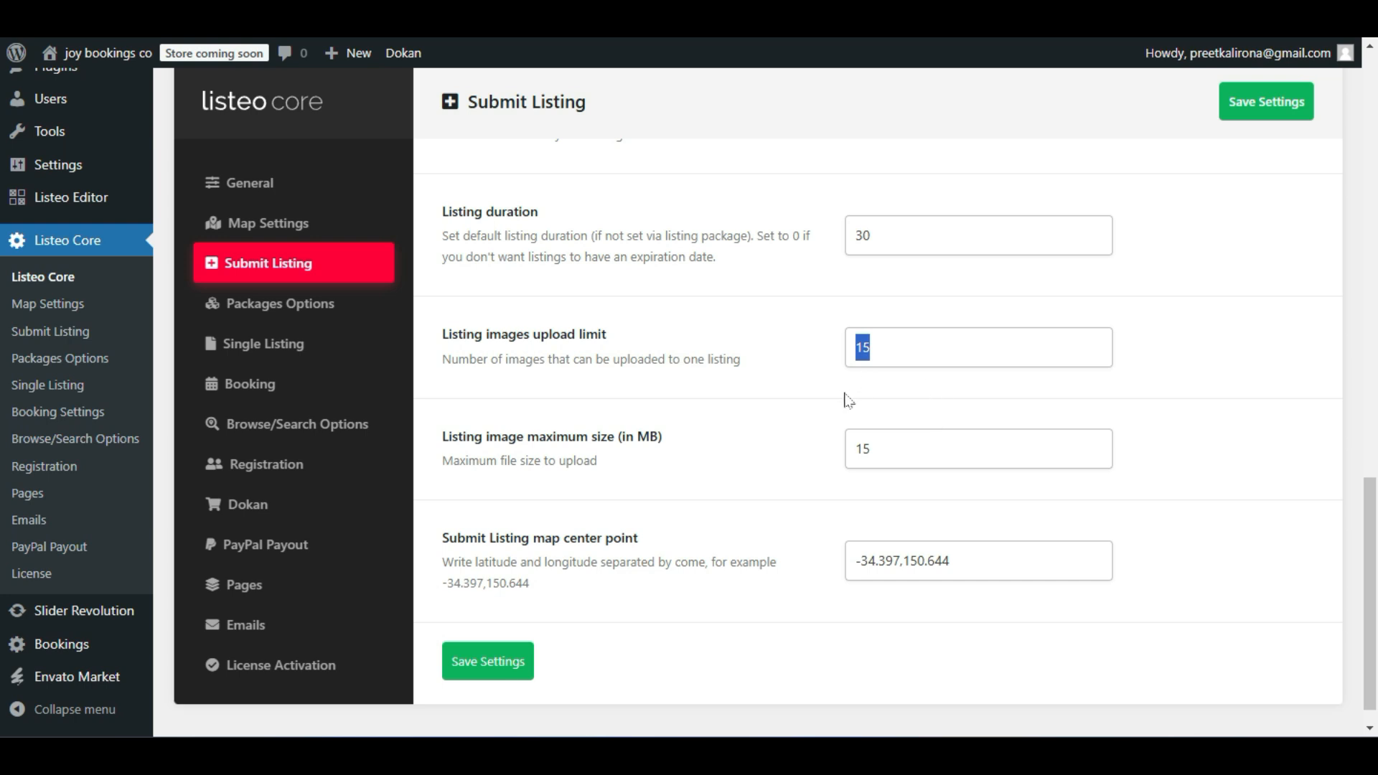
{"action": "scroll", "coordinate": [847, 402], "scroll_direction": "down", "scroll_amount": 1}
{"action": "scroll", "coordinate": [843, 404], "scroll_direction": "up", "scroll_amount": 3}
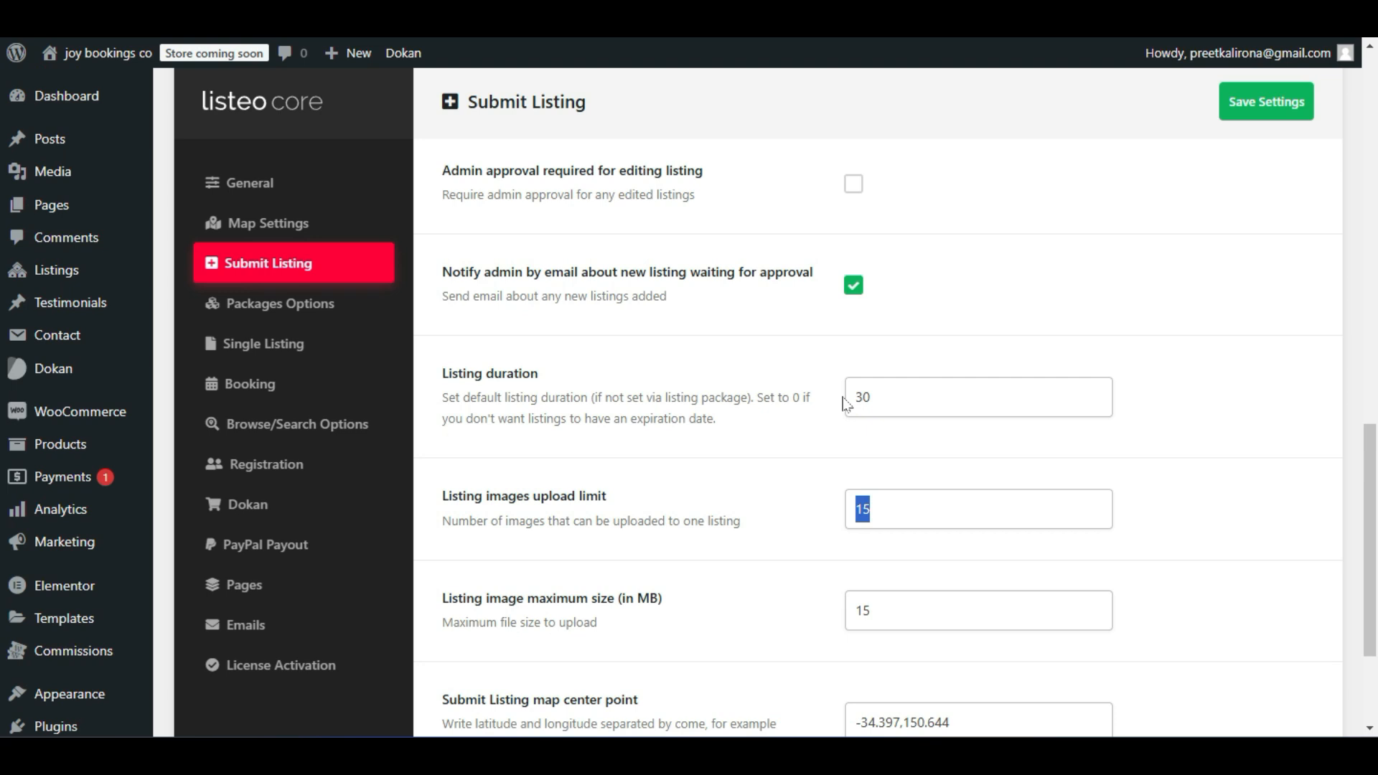
{"action": "scroll", "coordinate": [846, 404], "scroll_direction": "down", "scroll_amount": 3}
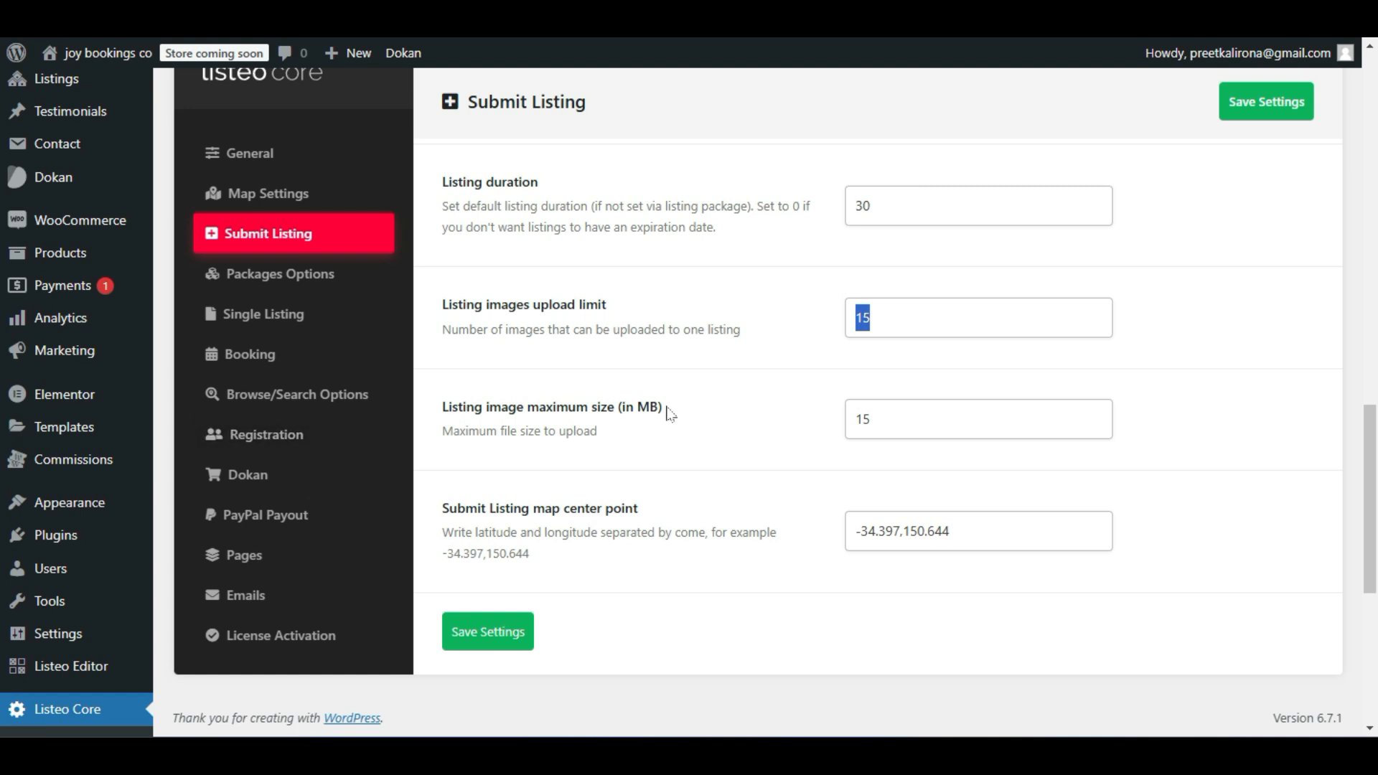
Examine the Listing image maximum size setting in MB.
{"action": "left_click_drag", "start_coordinate": [637, 410], "coordinate": [664, 412]}
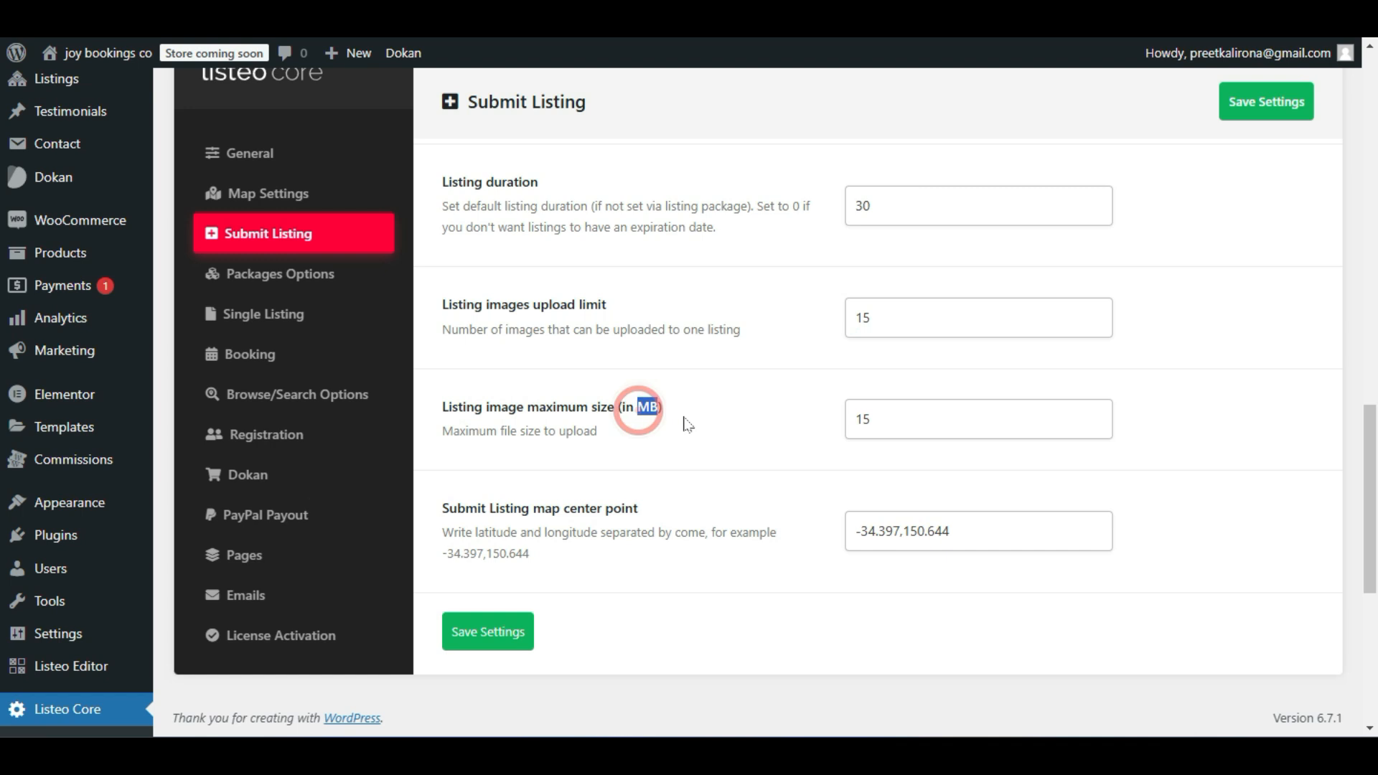
{"action": "left_click_drag", "start_coordinate": [897, 420], "coordinate": [765, 428]}
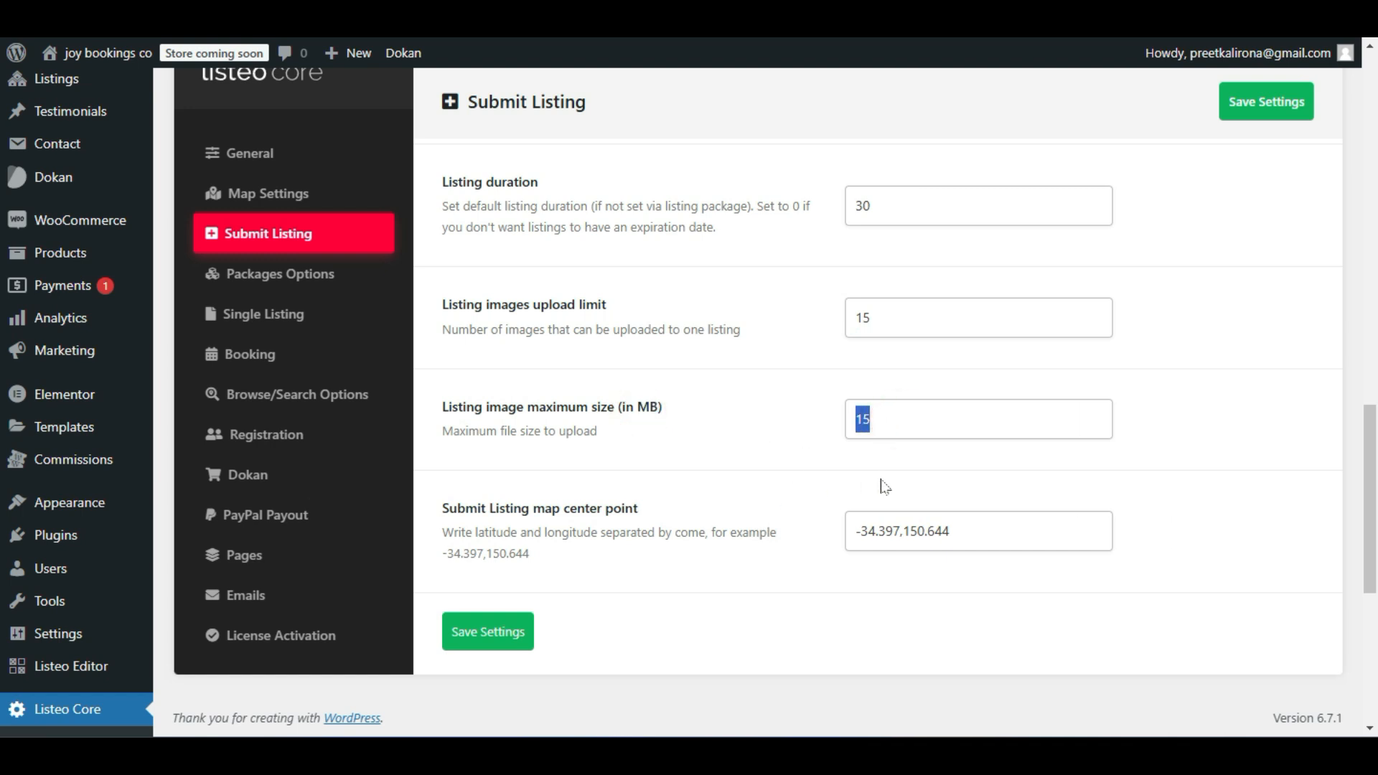
{"action": "left_click", "coordinate": [923, 471]}
{"action": "double_click", "coordinate": [883, 420]}
{"action": "left_click", "coordinate": [885, 442]}
{"action": "left_click_drag", "start_coordinate": [882, 422], "coordinate": [816, 452]}
{"action": "left_click", "coordinate": [816, 452]}
{"action": "left_click_drag", "start_coordinate": [876, 418], "coordinate": [804, 450]}
{"action": "scroll", "coordinate": [734, 529], "scroll_direction": "down", "scroll_amount": 1}
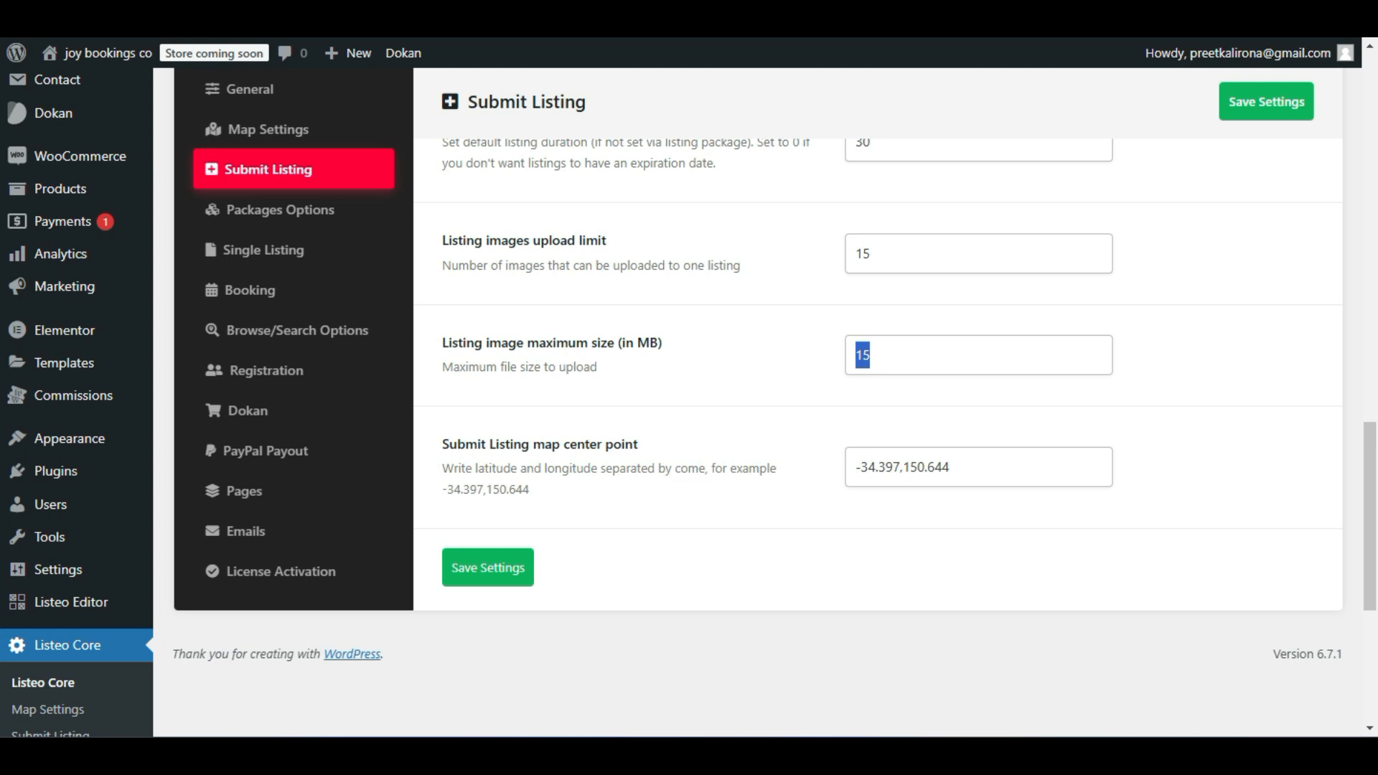
Compare the Submit Listing map center point with the Location map on the site's Add Listing form.
{"action": "left_click_drag", "start_coordinate": [970, 452], "coordinate": [850, 467]}
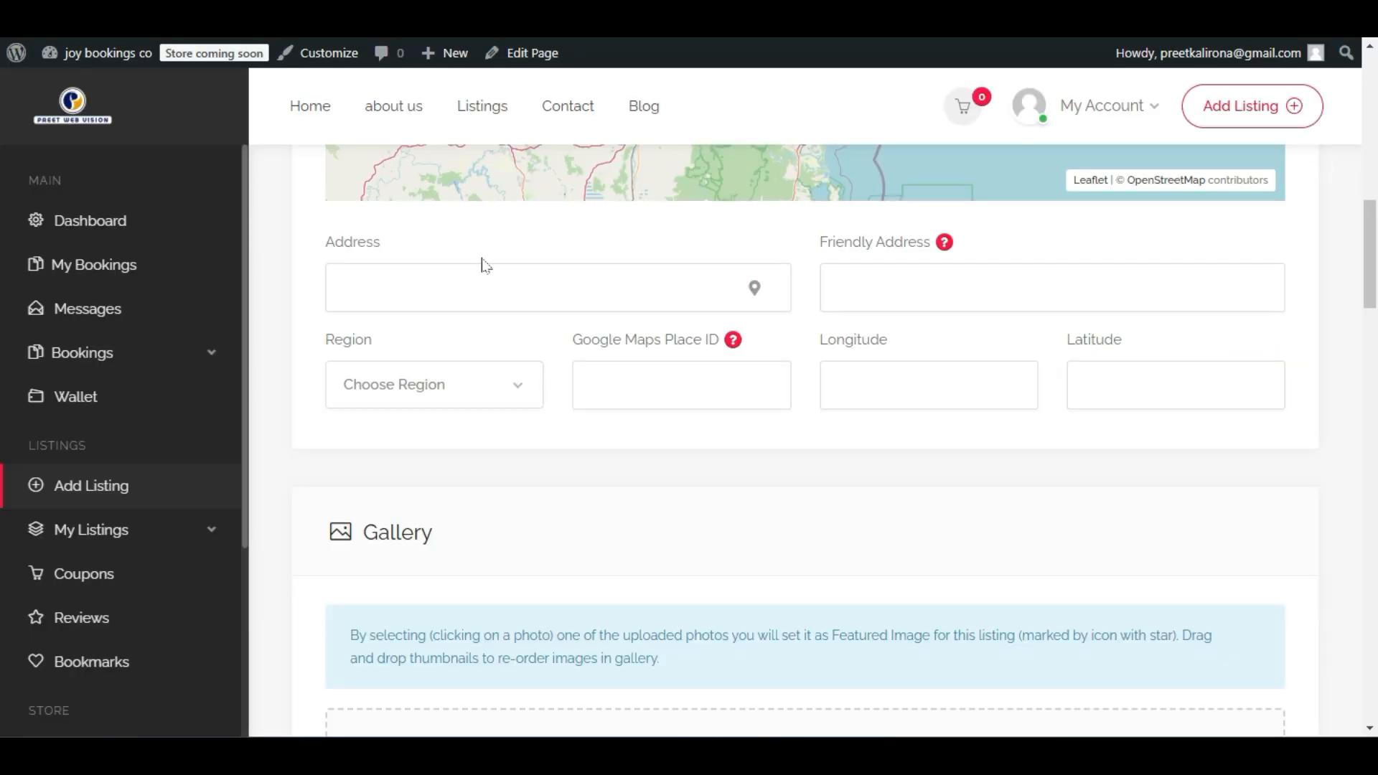
{"action": "scroll", "coordinate": [484, 266], "scroll_direction": "up", "scroll_amount": 5}
{"action": "scroll", "coordinate": [609, 410], "scroll_direction": "down", "scroll_amount": 1}
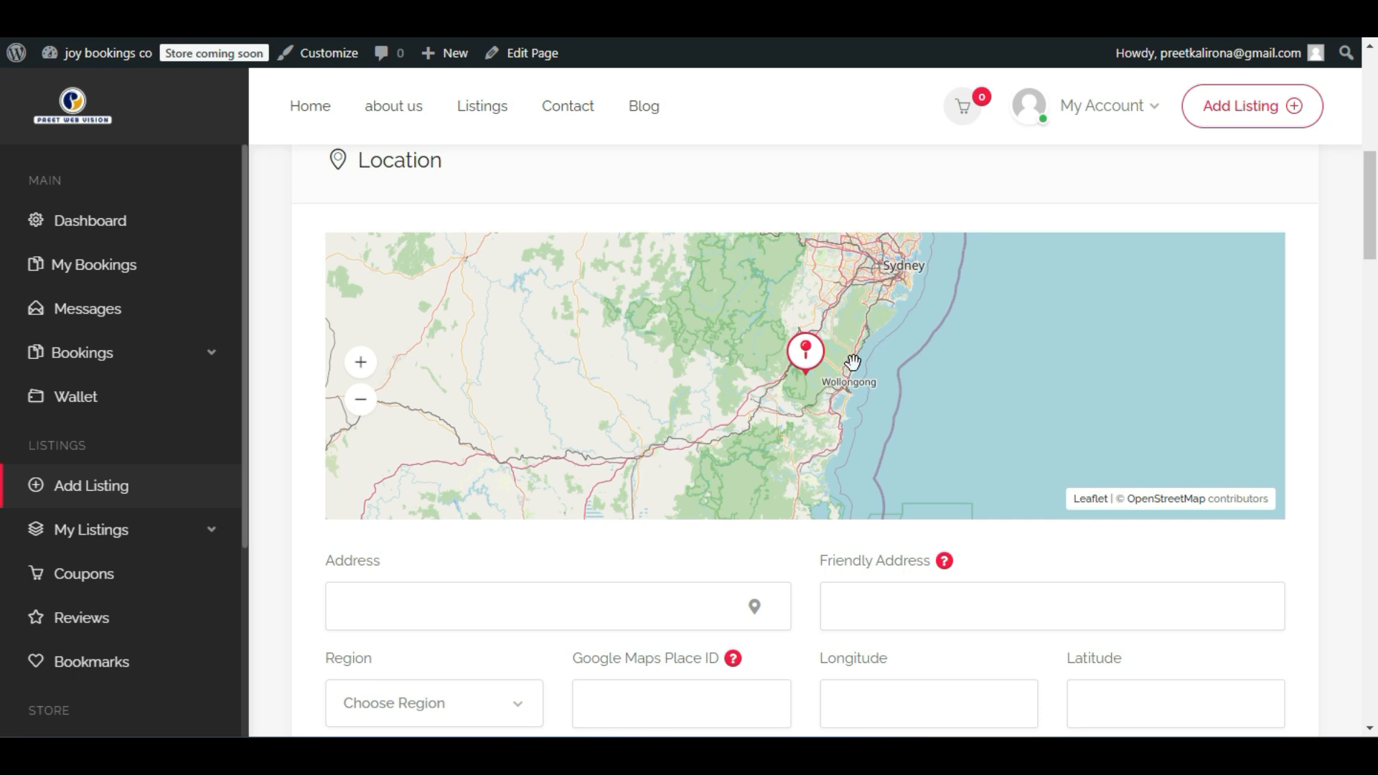
{"action": "mouse_move", "coordinate": [675, 334]}
{"action": "left_mouse_down"}
{"action": "mouse_move", "coordinate": [1083, 411]}
{"action": "mouse_move", "coordinate": [489, 461]}
{"action": "mouse_move", "coordinate": [982, 457]}
{"action": "mouse_move", "coordinate": [790, 347]}
{"action": "left_mouse_up"}
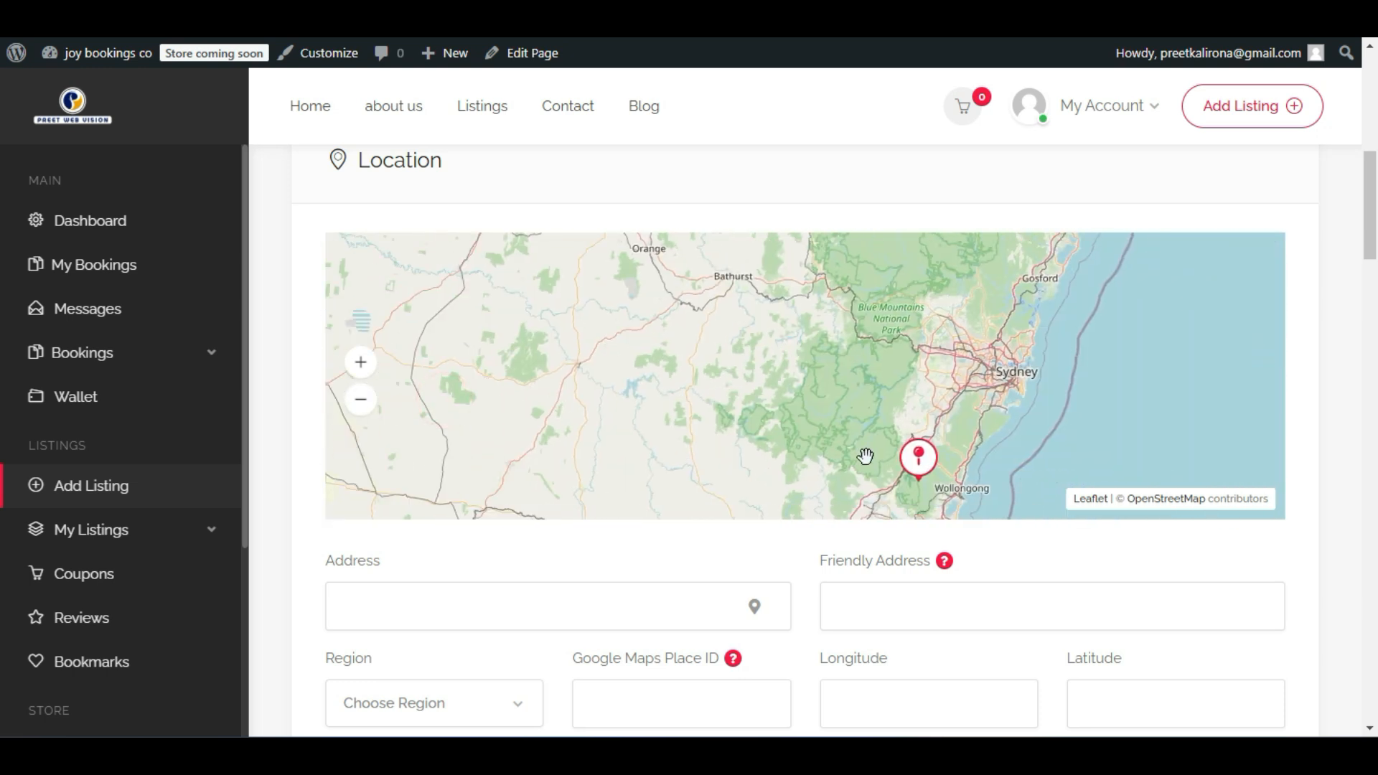
{"action": "scroll", "coordinate": [865, 456], "scroll_direction": "down", "scroll_amount": 3}
{"action": "scroll", "coordinate": [640, 476], "scroll_direction": "up", "scroll_amount": 4}
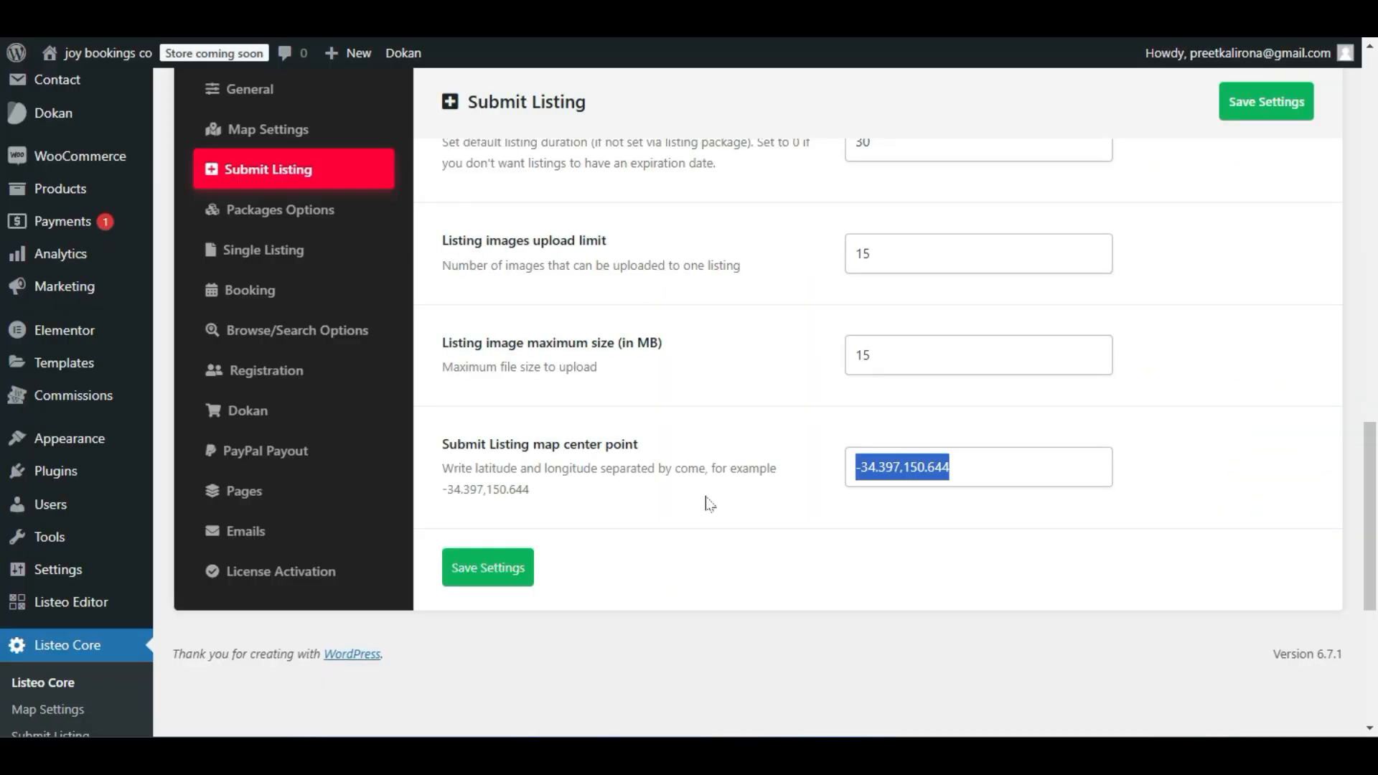
Save the Submit Listing settings and open the Packages Options settings.
{"action": "left_click", "coordinate": [718, 509]}
{"action": "left_click", "coordinate": [455, 578]}
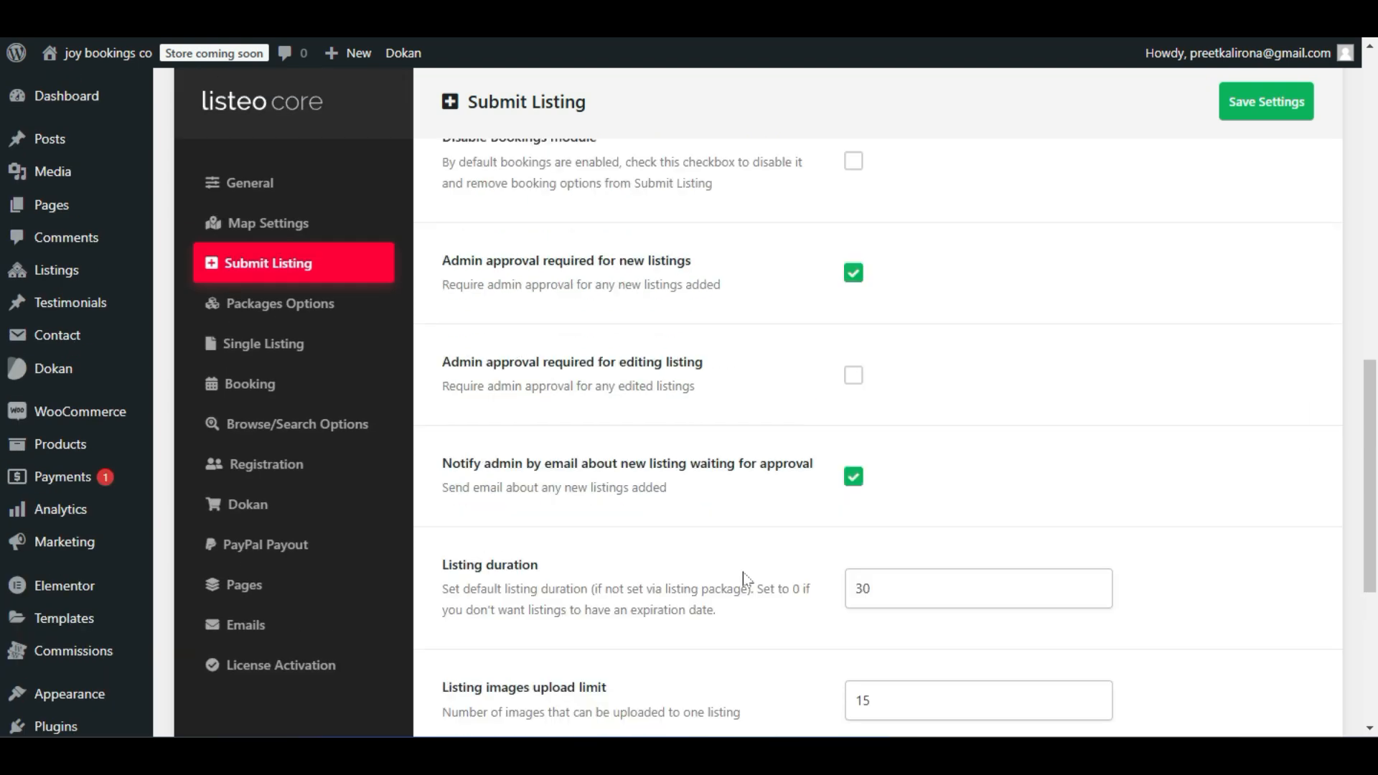
{"action": "left_click", "coordinate": [209, 304]}
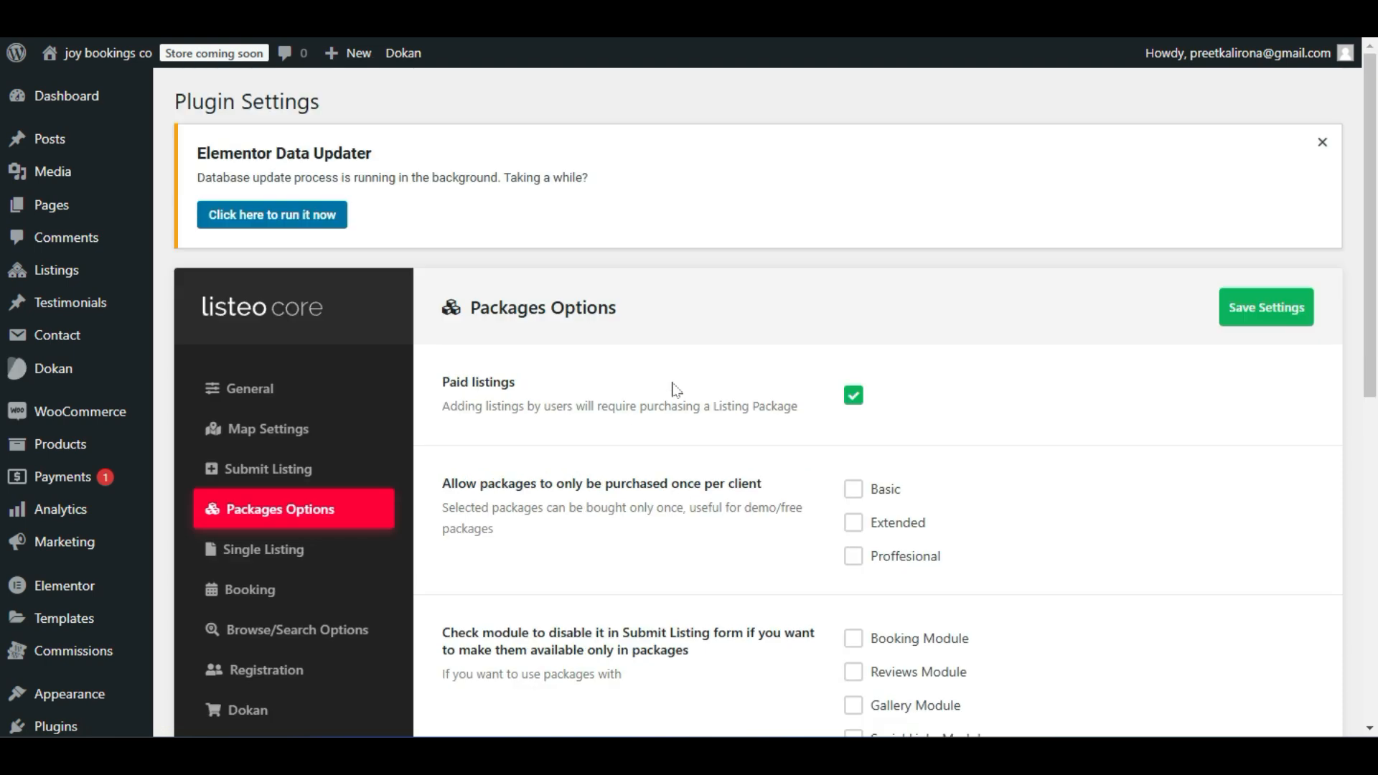
Turn off the Paid listings option that requires users to purchase a Listing Package.
{"action": "scroll", "coordinate": [676, 390], "scroll_direction": "down", "scroll_amount": 1}
{"action": "left_click_drag", "start_coordinate": [439, 345], "coordinate": [852, 350]}
{"action": "left_click", "coordinate": [853, 334]}
{"action": "left_click", "coordinate": [852, 334]}
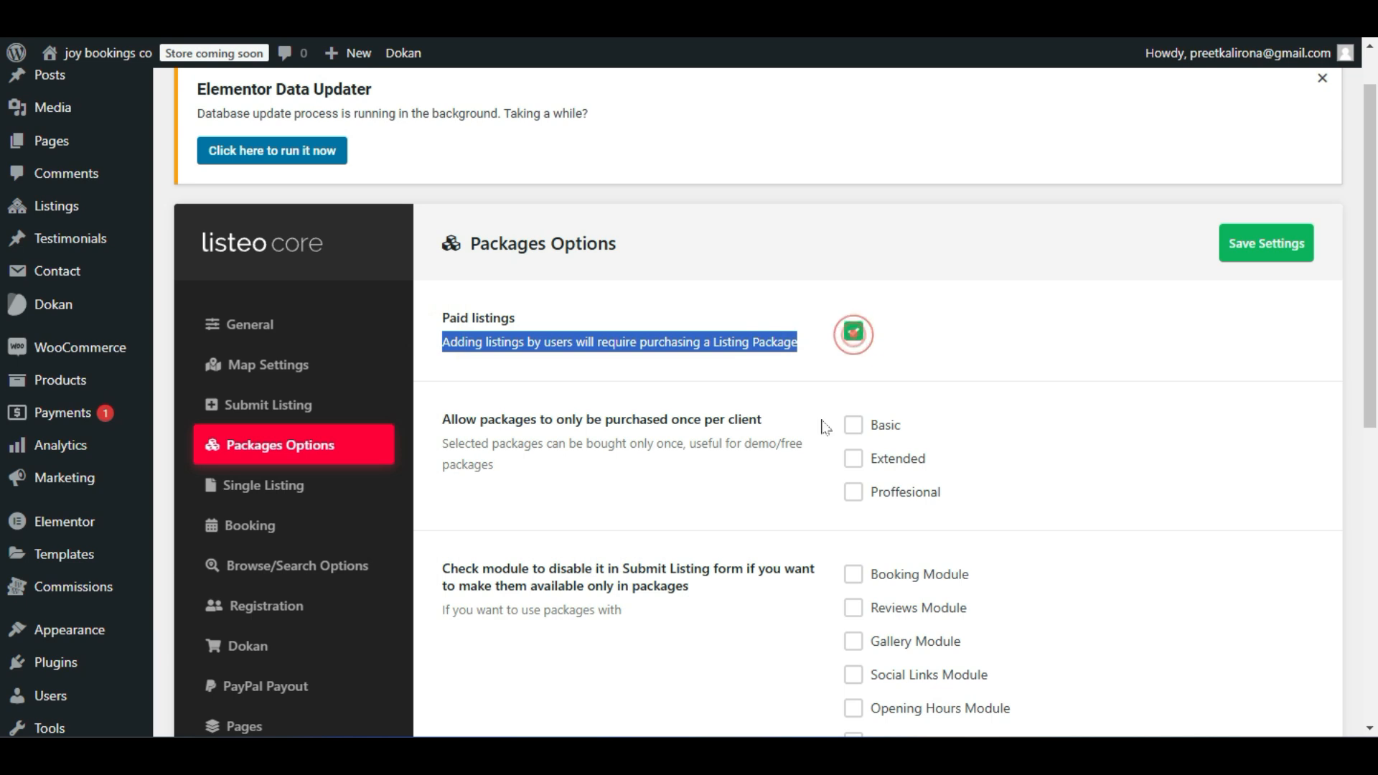
{"action": "left_click", "coordinate": [853, 333]}
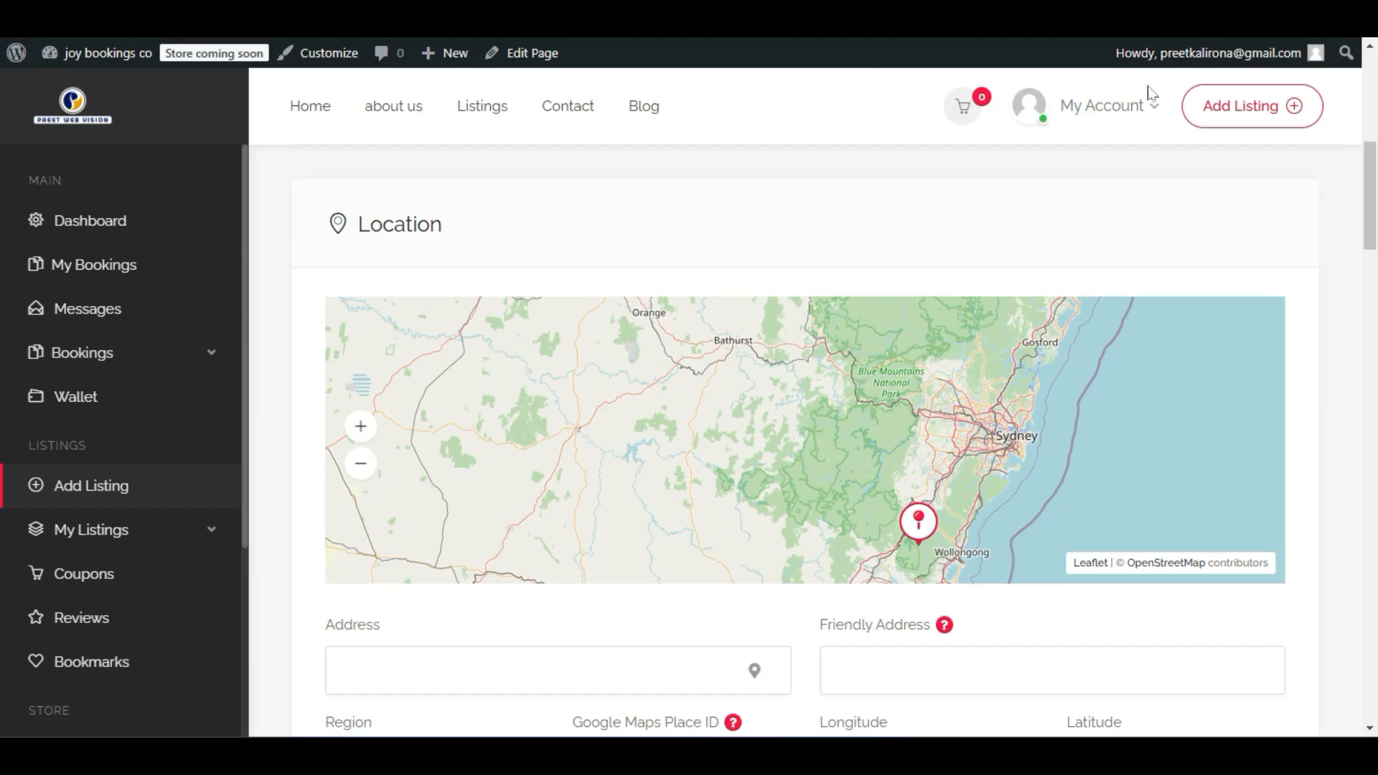
On the site's Add Listing page, examine the Basic, Extended and Proffesional packages and the choice of listing types.
{"action": "left_click", "coordinate": [1257, 108]}
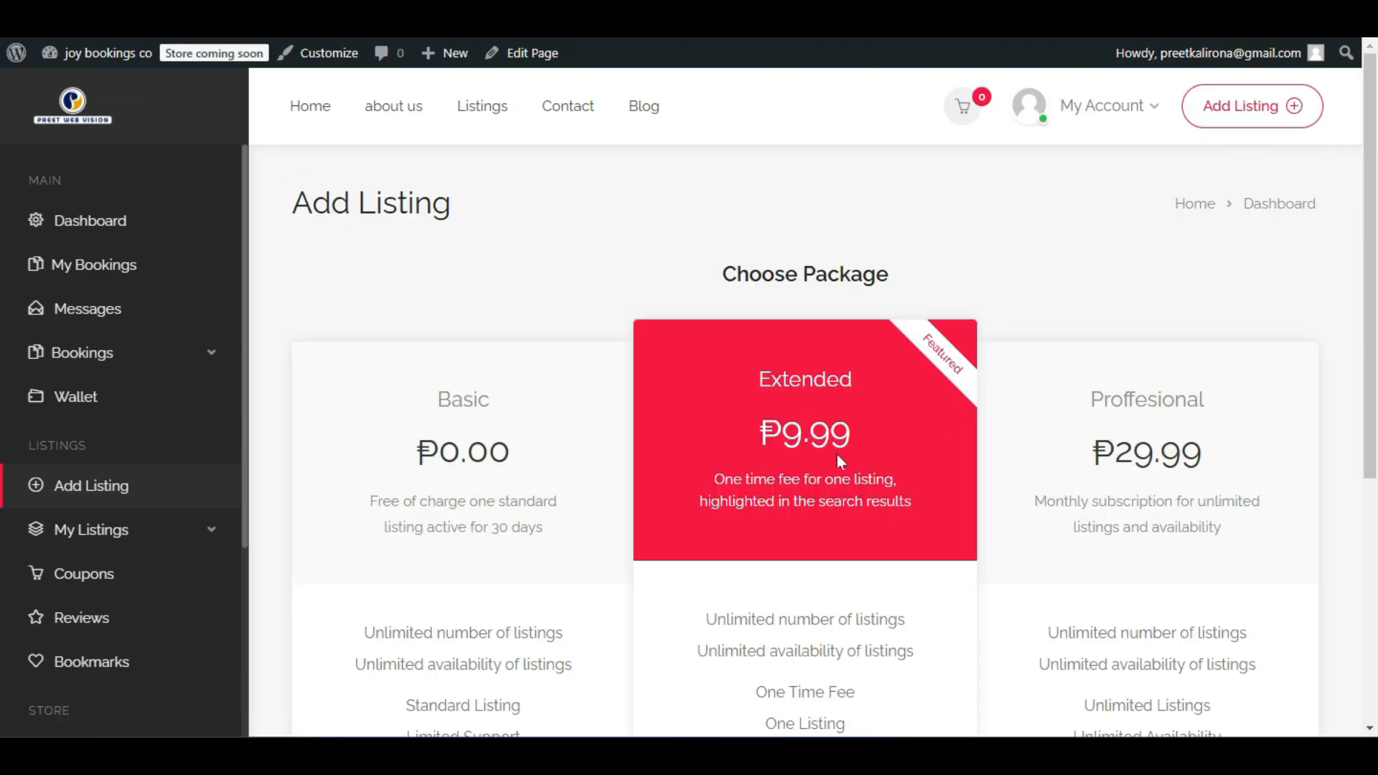
{"action": "scroll", "coordinate": [841, 461], "scroll_direction": "down", "scroll_amount": 5}
{"action": "scroll", "coordinate": [806, 574], "scroll_direction": "up", "scroll_amount": 4}
{"action": "scroll", "coordinate": [806, 574], "scroll_direction": "down", "scroll_amount": 4}
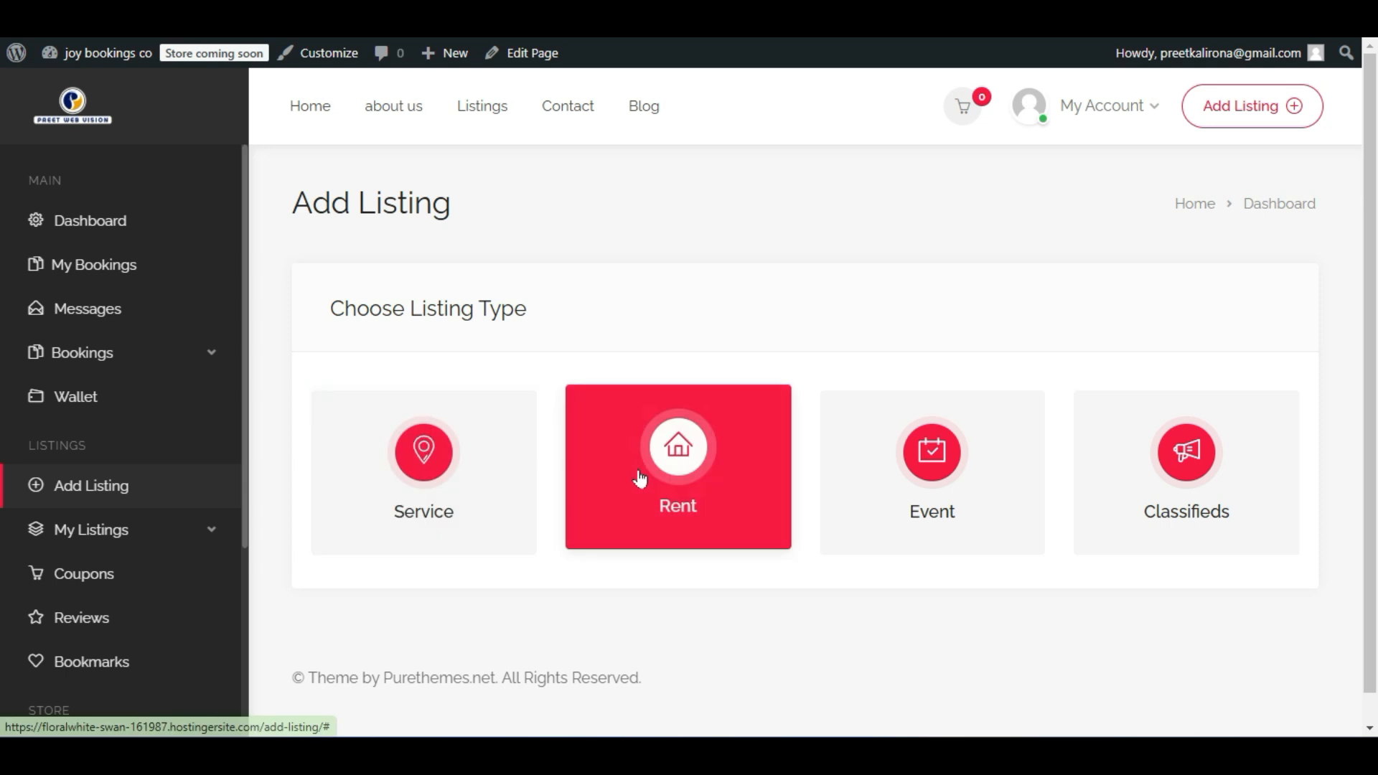
{"action": "left_click", "coordinate": [639, 473]}
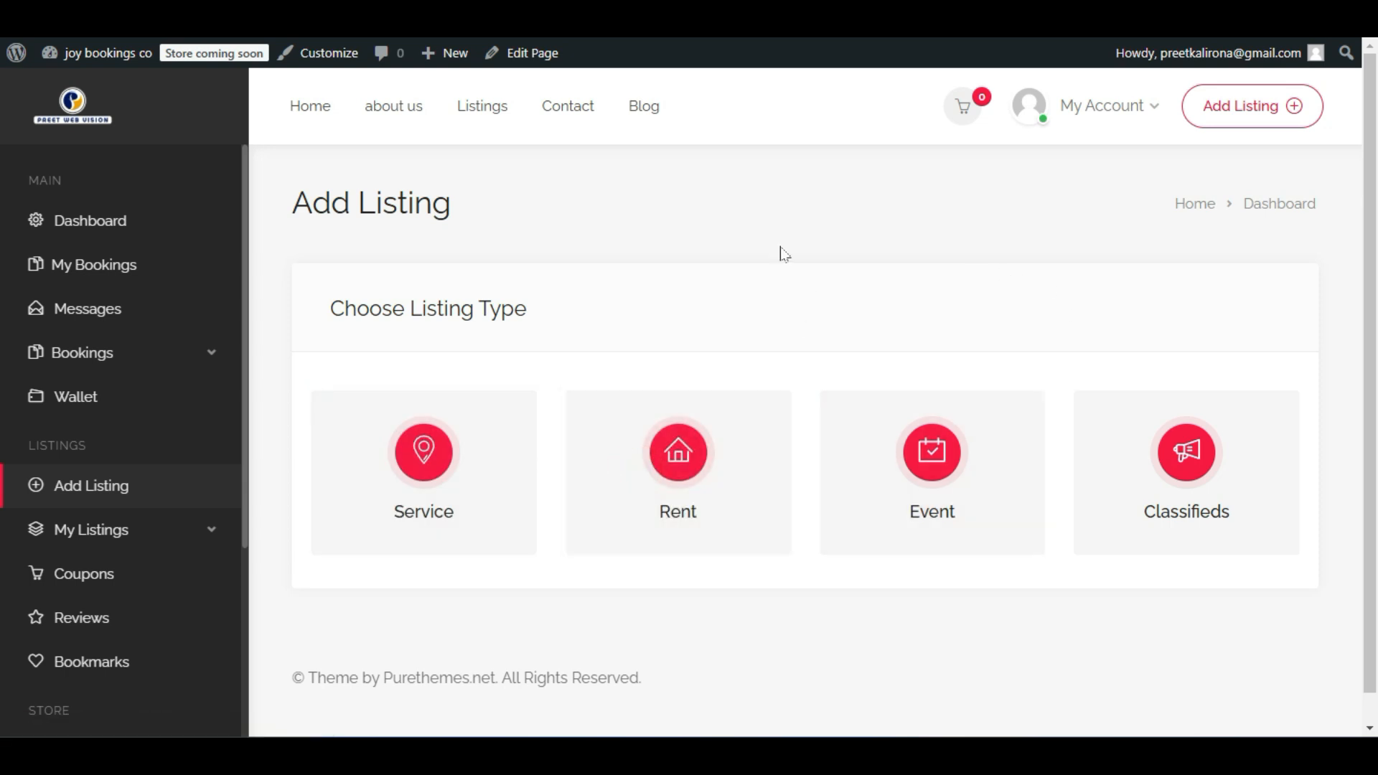
Return to the Packages Options settings and toggle Paid listings, leaving the option turned off.
{"action": "left_click", "coordinate": [172, 14]}
{"action": "left_click", "coordinate": [266, 15]}
{"action": "left_click", "coordinate": [841, 361]}
{"action": "left_click", "coordinate": [853, 333]}
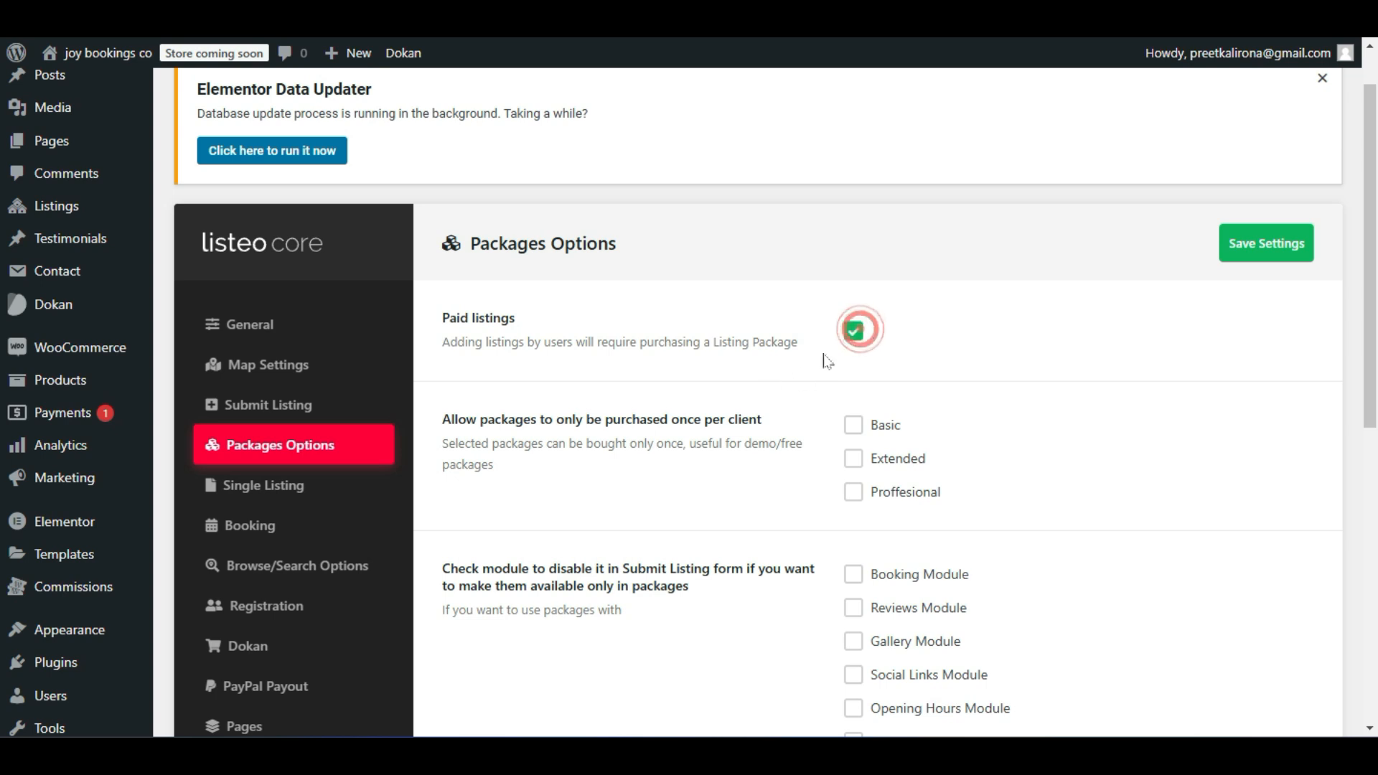
{"action": "left_click", "coordinate": [855, 336]}
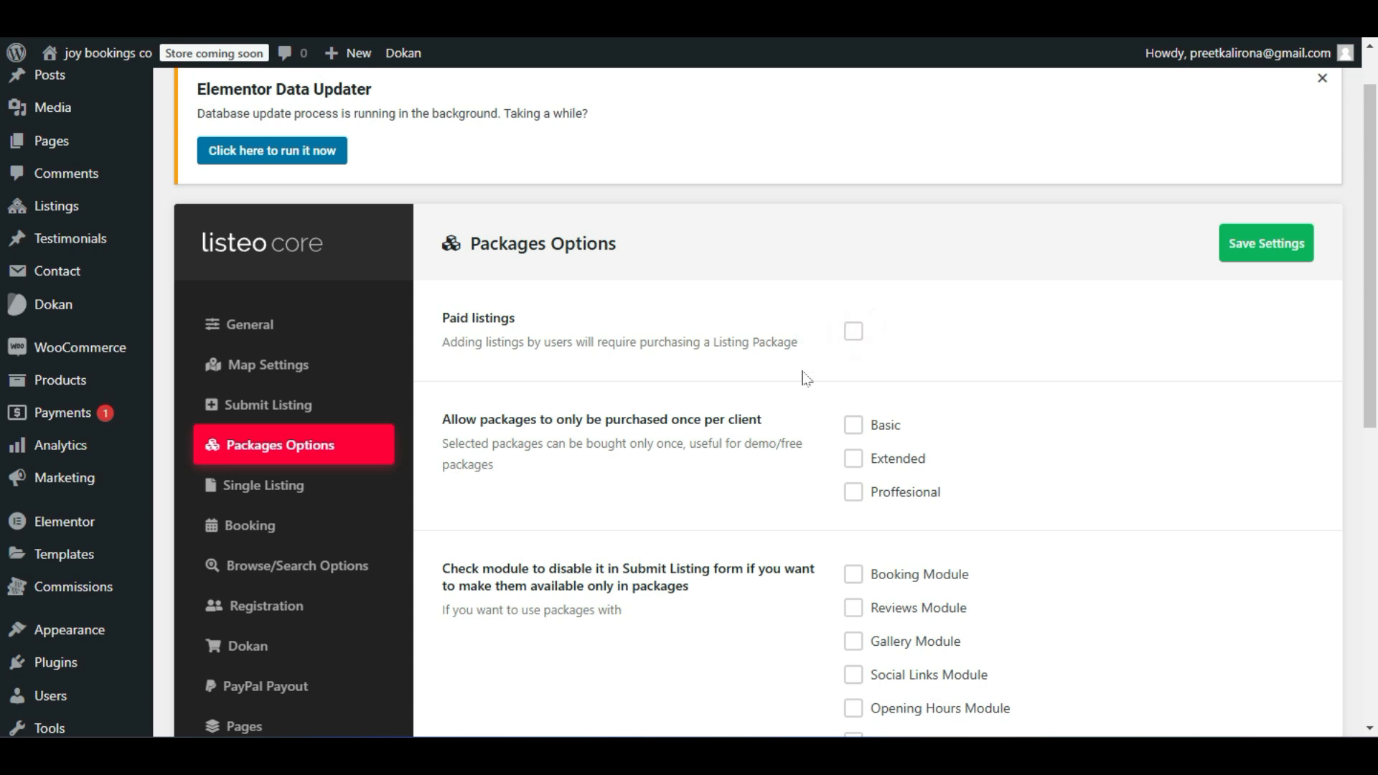
Turn on the Paid listings option so that adding listings requires purchasing a Listing Package.
{"action": "scroll", "coordinate": [806, 373], "scroll_direction": "down", "scroll_amount": 2}
{"action": "left_click", "coordinate": [854, 205]}
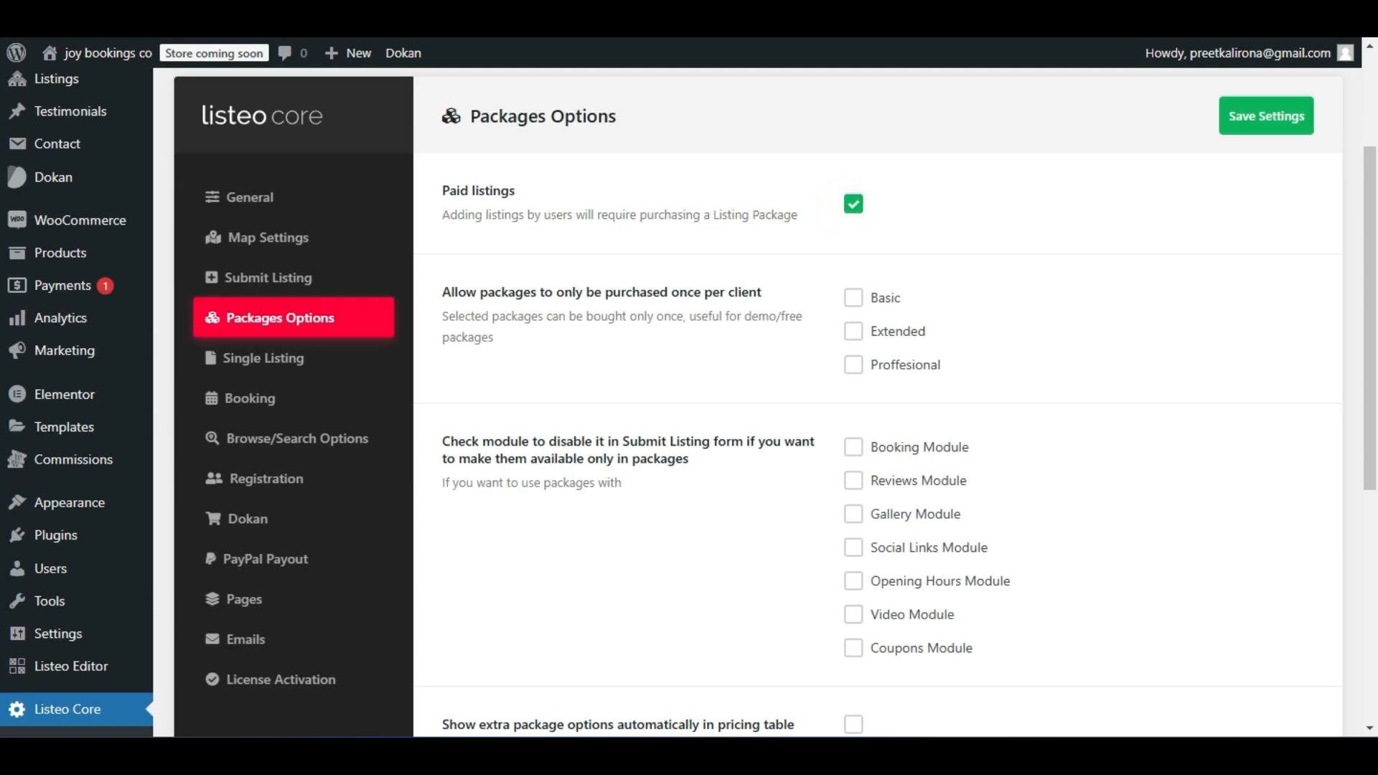
Toggle the once-per-client purchase limit for the Basic package, leaving it turned off.
{"action": "left_click", "coordinate": [858, 297]}
{"action": "left_click", "coordinate": [847, 297]}
{"action": "left_click", "coordinate": [853, 299]}
{"action": "double_click", "coordinate": [905, 301]}
{"action": "left_click", "coordinate": [768, 376]}
{"action": "scroll", "coordinate": [773, 386], "scroll_direction": "down", "scroll_amount": 2}
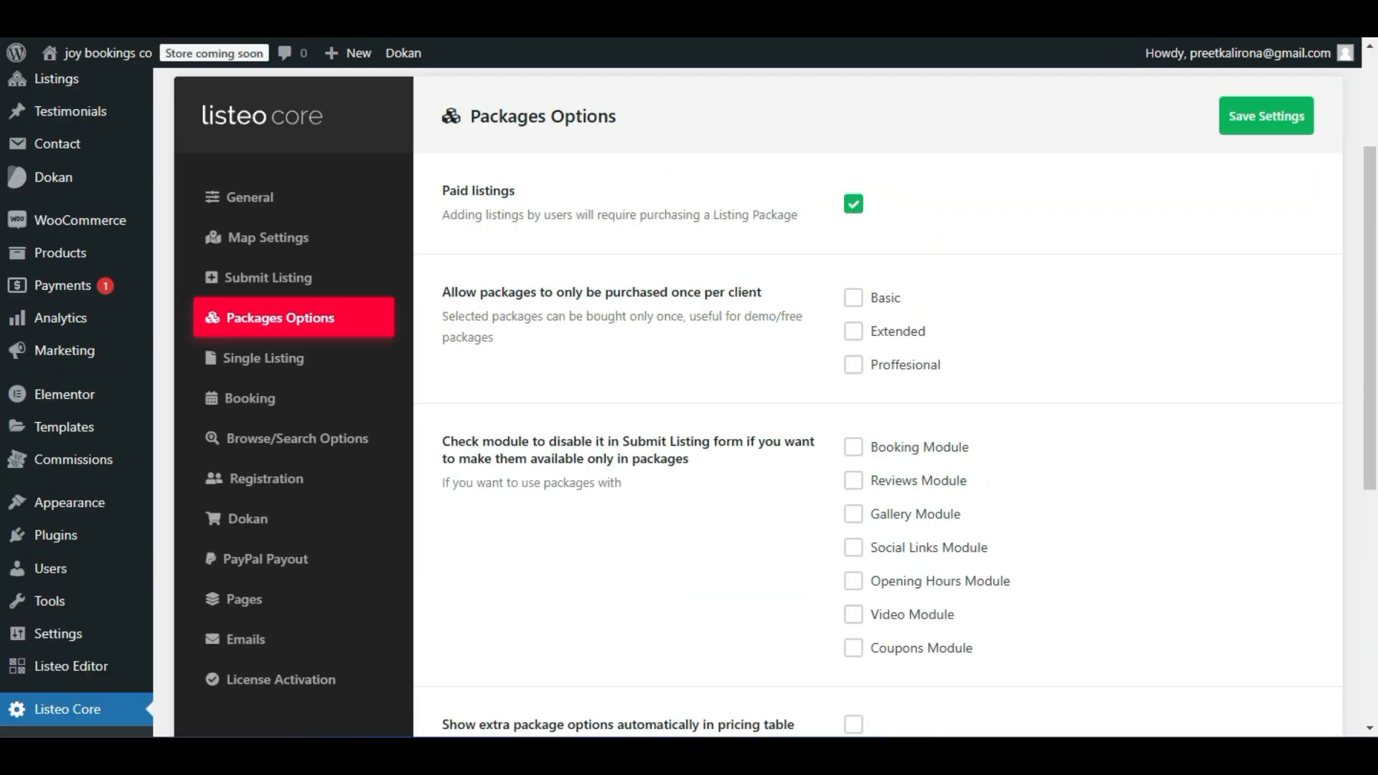
On the site's Add Listing page, go through the package and listing type choices and open the new listing form.
{"action": "scroll", "coordinate": [854, 395], "scroll_direction": "up", "scroll_amount": 3}
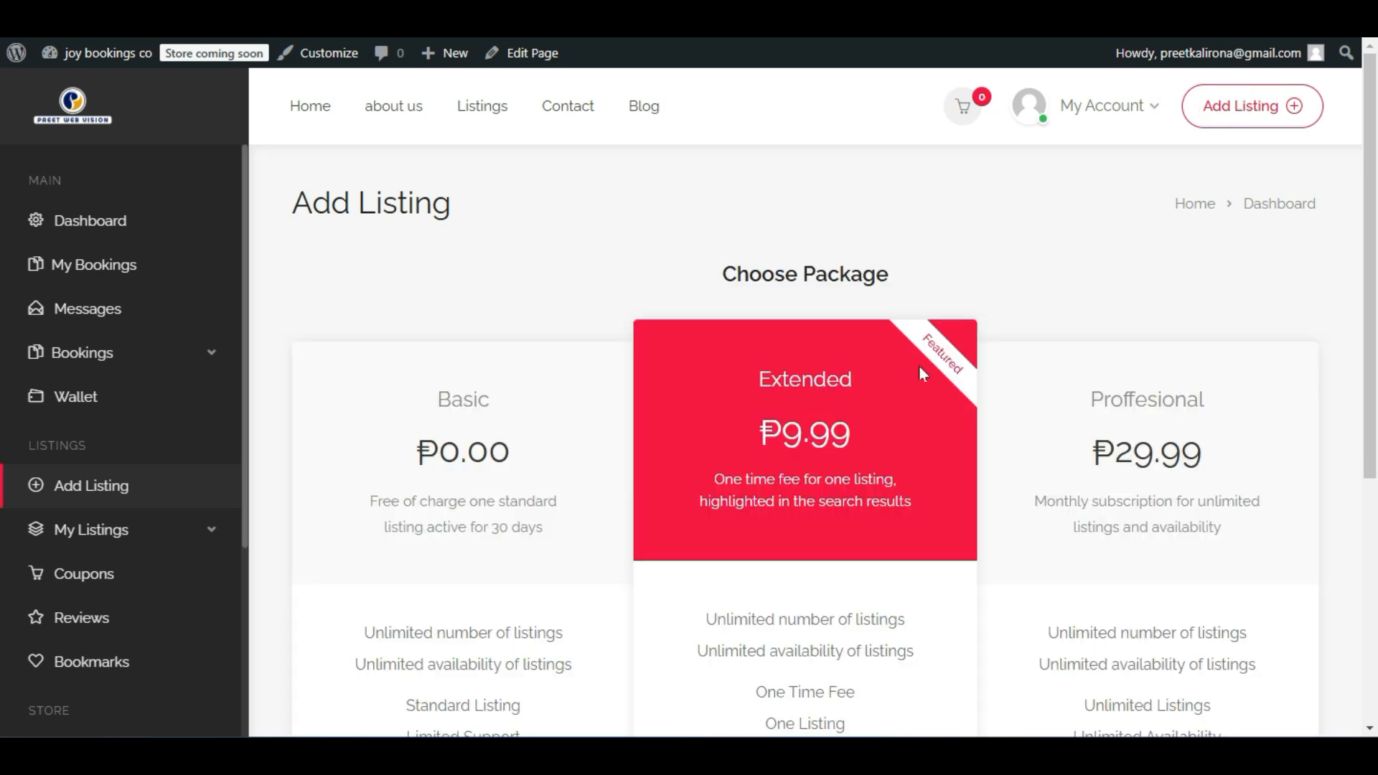
{"action": "scroll", "coordinate": [874, 637], "scroll_direction": "down", "scroll_amount": 5}
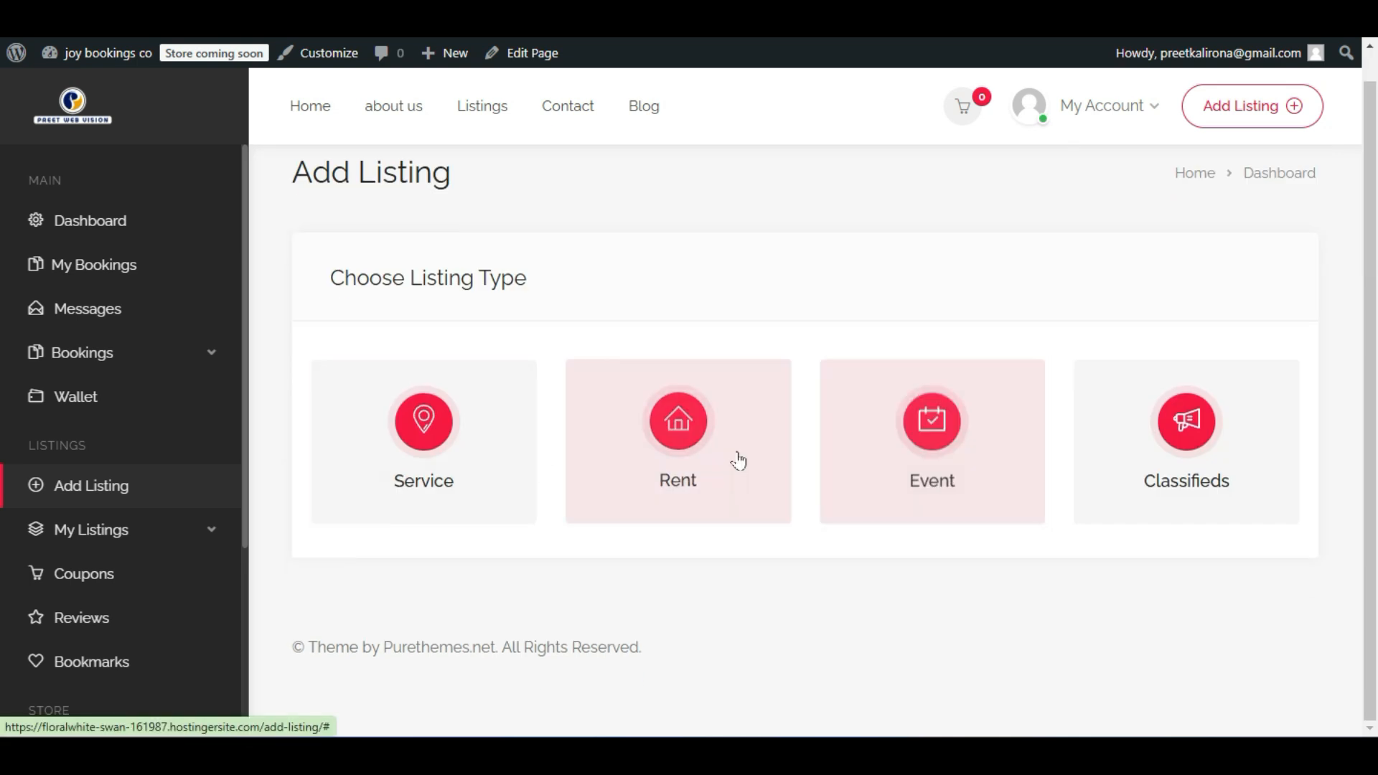
{"action": "left_click", "coordinate": [737, 453]}
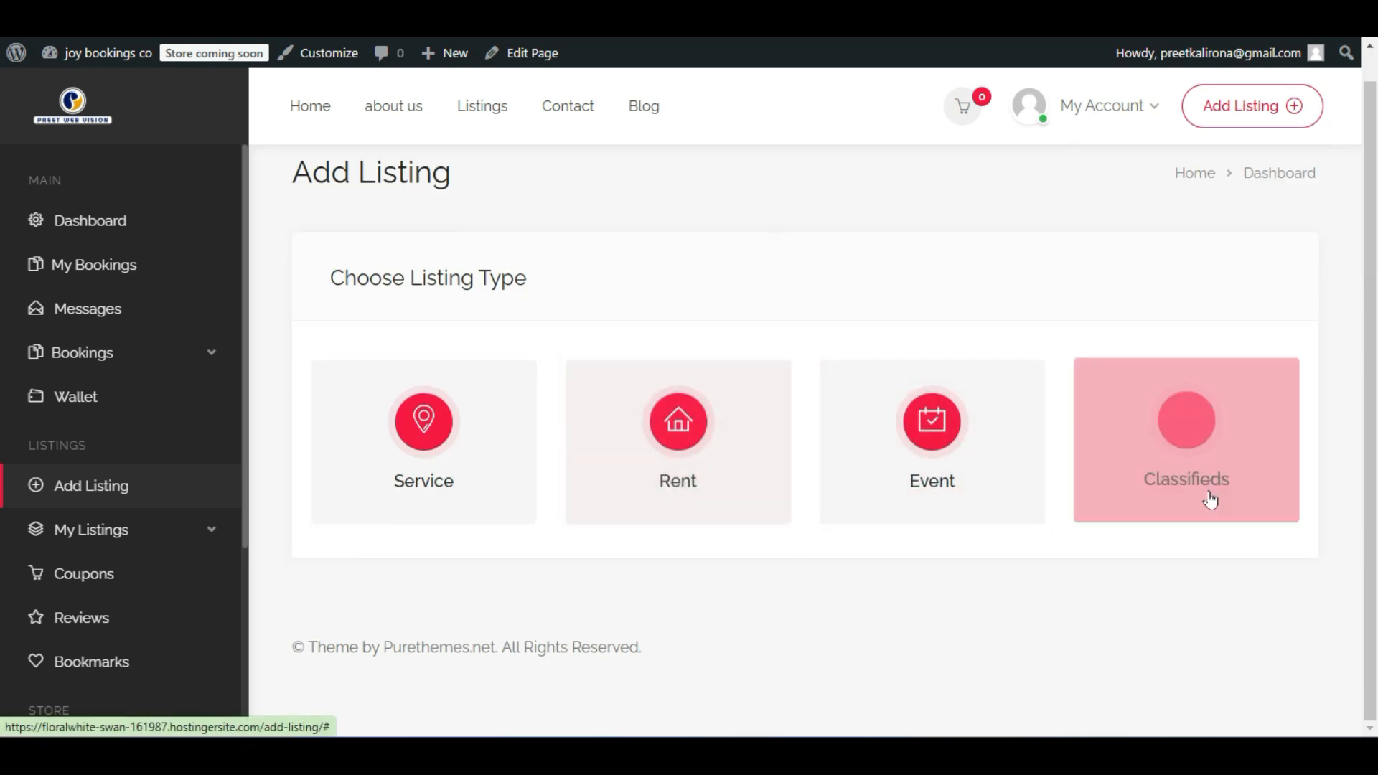
{"action": "scroll", "coordinate": [1197, 516], "scroll_direction": "down", "scroll_amount": 15}
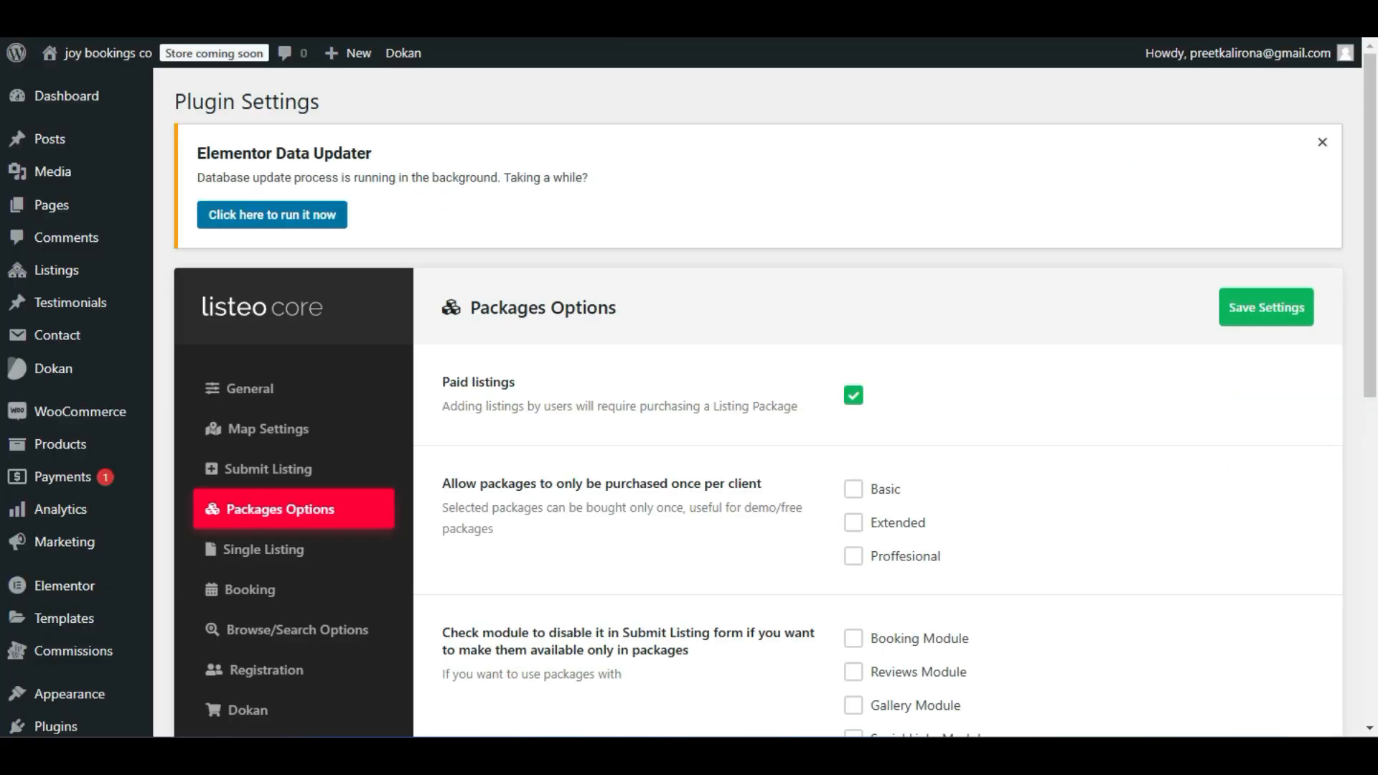
Disable the Booking, Reviews, Gallery, Social Links and Opening Hours modules in Submit Listing, comparing with the form's Booking and Coupon sections.
{"action": "scroll", "coordinate": [686, 430], "scroll_direction": "down", "scroll_amount": 4}
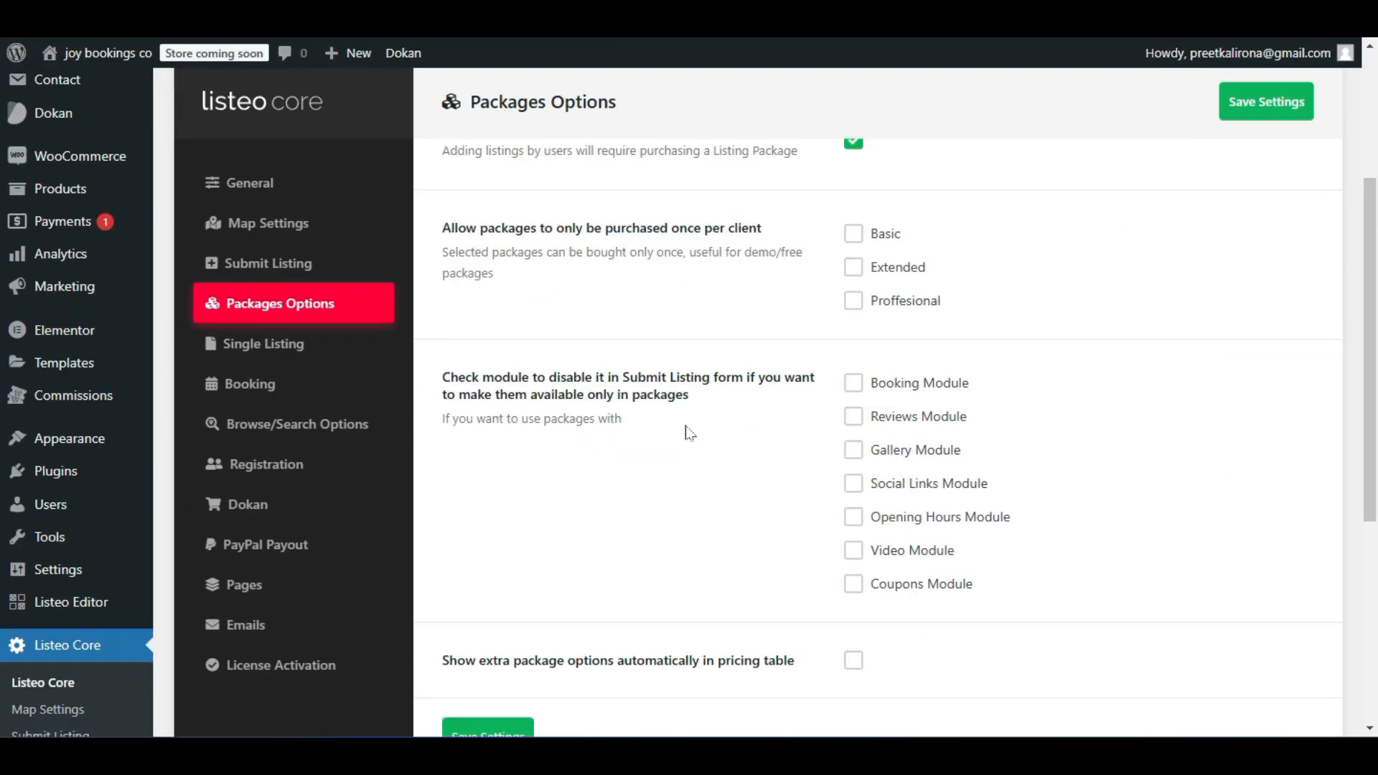
{"action": "left_click", "coordinate": [853, 384]}
{"action": "left_click", "coordinate": [853, 416]}
{"action": "left_click", "coordinate": [853, 450]}
{"action": "left_click", "coordinate": [853, 483]}
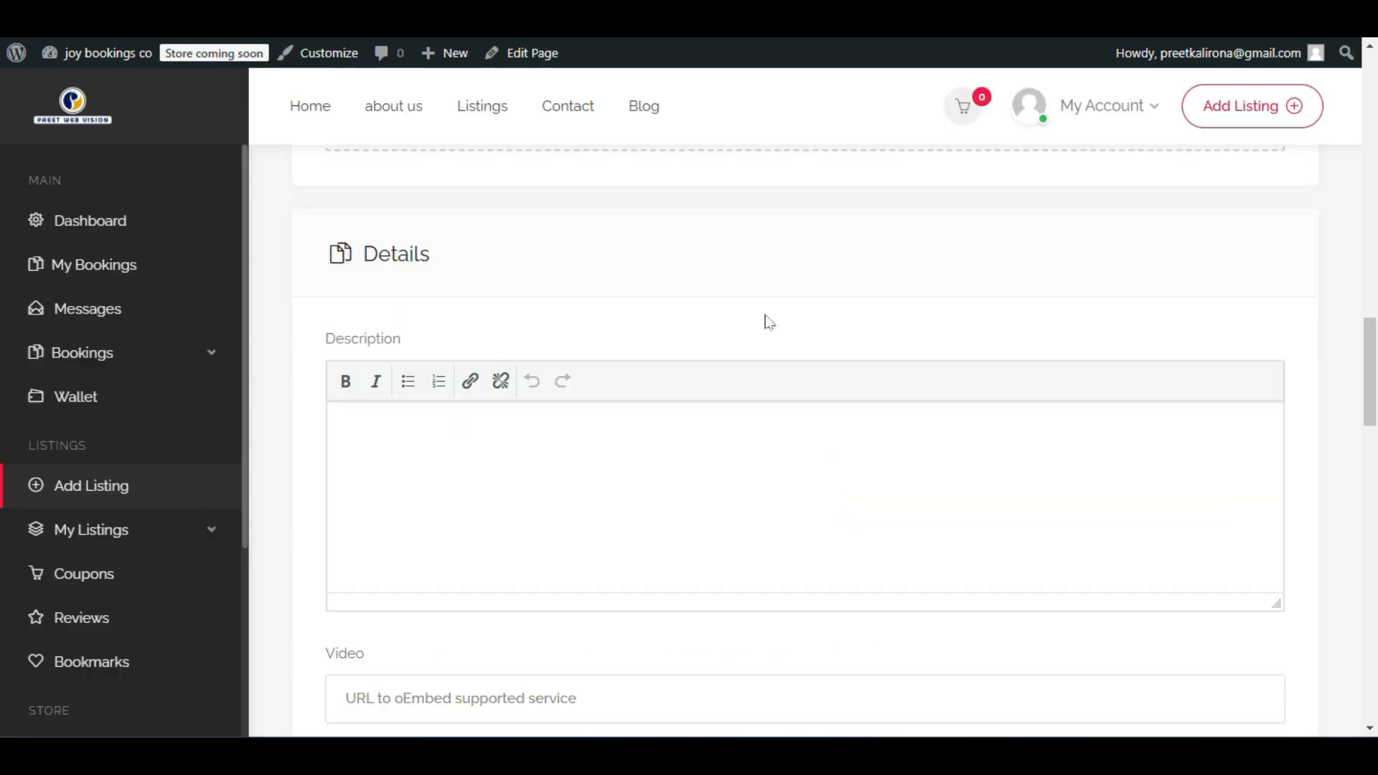
{"action": "scroll", "coordinate": [768, 322], "scroll_direction": "down", "scroll_amount": 15}
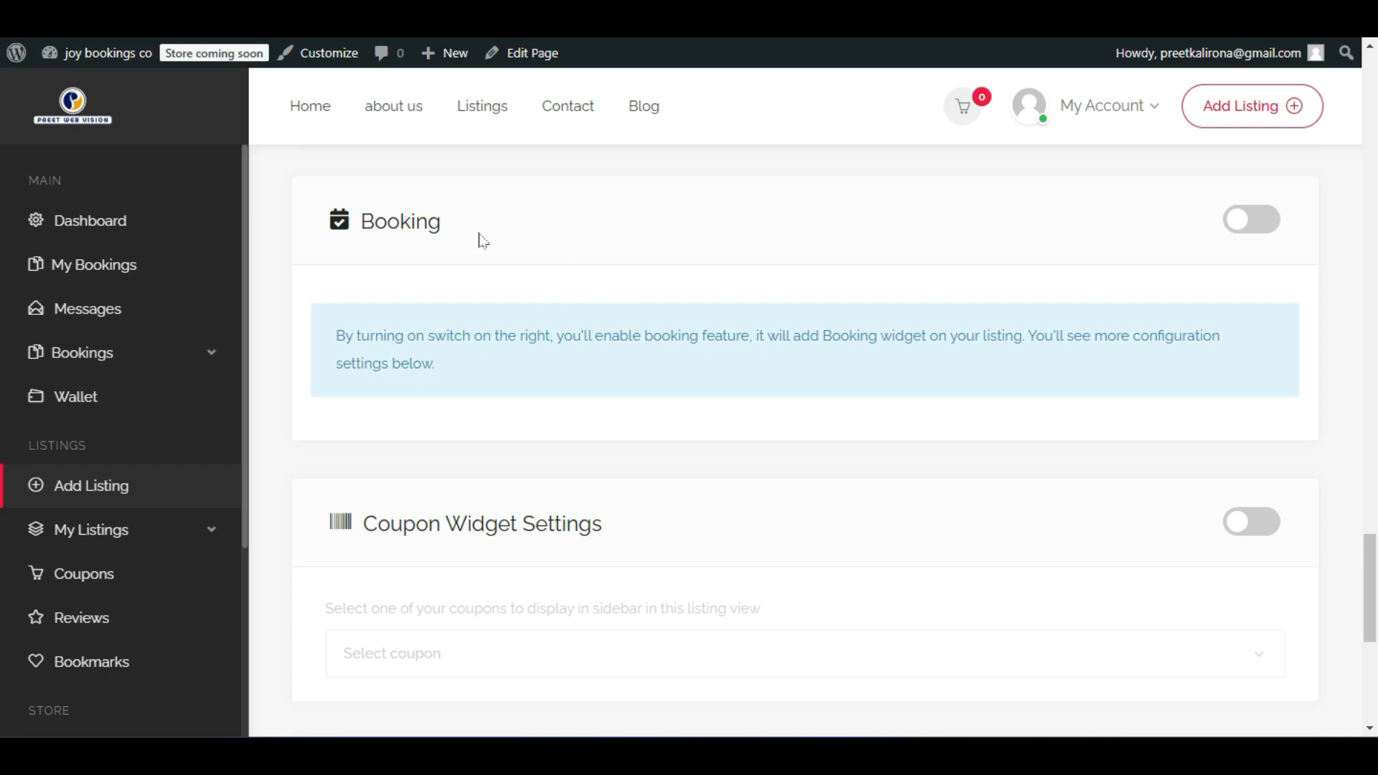
{"action": "scroll", "coordinate": [1118, 576], "scroll_direction": "down", "scroll_amount": 5}
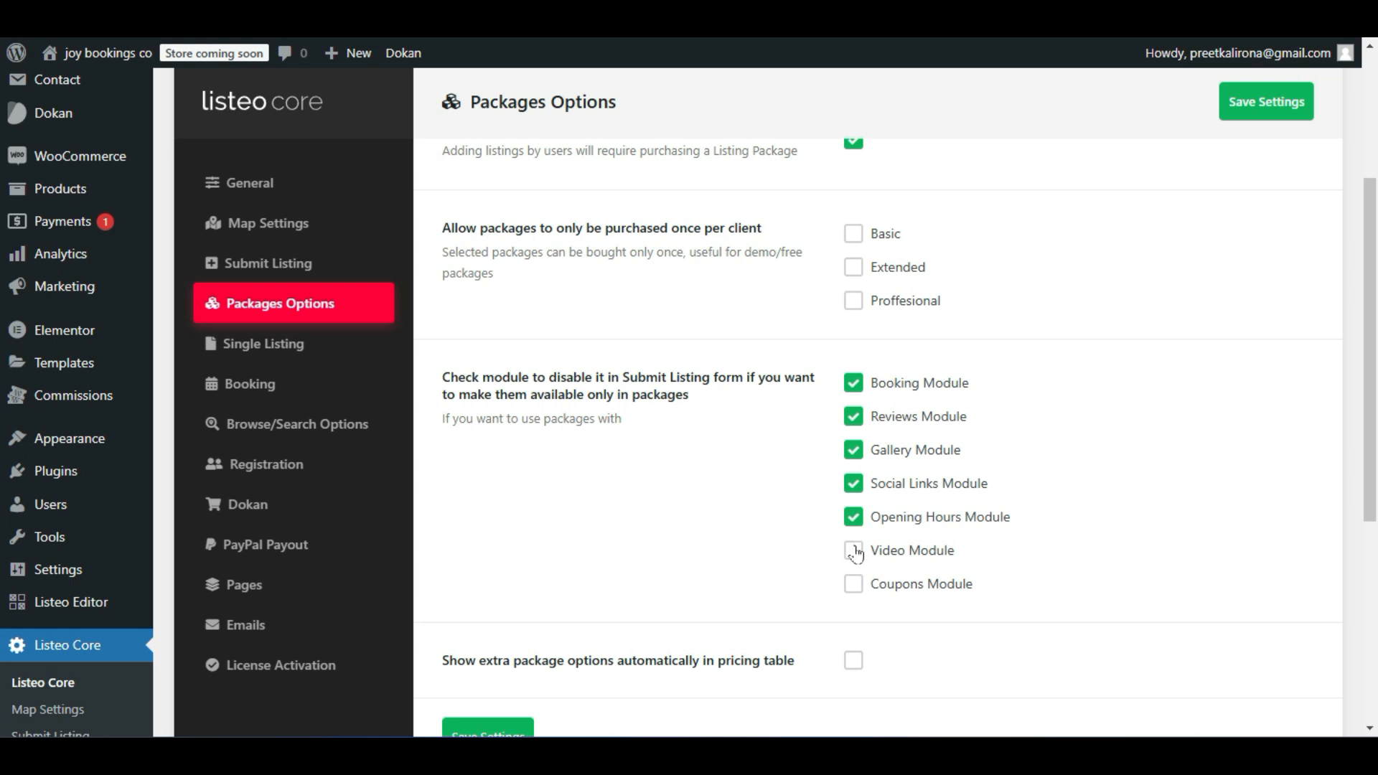
Clear the disable setting for the Booking, Reviews, Gallery, Social Links and Opening Hours modules.
{"action": "left_click", "coordinate": [853, 382]}
{"action": "left_click", "coordinate": [853, 416]}
{"action": "left_click", "coordinate": [851, 452]}
{"action": "left_click", "coordinate": [853, 483]}
{"action": "left_click", "coordinate": [852, 518]}
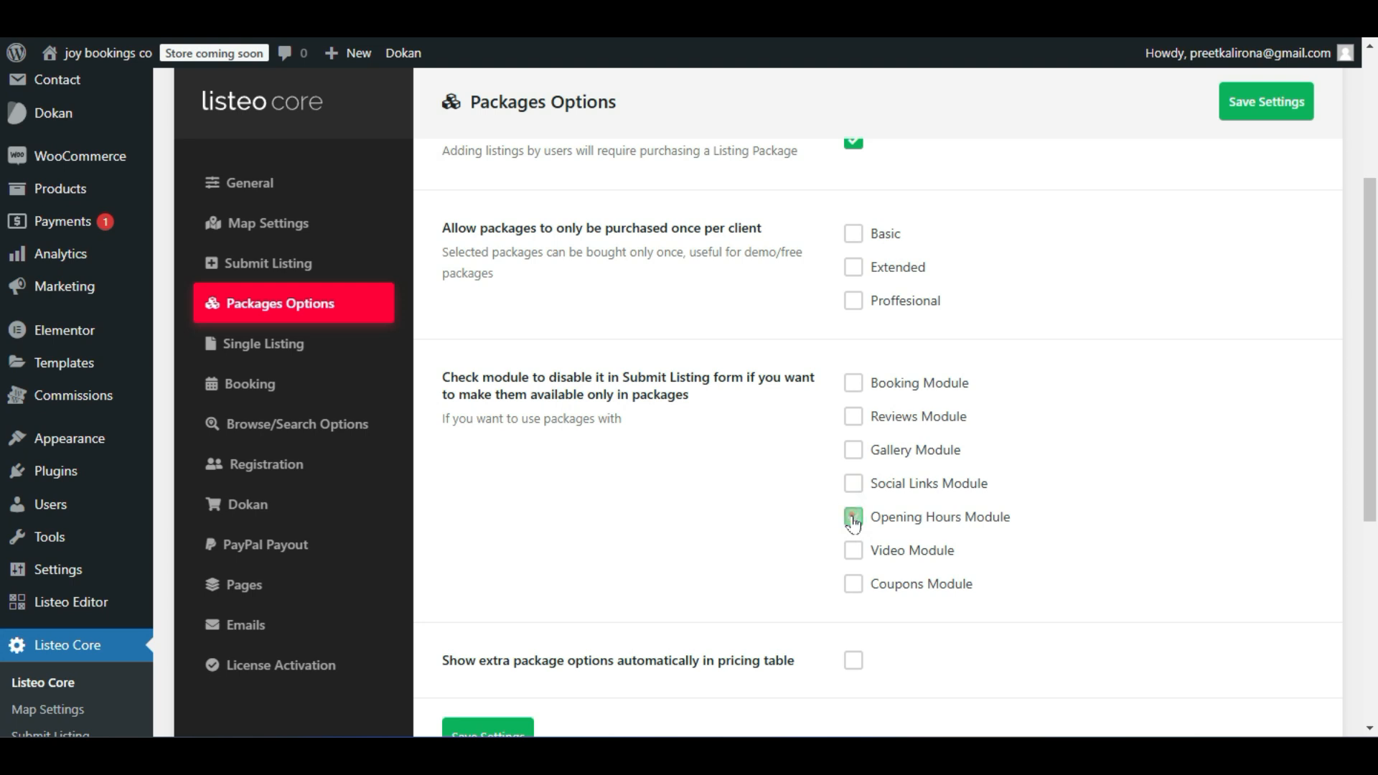
{"action": "scroll", "coordinate": [814, 522], "scroll_direction": "up", "scroll_amount": 4}
Toggle the option to show extra package options automatically in the pricing table and save the Packages Options settings.
{"action": "scroll", "coordinate": [836, 439], "scroll_direction": "down", "scroll_amount": 5}
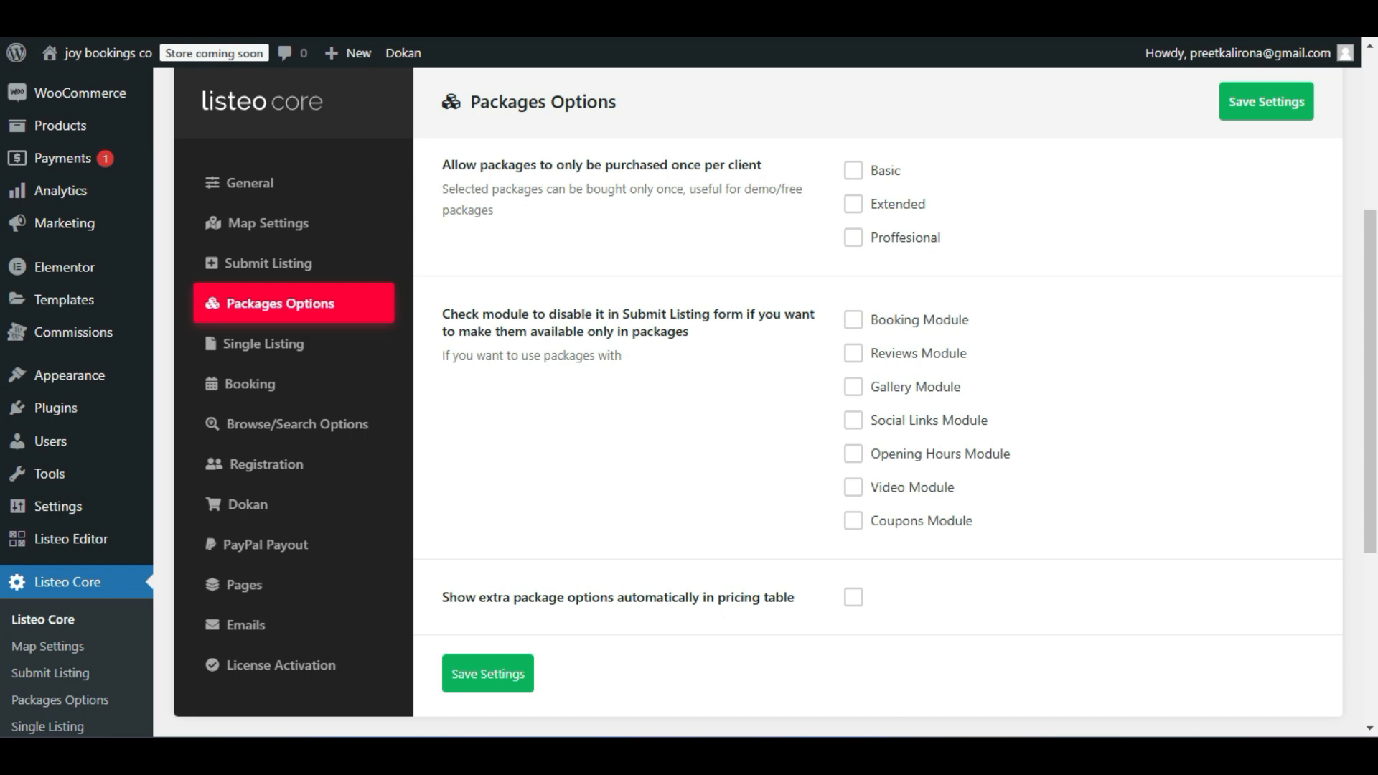
{"action": "left_click", "coordinate": [858, 603]}
{"action": "left_click", "coordinate": [855, 599]}
{"action": "left_click", "coordinate": [856, 600]}
{"action": "left_click", "coordinate": [481, 675]}
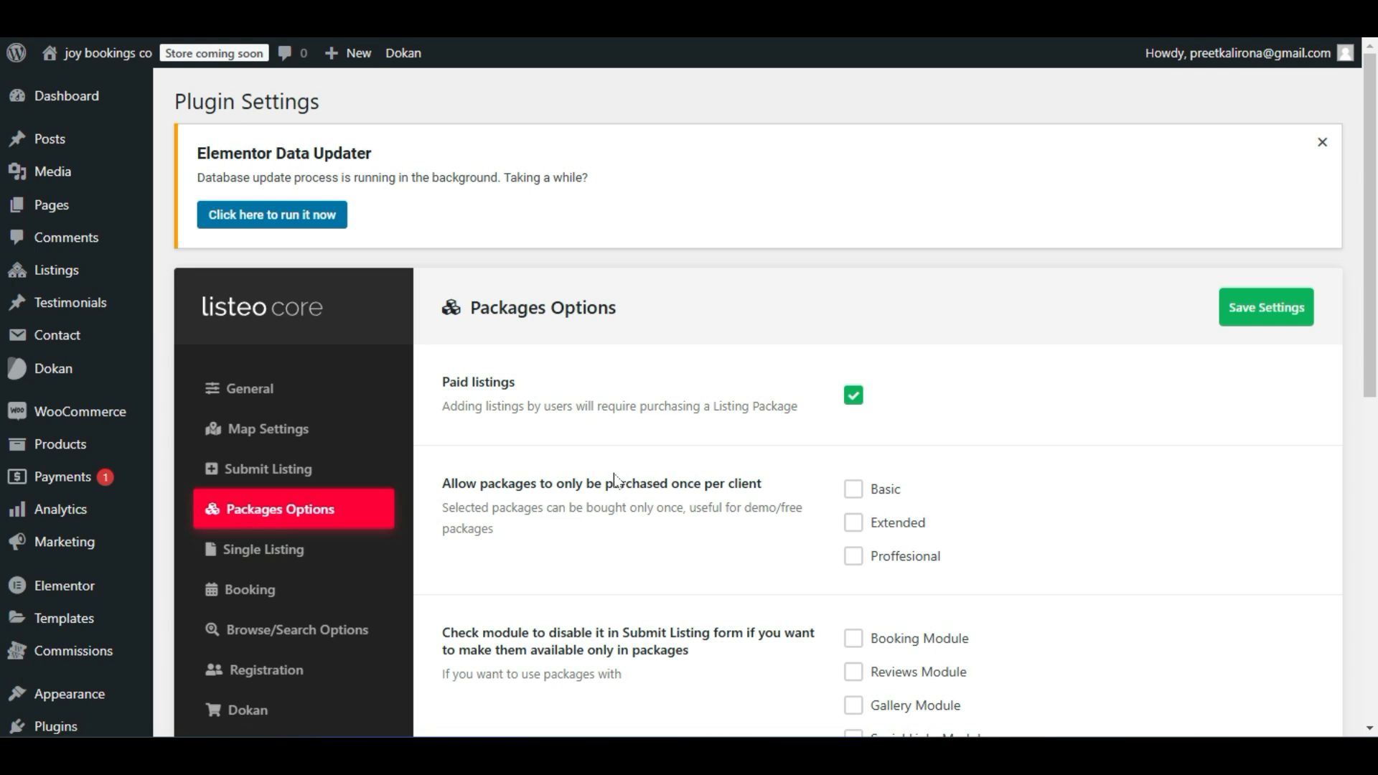
Open the Single Listing settings and examine the gallery and review options.
{"action": "key", "text": "ctrl+Tab"}
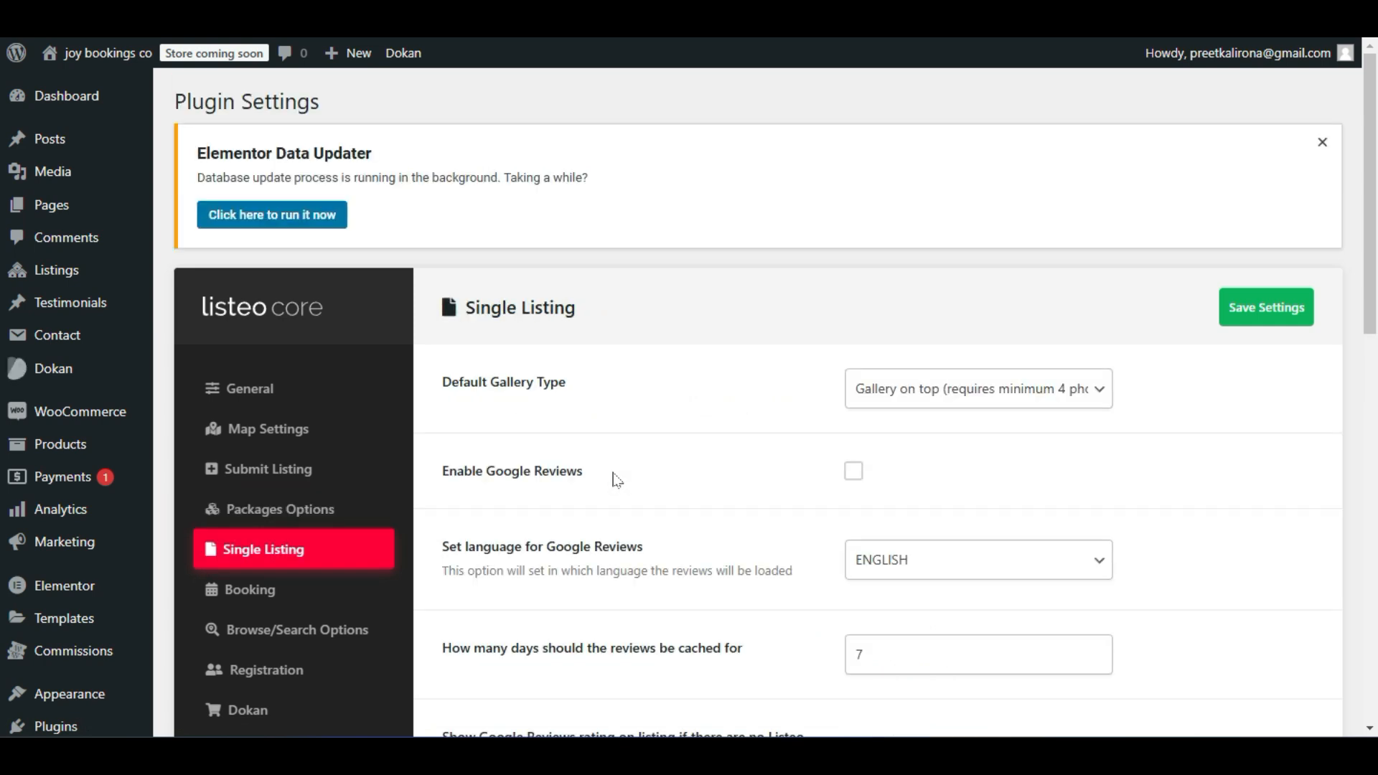
{"action": "scroll", "coordinate": [621, 475], "scroll_direction": "down", "scroll_amount": 3}
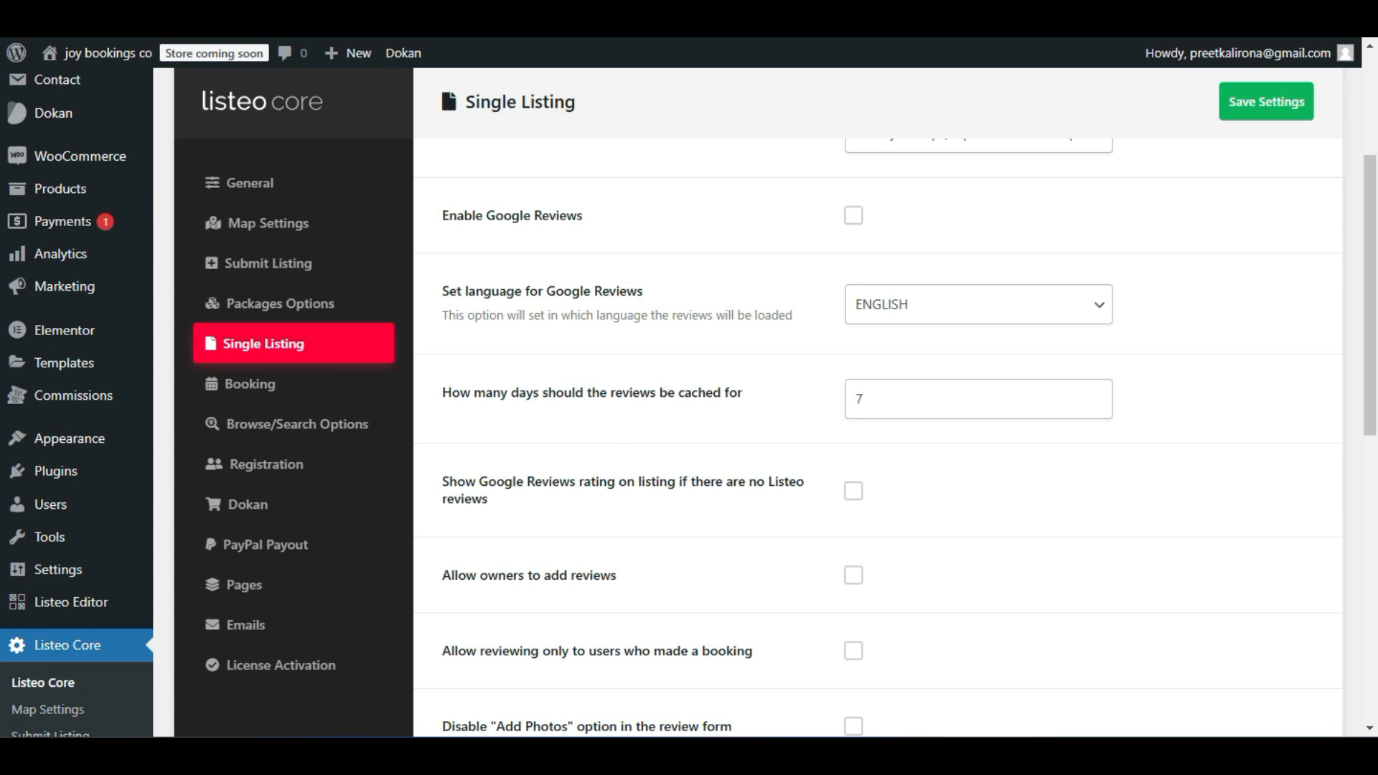
Open the site's front end in a new browser tab from the WordPress admin.
{"action": "key", "text": "ctrl+Tab"}
{"action": "key", "text": "ctrl+Tab"}
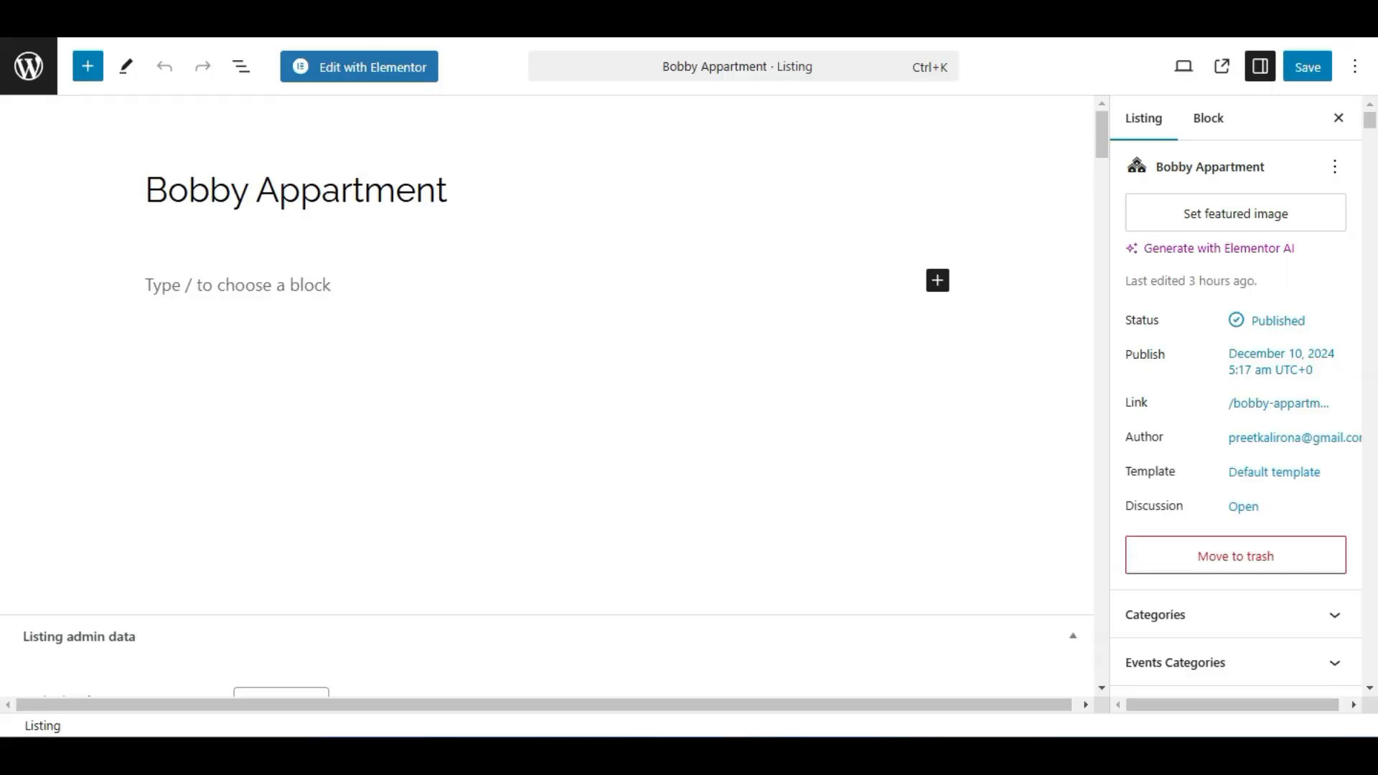
{"action": "key", "text": "ctrl+Tab"}
{"action": "mouse_move", "coordinate": [93, 53]}
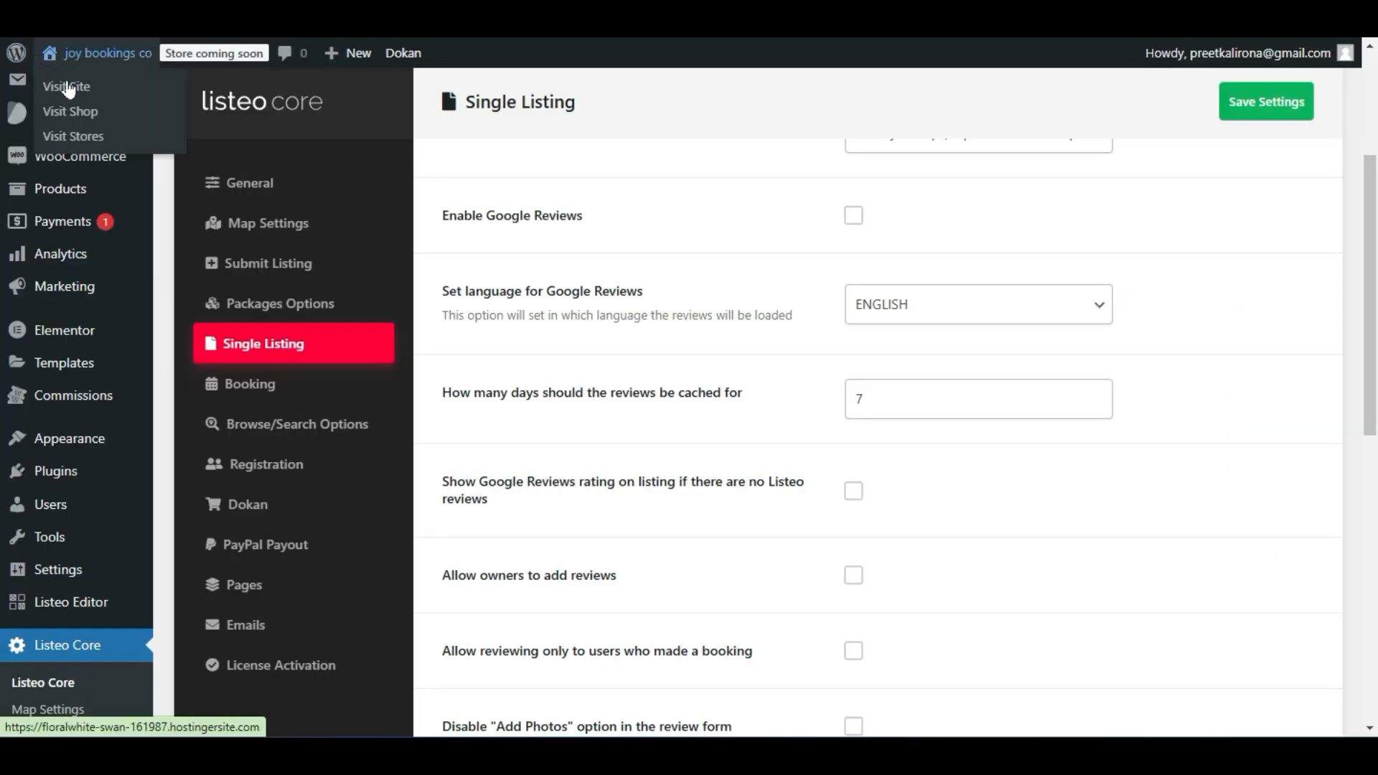
{"action": "right_click", "coordinate": [82, 88]}
{"action": "left_click", "coordinate": [123, 116]}
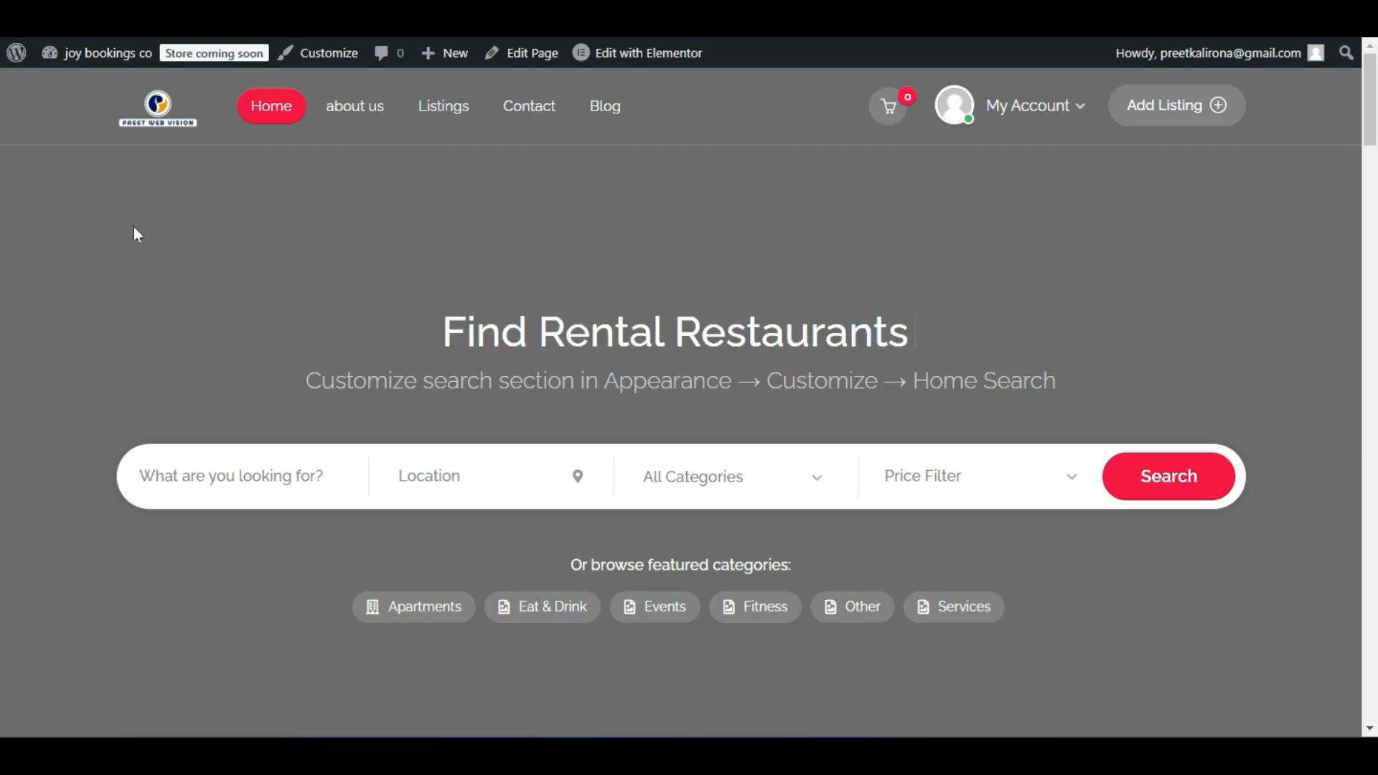
Find the Service Listings on the home page and examine the George's Barber Shop listing page.
{"action": "scroll", "coordinate": [133, 227], "scroll_direction": "down", "scroll_amount": 15}
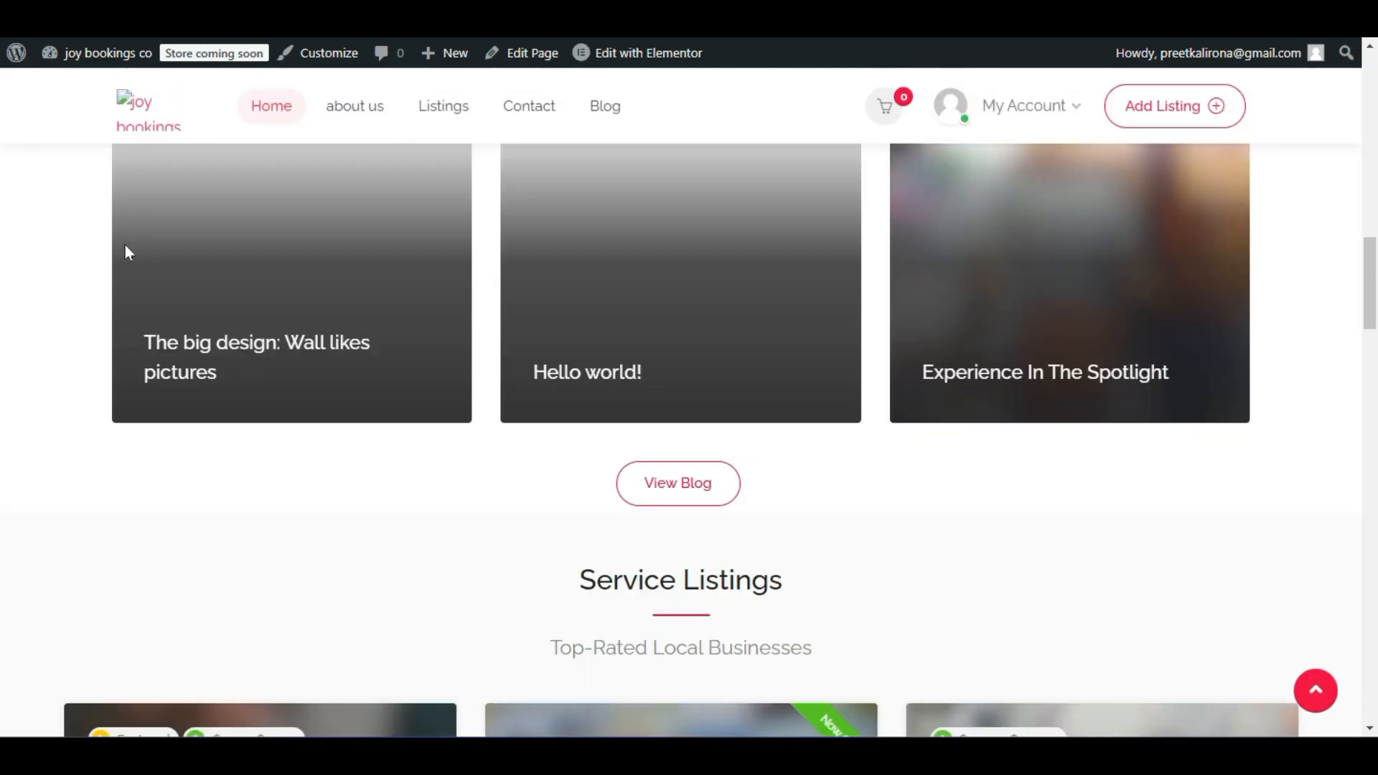
{"action": "scroll", "coordinate": [125, 251], "scroll_direction": "down", "scroll_amount": 5}
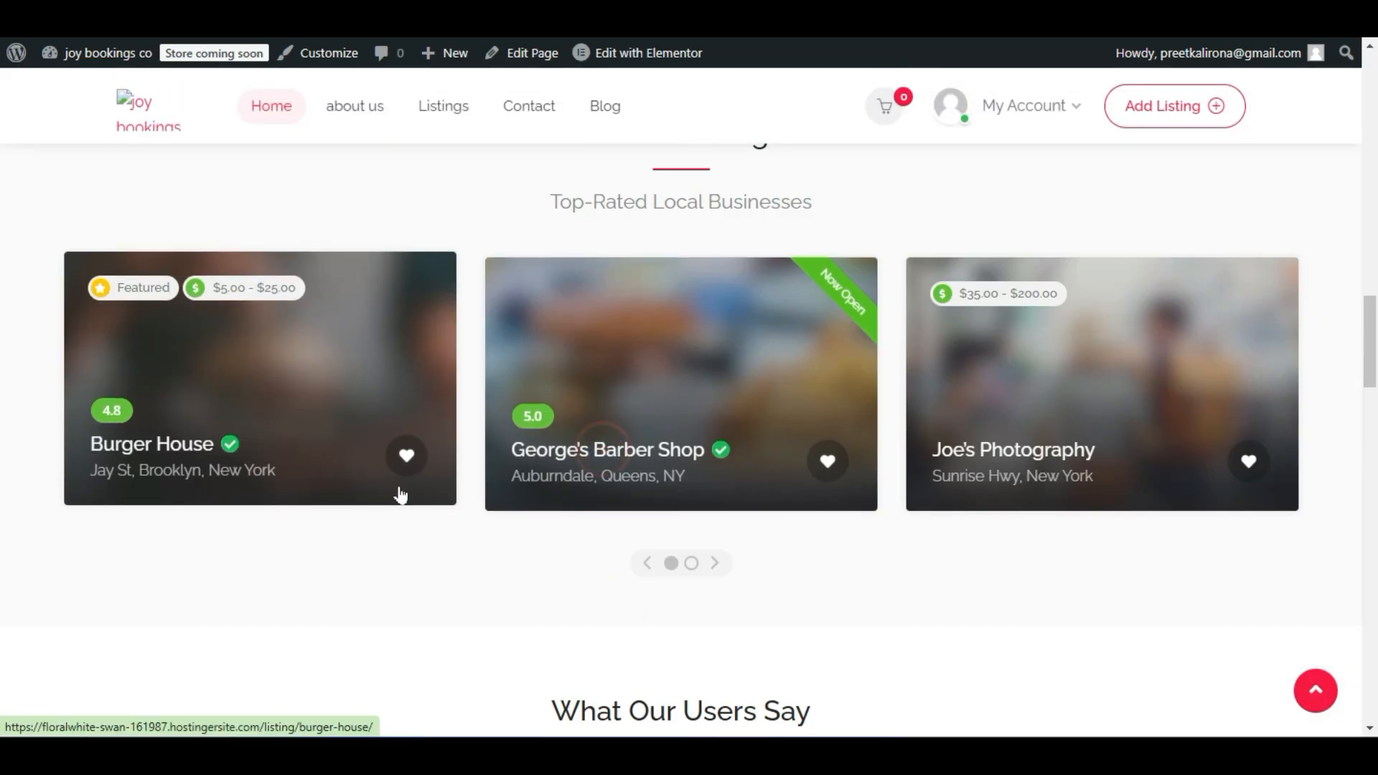
{"action": "key", "text": "ctrl+Tab"}
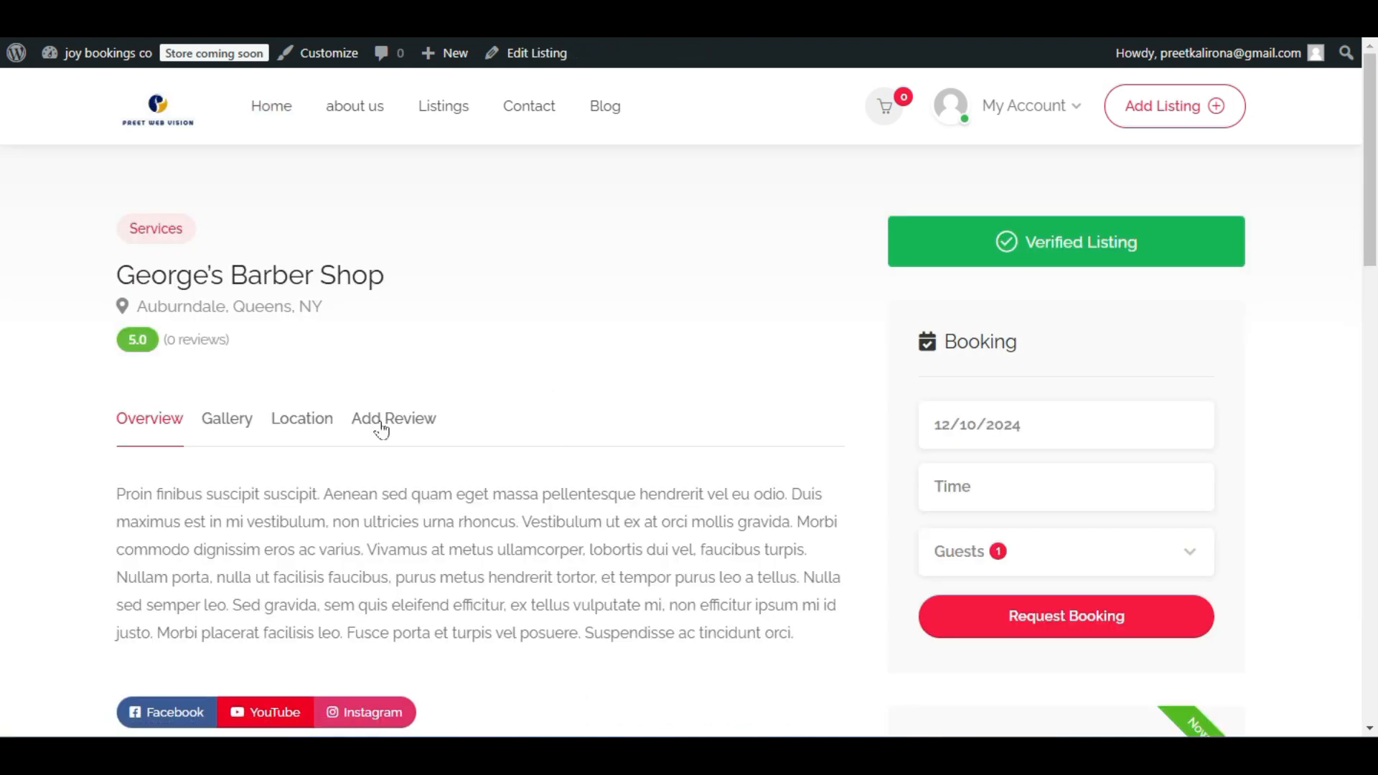
{"action": "scroll", "coordinate": [402, 452], "scroll_direction": "down", "scroll_amount": 4}
{"action": "scroll", "coordinate": [403, 454], "scroll_direction": "up", "scroll_amount": 4}
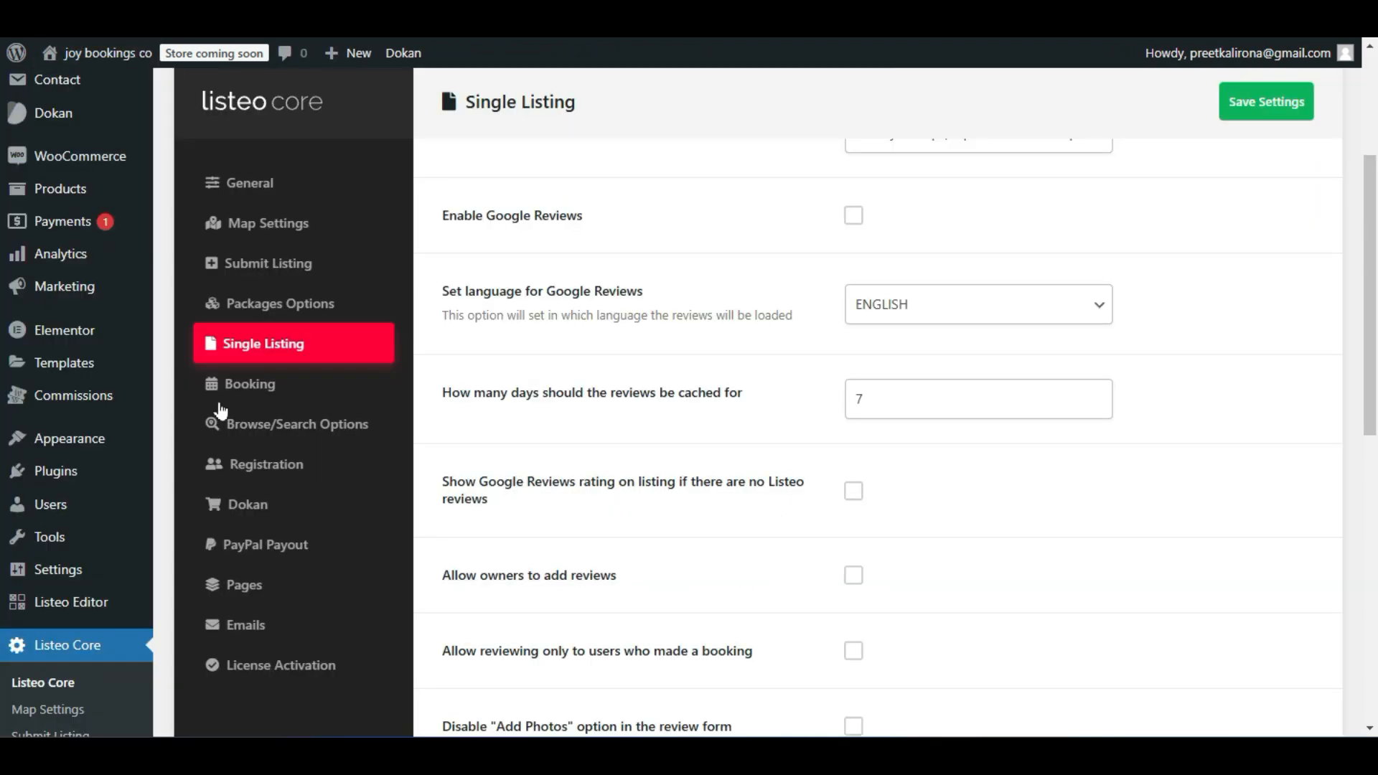
Return to the Single Listing settings and view the Default Gallery Type choices.
{"action": "left_click", "coordinate": [289, 344]}
{"action": "scroll", "coordinate": [603, 359], "scroll_direction": "down", "scroll_amount": 1}
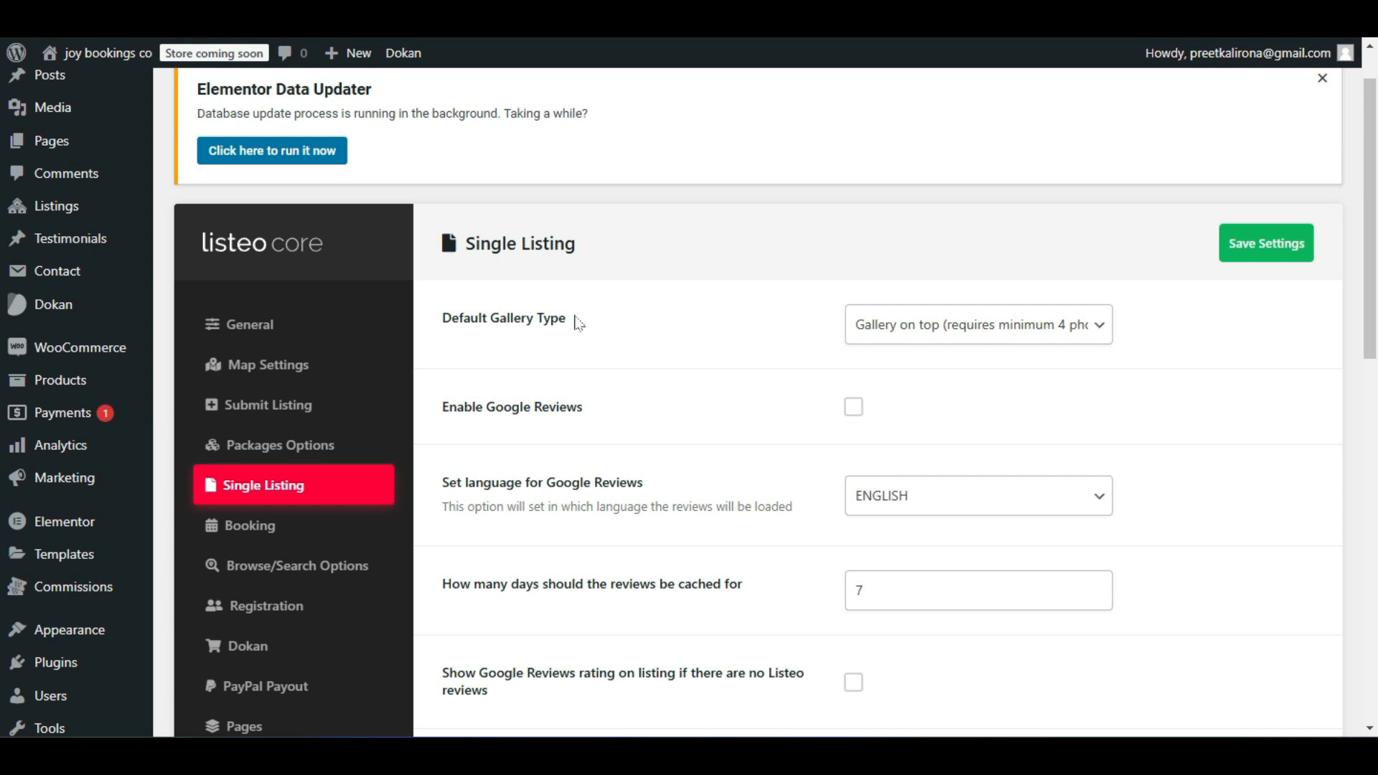
{"action": "left_click", "coordinate": [941, 321]}
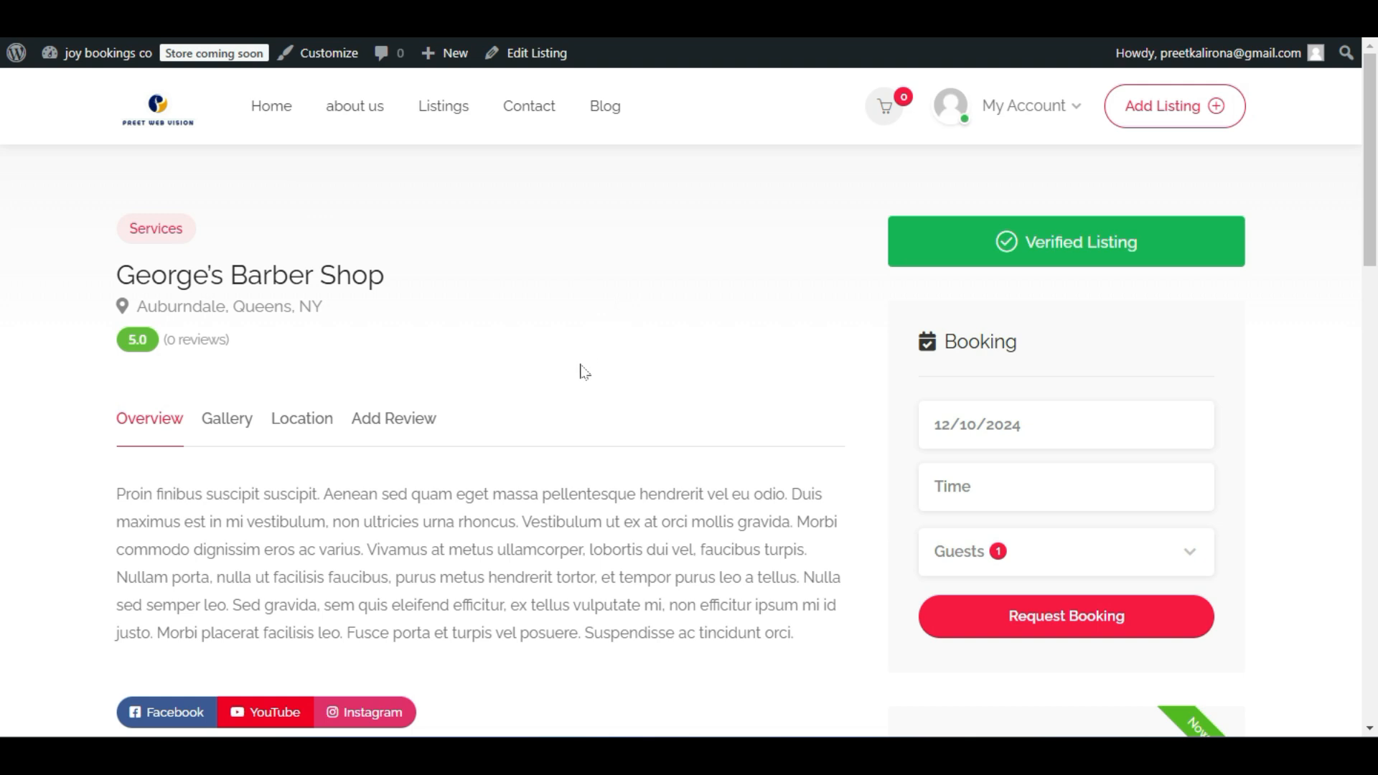
Open the Joe's Photography listing from the home page and browse its photo gallery in both directions.
{"action": "key", "text": "alt+Left"}
{"action": "left_click", "coordinate": [1035, 453]}
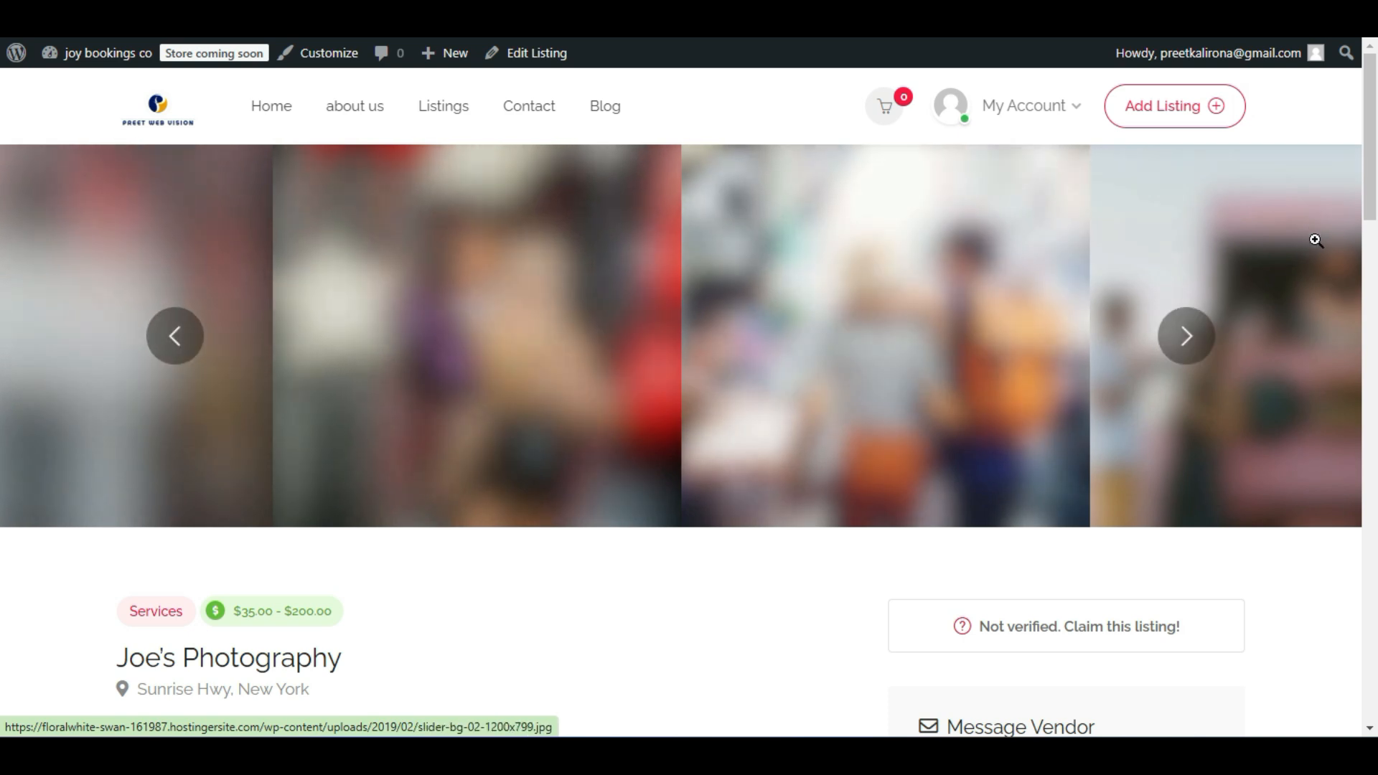
{"action": "left_click", "coordinate": [1192, 336]}
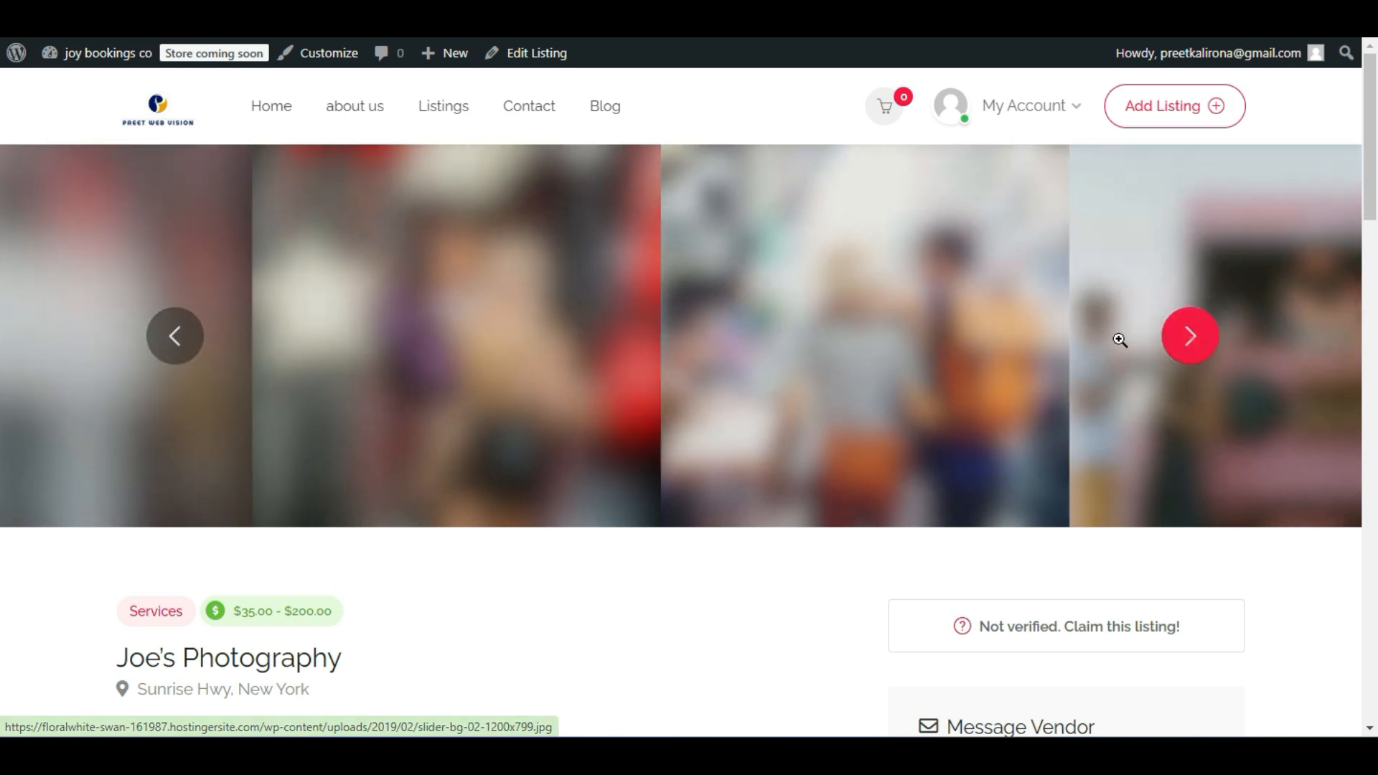
{"action": "left_click", "coordinate": [171, 346]}
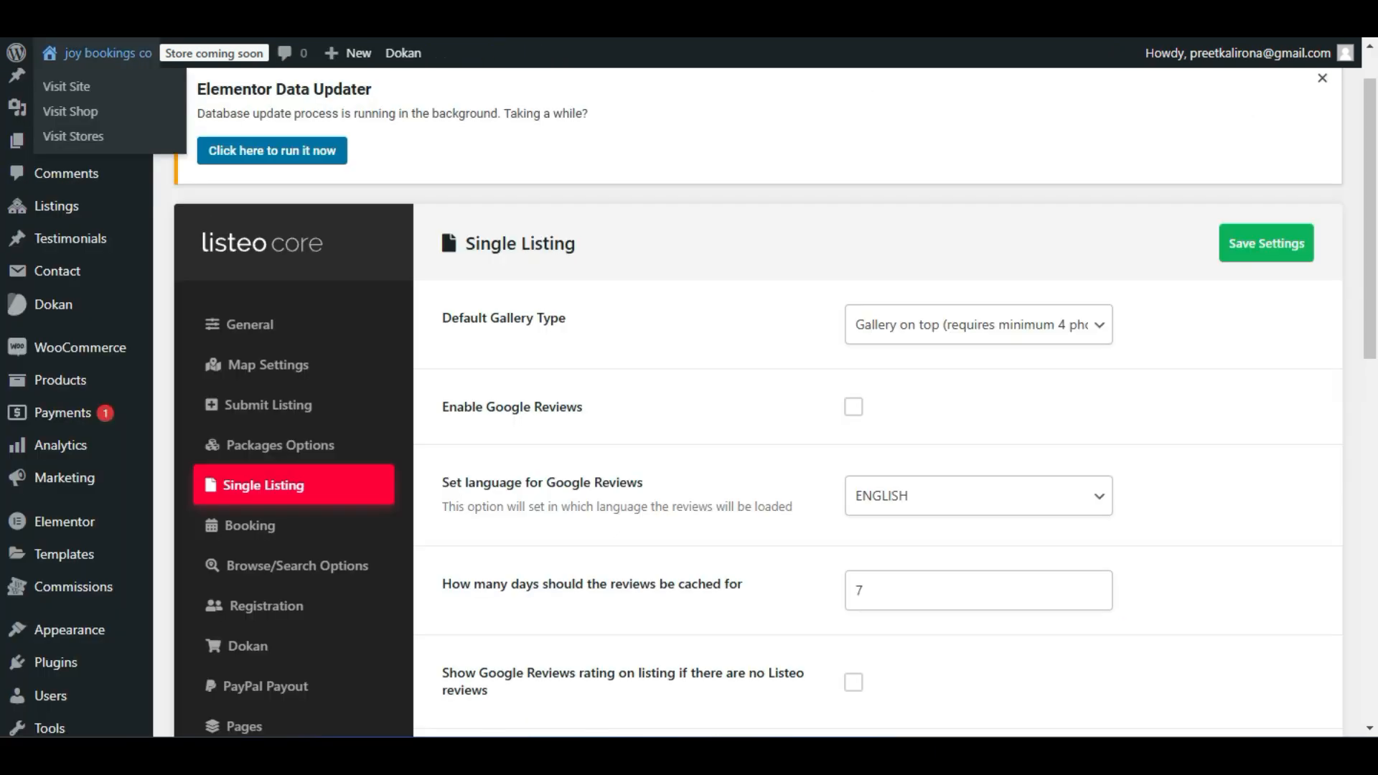
Set the Default Gallery Type for single listings to Gallery in content.
{"action": "left_click", "coordinate": [963, 328]}
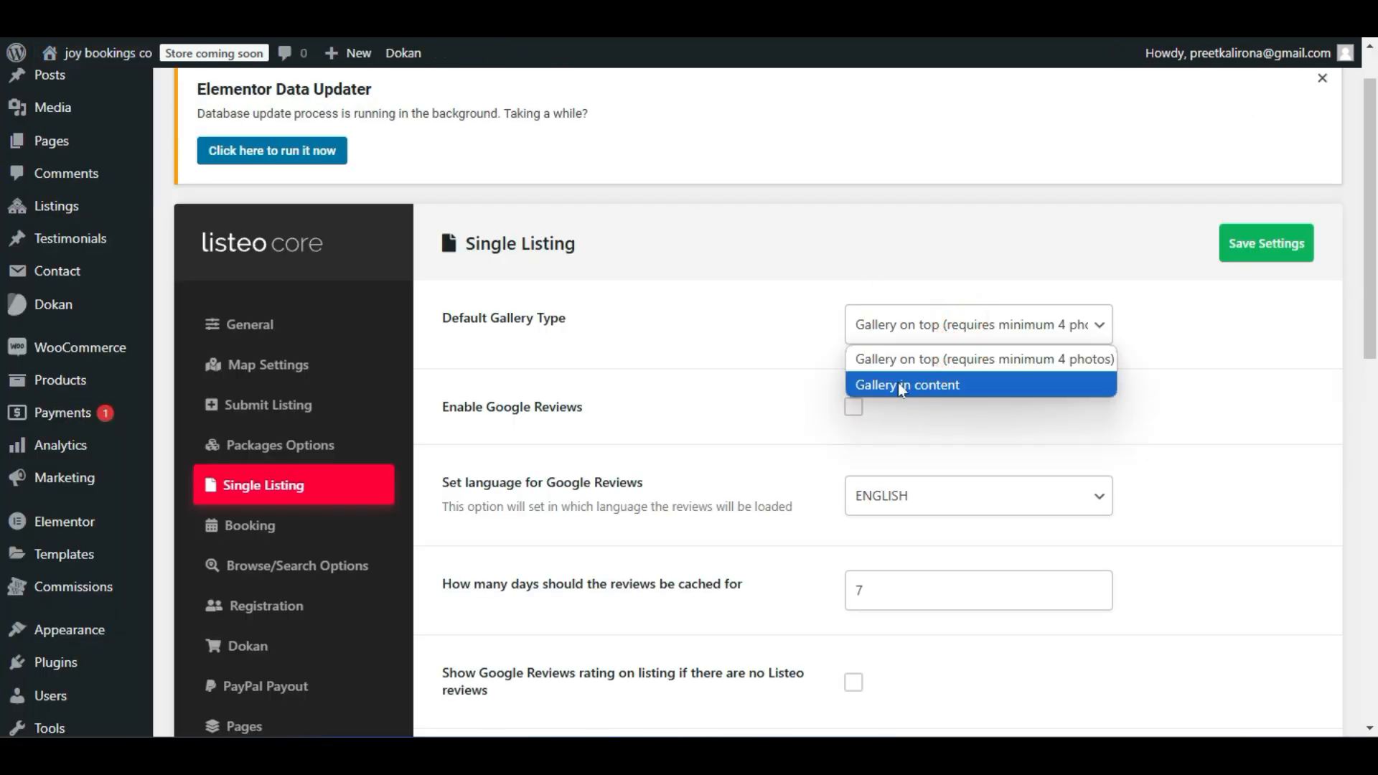
{"action": "left_click", "coordinate": [923, 388]}
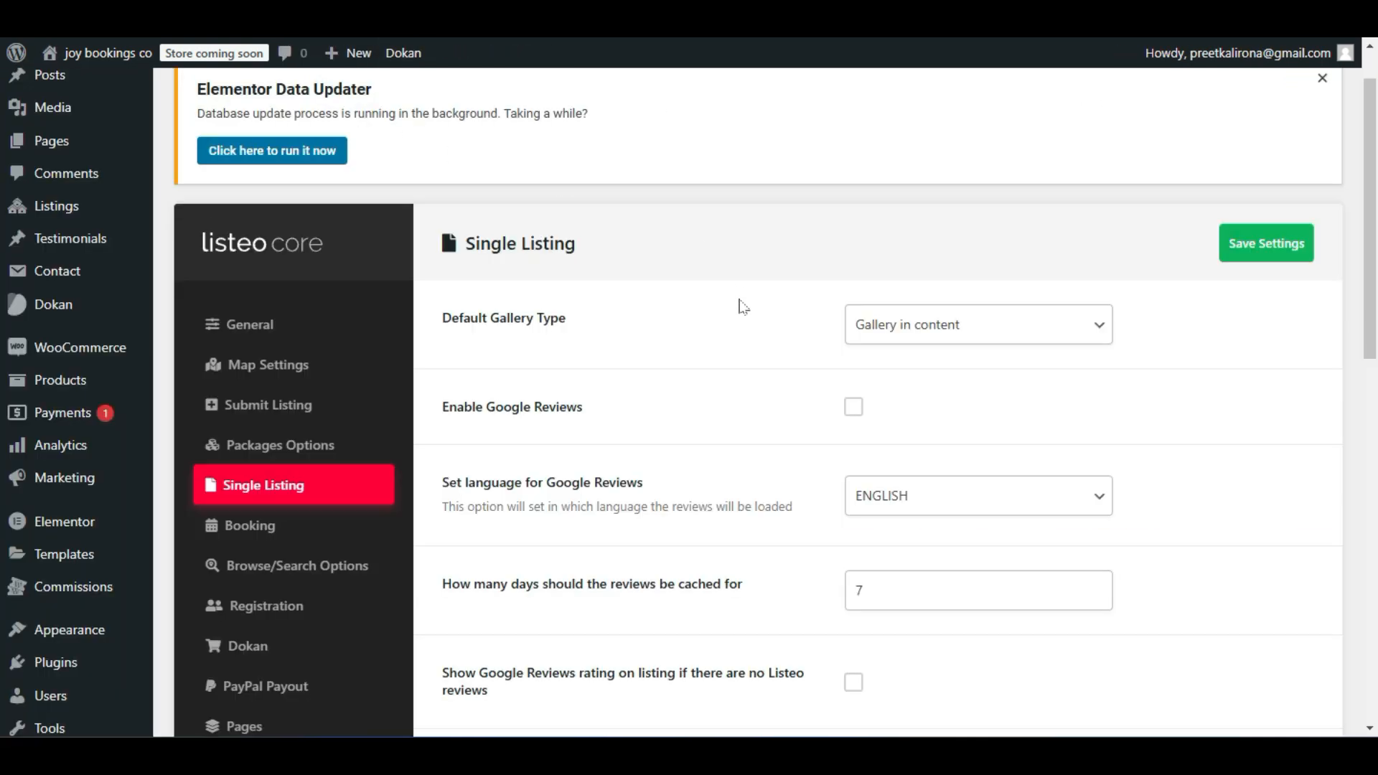
Examine the Google Reviews options in the Single Listing settings alongside the Joe's Photography listing page.
{"action": "left_click_drag", "start_coordinate": [436, 414], "coordinate": [583, 408]}
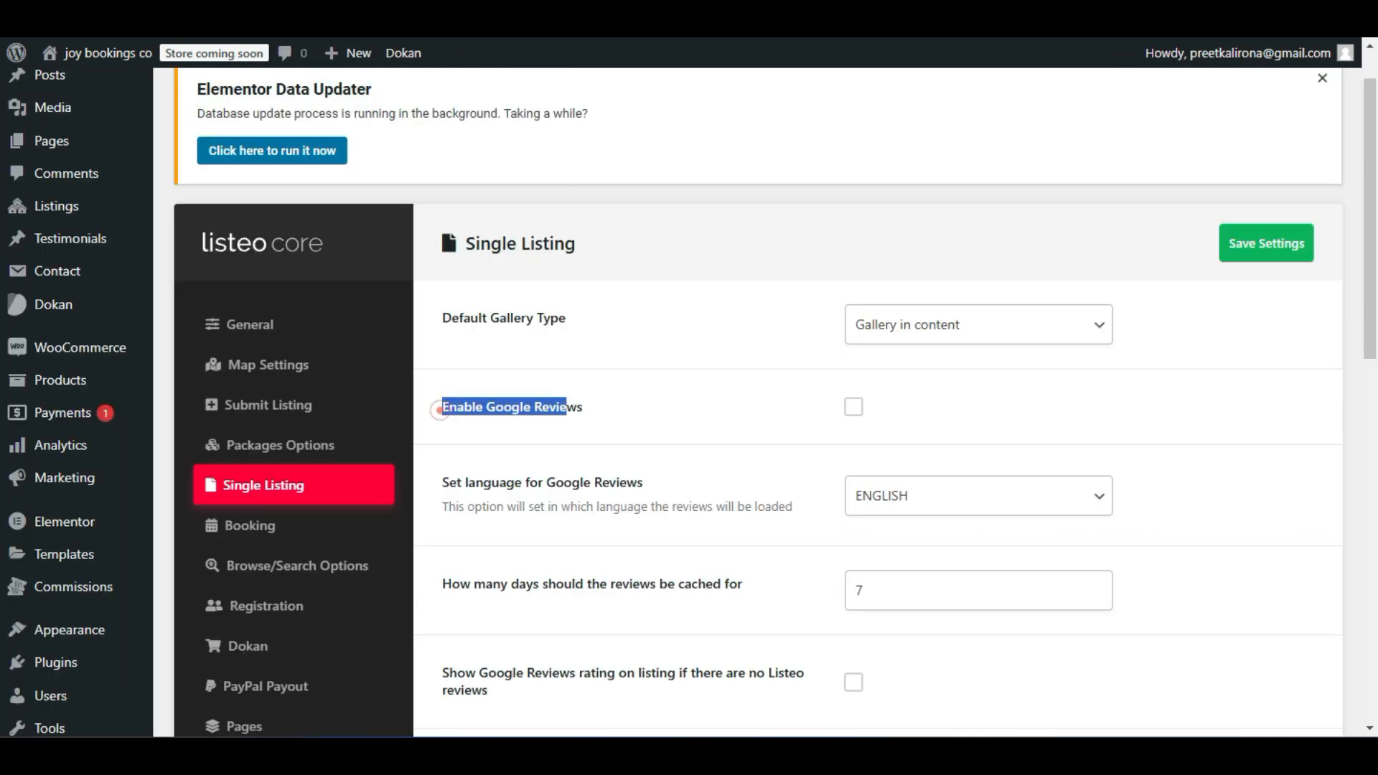
{"action": "left_click", "coordinate": [593, 416]}
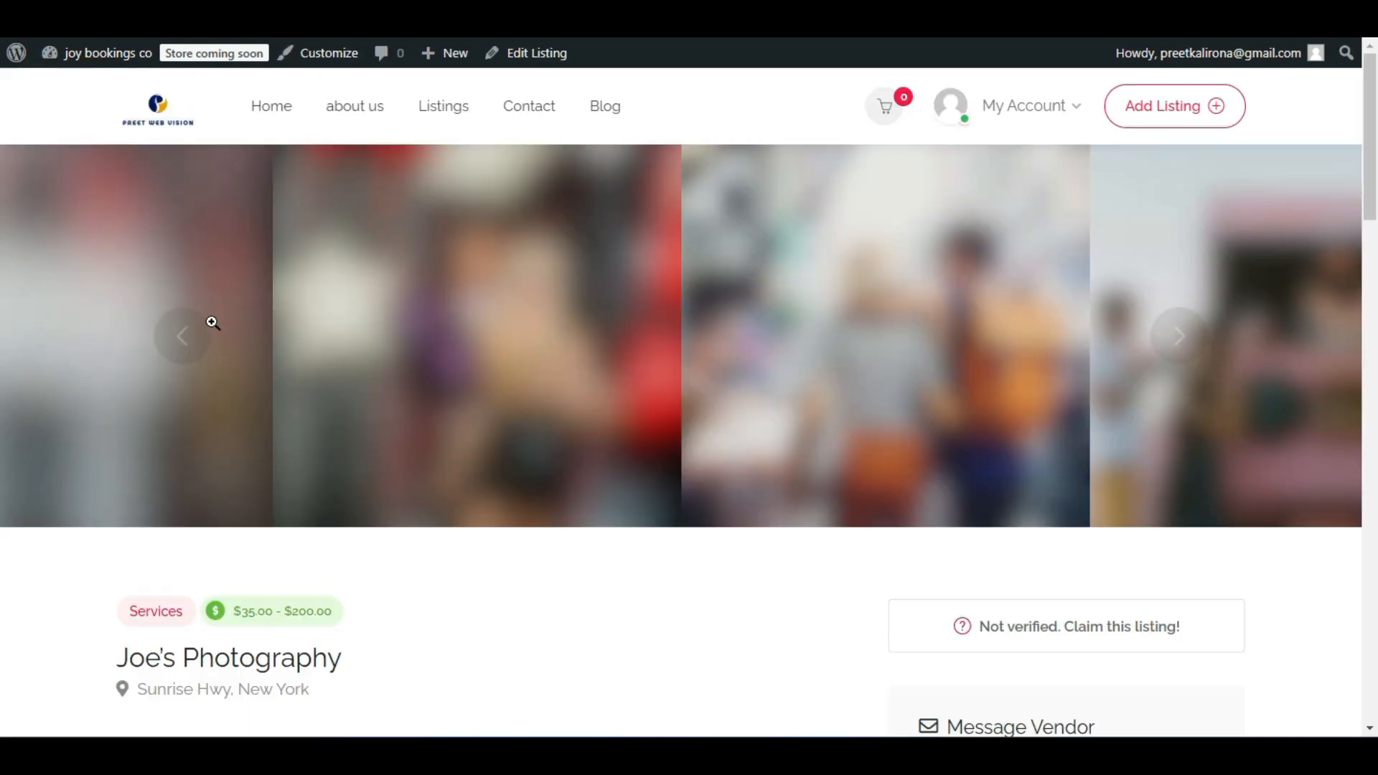
{"action": "scroll", "coordinate": [213, 323], "scroll_direction": "down", "scroll_amount": 20}
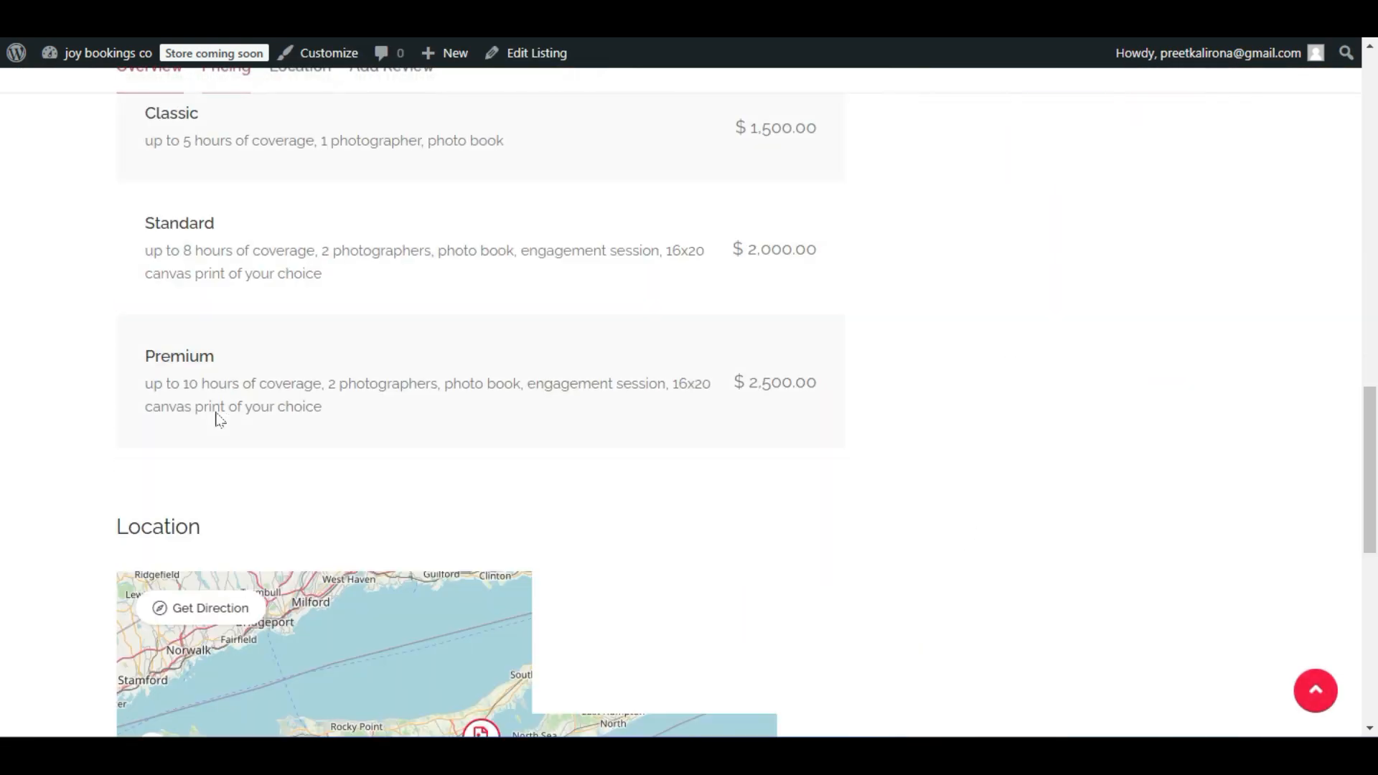
{"action": "scroll", "coordinate": [313, 467], "scroll_direction": "up", "scroll_amount": 20}
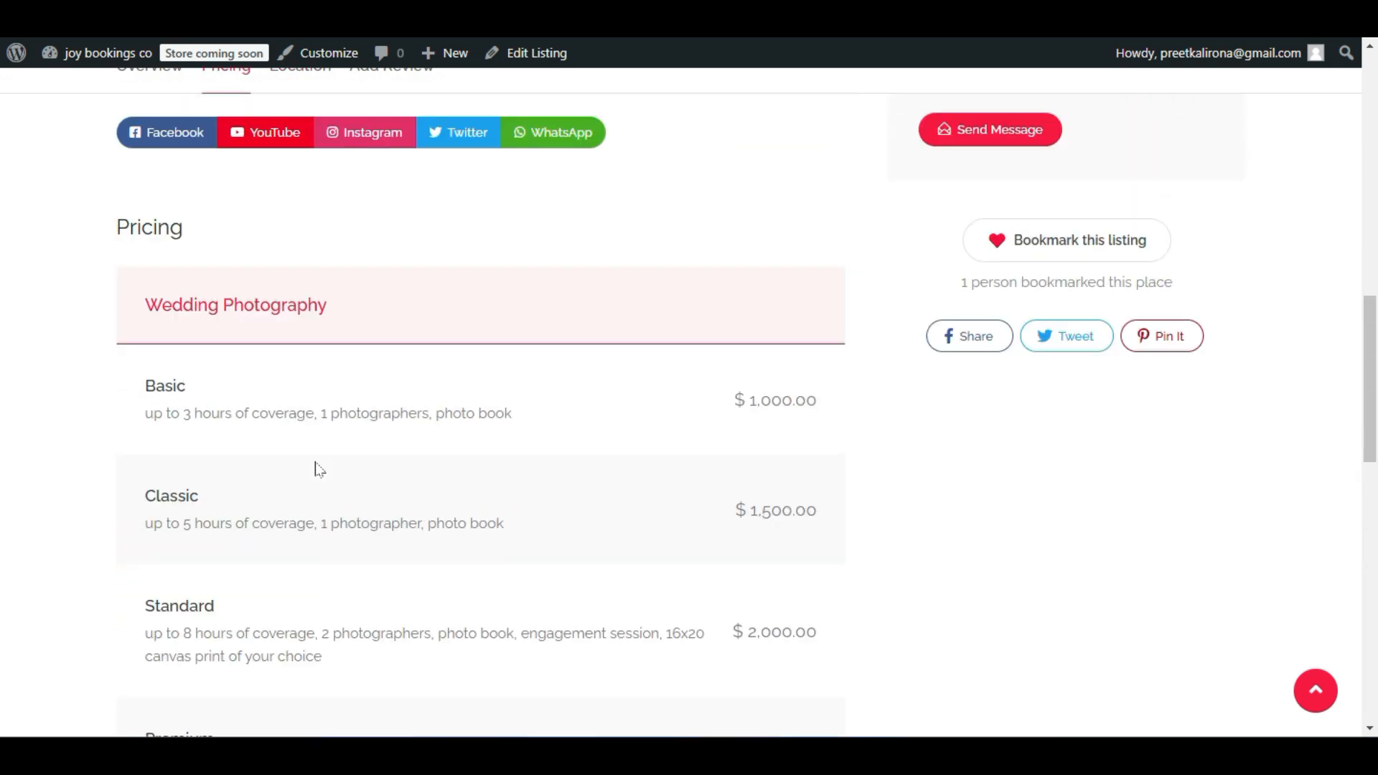
{"action": "scroll", "coordinate": [320, 469], "scroll_direction": "down", "scroll_amount": 3}
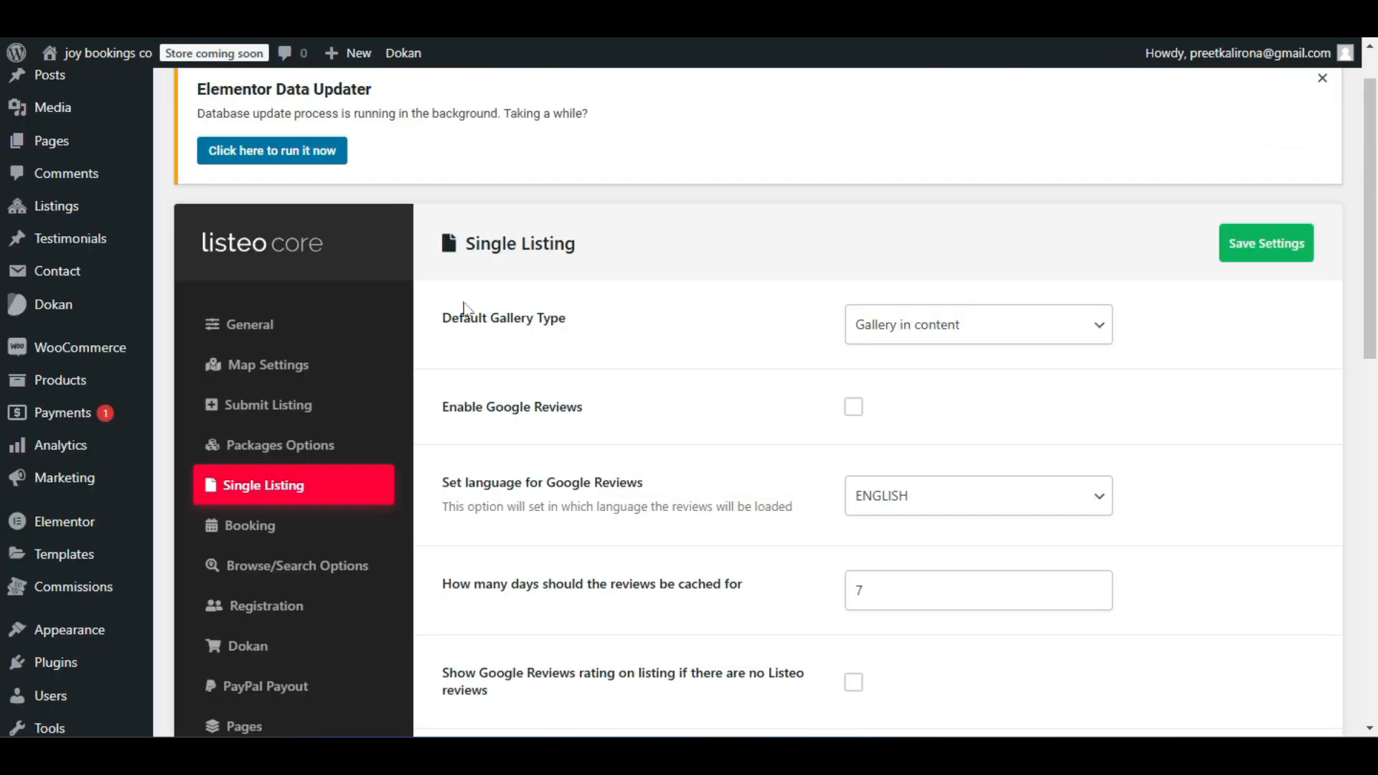
{"action": "scroll", "coordinate": [466, 310], "scroll_direction": "down", "scroll_amount": 2}
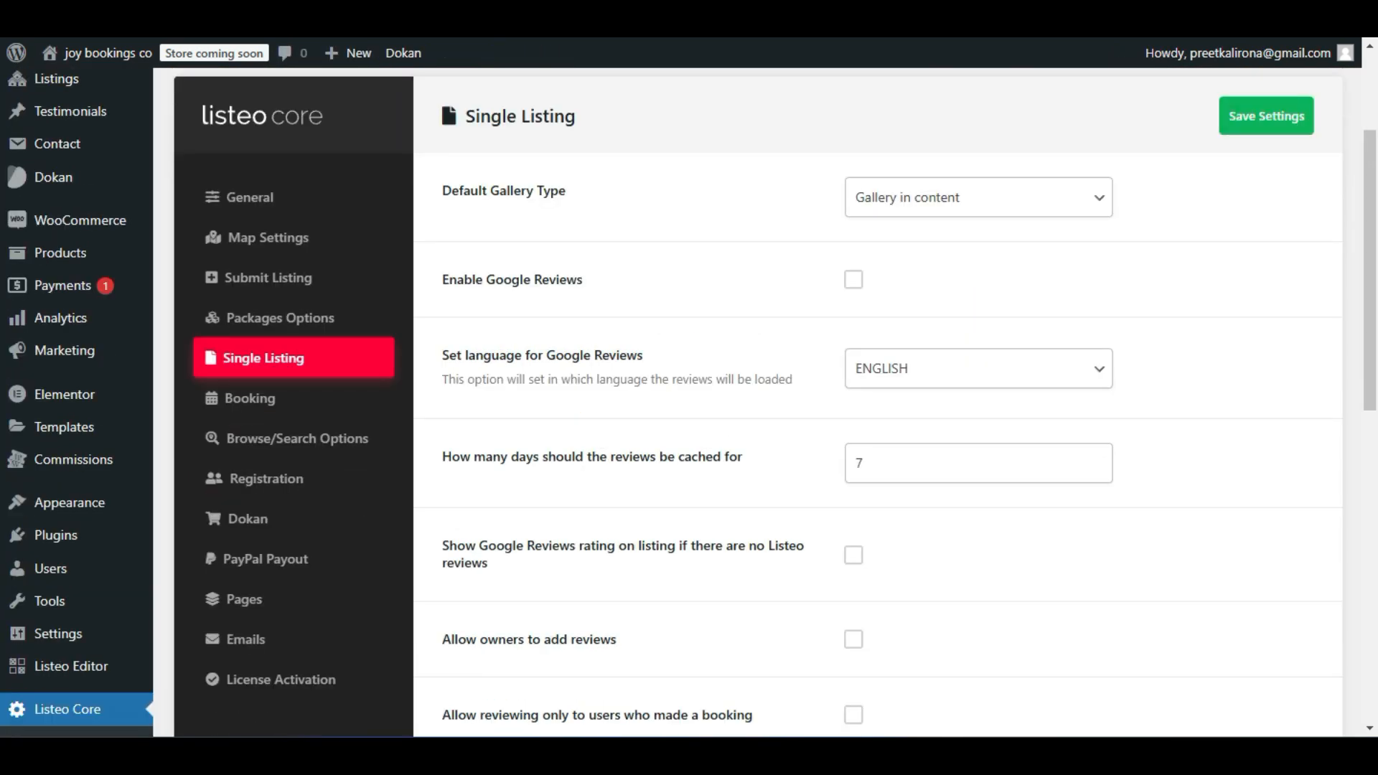
View the language choices for Google Reviews and the setting for how many days the reviews are cached.
{"action": "scroll", "coordinate": [877, 431], "scroll_direction": "down", "scroll_amount": 1}
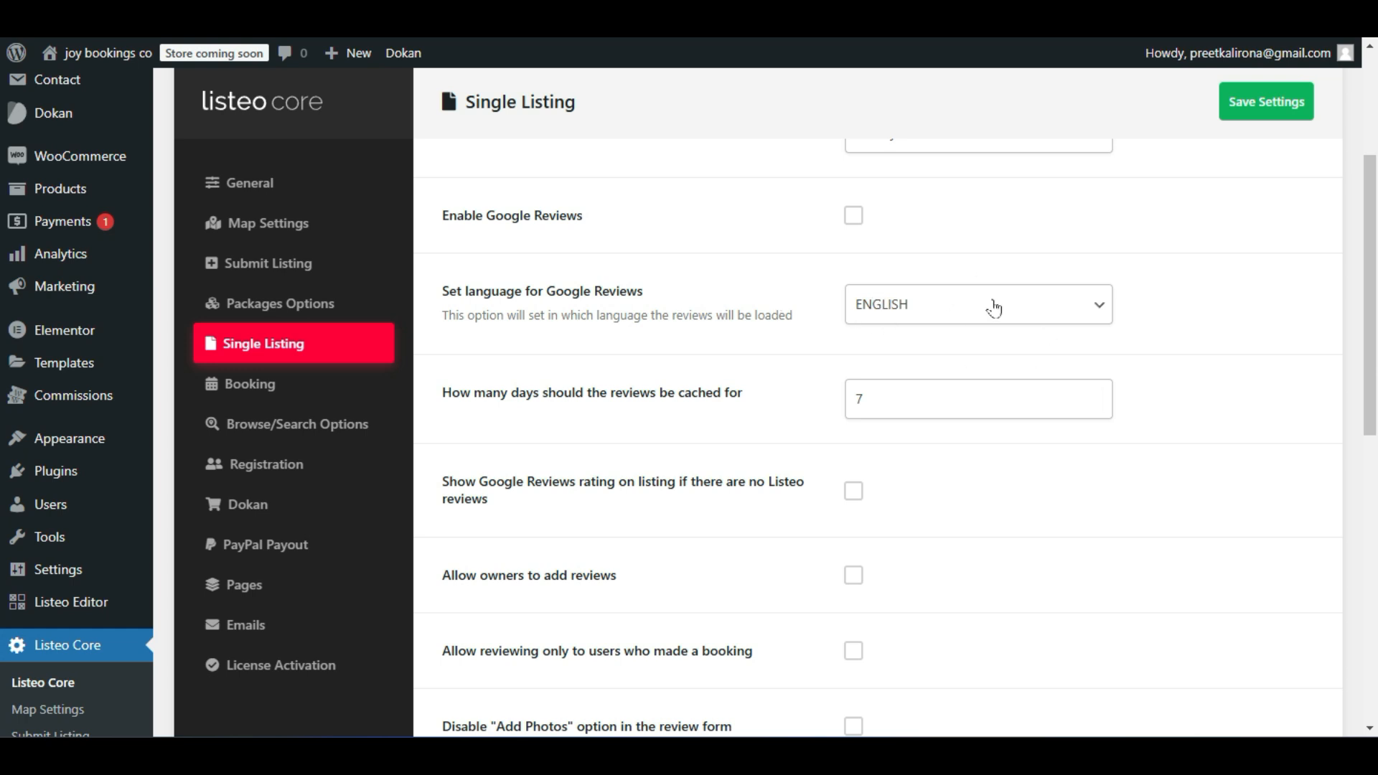
{"action": "left_click", "coordinate": [956, 307]}
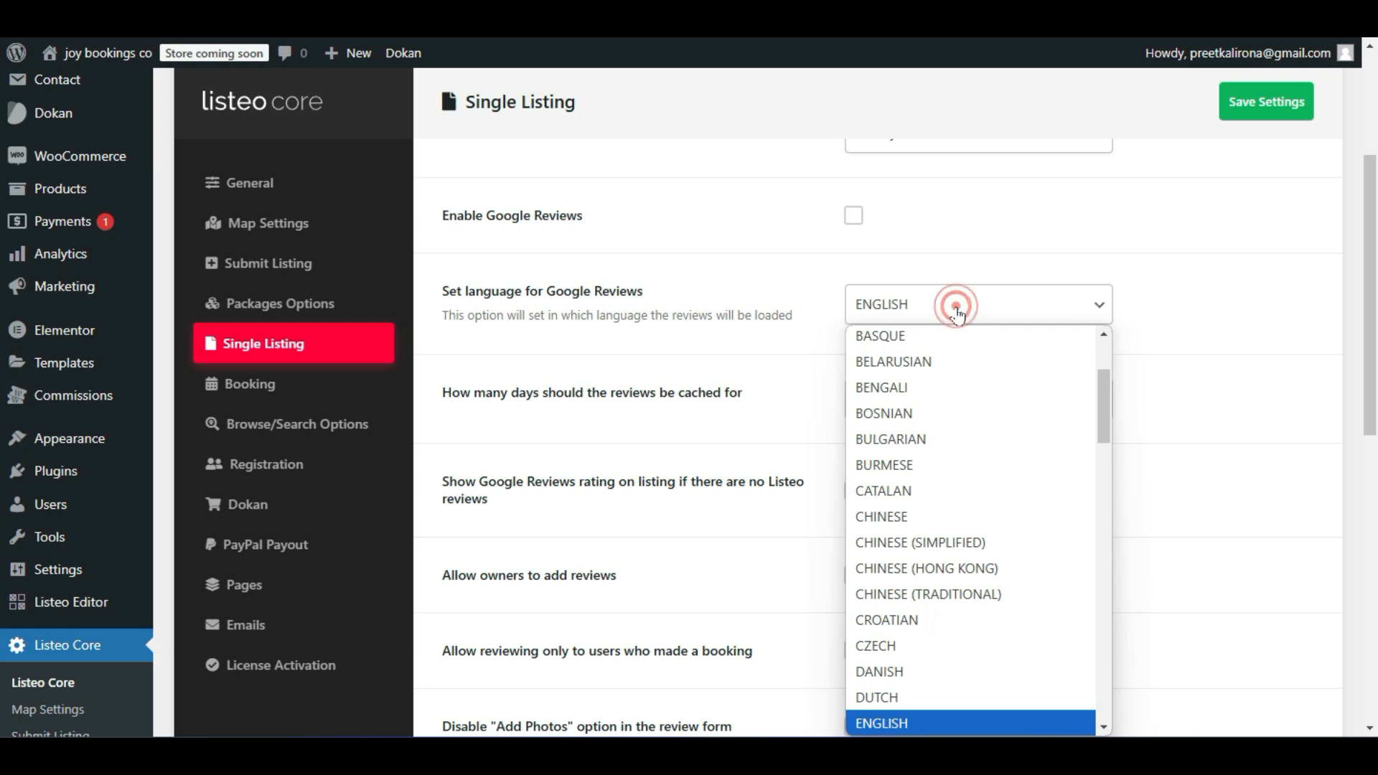
{"action": "left_click", "coordinate": [857, 307]}
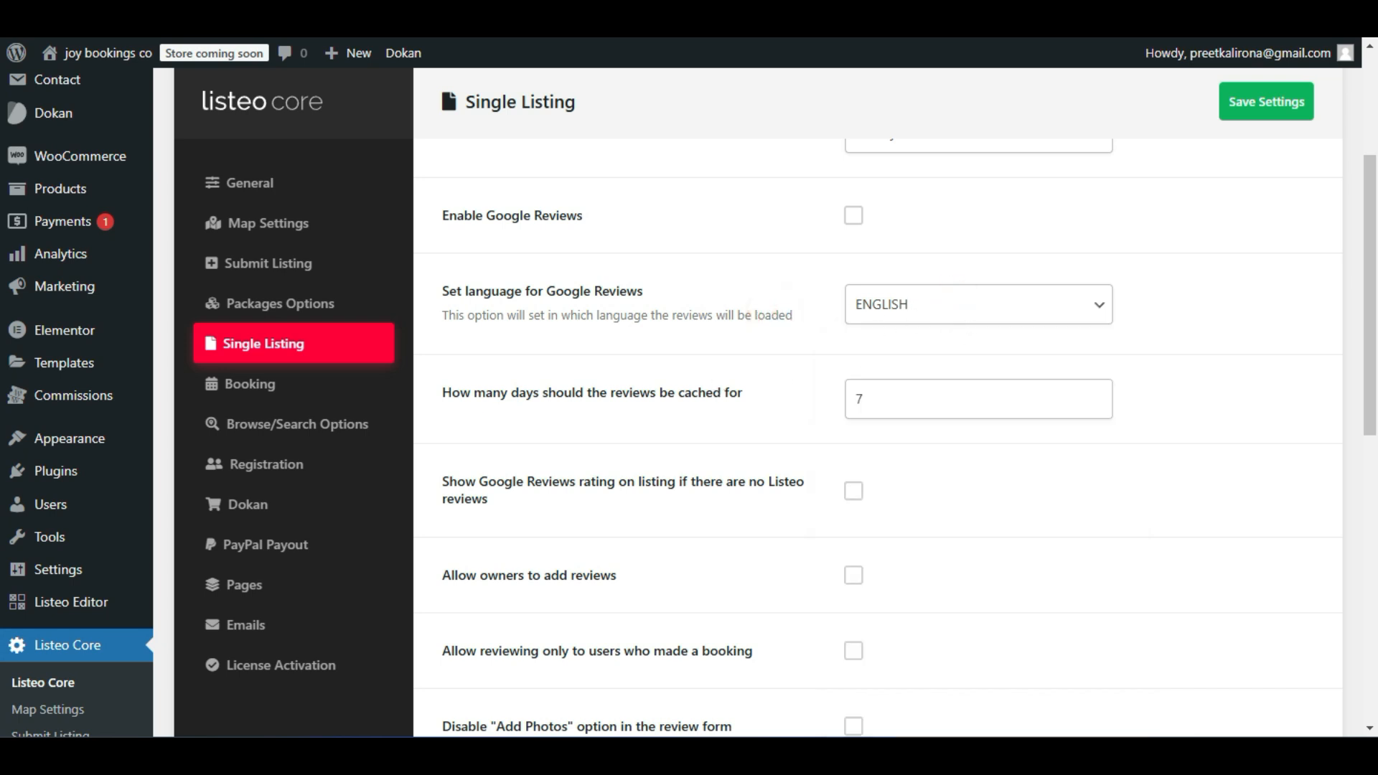
{"action": "scroll", "coordinate": [715, 401], "scroll_direction": "down", "scroll_amount": 1}
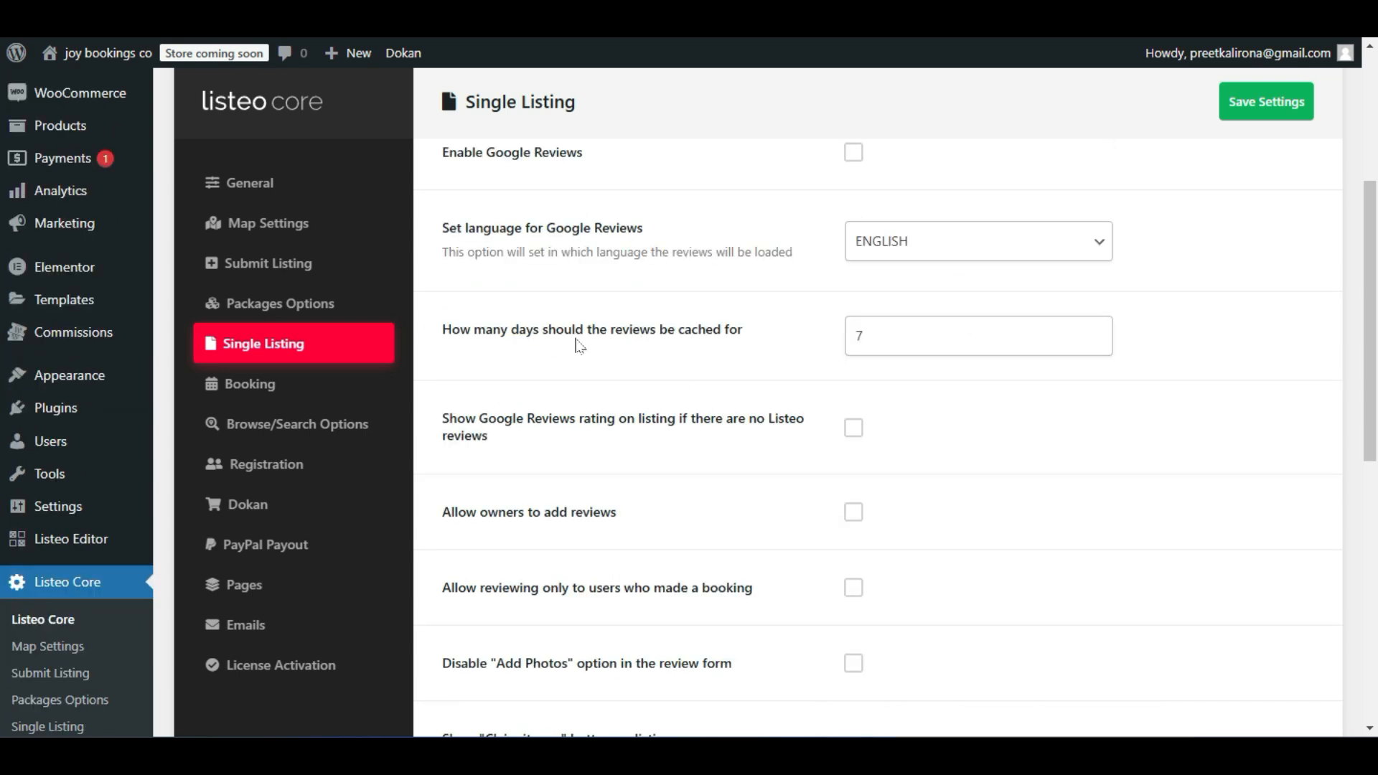
{"action": "left_click", "coordinate": [888, 337]}
{"action": "scroll", "coordinate": [781, 376], "scroll_direction": "down", "scroll_amount": 2}
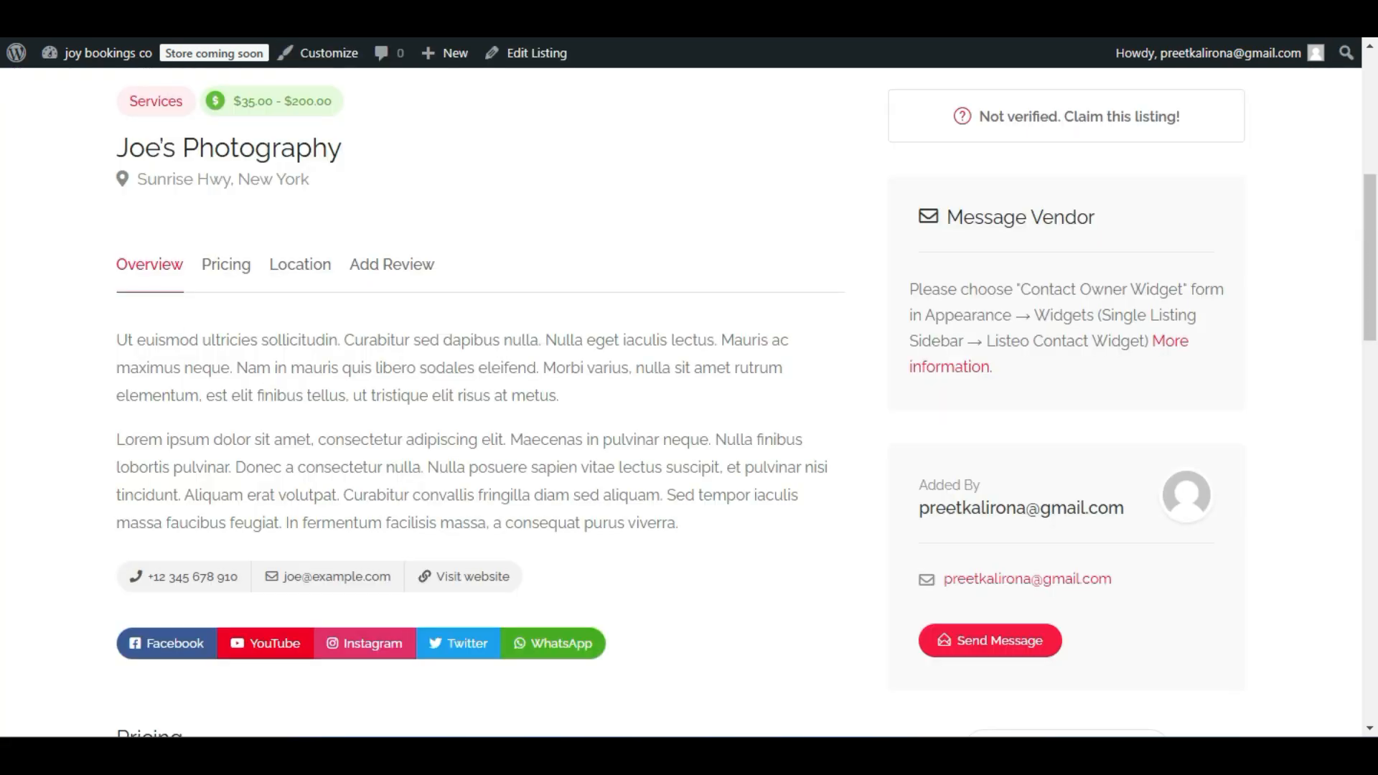
Look through the Joe's Photography listing page, from the gallery and overview to the pricing, location map and review area.
{"action": "scroll", "coordinate": [135, 468], "scroll_direction": "up", "scroll_amount": 3}
{"action": "scroll", "coordinate": [135, 468], "scroll_direction": "down", "scroll_amount": 11}
{"action": "scroll", "coordinate": [134, 470], "scroll_direction": "up", "scroll_amount": 7}
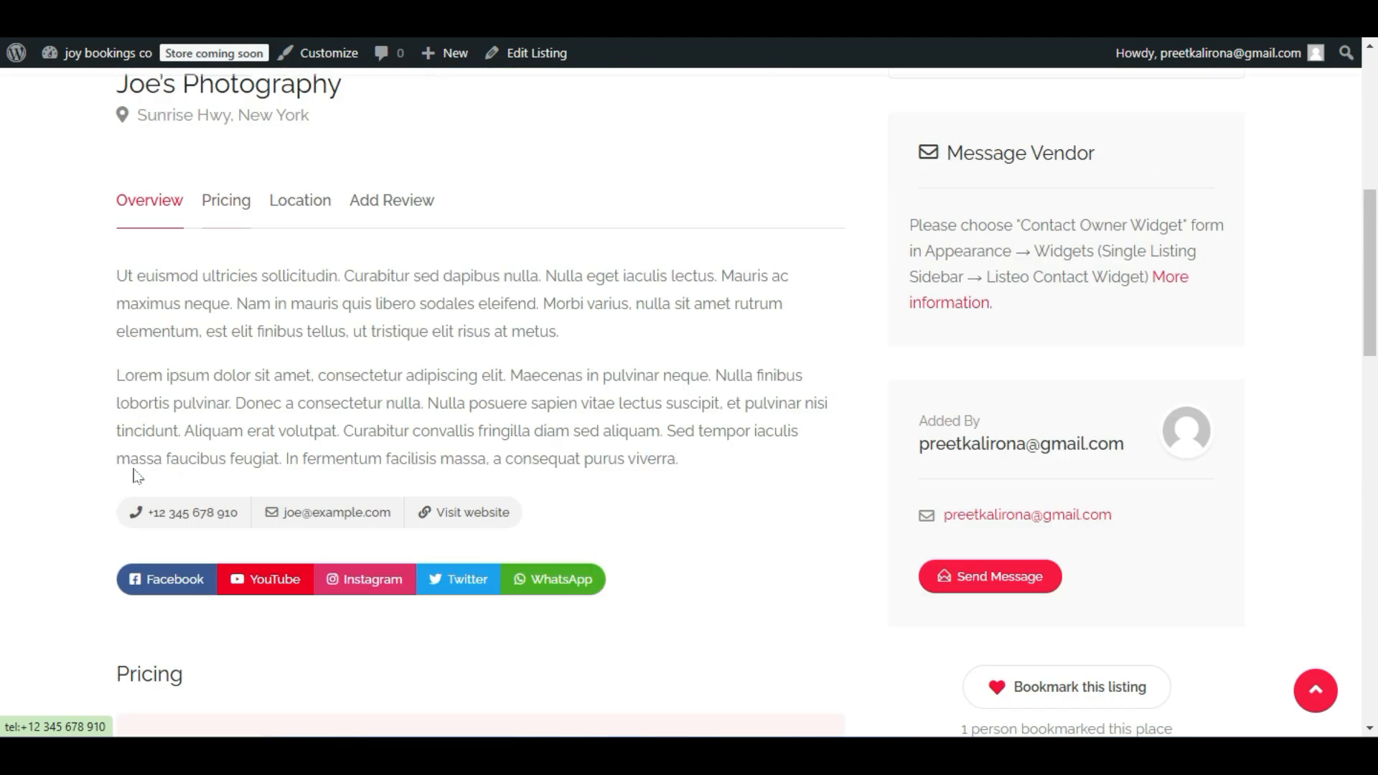
{"action": "scroll", "coordinate": [137, 477], "scroll_direction": "up", "scroll_amount": 7}
{"action": "scroll", "coordinate": [136, 488], "scroll_direction": "down", "scroll_amount": 13}
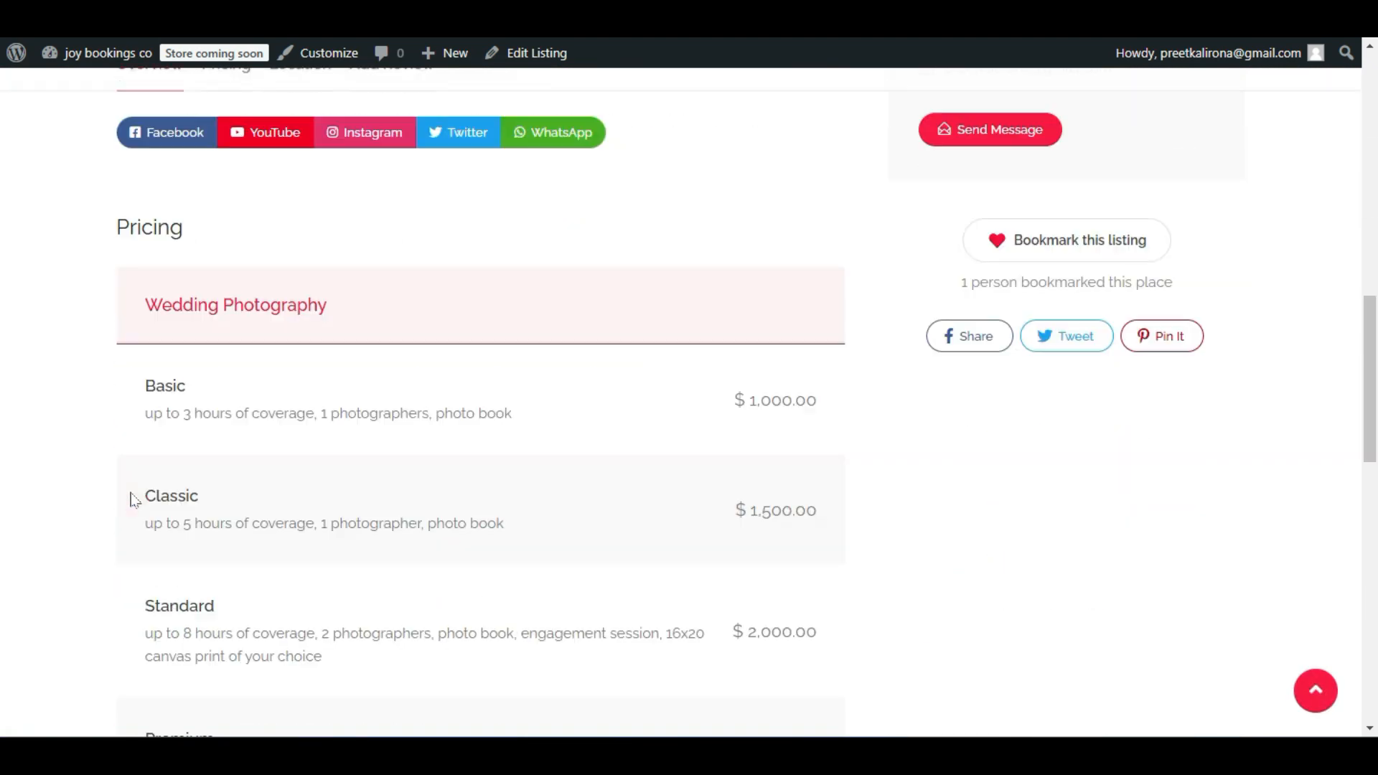
{"action": "scroll", "coordinate": [134, 501], "scroll_direction": "down", "scroll_amount": 1}
{"action": "scroll", "coordinate": [134, 500], "scroll_direction": "up", "scroll_amount": 13}
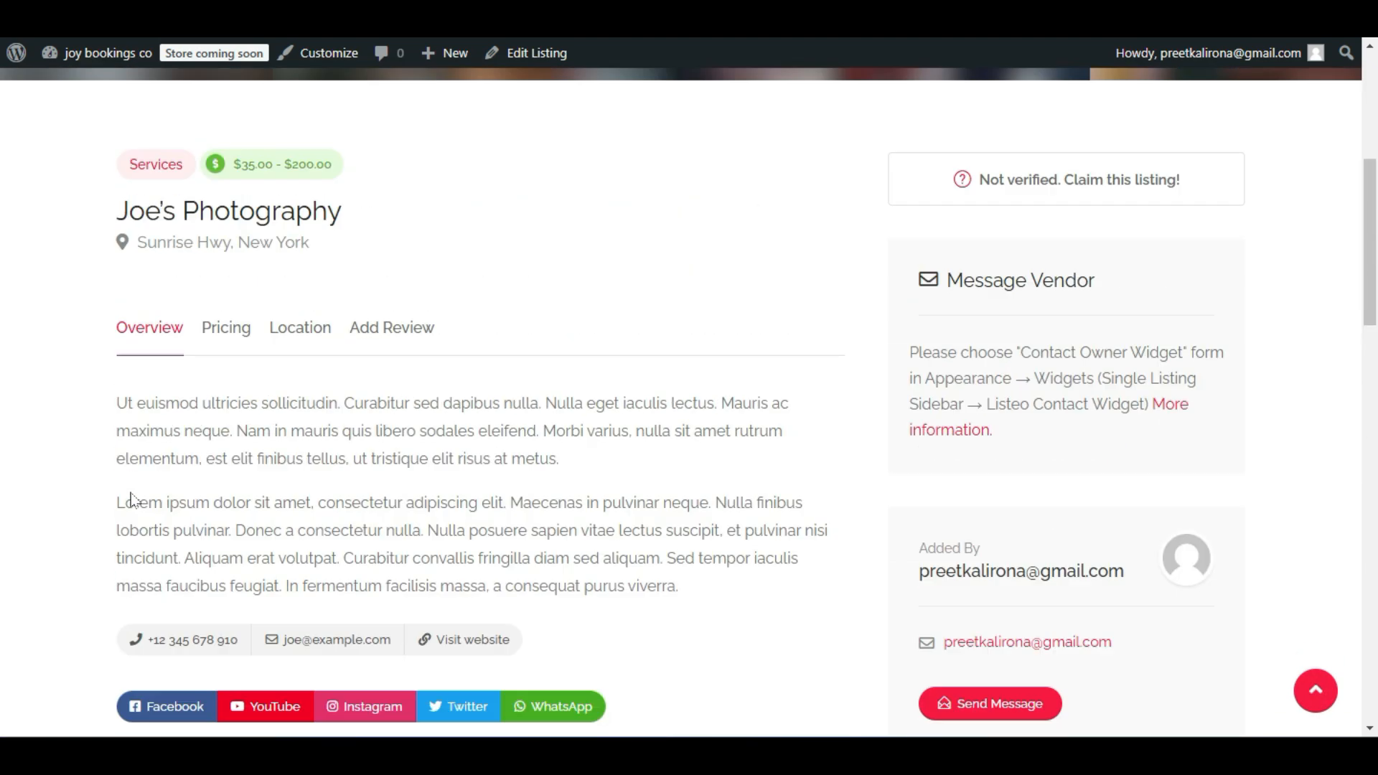
{"action": "scroll", "coordinate": [133, 503], "scroll_direction": "down", "scroll_amount": 4}
{"action": "scroll", "coordinate": [133, 505], "scroll_direction": "down", "scroll_amount": 4}
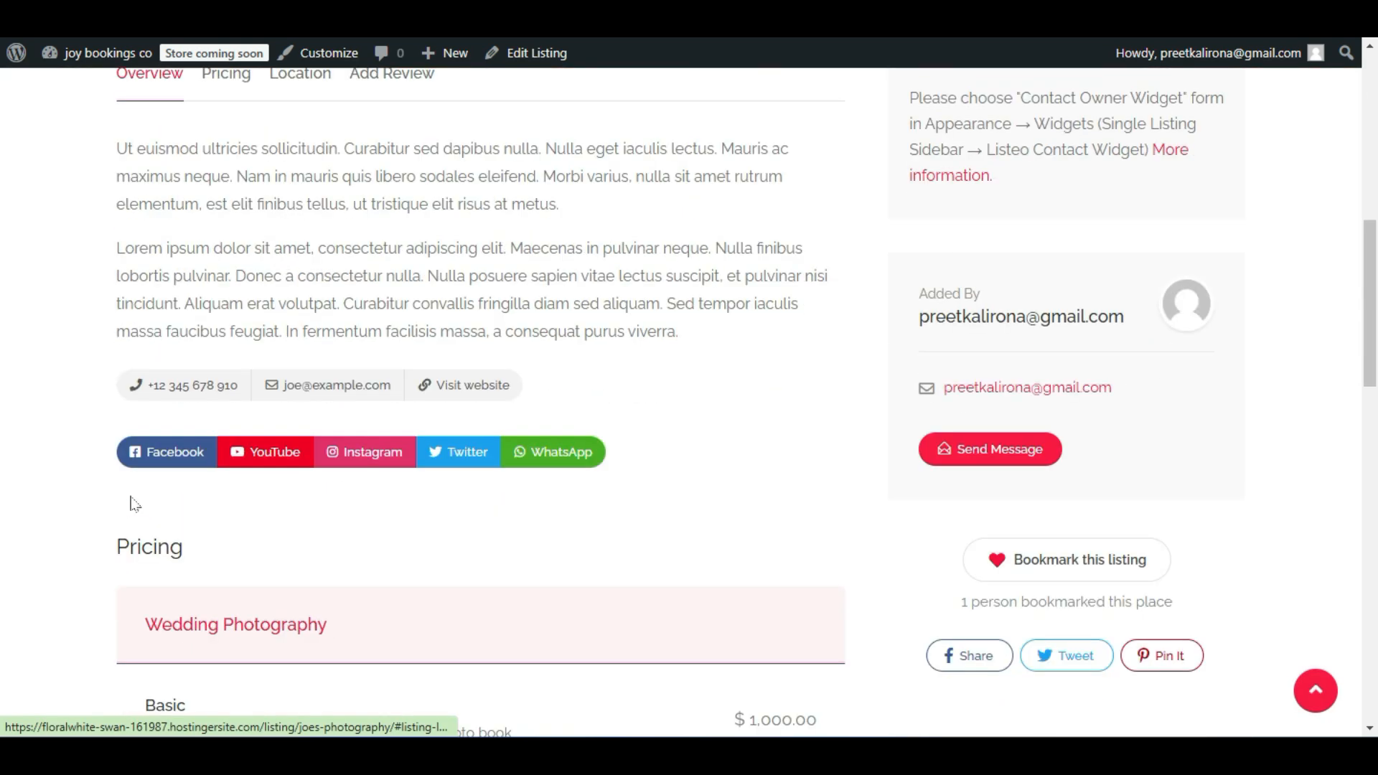
{"action": "scroll", "coordinate": [454, 454], "scroll_direction": "up", "scroll_amount": 8}
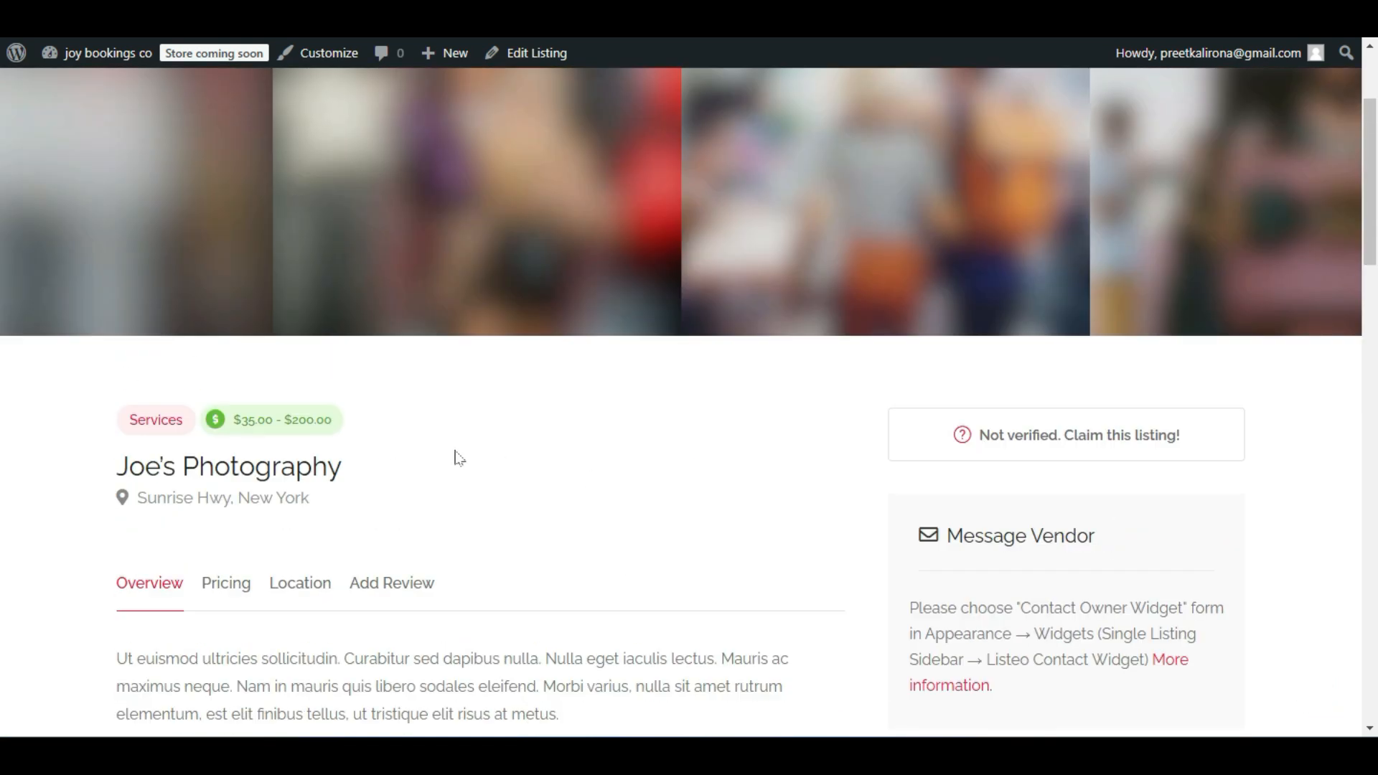
{"action": "scroll", "coordinate": [455, 452], "scroll_direction": "down", "scroll_amount": 12}
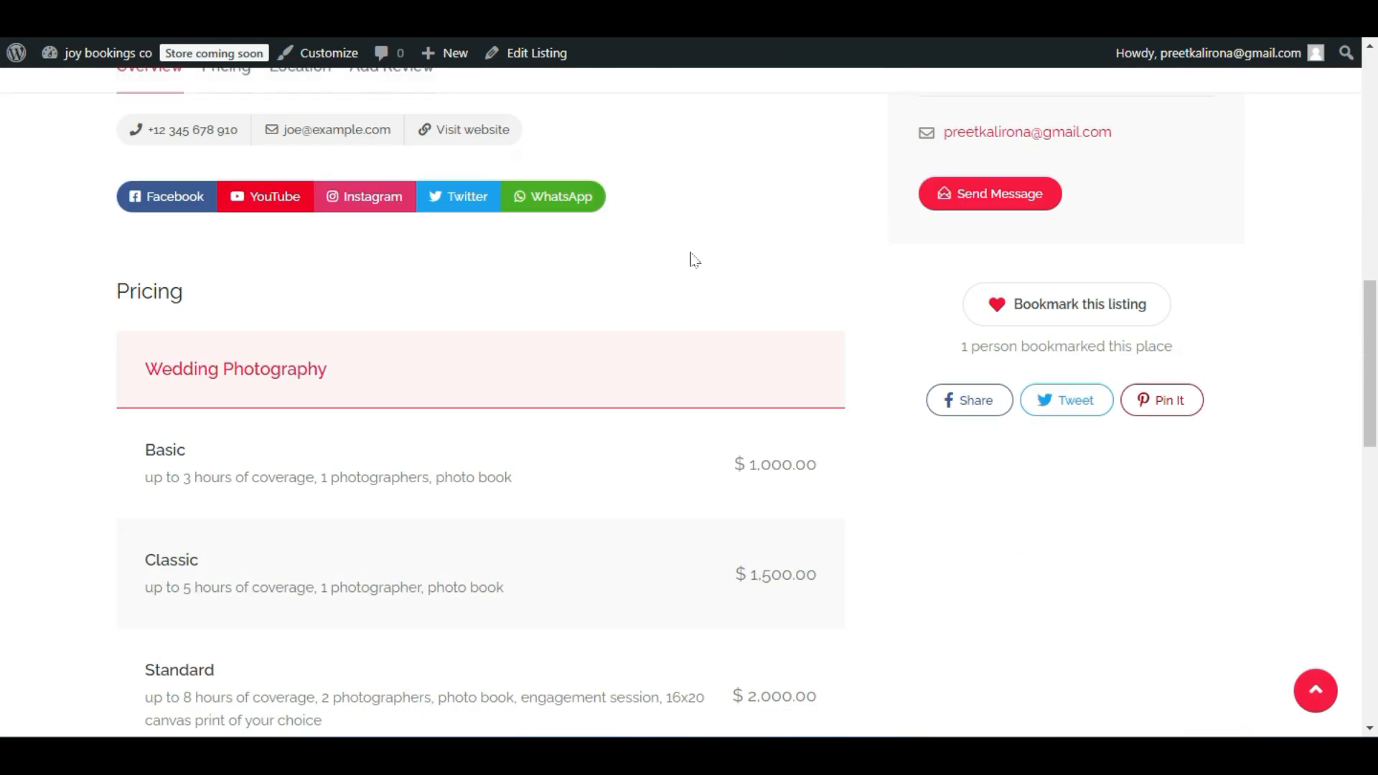
{"action": "scroll", "coordinate": [972, 381], "scroll_direction": "down", "scroll_amount": 13}
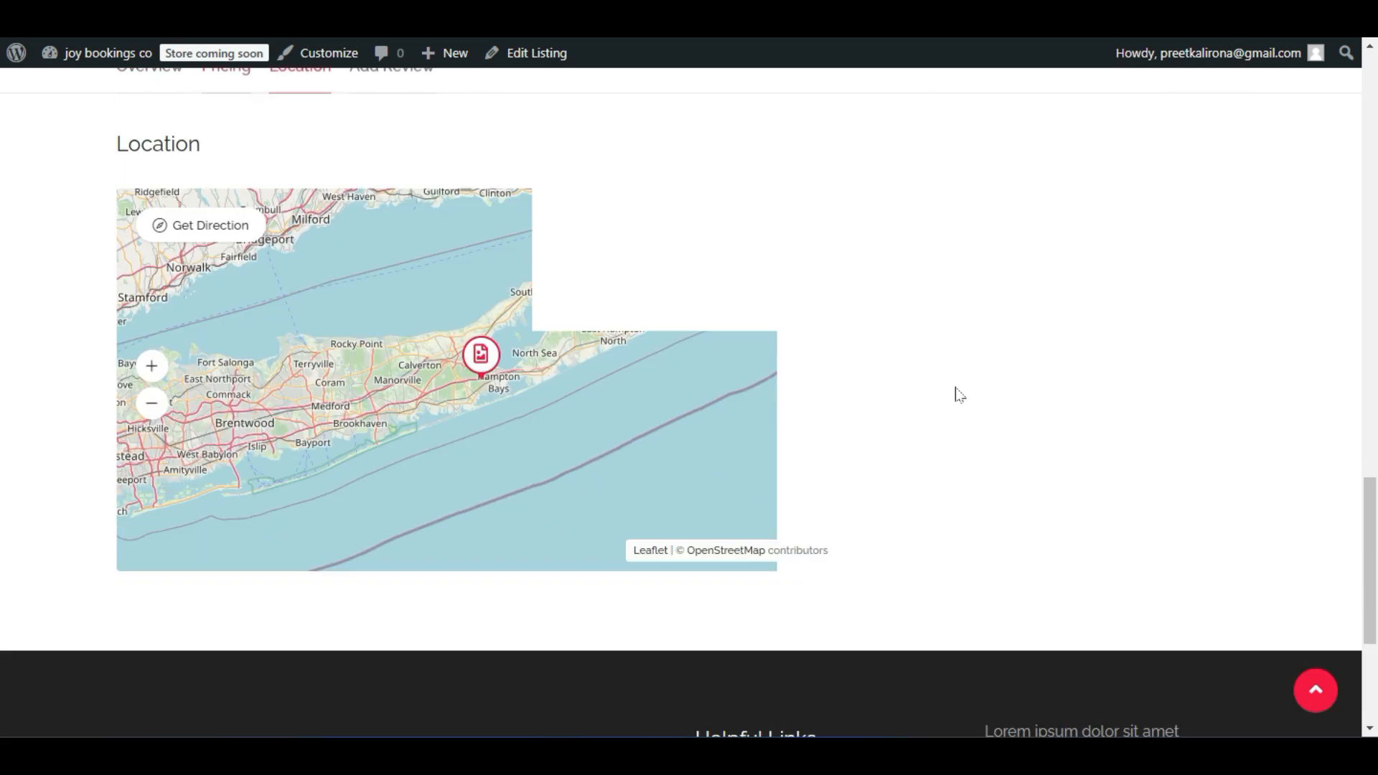
{"action": "scroll", "coordinate": [957, 395], "scroll_direction": "up", "scroll_amount": 6}
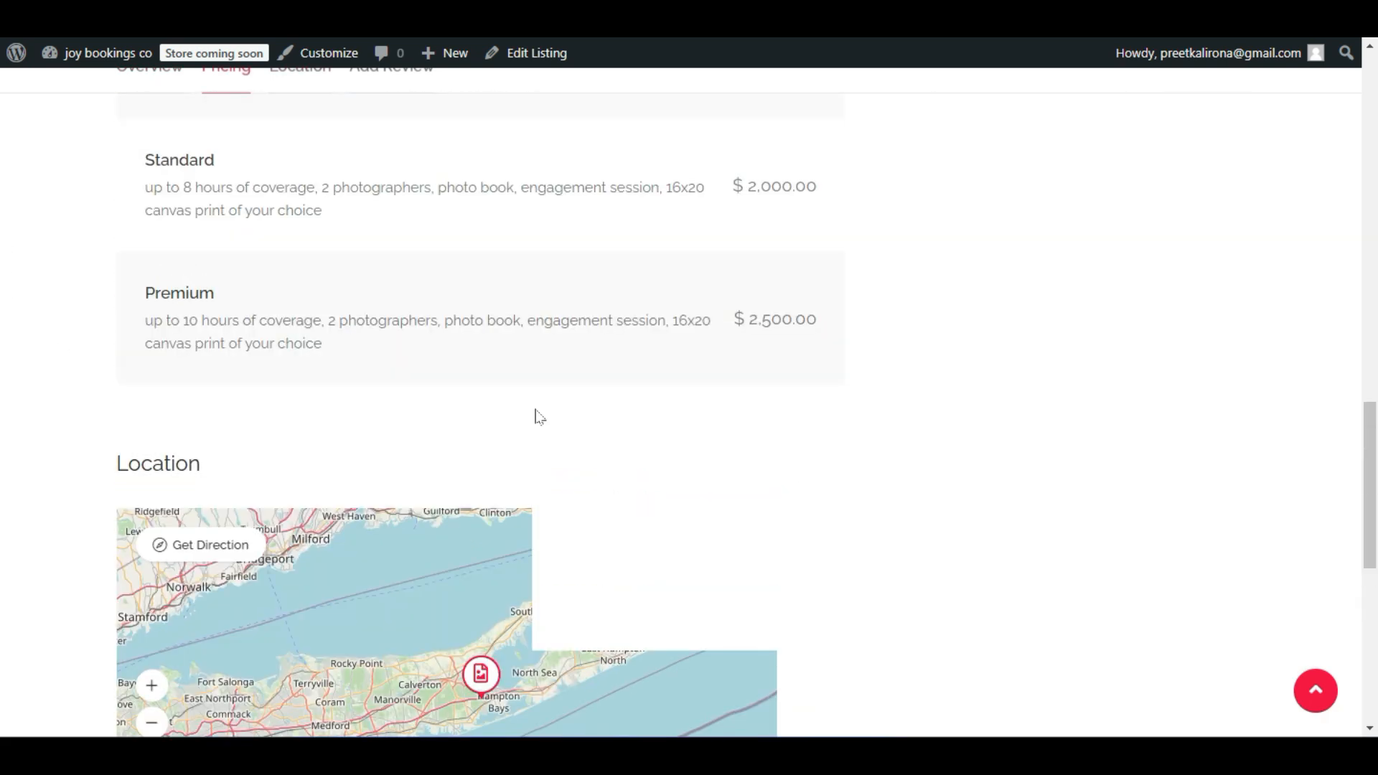
Allow owners to add reviews in the Single Listing settings.
{"action": "key", "text": "ctrl+shift+Tab"}
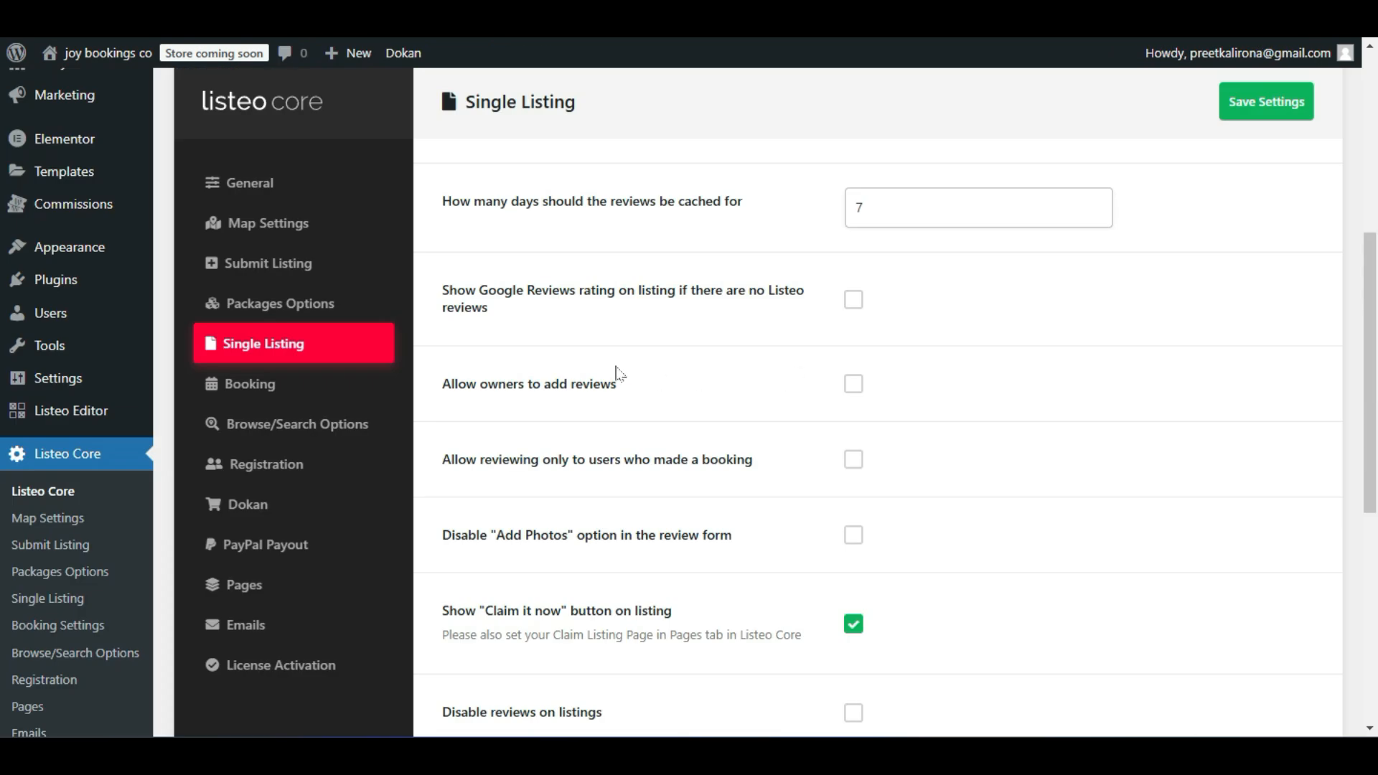
{"action": "scroll", "coordinate": [619, 374], "scroll_direction": "down", "scroll_amount": 1}
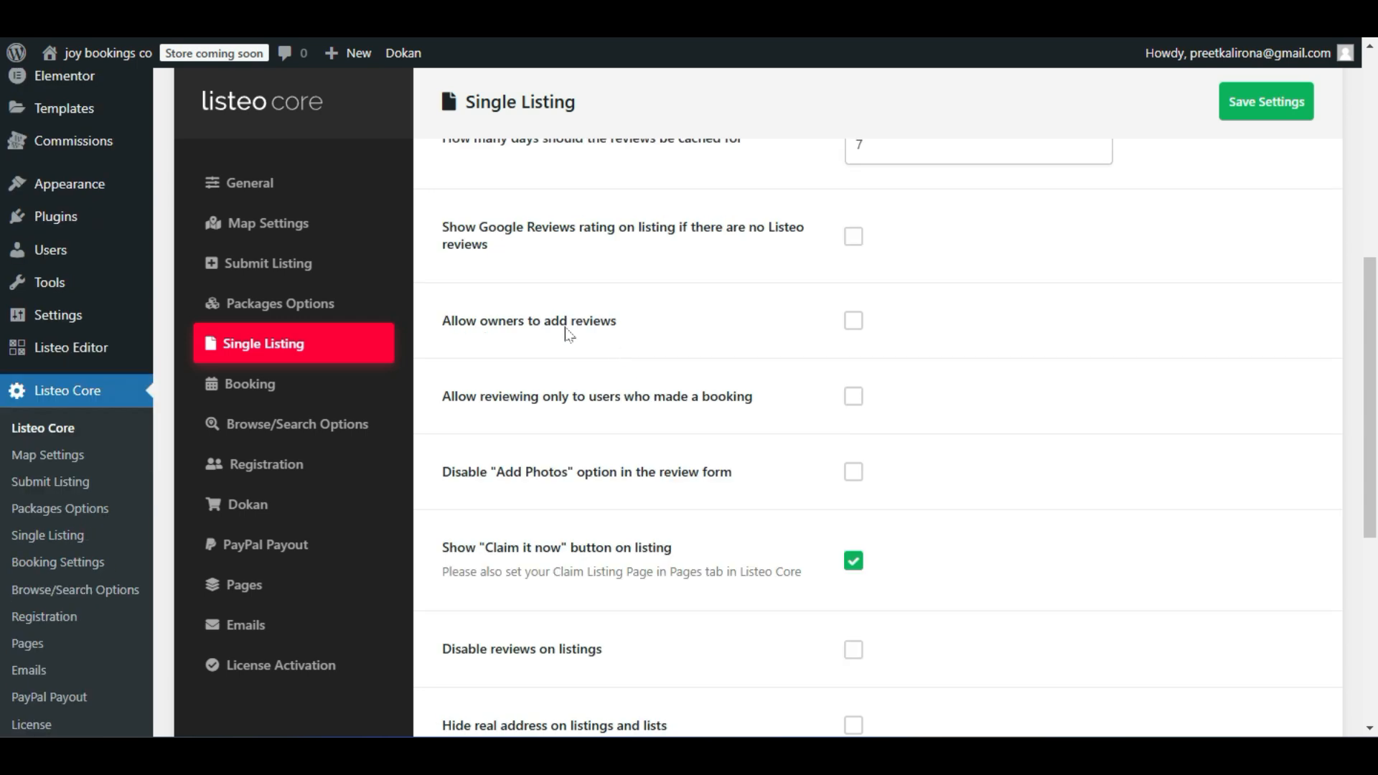
{"action": "left_click", "coordinate": [853, 321]}
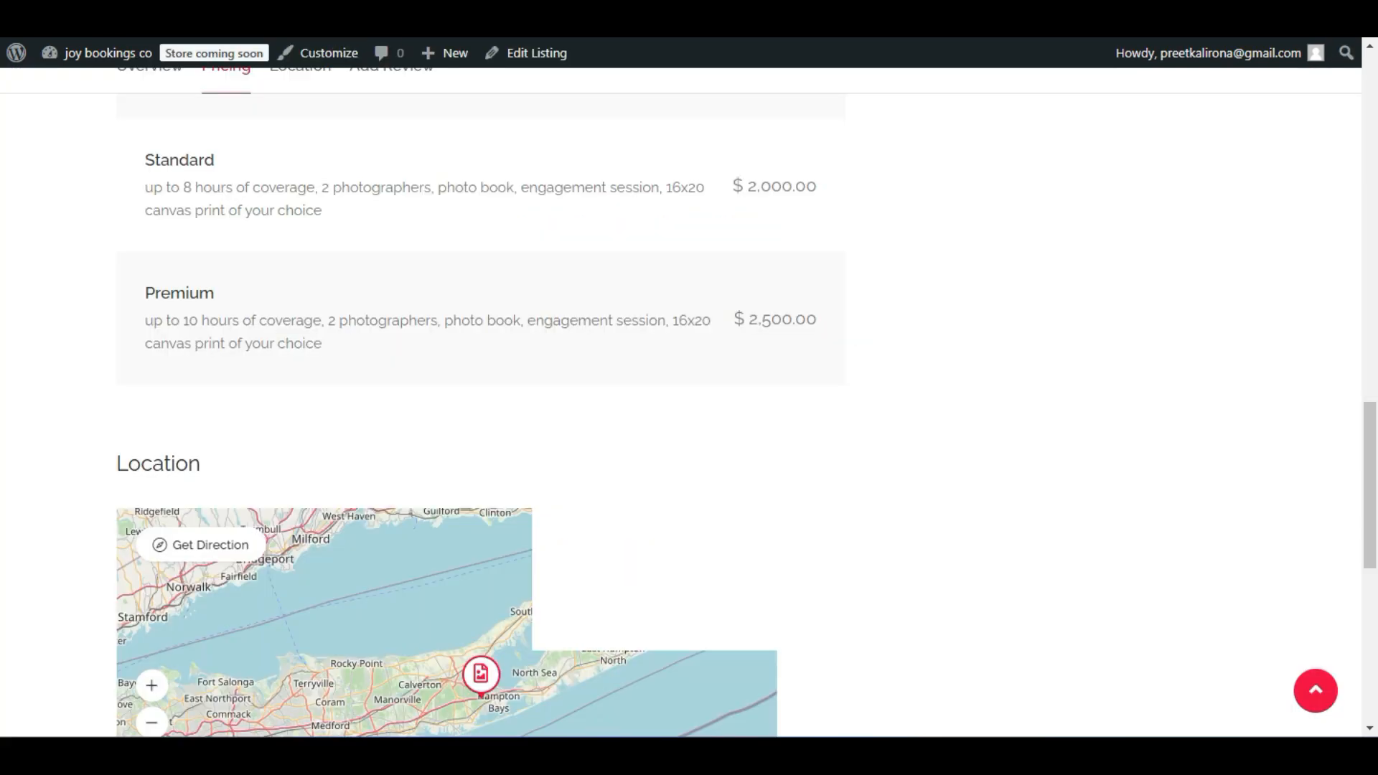
Compare the owner review setting with the Joe's Photography page, examining its overview, owner details and Add Review section link.
{"action": "scroll", "coordinate": [502, 473], "scroll_direction": "up", "scroll_amount": 15}
{"action": "scroll", "coordinate": [502, 477], "scroll_direction": "down", "scroll_amount": 7}
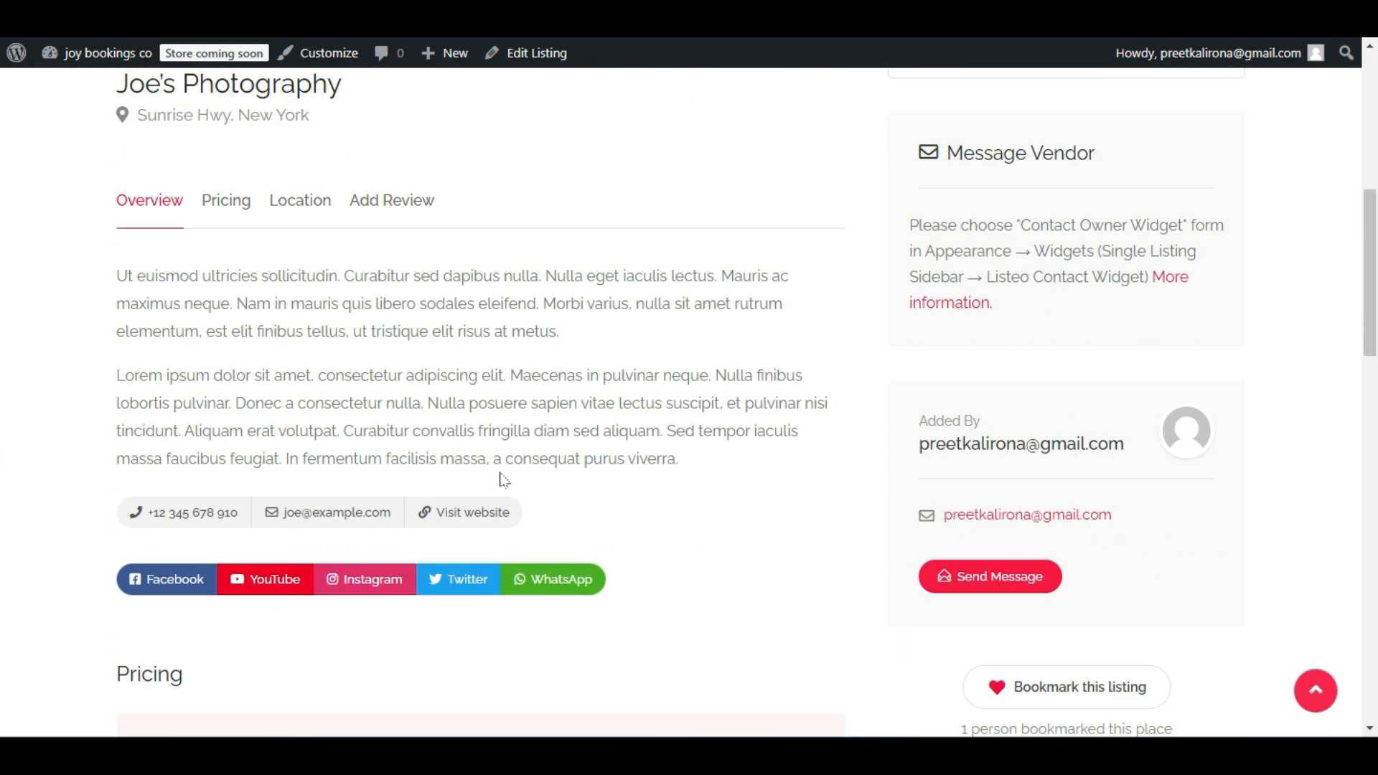
{"action": "scroll", "coordinate": [502, 480], "scroll_direction": "down", "scroll_amount": 5}
{"action": "left_click", "coordinate": [136, 11]}
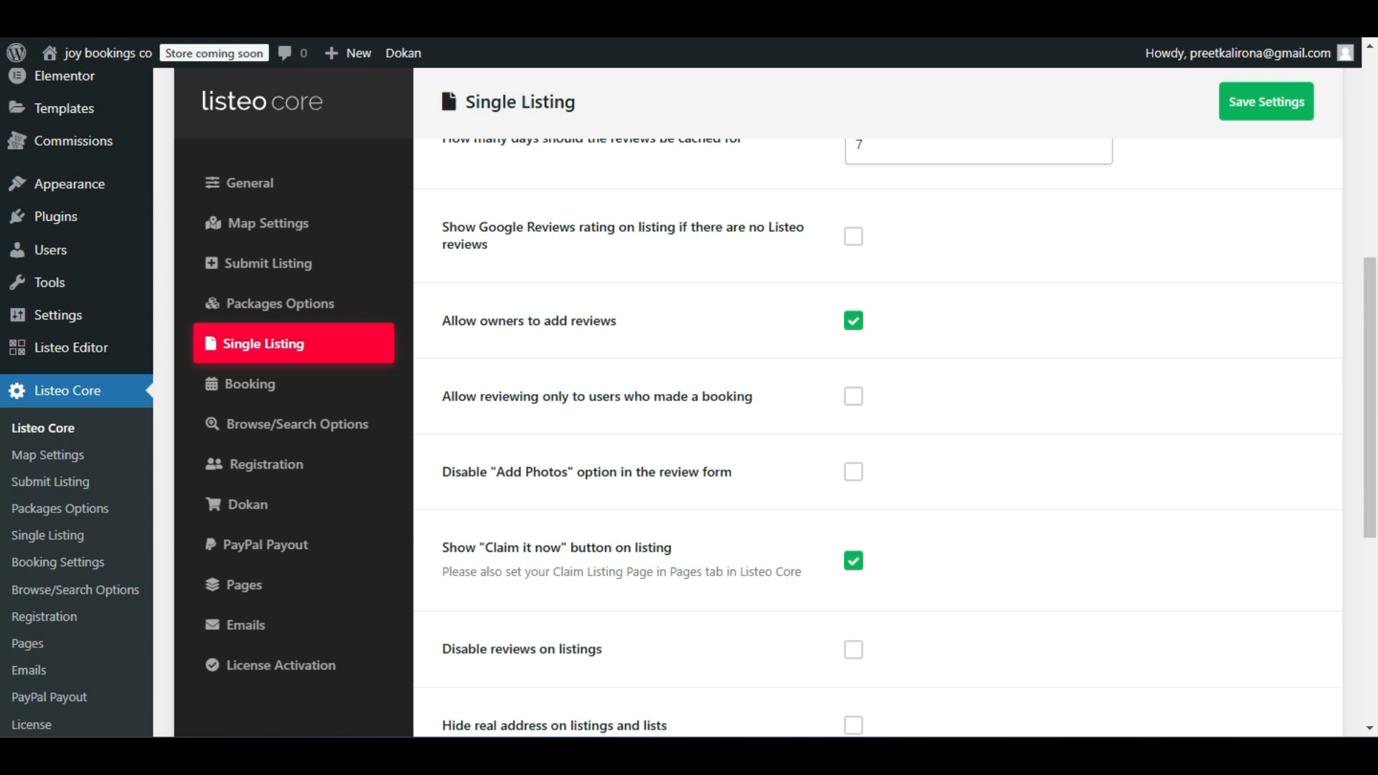
{"action": "left_click", "coordinate": [251, 13]}
{"action": "left_click", "coordinate": [291, 13]}
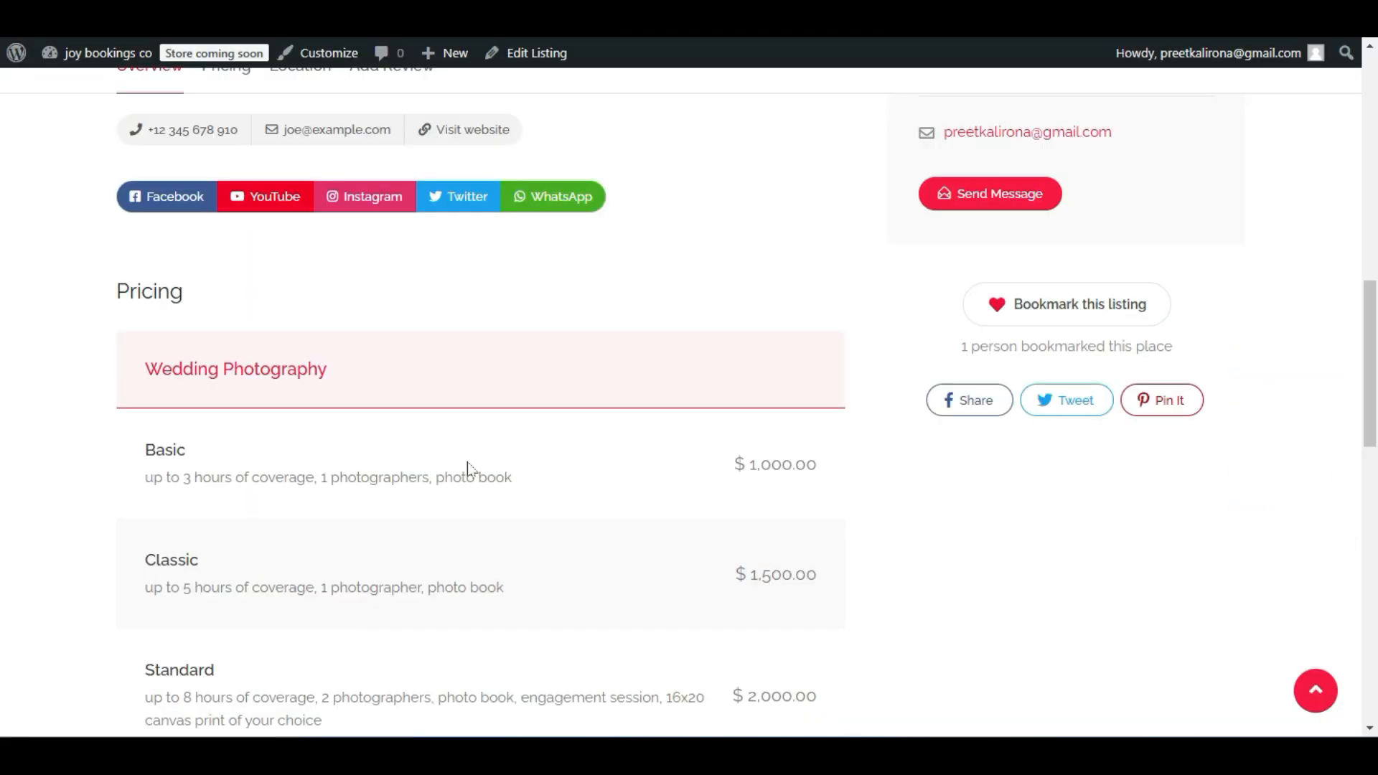
{"action": "scroll", "coordinate": [466, 468], "scroll_direction": "up", "scroll_amount": 13}
{"action": "scroll", "coordinate": [440, 600], "scroll_direction": "down", "scroll_amount": 6}
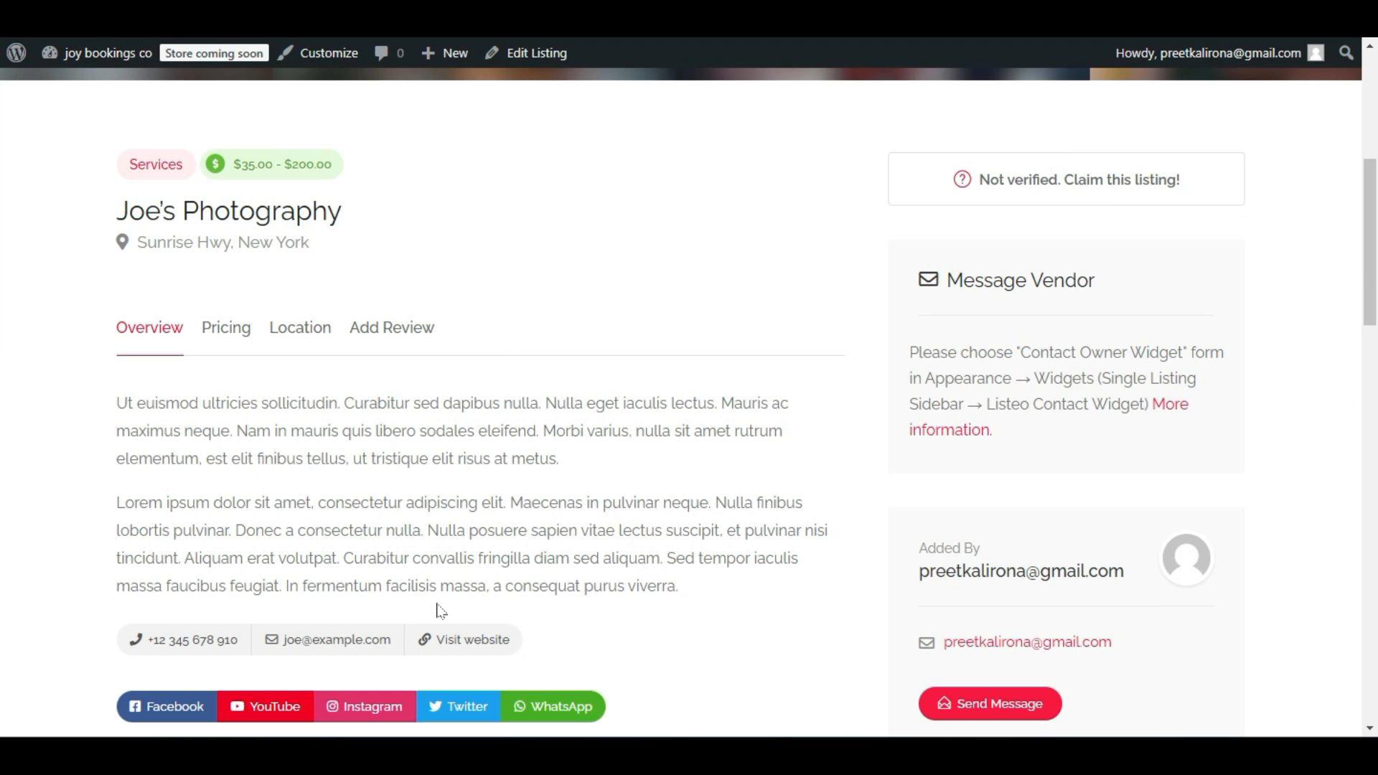
{"action": "scroll", "coordinate": [440, 610], "scroll_direction": "down", "scroll_amount": 2}
{"action": "scroll", "coordinate": [440, 610], "scroll_direction": "up", "scroll_amount": 8}
{"action": "scroll", "coordinate": [535, 622], "scroll_direction": "down", "scroll_amount": 3}
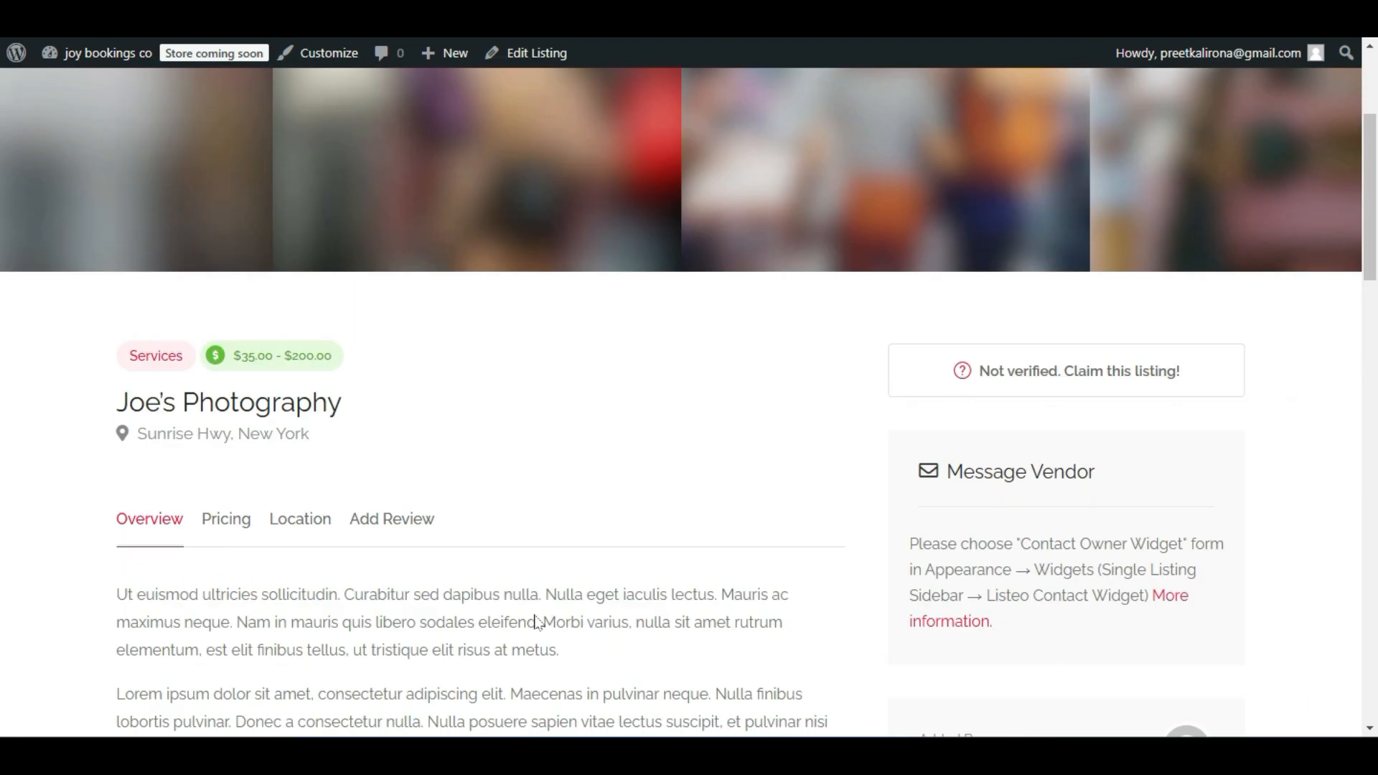
{"action": "scroll", "coordinate": [1106, 550], "scroll_direction": "down", "scroll_amount": 3}
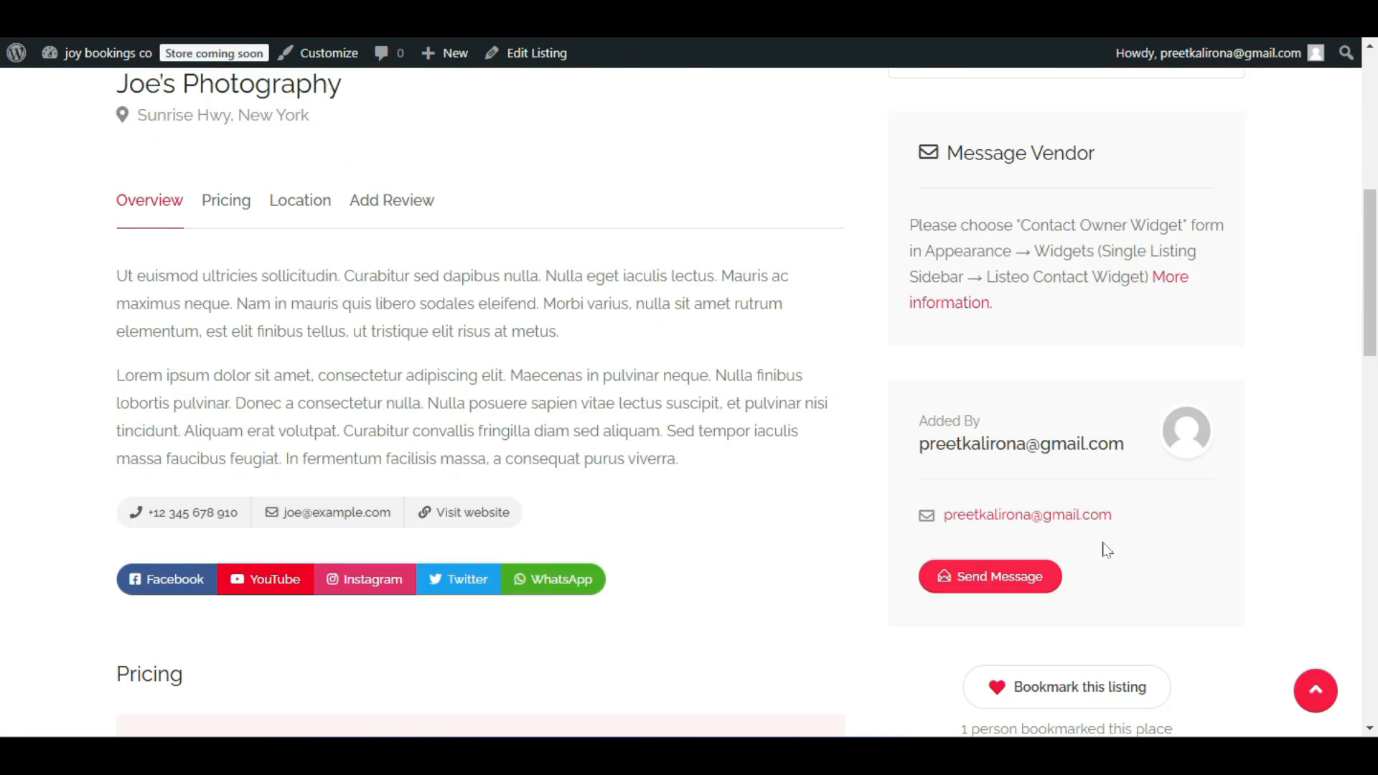
{"action": "scroll", "coordinate": [1005, 372], "scroll_direction": "up", "scroll_amount": 1}
{"action": "scroll", "coordinate": [1005, 372], "scroll_direction": "up", "scroll_amount": 4}
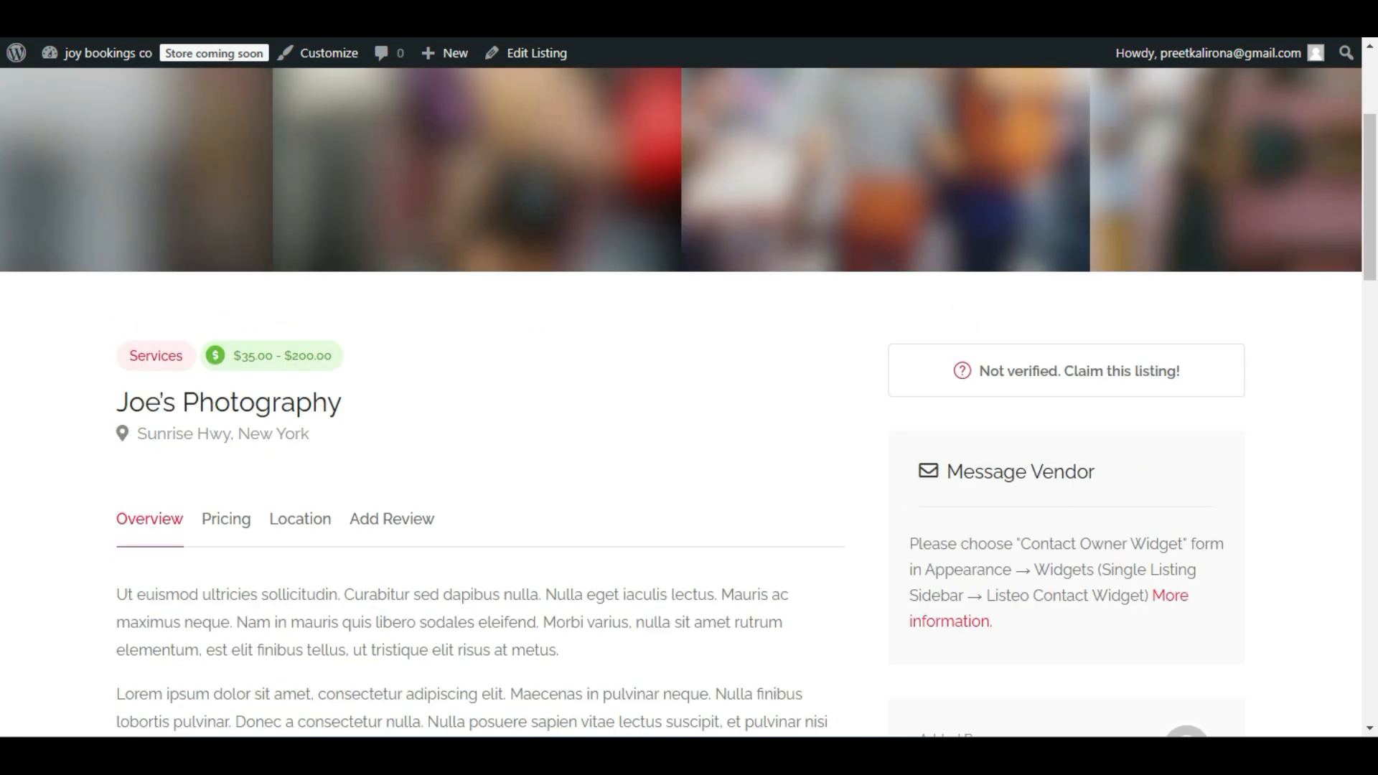
{"action": "scroll", "coordinate": [365, 401], "scroll_direction": "up", "scroll_amount": 3}
{"action": "scroll", "coordinate": [366, 403], "scroll_direction": "down", "scroll_amount": 3}
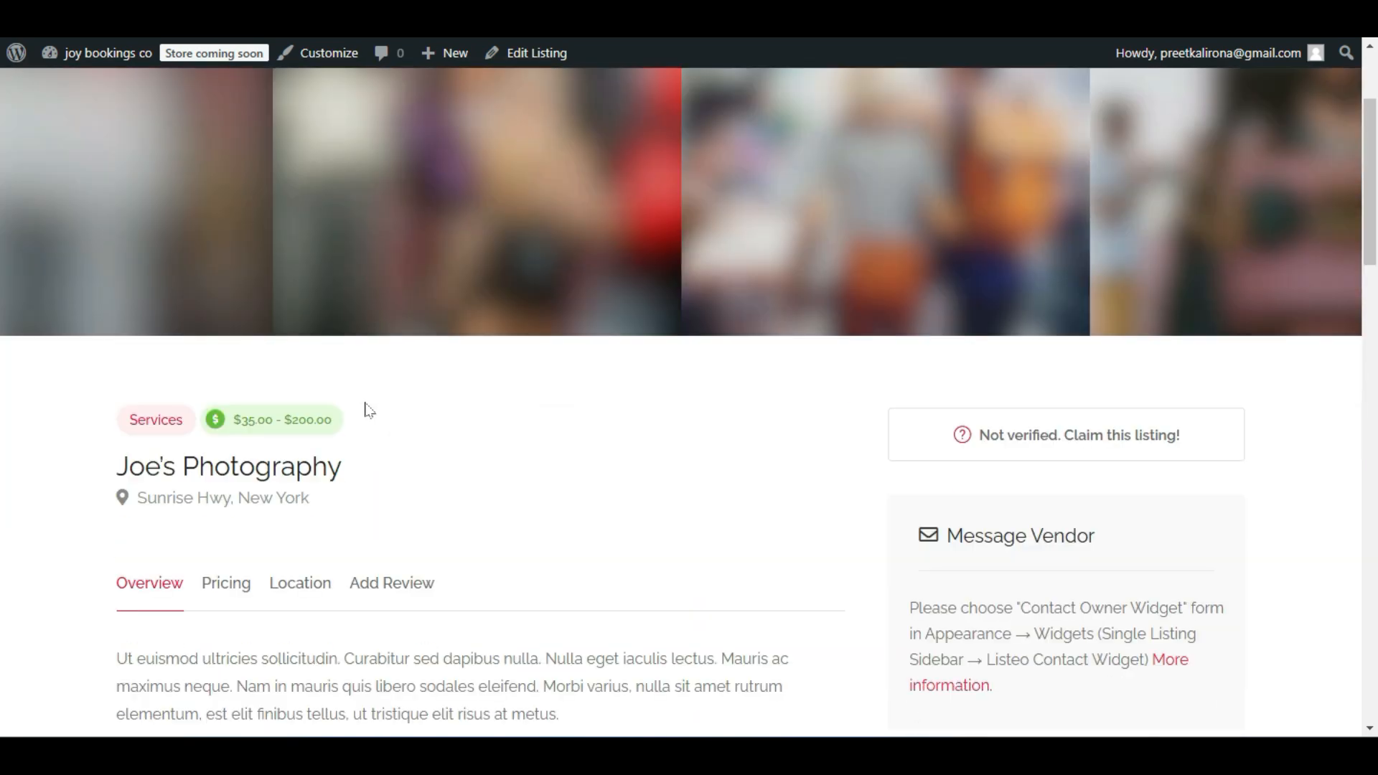
{"action": "scroll", "coordinate": [366, 406], "scroll_direction": "down", "scroll_amount": 5}
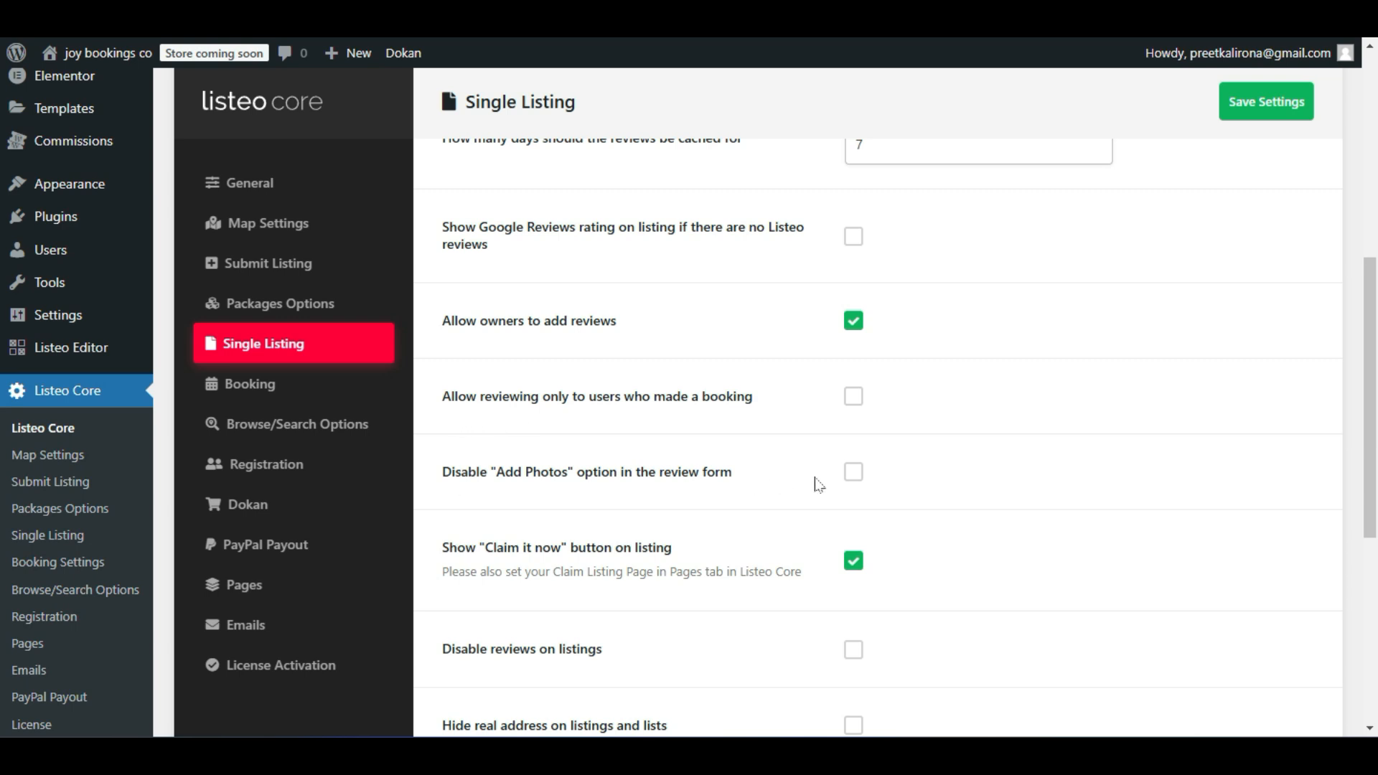
Disable the "Add Photos" option in the review form and look for the review area on the Joe's Photography listing.
{"action": "left_click", "coordinate": [862, 474]}
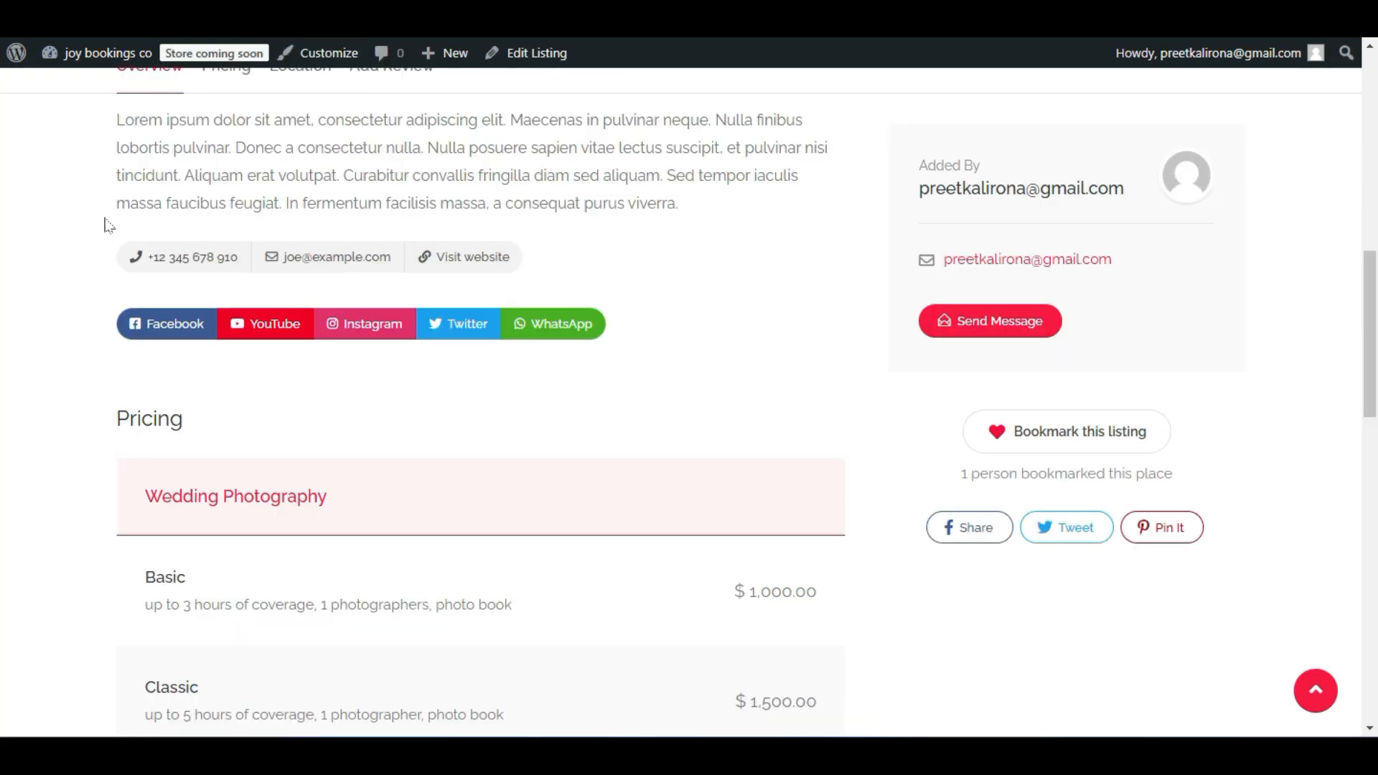
{"action": "scroll", "coordinate": [105, 226], "scroll_direction": "down", "scroll_amount": 10}
{"action": "scroll", "coordinate": [101, 238], "scroll_direction": "up", "scroll_amount": 8}
{"action": "scroll", "coordinate": [101, 237], "scroll_direction": "up", "scroll_amount": 5}
{"action": "scroll", "coordinate": [101, 238], "scroll_direction": "down", "scroll_amount": 2}
{"action": "scroll", "coordinate": [102, 238], "scroll_direction": "up", "scroll_amount": 2}
Disable reviews on listings in the Single Listing settings.
{"action": "scroll", "coordinate": [101, 238], "scroll_direction": "down", "scroll_amount": 4}
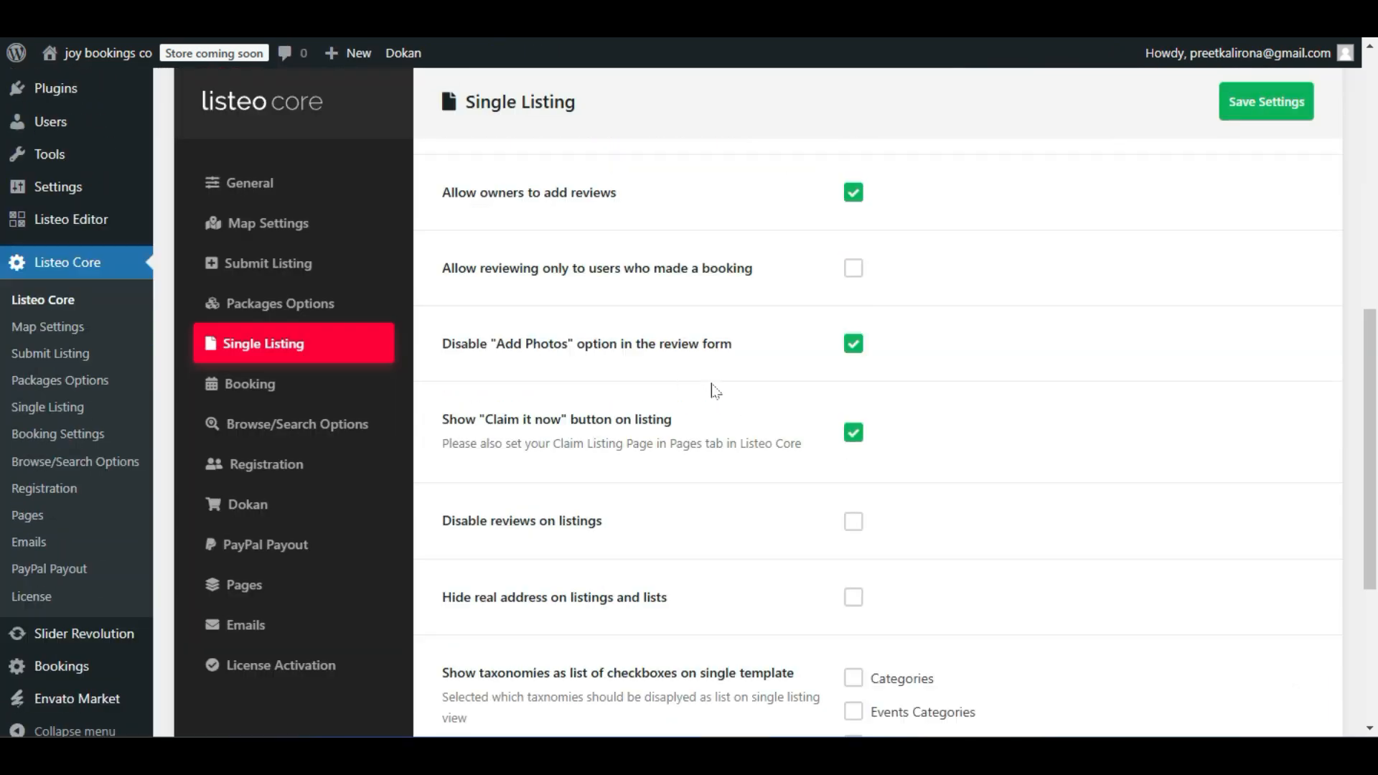
{"action": "scroll", "coordinate": [716, 391], "scroll_direction": "down", "scroll_amount": 3}
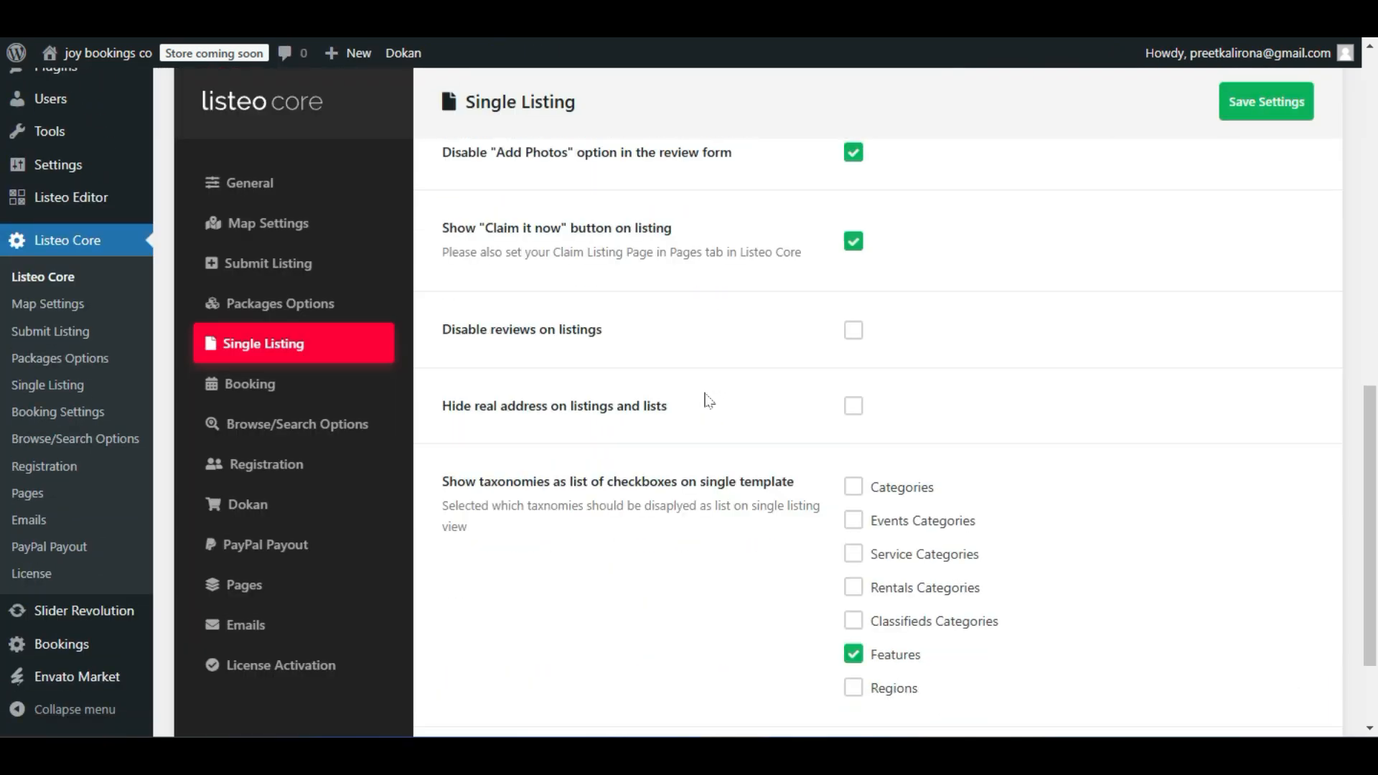
{"action": "left_click", "coordinate": [853, 330]}
Examine the "Hide real address on listings and lists" option alongside the address on the Joe's Photography listing.
{"action": "left_click_drag", "start_coordinate": [463, 405], "coordinate": [571, 406]}
{"action": "left_click", "coordinate": [684, 416]}
{"action": "left_click", "coordinate": [571, 407]}
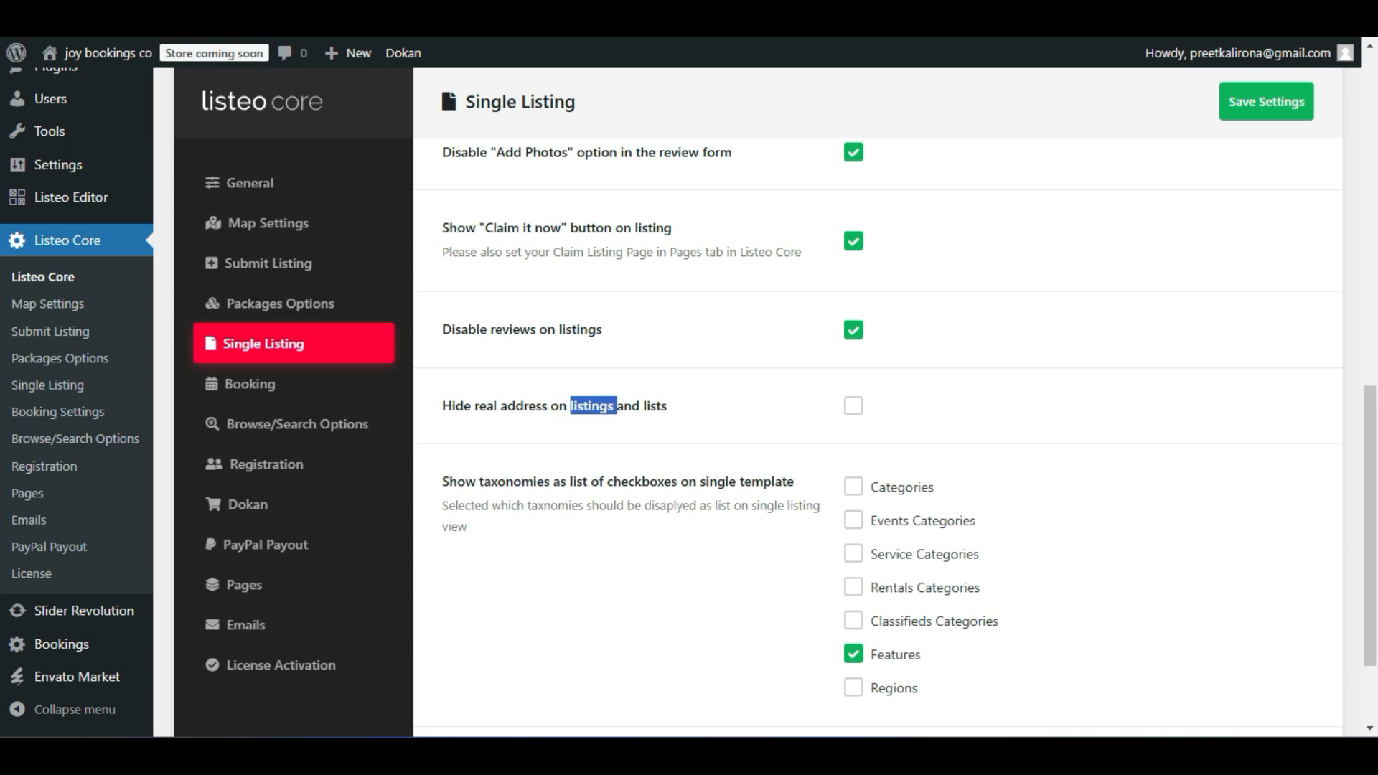
{"action": "triple_click", "coordinate": [571, 407]}
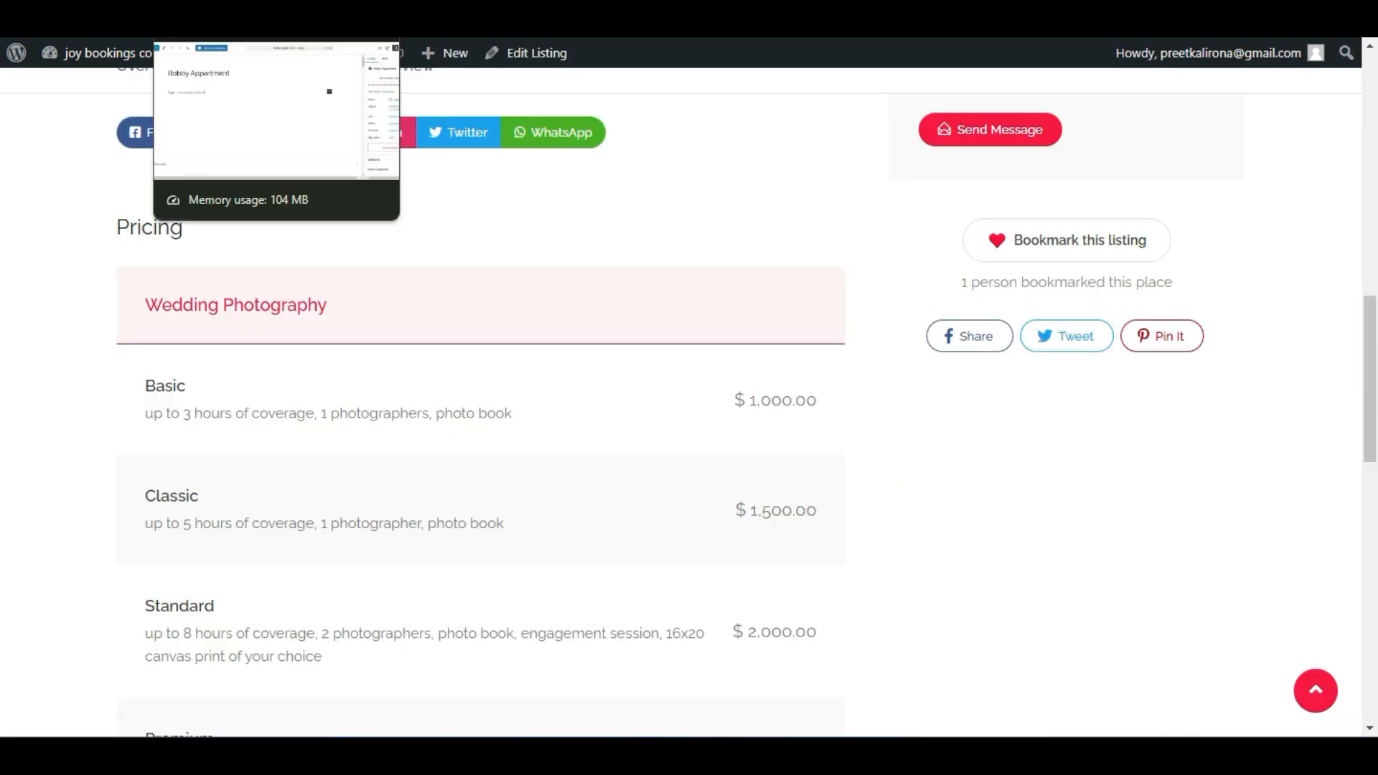
{"action": "scroll", "coordinate": [990, 380], "scroll_direction": "up", "scroll_amount": 7}
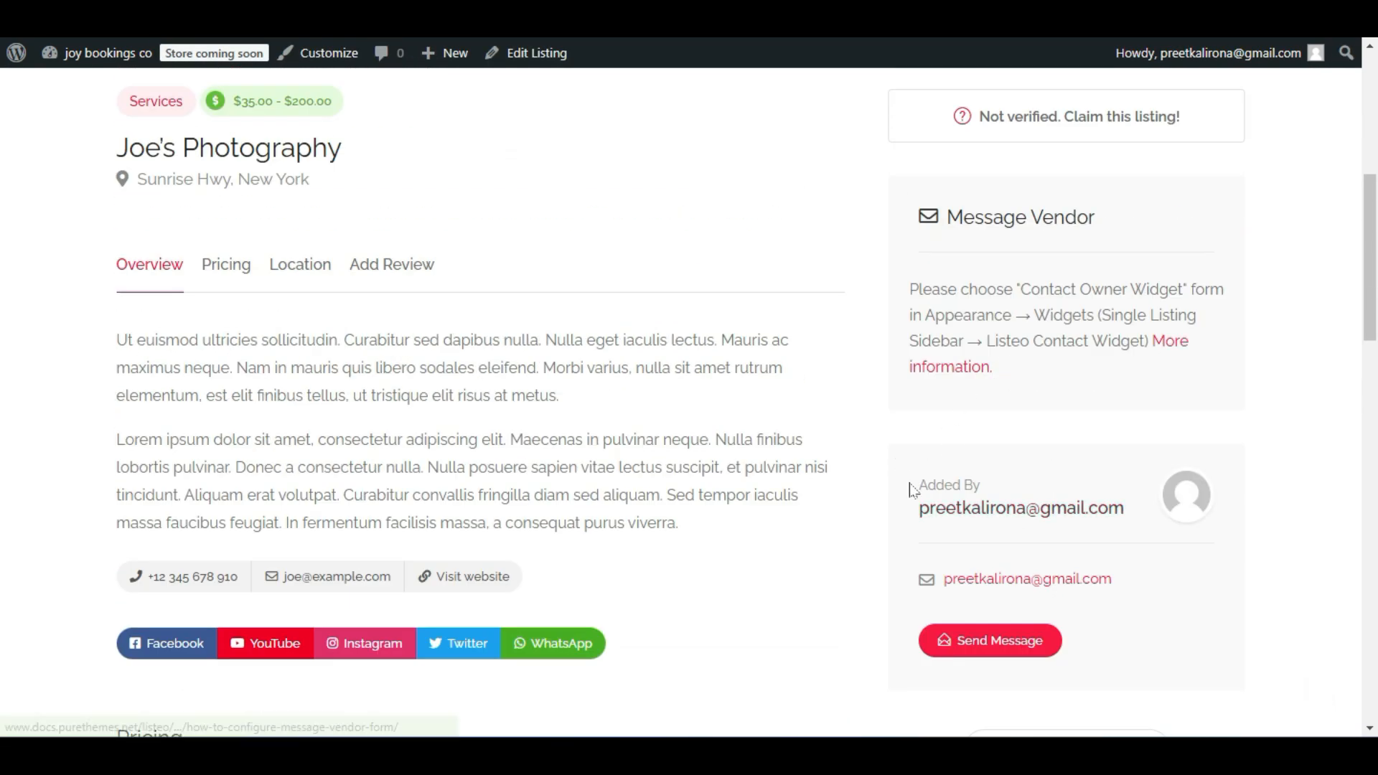
{"action": "scroll", "coordinate": [1004, 488], "scroll_direction": "down", "scroll_amount": 2}
{"action": "triple_click", "coordinate": [78, 436]}
{"action": "left_click", "coordinate": [610, 468]}
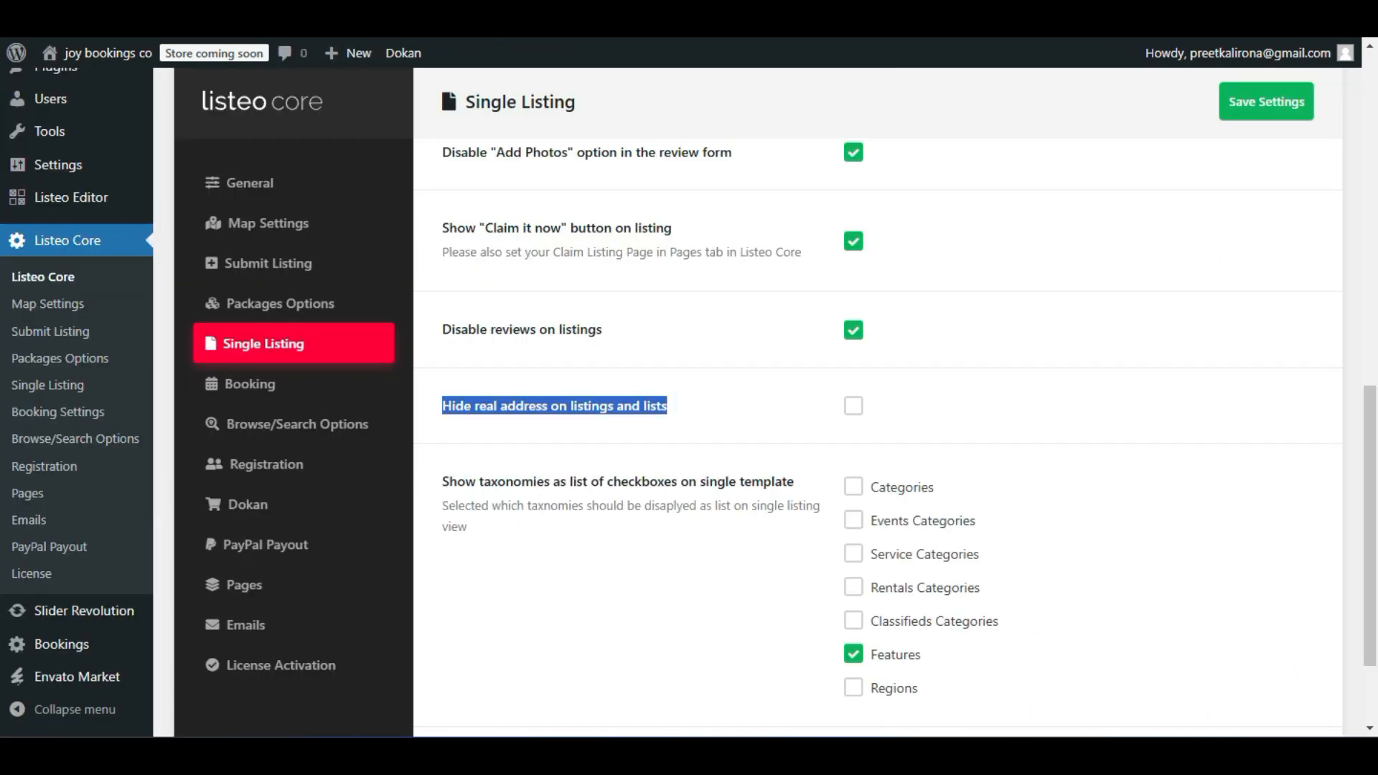
{"action": "left_click", "coordinate": [852, 407]}
{"action": "left_click", "coordinate": [795, 426]}
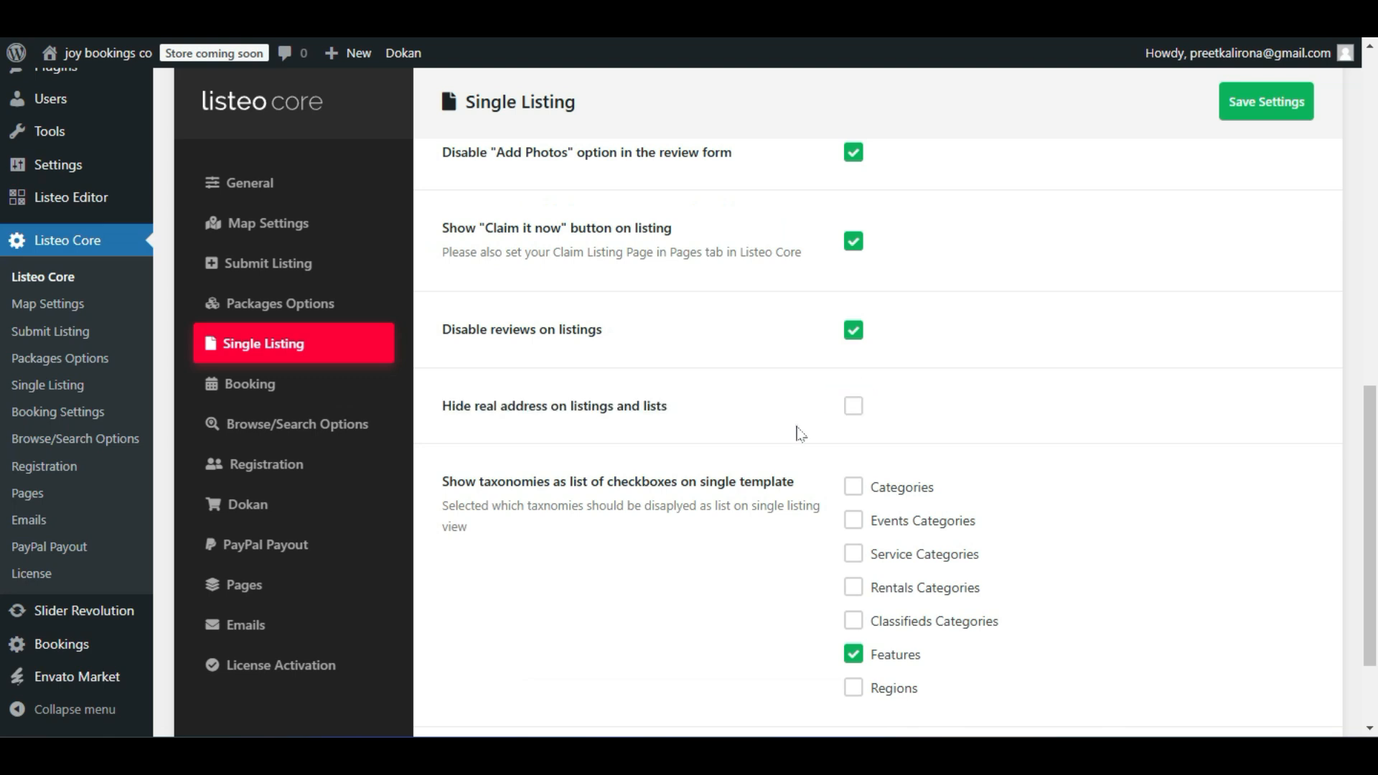
Compare the remaining Single Listing options, including the taxonomy checkboxes, with the Joe's Photography listing page.
{"action": "scroll", "coordinate": [1245, 452], "scroll_direction": "down", "scroll_amount": 2}
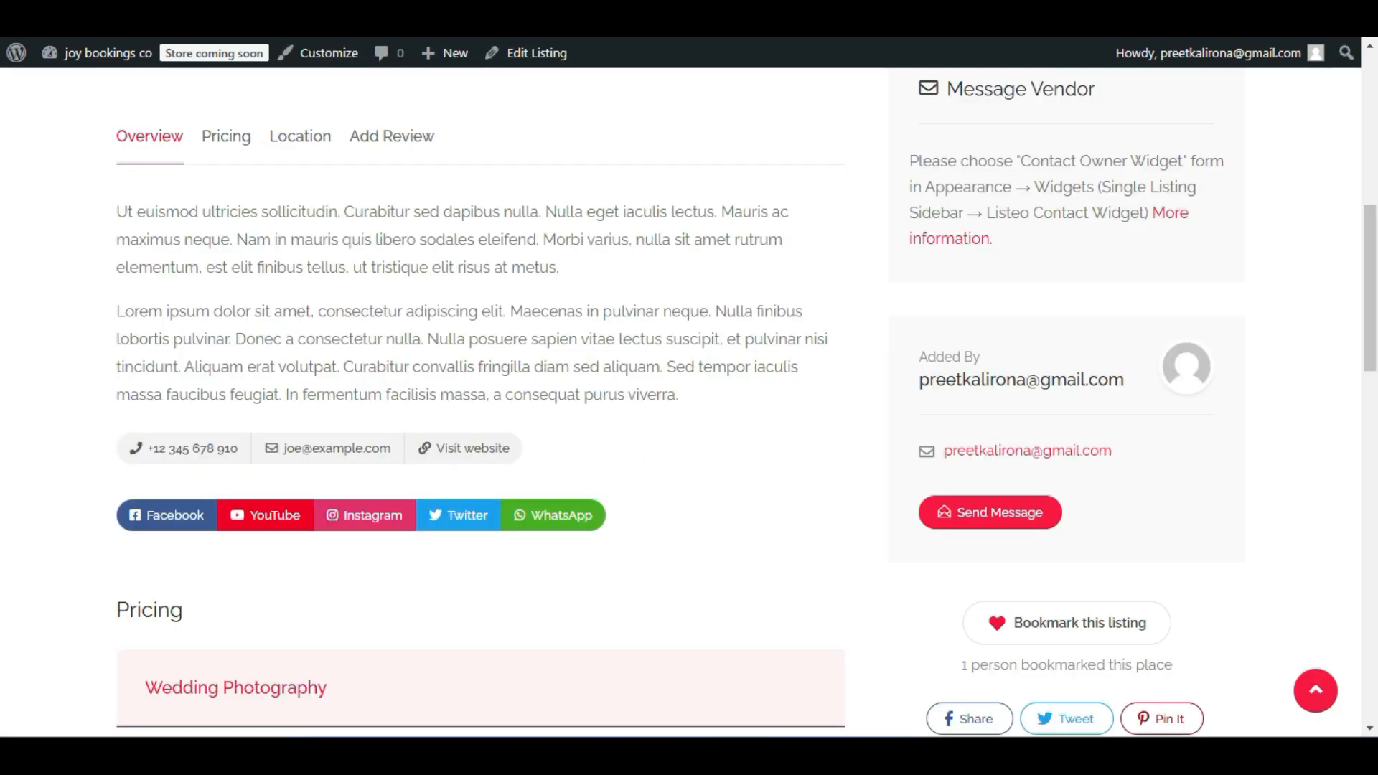
{"action": "scroll", "coordinate": [209, 381], "scroll_direction": "down", "scroll_amount": 5}
{"action": "scroll", "coordinate": [210, 380], "scroll_direction": "up", "scroll_amount": 1}
{"action": "scroll", "coordinate": [210, 380], "scroll_direction": "up", "scroll_amount": 6}
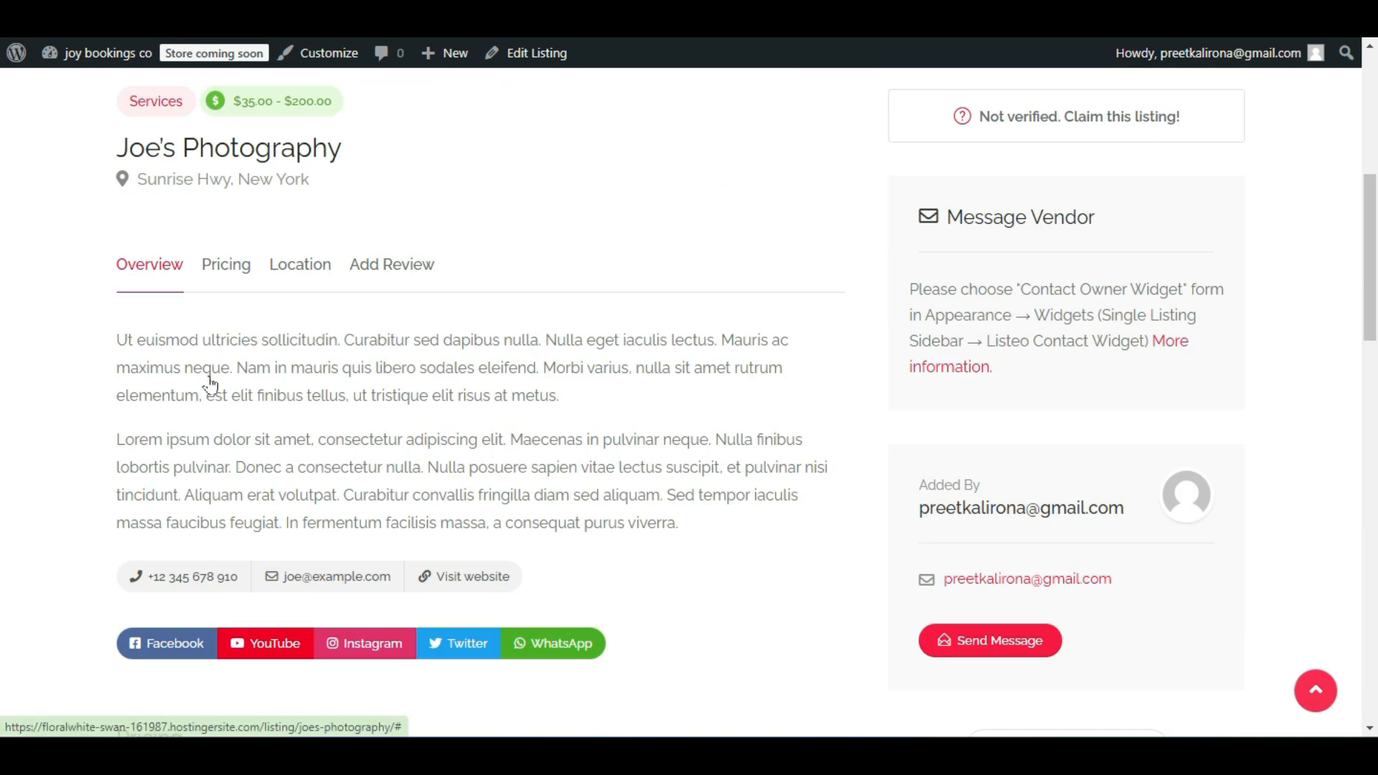
Look over the Joe's Photography listing down to its map and open the Burger House listing from the Service Listings section.
{"action": "scroll", "coordinate": [210, 388], "scroll_direction": "down", "scroll_amount": 1}
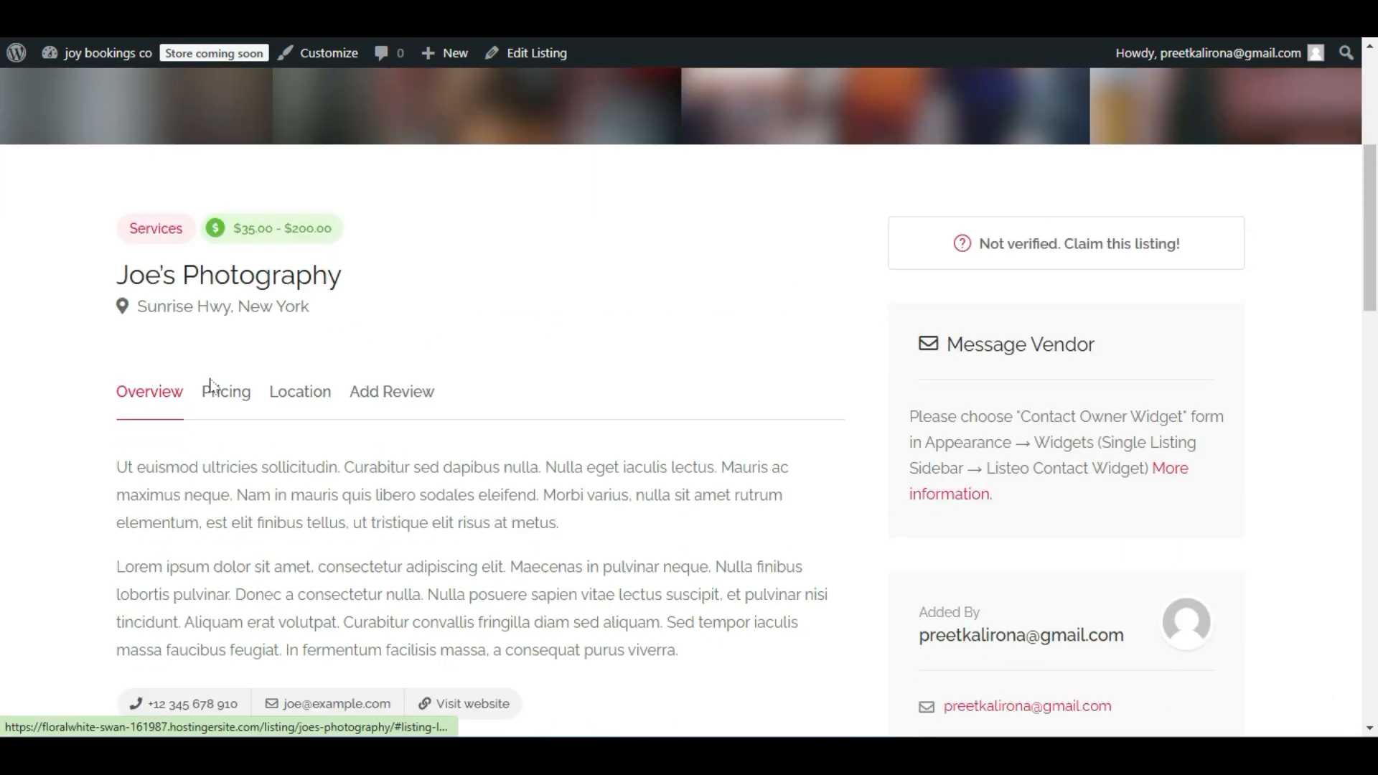
{"action": "scroll", "coordinate": [212, 389], "scroll_direction": "down", "scroll_amount": 4}
{"action": "scroll", "coordinate": [210, 387], "scroll_direction": "down", "scroll_amount": 15}
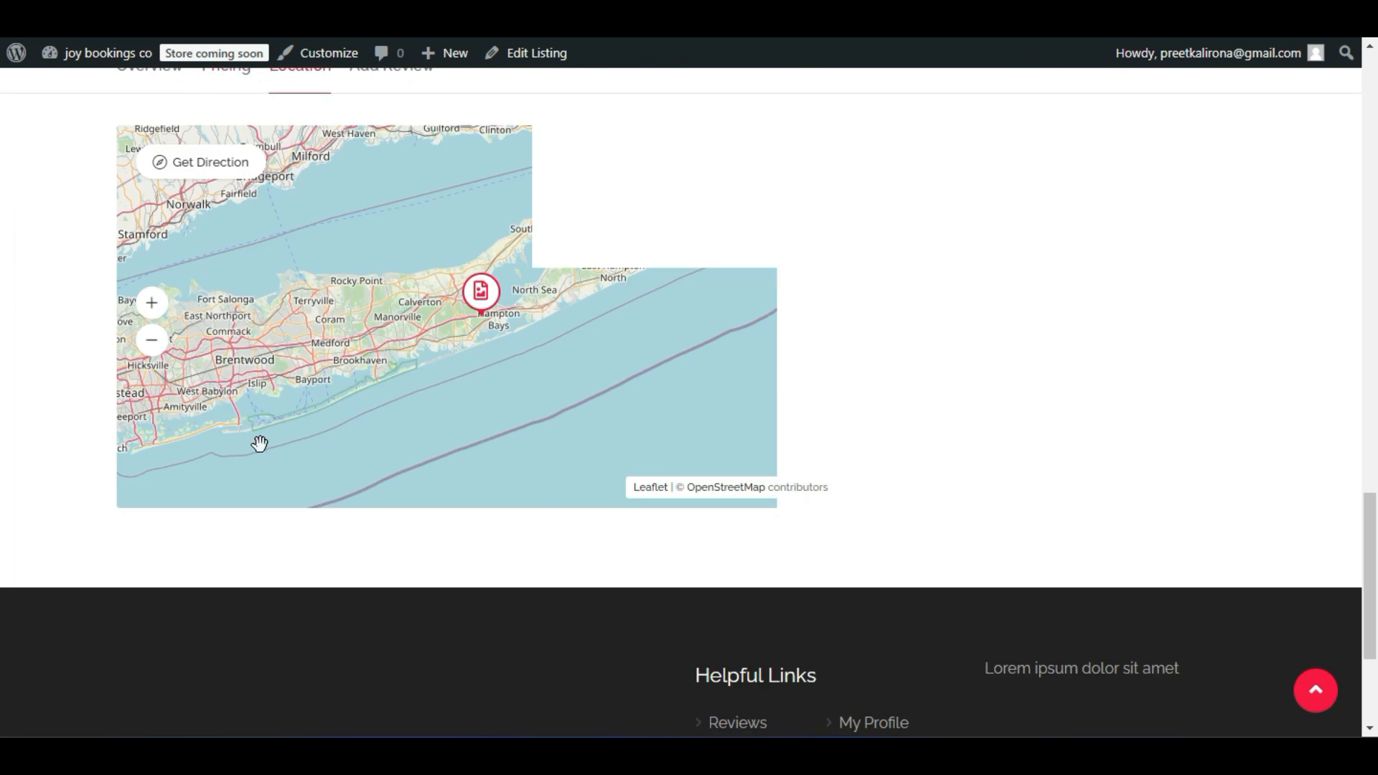
{"action": "key", "text": "alt+Left"}
{"action": "left_click", "coordinate": [157, 454]}
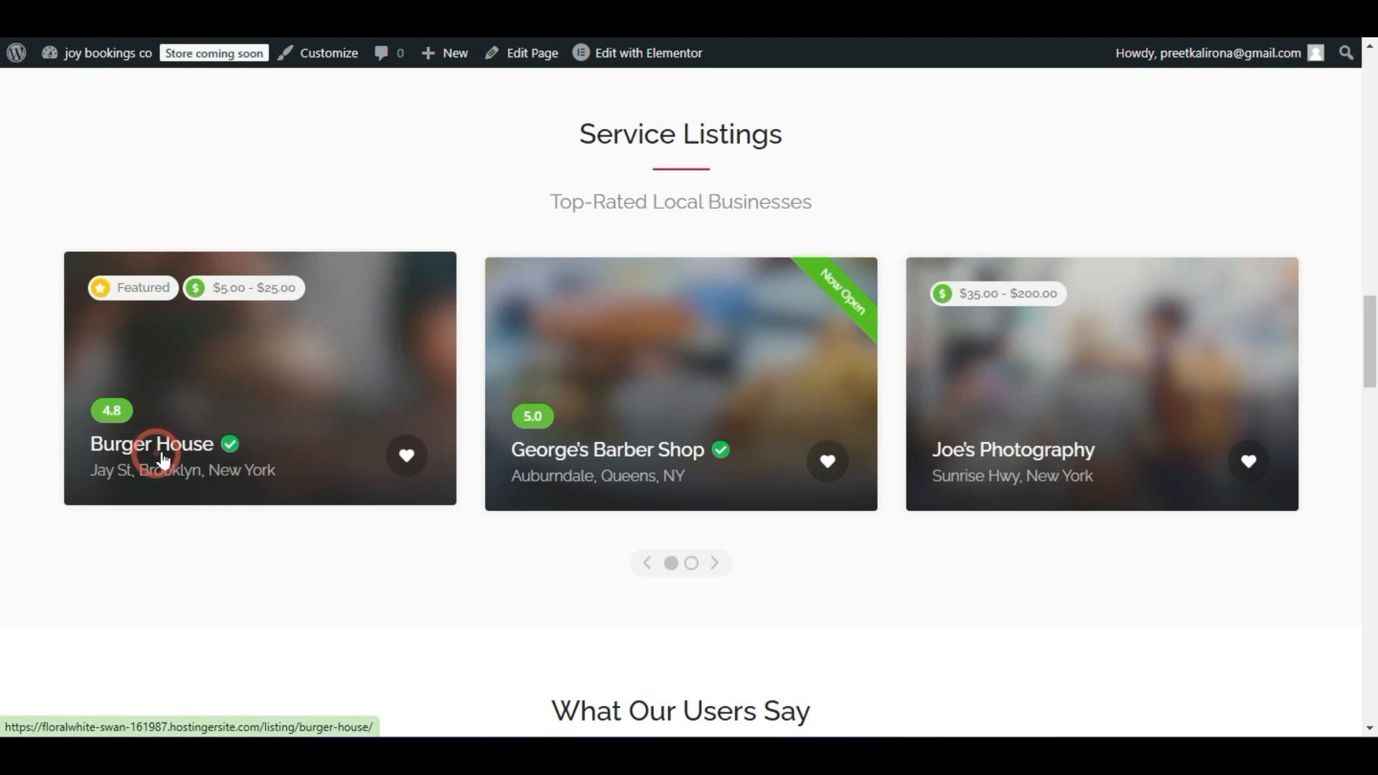
Examine the Features checklist on the Burger House listing as an example of a taxonomy shown as checkboxes.
{"action": "scroll", "coordinate": [3, 481], "scroll_direction": "down", "scroll_amount": 8}
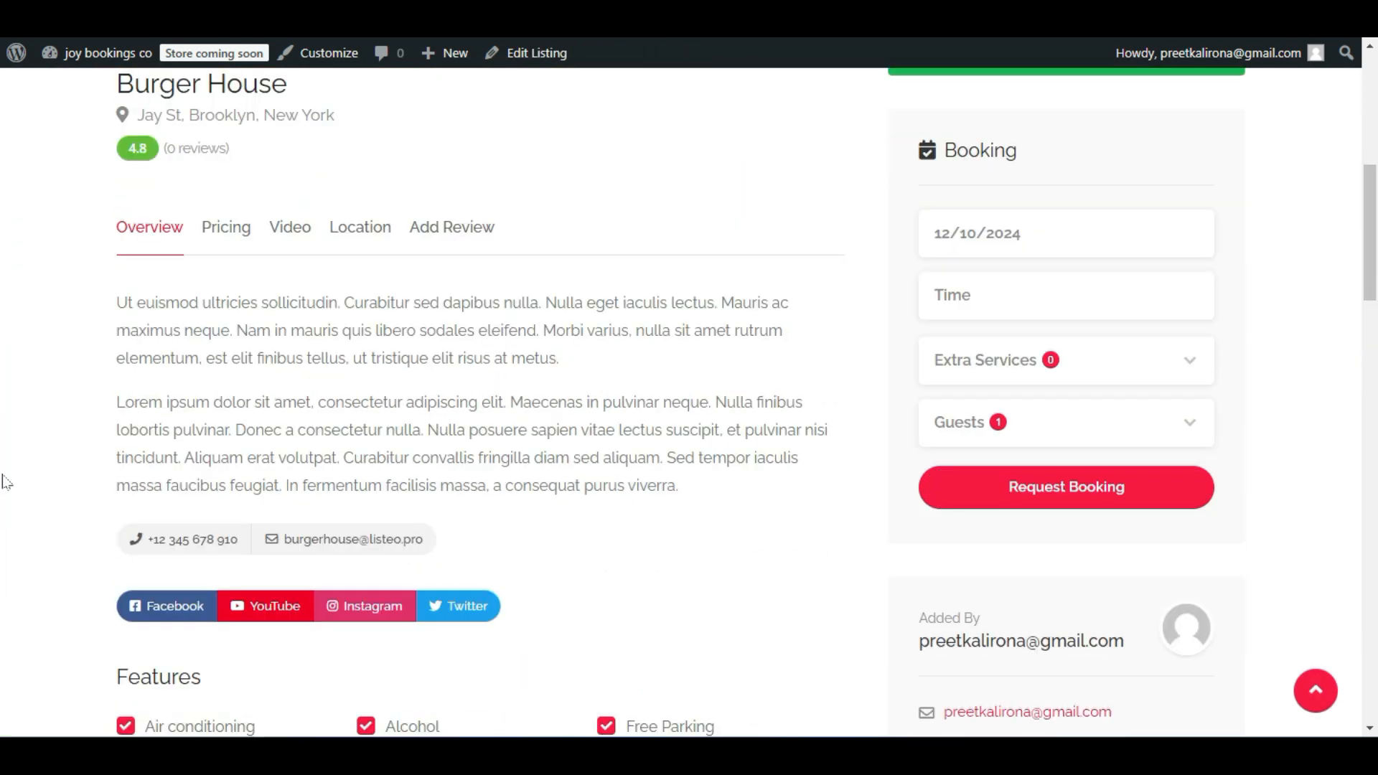
{"action": "left_click", "coordinate": [447, 227]}
{"action": "scroll", "coordinate": [459, 402], "scroll_direction": "down", "scroll_amount": 7}
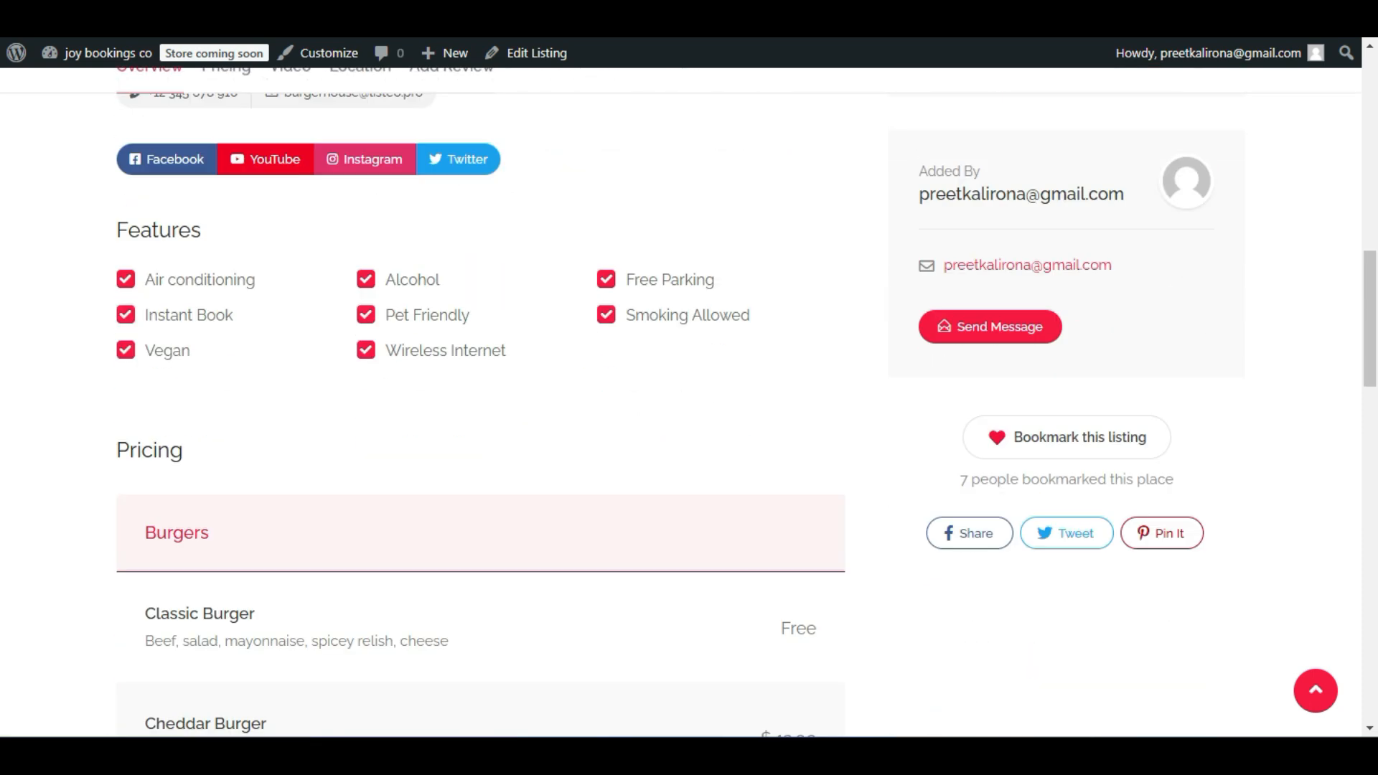
{"action": "scroll", "coordinate": [169, 331], "scroll_direction": "up", "scroll_amount": 1}
{"action": "left_click_drag", "start_coordinate": [90, 308], "coordinate": [726, 409]}
{"action": "left_click", "coordinate": [666, 415]}
{"action": "left_click_drag", "start_coordinate": [578, 418], "coordinate": [98, 321]}
{"action": "left_click", "coordinate": [93, 313]}
{"action": "scroll", "coordinate": [92, 310], "scroll_direction": "up", "scroll_amount": 4}
{"action": "scroll", "coordinate": [108, 315], "scroll_direction": "down", "scroll_amount": 4}
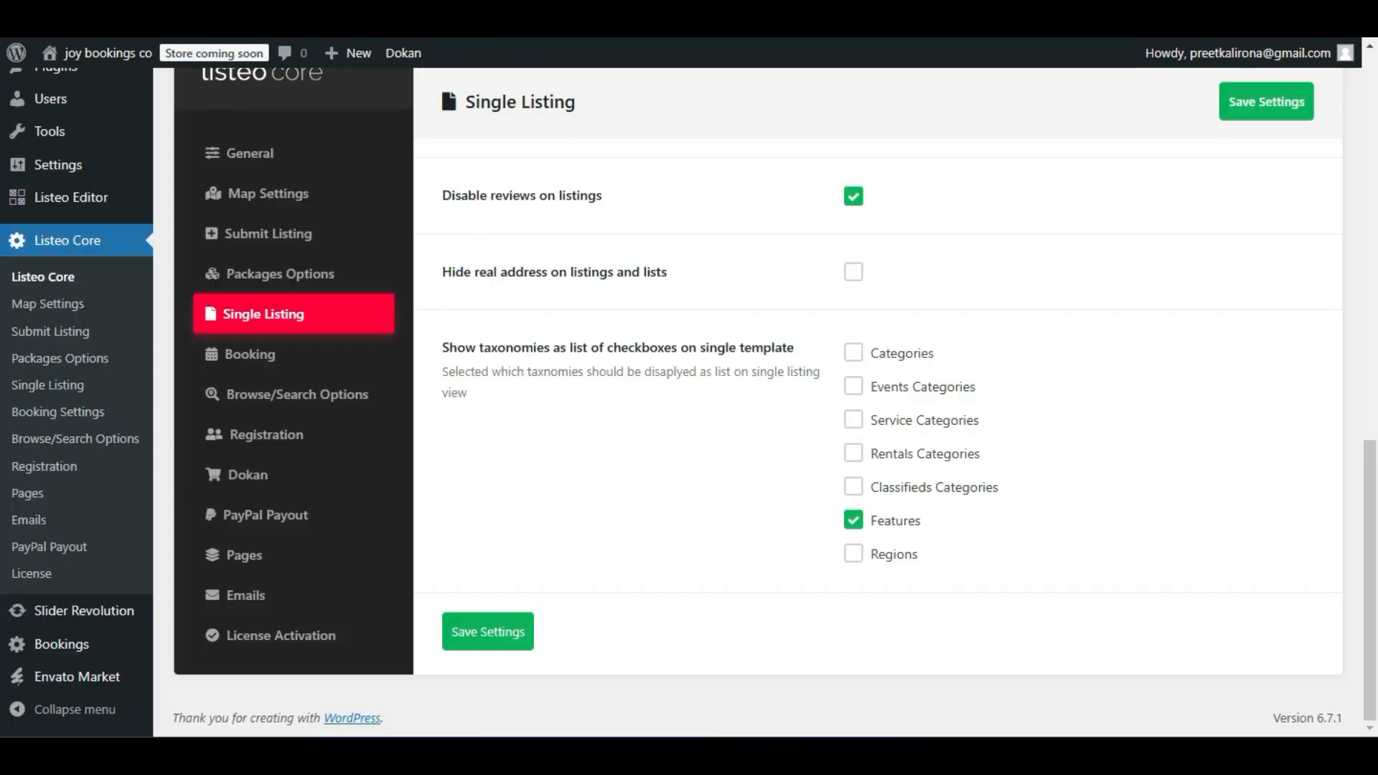
Review the taxonomy checkboxes in the Single Listing settings and open the Booking settings of Listeo Core.
{"action": "left_click", "coordinate": [852, 488]}
{"action": "left_click", "coordinate": [853, 553]}
{"action": "left_click", "coordinate": [496, 634]}
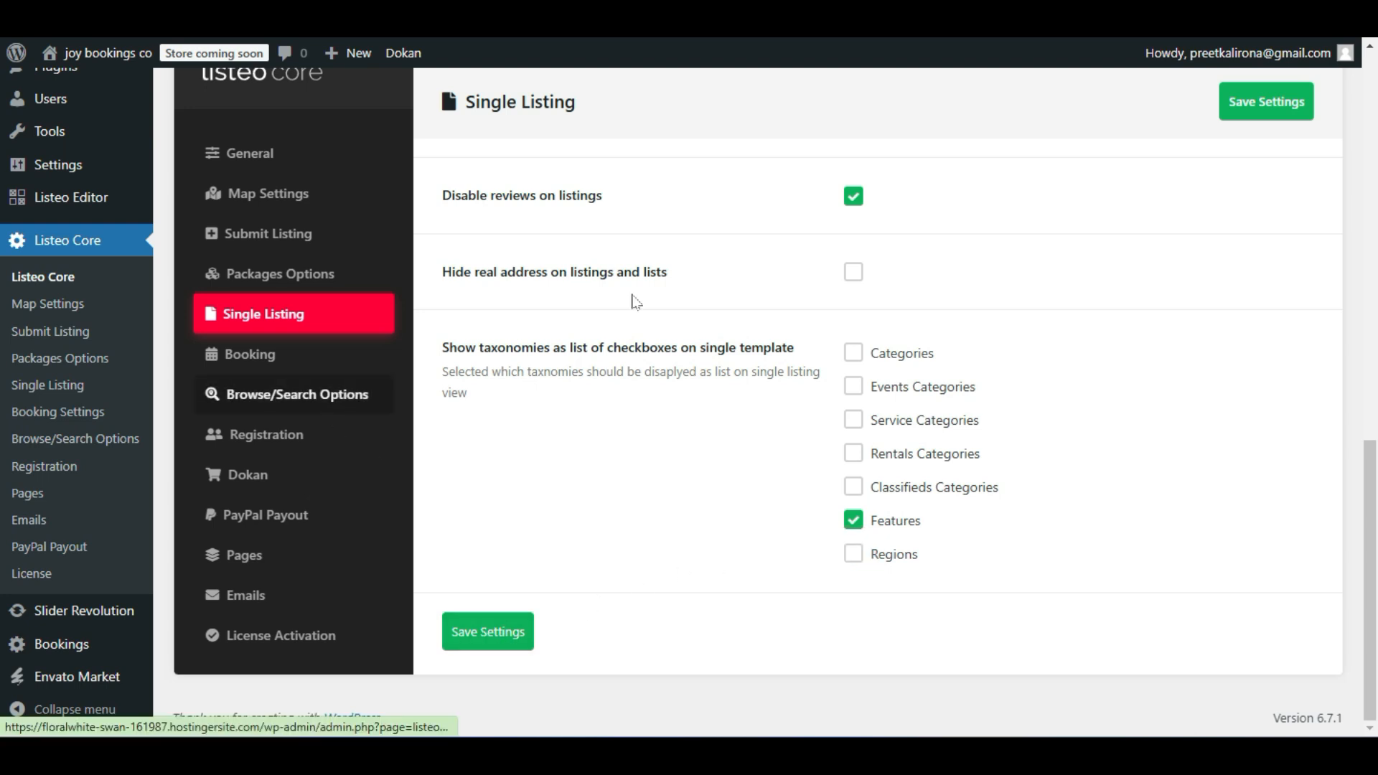
{"action": "left_click", "coordinate": [296, 386]}
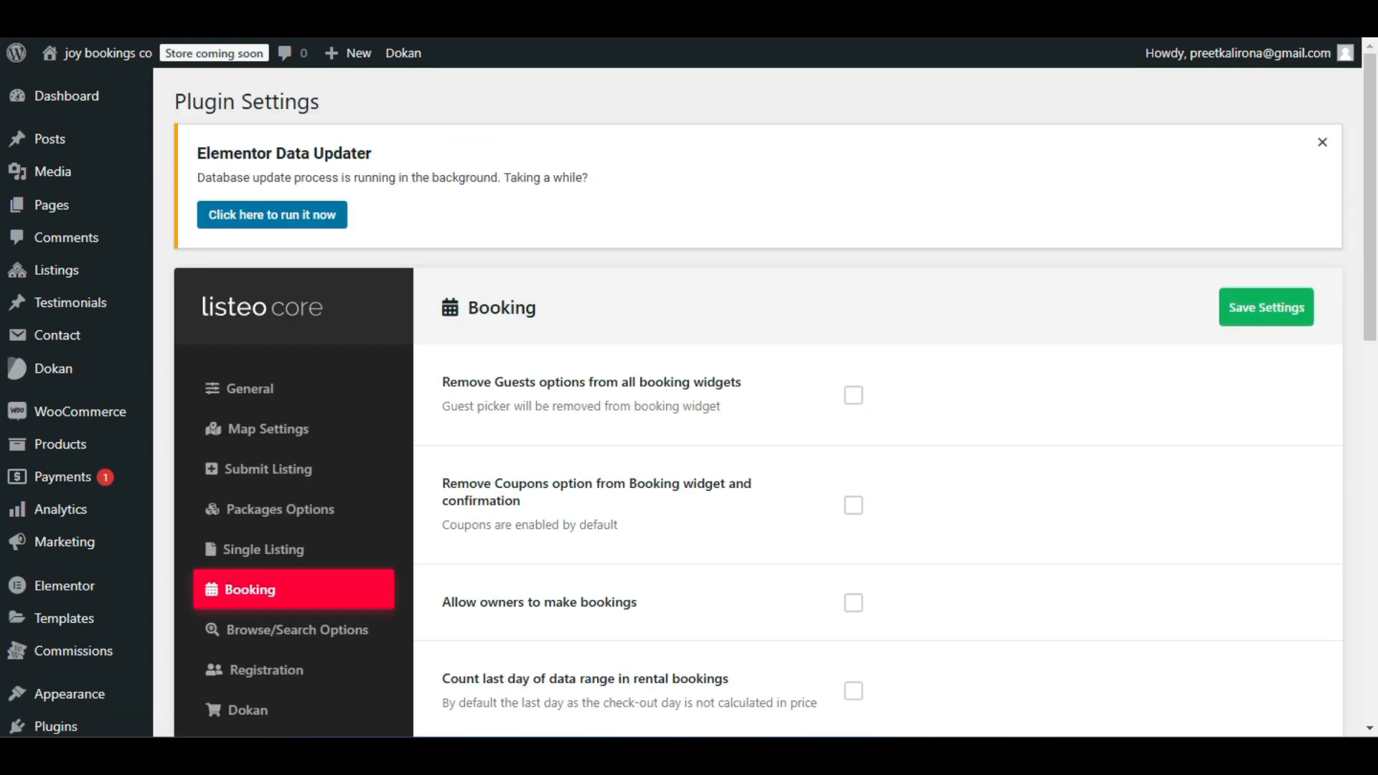
{"action": "scroll", "coordinate": [689, 402], "scroll_direction": "down", "scroll_amount": 3}
{"action": "scroll", "coordinate": [689, 402], "scroll_direction": "up", "scroll_amount": 1}
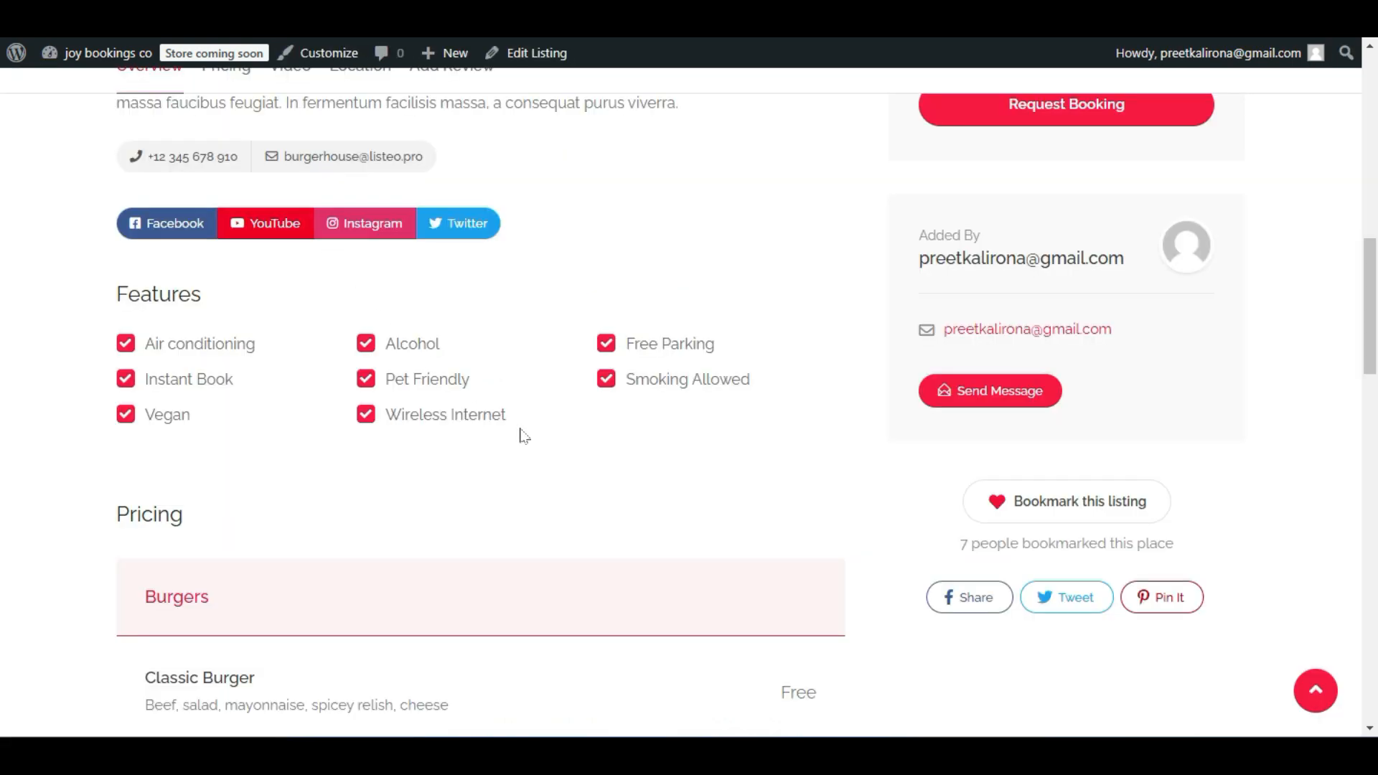
Examine the Guests picker in the Burger House booking widget that the "Remove Guests options" setting controls.
{"action": "scroll", "coordinate": [538, 441], "scroll_direction": "up", "scroll_amount": 1}
{"action": "scroll", "coordinate": [543, 450], "scroll_direction": "up", "scroll_amount": 5}
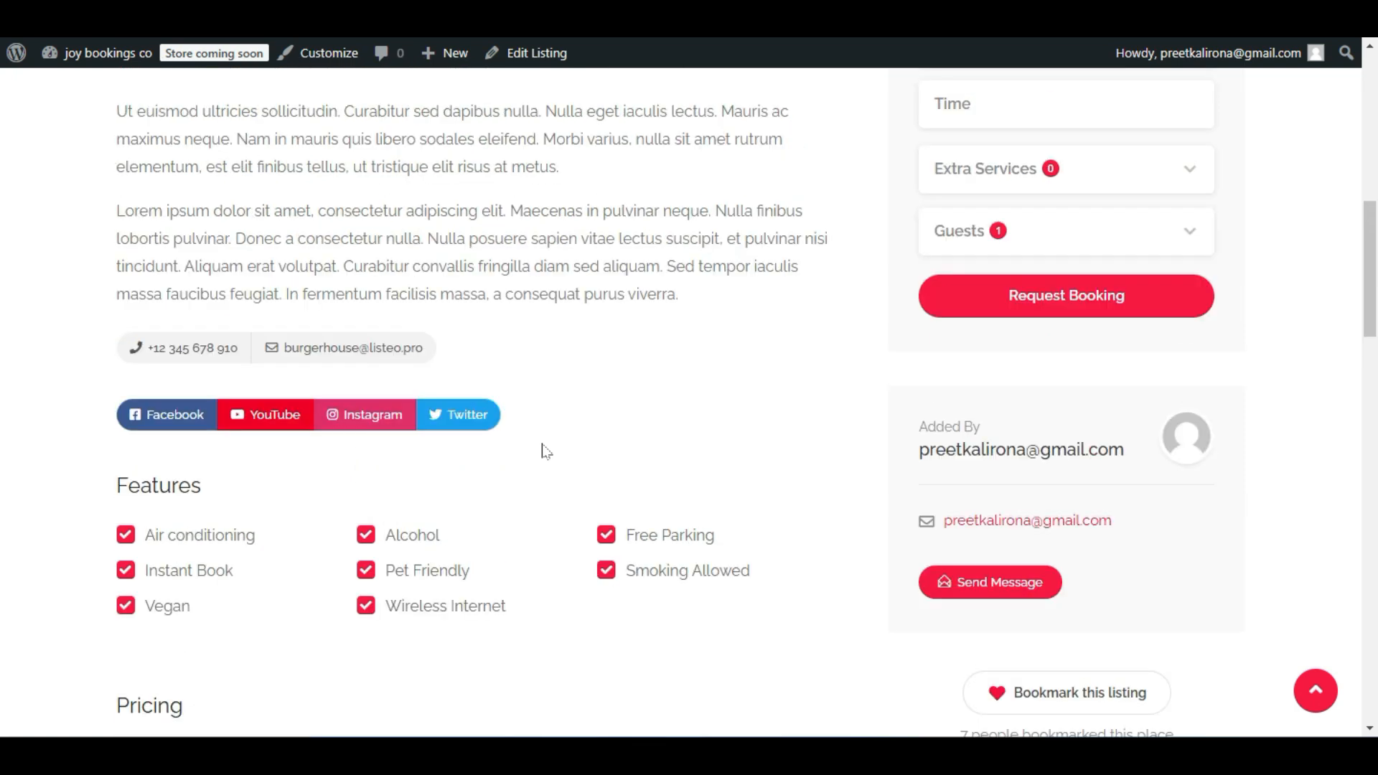
{"action": "scroll", "coordinate": [541, 443], "scroll_direction": "up", "scroll_amount": 4}
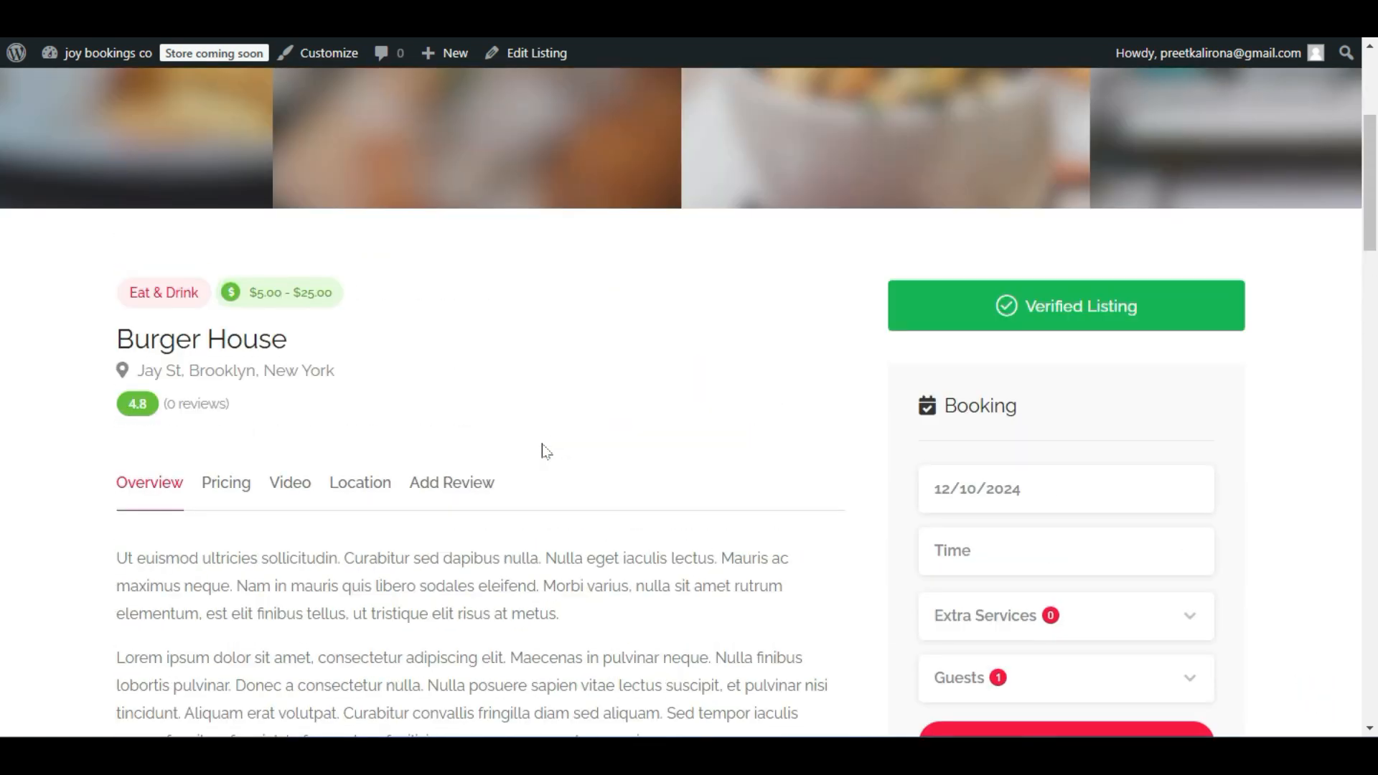
{"action": "scroll", "coordinate": [726, 483], "scroll_direction": "down", "scroll_amount": 4}
{"action": "left_click", "coordinate": [1100, 416]}
{"action": "left_click", "coordinate": [781, 422]}
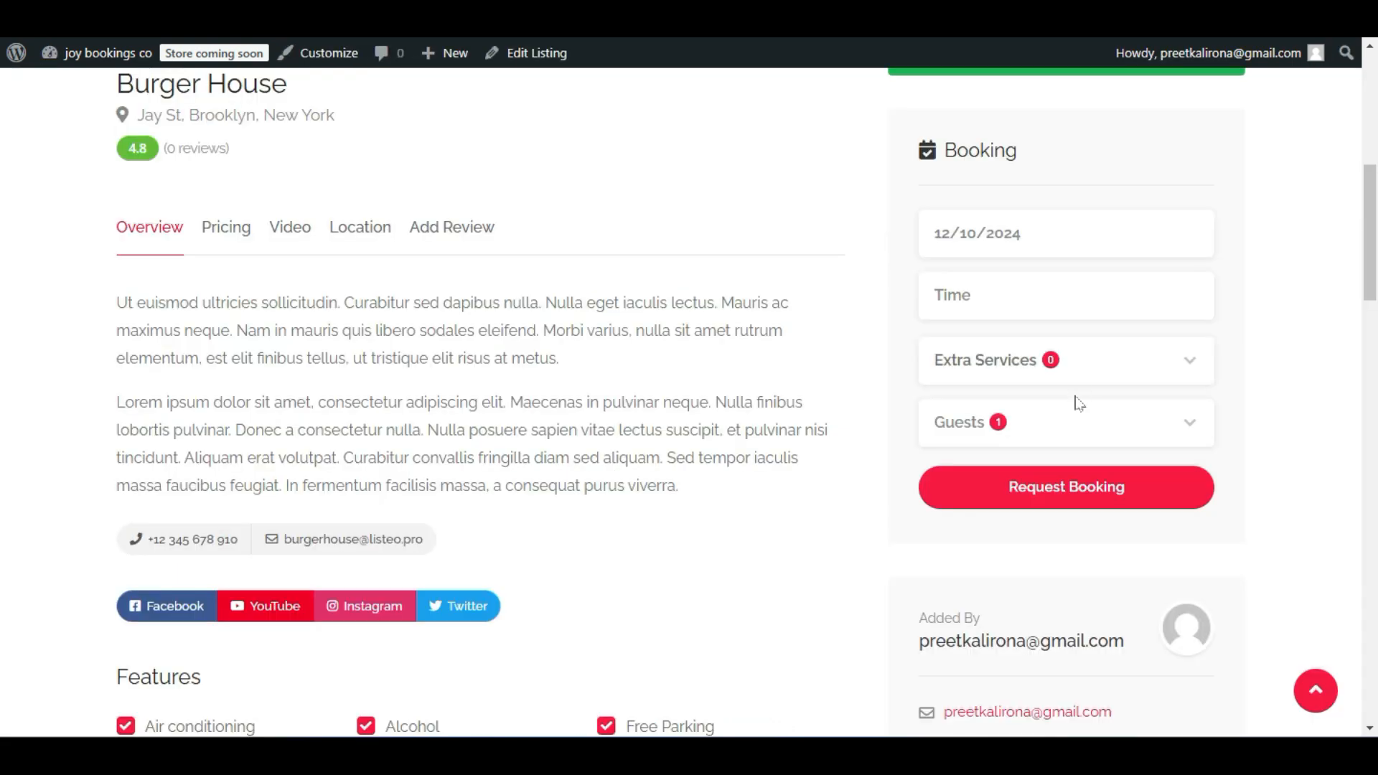
Set the number of guests to 6 in the Burger House booking widget.
{"action": "left_click", "coordinate": [1076, 411]}
{"action": "left_click", "coordinate": [1108, 487]}
{"action": "left_click", "coordinate": [1108, 486]}
{"action": "left_click", "coordinate": [1108, 486]}
{"action": "left_click", "coordinate": [1108, 486]}
{"action": "left_click", "coordinate": [1108, 487]}
{"action": "left_click", "coordinate": [735, 482]}
{"action": "scroll", "coordinate": [872, 560], "scroll_direction": "up", "scroll_amount": 2}
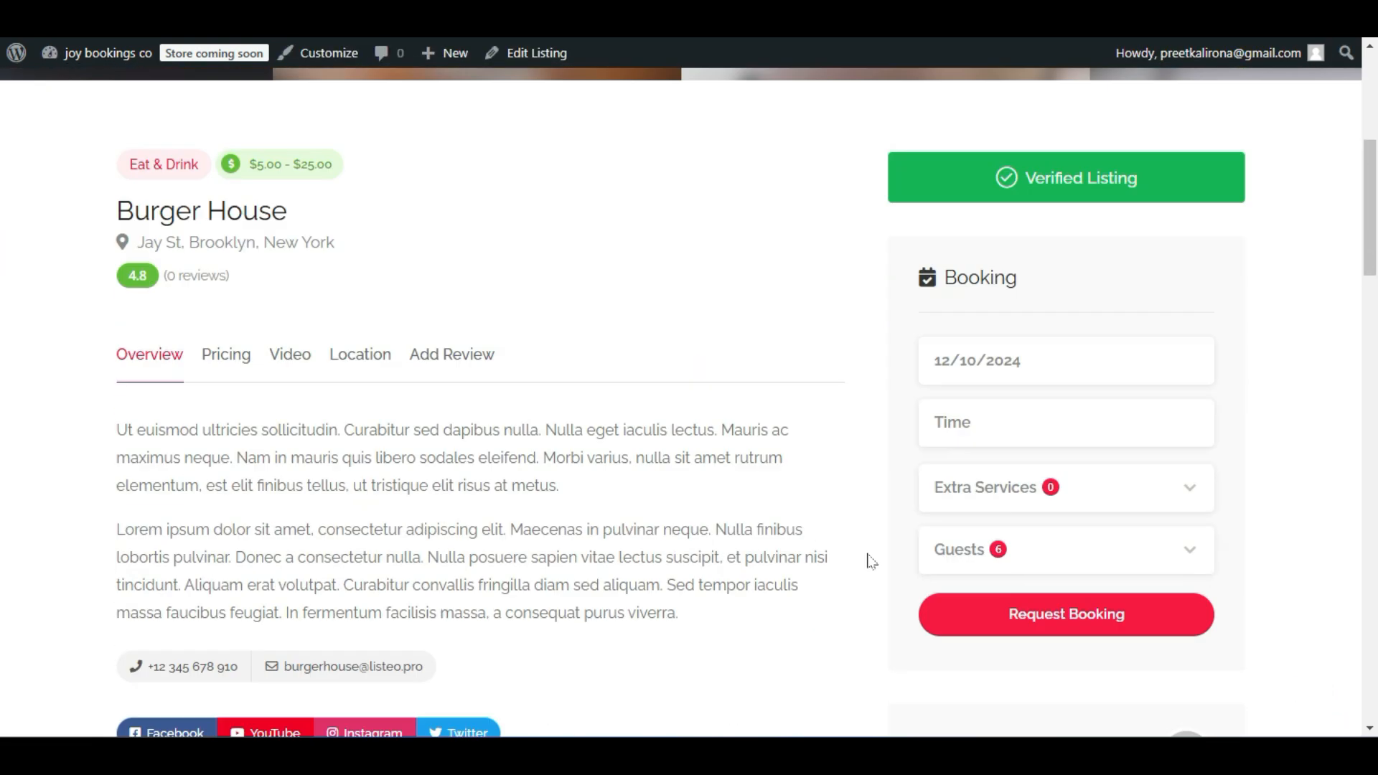
Request a Burger House booking for 12:00 with the Classic Burger as an extra service.
{"action": "scroll", "coordinate": [871, 560], "scroll_direction": "down", "scroll_amount": 5}
{"action": "scroll", "coordinate": [871, 560], "scroll_direction": "up", "scroll_amount": 2}
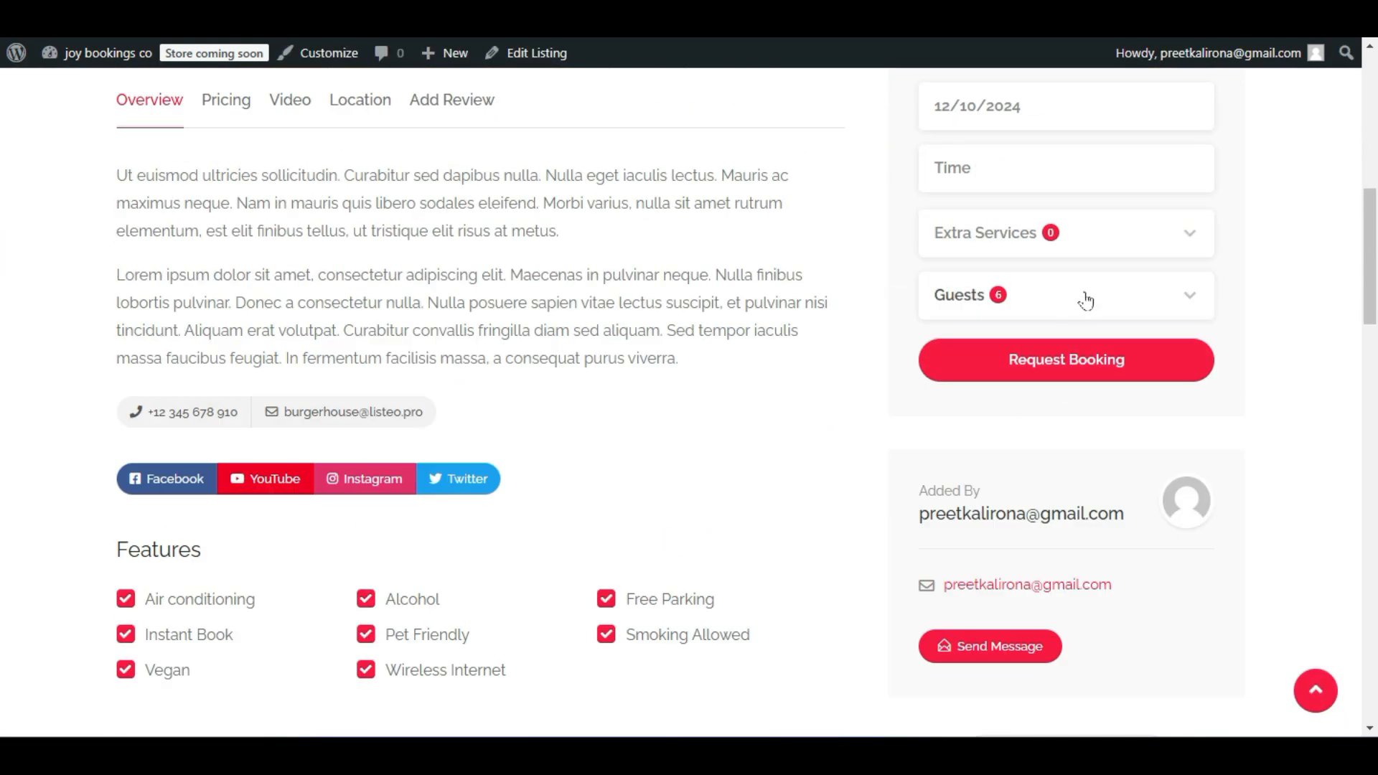
{"action": "left_click", "coordinate": [1083, 215]}
{"action": "left_click", "coordinate": [1162, 305]}
{"action": "left_click", "coordinate": [1090, 170]}
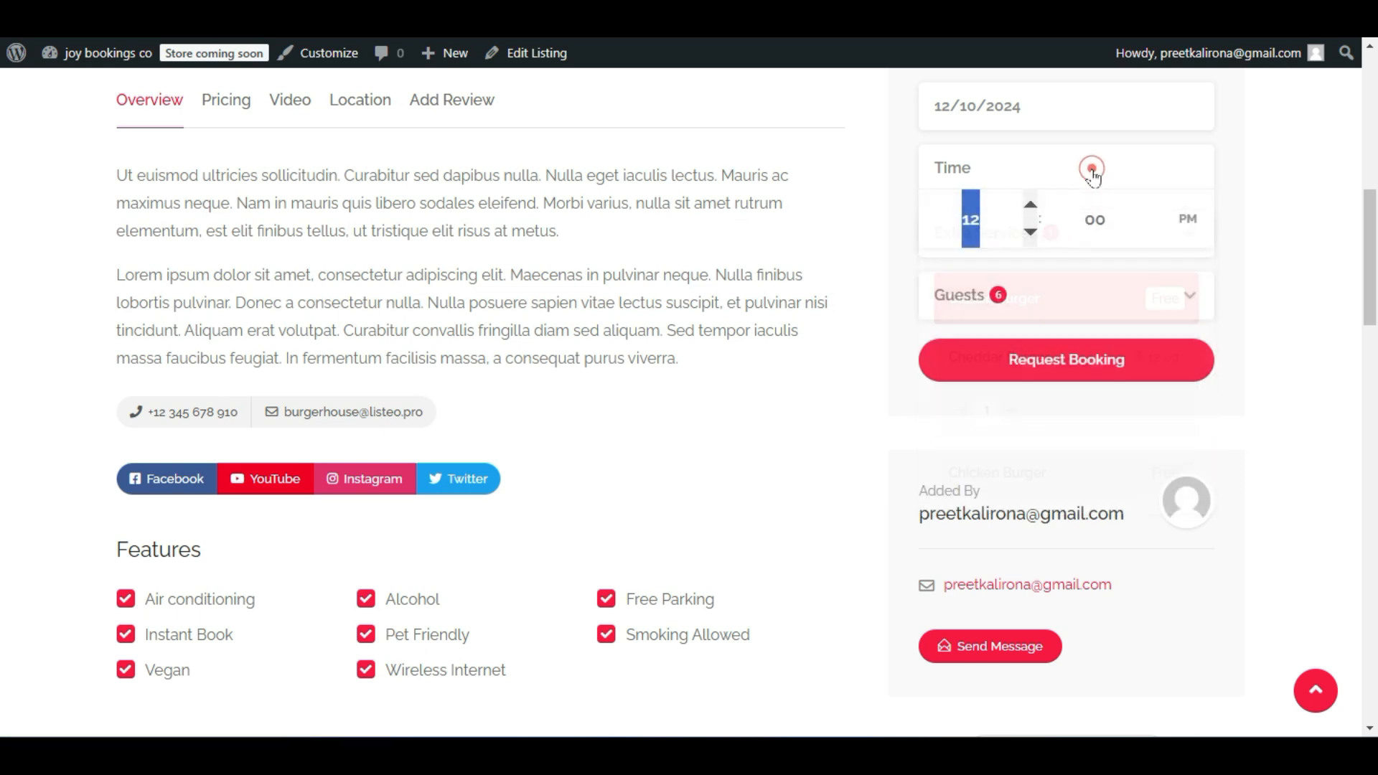
{"action": "left_click", "coordinate": [1075, 363]}
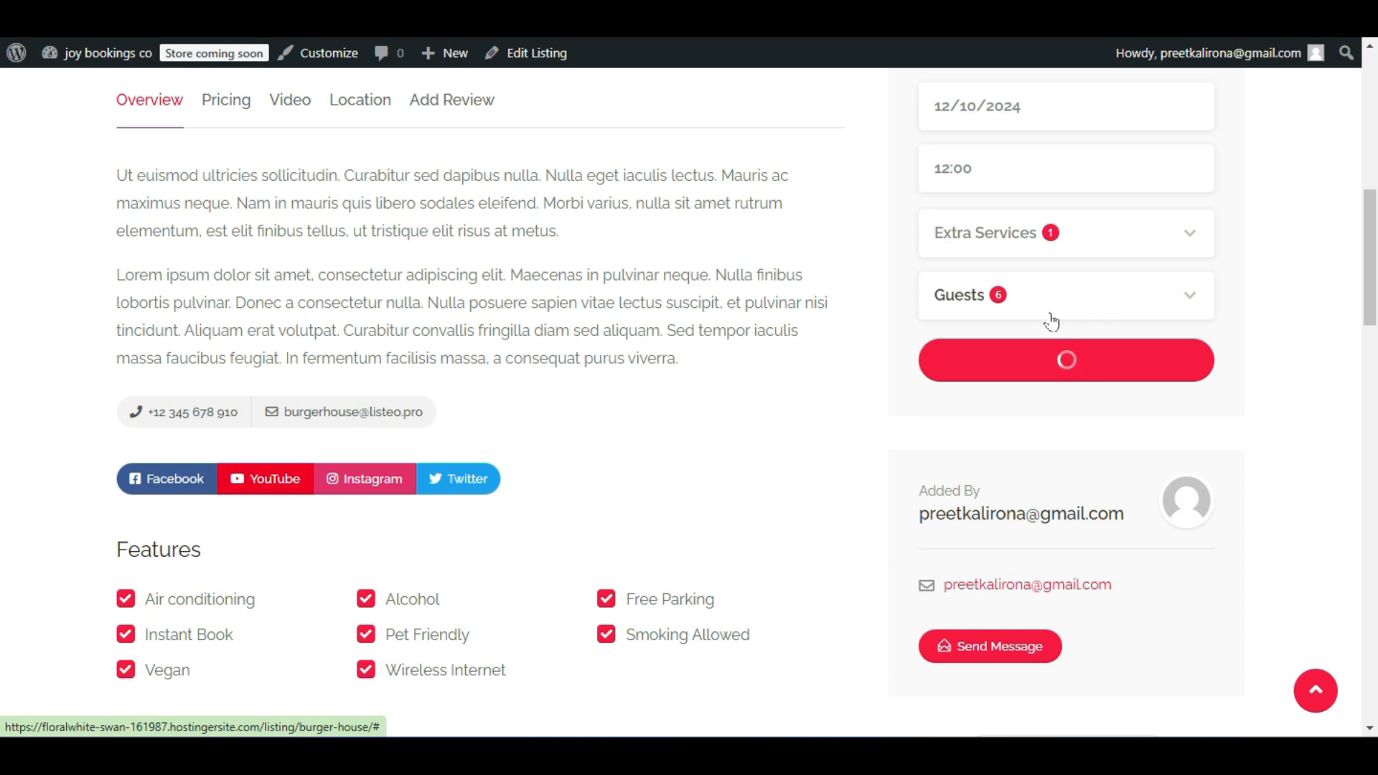
Compare the "Remove Coupons option from Booking widget and confirmation" setting with the Burger House booking widget.
{"action": "scroll", "coordinate": [810, 493], "scroll_direction": "down", "scroll_amount": 5}
{"action": "scroll", "coordinate": [810, 494], "scroll_direction": "up", "scroll_amount": 6}
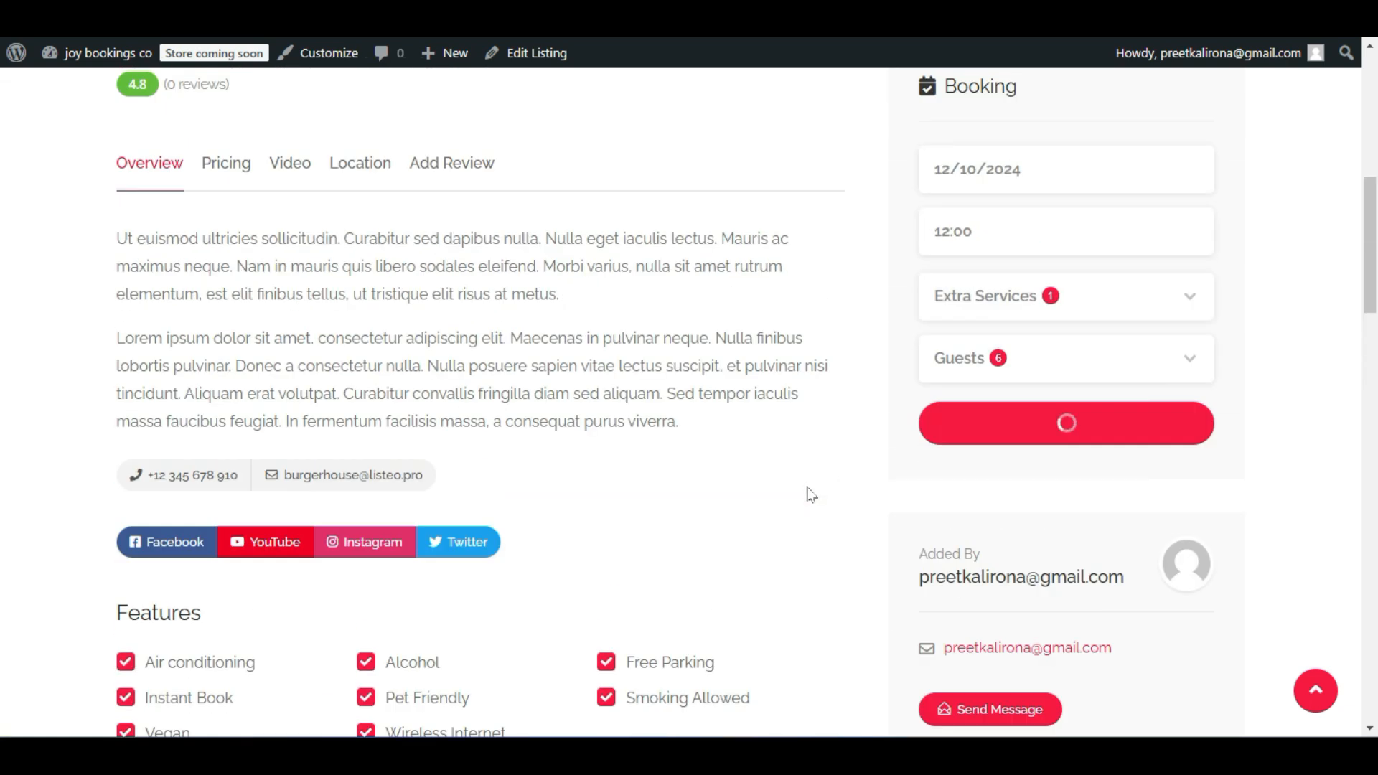
{"action": "scroll", "coordinate": [810, 495], "scroll_direction": "up", "scroll_amount": 4}
{"action": "scroll", "coordinate": [811, 506], "scroll_direction": "down", "scroll_amount": 3}
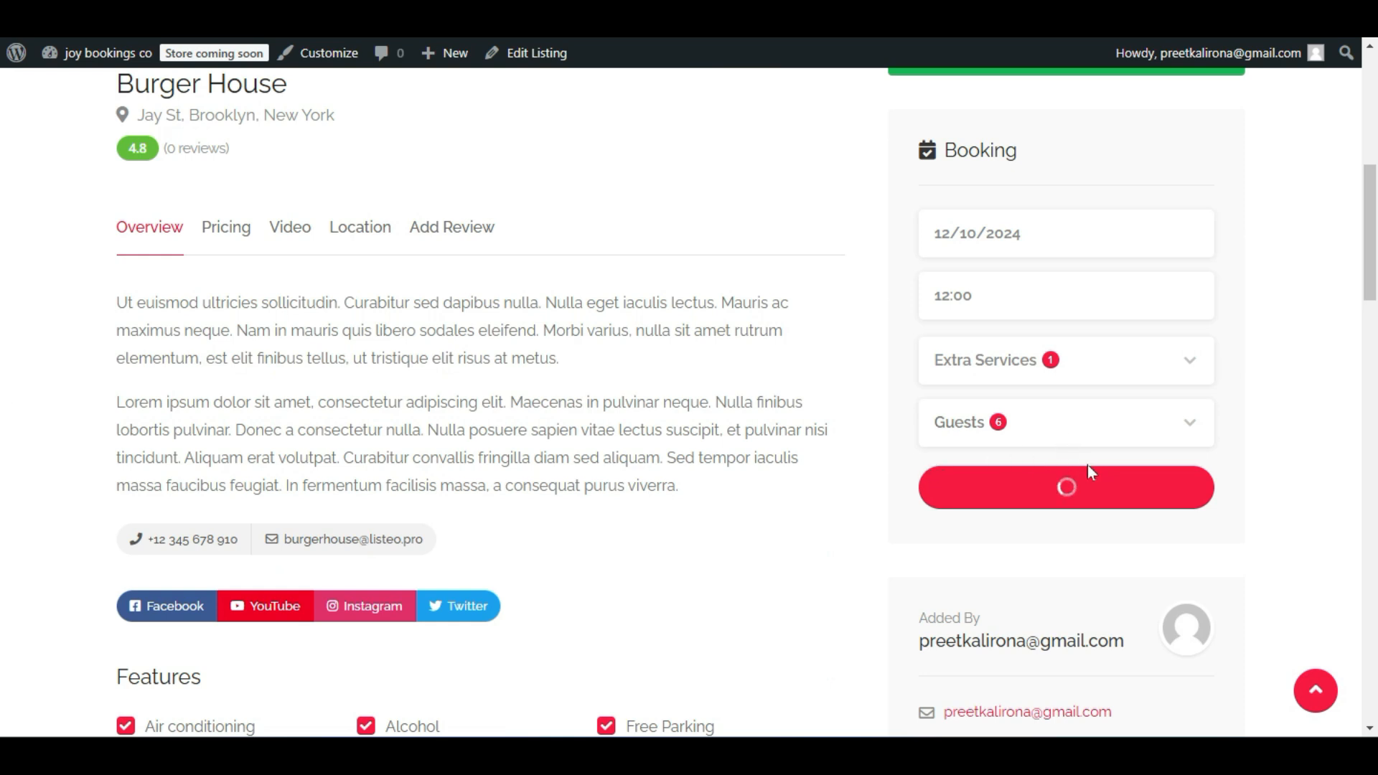
{"action": "scroll", "coordinate": [1087, 465], "scroll_direction": "down", "scroll_amount": 1}
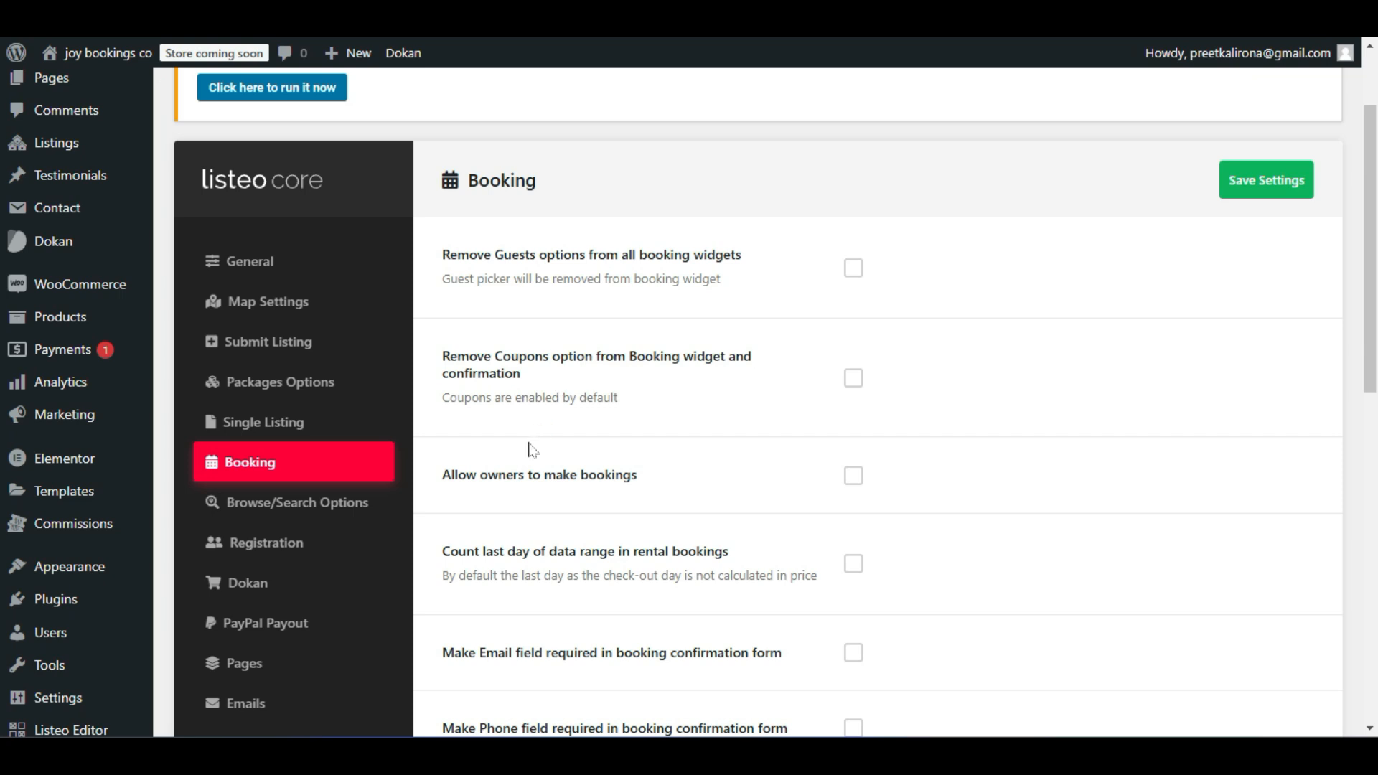
{"action": "left_click_drag", "start_coordinate": [433, 400], "coordinate": [637, 403]}
{"action": "left_click", "coordinate": [633, 398]}
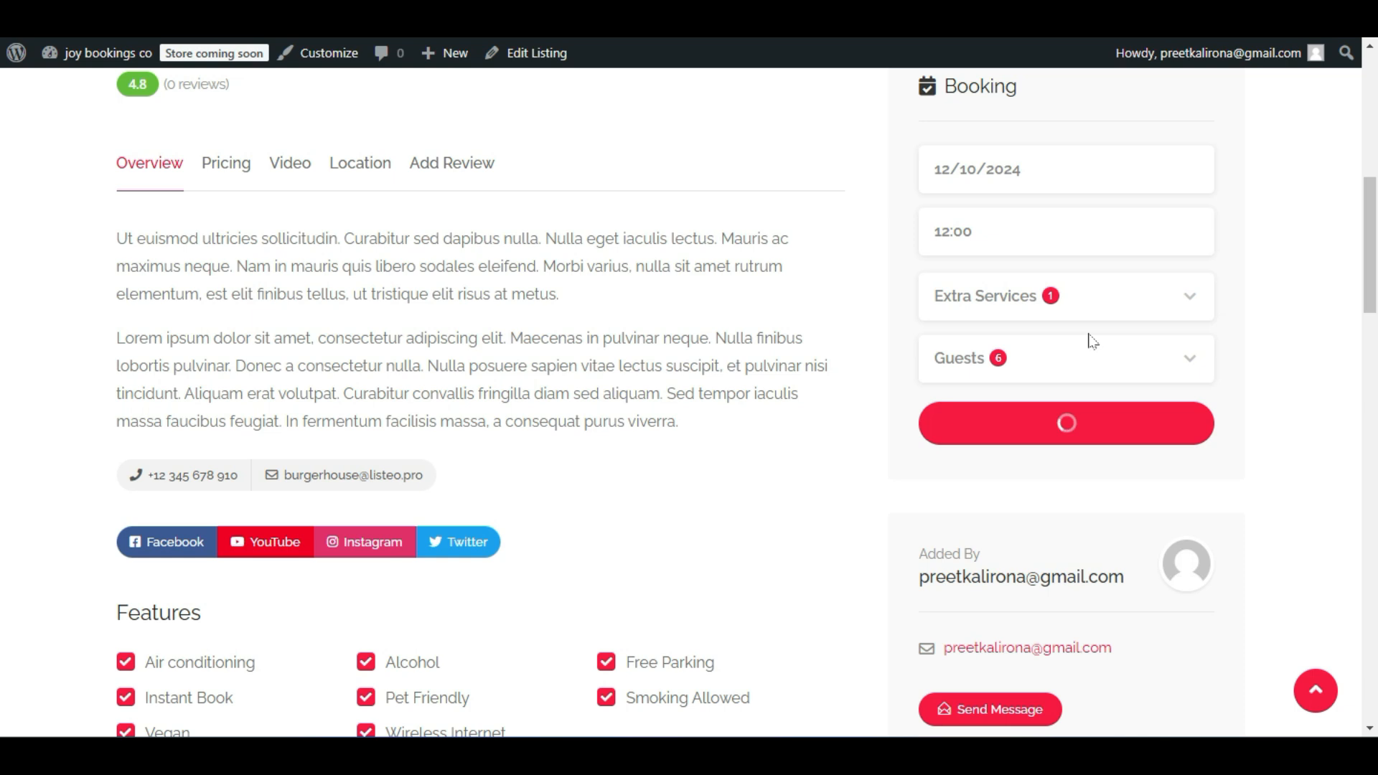
{"action": "scroll", "coordinate": [730, 387], "scroll_direction": "up", "scroll_amount": 2}
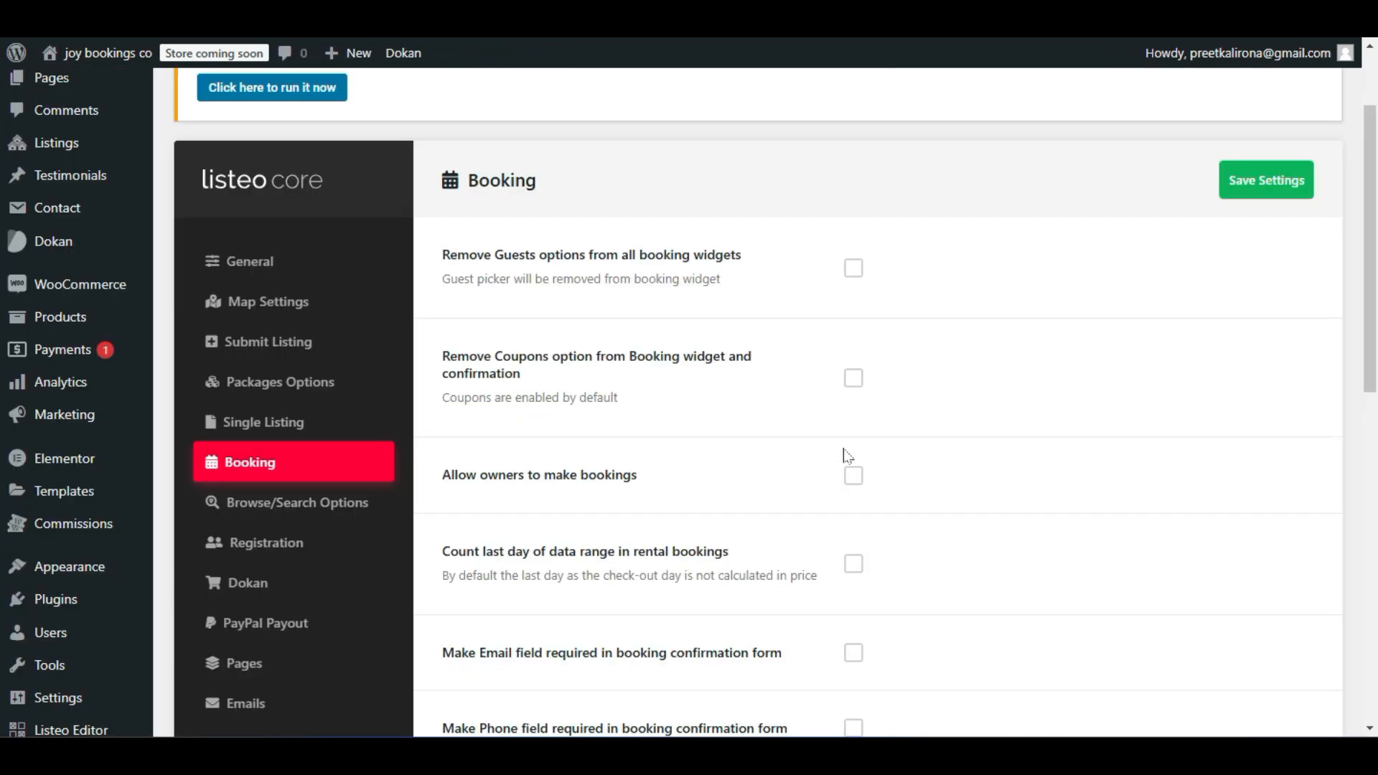
Enable "Allow owners to make bookings" in the Booking settings and look over the Burger House listing.
{"action": "scroll", "coordinate": [844, 454], "scroll_direction": "down", "scroll_amount": 2}
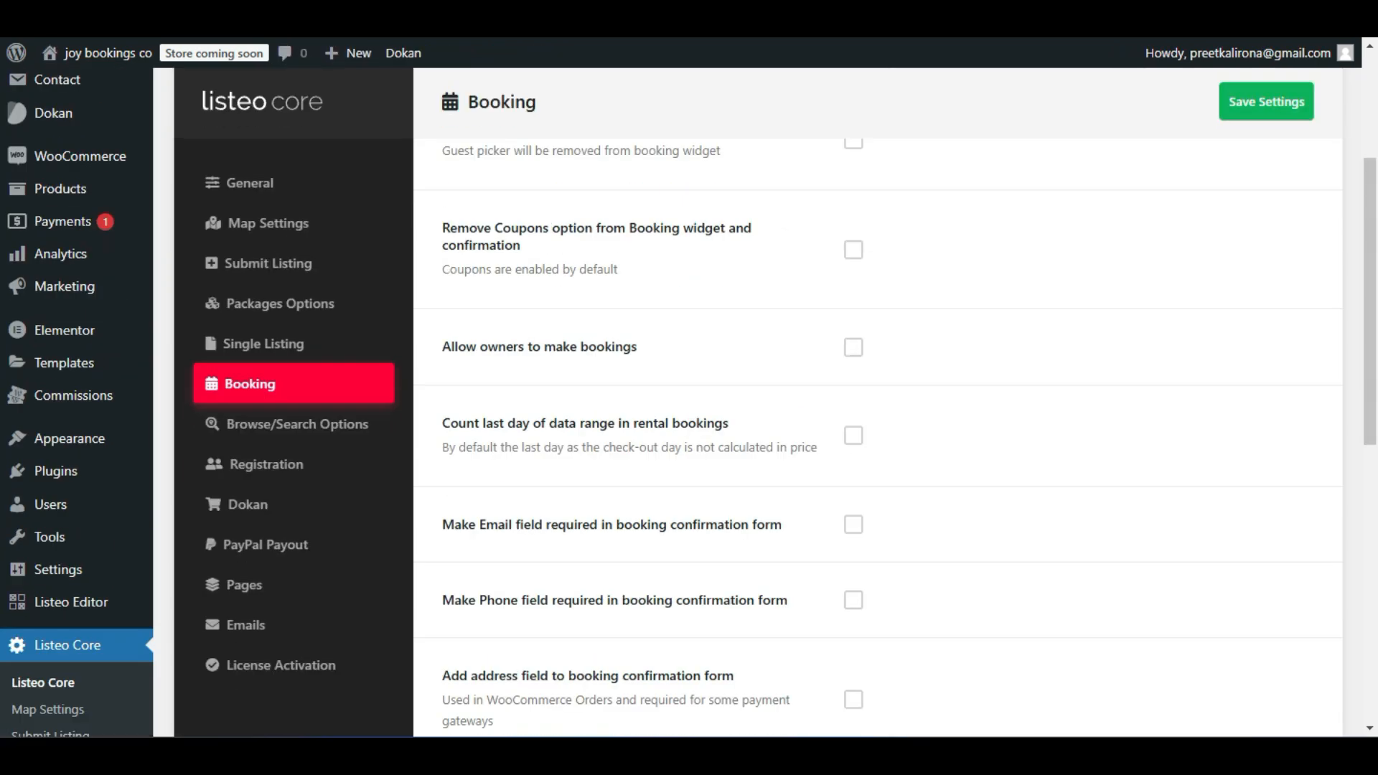
{"action": "left_click", "coordinate": [853, 347]}
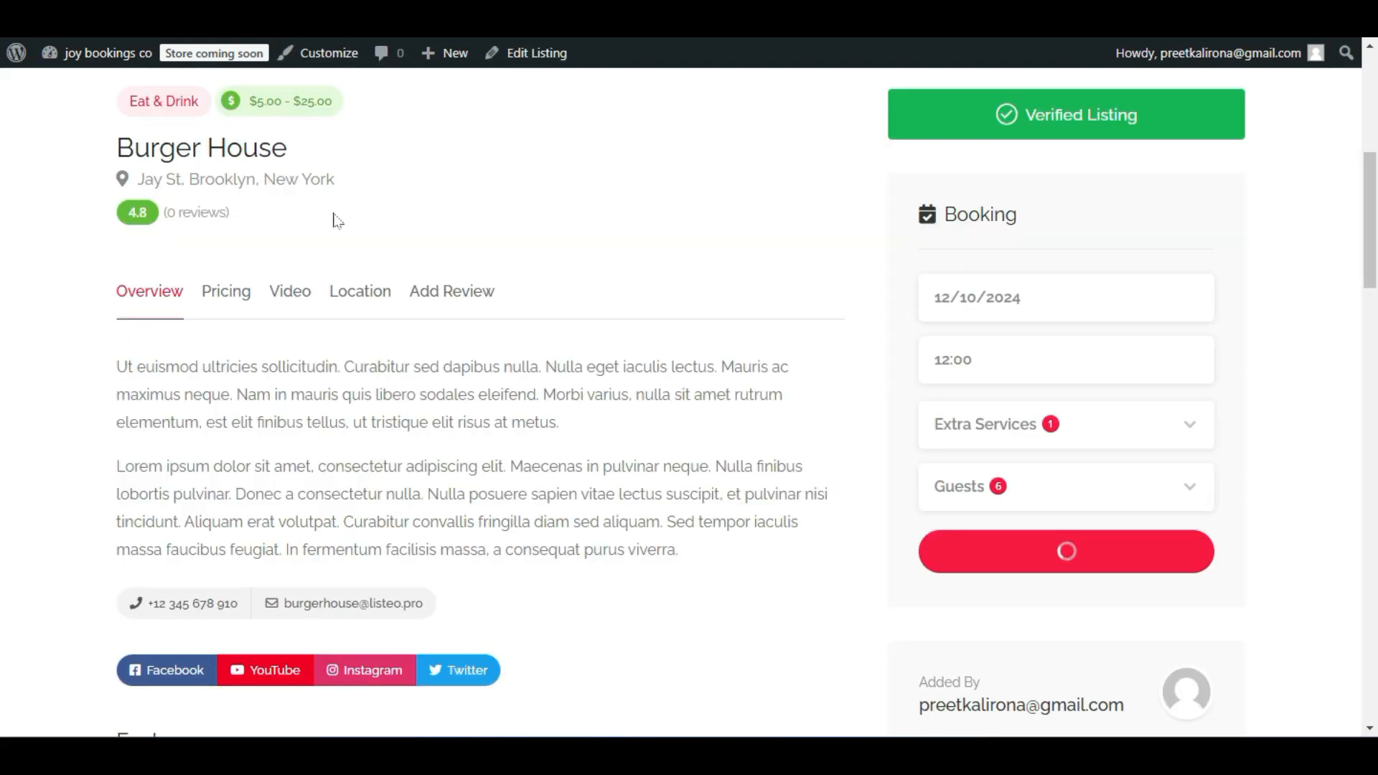
{"action": "scroll", "coordinate": [338, 220], "scroll_direction": "up", "scroll_amount": 5}
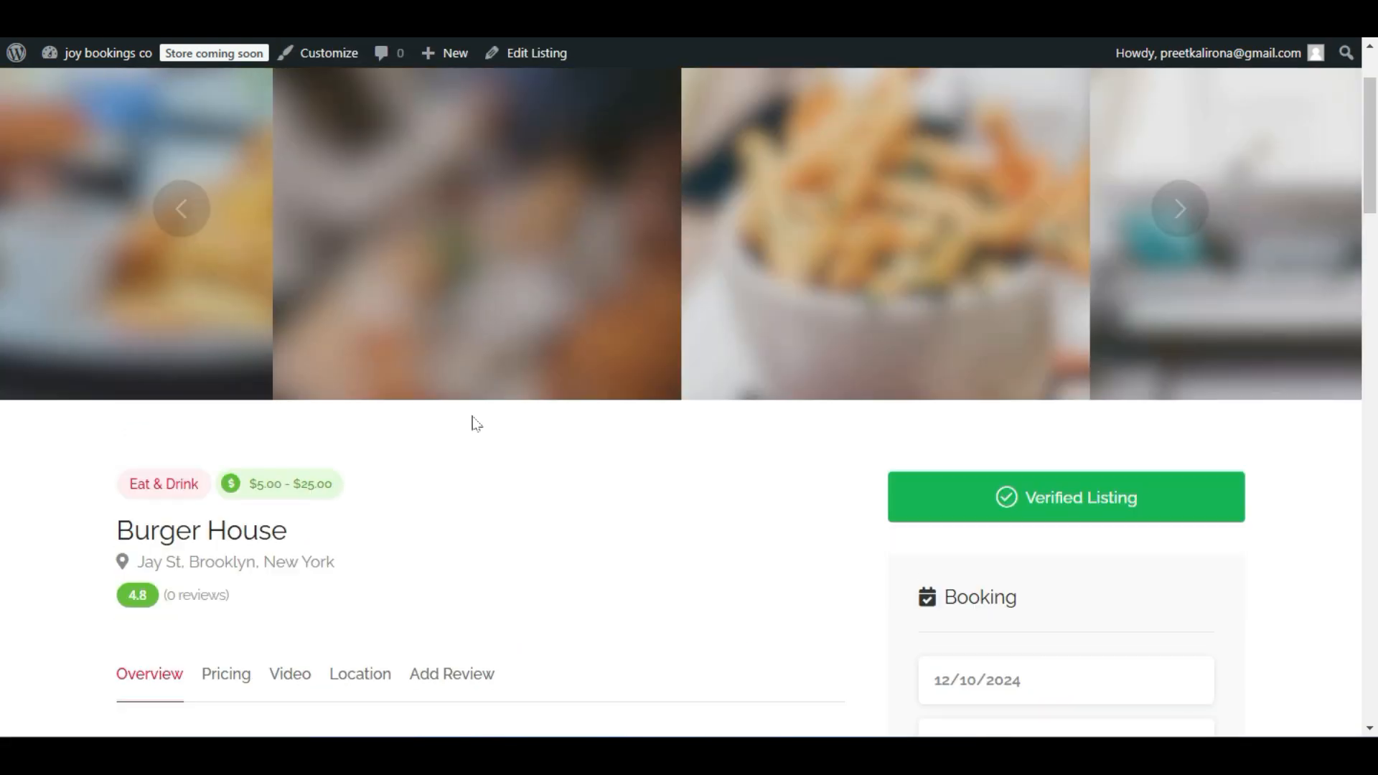
{"action": "scroll", "coordinate": [994, 363], "scroll_direction": "down", "scroll_amount": 3}
{"action": "scroll", "coordinate": [1067, 351], "scroll_direction": "down", "scroll_amount": 2}
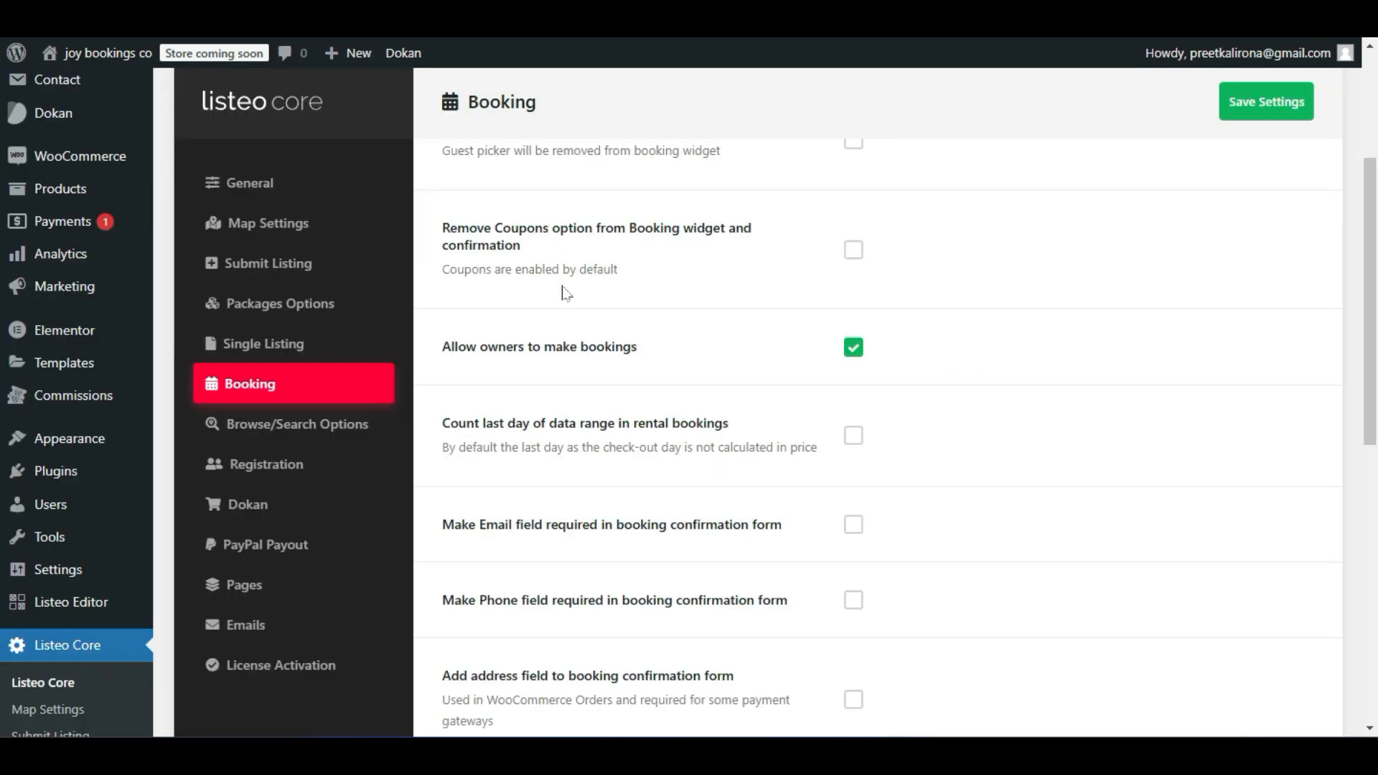
Read the description of the "Count last day of data range in rental bookings" option in the Booking settings.
{"action": "scroll", "coordinate": [566, 293], "scroll_direction": "down", "scroll_amount": 3}
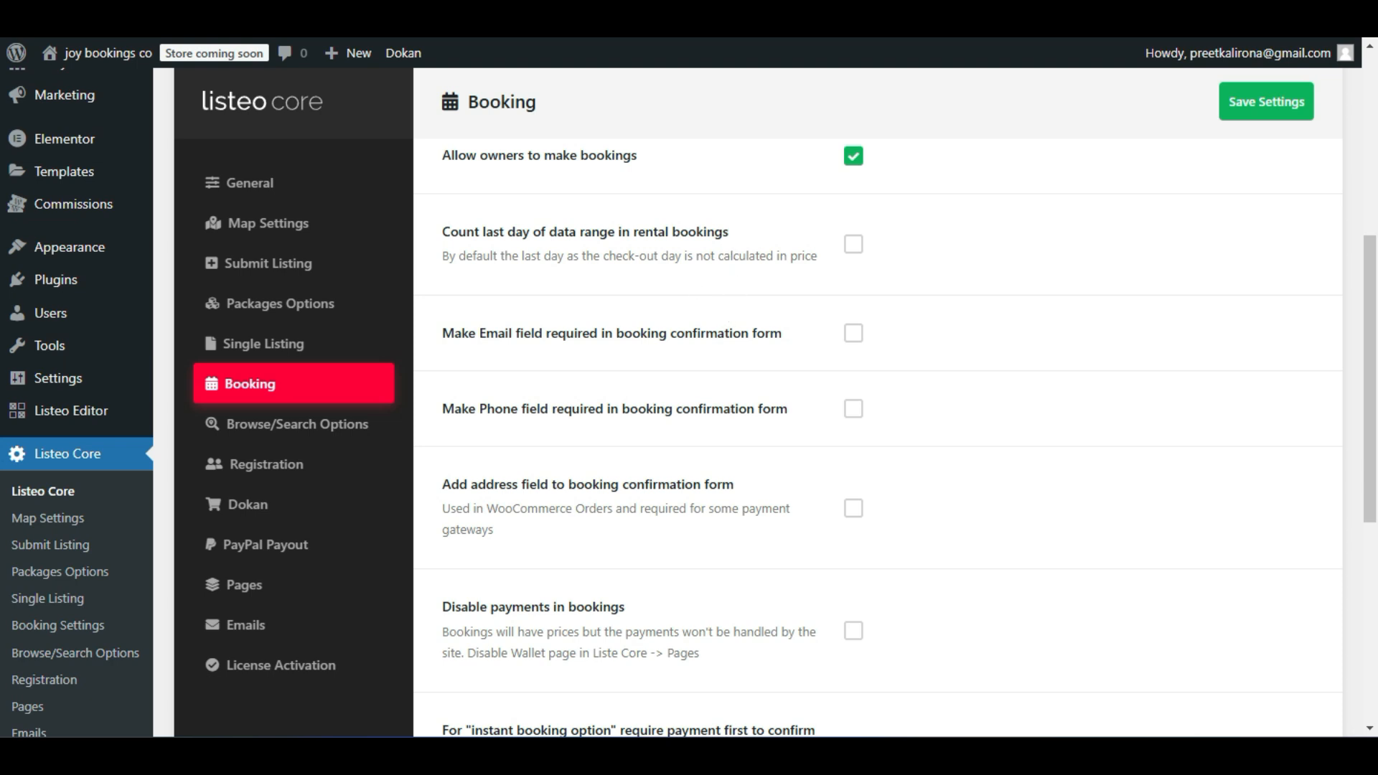
{"action": "left_click_drag", "start_coordinate": [442, 257], "coordinate": [695, 257]}
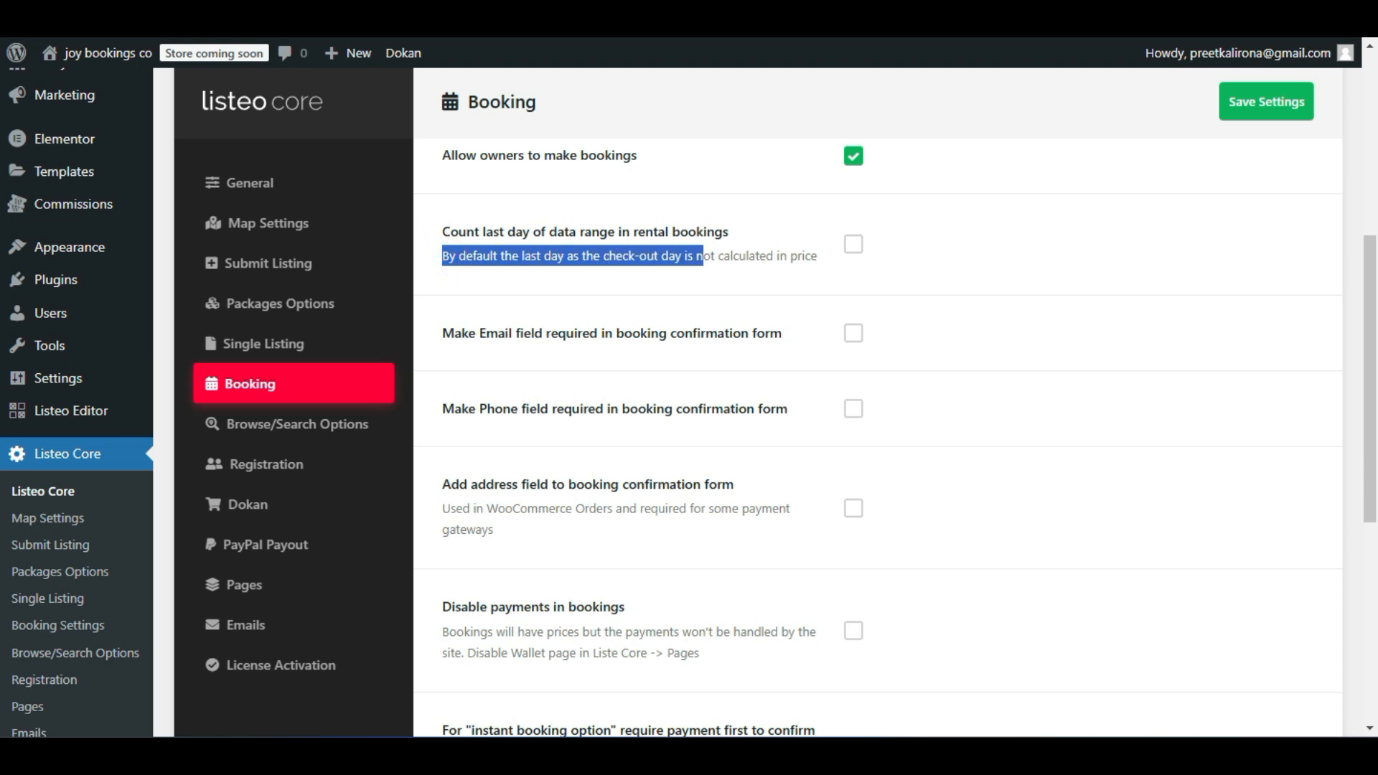
{"action": "left_click", "coordinate": [766, 283]}
{"action": "left_click_drag", "start_coordinate": [822, 257], "coordinate": [440, 261]}
{"action": "left_click", "coordinate": [451, 276]}
{"action": "scroll", "coordinate": [437, 294], "scroll_direction": "up", "scroll_amount": 2}
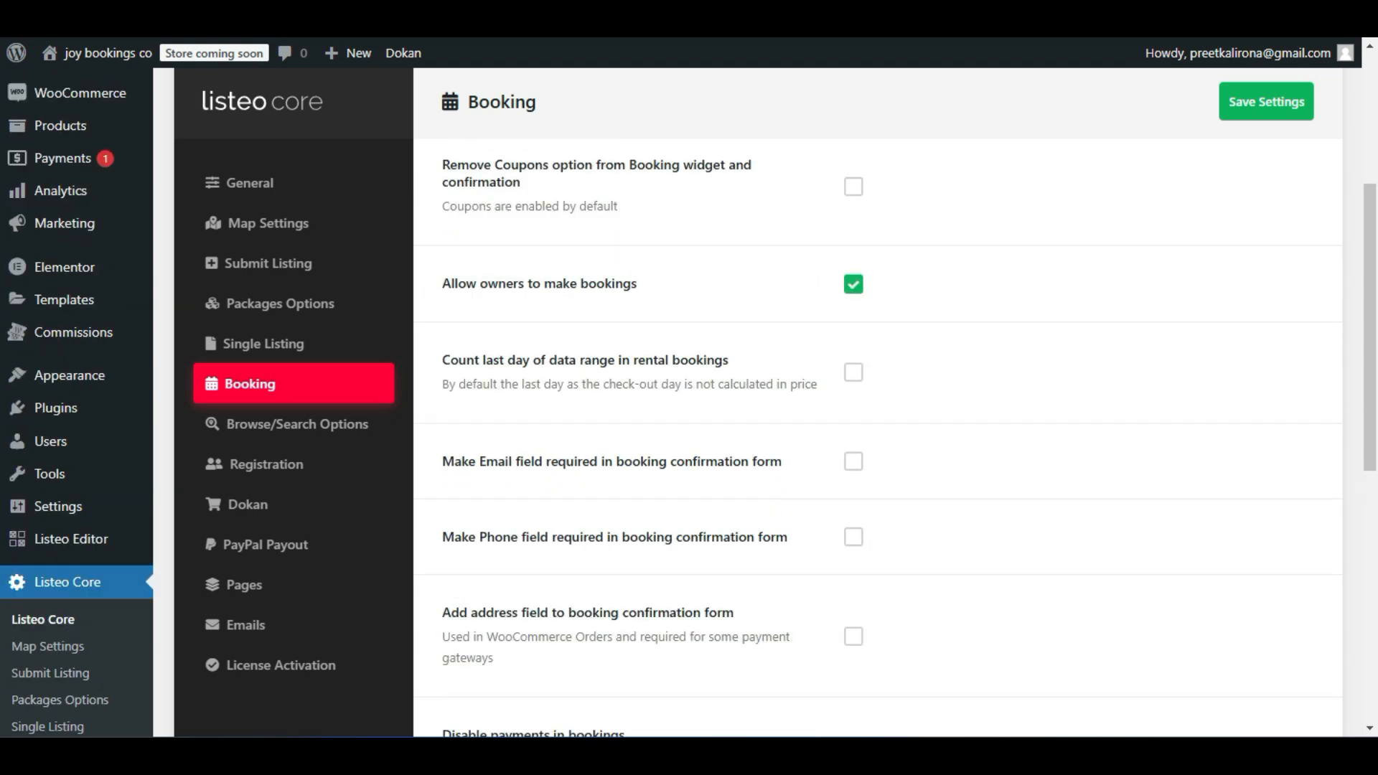
{"action": "left_click_drag", "start_coordinate": [696, 386], "coordinate": [482, 384]}
{"action": "left_click", "coordinate": [711, 400]}
{"action": "scroll", "coordinate": [689, 402], "scroll_direction": "down", "scroll_amount": 2}
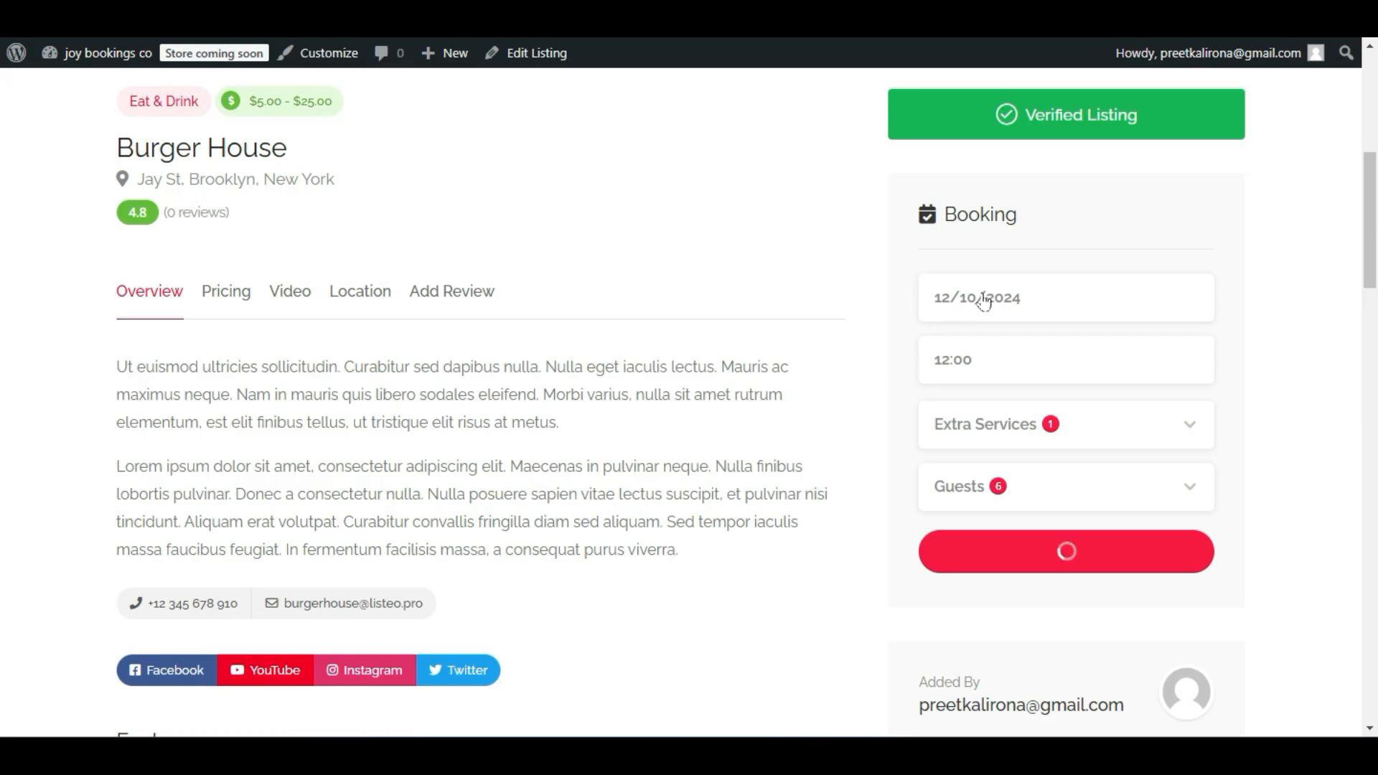
Change the Burger House booking date to 12/11/2024 and request the booking without a coupon.
{"action": "left_click", "coordinate": [1011, 305]}
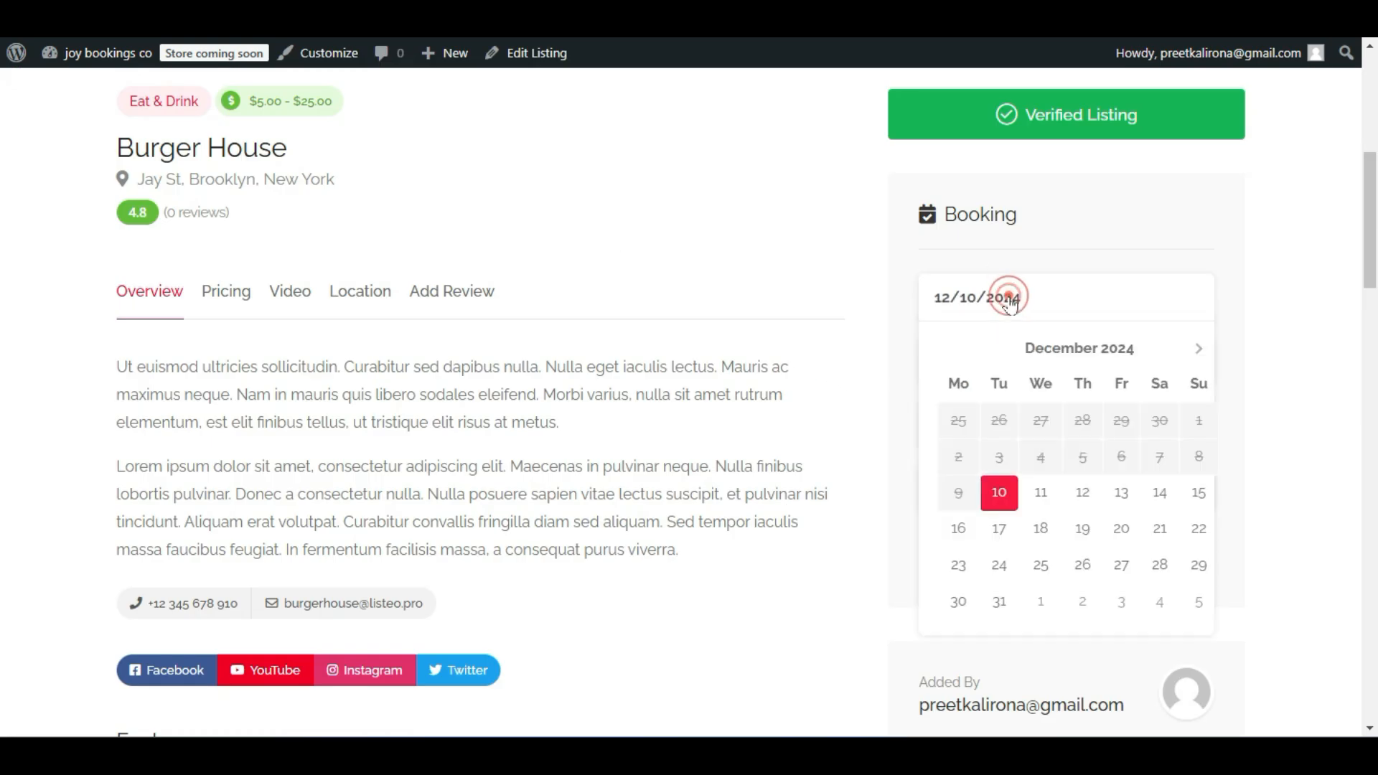
{"action": "left_click", "coordinate": [1042, 491]}
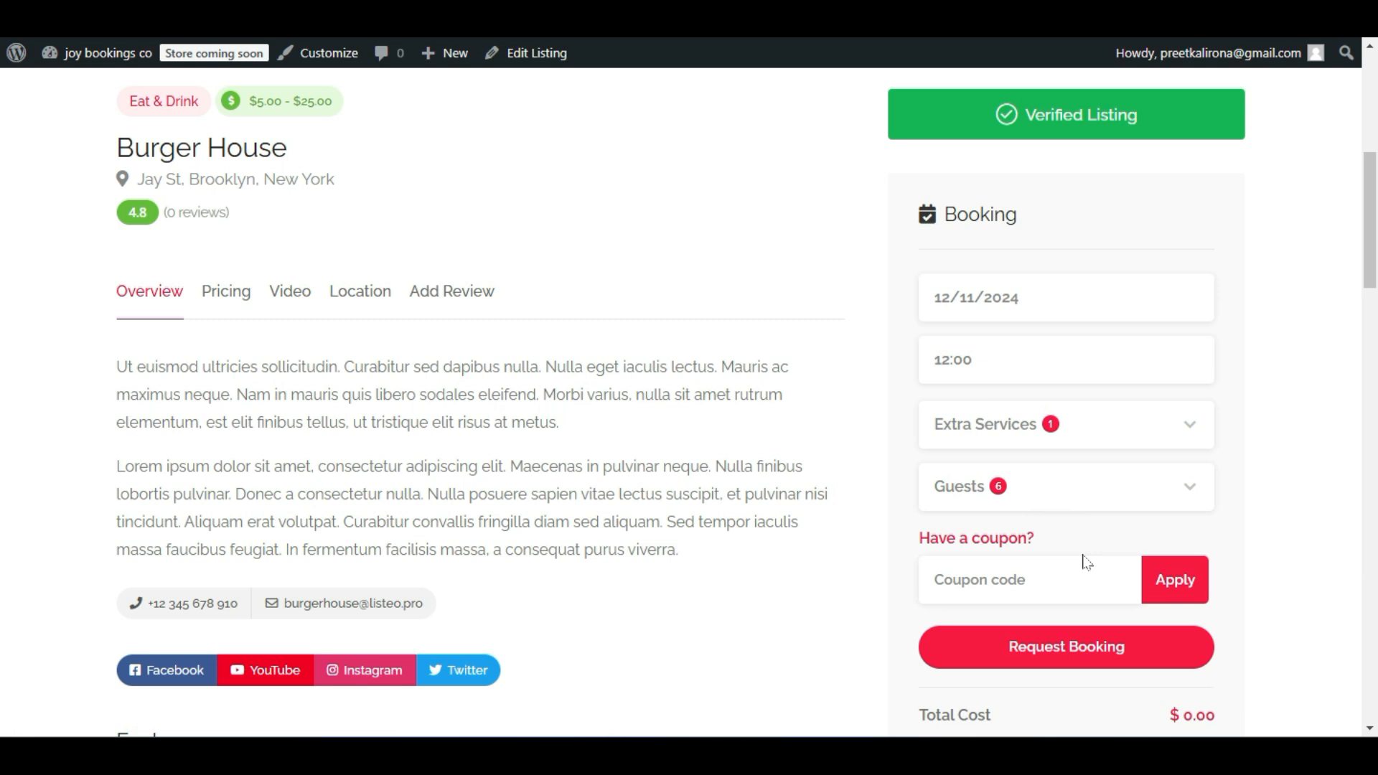
{"action": "scroll", "coordinate": [1083, 559], "scroll_direction": "down", "scroll_amount": 2}
{"action": "left_click", "coordinate": [973, 449]}
{"action": "left_click", "coordinate": [1267, 407]}
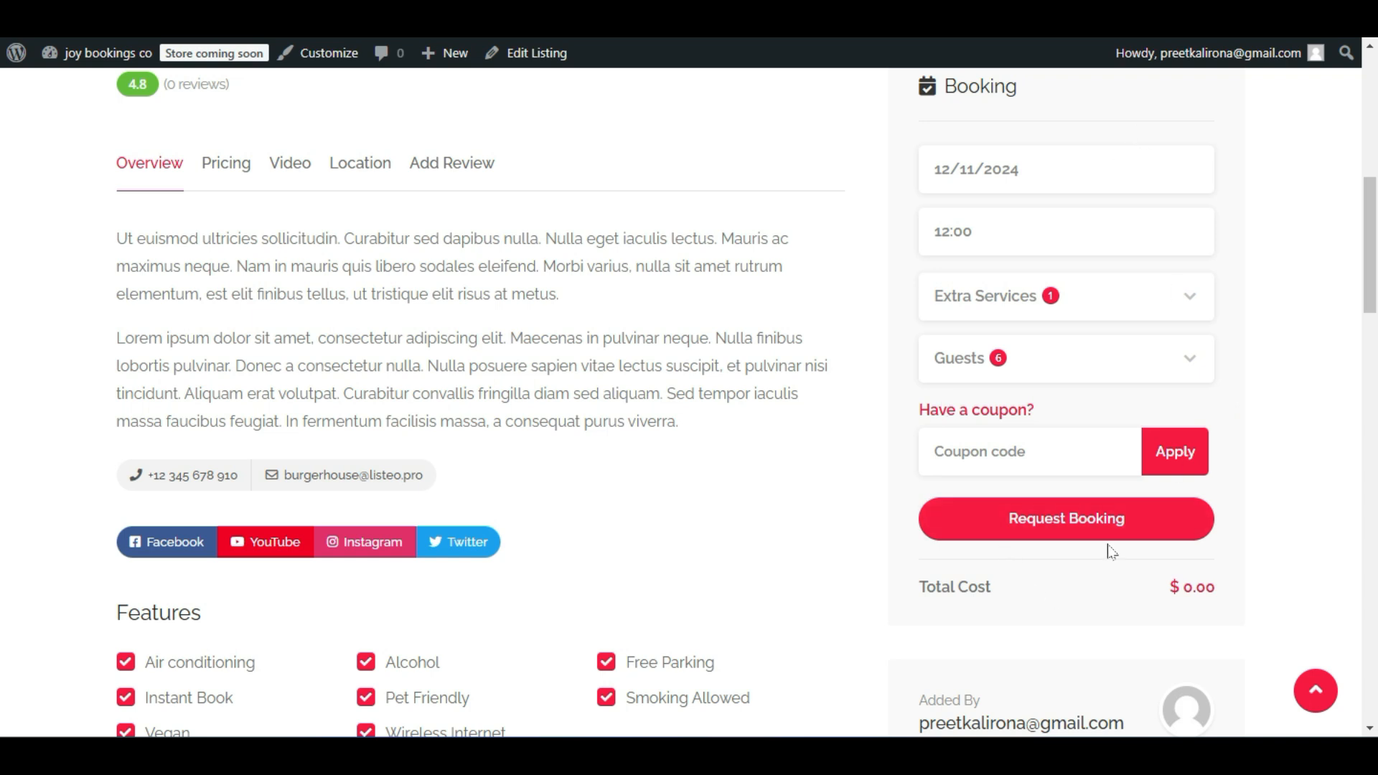
{"action": "left_click", "coordinate": [1144, 522]}
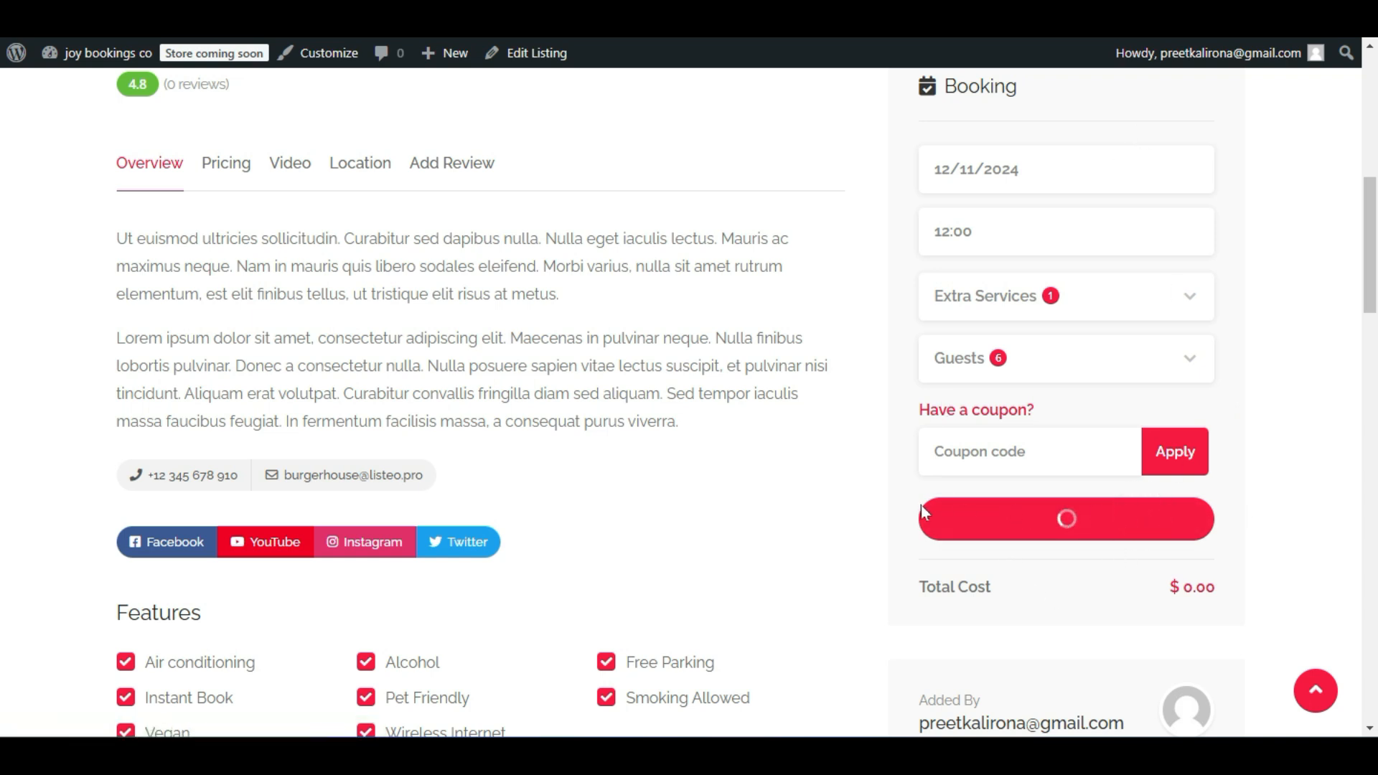
Compare the email and phone fields of the booking confirmation form with the matching "required" options in the Booking settings.
{"action": "scroll", "coordinate": [323, 292], "scroll_direction": "down", "scroll_amount": 3}
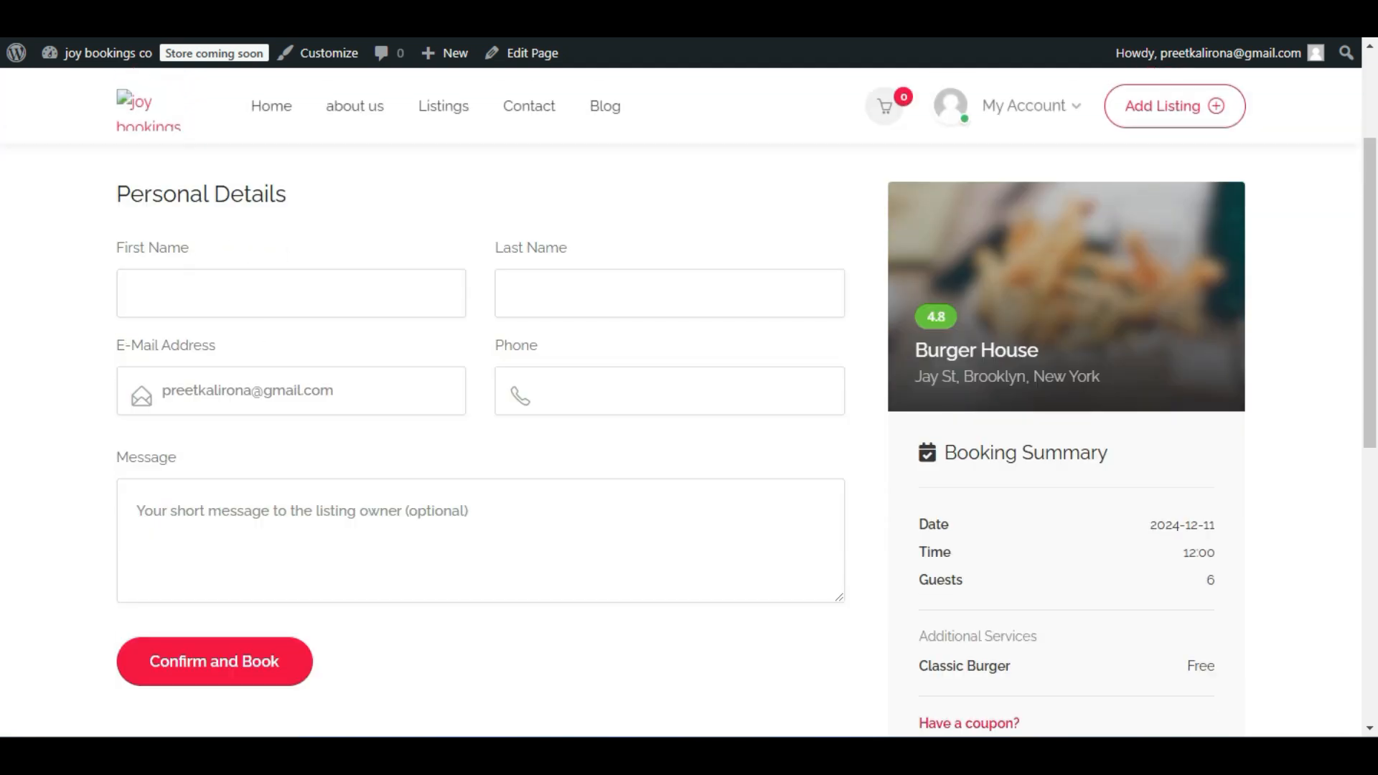
{"action": "triple_click", "coordinate": [364, 381]}
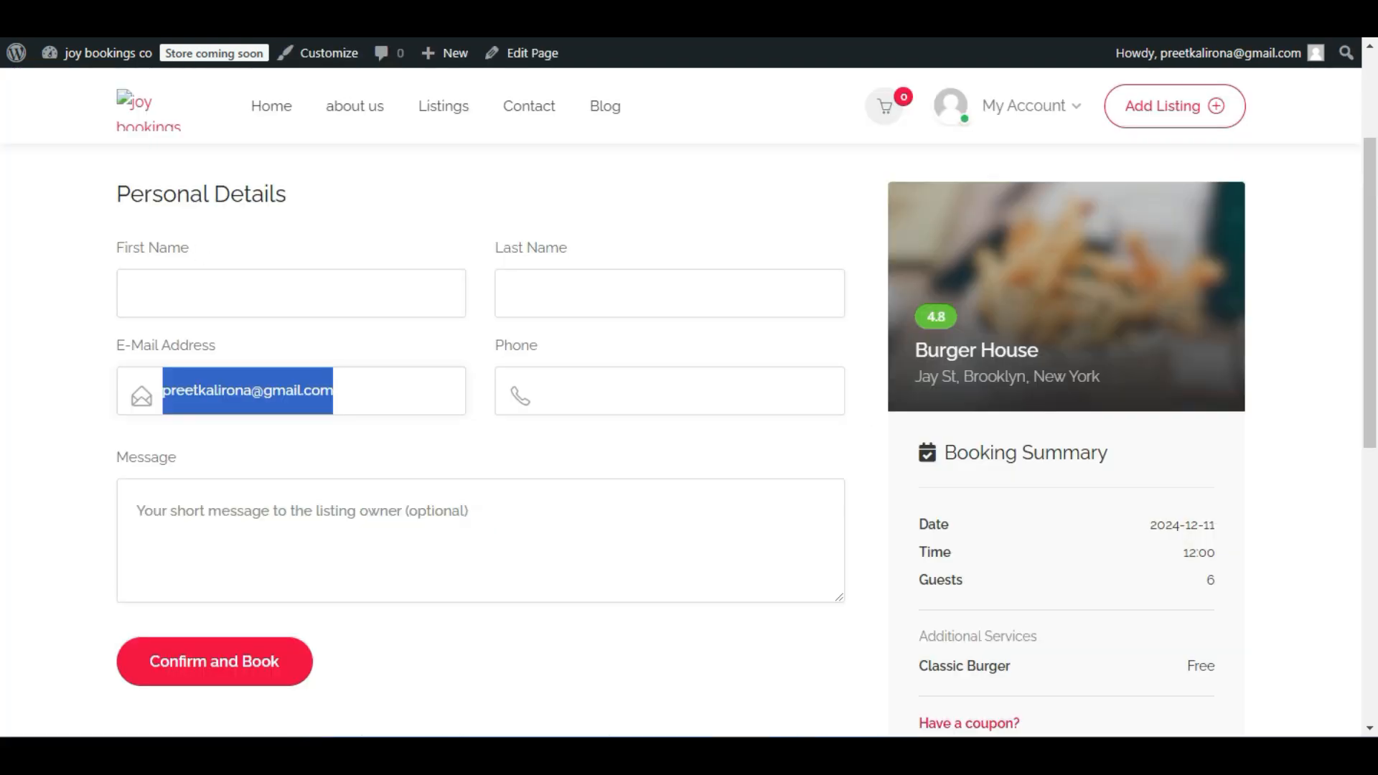
{"action": "left_click", "coordinate": [609, 392]}
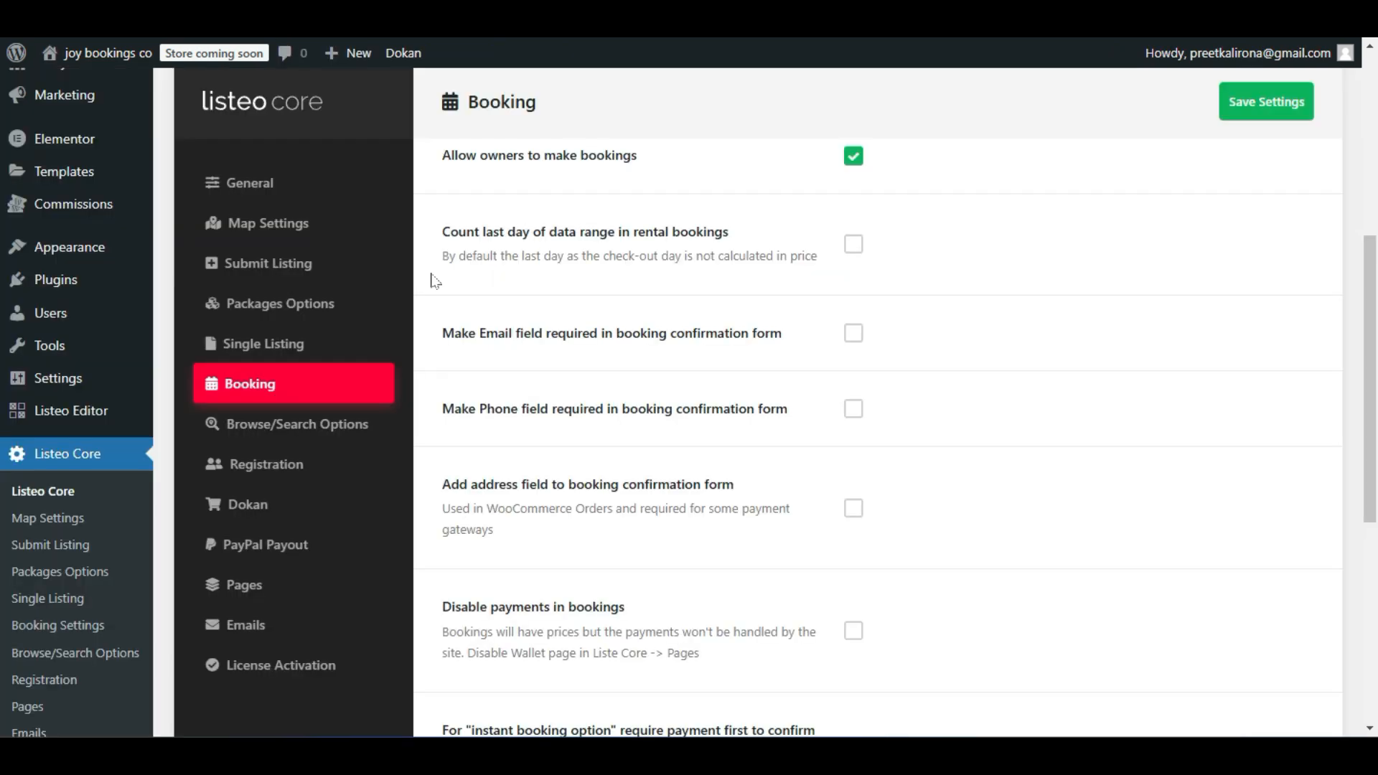
{"action": "scroll", "coordinate": [434, 280], "scroll_direction": "down", "scroll_amount": 2}
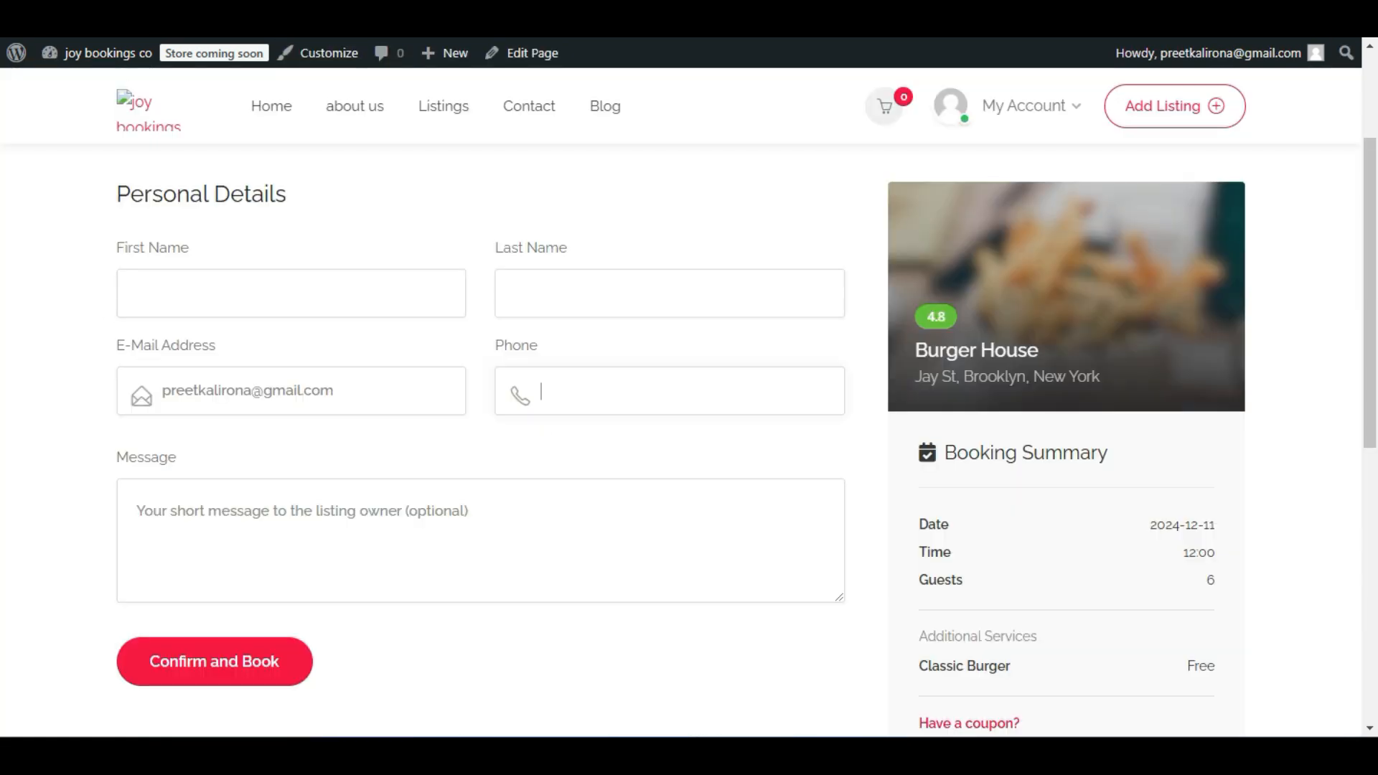
{"action": "scroll", "coordinate": [82, 435], "scroll_direction": "down", "scroll_amount": 1}
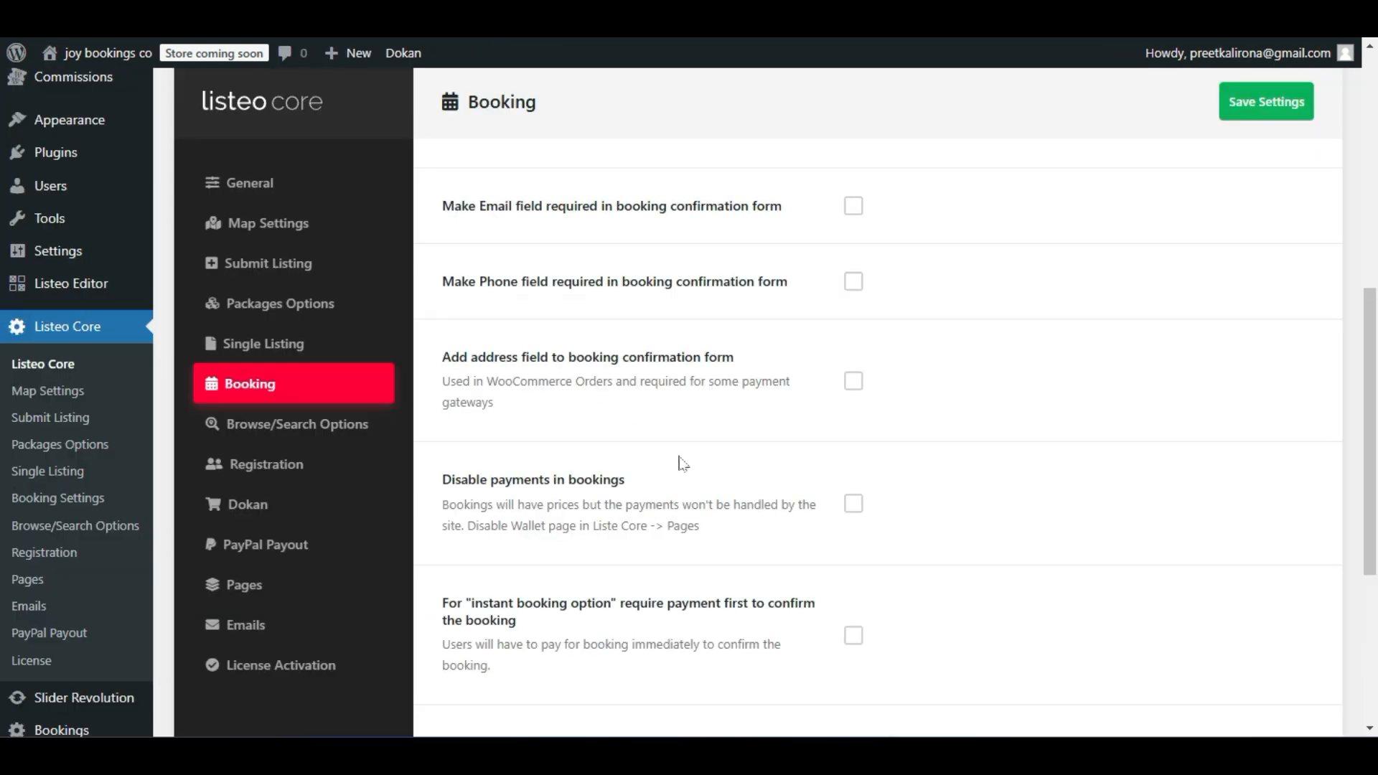
{"action": "scroll", "coordinate": [836, 403], "scroll_direction": "down", "scroll_amount": 2}
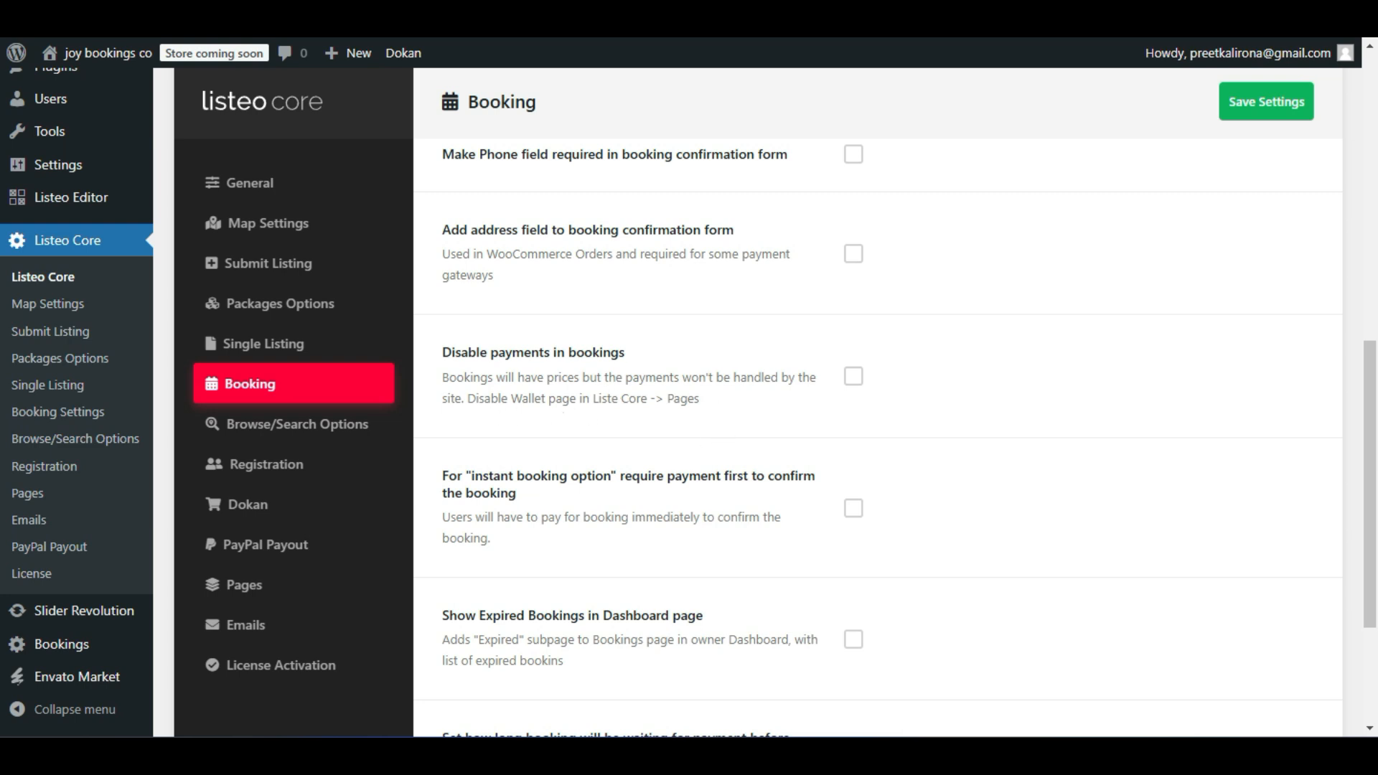
Try out "Disable payments in bookings" but leave it off, and enable requiring payment first to confirm instant bookings.
{"action": "left_click", "coordinate": [852, 378]}
{"action": "left_click", "coordinate": [854, 380]}
{"action": "scroll", "coordinate": [527, 382], "scroll_direction": "down", "scroll_amount": 2}
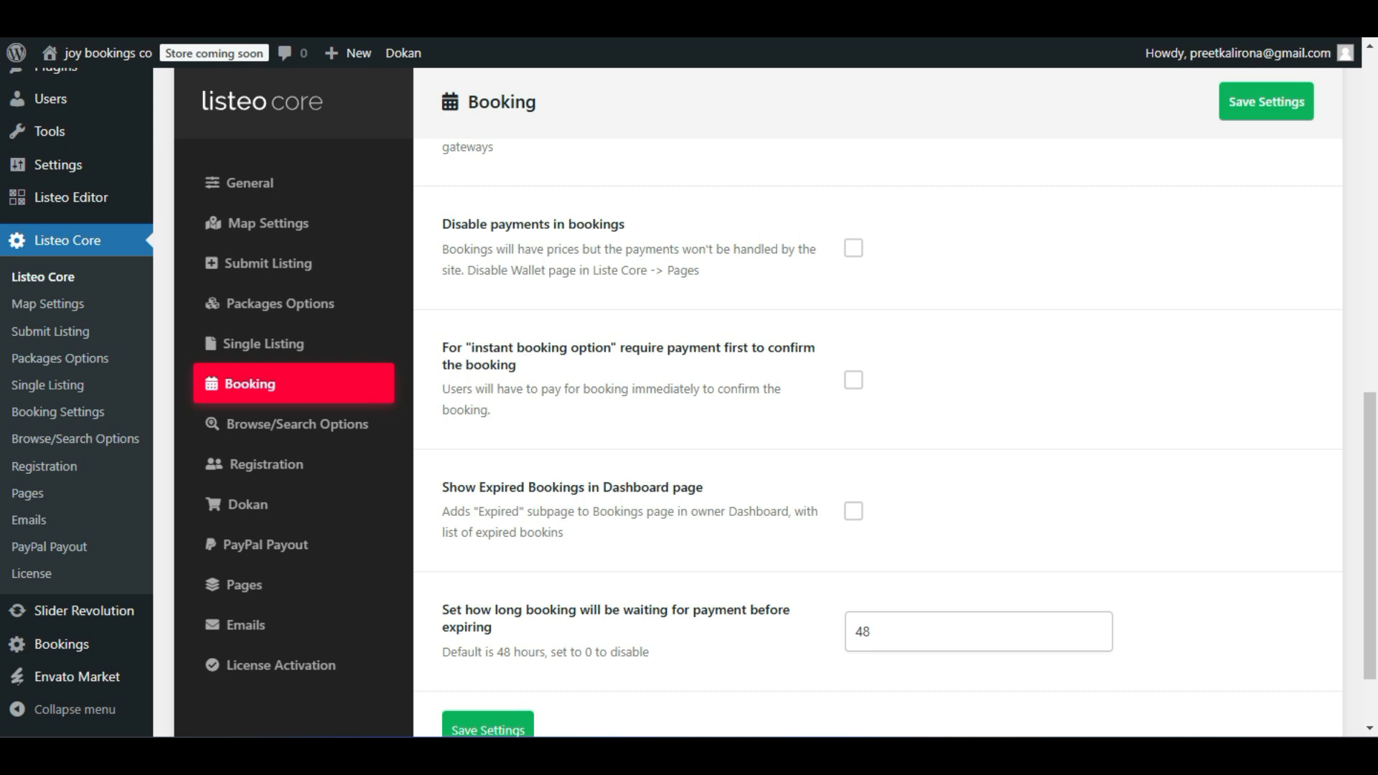
{"action": "left_click", "coordinate": [854, 381]}
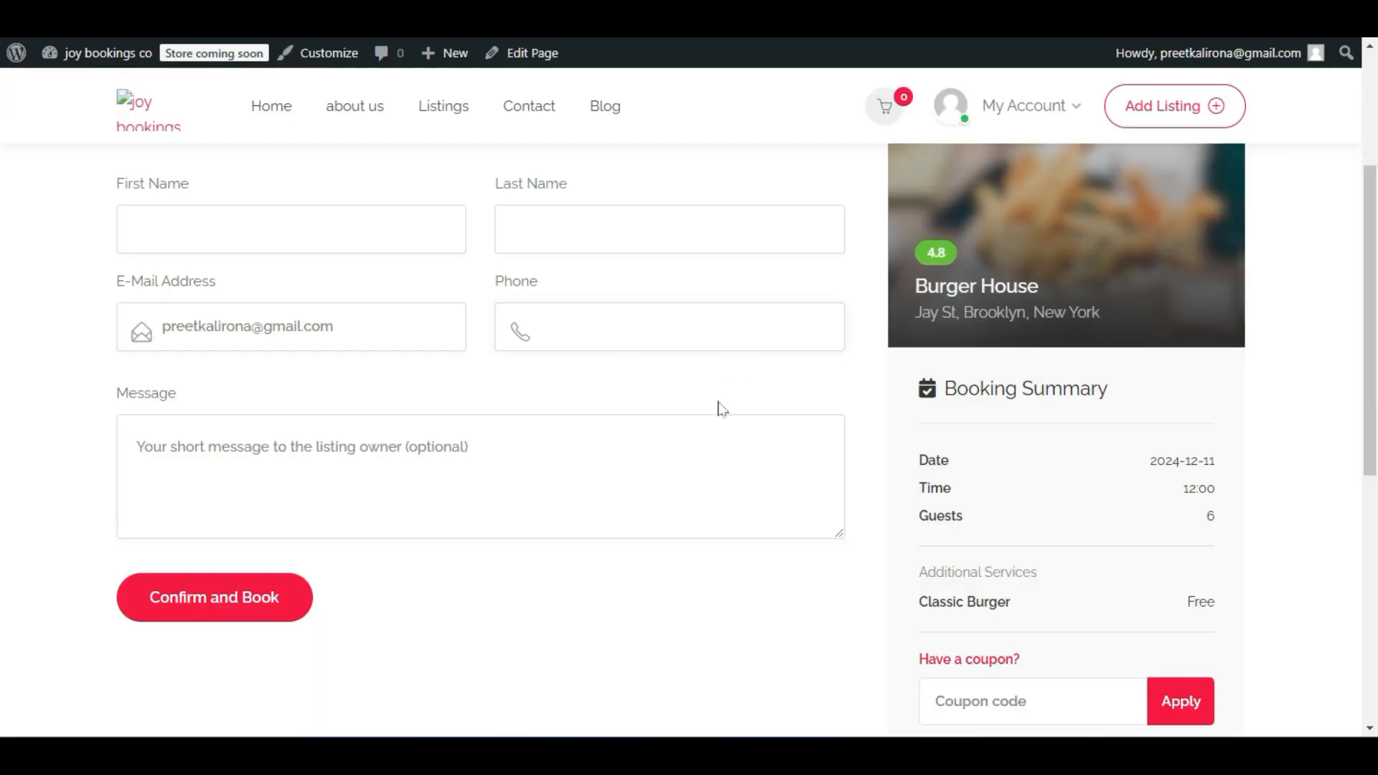
Open the site's account dashboard and expand its Bookings section to examine the booking status subpages.
{"action": "scroll", "coordinate": [720, 413], "scroll_direction": "up", "scroll_amount": 3}
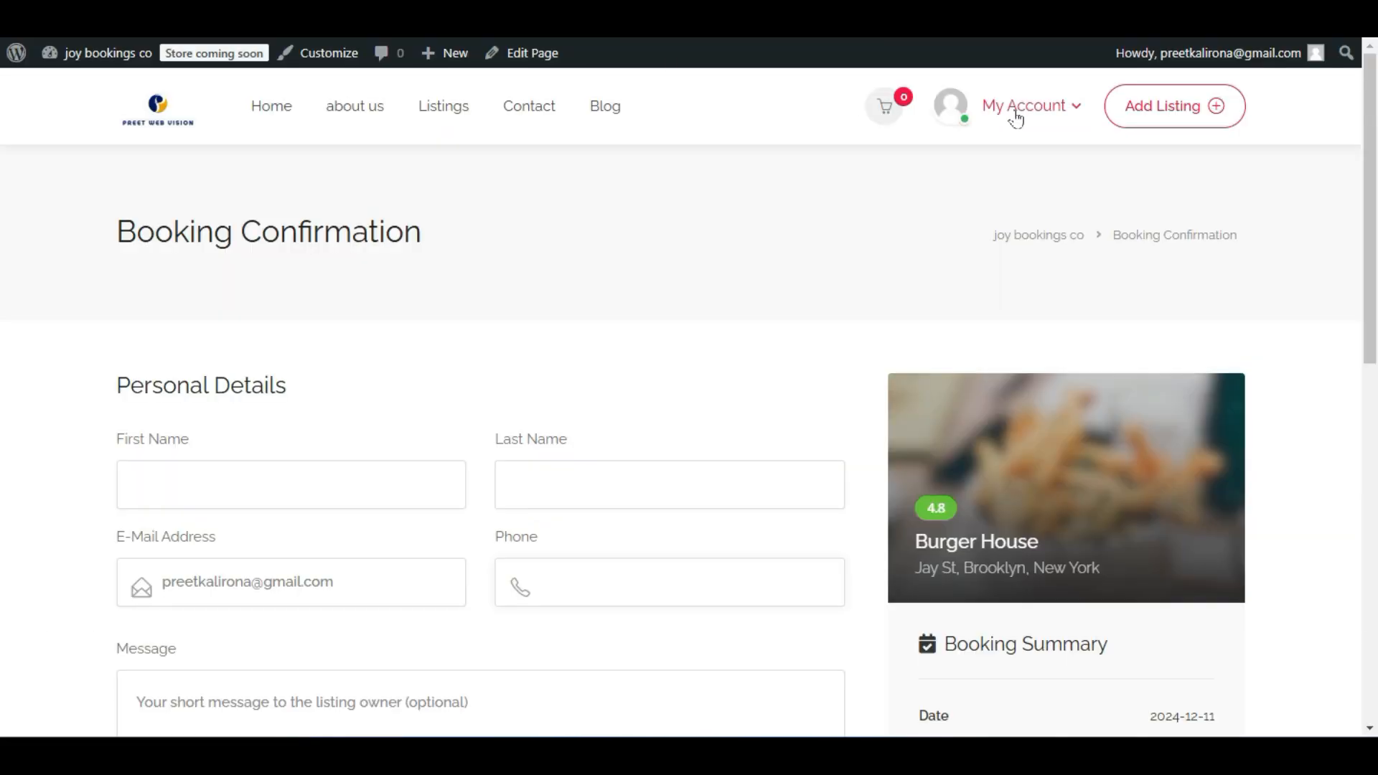
{"action": "left_click", "coordinate": [1017, 111]}
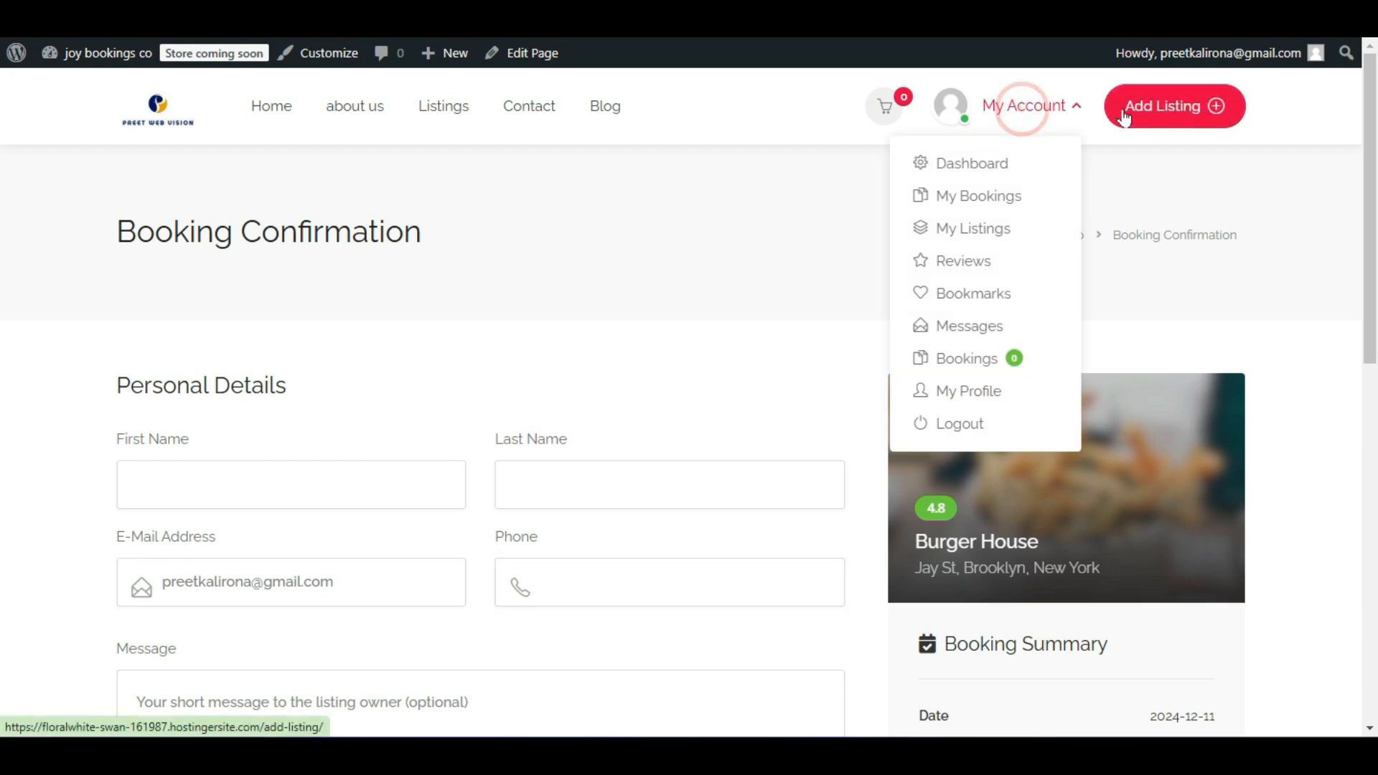
{"action": "left_click", "coordinate": [969, 159]}
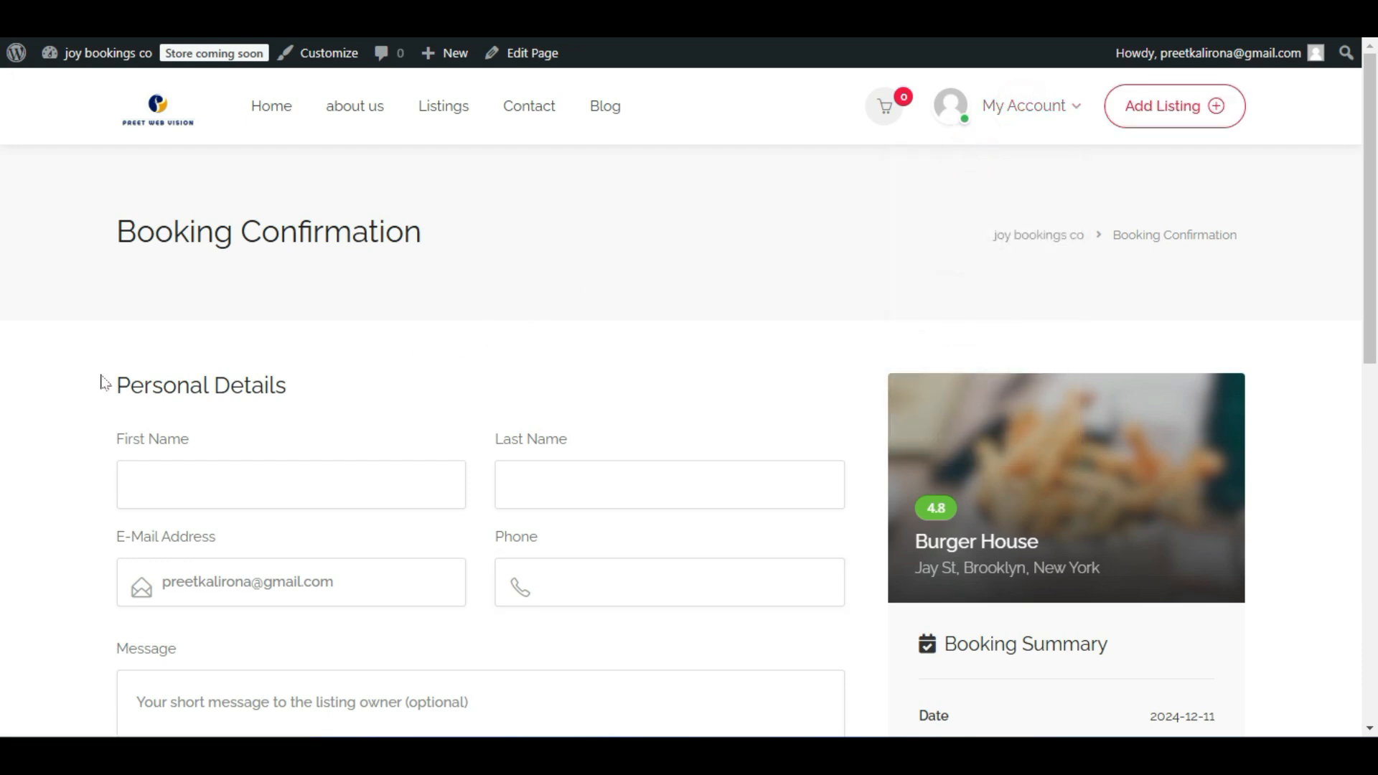
{"action": "scroll", "coordinate": [28, 437], "scroll_direction": "down", "scroll_amount": 2}
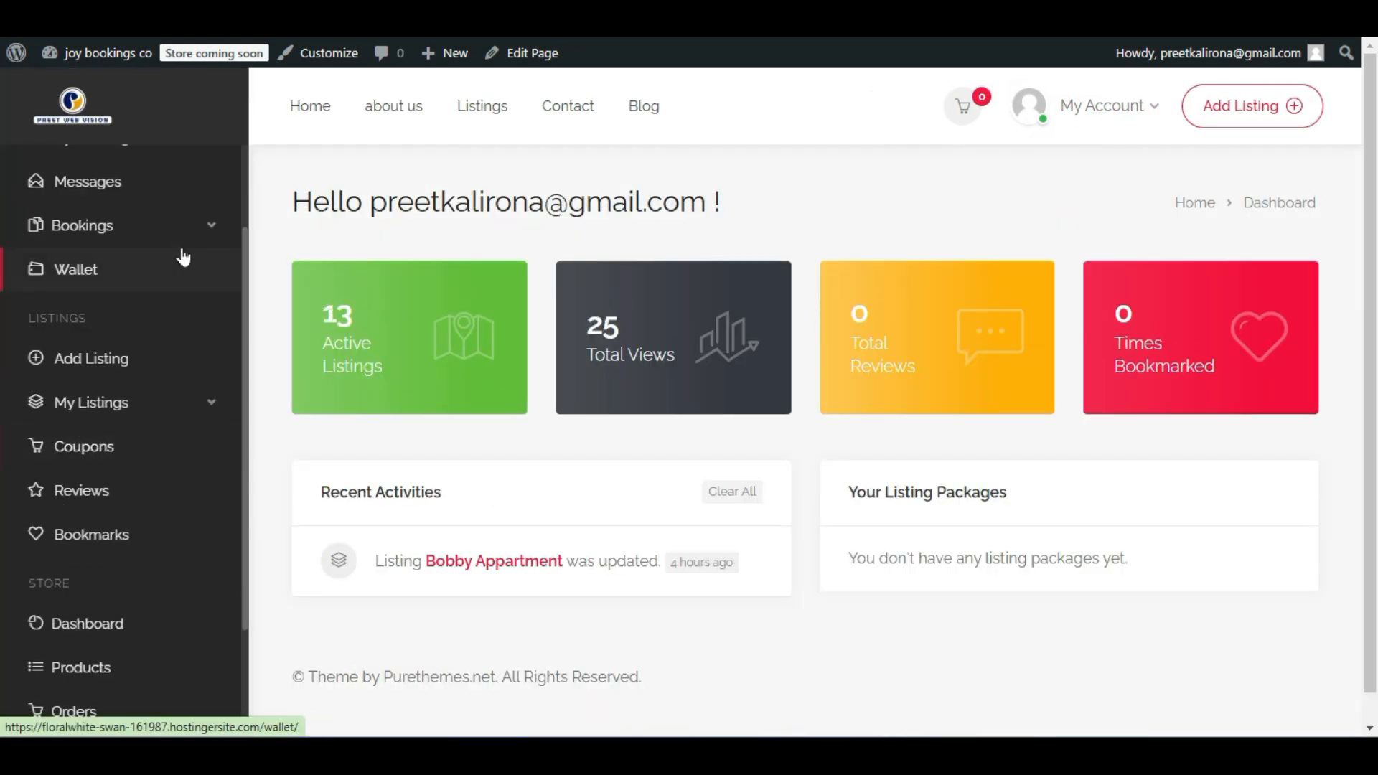
{"action": "left_click", "coordinate": [200, 228]}
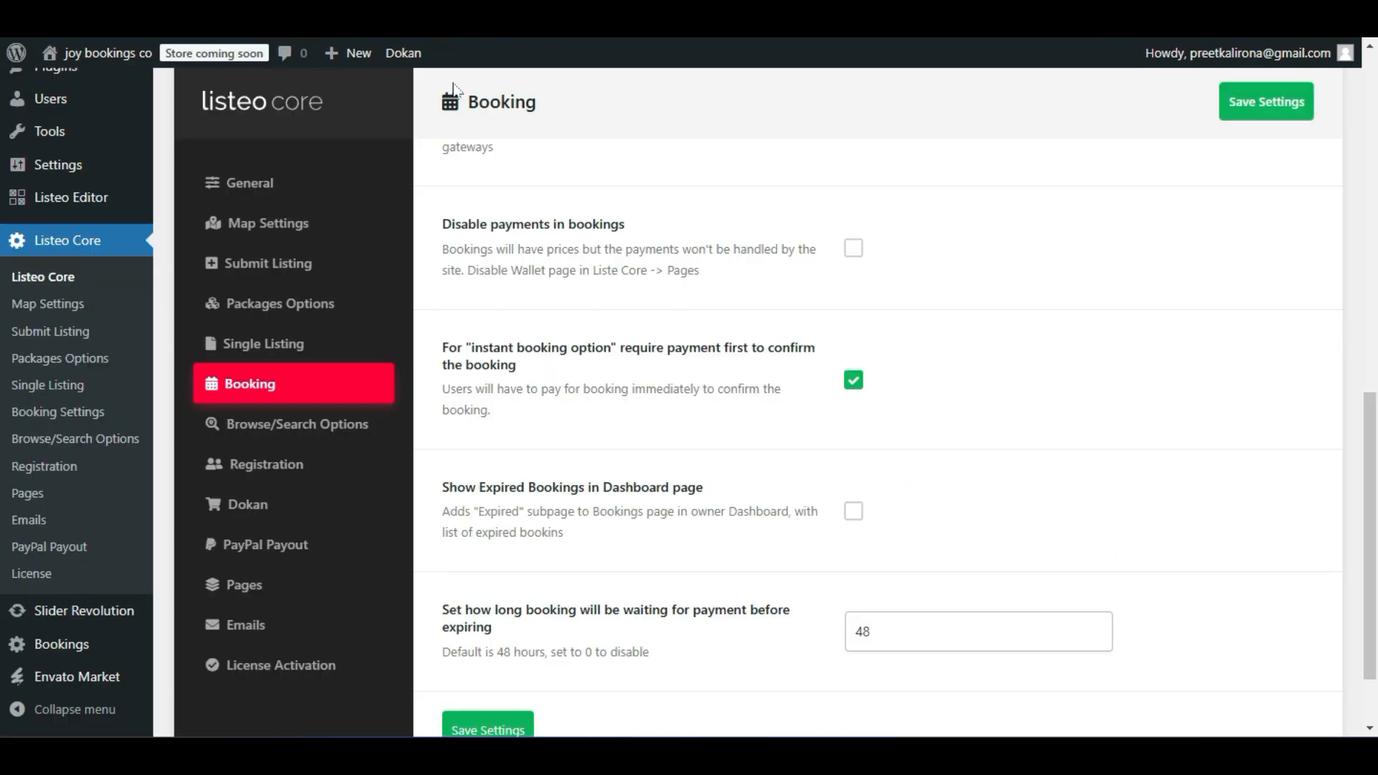
Set how long a booking waits for payment before expiring to 0 in the Booking settings.
{"action": "scroll", "coordinate": [834, 434], "scroll_direction": "down", "scroll_amount": 2}
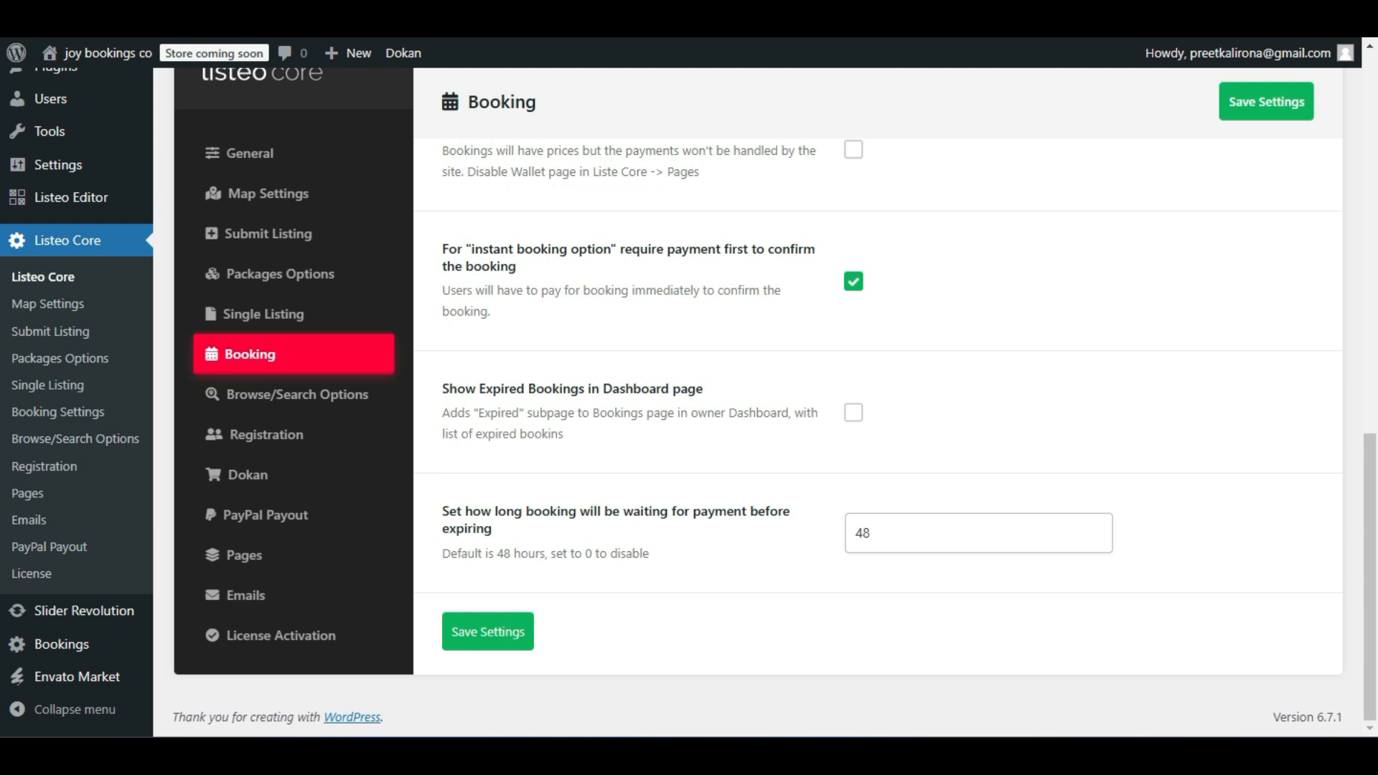
{"action": "double_click", "coordinate": [902, 532]}
{"action": "left_click", "coordinate": [708, 590]}
{"action": "double_click", "coordinate": [895, 533]}
{"action": "double_click", "coordinate": [888, 531]}
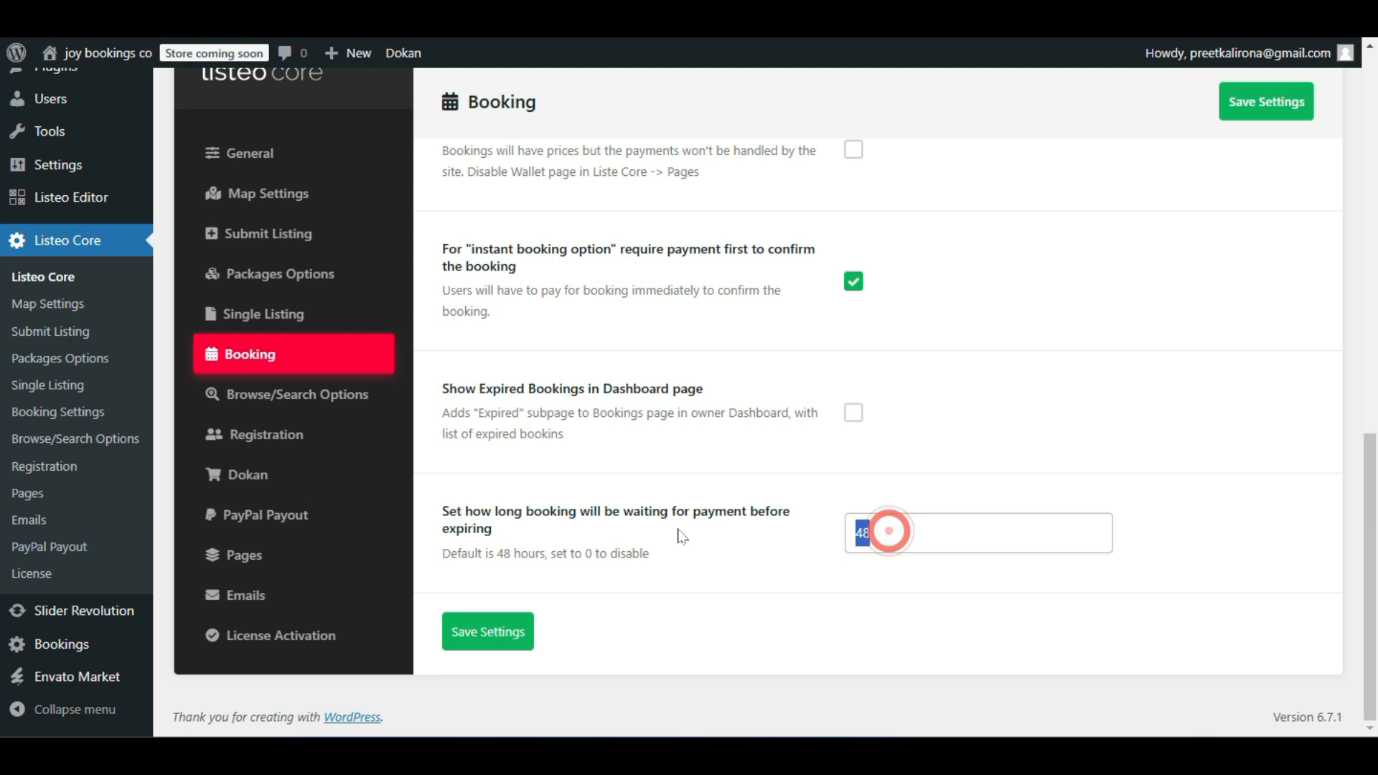
{"action": "type", "text": "0"}
{"action": "left_click", "coordinate": [692, 546]}
{"action": "scroll", "coordinate": [675, 545], "scroll_direction": "up", "scroll_amount": 2}
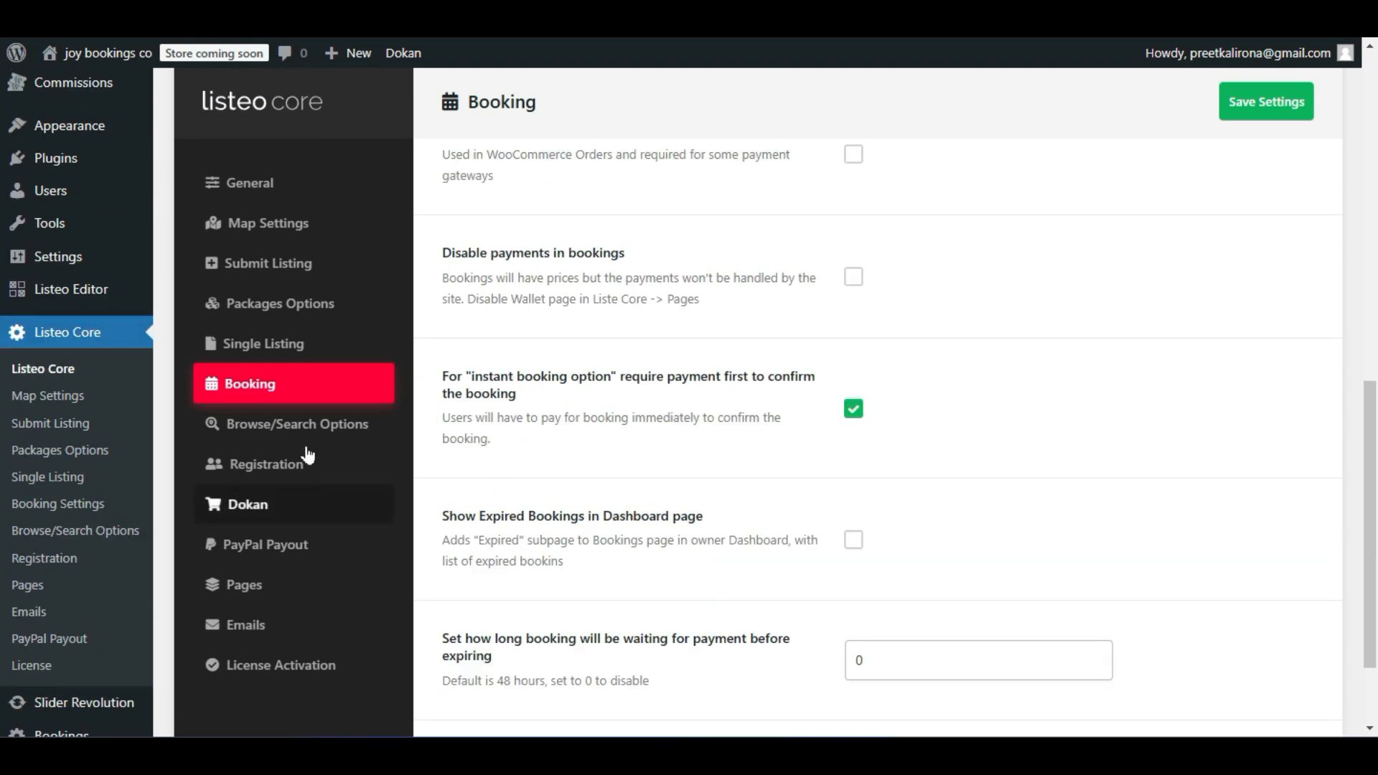
Open the Browse/Search Options settings and review the Ajax browsing, taxonomy, location and keyword search options, opening the site's homepage for comparison.
{"action": "left_click", "coordinate": [296, 419]}
{"action": "scroll", "coordinate": [657, 463], "scroll_direction": "down", "scroll_amount": 1}
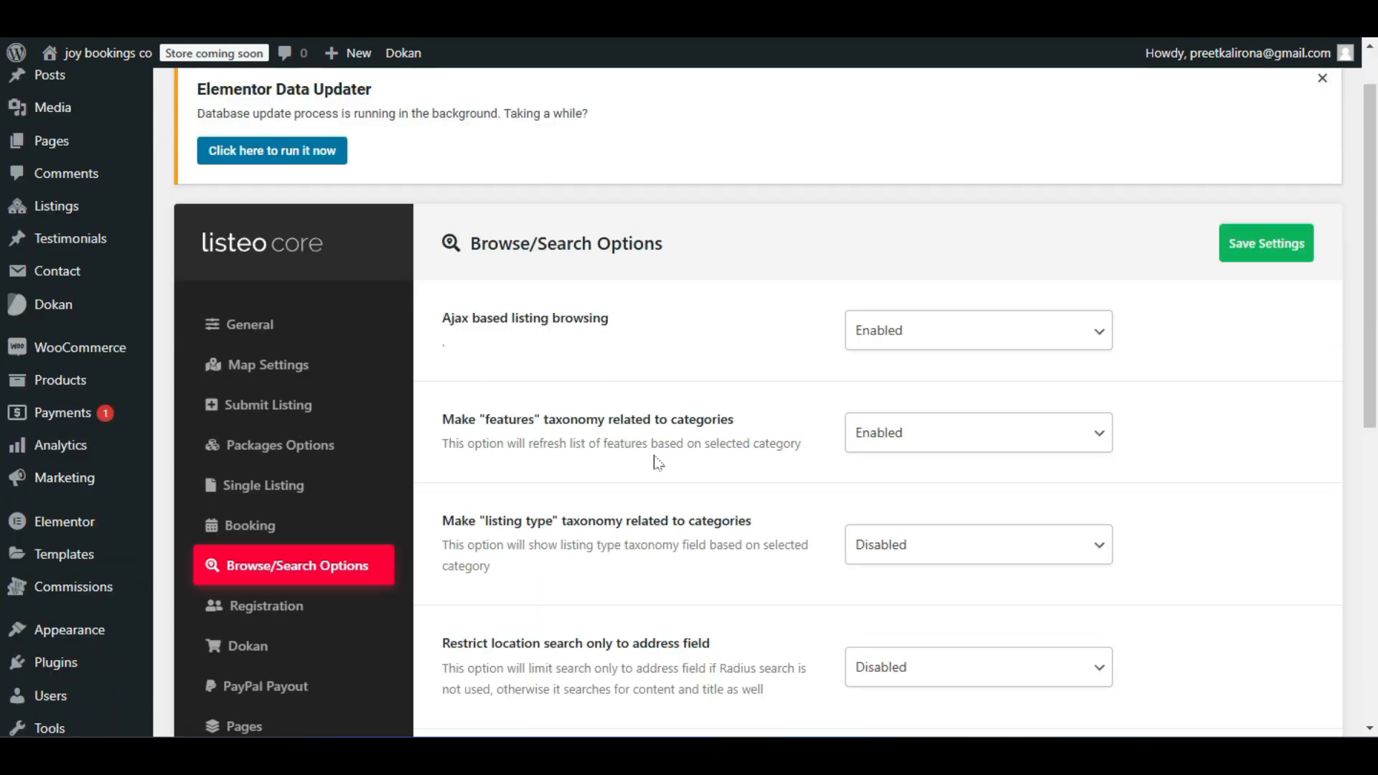
{"action": "scroll", "coordinate": [659, 465], "scroll_direction": "down", "scroll_amount": 2}
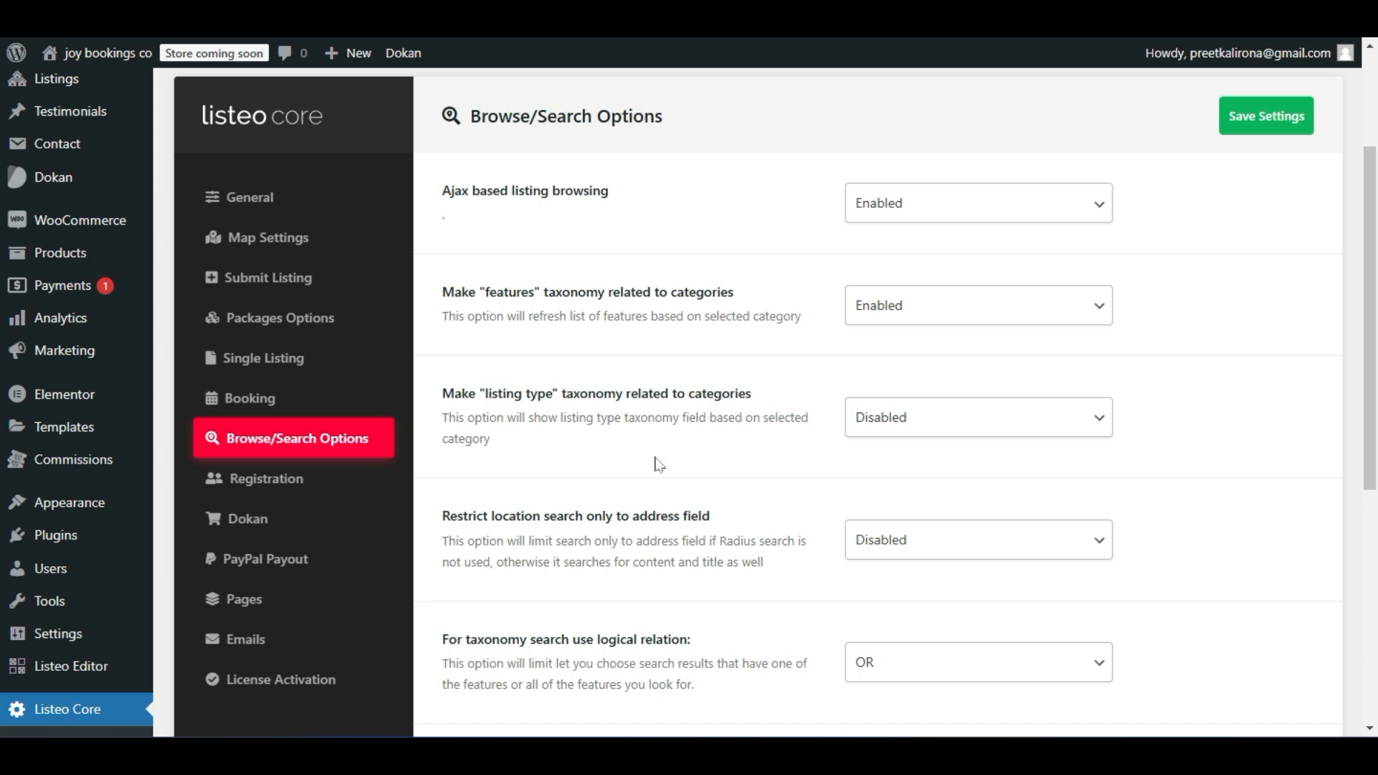
{"action": "scroll", "coordinate": [655, 459], "scroll_direction": "up", "scroll_amount": 3}
{"action": "left_click", "coordinate": [180, 15]}
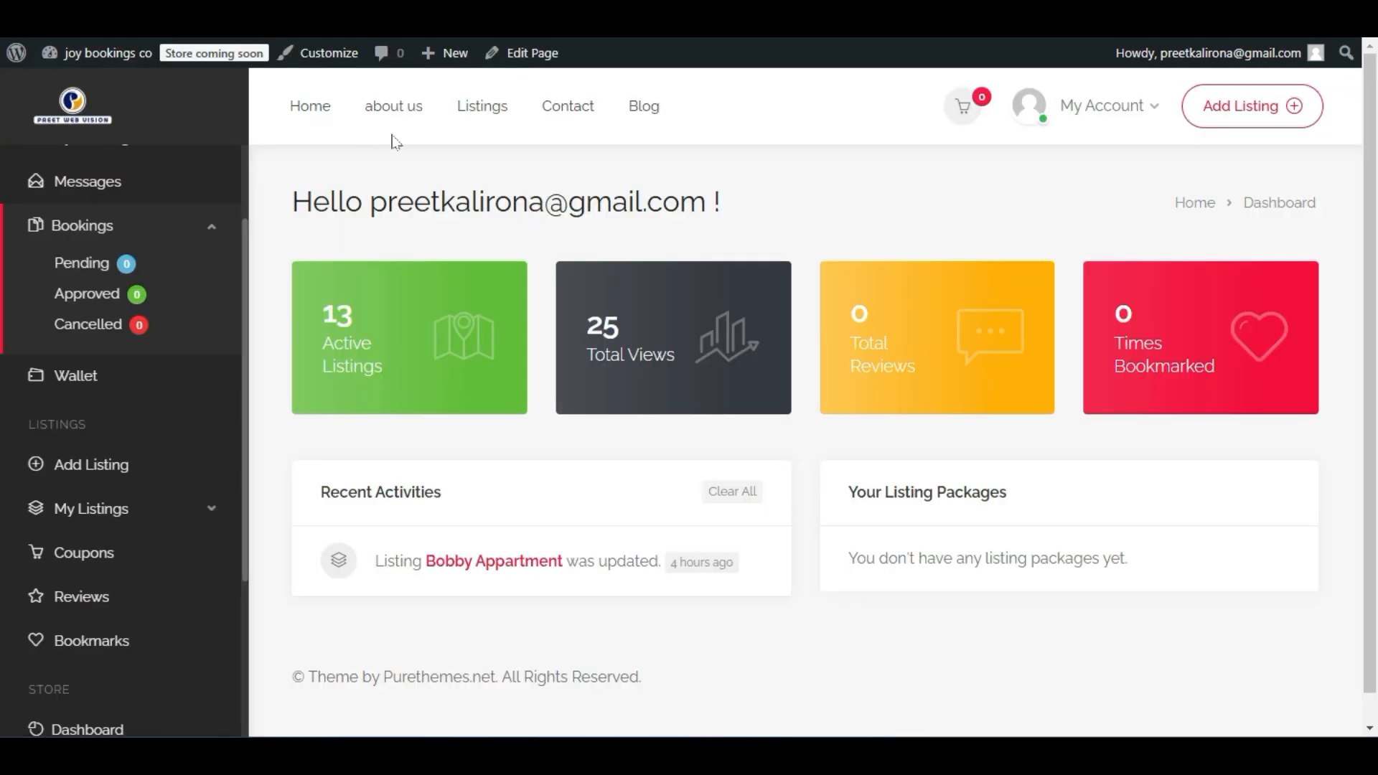
{"action": "left_click", "coordinate": [78, 88]}
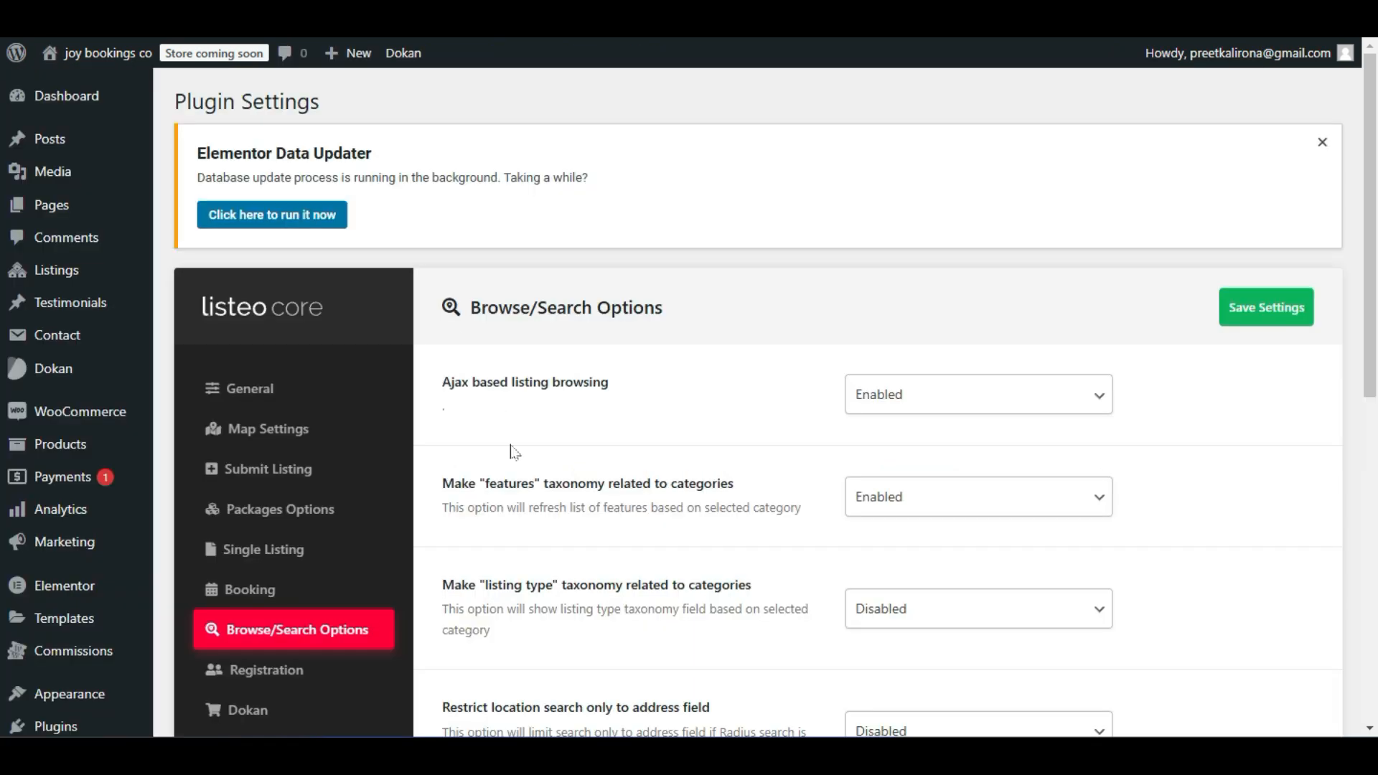
{"action": "scroll", "coordinate": [515, 452], "scroll_direction": "down", "scroll_amount": 2}
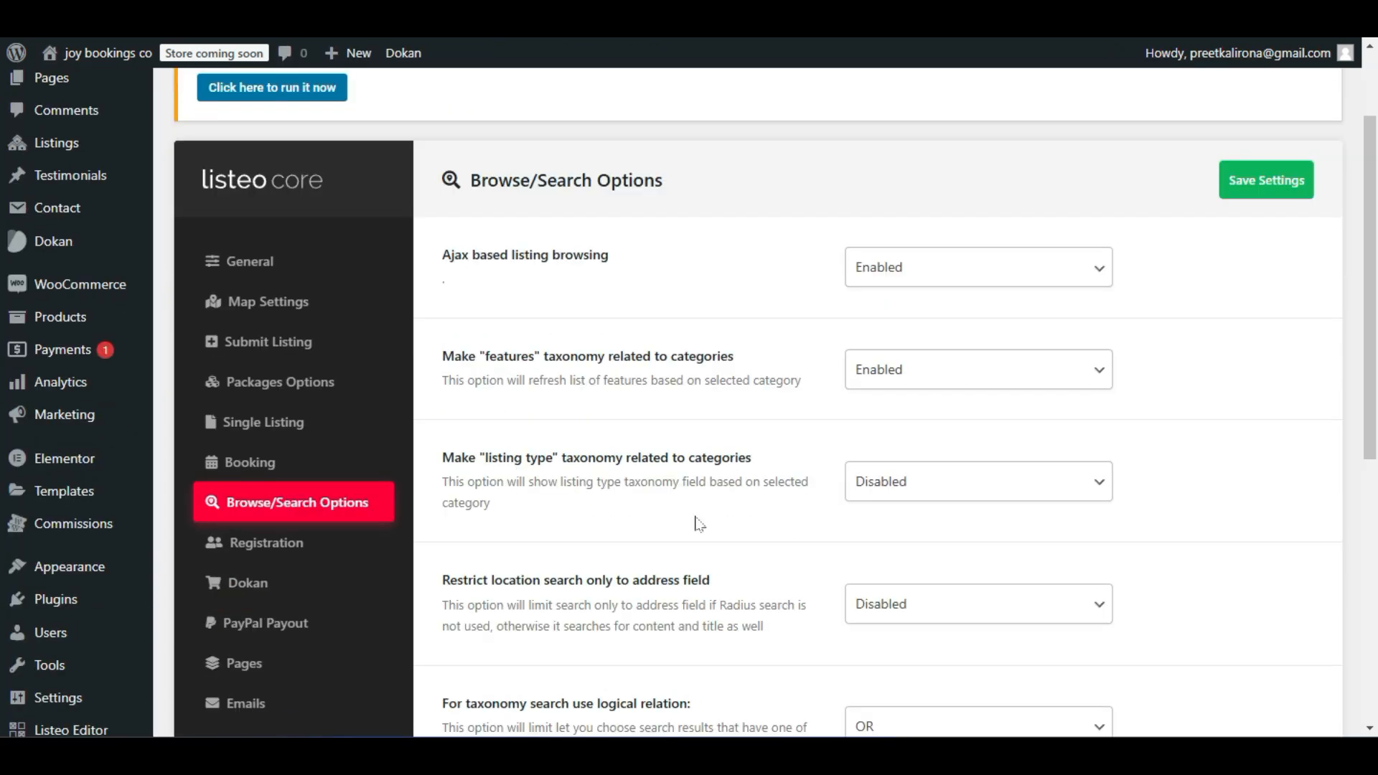
{"action": "scroll", "coordinate": [695, 517], "scroll_direction": "down", "scroll_amount": 5}
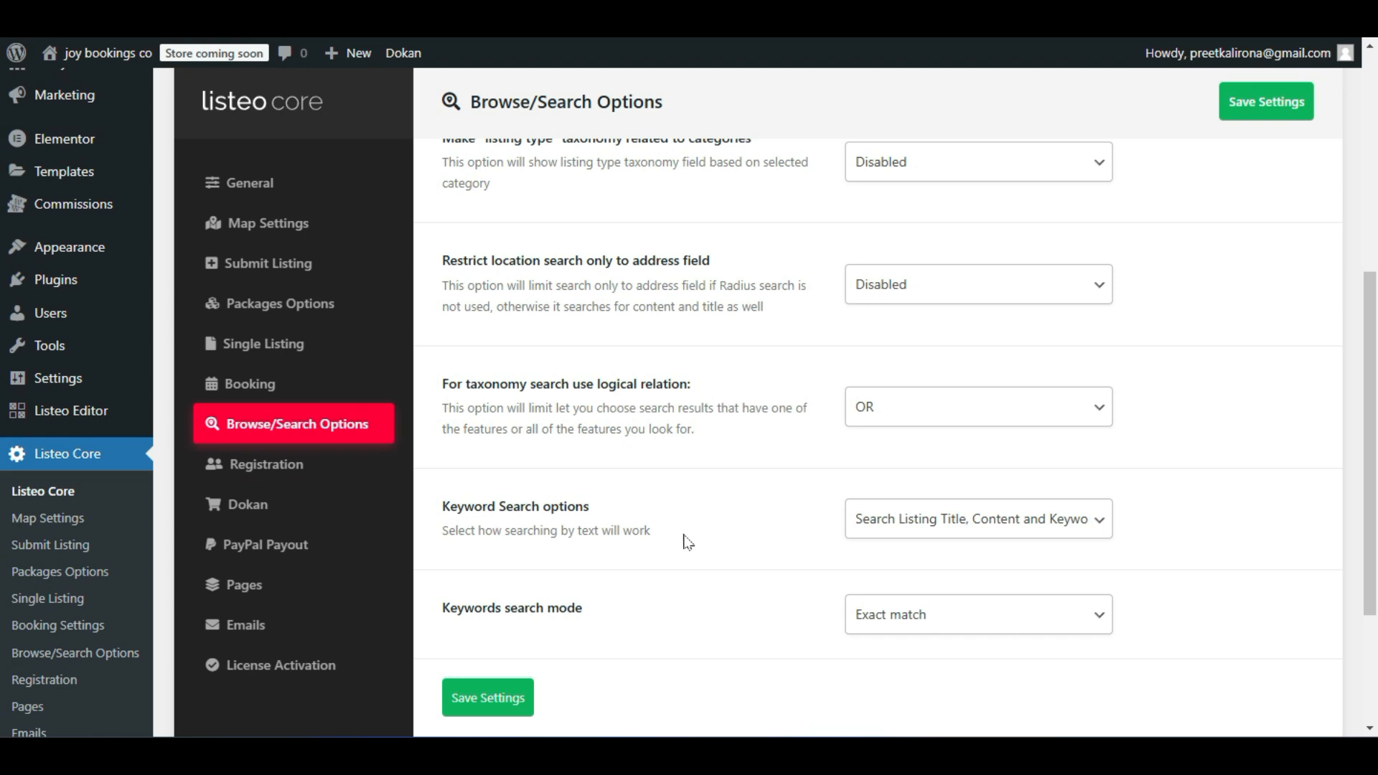
{"action": "scroll", "coordinate": [686, 541], "scroll_direction": "up", "scroll_amount": 5}
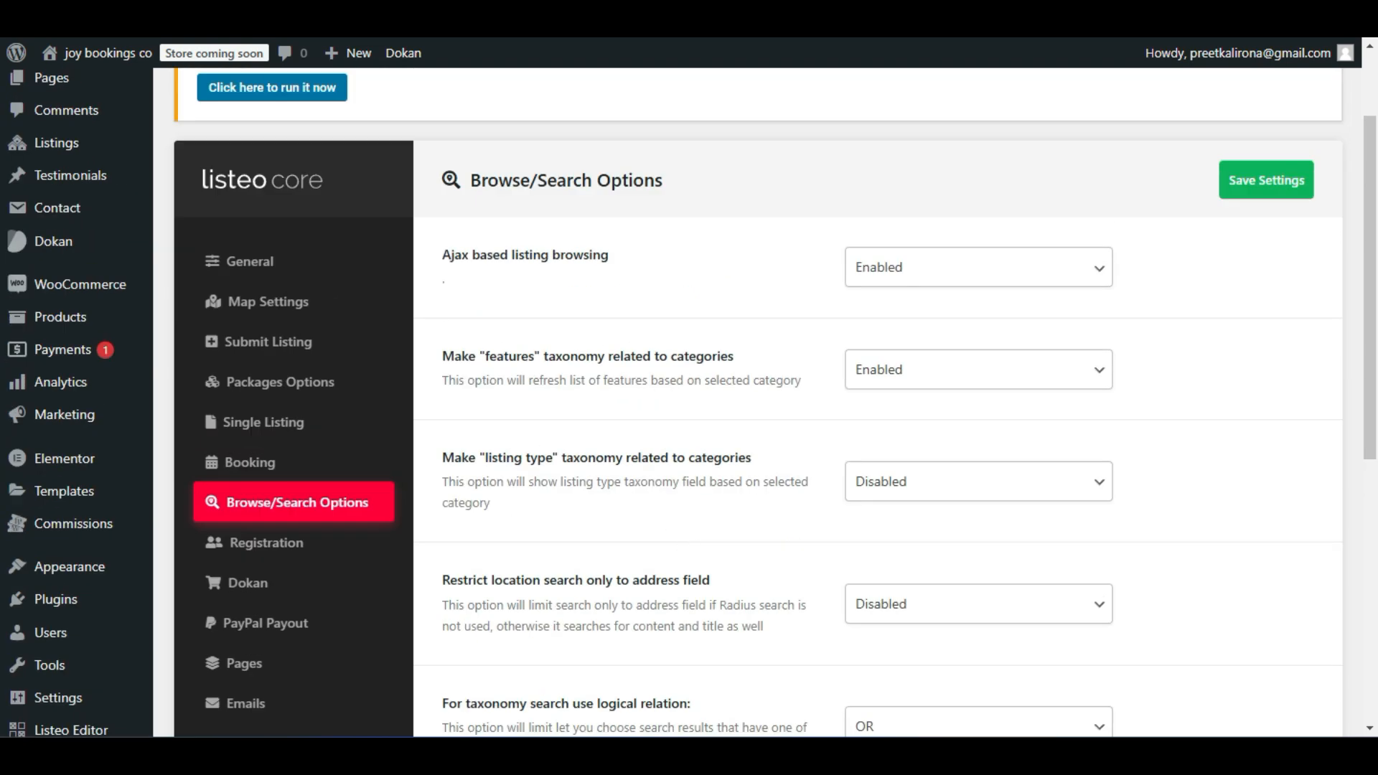
Examine the category, price and location filters of the homepage search, and open the Listings page.
{"action": "left_click", "coordinate": [169, 18]}
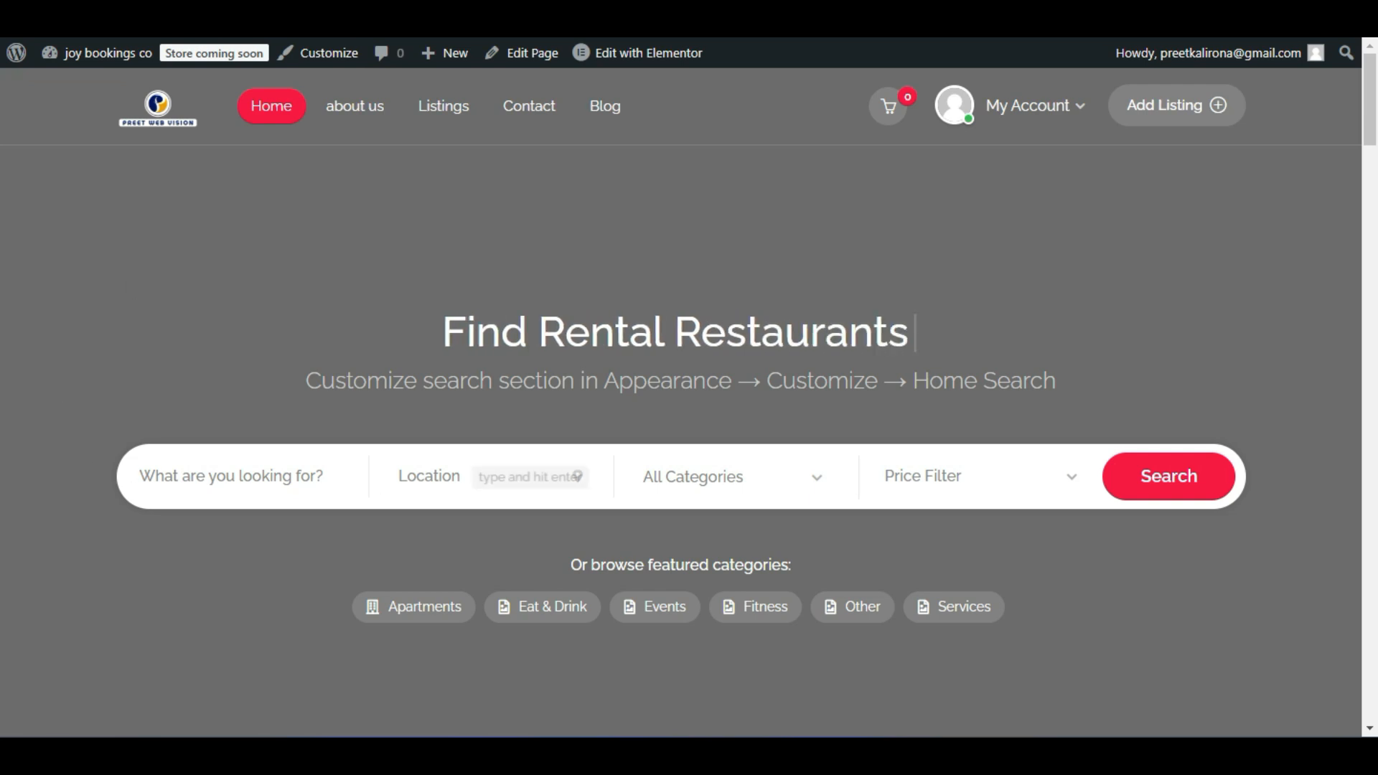
{"action": "left_click", "coordinate": [685, 466]}
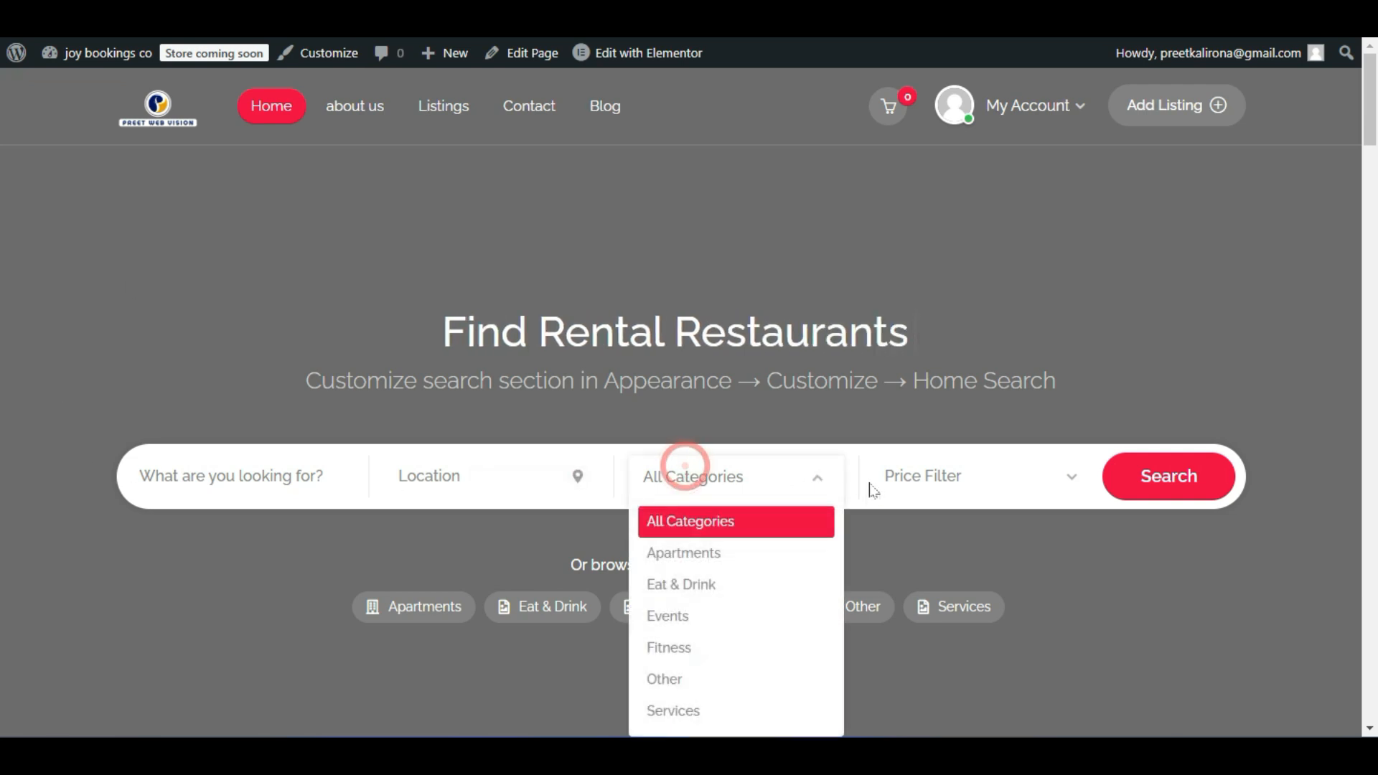
{"action": "left_click", "coordinate": [895, 481]}
{"action": "left_click", "coordinate": [445, 481]}
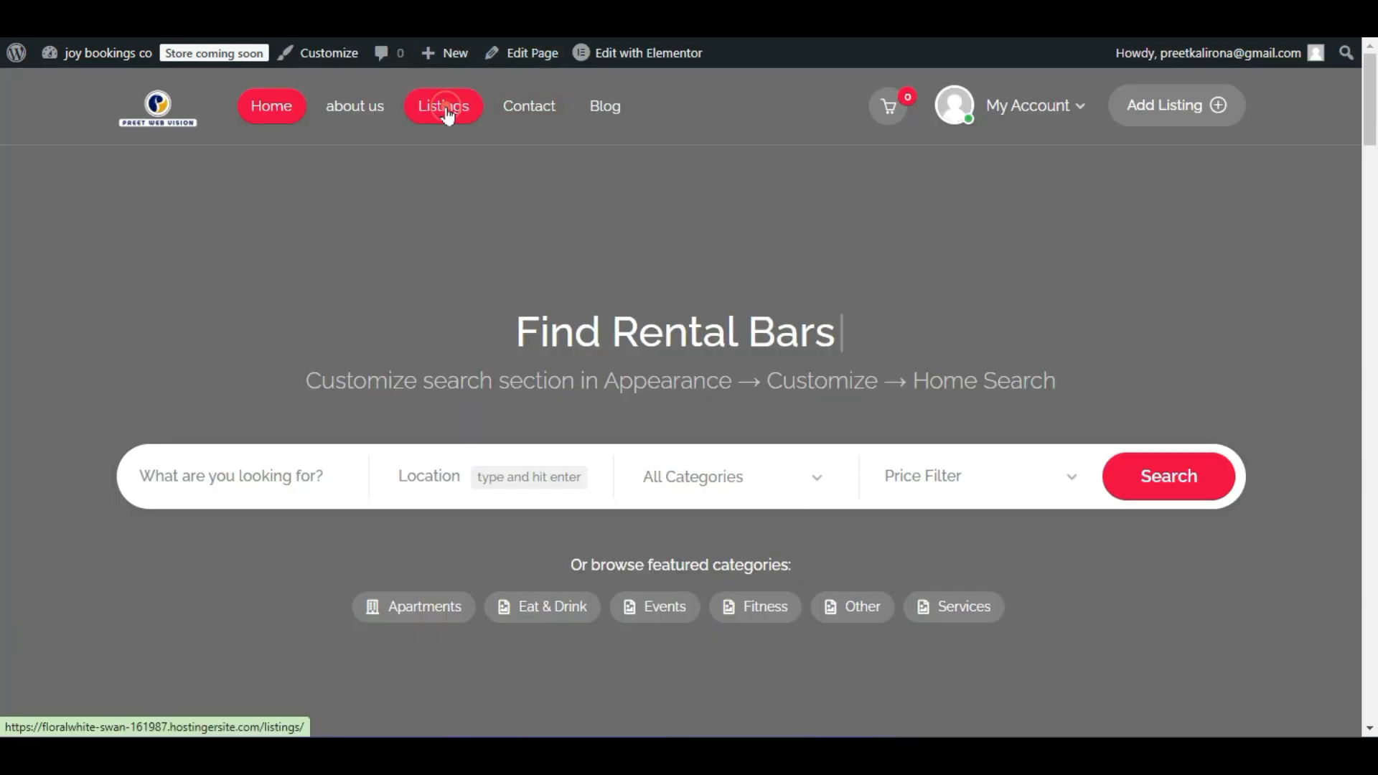
{"action": "left_click", "coordinate": [444, 115]}
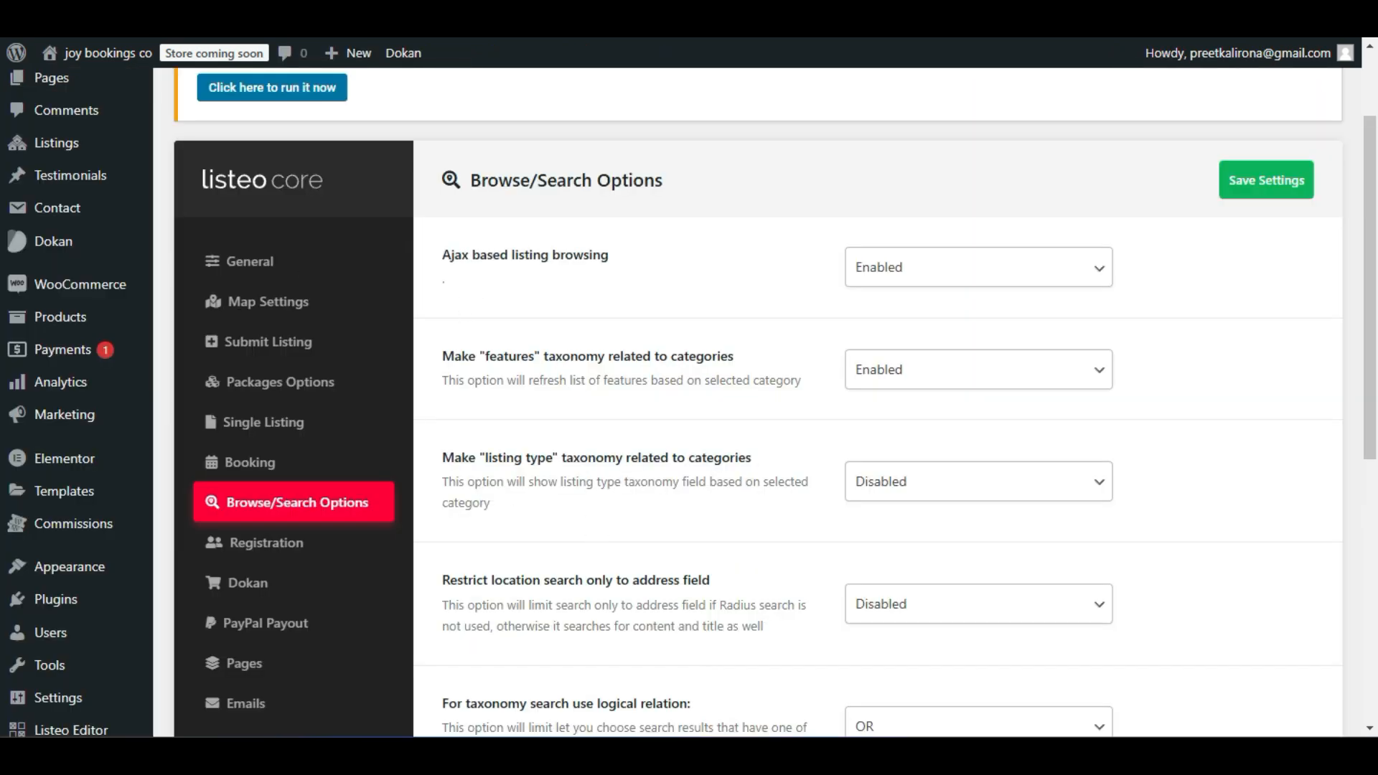
Examine the choices for "Ajax based listing browsing" without changing the setting.
{"action": "left_click", "coordinate": [908, 264]}
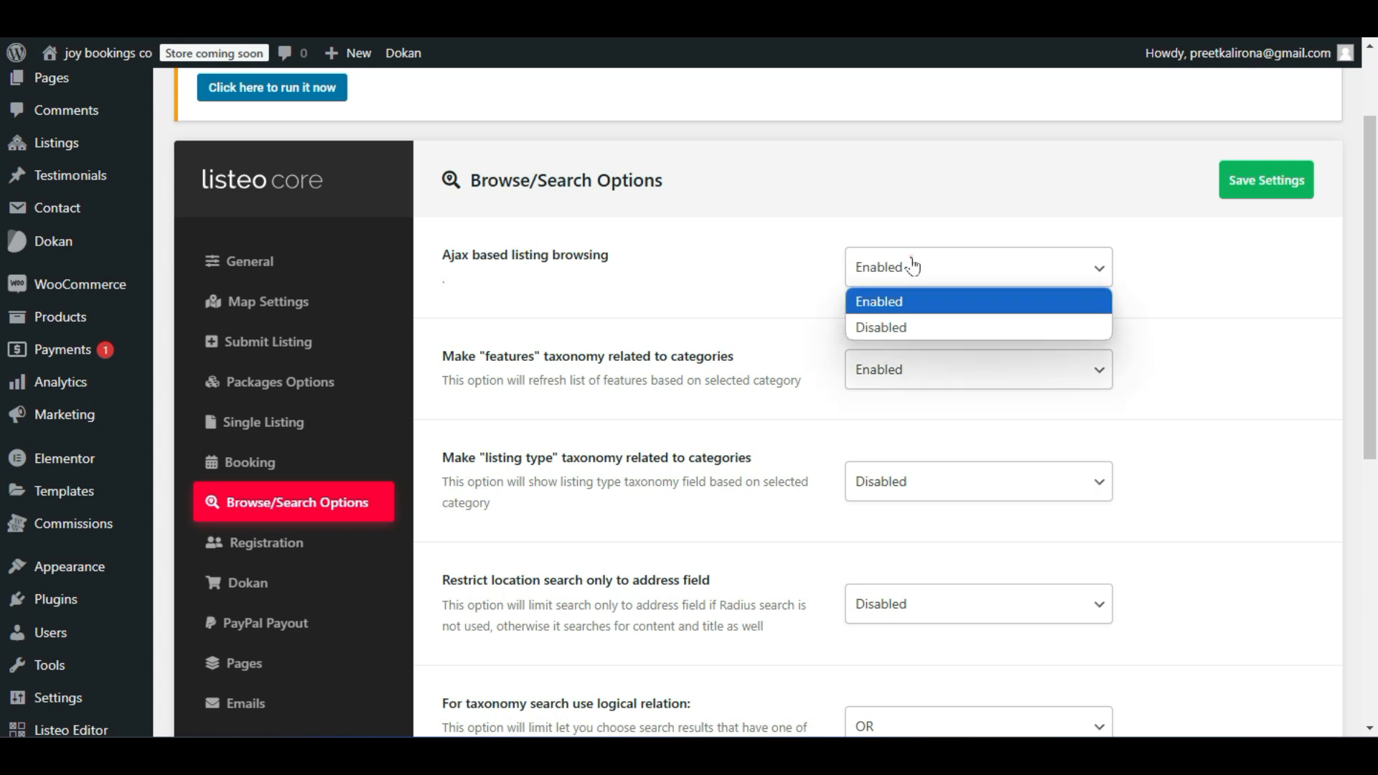
{"action": "left_click", "coordinate": [783, 271]}
{"action": "scroll", "coordinate": [753, 373], "scroll_direction": "down", "scroll_amount": 2}
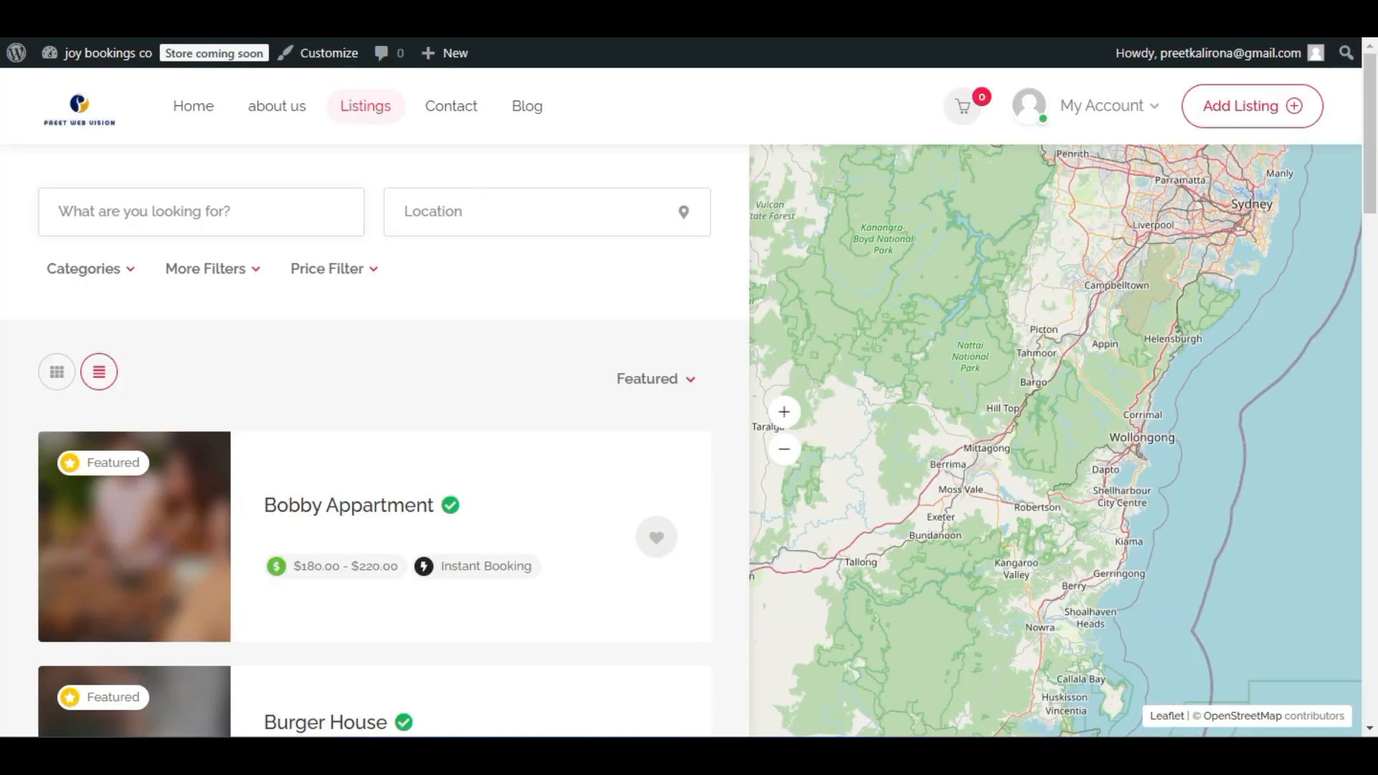
Filter the Listings page by the Eat & Drink category and check which additional filters the category offers.
{"action": "left_click", "coordinate": [95, 268]}
{"action": "left_click", "coordinate": [71, 334]}
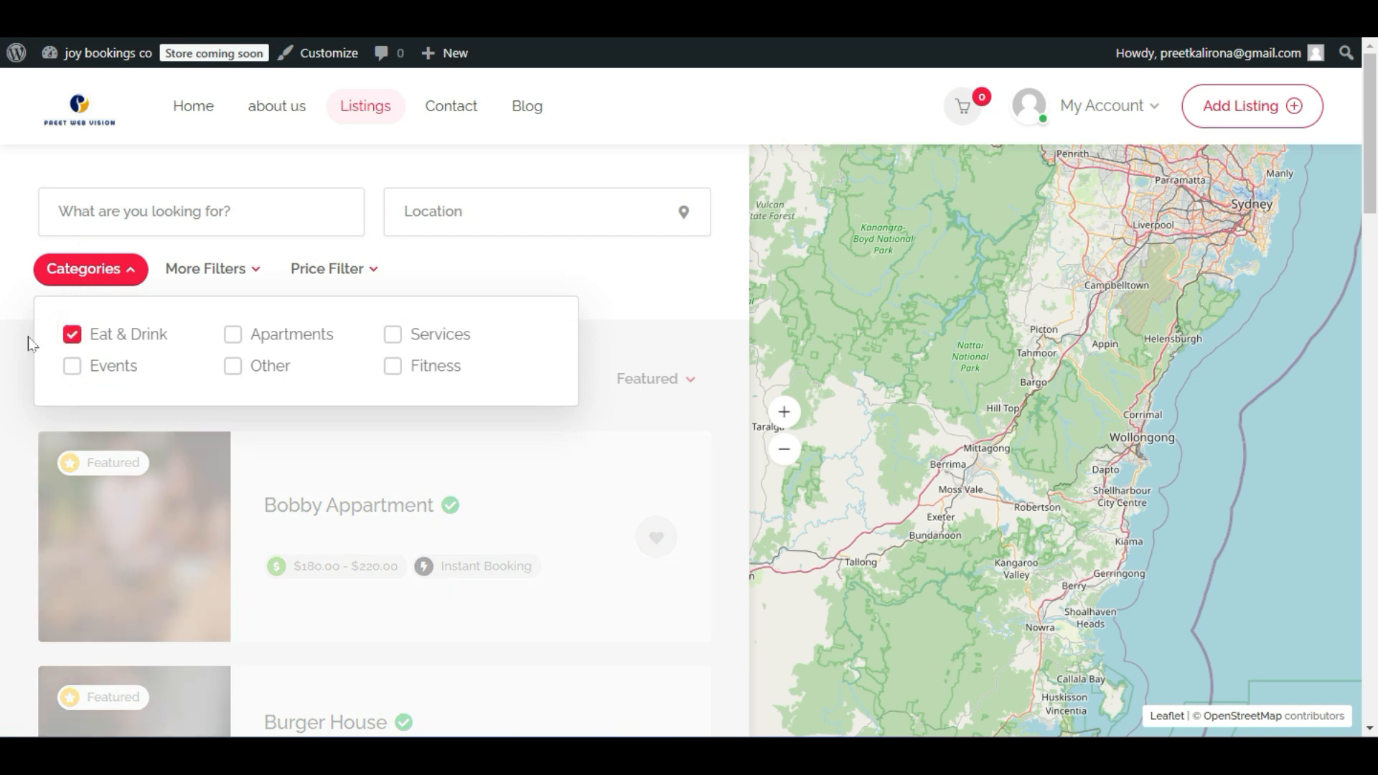
{"action": "left_click", "coordinate": [31, 342]}
{"action": "left_click", "coordinate": [215, 271]}
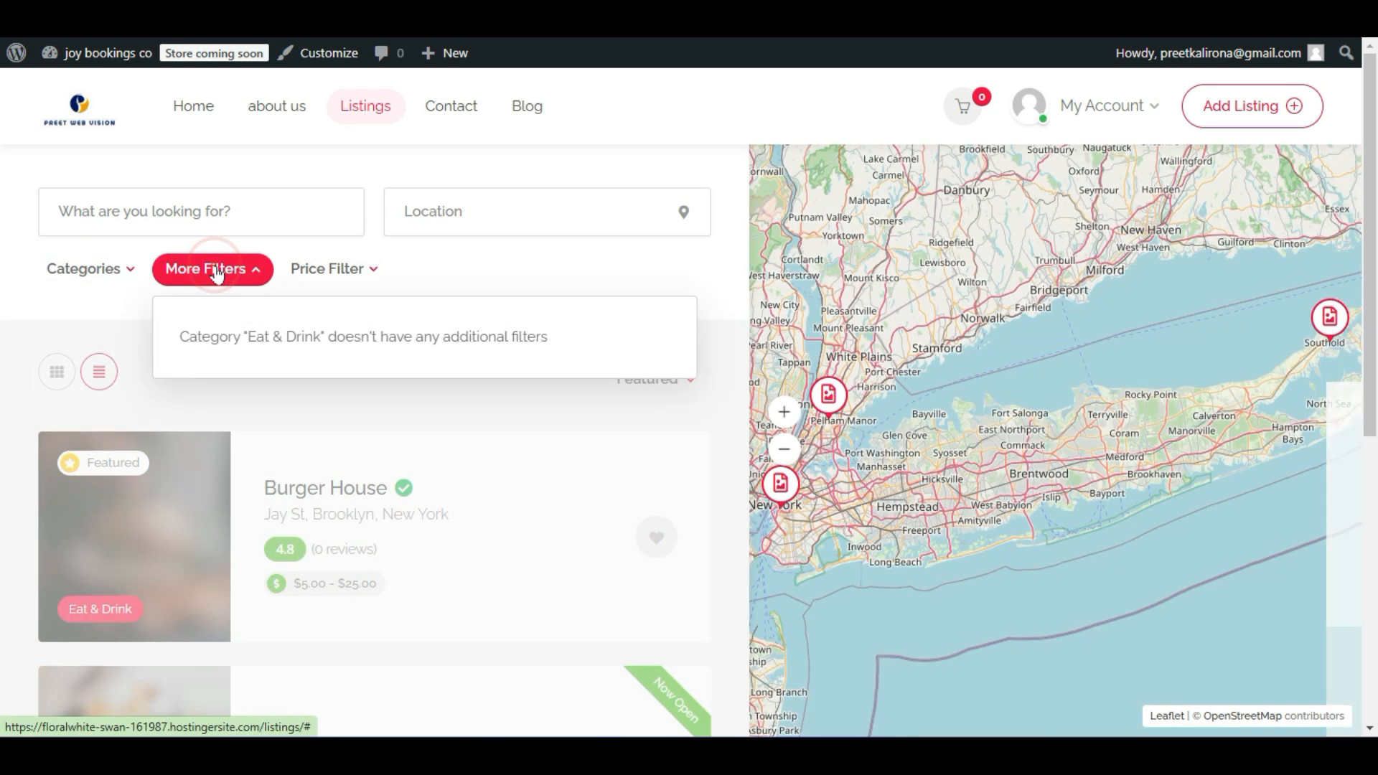
{"action": "left_click", "coordinate": [146, 310]}
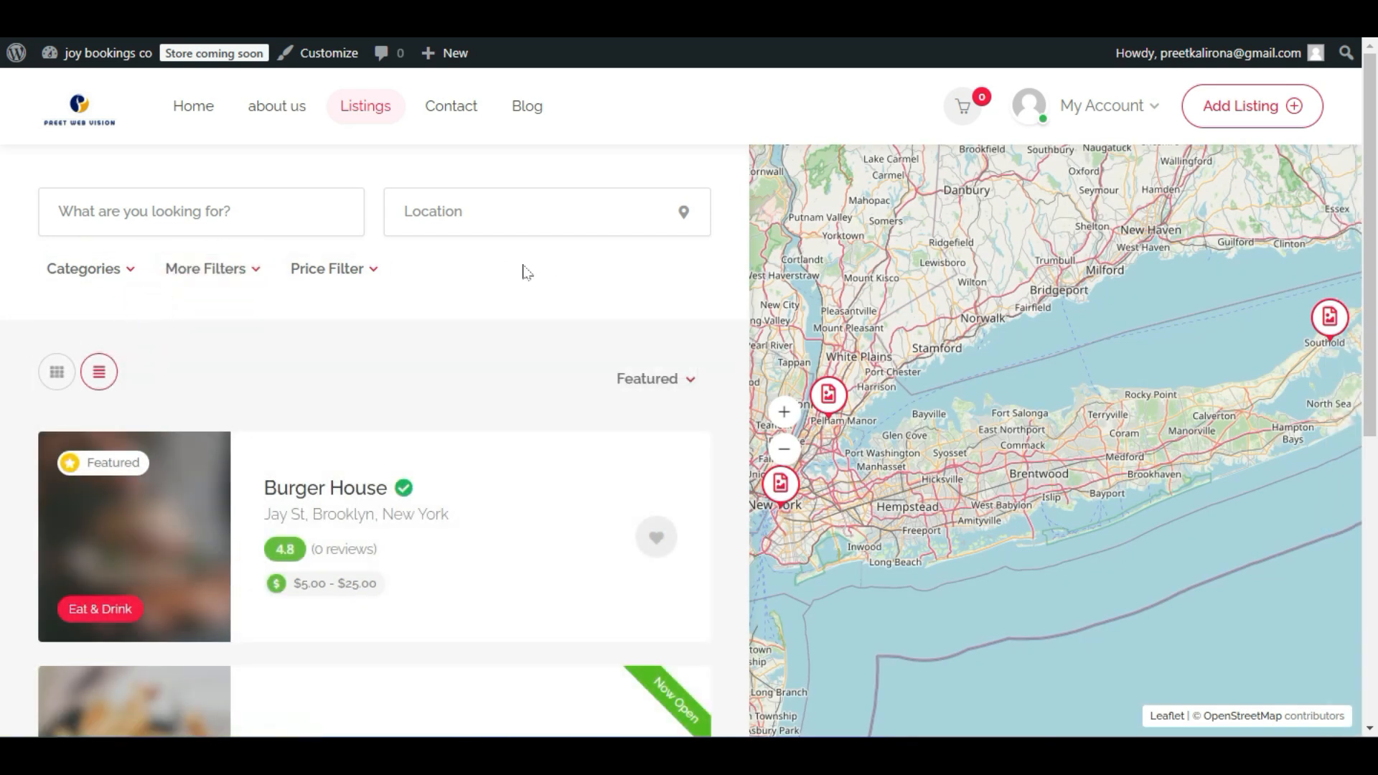
Recheck the selected category filter and look through the filtered Eat & Drink listings.
{"action": "left_click", "coordinate": [96, 280]}
{"action": "left_click", "coordinate": [197, 290]}
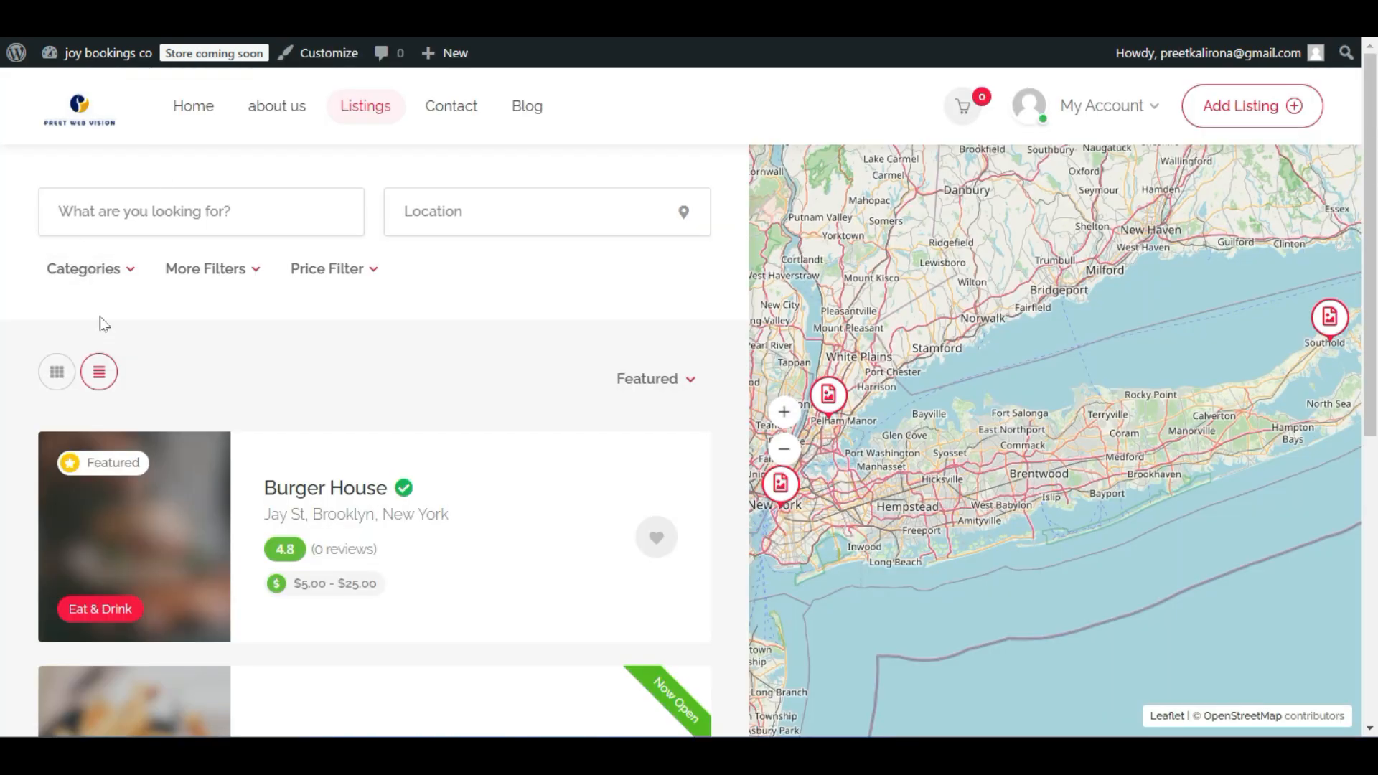
{"action": "left_click", "coordinate": [101, 272]}
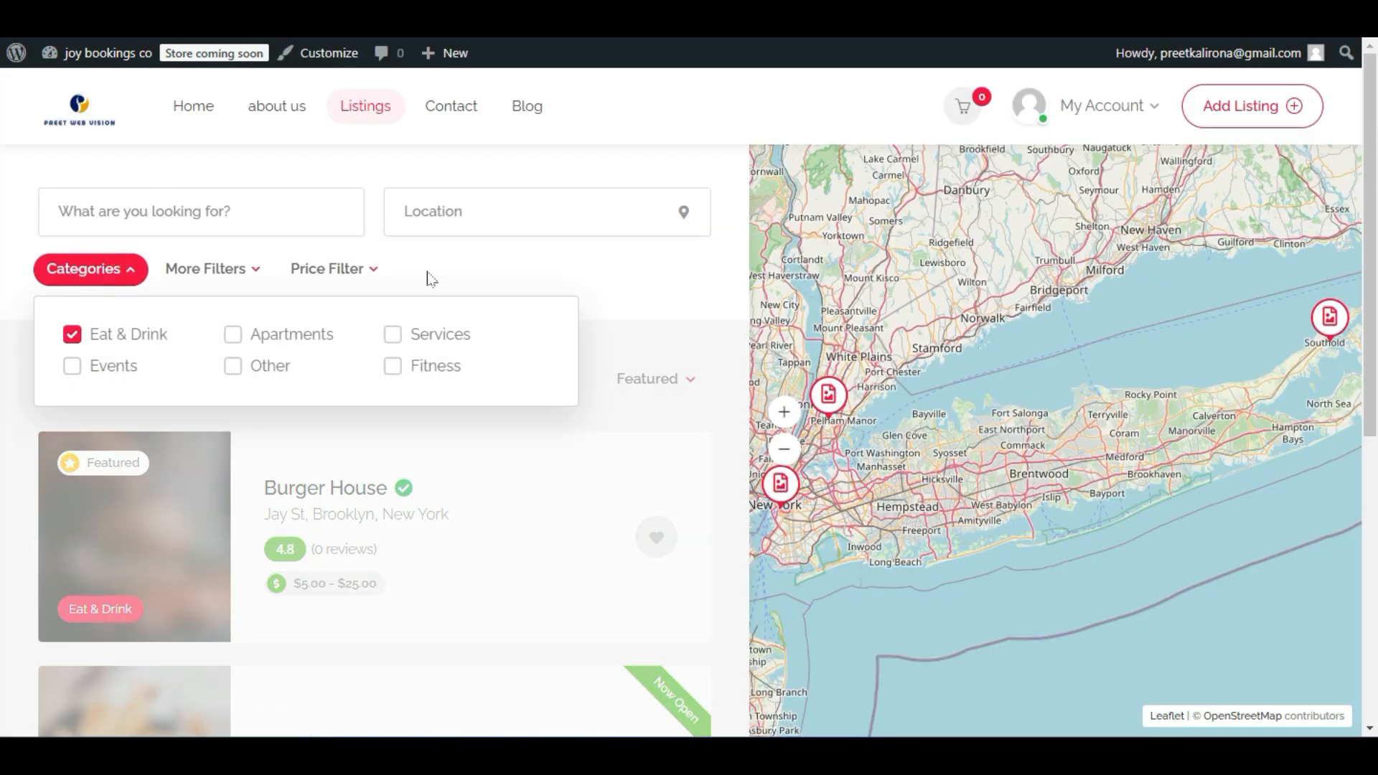
{"action": "left_click", "coordinate": [552, 278]}
{"action": "scroll", "coordinate": [92, 349], "scroll_direction": "down", "scroll_amount": 6}
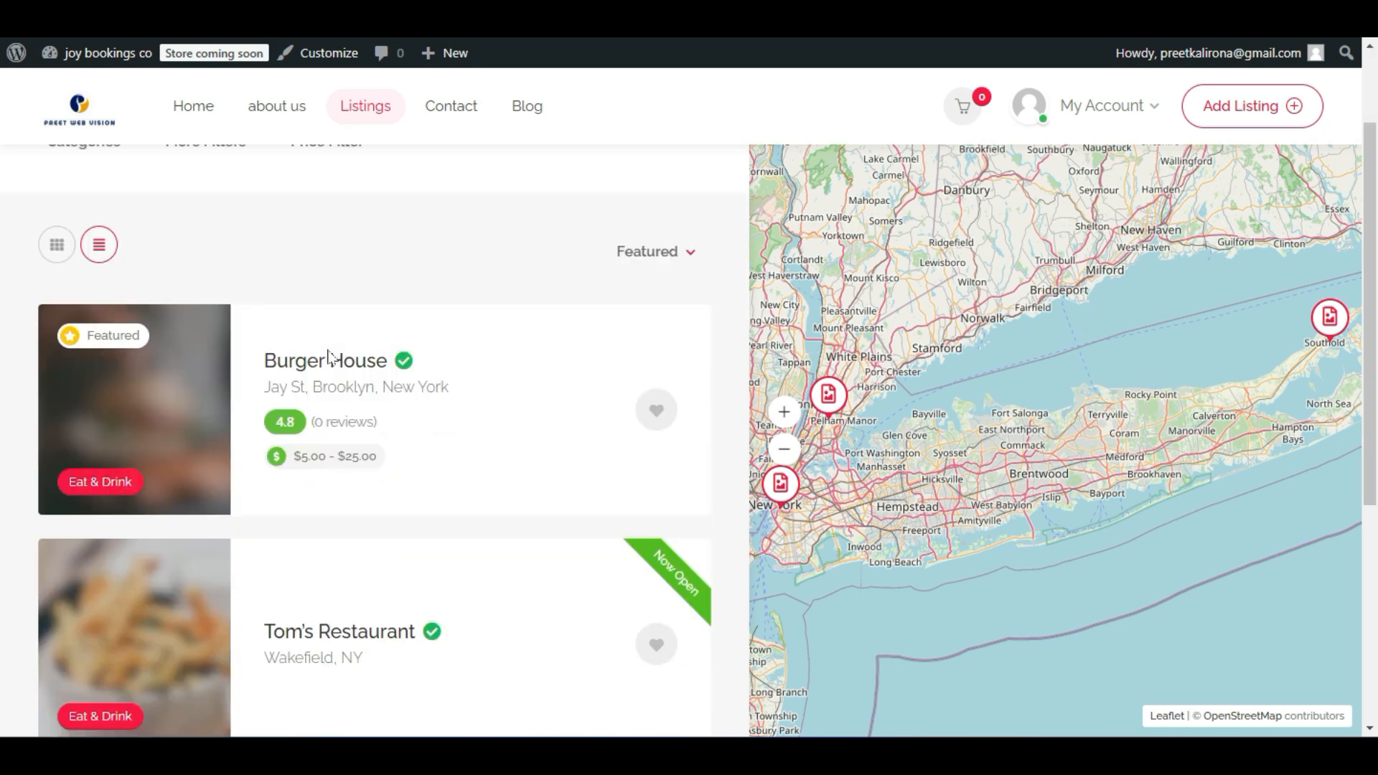
Look through the remaining listings, and read the choices and description of the "Make 'listing type' taxonomy related to categories" setting.
{"action": "scroll", "coordinate": [108, 350], "scroll_direction": "up", "scroll_amount": 3}
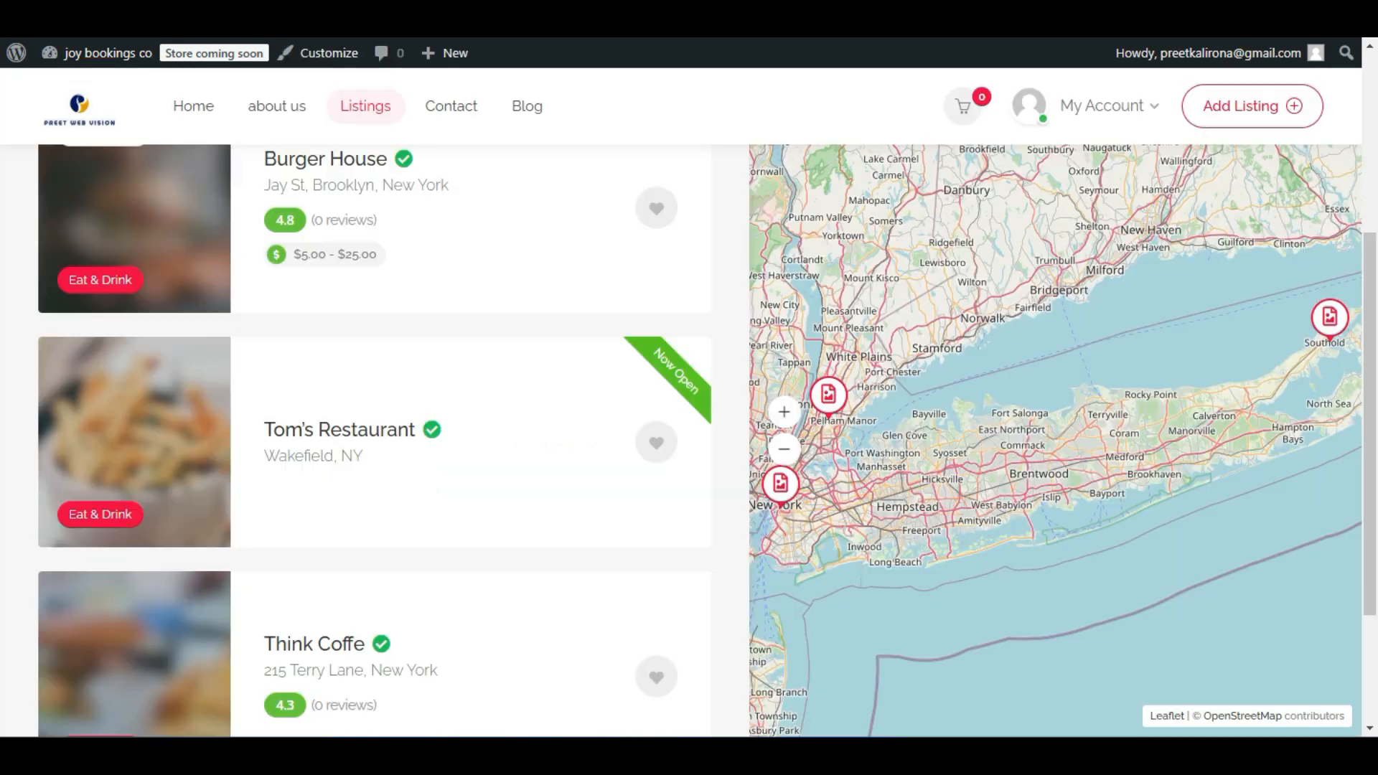
{"action": "scroll", "coordinate": [227, 369], "scroll_direction": "up", "scroll_amount": 5}
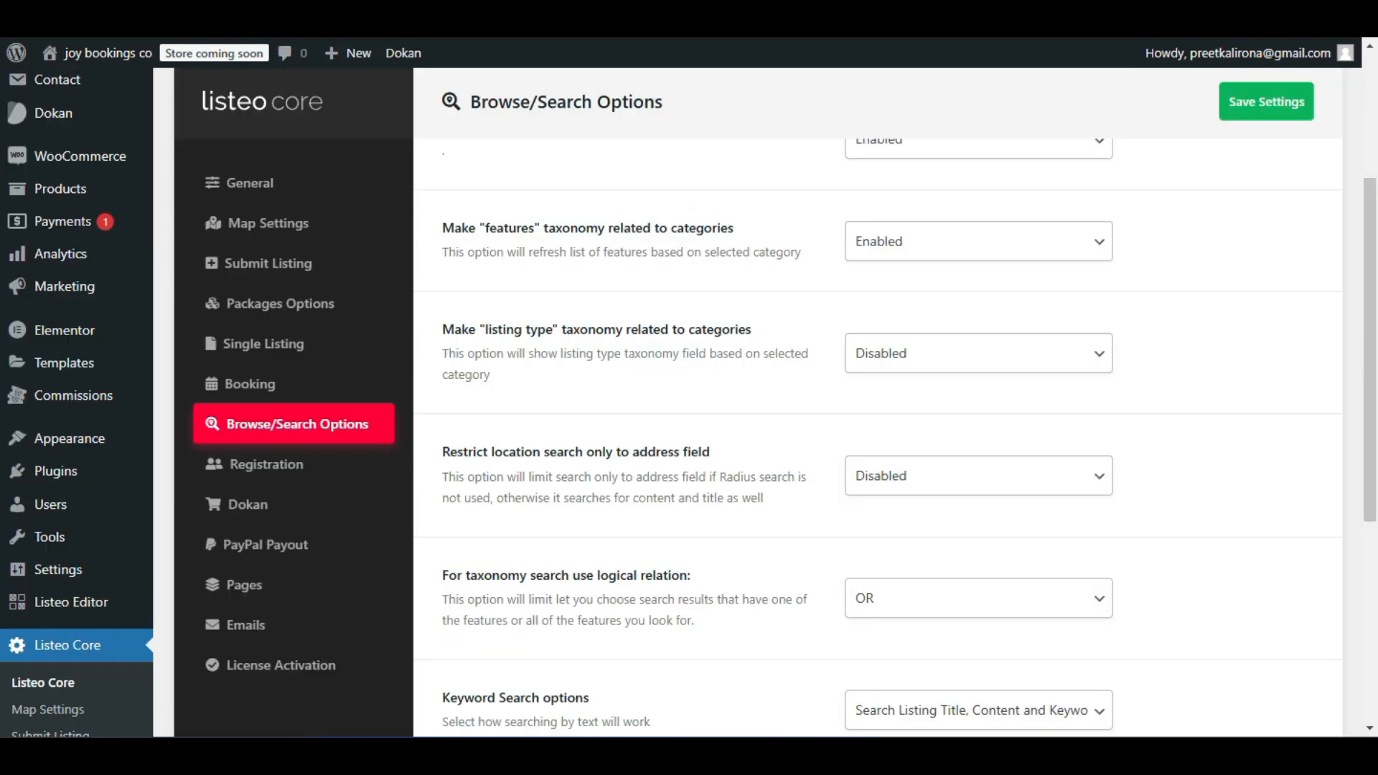
{"action": "left_click", "coordinate": [907, 344]}
{"action": "left_click", "coordinate": [768, 383]}
{"action": "left_click_drag", "start_coordinate": [728, 354], "coordinate": [631, 355]}
{"action": "left_click", "coordinate": [775, 368]}
{"action": "scroll", "coordinate": [774, 371], "scroll_direction": "down", "scroll_amount": 2}
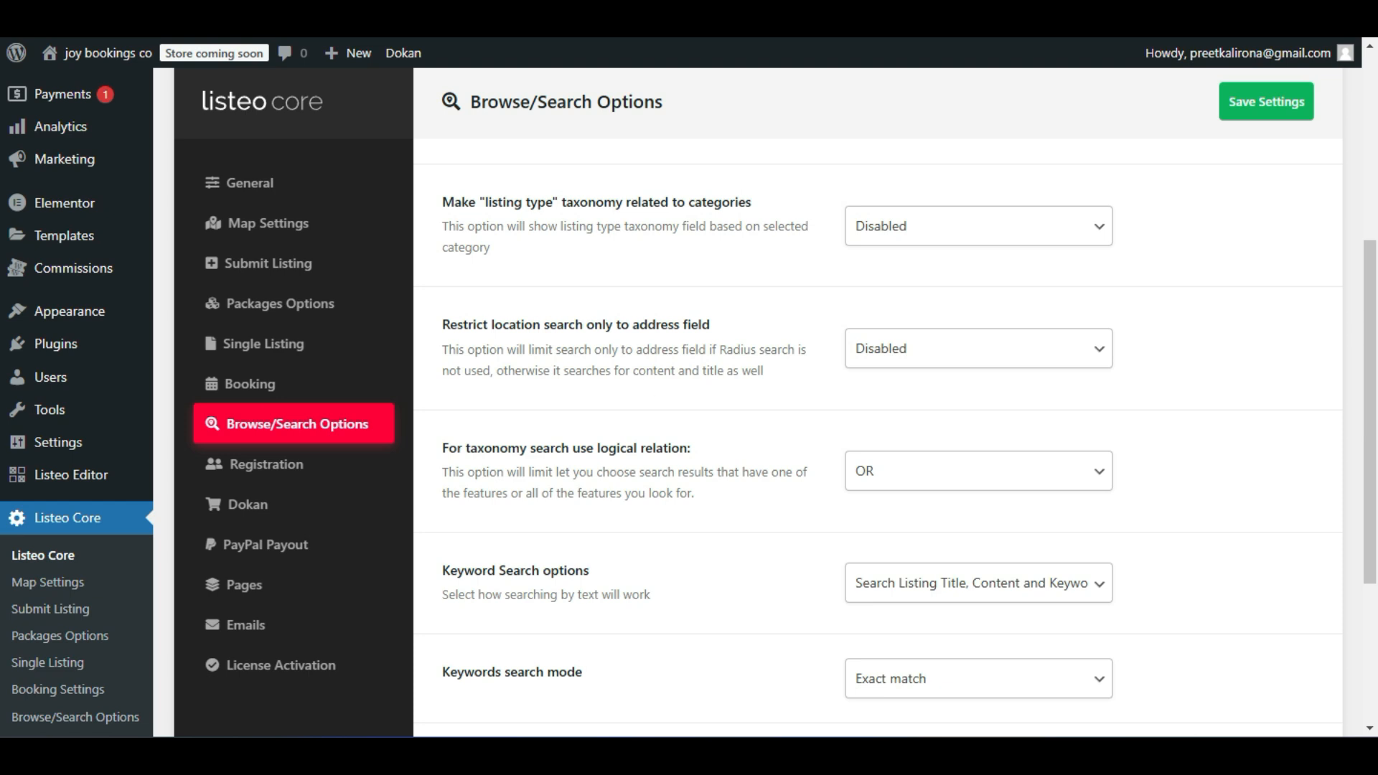
Search the Listings page for the keyword "appart".
{"action": "left_click", "coordinate": [208, 14]}
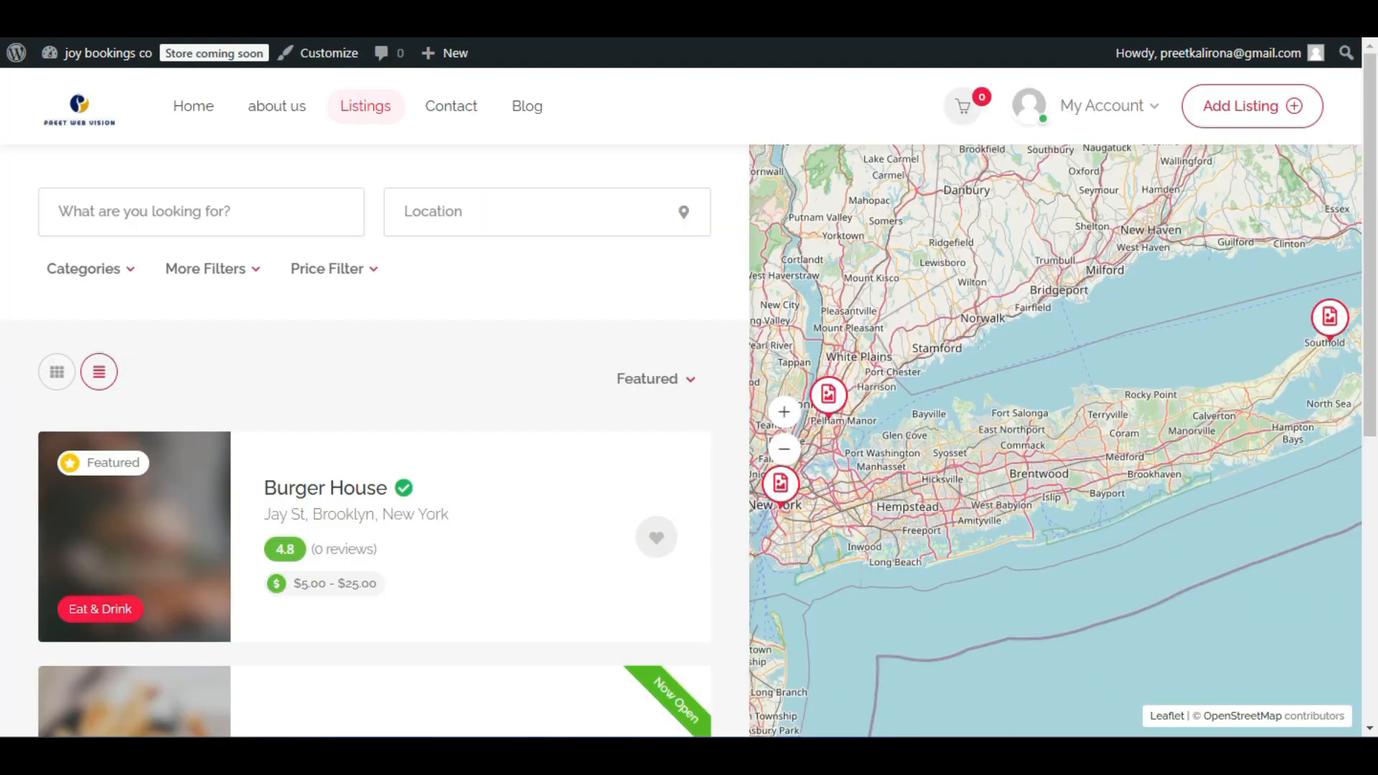
{"action": "type", "text": "appr"}
{"action": "key", "text": "BackSpace"}
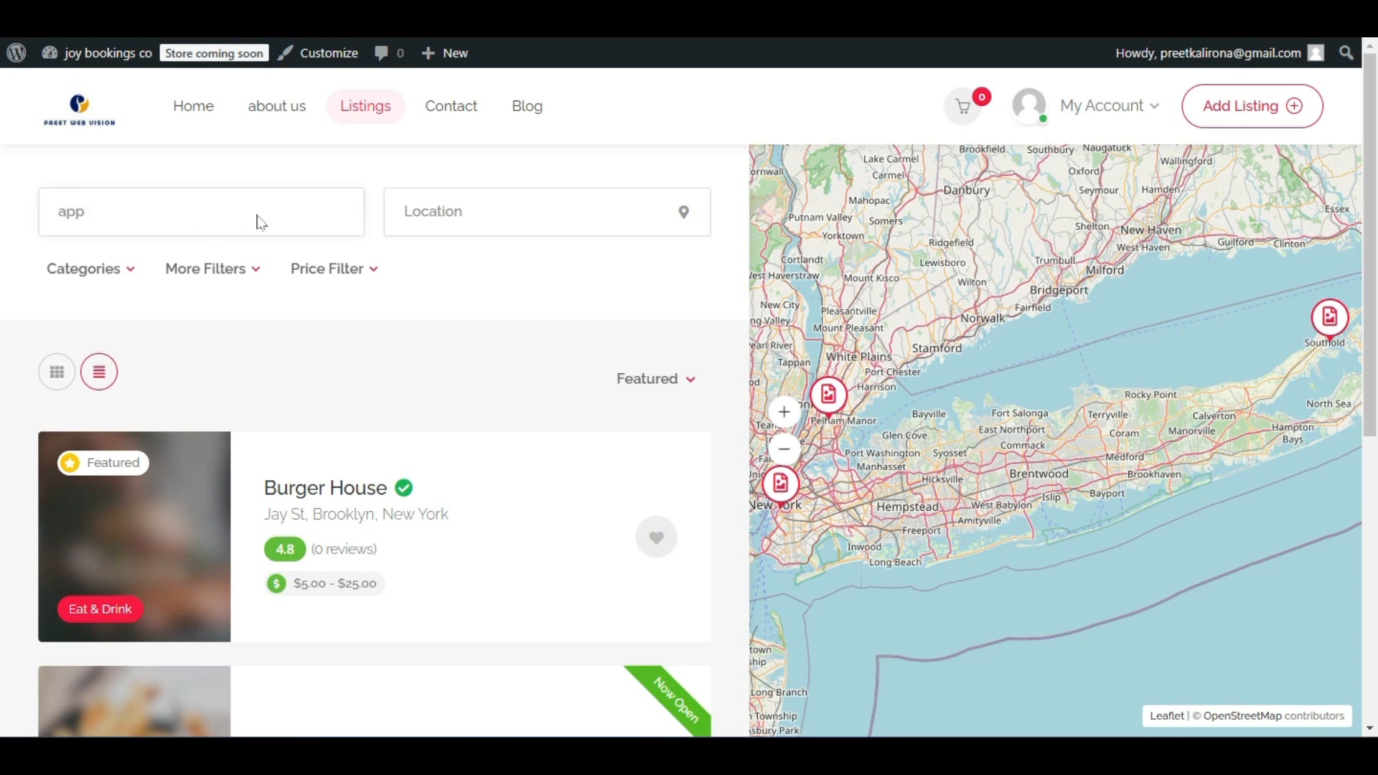
{"action": "type", "text": "art"}
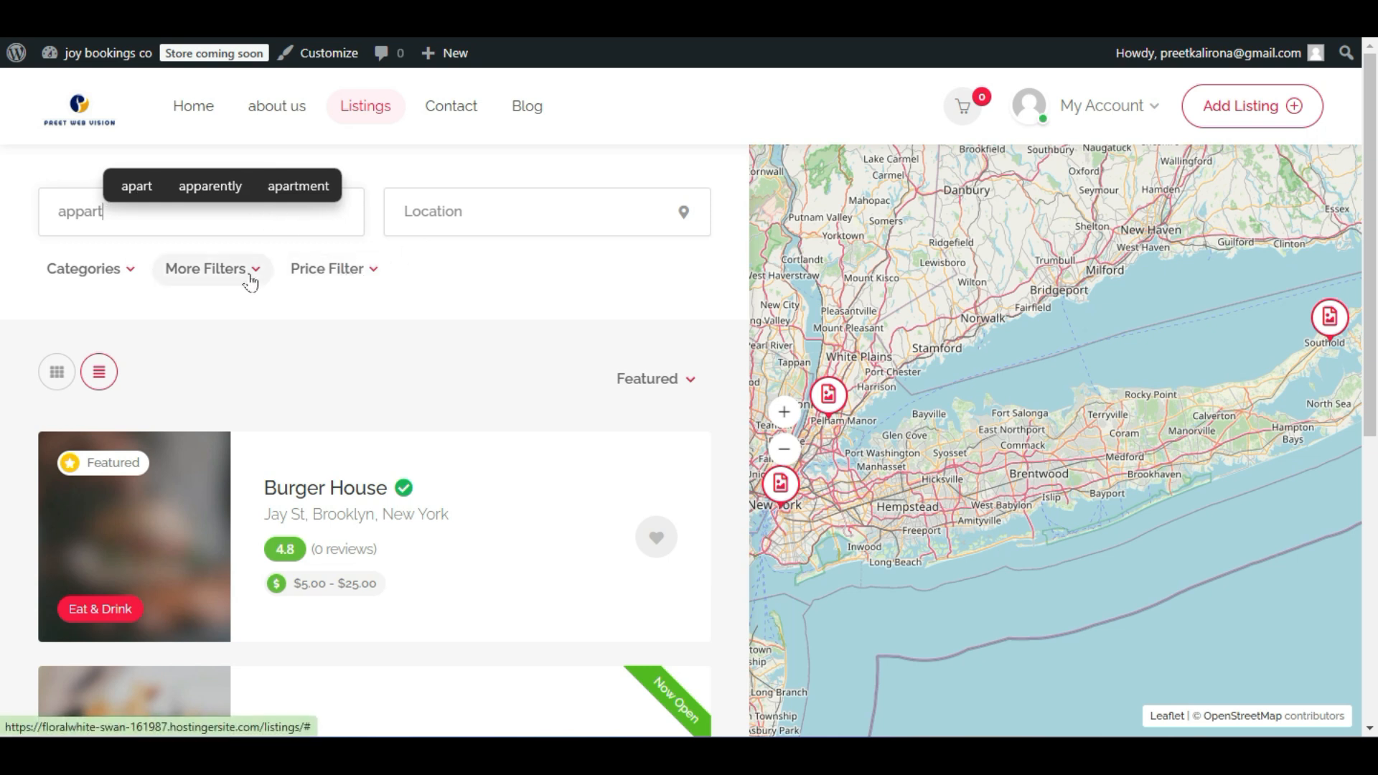
{"action": "left_click", "coordinate": [488, 209]}
{"action": "left_click", "coordinate": [500, 262]}
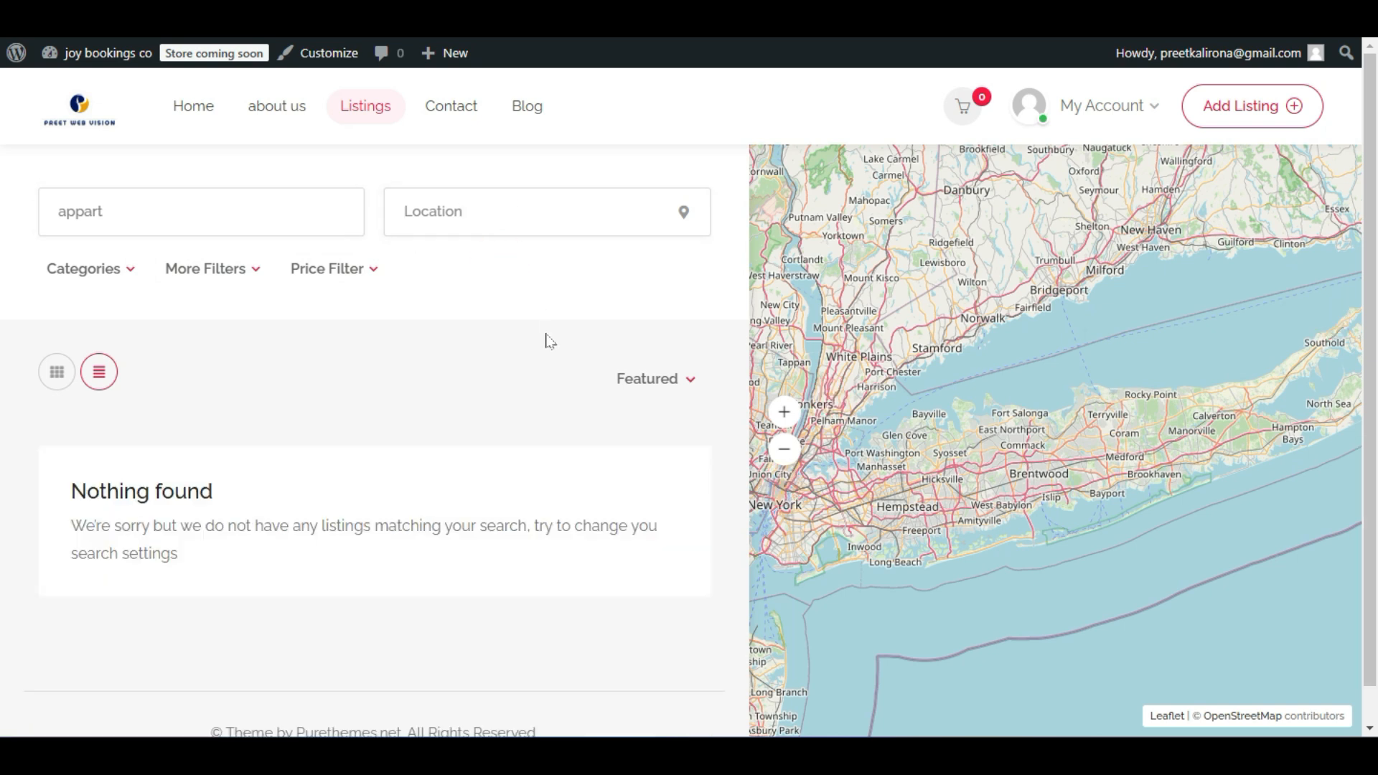
Return to the homepage and search all categories for the keyword "appartment", leaving the location empty.
{"action": "key", "text": "alt+Left"}
{"action": "scroll", "coordinate": [502, 373], "scroll_direction": "down", "scroll_amount": 1}
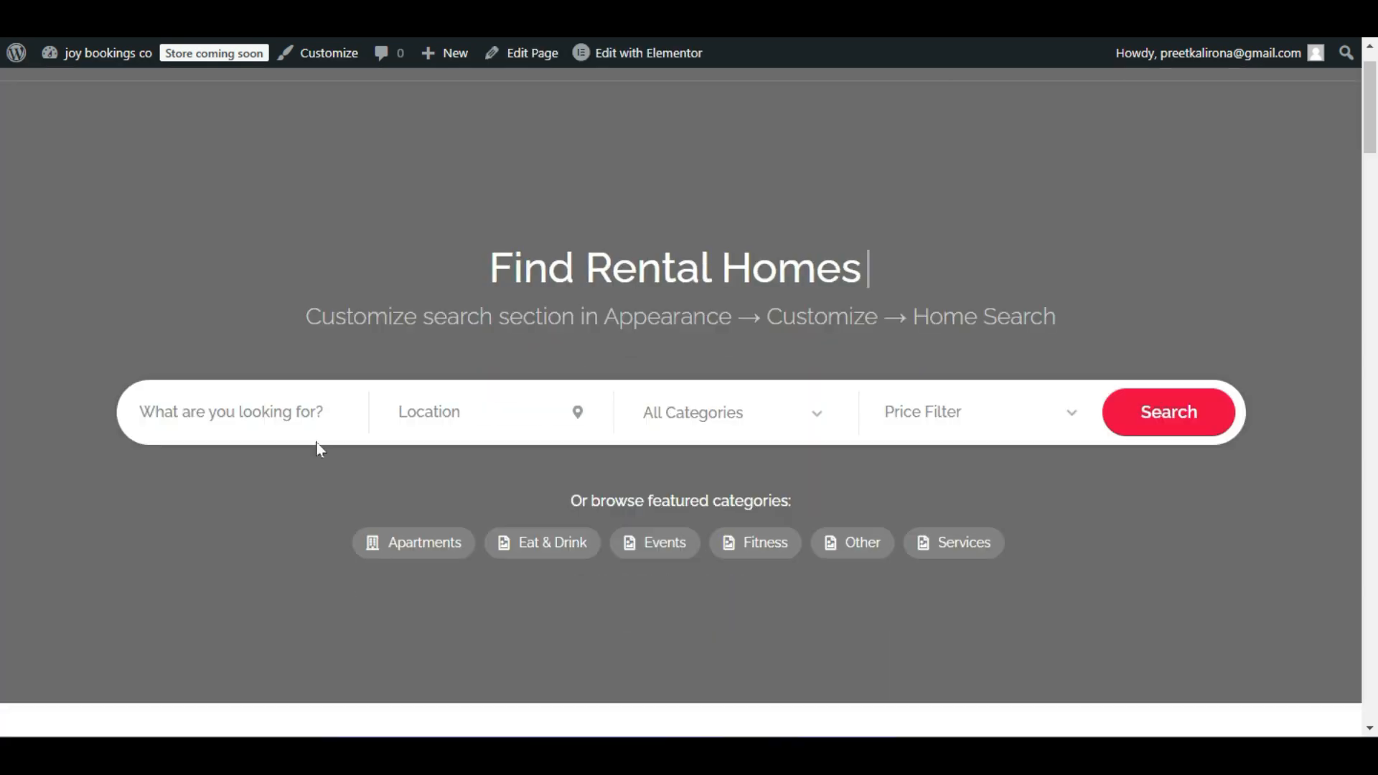
{"action": "left_click", "coordinate": [243, 402]}
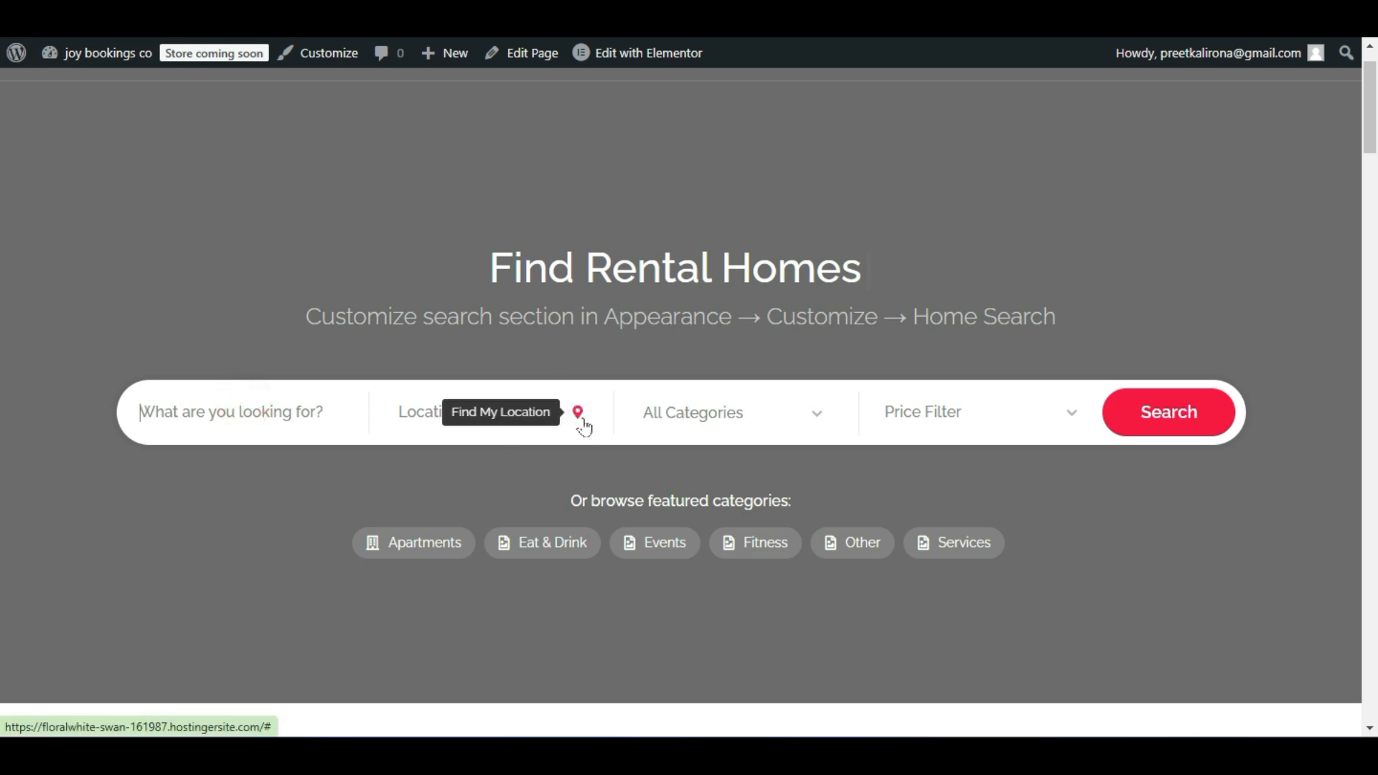
{"action": "type", "text": "a"}
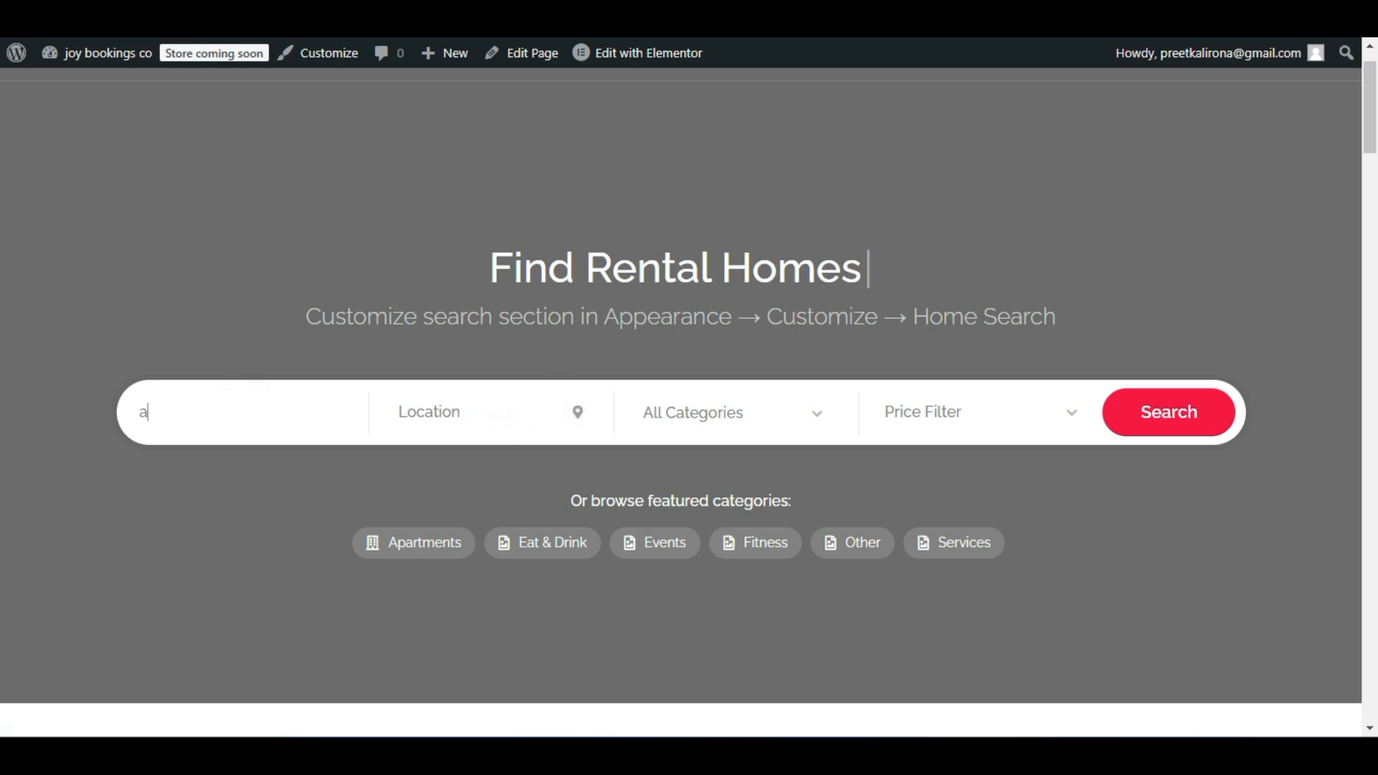
{"action": "type", "text": "ppartment"}
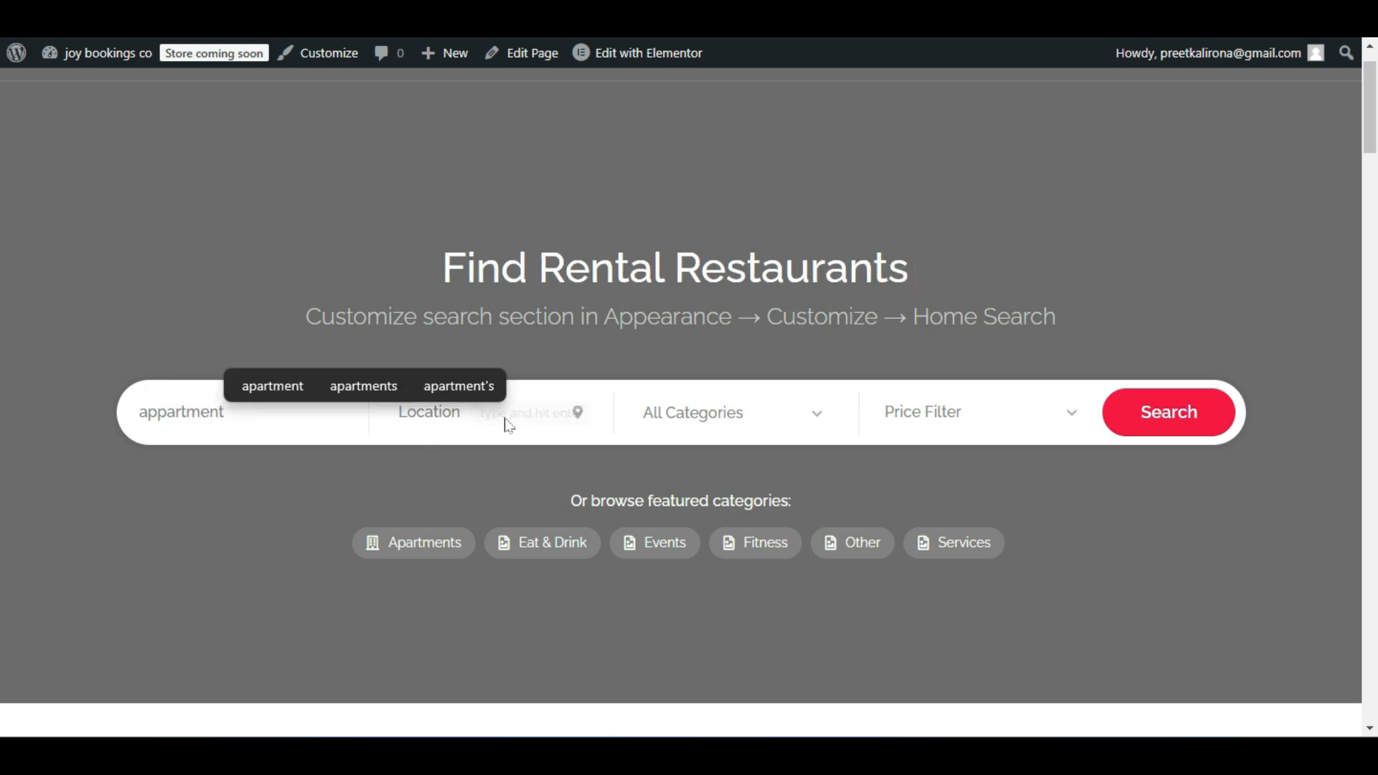
{"action": "left_click", "coordinate": [402, 413]}
{"action": "left_click", "coordinate": [429, 414]}
{"action": "left_click", "coordinate": [1149, 415]}
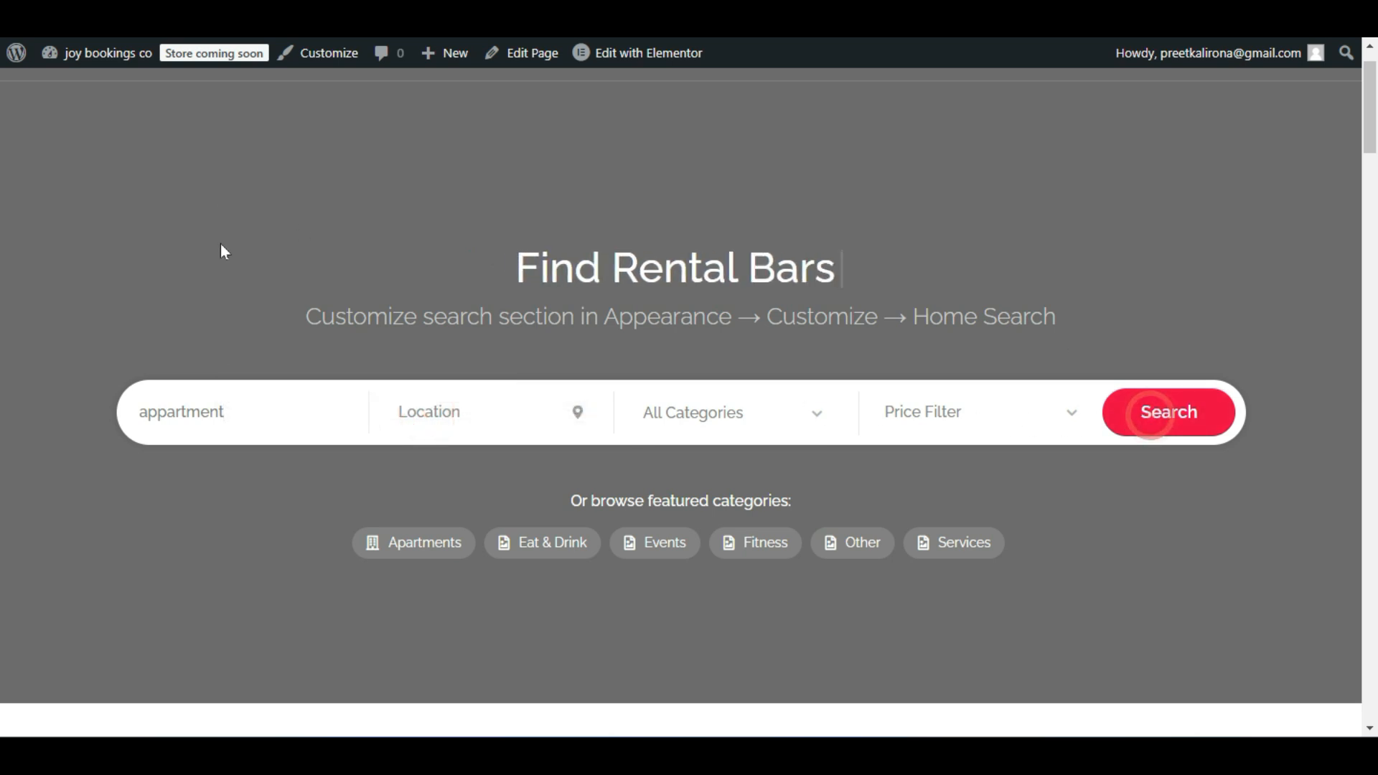
Reread the "Restrict location search only to address field" description and check the "appartment" search results against it.
{"action": "left_click", "coordinate": [144, 11]}
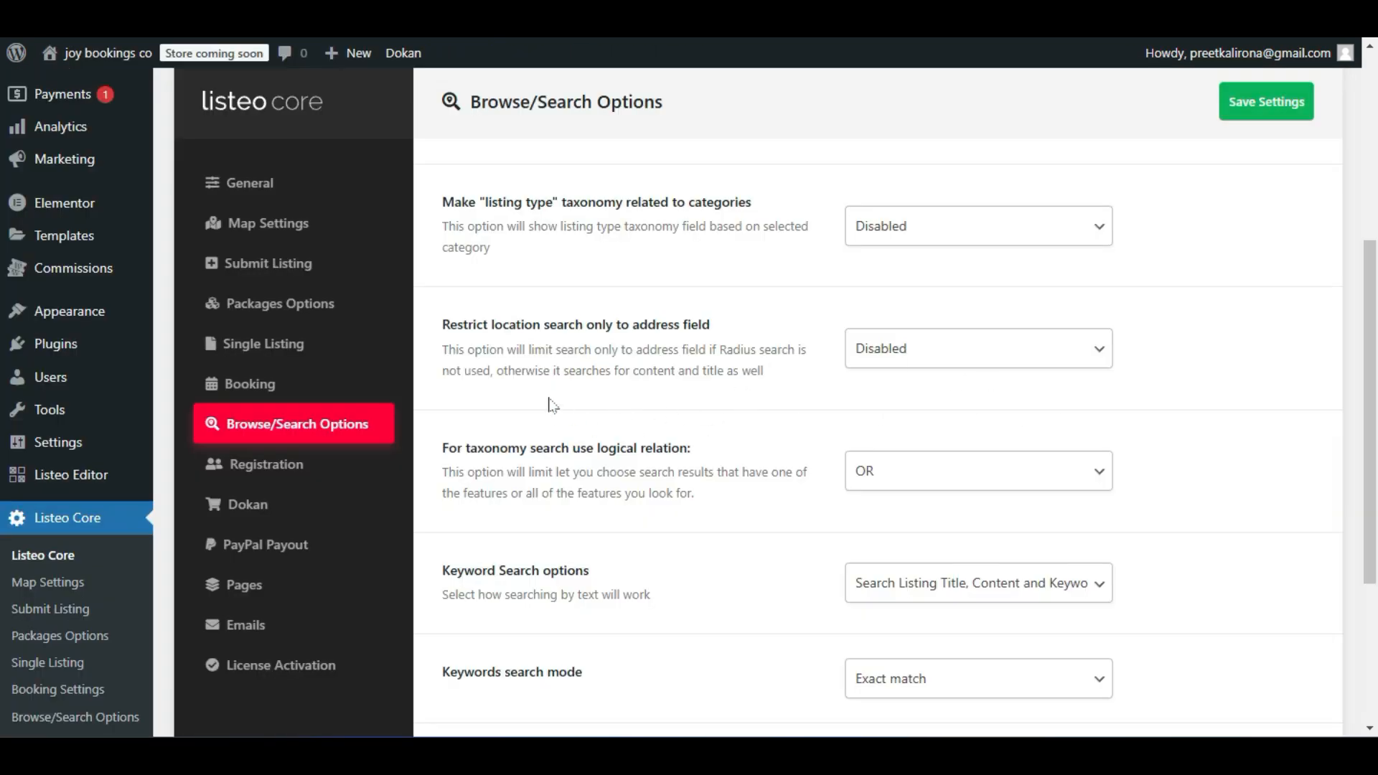
{"action": "left_click_drag", "start_coordinate": [582, 370], "coordinate": [751, 370]}
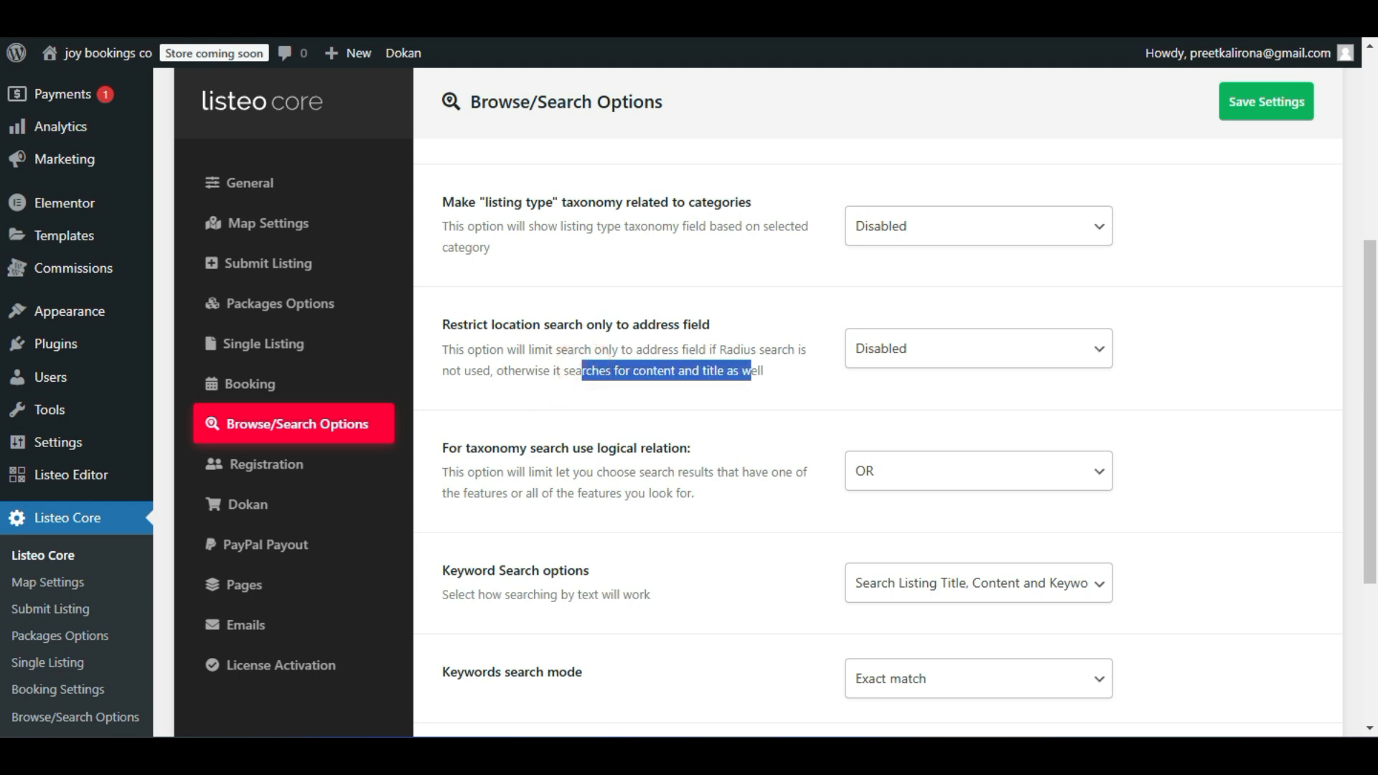
{"action": "left_click", "coordinate": [746, 368]}
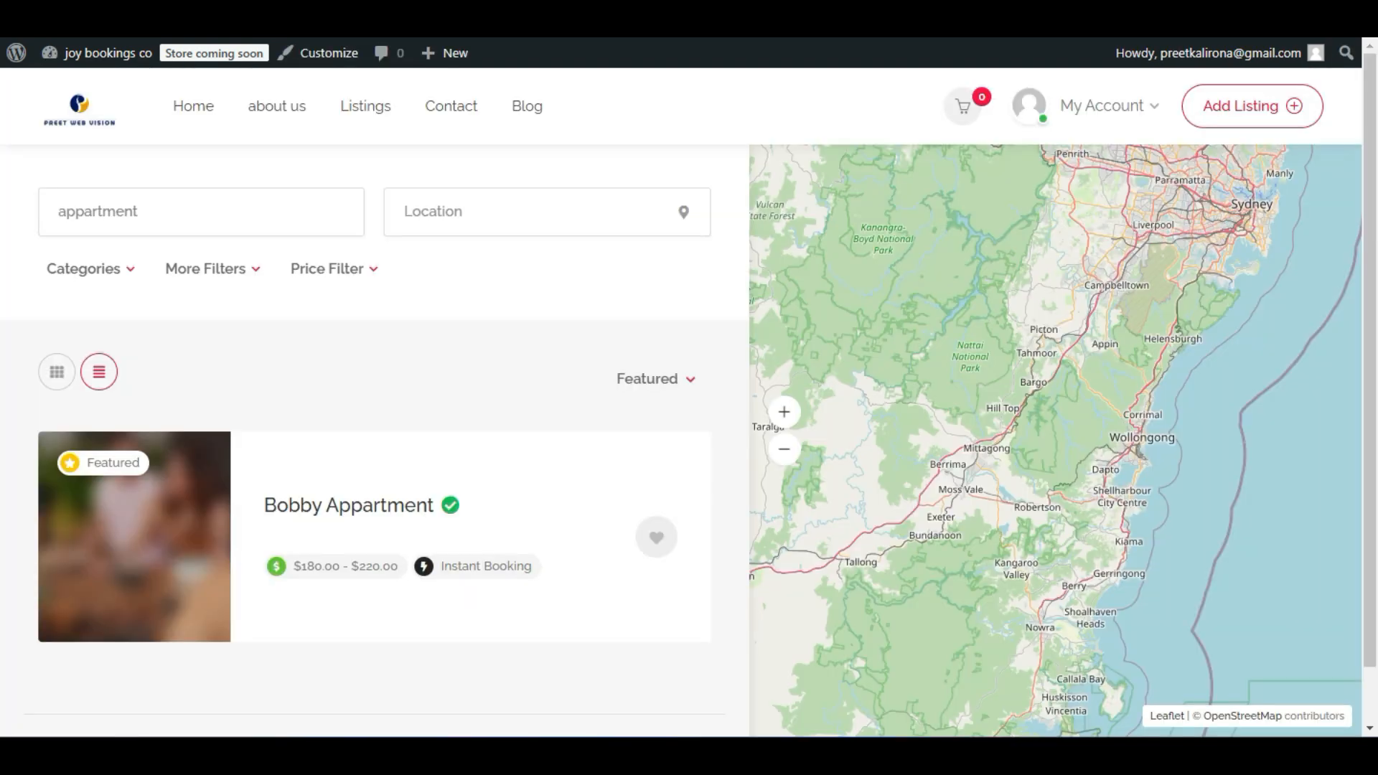
{"action": "scroll", "coordinate": [7, 347], "scroll_direction": "down", "scroll_amount": 1}
{"action": "scroll", "coordinate": [40, 449], "scroll_direction": "up", "scroll_amount": 1}
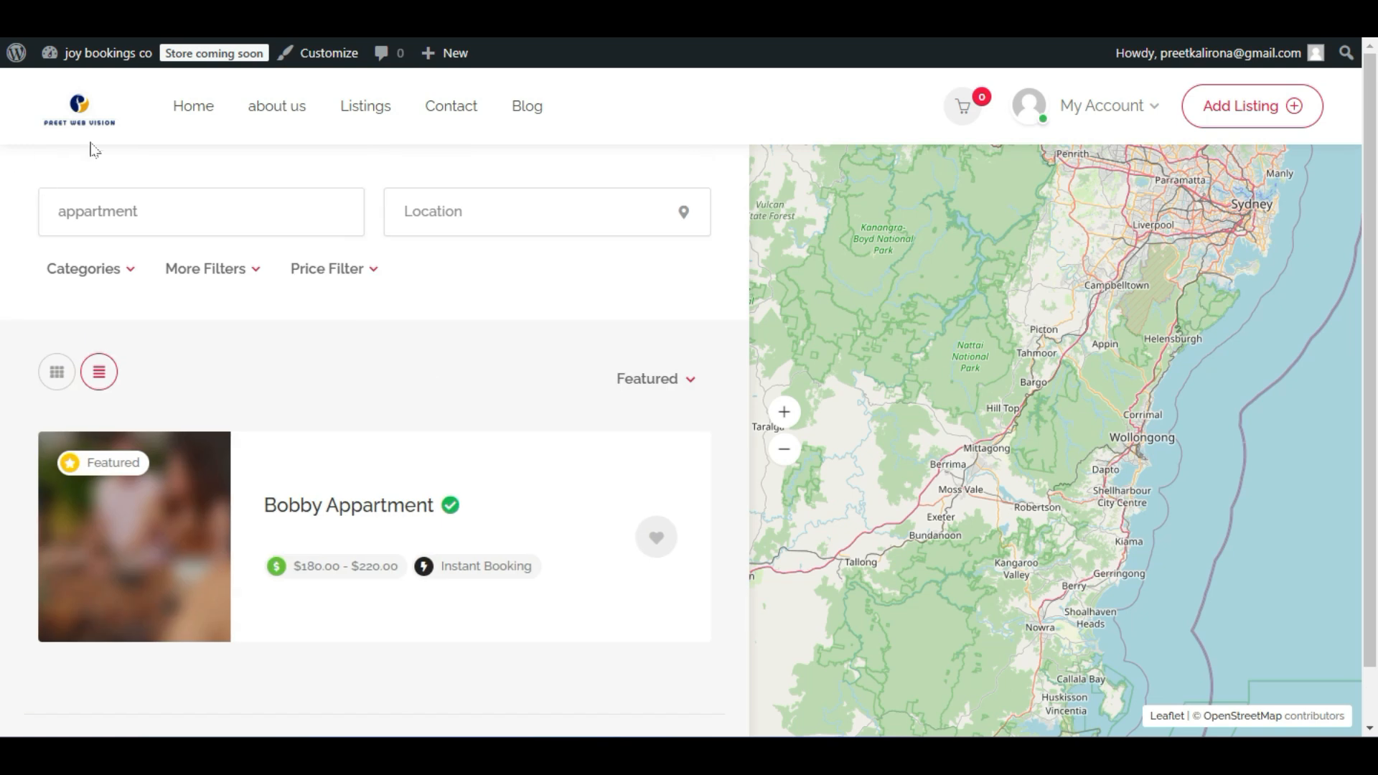
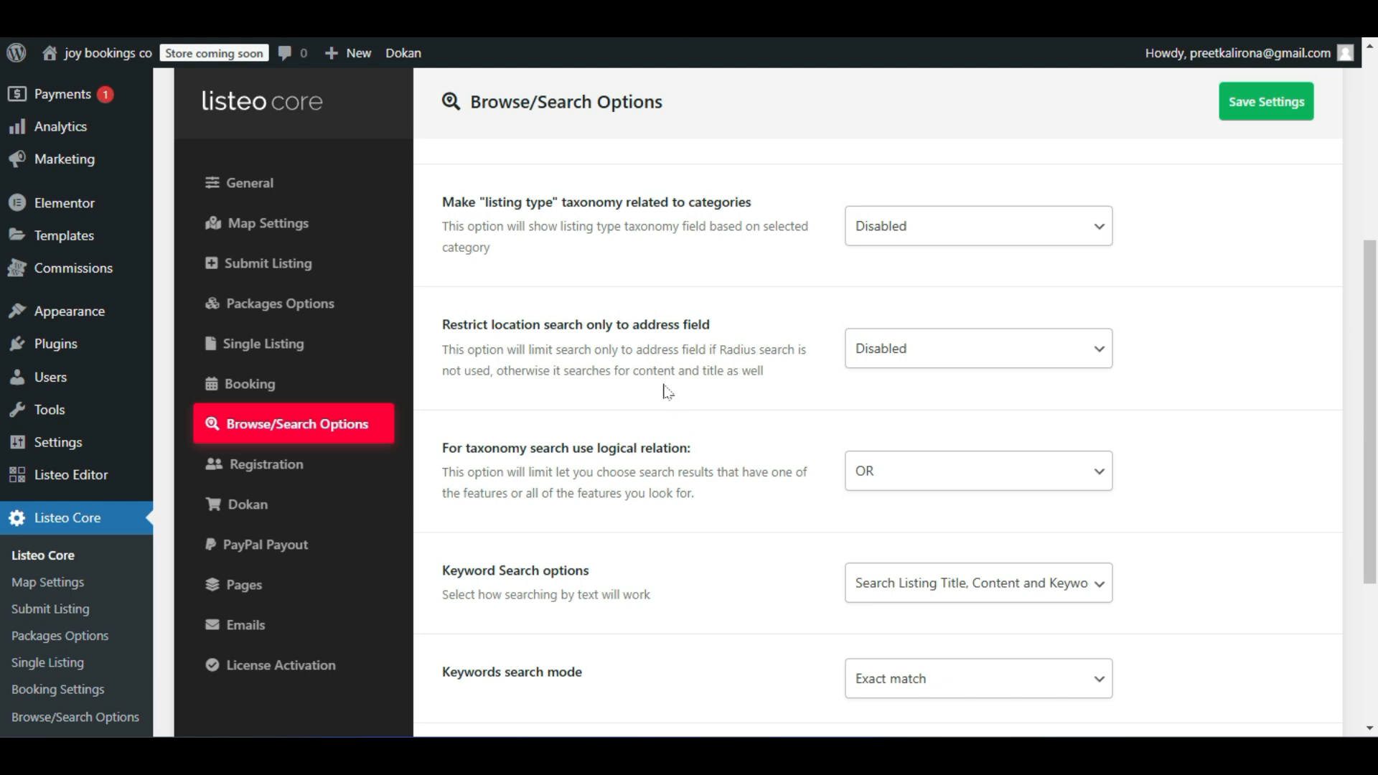
Read the "Keyword Search options" setting and its description in the Browse/Search Options.
{"action": "scroll", "coordinate": [583, 465], "scroll_direction": "down", "scroll_amount": 1}
{"action": "scroll", "coordinate": [581, 465], "scroll_direction": "down", "scroll_amount": 1}
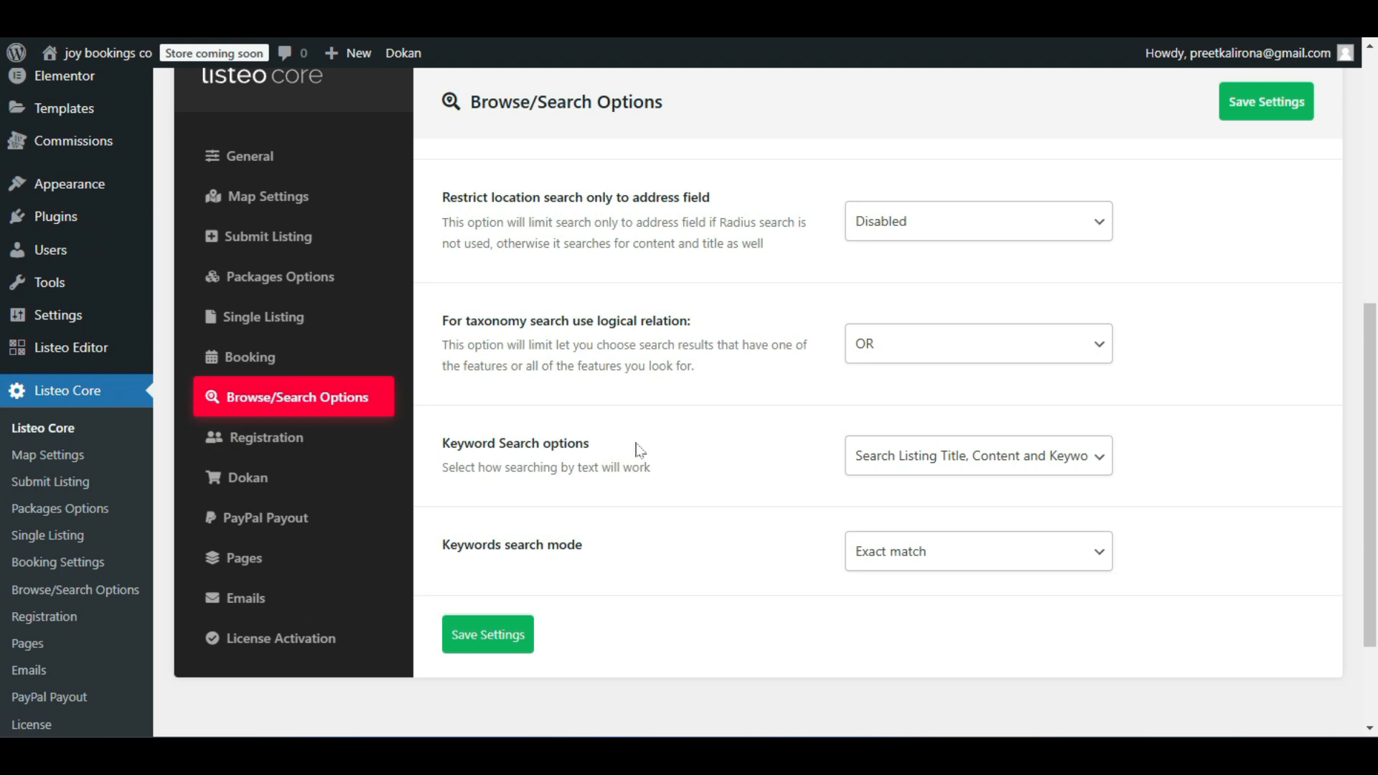
{"action": "left_click_drag", "start_coordinate": [448, 444], "coordinate": [583, 443]}
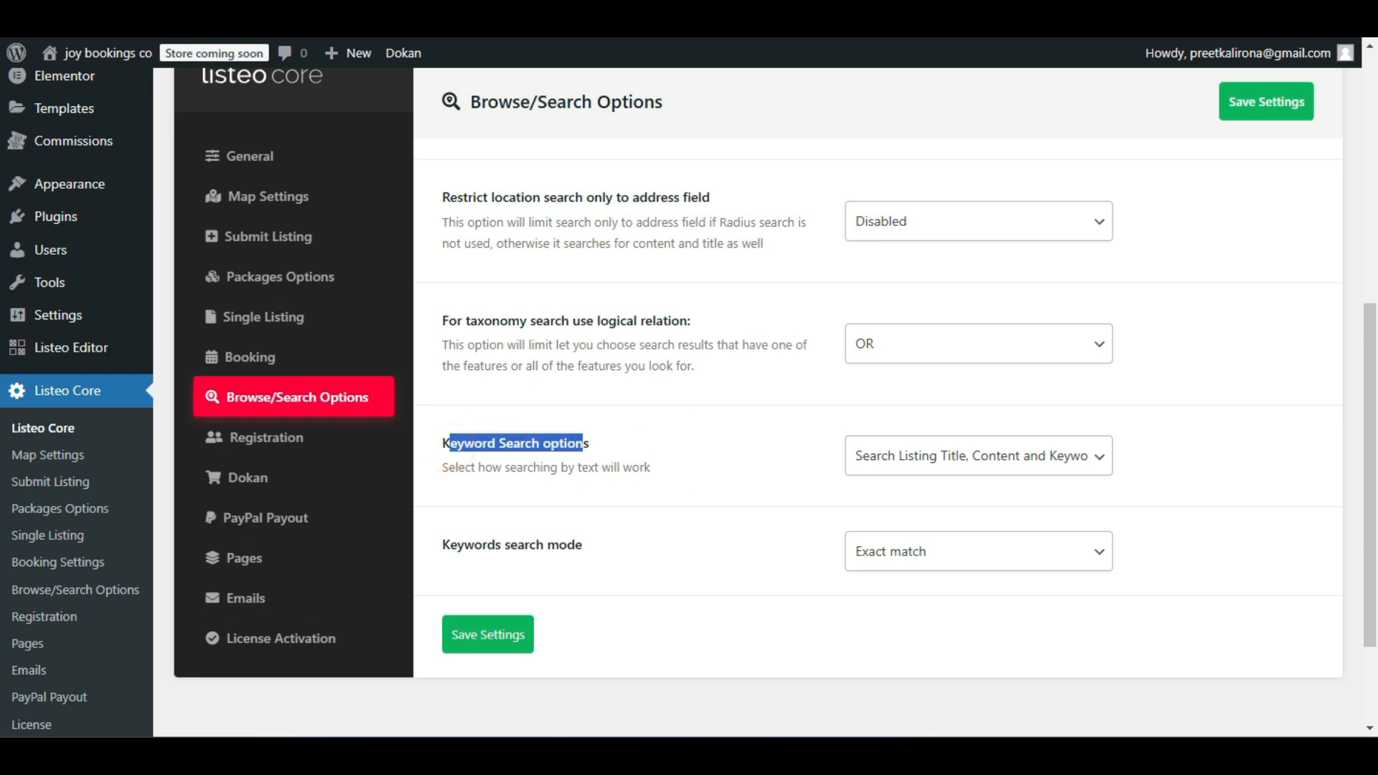
{"action": "left_click", "coordinate": [610, 467]}
{"action": "left_click_drag", "start_coordinate": [494, 467], "coordinate": [631, 467]}
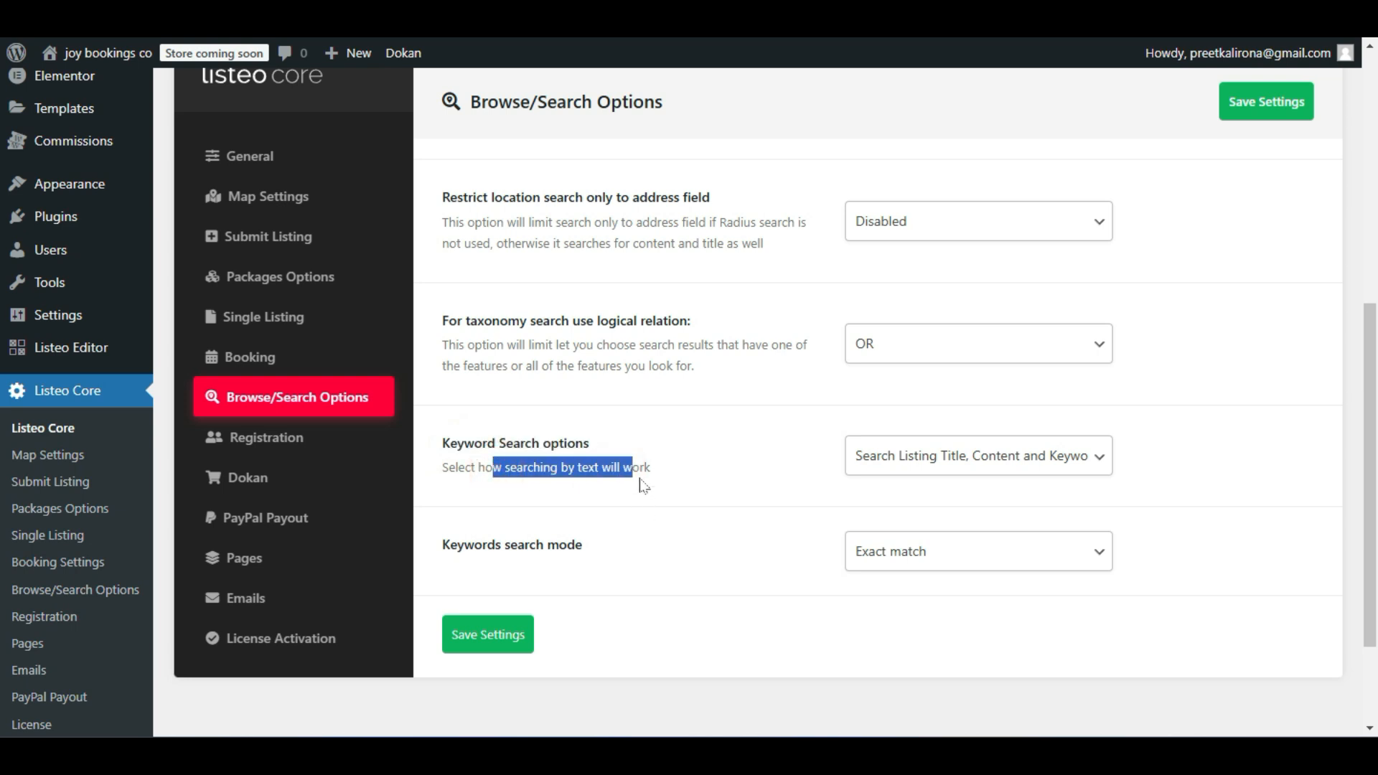
{"action": "left_click", "coordinate": [691, 478]}
Examine the choices for "Keyword Search options" and relate them to the homepage's keyword search field.
{"action": "left_click", "coordinate": [902, 461]}
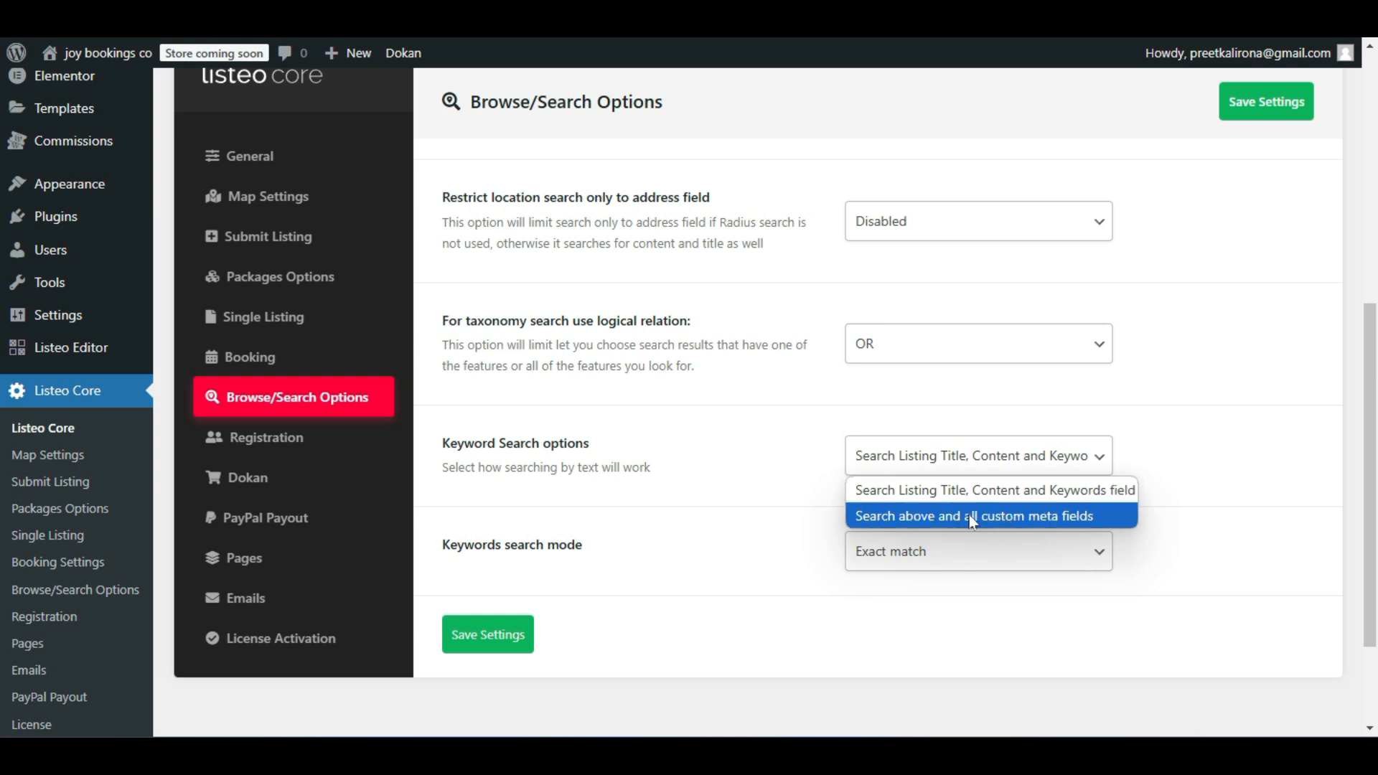
{"action": "left_click", "coordinate": [599, 459]}
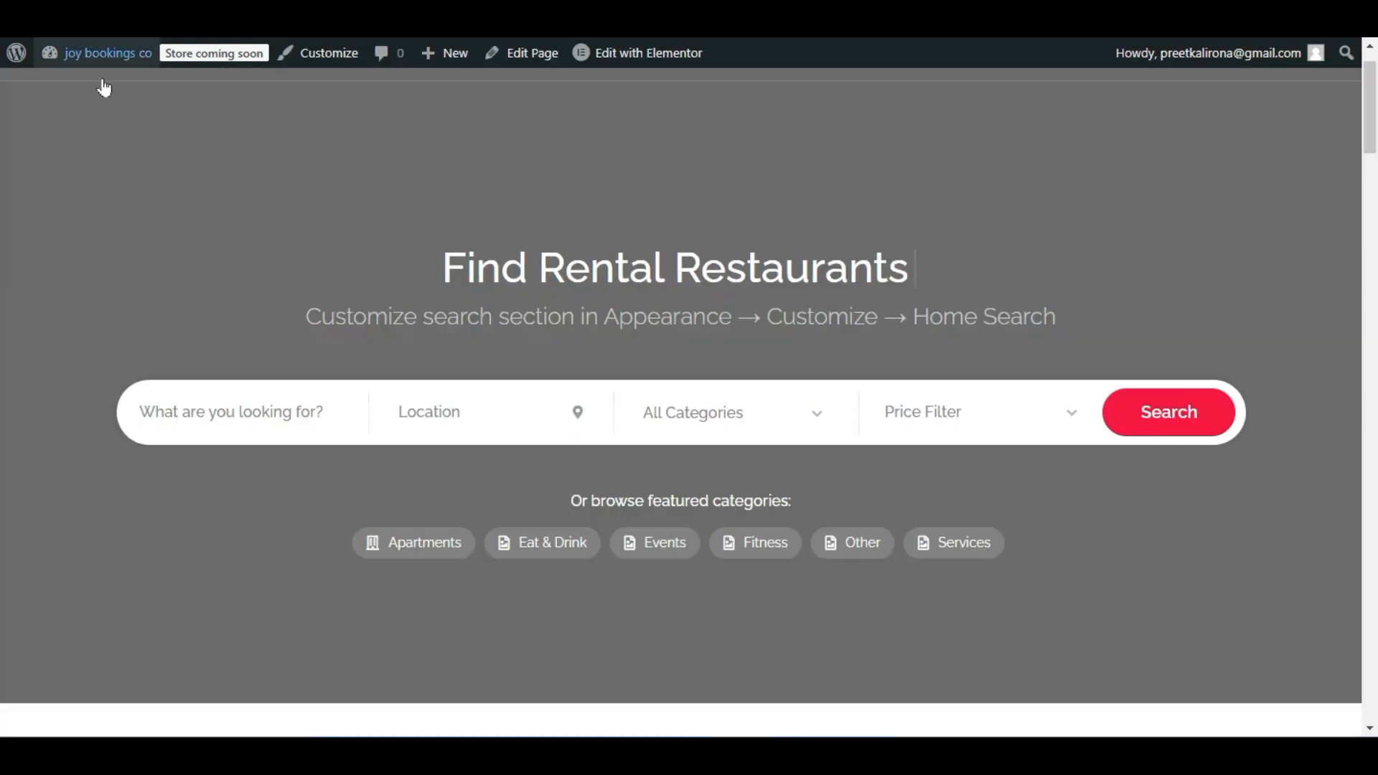
{"action": "left_click", "coordinate": [192, 404]}
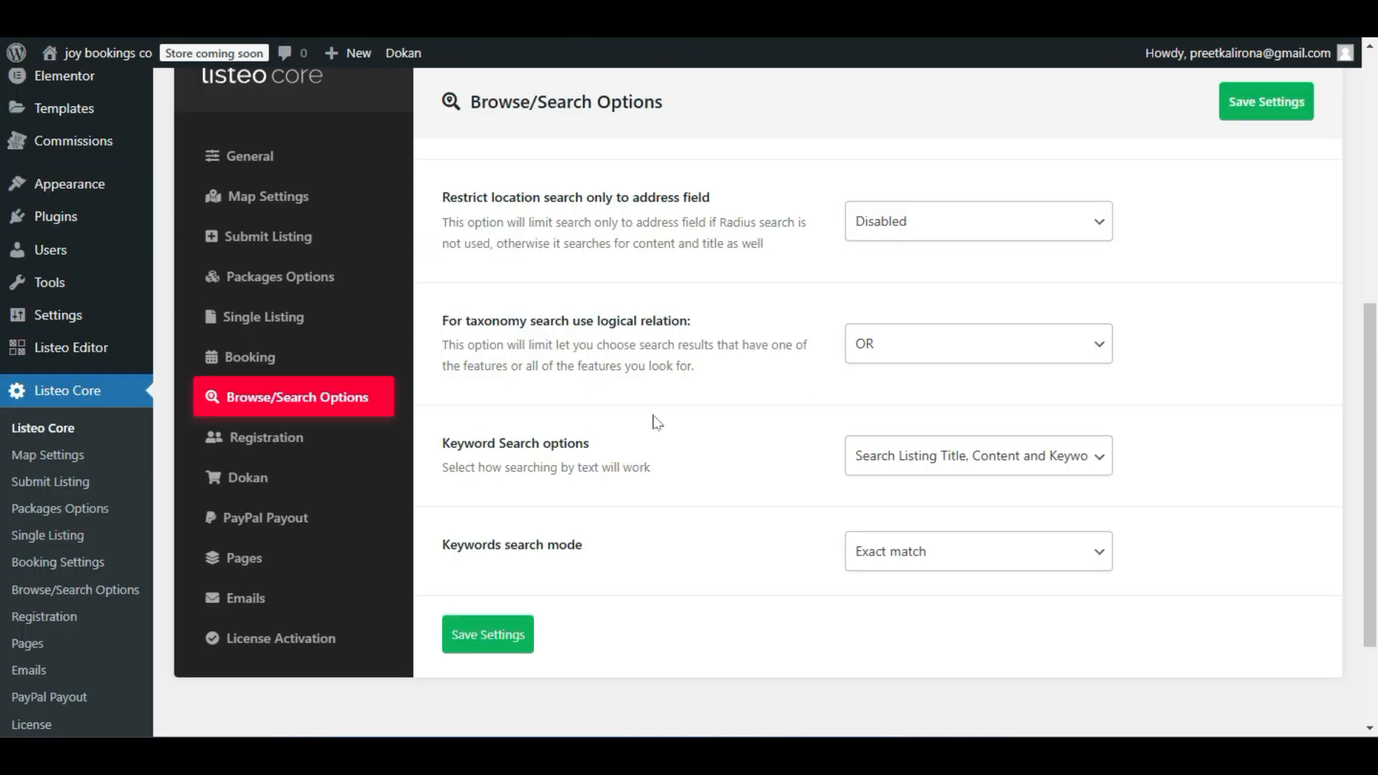
{"action": "left_click", "coordinate": [893, 457]}
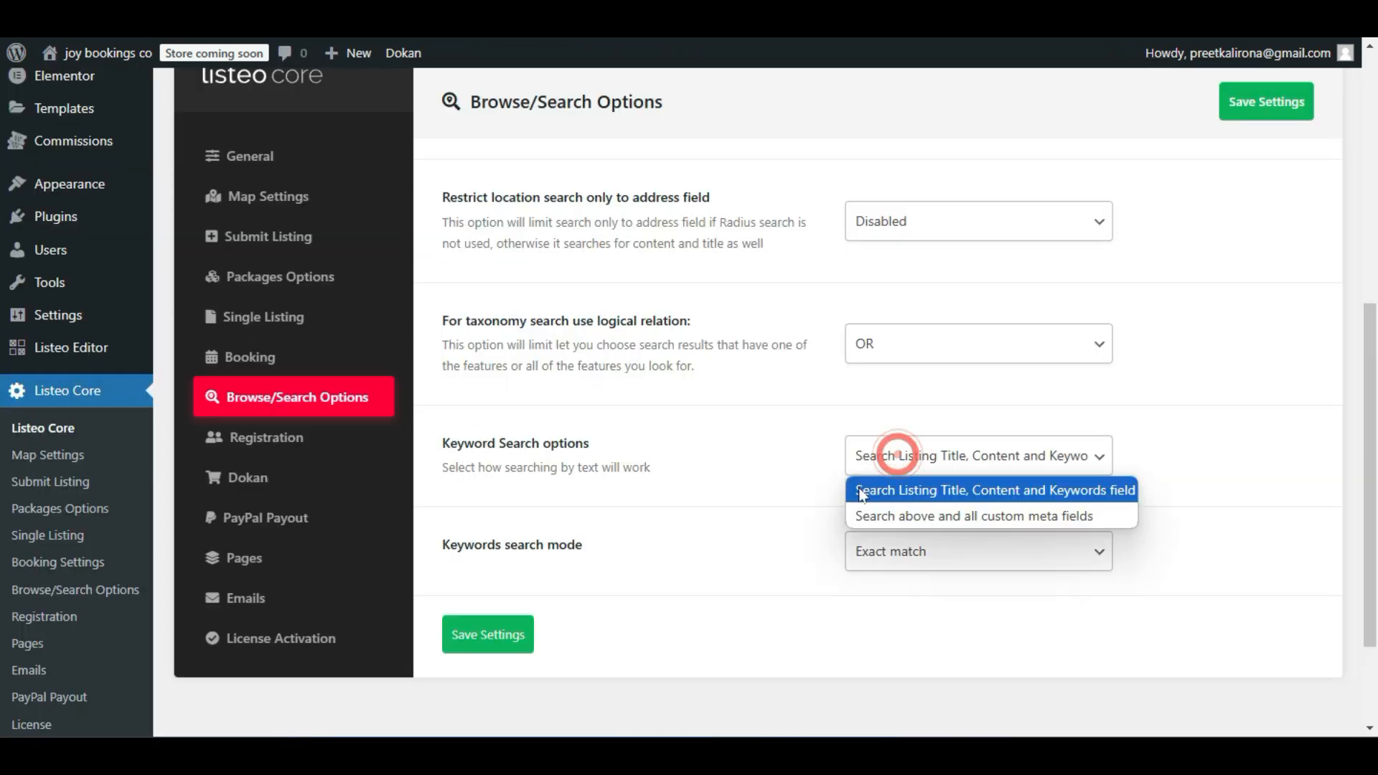
Keep keyword search on listing title, content and keywords field; try Approximate match as the Keywords search mode, and restore Exact match.
{"action": "left_click", "coordinate": [913, 493]}
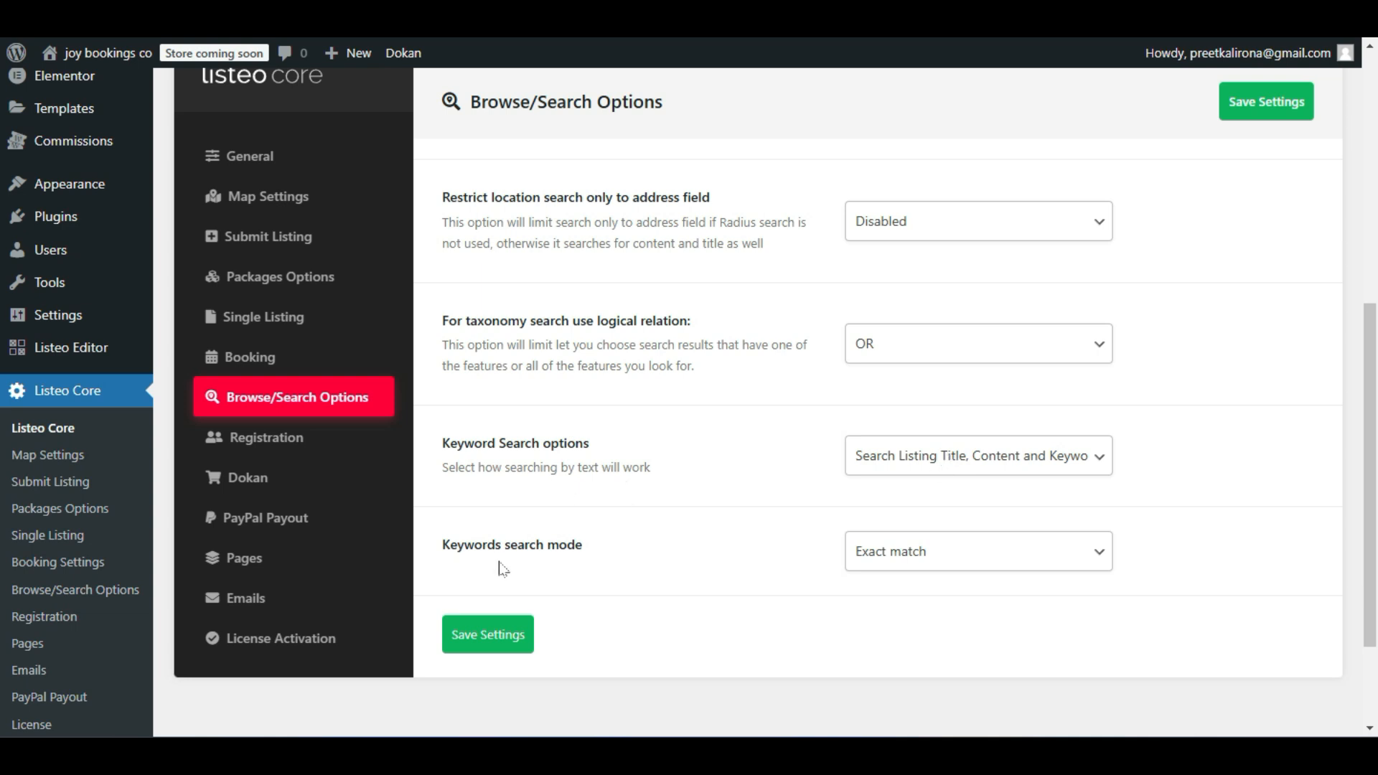
{"action": "left_click", "coordinate": [937, 554]}
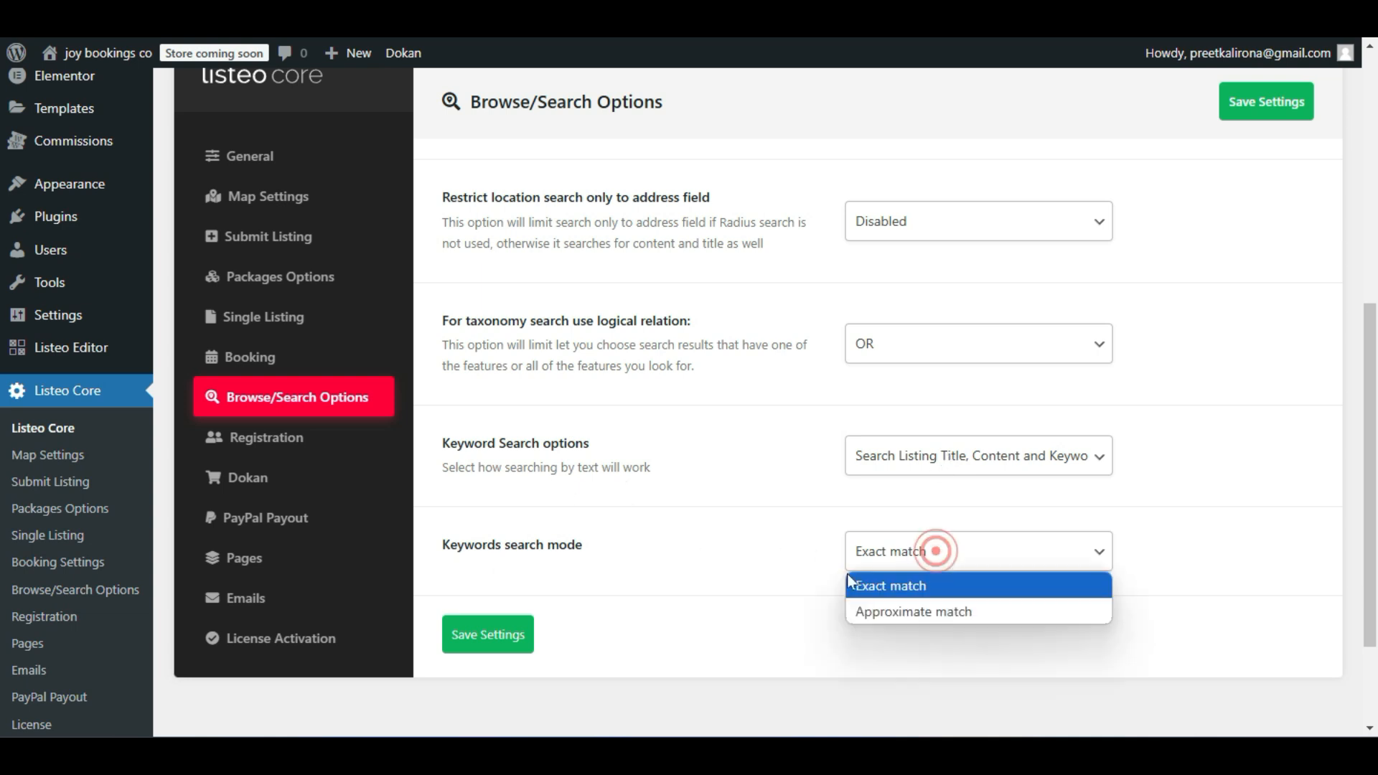
{"action": "left_click", "coordinate": [907, 613]}
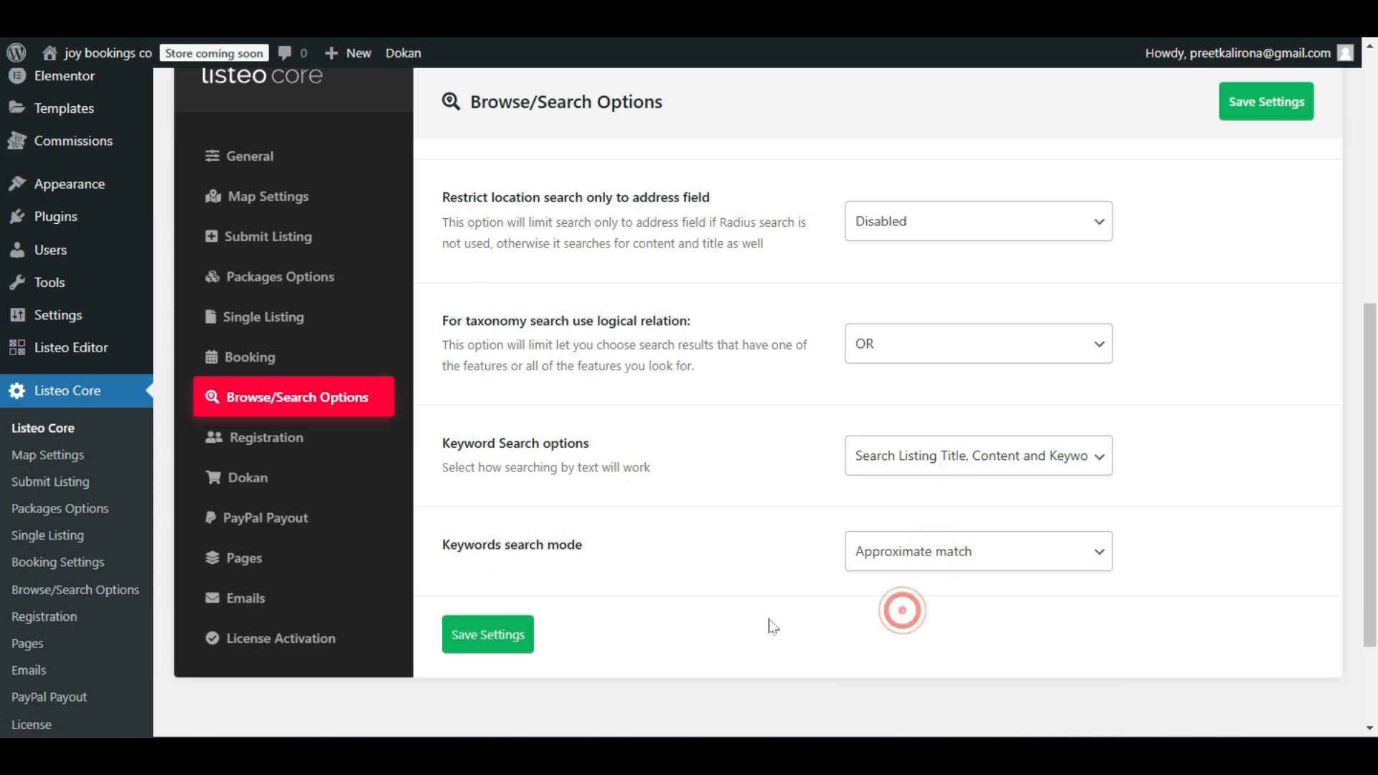
{"action": "left_click", "coordinate": [866, 550]}
{"action": "left_click", "coordinate": [871, 582]}
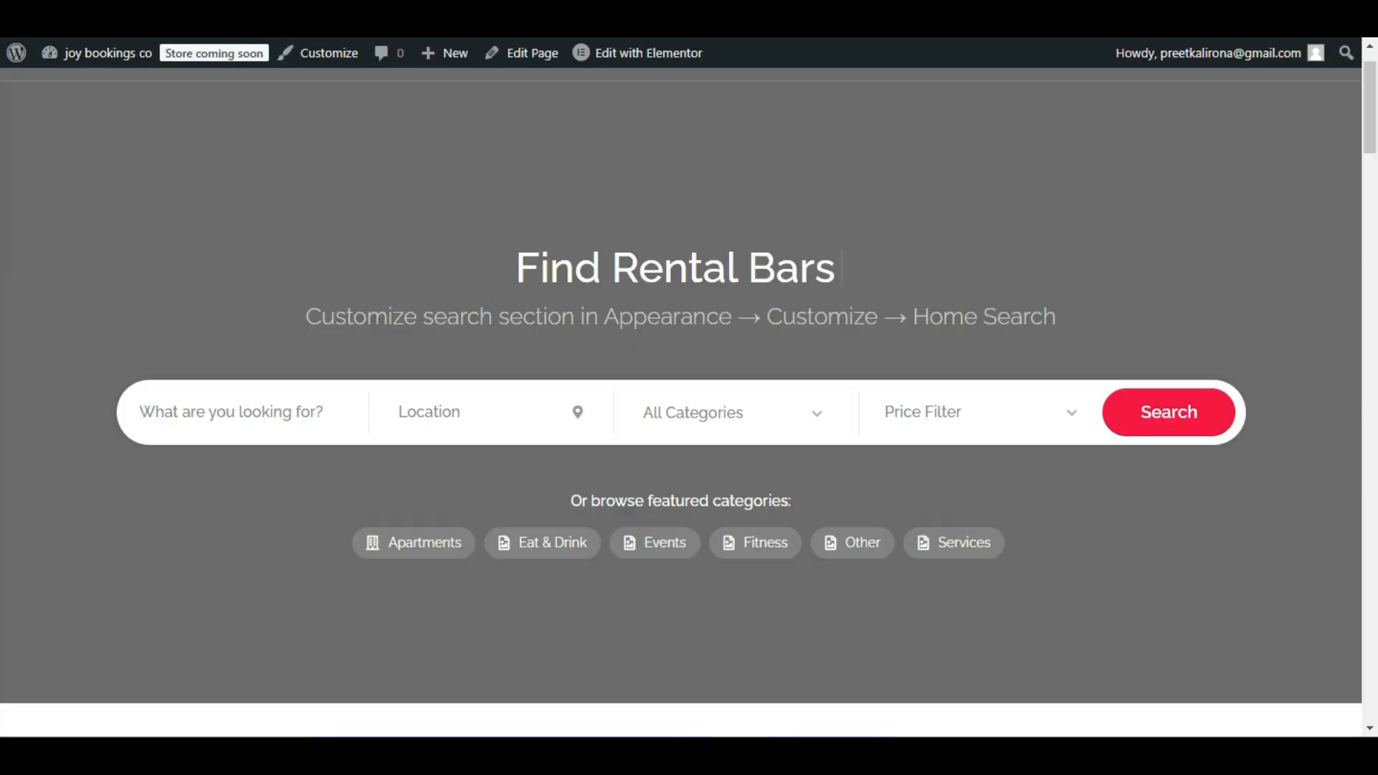
On the site's homepage, enter "appartment" as the search keyword in the listing search form.
{"action": "left_click", "coordinate": [191, 403]}
{"action": "type", "text": "appa"}
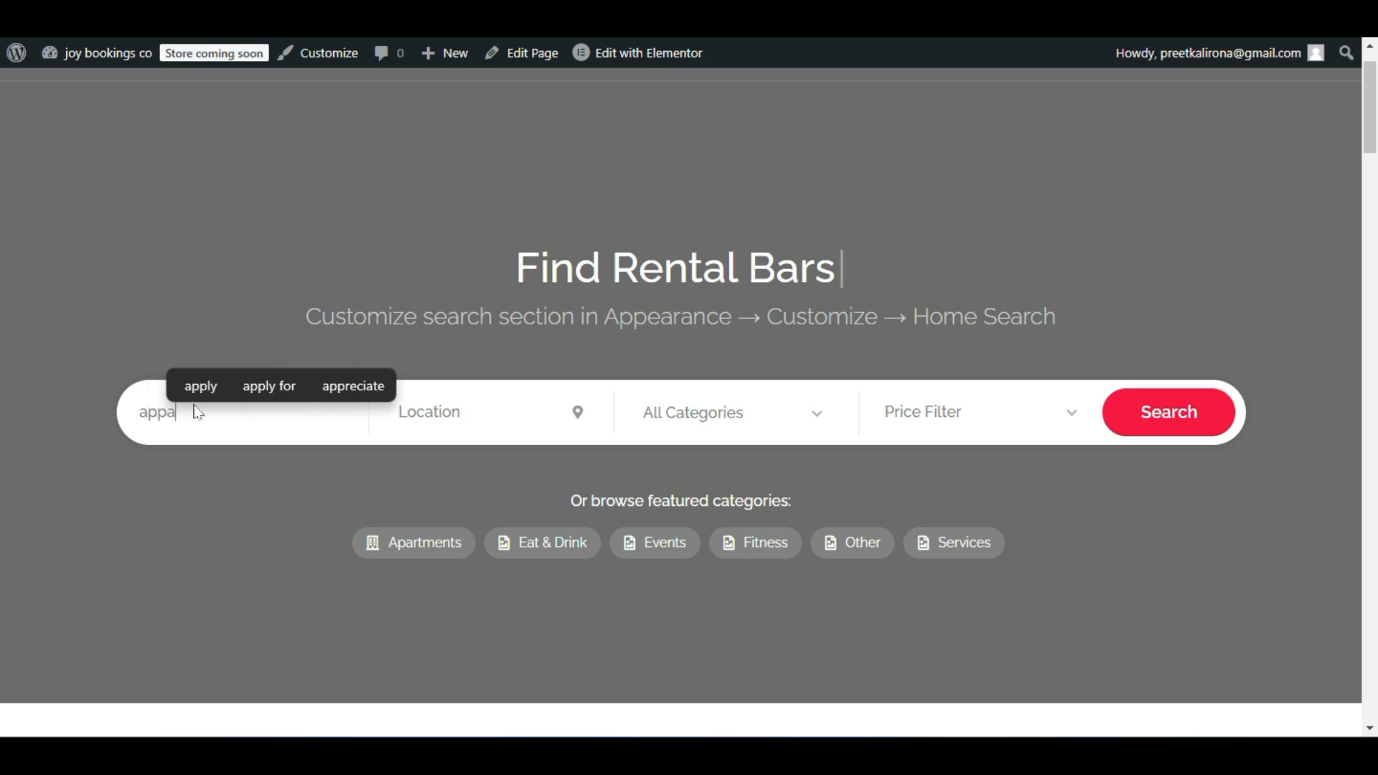
{"action": "type", "text": "rtment"}
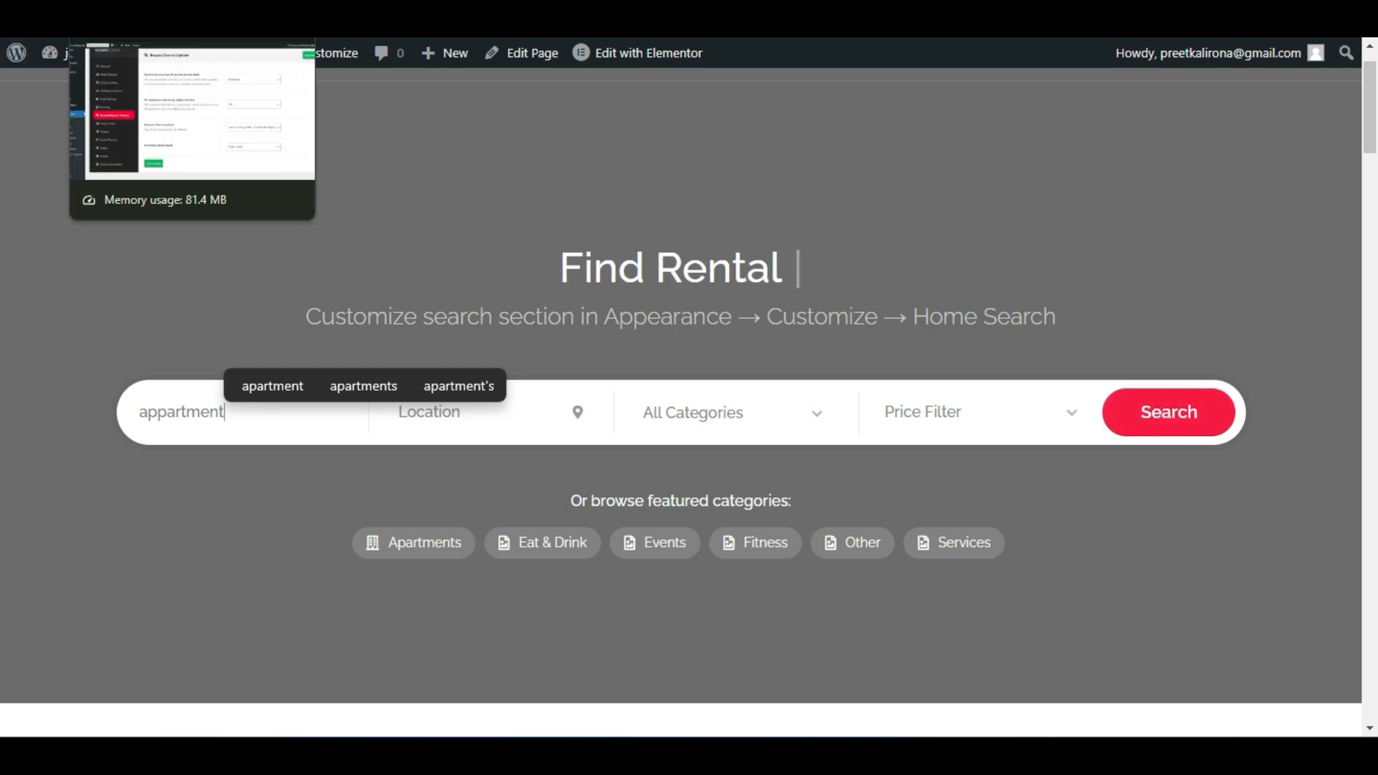
{"action": "double_click", "coordinate": [178, 418]}
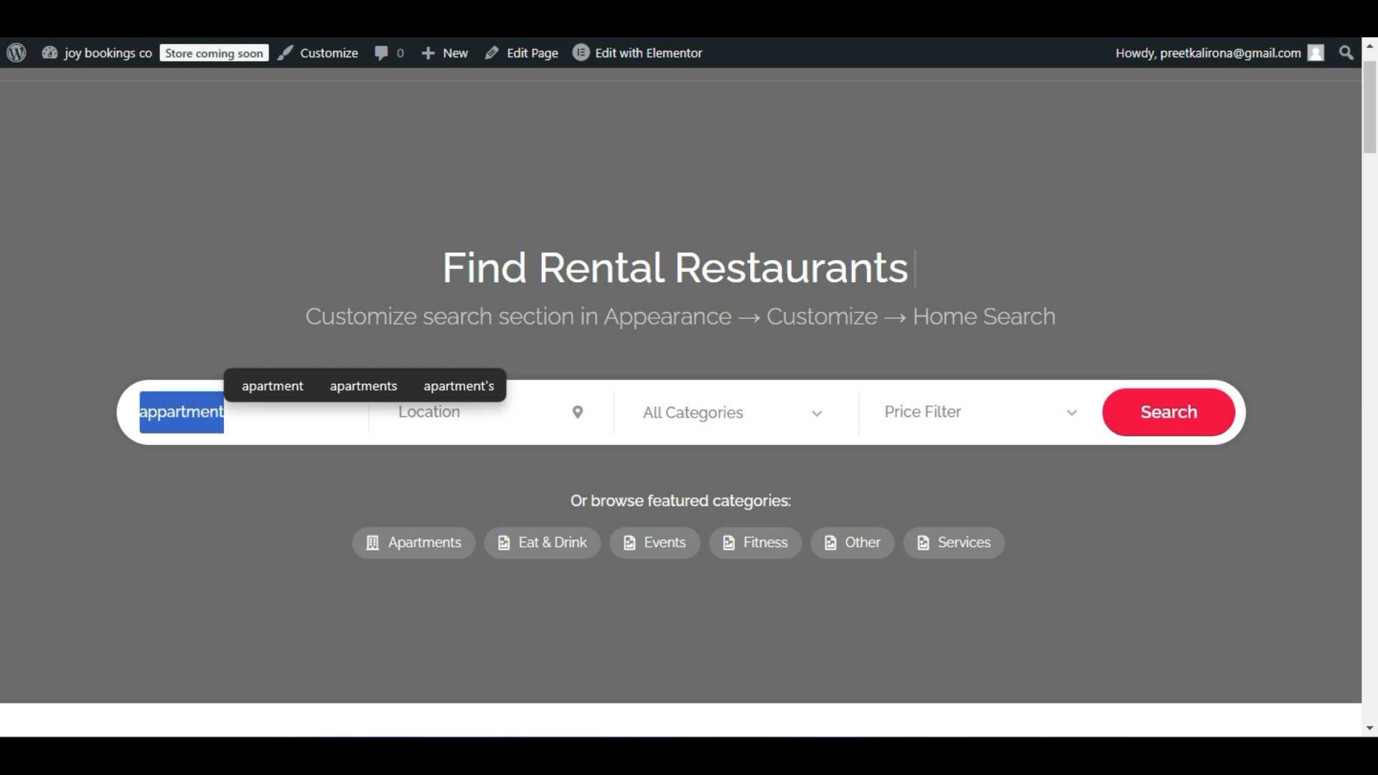
{"action": "left_click", "coordinate": [170, 506]}
{"action": "left_click", "coordinate": [187, 411]}
{"action": "double_click", "coordinate": [188, 411]}
{"action": "left_click", "coordinate": [187, 410]}
{"action": "left_click", "coordinate": [148, 501]}
{"action": "double_click", "coordinate": [227, 410]}
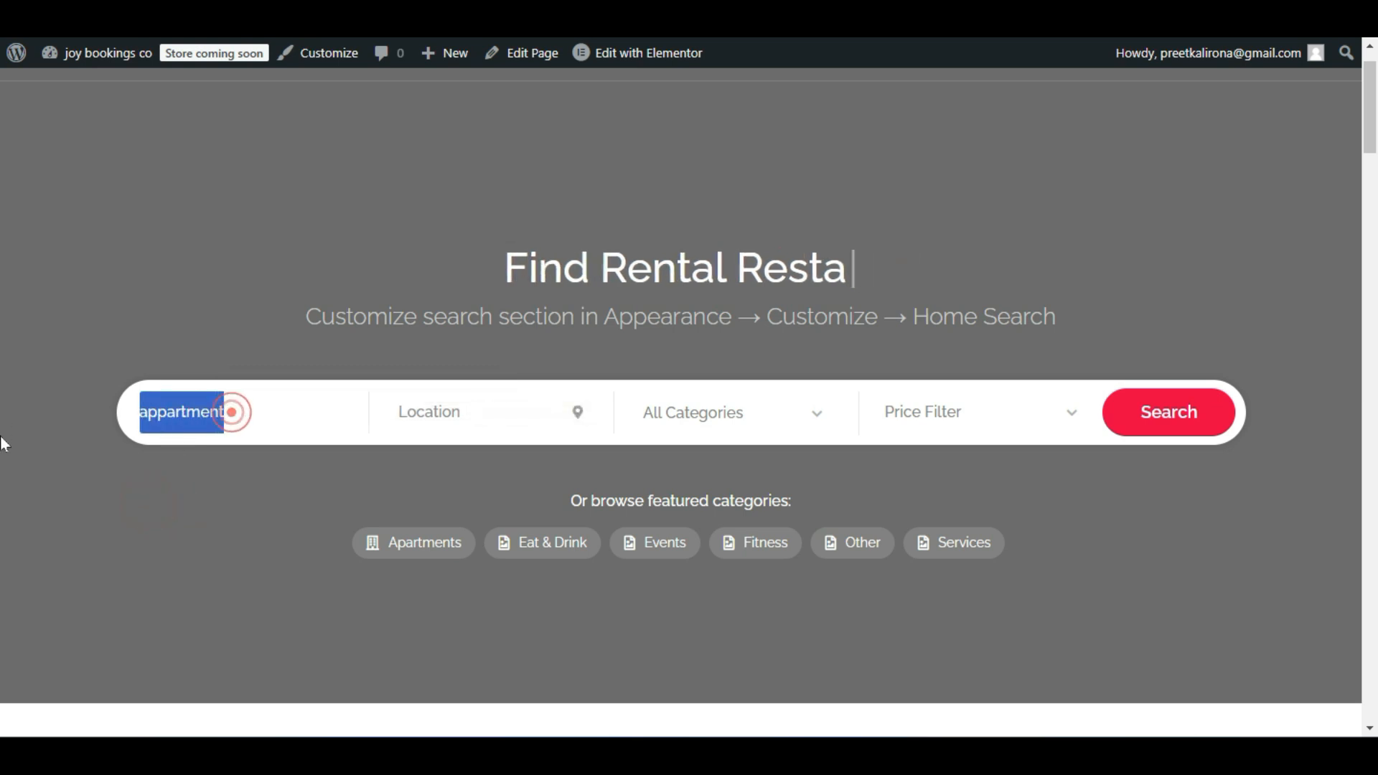
{"action": "left_click", "coordinate": [192, 468]}
{"action": "double_click", "coordinate": [227, 412]}
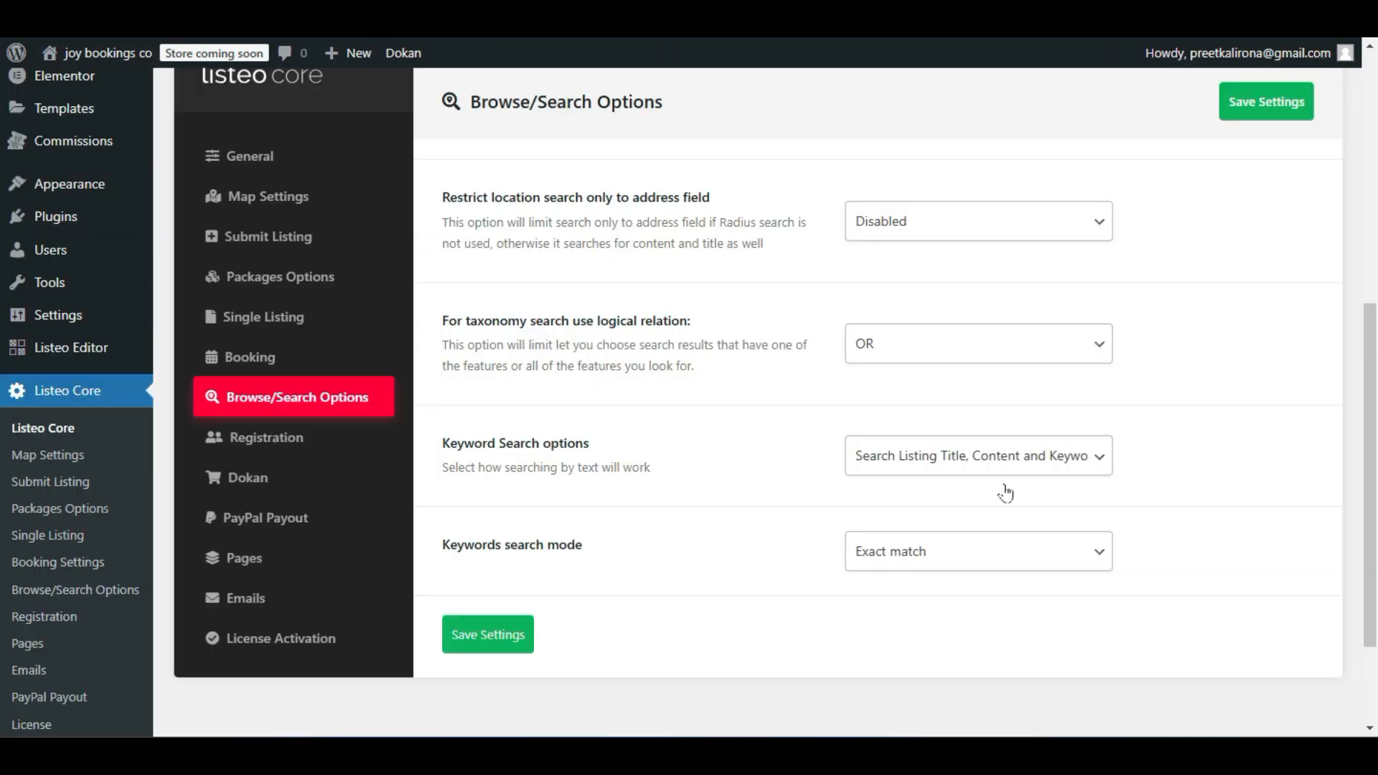
Back in Browse/Search Options, switch the Keywords search mode to Approximate match and return it to Exact match.
{"action": "left_click", "coordinate": [928, 546]}
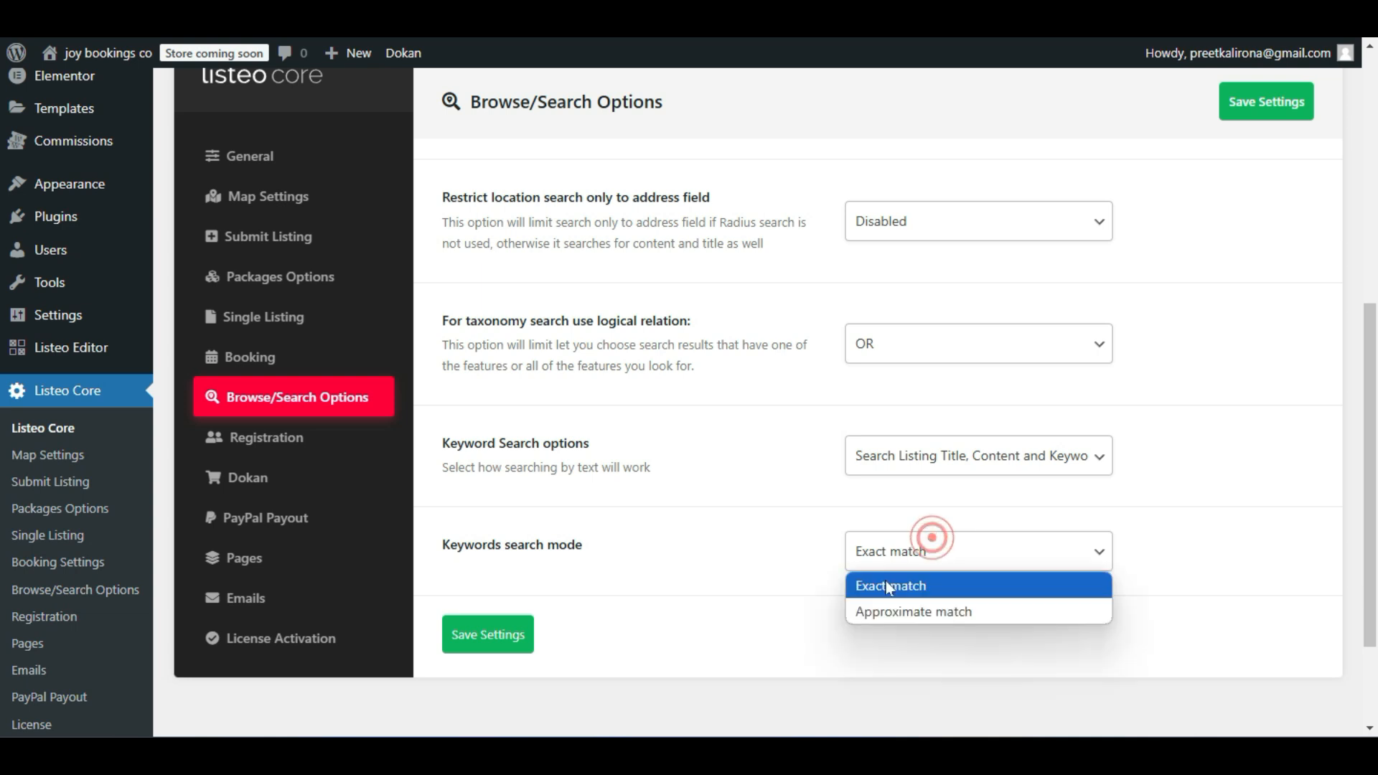
{"action": "left_click", "coordinate": [900, 601]}
{"action": "left_click", "coordinate": [917, 550]}
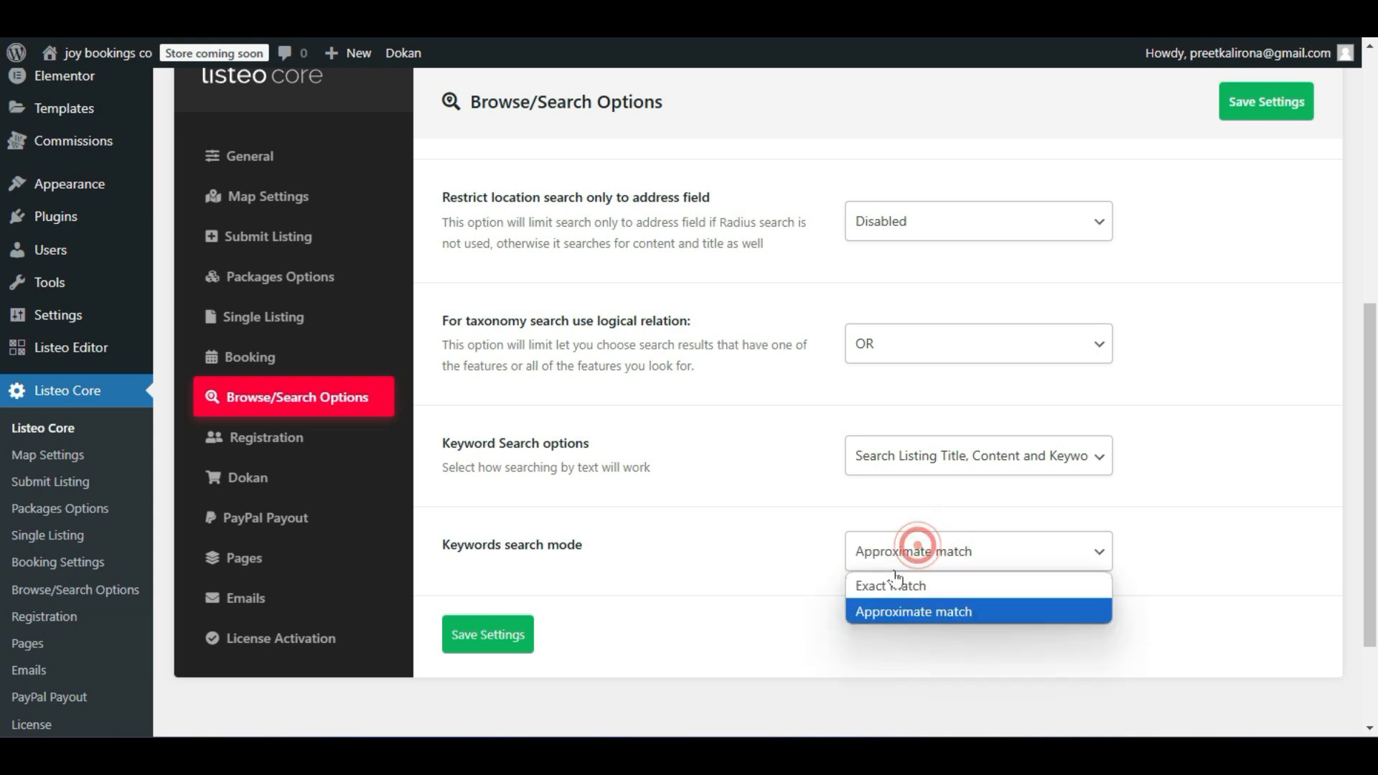
{"action": "left_click", "coordinate": [897, 578]}
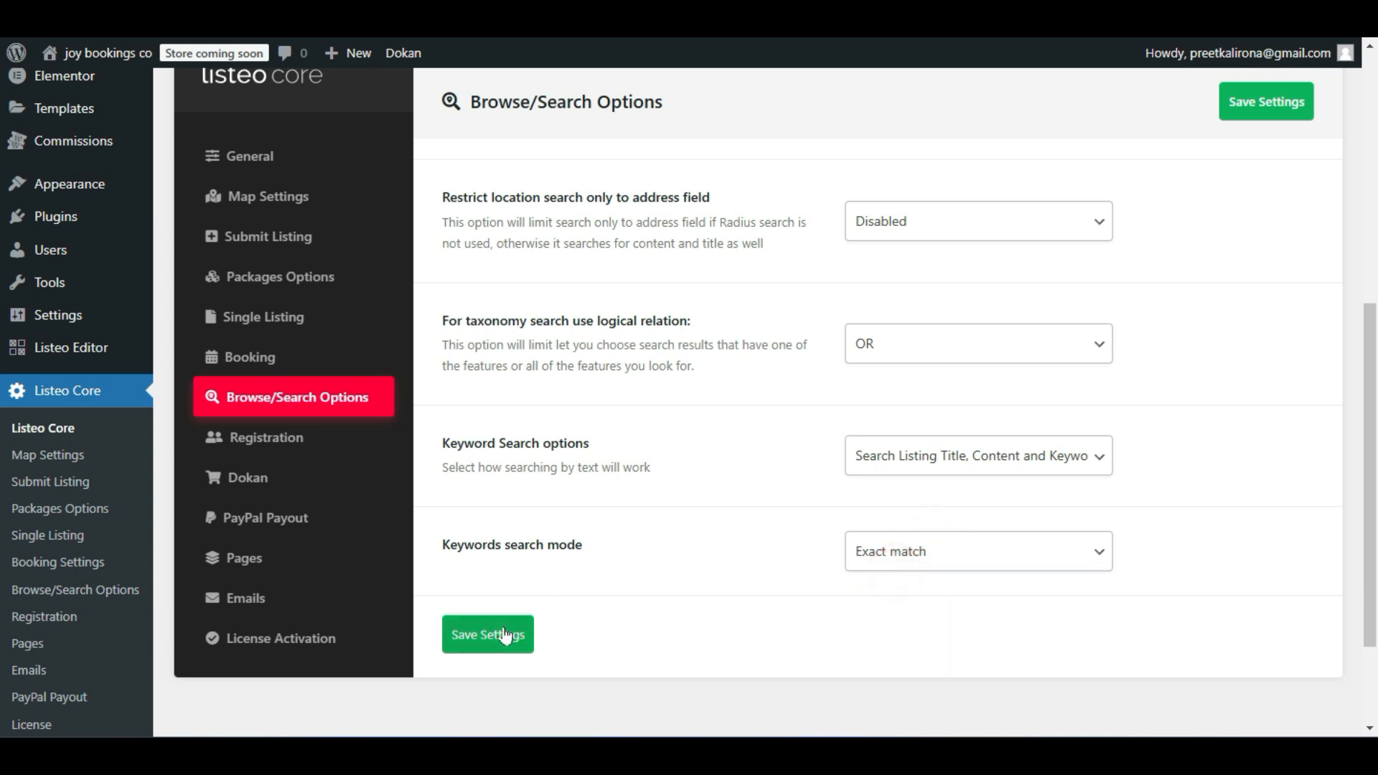
Open the Listeo Core Registration settings and examine the Enable Forced Front End Login option.
{"action": "left_click", "coordinate": [246, 436]}
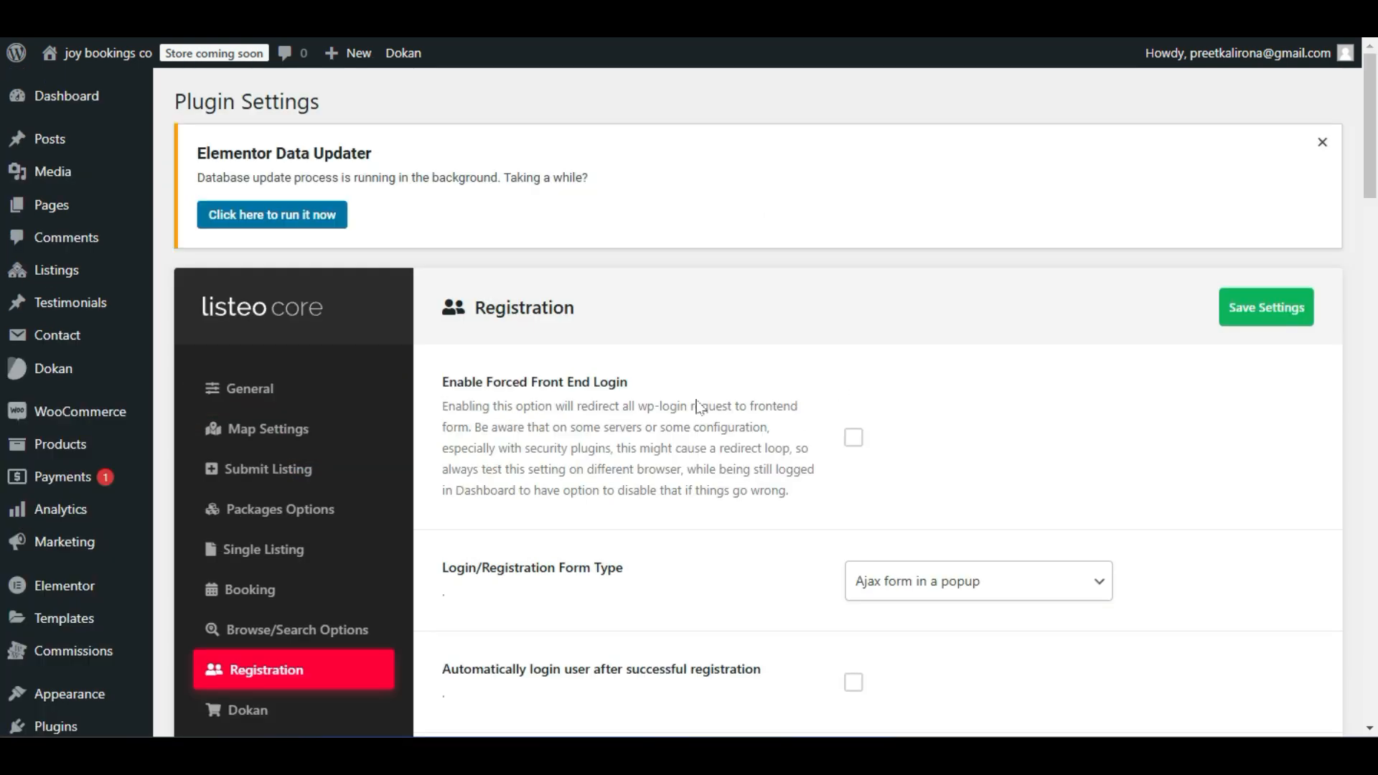
{"action": "scroll", "coordinate": [684, 372], "scroll_direction": "down", "scroll_amount": 2}
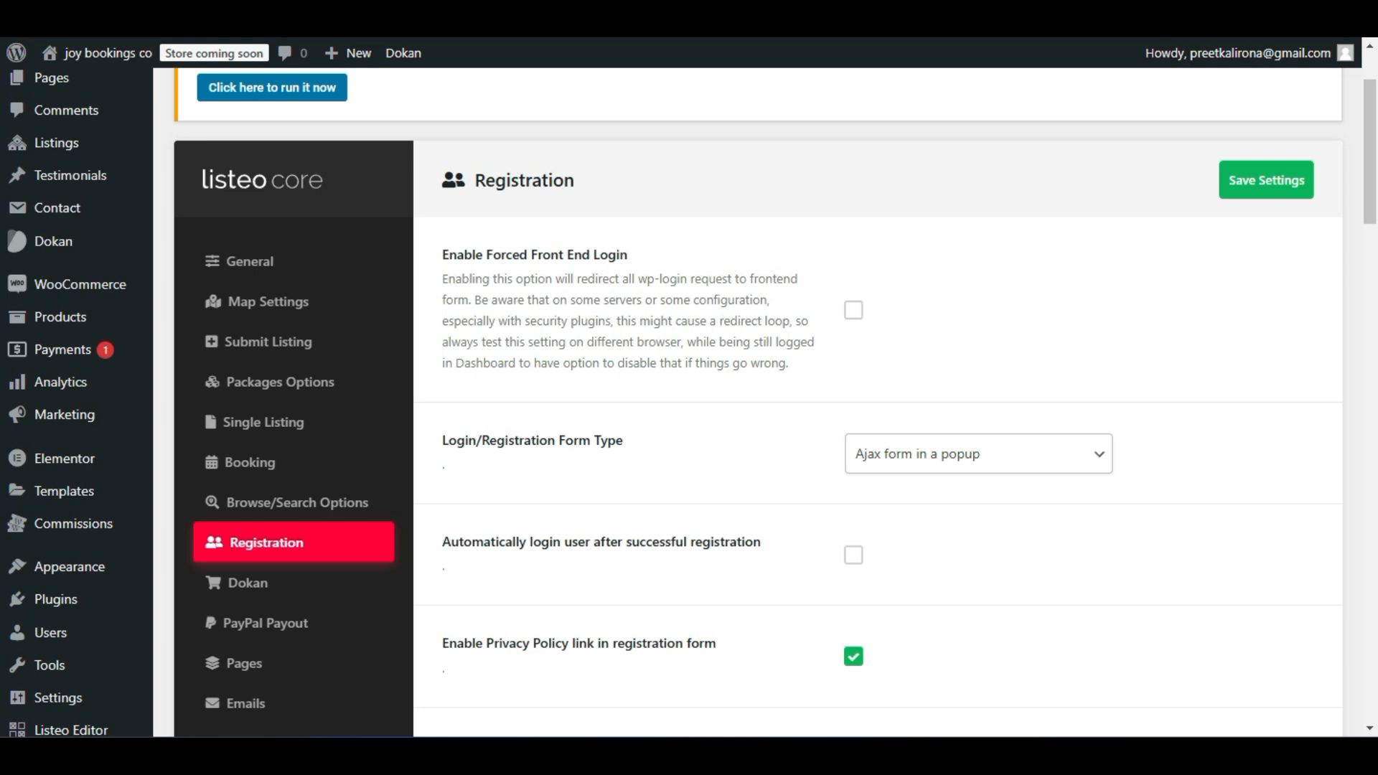
{"action": "scroll", "coordinate": [687, 402], "scroll_direction": "down", "scroll_amount": 1}
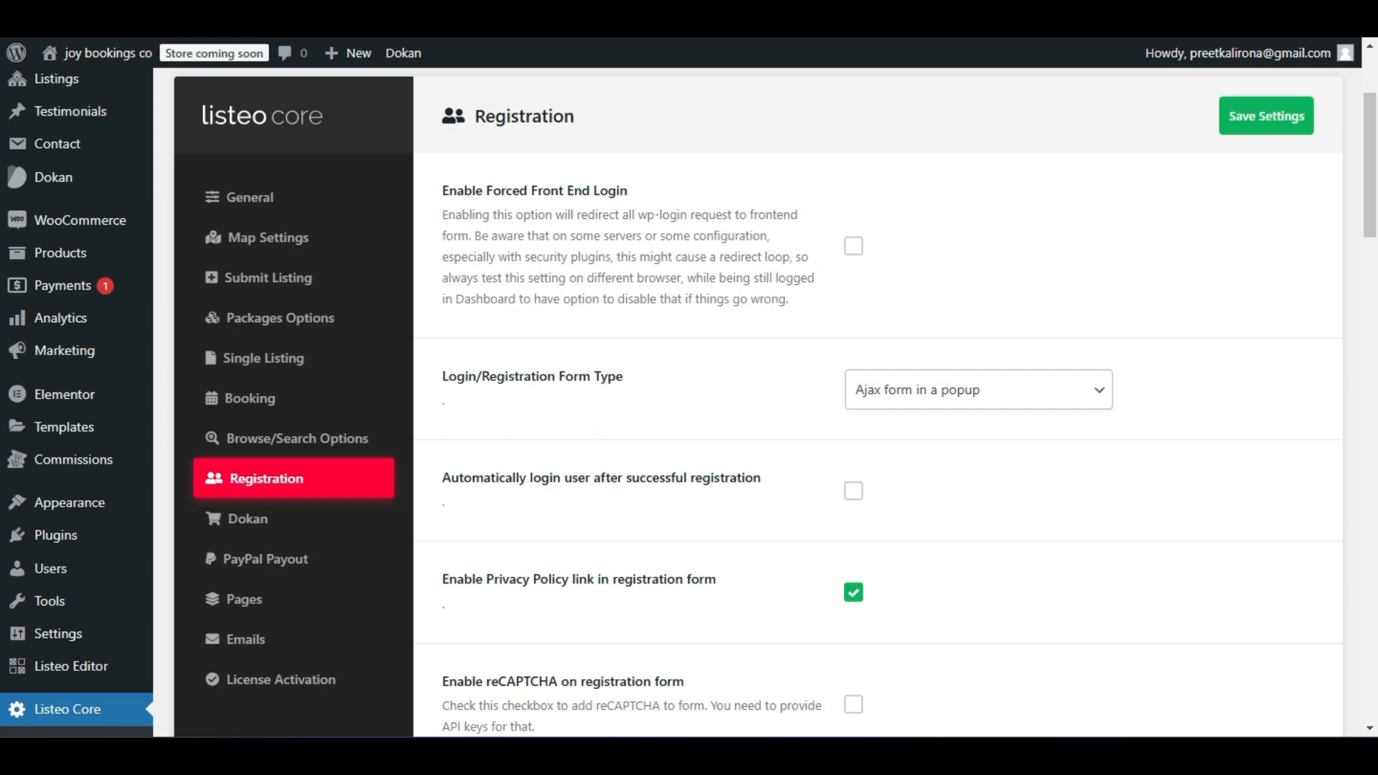
{"action": "left_click_drag", "start_coordinate": [439, 191], "coordinate": [628, 191]}
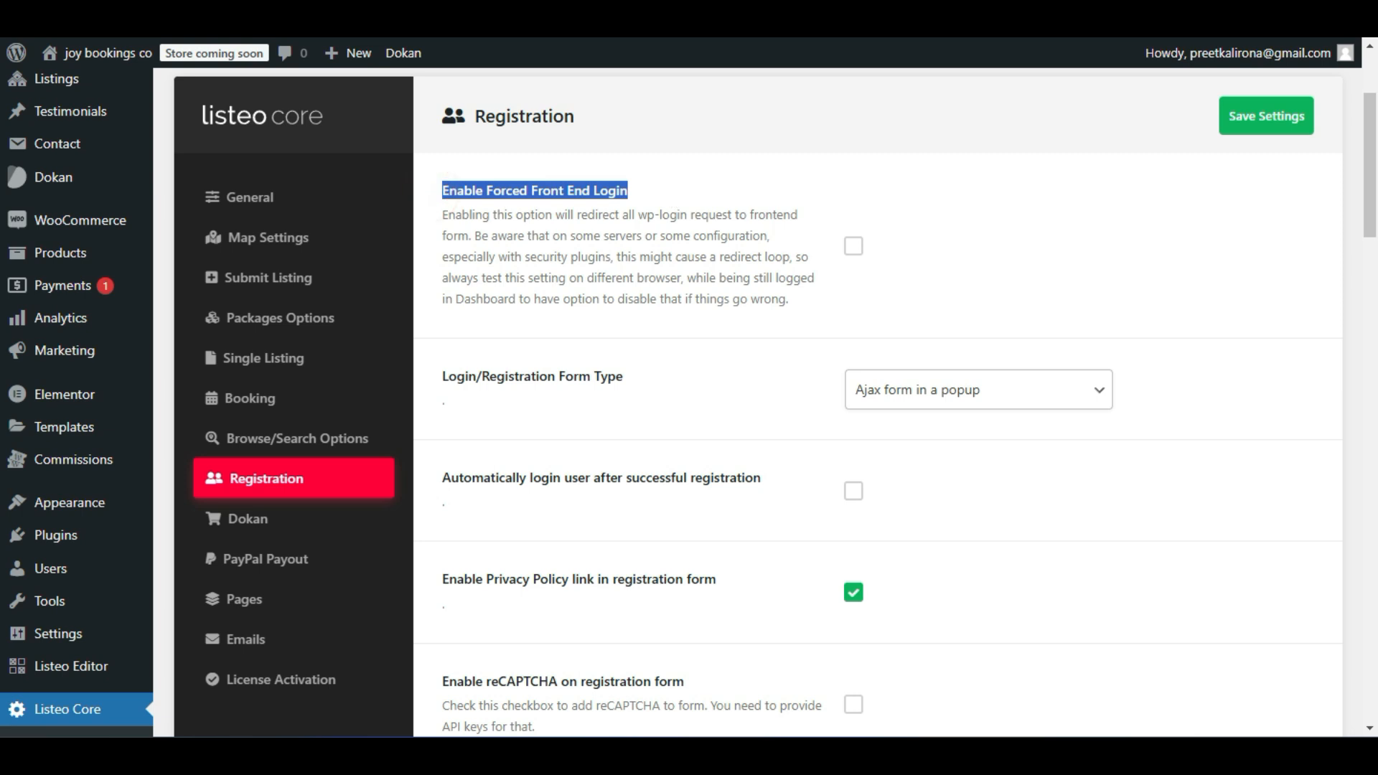
{"action": "left_click", "coordinate": [653, 257]}
{"action": "left_click_drag", "start_coordinate": [442, 192], "coordinate": [619, 190]}
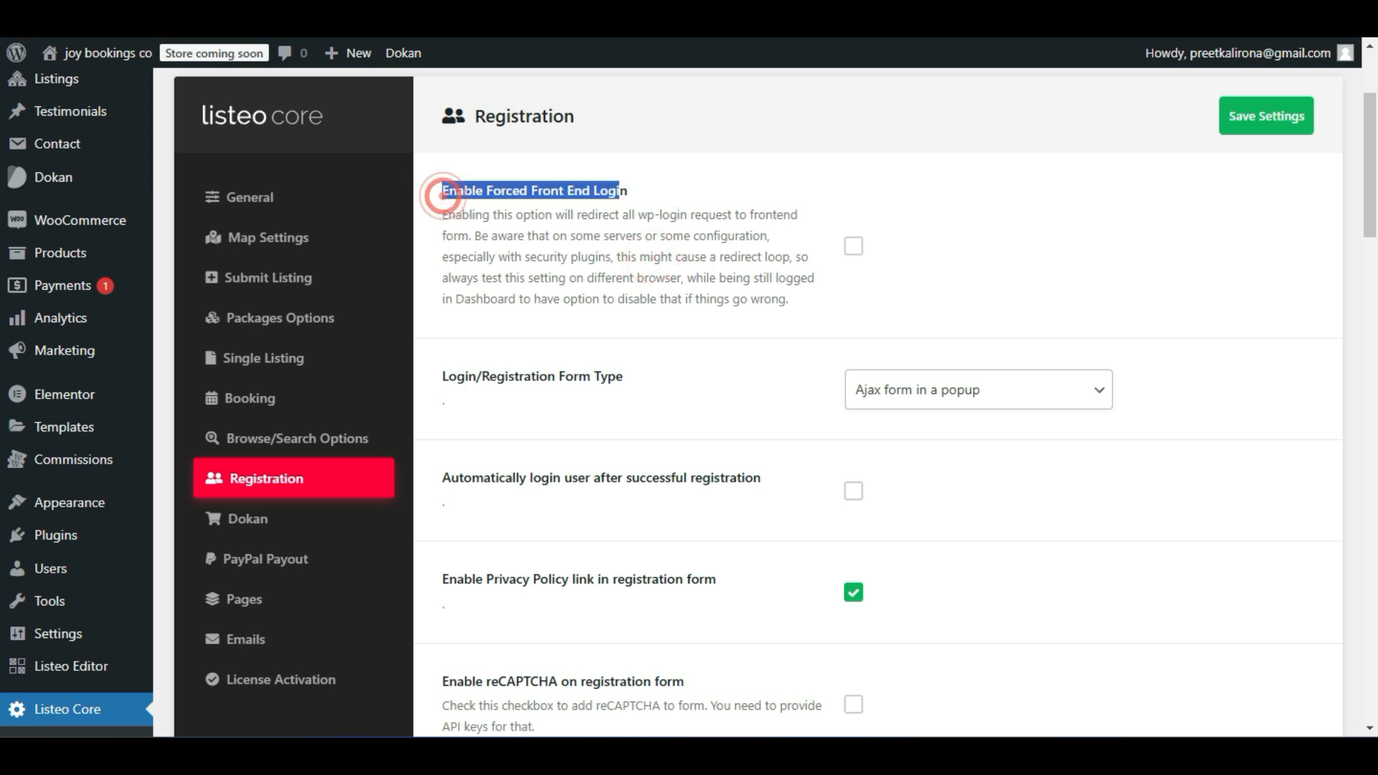
{"action": "left_click", "coordinate": [650, 251]}
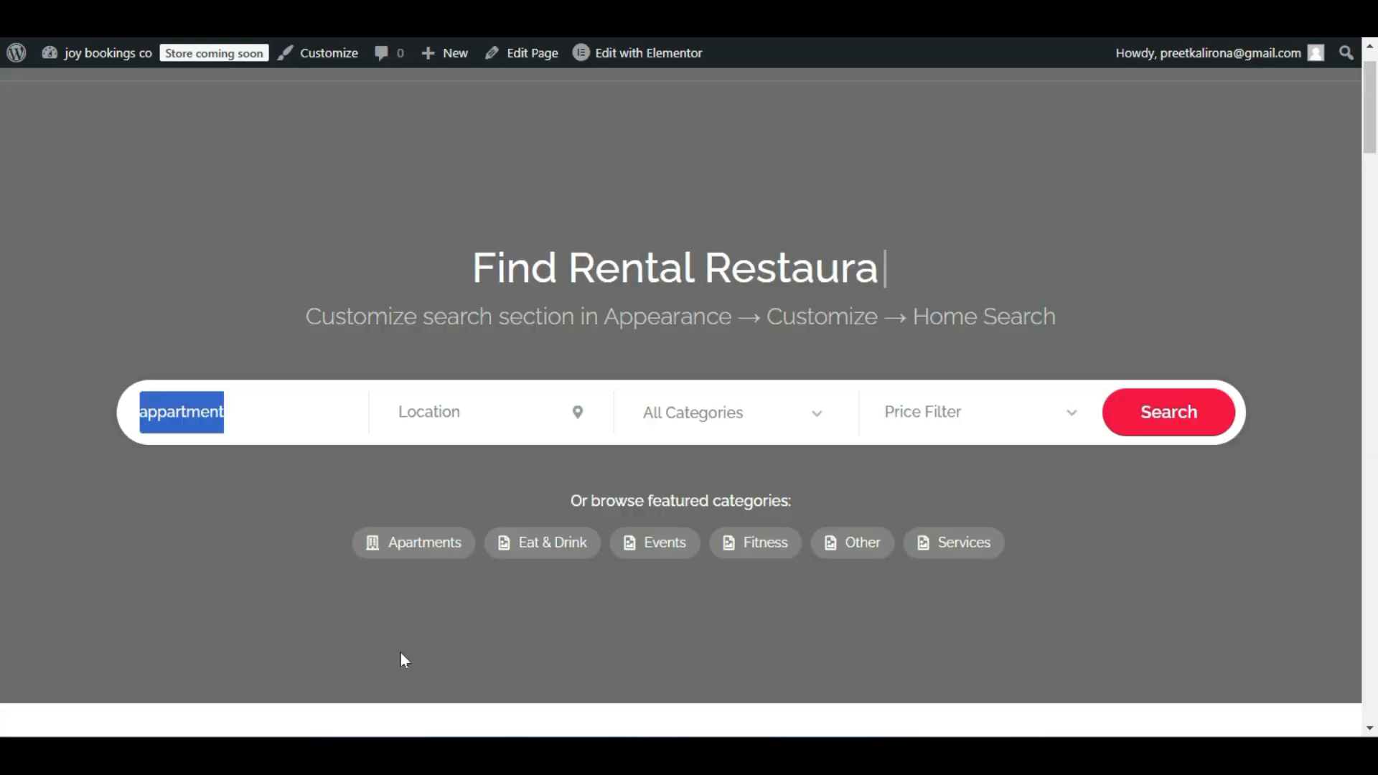
Look over the site's homepage and reload it through the site logo.
{"action": "scroll", "coordinate": [401, 652], "scroll_direction": "down", "scroll_amount": 5}
{"action": "scroll", "coordinate": [486, 554], "scroll_direction": "up", "scroll_amount": 5}
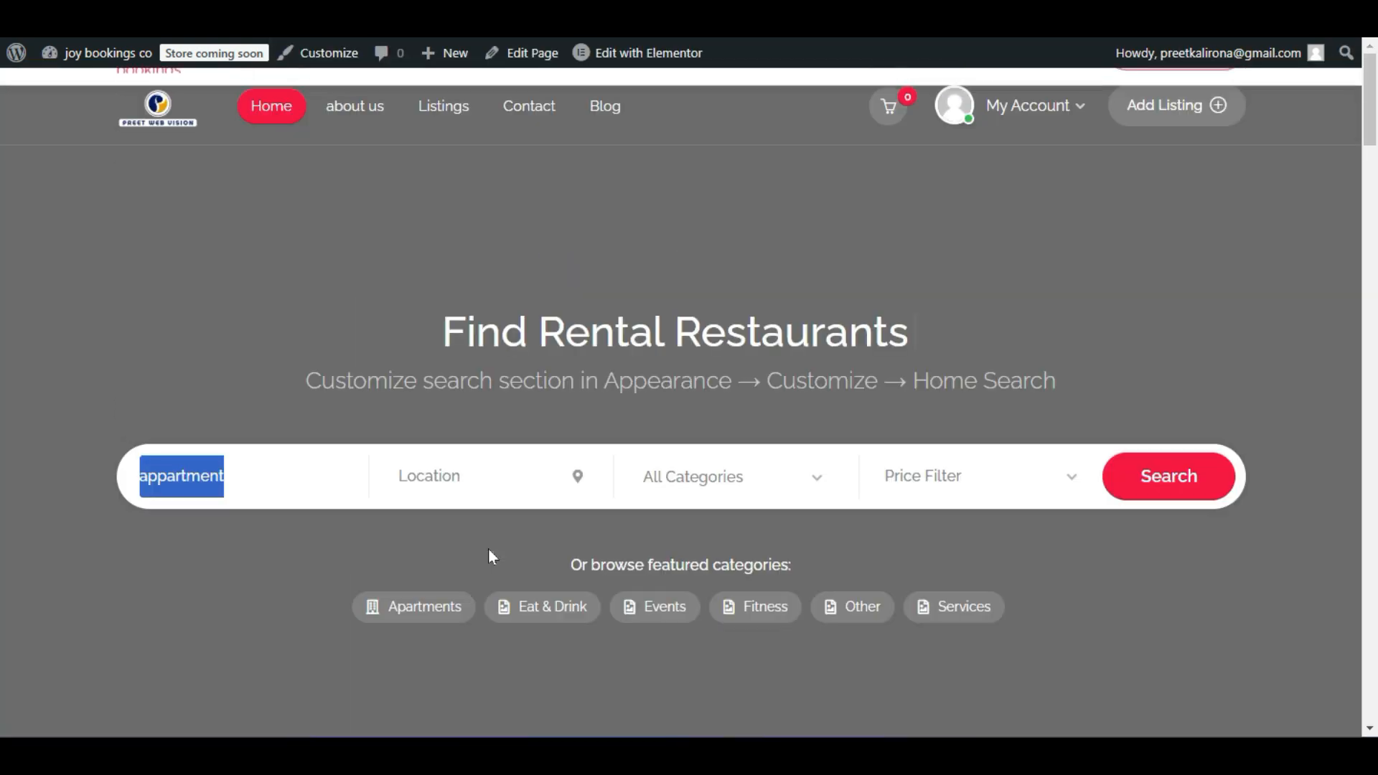
{"action": "left_click", "coordinate": [132, 369]}
{"action": "left_click", "coordinate": [164, 115]}
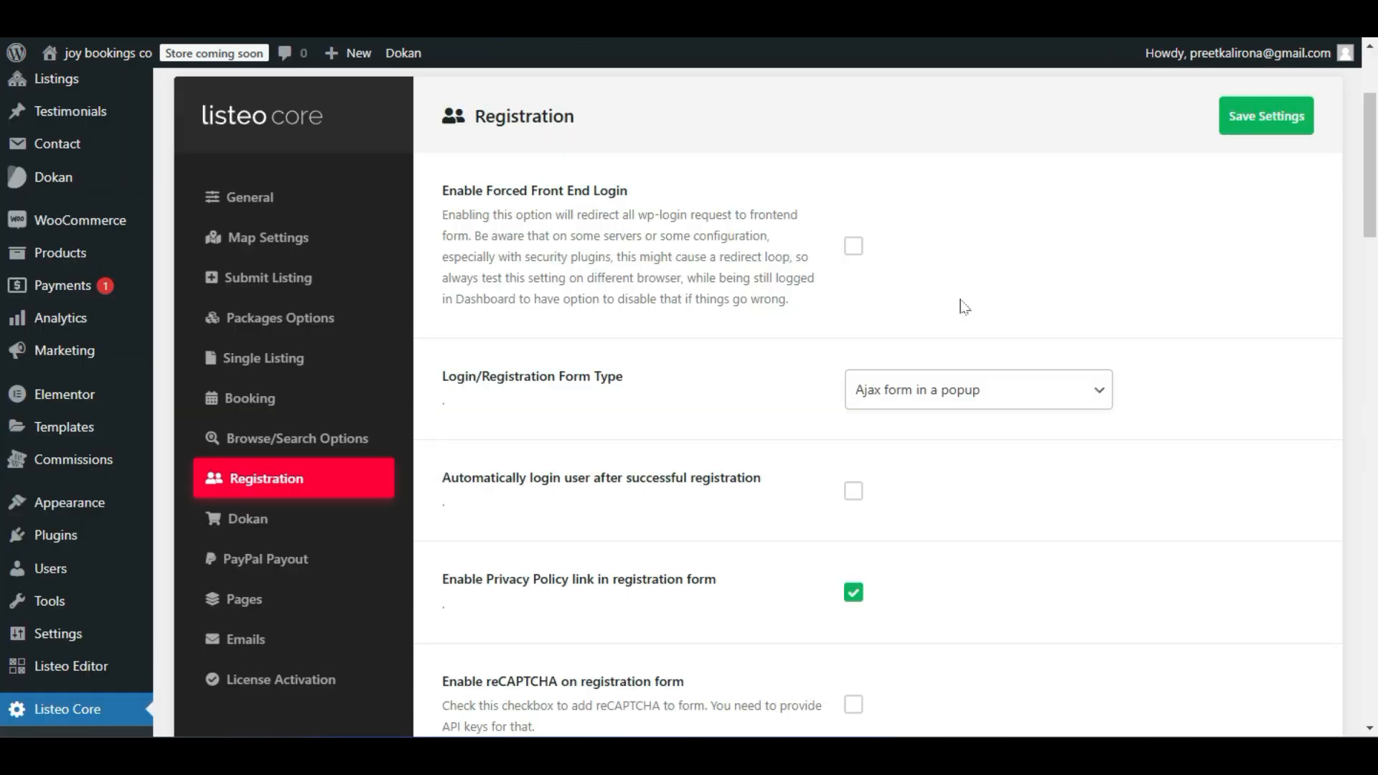
In the Registration settings, review the Login/Registration Form Type choices and select Ajax form in a popup.
{"action": "scroll", "coordinate": [858, 343], "scroll_direction": "down", "scroll_amount": 2}
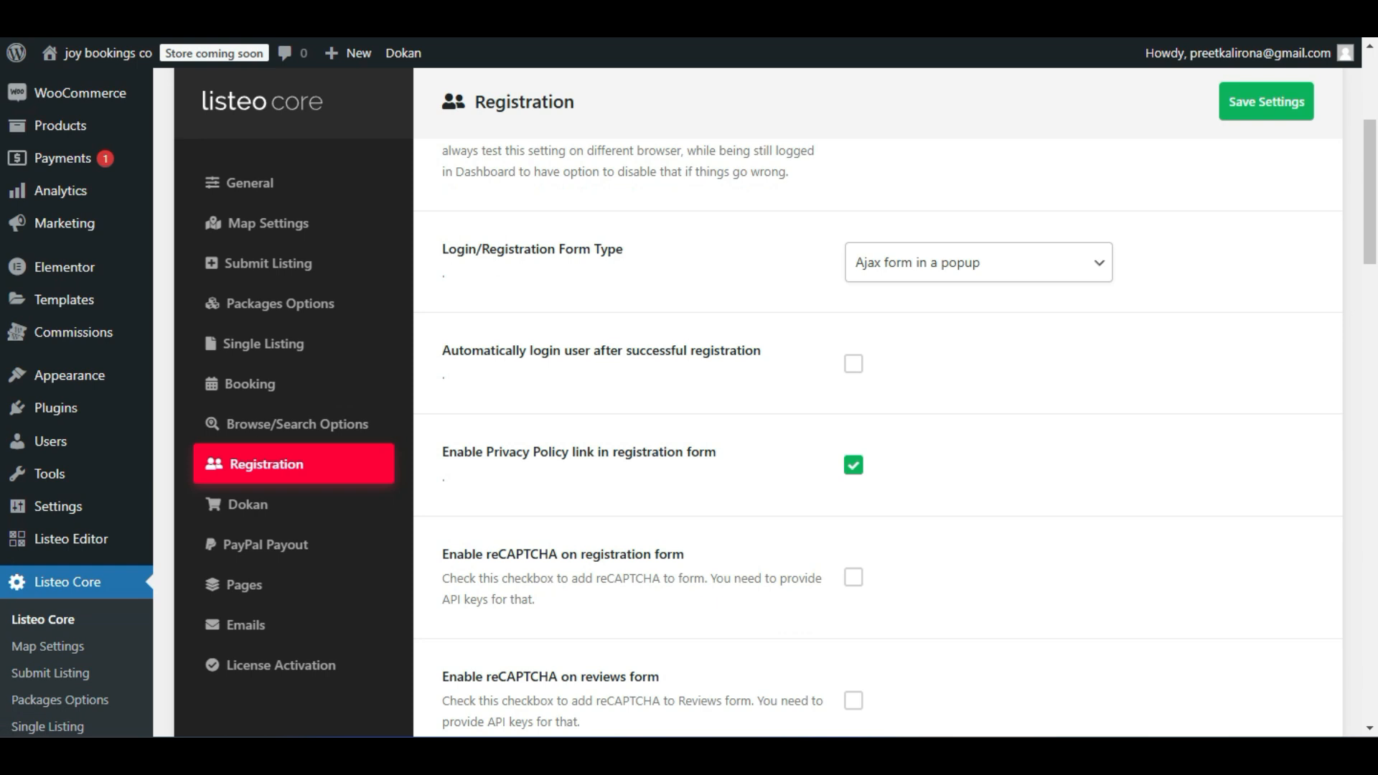
{"action": "left_click", "coordinate": [959, 264]}
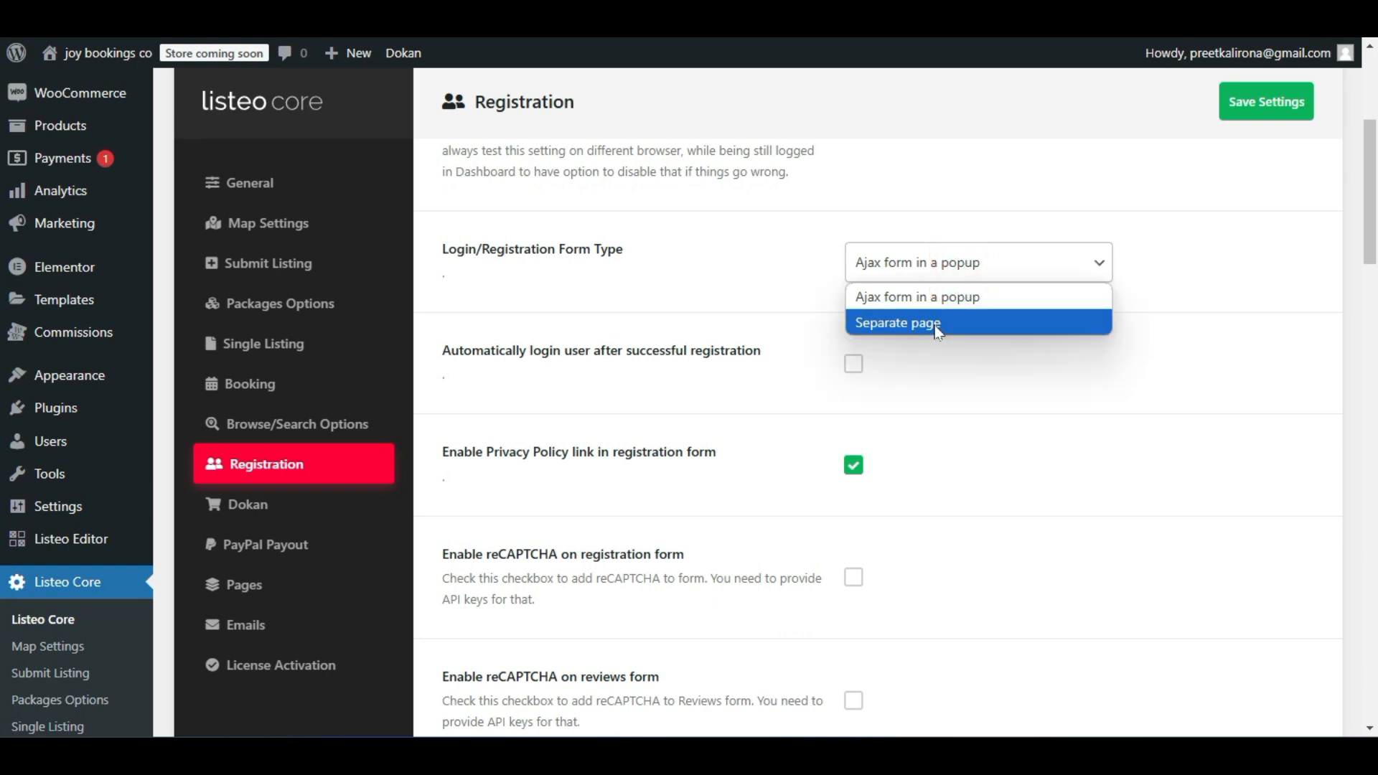
{"action": "left_click", "coordinate": [915, 300]}
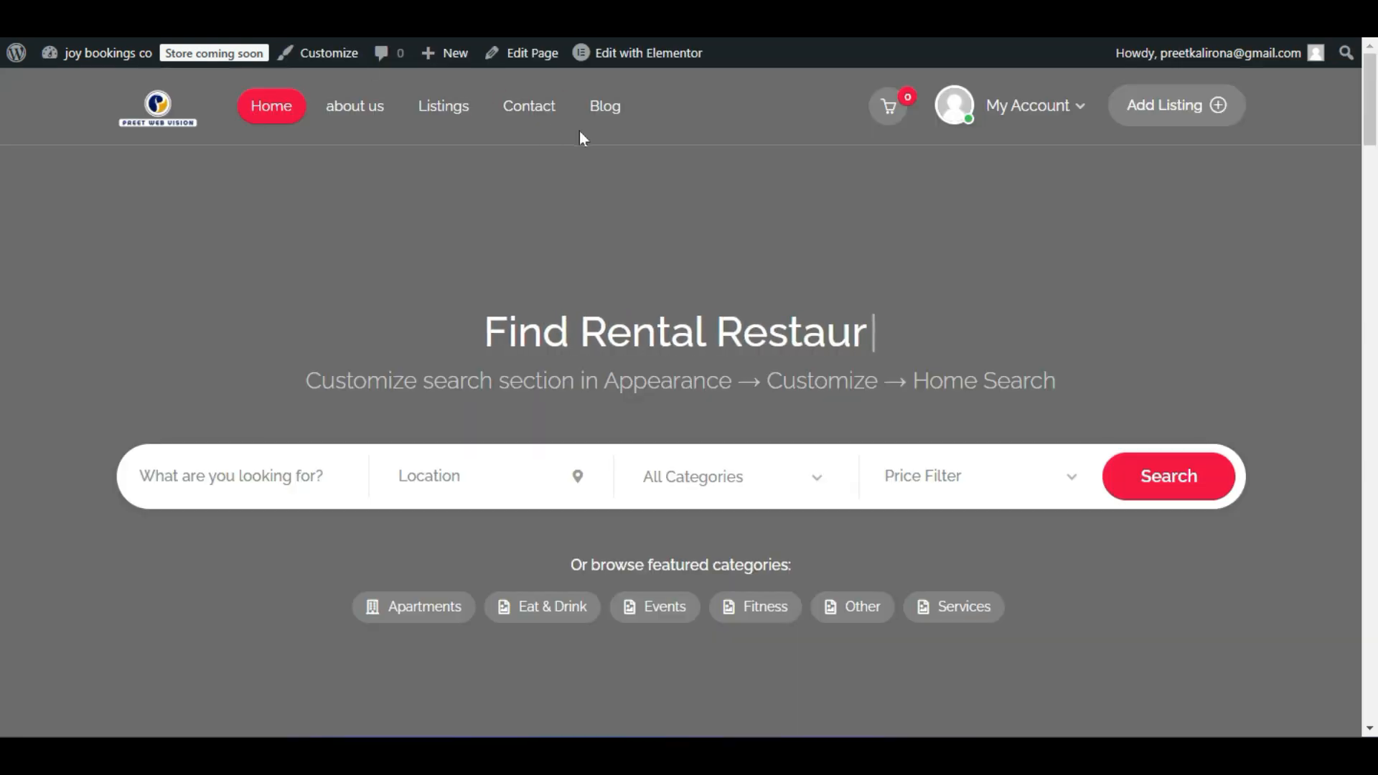
Examine the entries offered under My Account in the header of the site's homepage.
{"action": "left_click", "coordinate": [1055, 111]}
{"action": "left_click", "coordinate": [793, 237]}
{"action": "left_click", "coordinate": [775, 244]}
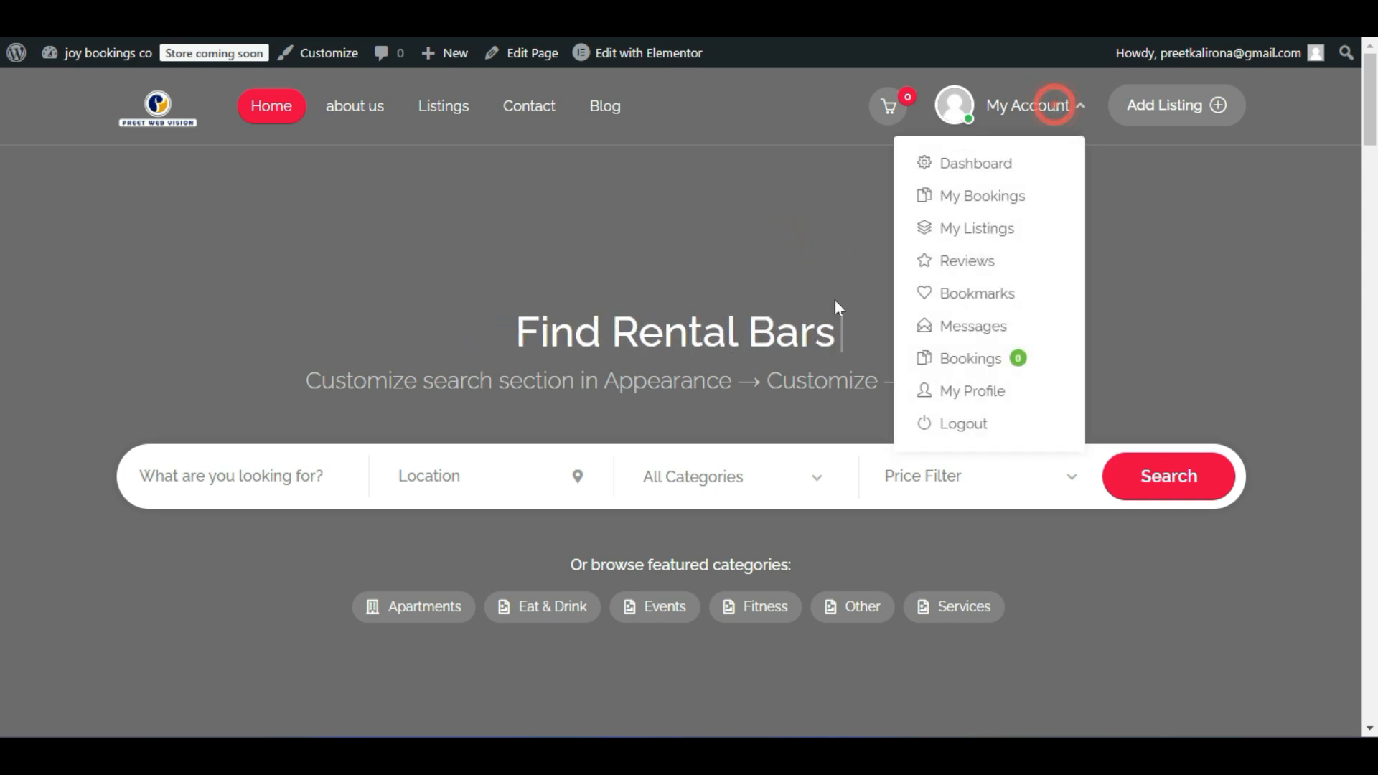
{"action": "left_click", "coordinate": [841, 231]}
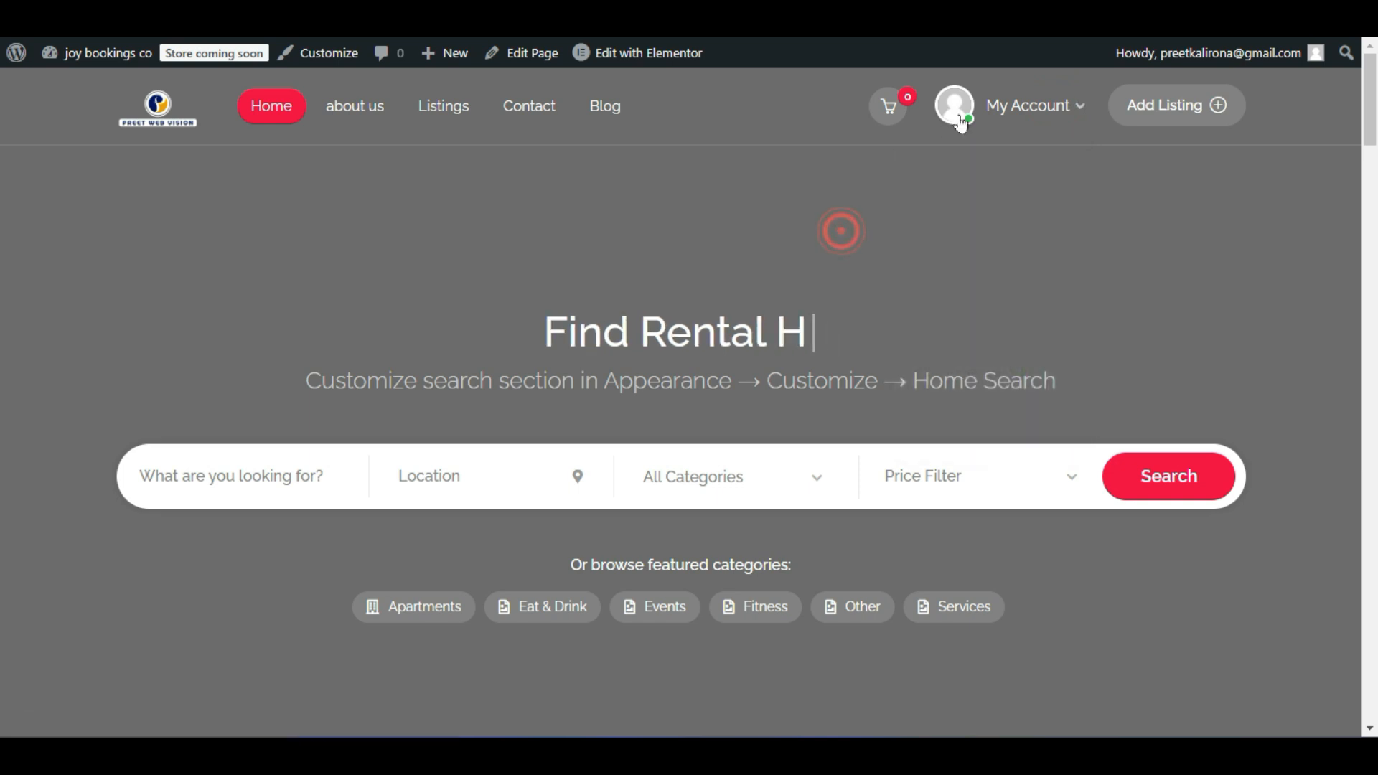
{"action": "left_click", "coordinate": [1037, 107]}
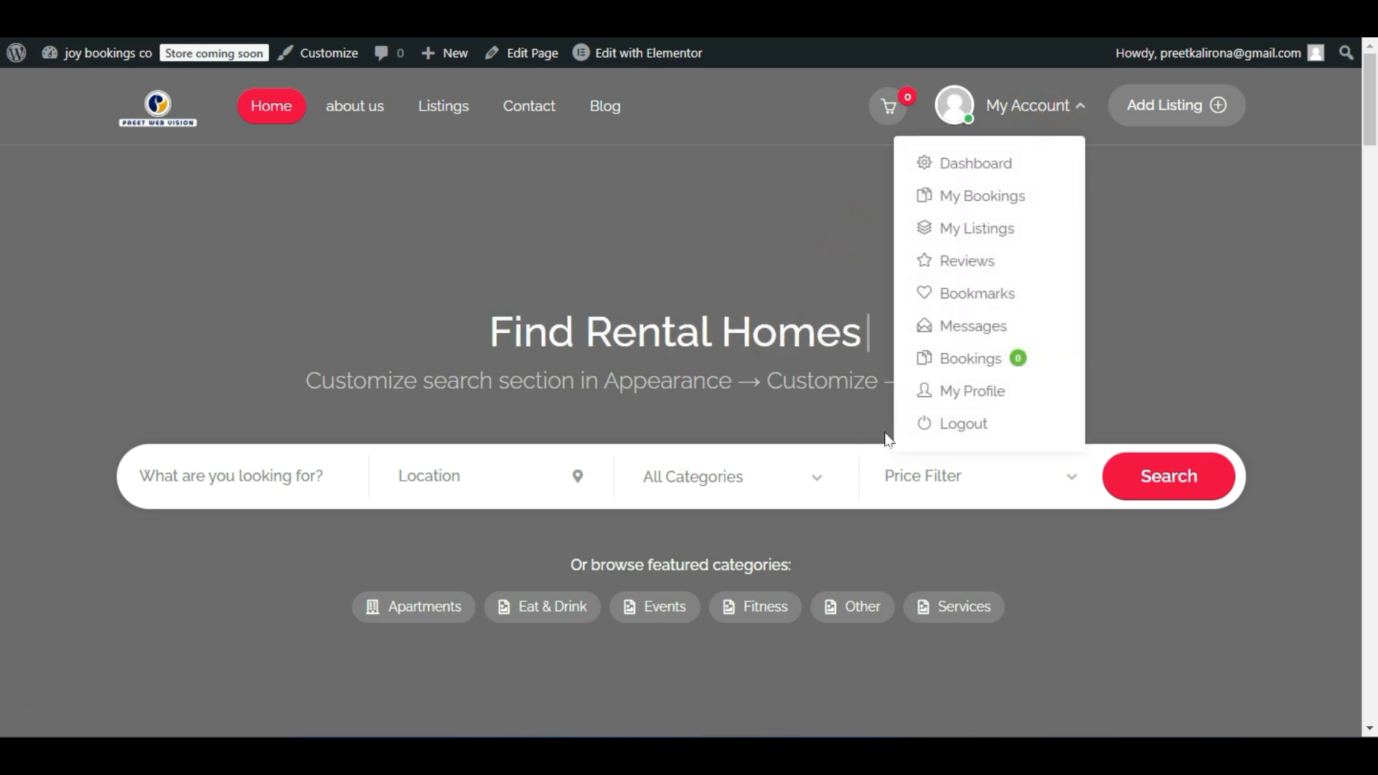
{"action": "left_click", "coordinate": [856, 218]}
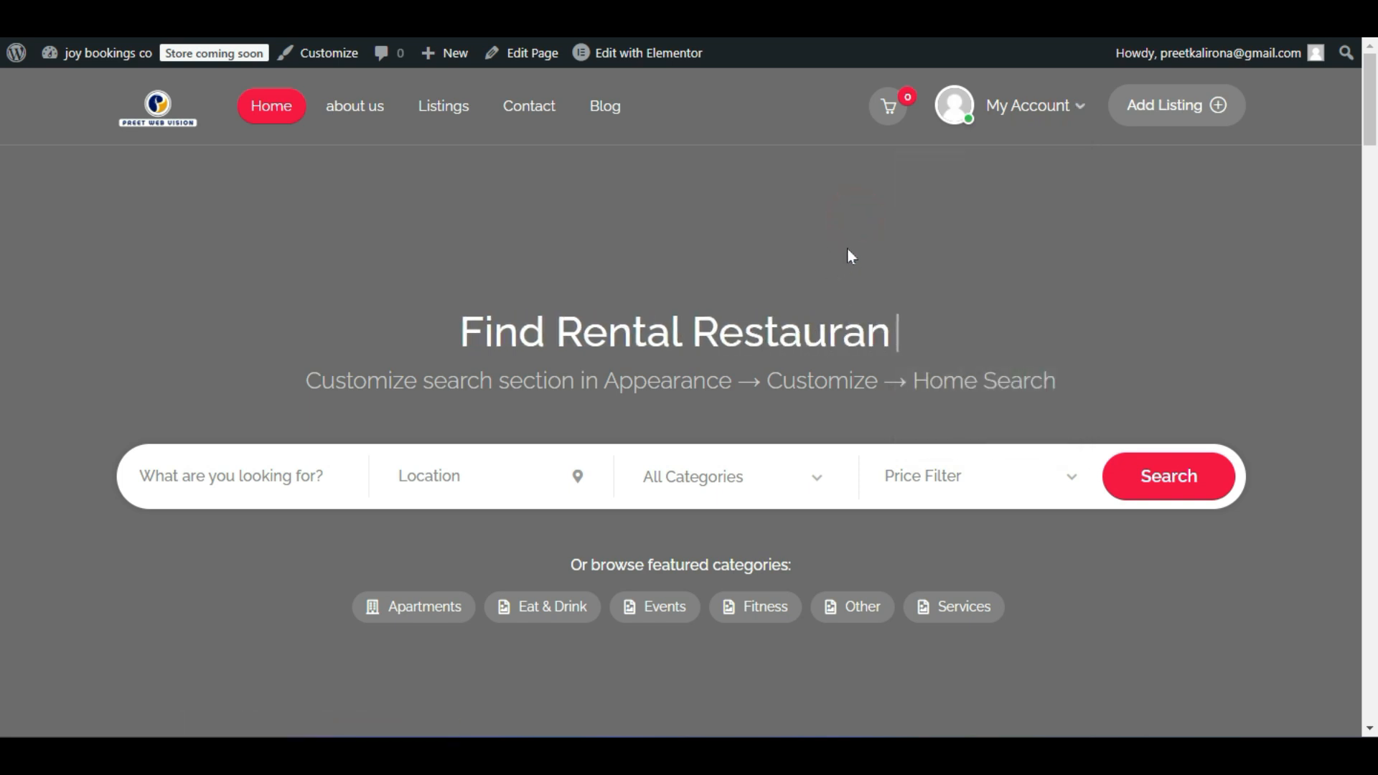
{"action": "left_click", "coordinate": [1044, 106]}
{"action": "left_click", "coordinate": [791, 189]}
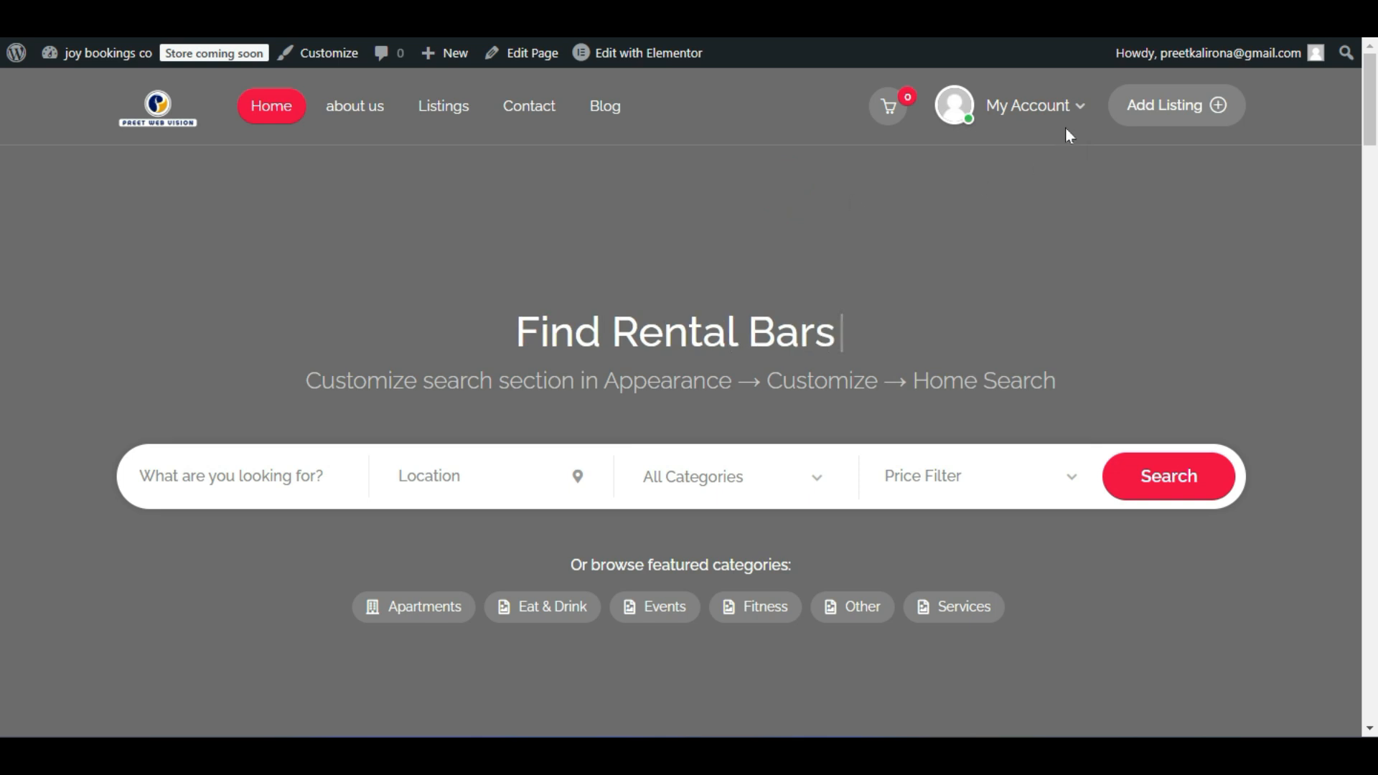
{"action": "left_click", "coordinate": [1061, 108]}
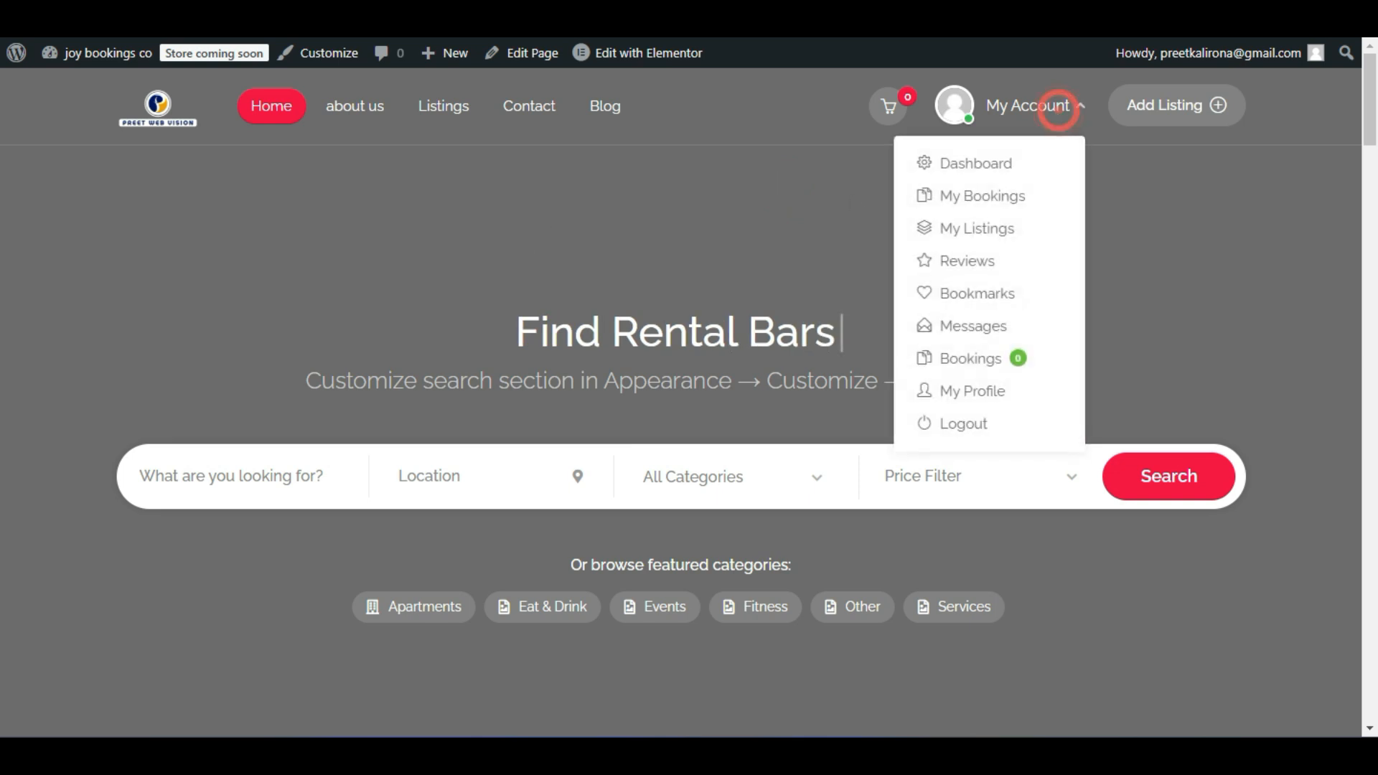
{"action": "left_click", "coordinate": [758, 281]}
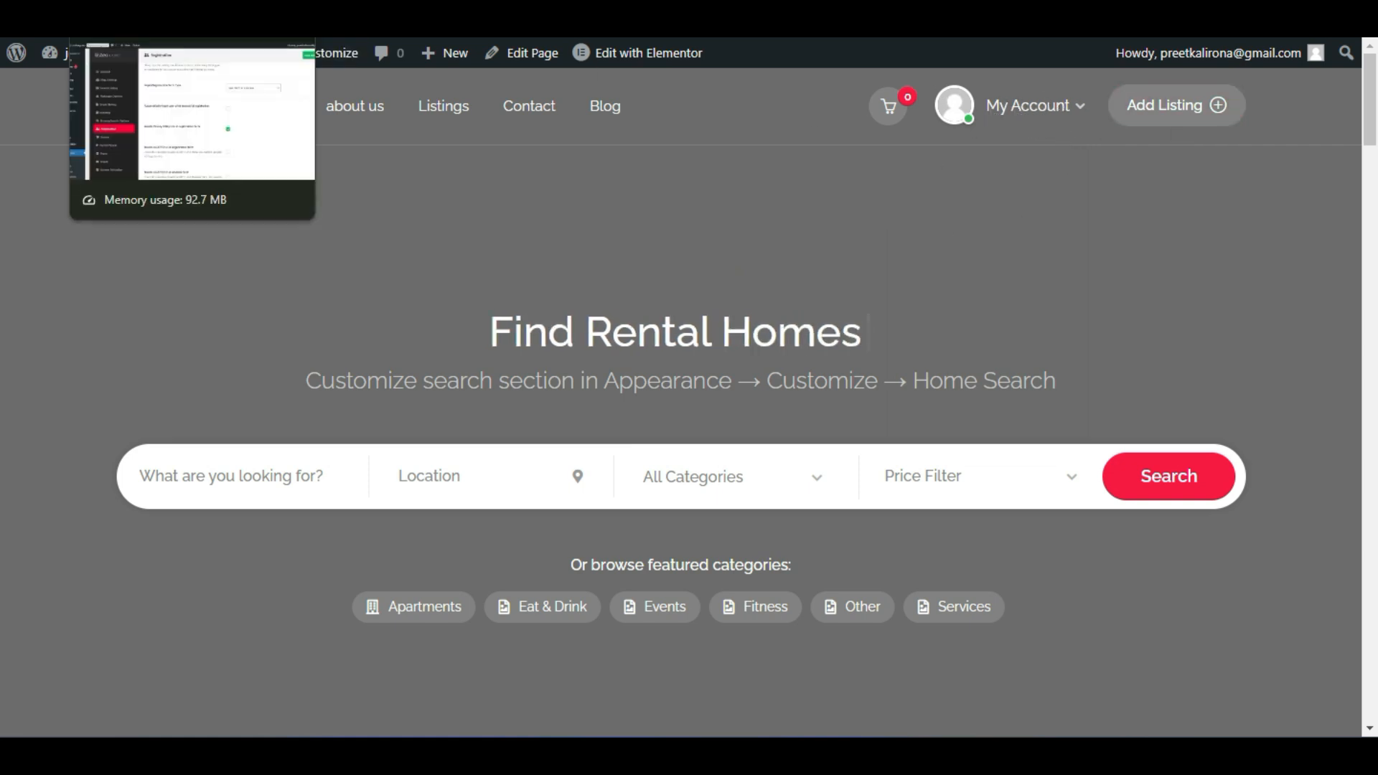
In the Registration settings, set Login/Registration Form Type to Separate page and enable automatic user login after successful registration.
{"action": "left_click", "coordinate": [136, 6]}
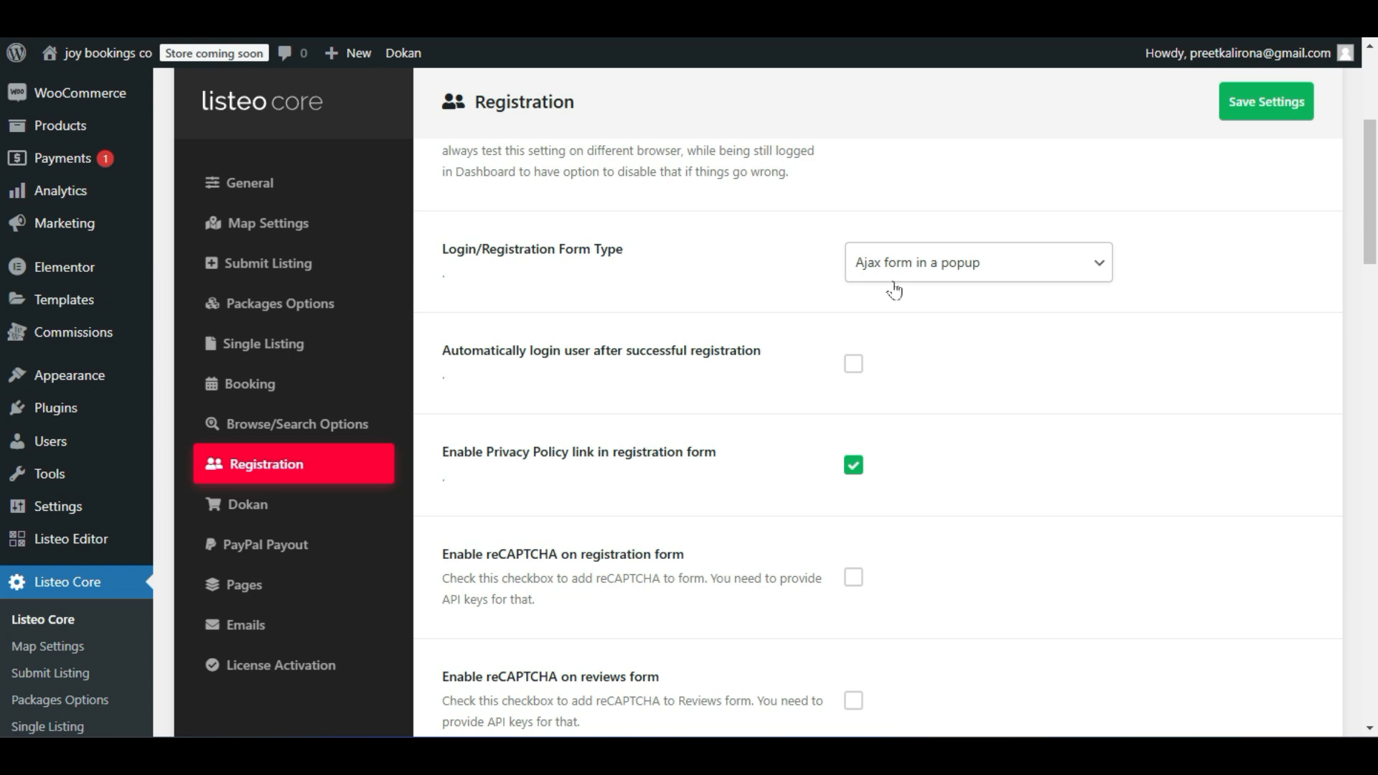
{"action": "left_click", "coordinate": [962, 273]}
{"action": "left_click", "coordinate": [919, 315]}
{"action": "left_click", "coordinate": [822, 328]}
{"action": "left_click", "coordinate": [853, 364]}
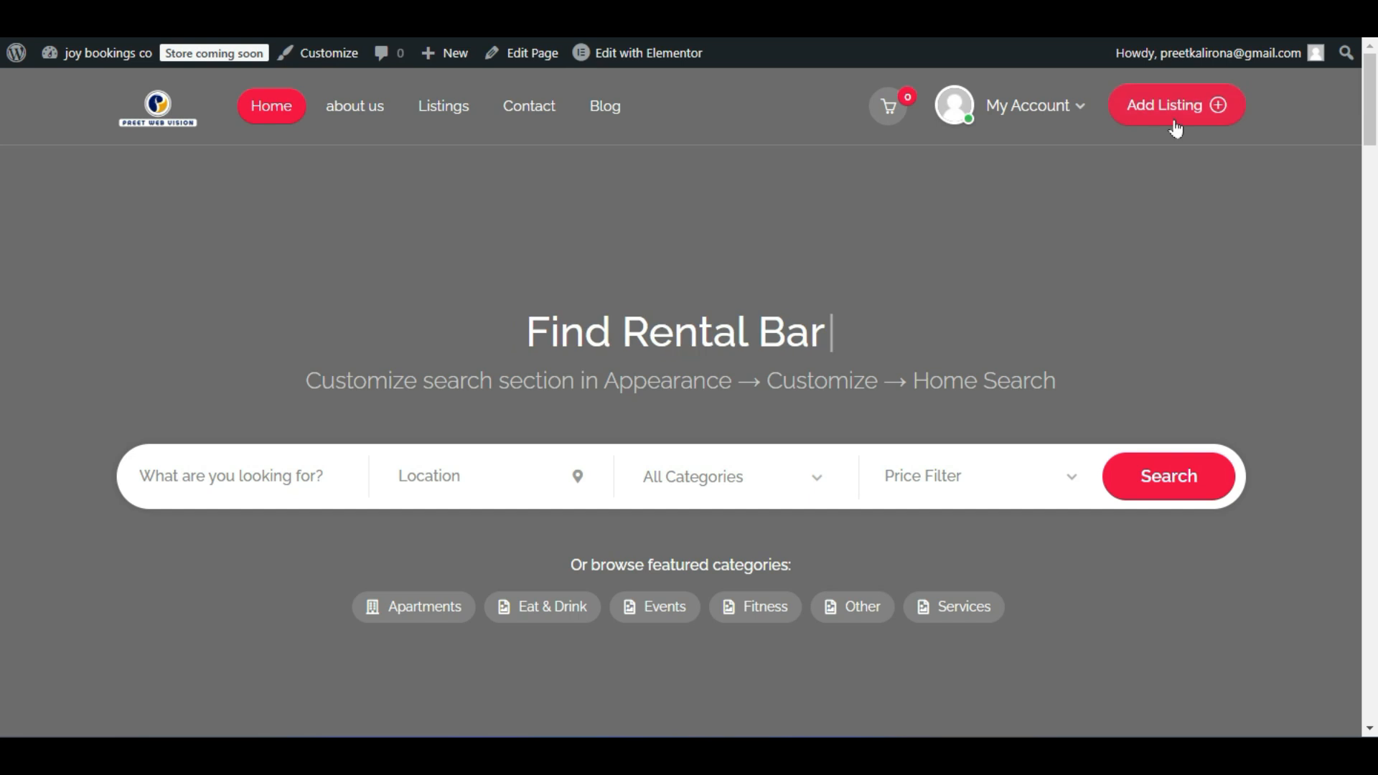
Check the homepage's My Account entries once more and return to the Registration settings.
{"action": "left_click", "coordinate": [1047, 112]}
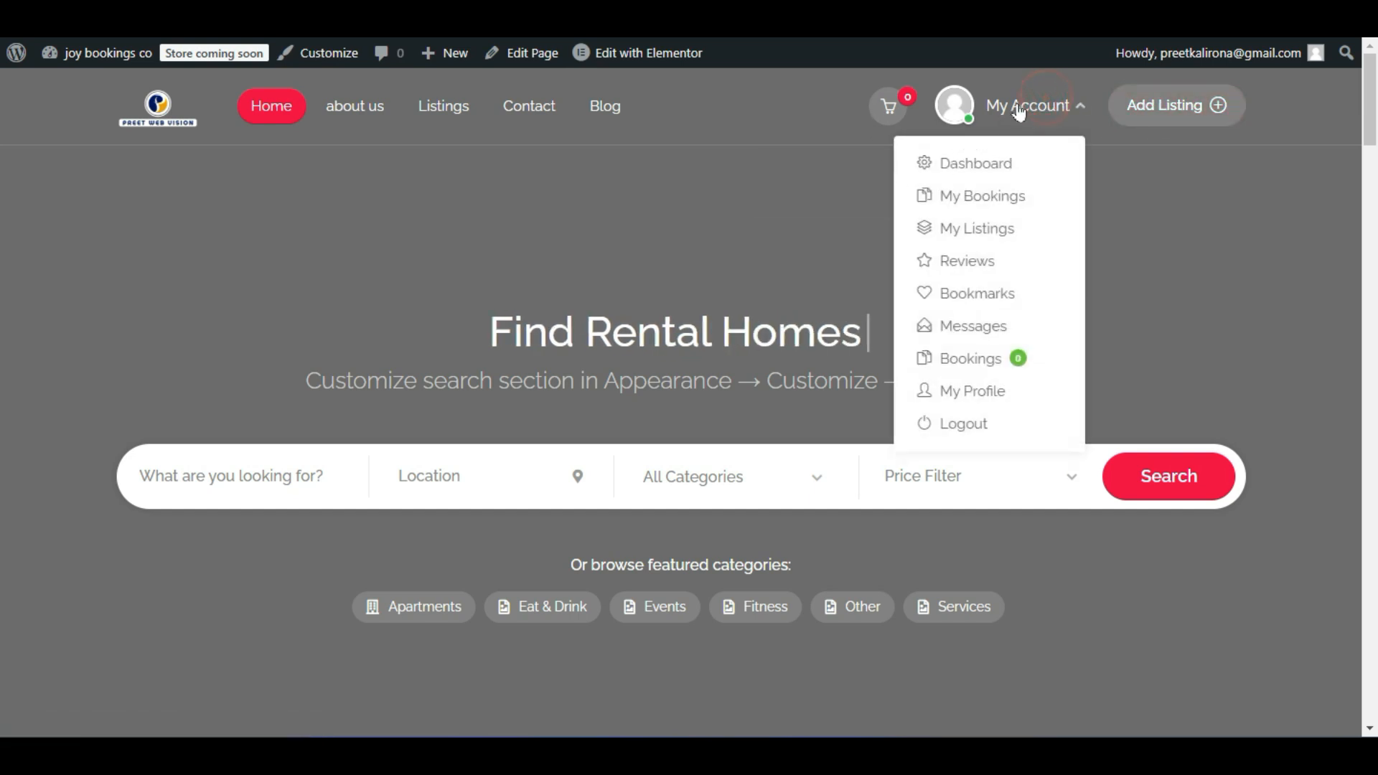
{"action": "left_click", "coordinate": [1193, 216]}
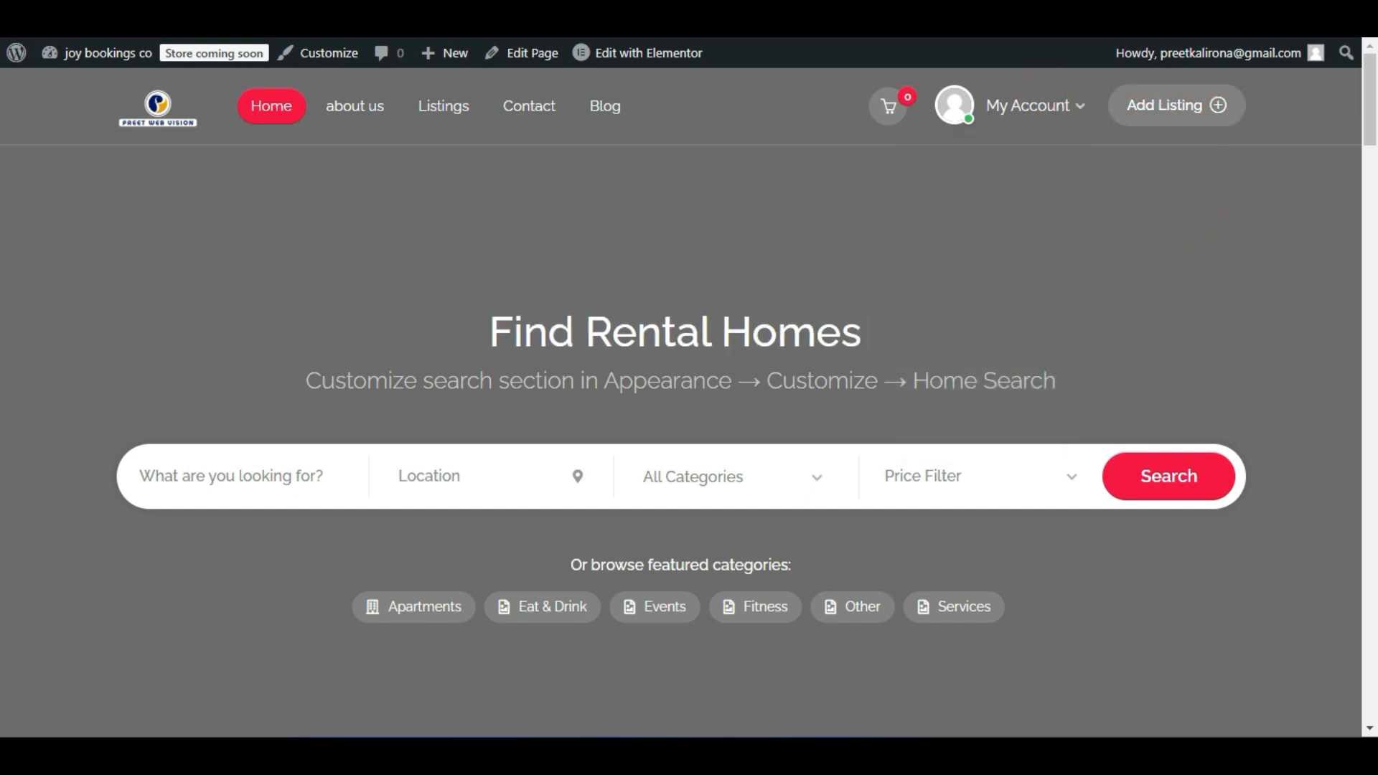
{"action": "left_click", "coordinate": [144, 21]}
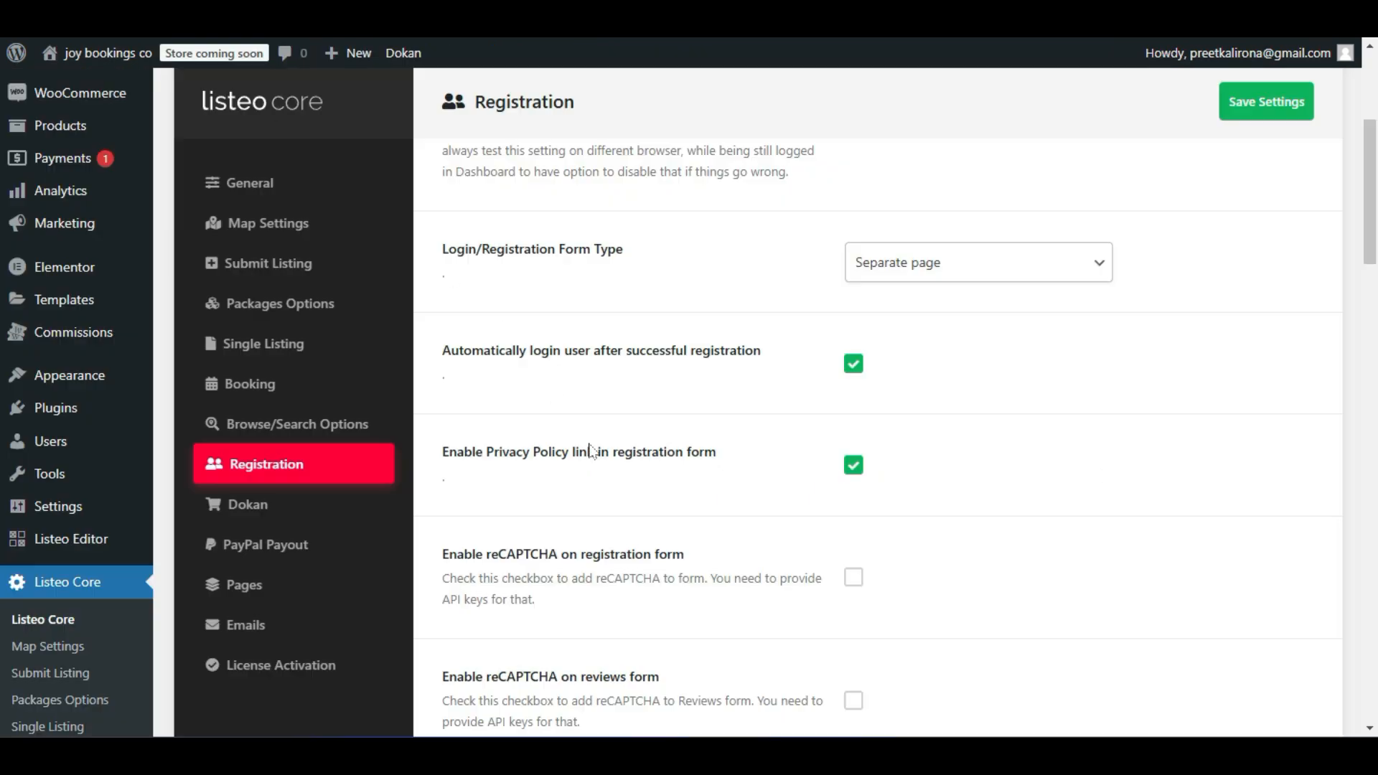
Review the Enable Privacy Policy link in registration form setting and the admin menu's Pages entries for adding a page.
{"action": "scroll", "coordinate": [590, 451], "scroll_direction": "down", "scroll_amount": 3}
{"action": "left_click_drag", "start_coordinate": [470, 263], "coordinate": [686, 264]}
{"action": "left_click", "coordinate": [738, 339]}
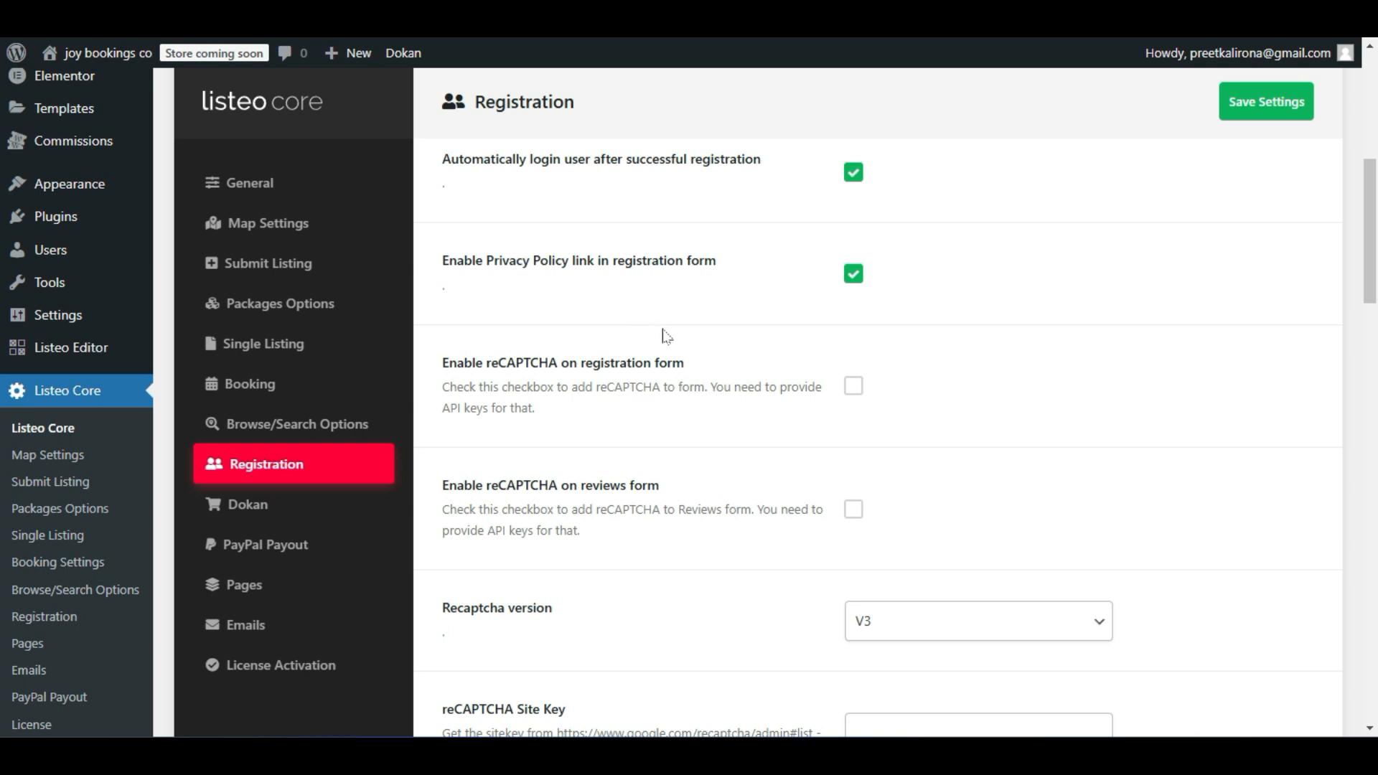
{"action": "scroll", "coordinate": [666, 339], "scroll_direction": "up", "scroll_amount": 7}
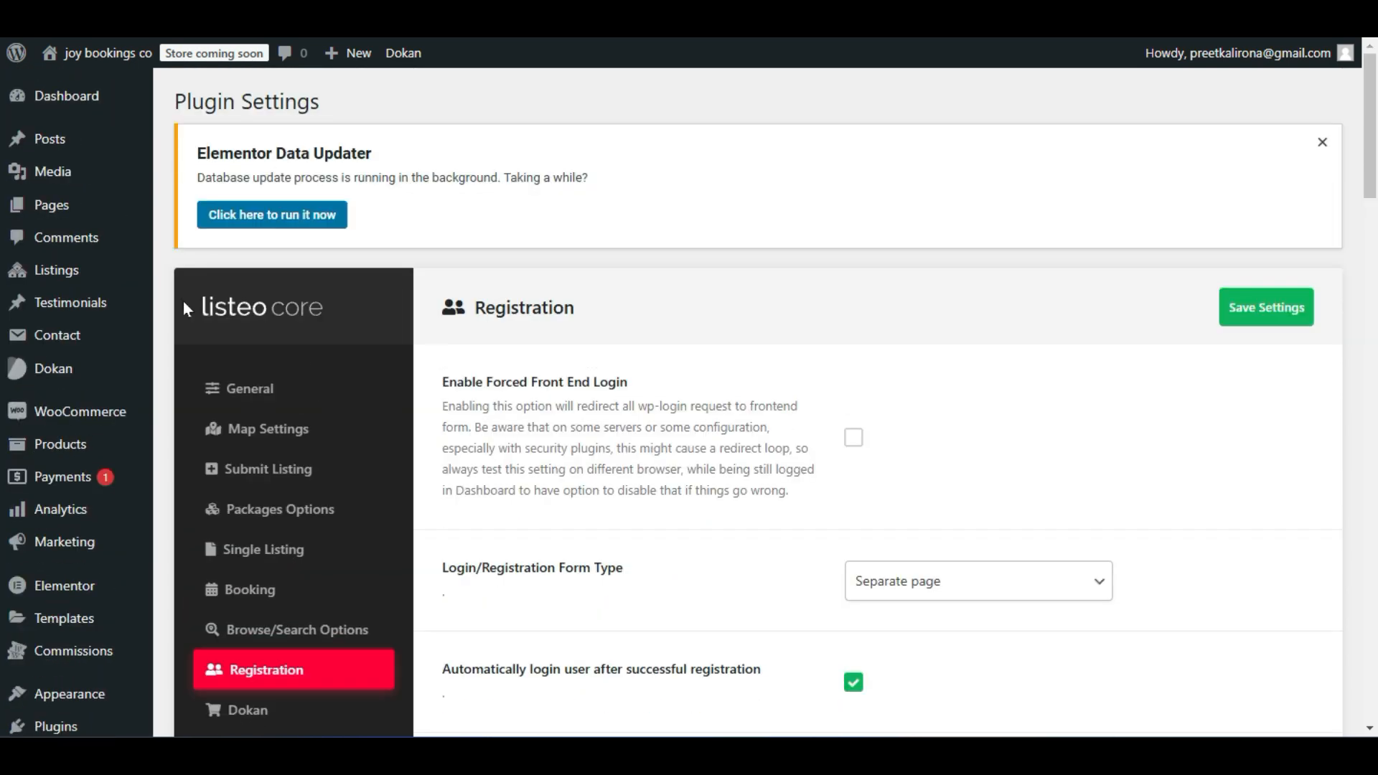
{"action": "mouse_move", "coordinate": [100, 209]}
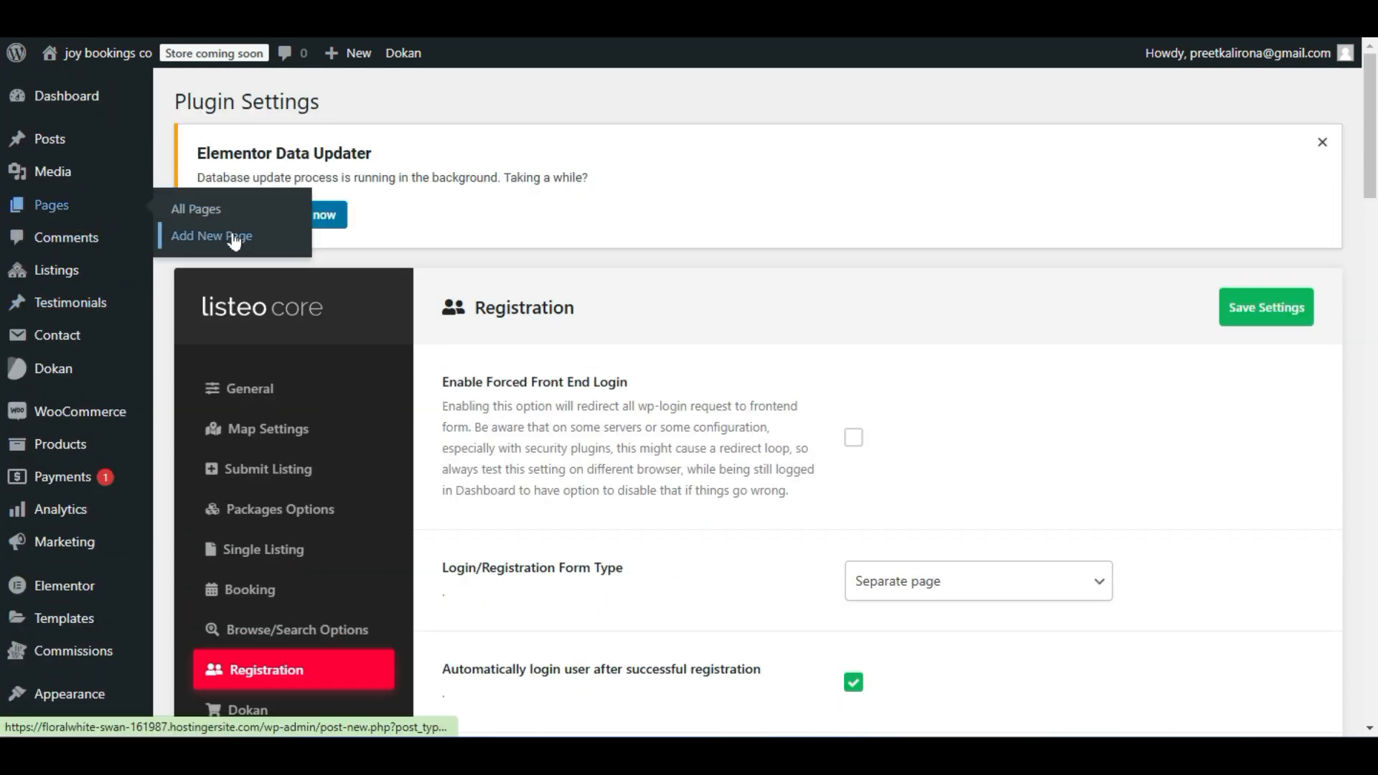
{"action": "scroll", "coordinate": [541, 492], "scroll_direction": "down", "scroll_amount": 7}
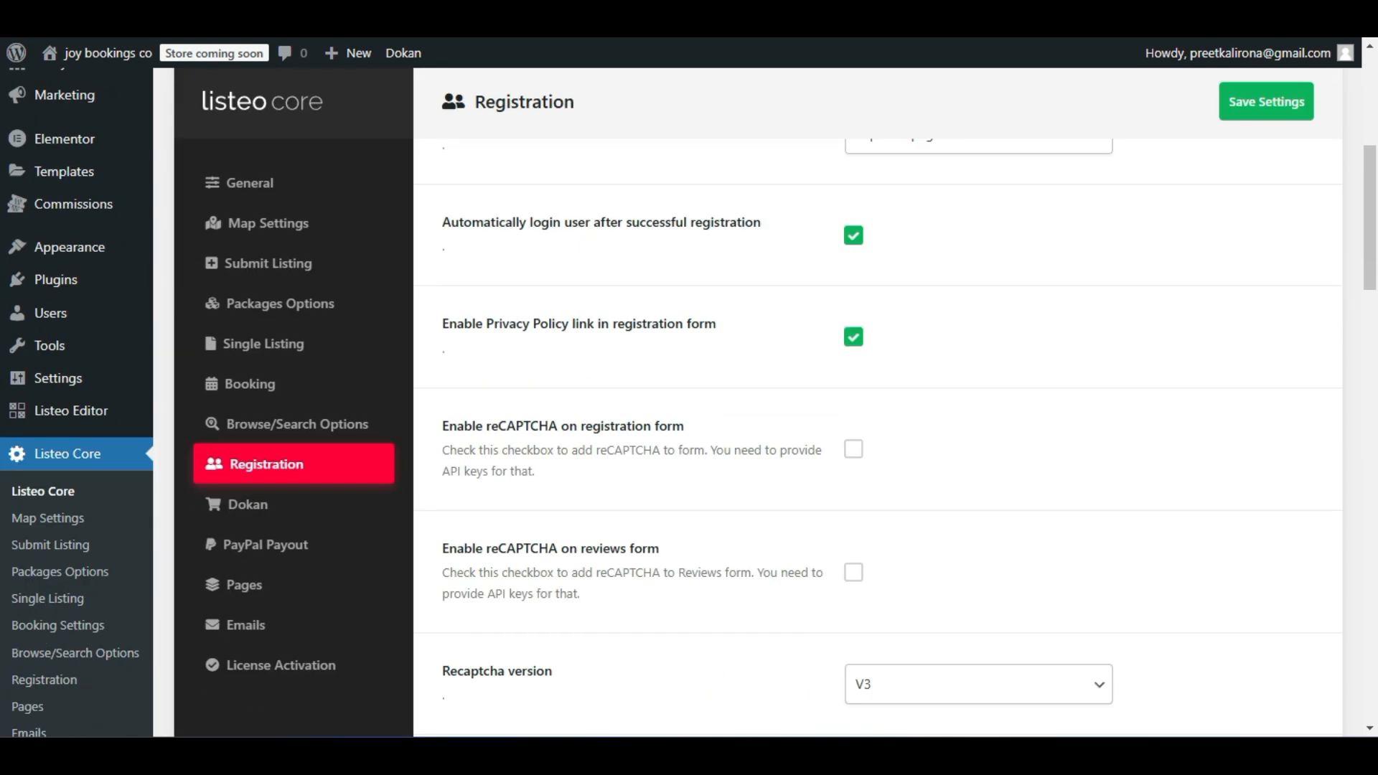
{"action": "scroll", "coordinate": [877, 438], "scroll_direction": "down", "scroll_amount": 1}
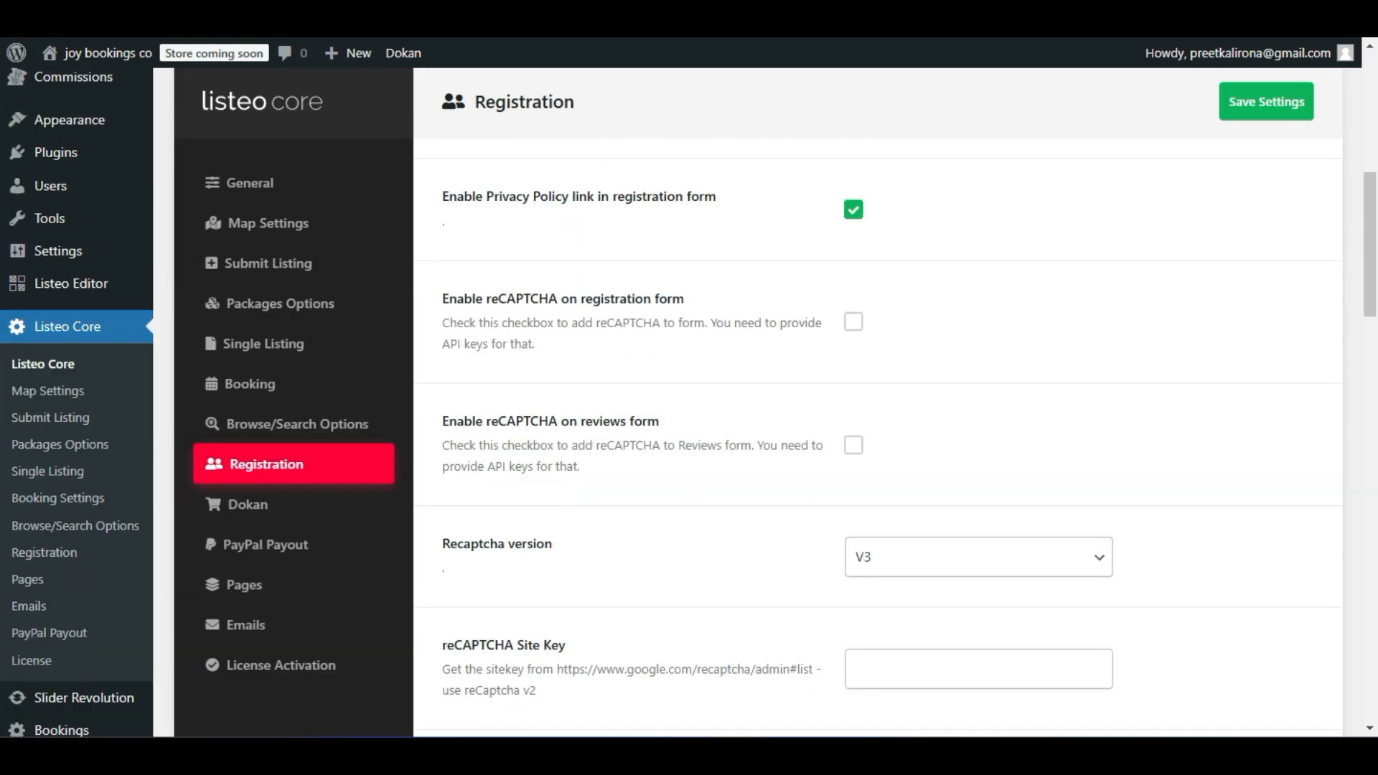
Read the reCAPTCHA on registration form description and enable that option in the Registration settings.
{"action": "left_click_drag", "start_coordinate": [465, 299], "coordinate": [710, 322]}
{"action": "left_click", "coordinate": [728, 310]}
{"action": "left_click_drag", "start_coordinate": [549, 349], "coordinate": [763, 354]}
{"action": "left_click", "coordinate": [444, 305]}
{"action": "left_click", "coordinate": [849, 330]}
{"action": "scroll", "coordinate": [679, 351], "scroll_direction": "down", "scroll_amount": 1}
{"action": "scroll", "coordinate": [535, 373], "scroll_direction": "down", "scroll_amount": 2}
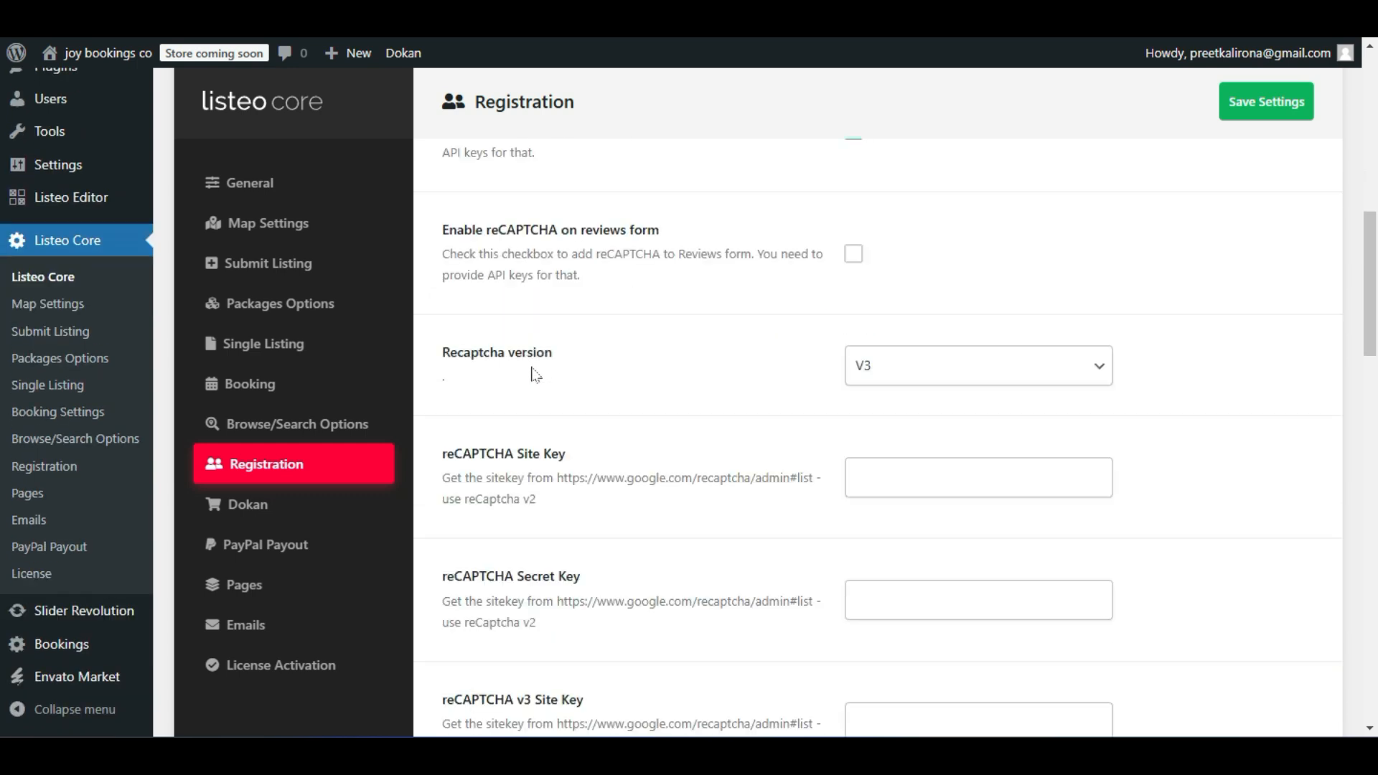
Go to the Google reCAPTCHA admin page using the address in the reCAPTCHA Site Key description.
{"action": "left_click_drag", "start_coordinate": [575, 466], "coordinate": [519, 471]}
{"action": "left_click", "coordinate": [590, 471]}
{"action": "left_click_drag", "start_coordinate": [437, 477], "coordinate": [789, 477]}
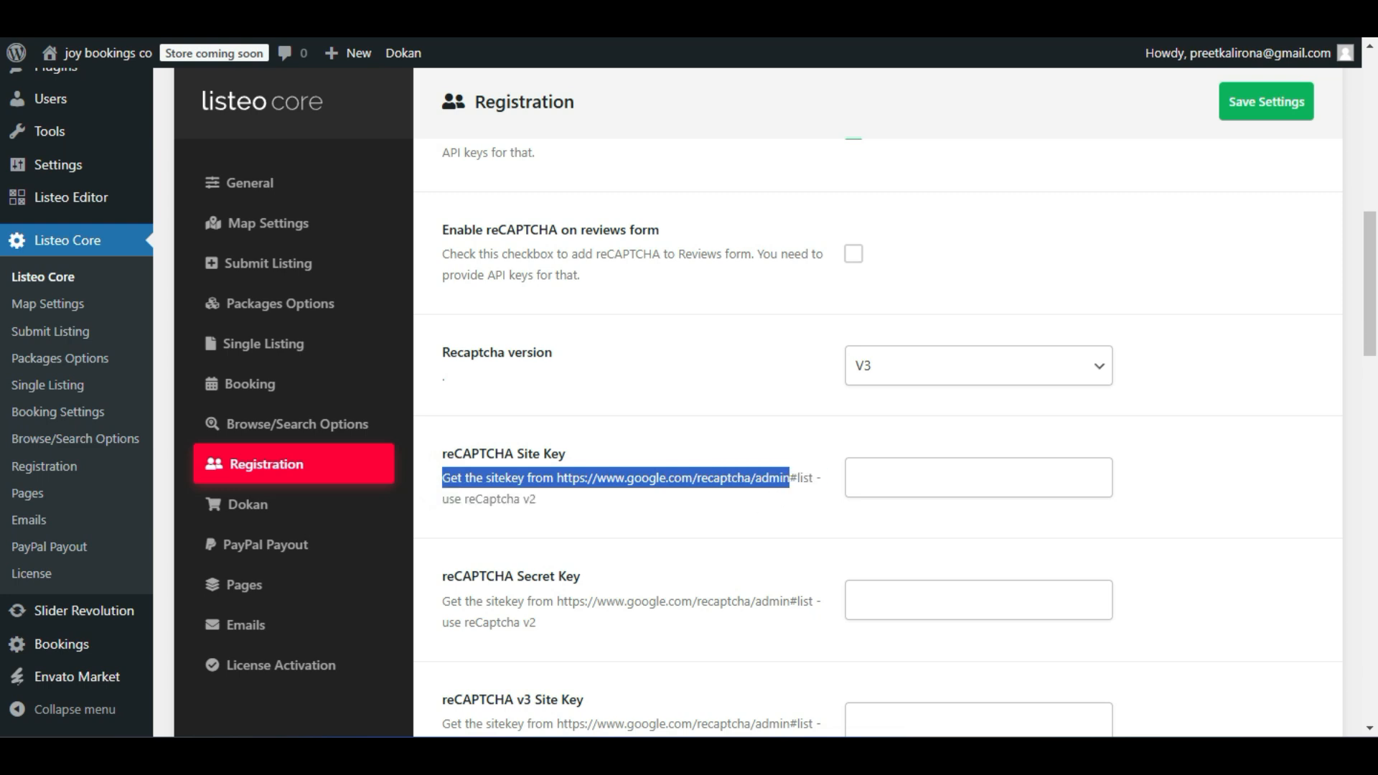
{"action": "left_click", "coordinate": [789, 477]}
{"action": "left_click_drag", "start_coordinate": [559, 477], "coordinate": [643, 496]}
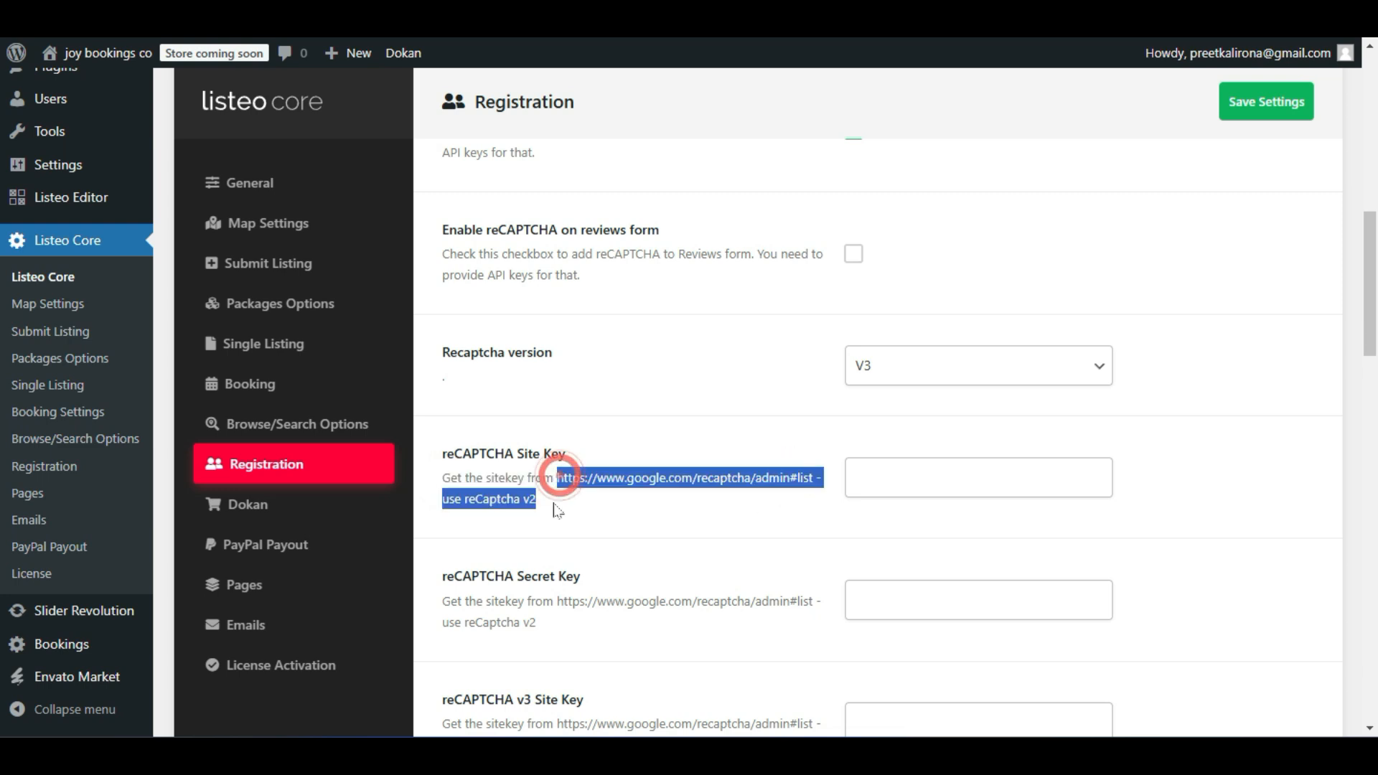
{"action": "right_click", "coordinate": [642, 495]}
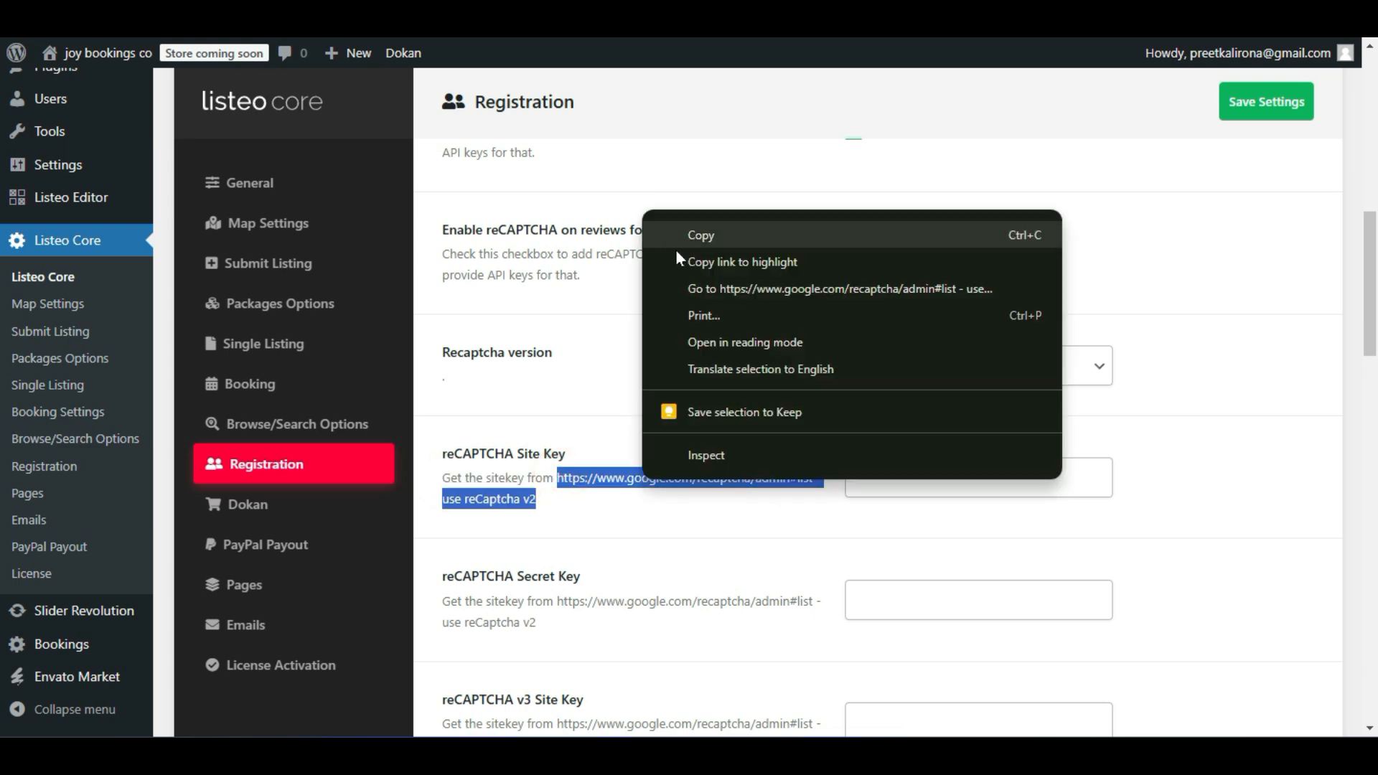
{"action": "left_click", "coordinate": [689, 288]}
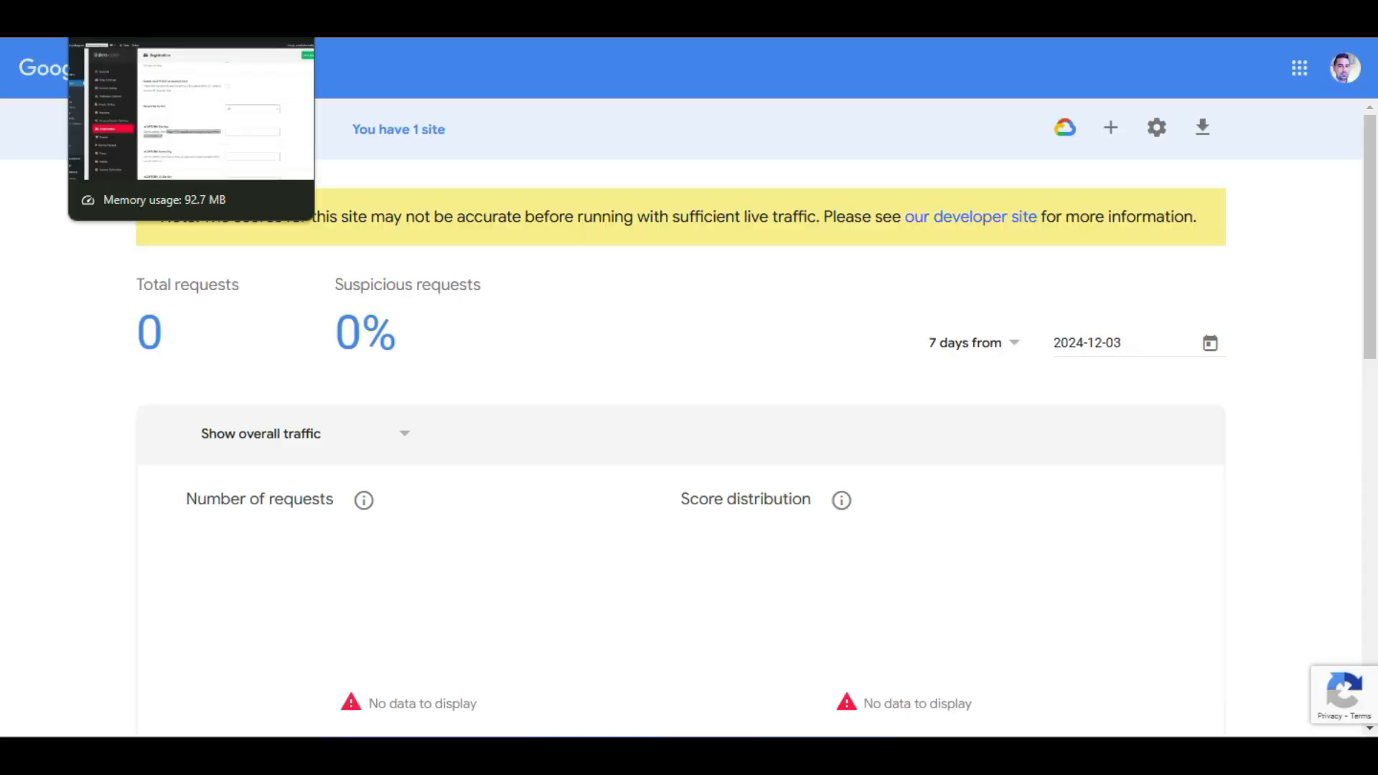
Open the new site registration form in Google reCAPTCHA and examine its label, type, domain and project fields.
{"action": "left_click", "coordinate": [1112, 138]}
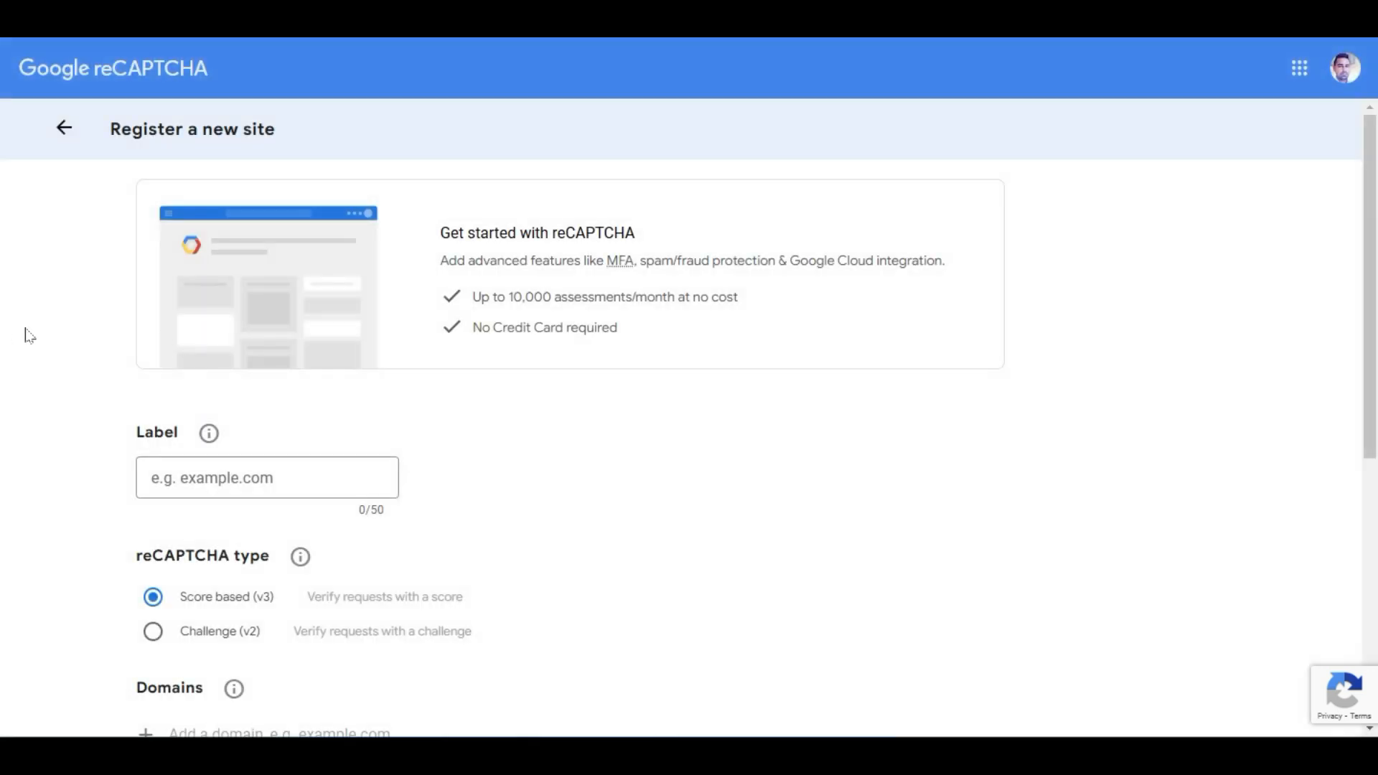
{"action": "scroll", "coordinate": [203, 444], "scroll_direction": "down", "scroll_amount": 1}
{"action": "scroll", "coordinate": [114, 323], "scroll_direction": "up", "scroll_amount": 1}
{"action": "scroll", "coordinate": [141, 347], "scroll_direction": "down", "scroll_amount": 3}
{"action": "scroll", "coordinate": [366, 316], "scroll_direction": "down", "scroll_amount": 2}
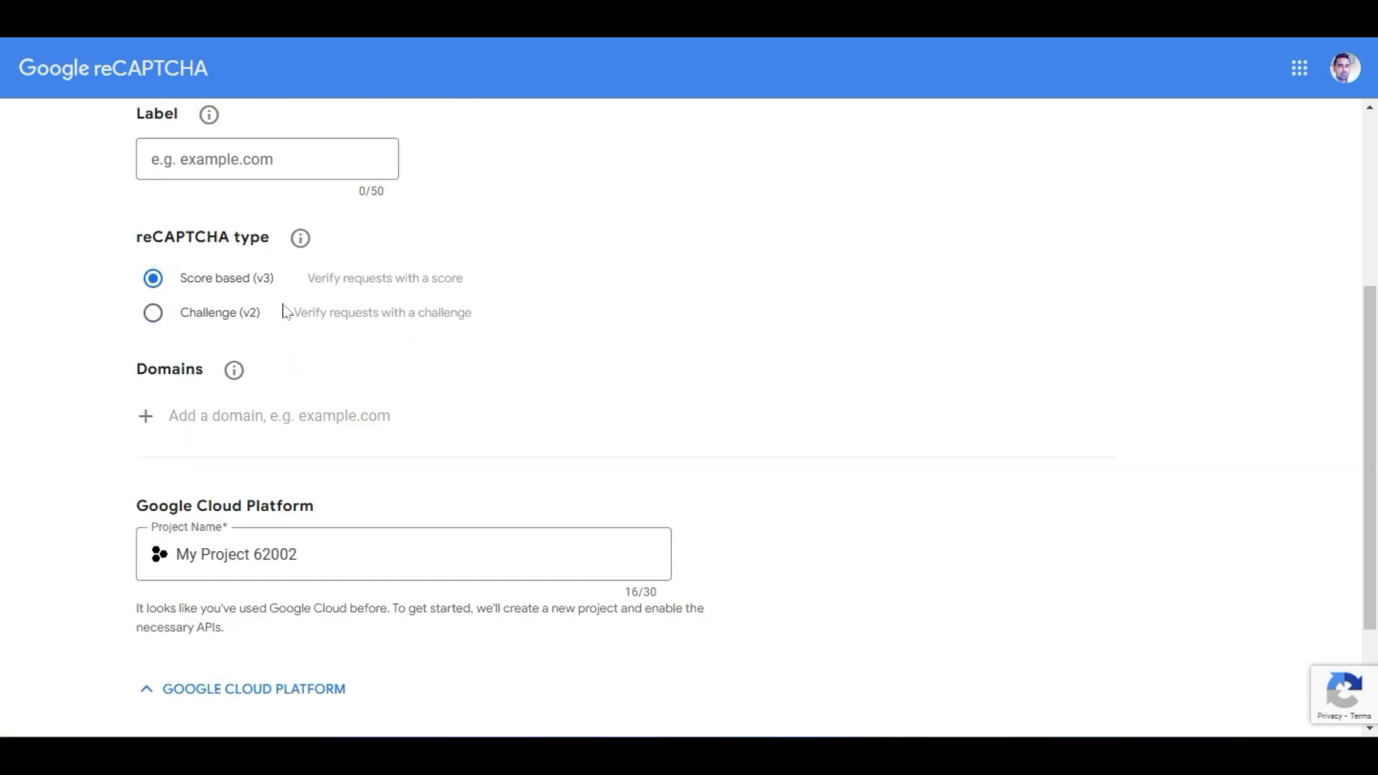
{"action": "scroll", "coordinate": [28, 361], "scroll_direction": "down", "scroll_amount": 2}
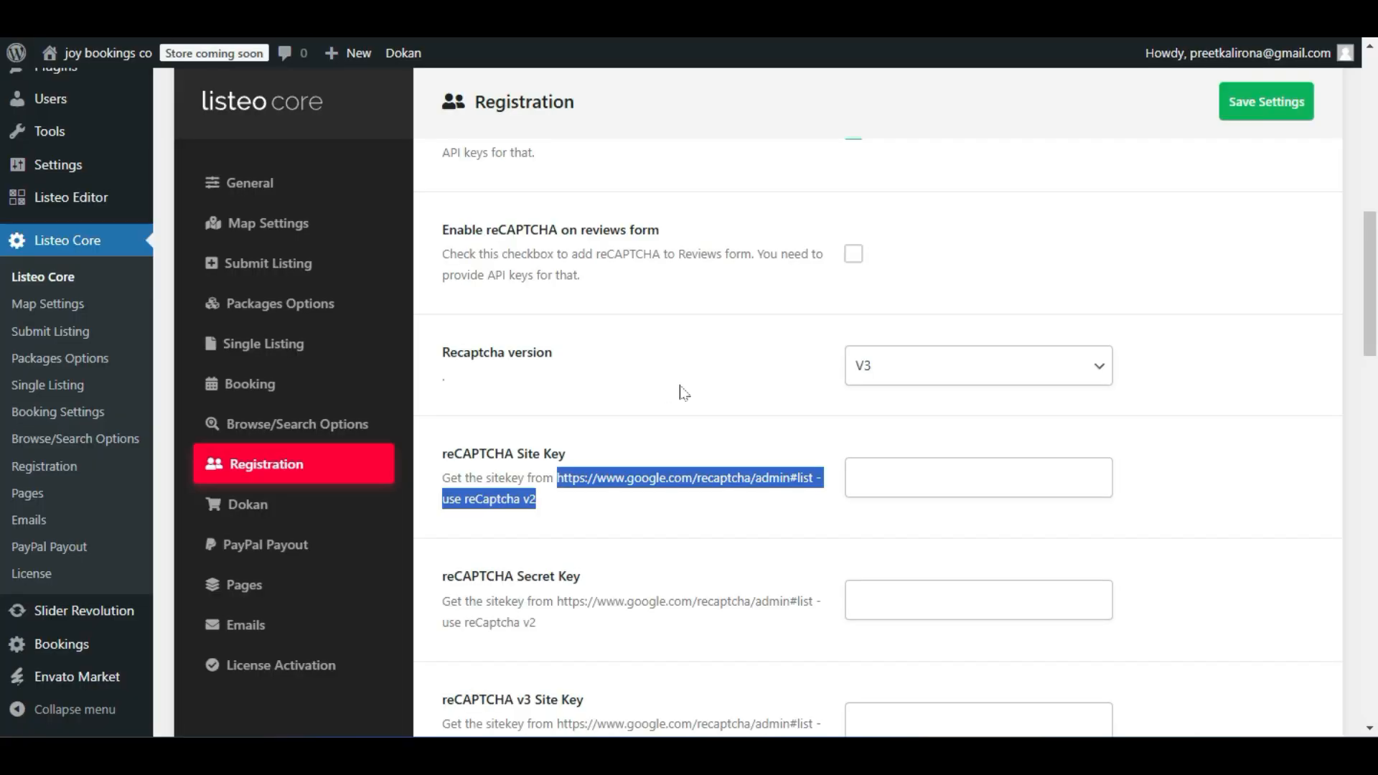
Return to the Registration settings and examine the reCAPTCHA version, v2 and v3 site key and secret key fields.
{"action": "left_click", "coordinate": [682, 386]}
{"action": "scroll", "coordinate": [681, 386], "scroll_direction": "down", "scroll_amount": 2}
{"action": "scroll", "coordinate": [595, 343], "scroll_direction": "down", "scroll_amount": 3}
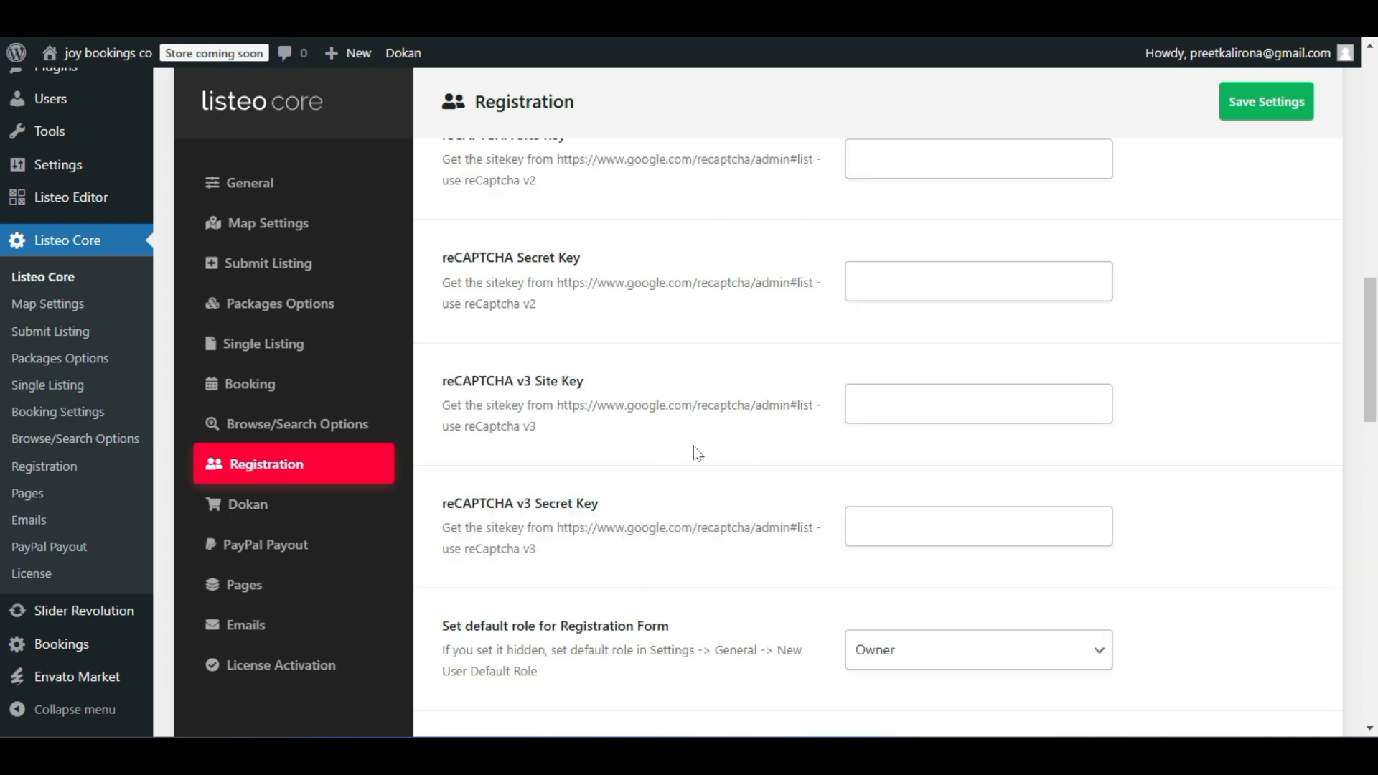
{"action": "left_click_drag", "start_coordinate": [445, 381], "coordinate": [607, 387]}
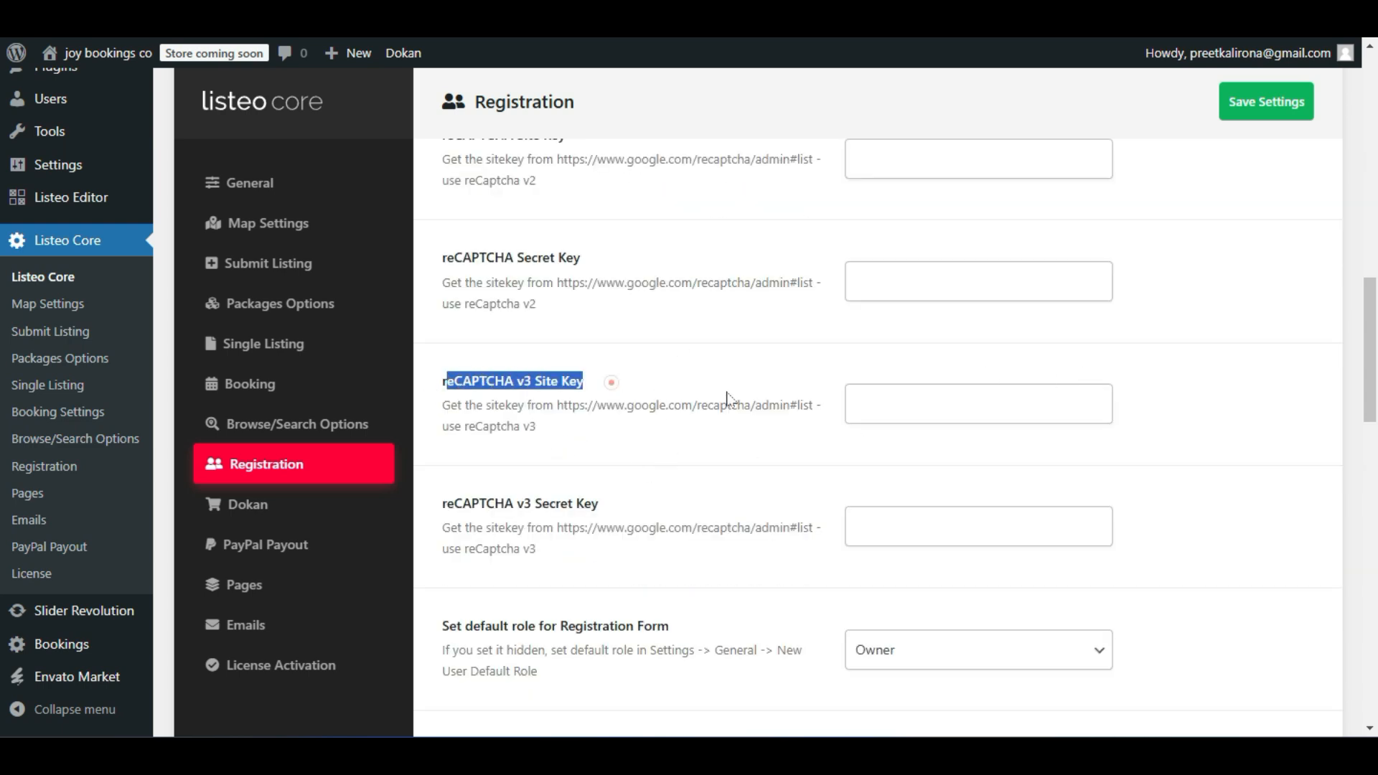
{"action": "left_click", "coordinate": [981, 407]}
{"action": "scroll", "coordinate": [696, 477], "scroll_direction": "up", "scroll_amount": 3}
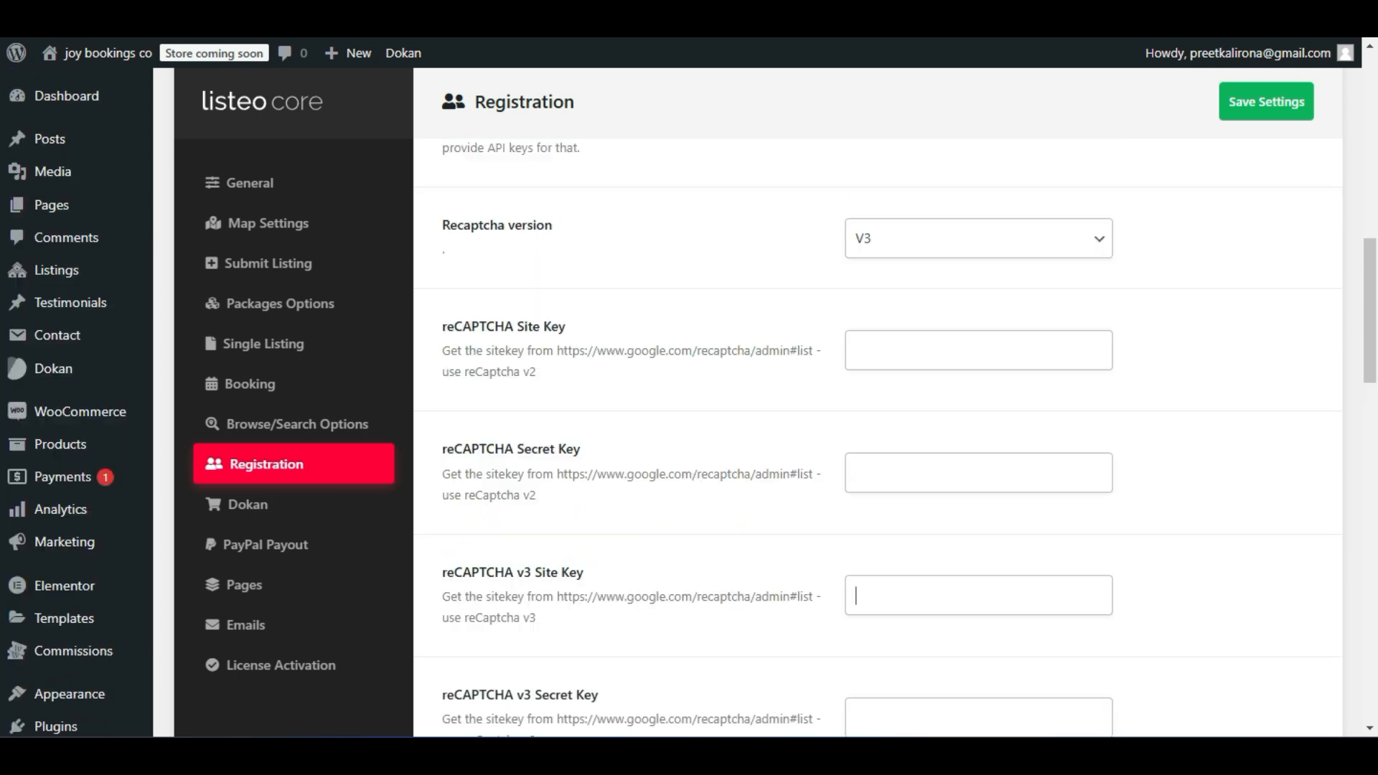
{"action": "scroll", "coordinate": [698, 479], "scroll_direction": "down", "scroll_amount": 4}
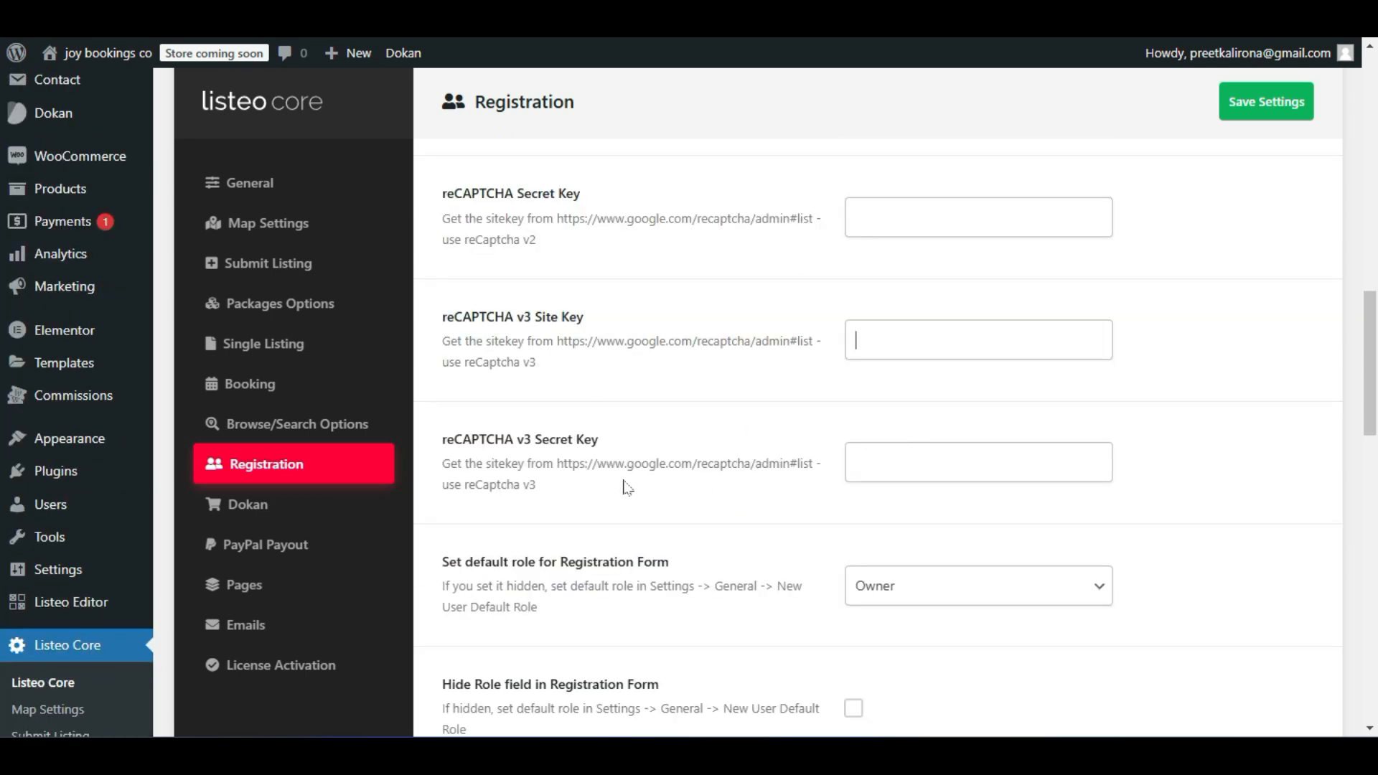
{"action": "scroll", "coordinate": [632, 488], "scroll_direction": "down", "scroll_amount": 3}
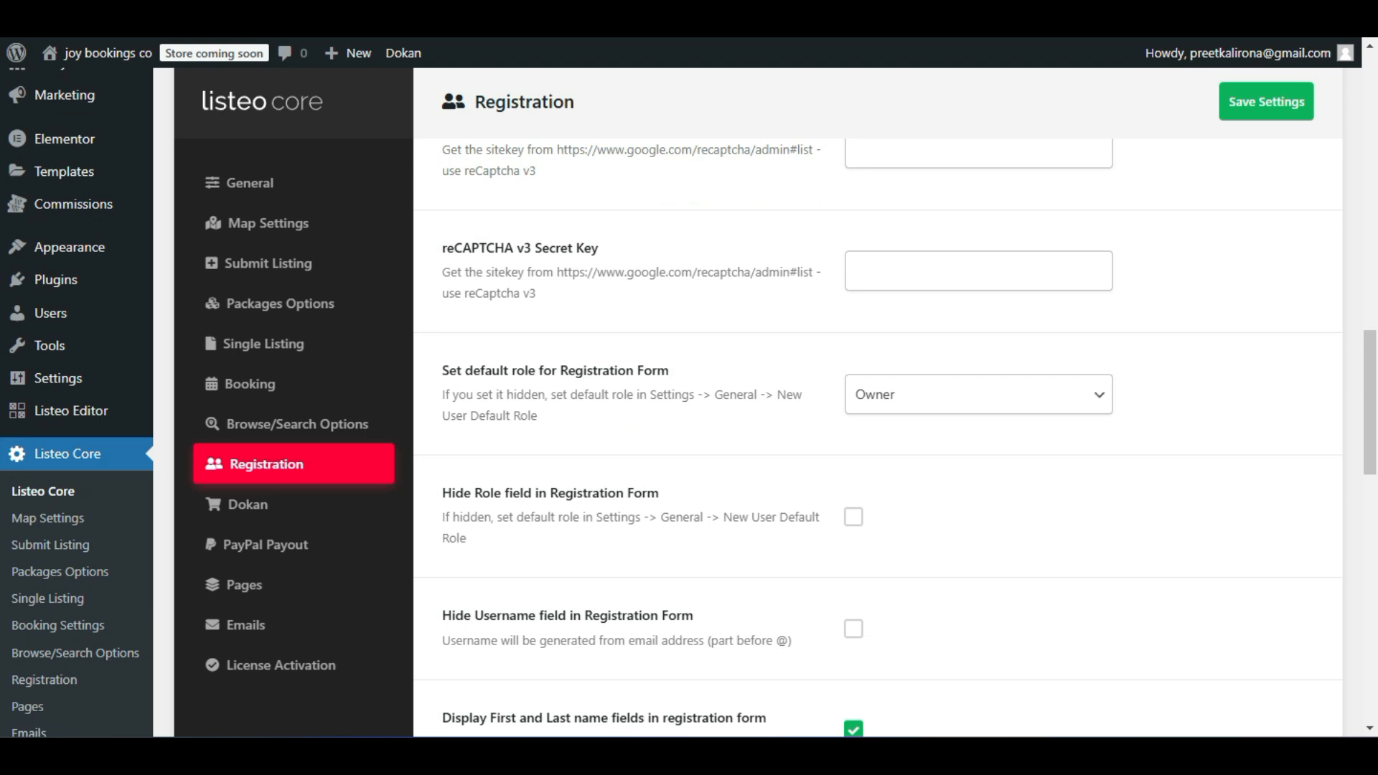
Try Guest as the default role for the Registration Form, restore Owner, and check the homepage's My Account area.
{"action": "left_click", "coordinate": [991, 407]}
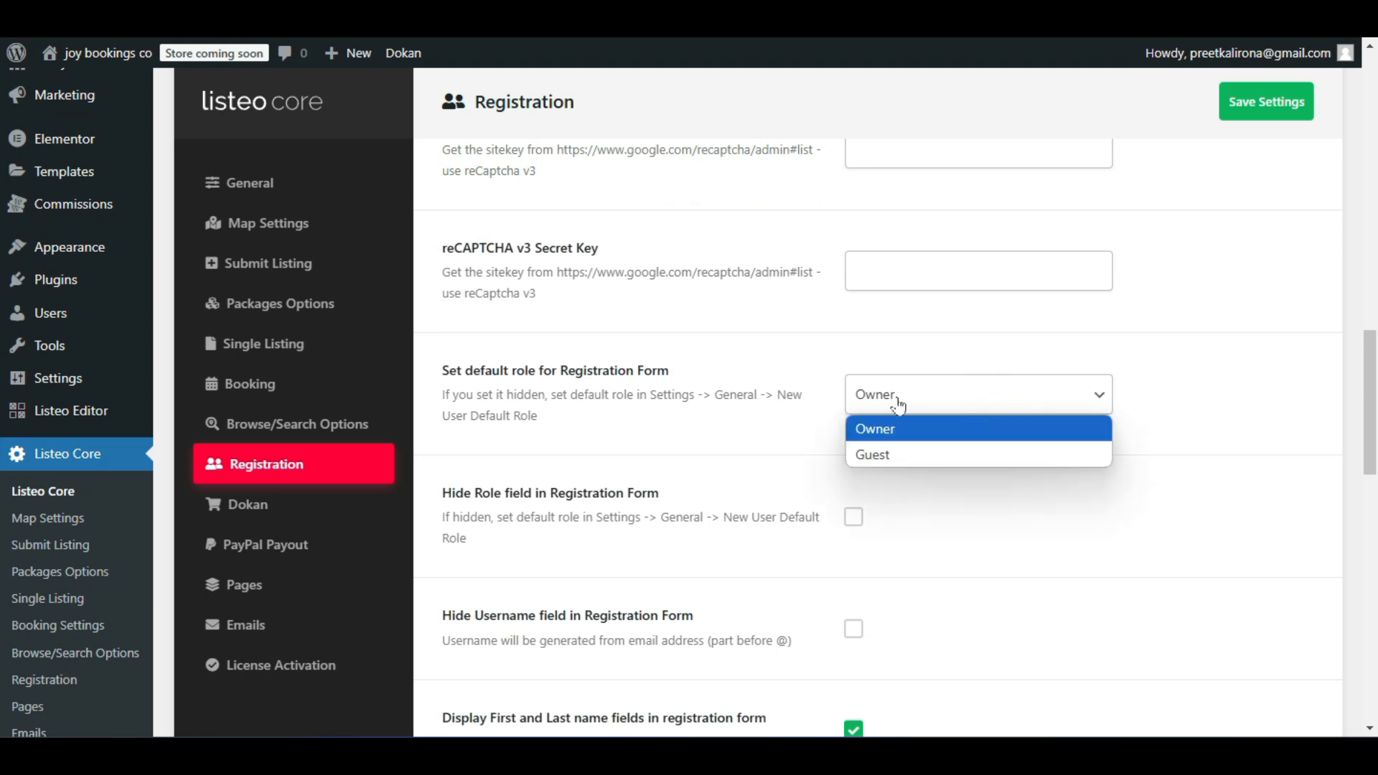
{"action": "left_click", "coordinate": [881, 454]}
{"action": "left_click", "coordinate": [929, 389]}
{"action": "left_click", "coordinate": [929, 432]}
{"action": "left_click", "coordinate": [759, 427]}
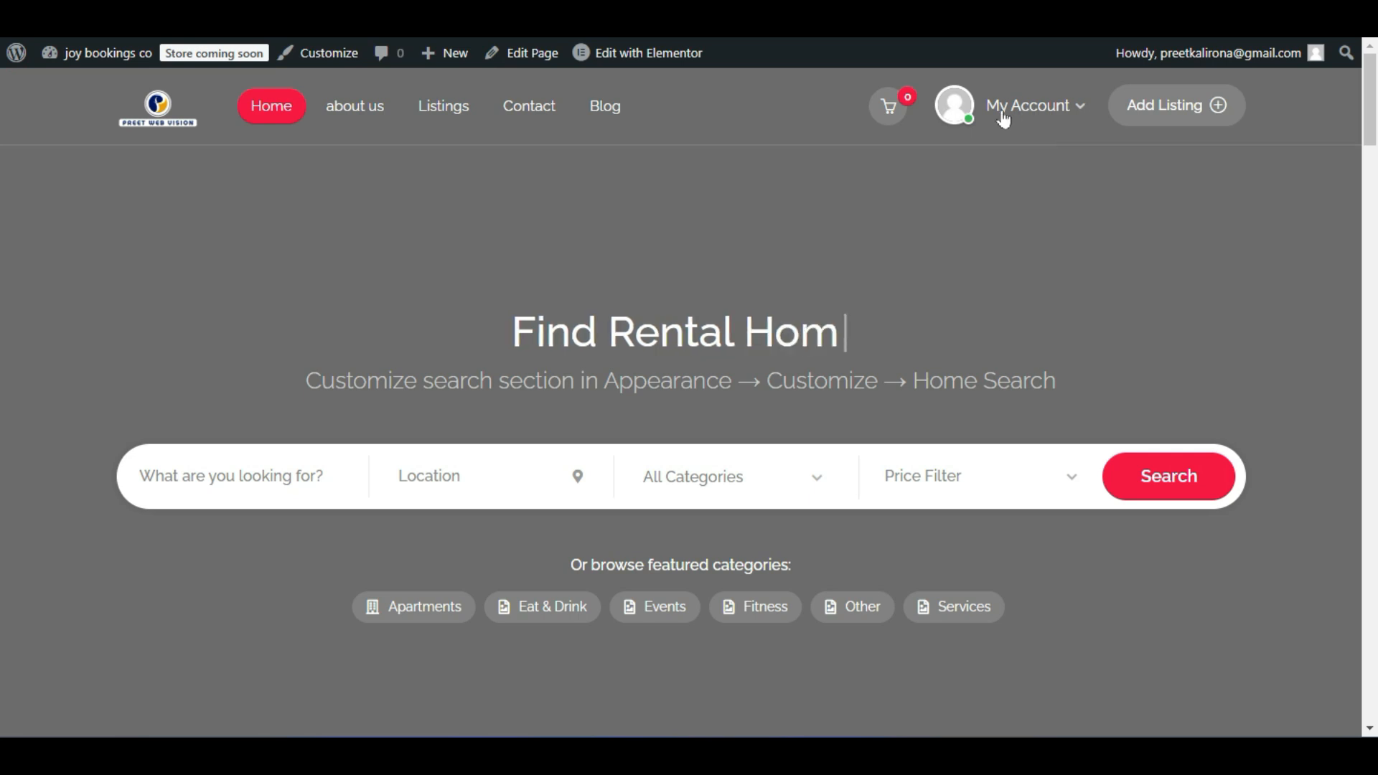
{"action": "left_click", "coordinate": [877, 276]}
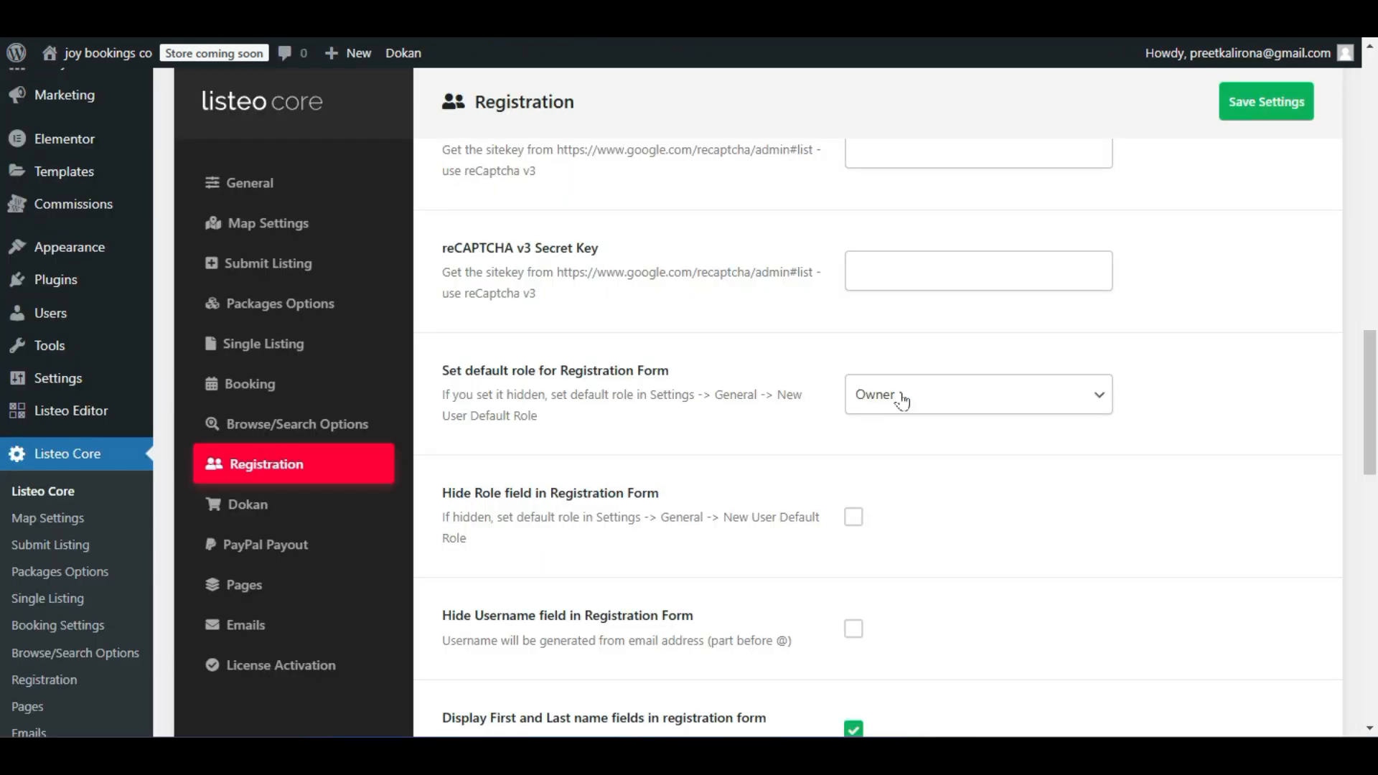
Switch the Registration Form's default role to Guest once more and set it back to Owner.
{"action": "left_click", "coordinate": [902, 398]}
{"action": "left_click", "coordinate": [884, 450]}
{"action": "left_click", "coordinate": [881, 396]}
{"action": "left_click", "coordinate": [860, 429]}
Read the default role note, find Settings in the admin menu, and review the Hide Role field in Registration Form option.
{"action": "left_click_drag", "start_coordinate": [442, 394], "coordinate": [611, 420]}
{"action": "left_click", "coordinate": [610, 417]}
{"action": "scroll", "coordinate": [92, 519], "scroll_direction": "down", "scroll_amount": 1}
{"action": "scroll", "coordinate": [89, 459], "scroll_direction": "up", "scroll_amount": 1}
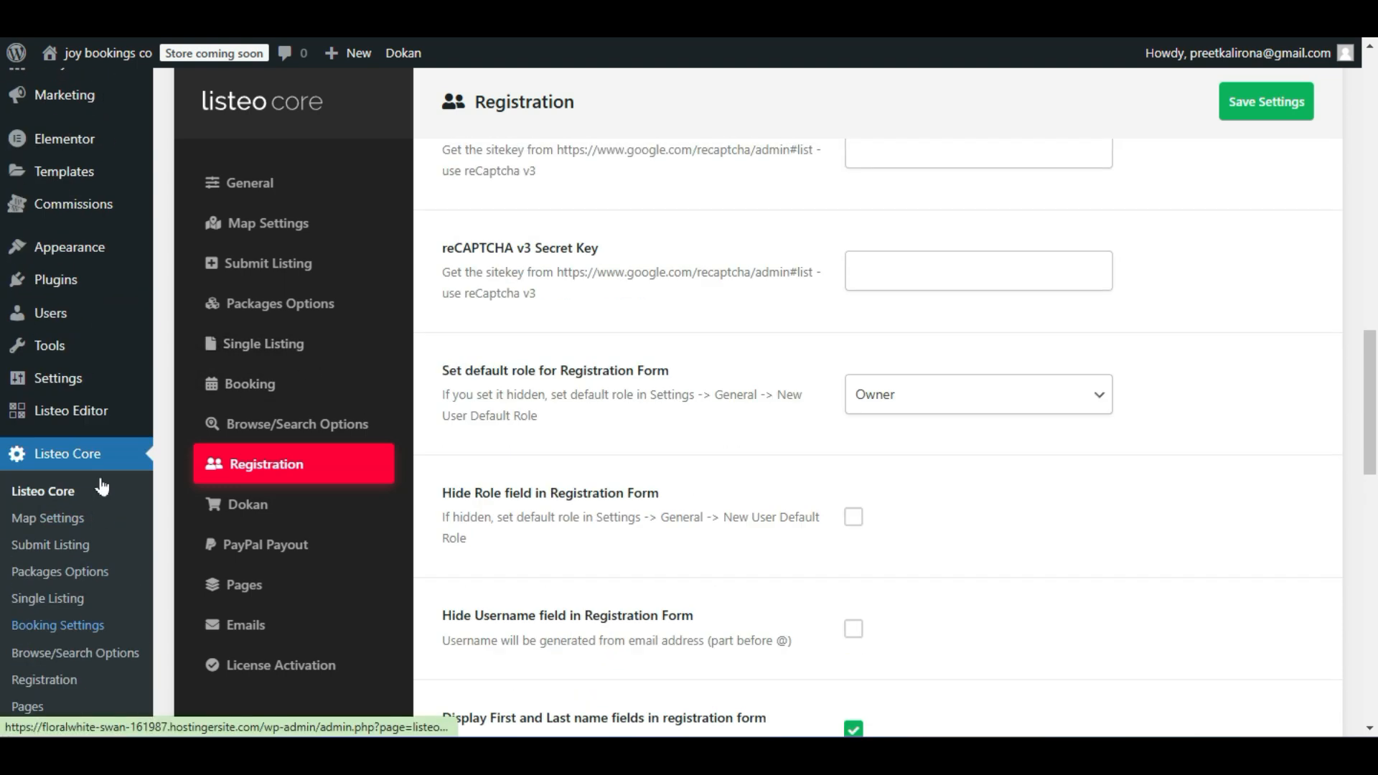
{"action": "mouse_move", "coordinate": [84, 396]}
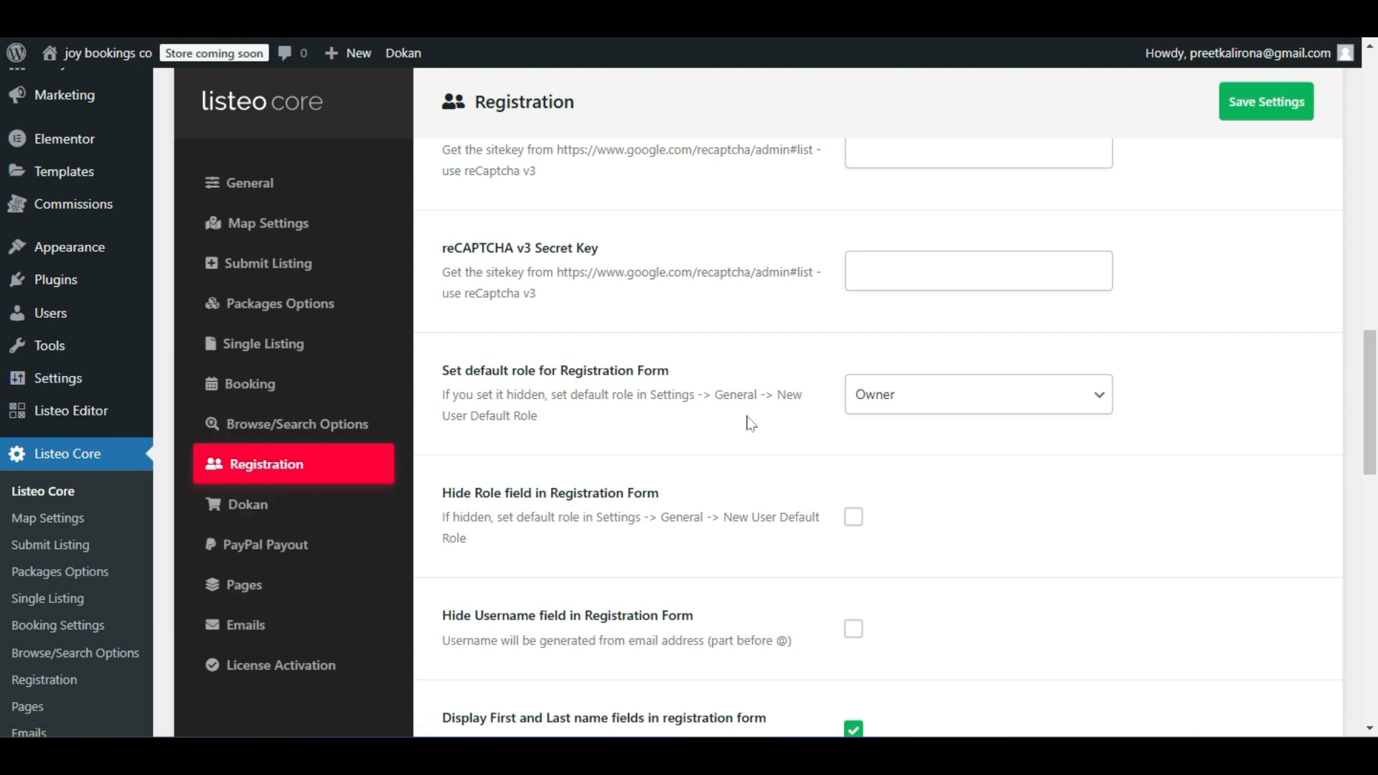
{"action": "scroll", "coordinate": [750, 424], "scroll_direction": "down", "scroll_amount": 2}
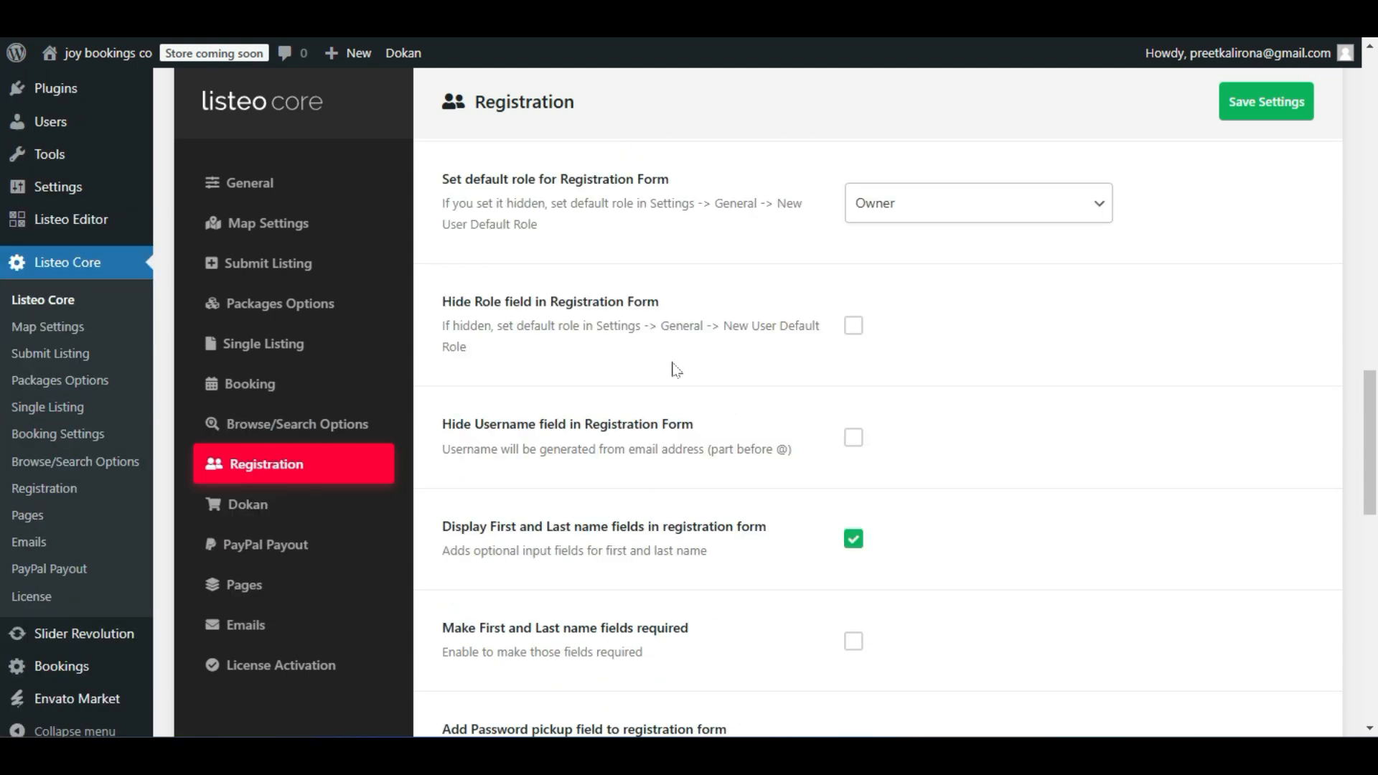
{"action": "left_click_drag", "start_coordinate": [442, 307], "coordinate": [642, 302]}
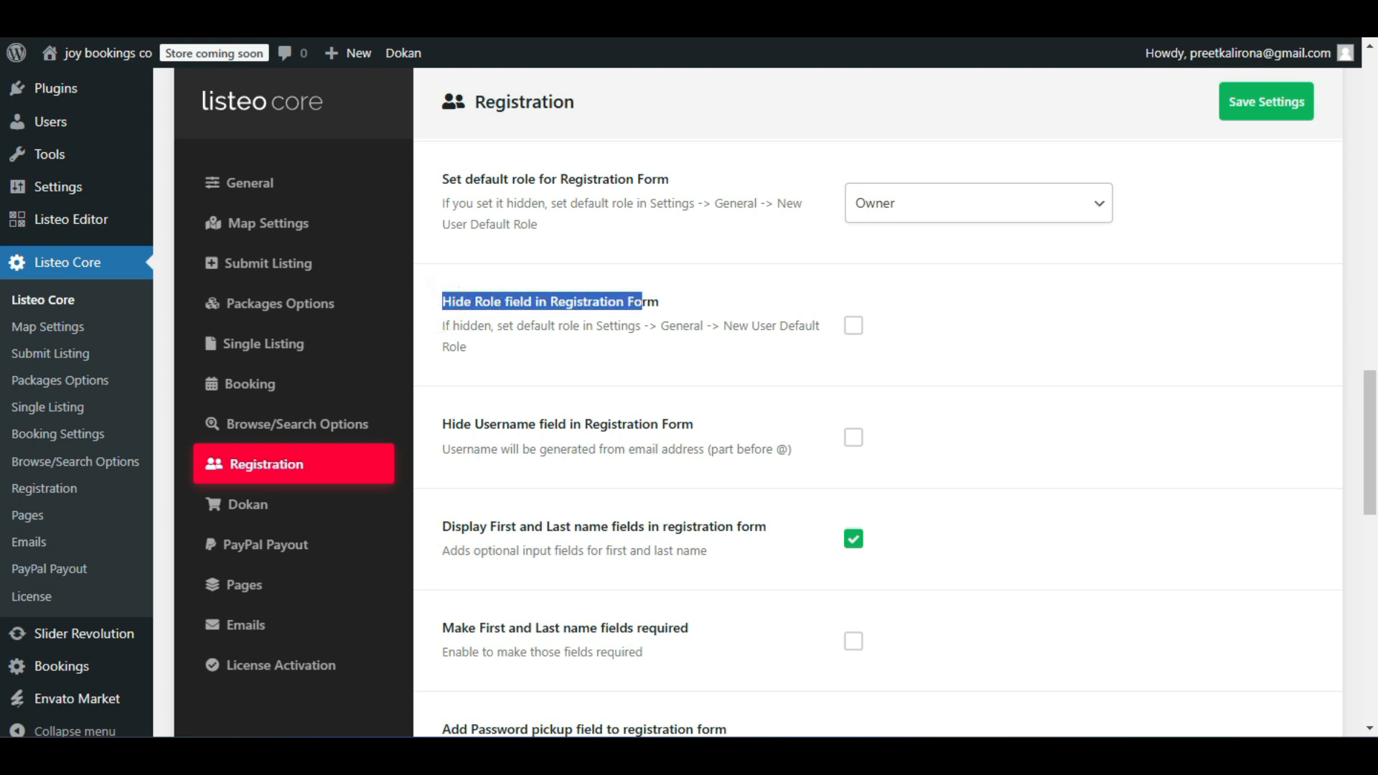
{"action": "left_click", "coordinate": [623, 330]}
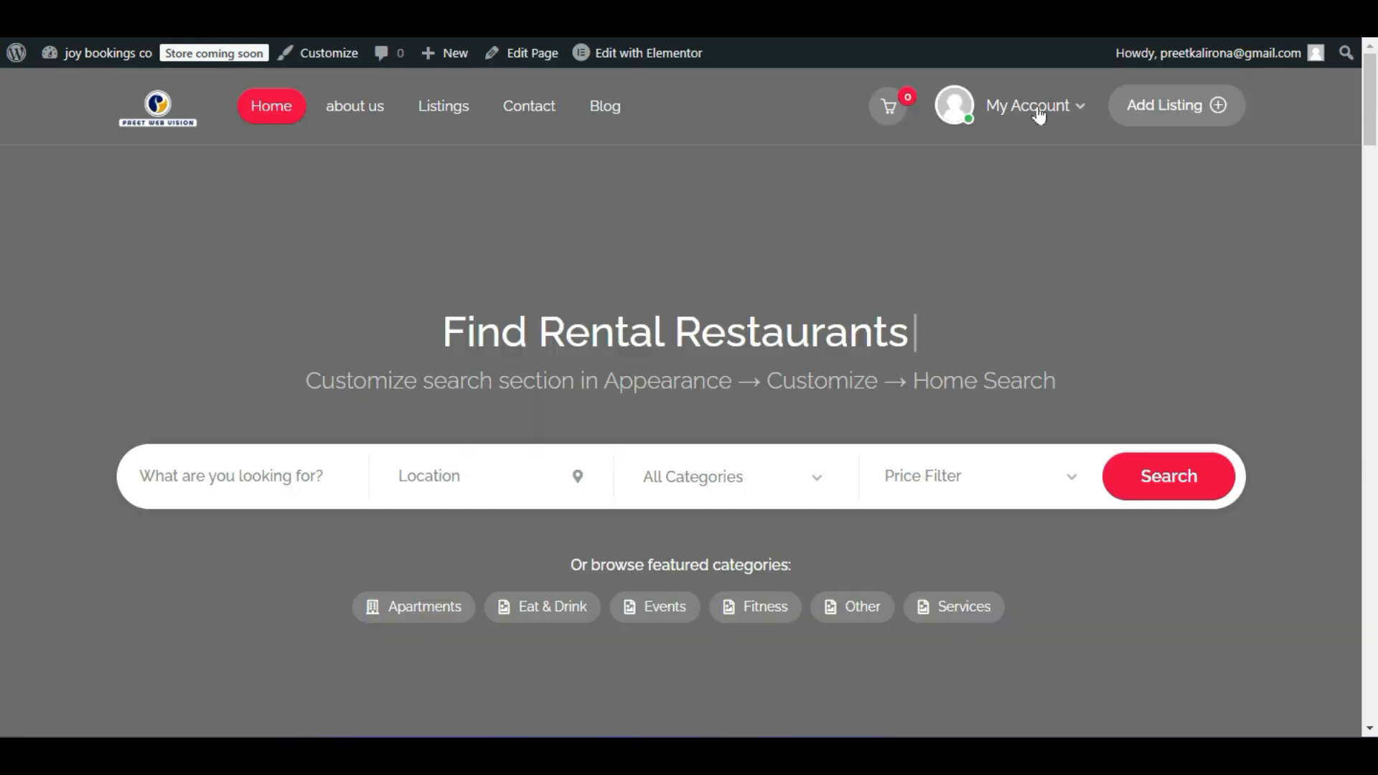
View the site's homepage signed out and check the Register form in the Sign In popup.
{"action": "mouse_move", "coordinate": [1038, 113]}
{"action": "left_click", "coordinate": [977, 429]}
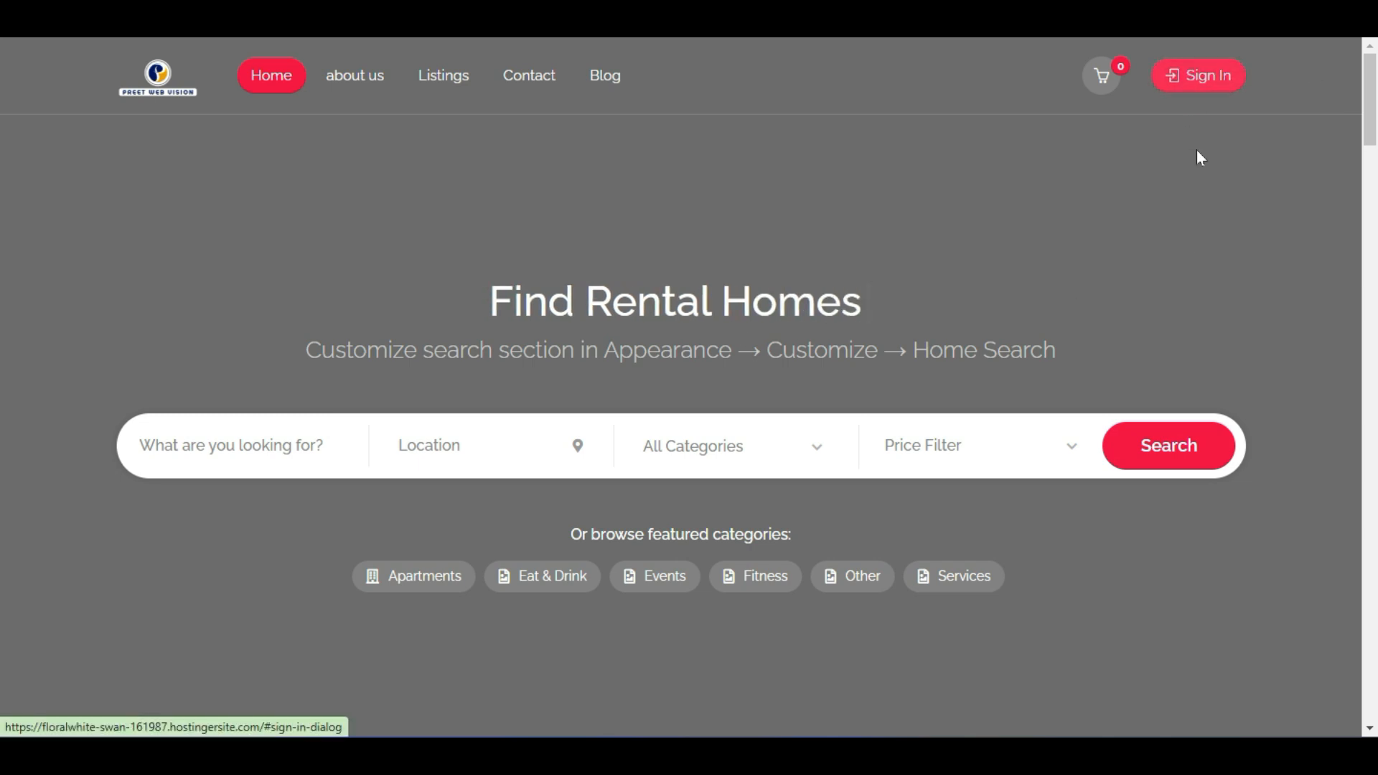
{"action": "left_click", "coordinate": [1228, 86]}
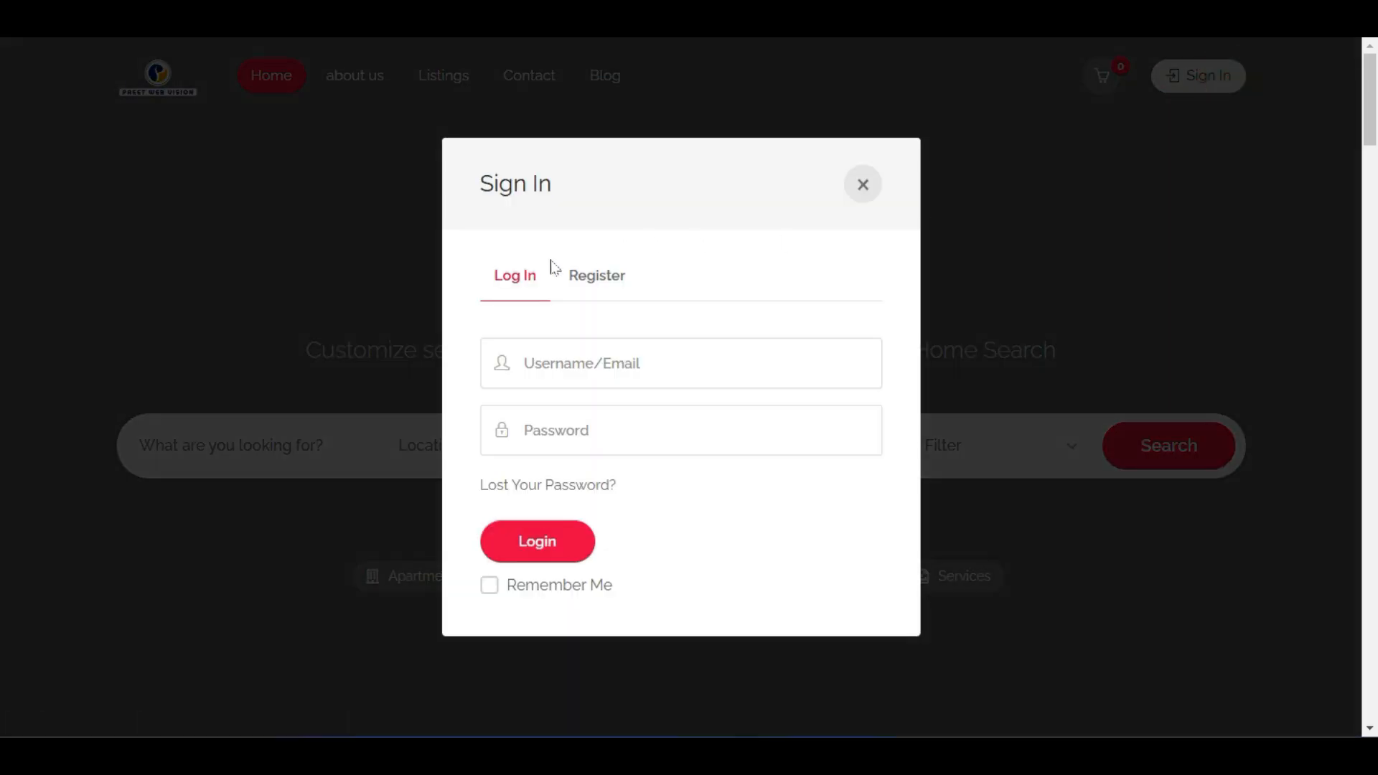
{"action": "left_click", "coordinate": [591, 275]}
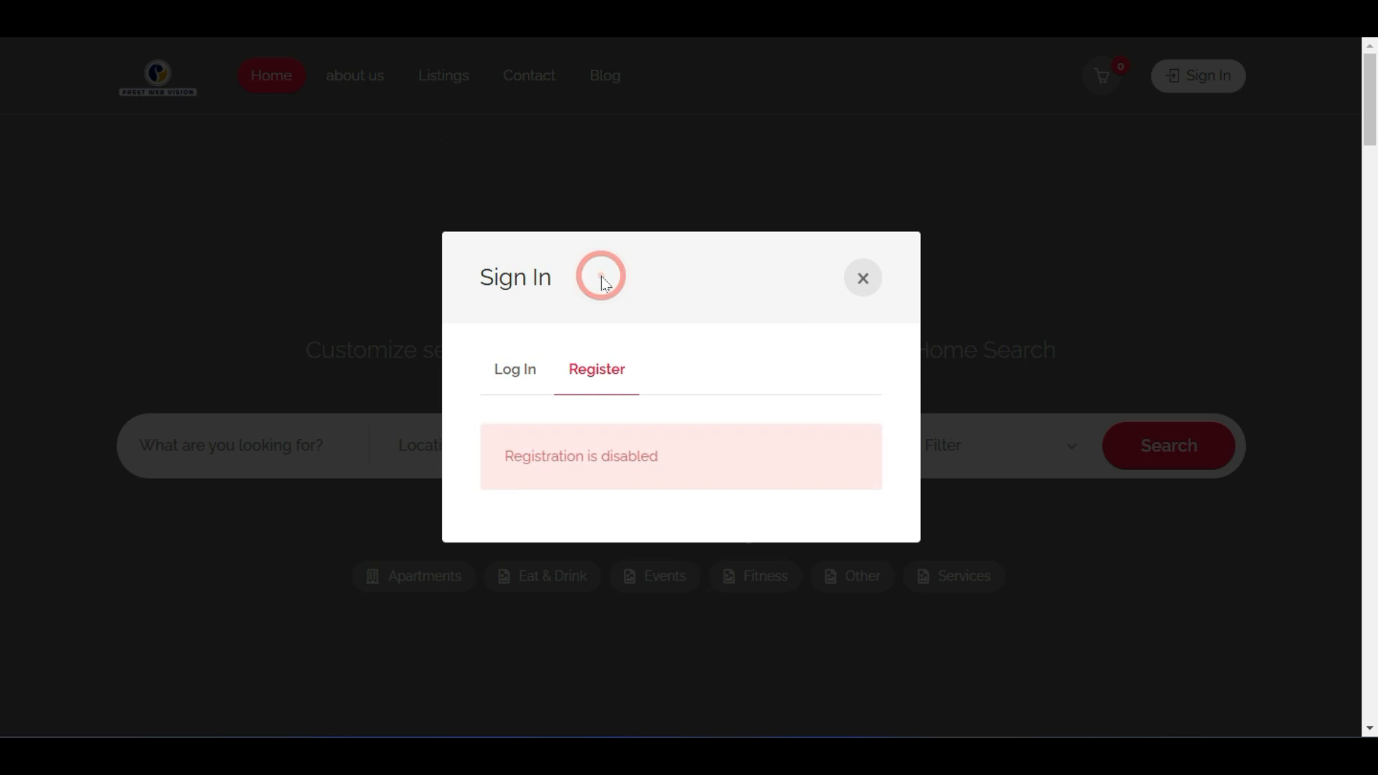
{"action": "left_click", "coordinate": [598, 370]}
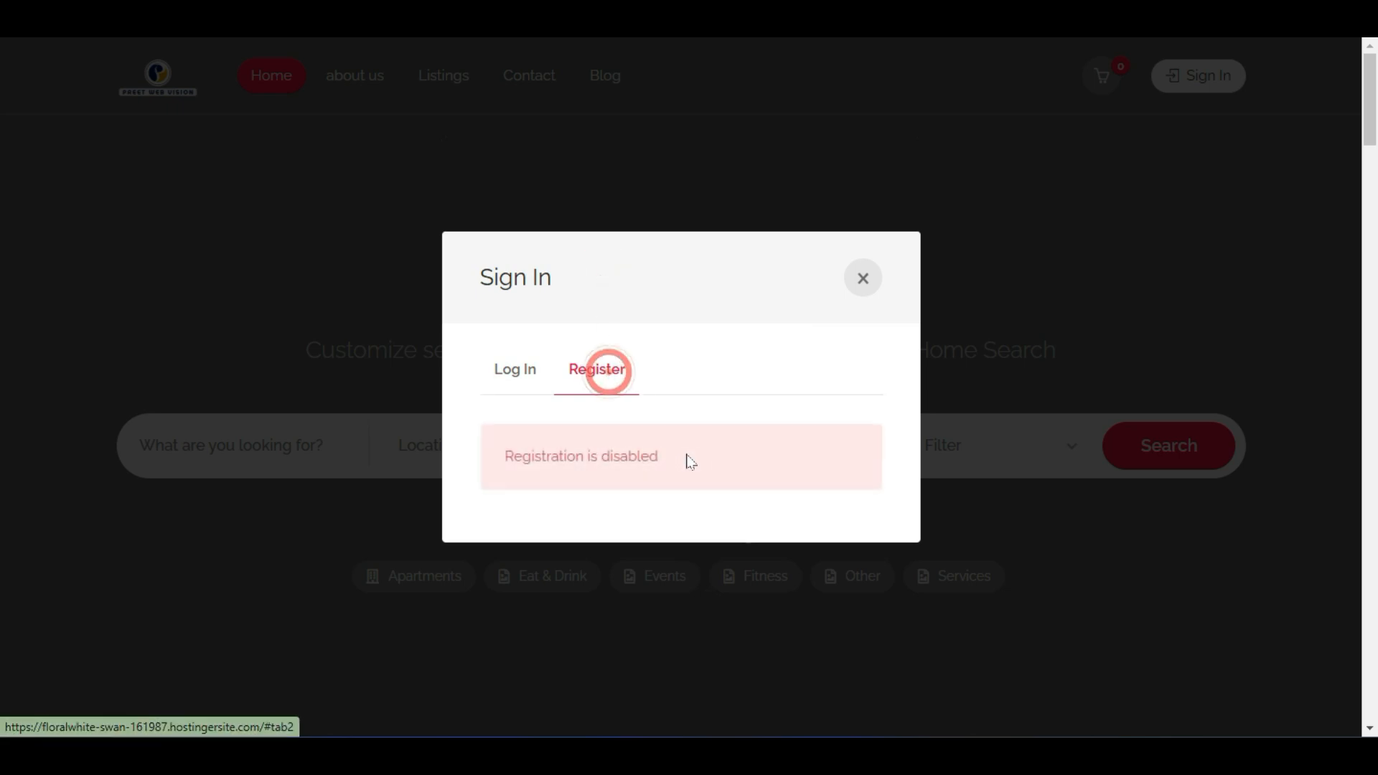
{"action": "left_click", "coordinate": [618, 375]}
{"action": "left_click", "coordinate": [612, 375]}
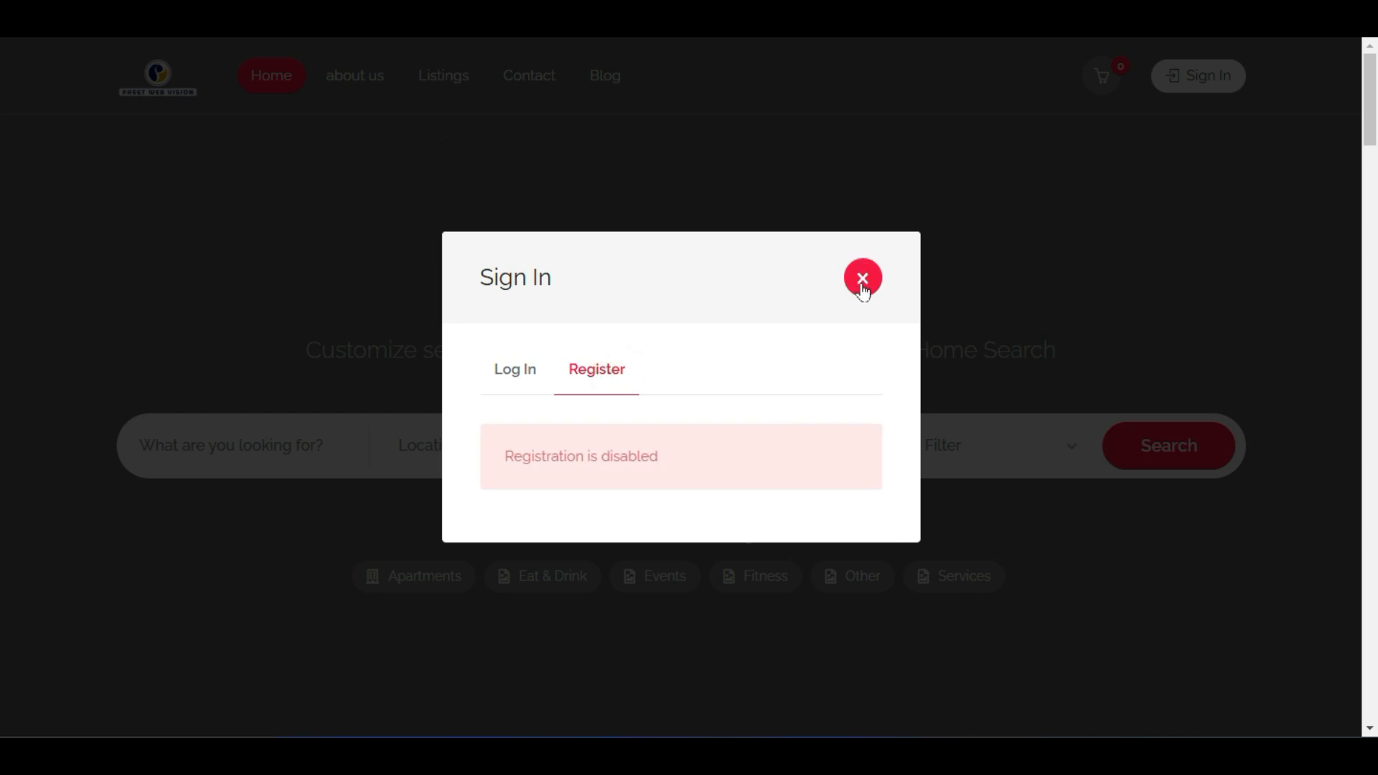
Reopen the Sign In popup to recheck Register, close it, and return to the role fields in the Registration settings.
{"action": "left_click", "coordinate": [863, 280]}
{"action": "left_click", "coordinate": [1169, 76]}
{"action": "left_click", "coordinate": [614, 375]}
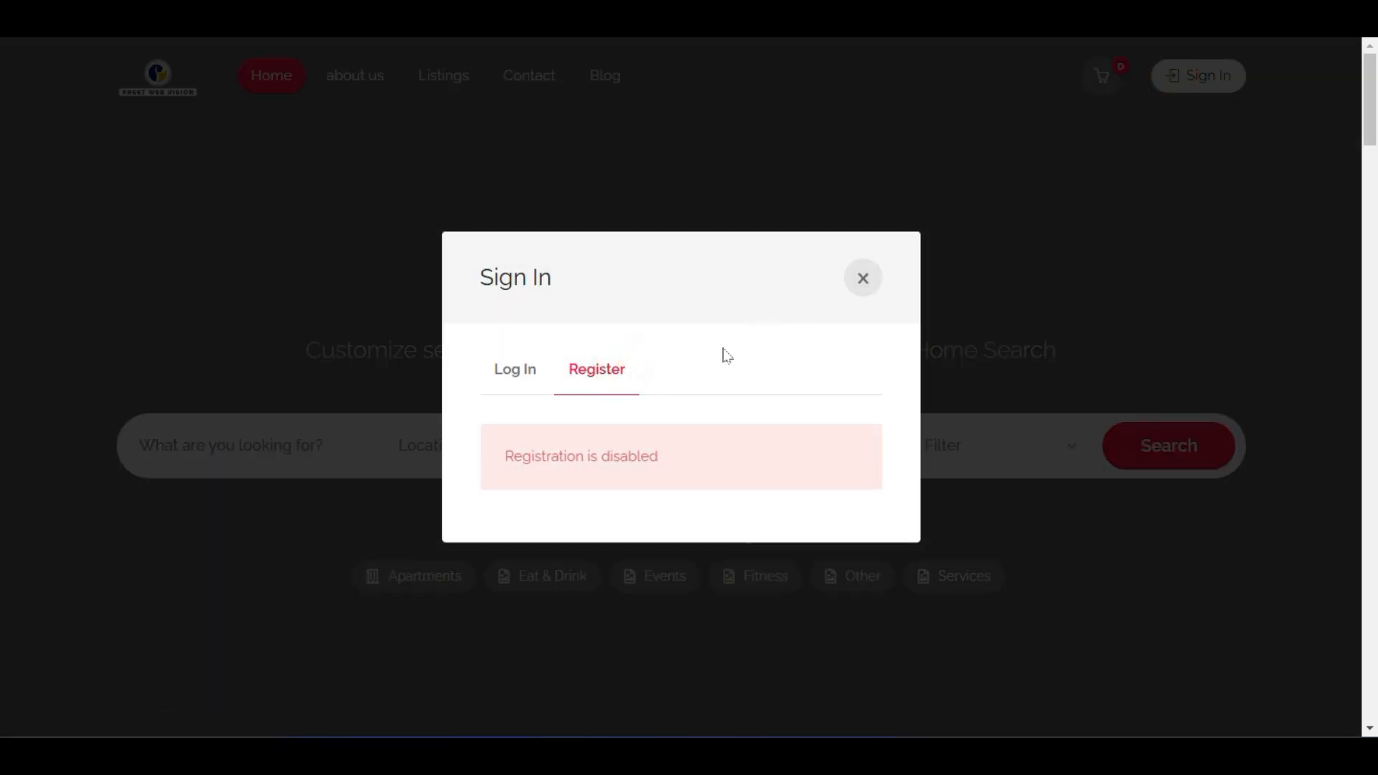
{"action": "left_click", "coordinate": [849, 287]}
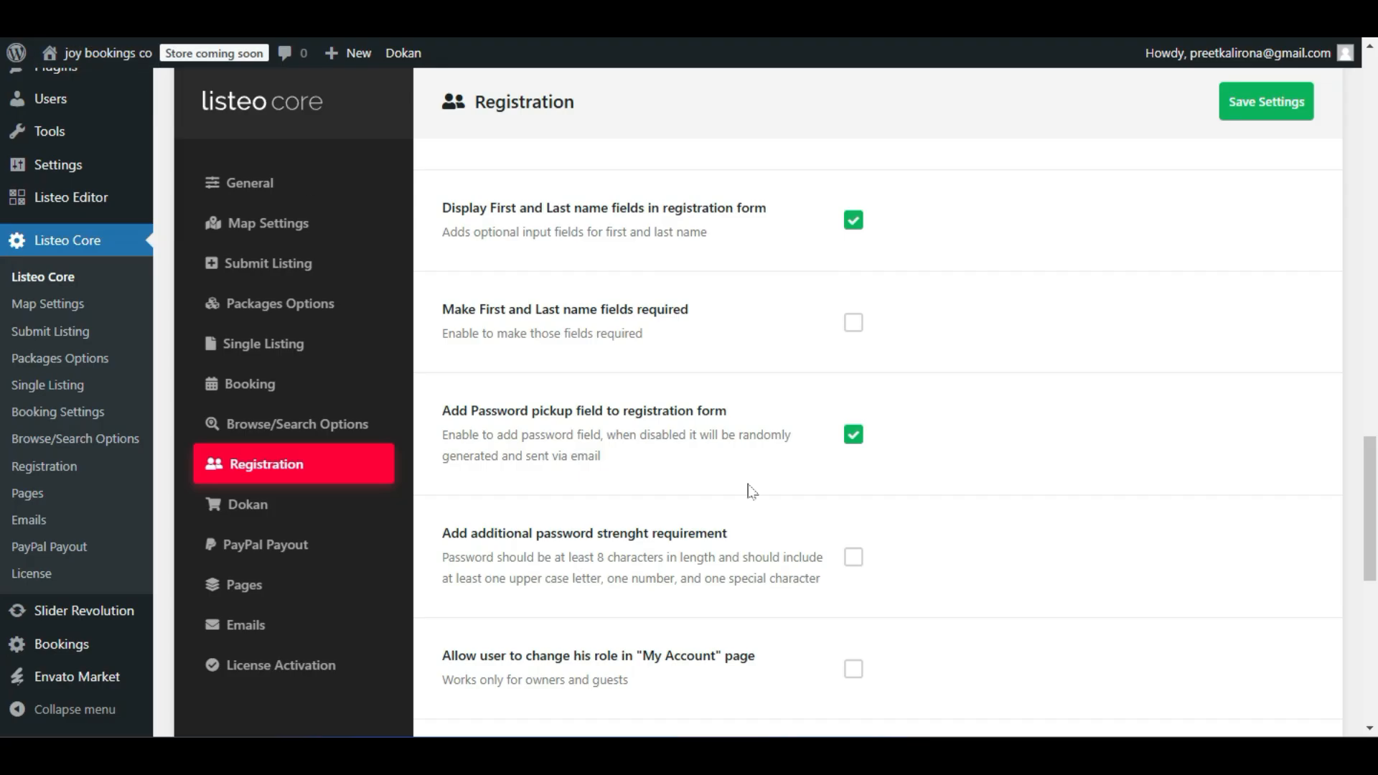
{"action": "scroll", "coordinate": [750, 491], "scroll_direction": "up", "scroll_amount": 2}
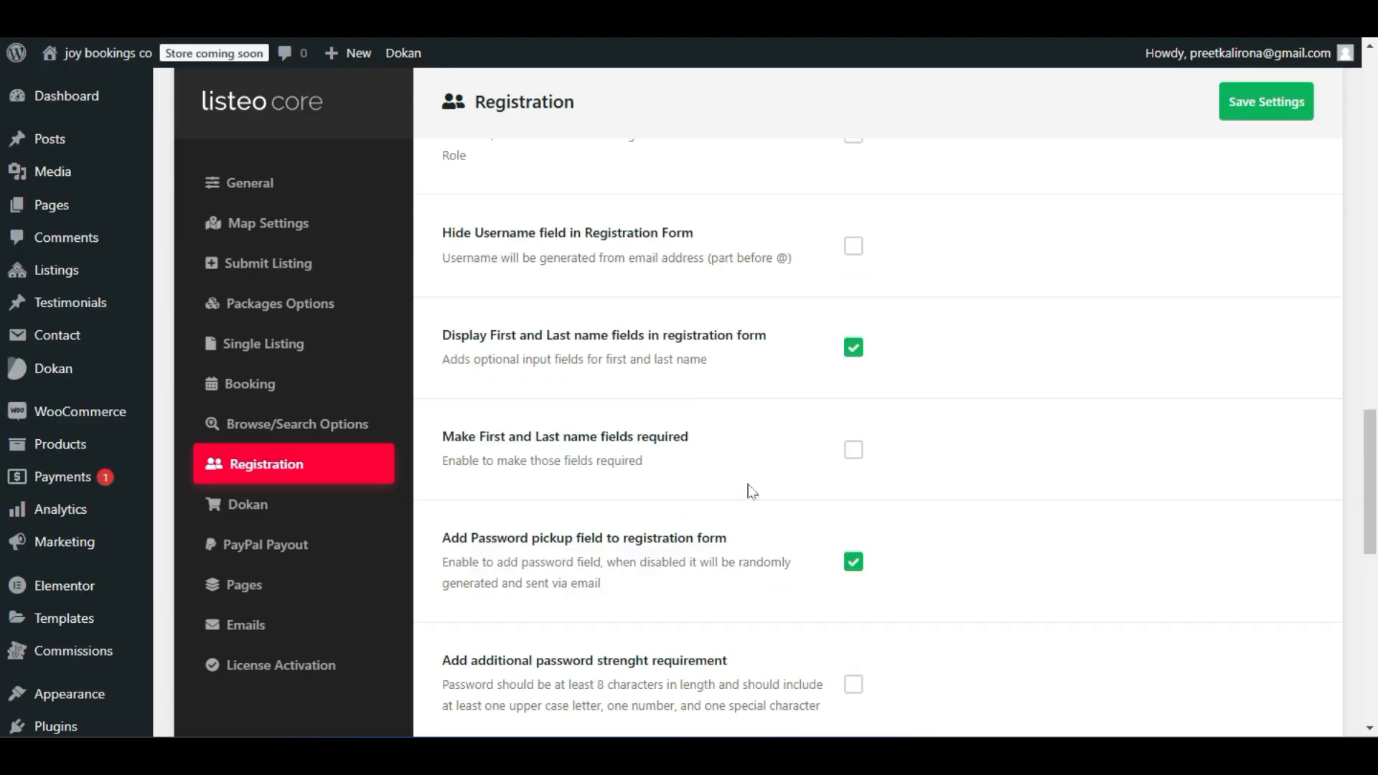
{"action": "scroll", "coordinate": [752, 491], "scroll_direction": "up", "scroll_amount": 3}
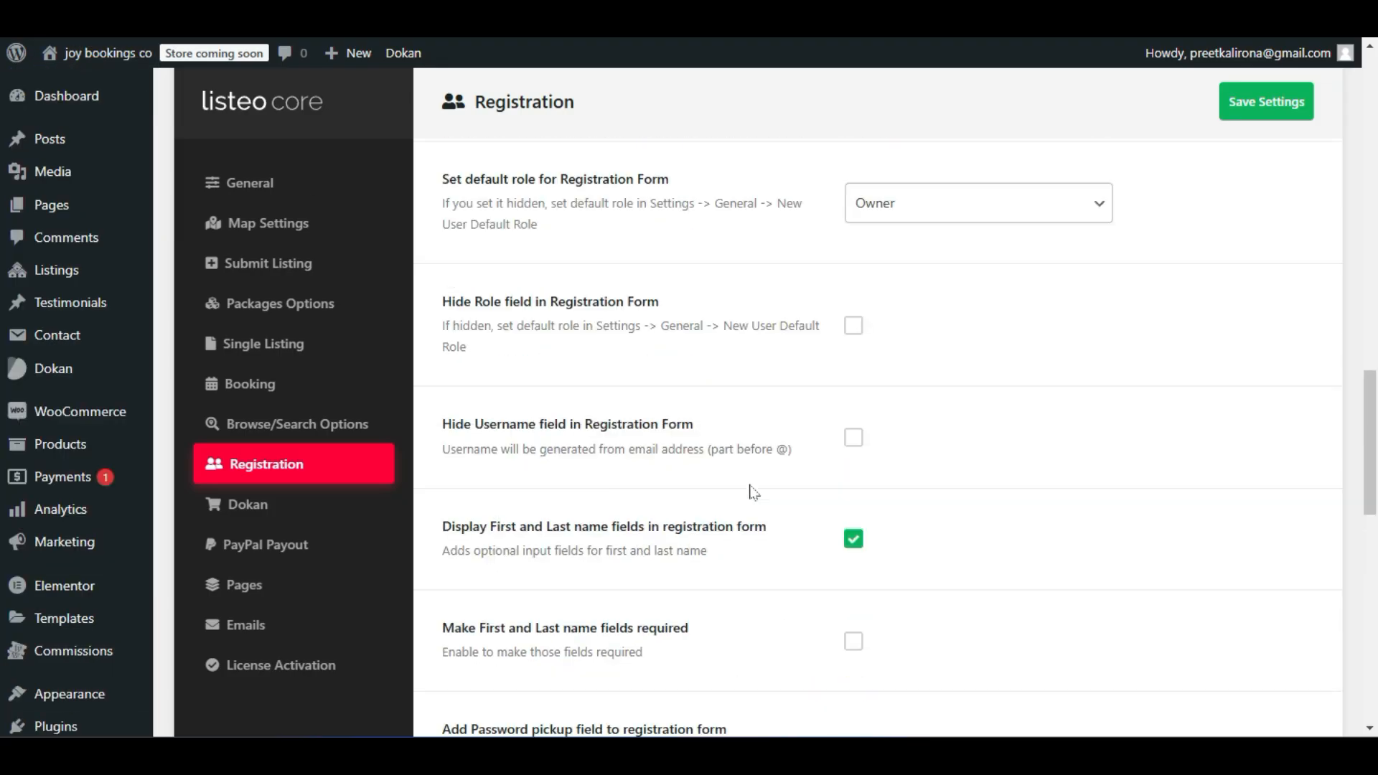
Try the Hide Role field in Registration Form option, clear it, and review the username, name and password field options.
{"action": "left_click", "coordinate": [854, 326]}
{"action": "left_click", "coordinate": [856, 323]}
{"action": "scroll", "coordinate": [835, 345], "scroll_direction": "down", "scroll_amount": 1}
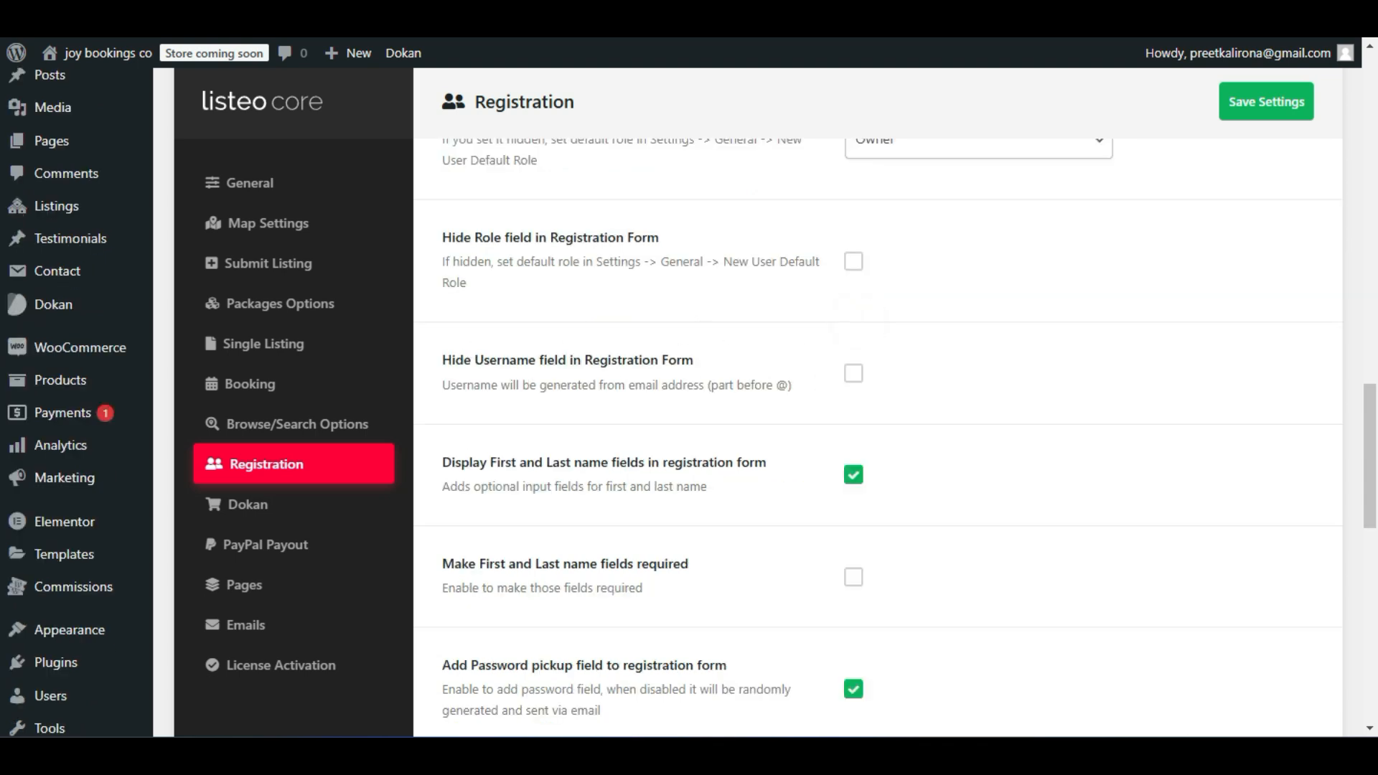
{"action": "scroll", "coordinate": [779, 388], "scroll_direction": "down", "scroll_amount": 2}
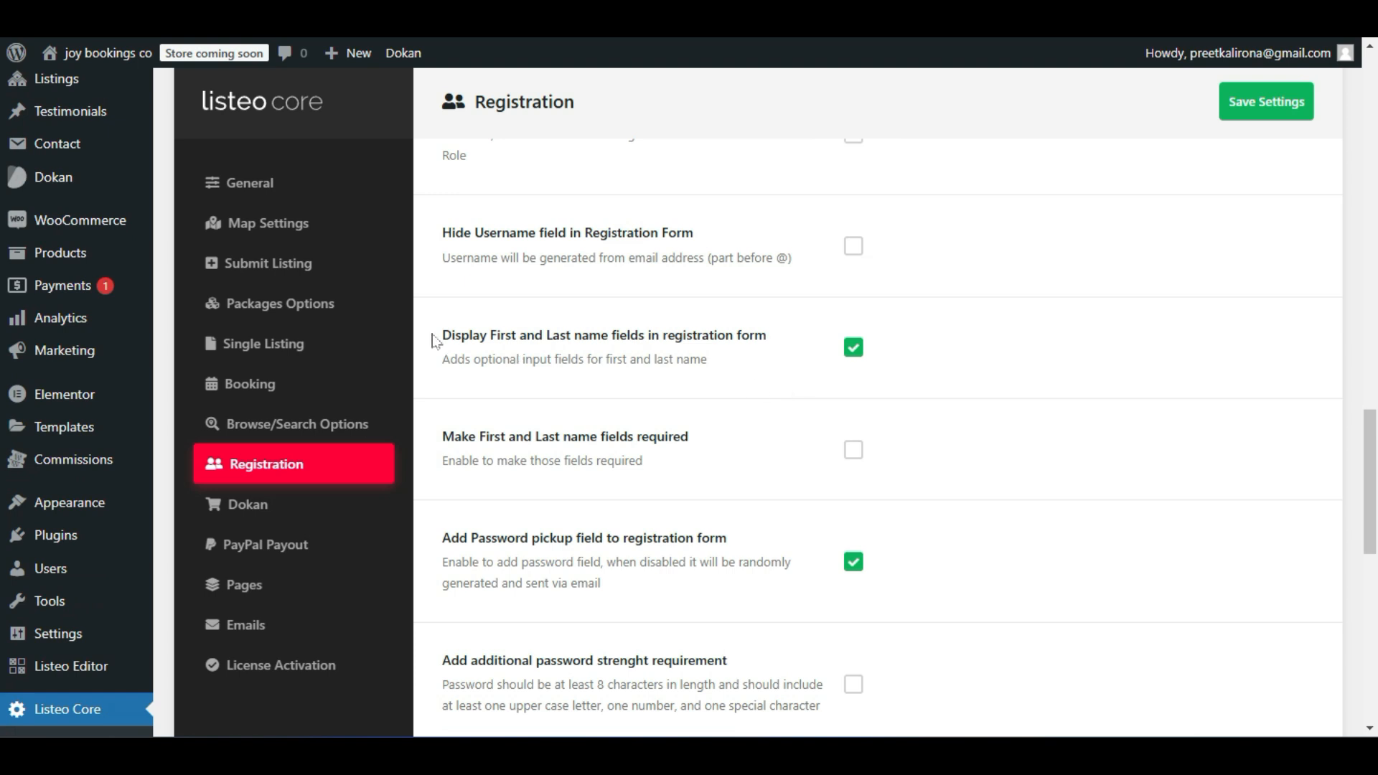
{"action": "scroll", "coordinate": [775, 409], "scroll_direction": "down", "scroll_amount": 2}
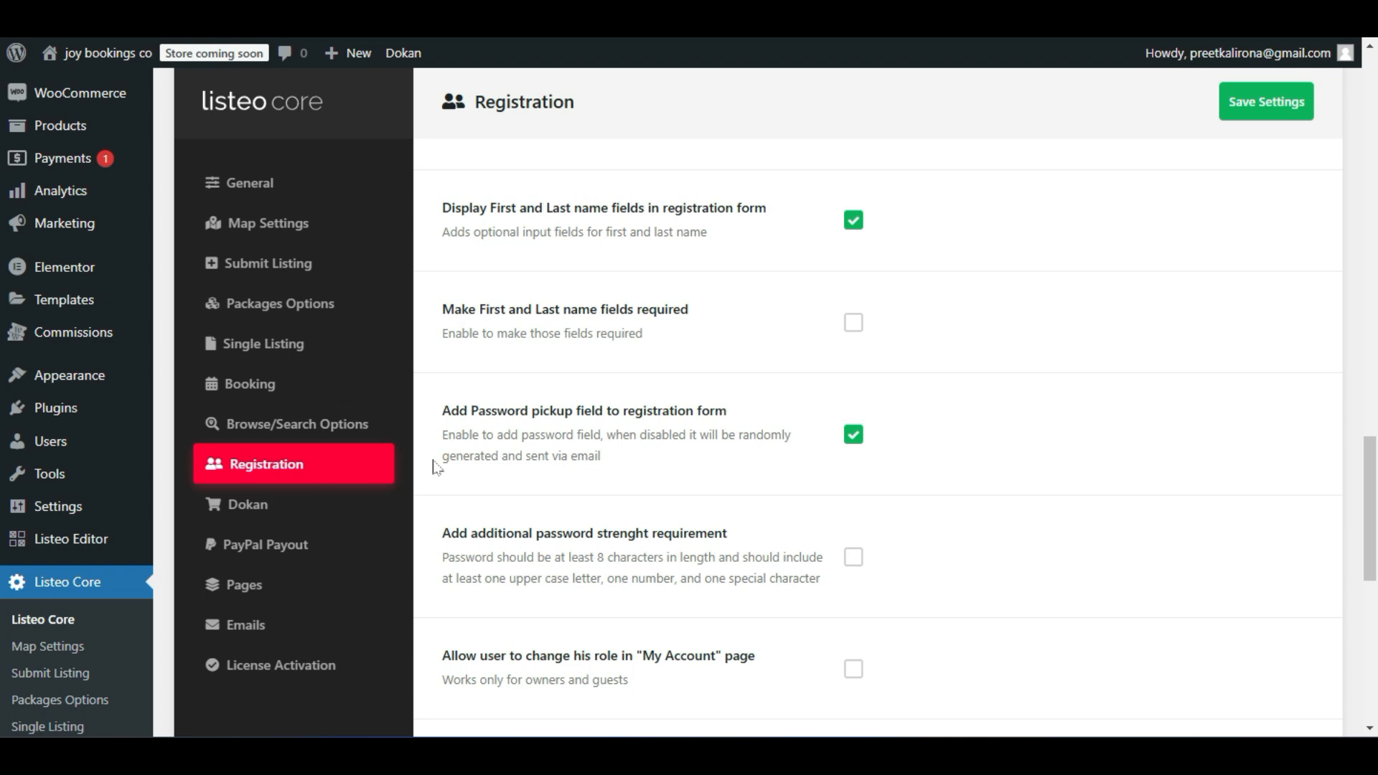
{"action": "scroll", "coordinate": [761, 431], "scroll_direction": "down", "scroll_amount": 4}
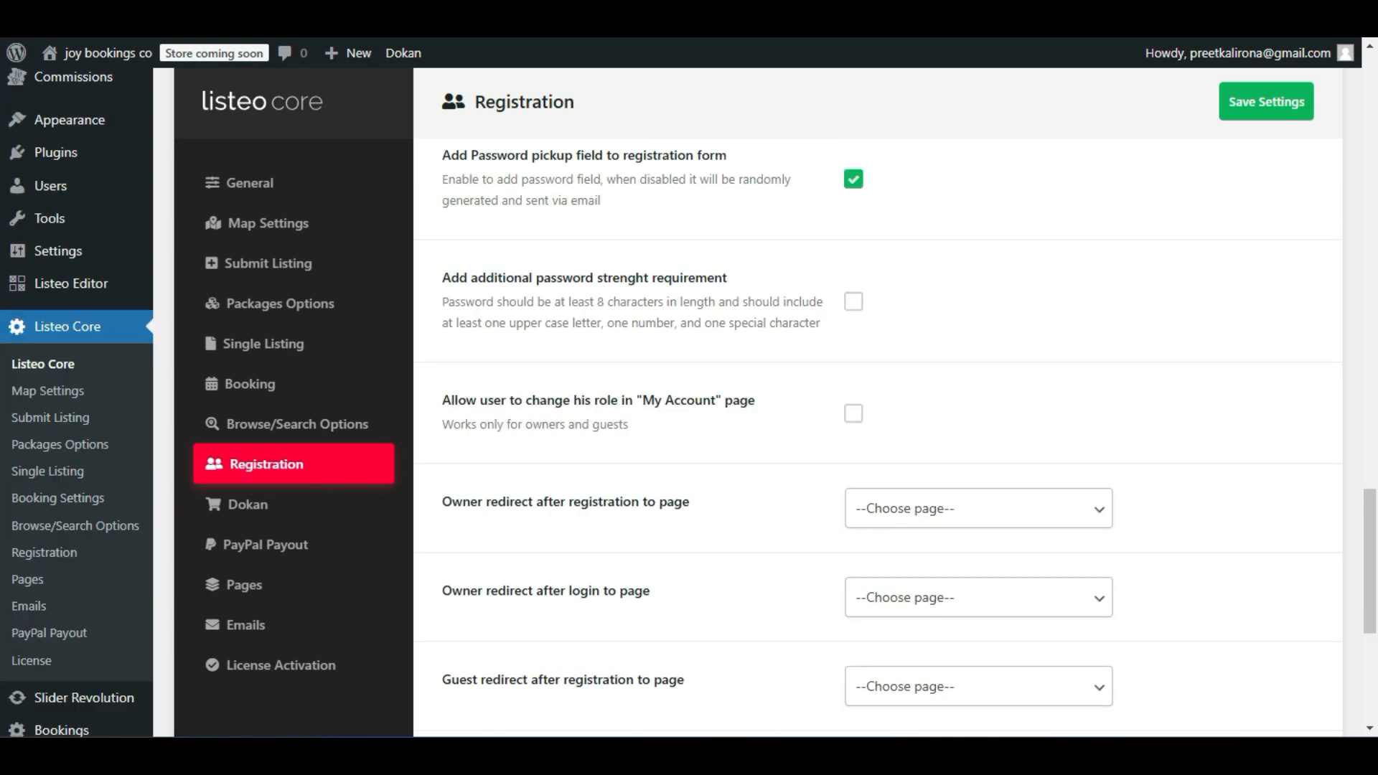
{"action": "scroll", "coordinate": [876, 431], "scroll_direction": "down", "scroll_amount": 1}
{"action": "scroll", "coordinate": [678, 334], "scroll_direction": "up", "scroll_amount": 3}
{"action": "scroll", "coordinate": [681, 337], "scroll_direction": "up", "scroll_amount": 1}
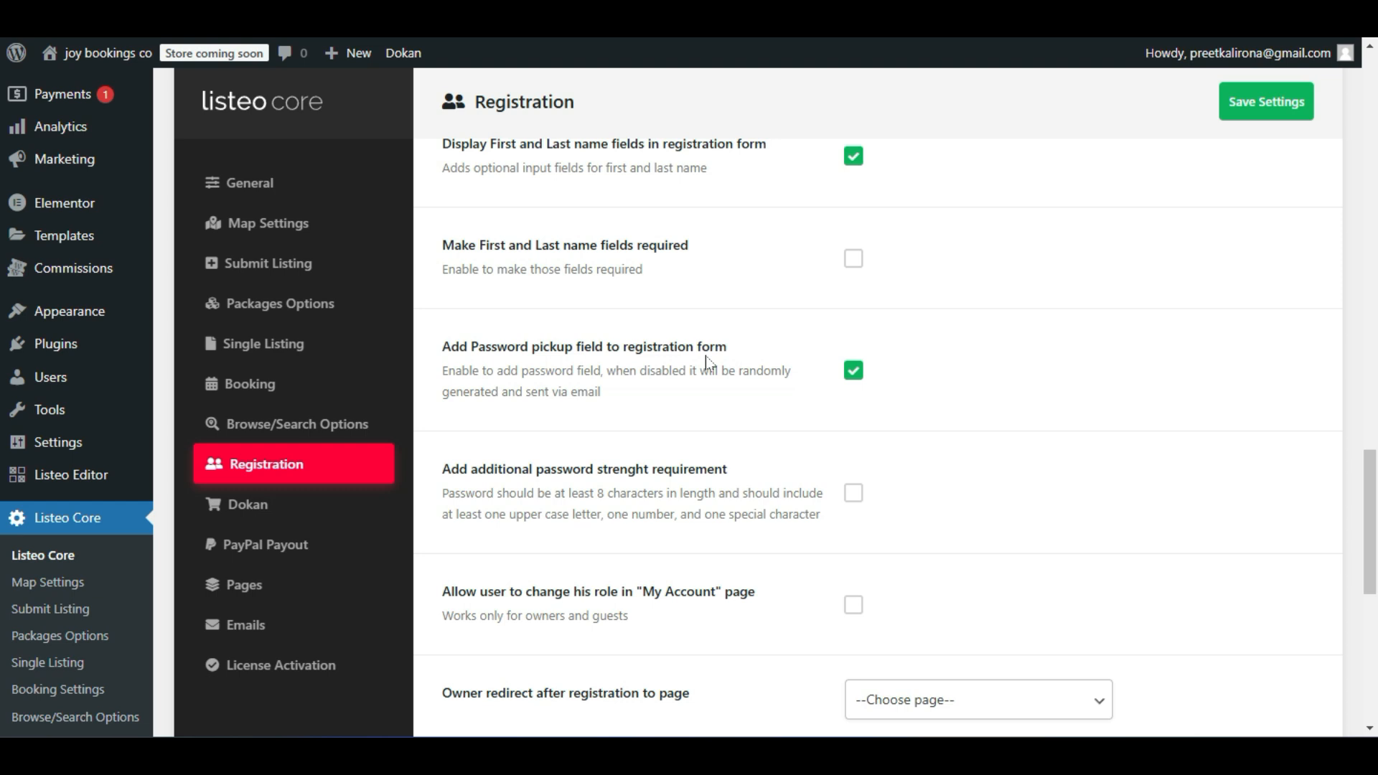
Enable the additional password strength requirement for the registration form.
{"action": "scroll", "coordinate": [875, 430], "scroll_direction": "down", "scroll_amount": 2}
{"action": "left_click_drag", "start_coordinate": [543, 341], "coordinate": [757, 347]}
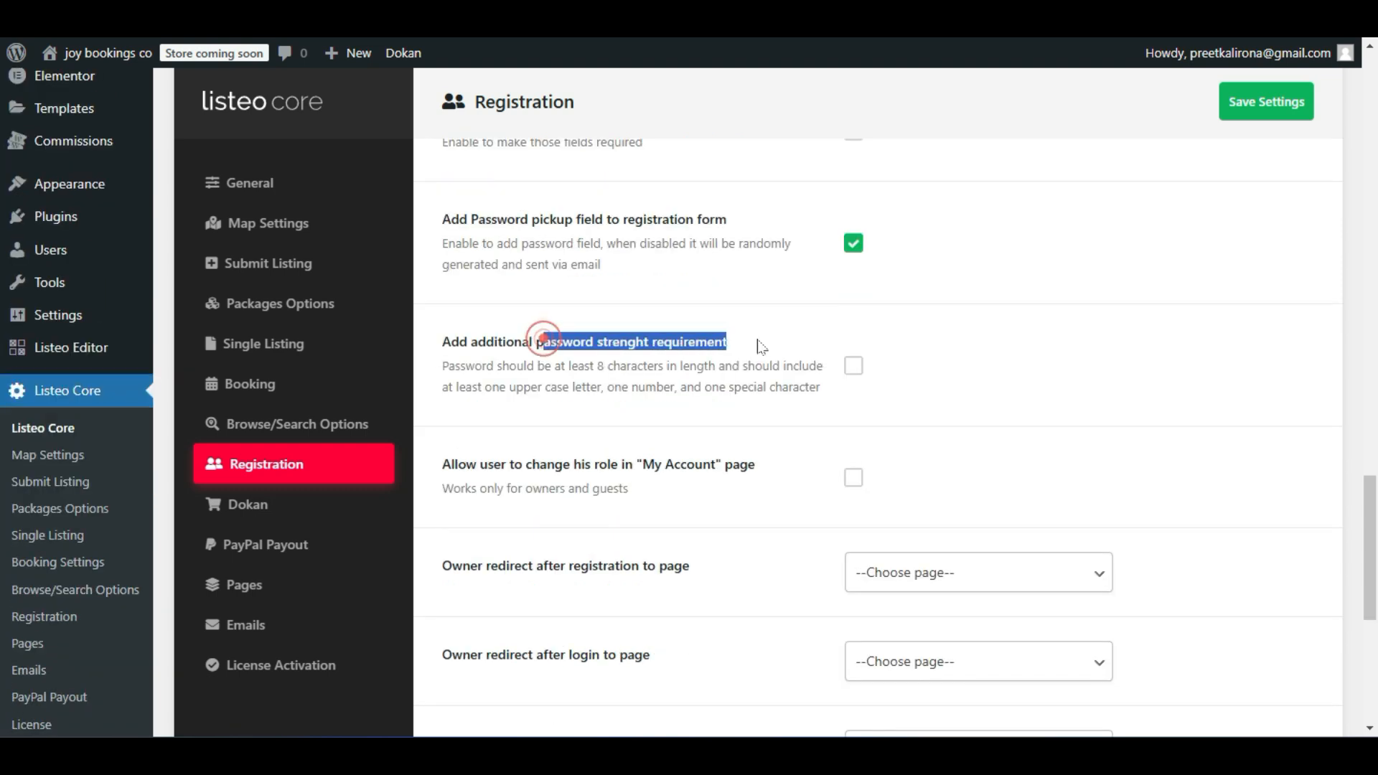
{"action": "left_click", "coordinate": [852, 367]}
{"action": "left_click", "coordinate": [808, 386]}
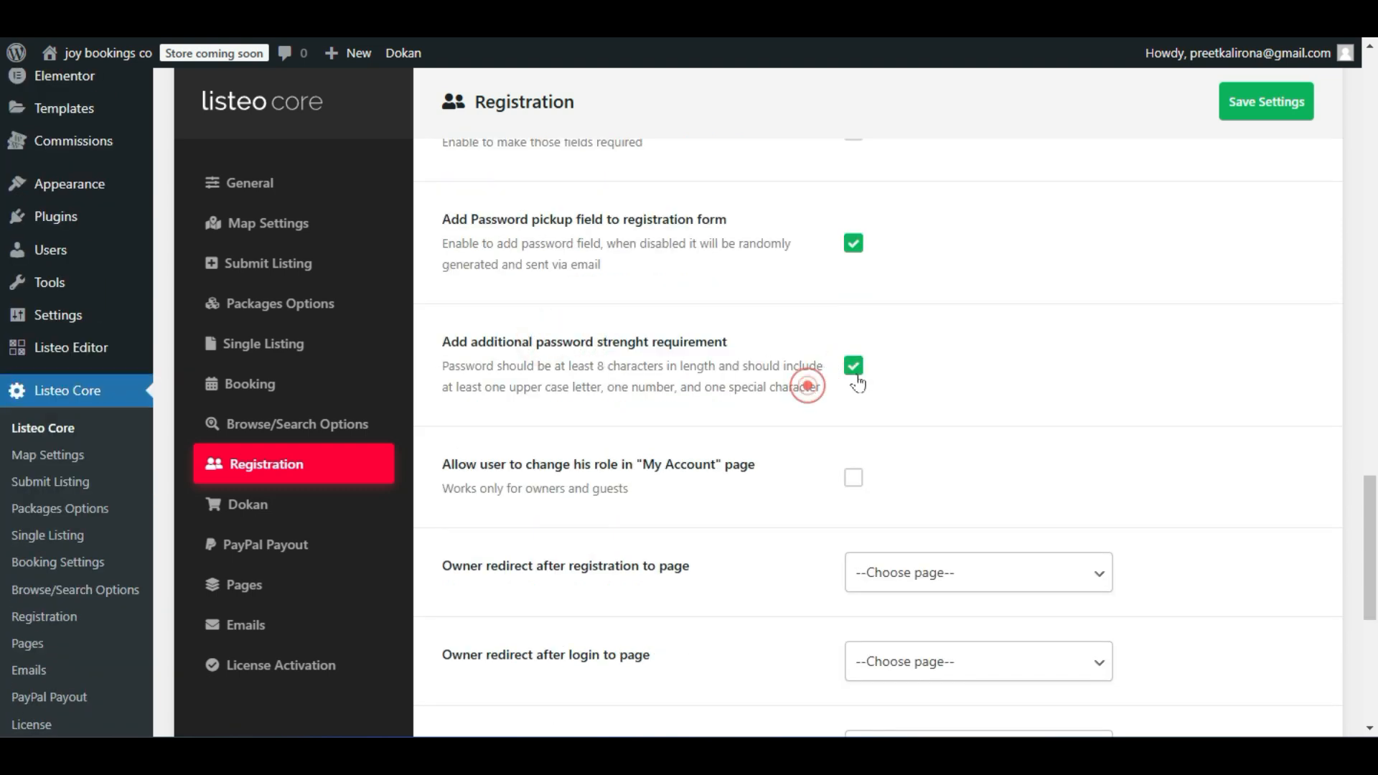
{"action": "left_click", "coordinate": [853, 366]}
{"action": "left_click", "coordinate": [854, 369]}
{"action": "scroll", "coordinate": [855, 371], "scroll_direction": "down", "scroll_amount": 1}
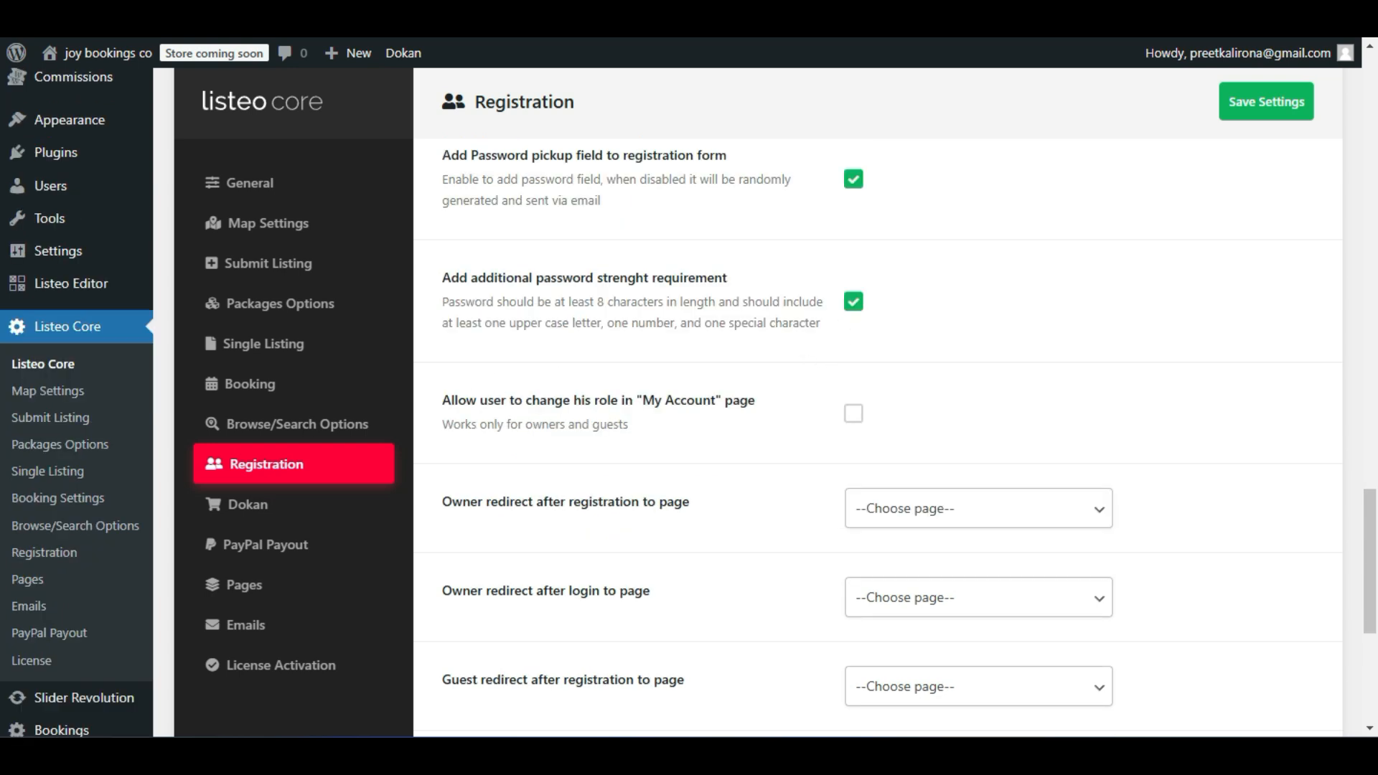
Read the option allowing users to change their role on the "My Account" page and its note about owners and guests.
{"action": "left_click_drag", "start_coordinate": [441, 400], "coordinate": [748, 416]}
{"action": "left_click", "coordinate": [743, 426]}
{"action": "left_click_drag", "start_coordinate": [473, 423], "coordinate": [653, 426]}
{"action": "left_click", "coordinate": [655, 423]}
{"action": "scroll", "coordinate": [753, 432], "scroll_direction": "down", "scroll_amount": 2}
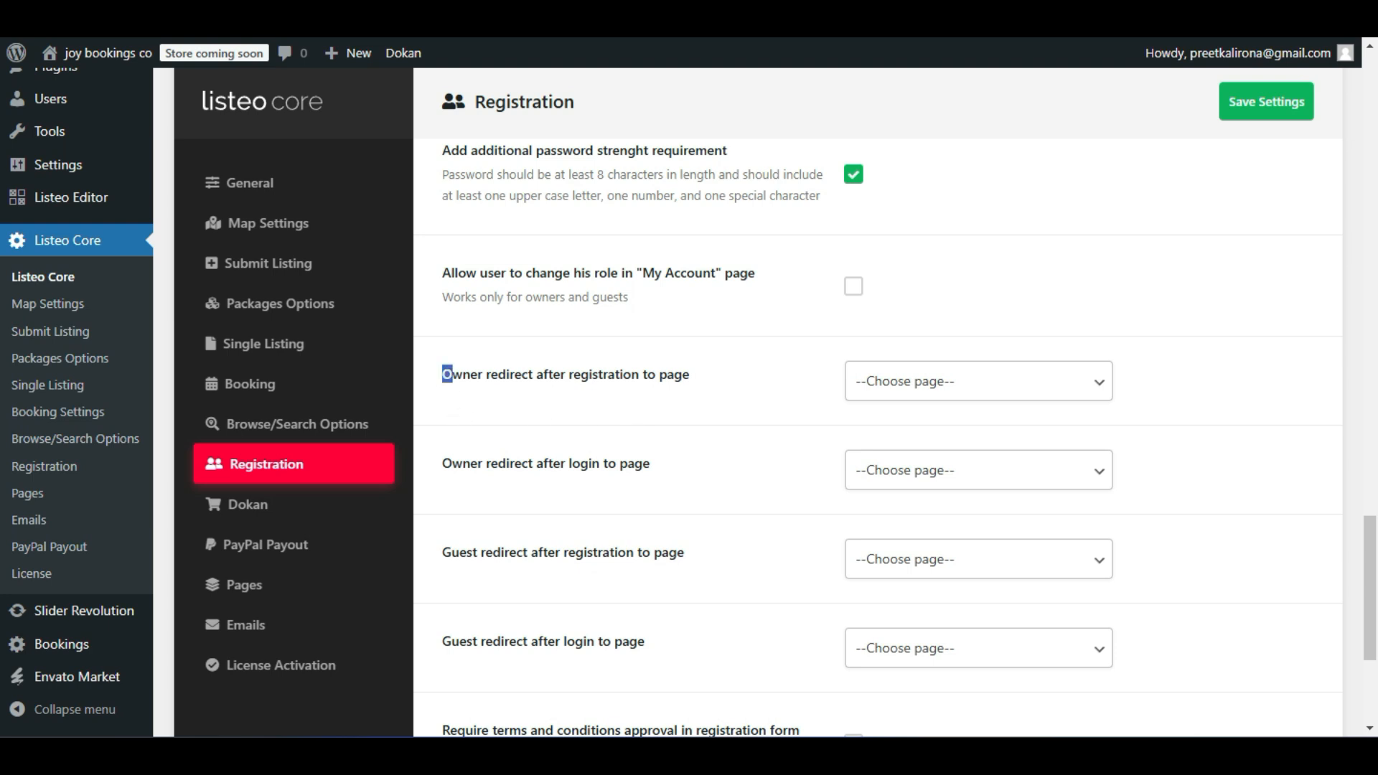
Check the page choices for the owner redirect after registration and review the remaining owner and guest redirect settings.
{"action": "left_click_drag", "start_coordinate": [443, 374], "coordinate": [690, 376]}
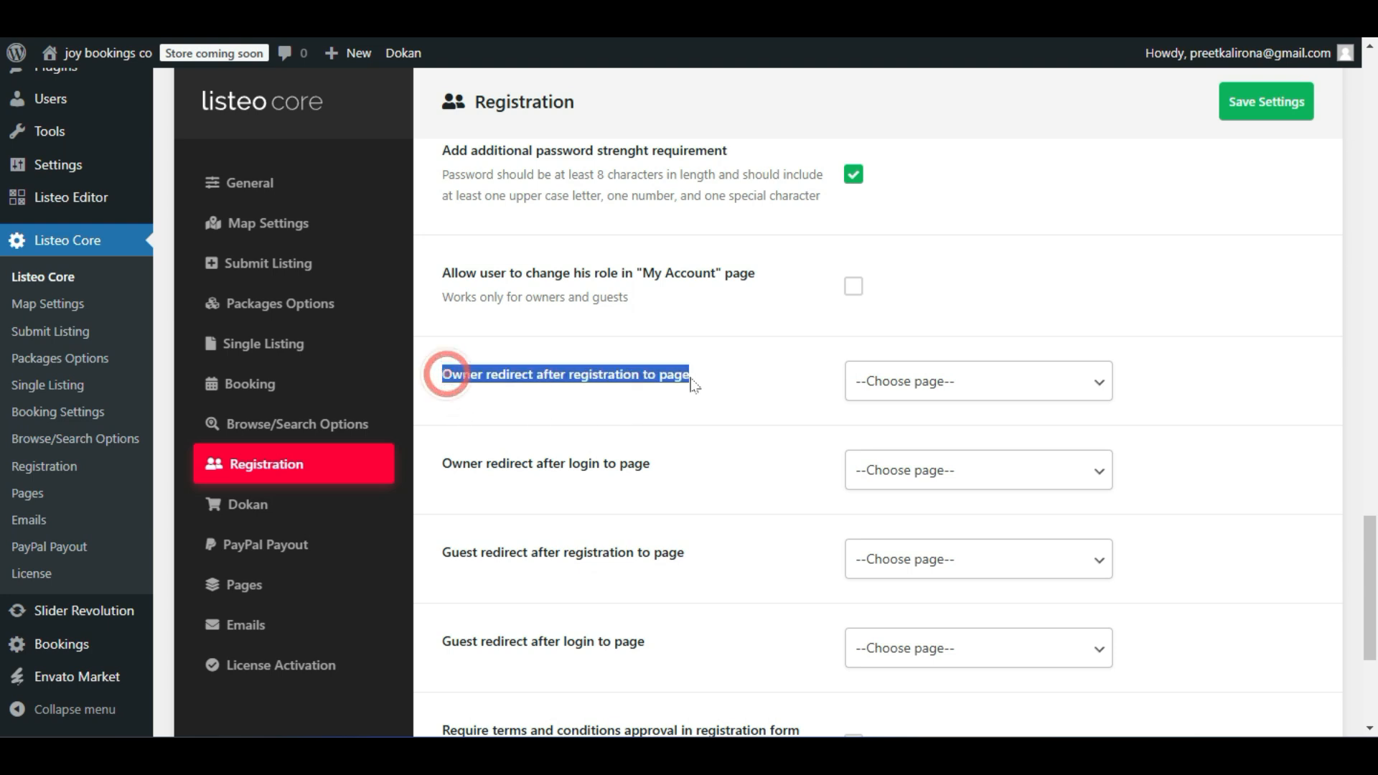
{"action": "left_click", "coordinate": [549, 403]}
{"action": "left_click", "coordinate": [973, 383]}
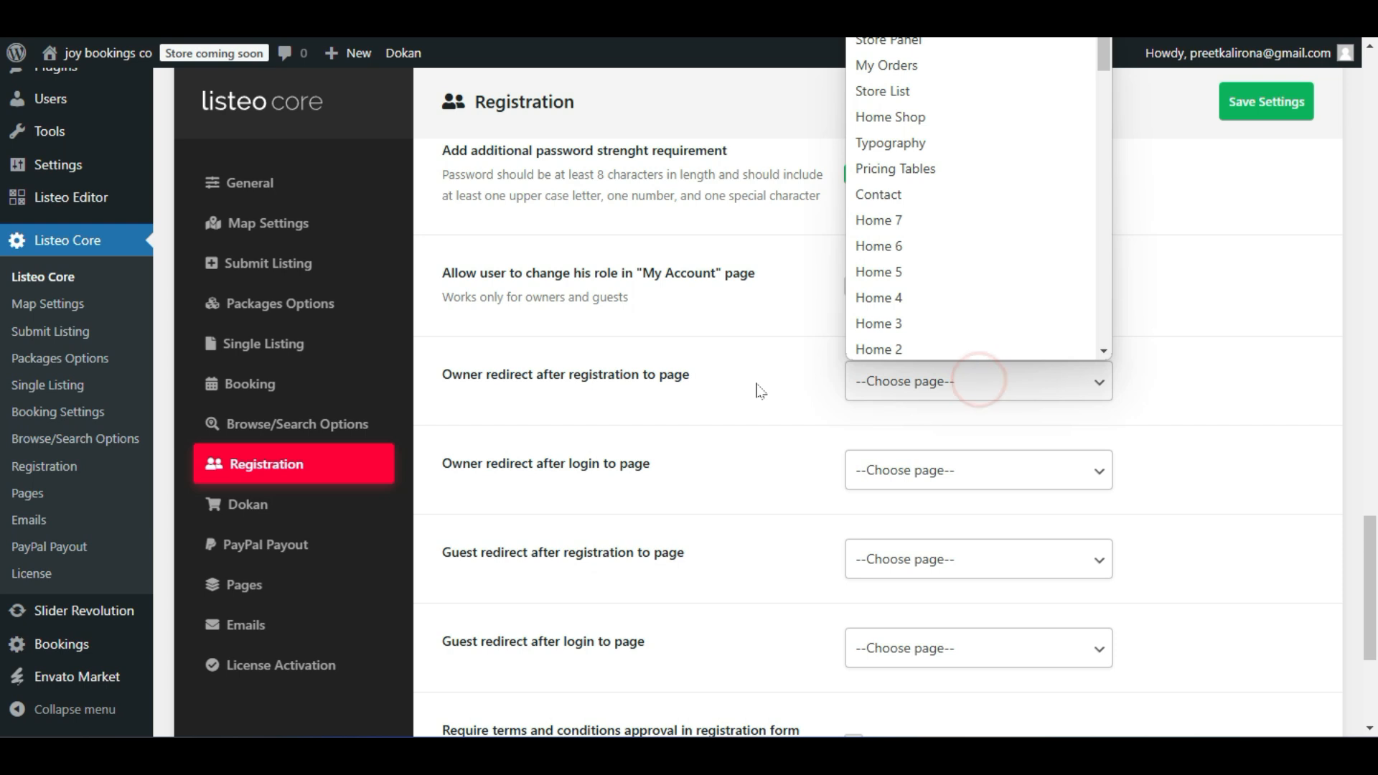
{"action": "left_click", "coordinate": [794, 434]}
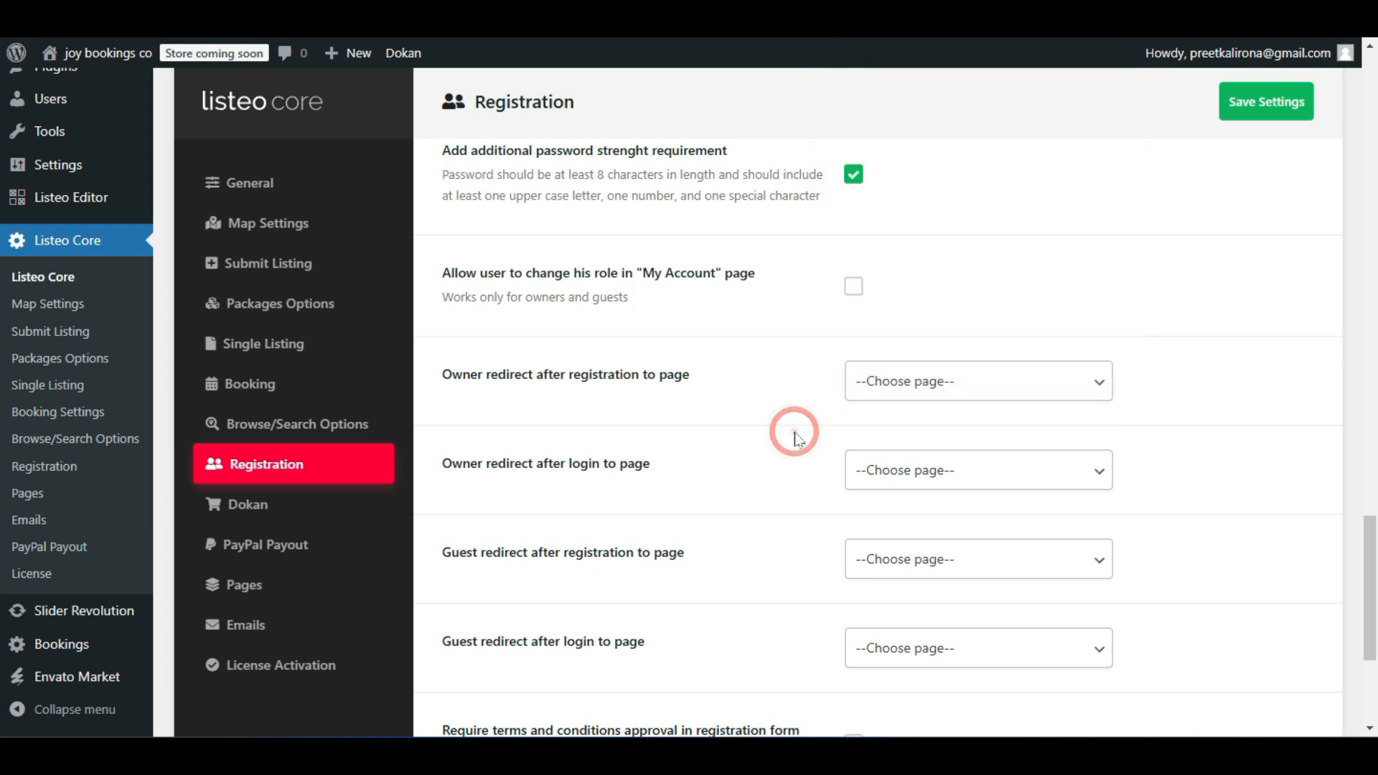
{"action": "scroll", "coordinate": [796, 436], "scroll_direction": "down", "scroll_amount": 3}
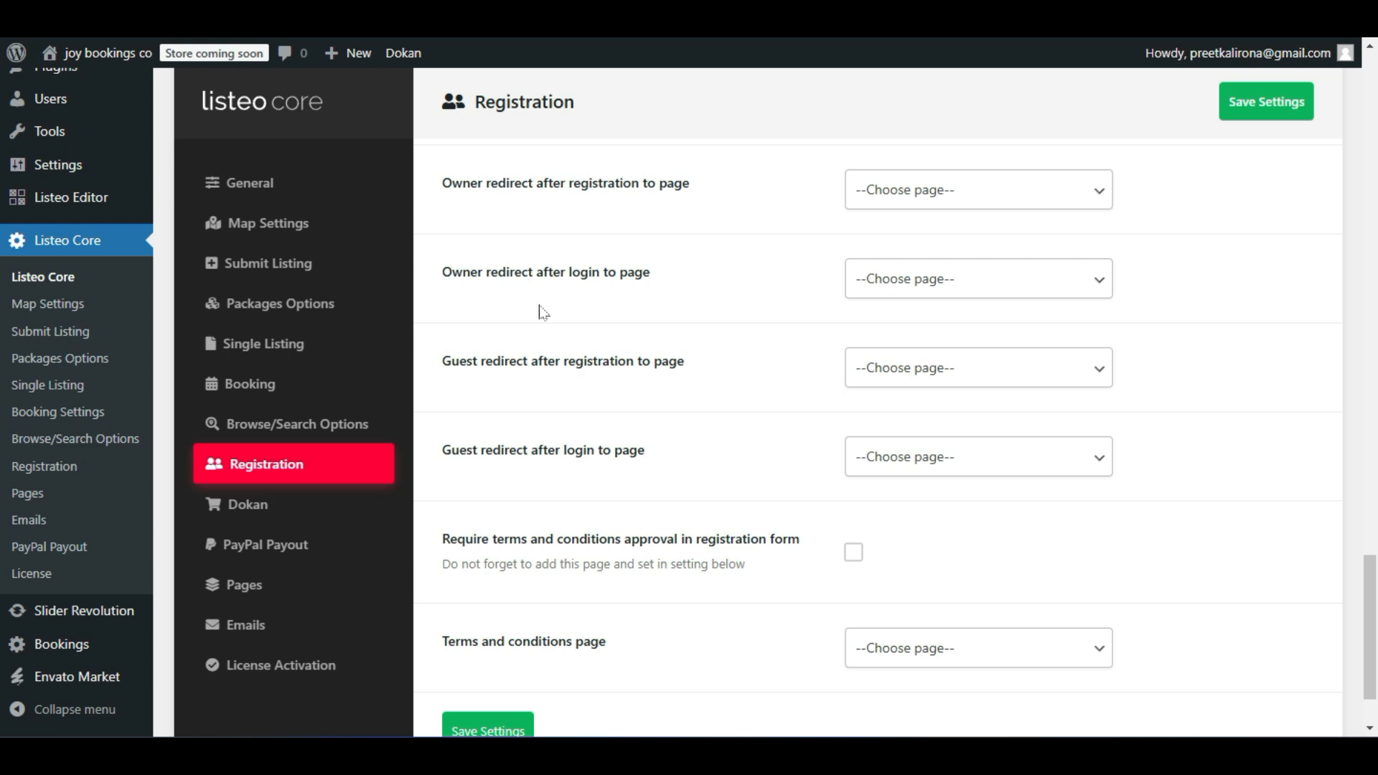
{"action": "scroll", "coordinate": [752, 445], "scroll_direction": "down", "scroll_amount": 2}
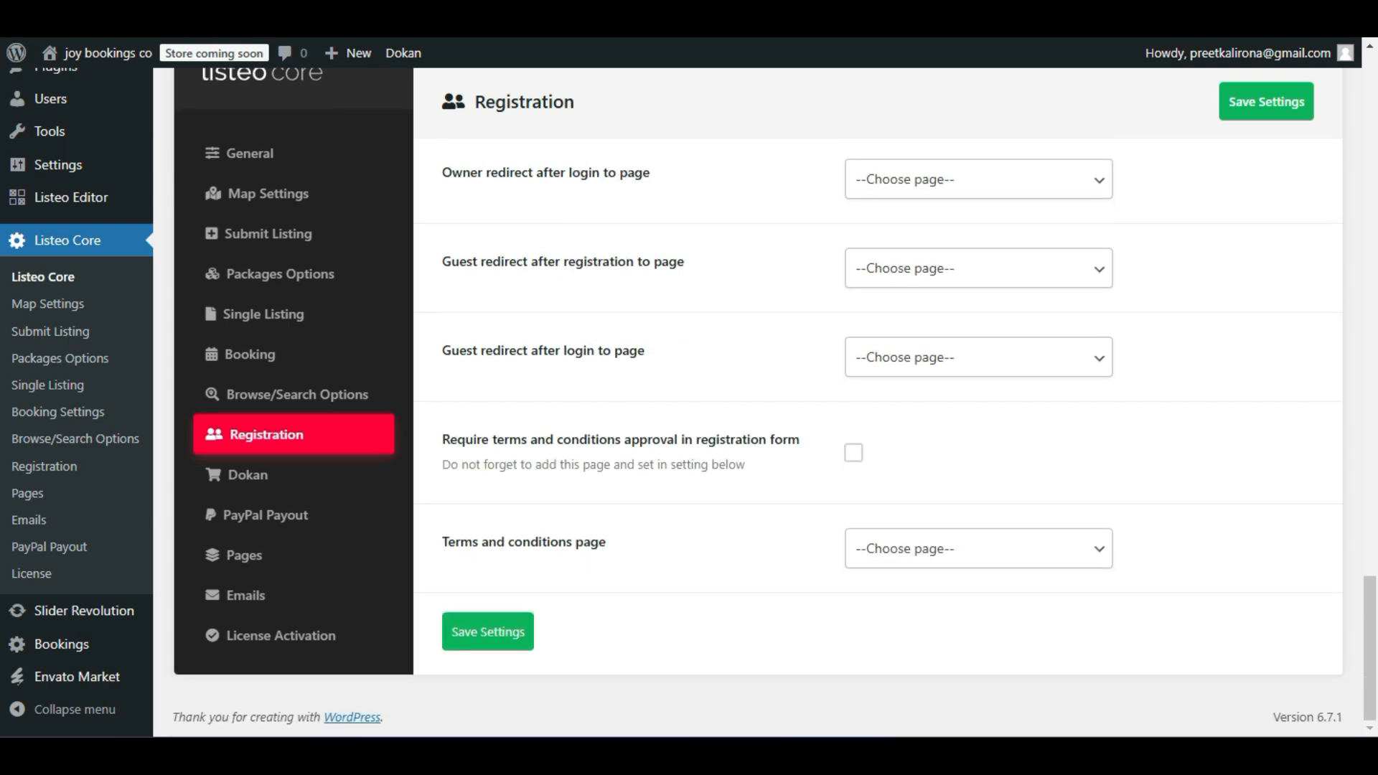
Enable automatic user login after successful registration.
{"action": "scroll", "coordinate": [722, 495], "scroll_direction": "up", "scroll_amount": 15}
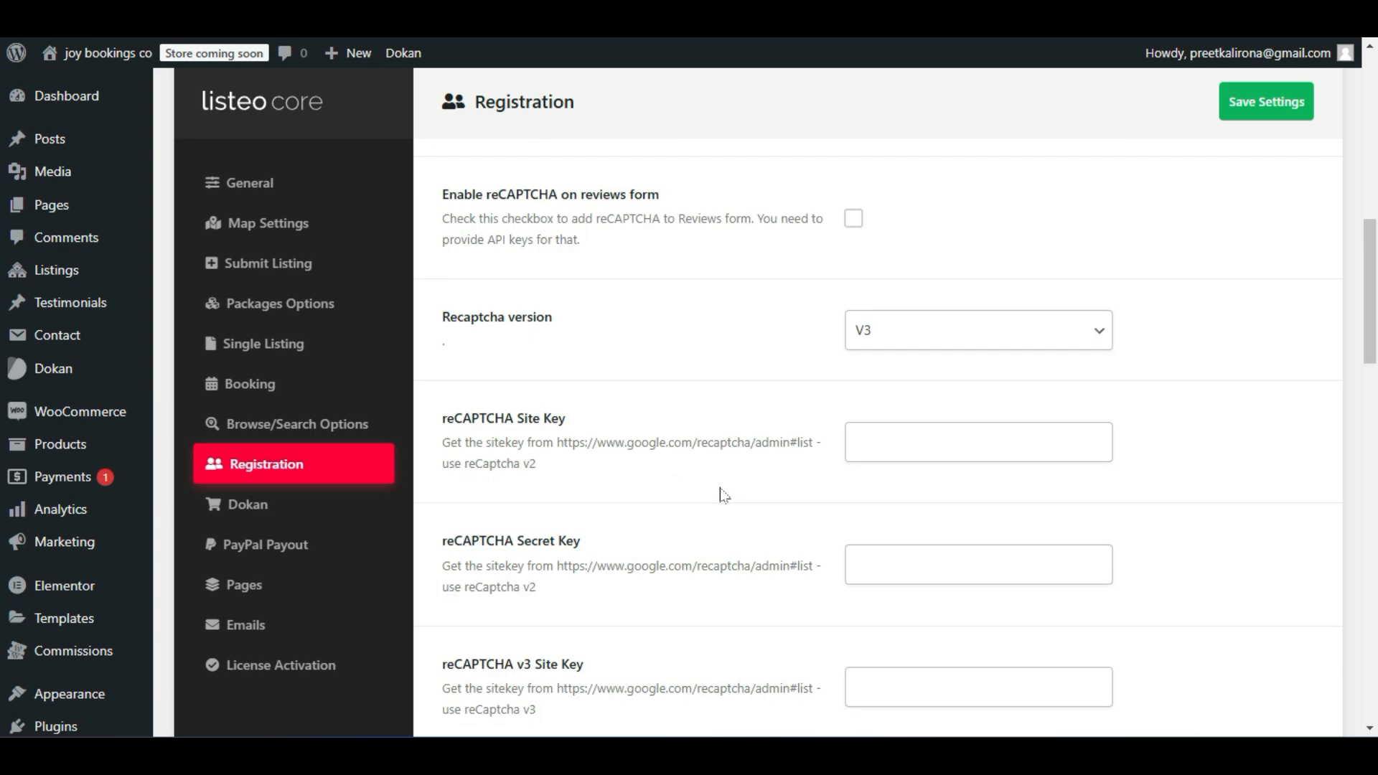
{"action": "scroll", "coordinate": [723, 496], "scroll_direction": "up", "scroll_amount": 6}
{"action": "scroll", "coordinate": [722, 495], "scroll_direction": "down", "scroll_amount": 5}
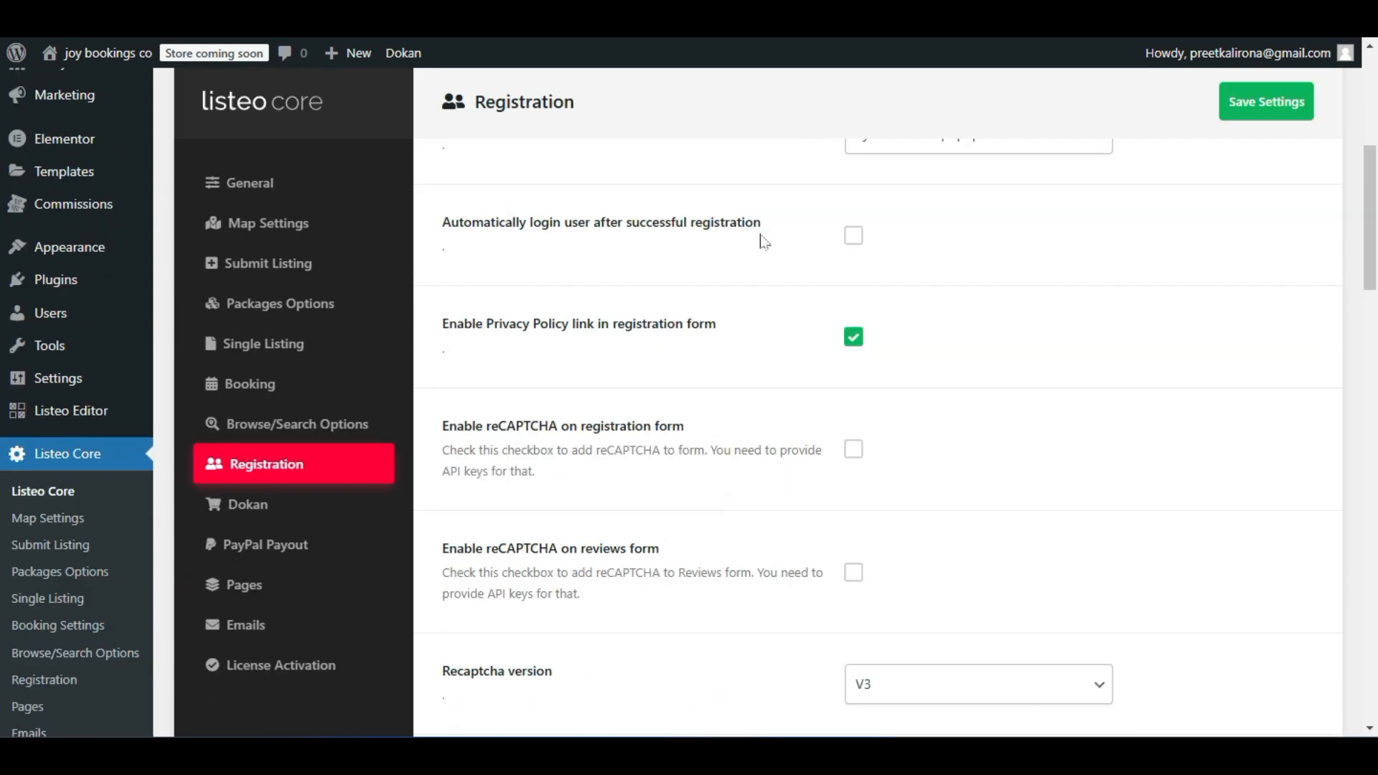
{"action": "left_click", "coordinate": [852, 239]}
Try requiring terms and conditions approval in the registration form, and turn the requirement back off.
{"action": "scroll", "coordinate": [793, 386], "scroll_direction": "down", "scroll_amount": 15}
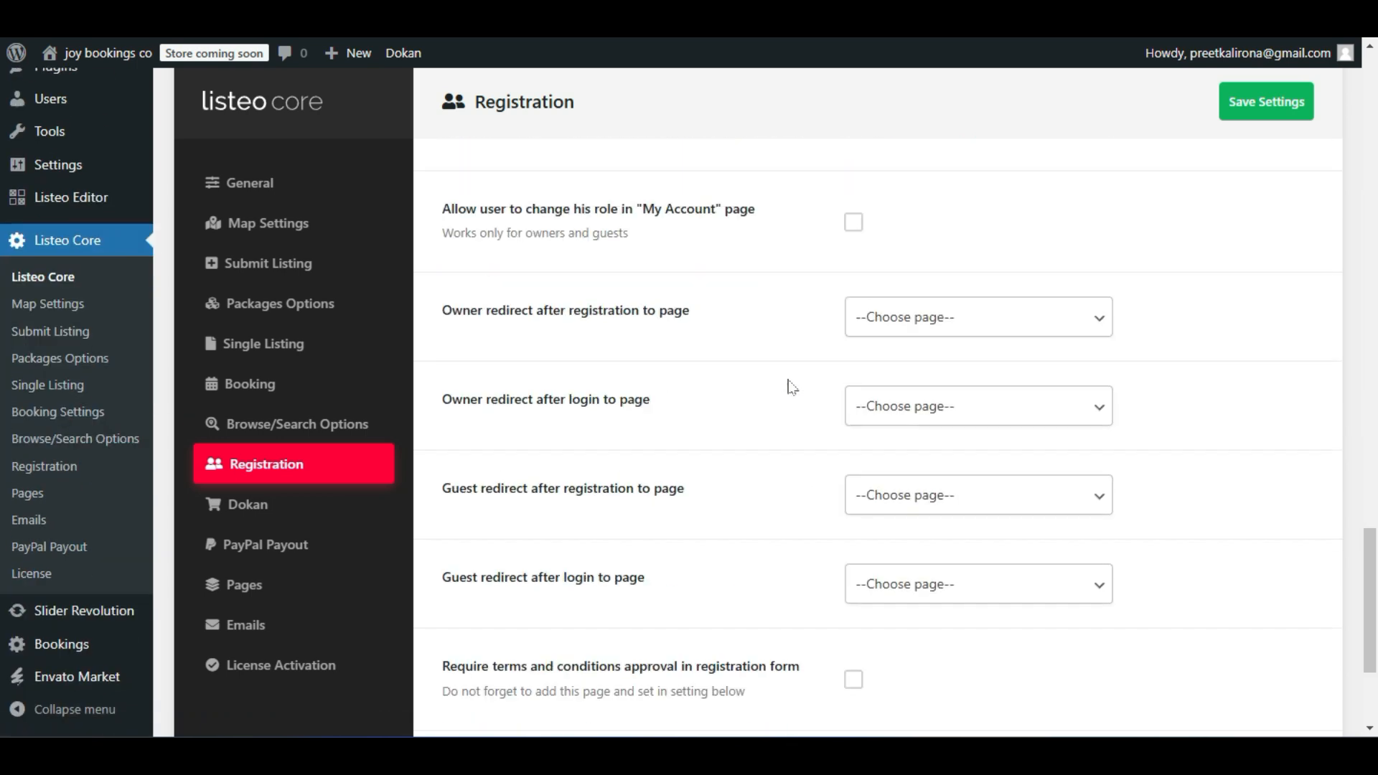
{"action": "scroll", "coordinate": [793, 386], "scroll_direction": "down", "scroll_amount": 3}
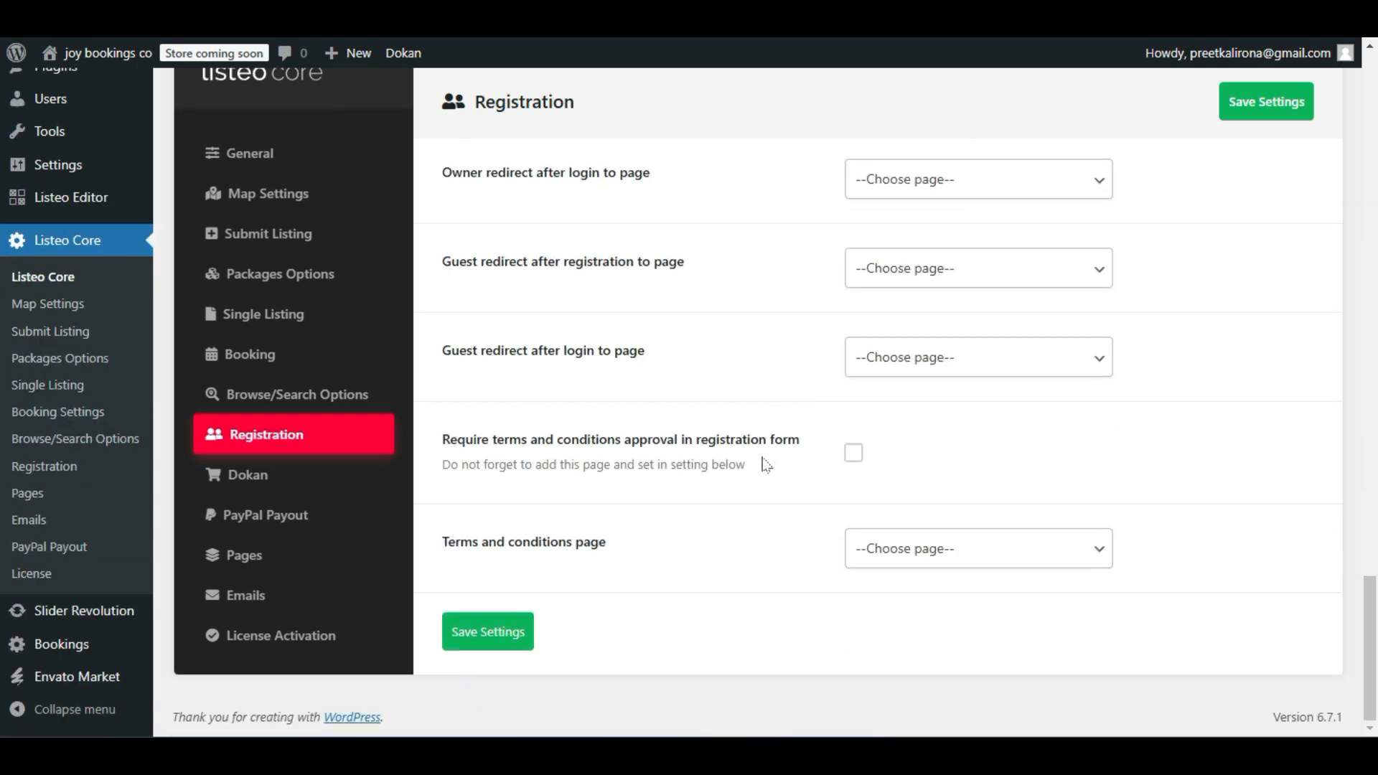
{"action": "left_click", "coordinate": [853, 459]}
{"action": "left_click", "coordinate": [852, 458]}
Look through the available pages for the Terms and conditions page setting without choosing one.
{"action": "left_click_drag", "start_coordinate": [456, 542], "coordinate": [655, 548]}
{"action": "left_click", "coordinate": [971, 545]}
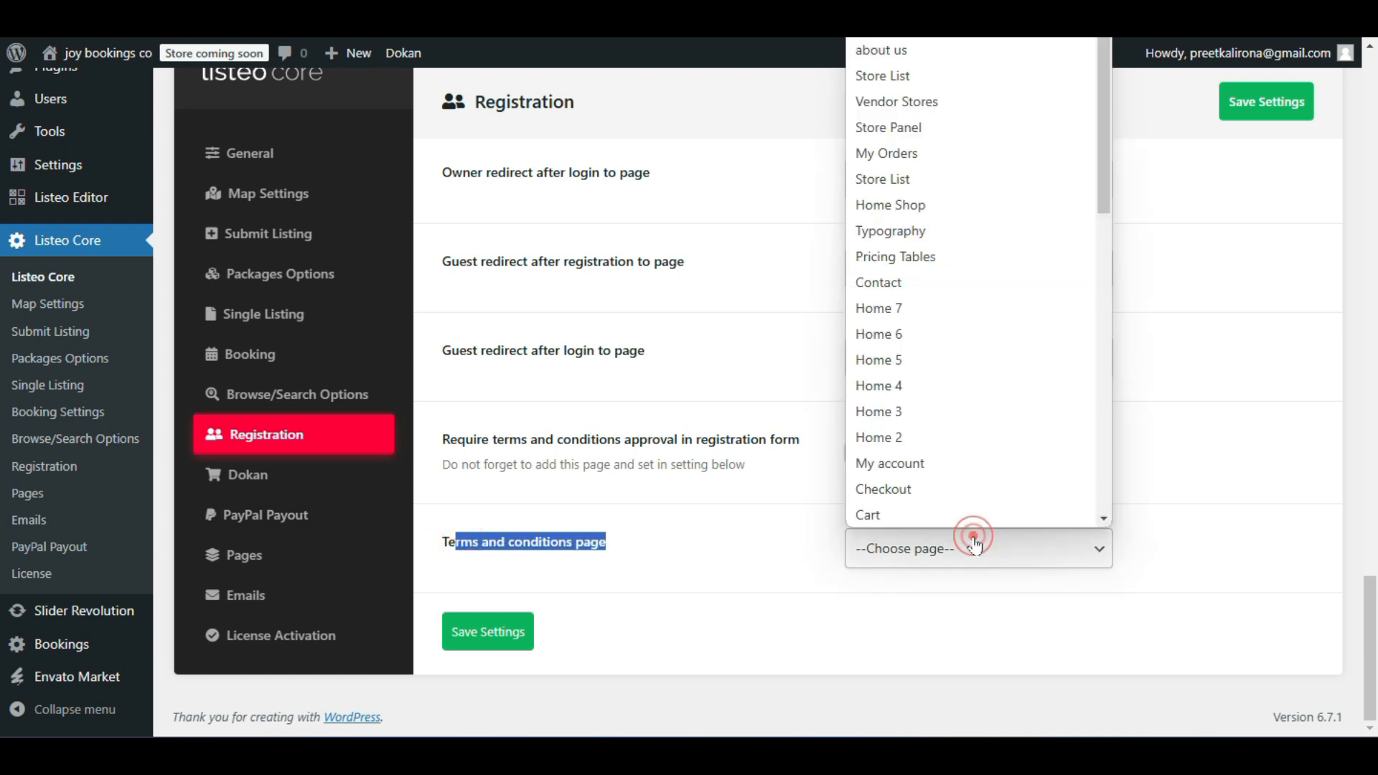
{"action": "scroll", "coordinate": [984, 338], "scroll_direction": "down", "scroll_amount": 10}
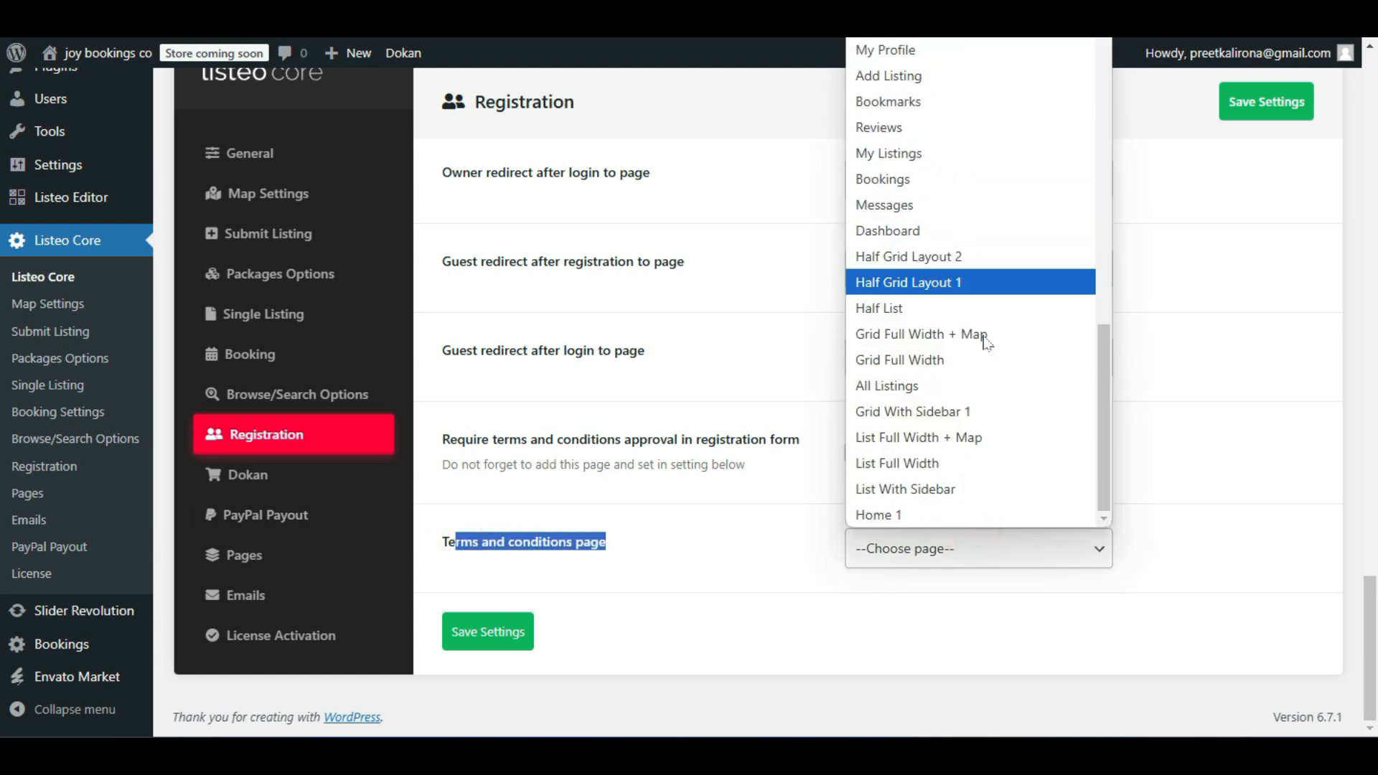
{"action": "scroll", "coordinate": [986, 342], "scroll_direction": "up", "scroll_amount": 4}
{"action": "scroll", "coordinate": [986, 401], "scroll_direction": "down", "scroll_amount": 2}
{"action": "left_click", "coordinate": [794, 492]}
{"action": "left_click", "coordinate": [1018, 539]}
{"action": "left_click", "coordinate": [672, 517]}
{"action": "scroll", "coordinate": [670, 521], "scroll_direction": "up", "scroll_amount": 2}
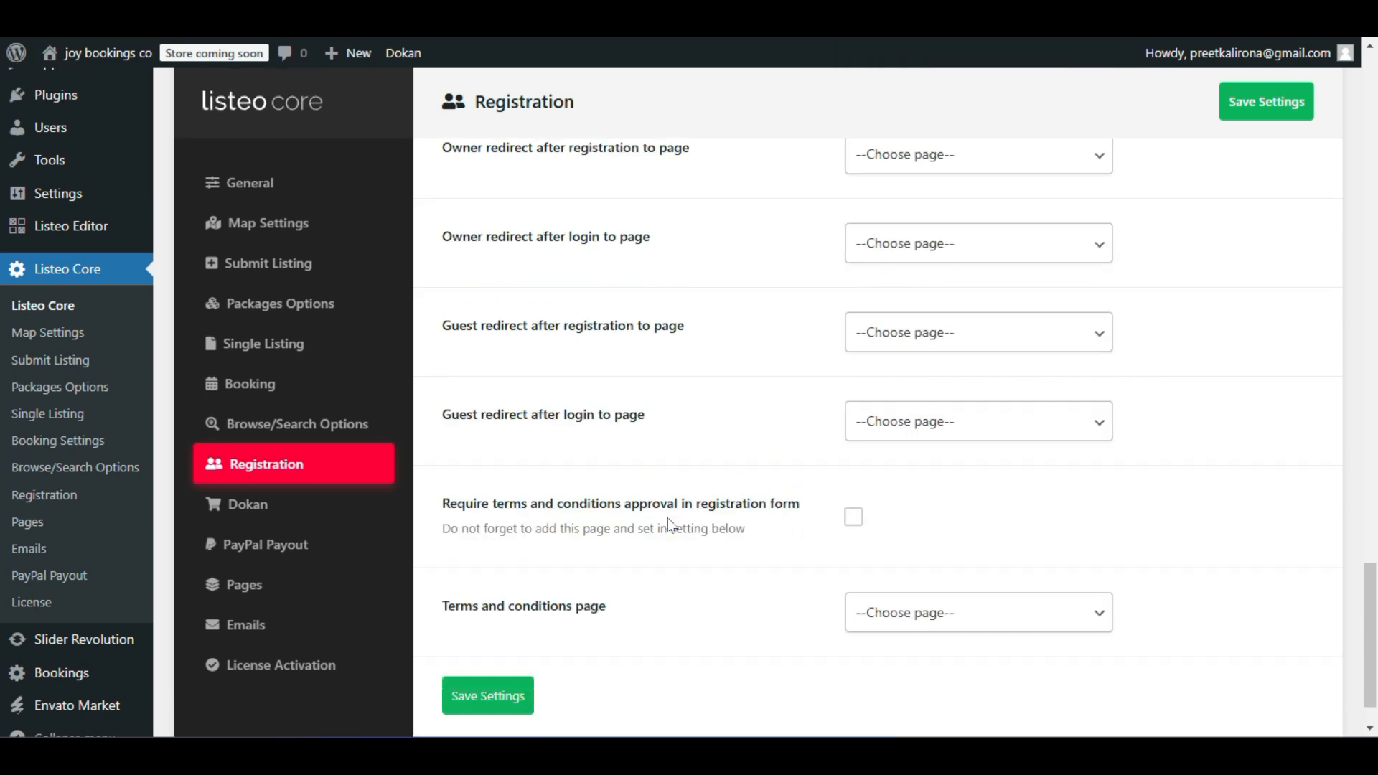
Open the Dokan settings and check the role choices for new users with Dokan active, keeping Vendor.
{"action": "left_click", "coordinate": [233, 502]}
{"action": "scroll", "coordinate": [759, 391], "scroll_direction": "down", "scroll_amount": 2}
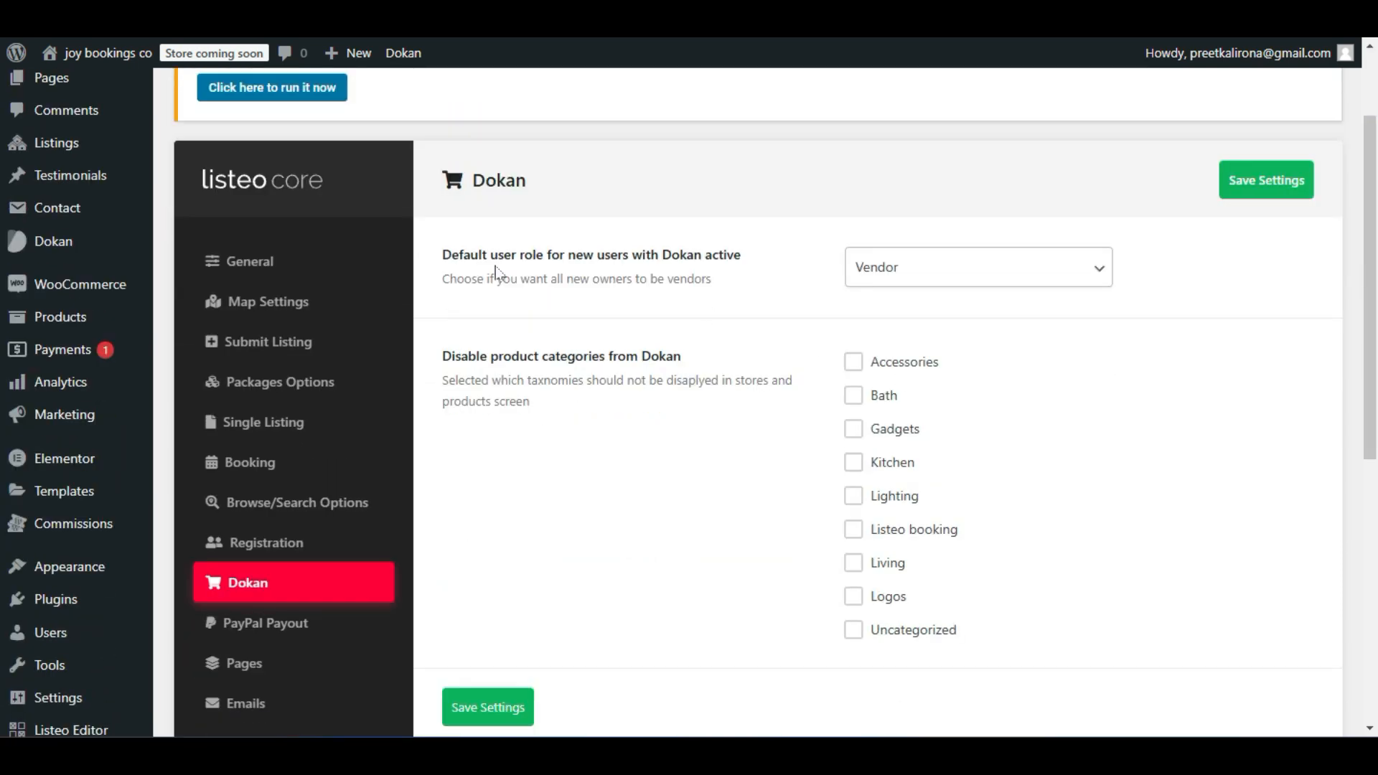
{"action": "left_click", "coordinate": [986, 273]}
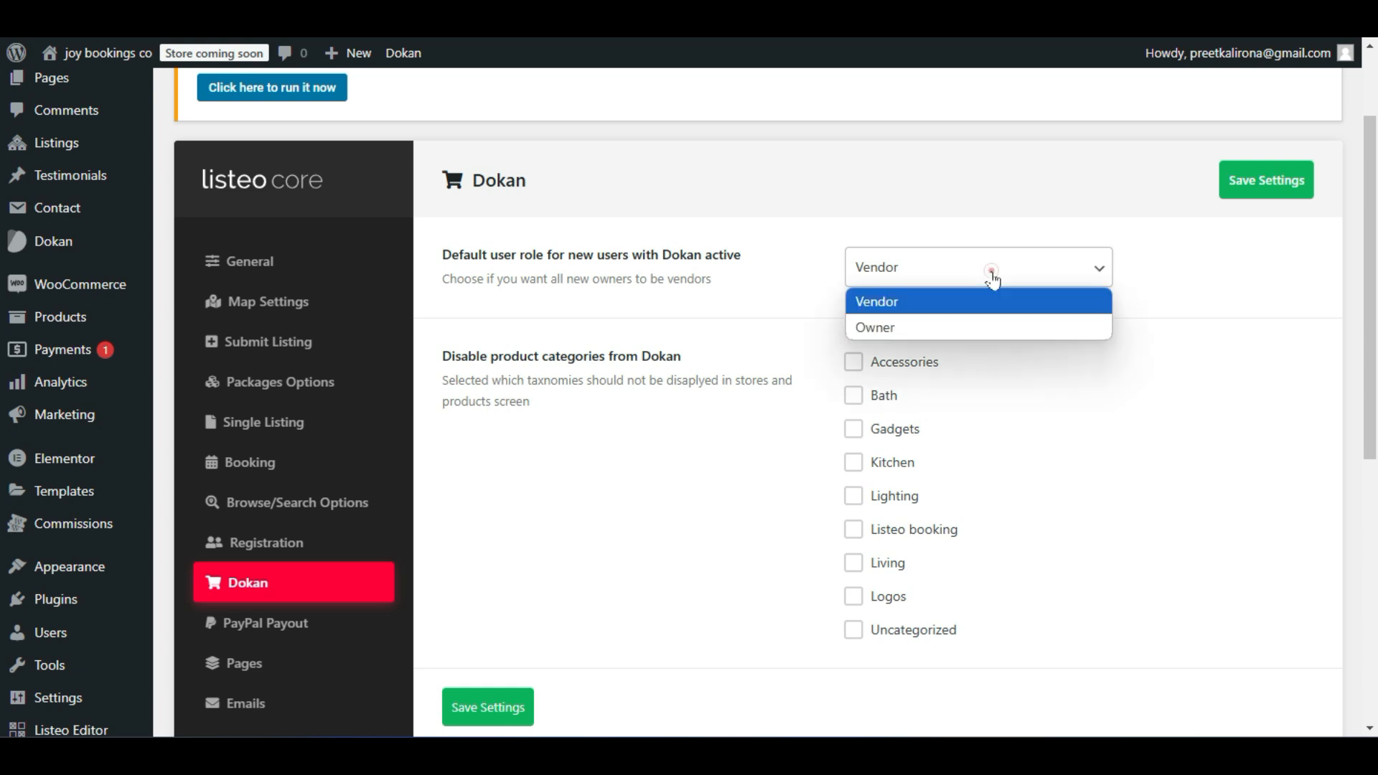
{"action": "left_click", "coordinate": [782, 312]}
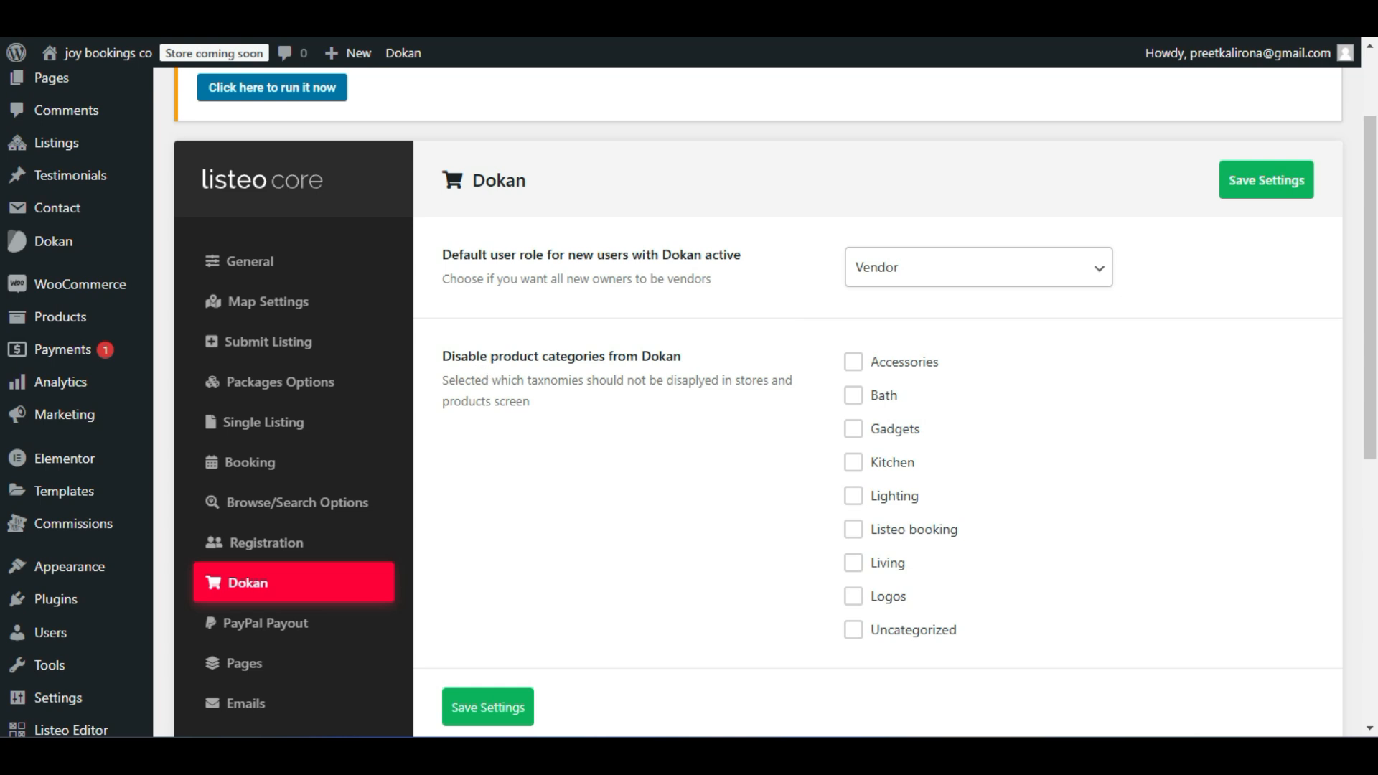
Try disabling product categories such as Accessories, Bath and Gadgets from Dokan, and clear all the selections.
{"action": "left_click", "coordinate": [854, 361]}
{"action": "left_click", "coordinate": [757, 567]}
{"action": "left_click", "coordinate": [852, 529]}
{"action": "left_click", "coordinate": [853, 363]}
{"action": "left_click", "coordinate": [852, 395]}
{"action": "left_click", "coordinate": [853, 428]}
{"action": "left_click", "coordinate": [853, 395]}
{"action": "left_click", "coordinate": [853, 363]}
{"action": "left_click", "coordinate": [853, 428]}
{"action": "scroll", "coordinate": [795, 465], "scroll_direction": "down", "scroll_amount": 2}
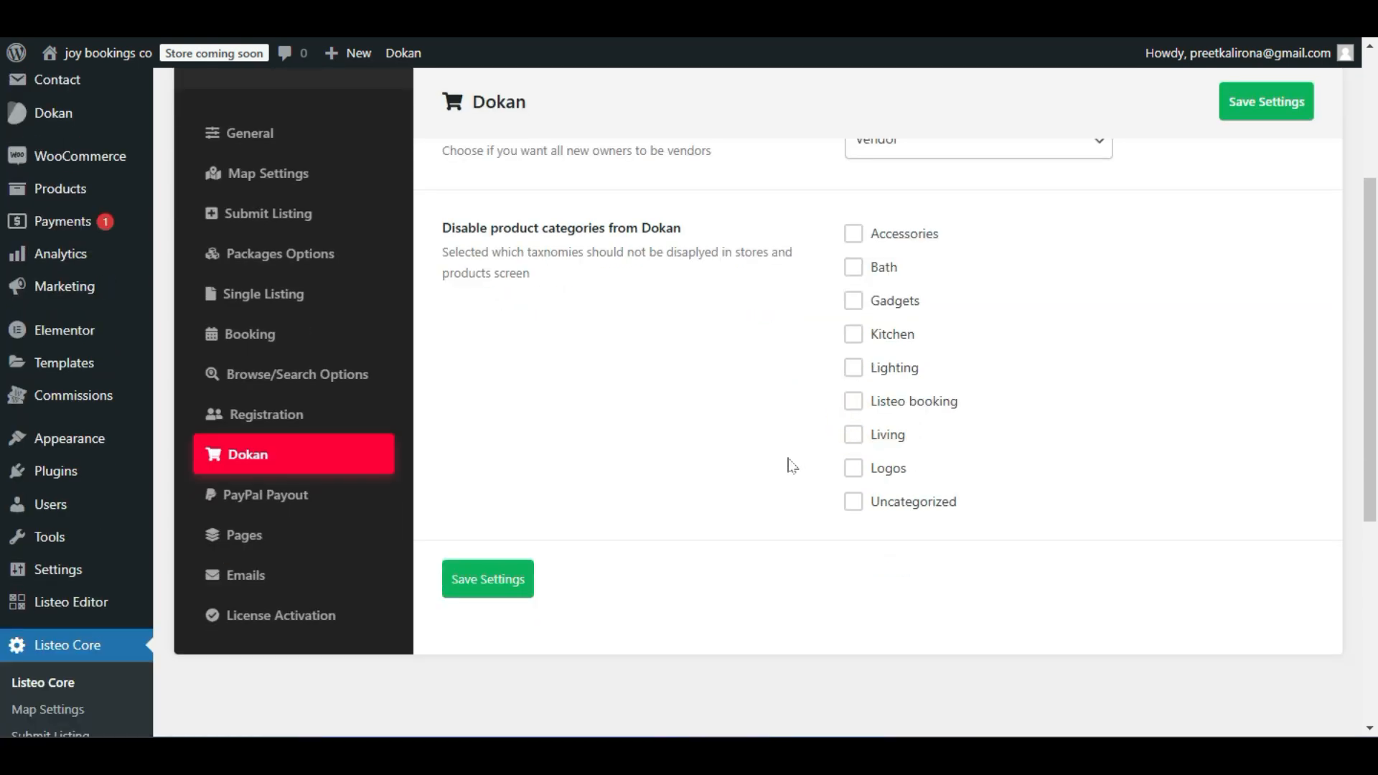
{"action": "scroll", "coordinate": [789, 469], "scroll_direction": "up", "scroll_amount": 1}
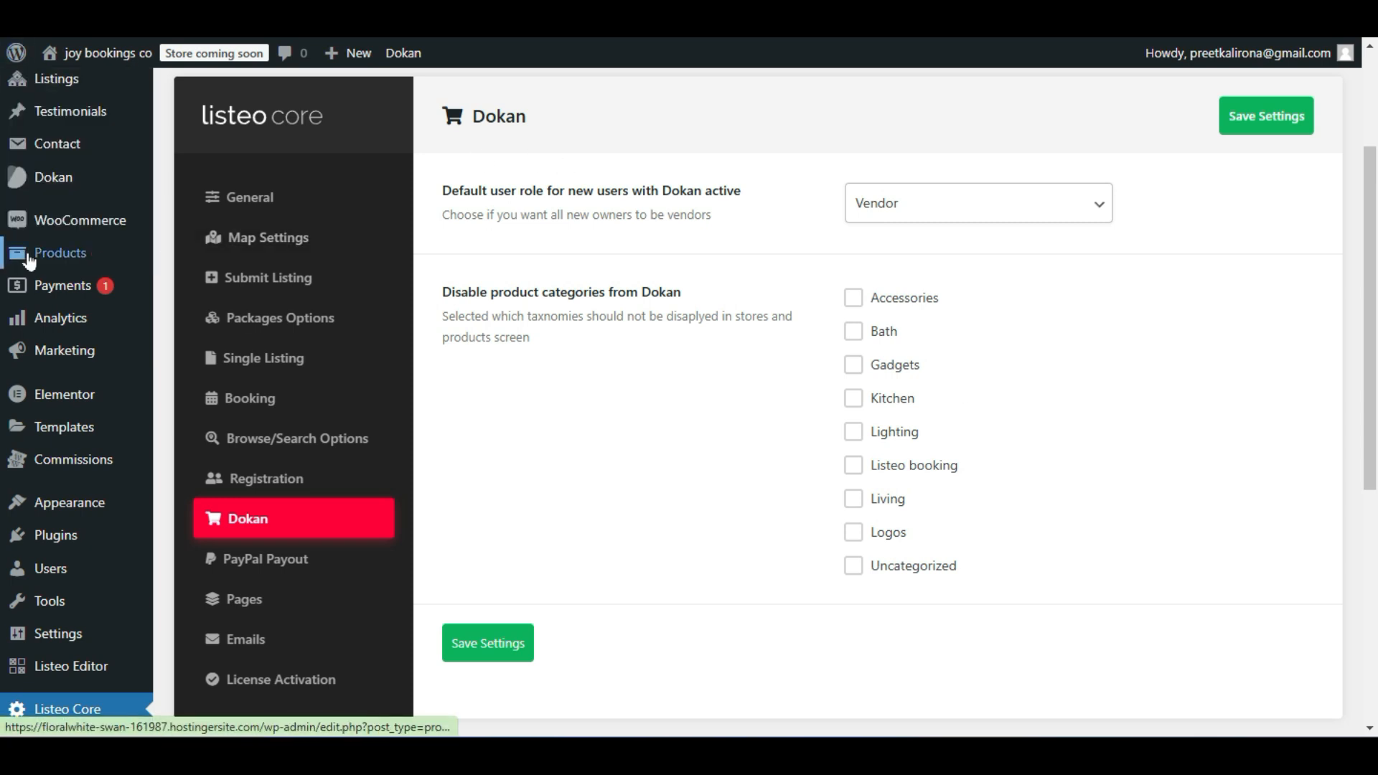
{"action": "mouse_move", "coordinate": [85, 257]}
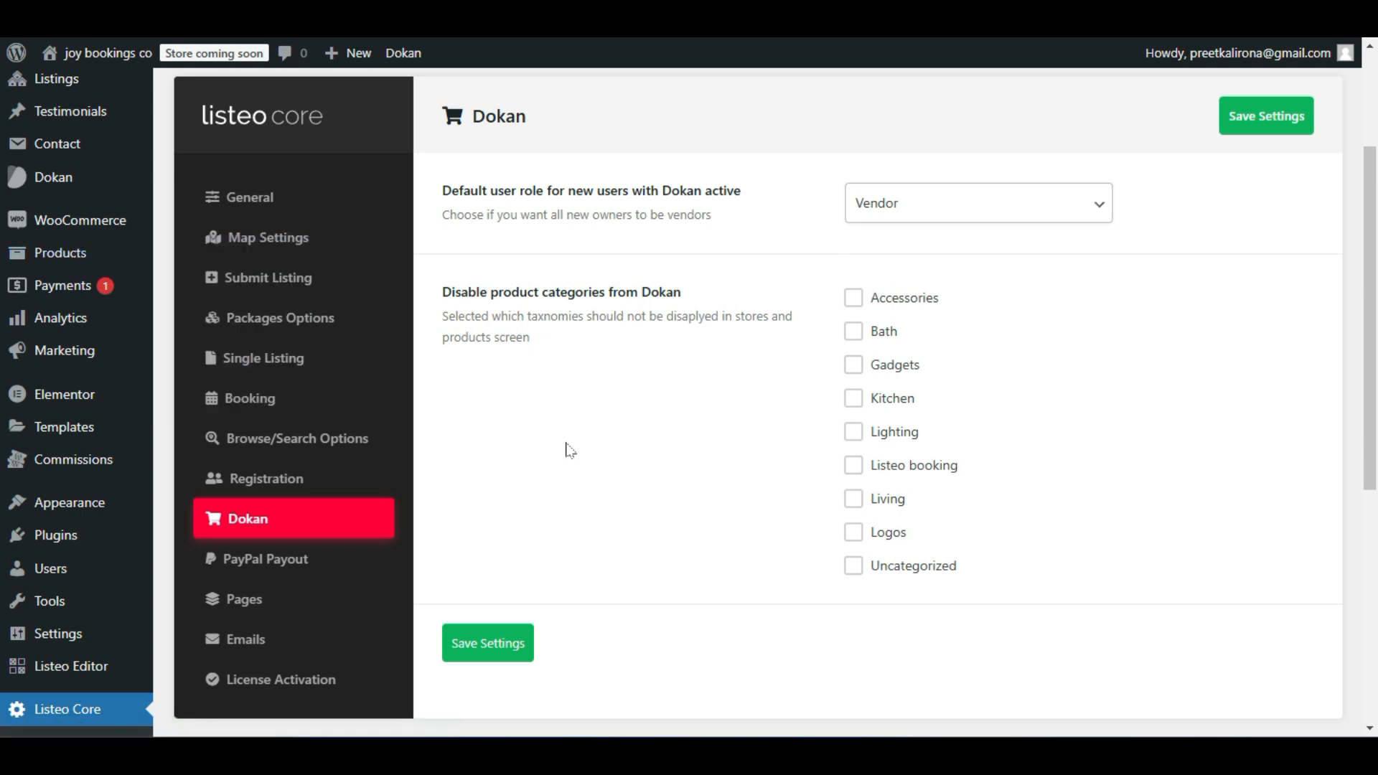
Open the PayPal Payout settings and set the PayOut feature to Activate.
{"action": "left_click", "coordinate": [226, 559]}
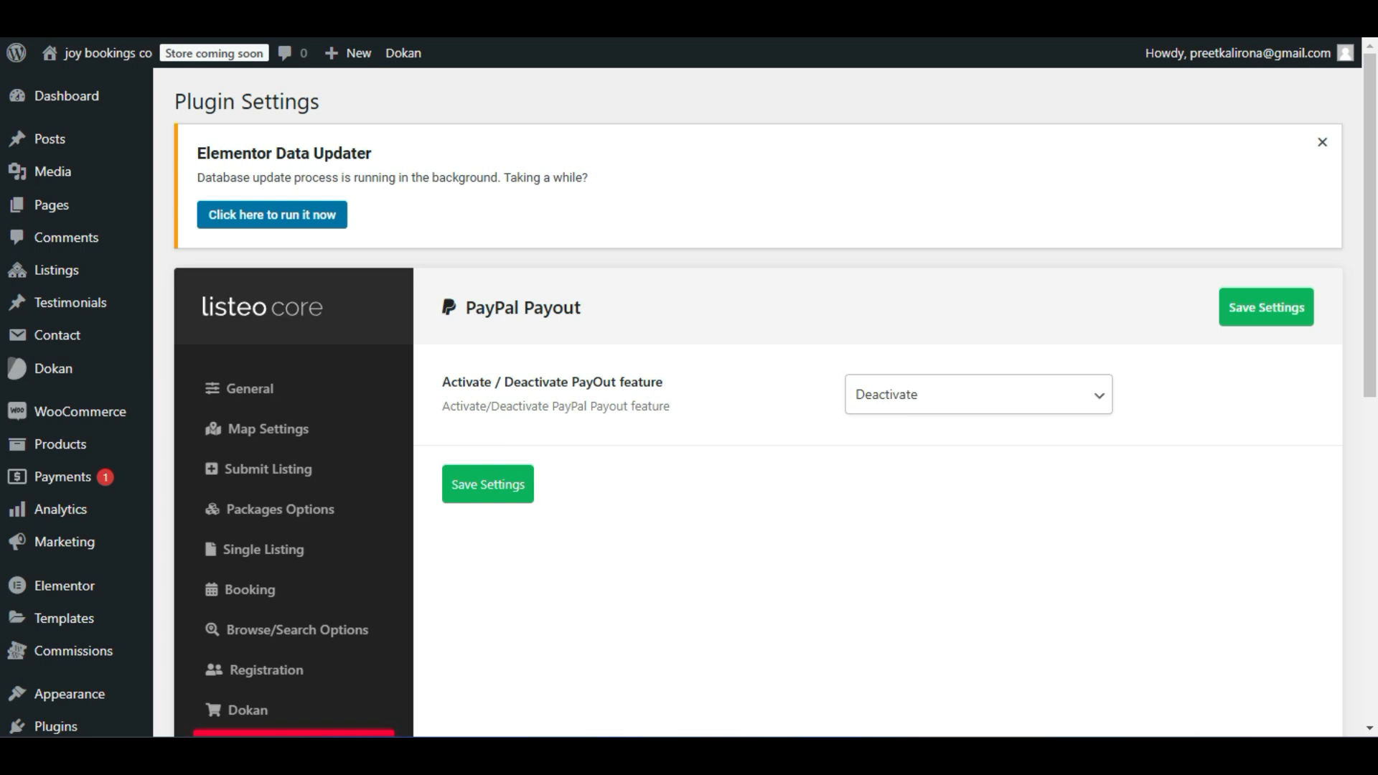
{"action": "left_click", "coordinate": [931, 407]}
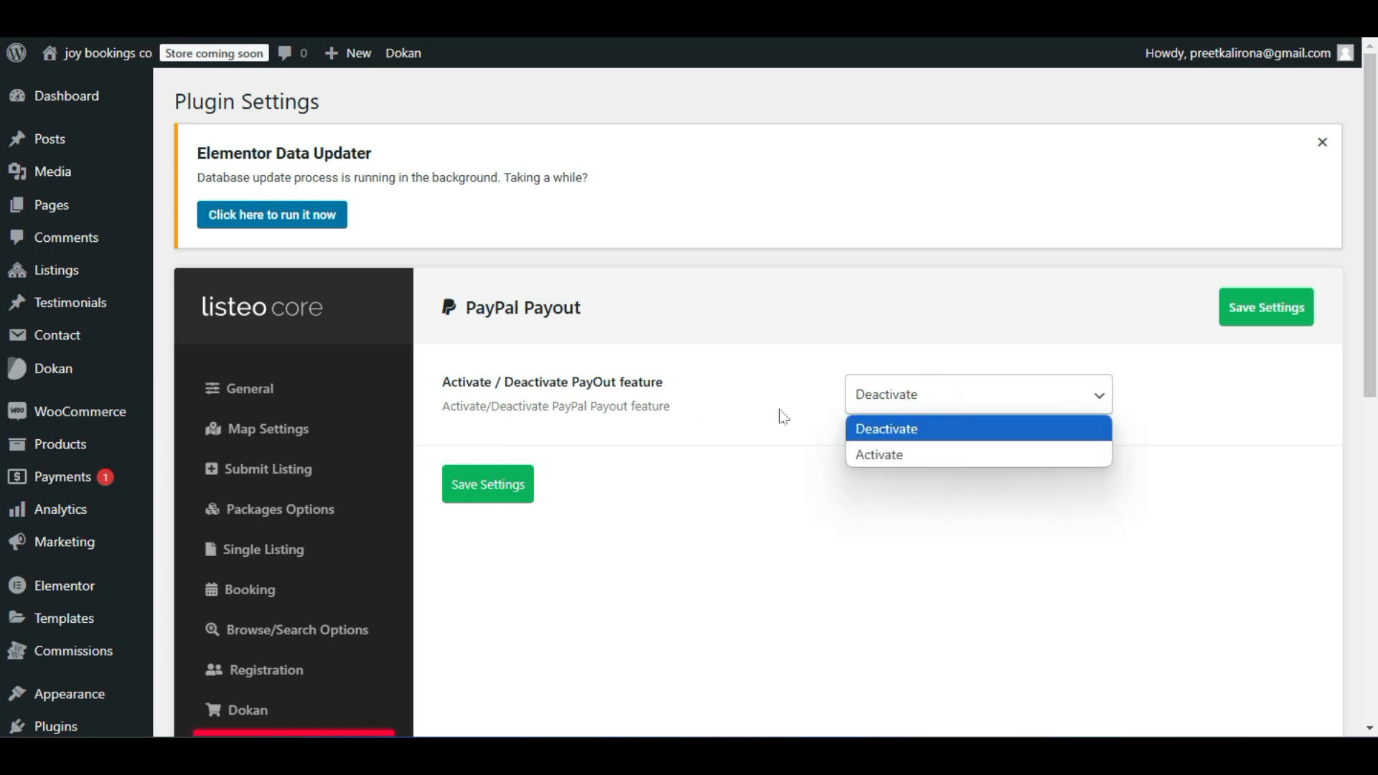
{"action": "left_click", "coordinate": [892, 455]}
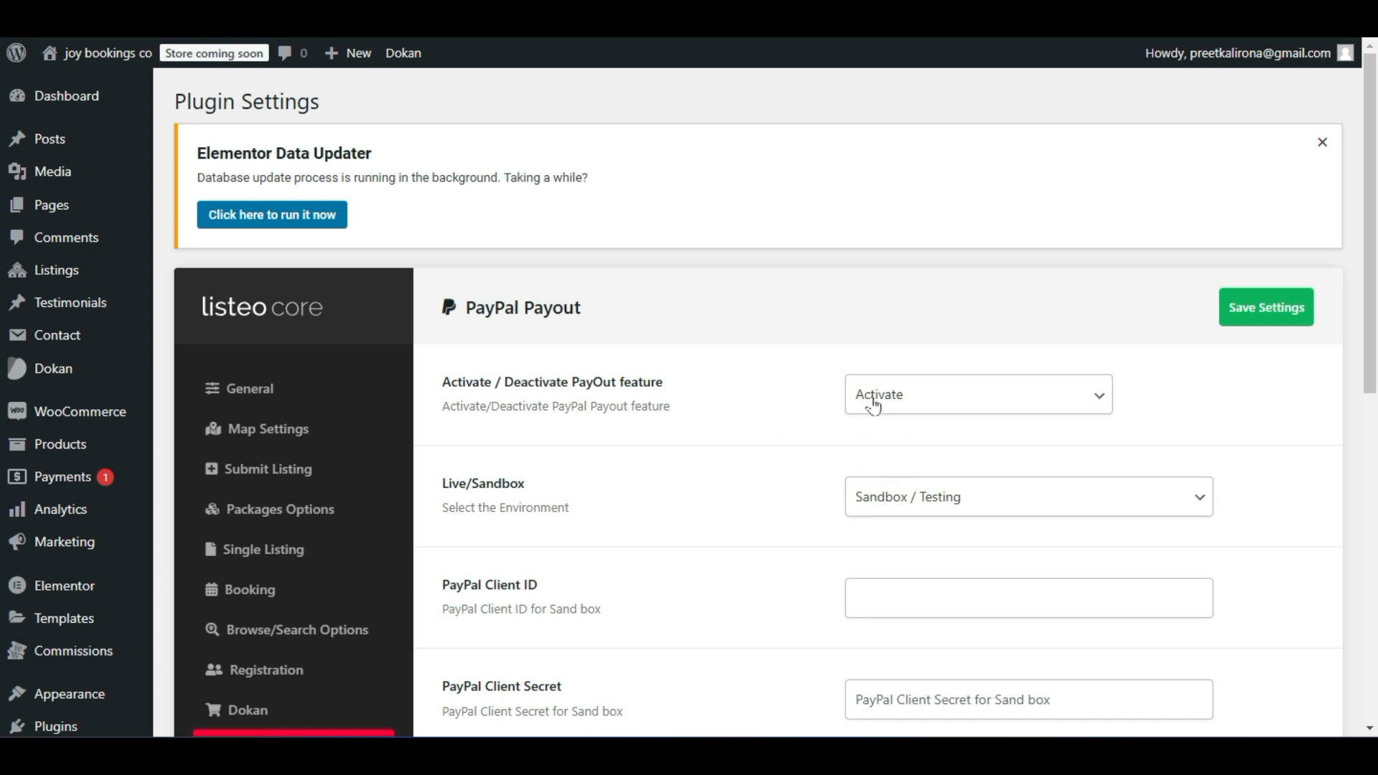
Review the PayPal Payout environment, client ID and secret, email subject, email message and transaction note fields.
{"action": "scroll", "coordinate": [830, 406], "scroll_direction": "down", "scroll_amount": 4}
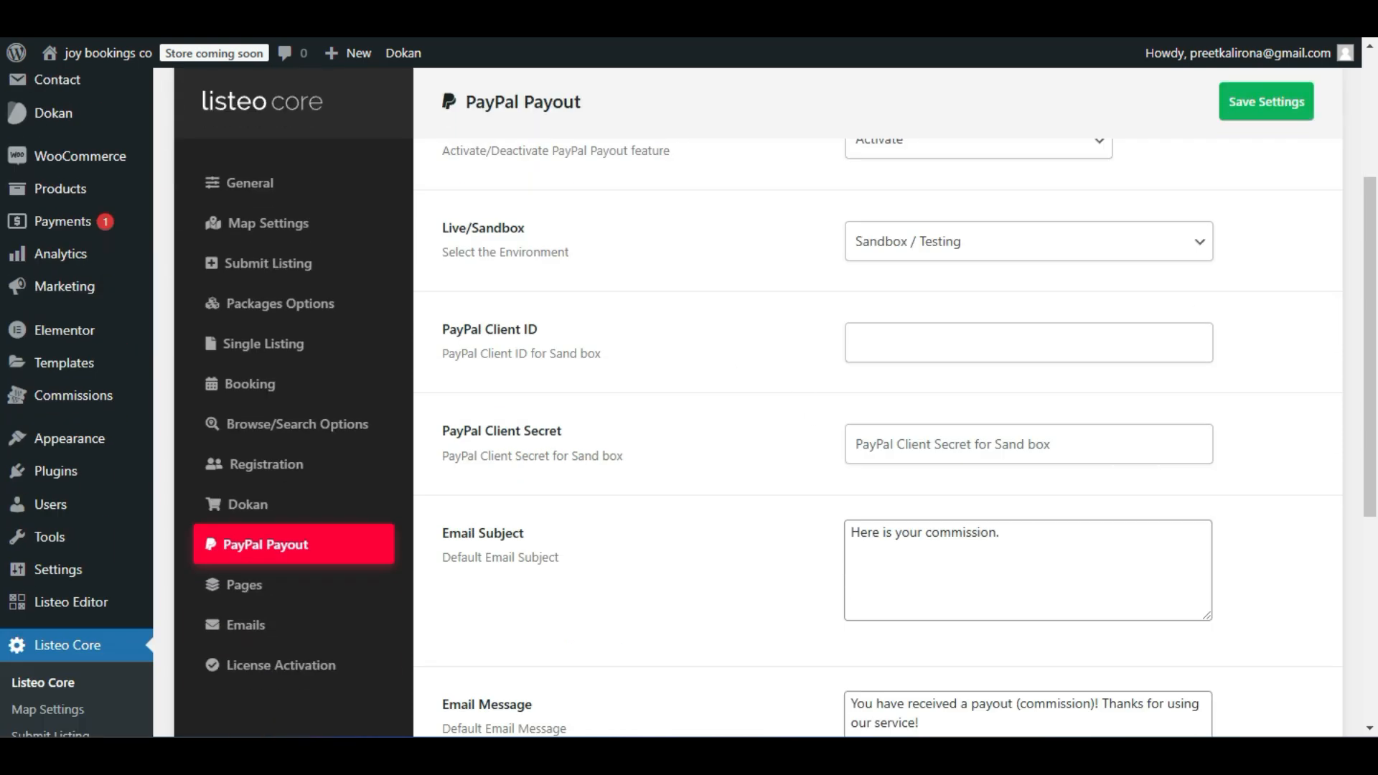
{"action": "scroll", "coordinate": [751, 419], "scroll_direction": "down", "scroll_amount": 3}
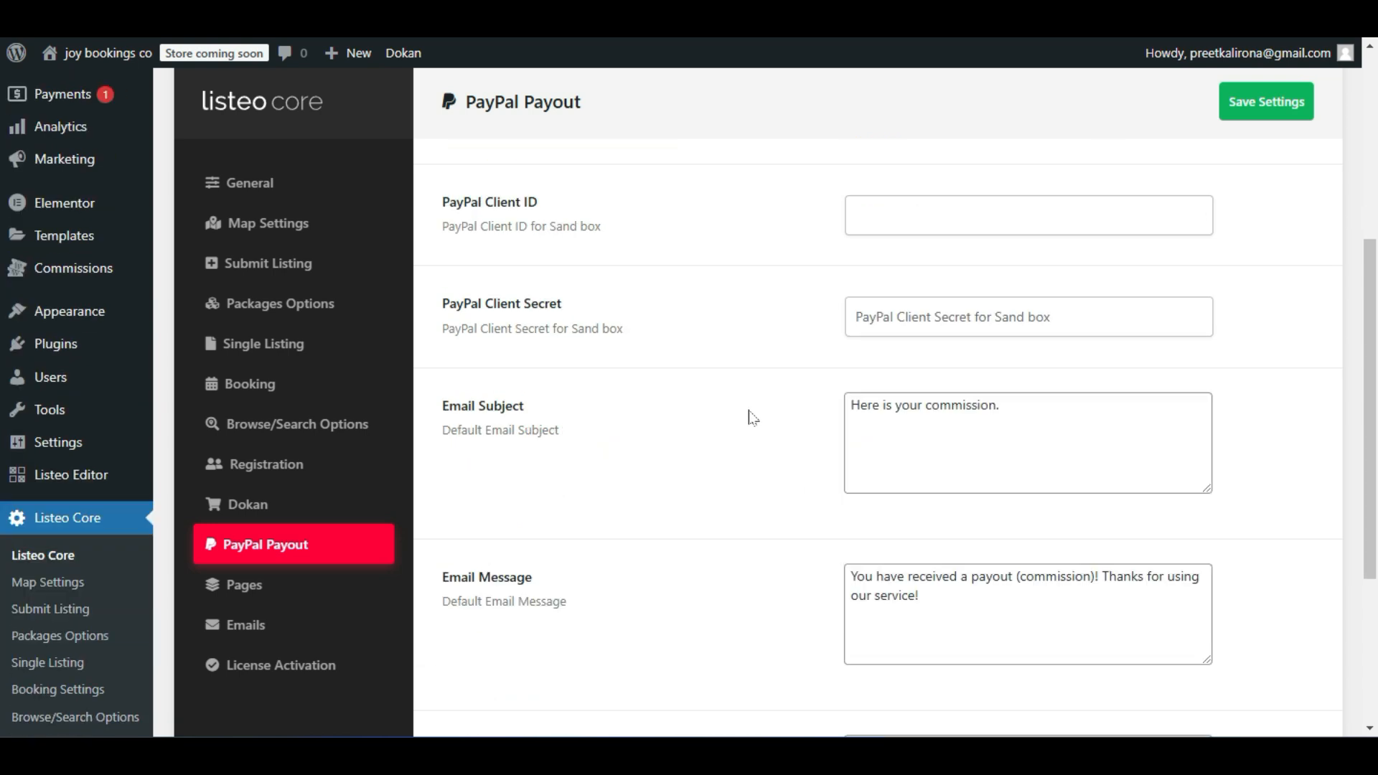
{"action": "scroll", "coordinate": [752, 418], "scroll_direction": "down", "scroll_amount": 3}
{"action": "scroll", "coordinate": [758, 430], "scroll_direction": "up", "scroll_amount": 1}
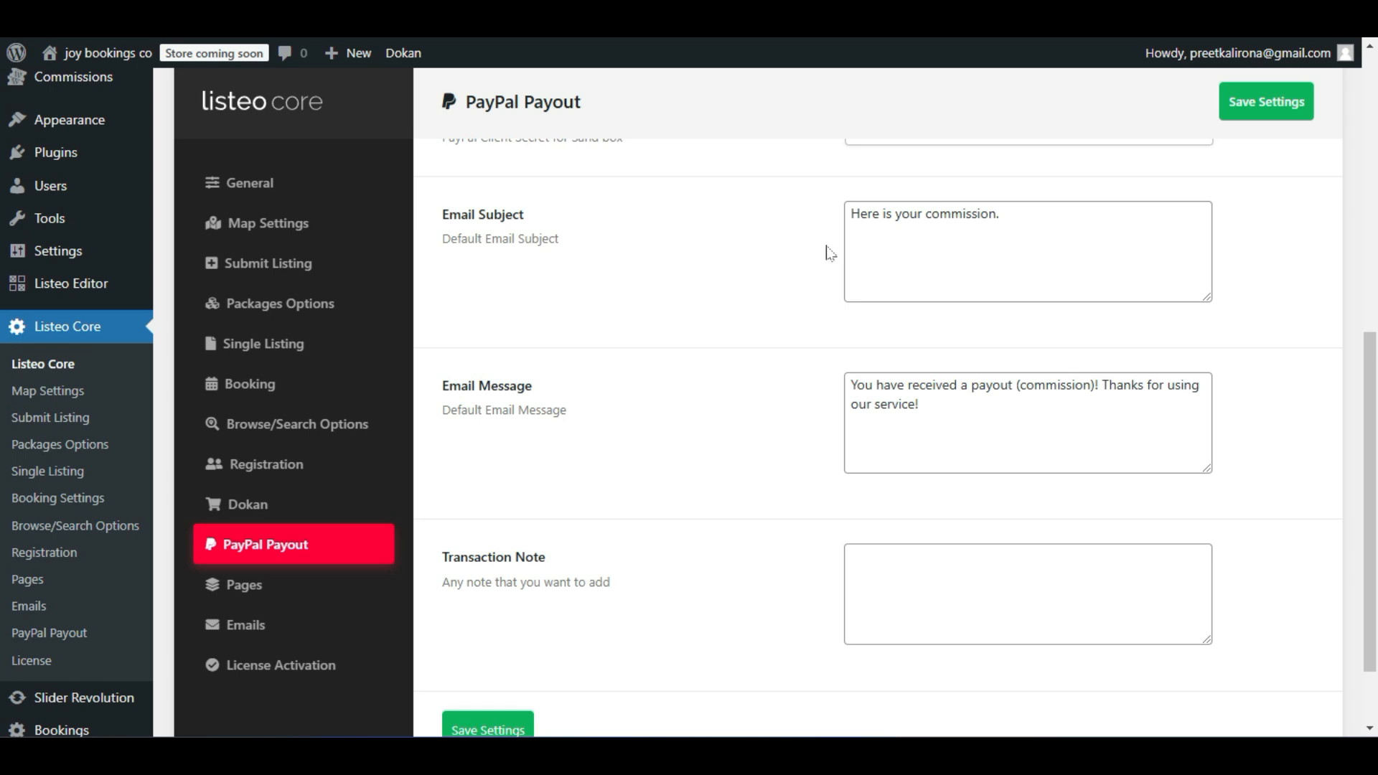
{"action": "scroll", "coordinate": [824, 252], "scroll_direction": "up", "scroll_amount": 2}
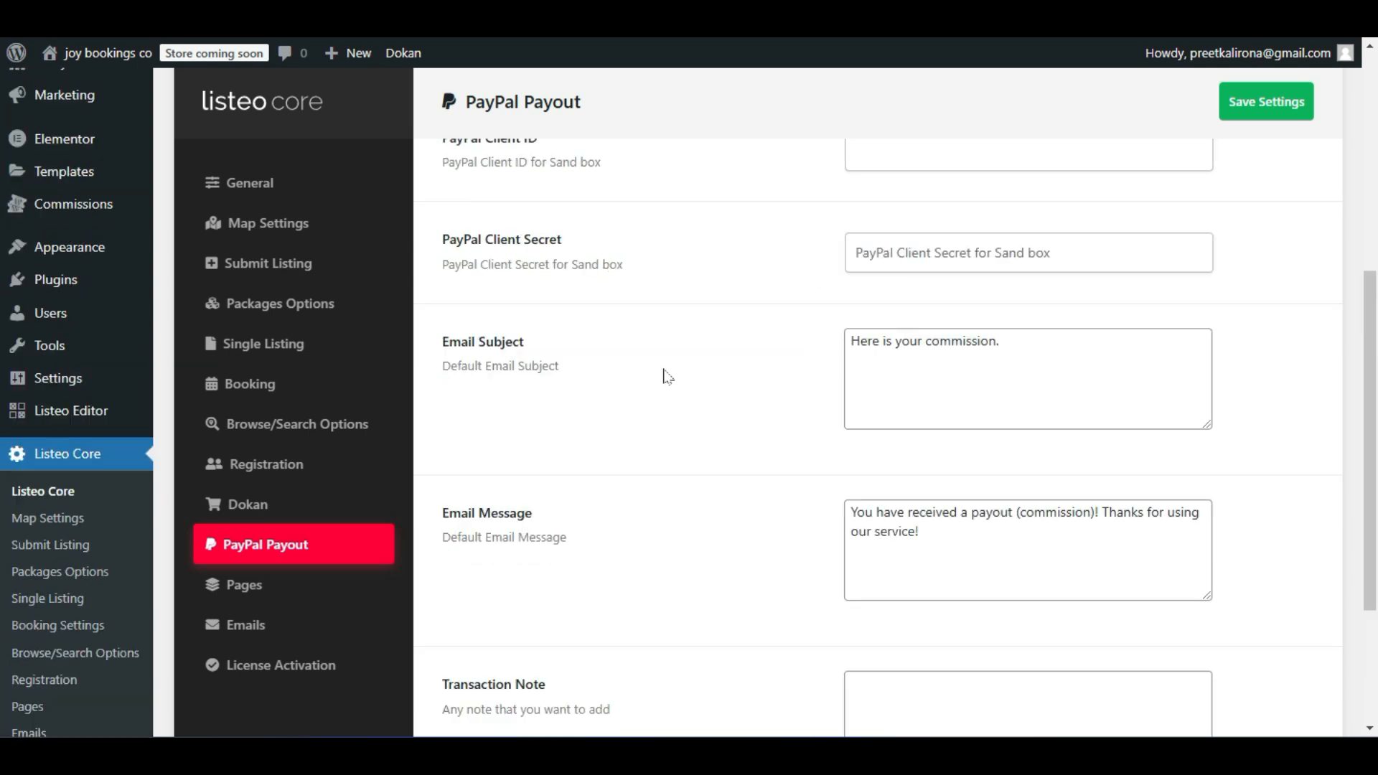
{"action": "scroll", "coordinate": [666, 378], "scroll_direction": "down", "scroll_amount": 3}
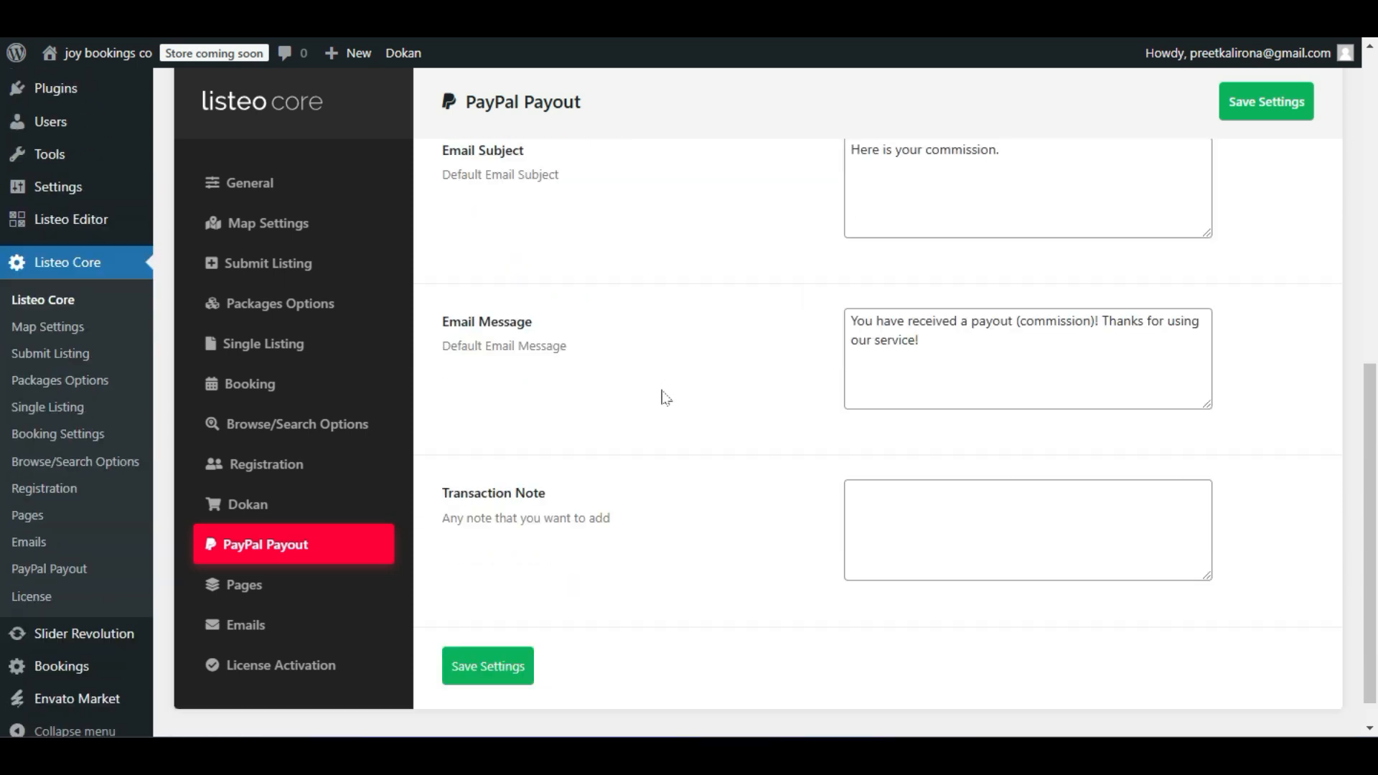
Examine the default payout email message and open the Pages settings.
{"action": "left_click_drag", "start_coordinate": [855, 322], "coordinate": [709, 302]}
{"action": "left_click", "coordinate": [1044, 336]}
{"action": "left_click", "coordinate": [693, 340]}
{"action": "scroll", "coordinate": [690, 339], "scroll_direction": "up", "scroll_amount": 10}
{"action": "scroll", "coordinate": [709, 356], "scroll_direction": "down", "scroll_amount": 10}
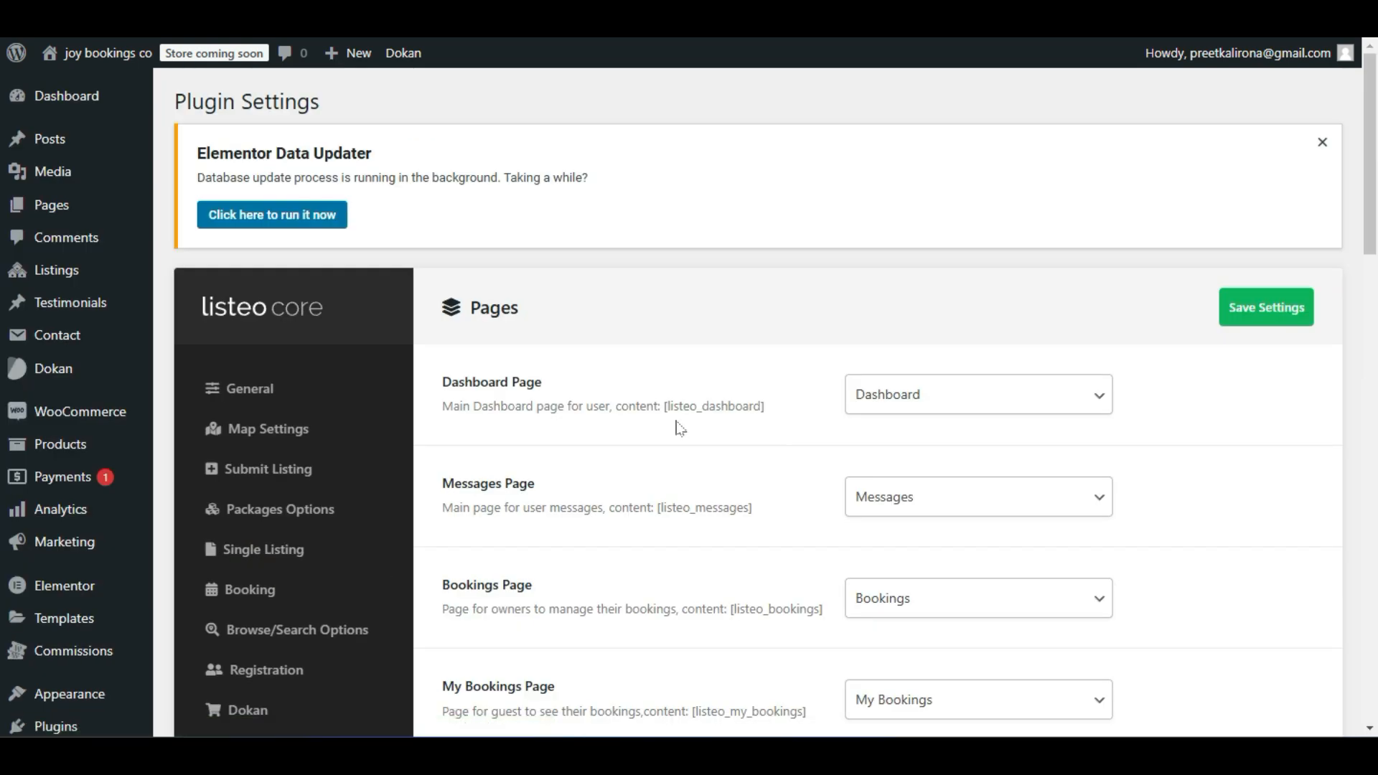
Review the pages assigned to Dashboard, Messages, Bookings, My Bookings, Booking confirmation and My Listings.
{"action": "scroll", "coordinate": [679, 428], "scroll_direction": "down", "scroll_amount": 4}
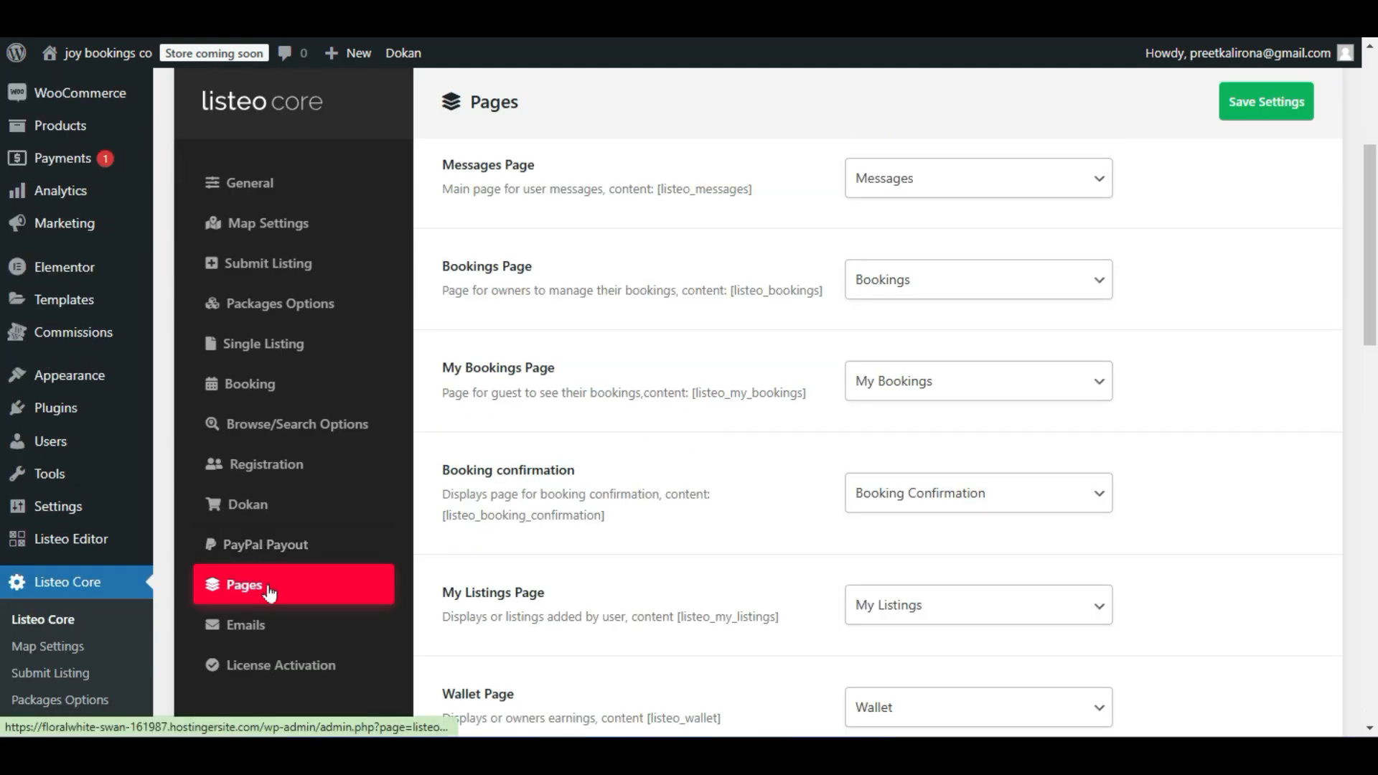
{"action": "scroll", "coordinate": [676, 484], "scroll_direction": "up", "scroll_amount": 5}
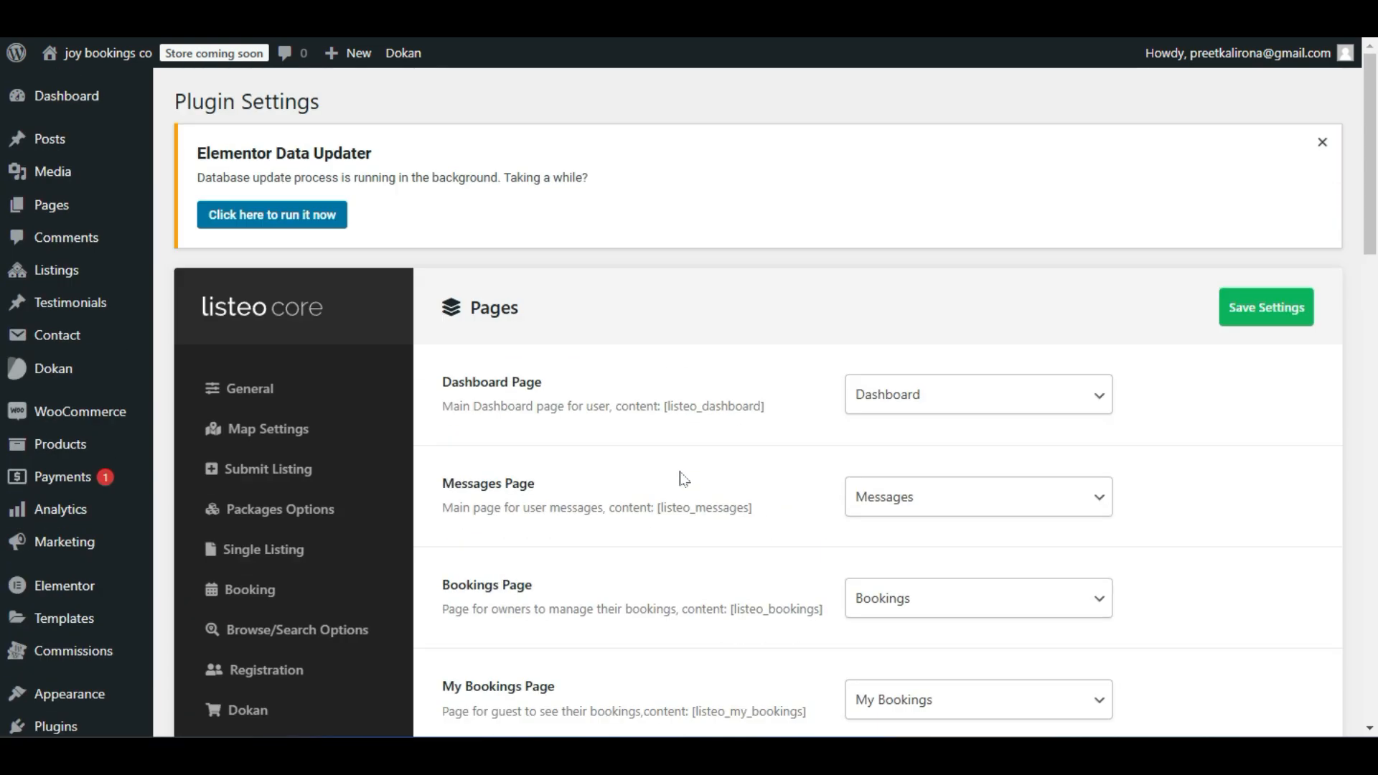
{"action": "scroll", "coordinate": [693, 479], "scroll_direction": "down", "scroll_amount": 3}
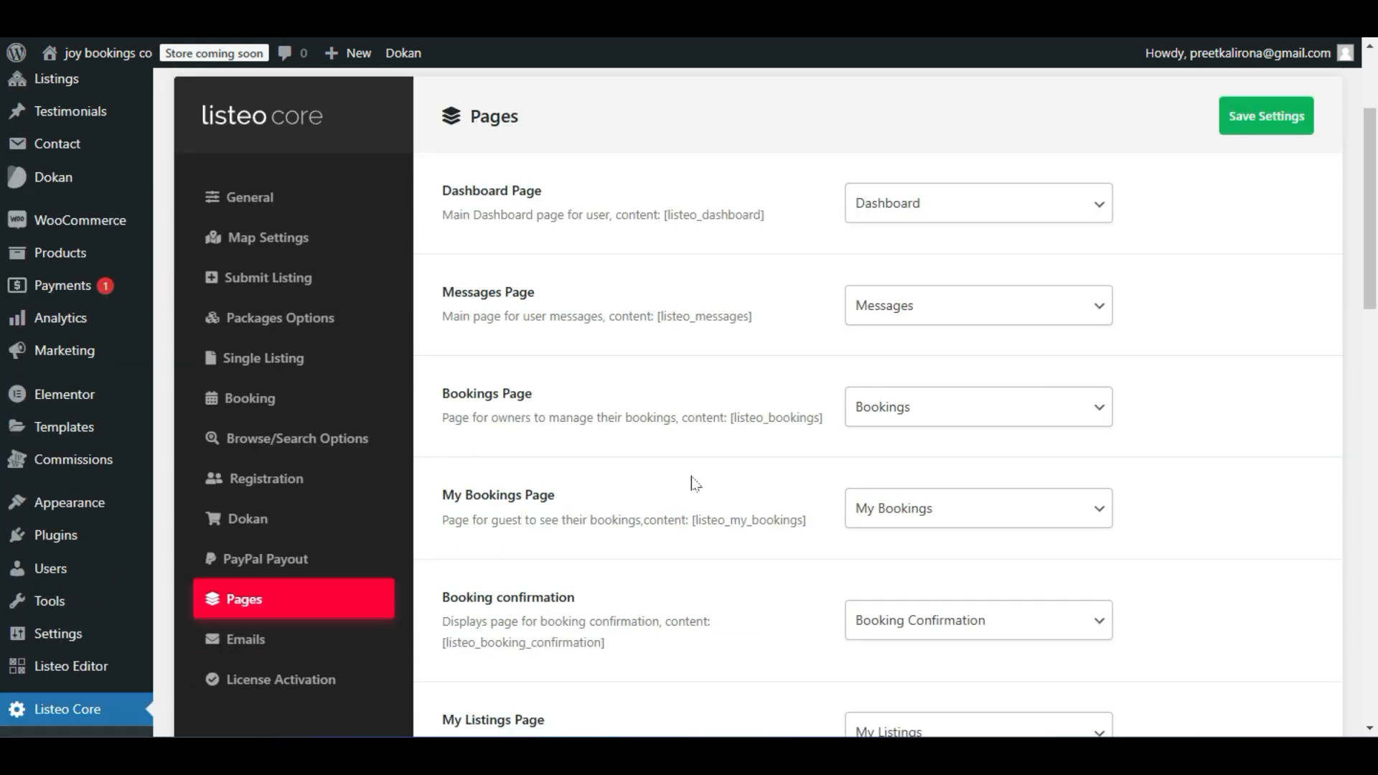
{"action": "scroll", "coordinate": [696, 484], "scroll_direction": "up", "scroll_amount": 2}
{"action": "scroll", "coordinate": [697, 488], "scroll_direction": "down", "scroll_amount": 2}
{"action": "scroll", "coordinate": [696, 488], "scroll_direction": "down", "scroll_amount": 1}
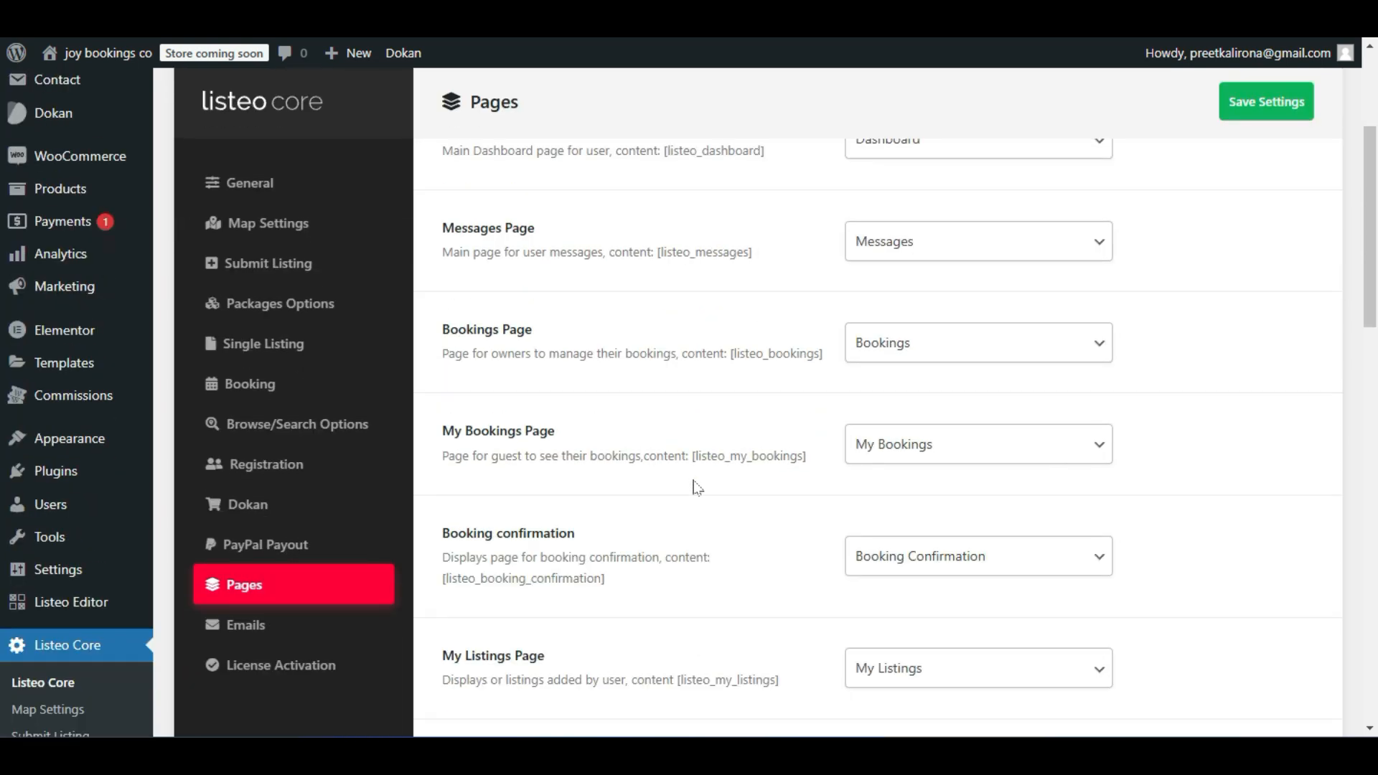
{"action": "scroll", "coordinate": [673, 480], "scroll_direction": "down", "scroll_amount": 1}
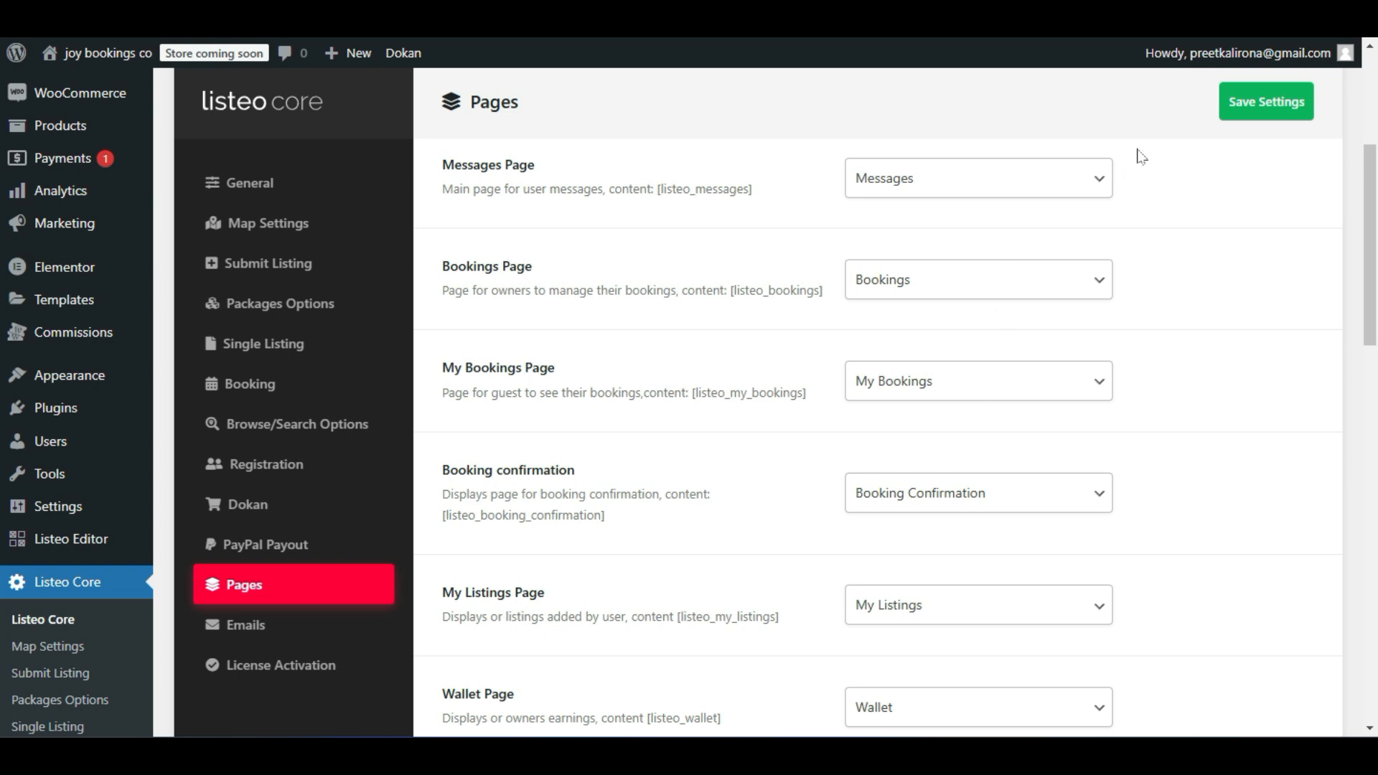
{"action": "scroll", "coordinate": [1036, 495], "scroll_direction": "down", "scroll_amount": 2}
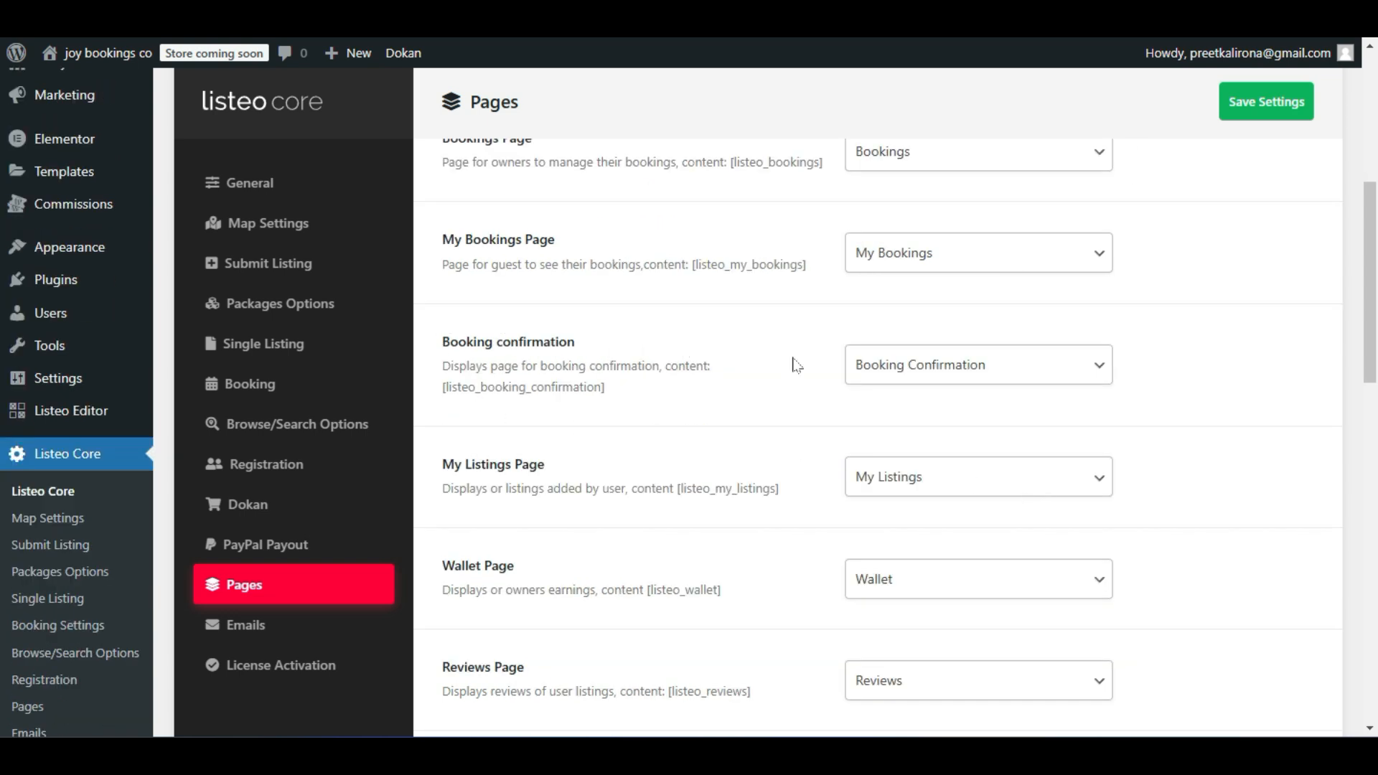
Check the page choices for Booking confirmation, keeping Booking Confirmation, and look over the Wallet, Reviews and Bookmarks assignments.
{"action": "left_click", "coordinate": [1012, 367]}
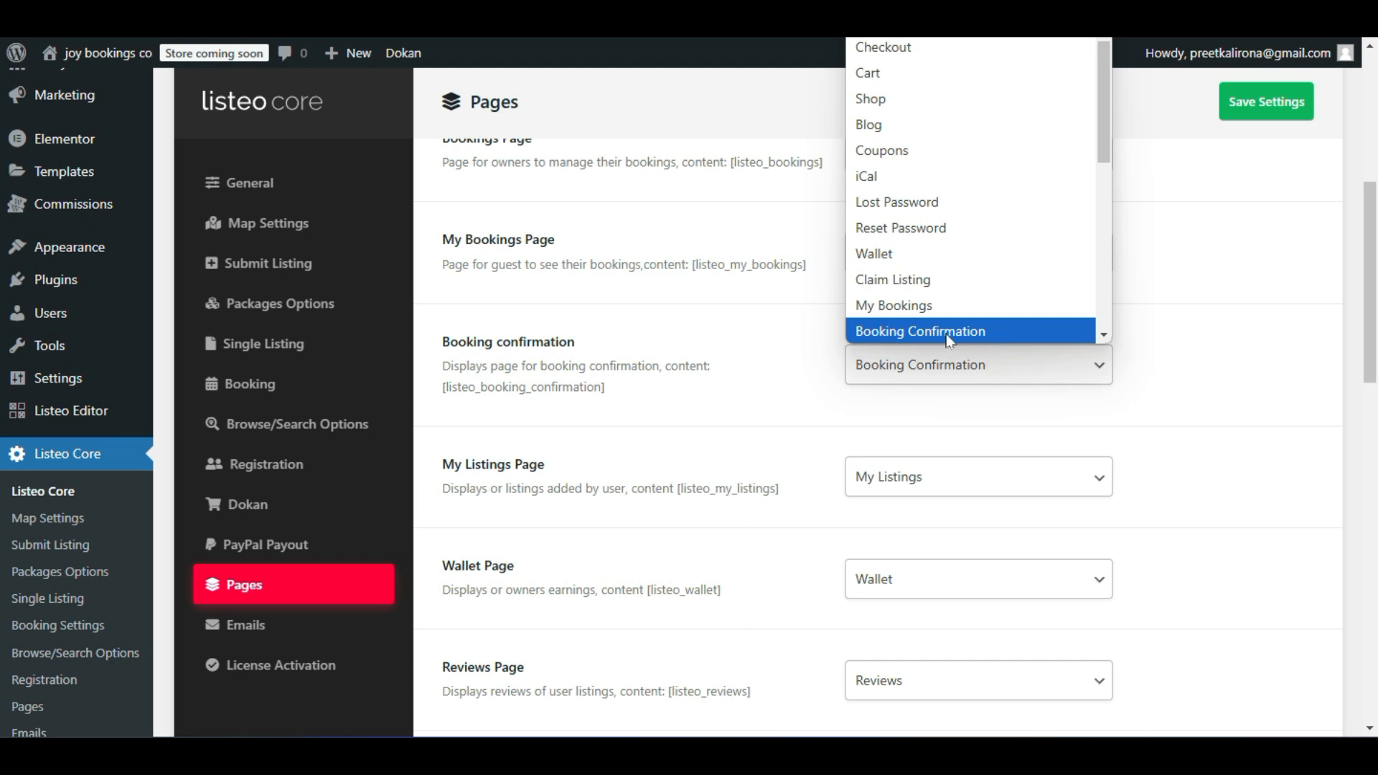
{"action": "left_click", "coordinate": [759, 452]}
{"action": "scroll", "coordinate": [764, 445], "scroll_direction": "down", "scroll_amount": 4}
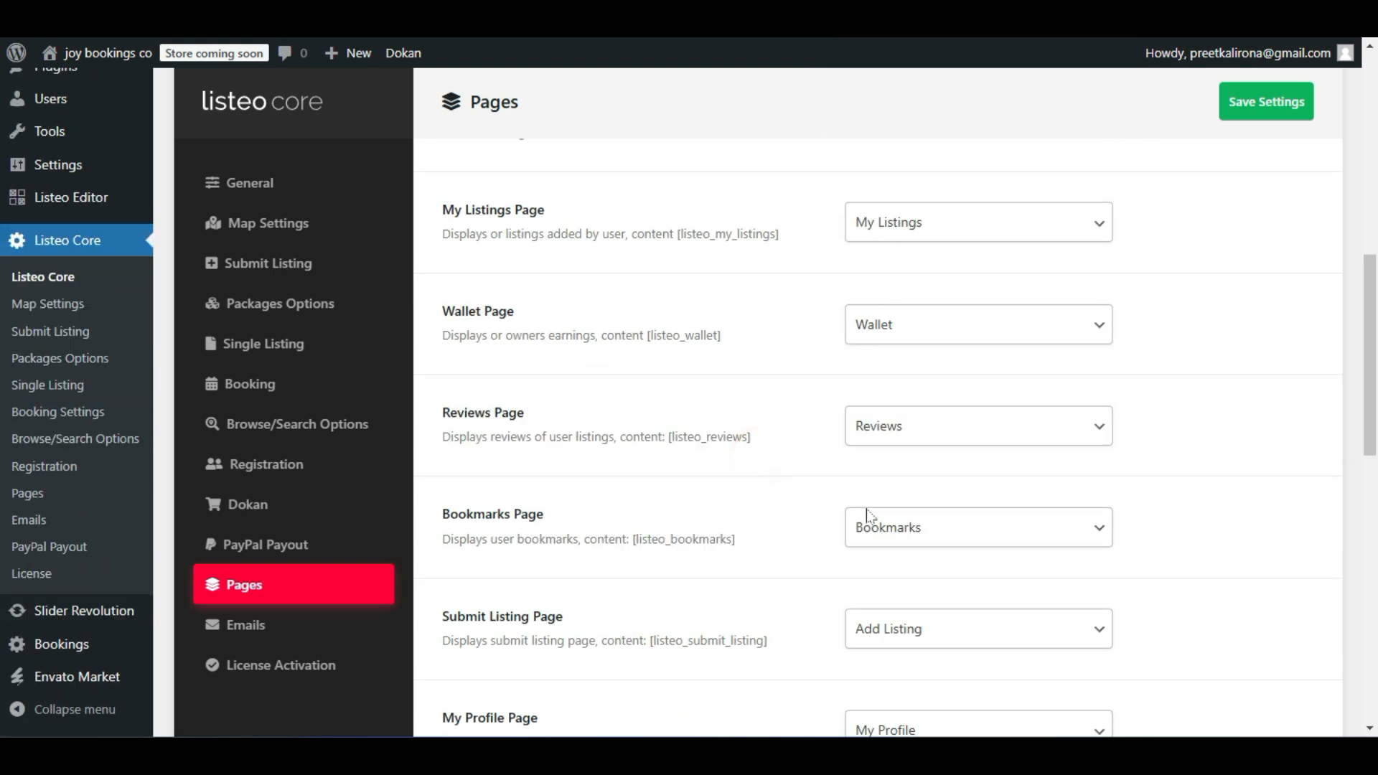
Assign the Lost Password page as the Lost Password Page.
{"action": "scroll", "coordinate": [872, 518], "scroll_direction": "down", "scroll_amount": 6}
{"action": "left_click", "coordinate": [929, 451]}
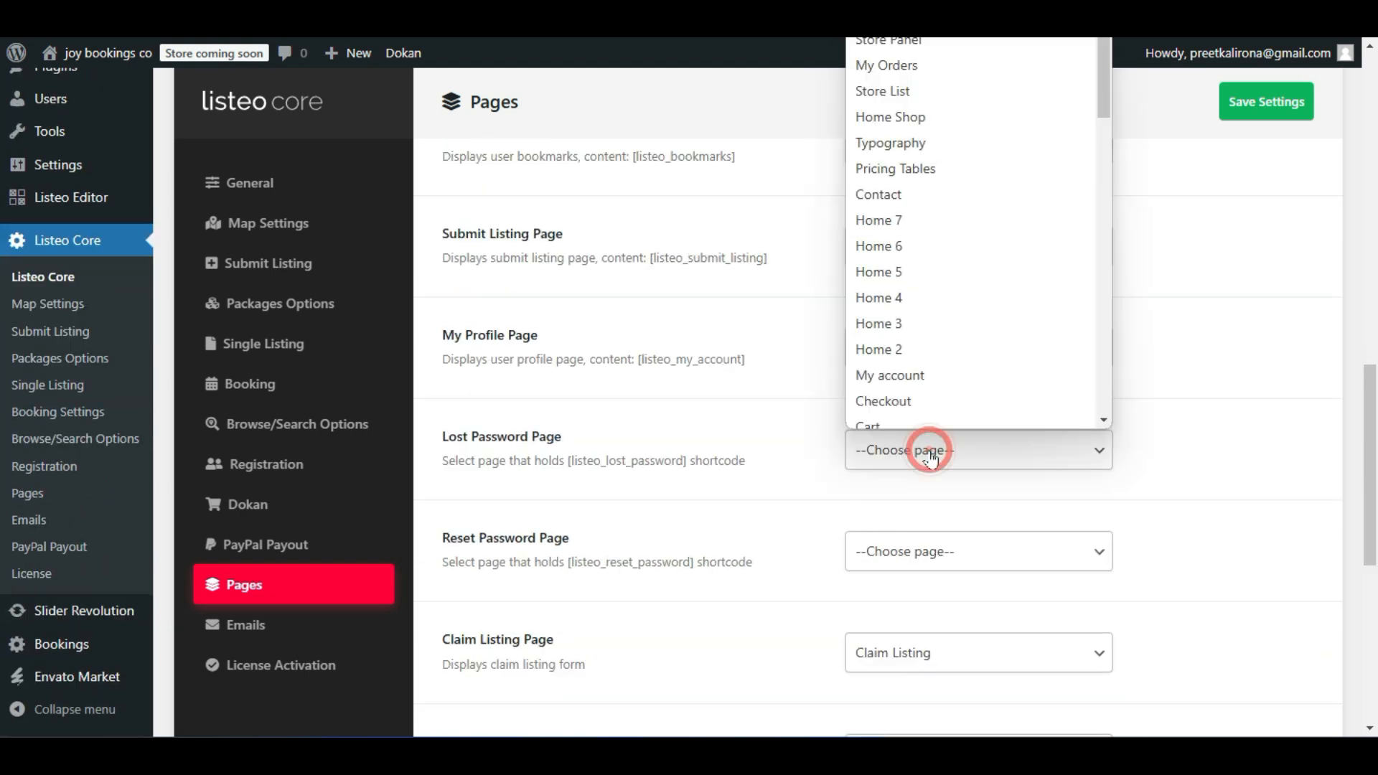
{"action": "left_click_drag", "start_coordinate": [436, 432], "coordinate": [664, 437]}
{"action": "left_click", "coordinate": [669, 435]}
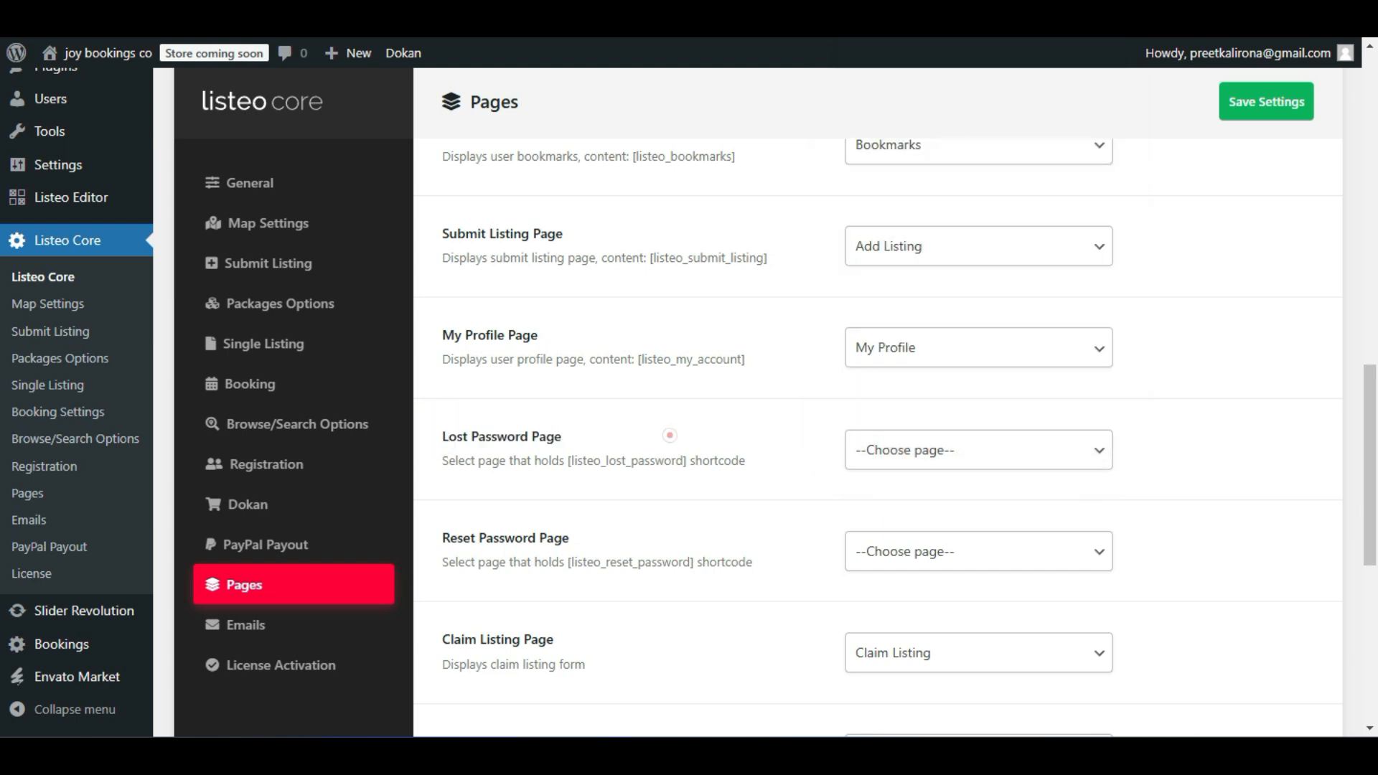
{"action": "left_click_drag", "start_coordinate": [435, 436], "coordinate": [562, 436]}
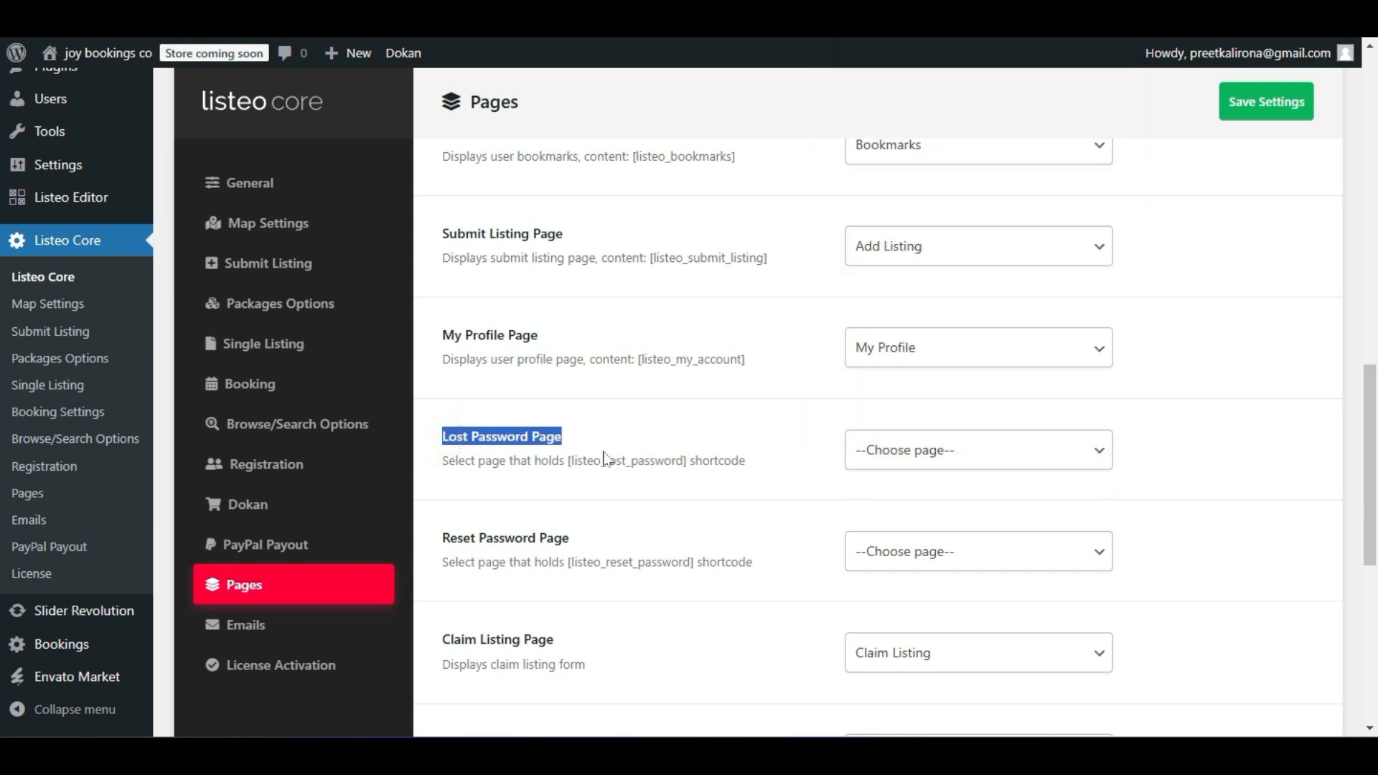
{"action": "left_click", "coordinate": [883, 457]}
{"action": "scroll", "coordinate": [962, 115], "scroll_direction": "down", "scroll_amount": 3}
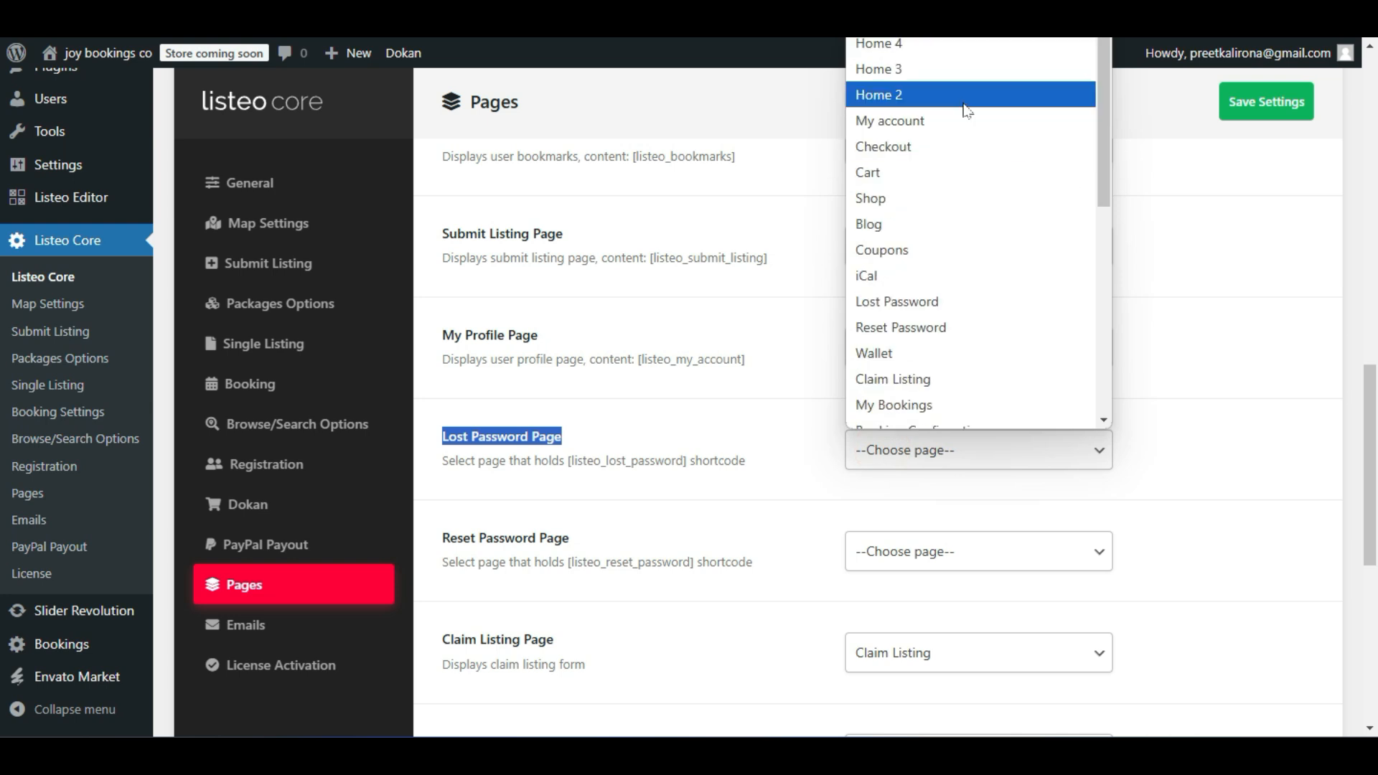
{"action": "scroll", "coordinate": [965, 179], "scroll_direction": "down", "scroll_amount": 3}
{"action": "scroll", "coordinate": [970, 226], "scroll_direction": "up", "scroll_amount": 2}
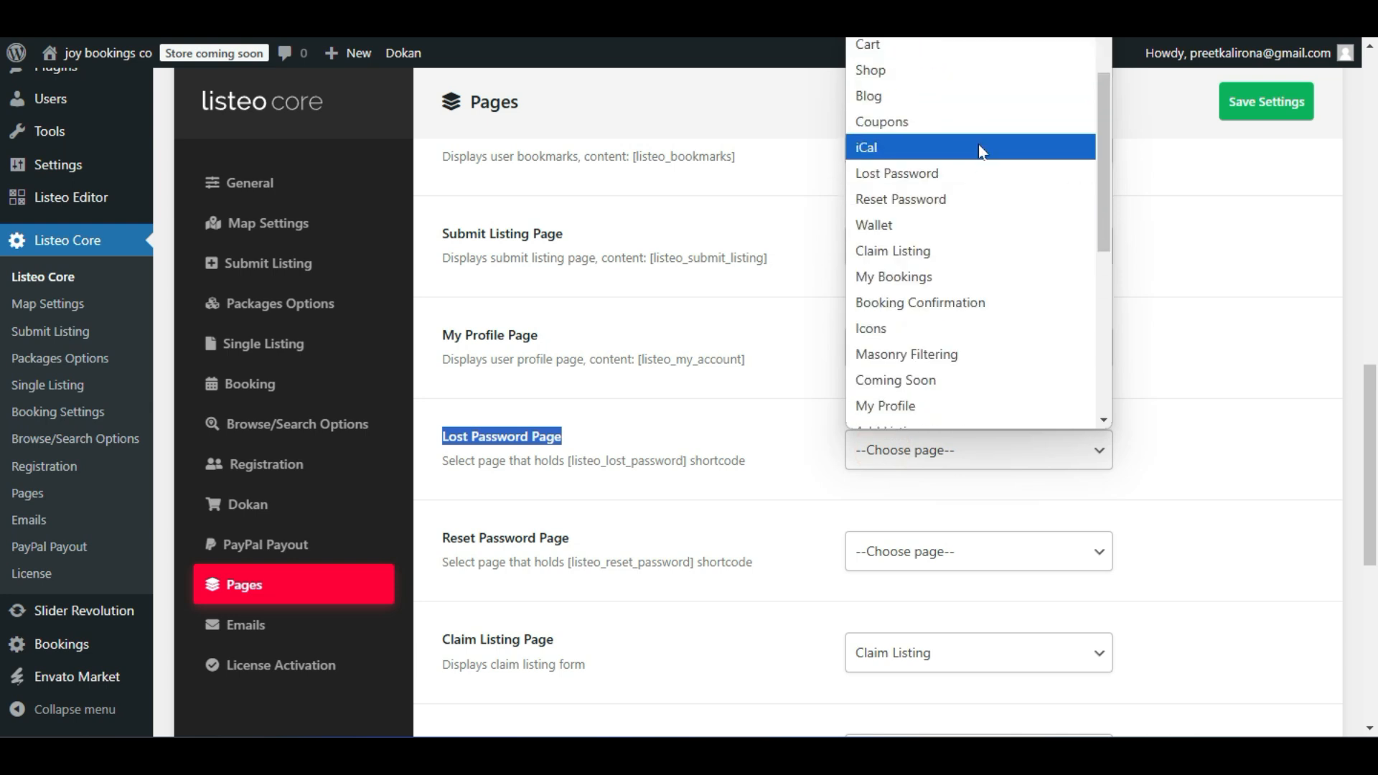
{"action": "left_click", "coordinate": [961, 174]}
Assign the Reset Password page as the Reset Password Page.
{"action": "scroll", "coordinate": [846, 452], "scroll_direction": "down", "scroll_amount": 2}
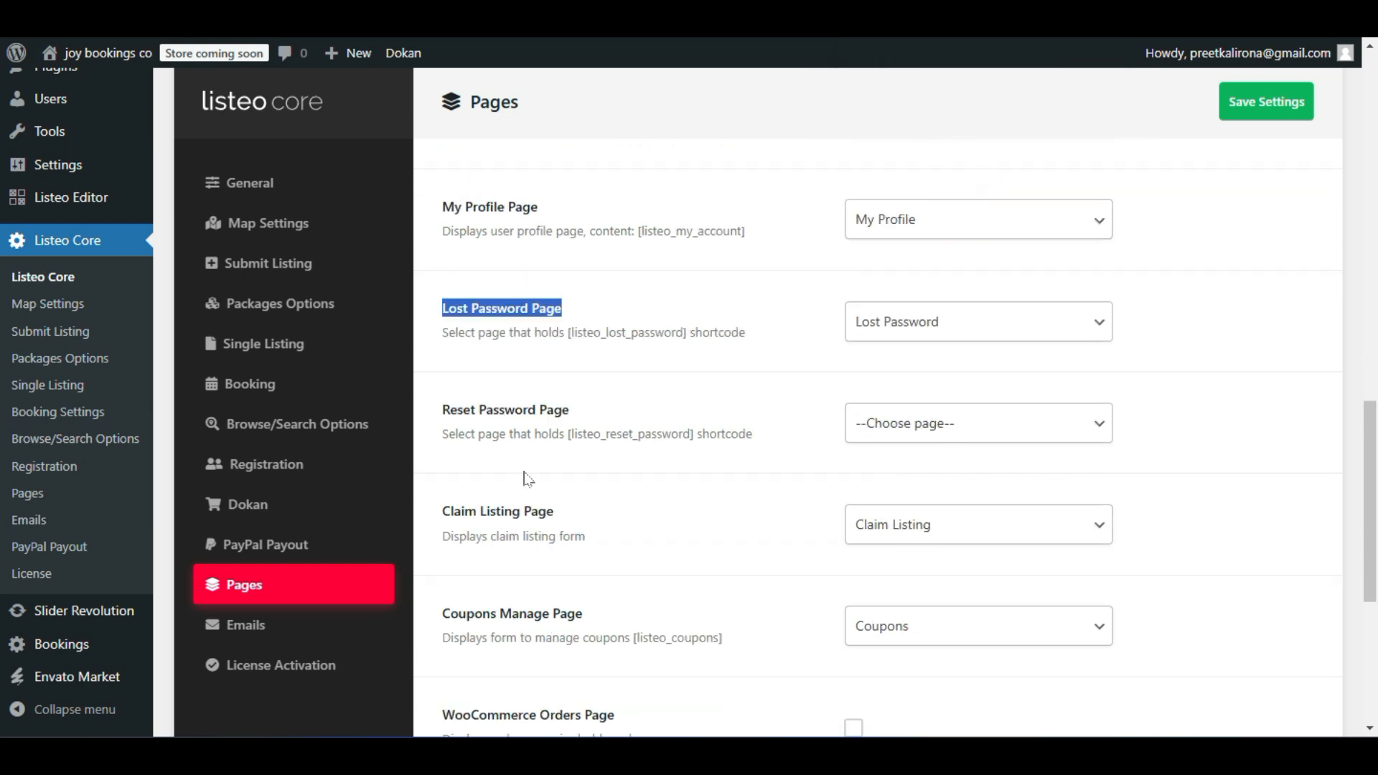
{"action": "left_click", "coordinate": [904, 434]}
{"action": "scroll", "coordinate": [961, 208], "scroll_direction": "down", "scroll_amount": 5}
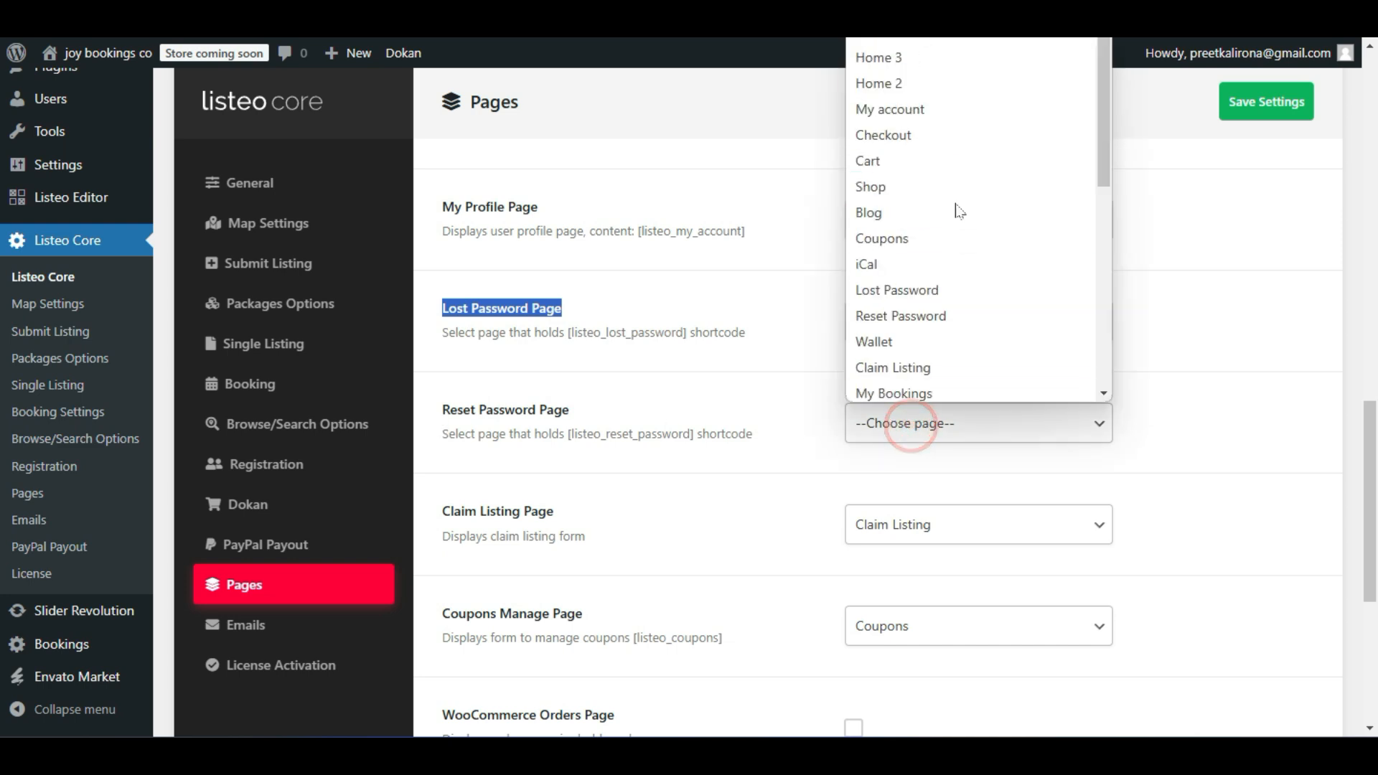
{"action": "left_click", "coordinate": [943, 188]}
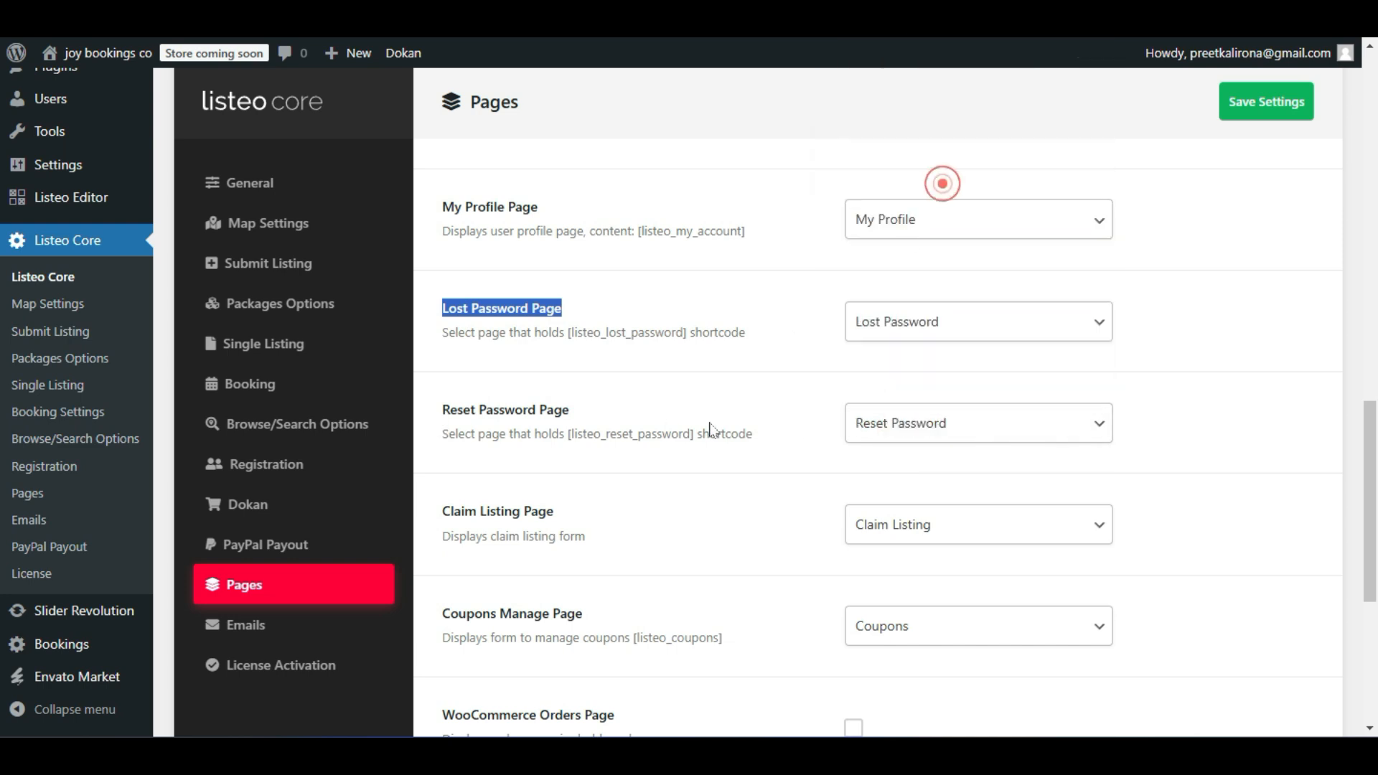
Check the iCal generator's page choices, keeping iCal, and save the Pages settings.
{"action": "scroll", "coordinate": [729, 431], "scroll_direction": "down", "scroll_amount": 3}
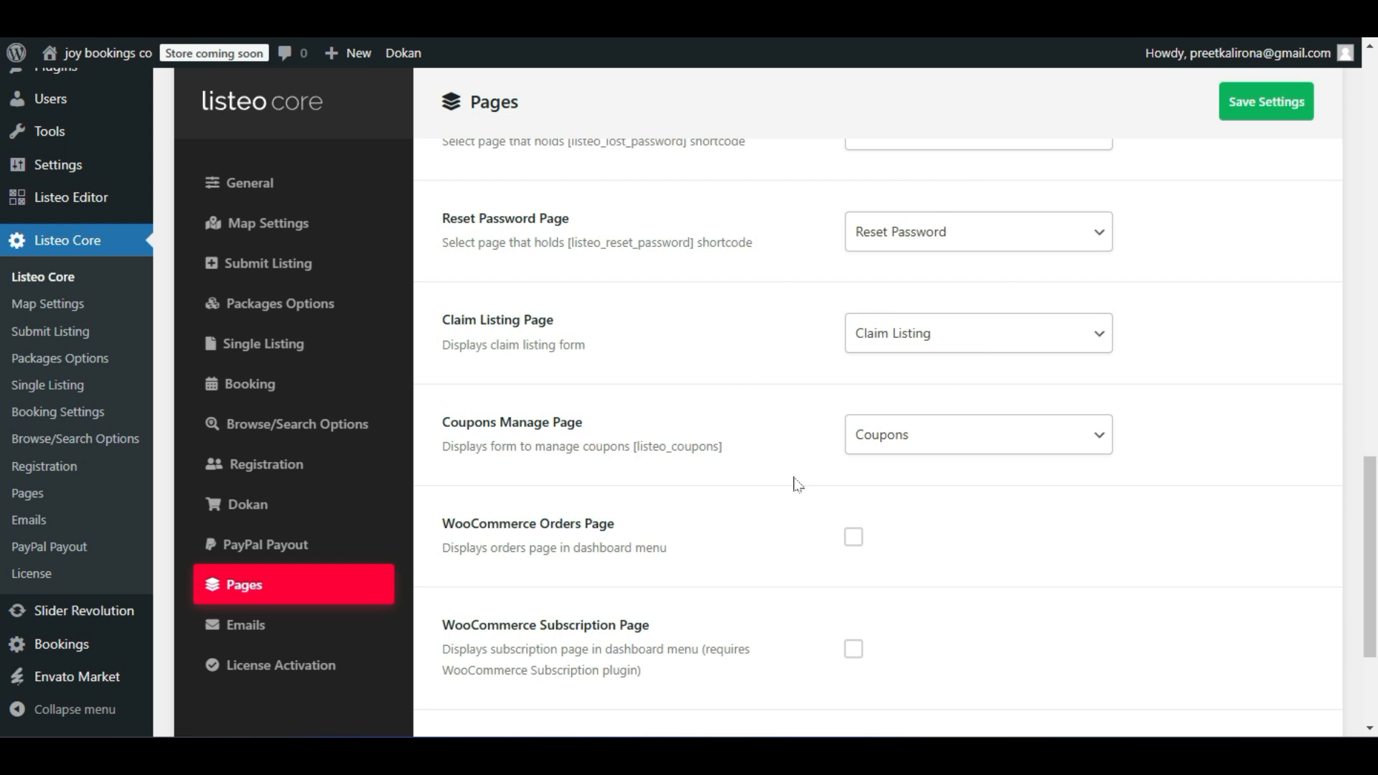
{"action": "scroll", "coordinate": [796, 485], "scroll_direction": "down", "scroll_amount": 3}
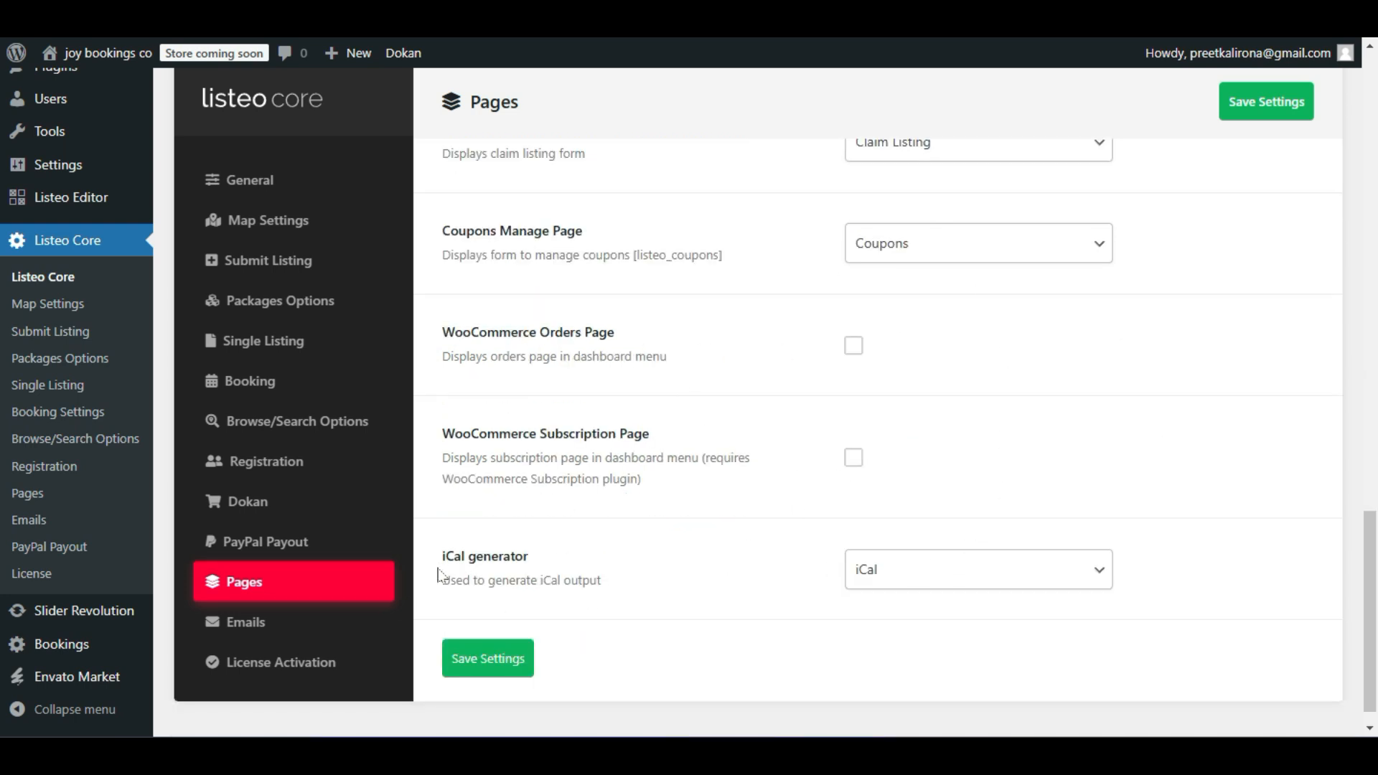
{"action": "left_click", "coordinate": [954, 572]}
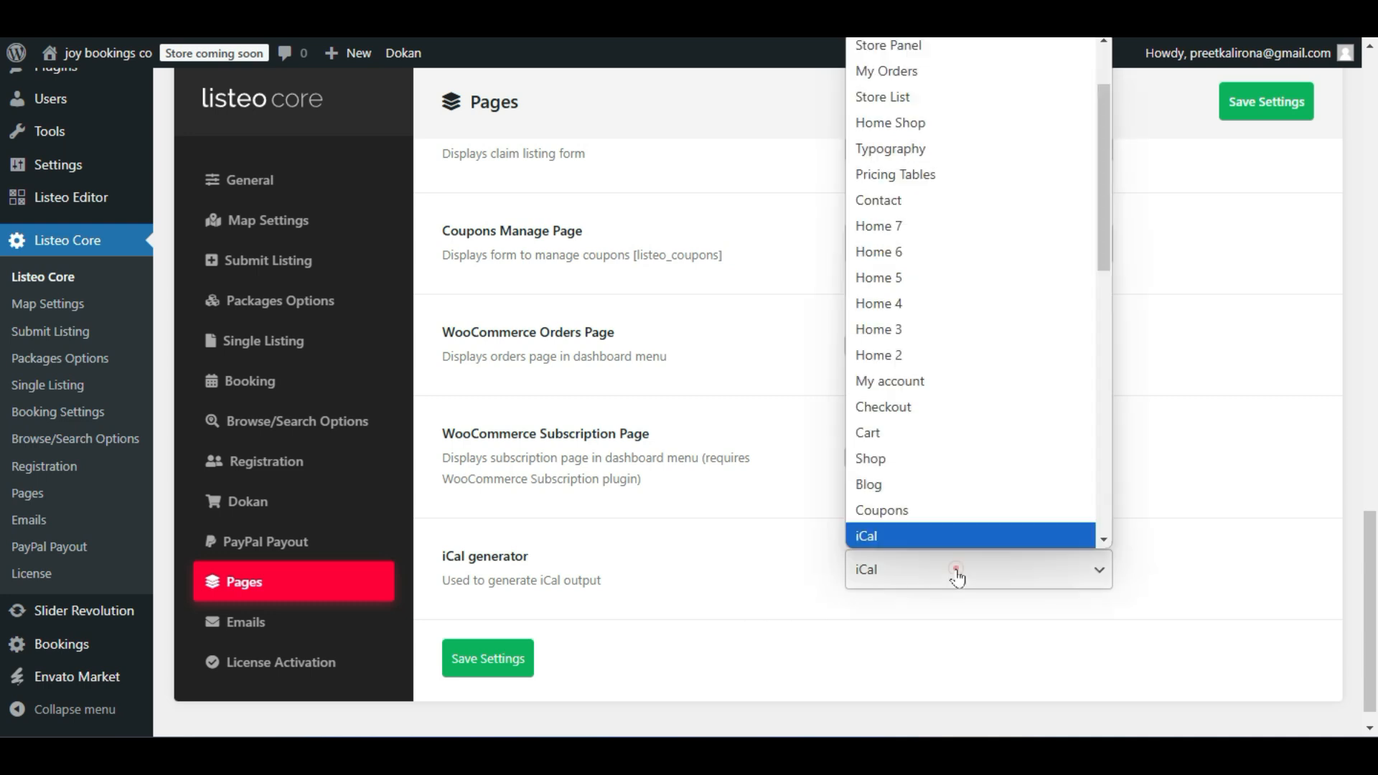
{"action": "left_click", "coordinate": [832, 583]}
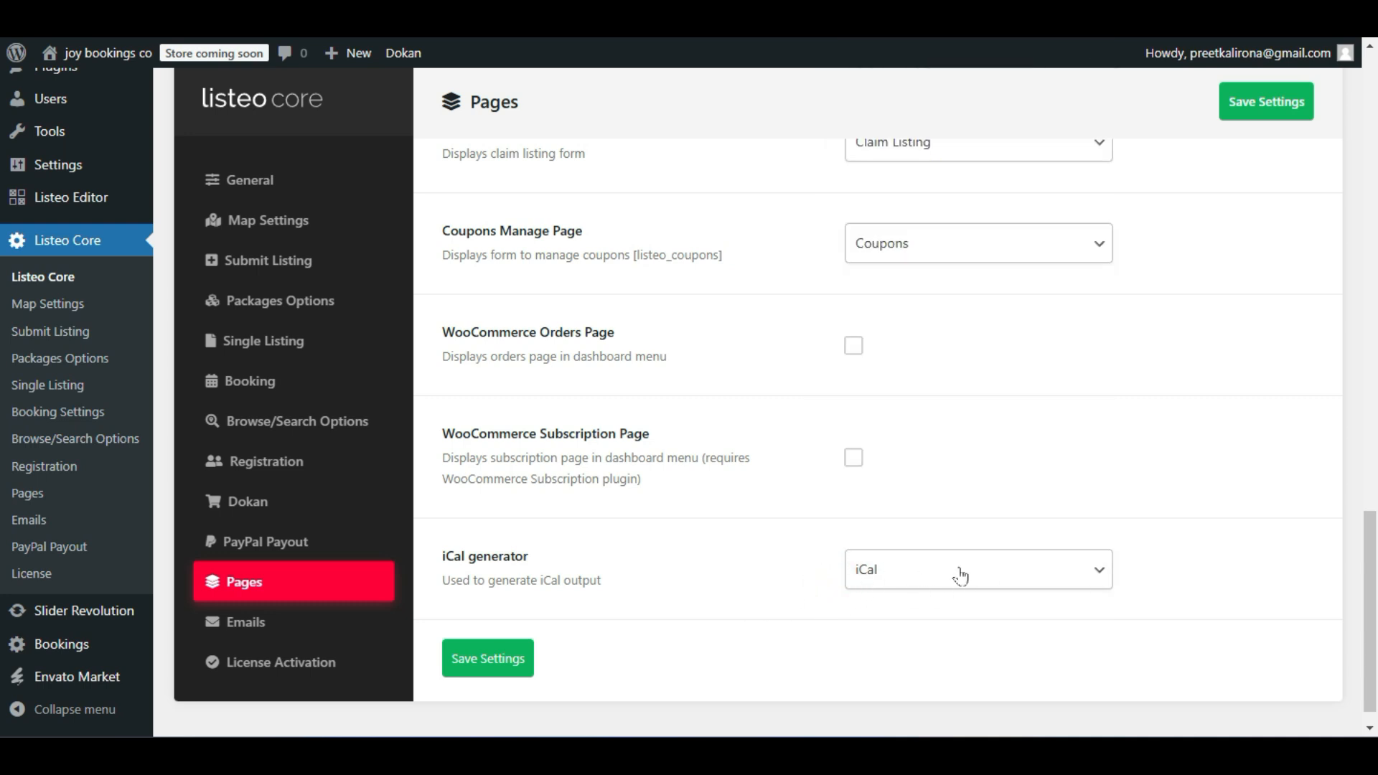
{"action": "left_click", "coordinate": [473, 658]}
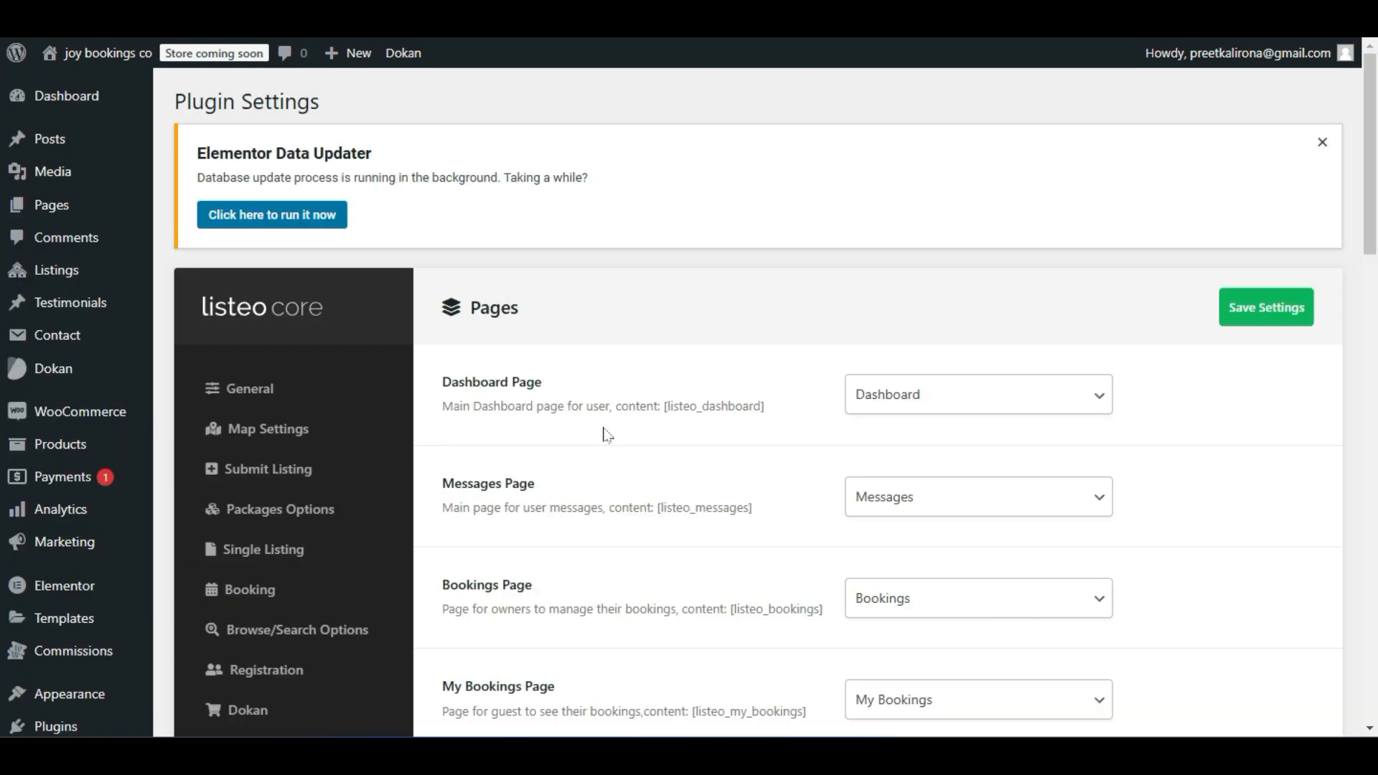
Open the Emails settings and examine the "From name" and "From" email fields.
{"action": "scroll", "coordinate": [606, 435], "scroll_direction": "down", "scroll_amount": 4}
{"action": "left_click", "coordinate": [274, 627]}
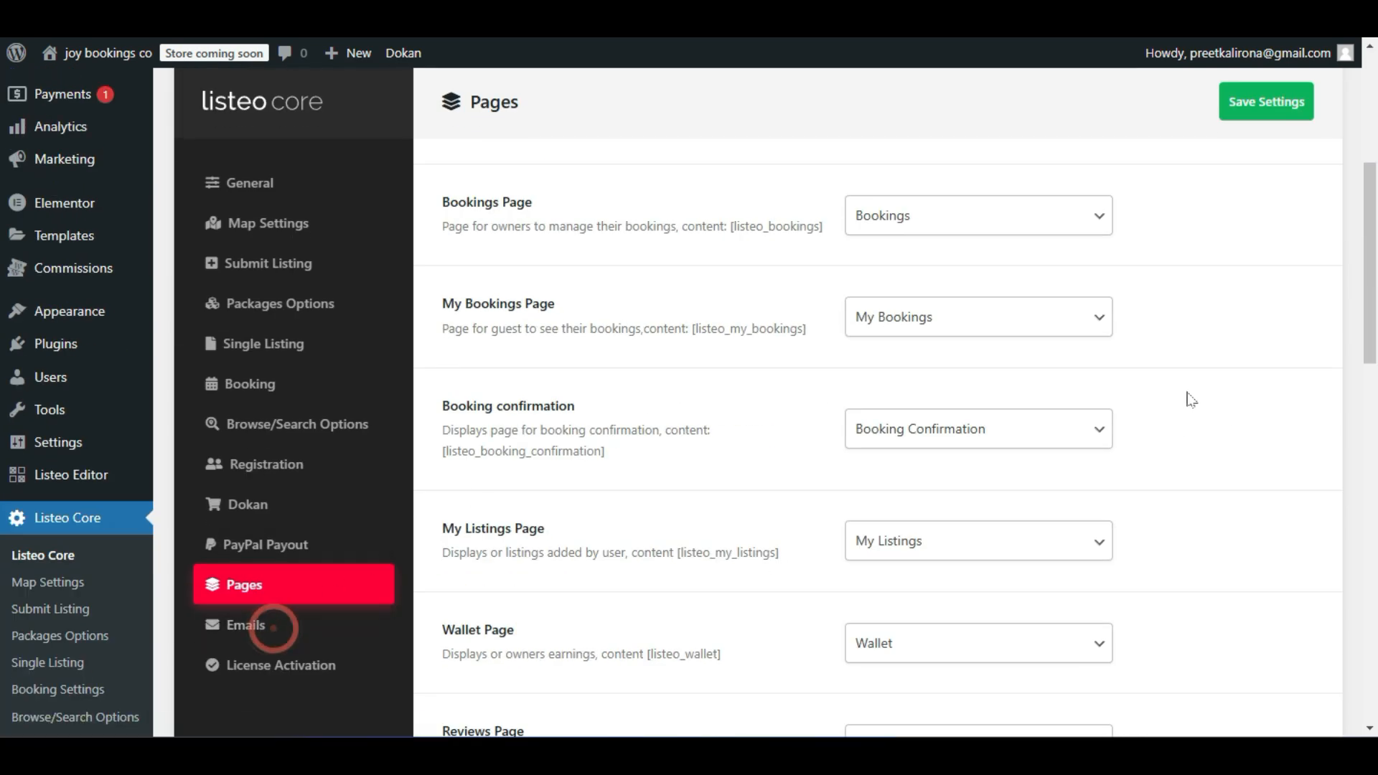
{"action": "scroll", "coordinate": [1229, 353], "scroll_direction": "down", "scroll_amount": 1}
{"action": "scroll", "coordinate": [1229, 360], "scroll_direction": "down", "scroll_amount": 2}
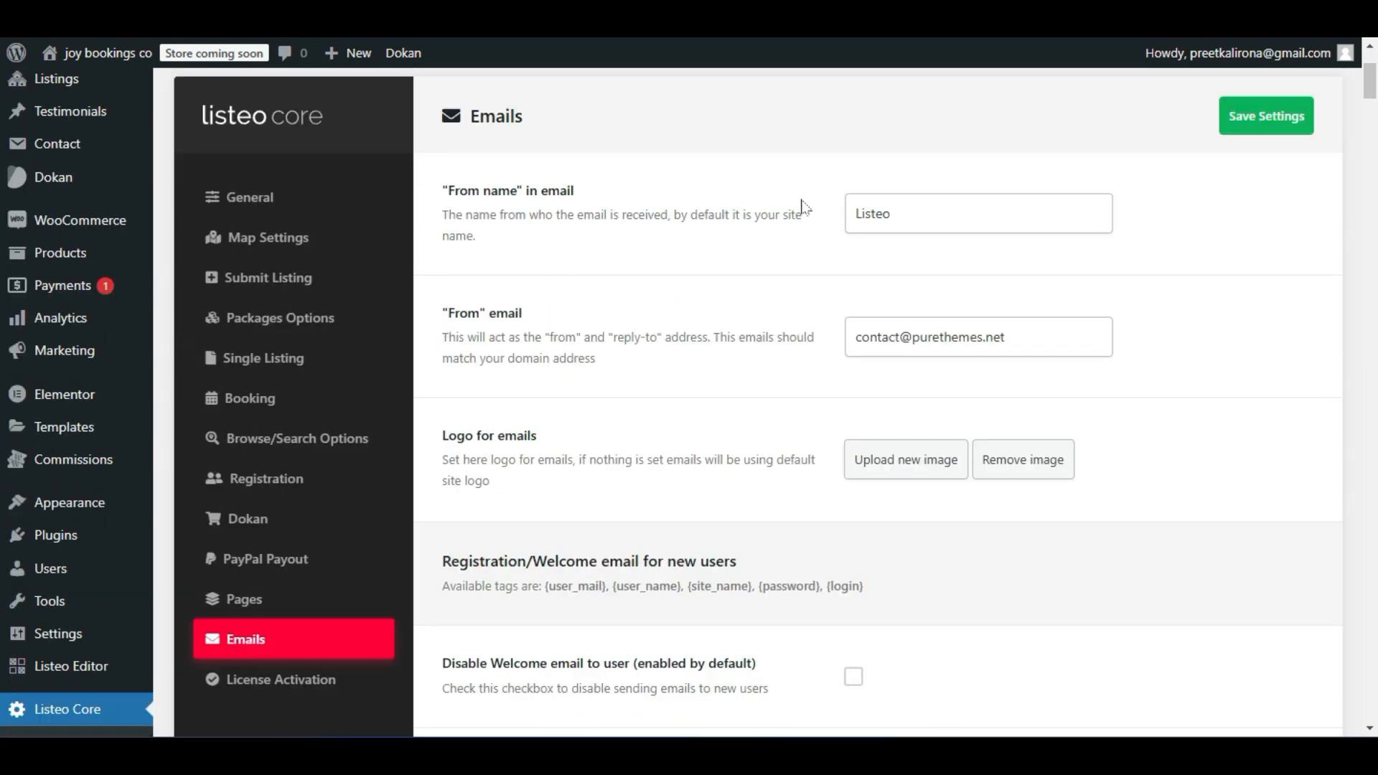
{"action": "double_click", "coordinate": [915, 210]}
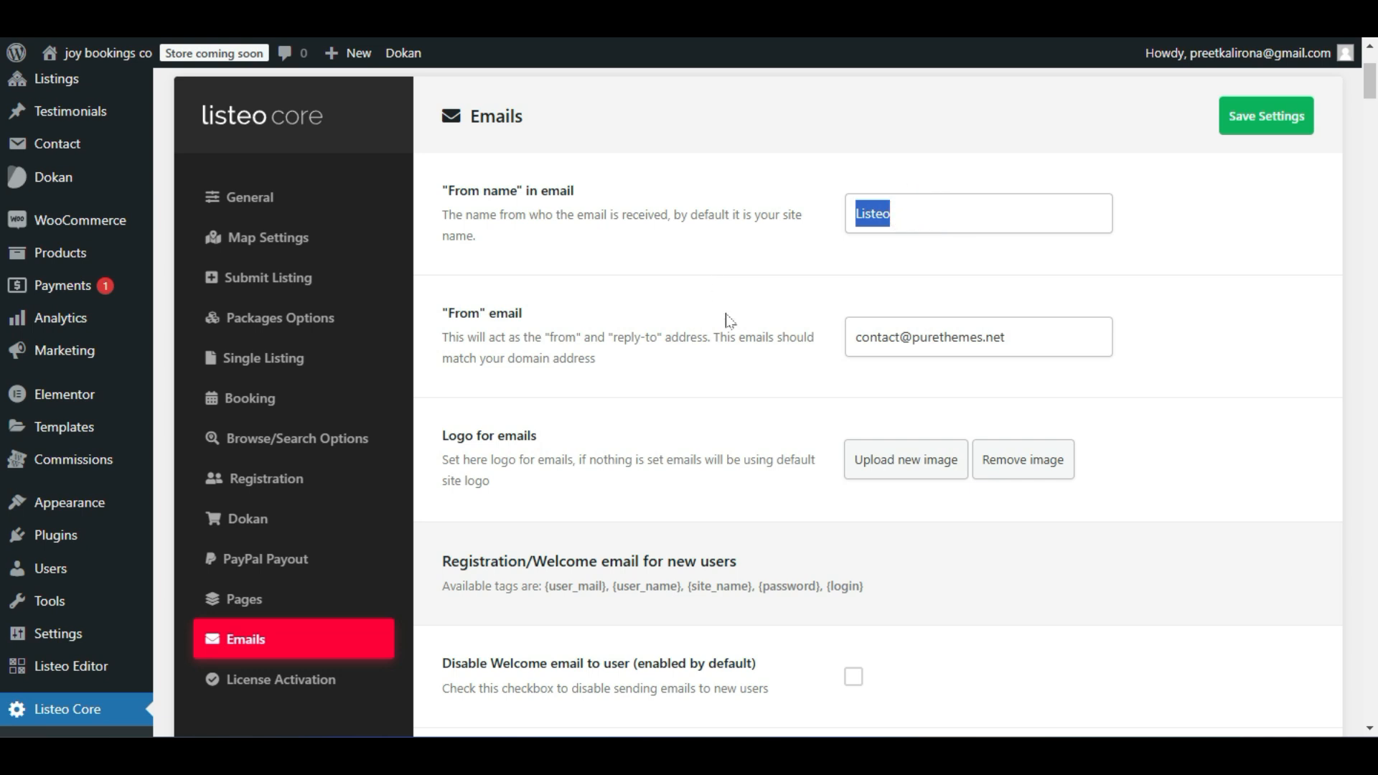
{"action": "double_click", "coordinate": [1032, 337]}
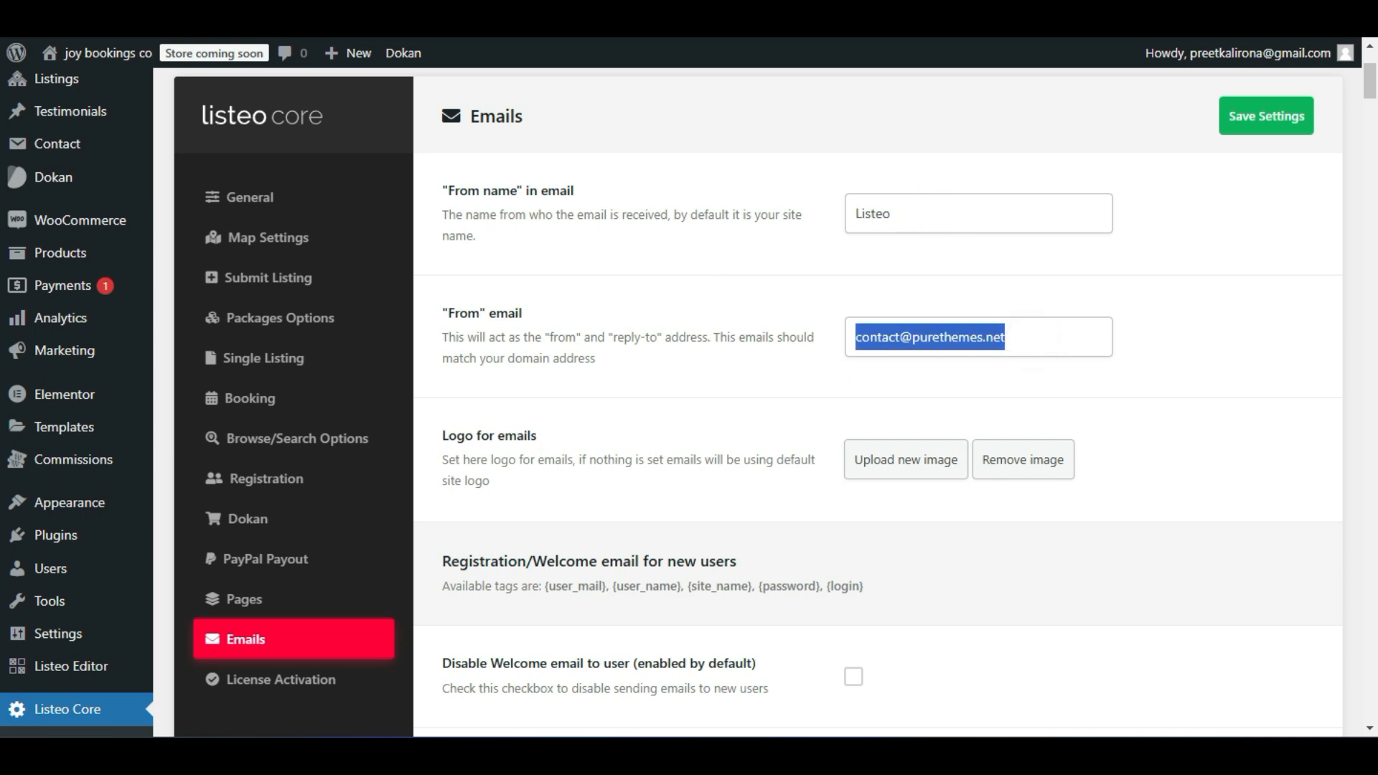
Review the email logo option and the welcome email's disable option, subject and content for new users.
{"action": "scroll", "coordinate": [788, 359], "scroll_direction": "down", "scroll_amount": 2}
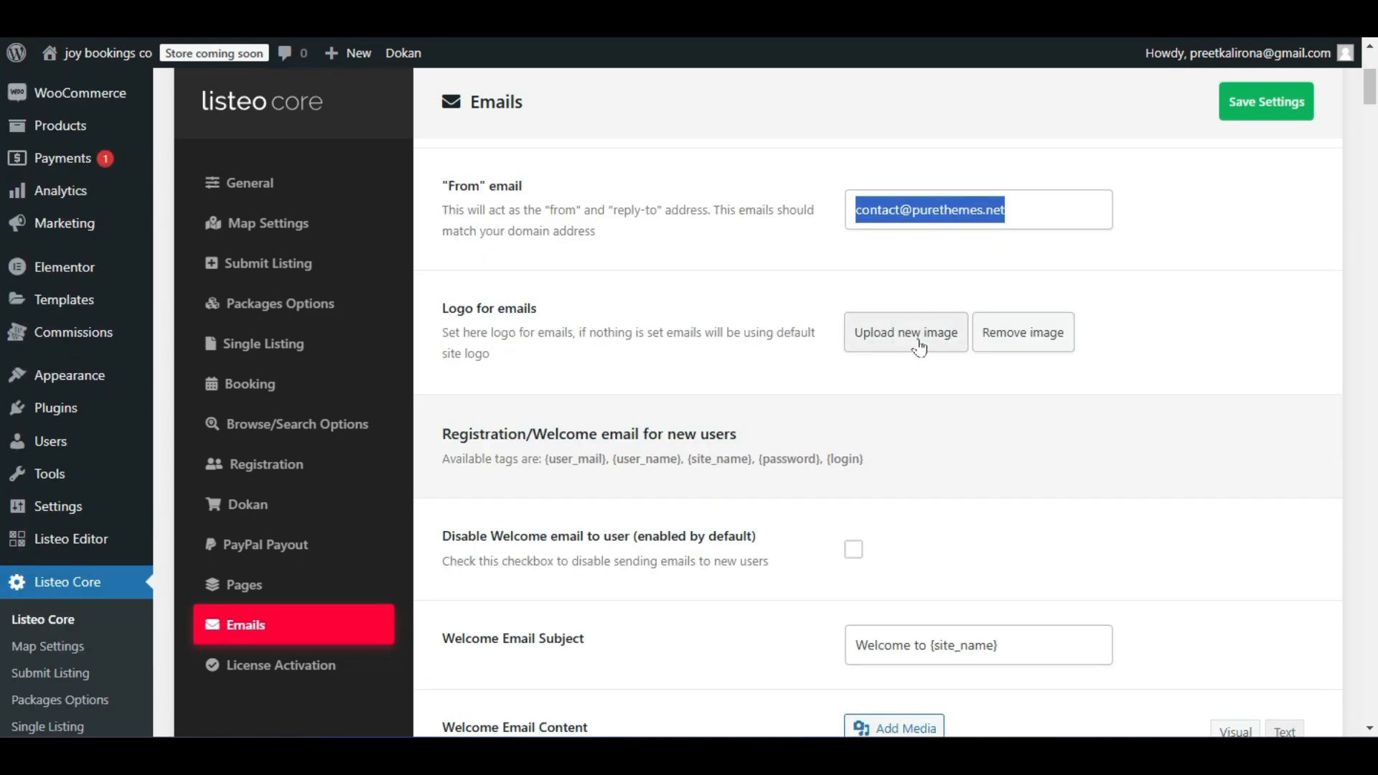
{"action": "scroll", "coordinate": [919, 348], "scroll_direction": "down", "scroll_amount": 3}
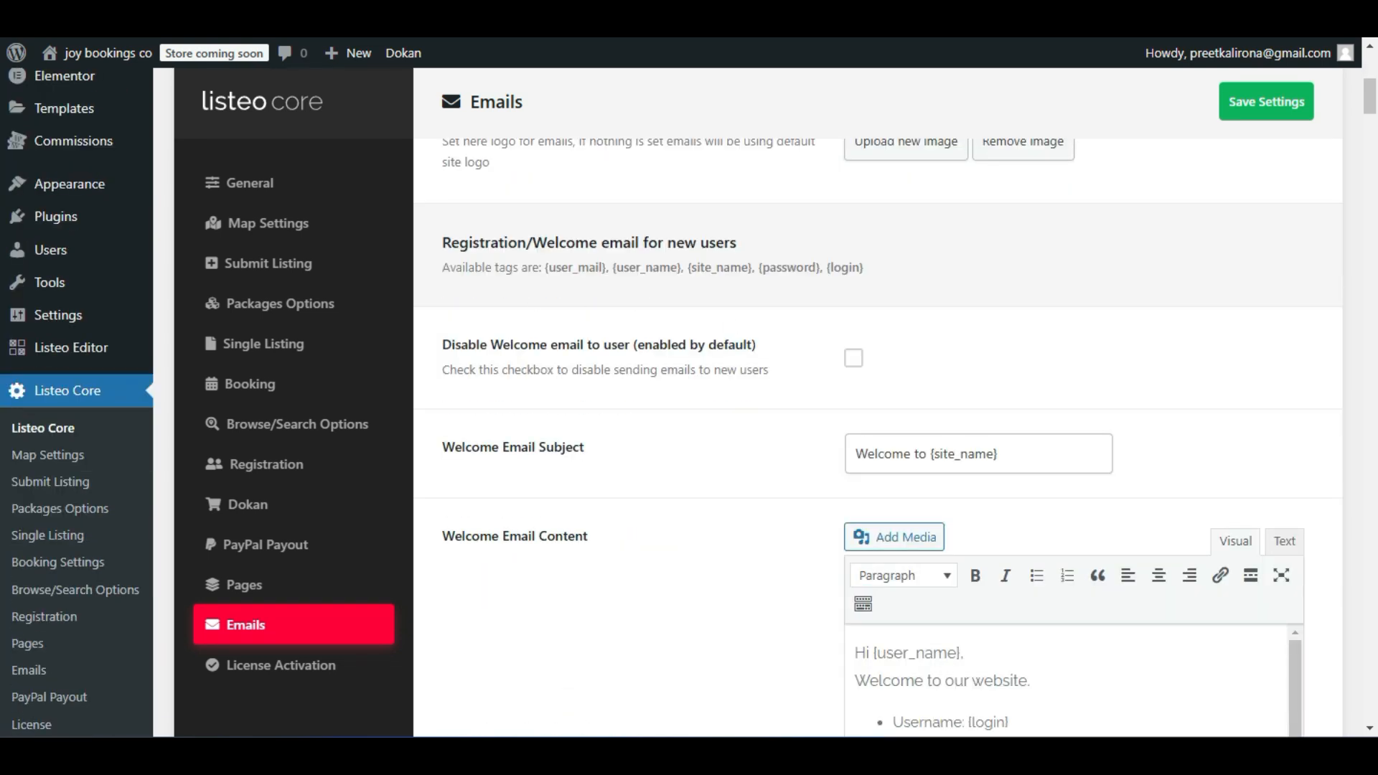
{"action": "scroll", "coordinate": [686, 256], "scroll_direction": "down", "scroll_amount": 3}
{"action": "left_click_drag", "start_coordinate": [1076, 557], "coordinate": [758, 426]}
{"action": "left_click", "coordinate": [758, 424]}
{"action": "scroll", "coordinate": [1062, 495], "scroll_direction": "down", "scroll_amount": 2}
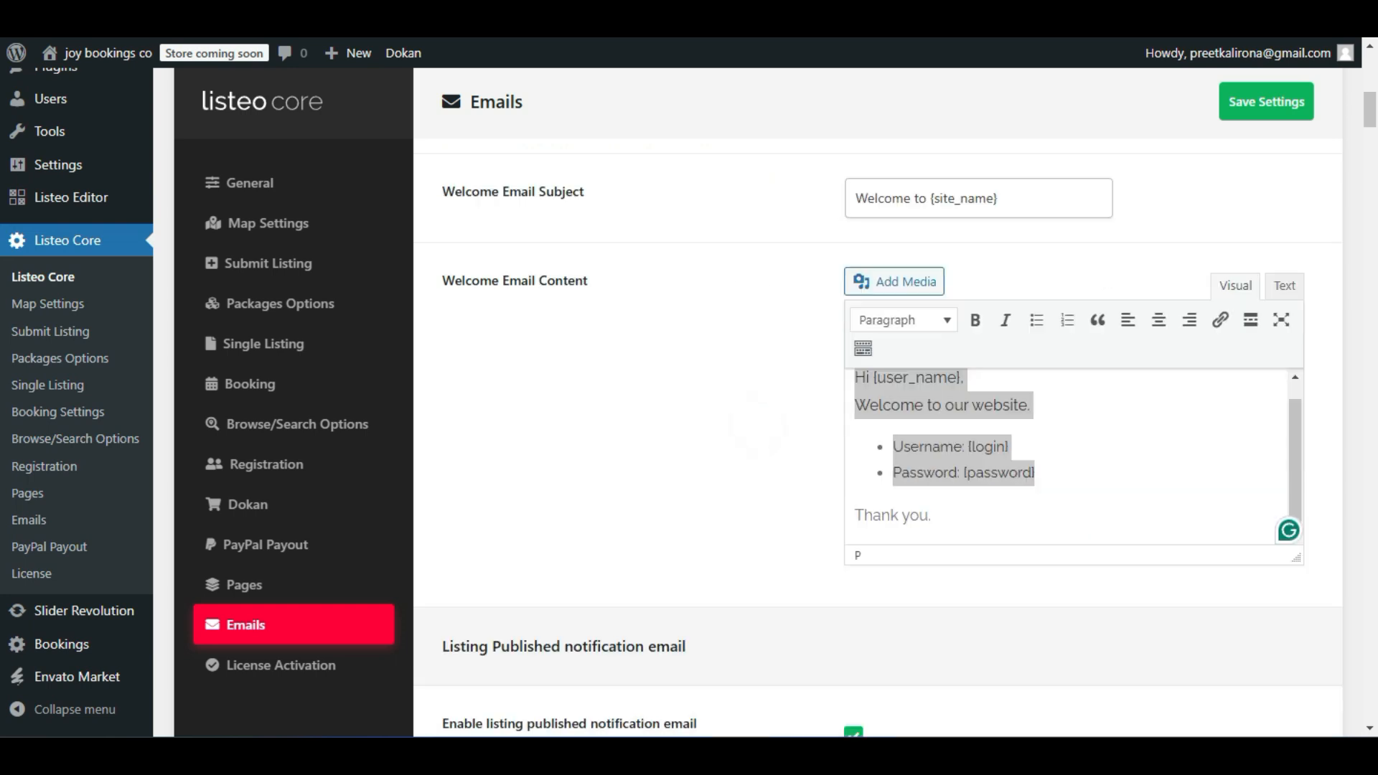
{"action": "scroll", "coordinate": [784, 506], "scroll_direction": "down", "scroll_amount": 2}
{"action": "left_click", "coordinate": [790, 470]}
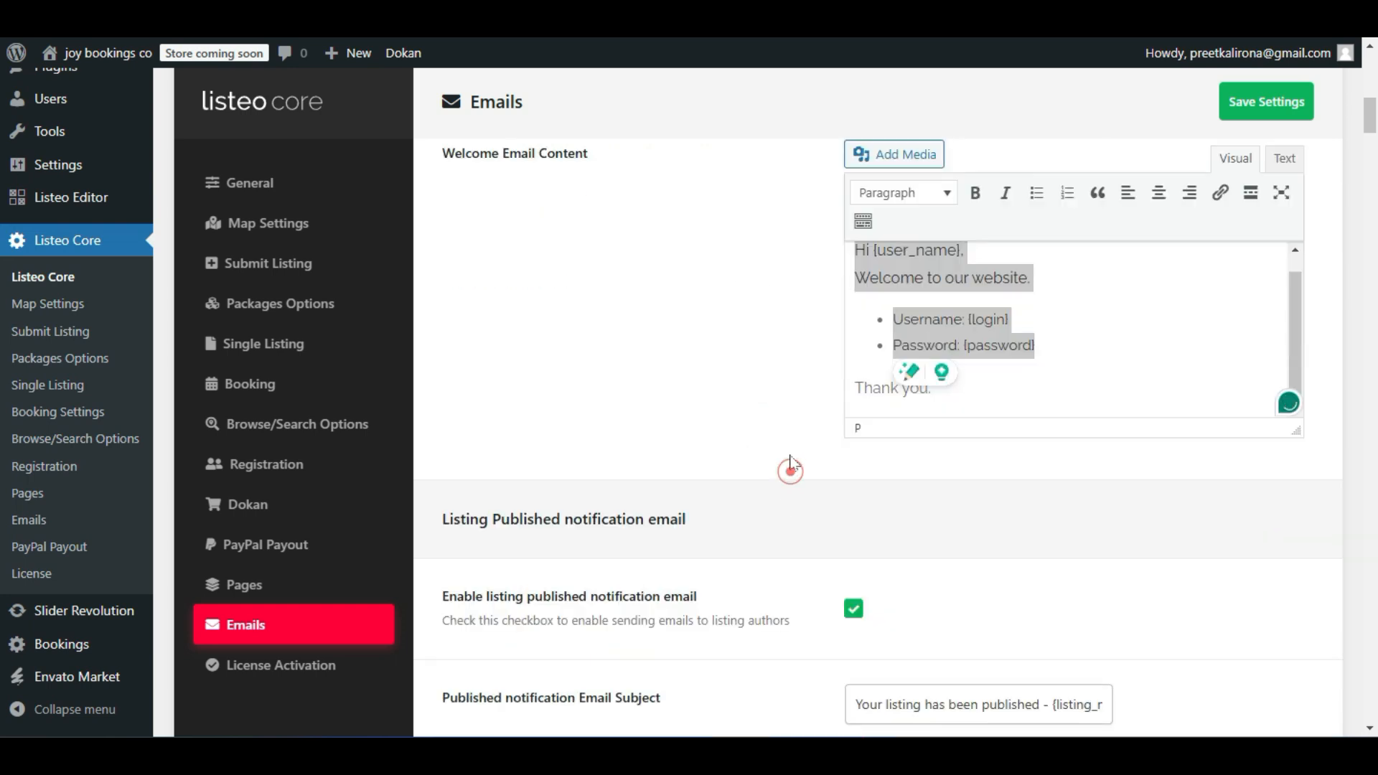
Examine the welcome line in the welcome email content and the Listing Published notification email settings.
{"action": "left_click", "coordinate": [1013, 278]}
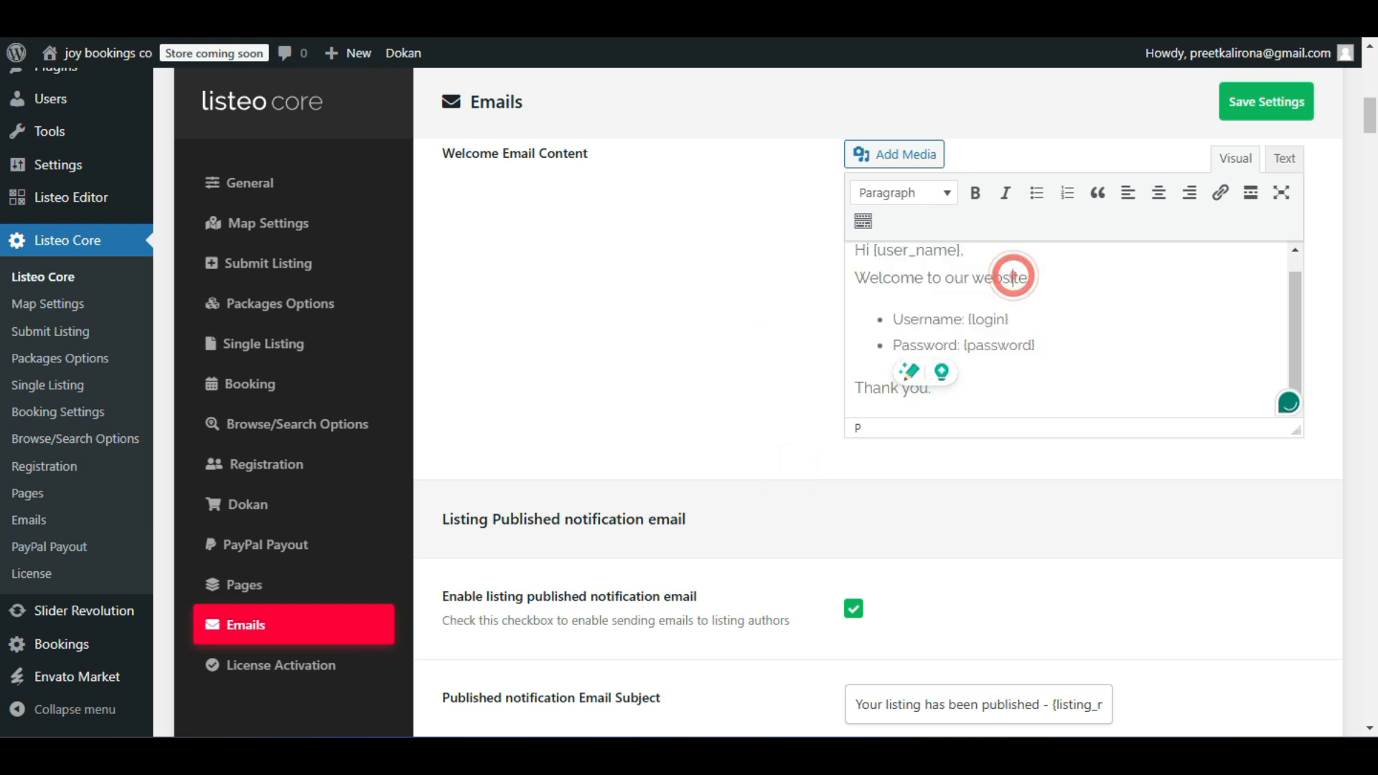
{"action": "scroll", "coordinate": [1013, 278], "scroll_direction": "up", "scroll_amount": 1}
{"action": "scroll", "coordinate": [815, 449], "scroll_direction": "up", "scroll_amount": 1}
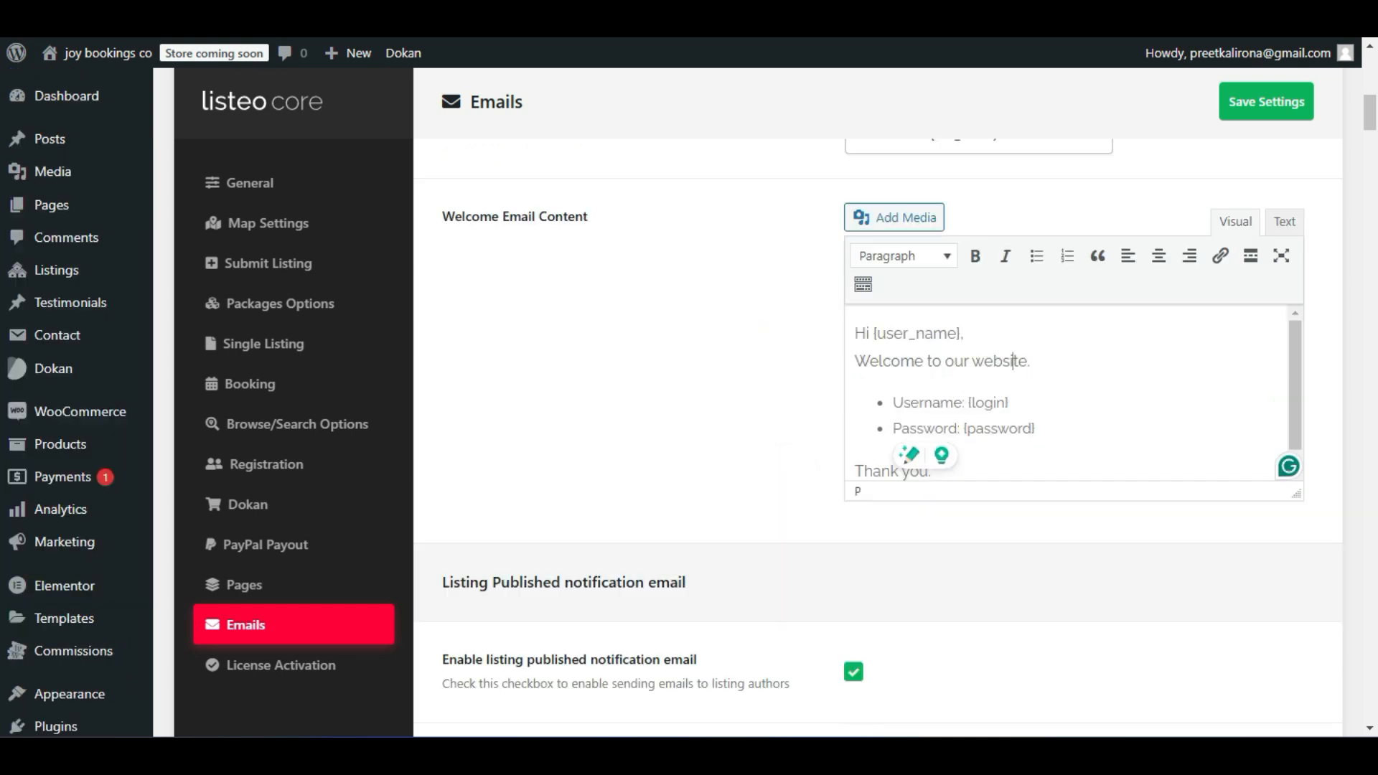
{"action": "left_click_drag", "start_coordinate": [854, 365], "coordinate": [1044, 360]}
{"action": "left_click", "coordinate": [1045, 360]}
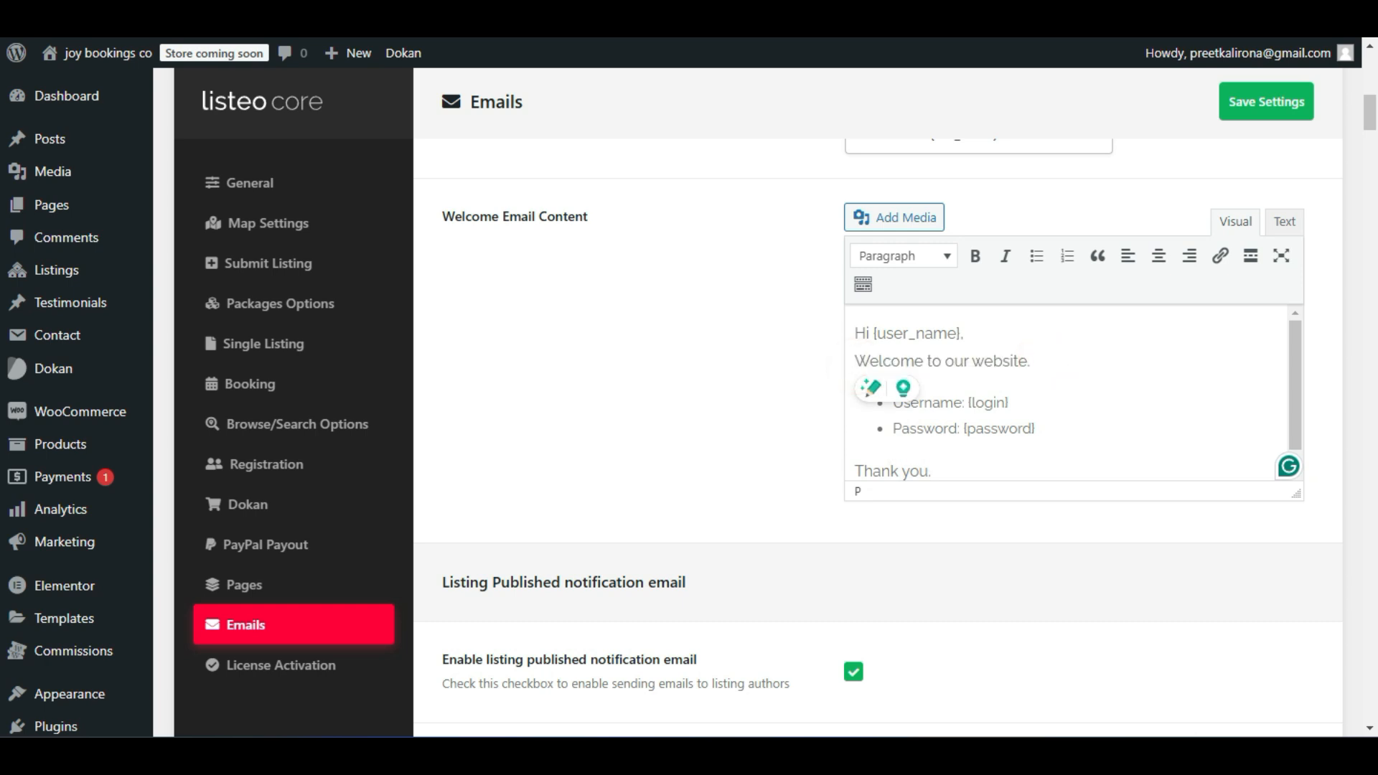
{"action": "scroll", "coordinate": [1059, 391], "scroll_direction": "down", "scroll_amount": 1}
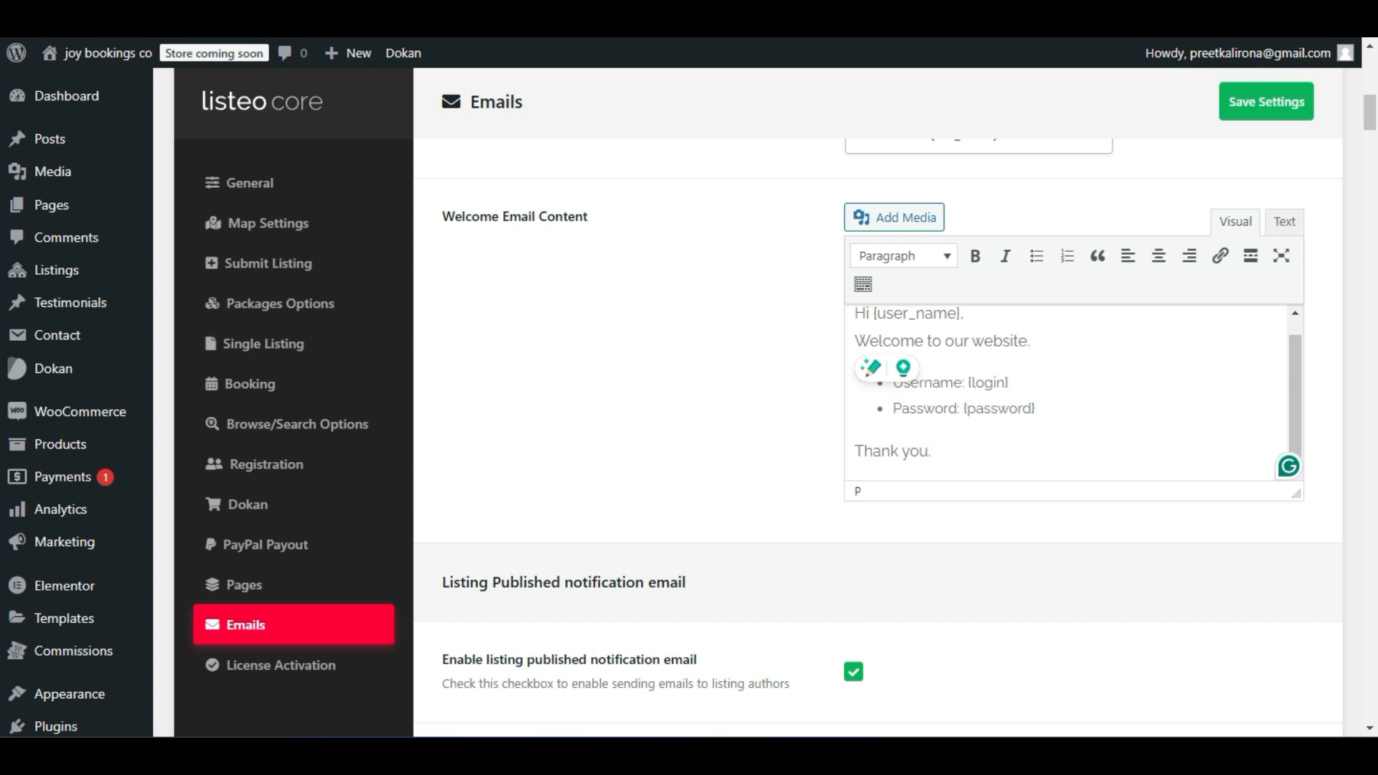
{"action": "scroll", "coordinate": [752, 477], "scroll_direction": "down", "scroll_amount": 2}
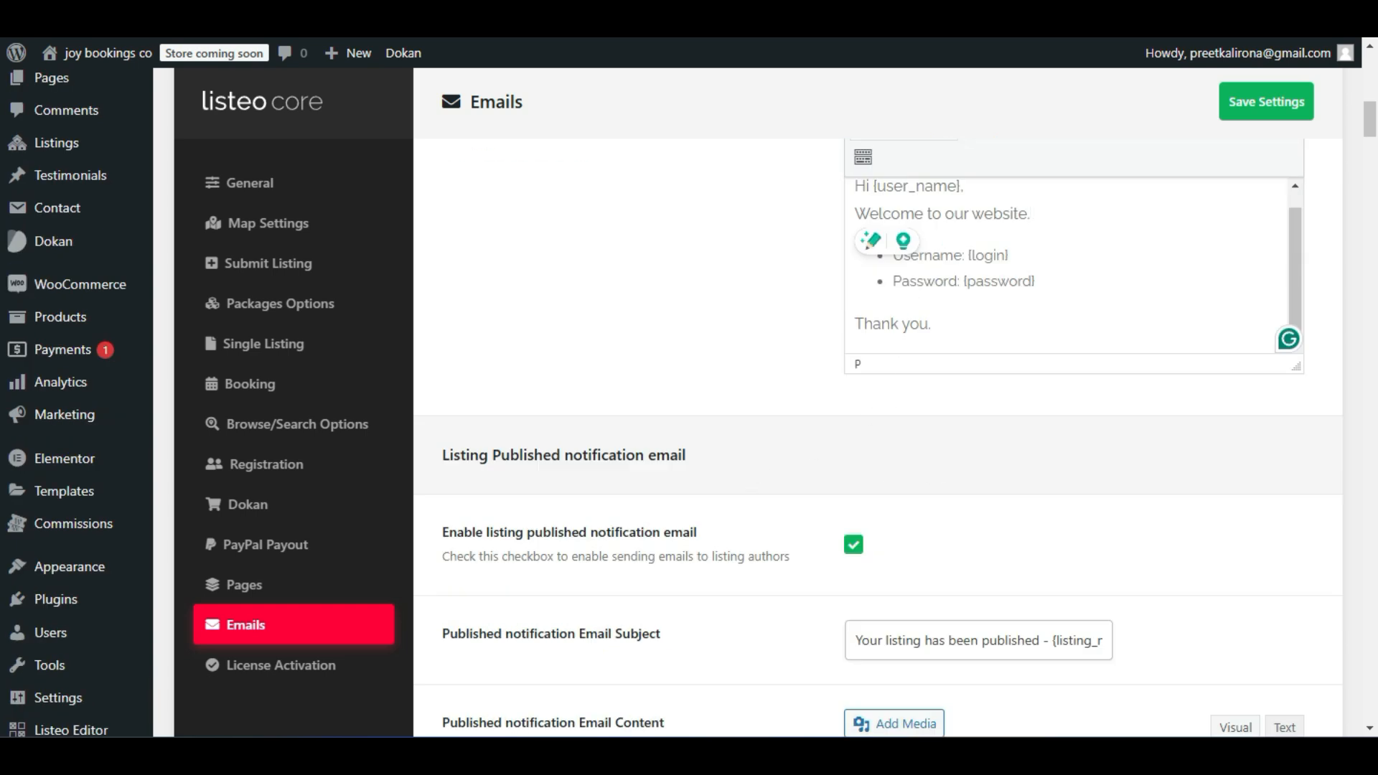
Examine the Listing Published notification email section and the {listing_name} tag in its subject.
{"action": "left_click", "coordinate": [932, 324]}
{"action": "scroll", "coordinate": [790, 463], "scroll_direction": "down", "scroll_amount": 2}
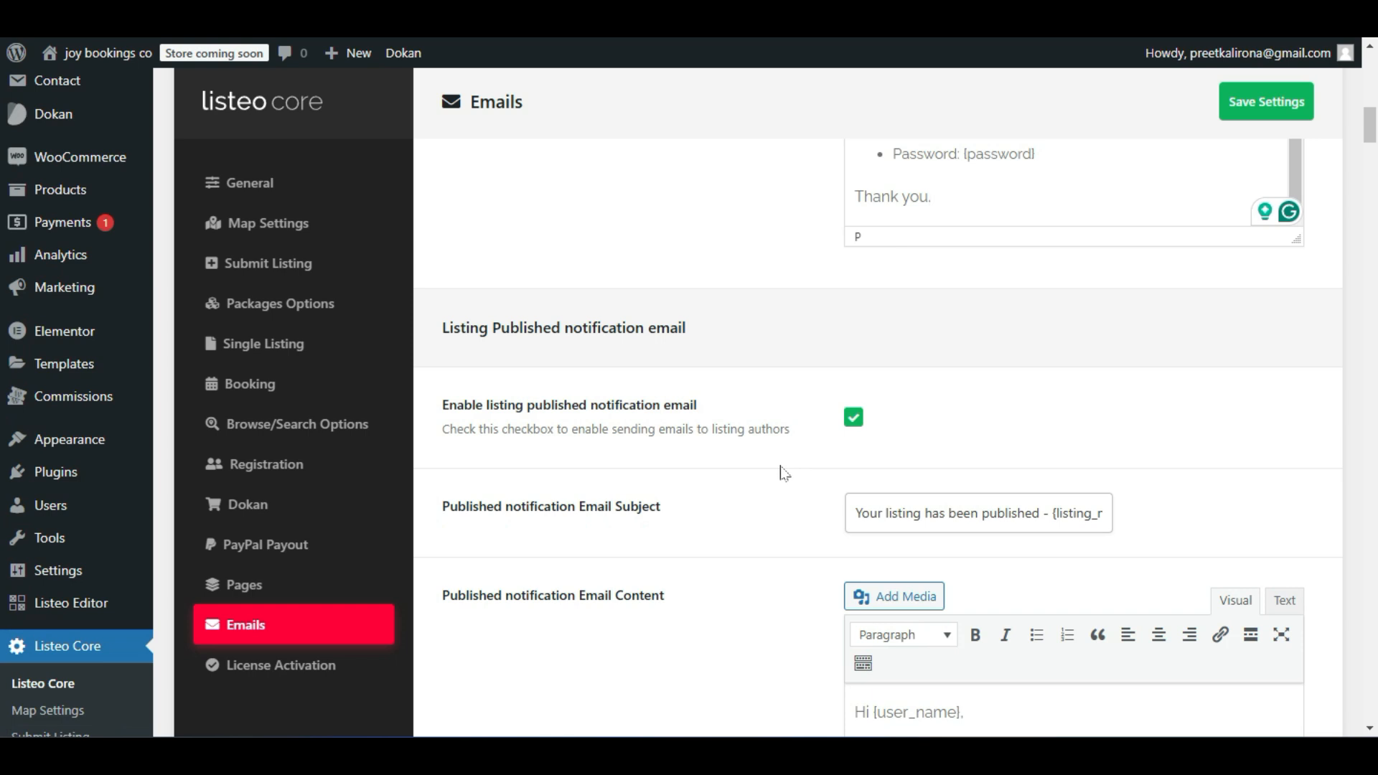
{"action": "left_click_drag", "start_coordinate": [435, 332], "coordinate": [695, 342]}
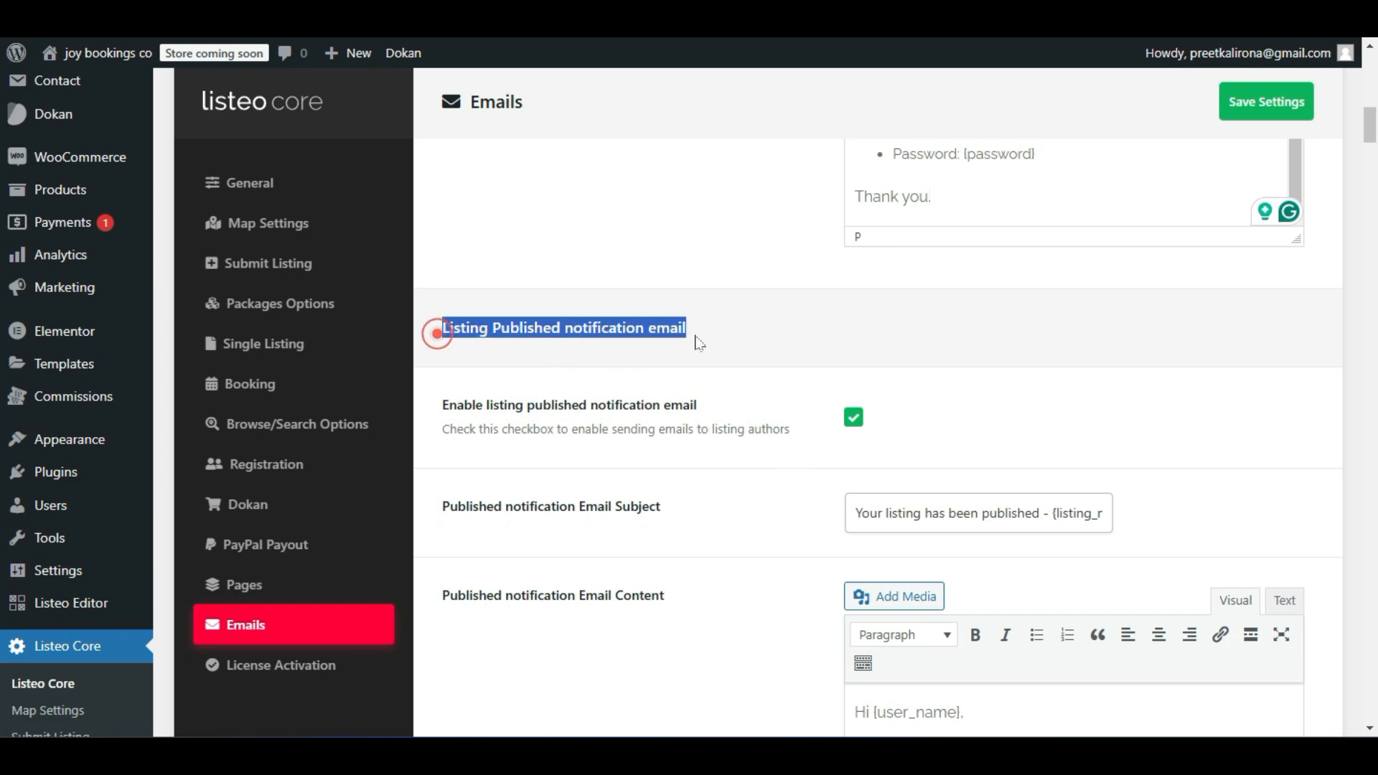
{"action": "scroll", "coordinate": [743, 424], "scroll_direction": "down", "scroll_amount": 3}
{"action": "left_click_drag", "start_coordinate": [860, 321], "coordinate": [1146, 342]}
{"action": "left_click", "coordinate": [1150, 335]}
{"action": "left_click_drag", "start_coordinate": [1036, 322], "coordinate": [1101, 322]}
{"action": "double_click", "coordinate": [1102, 322]}
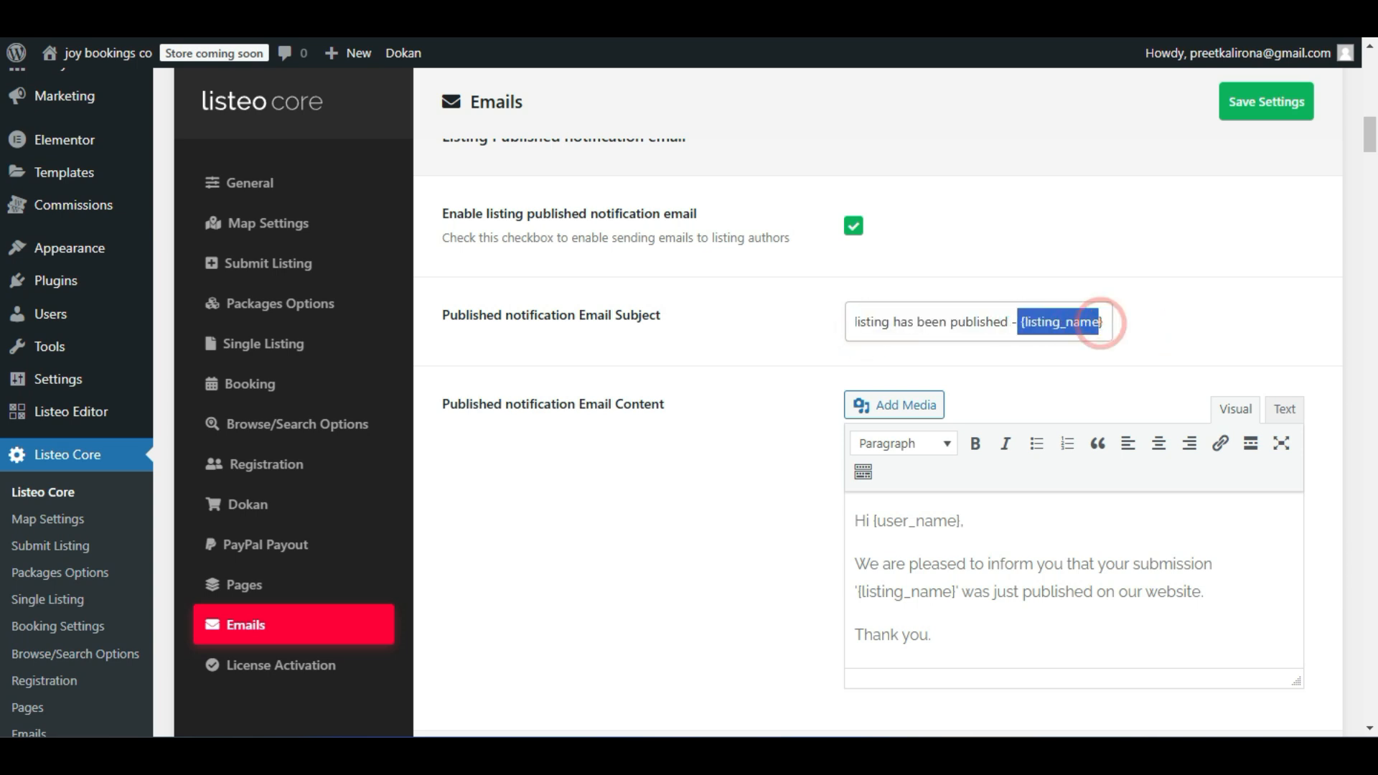
Examine the published notification email's content, including the {user_name} tag in its greeting.
{"action": "left_click", "coordinate": [713, 506]}
{"action": "scroll", "coordinate": [714, 506], "scroll_direction": "down", "scroll_amount": 2}
{"action": "left_click_drag", "start_coordinate": [965, 392], "coordinate": [872, 393]}
{"action": "left_click", "coordinate": [714, 493]}
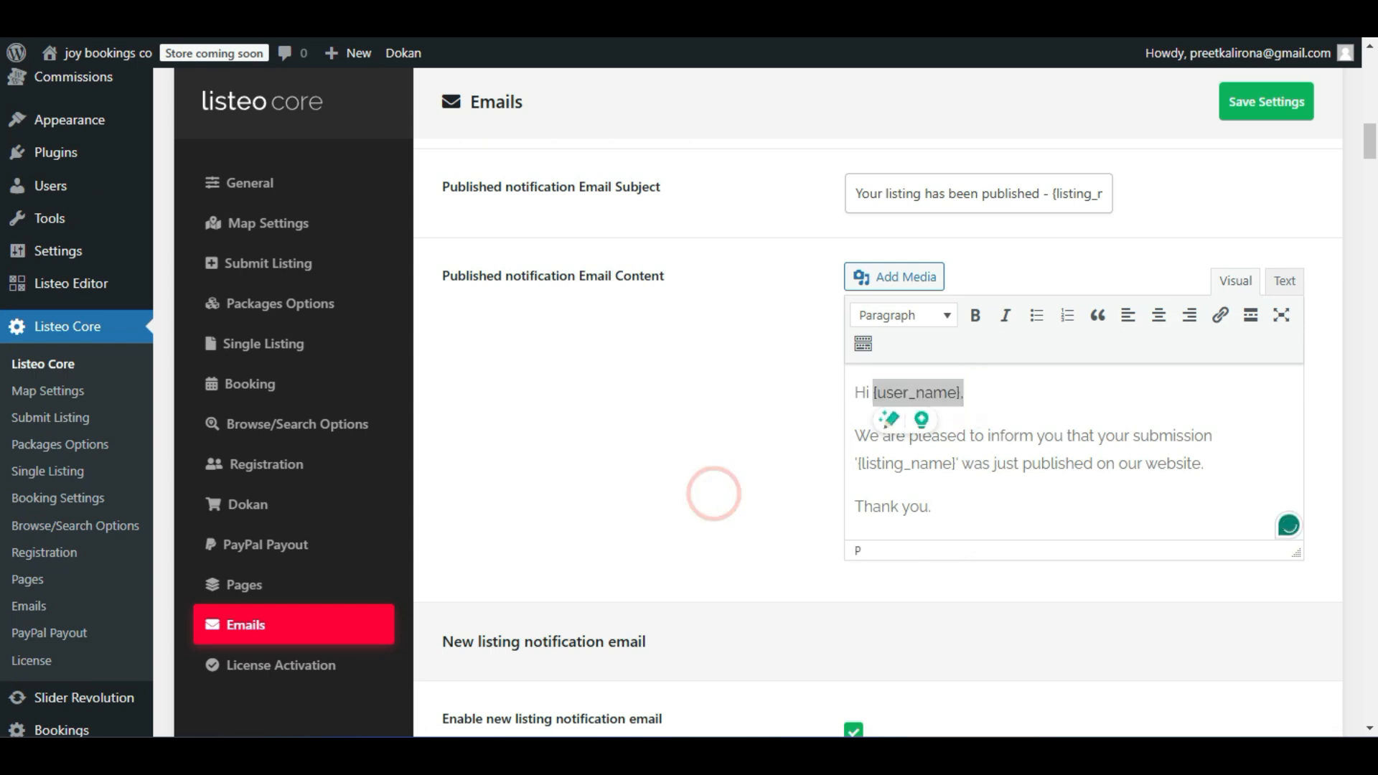
{"action": "left_click", "coordinate": [953, 483]}
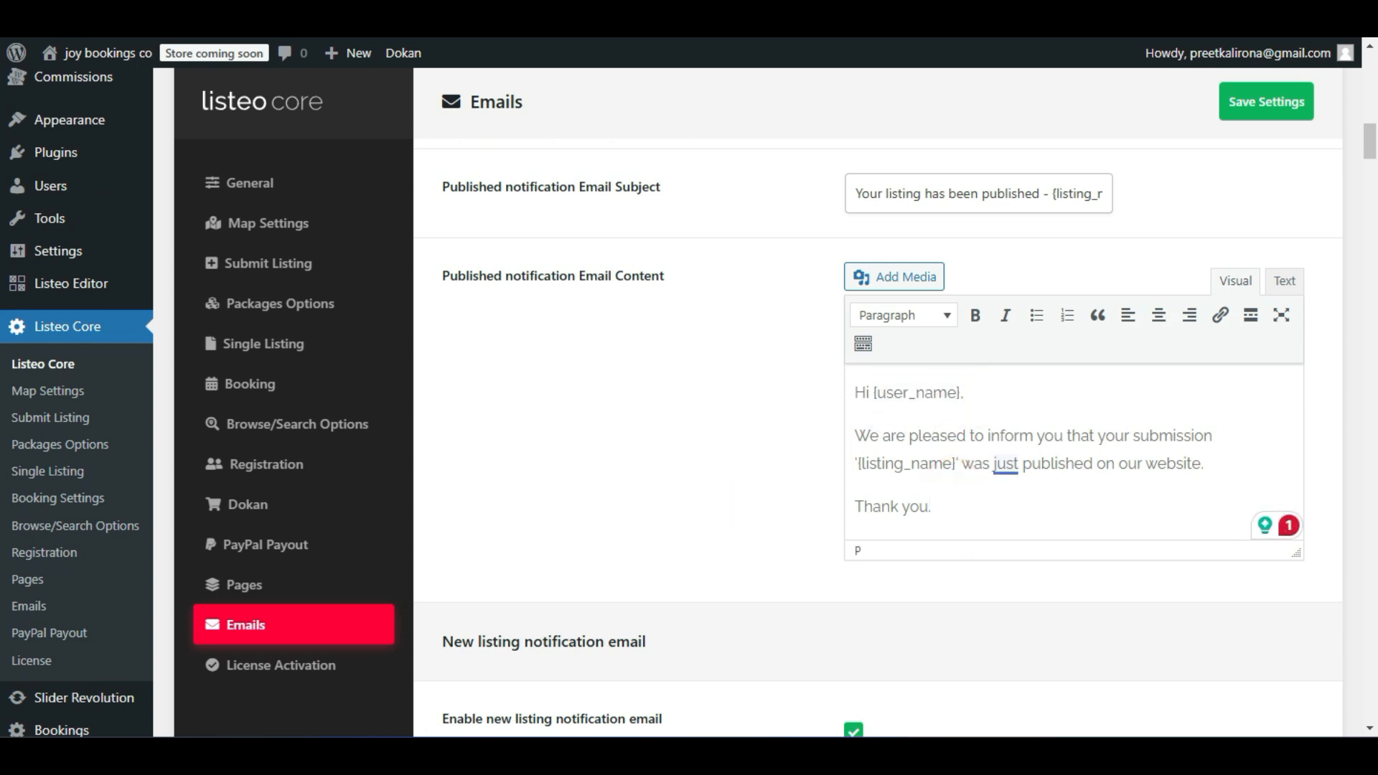
{"action": "mouse_move", "coordinate": [1006, 465]}
Review the new listing and expired listing notification sections, and return to the sender, logo and welcome email settings.
{"action": "scroll", "coordinate": [701, 433], "scroll_direction": "down", "scroll_amount": 2}
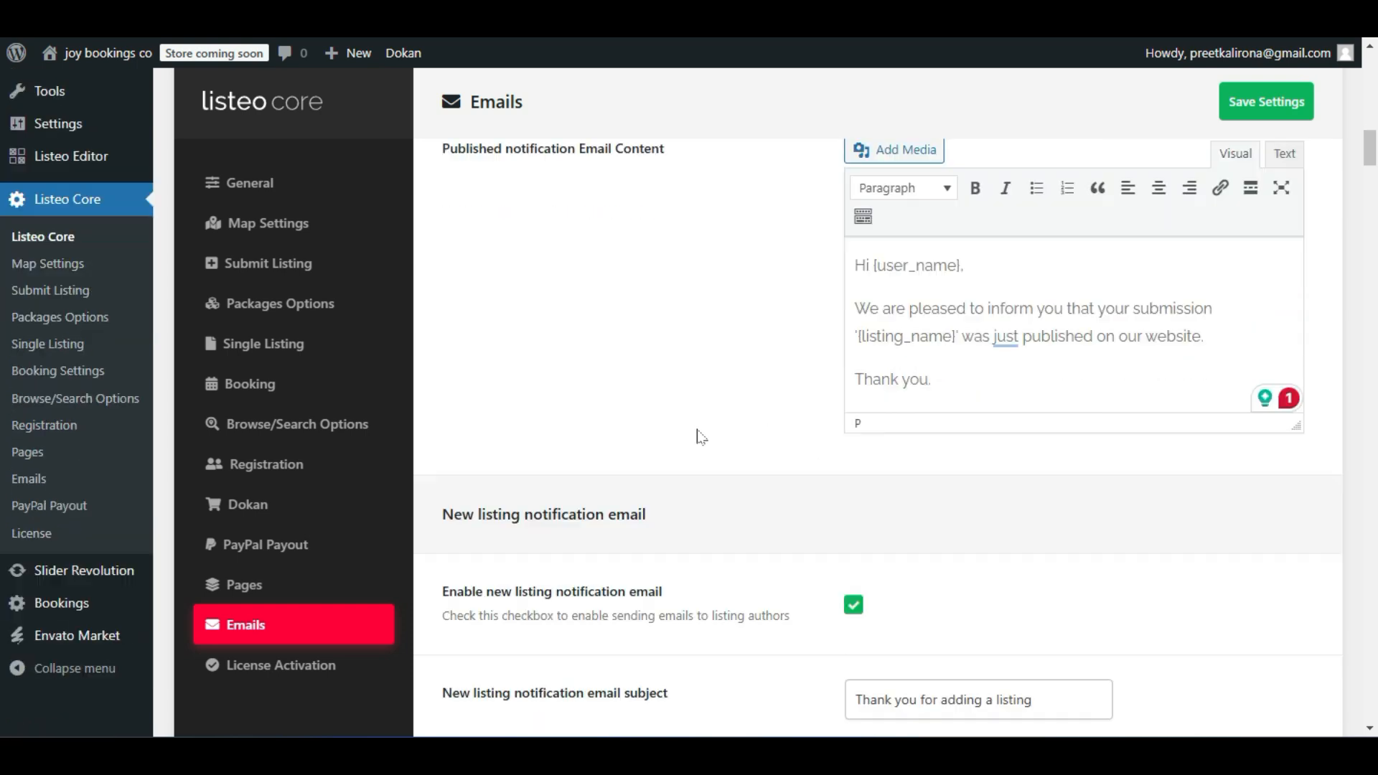
{"action": "scroll", "coordinate": [463, 452], "scroll_direction": "down", "scroll_amount": 11}
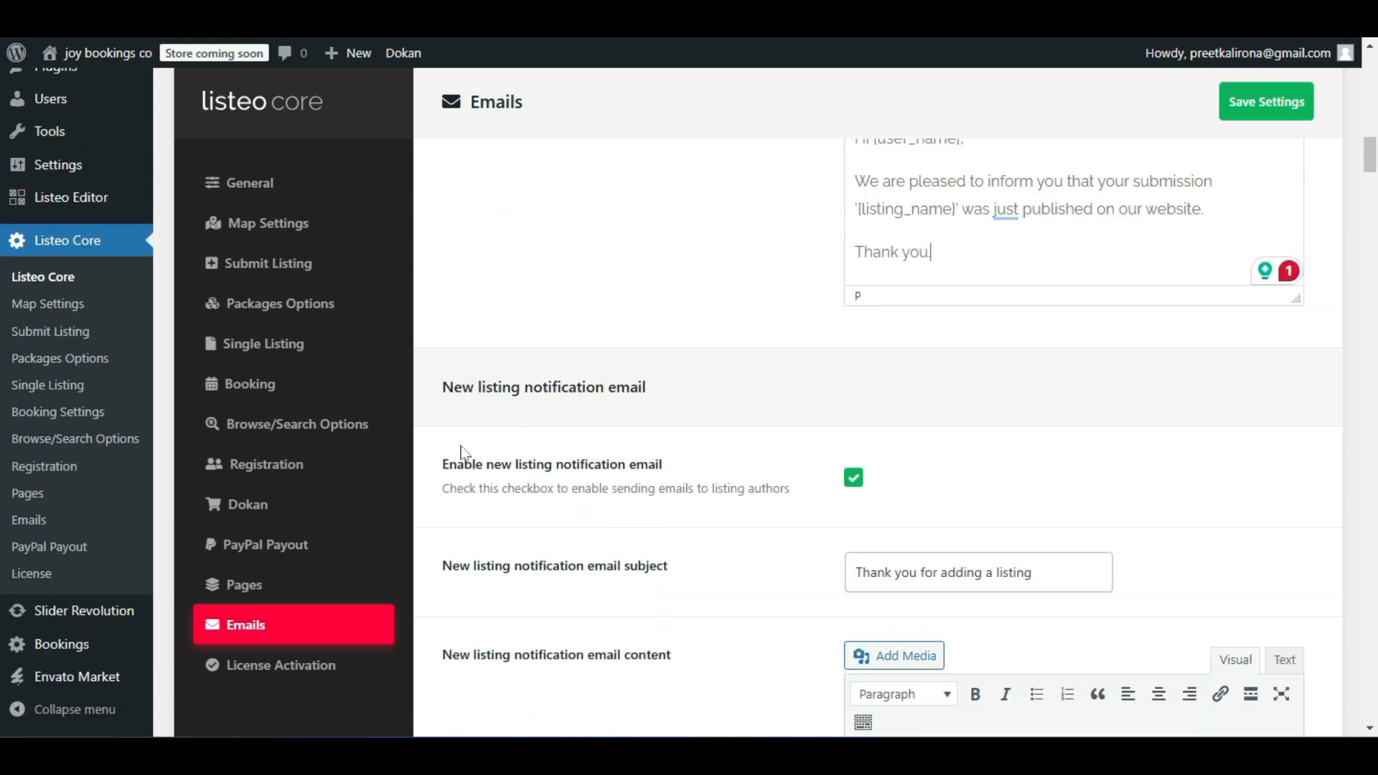
{"action": "scroll", "coordinate": [462, 452], "scroll_direction": "up", "scroll_amount": 20}
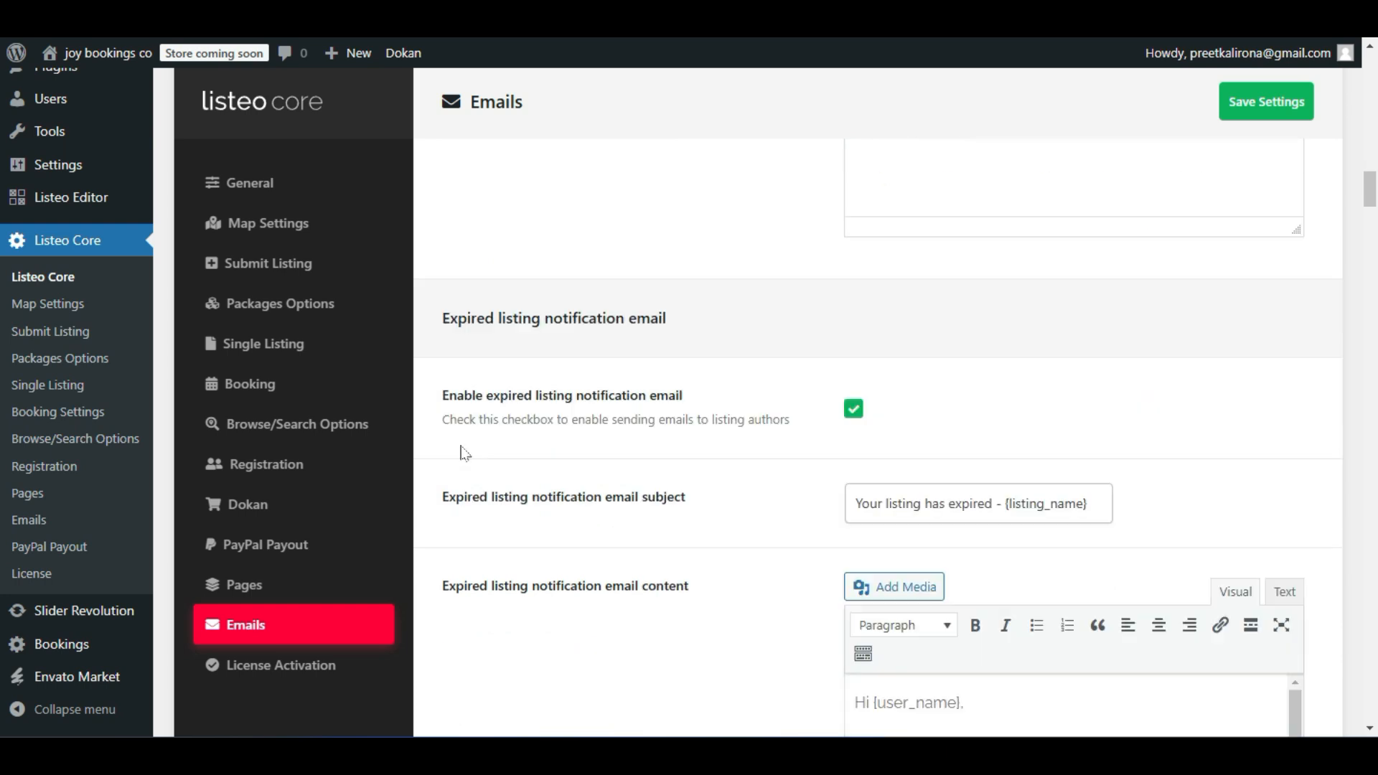
{"action": "scroll", "coordinate": [463, 452], "scroll_direction": "up", "scroll_amount": 3}
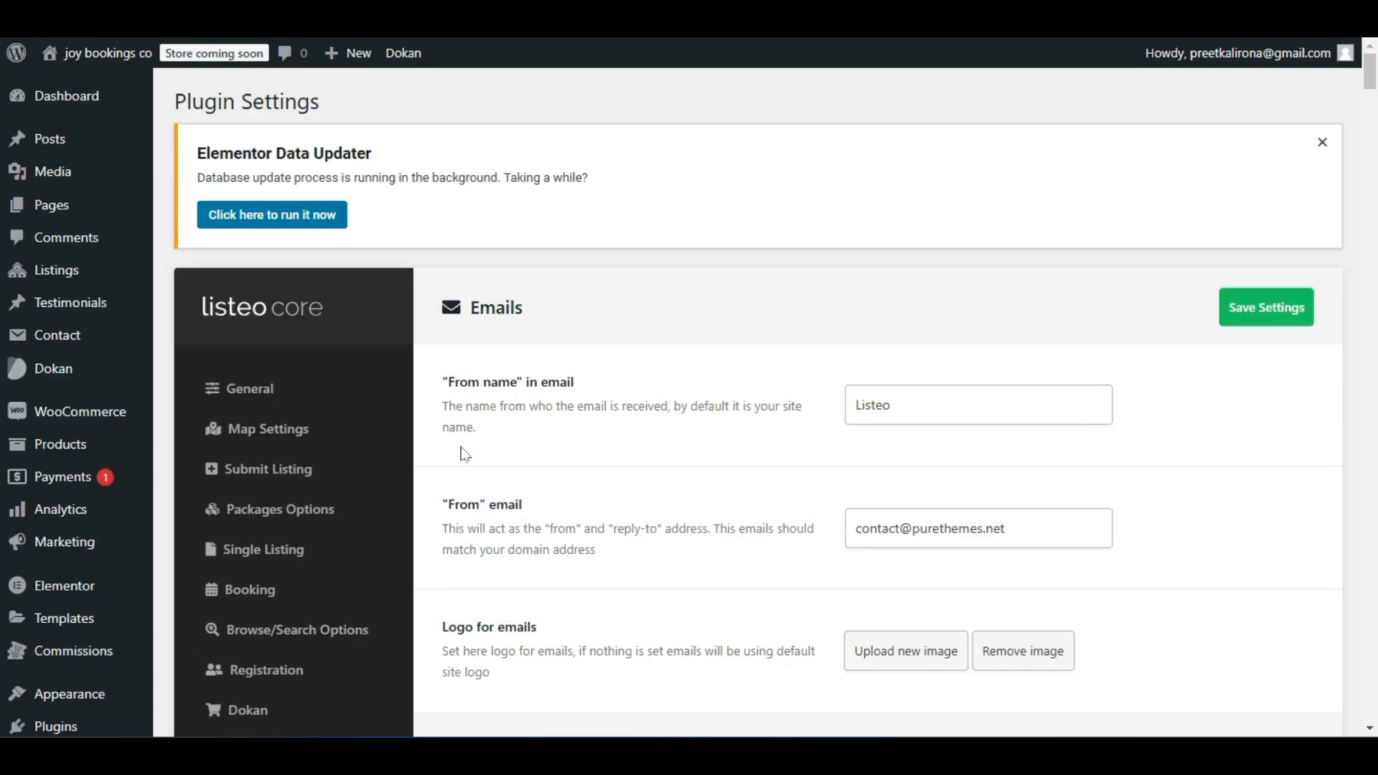
{"action": "scroll", "coordinate": [93, 502], "scroll_direction": "down", "scroll_amount": 3}
{"action": "scroll", "coordinate": [106, 501], "scroll_direction": "down", "scroll_amount": 8}
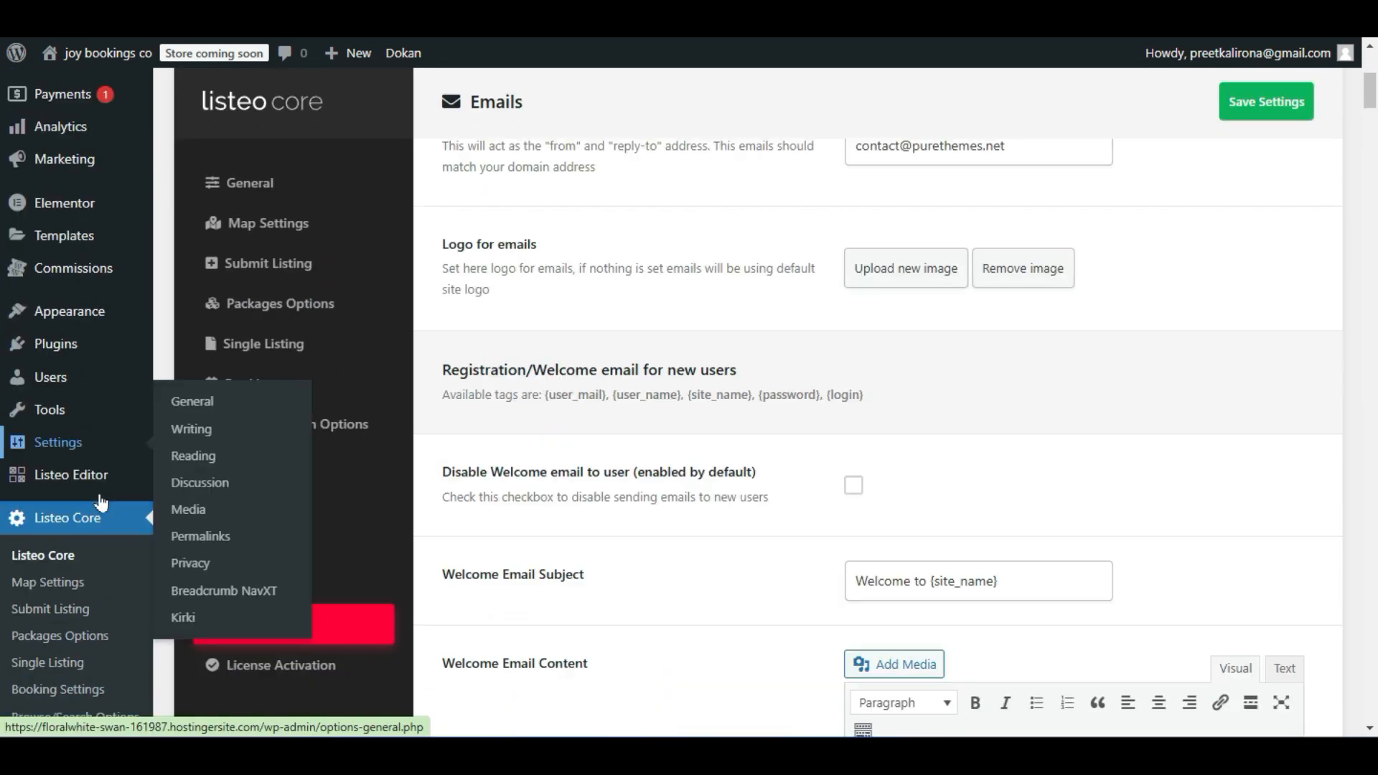
Open the WordPress Payments setup page and review the offline payment methods, including direct bank transfer.
{"action": "scroll", "coordinate": [85, 642], "scroll_direction": "up", "scroll_amount": 5}
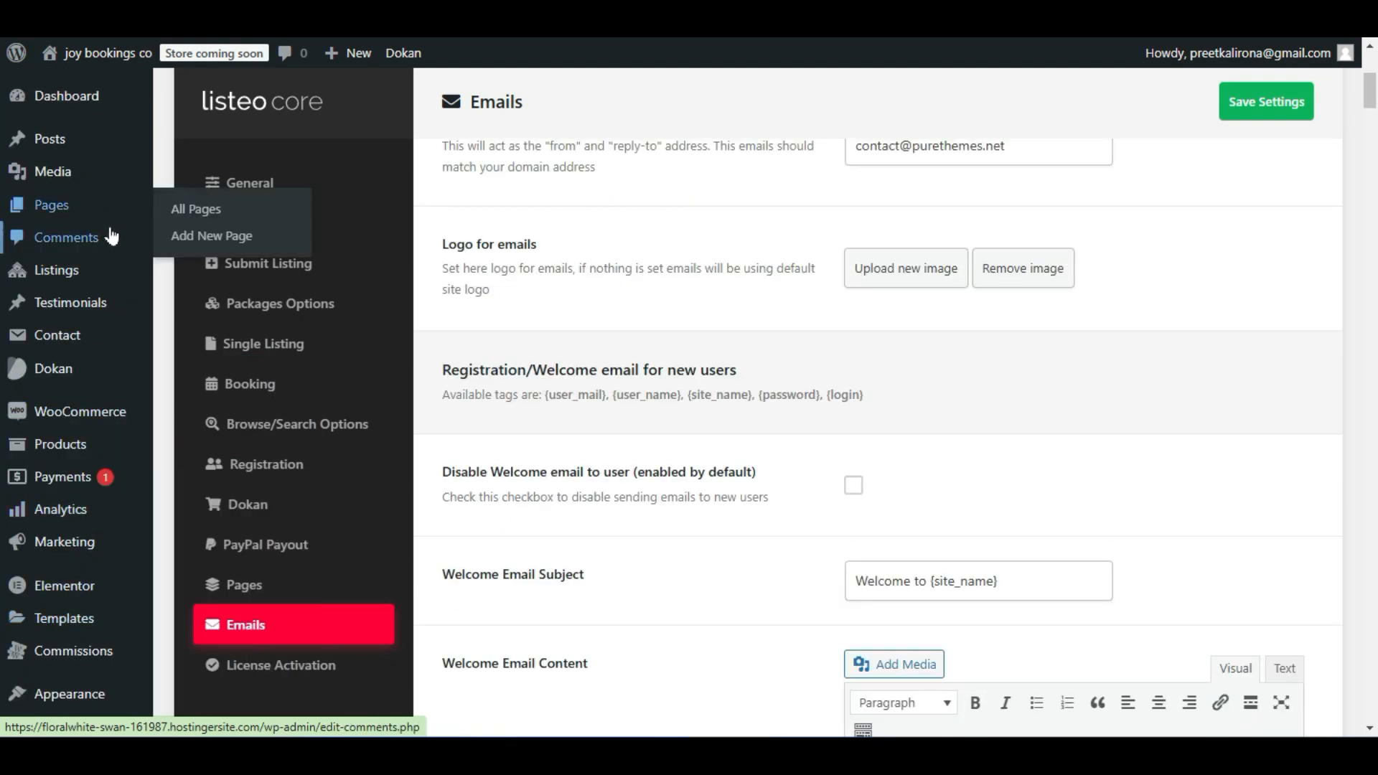
{"action": "mouse_move", "coordinate": [103, 279]}
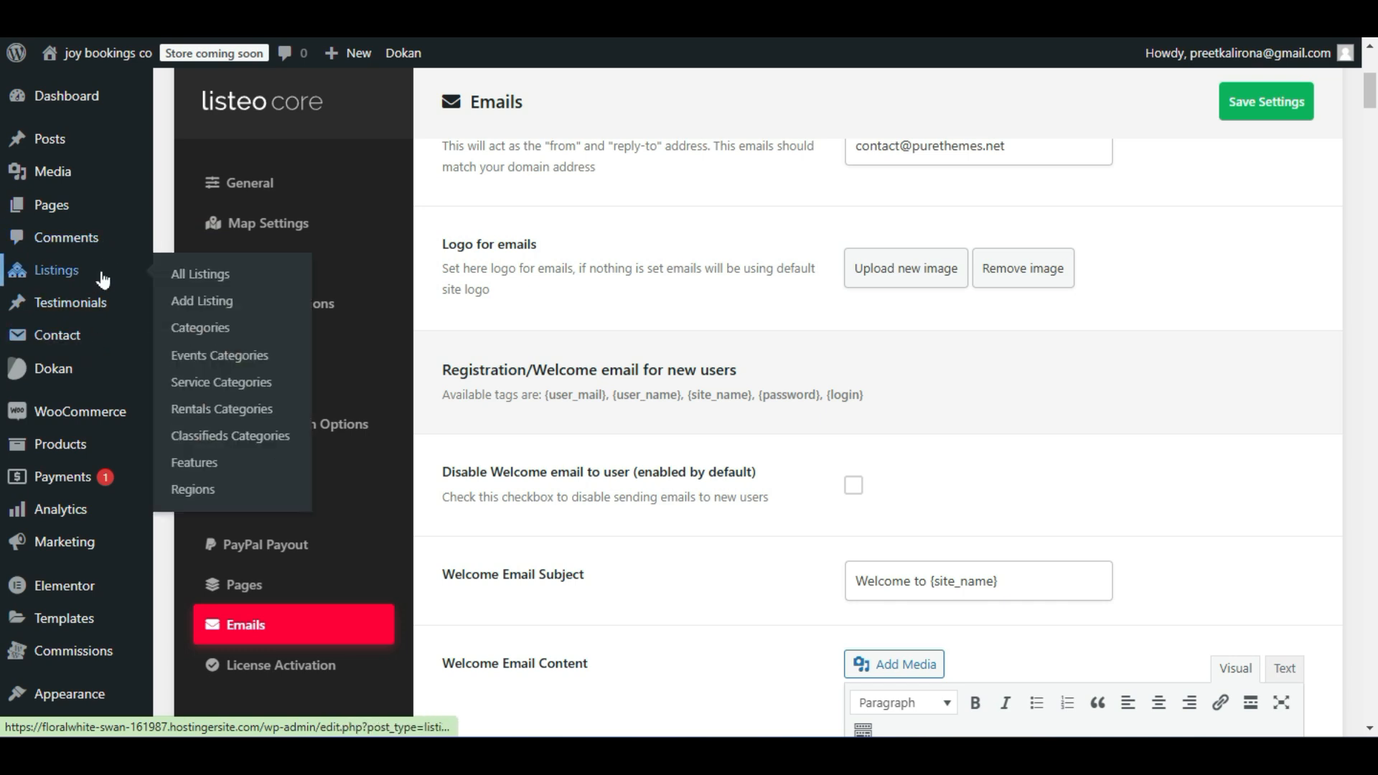
{"action": "mouse_move", "coordinate": [88, 369]}
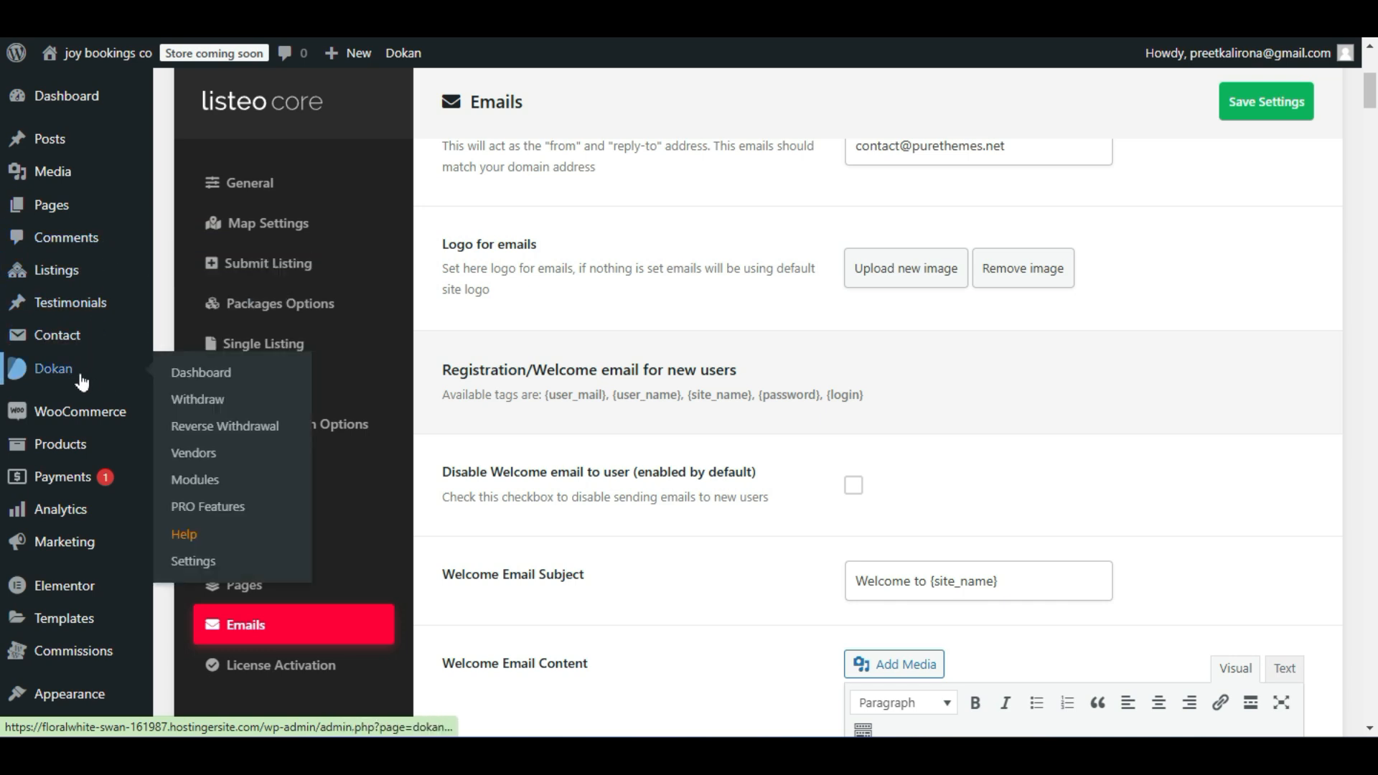
{"action": "mouse_move", "coordinate": [85, 559]}
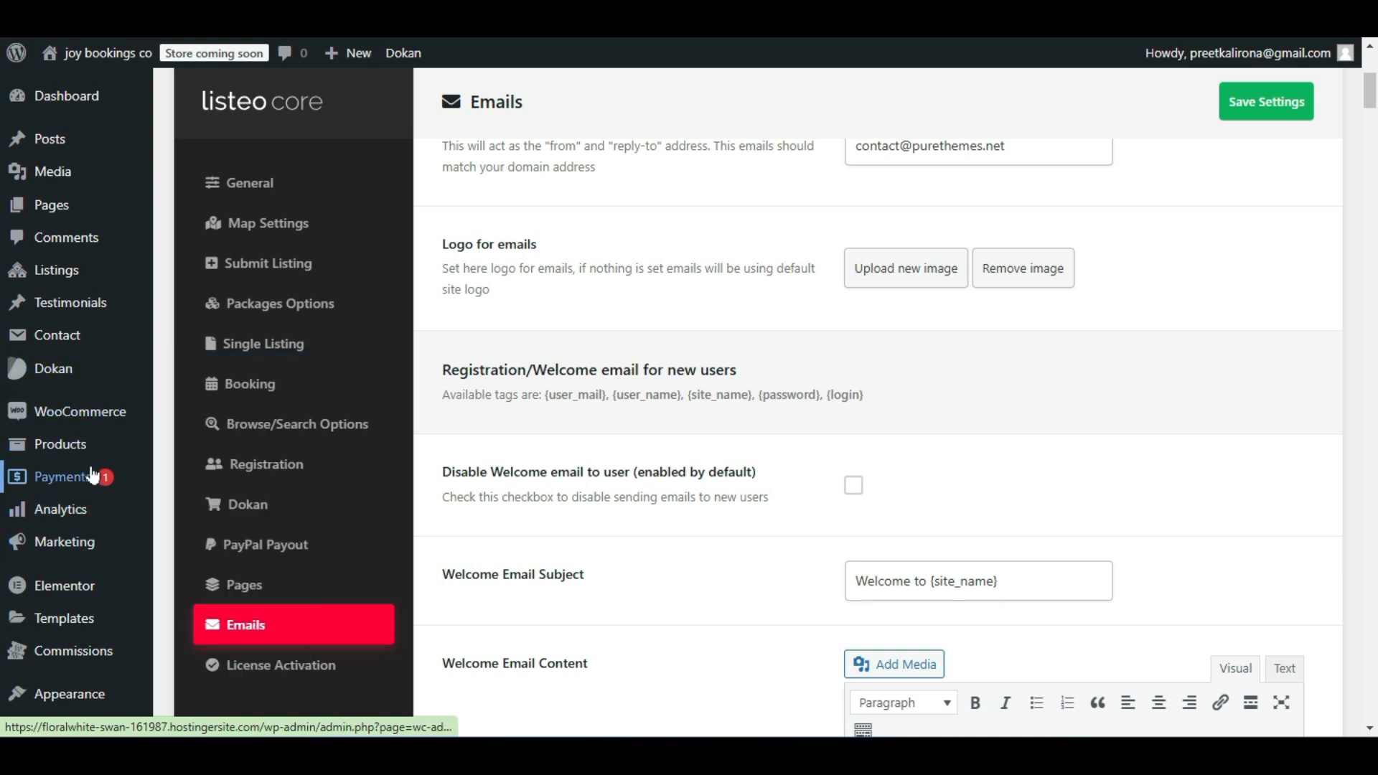
{"action": "mouse_move", "coordinate": [100, 432]}
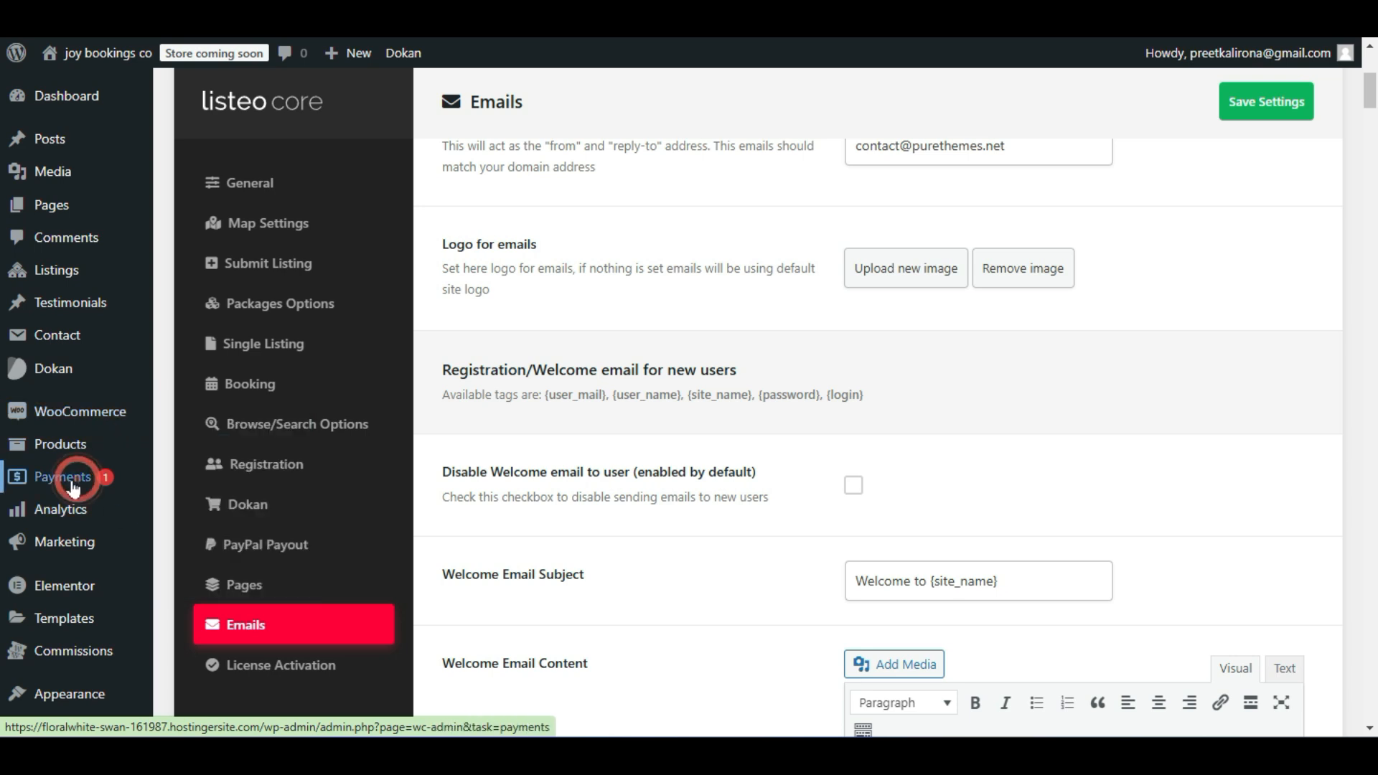
{"action": "left_click", "coordinate": [105, 490]}
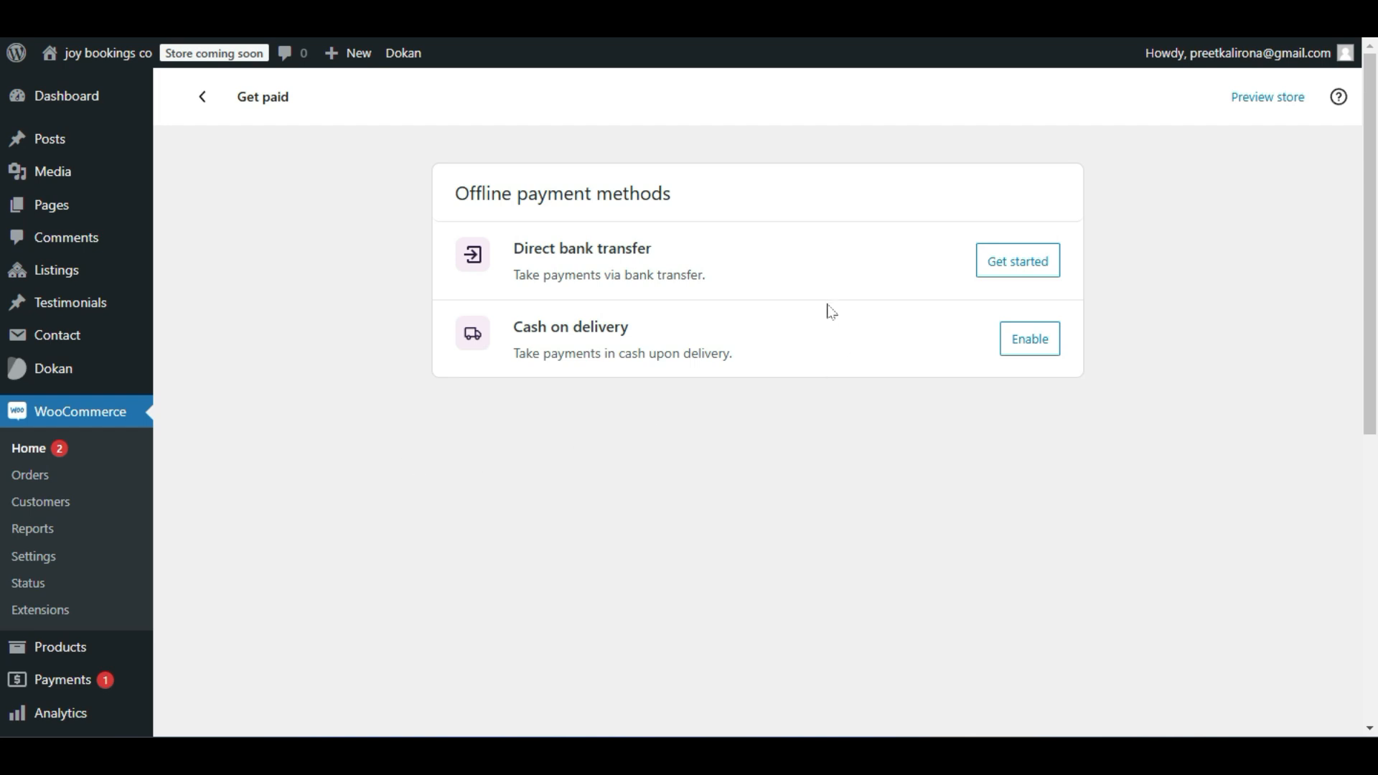
{"action": "left_click_drag", "start_coordinate": [515, 274], "coordinate": [778, 281]}
{"action": "left_click", "coordinate": [787, 273]}
{"action": "scroll", "coordinate": [247, 468], "scroll_direction": "down", "scroll_amount": 3}
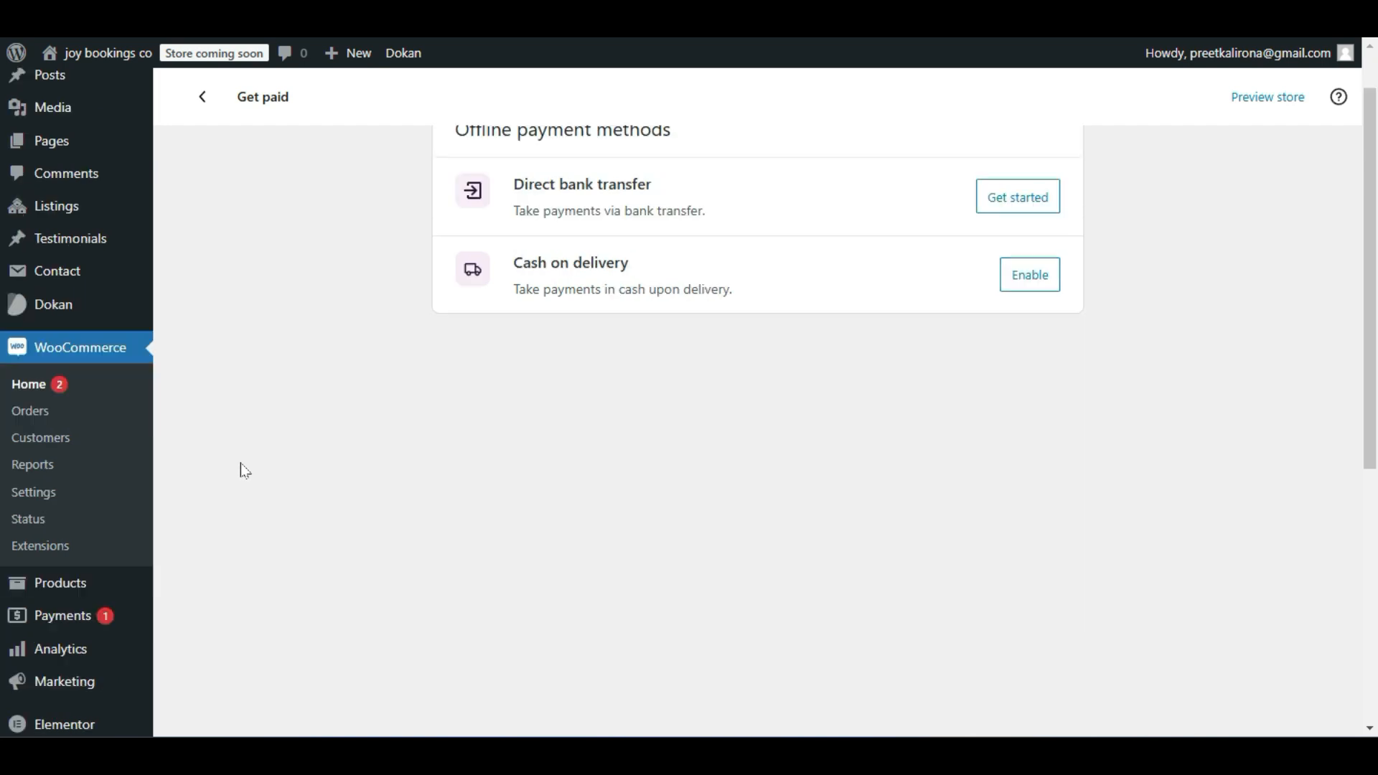
Open the payment methods in the WooCommerce settings and review the installed methods.
{"action": "scroll", "coordinate": [244, 471], "scroll_direction": "up", "scroll_amount": 2}
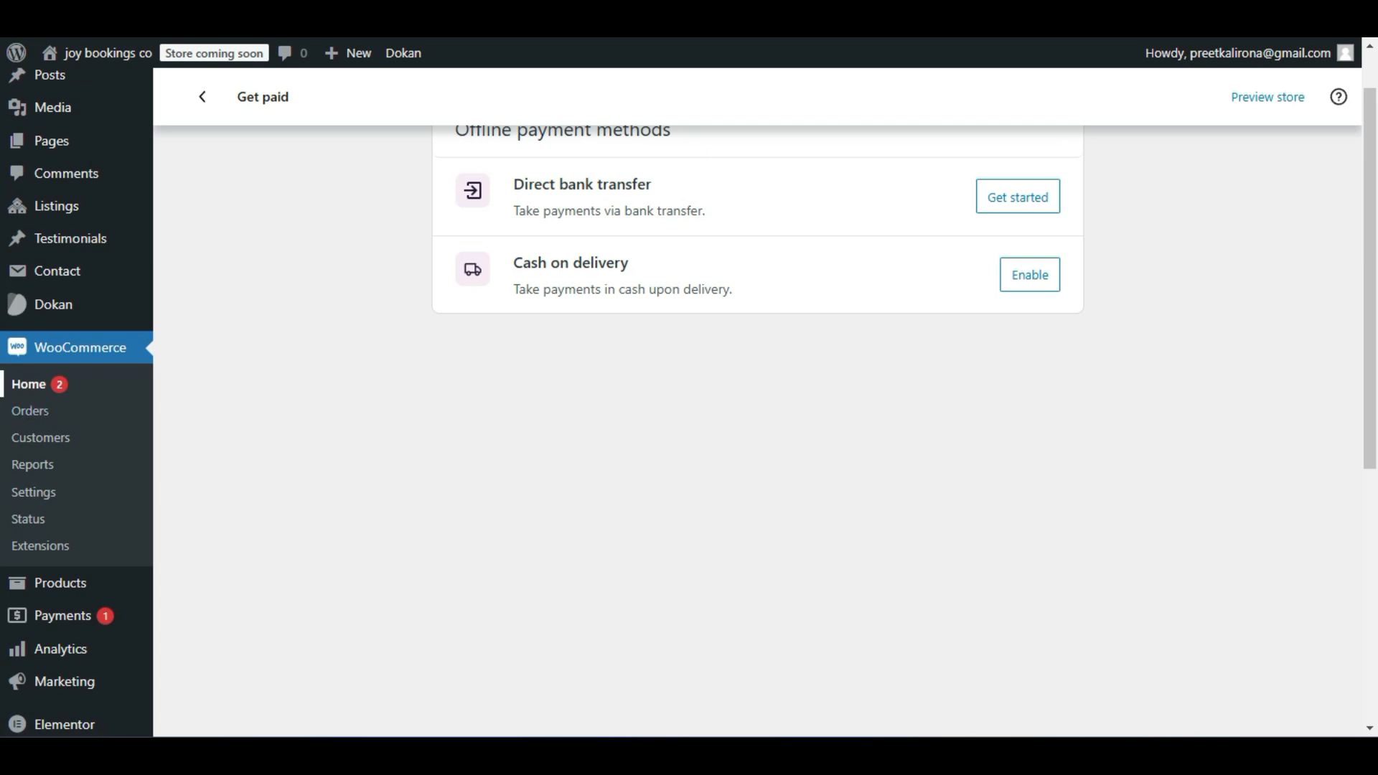
{"action": "left_click", "coordinate": [21, 493]}
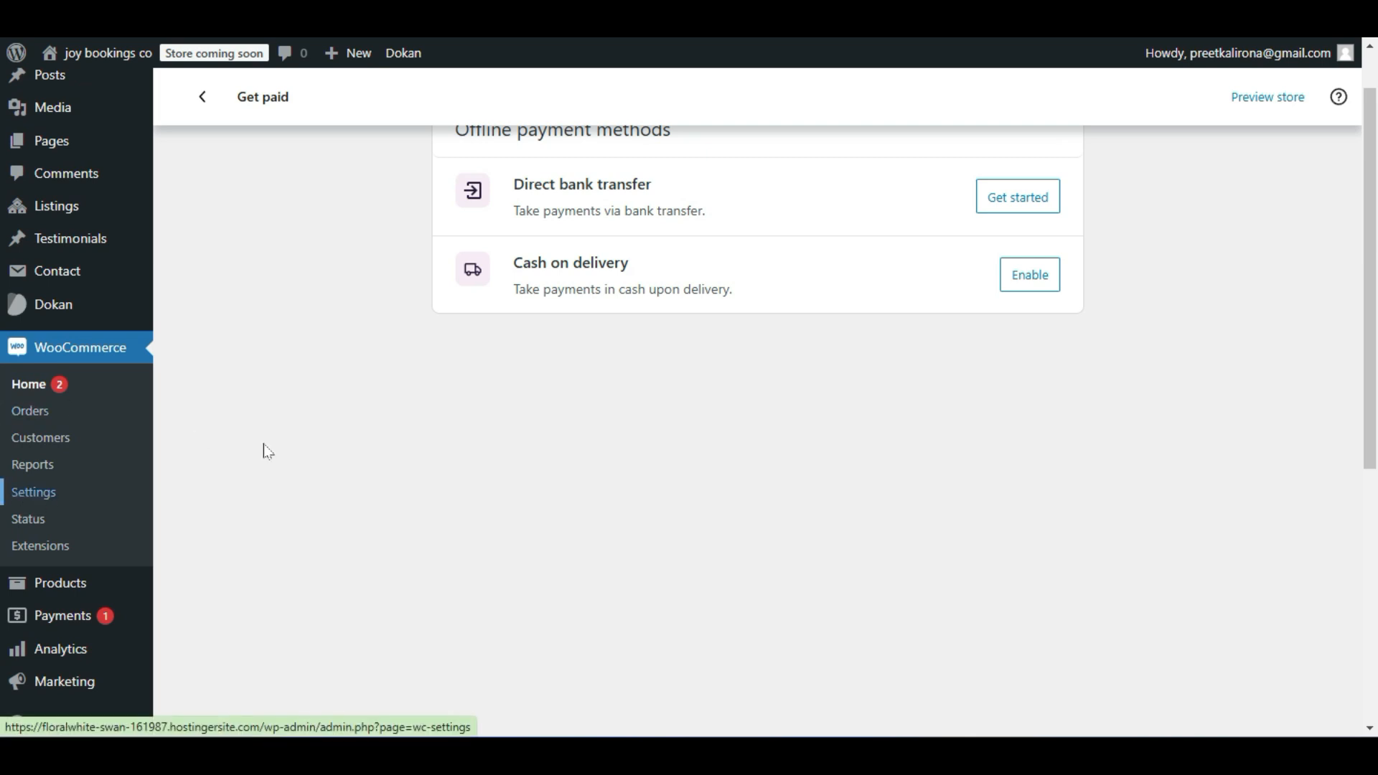
{"action": "left_click", "coordinate": [390, 184]}
{"action": "scroll", "coordinate": [386, 376], "scroll_direction": "down", "scroll_amount": 2}
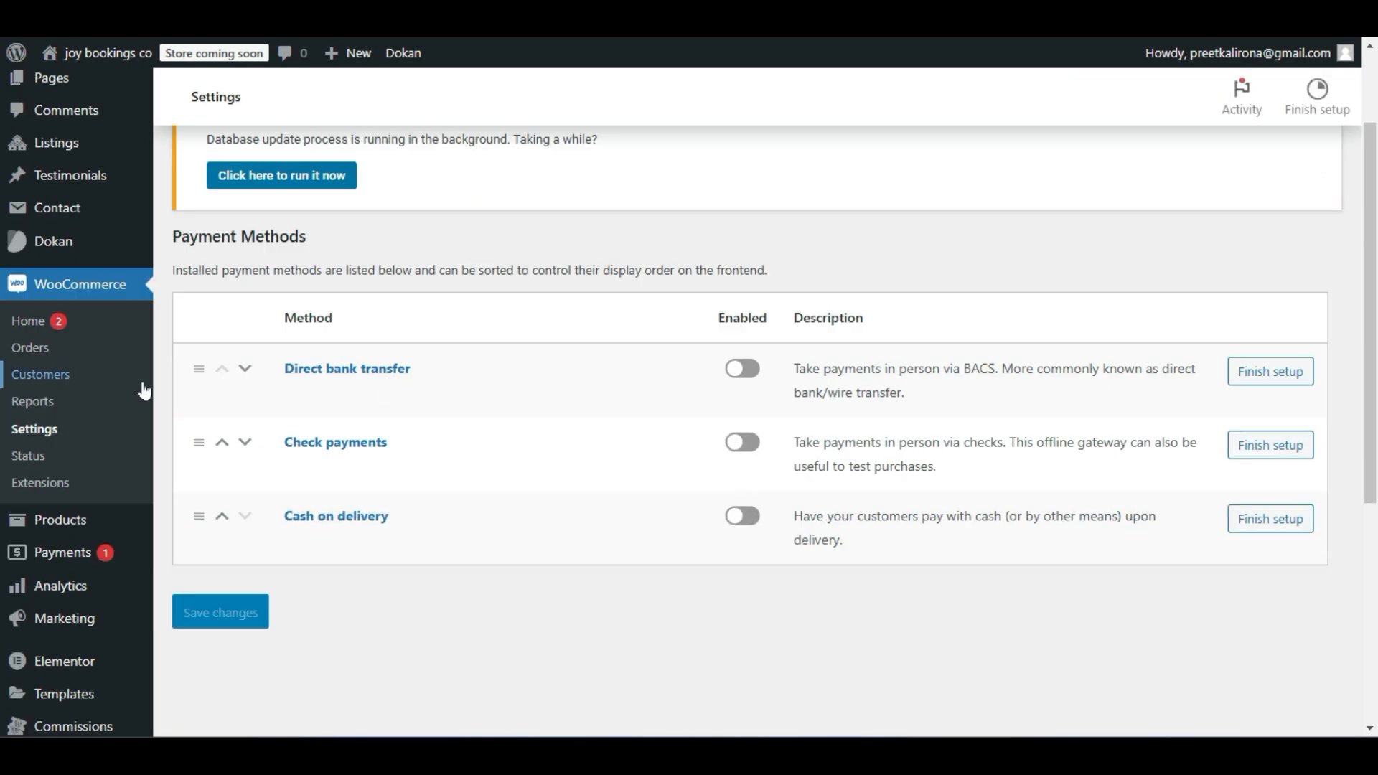
{"action": "scroll", "coordinate": [140, 445], "scroll_direction": "down", "scroll_amount": 3}
Open the page for adding new plugins and search for "stripe".
{"action": "mouse_move", "coordinate": [85, 631]}
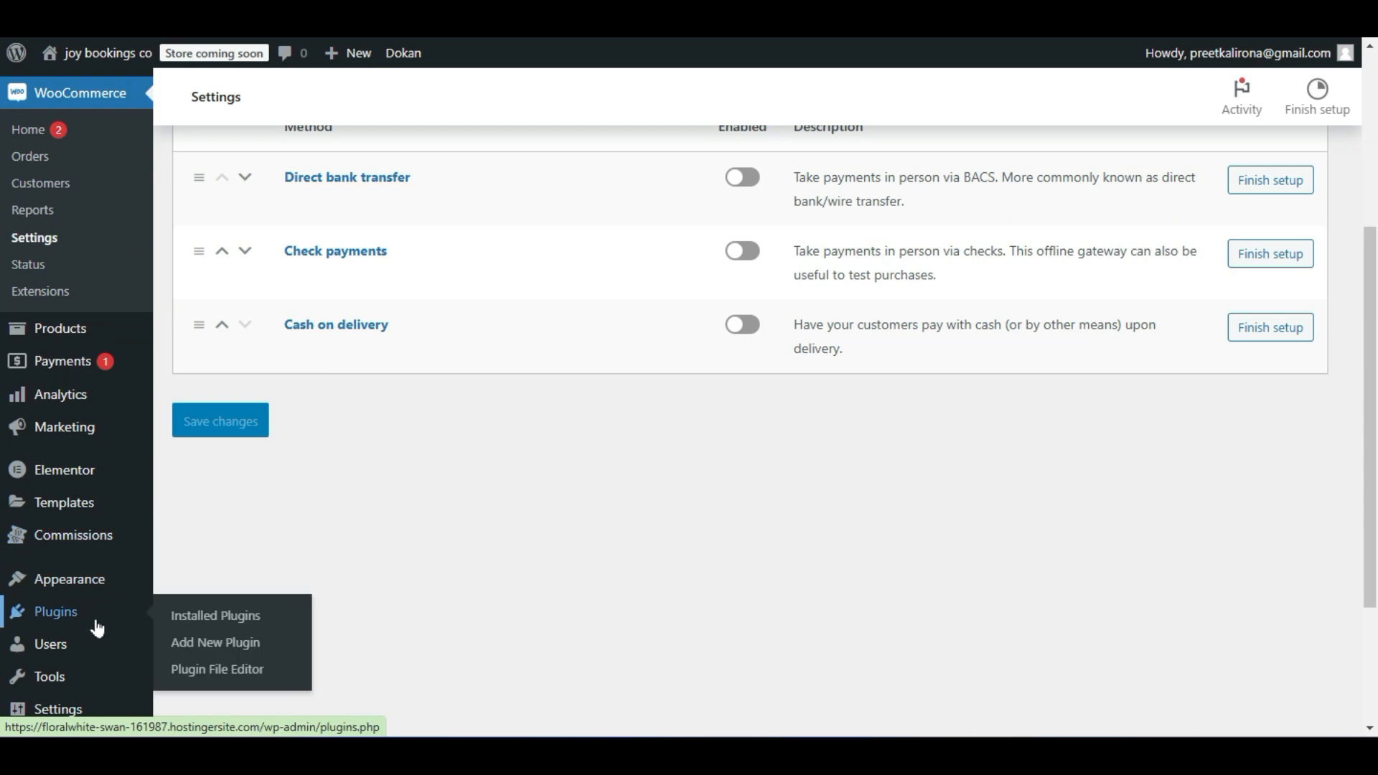
{"action": "left_click", "coordinate": [223, 648]}
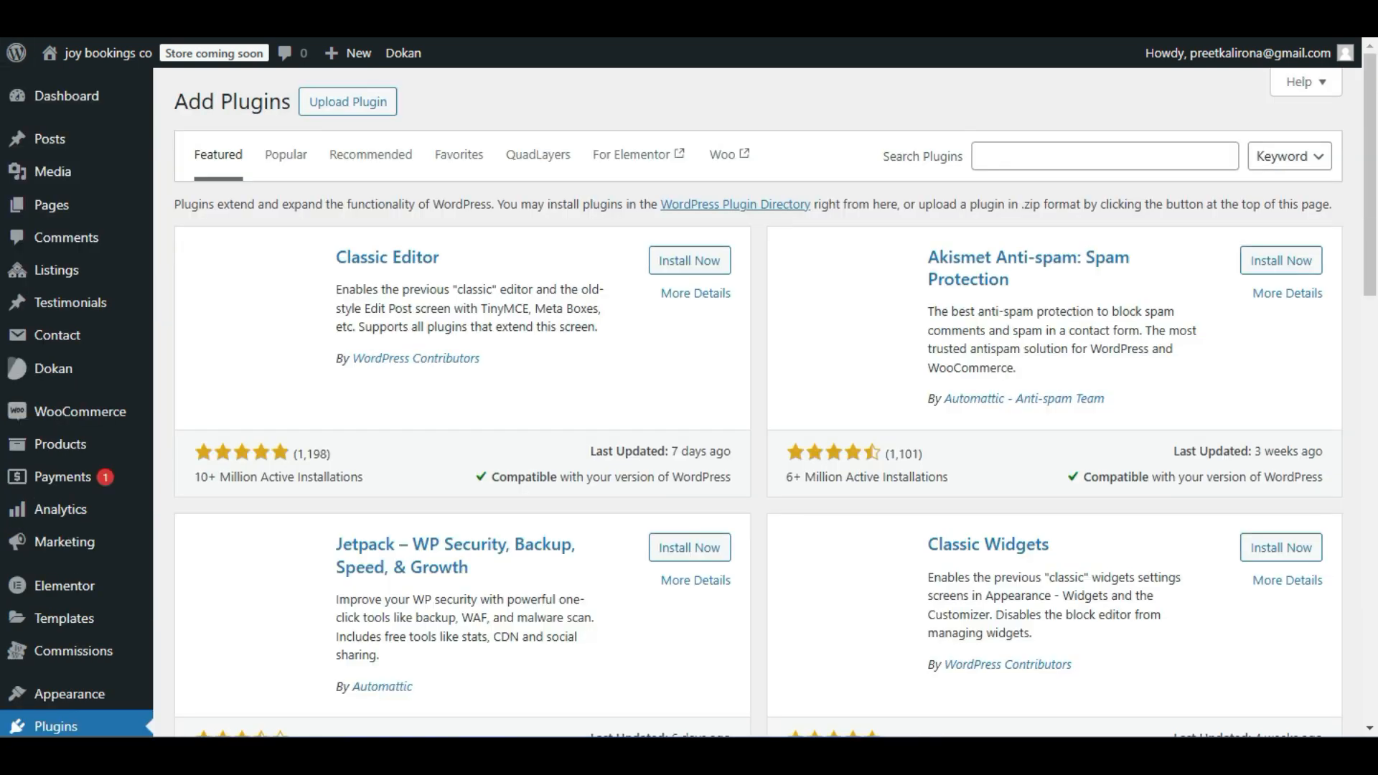
{"action": "left_click", "coordinate": [1029, 154]}
{"action": "type", "text": "stripe"}
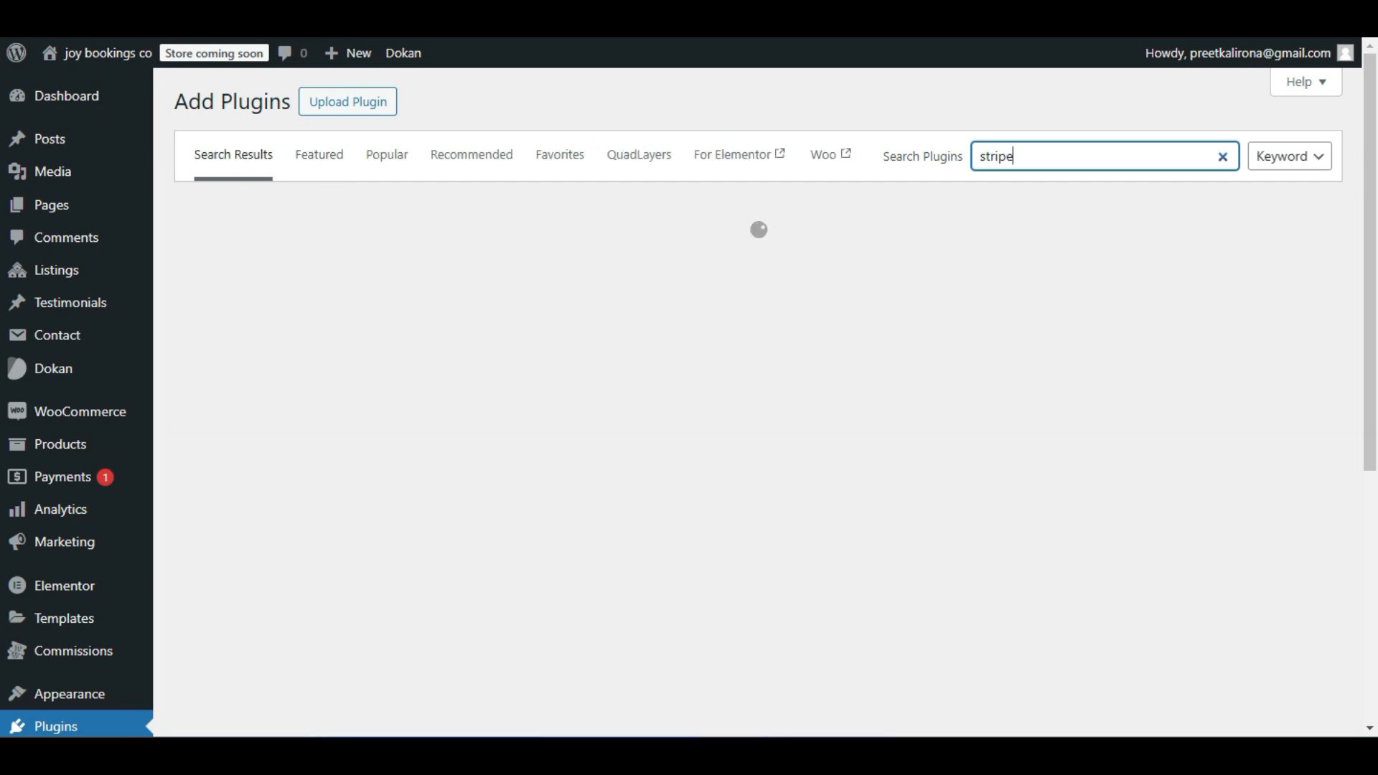
{"action": "left_click", "coordinate": [1027, 195]}
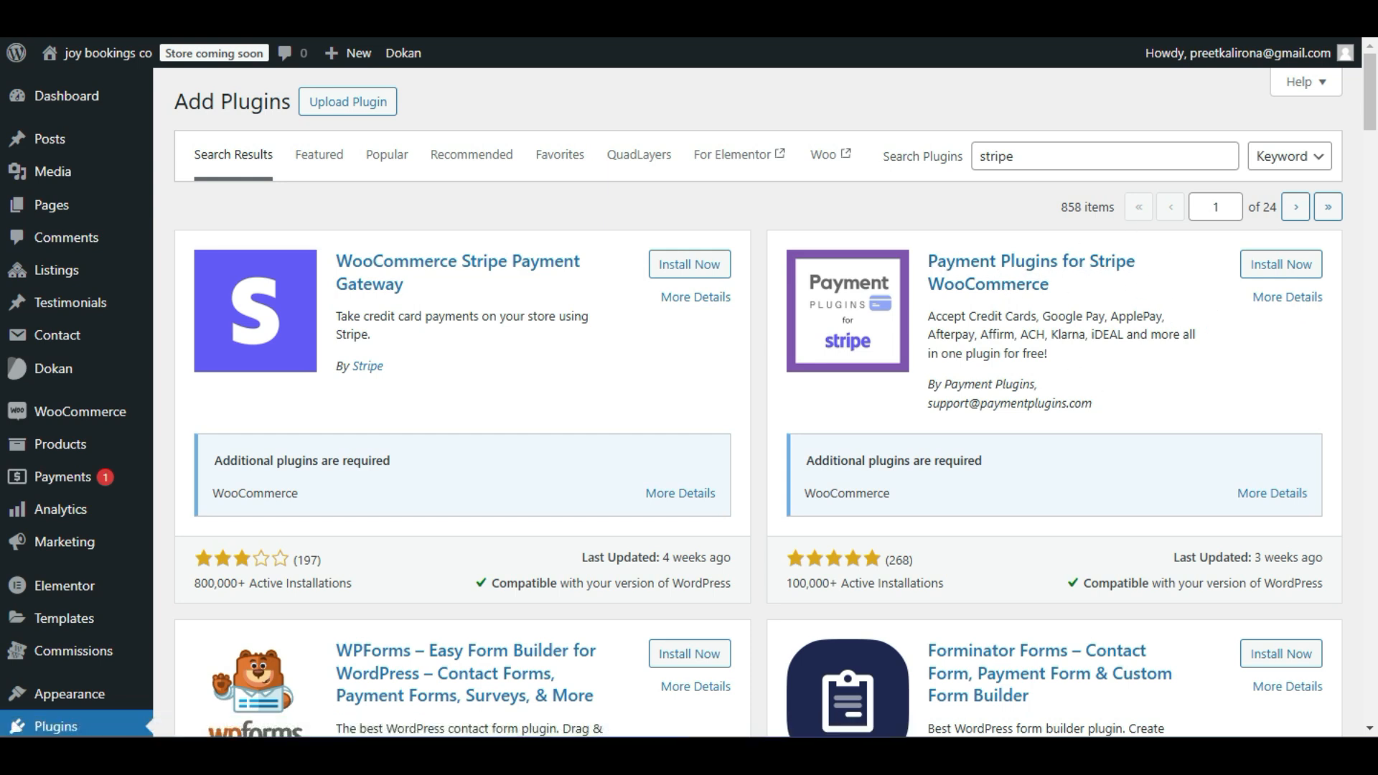
Look through the Stripe search results for payment plugins that work with WooCommerce.
{"action": "scroll", "coordinate": [1165, 332], "scroll_direction": "down", "scroll_amount": 1}
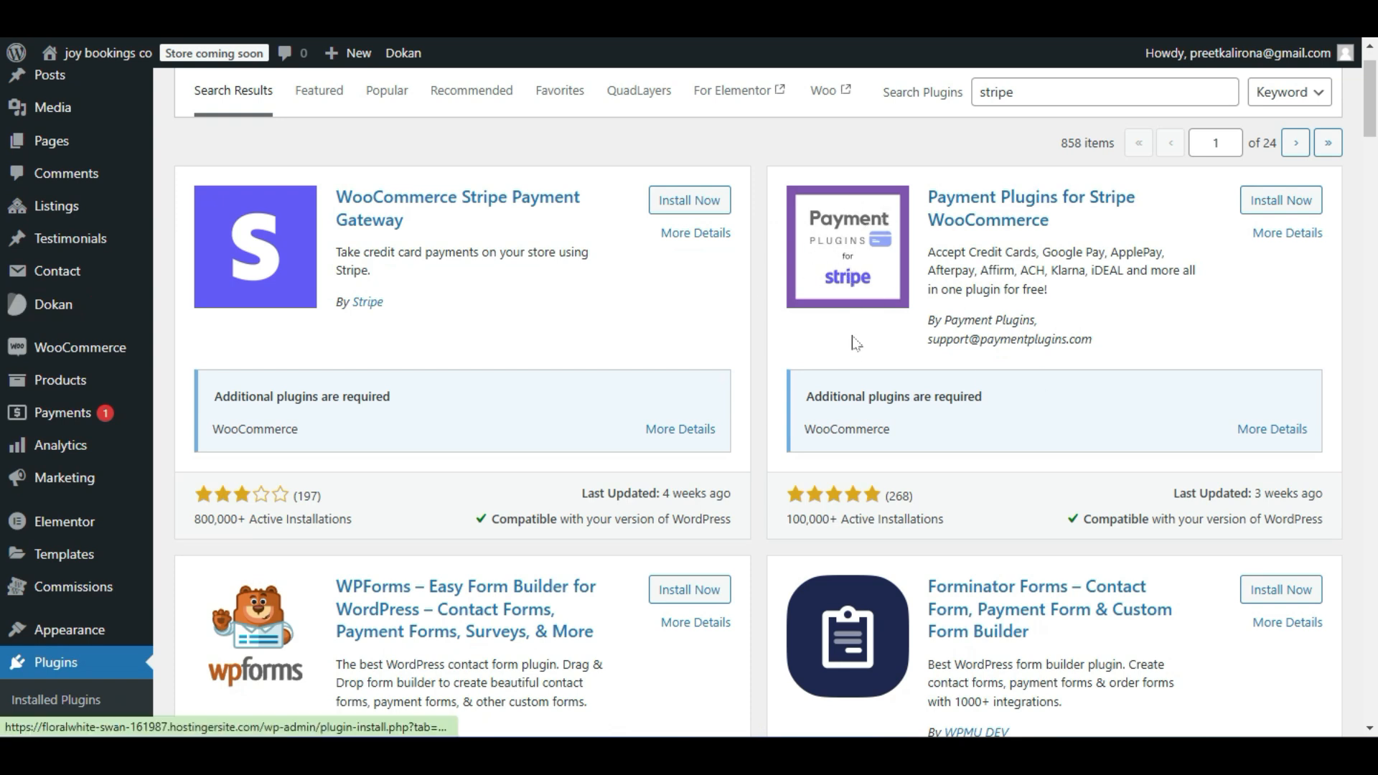
{"action": "scroll", "coordinate": [841, 307], "scroll_direction": "down", "scroll_amount": 5}
{"action": "scroll", "coordinate": [841, 307], "scroll_direction": "up", "scroll_amount": 6}
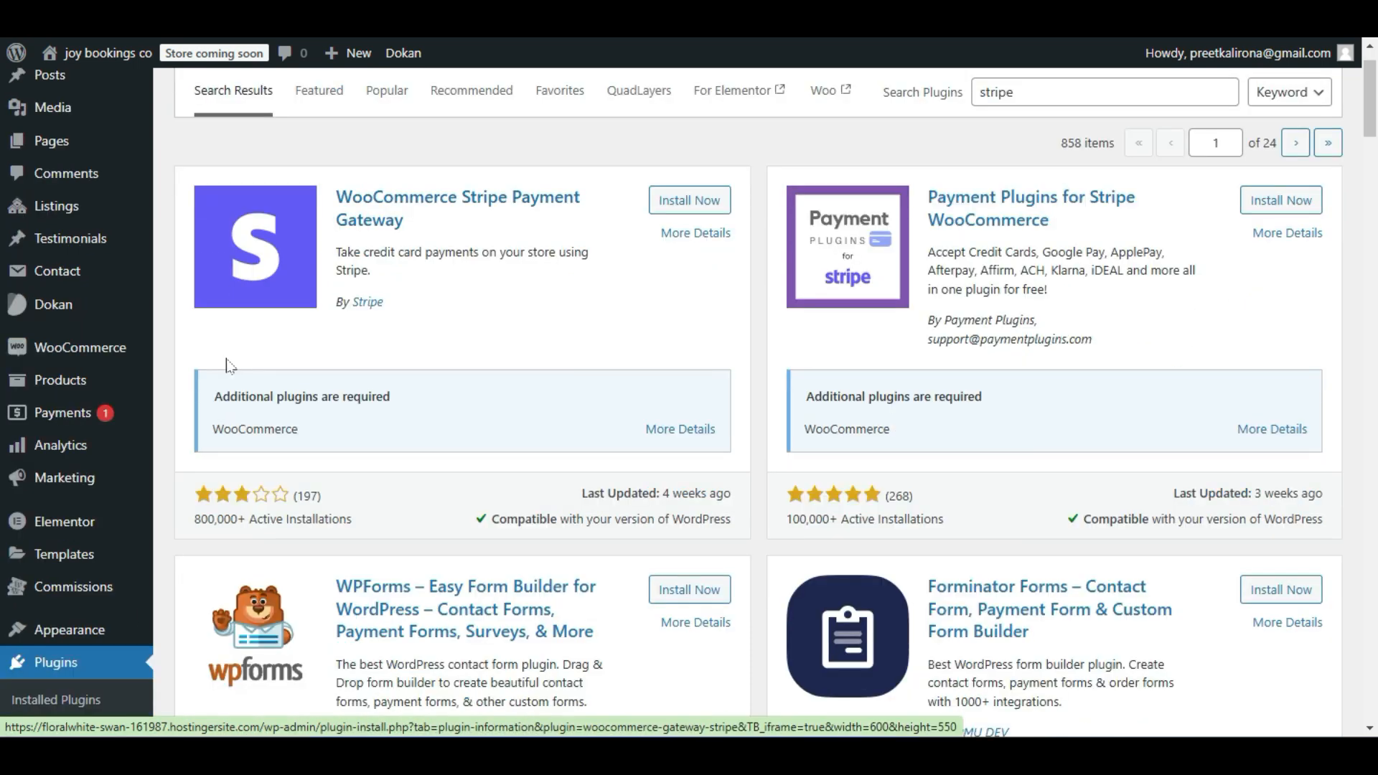
{"action": "scroll", "coordinate": [225, 357], "scroll_direction": "down", "scroll_amount": 1}
{"action": "mouse_move", "coordinate": [136, 353]}
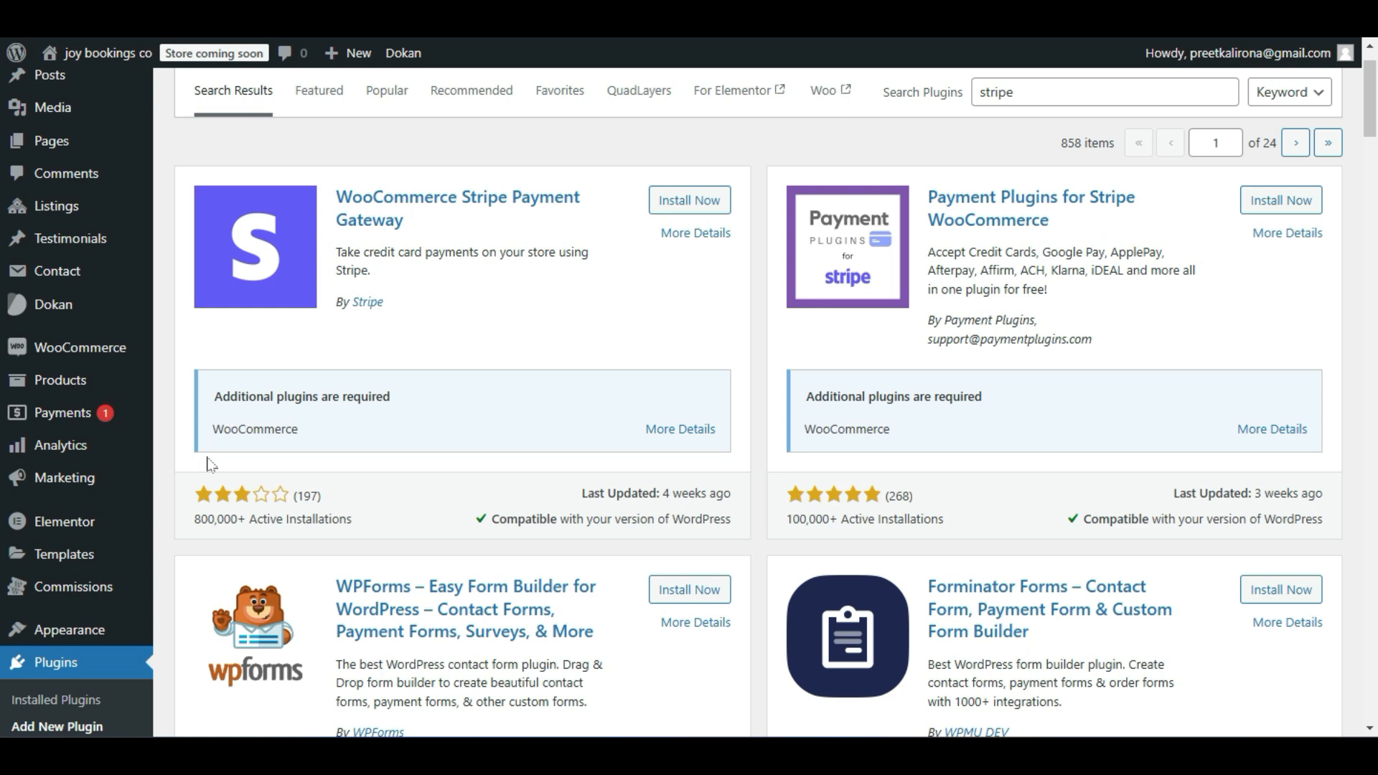
{"action": "scroll", "coordinate": [208, 463], "scroll_direction": "up", "scroll_amount": 1}
{"action": "scroll", "coordinate": [208, 463], "scroll_direction": "down", "scroll_amount": 7}
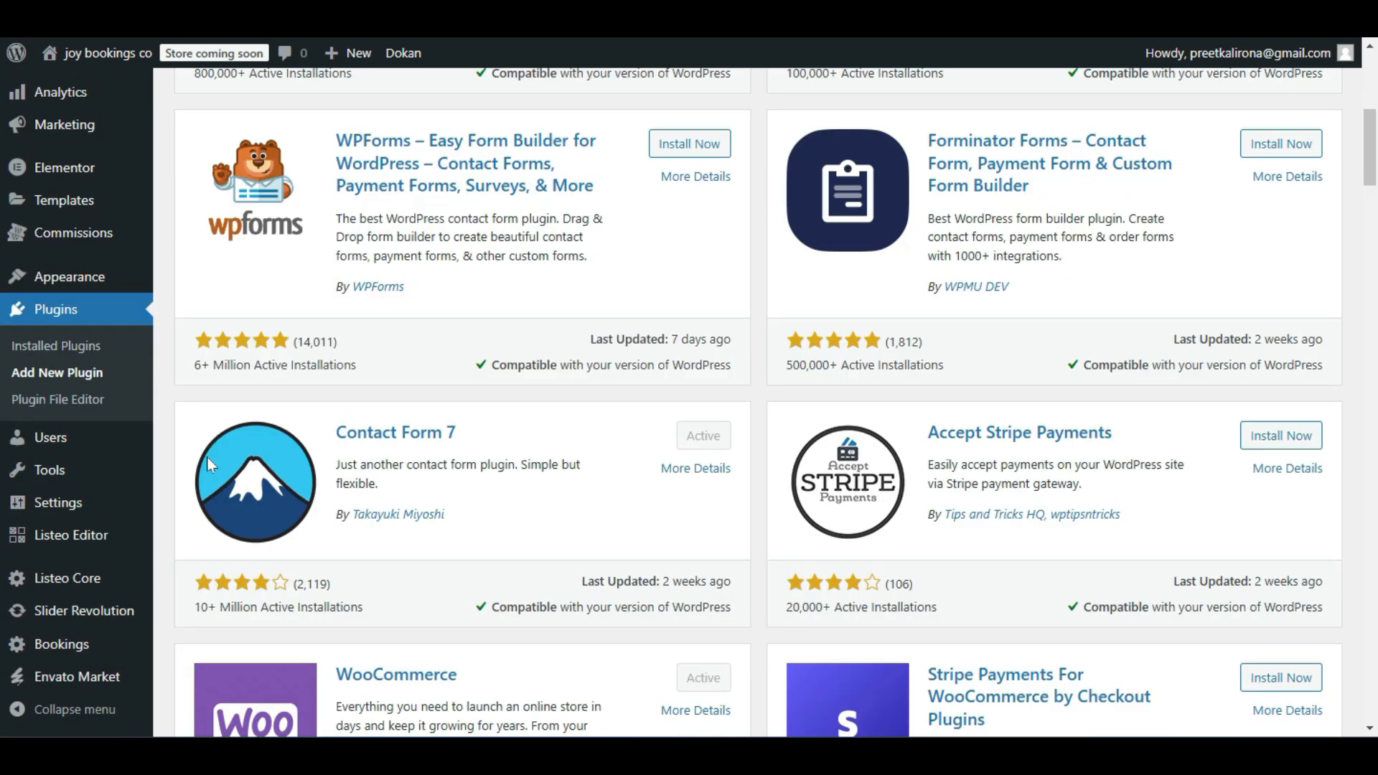
{"action": "scroll", "coordinate": [169, 493], "scroll_direction": "down", "scroll_amount": 2}
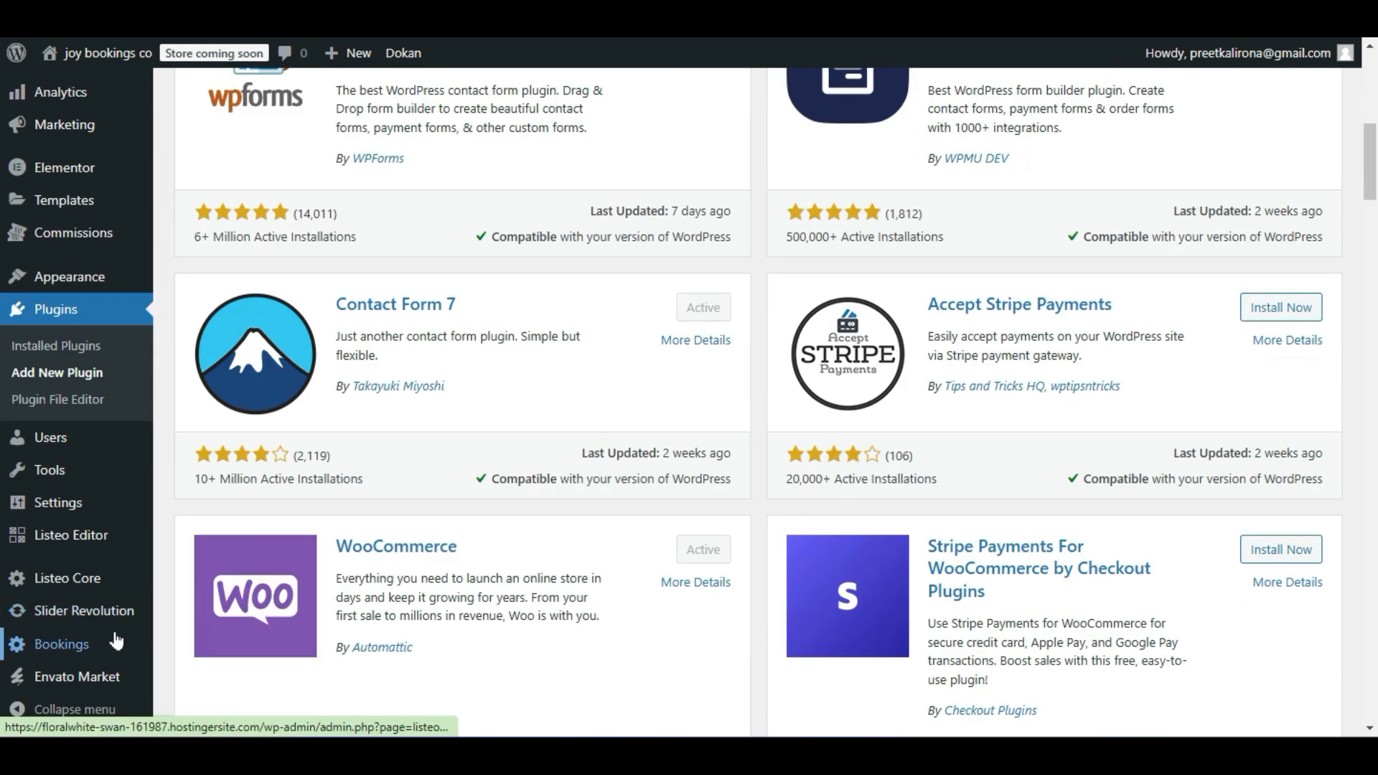
Open the Bookings overview, and look through the list of all site pages.
{"action": "left_click", "coordinate": [64, 648]}
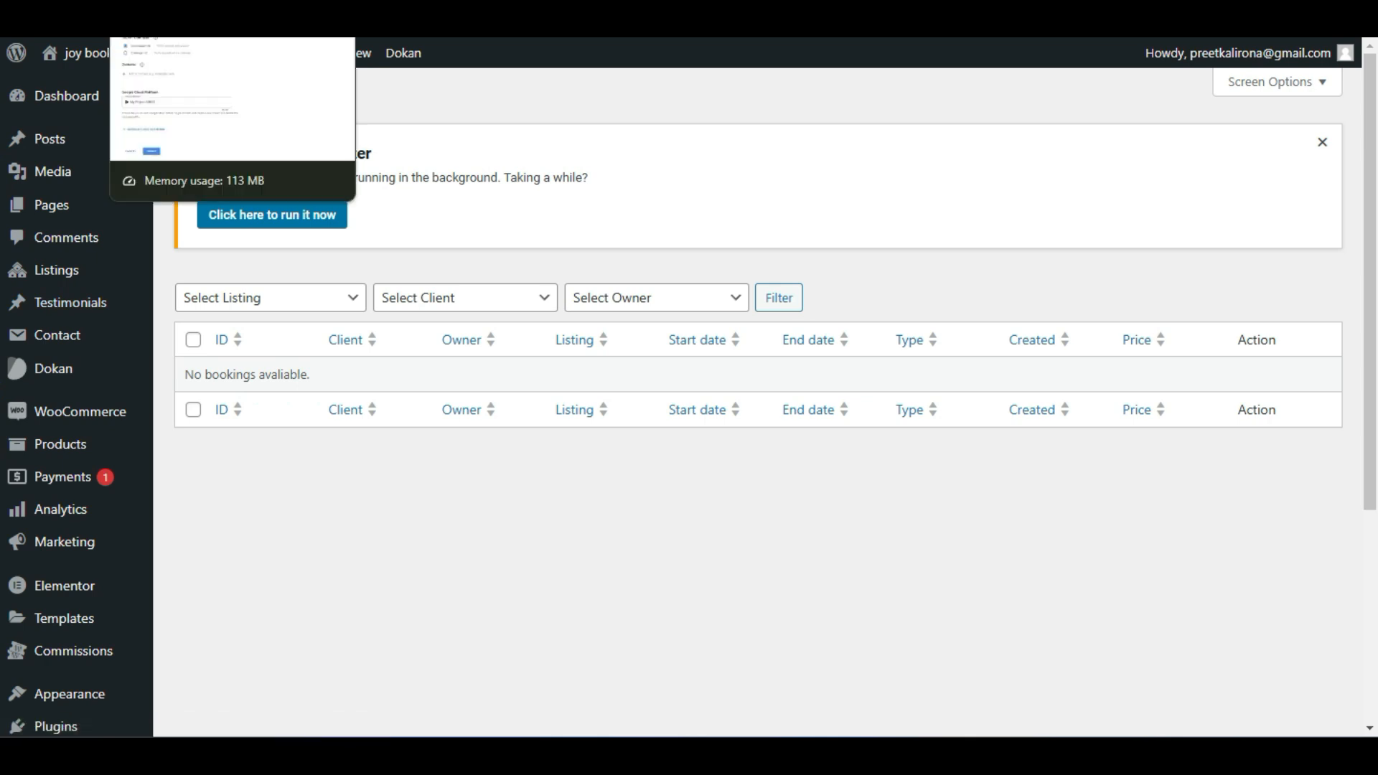
{"action": "mouse_move", "coordinate": [132, 206]}
{"action": "left_click", "coordinate": [195, 209]}
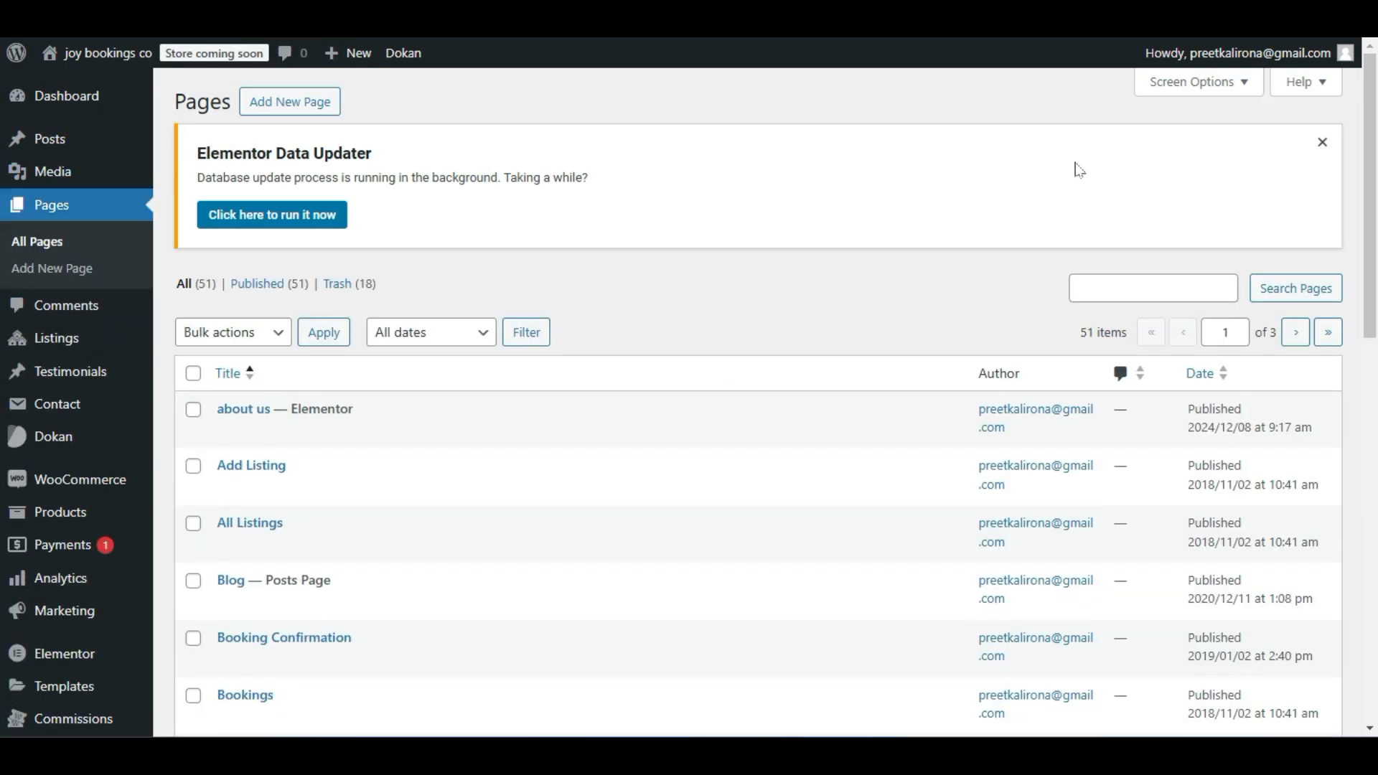
{"action": "scroll", "coordinate": [695, 225], "scroll_direction": "down", "scroll_amount": 3}
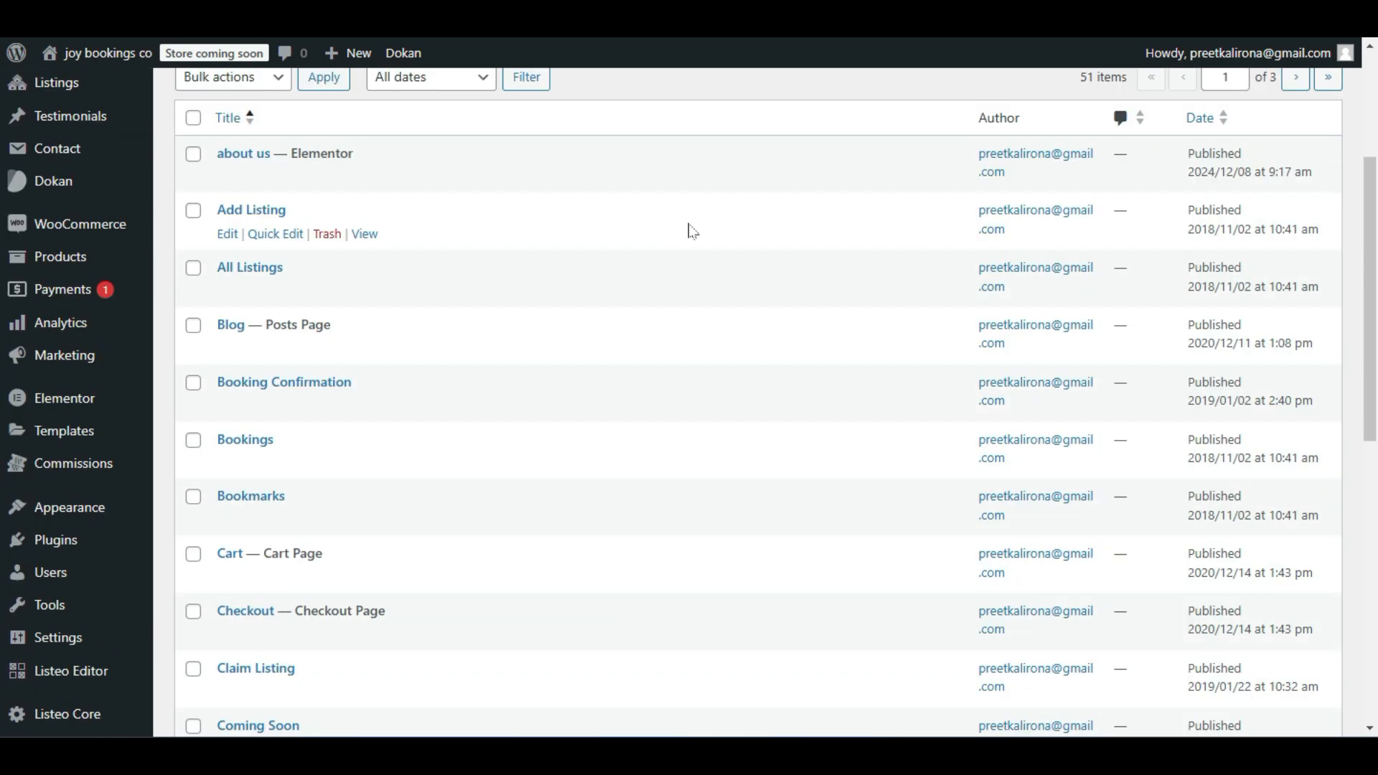
{"action": "scroll", "coordinate": [693, 231], "scroll_direction": "down", "scroll_amount": 8}
{"action": "scroll", "coordinate": [691, 255], "scroll_direction": "up", "scroll_amount": 2}
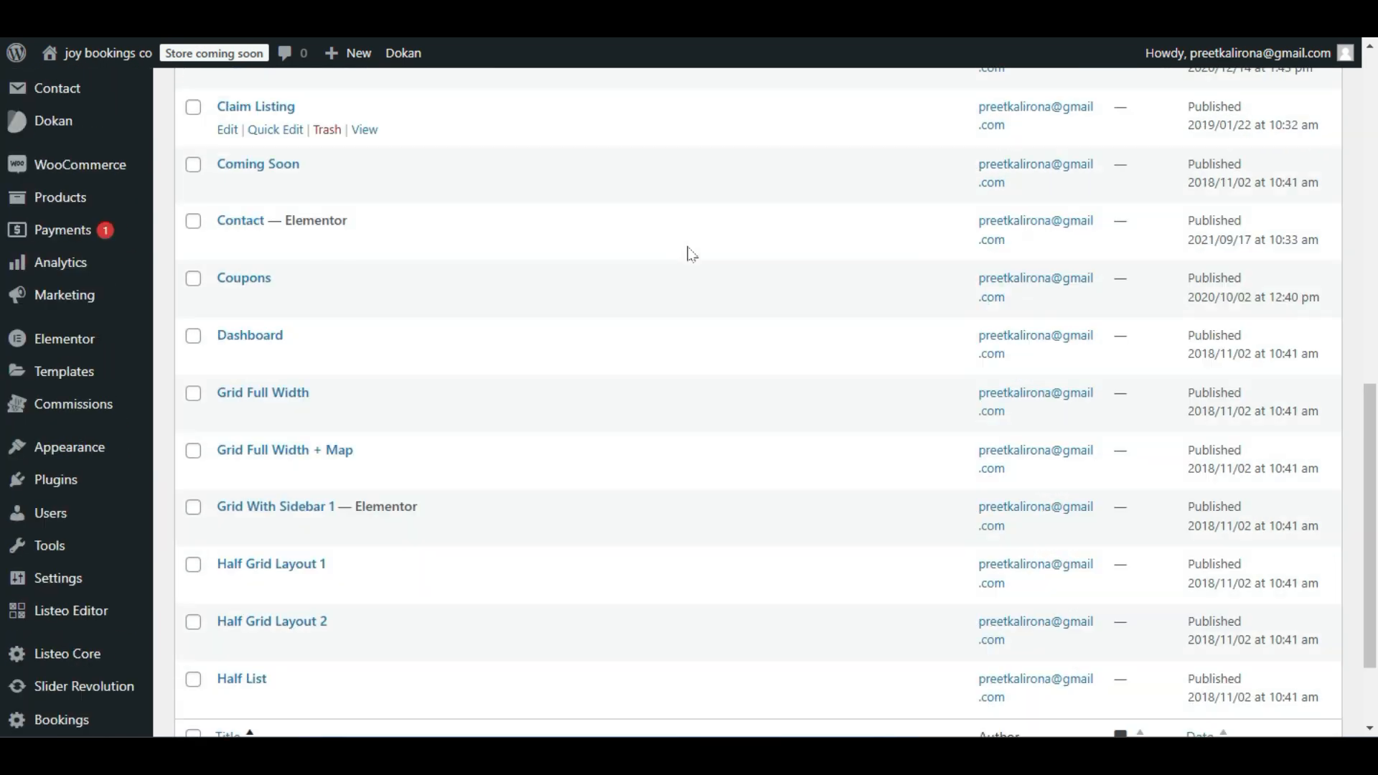
{"action": "scroll", "coordinate": [691, 254], "scroll_direction": "up", "scroll_amount": 10}
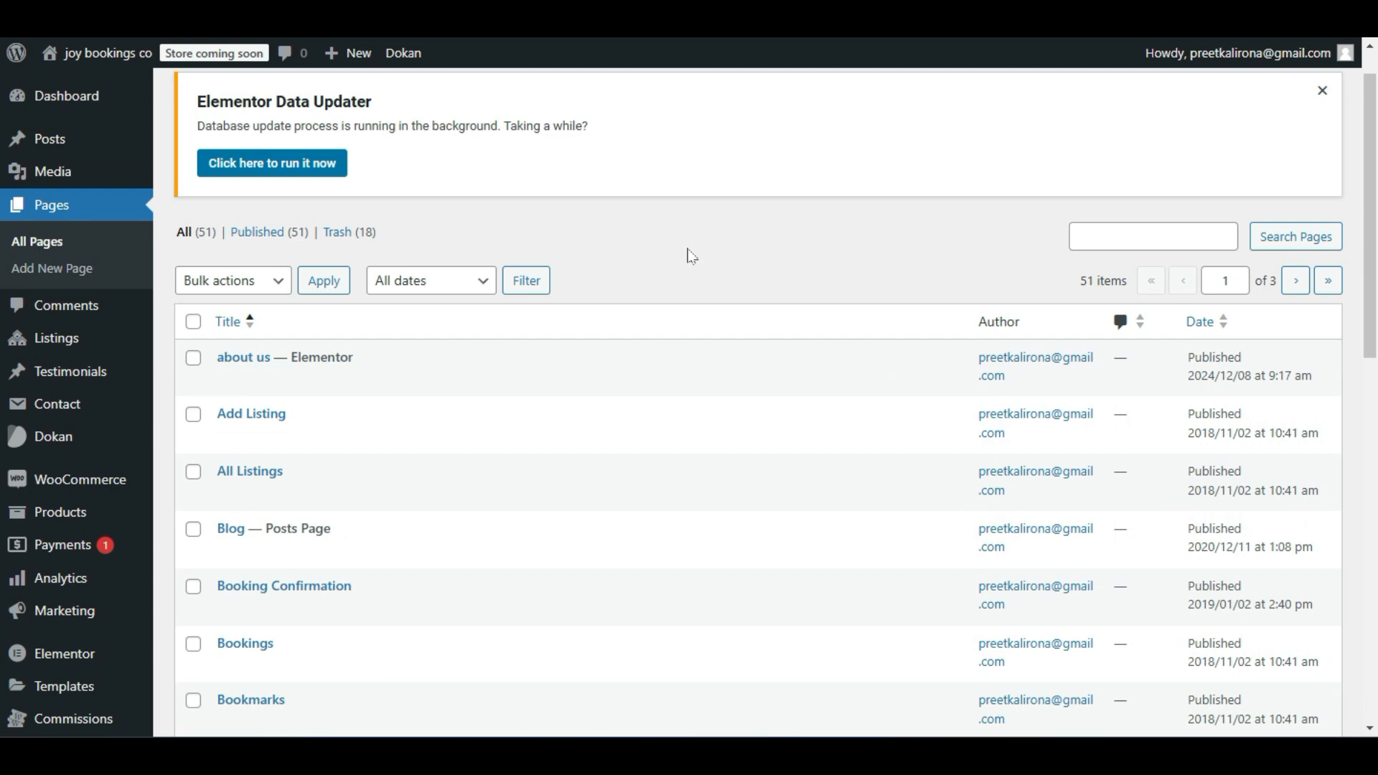
{"action": "scroll", "coordinate": [689, 256], "scroll_direction": "up", "scroll_amount": 1}
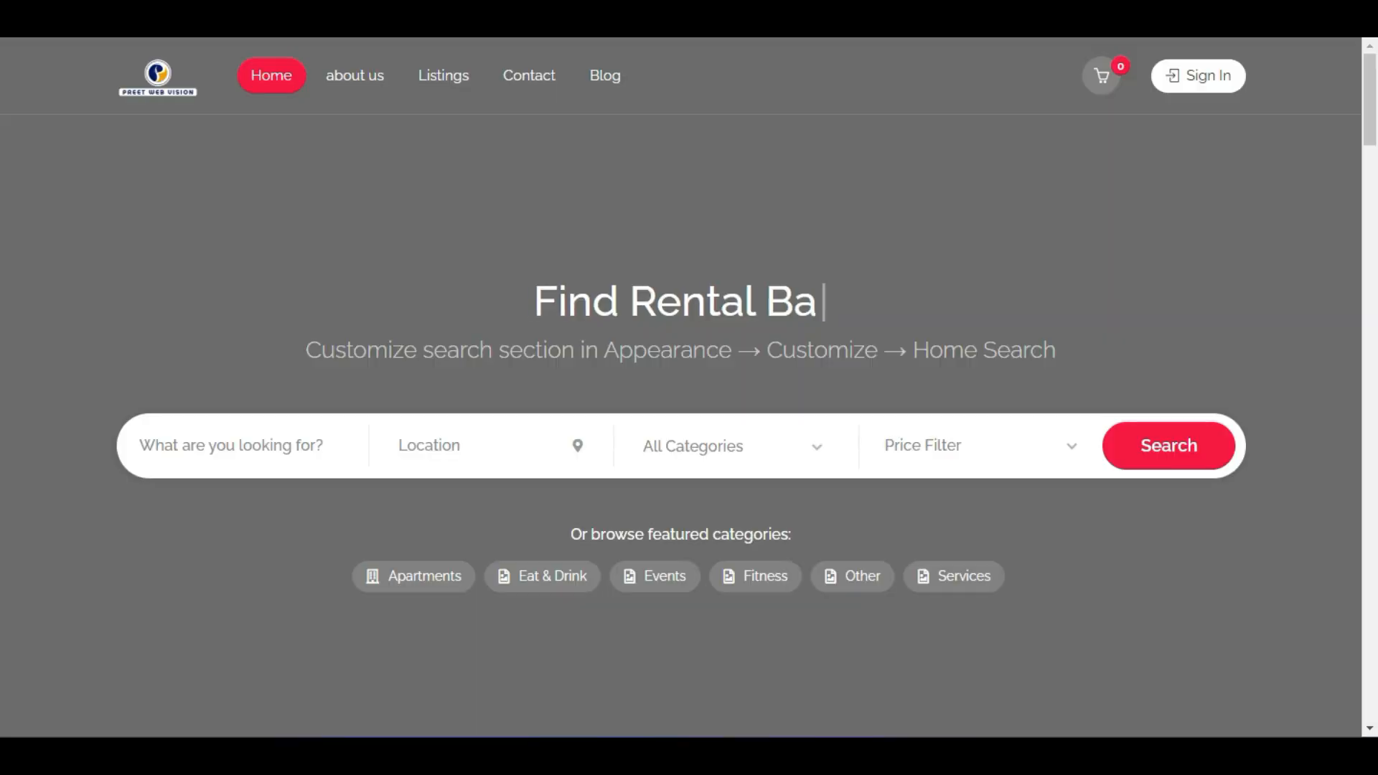
Look through the public homepage from the search banner through listings and testimonials to the footer.
{"action": "scroll", "coordinate": [323, 418], "scroll_direction": "down", "scroll_amount": 12}
{"action": "scroll", "coordinate": [325, 422], "scroll_direction": "down", "scroll_amount": 20}
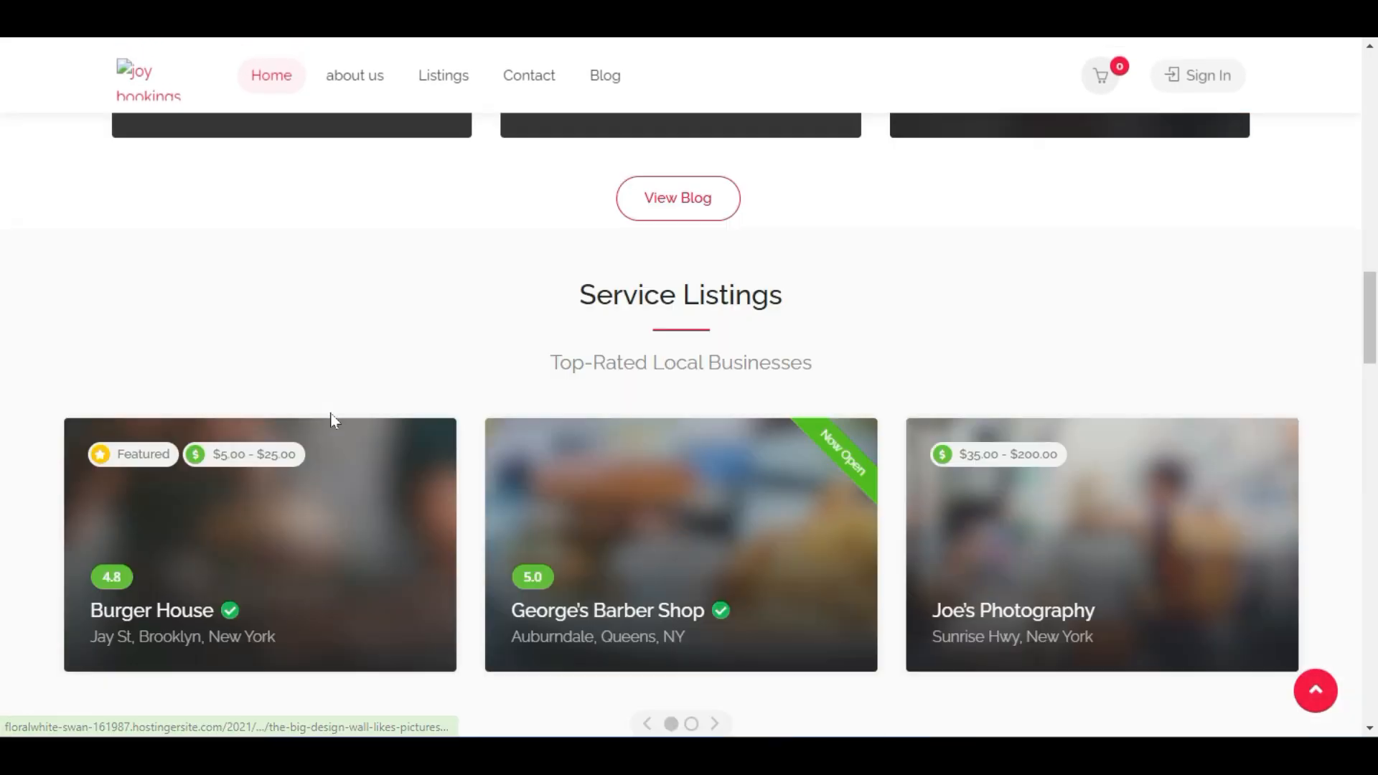
{"action": "scroll", "coordinate": [329, 425], "scroll_direction": "up", "scroll_amount": 15}
{"action": "scroll", "coordinate": [331, 427], "scroll_direction": "up", "scroll_amount": 15}
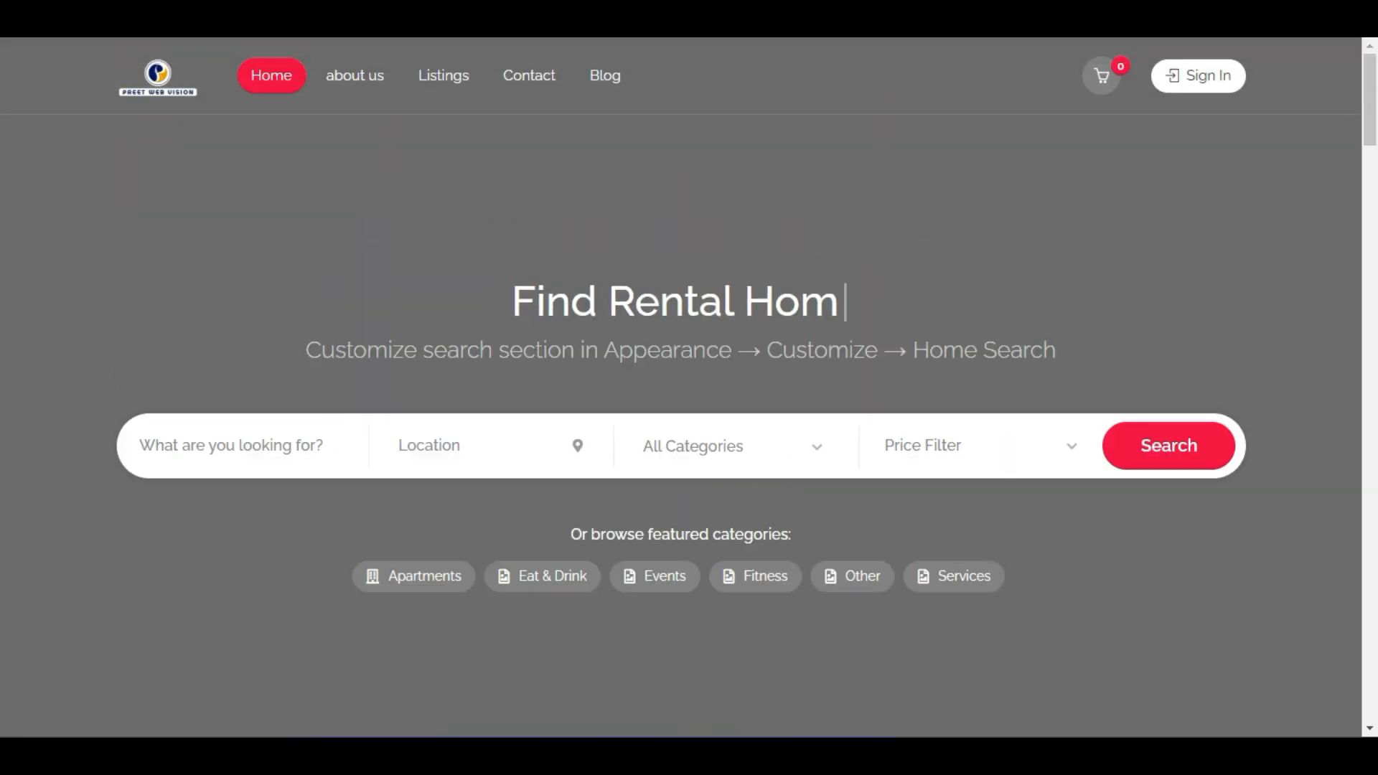
{"action": "scroll", "coordinate": [294, 448], "scroll_direction": "down", "scroll_amount": 13}
{"action": "scroll", "coordinate": [294, 446], "scroll_direction": "down", "scroll_amount": 20}
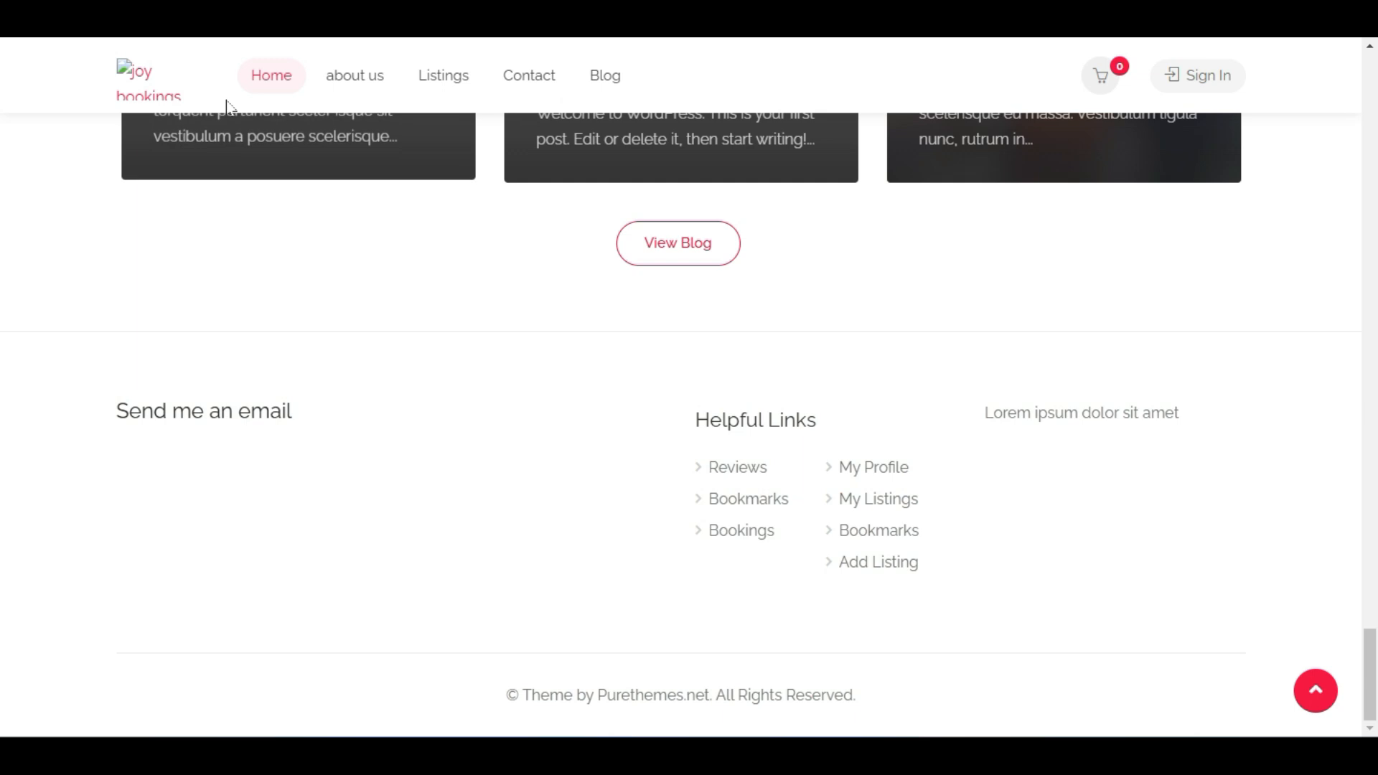
{"action": "scroll", "coordinate": [268, 431], "scroll_direction": "up", "scroll_amount": 10}
{"action": "scroll", "coordinate": [239, 434], "scroll_direction": "up", "scroll_amount": 15}
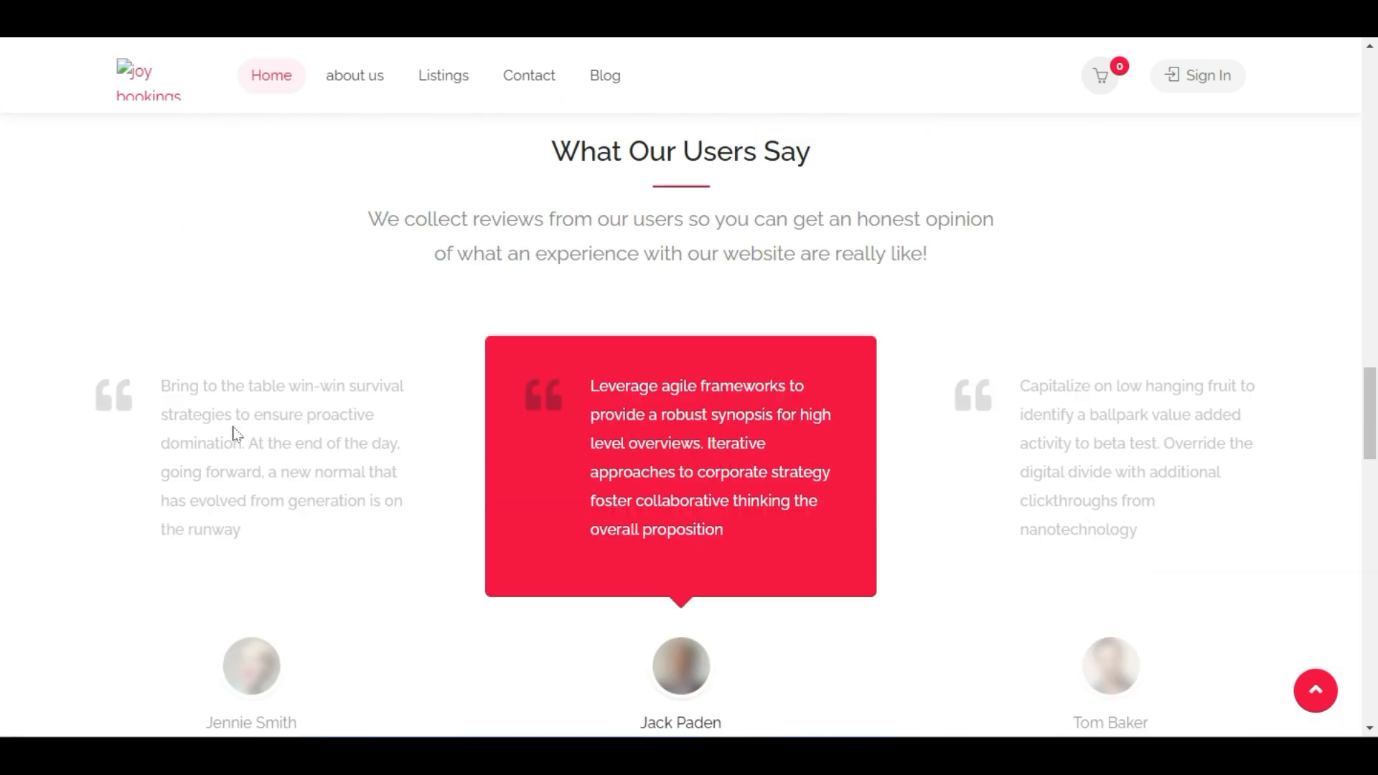
{"action": "scroll", "coordinate": [233, 438], "scroll_direction": "up", "scroll_amount": 1}
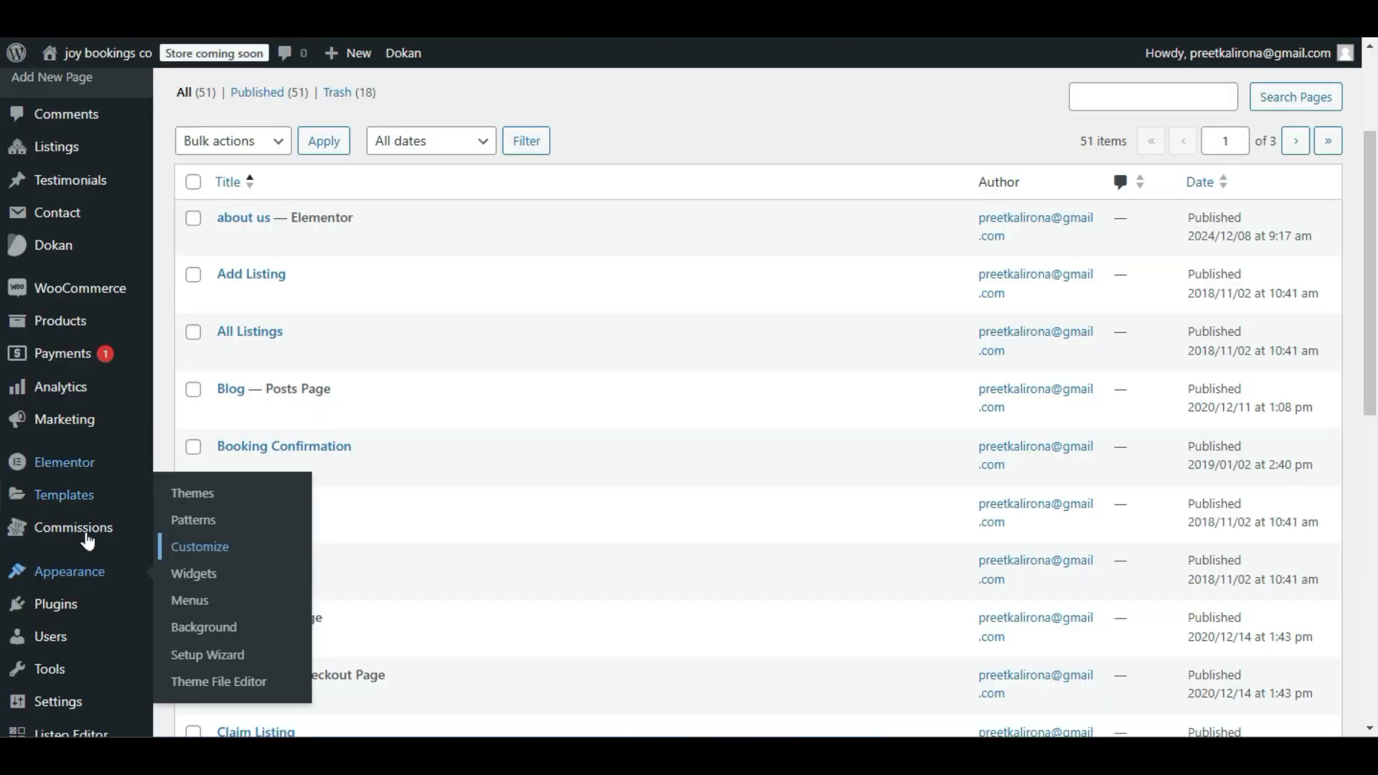
Open the theme customizer, check the header settings, and look through the other customization sections and the homepage preview.
{"action": "left_click", "coordinate": [190, 547]}
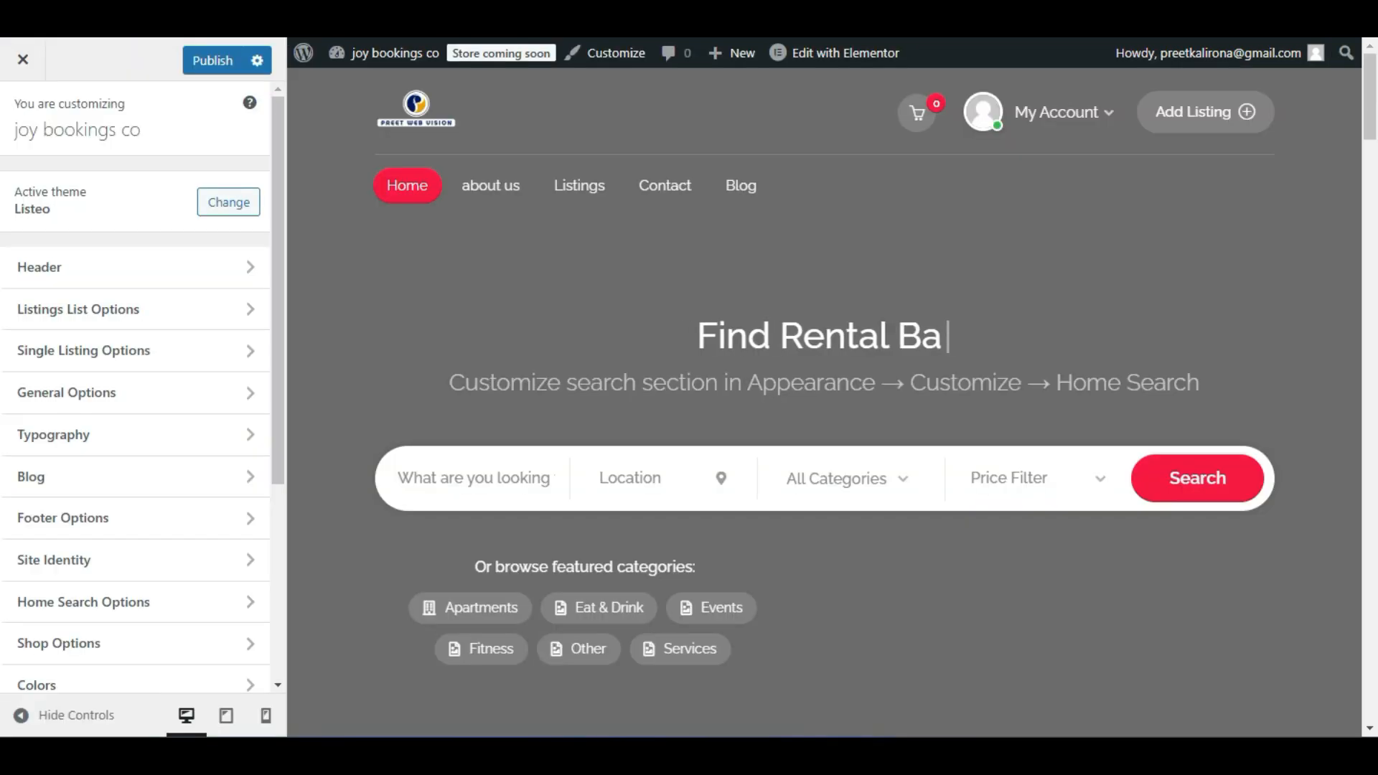
{"action": "left_click", "coordinate": [123, 267]}
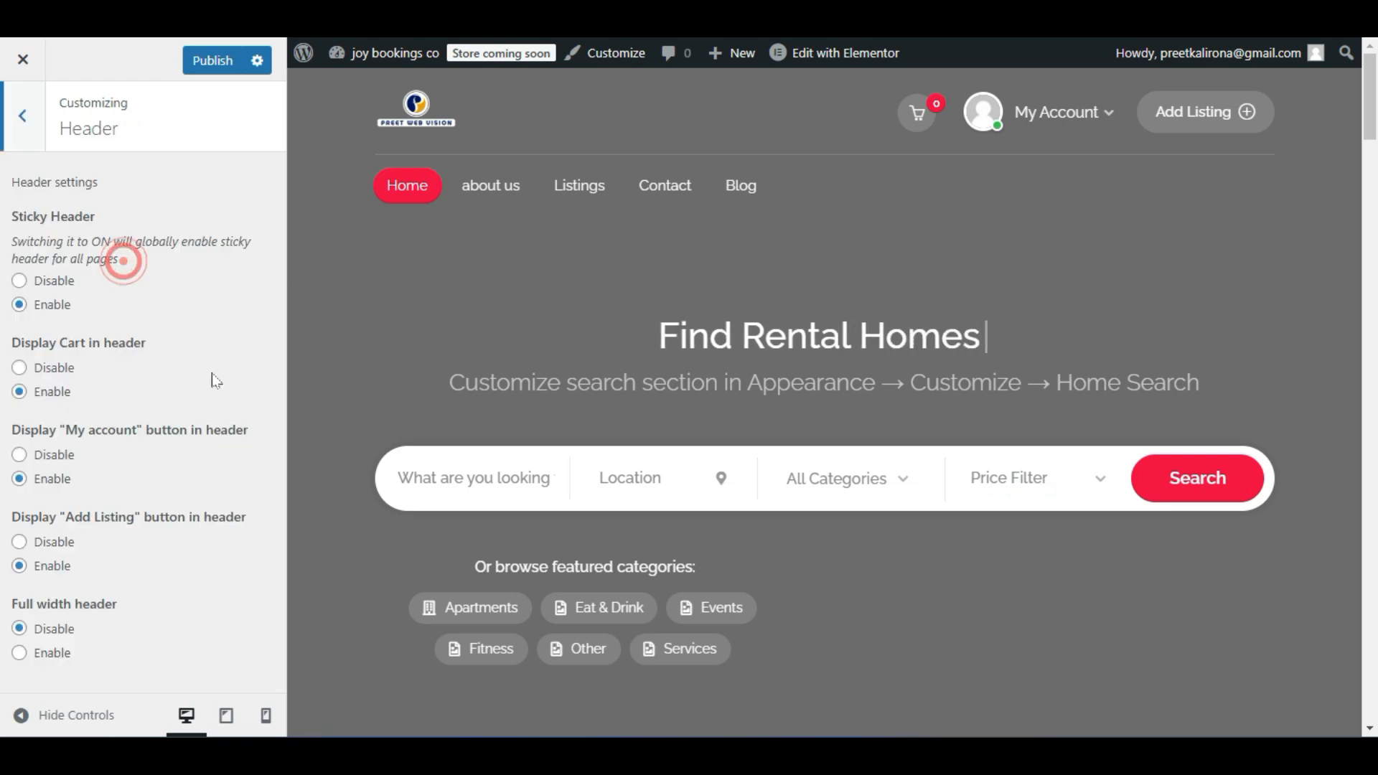
{"action": "left_click", "coordinate": [37, 147]}
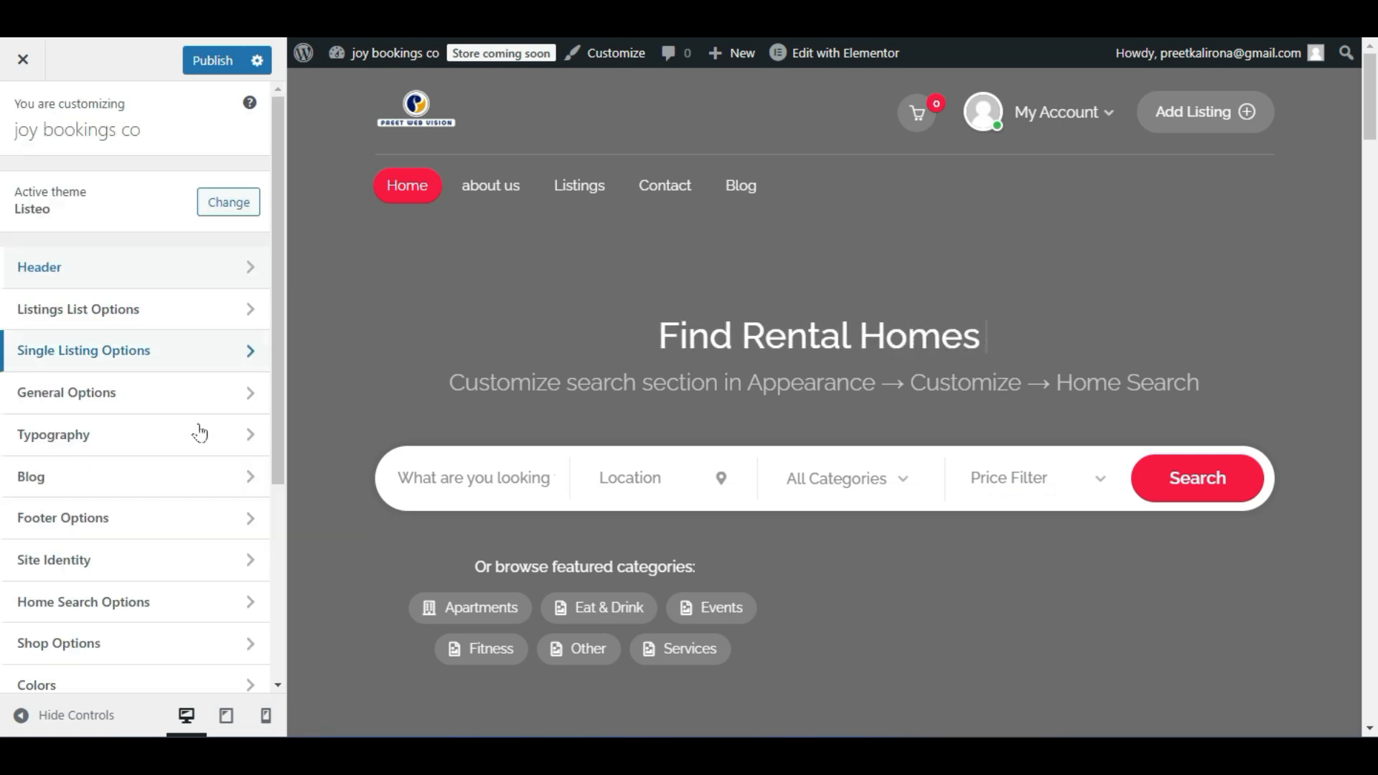
{"action": "scroll", "coordinate": [141, 509], "scroll_direction": "down", "scroll_amount": 1}
{"action": "scroll", "coordinate": [144, 517], "scroll_direction": "down", "scroll_amount": 2}
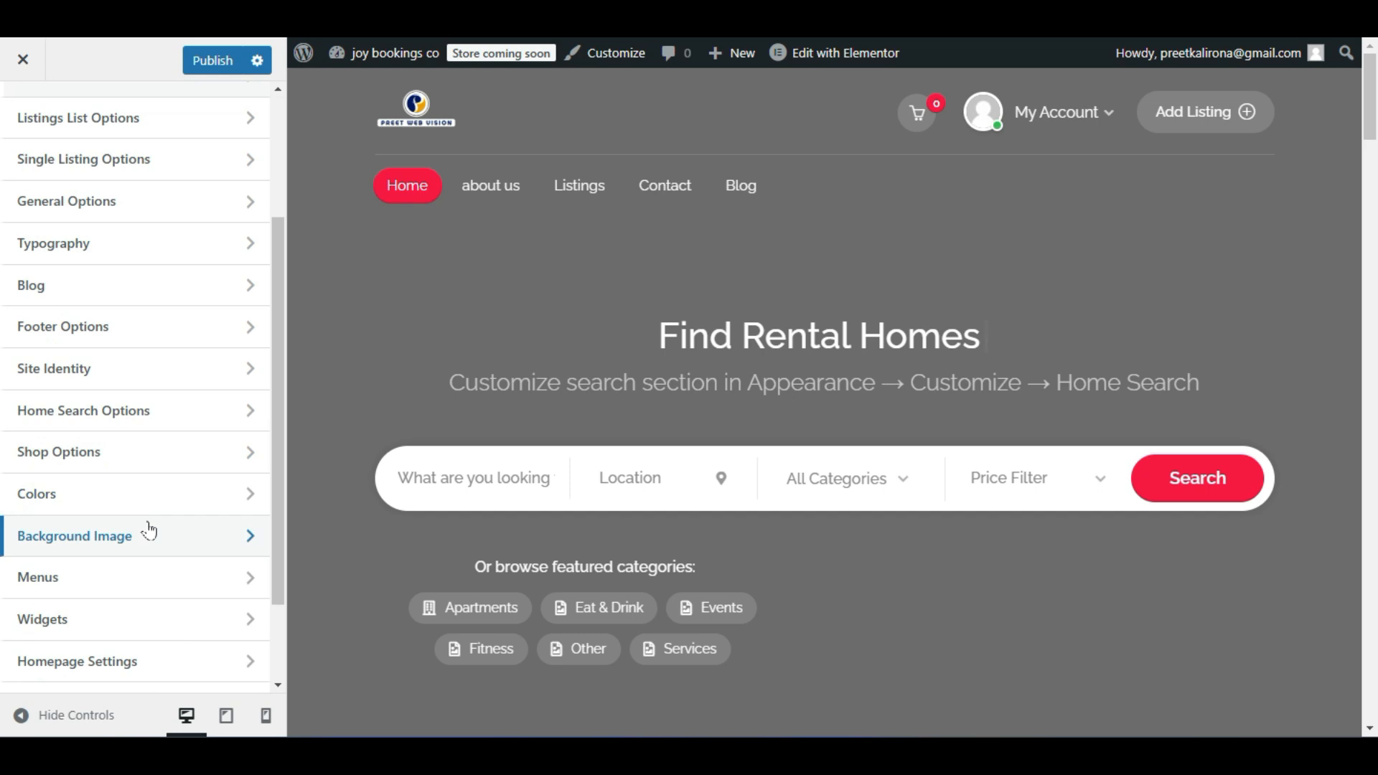
{"action": "scroll", "coordinate": [148, 528], "scroll_direction": "down", "scroll_amount": 1}
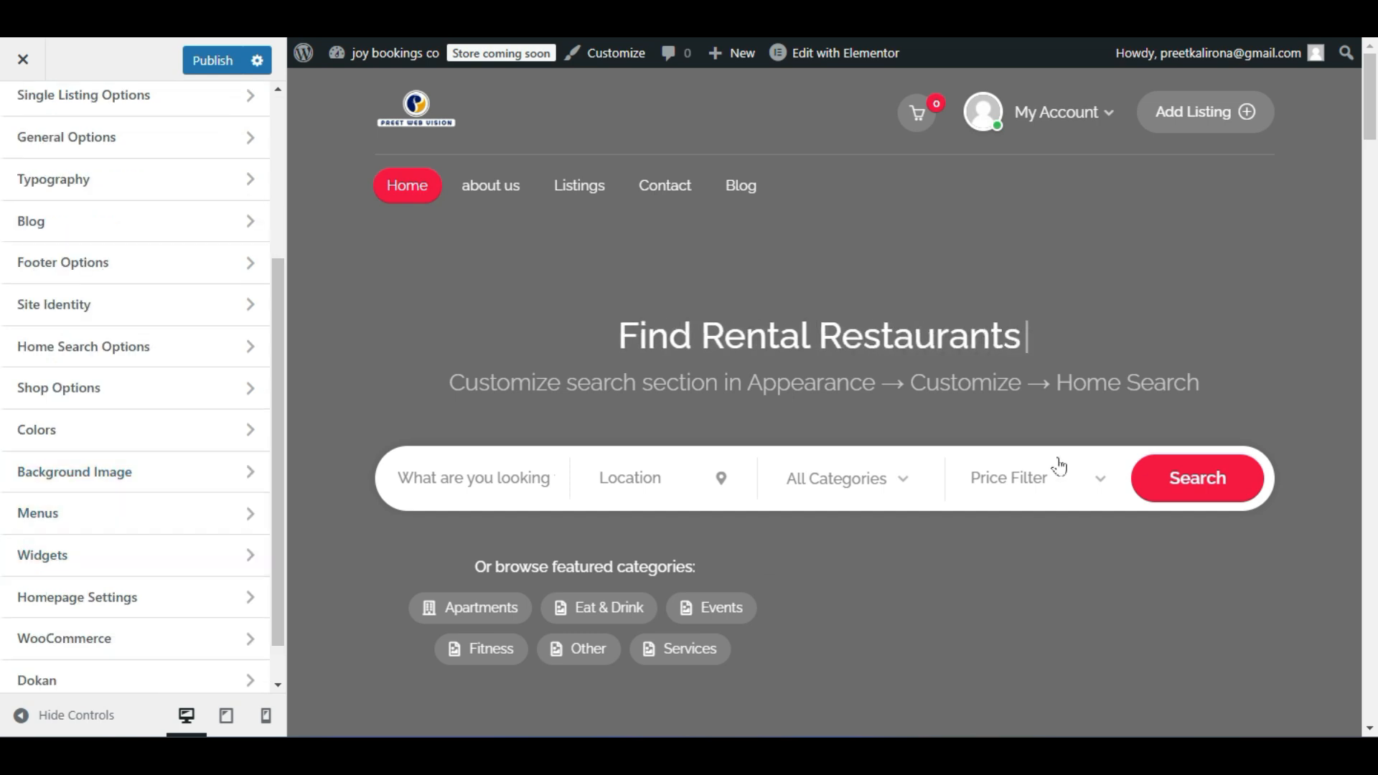
{"action": "scroll", "coordinate": [1059, 467], "scroll_direction": "down", "scroll_amount": 15}
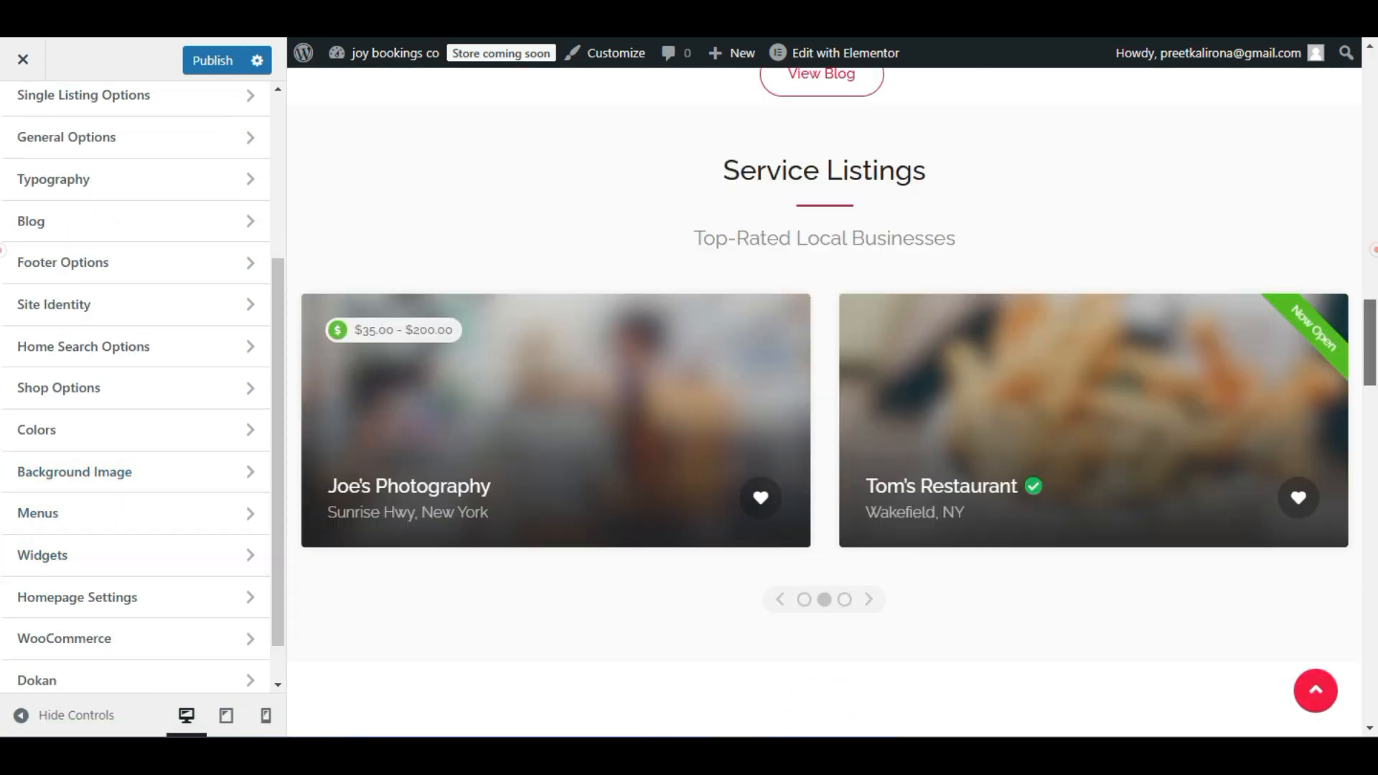
{"action": "scroll", "coordinate": [381, 464], "scroll_direction": "down", "scroll_amount": 5}
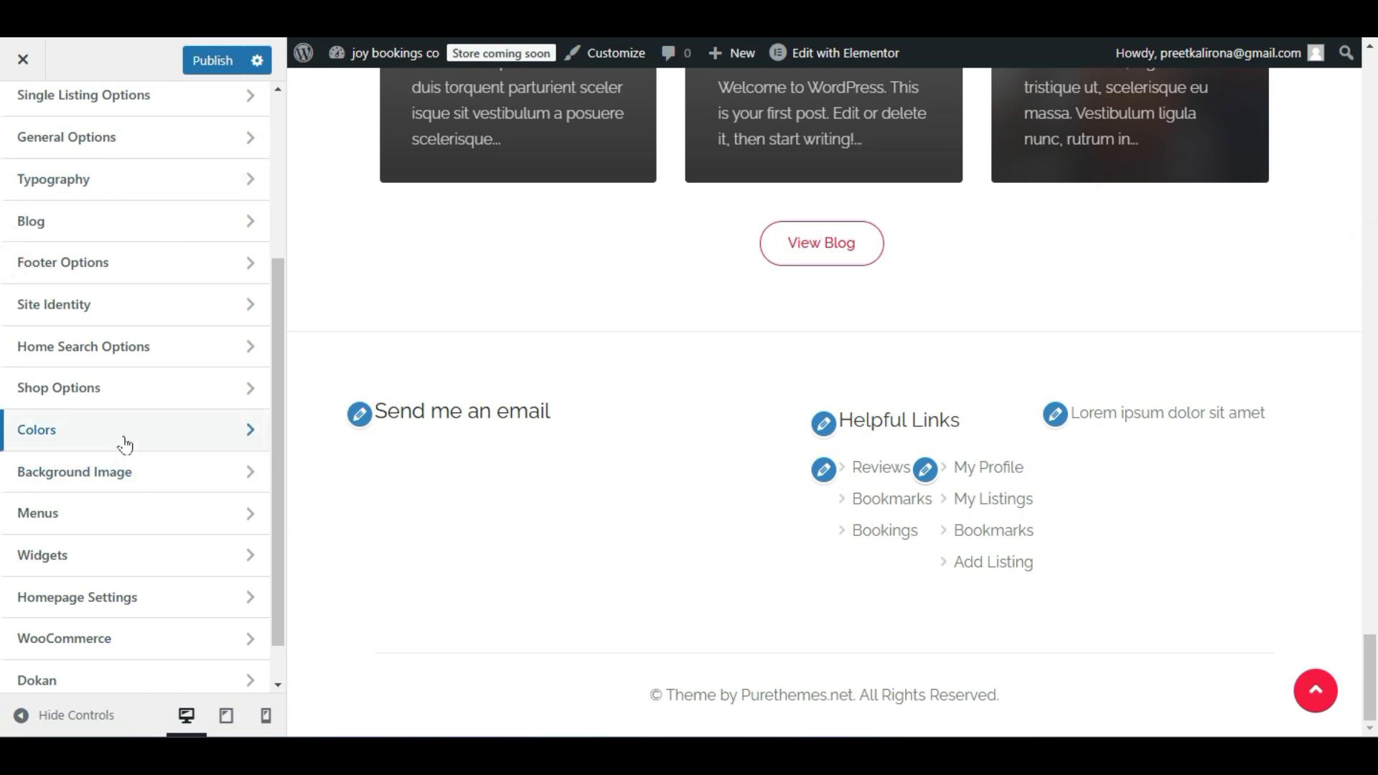
{"action": "scroll", "coordinate": [138, 600], "scroll_direction": "down", "scroll_amount": 1}
{"action": "scroll", "coordinate": [141, 605], "scroll_direction": "up", "scroll_amount": 1}
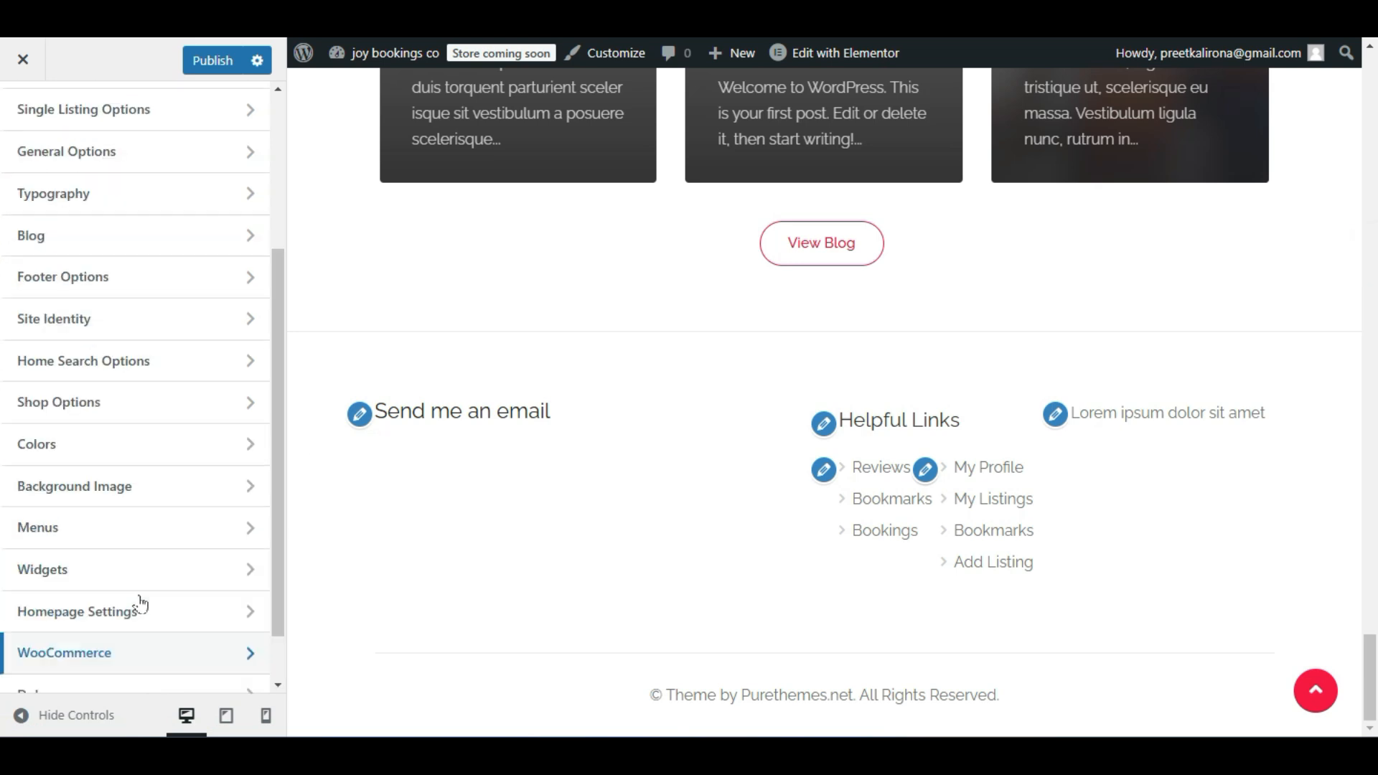
{"action": "scroll", "coordinate": [139, 606], "scroll_direction": "up", "scroll_amount": 2}
Open the footer options and examine the copyrights text.
{"action": "left_click", "coordinate": [73, 406]}
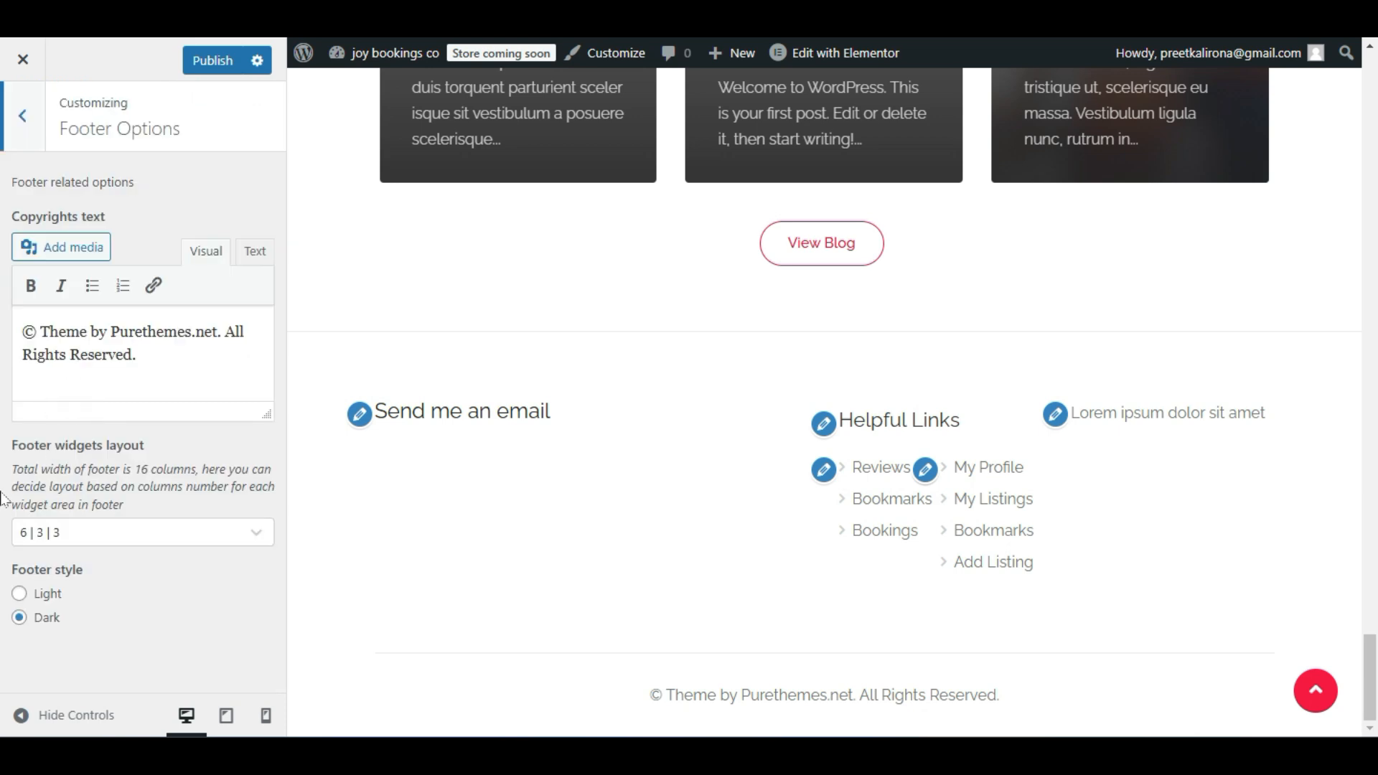
{"action": "triple_click", "coordinate": [147, 354]}
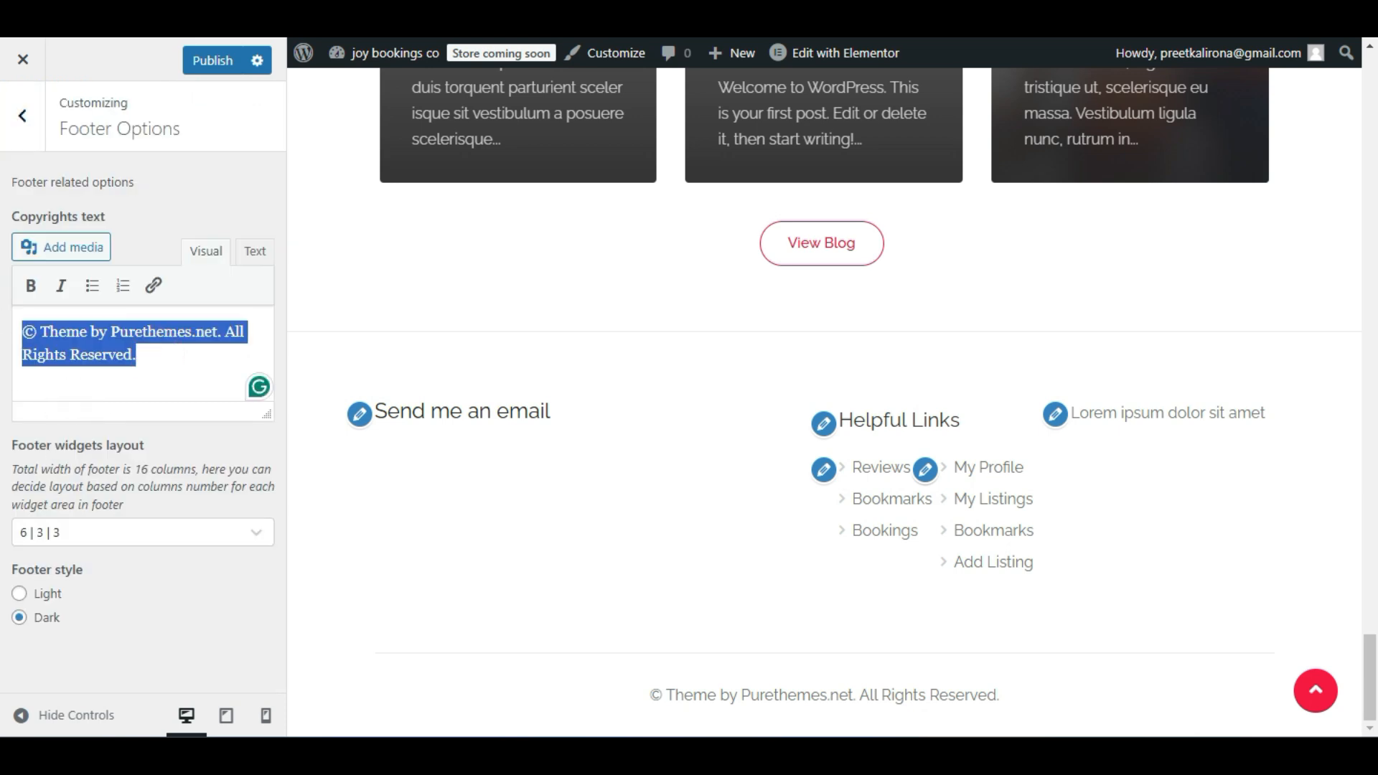
{"action": "left_click", "coordinate": [139, 351]}
{"action": "triple_click", "coordinate": [166, 351]}
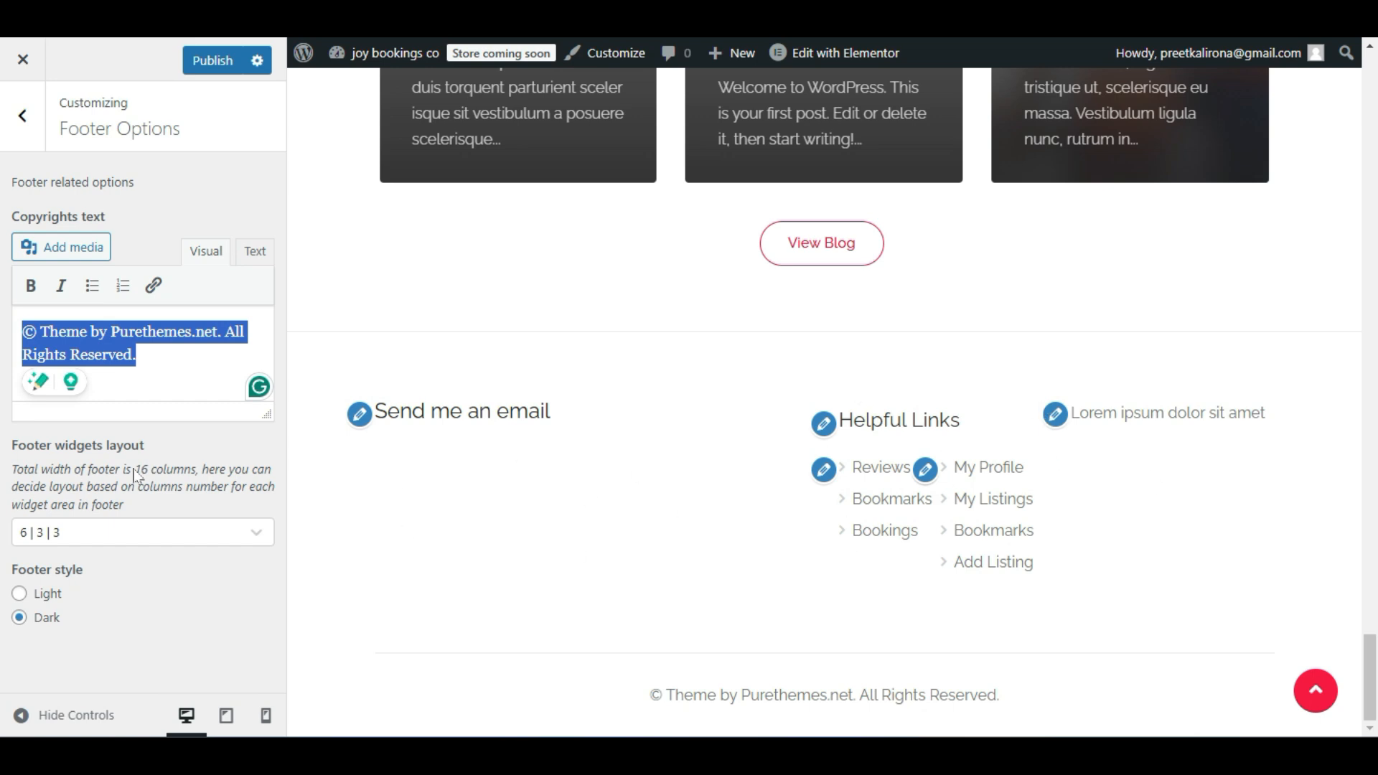
Try the footer widgets layouts 3 | 3 | 3 | 3, 6 | 6 and 12 in the preview.
{"action": "left_click", "coordinate": [117, 531]}
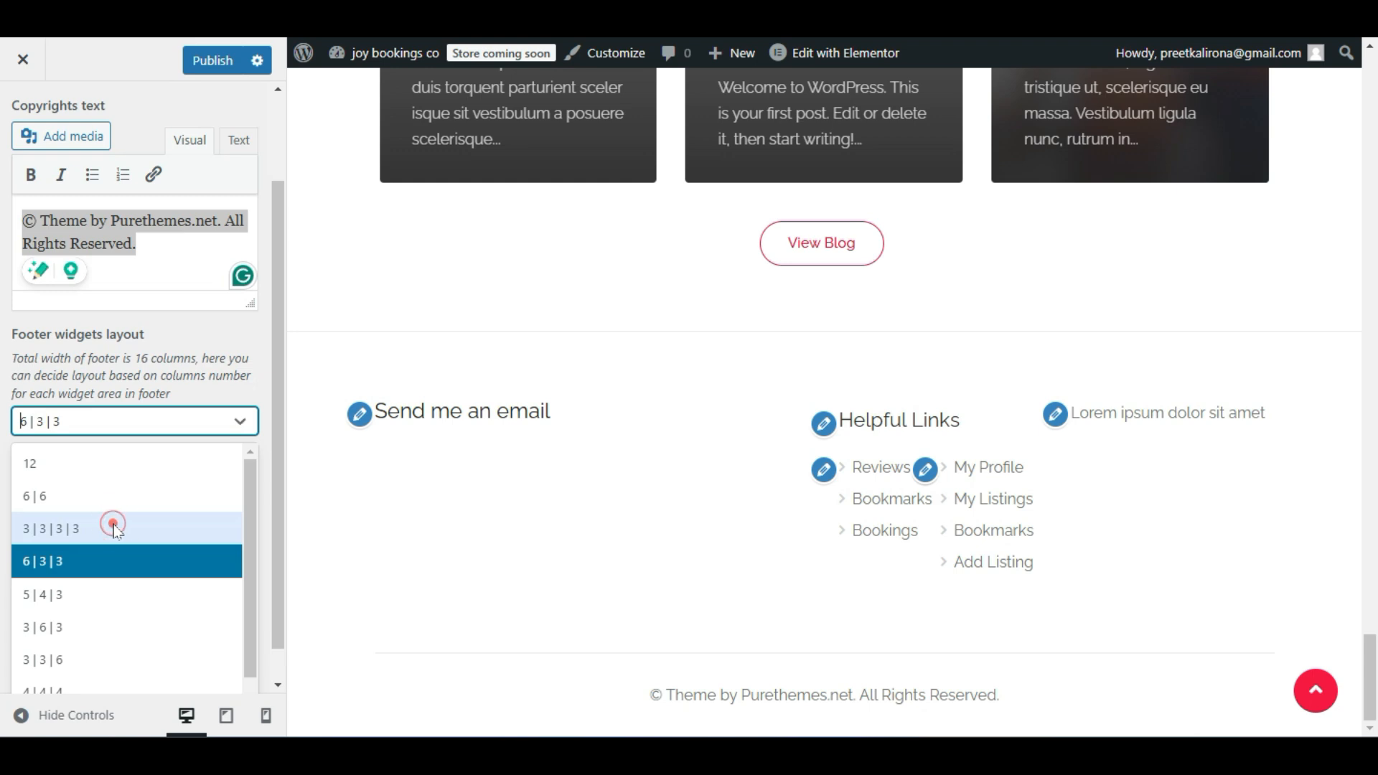
{"action": "left_click", "coordinate": [68, 529]}
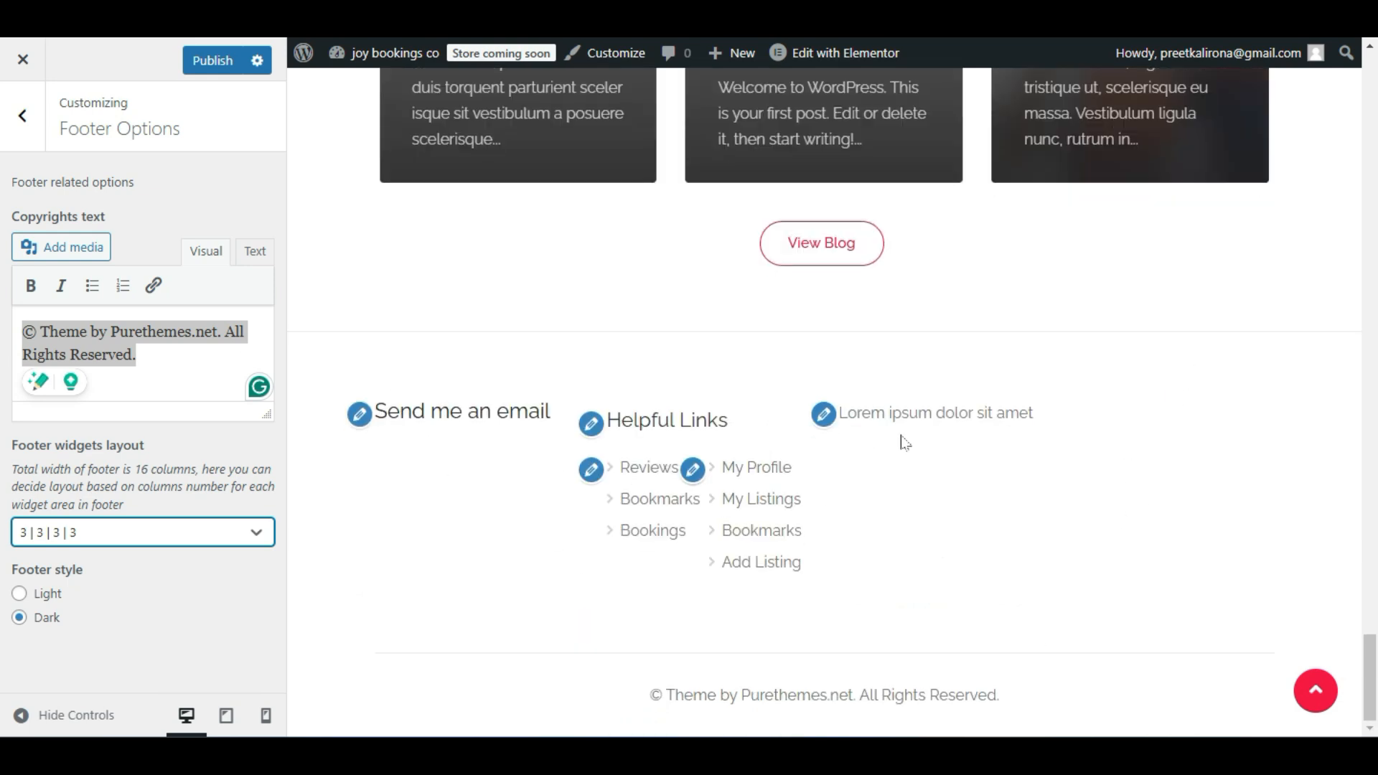
{"action": "left_click", "coordinate": [113, 543]}
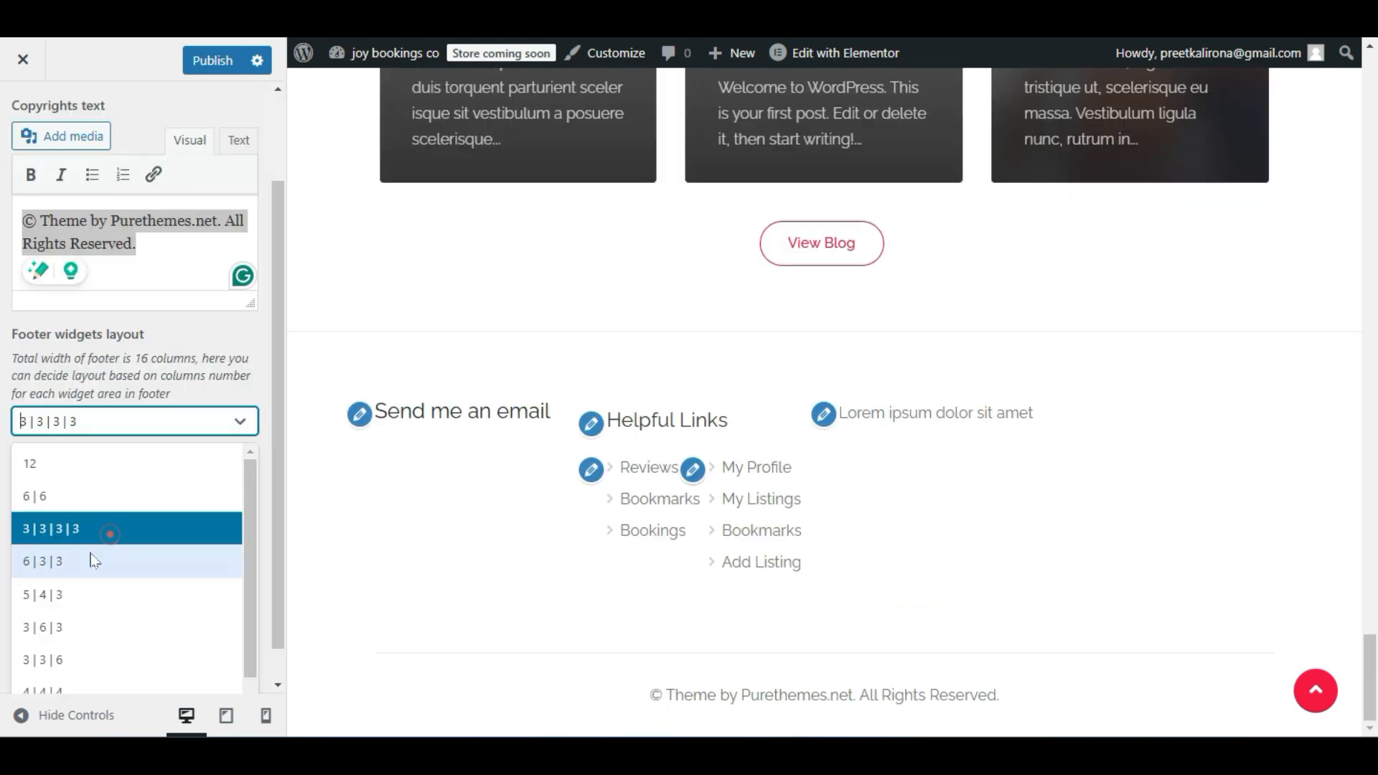
{"action": "left_click", "coordinate": [83, 489]}
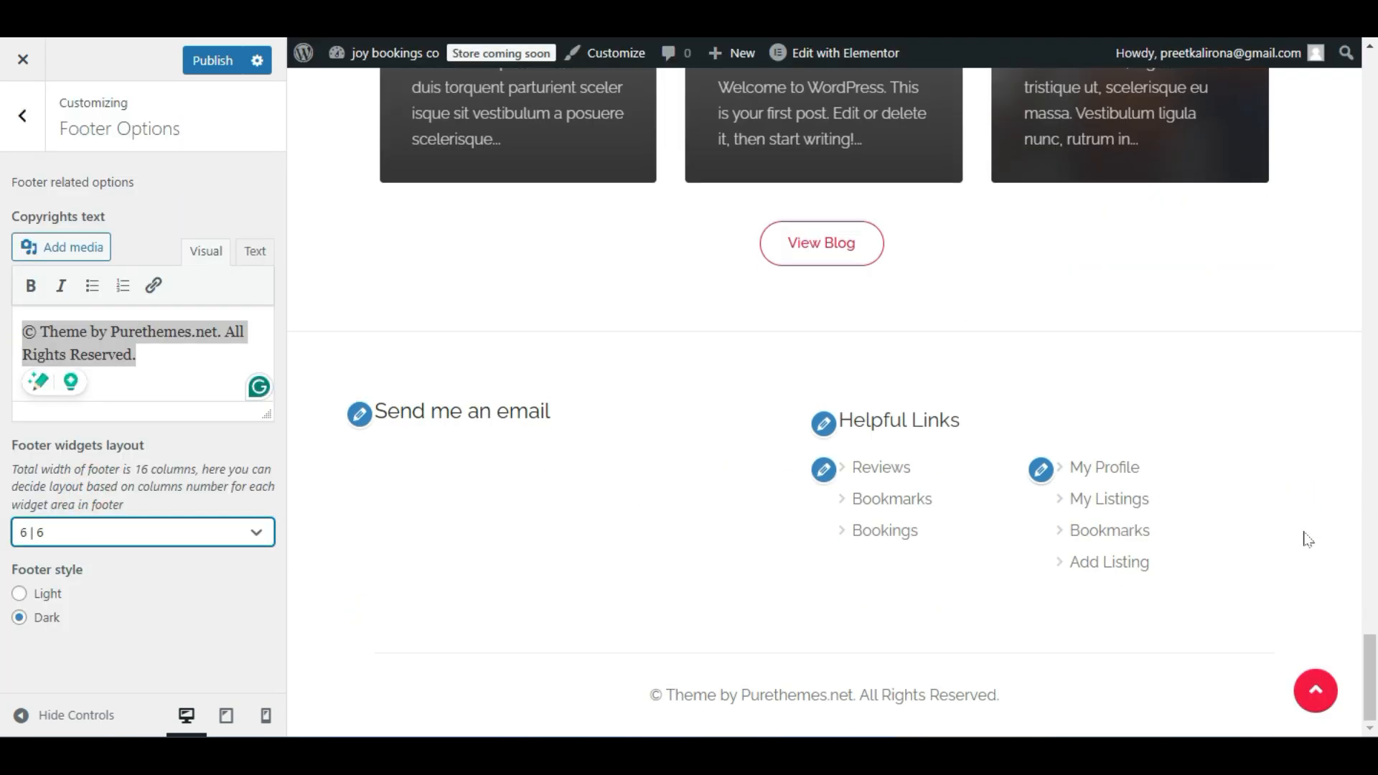
{"action": "left_click", "coordinate": [85, 537]}
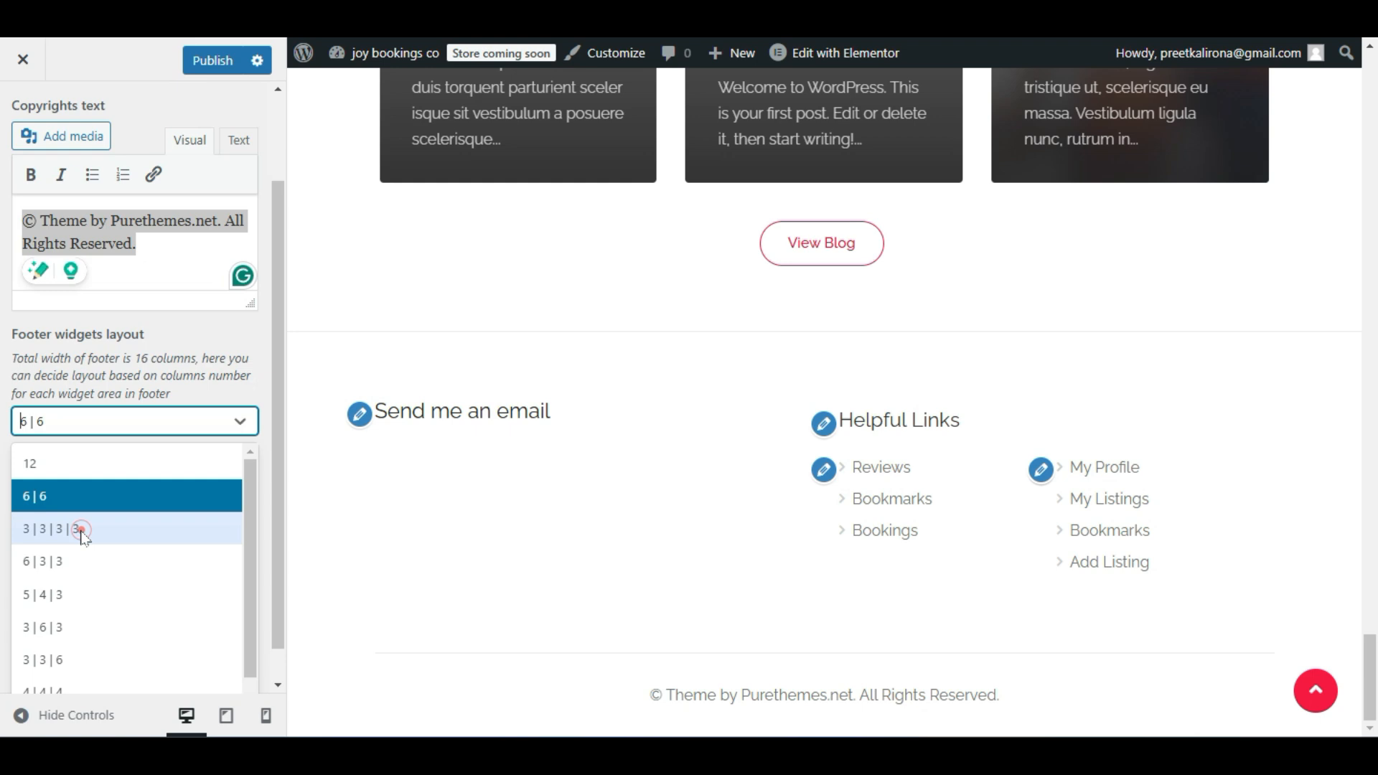
{"action": "left_click", "coordinate": [96, 463]}
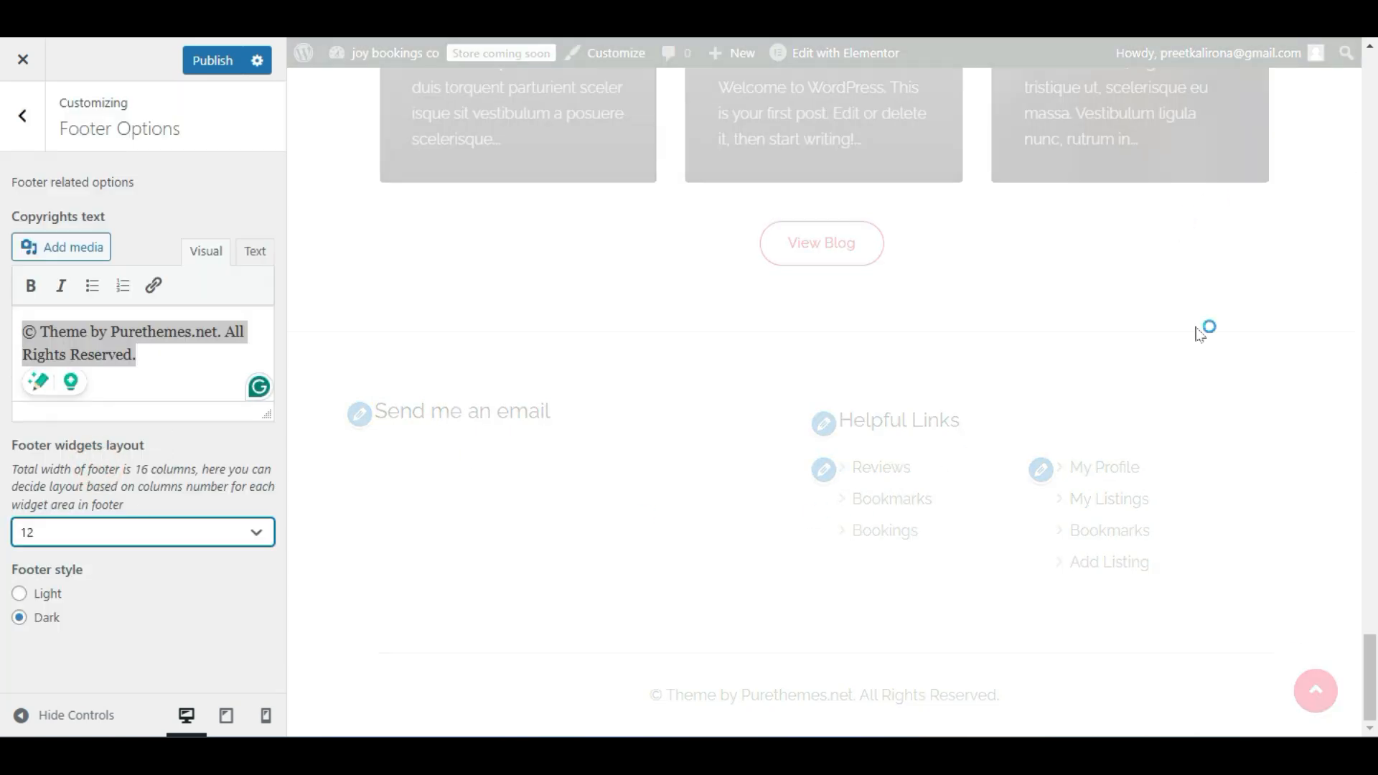
Set the footer widgets layout to 4 | 4 | 4, publish the change, and return to the customizer's main sections.
{"action": "left_click", "coordinate": [177, 538]}
{"action": "scroll", "coordinate": [143, 545], "scroll_direction": "down", "scroll_amount": 2}
{"action": "left_click", "coordinate": [138, 615]}
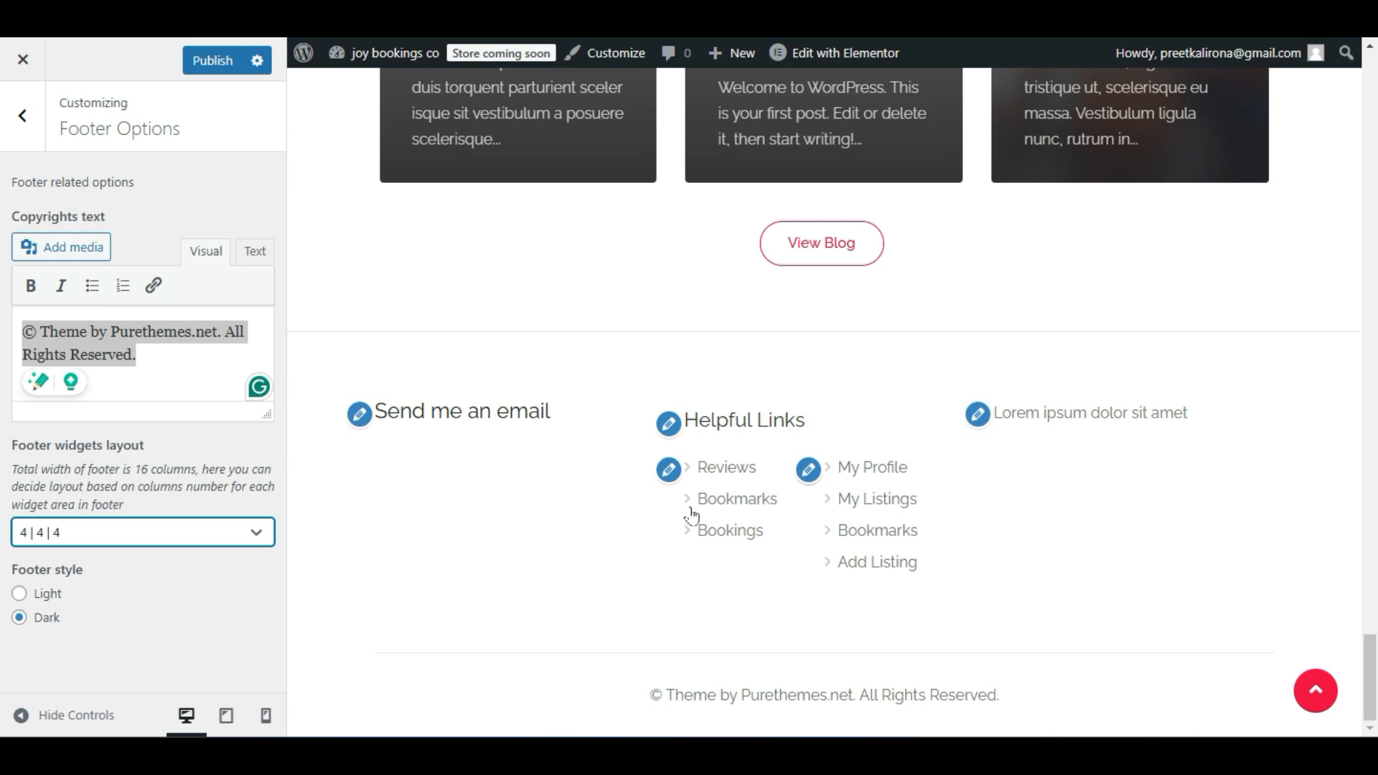
{"action": "left_click", "coordinate": [206, 66]}
{"action": "left_click", "coordinate": [20, 129]}
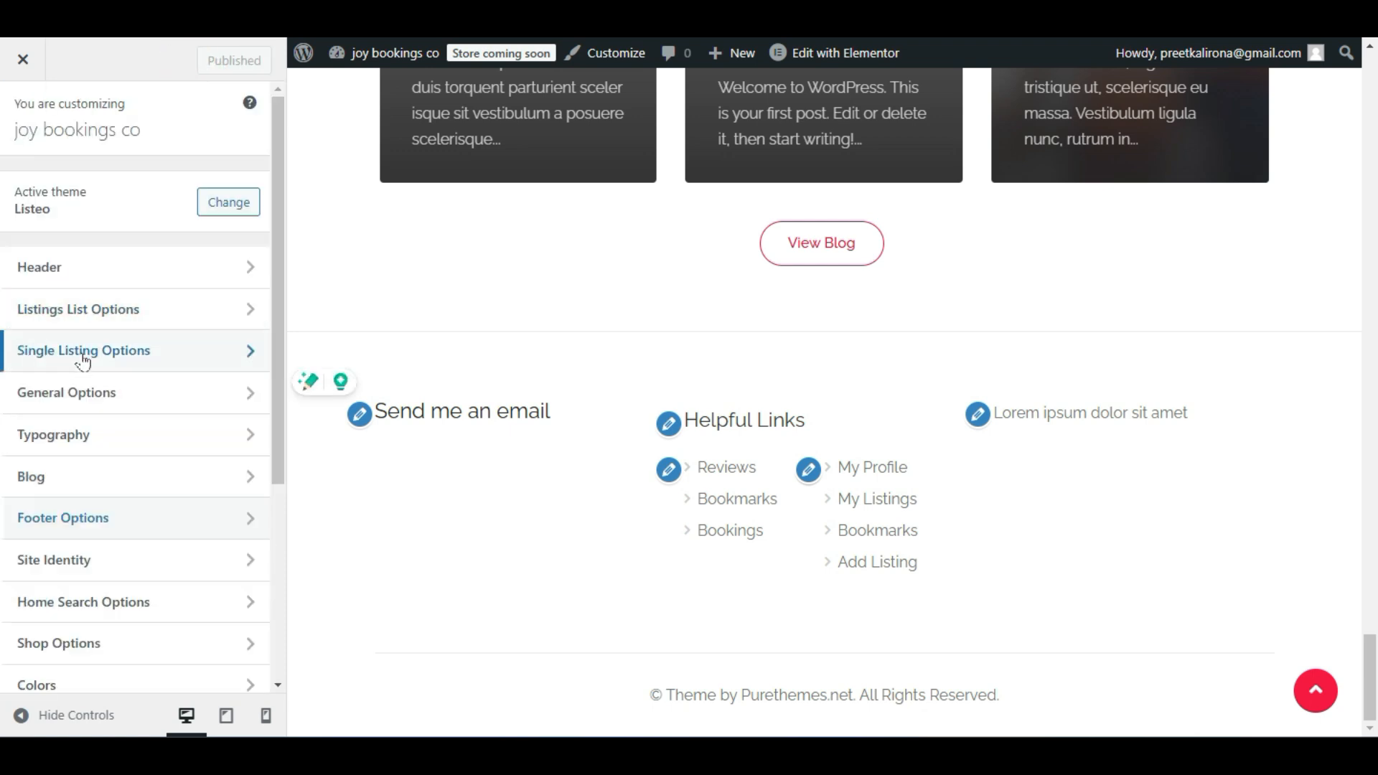
Open the Footer 1st Column widget area for editing.
{"action": "scroll", "coordinate": [86, 366], "scroll_direction": "down", "scroll_amount": 3}
{"action": "left_click", "coordinate": [61, 554]}
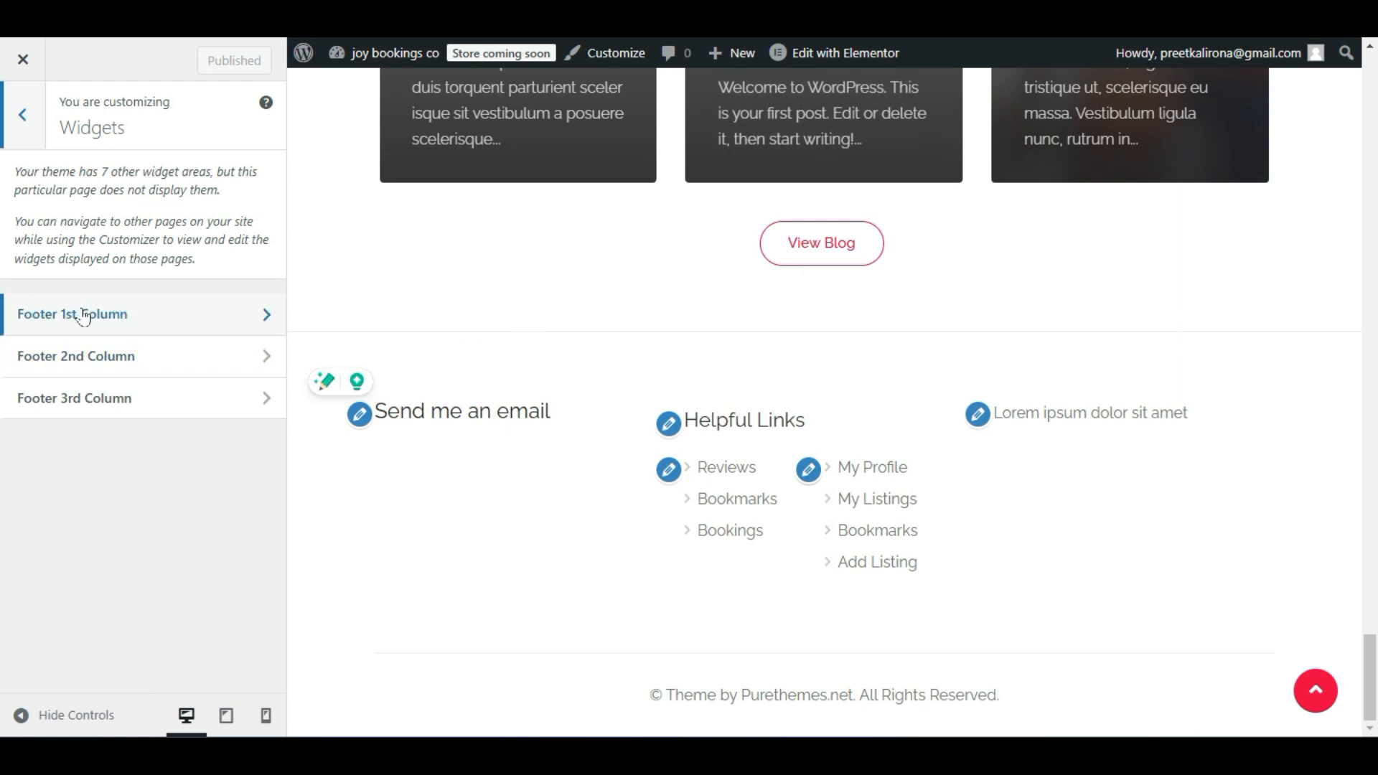
{"action": "left_click", "coordinate": [84, 314]}
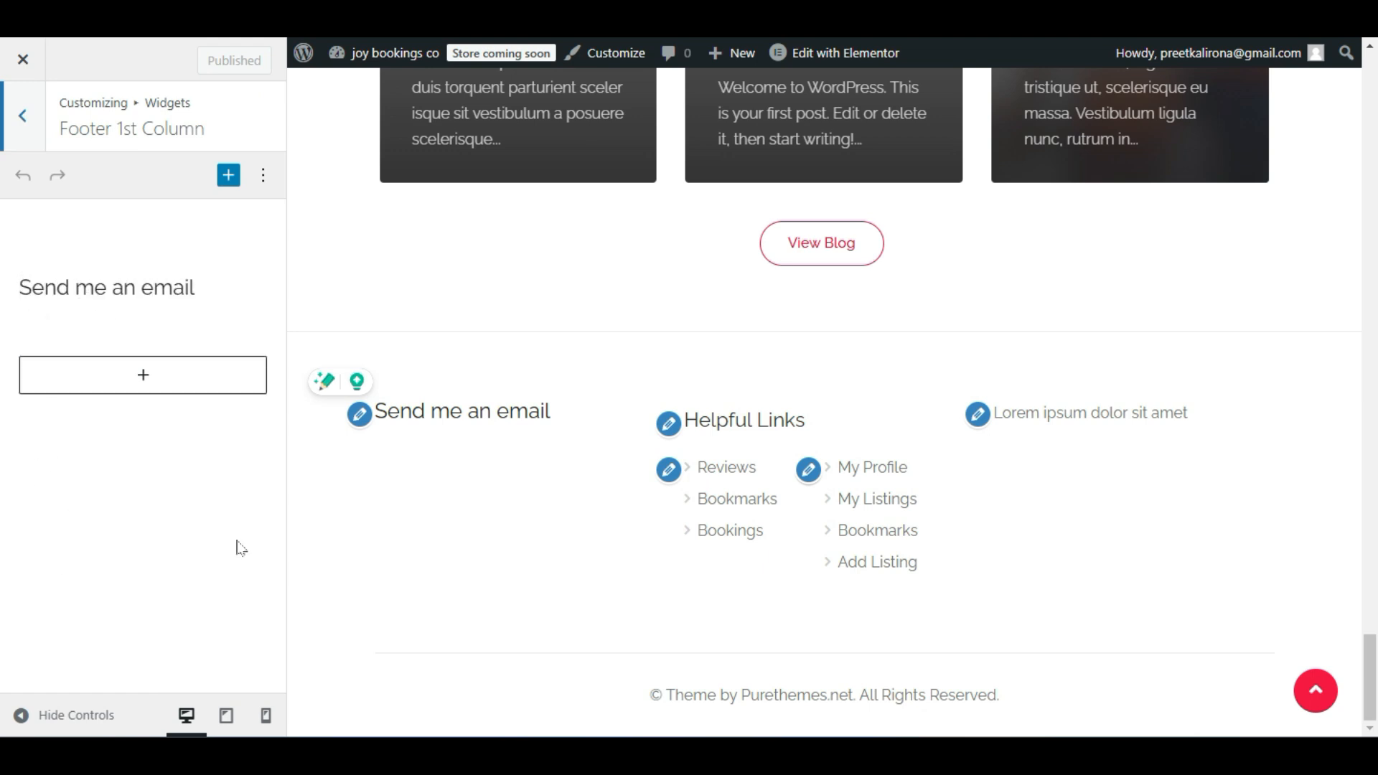
Delete the "Send me an email" text widget from the first footer column and check the footer preview.
{"action": "left_click", "coordinate": [117, 291]}
{"action": "scroll", "coordinate": [2, 359], "scroll_direction": "down", "scroll_amount": 3}
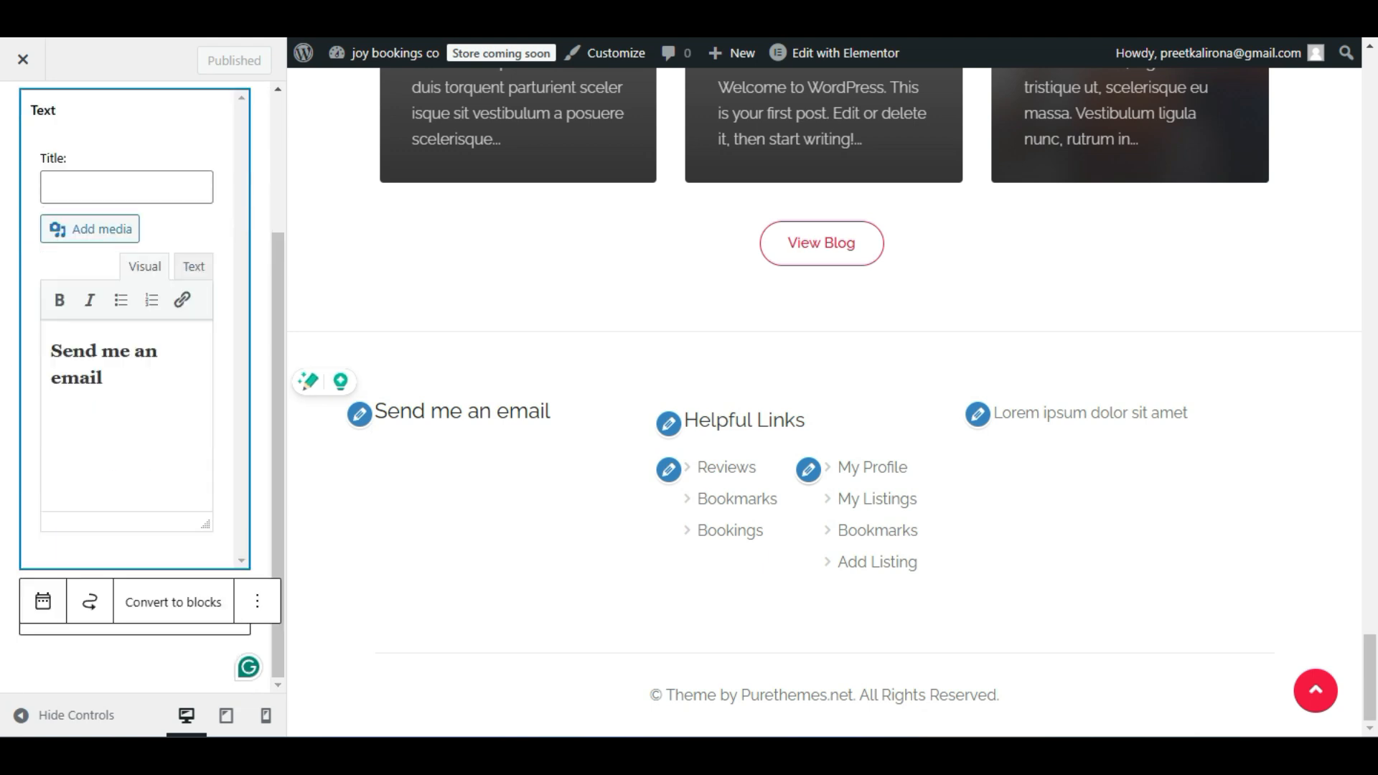
{"action": "triple_click", "coordinate": [145, 389]}
{"action": "left_click", "coordinate": [191, 439]}
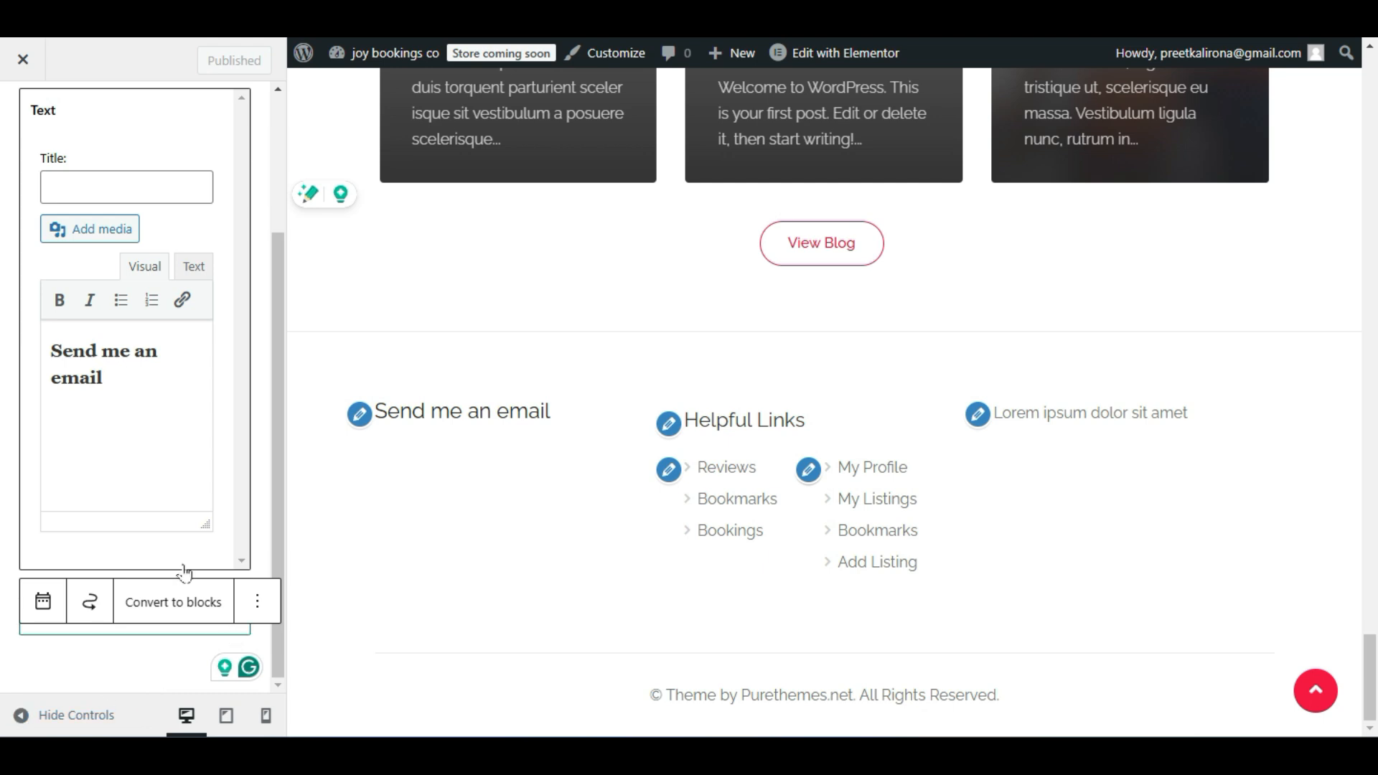
{"action": "left_click", "coordinate": [257, 601]}
{"action": "left_click", "coordinate": [257, 601]}
{"action": "left_click", "coordinate": [257, 602]}
{"action": "left_click", "coordinate": [273, 541]}
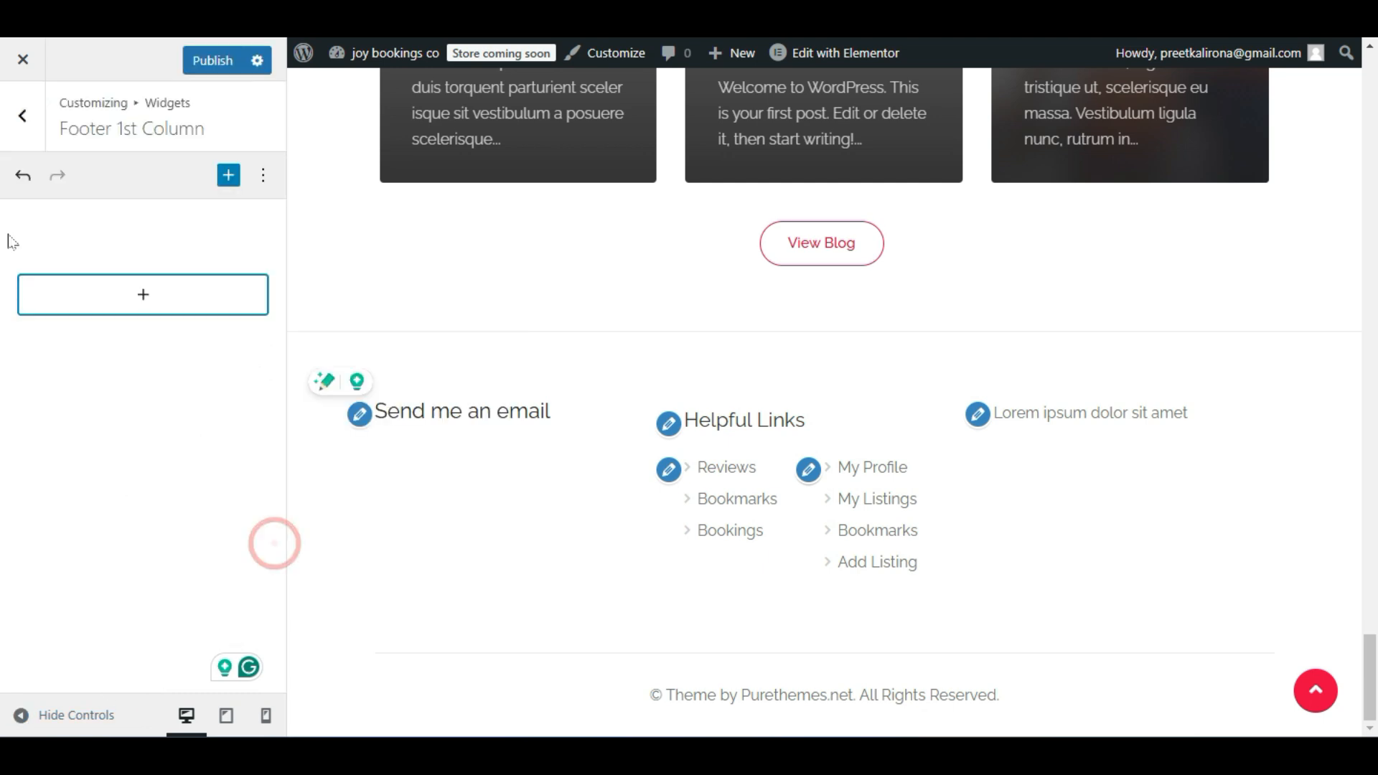
{"action": "left_click", "coordinate": [58, 389]}
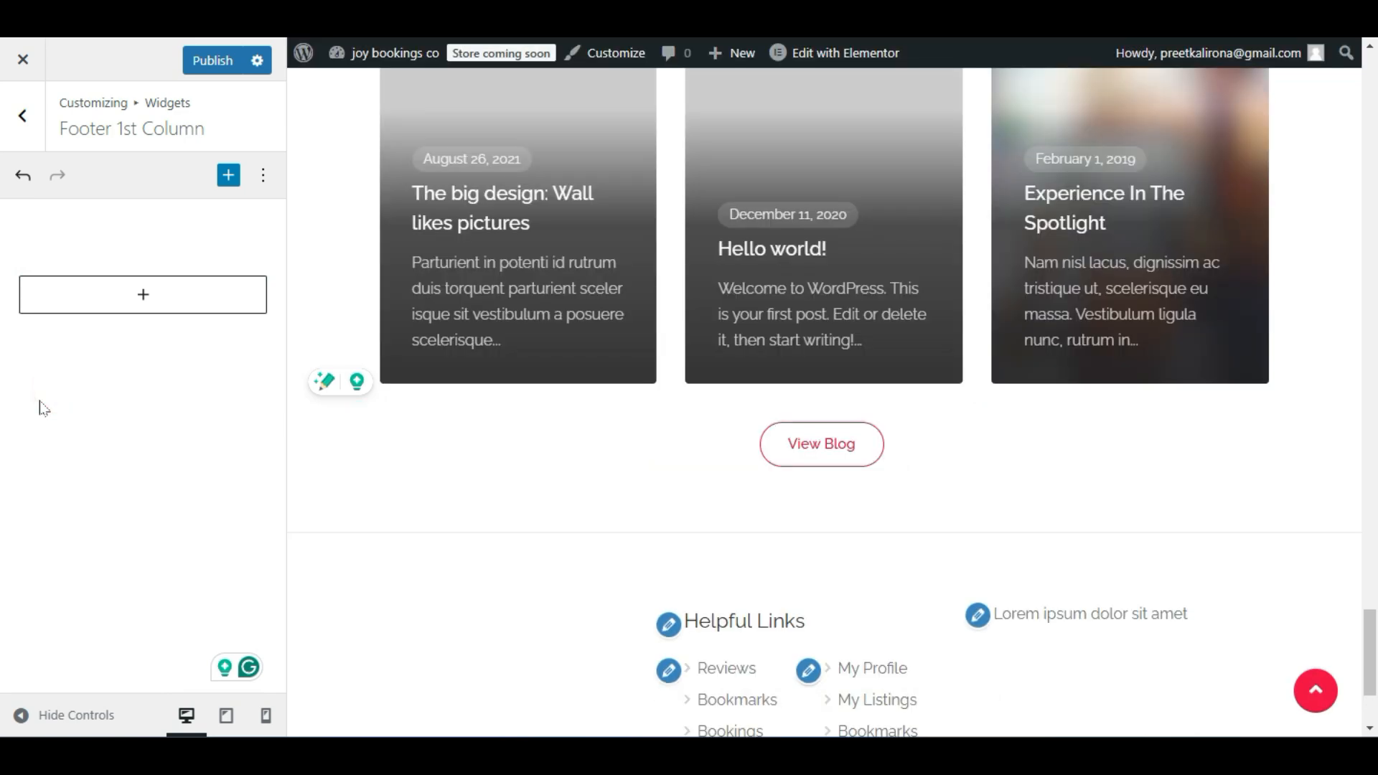
{"action": "scroll", "coordinate": [535, 476], "scroll_direction": "down", "scroll_amount": 3}
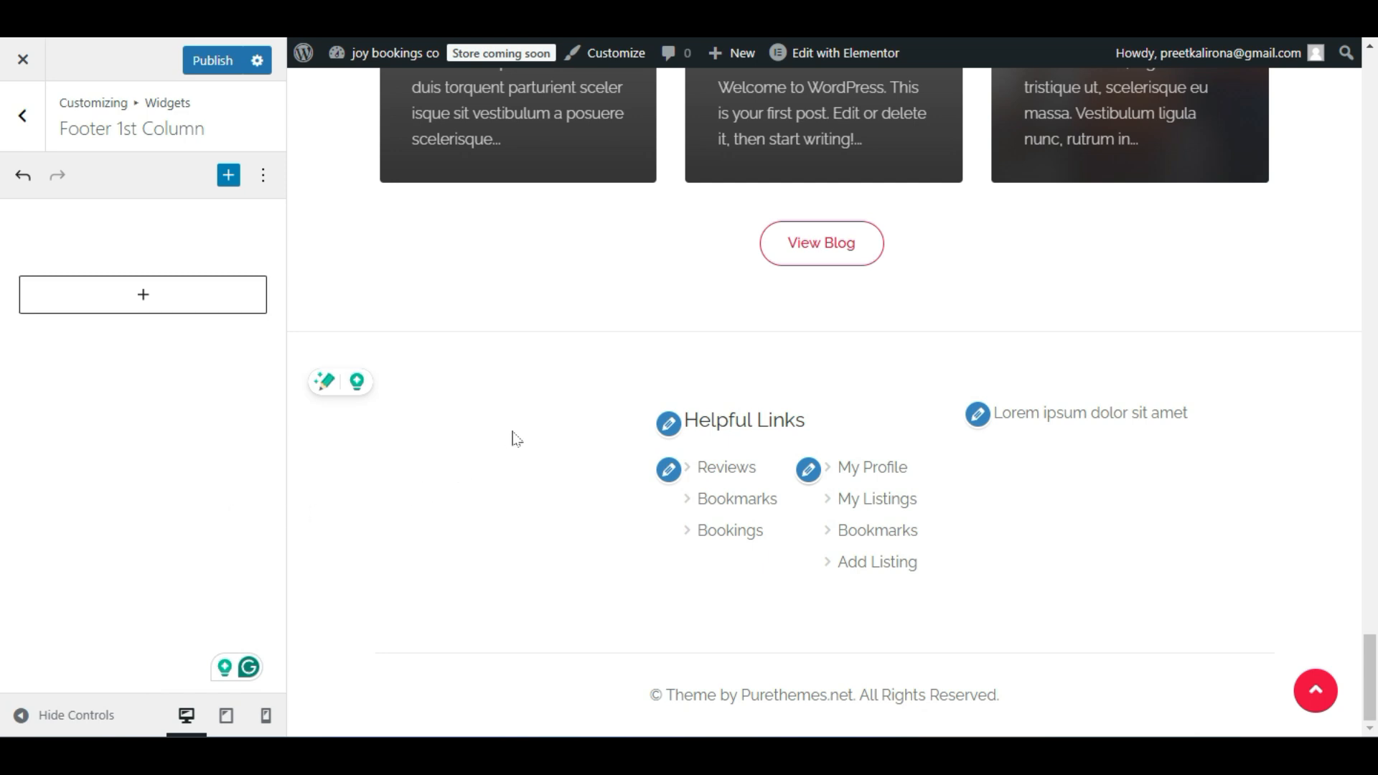
Add a heading block reading "Joy Bookings" to the first footer column.
{"action": "left_click", "coordinate": [143, 297]}
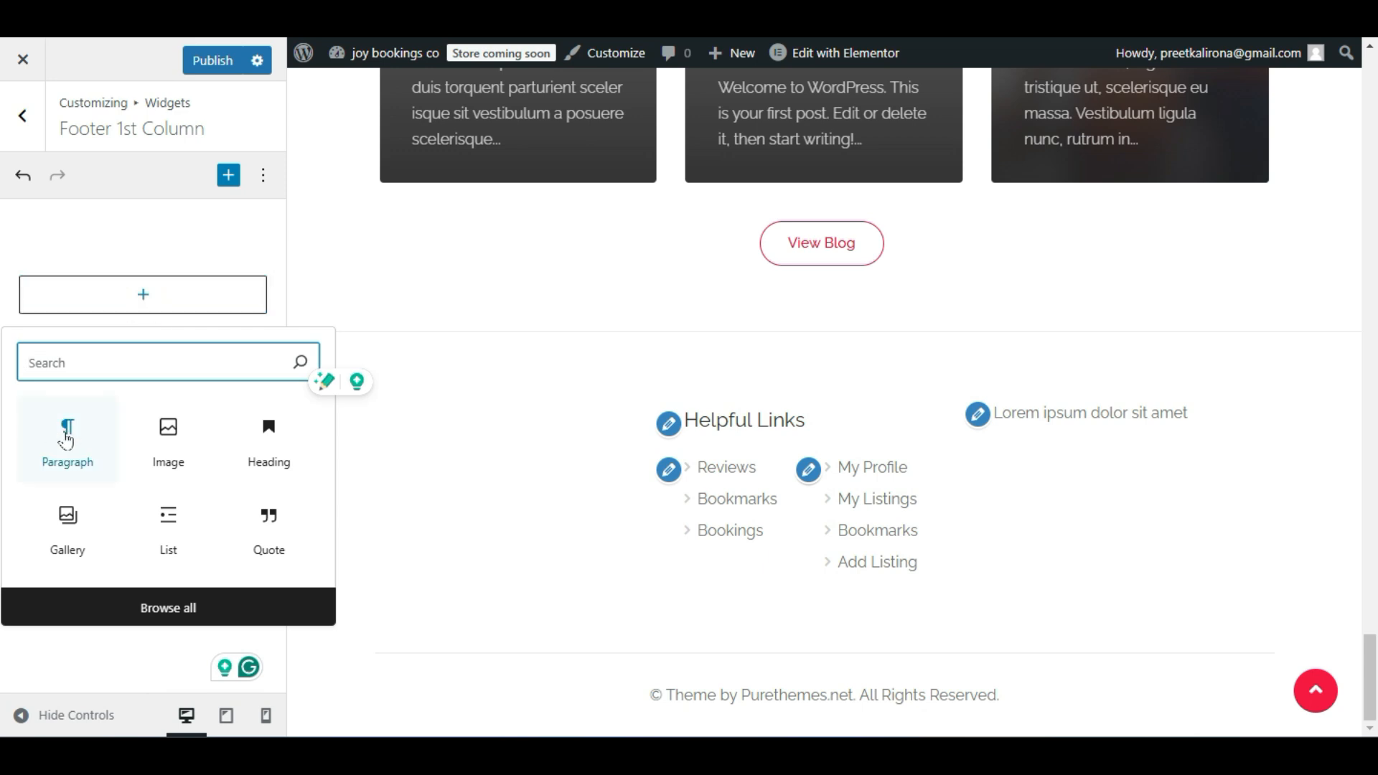
{"action": "left_click", "coordinate": [266, 434]}
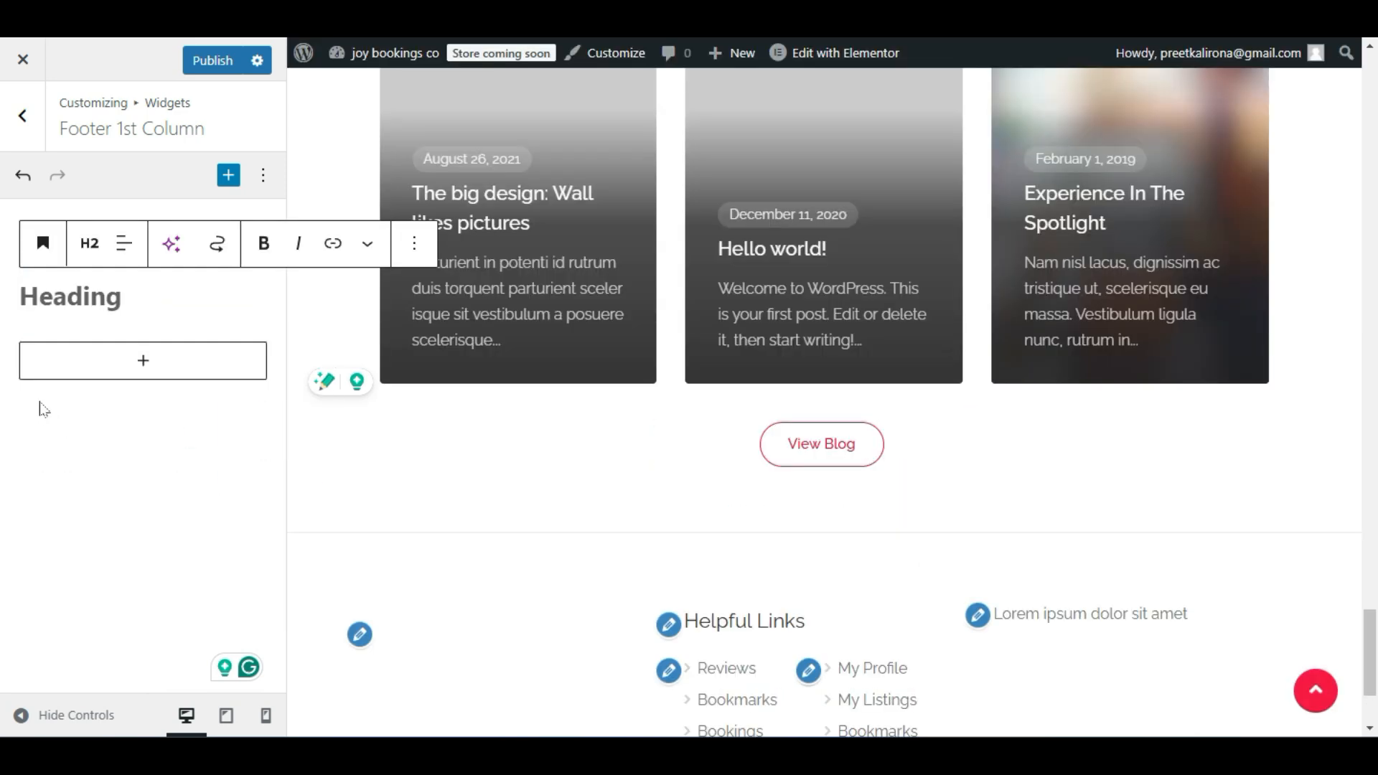
{"action": "type", "text": "Joy"}
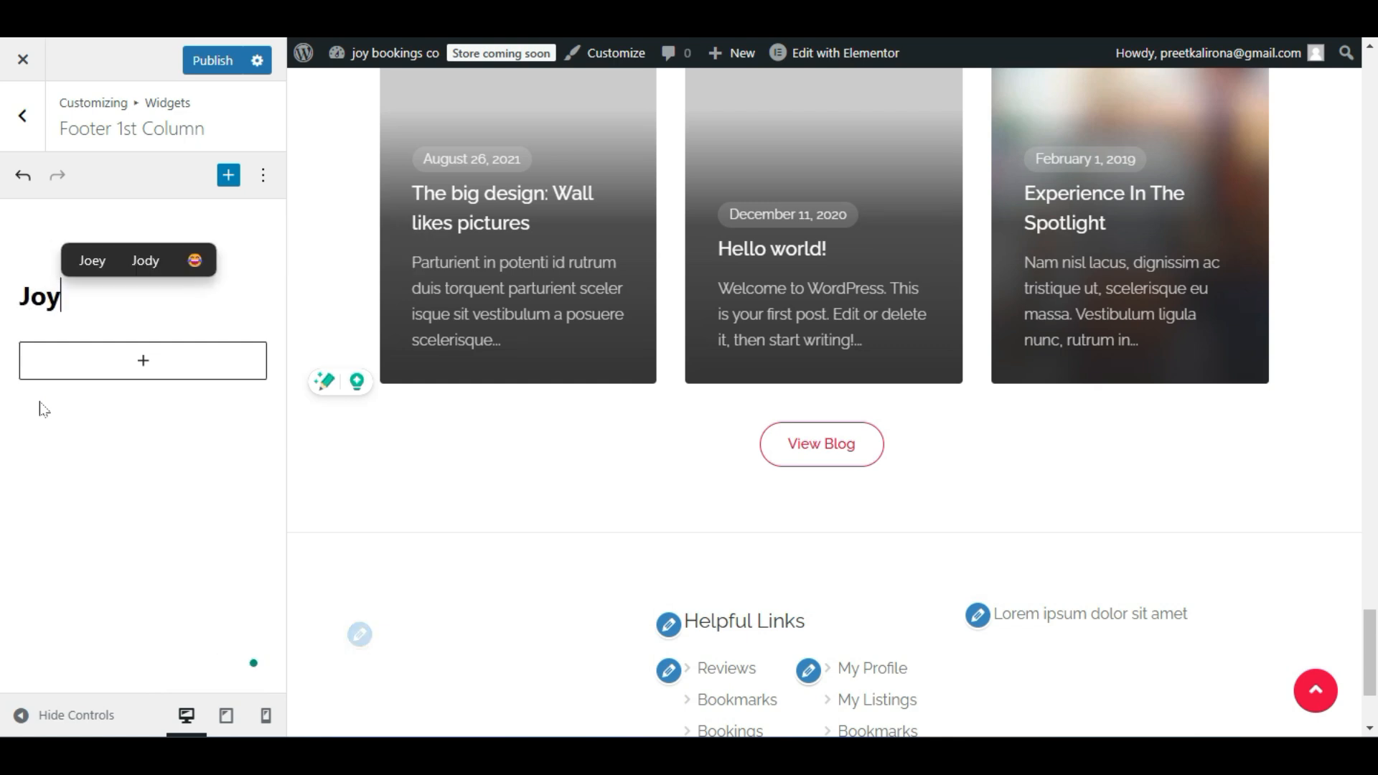
{"action": "type", "text": " Bookings"}
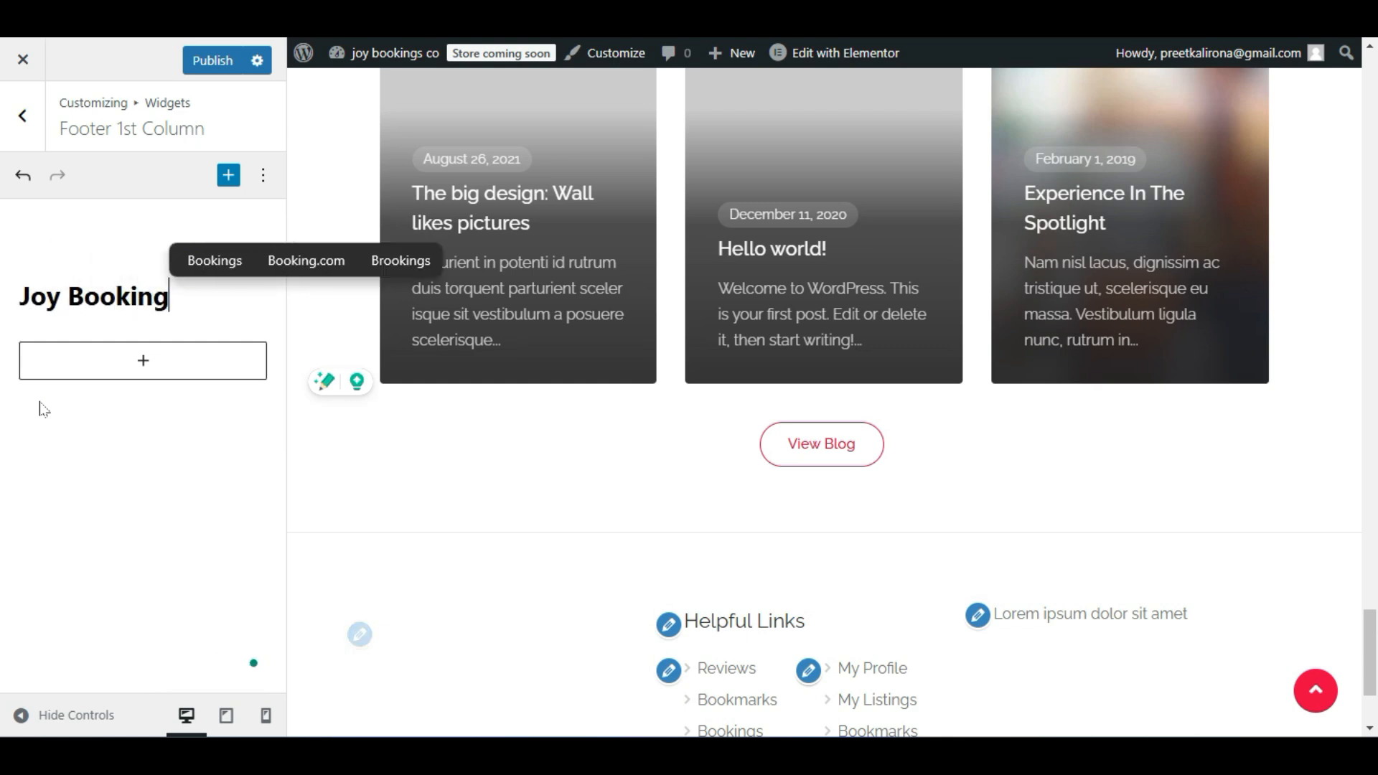
{"action": "left_click", "coordinate": [29, 406]}
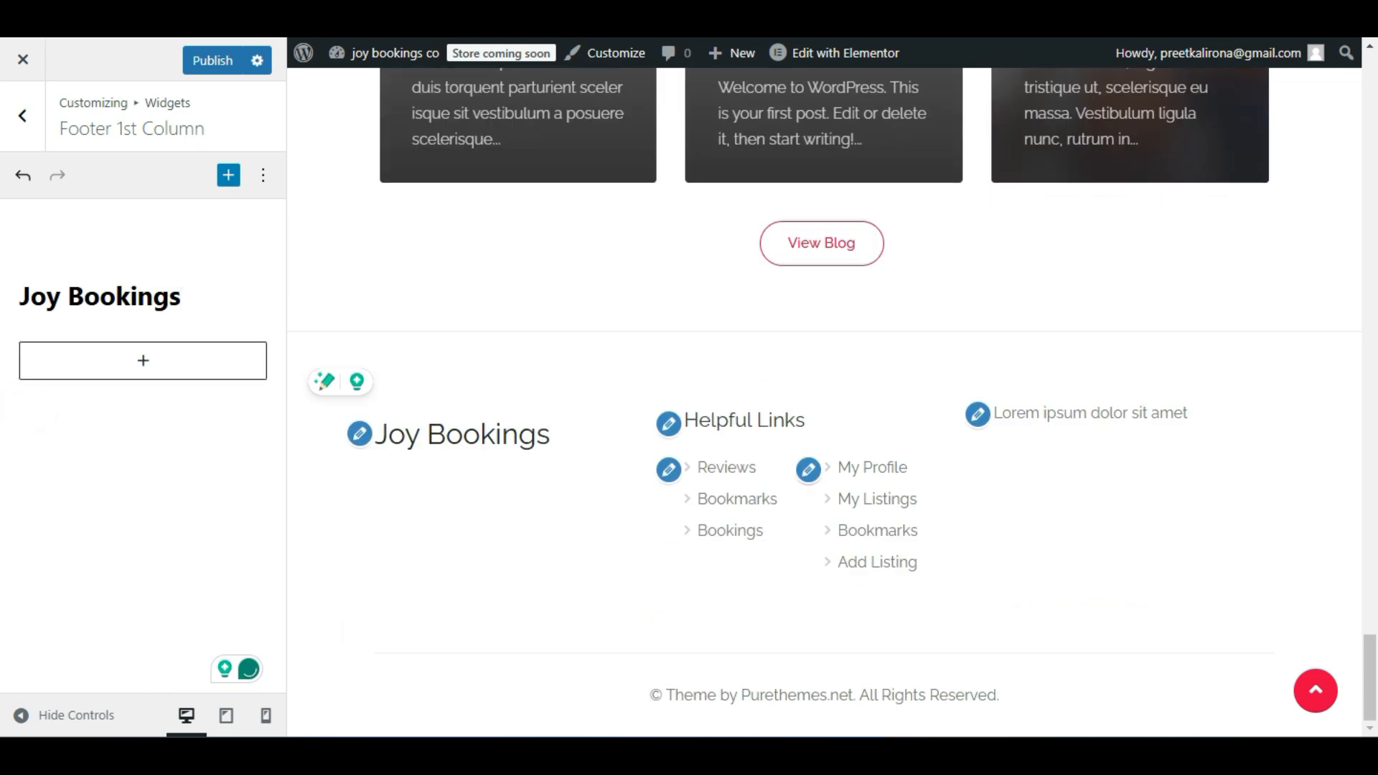
{"action": "left_click", "coordinate": [144, 296]}
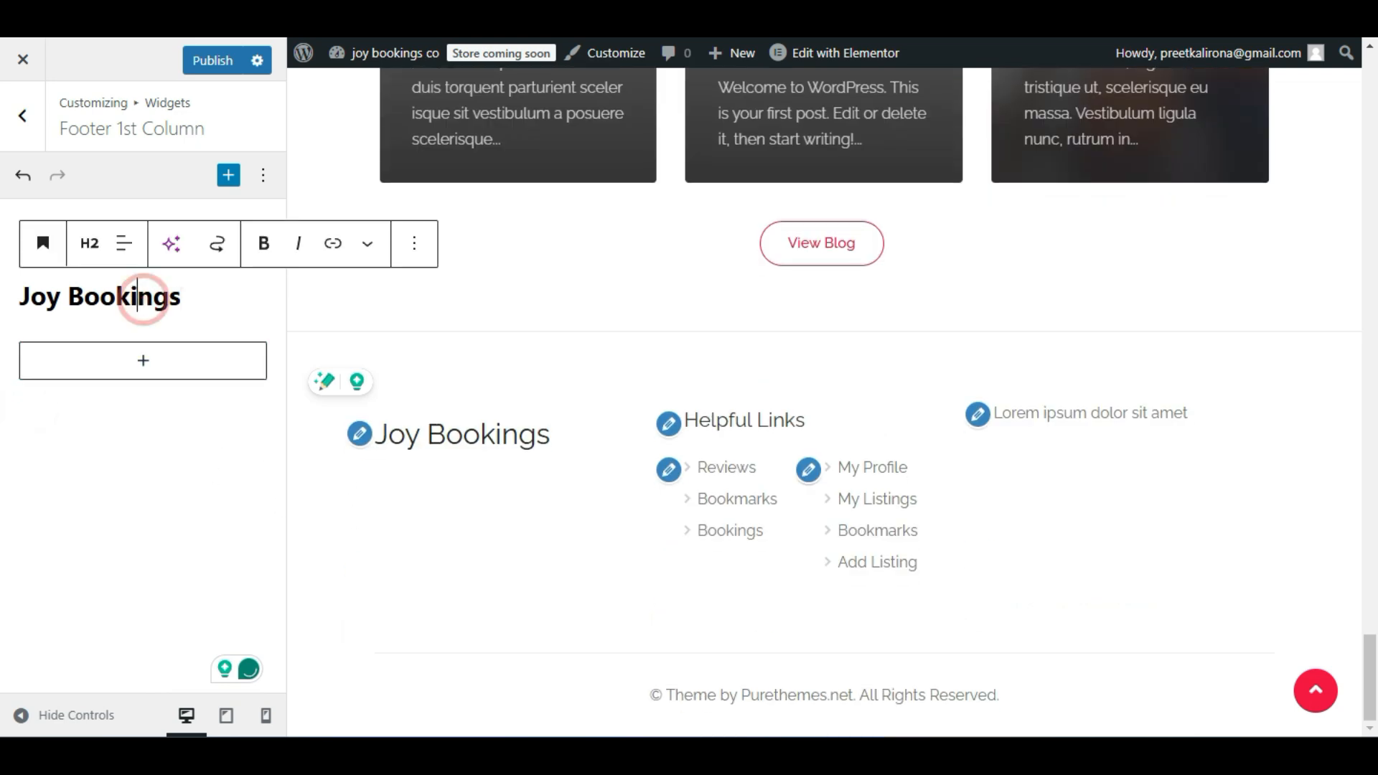
{"action": "left_click", "coordinate": [42, 243]}
{"action": "left_click", "coordinate": [87, 646]}
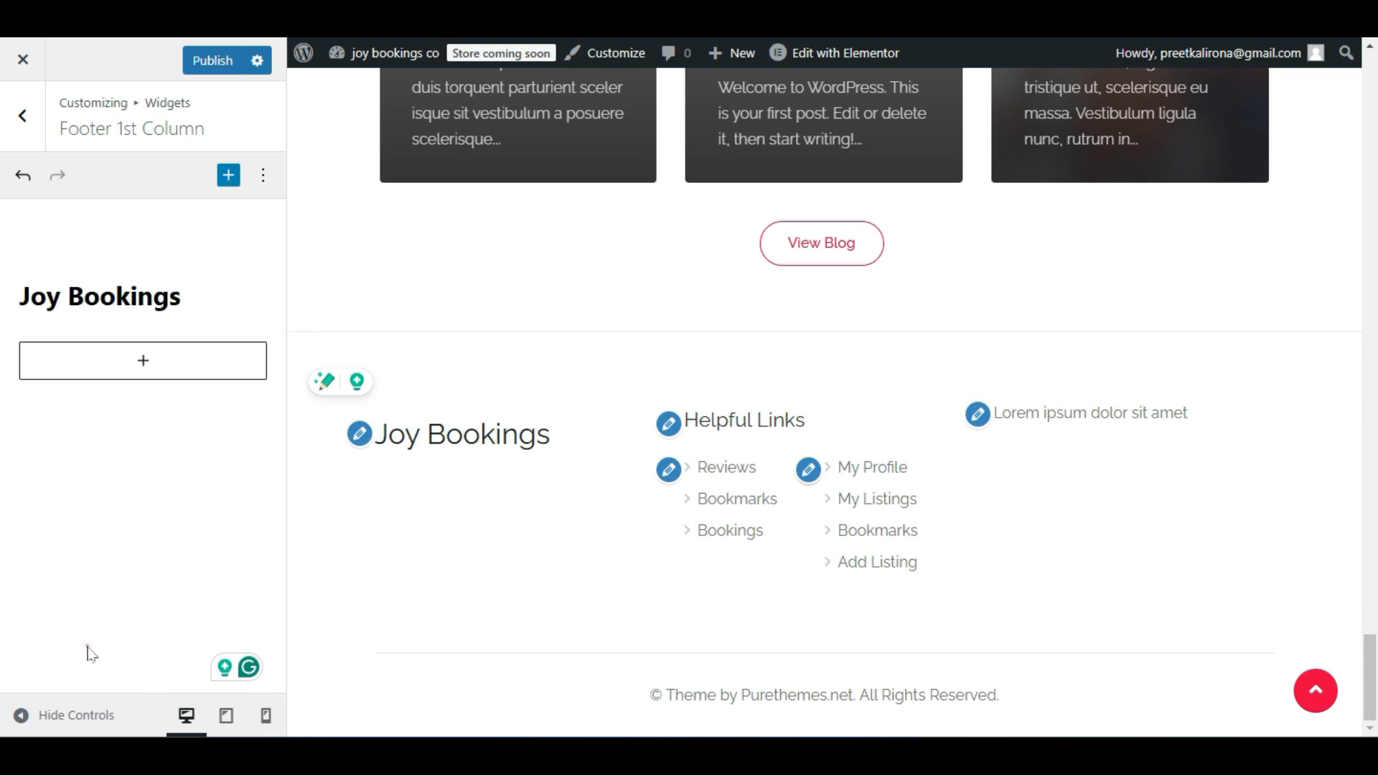
Insert an image block below the heading, using preet-web-vision-logo.png from the media library.
{"action": "left_click", "coordinate": [116, 298]}
{"action": "left_click", "coordinate": [83, 431]}
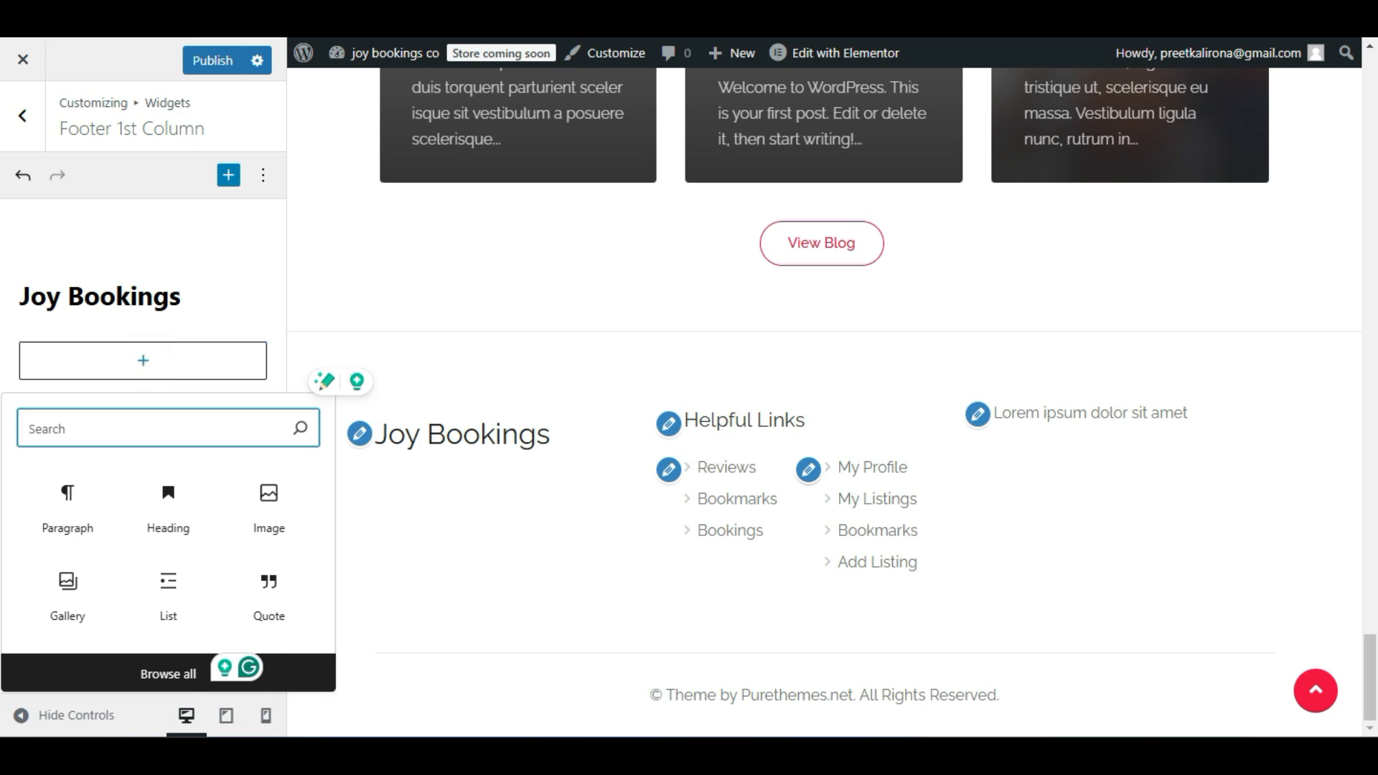
{"action": "left_click", "coordinate": [274, 498]}
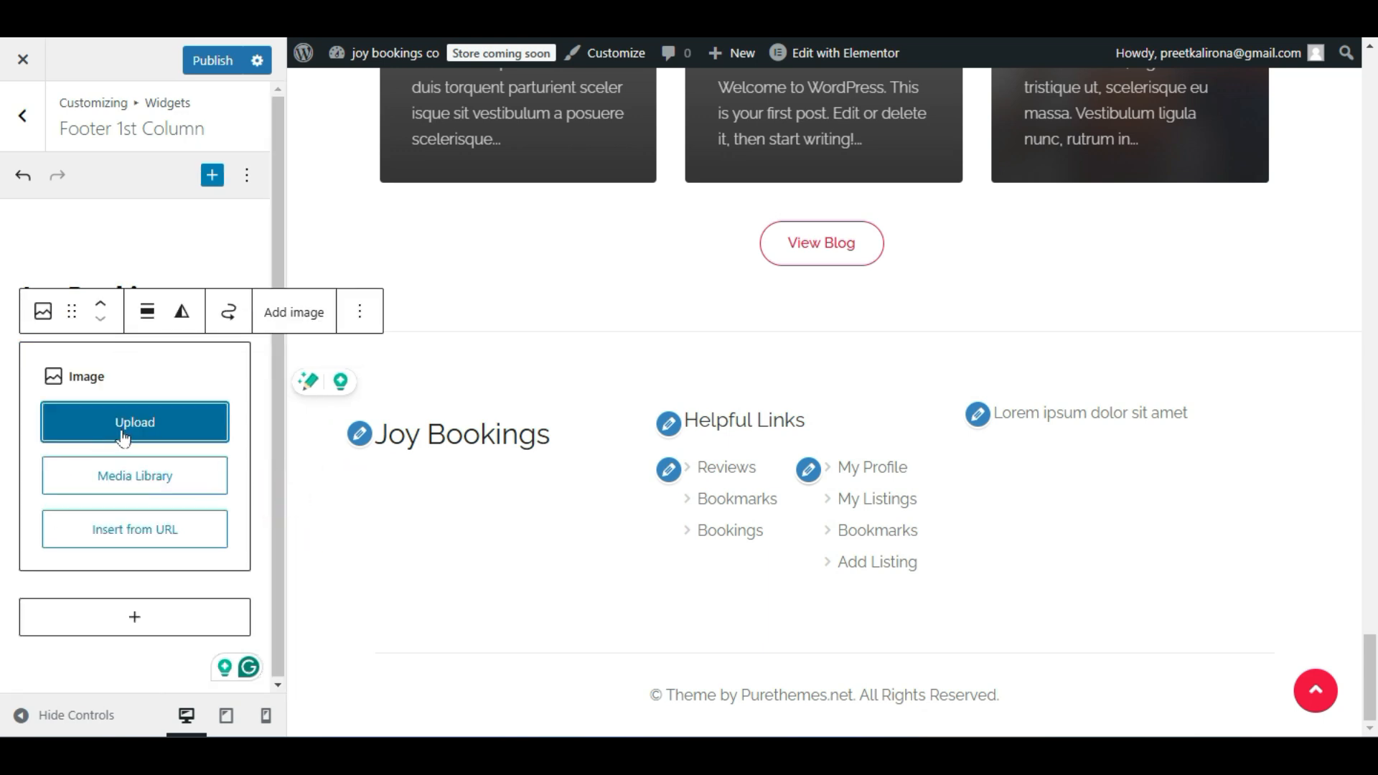
{"action": "left_click", "coordinate": [143, 475]}
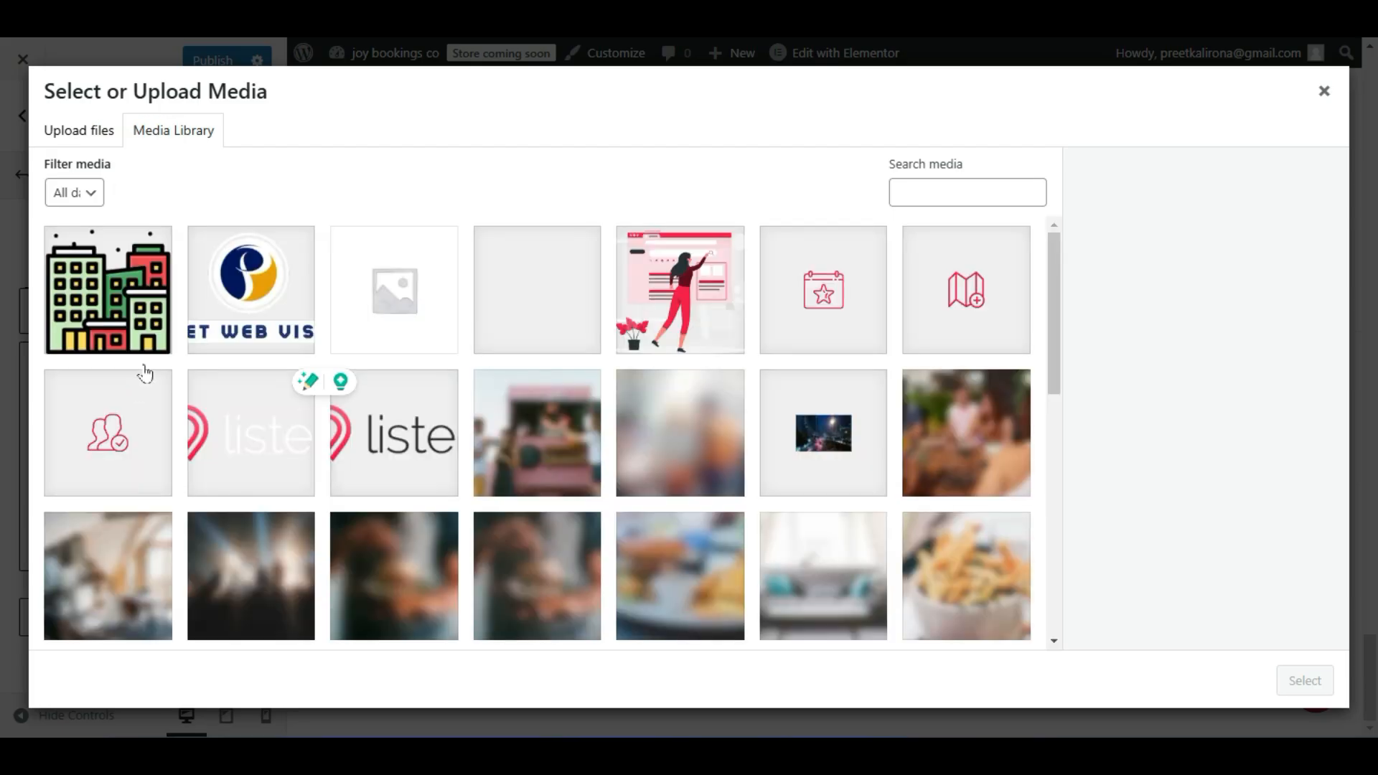
{"action": "left_click", "coordinate": [336, 310]}
{"action": "left_click", "coordinate": [302, 302]}
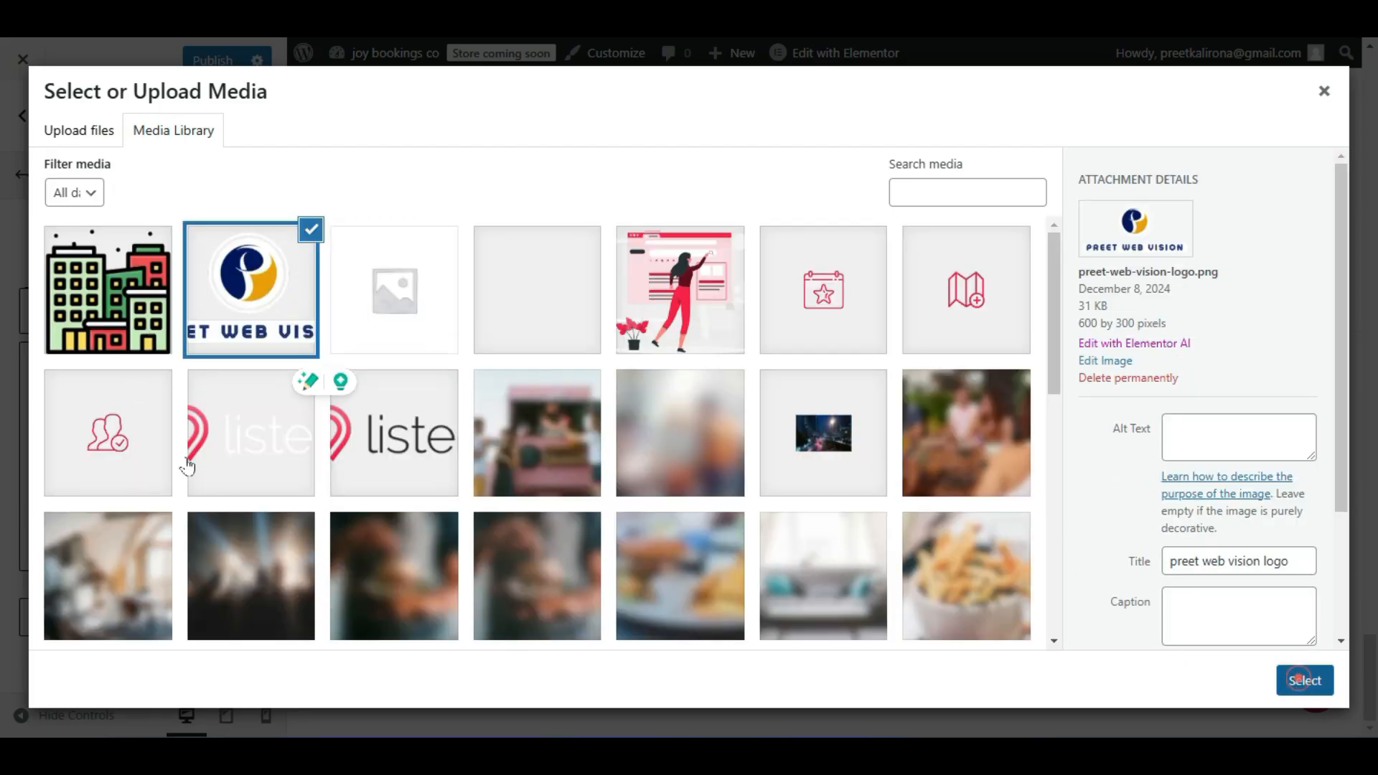
{"action": "left_click", "coordinate": [1295, 678]}
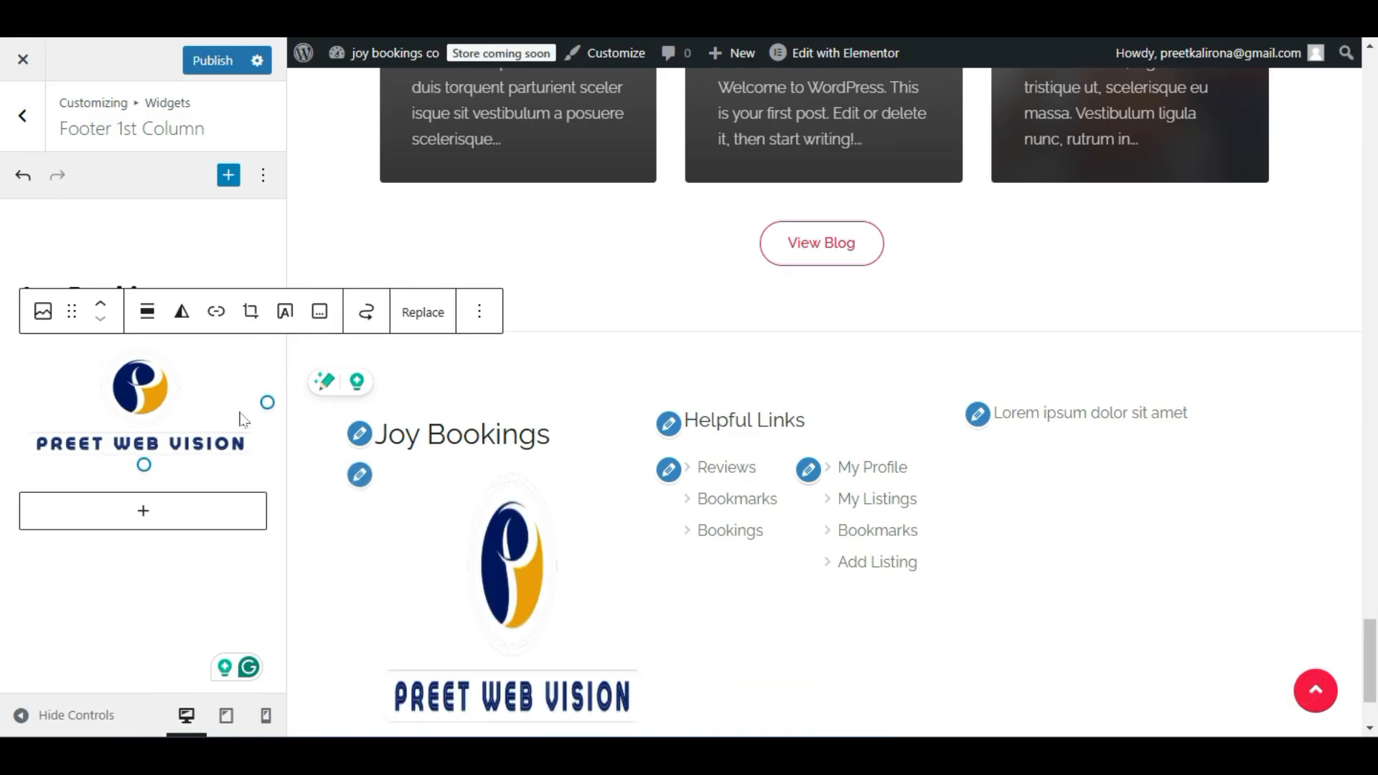
Shrink the footer logo to about half the column width and check the footer in the full-width preview.
{"action": "left_click_drag", "start_coordinate": [136, 465], "coordinate": [132, 388]}
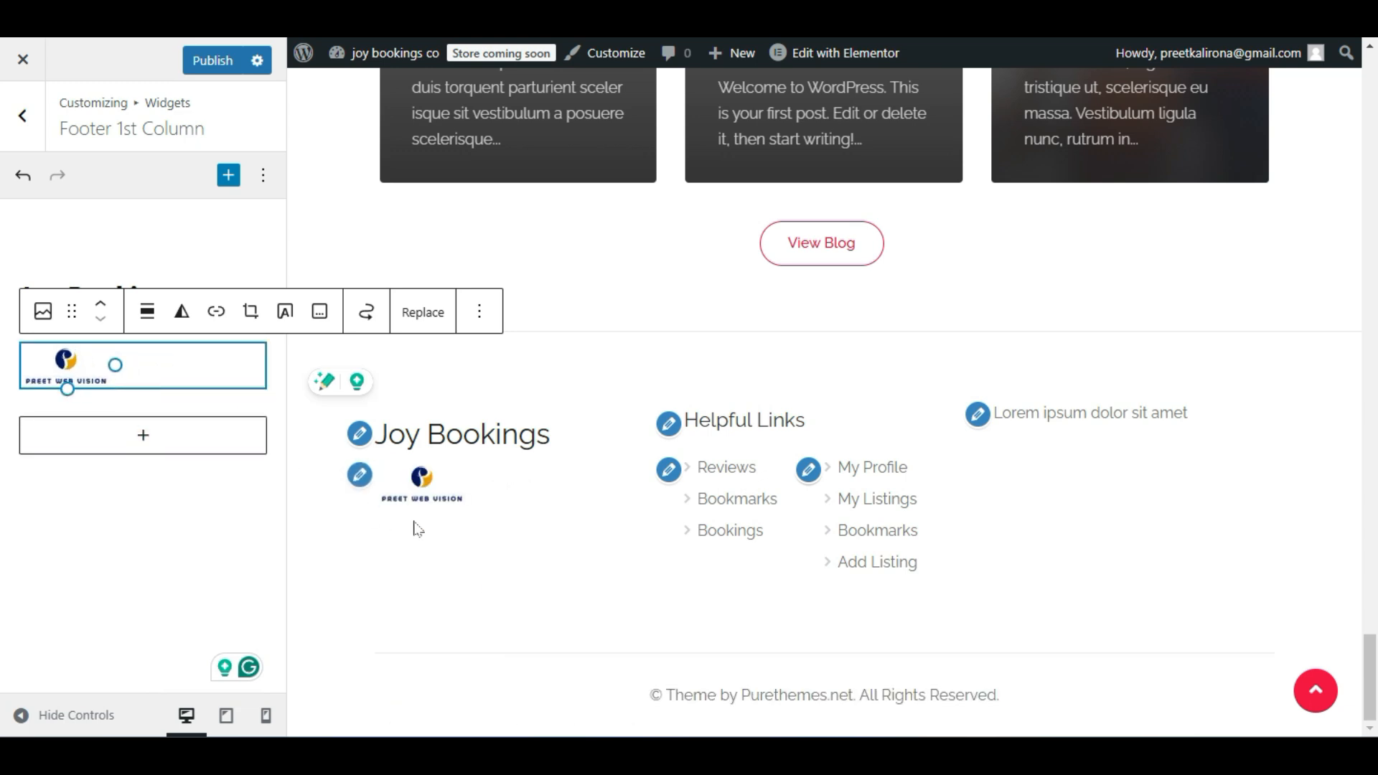
{"action": "left_click_drag", "start_coordinate": [70, 383], "coordinate": [79, 406]}
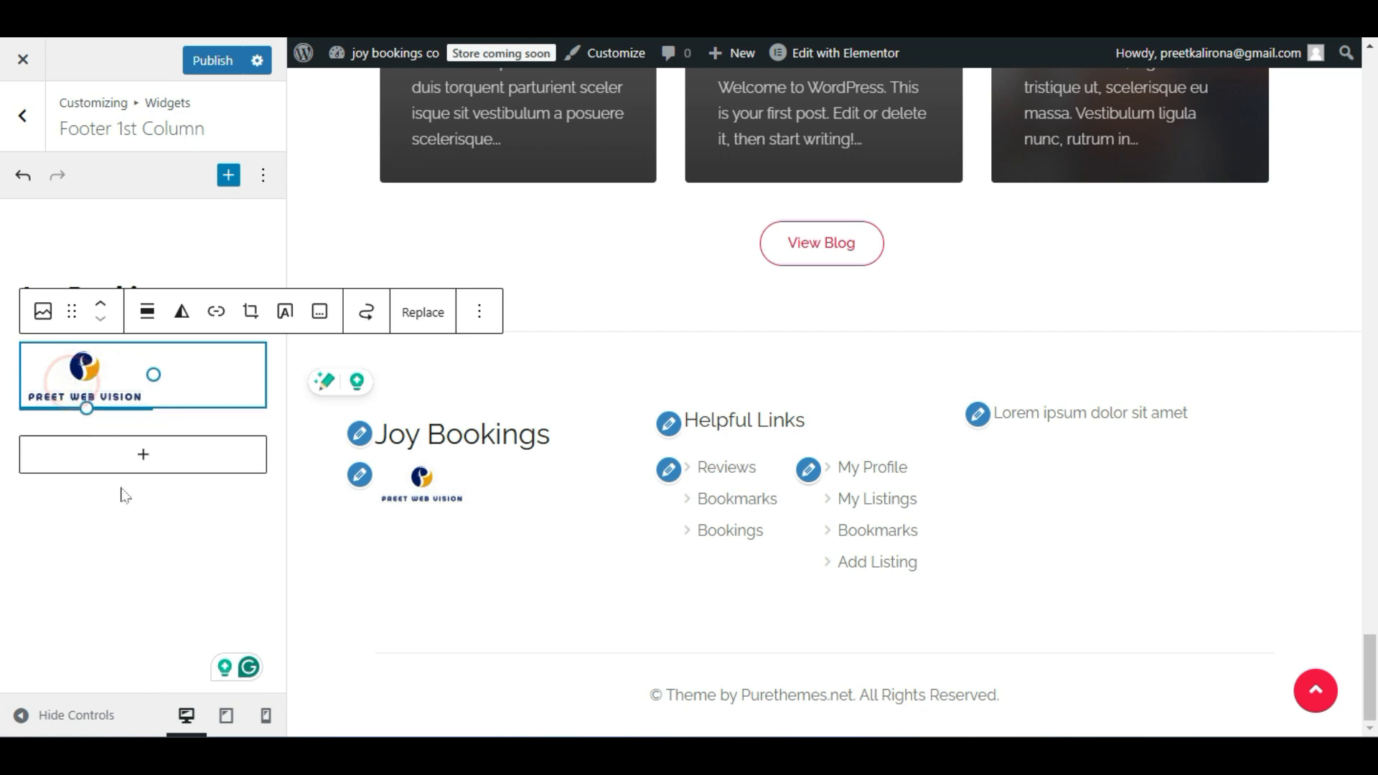
{"action": "left_click", "coordinate": [25, 715]}
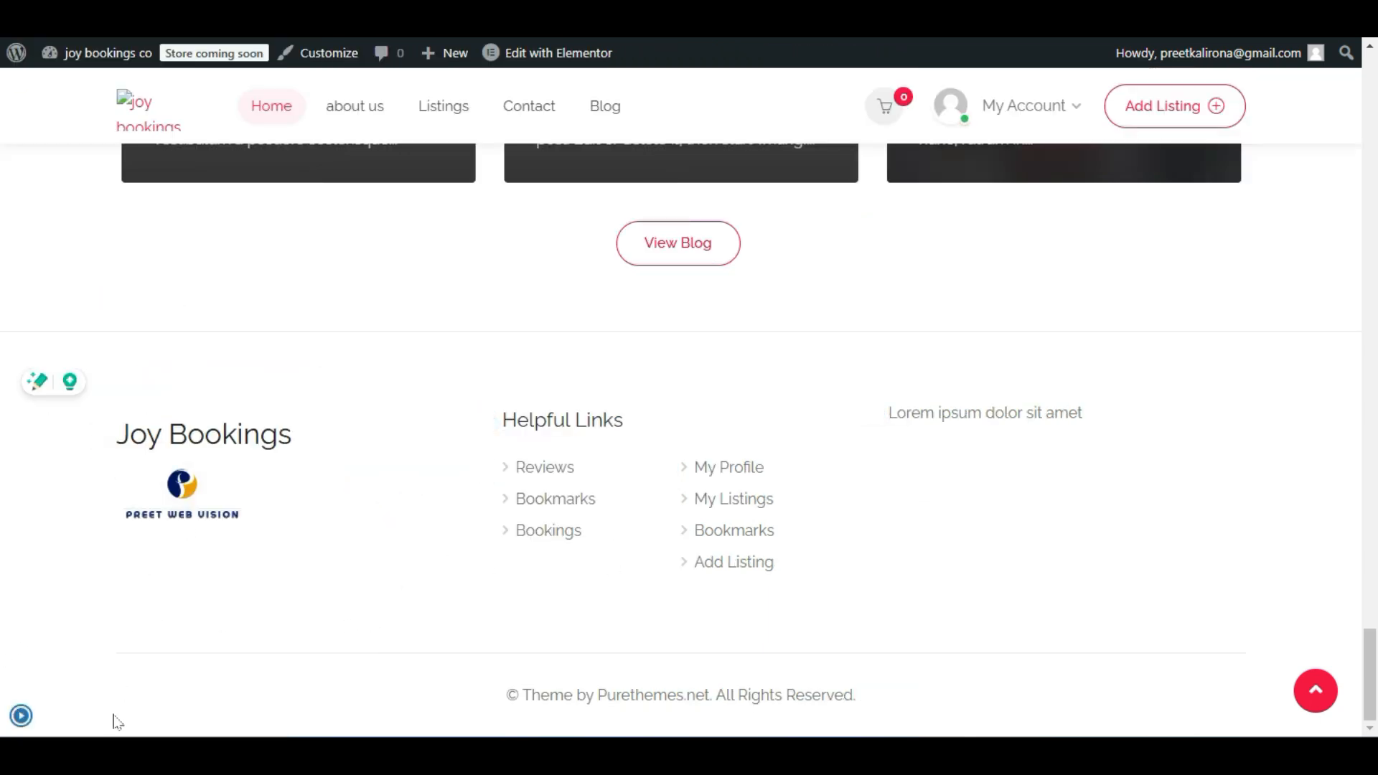
{"action": "left_click", "coordinate": [21, 716]}
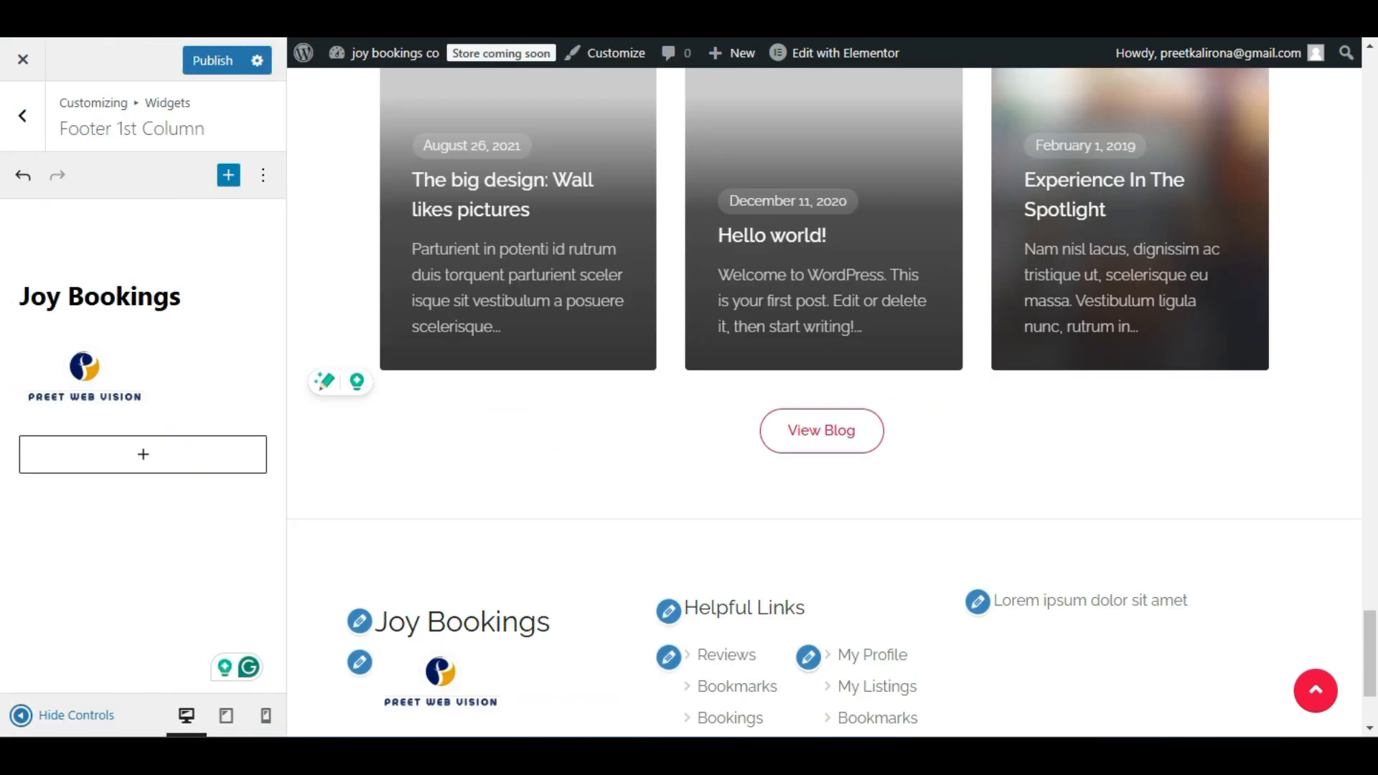
Delete the "Joy Bookings" heading from the first footer column, leaving the logo image.
{"action": "left_click", "coordinate": [162, 291]}
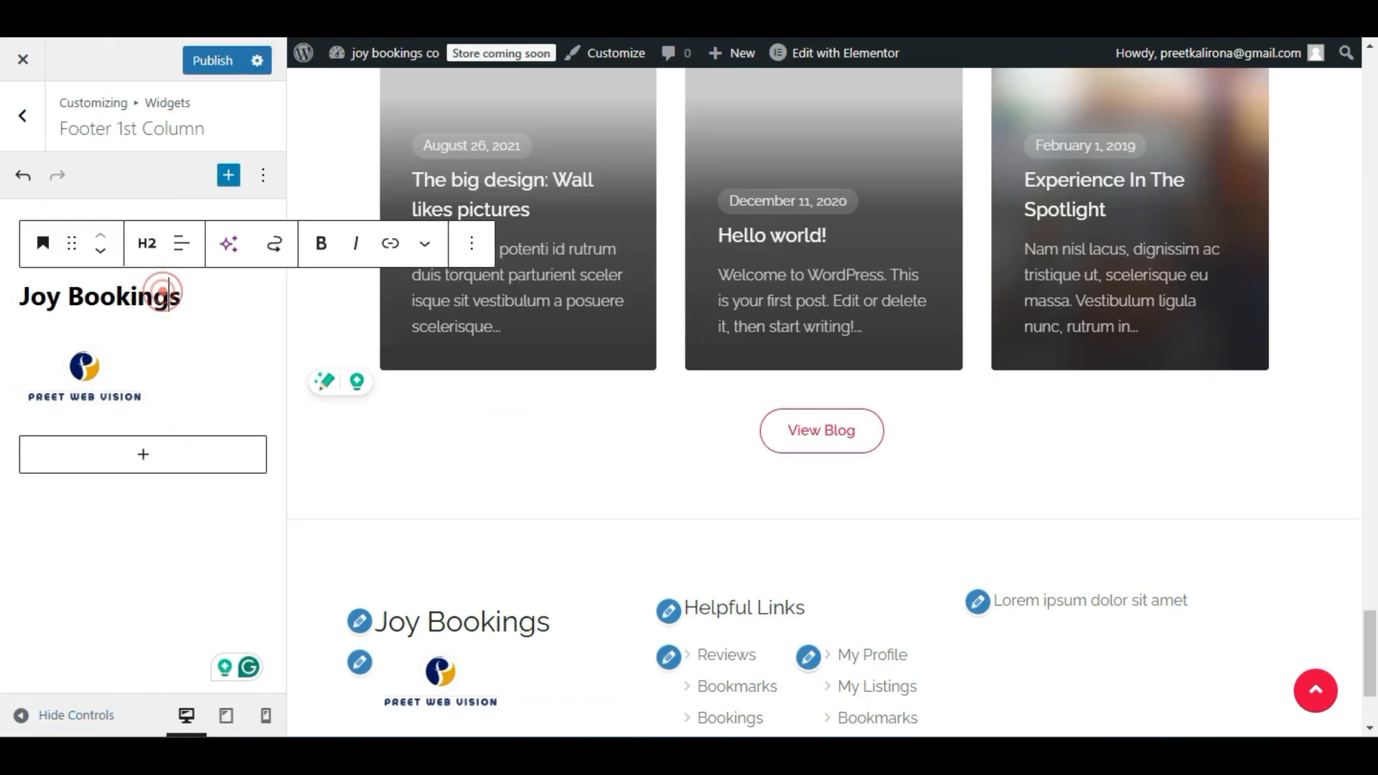
{"action": "left_click", "coordinate": [474, 244]}
{"action": "scroll", "coordinate": [509, 646], "scroll_direction": "down", "scroll_amount": 1}
{"action": "left_click", "coordinate": [502, 709]}
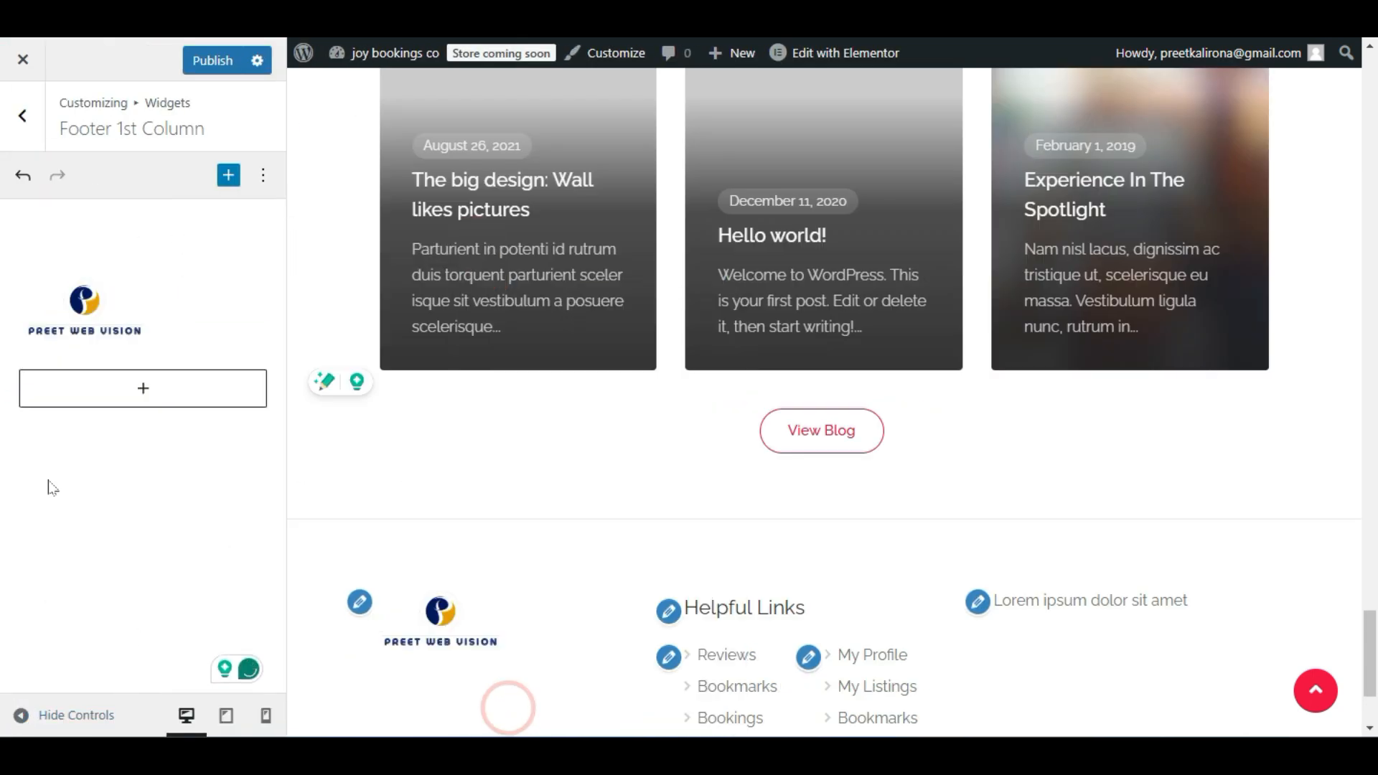
{"action": "left_click", "coordinate": [110, 299]}
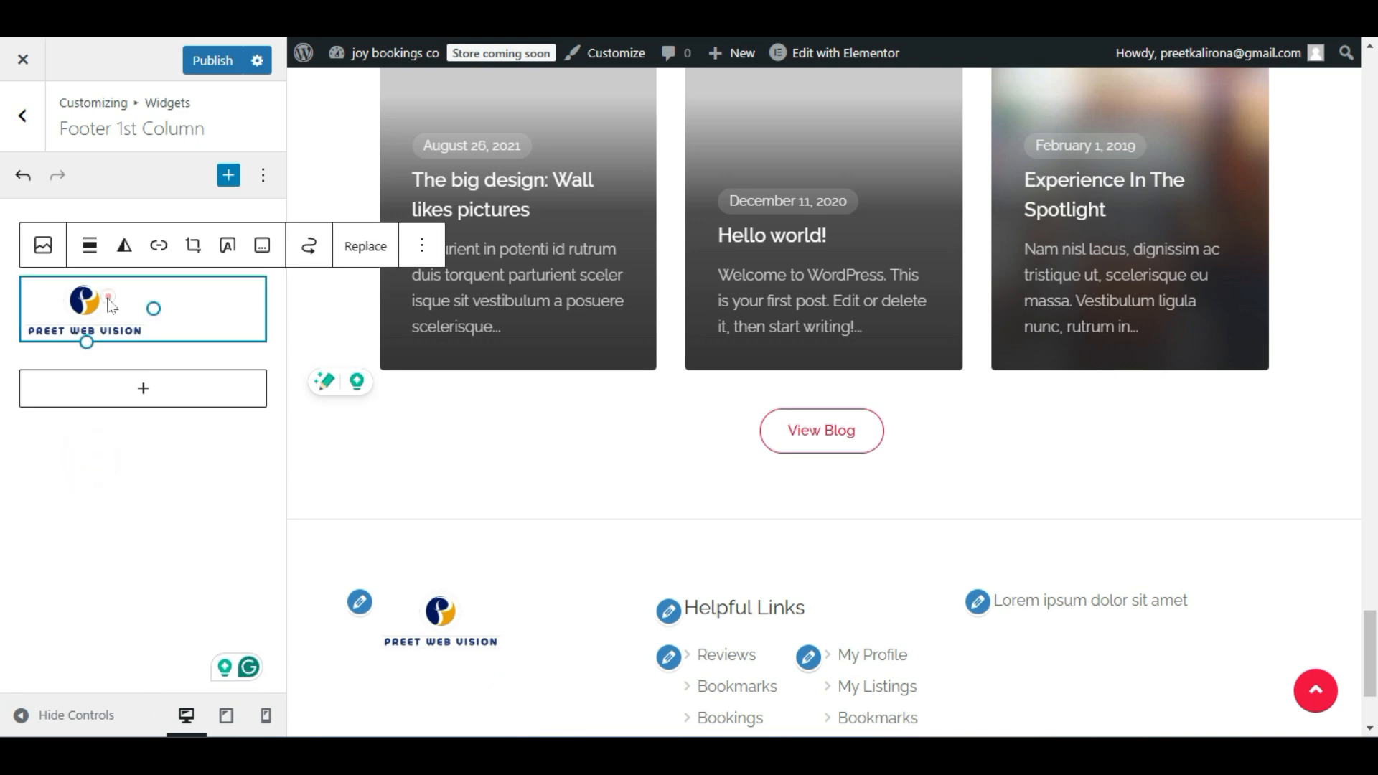
{"action": "left_click", "coordinate": [422, 246]}
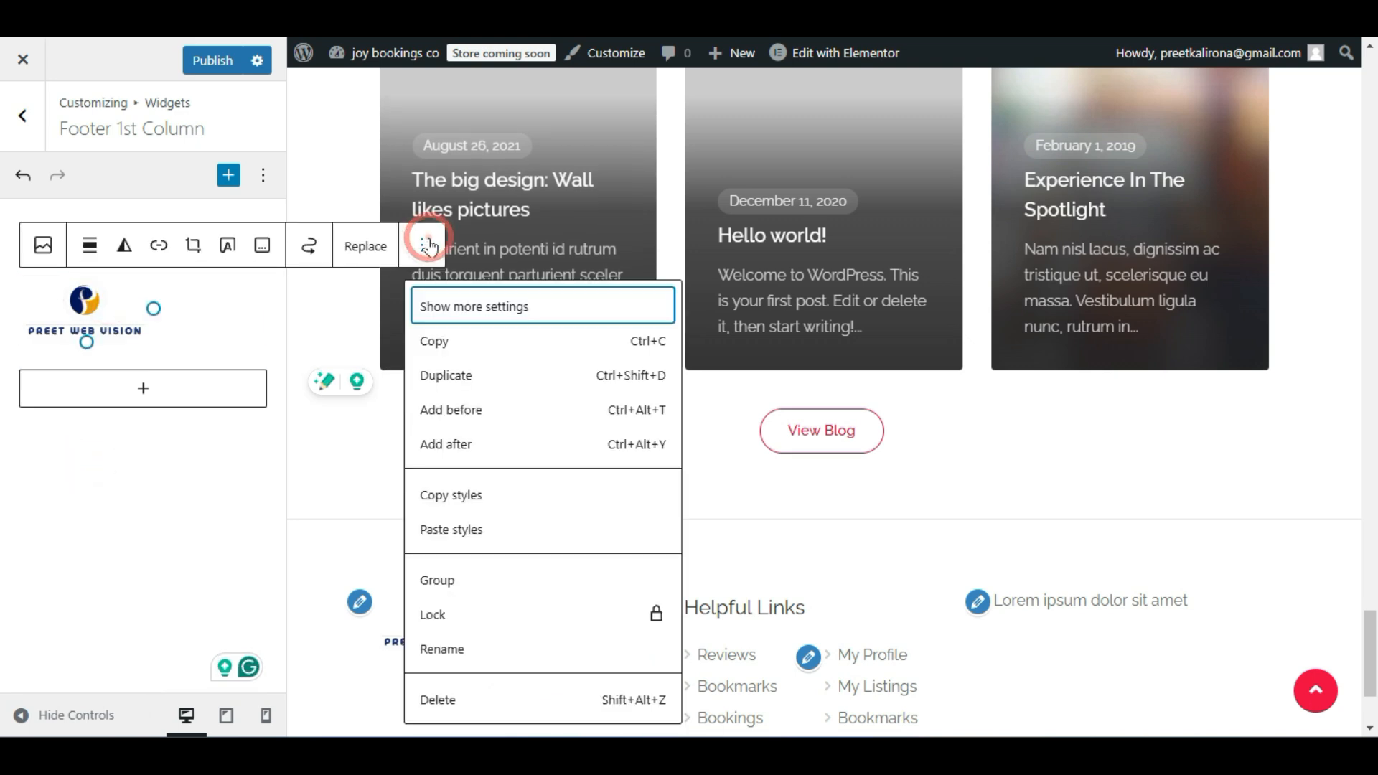
{"action": "left_click", "coordinate": [177, 503]}
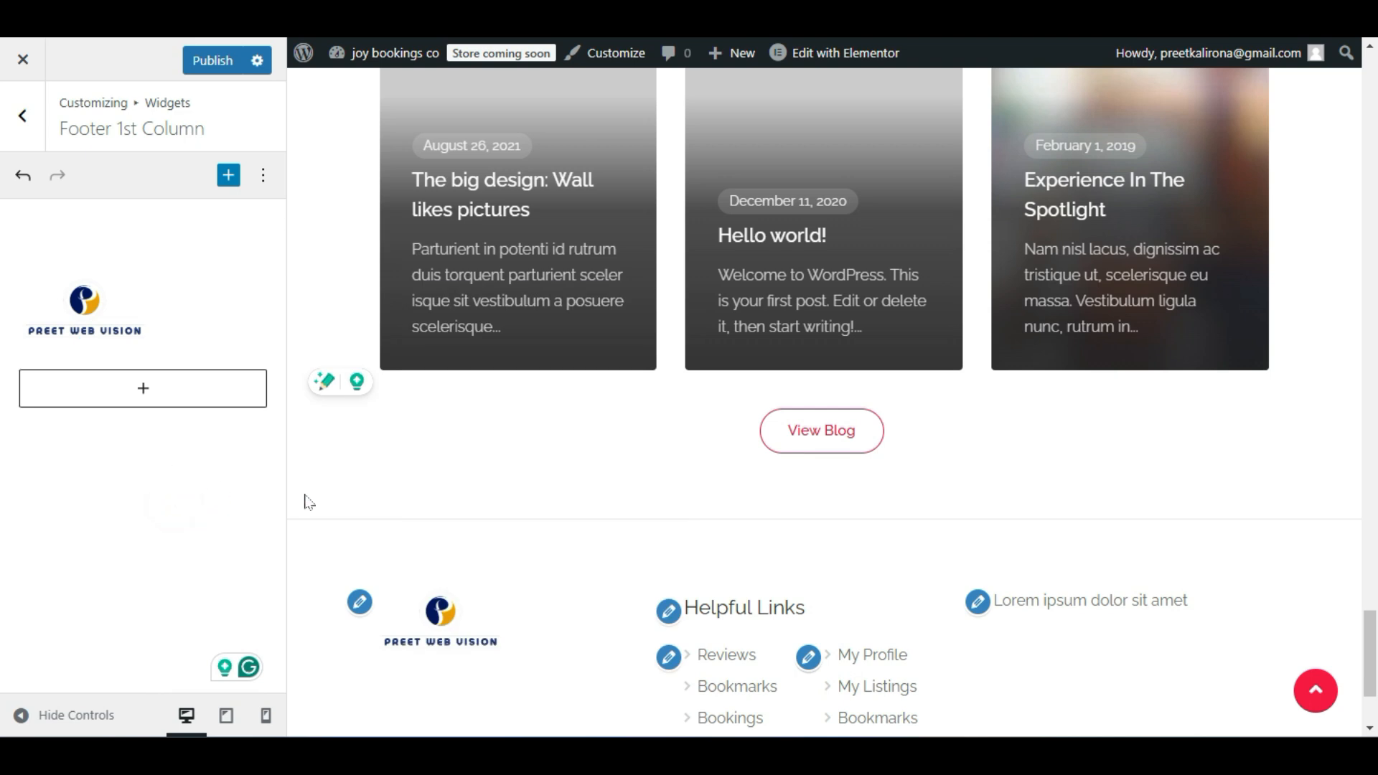
Publish the first footer column changes and open the Footer 2nd Column widget area.
{"action": "scroll", "coordinate": [422, 564], "scroll_direction": "down", "scroll_amount": 3}
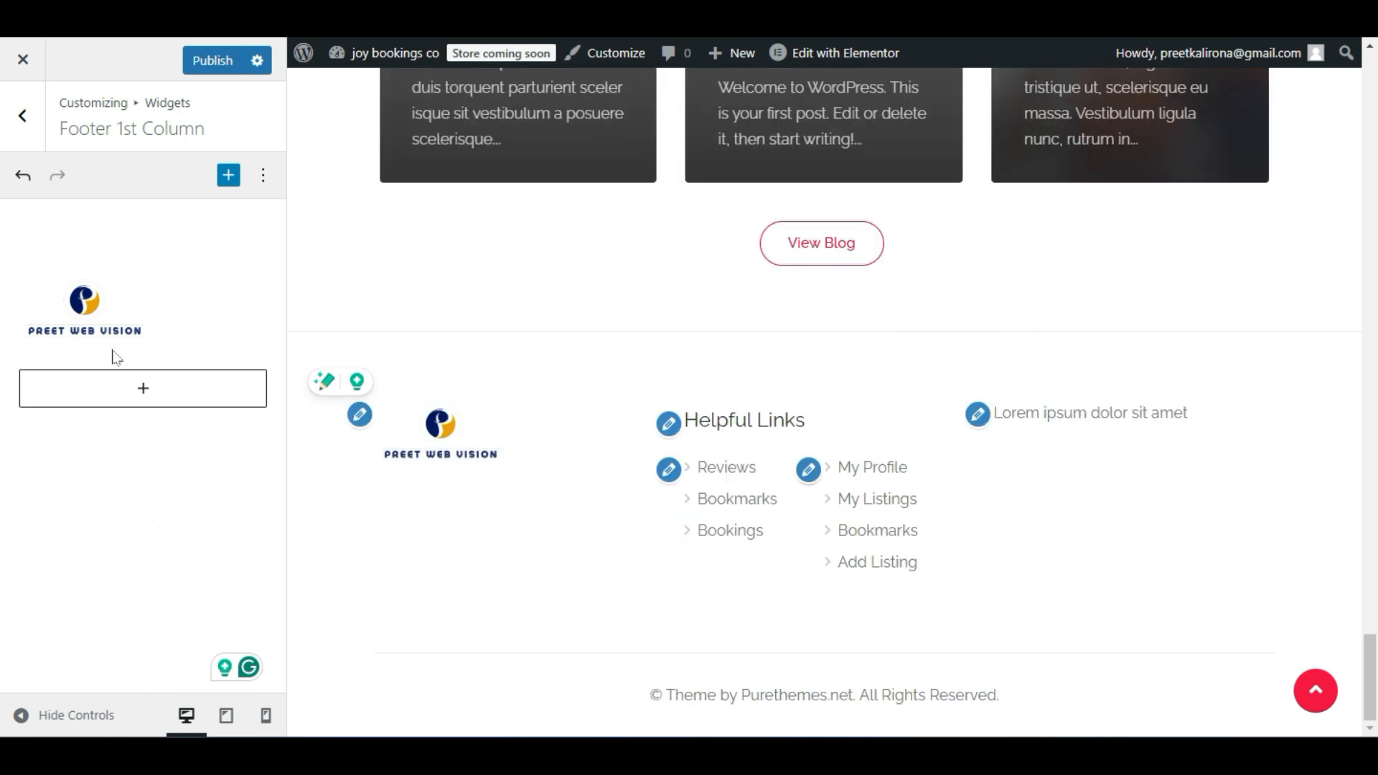
{"action": "left_click", "coordinate": [201, 52]}
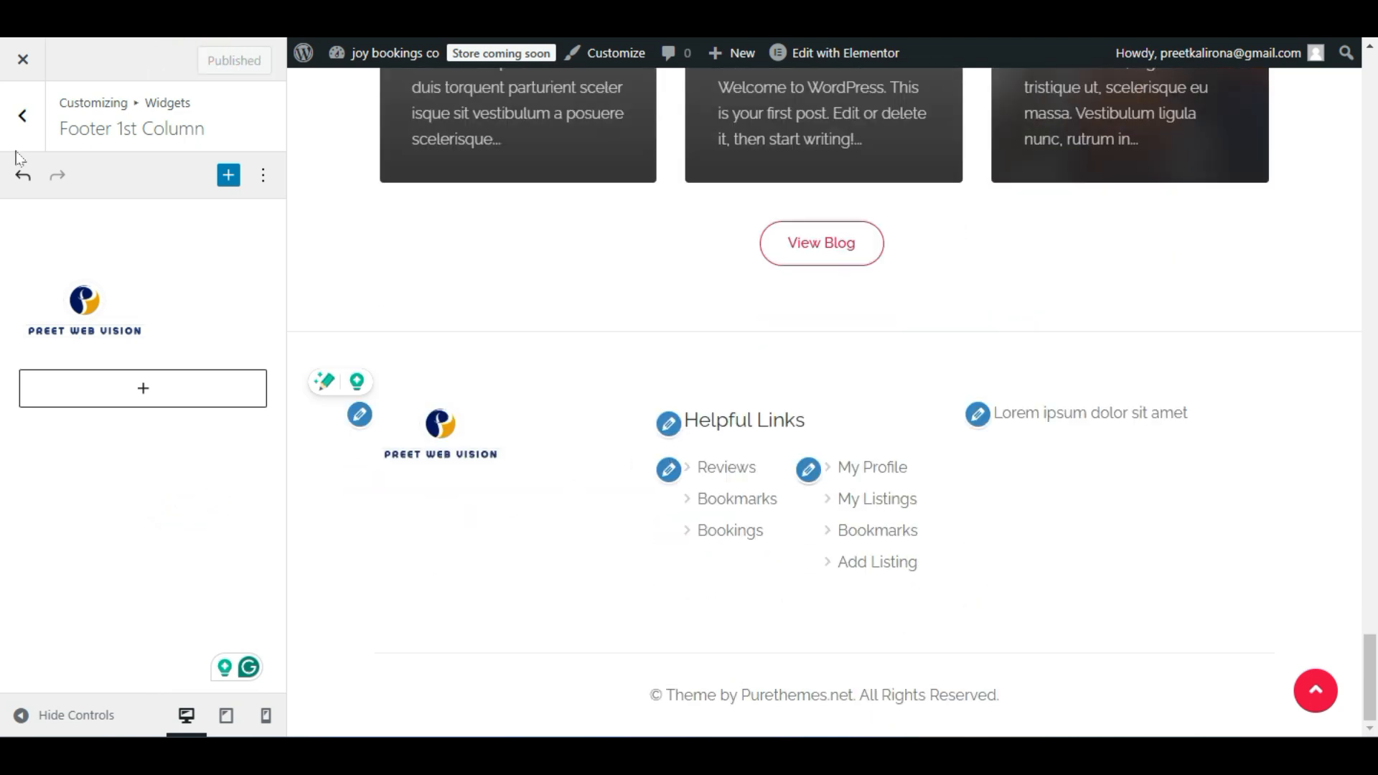
{"action": "left_click", "coordinate": [22, 115]}
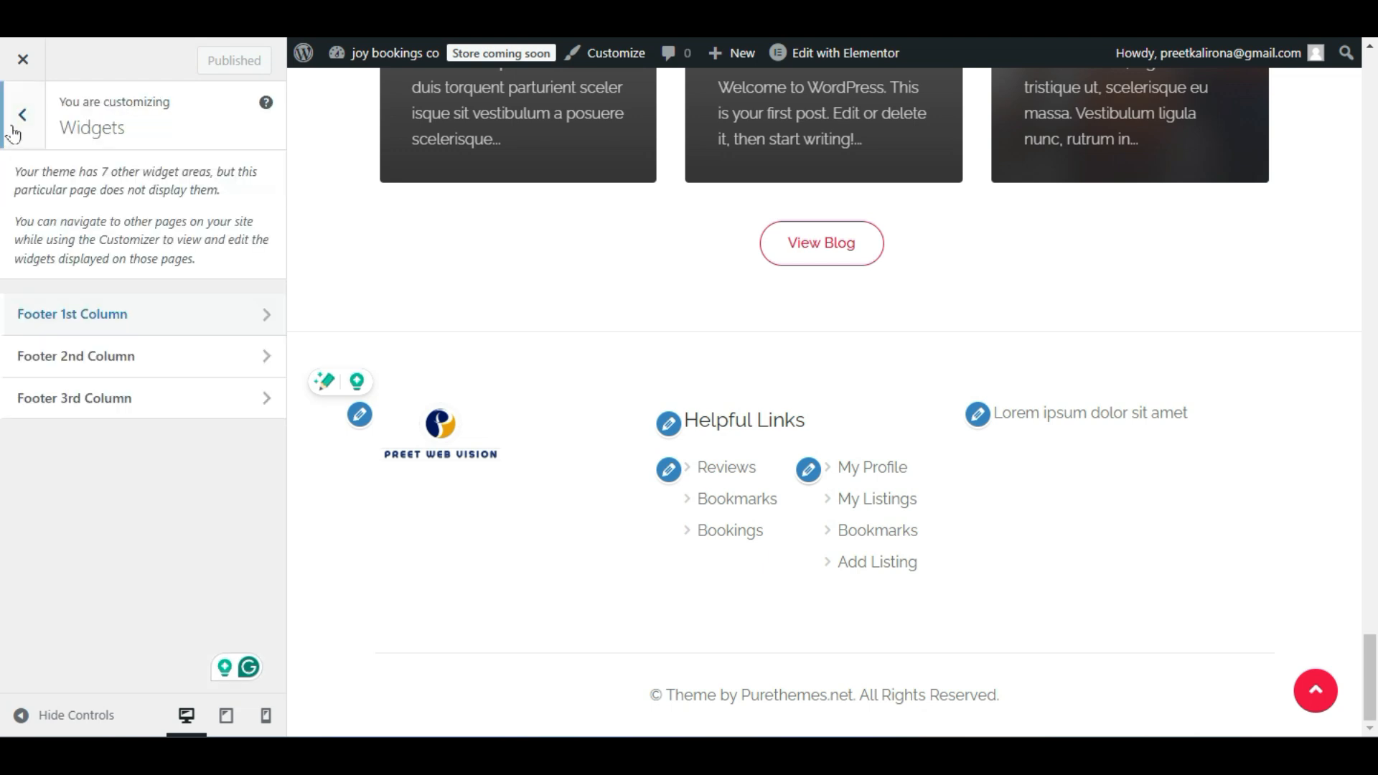
{"action": "left_click", "coordinate": [47, 357]}
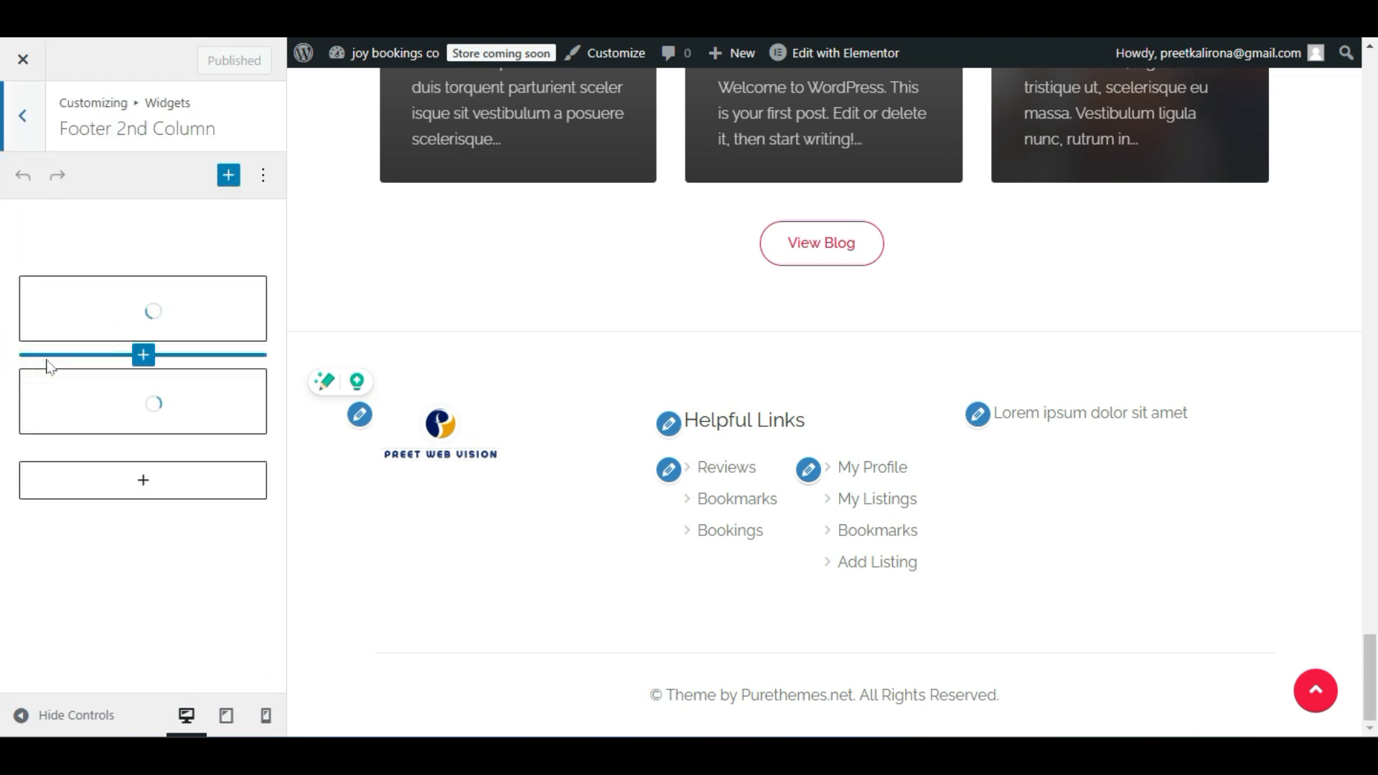
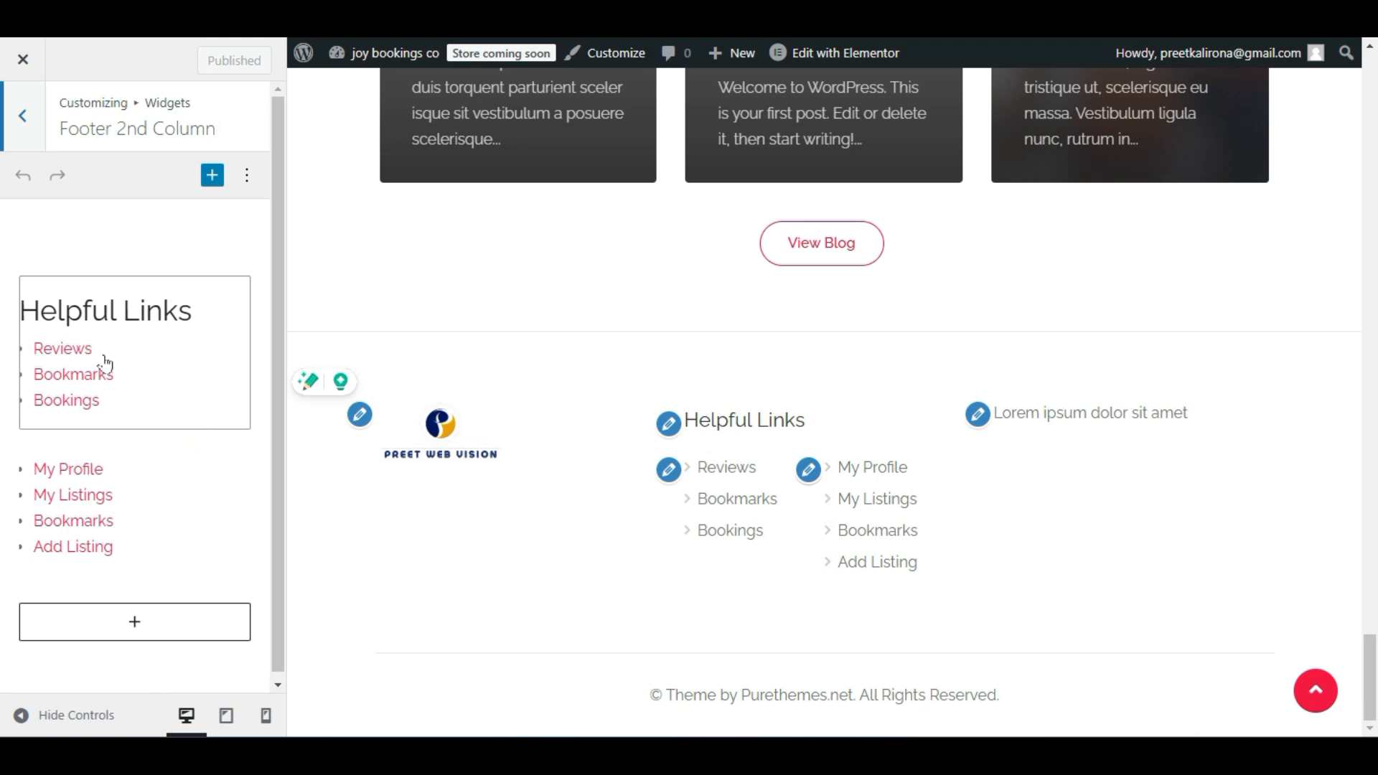
Delete the Helpful Links #2 navigation menu widget from the second footer column.
{"action": "left_click", "coordinate": [162, 488]}
{"action": "left_click", "coordinate": [194, 427]}
{"action": "scroll", "coordinate": [230, 381], "scroll_direction": "down", "scroll_amount": 1}
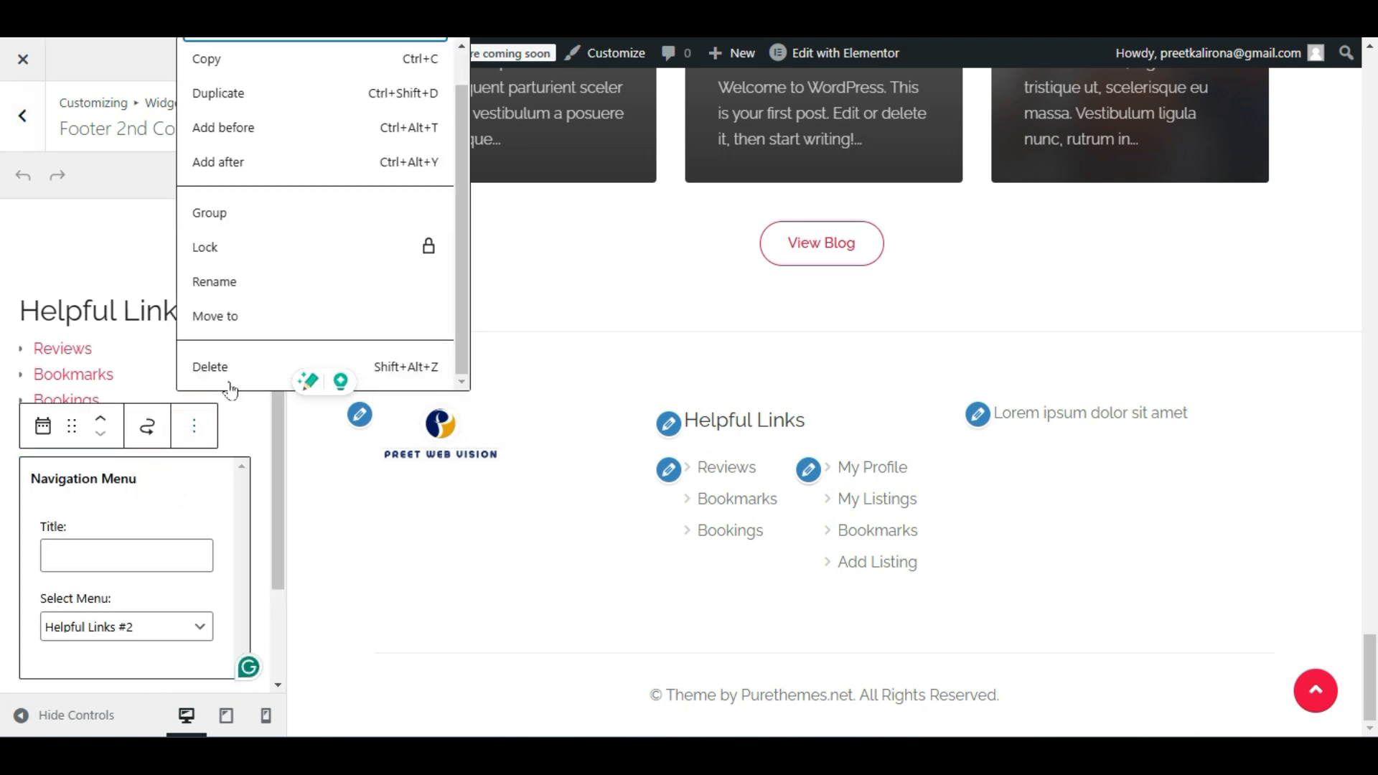
{"action": "left_click", "coordinate": [228, 376]}
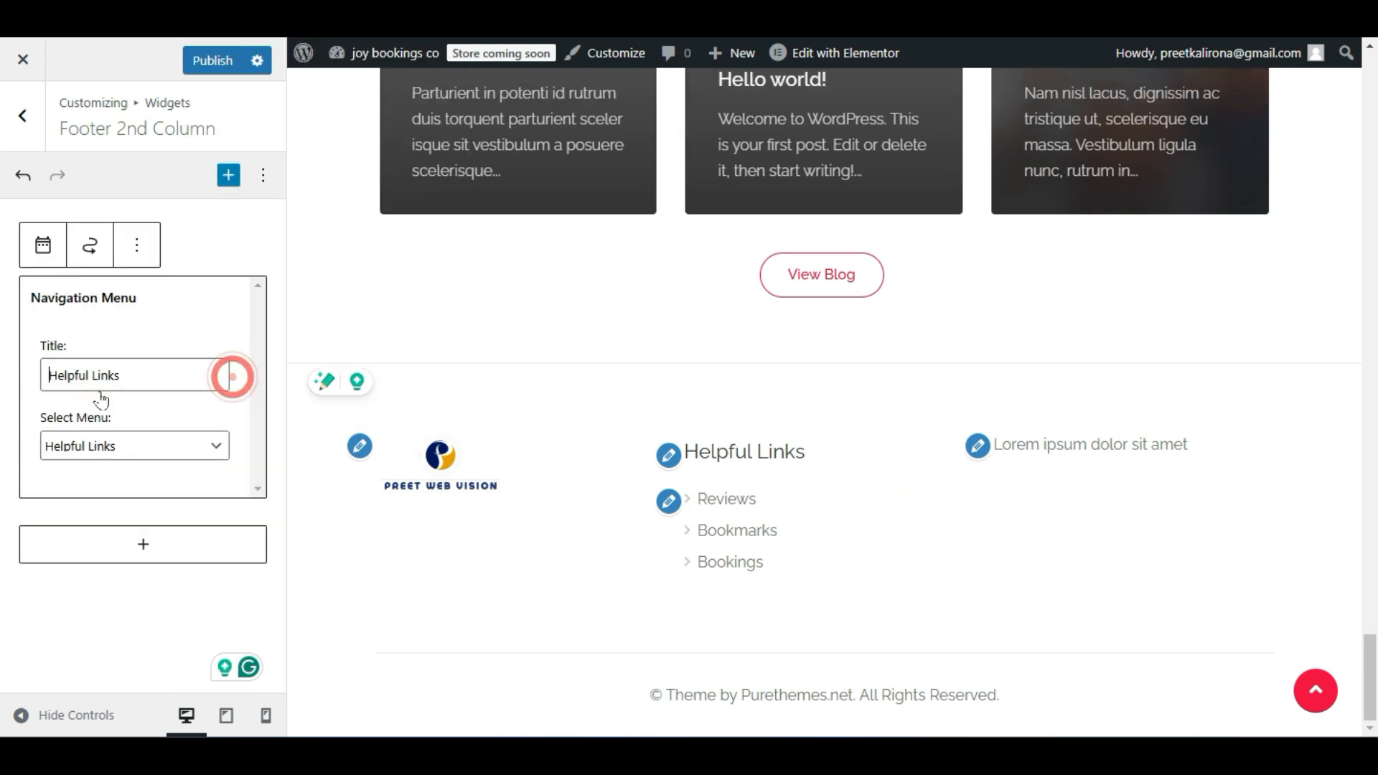
{"action": "left_click", "coordinate": [78, 600]}
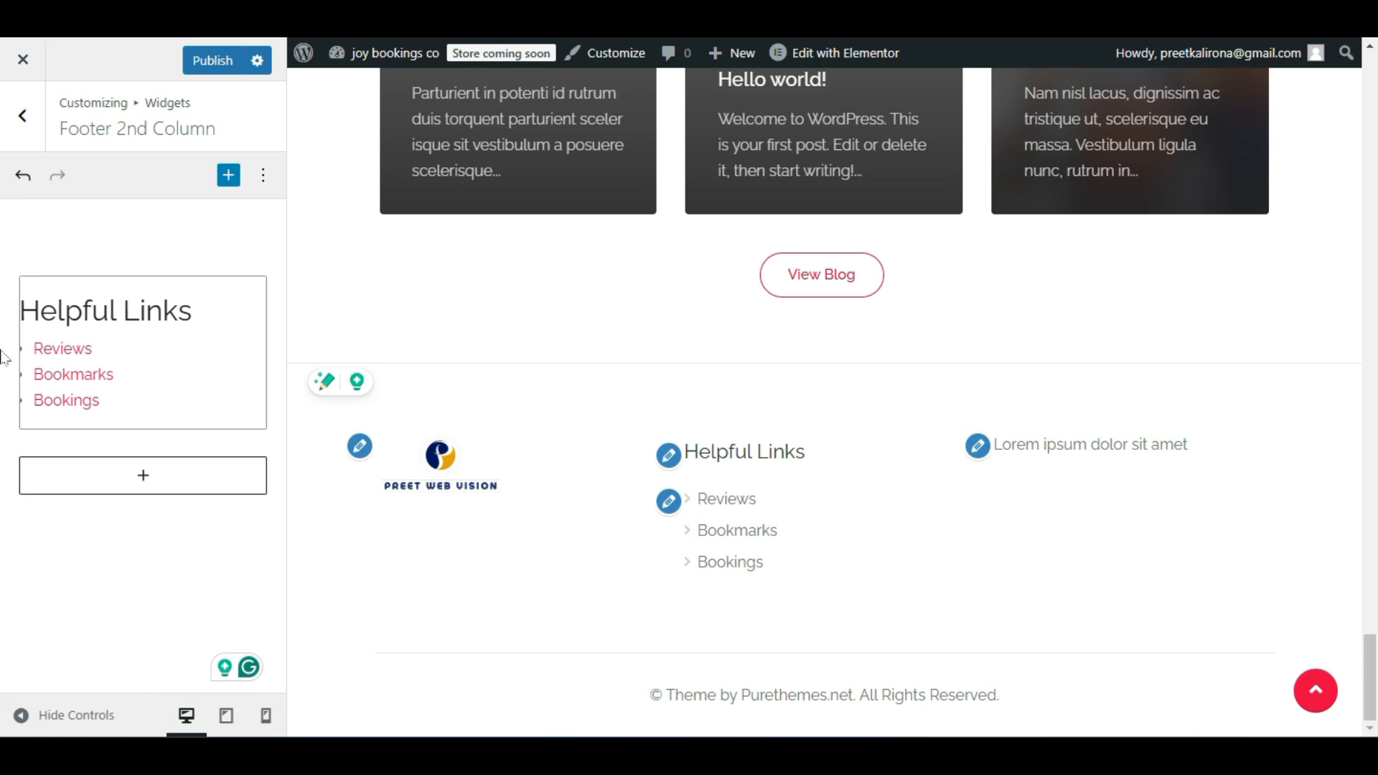
Review the menus that can be assigned to the remaining Helpful Links navigation menu widget.
{"action": "left_click", "coordinate": [178, 345]}
{"action": "left_click", "coordinate": [79, 448]}
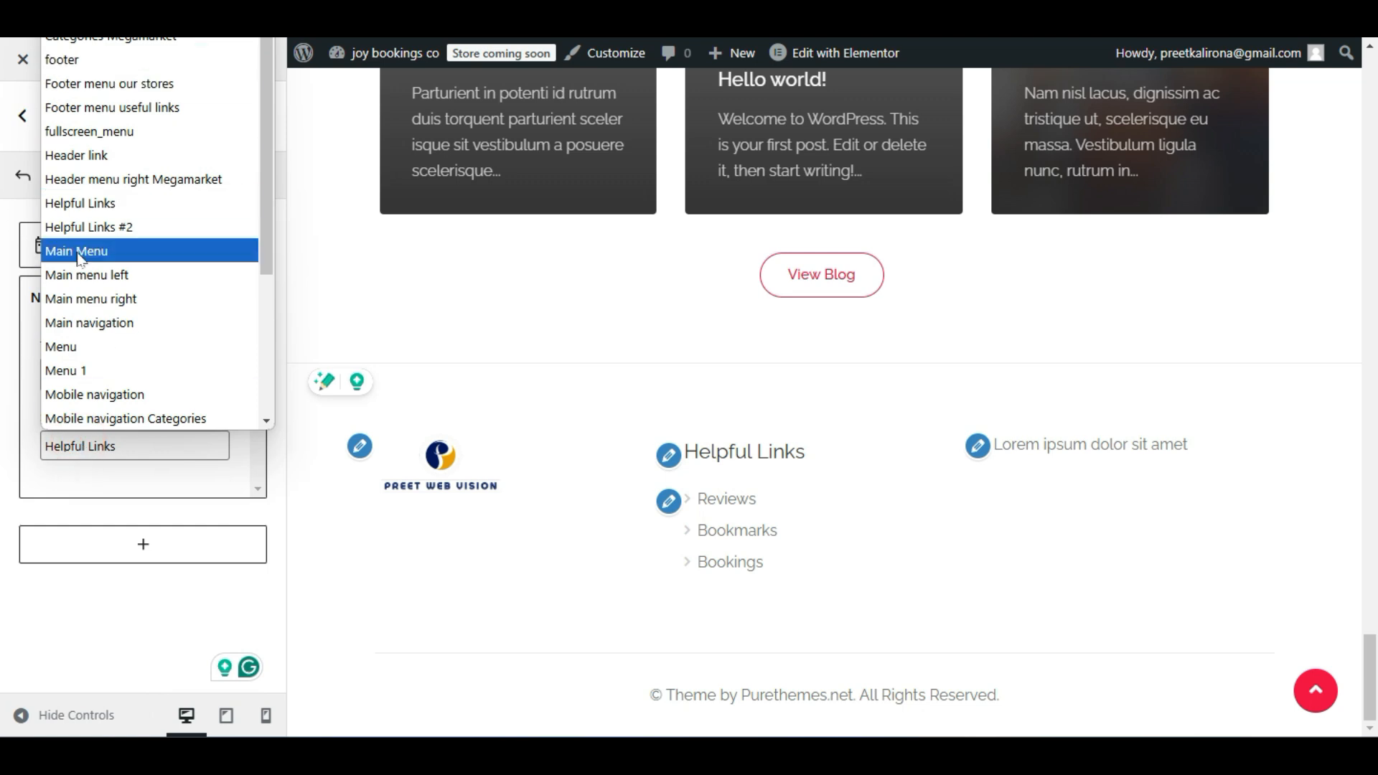
{"action": "left_click", "coordinate": [84, 631]}
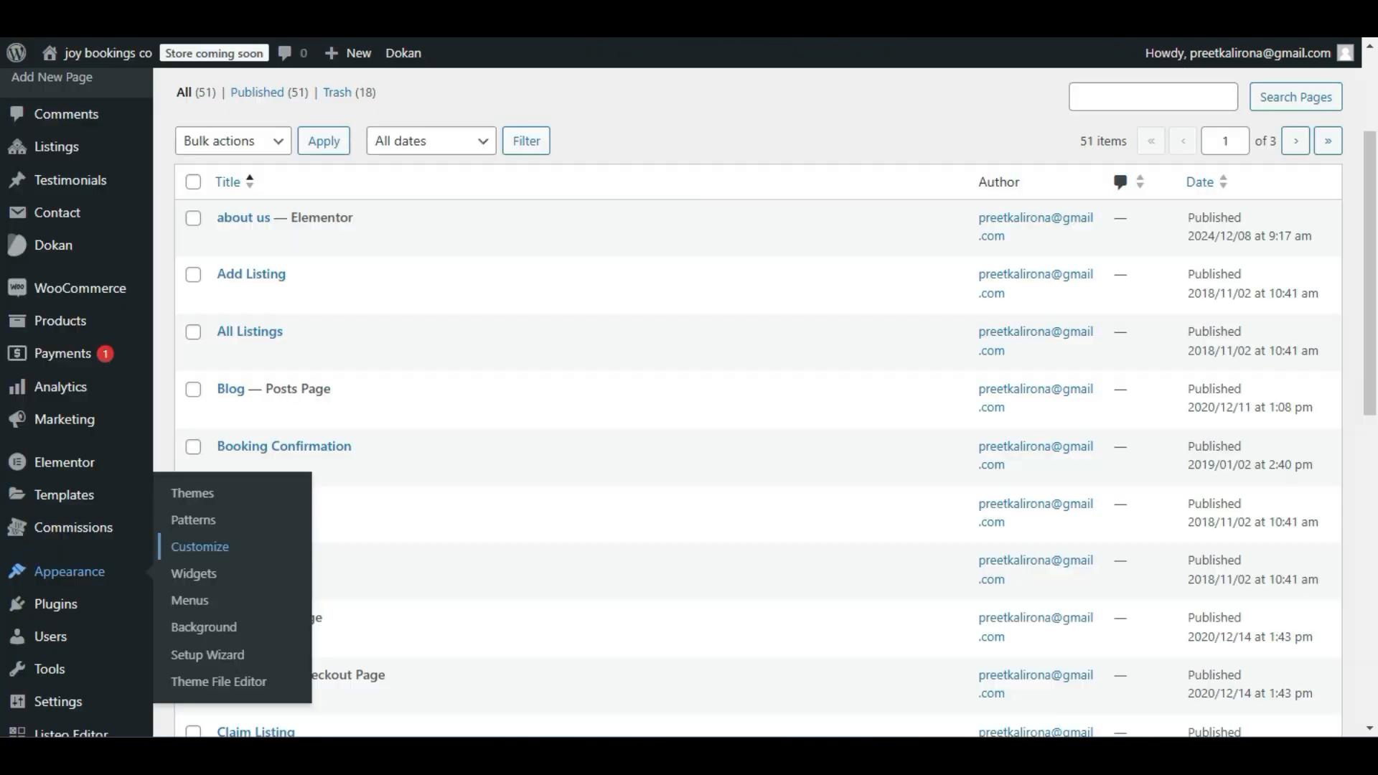
Open the Menus page in the WordPress admin dashboard and look over the Main navigation menu's structure.
{"action": "scroll", "coordinate": [93, 466], "scroll_direction": "down", "scroll_amount": 3}
{"action": "mouse_move", "coordinate": [77, 380]}
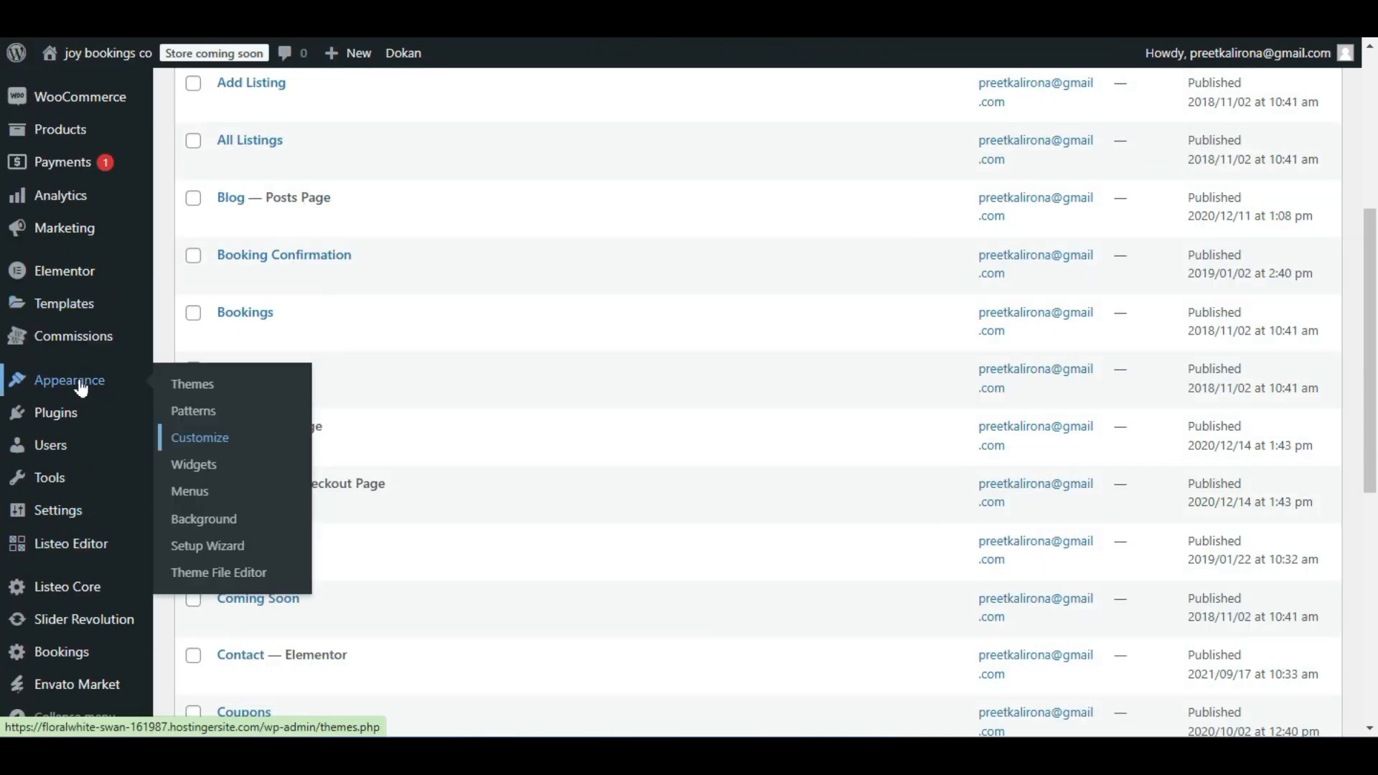
{"action": "left_click", "coordinate": [213, 502]}
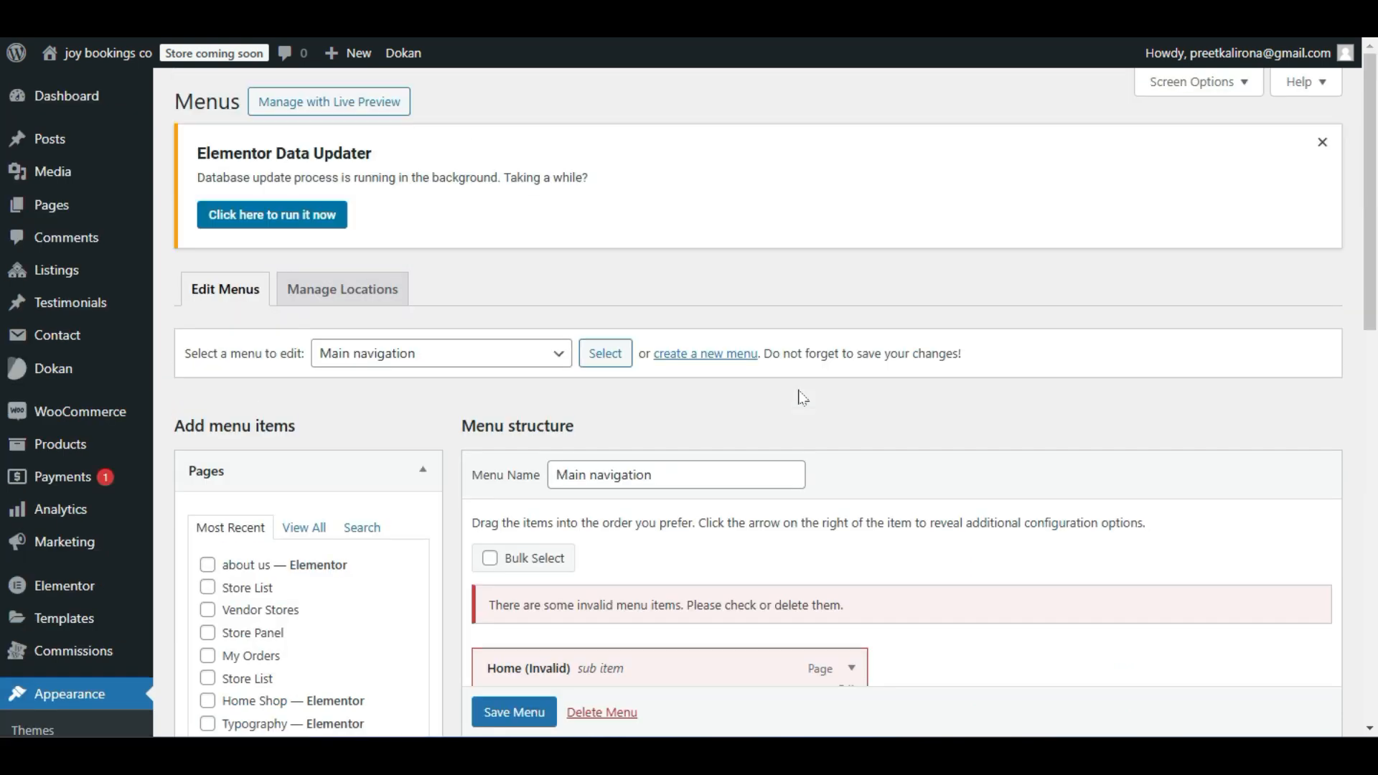
{"action": "scroll", "coordinate": [802, 397], "scroll_direction": "down", "scroll_amount": 3}
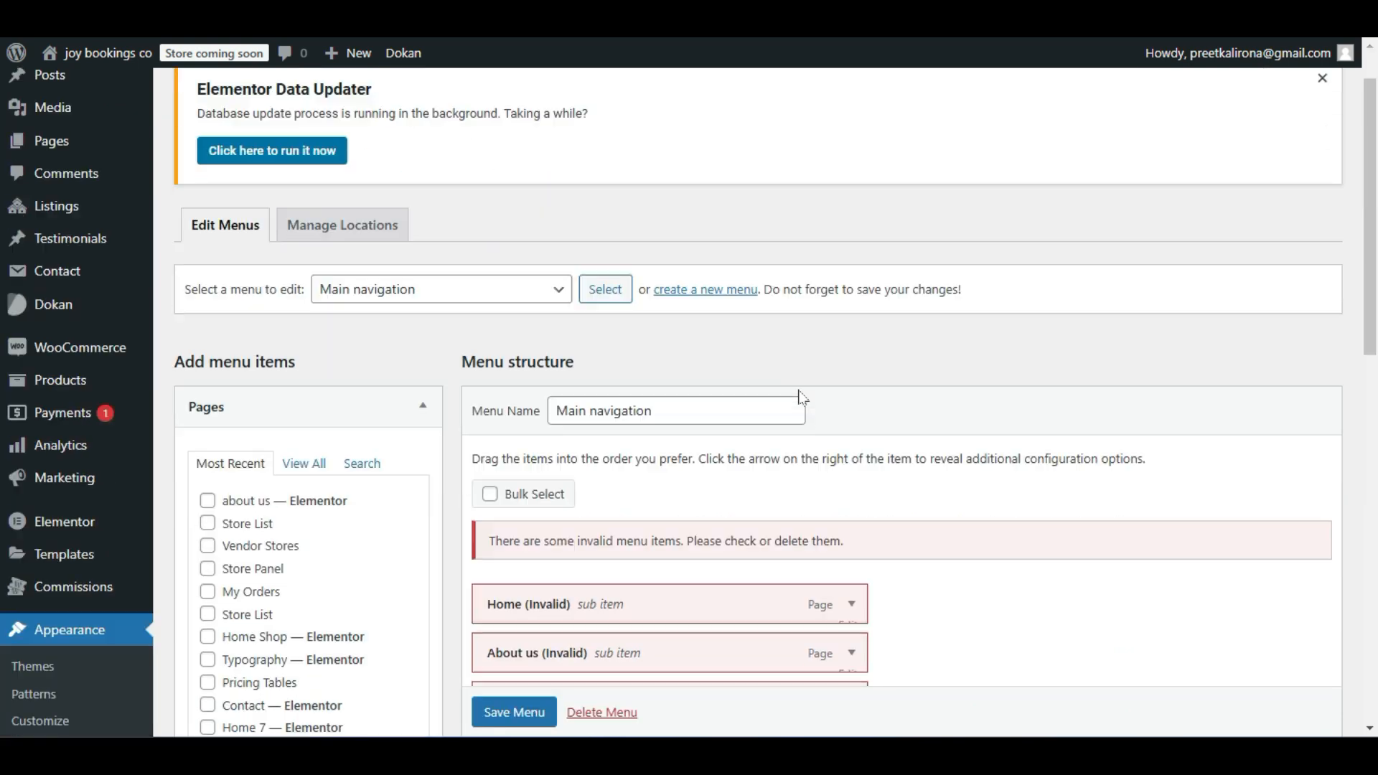
{"action": "scroll", "coordinate": [805, 400], "scroll_direction": "up", "scroll_amount": 3}
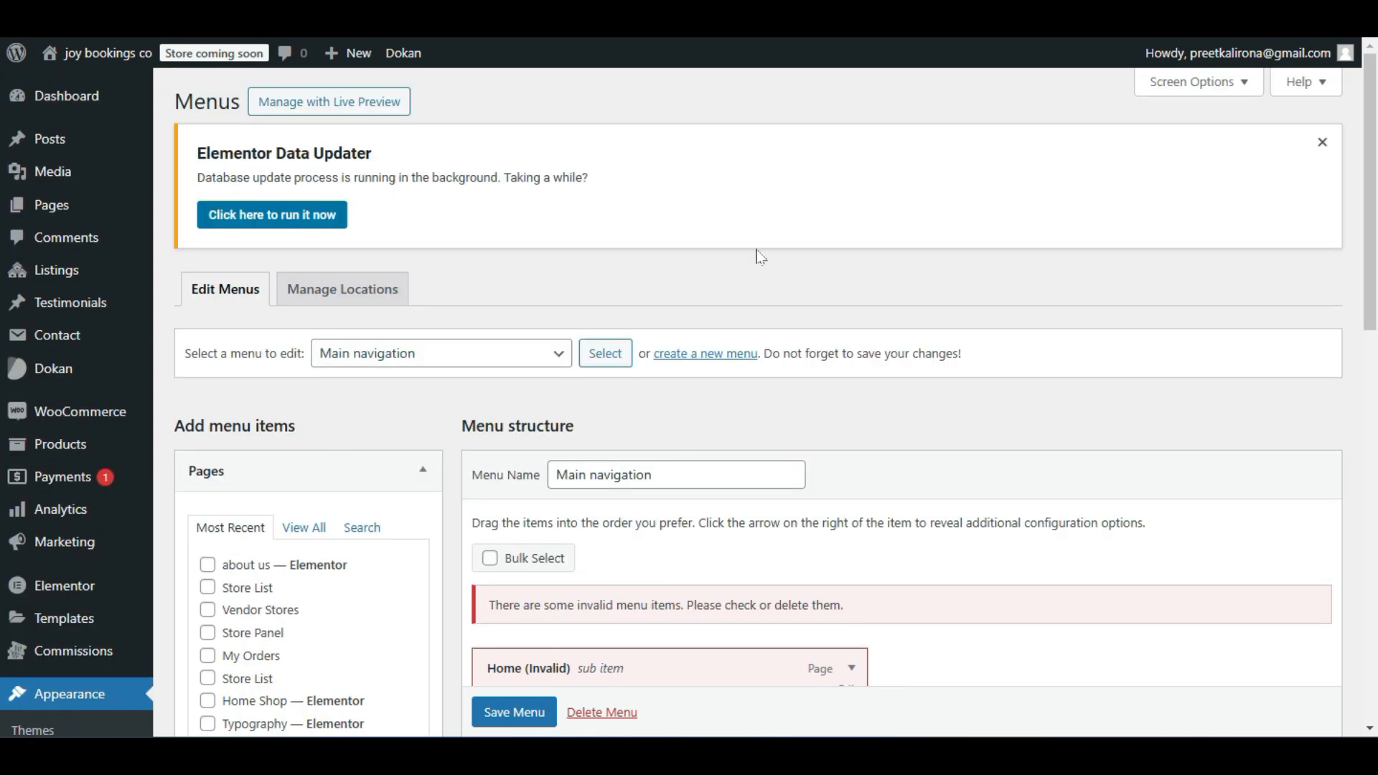
Check which menu is assigned to the theme's Main Menu location and return to menu editing.
{"action": "left_click", "coordinate": [353, 287]}
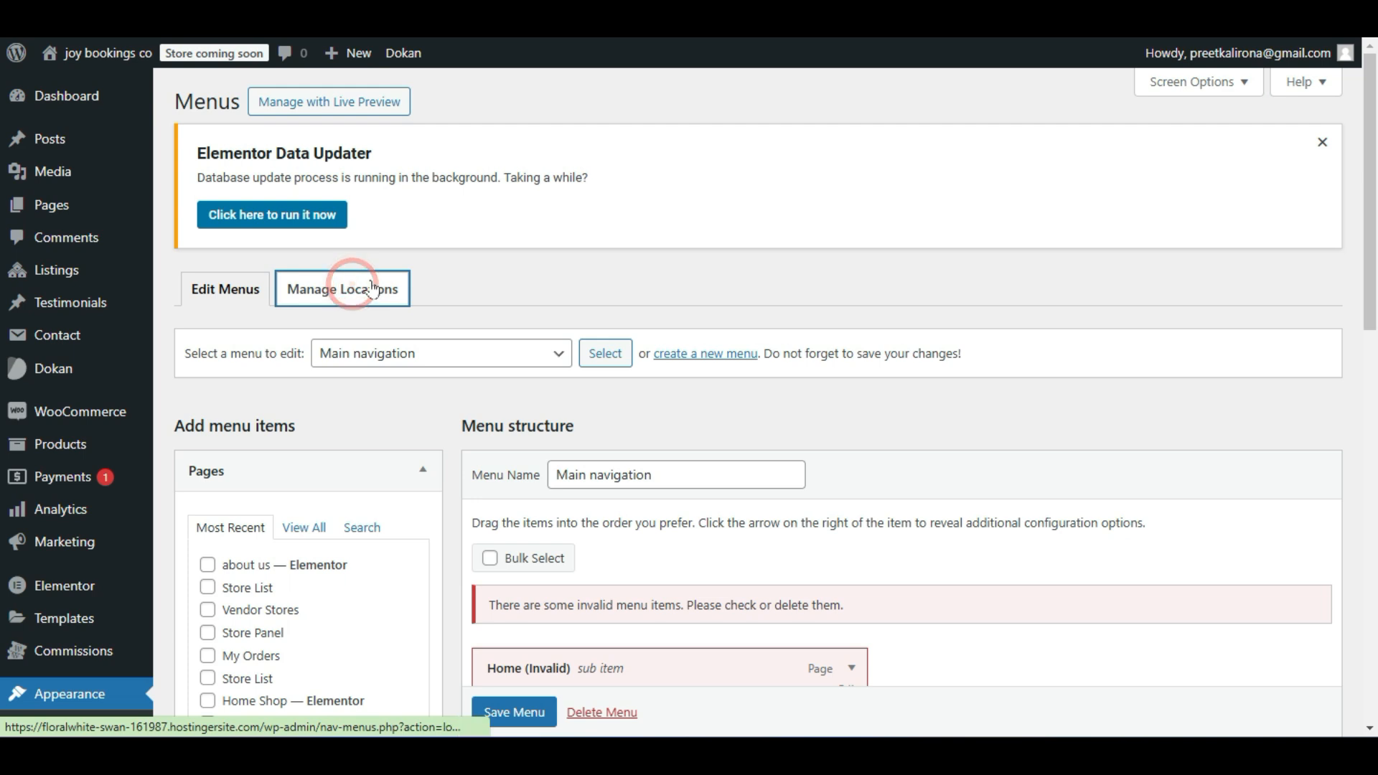
{"action": "scroll", "coordinate": [359, 283], "scroll_direction": "down", "scroll_amount": 1}
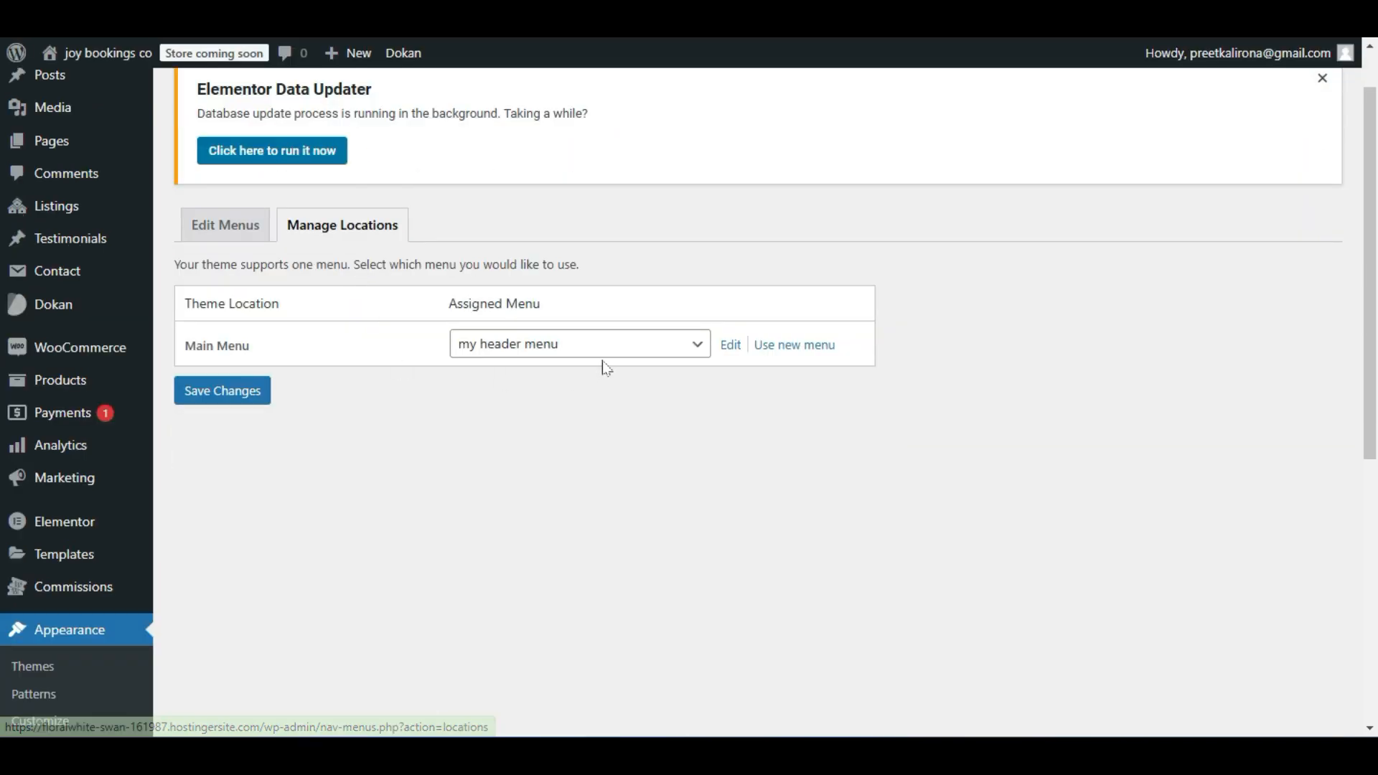
{"action": "left_click", "coordinate": [231, 231]}
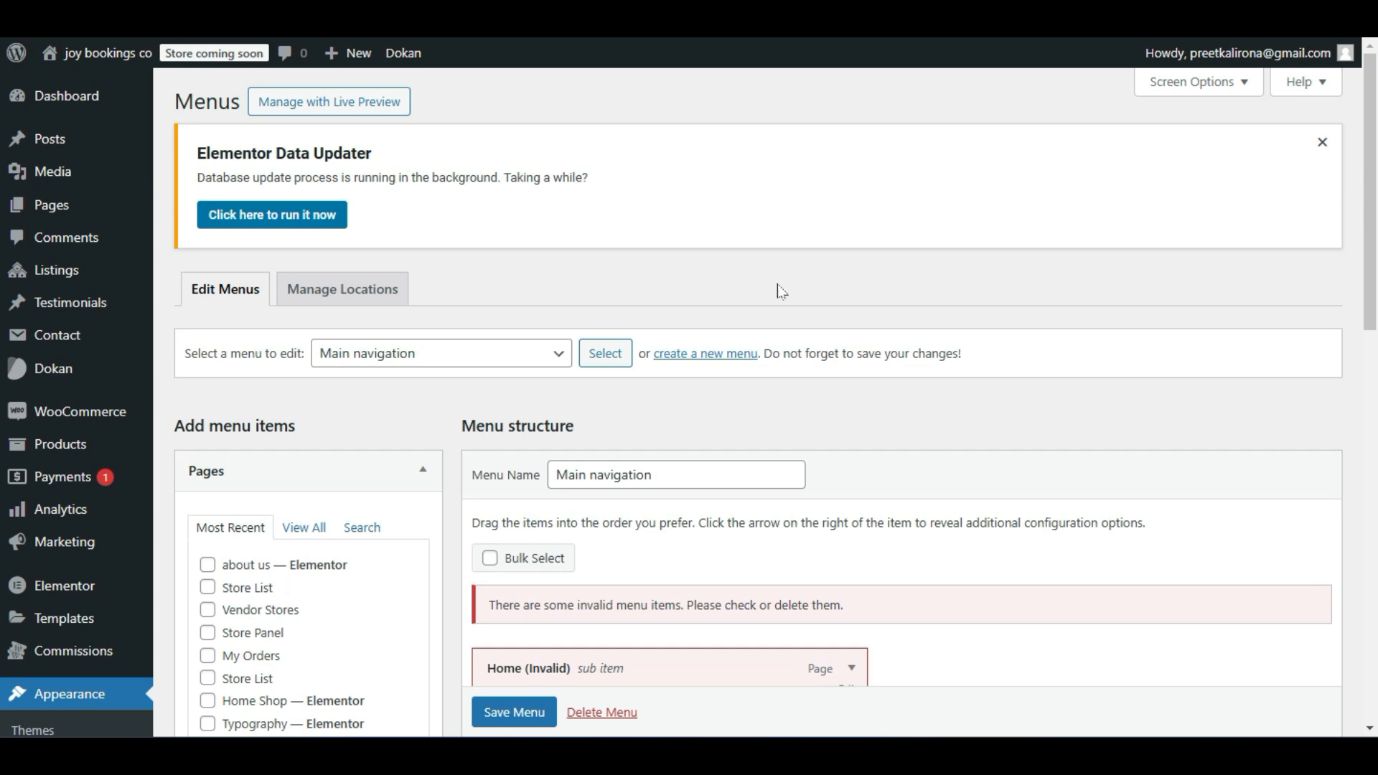
Create a new navigation menu named "footer 1" without assigning it to a display location.
{"action": "left_click", "coordinate": [691, 356]}
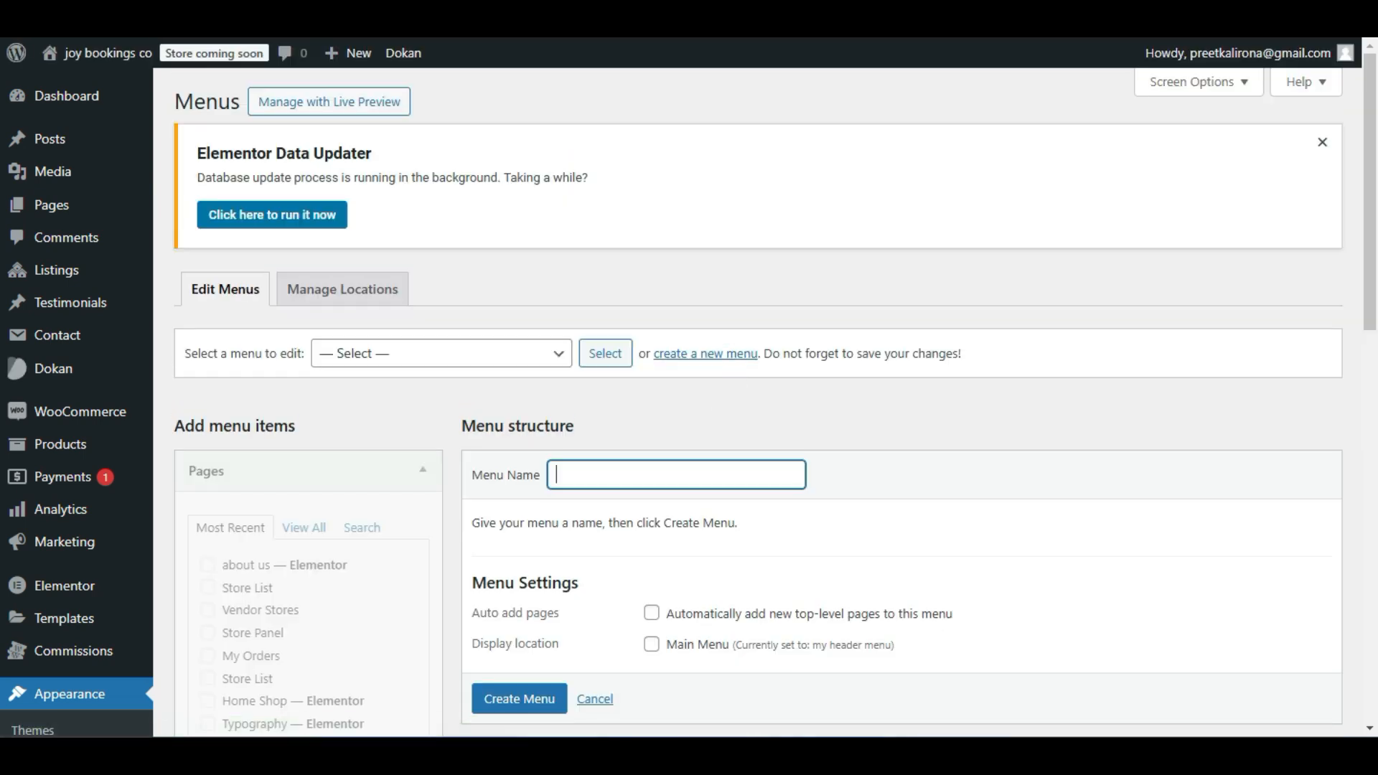
{"action": "left_click", "coordinate": [651, 463]}
{"action": "type", "text": "middle foo"}
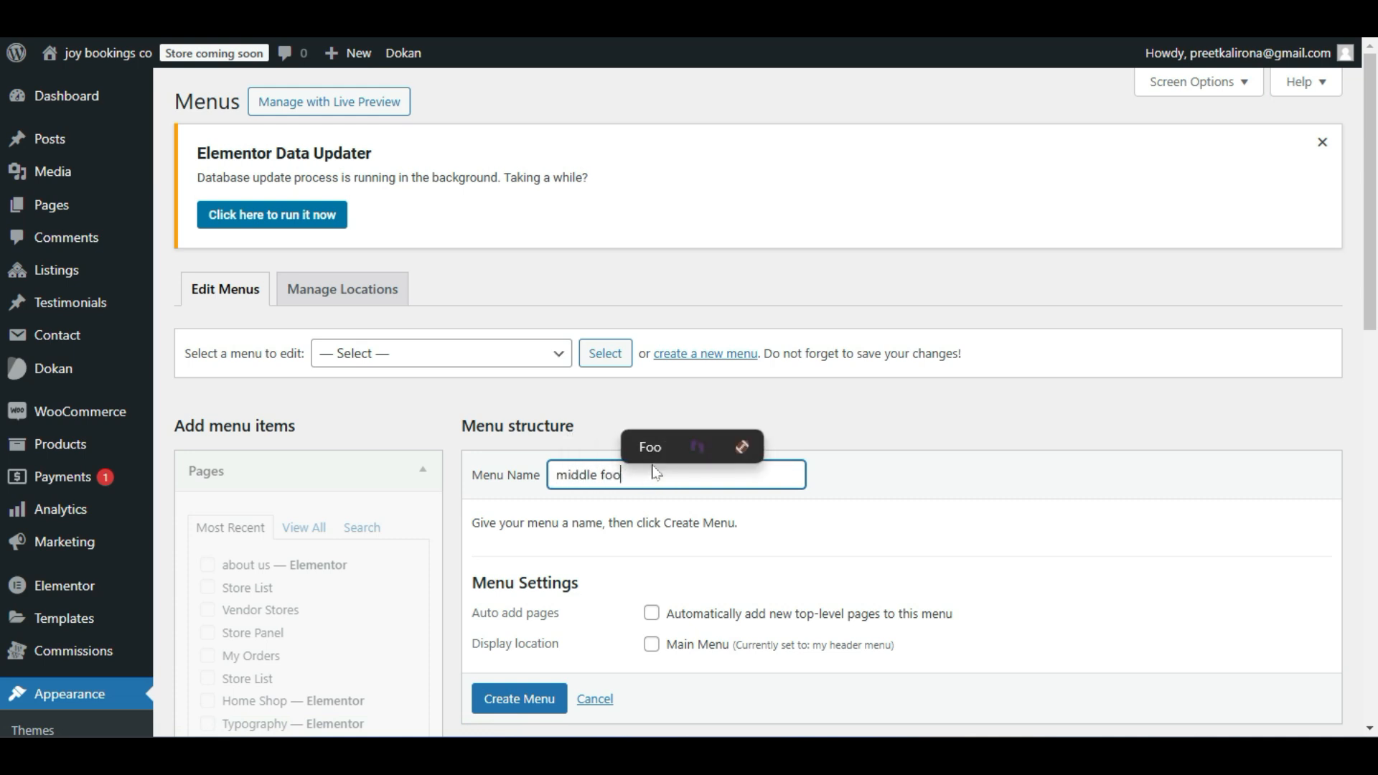
{"action": "type", "text": "ter"}
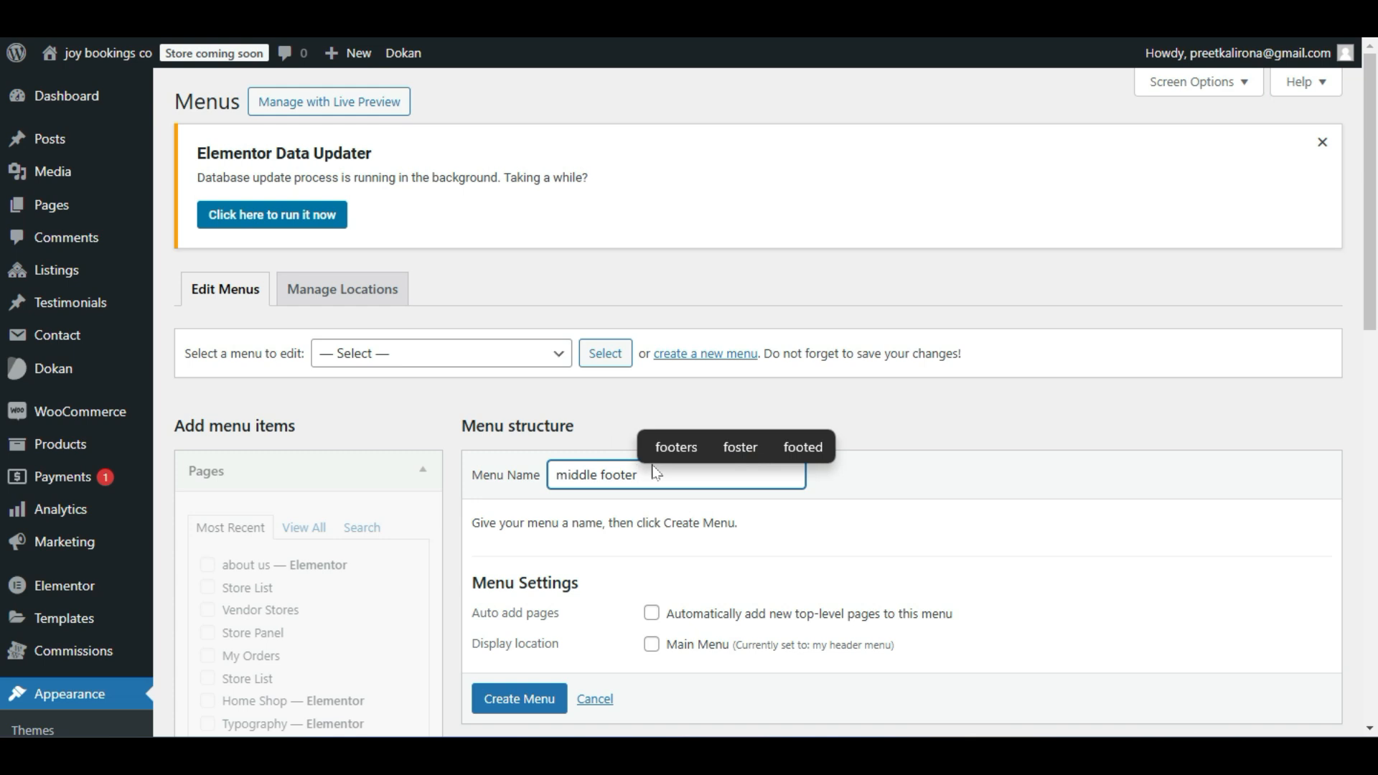
{"action": "left_click", "coordinate": [662, 539]}
{"action": "left_click", "coordinate": [601, 474]}
{"action": "key", "text": "shift+Home"}
{"action": "key", "text": "BackSpace"}
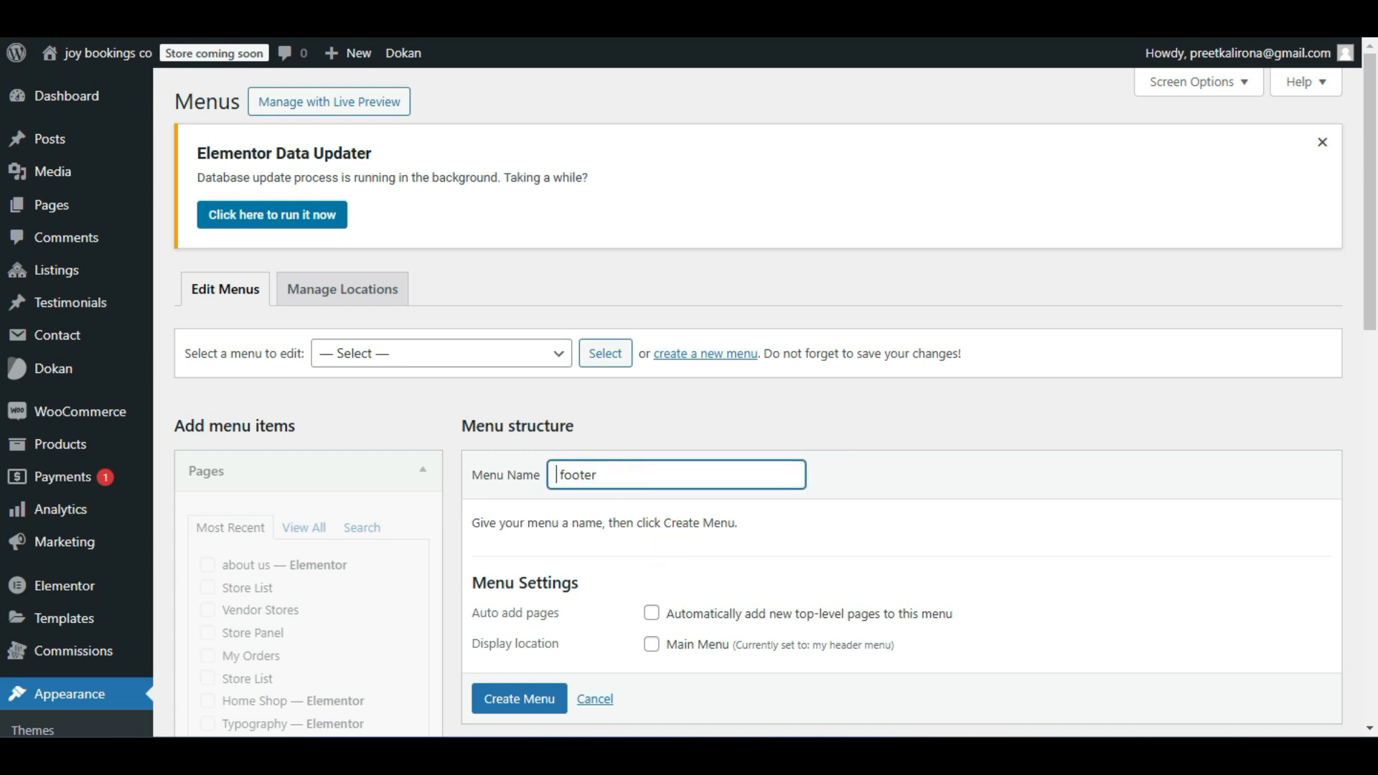
{"action": "left_click", "coordinate": [615, 476]}
{"action": "type", "text": "1"}
{"action": "left_click", "coordinate": [621, 518]}
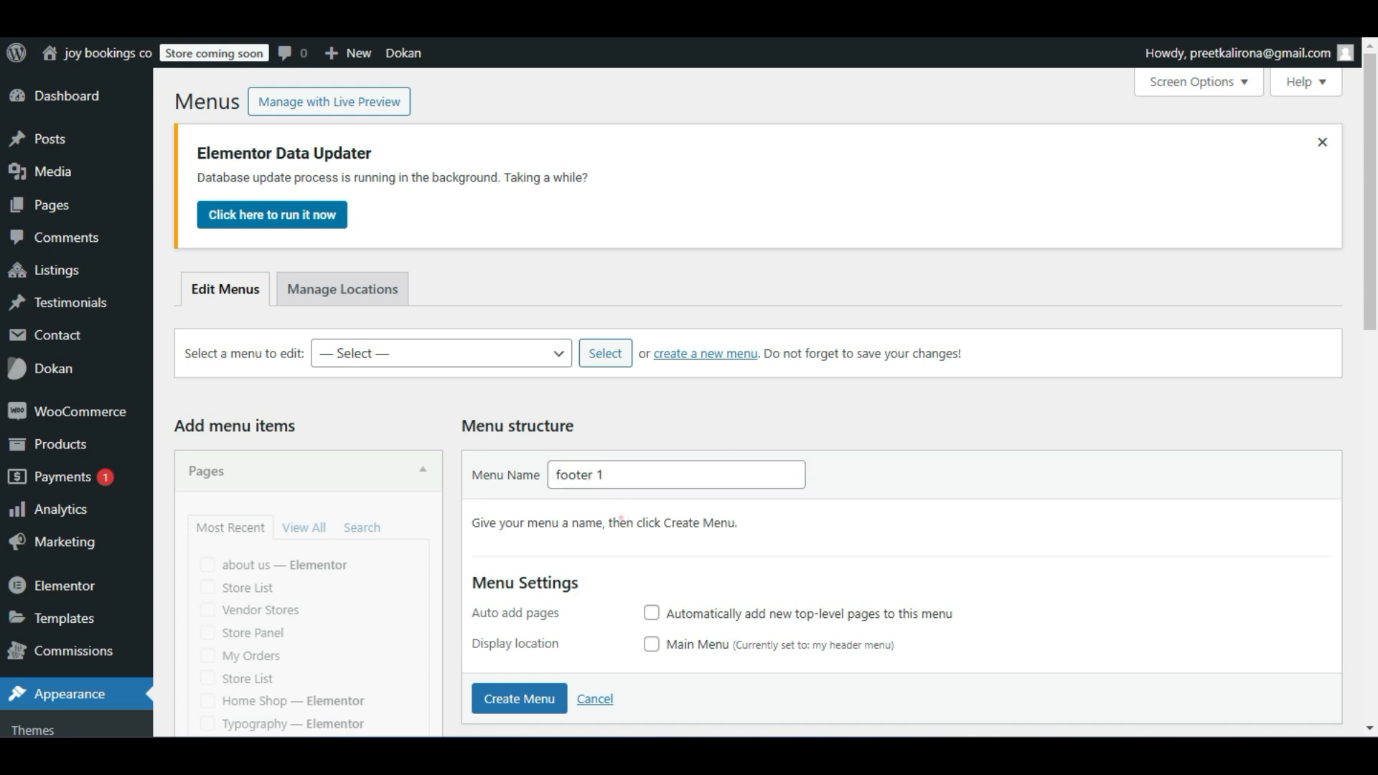
{"action": "left_click", "coordinate": [498, 691]}
{"action": "scroll", "coordinate": [513, 667], "scroll_direction": "down", "scroll_amount": 1}
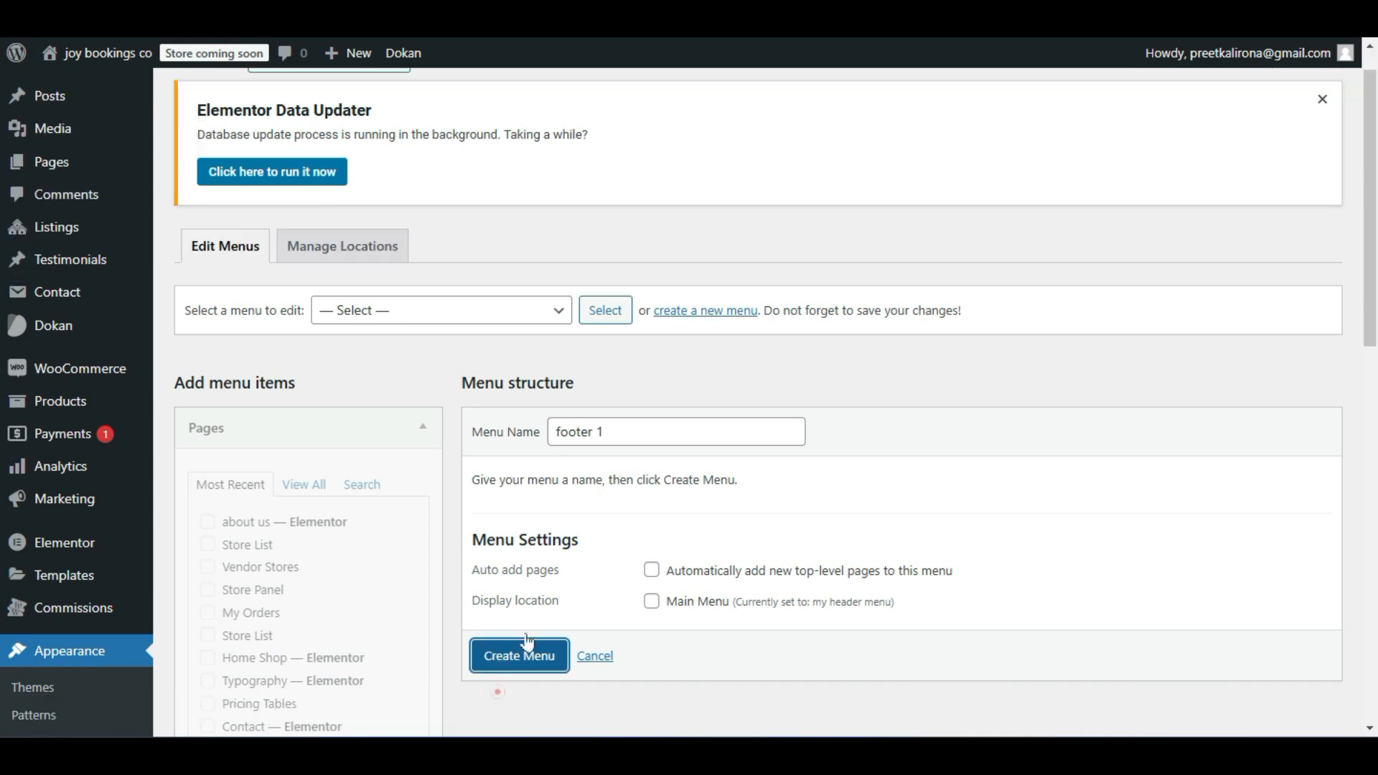
{"action": "left_click", "coordinate": [532, 654]}
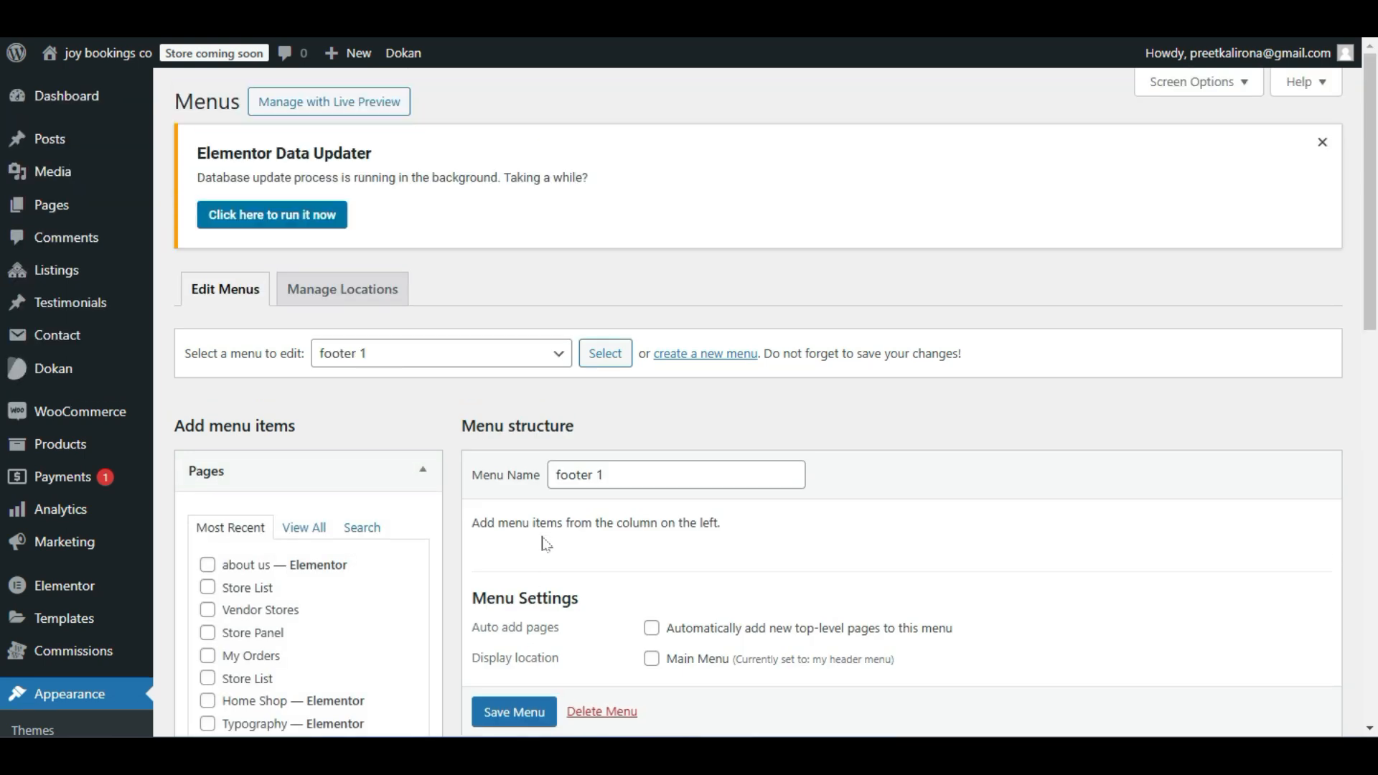
Add the Blog, about us and Contact pages to the footer 1 menu from the full page list.
{"action": "scroll", "coordinate": [528, 460], "scroll_direction": "down", "scroll_amount": 3}
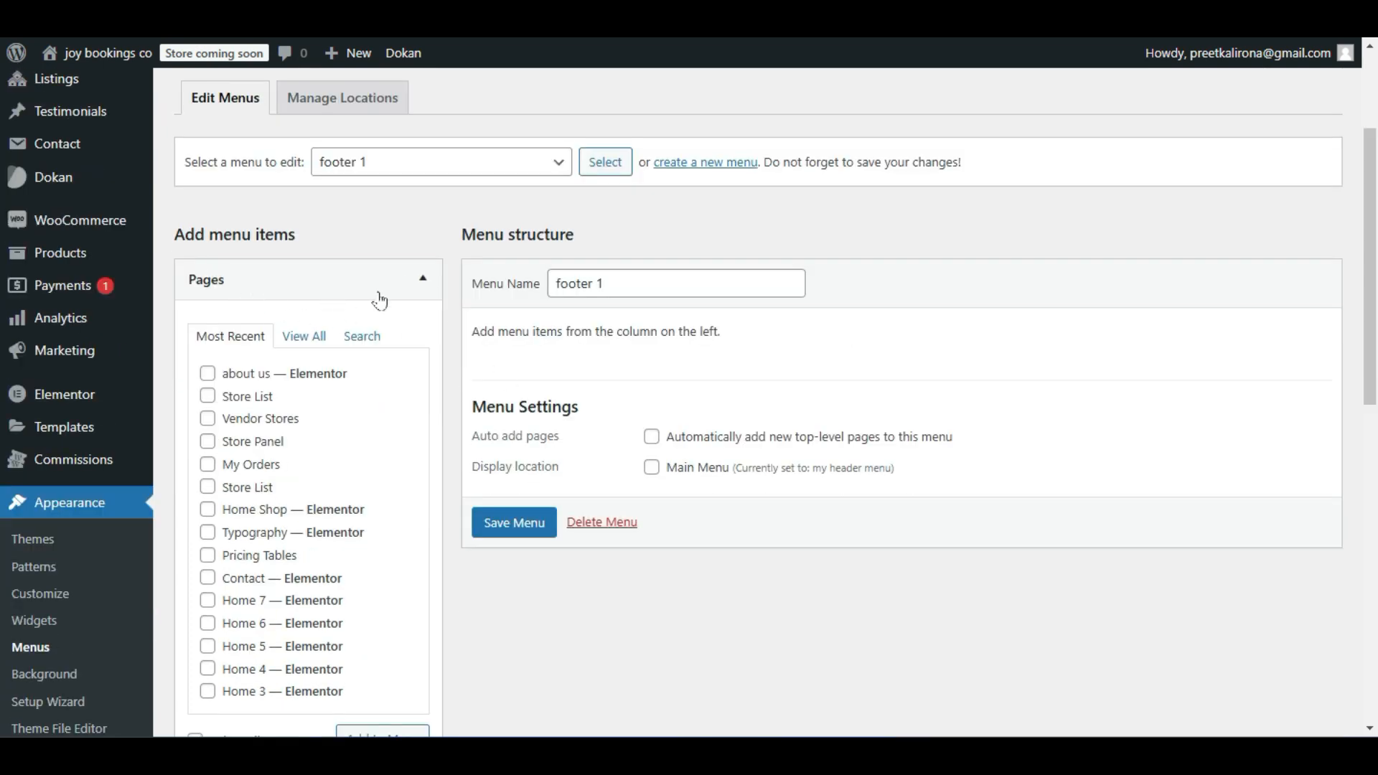
{"action": "left_click", "coordinate": [307, 338]}
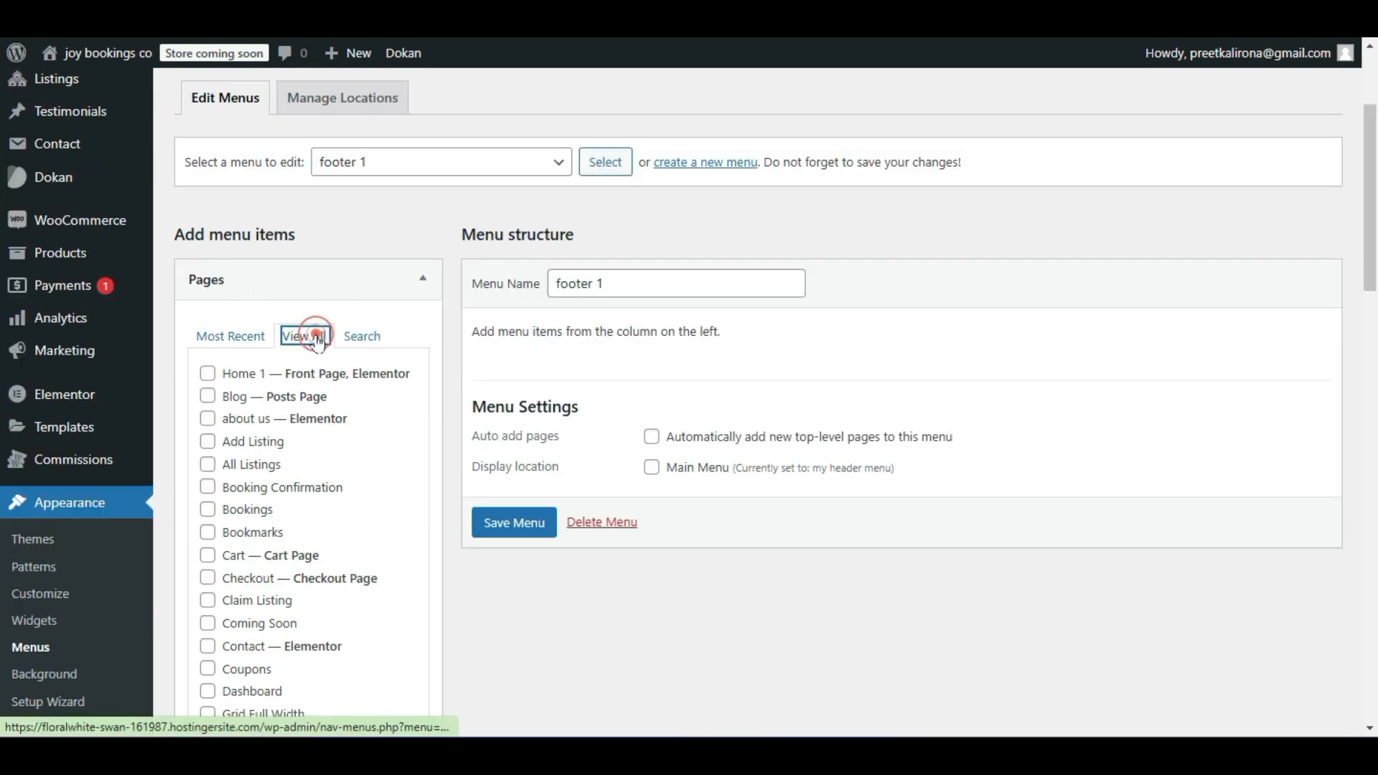
{"action": "scroll", "coordinate": [328, 249], "scroll_direction": "down", "scroll_amount": 3}
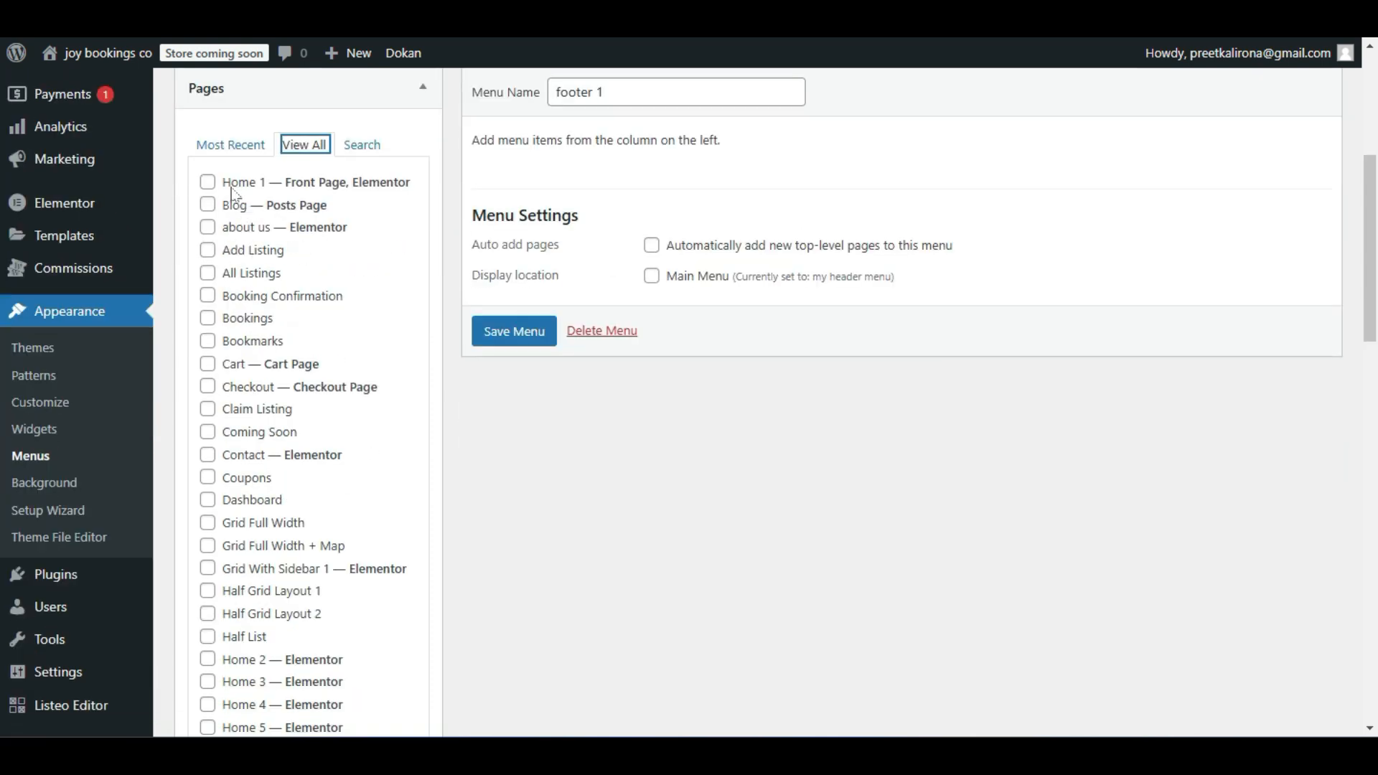
{"action": "left_click", "coordinate": [208, 229]}
{"action": "left_click", "coordinate": [208, 206]}
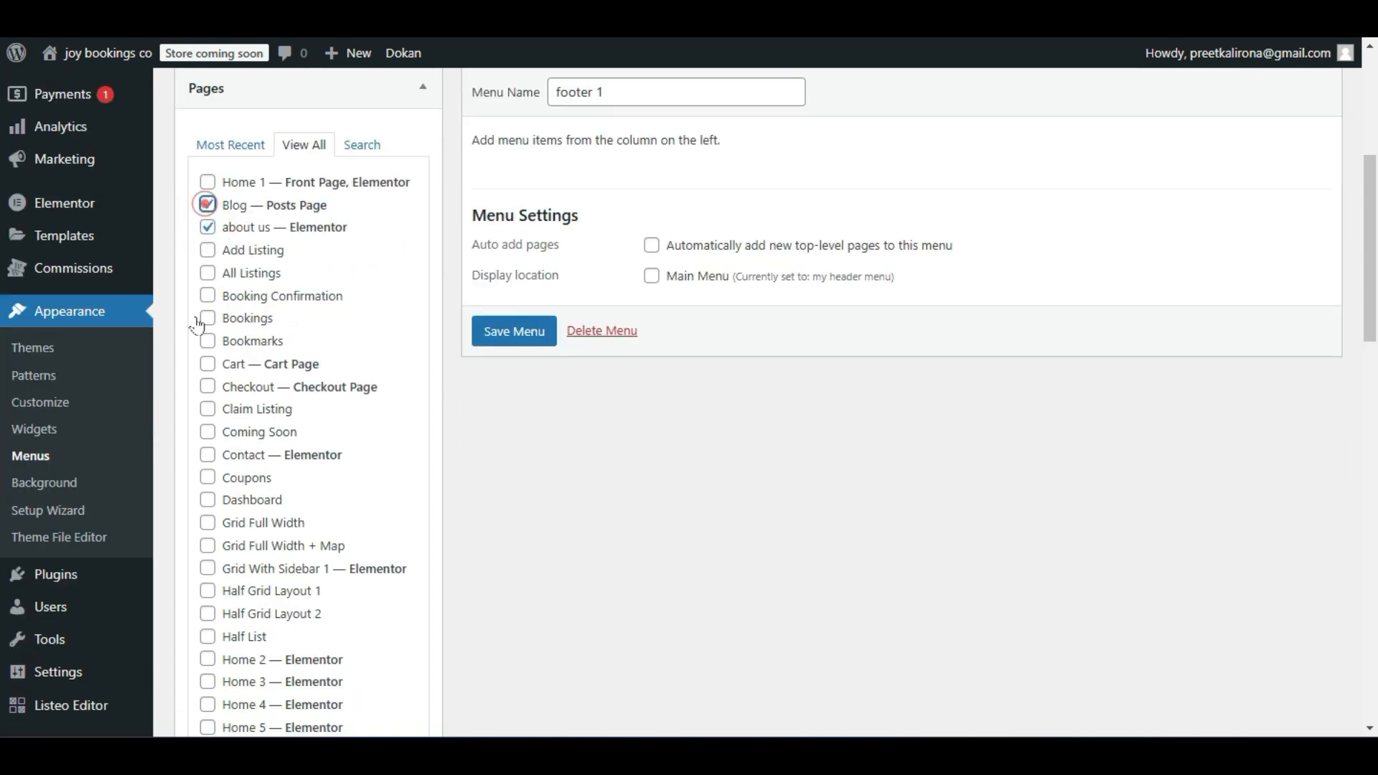
{"action": "scroll", "coordinate": [213, 378], "scroll_direction": "down", "scroll_amount": 1}
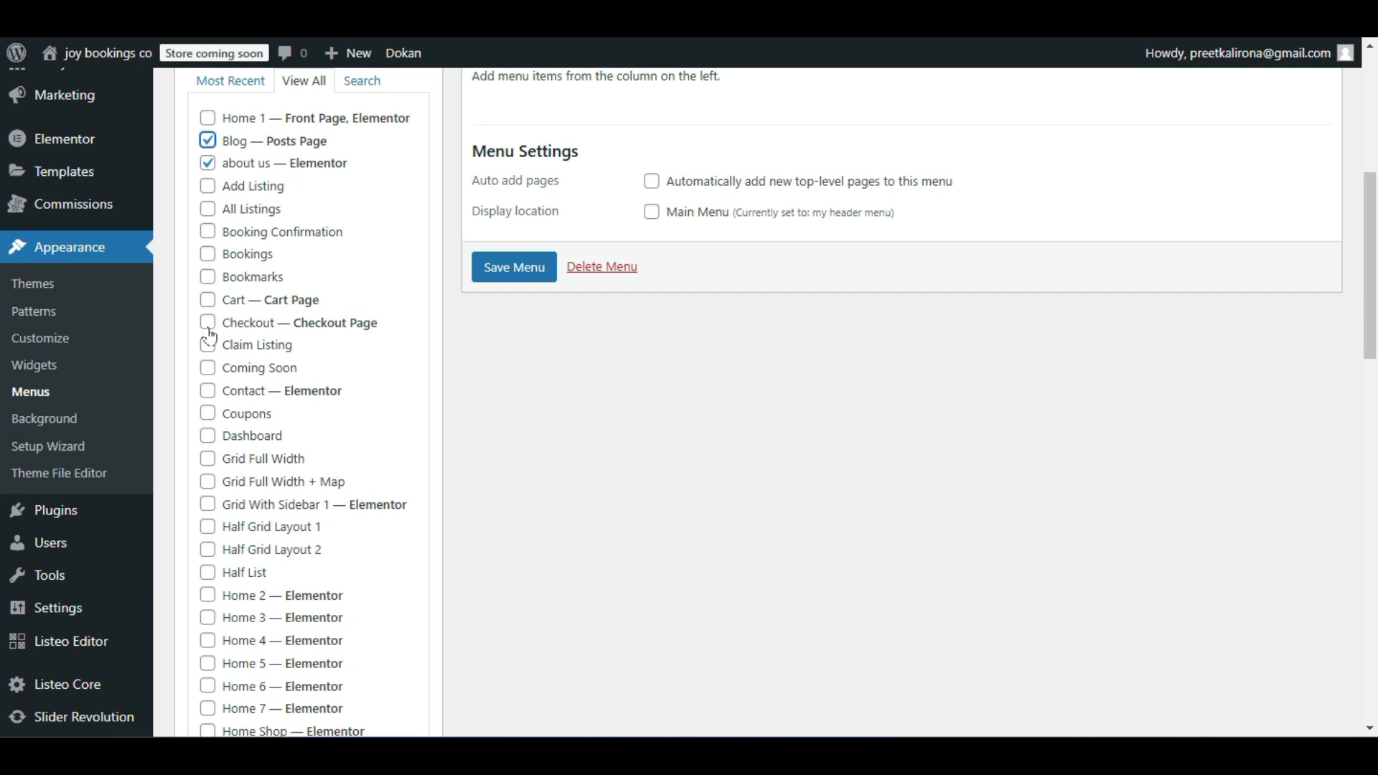
{"action": "scroll", "coordinate": [211, 337], "scroll_direction": "down", "scroll_amount": 2}
{"action": "left_click", "coordinate": [208, 265]}
{"action": "scroll", "coordinate": [204, 363], "scroll_direction": "down", "scroll_amount": 9}
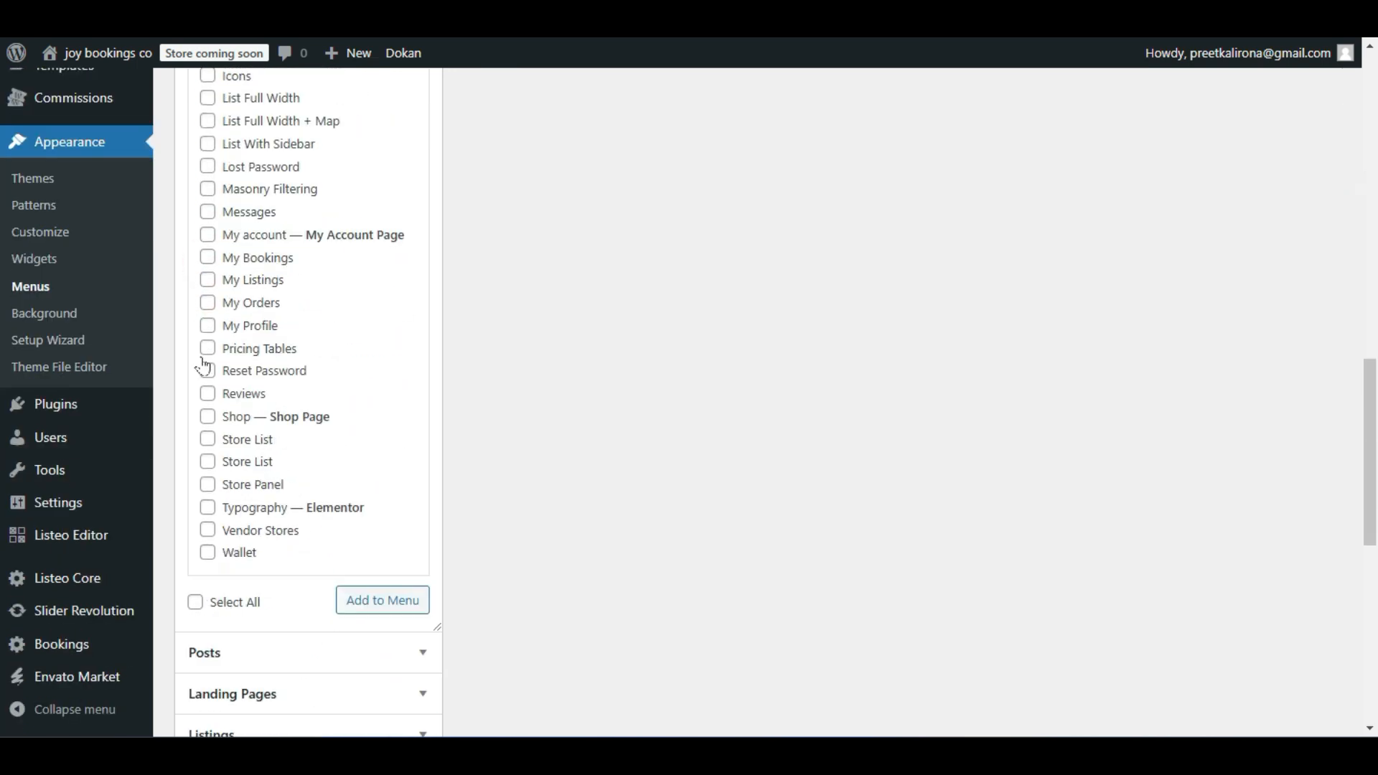
{"action": "scroll", "coordinate": [222, 539], "scroll_direction": "up", "scroll_amount": 13}
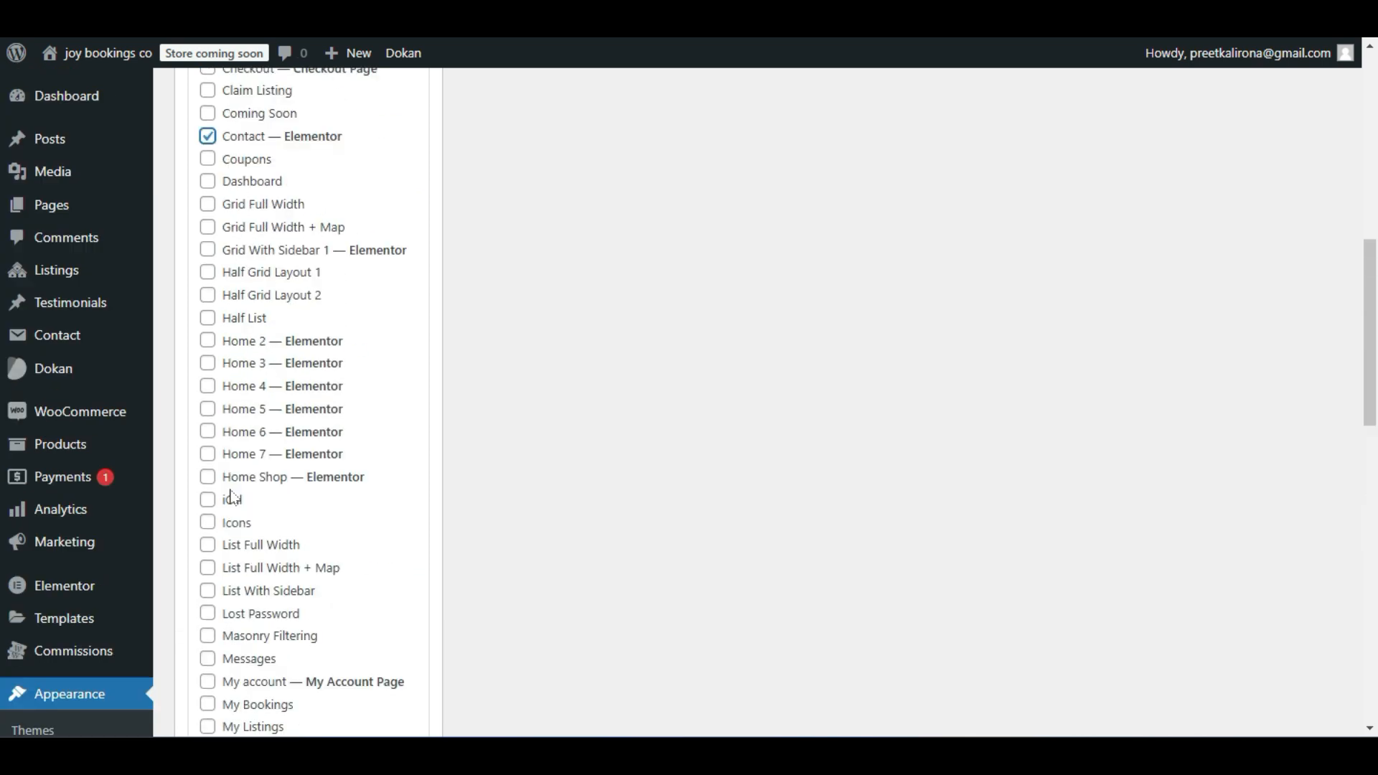
{"action": "scroll", "coordinate": [330, 583], "scroll_direction": "down", "scroll_amount": 18}
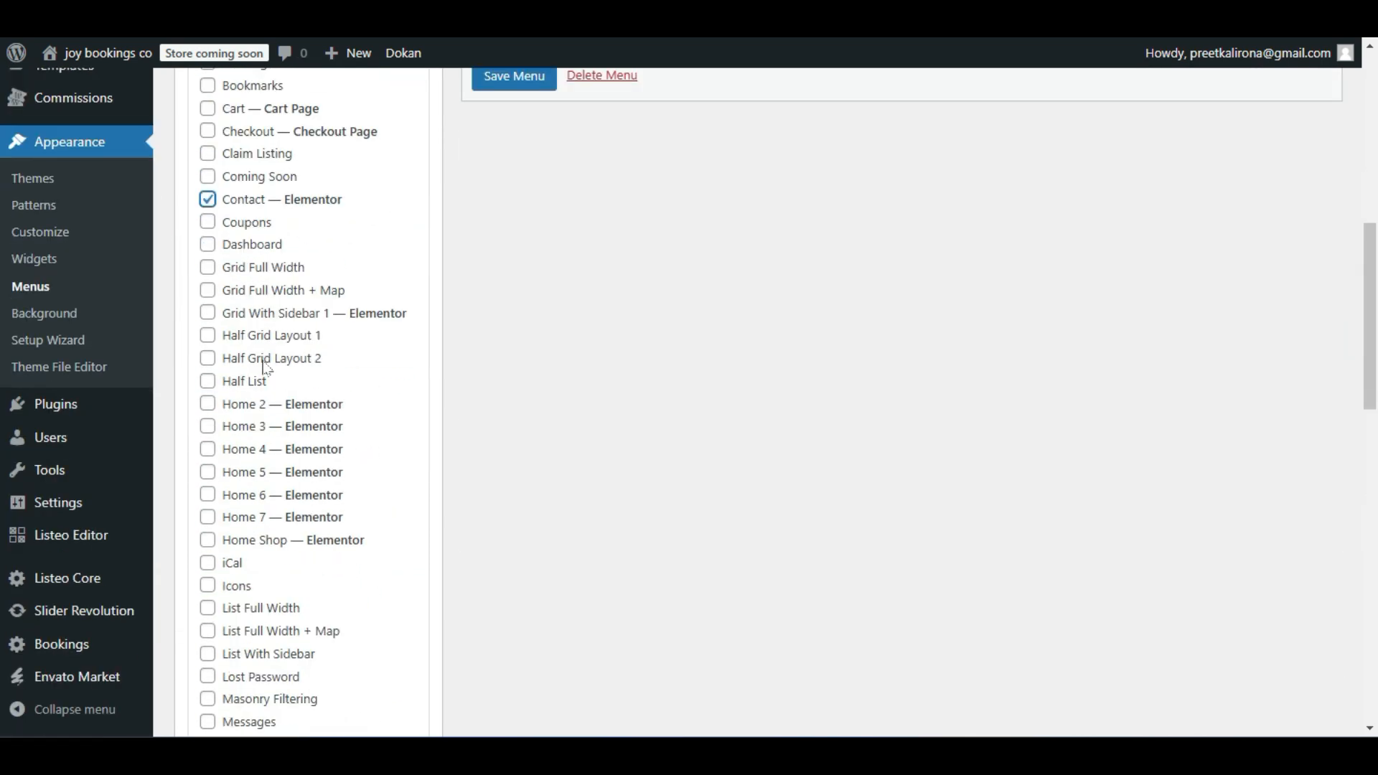
{"action": "left_click", "coordinate": [373, 538]}
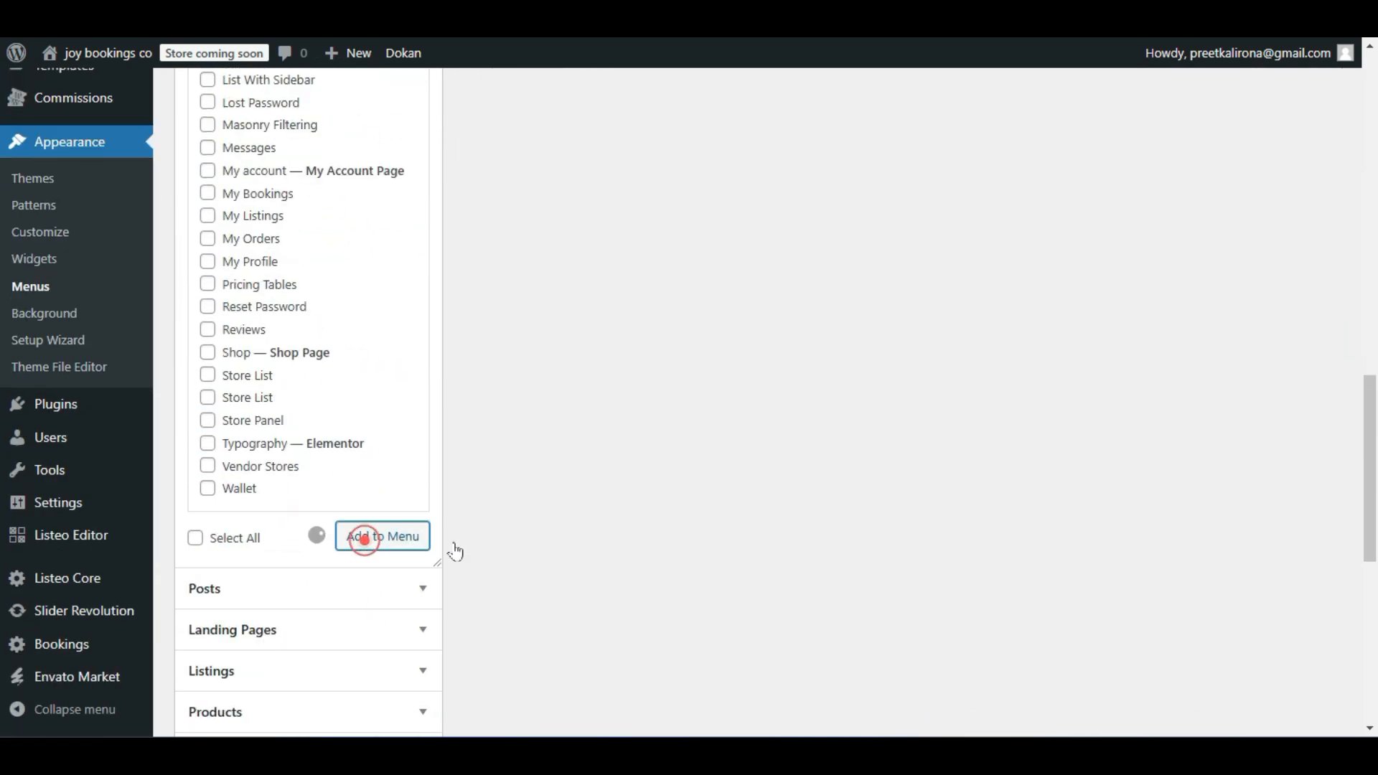
Move the Contact item above Blog in the footer 1 menu and save the menu.
{"action": "scroll", "coordinate": [897, 452], "scroll_direction": "up", "scroll_amount": 11}
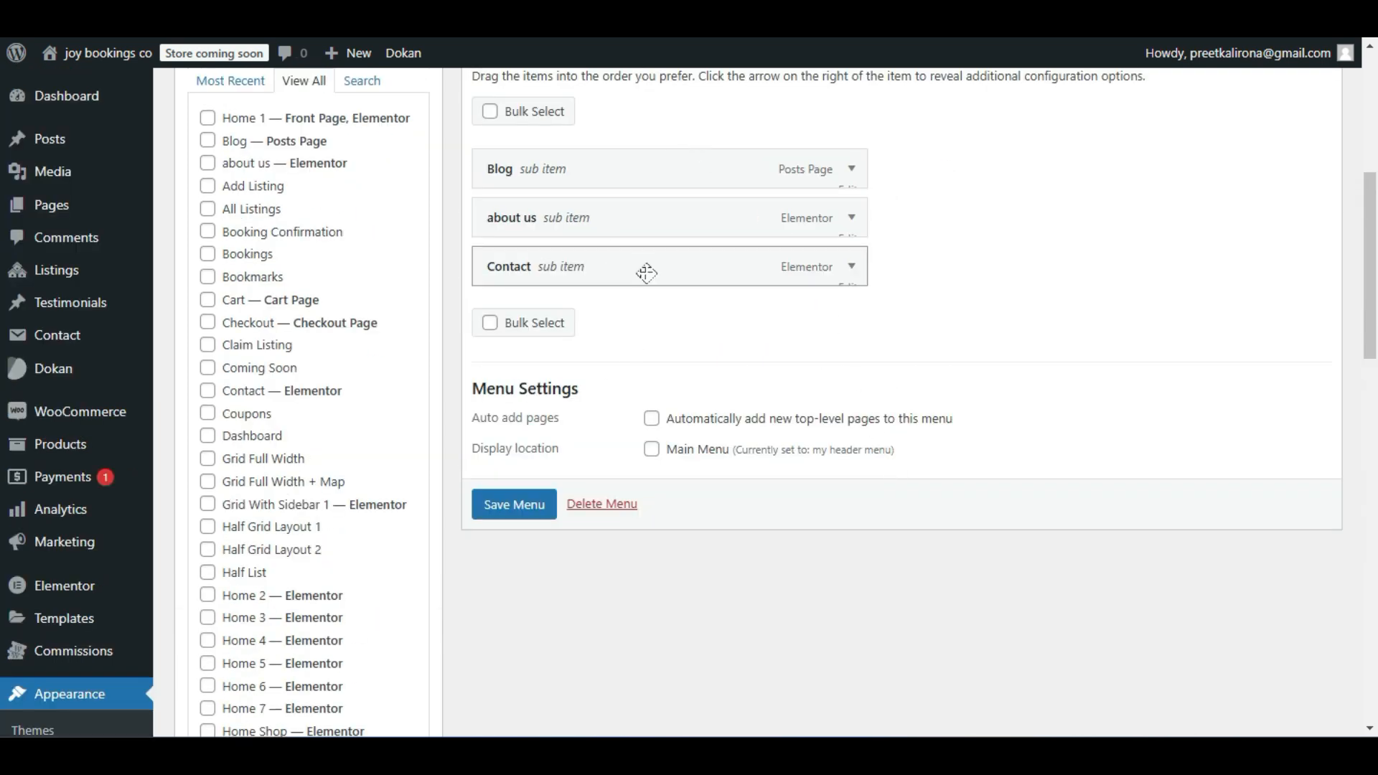
{"action": "left_click_drag", "start_coordinate": [670, 280], "coordinate": [667, 166]}
{"action": "left_click", "coordinate": [524, 506]}
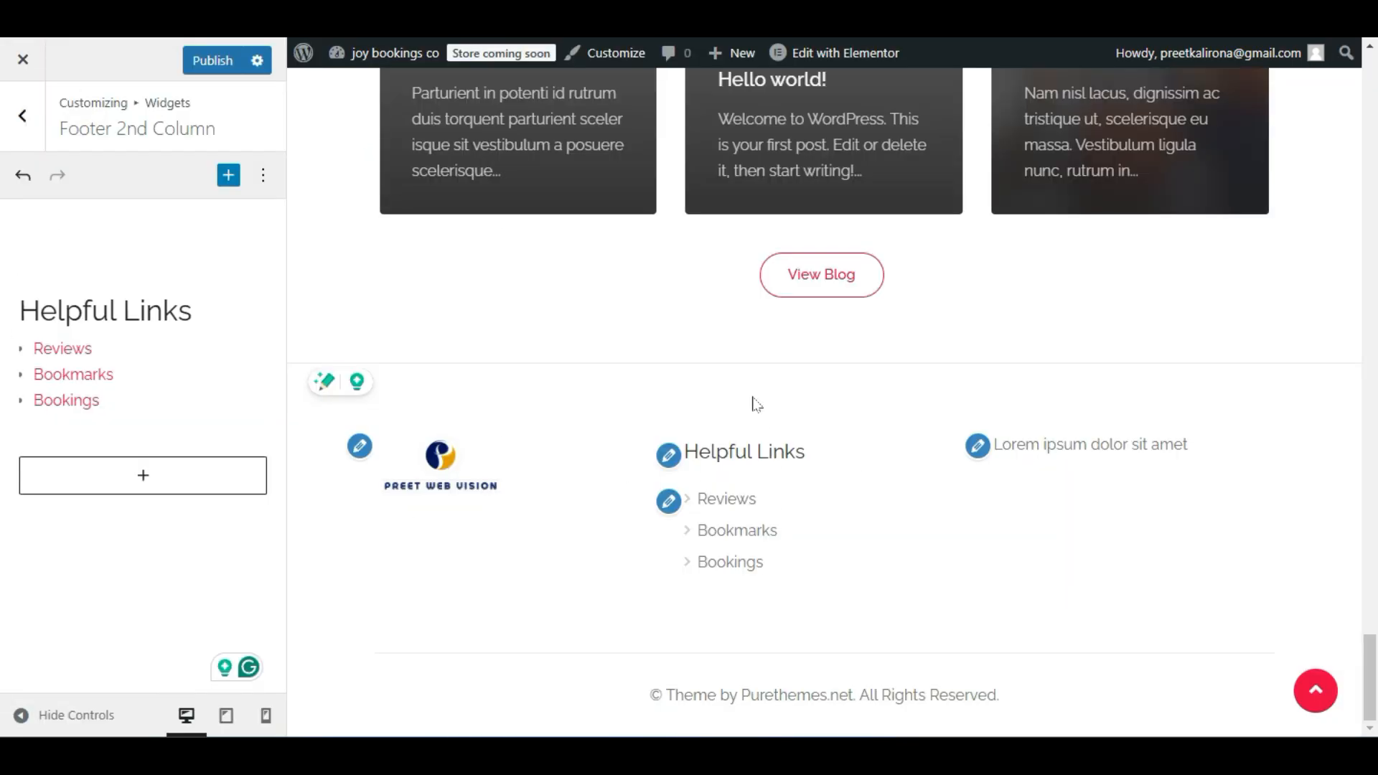
Publish the second footer column changes, then reload the Customizer and reopen the Footer 2nd Column widget area.
{"action": "left_click", "coordinate": [212, 62]}
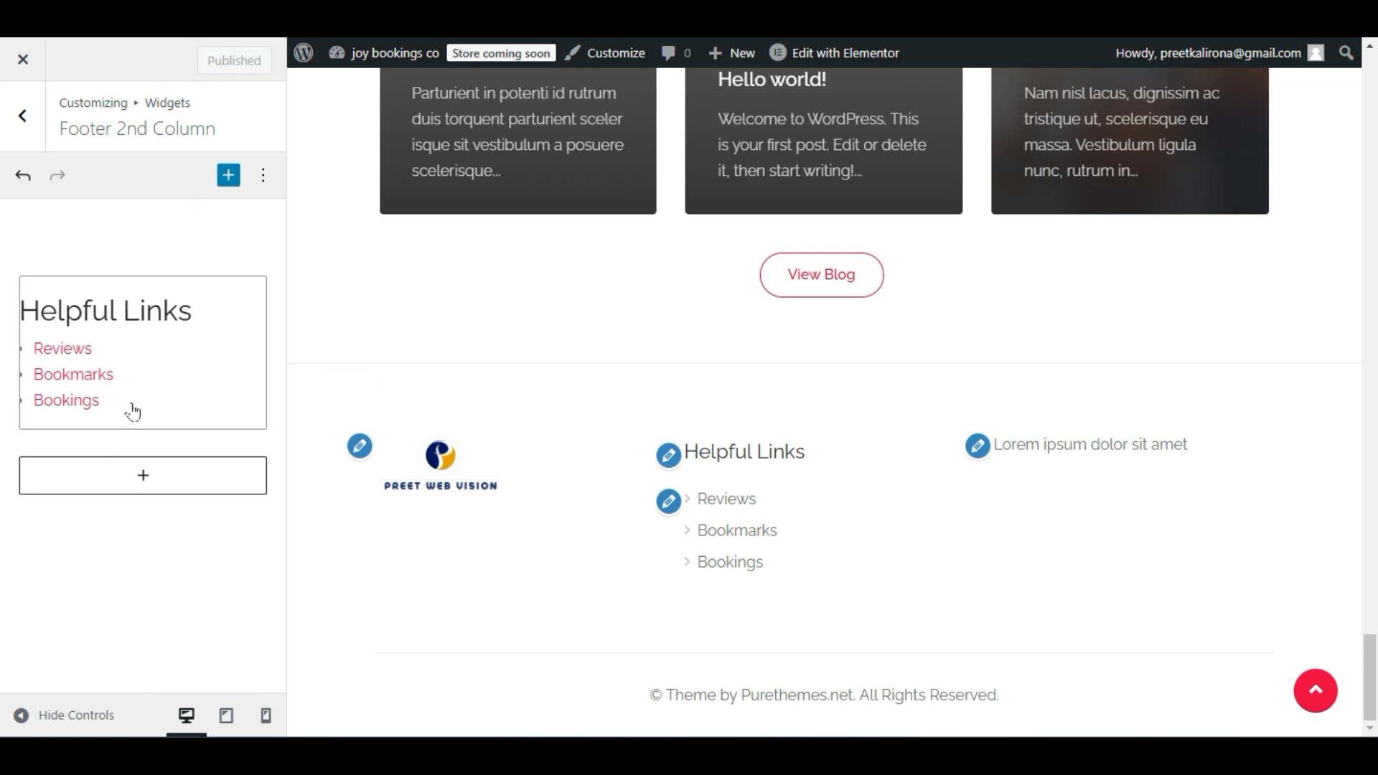
{"action": "key", "text": "F5"}
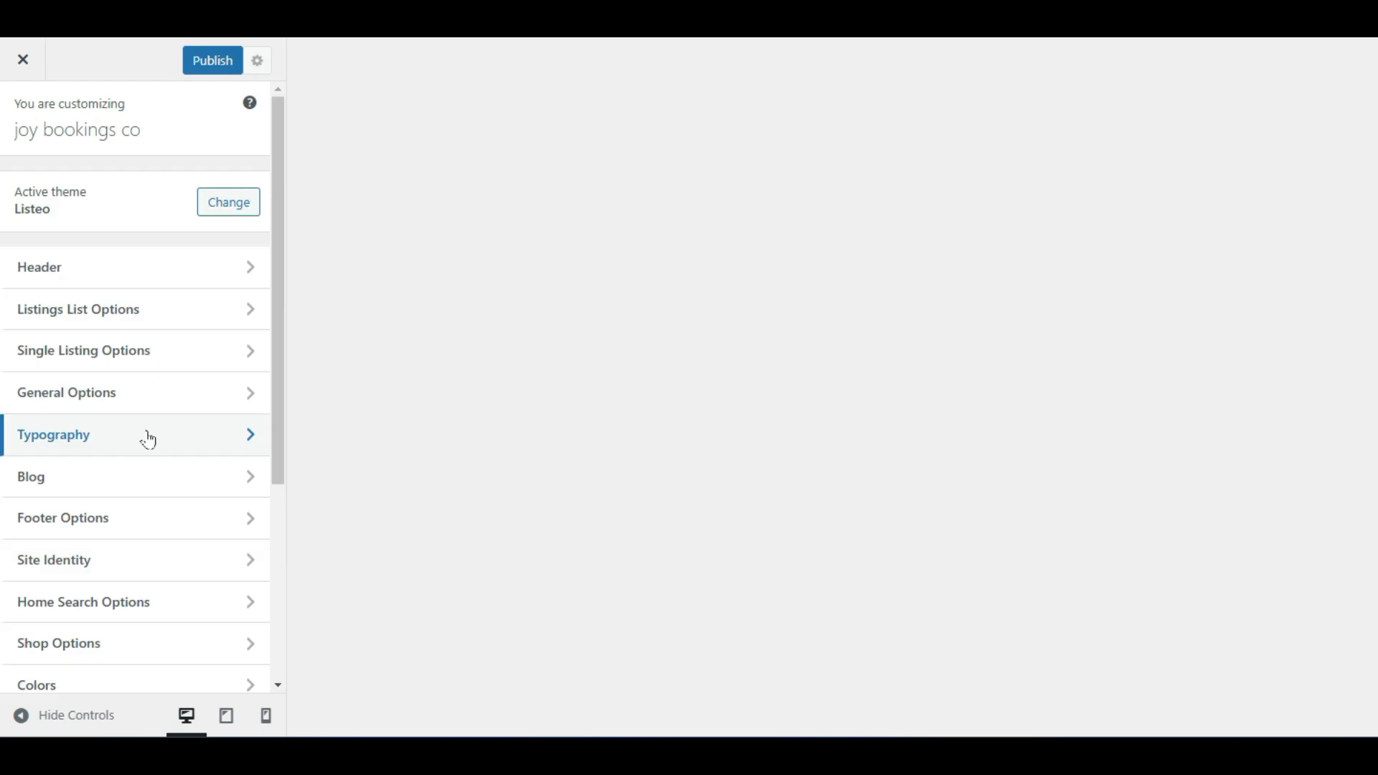
{"action": "scroll", "coordinate": [93, 488], "scroll_direction": "down", "scroll_amount": 4}
{"action": "left_click", "coordinate": [93, 503]}
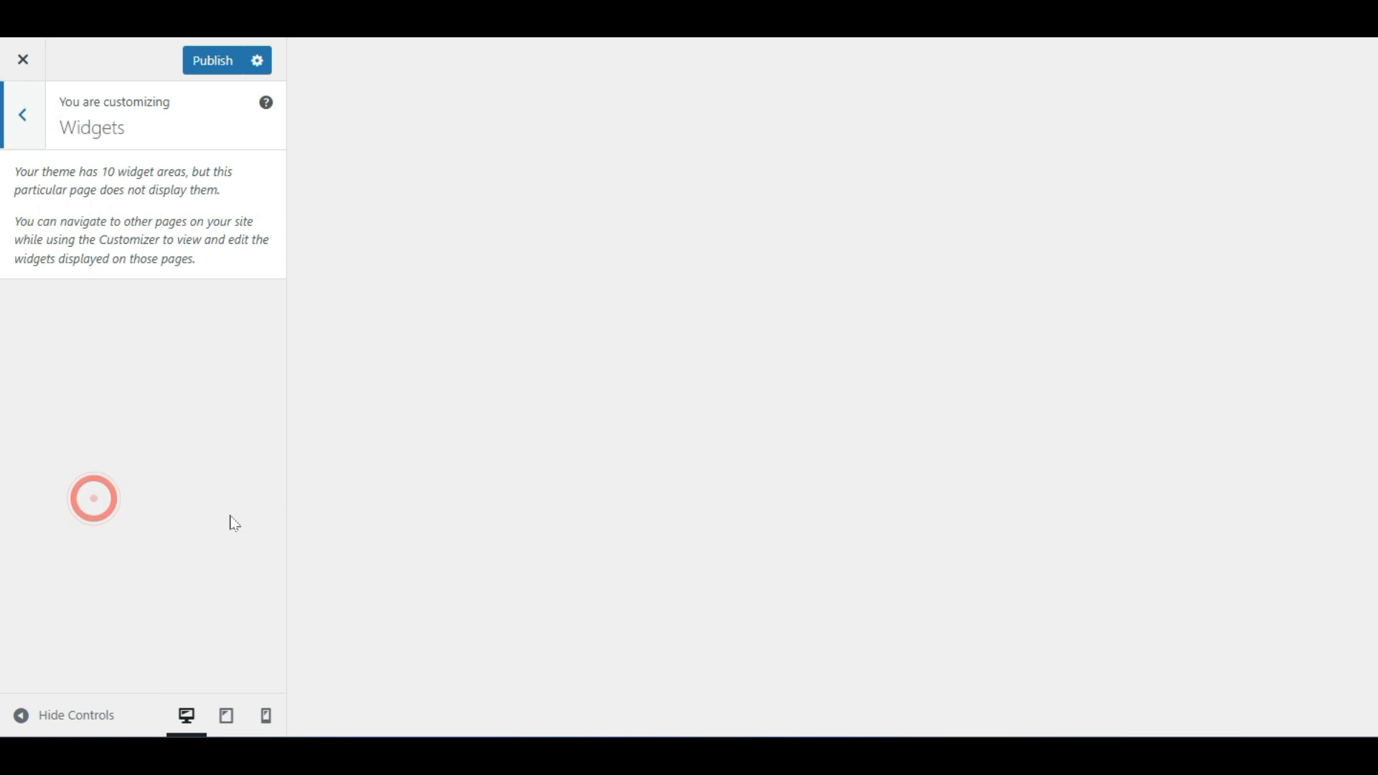
{"action": "left_click_drag", "start_coordinate": [1370, 81], "coordinate": [1369, 710]}
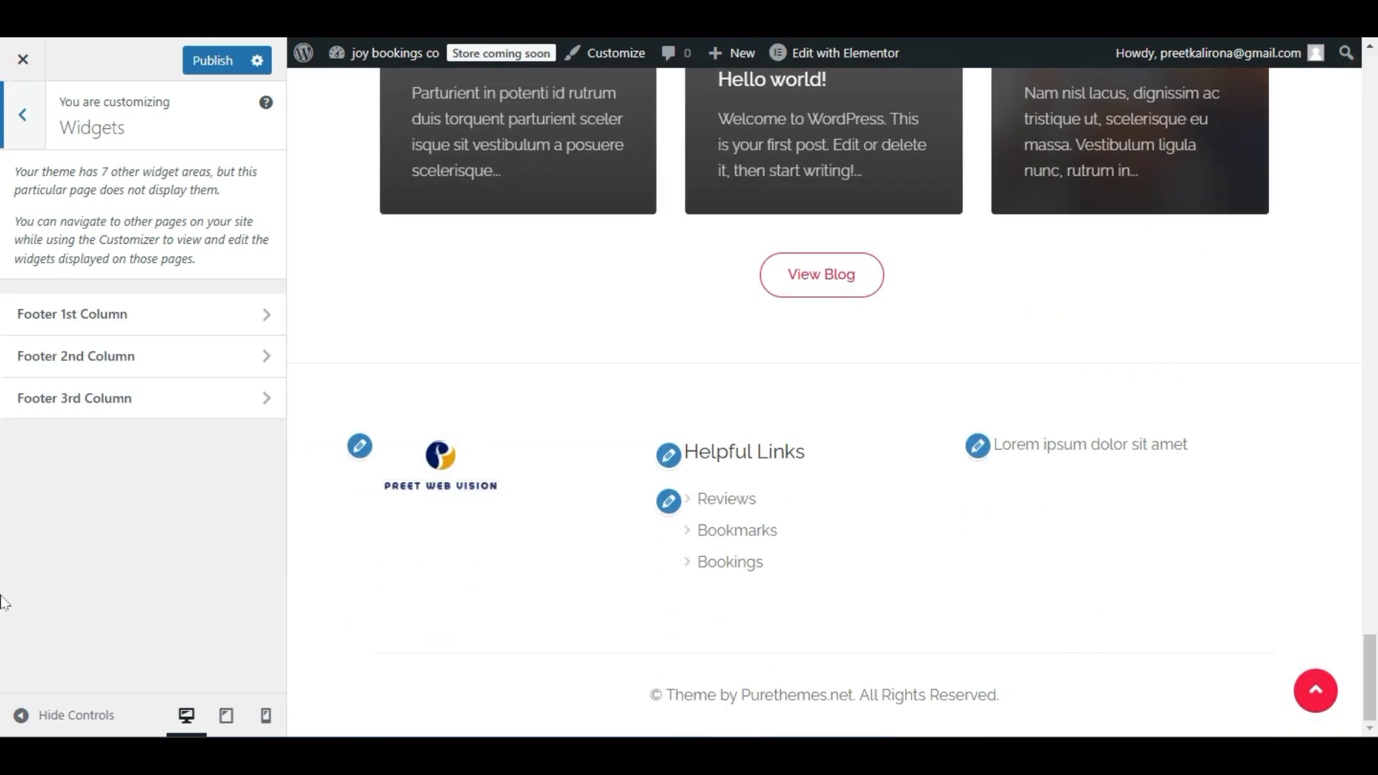
{"action": "left_click", "coordinate": [117, 370]}
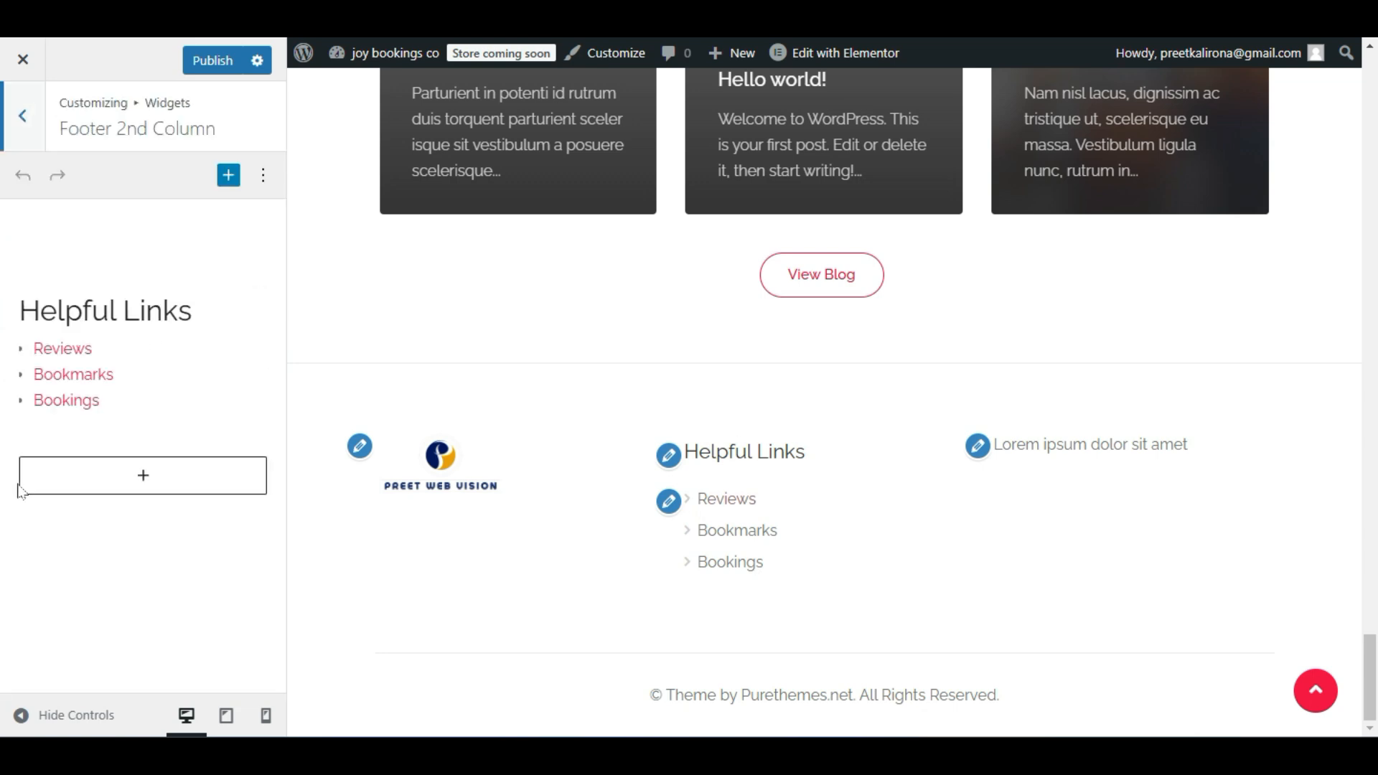
Assign the footer 1 menu to the Helpful Links navigation menu widget and publish the change.
{"action": "left_click", "coordinate": [159, 379]}
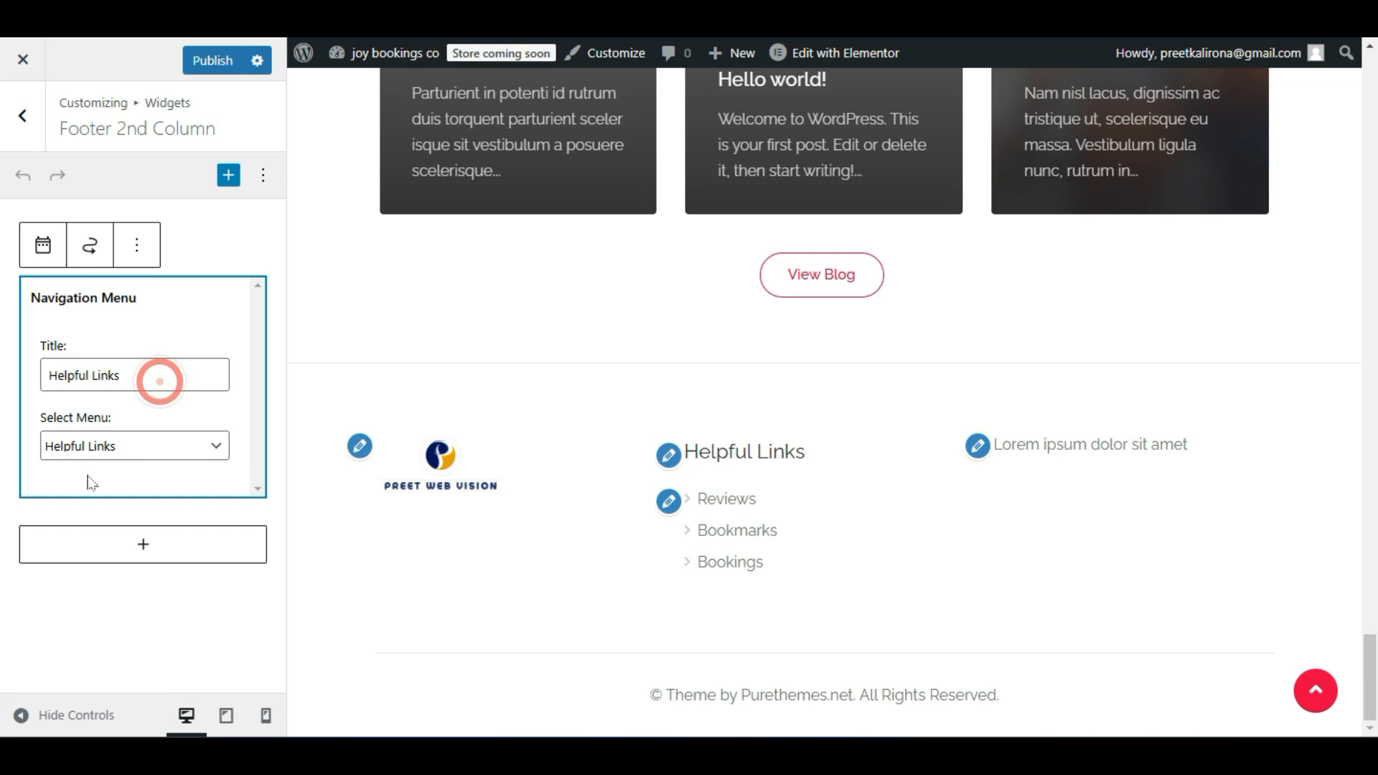
{"action": "left_click", "coordinate": [125, 453]}
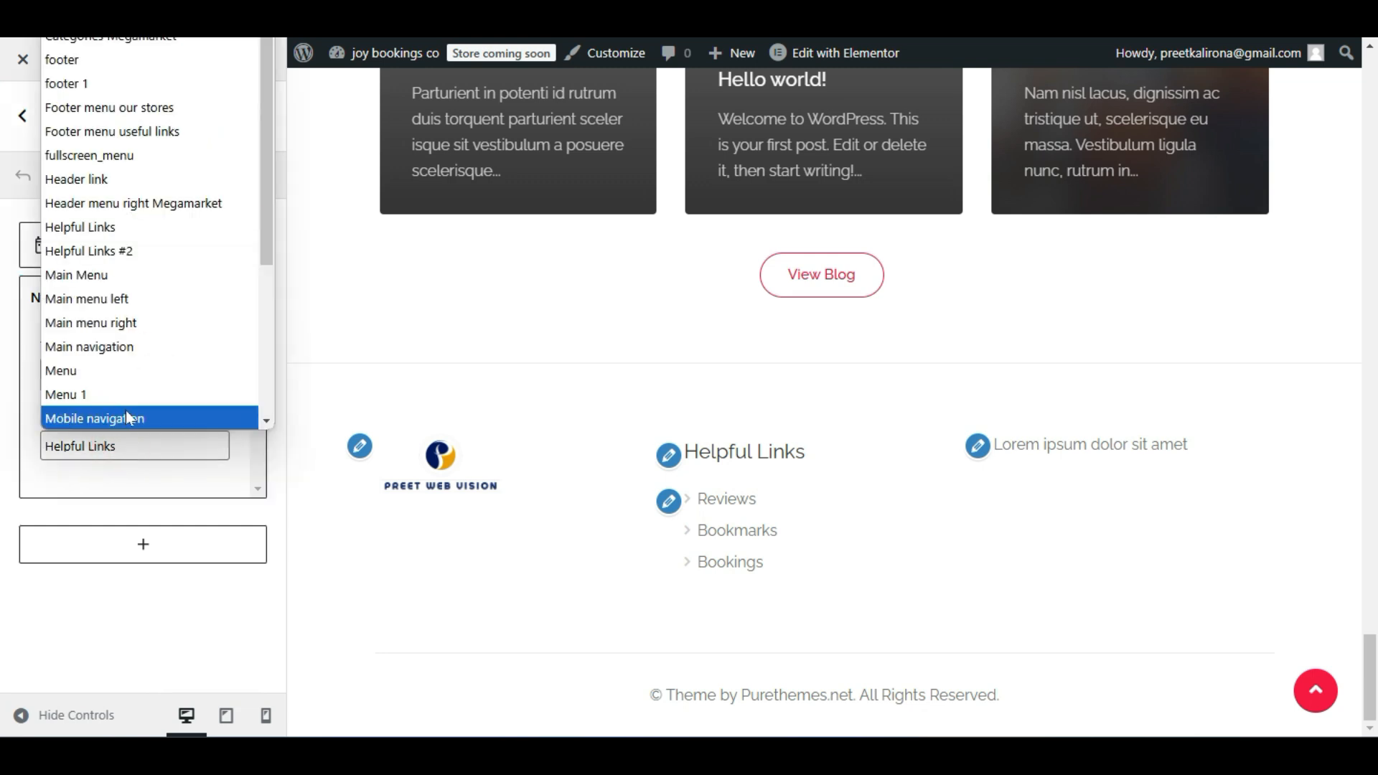
{"action": "left_click", "coordinate": [87, 78]}
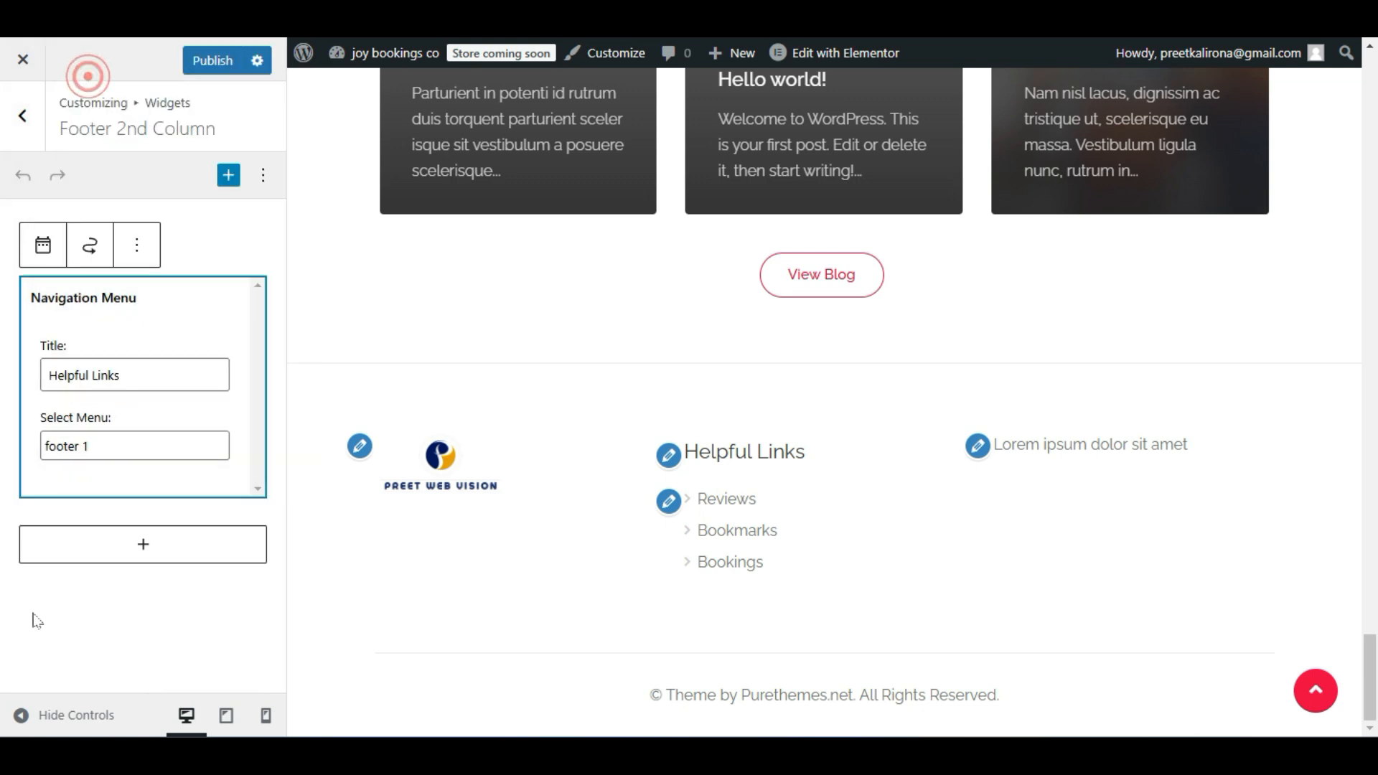
{"action": "left_click", "coordinate": [135, 597]}
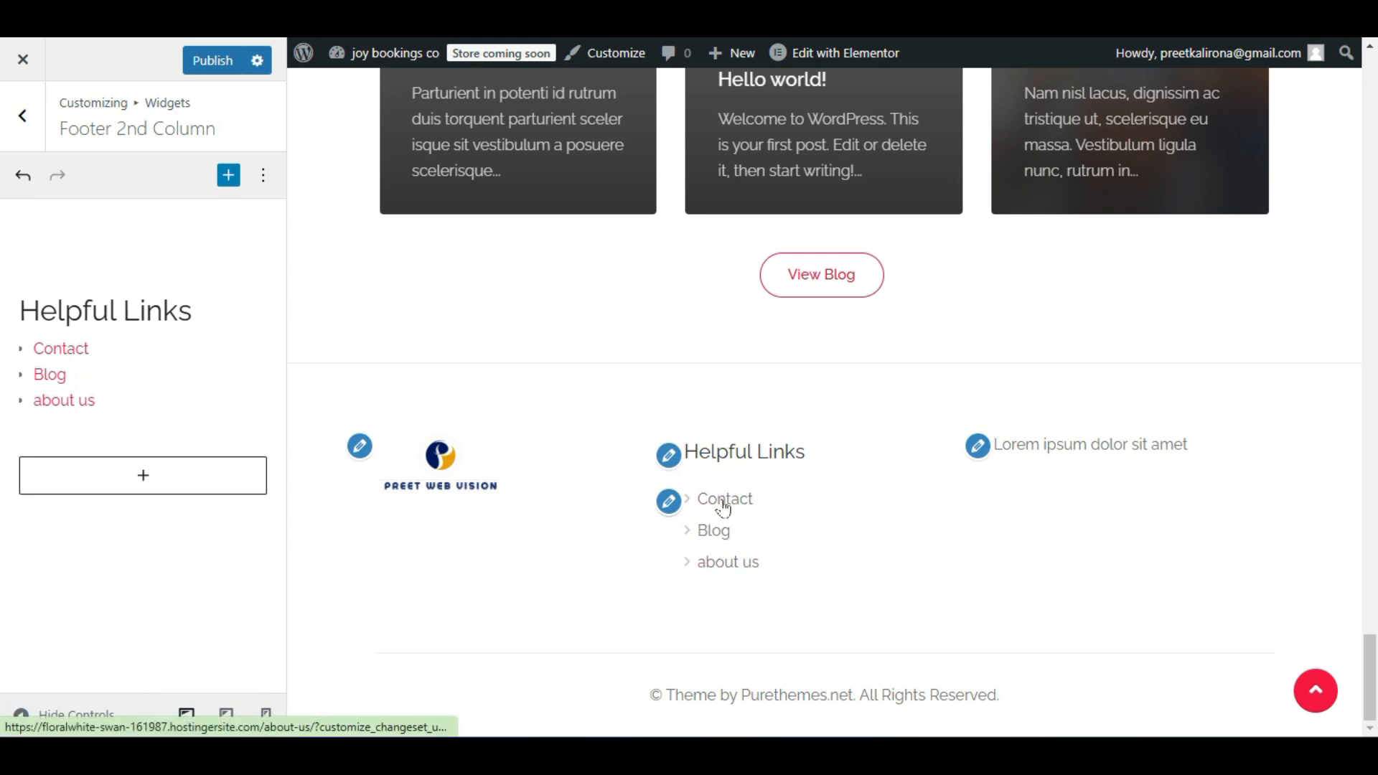
{"action": "left_click", "coordinate": [115, 596]}
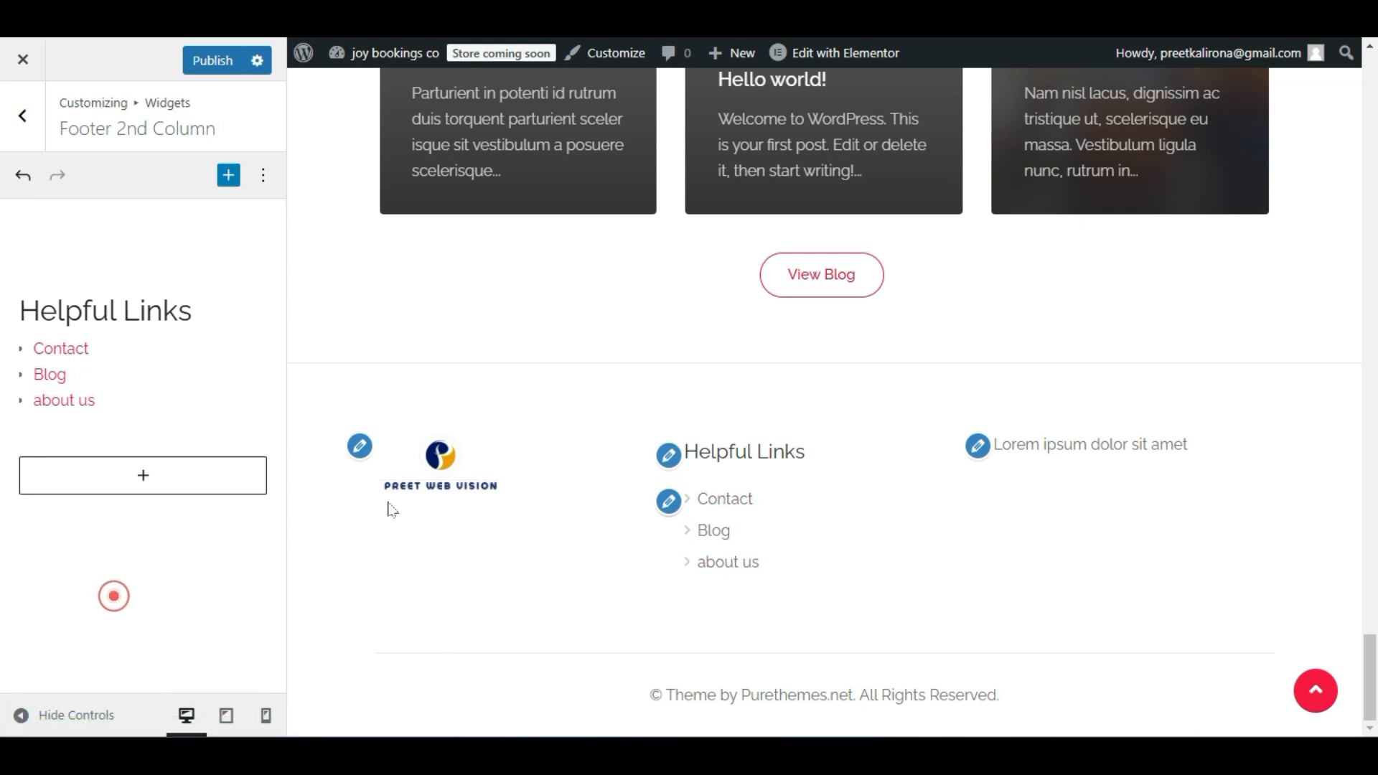
{"action": "left_click", "coordinate": [219, 62]}
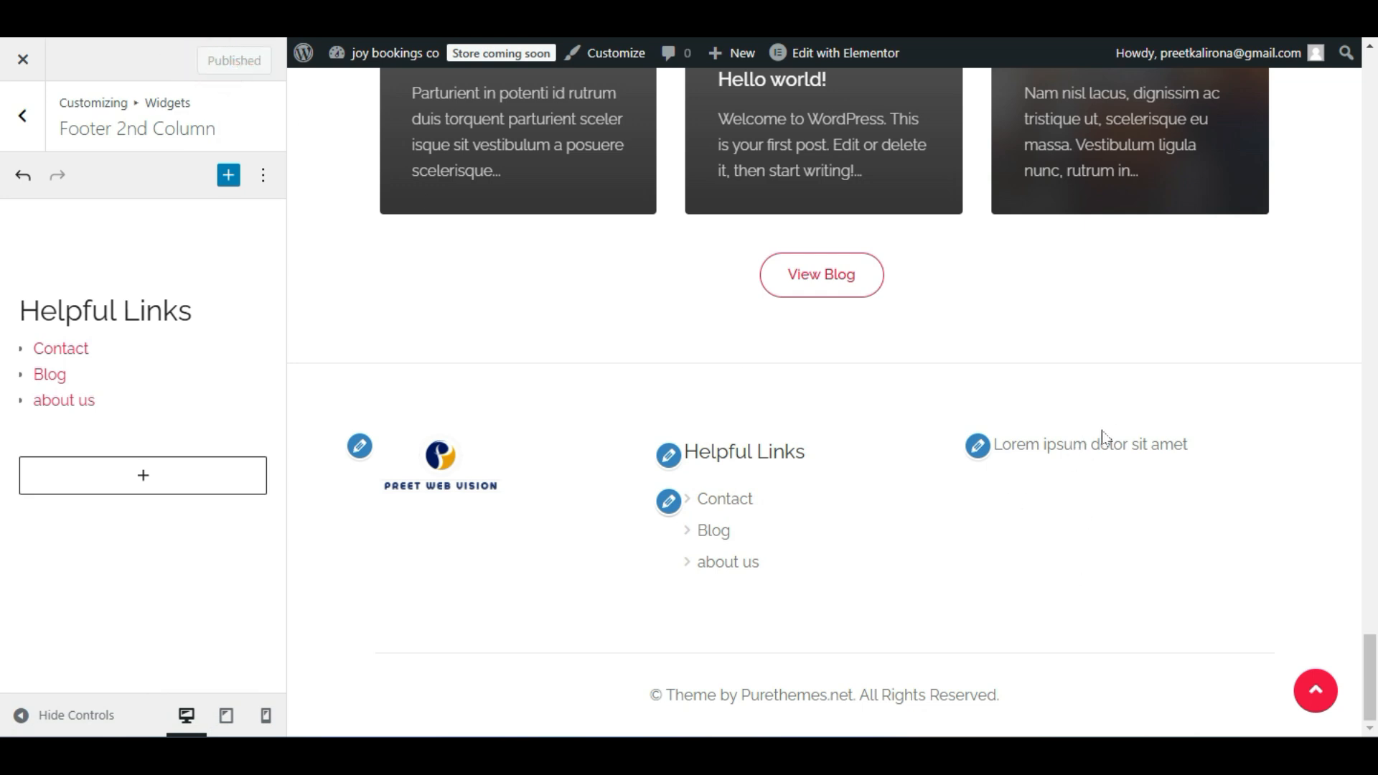
Open the Footer 3rd Column widget area and delete its Lorem ipsum text widget.
{"action": "left_click", "coordinate": [22, 116]}
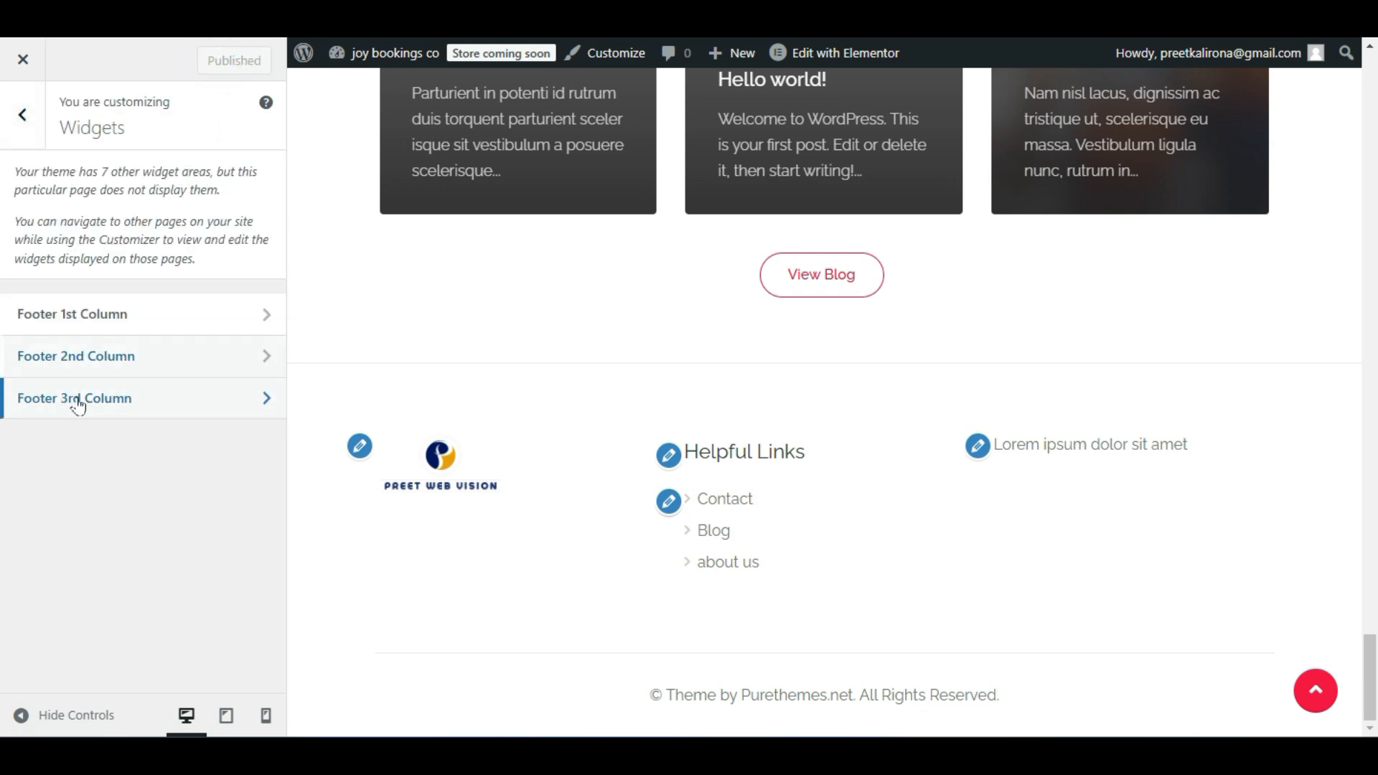
{"action": "left_click", "coordinate": [139, 398]}
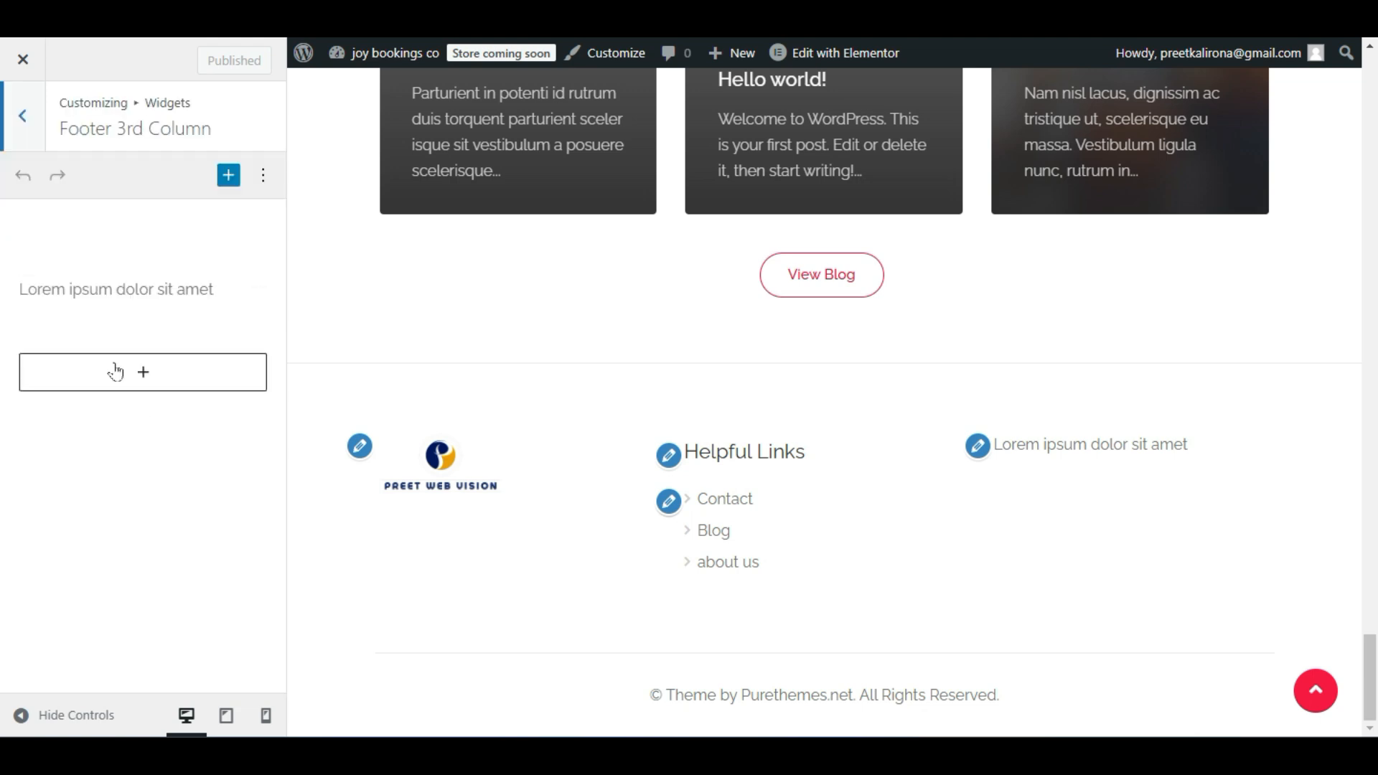
{"action": "left_click", "coordinate": [114, 289]}
{"action": "double_click", "coordinate": [76, 533]}
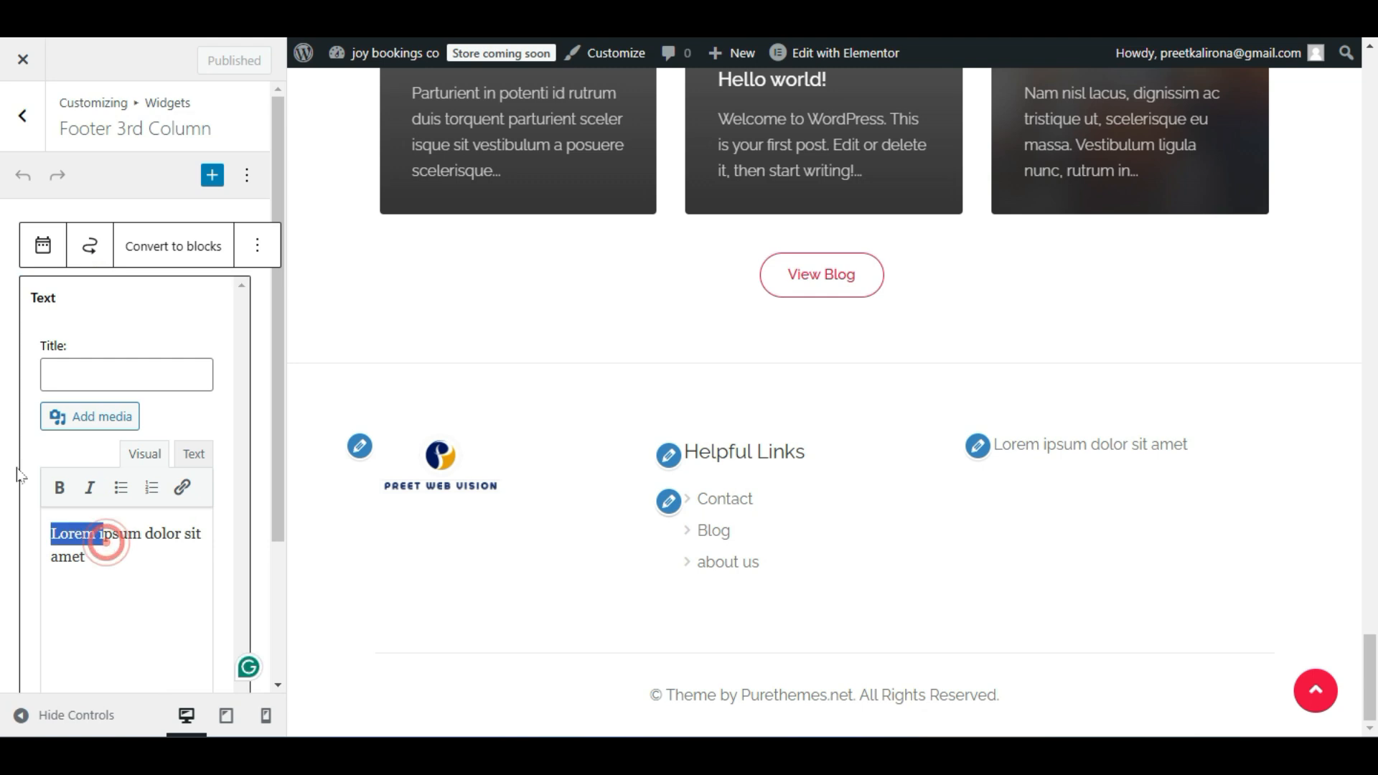
{"action": "left_click", "coordinate": [256, 247]}
{"action": "left_click", "coordinate": [324, 633]}
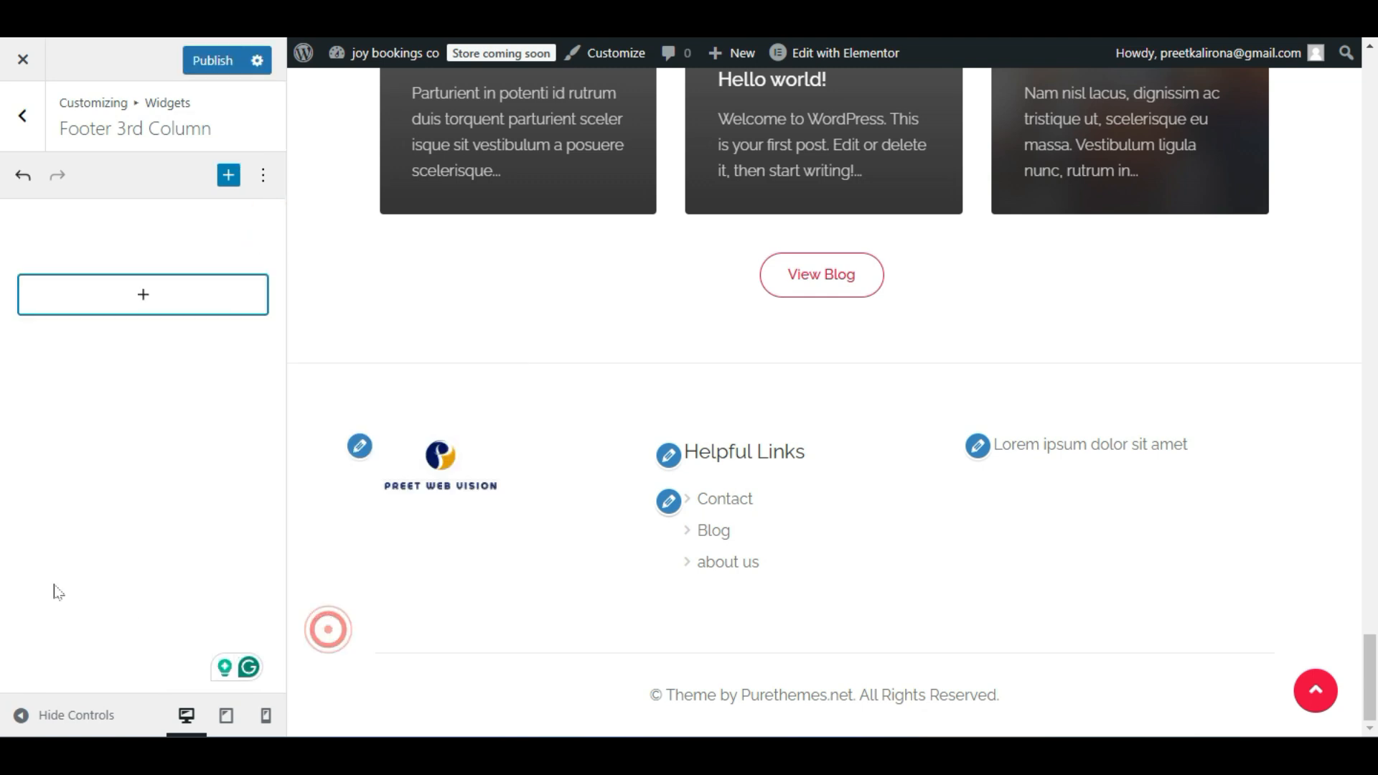
Search the blocks for "menu" and add a Navigation Menu widget to the third footer column.
{"action": "left_click", "coordinate": [143, 298]}
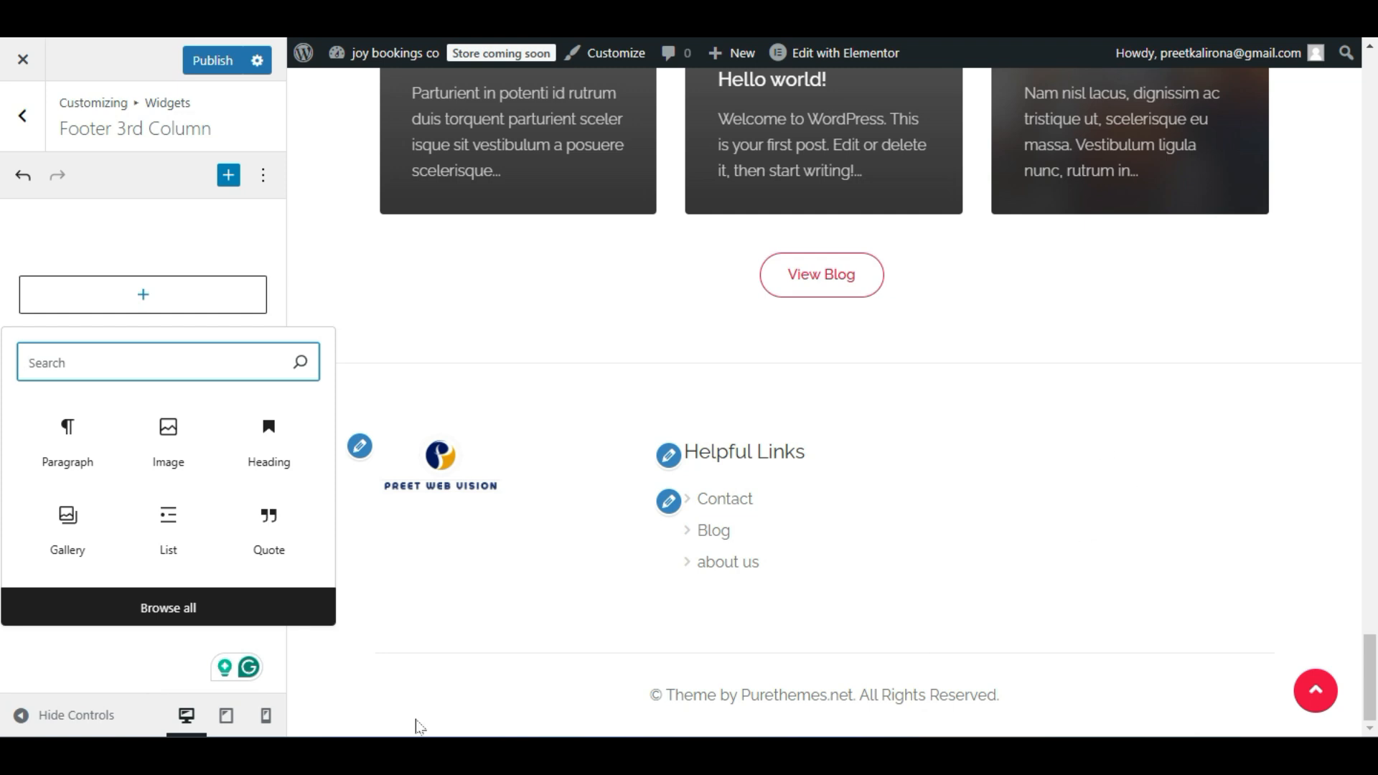
{"action": "left_click", "coordinate": [179, 354]}
{"action": "type", "text": "menu"}
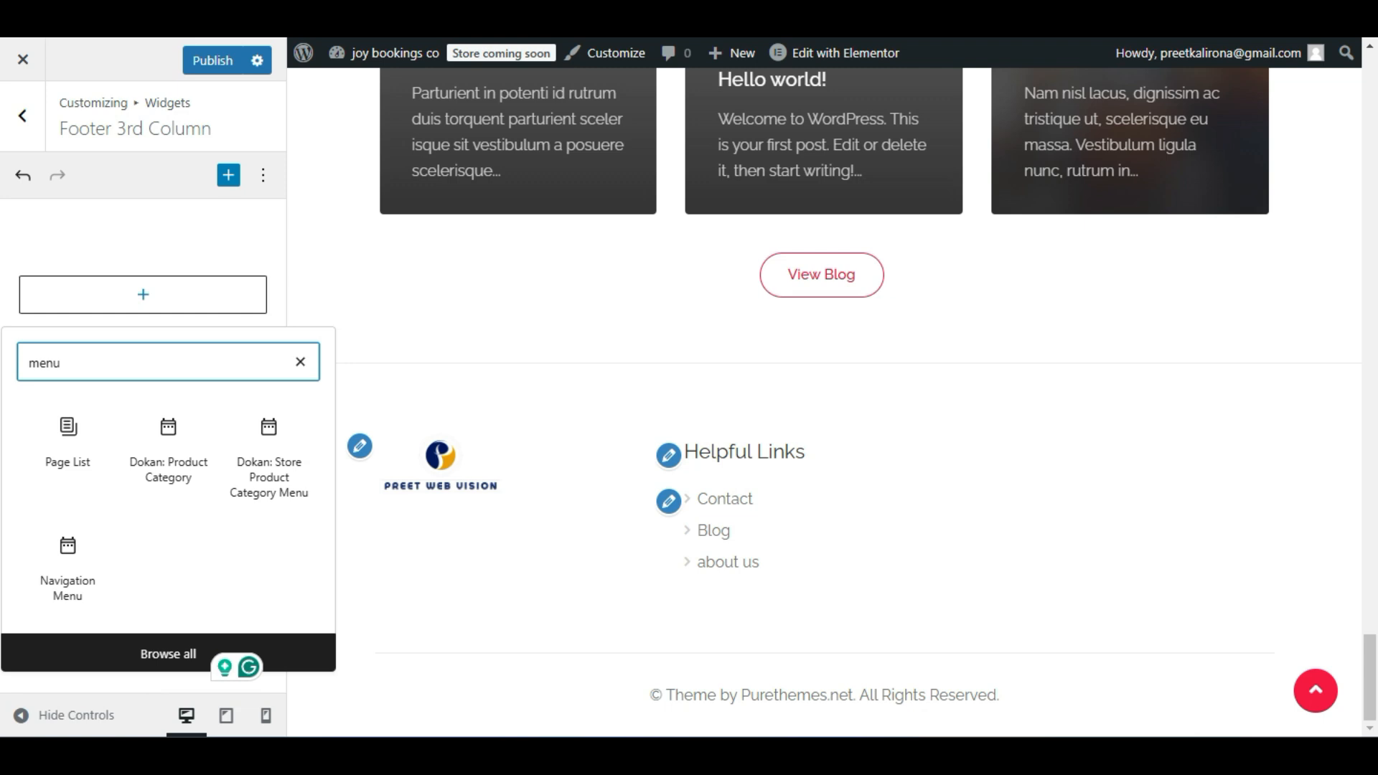
{"action": "left_click", "coordinate": [72, 569]}
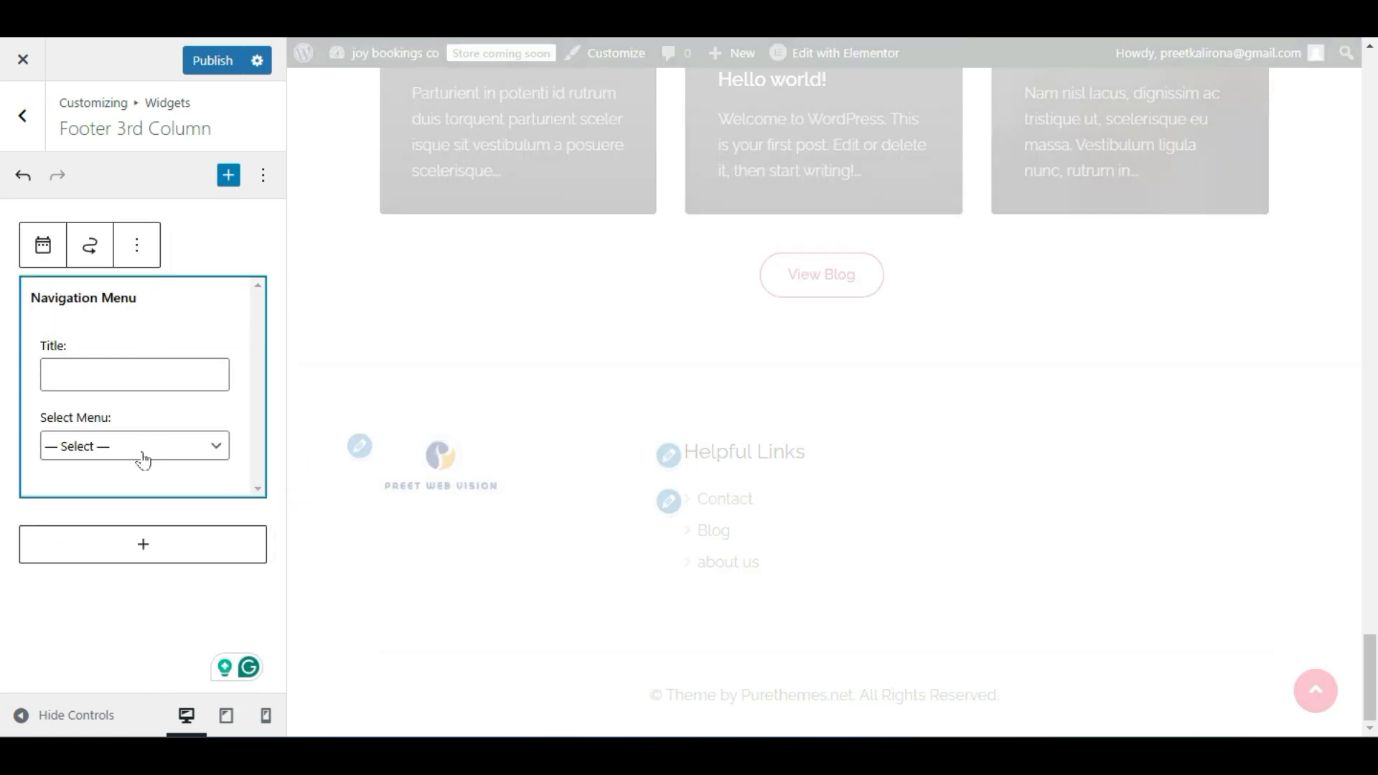
Assign the footer 1 menu to the new navigation widget, title it Services, and publish the change.
{"action": "left_click", "coordinate": [143, 452]}
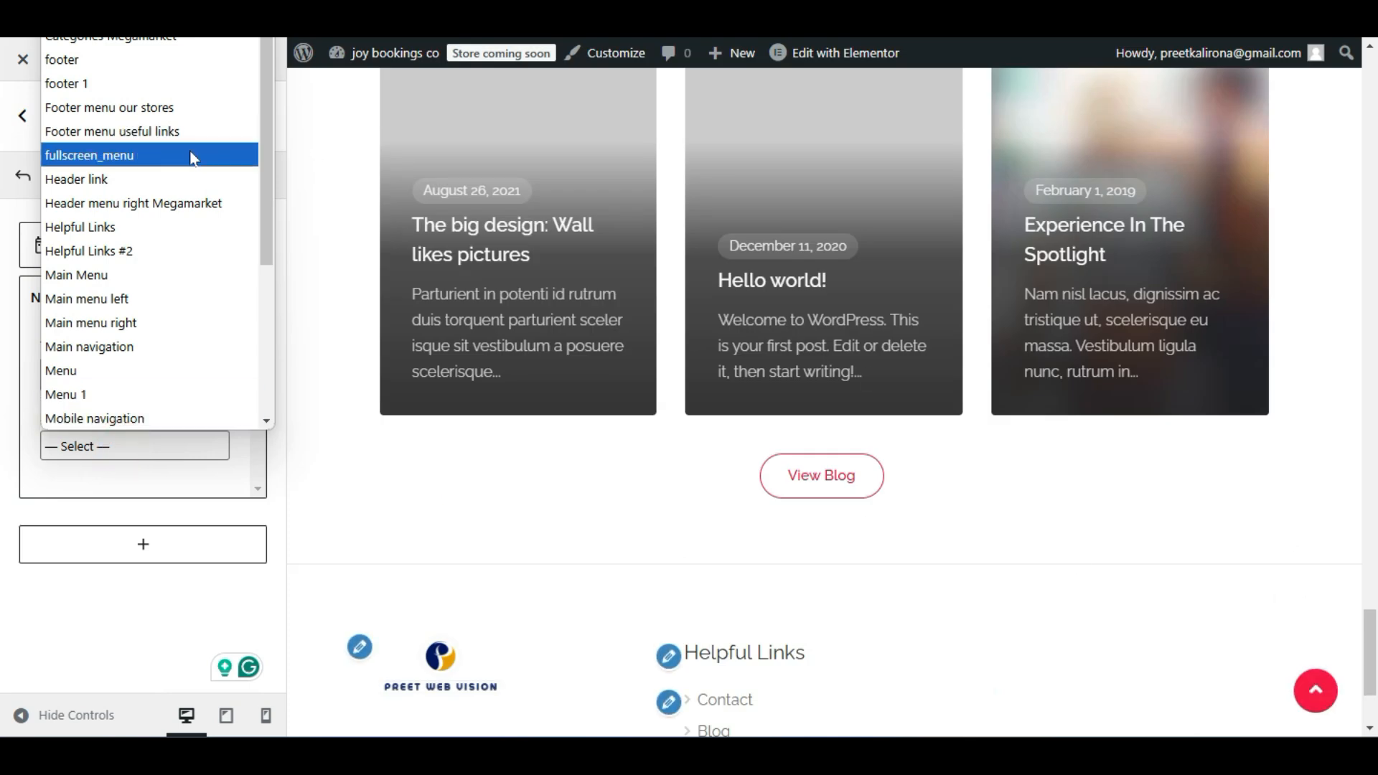
{"action": "left_click", "coordinate": [129, 83]}
{"action": "scroll", "coordinate": [888, 432], "scroll_direction": "down", "scroll_amount": 3}
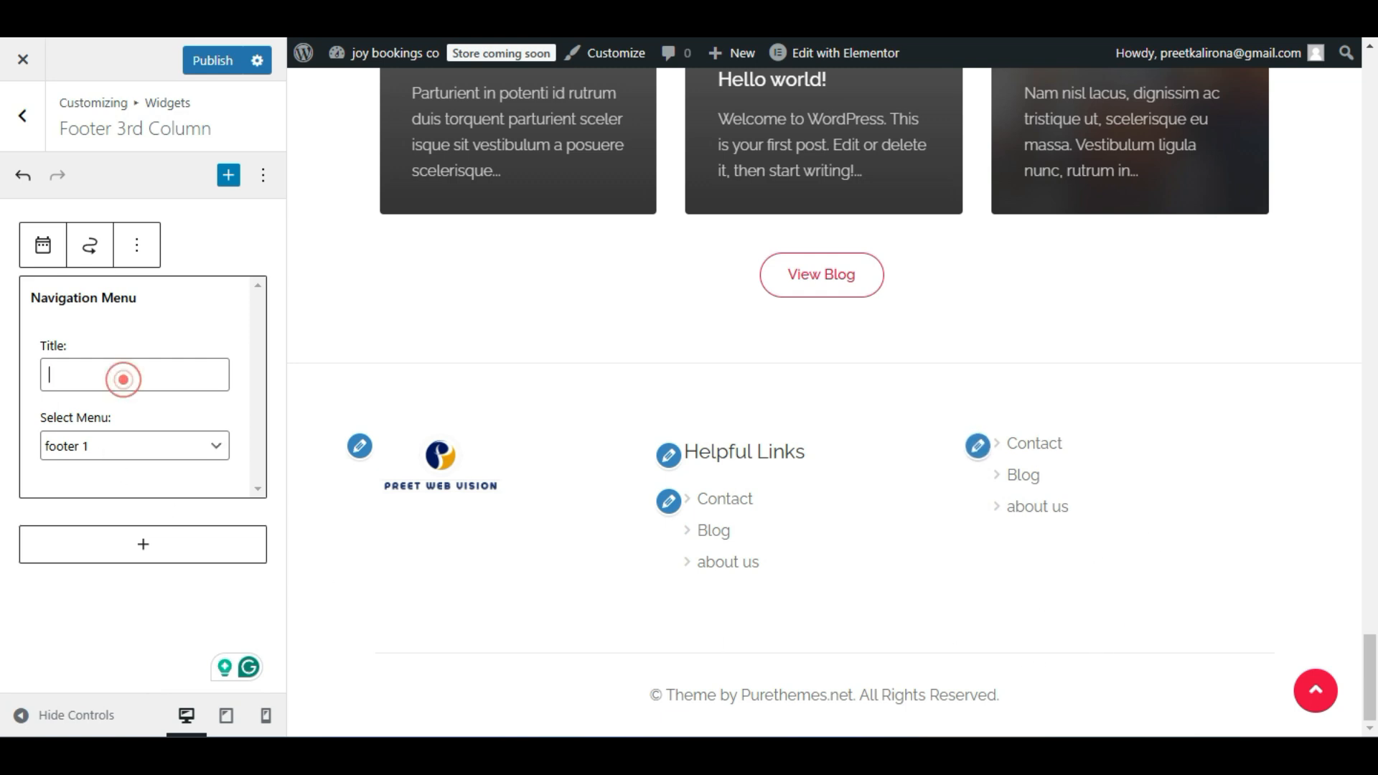
{"action": "type", "text": "Services"}
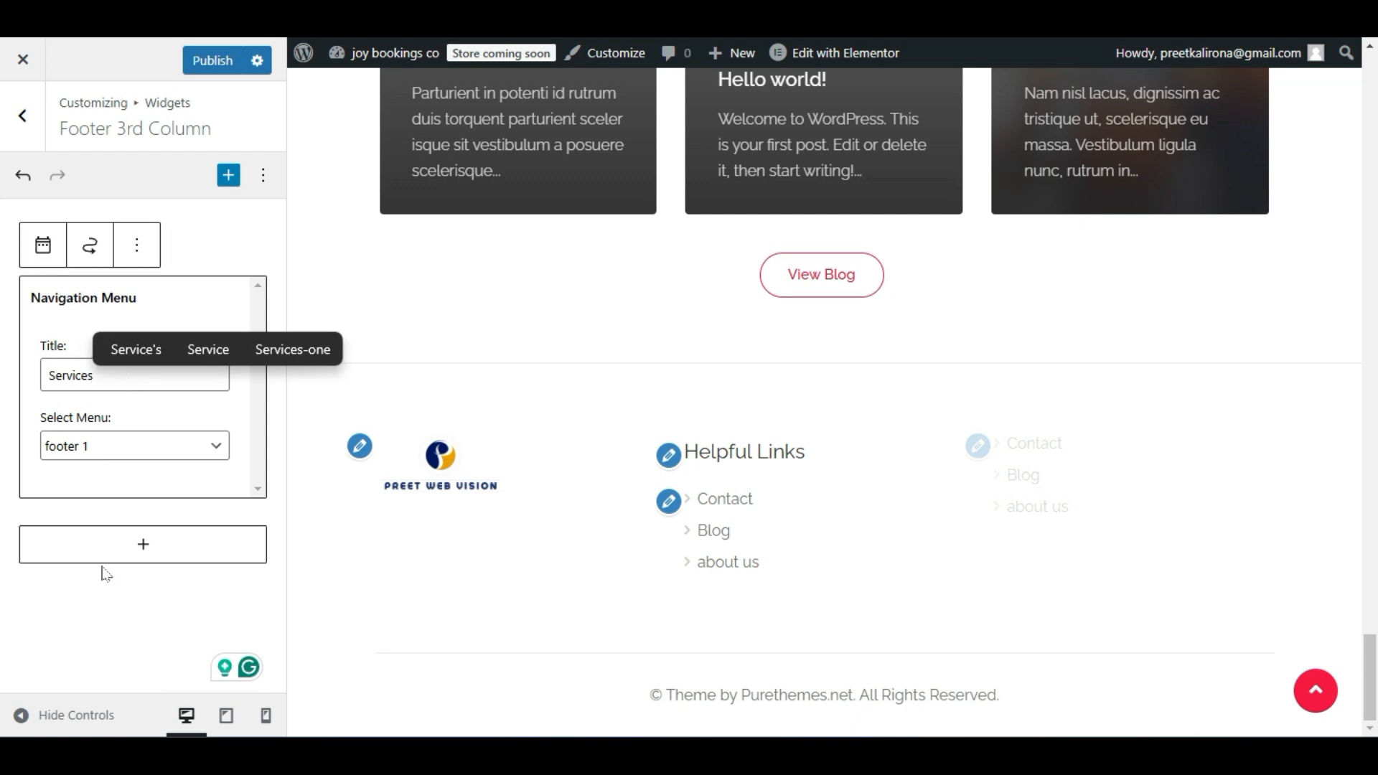
{"action": "left_click", "coordinate": [101, 565]}
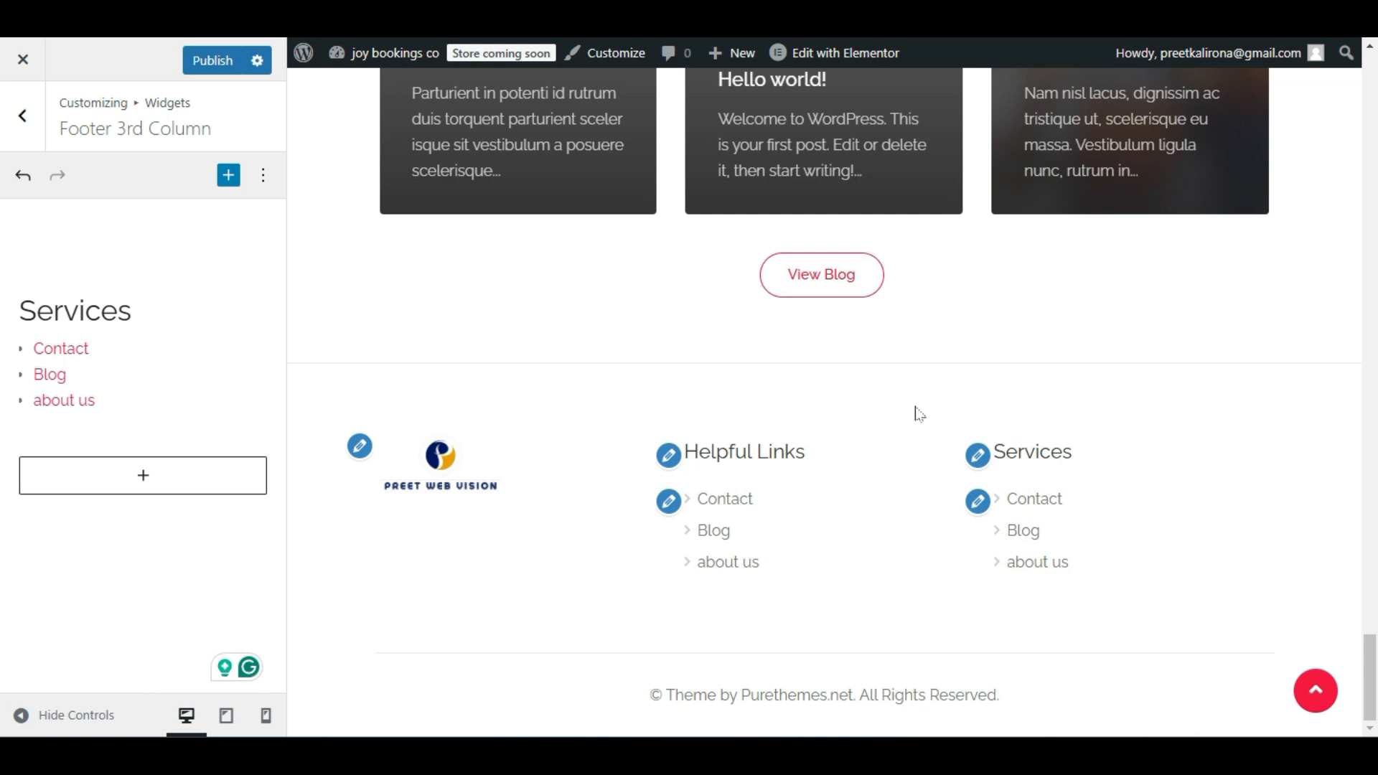
{"action": "left_click", "coordinate": [195, 54]}
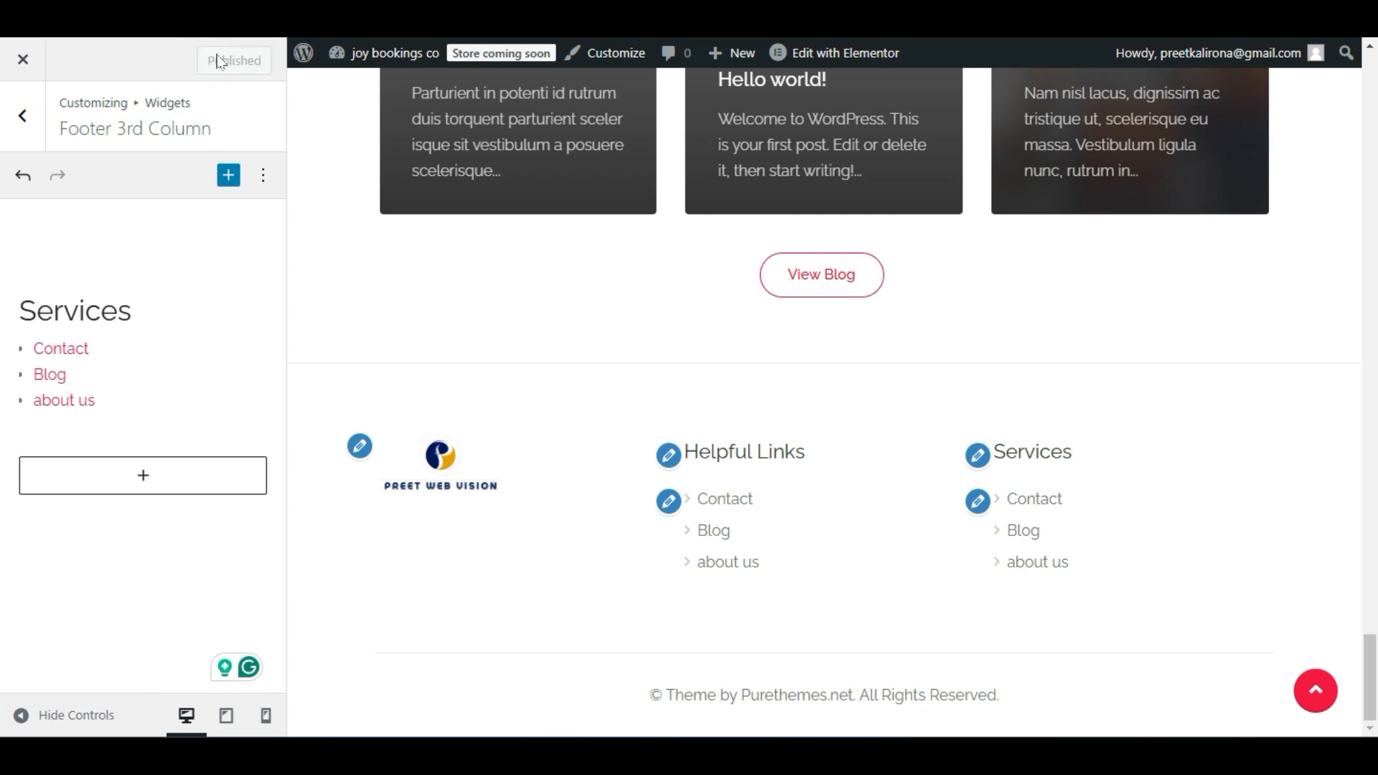
Return to the main Customizer sections and look over the homepage preview from the footer up.
{"action": "left_click", "coordinate": [23, 114]}
{"action": "left_click", "coordinate": [29, 113]}
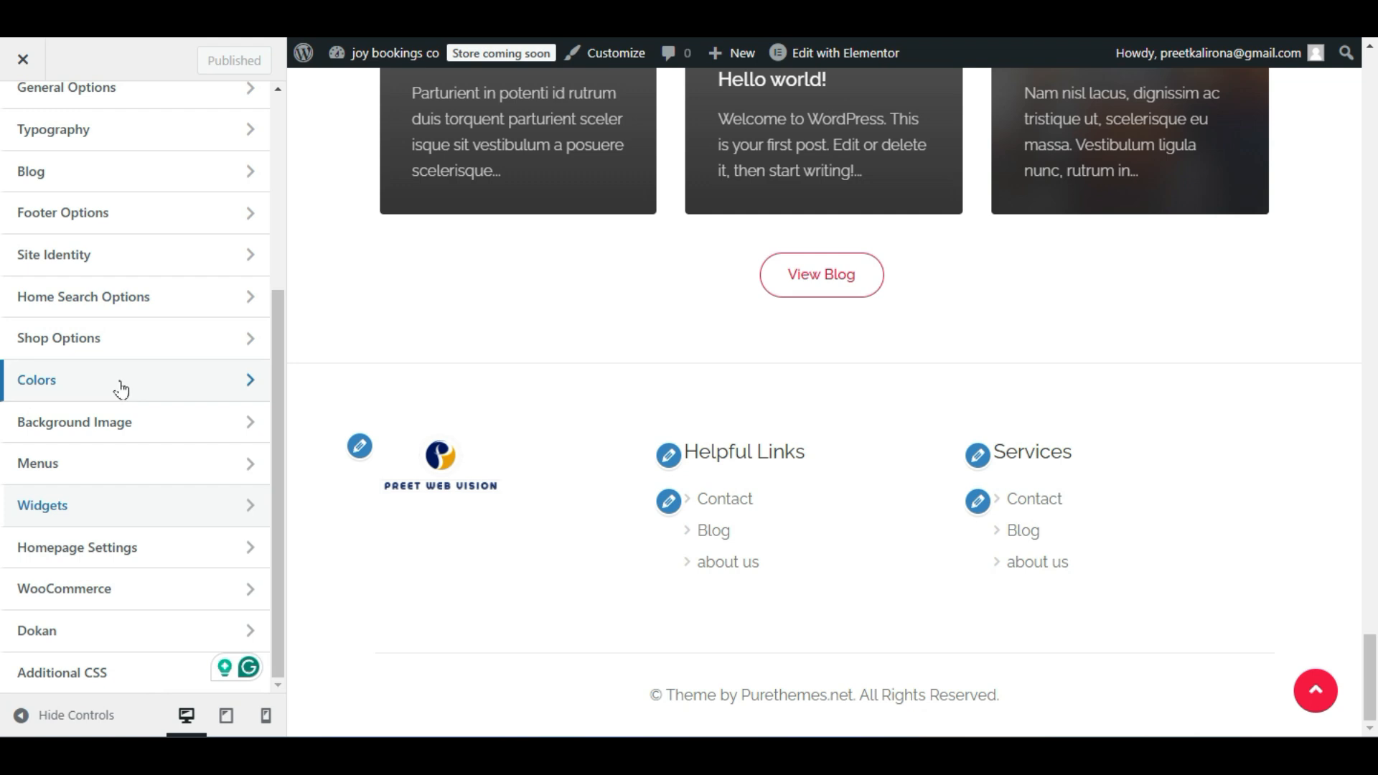
{"action": "scroll", "coordinate": [121, 389], "scroll_direction": "up", "scroll_amount": 5}
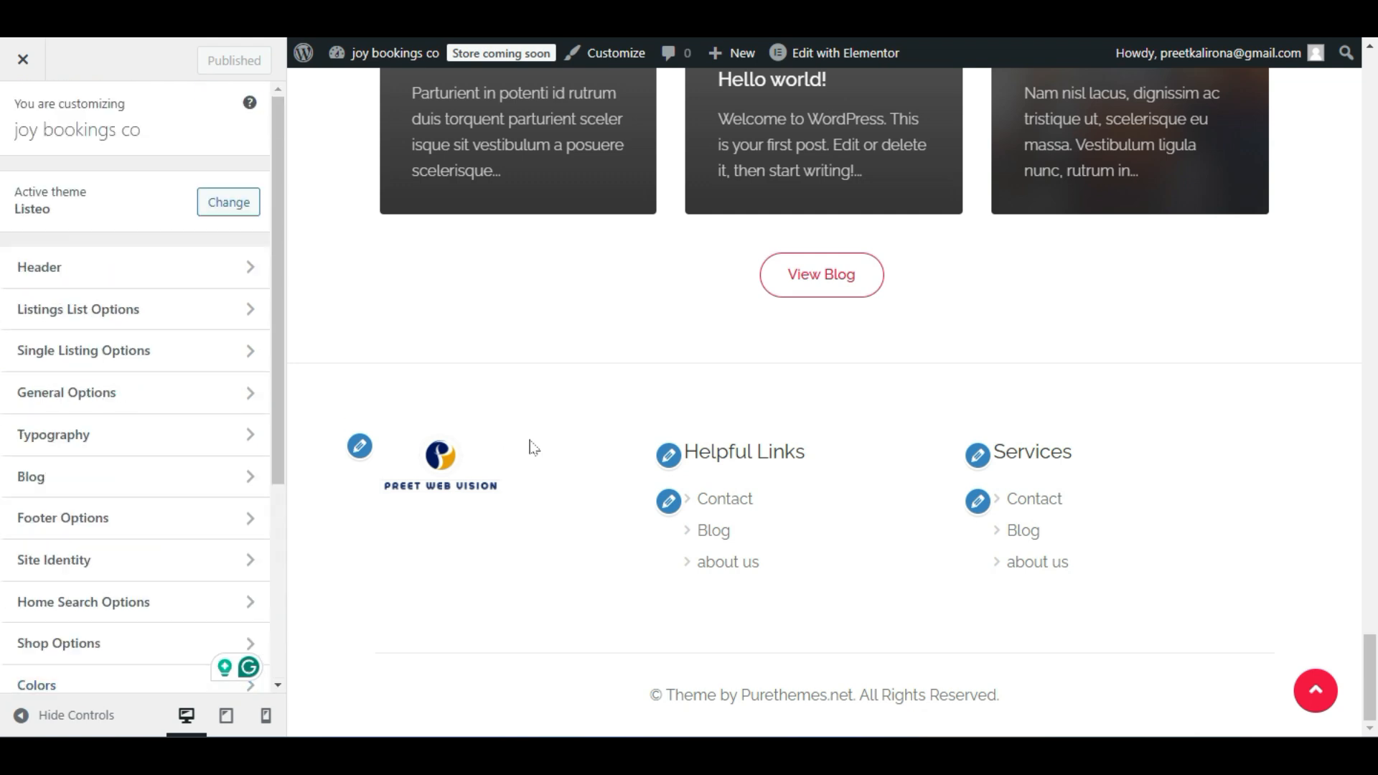
{"action": "scroll", "coordinate": [529, 446], "scroll_direction": "up", "scroll_amount": 10}
{"action": "scroll", "coordinate": [494, 448], "scroll_direction": "up", "scroll_amount": 15}
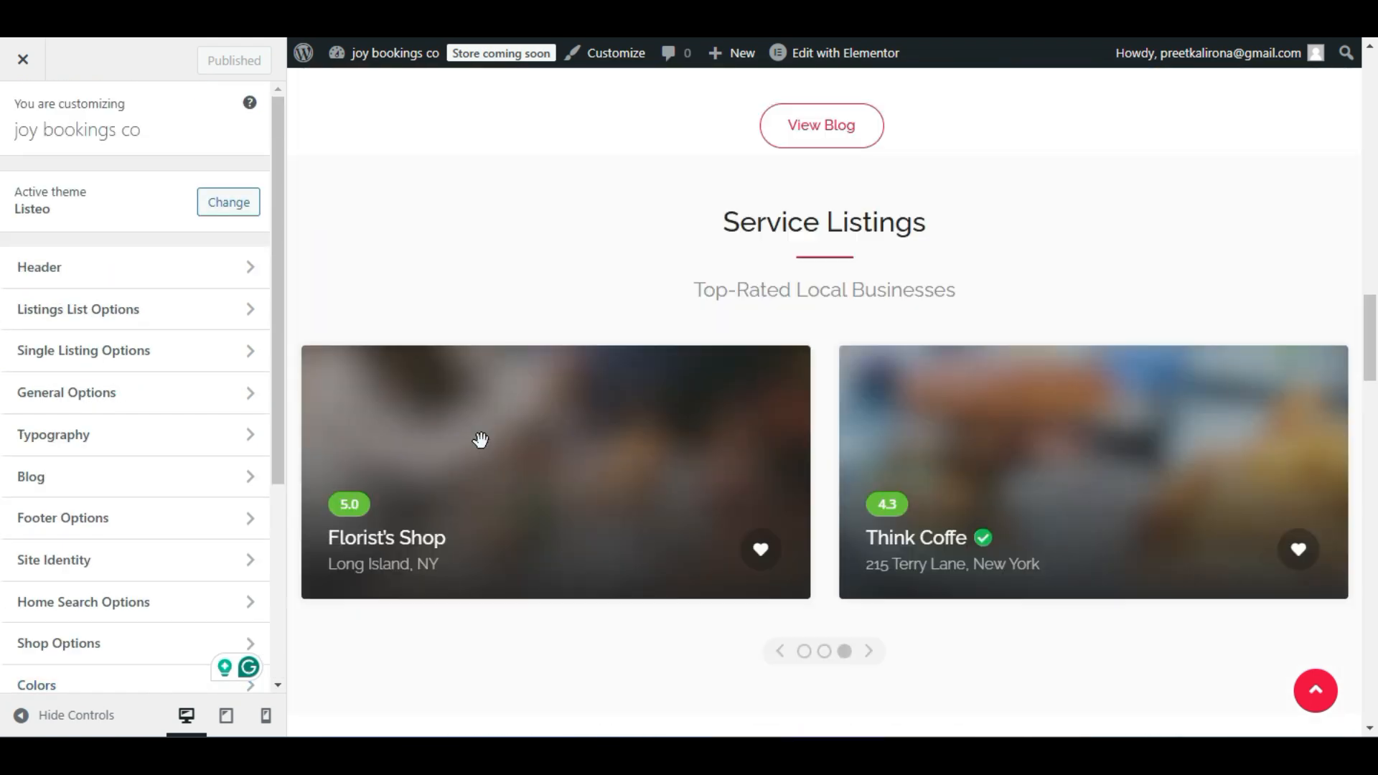
{"action": "scroll", "coordinate": [337, 495], "scroll_direction": "up", "scroll_amount": 1}
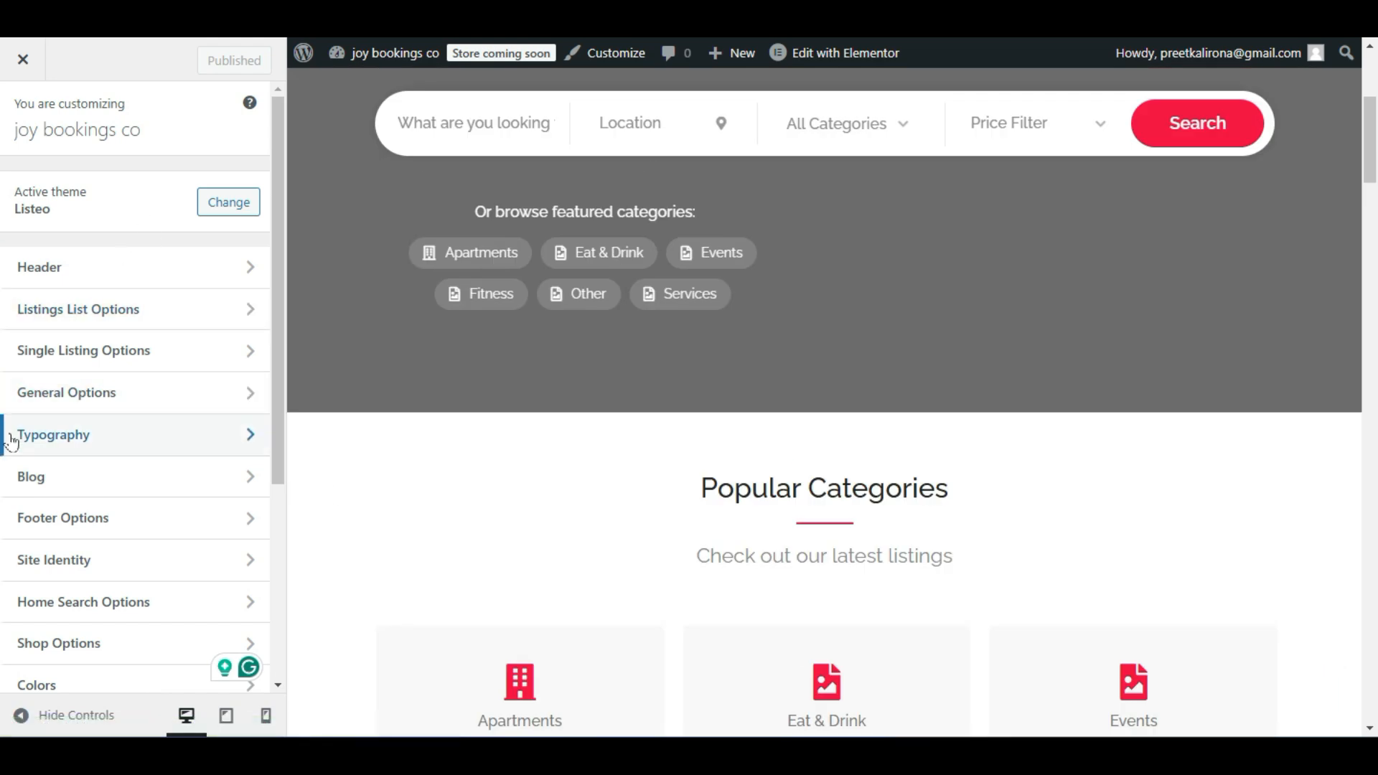
Examine the Typography settings for the body, h1..h6 and menu fonts.
{"action": "left_click", "coordinate": [117, 436]}
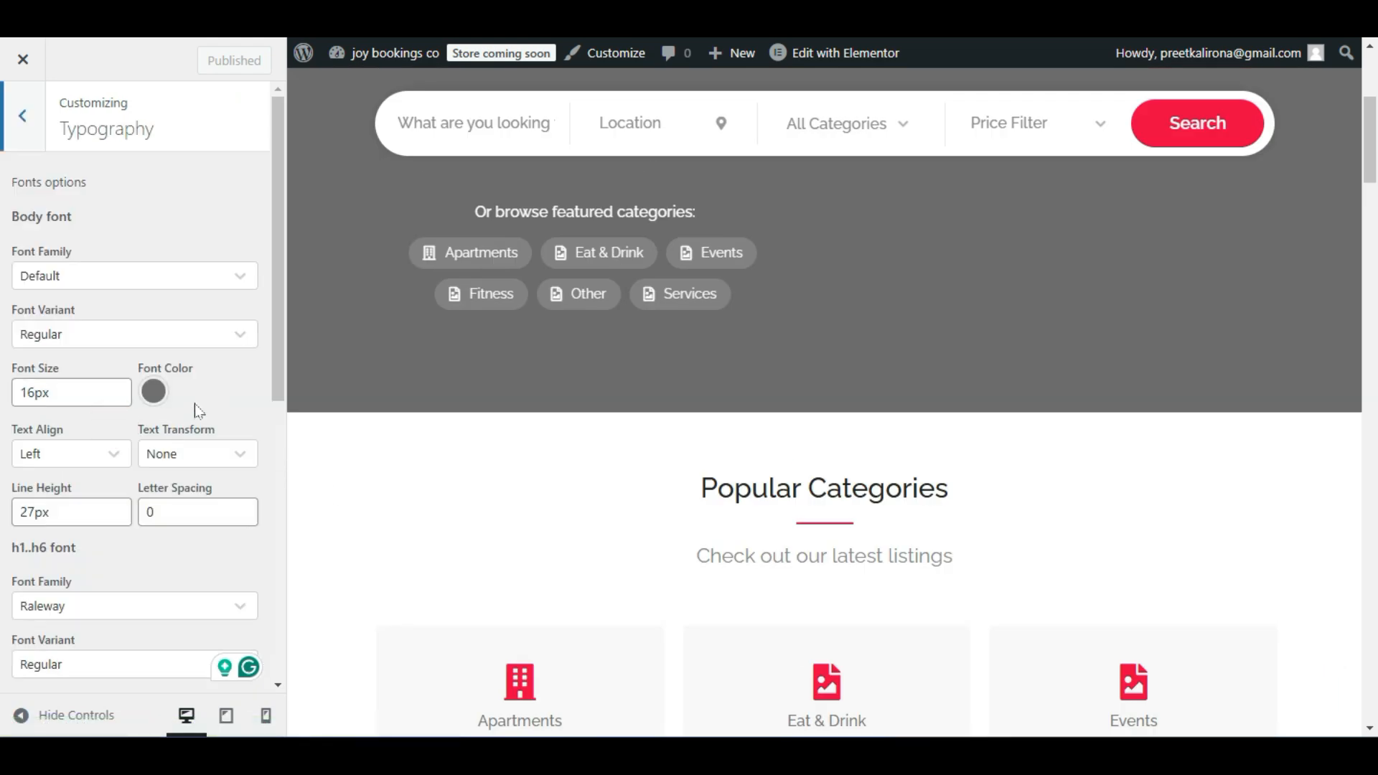
{"action": "left_click", "coordinate": [64, 276]}
{"action": "left_click", "coordinate": [60, 271]}
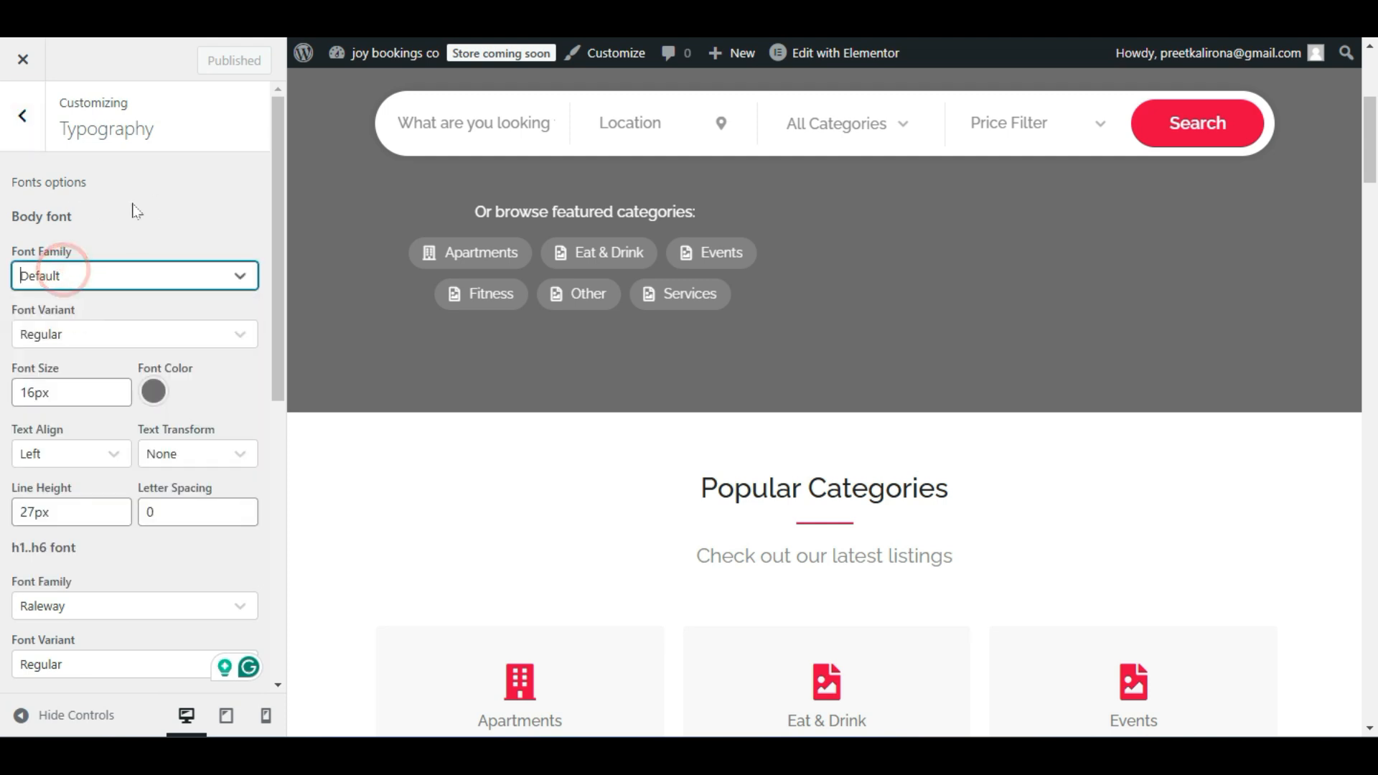
{"action": "scroll", "coordinate": [4, 258], "scroll_direction": "down", "scroll_amount": 4}
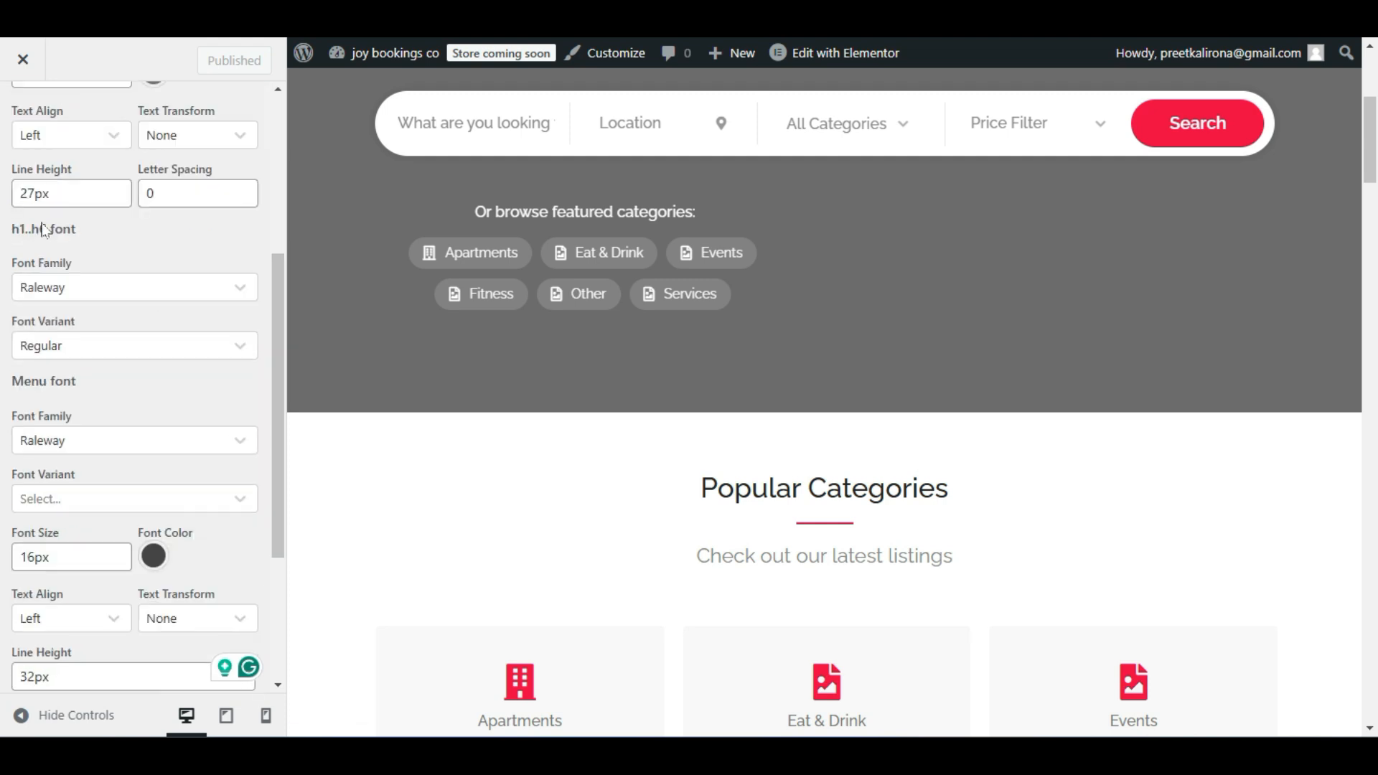
{"action": "left_click", "coordinate": [137, 287]}
{"action": "left_click", "coordinate": [139, 287]}
{"action": "scroll", "coordinate": [154, 269], "scroll_direction": "down", "scroll_amount": 3}
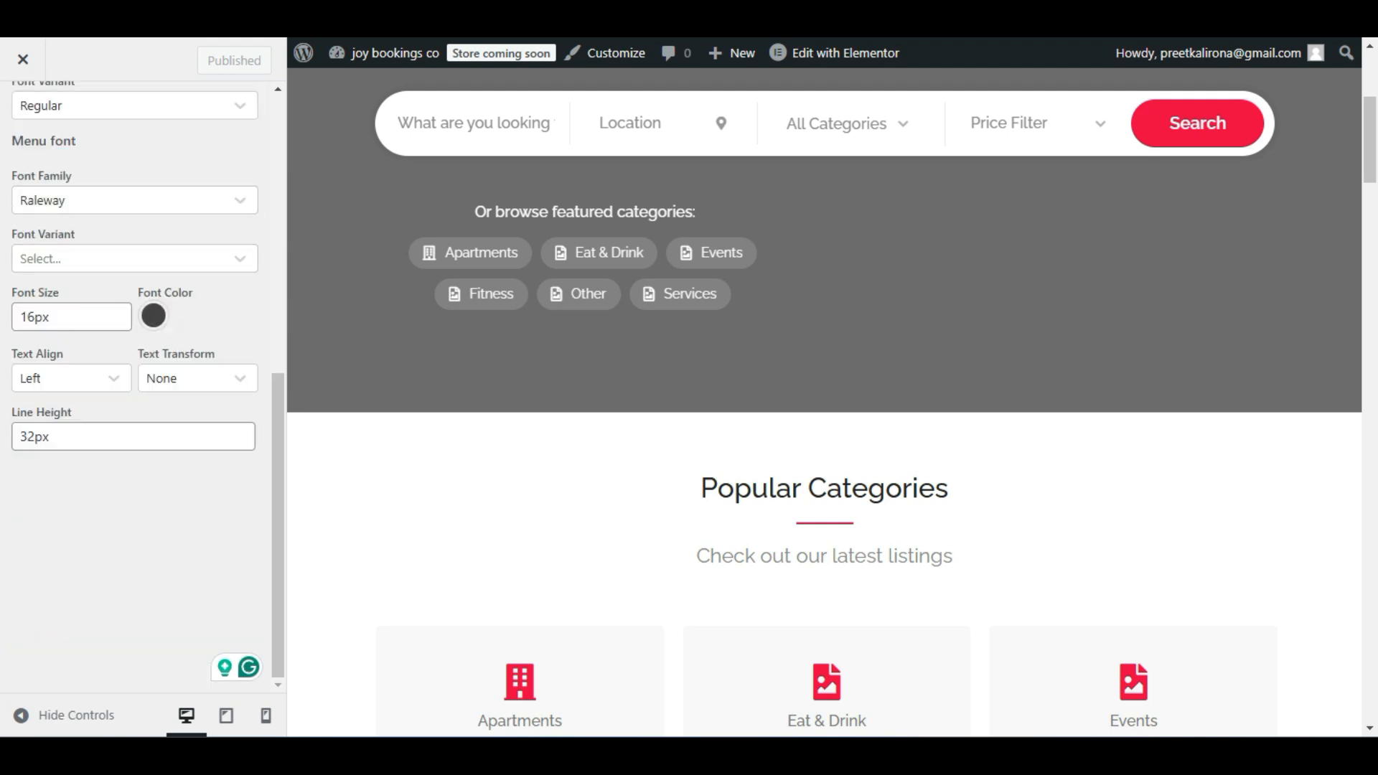
{"action": "scroll", "coordinate": [143, 458], "scroll_direction": "up", "scroll_amount": 8}
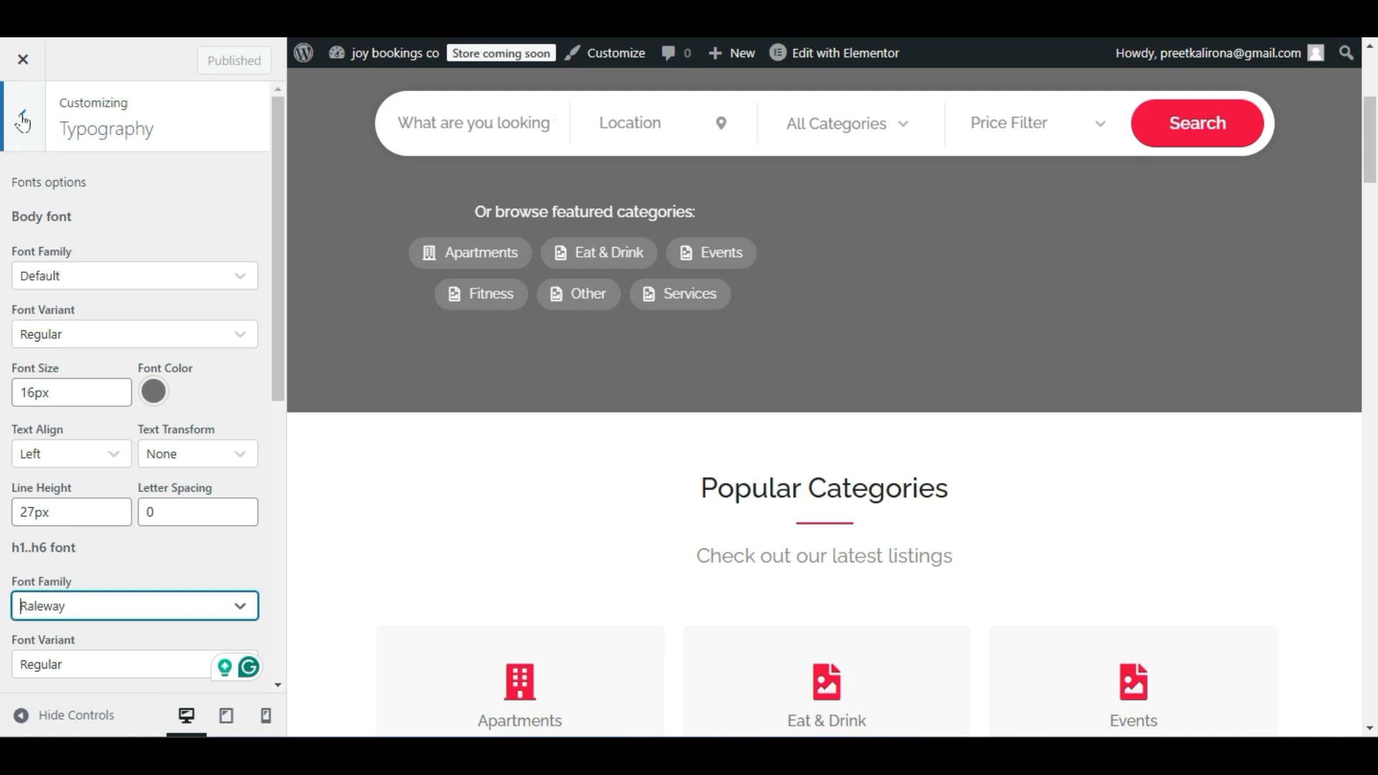
Leave Typography, open the Colors settings and enable the dark mode color.
{"action": "left_click", "coordinate": [23, 122]}
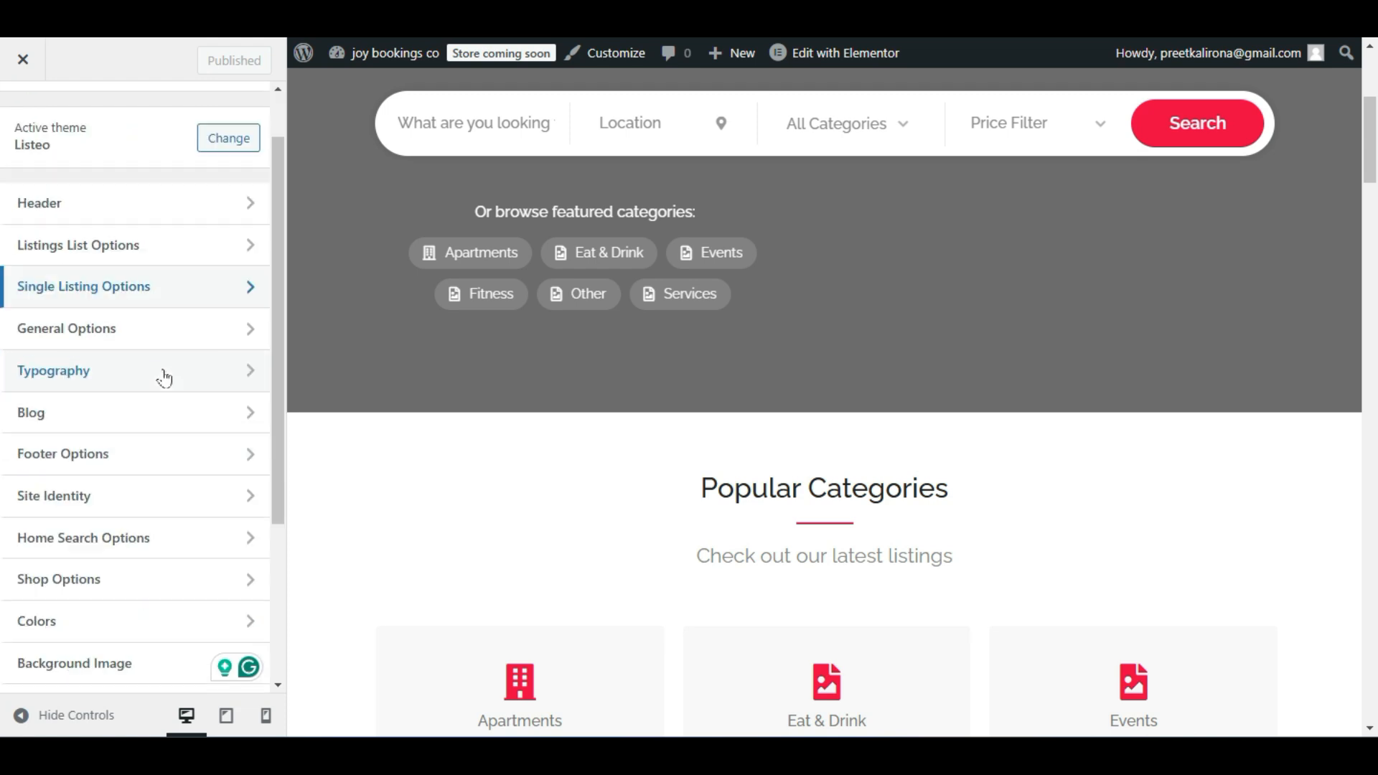
{"action": "scroll", "coordinate": [165, 379], "scroll_direction": "down", "scroll_amount": 1}
{"action": "left_click", "coordinate": [101, 559]}
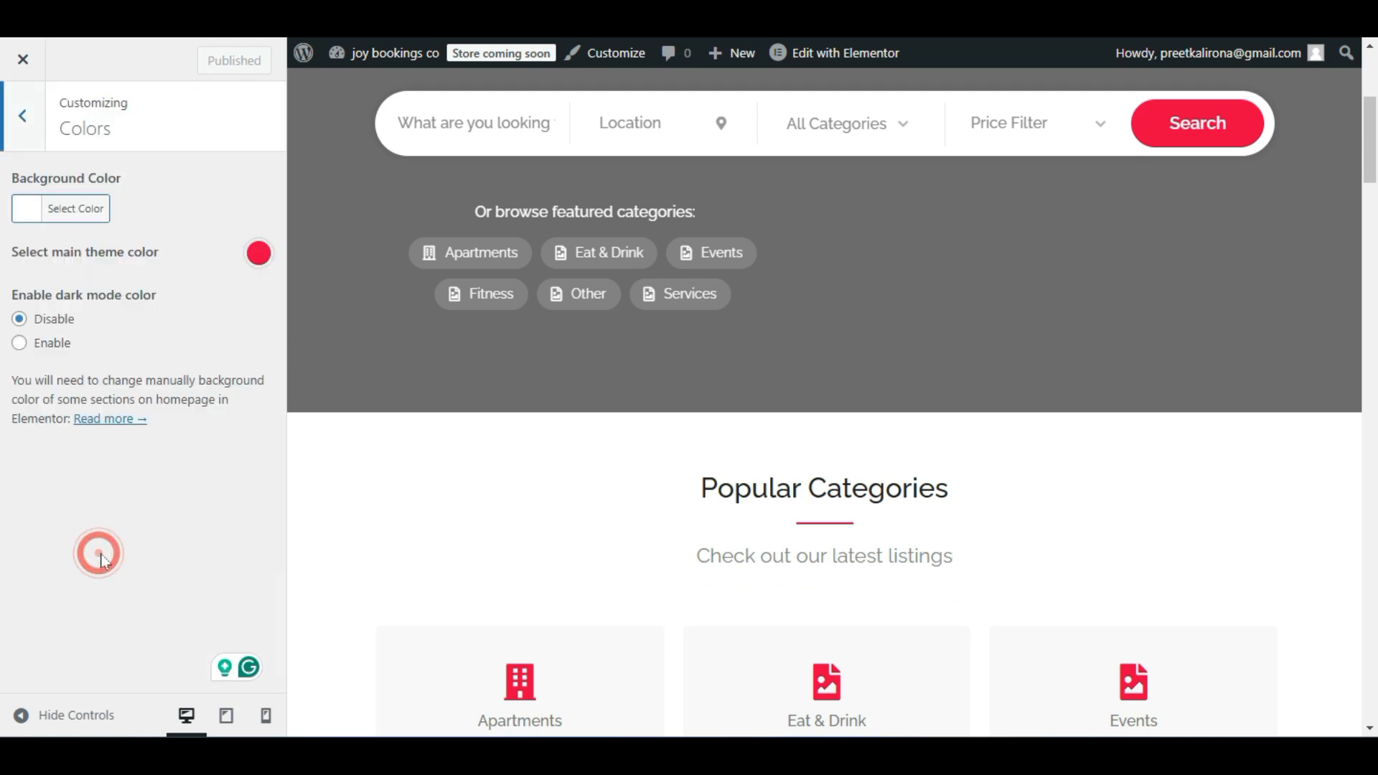
{"action": "left_click", "coordinate": [20, 342]}
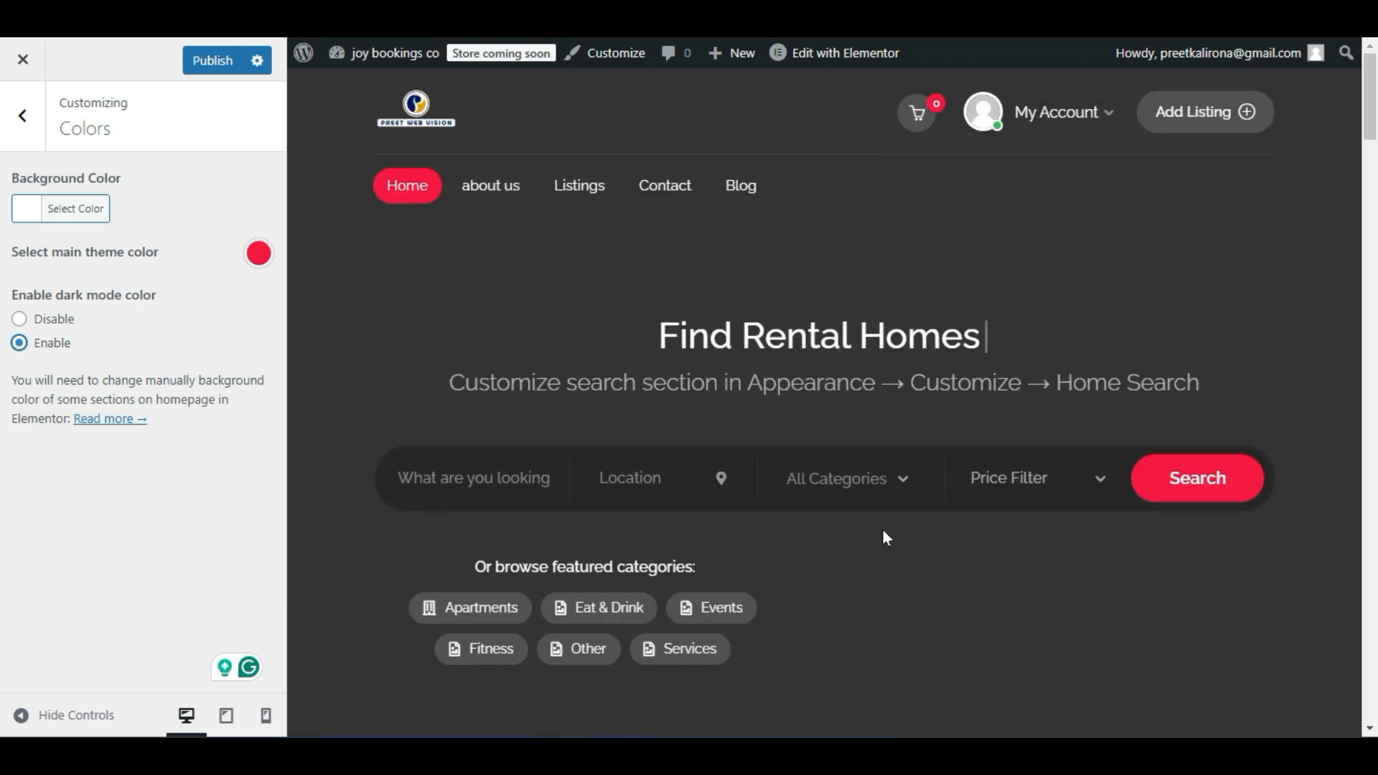
Hide the Customizer controls to review the dark-mode homepage sections in full width, and show the controls again.
{"action": "left_click", "coordinate": [21, 717]}
{"action": "scroll", "coordinate": [692, 479], "scroll_direction": "down", "scroll_amount": 6}
{"action": "scroll", "coordinate": [692, 479], "scroll_direction": "down", "scroll_amount": 5}
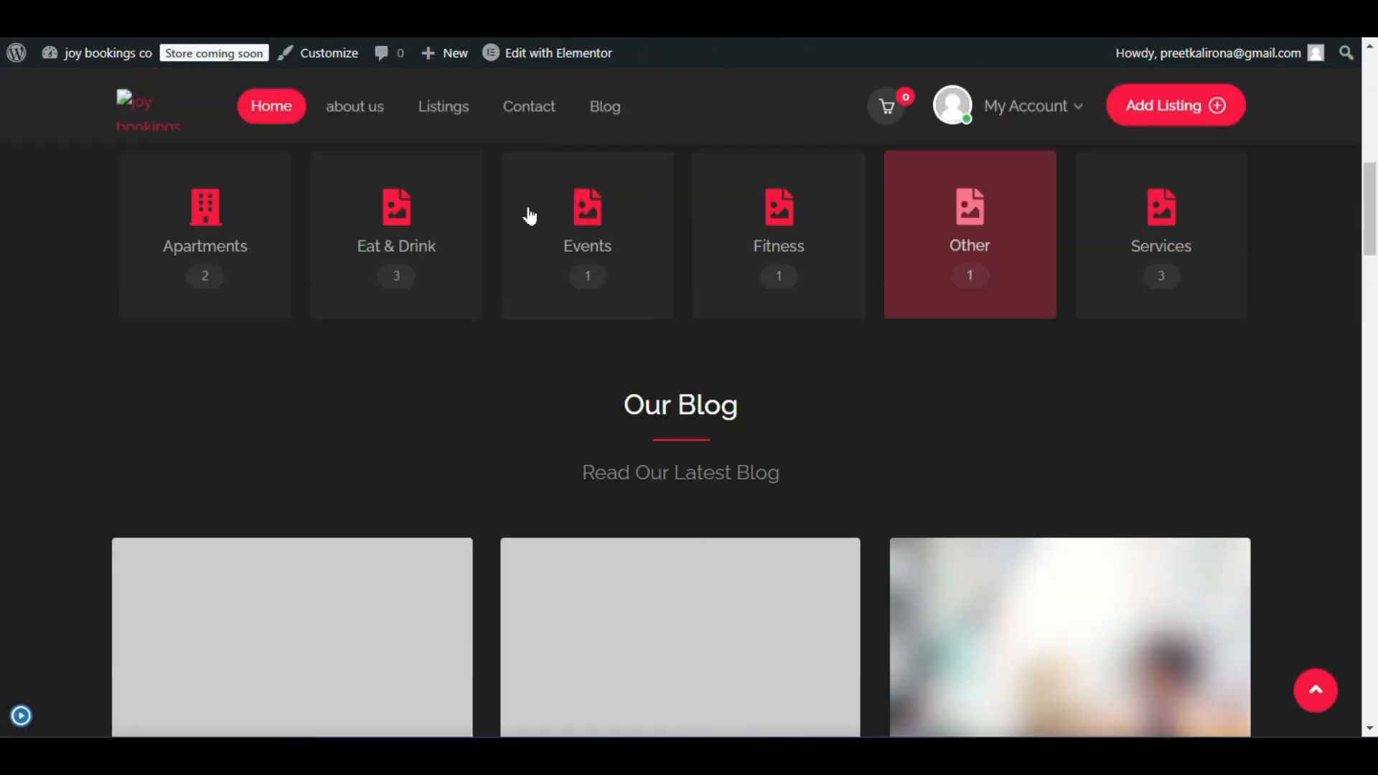
{"action": "scroll", "coordinate": [325, 387], "scroll_direction": "down", "scroll_amount": 10}
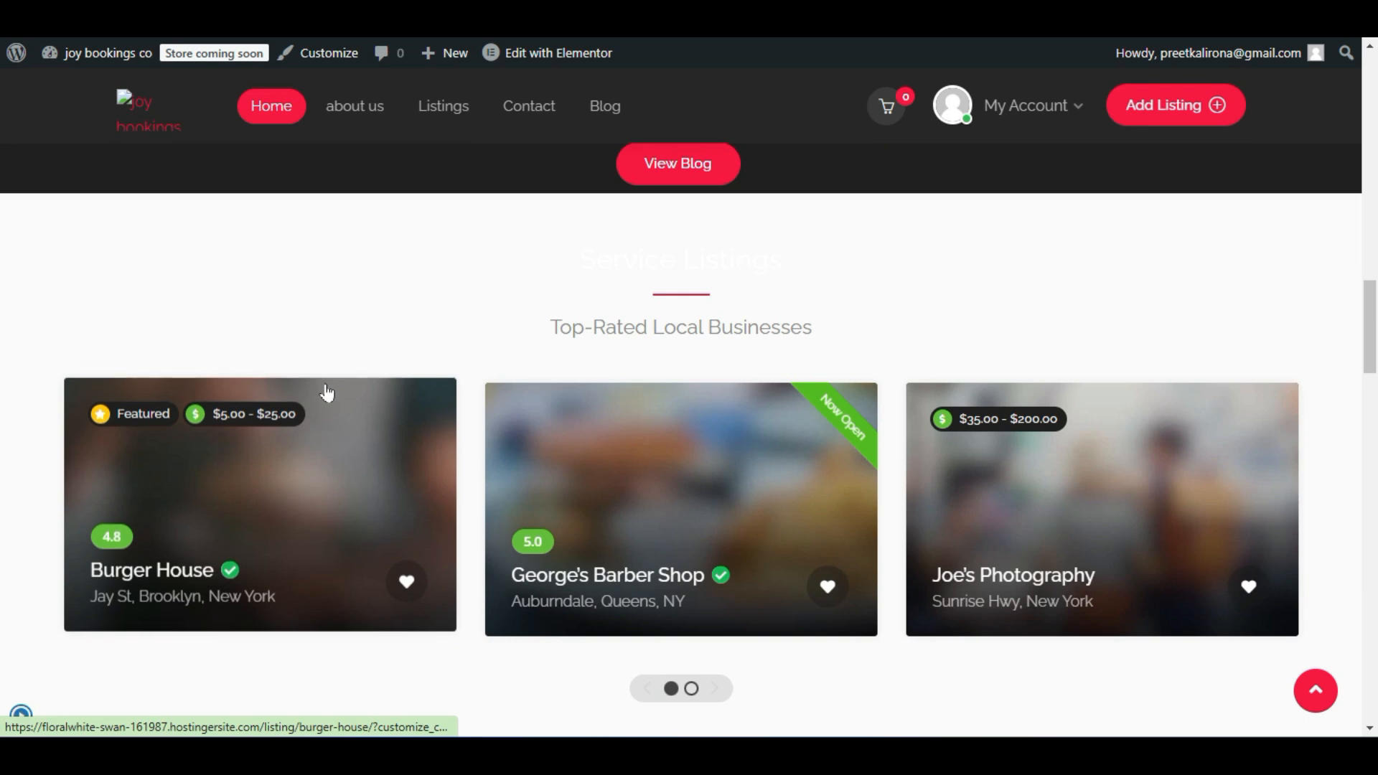
{"action": "scroll", "coordinate": [2, 446], "scroll_direction": "down", "scroll_amount": 6}
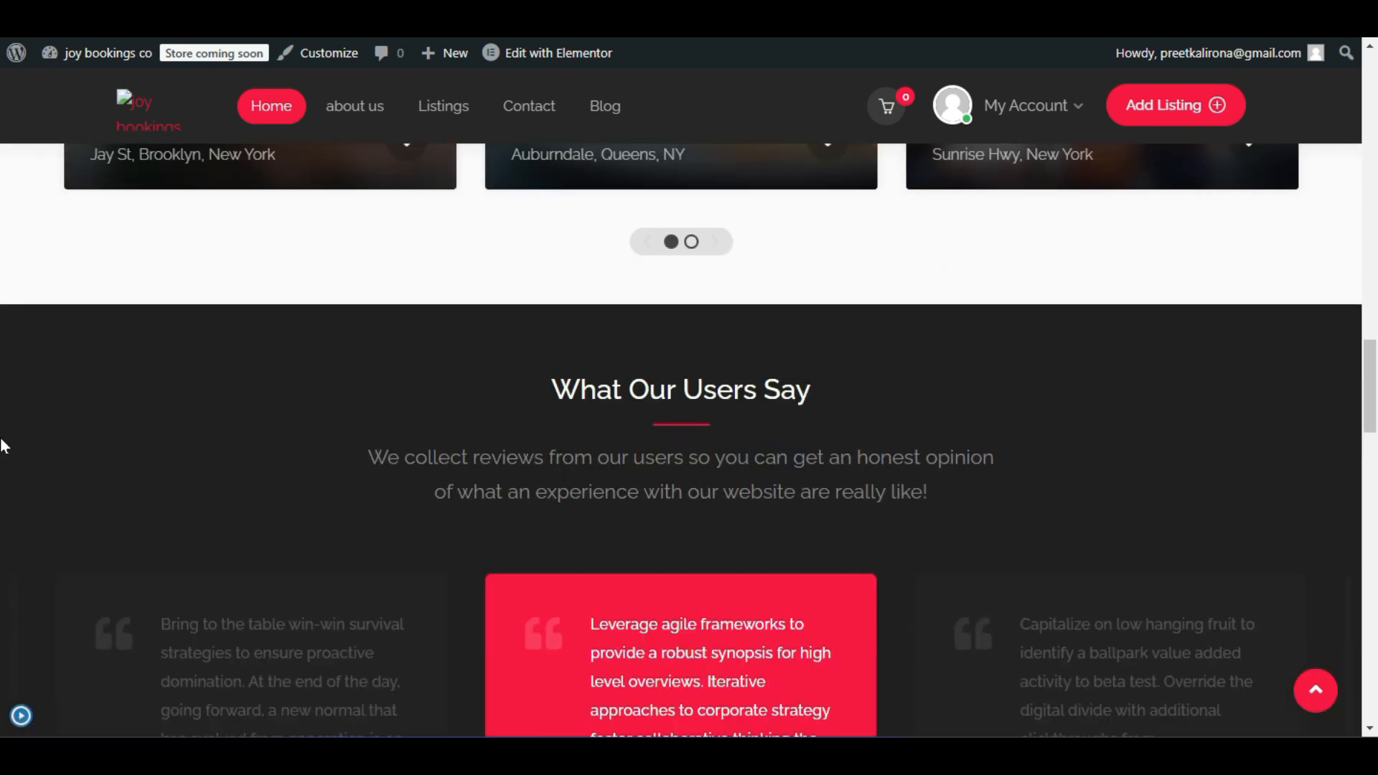
{"action": "scroll", "coordinate": [2, 446], "scroll_direction": "up", "scroll_amount": 5}
{"action": "scroll", "coordinate": [2, 446], "scroll_direction": "down", "scroll_amount": 7}
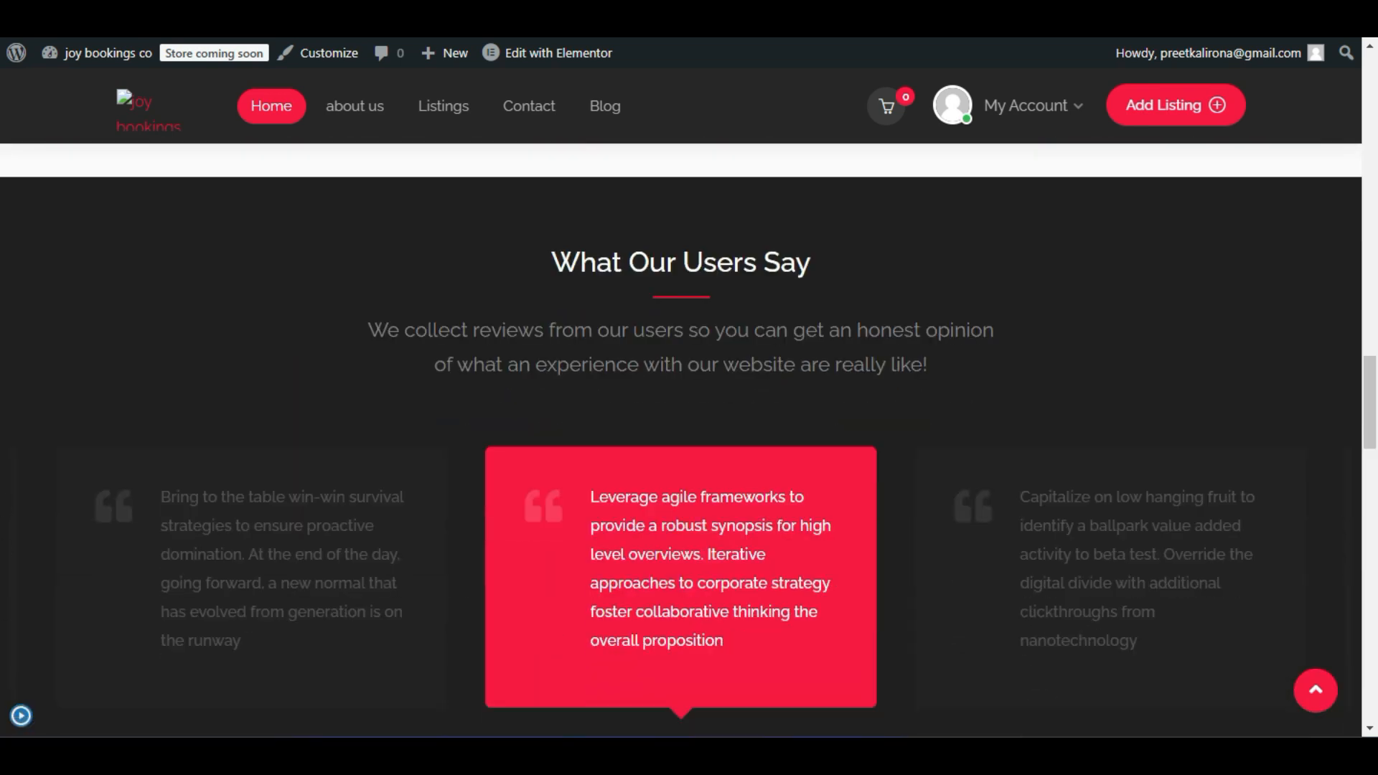
{"action": "left_click", "coordinate": [32, 716]}
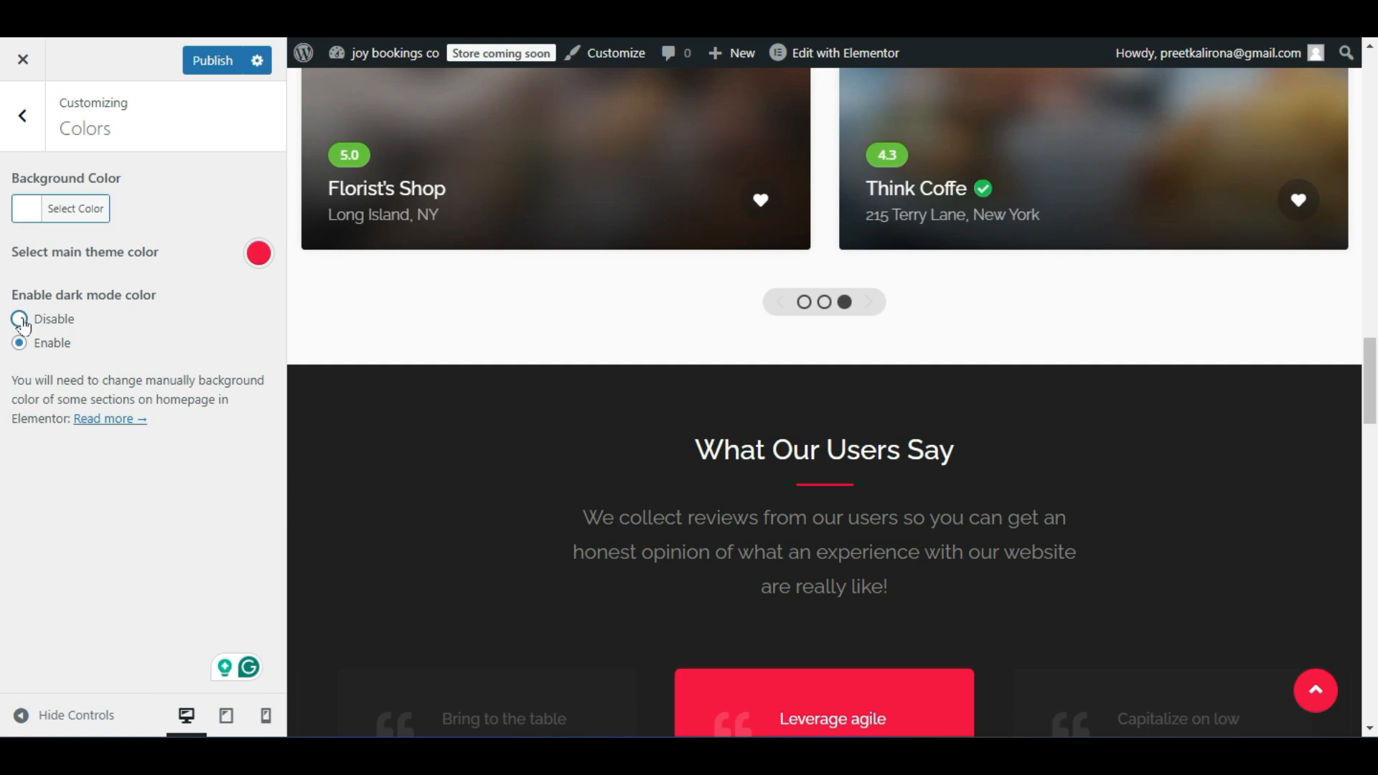
Disable the dark mode color, set the main theme color to blue #1e73be, and check the homepage preview.
{"action": "left_click", "coordinate": [19, 320]}
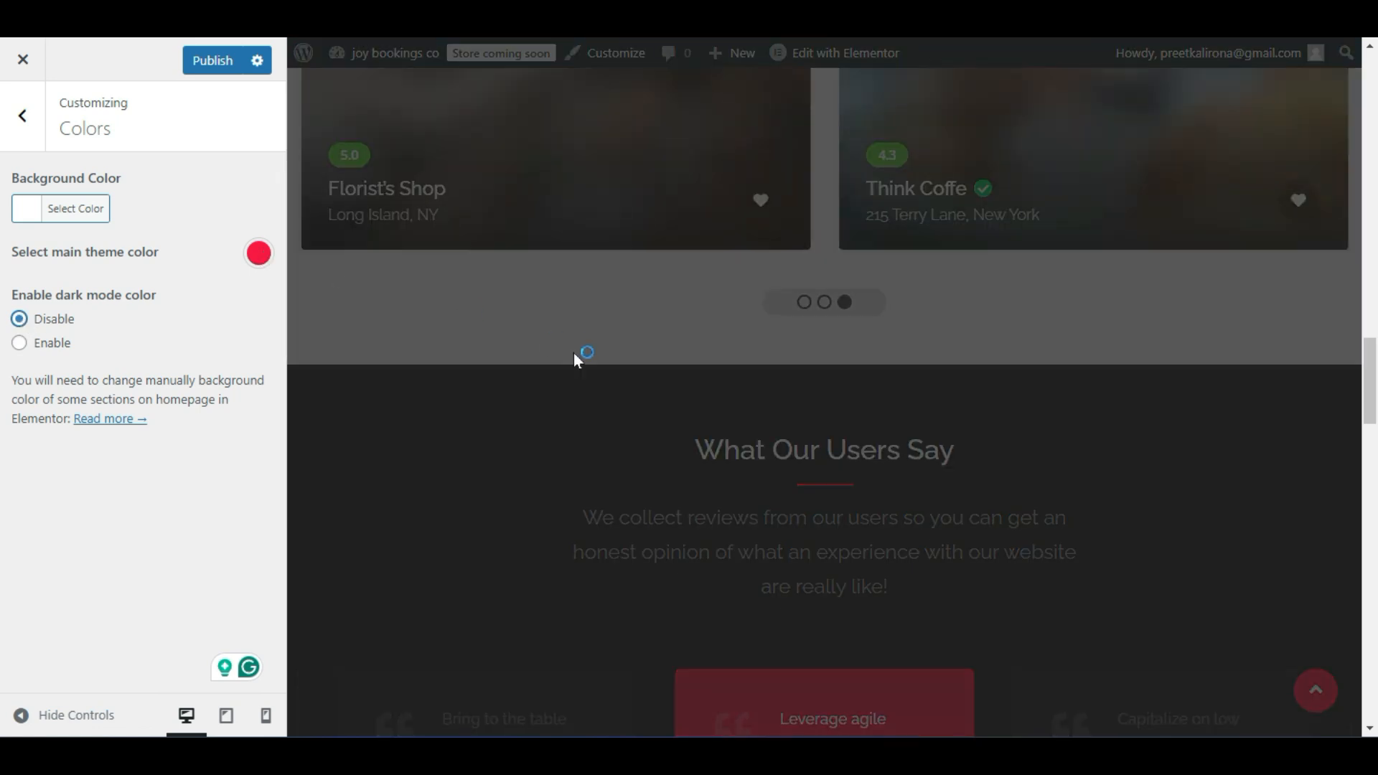
{"action": "scroll", "coordinate": [574, 351], "scroll_direction": "down", "scroll_amount": 5}
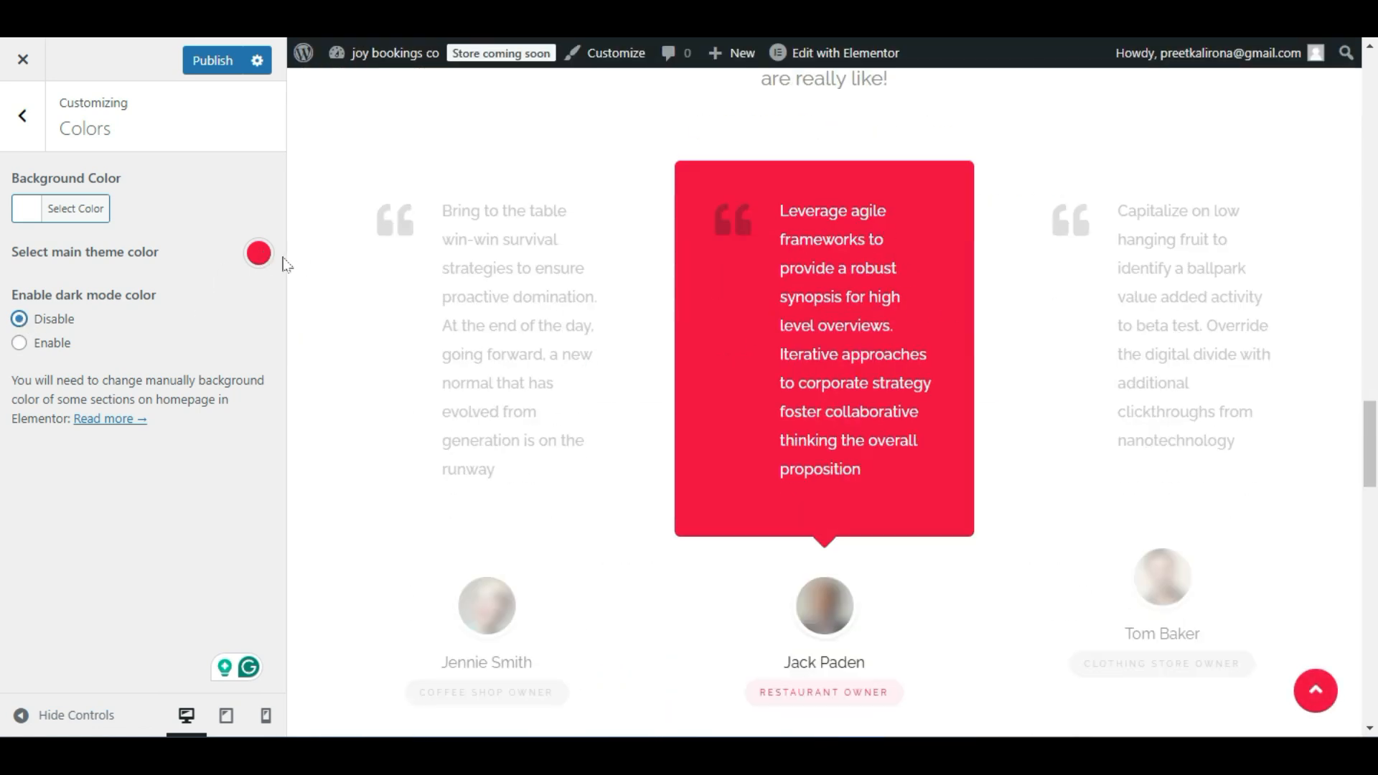
{"action": "left_click", "coordinate": [260, 253]}
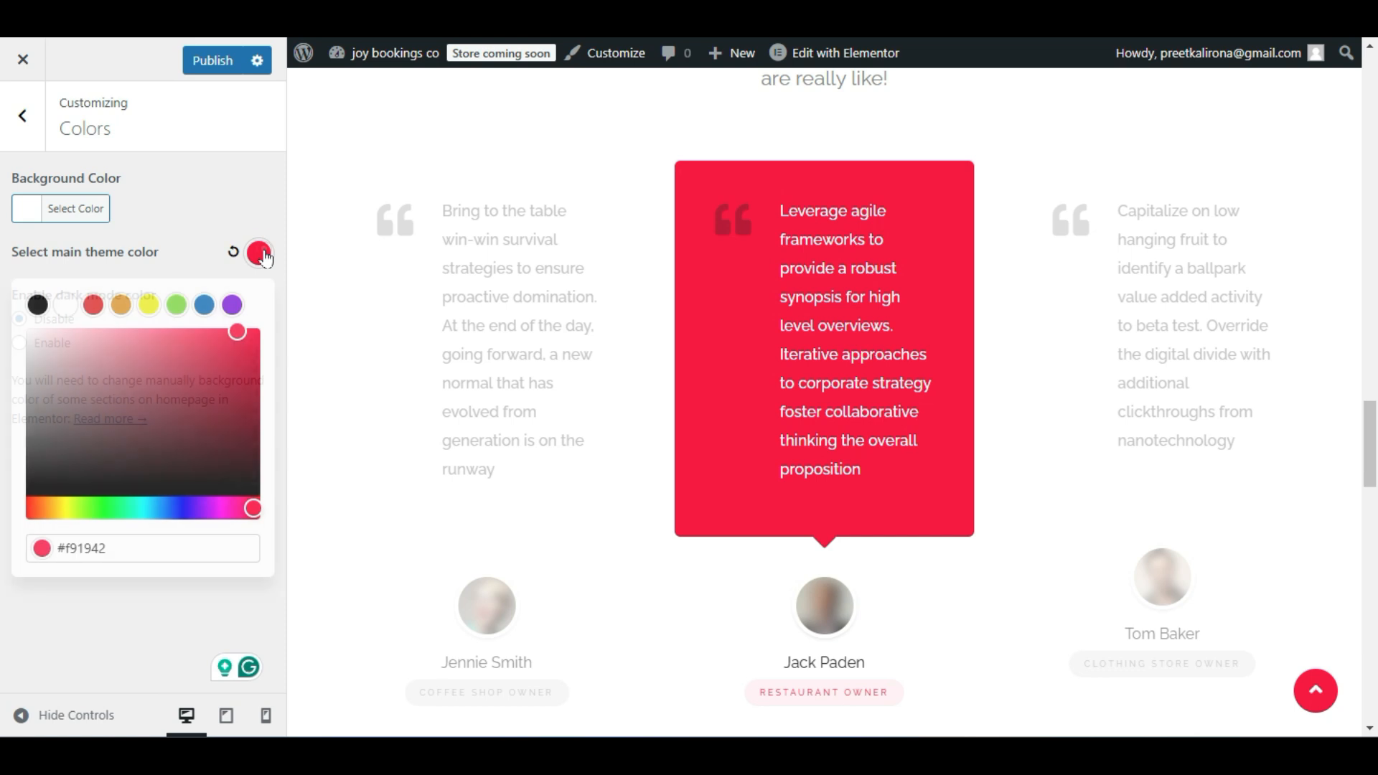
{"action": "left_click", "coordinate": [206, 309]}
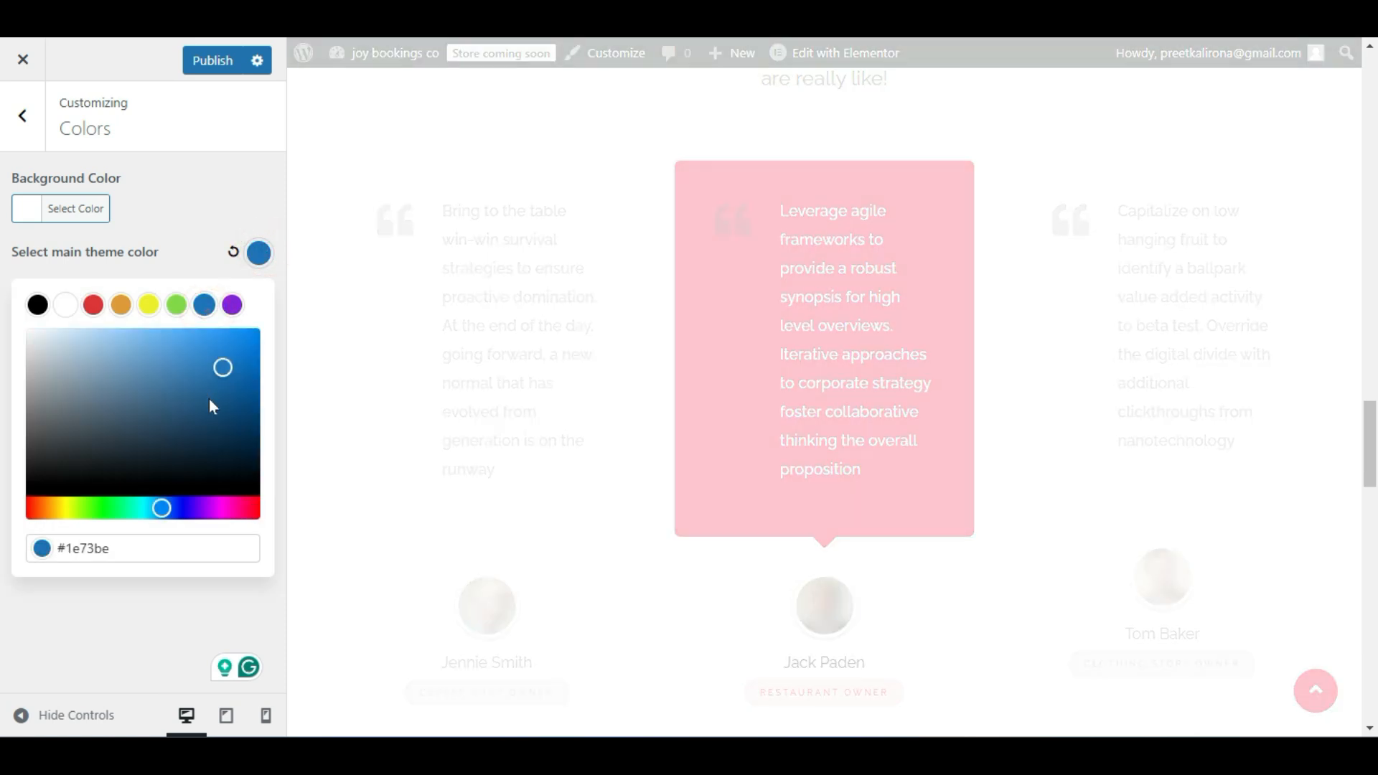
{"action": "scroll", "coordinate": [868, 419], "scroll_direction": "up", "scroll_amount": 15}
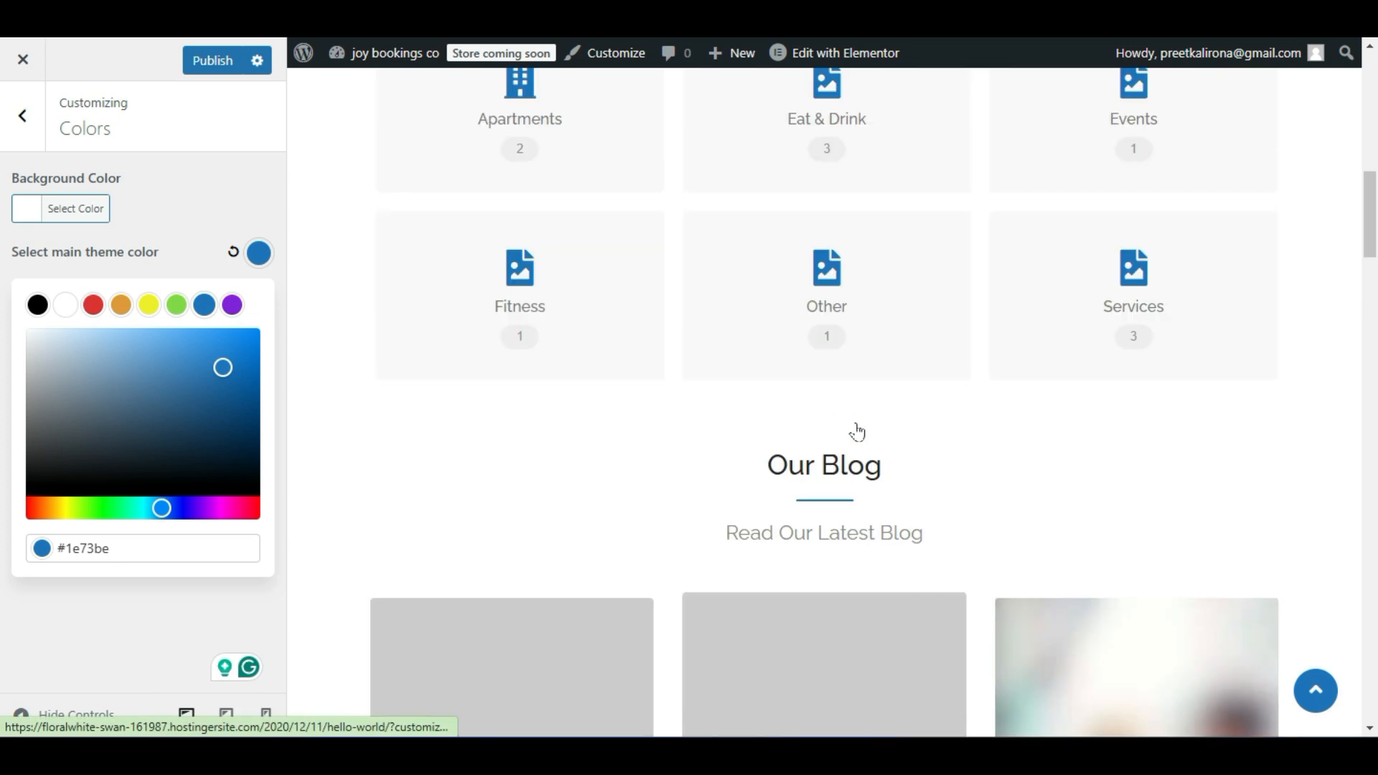
{"action": "scroll", "coordinate": [854, 427], "scroll_direction": "up", "scroll_amount": 10}
{"action": "scroll", "coordinate": [1185, 425], "scroll_direction": "down", "scroll_amount": 8}
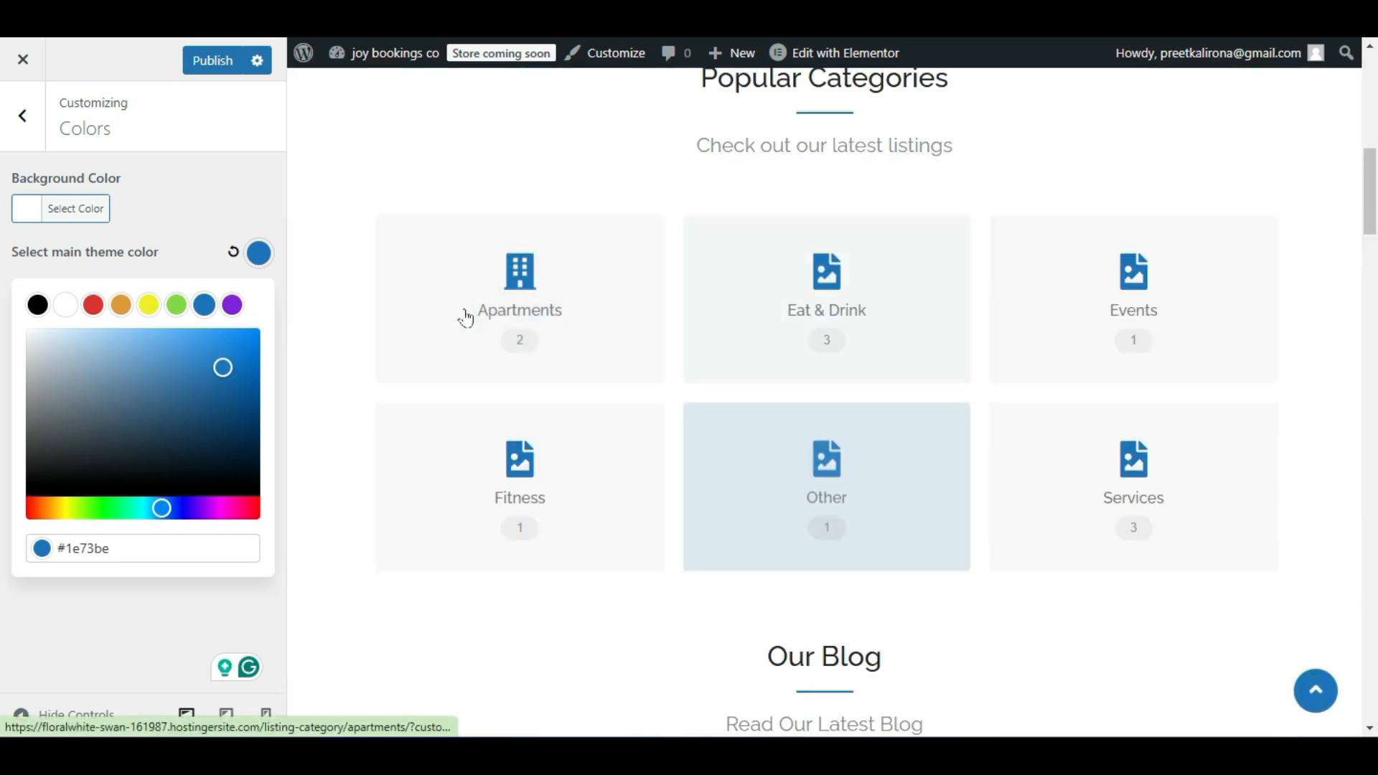
Check the homepage sections in the new blue theme color and publish the color changes.
{"action": "scroll", "coordinate": [507, 483], "scroll_direction": "up", "scroll_amount": 8}
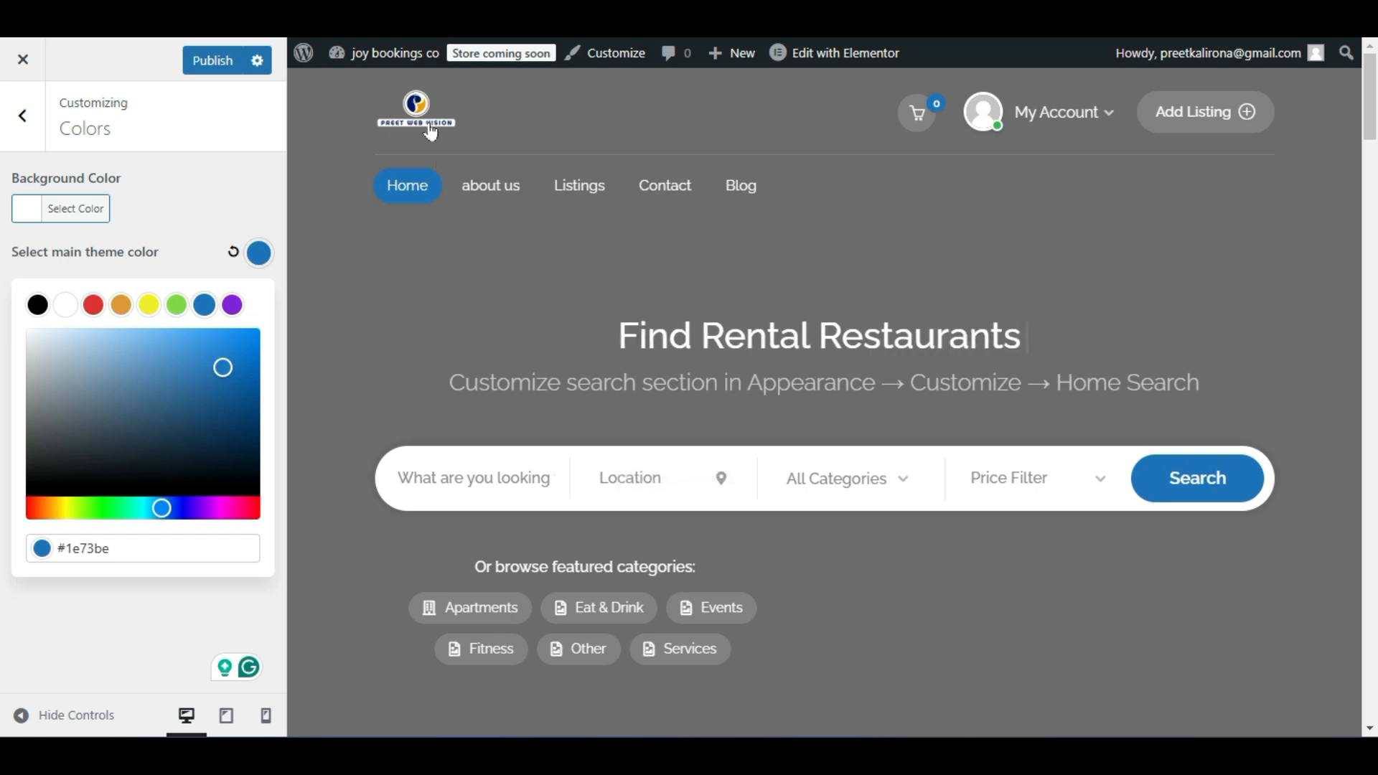
{"action": "scroll", "coordinate": [1059, 396], "scroll_direction": "down", "scroll_amount": 10}
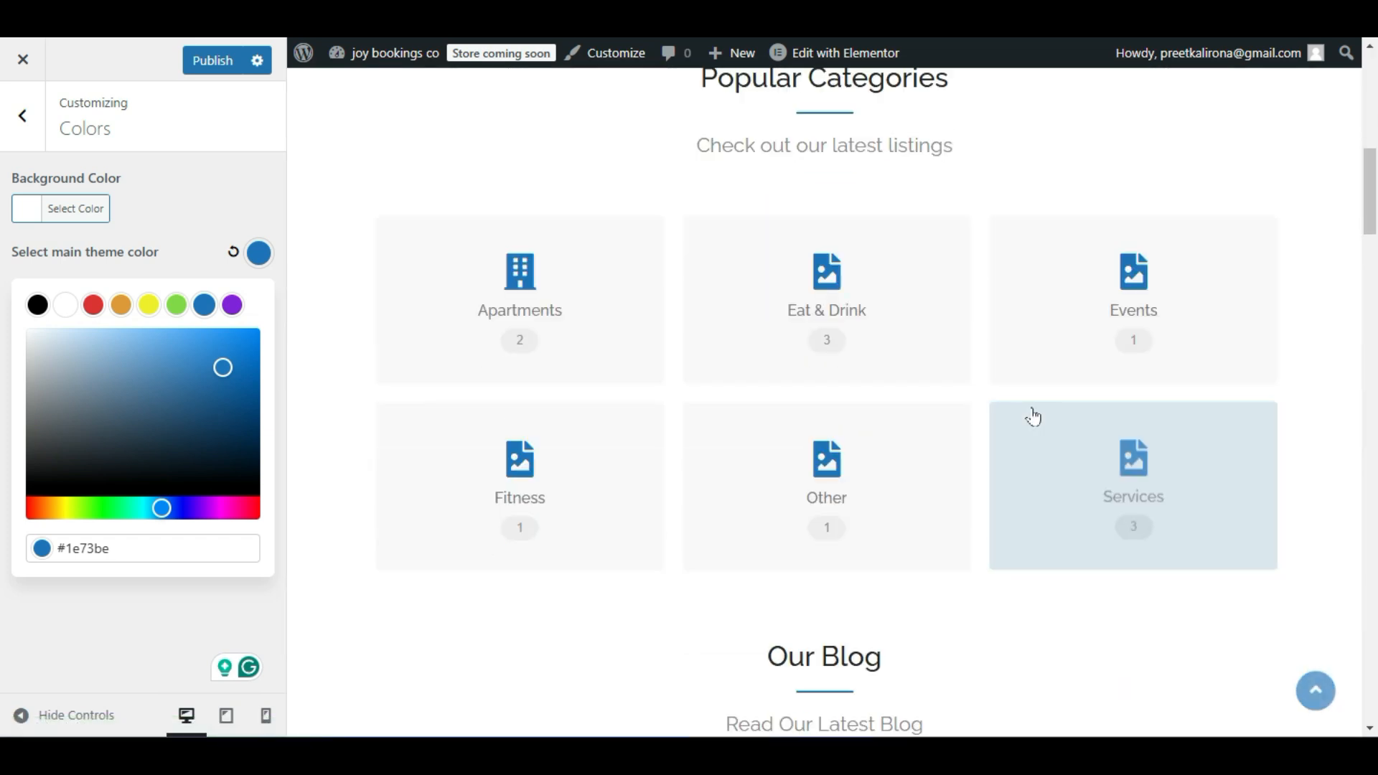
{"action": "scroll", "coordinate": [1048, 409], "scroll_direction": "down", "scroll_amount": 5}
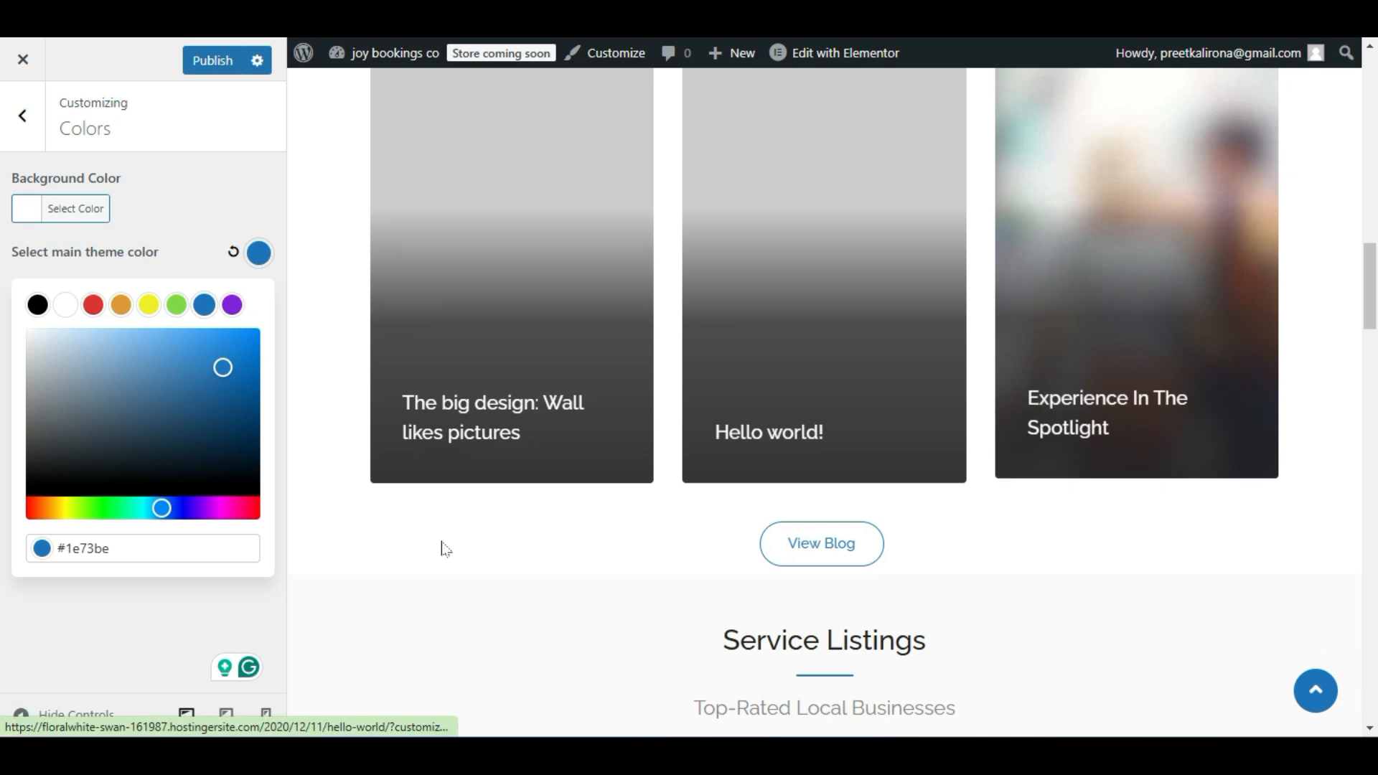
{"action": "left_click", "coordinate": [196, 200]}
{"action": "left_click", "coordinate": [213, 61]}
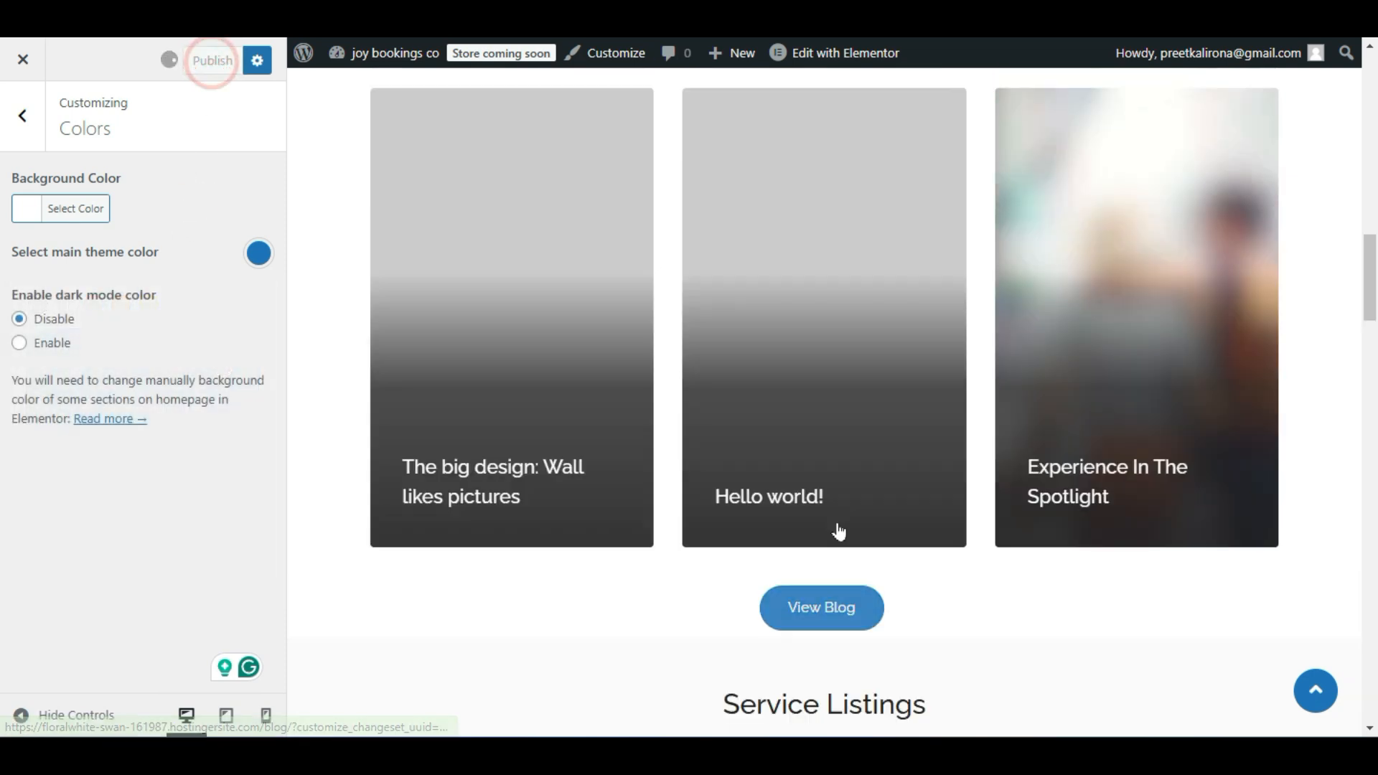
{"action": "scroll", "coordinate": [785, 545], "scroll_direction": "up", "scroll_amount": 15}
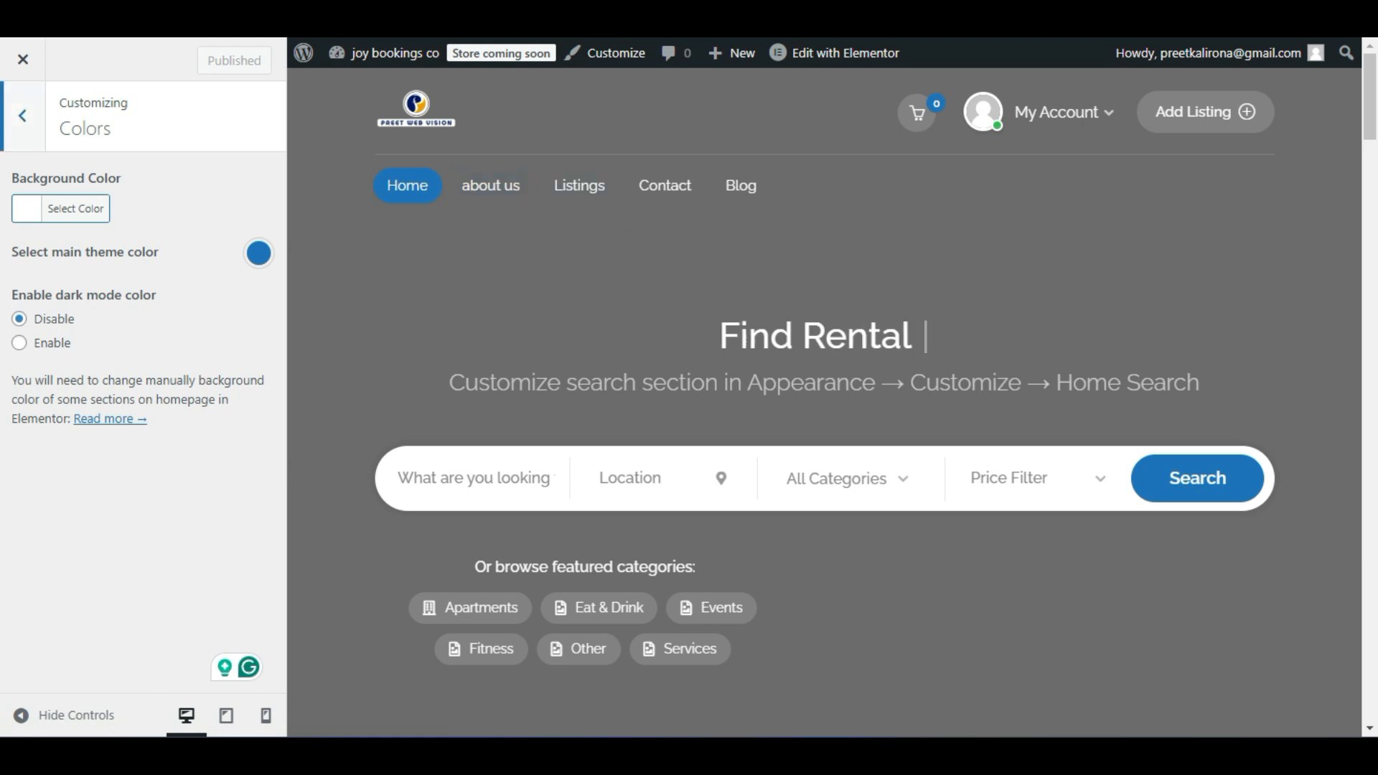
Leave the Colors settings and review the Shop Options, including the banner, header opacity and shop layout.
{"action": "left_click", "coordinate": [15, 118]}
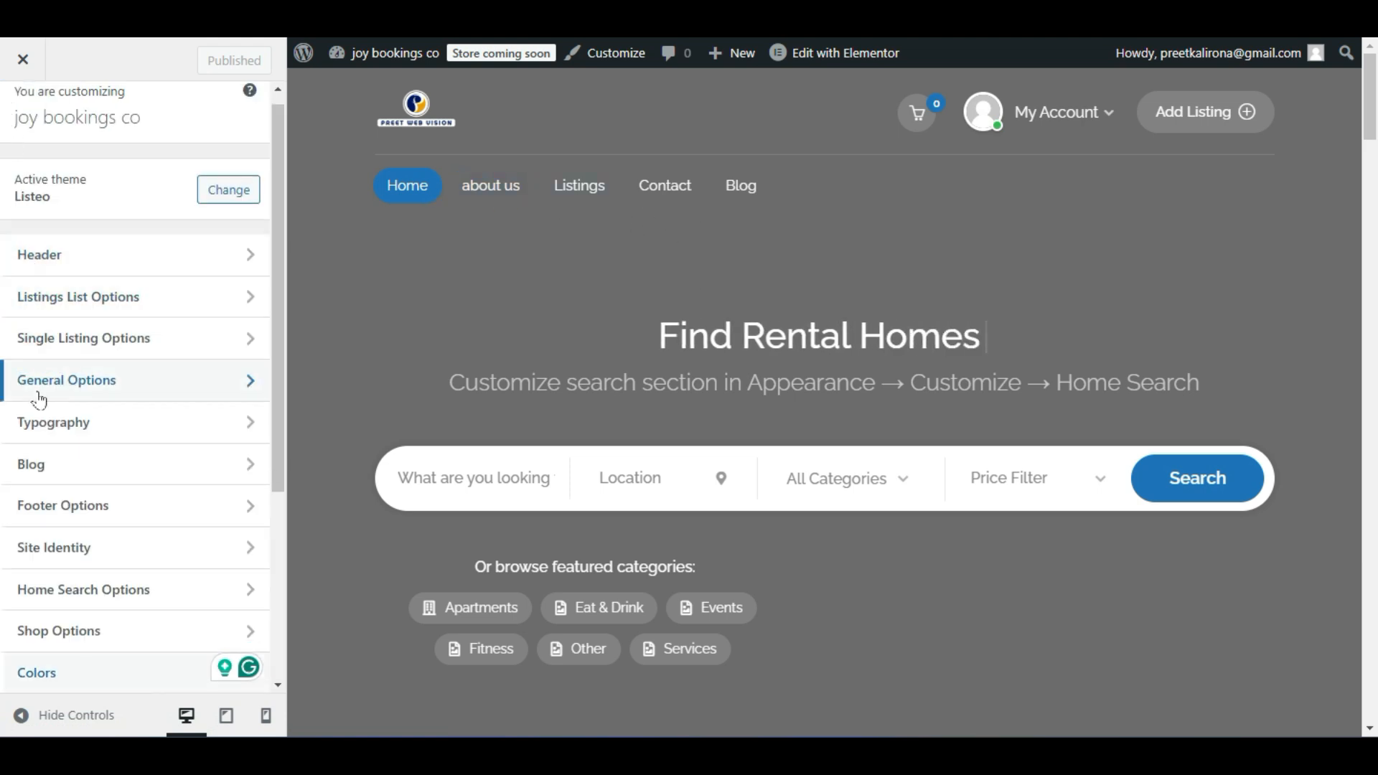
{"action": "scroll", "coordinate": [59, 415], "scroll_direction": "down", "scroll_amount": 4}
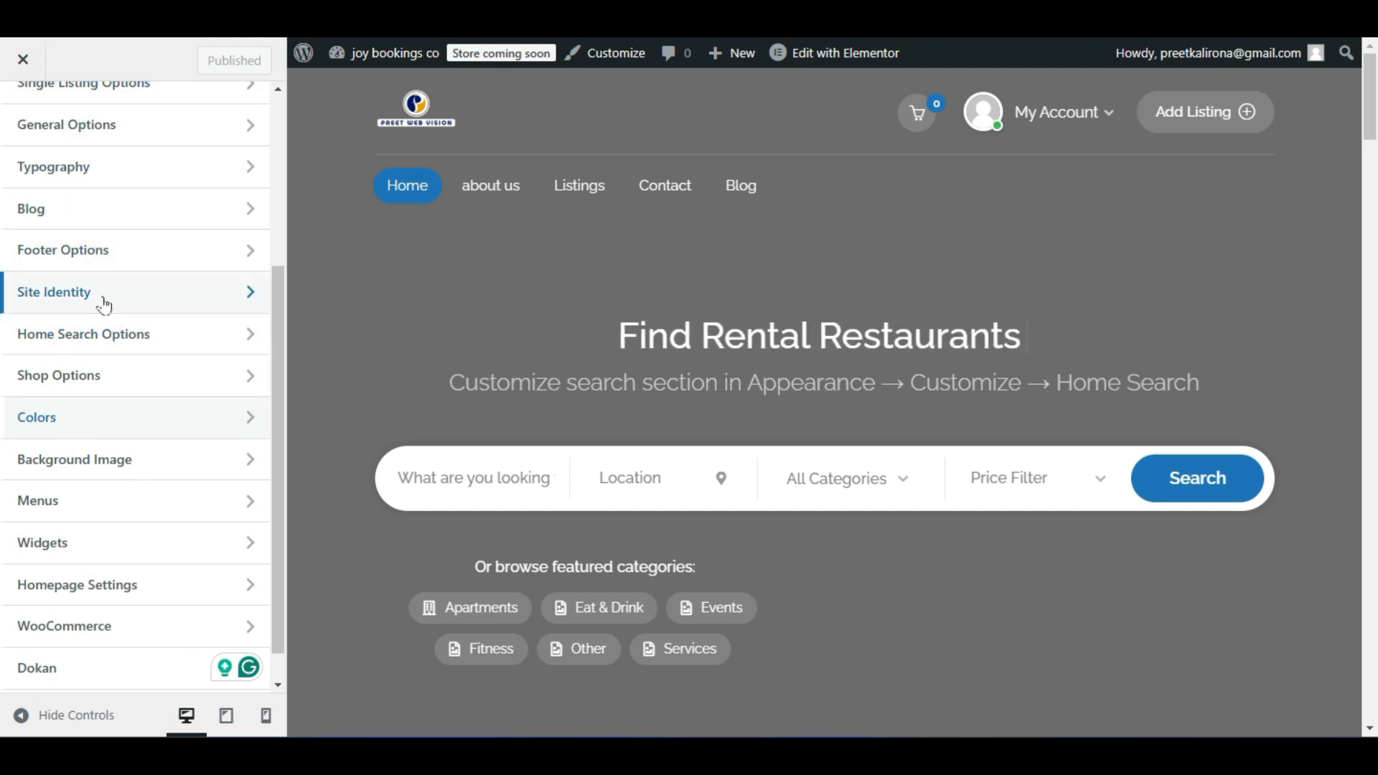
{"action": "left_click", "coordinate": [114, 374]}
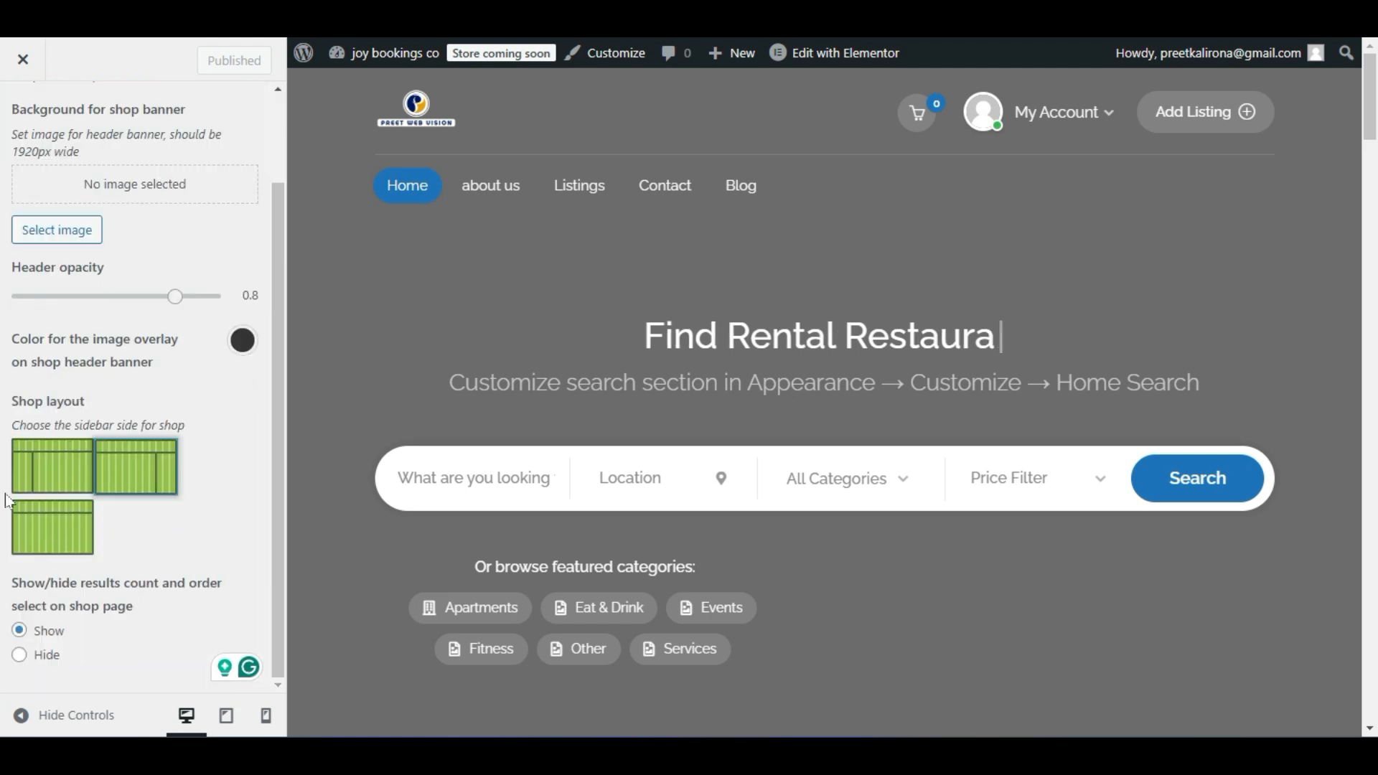
{"action": "left_click", "coordinate": [23, 115]}
Open the Homepage Settings and review the Home 1 page chosen as the static homepage in the preview.
{"action": "scroll", "coordinate": [105, 483], "scroll_direction": "down", "scroll_amount": 4}
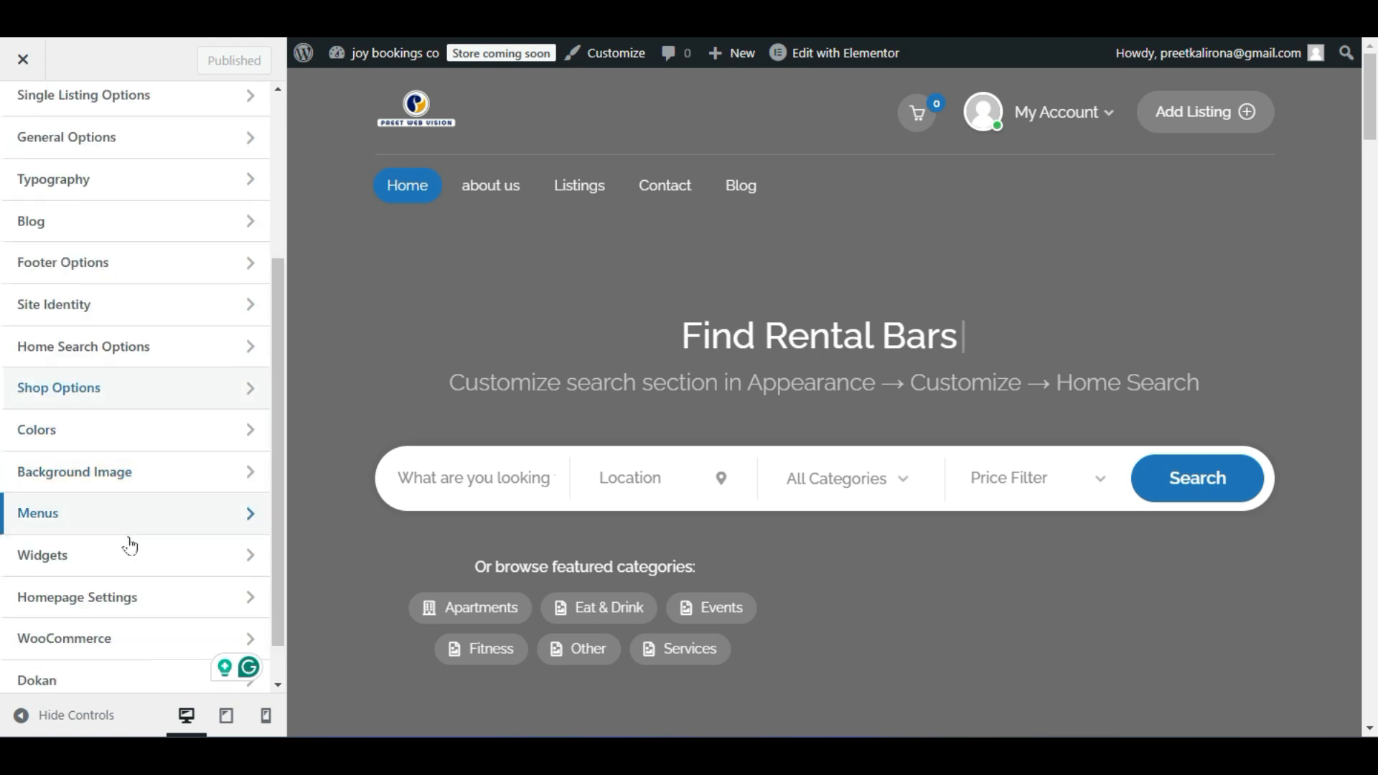
{"action": "scroll", "coordinate": [127, 558], "scroll_direction": "down", "scroll_amount": 1}
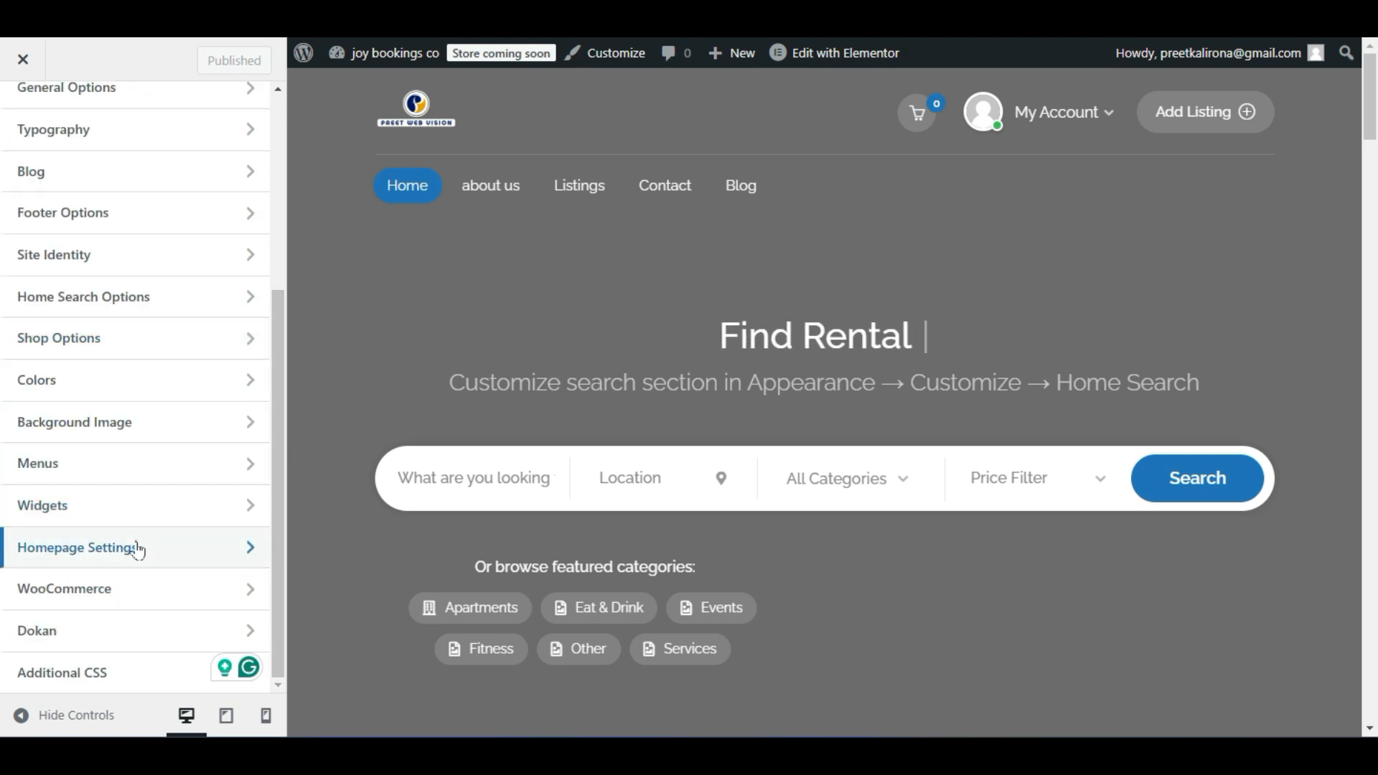
{"action": "left_click", "coordinate": [137, 547]}
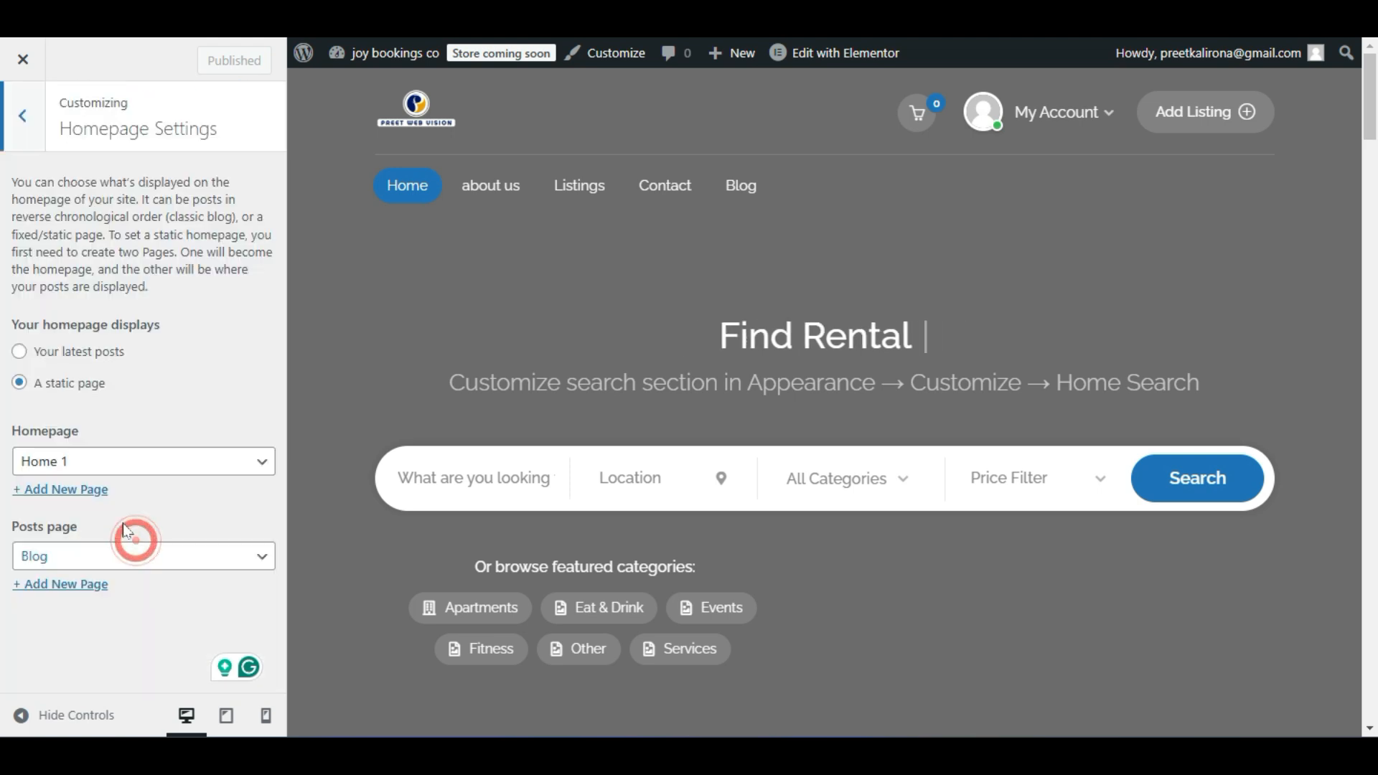
{"action": "left_click", "coordinate": [164, 470]}
{"action": "left_click", "coordinate": [159, 455]}
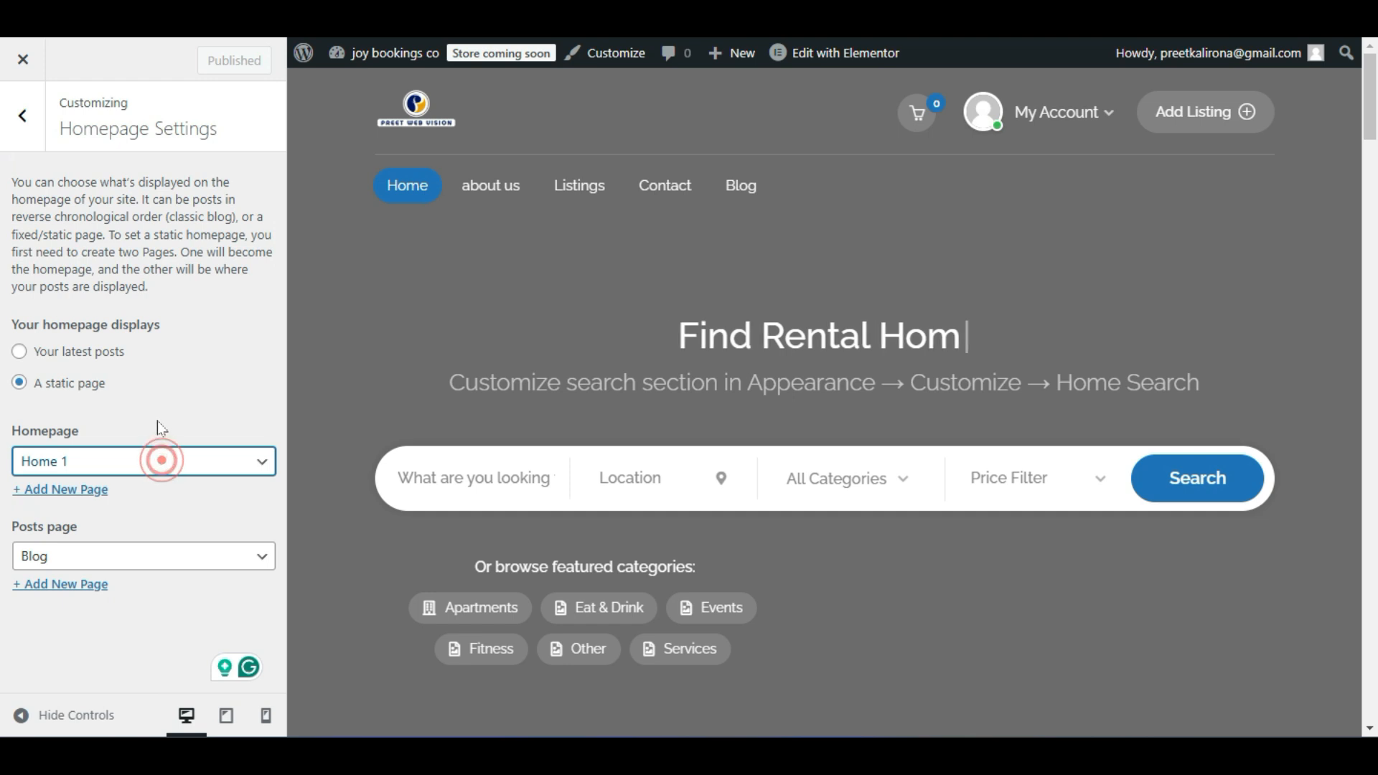
{"action": "scroll", "coordinate": [462, 351], "scroll_direction": "down", "scroll_amount": 4}
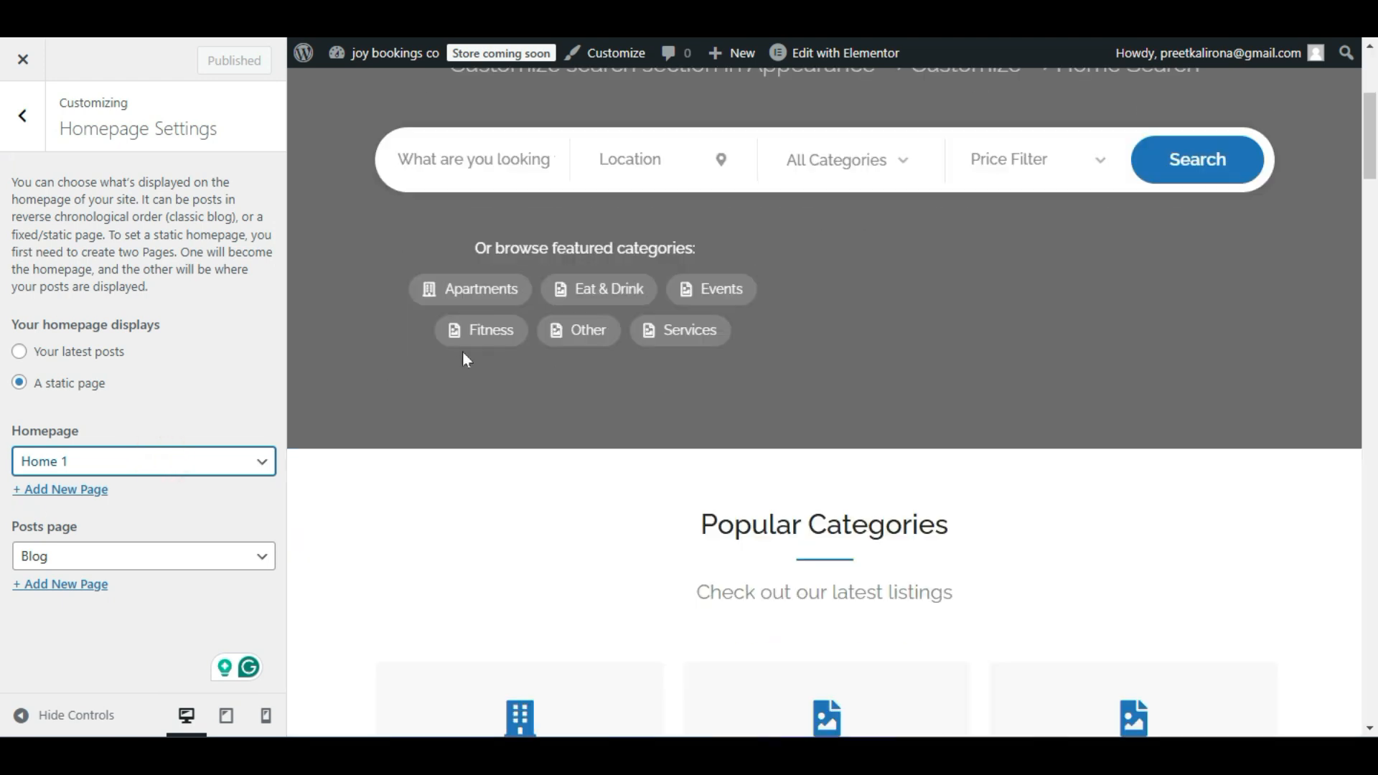
{"action": "scroll", "coordinate": [462, 351], "scroll_direction": "down", "scroll_amount": 6}
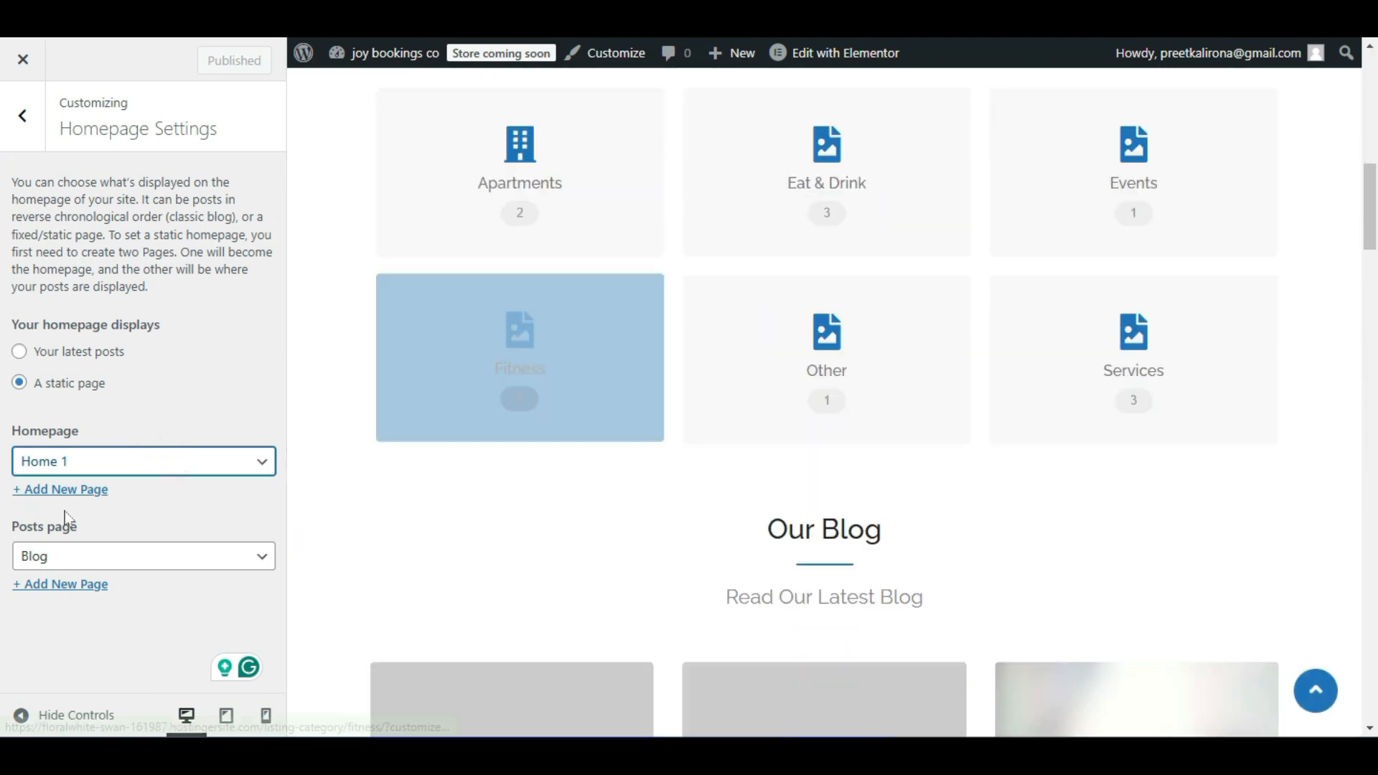
Set the static homepage to Home 2.
{"action": "left_click", "coordinate": [82, 463]}
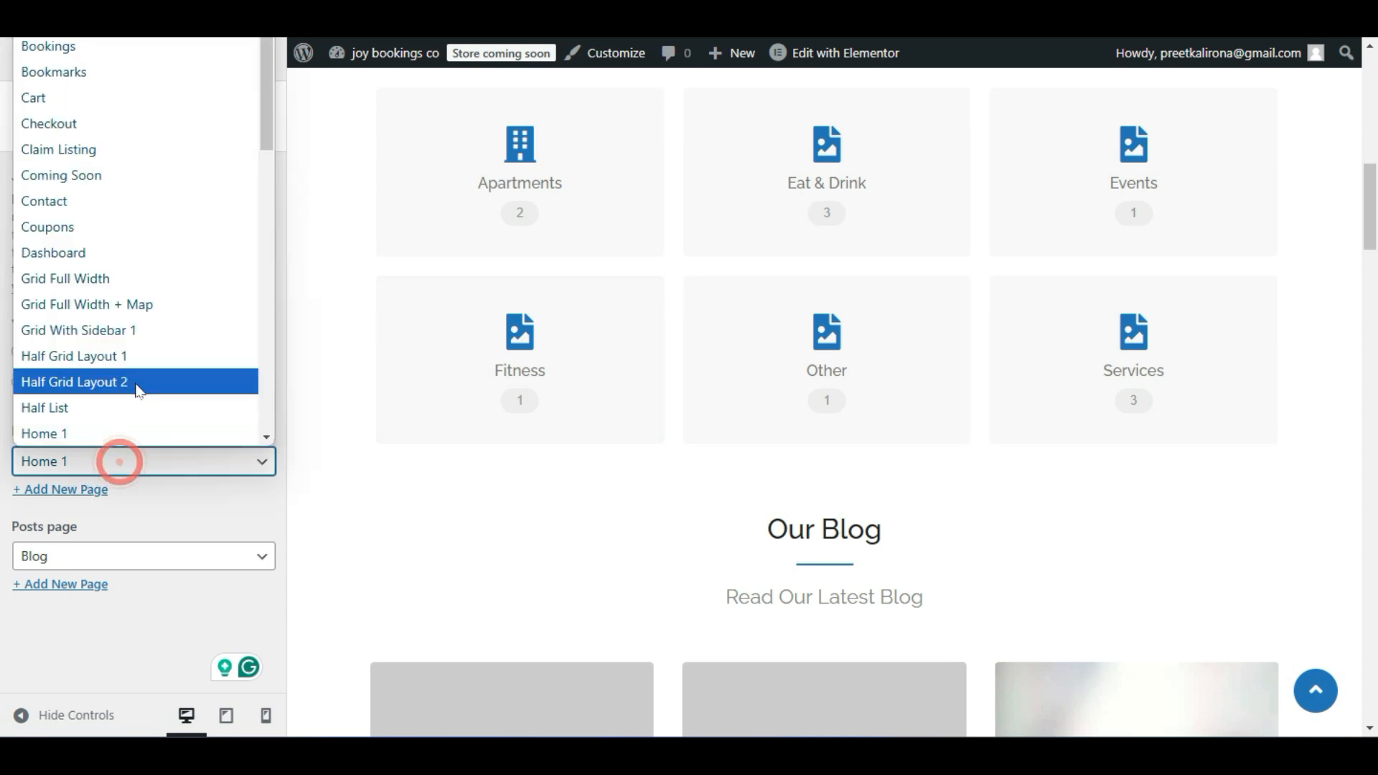
{"action": "scroll", "coordinate": [167, 365], "scroll_direction": "down", "scroll_amount": 2}
{"action": "left_click", "coordinate": [115, 333]}
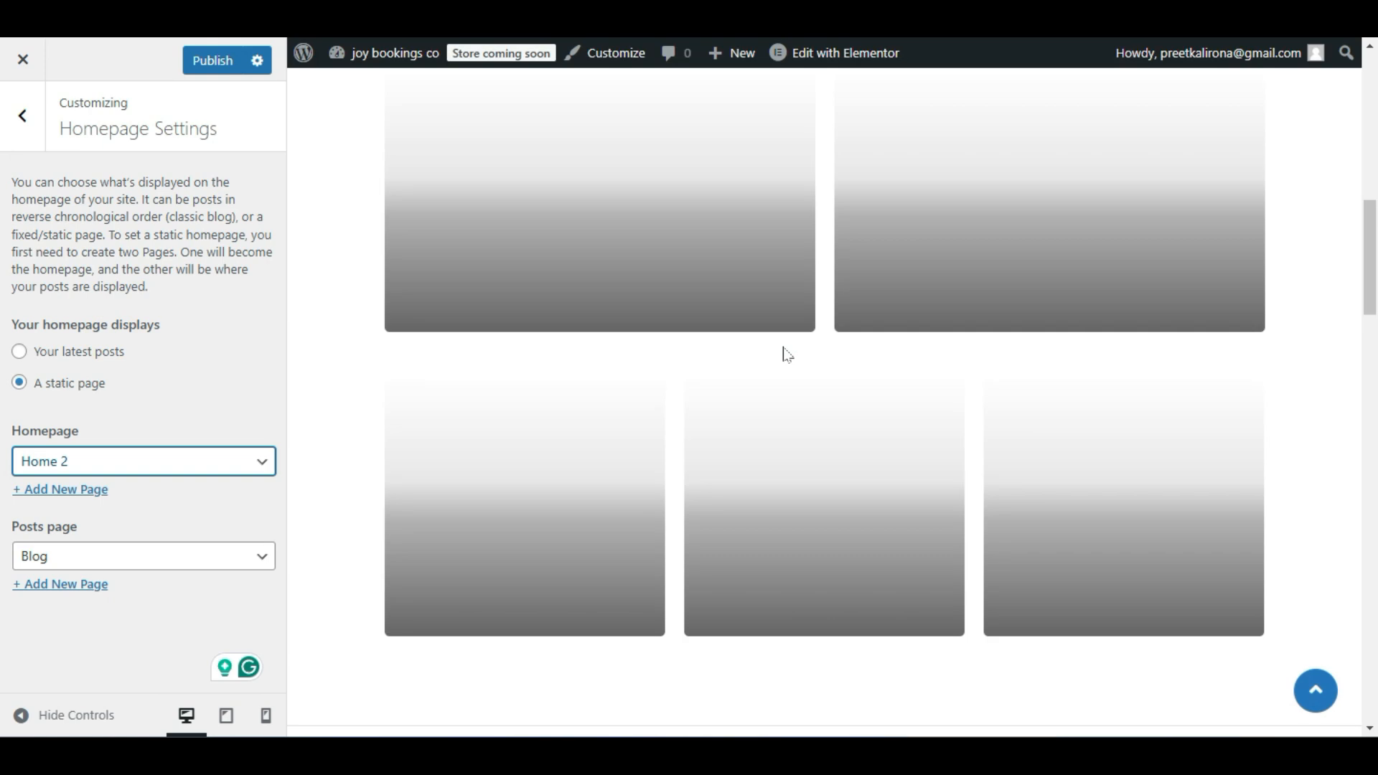
Examine the Home 2 preview from the search banner through the category tiles and blog section to the footer.
{"action": "scroll", "coordinate": [793, 368], "scroll_direction": "down", "scroll_amount": 7}
{"action": "scroll", "coordinate": [796, 366], "scroll_direction": "up", "scroll_amount": 5}
{"action": "scroll", "coordinate": [786, 302], "scroll_direction": "down", "scroll_amount": 5}
{"action": "scroll", "coordinate": [1205, 381], "scroll_direction": "up", "scroll_amount": 5}
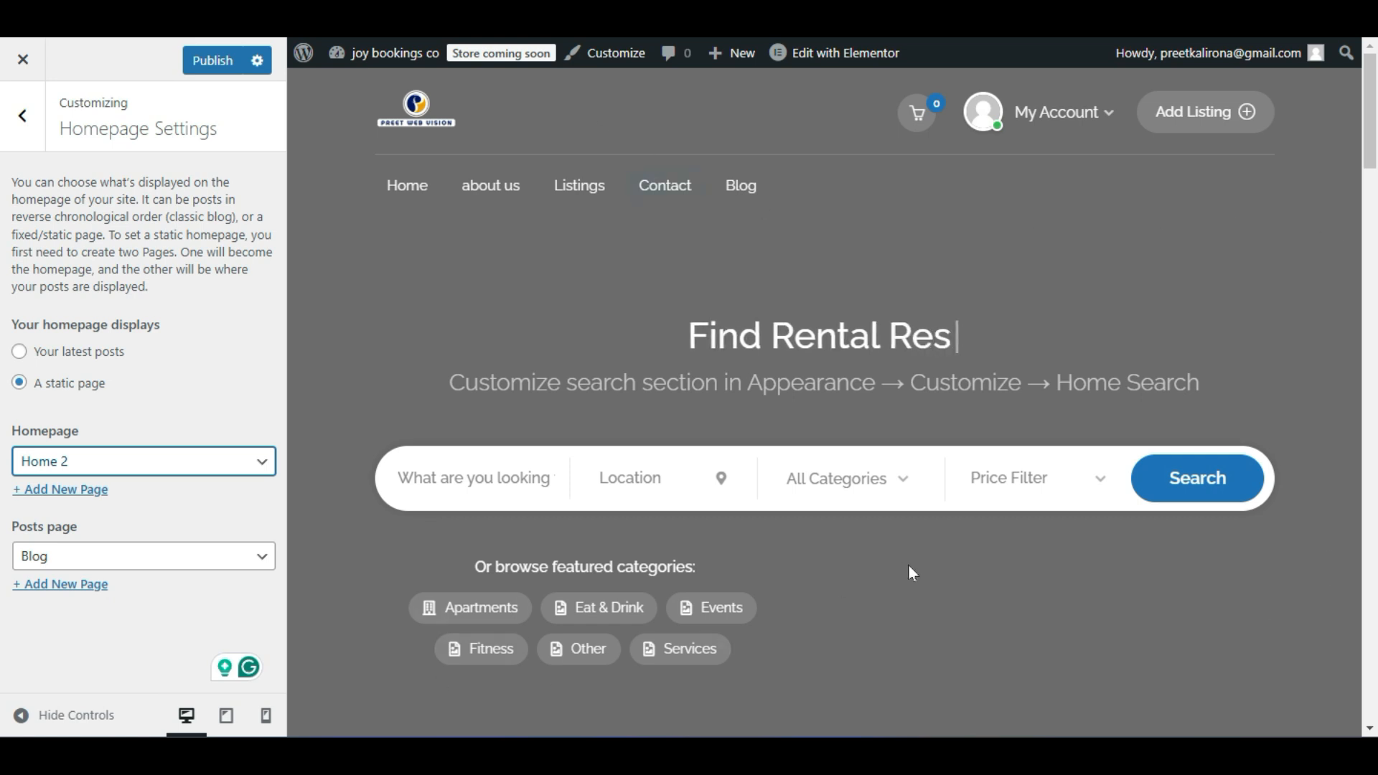
{"action": "scroll", "coordinate": [910, 564], "scroll_direction": "down", "scroll_amount": 10}
{"action": "scroll", "coordinate": [879, 311], "scroll_direction": "down", "scroll_amount": 1}
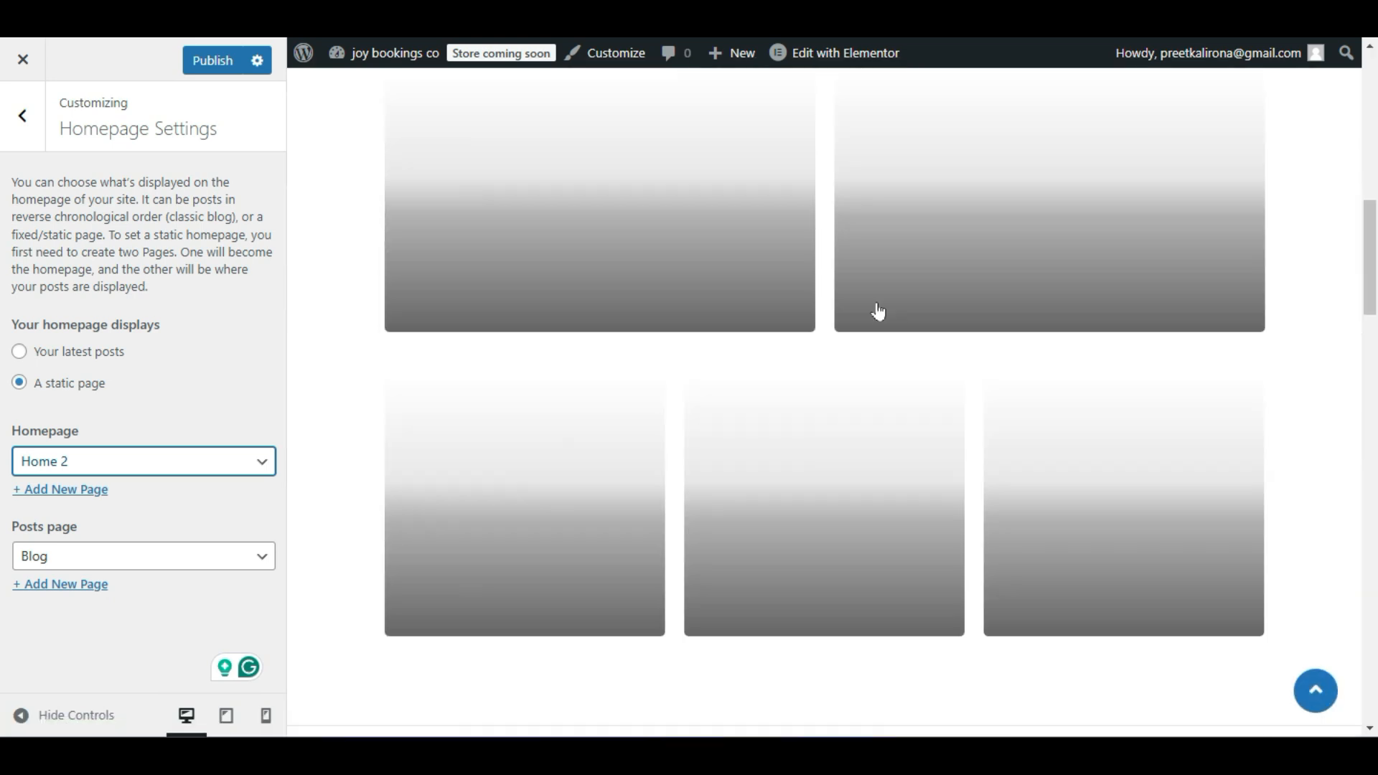
{"action": "scroll", "coordinate": [1131, 281], "scroll_direction": "down", "scroll_amount": 15}
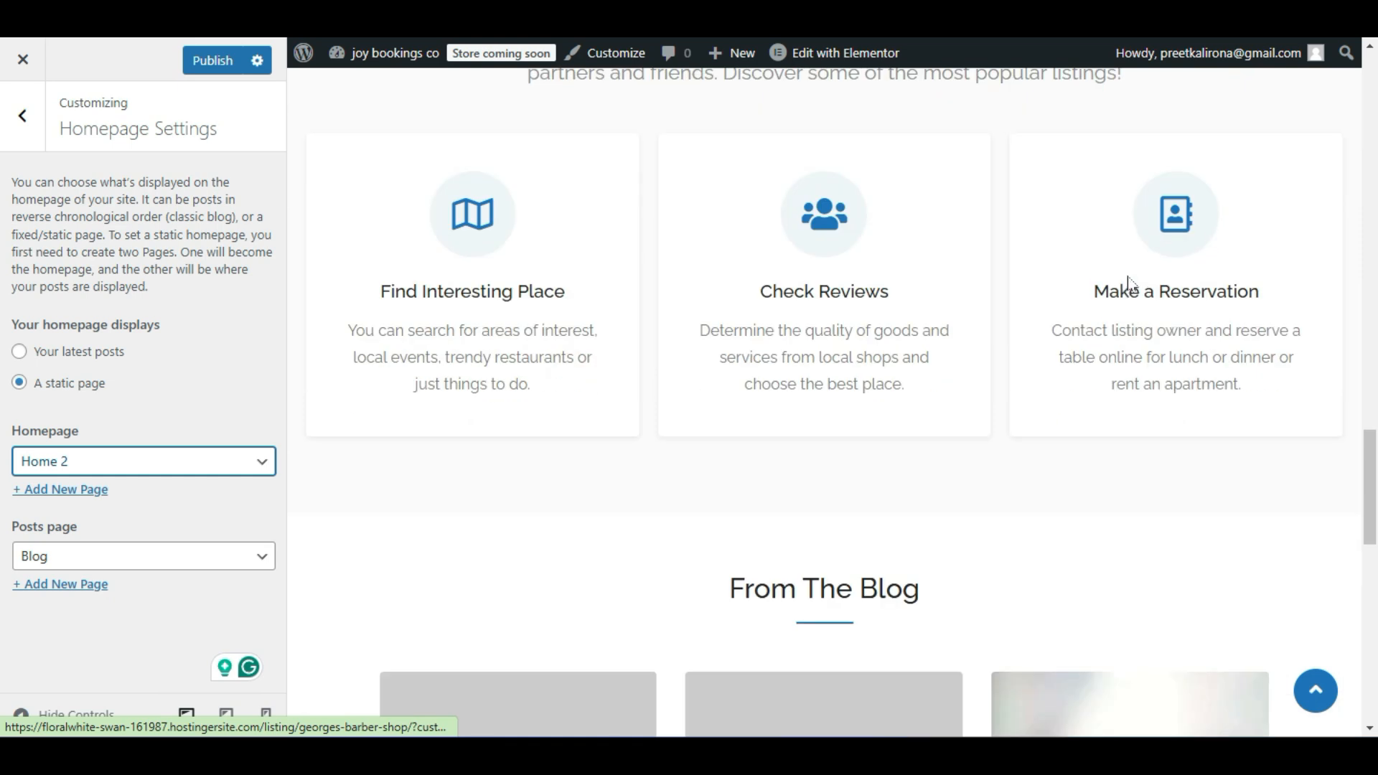
{"action": "scroll", "coordinate": [1130, 282], "scroll_direction": "down", "scroll_amount": 10}
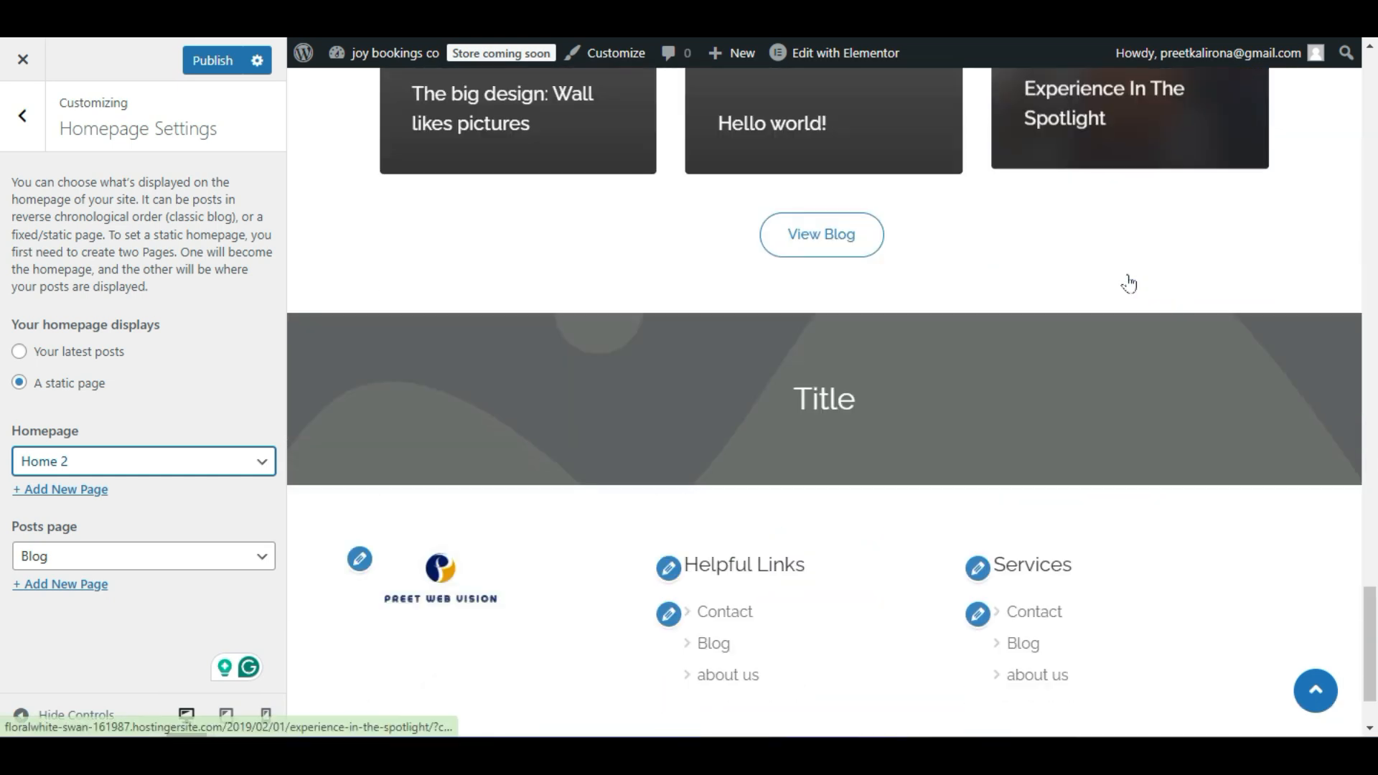
Set the static homepage to Home 3.
{"action": "left_click", "coordinate": [161, 466]}
{"action": "scroll", "coordinate": [147, 402], "scroll_direction": "down", "scroll_amount": 2}
{"action": "left_click", "coordinate": [108, 341]}
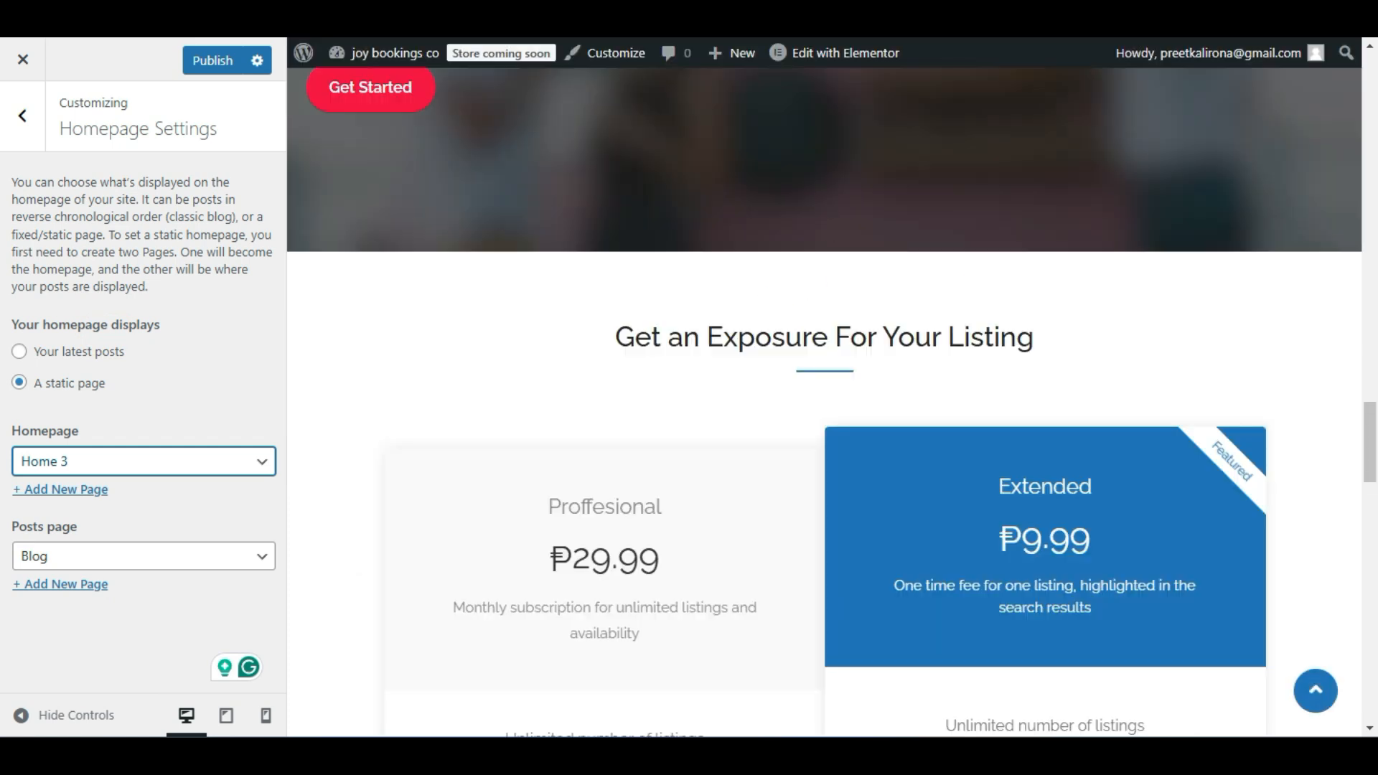
Examine the Home 3 preview, covering the category carousel, most visited places, testimonials, pricing plans and blog posts.
{"action": "scroll", "coordinate": [816, 340], "scroll_direction": "up", "scroll_amount": 15}
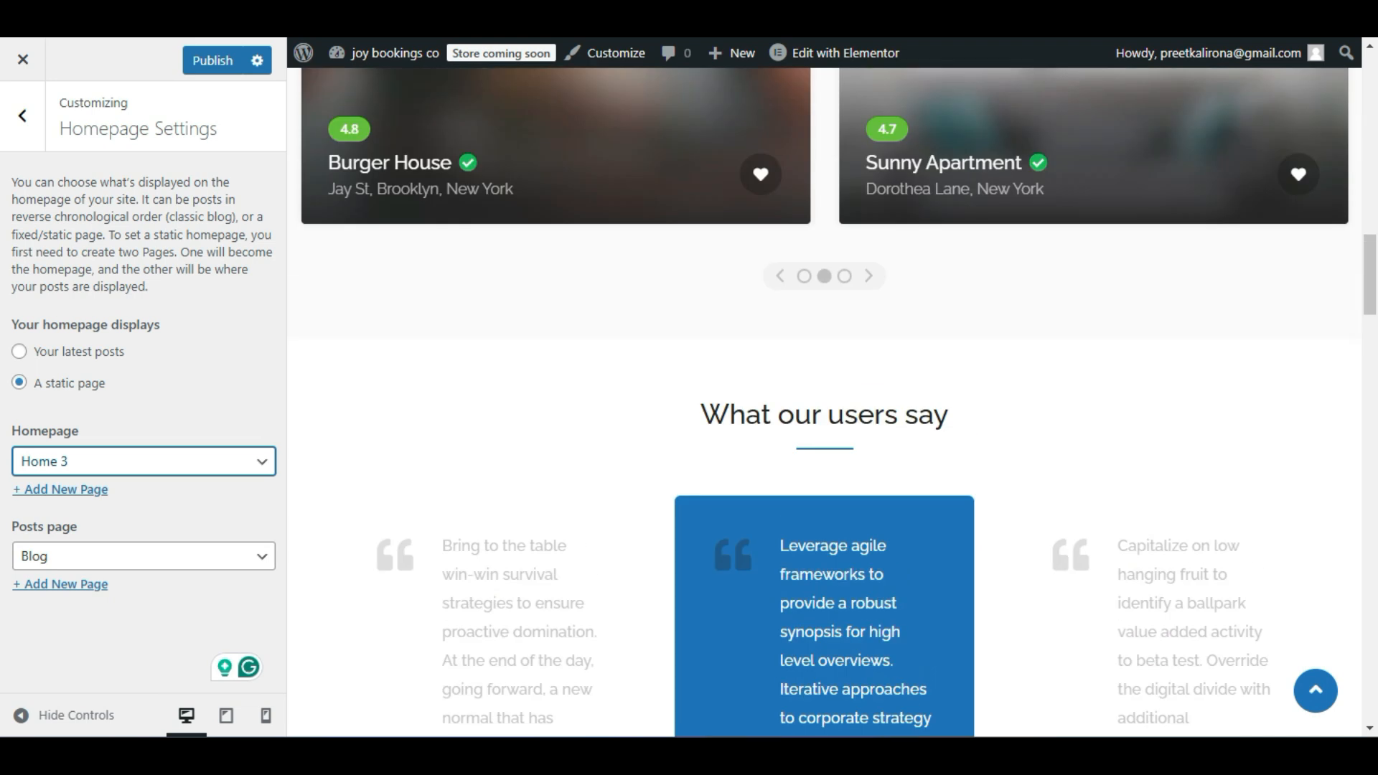
{"action": "scroll", "coordinate": [809, 349], "scroll_direction": "up", "scroll_amount": 7}
{"action": "scroll", "coordinate": [807, 350], "scroll_direction": "down", "scroll_amount": 12}
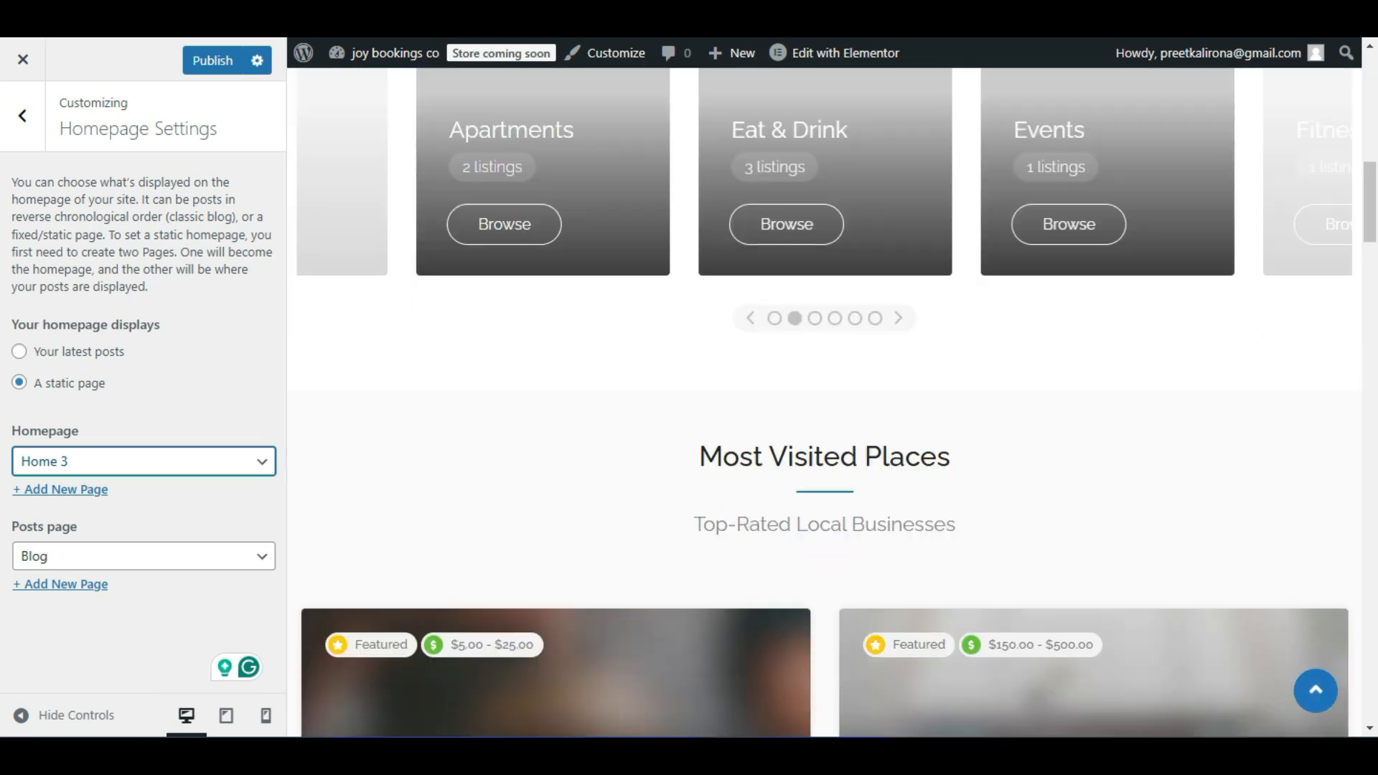
{"action": "scroll", "coordinate": [811, 345], "scroll_direction": "up", "scroll_amount": 3}
{"action": "scroll", "coordinate": [579, 553], "scroll_direction": "down", "scroll_amount": 7}
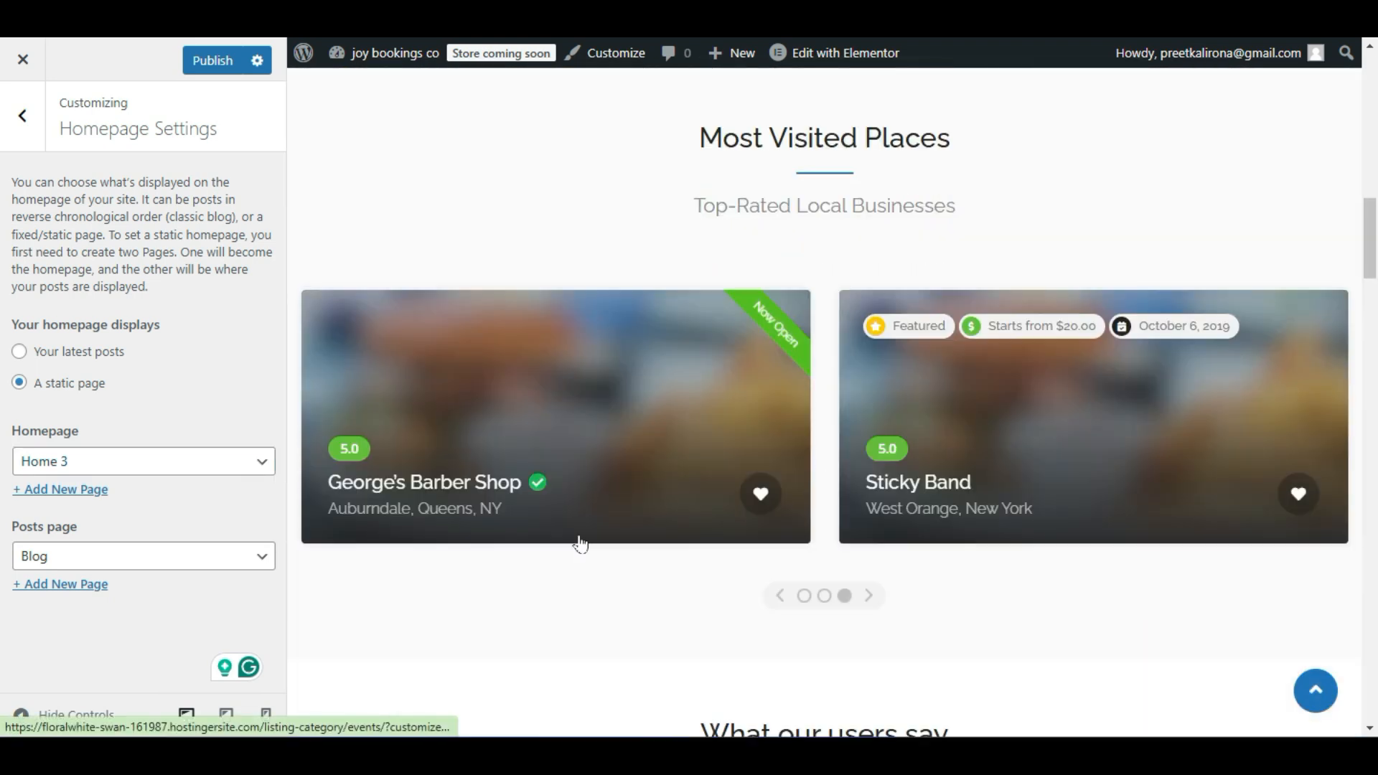
{"action": "scroll", "coordinate": [593, 423], "scroll_direction": "down", "scroll_amount": 15}
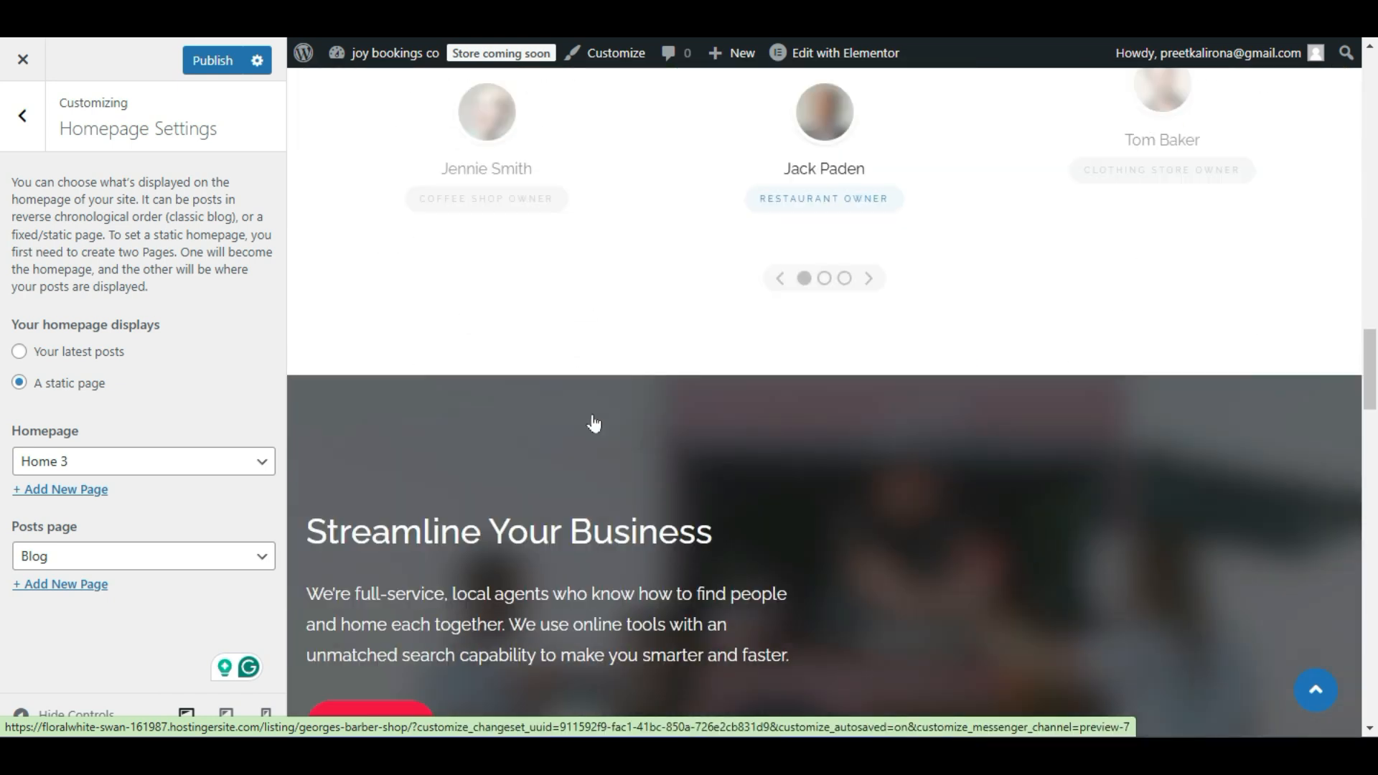
{"action": "scroll", "coordinate": [595, 416], "scroll_direction": "down", "scroll_amount": 2}
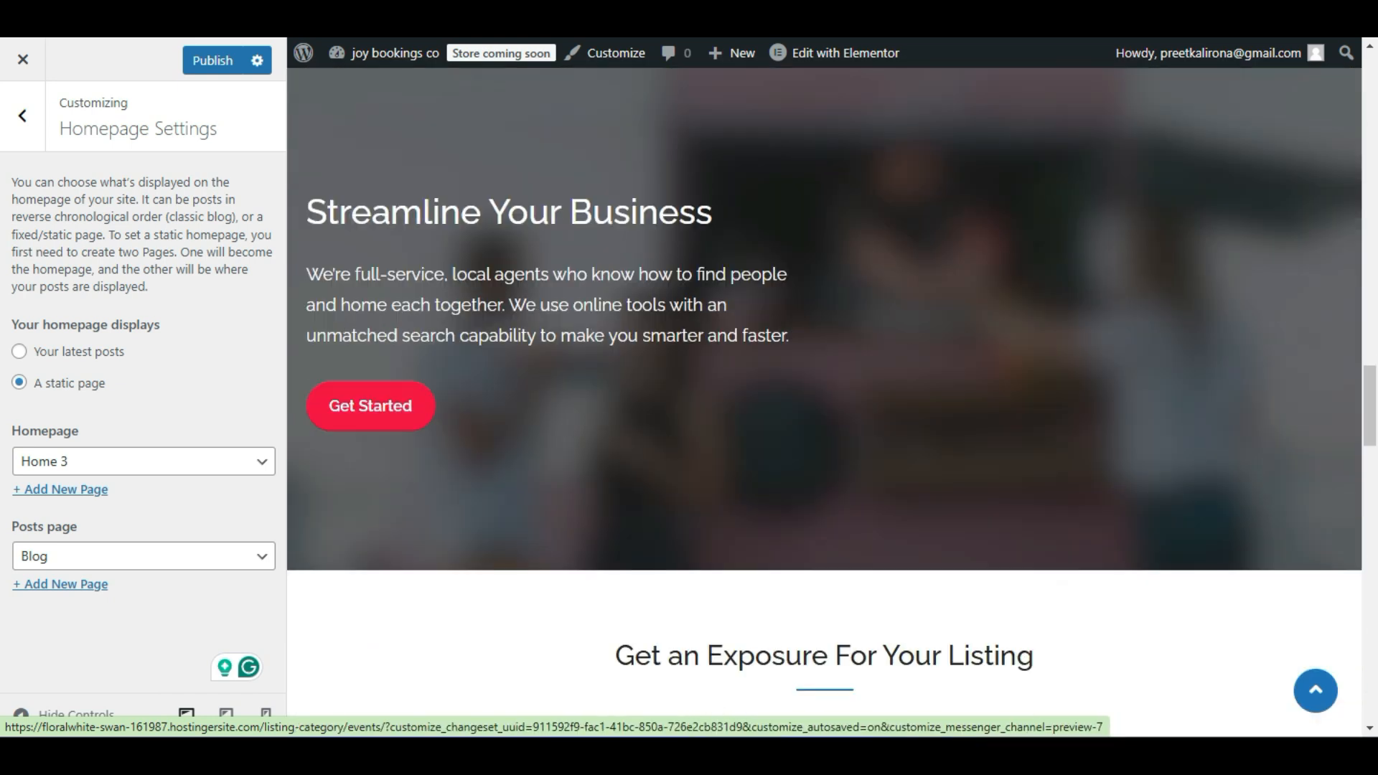
{"action": "scroll", "coordinate": [858, 317], "scroll_direction": "down", "scroll_amount": 4}
{"action": "scroll", "coordinate": [861, 323], "scroll_direction": "down", "scroll_amount": 9}
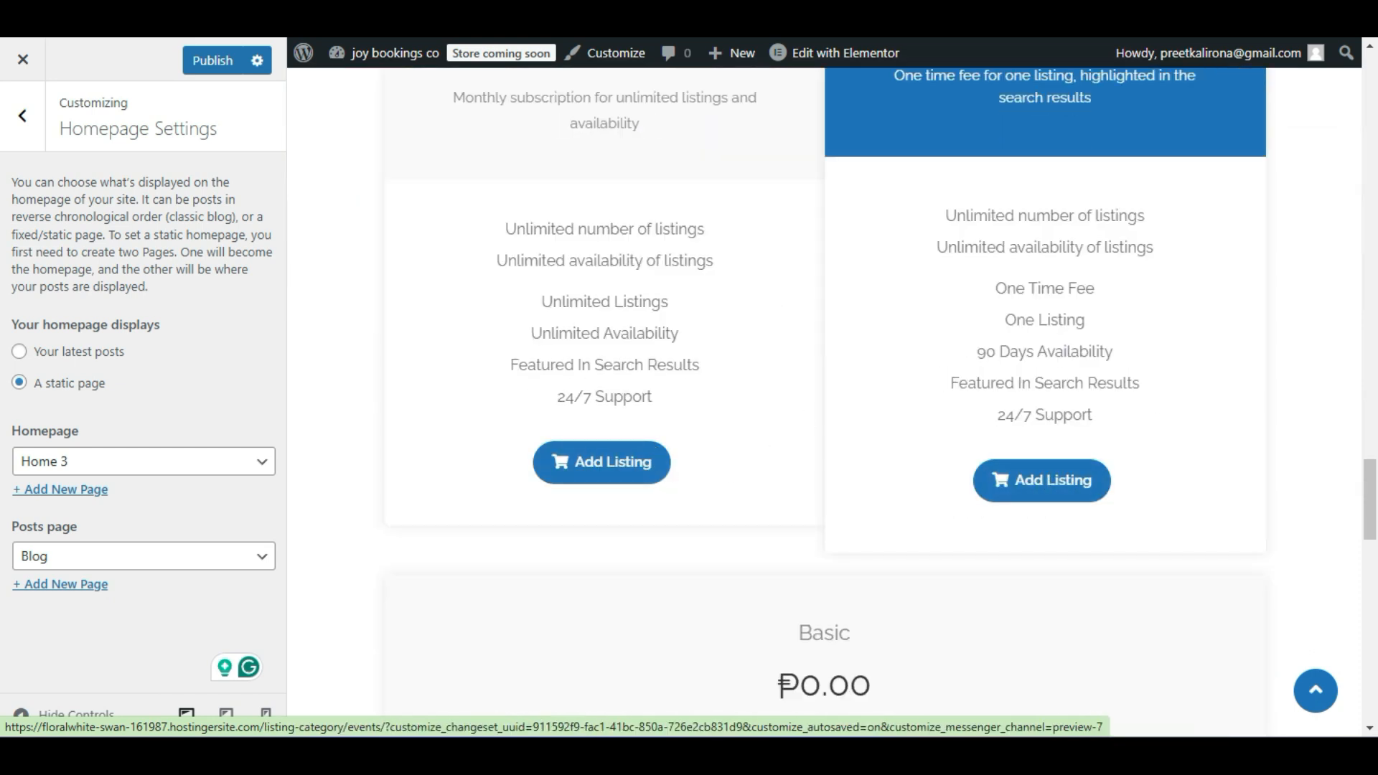
{"action": "scroll", "coordinate": [1036, 314], "scroll_direction": "down", "scroll_amount": 10}
{"action": "scroll", "coordinate": [1037, 317], "scroll_direction": "down", "scroll_amount": 13}
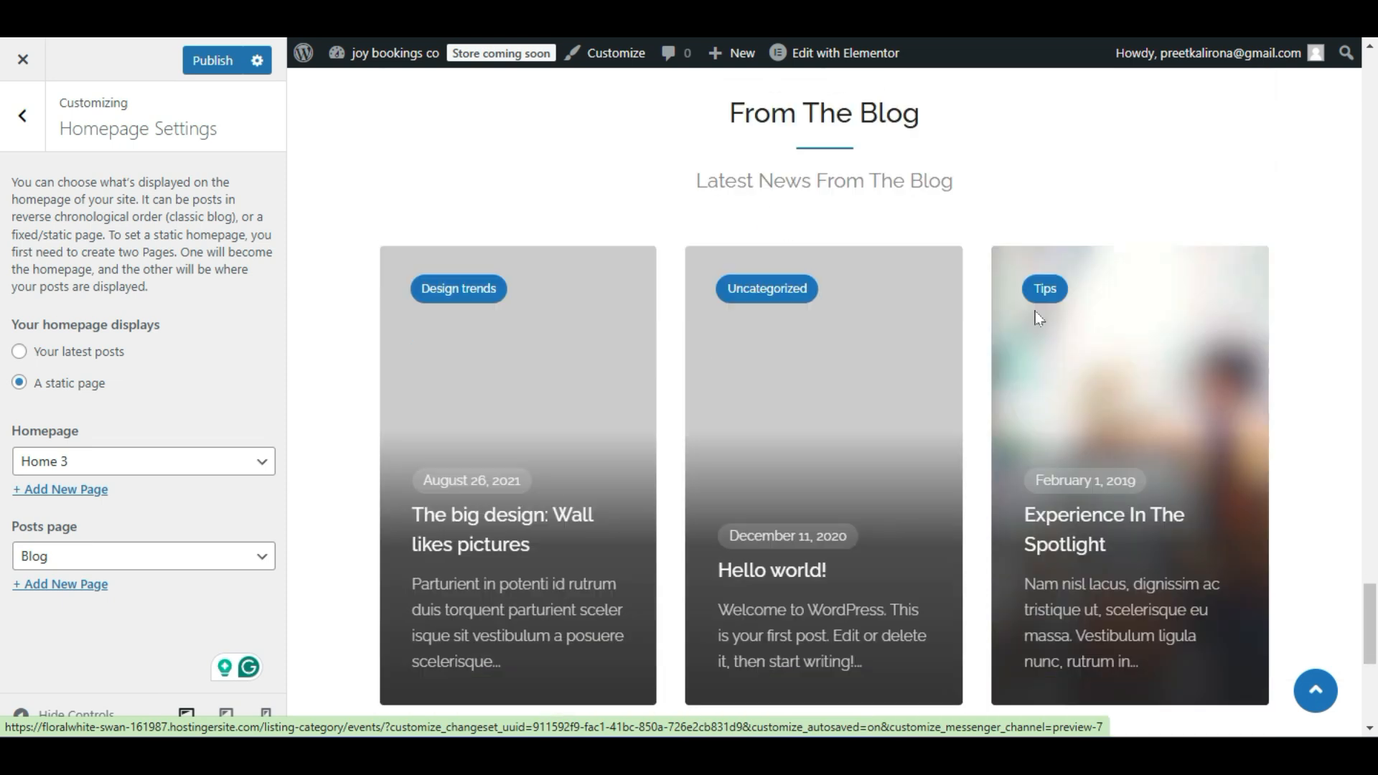
Set the static homepage to Home 4.
{"action": "left_click", "coordinate": [163, 478]}
{"action": "scroll", "coordinate": [118, 330], "scroll_direction": "down", "scroll_amount": 4}
{"action": "left_click", "coordinate": [86, 202]}
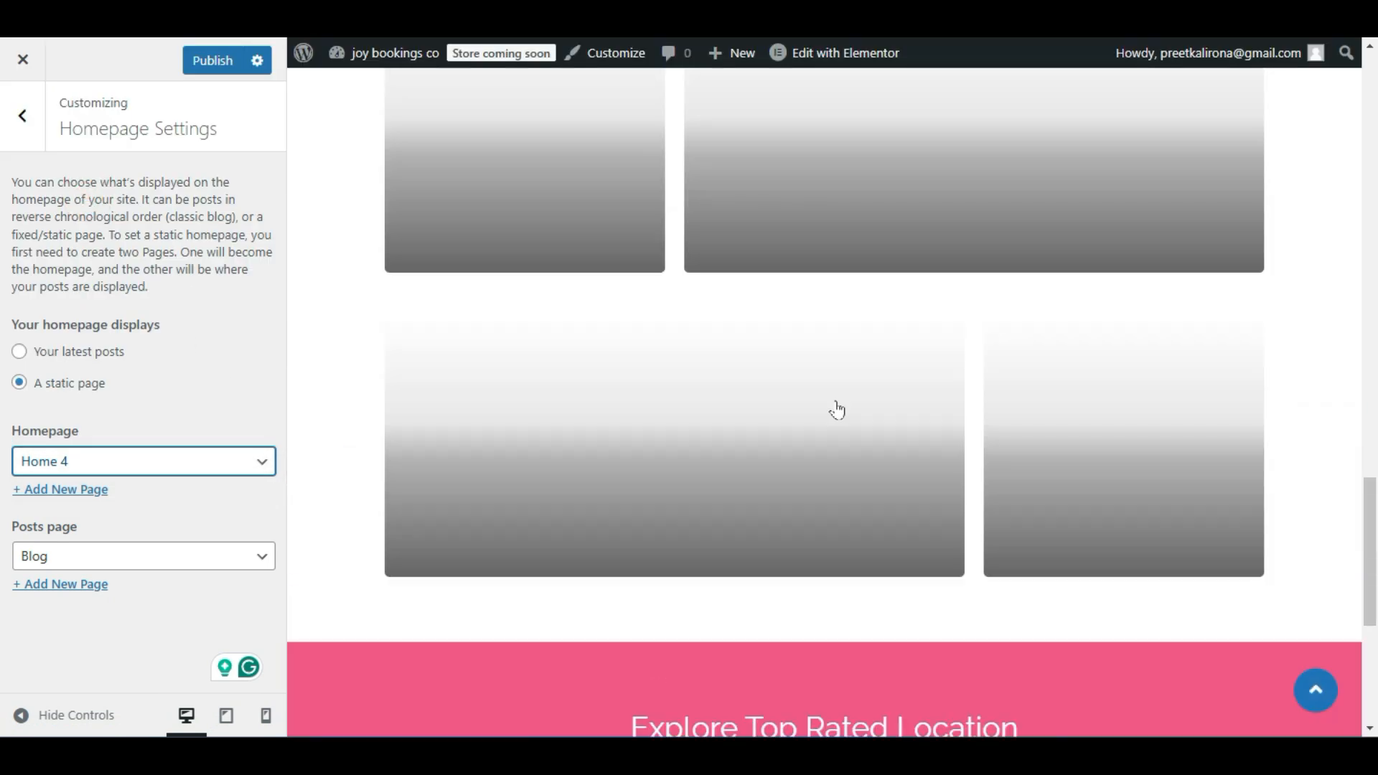
Examine the Home 4 preview, including the listings banner, most visited places, map search header and popular listing features.
{"action": "scroll", "coordinate": [836, 410], "scroll_direction": "down", "scroll_amount": 3}
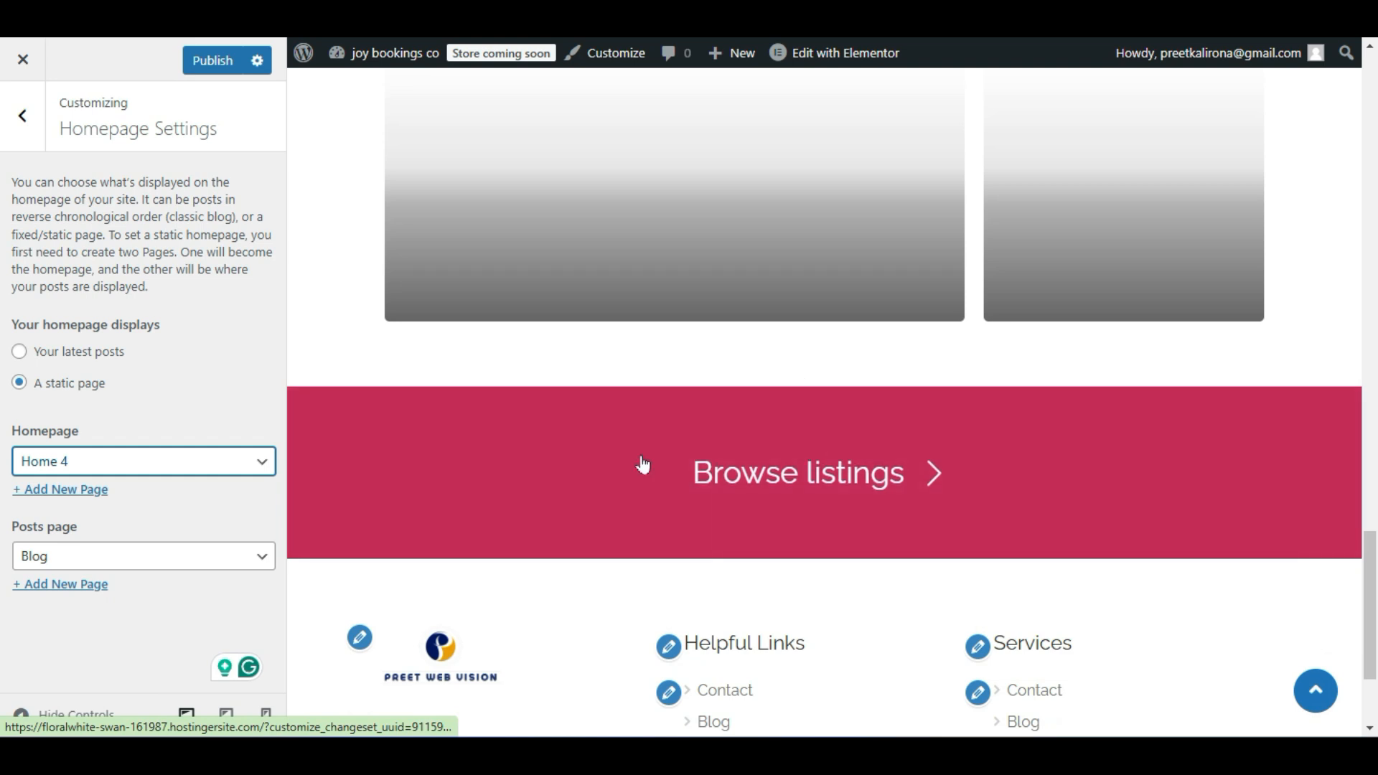
{"action": "scroll", "coordinate": [825, 482], "scroll_direction": "up", "scroll_amount": 15}
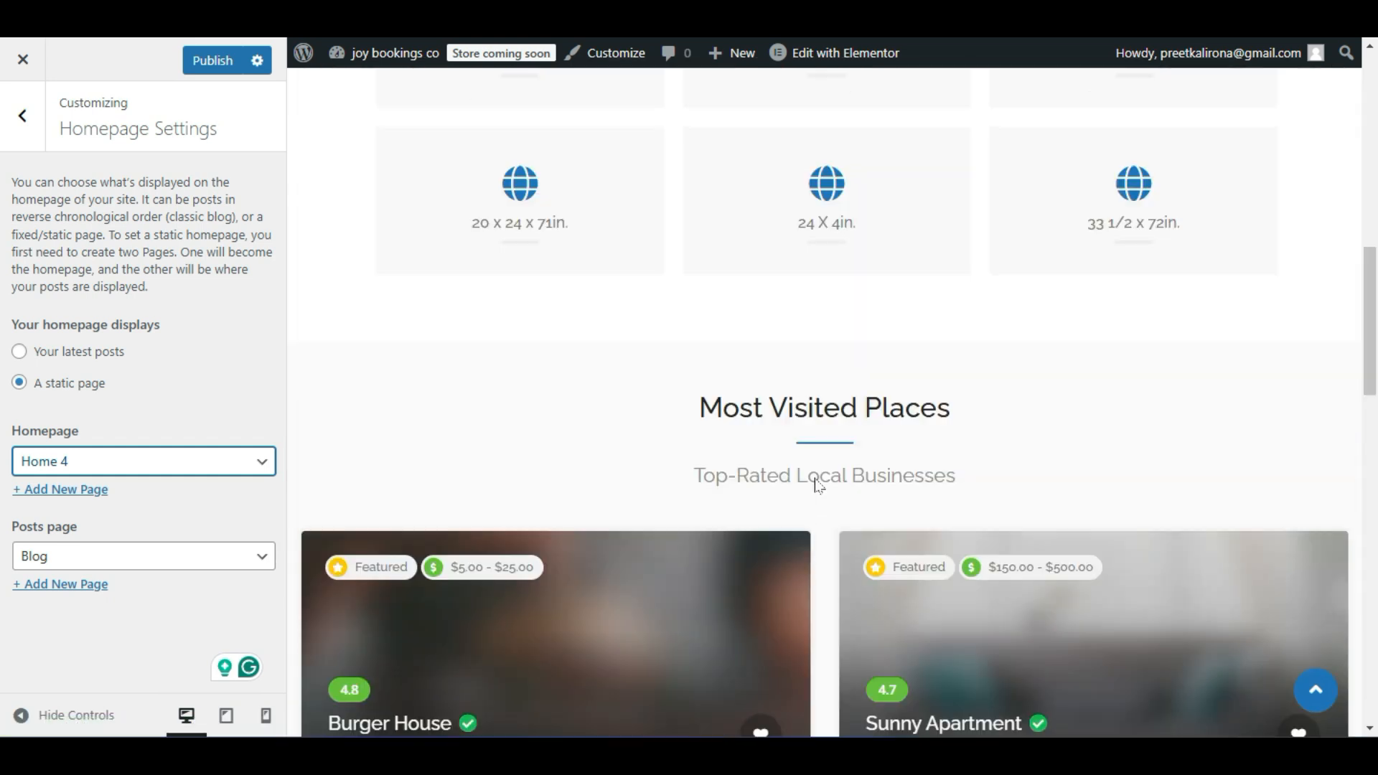
{"action": "scroll", "coordinate": [807, 488], "scroll_direction": "up", "scroll_amount": 3}
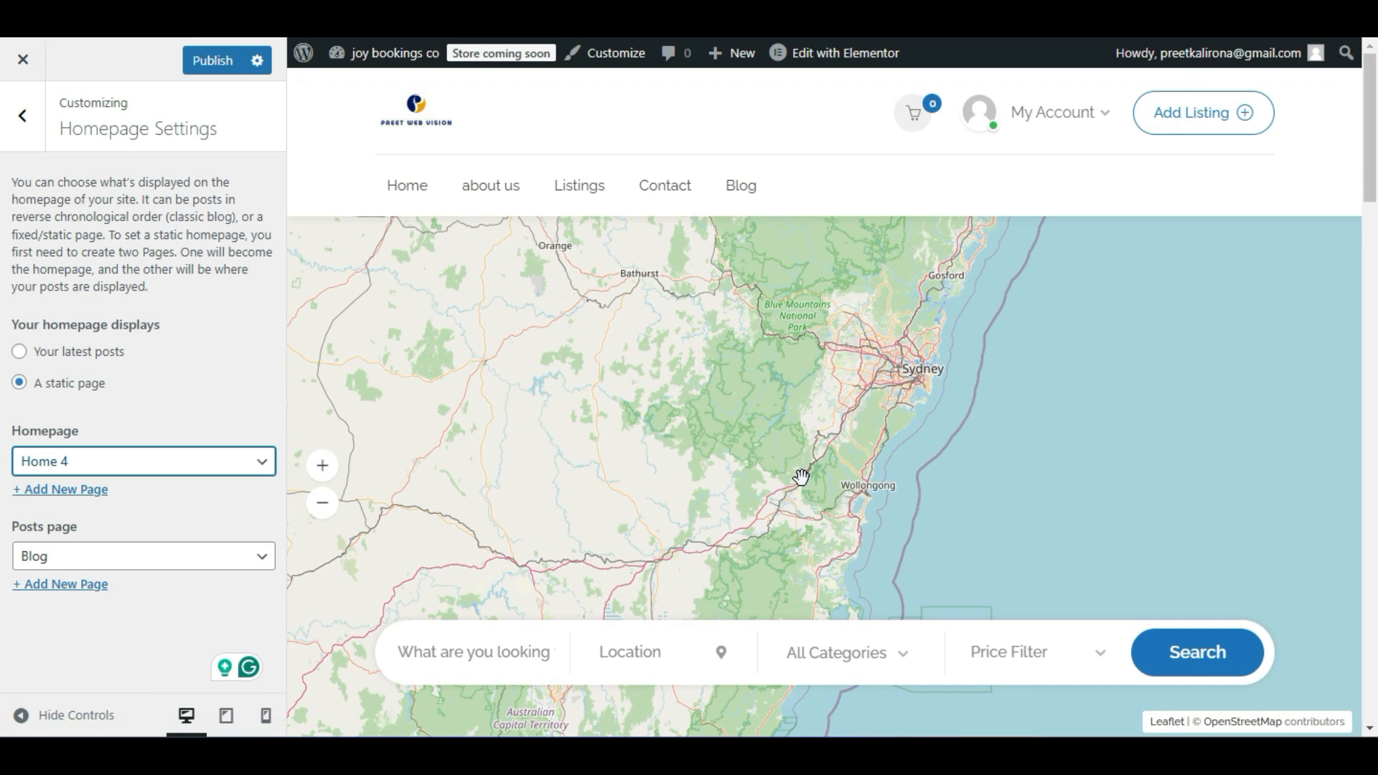
{"action": "scroll", "coordinate": [678, 428], "scroll_direction": "down", "scroll_amount": 3}
{"action": "scroll", "coordinate": [678, 429], "scroll_direction": "up", "scroll_amount": 3}
{"action": "scroll", "coordinate": [1034, 370], "scroll_direction": "down", "scroll_amount": 3}
{"action": "scroll", "coordinate": [830, 529], "scroll_direction": "down", "scroll_amount": 2}
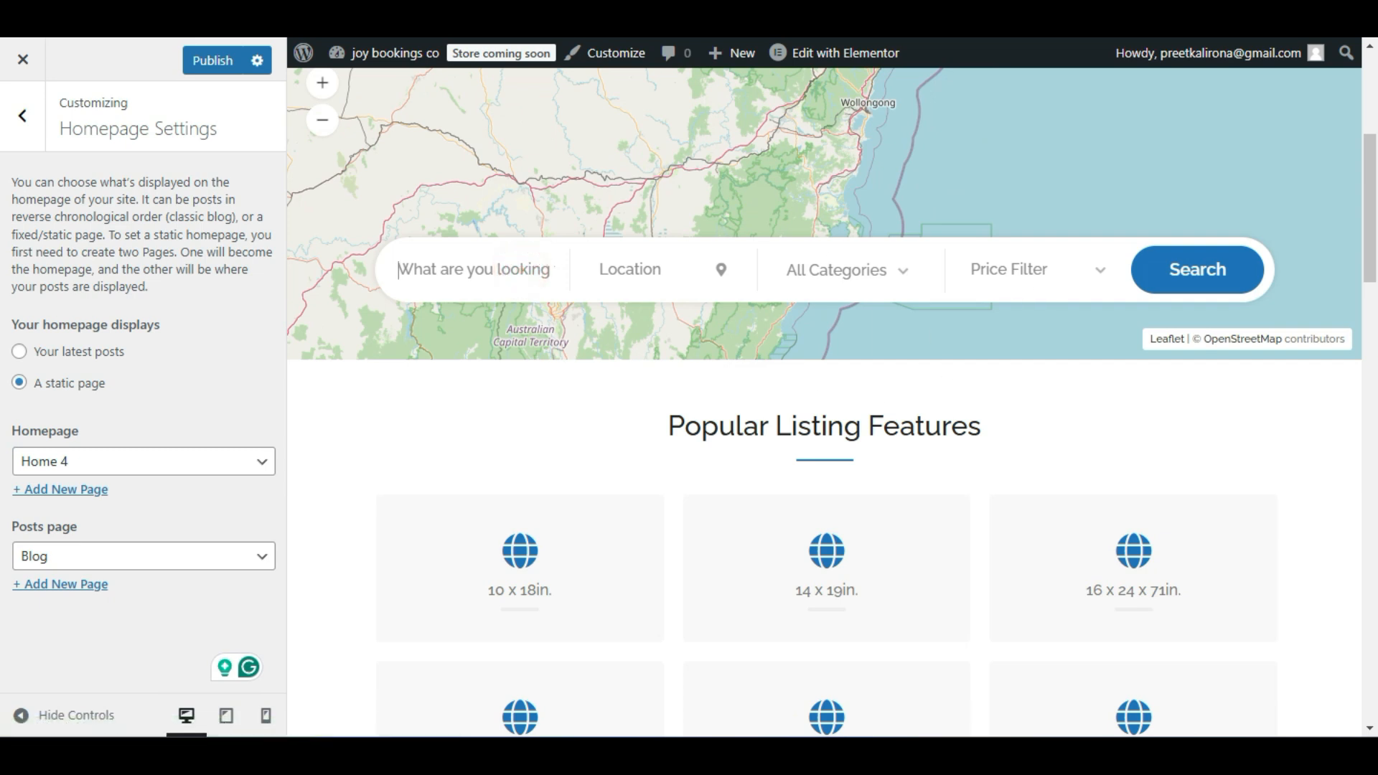
{"action": "scroll", "coordinate": [847, 369], "scroll_direction": "up", "scroll_amount": 6}
{"action": "scroll", "coordinate": [847, 368], "scroll_direction": "down", "scroll_amount": 7}
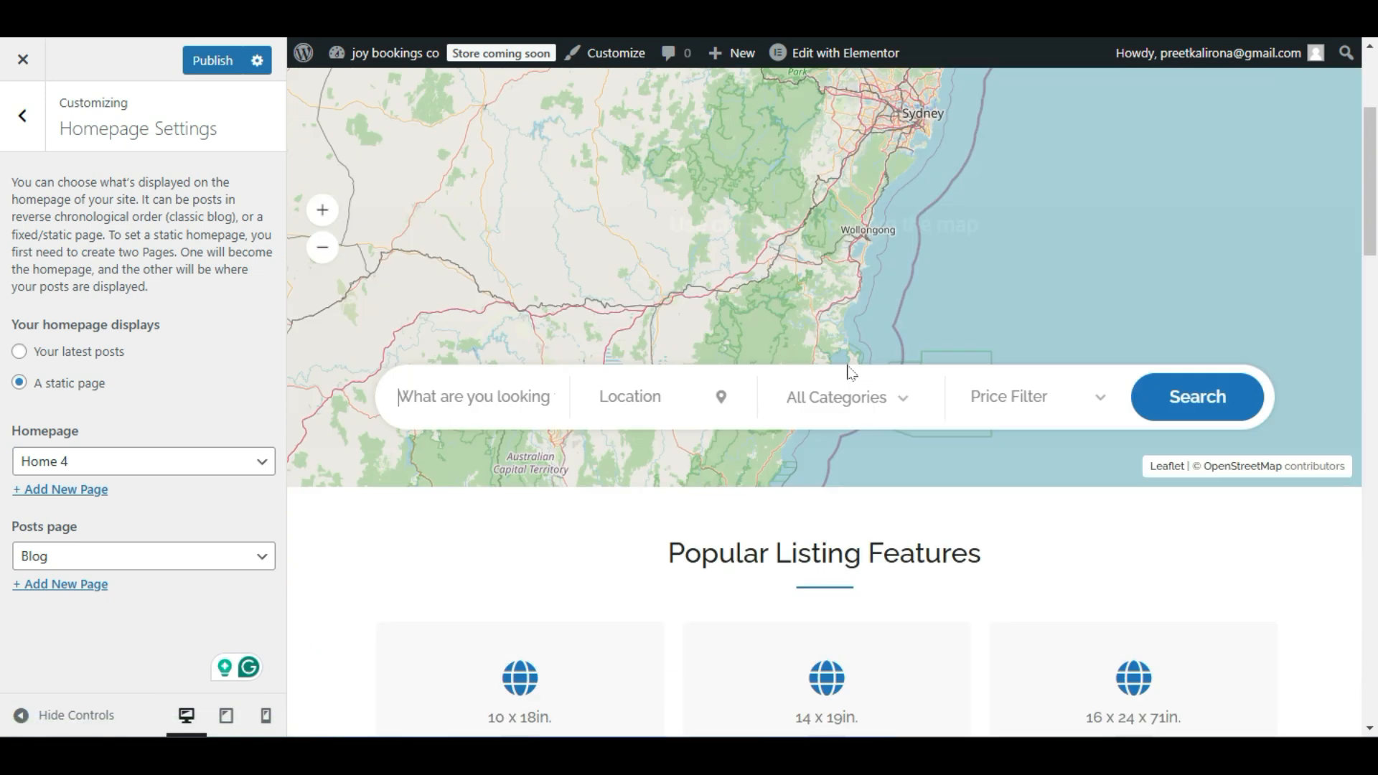
{"action": "scroll", "coordinate": [348, 339], "scroll_direction": "up", "scroll_amount": 7}
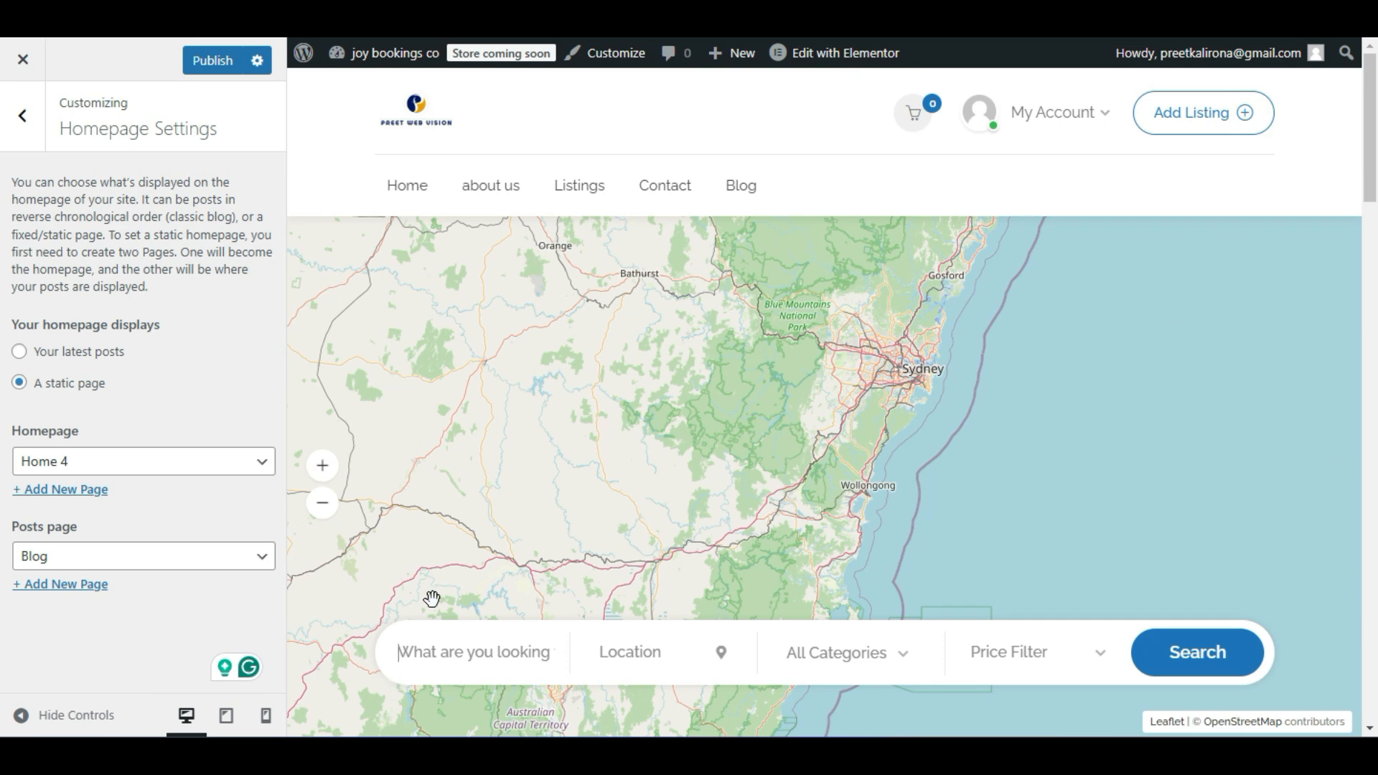
Set the static homepage to Home 5.
{"action": "left_click", "coordinate": [87, 465]}
{"action": "scroll", "coordinate": [152, 316], "scroll_direction": "down", "scroll_amount": 2}
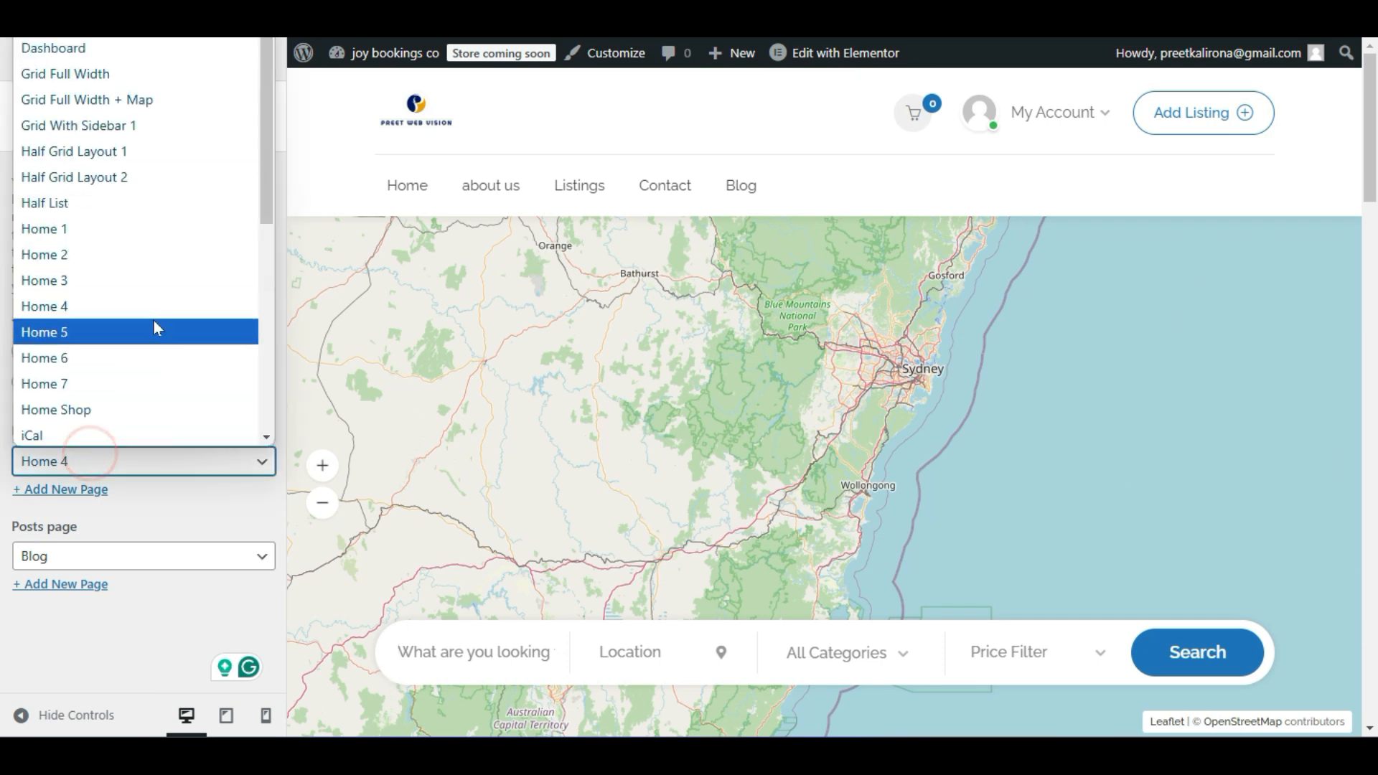
{"action": "left_click", "coordinate": [129, 337]}
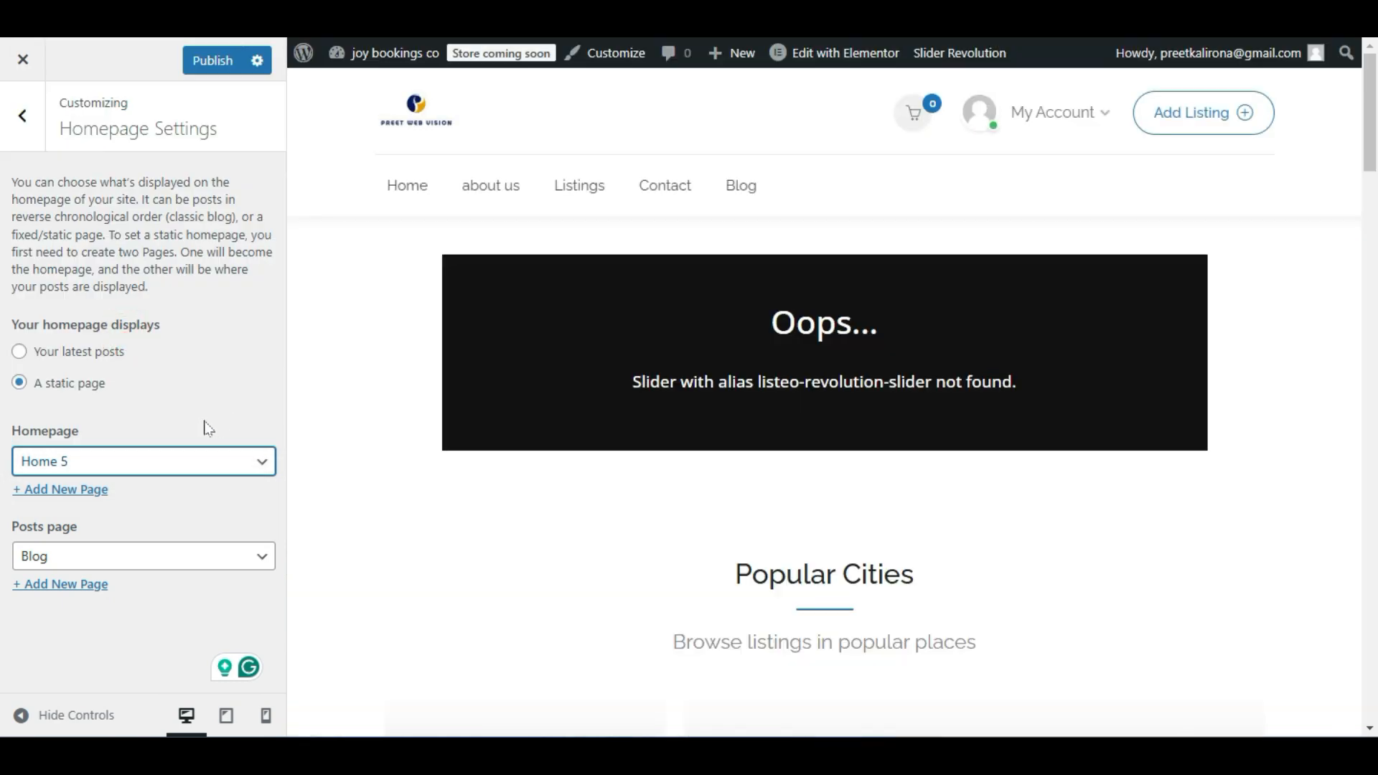
Set the static homepage to Home 6.
{"action": "left_click", "coordinate": [172, 471]}
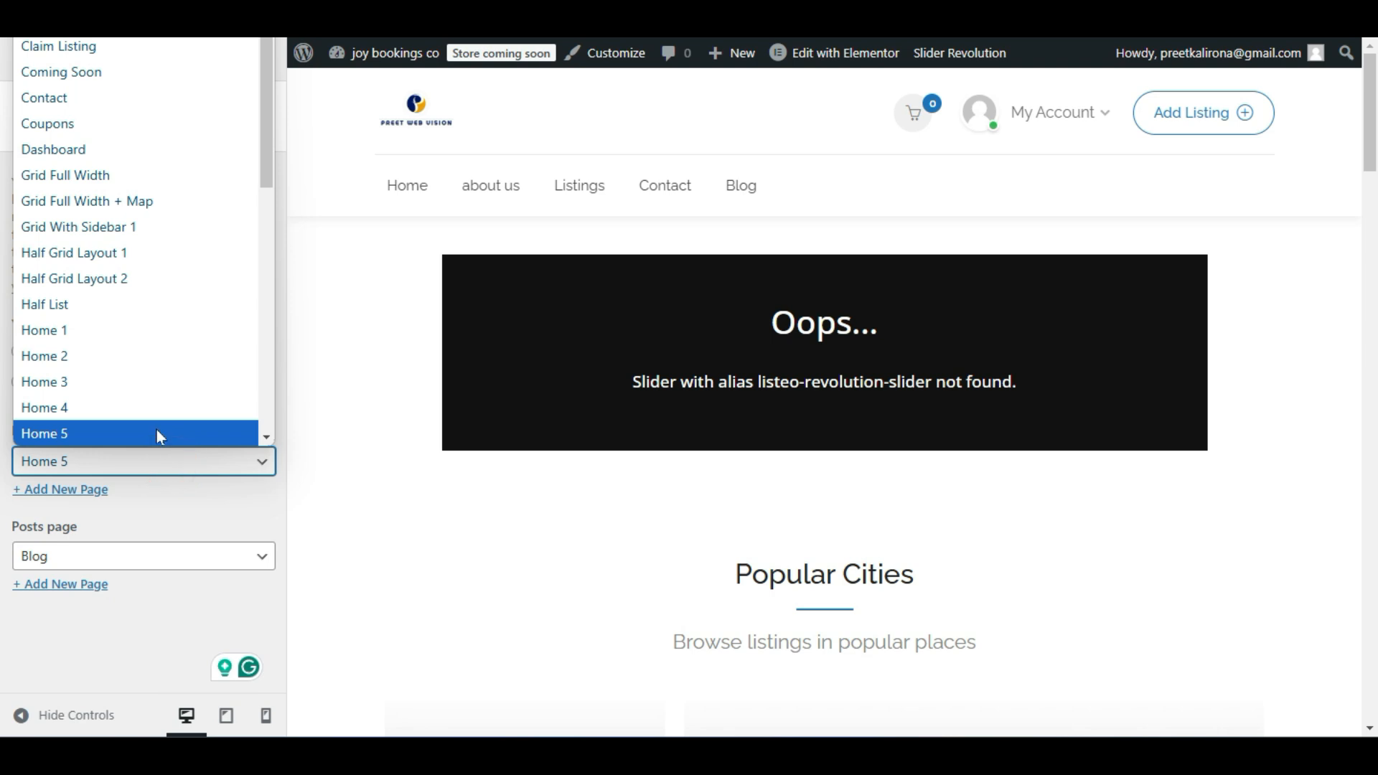
{"action": "scroll", "coordinate": [144, 423], "scroll_direction": "down", "scroll_amount": 2}
{"action": "left_click", "coordinate": [95, 334]}
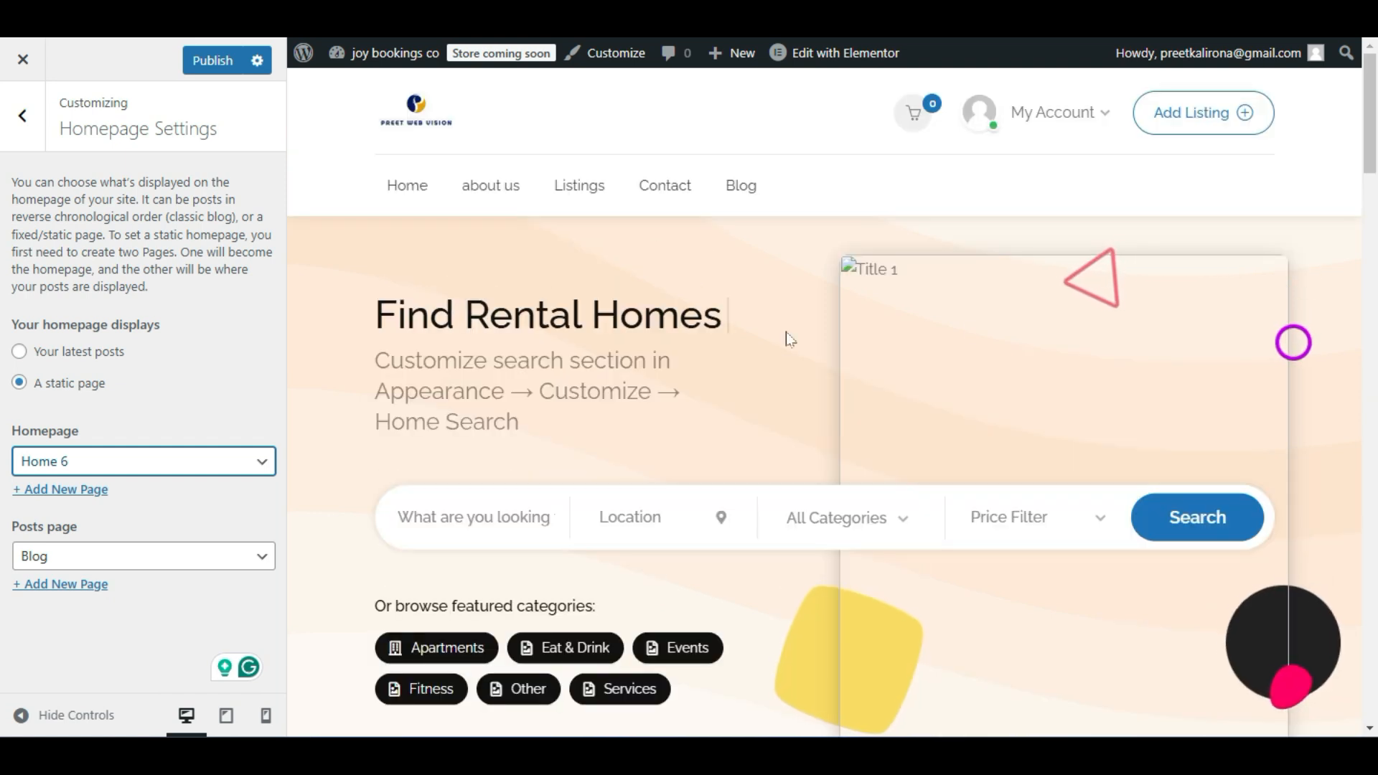
Examine the Home 6 preview, covering the search banner, popular categories, most visited places, testimonials, blog posts and footer.
{"action": "scroll", "coordinate": [425, 370], "scroll_direction": "down", "scroll_amount": 2}
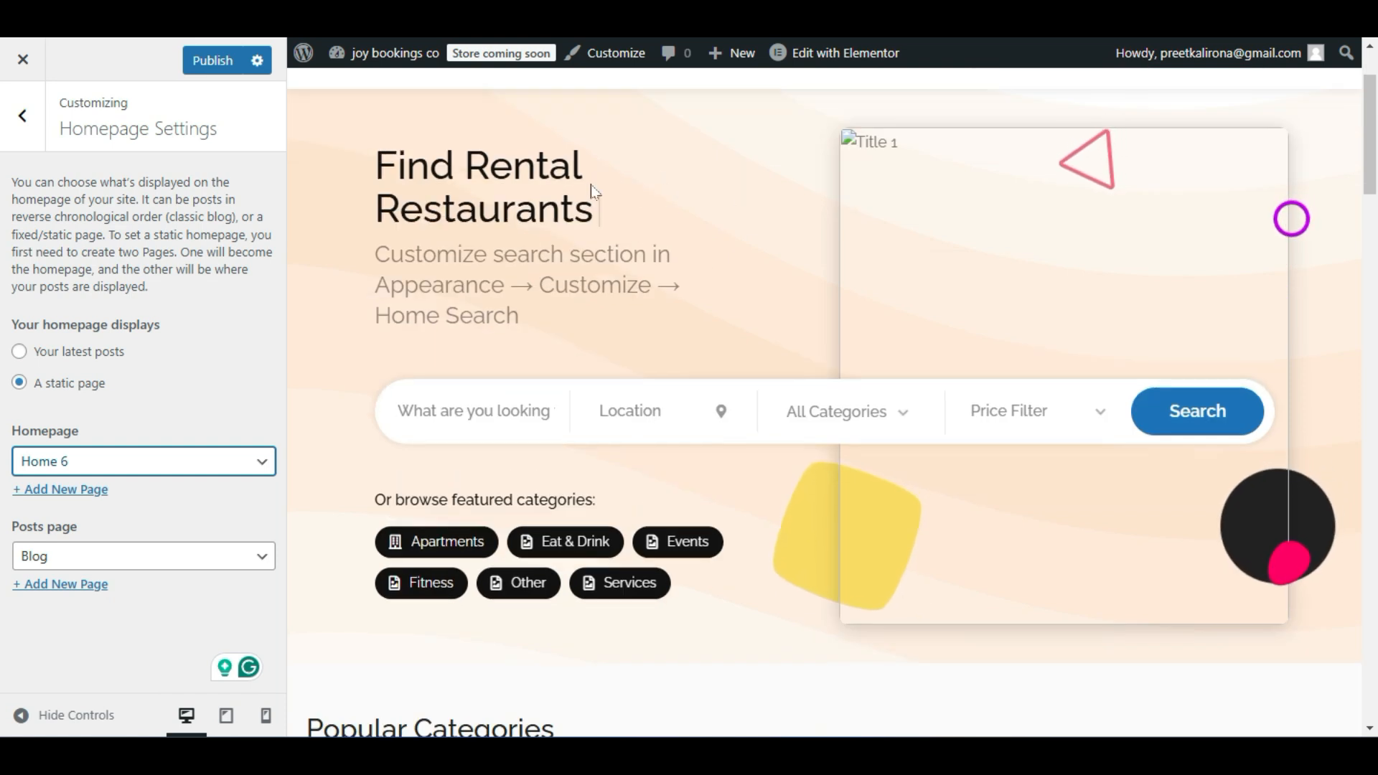
{"action": "scroll", "coordinate": [929, 342], "scroll_direction": "down", "scroll_amount": 4}
{"action": "scroll", "coordinate": [670, 206], "scroll_direction": "up", "scroll_amount": 4}
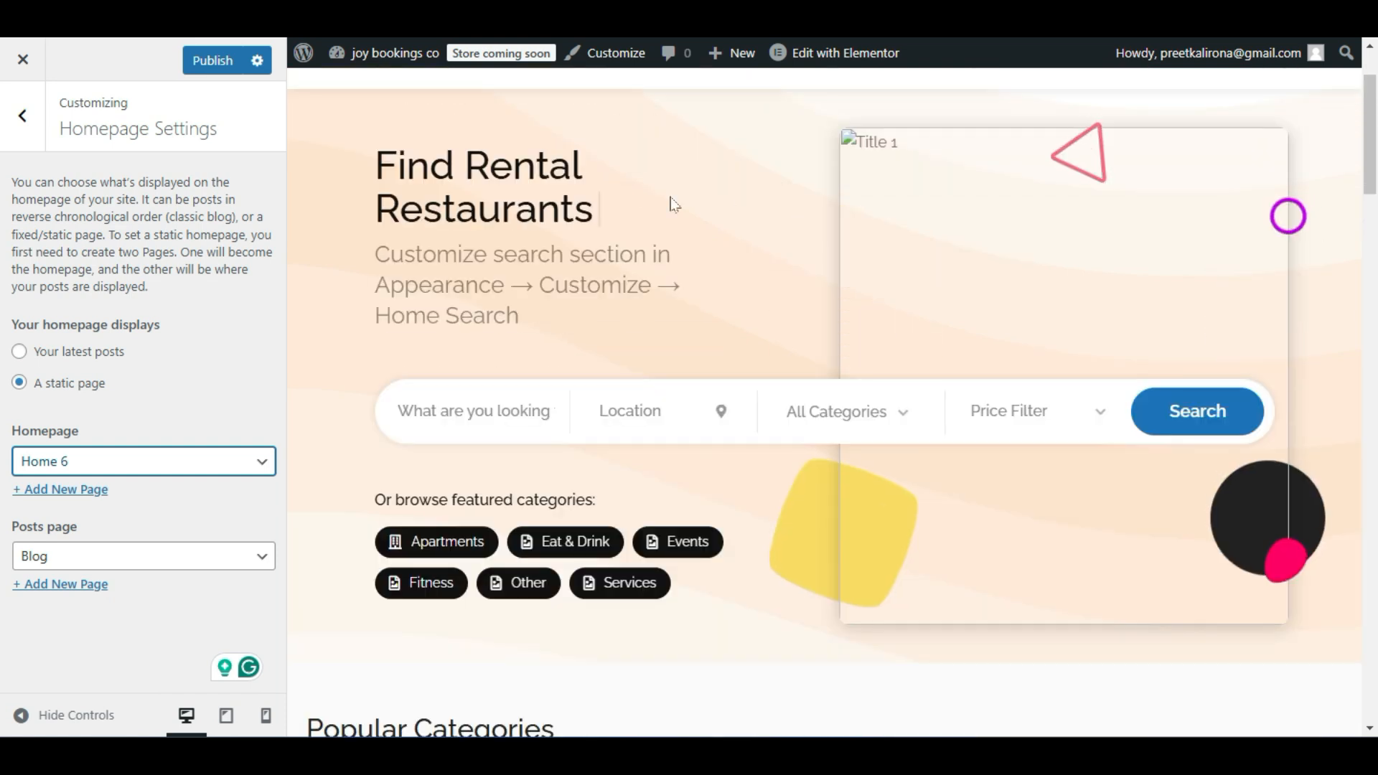
{"action": "scroll", "coordinate": [884, 343], "scroll_direction": "down", "scroll_amount": 15}
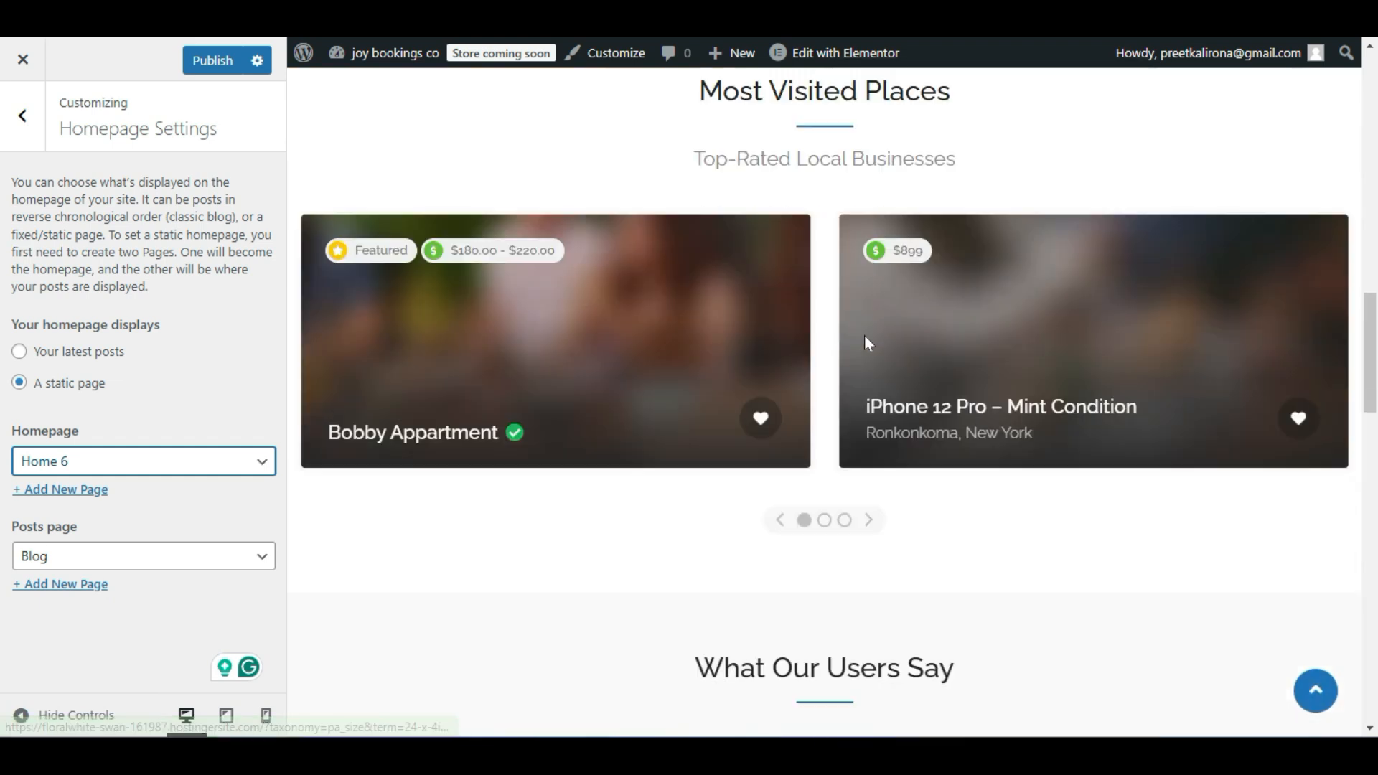
{"action": "scroll", "coordinate": [864, 337], "scroll_direction": "down", "scroll_amount": 13}
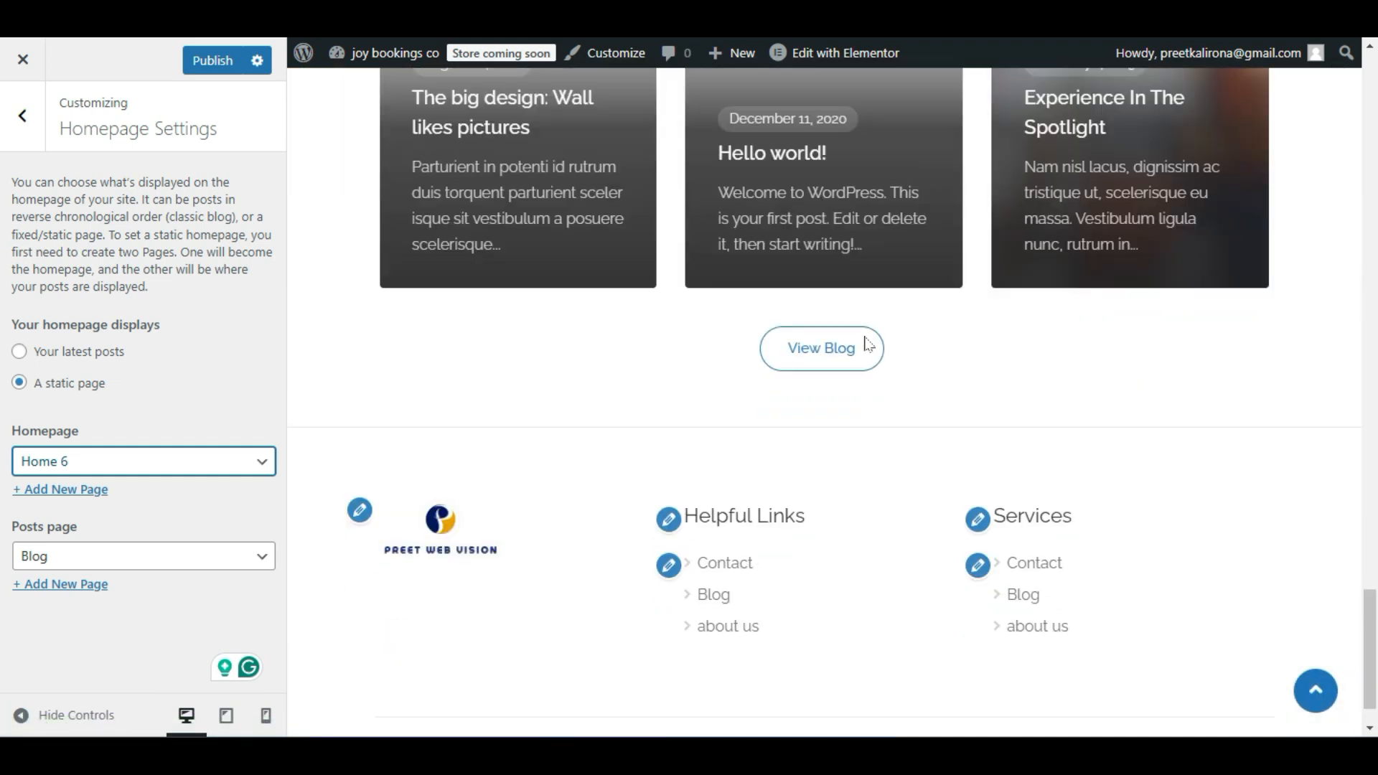
{"action": "scroll", "coordinate": [865, 341], "scroll_direction": "up", "scroll_amount": 14}
{"action": "scroll", "coordinate": [866, 340], "scroll_direction": "up", "scroll_amount": 15}
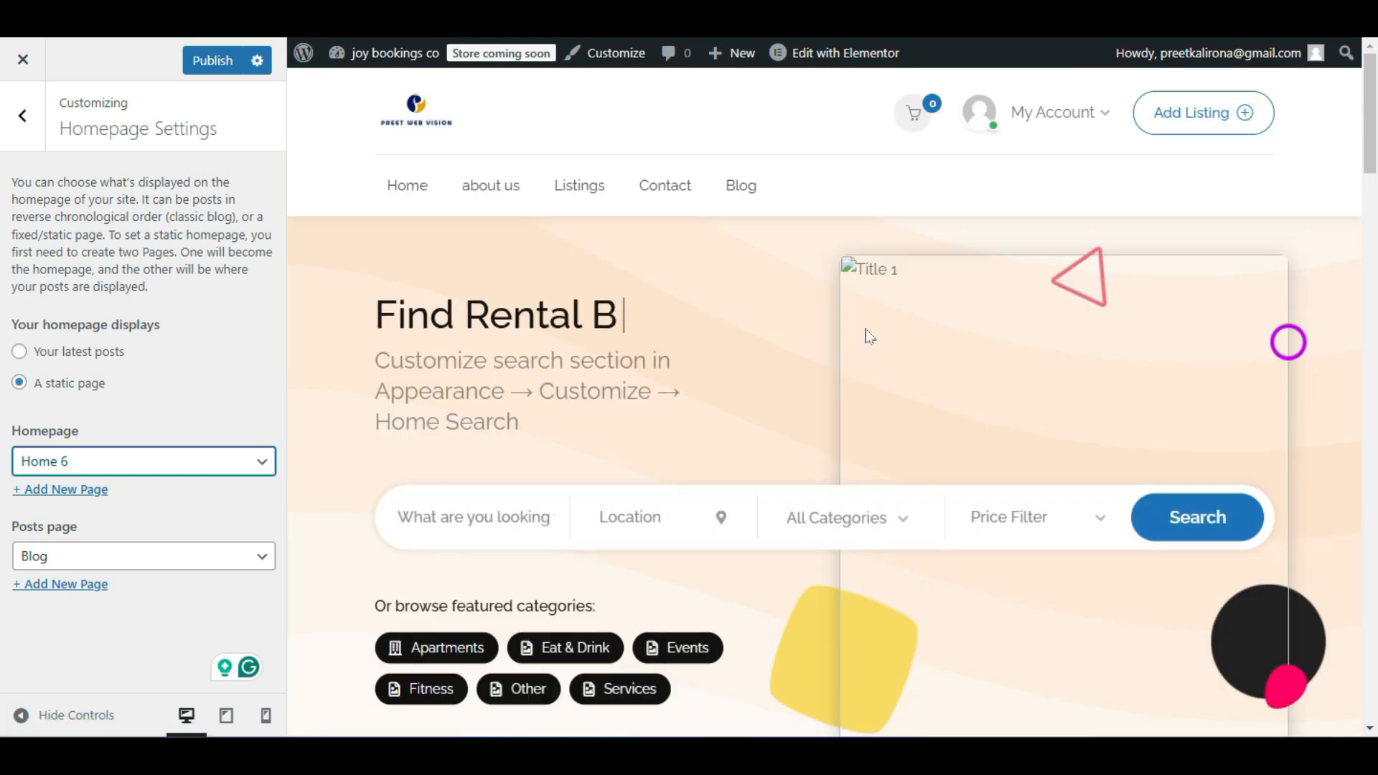
Publish the homepage change and open the live site in a new tab to check its front page.
{"action": "left_click", "coordinate": [214, 63]}
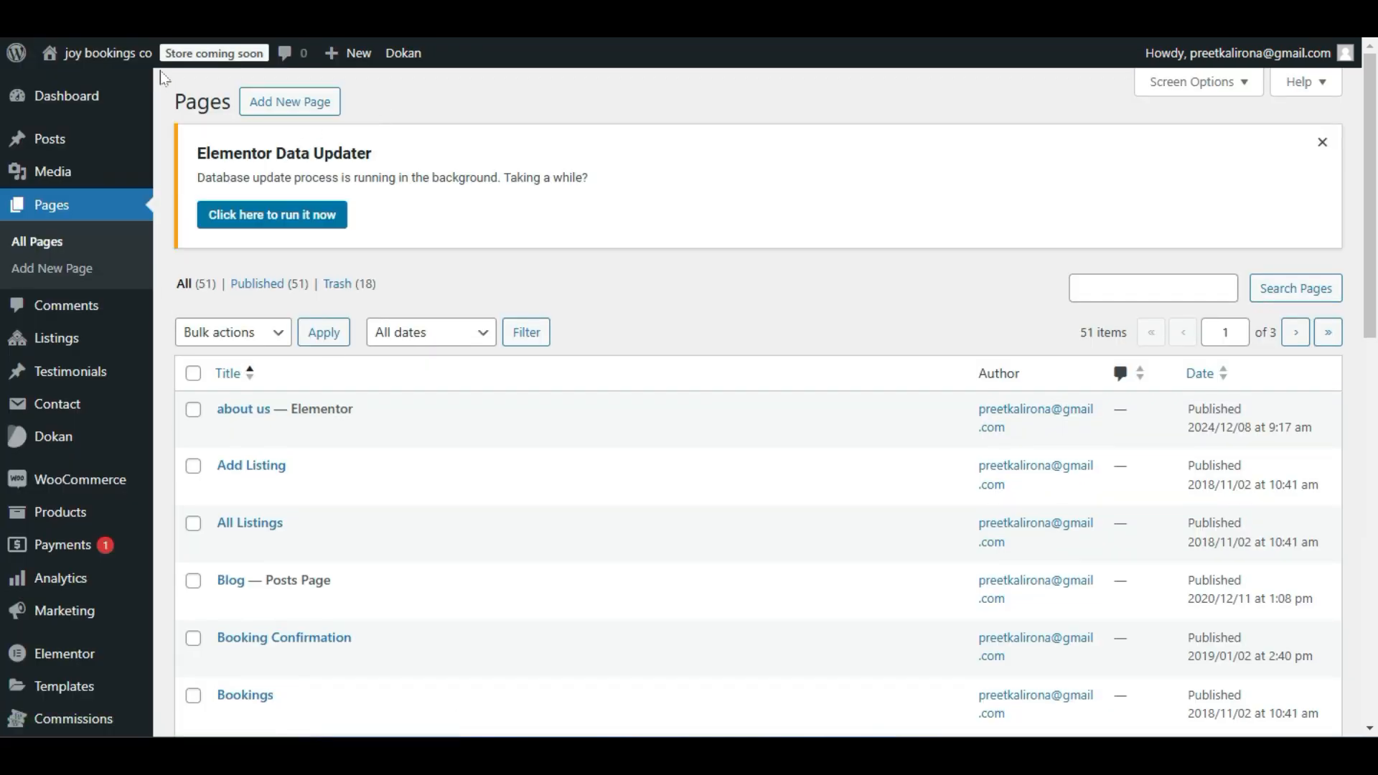
{"action": "right_click", "coordinate": [125, 85]}
{"action": "left_click", "coordinate": [188, 111]}
{"action": "left_click", "coordinate": [2, 357]}
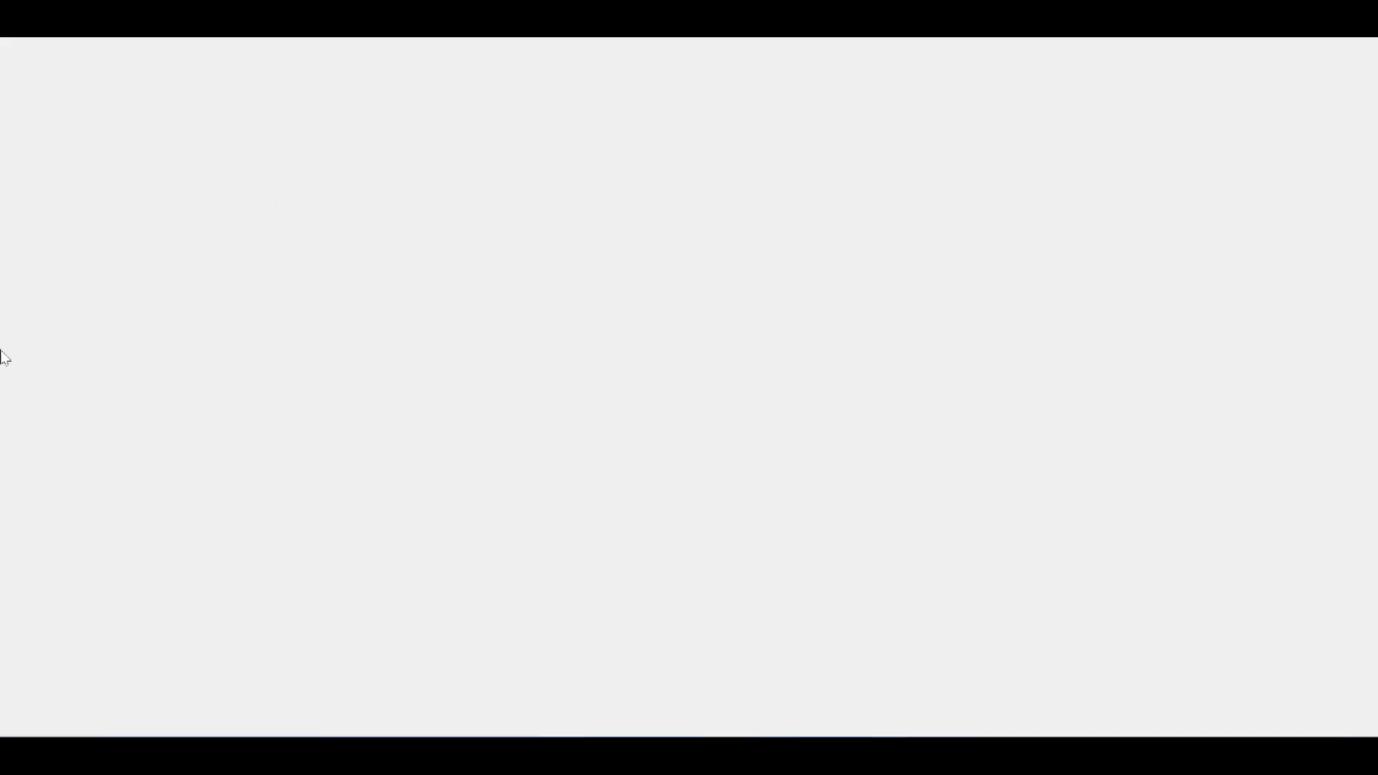
{"action": "scroll", "coordinate": [3, 364], "scroll_direction": "down", "scroll_amount": 5}
{"action": "scroll", "coordinate": [3, 364], "scroll_direction": "up", "scroll_amount": 5}
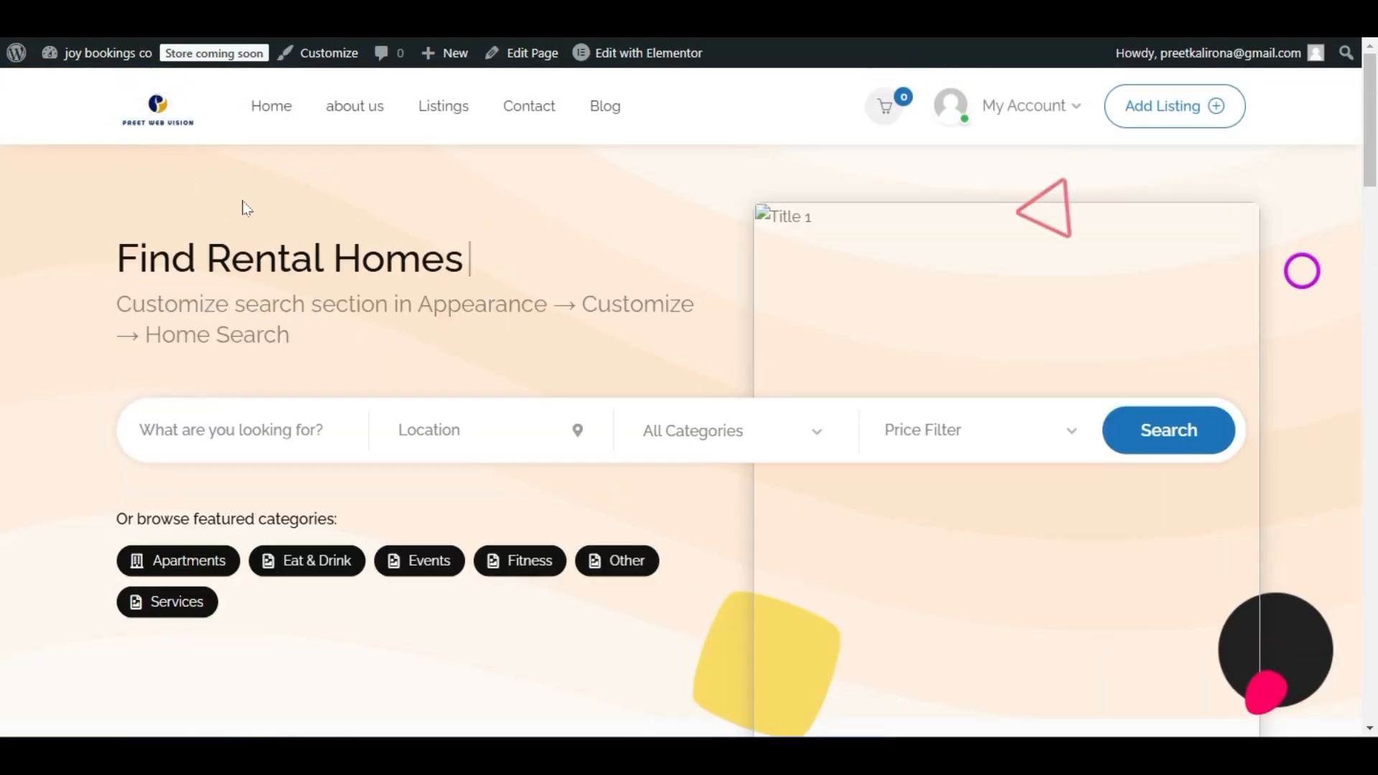
Open the Customizer from the live site and go to the General Home Search Template Options.
{"action": "left_click", "coordinate": [333, 63]}
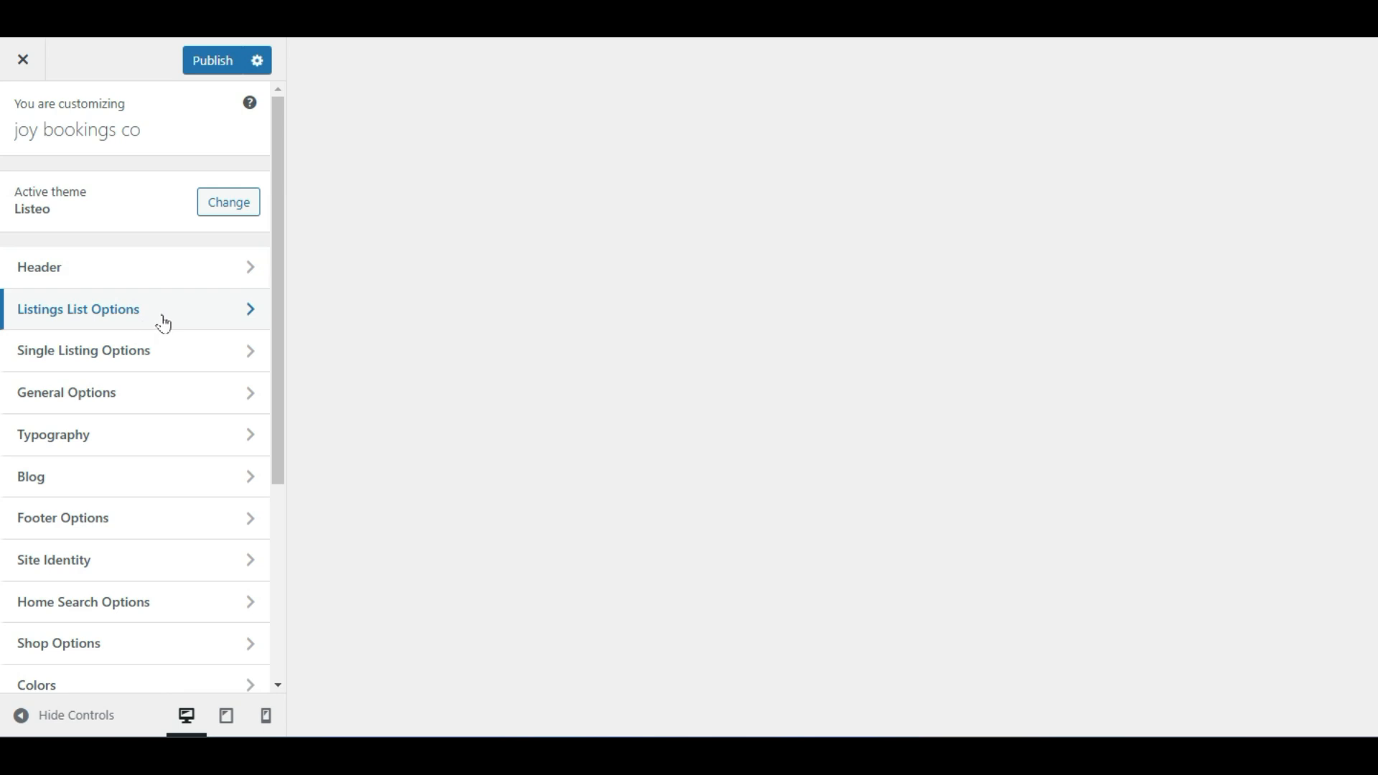
{"action": "left_click", "coordinate": [176, 287]}
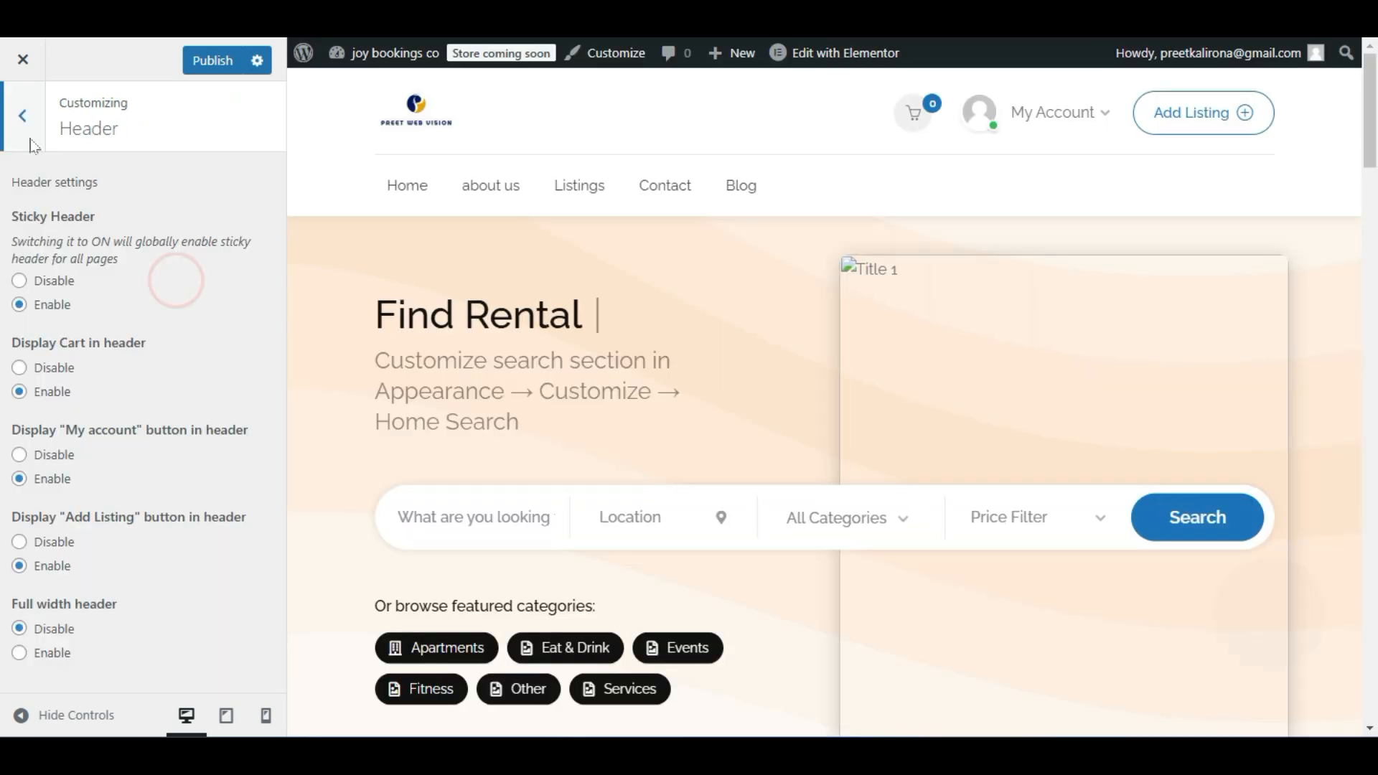
{"action": "left_click", "coordinate": [24, 132]}
{"action": "left_click", "coordinate": [99, 394]}
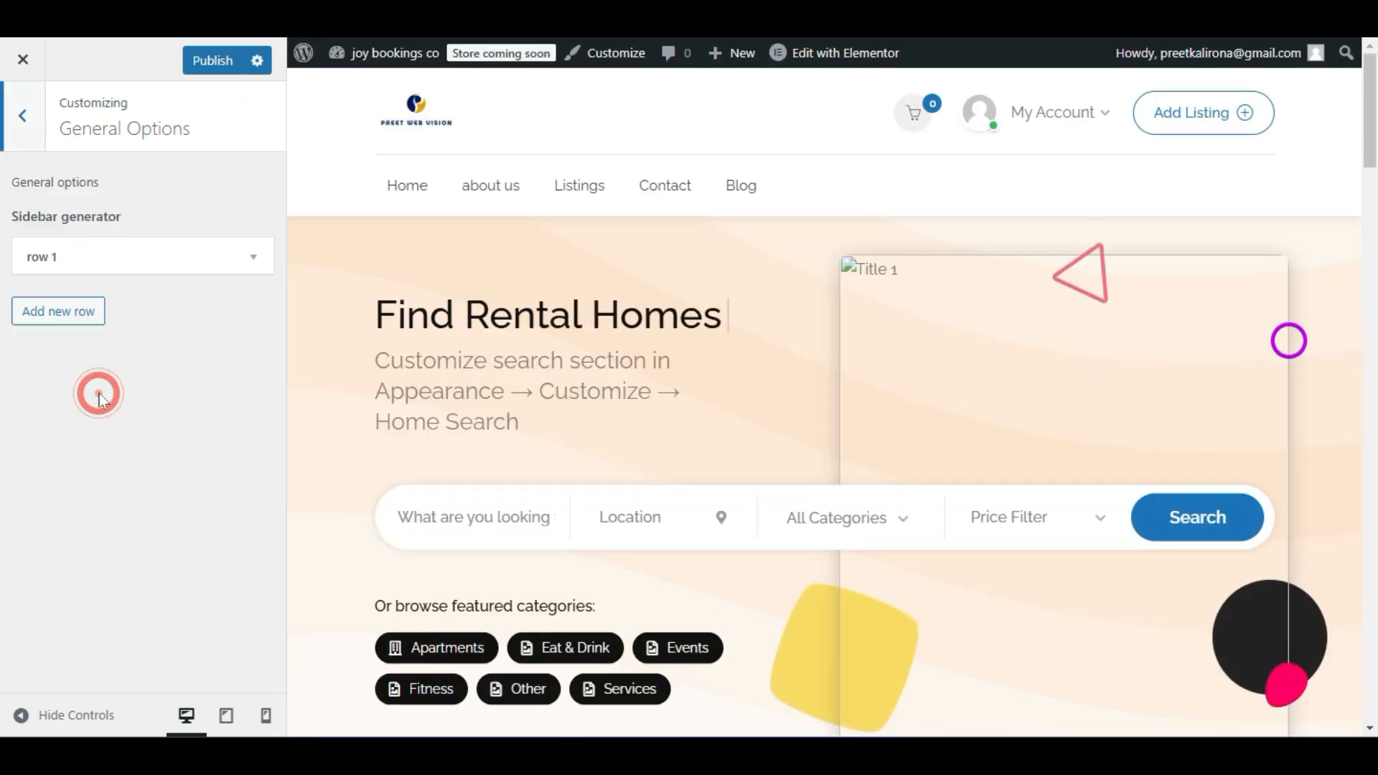
{"action": "left_click", "coordinate": [11, 140]}
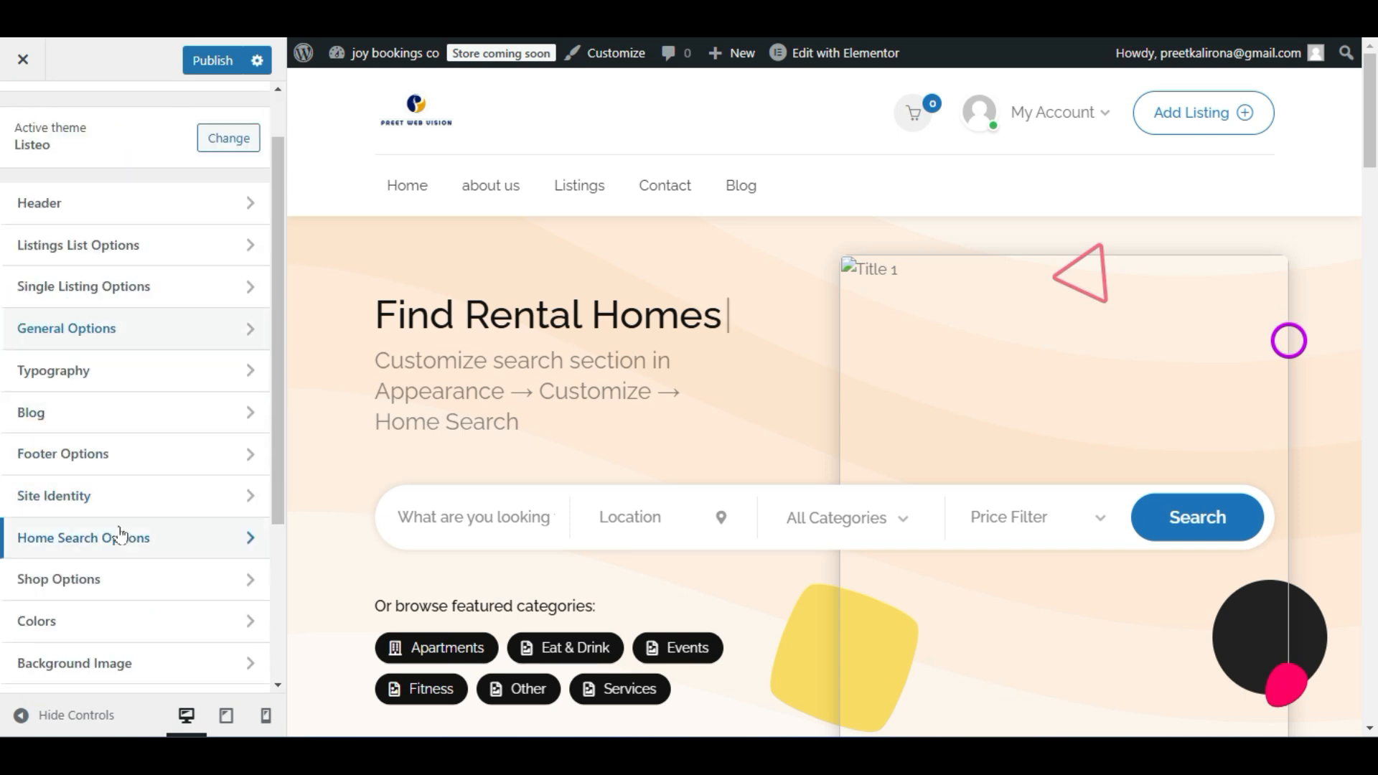
{"action": "left_click", "coordinate": [173, 549]}
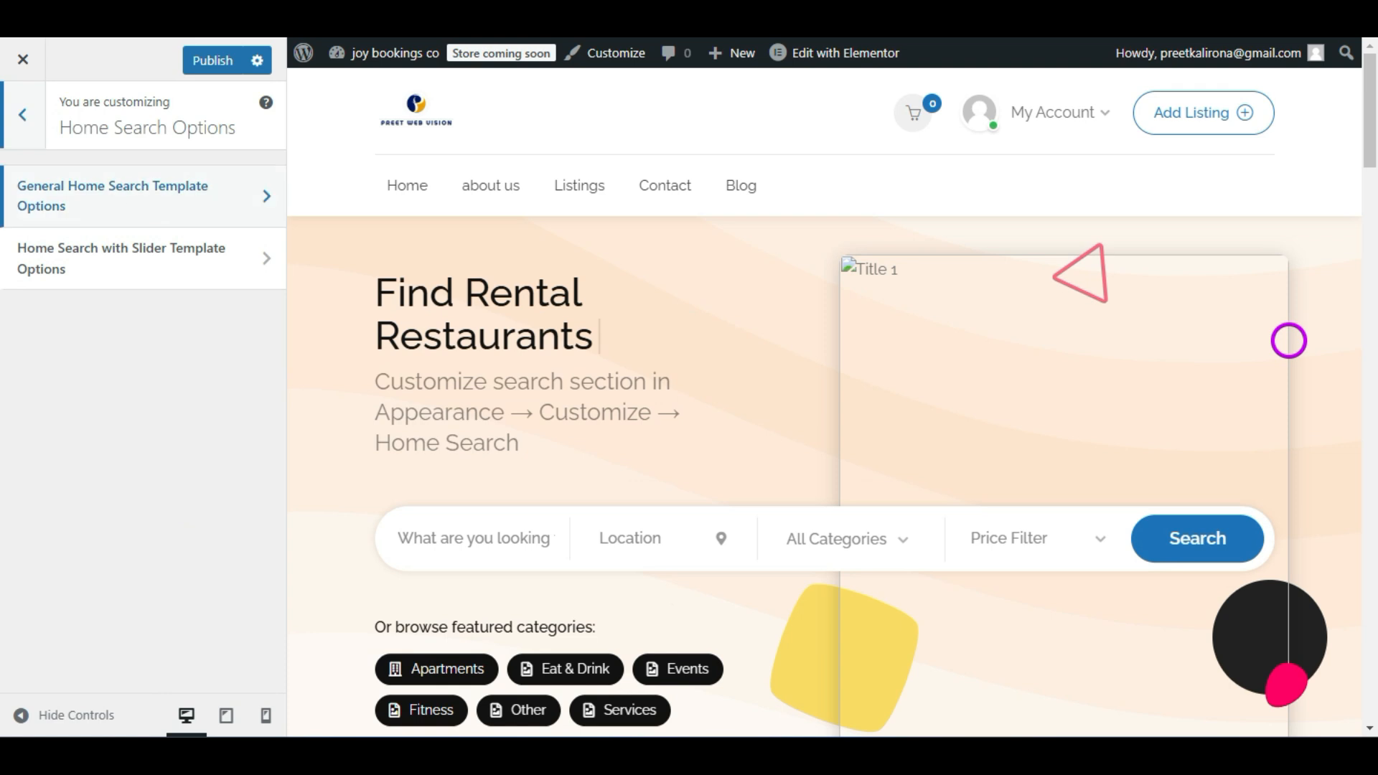
{"action": "left_click", "coordinate": [79, 202]}
Review the home search template settings for banner title, typed words, background image, overlay and featured categories.
{"action": "scroll", "coordinate": [6, 374], "scroll_direction": "down", "scroll_amount": 5}
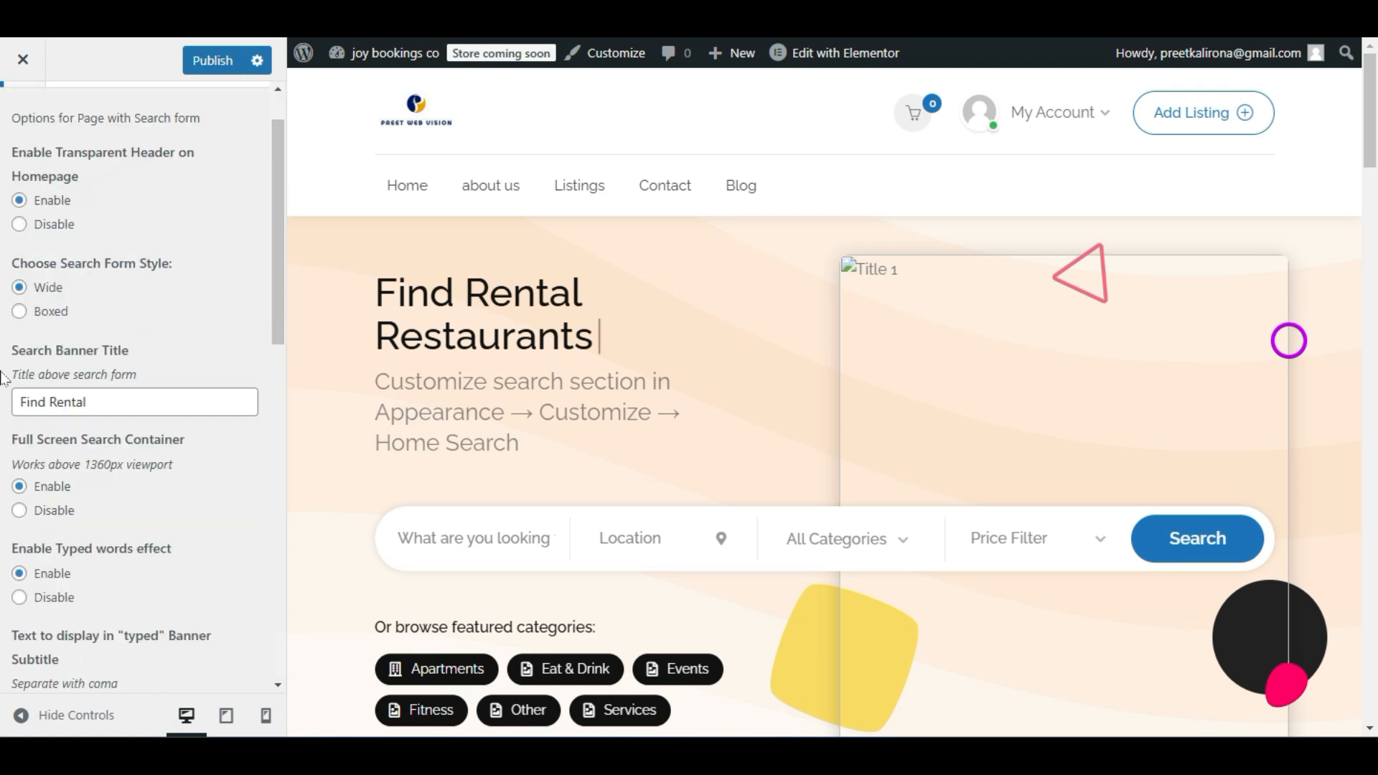
{"action": "scroll", "coordinate": [171, 379], "scroll_direction": "down", "scroll_amount": 7}
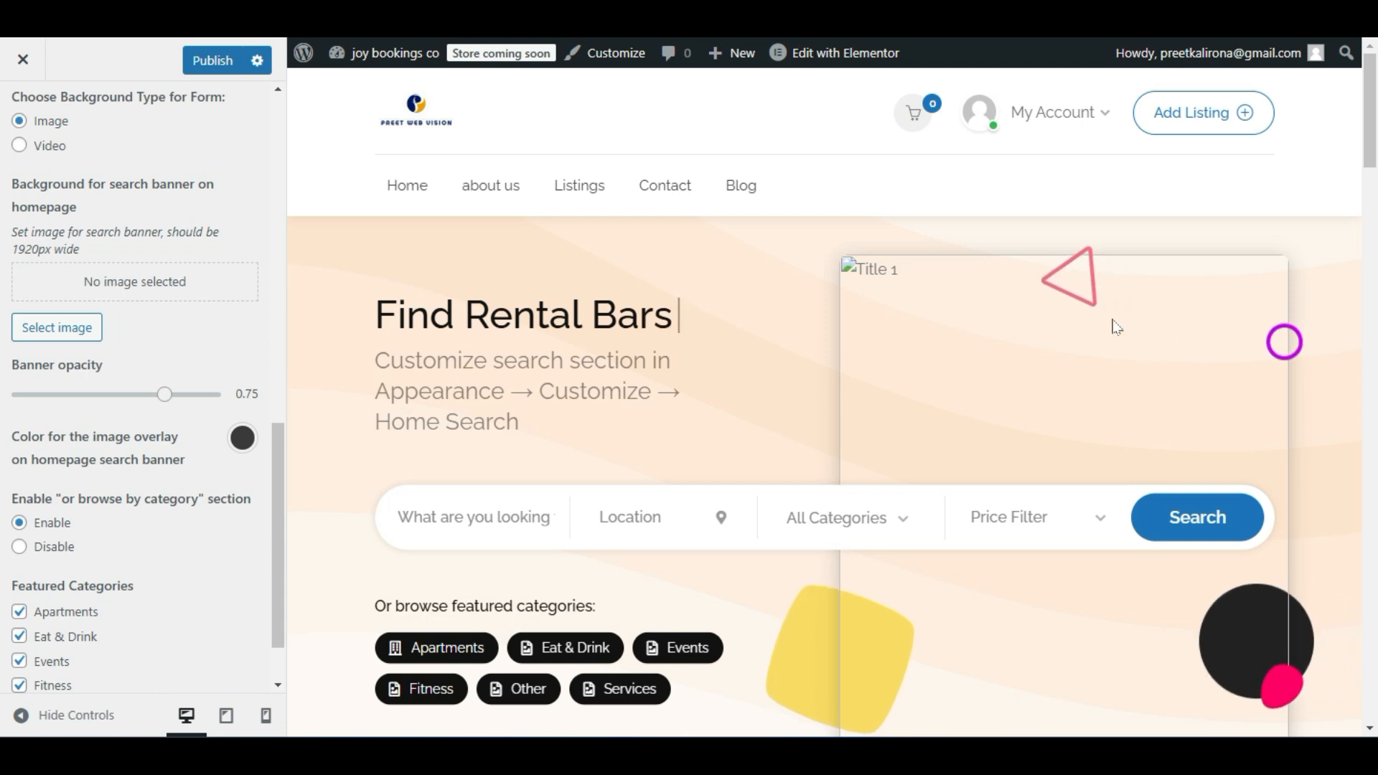
{"action": "scroll", "coordinate": [108, 449], "scroll_direction": "down", "scroll_amount": 1}
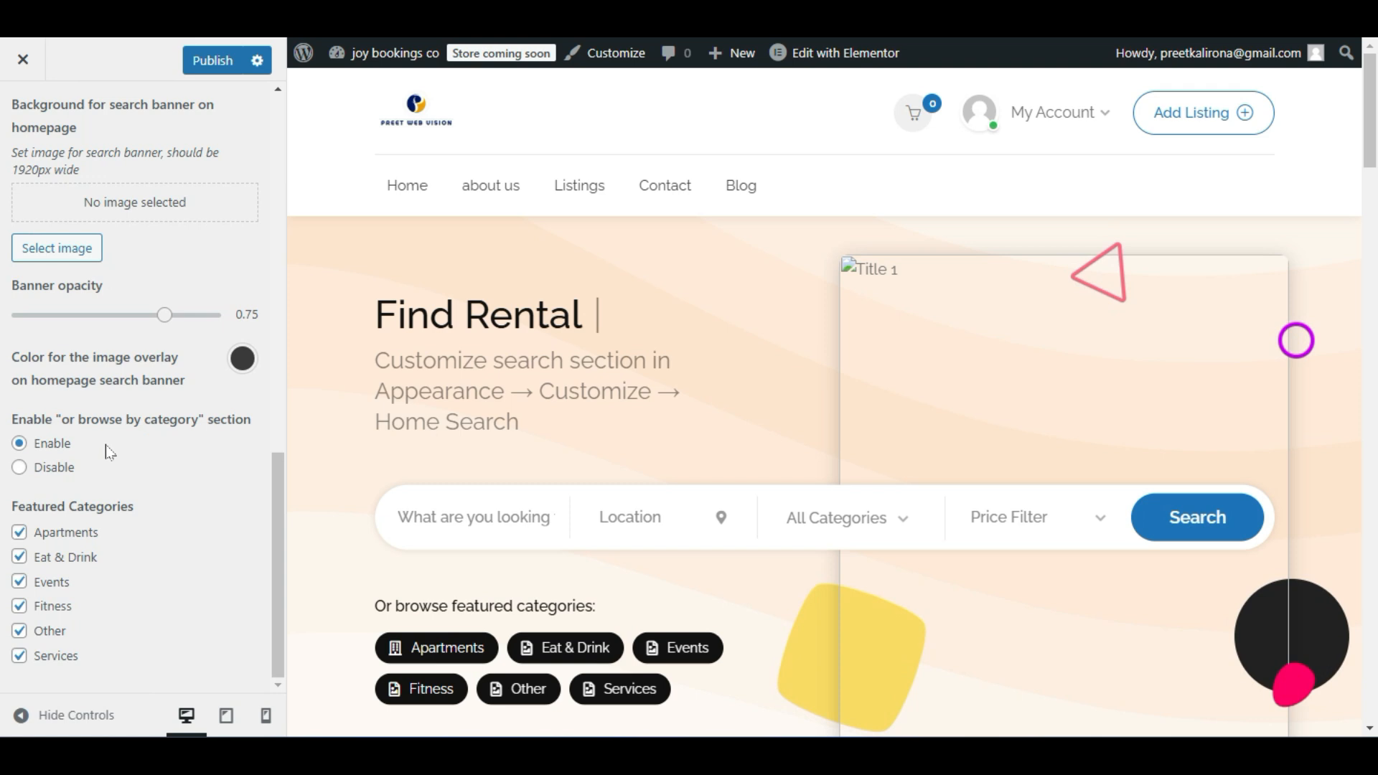
{"action": "scroll", "coordinate": [112, 451], "scroll_direction": "up", "scroll_amount": 3}
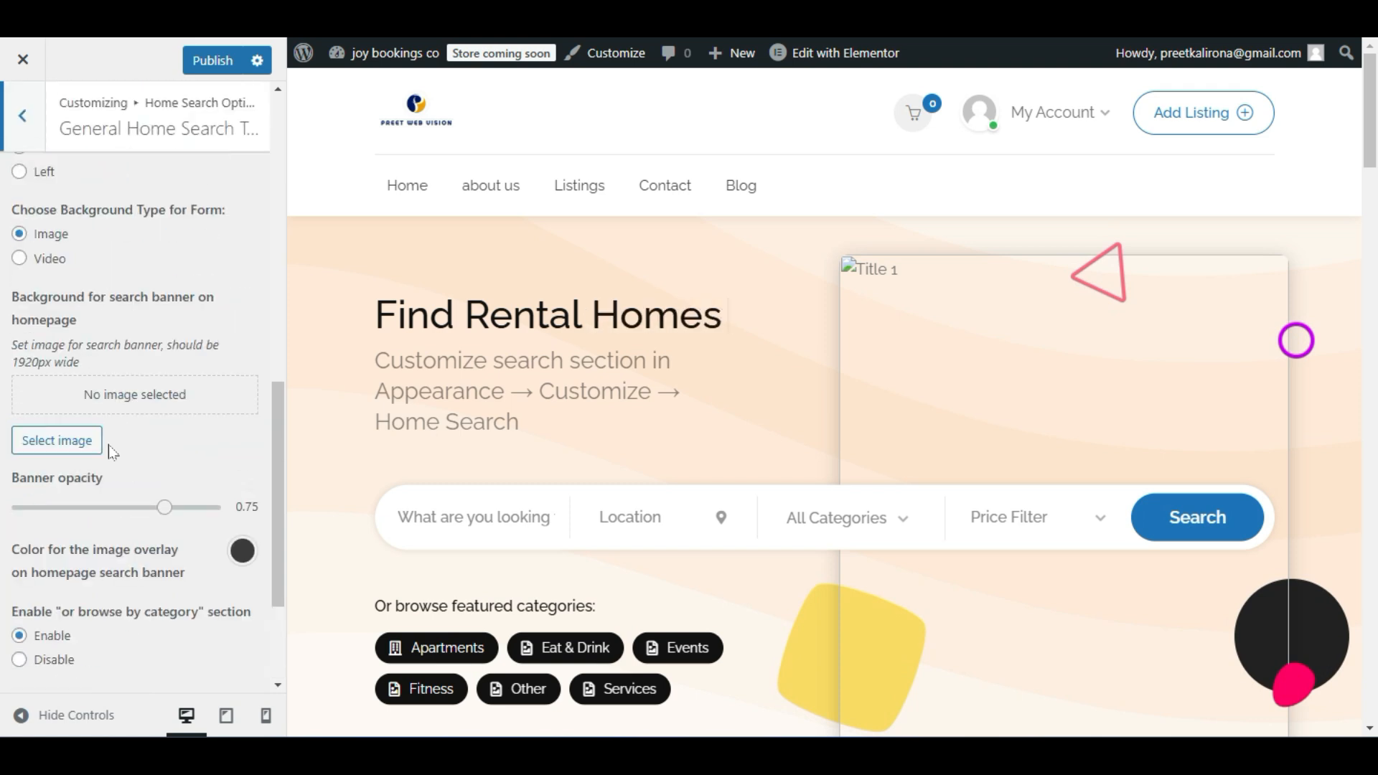
Set the blurred food-truck photo from the media library as the homepage search banner background.
{"action": "scroll", "coordinate": [111, 451], "scroll_direction": "up", "scroll_amount": 5}
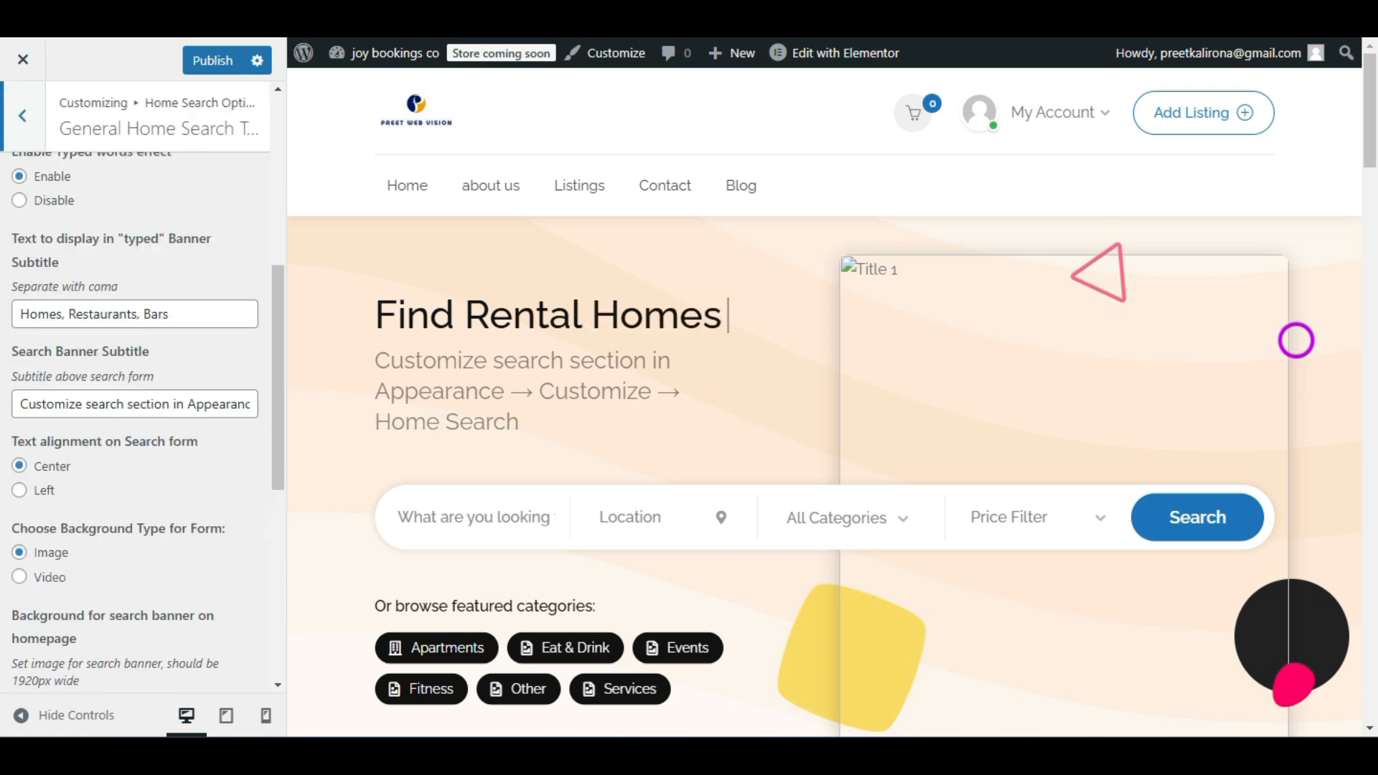
{"action": "scroll", "coordinate": [117, 459], "scroll_direction": "down", "scroll_amount": 6}
{"action": "scroll", "coordinate": [1199, 313], "scroll_direction": "down", "scroll_amount": 2}
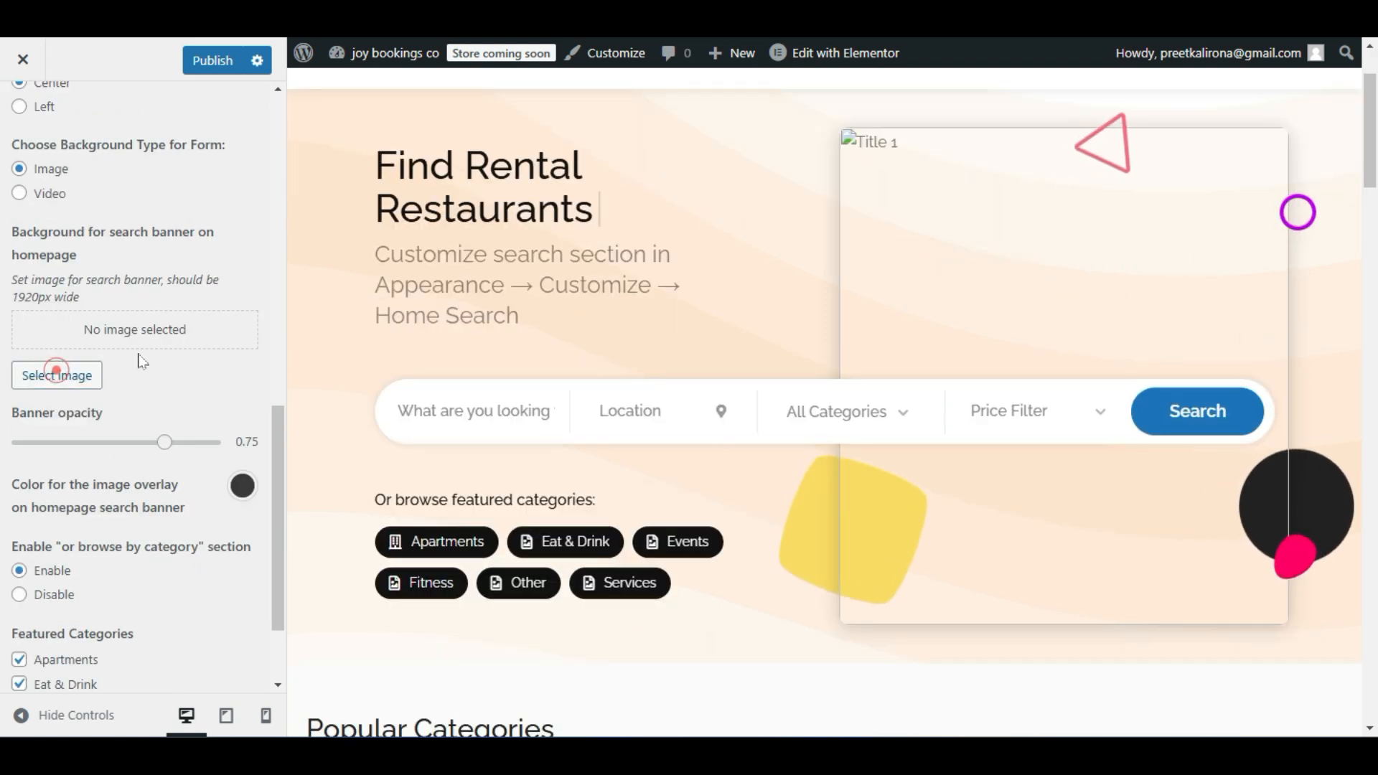
{"action": "left_click", "coordinate": [56, 374]}
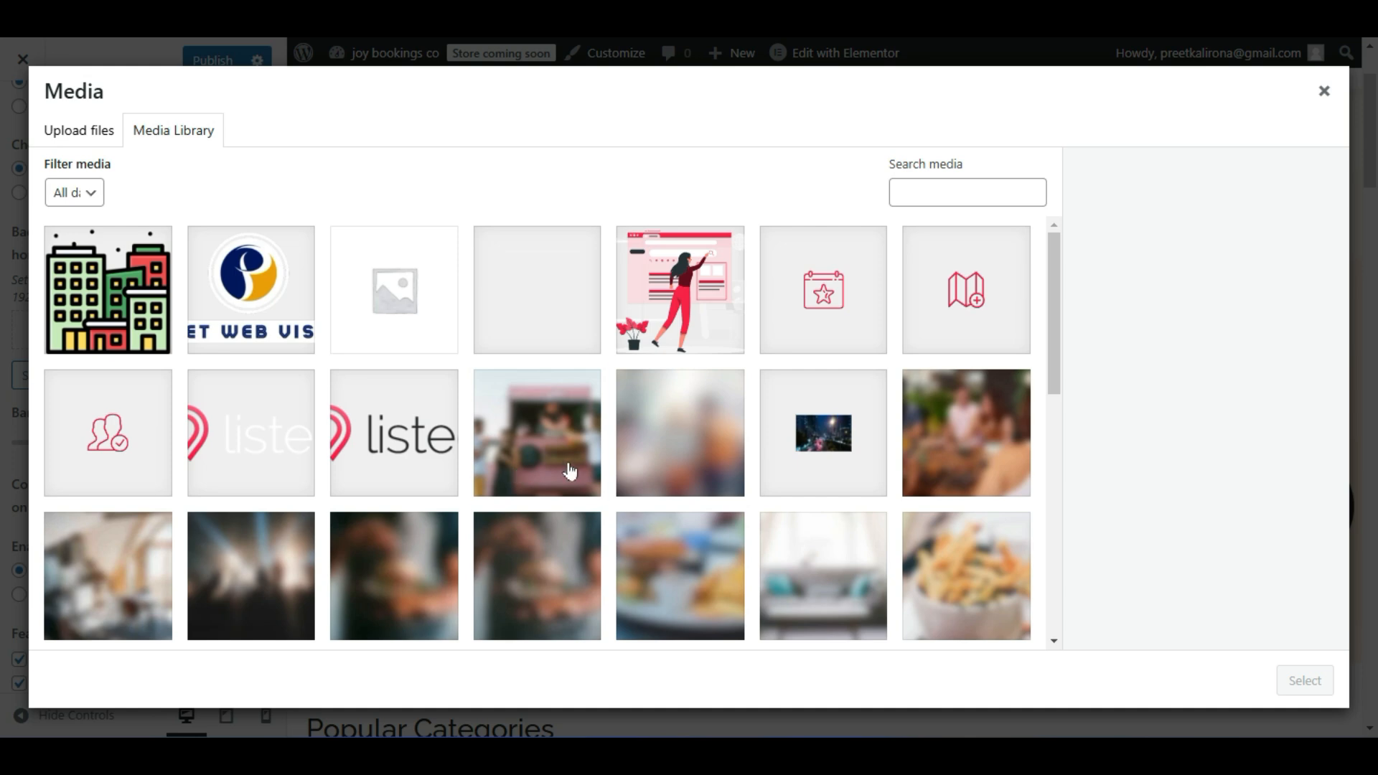
{"action": "left_click", "coordinate": [567, 465]}
{"action": "left_click", "coordinate": [1289, 685]}
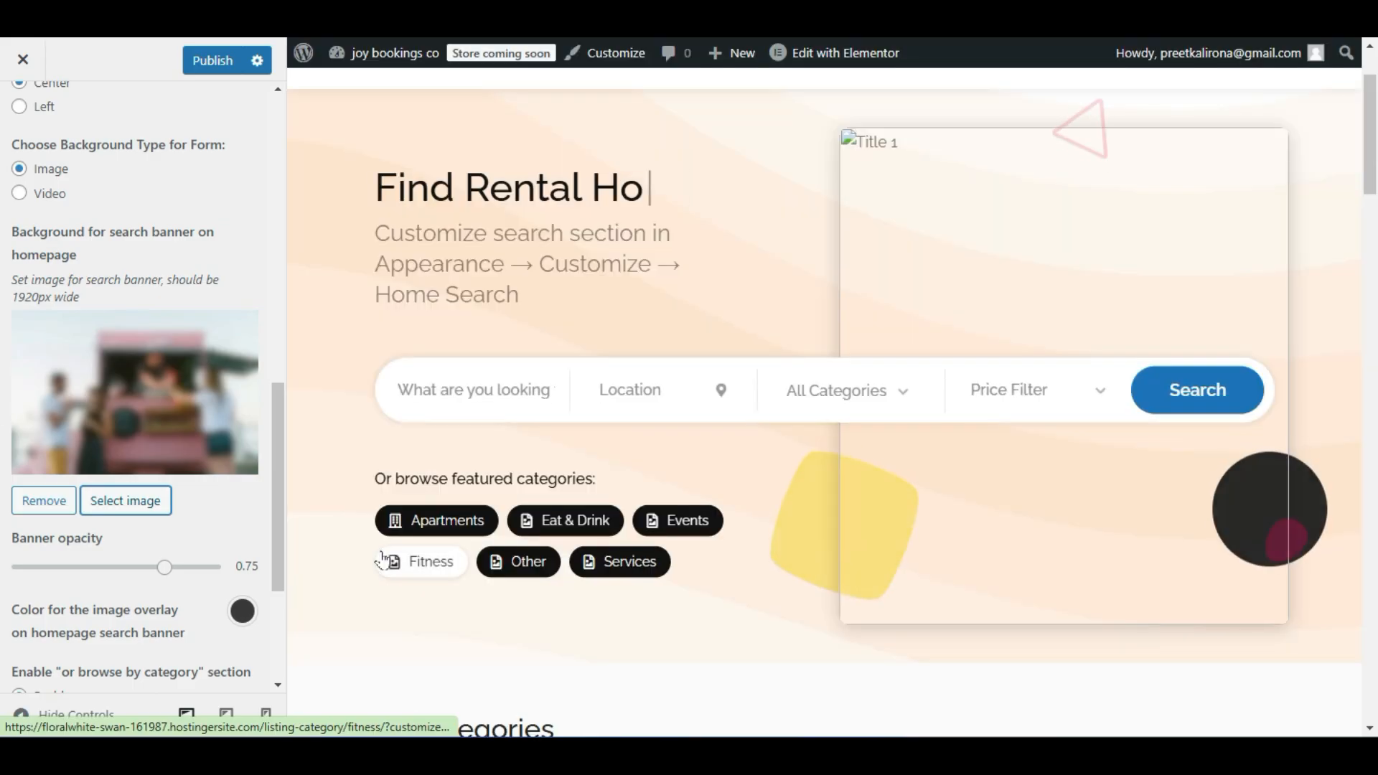
{"action": "scroll", "coordinate": [117, 483], "scroll_direction": "down", "scroll_amount": 3}
{"action": "scroll", "coordinate": [117, 483], "scroll_direction": "up", "scroll_amount": 5}
{"action": "scroll", "coordinate": [124, 494], "scroll_direction": "down", "scroll_amount": 3}
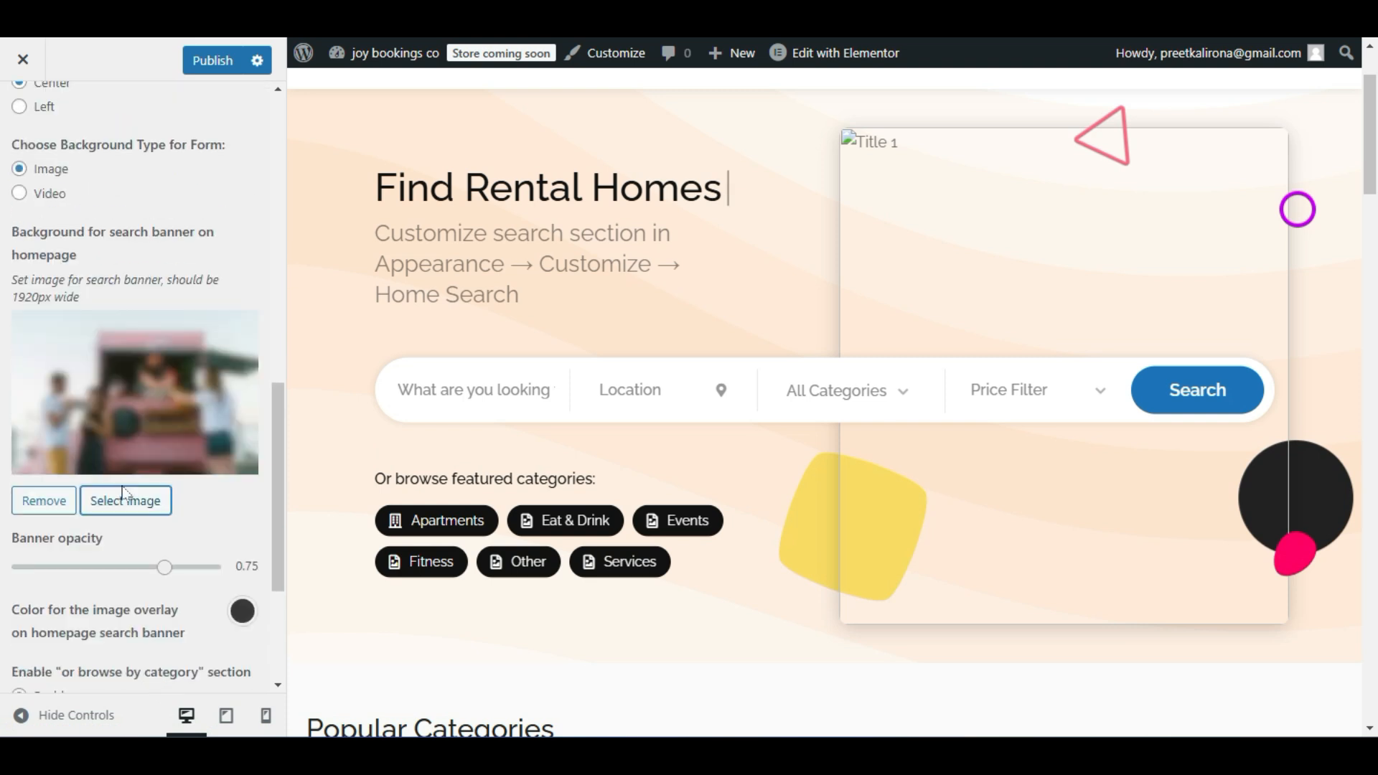
{"action": "scroll", "coordinate": [108, 359], "scroll_direction": "up", "scroll_amount": 10}
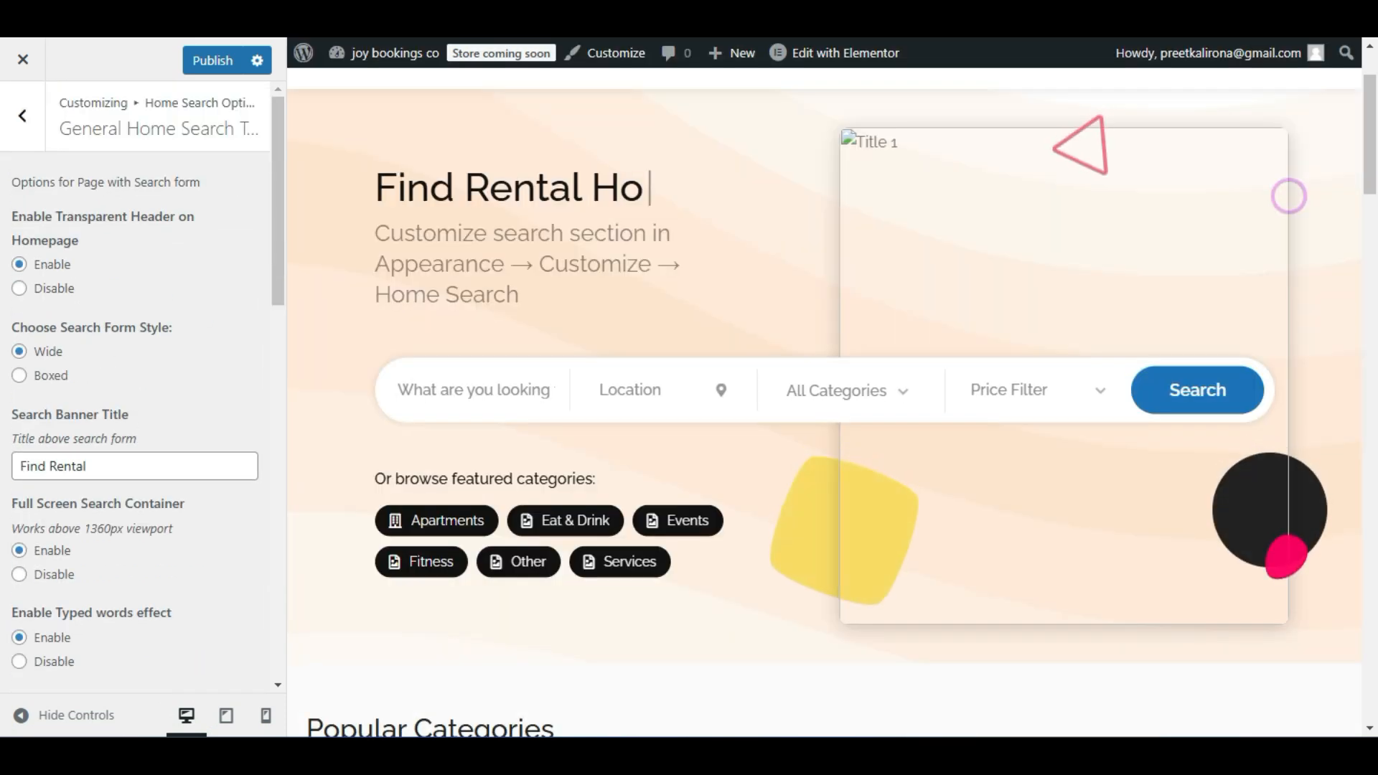
Open the Home Search with Slider Template options and review the slider image, background and headline text settings.
{"action": "left_click", "coordinate": [22, 116]}
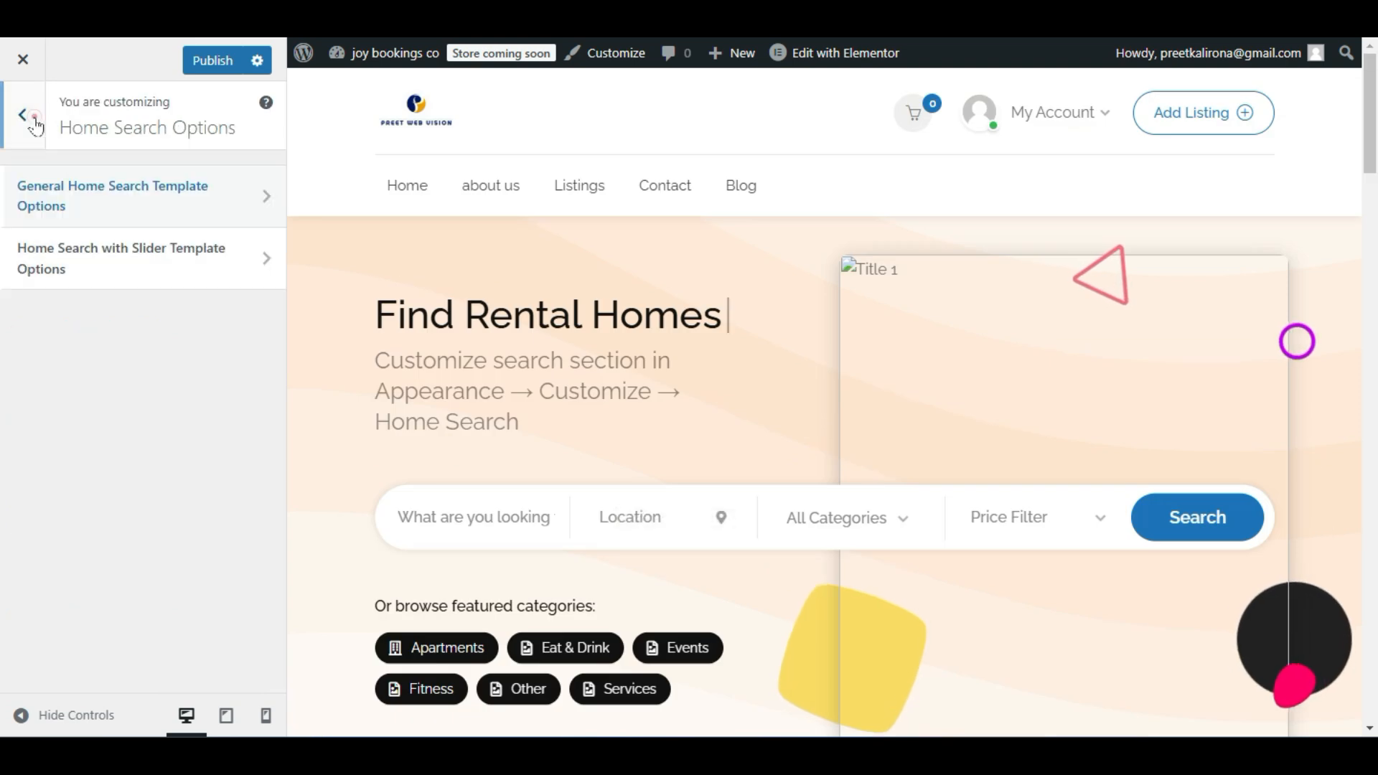
{"action": "left_click", "coordinate": [68, 263]}
{"action": "scroll", "coordinate": [106, 354], "scroll_direction": "down", "scroll_amount": 3}
{"action": "scroll", "coordinate": [189, 328], "scroll_direction": "up", "scroll_amount": 3}
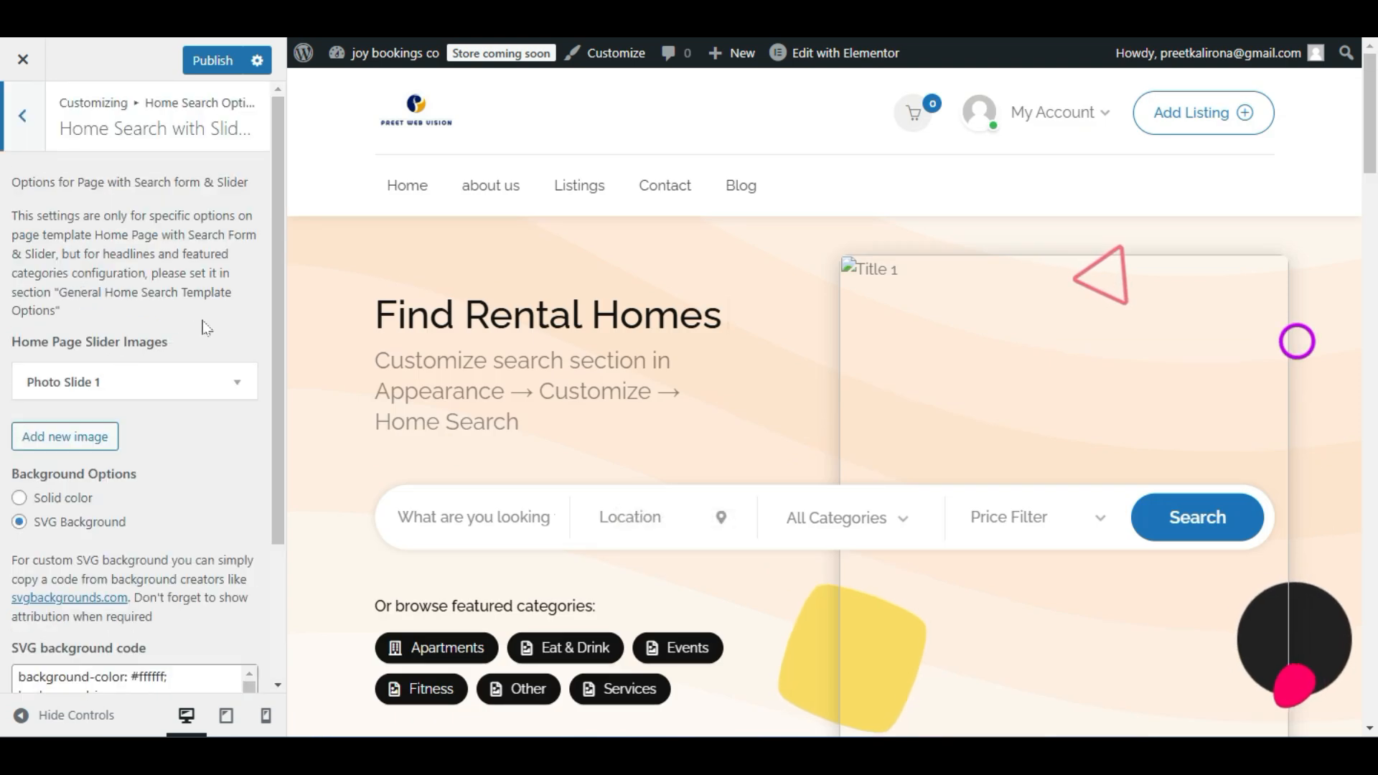
{"action": "left_click", "coordinate": [244, 382]}
{"action": "left_click", "coordinate": [246, 383]}
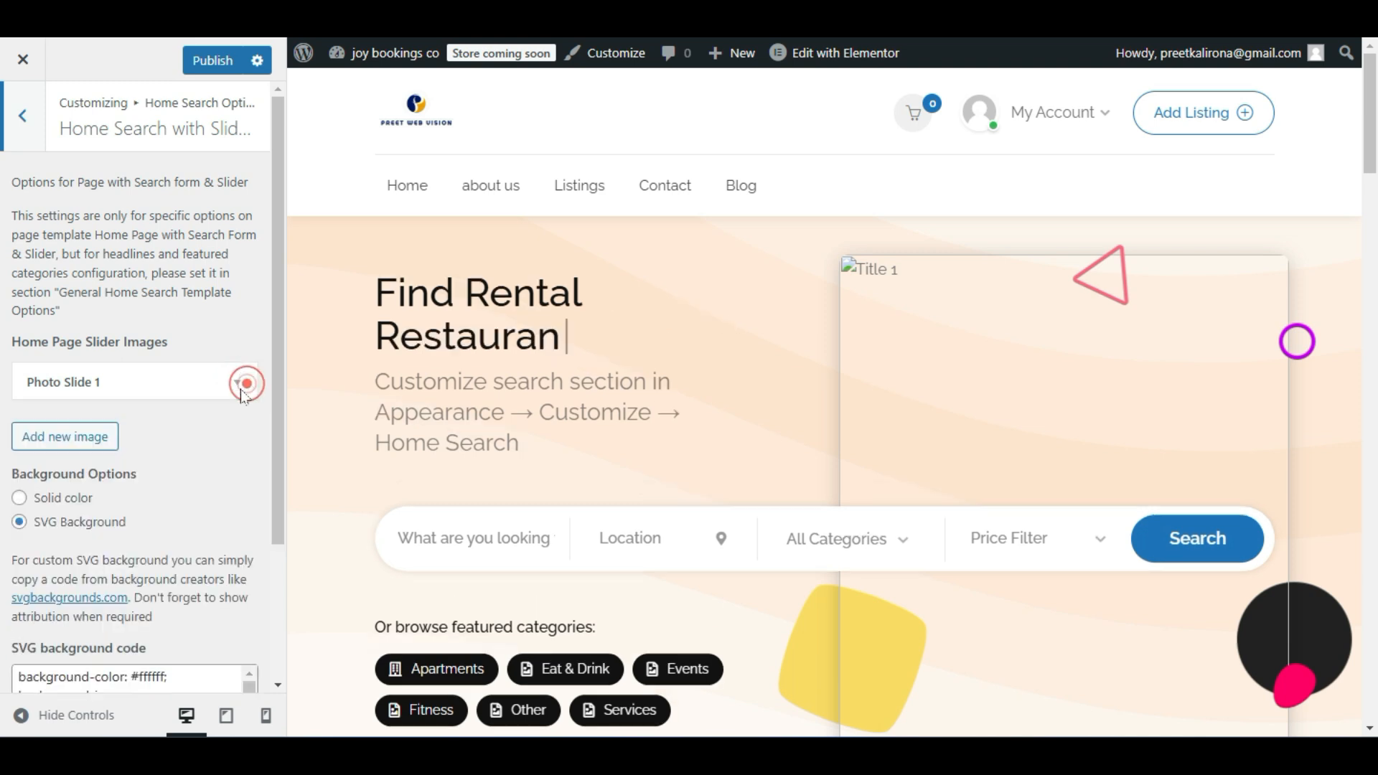
{"action": "scroll", "coordinate": [239, 397], "scroll_direction": "down", "scroll_amount": 3}
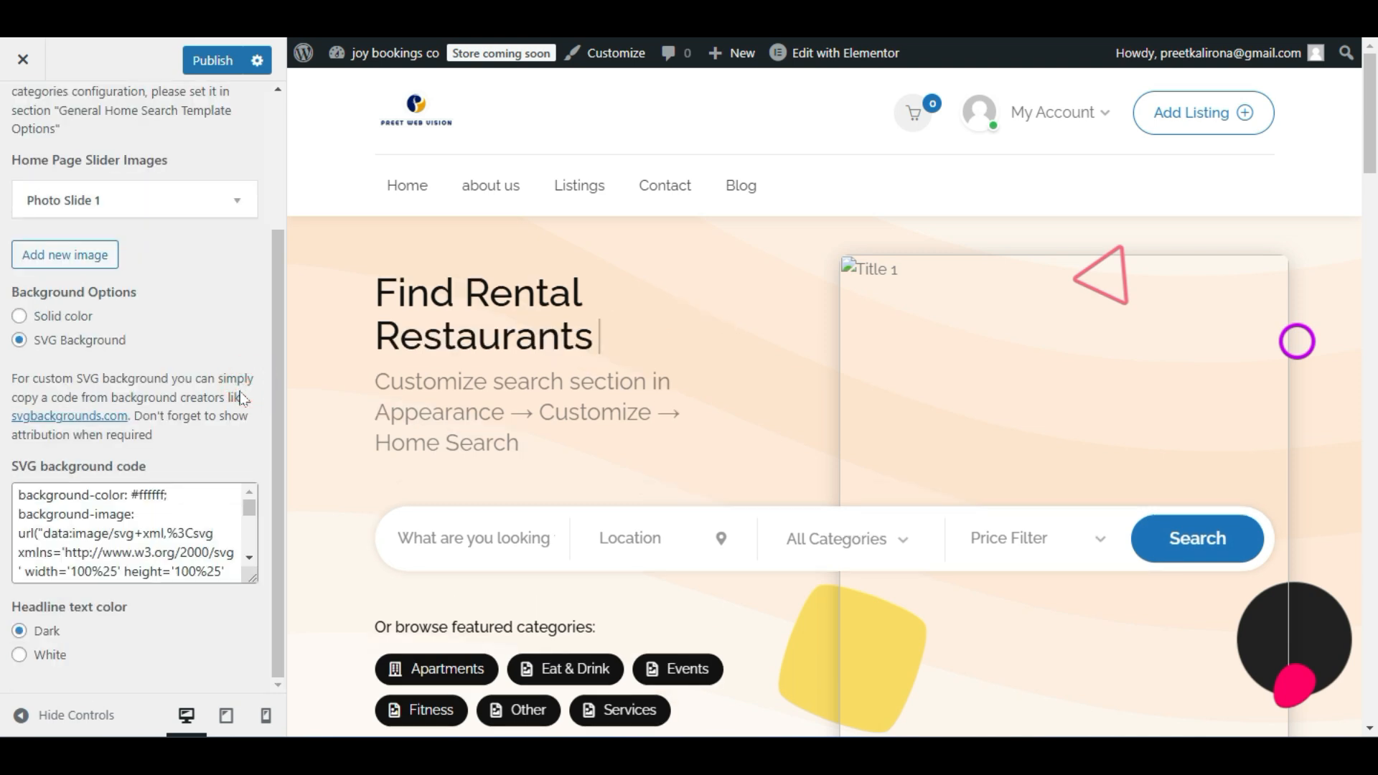
{"action": "scroll", "coordinate": [129, 533], "scroll_direction": "down", "scroll_amount": 5}
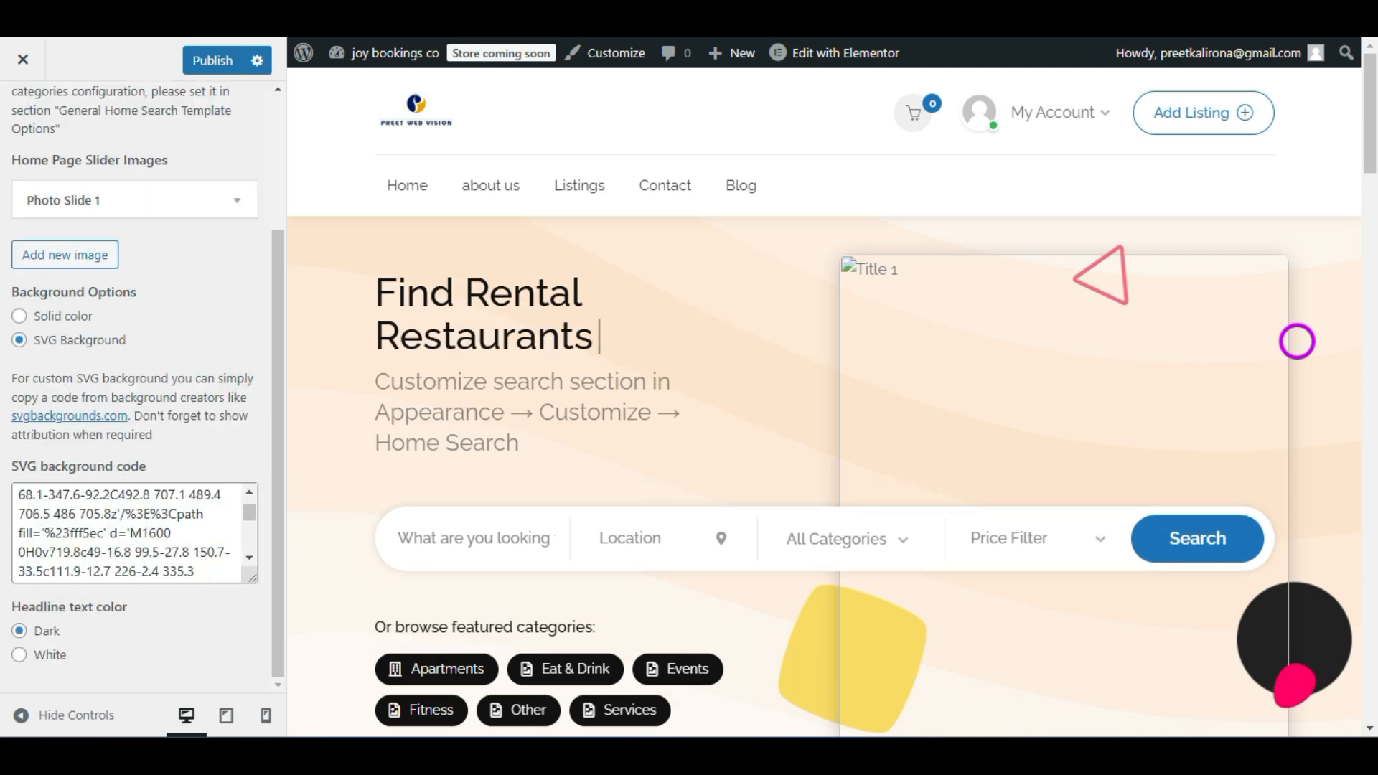
Try the White headline text color on the slider banner, restore Dark, and return to the Home Search Options.
{"action": "left_click", "coordinate": [20, 655]}
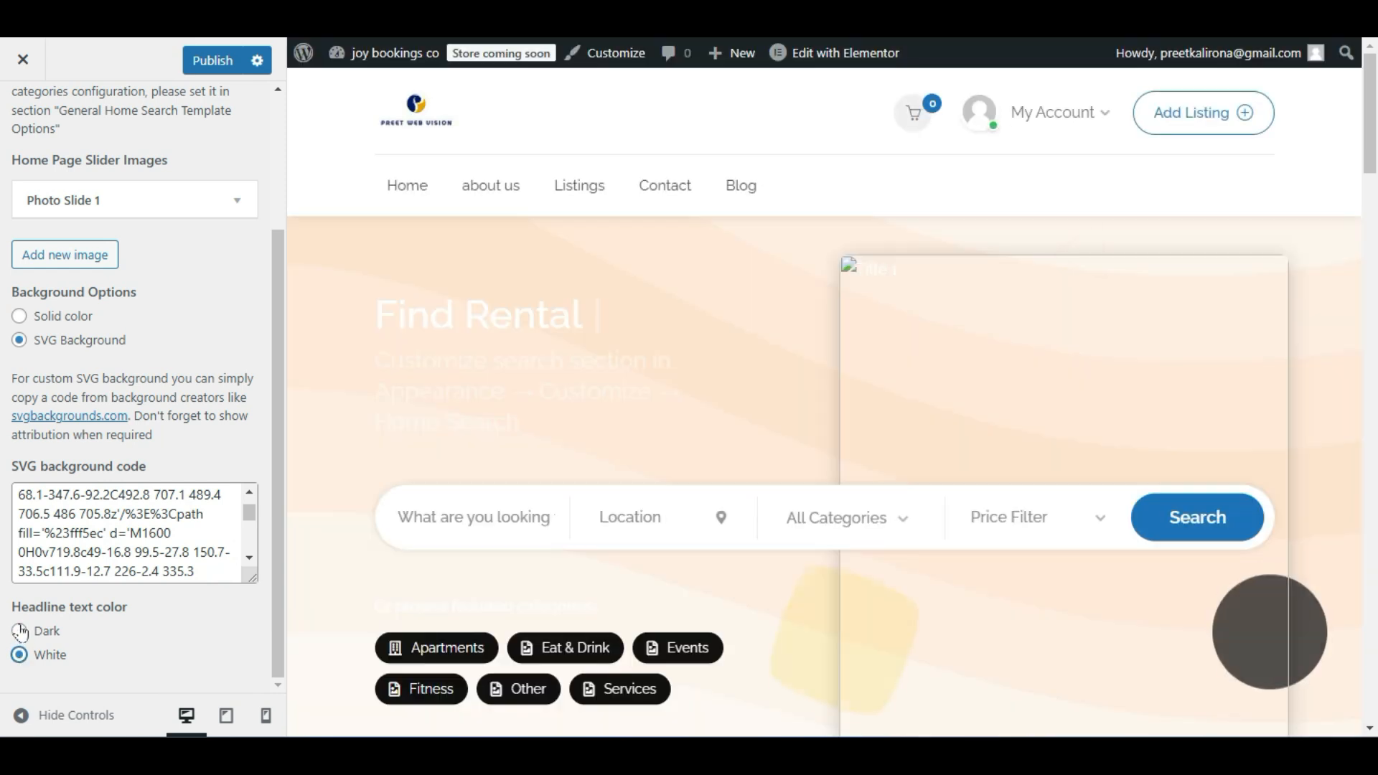
{"action": "left_click", "coordinate": [19, 631]}
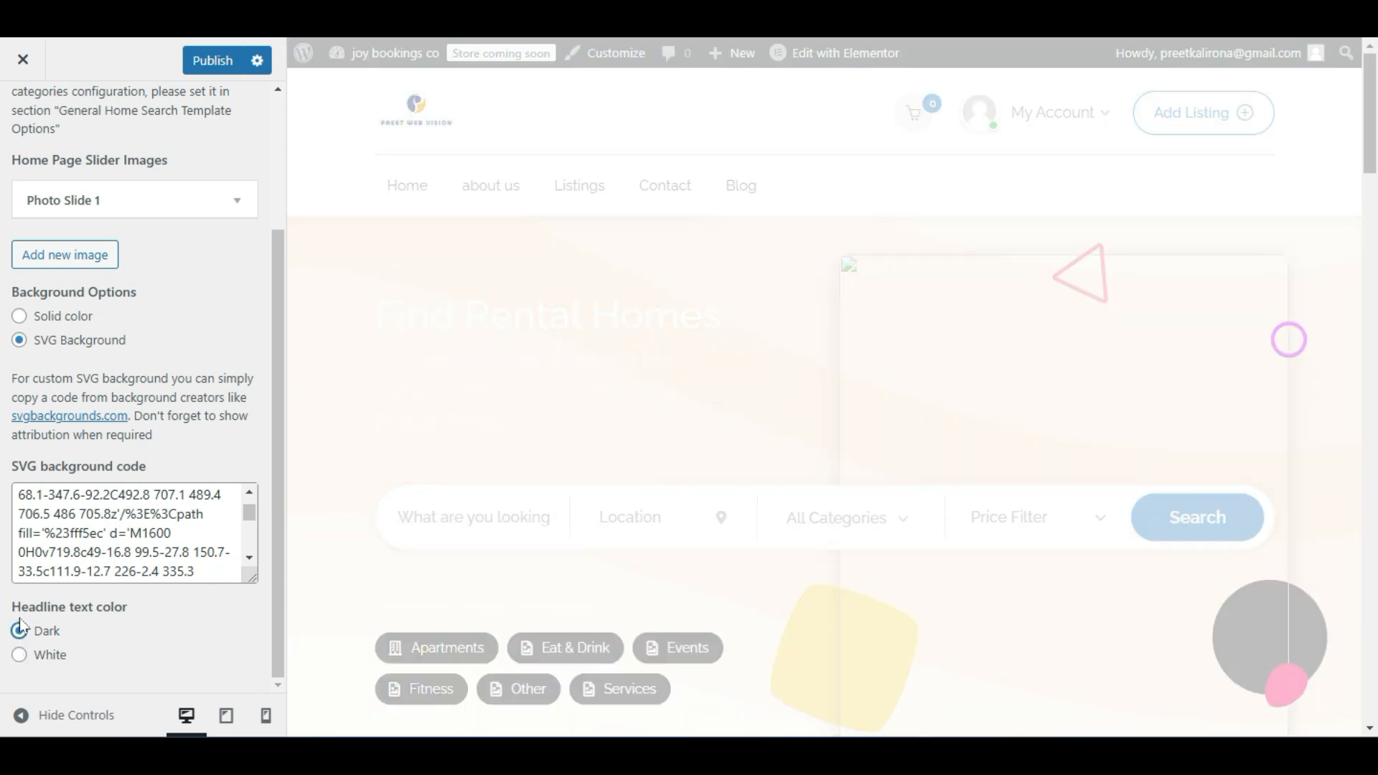
{"action": "scroll", "coordinate": [114, 480], "scroll_direction": "up", "scroll_amount": 5}
{"action": "left_click", "coordinate": [22, 115]}
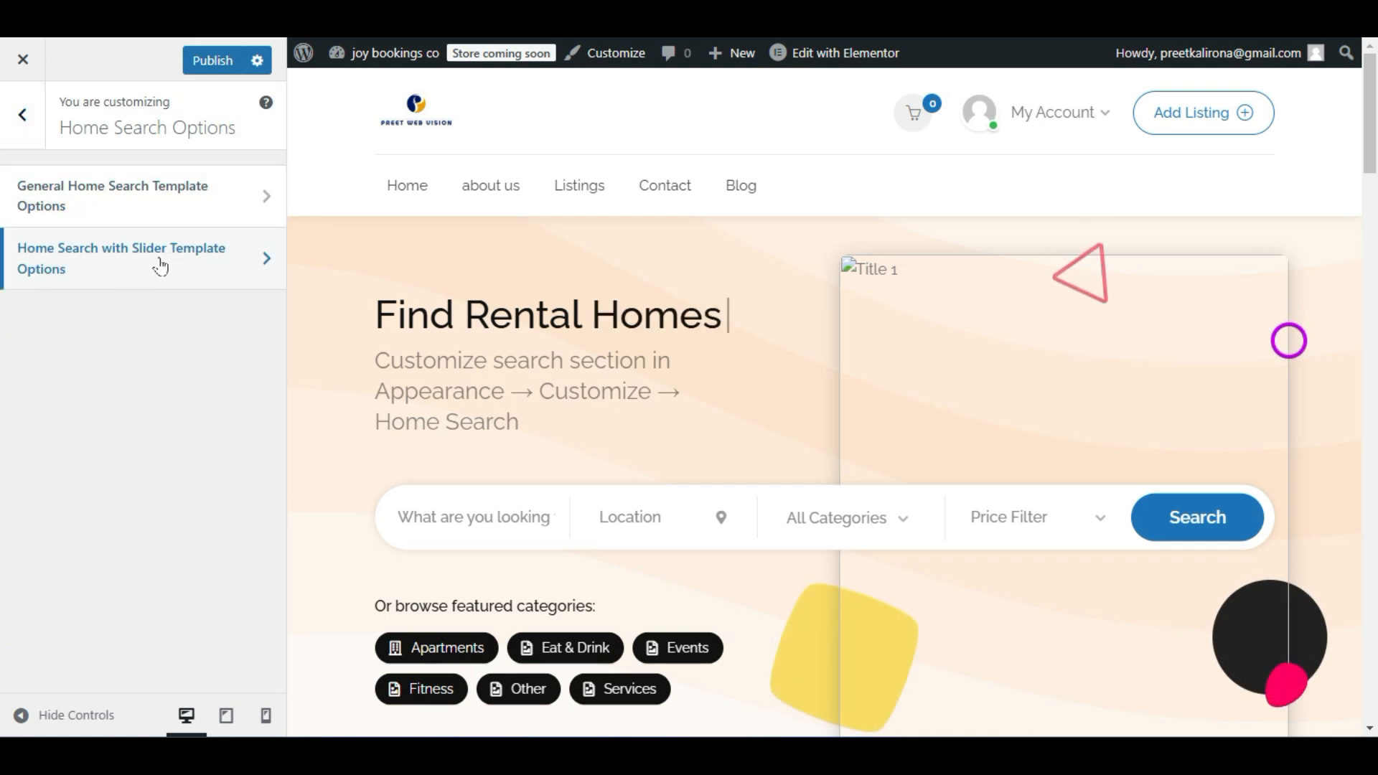
Assign new-home.jpg from the media library as the image of Photo Slide 1 in the slider template options.
{"action": "left_click", "coordinate": [74, 269]}
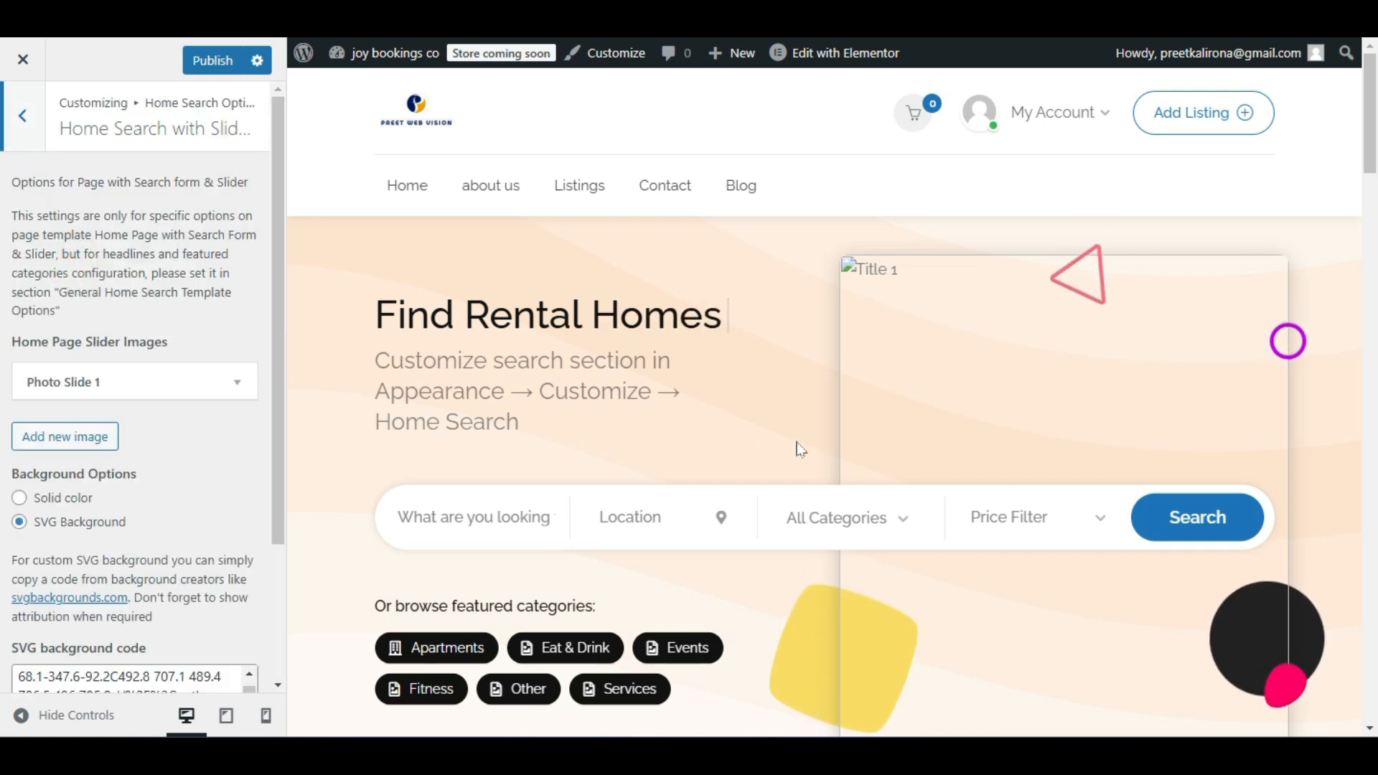
{"action": "scroll", "coordinate": [747, 416], "scroll_direction": "down", "scroll_amount": 4}
{"action": "scroll", "coordinate": [745, 411], "scroll_direction": "up", "scroll_amount": 2}
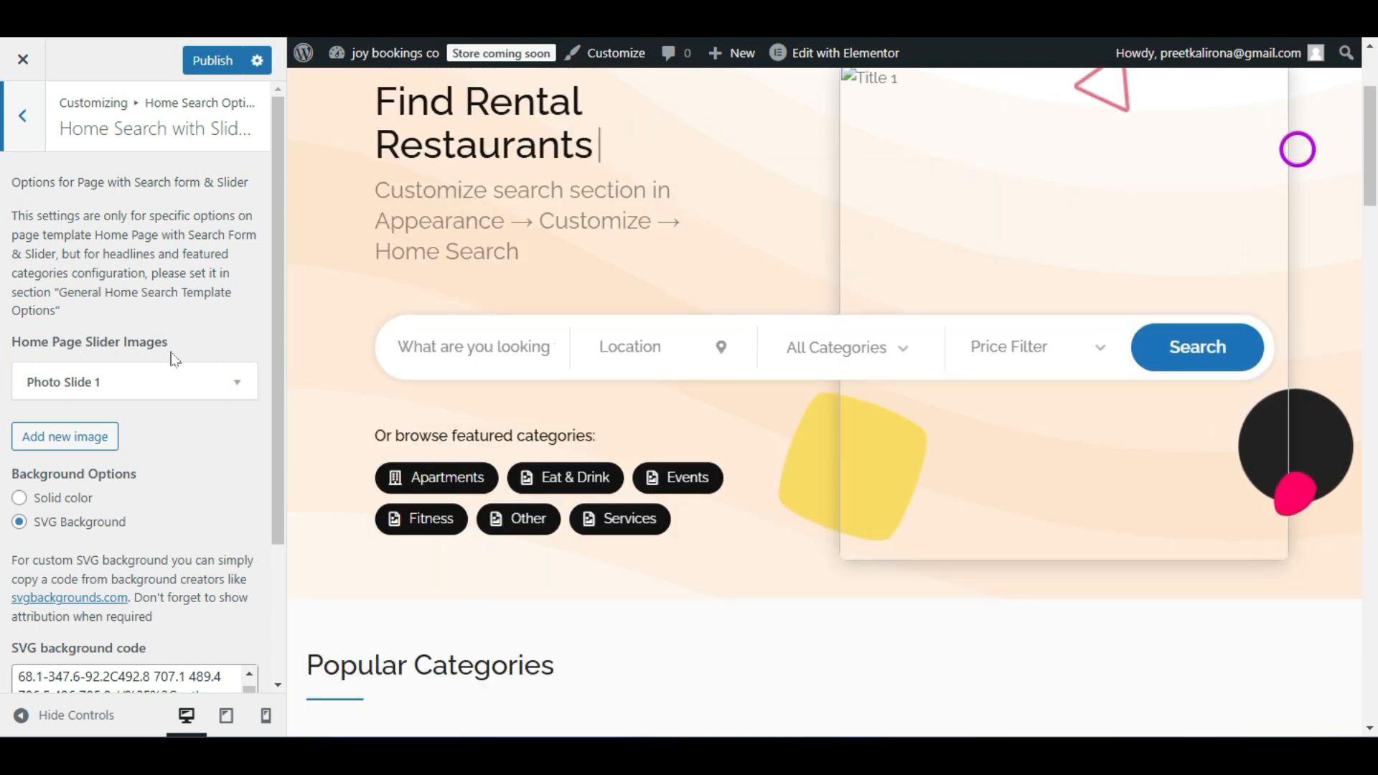
{"action": "left_click", "coordinate": [180, 386]}
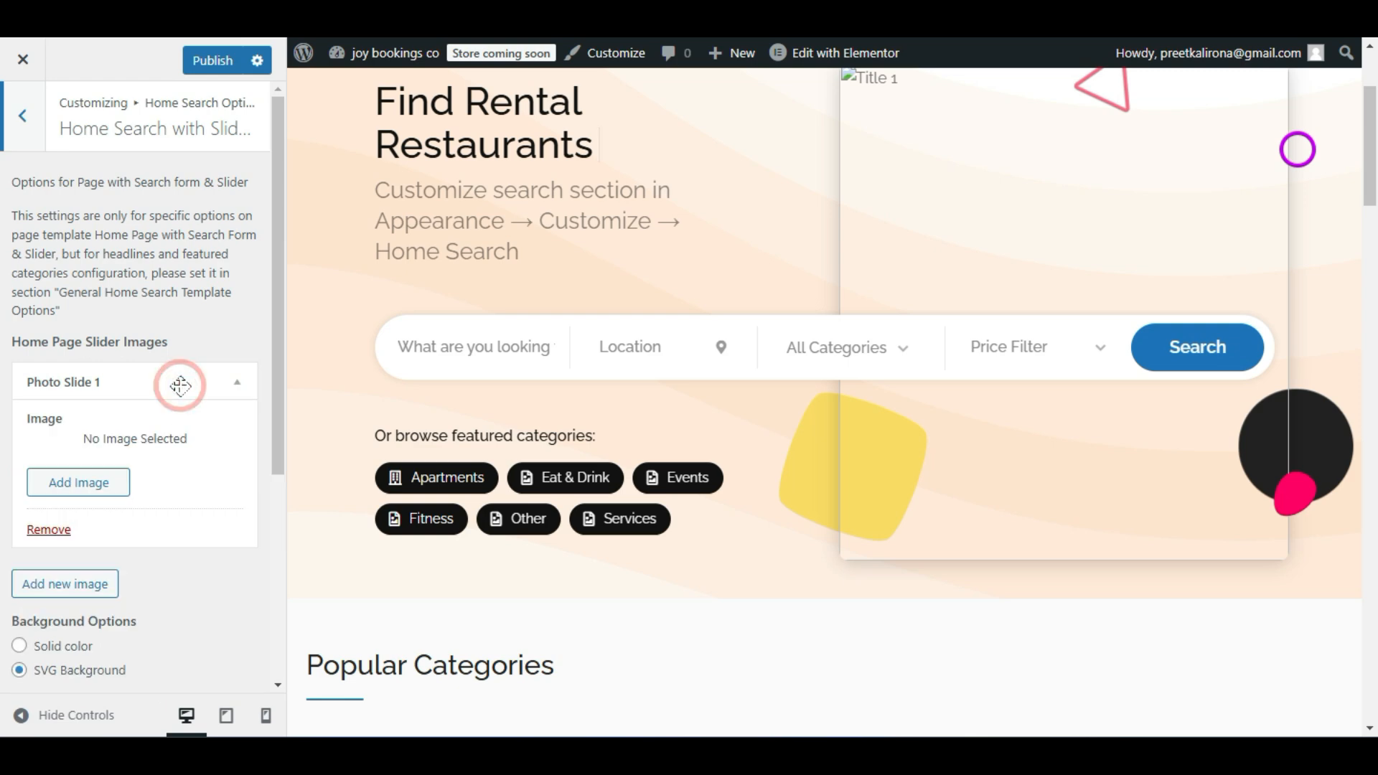
{"action": "left_click", "coordinate": [103, 483]}
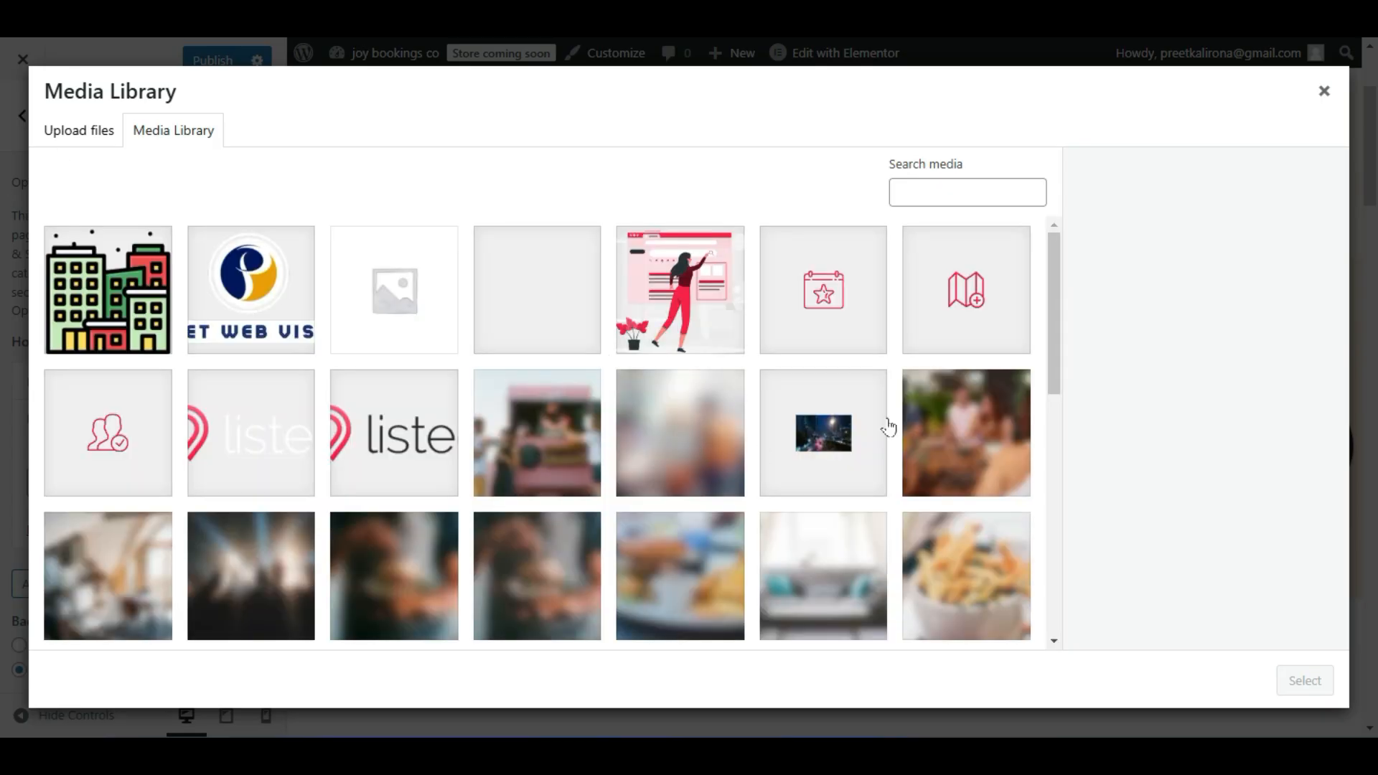
{"action": "left_click", "coordinate": [974, 415]}
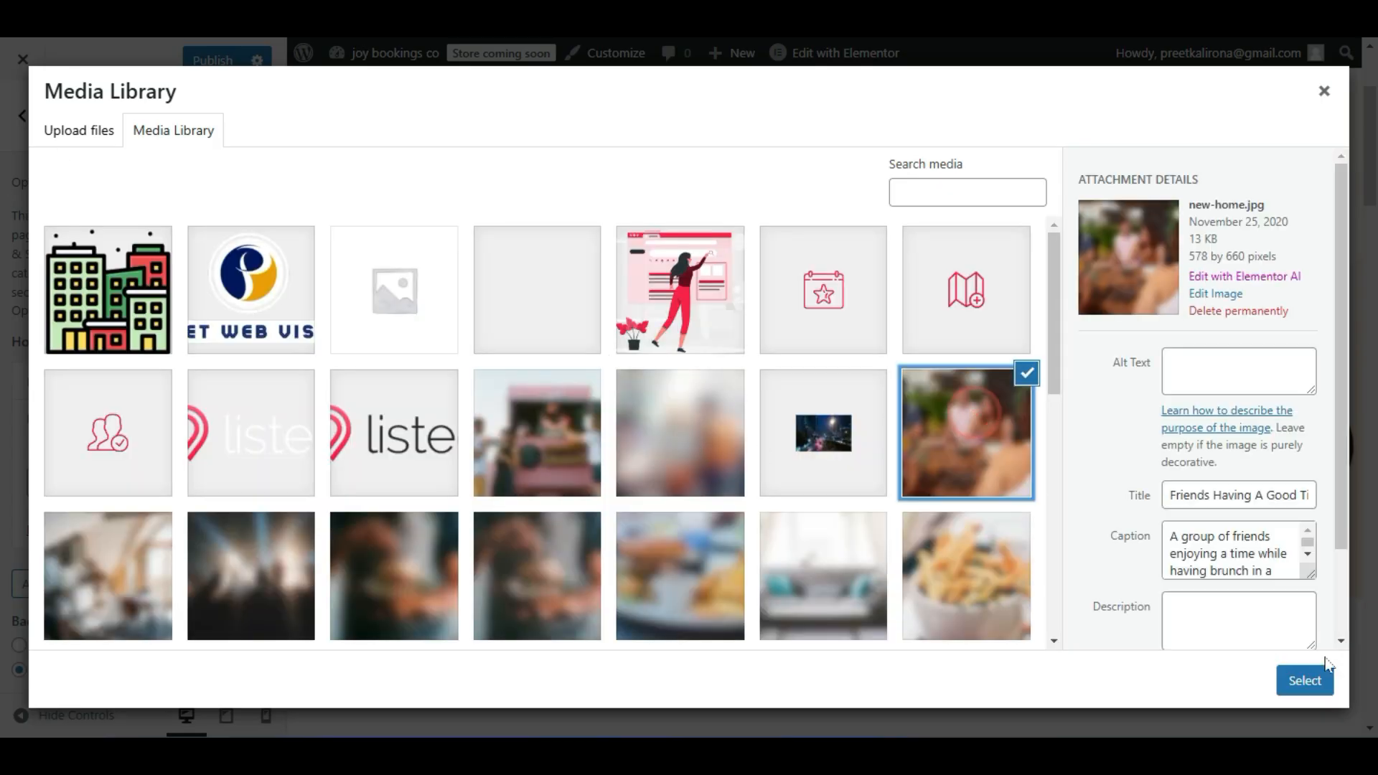
{"action": "left_click", "coordinate": [1319, 681]}
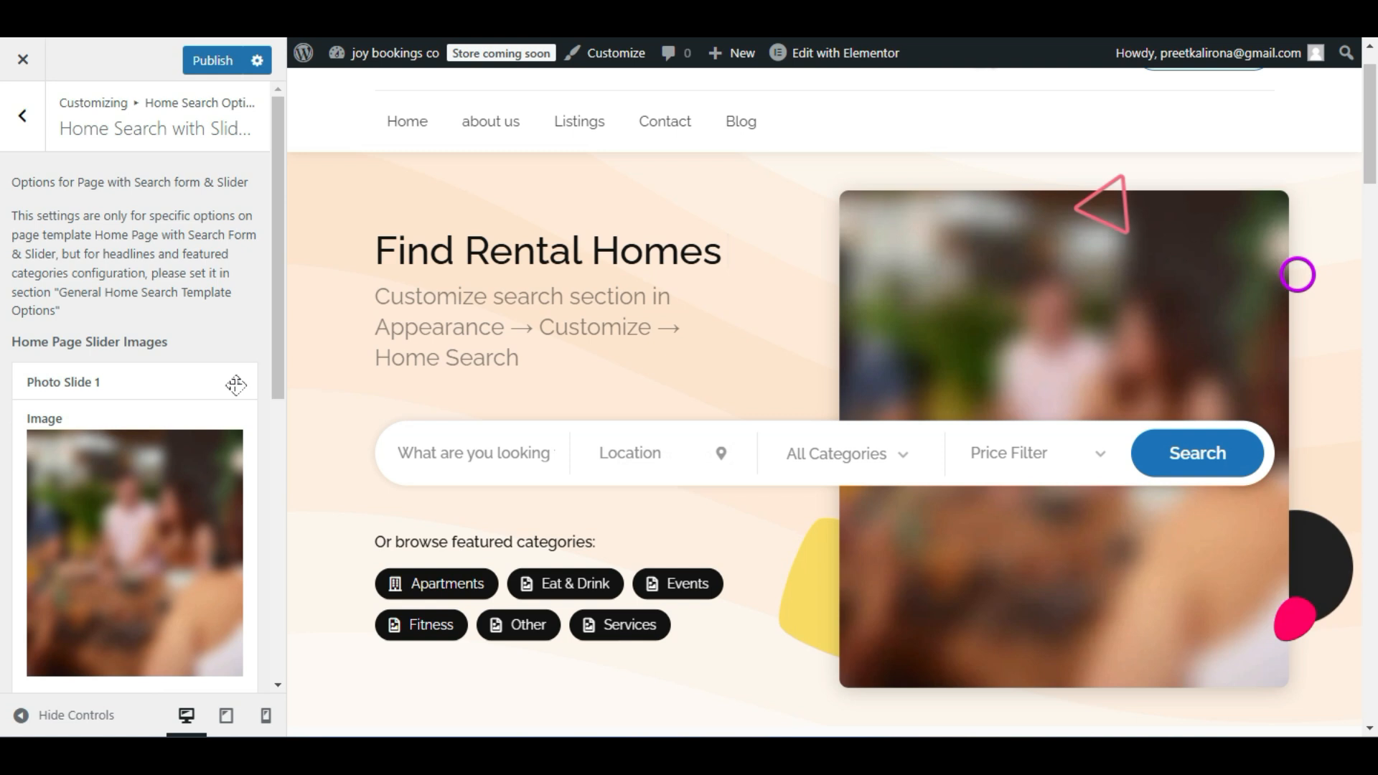
{"action": "left_click", "coordinate": [236, 385]}
Examine the slider template's background options and read through the SVG background code.
{"action": "left_click_drag", "start_coordinate": [132, 128], "coordinate": [261, 140]}
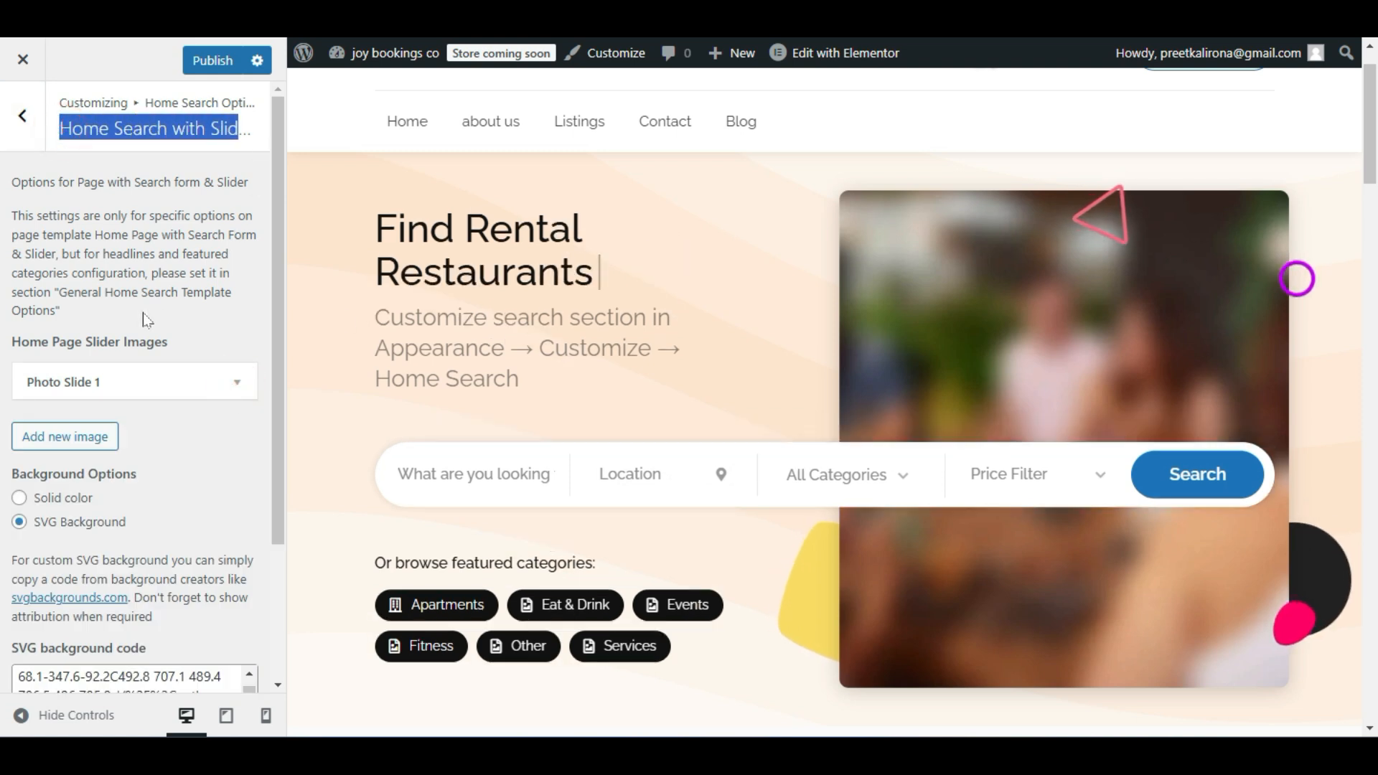
{"action": "scroll", "coordinate": [158, 315], "scroll_direction": "down", "scroll_amount": 2}
{"action": "scroll", "coordinate": [161, 314], "scroll_direction": "down", "scroll_amount": 1}
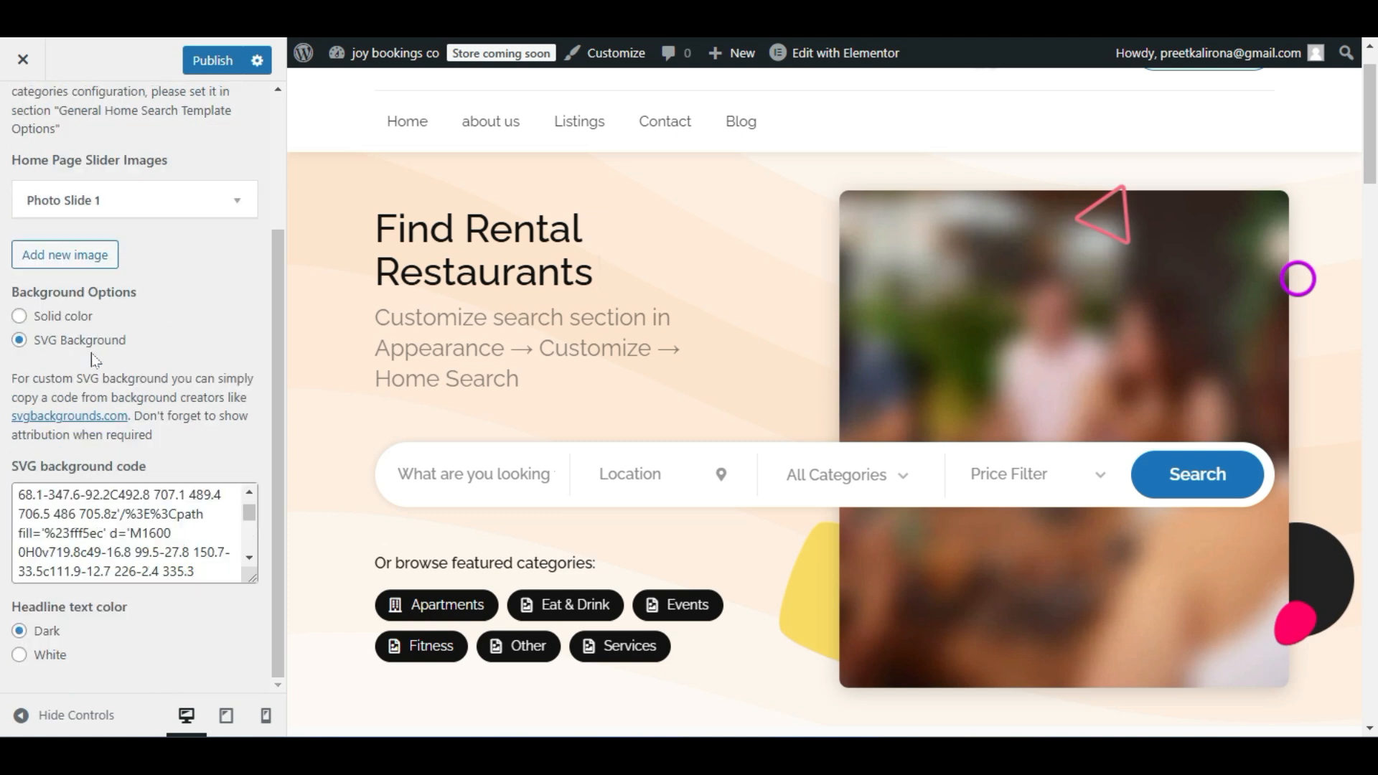
{"action": "scroll", "coordinate": [124, 520], "scroll_direction": "down", "scroll_amount": 2}
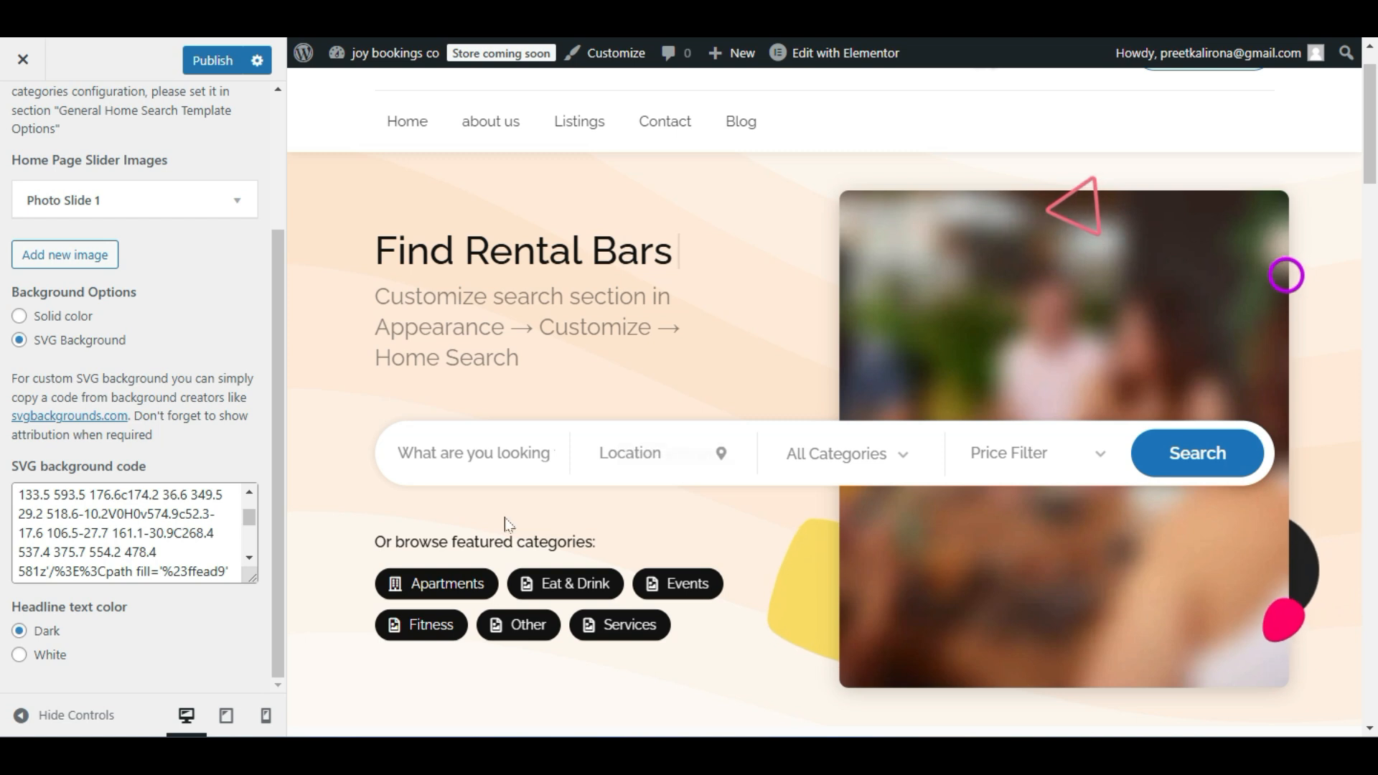
{"action": "scroll", "coordinate": [129, 533], "scroll_direction": "down", "scroll_amount": 2}
{"action": "scroll", "coordinate": [129, 533], "scroll_direction": "down", "scroll_amount": 5}
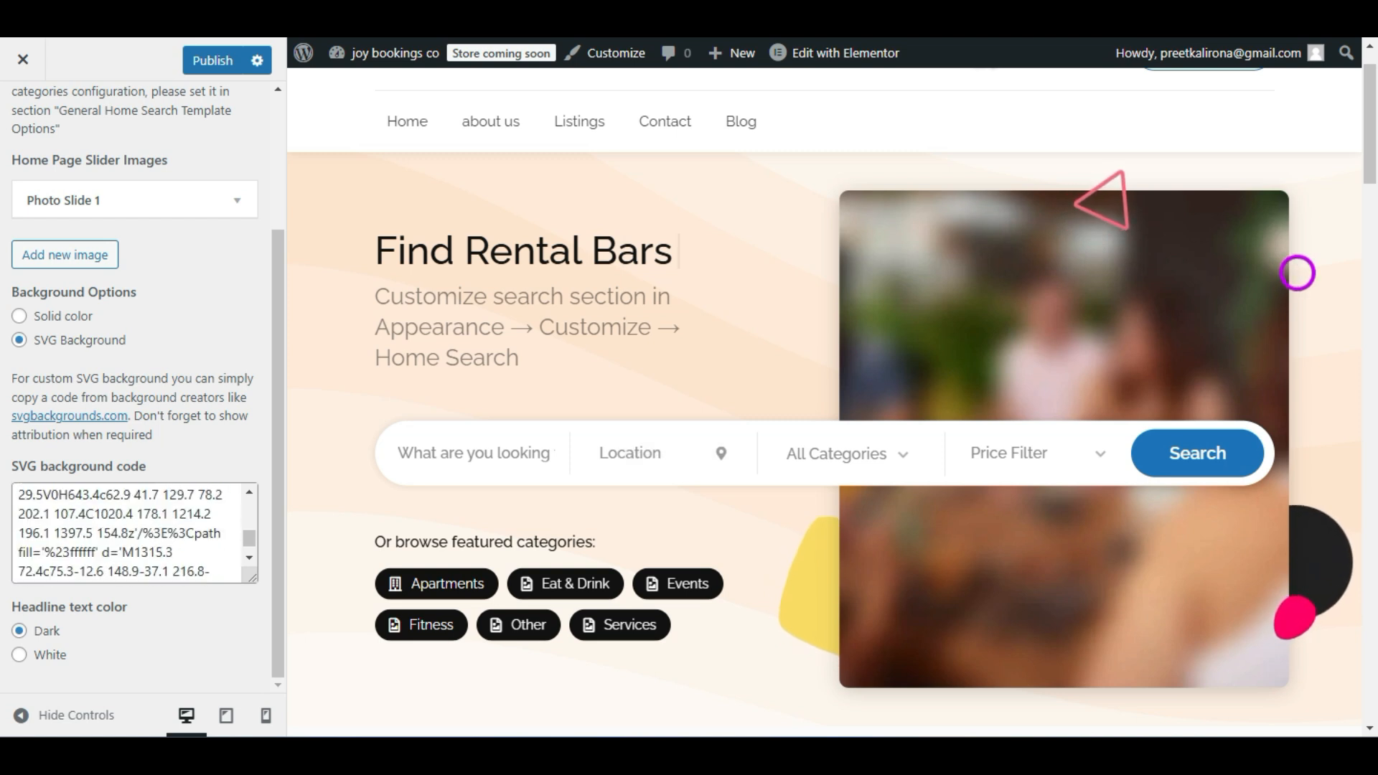
{"action": "scroll", "coordinate": [227, 402], "scroll_direction": "up", "scroll_amount": 3}
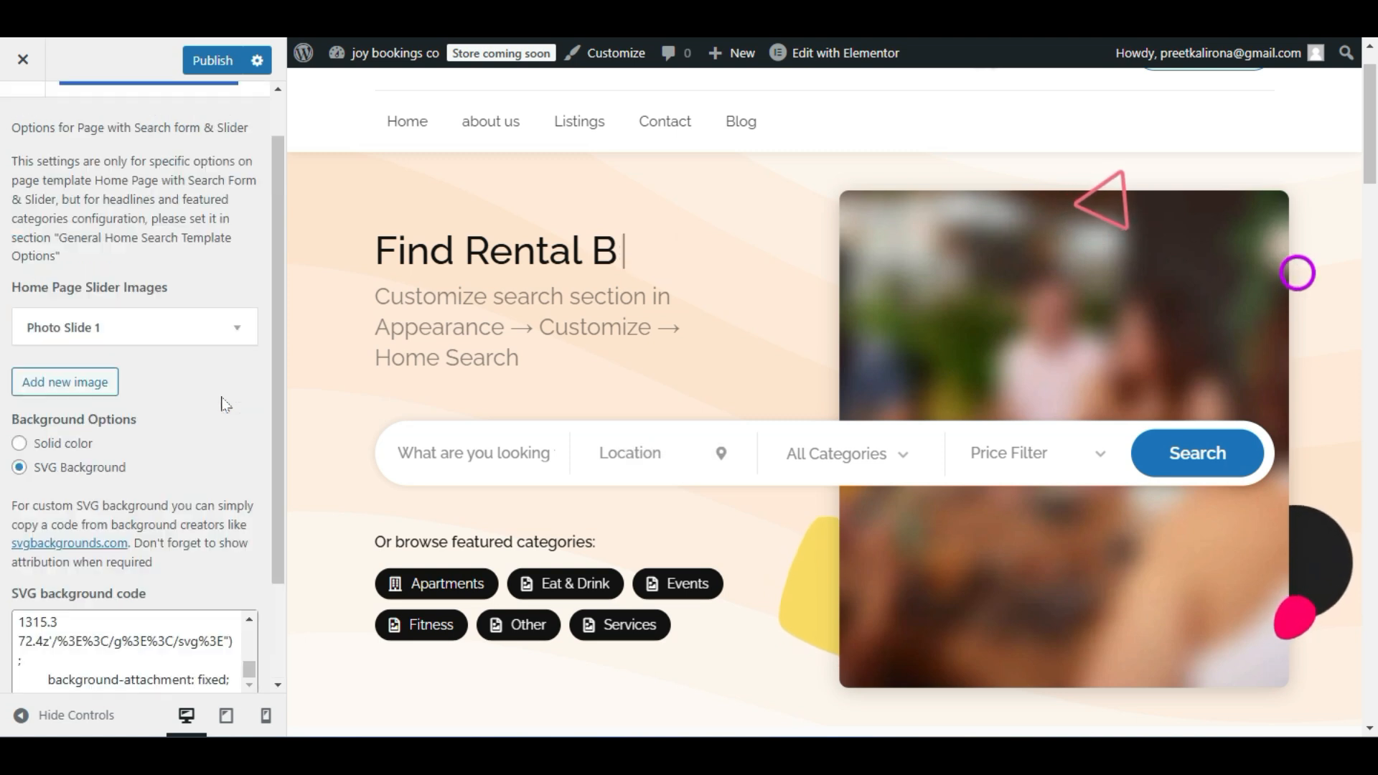
Switch the slider banner background to Solid color and make it near-black.
{"action": "left_click", "coordinate": [21, 498]}
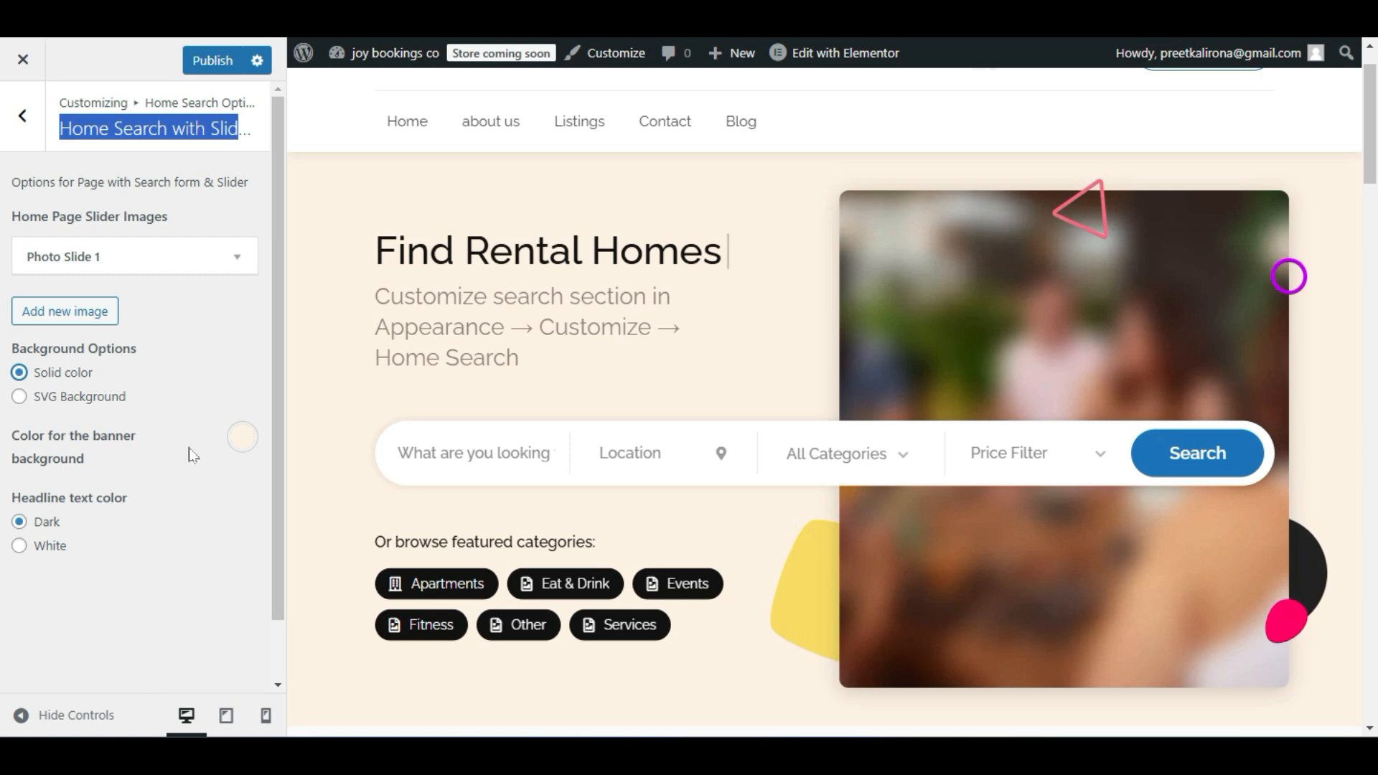
{"action": "left_click", "coordinate": [242, 437]}
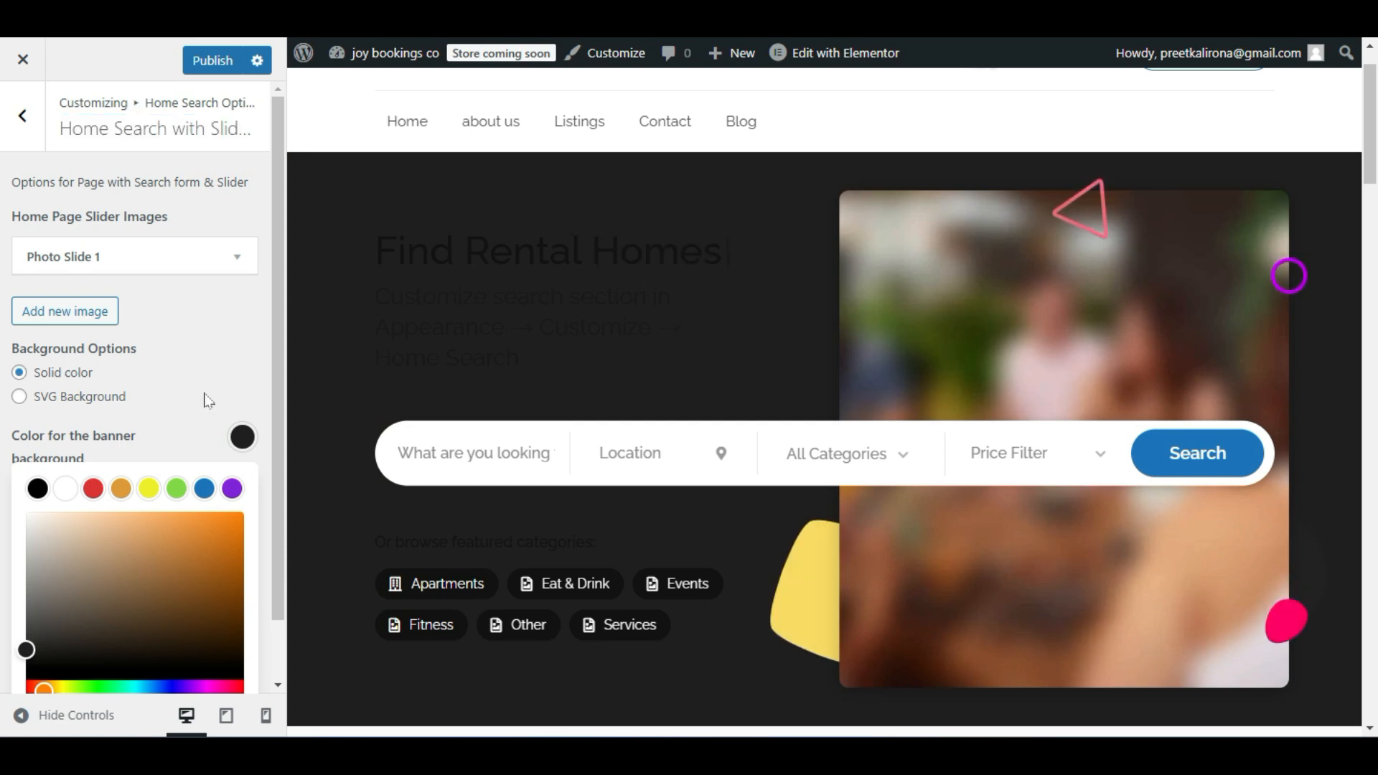
{"action": "left_click", "coordinate": [204, 394]}
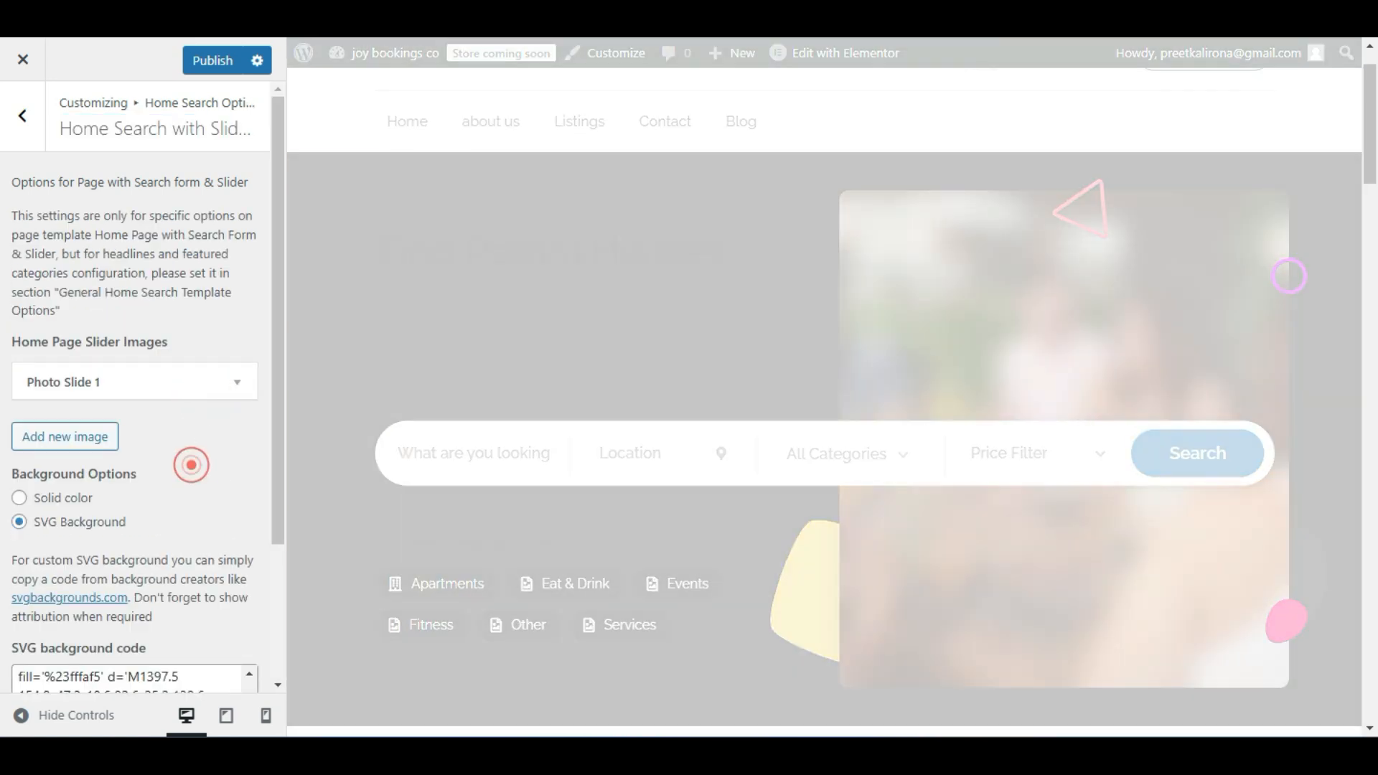
{"action": "scroll", "coordinate": [191, 465], "scroll_direction": "down", "scroll_amount": 3}
{"action": "left_click", "coordinate": [19, 311]}
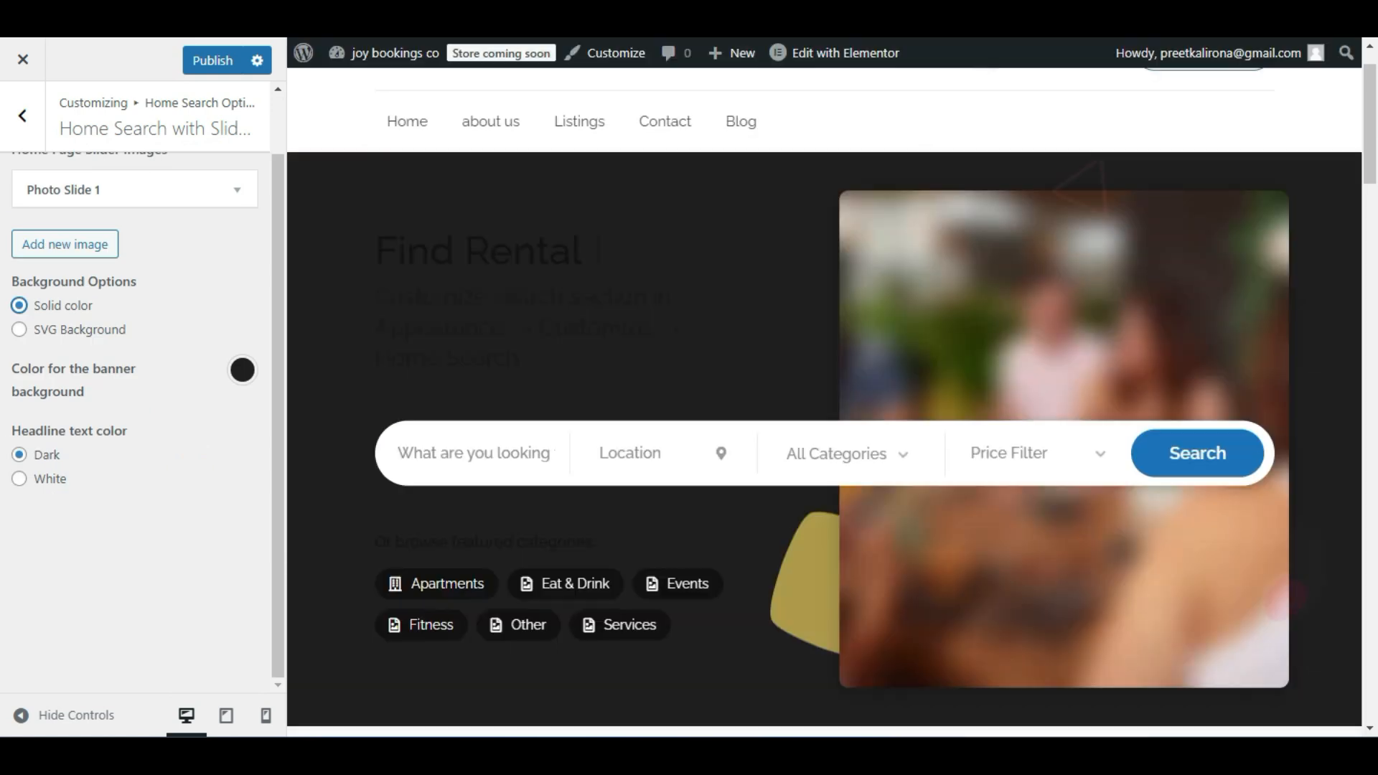
Set the slider banner's headline text color to White and publish the changes.
{"action": "left_click", "coordinate": [19, 480]}
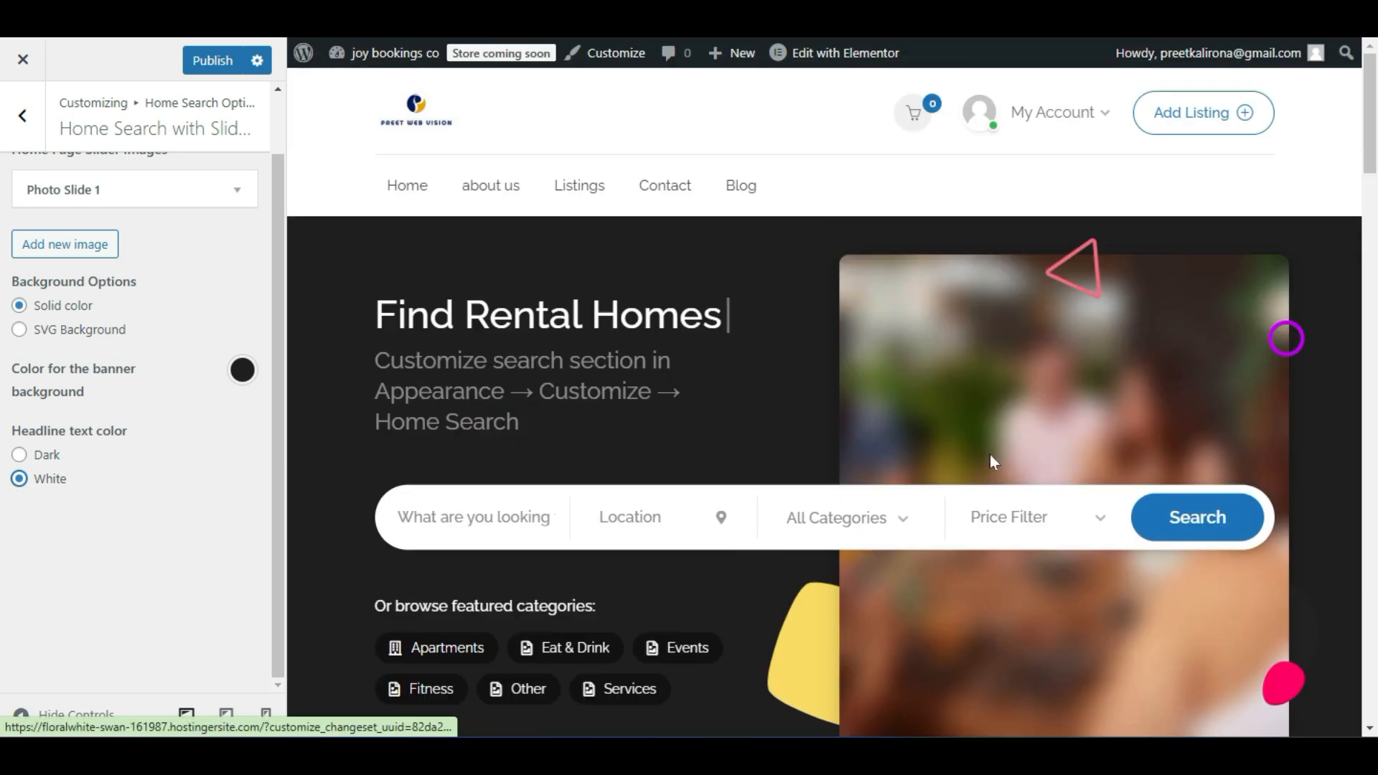
{"action": "left_click", "coordinate": [208, 60]}
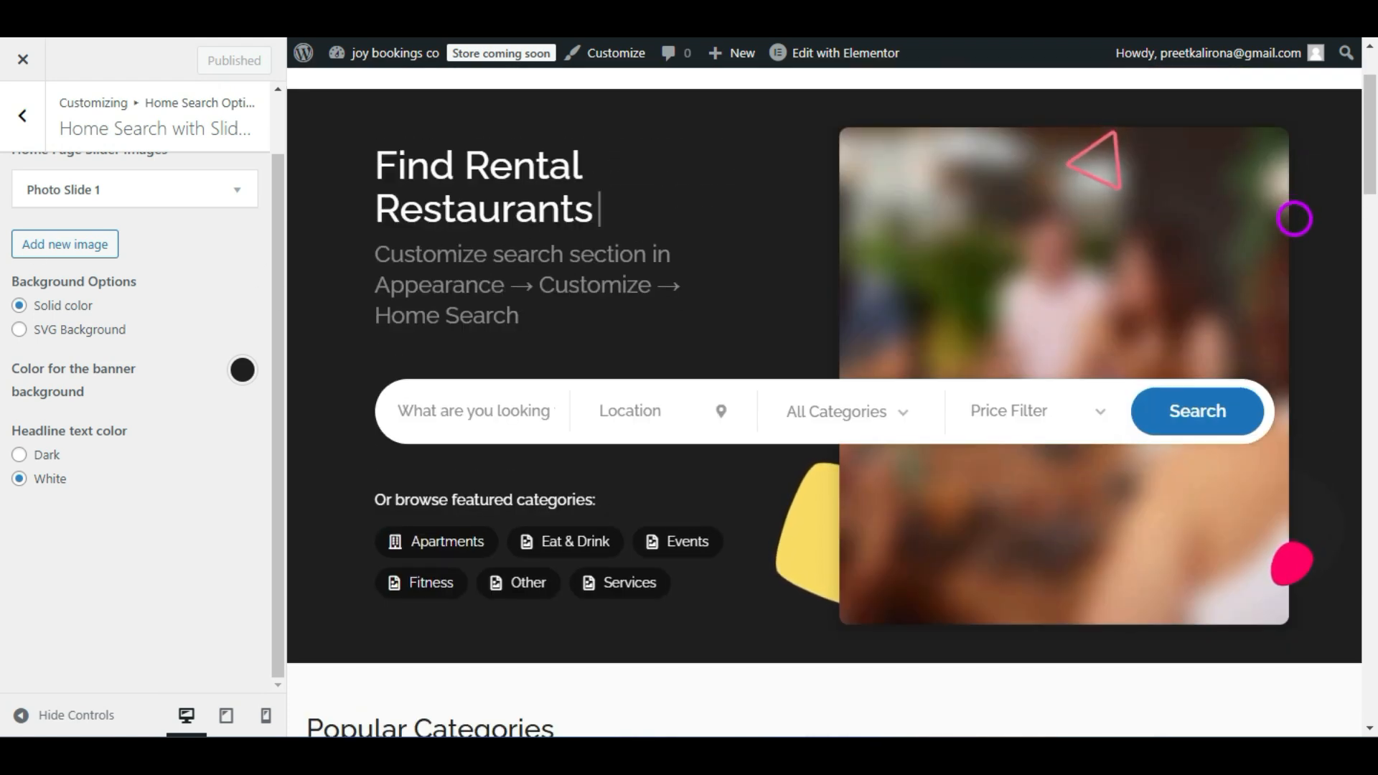
In the General Home Search Template options, review the banner texts and remove the search banner's background image.
{"action": "scroll", "coordinate": [57, 274], "scroll_direction": "up", "scroll_amount": 1}
{"action": "left_click", "coordinate": [17, 143]}
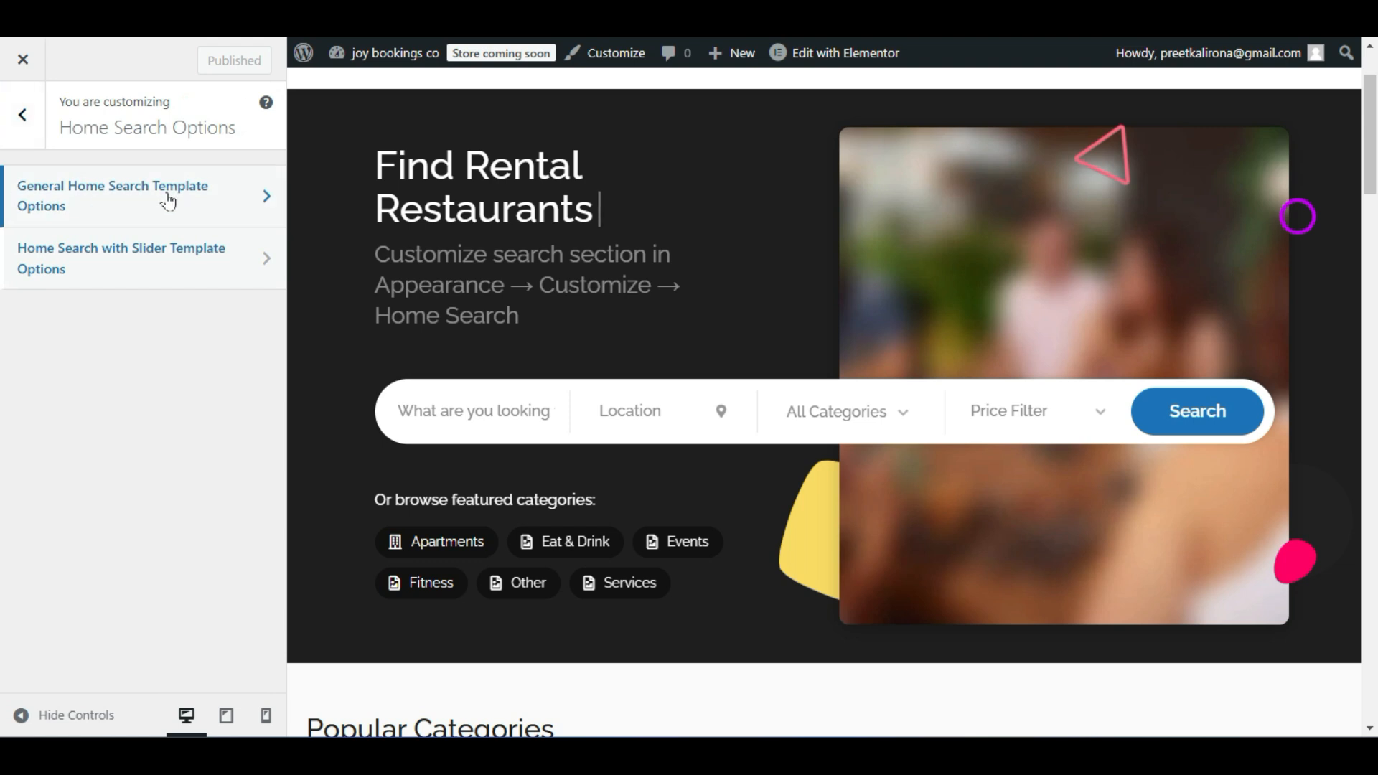
{"action": "left_click", "coordinate": [136, 196]}
{"action": "scroll", "coordinate": [136, 195], "scroll_direction": "down", "scroll_amount": 5}
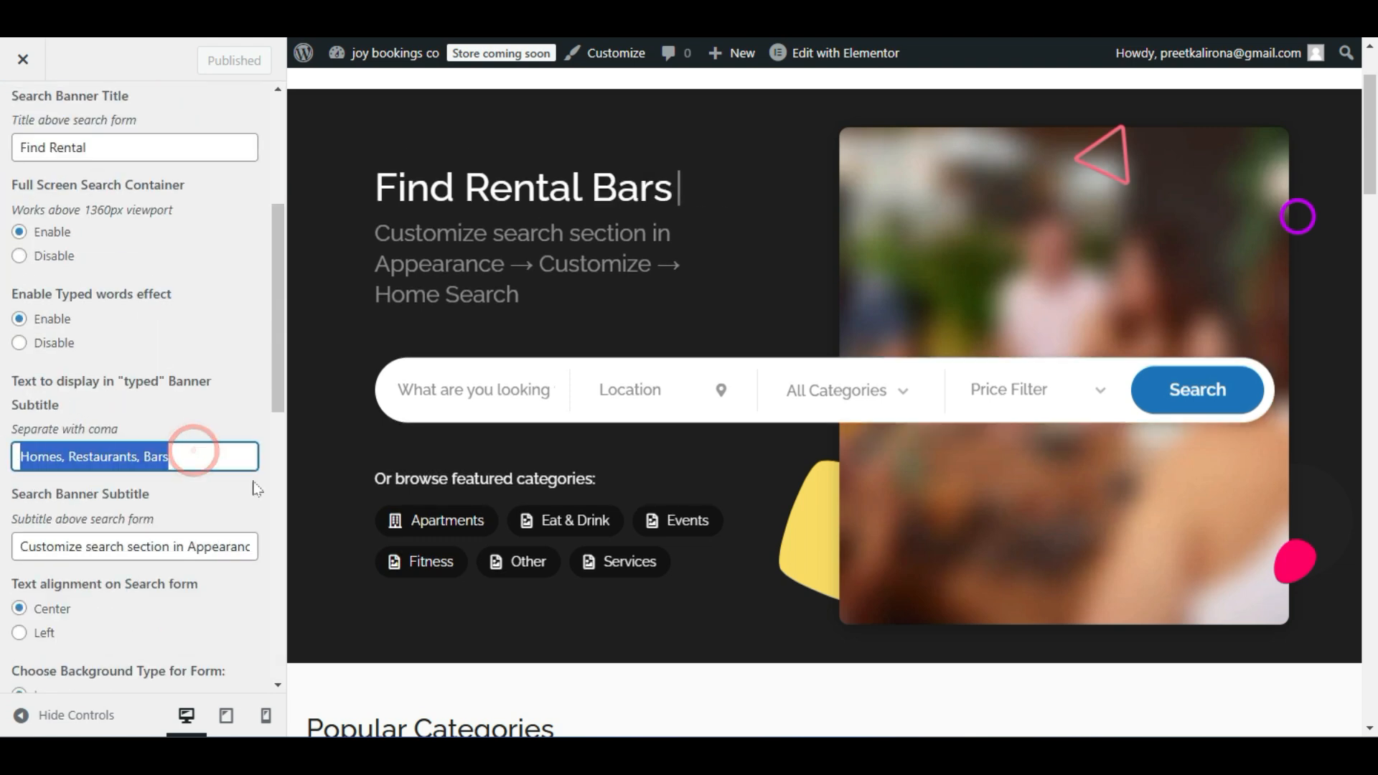
{"action": "scroll", "coordinate": [143, 430], "scroll_direction": "down", "scroll_amount": 3}
{"action": "left_click_drag", "start_coordinate": [28, 355], "coordinate": [237, 447]}
{"action": "scroll", "coordinate": [237, 447], "scroll_direction": "down", "scroll_amount": 4}
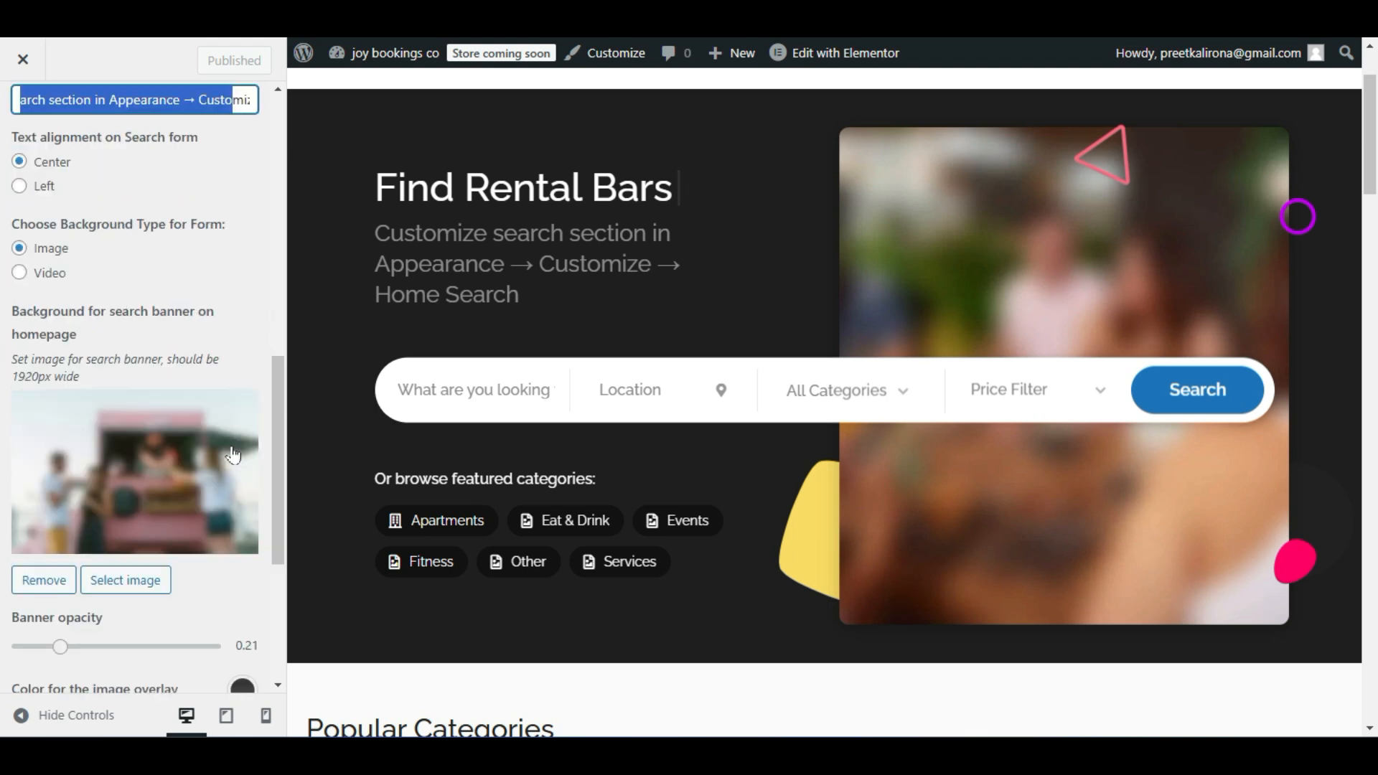
{"action": "left_click", "coordinate": [43, 580]}
{"action": "scroll", "coordinate": [144, 431], "scroll_direction": "down", "scroll_amount": 3}
{"action": "scroll", "coordinate": [158, 434], "scroll_direction": "up", "scroll_amount": 10}
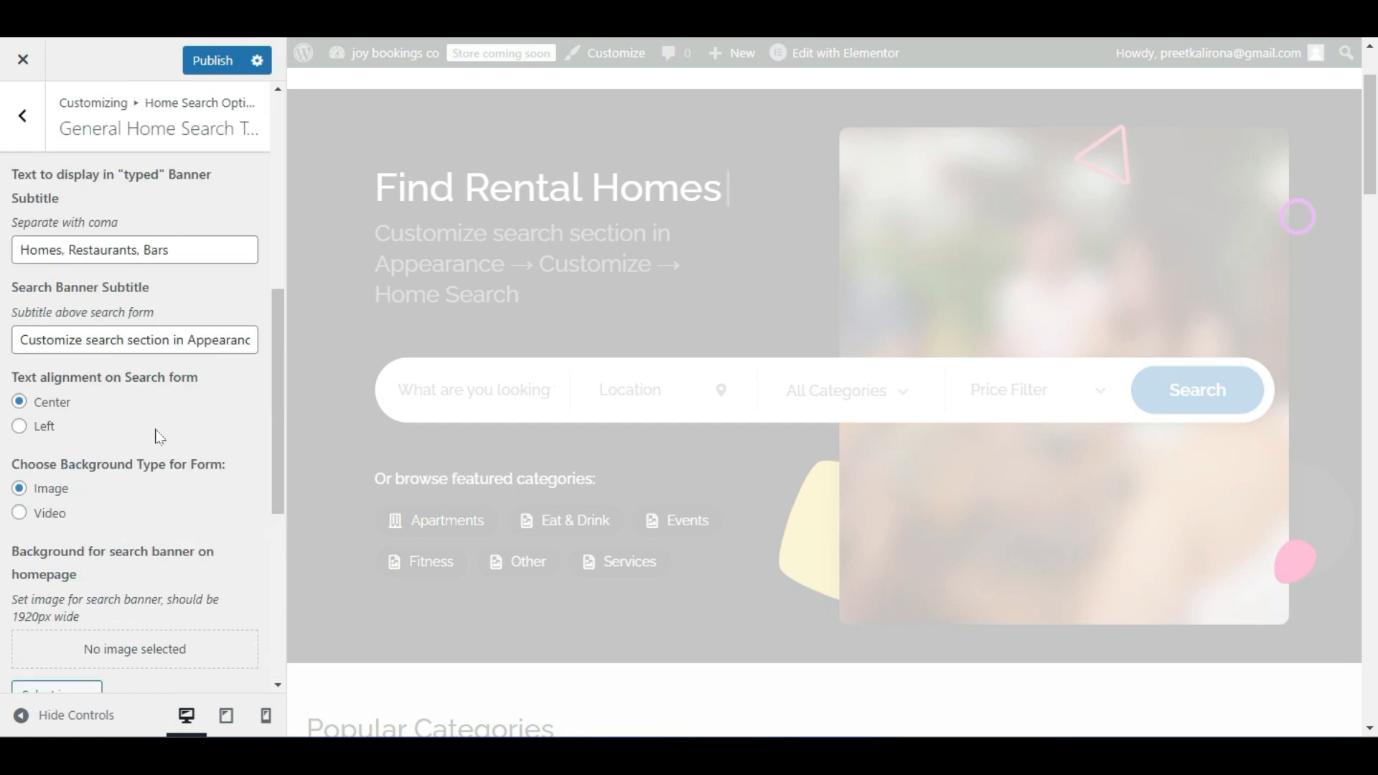
Return to the Customizer's main section list and look through its sections and the homepage preview.
{"action": "left_click", "coordinate": [26, 117]}
{"action": "left_click", "coordinate": [28, 118]}
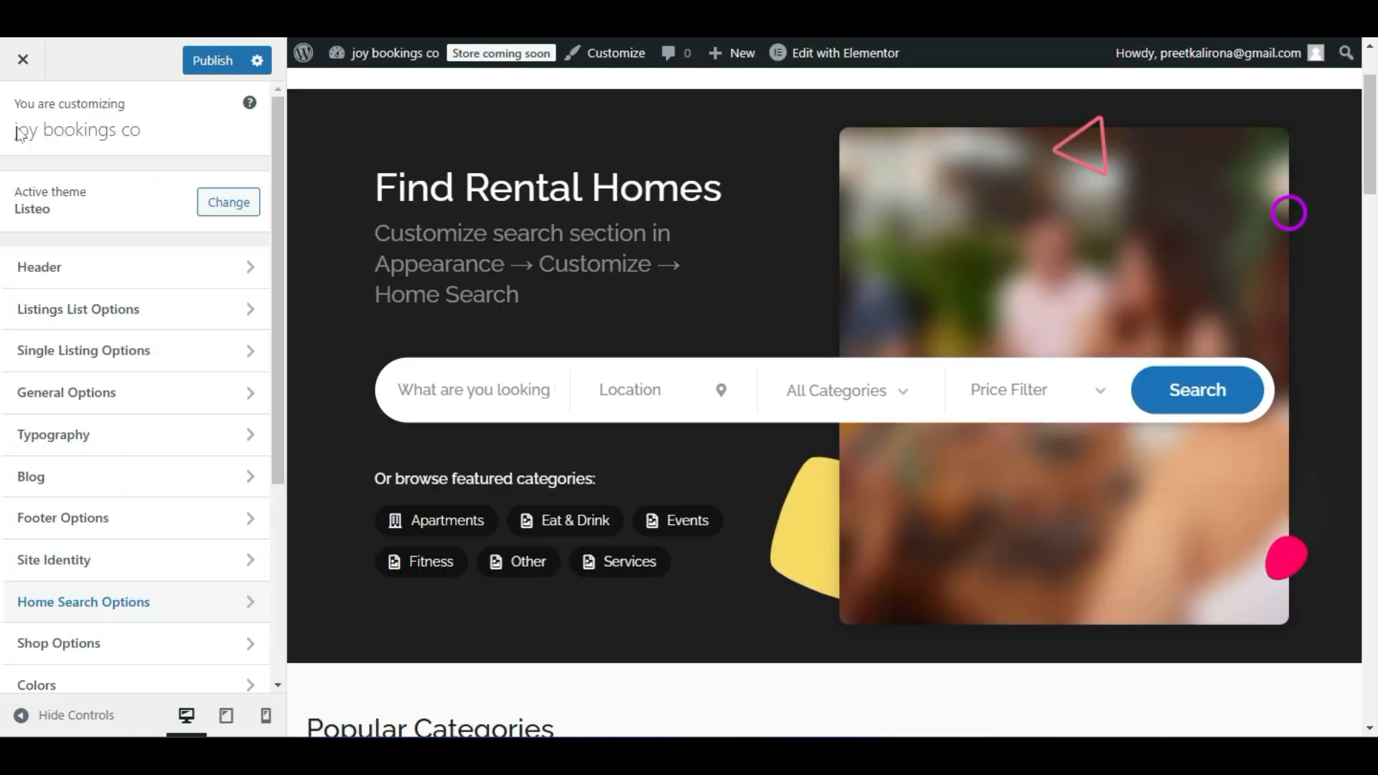
{"action": "scroll", "coordinate": [68, 420], "scroll_direction": "down", "scroll_amount": 4}
{"action": "scroll", "coordinate": [625, 400], "scroll_direction": "down", "scroll_amount": 7}
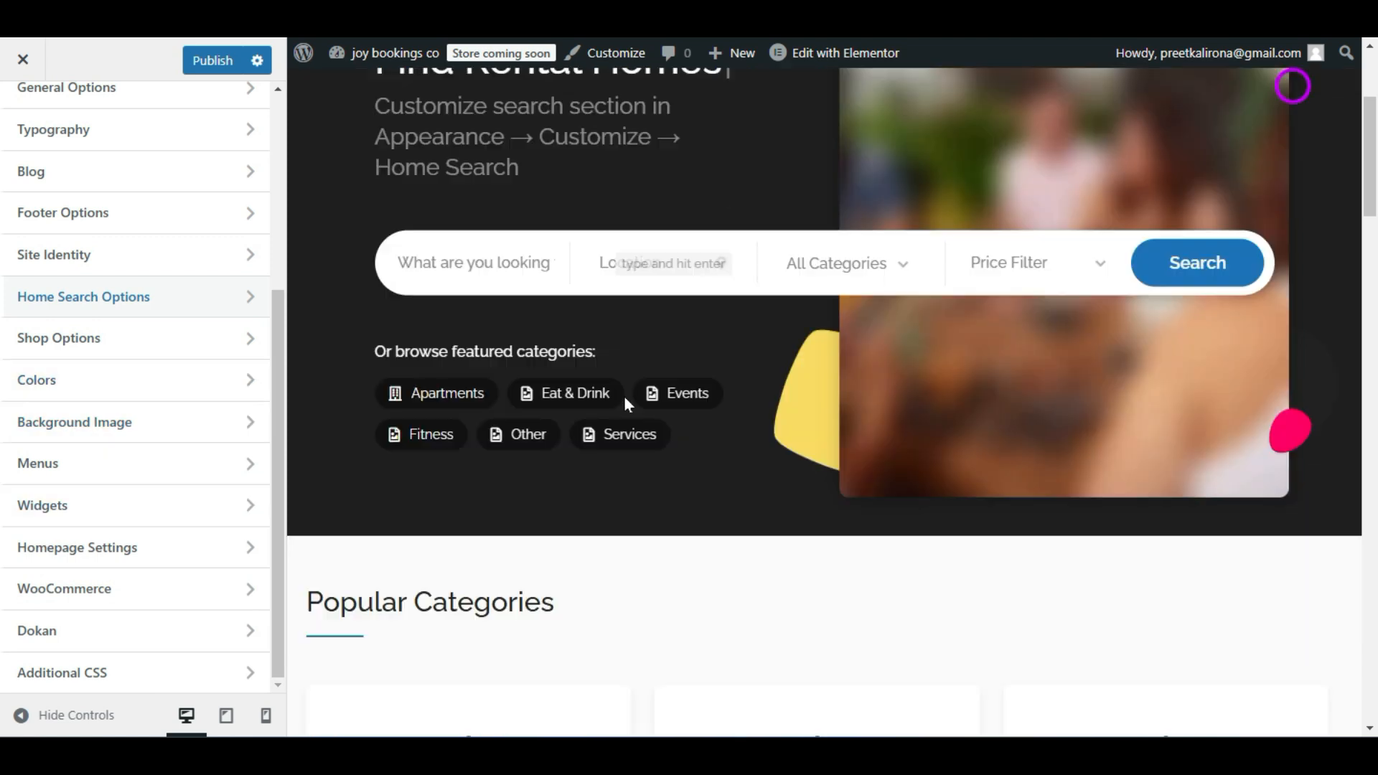
{"action": "scroll", "coordinate": [624, 405], "scroll_direction": "down", "scroll_amount": 12}
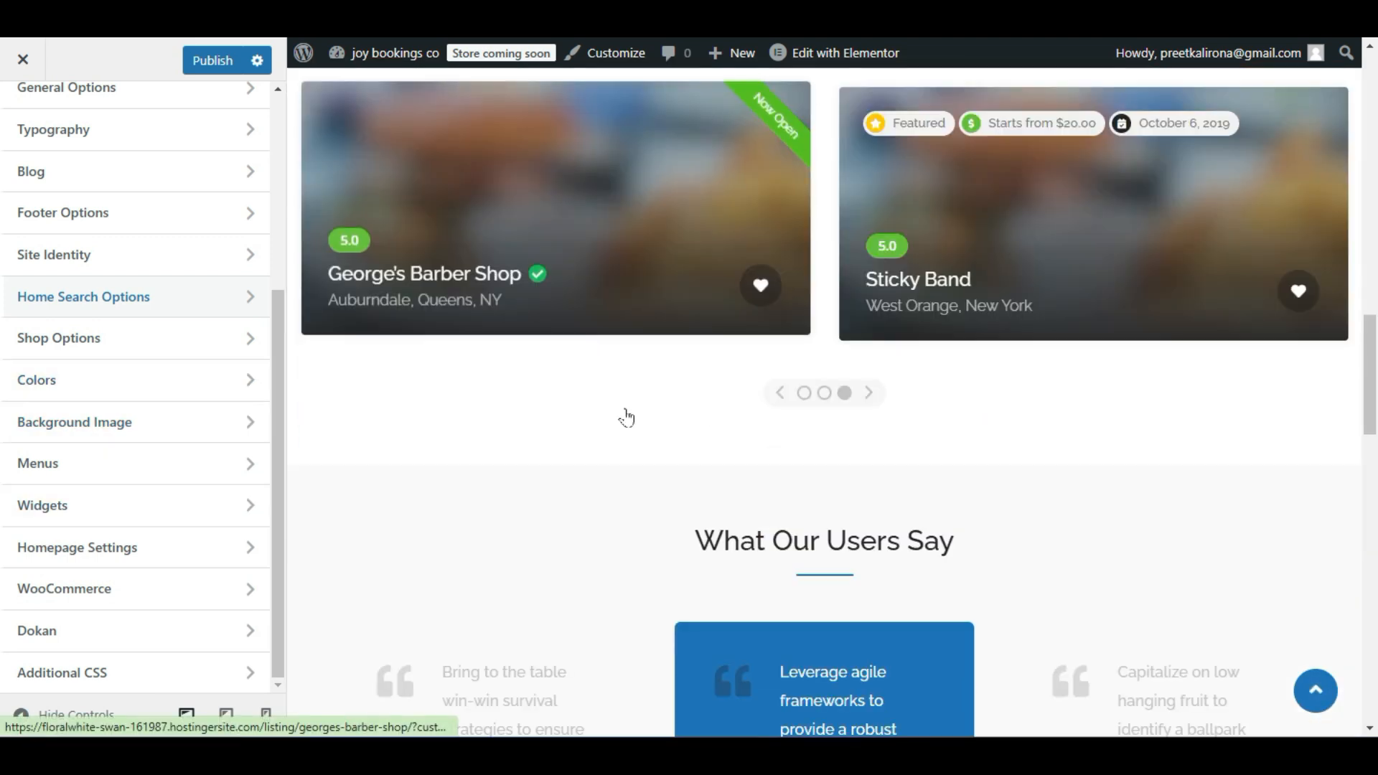
{"action": "scroll", "coordinate": [391, 421], "scroll_direction": "down", "scroll_amount": 8}
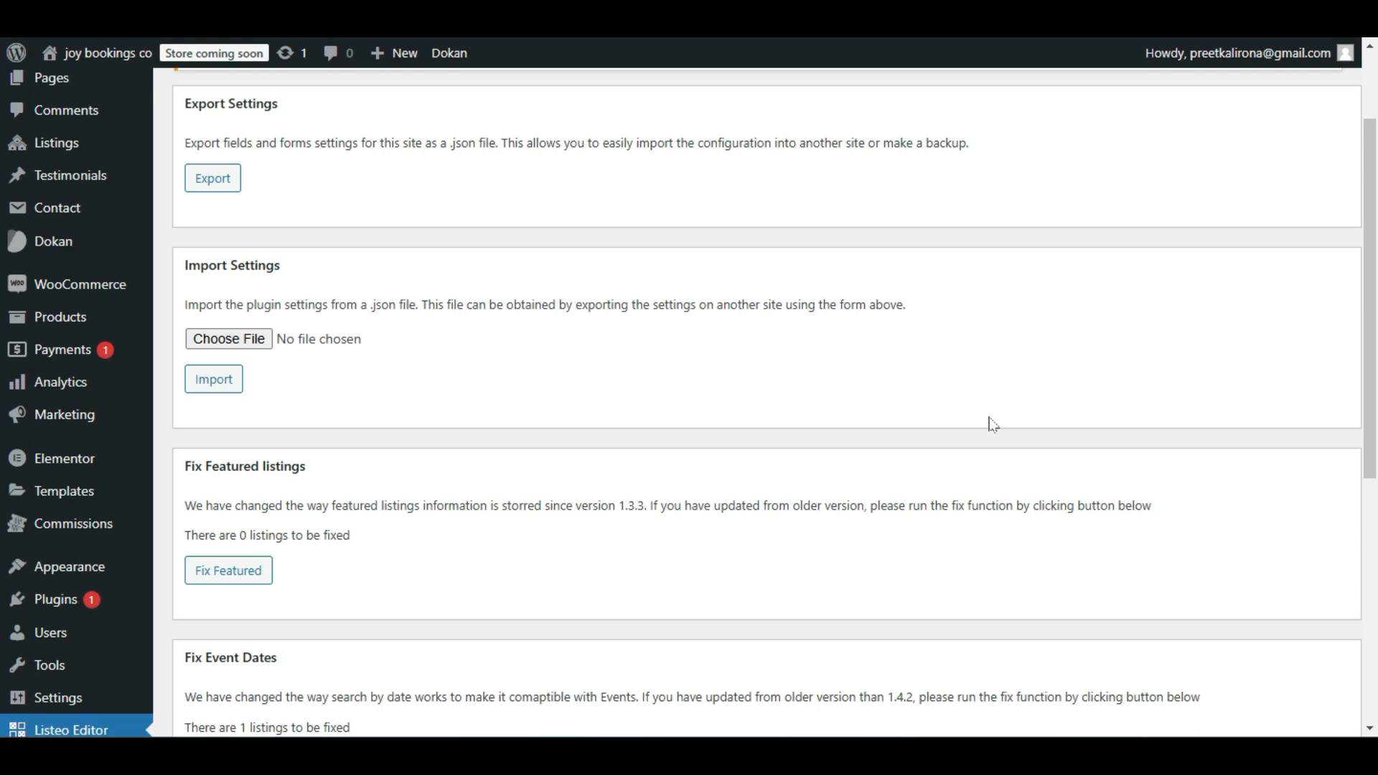
Look through the Listeo Editor page and its subpages, and open the live site in a new tab.
{"action": "scroll", "coordinate": [567, 398], "scroll_direction": "down", "scroll_amount": 3}
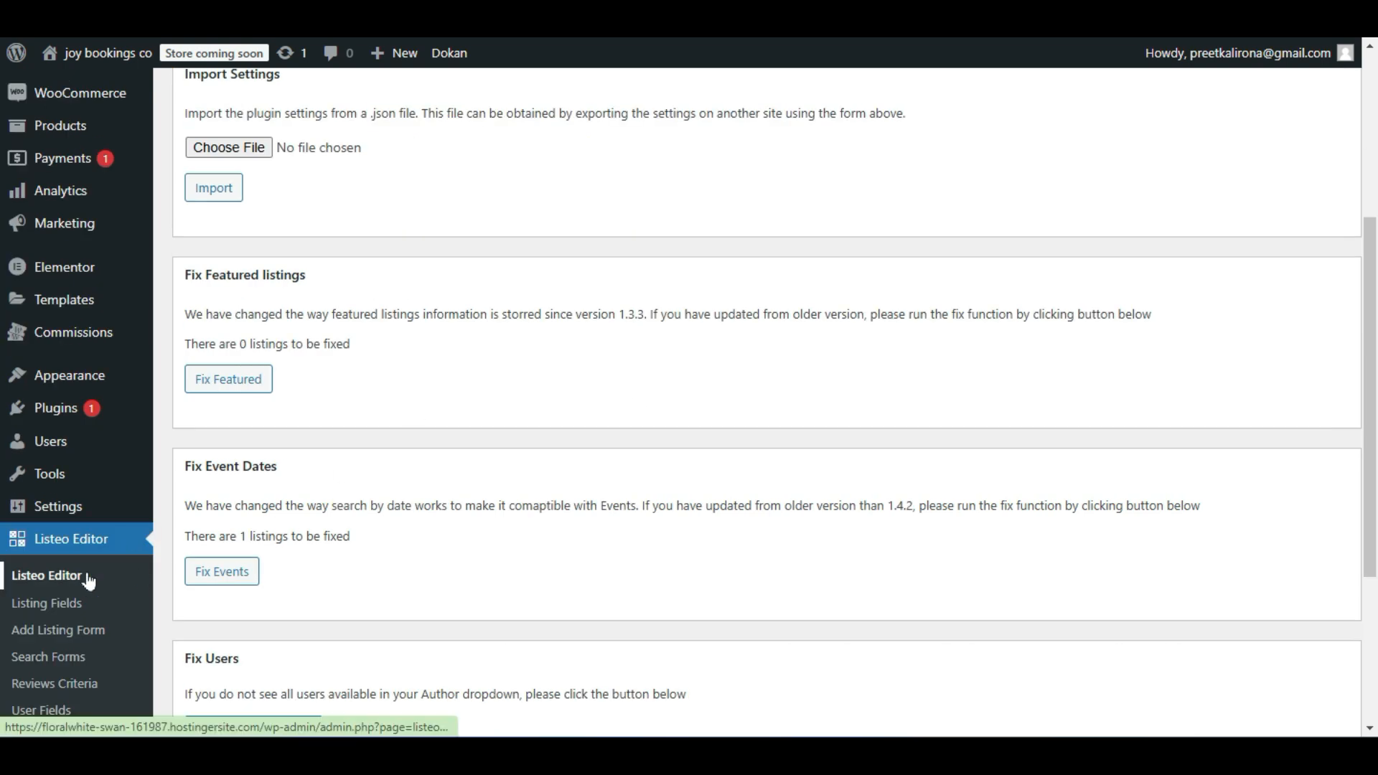
{"action": "scroll", "coordinate": [88, 580], "scroll_direction": "down", "scroll_amount": 1}
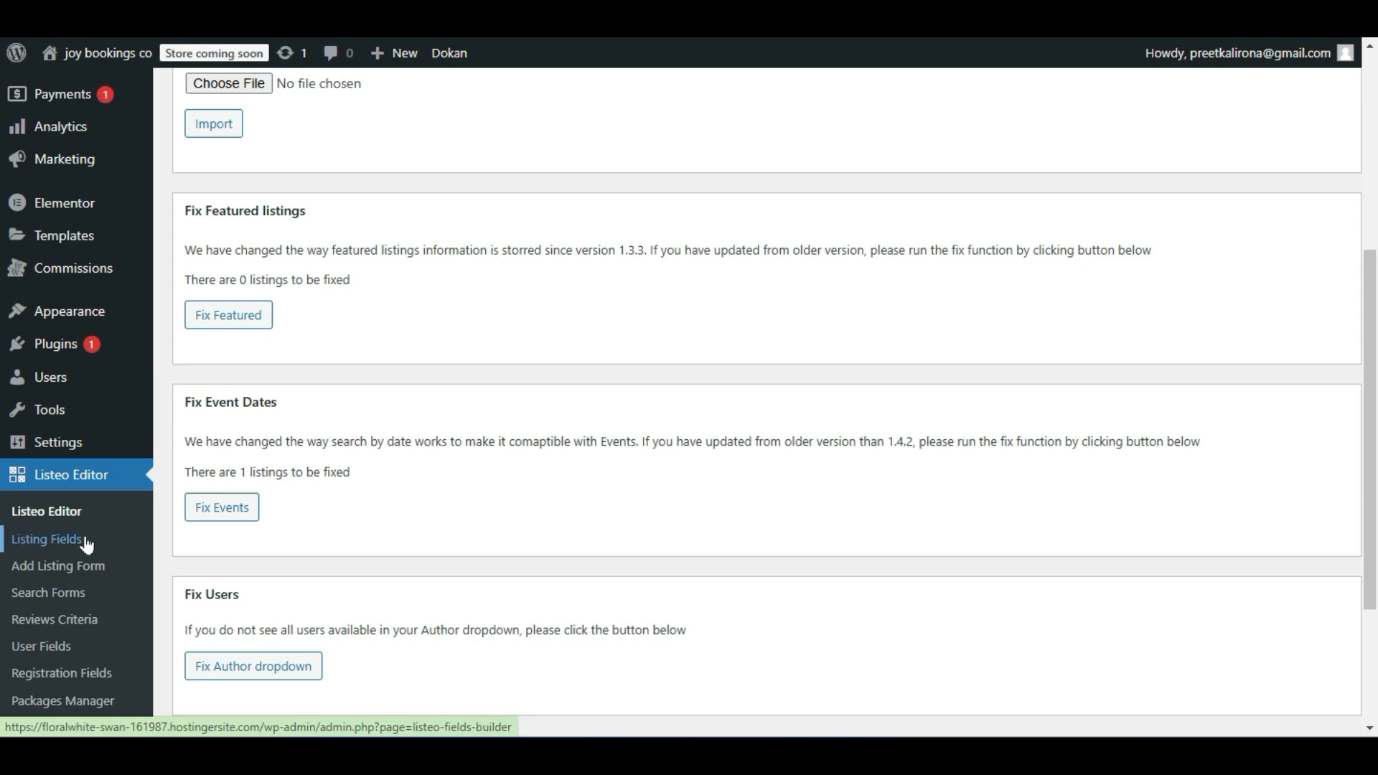
{"action": "left_click", "coordinate": [86, 155]}
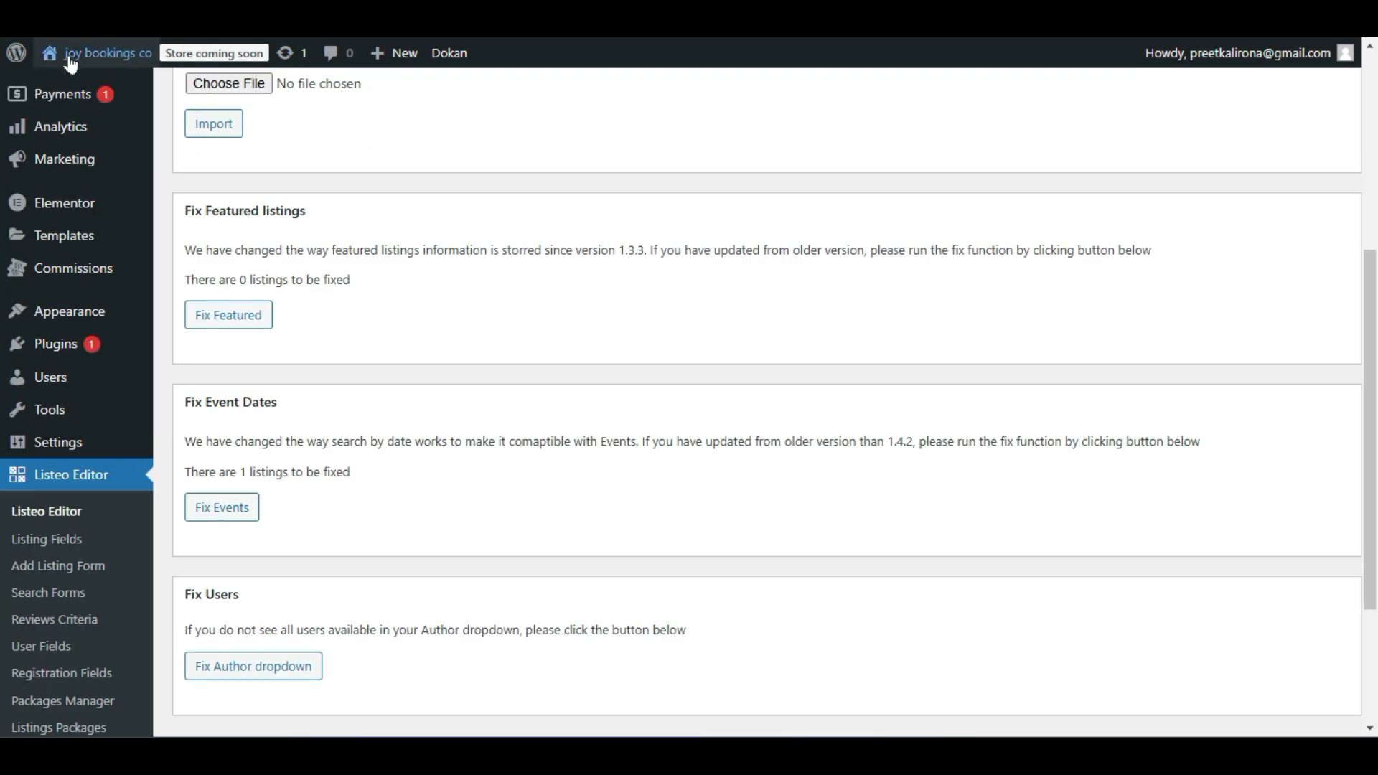
{"action": "mouse_move", "coordinate": [97, 53]}
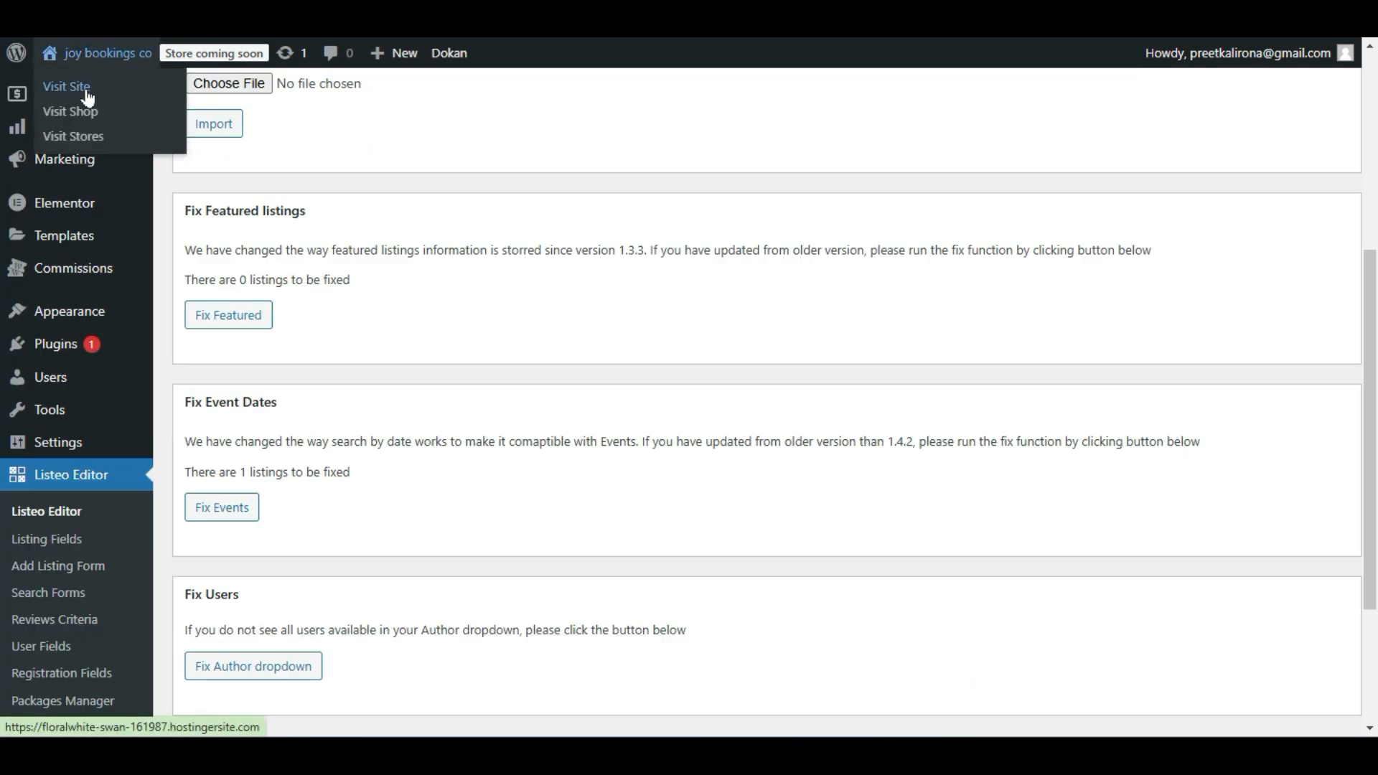
{"action": "right_click", "coordinate": [115, 92]}
{"action": "left_click", "coordinate": [138, 102]}
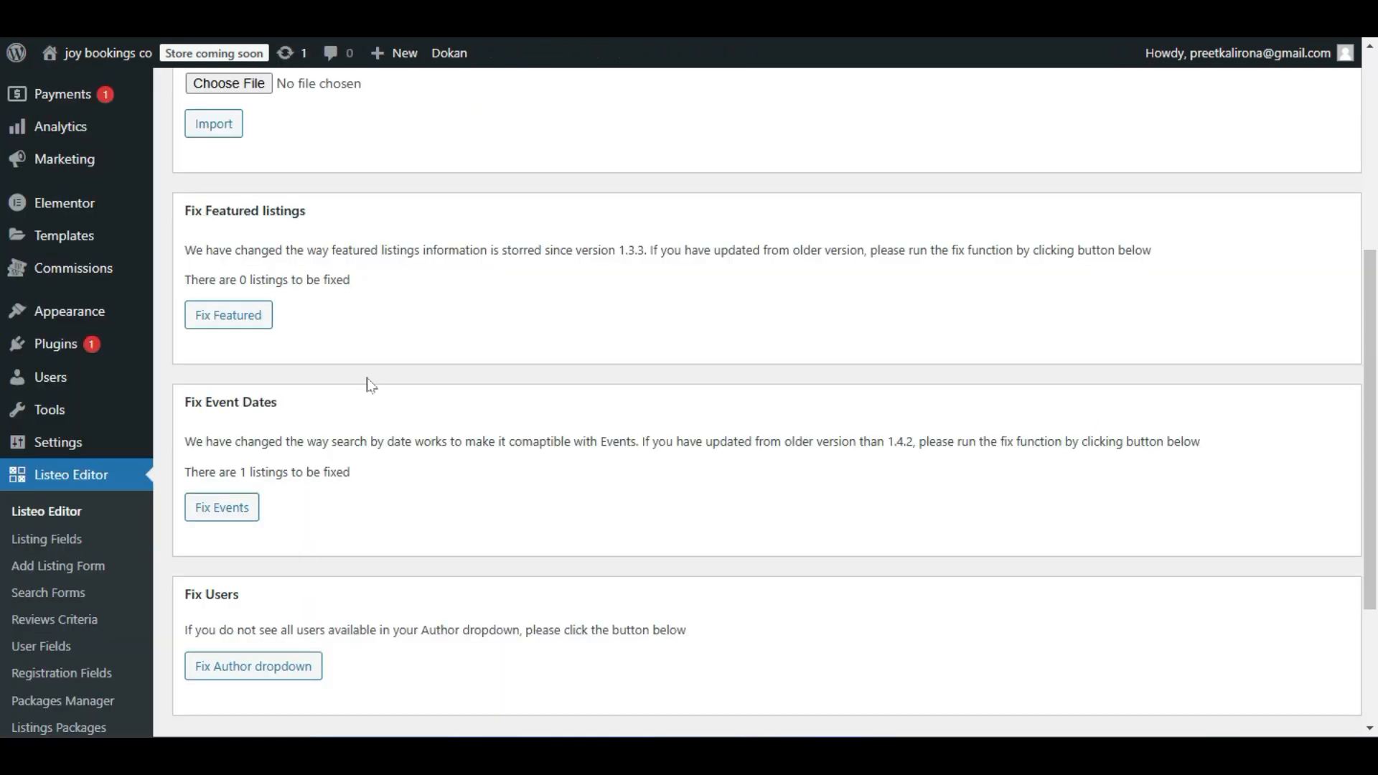
Open the Listing Fields page of the Listeo Editor.
{"action": "scroll", "coordinate": [369, 386], "scroll_direction": "down", "scroll_amount": 3}
{"action": "scroll", "coordinate": [368, 390], "scroll_direction": "up", "scroll_amount": 3}
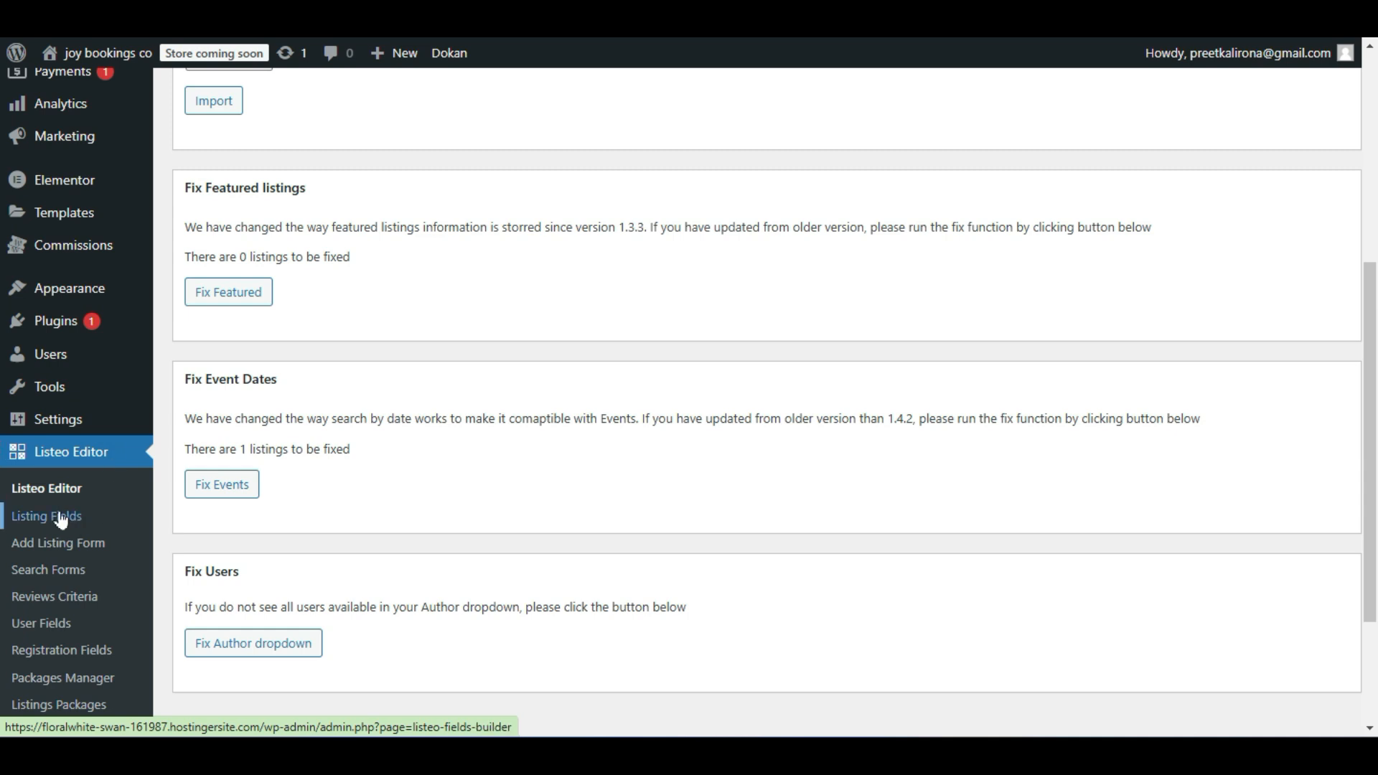
{"action": "left_click", "coordinate": [114, 528]}
{"action": "scroll", "coordinate": [864, 285], "scroll_direction": "down", "scroll_amount": 2}
{"action": "scroll", "coordinate": [864, 285], "scroll_direction": "up", "scroll_amount": 2}
{"action": "scroll", "coordinate": [864, 285], "scroll_direction": "down", "scroll_amount": 2}
{"action": "scroll", "coordinate": [864, 284], "scroll_direction": "up", "scroll_amount": 2}
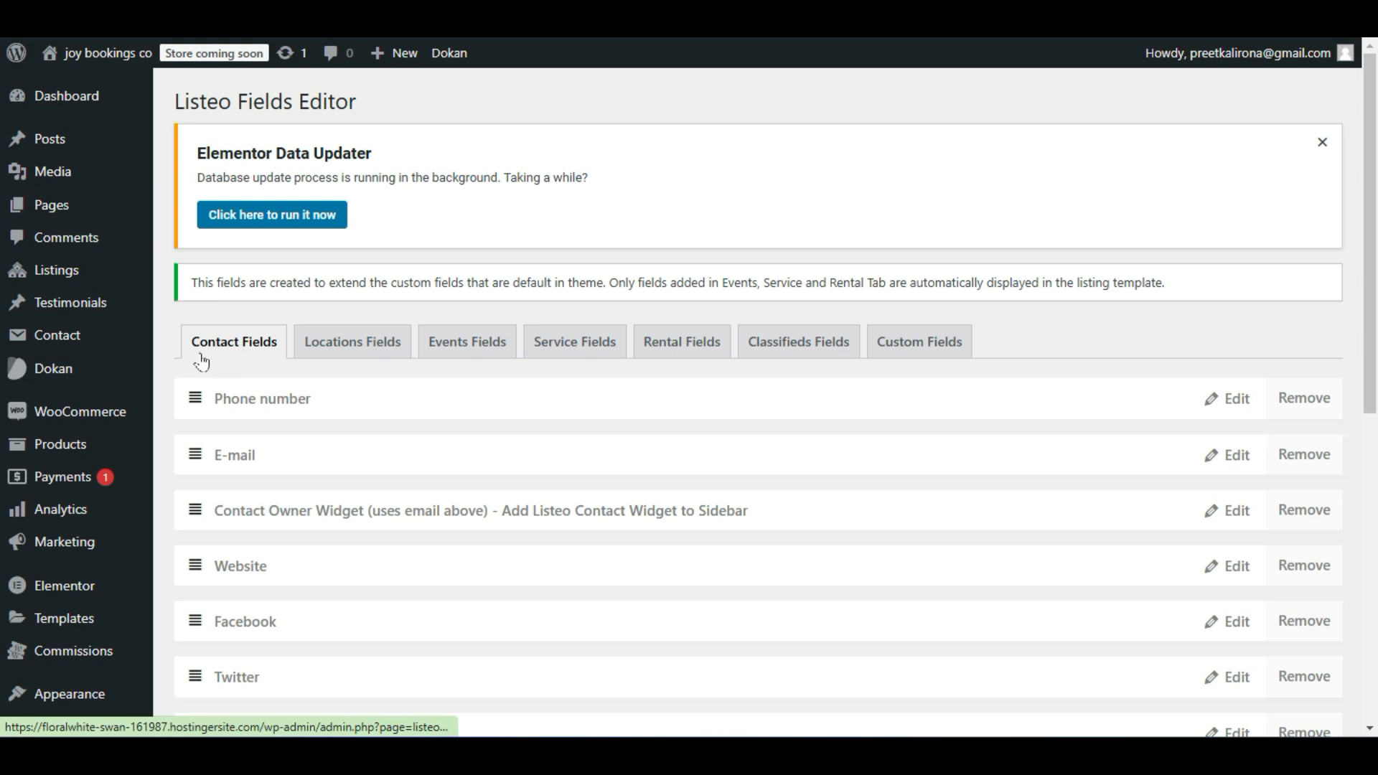
Review the list of contact fields in the Listeo Fields Editor and compare it with the live homepage.
{"action": "scroll", "coordinate": [224, 354], "scroll_direction": "down", "scroll_amount": 3}
{"action": "scroll", "coordinate": [251, 363], "scroll_direction": "up", "scroll_amount": 2}
{"action": "scroll", "coordinate": [265, 366], "scroll_direction": "down", "scroll_amount": 4}
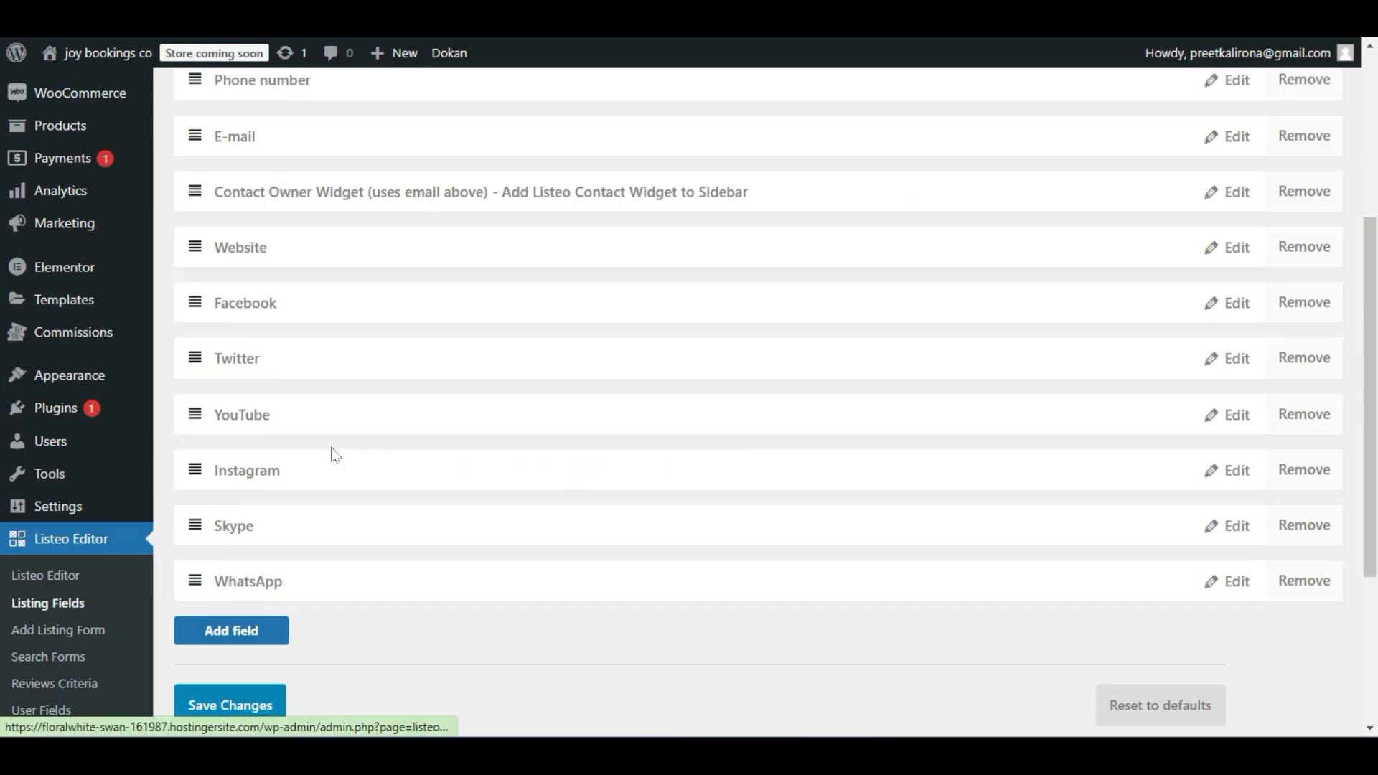
{"action": "scroll", "coordinate": [336, 455], "scroll_direction": "up", "scroll_amount": 3}
{"action": "scroll", "coordinate": [334, 455], "scroll_direction": "down", "scroll_amount": 4}
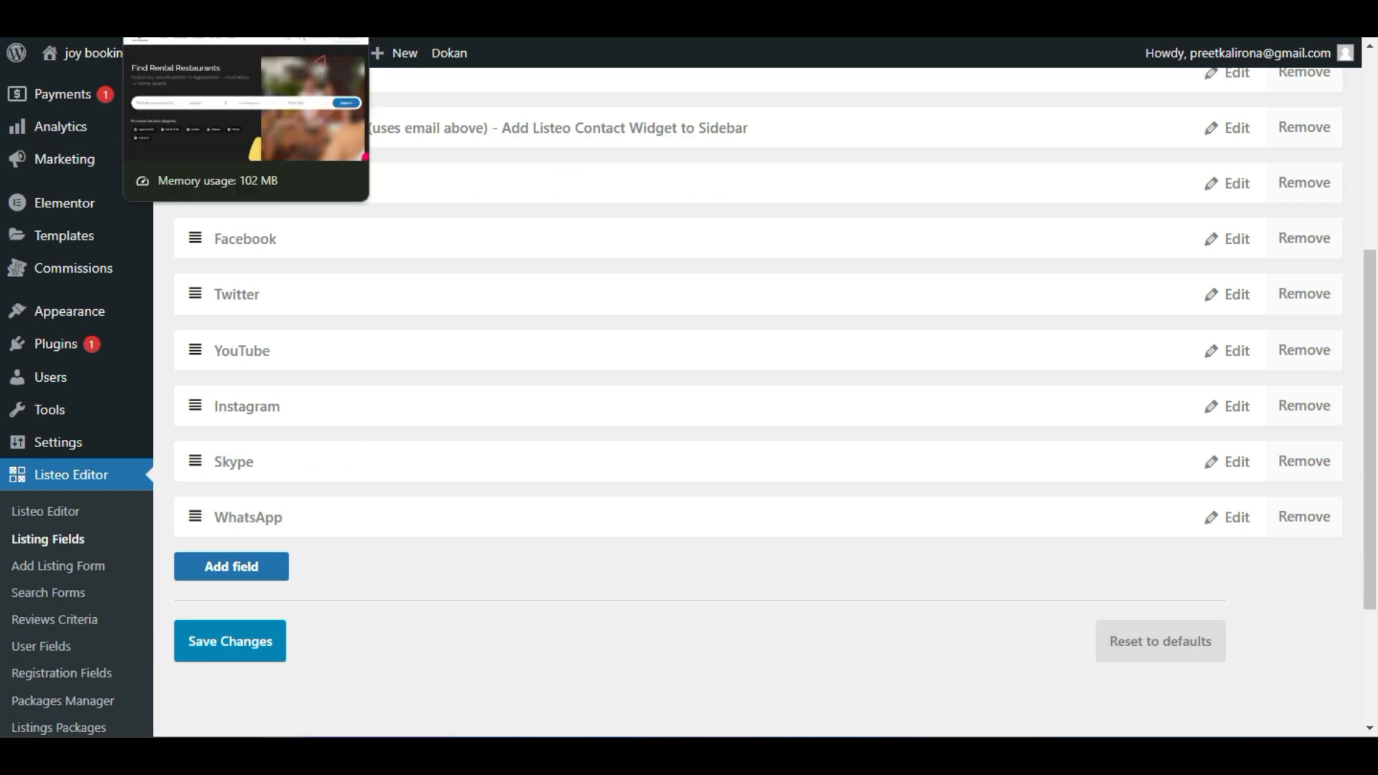
{"action": "left_click", "coordinate": [190, 7]}
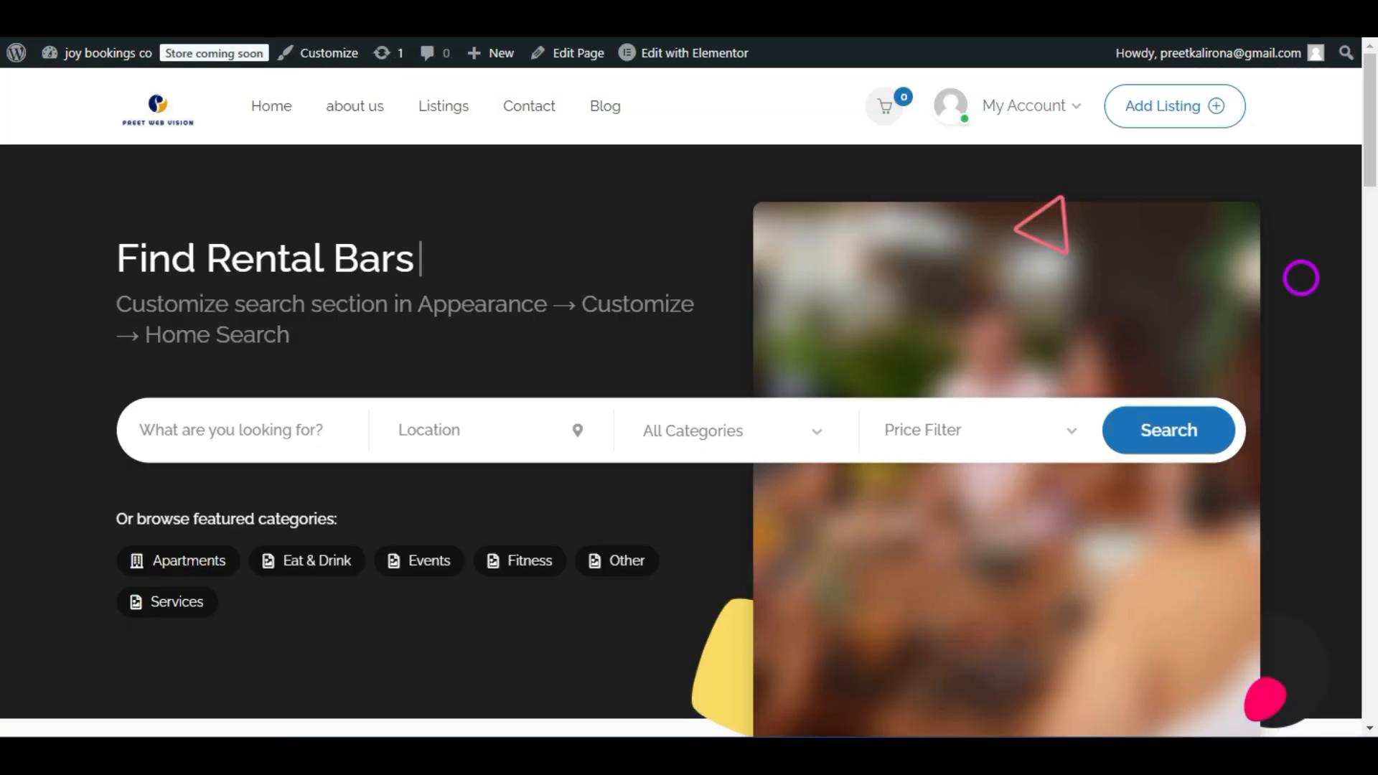
{"action": "left_click", "coordinate": [323, 7]}
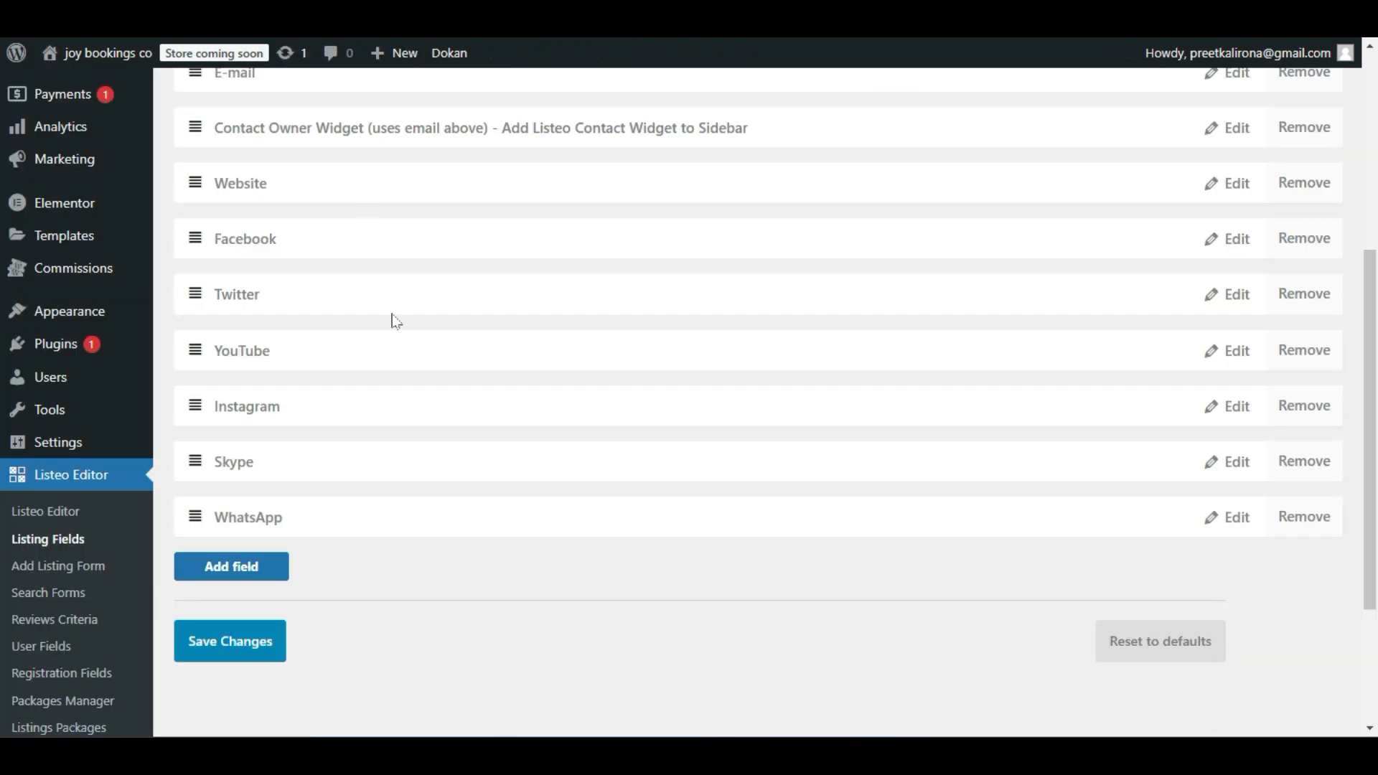
Open a blank new listing in a separate tab, view its Contact details fields, and return to the fields editor.
{"action": "scroll", "coordinate": [167, 297], "scroll_direction": "up", "scroll_amount": 2}
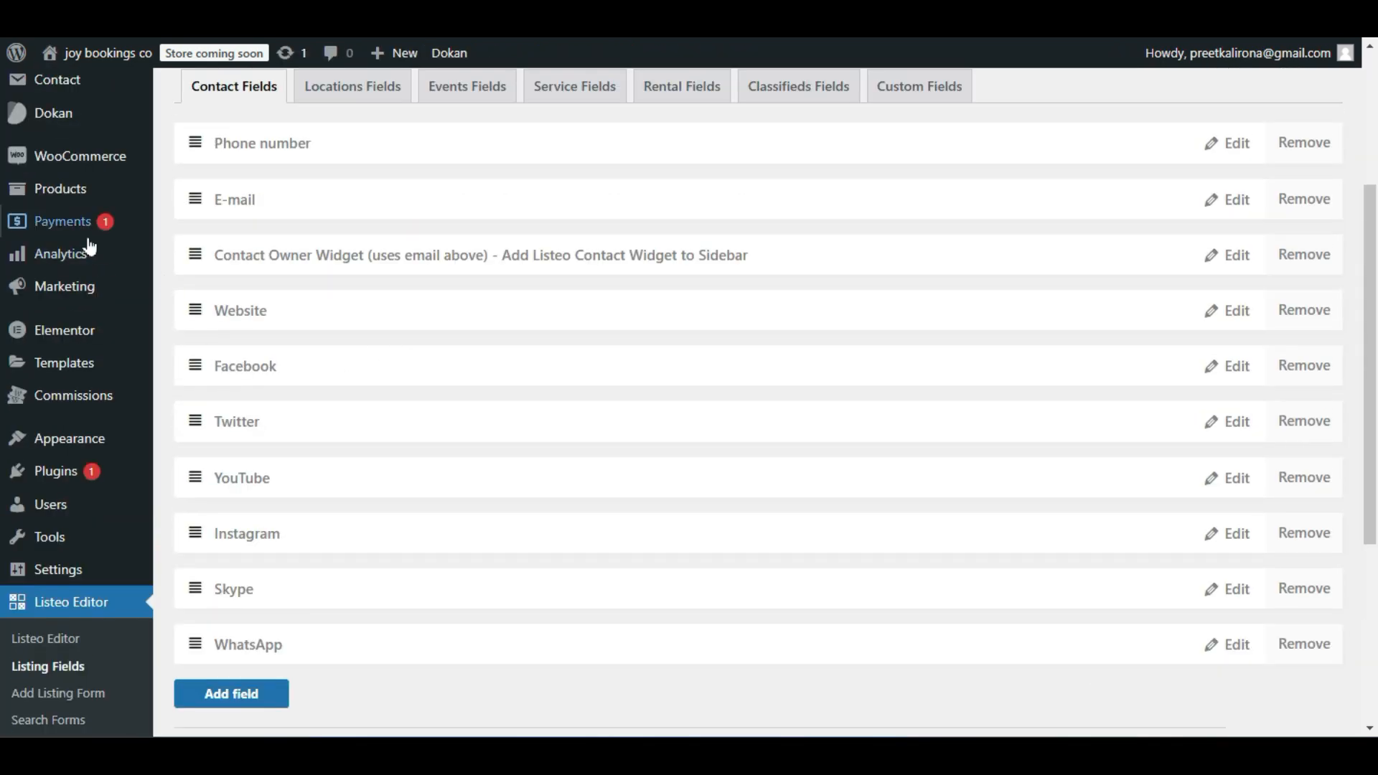
{"action": "scroll", "coordinate": [209, 339], "scroll_direction": "up", "scroll_amount": 3}
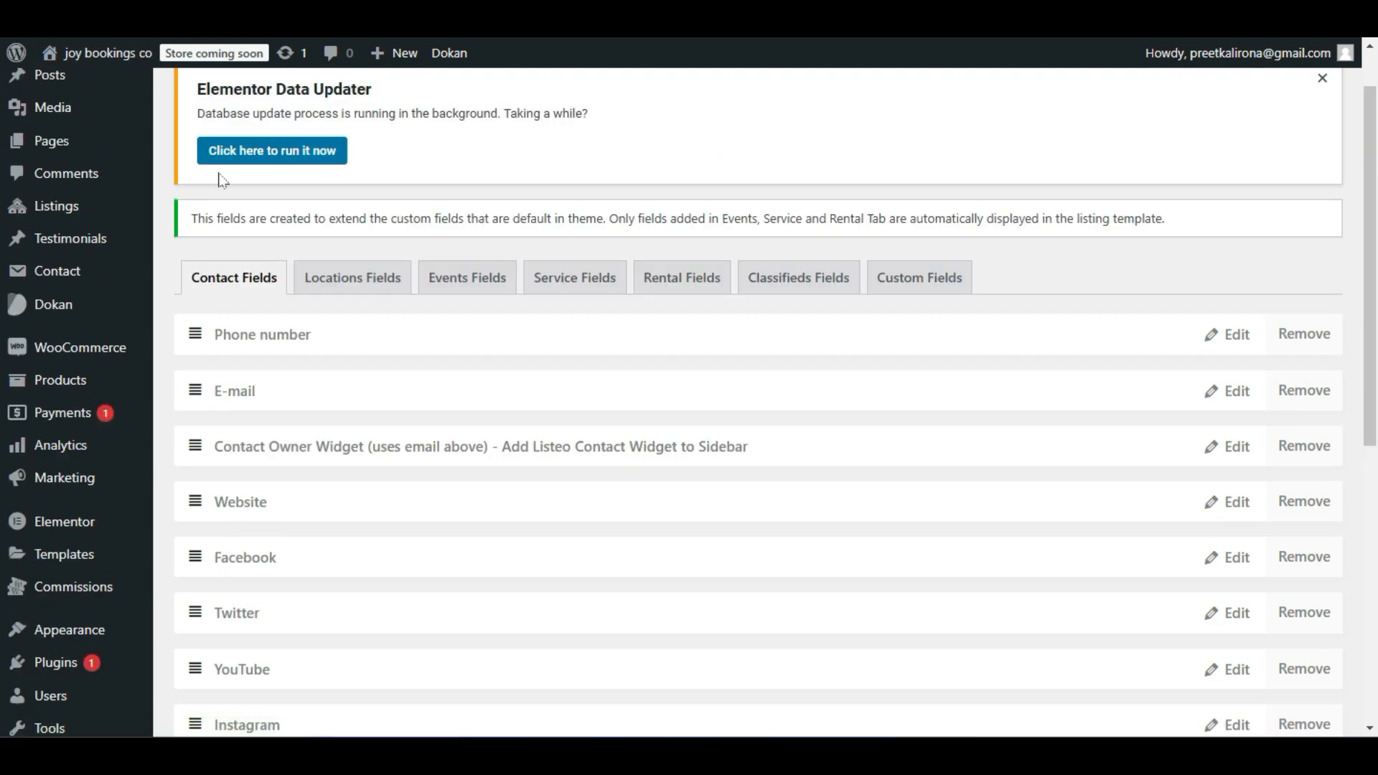
{"action": "mouse_move", "coordinate": [101, 216]}
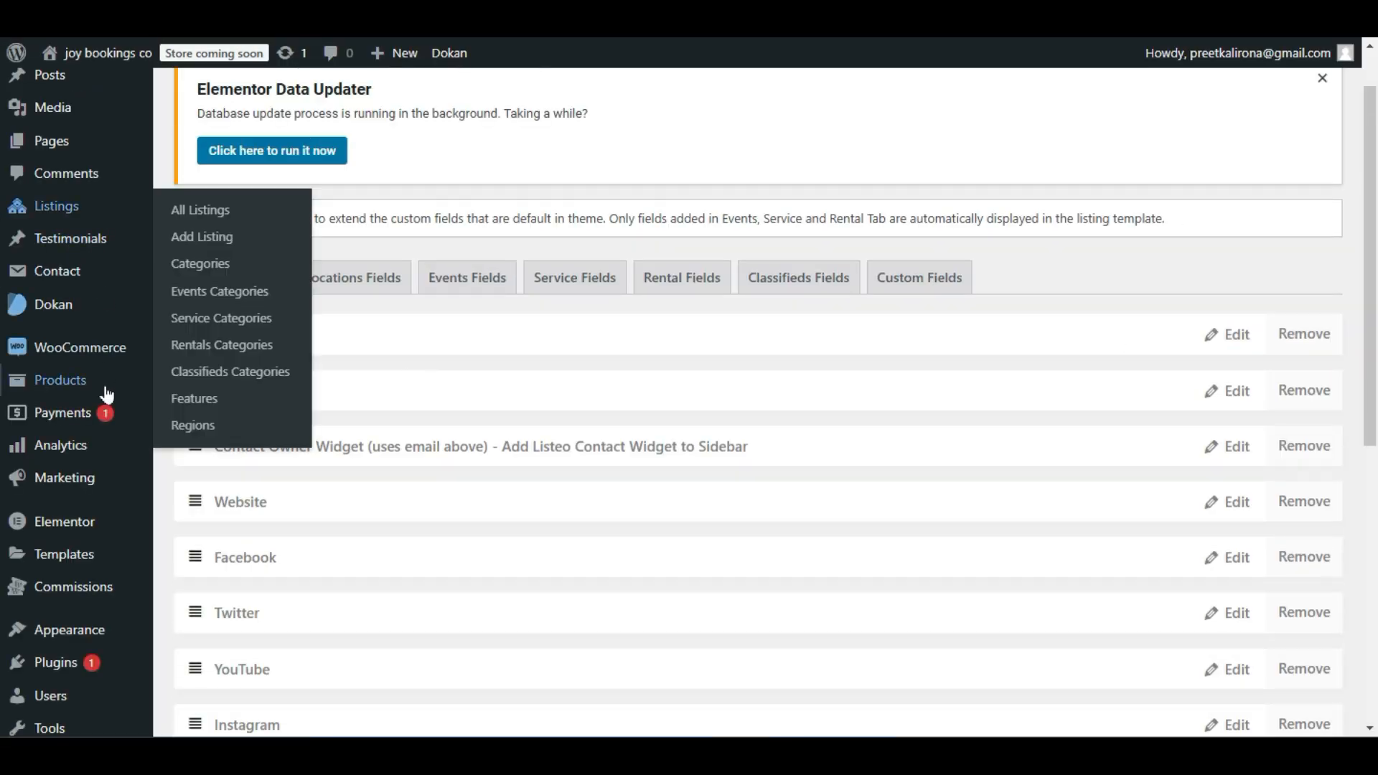
{"action": "right_click", "coordinate": [199, 243]}
{"action": "left_click", "coordinate": [234, 259]}
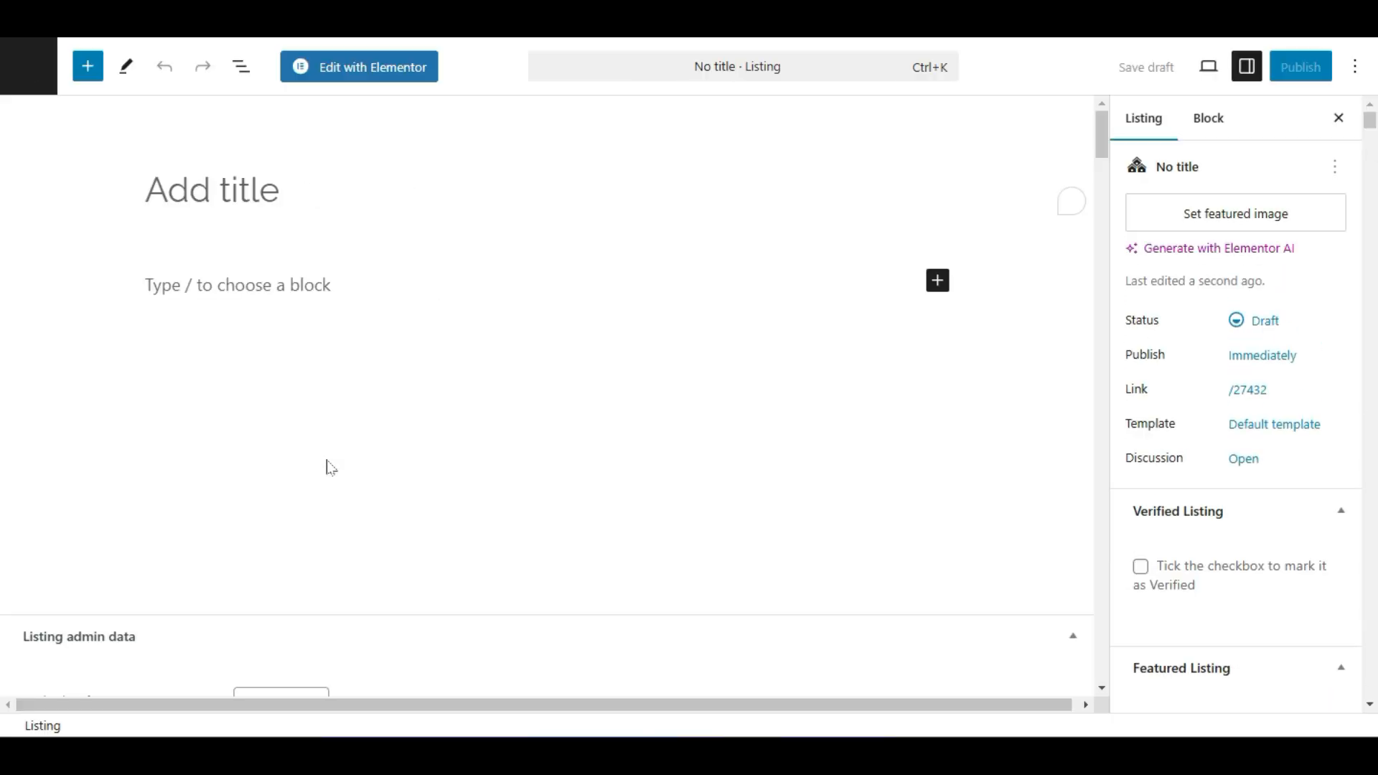
{"action": "scroll", "coordinate": [326, 460], "scroll_direction": "down", "scroll_amount": 4}
{"action": "scroll", "coordinate": [330, 468], "scroll_direction": "down", "scroll_amount": 5}
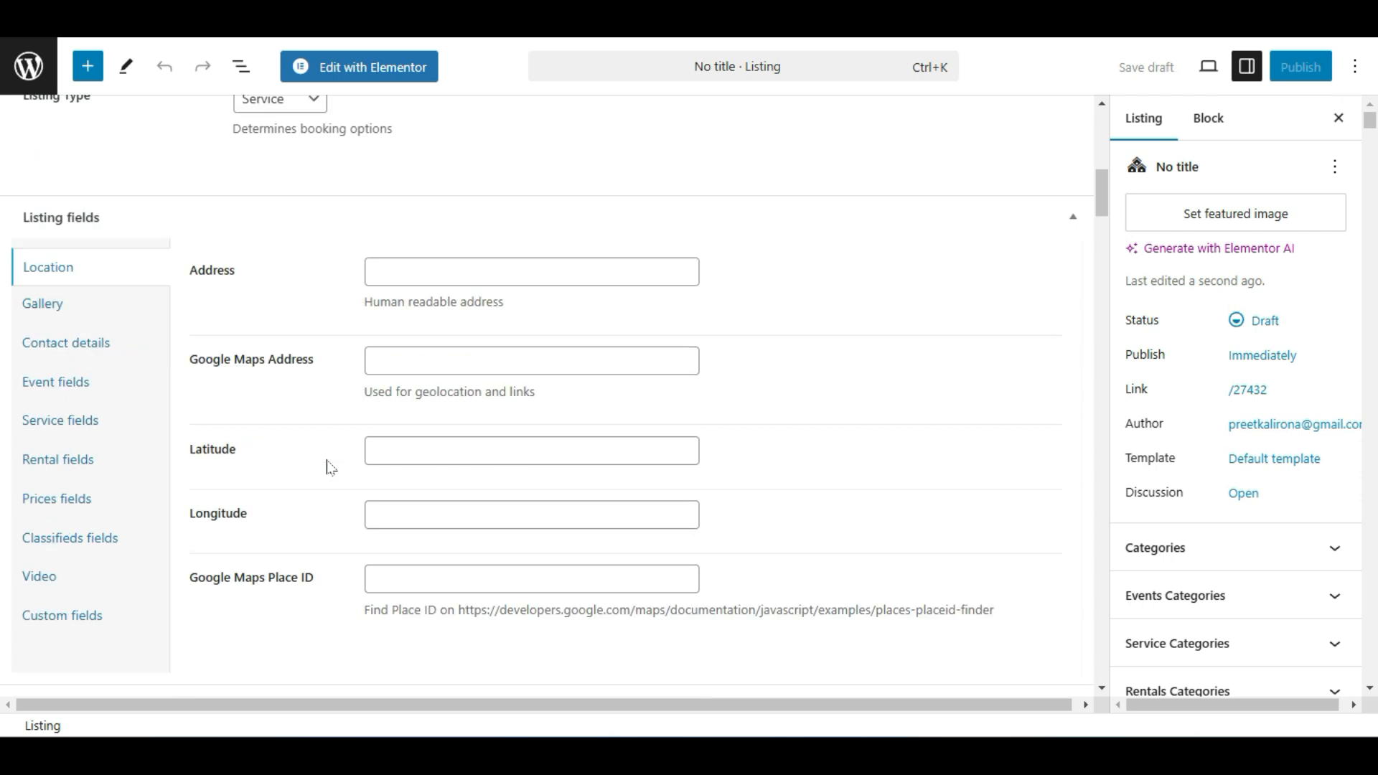
{"action": "left_click", "coordinate": [83, 346]}
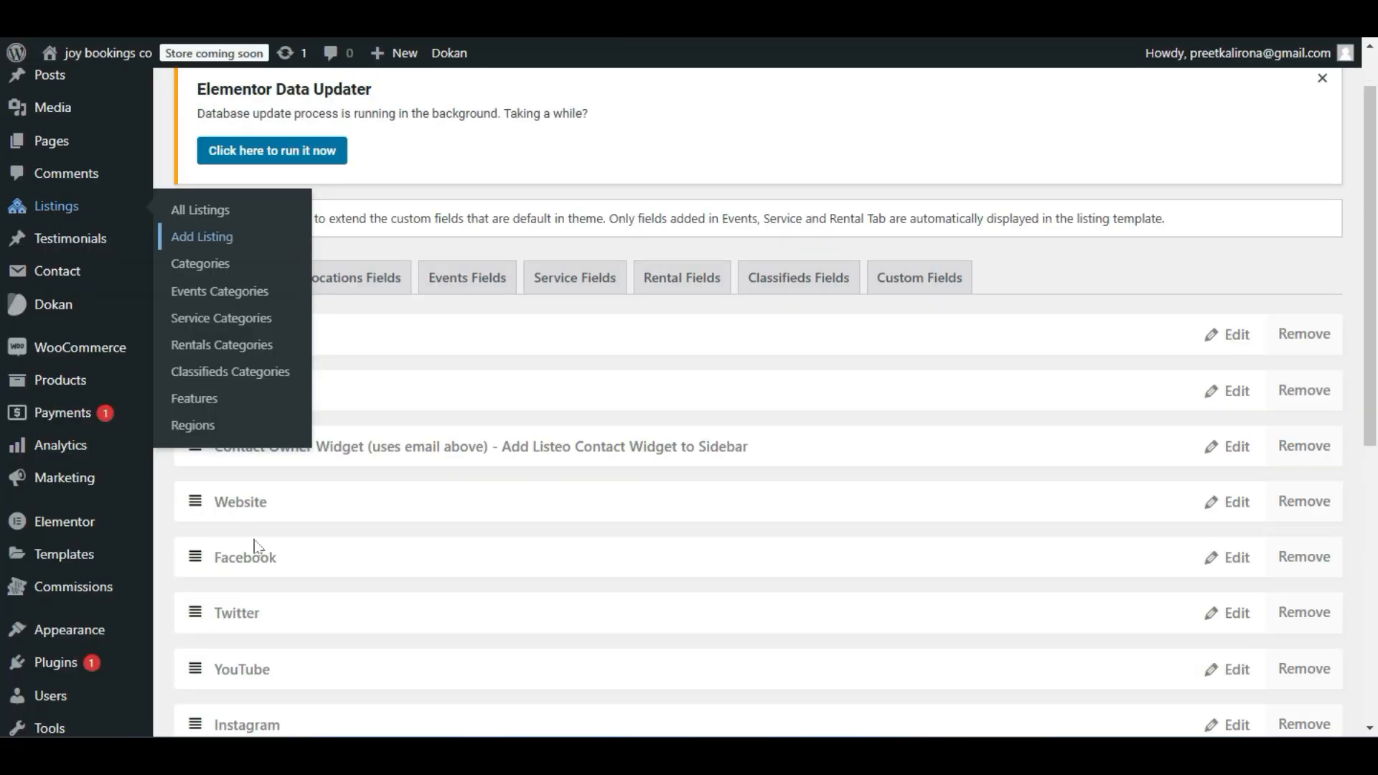
{"action": "left_click", "coordinate": [668, 180]}
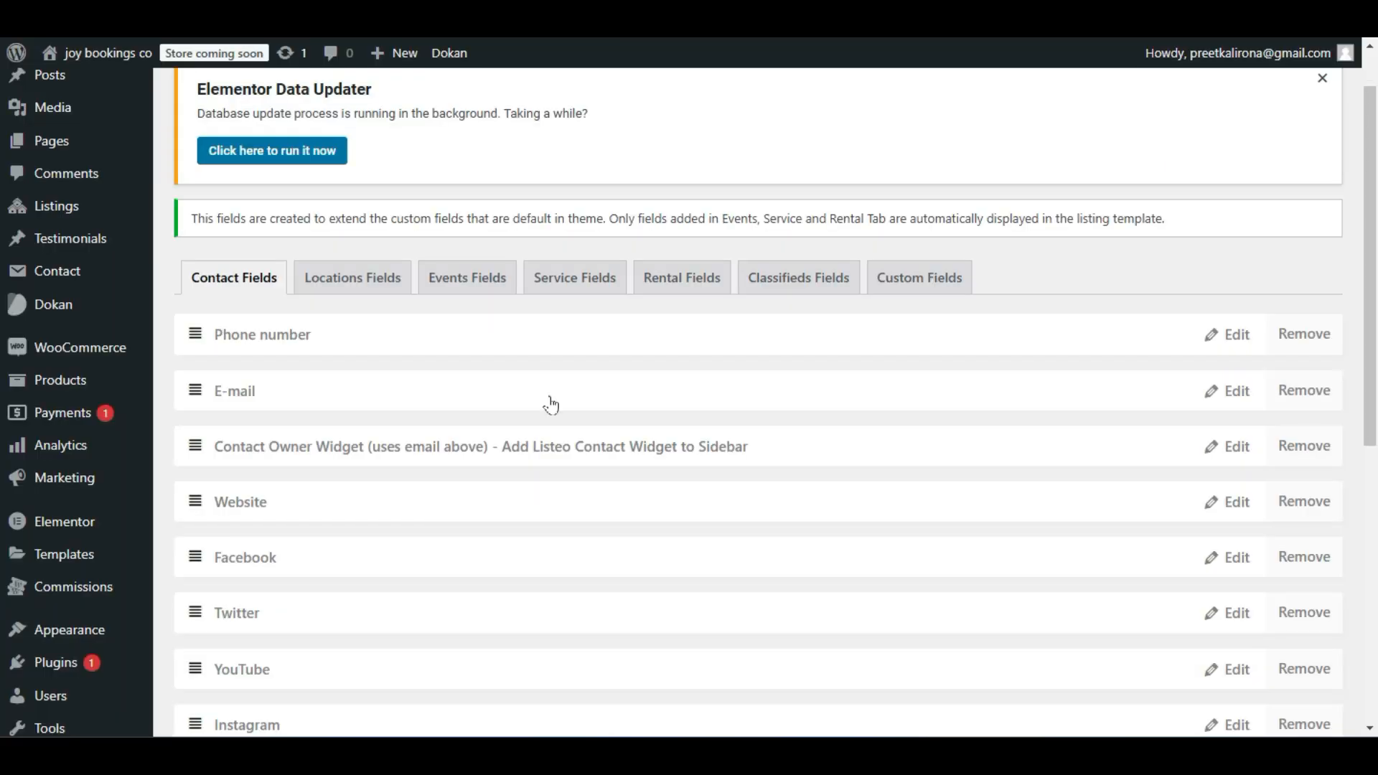
Remove the Twitter field from the contact fields and accept the confirmation.
{"action": "scroll", "coordinate": [549, 404], "scroll_direction": "down", "scroll_amount": 2}
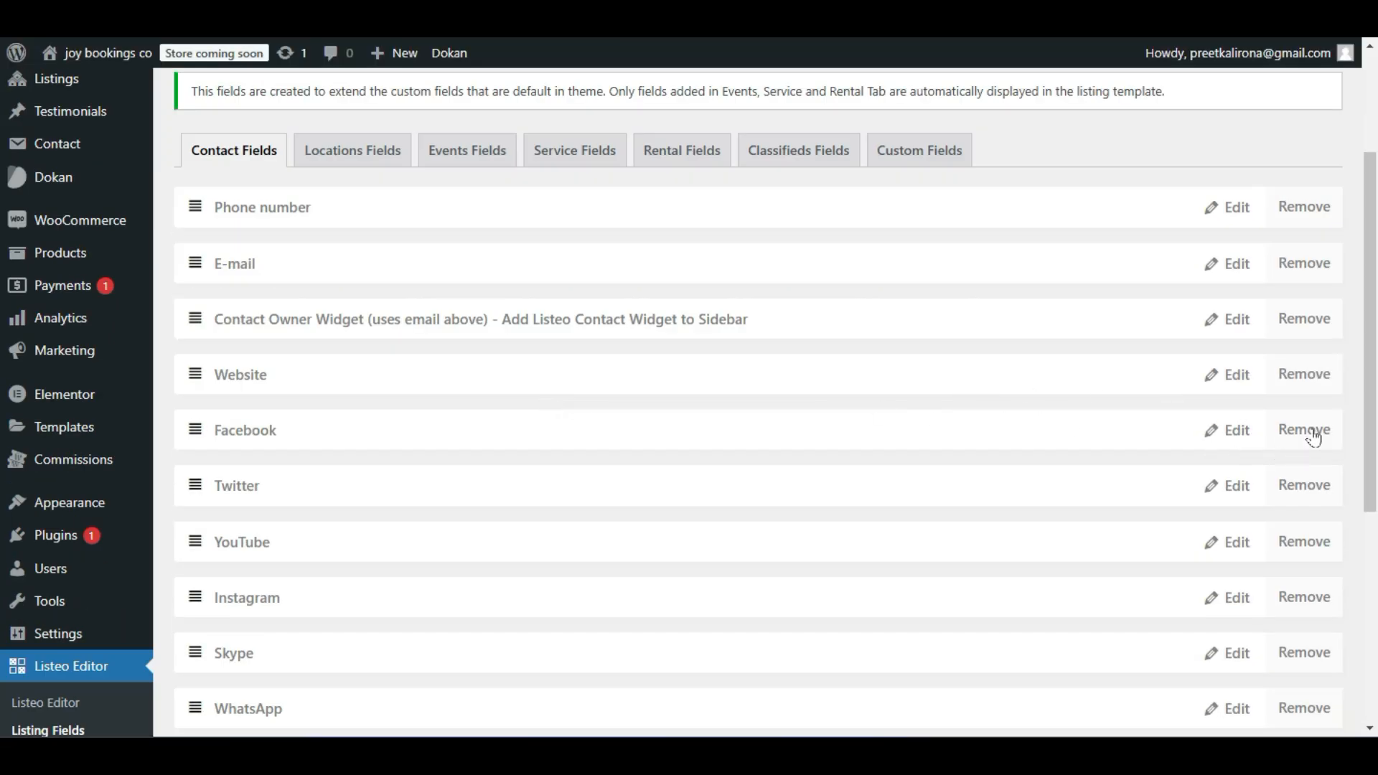
{"action": "scroll", "coordinate": [1313, 438], "scroll_direction": "down", "scroll_amount": 2}
{"action": "left_click", "coordinate": [1310, 362]}
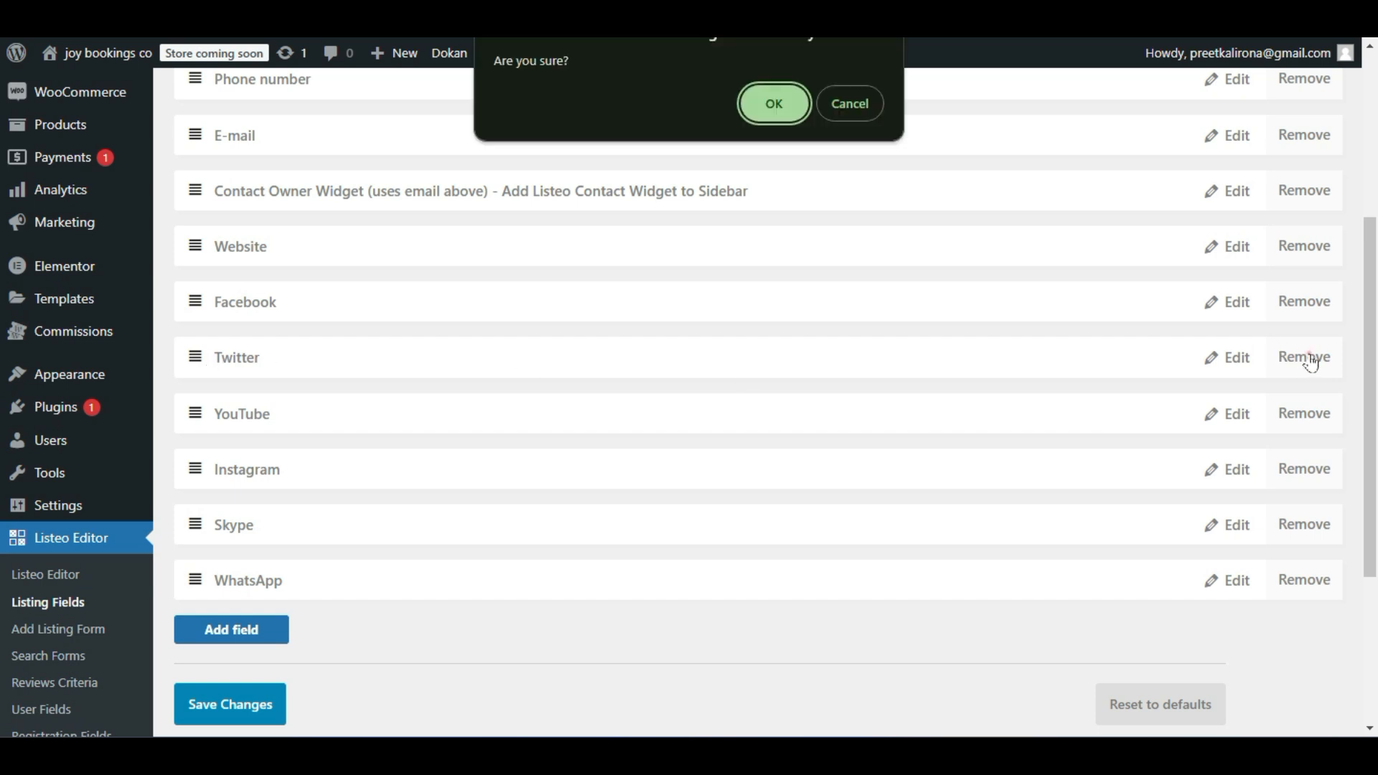
{"action": "left_click", "coordinate": [775, 102]}
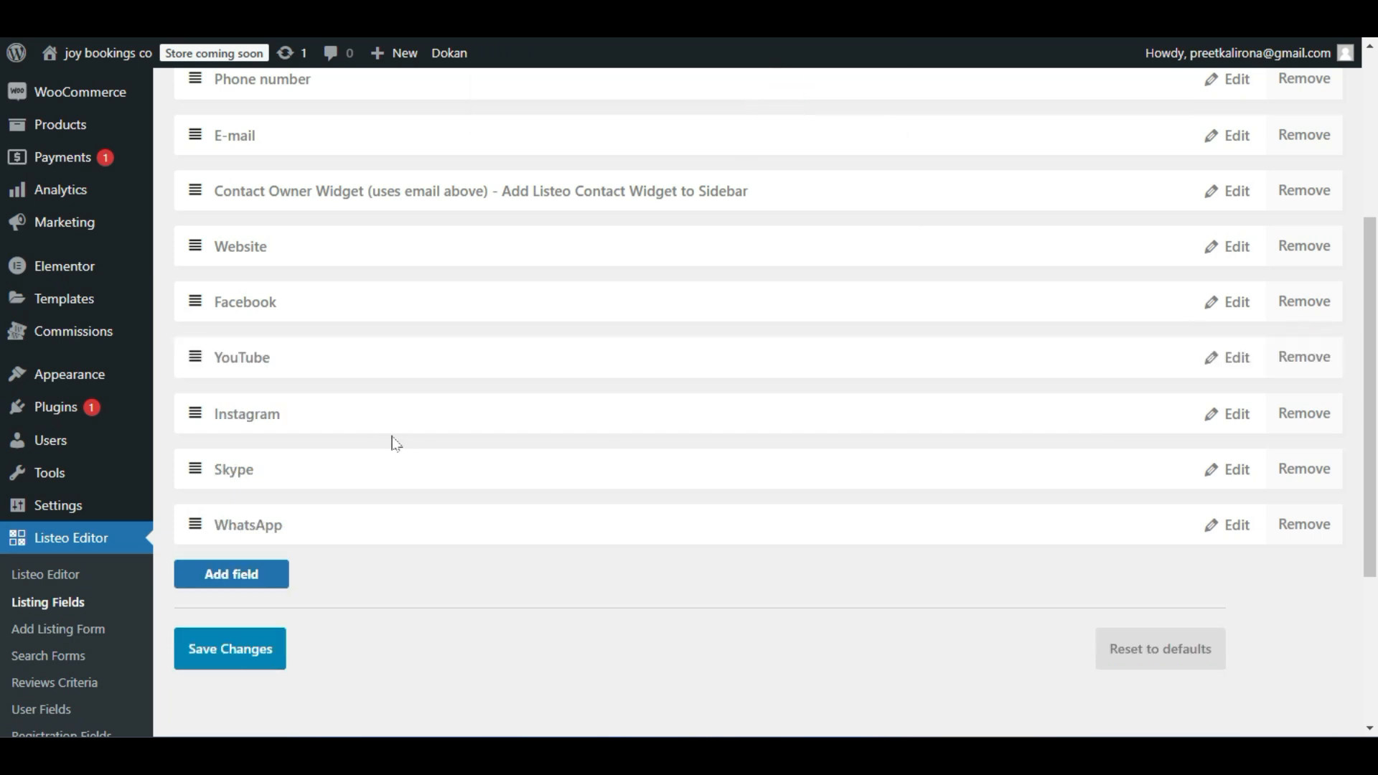
Add a contact field named "ANY".
{"action": "scroll", "coordinate": [609, 509], "scroll_direction": "up", "scroll_amount": 2}
{"action": "scroll", "coordinate": [609, 509], "scroll_direction": "down", "scroll_amount": 2}
{"action": "left_click", "coordinate": [254, 587]}
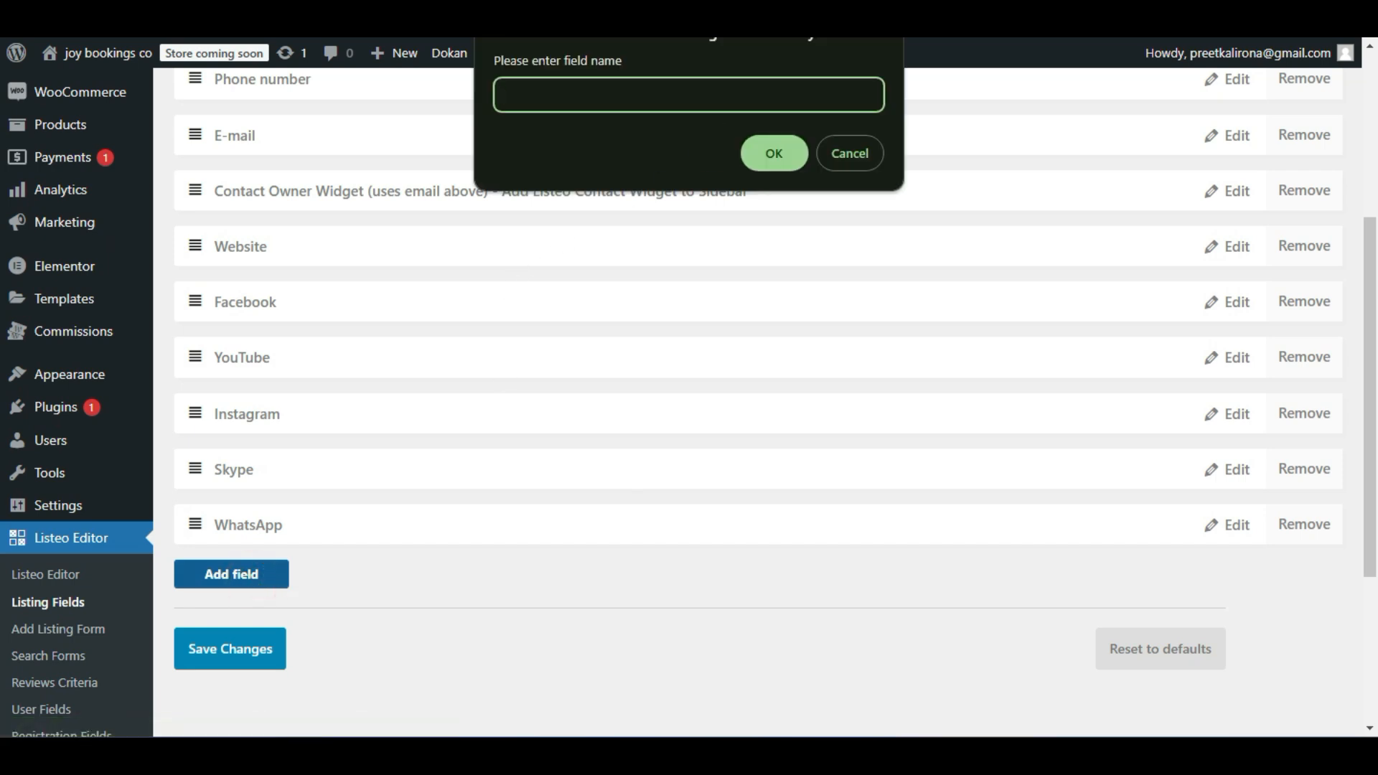
{"action": "type", "text": "ANY"}
{"action": "left_click", "coordinate": [759, 155]}
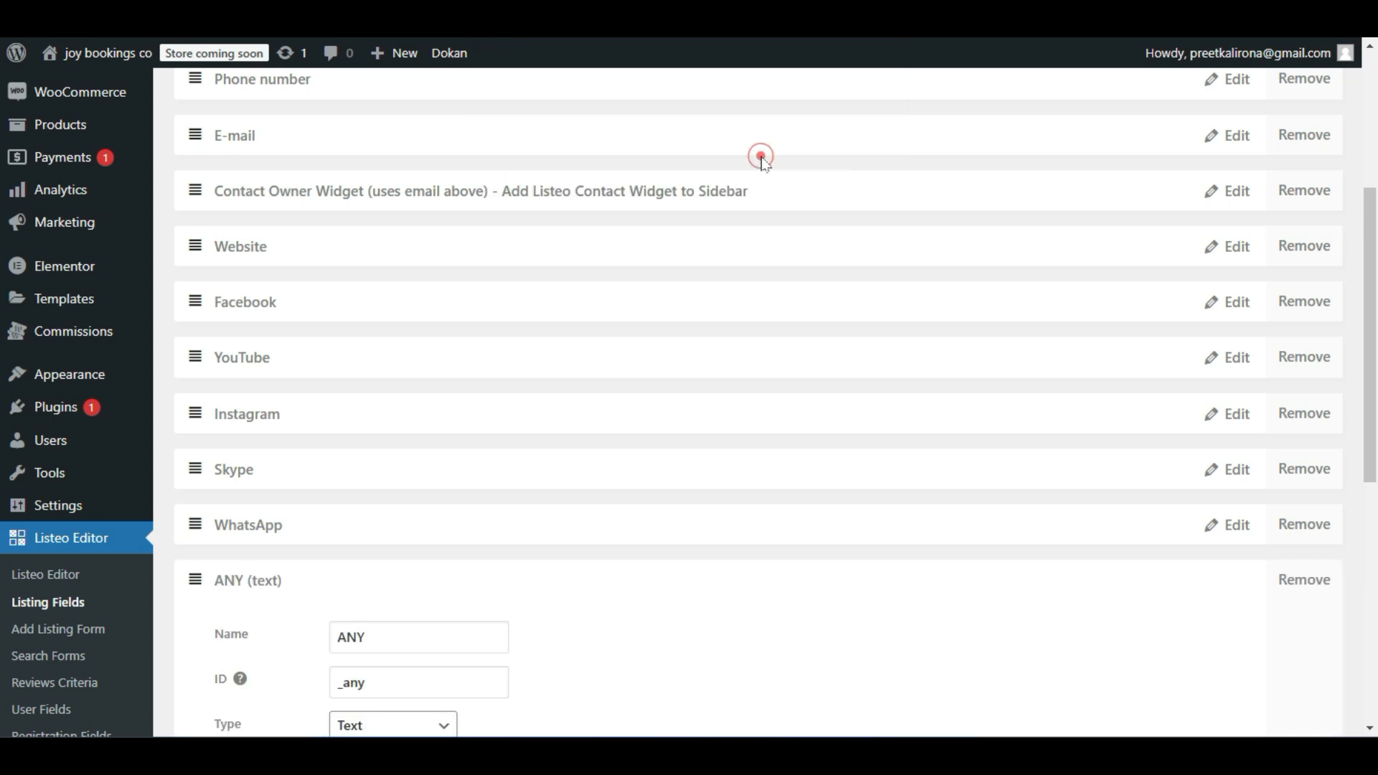
Examine the Type choices for the ANY field, keep Text, and compare with the Contact details of the new listing.
{"action": "scroll", "coordinate": [765, 165], "scroll_direction": "down", "scroll_amount": 5}
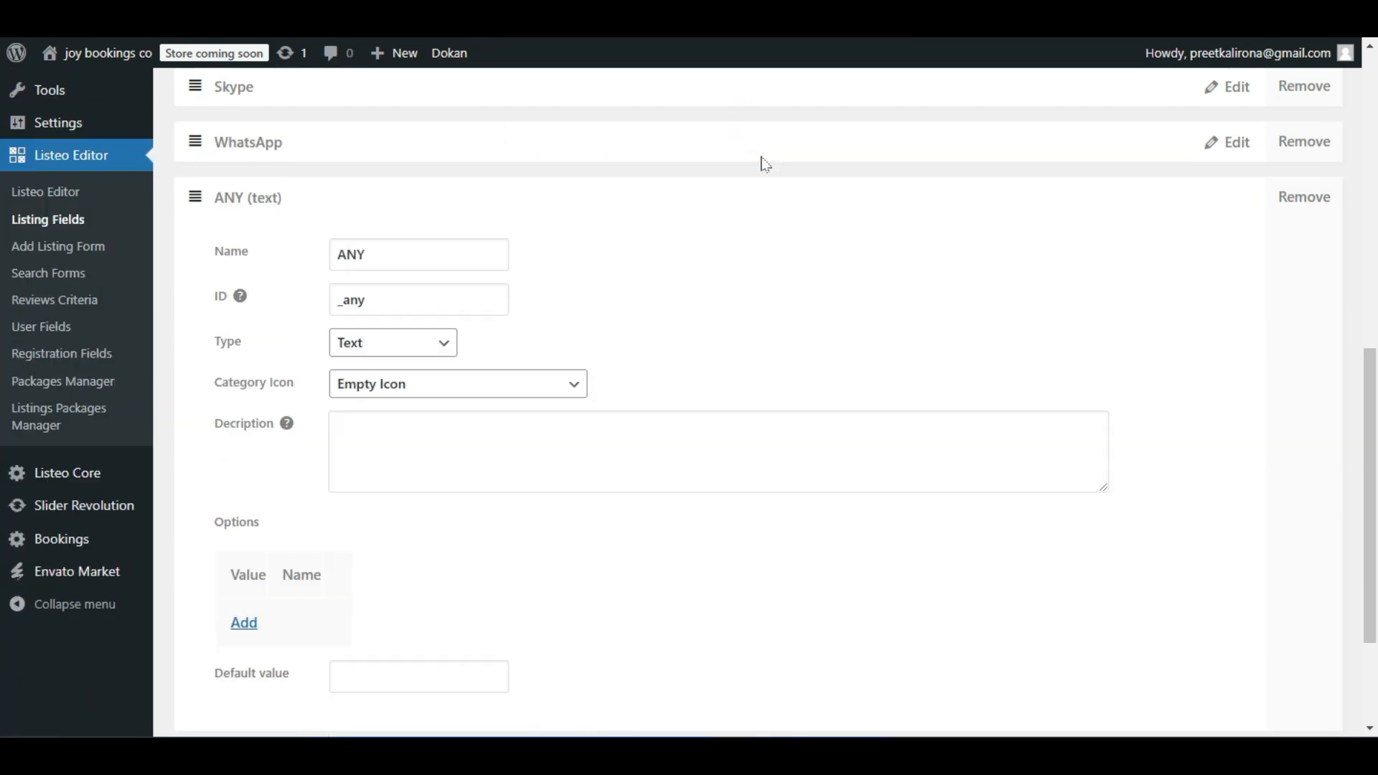
{"action": "left_click", "coordinate": [359, 357]}
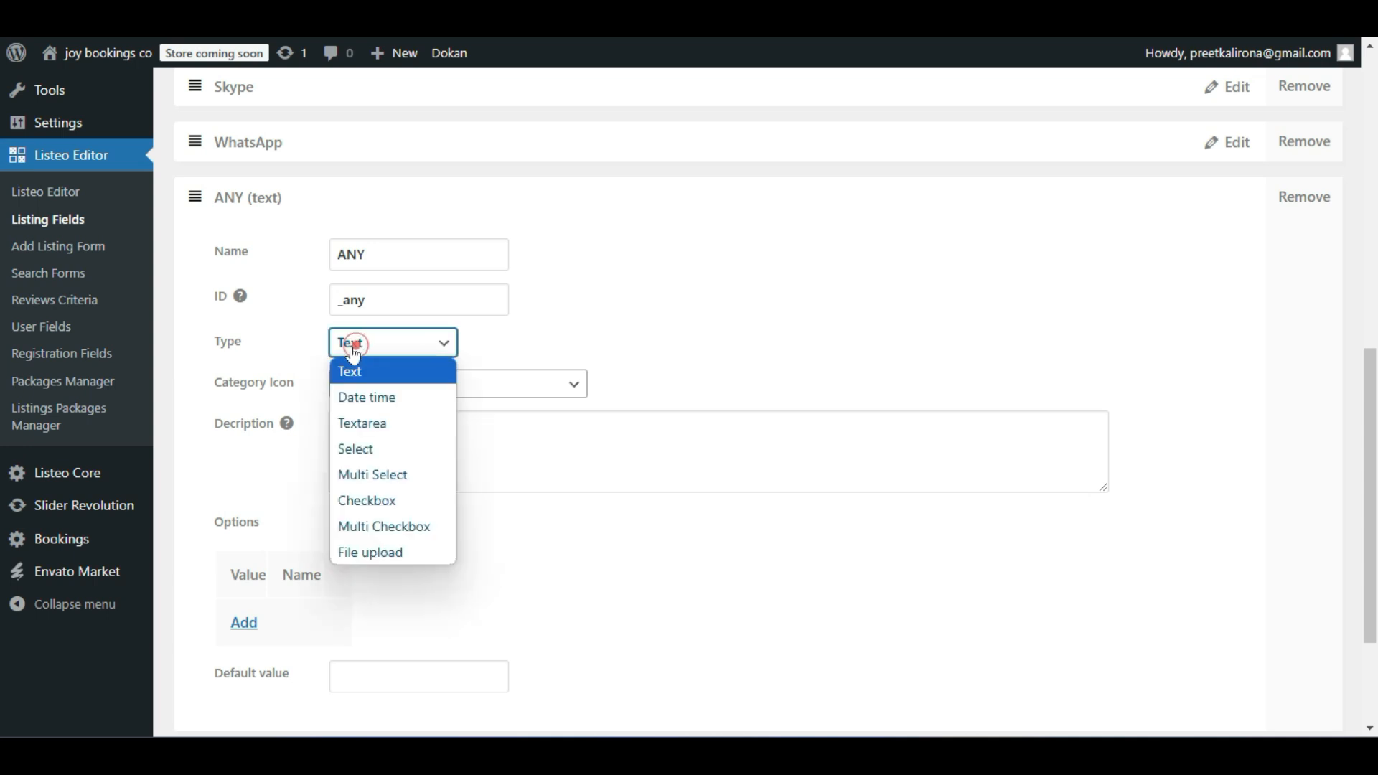
{"action": "left_click", "coordinate": [384, 373]}
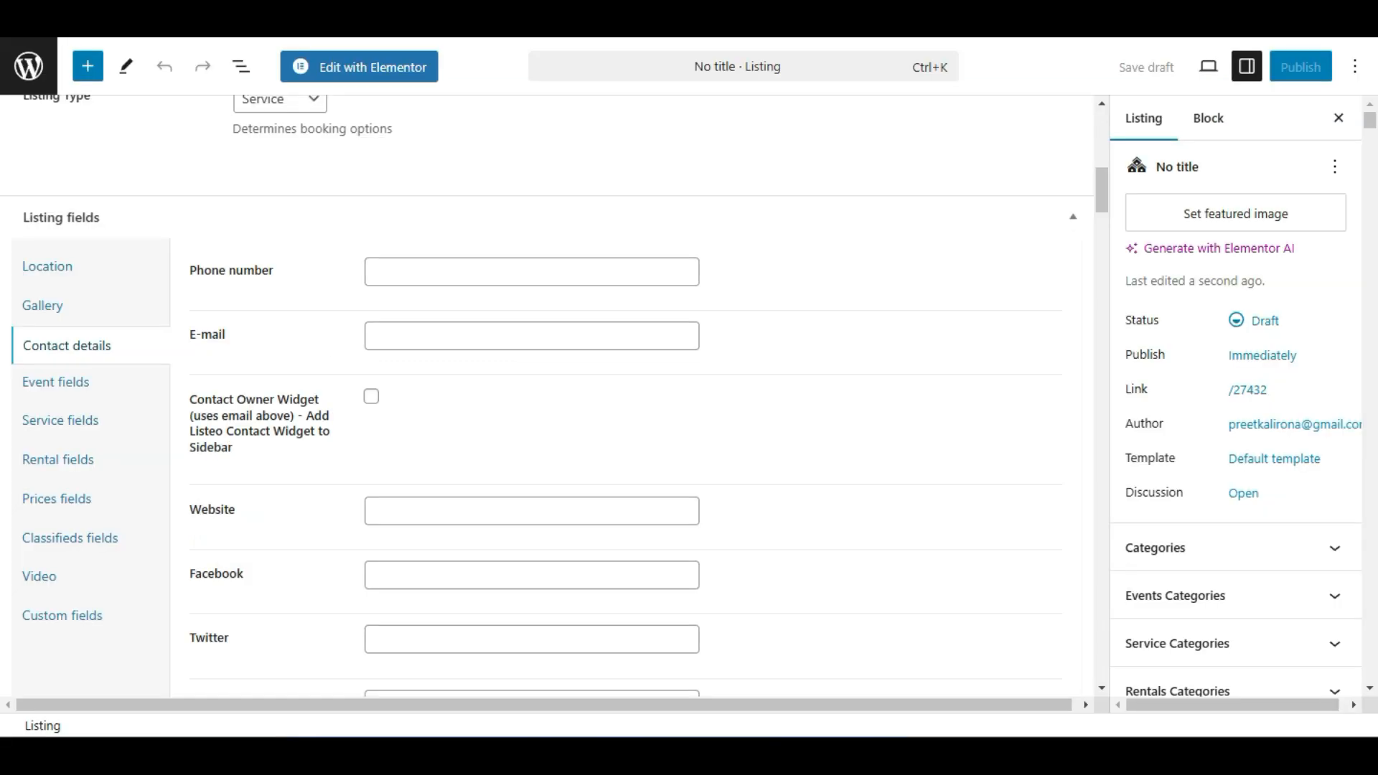
{"action": "left_click", "coordinate": [428, 260]}
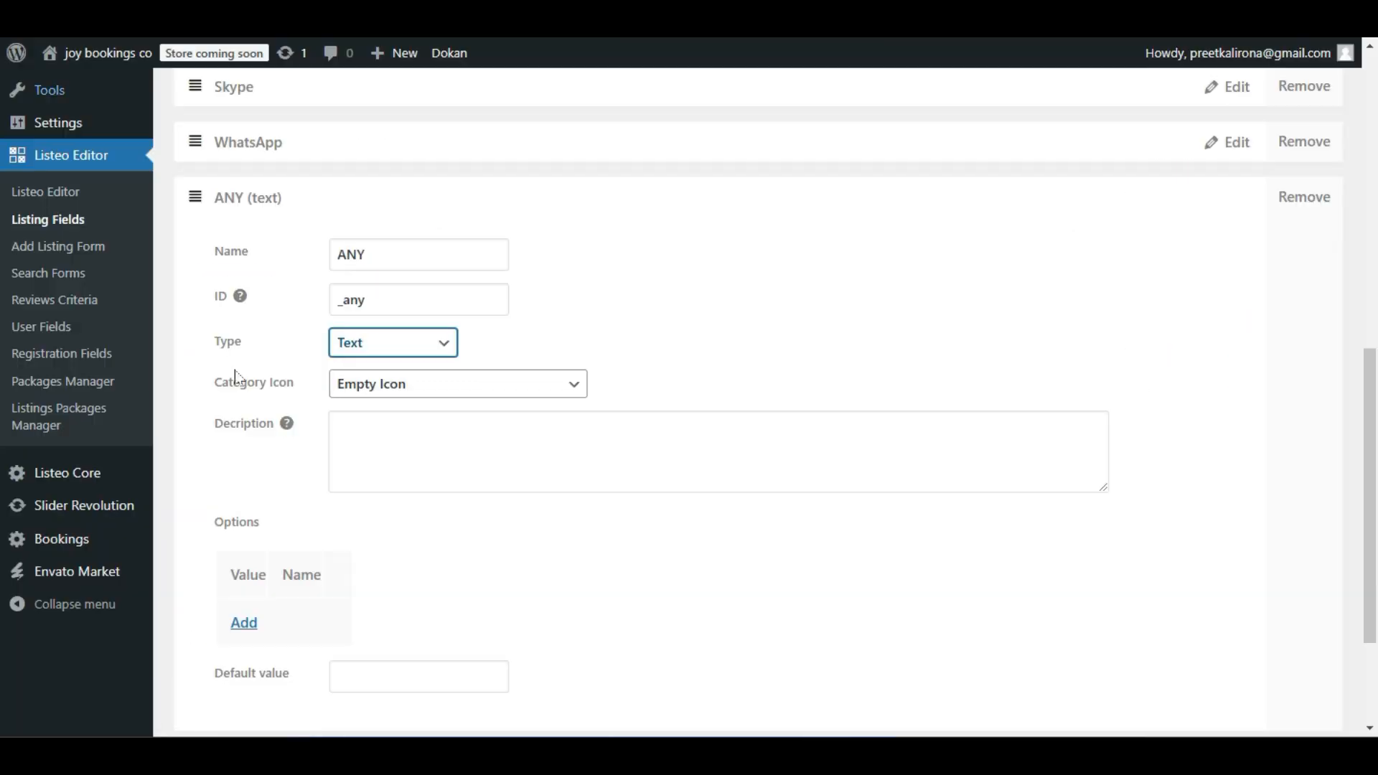
{"action": "left_click", "coordinate": [368, 351]}
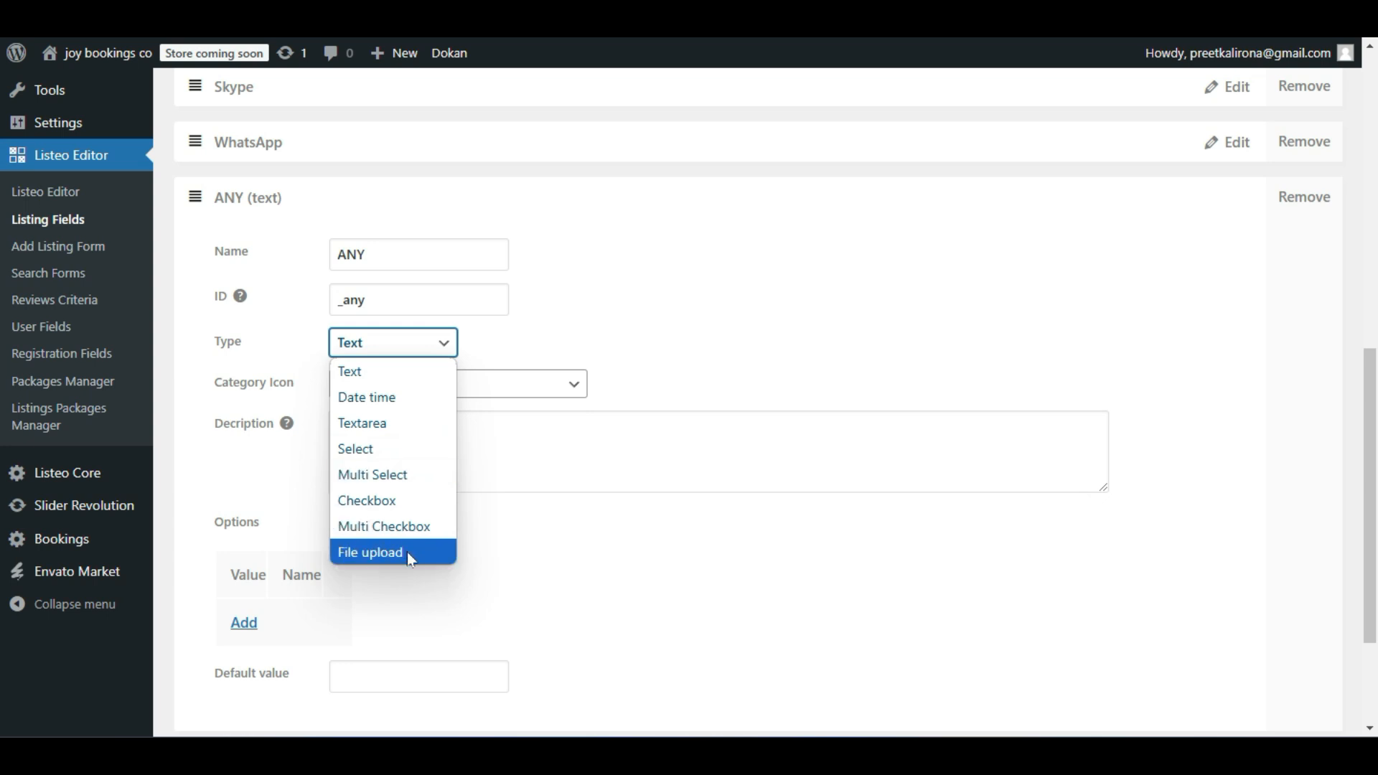
{"action": "left_click", "coordinate": [516, 522]}
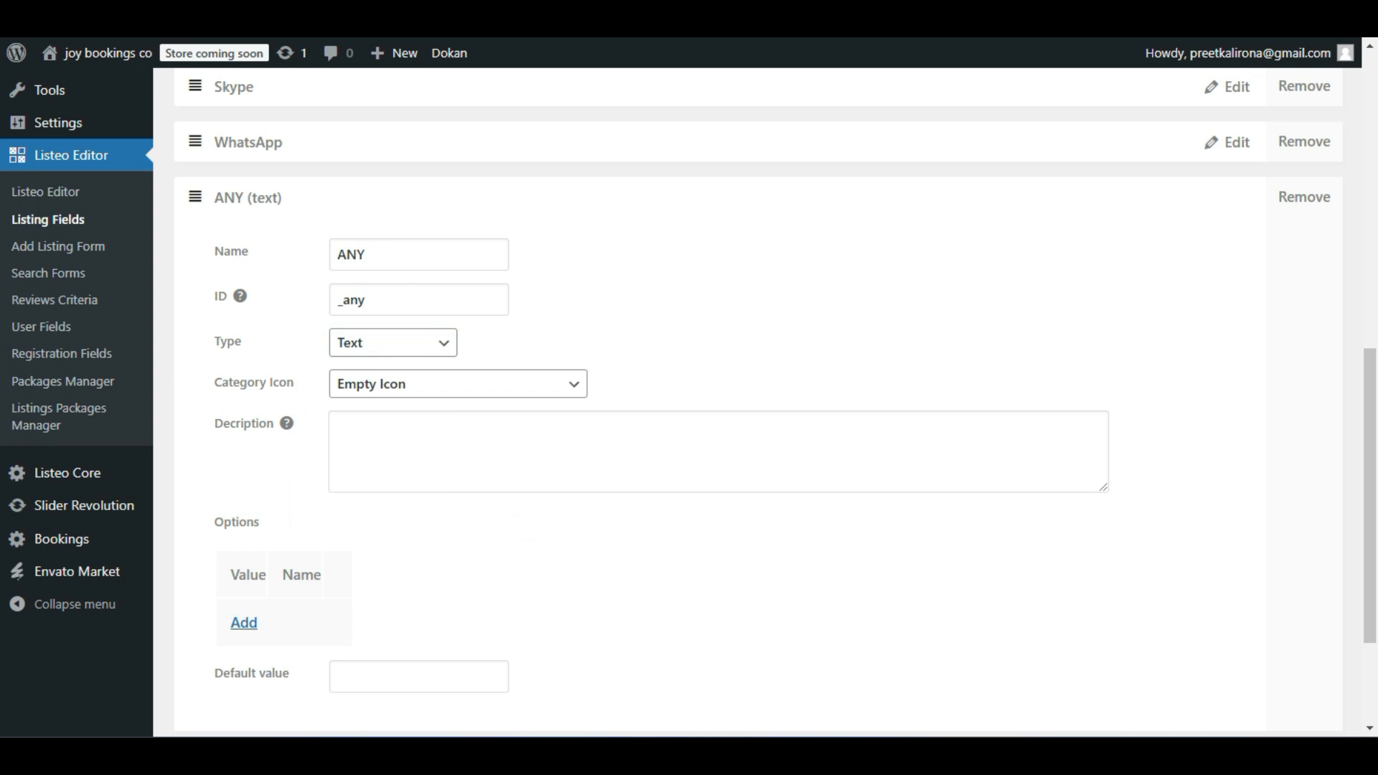
Rename the ANY contact field to "Features" and set its type to Multi Select.
{"action": "double_click", "coordinate": [394, 247]}
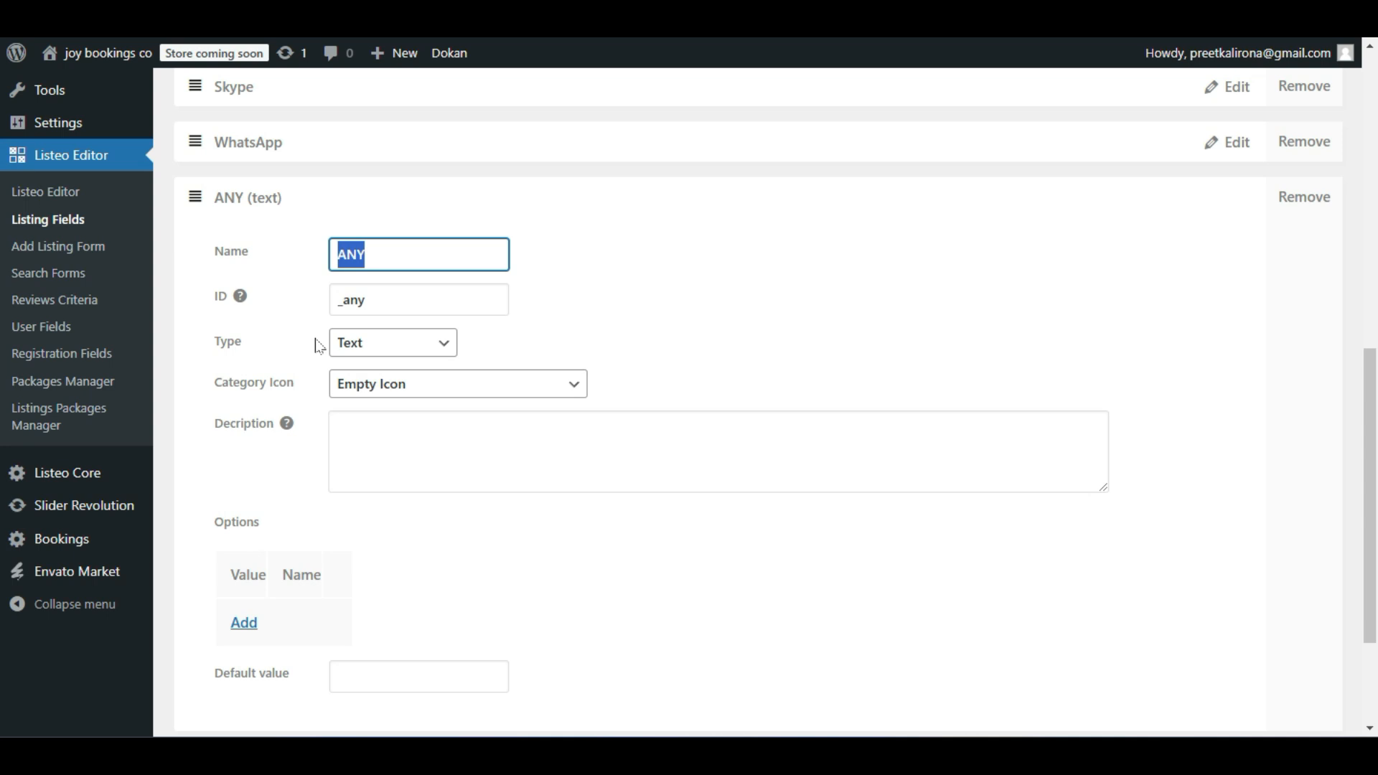
{"action": "key", "text": "BackSpace"}
{"action": "type", "text": "f"}
{"action": "key", "text": "BackSpace"}
{"action": "type", "text": "Fe"}
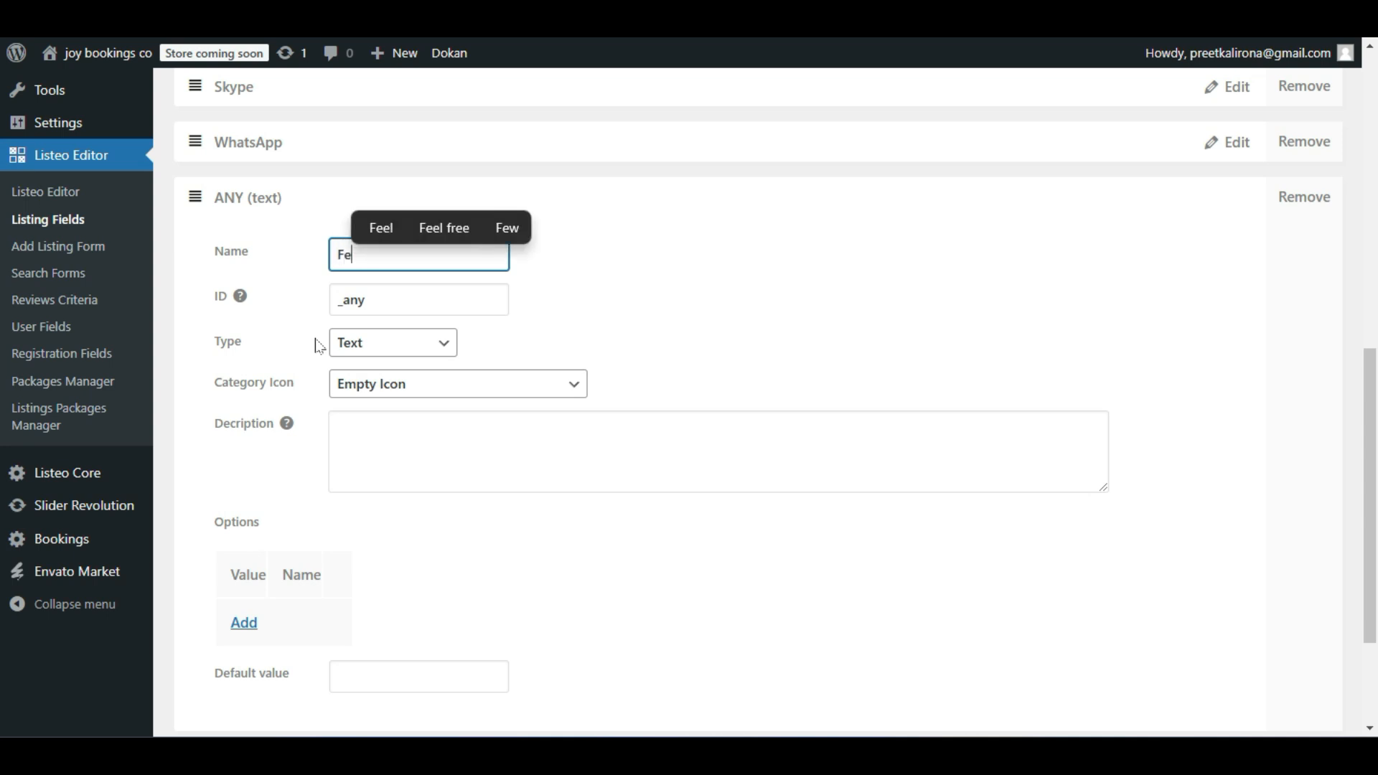
{"action": "type", "text": "atures"}
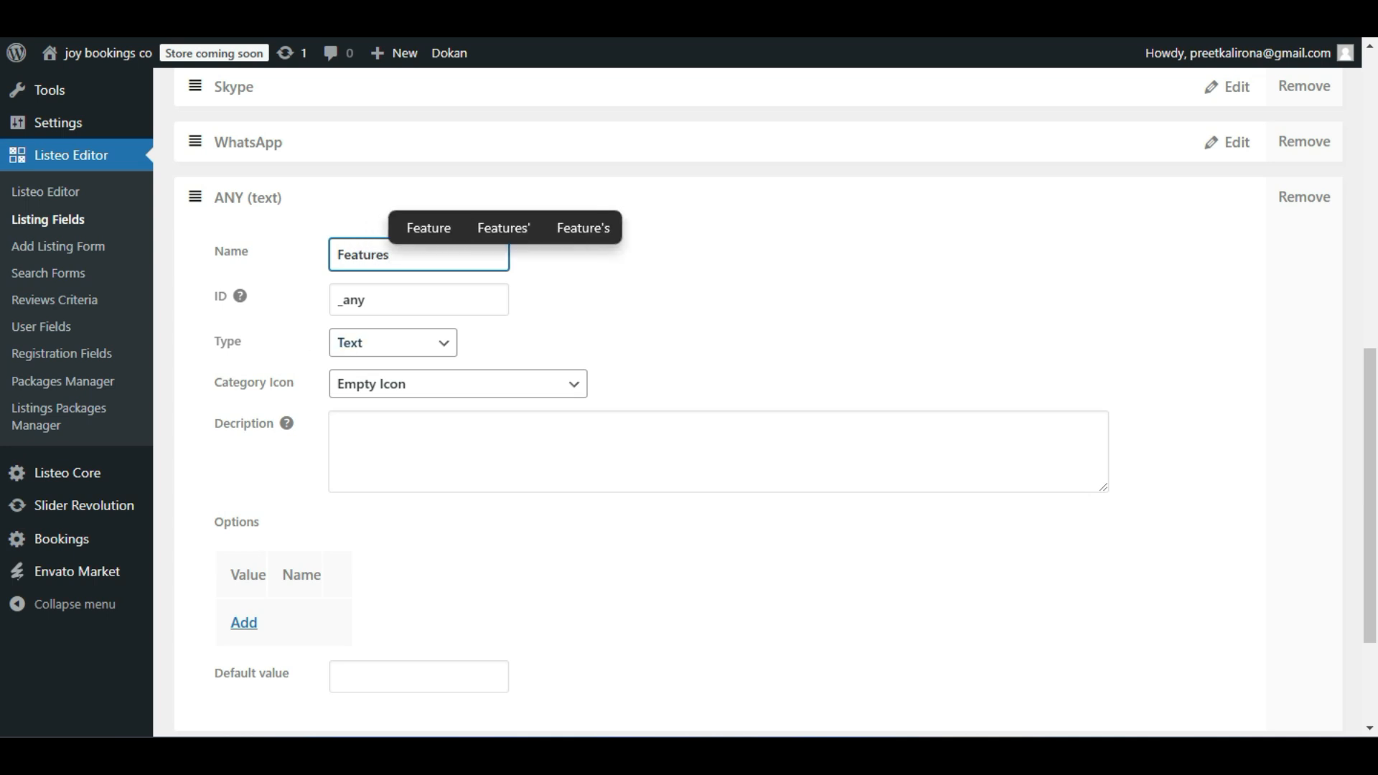
{"action": "left_click", "coordinate": [520, 300]}
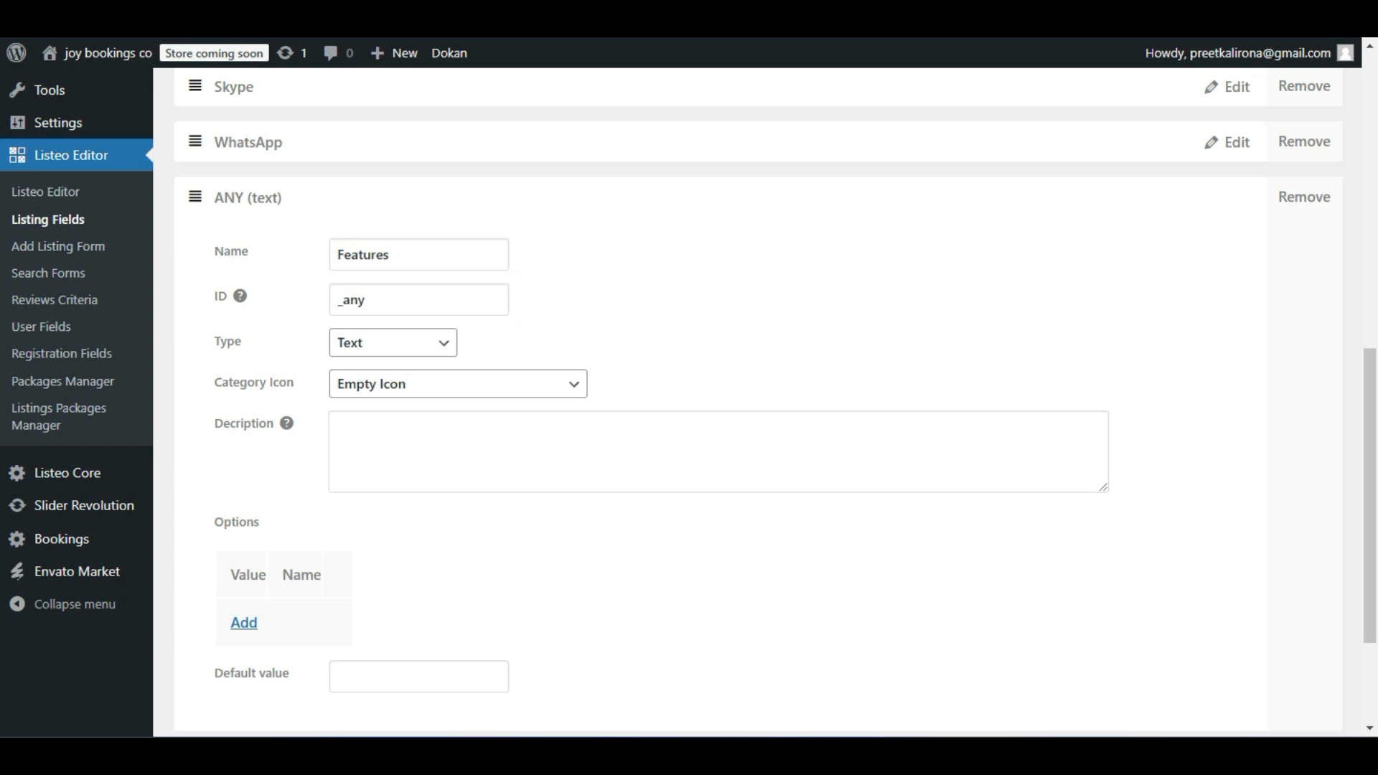
{"action": "left_click", "coordinate": [363, 342]}
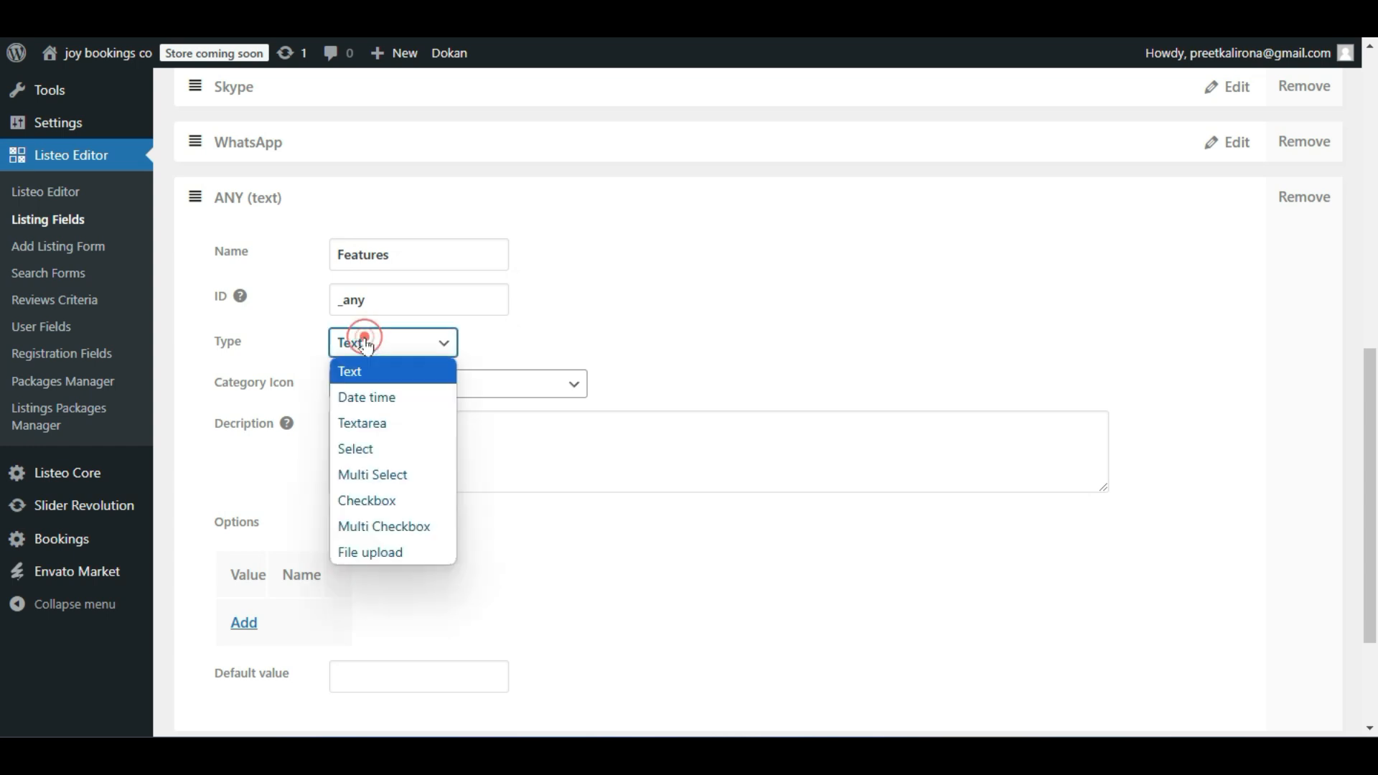
{"action": "left_click", "coordinate": [377, 473]}
{"action": "left_click", "coordinate": [262, 495]}
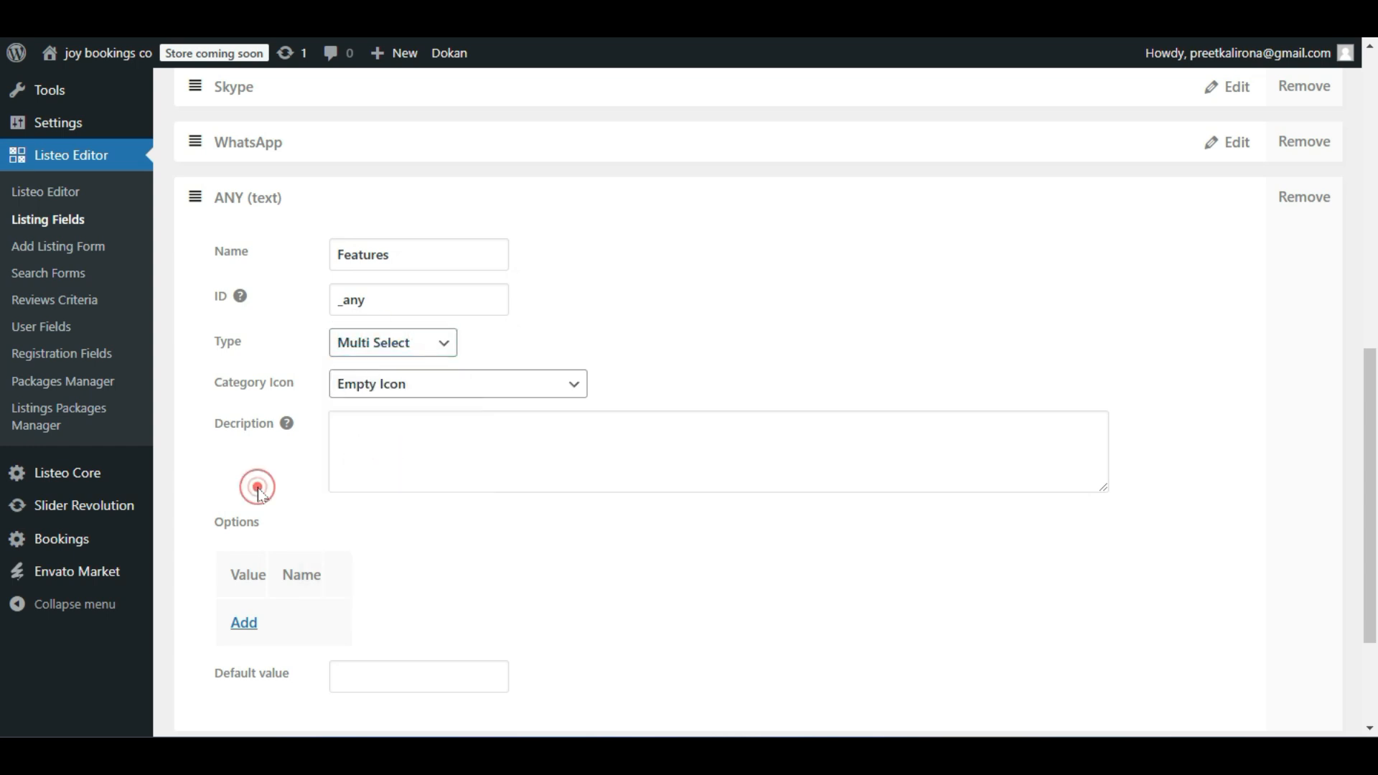
Add an option with value 1 and name "Flat tv" to the Features field.
{"action": "scroll", "coordinate": [282, 377], "scroll_direction": "down", "scroll_amount": 3}
{"action": "left_click", "coordinate": [244, 438]}
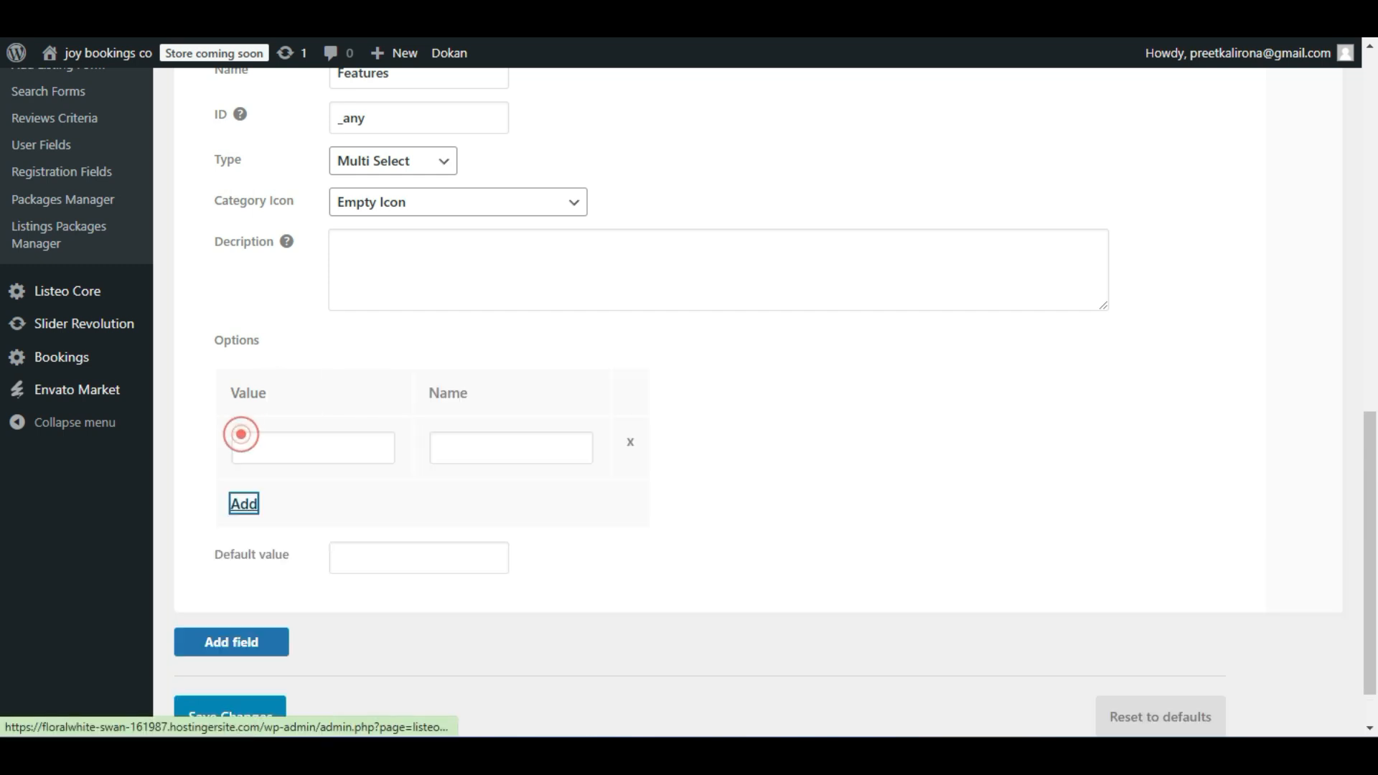
{"action": "left_click", "coordinate": [282, 437]}
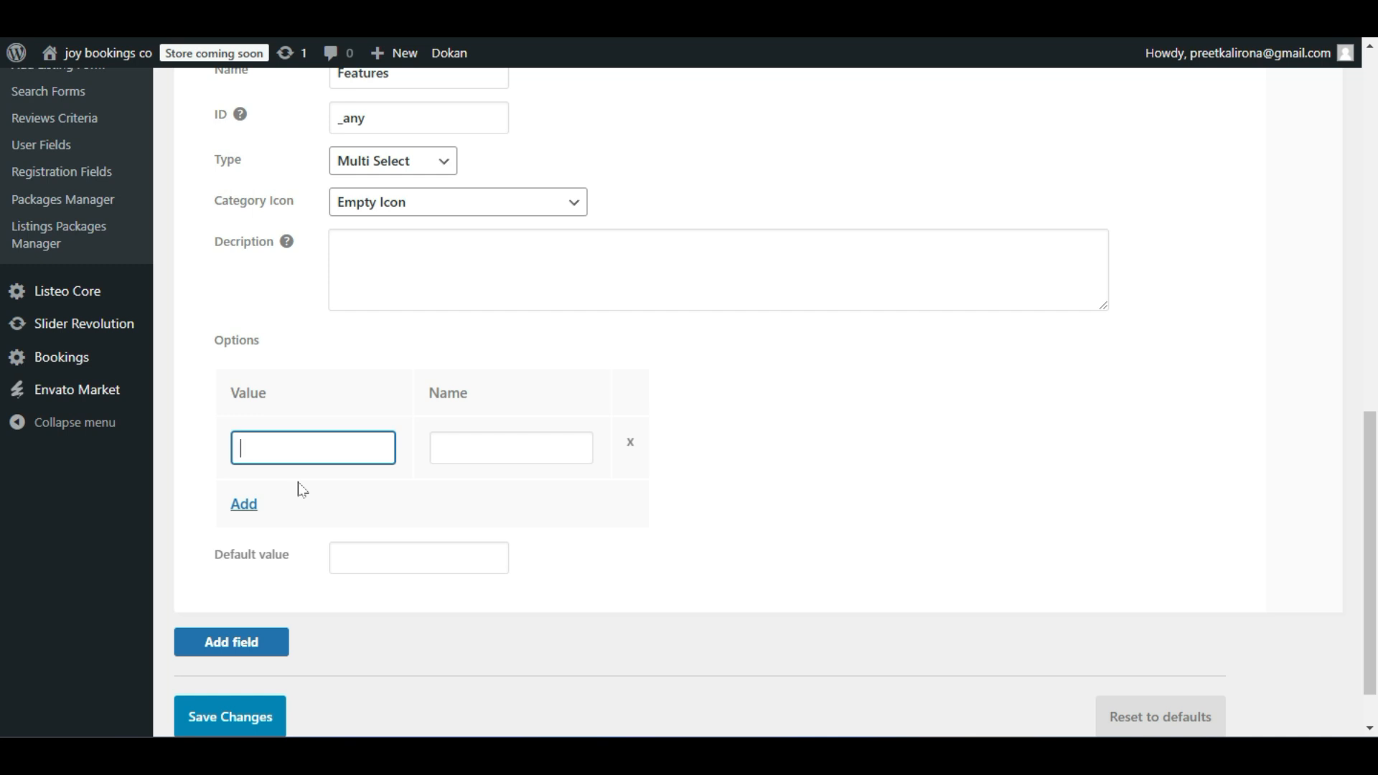
{"action": "left_click", "coordinate": [446, 446]}
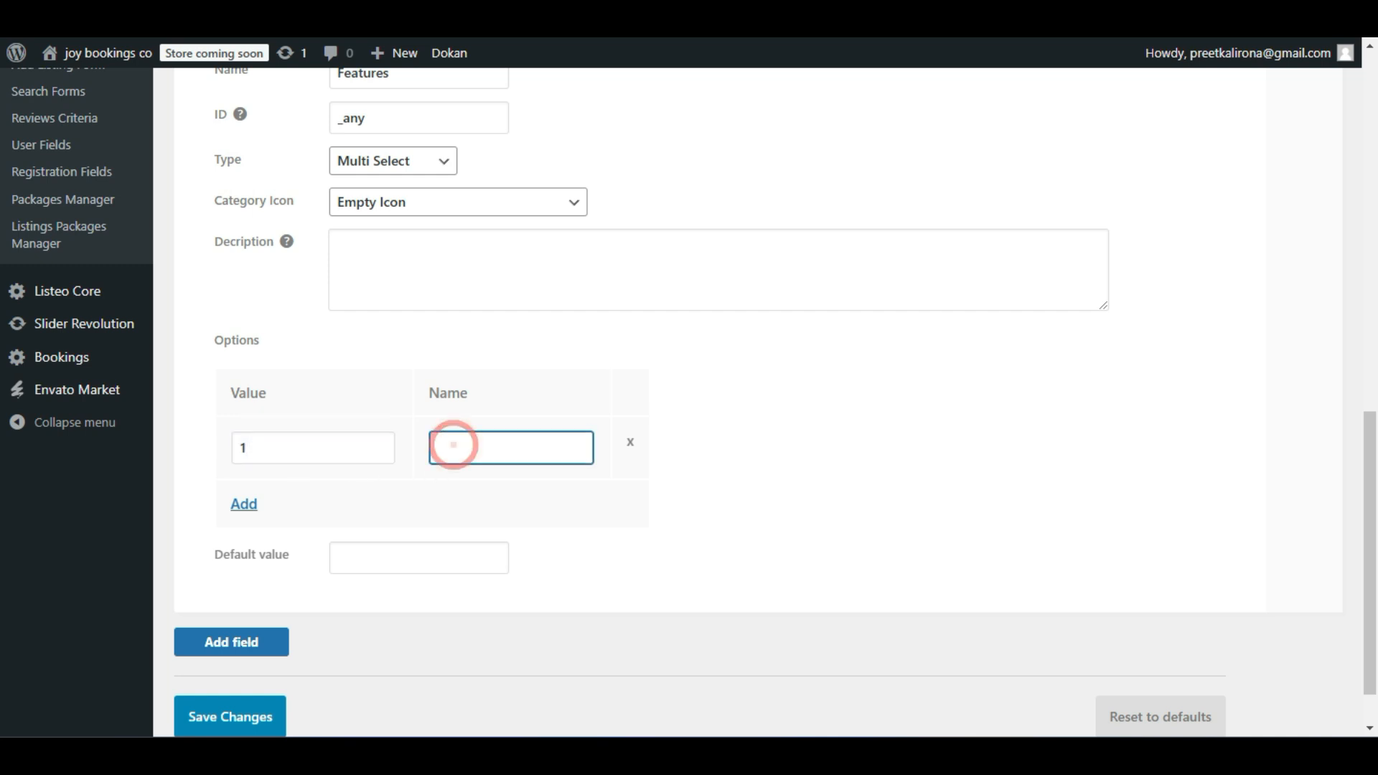
{"action": "type", "text": "F"}
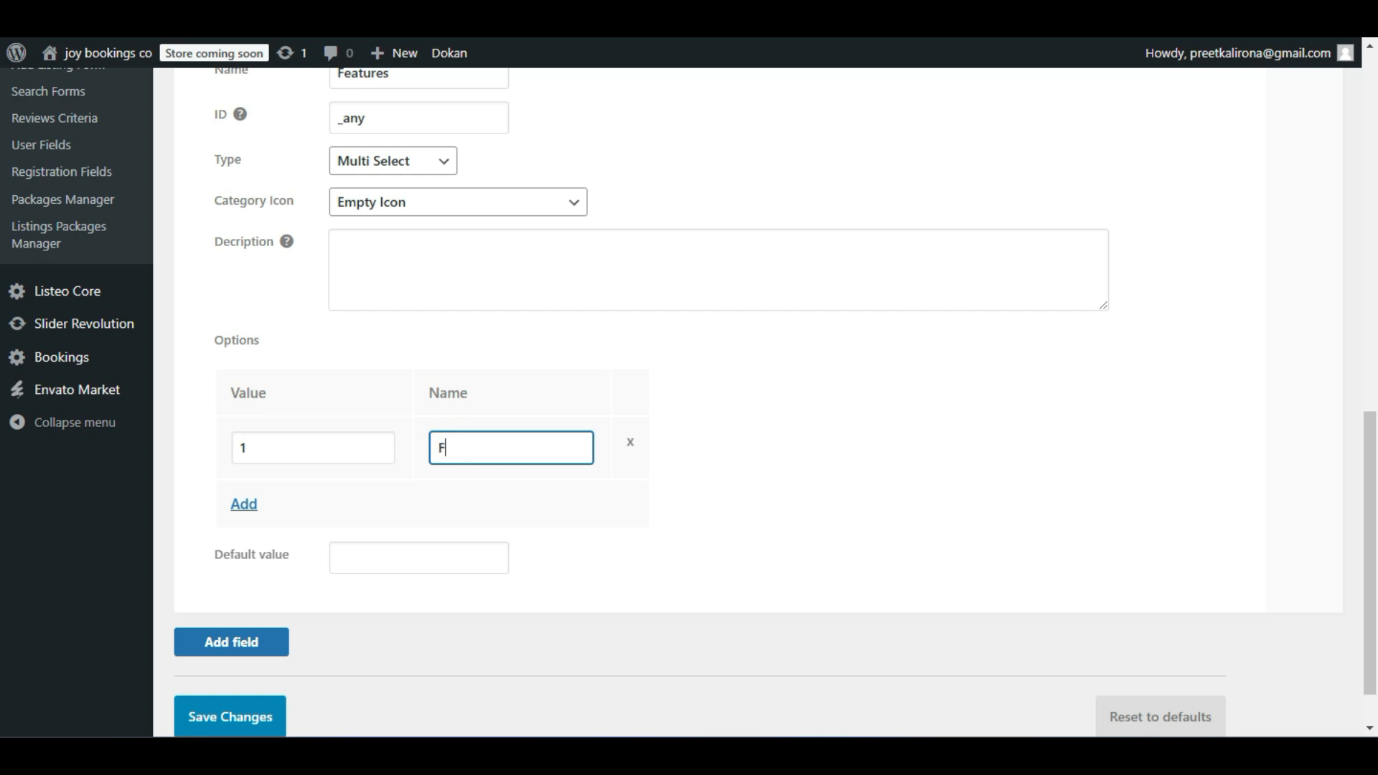
{"action": "type", "text": "lat tv"}
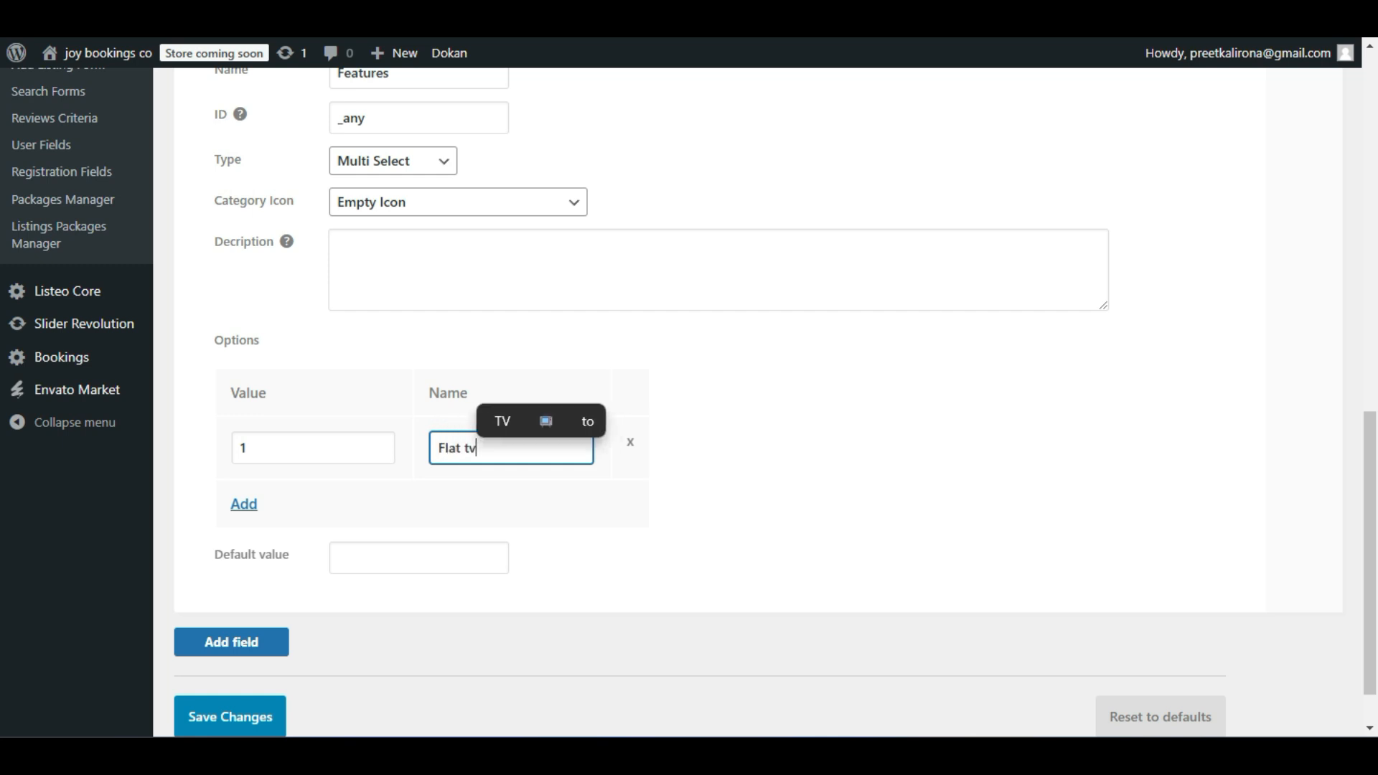
Add a second option row with value 2 to the Features field, leaving its name blank.
{"action": "left_click", "coordinate": [253, 506]}
{"action": "left_click", "coordinate": [282, 509]}
{"action": "type", "text": "2"}
{"action": "left_click", "coordinate": [455, 498]}
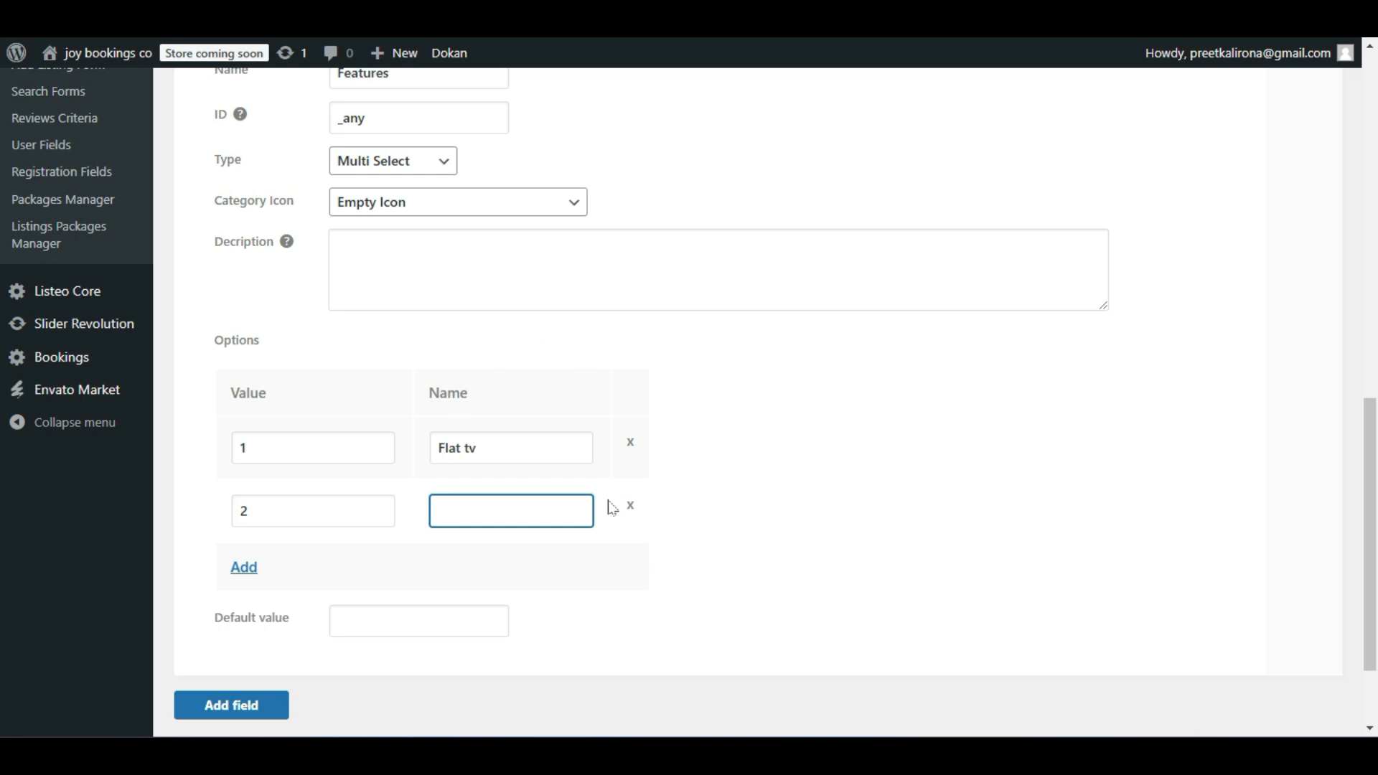
Change the Features field's type to Checkbox.
{"action": "scroll", "coordinate": [400, 302], "scroll_direction": "up", "scroll_amount": 2}
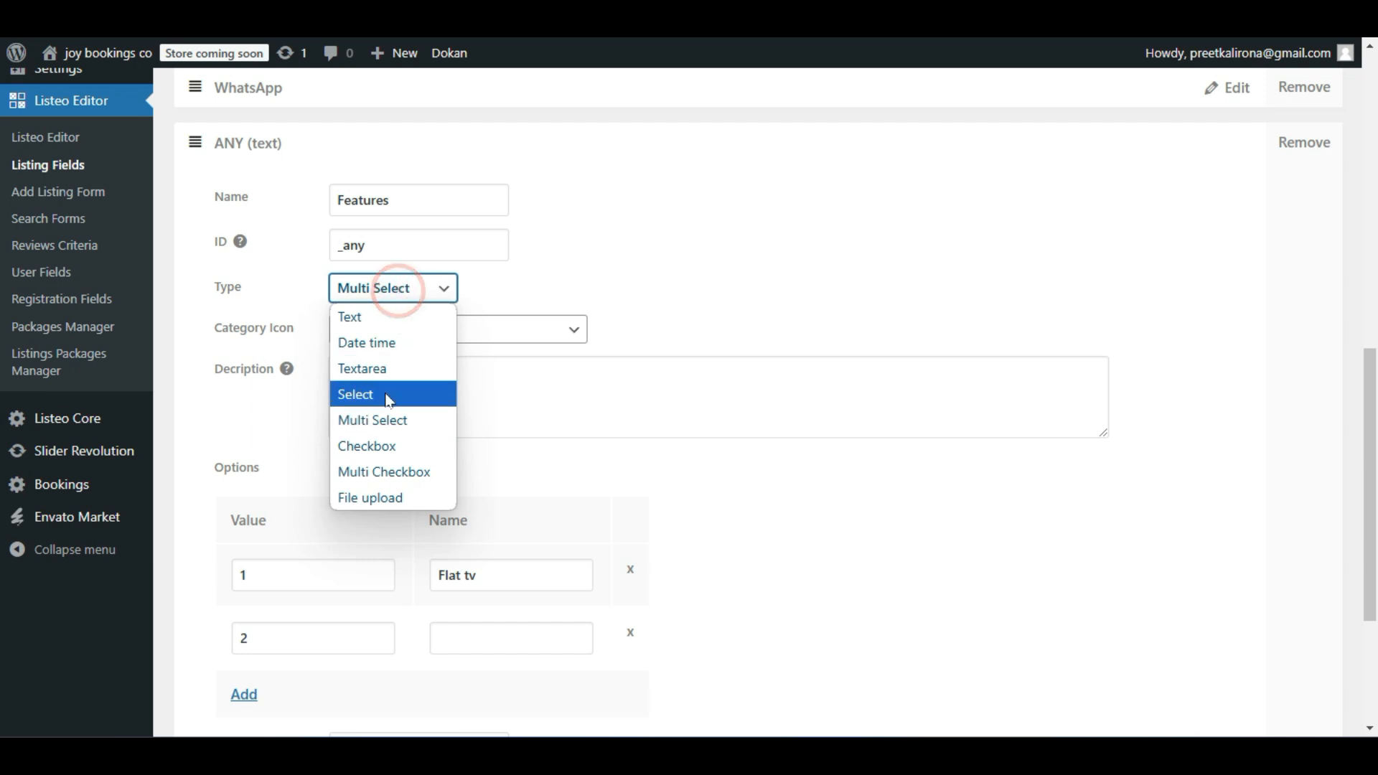
{"action": "left_click", "coordinate": [399, 438]}
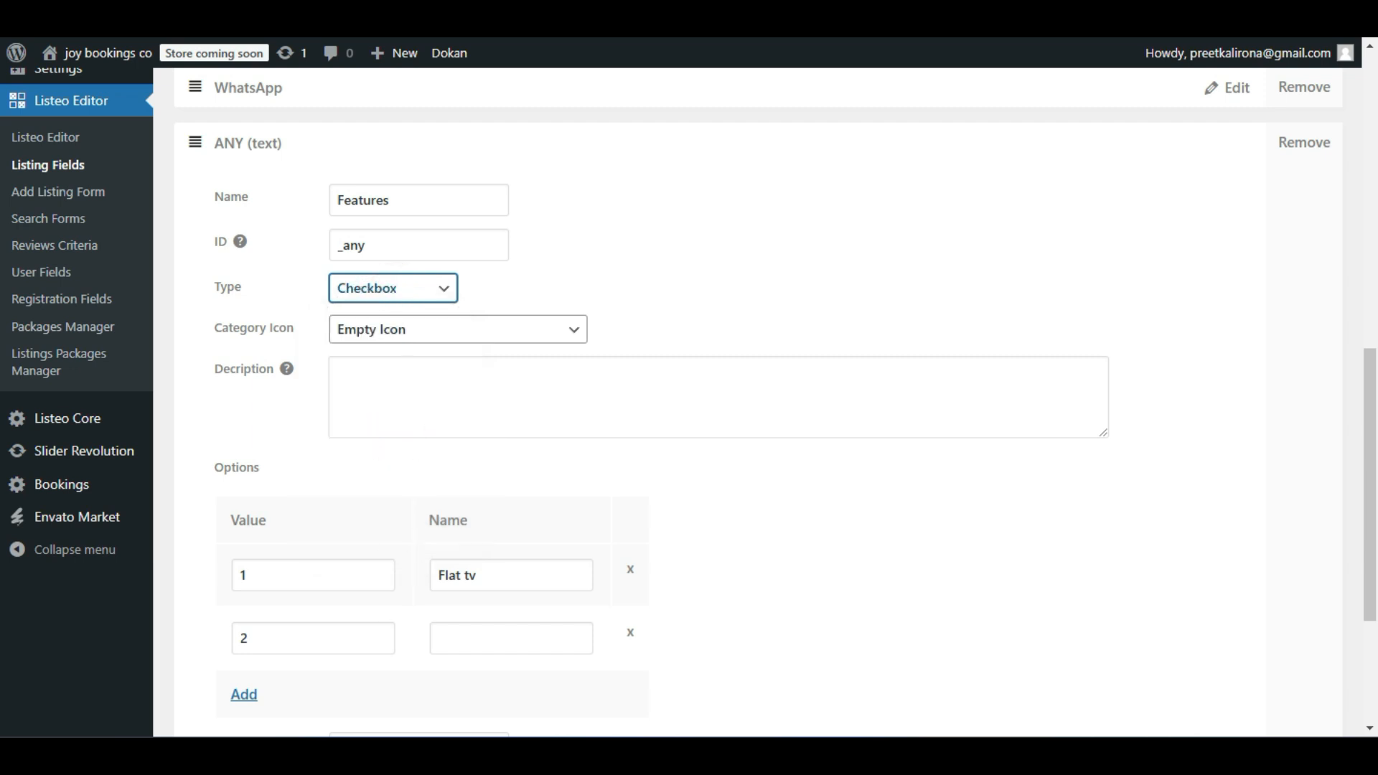
{"action": "scroll", "coordinate": [381, 320], "scroll_direction": "down", "scroll_amount": 2}
{"action": "scroll", "coordinate": [385, 317], "scroll_direction": "up", "scroll_amount": 3}
Try to remove the Features field from the contact fields.
{"action": "left_click", "coordinate": [1298, 206]}
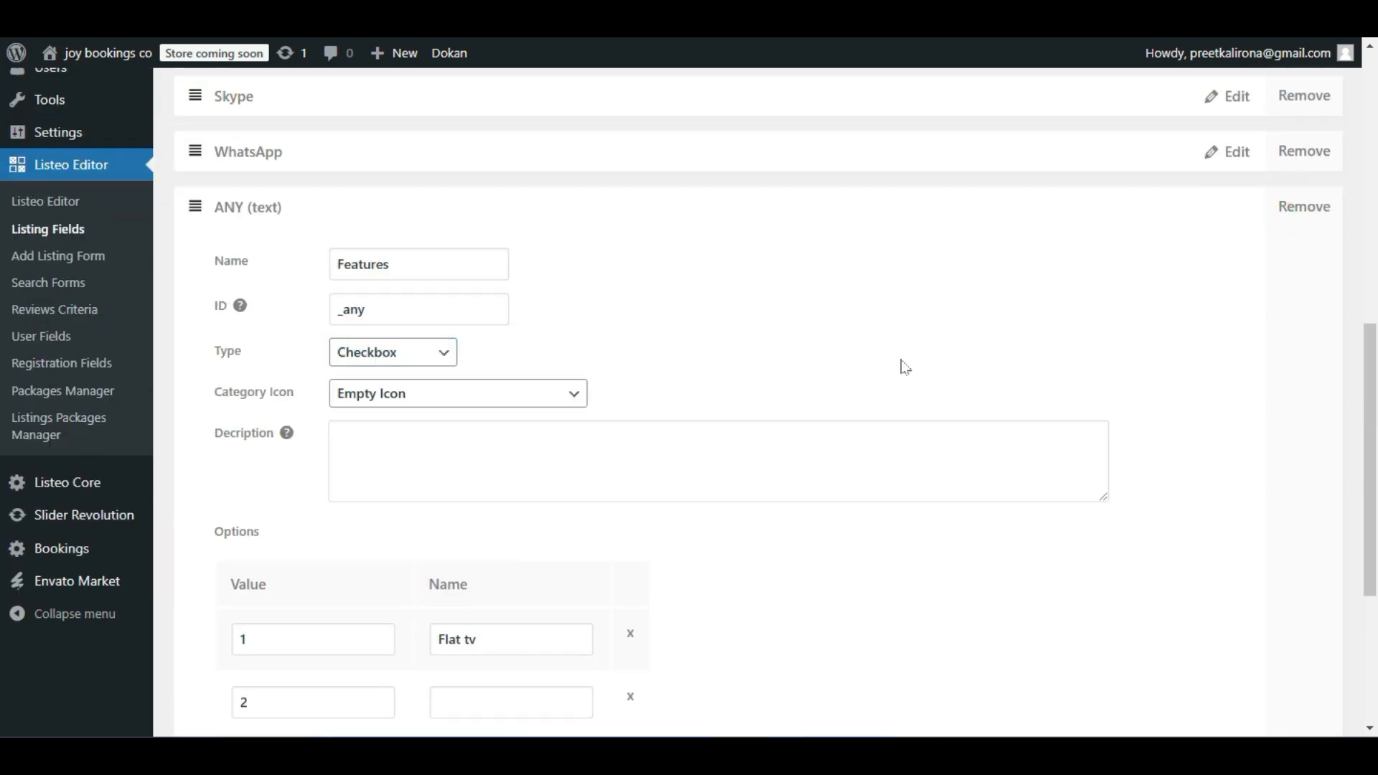
{"action": "left_click", "coordinate": [1324, 203]}
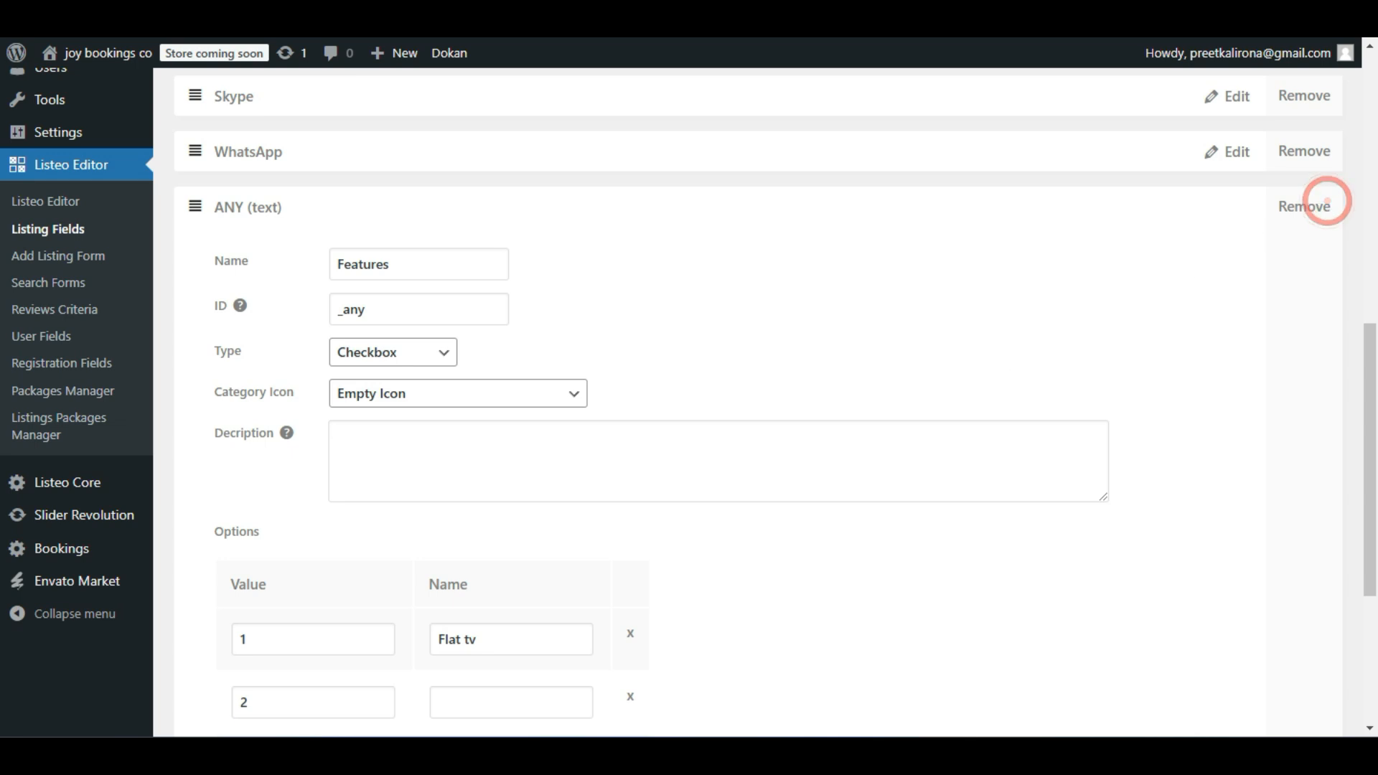
{"action": "scroll", "coordinate": [434, 542], "scroll_direction": "down", "scroll_amount": 4}
{"action": "left_click", "coordinate": [341, 487]}
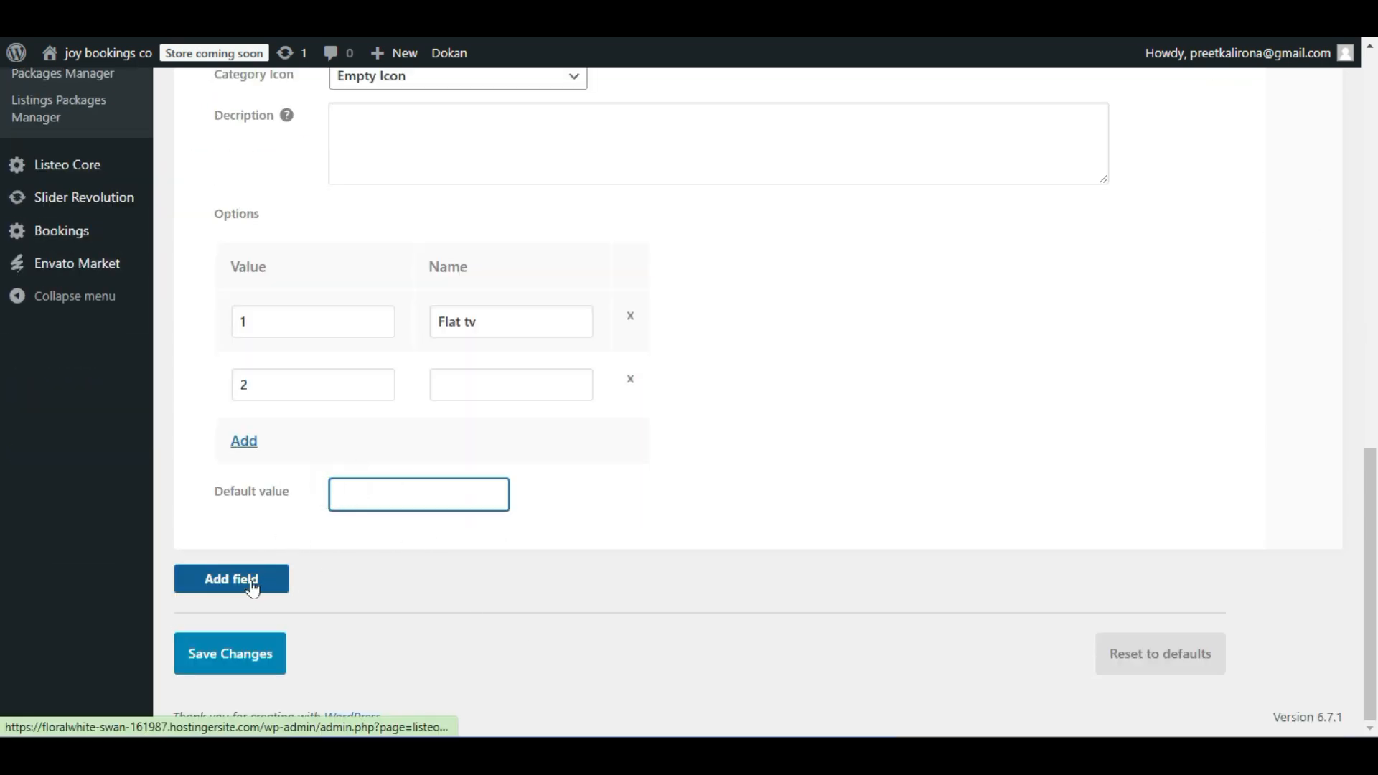
Open the Locations Fields in the editor and view the Location section of the new listing.
{"action": "scroll", "coordinate": [815, 551], "scroll_direction": "up", "scroll_amount": 15}
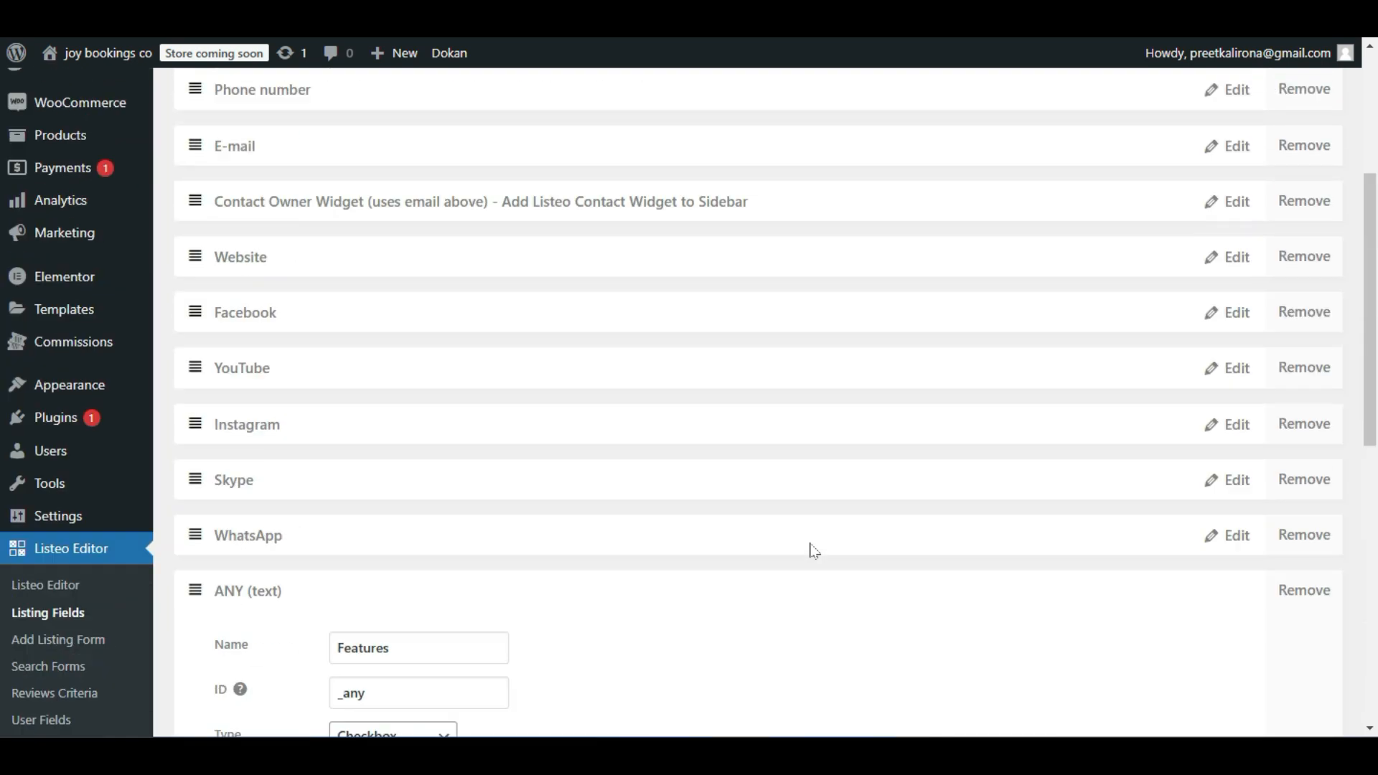
{"action": "left_click", "coordinate": [350, 334]}
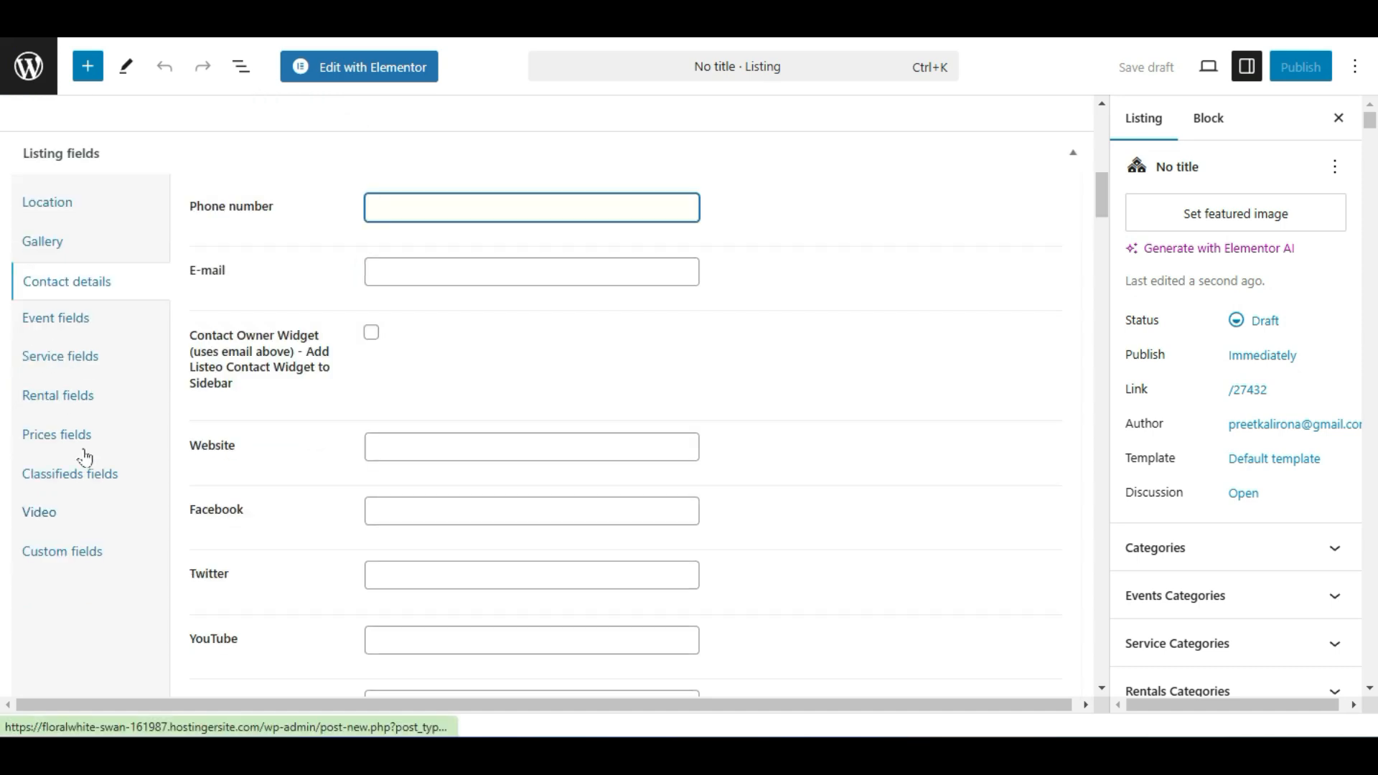
{"action": "left_click", "coordinate": [82, 206]}
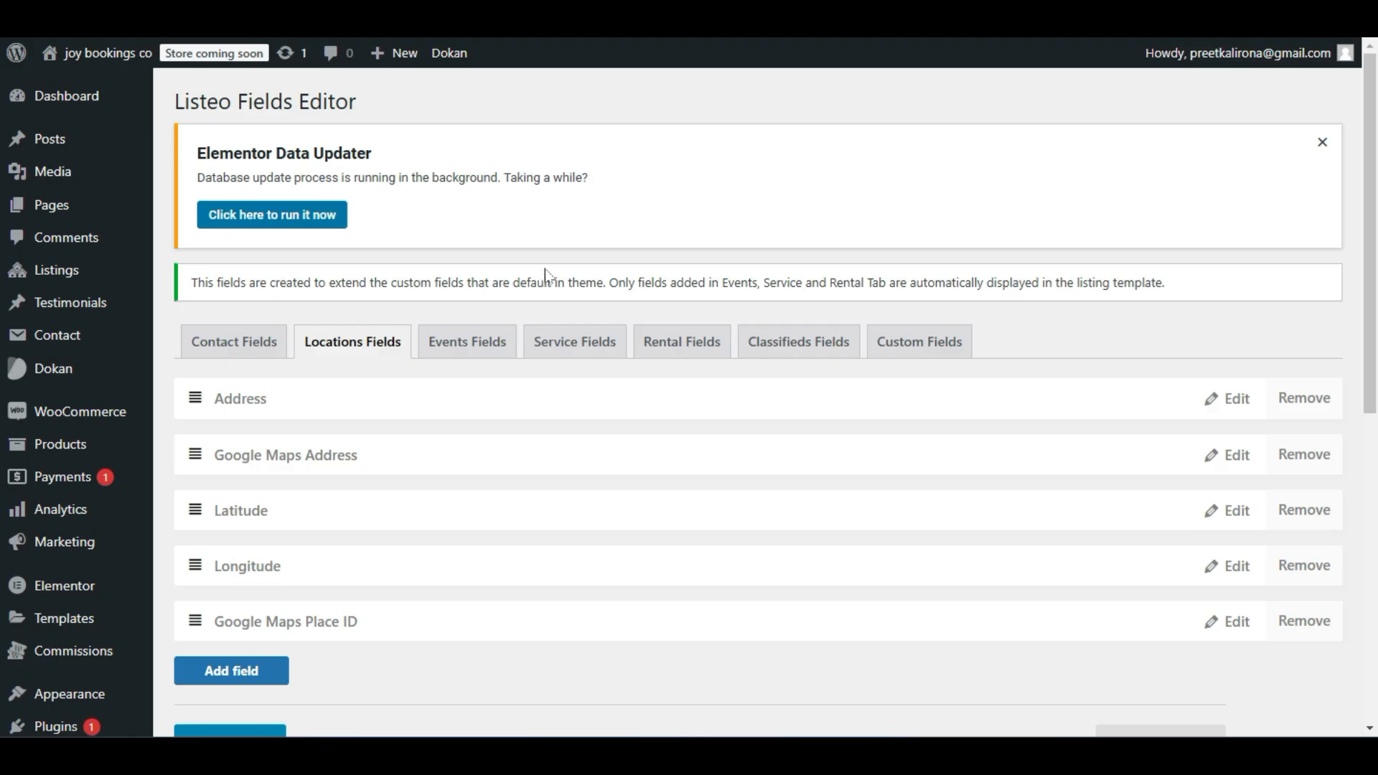
Expand the Address field's settings and inspect its Category Icon and description.
{"action": "scroll", "coordinate": [553, 313], "scroll_direction": "down", "scroll_amount": 1}
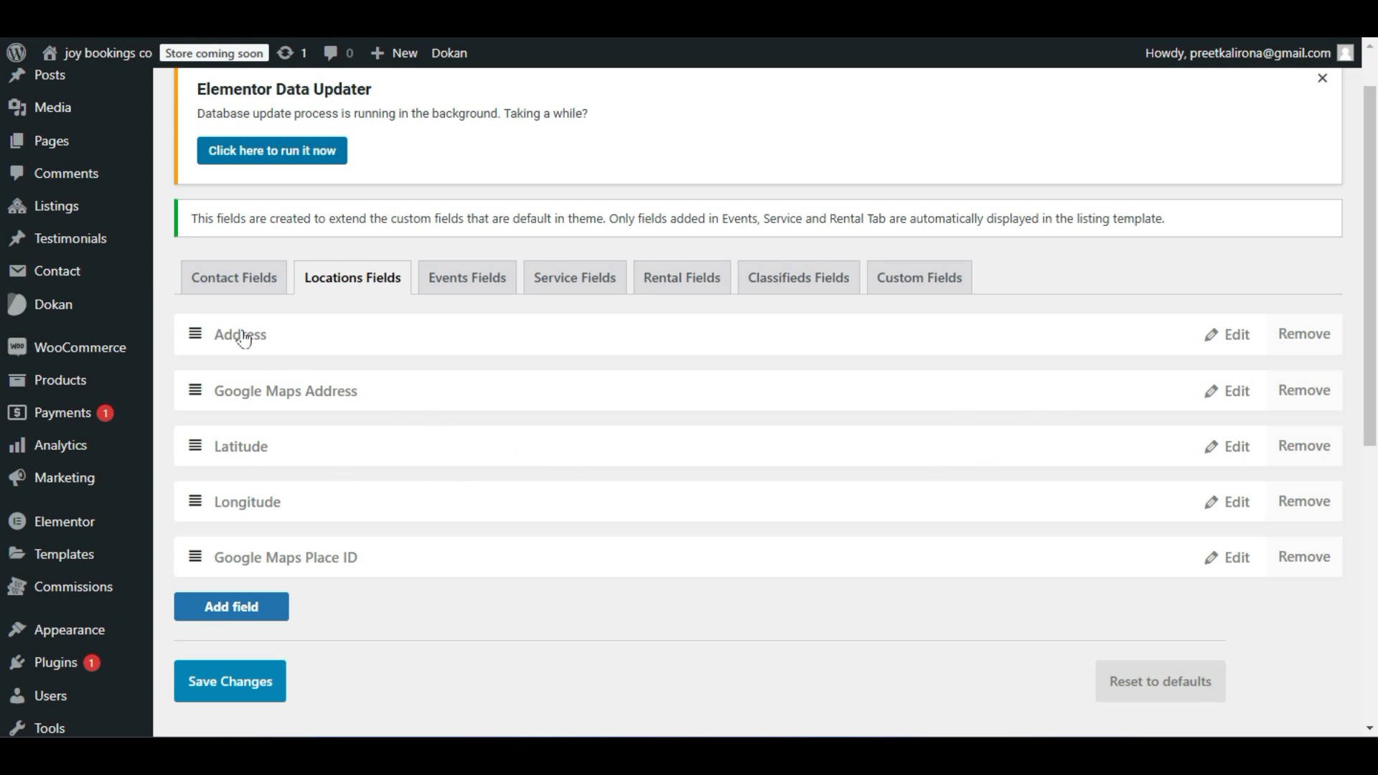
{"action": "left_click", "coordinate": [1235, 338]}
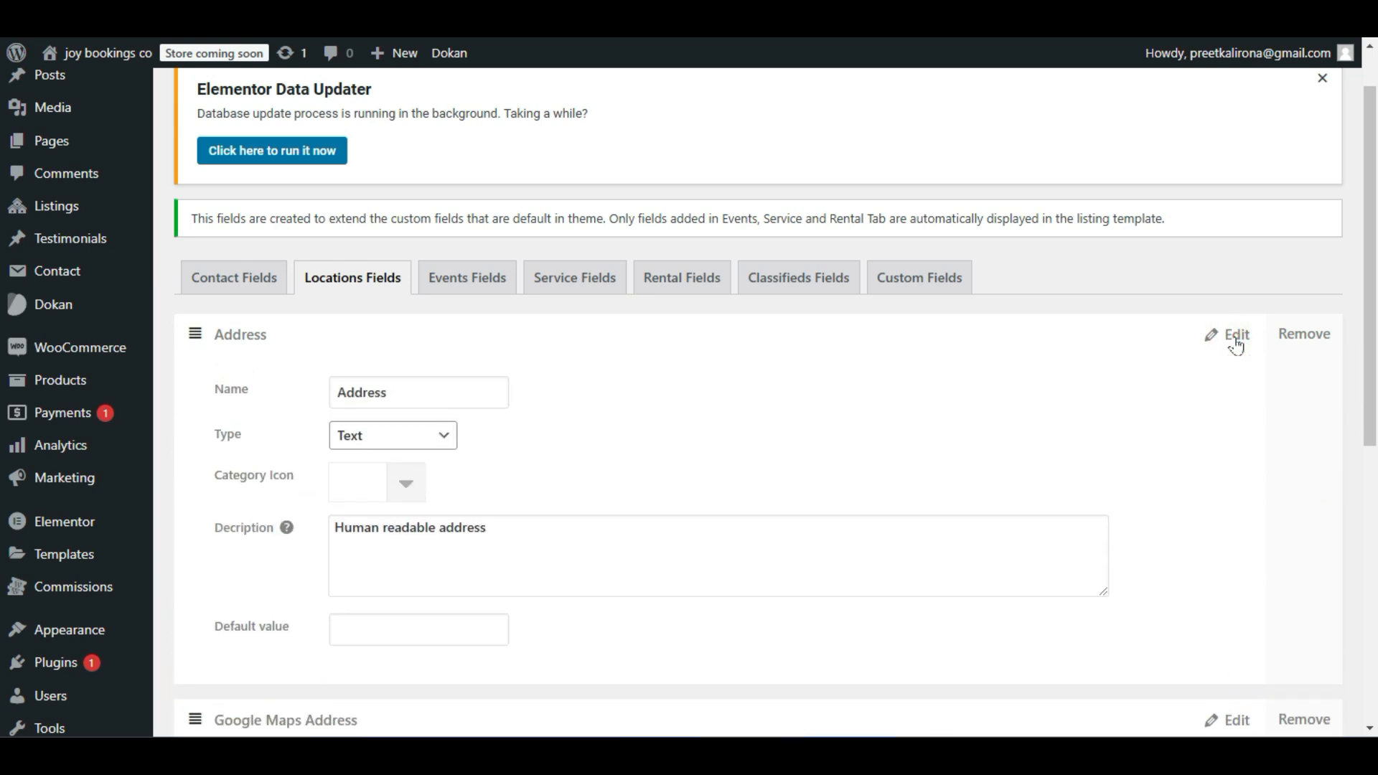
{"action": "scroll", "coordinate": [1169, 369], "scroll_direction": "down", "scroll_amount": 3}
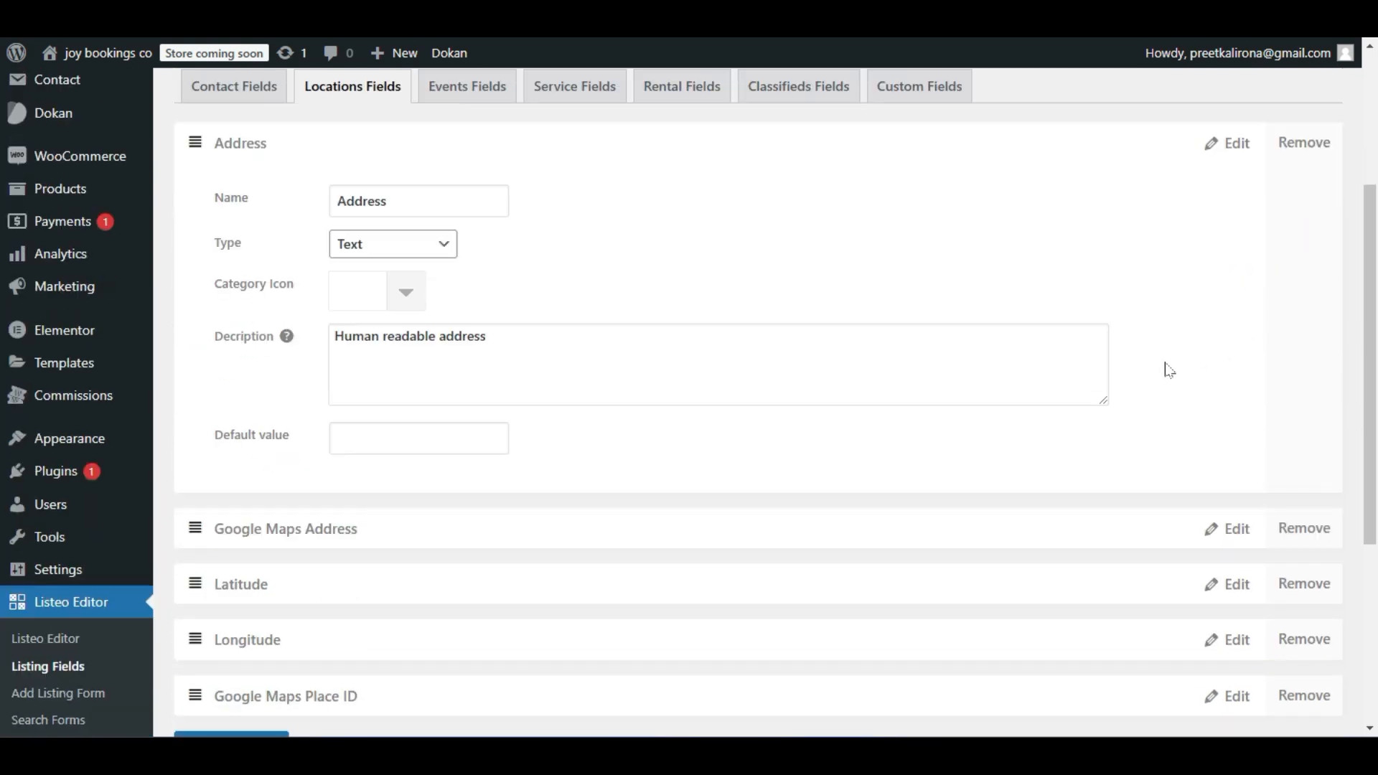
{"action": "left_click", "coordinate": [418, 300]}
{"action": "left_click", "coordinate": [539, 290]}
{"action": "left_click", "coordinate": [451, 291]}
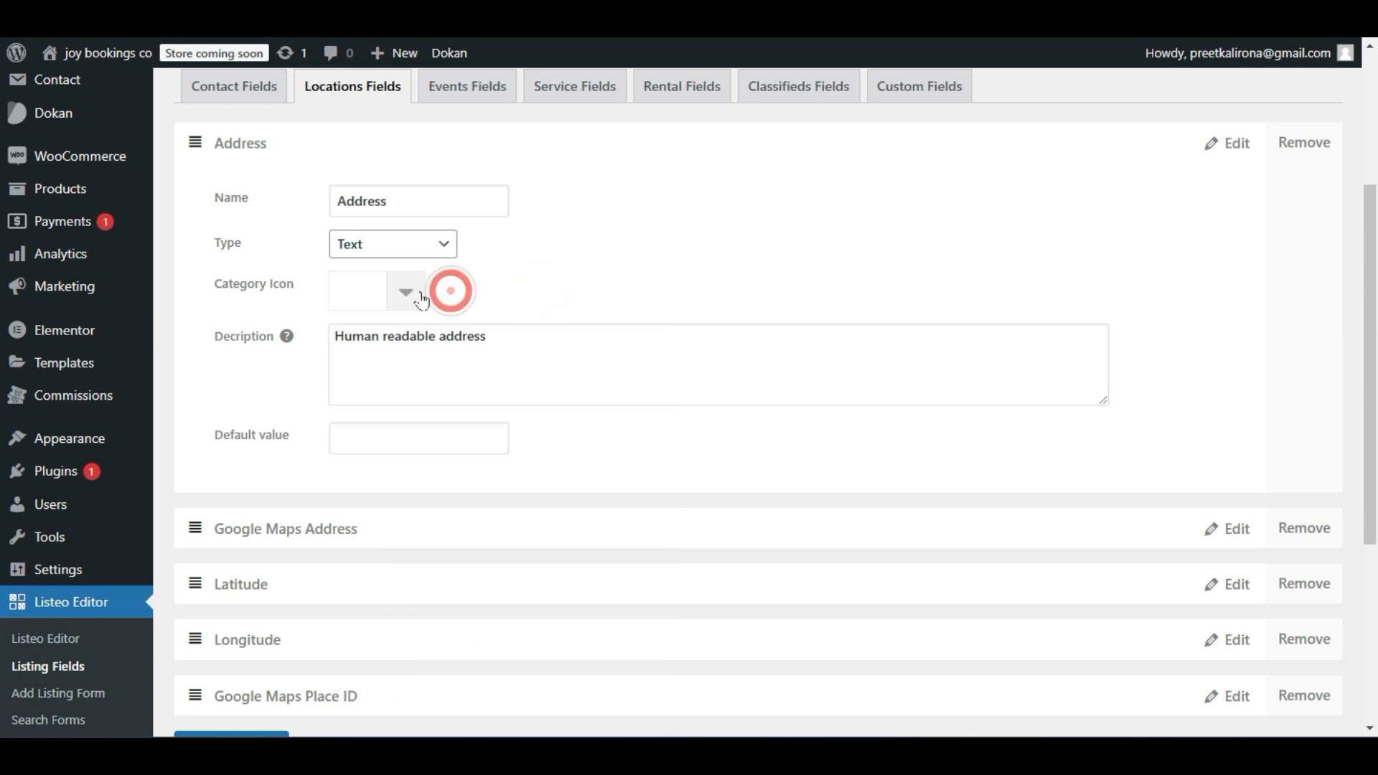
{"action": "left_click_drag", "start_coordinate": [529, 333], "coordinate": [107, 367]}
{"action": "left_click", "coordinate": [661, 450]}
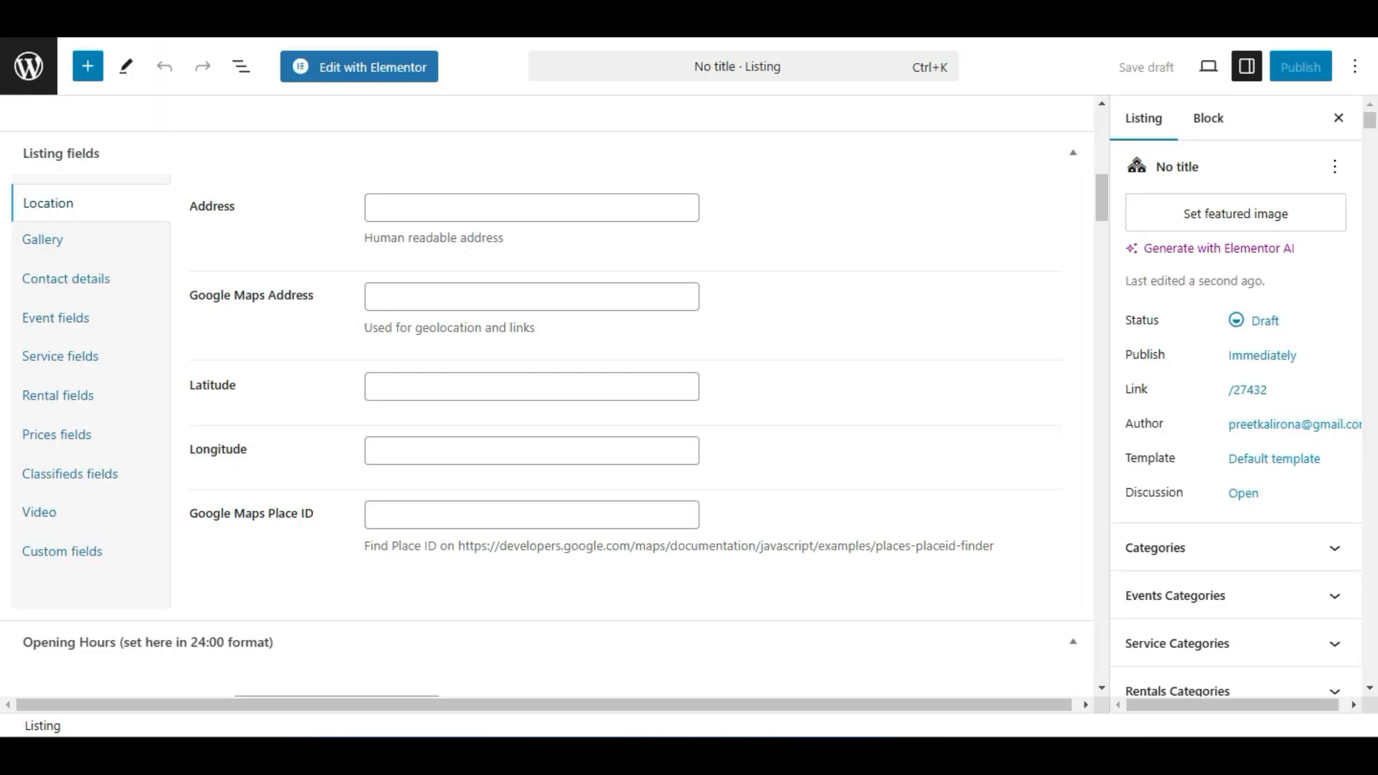
Compare the help text under Address in the new listing with the Address field's description in the fields editor.
{"action": "left_click_drag", "start_coordinate": [511, 238], "coordinate": [368, 255]}
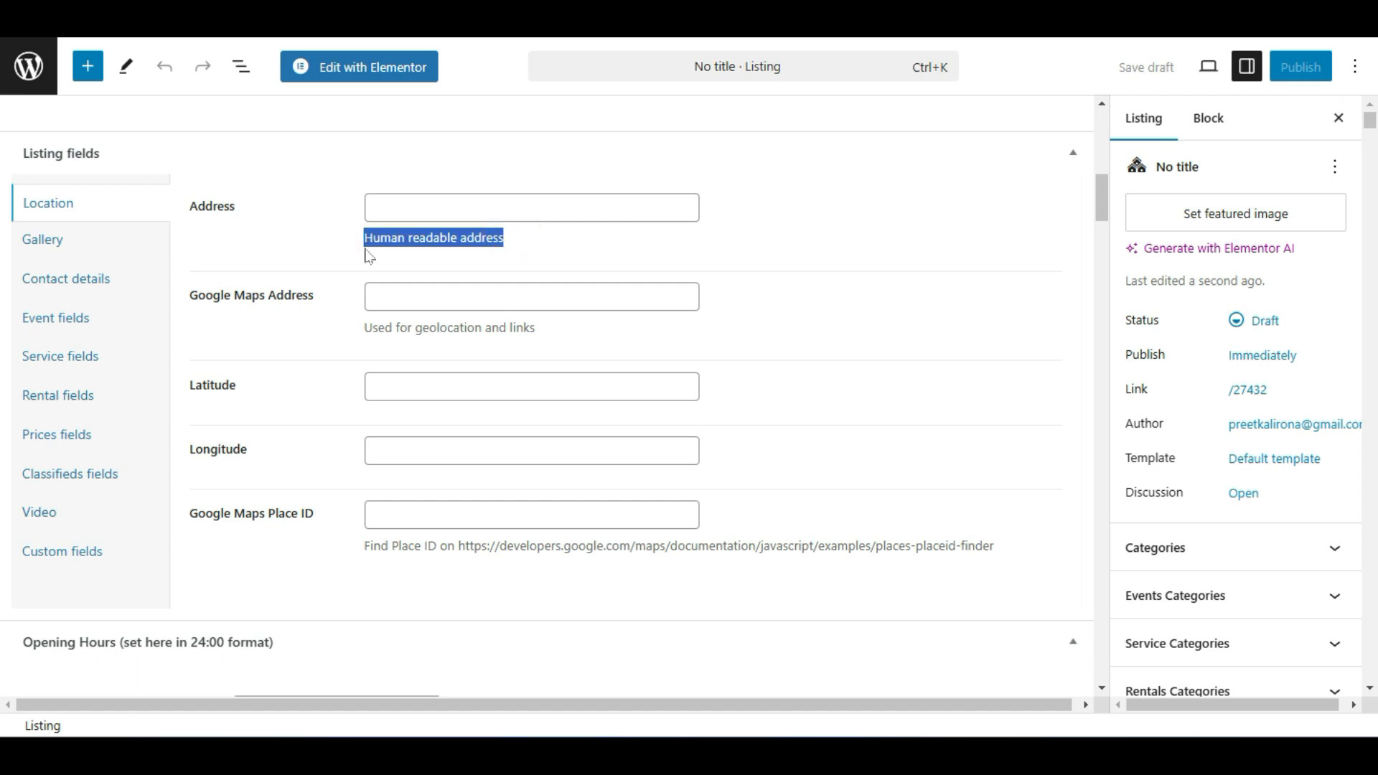
{"action": "left_click", "coordinate": [369, 265]}
{"action": "left_click_drag", "start_coordinate": [517, 233], "coordinate": [391, 241]}
{"action": "triple_click", "coordinate": [384, 237]}
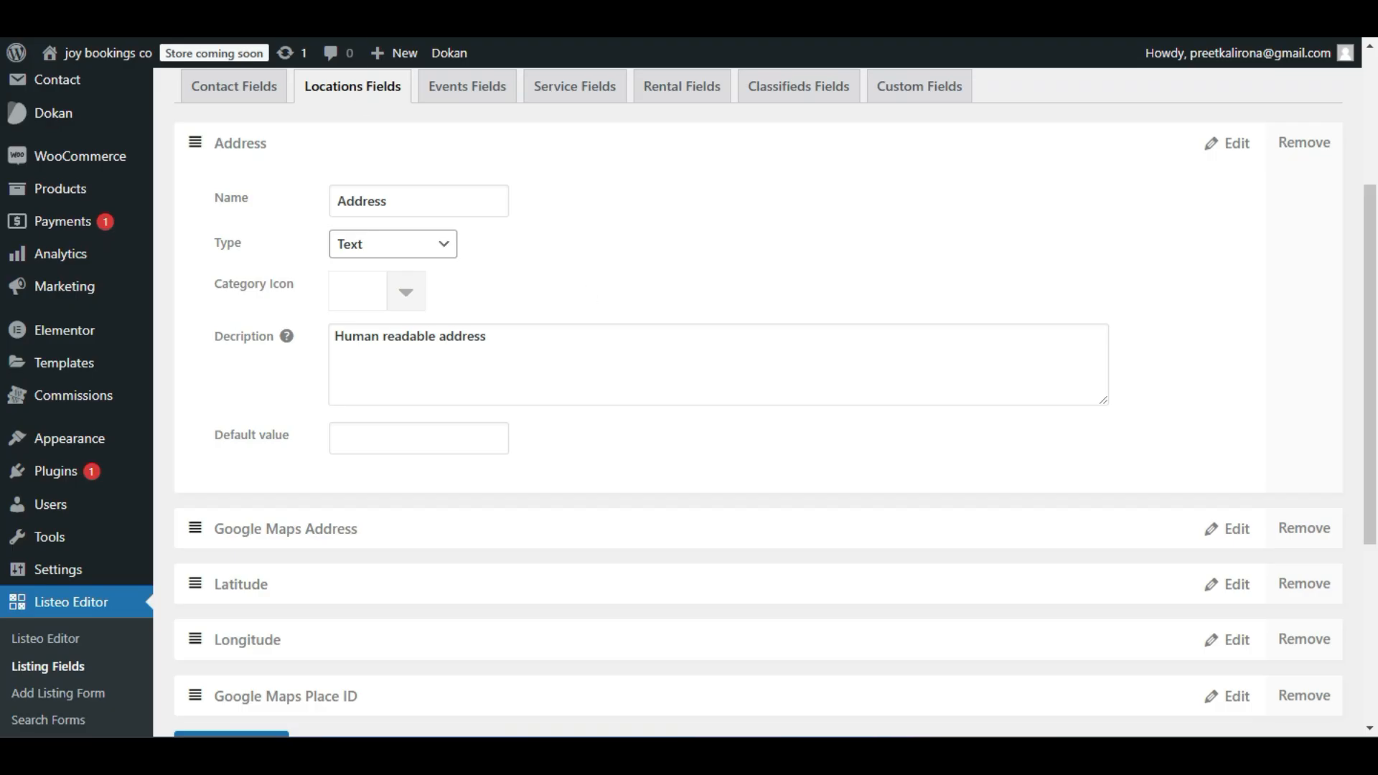
{"action": "triple_click", "coordinate": [507, 340]}
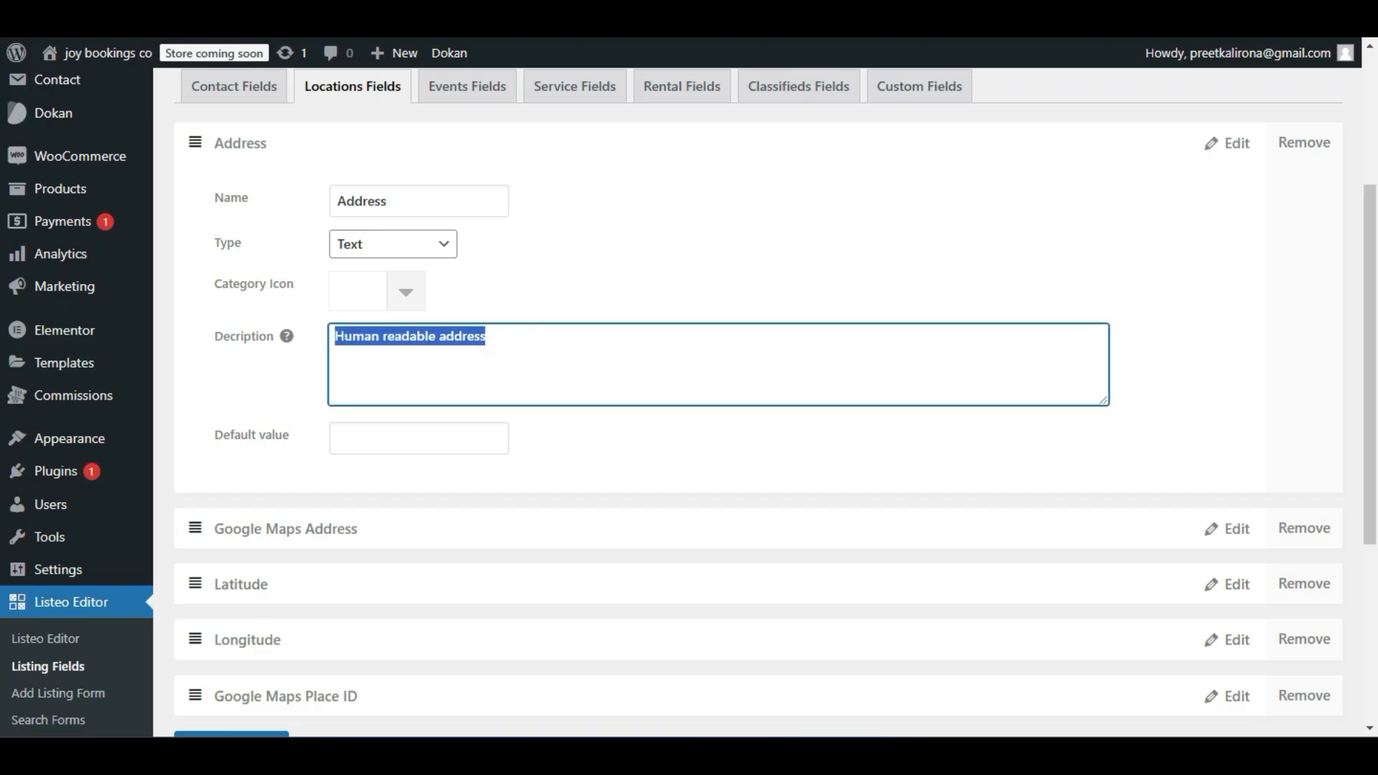
Open the Events Fields in the editor and compare them with the Event fields of the new listing.
{"action": "left_click", "coordinate": [463, 86]}
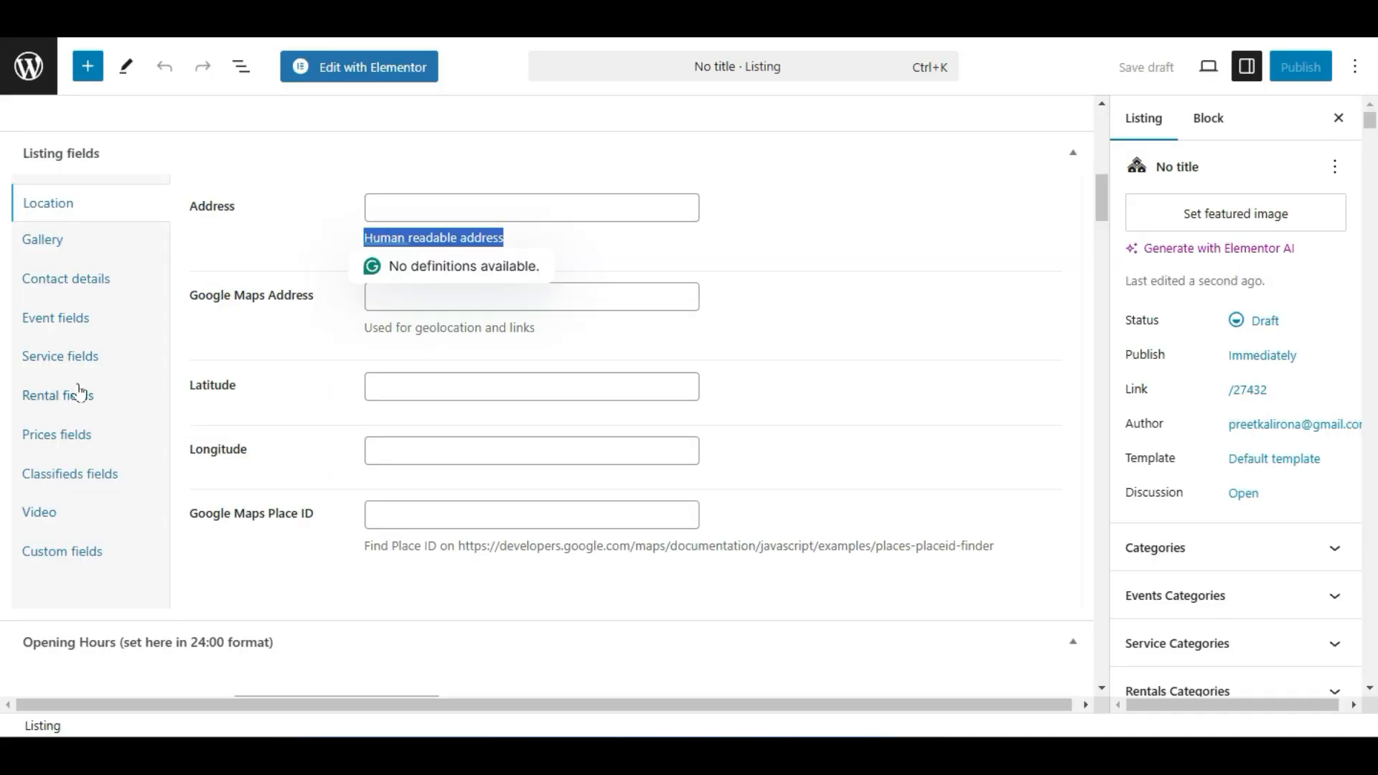
{"action": "left_click", "coordinate": [69, 318]}
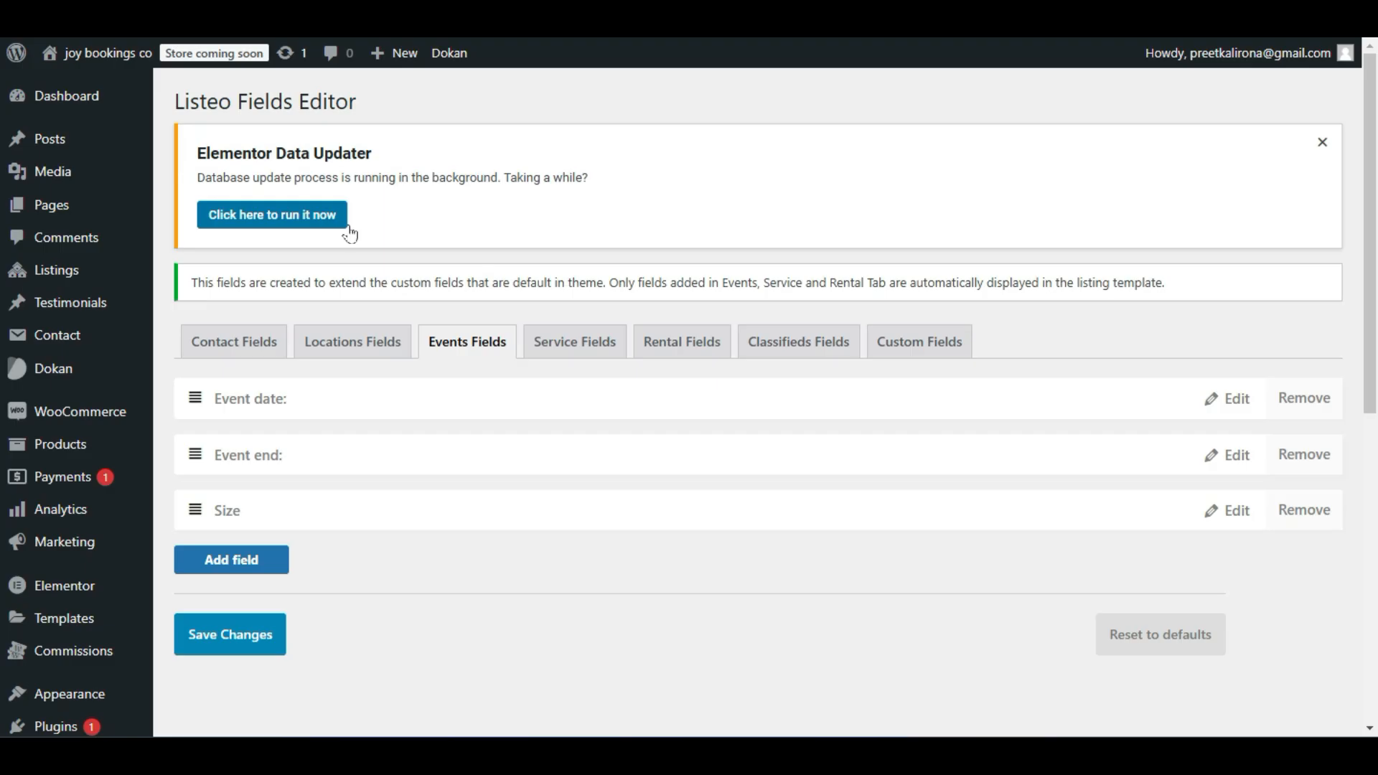
{"action": "scroll", "coordinate": [253, 343], "scroll_direction": "down", "scroll_amount": 2}
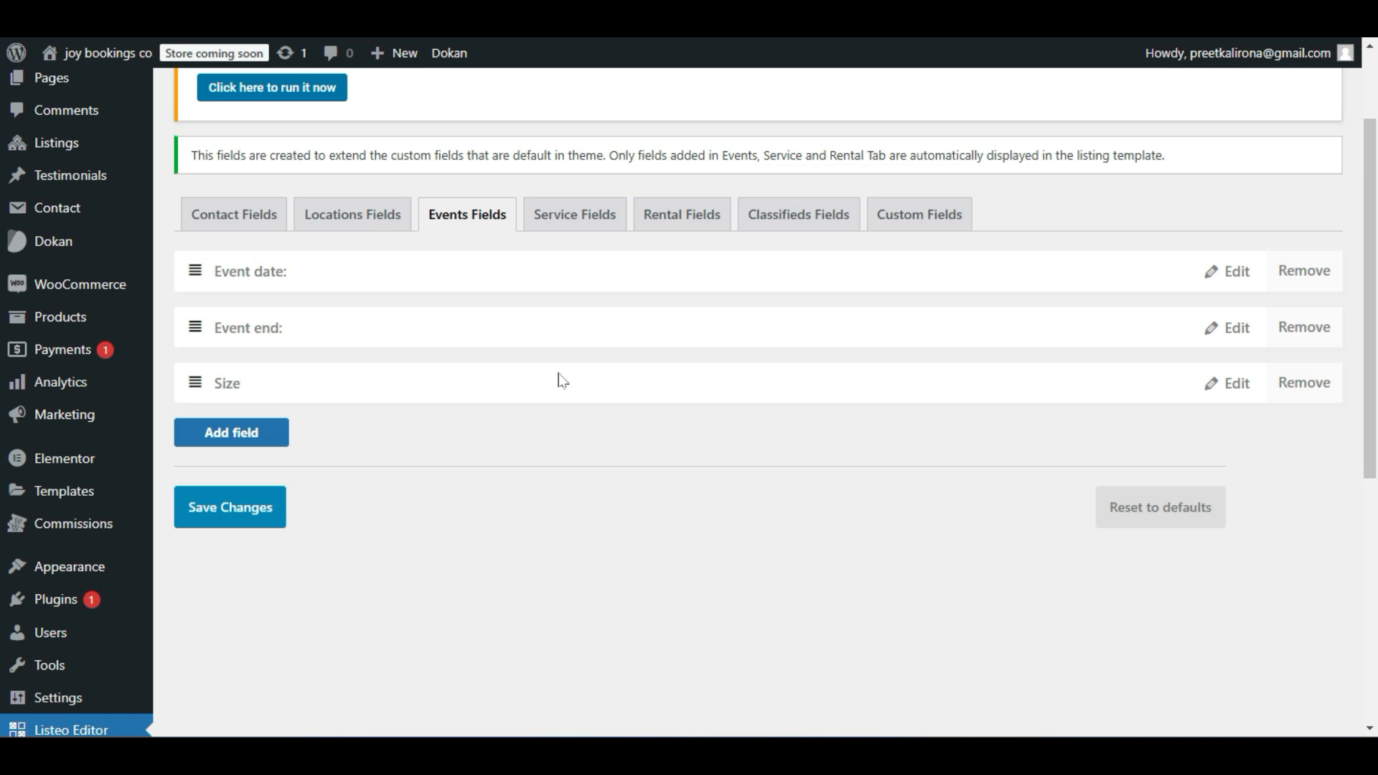
{"action": "scroll", "coordinate": [562, 380], "scroll_direction": "down", "scroll_amount": 6}
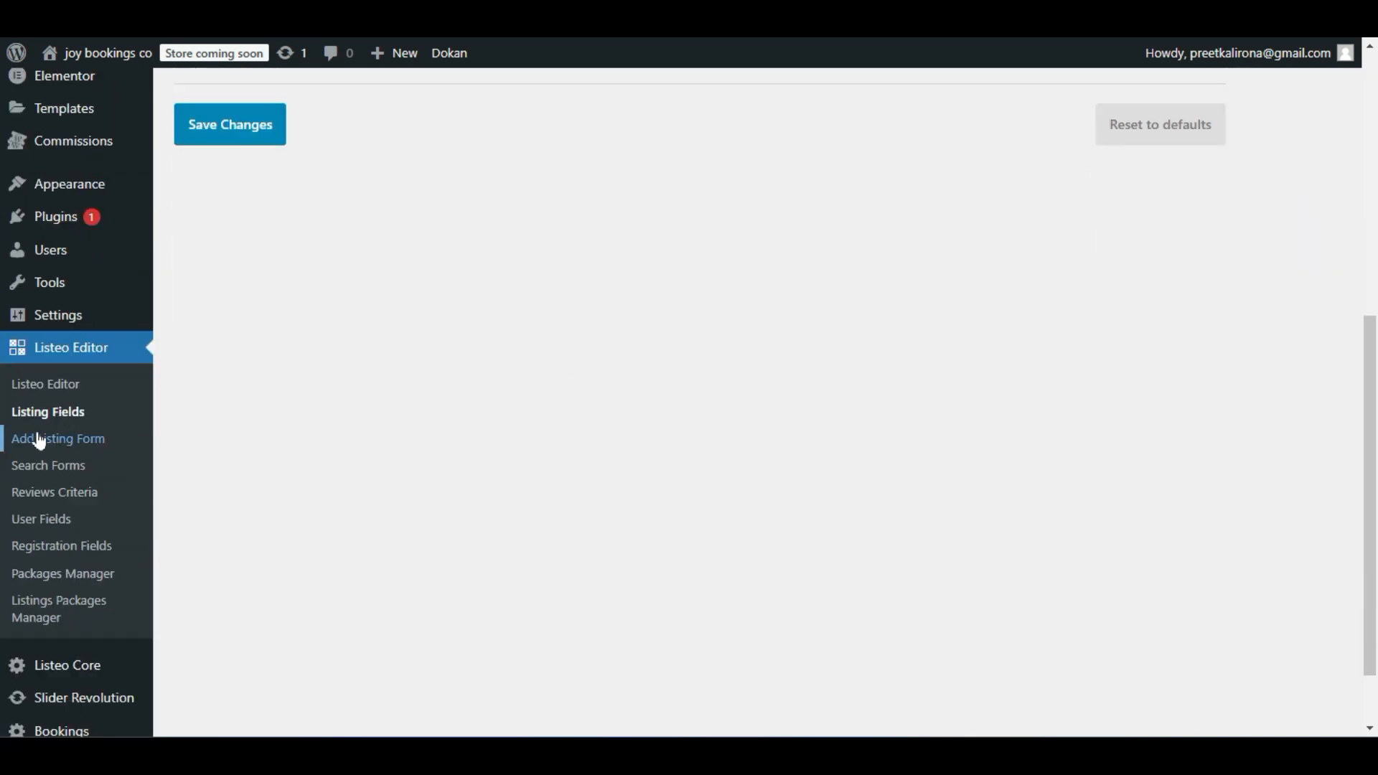
Open the Add Listing Form editor and look through its sections from Basic Information to Opening Hours.
{"action": "left_click", "coordinate": [40, 442]}
{"action": "scroll", "coordinate": [336, 443], "scroll_direction": "down", "scroll_amount": 3}
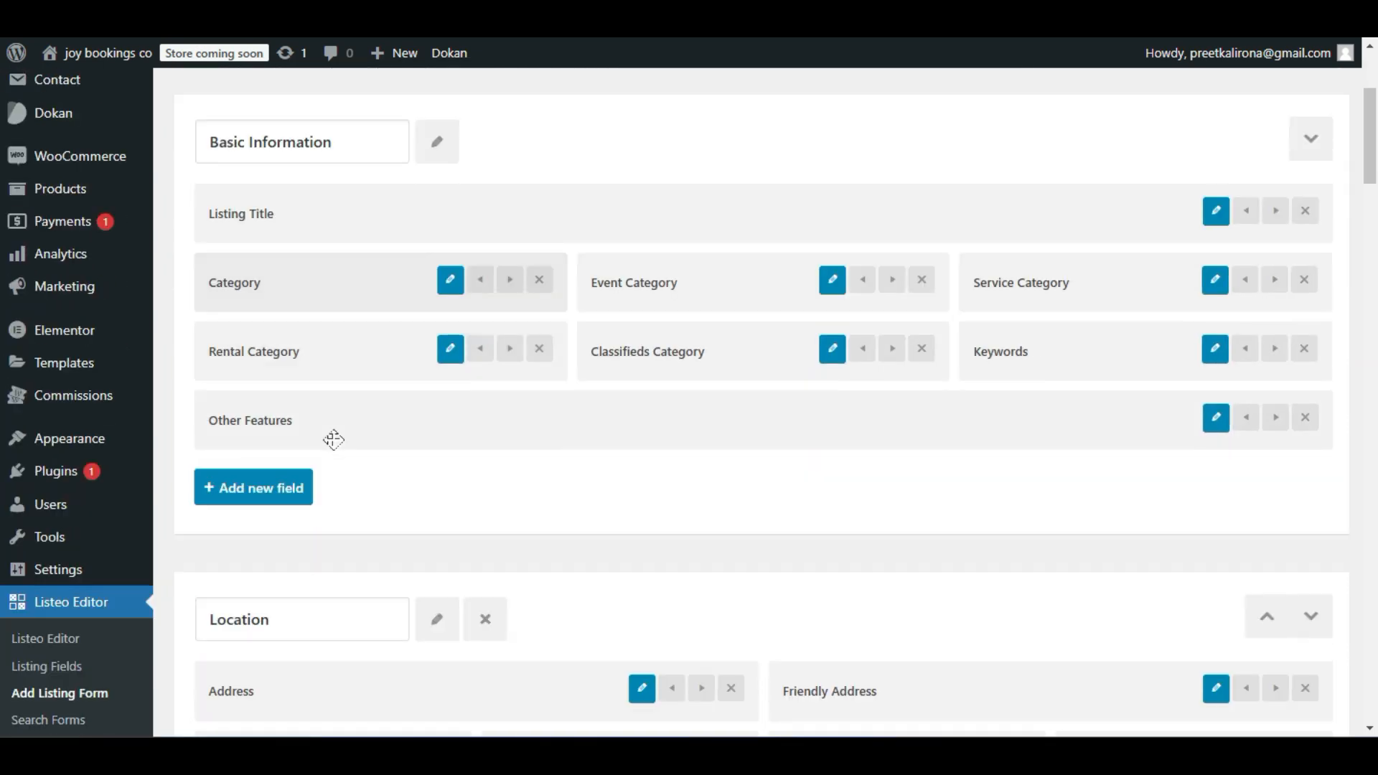
{"action": "scroll", "coordinate": [334, 440], "scroll_direction": "down", "scroll_amount": 3}
{"action": "scroll", "coordinate": [334, 439], "scroll_direction": "down", "scroll_amount": 10}
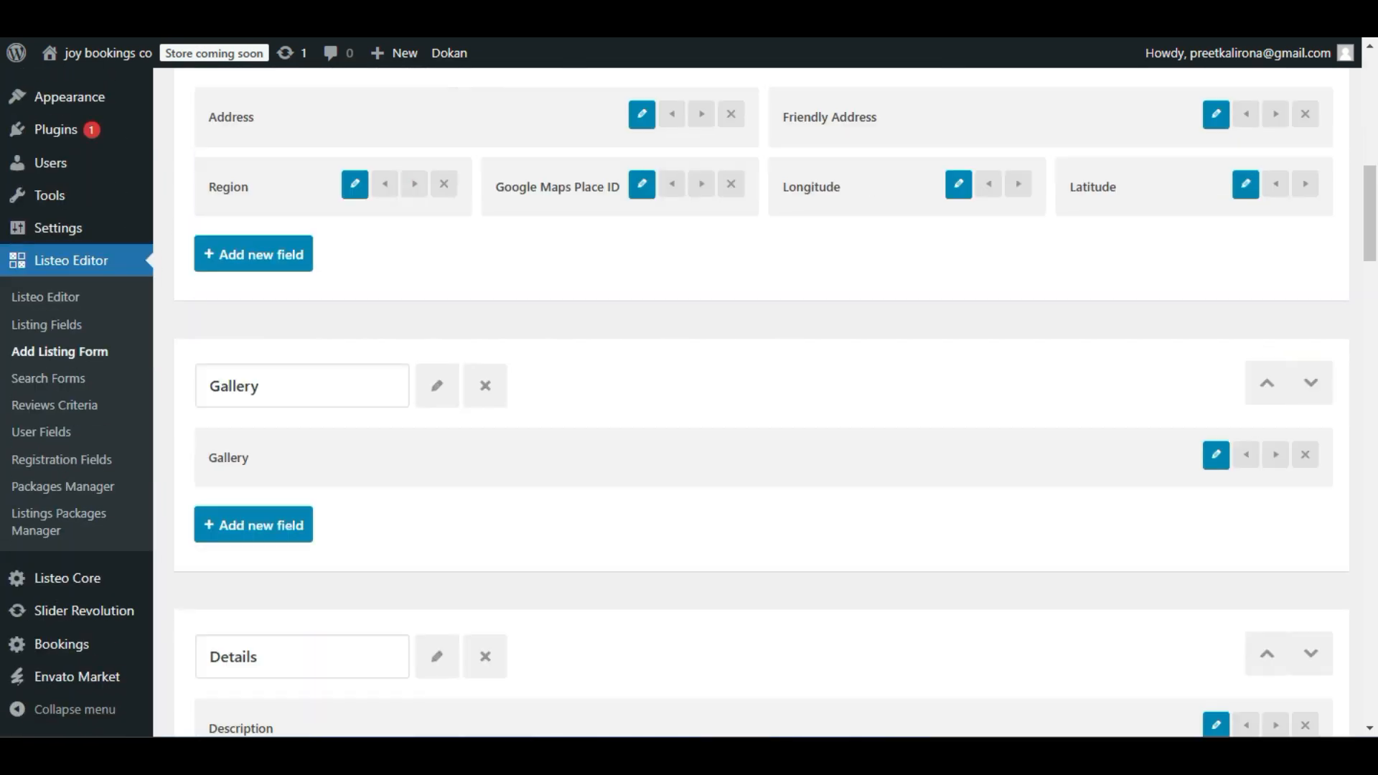
{"action": "scroll", "coordinate": [333, 447], "scroll_direction": "down", "scroll_amount": 8}
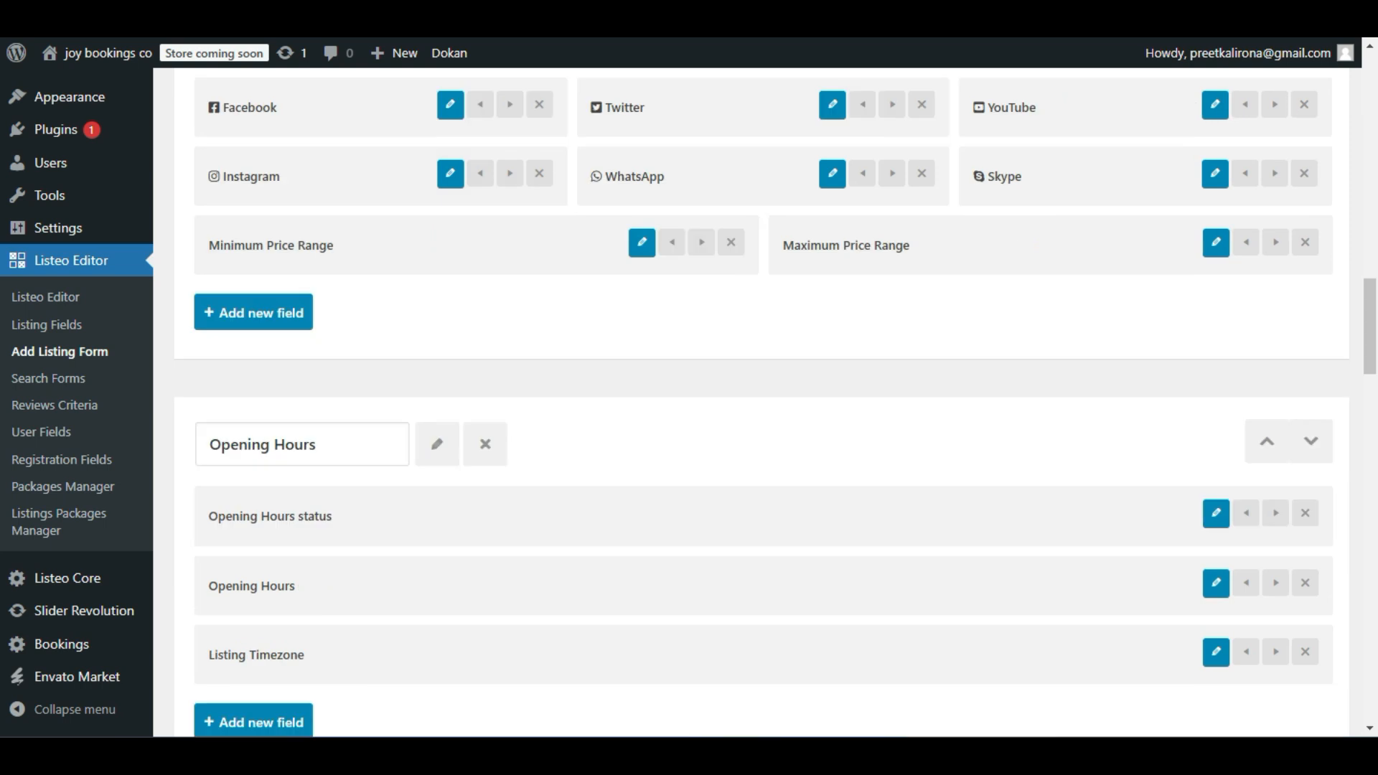
Look through the Event Date, Classifieds and Pricing sections of the Add Listing Form, and return to Basic Information.
{"action": "scroll", "coordinate": [338, 465], "scroll_direction": "down", "scroll_amount": 7}
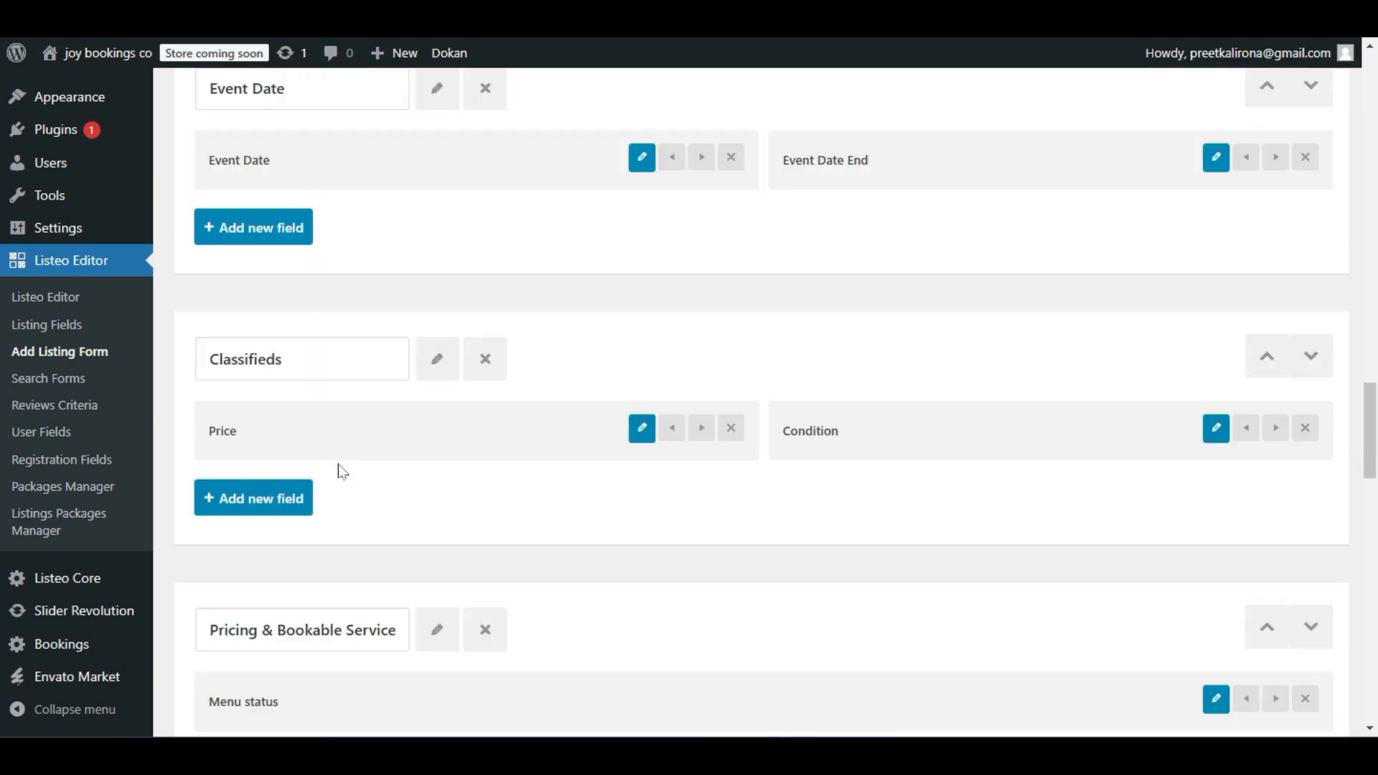
{"action": "scroll", "coordinate": [338, 465], "scroll_direction": "up", "scroll_amount": 6}
{"action": "scroll", "coordinate": [354, 467], "scroll_direction": "up", "scroll_amount": 20}
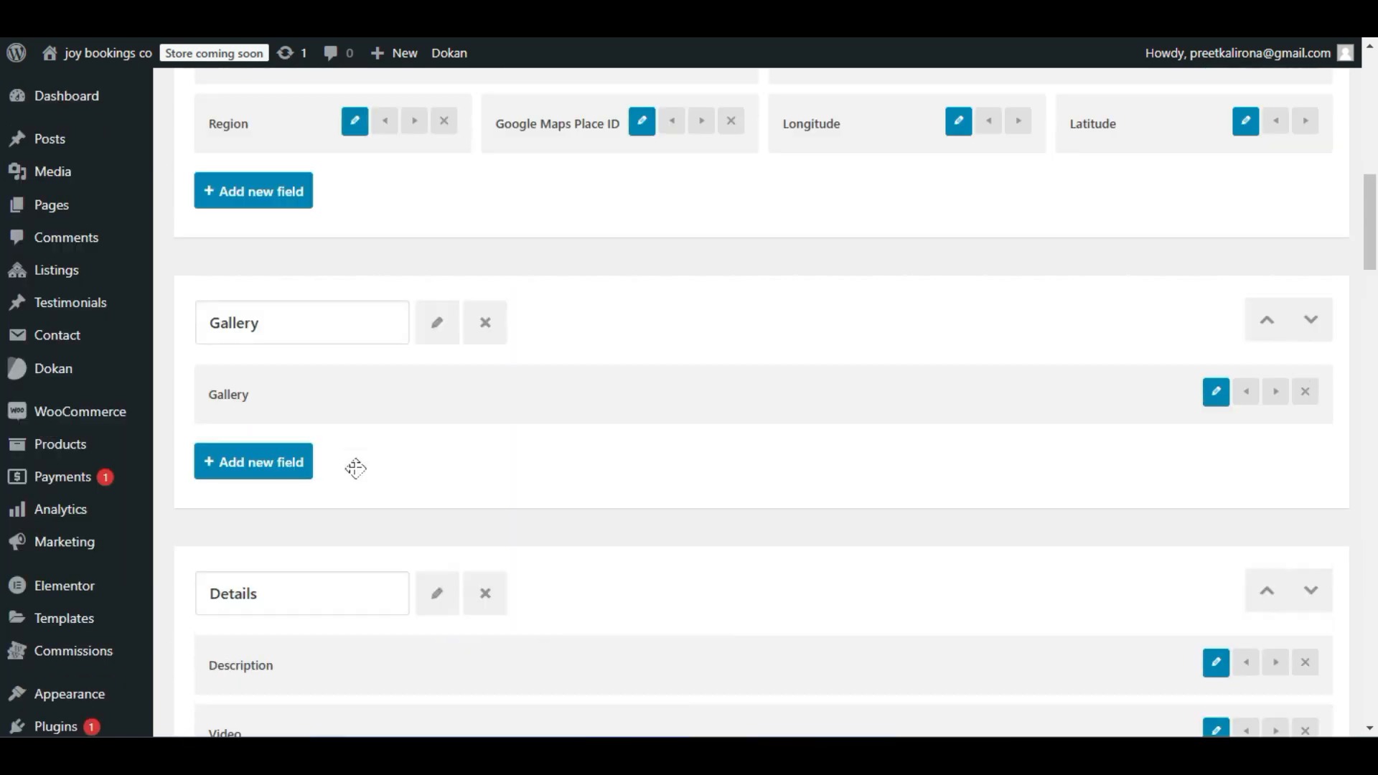
{"action": "scroll", "coordinate": [355, 468], "scroll_direction": "up", "scroll_amount": 1}
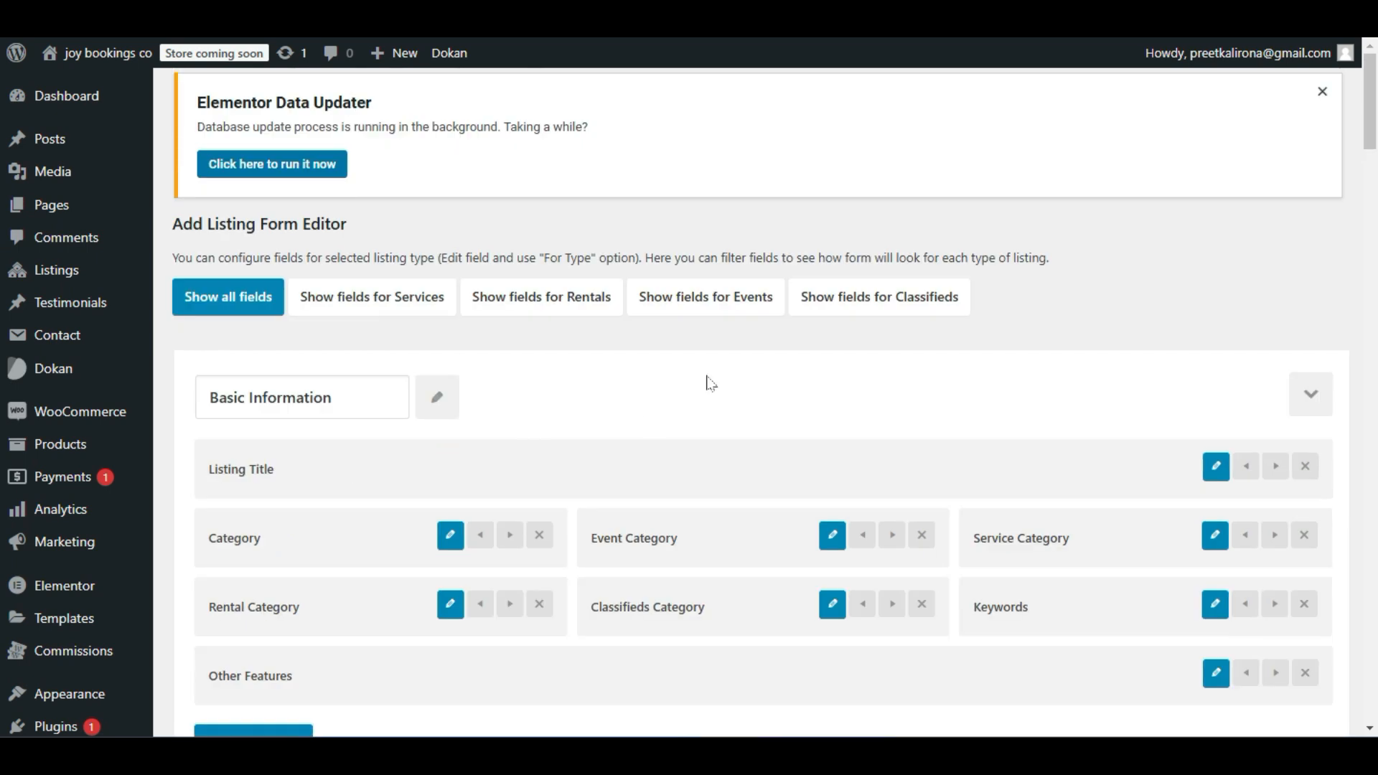
{"action": "scroll", "coordinate": [716, 383], "scroll_direction": "down", "scroll_amount": 3}
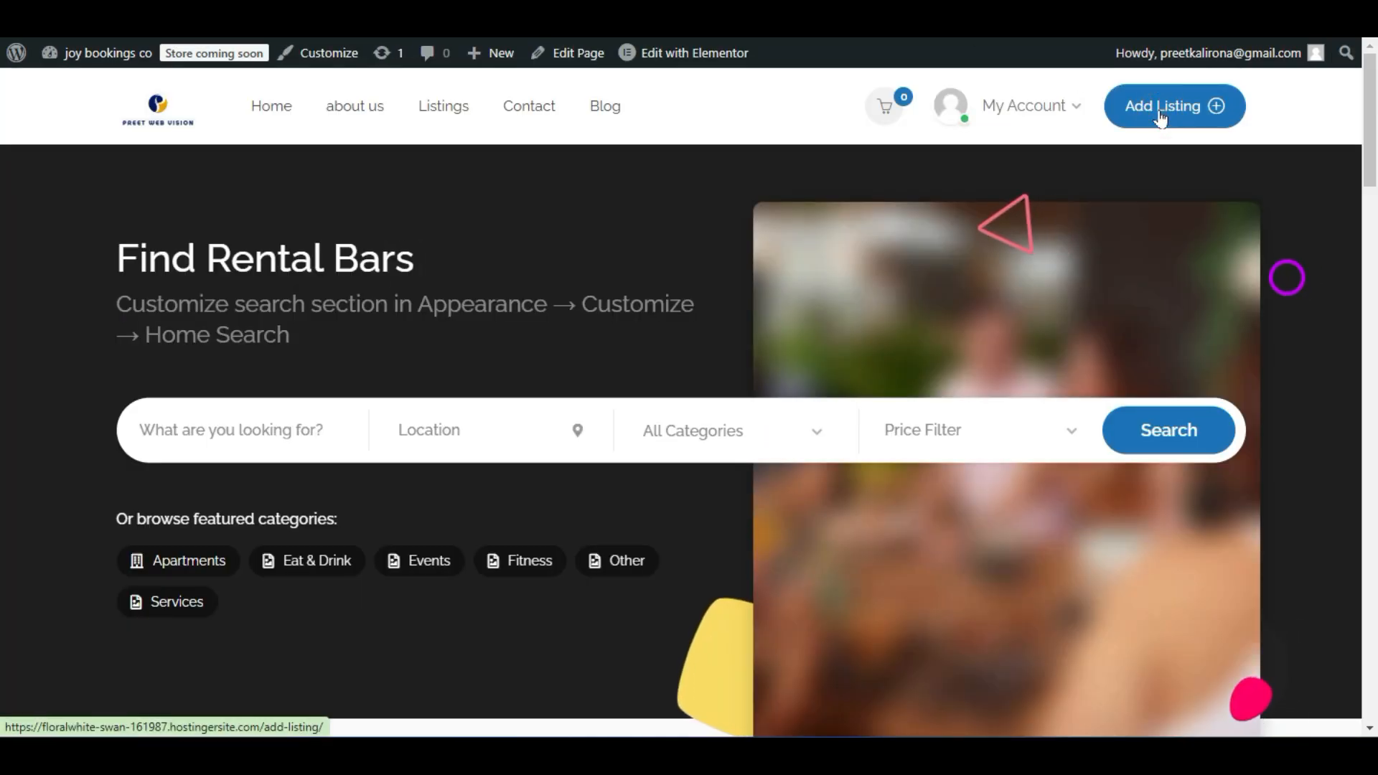
Start adding a rental listing from the website's homepage with the free standard package, up to its Basic Information section.
{"action": "left_click", "coordinate": [1161, 117]}
{"action": "scroll", "coordinate": [698, 332], "scroll_direction": "down", "scroll_amount": 4}
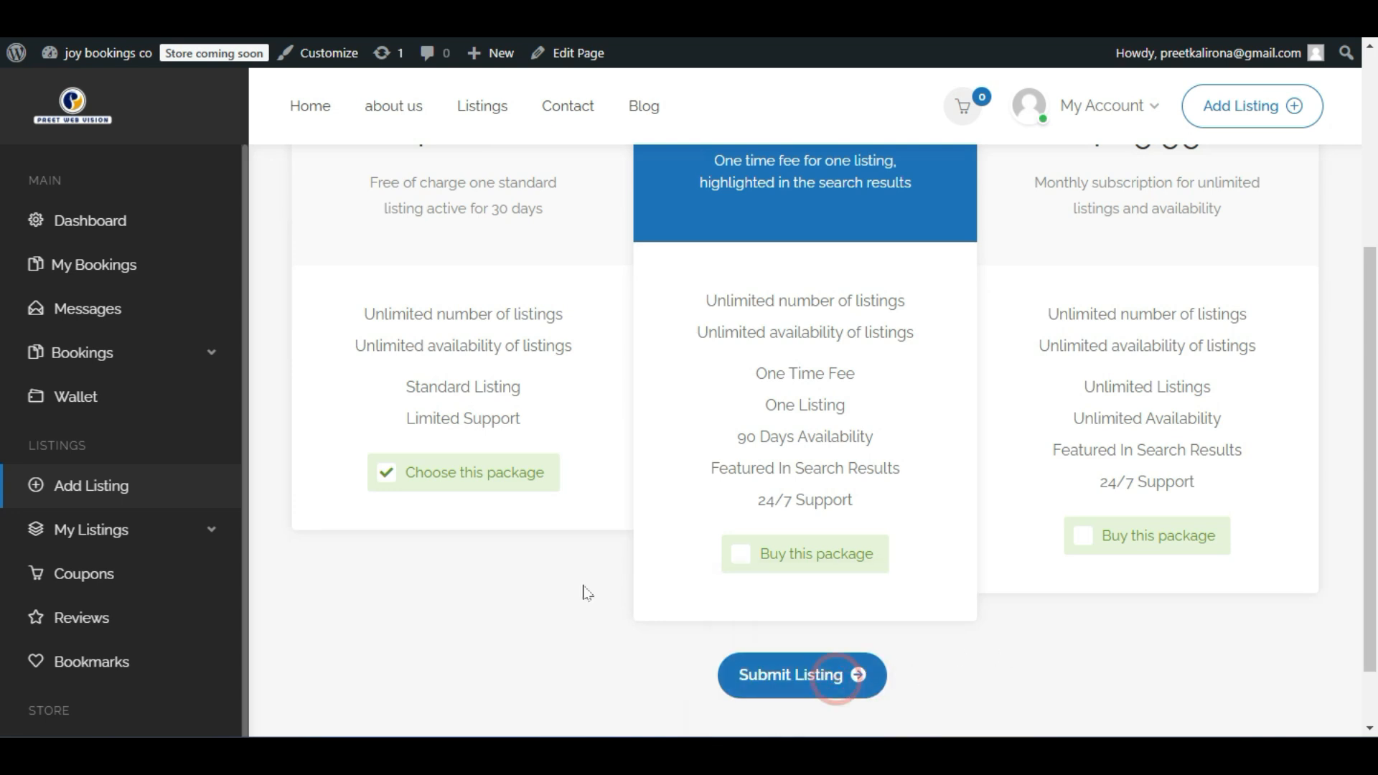
{"action": "left_click", "coordinate": [701, 425]}
{"action": "scroll", "coordinate": [674, 215], "scroll_direction": "down", "scroll_amount": 2}
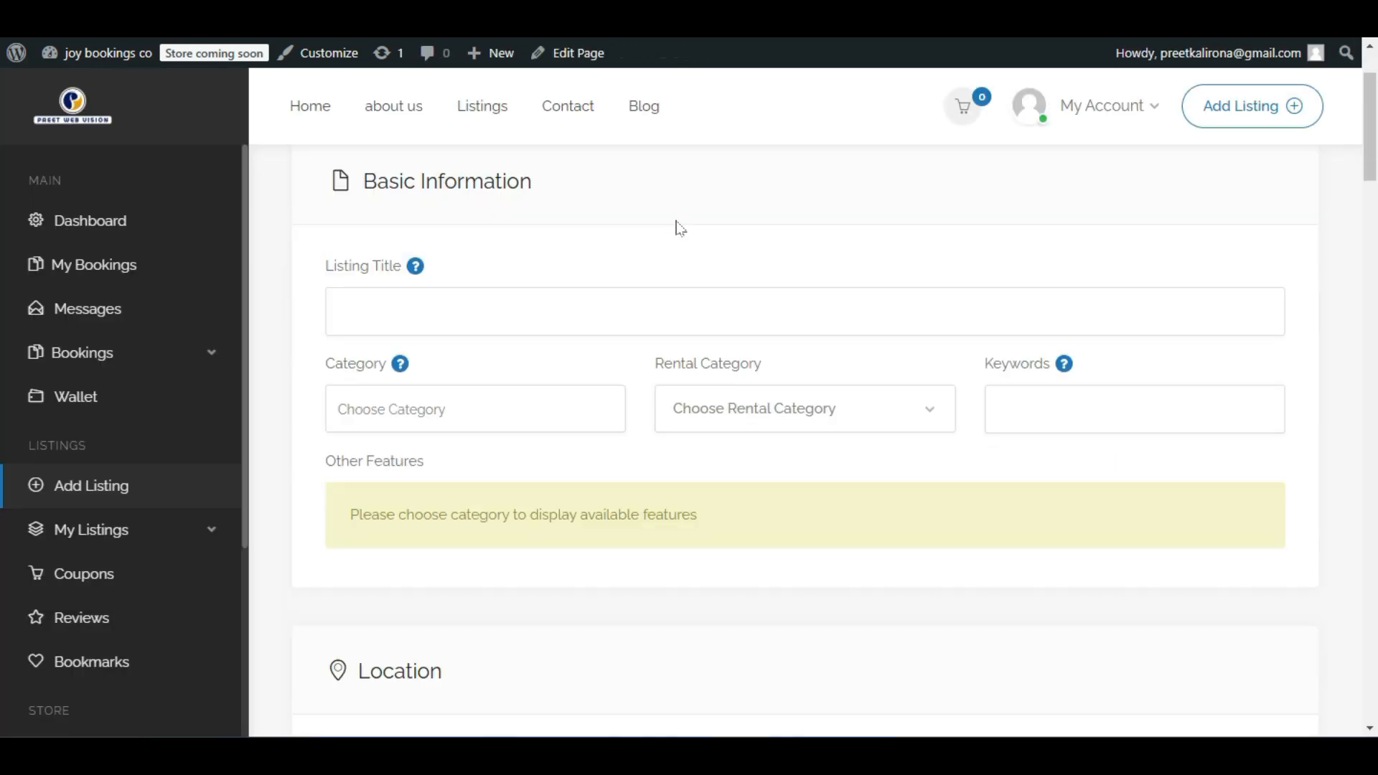
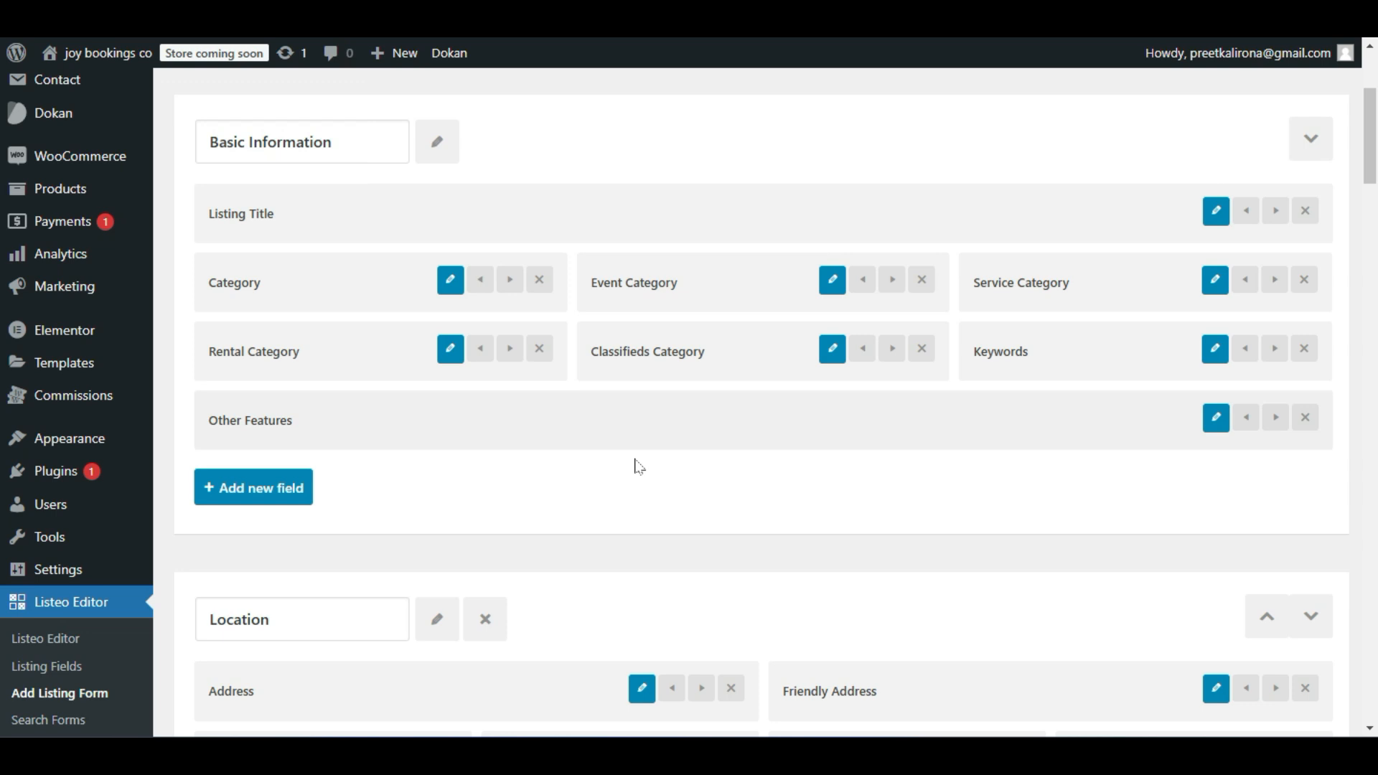
Compare the Basic Information and Location fields of the new listing with the form editor, checking the help text of Friendly Address.
{"action": "scroll", "coordinate": [611, 464], "scroll_direction": "down", "scroll_amount": 6}
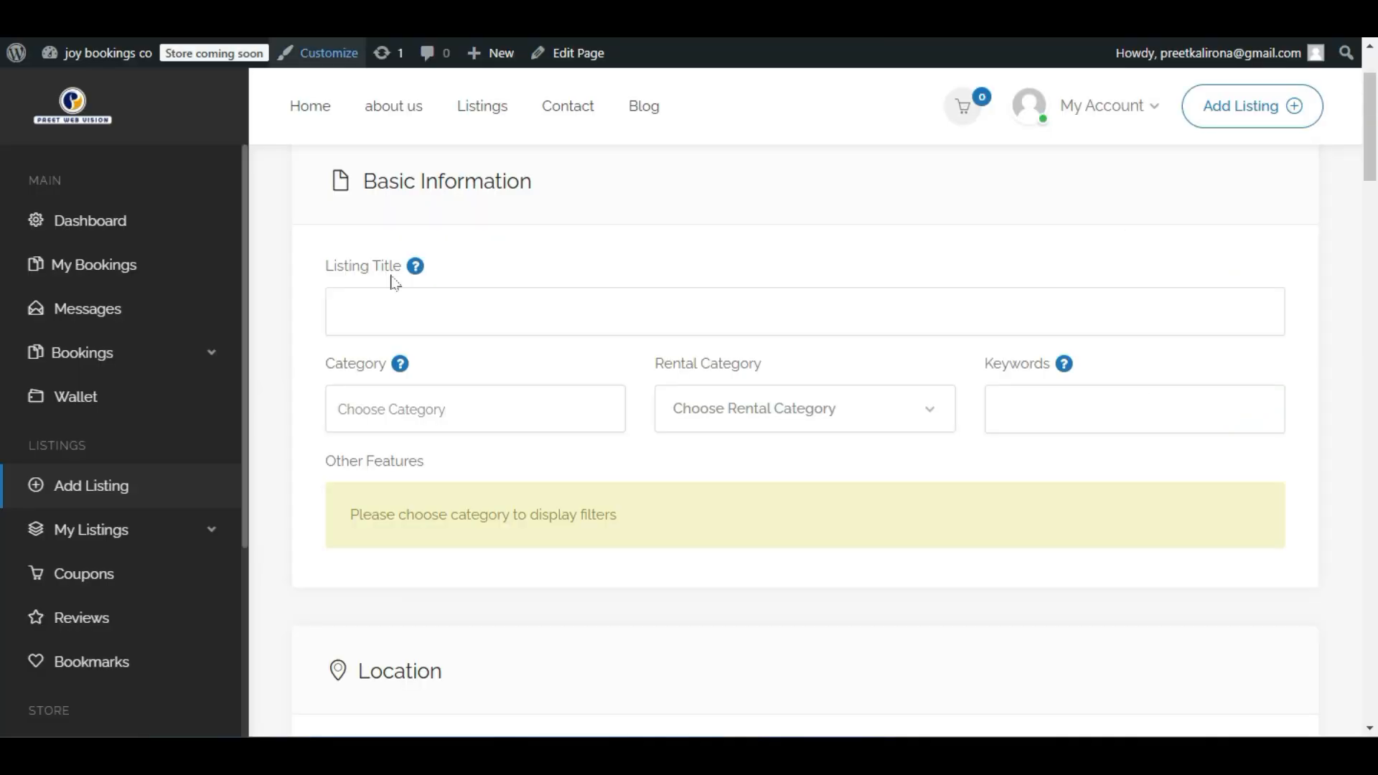
{"action": "scroll", "coordinate": [390, 277], "scroll_direction": "down", "scroll_amount": 9}
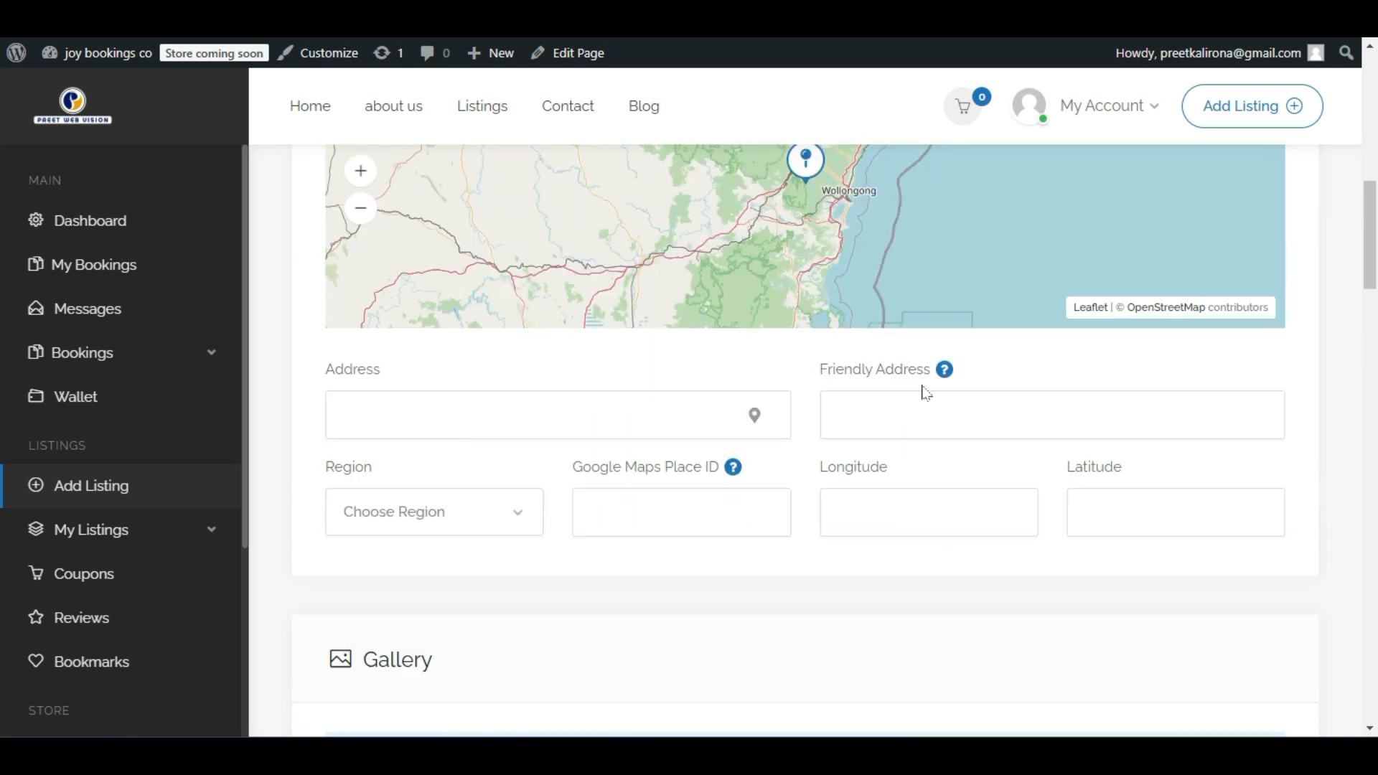
{"action": "left_click_drag", "start_coordinate": [302, 381], "coordinate": [394, 373]}
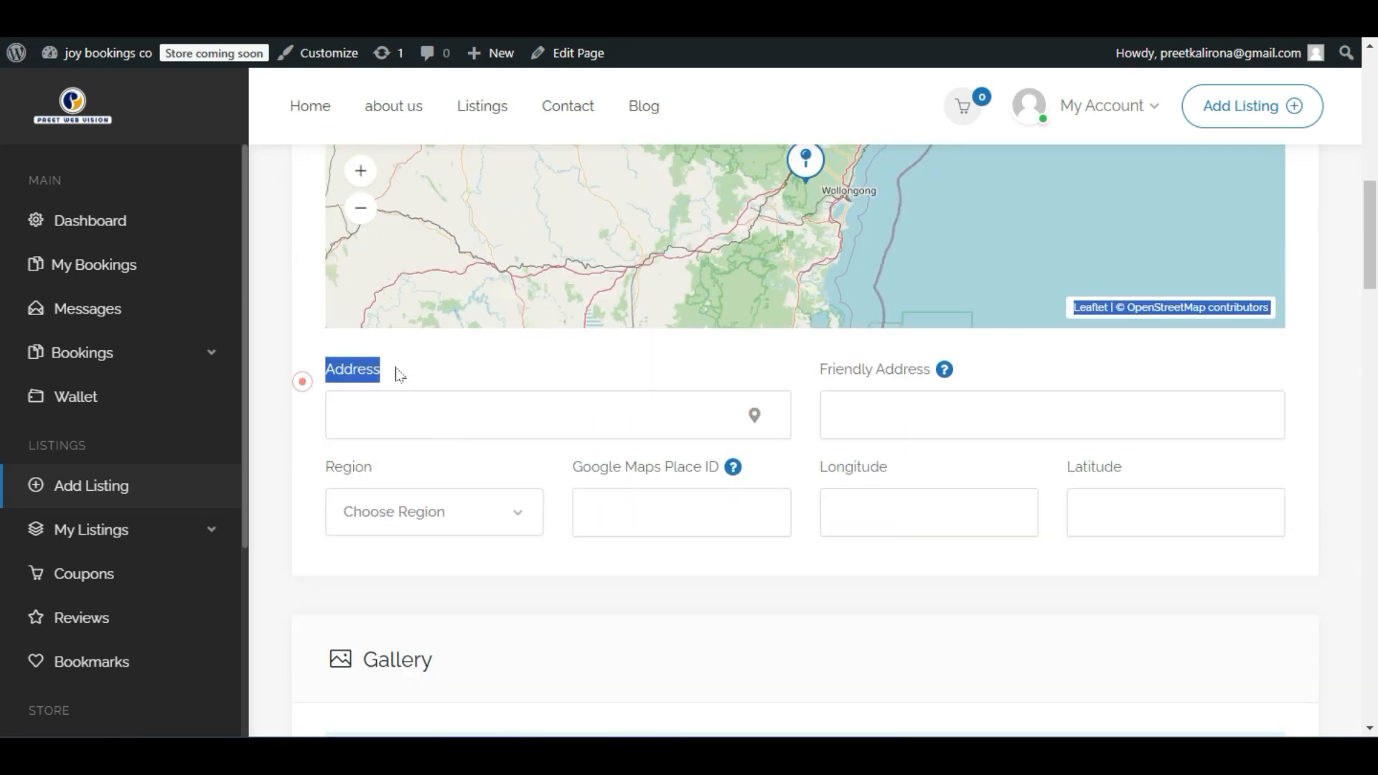
{"action": "left_click", "coordinate": [984, 366]}
{"action": "mouse_move", "coordinate": [951, 374]}
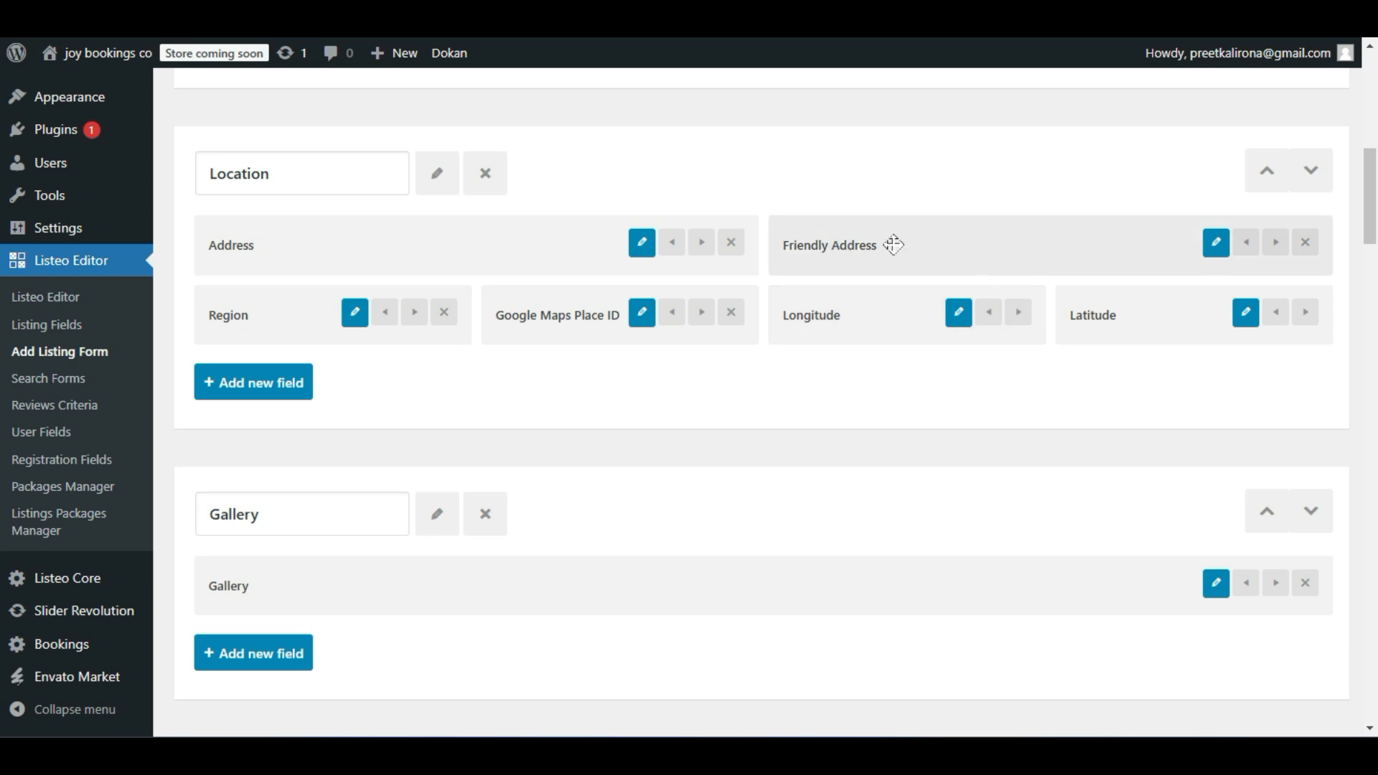
Inspect the Friendly Address field's settings in the form editor and compare its tooltip with the help text in the new listing.
{"action": "left_click", "coordinate": [1217, 247]}
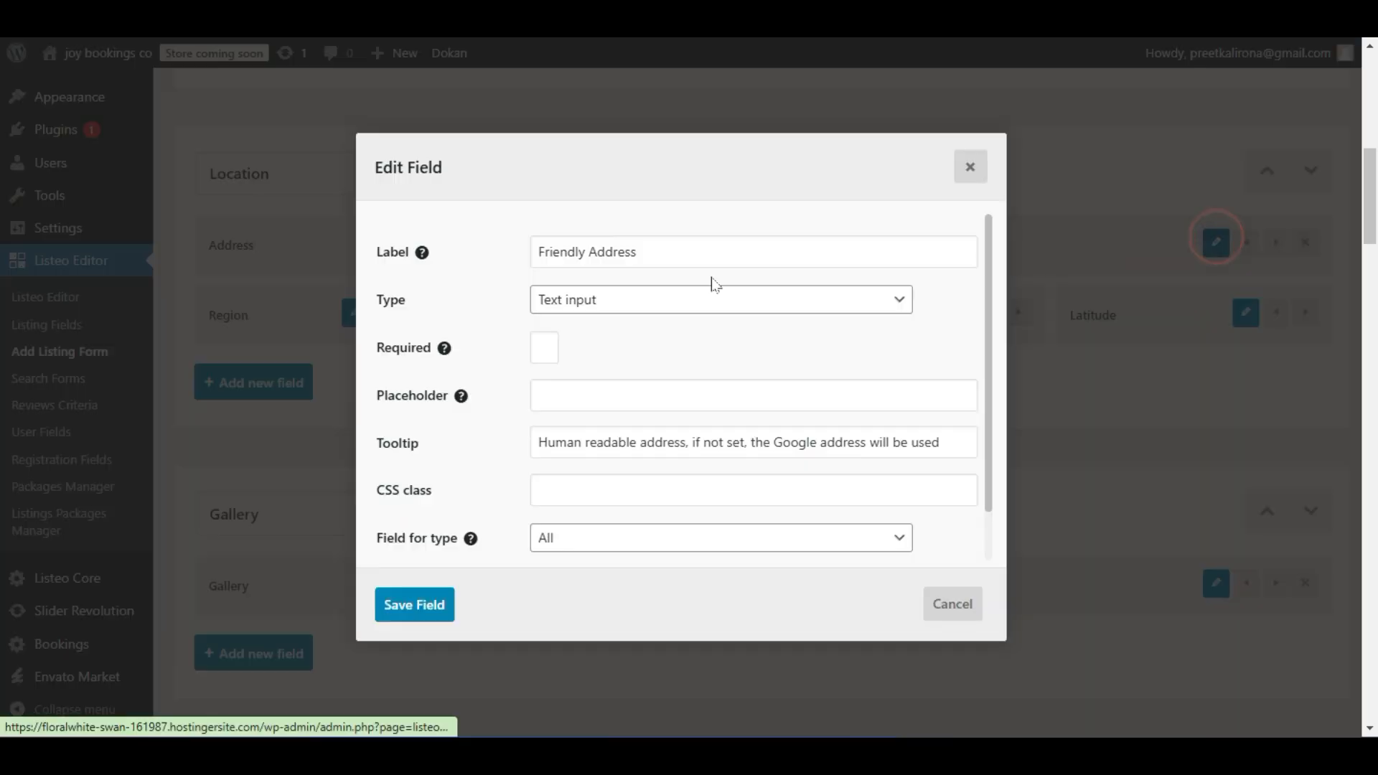
{"action": "left_click_drag", "start_coordinate": [631, 442], "coordinate": [688, 470]}
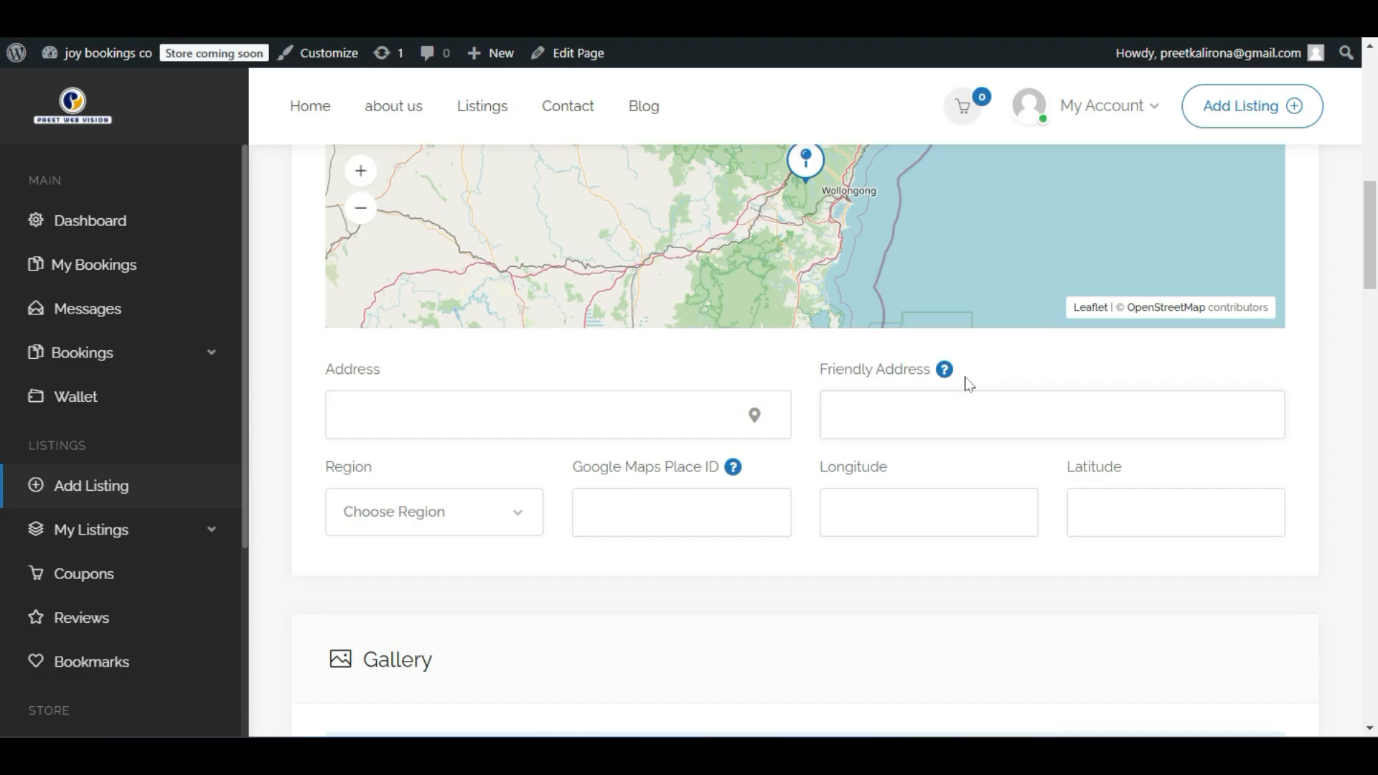
{"action": "mouse_move", "coordinate": [947, 372]}
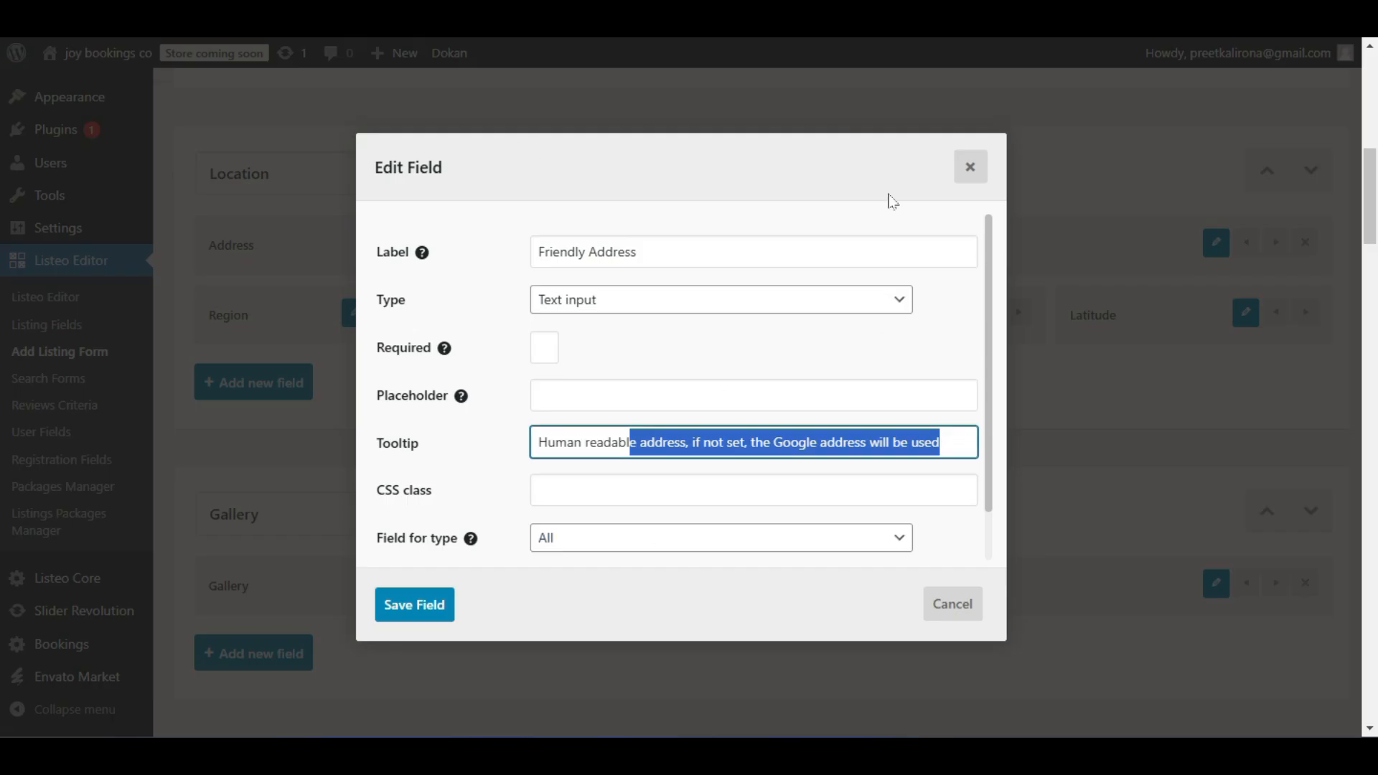
{"action": "left_click", "coordinate": [970, 167]}
Inspect the Gallery field's placeholder and description in the form editor and compare the description with the new listing's Gallery section.
{"action": "scroll", "coordinate": [880, 304], "scroll_direction": "down", "scroll_amount": 3}
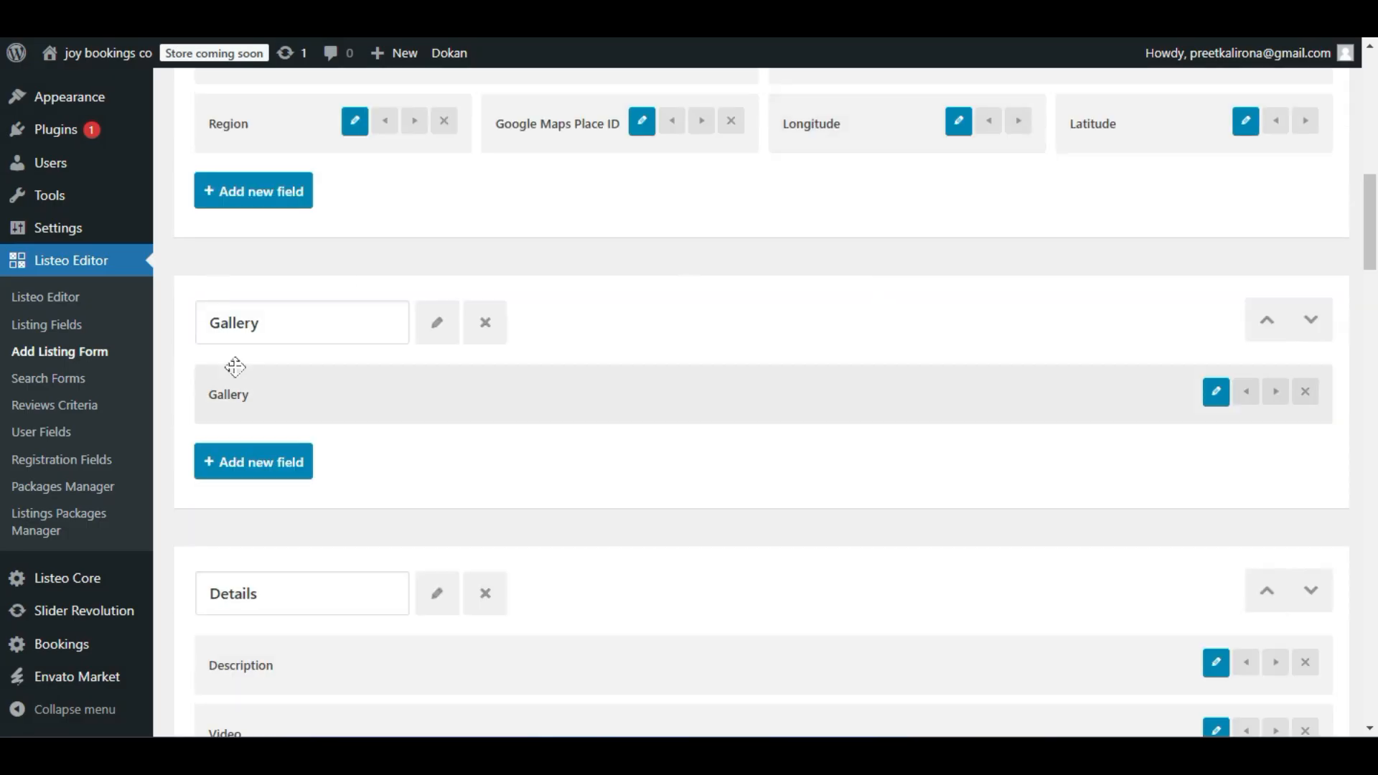
{"action": "left_click", "coordinate": [1215, 392]}
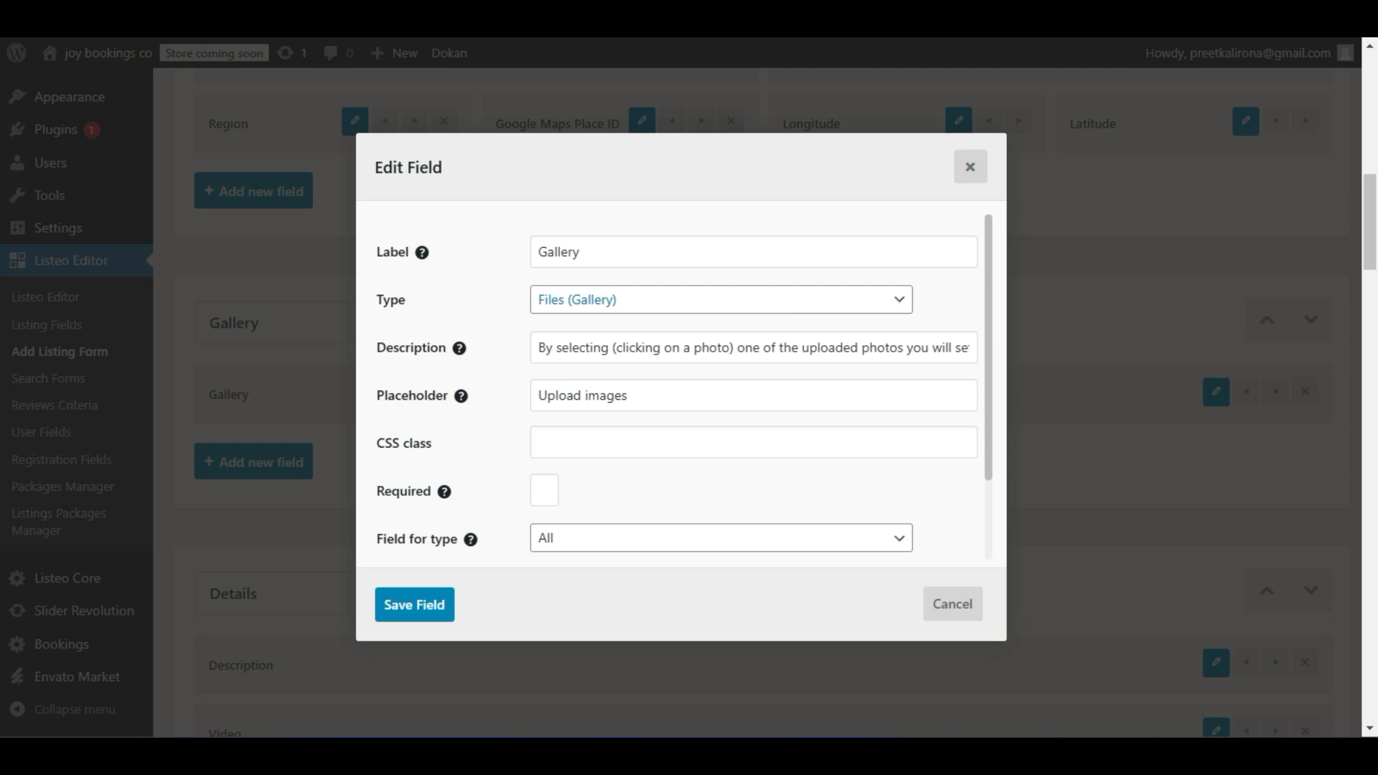
{"action": "triple_click", "coordinate": [646, 394]}
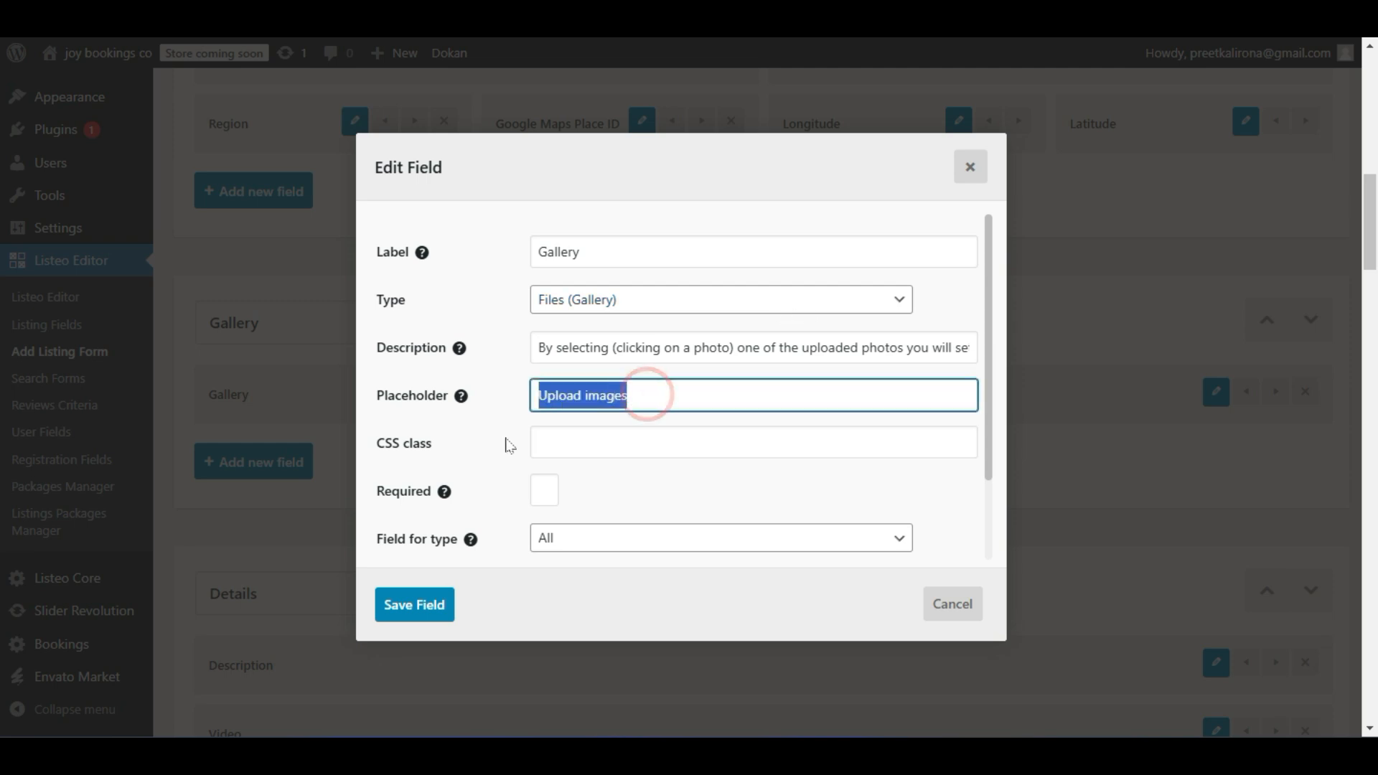
{"action": "left_click", "coordinate": [573, 347]}
{"action": "double_click", "coordinate": [572, 347]}
{"action": "left_click_drag", "start_coordinate": [572, 347], "coordinate": [946, 347]}
{"action": "left_click", "coordinate": [951, 347]}
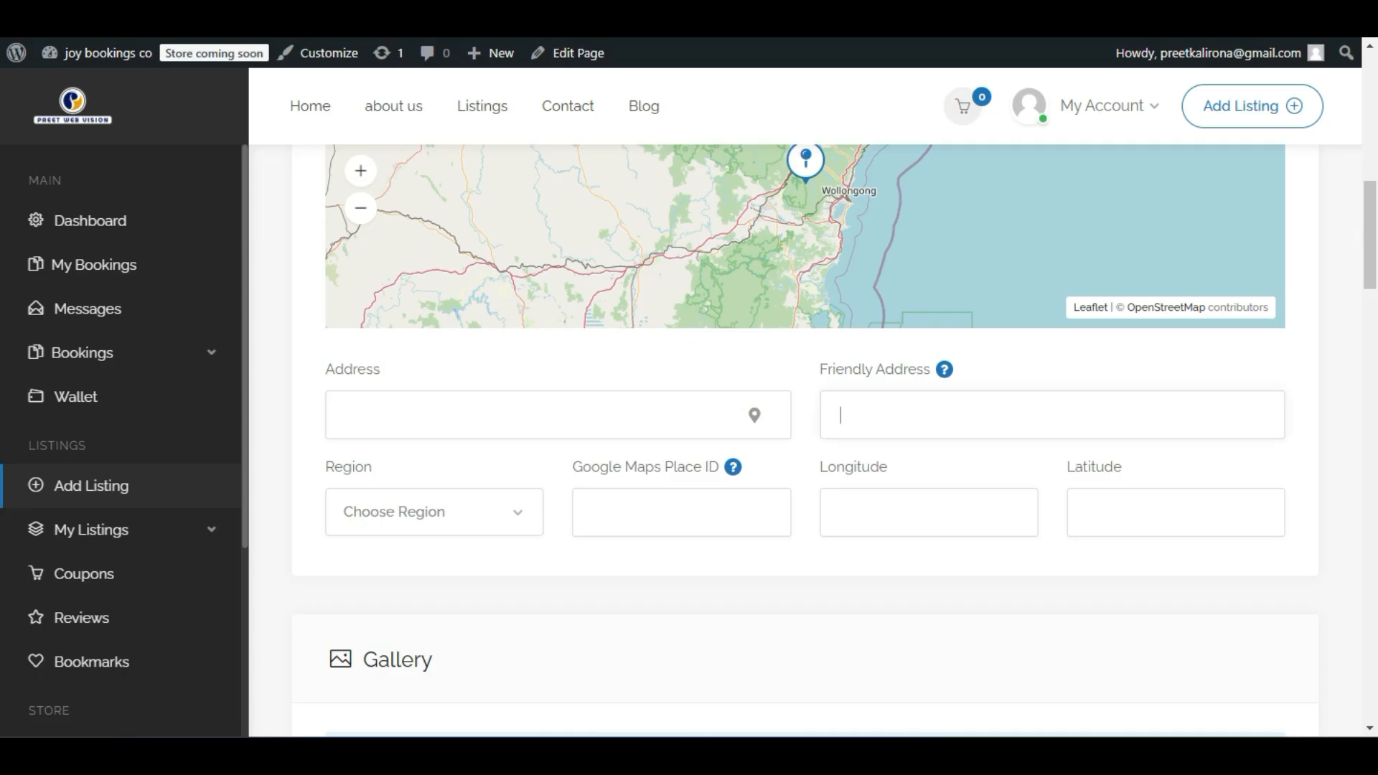
{"action": "scroll", "coordinate": [771, 394], "scroll_direction": "down", "scroll_amount": 7}
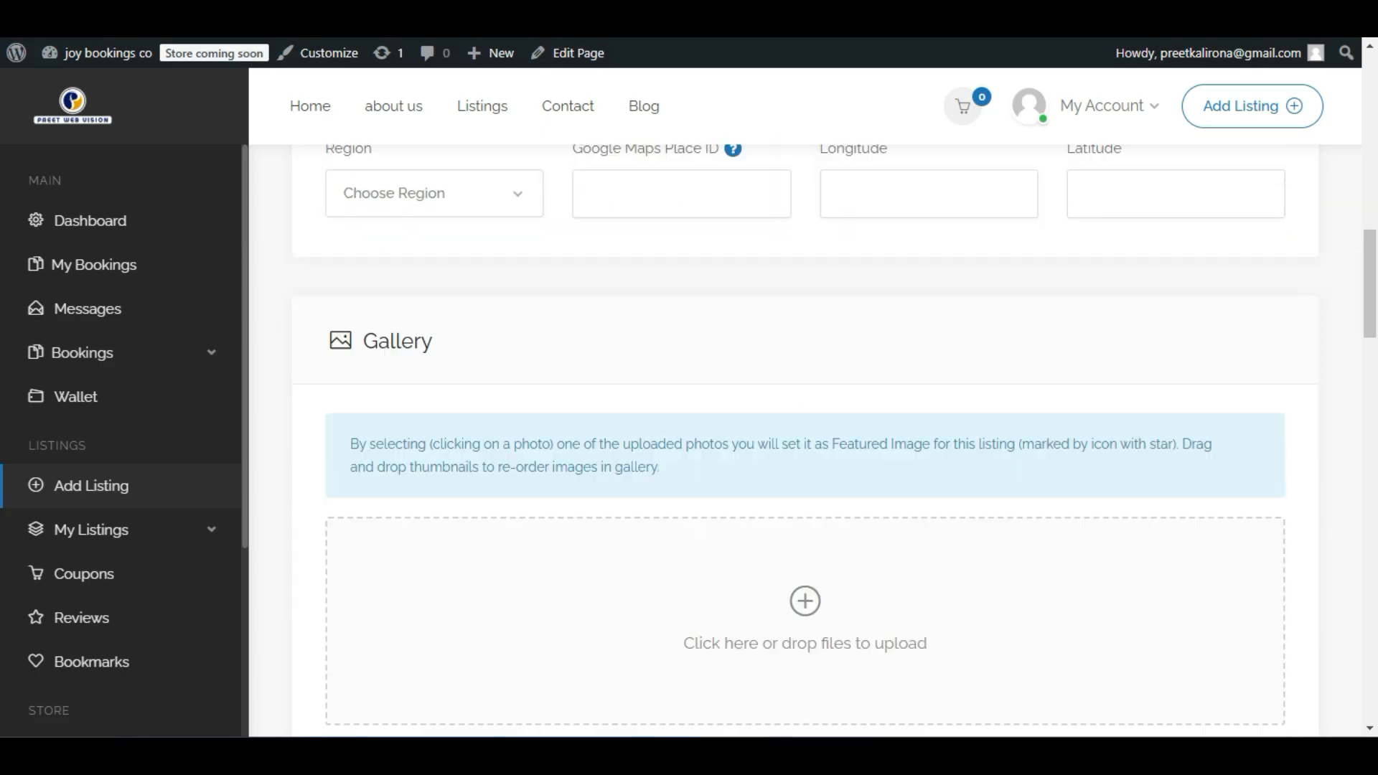
{"action": "mouse_move", "coordinate": [337, 255]}
{"action": "left_mouse_down"}
{"action": "mouse_move", "coordinate": [713, 282]}
{"action": "mouse_move", "coordinate": [323, 244]}
{"action": "left_mouse_up"}
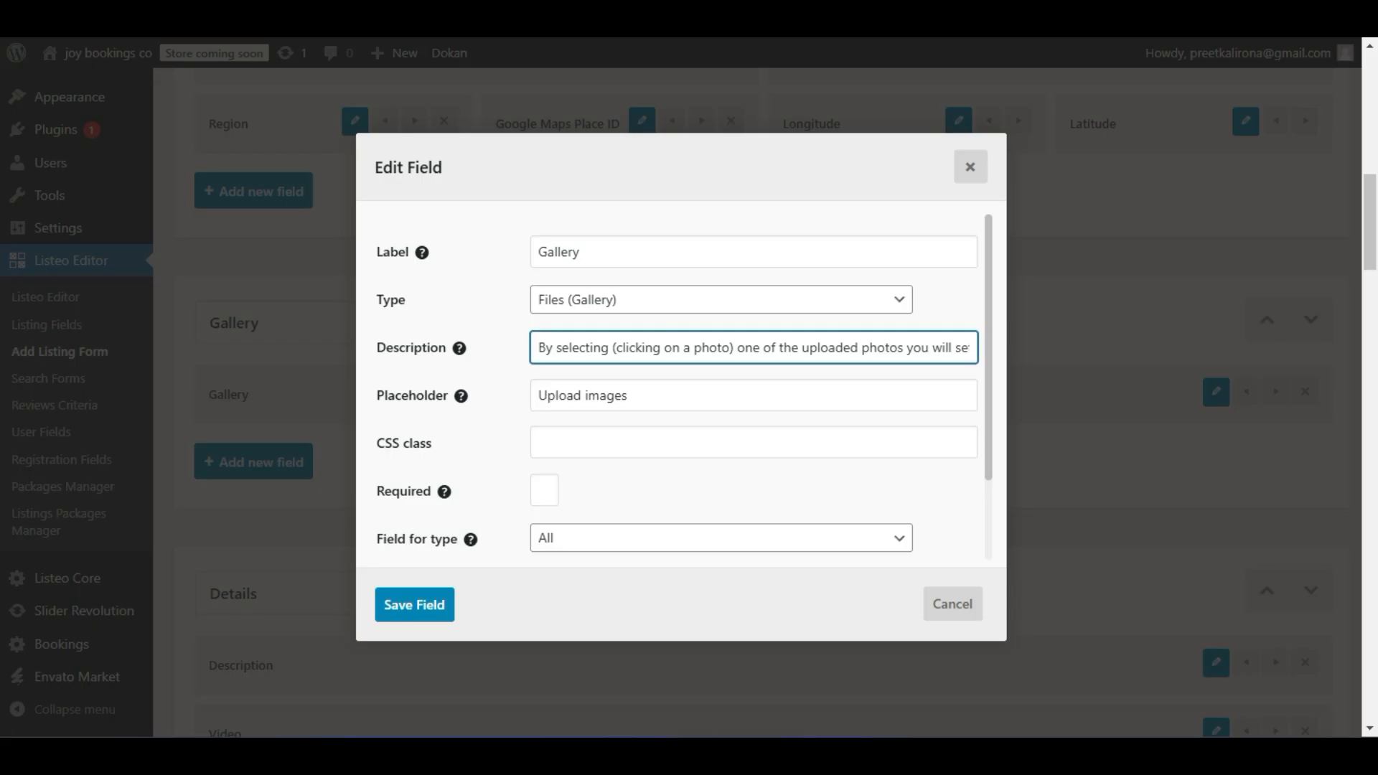
{"action": "left_click", "coordinate": [970, 167]}
Inspect the Video field's settings in the Details section and compare its placeholder with the Video field of the new listing.
{"action": "scroll", "coordinate": [972, 168], "scroll_direction": "down", "scroll_amount": 5}
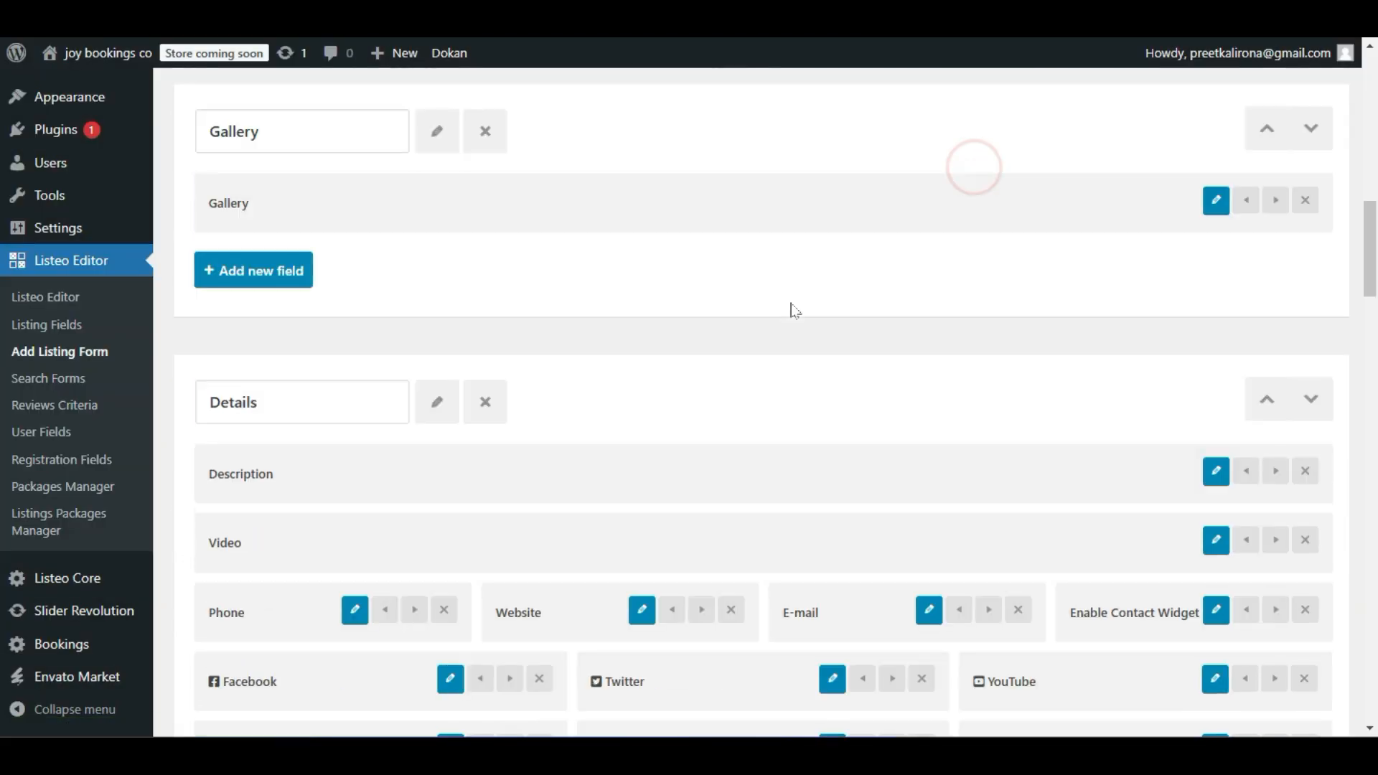
{"action": "scroll", "coordinate": [375, 308], "scroll_direction": "down", "scroll_amount": 1}
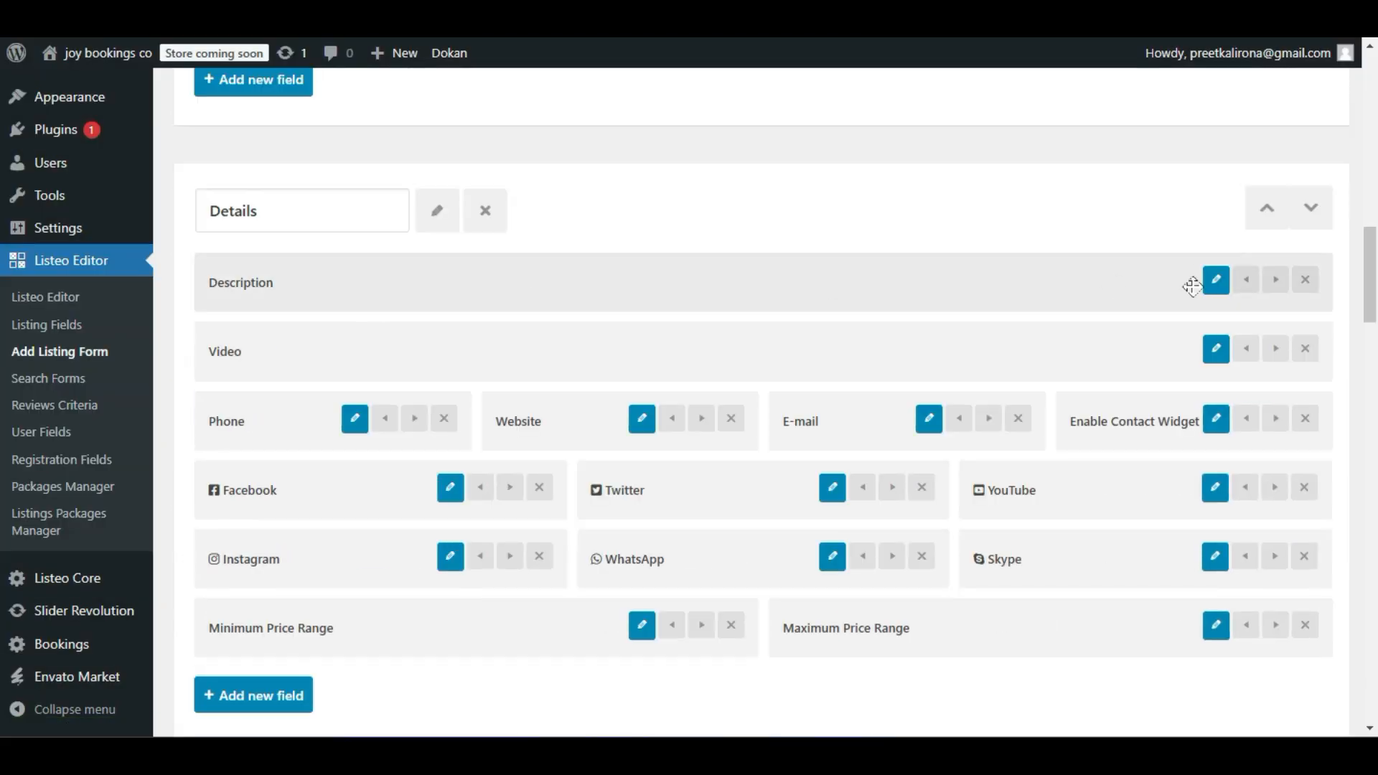
{"action": "left_click", "coordinate": [1215, 349]}
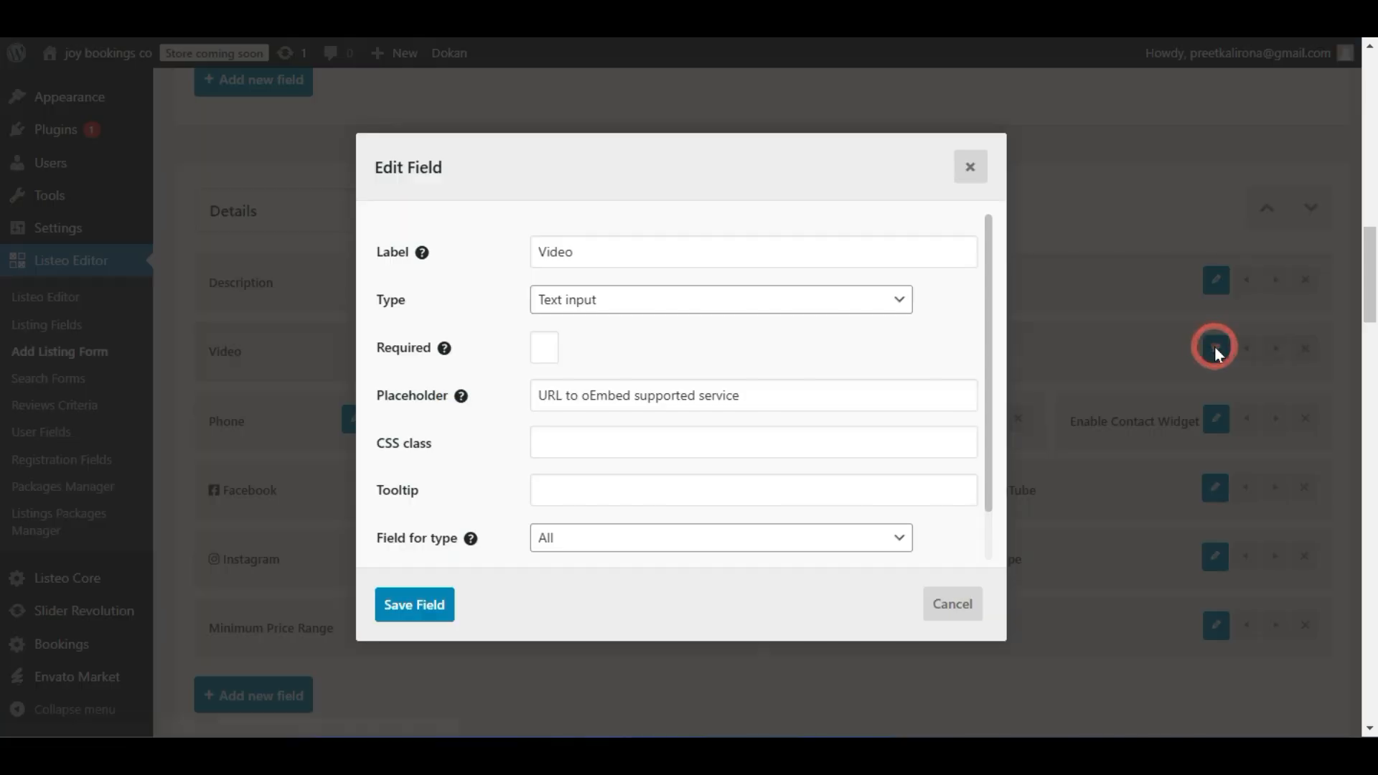
{"action": "left_click", "coordinate": [970, 167]}
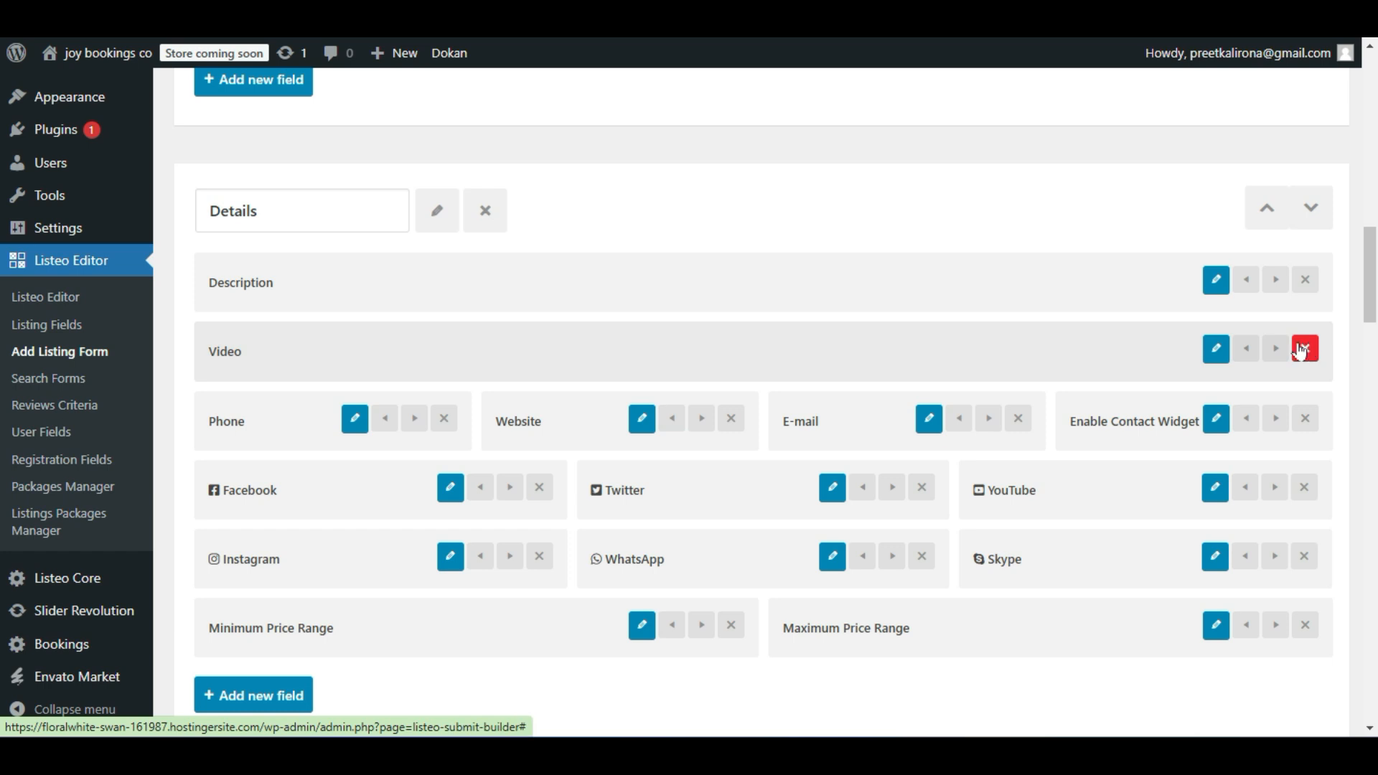
{"action": "scroll", "coordinate": [933, 338], "scroll_direction": "down", "scroll_amount": 2}
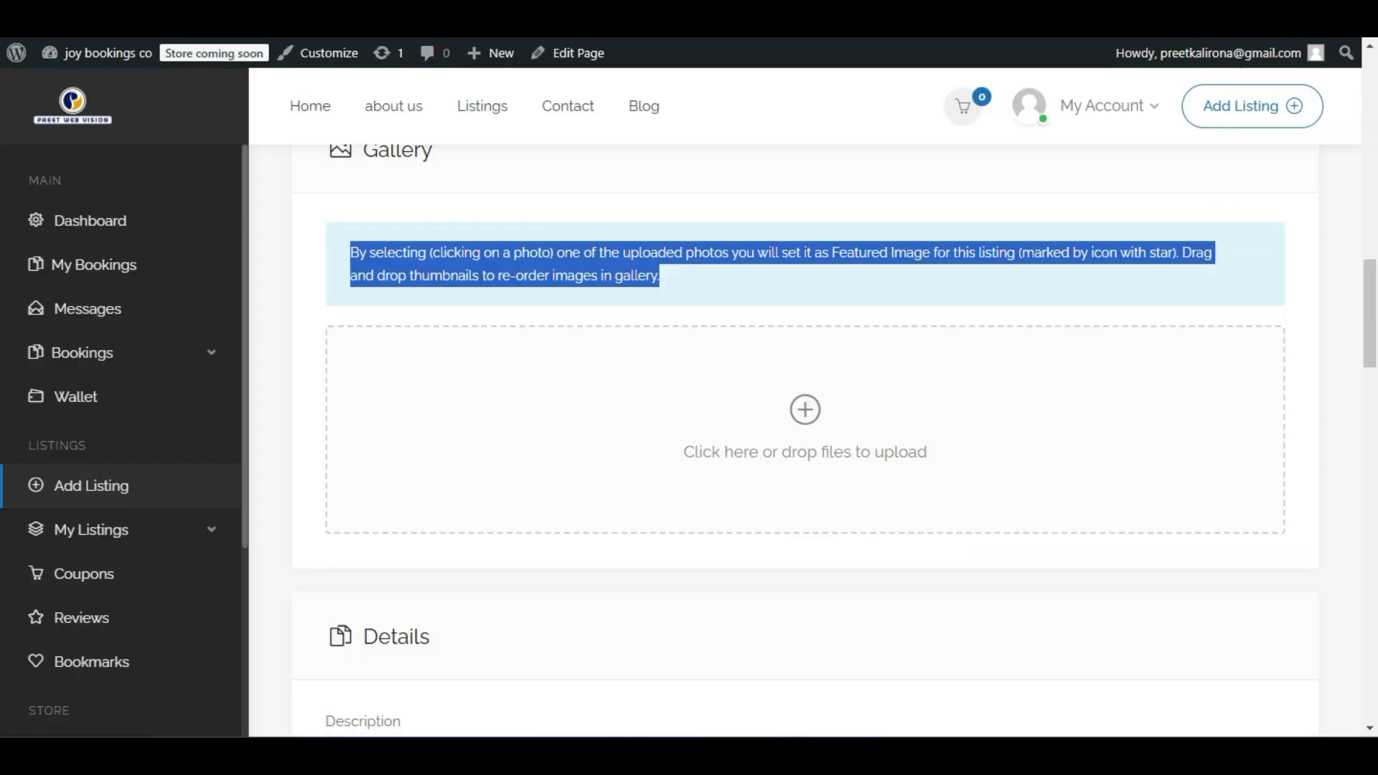
{"action": "scroll", "coordinate": [368, 222], "scroll_direction": "down", "scroll_amount": 13}
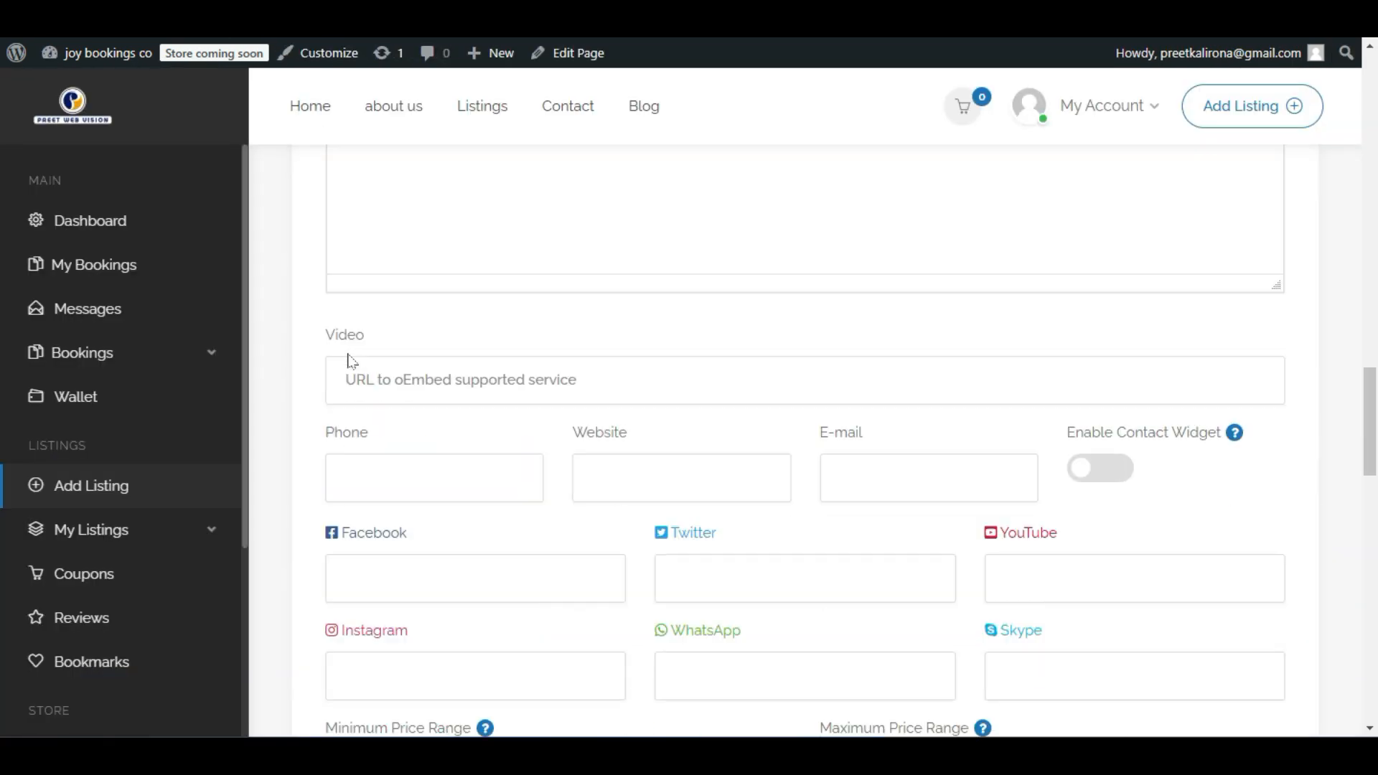
{"action": "scroll", "coordinate": [775, 403], "scroll_direction": "up", "scroll_amount": 3}
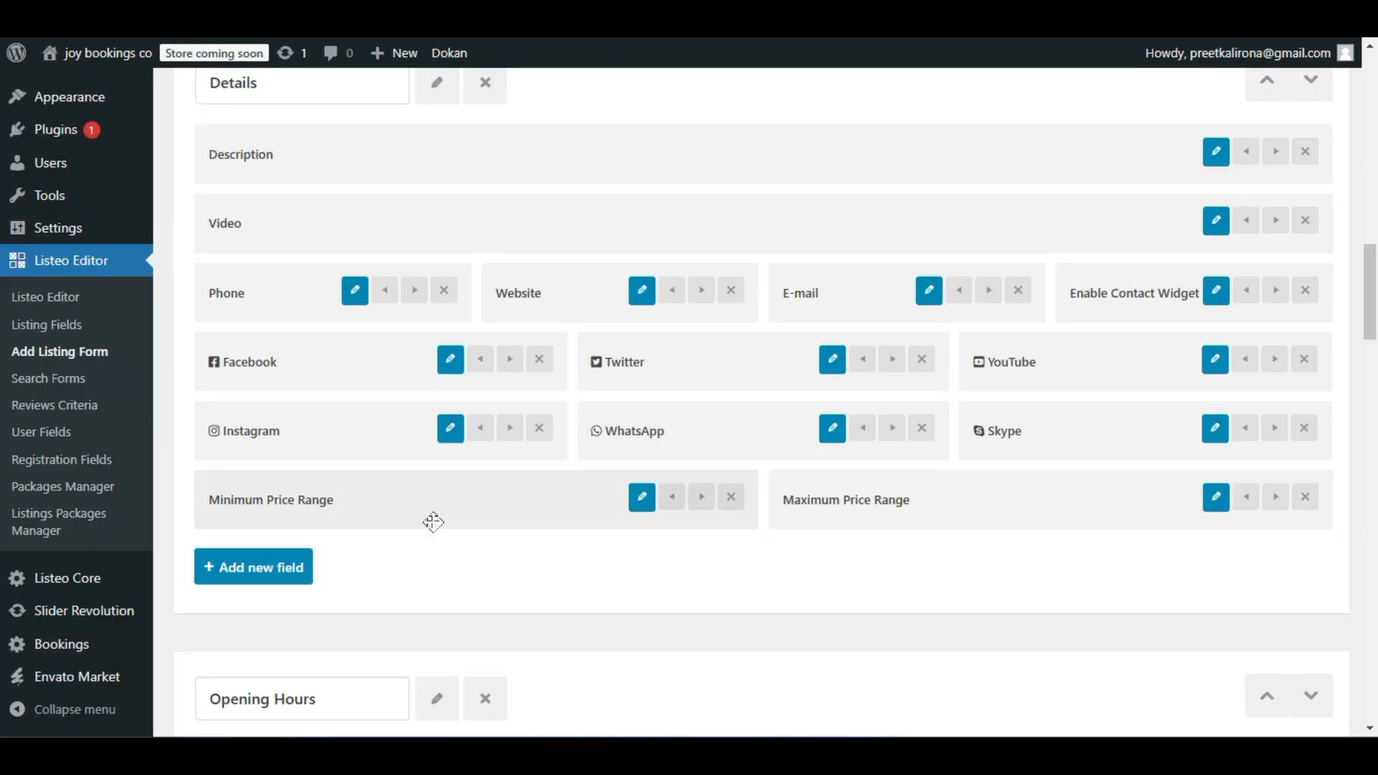
Review the price range fields in the Details section and inspect the settings of the Opening Hours status field.
{"action": "scroll", "coordinate": [434, 527], "scroll_direction": "down", "scroll_amount": 2}
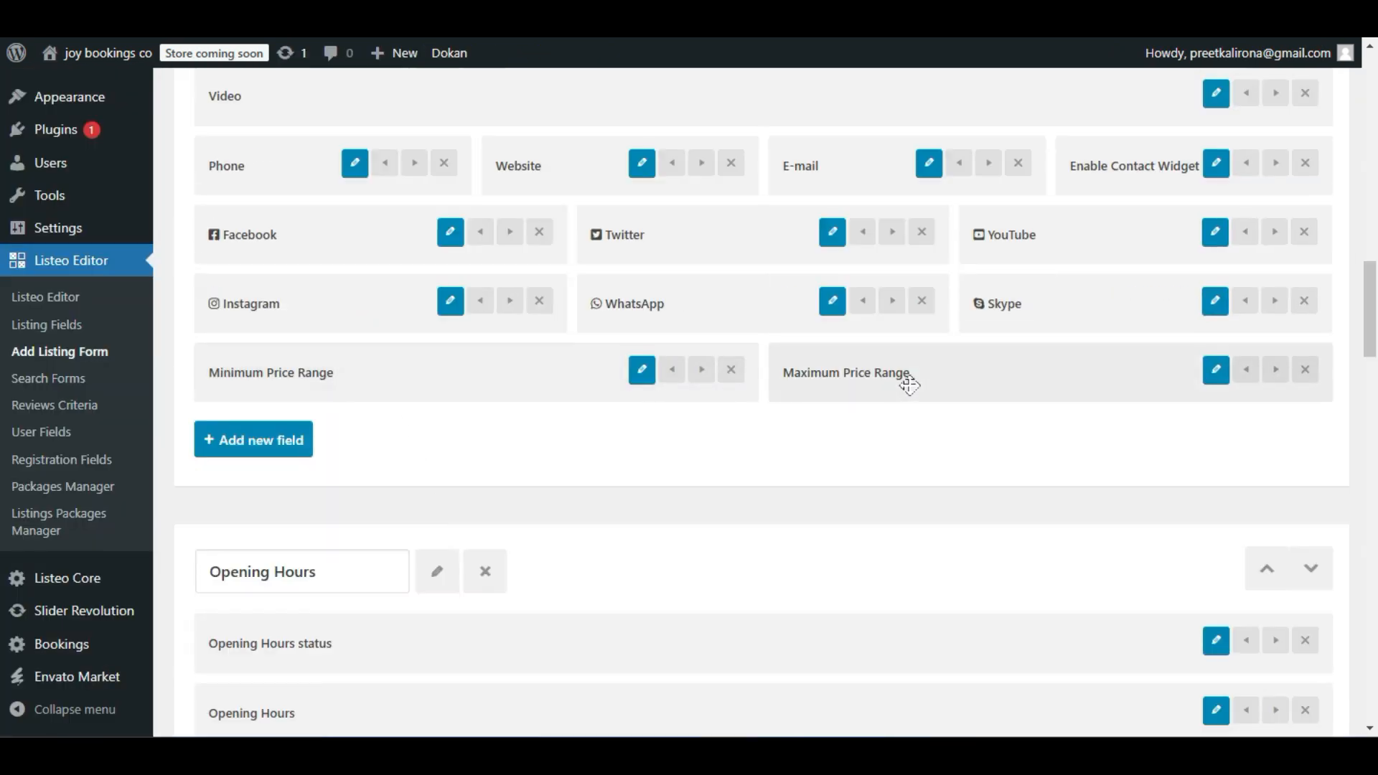
{"action": "scroll", "coordinate": [727, 388], "scroll_direction": "down", "scroll_amount": 4}
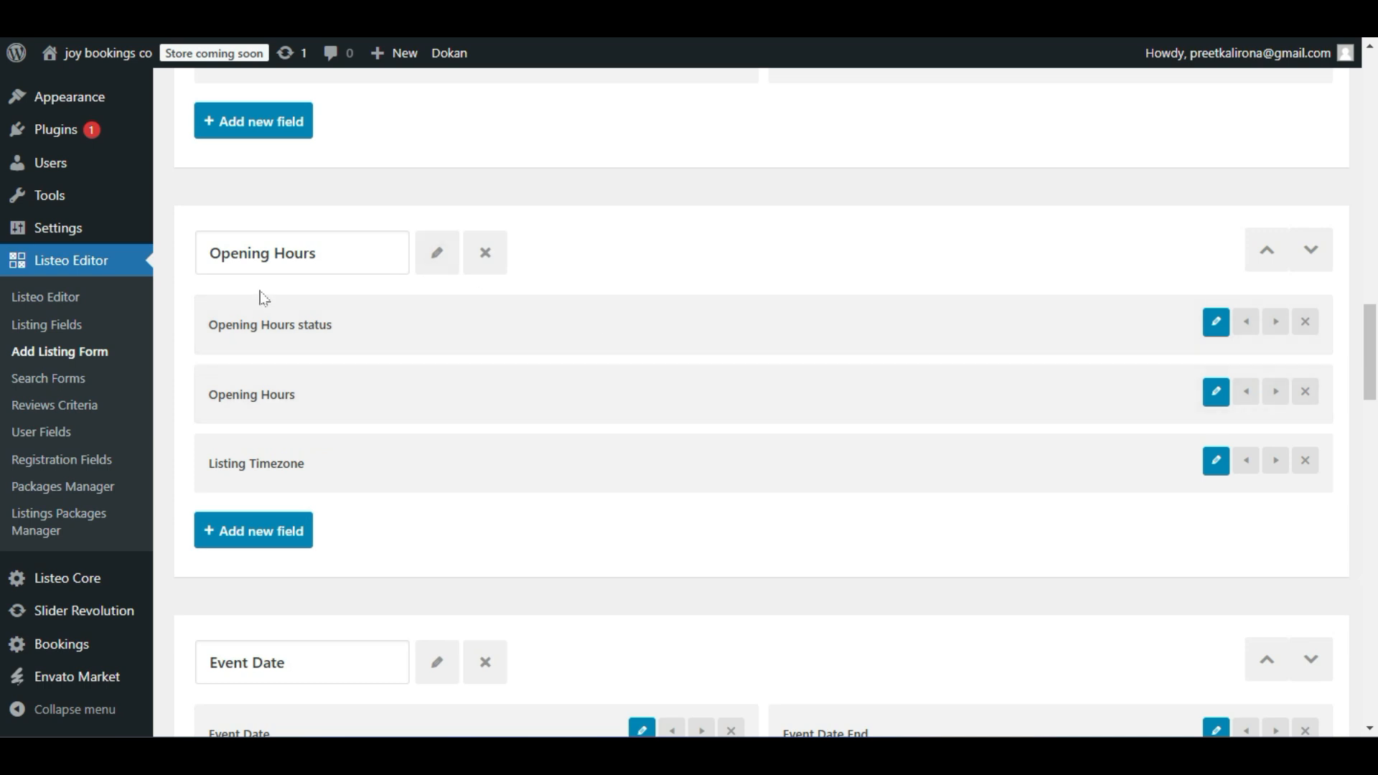
{"action": "left_click", "coordinate": [1215, 321]}
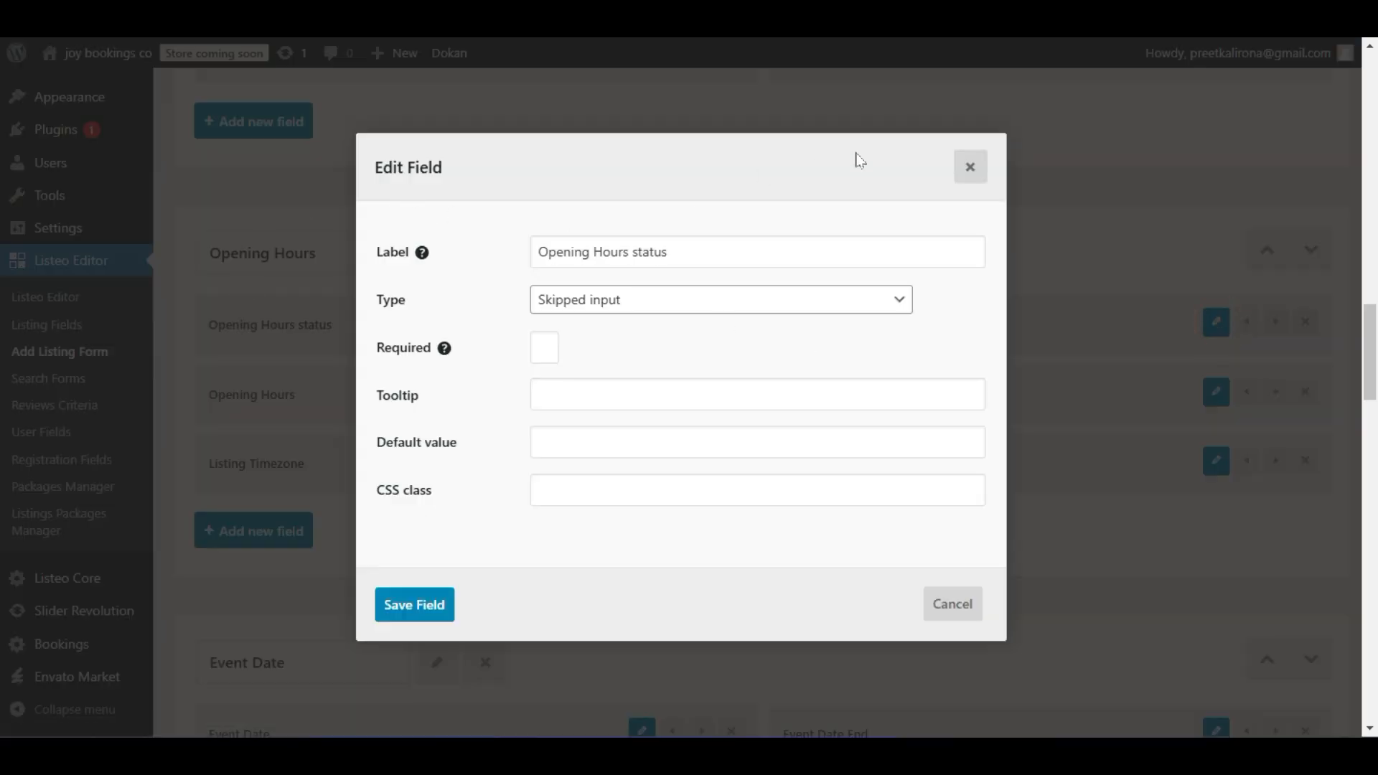
{"action": "left_click", "coordinate": [969, 165]}
Look through the Event Date and Classifieds sections, and inspect the Menu status field's settings under Pricing & Bookable Services.
{"action": "scroll", "coordinate": [466, 302], "scroll_direction": "down", "scroll_amount": 3}
{"action": "scroll", "coordinate": [466, 301], "scroll_direction": "down", "scroll_amount": 2}
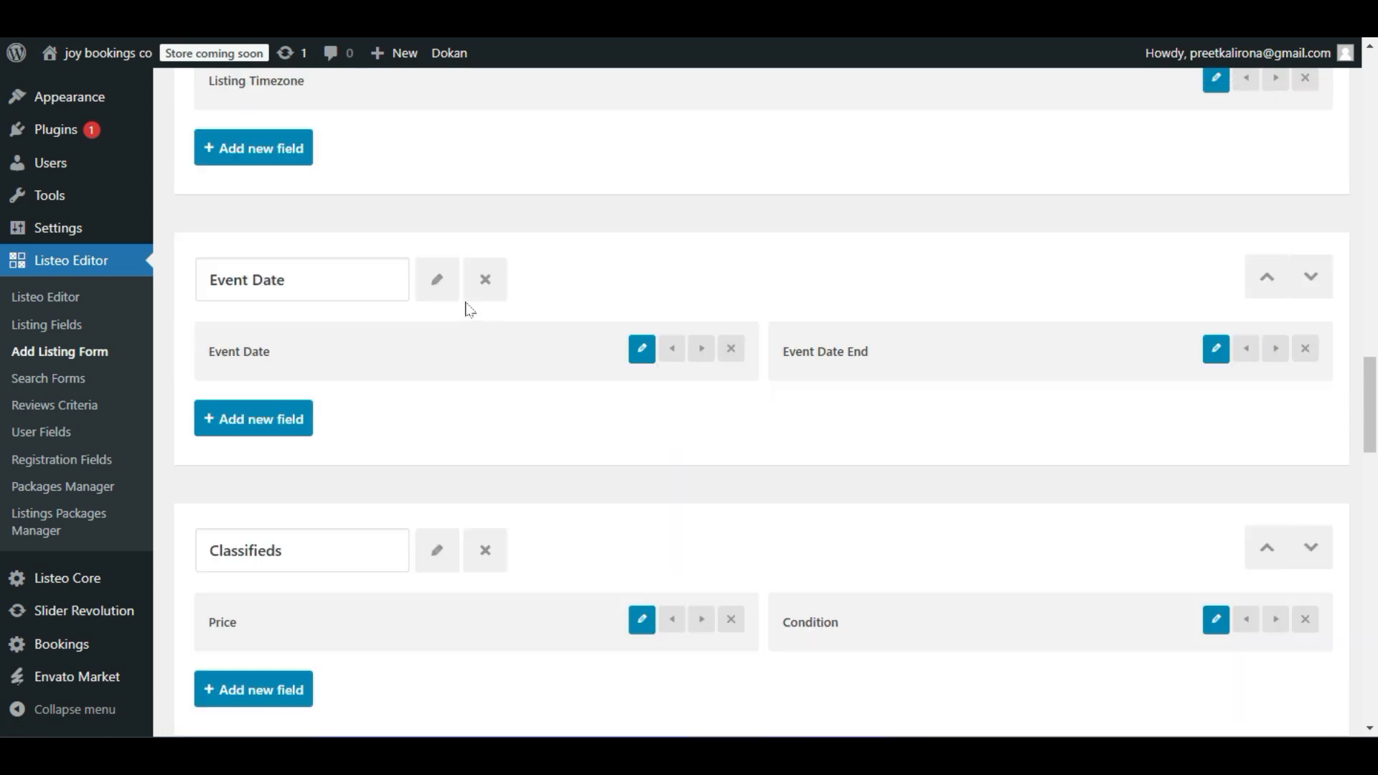
{"action": "scroll", "coordinate": [1025, 358], "scroll_direction": "down", "scroll_amount": 2}
{"action": "scroll", "coordinate": [1025, 358], "scroll_direction": "up", "scroll_amount": 2}
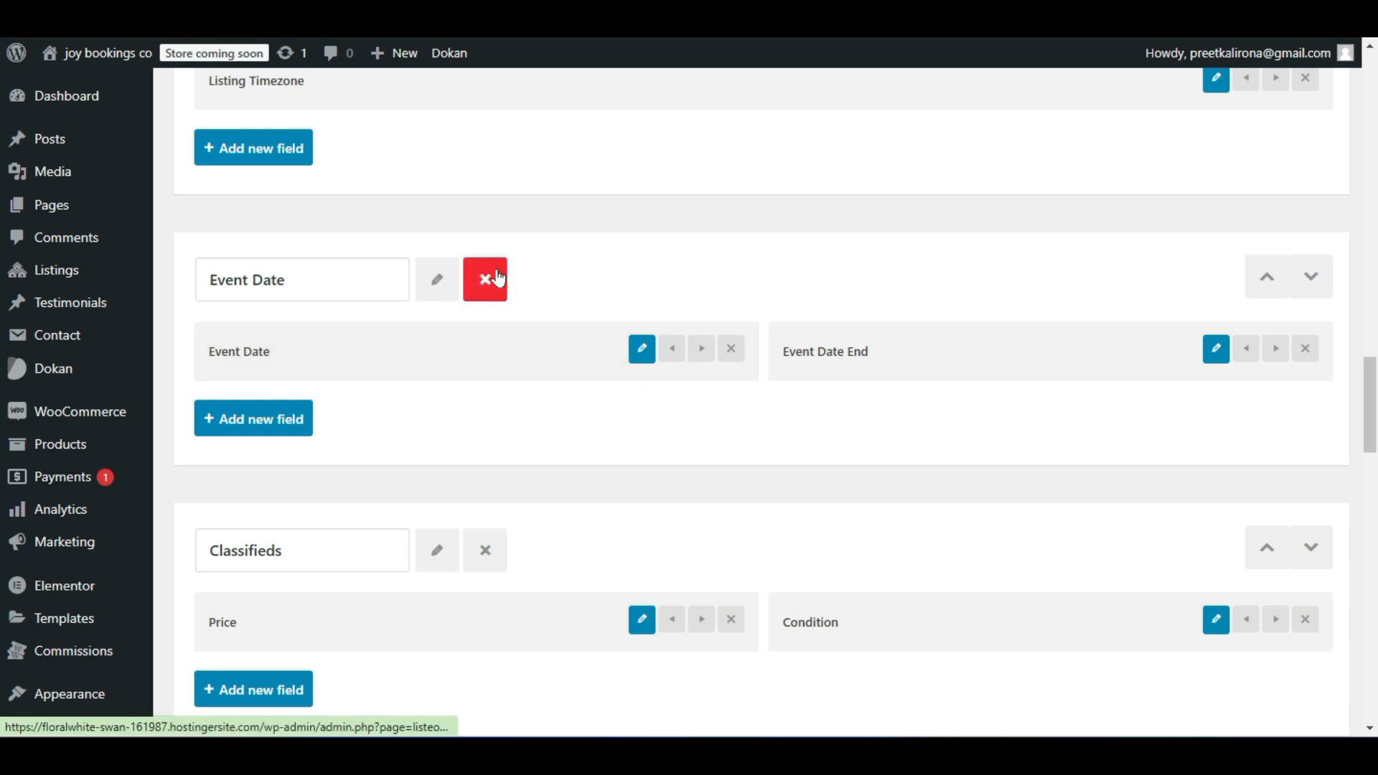
{"action": "scroll", "coordinate": [529, 407], "scroll_direction": "down", "scroll_amount": 6}
{"action": "scroll", "coordinate": [533, 408], "scroll_direction": "up", "scroll_amount": 2}
{"action": "scroll", "coordinate": [532, 408], "scroll_direction": "down", "scroll_amount": 2}
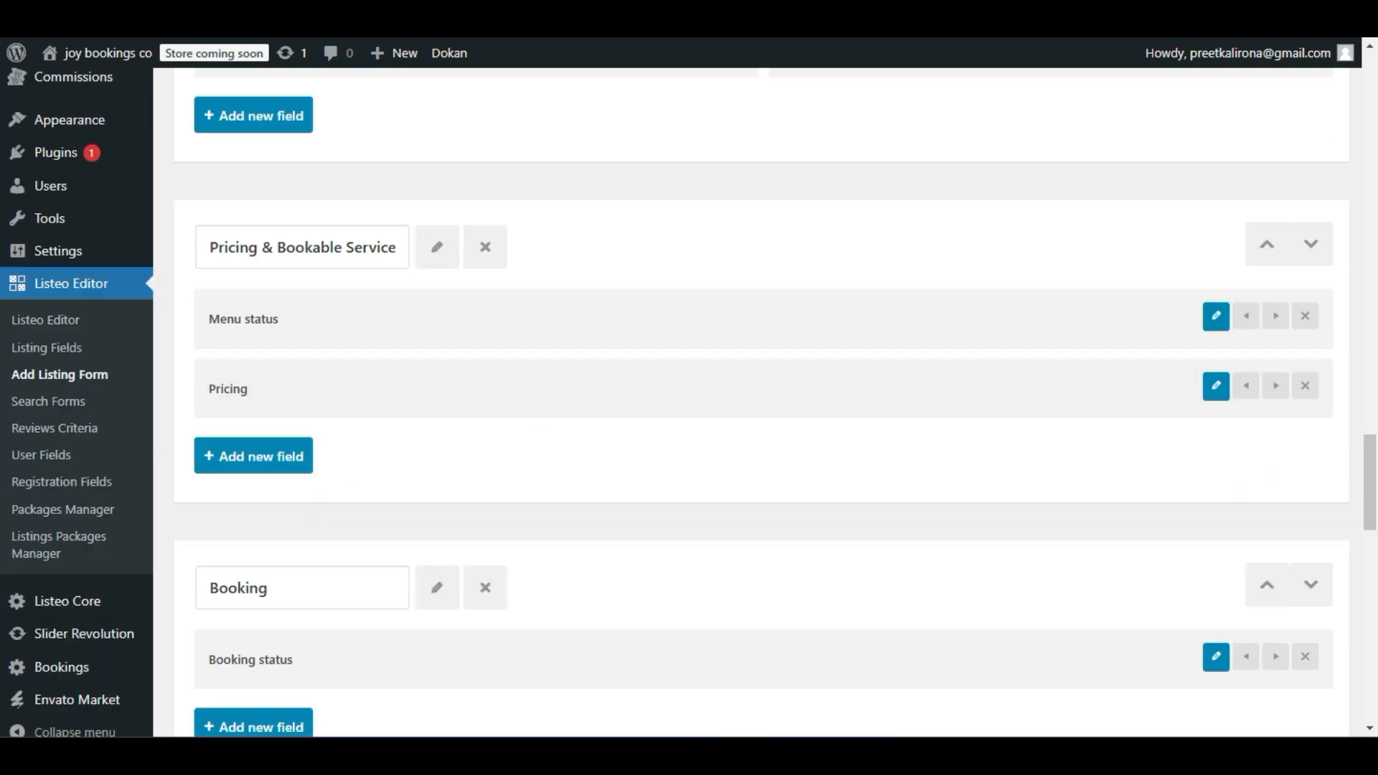
{"action": "left_click", "coordinate": [1216, 314]}
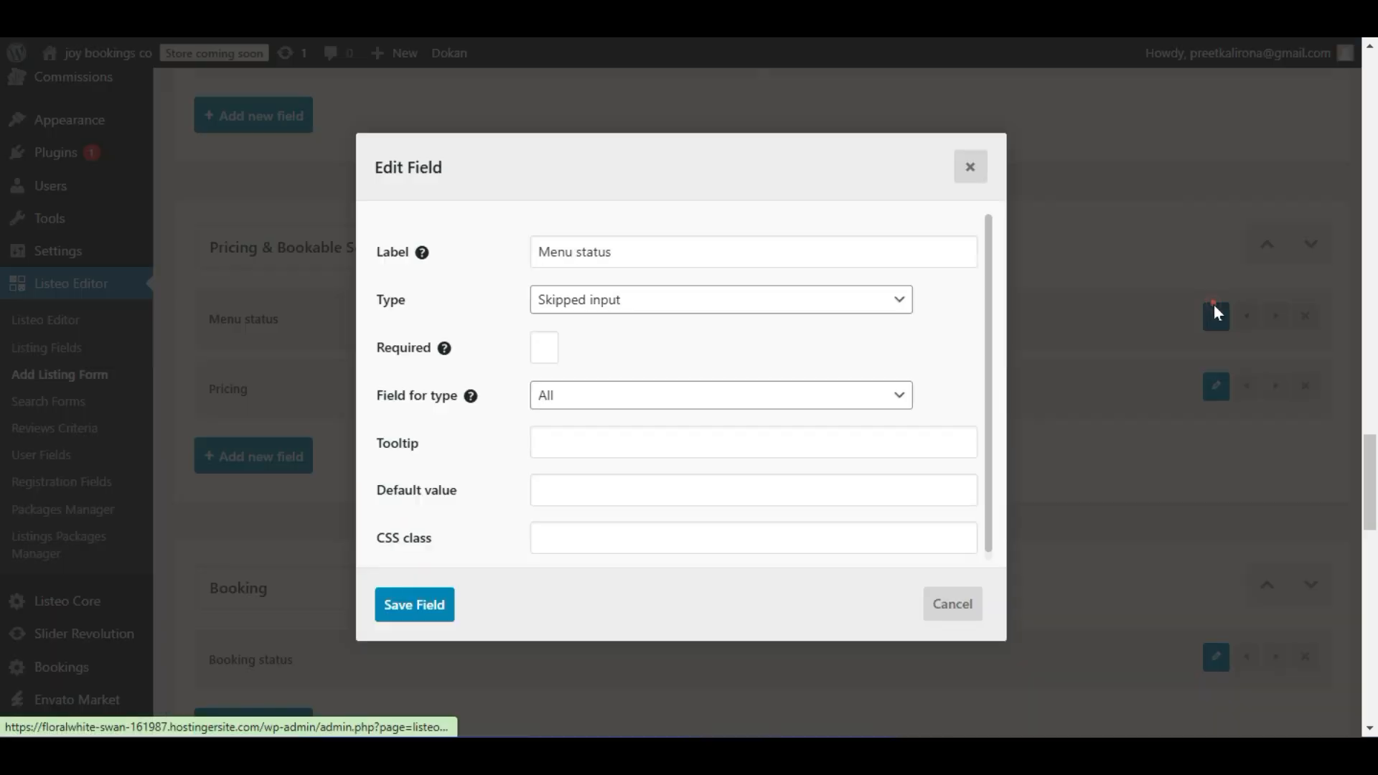
{"action": "left_click", "coordinate": [967, 166]}
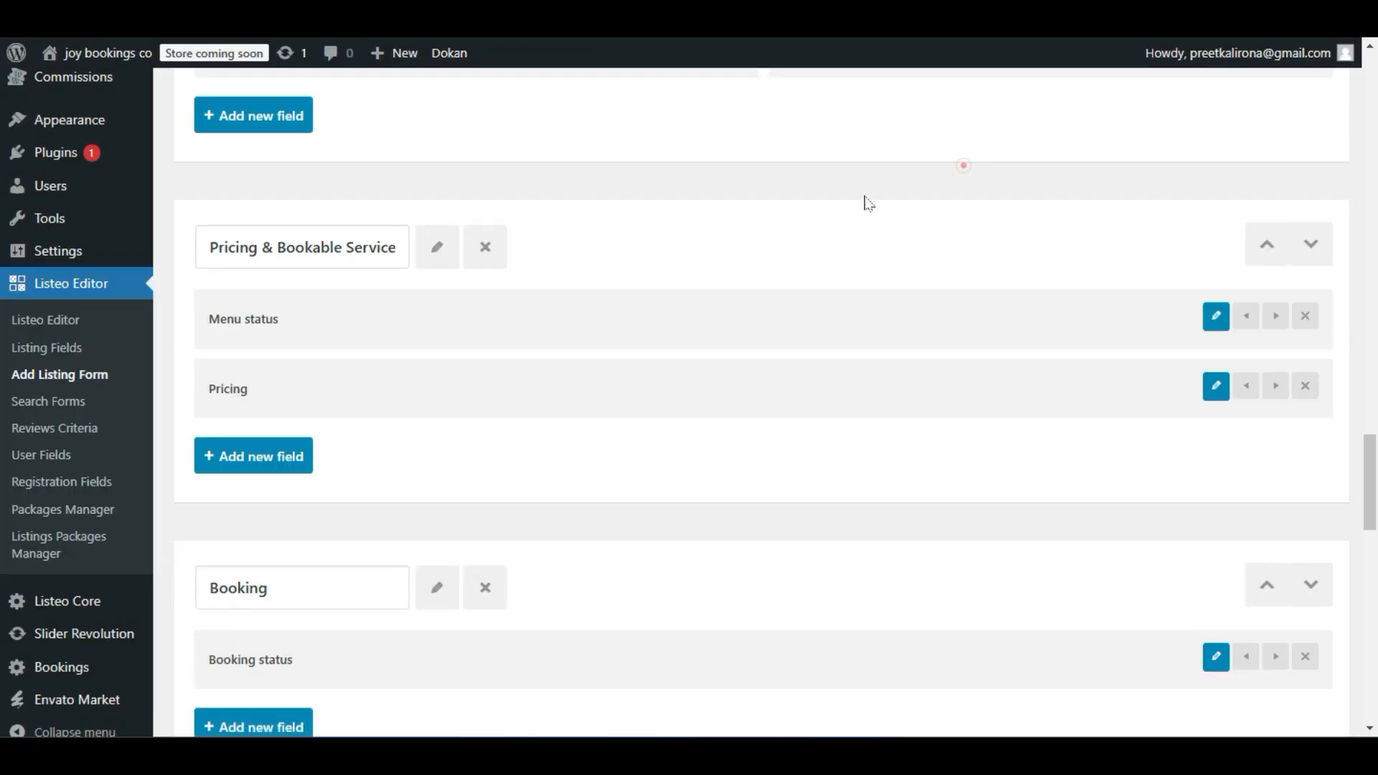
Add a new section named More Information at the end of the listing form, below Availability Calendar.
{"action": "scroll", "coordinate": [337, 369], "scroll_direction": "down", "scroll_amount": 4}
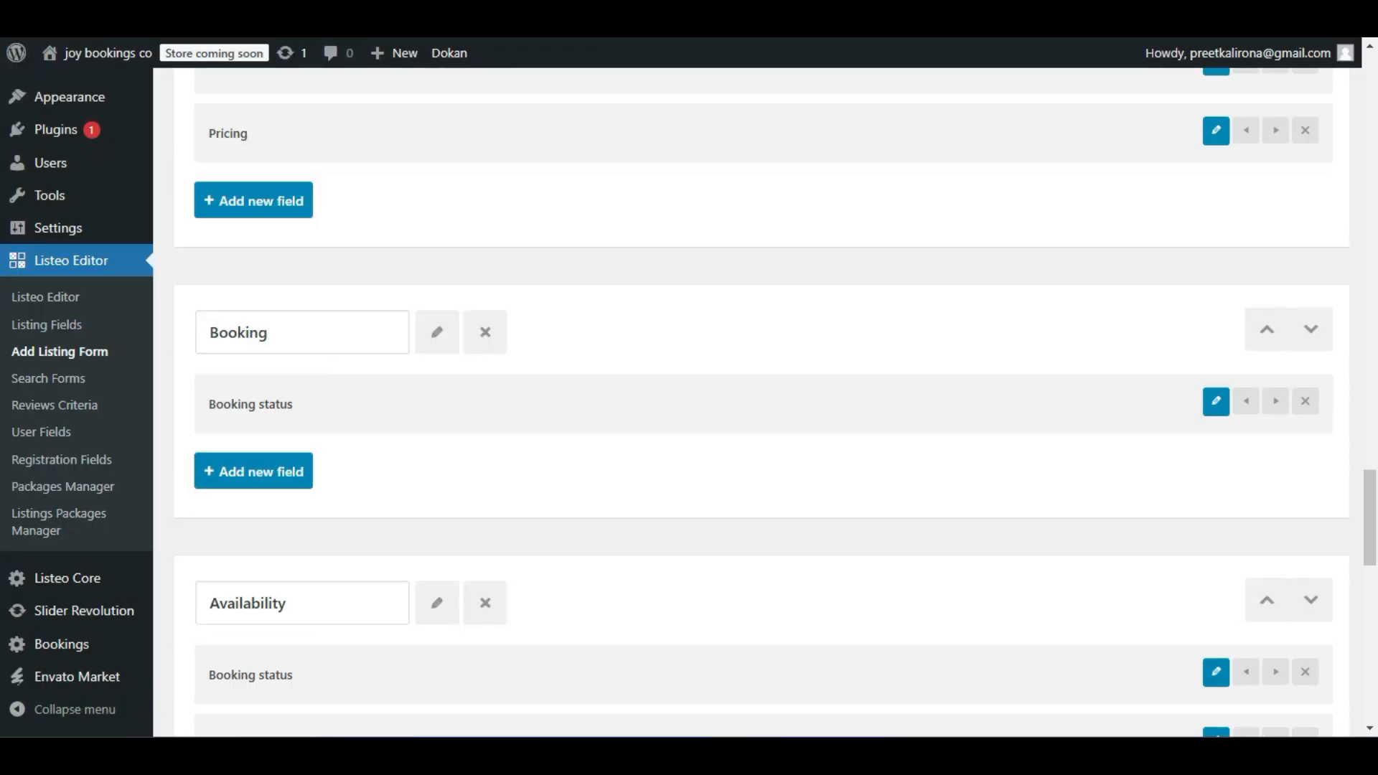
{"action": "scroll", "coordinate": [761, 402], "scroll_direction": "down", "scroll_amount": 3}
{"action": "scroll", "coordinate": [240, 344], "scroll_direction": "down", "scroll_amount": 15}
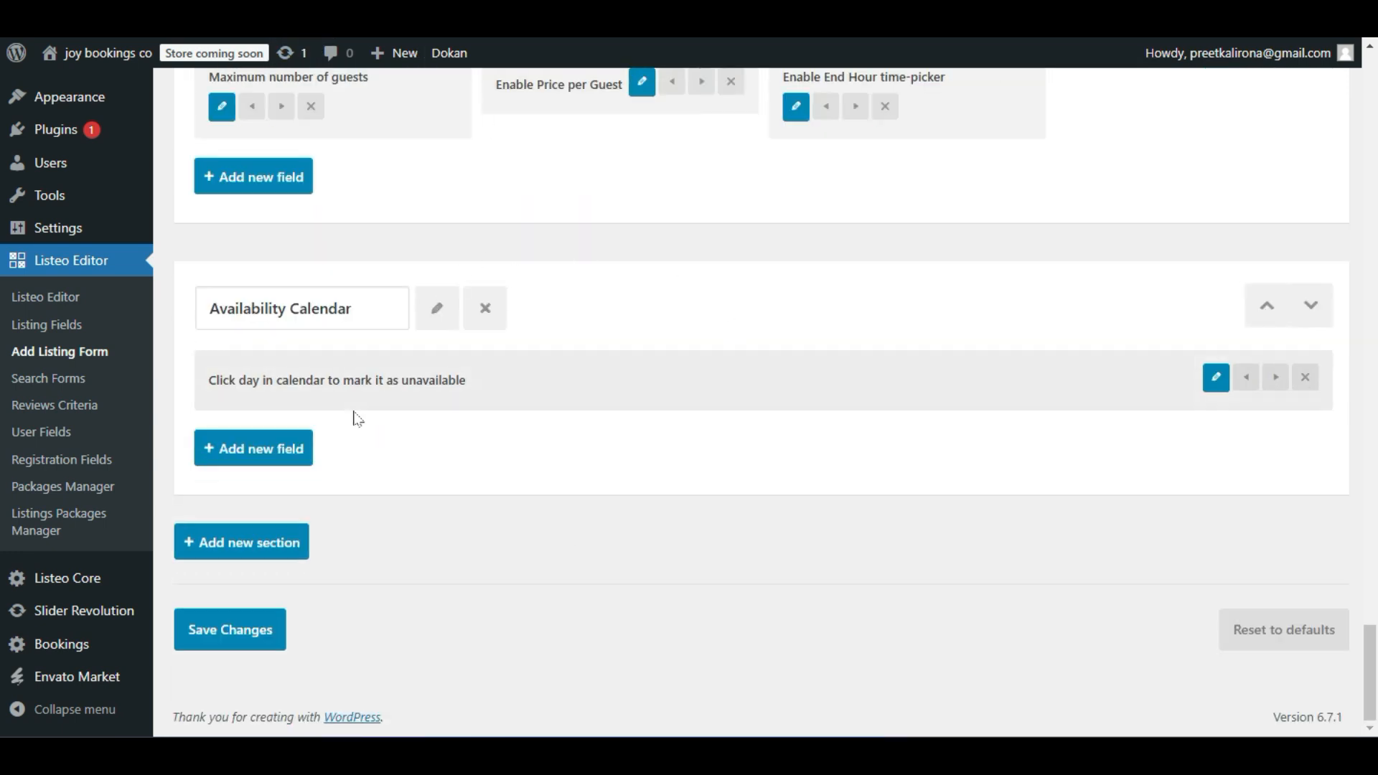
{"action": "left_click", "coordinate": [257, 545]}
{"action": "left_click", "coordinate": [767, 88]}
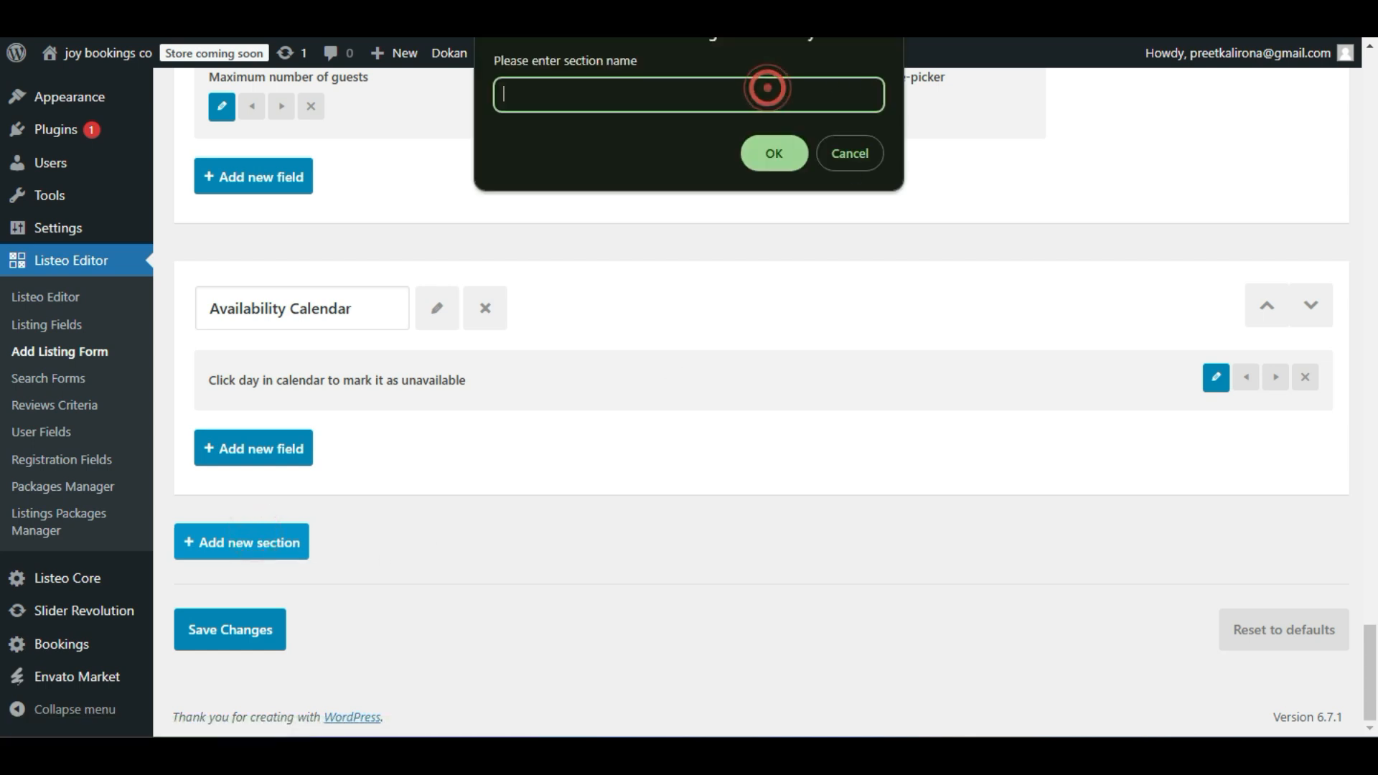
{"action": "type", "text": "More "}
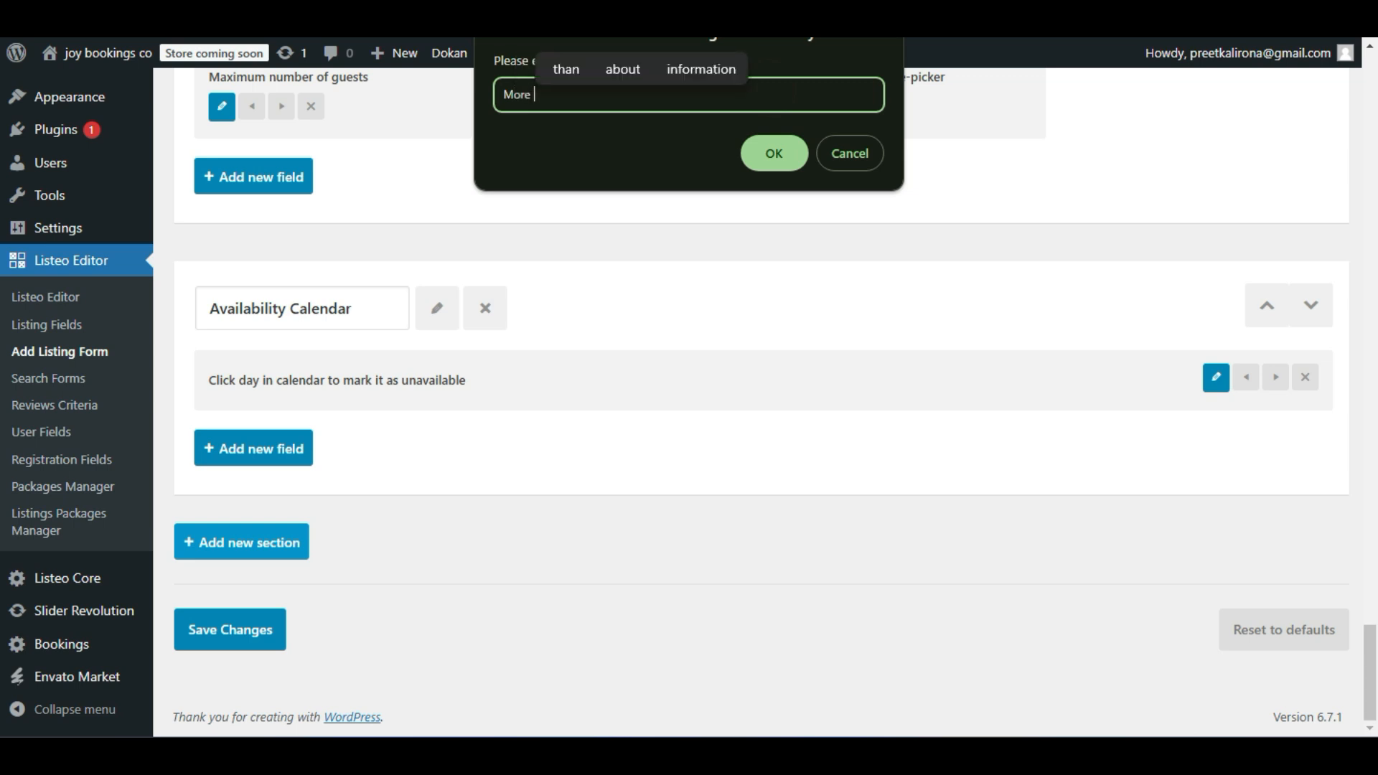
{"action": "type", "text": "Informatu"}
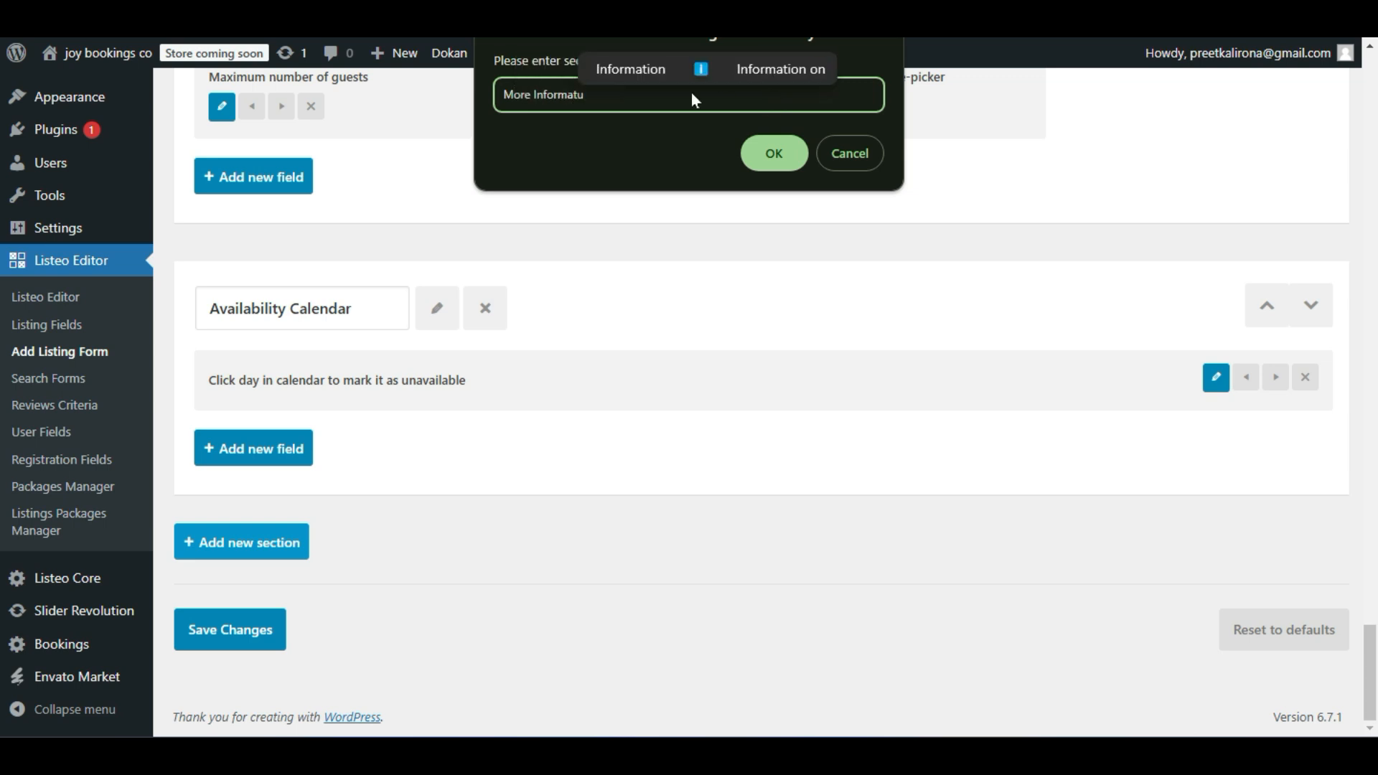
{"action": "left_click", "coordinate": [641, 78]}
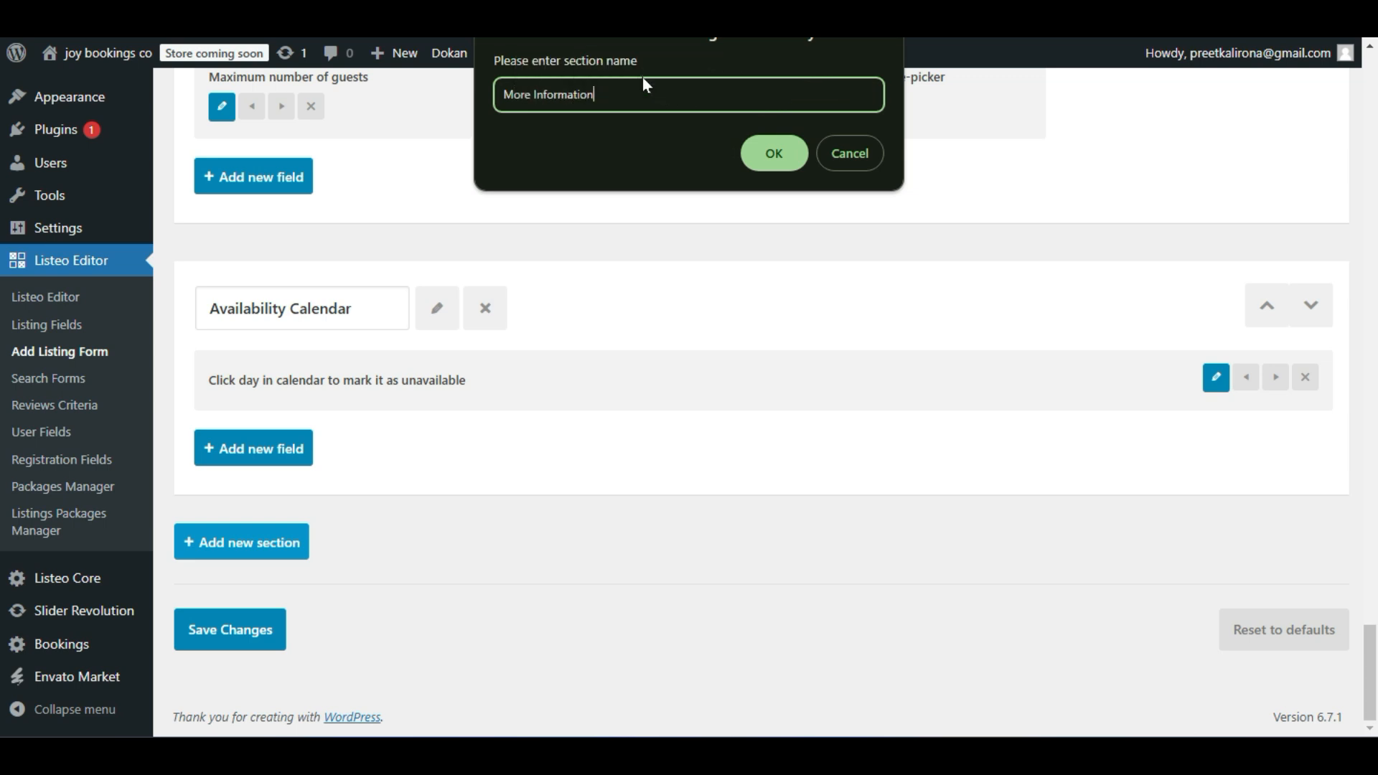
{"action": "left_click", "coordinate": [762, 151]}
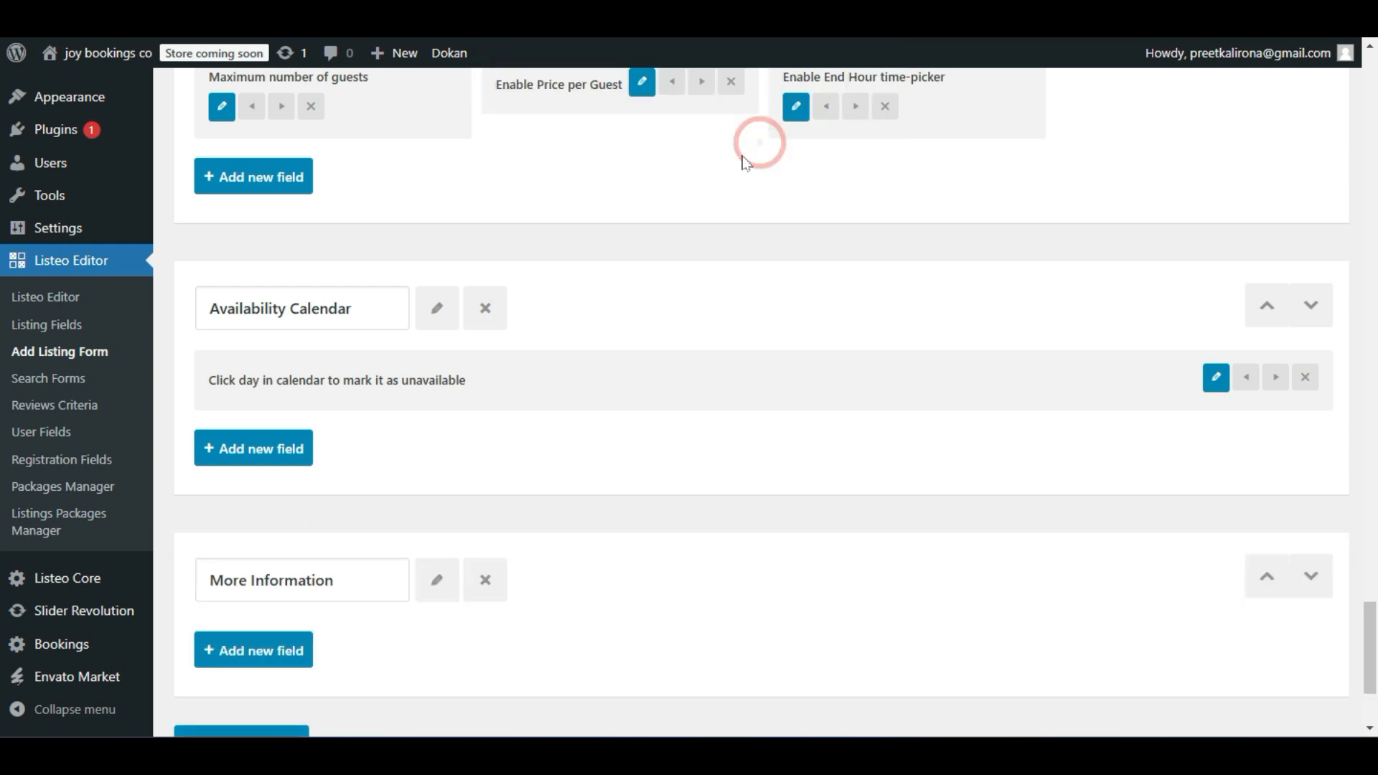
Browse the fields that can be added to the More Information section, and close the field list without adding any.
{"action": "scroll", "coordinate": [736, 185], "scroll_direction": "down", "scroll_amount": 3}
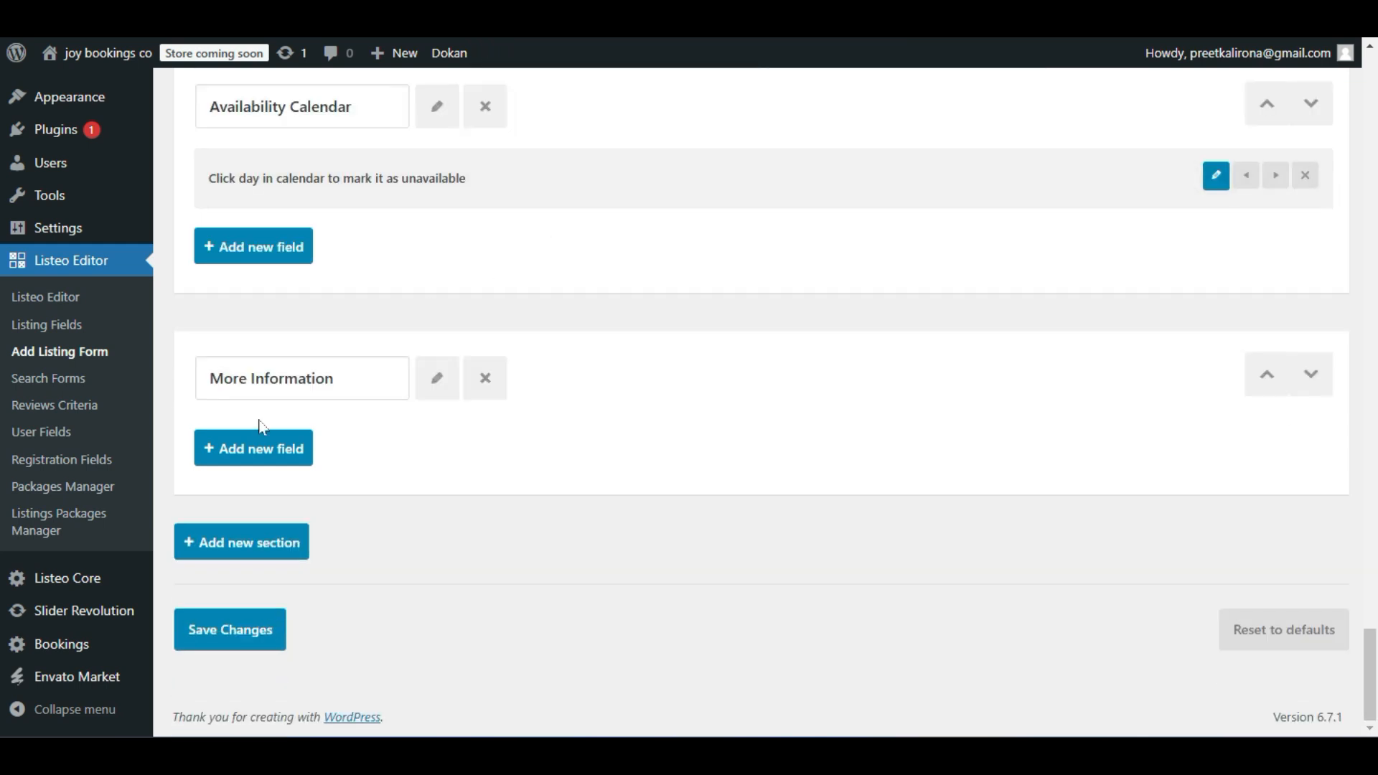
{"action": "left_click", "coordinate": [255, 459]}
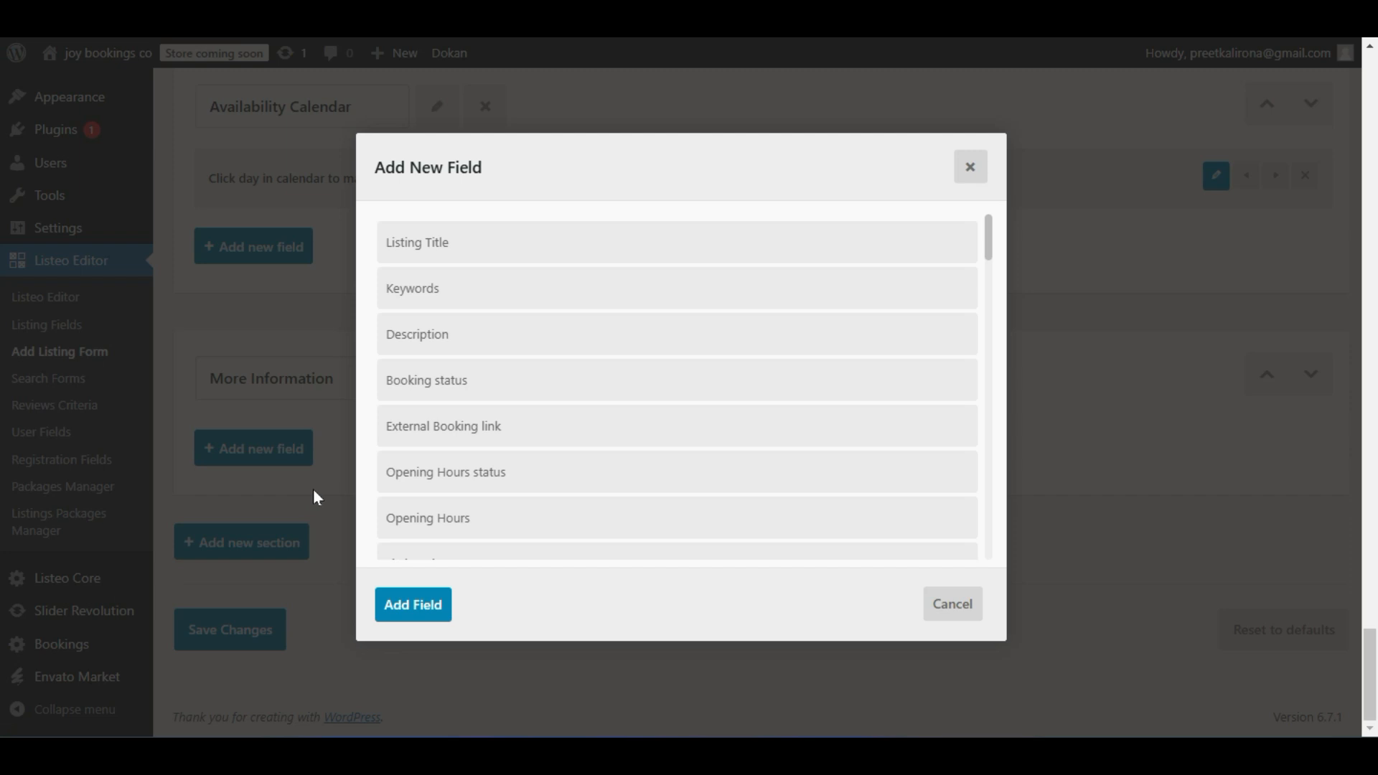
{"action": "scroll", "coordinate": [610, 490], "scroll_direction": "down", "scroll_amount": 3}
{"action": "scroll", "coordinate": [609, 489], "scroll_direction": "down", "scroll_amount": 15}
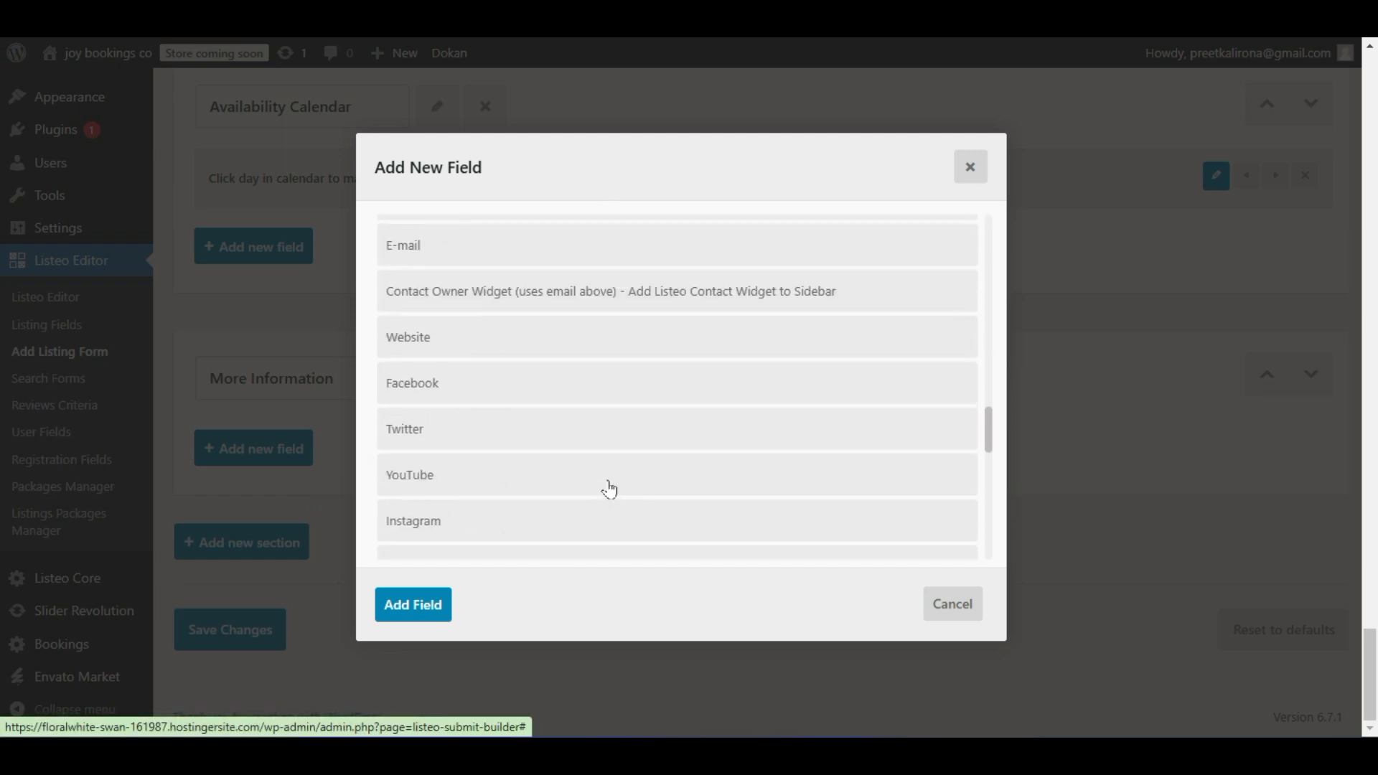
{"action": "scroll", "coordinate": [609, 490], "scroll_direction": "down", "scroll_amount": 5}
{"action": "scroll", "coordinate": [610, 492], "scroll_direction": "up", "scroll_amount": 10}
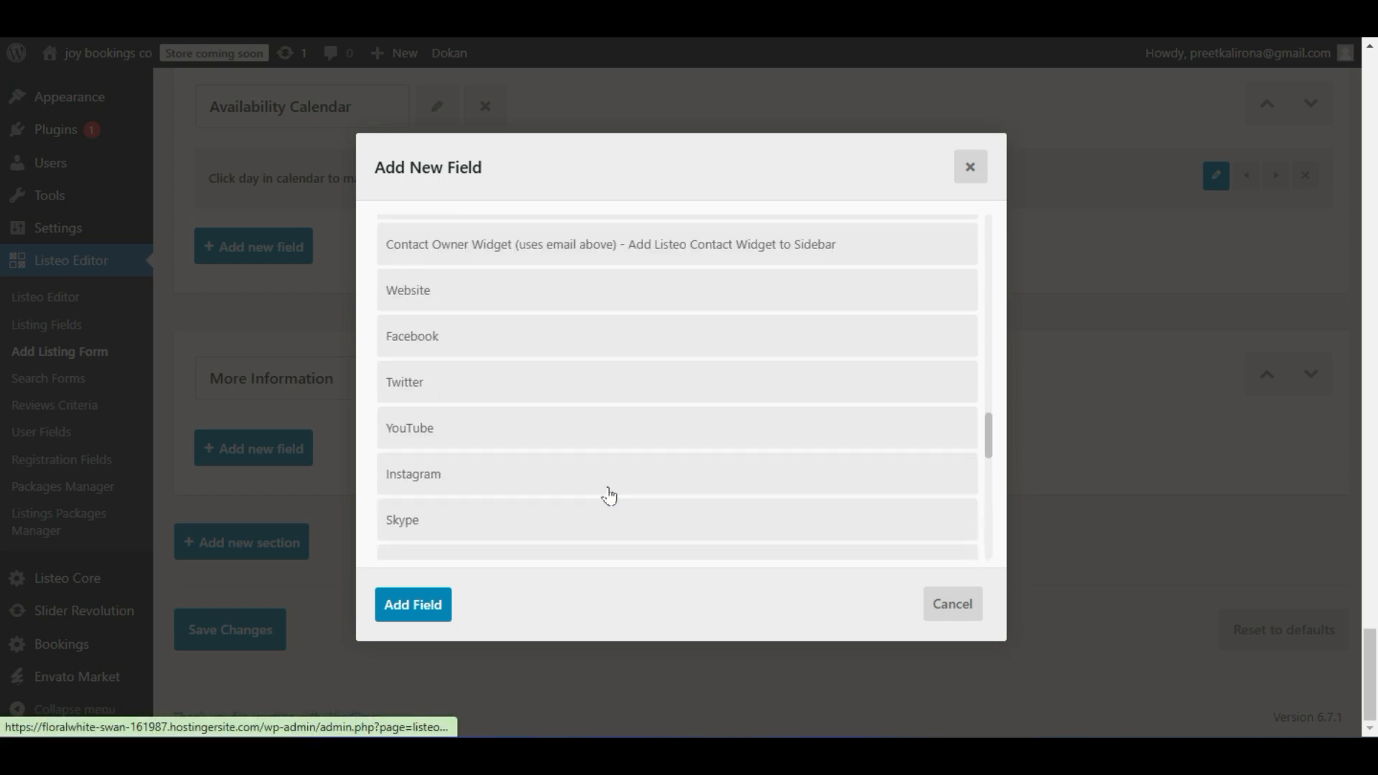
{"action": "scroll", "coordinate": [609, 495], "scroll_direction": "up", "scroll_amount": 10}
{"action": "left_click", "coordinate": [616, 491]}
{"action": "left_click", "coordinate": [615, 340]}
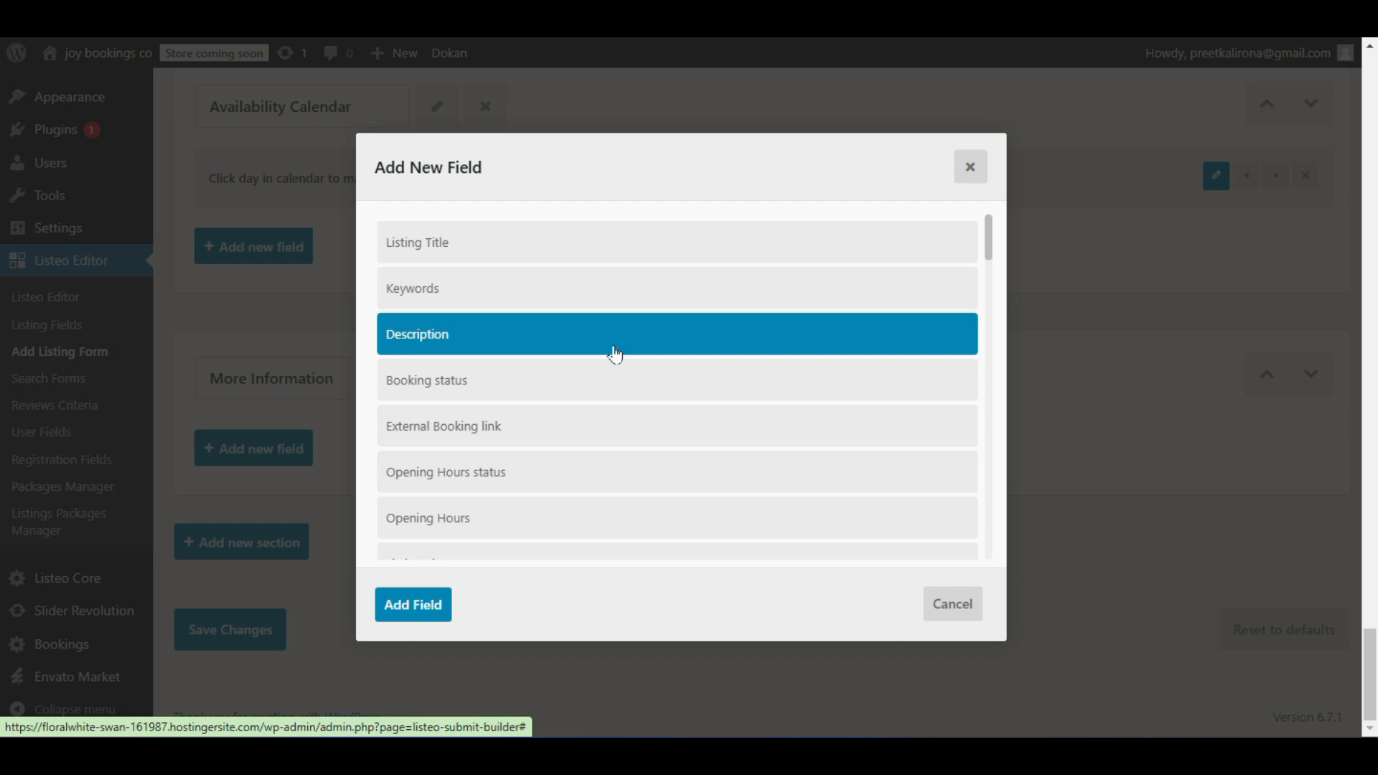
{"action": "scroll", "coordinate": [615, 355], "scroll_direction": "down", "scroll_amount": 2}
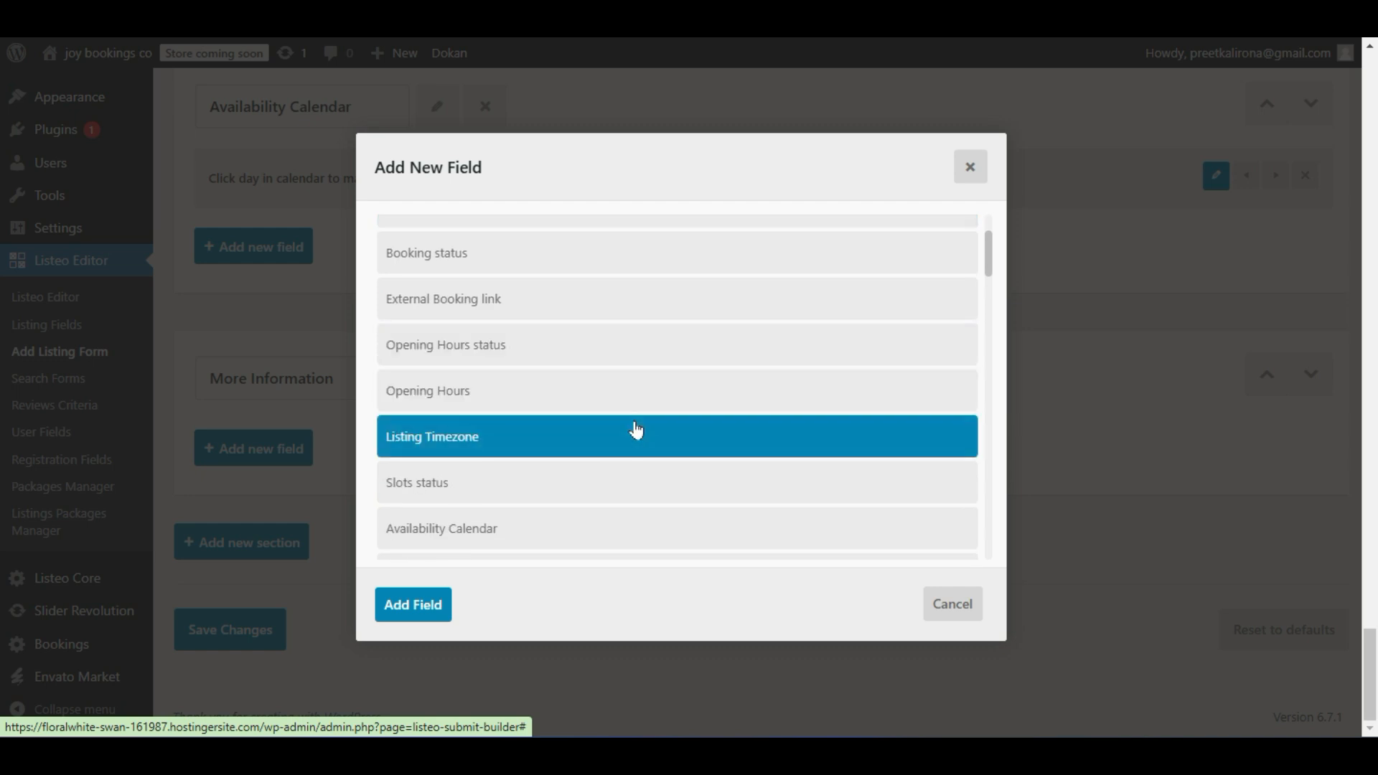
{"action": "scroll", "coordinate": [640, 445], "scroll_direction": "down", "scroll_amount": 3}
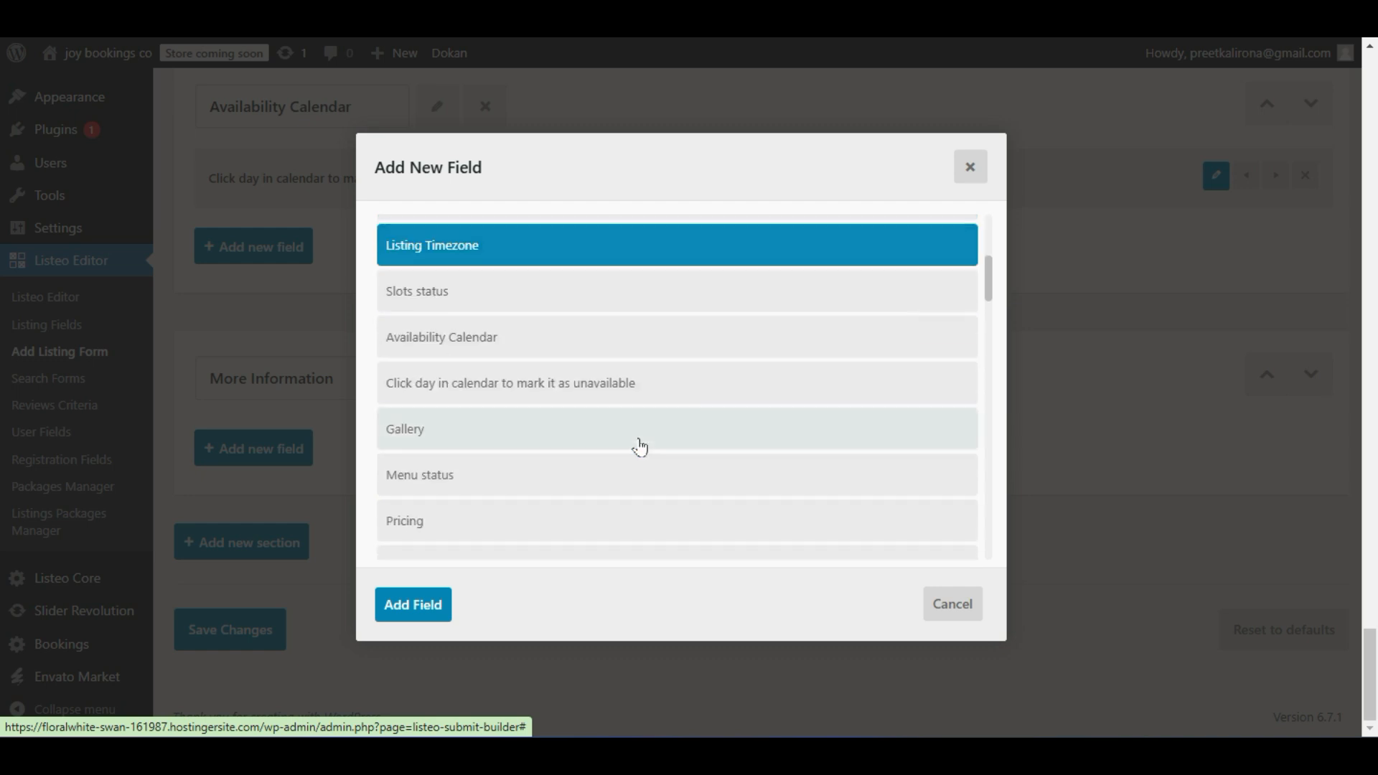
{"action": "scroll", "coordinate": [643, 452], "scroll_direction": "up", "scroll_amount": 1}
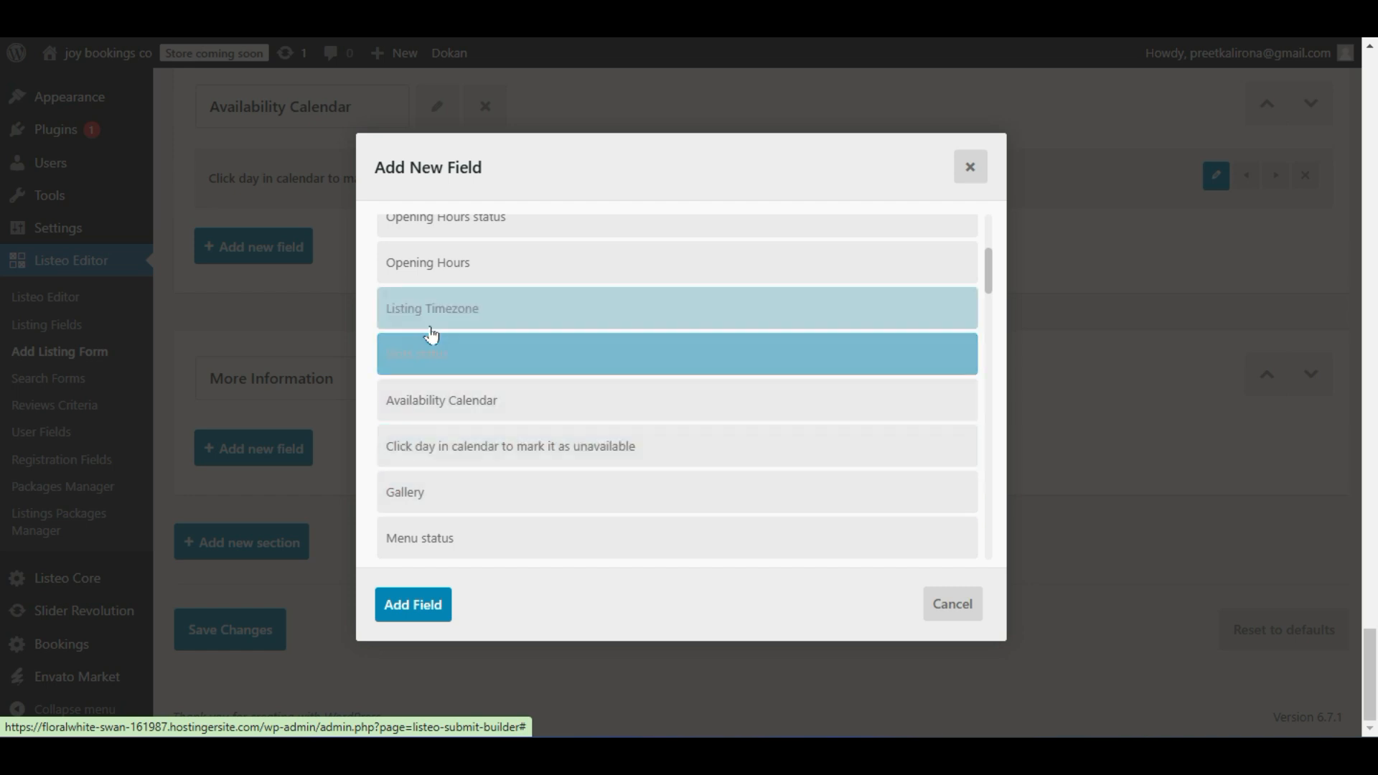
{"action": "scroll", "coordinate": [820, 419], "scroll_direction": "down", "scroll_amount": 4}
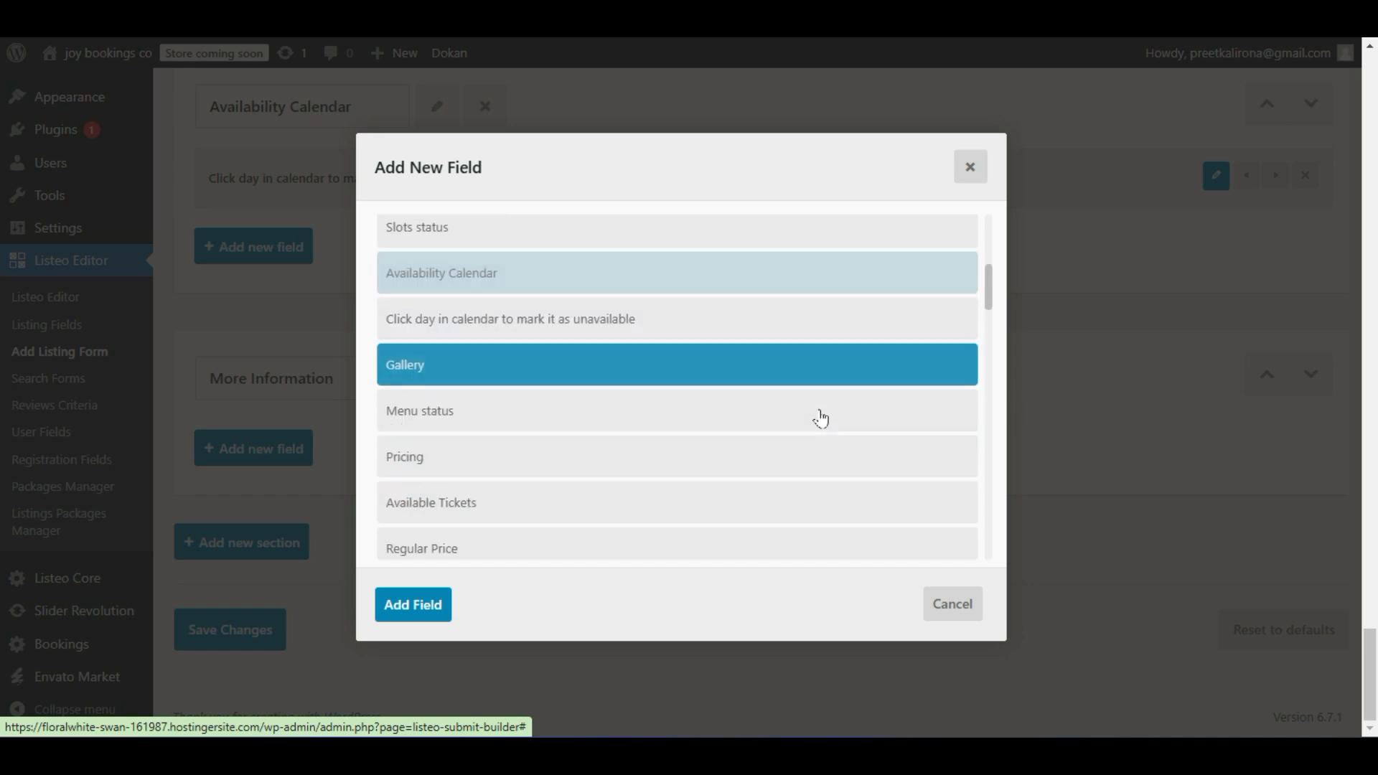
{"action": "scroll", "coordinate": [820, 418], "scroll_direction": "down", "scroll_amount": 7}
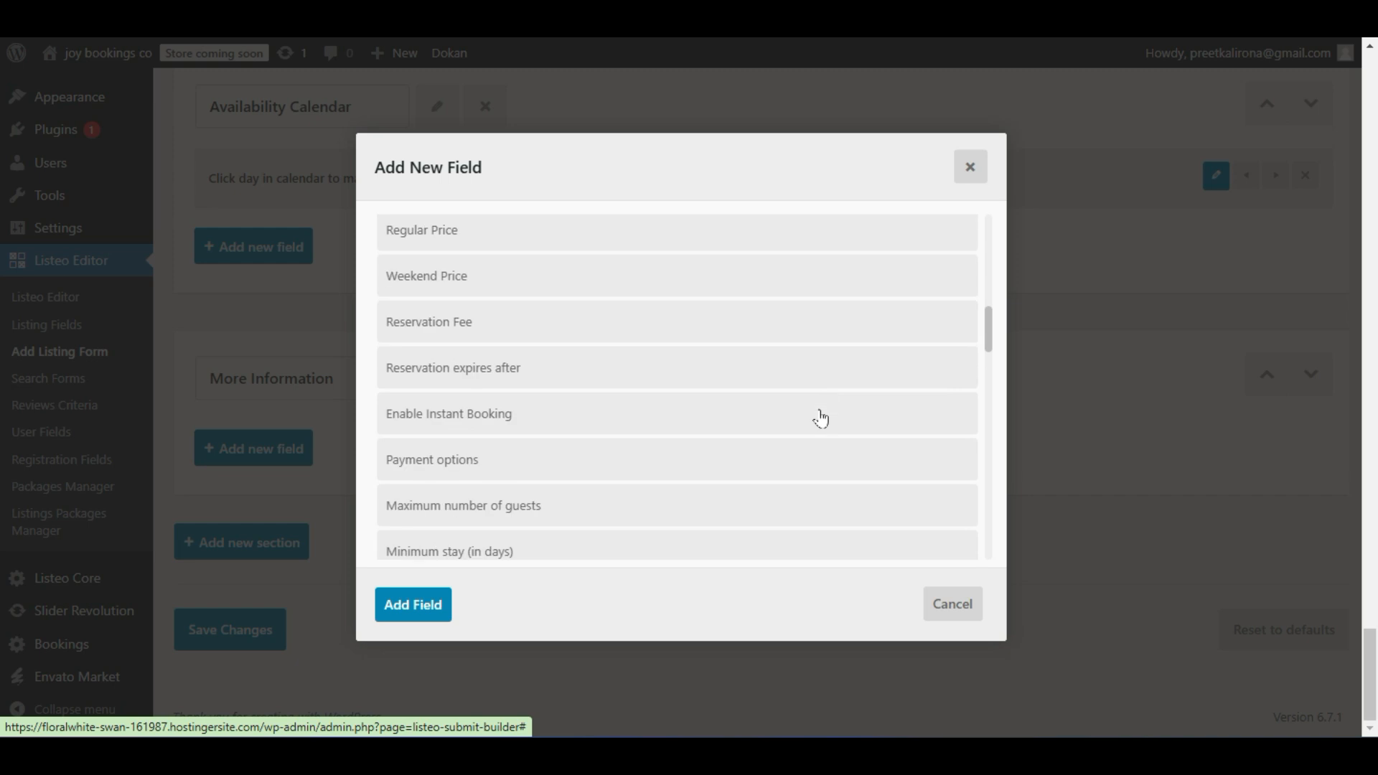
{"action": "scroll", "coordinate": [820, 419], "scroll_direction": "down", "scroll_amount": 4}
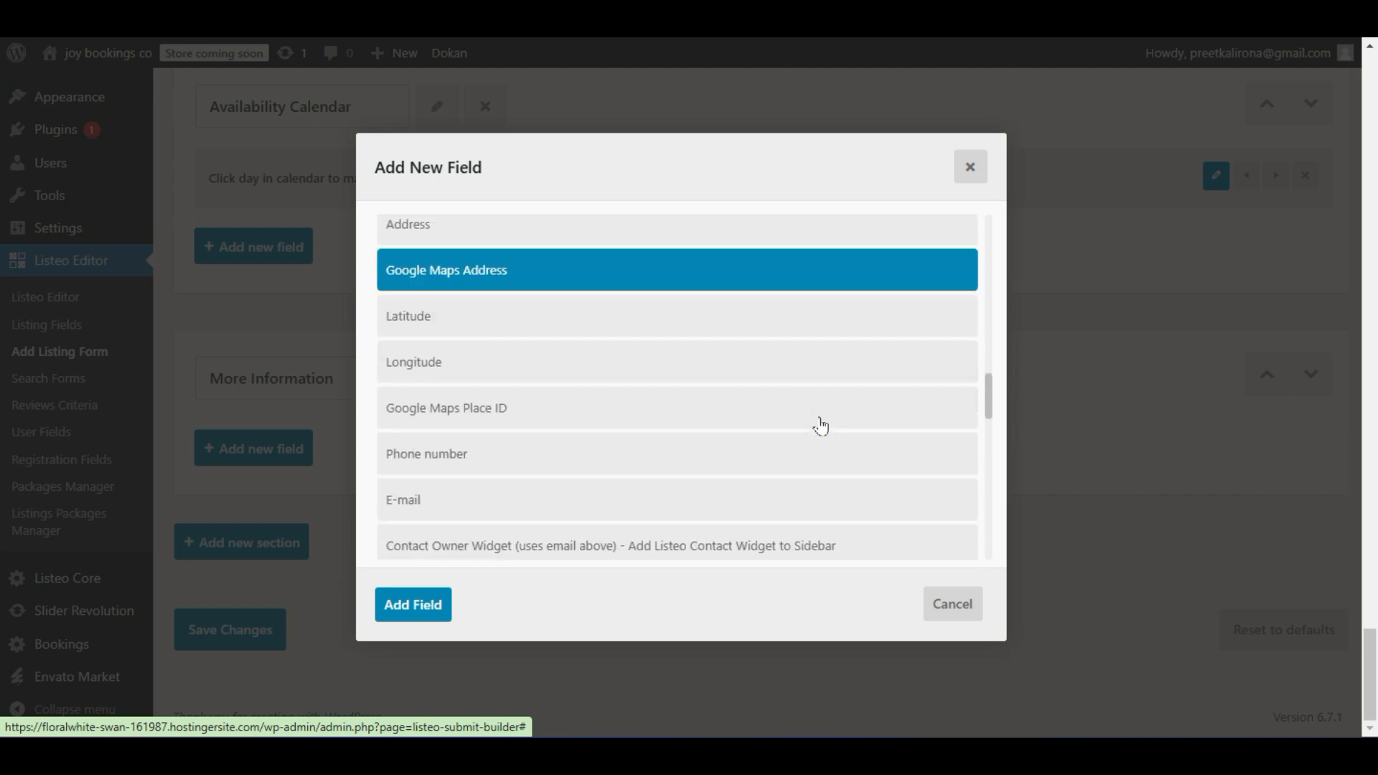
{"action": "scroll", "coordinate": [820, 423], "scroll_direction": "up", "scroll_amount": 5}
{"action": "left_click", "coordinate": [626, 452]}
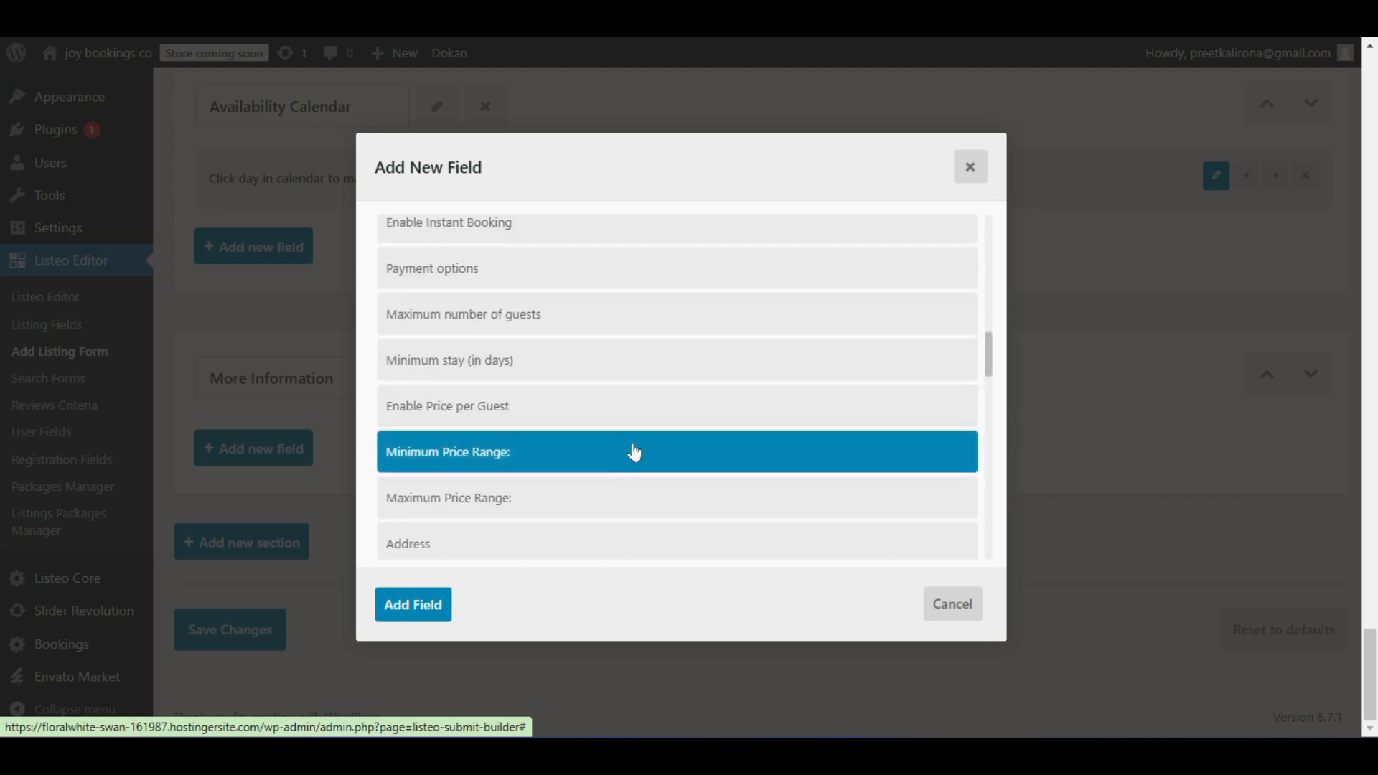
{"action": "left_click", "coordinate": [401, 422]}
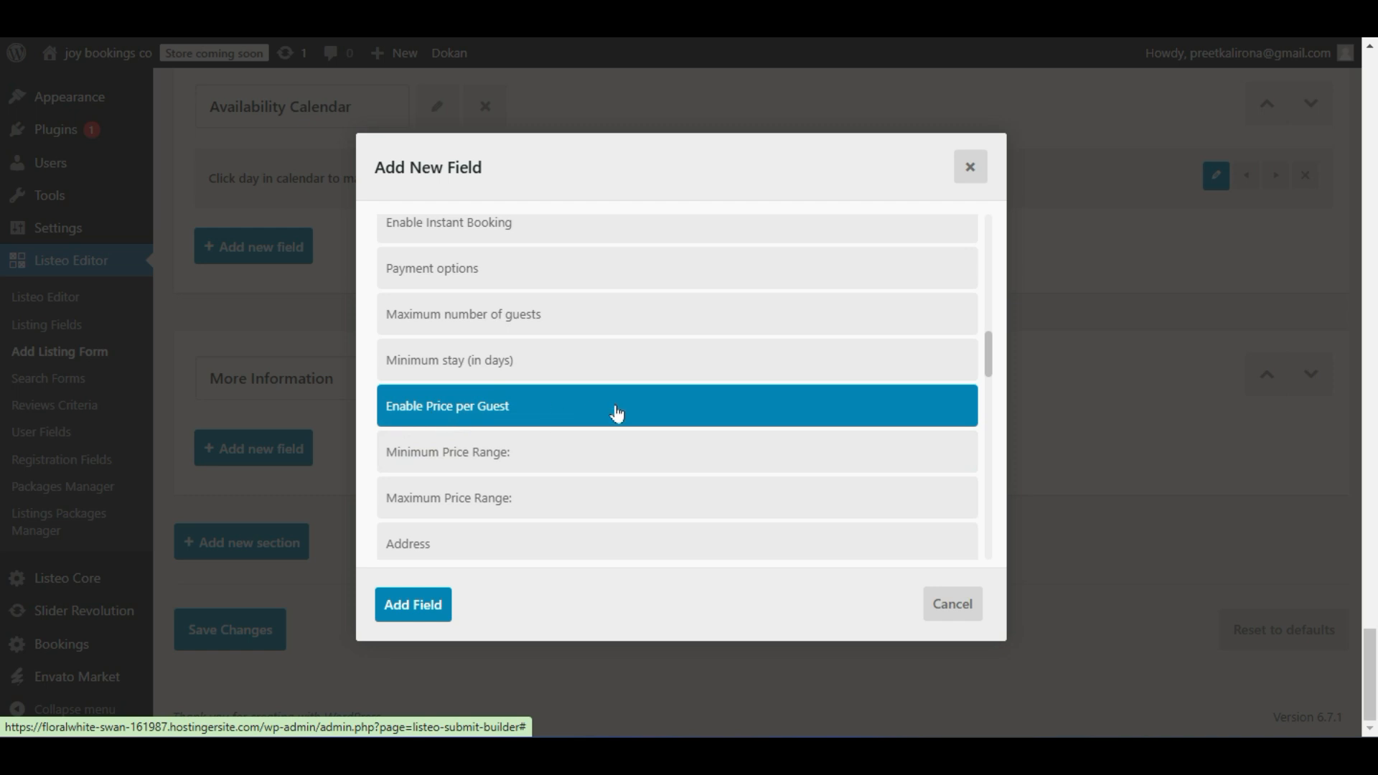
{"action": "left_click", "coordinate": [969, 167]}
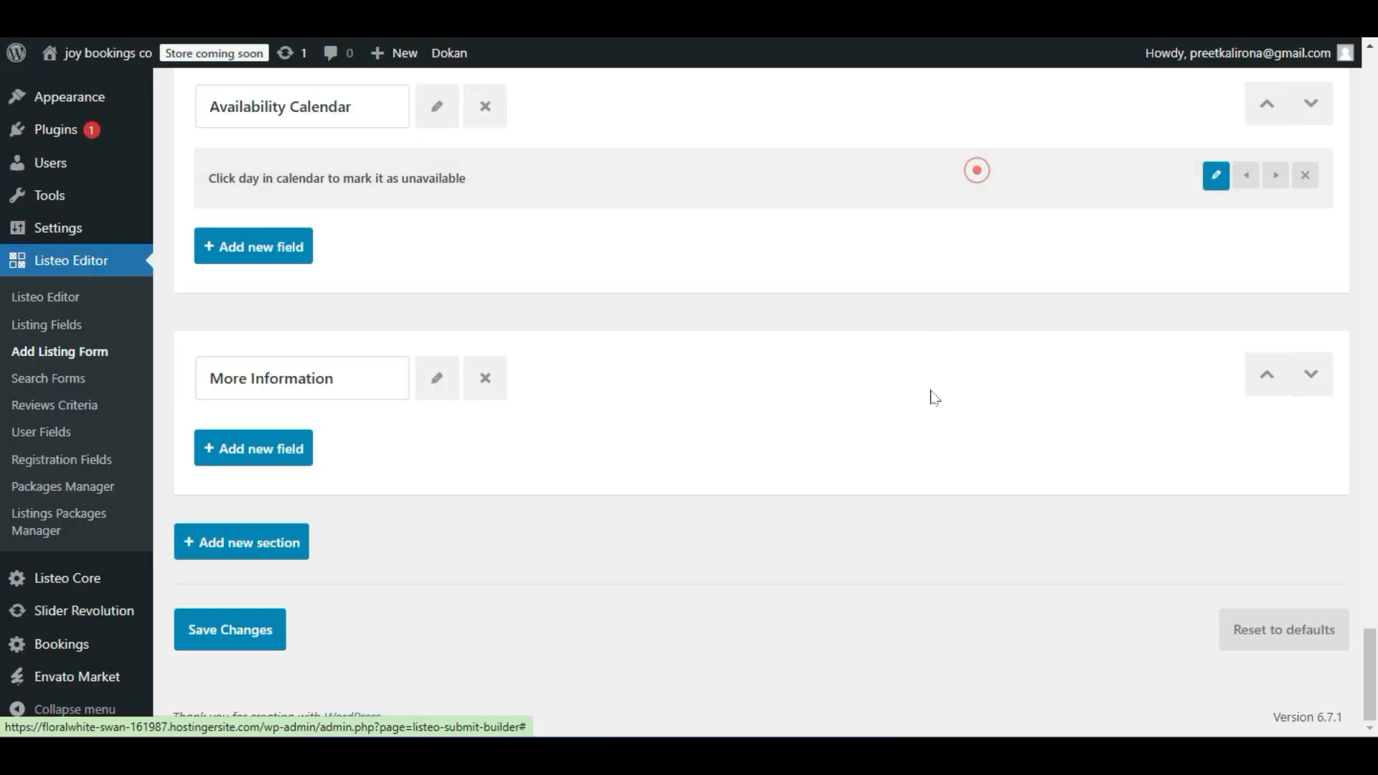
Look over the form's booking sections, including Booking prices and settings, and return to the start of the form.
{"action": "scroll", "coordinate": [930, 394], "scroll_direction": "up", "scroll_amount": 8}
{"action": "scroll", "coordinate": [924, 454], "scroll_direction": "up", "scroll_amount": 5}
{"action": "scroll", "coordinate": [925, 452], "scroll_direction": "down", "scroll_amount": 10}
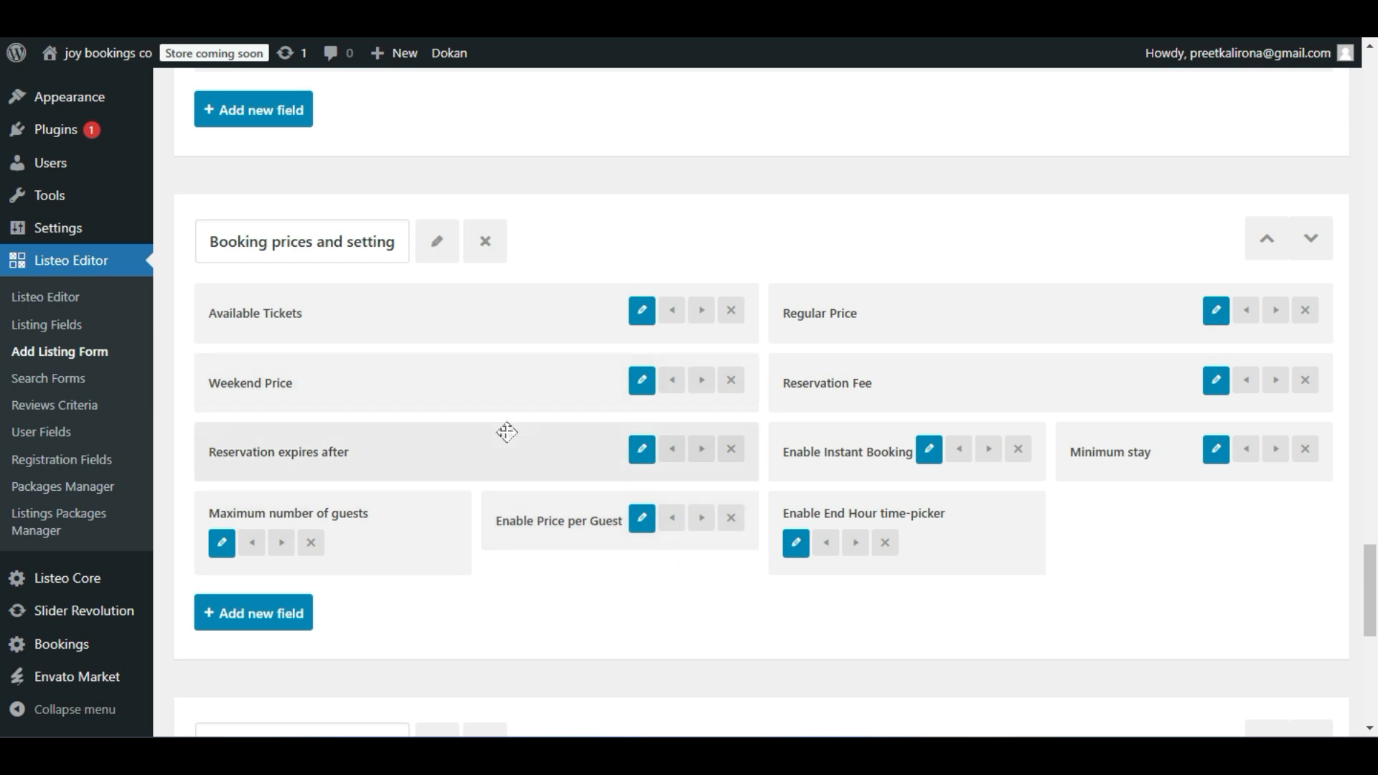
{"action": "scroll", "coordinate": [506, 432], "scroll_direction": "down", "scroll_amount": 8}
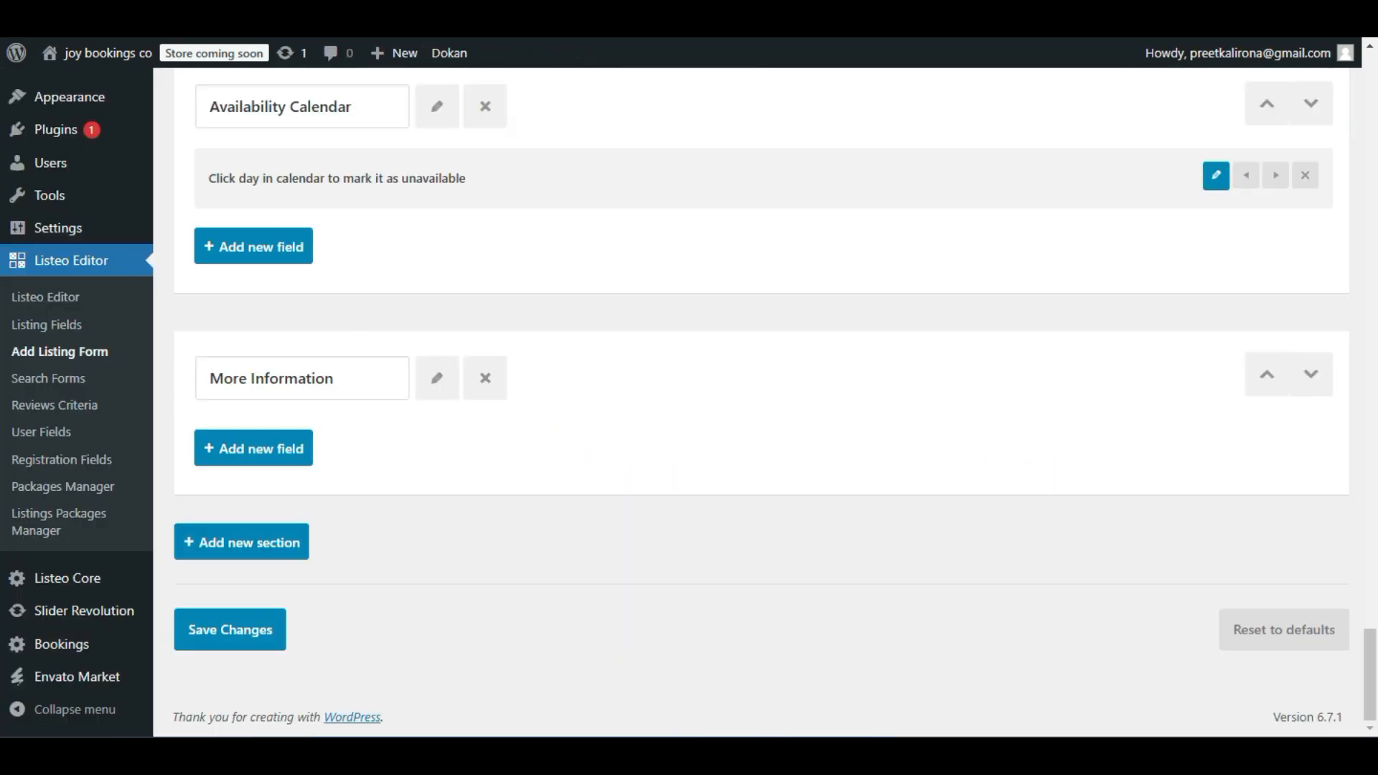
{"action": "scroll", "coordinate": [392, 432], "scroll_direction": "up", "scroll_amount": 20}
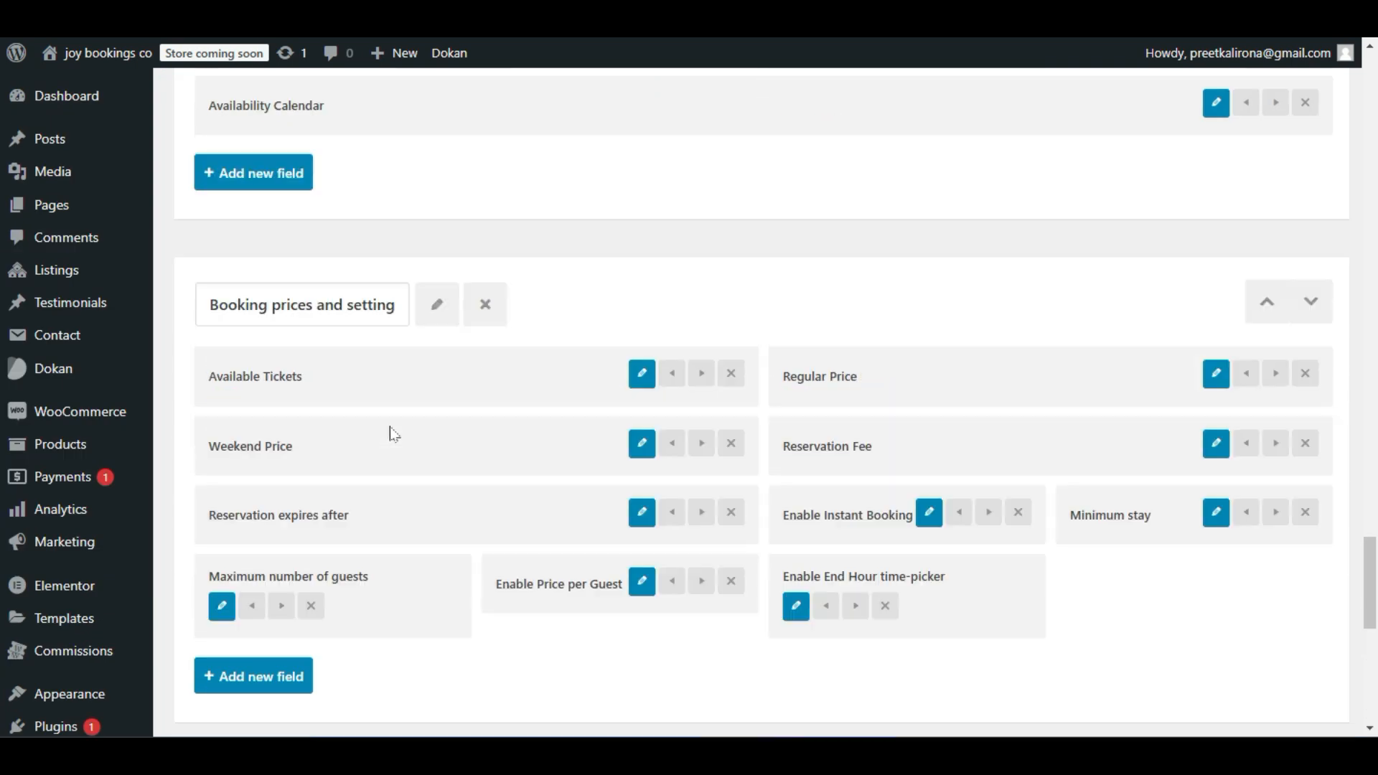
{"action": "scroll", "coordinate": [393, 435], "scroll_direction": "up", "scroll_amount": 10}
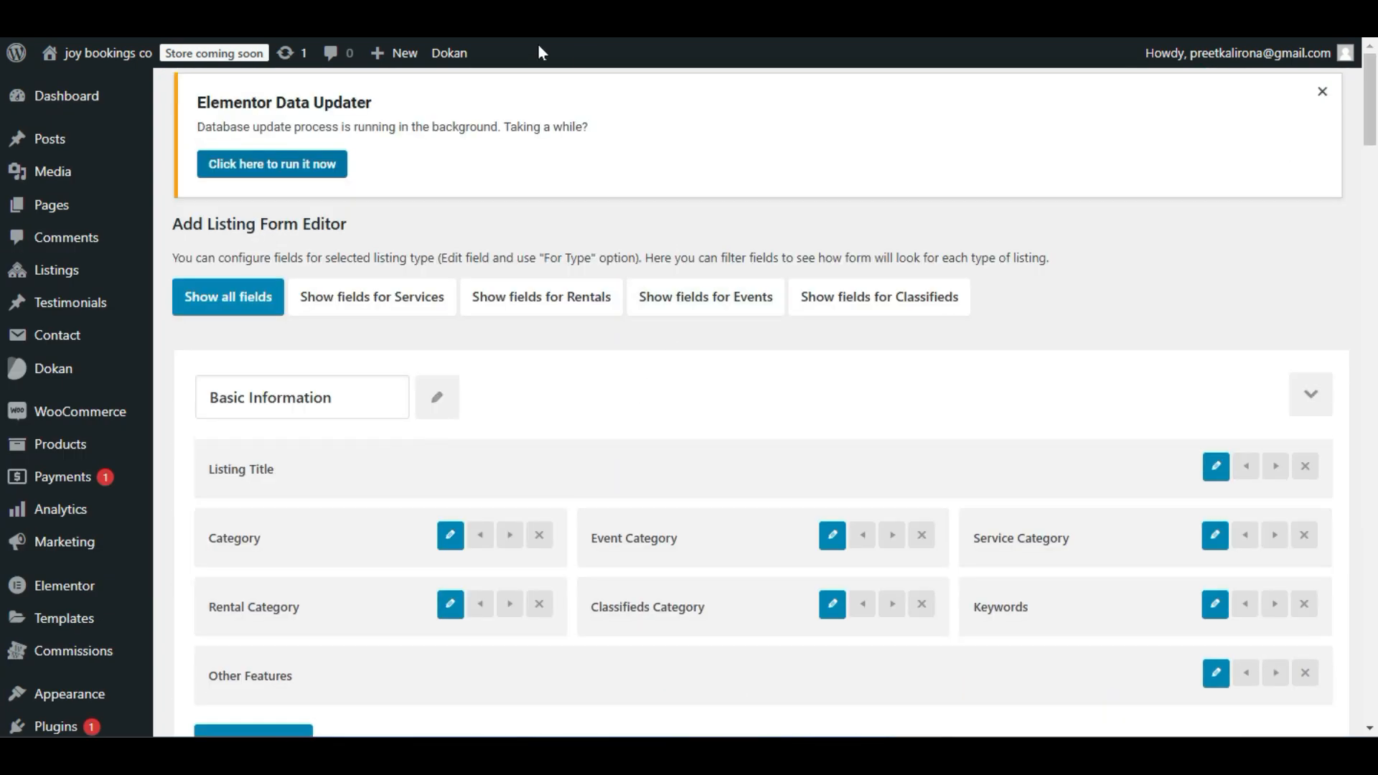
Filter the form editor to the fields for Services and compare its sections with the front-end form for a Service listing.
{"action": "left_click", "coordinate": [369, 297]}
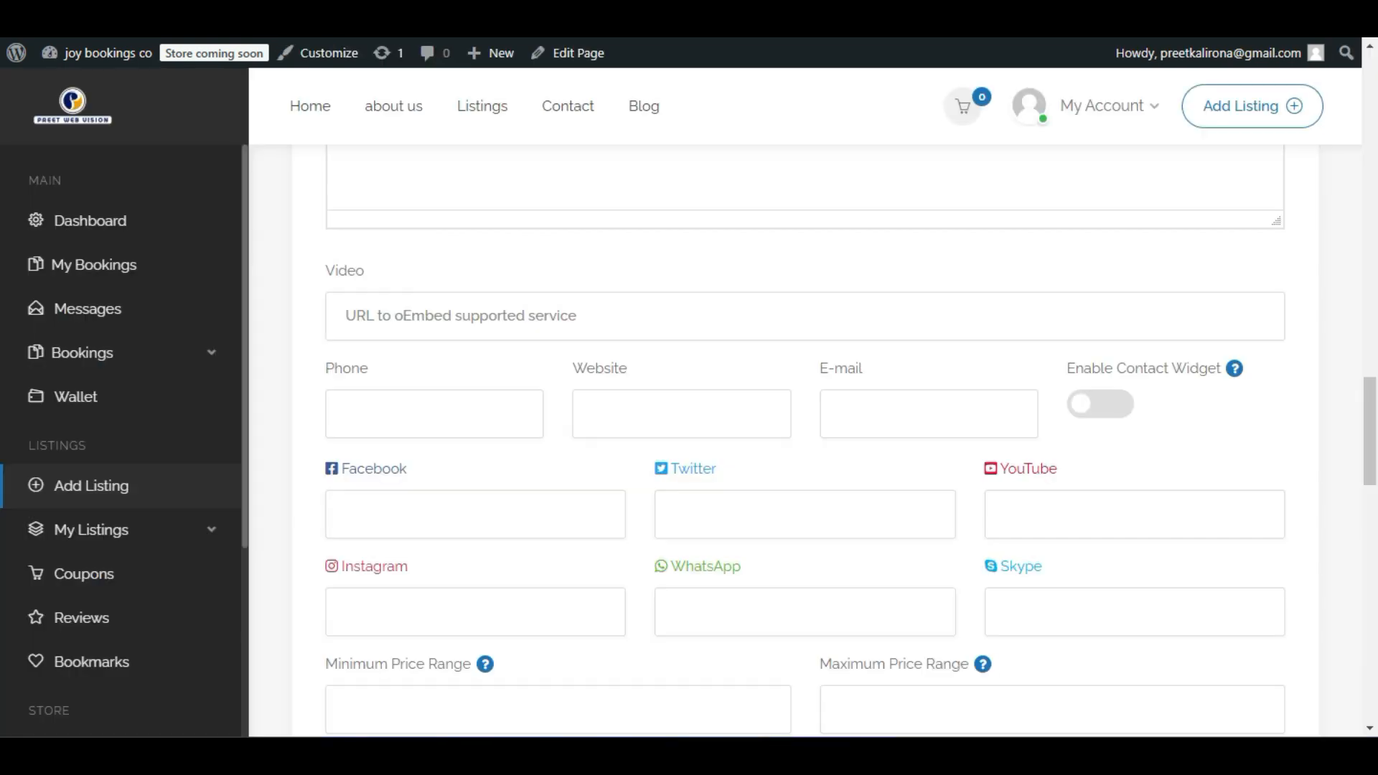
{"action": "key", "text": "alt+Left"}
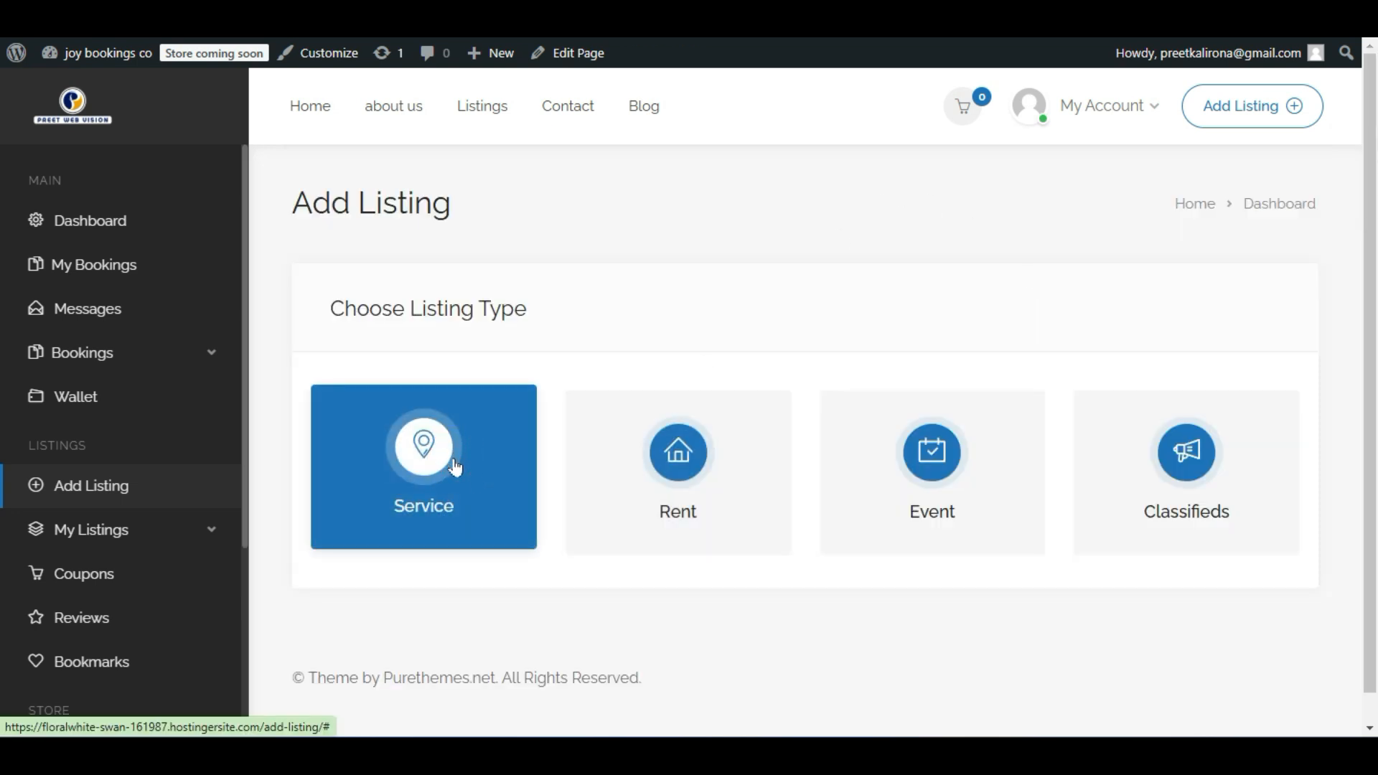
{"action": "scroll", "coordinate": [460, 445], "scroll_direction": "down", "scroll_amount": 10}
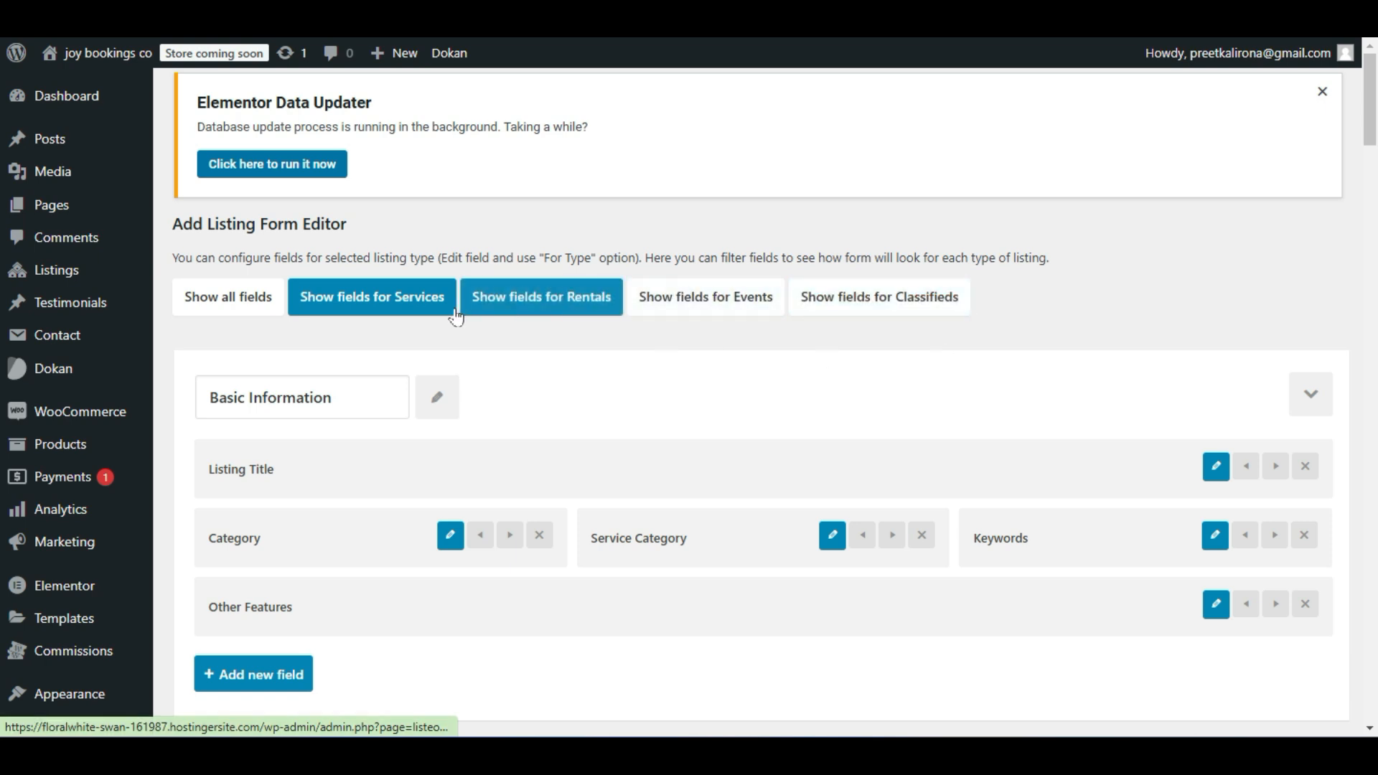
{"action": "scroll", "coordinate": [483, 425], "scroll_direction": "down", "scroll_amount": 2}
{"action": "scroll", "coordinate": [483, 425], "scroll_direction": "down", "scroll_amount": 15}
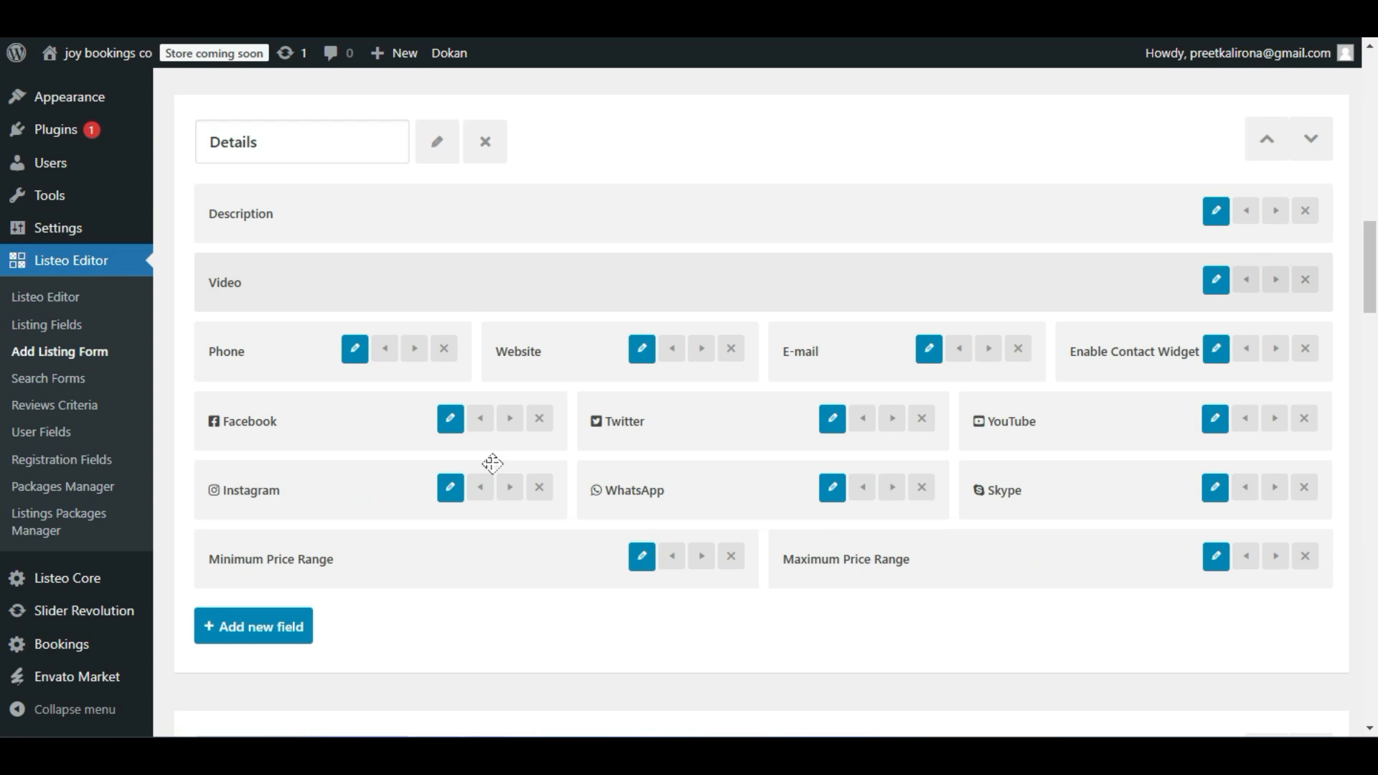
Open the Search Forms editor, view the site's home page, and review the Home Page with Box, Sidebar and Half Map search forms.
{"action": "left_click", "coordinate": [79, 384]}
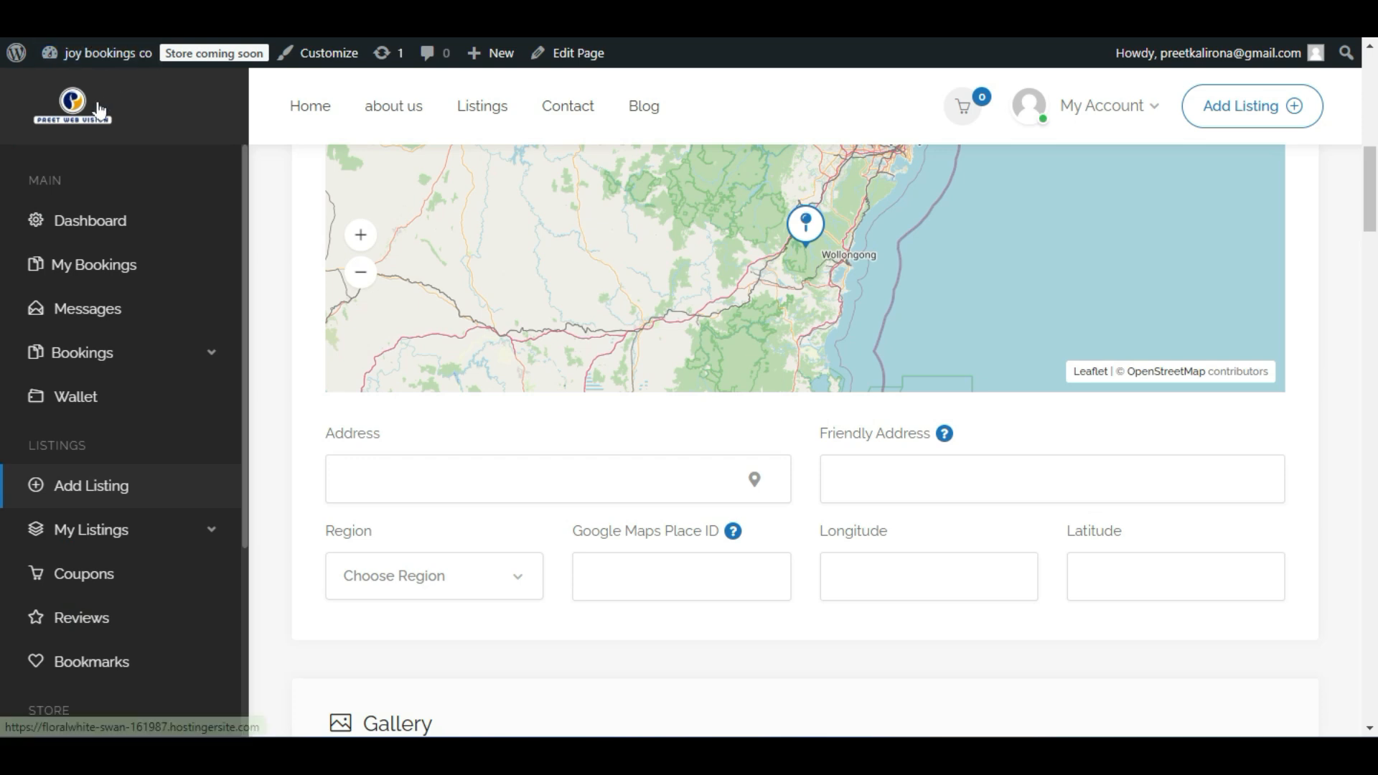
{"action": "left_click", "coordinate": [289, 105]}
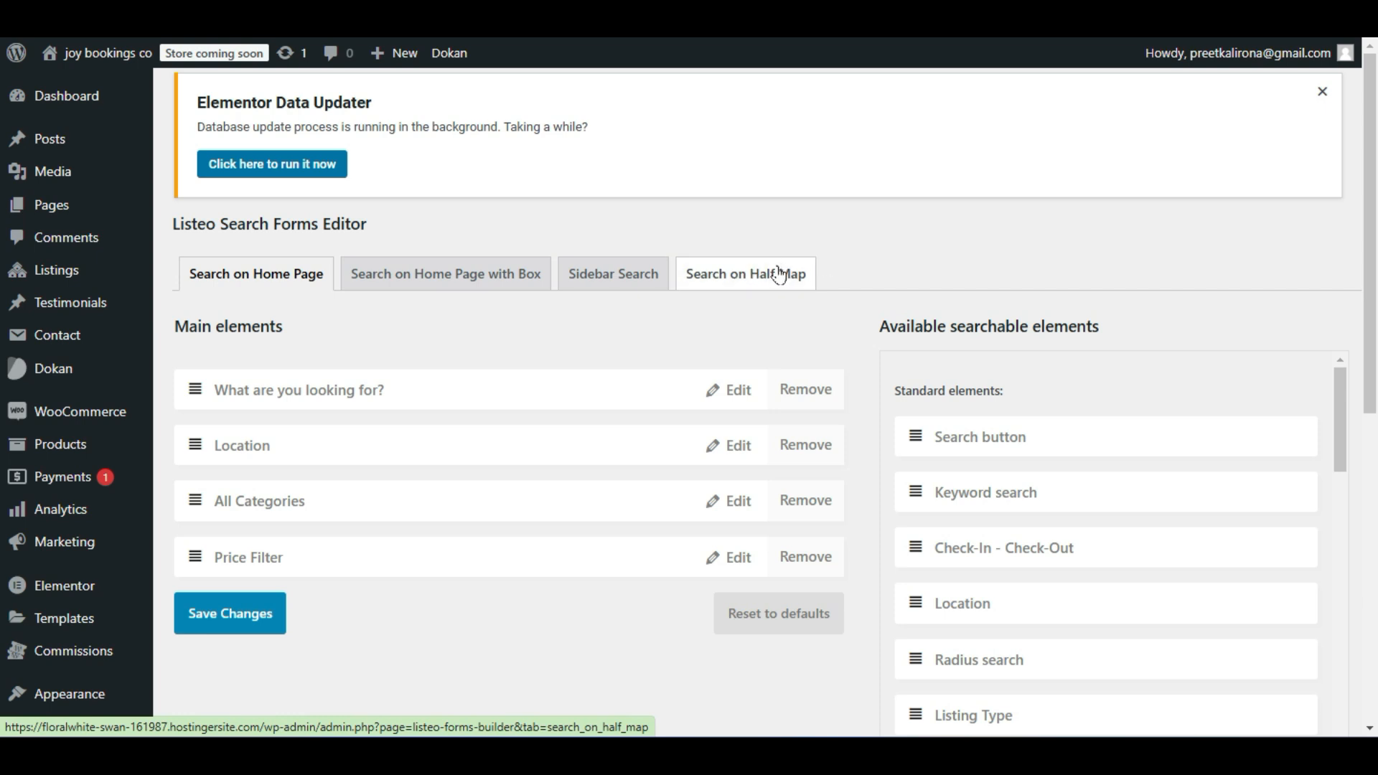
{"action": "left_click", "coordinate": [400, 275]}
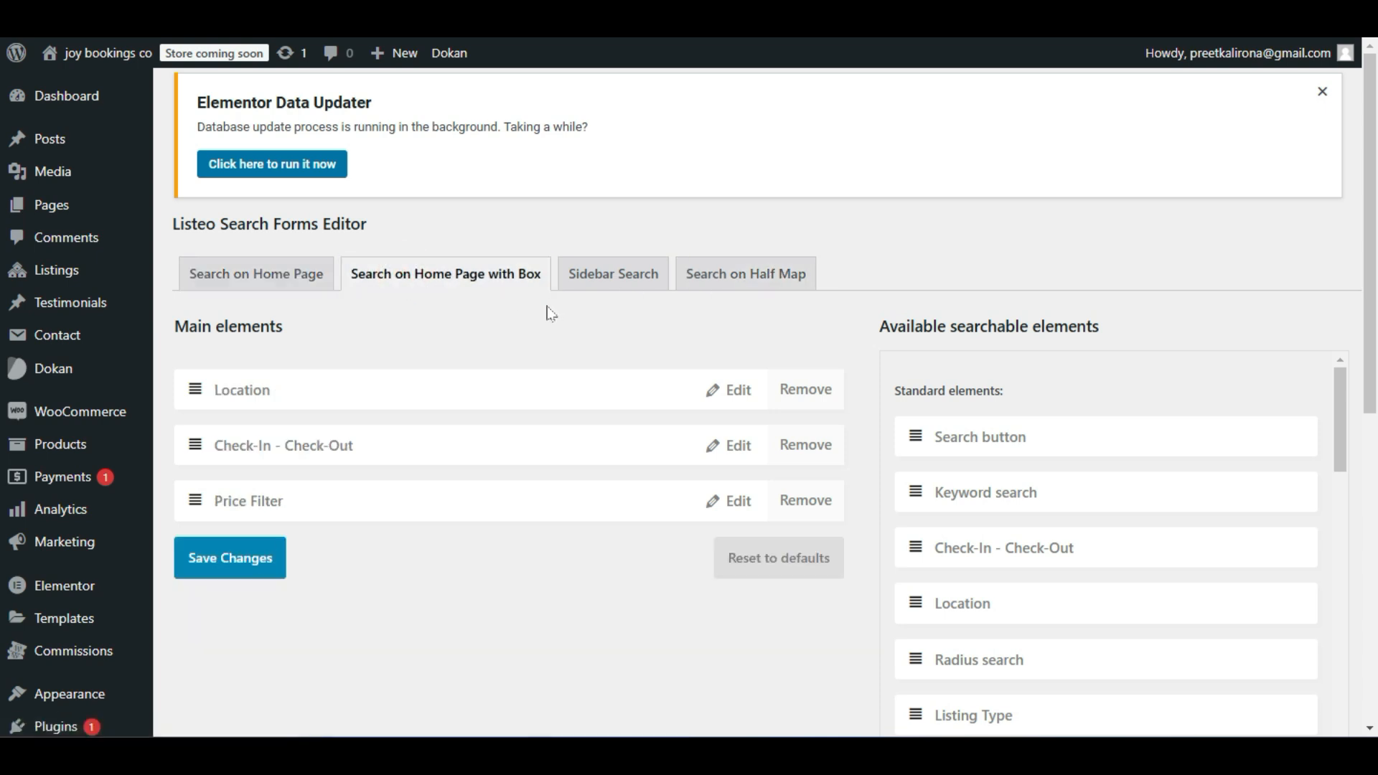
{"action": "left_click", "coordinate": [590, 275]}
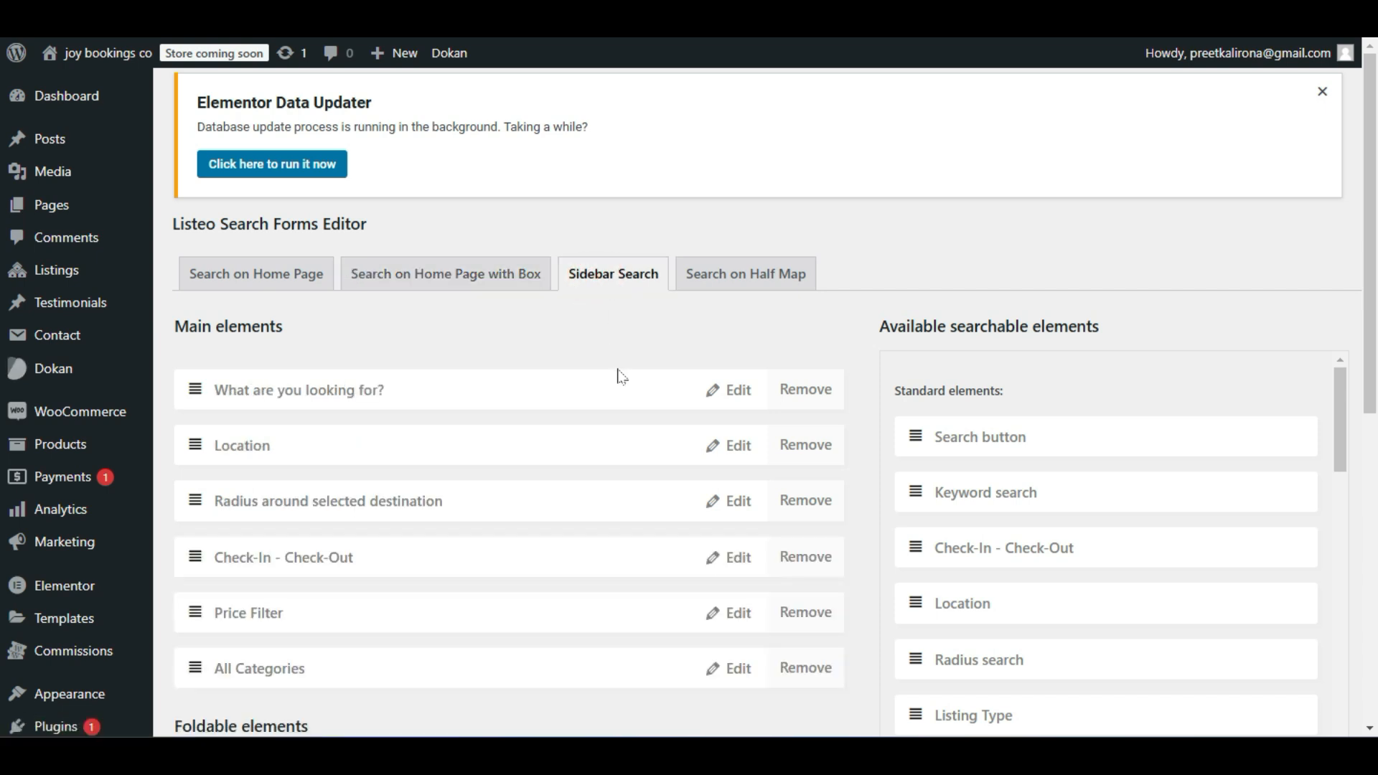
{"action": "scroll", "coordinate": [618, 373], "scroll_direction": "down", "scroll_amount": 1}
{"action": "left_click", "coordinate": [717, 217]}
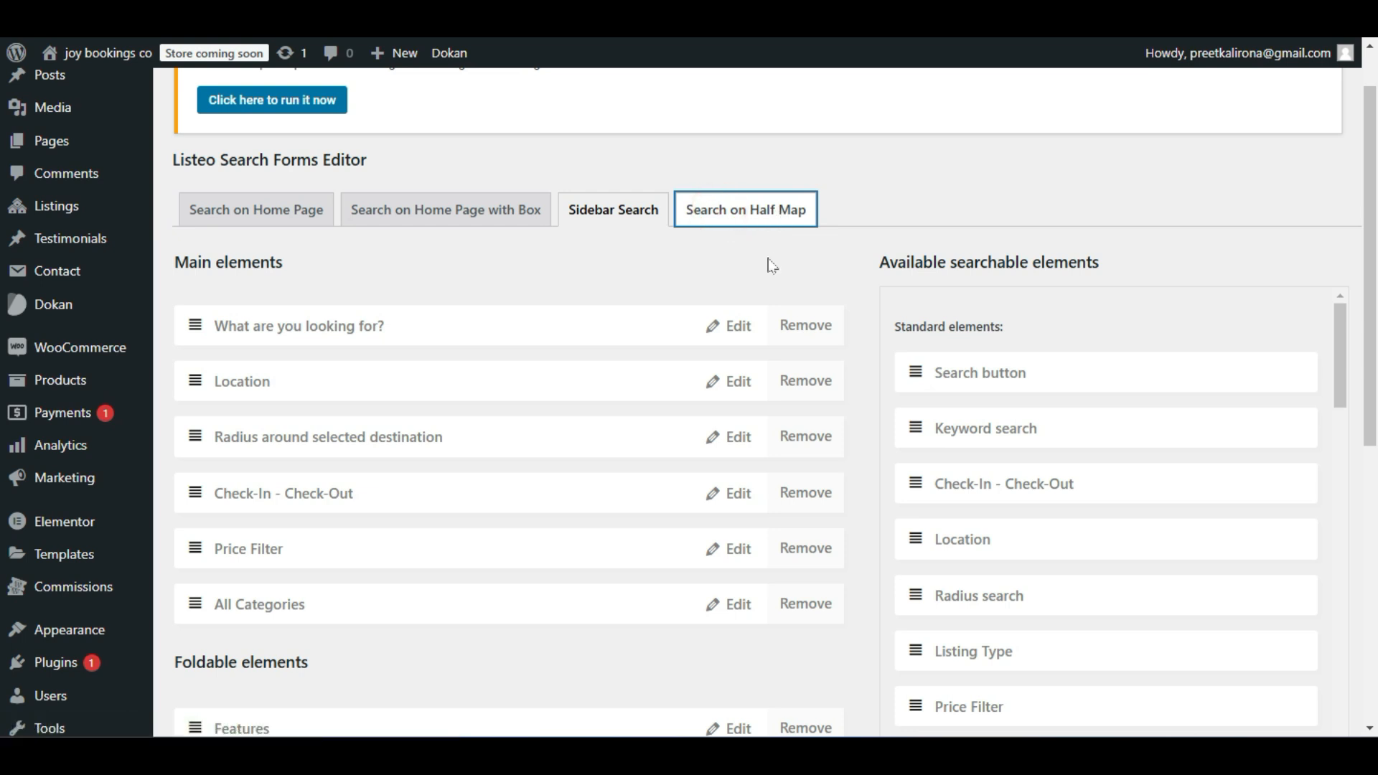
{"action": "scroll", "coordinate": [755, 314], "scroll_direction": "down", "scroll_amount": 2}
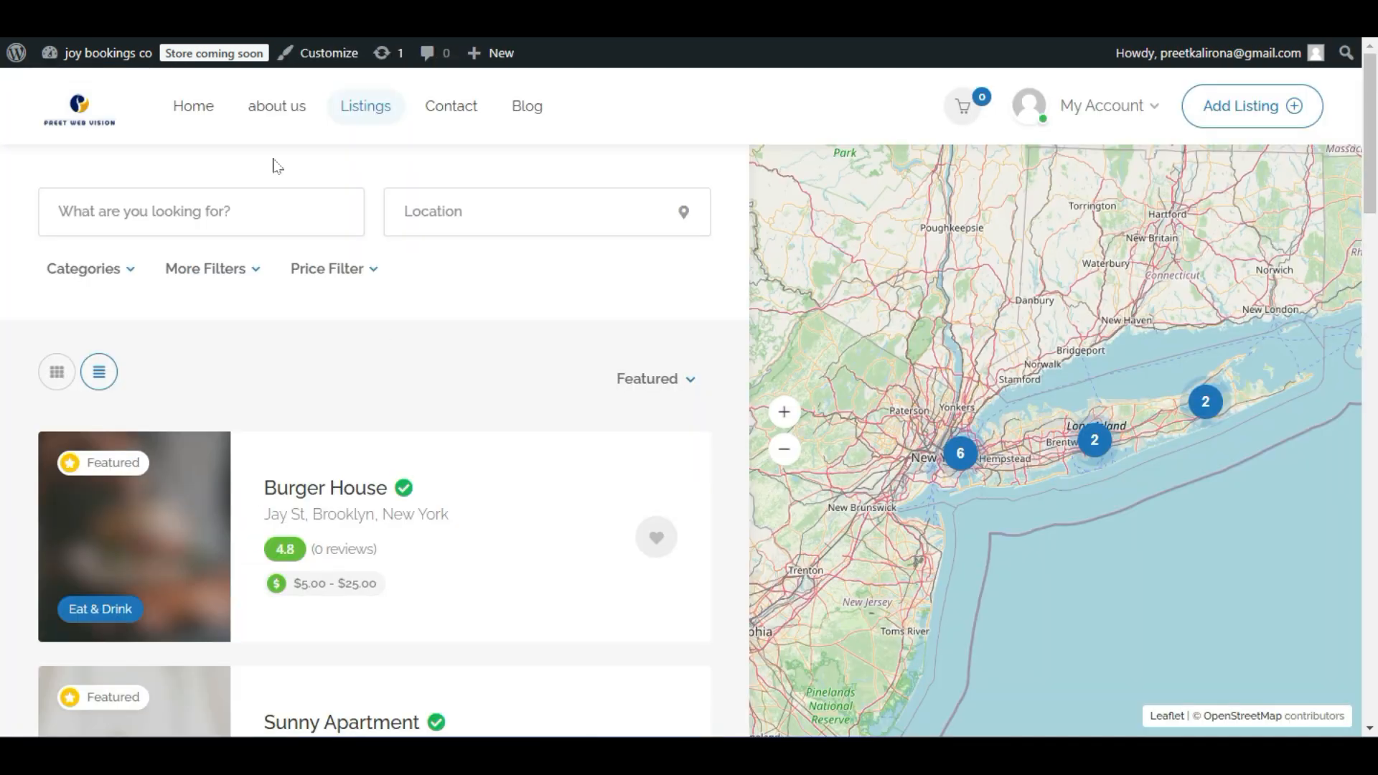
Open the site's Listings page and examine its keyword, location, More Filters and Price Filter search fields.
{"action": "left_click", "coordinate": [380, 106]}
{"action": "scroll", "coordinate": [557, 446], "scroll_direction": "down", "scroll_amount": 3}
{"action": "scroll", "coordinate": [557, 446], "scroll_direction": "up", "scroll_amount": 3}
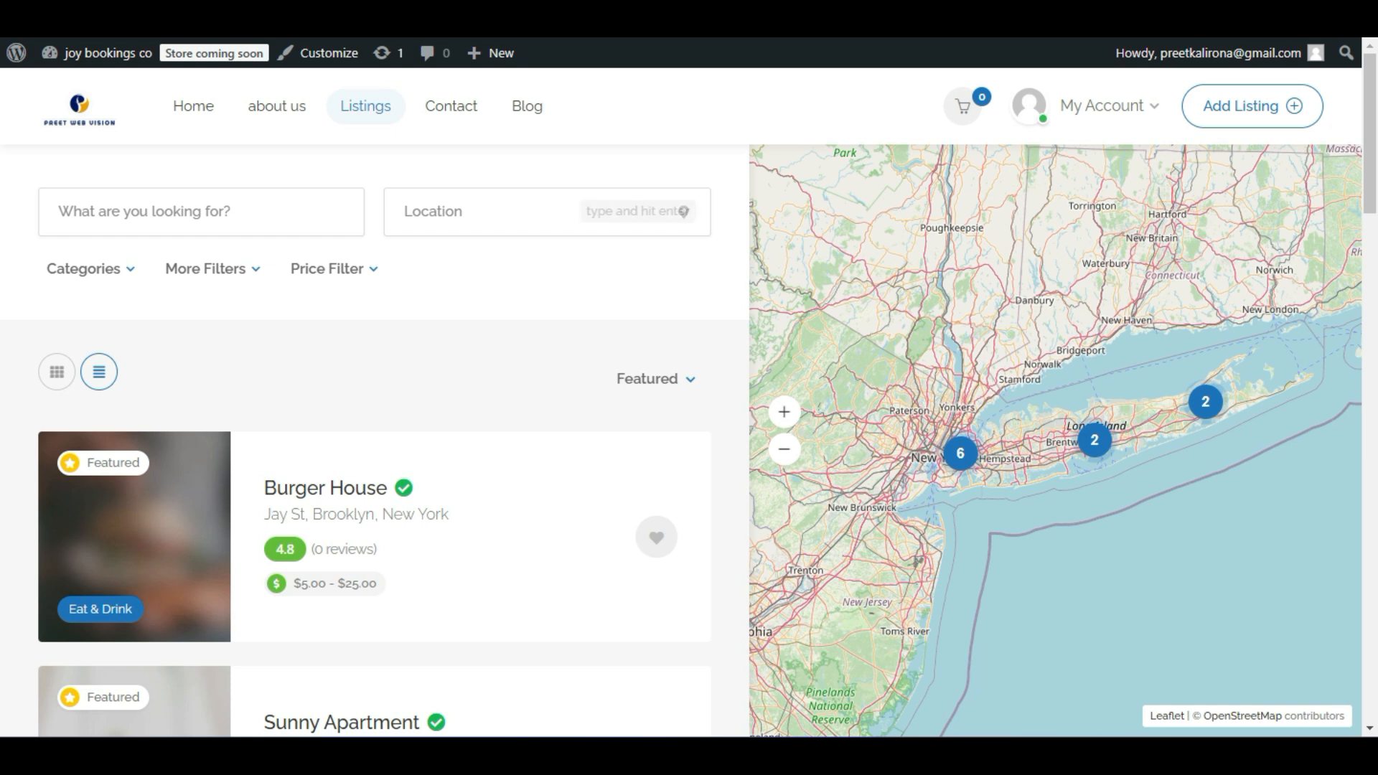
{"action": "left_click", "coordinate": [117, 213]}
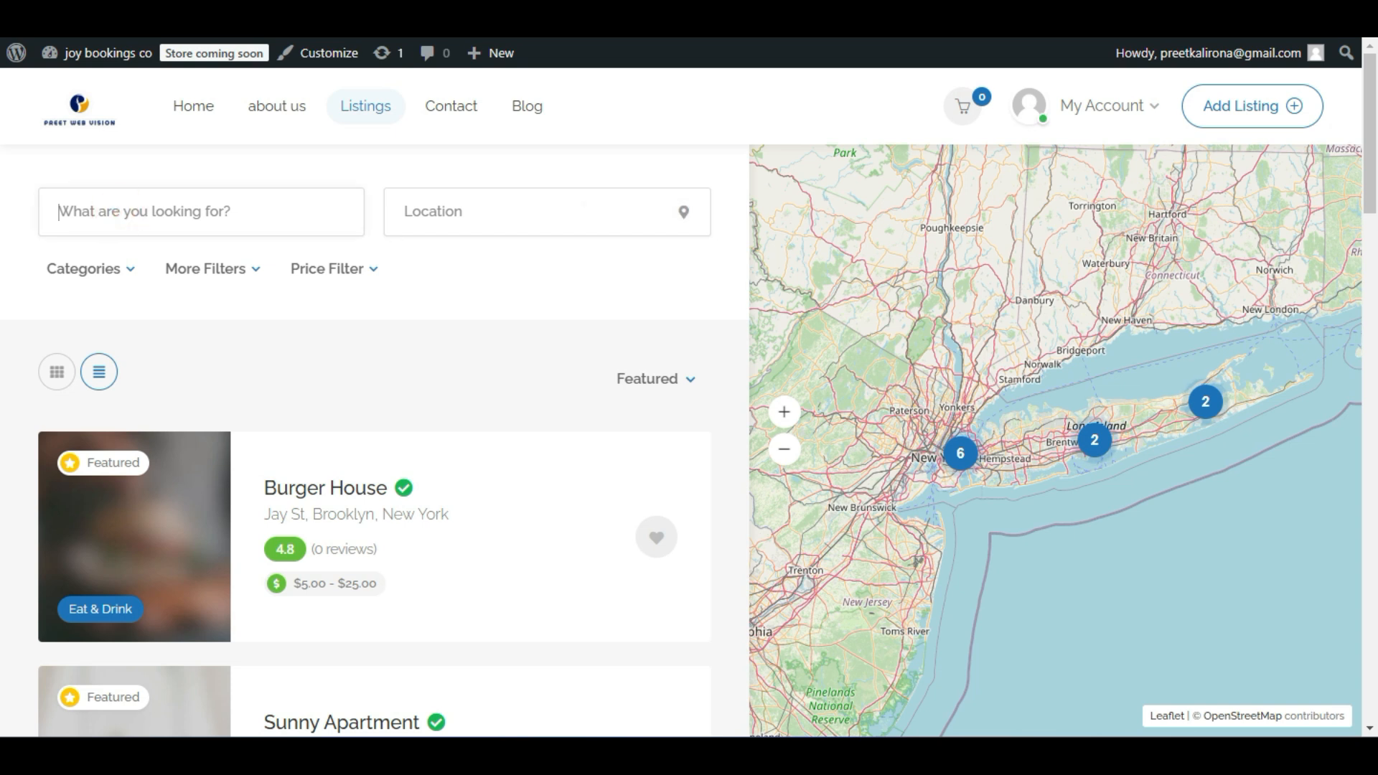
{"action": "left_click", "coordinate": [448, 213]}
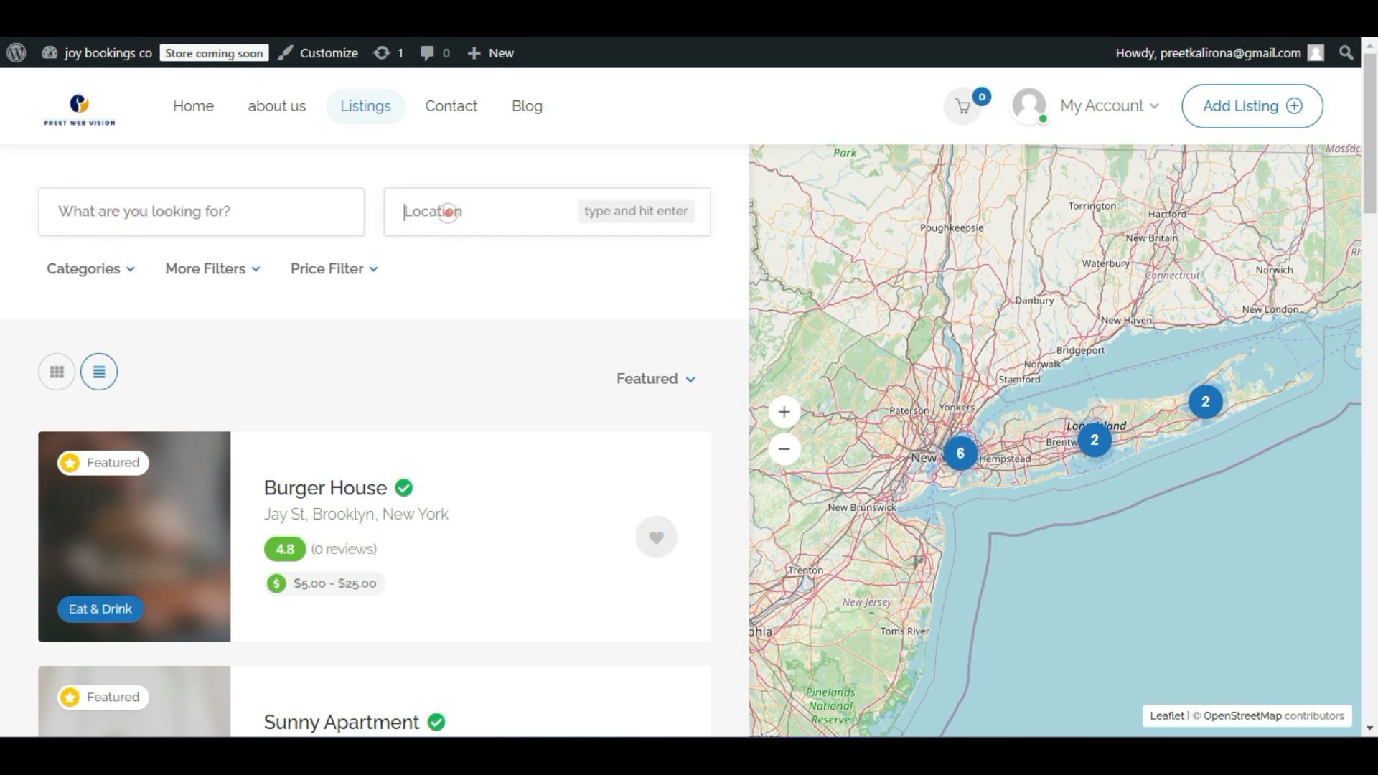
{"action": "left_click", "coordinate": [191, 268]}
{"action": "left_click", "coordinate": [356, 271]}
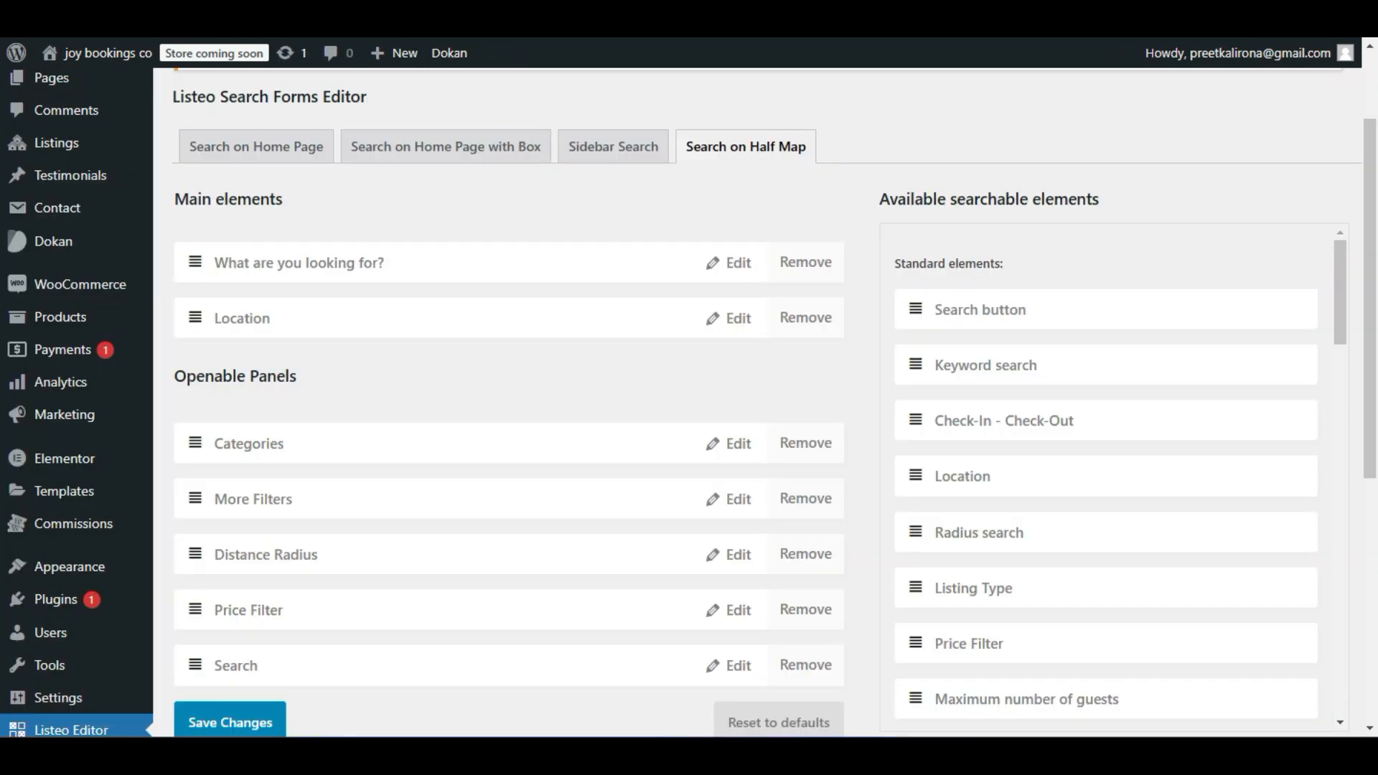
Review the settings of the Location element in the Half Map search form and collapse them again.
{"action": "scroll", "coordinate": [294, 278], "scroll_direction": "down", "scroll_amount": 1}
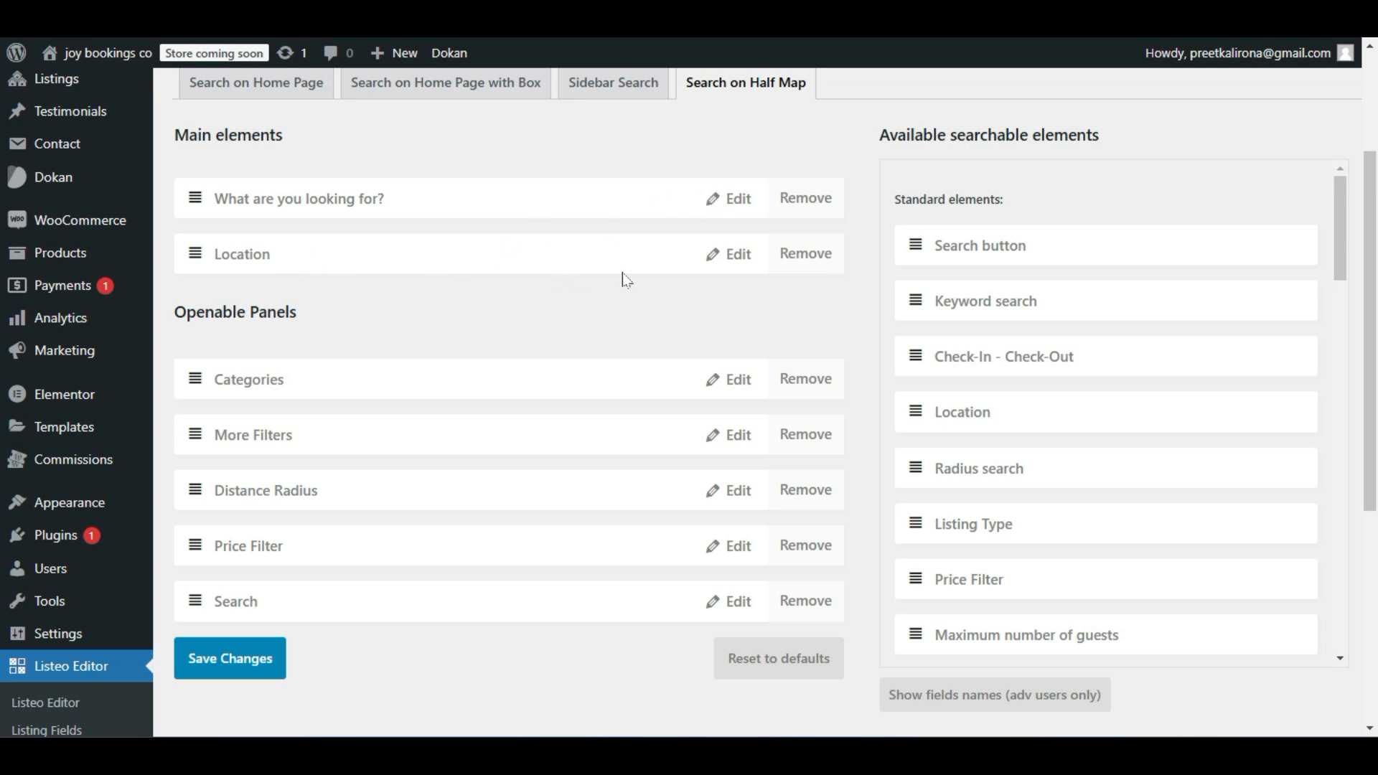
{"action": "left_click", "coordinate": [740, 258]}
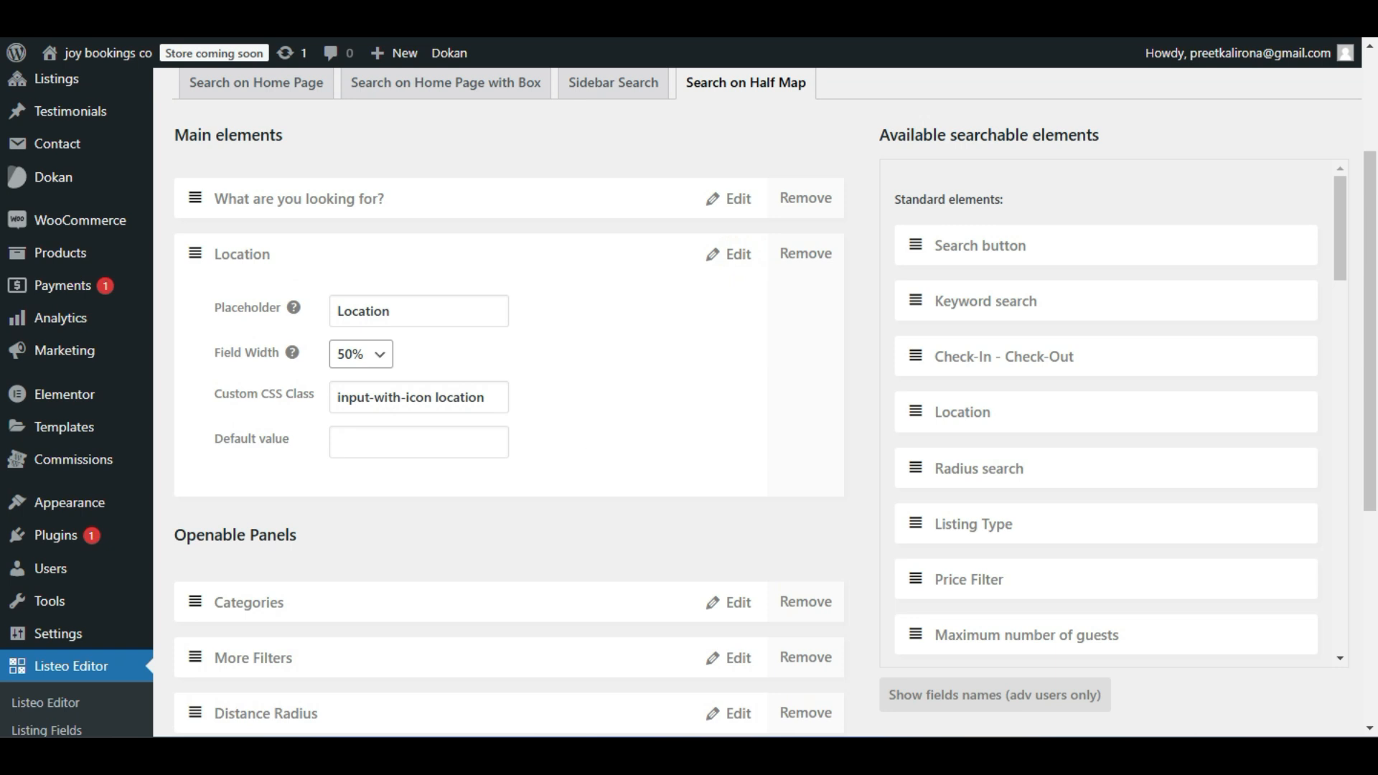
{"action": "left_click", "coordinate": [736, 255]}
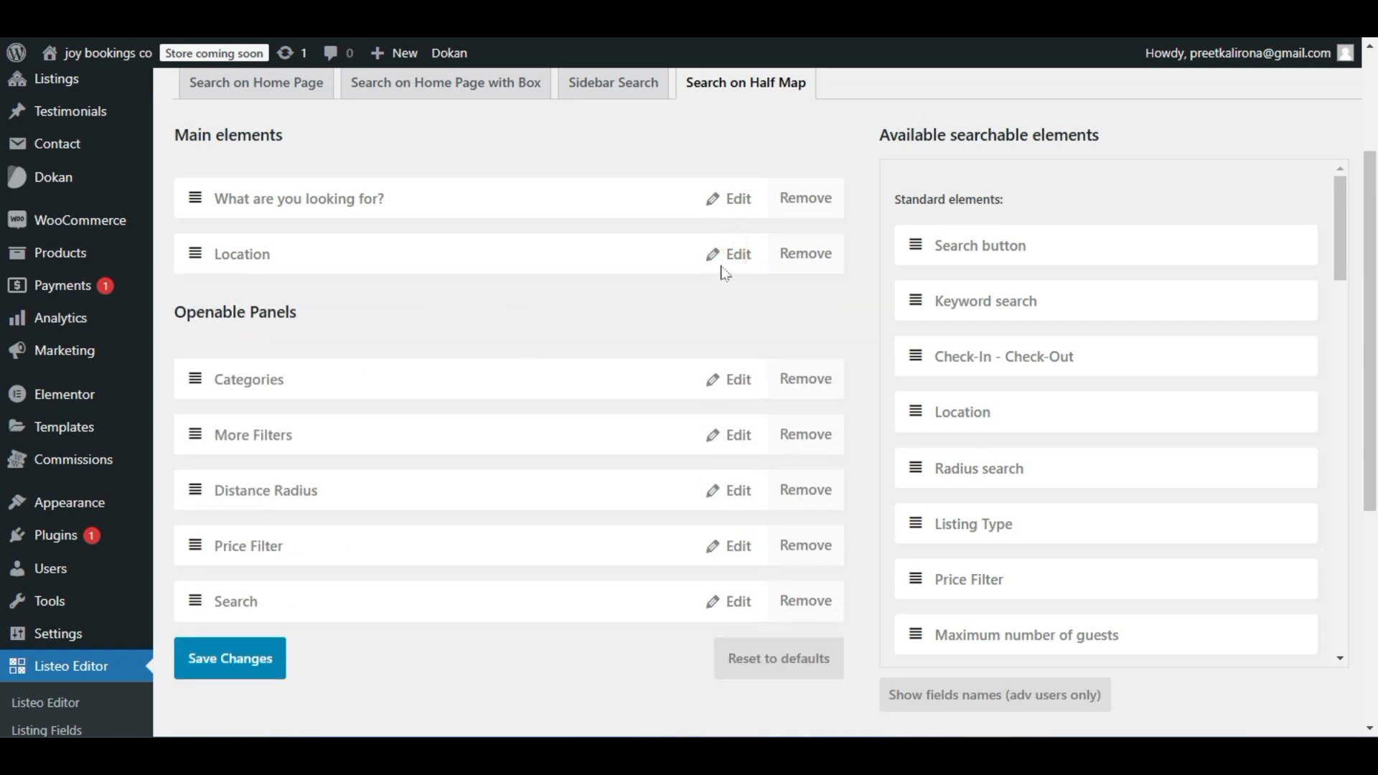
{"action": "left_click", "coordinate": [726, 255]}
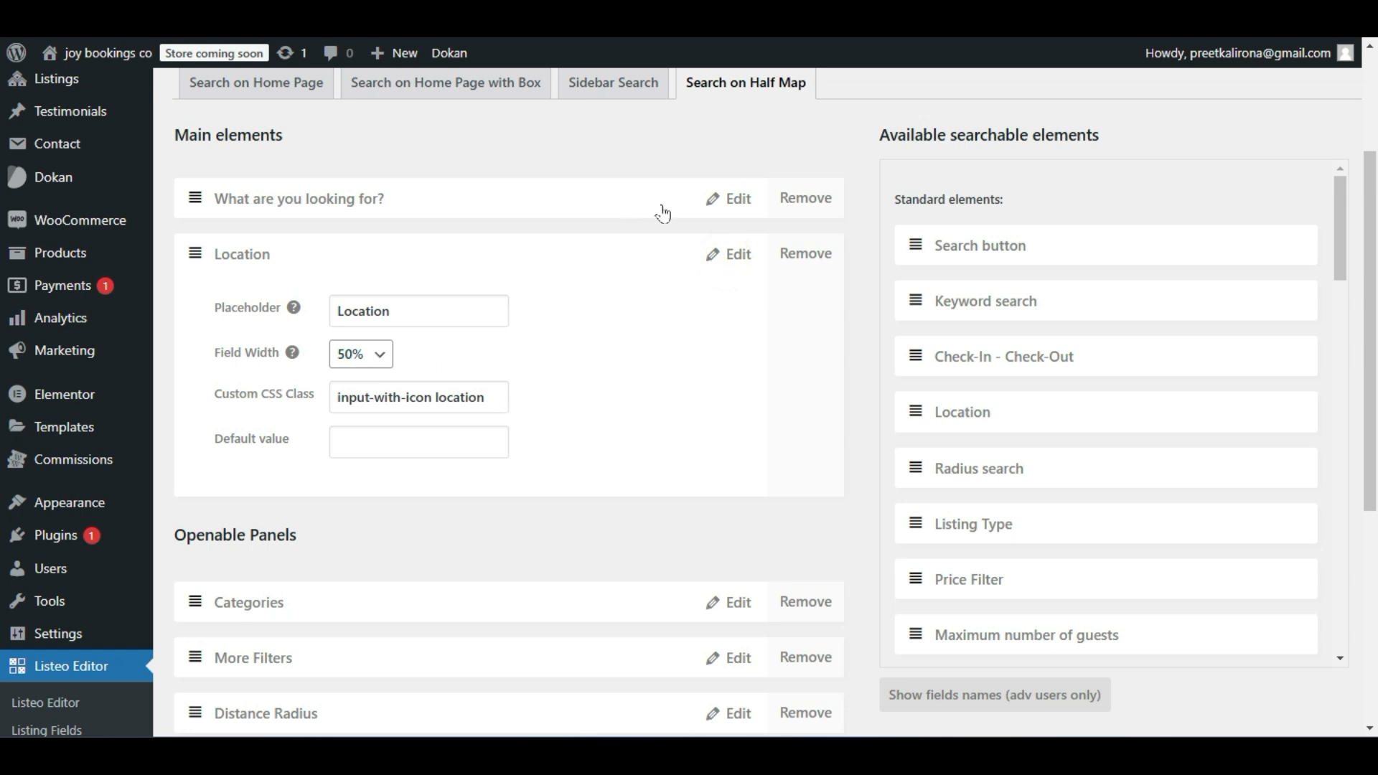
{"action": "left_click", "coordinate": [713, 259]}
{"action": "scroll", "coordinate": [691, 270], "scroll_direction": "down", "scroll_amount": 2}
{"action": "scroll", "coordinate": [689, 272], "scroll_direction": "up", "scroll_amount": 3}
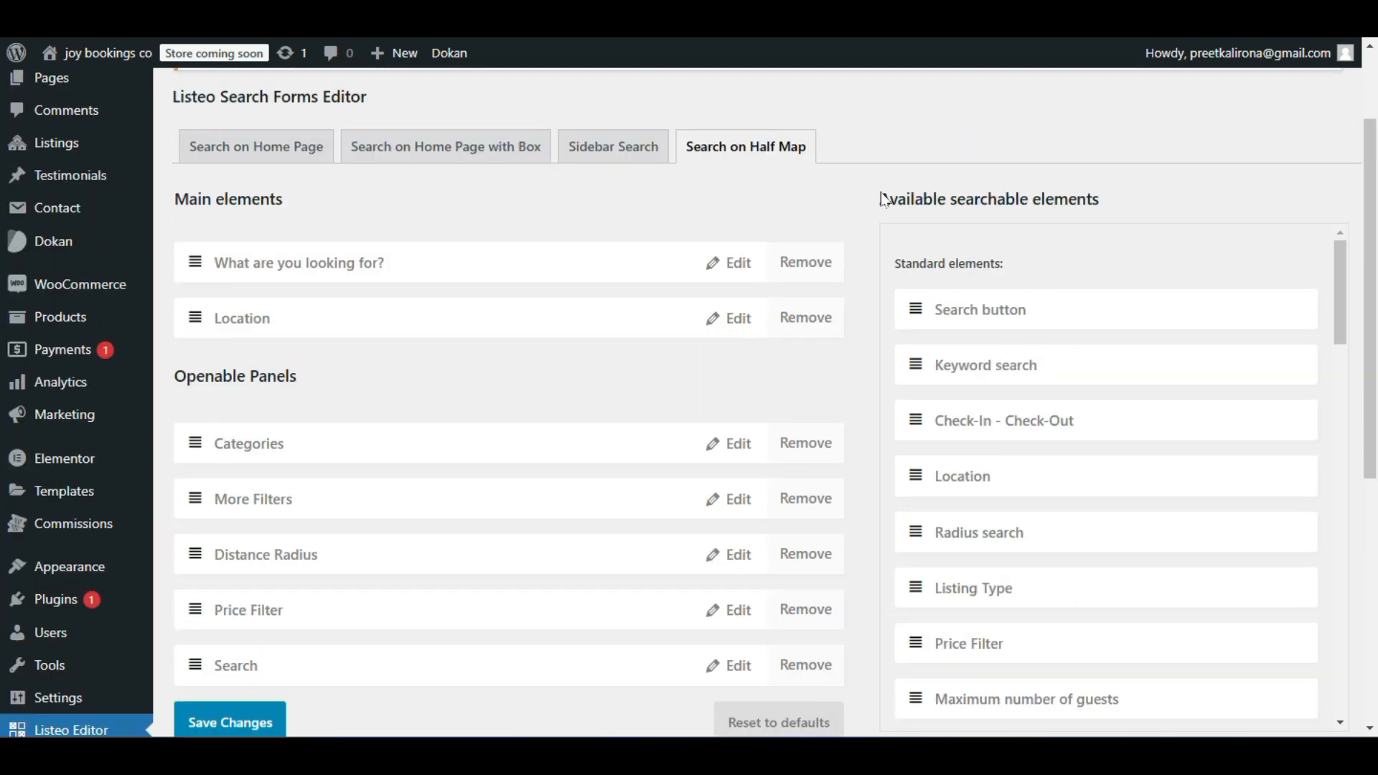
Browse the available searchable elements for the Half Map form, from the standard elements through to the taxonomies.
{"action": "left_click_drag", "start_coordinate": [882, 199], "coordinate": [1110, 209]}
{"action": "left_click", "coordinate": [1129, 194]}
{"action": "scroll", "coordinate": [1112, 215], "scroll_direction": "down", "scroll_amount": 1}
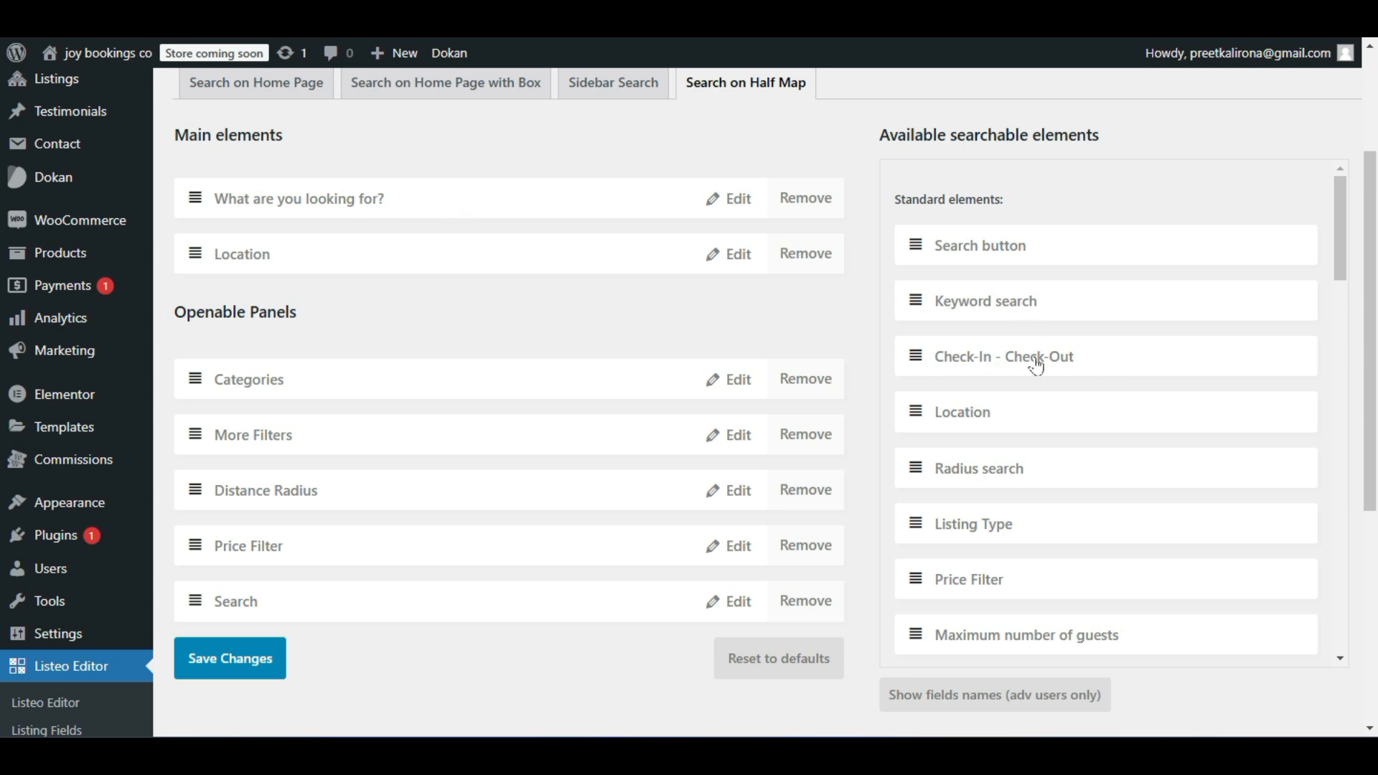
{"action": "left_click_drag", "start_coordinate": [1046, 354], "coordinate": [928, 357]}
{"action": "scroll", "coordinate": [984, 415], "scroll_direction": "down", "scroll_amount": 2}
{"action": "scroll", "coordinate": [1071, 354], "scroll_direction": "down", "scroll_amount": 5}
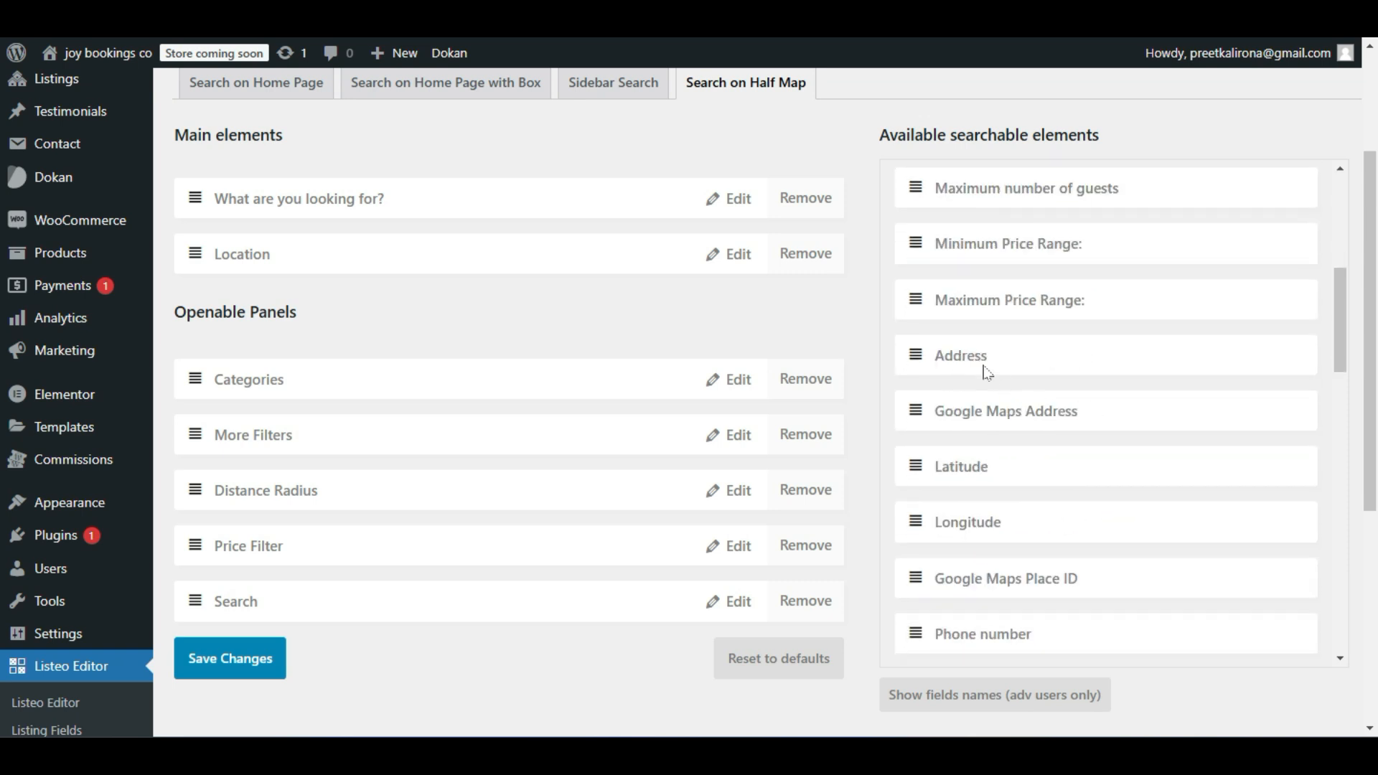
{"action": "scroll", "coordinate": [1017, 464], "scroll_direction": "down", "scroll_amount": 2}
{"action": "scroll", "coordinate": [1105, 448], "scroll_direction": "down", "scroll_amount": 2}
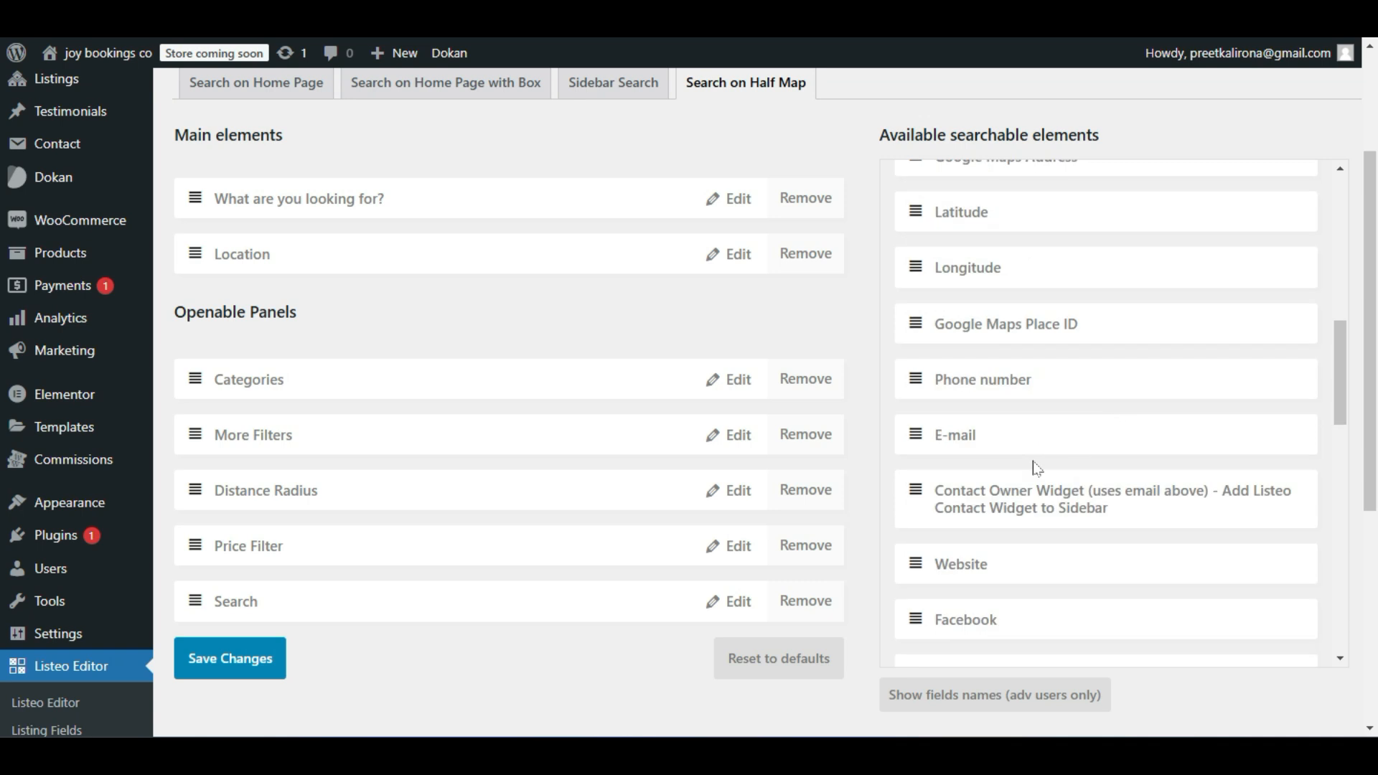
{"action": "scroll", "coordinate": [1013, 391], "scroll_direction": "down", "scroll_amount": 1}
{"action": "scroll", "coordinate": [1012, 404], "scroll_direction": "down", "scroll_amount": 15}
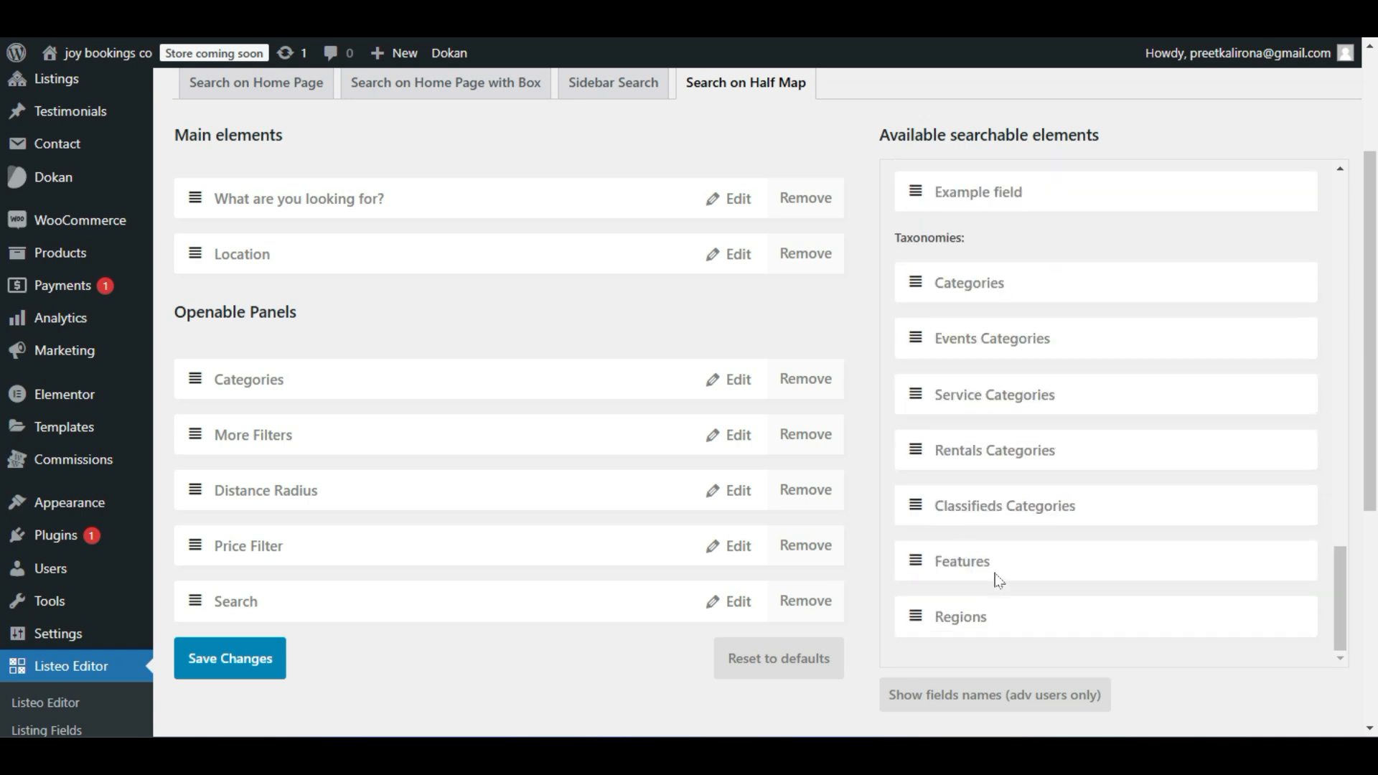
{"action": "scroll", "coordinate": [617, 502], "scroll_direction": "up", "scroll_amount": 3}
{"action": "scroll", "coordinate": [610, 434], "scroll_direction": "down", "scroll_amount": 5}
{"action": "scroll", "coordinate": [574, 416], "scroll_direction": "up", "scroll_amount": 5}
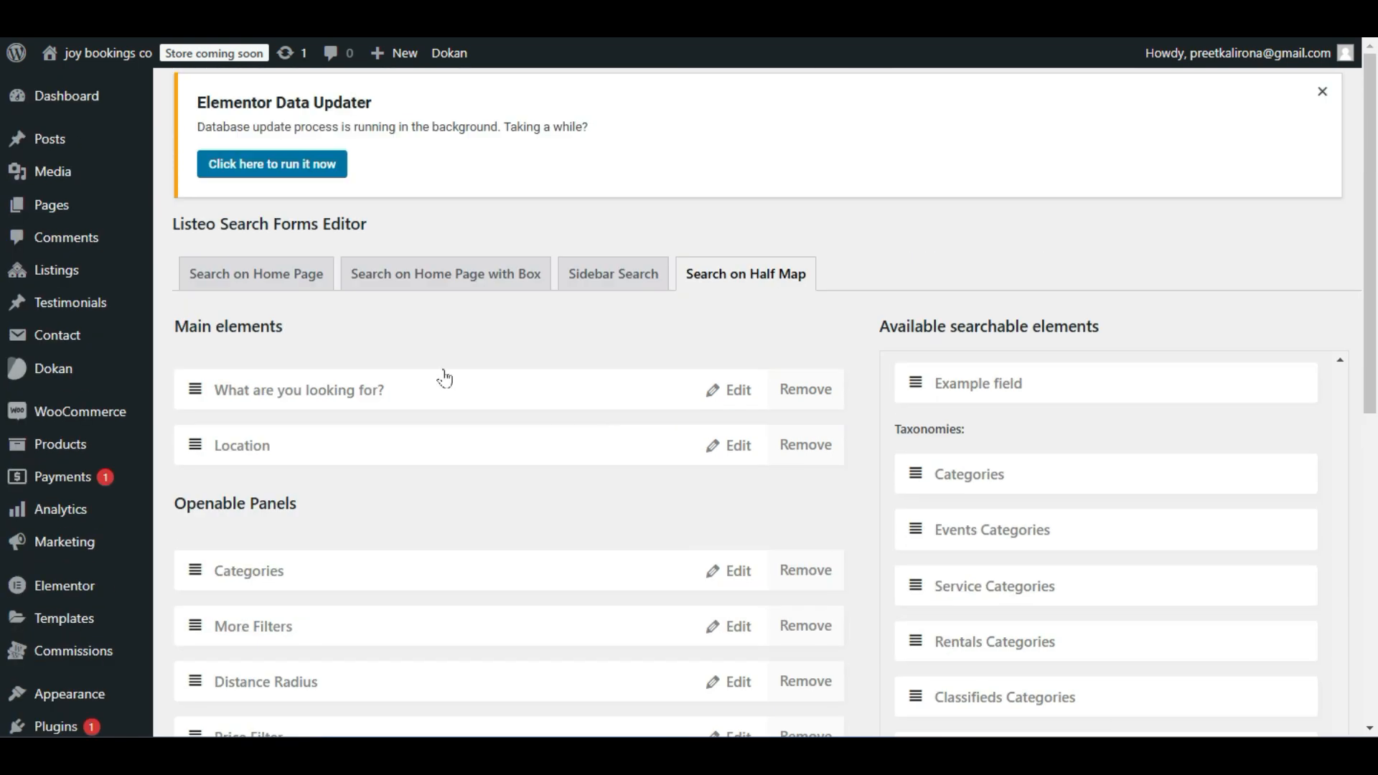
Open the Search on Home Page form and compare its main elements with the search bar on the site's home page.
{"action": "left_click", "coordinate": [234, 286]}
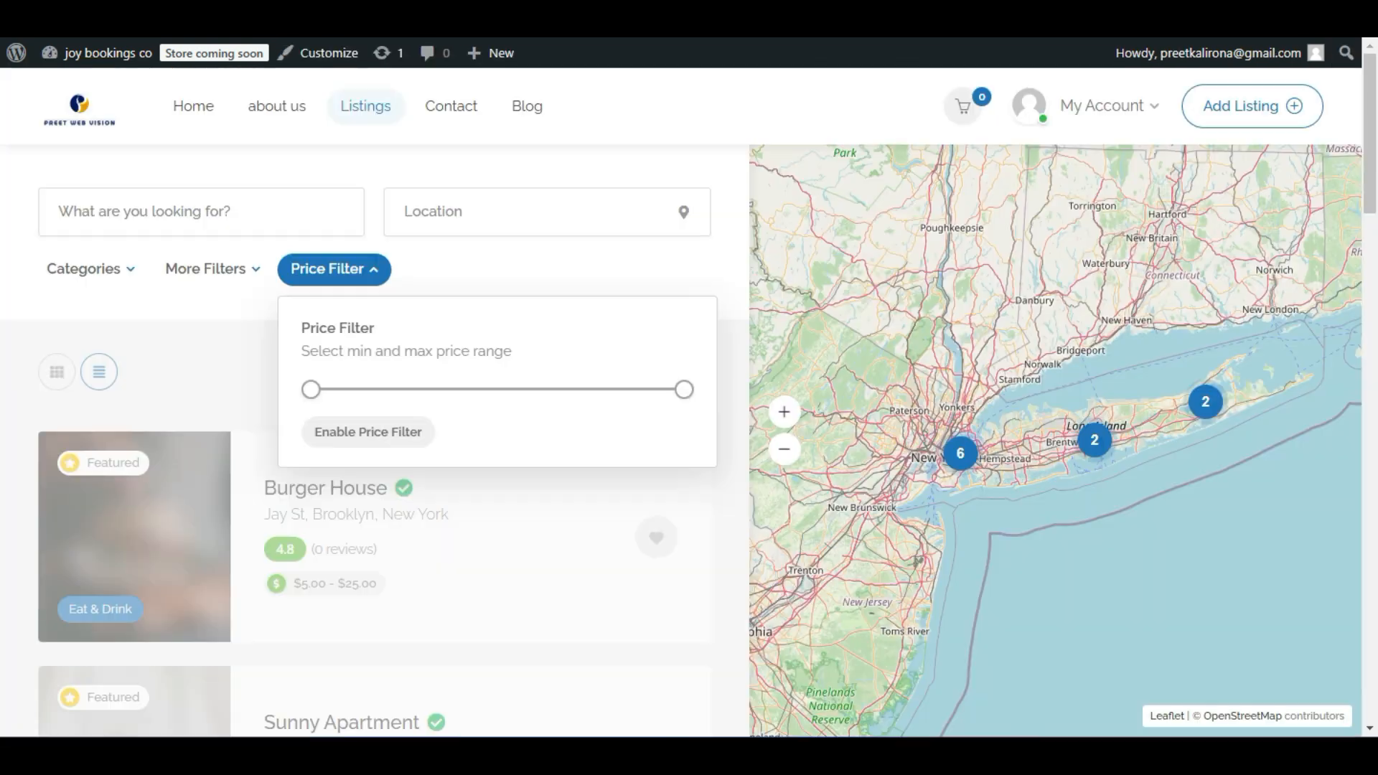
{"action": "left_click", "coordinate": [188, 105]}
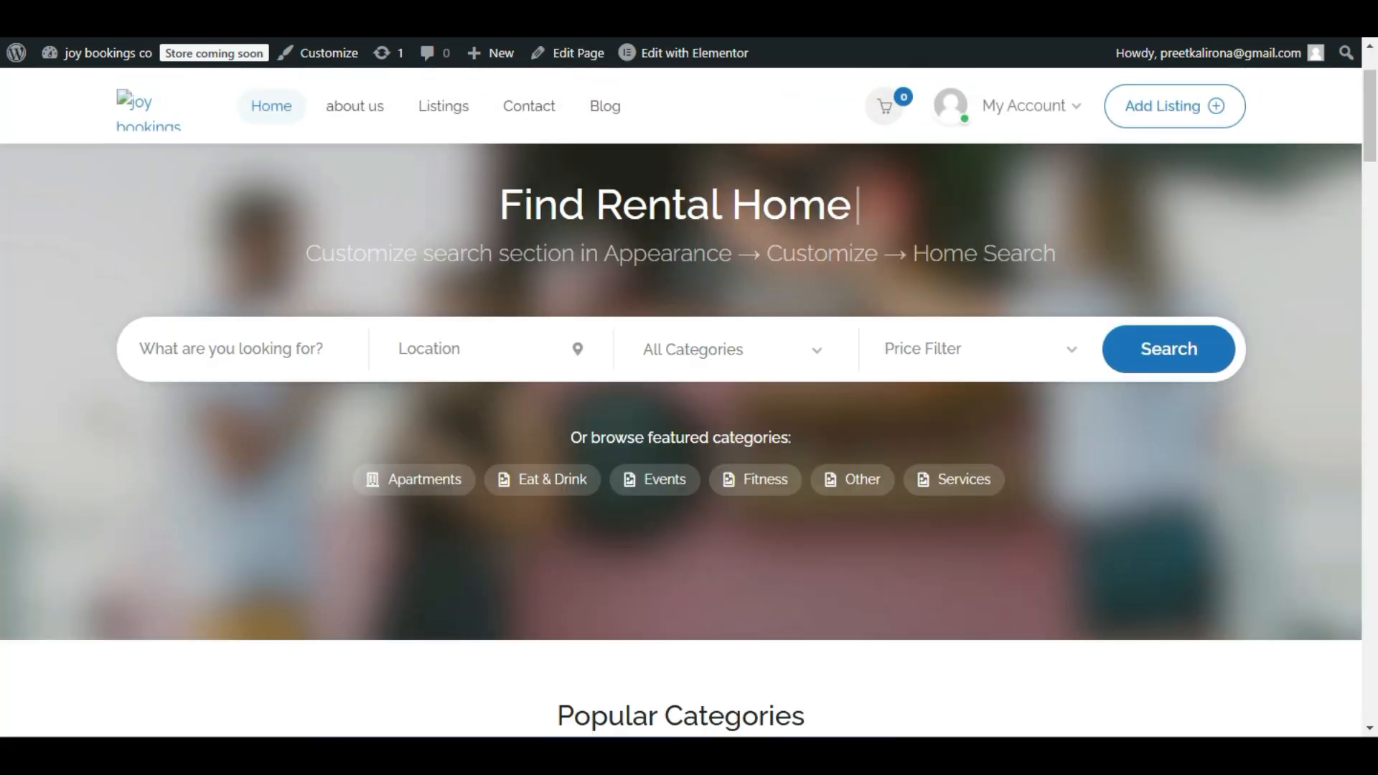
{"action": "left_click", "coordinate": [142, 352]}
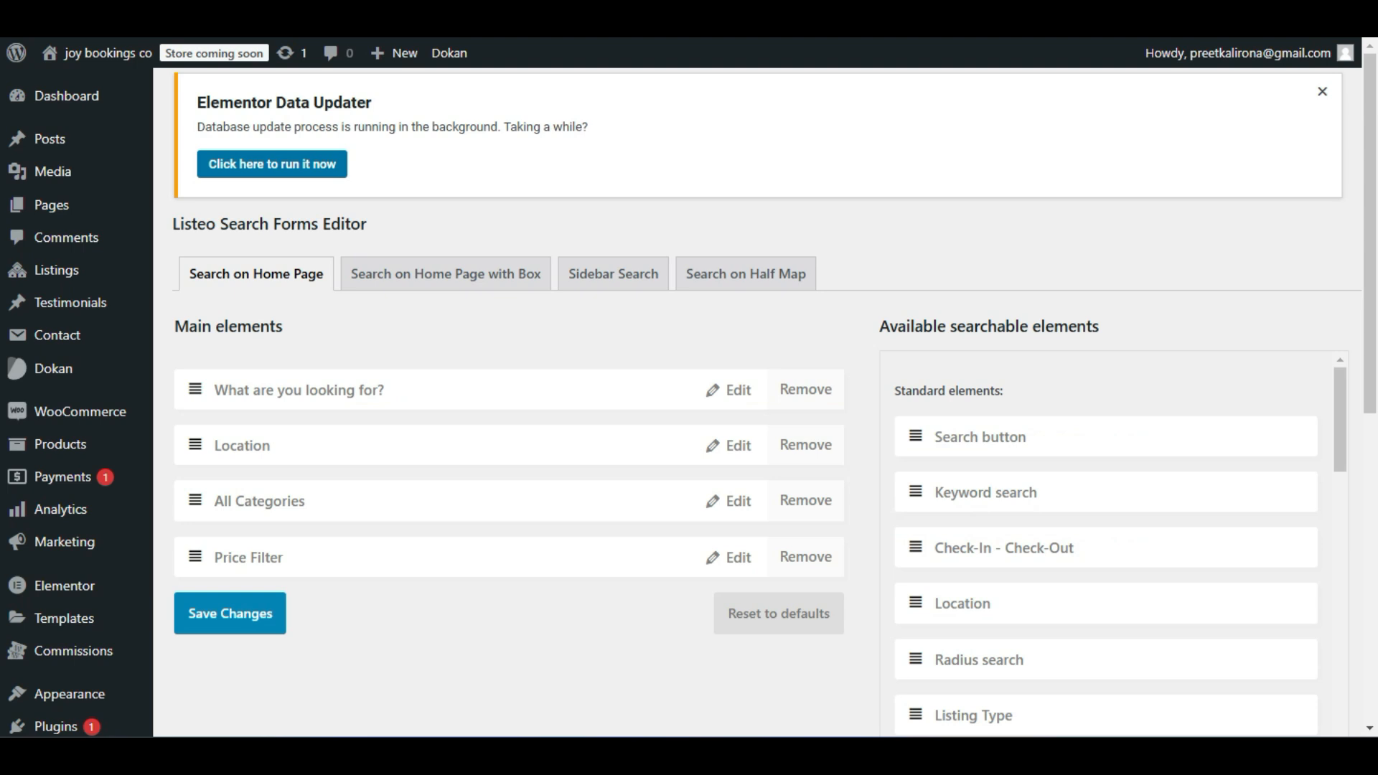
{"action": "scroll", "coordinate": [283, 356], "scroll_direction": "down", "scroll_amount": 2}
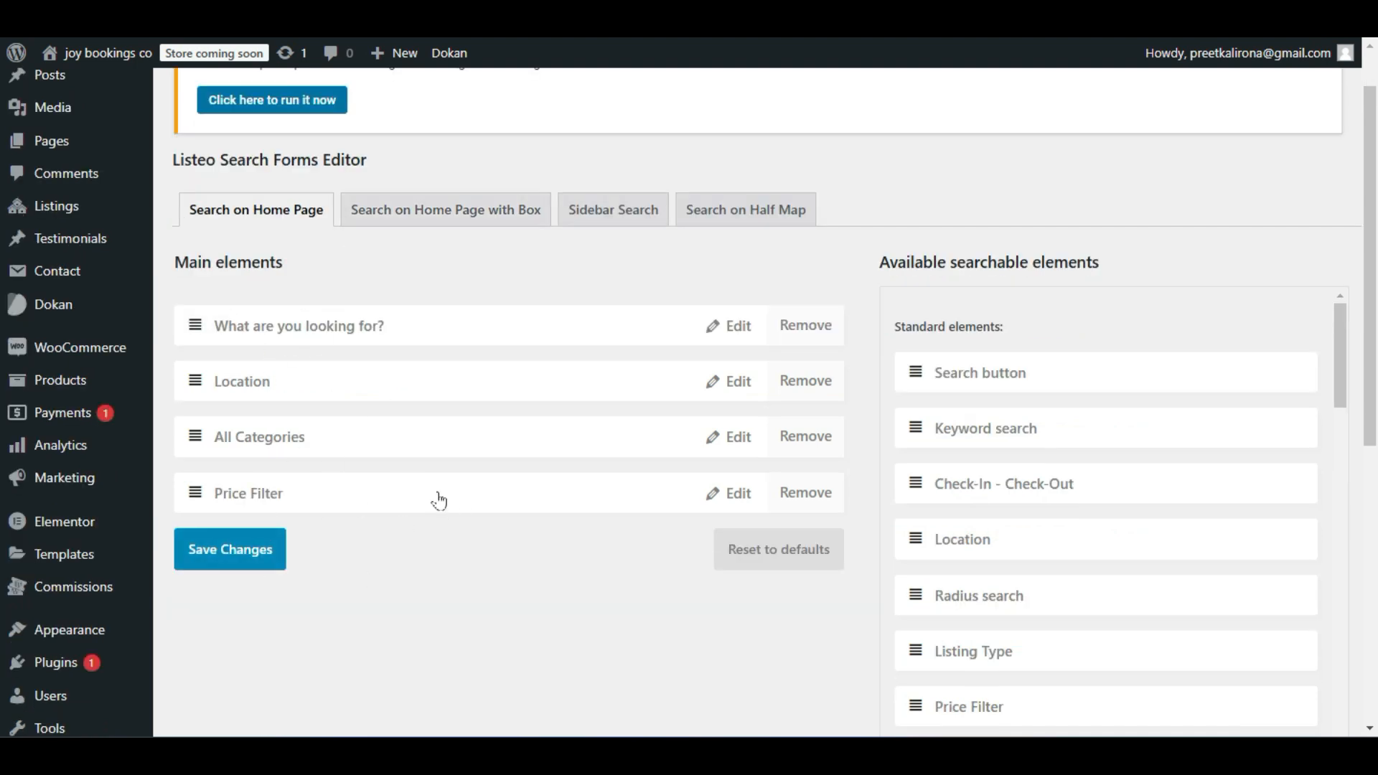
Open the All Categories element's settings, review its type and taxonomy options, and compare them with the home page search bar.
{"action": "left_click", "coordinate": [727, 439]}
{"action": "scroll", "coordinate": [664, 453], "scroll_direction": "down", "scroll_amount": 2}
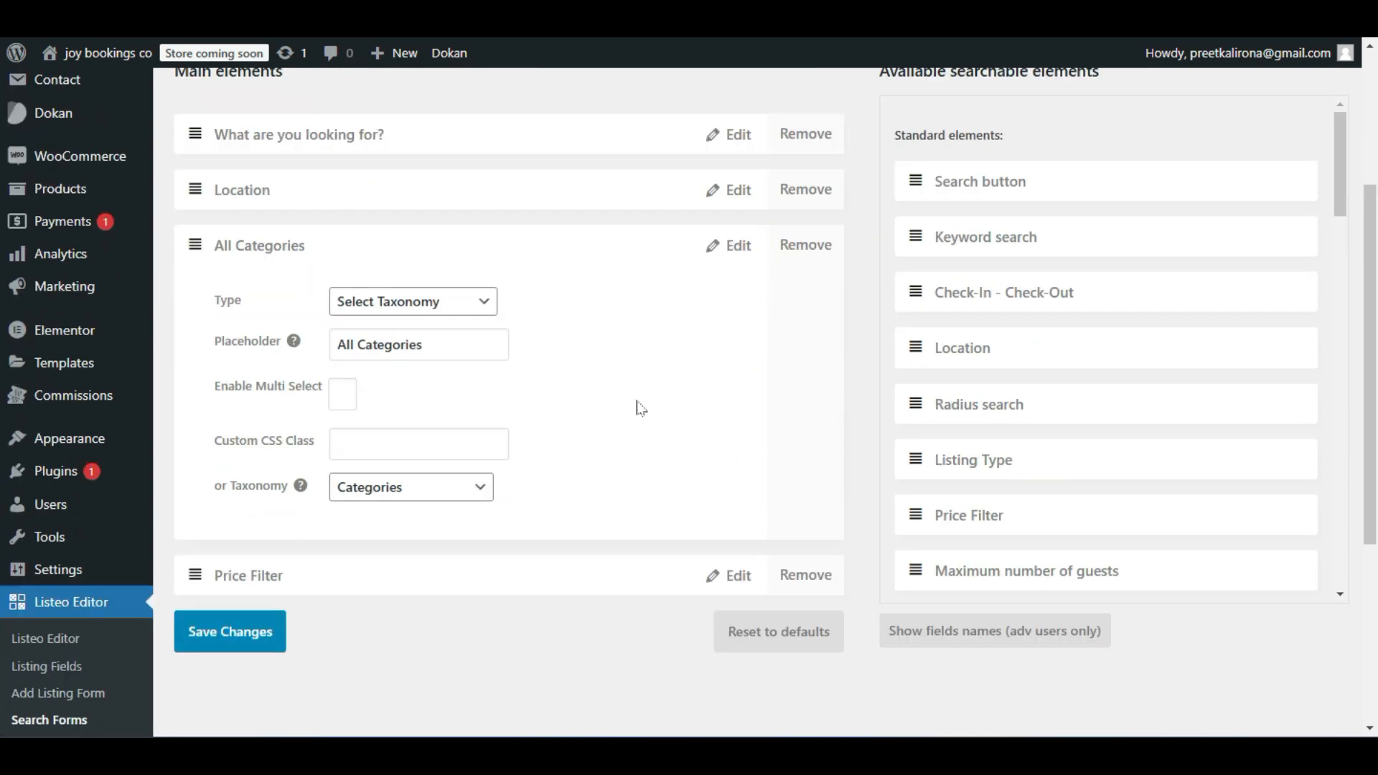
{"action": "left_click", "coordinate": [365, 296]}
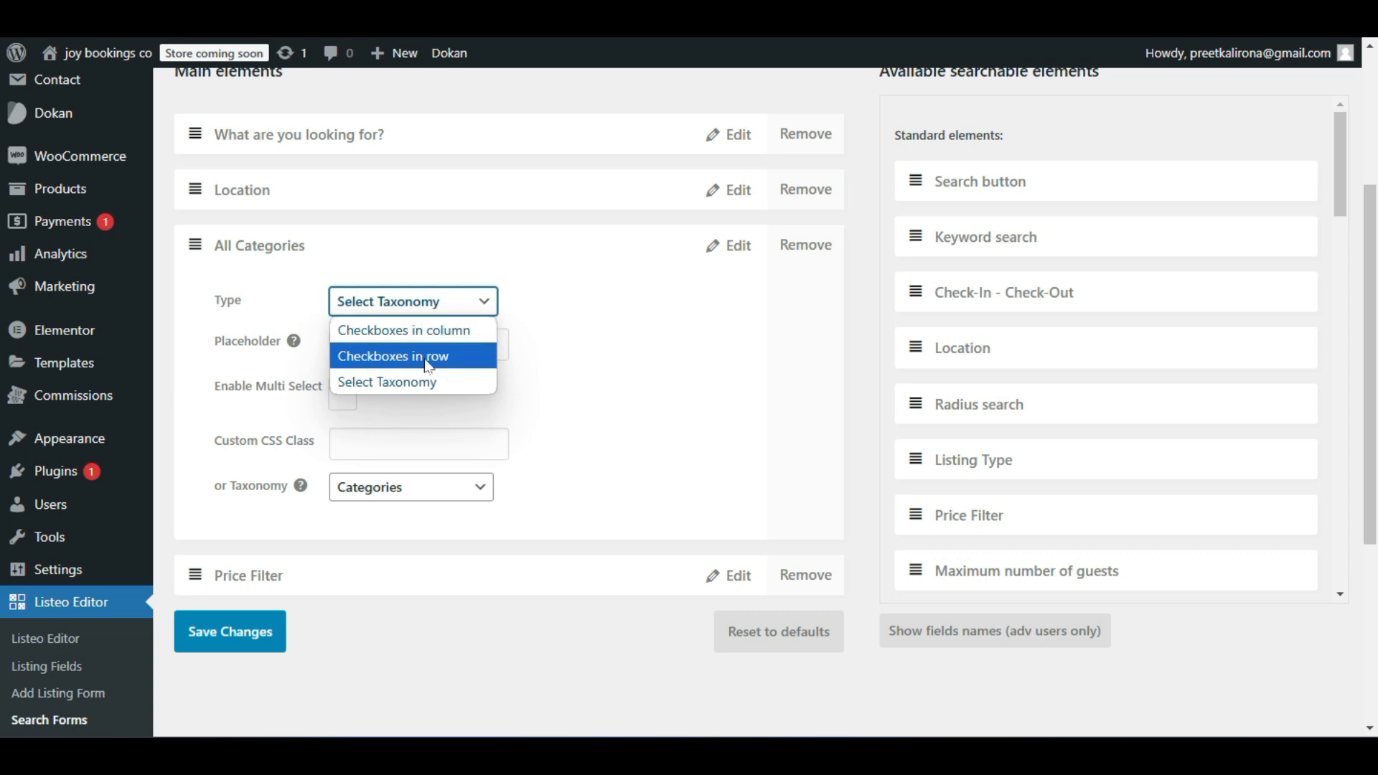
{"action": "left_click", "coordinate": [544, 348]}
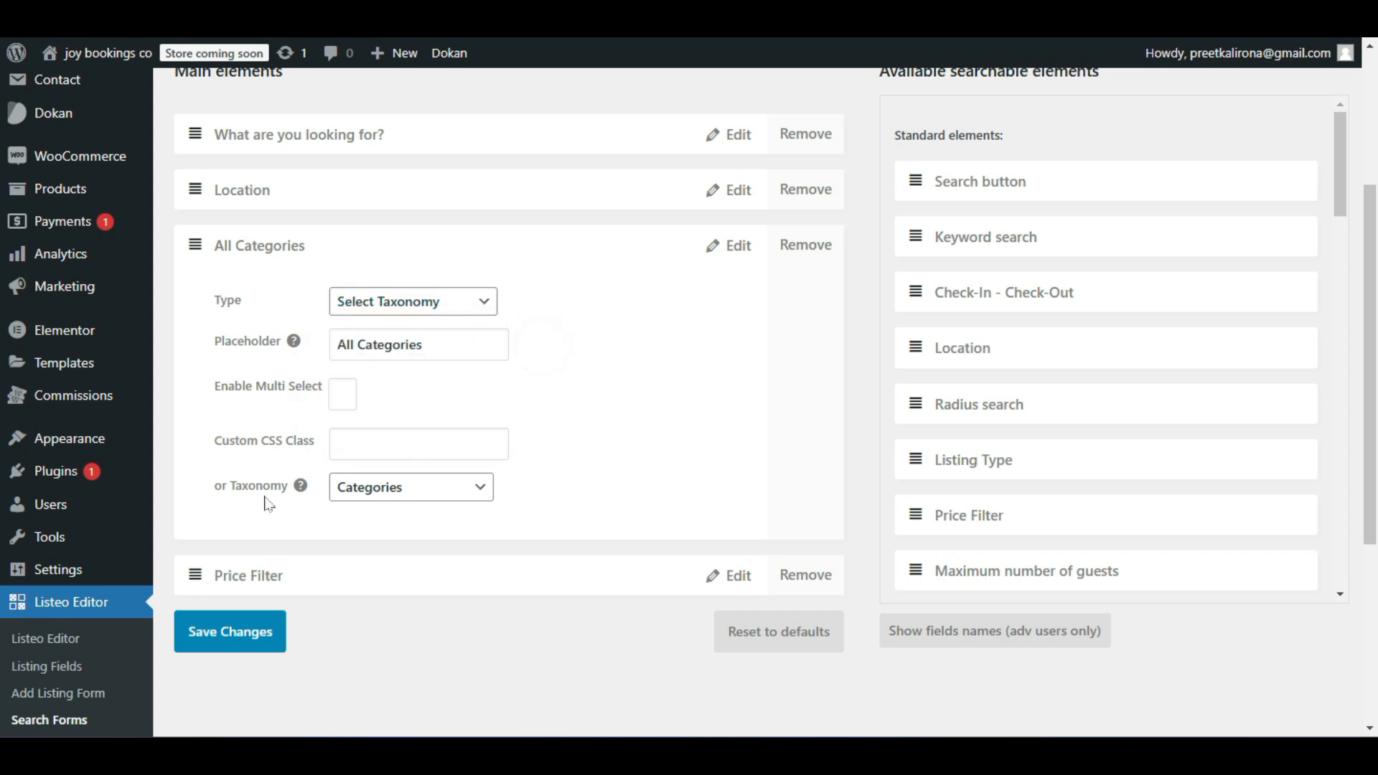
{"action": "left_click", "coordinate": [350, 490]}
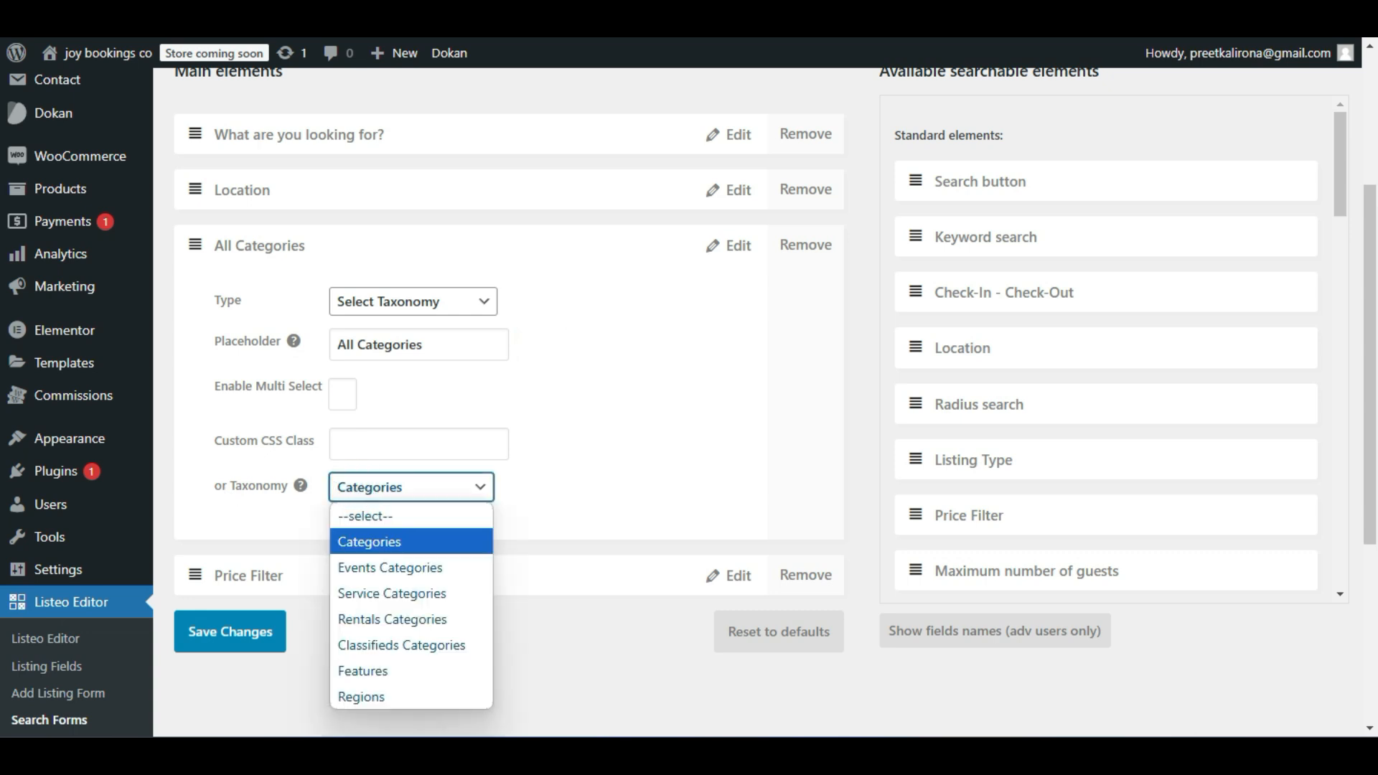
{"action": "left_click", "coordinate": [189, 6]}
{"action": "left_click", "coordinate": [283, 337]}
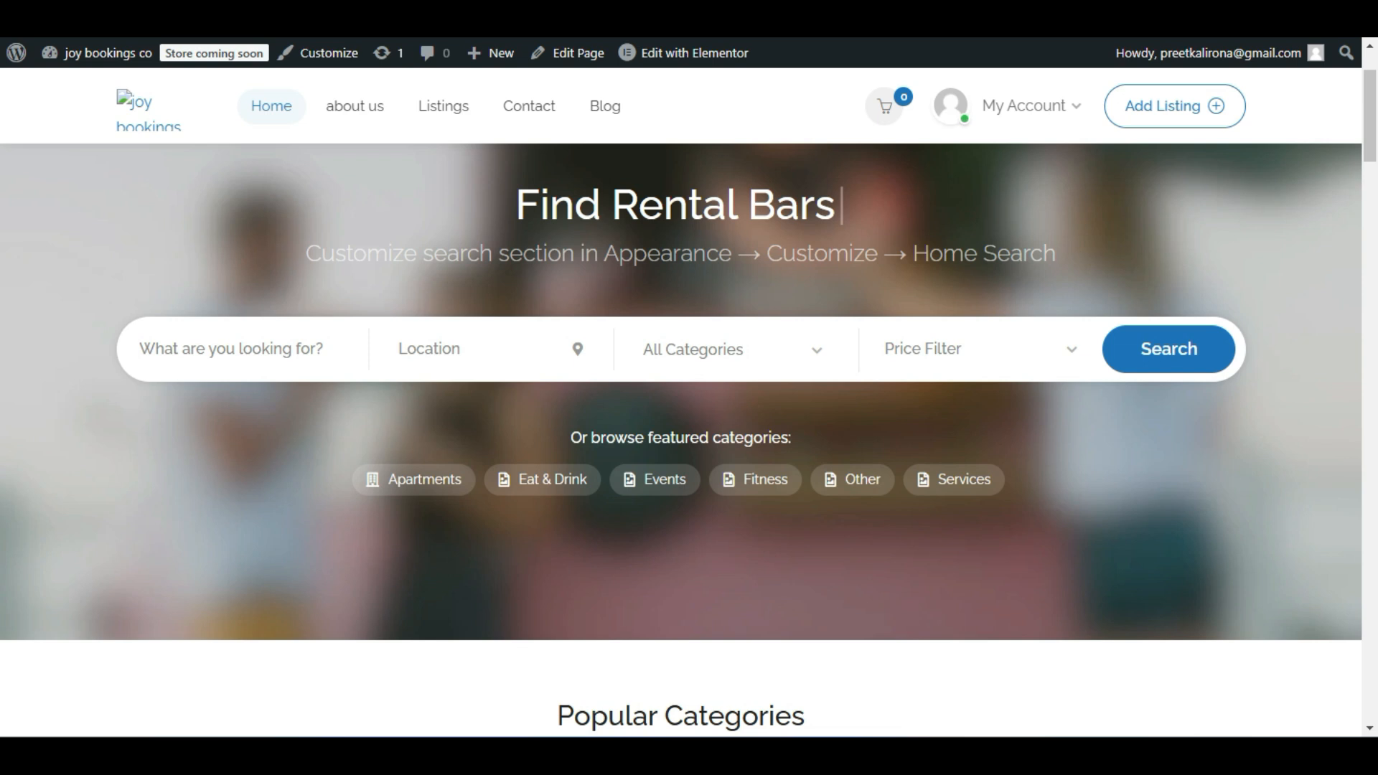
{"action": "left_click", "coordinate": [154, 7]}
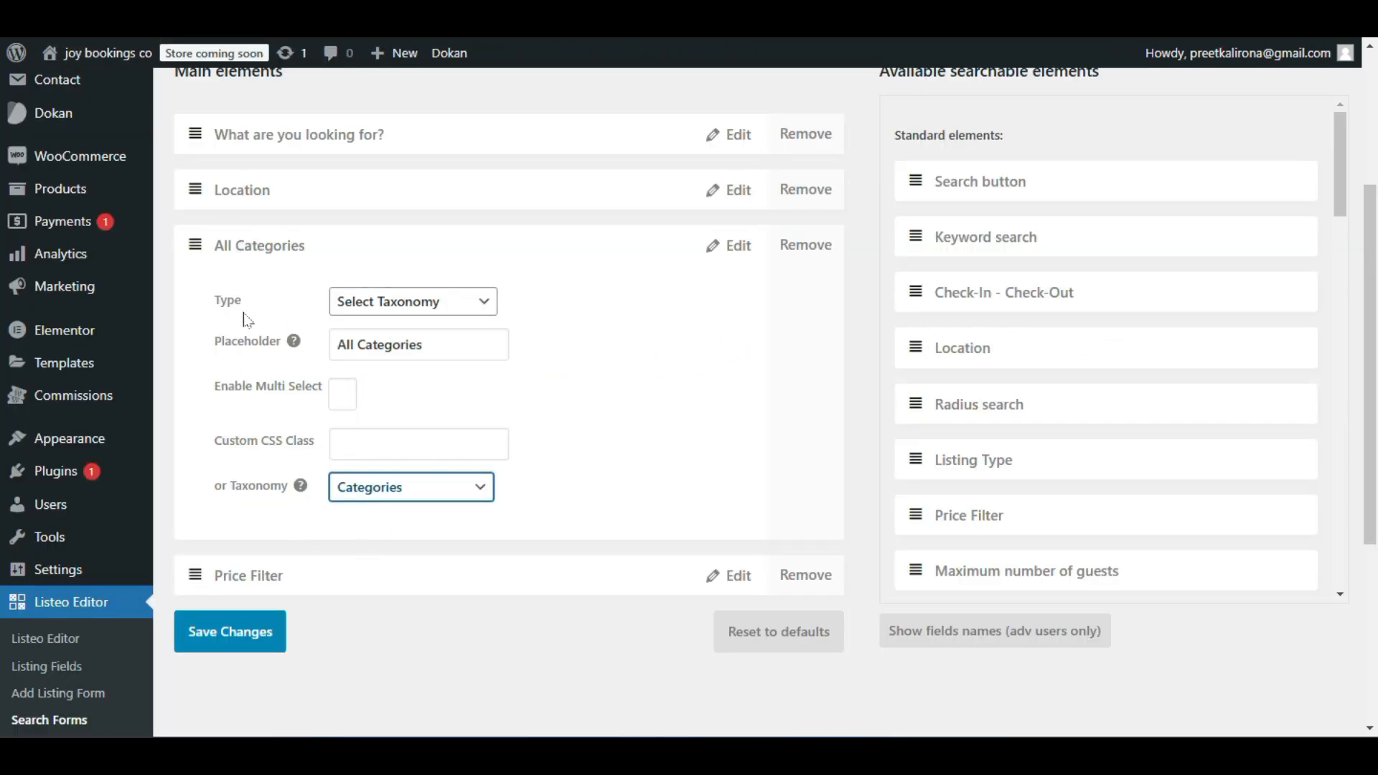
Set the All Categories element's taxonomy to Rentals Categories and enable multi select for it.
{"action": "left_click", "coordinate": [353, 489]}
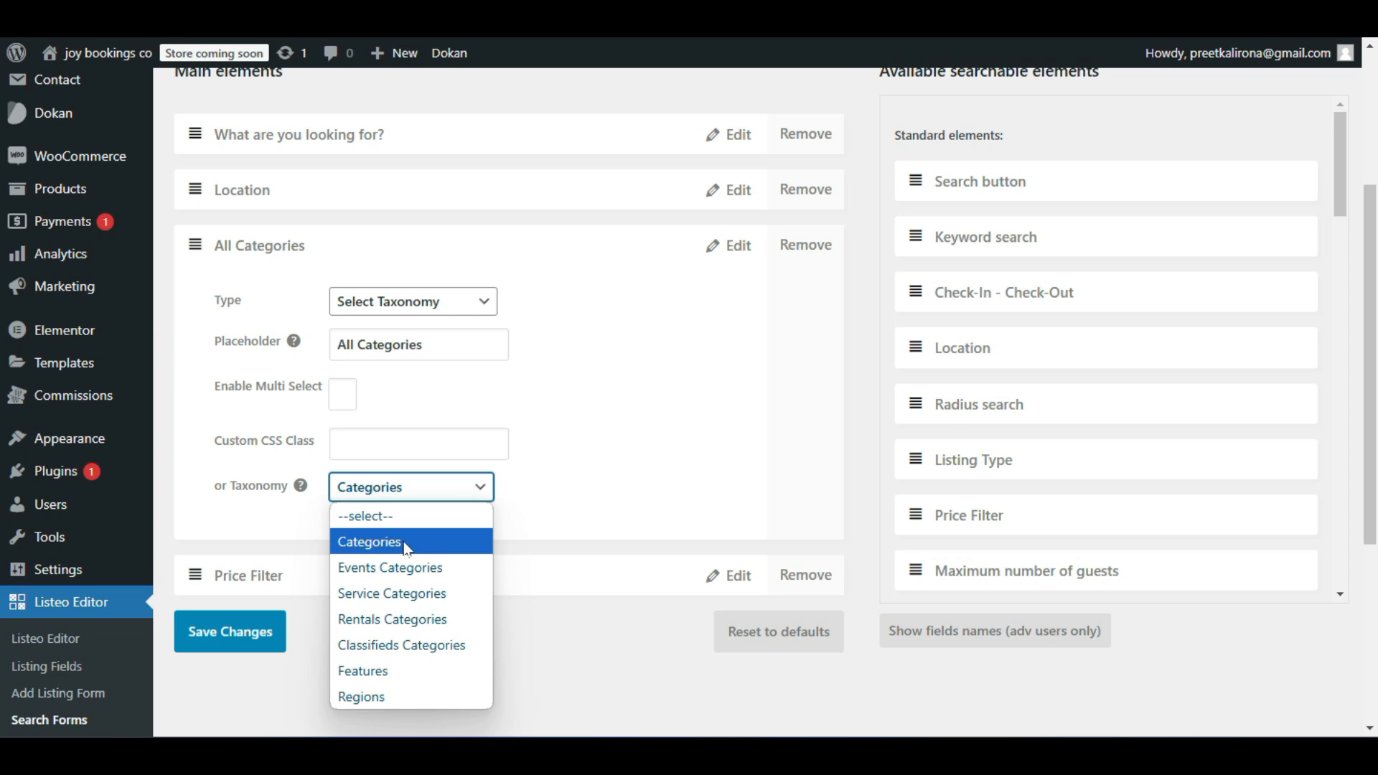
{"action": "left_click", "coordinate": [438, 620]}
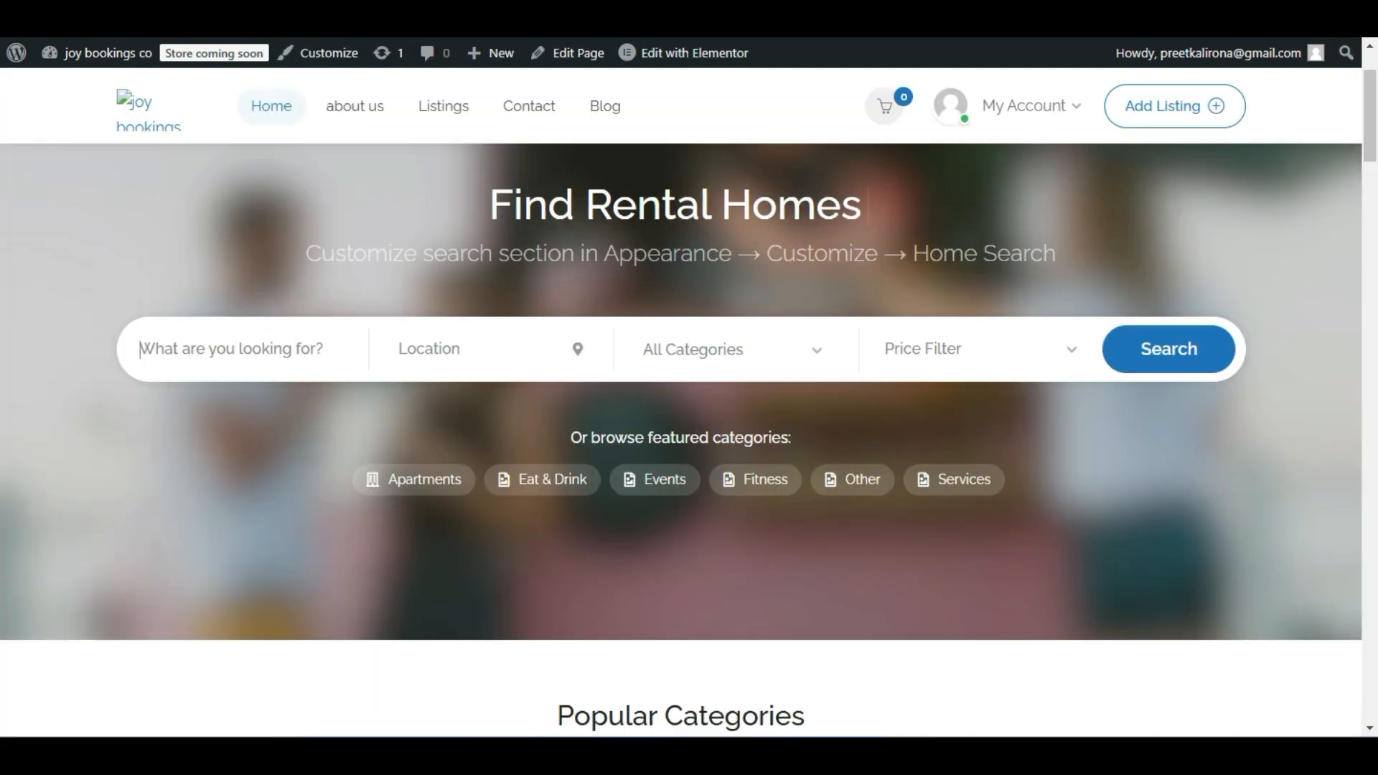
{"action": "left_click", "coordinate": [213, 352]}
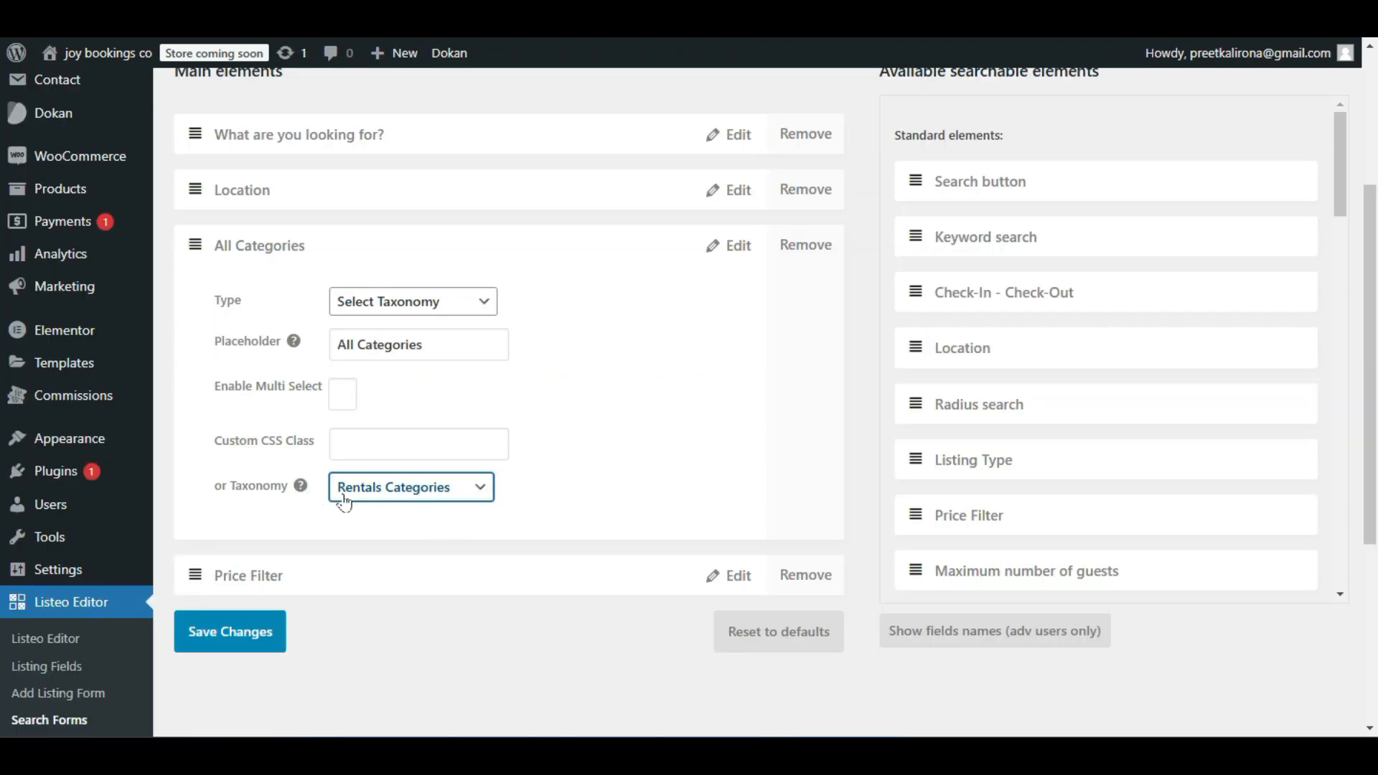
{"action": "left_click", "coordinate": [404, 500]}
{"action": "left_click", "coordinate": [446, 501]}
{"action": "left_click", "coordinate": [539, 502]}
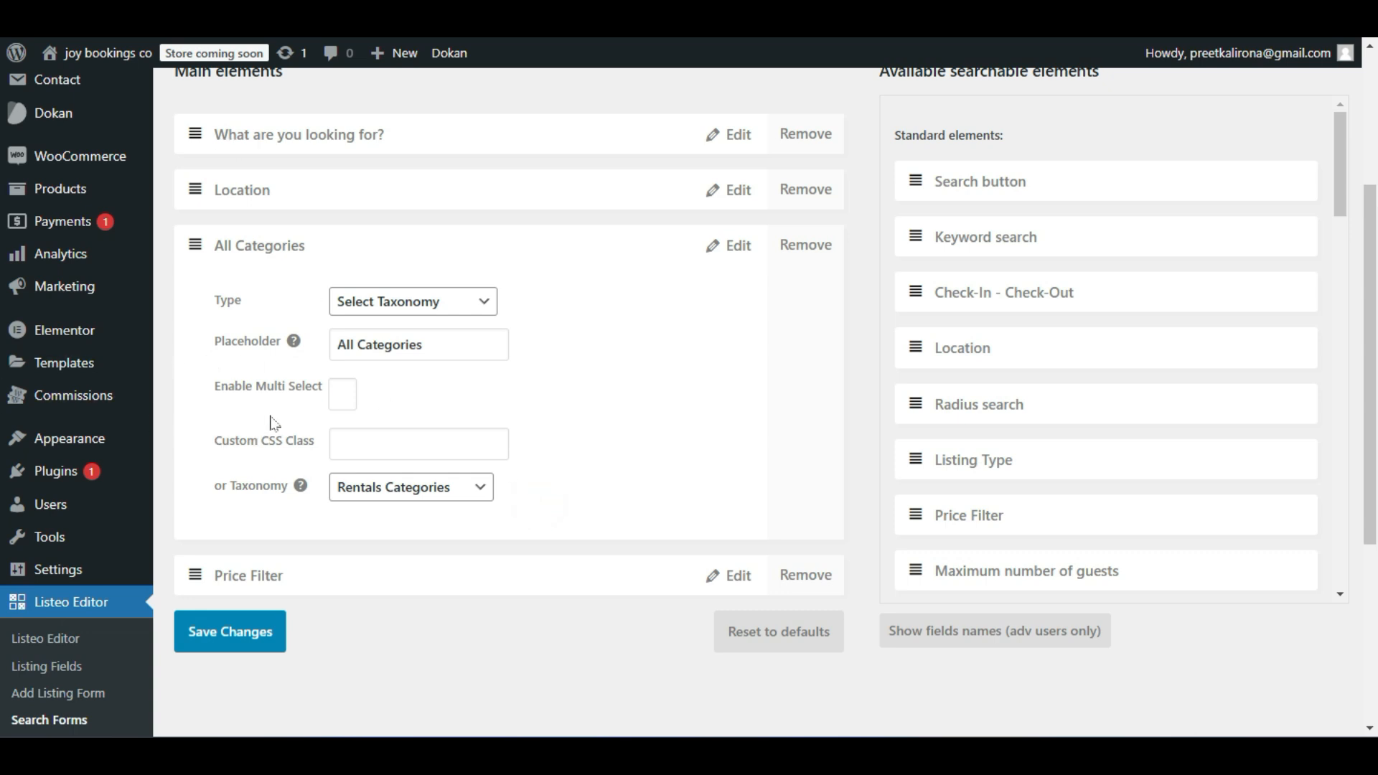
{"action": "left_click", "coordinate": [343, 395]}
{"action": "left_click", "coordinate": [343, 396]}
Test the category selector in the home page search bar by choosing Apartments and Fitness.
{"action": "left_click", "coordinate": [190, 21]}
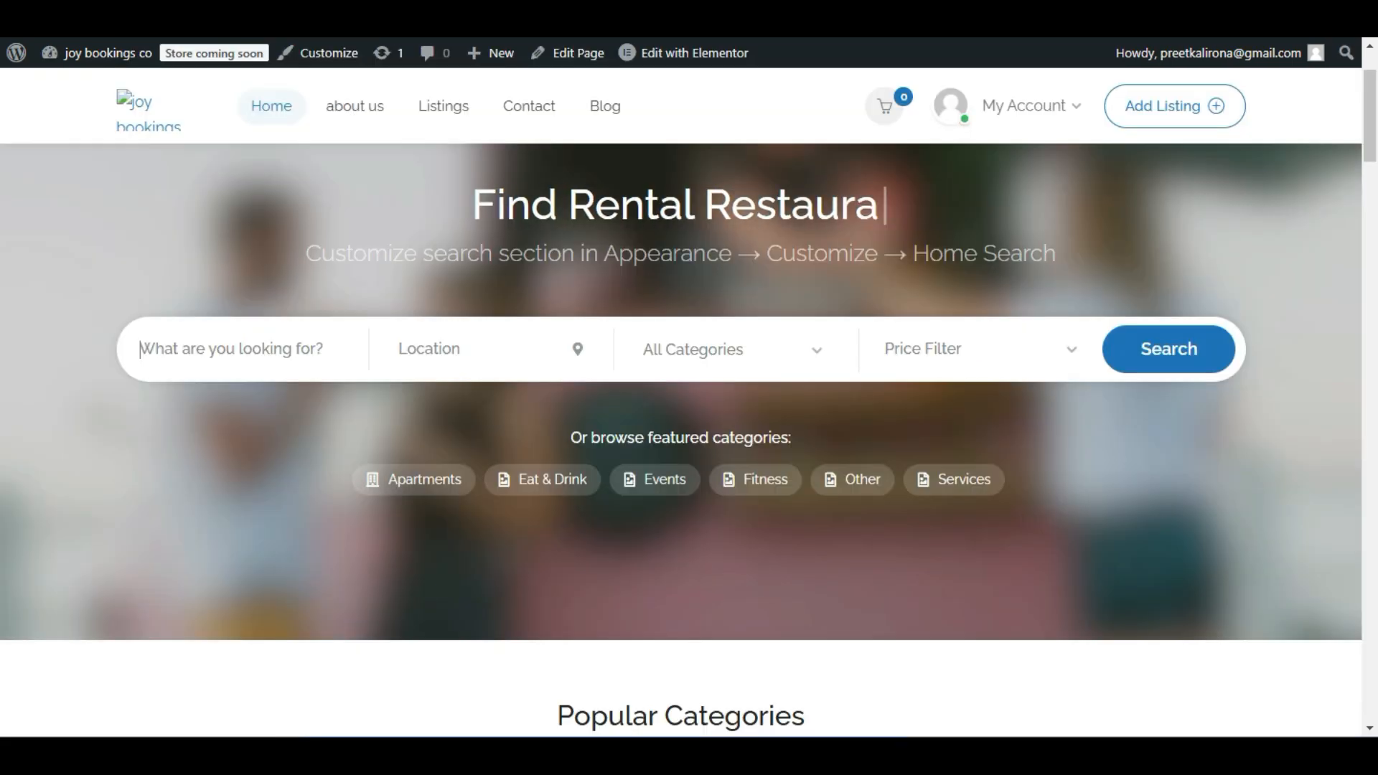
{"action": "left_click", "coordinate": [758, 350]}
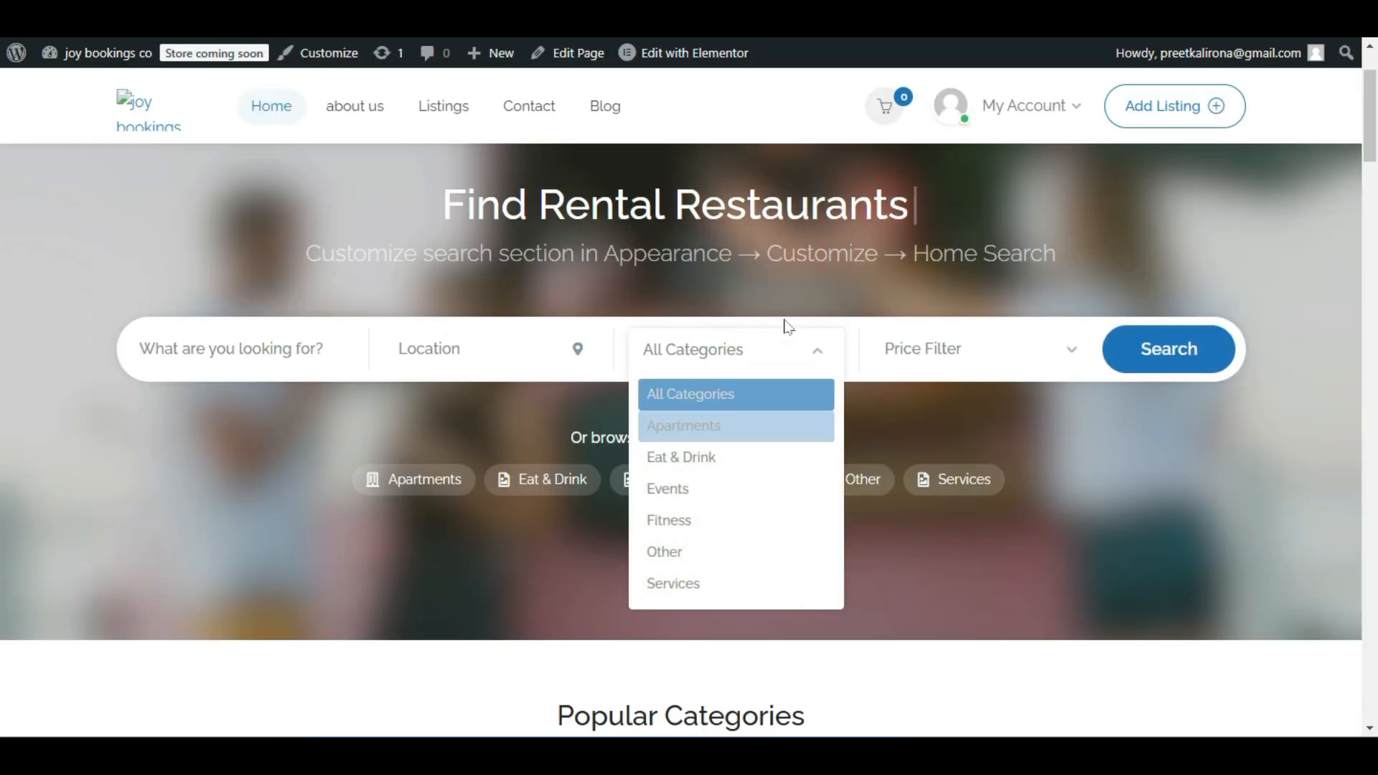
{"action": "left_click", "coordinate": [731, 427]}
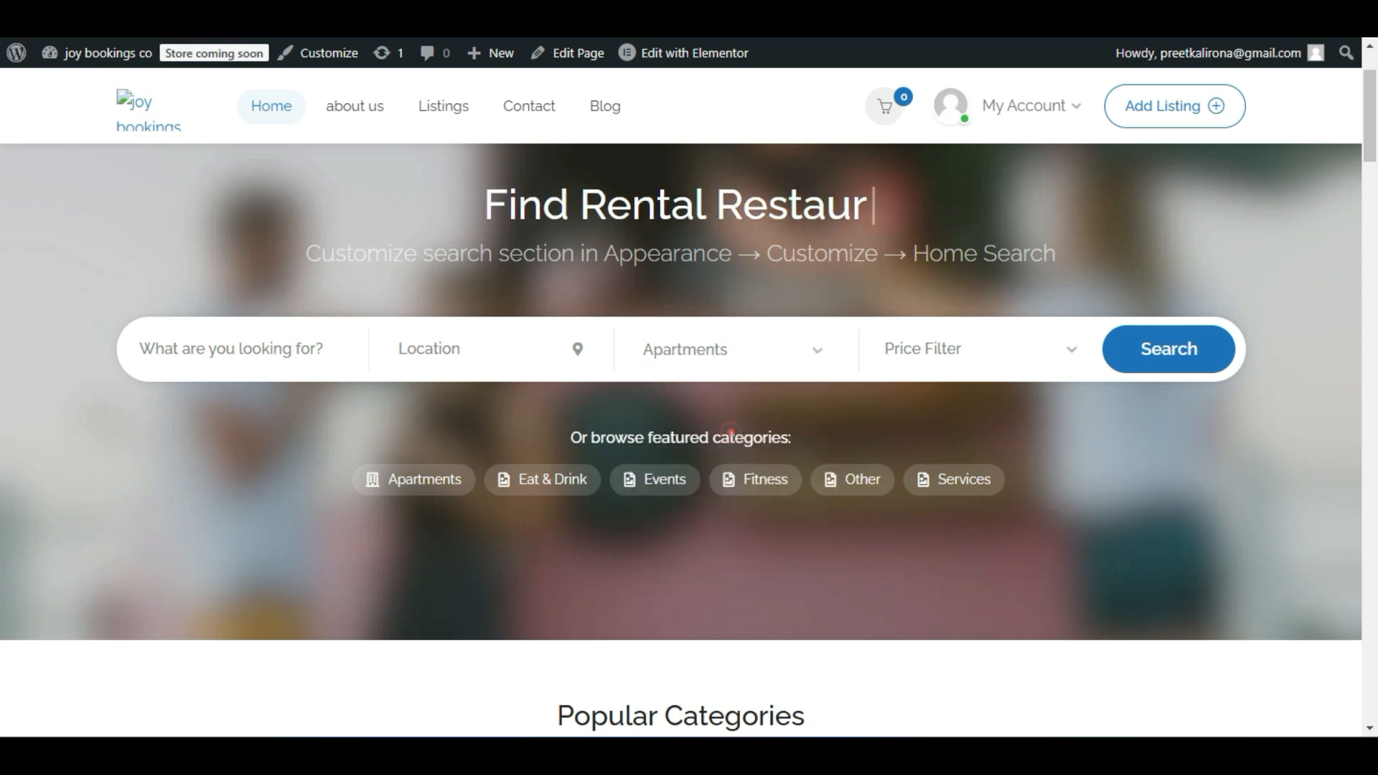
{"action": "left_click", "coordinate": [761, 345]}
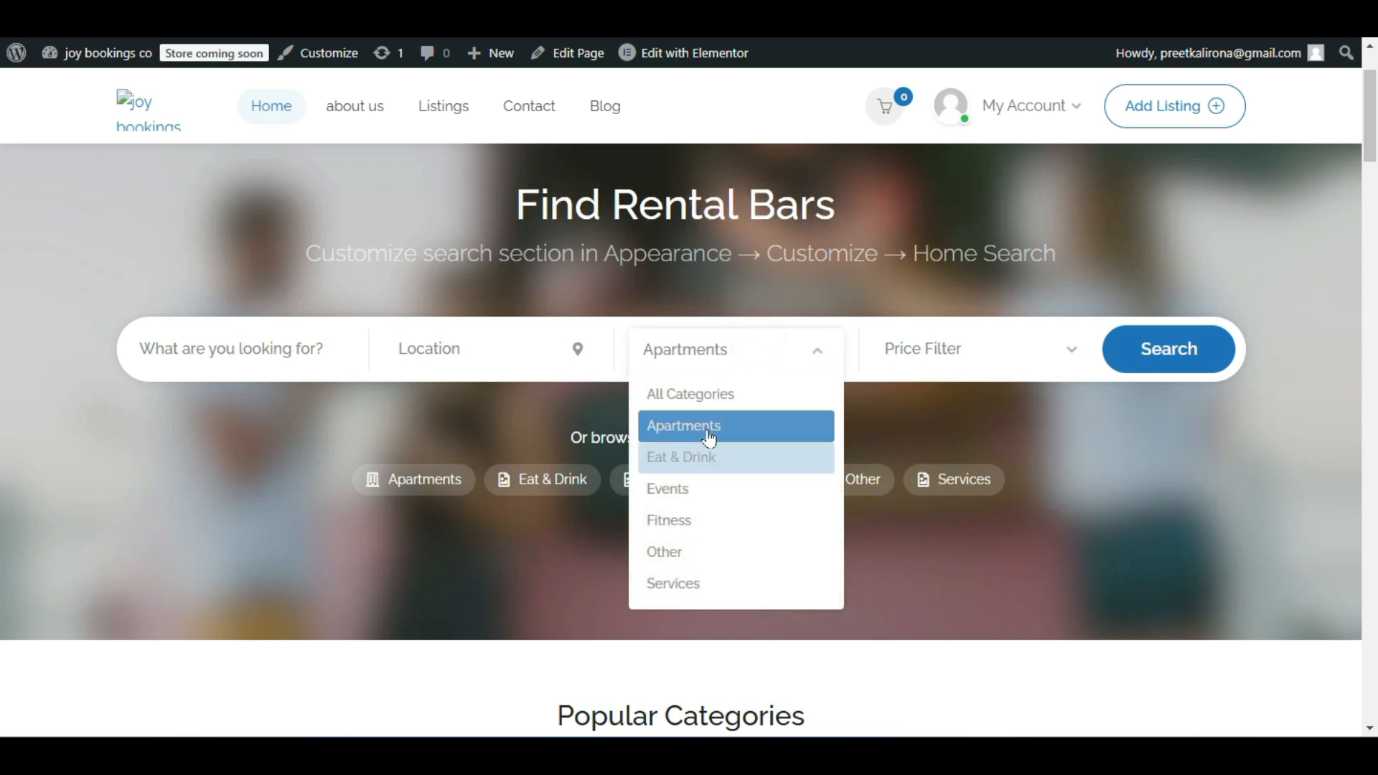
{"action": "left_click", "coordinate": [731, 428]}
{"action": "left_click", "coordinate": [746, 350]}
{"action": "left_click", "coordinate": [696, 520]}
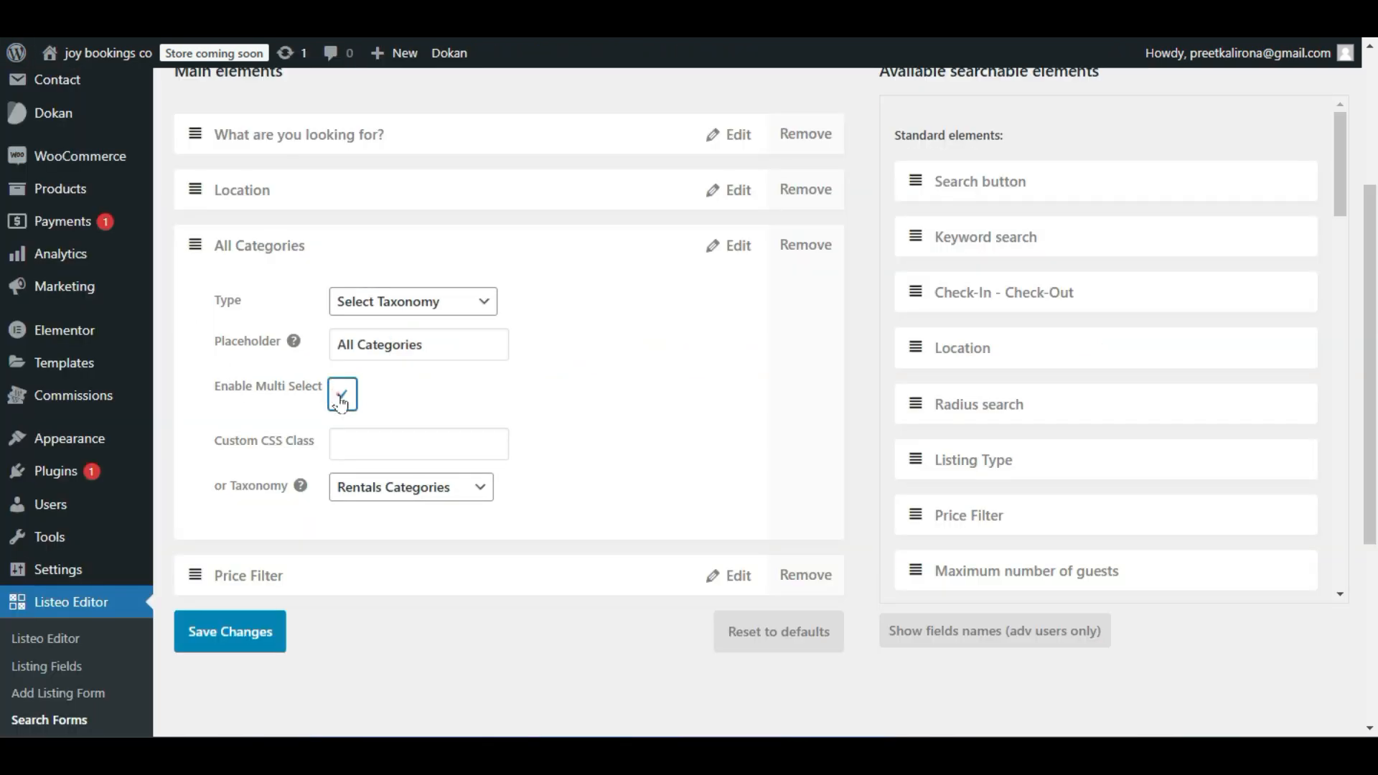
Open the Price Filter element's settings in the home page search form and examine its options.
{"action": "scroll", "coordinate": [476, 397], "scroll_direction": "down", "scroll_amount": 2}
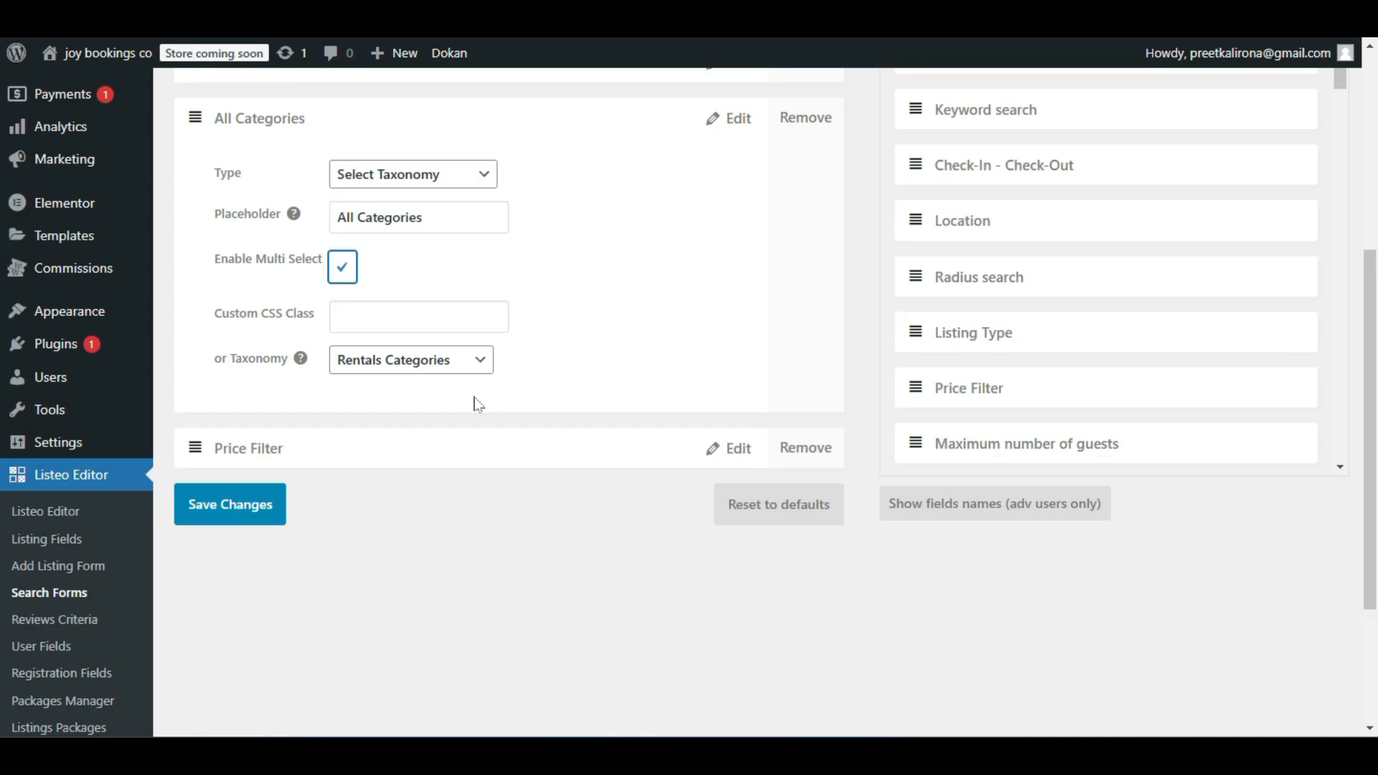
{"action": "left_click", "coordinate": [720, 447]}
{"action": "scroll", "coordinate": [683, 448], "scroll_direction": "down", "scroll_amount": 3}
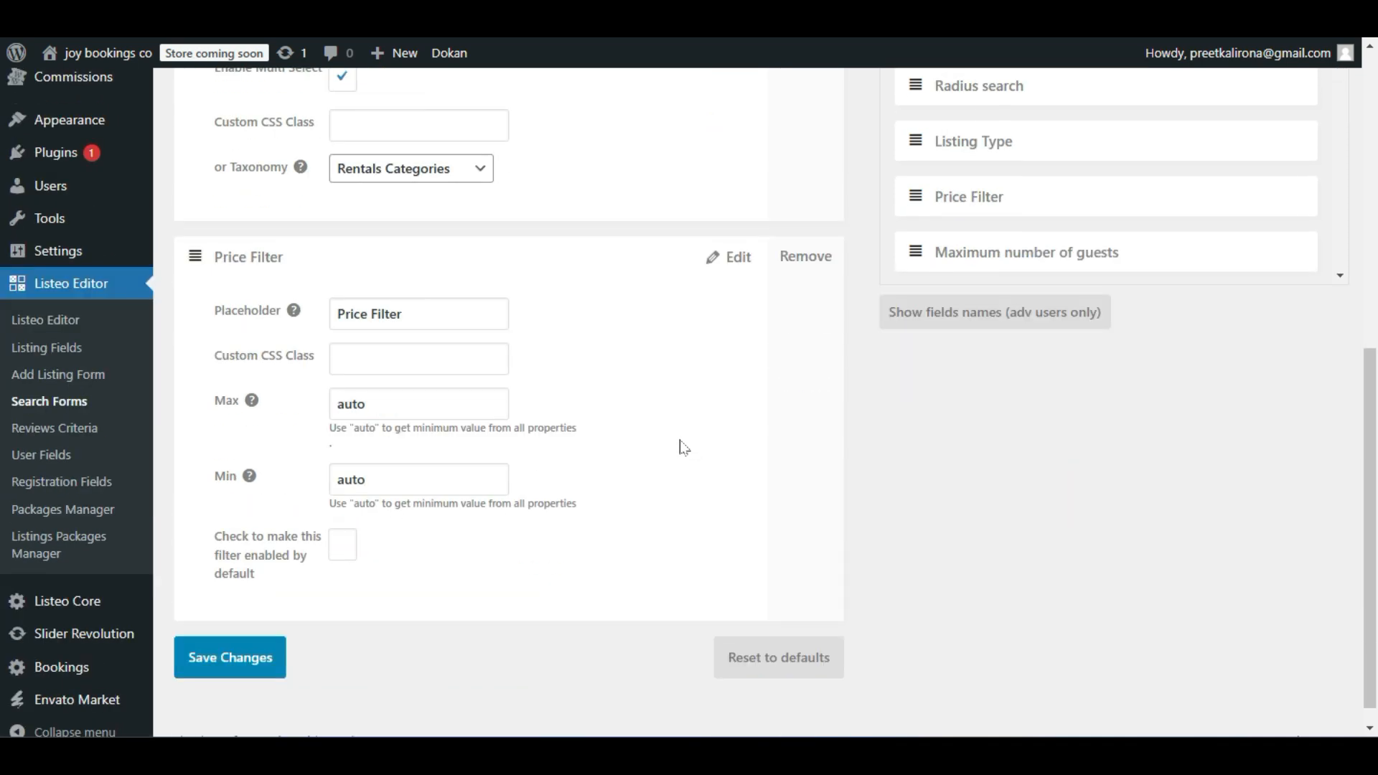
Examine the Max and Min value settings of the Price Filter element.
{"action": "scroll", "coordinate": [684, 448], "scroll_direction": "down", "scroll_amount": 1}
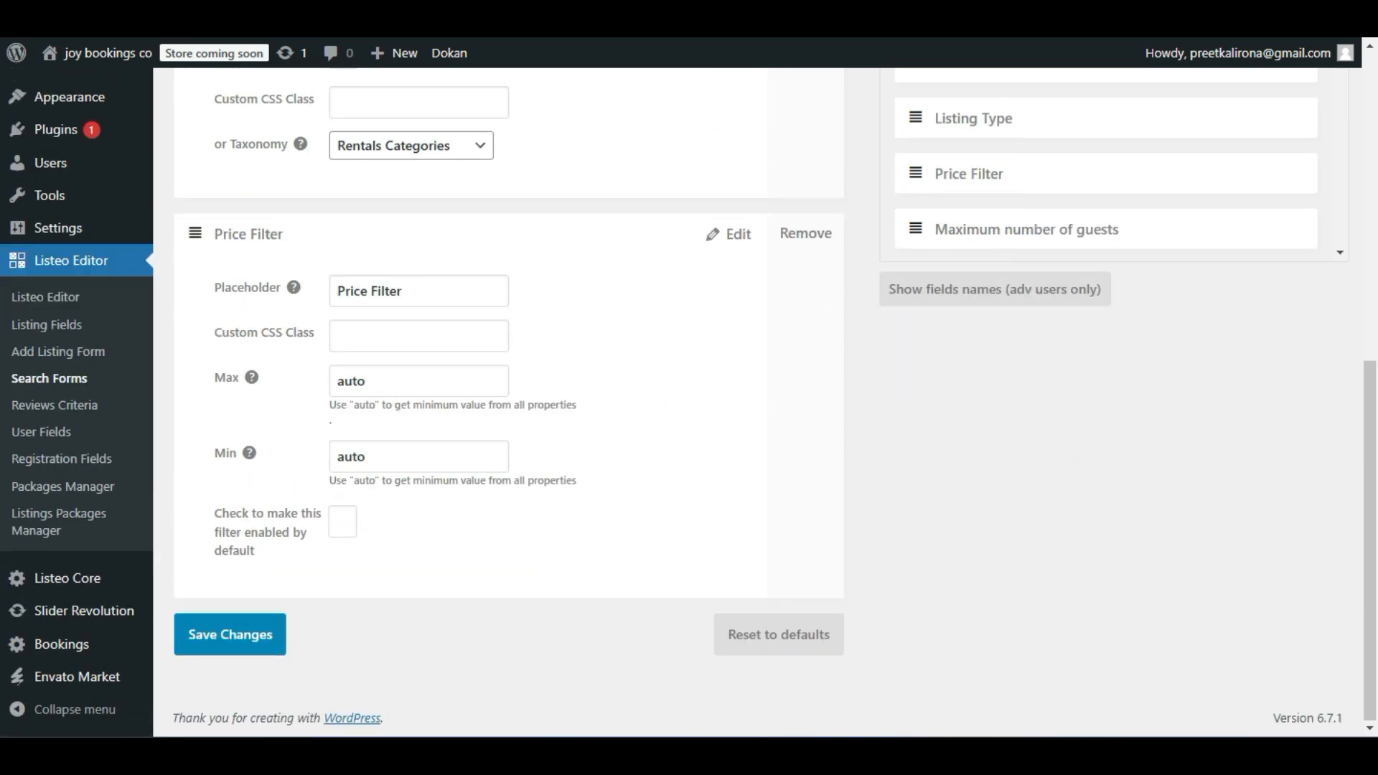
{"action": "left_click_drag", "start_coordinate": [376, 381], "coordinate": [253, 386]}
{"action": "left_click", "coordinate": [241, 413]}
Review the settings of the "What are you looking for?" and Location elements, closing each one after viewing it.
{"action": "scroll", "coordinate": [393, 420], "scroll_direction": "up", "scroll_amount": 8}
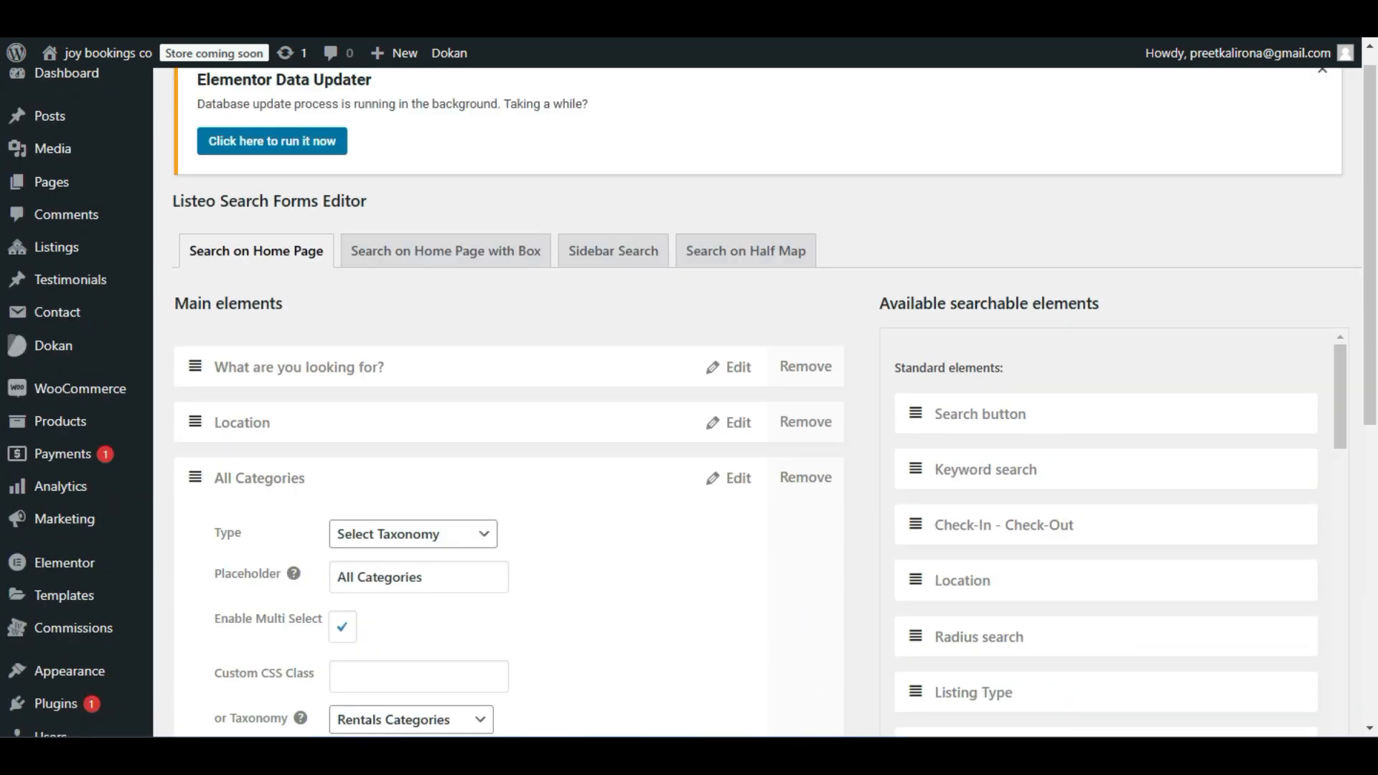
{"action": "left_click", "coordinate": [736, 374]}
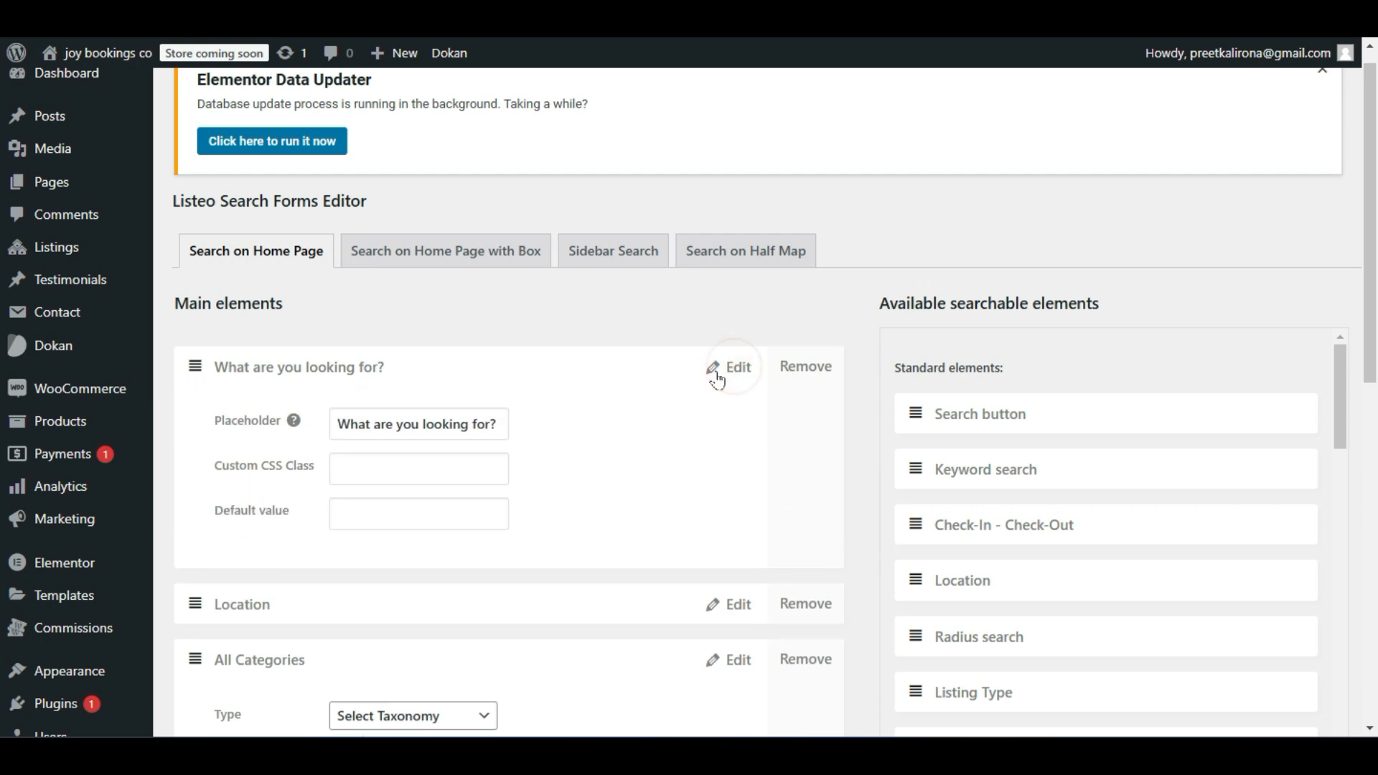
{"action": "scroll", "coordinate": [707, 399], "scroll_direction": "down", "scroll_amount": 2}
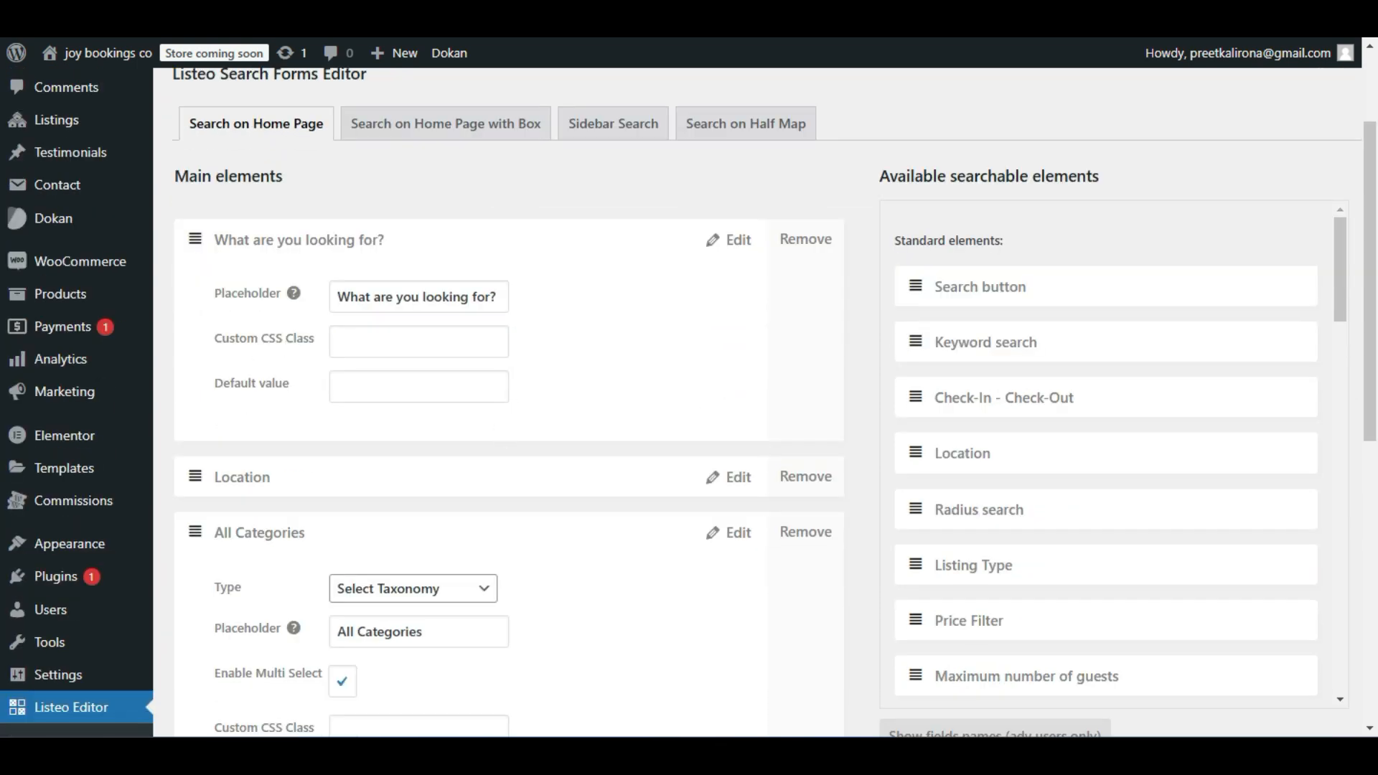
{"action": "left_click", "coordinate": [709, 245]}
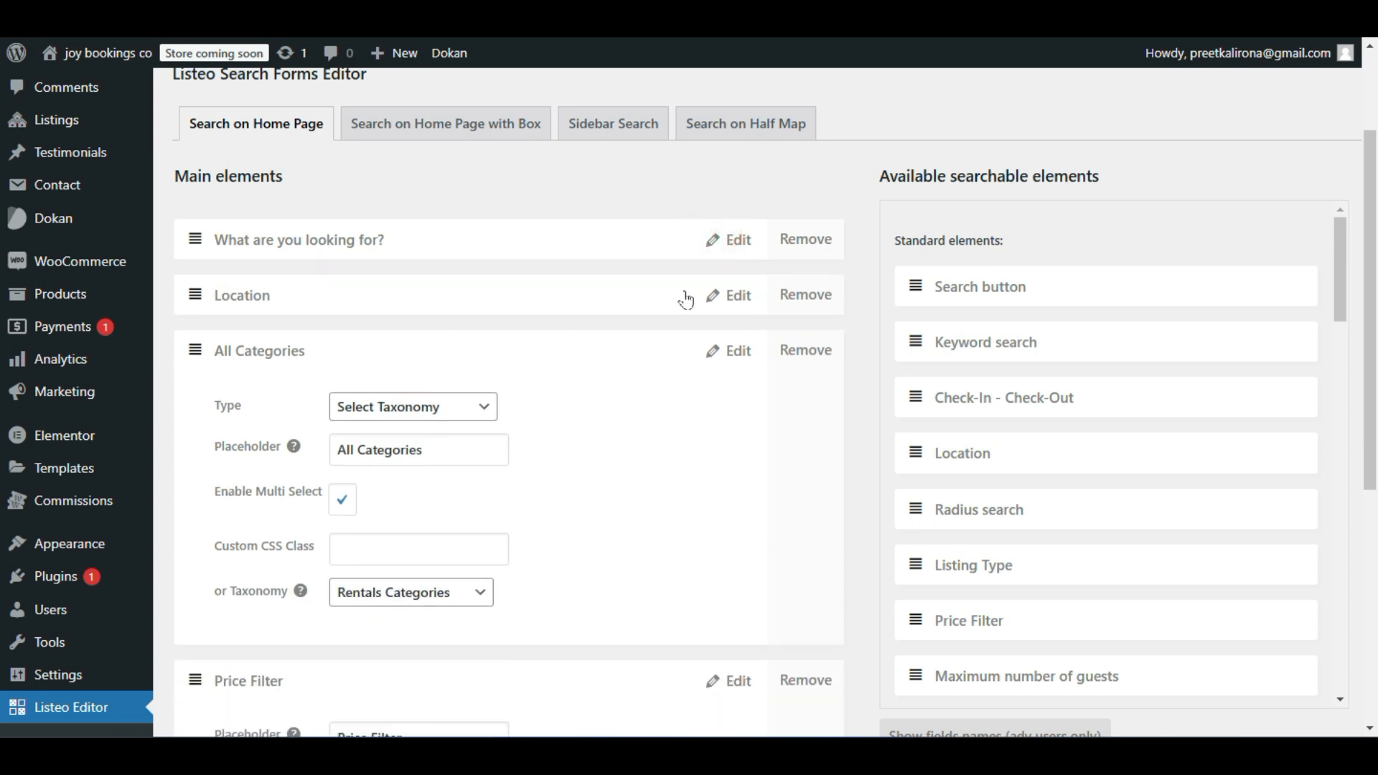
{"action": "left_click", "coordinate": [715, 301]}
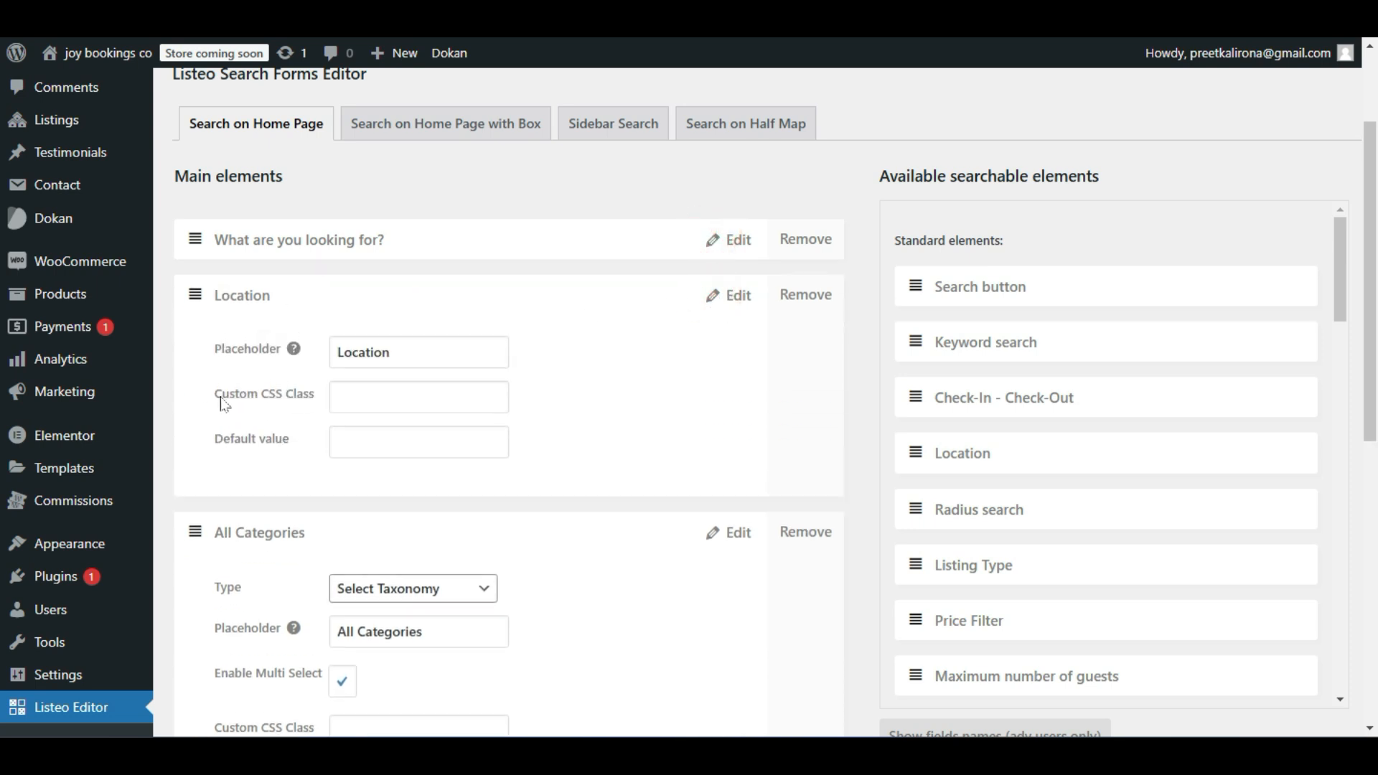
{"action": "left_click", "coordinate": [354, 400]}
{"action": "left_click", "coordinate": [735, 297]}
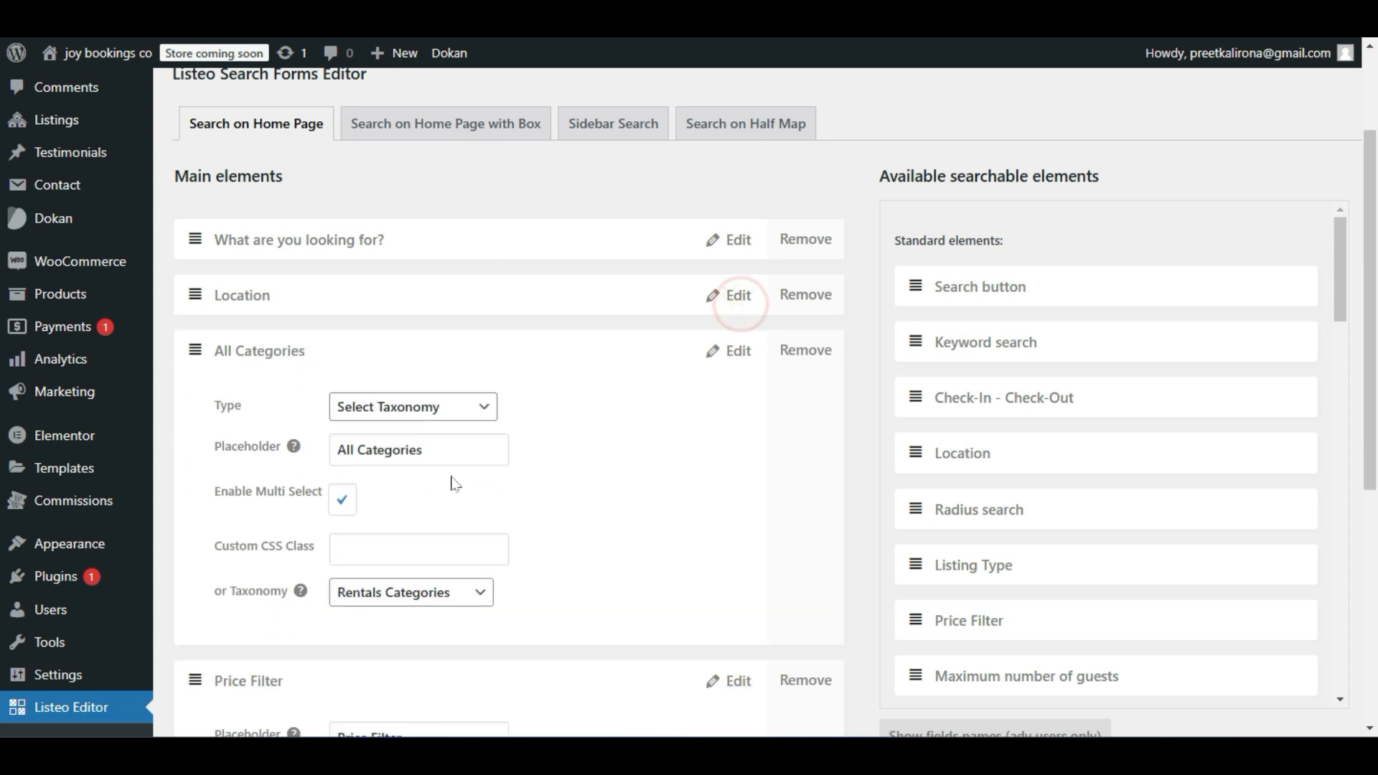
Collapse the settings of the All Categories and Price Filter elements in the home page search form.
{"action": "left_click", "coordinate": [712, 362]}
{"action": "scroll", "coordinate": [745, 394], "scroll_direction": "down", "scroll_amount": 3}
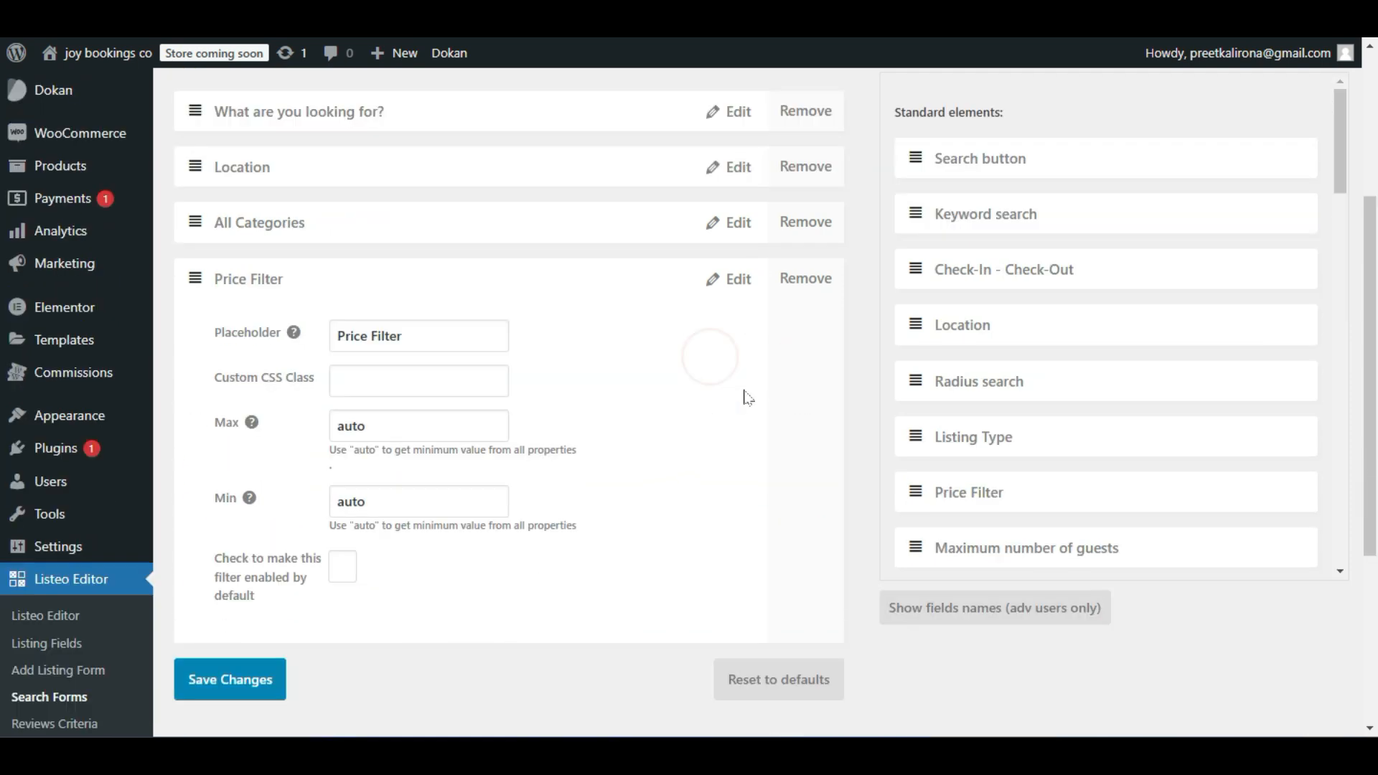
{"action": "left_click", "coordinate": [739, 215]}
{"action": "scroll", "coordinate": [1037, 363], "scroll_direction": "down", "scroll_amount": 1}
{"action": "scroll", "coordinate": [1042, 425], "scroll_direction": "up", "scroll_amount": 1}
{"action": "scroll", "coordinate": [892, 292], "scroll_direction": "up", "scroll_amount": 3}
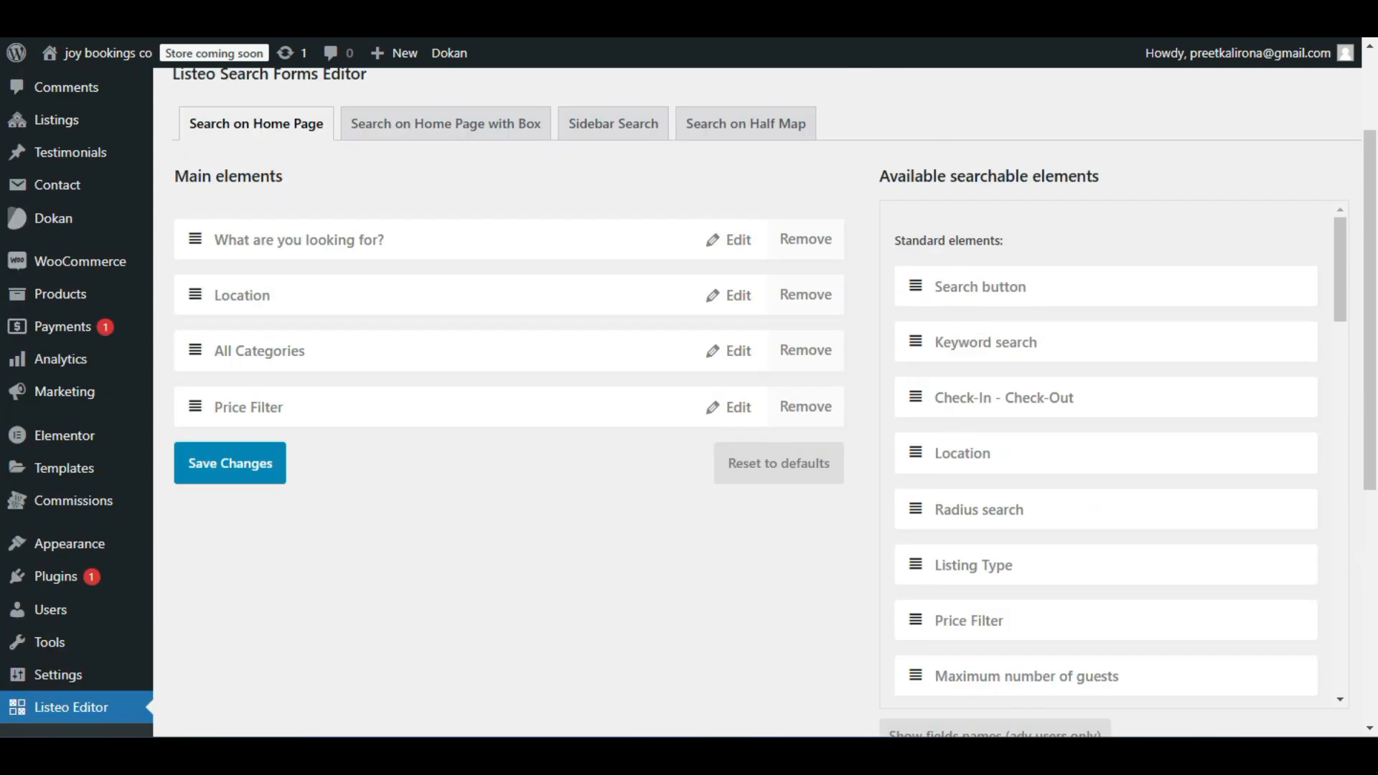
Move the Search button element below Keyword search in the available searchable elements.
{"action": "left_click_drag", "start_coordinate": [870, 189], "coordinate": [1110, 184]}
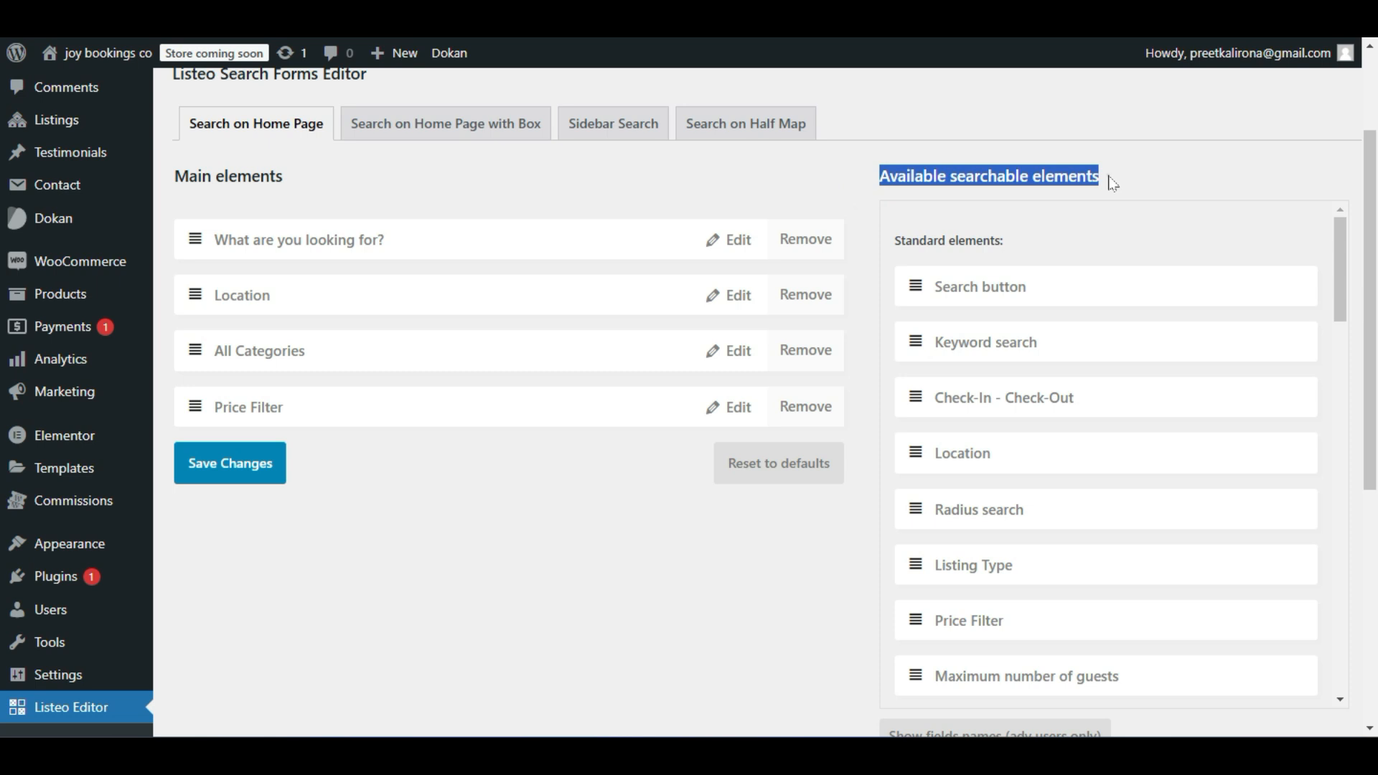
{"action": "left_click", "coordinate": [1111, 184]}
{"action": "left_click_drag", "start_coordinate": [912, 297], "coordinate": [918, 355]}
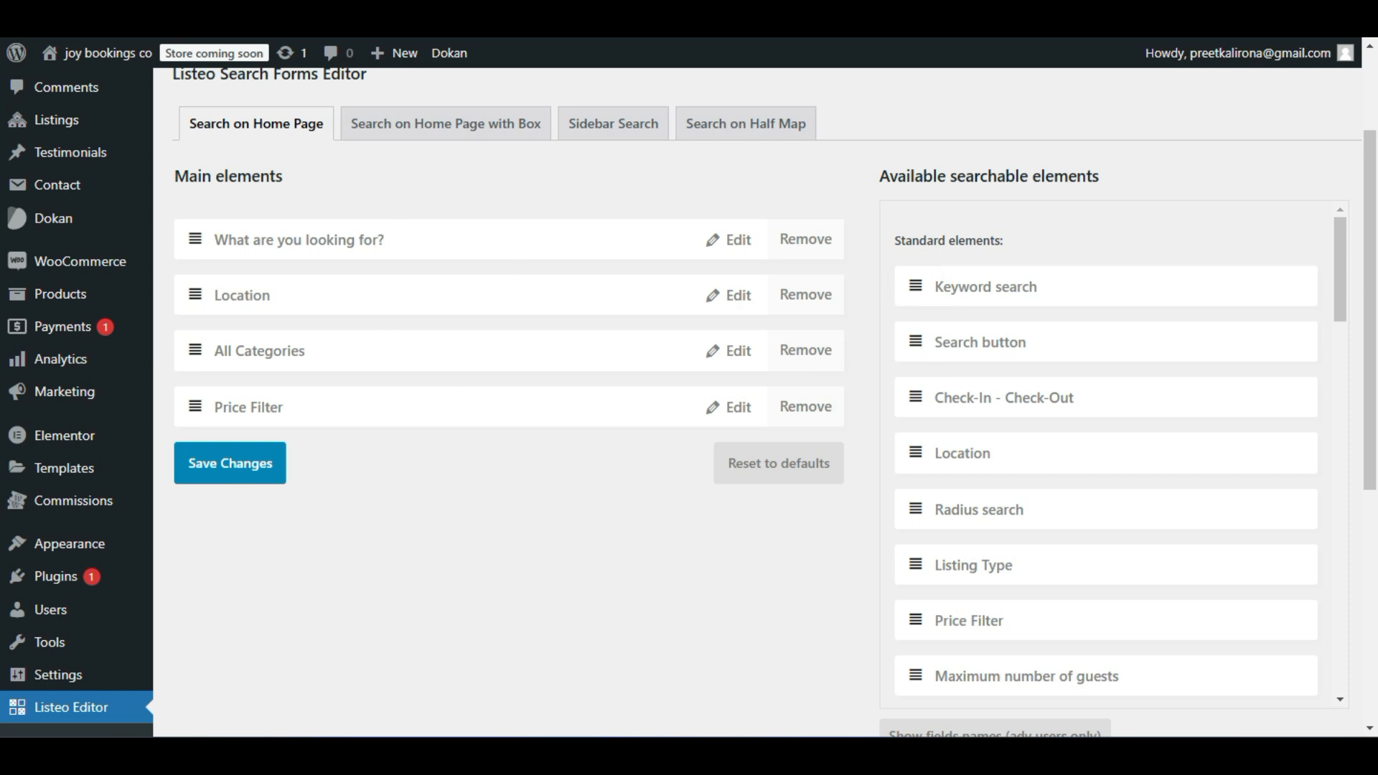
Open the Reviews Criteria editor and review the Service and Value for Money criteria with their tooltips.
{"action": "scroll", "coordinate": [381, 362], "scroll_direction": "down", "scroll_amount": 5}
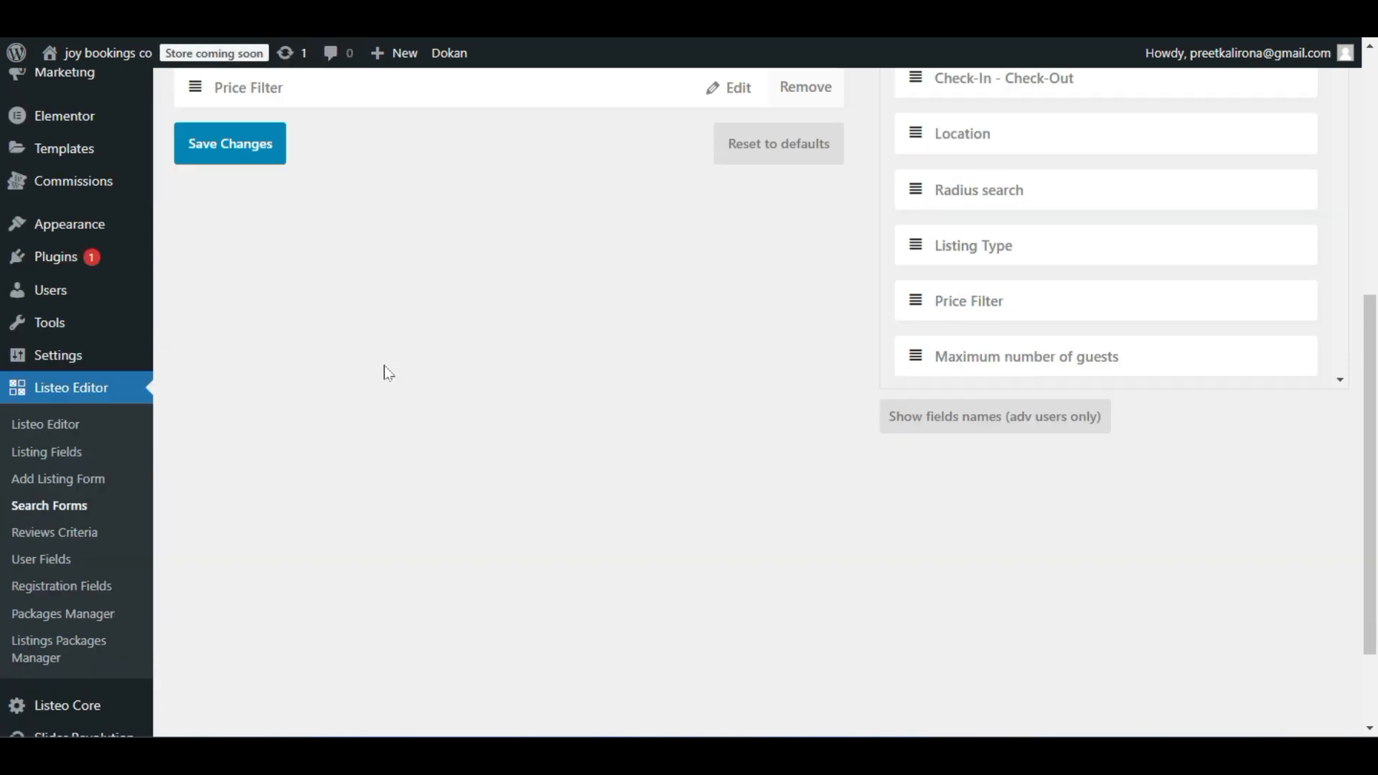
{"action": "left_click", "coordinate": [76, 471]}
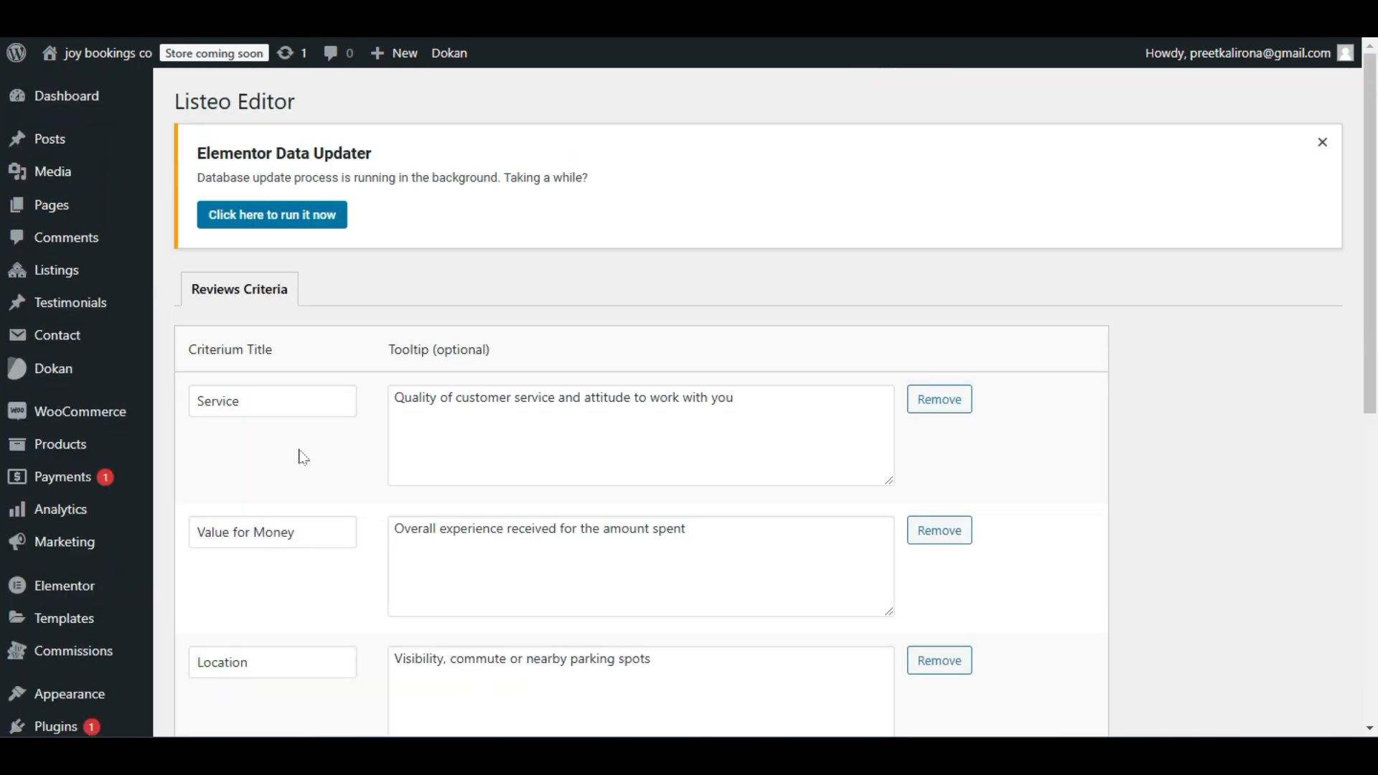
{"action": "scroll", "coordinate": [303, 457], "scroll_direction": "down", "scroll_amount": 2}
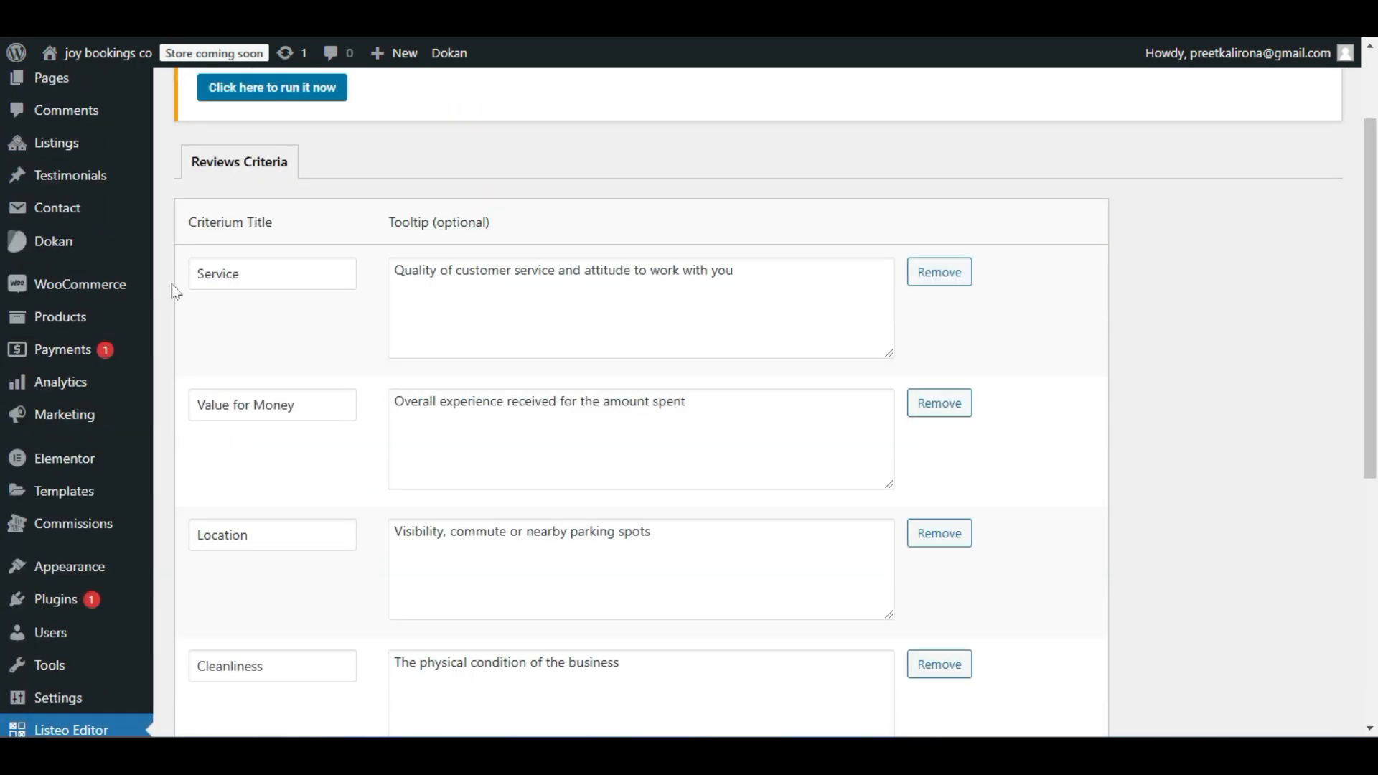
{"action": "left_click_drag", "start_coordinate": [396, 271], "coordinate": [734, 271]}
{"action": "left_click", "coordinate": [791, 264]}
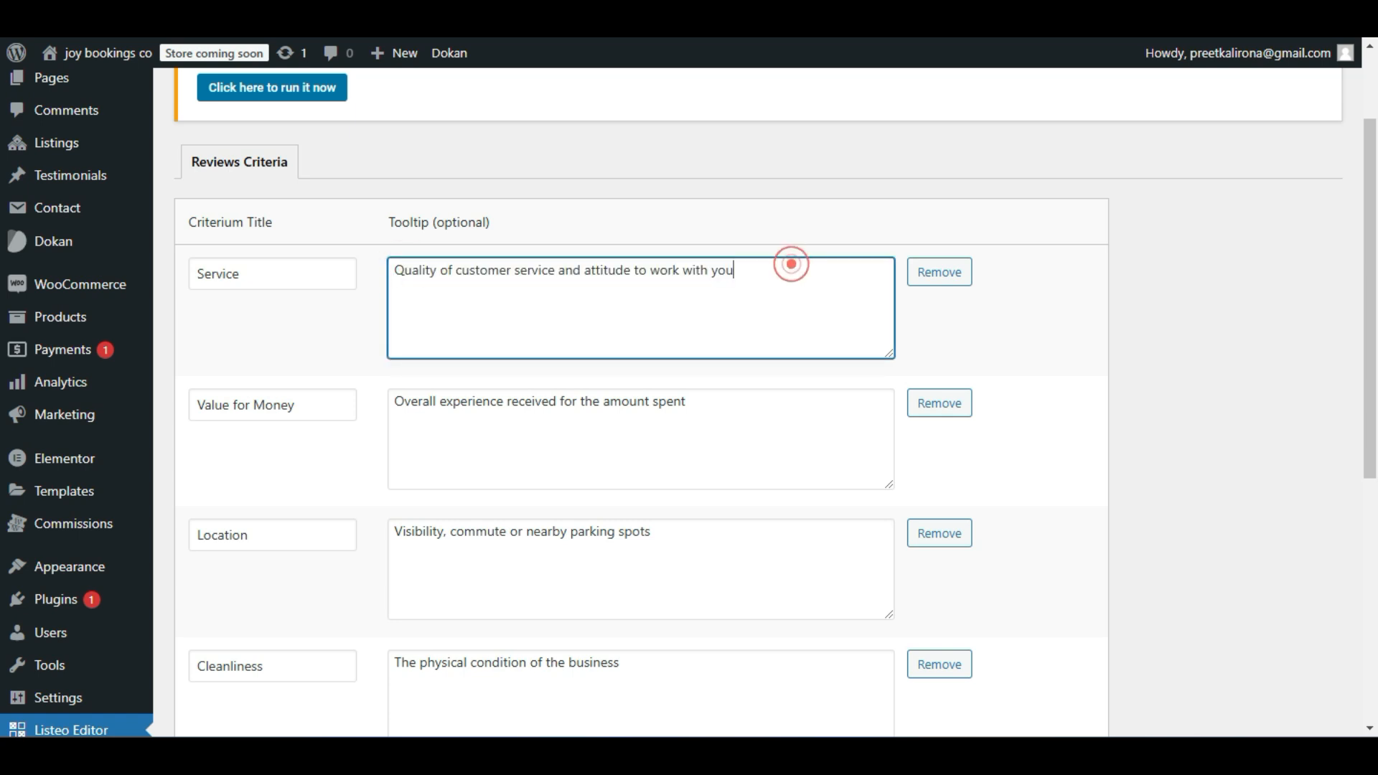
{"action": "triple_click", "coordinate": [803, 262]}
{"action": "left_click", "coordinate": [285, 349]}
{"action": "left_click_drag", "start_coordinate": [429, 395], "coordinate": [691, 401]}
{"action": "left_click", "coordinate": [773, 355]}
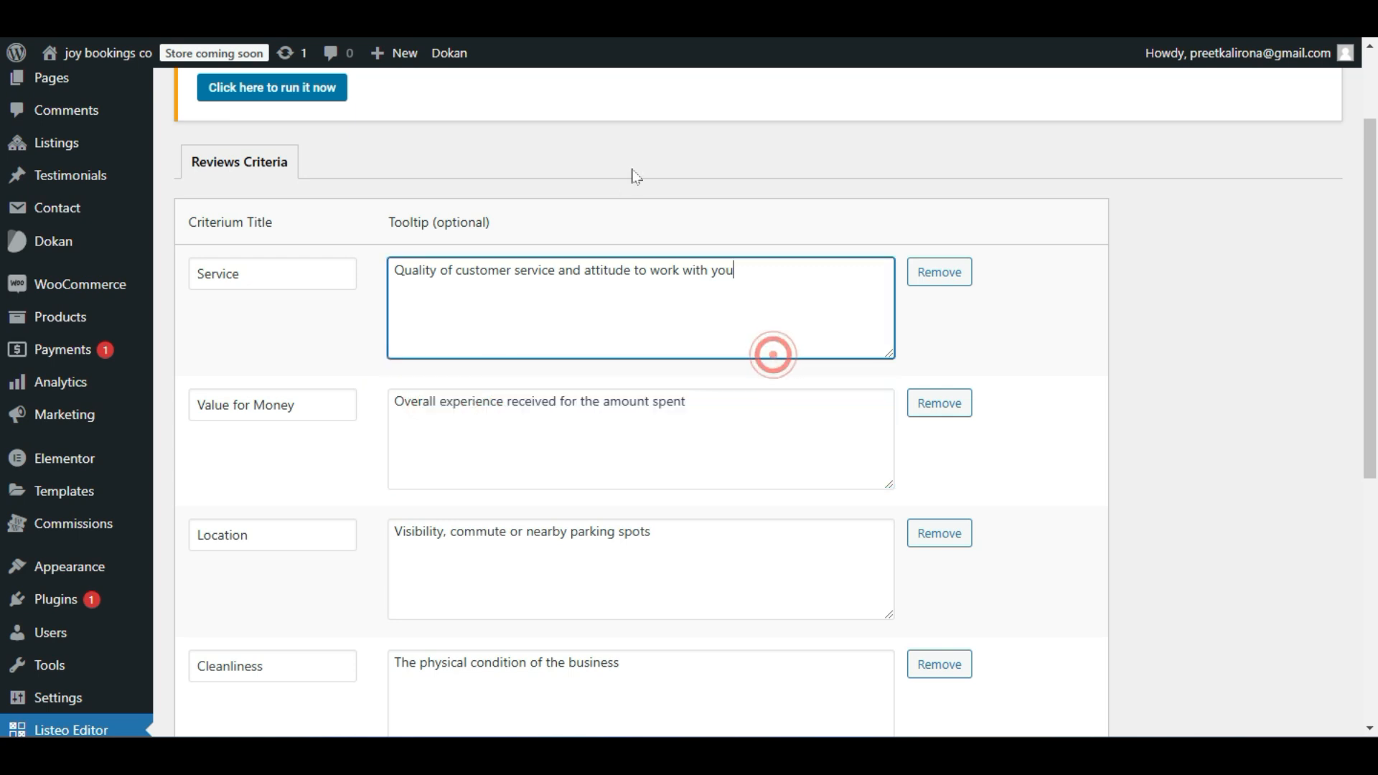
Review the tooltips of the Location and Cleanliness review criteria.
{"action": "scroll", "coordinate": [363, 517], "scroll_direction": "down", "scroll_amount": 3}
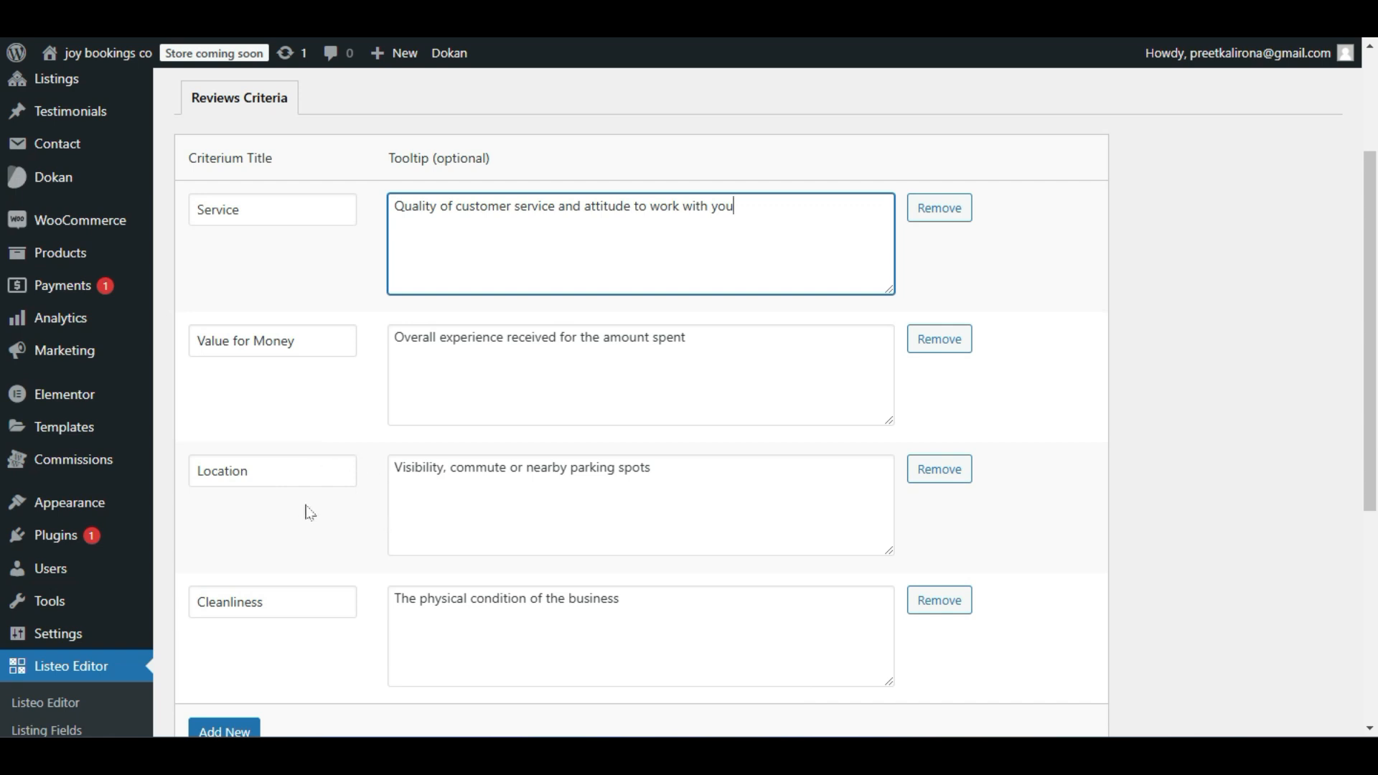
{"action": "mouse_move", "coordinate": [390, 467]}
{"action": "left_mouse_down"}
{"action": "mouse_move", "coordinate": [655, 471]}
{"action": "mouse_move", "coordinate": [393, 467]}
{"action": "left_mouse_up"}
{"action": "left_click", "coordinate": [670, 461]}
{"action": "left_click", "coordinate": [308, 543]}
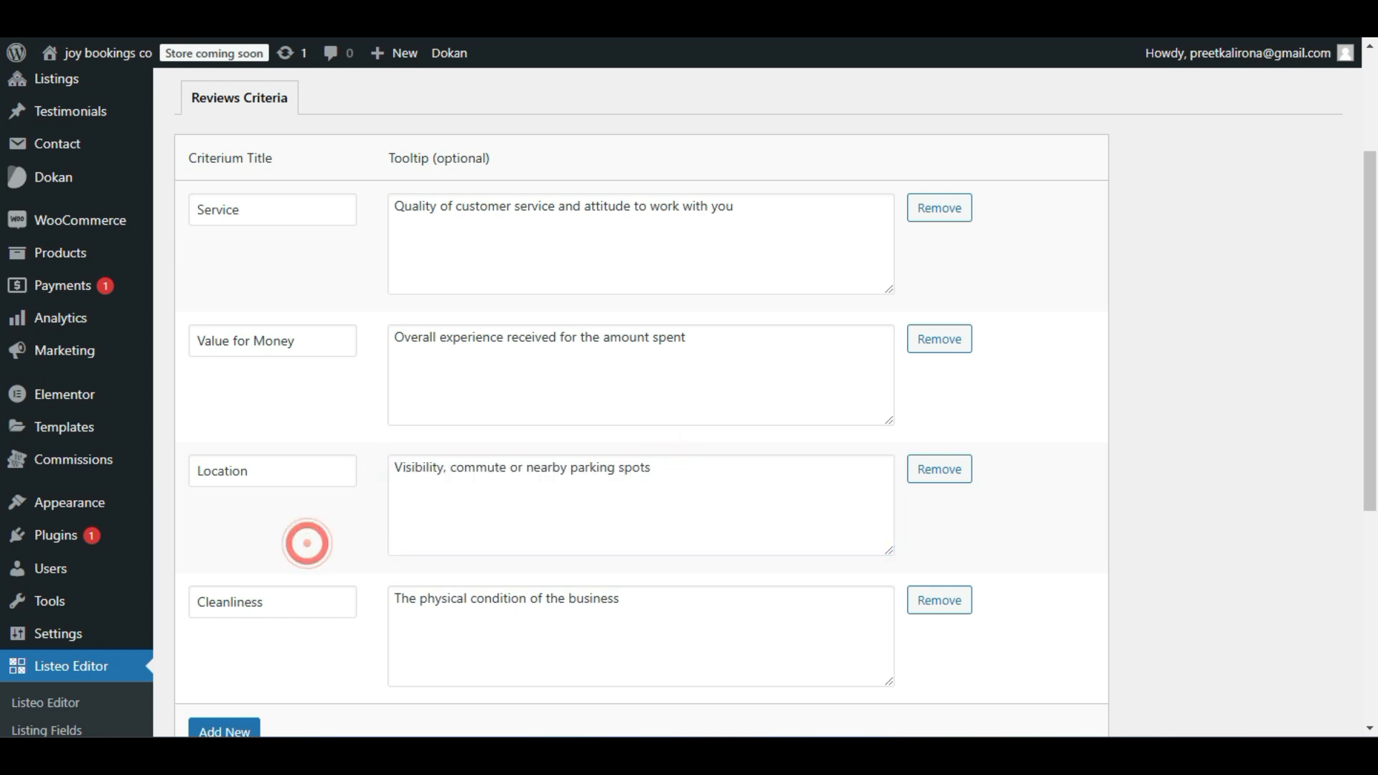
{"action": "scroll", "coordinate": [326, 499], "scroll_direction": "down", "scroll_amount": 2}
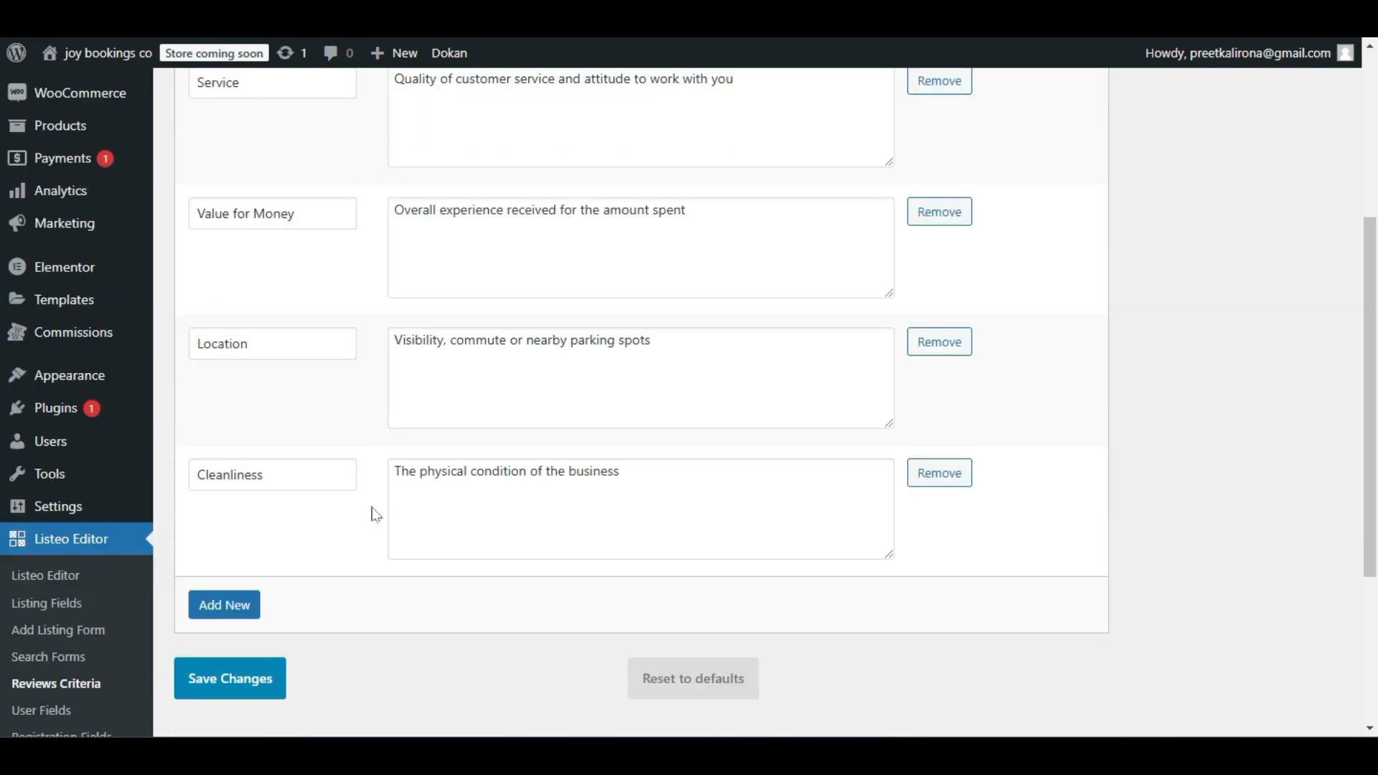
Look over the full list of review criteria again, from the Service title to the options for adding and saving criteria.
{"action": "scroll", "coordinate": [375, 515], "scroll_direction": "up", "scroll_amount": 4}
{"action": "left_click_drag", "start_coordinate": [318, 465], "coordinate": [203, 466]}
{"action": "left_click", "coordinate": [277, 400]}
{"action": "left_click_drag", "start_coordinate": [250, 327], "coordinate": [174, 338]}
{"action": "left_click", "coordinate": [297, 376]}
{"action": "scroll", "coordinate": [338, 421], "scroll_direction": "down", "scroll_amount": 8}
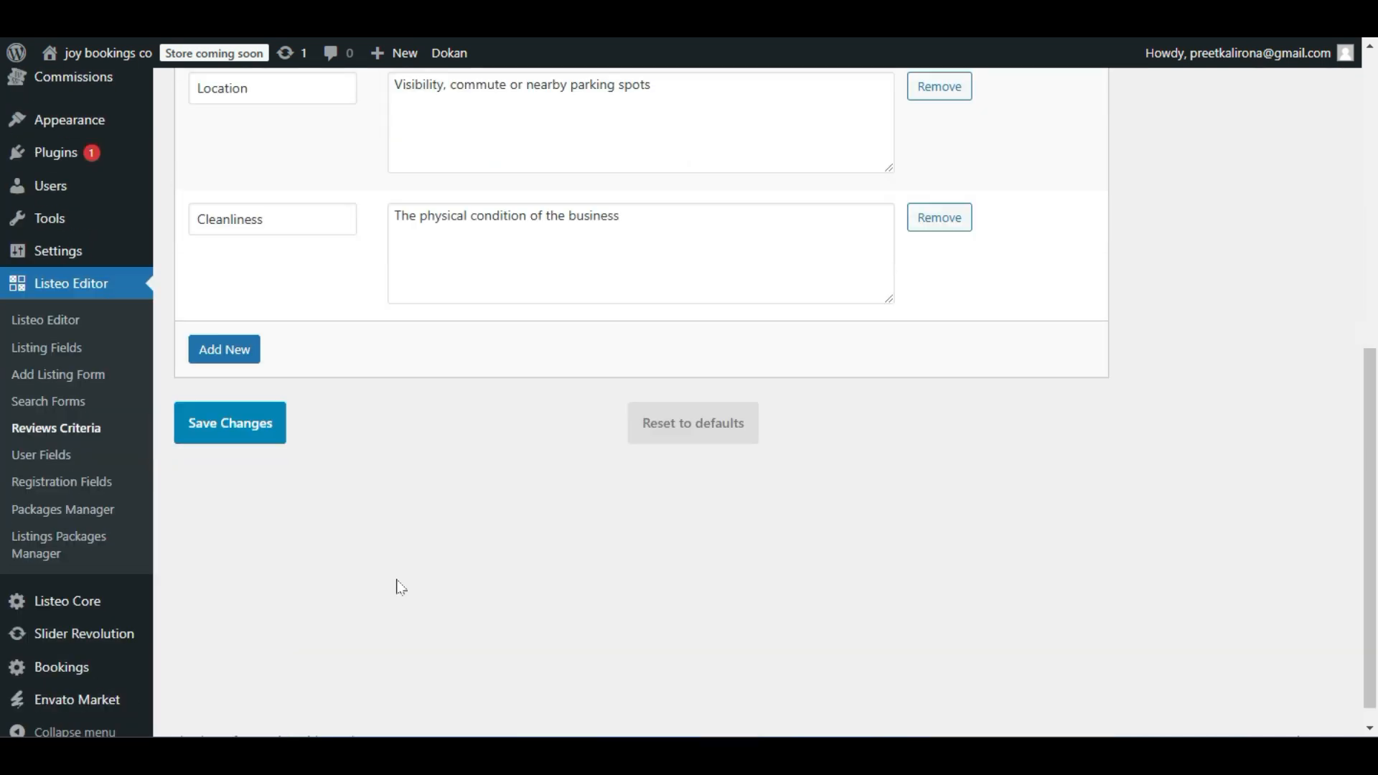
{"action": "scroll", "coordinate": [400, 587], "scroll_direction": "up", "scroll_amount": 9}
{"action": "scroll", "coordinate": [400, 587], "scroll_direction": "down", "scroll_amount": 7}
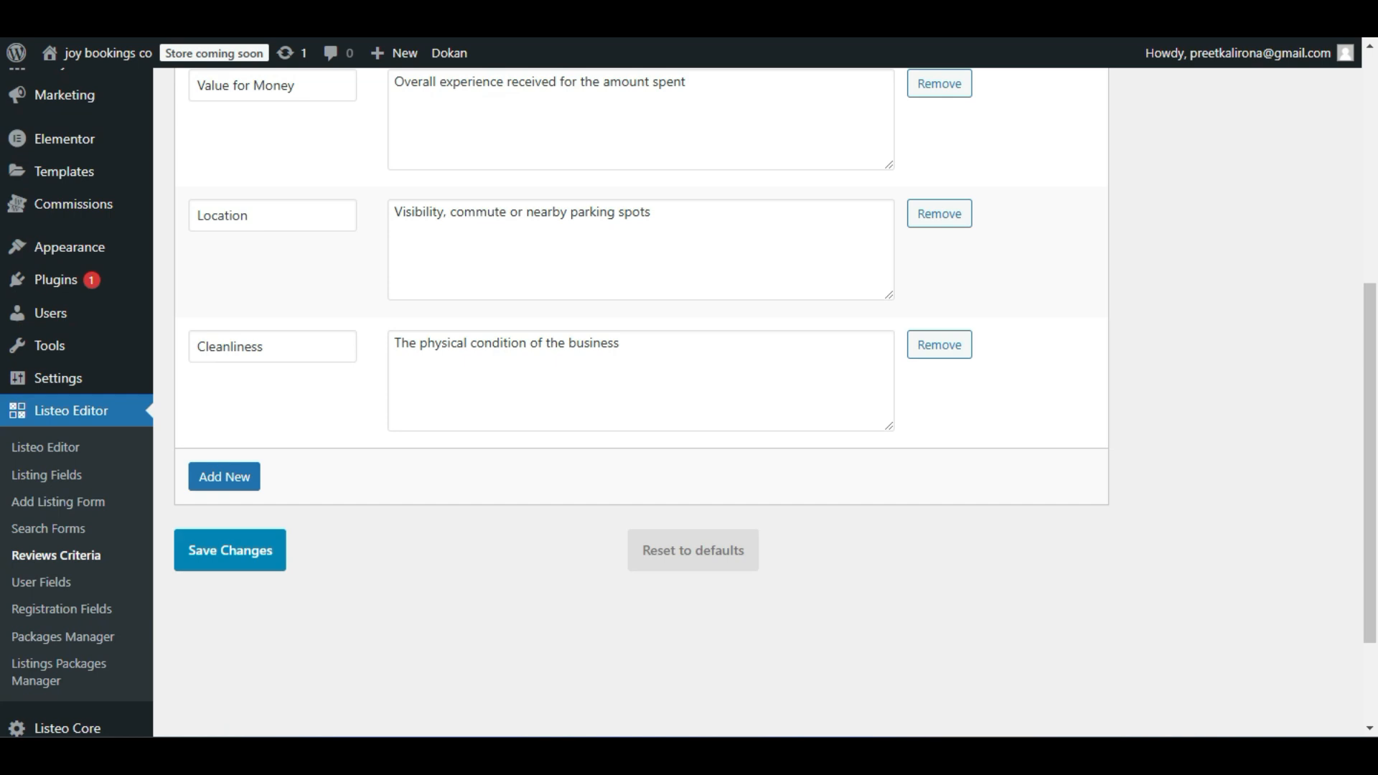
{"action": "scroll", "coordinate": [387, 600], "scroll_direction": "down", "scroll_amount": 1}
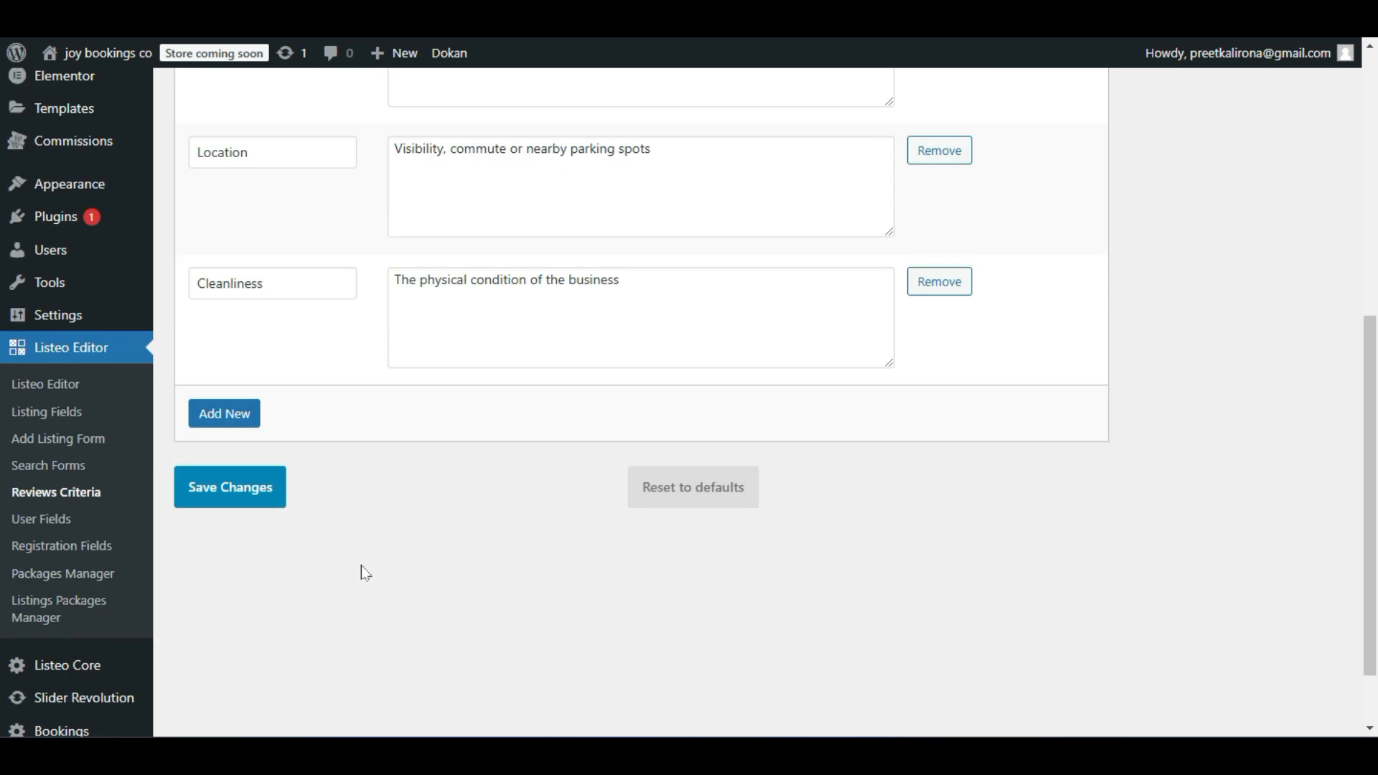
Open the User Fields editor, review the owner profile fields, and switch to the guest profile fields.
{"action": "left_click", "coordinate": [21, 520]}
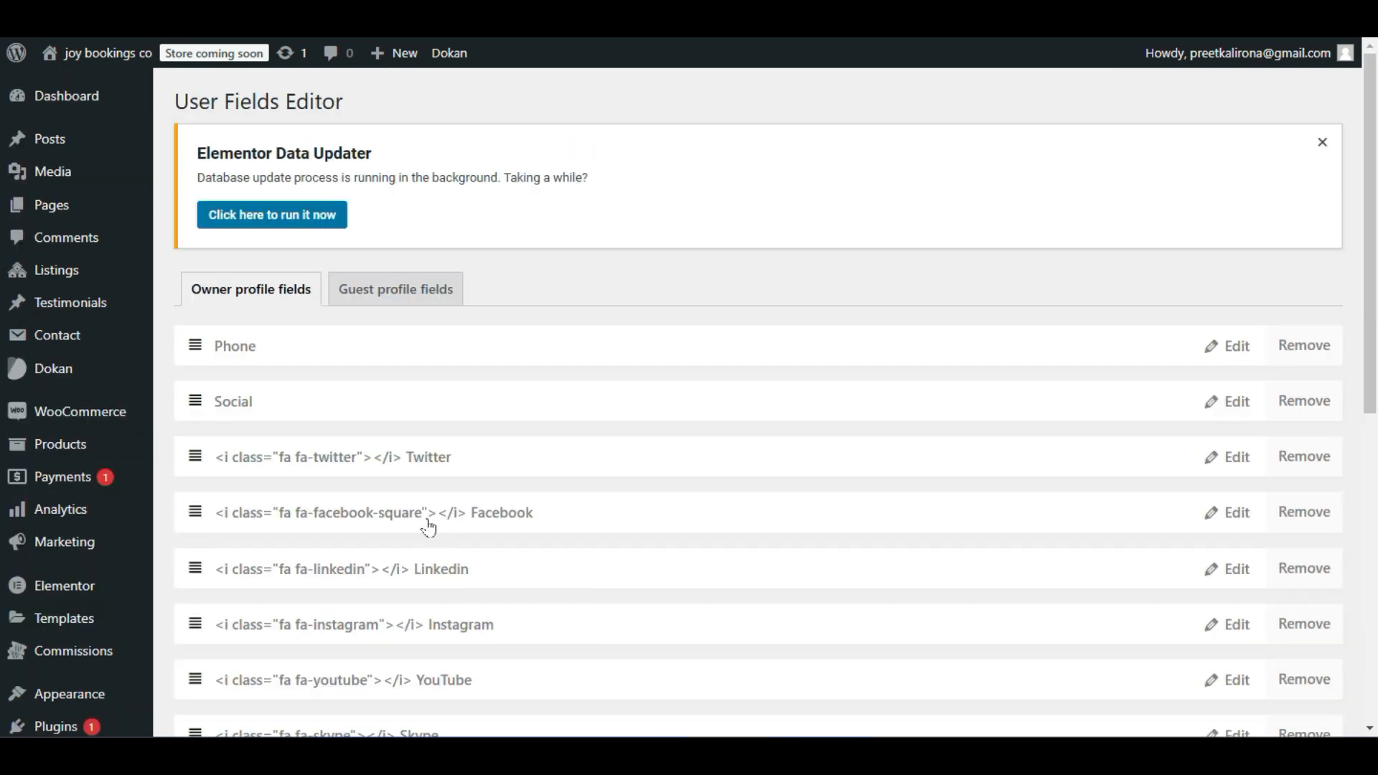
{"action": "scroll", "coordinate": [428, 528], "scroll_direction": "down", "scroll_amount": 1}
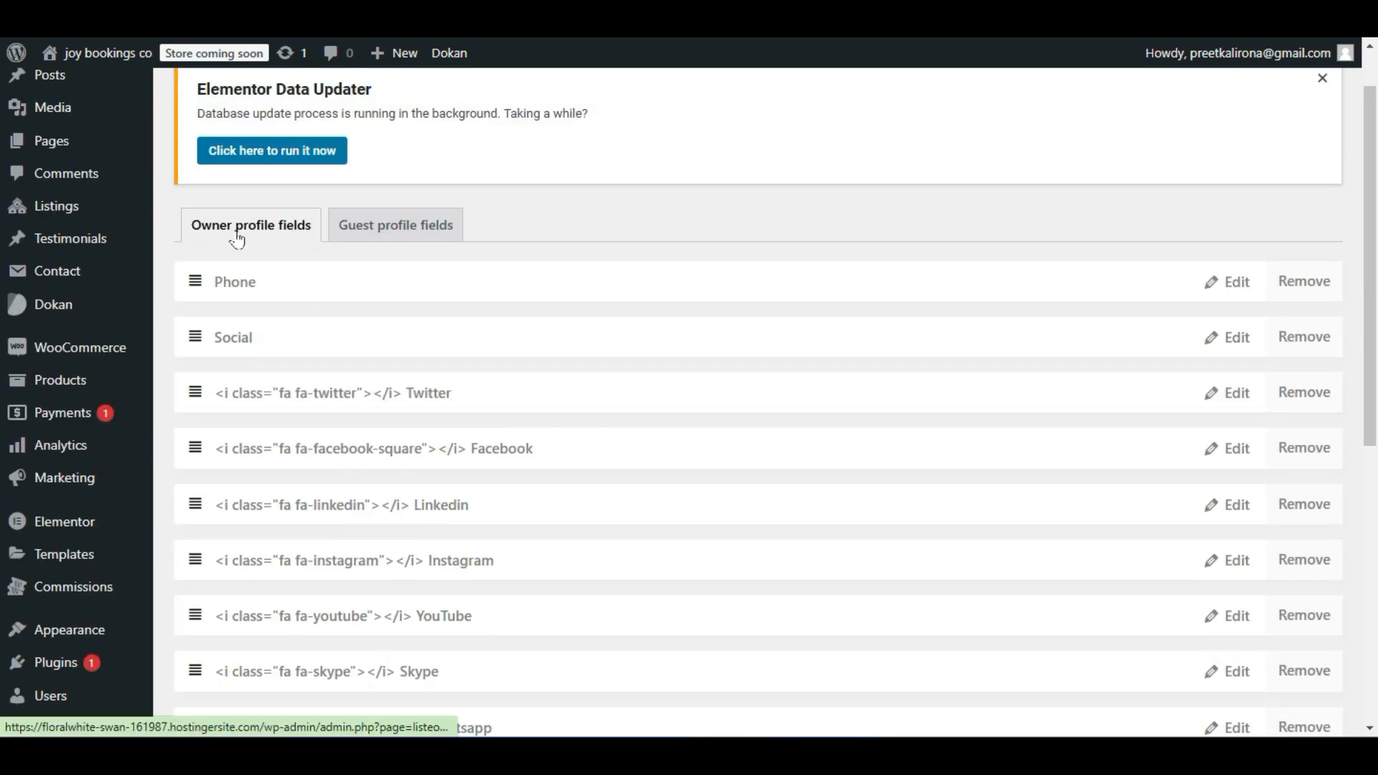
{"action": "scroll", "coordinate": [473, 357], "scroll_direction": "down", "scroll_amount": 3}
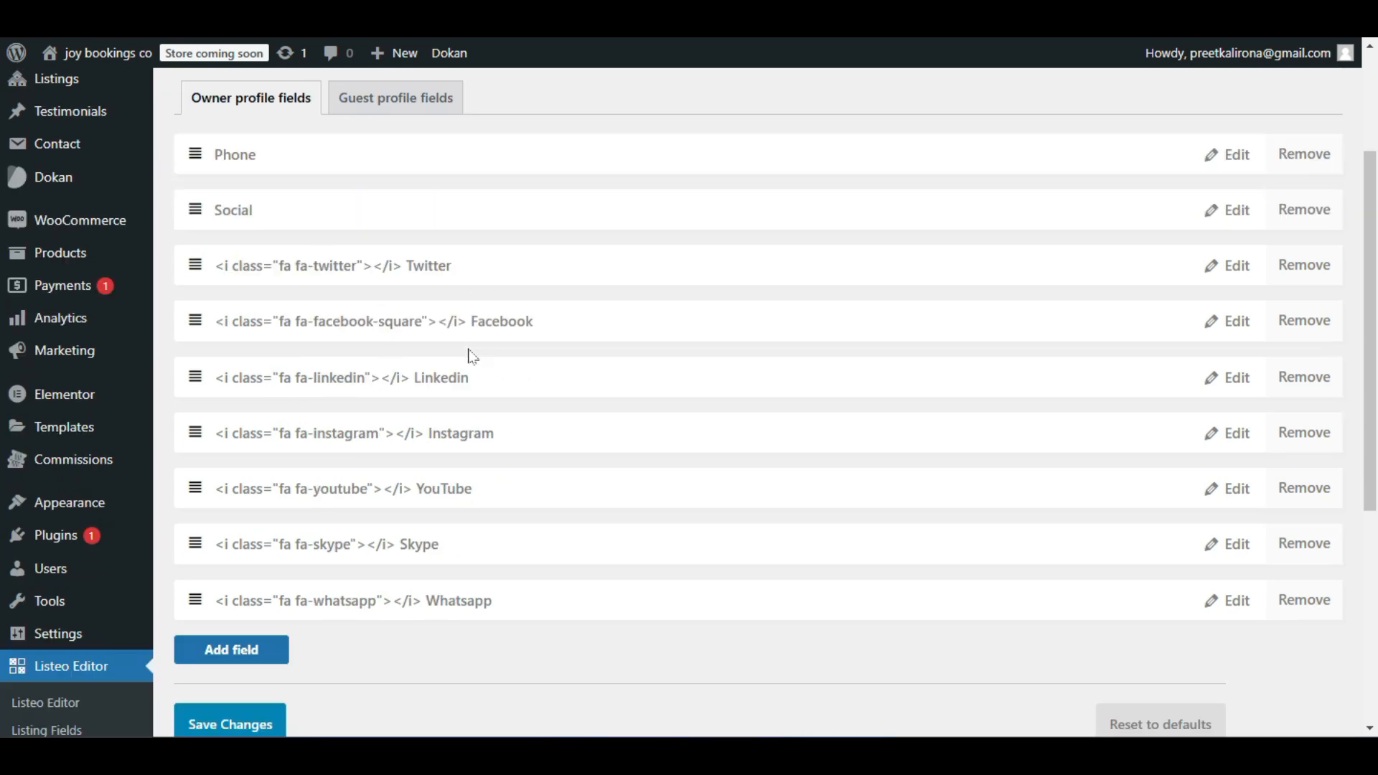
{"action": "scroll", "coordinate": [511, 280], "scroll_direction": "up", "scroll_amount": 4}
{"action": "left_click", "coordinate": [384, 291]}
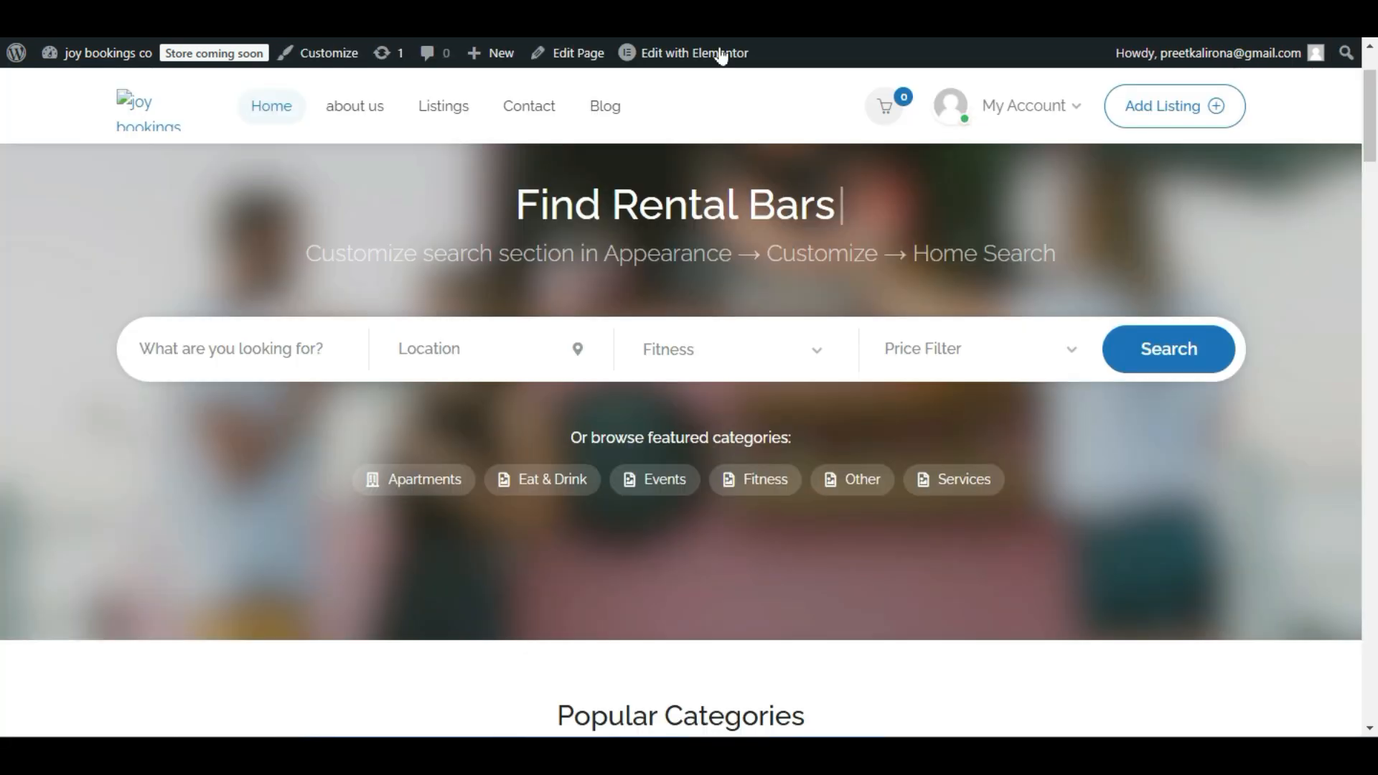
Open the My Profile page on the front-end site and examine its phone and social fields.
{"action": "left_click", "coordinate": [1033, 109]}
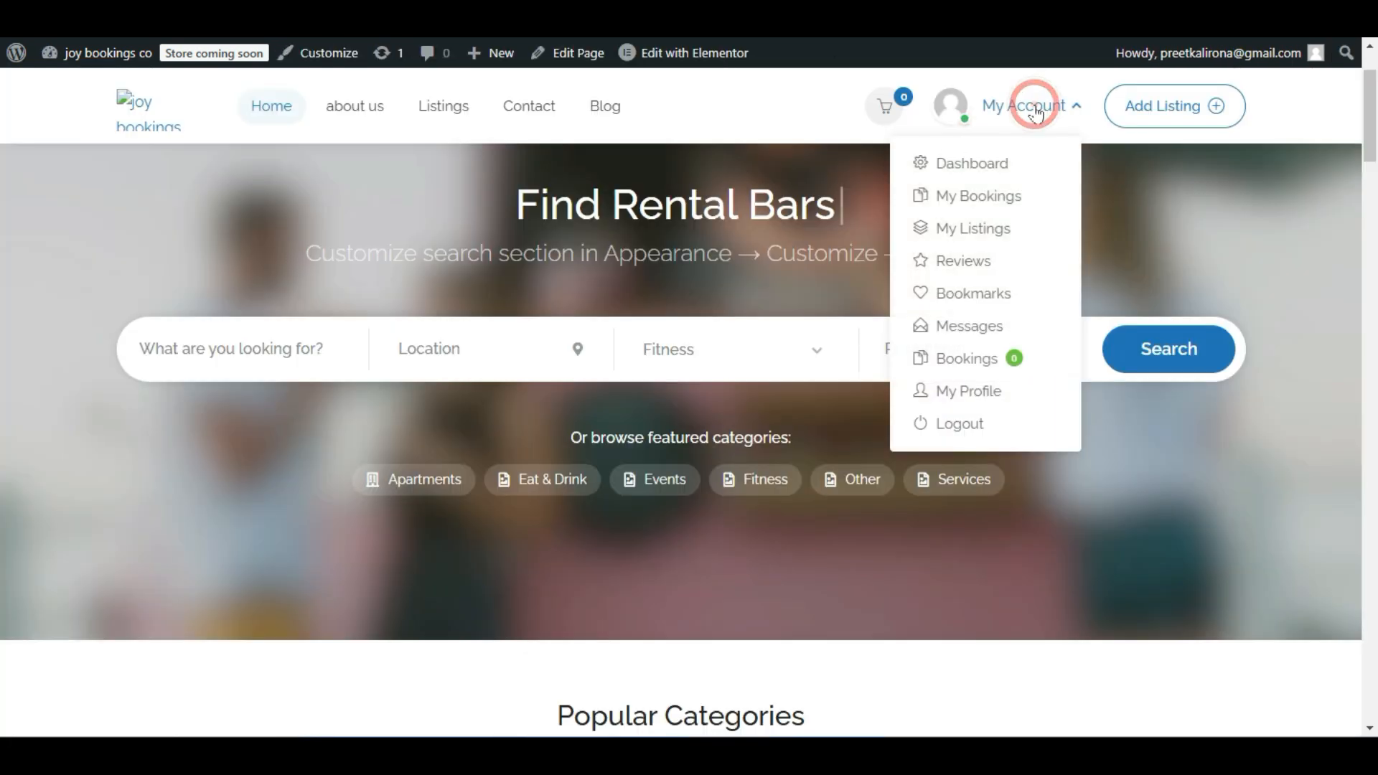
{"action": "left_click", "coordinate": [953, 389]}
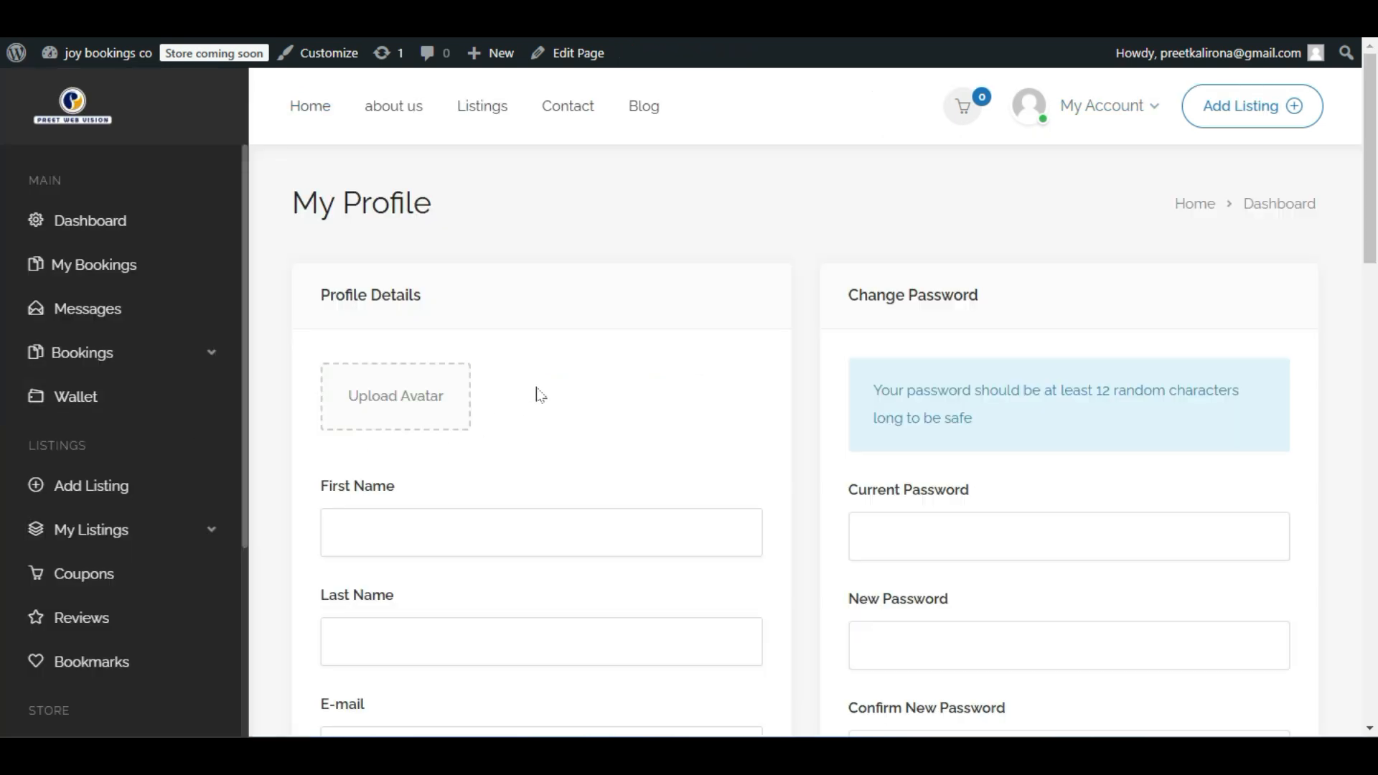
{"action": "scroll", "coordinate": [541, 395], "scroll_direction": "down", "scroll_amount": 15}
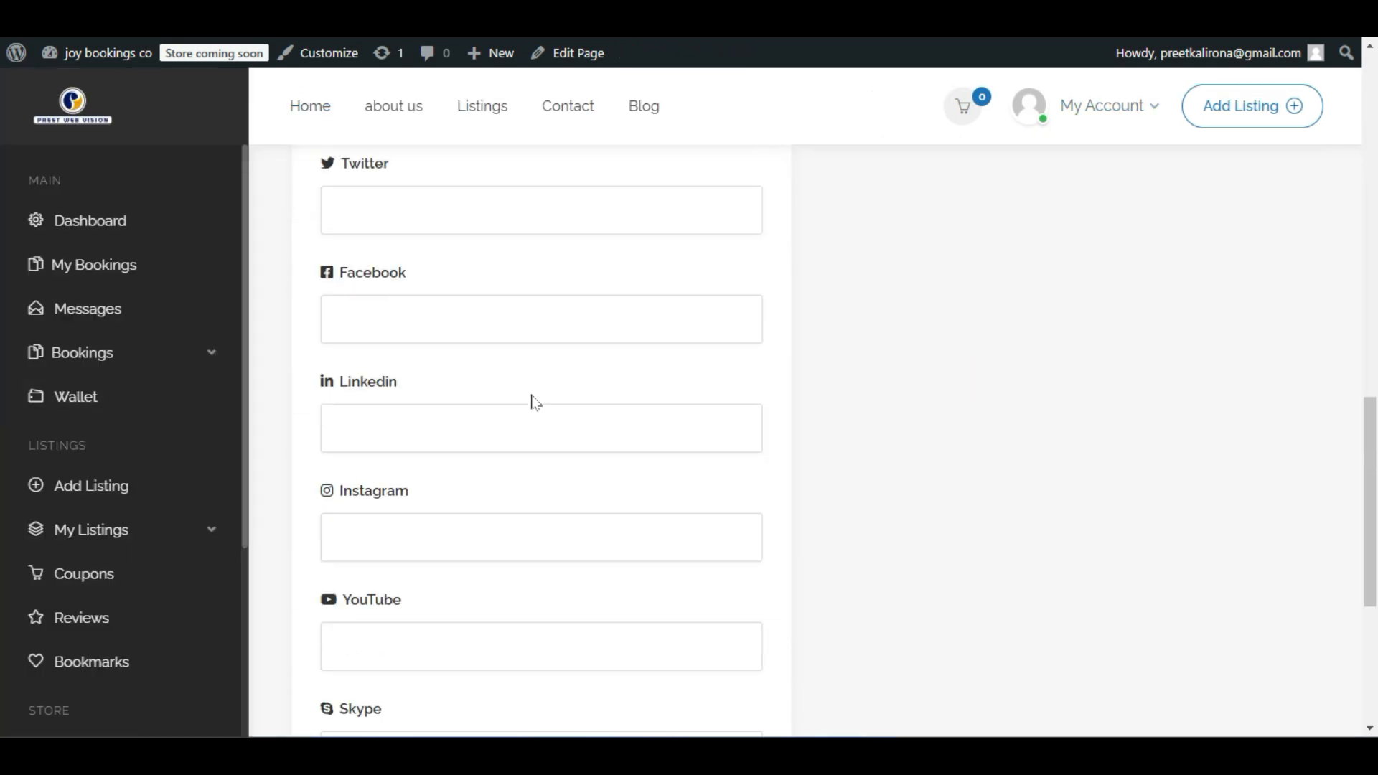
{"action": "scroll", "coordinate": [536, 402], "scroll_direction": "up", "scroll_amount": 8}
{"action": "scroll", "coordinate": [397, 323], "scroll_direction": "down", "scroll_amount": 4}
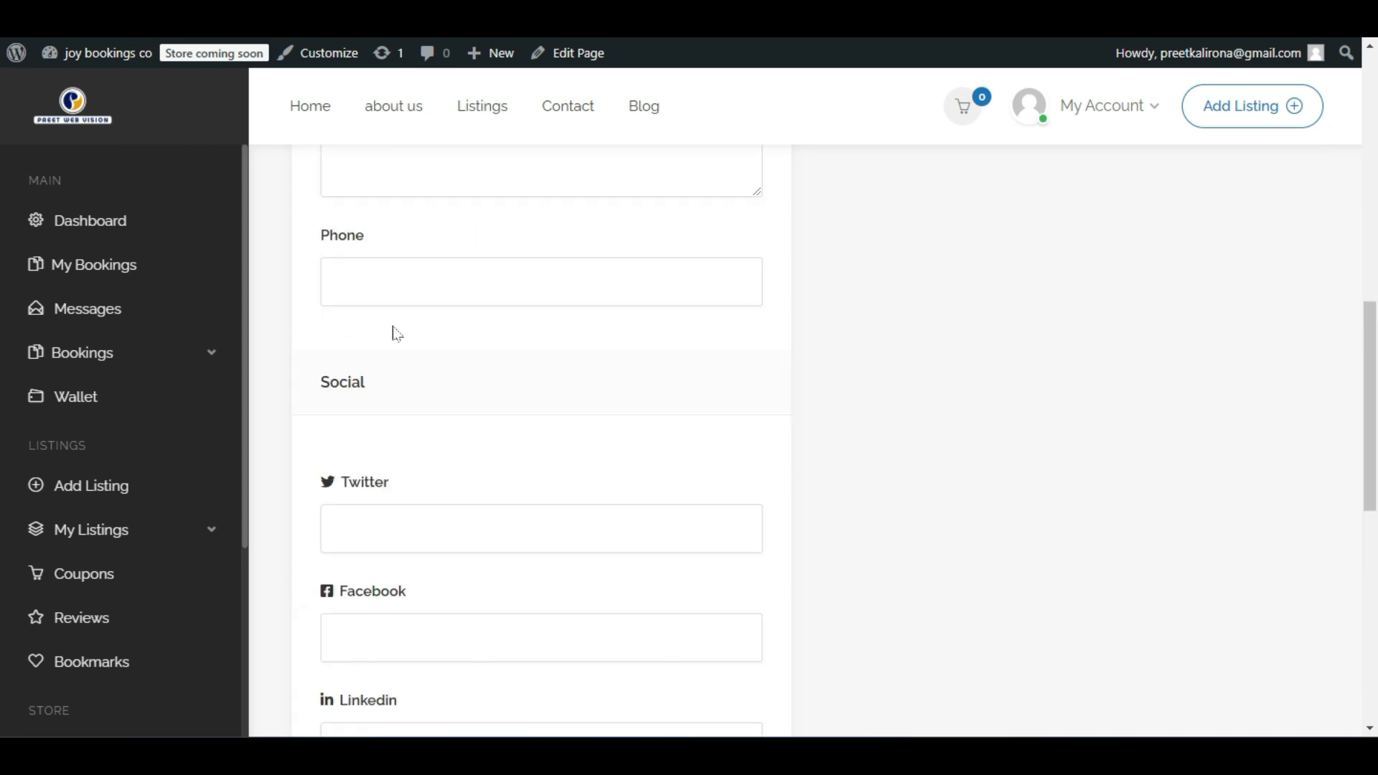
{"action": "scroll", "coordinate": [396, 367], "scroll_direction": "down", "scroll_amount": 9}
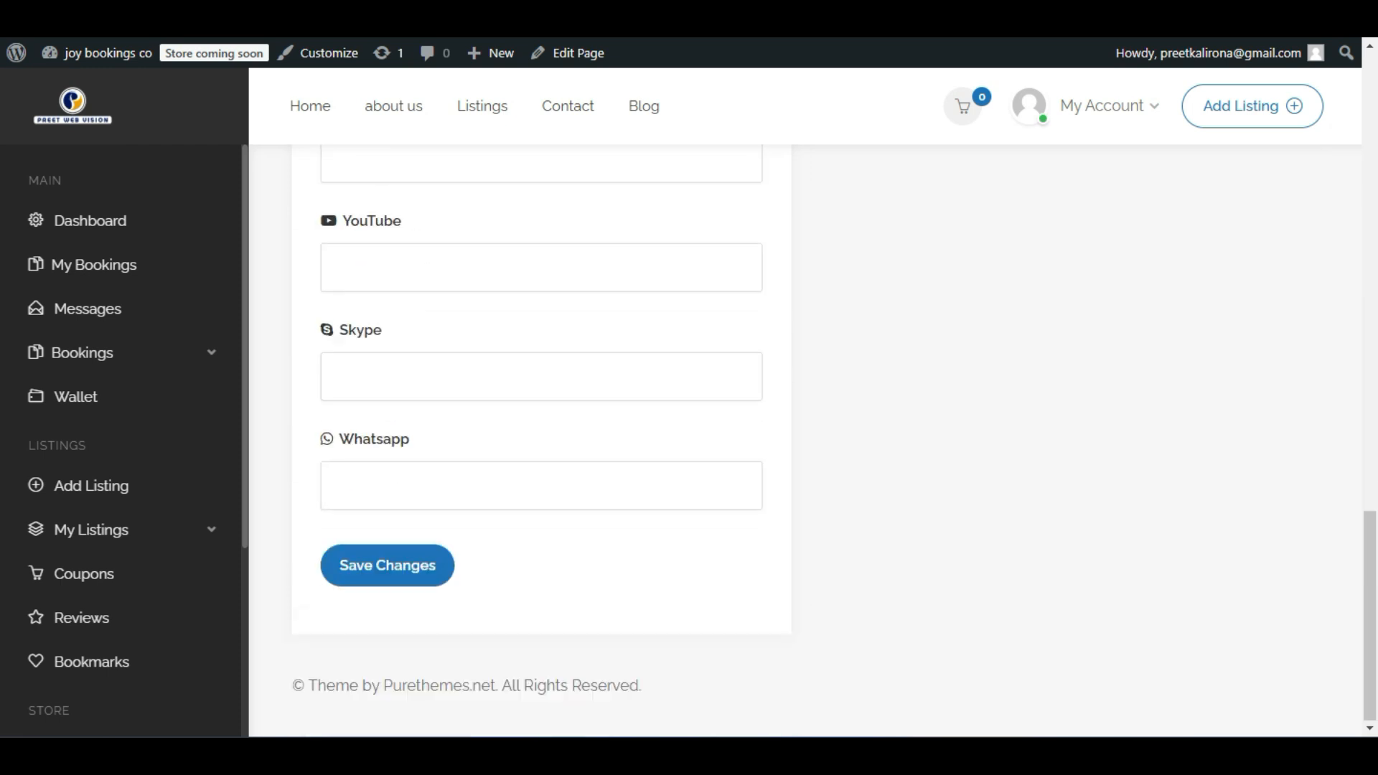
{"action": "scroll", "coordinate": [404, 328], "scroll_direction": "up", "scroll_amount": 5}
{"action": "scroll", "coordinate": [399, 326], "scroll_direction": "down", "scroll_amount": 5}
Return to the Listeo Editor, open the Registration Fields editor, and examine the fields available for the owner registration form.
{"action": "key", "text": "ctrl+Tab"}
{"action": "scroll", "coordinate": [359, 322], "scroll_direction": "down", "scroll_amount": 7}
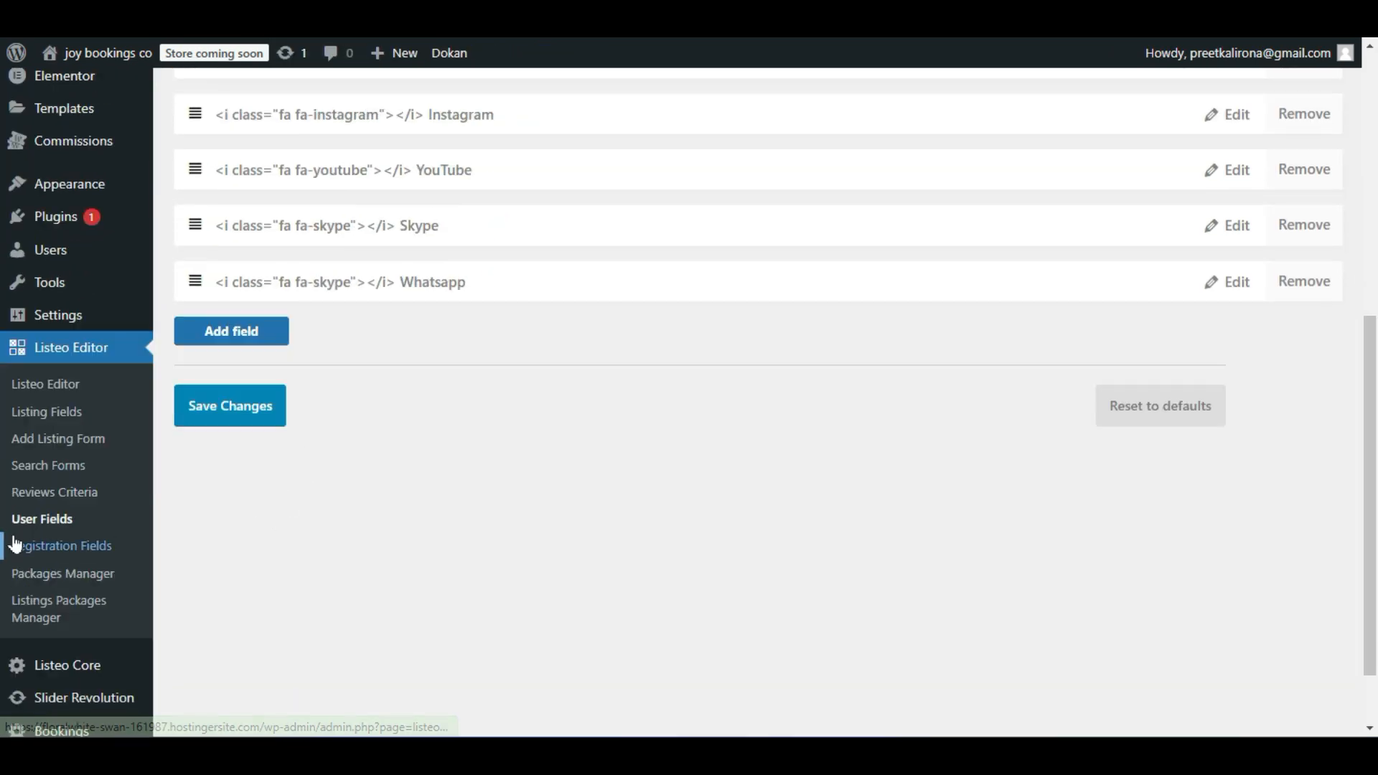
{"action": "left_click", "coordinate": [16, 545]}
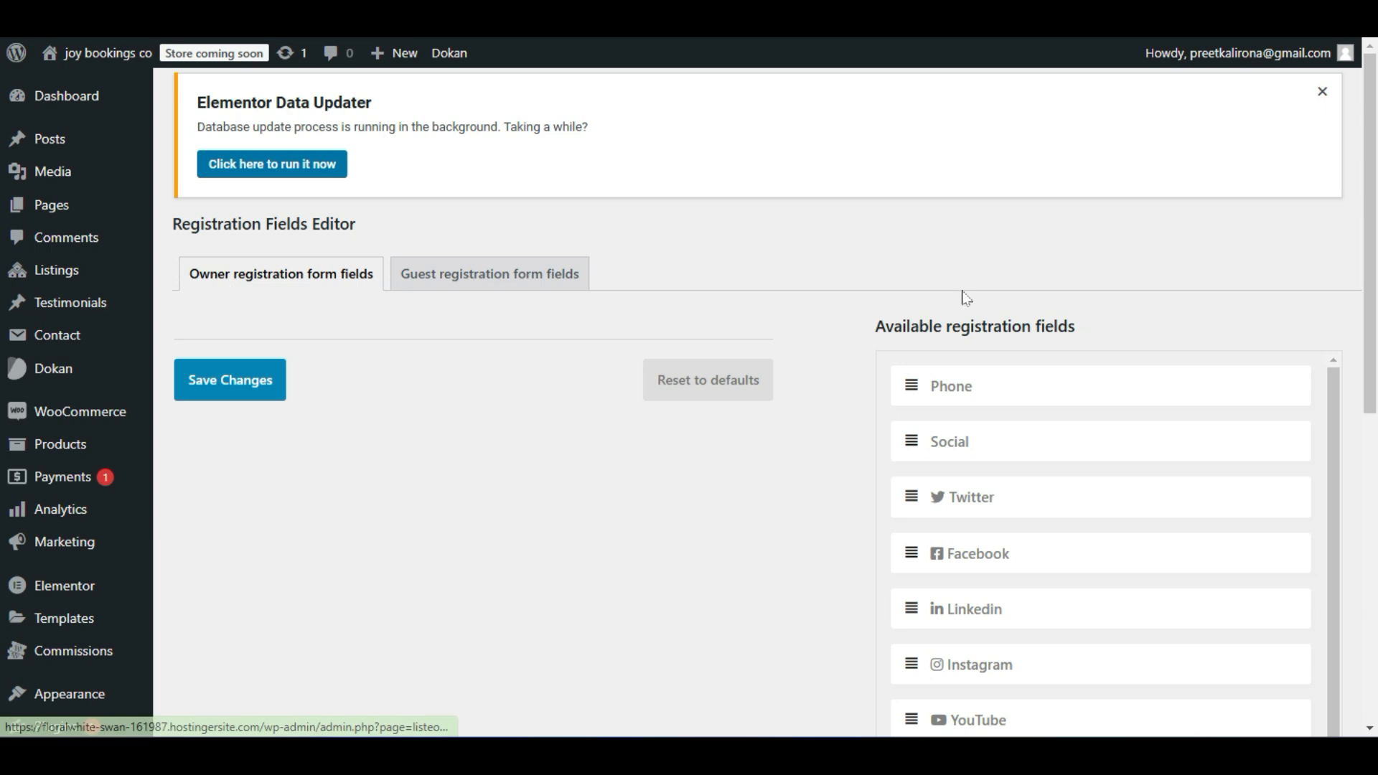
{"action": "scroll", "coordinate": [965, 297], "scroll_direction": "down", "scroll_amount": 1}
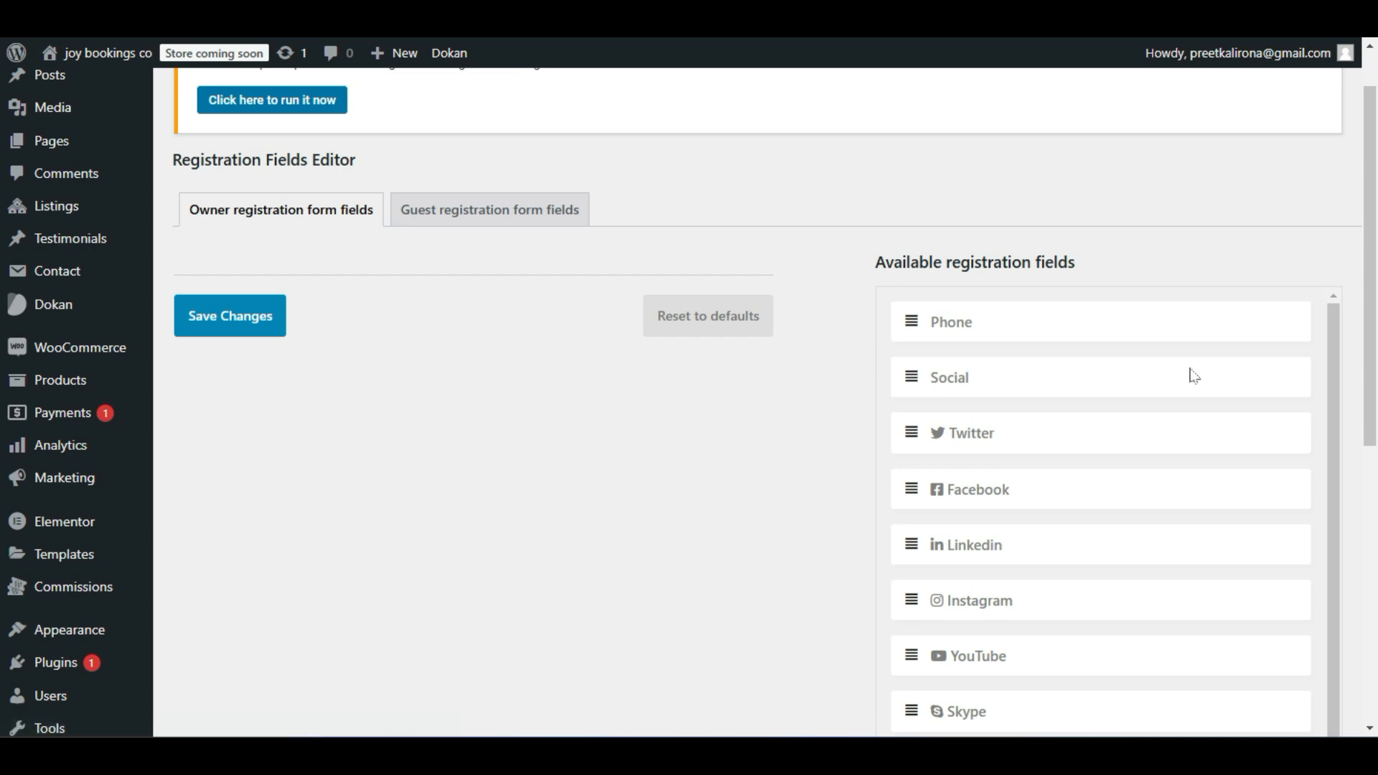
{"action": "scroll", "coordinate": [1190, 375], "scroll_direction": "down", "scroll_amount": 1}
{"action": "scroll", "coordinate": [1083, 319], "scroll_direction": "down", "scroll_amount": 3}
{"action": "scroll", "coordinate": [1080, 316], "scroll_direction": "up", "scroll_amount": 4}
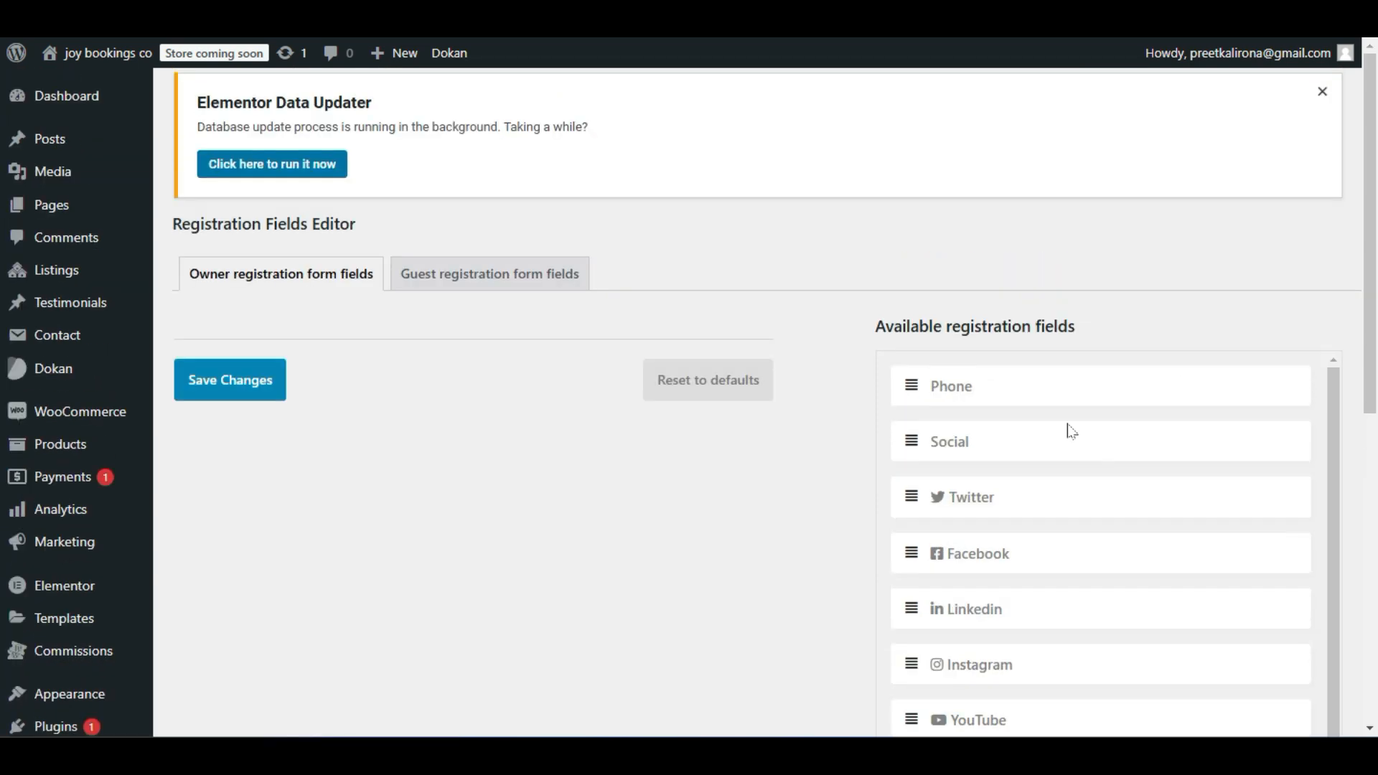
Try adding the Phone field to the owner registration form and remove it again.
{"action": "left_click_drag", "start_coordinate": [912, 391], "coordinate": [201, 305]}
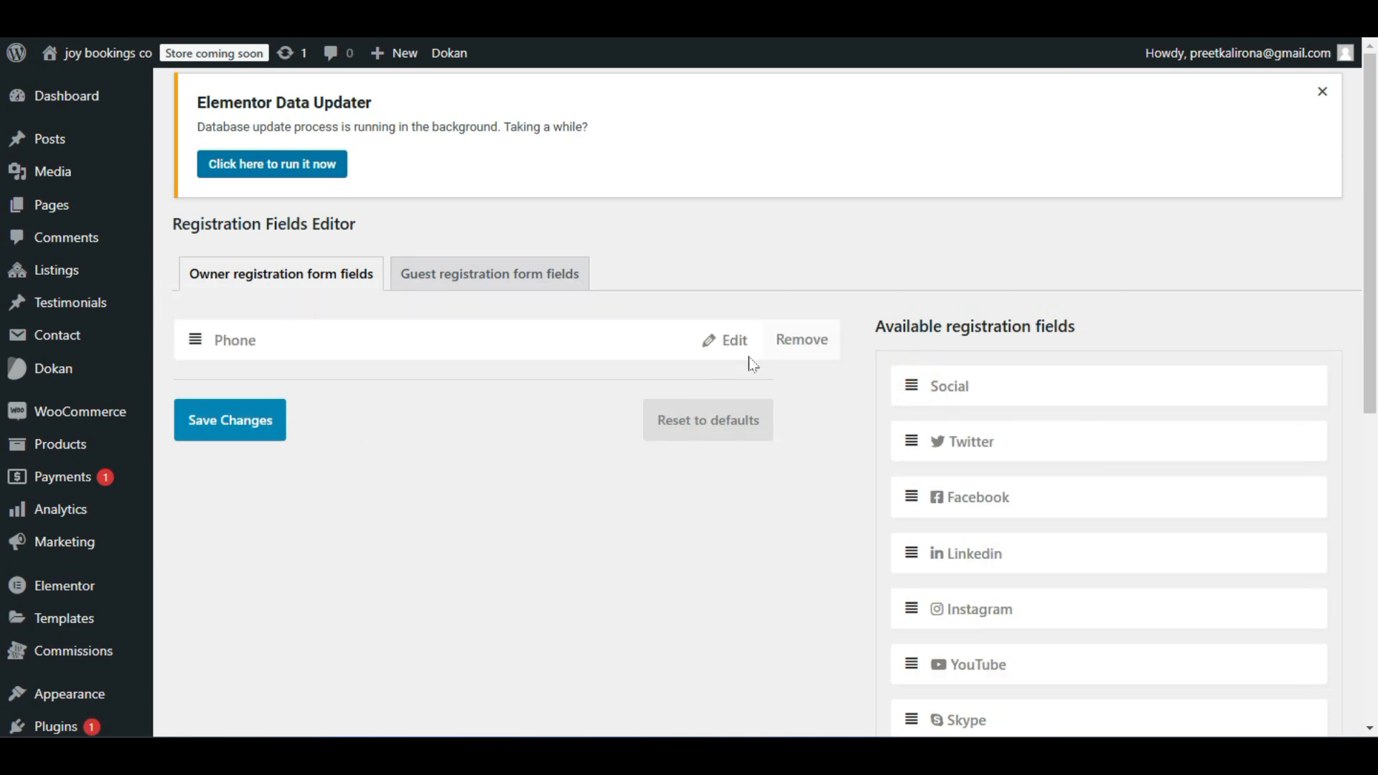
{"action": "left_click", "coordinate": [802, 340]}
{"action": "left_click", "coordinate": [781, 107]}
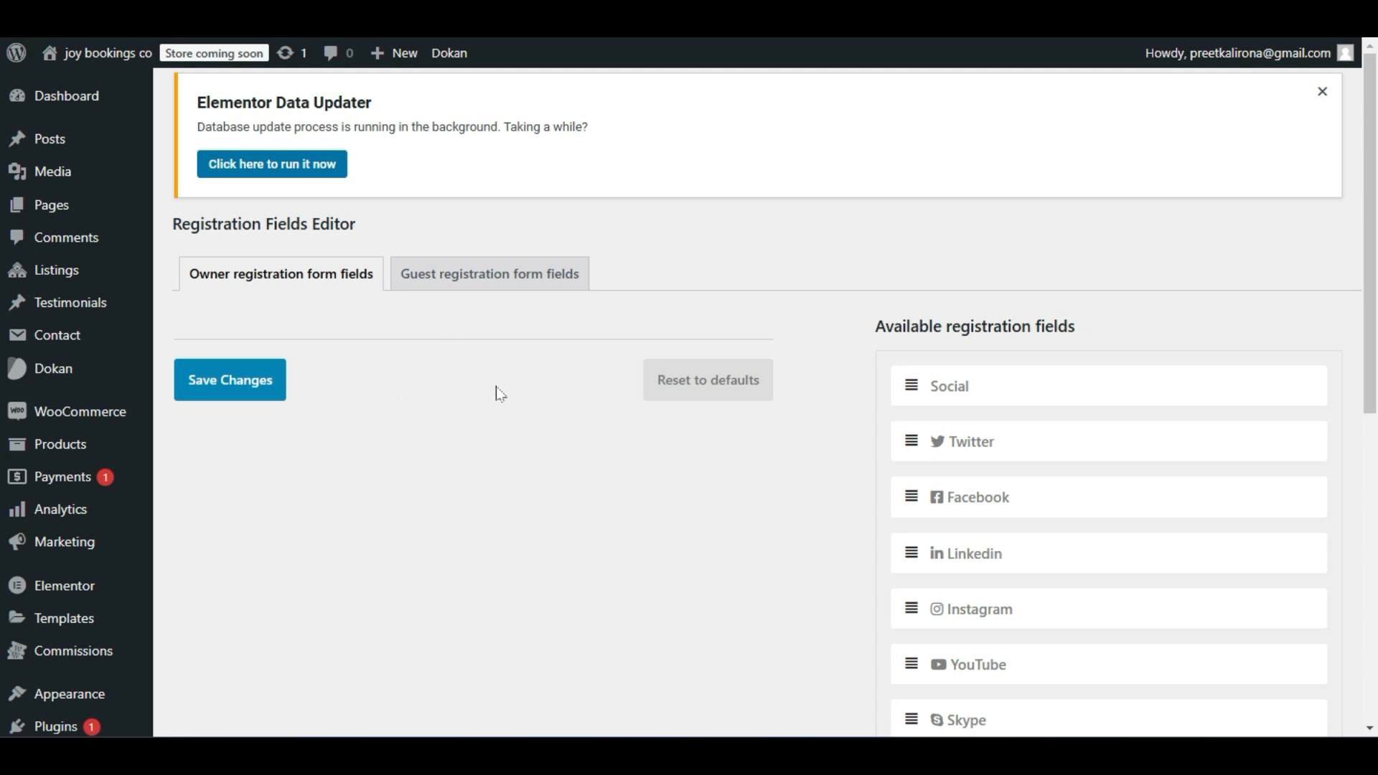
Open the Packages Manager and examine the columns of the Listing Packages table.
{"action": "scroll", "coordinate": [500, 394], "scroll_direction": "down", "scroll_amount": 6}
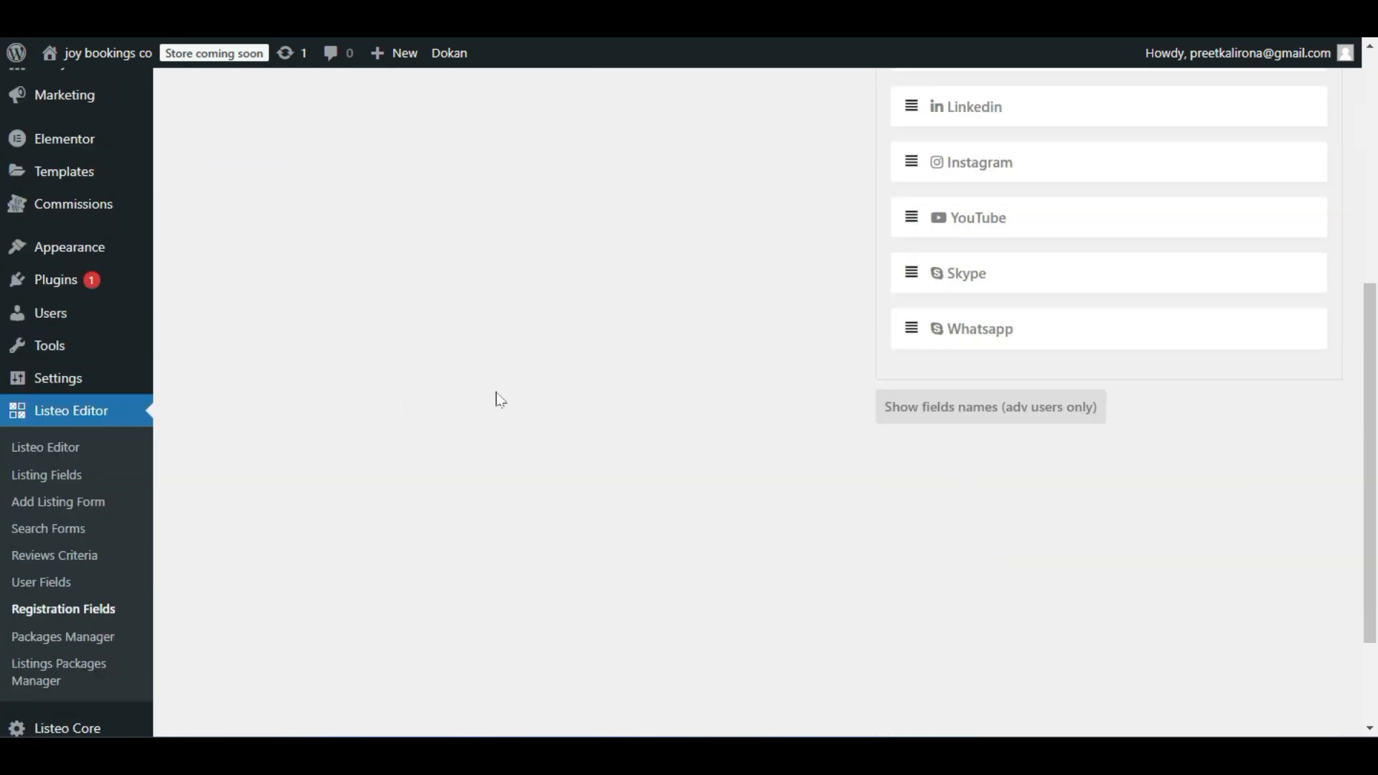
{"action": "scroll", "coordinate": [500, 399], "scroll_direction": "down", "scroll_amount": 2}
{"action": "left_click", "coordinate": [64, 509]}
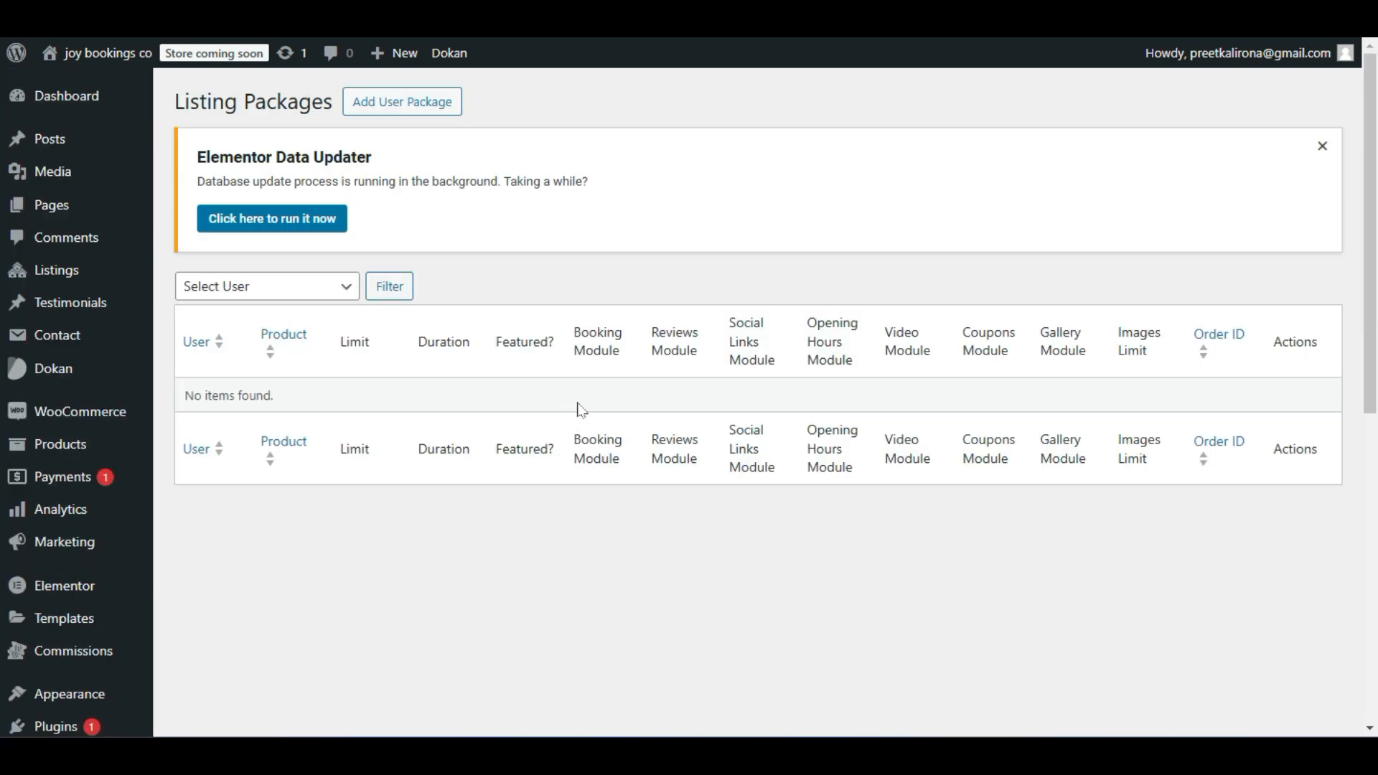
{"action": "scroll", "coordinate": [581, 409], "scroll_direction": "down", "scroll_amount": 7}
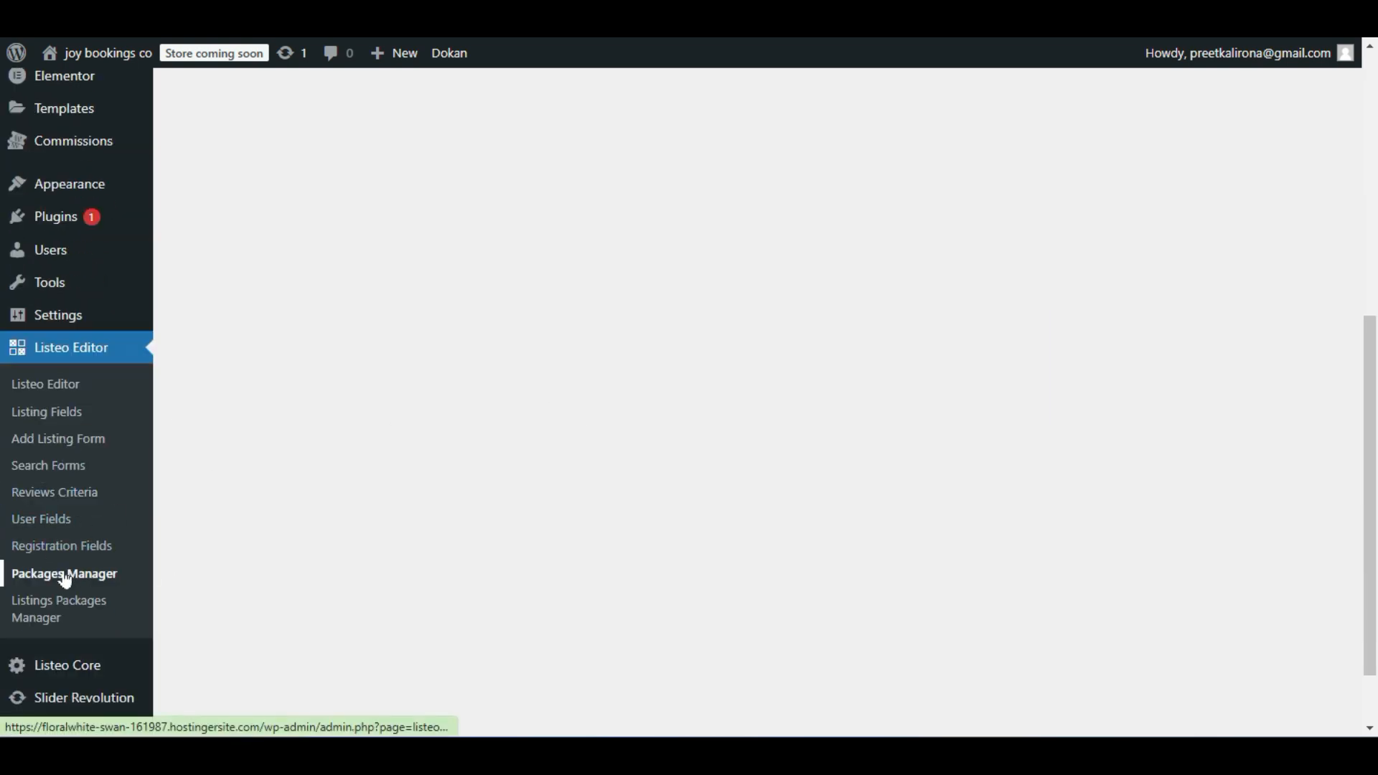
{"action": "scroll", "coordinate": [604, 428], "scroll_direction": "down", "scroll_amount": 1}
{"action": "scroll", "coordinate": [605, 428], "scroll_direction": "up", "scroll_amount": 8}
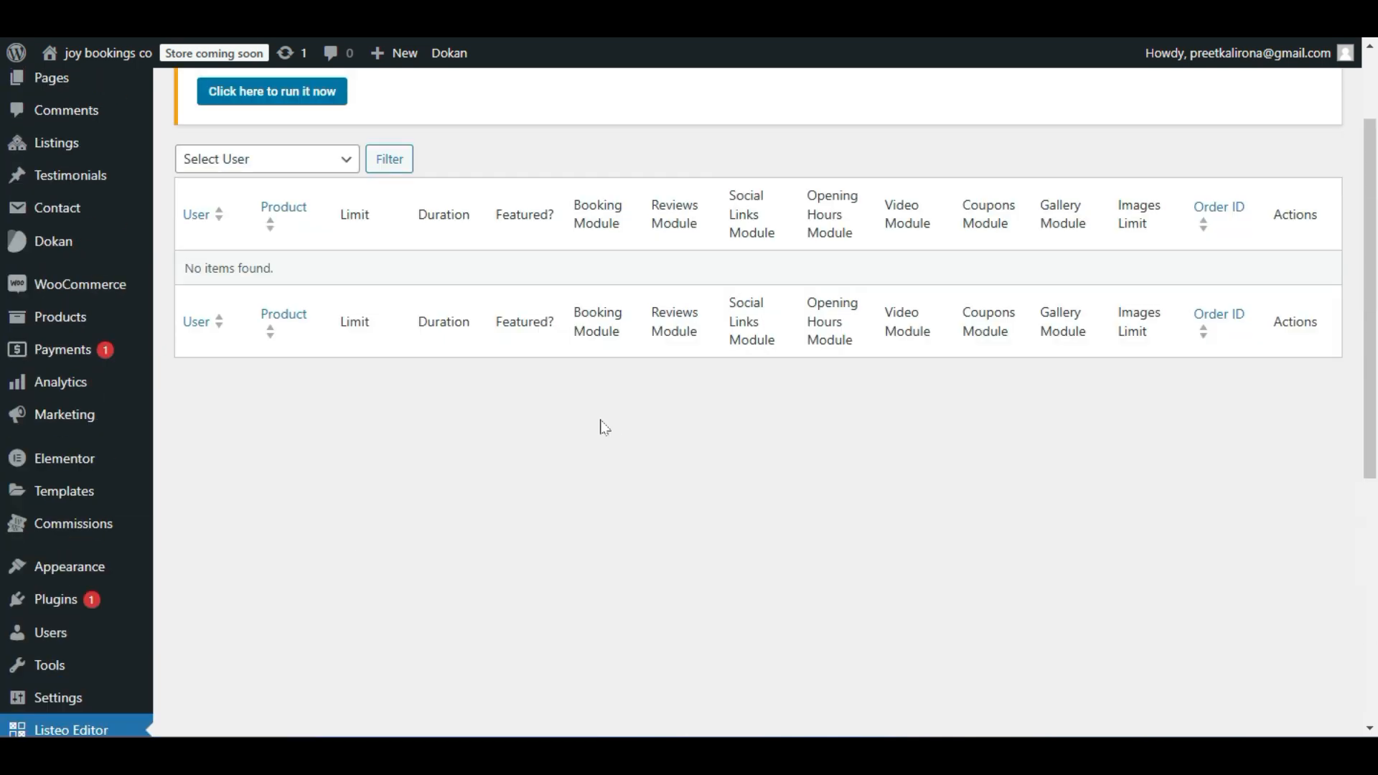
Start a new user package and go through its listing limit, count, duration and module permission settings down to the product choice.
{"action": "left_click", "coordinate": [391, 105]}
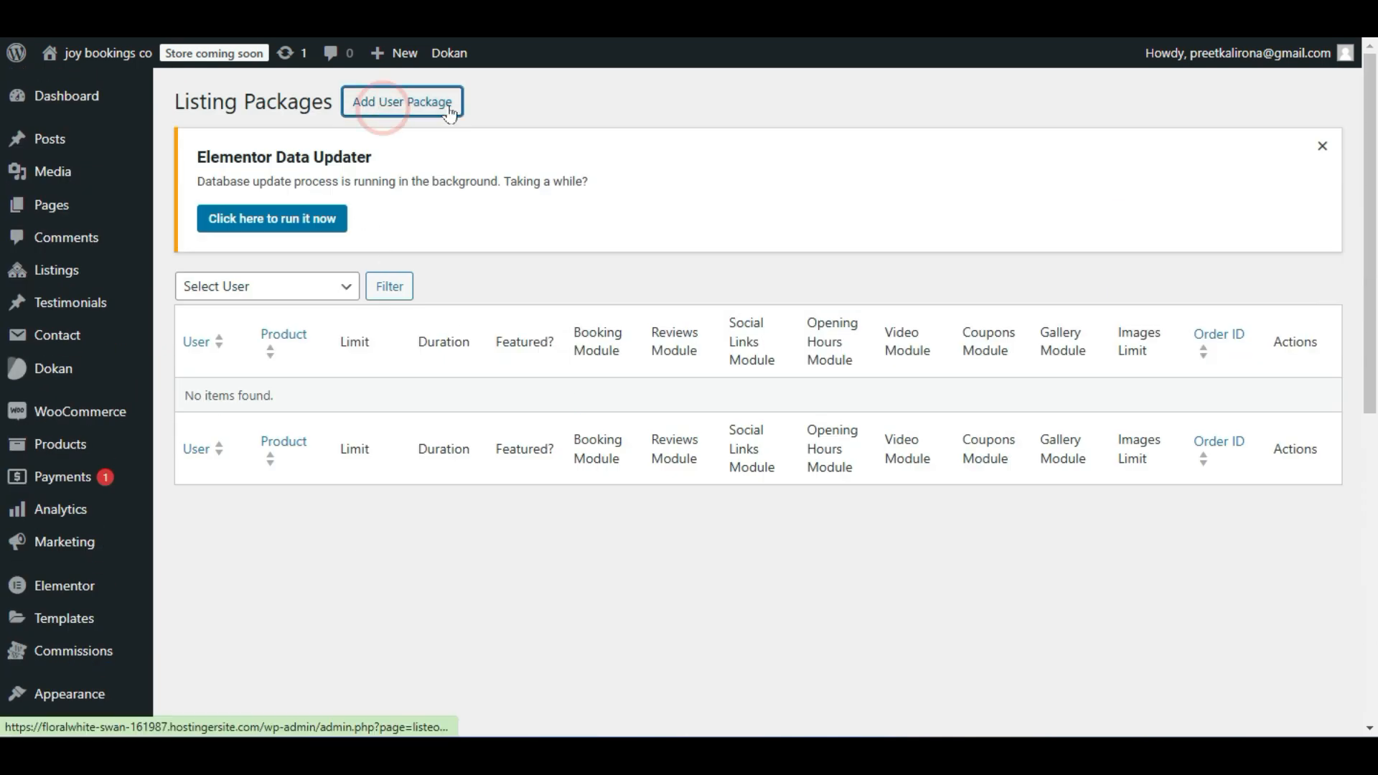
{"action": "left_click", "coordinate": [518, 294]}
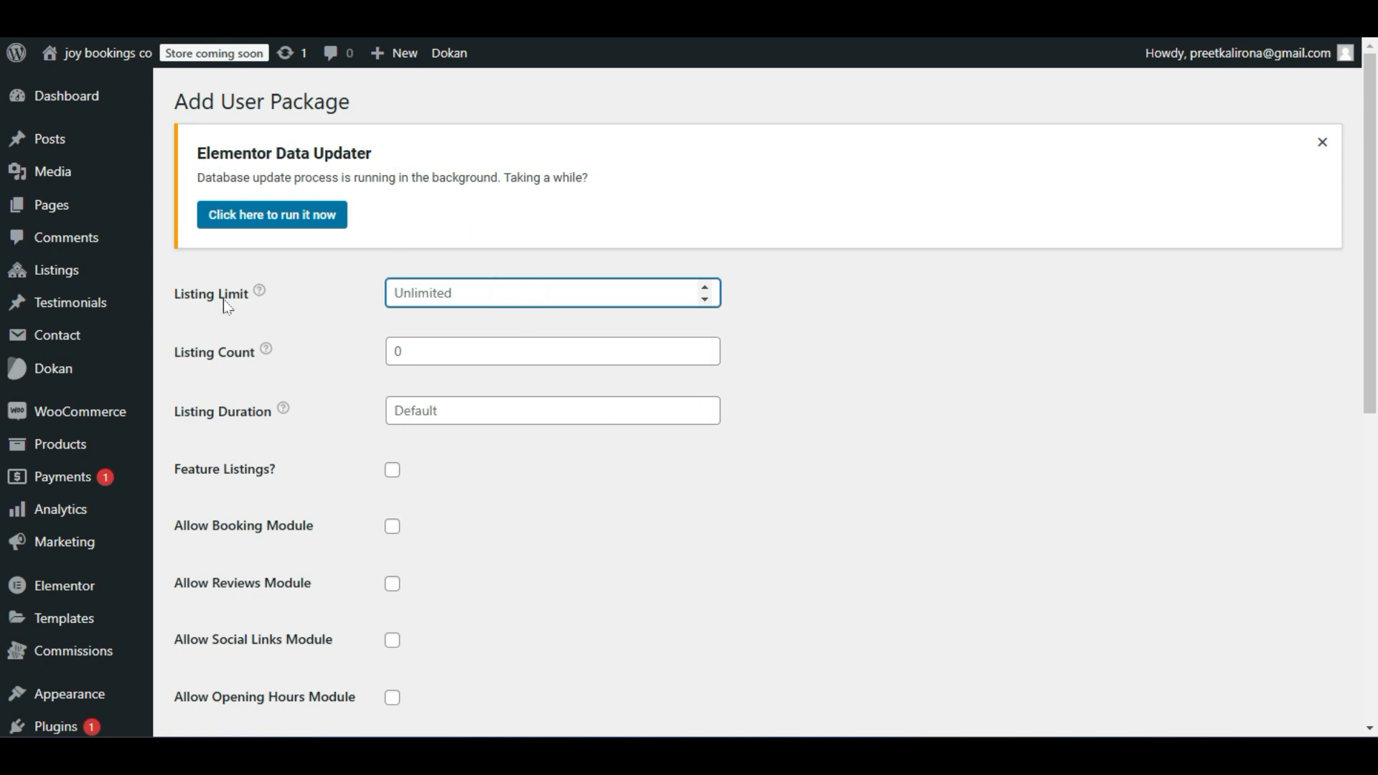
{"action": "left_click", "coordinate": [436, 353]}
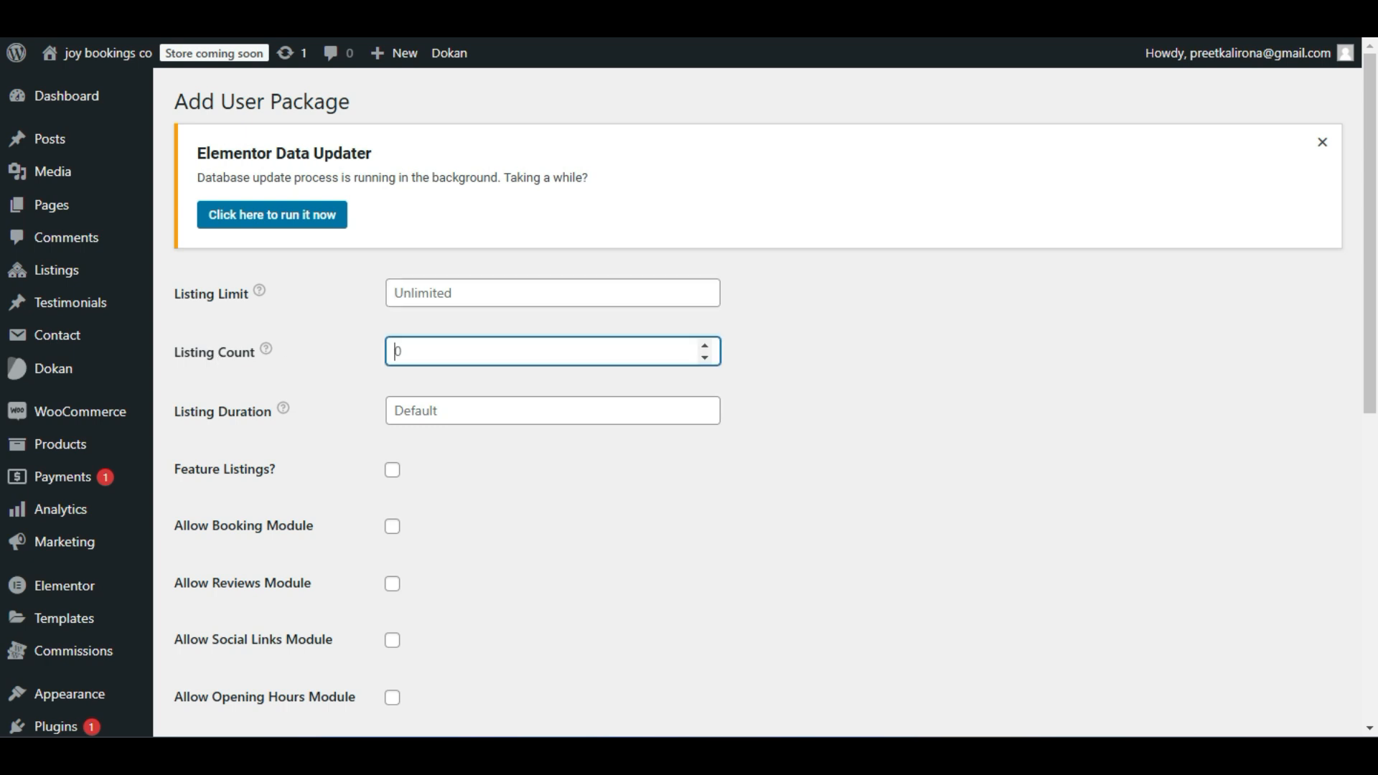
{"action": "scroll", "coordinate": [315, 411], "scroll_direction": "down", "scroll_amount": 2}
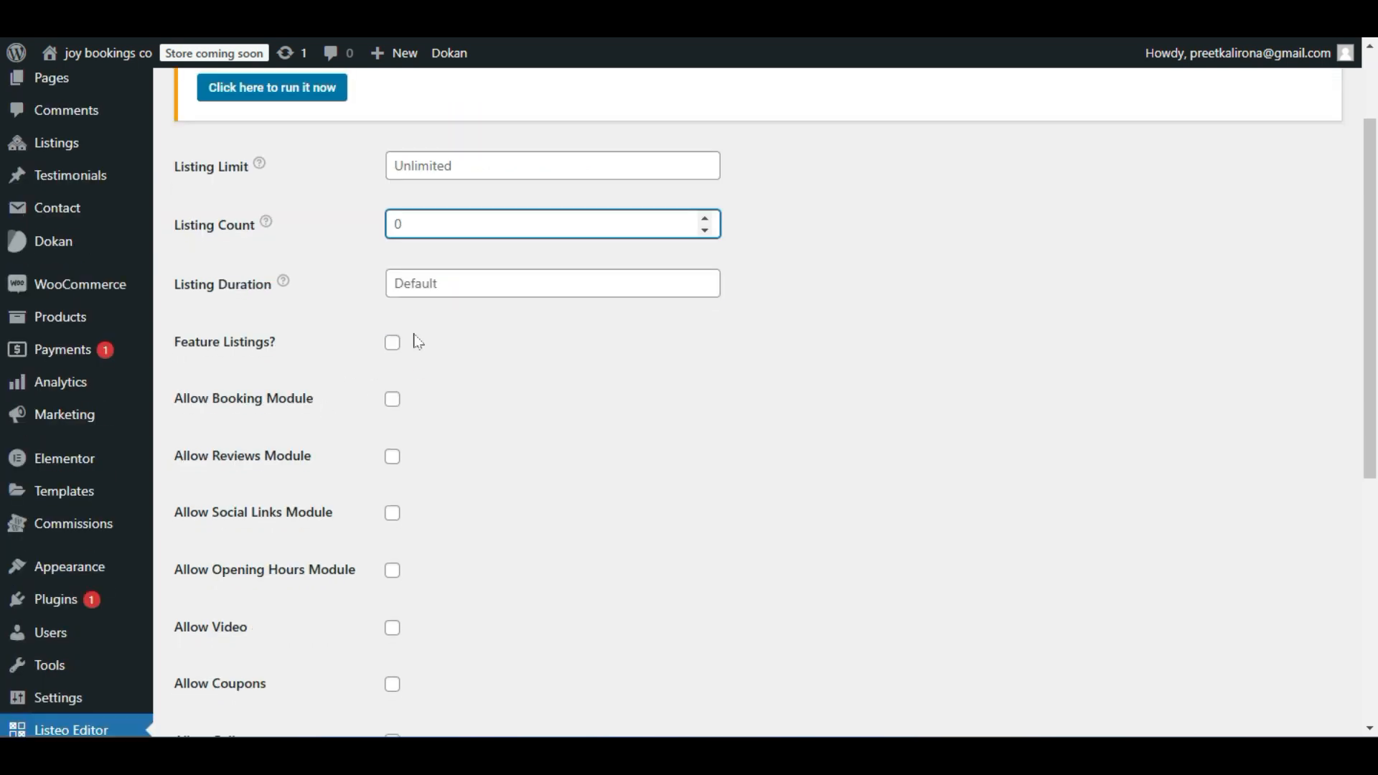
{"action": "scroll", "coordinate": [434, 369], "scroll_direction": "down", "scroll_amount": 5}
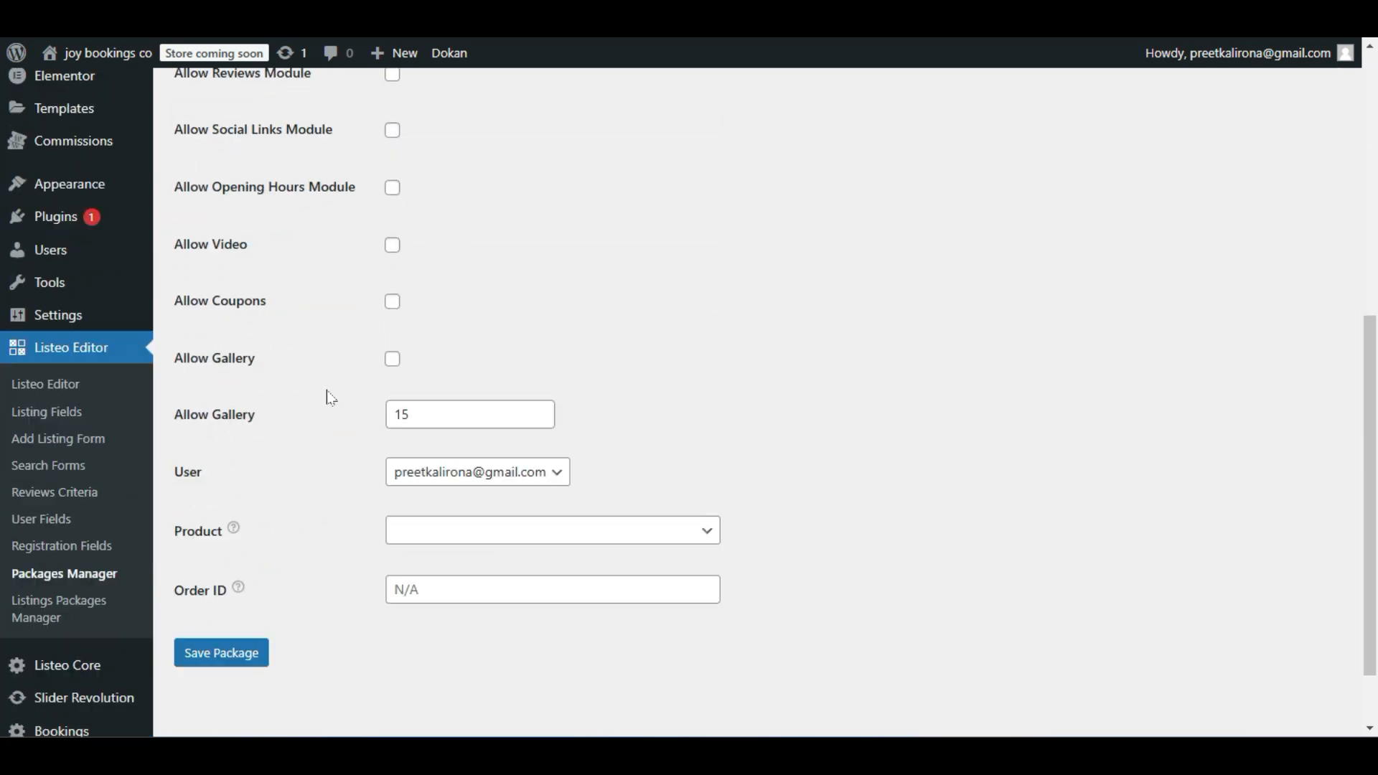
{"action": "scroll", "coordinate": [357, 413], "scroll_direction": "down", "scroll_amount": 1}
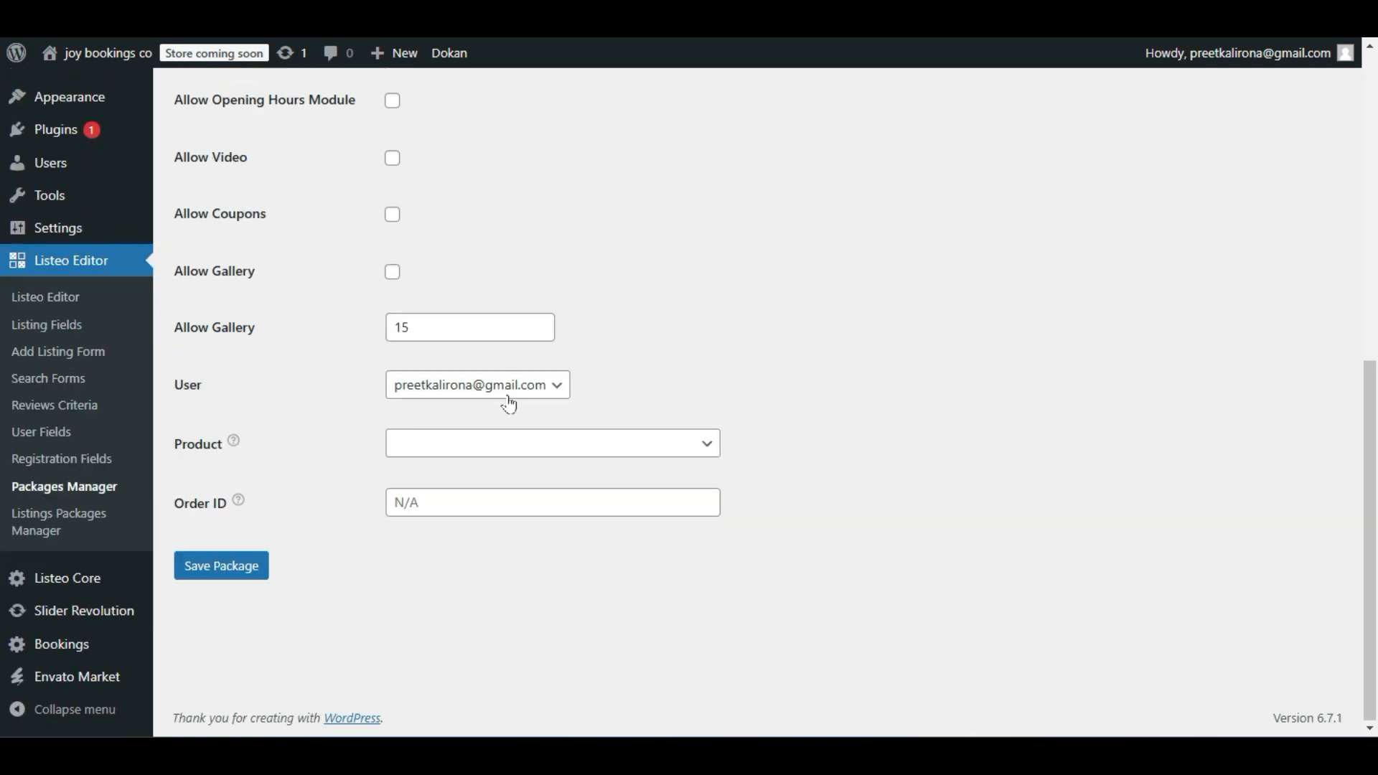
Assign the Basic product to the new user package, leaving the order ID empty.
{"action": "left_click", "coordinate": [470, 437]}
{"action": "left_click", "coordinate": [359, 440]}
{"action": "left_click", "coordinate": [437, 444]}
{"action": "left_click", "coordinate": [301, 444]}
{"action": "left_click", "coordinate": [406, 443]}
{"action": "left_click", "coordinate": [307, 445]}
{"action": "left_click", "coordinate": [423, 446]}
{"action": "left_click", "coordinate": [426, 500]}
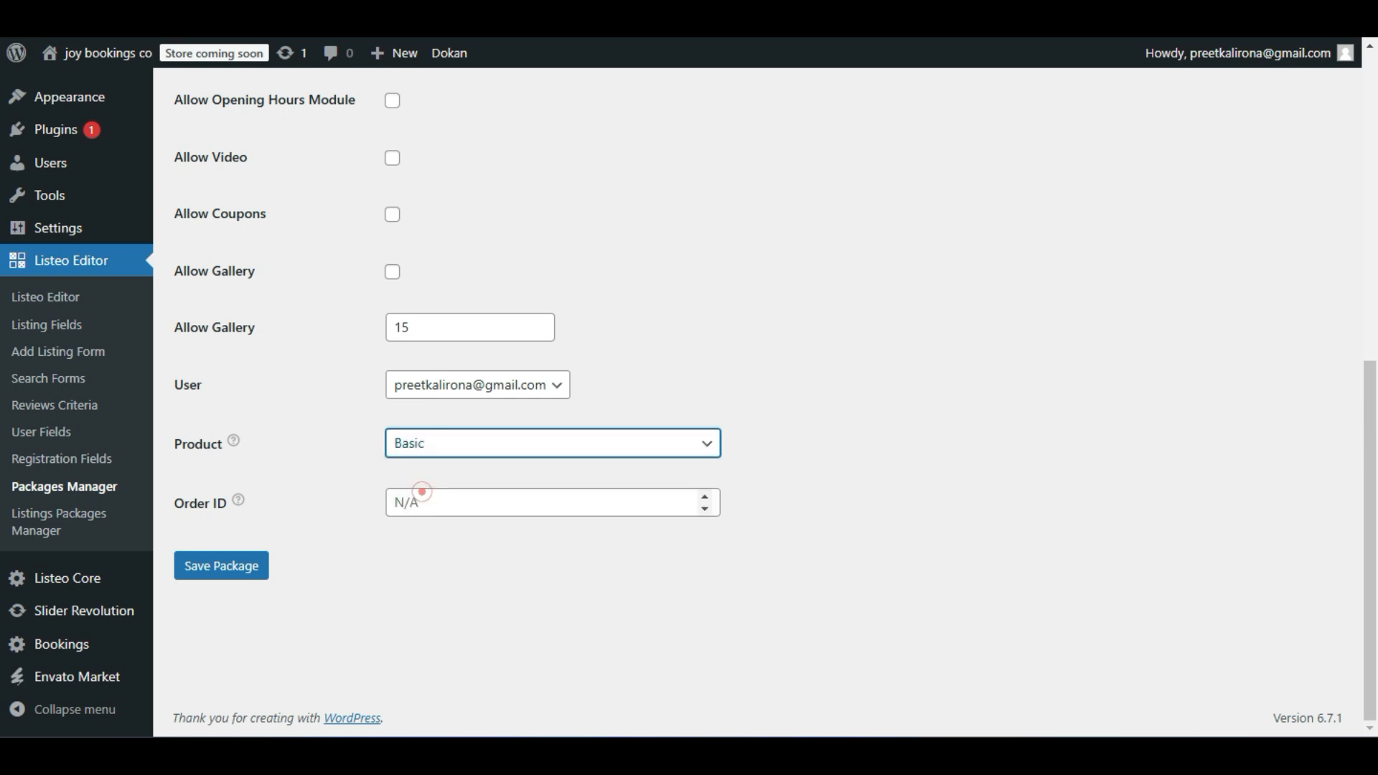
{"action": "left_click", "coordinate": [450, 446]}
{"action": "left_click", "coordinate": [414, 502]}
{"action": "left_click", "coordinate": [306, 463]}
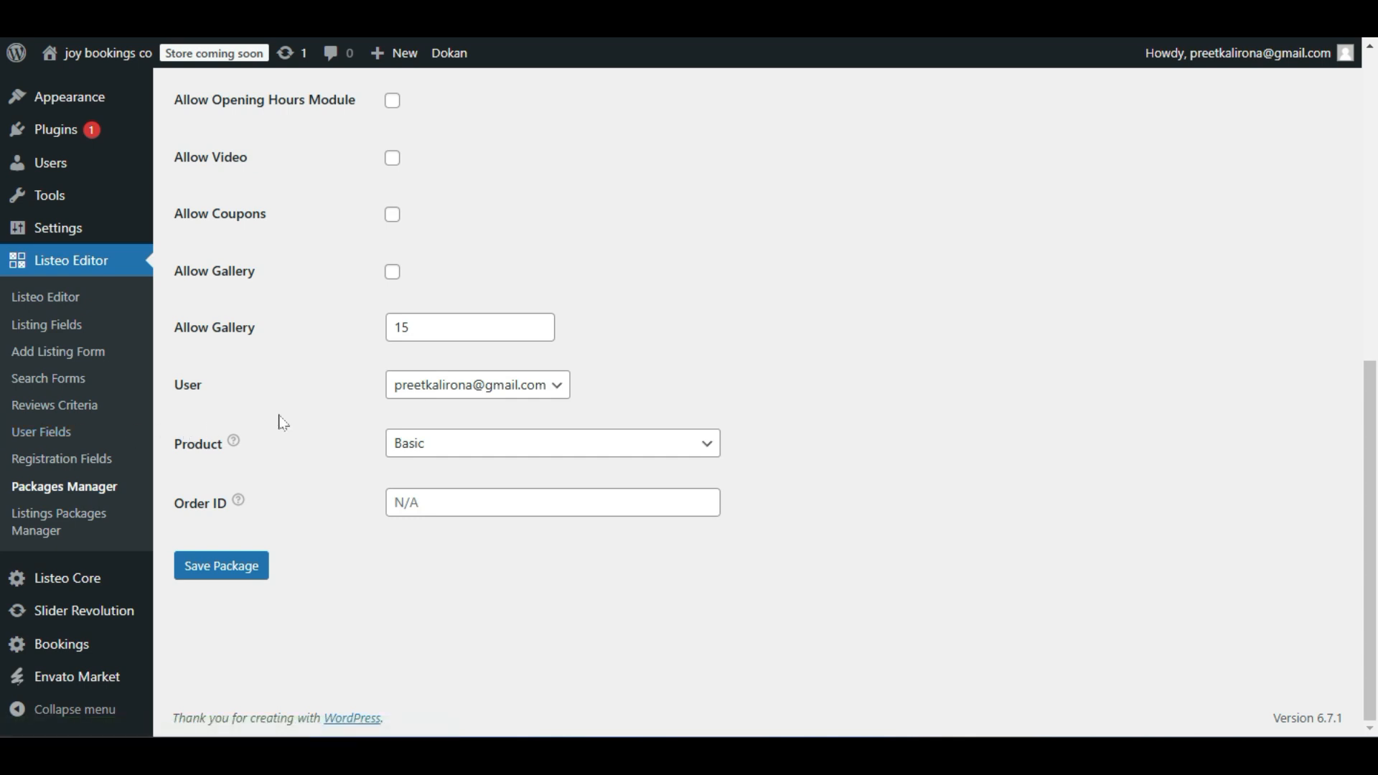
Look over the new package's module permissions, gallery limit, user, product and order ID settings before saving.
{"action": "scroll", "coordinate": [280, 422], "scroll_direction": "up", "scroll_amount": 4}
{"action": "scroll", "coordinate": [280, 427], "scroll_direction": "down", "scroll_amount": 3}
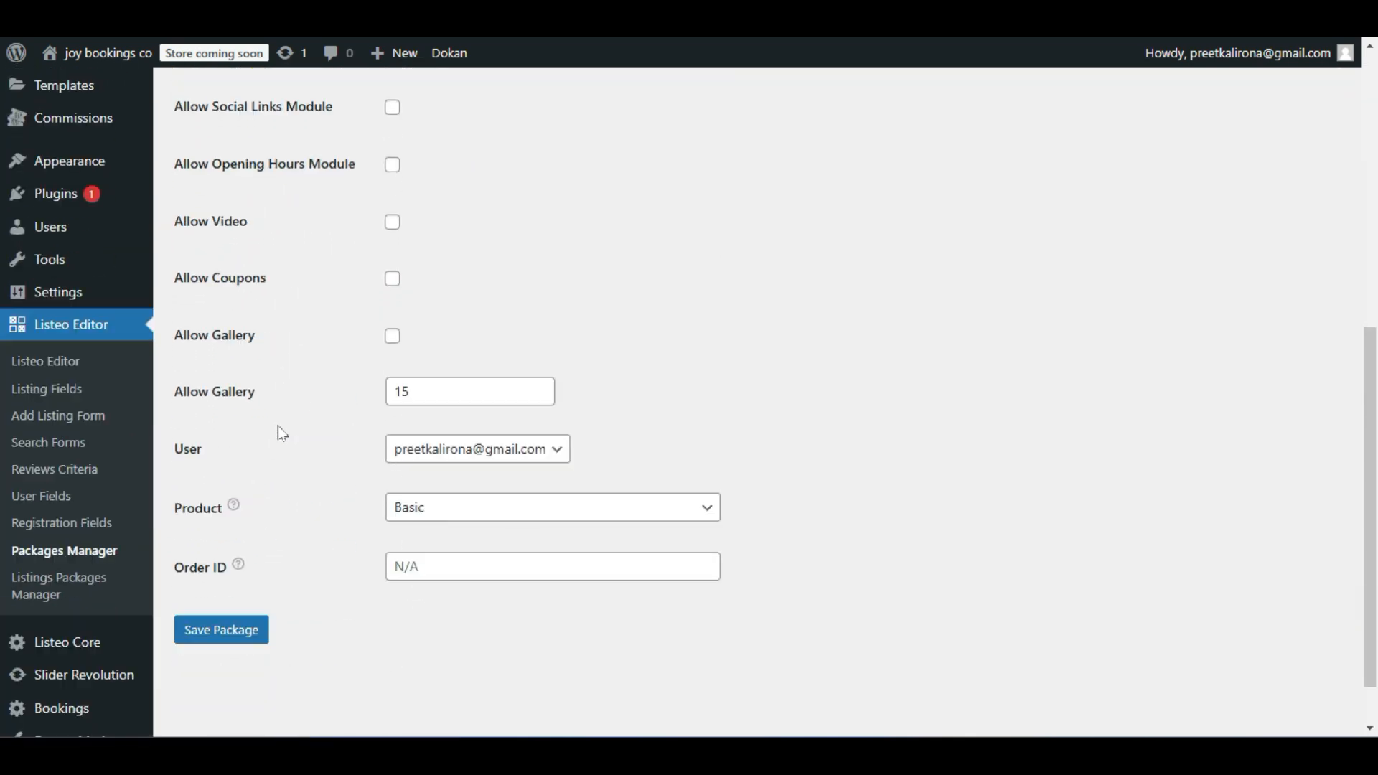
{"action": "left_click", "coordinate": [424, 507]}
{"action": "left_click", "coordinate": [344, 516]}
{"action": "scroll", "coordinate": [332, 357], "scroll_direction": "up", "scroll_amount": 5}
{"action": "scroll", "coordinate": [332, 356], "scroll_direction": "down", "scroll_amount": 6}
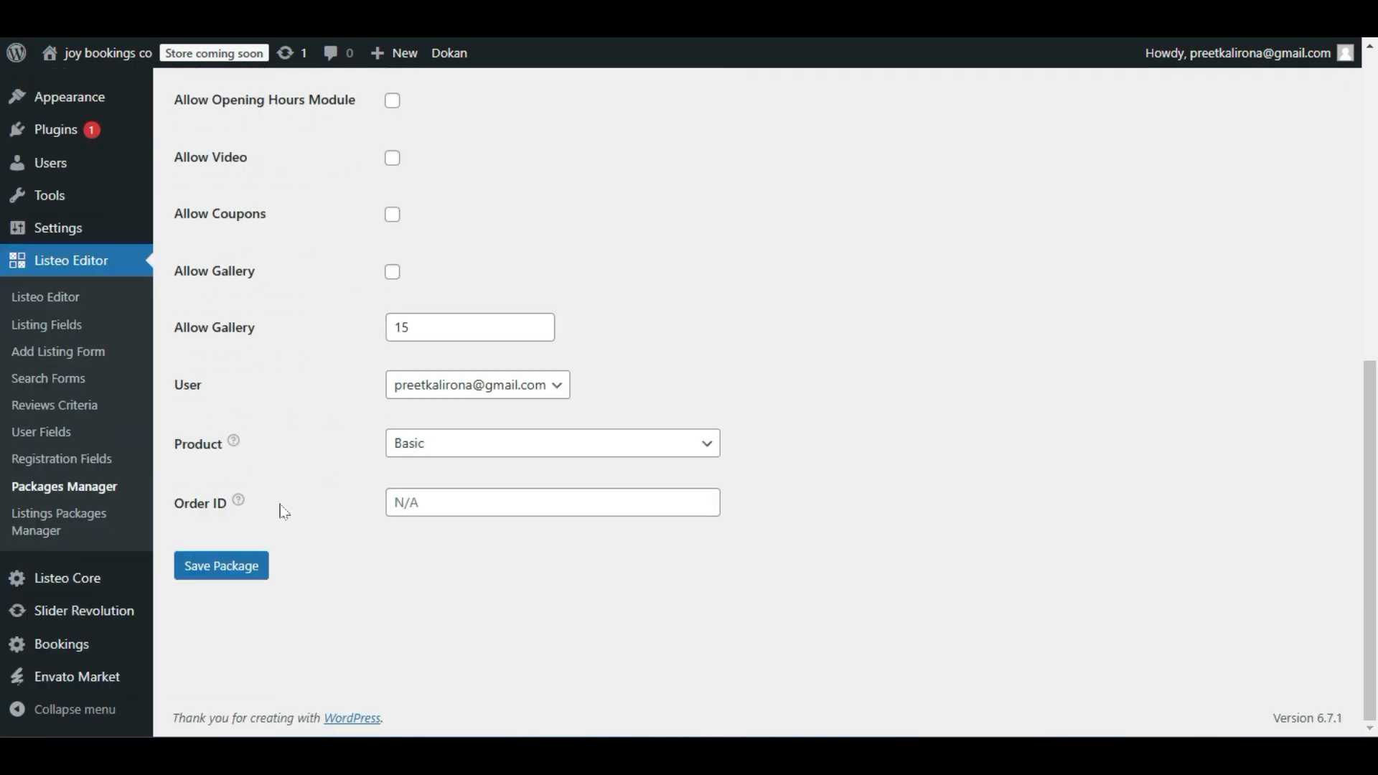
{"action": "left_click", "coordinate": [234, 437]}
{"action": "left_click", "coordinate": [234, 433]}
{"action": "double_click", "coordinate": [234, 439]}
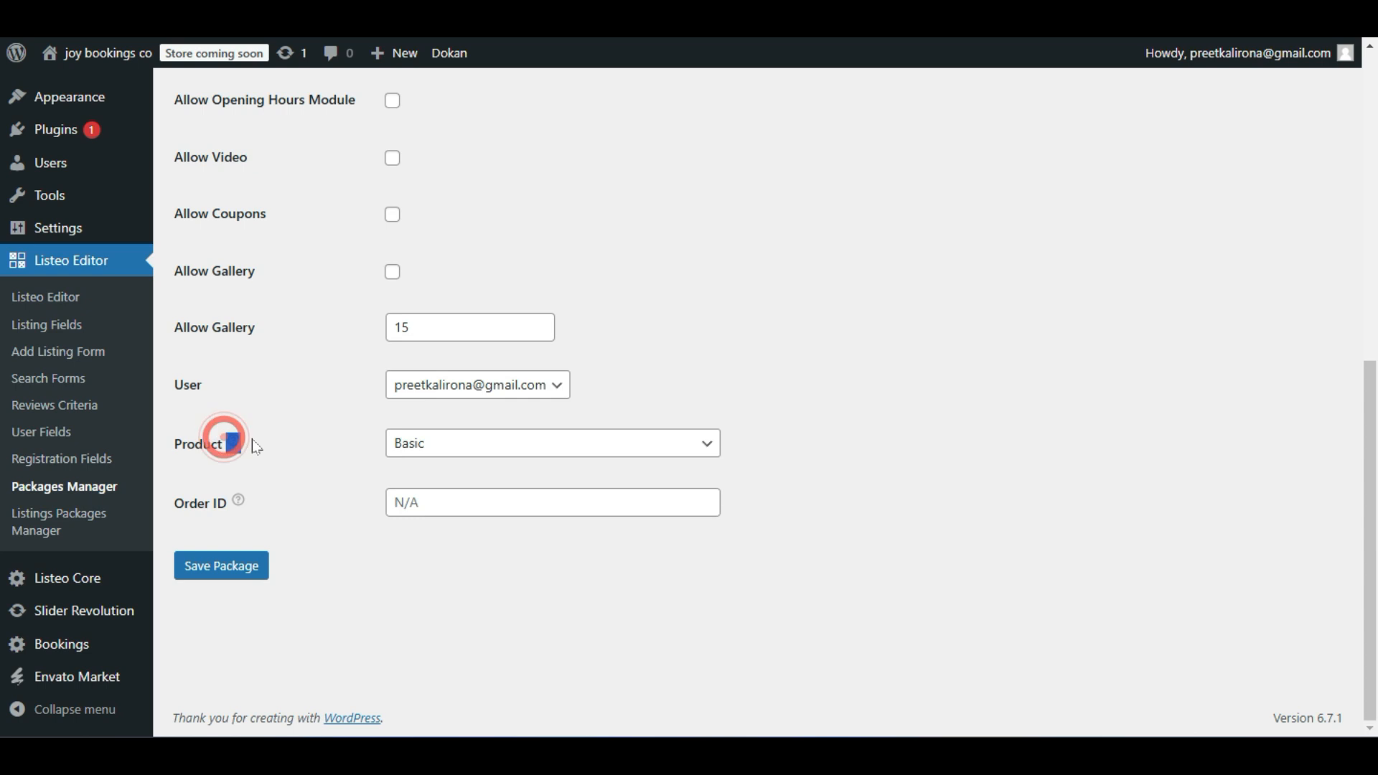
{"action": "left_click", "coordinate": [419, 391]}
{"action": "left_click", "coordinate": [374, 390]}
{"action": "scroll", "coordinate": [378, 393], "scroll_direction": "up", "scroll_amount": 3}
{"action": "scroll", "coordinate": [388, 423], "scroll_direction": "down", "scroll_amount": 3}
{"action": "left_click", "coordinate": [515, 516]}
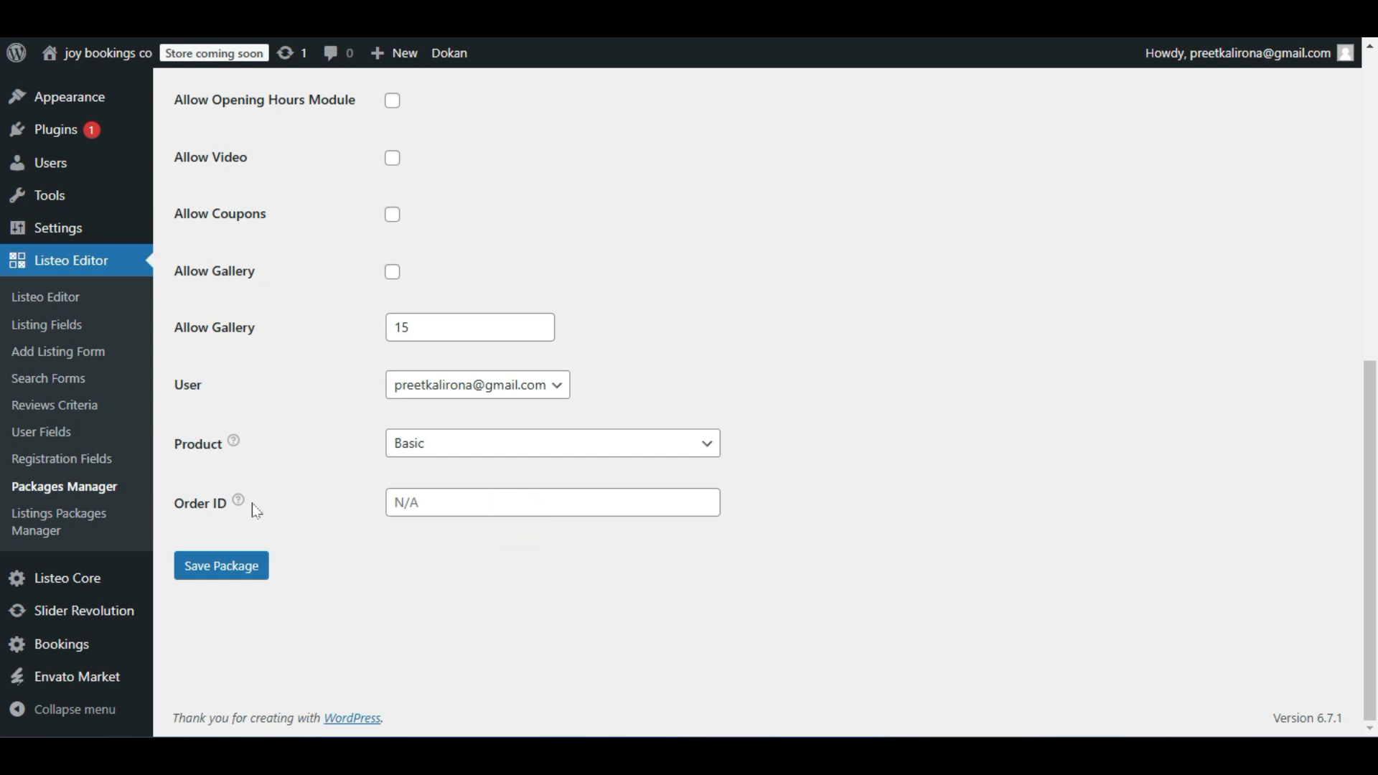
{"action": "scroll", "coordinate": [304, 503], "scroll_direction": "up", "scroll_amount": 8}
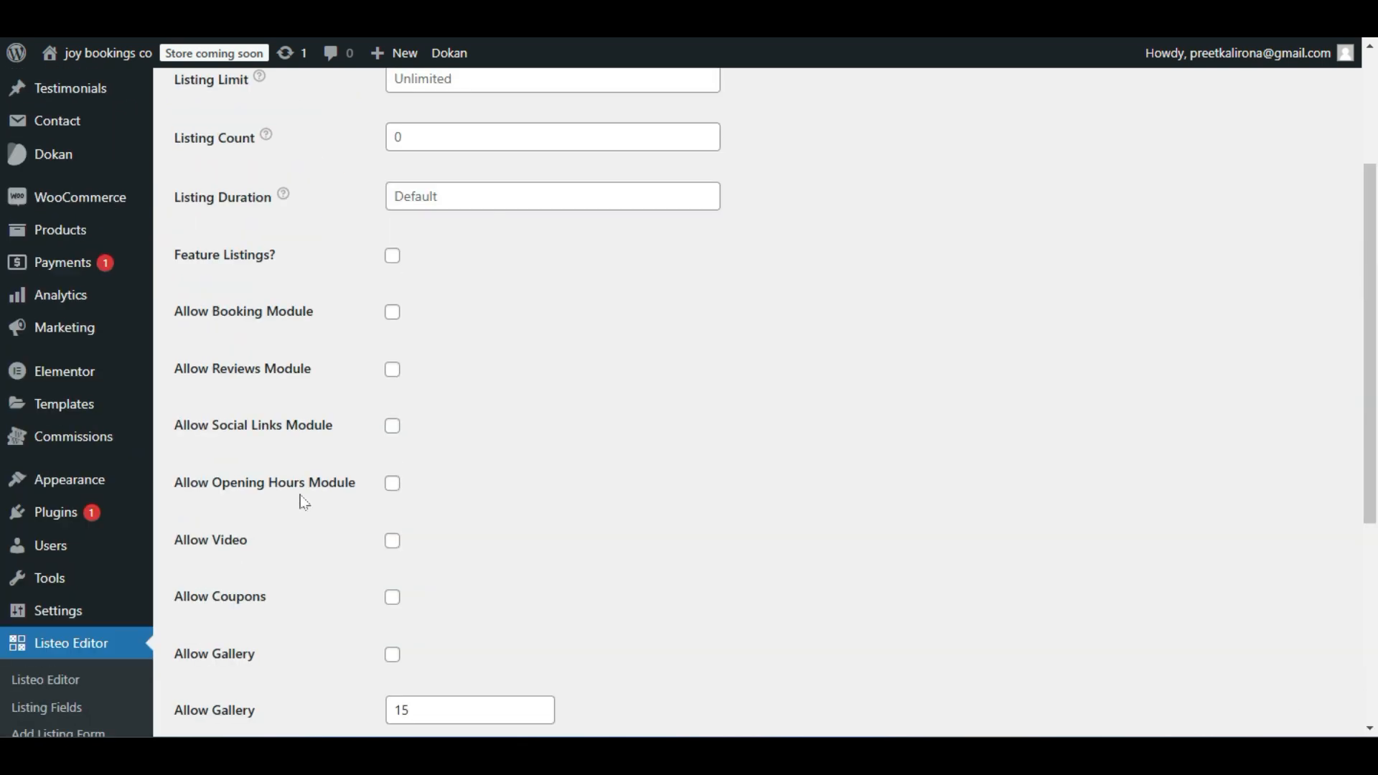
{"action": "scroll", "coordinate": [301, 500], "scroll_direction": "down", "scroll_amount": 10}
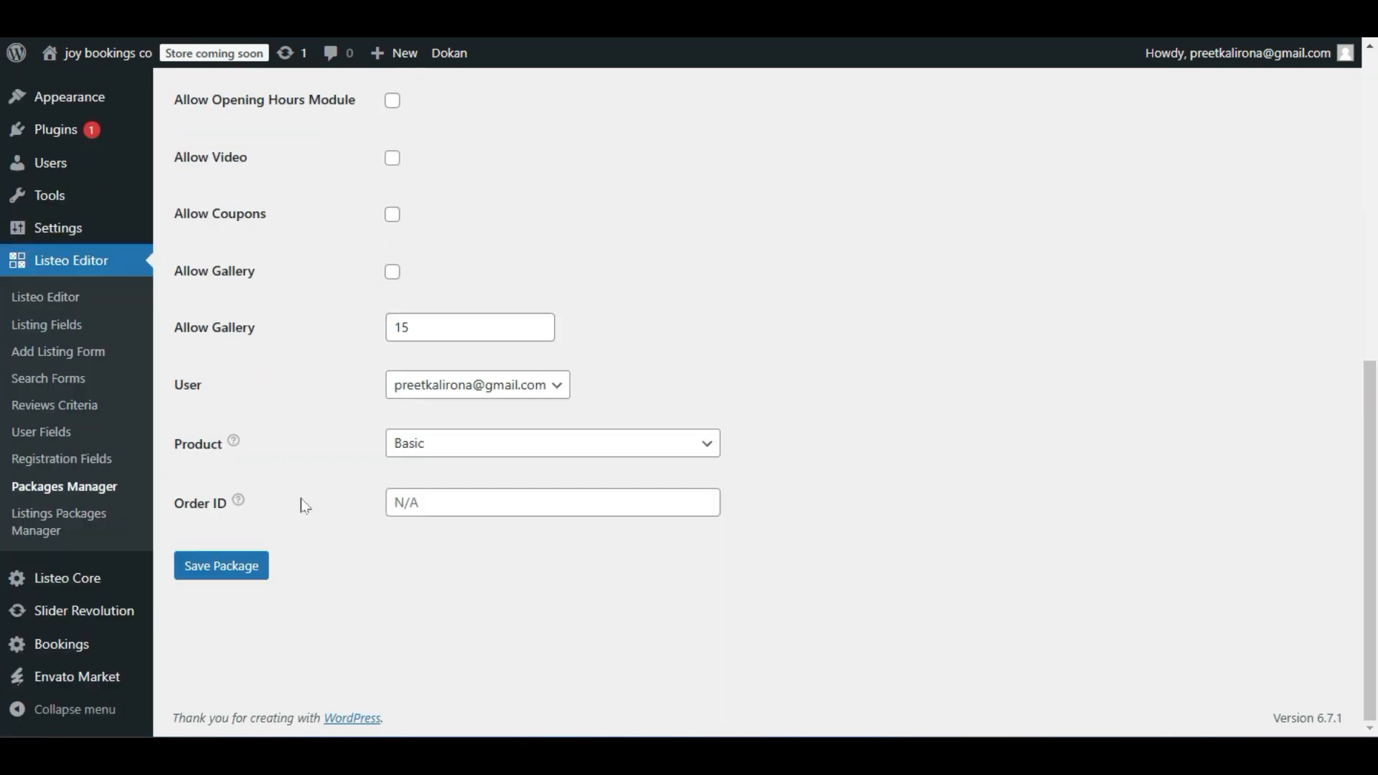
Save the user package with the Basic product and return to the Packages Manager list.
{"action": "left_click", "coordinate": [241, 565]}
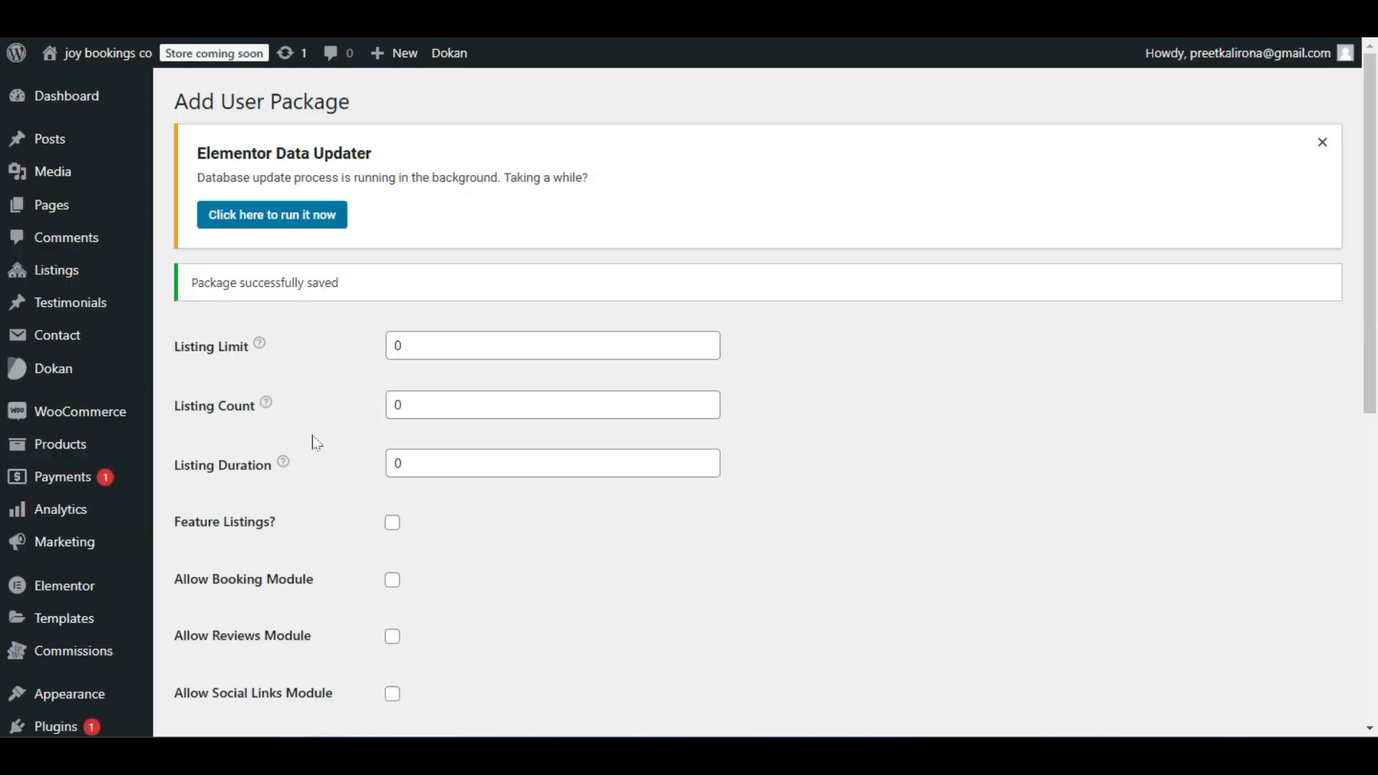
{"action": "scroll", "coordinate": [316, 443], "scroll_direction": "down", "scroll_amount": 8}
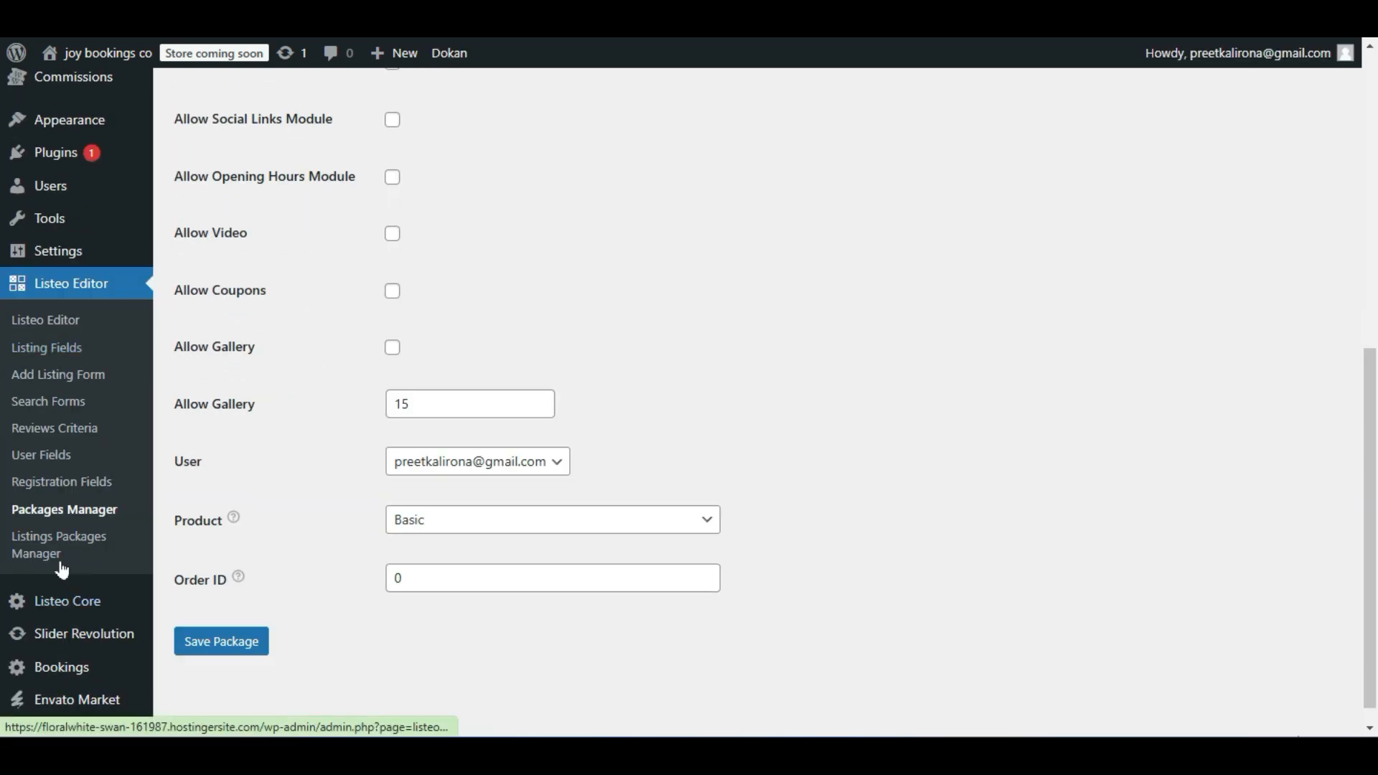
{"action": "left_click", "coordinate": [60, 531]}
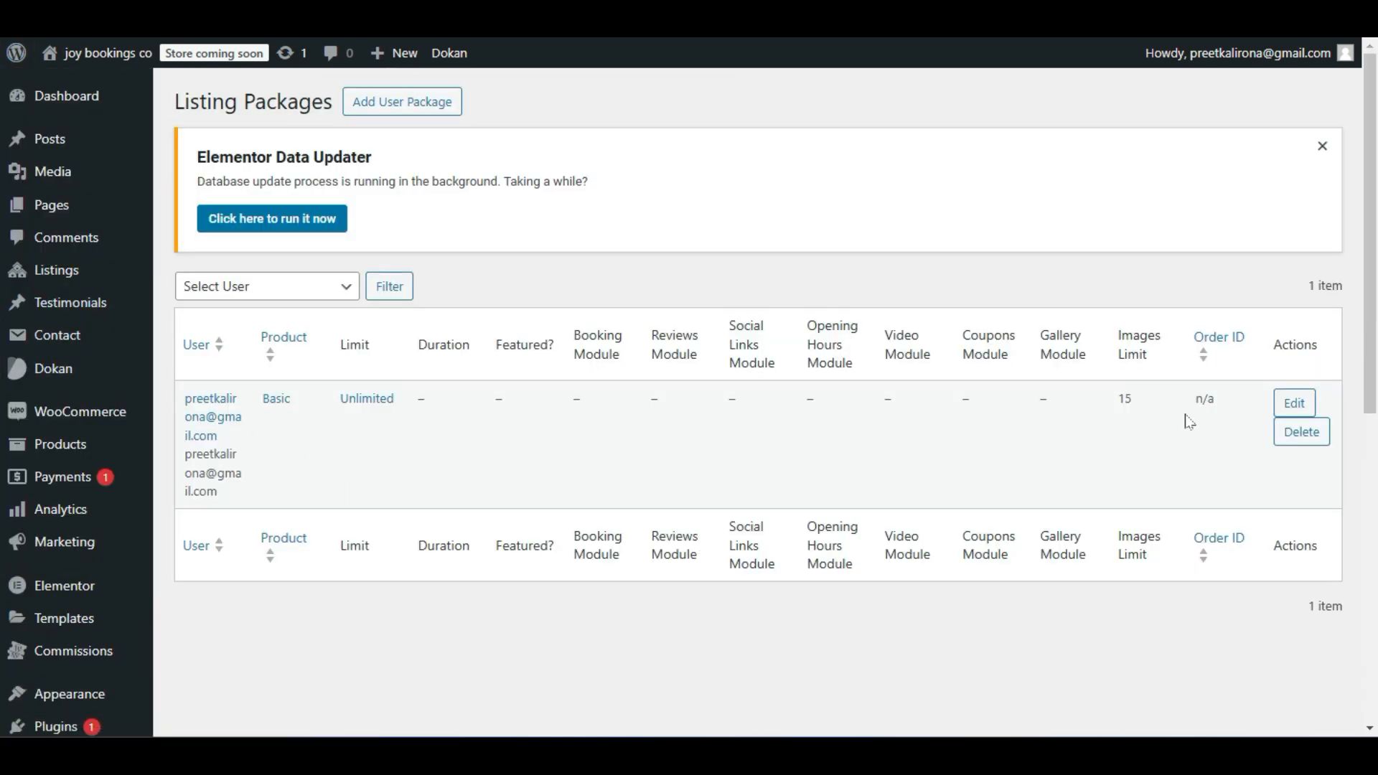
Examine the saved Basic package's row in the Listing Packages table, including its Booking Module and Reviews Module columns.
{"action": "scroll", "coordinate": [891, 420], "scroll_direction": "down", "scroll_amount": 5}
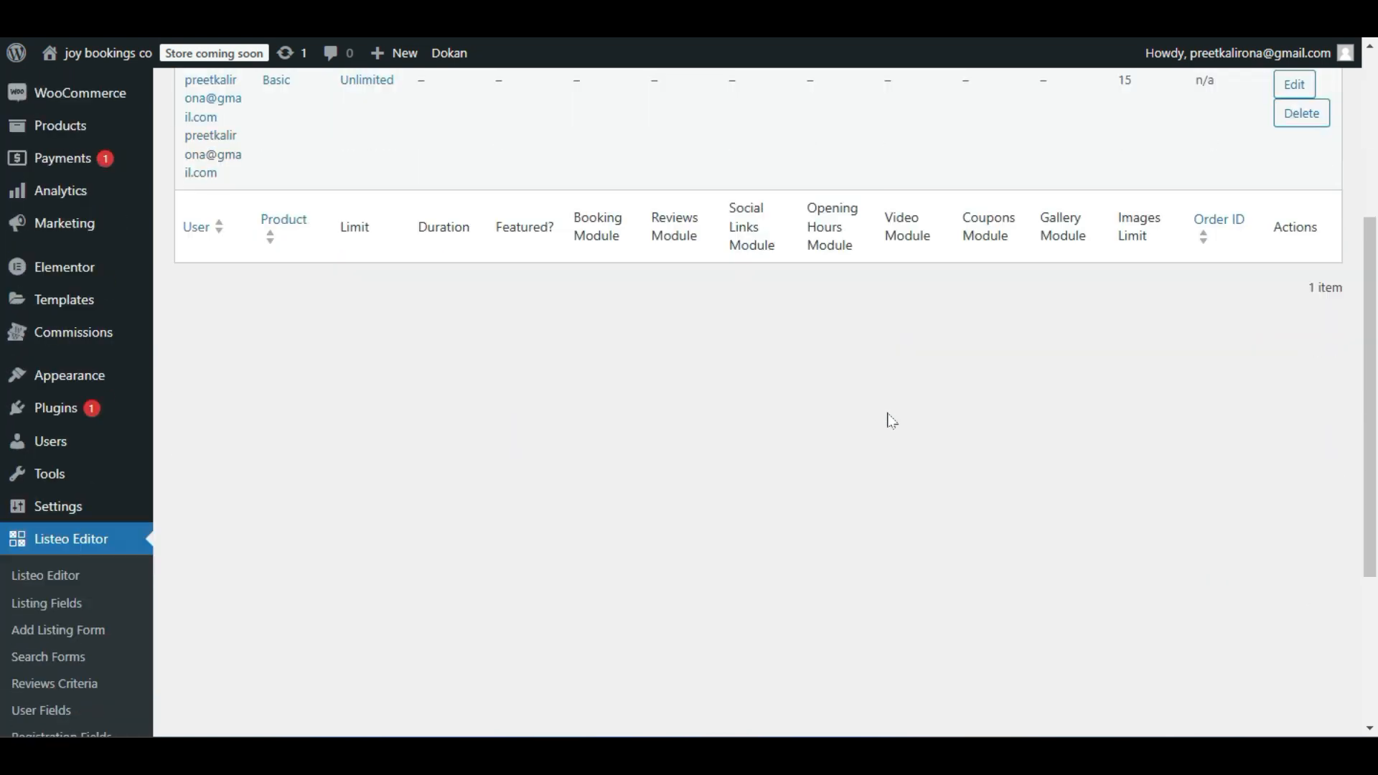
{"action": "scroll", "coordinate": [890, 420], "scroll_direction": "down", "scroll_amount": 1}
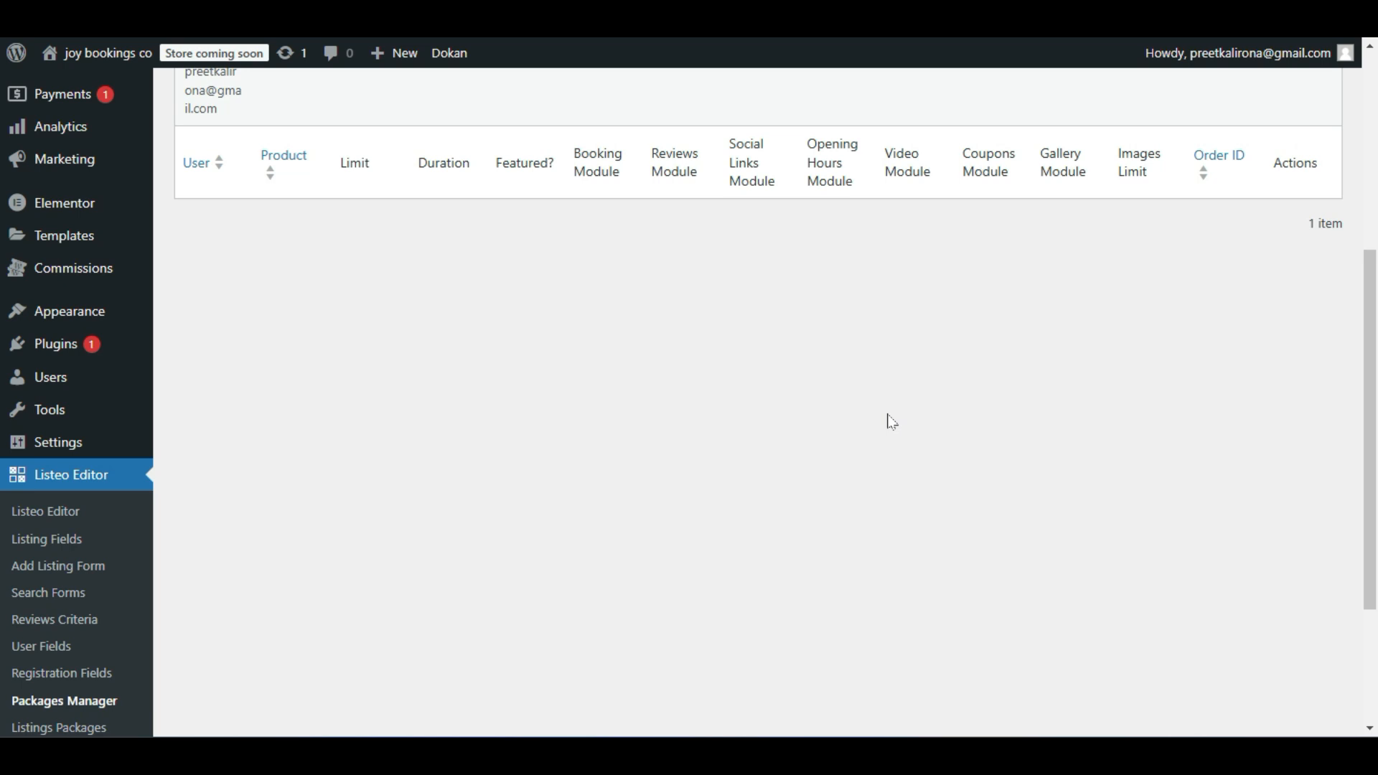
{"action": "scroll", "coordinate": [894, 430], "scroll_direction": "up", "scroll_amount": 4}
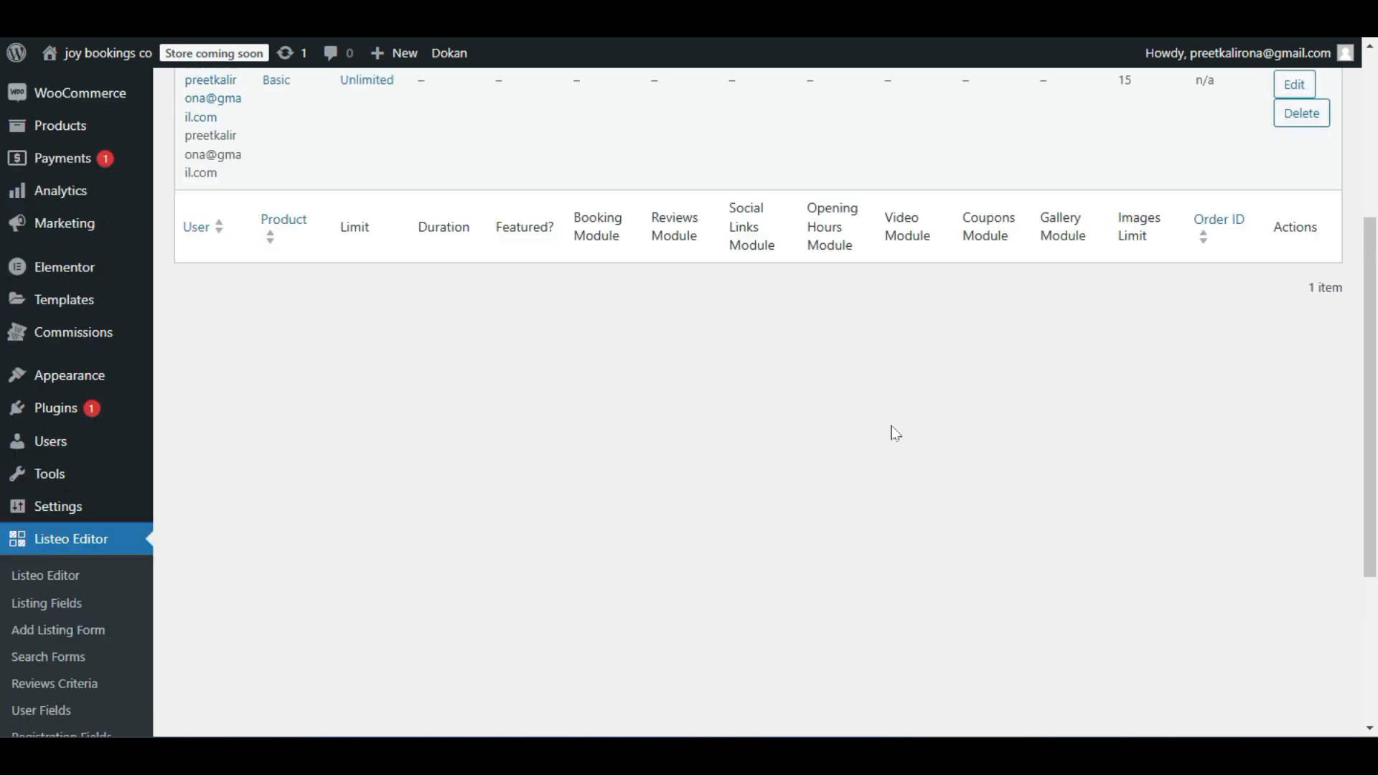
{"action": "scroll", "coordinate": [893, 431], "scroll_direction": "down", "scroll_amount": 1}
{"action": "scroll", "coordinate": [895, 433], "scroll_direction": "down", "scroll_amount": 4}
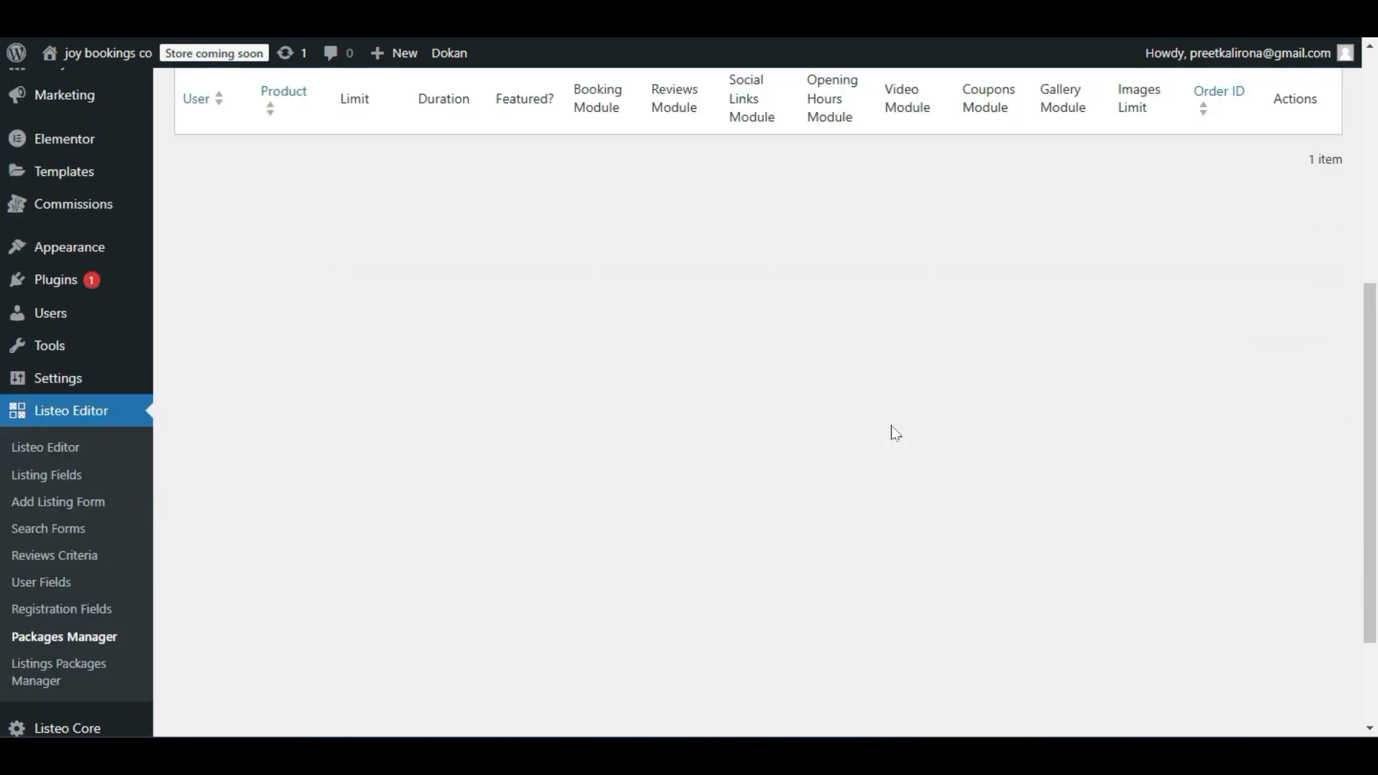
{"action": "scroll", "coordinate": [896, 432], "scroll_direction": "up", "scroll_amount": 2}
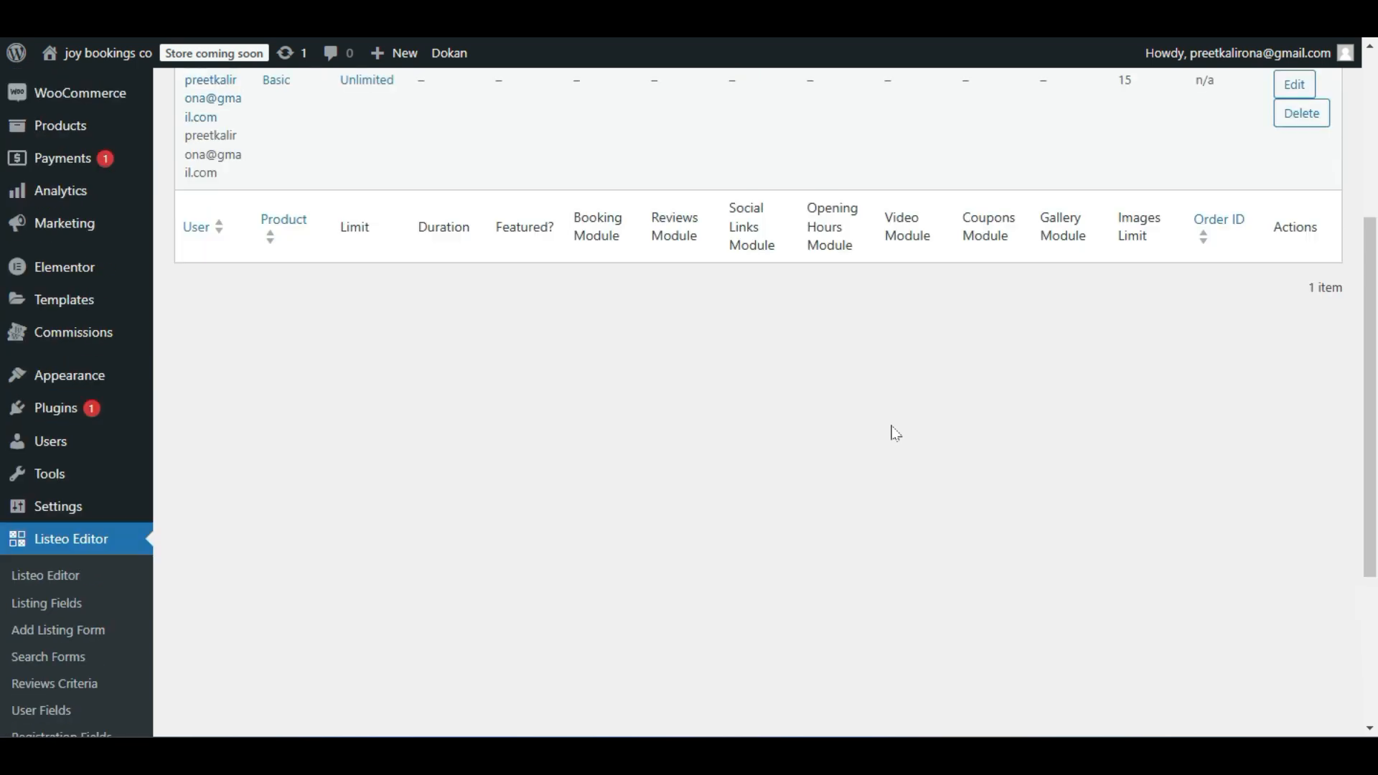
{"action": "scroll", "coordinate": [895, 432], "scroll_direction": "up", "scroll_amount": 1}
{"action": "scroll", "coordinate": [895, 433], "scroll_direction": "up", "scroll_amount": 2}
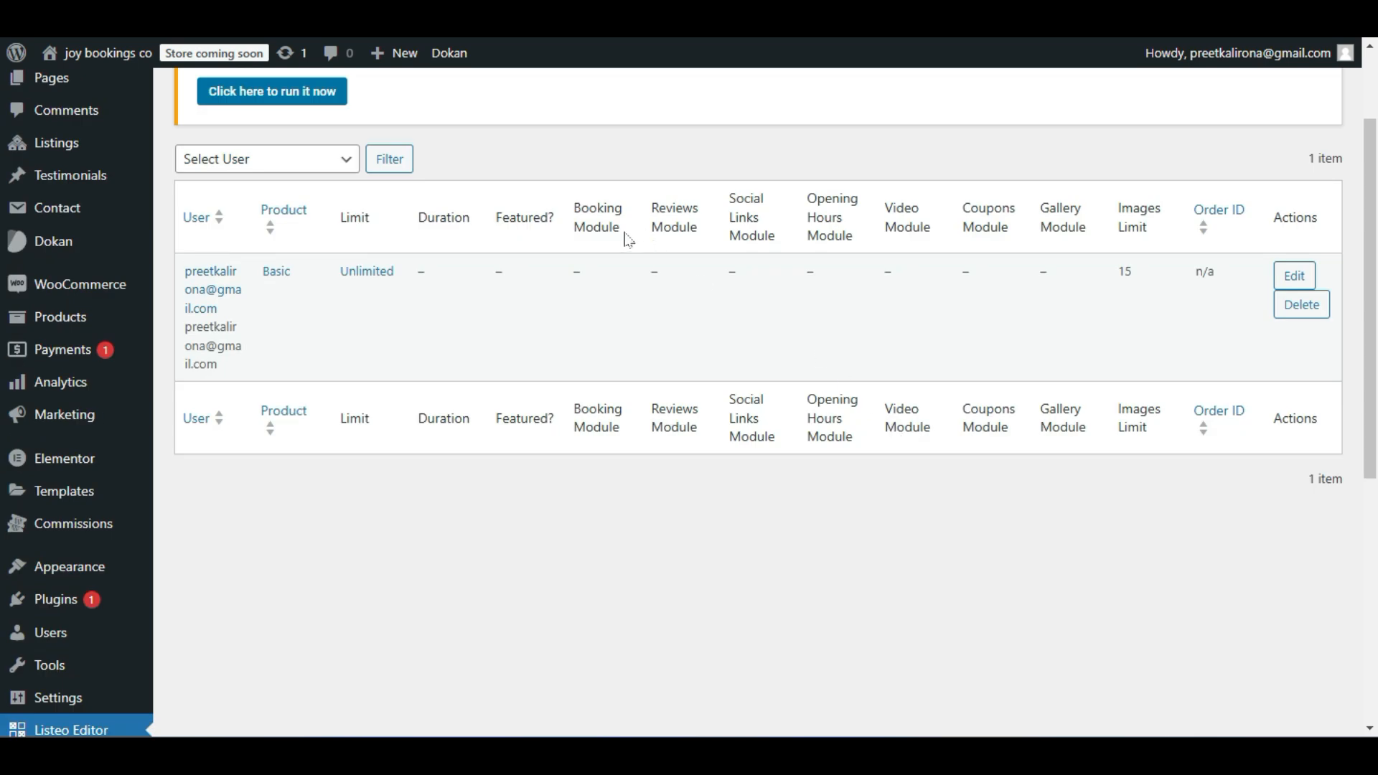
{"action": "left_click_drag", "start_coordinate": [625, 235], "coordinate": [574, 206]}
{"action": "left_click_drag", "start_coordinate": [706, 231], "coordinate": [646, 204]}
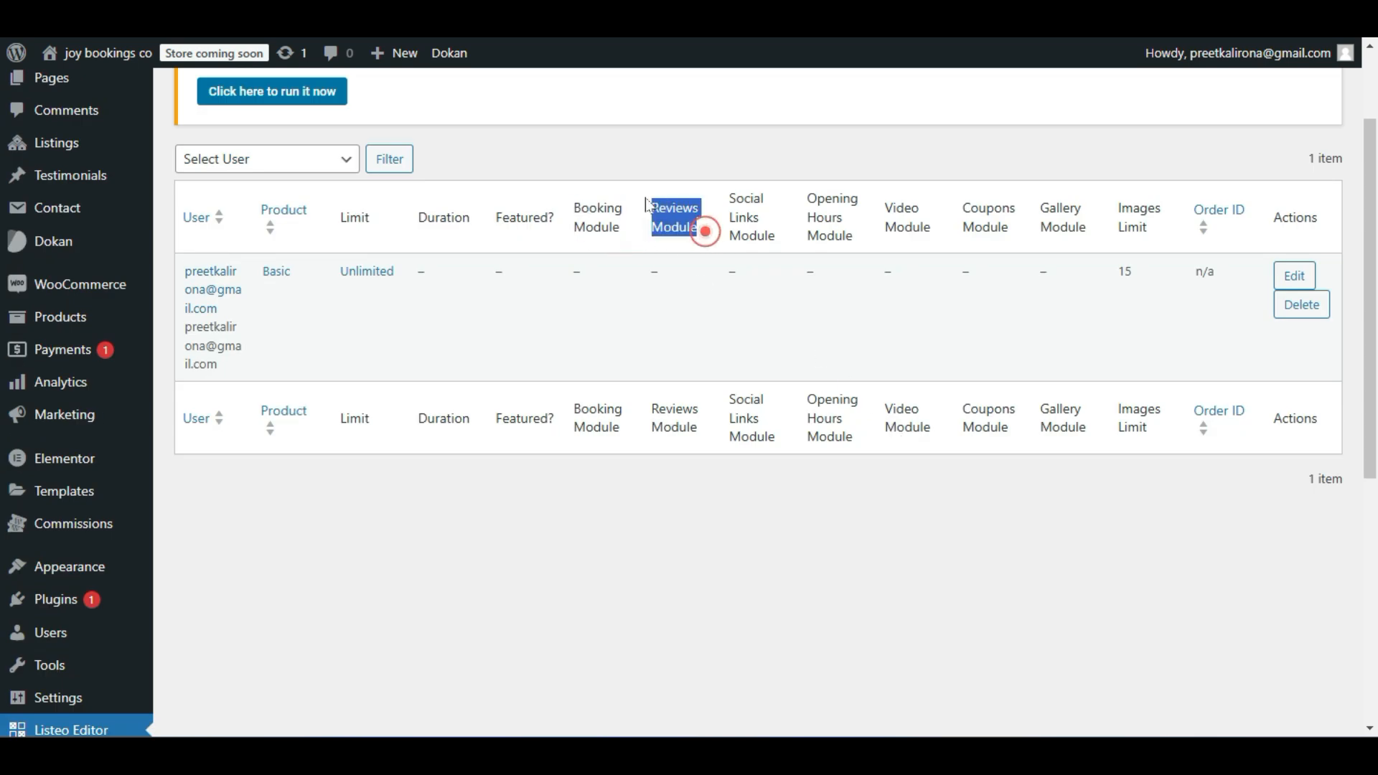
{"action": "triple_click", "coordinate": [684, 215]}
{"action": "scroll", "coordinate": [685, 244], "scroll_direction": "down", "scroll_amount": 5}
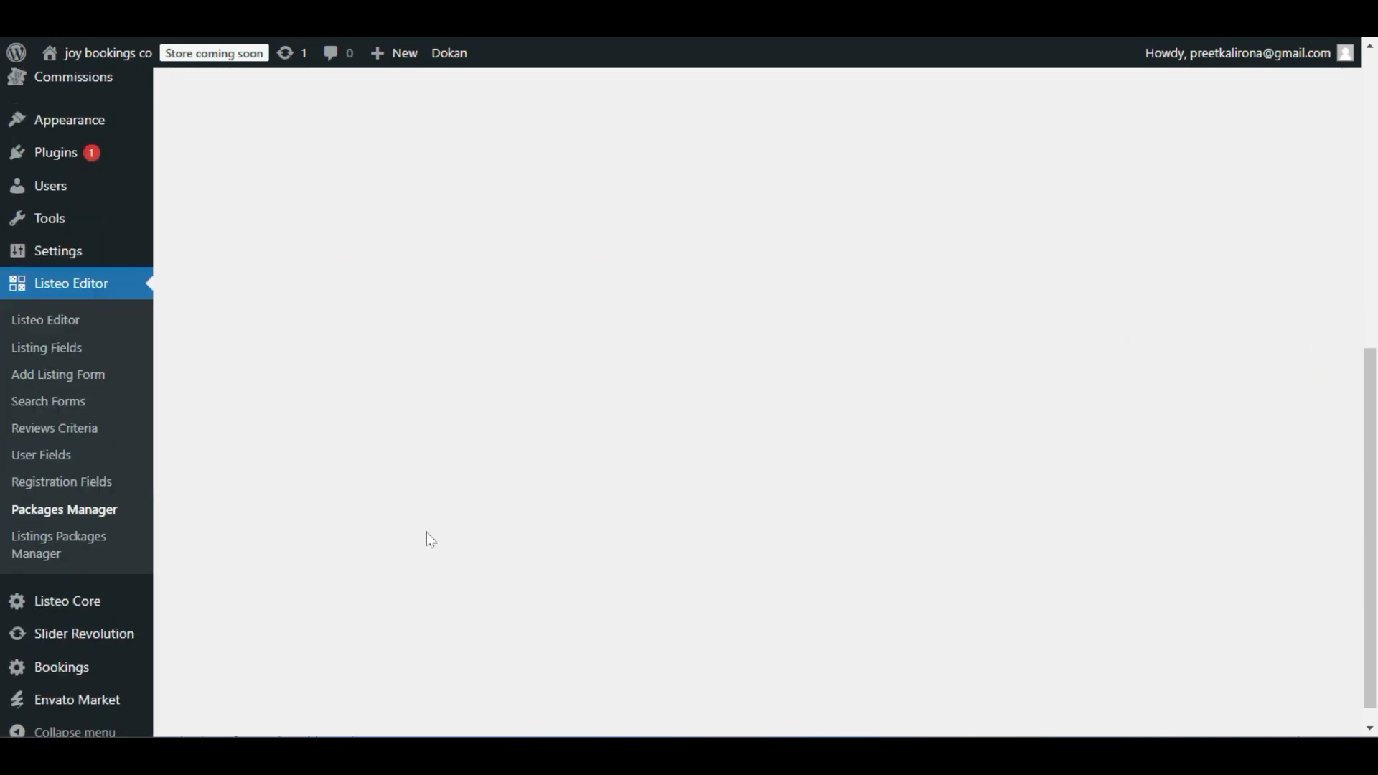
Reopen the Packages Manager, open another blank user package form, and review its fields from Listing Limit to Order ID.
{"action": "left_click", "coordinate": [99, 514]}
{"action": "scroll", "coordinate": [347, 378], "scroll_direction": "down", "scroll_amount": 4}
{"action": "scroll", "coordinate": [347, 380], "scroll_direction": "up", "scroll_amount": 4}
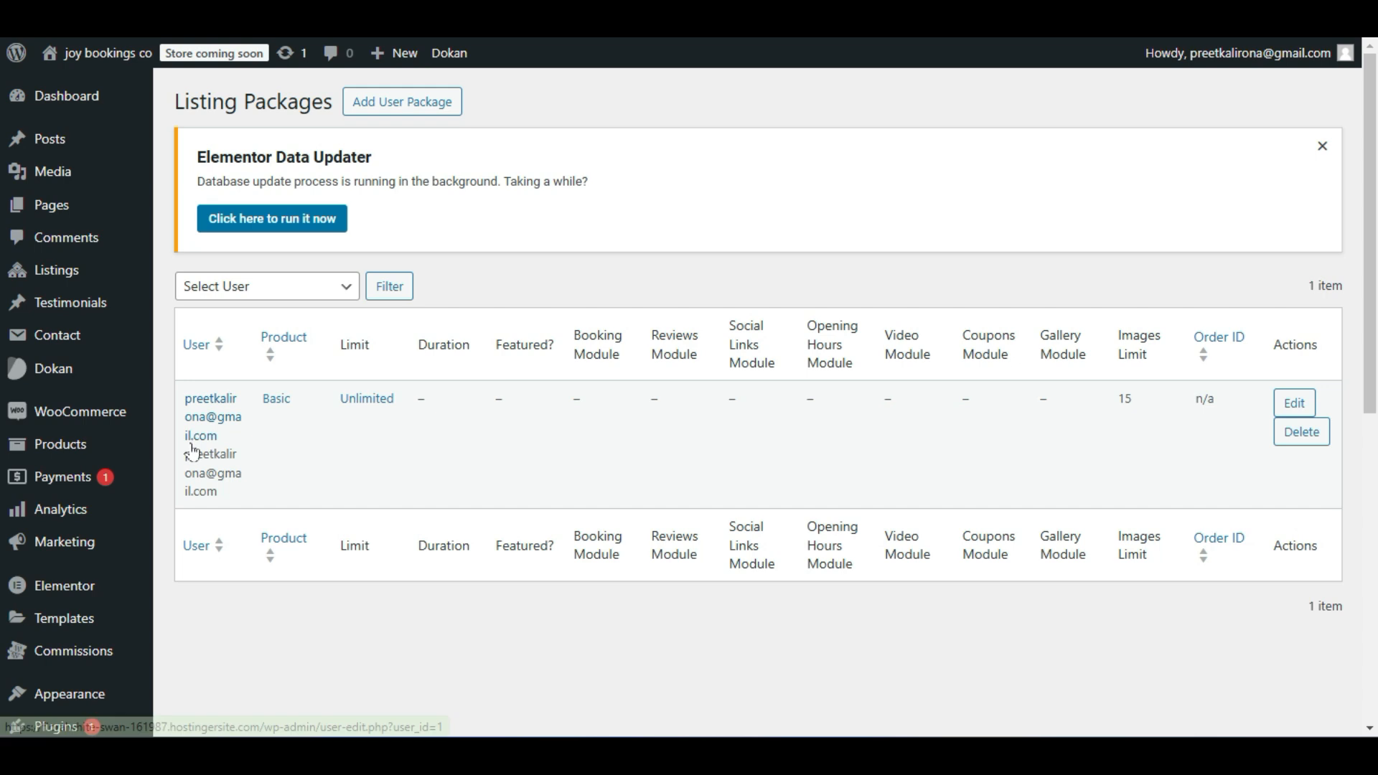
{"action": "left_click", "coordinate": [400, 99]}
{"action": "scroll", "coordinate": [394, 440], "scroll_direction": "down", "scroll_amount": 8}
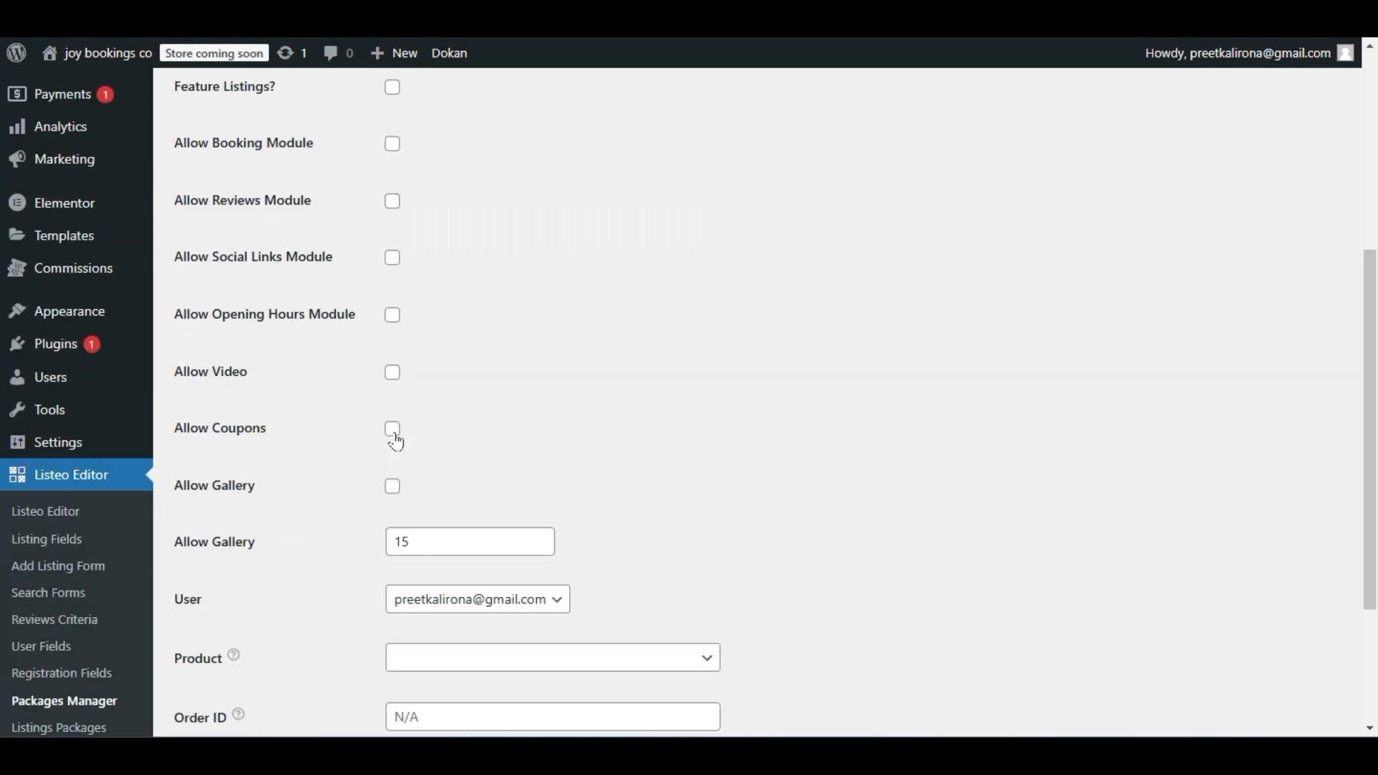
{"action": "left_click", "coordinate": [440, 386]}
{"action": "left_click", "coordinate": [449, 388]}
{"action": "scroll", "coordinate": [449, 391], "scroll_direction": "up", "scroll_amount": 10}
{"action": "scroll", "coordinate": [448, 391], "scroll_direction": "down", "scroll_amount": 8}
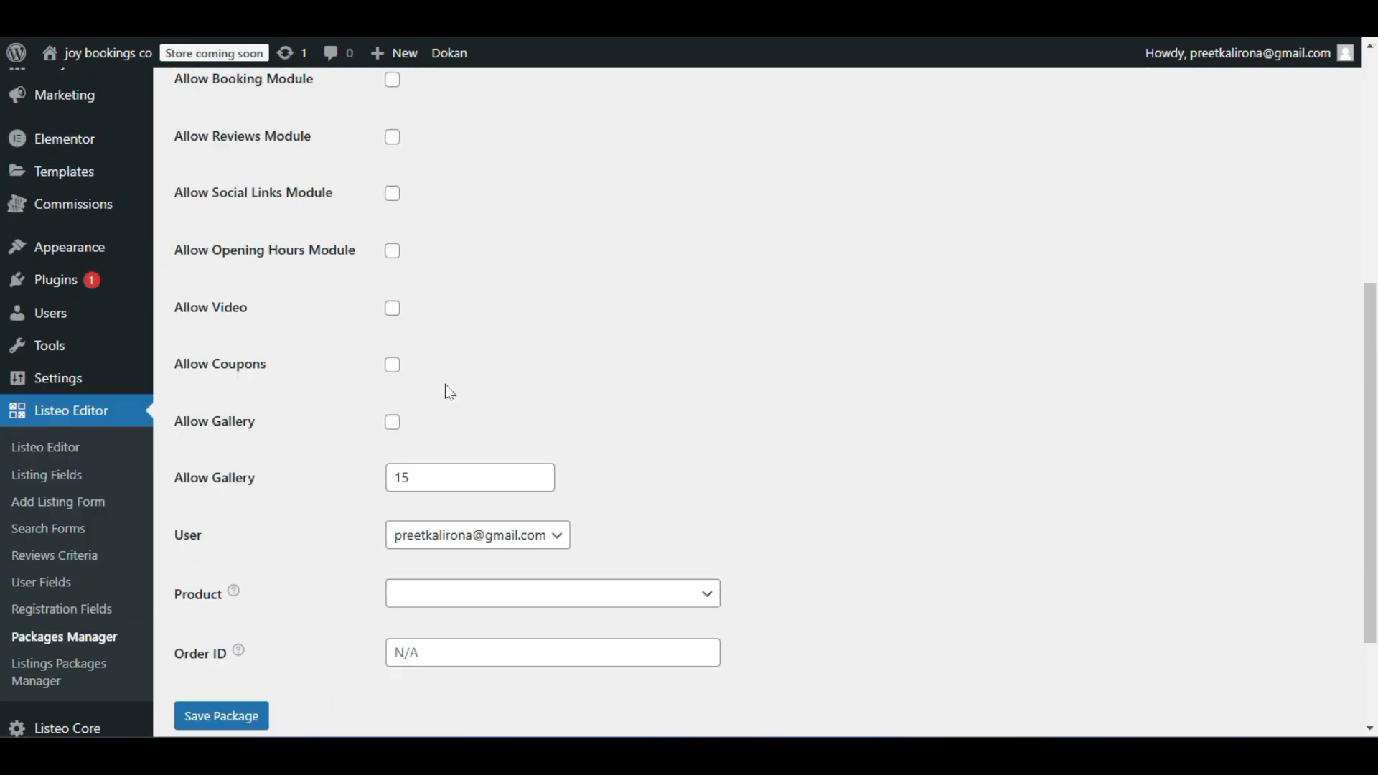
{"action": "scroll", "coordinate": [777, 486], "scroll_direction": "up", "scroll_amount": 1}
{"action": "scroll", "coordinate": [777, 486], "scroll_direction": "up", "scroll_amount": 5}
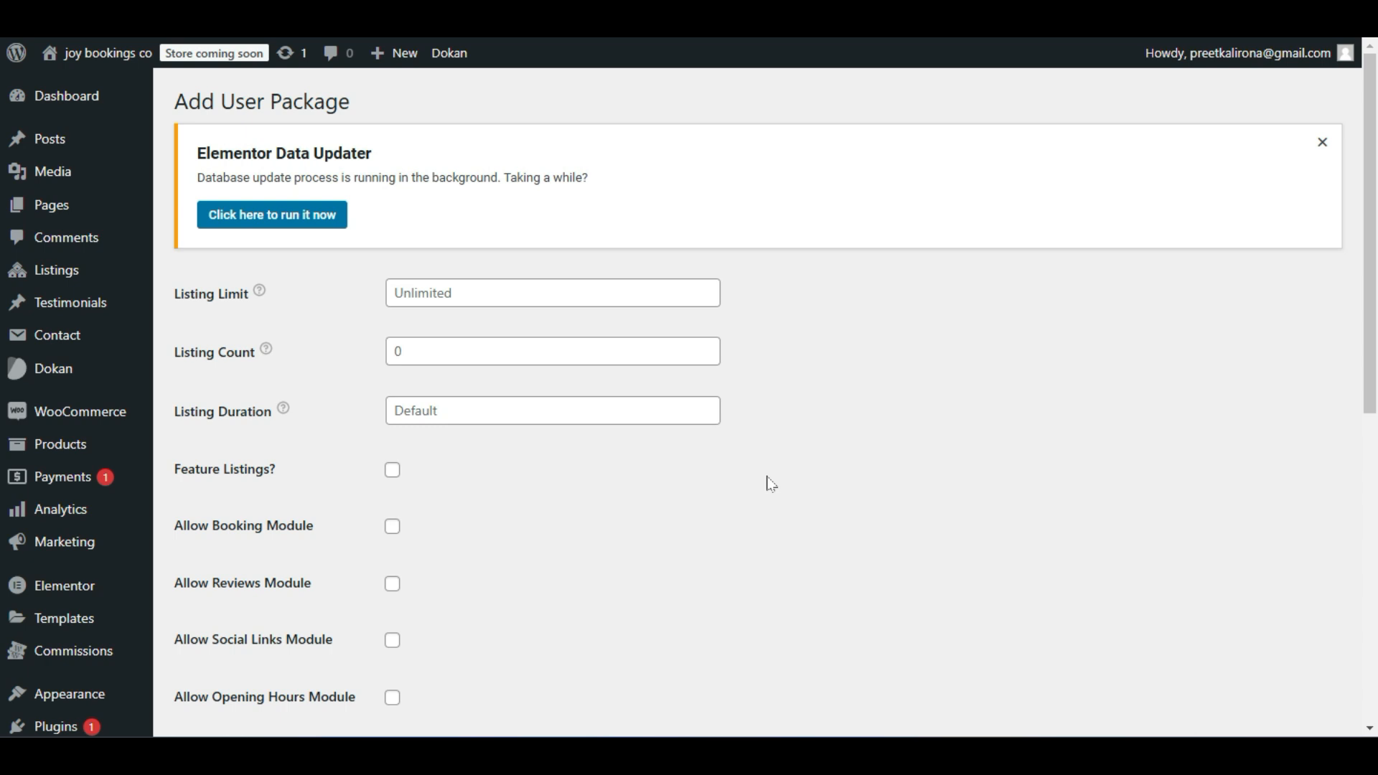
Open the Listings Packages Manager and look through the listings and their assigned packages.
{"action": "scroll", "coordinate": [772, 485], "scroll_direction": "down", "scroll_amount": 8}
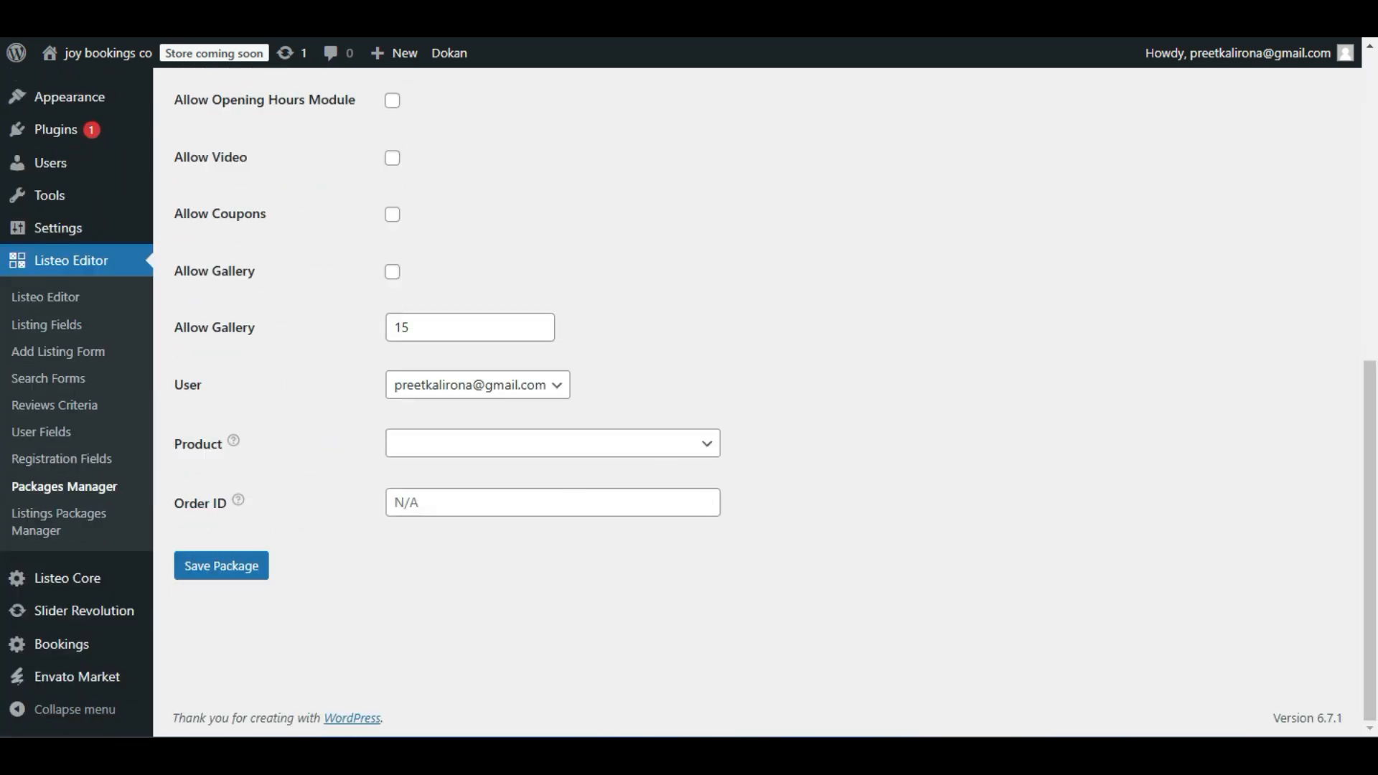
{"action": "left_click", "coordinate": [80, 524]}
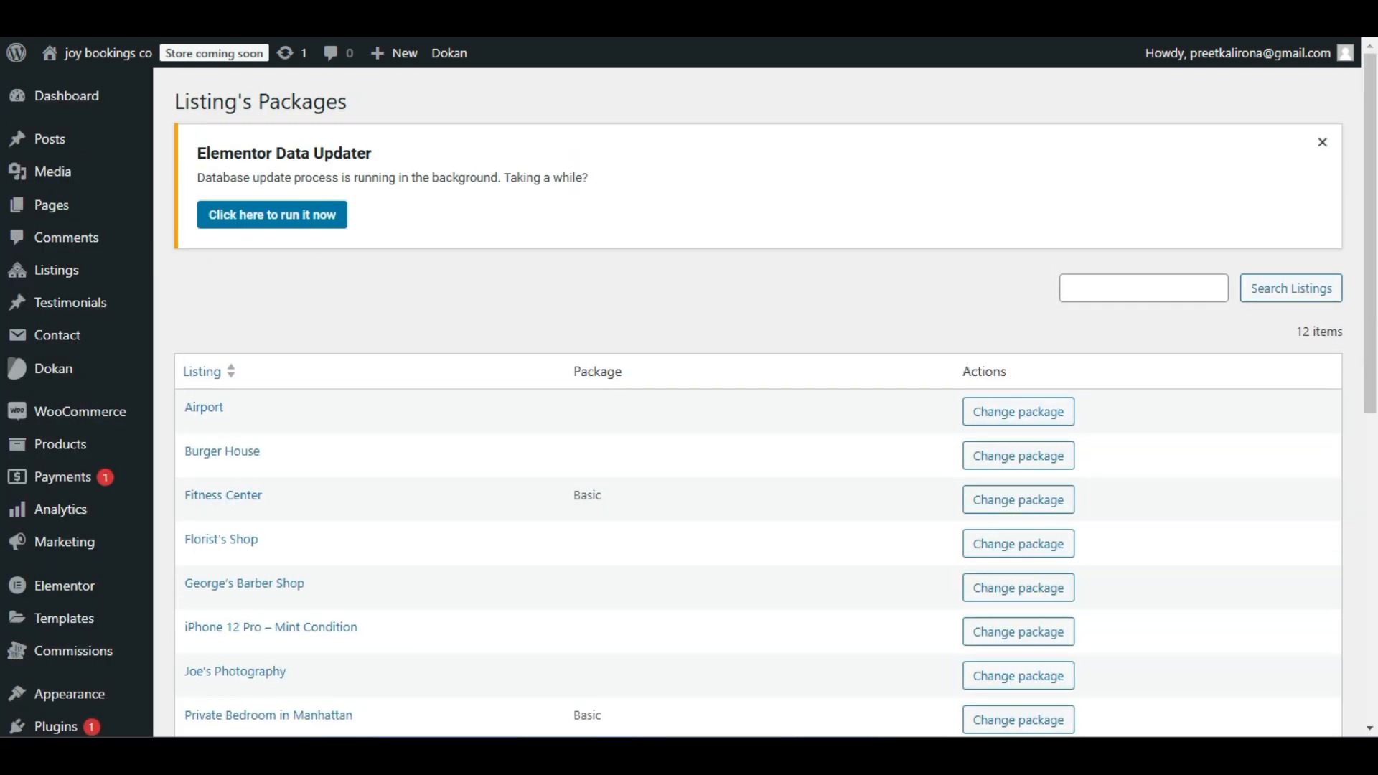
{"action": "scroll", "coordinate": [1056, 287], "scroll_direction": "down", "scroll_amount": 3}
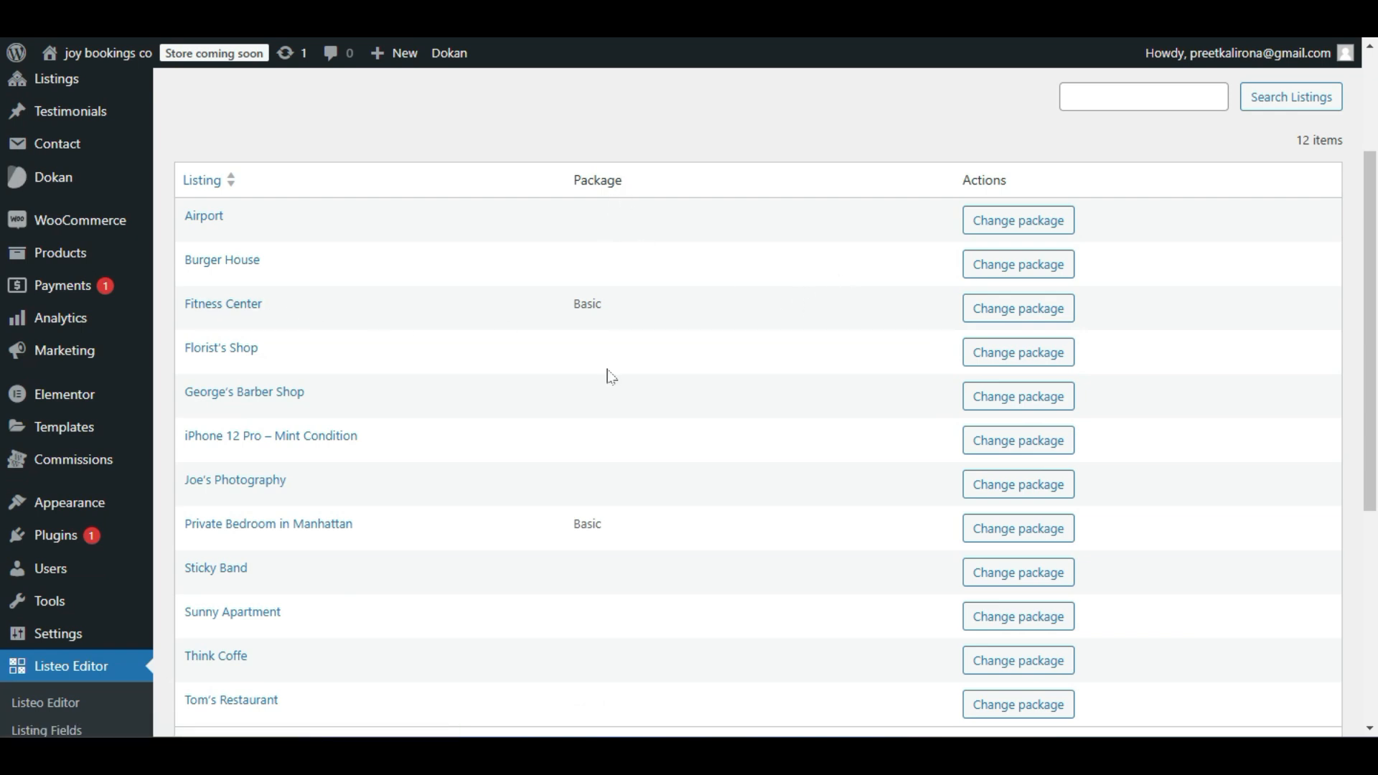
{"action": "scroll", "coordinate": [632, 329], "scroll_direction": "down", "scroll_amount": 3}
{"action": "scroll", "coordinate": [635, 330], "scroll_direction": "up", "scroll_amount": 5}
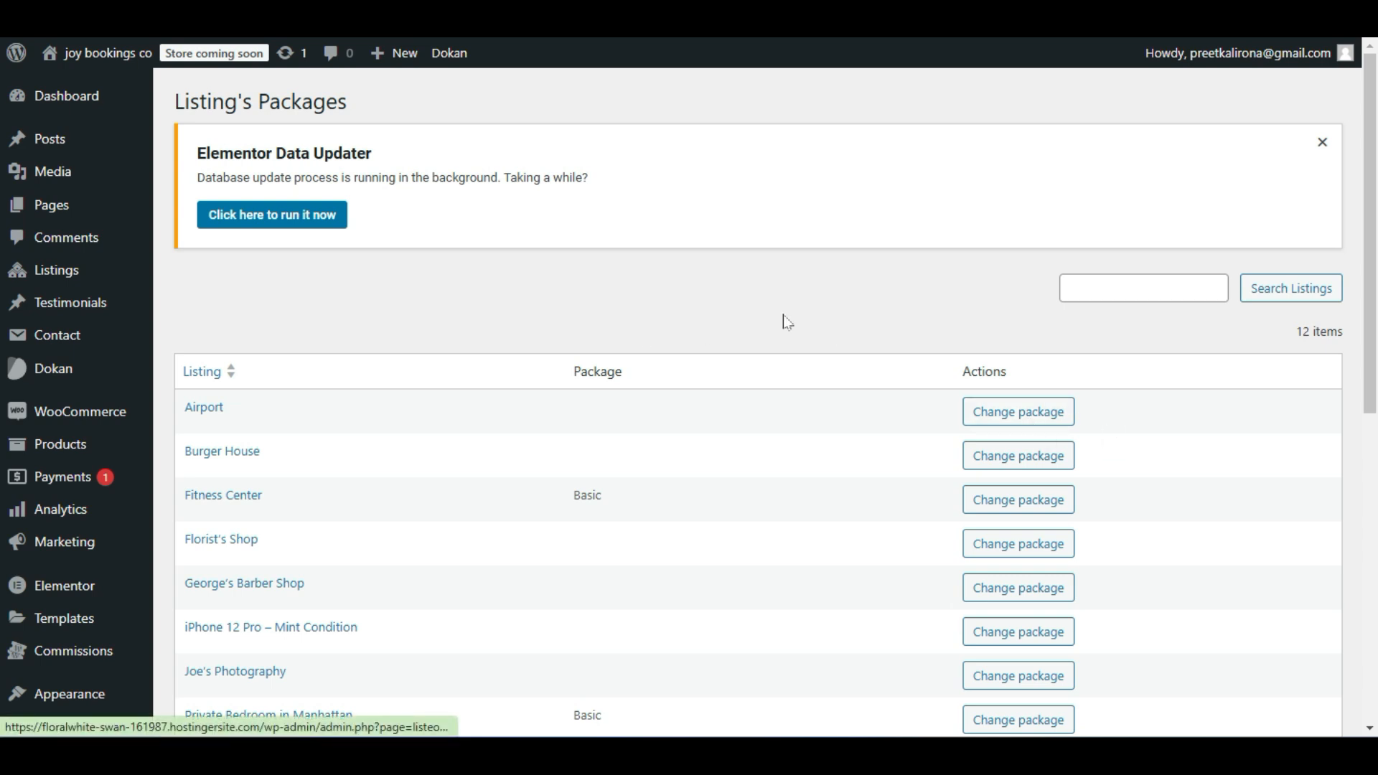
{"action": "scroll", "coordinate": [917, 338], "scroll_direction": "down", "scroll_amount": 5}
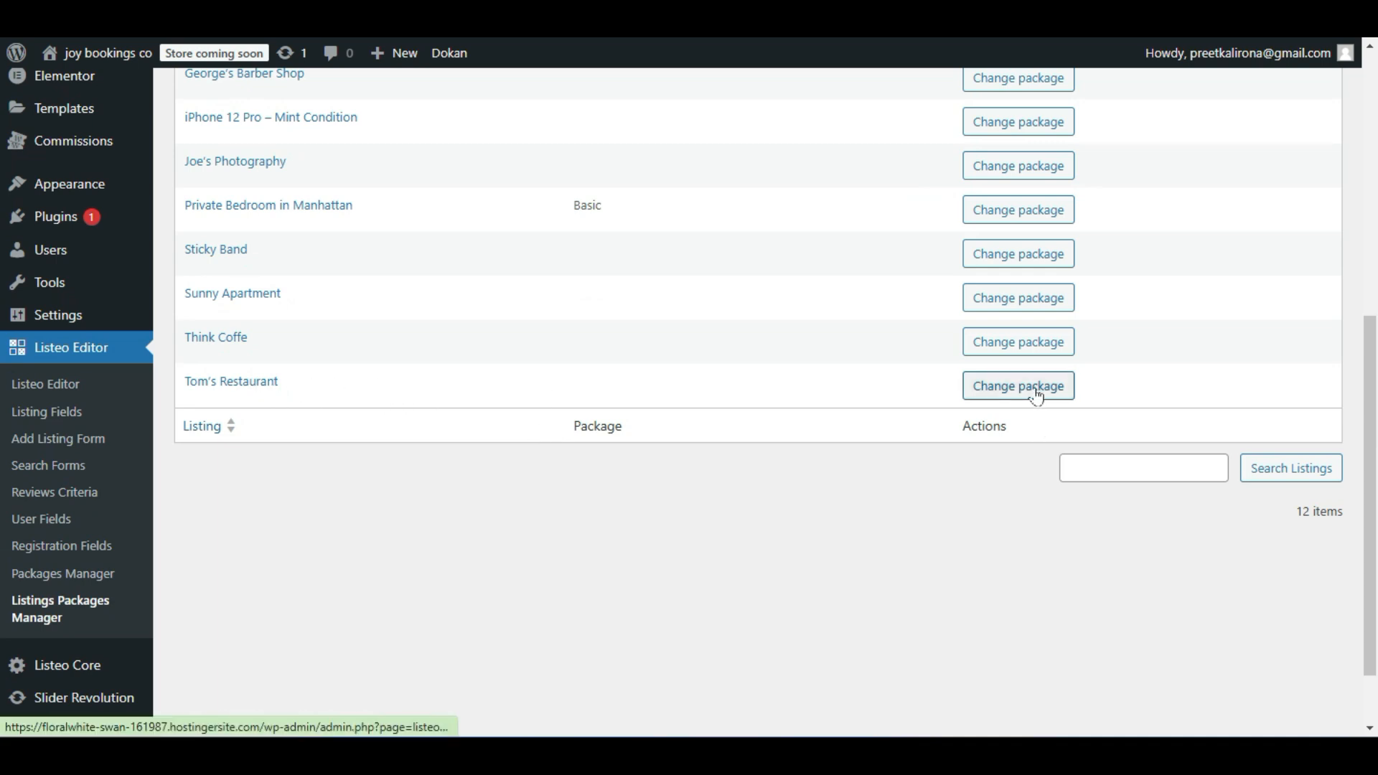
View the package assignment form of the Tom's Restaurant listing and return to the listings table.
{"action": "left_click", "coordinate": [1005, 380]}
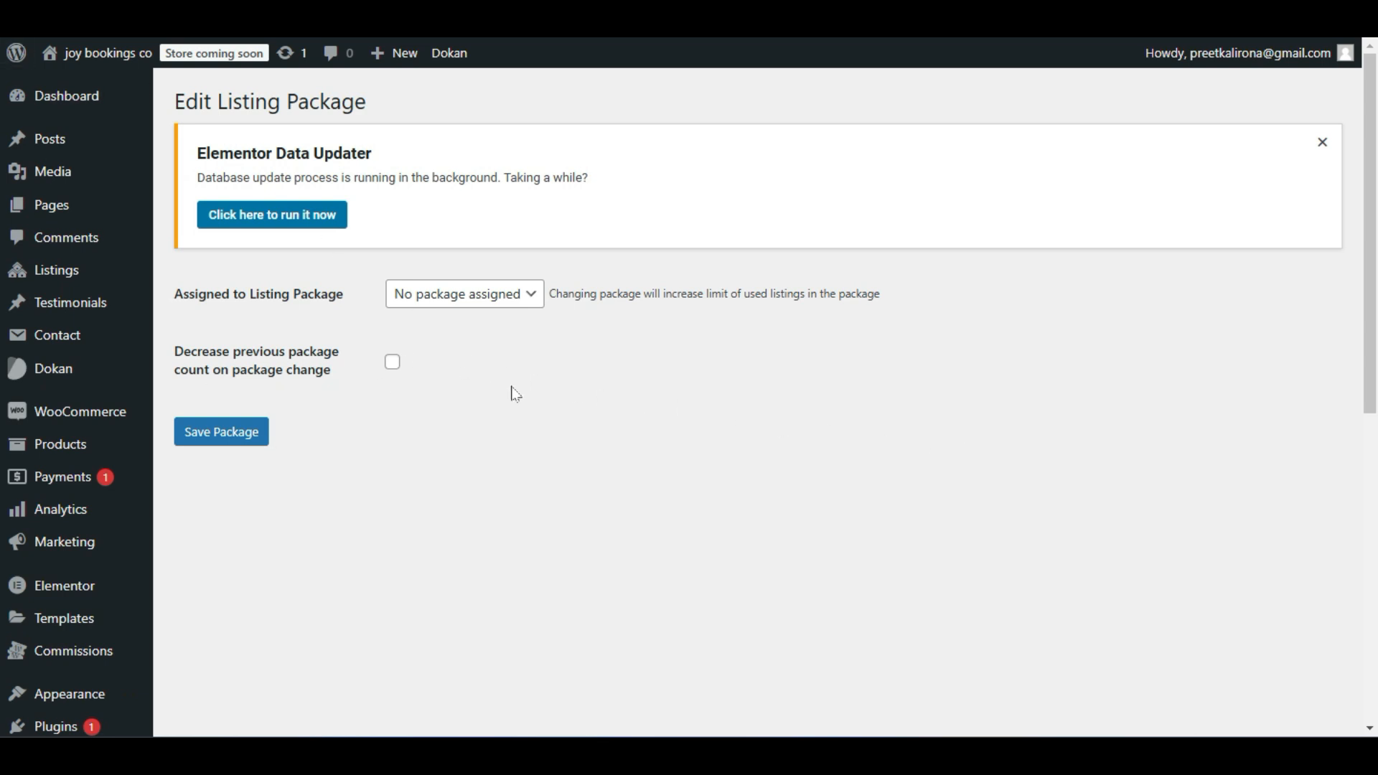
{"action": "key", "text": "alt+Left"}
{"action": "scroll", "coordinate": [522, 391], "scroll_direction": "up", "scroll_amount": 6}
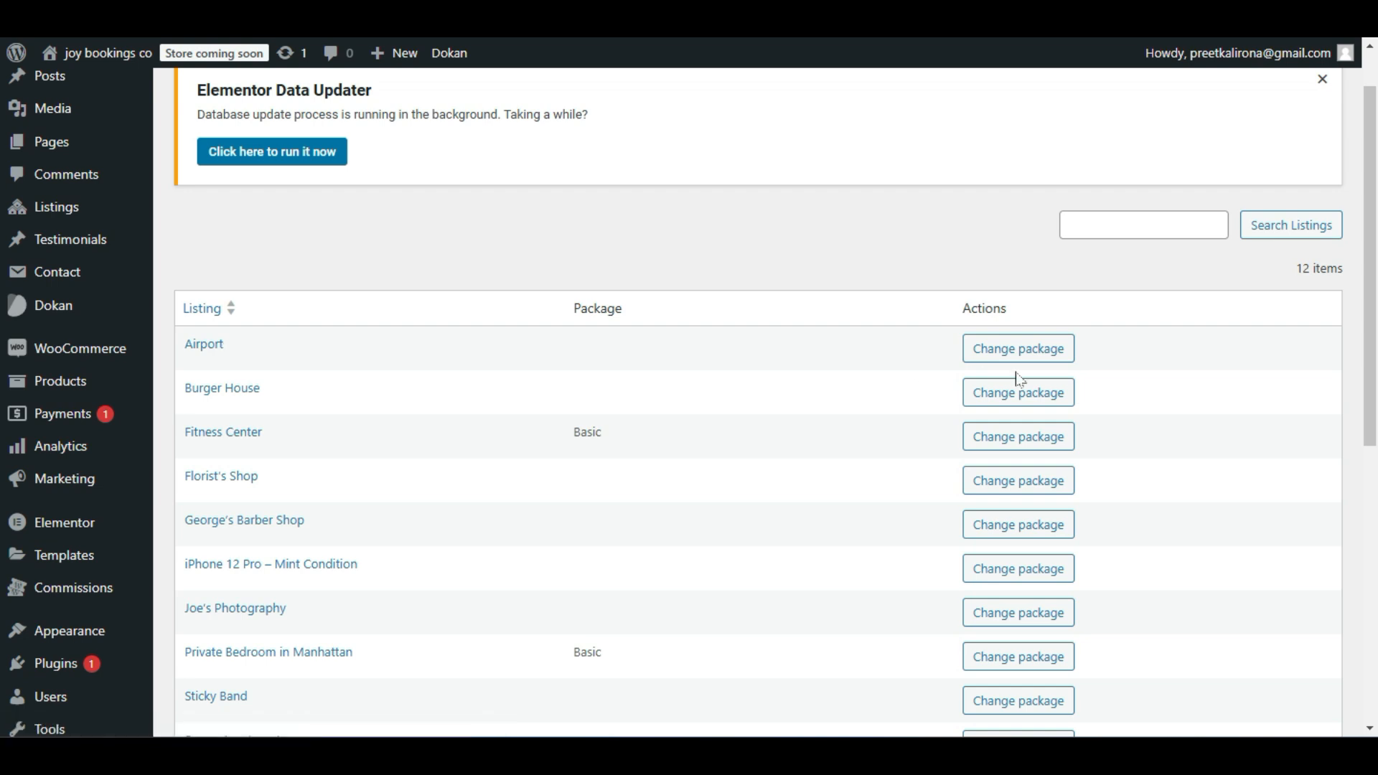
Try the Basic (orderID:0) package on the Airport listing and set the assignment back to No package assigned.
{"action": "left_click", "coordinate": [1020, 349]}
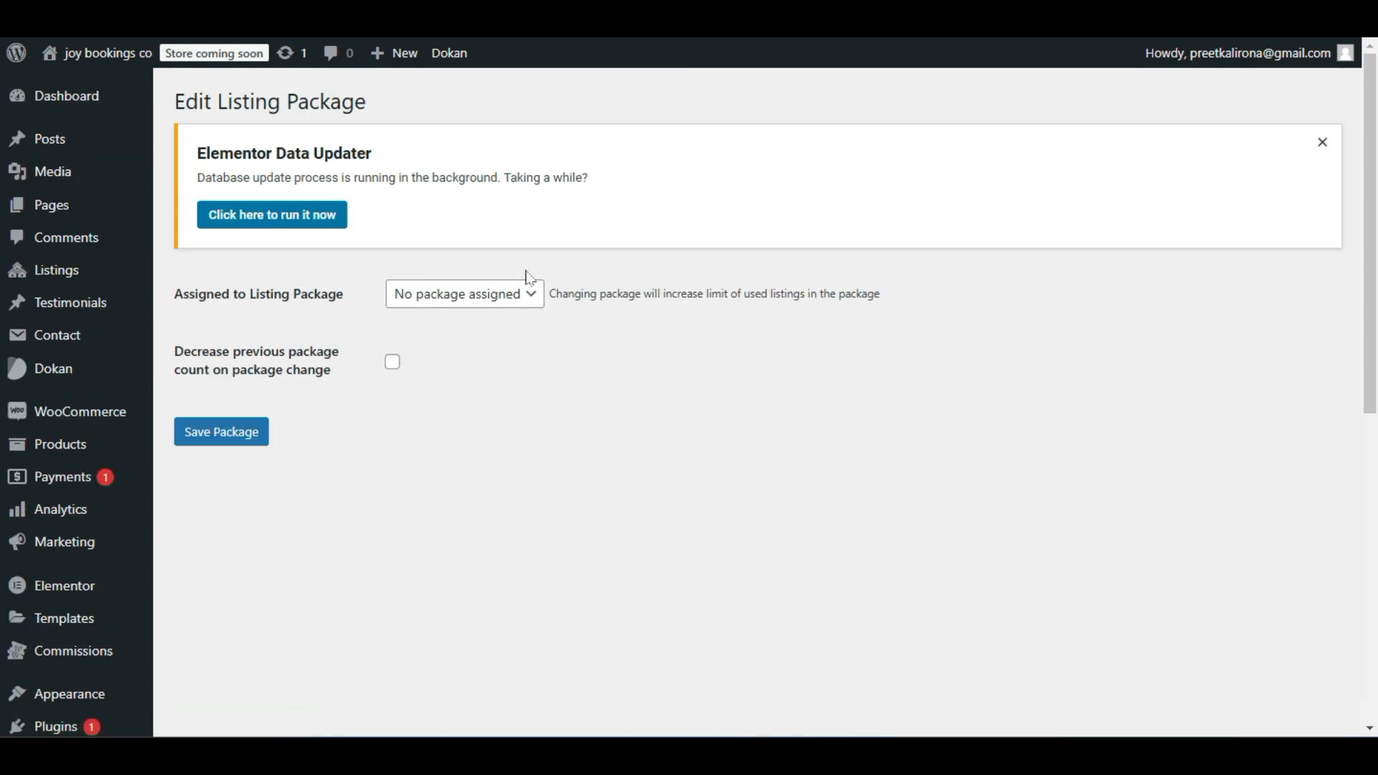
{"action": "left_click", "coordinate": [458, 295]}
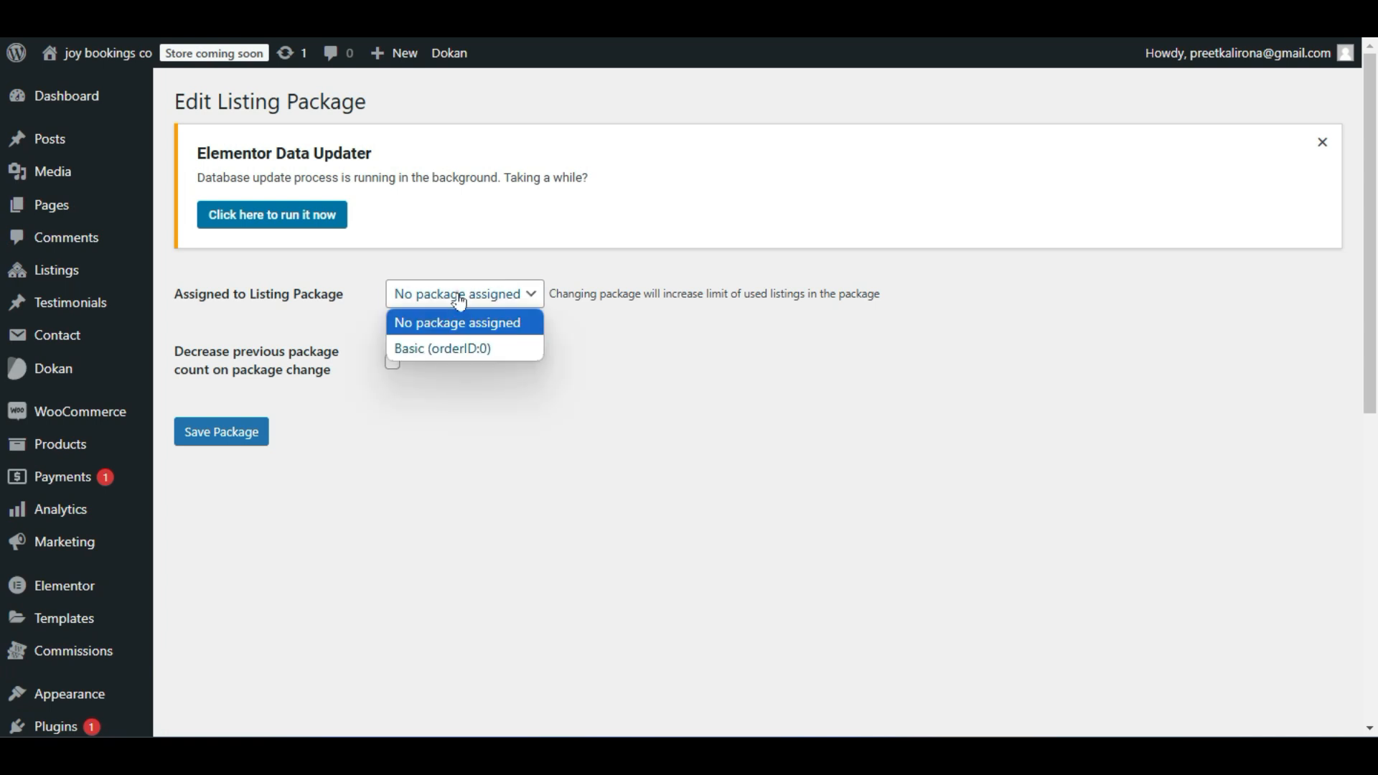
{"action": "left_click", "coordinate": [436, 349]}
{"action": "left_click", "coordinate": [419, 287]}
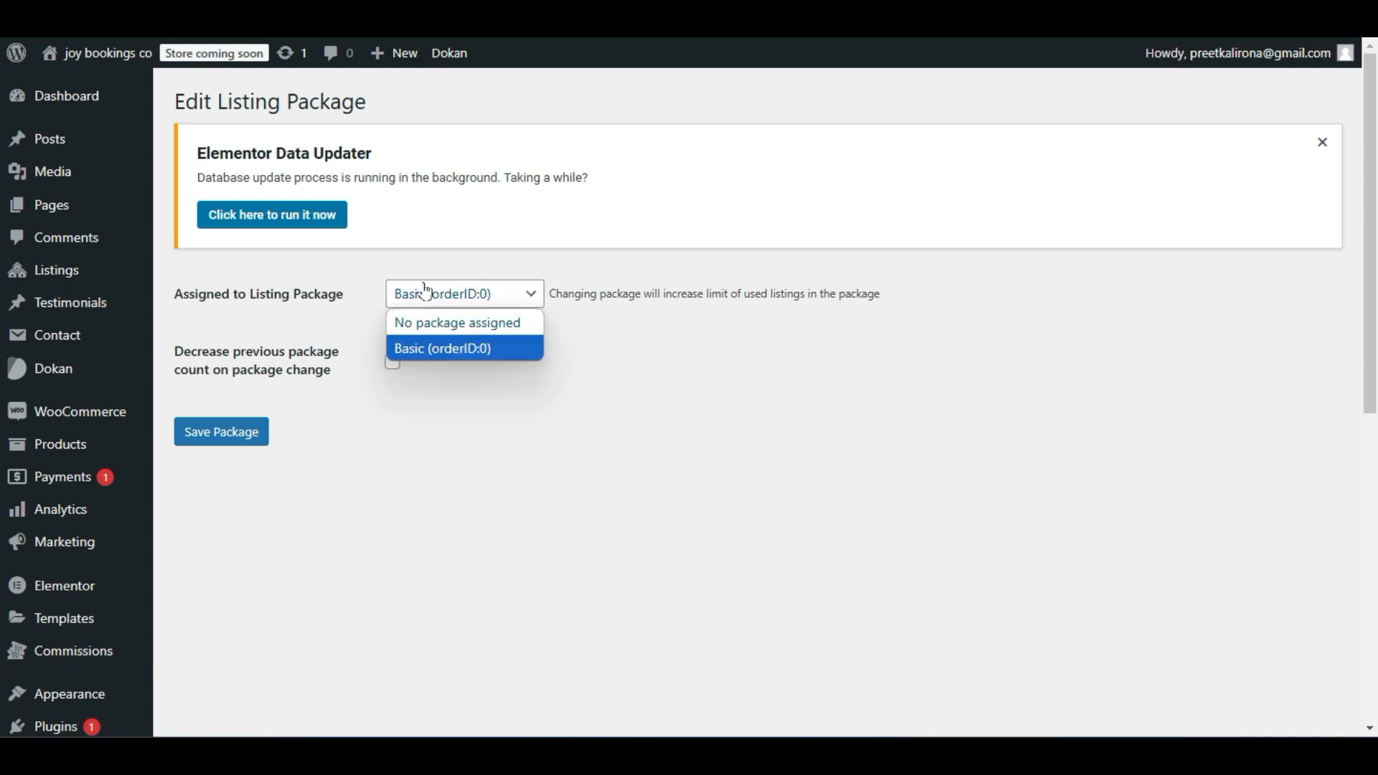
{"action": "left_click", "coordinate": [445, 325]}
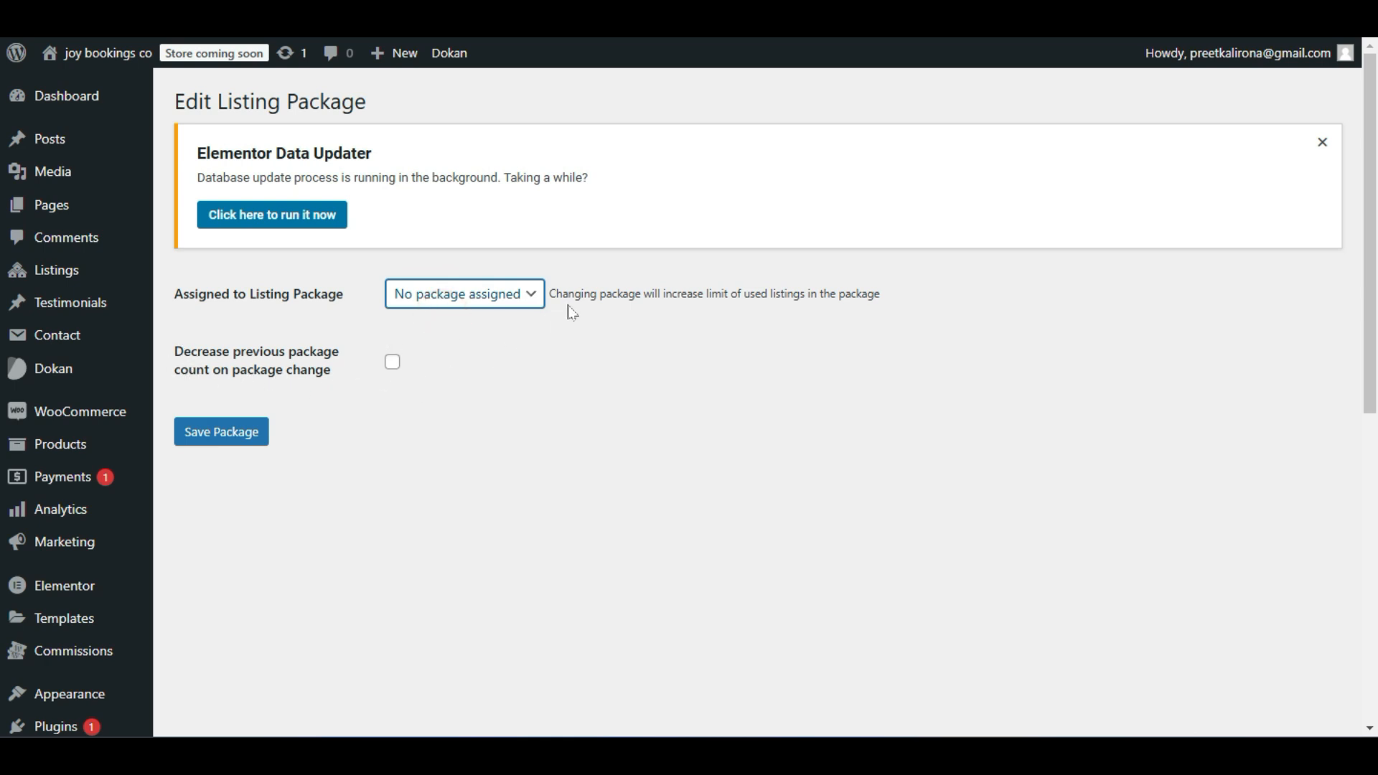
Read the note on how changing the package affects the used listings limit, and return to the listings table.
{"action": "left_click_drag", "start_coordinate": [549, 296], "coordinate": [897, 315]}
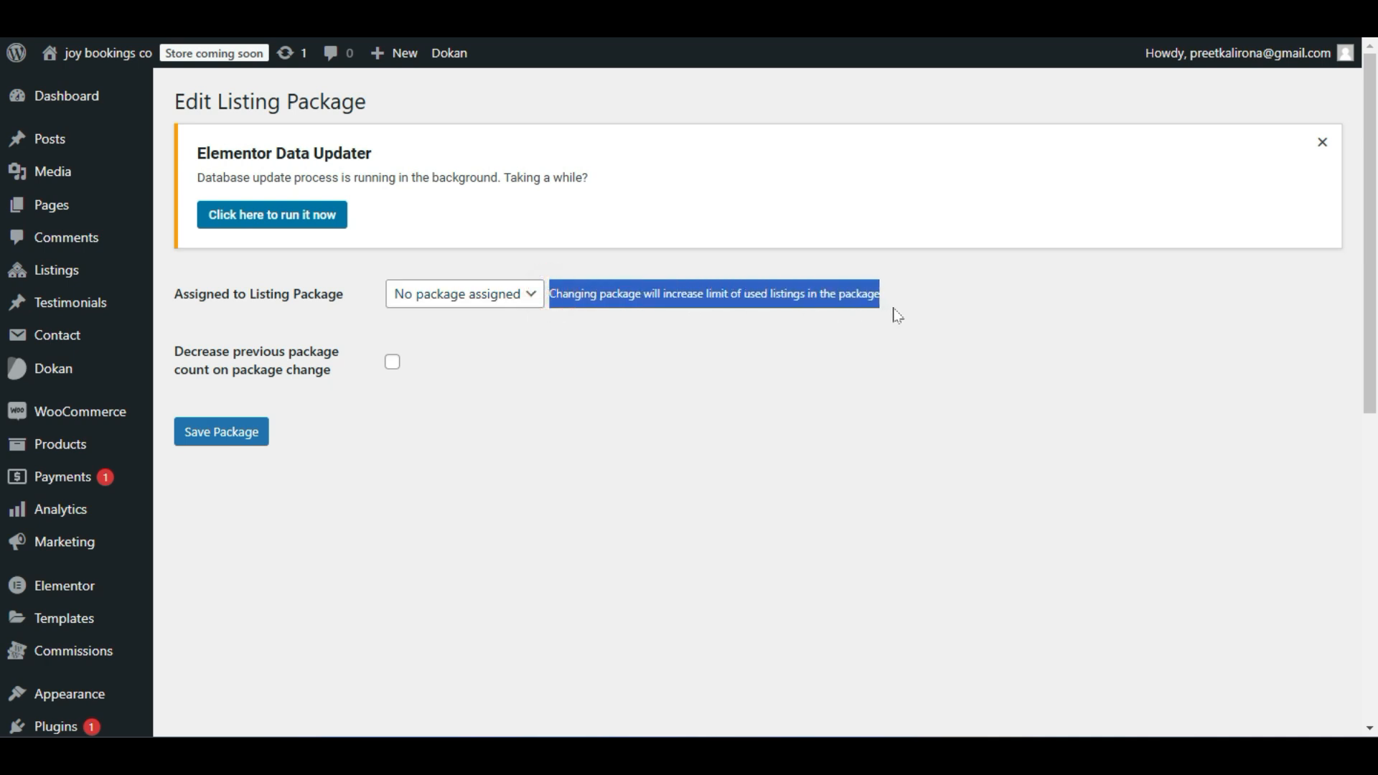
{"action": "left_click", "coordinate": [892, 351]}
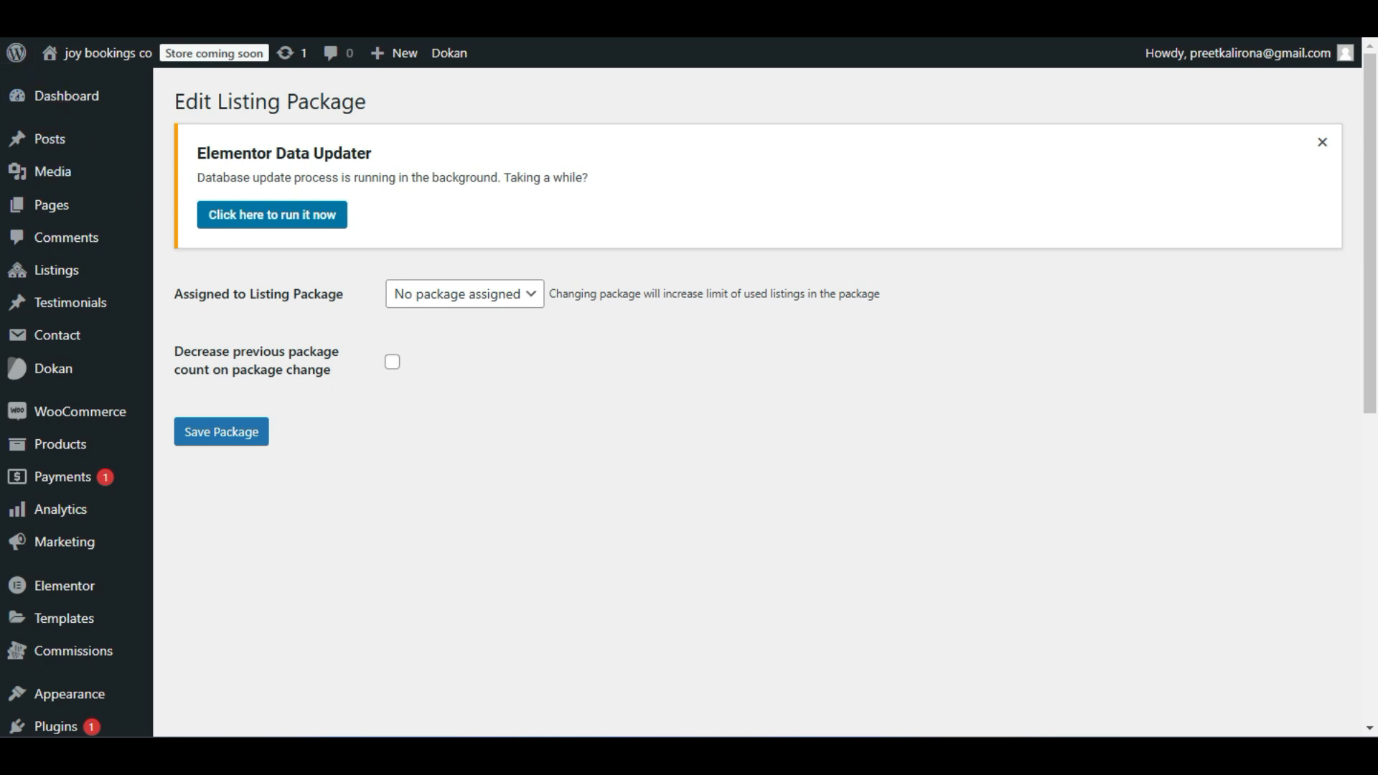
{"action": "key", "text": "alt+Left"}
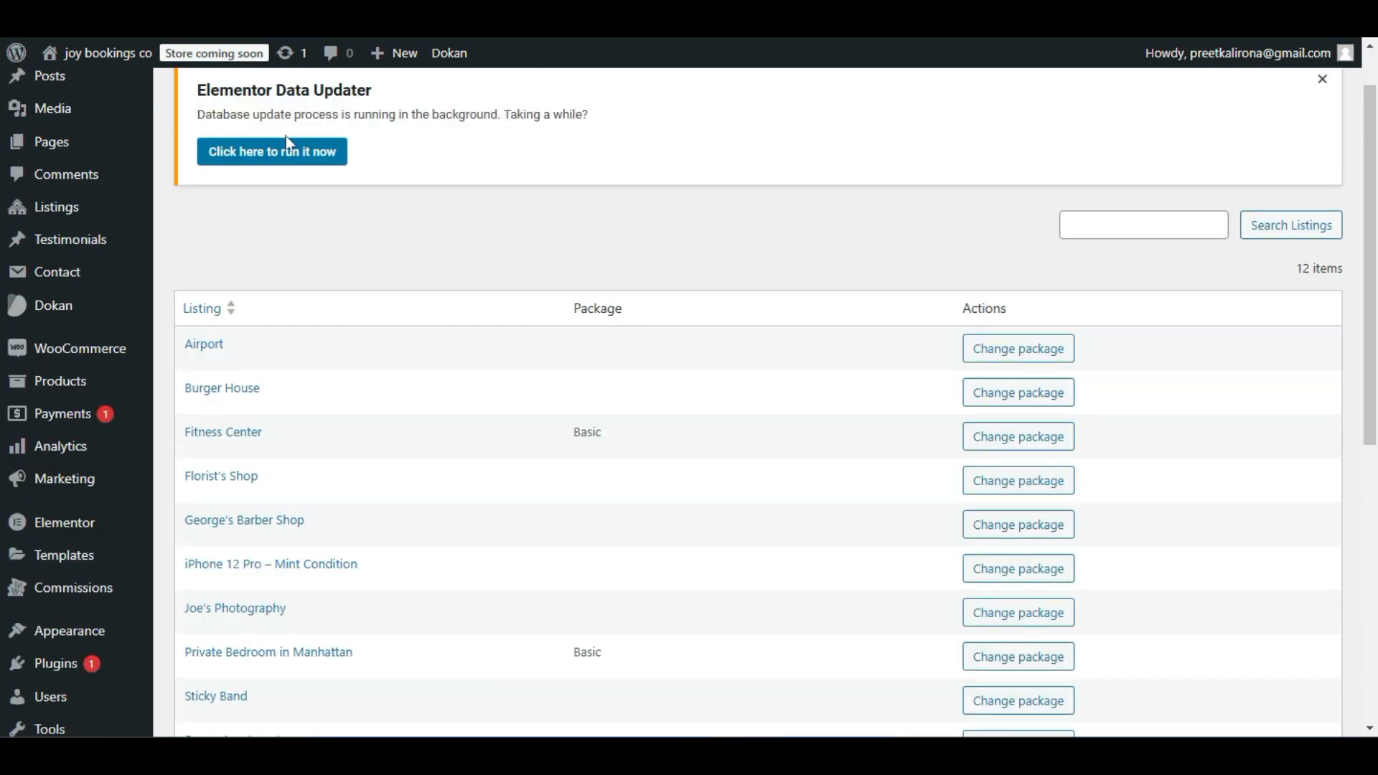
Examine the Listing's Packages table, its listing search, and the package entries for Fitness Center and Private Bedroom in Manhattan.
{"action": "scroll", "coordinate": [979, 348], "scroll_direction": "up", "scroll_amount": 3}
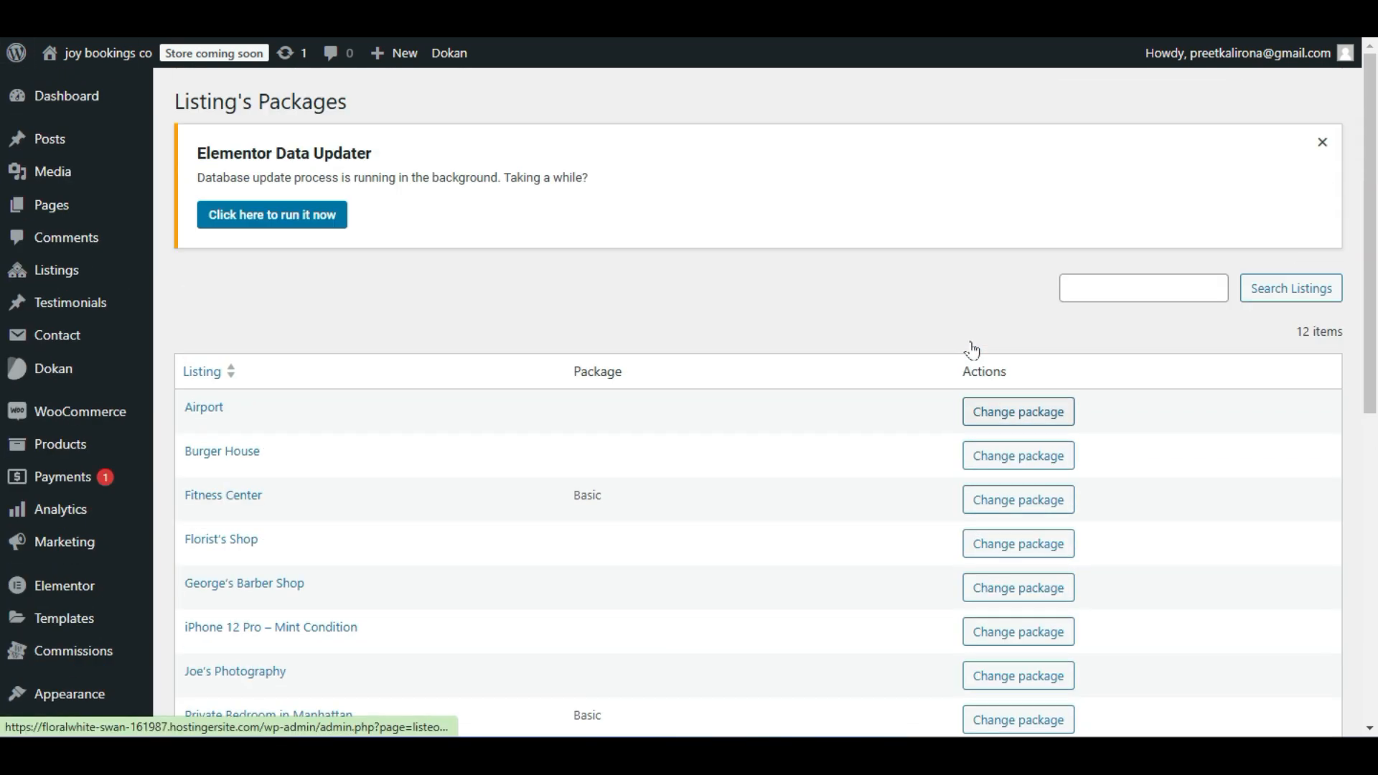
{"action": "left_click", "coordinate": [1144, 294]}
{"action": "left_click", "coordinate": [995, 295]}
{"action": "scroll", "coordinate": [926, 309], "scroll_direction": "down", "scroll_amount": 3}
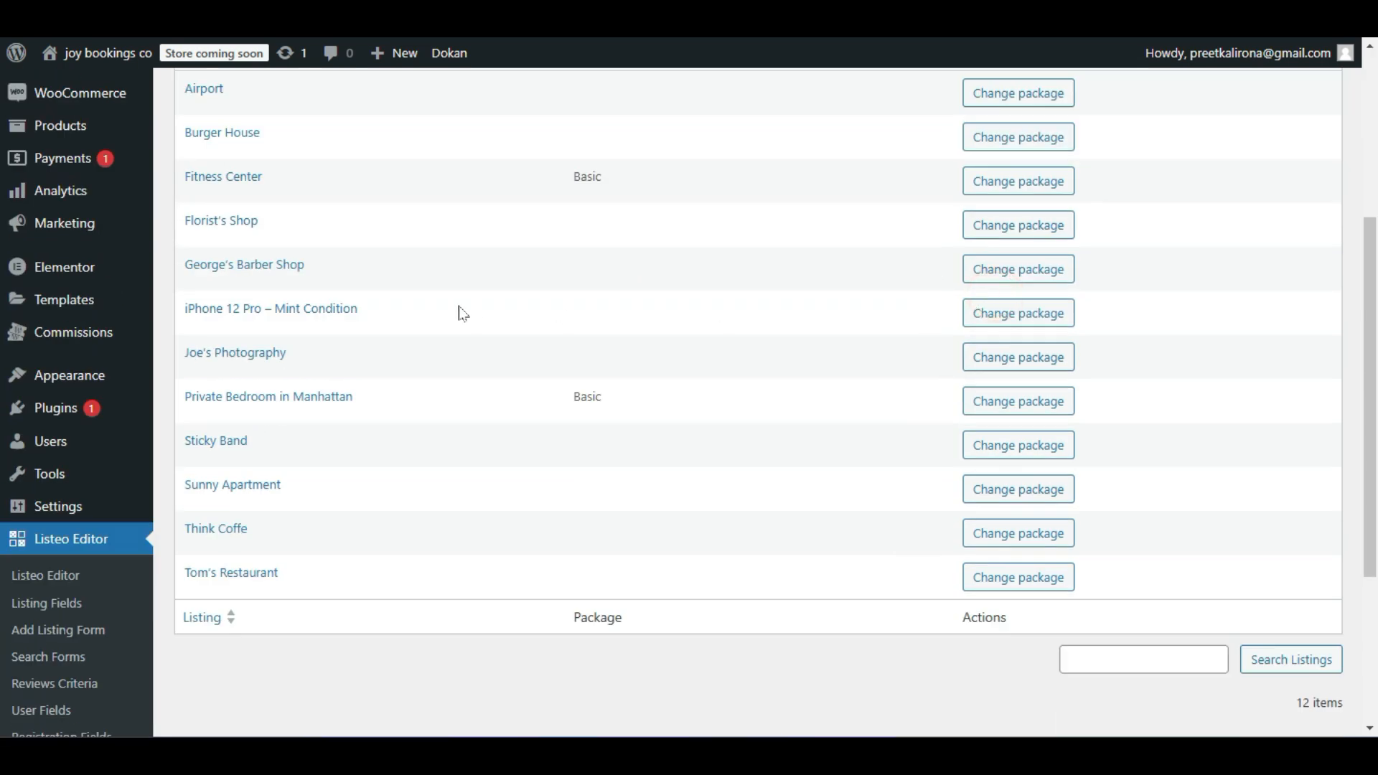
{"action": "scroll", "coordinate": [463, 313], "scroll_direction": "down", "scroll_amount": 3}
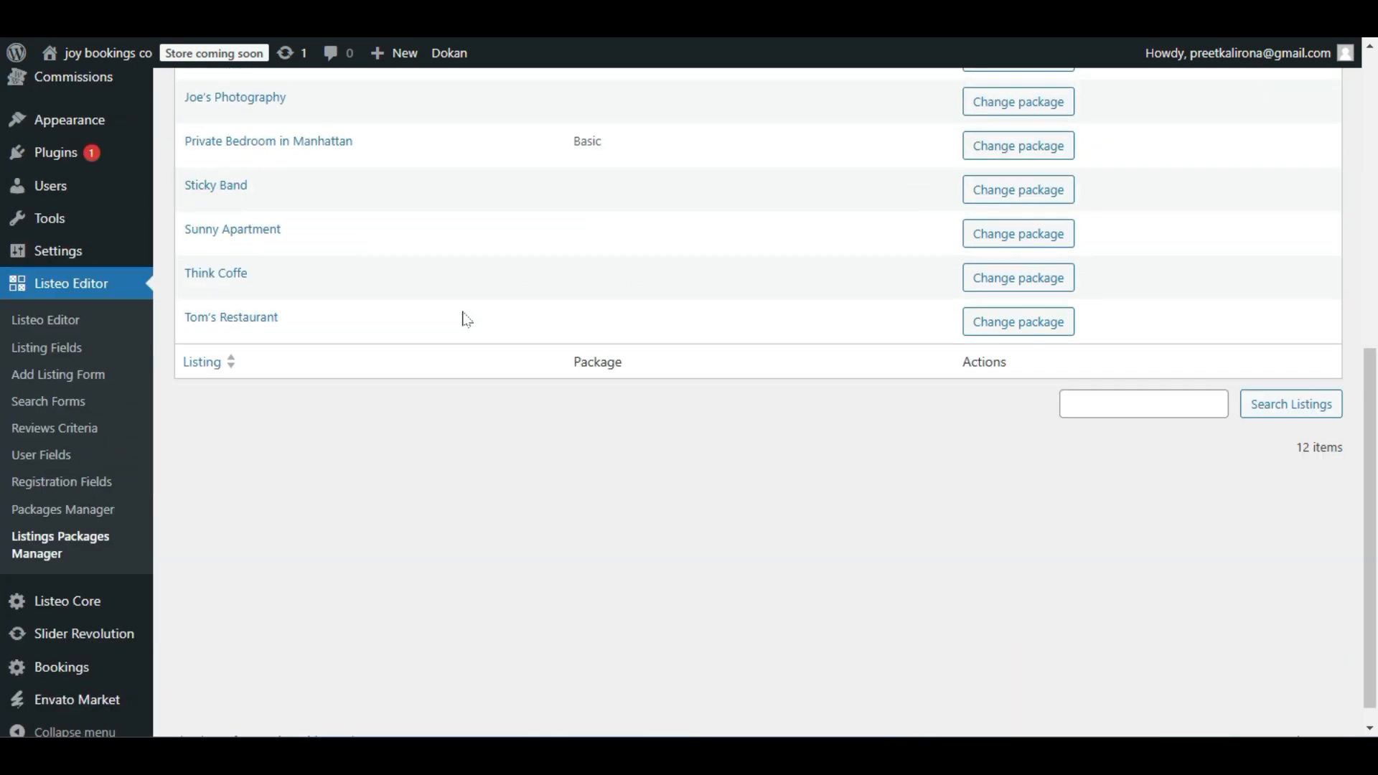
{"action": "scroll", "coordinate": [471, 327], "scroll_direction": "up", "scroll_amount": 7}
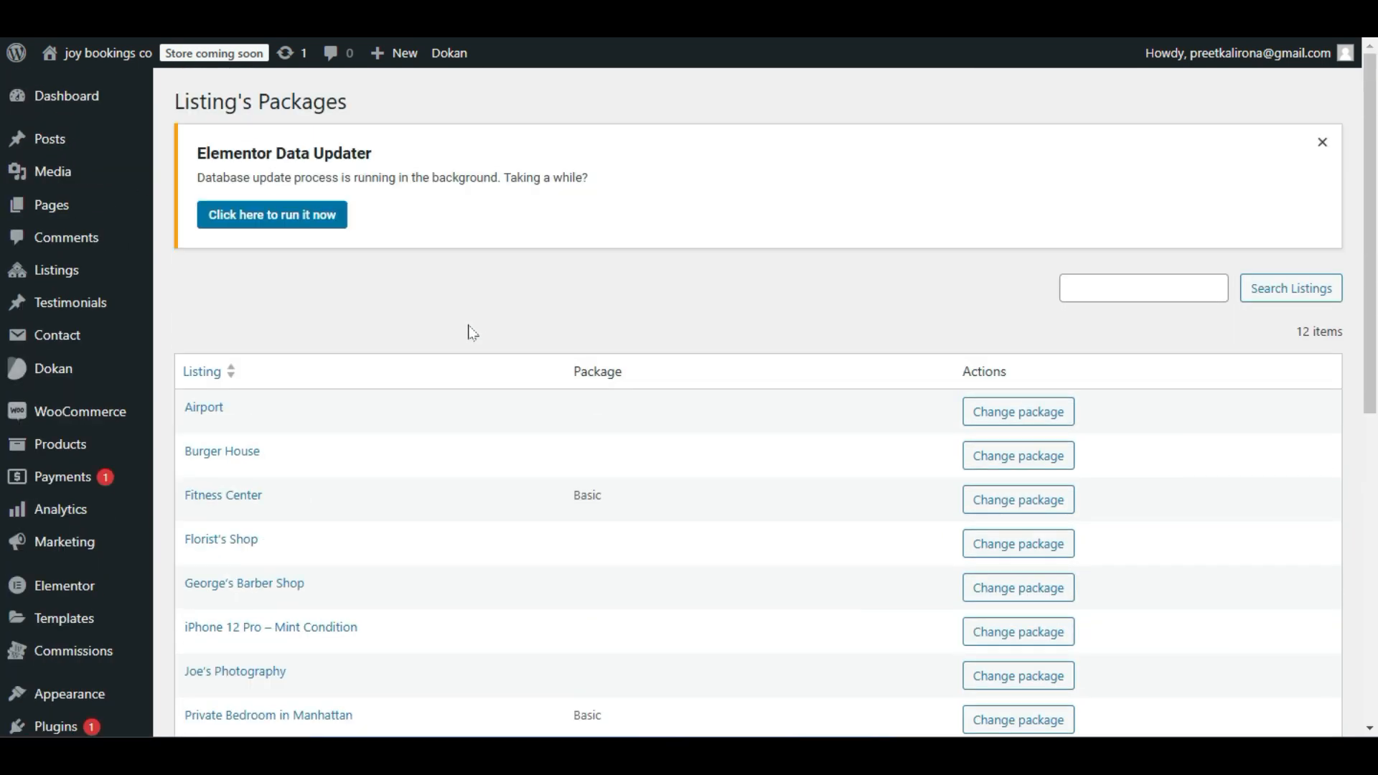
{"action": "scroll", "coordinate": [472, 332], "scroll_direction": "down", "scroll_amount": 3}
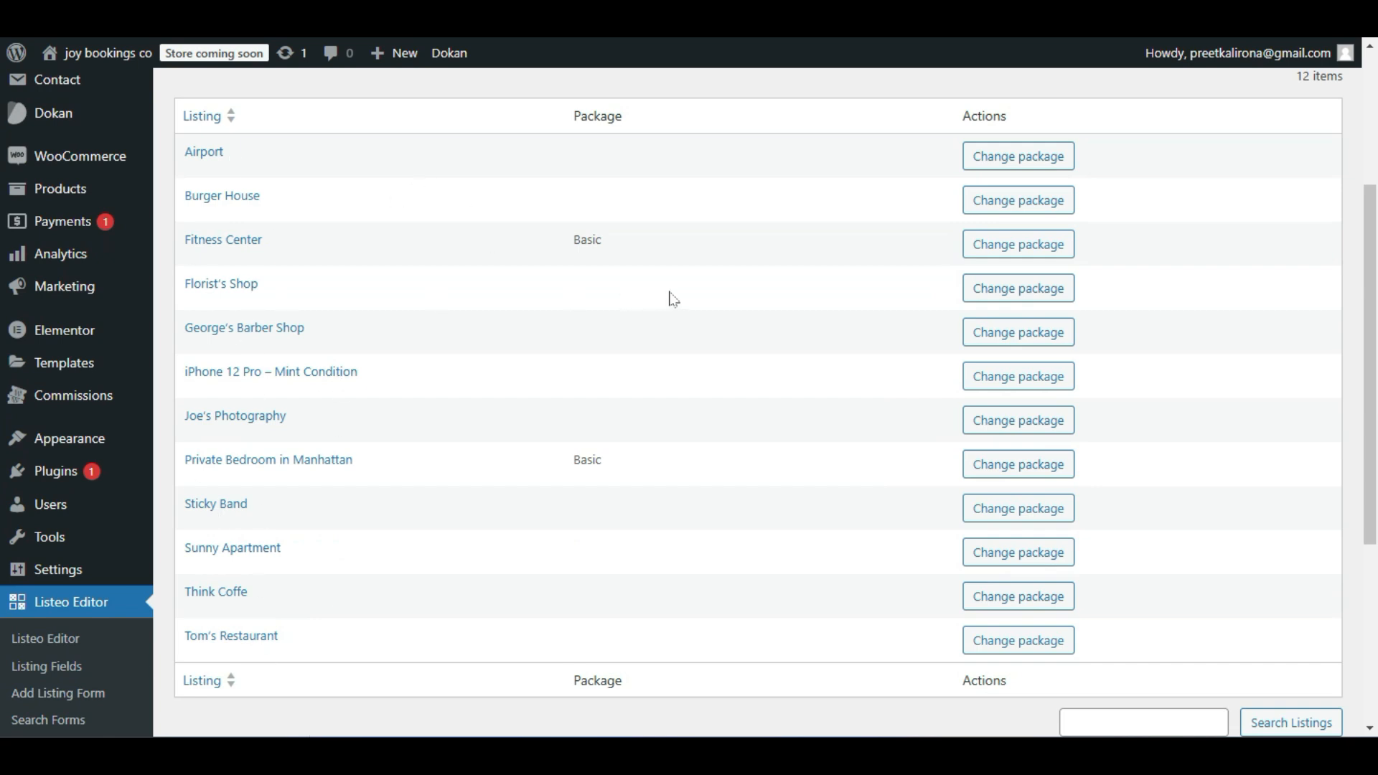
{"action": "double_click", "coordinate": [603, 242]}
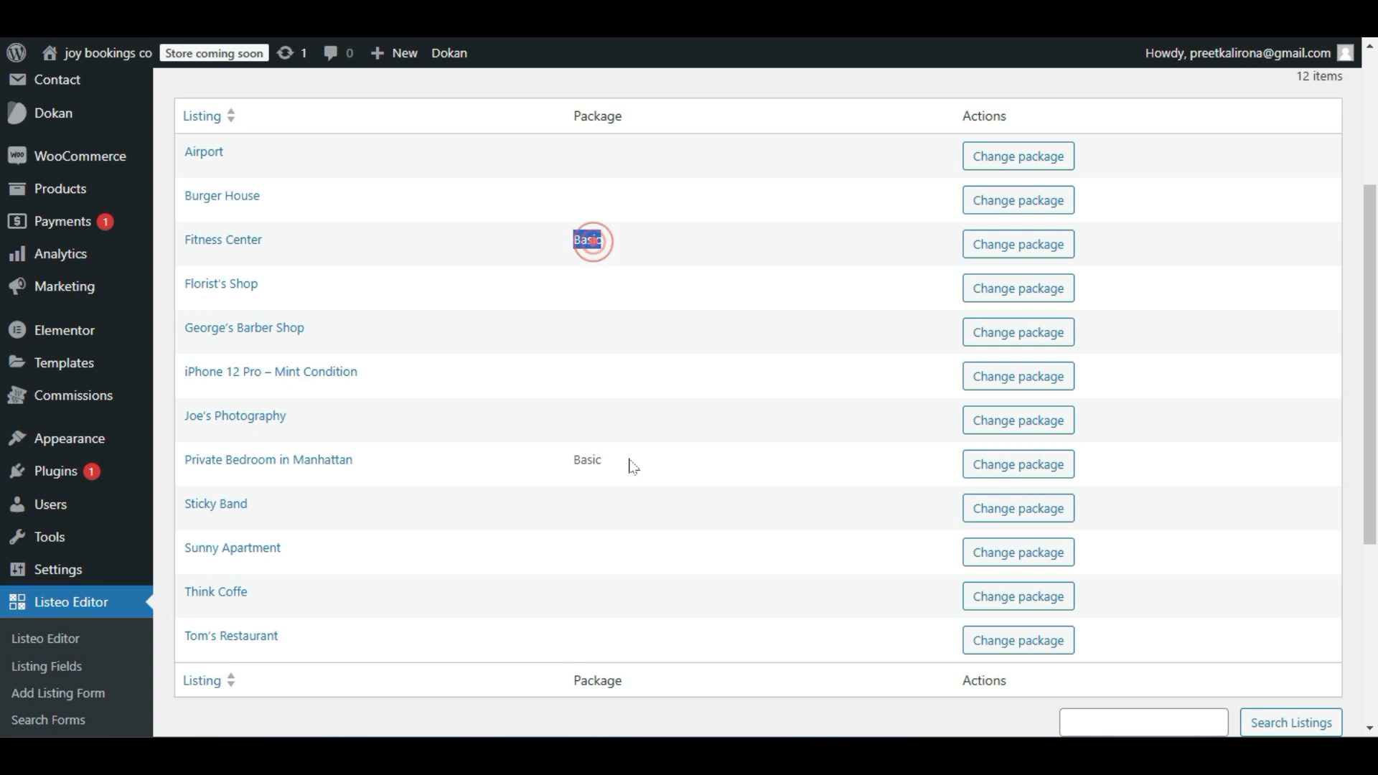
{"action": "left_click_drag", "start_coordinate": [605, 463], "coordinate": [567, 457]}
{"action": "left_click", "coordinate": [590, 463]}
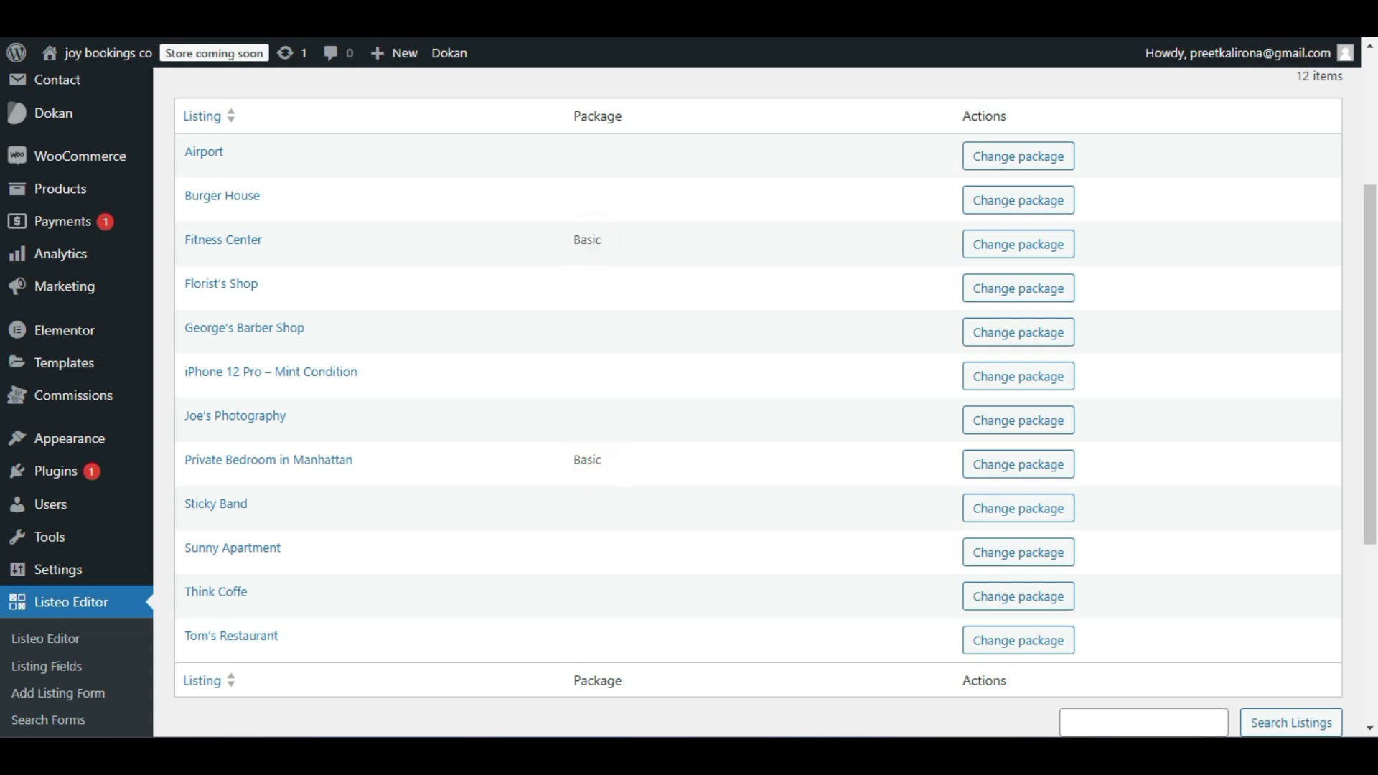
Select the Basic (orderID:0) package in the Airport listing's package assignment without saving it.
{"action": "scroll", "coordinate": [758, 402], "scroll_direction": "up", "scroll_amount": 3}
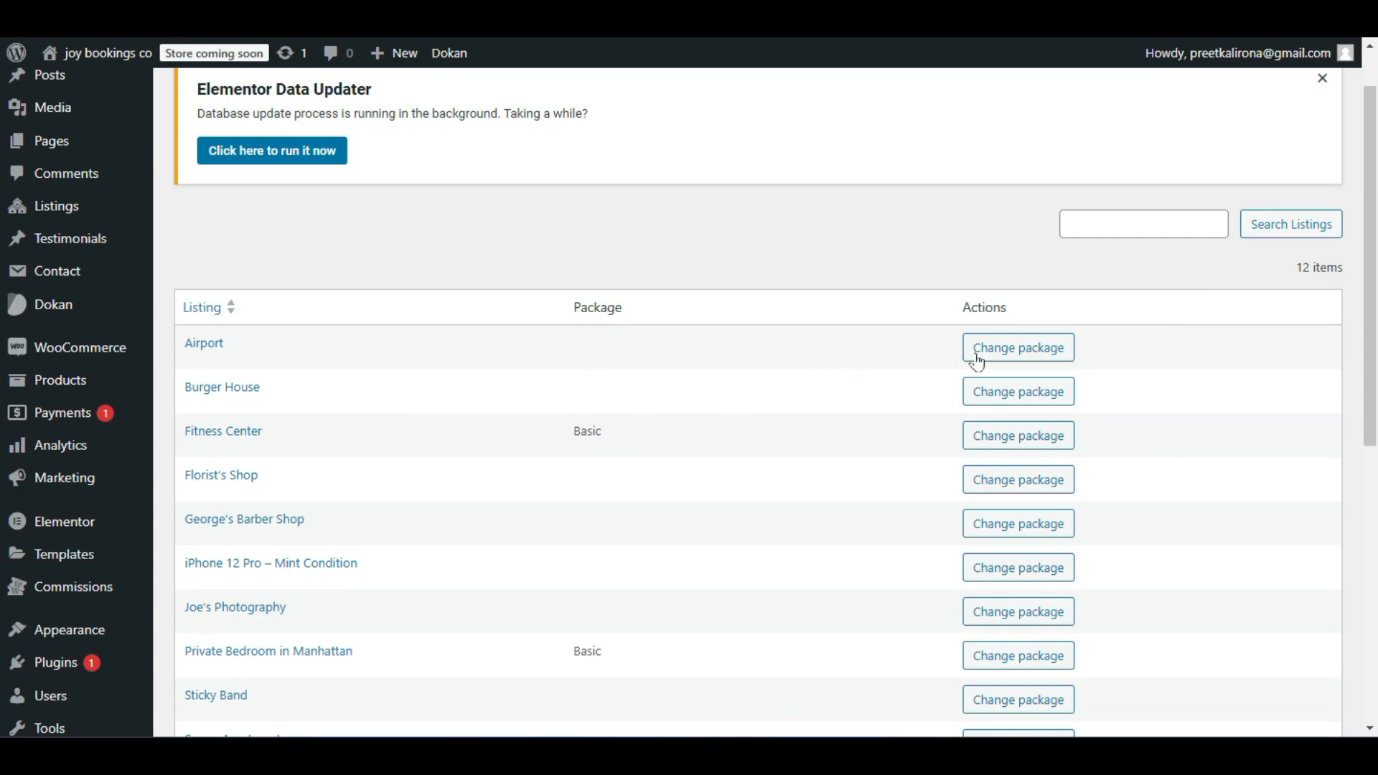
{"action": "left_click", "coordinate": [1015, 349]}
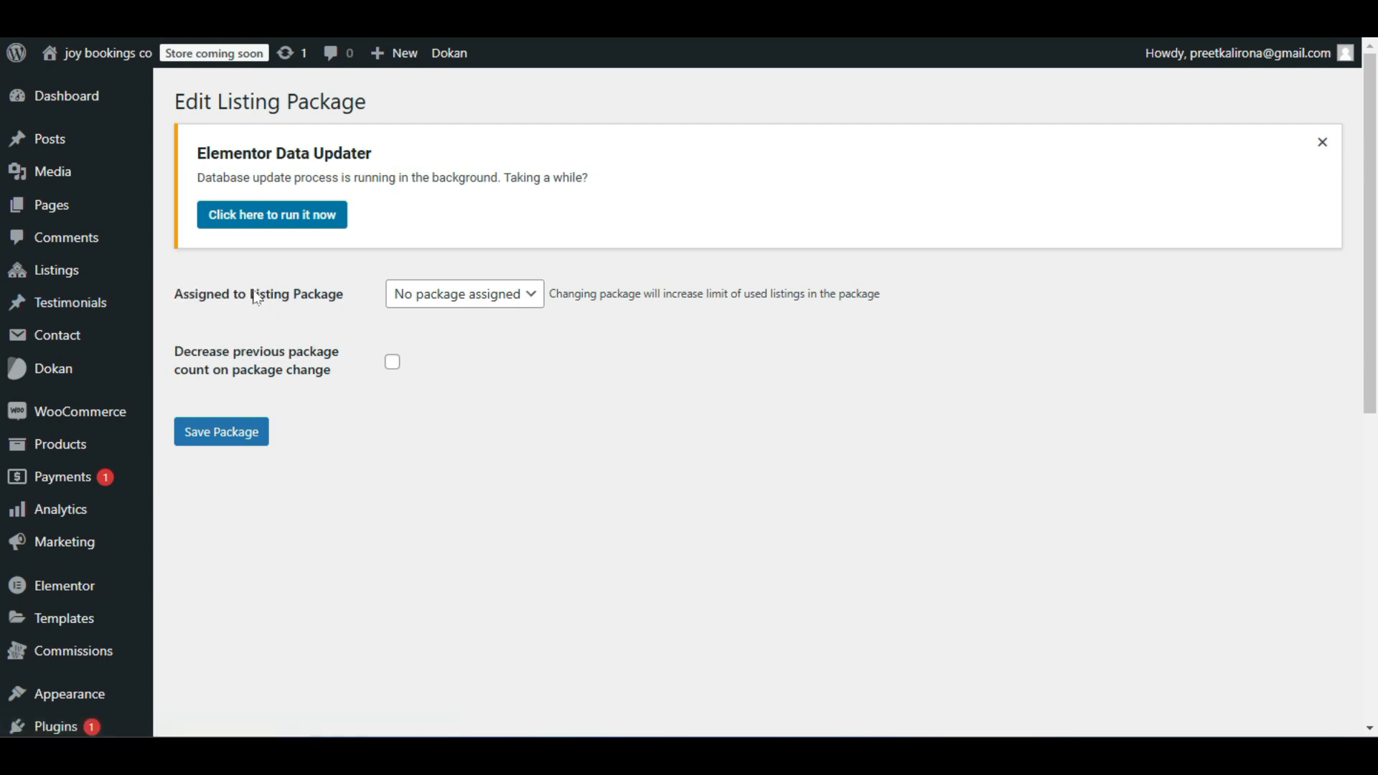
{"action": "left_click", "coordinate": [452, 295]}
{"action": "left_click", "coordinate": [494, 345]}
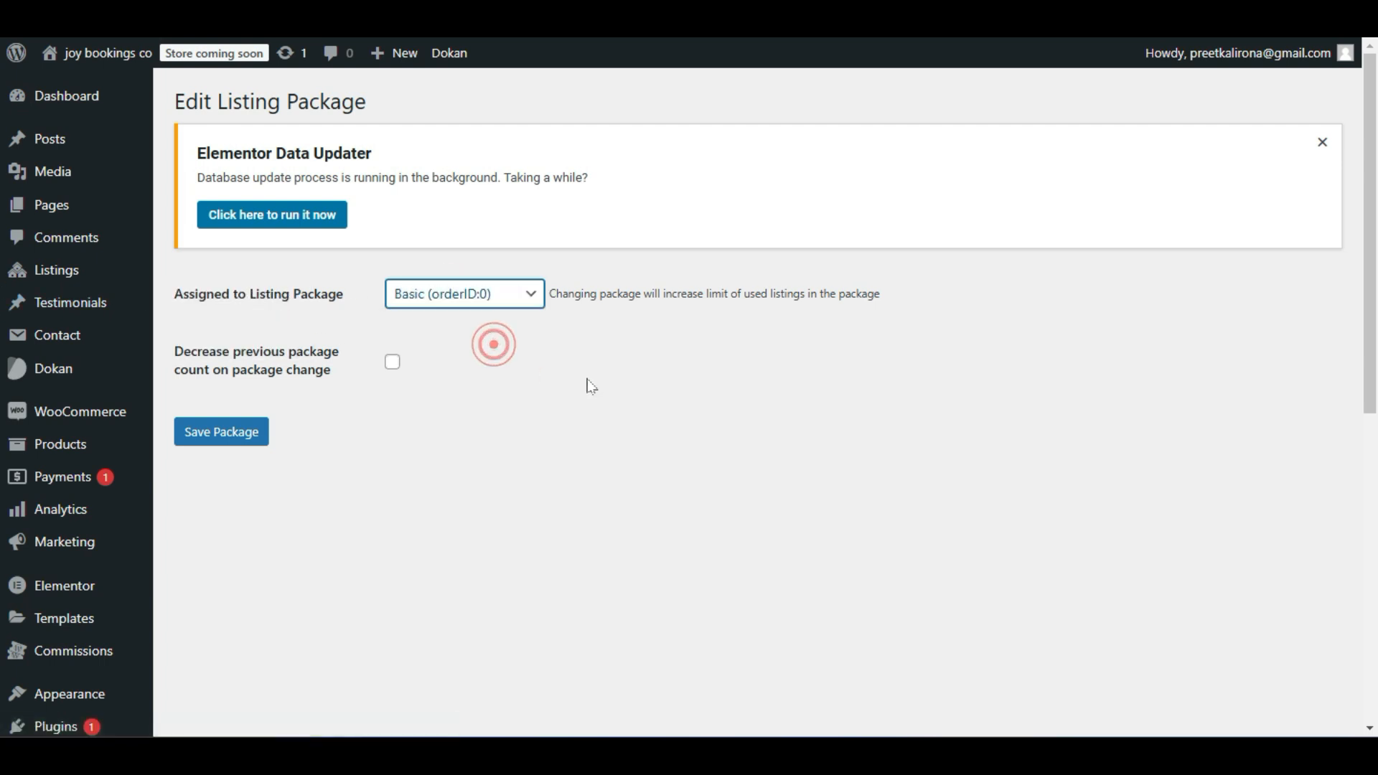
Open the Analytics overview and review its performance figures, sales and orders charts, and leaderboards.
{"action": "scroll", "coordinate": [493, 346], "scroll_direction": "down", "scroll_amount": 8}
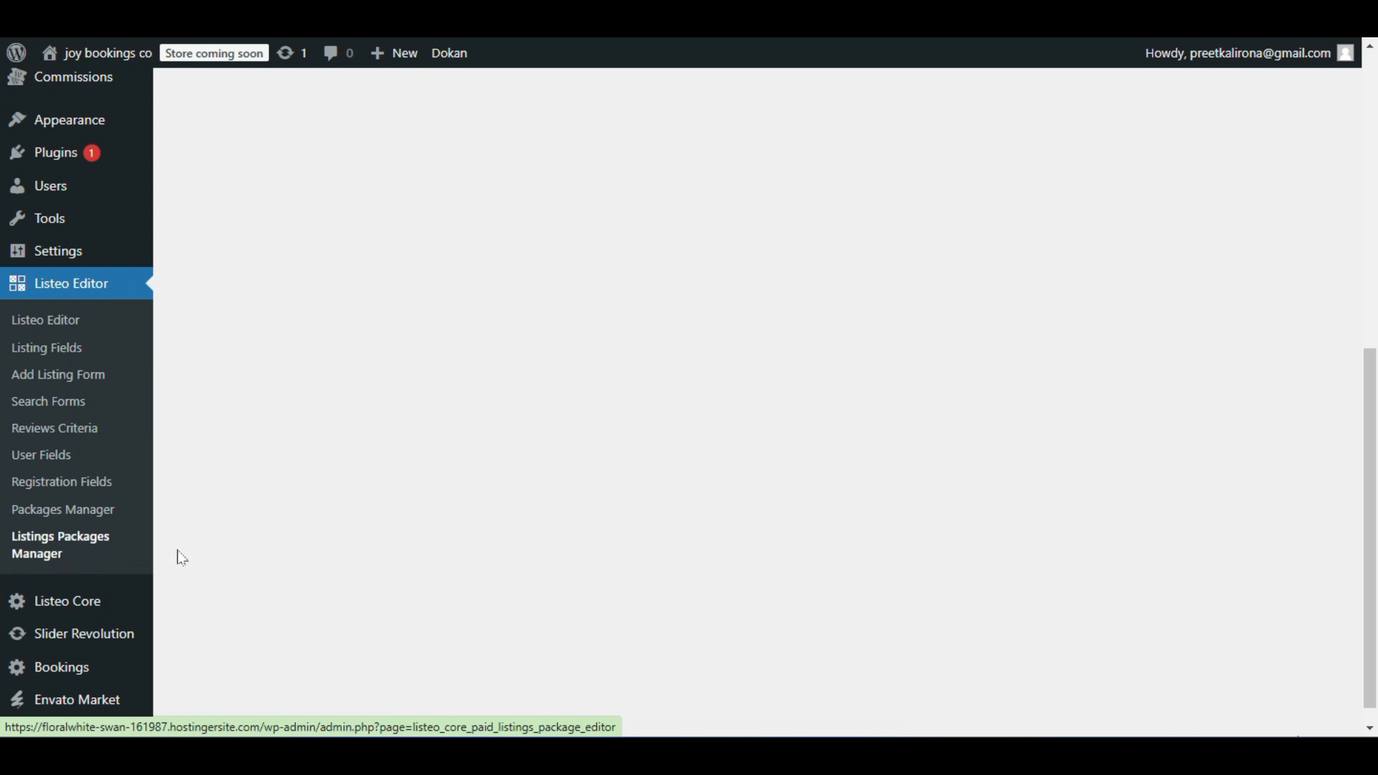
{"action": "scroll", "coordinate": [265, 523], "scroll_direction": "down", "scroll_amount": 1}
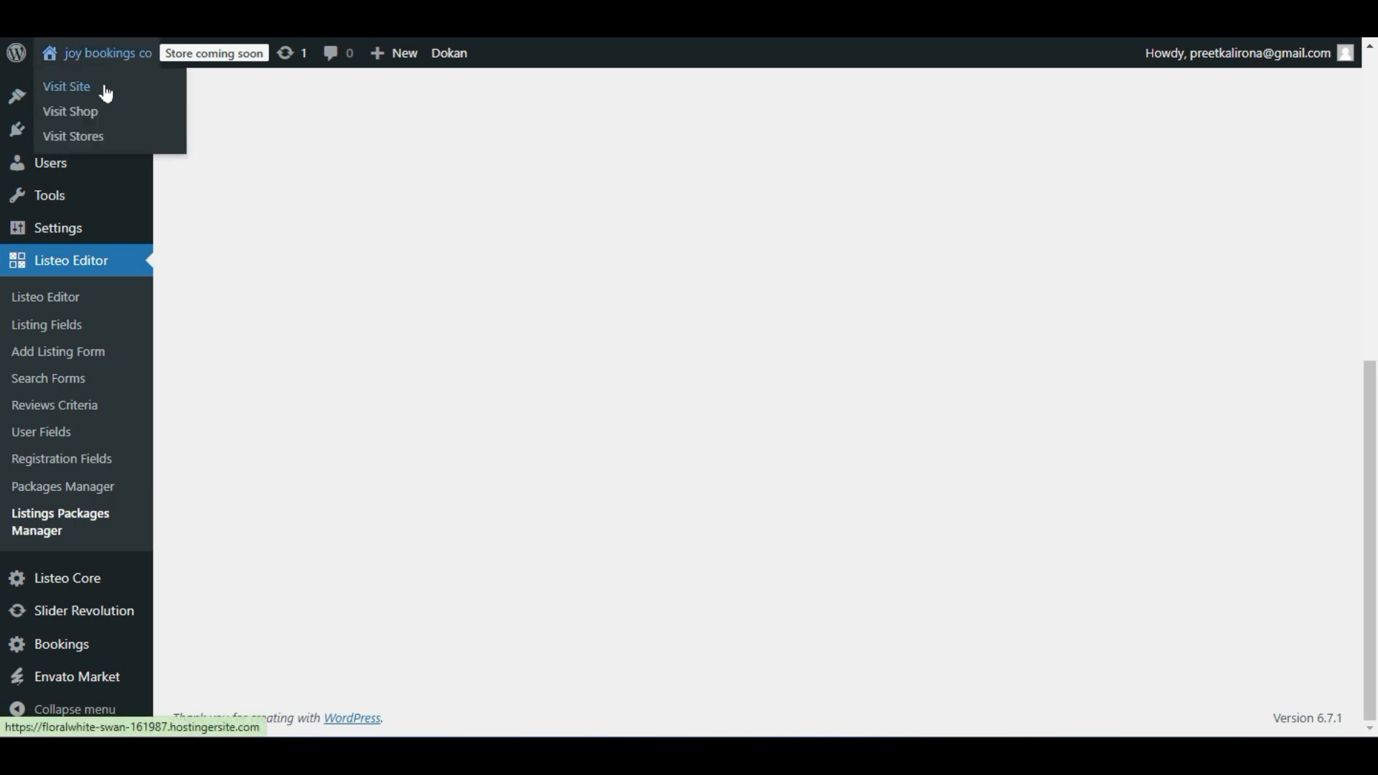
{"action": "scroll", "coordinate": [233, 396], "scroll_direction": "up", "scroll_amount": 7}
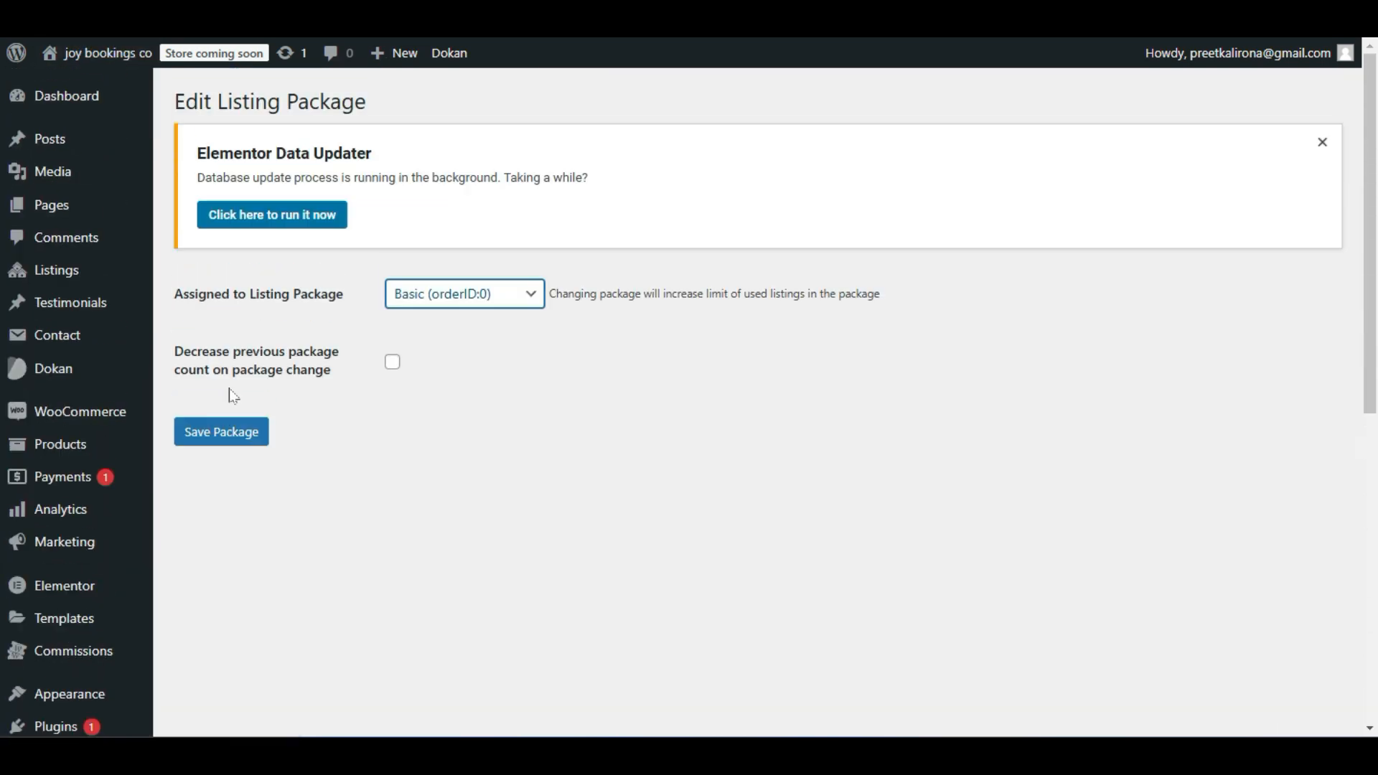
{"action": "scroll", "coordinate": [233, 399], "scroll_direction": "down", "scroll_amount": 2}
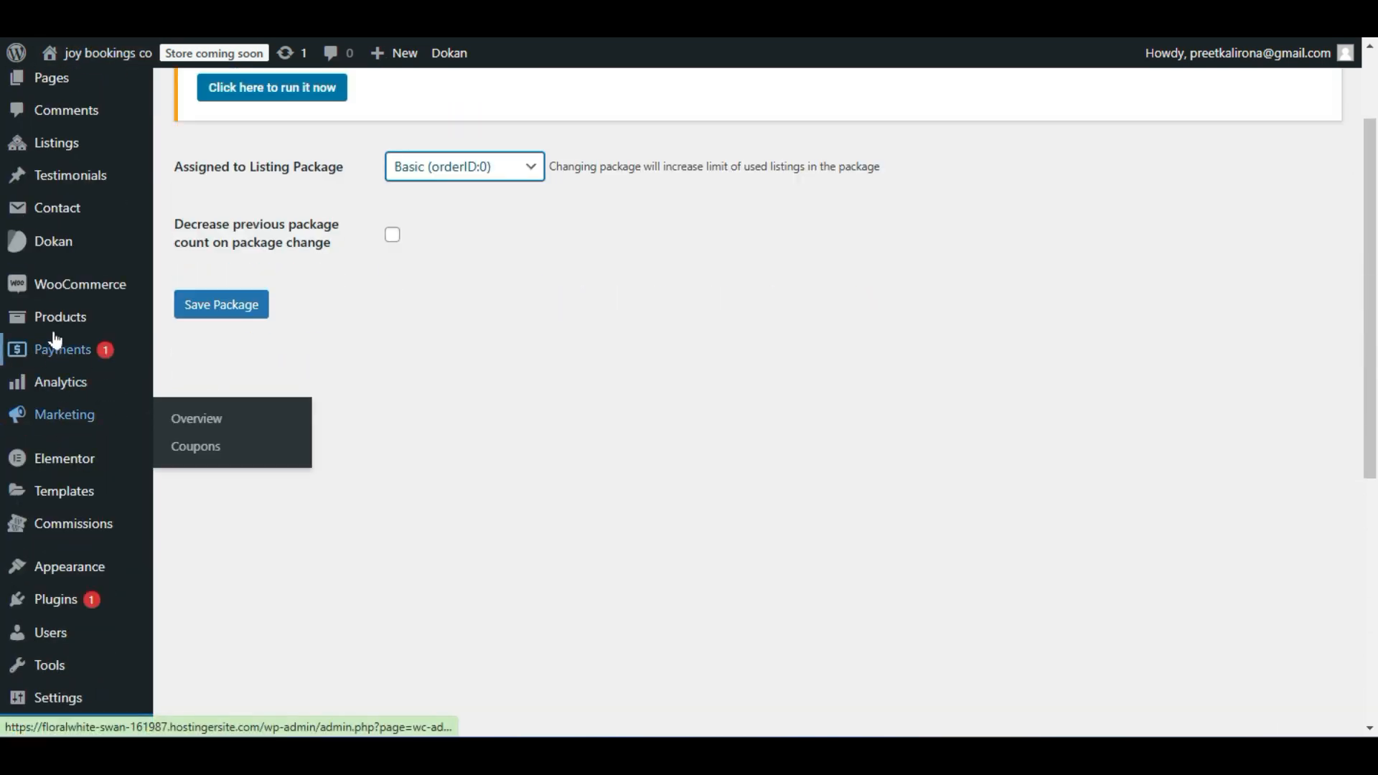
{"action": "mouse_move", "coordinate": [71, 394]}
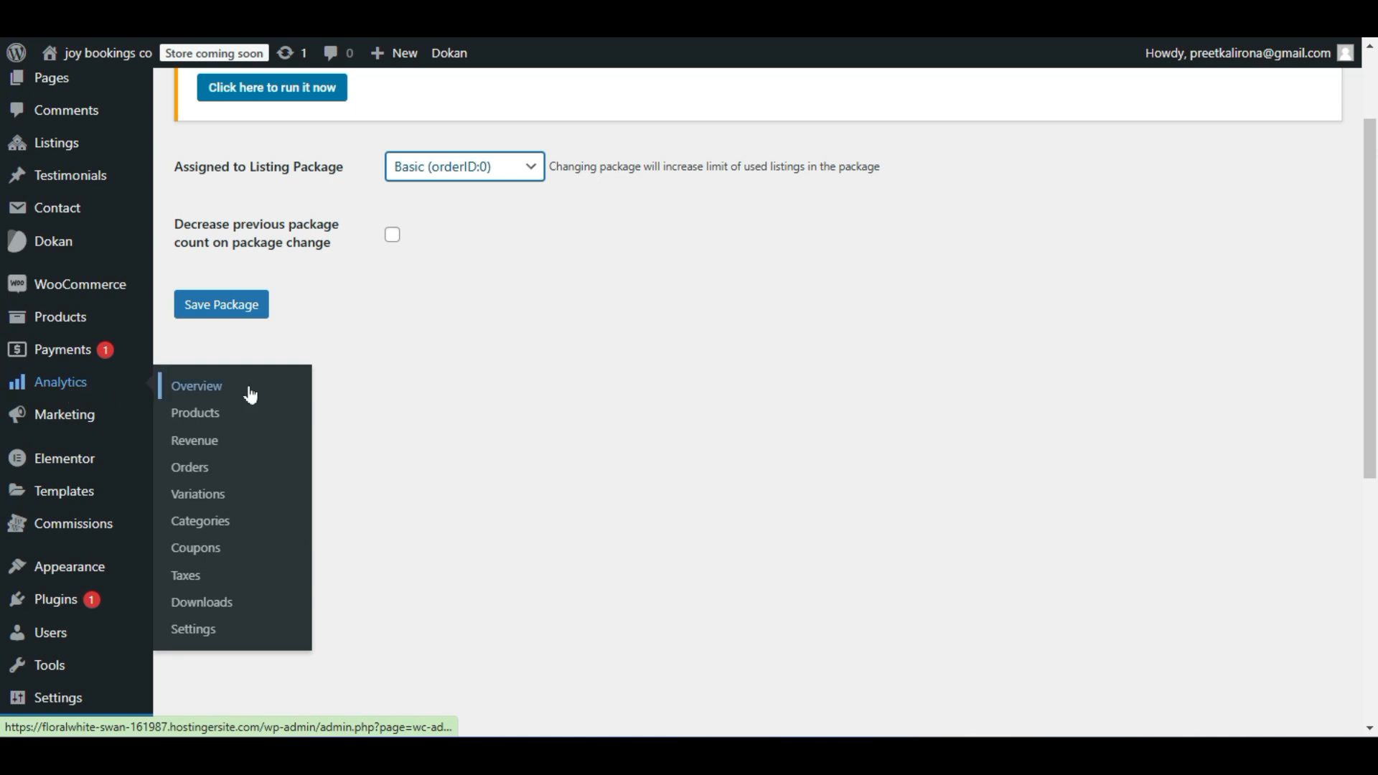
{"action": "left_click", "coordinate": [203, 387]}
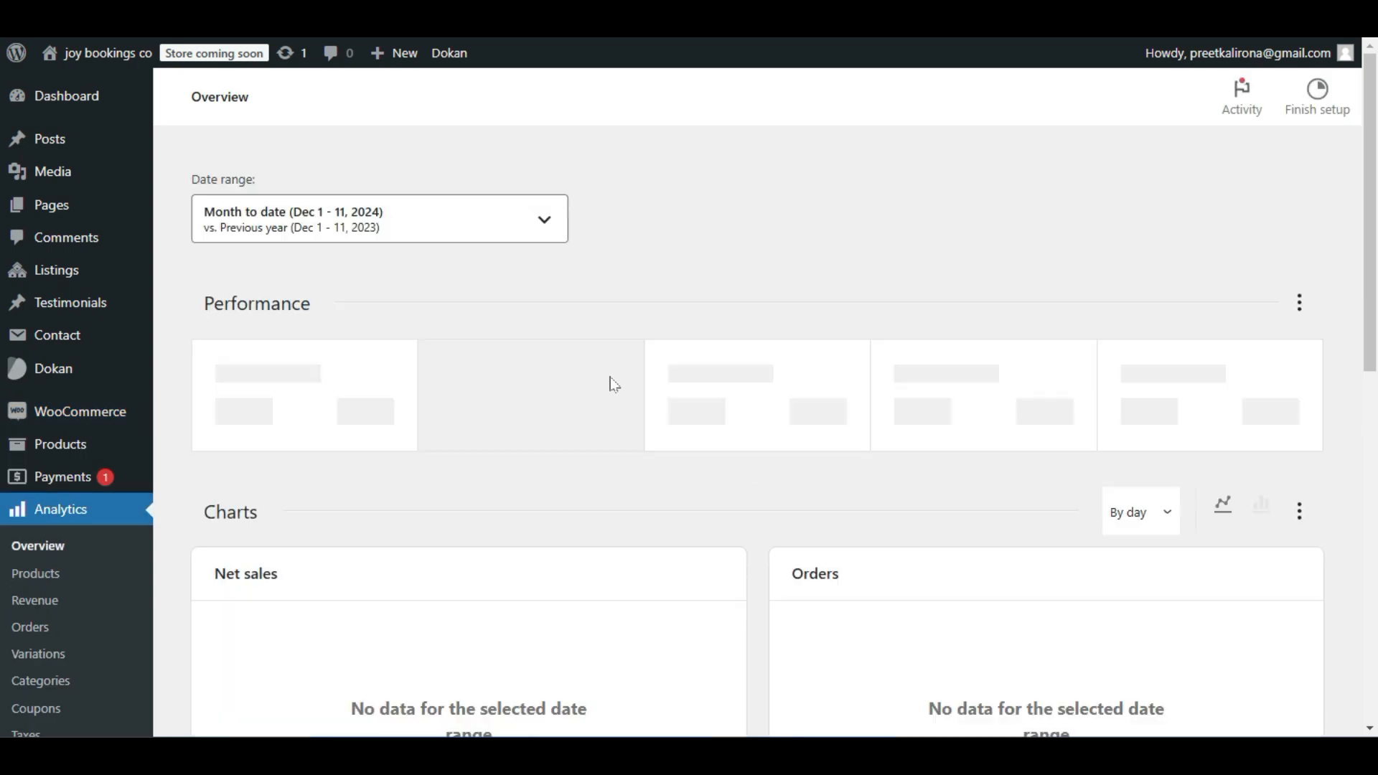
{"action": "scroll", "coordinate": [614, 384], "scroll_direction": "down", "scroll_amount": 4}
{"action": "scroll", "coordinate": [644, 441], "scroll_direction": "down", "scroll_amount": 5}
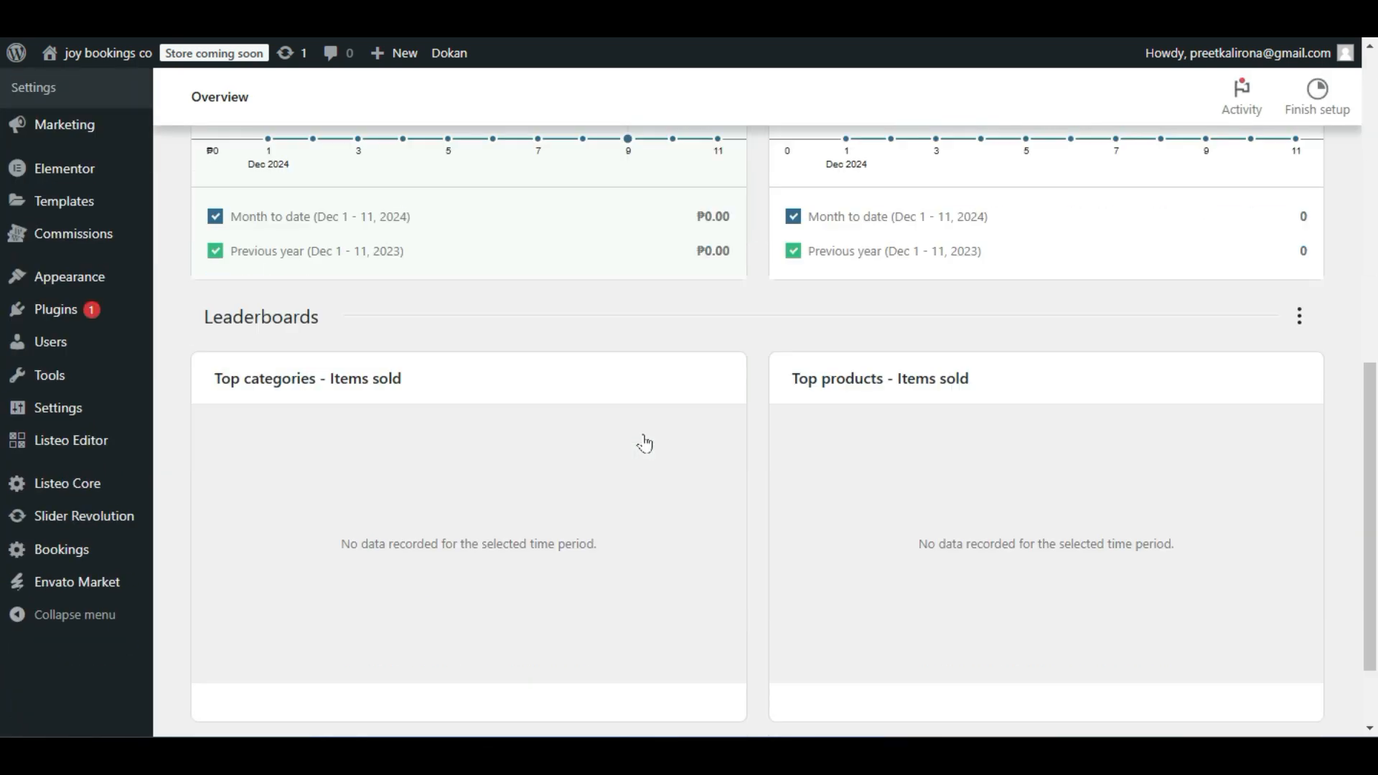
{"action": "scroll", "coordinate": [651, 444], "scroll_direction": "up", "scroll_amount": 5}
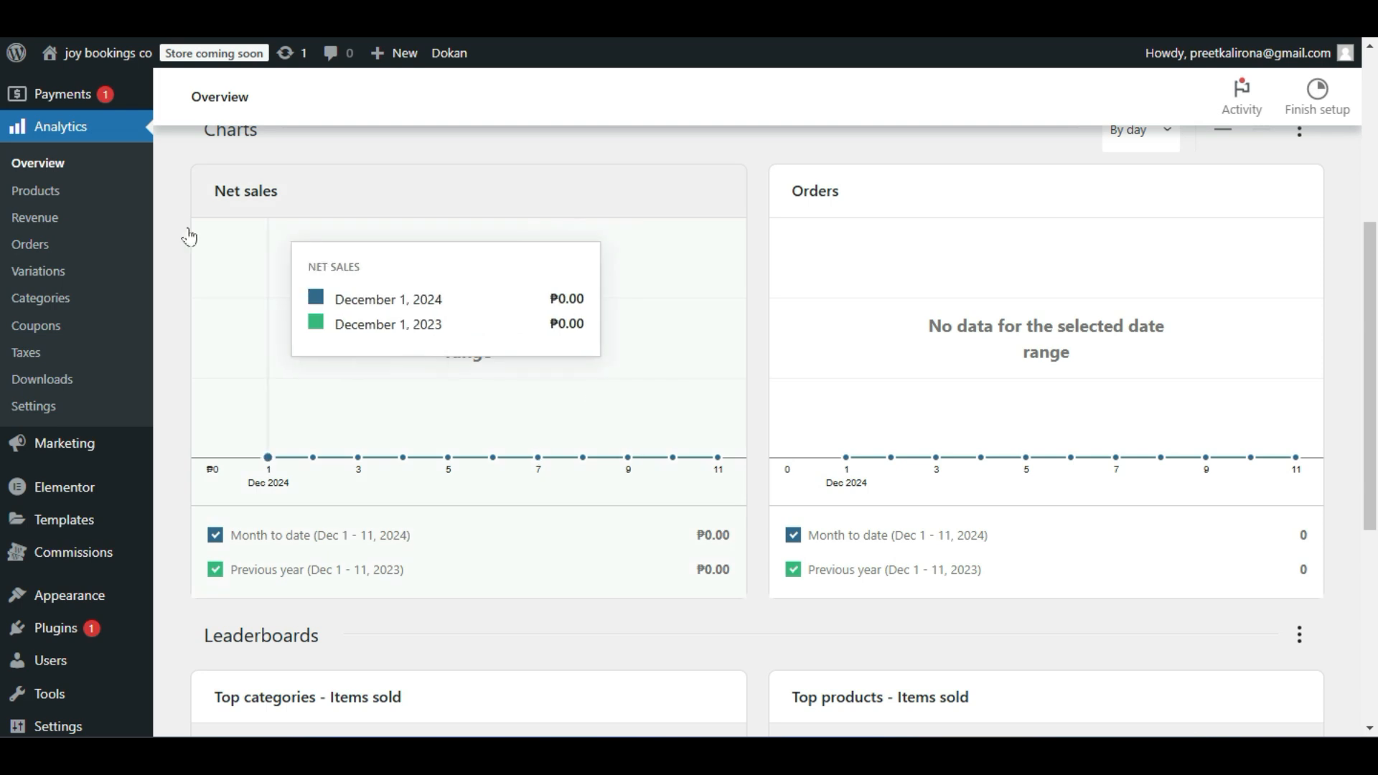
Open the Products analytics report and review its items sold chart and products table.
{"action": "left_click", "coordinate": [19, 211]}
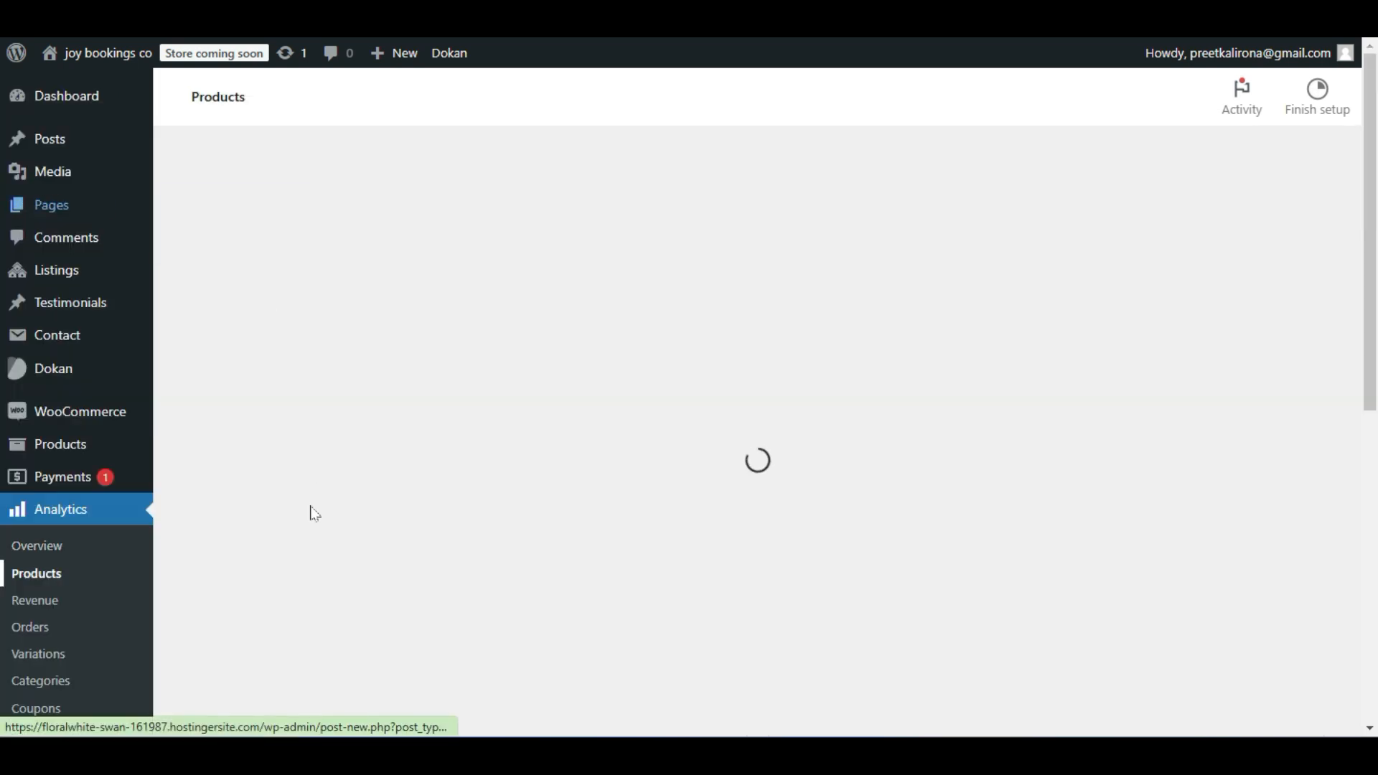
{"action": "scroll", "coordinate": [310, 518], "scroll_direction": "down", "scroll_amount": 5}
{"action": "scroll", "coordinate": [310, 518], "scroll_direction": "up", "scroll_amount": 5}
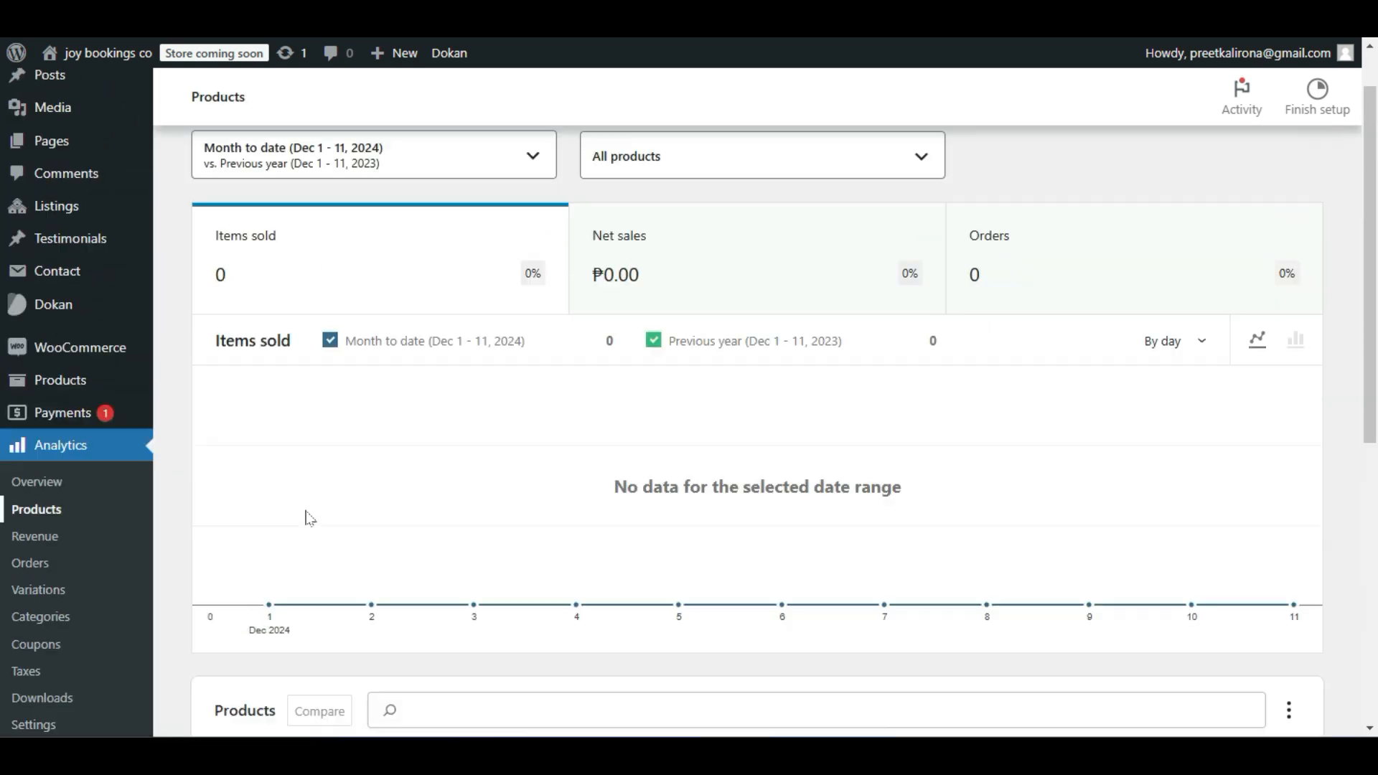
{"action": "scroll", "coordinate": [310, 518], "scroll_direction": "down", "scroll_amount": 6}
{"action": "scroll", "coordinate": [310, 518], "scroll_direction": "up", "scroll_amount": 1}
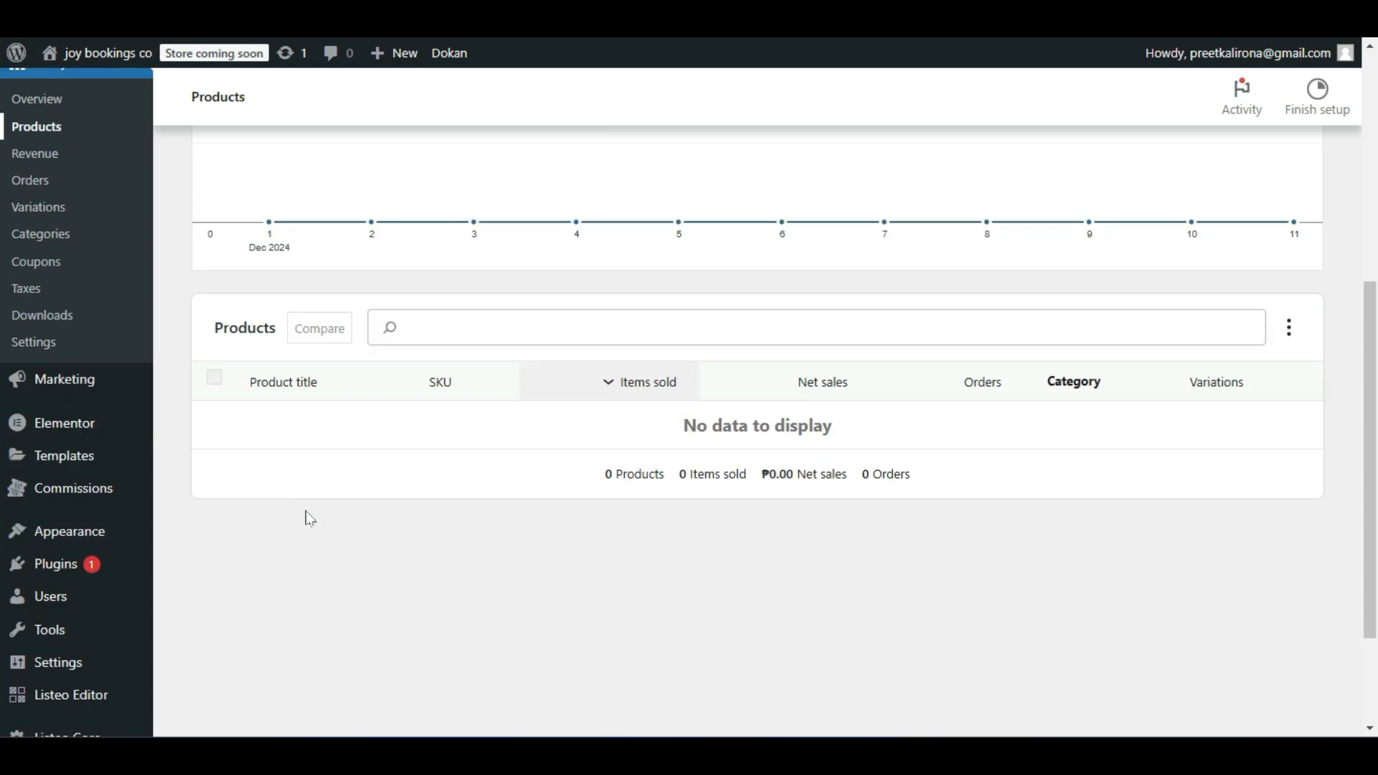
Open the Analytics settings and review the excluded and actionable statuses, default date range, date type and historical data import options.
{"action": "left_click", "coordinate": [62, 343]}
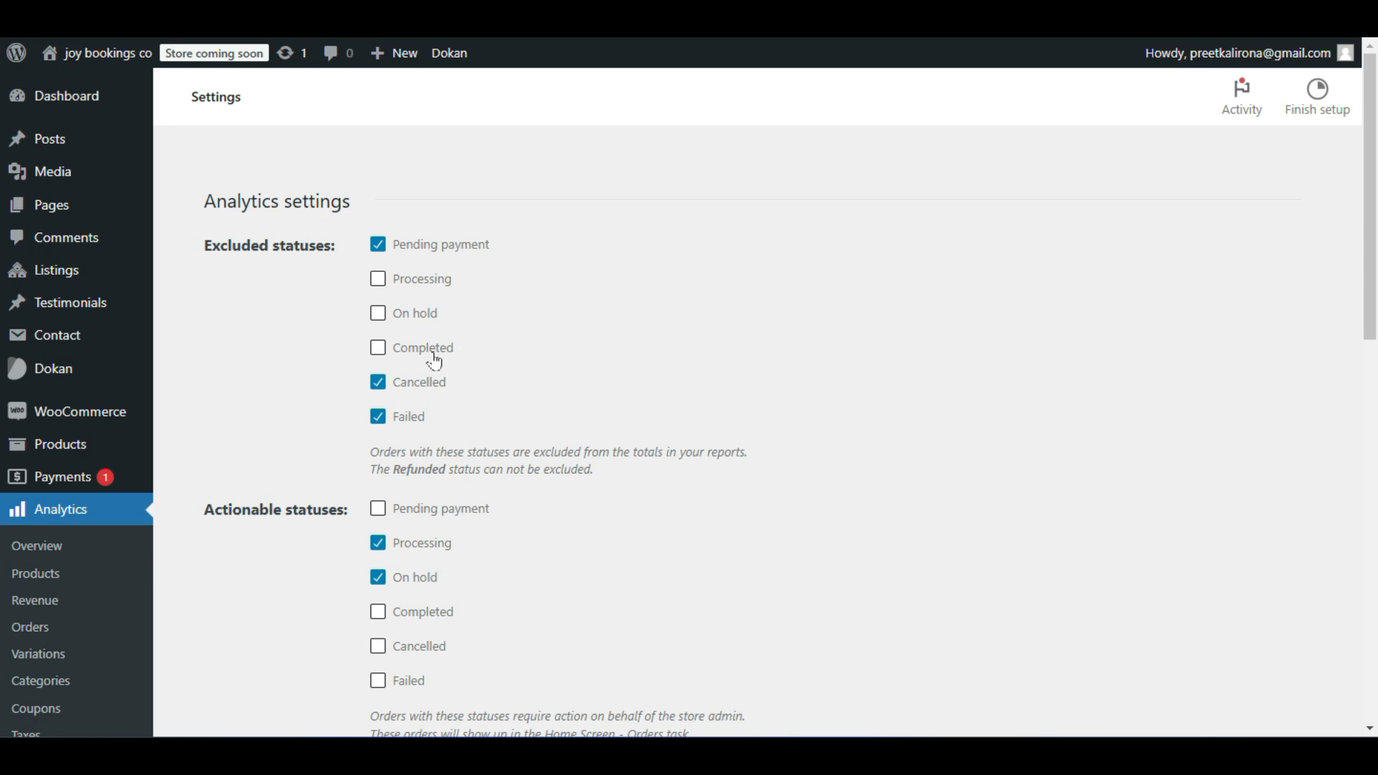
{"action": "scroll", "coordinate": [434, 355], "scroll_direction": "down", "scroll_amount": 2}
{"action": "scroll", "coordinate": [429, 356], "scroll_direction": "down", "scroll_amount": 2}
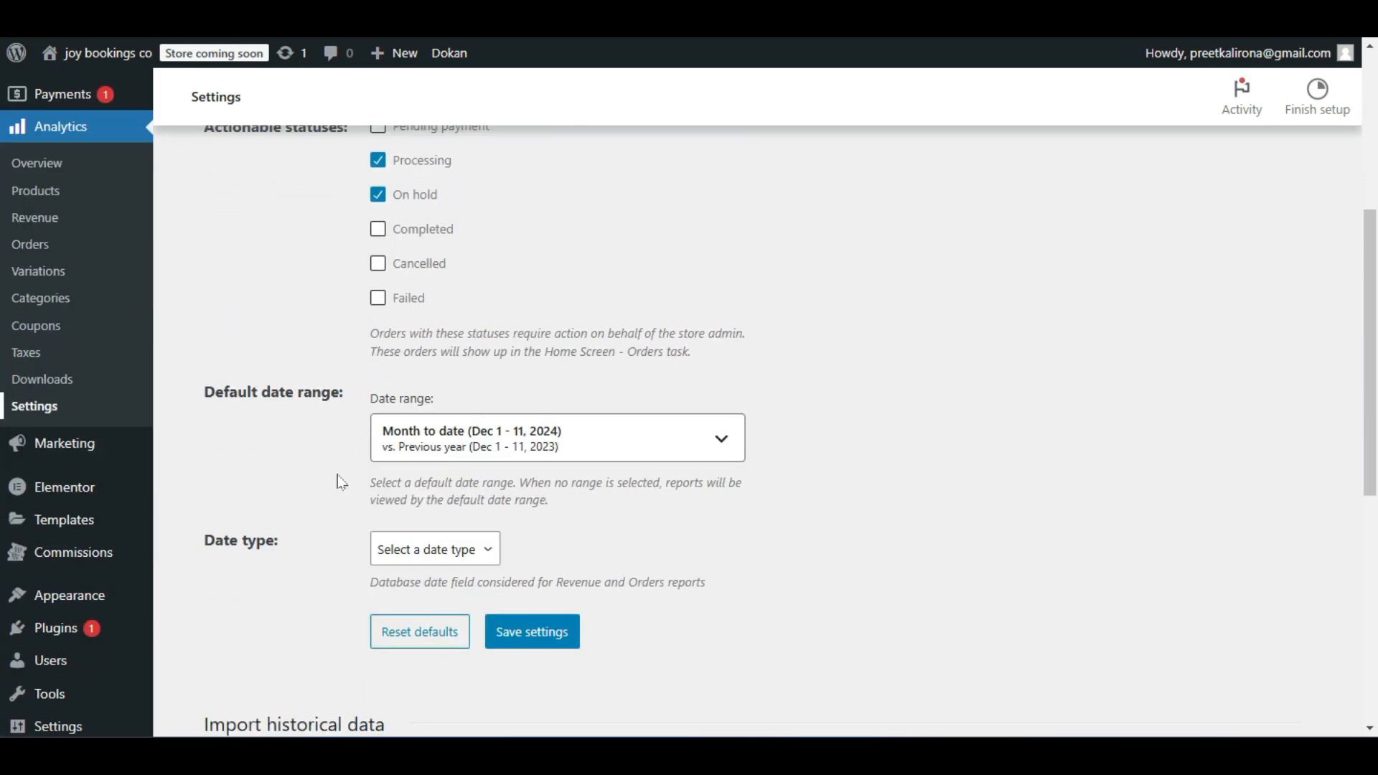
{"action": "scroll", "coordinate": [341, 482], "scroll_direction": "down", "scroll_amount": 5}
{"action": "scroll", "coordinate": [341, 482], "scroll_direction": "up", "scroll_amount": 8}
{"action": "left_click", "coordinate": [378, 250]}
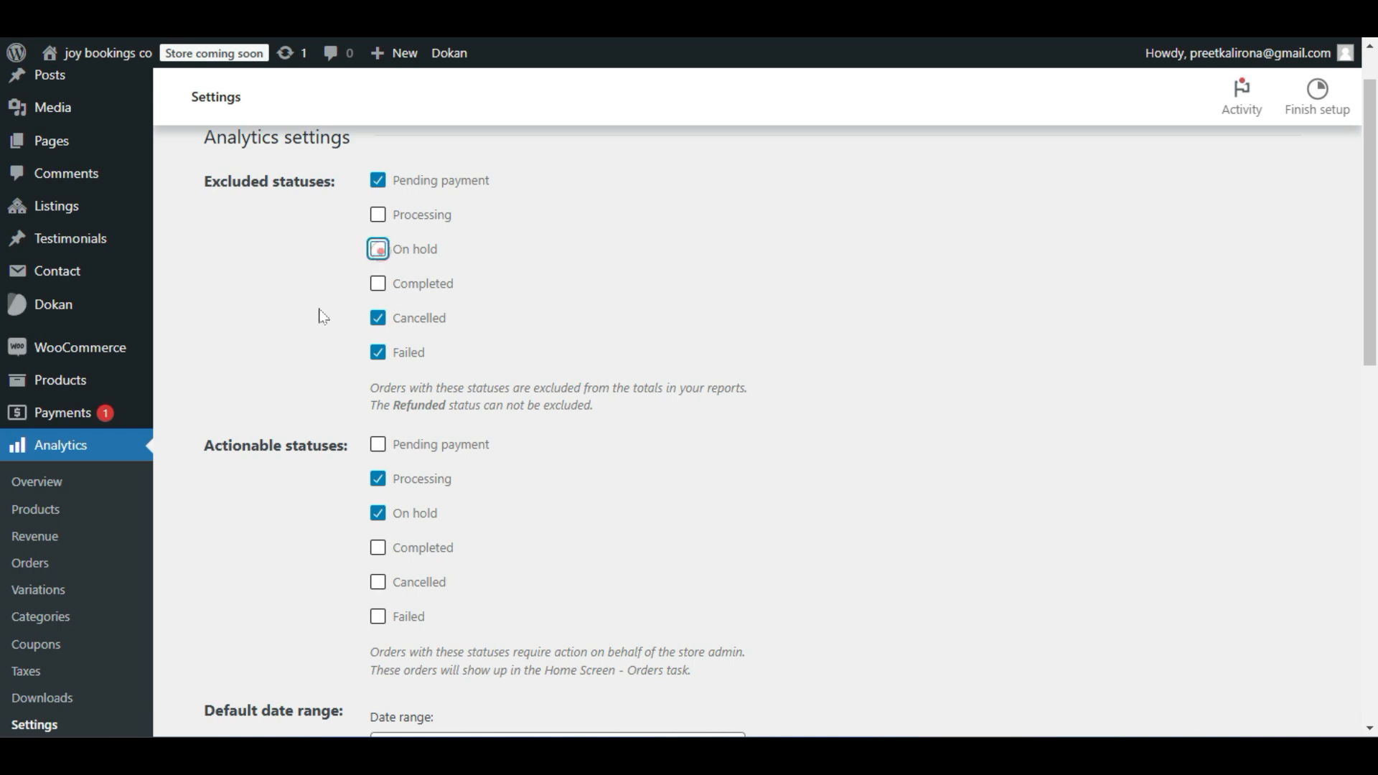
{"action": "scroll", "coordinate": [320, 316], "scroll_direction": "down", "scroll_amount": 3}
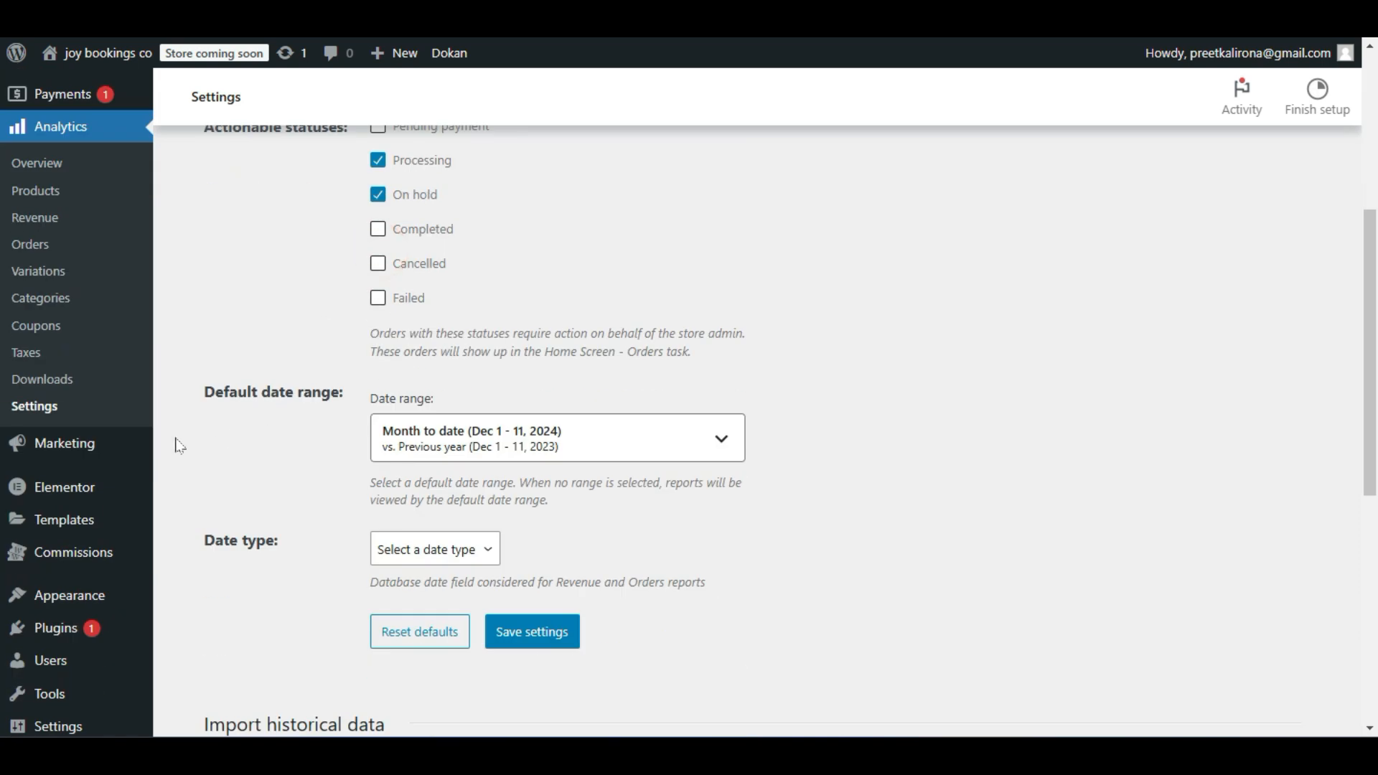
{"action": "scroll", "coordinate": [249, 373], "scroll_direction": "down", "scroll_amount": 2}
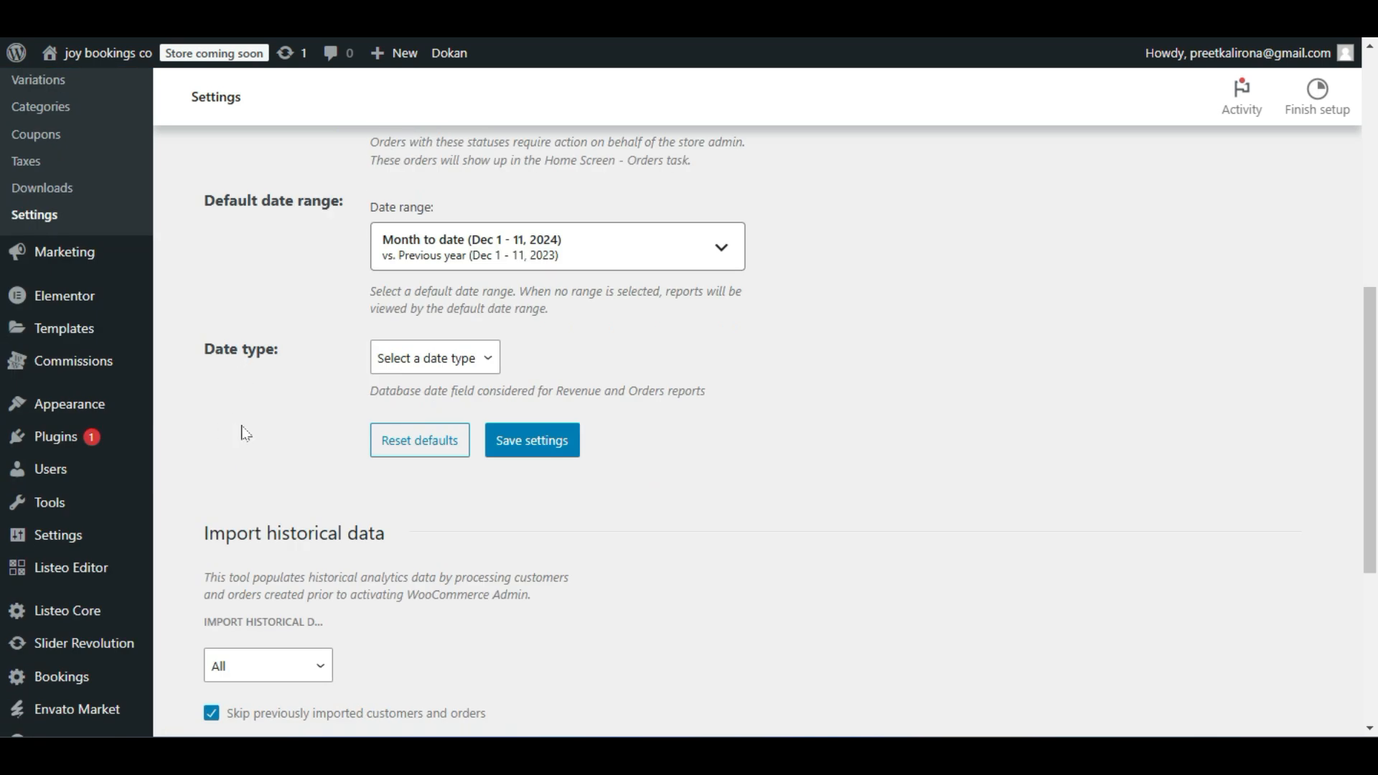
{"action": "mouse_move", "coordinate": [84, 369]}
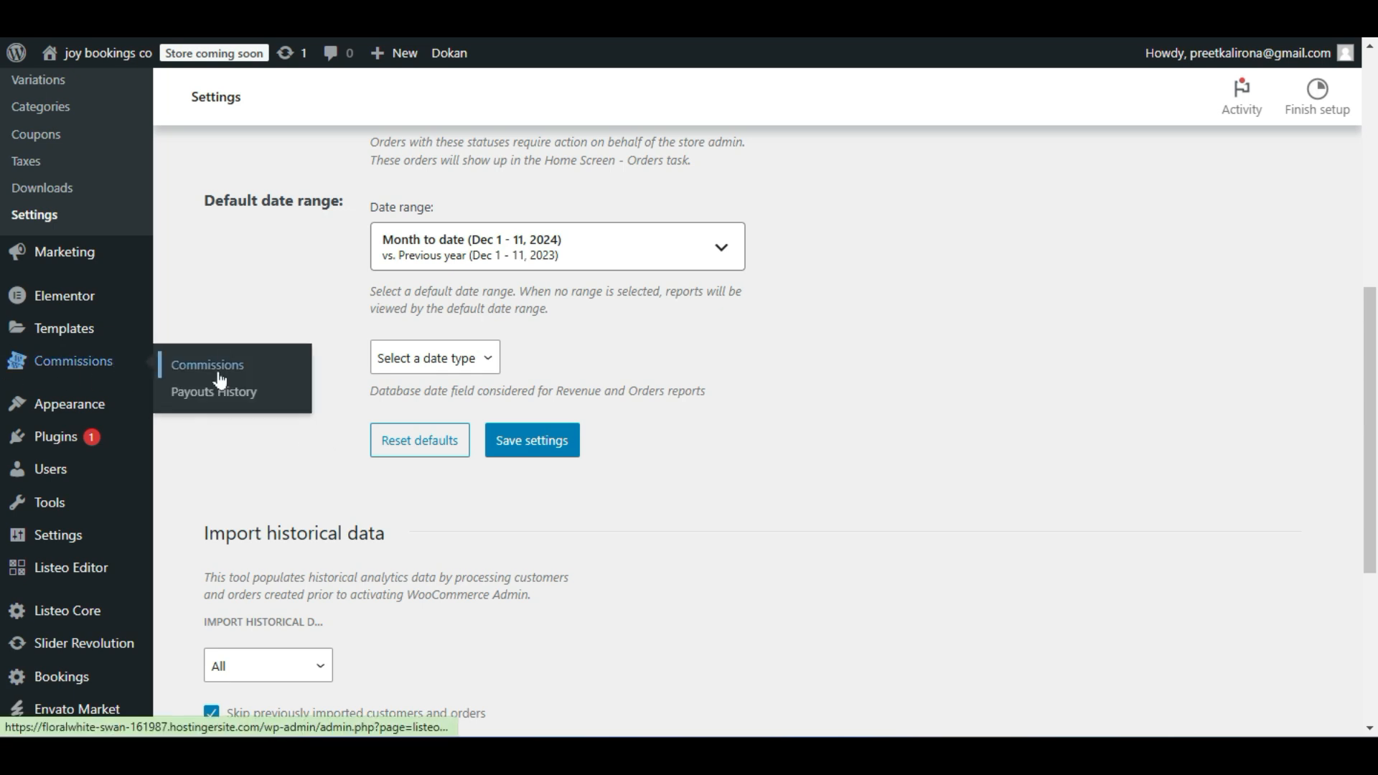
Open the Dokan settings, discarding unsaved Analytics changes, and examine the General site settings, especially the Vendor Store URL.
{"action": "scroll", "coordinate": [226, 423], "scroll_direction": "up", "scroll_amount": 6}
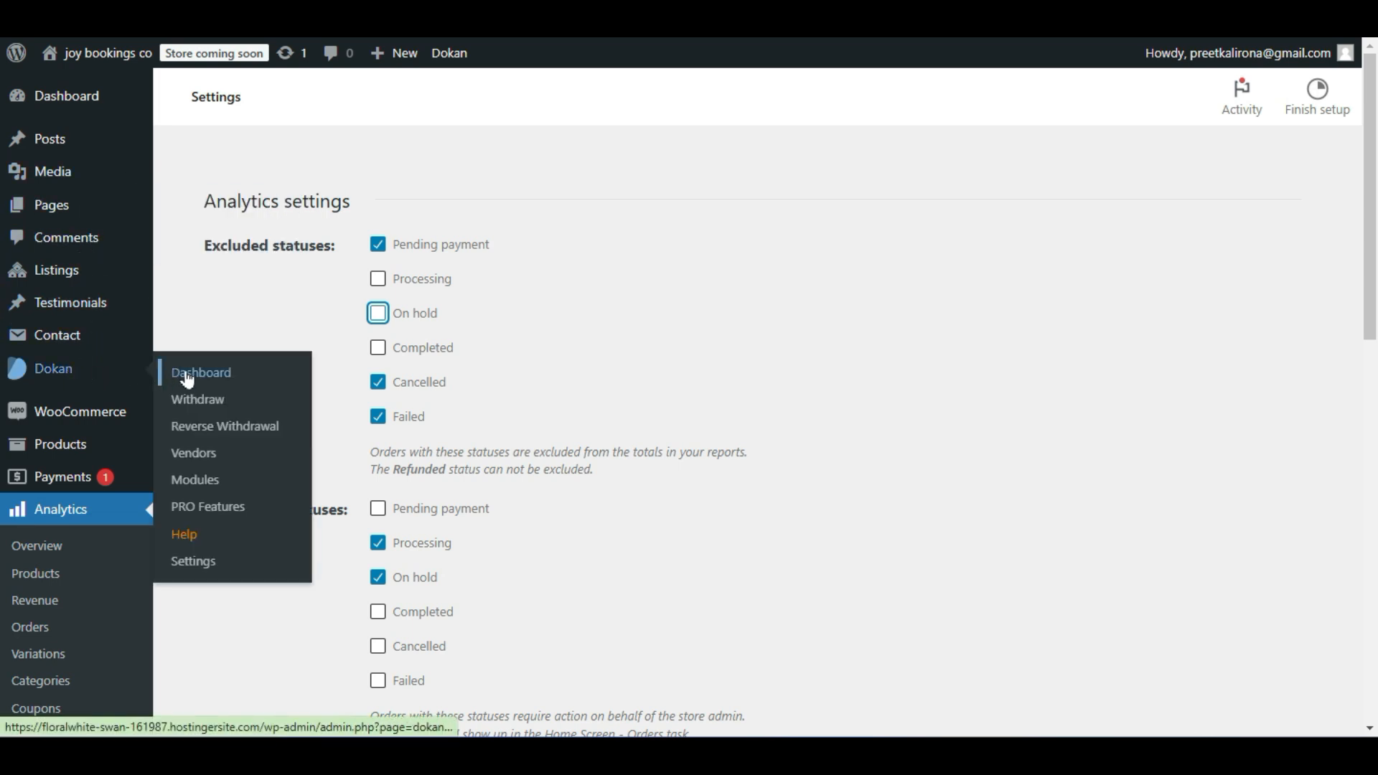
{"action": "left_click", "coordinate": [195, 571]}
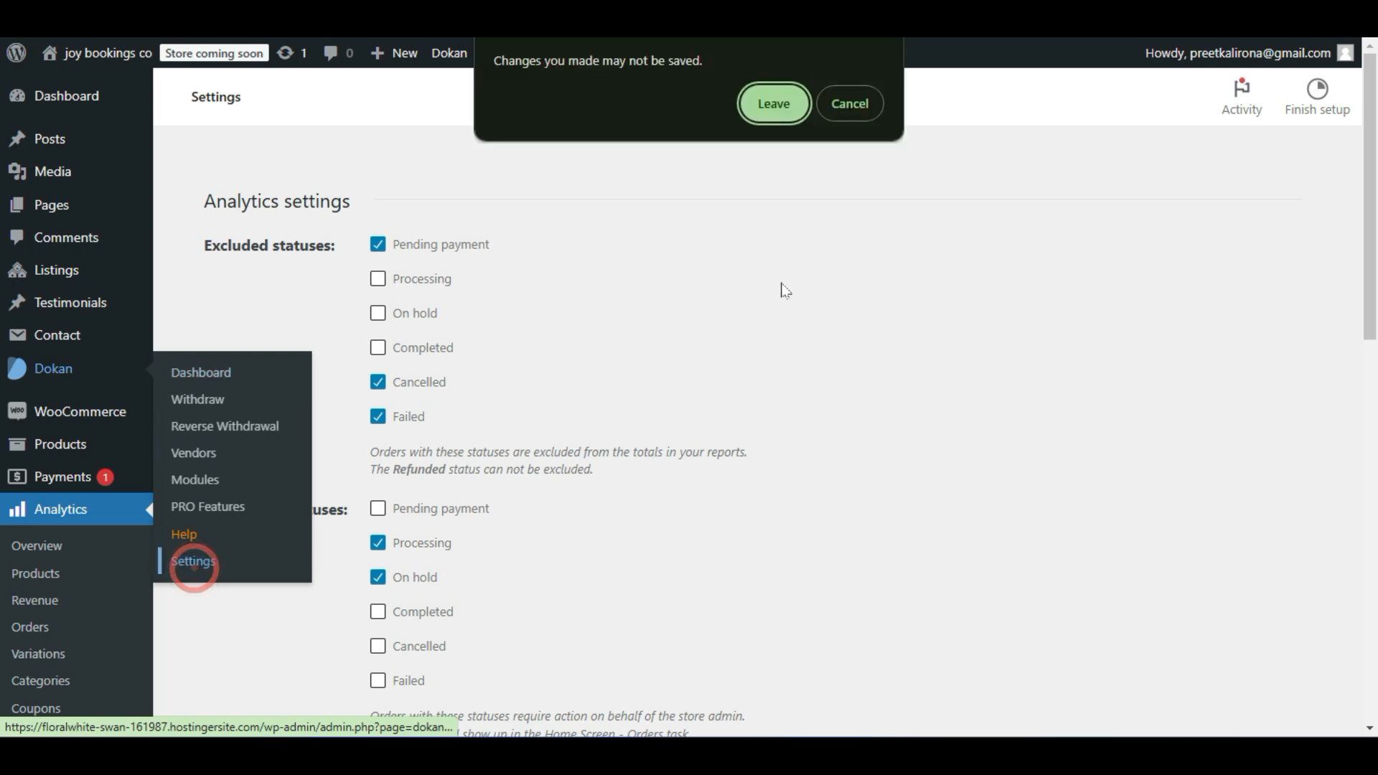
{"action": "left_click", "coordinate": [767, 100]}
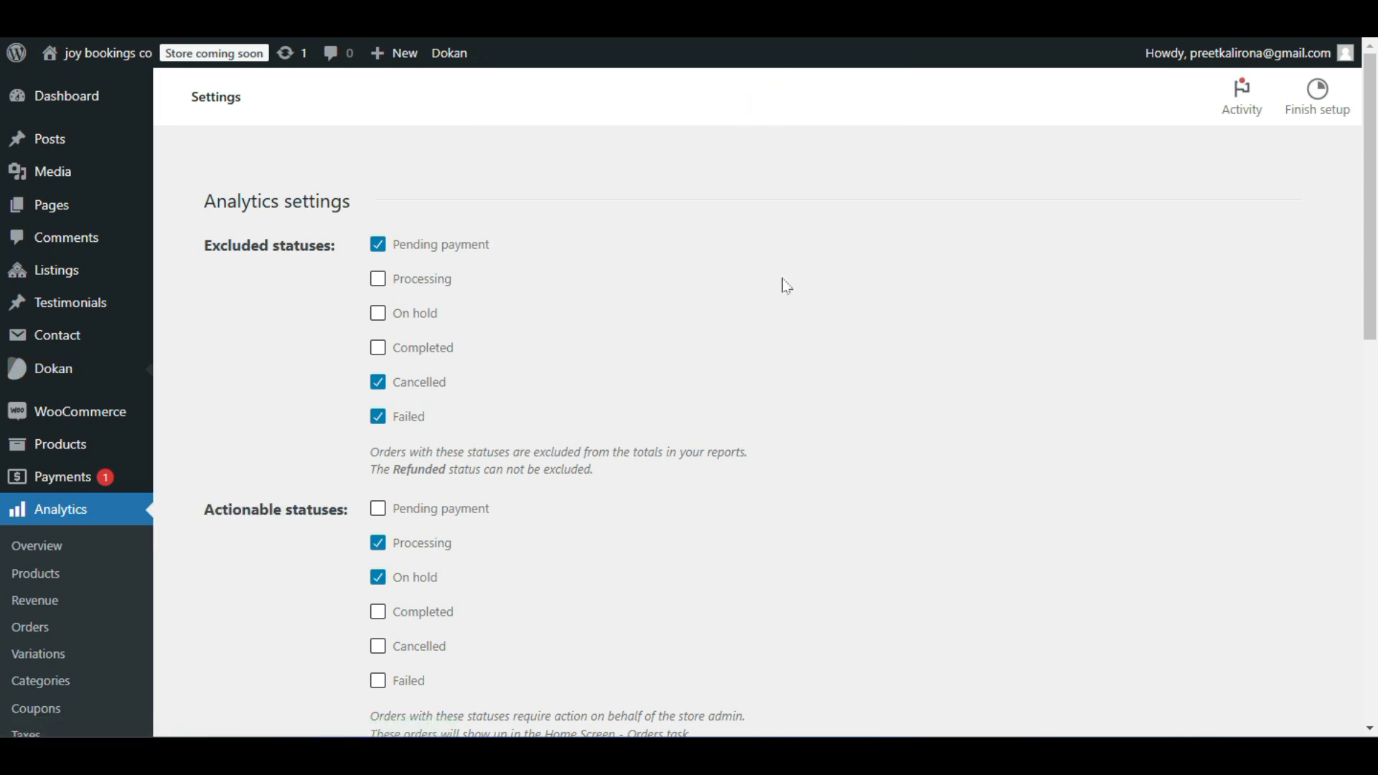
{"action": "scroll", "coordinate": [814, 313], "scroll_direction": "down", "scroll_amount": 5}
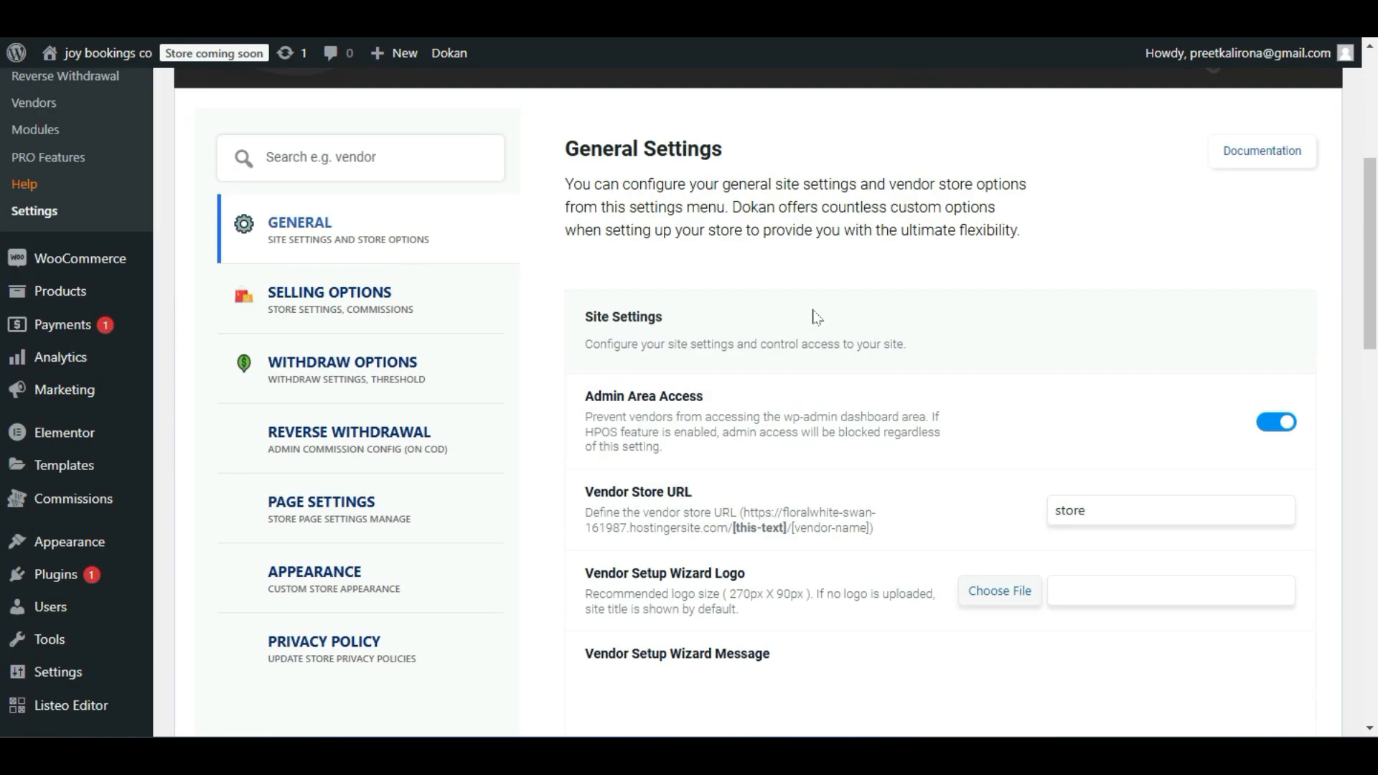
{"action": "scroll", "coordinate": [816, 317], "scroll_direction": "down", "scroll_amount": 1}
{"action": "scroll", "coordinate": [819, 328], "scroll_direction": "down", "scroll_amount": 1}
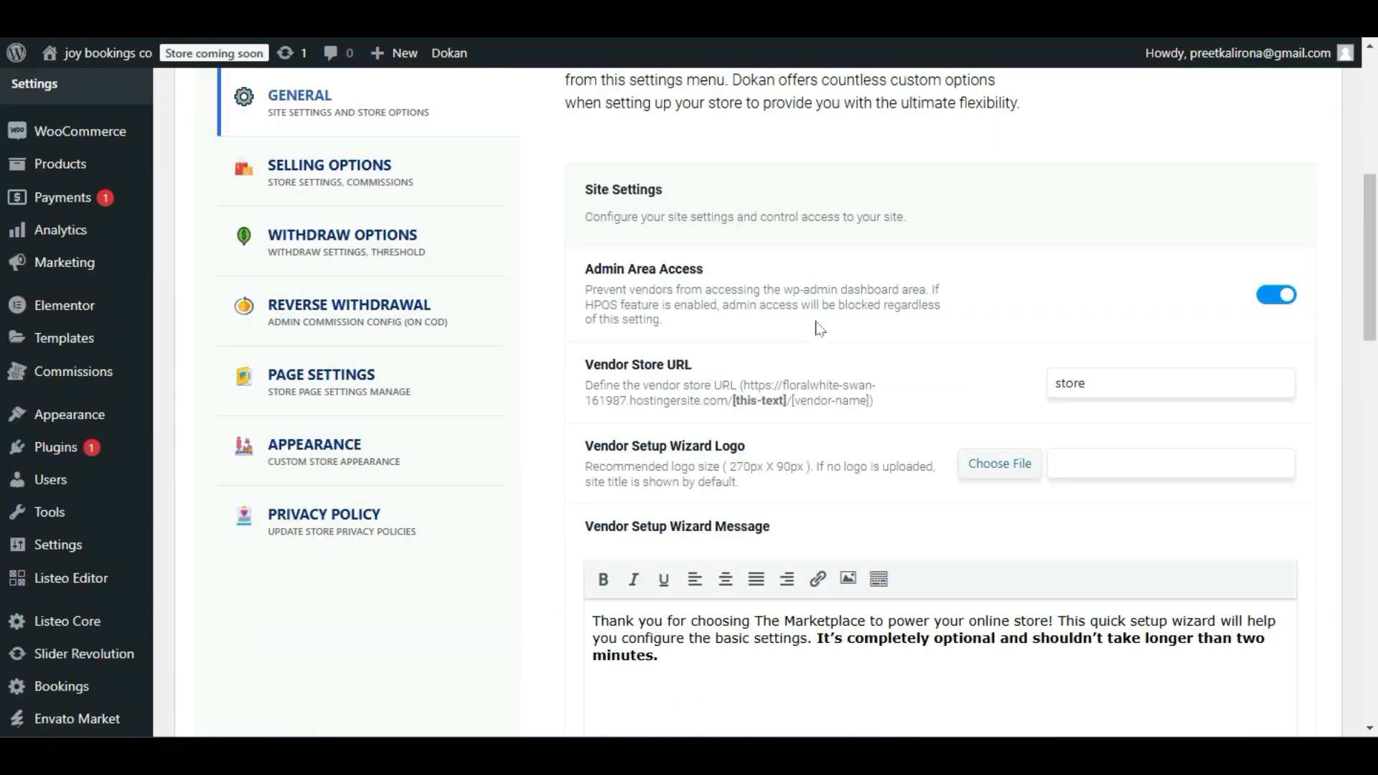
{"action": "left_click_drag", "start_coordinate": [1115, 394], "coordinate": [996, 399]}
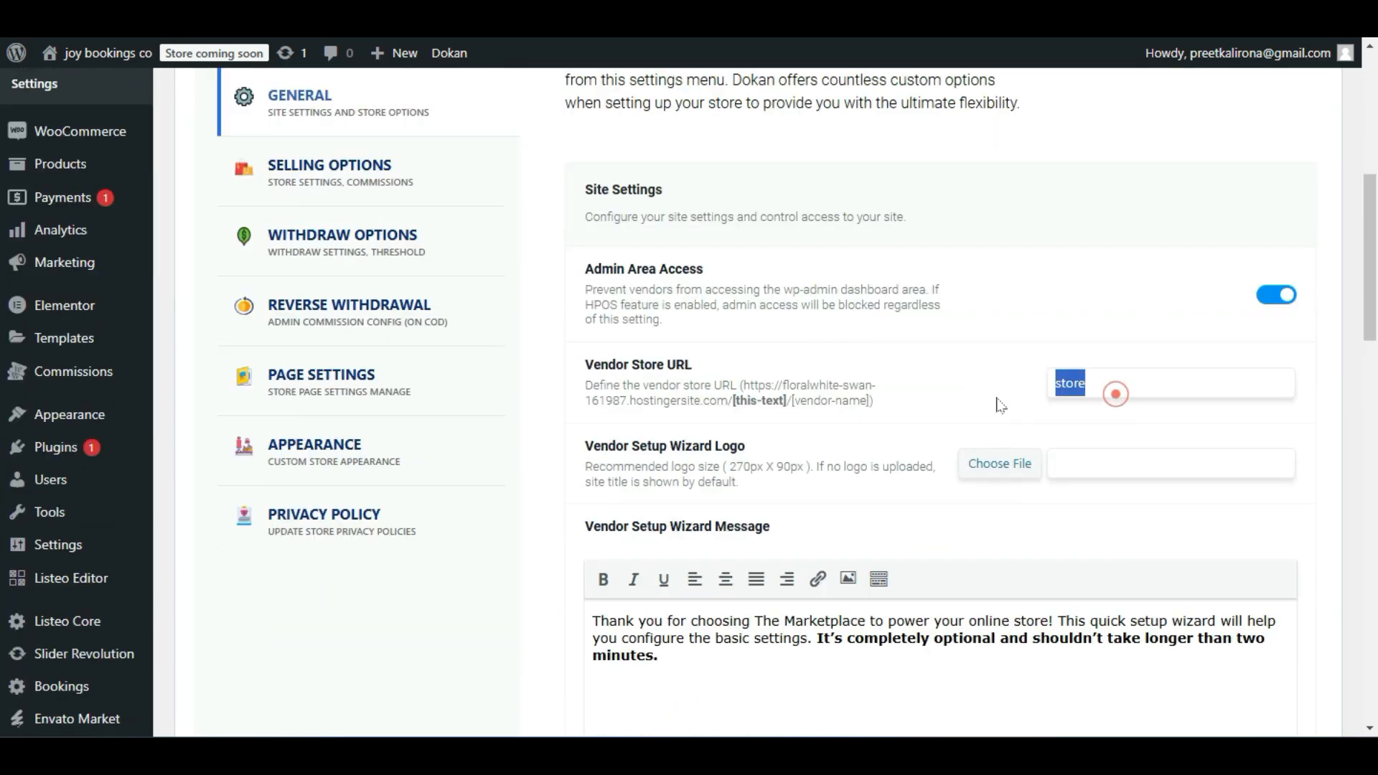
{"action": "left_click", "coordinate": [1084, 409]}
{"action": "left_click_drag", "start_coordinate": [1089, 391], "coordinate": [968, 392]}
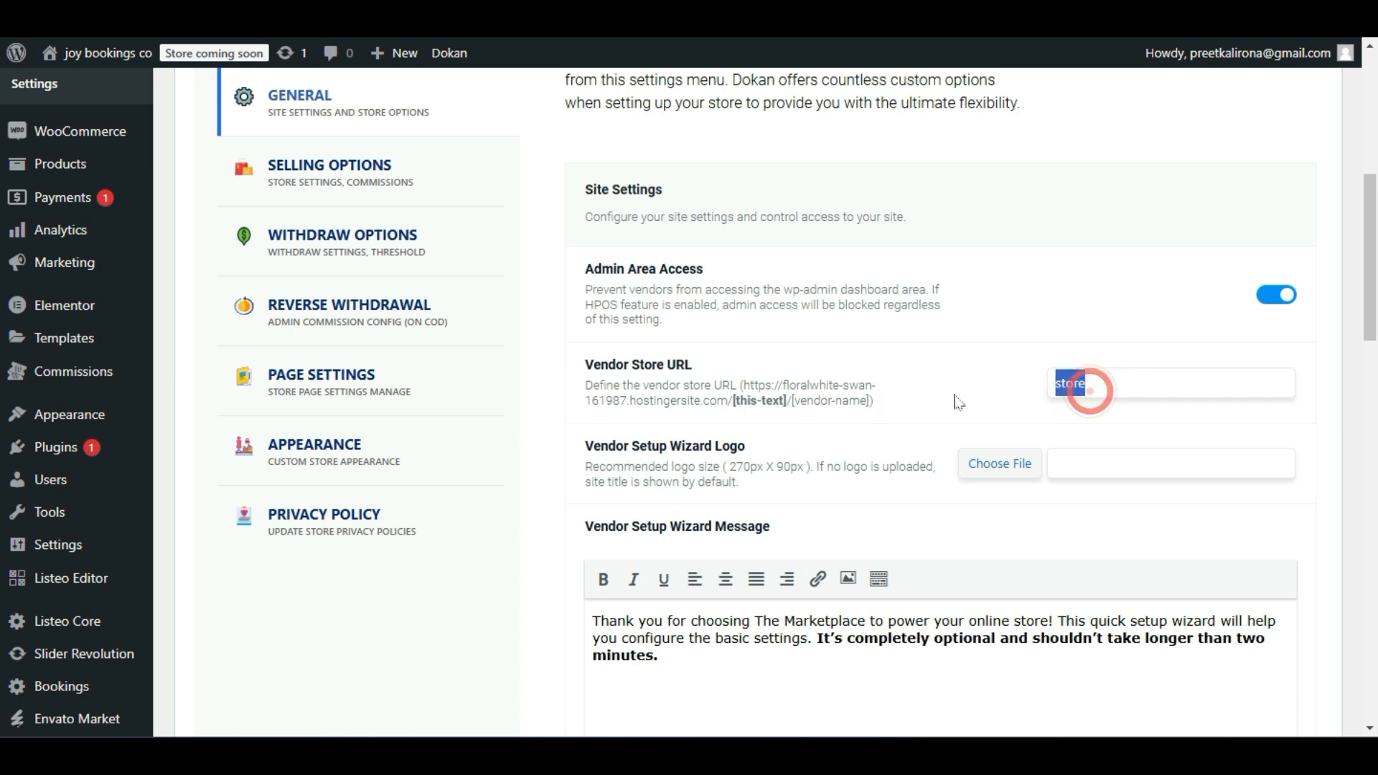
{"action": "left_click", "coordinate": [926, 404]}
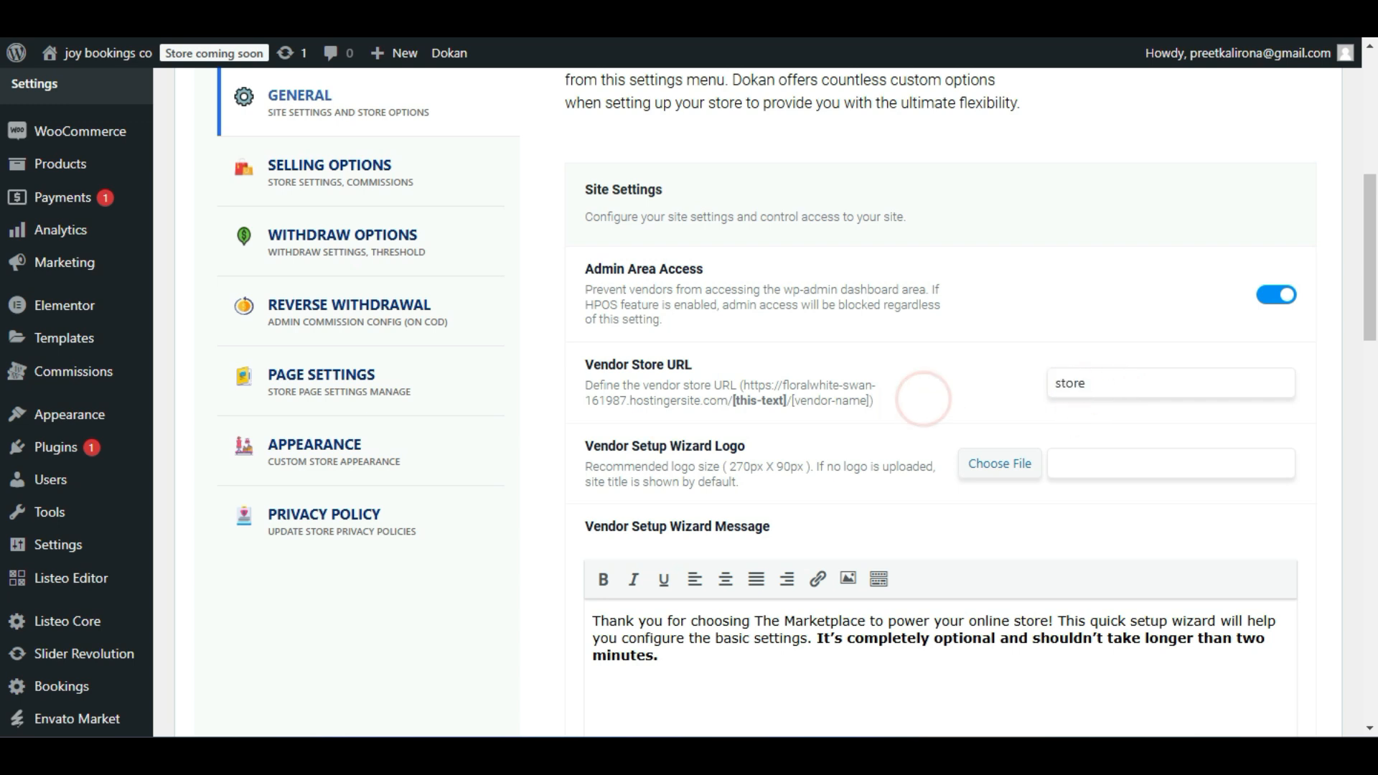
Examine the Vendor Setup Wizard Message and the welcome wizard, data clear and vendor store options in the General settings.
{"action": "scroll", "coordinate": [983, 399], "scroll_direction": "down", "scroll_amount": 3}
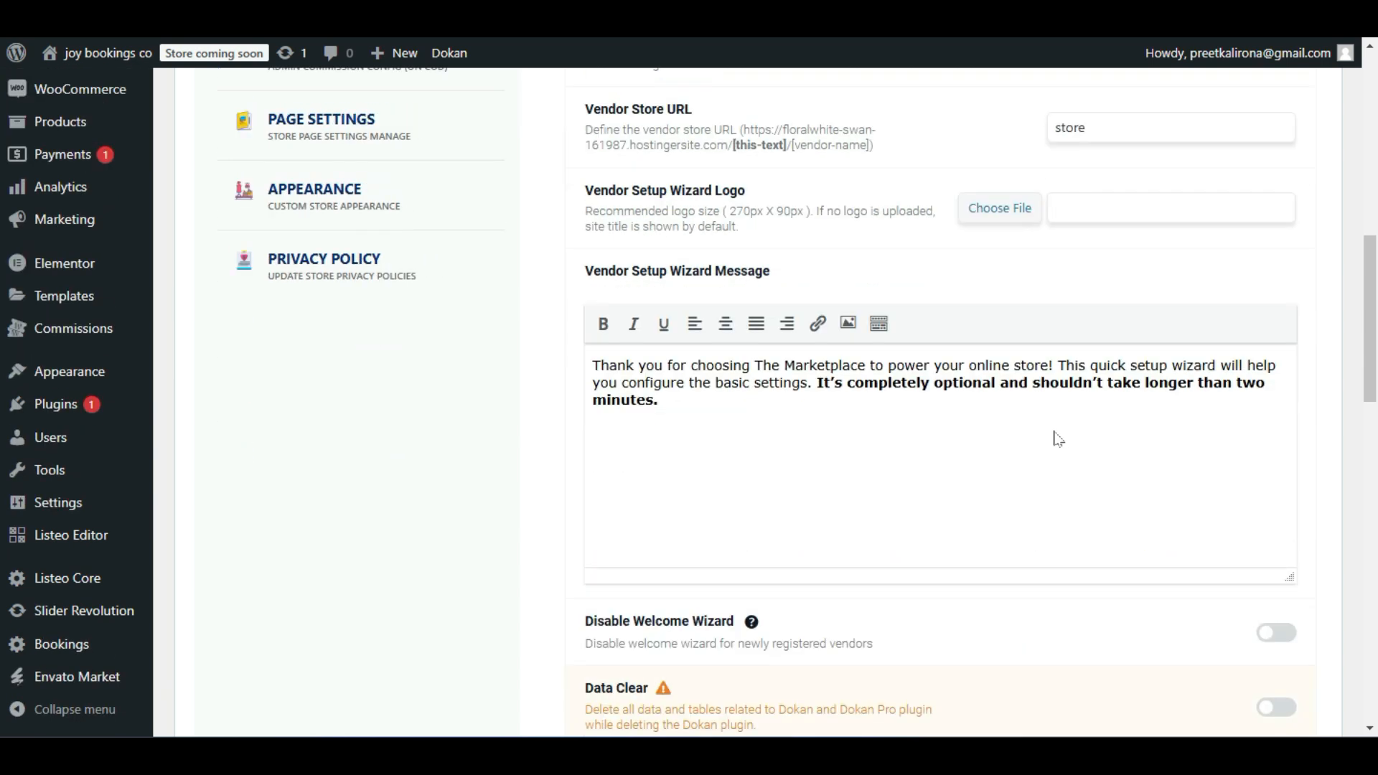
{"action": "triple_click", "coordinate": [684, 383]}
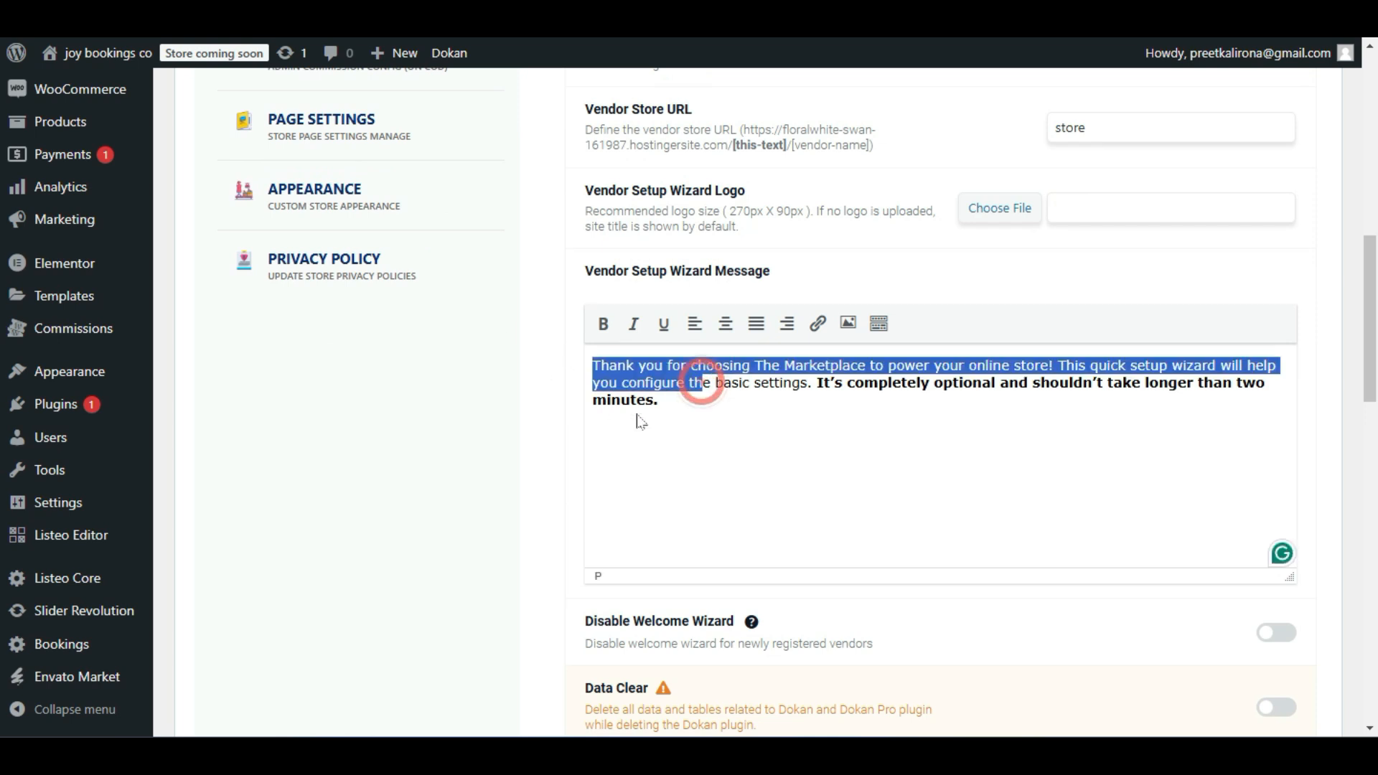
{"action": "left_click", "coordinate": [658, 400]}
{"action": "triple_click", "coordinate": [714, 398]}
{"action": "left_click", "coordinate": [535, 499]}
{"action": "scroll", "coordinate": [541, 502], "scroll_direction": "down", "scroll_amount": 1}
{"action": "scroll", "coordinate": [541, 501], "scroll_direction": "down", "scroll_amount": 4}
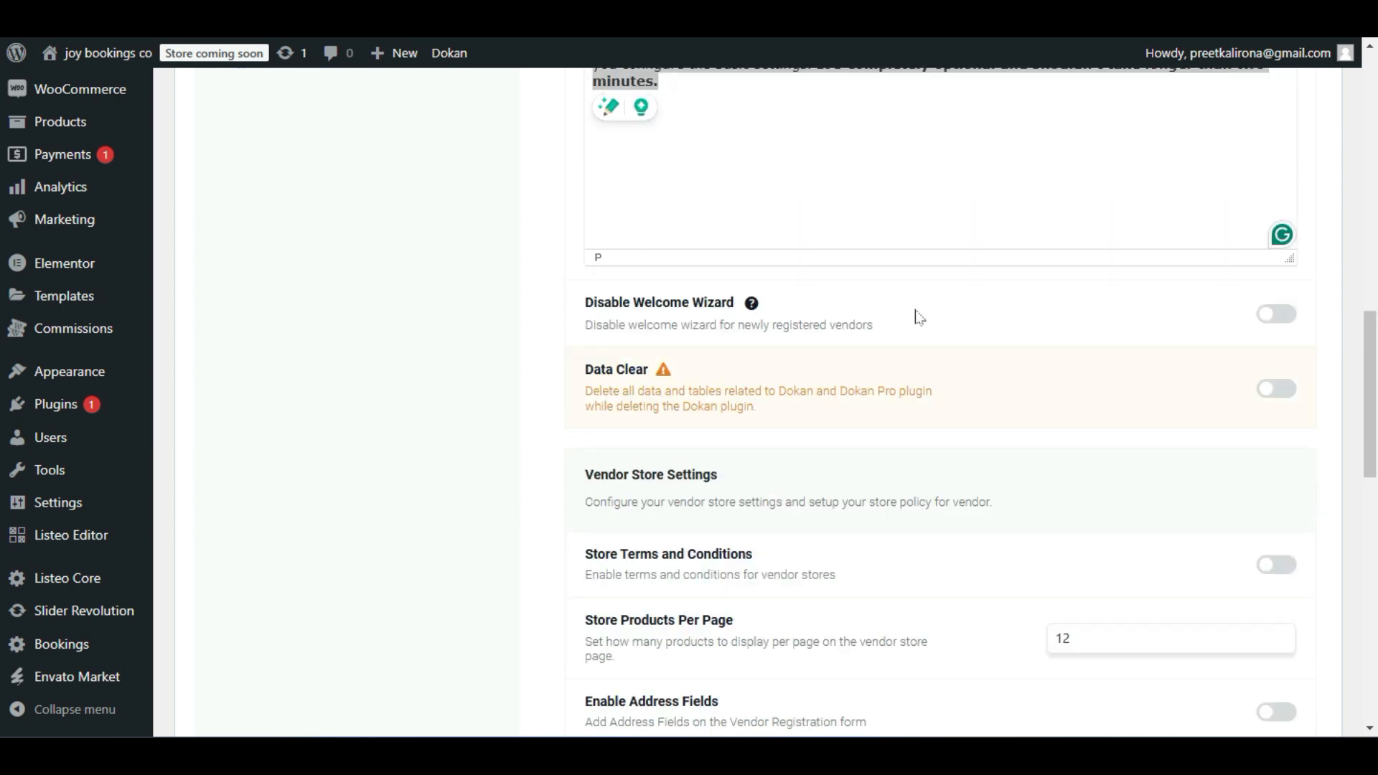
{"action": "scroll", "coordinate": [915, 311], "scroll_direction": "down", "scroll_amount": 2}
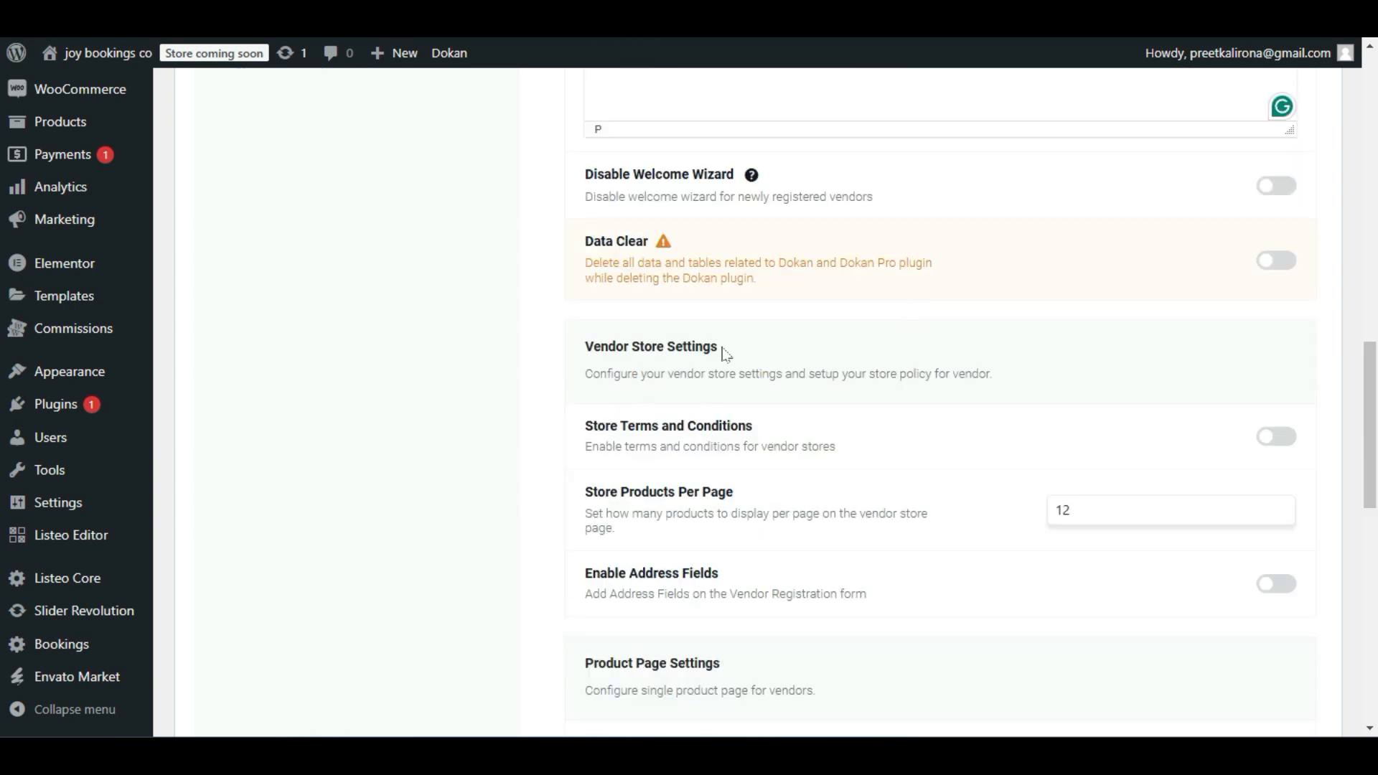
Enable Store Terms and Conditions for vendor stores in Dokan's Vendor Store Settings.
{"action": "scroll", "coordinate": [725, 354], "scroll_direction": "down", "scroll_amount": 2}
{"action": "left_click", "coordinate": [1285, 309]}
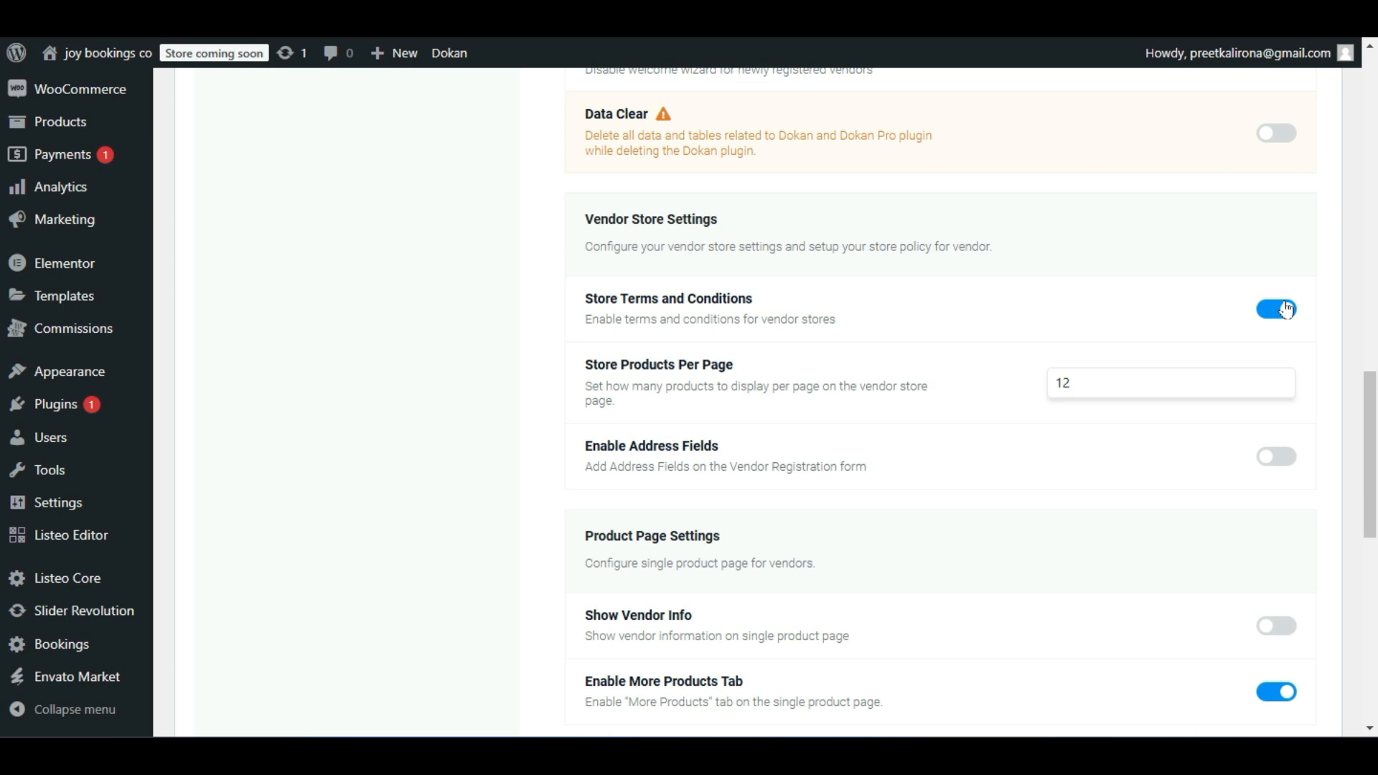
{"action": "scroll", "coordinate": [1285, 309], "scroll_direction": "down", "scroll_amount": 2}
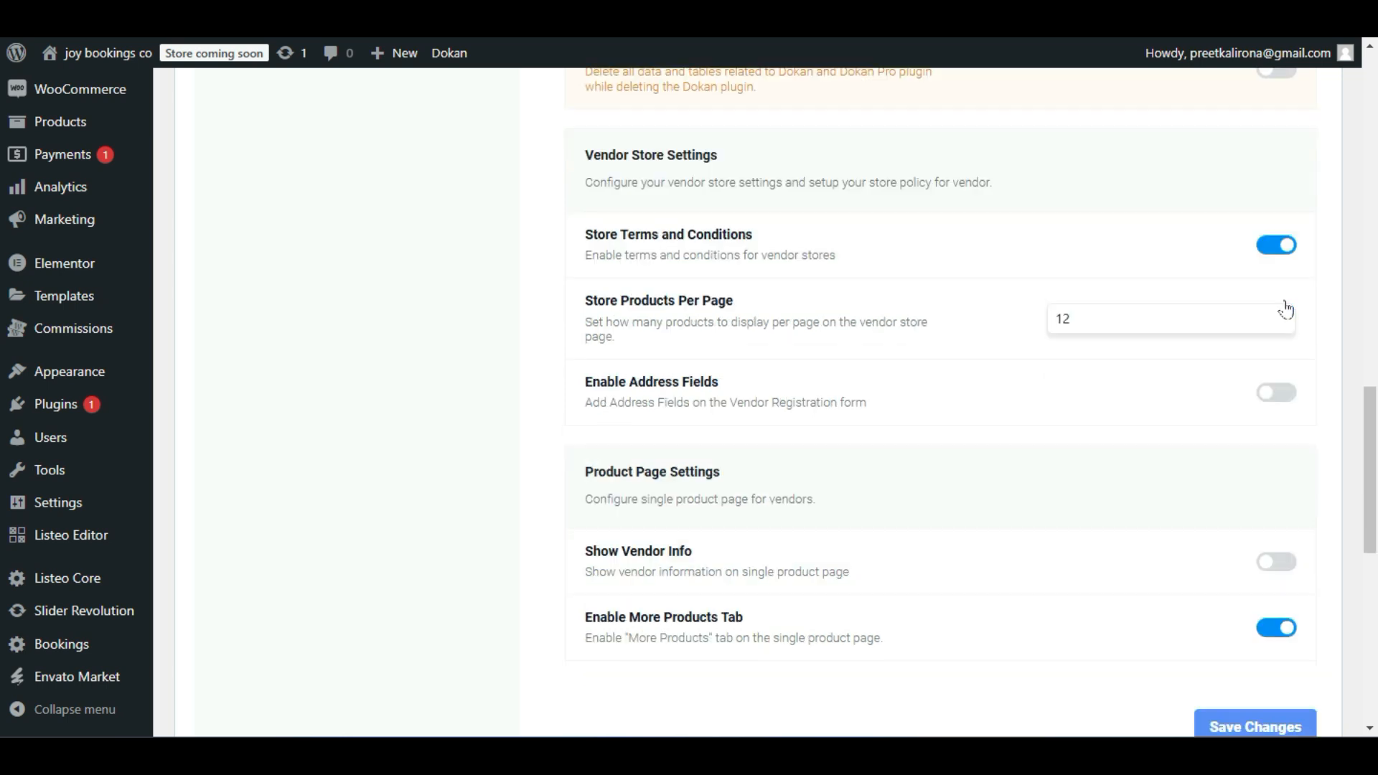
{"action": "left_click", "coordinate": [1268, 329]}
{"action": "left_click", "coordinate": [1269, 329]}
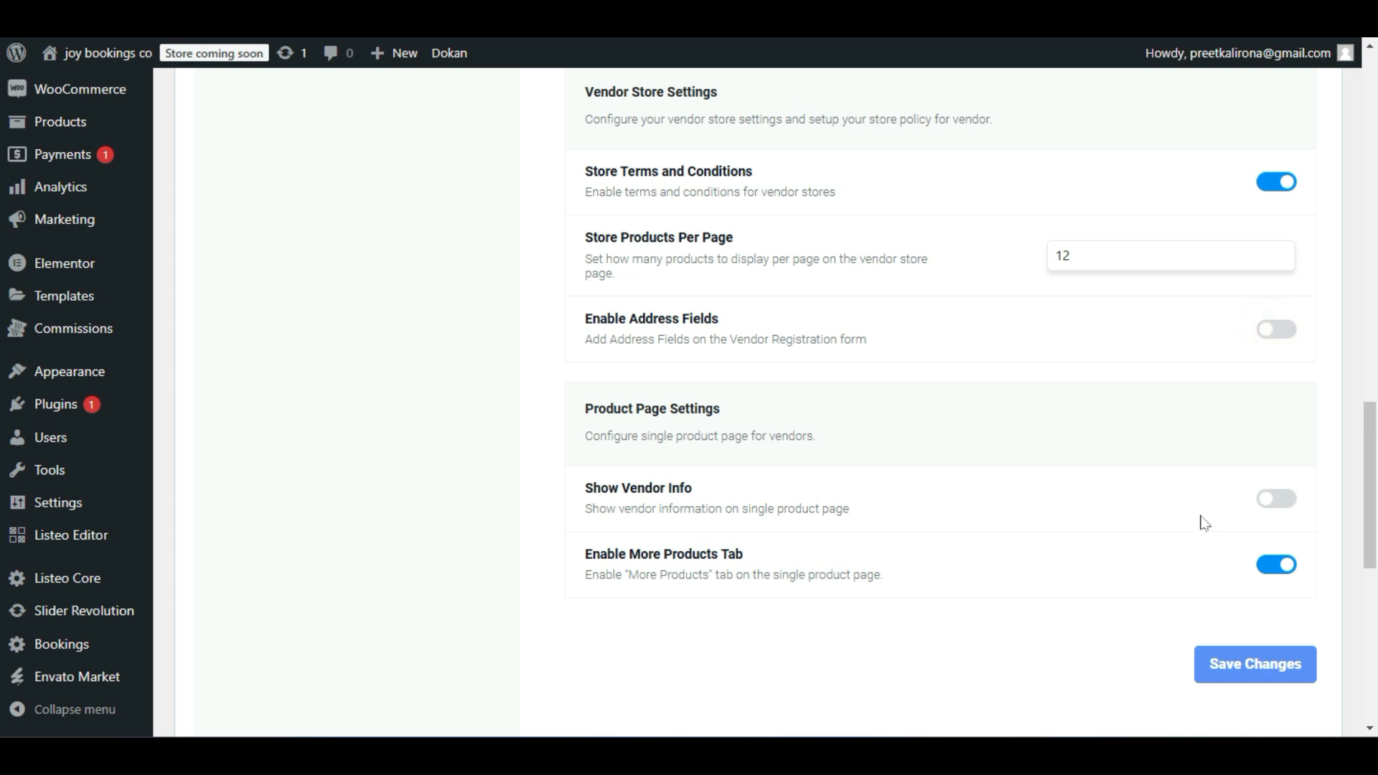
{"action": "left_click", "coordinate": [1273, 499]}
{"action": "left_click", "coordinate": [1273, 501]}
Open Dokan's Selling Options settings and examine the Admin Commission percentage.
{"action": "scroll", "coordinate": [1085, 506], "scroll_direction": "up", "scroll_amount": 15}
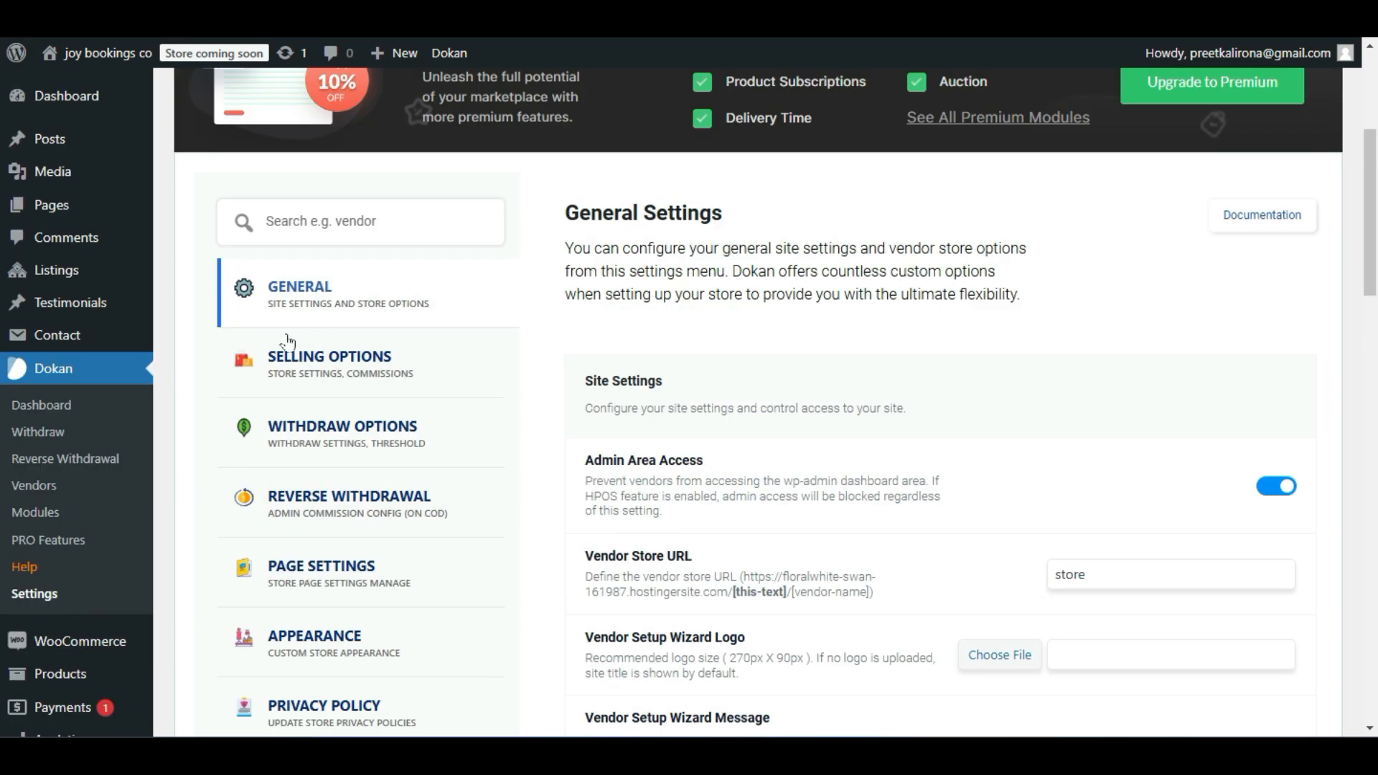
{"action": "left_click", "coordinate": [318, 373]}
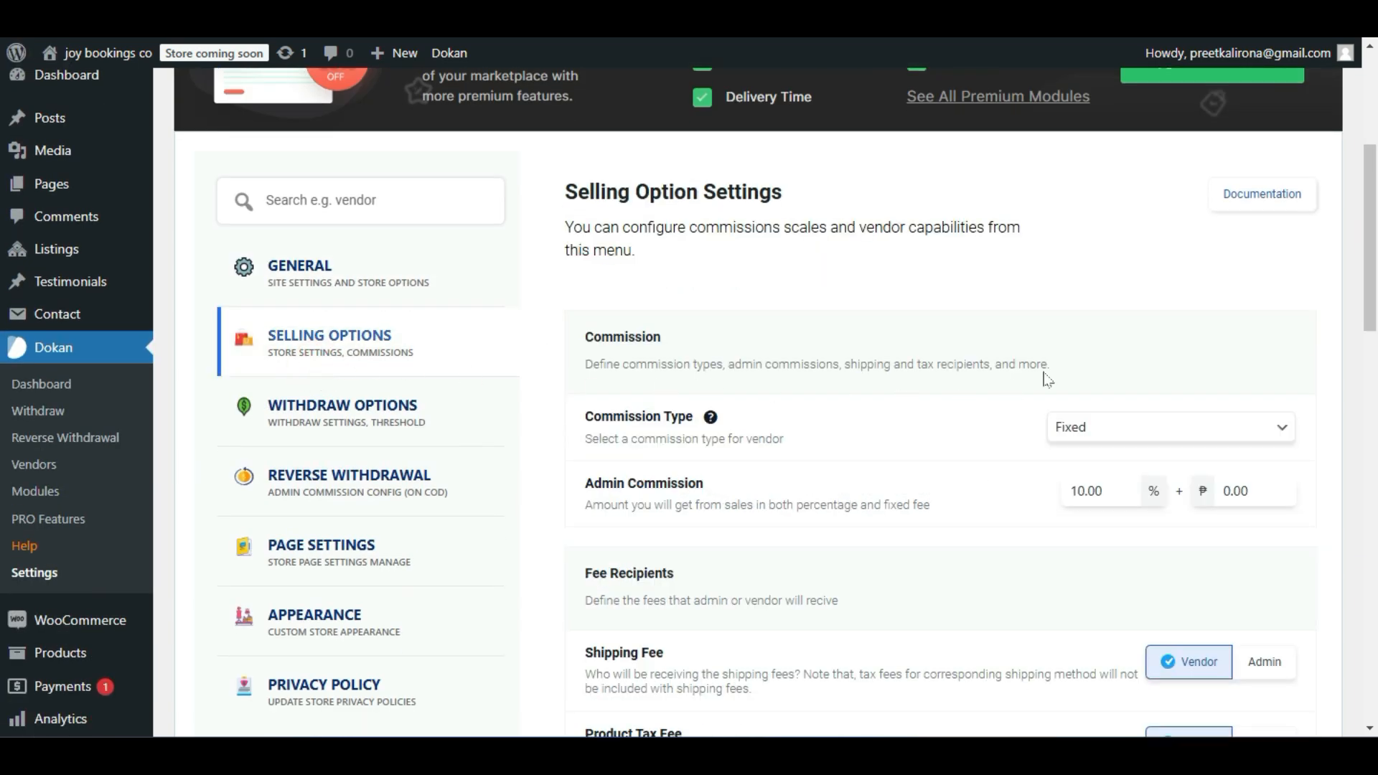
{"action": "scroll", "coordinate": [1026, 384], "scroll_direction": "down", "scroll_amount": 1}
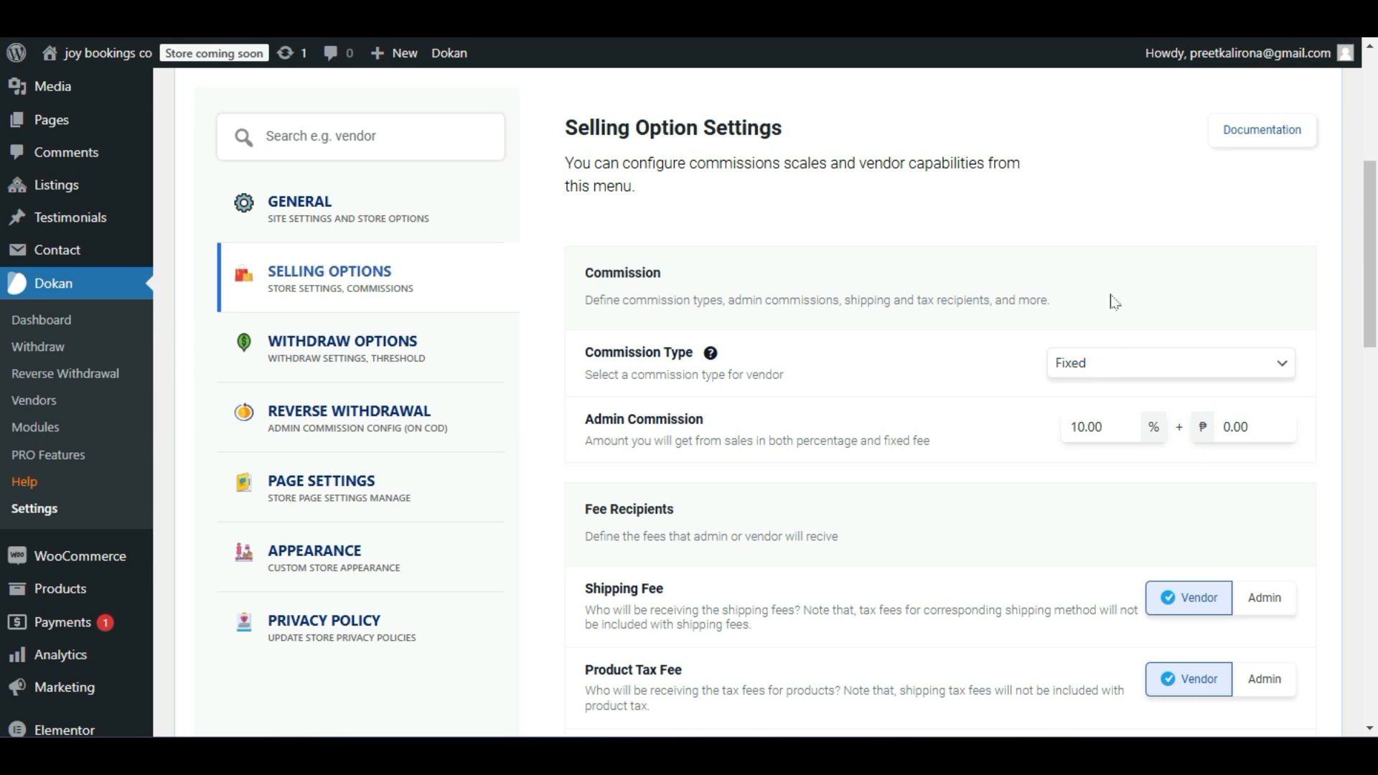
{"action": "double_click", "coordinate": [1098, 427]}
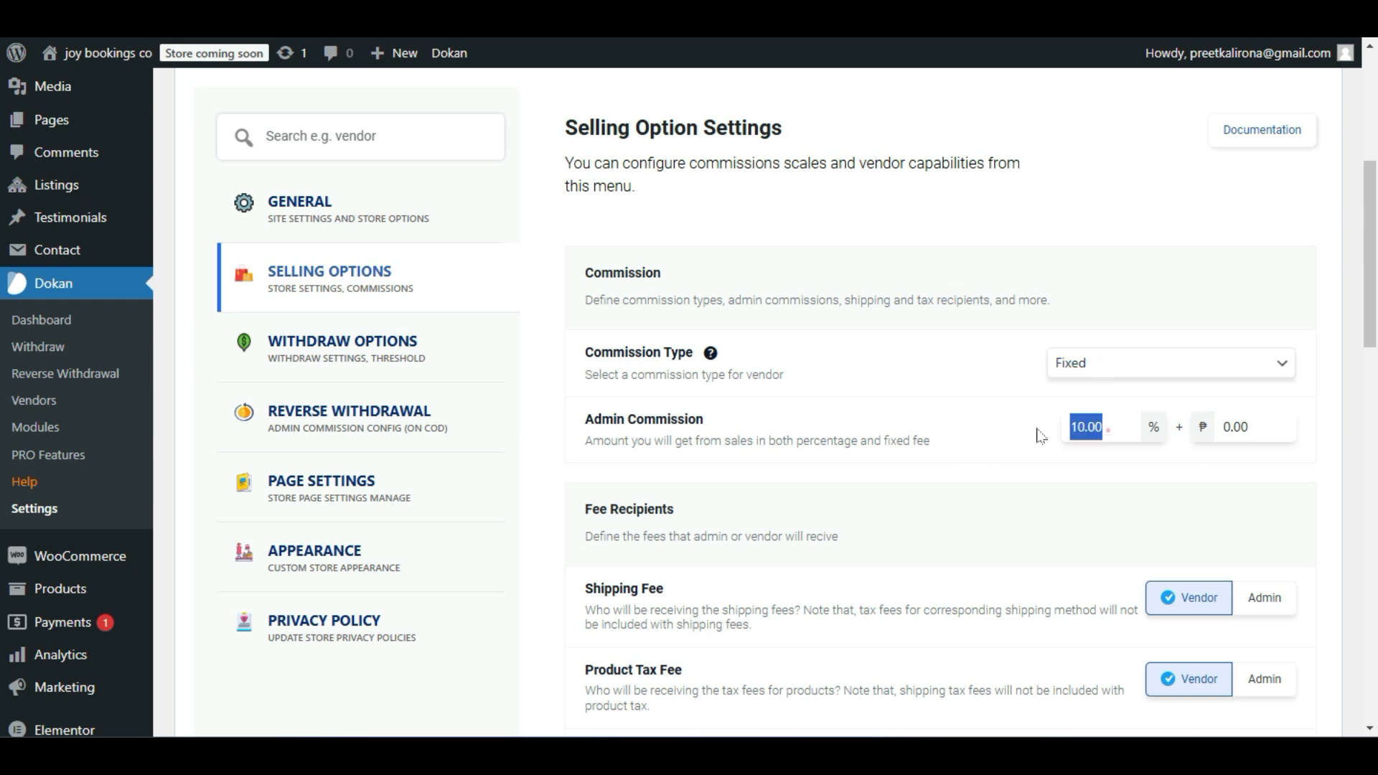
{"action": "left_click", "coordinate": [993, 431]}
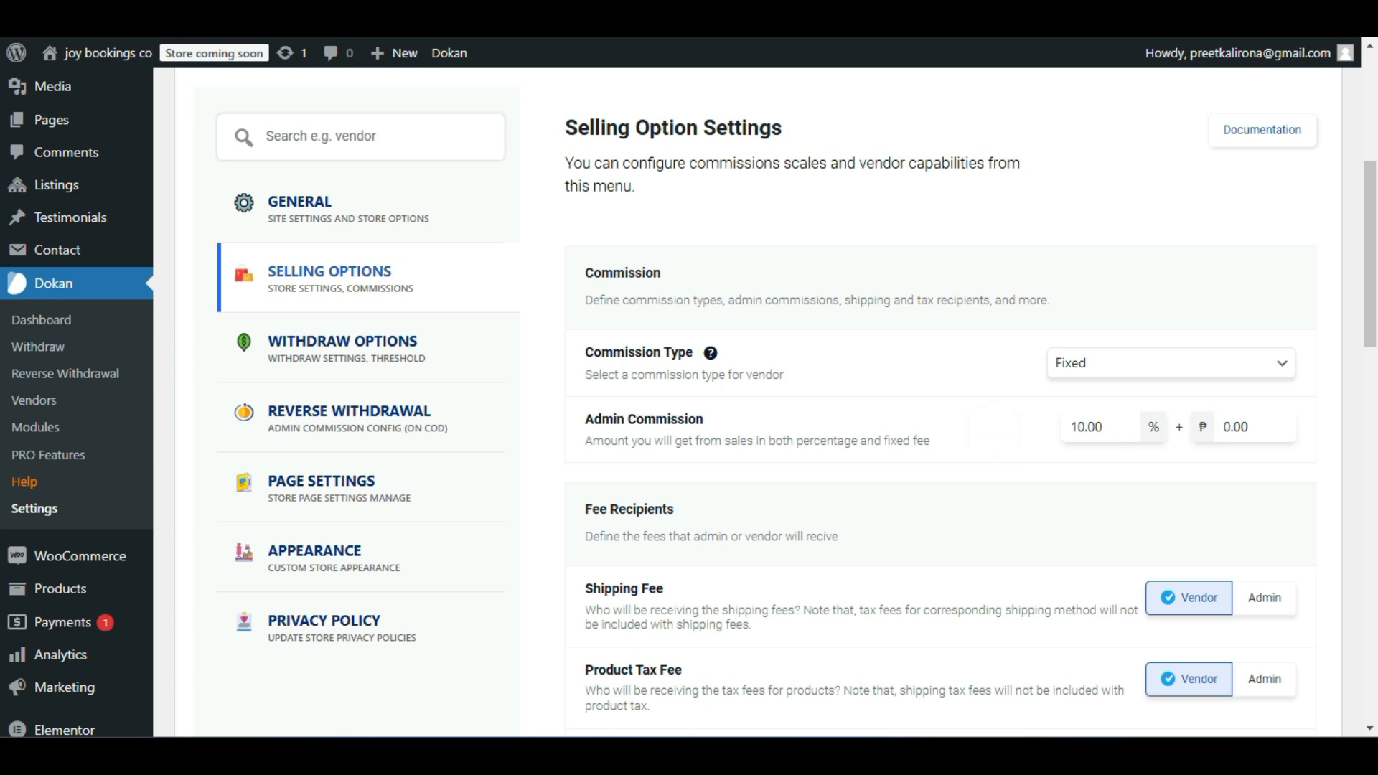
{"action": "double_click", "coordinate": [1113, 426]}
{"action": "left_click", "coordinate": [1118, 423]}
{"action": "left_click_drag", "start_coordinate": [1118, 423], "coordinate": [1025, 428]}
{"action": "left_click", "coordinate": [1024, 429]}
{"action": "left_click_drag", "start_coordinate": [1121, 427], "coordinate": [954, 427]}
{"action": "left_click", "coordinate": [932, 422]}
{"action": "scroll", "coordinate": [936, 420], "scroll_direction": "down", "scroll_amount": 1}
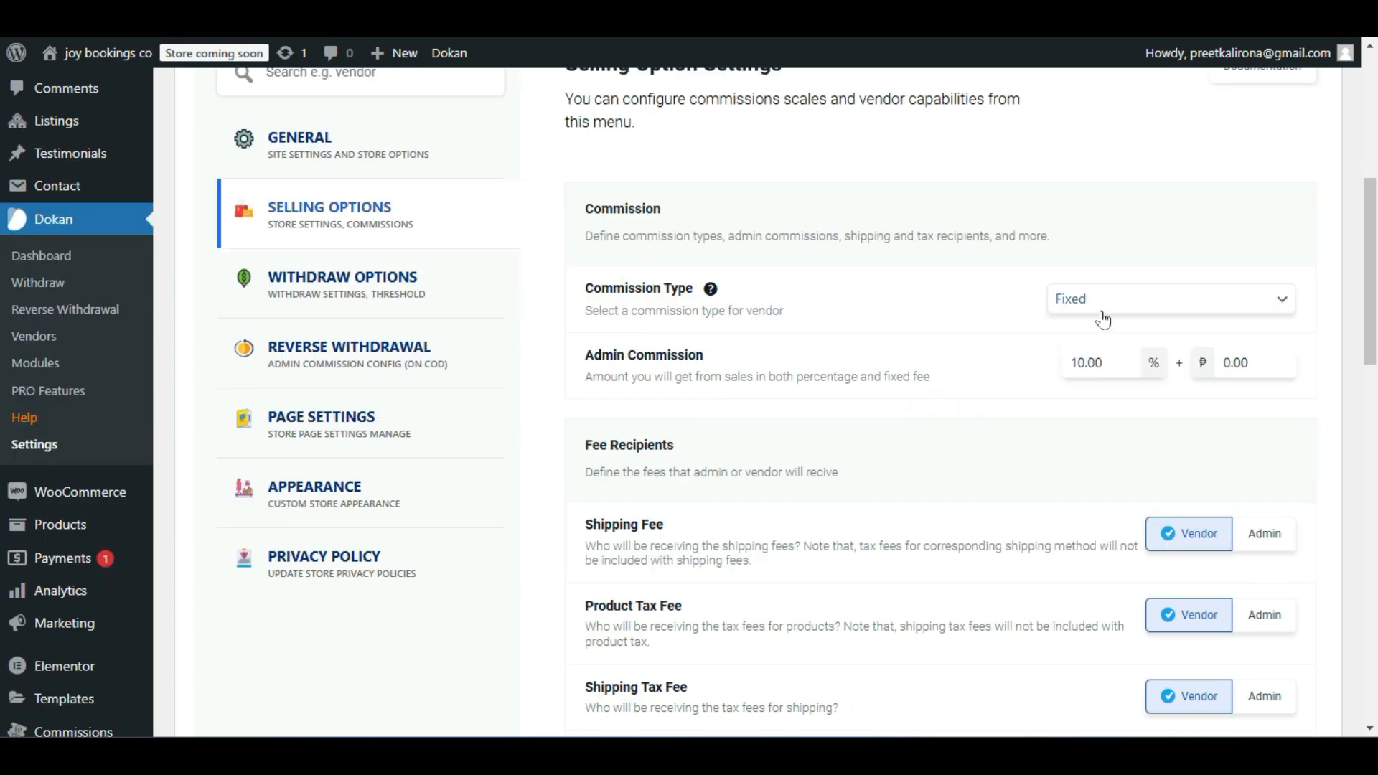
Check the available commission types and review the Fee Recipients and Vendor Capabilities settings.
{"action": "left_click", "coordinate": [1124, 296]}
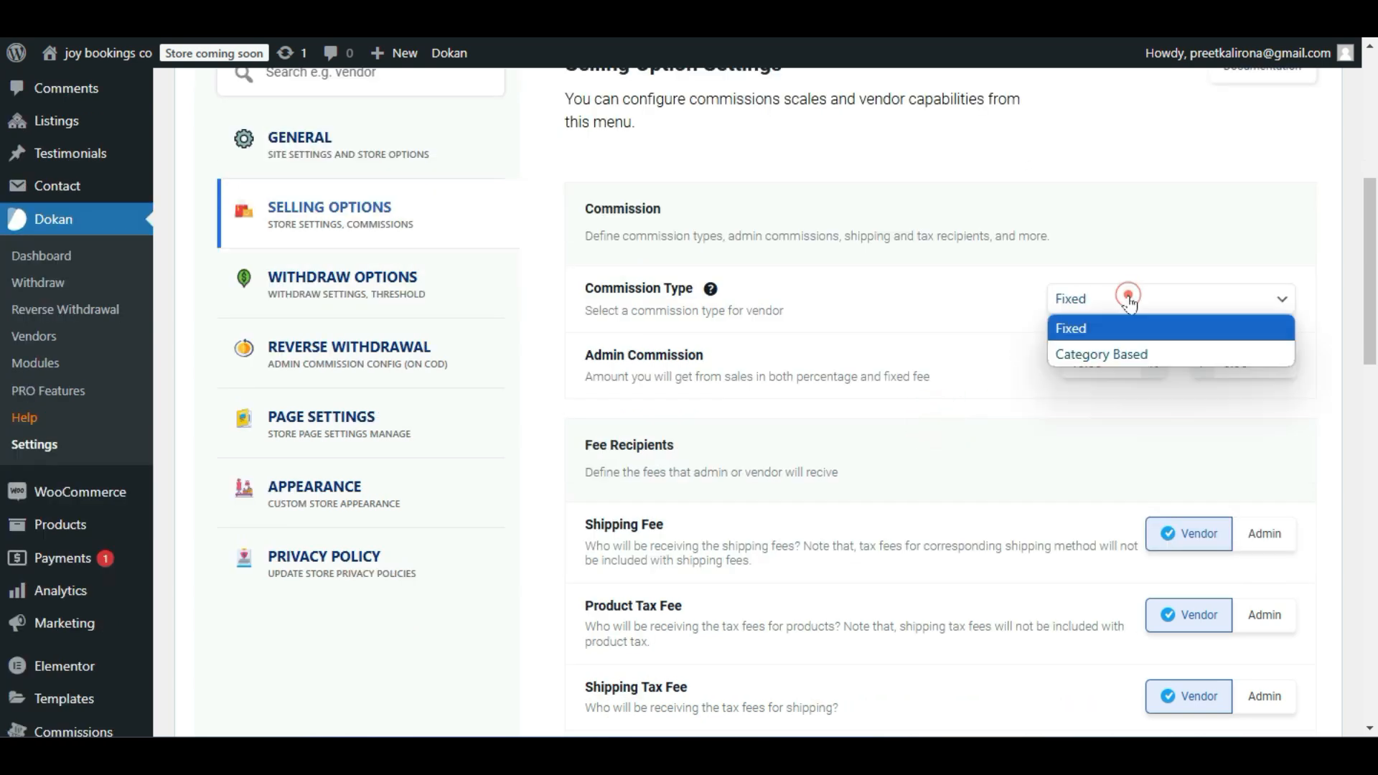
{"action": "left_click", "coordinate": [1003, 315]}
{"action": "scroll", "coordinate": [898, 323], "scroll_direction": "down", "scroll_amount": 3}
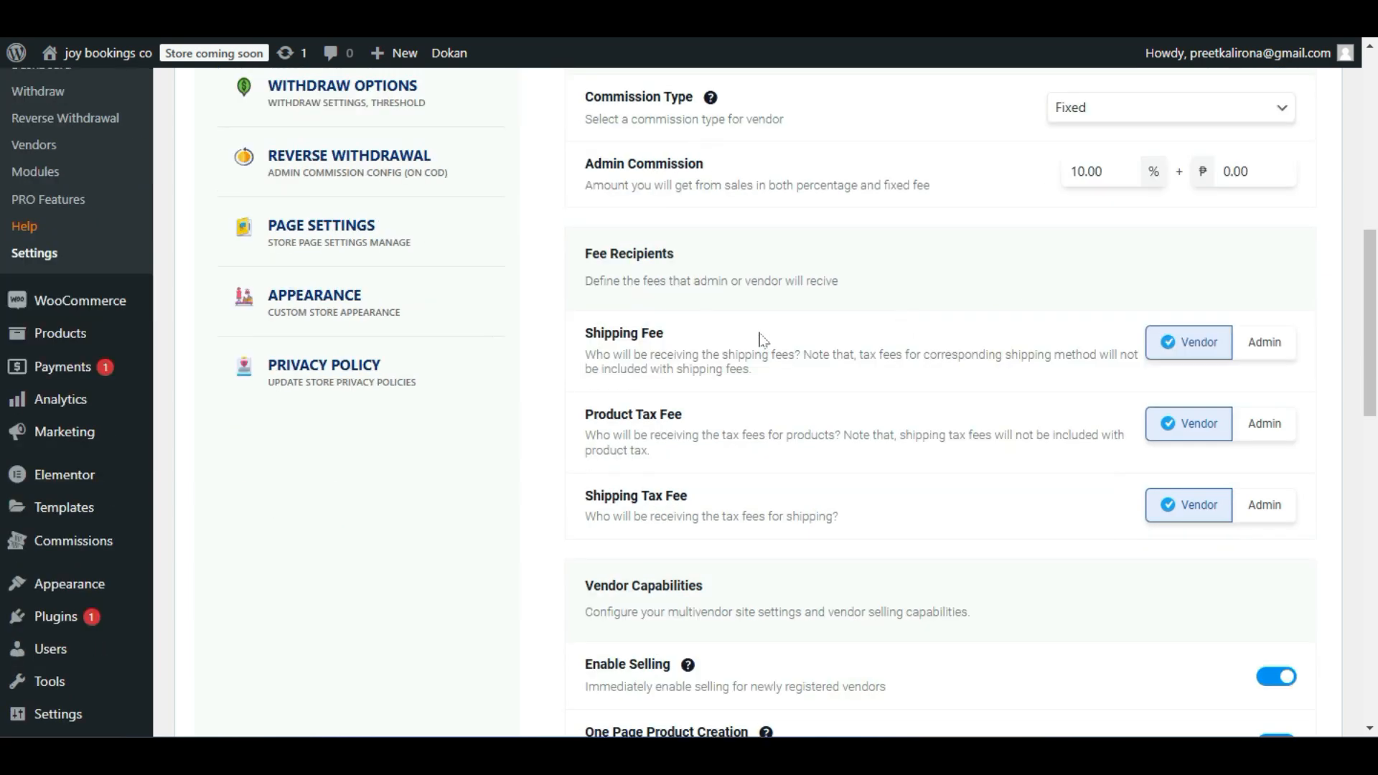
{"action": "scroll", "coordinate": [997, 376], "scroll_direction": "down", "scroll_amount": 5}
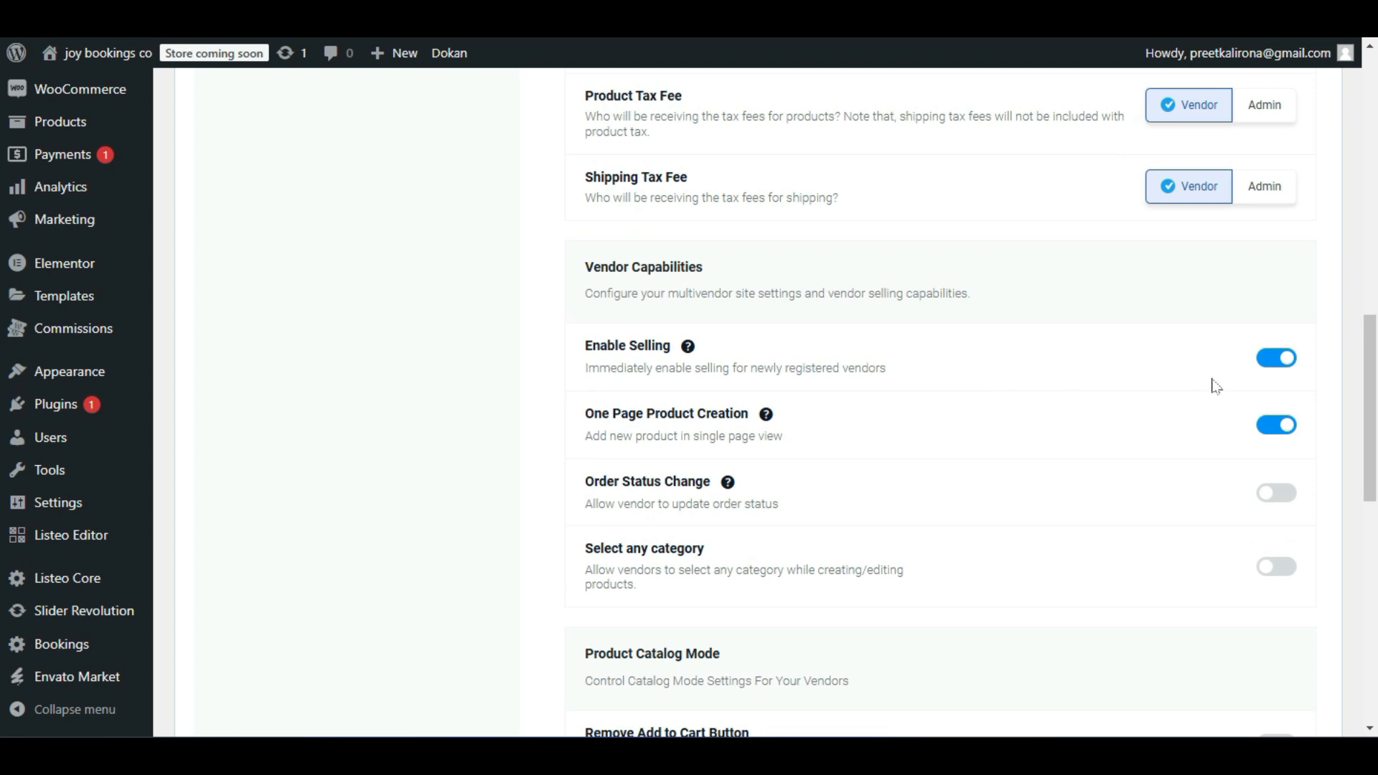
Enable Order Status Change in Vendor Capabilities so vendors can update order status.
{"action": "scroll", "coordinate": [1053, 389], "scroll_direction": "down", "scroll_amount": 2}
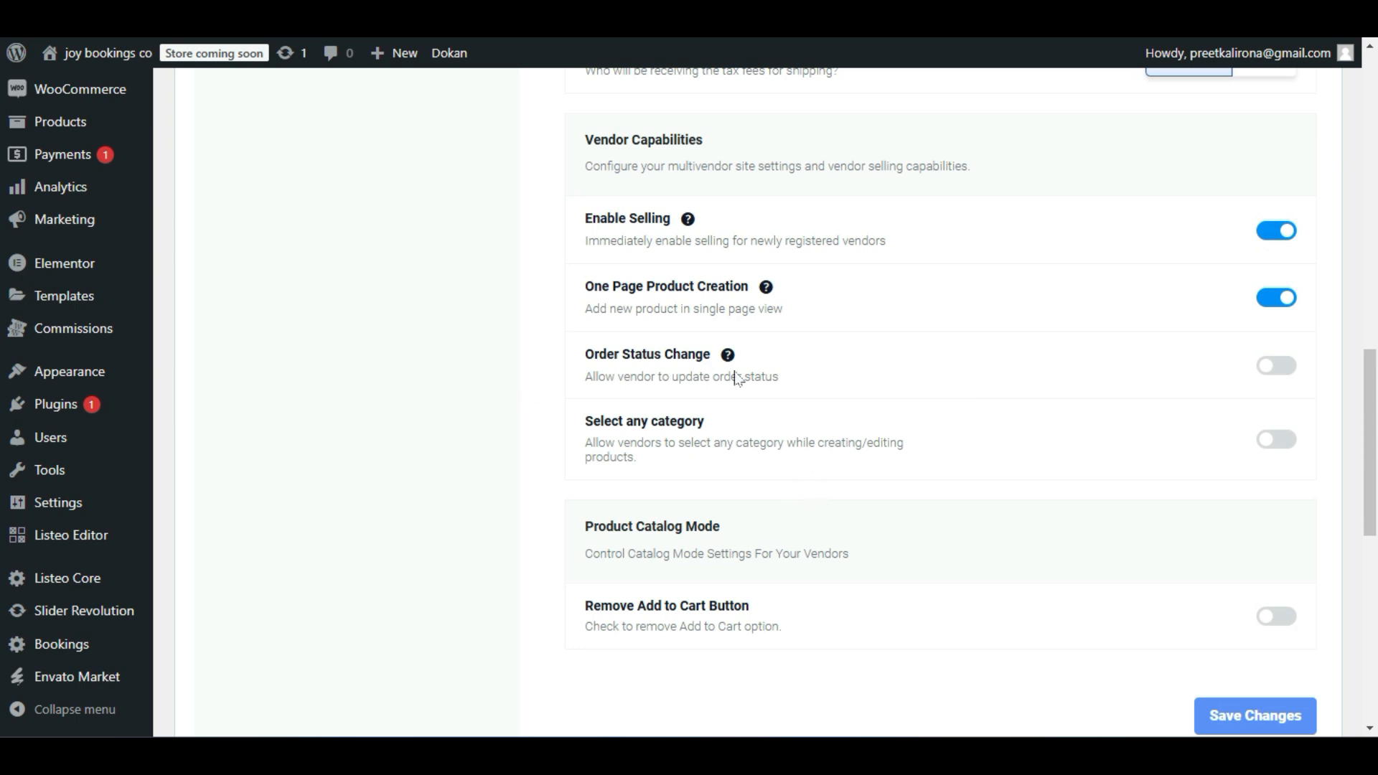
{"action": "left_click", "coordinate": [1281, 369]}
{"action": "scroll", "coordinate": [500, 529], "scroll_direction": "down", "scroll_amount": 2}
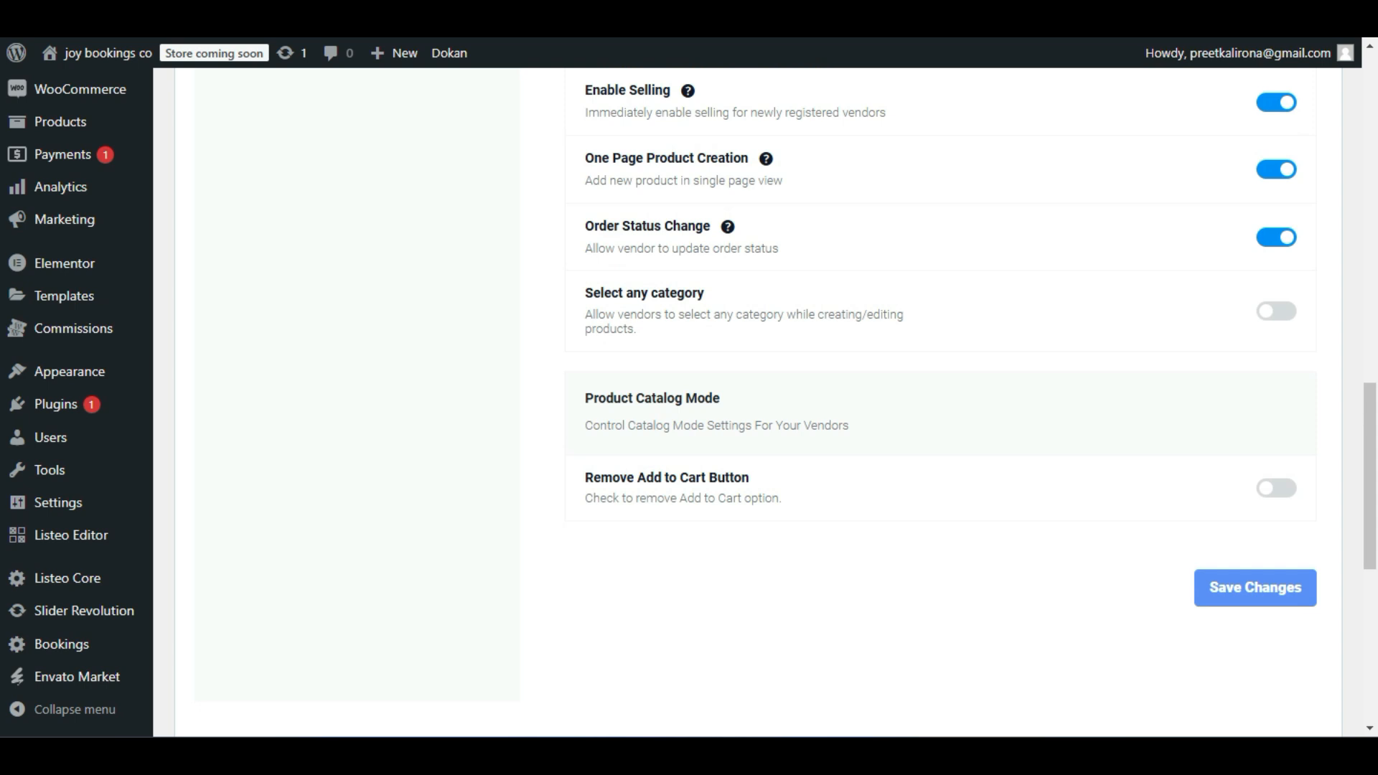
Open Dokan's Withdraw Options settings and examine the withdraw methods available to vendors.
{"action": "scroll", "coordinate": [421, 304], "scroll_direction": "up", "scroll_amount": 12}
{"action": "left_click", "coordinate": [368, 276]}
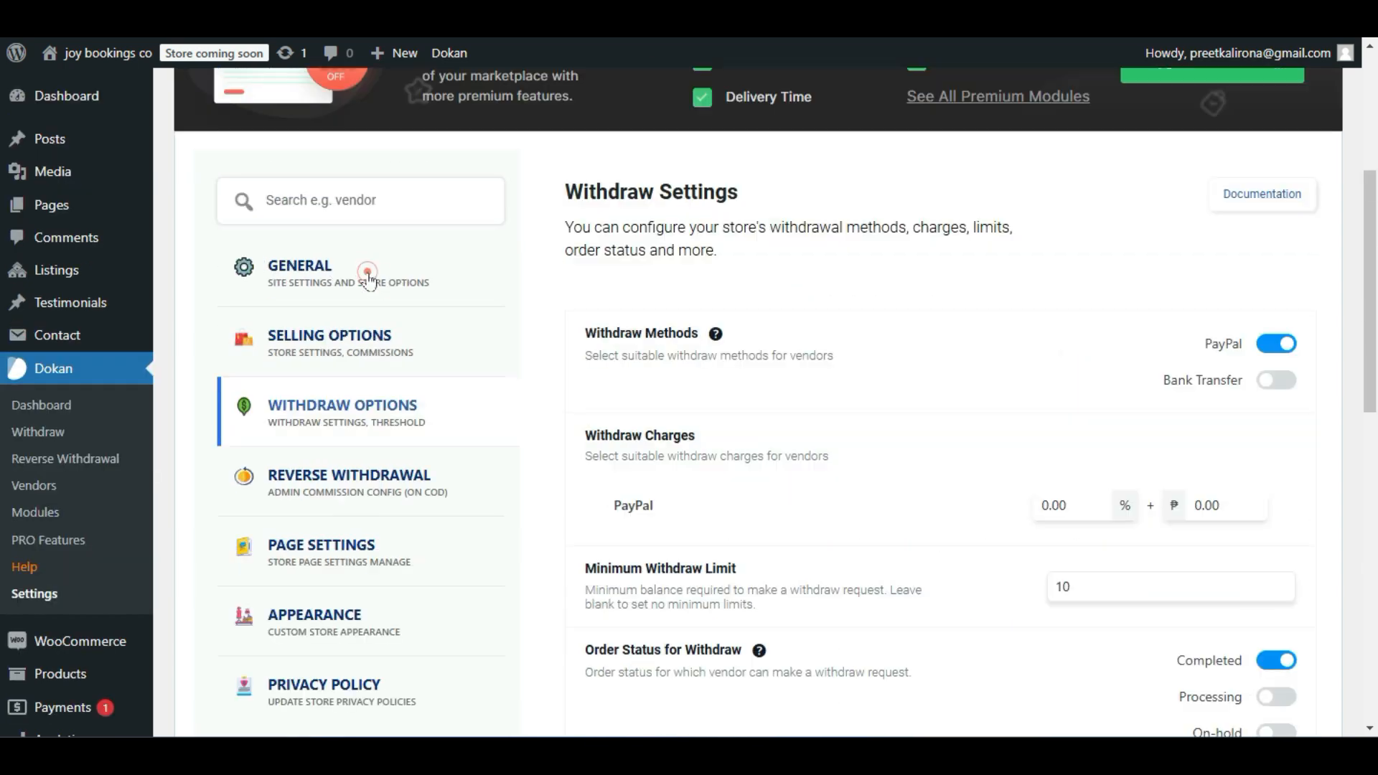
{"action": "scroll", "coordinate": [925, 429], "scroll_direction": "down", "scroll_amount": 2}
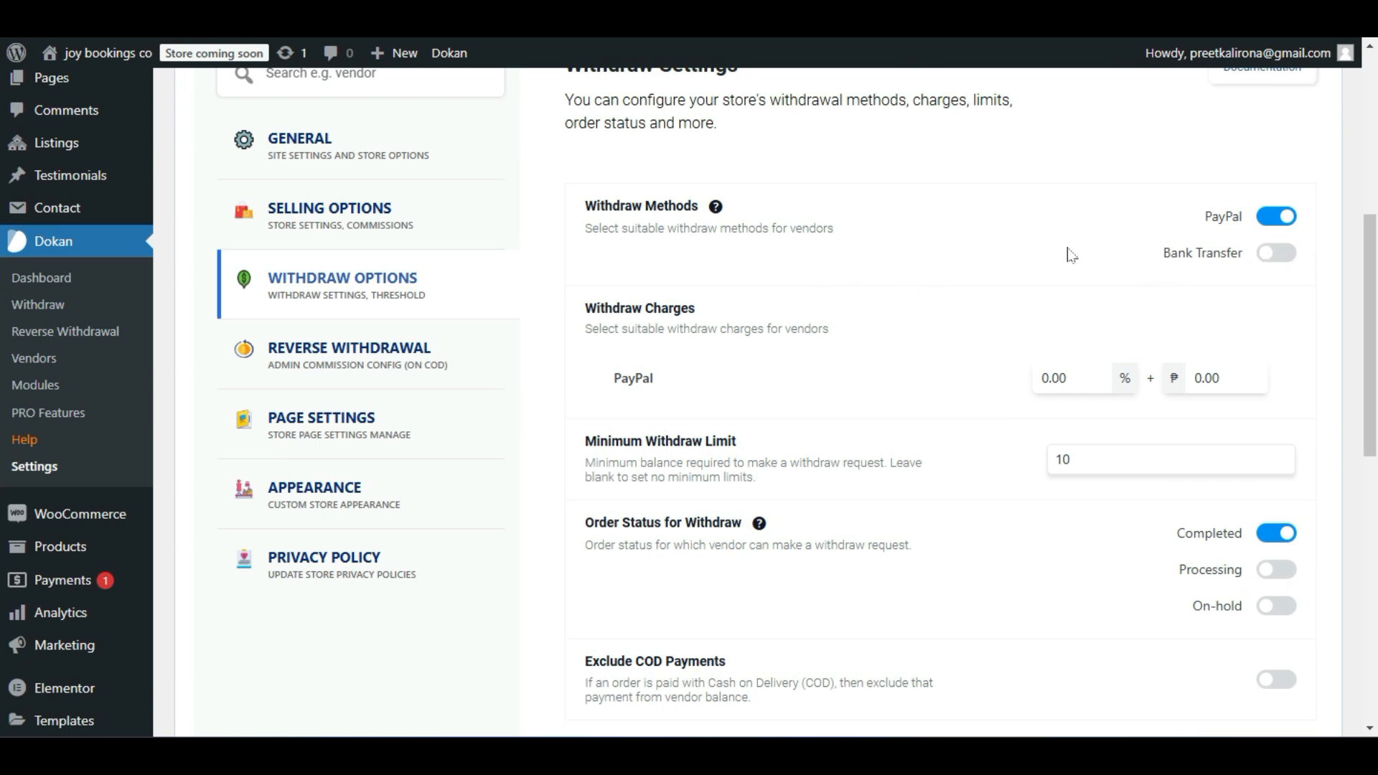
{"action": "left_click_drag", "start_coordinate": [574, 231], "coordinate": [845, 237]}
{"action": "left_click", "coordinate": [847, 232]}
Enable Bank Transfer as a vendor withdraw method alongside PayPal.
{"action": "left_click", "coordinate": [1274, 253]}
{"action": "left_click", "coordinate": [1273, 255]}
{"action": "left_click_drag", "start_coordinate": [1089, 376], "coordinate": [998, 394]}
{"action": "left_click", "coordinate": [933, 294]}
{"action": "scroll", "coordinate": [851, 368], "scroll_direction": "down", "scroll_amount": 1}
{"action": "scroll", "coordinate": [872, 300], "scroll_direction": "up", "scroll_amount": 1}
{"action": "left_click", "coordinate": [1278, 254]}
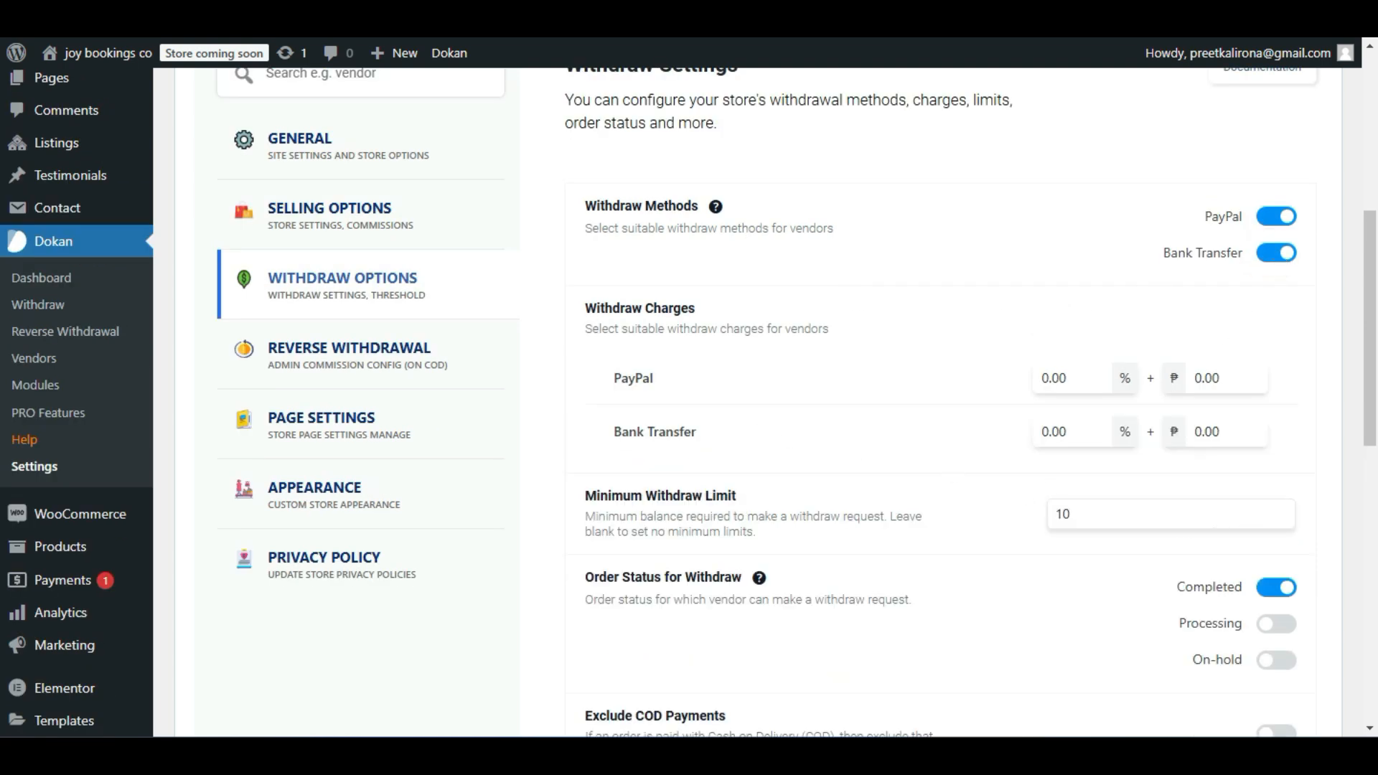
Review the withdraw charges, minimum limit and order status options, and save the Withdraw Options settings.
{"action": "left_click_drag", "start_coordinate": [579, 304], "coordinate": [834, 313]}
{"action": "left_click", "coordinate": [886, 328]}
{"action": "left_click_drag", "start_coordinate": [1083, 381], "coordinate": [701, 402]}
{"action": "left_click", "coordinate": [894, 467]}
{"action": "scroll", "coordinate": [852, 512], "scroll_direction": "down", "scroll_amount": 5}
{"action": "scroll", "coordinate": [886, 511], "scroll_direction": "up", "scroll_amount": 6}
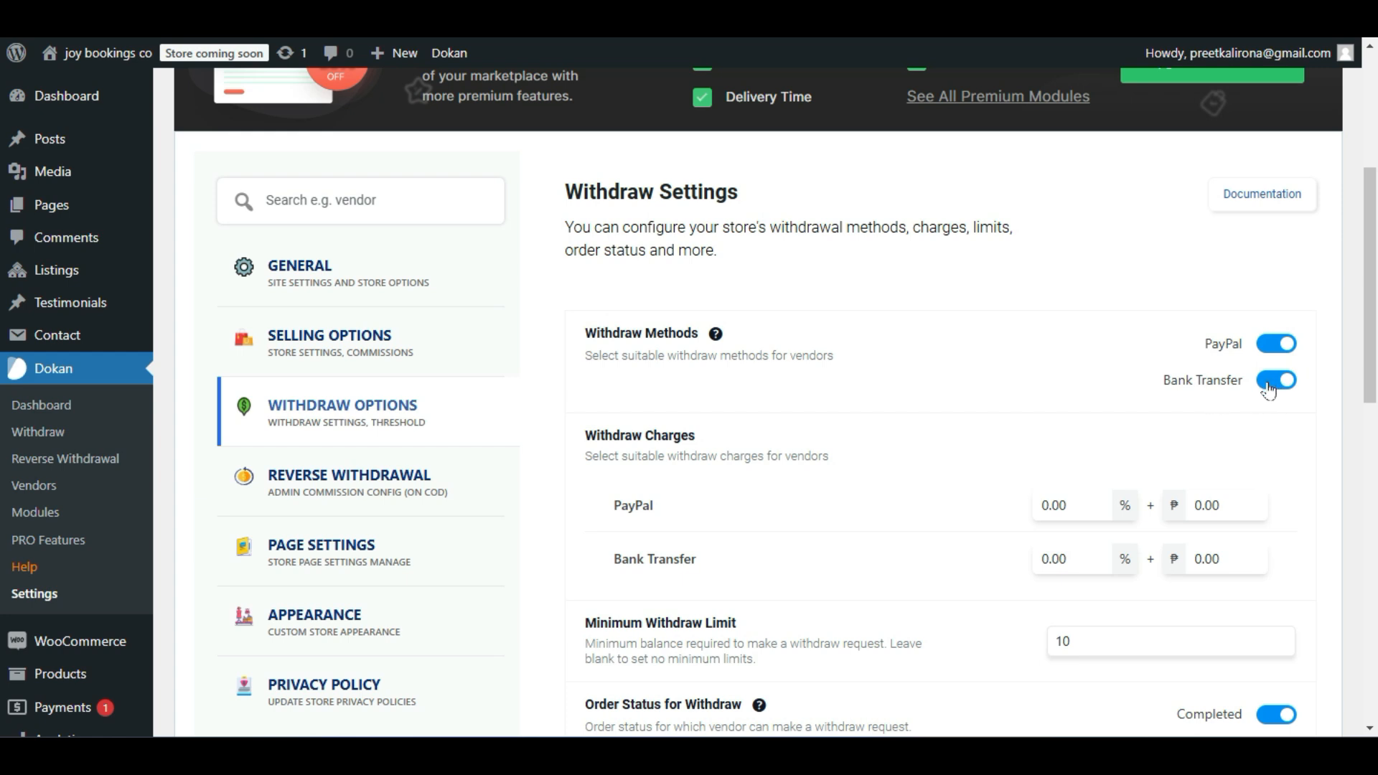
{"action": "scroll", "coordinate": [1263, 402], "scroll_direction": "down", "scroll_amount": 6}
{"action": "left_click", "coordinate": [1279, 521]}
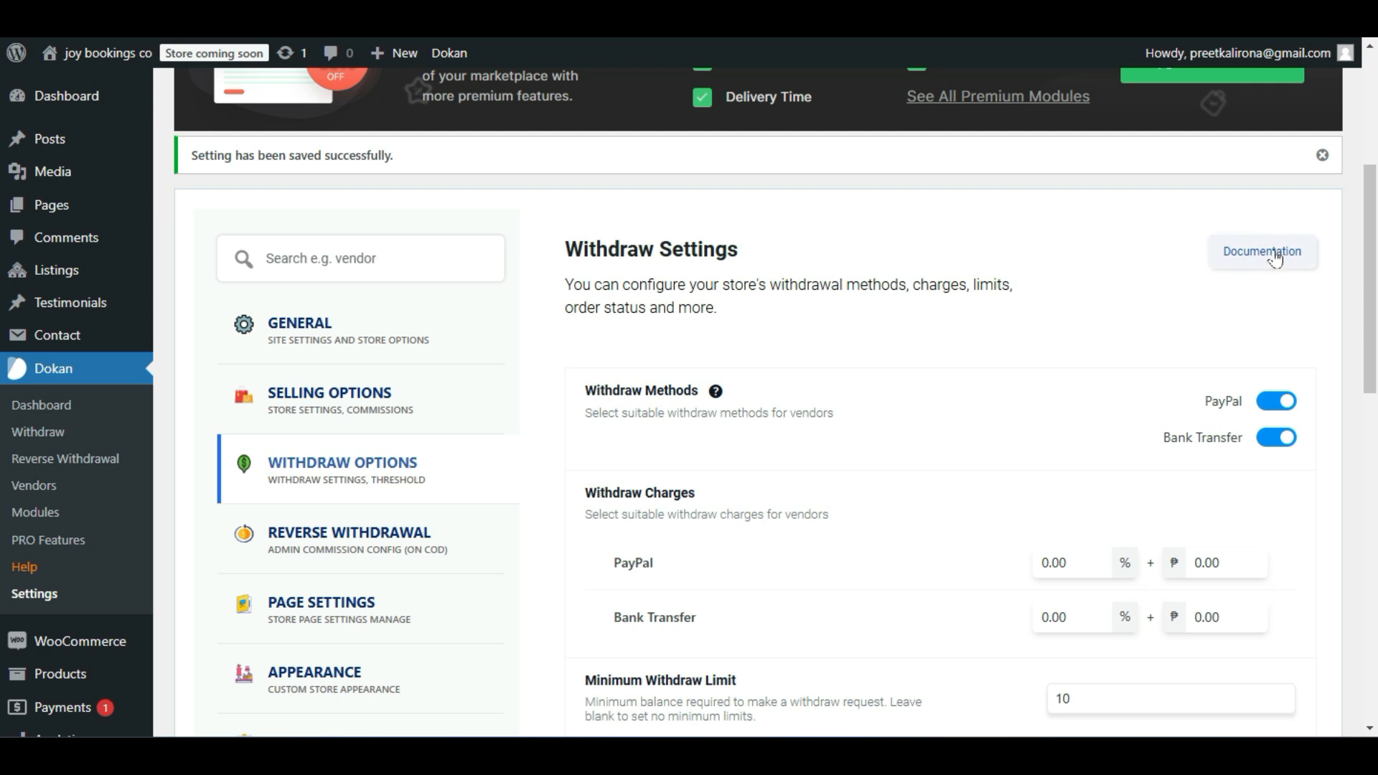
{"action": "scroll", "coordinate": [1118, 353], "scroll_direction": "down", "scroll_amount": 4}
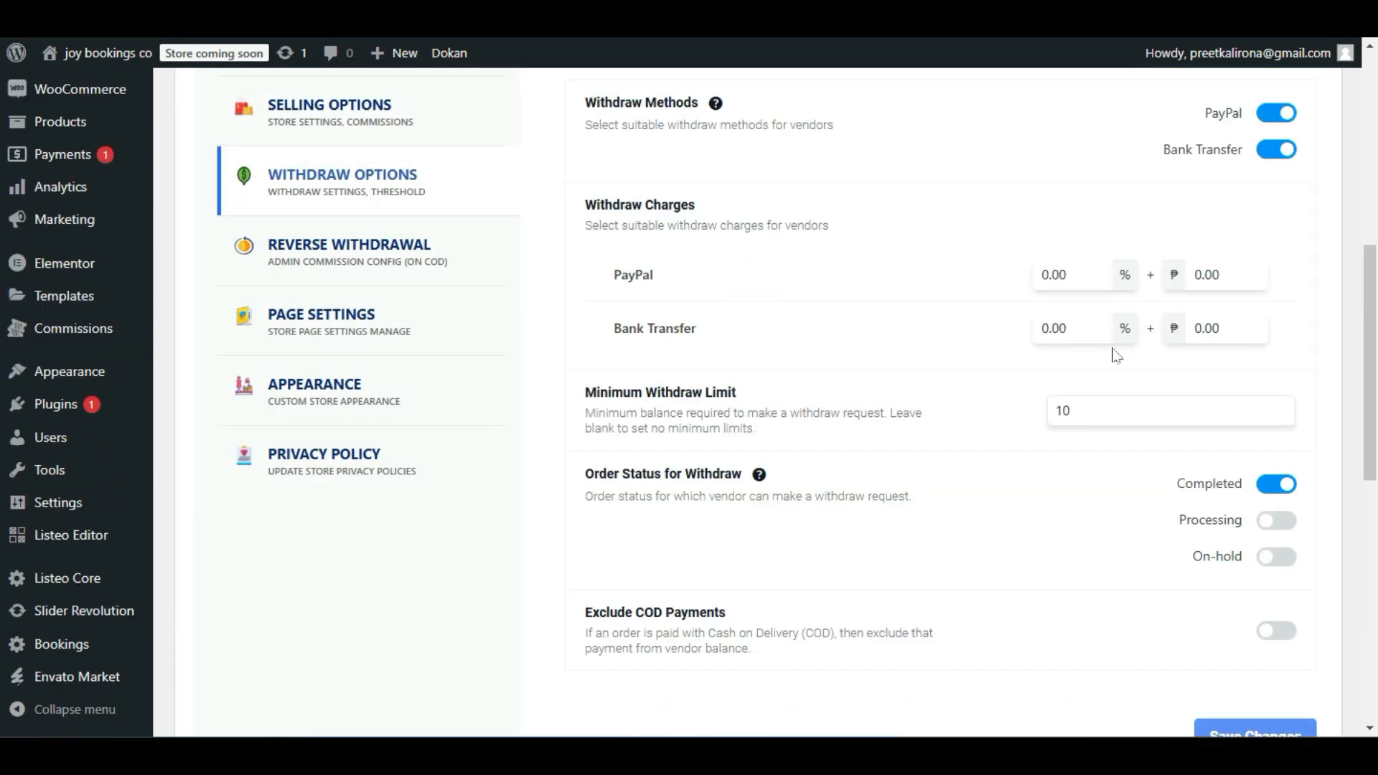
{"action": "scroll", "coordinate": [1116, 355], "scroll_direction": "down", "scroll_amount": 1}
{"action": "scroll", "coordinate": [1116, 355], "scroll_direction": "up", "scroll_amount": 5}
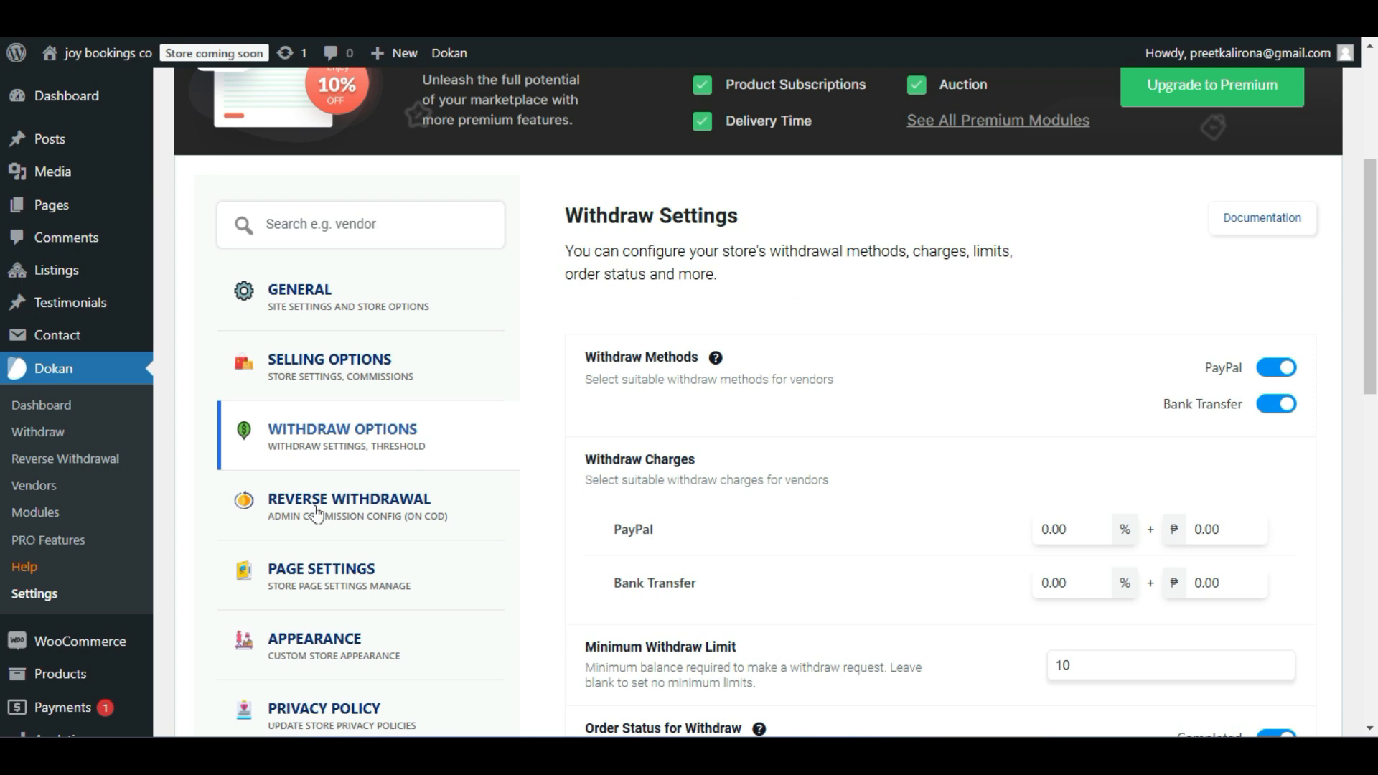
In Dokan's Reverse Withdrawal settings, turn off the Cash on delivery gateway and turn on Enable Reverse Withdrawal.
{"action": "left_click", "coordinate": [339, 508]}
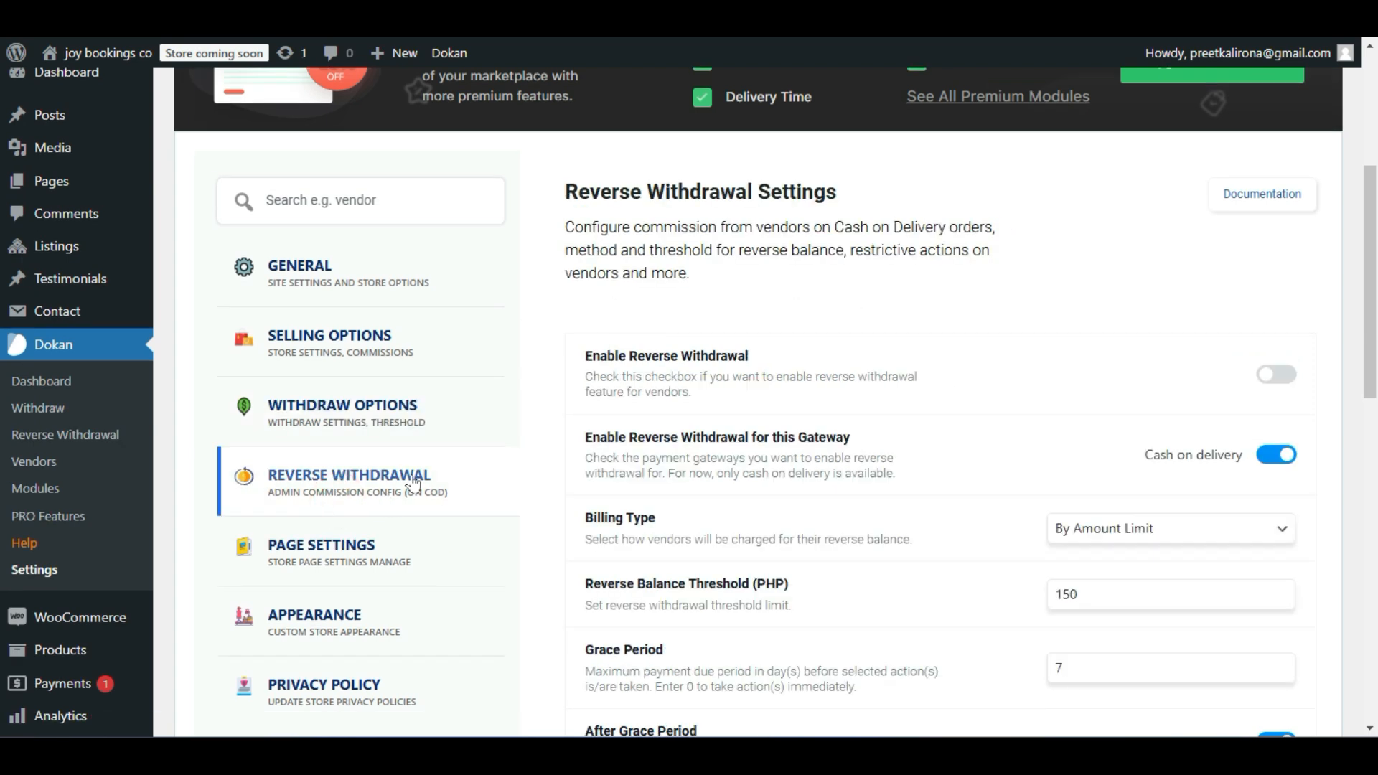
{"action": "scroll", "coordinate": [931, 399], "scroll_direction": "down", "scroll_amount": 2}
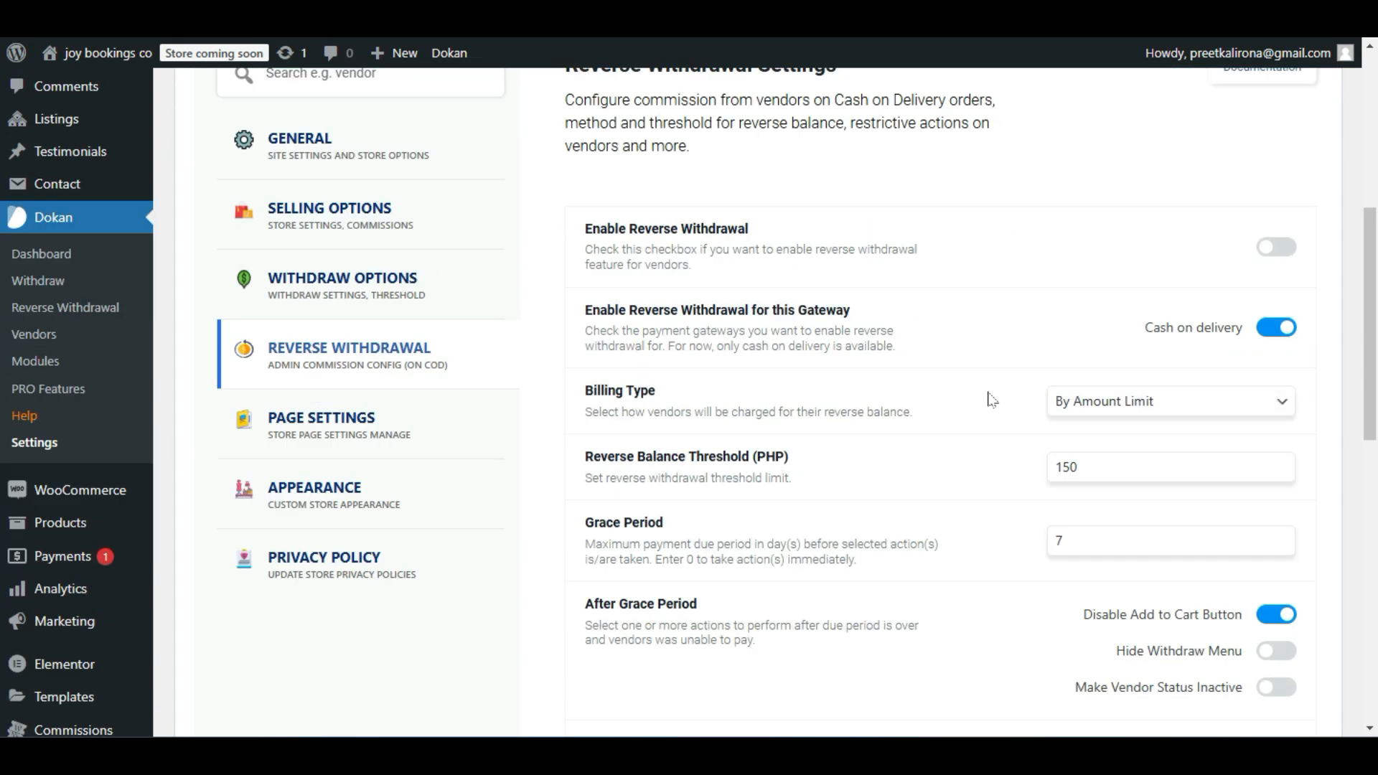
{"action": "left_click", "coordinate": [1270, 331]}
{"action": "left_click", "coordinate": [1278, 247]}
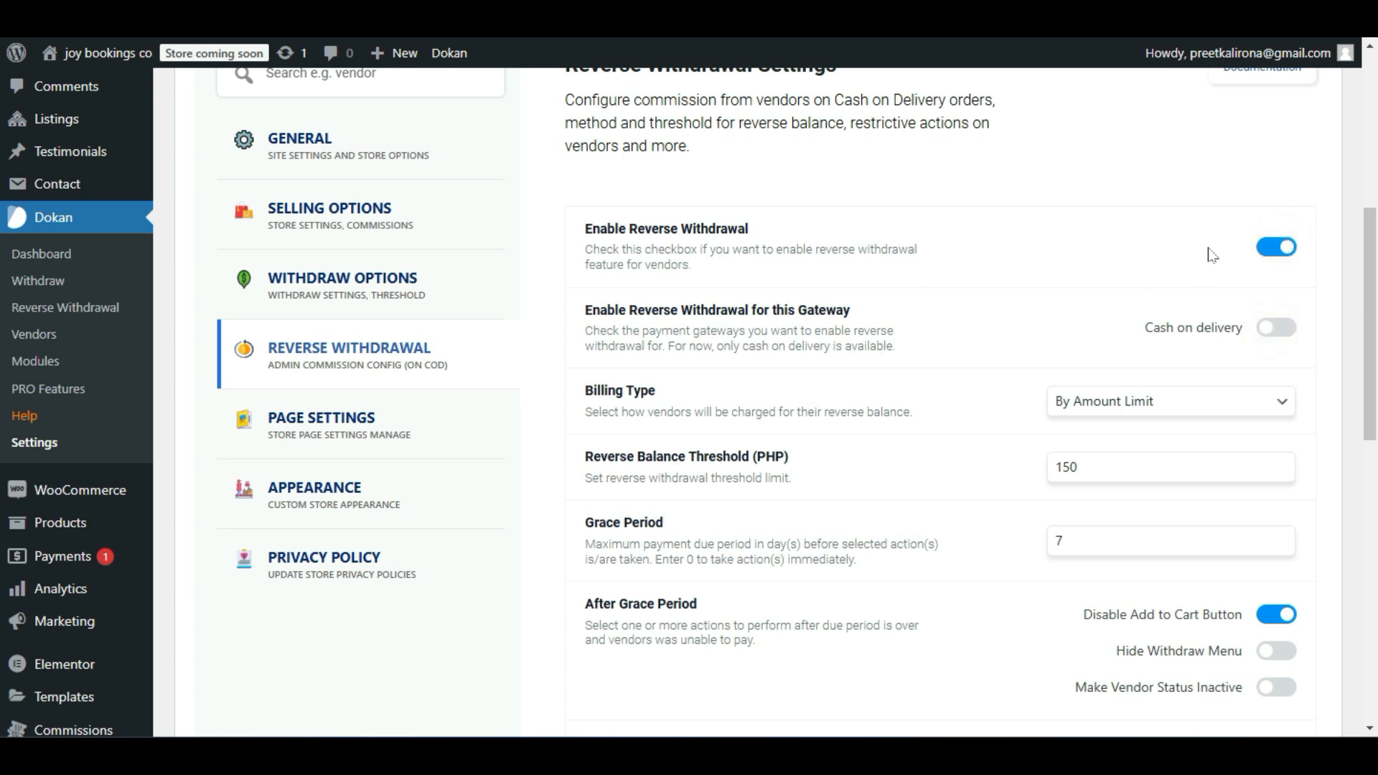
Examine the reverse balance threshold and the remaining Reverse Withdrawal settings.
{"action": "double_click", "coordinate": [1092, 465]}
{"action": "left_click", "coordinate": [882, 471]}
{"action": "scroll", "coordinate": [877, 476], "scroll_direction": "down", "scroll_amount": 1}
{"action": "scroll", "coordinate": [877, 476], "scroll_direction": "down", "scroll_amount": 3}
{"action": "scroll", "coordinate": [876, 474], "scroll_direction": "up", "scroll_amount": 6}
{"action": "scroll", "coordinate": [875, 481], "scroll_direction": "up", "scroll_amount": 2}
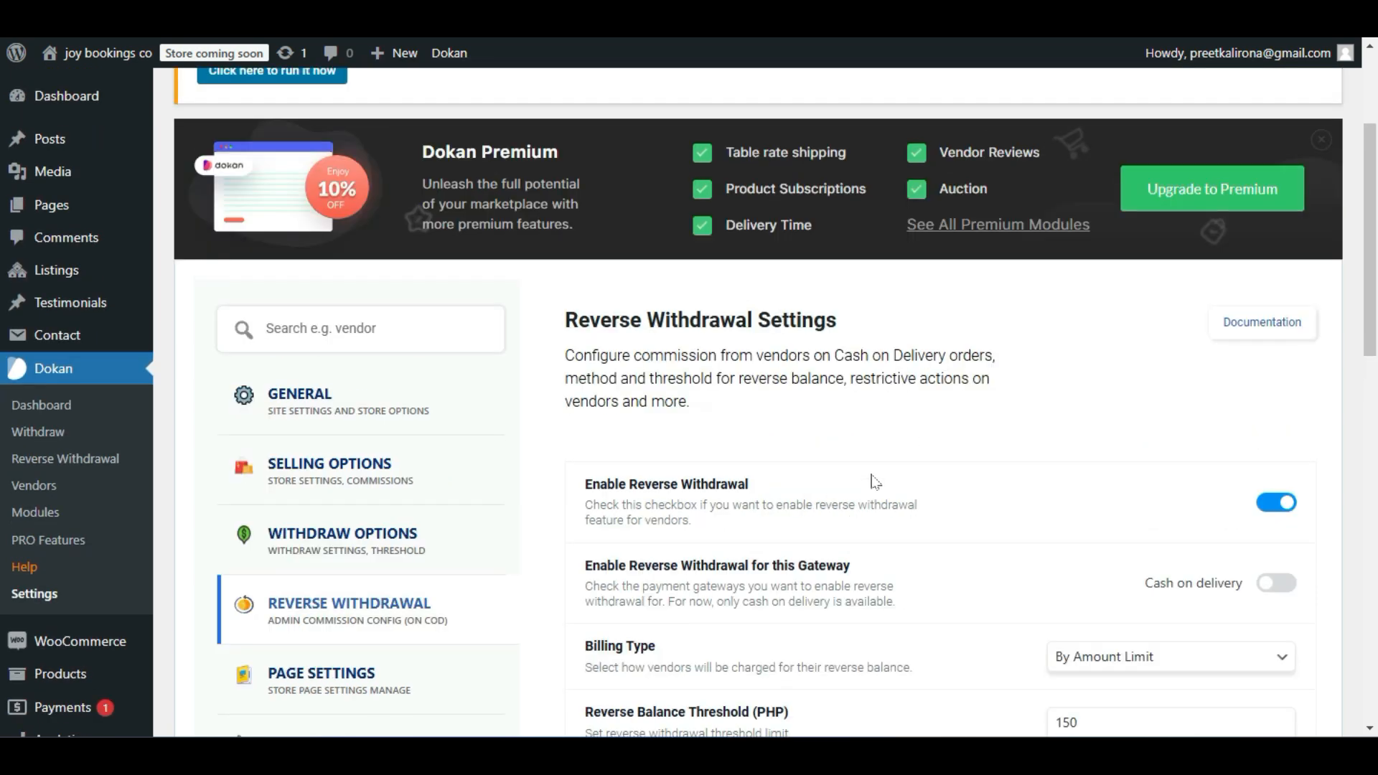
Revisit Dokan's Selling Options and Withdraw Options settings to check the commission and withdrawal configuration.
{"action": "scroll", "coordinate": [875, 482], "scroll_direction": "down", "scroll_amount": 1}
{"action": "left_click", "coordinate": [284, 399]}
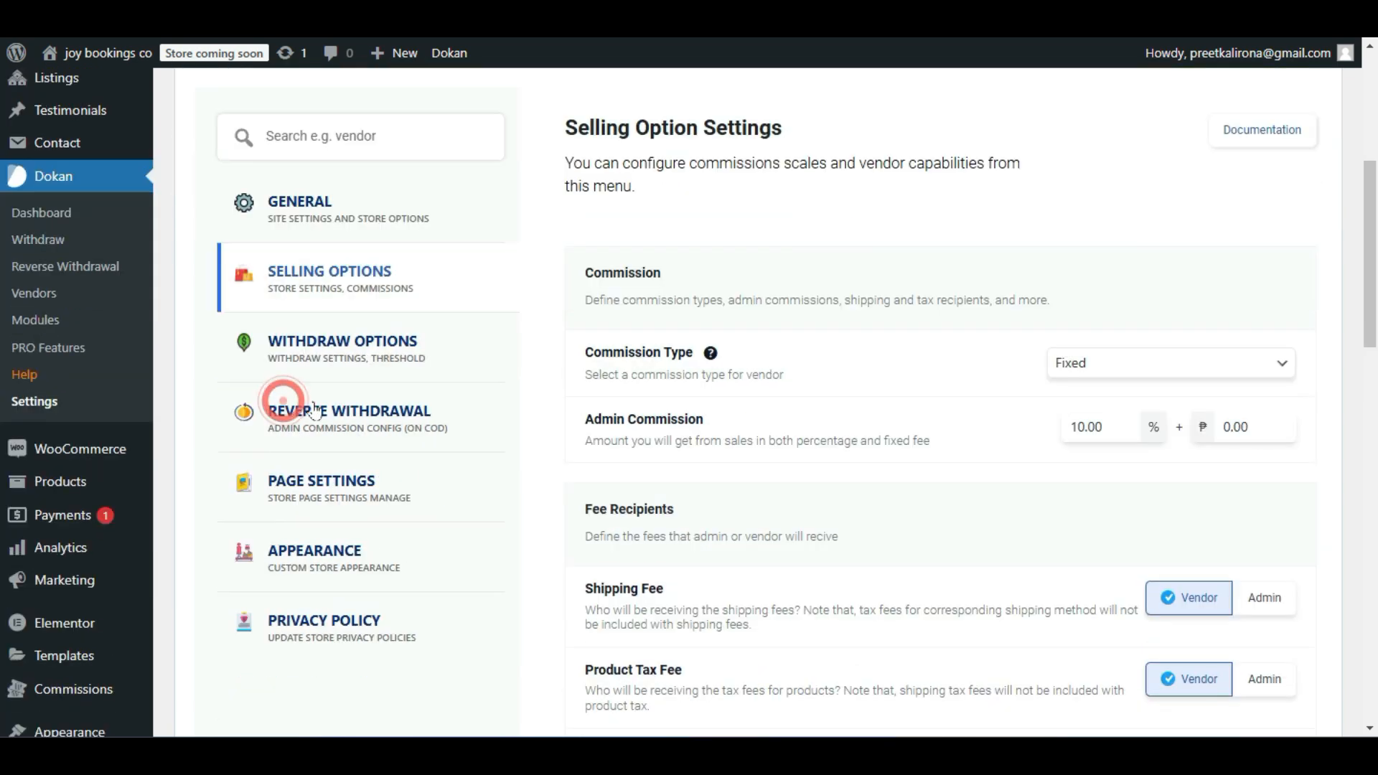
{"action": "left_click", "coordinate": [317, 340]}
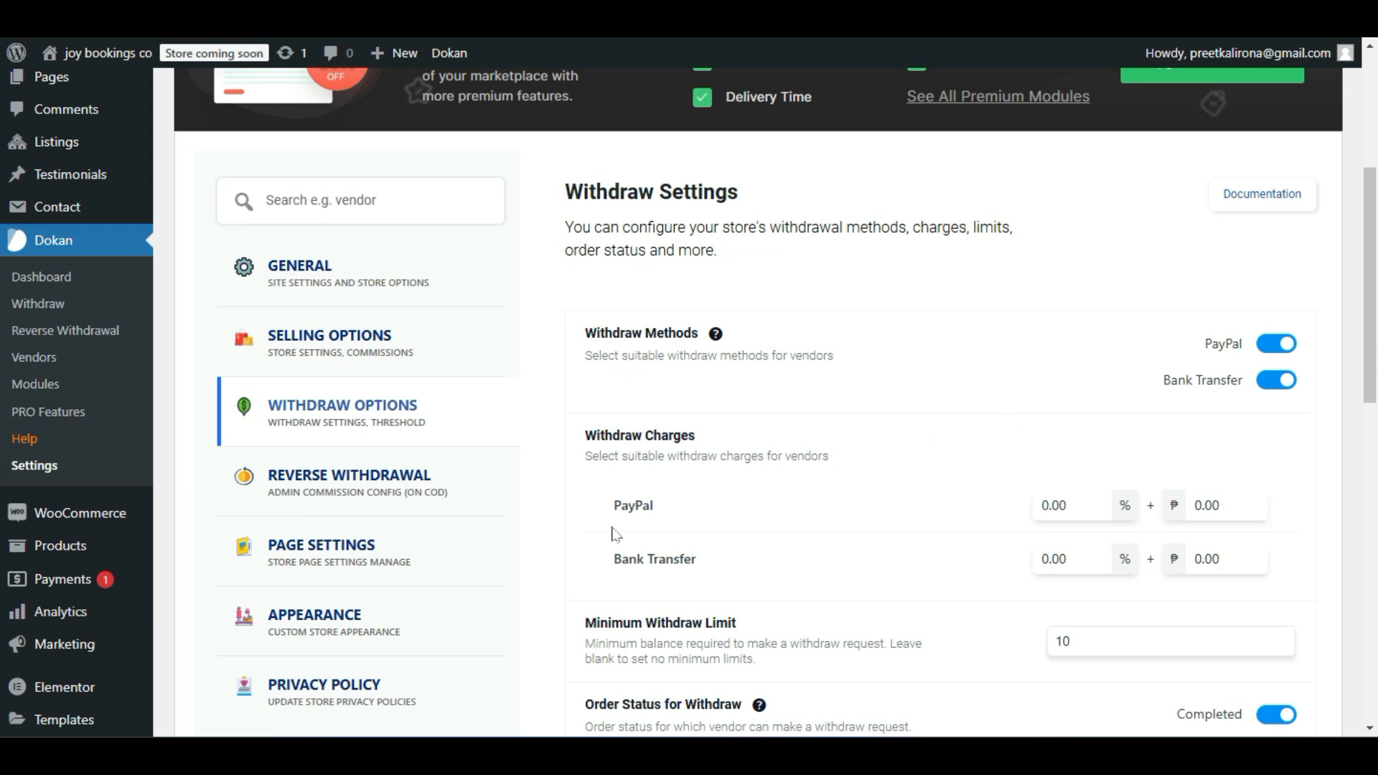
{"action": "scroll", "coordinate": [578, 553], "scroll_direction": "down", "scroll_amount": 6}
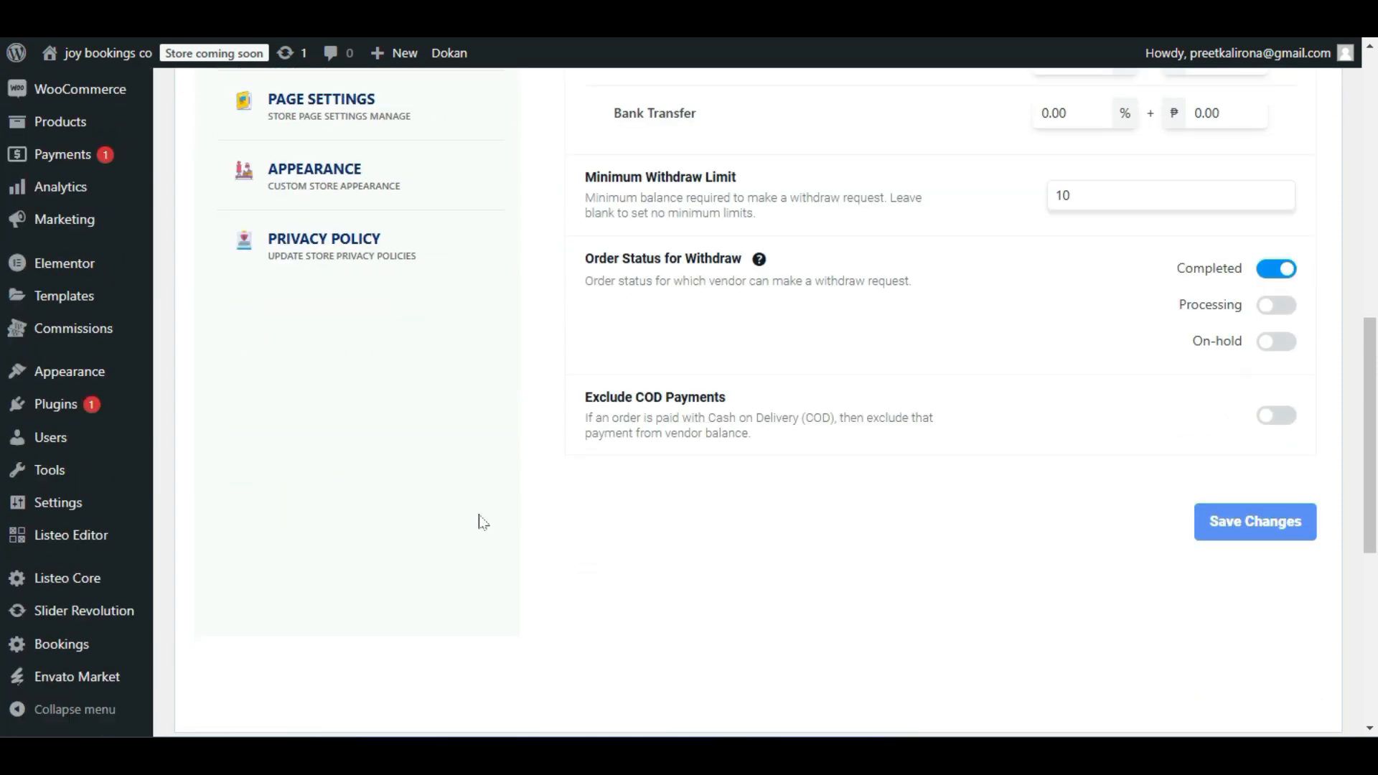
Open Listeo Core's PayPal Payout settings, examine the payout feature option and dismiss the Elementor Data Updater notice.
{"action": "mouse_move", "coordinate": [67, 581]}
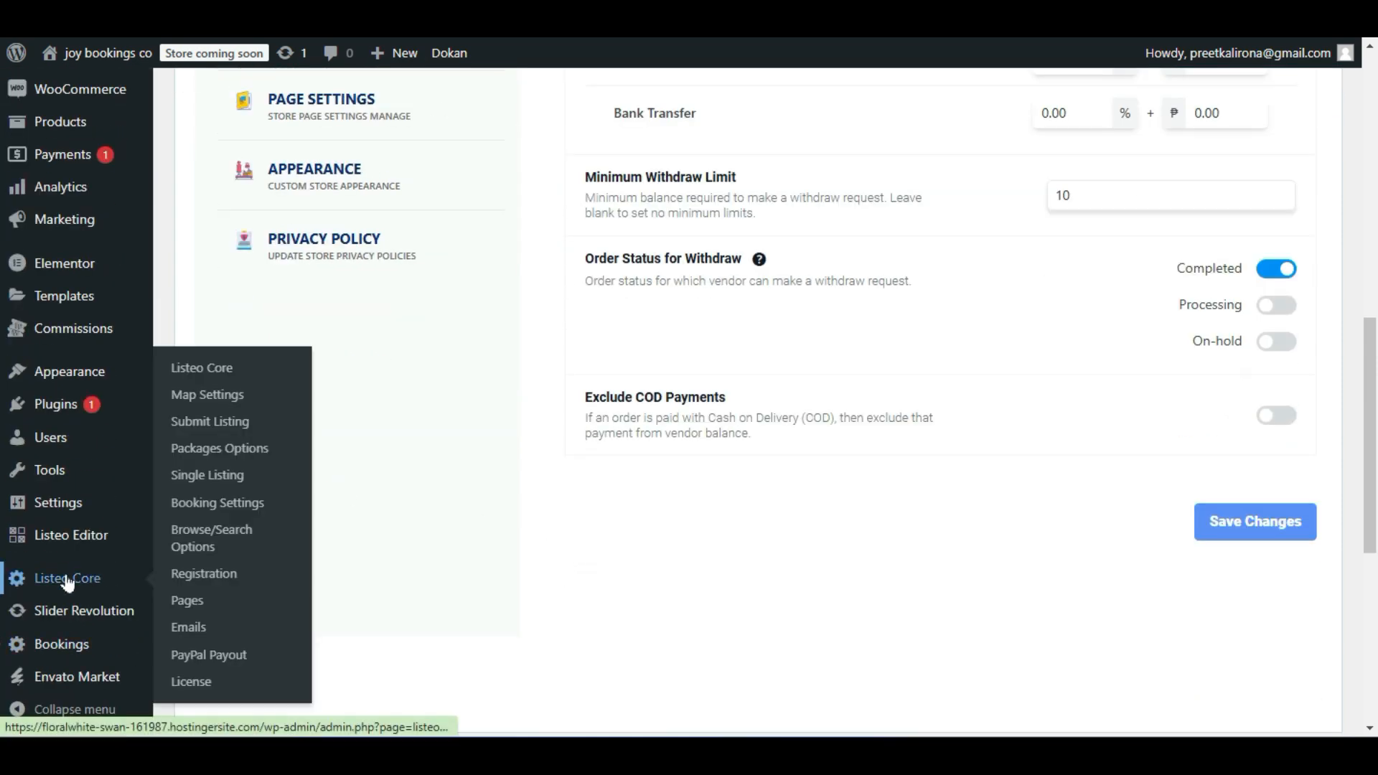
{"action": "left_click", "coordinate": [194, 653]}
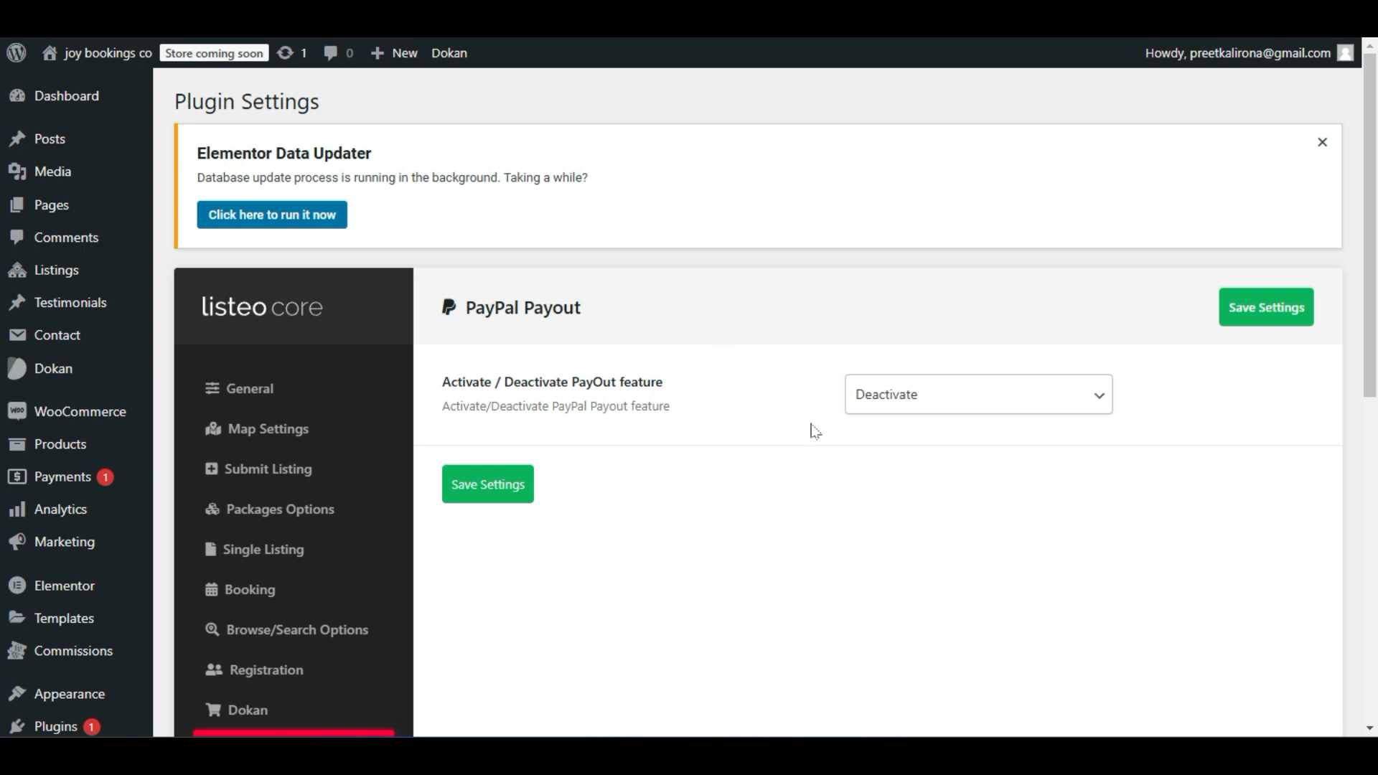
{"action": "scroll", "coordinate": [794, 474], "scroll_direction": "down", "scroll_amount": 5}
{"action": "scroll", "coordinate": [793, 481], "scroll_direction": "up", "scroll_amount": 5}
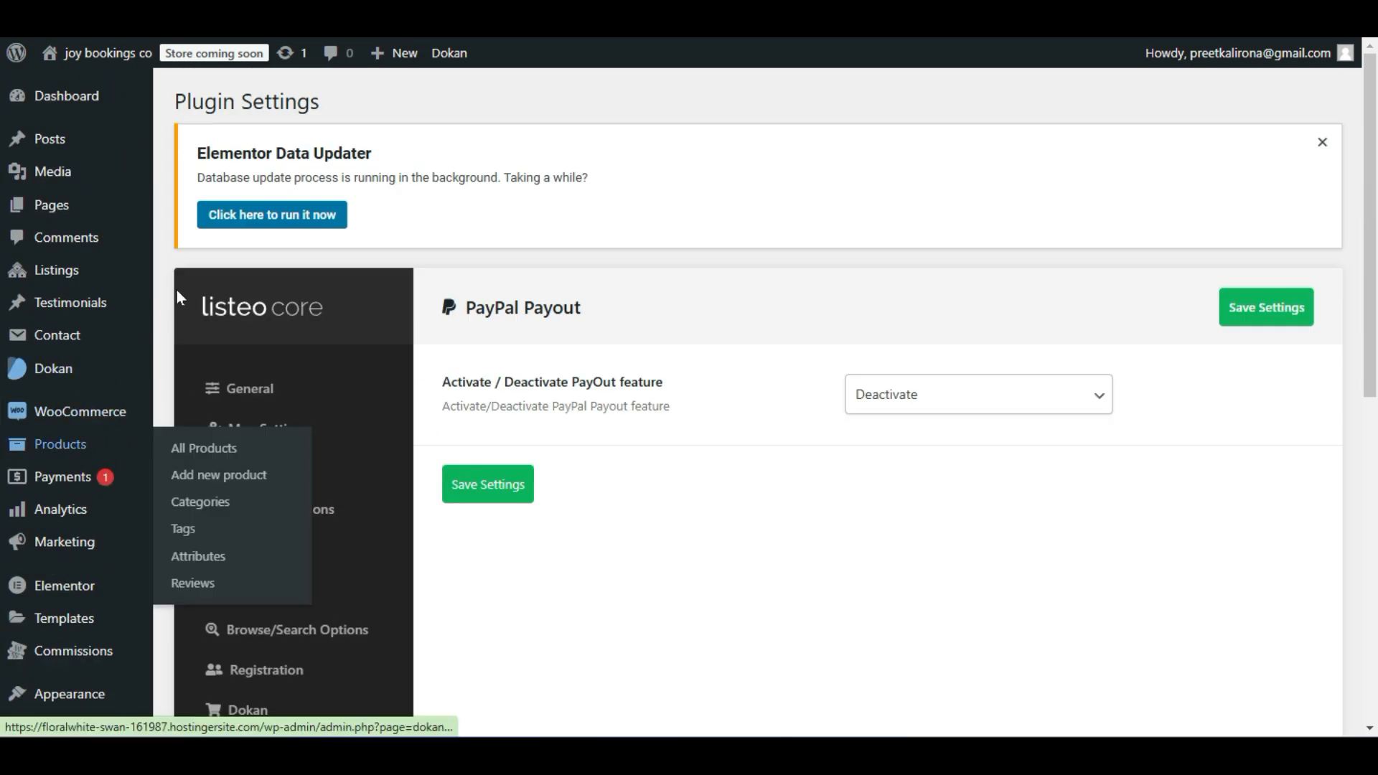
{"action": "scroll", "coordinate": [649, 550], "scroll_direction": "down", "scroll_amount": 5}
{"action": "scroll", "coordinate": [649, 551], "scroll_direction": "up", "scroll_amount": 5}
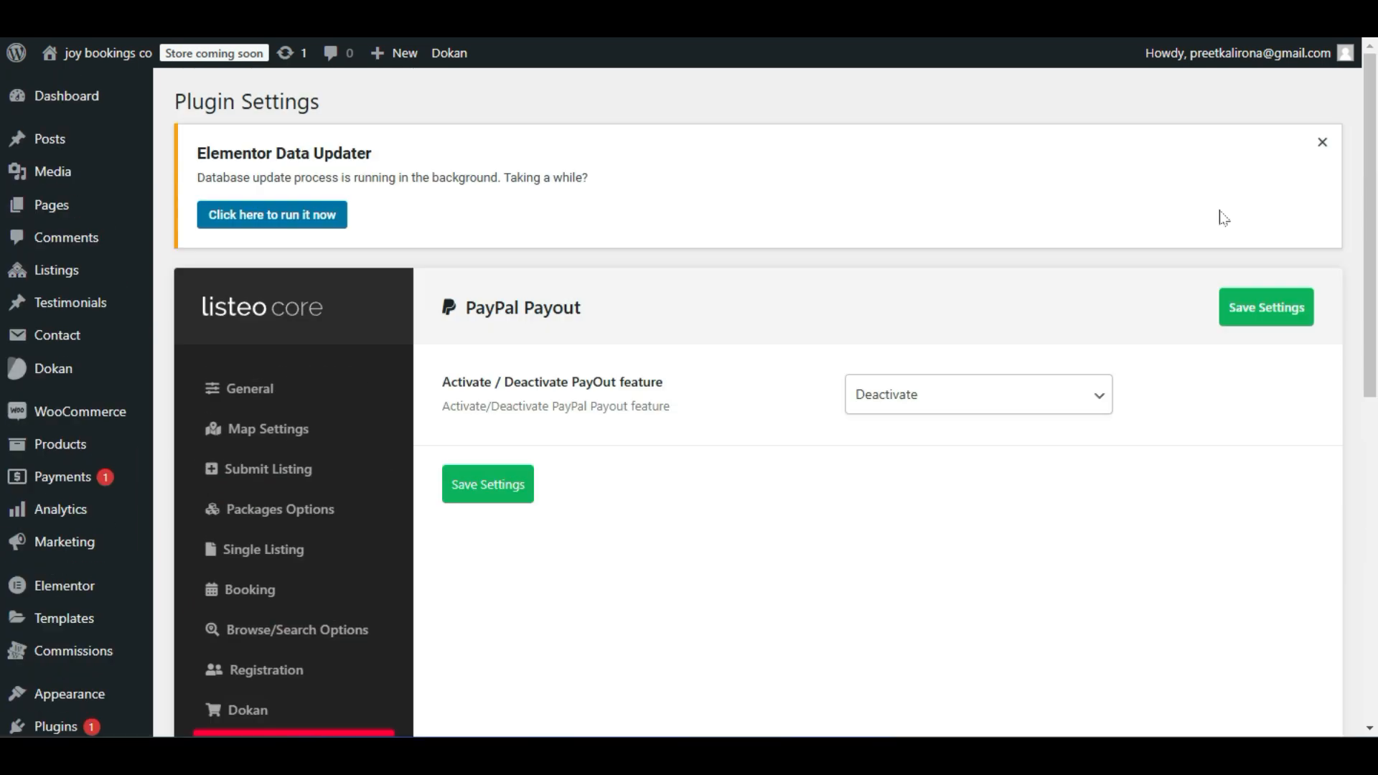
{"action": "left_click", "coordinate": [1322, 143]}
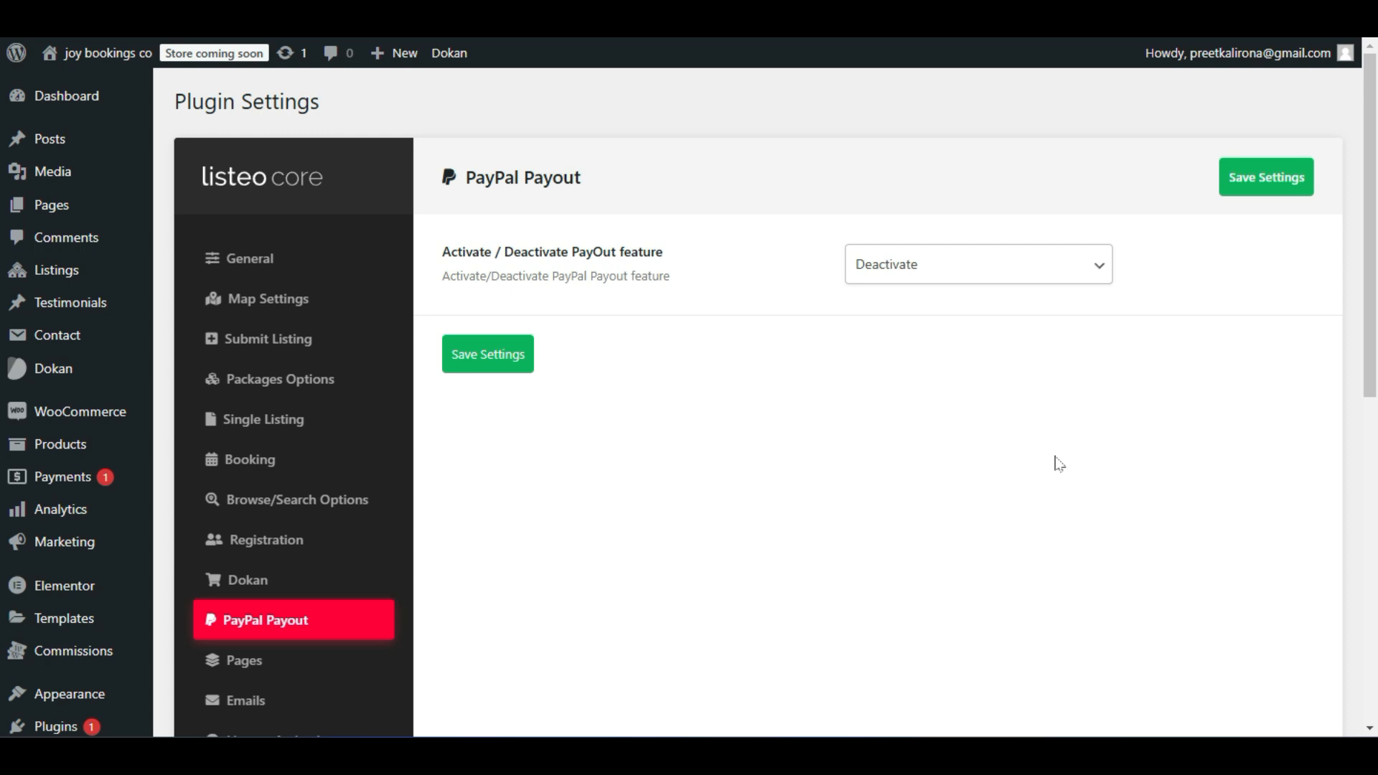
{"action": "mouse_move", "coordinate": [101, 52]}
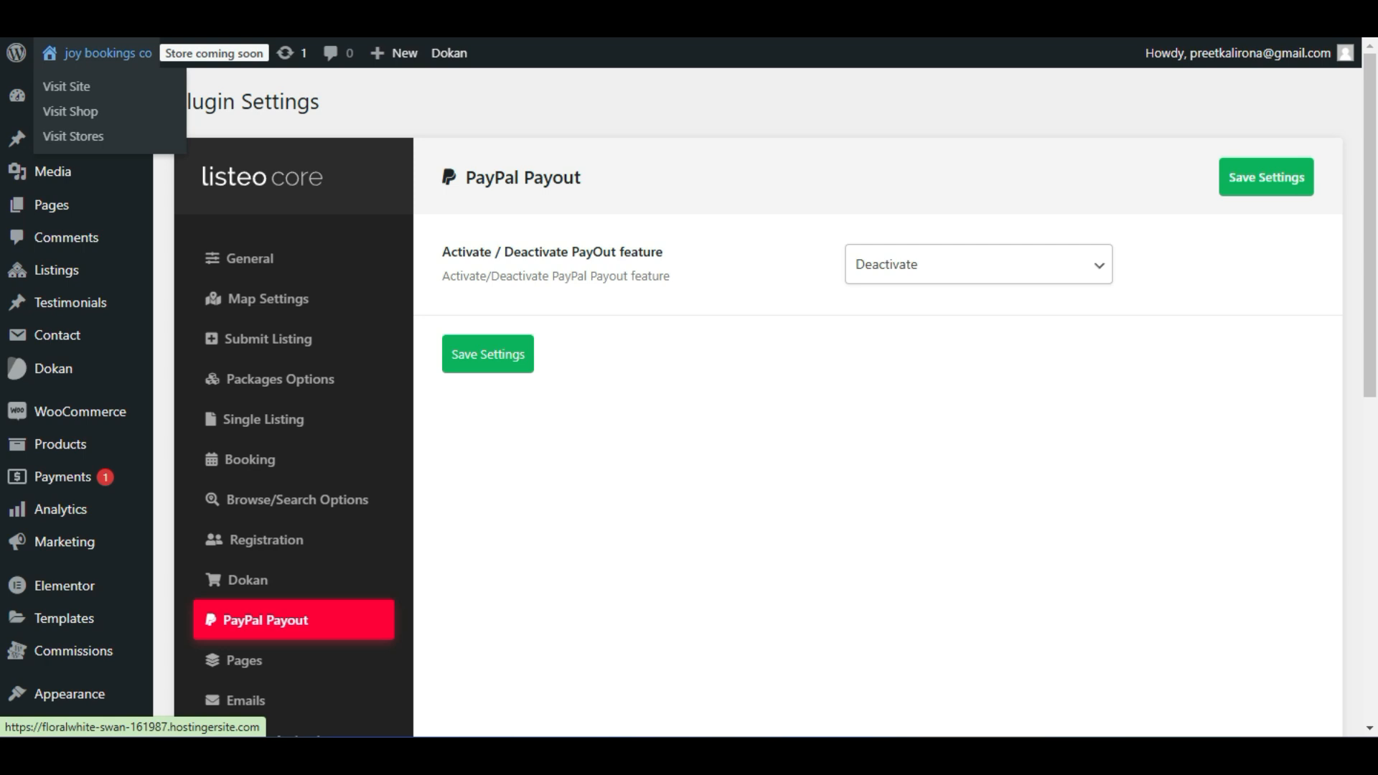